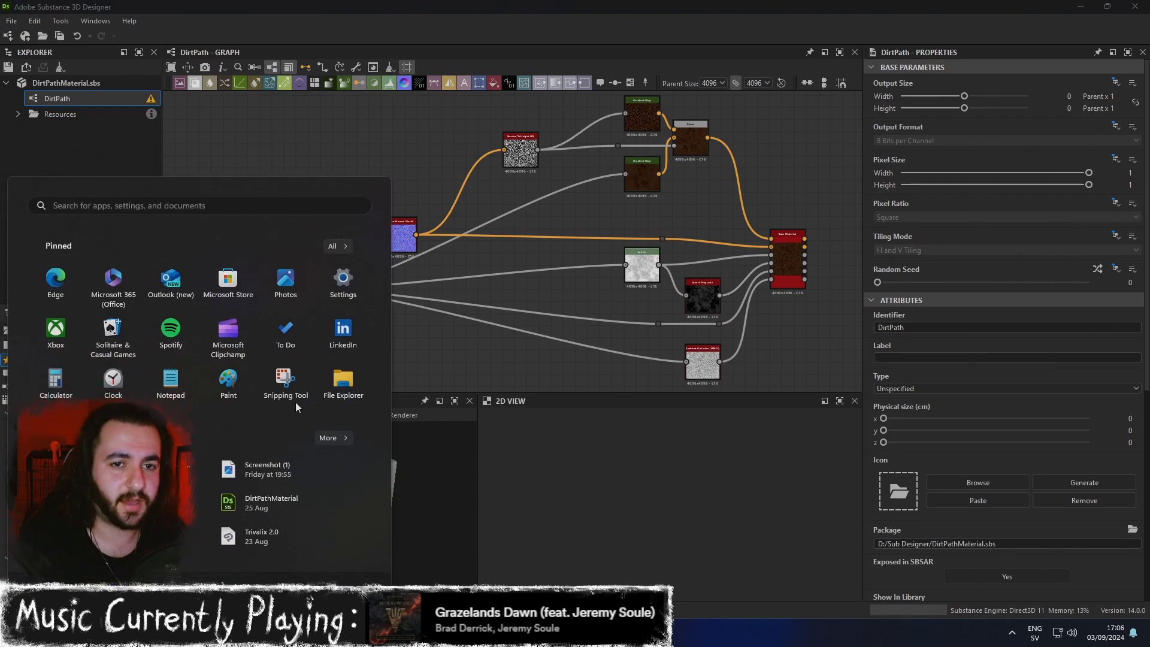
Switch off the scheduled night light in the Windows display settings and close the settings window.
{"action": "type", "text": "night light"}
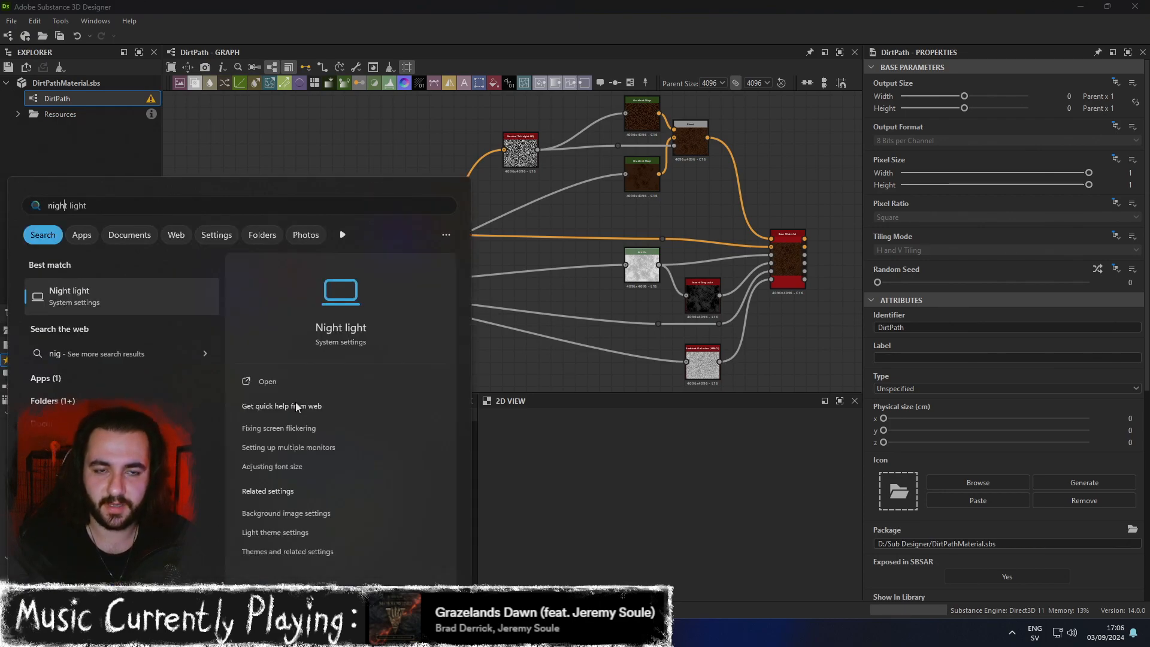
{"action": "key", "text": "Return"}
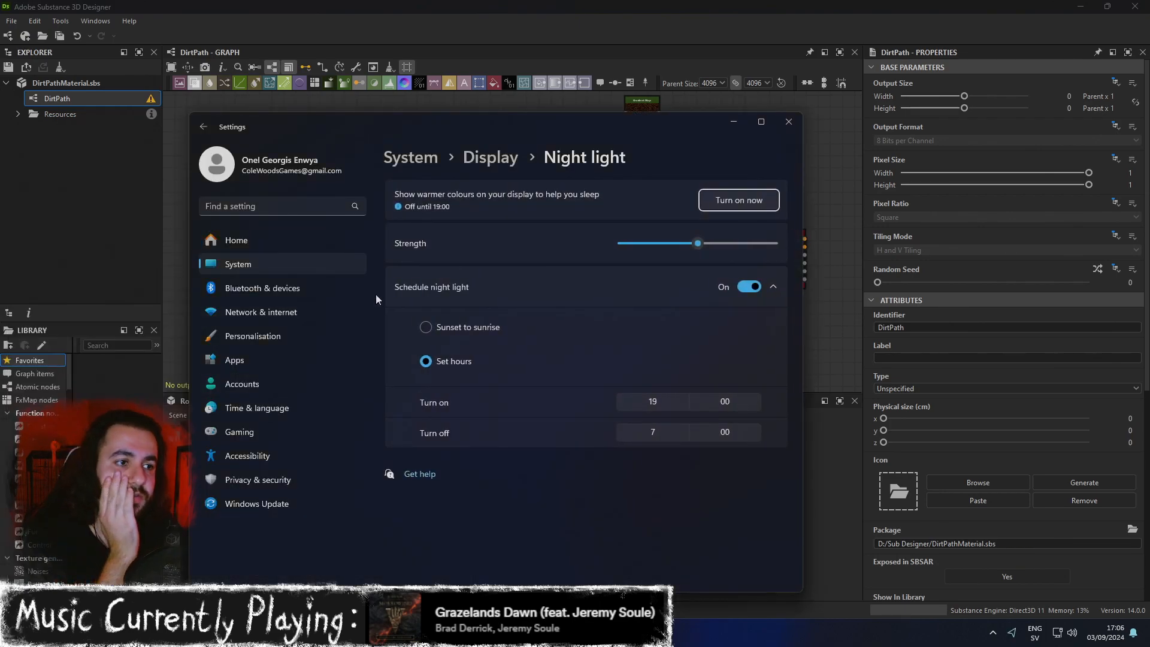
{"action": "left_click", "coordinate": [760, 288]}
{"action": "left_click", "coordinate": [788, 122]}
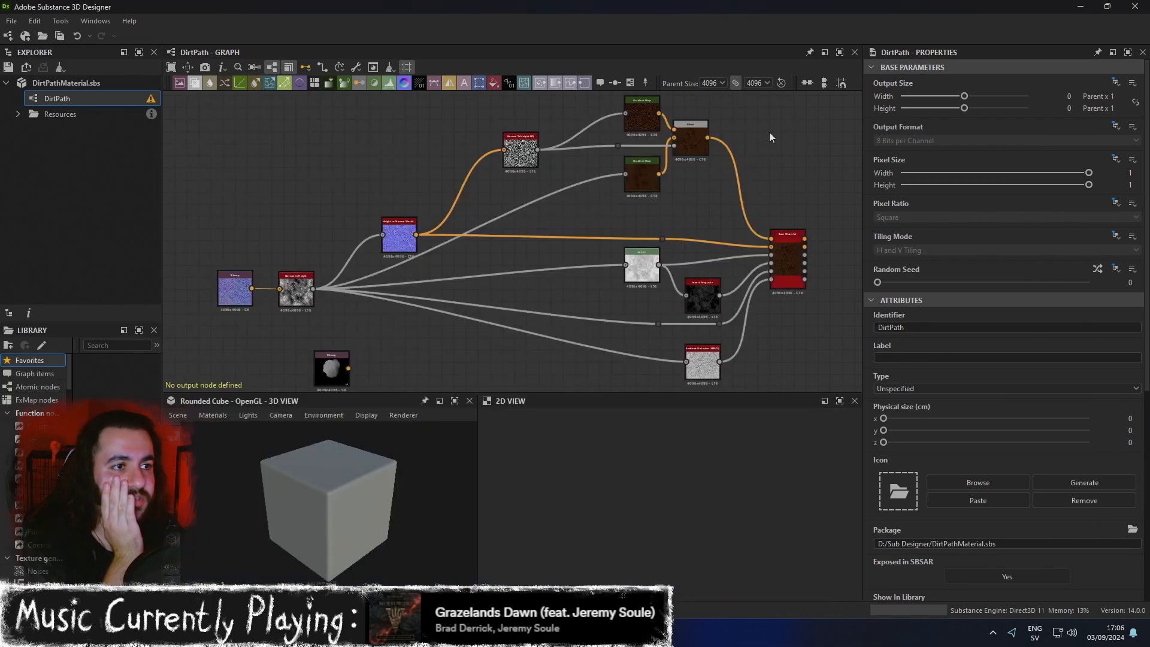
Set the 3D preview mesh to Plane (hi-res) and show the DirtPath graph's Base Material node on it.
{"action": "left_click", "coordinate": [178, 418]}
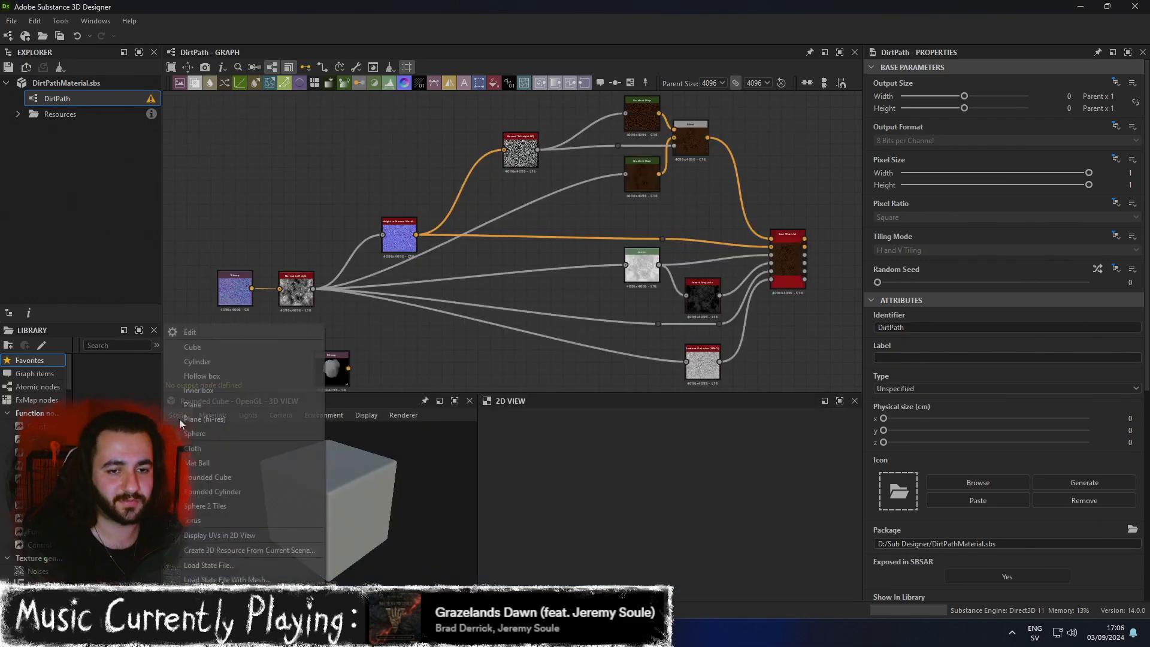
{"action": "left_click", "coordinate": [205, 418]}
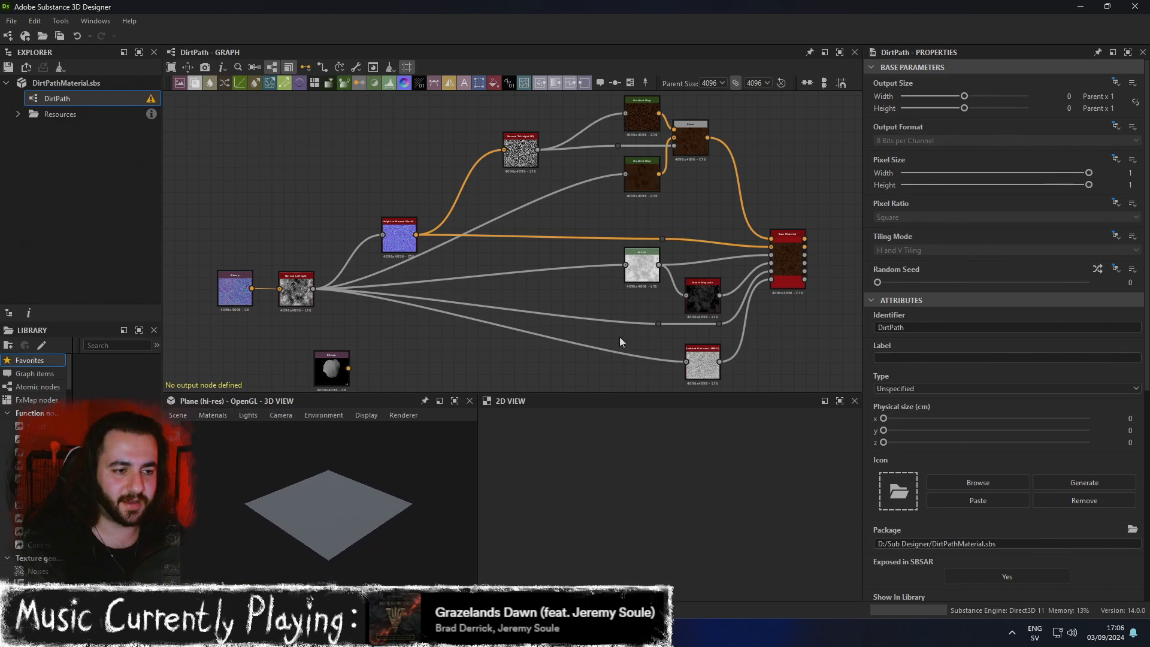
{"action": "right_click", "coordinate": [782, 256]}
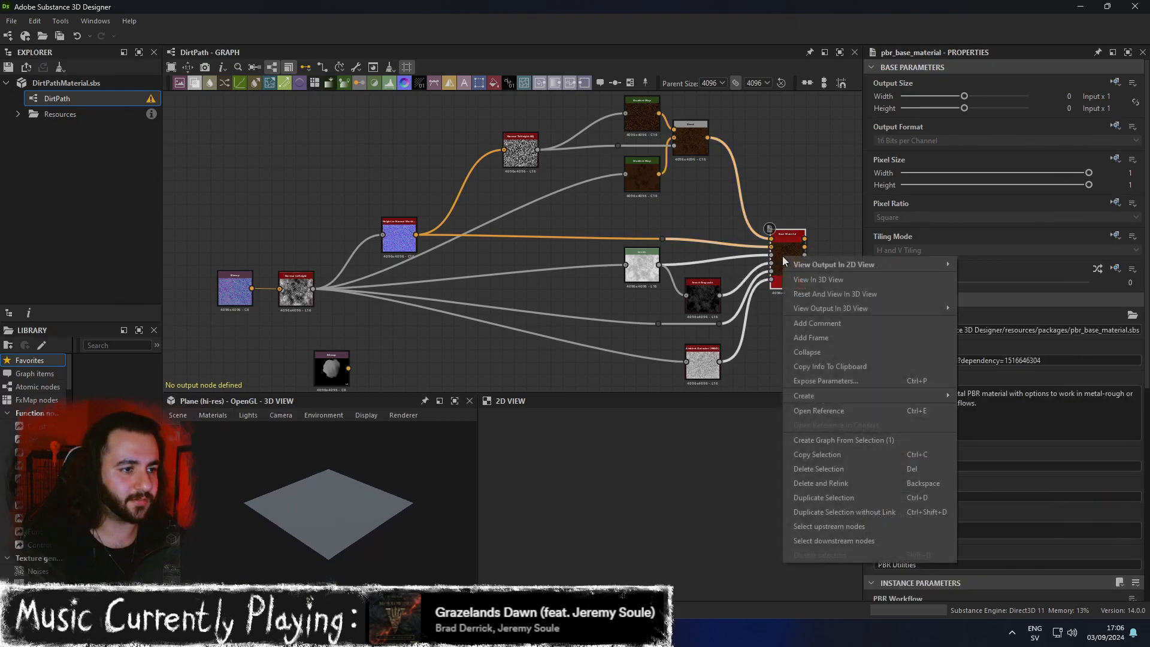
{"action": "left_click", "coordinate": [828, 281]}
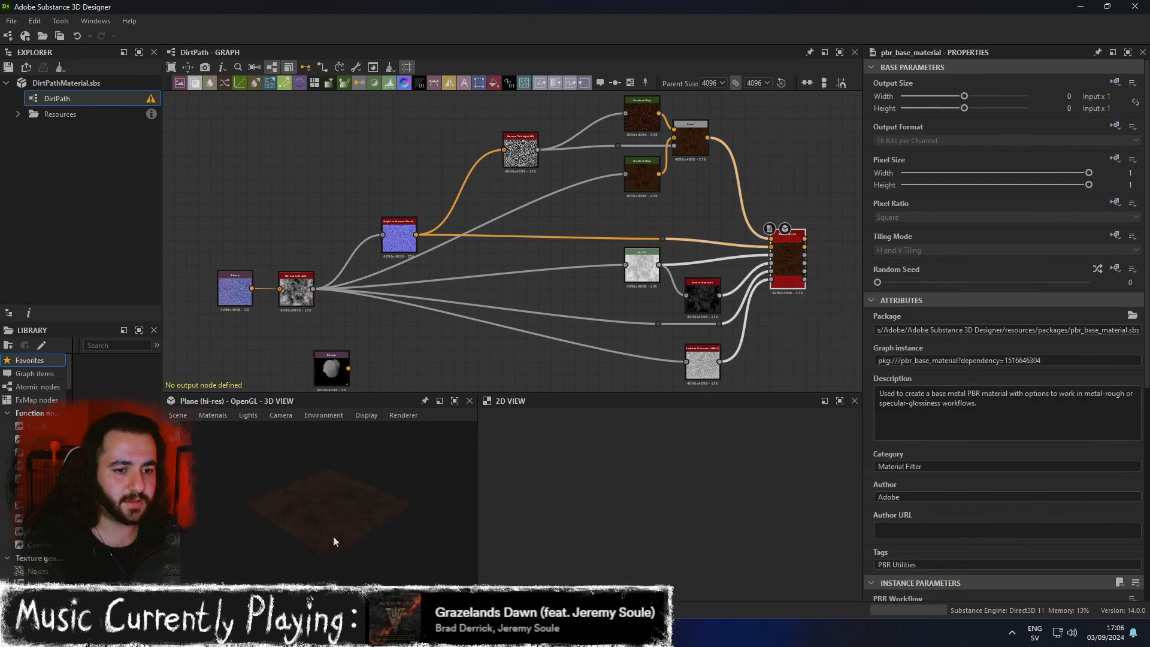
Examine the dirt surface on the plane in the maximized 3D view, up close and from several angles.
{"action": "mouse_move", "coordinate": [350, 547]}
{"action": "left_mouse_down"}
{"action": "mouse_move", "coordinate": [357, 484]}
{"action": "mouse_move", "coordinate": [378, 493]}
{"action": "mouse_move", "coordinate": [367, 534]}
{"action": "left_mouse_up"}
{"action": "scroll", "coordinate": [364, 469], "scroll_direction": "up", "scroll_amount": 4}
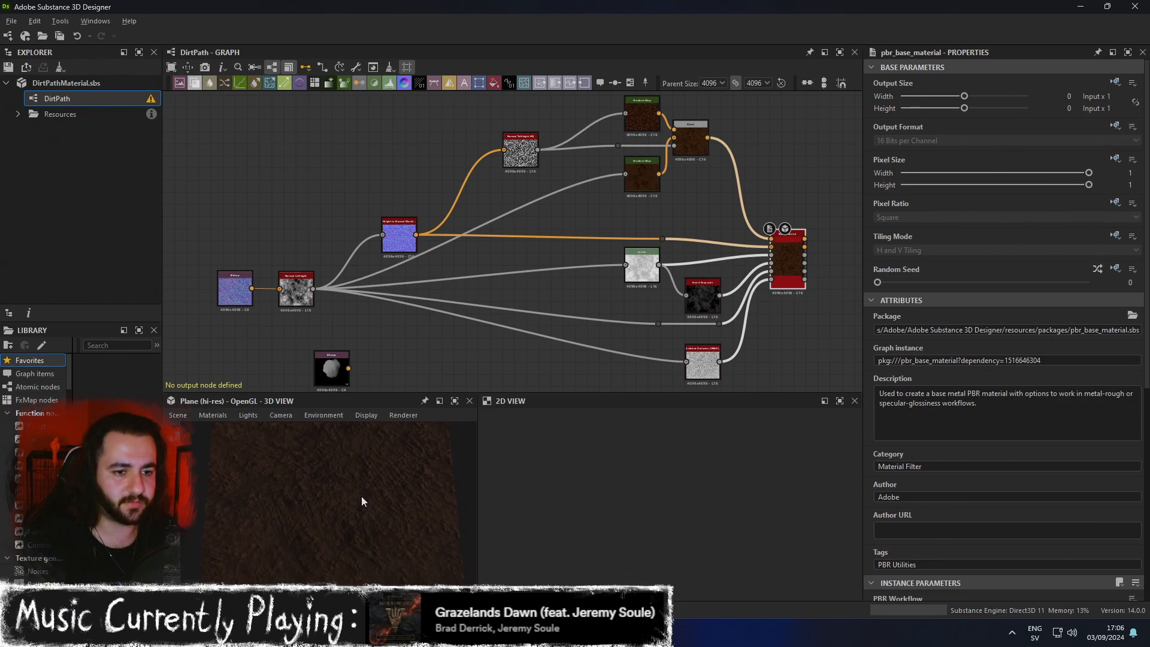
{"action": "left_click", "coordinate": [454, 401]}
{"action": "left_click_drag", "start_coordinate": [472, 407], "coordinate": [711, 398]}
{"action": "scroll", "coordinate": [710, 394], "scroll_direction": "up", "scroll_amount": 5}
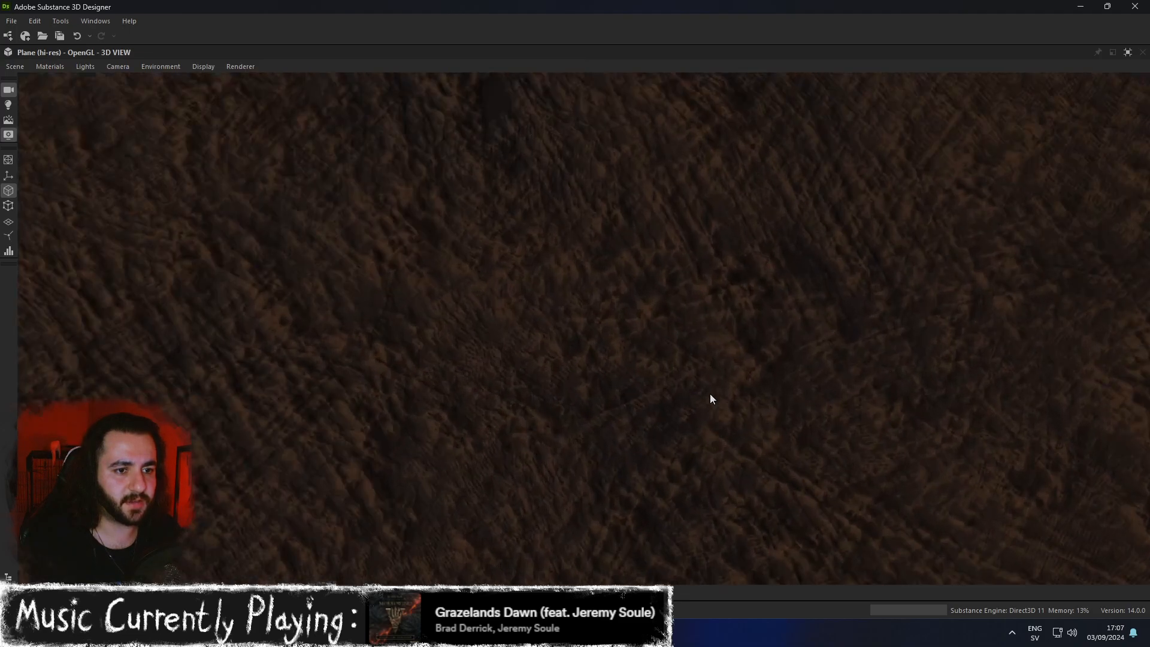
{"action": "scroll", "coordinate": [709, 393], "scroll_direction": "down", "scroll_amount": 6}
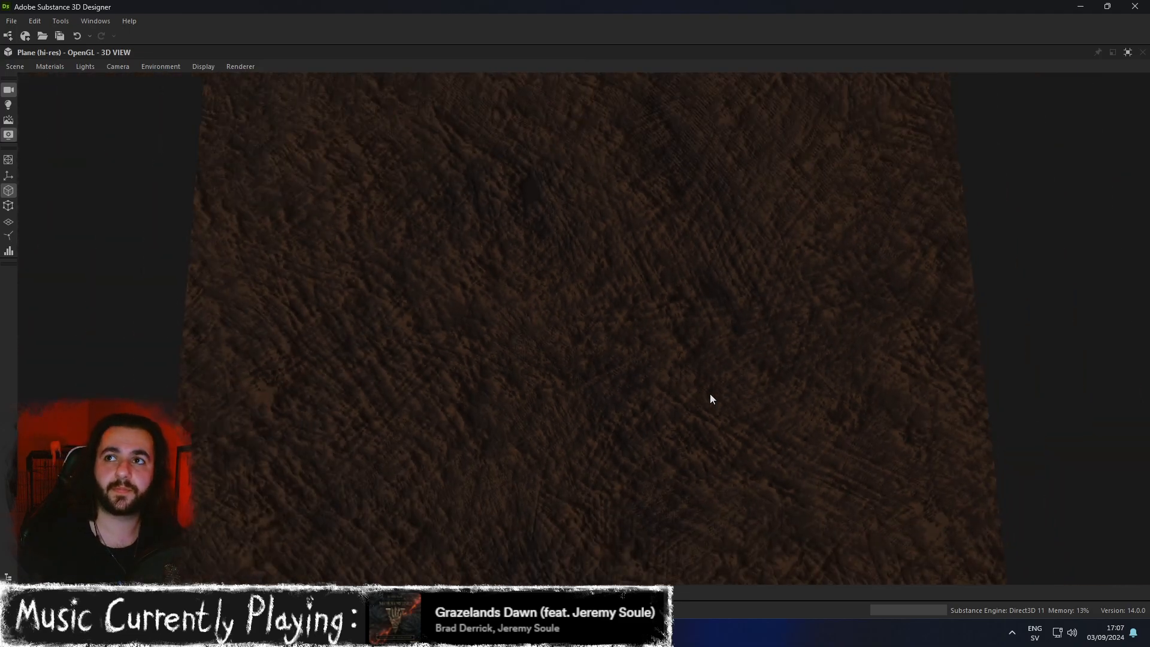
{"action": "scroll", "coordinate": [708, 397], "scroll_direction": "down", "scroll_amount": 3}
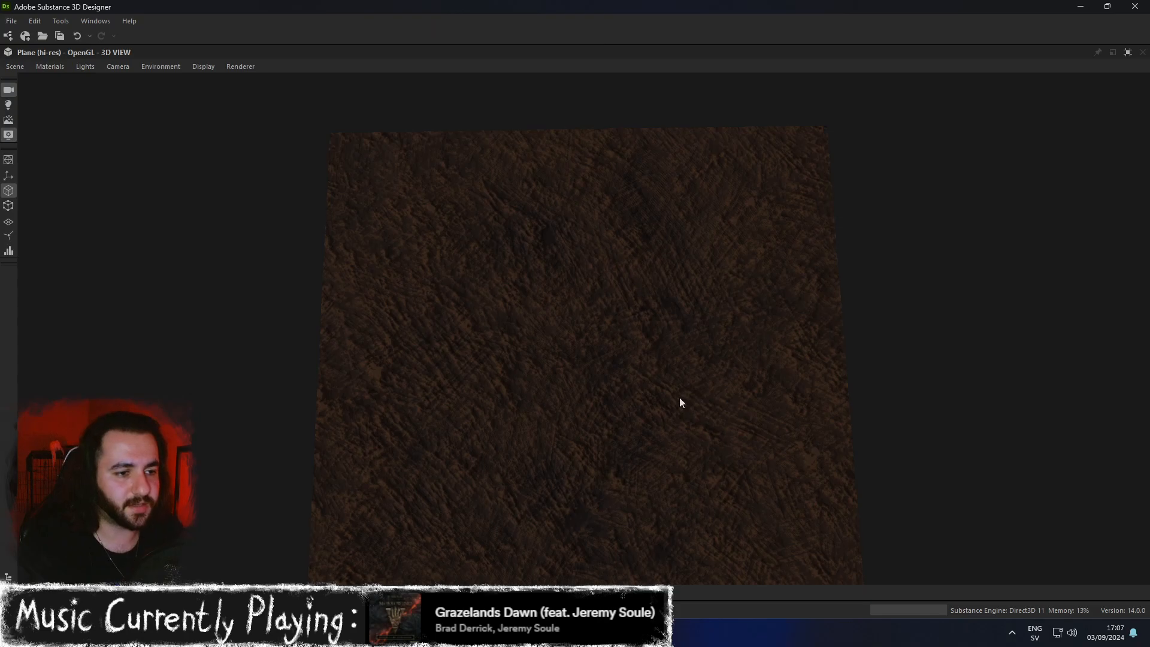
{"action": "left_click_drag", "start_coordinate": [688, 410], "coordinate": [677, 306]}
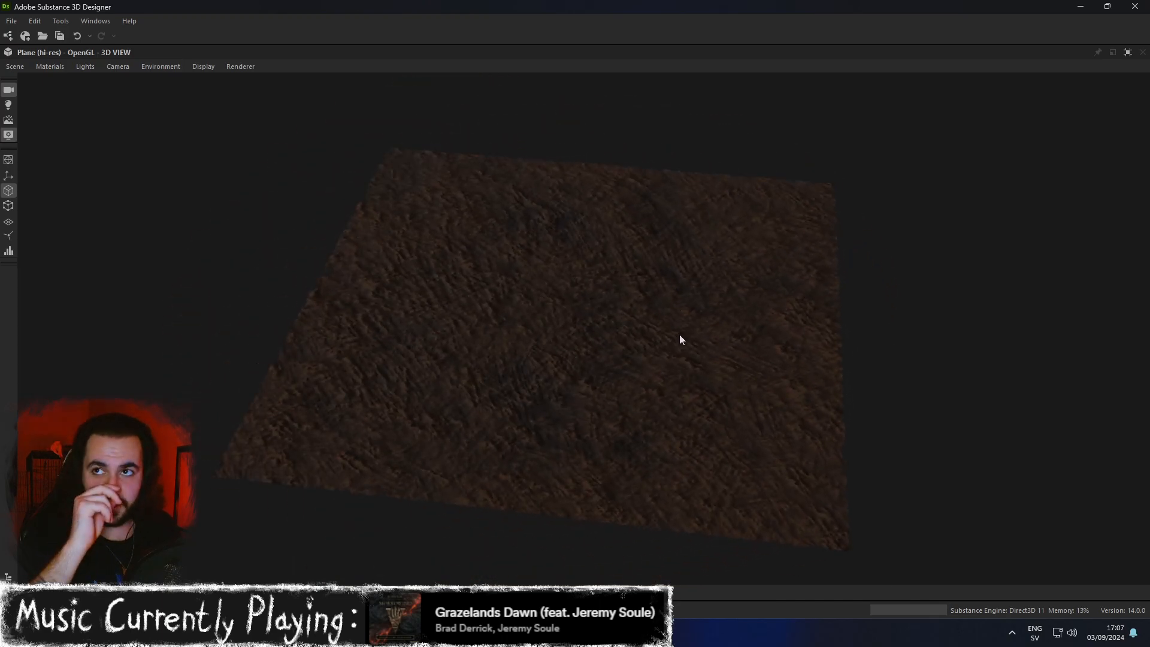
{"action": "left_click_drag", "start_coordinate": [932, 116], "coordinate": [712, 141]}
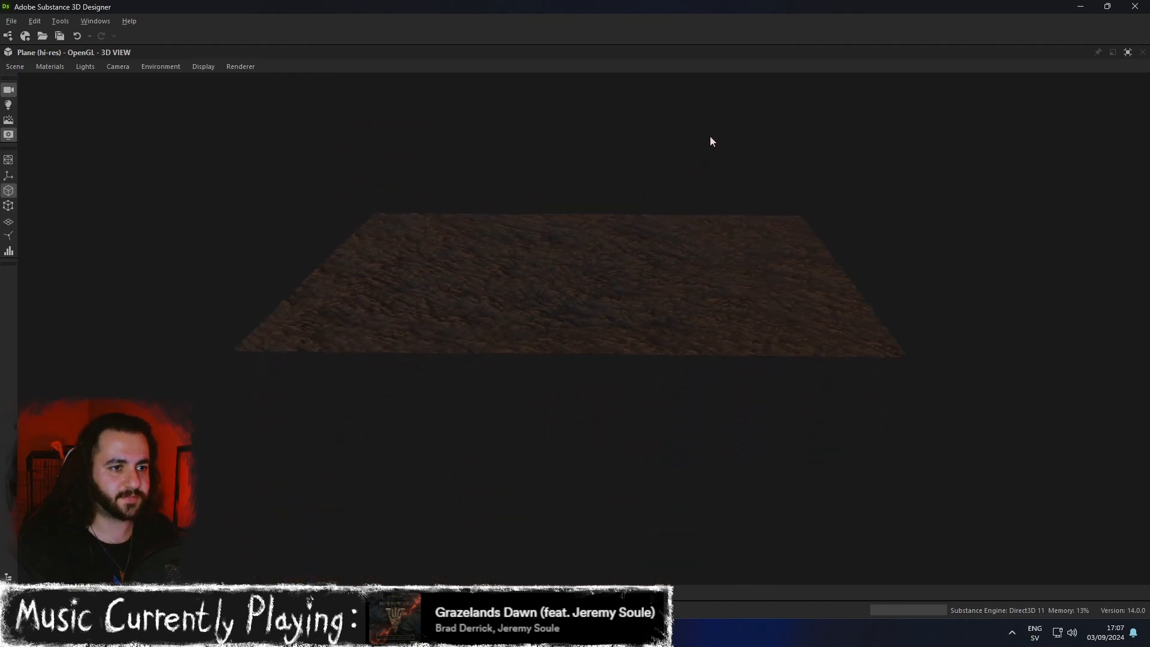
{"action": "left_click_drag", "start_coordinate": [1039, 90], "coordinate": [897, 220]}
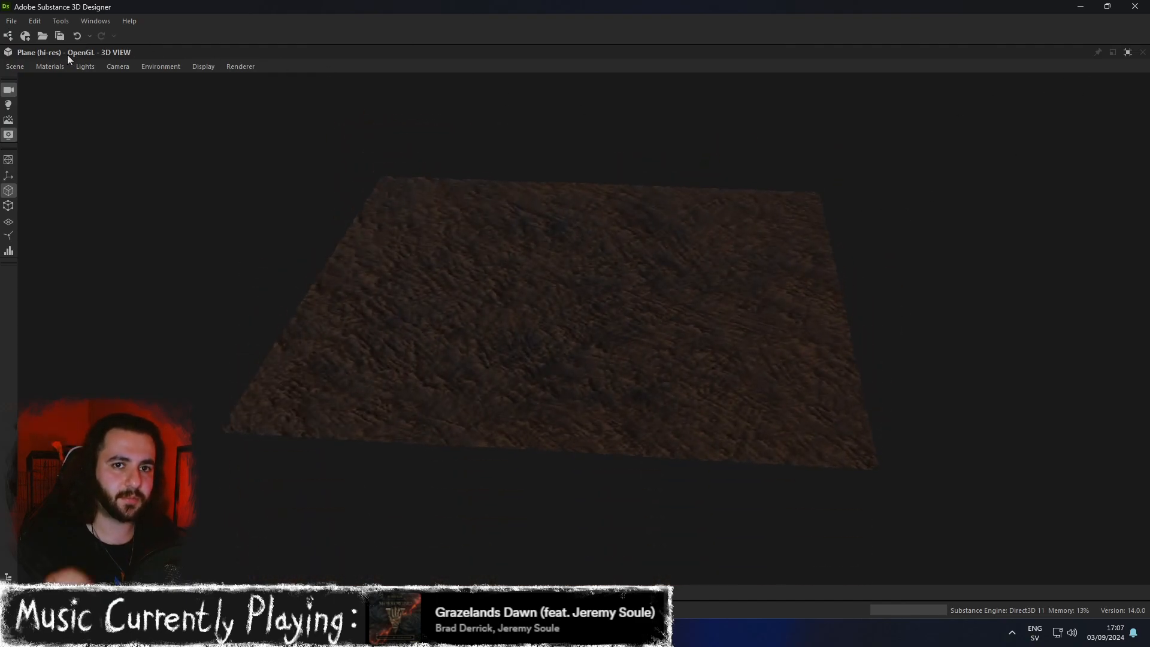
Change the default 3D preview material to Metallic Roughness with Tessellation + Displacement.
{"action": "left_click", "coordinate": [46, 62]}
{"action": "mouse_move", "coordinate": [70, 72]}
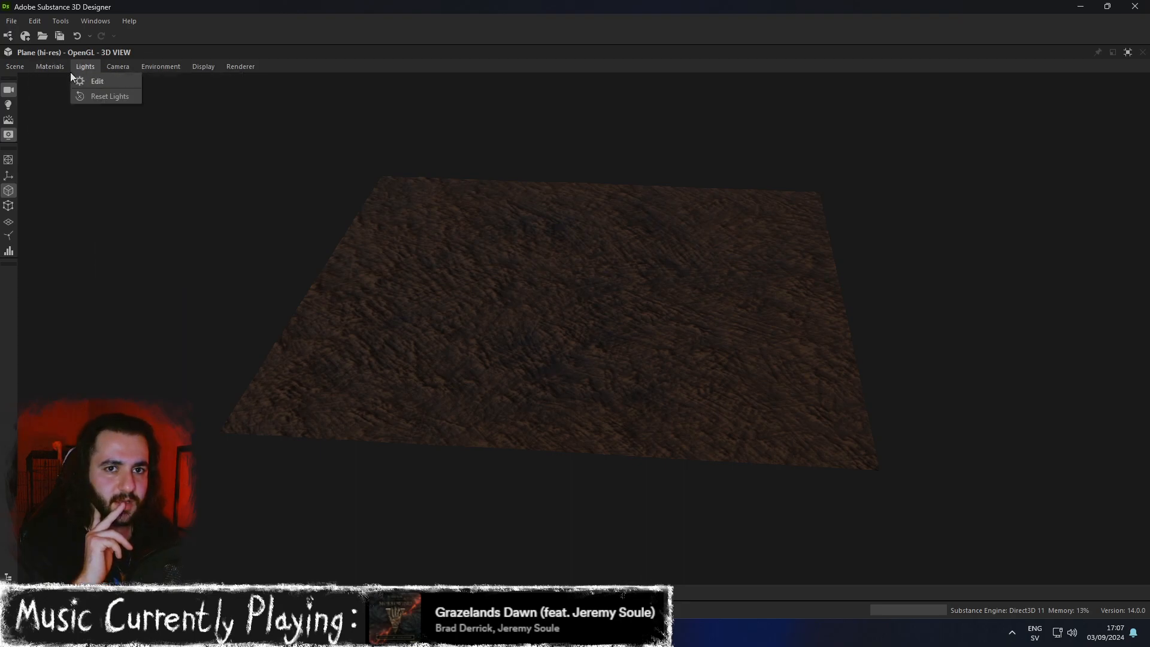
{"action": "mouse_move", "coordinate": [155, 113]}
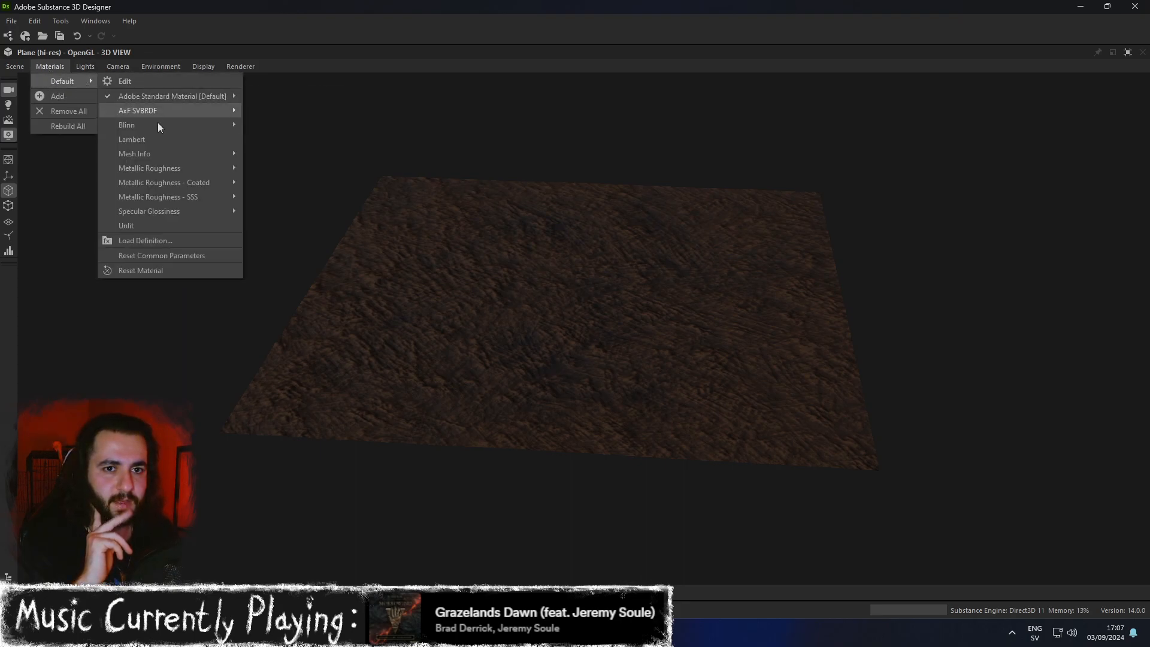
{"action": "mouse_move", "coordinate": [170, 168]}
{"action": "left_click", "coordinate": [284, 163]}
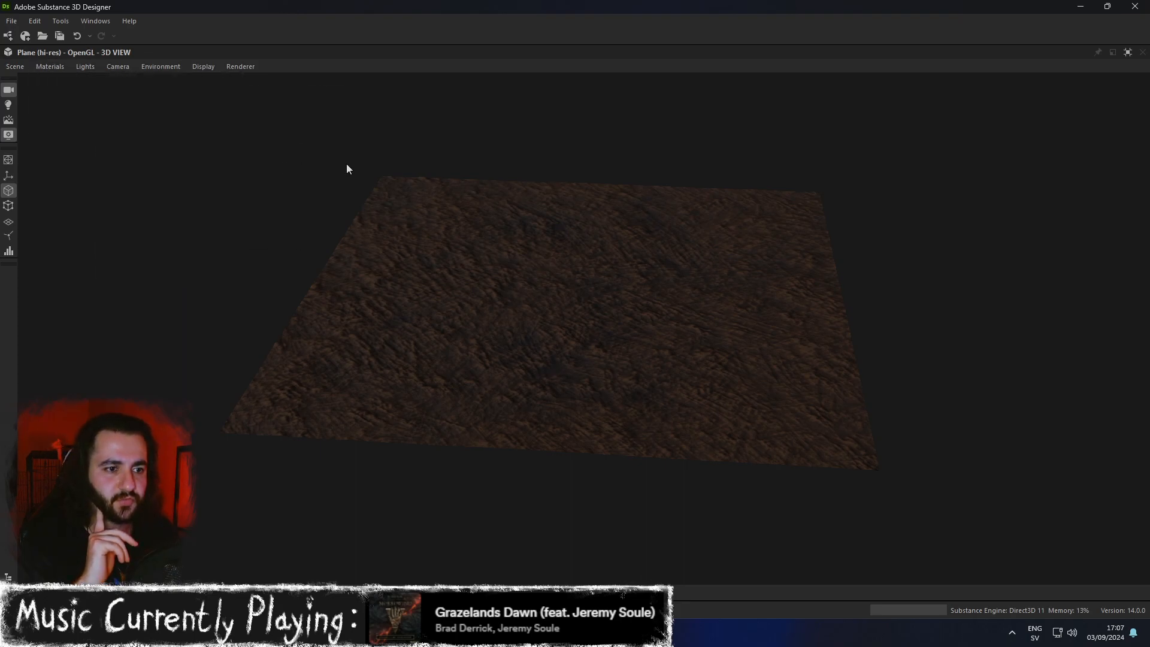
Set the preview material's height scale to 4.94 and its tessellation factor to 16.
{"action": "left_click", "coordinate": [1124, 55]}
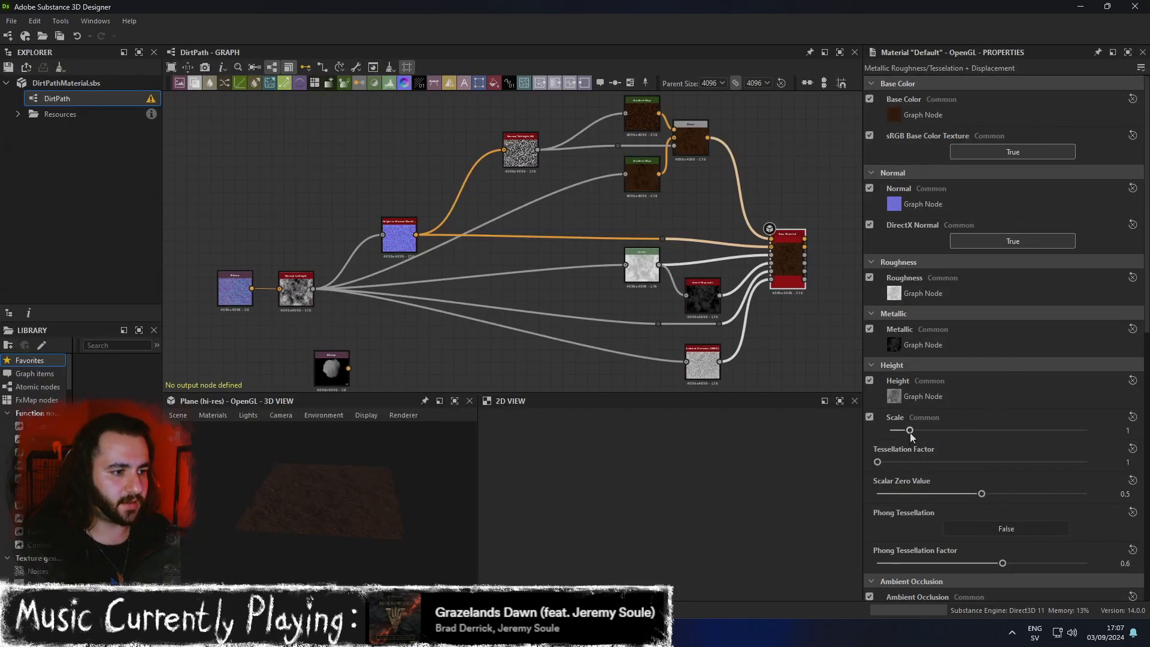
{"action": "left_click_drag", "start_coordinate": [976, 433], "coordinate": [987, 434]}
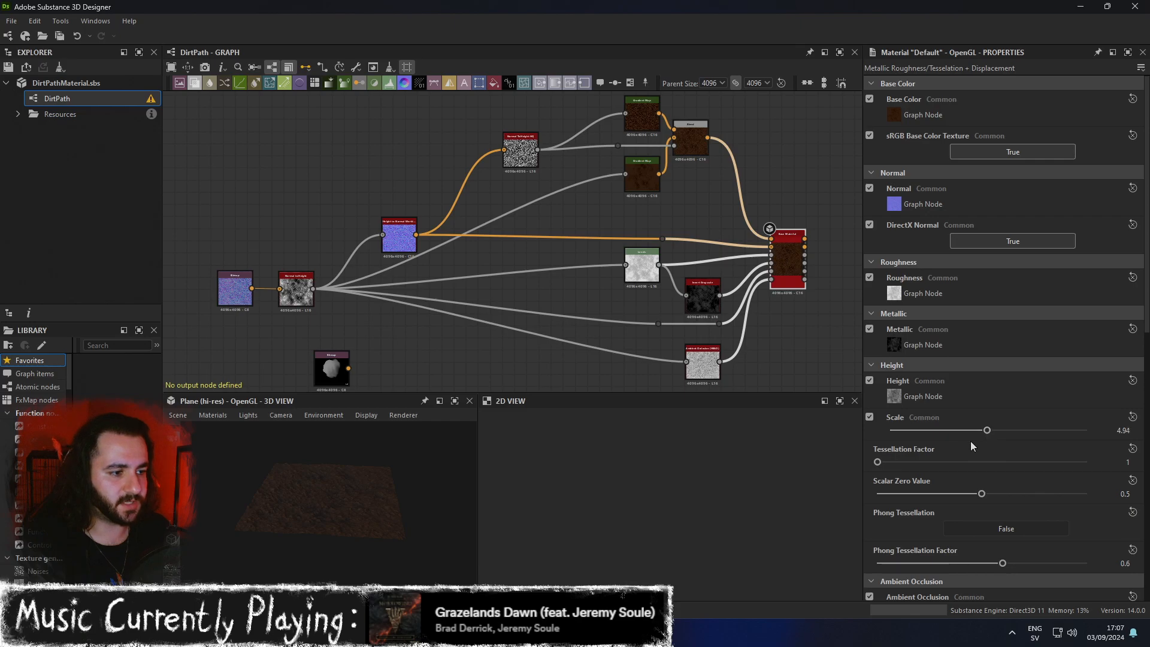
{"action": "left_click_drag", "start_coordinate": [933, 462], "coordinate": [1076, 462]}
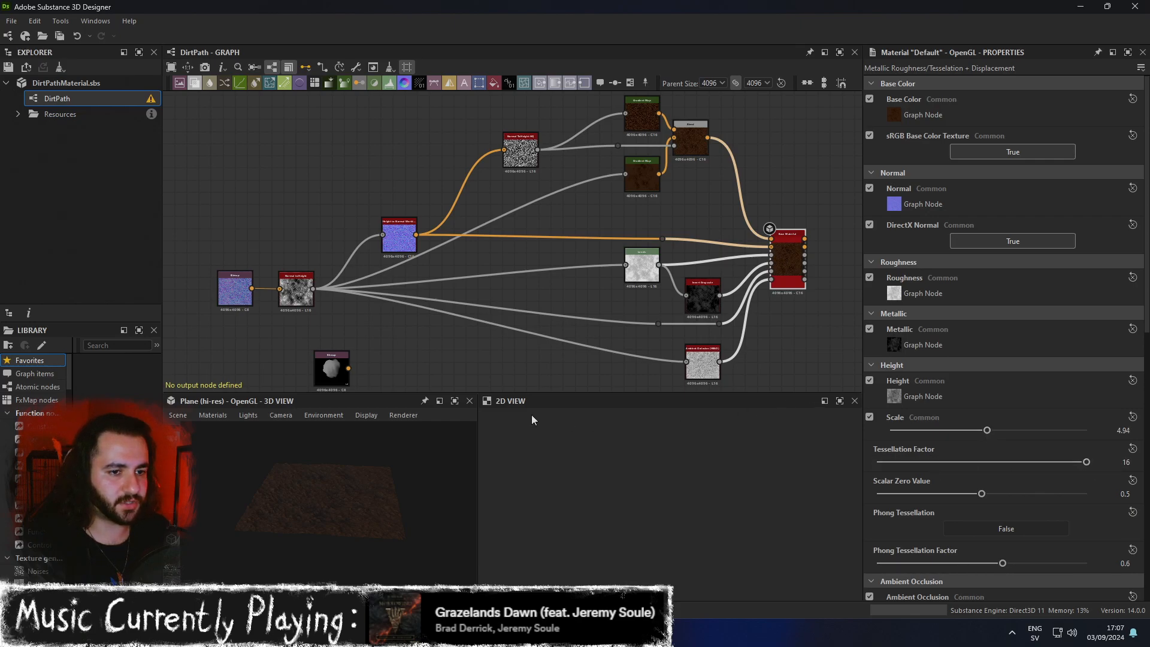
Inspect the displaced dirt surface in the maximized 3D view and restore the normal layout.
{"action": "left_click", "coordinate": [454, 401]}
{"action": "left_click_drag", "start_coordinate": [683, 363], "coordinate": [871, 384]}
{"action": "scroll", "coordinate": [948, 395], "scroll_direction": "up", "scroll_amount": 10}
{"action": "scroll", "coordinate": [890, 390], "scroll_direction": "down", "scroll_amount": 6}
{"action": "left_click", "coordinate": [1127, 52]}
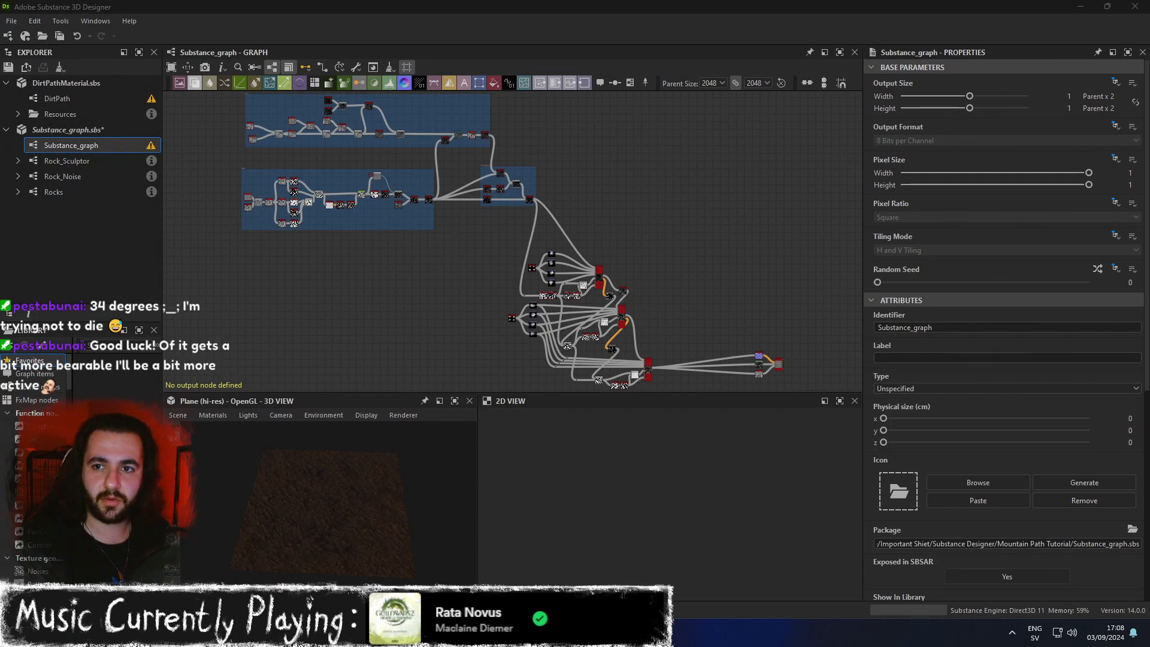
Preview Substance_graph's Base Material node in the 2D view and apply it to the plane in the 3D view.
{"action": "scroll", "coordinate": [684, 260], "scroll_direction": "up", "scroll_amount": 6}
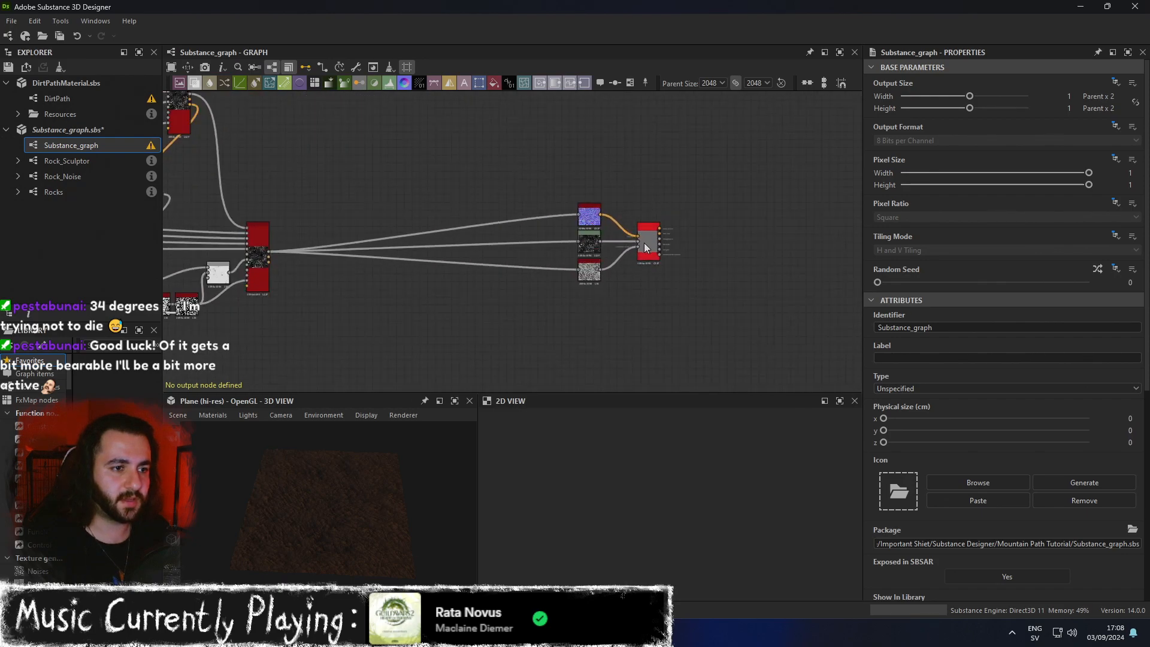
{"action": "double_click", "coordinate": [648, 245]}
{"action": "right_click", "coordinate": [648, 246]}
{"action": "mouse_move", "coordinate": [678, 257]}
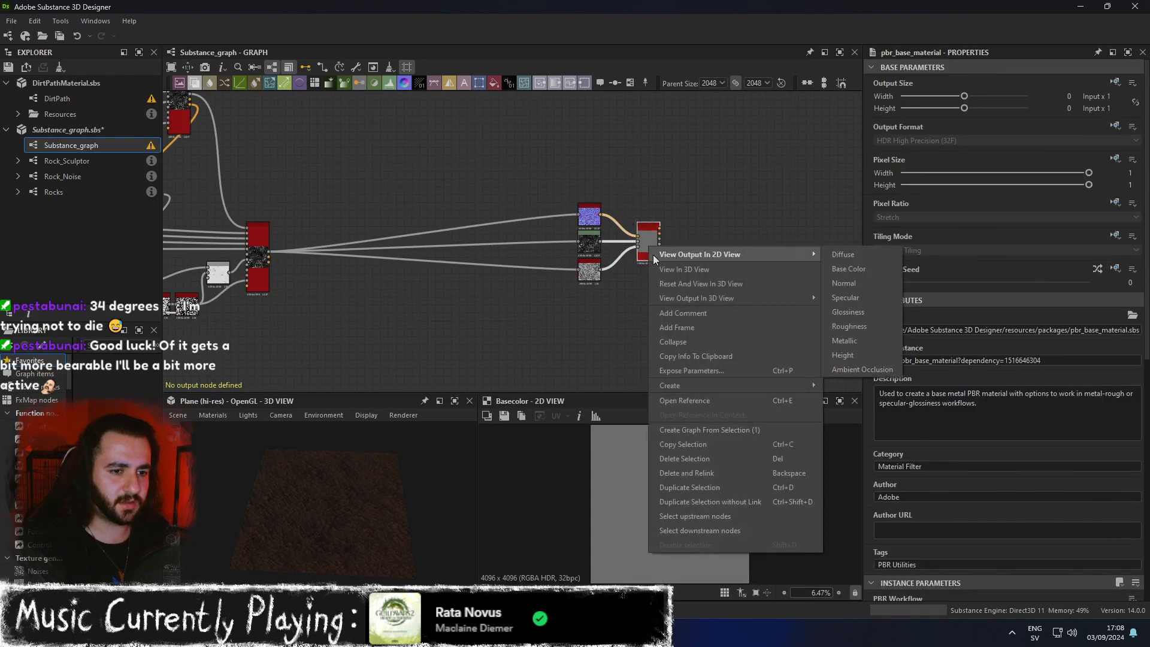
{"action": "left_click", "coordinate": [704, 269]}
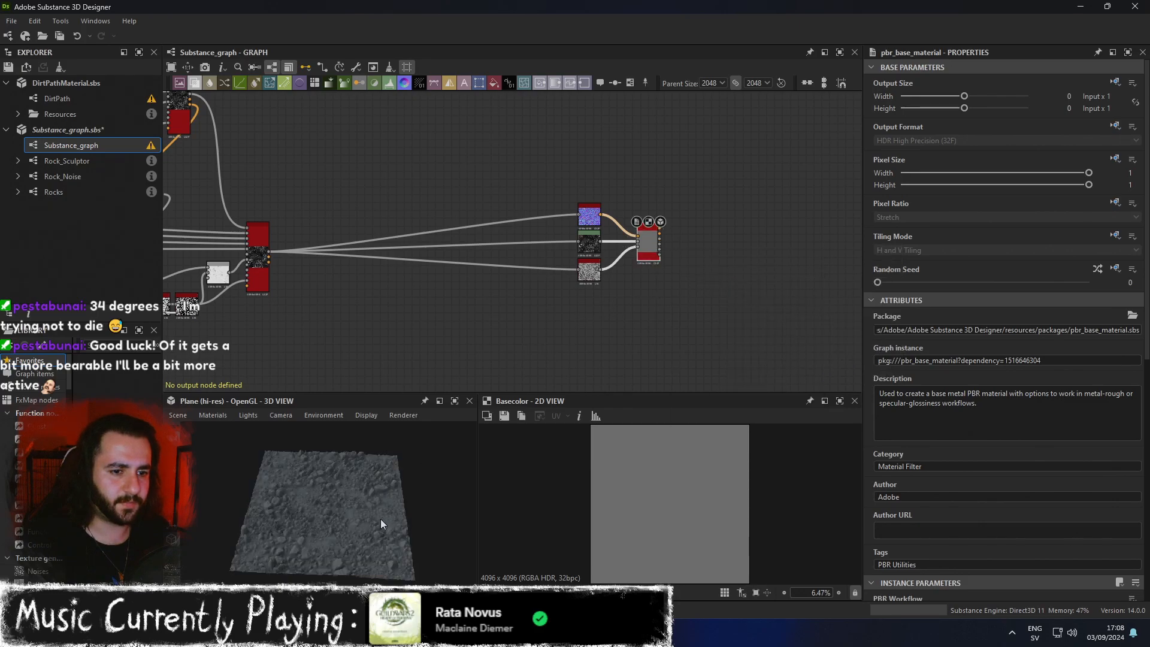
Examine the rocky ground on the 3D plane and the node network that produces it.
{"action": "scroll", "coordinate": [407, 506], "scroll_direction": "up", "scroll_amount": 5}
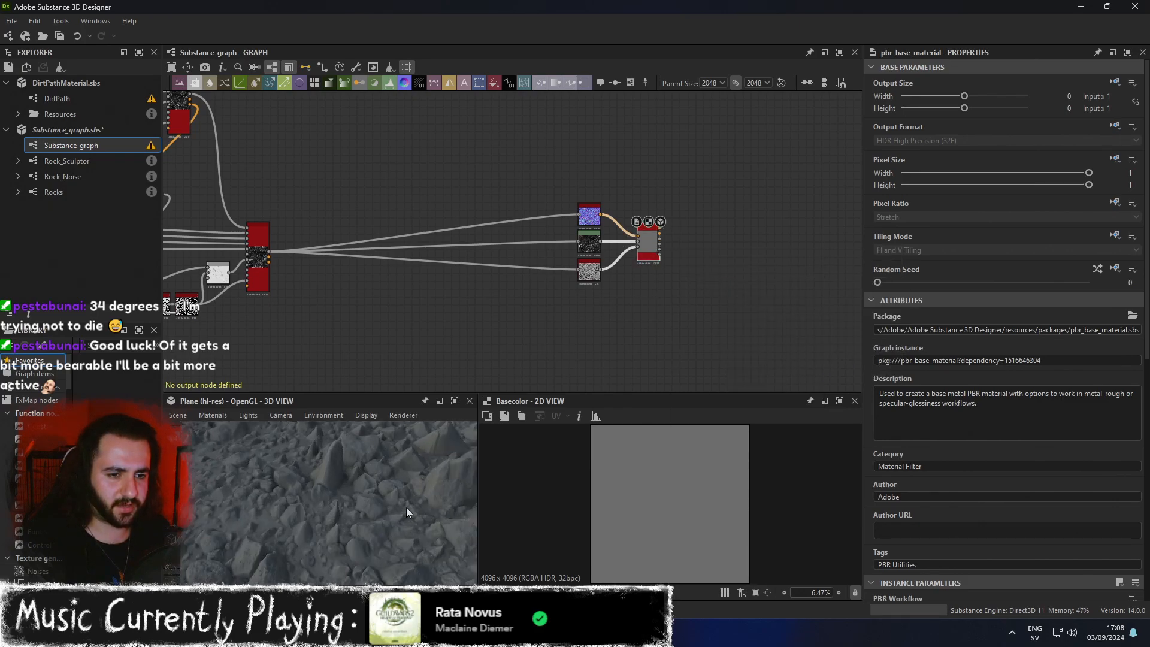
{"action": "left_click_drag", "start_coordinate": [406, 507], "coordinate": [375, 519]}
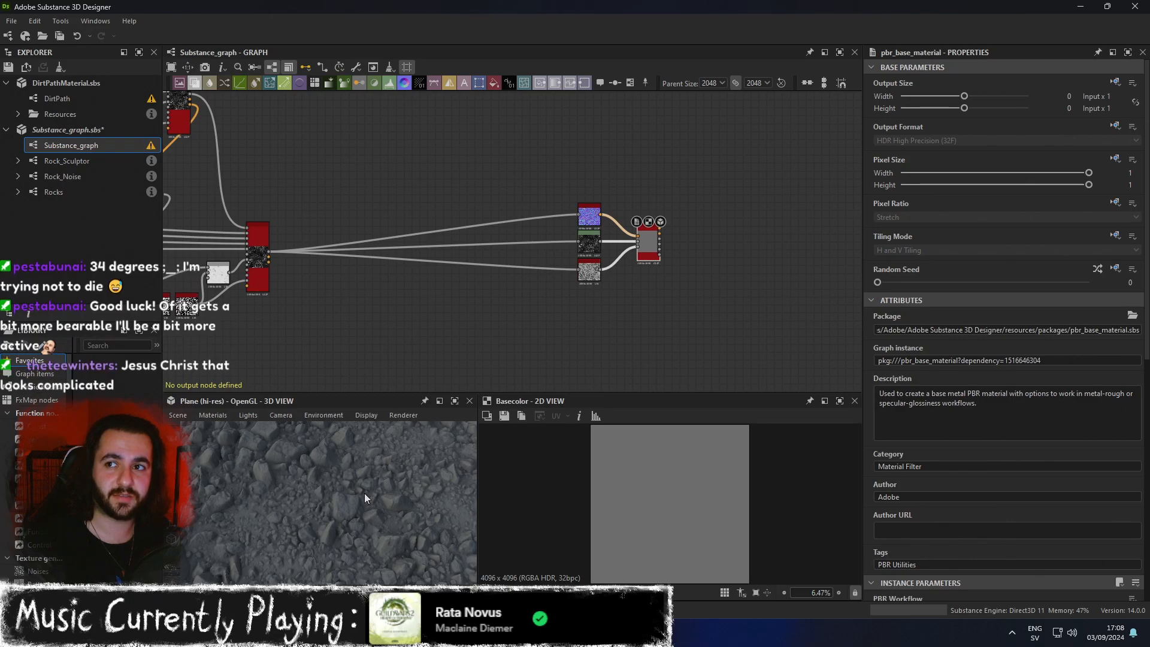
{"action": "scroll", "coordinate": [363, 444], "scroll_direction": "down", "scroll_amount": 5}
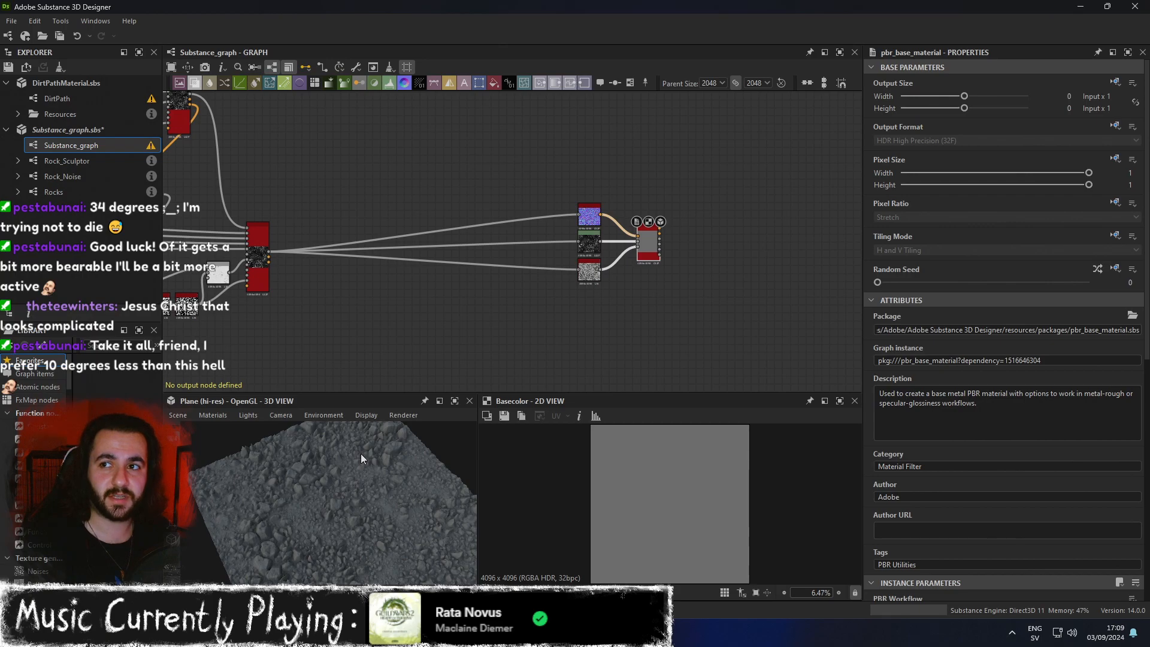
{"action": "scroll", "coordinate": [360, 454], "scroll_direction": "down", "scroll_amount": 3}
{"action": "scroll", "coordinate": [464, 265], "scroll_direction": "down", "scroll_amount": 6}
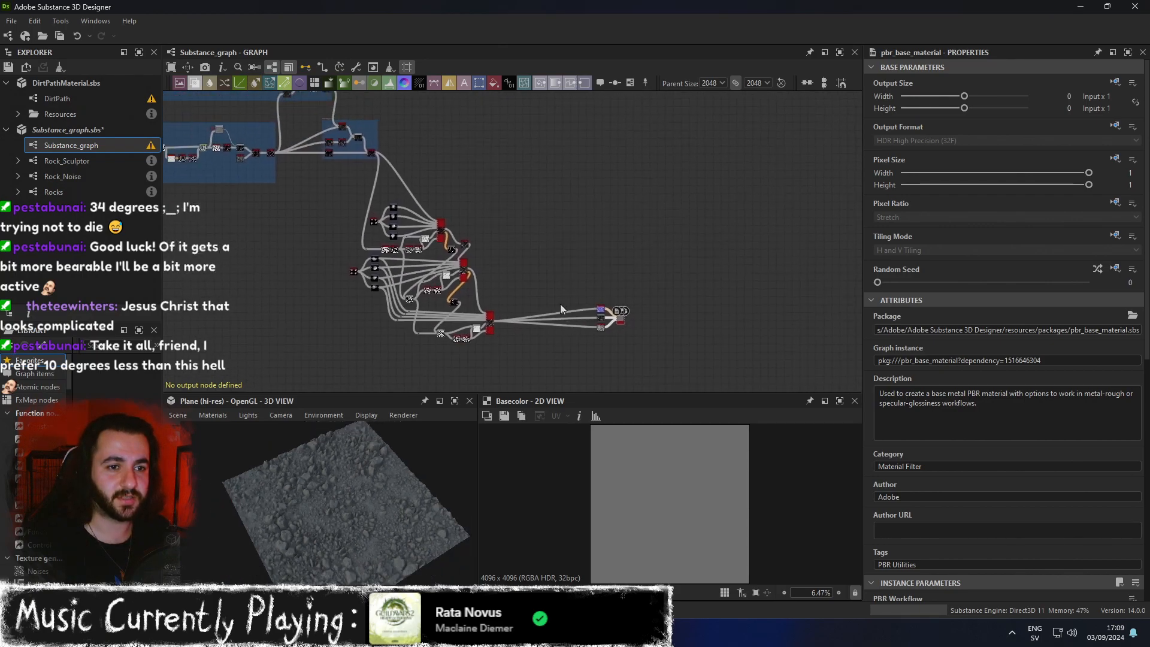
{"action": "scroll", "coordinate": [561, 309], "scroll_direction": "up", "scroll_amount": 2}
{"action": "scroll", "coordinate": [344, 505], "scroll_direction": "up", "scroll_amount": 5}
{"action": "left_click_drag", "start_coordinate": [351, 525], "coordinate": [400, 516]}
{"action": "scroll", "coordinate": [399, 515], "scroll_direction": "up", "scroll_amount": 2}
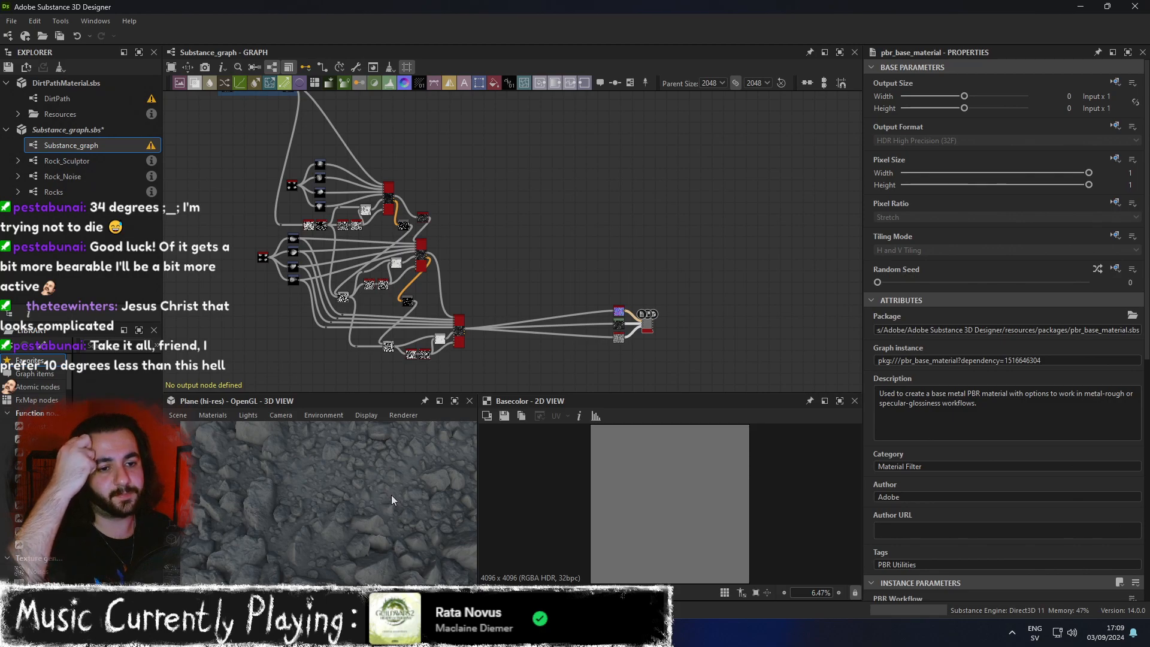
{"action": "scroll", "coordinate": [390, 495], "scroll_direction": "down", "scroll_amount": 3}
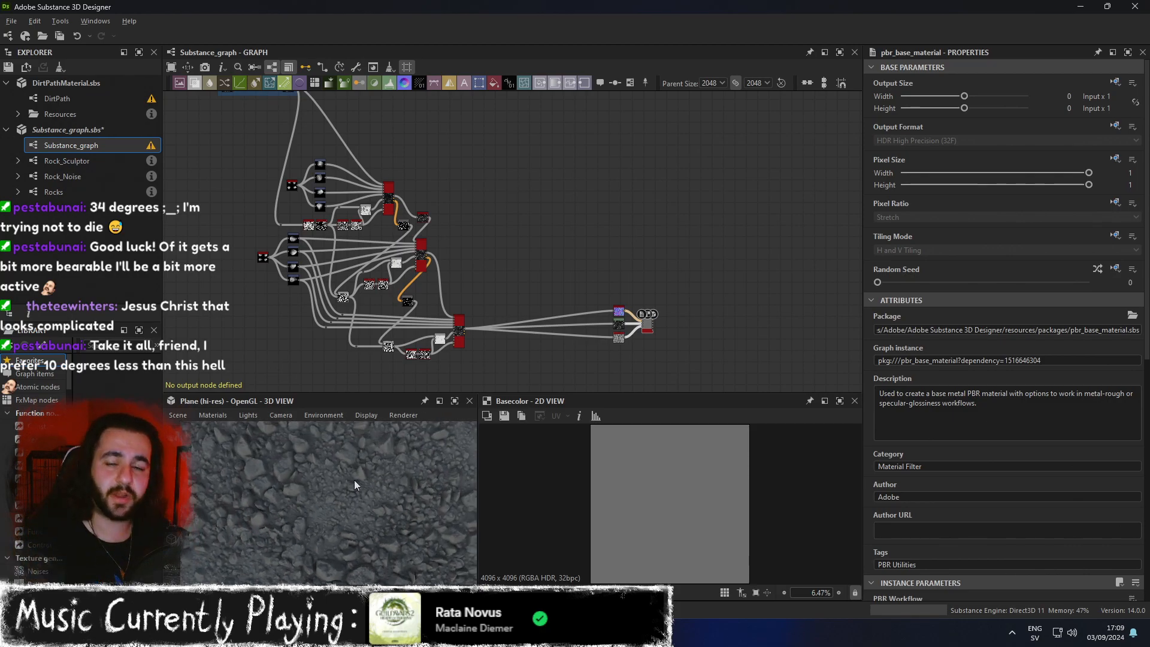
{"action": "scroll", "coordinate": [433, 333], "scroll_direction": "down", "scroll_amount": 3}
Preview the uppermost Shape Splatter node's height in the 2D view and examine its rock shape inputs.
{"action": "middle_click_drag", "start_coordinate": [448, 223], "coordinate": [543, 261]}
{"action": "scroll", "coordinate": [543, 276], "scroll_direction": "up", "scroll_amount": 3}
{"action": "middle_click_drag", "start_coordinate": [491, 319], "coordinate": [542, 260]}
{"action": "scroll", "coordinate": [509, 254], "scroll_direction": "up", "scroll_amount": 5}
{"action": "middle_click_drag", "start_coordinate": [479, 218], "coordinate": [489, 271]}
{"action": "left_click", "coordinate": [542, 226]}
{"action": "double_click", "coordinate": [541, 226]}
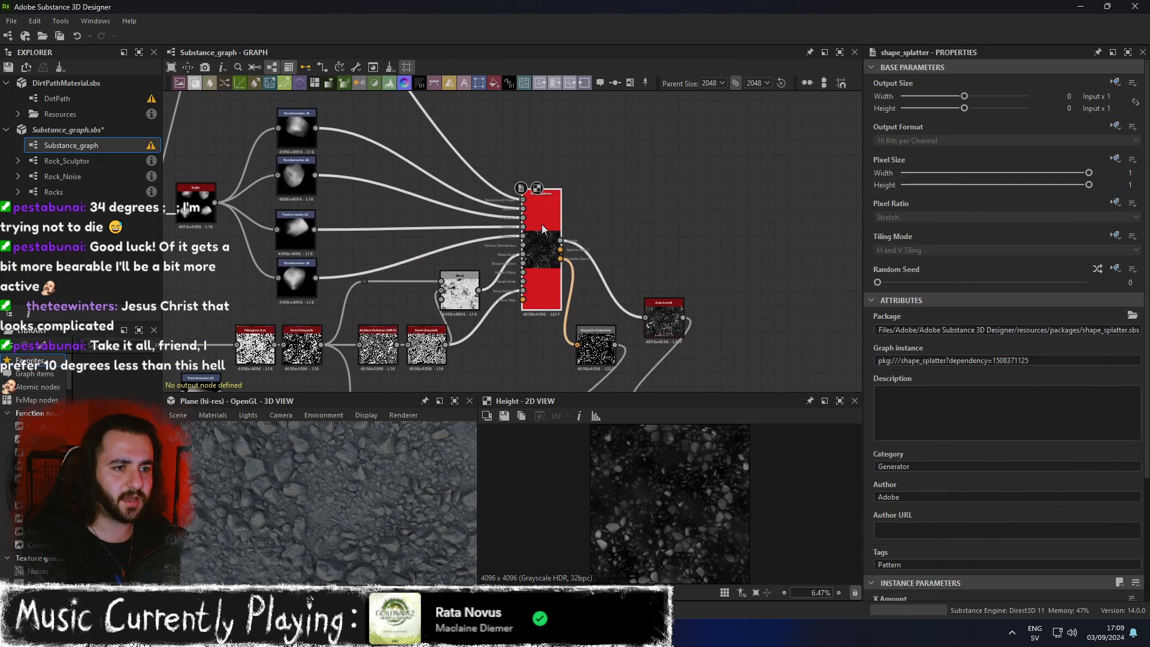
{"action": "middle_click_drag", "start_coordinate": [448, 217], "coordinate": [565, 277]}
{"action": "scroll", "coordinate": [392, 268], "scroll_direction": "up", "scroll_amount": 2}
{"action": "middle_click_drag", "start_coordinate": [592, 253], "coordinate": [406, 219]}
{"action": "scroll", "coordinate": [666, 236], "scroll_direction": "up", "scroll_amount": 3}
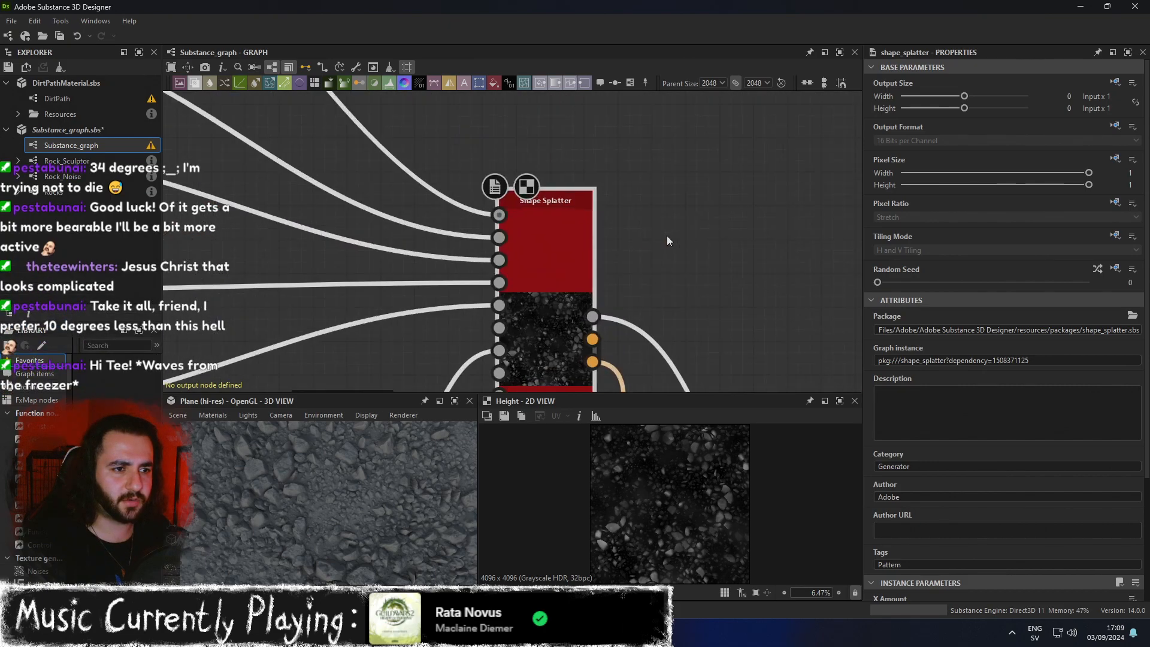
{"action": "scroll", "coordinate": [553, 235], "scroll_direction": "down", "scroll_amount": 6}
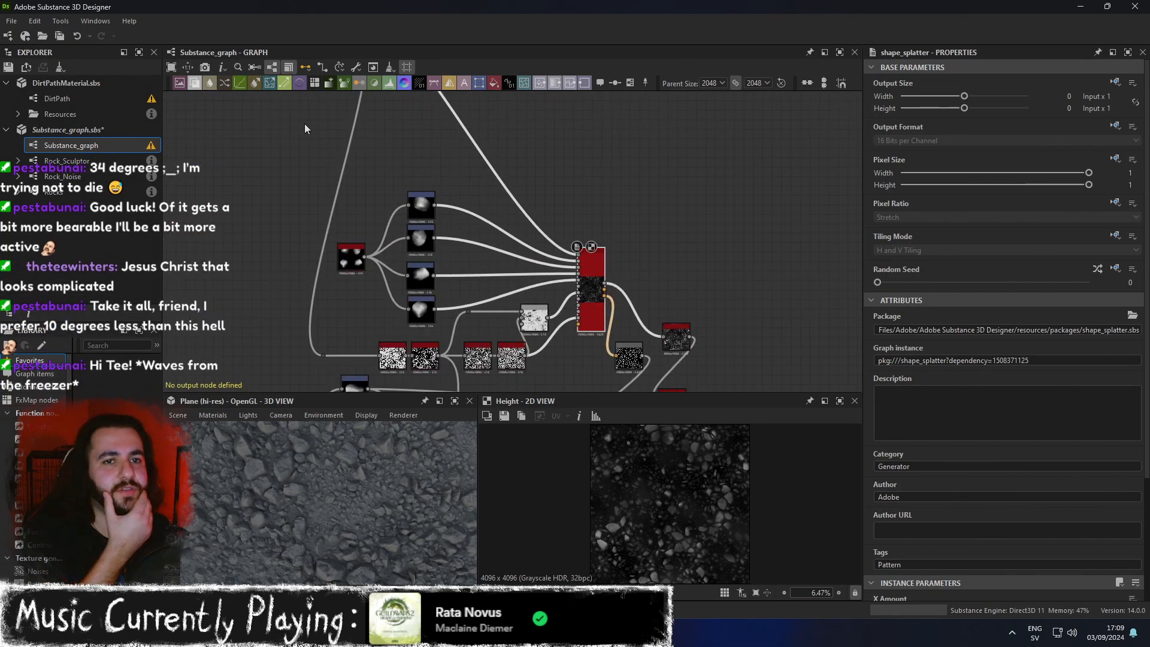
Reopen the DirtPath graph and add a Shape Splatter node beside the unconnected rock bitmap.
{"action": "left_click", "coordinate": [88, 101]}
{"action": "double_click", "coordinate": [88, 100]}
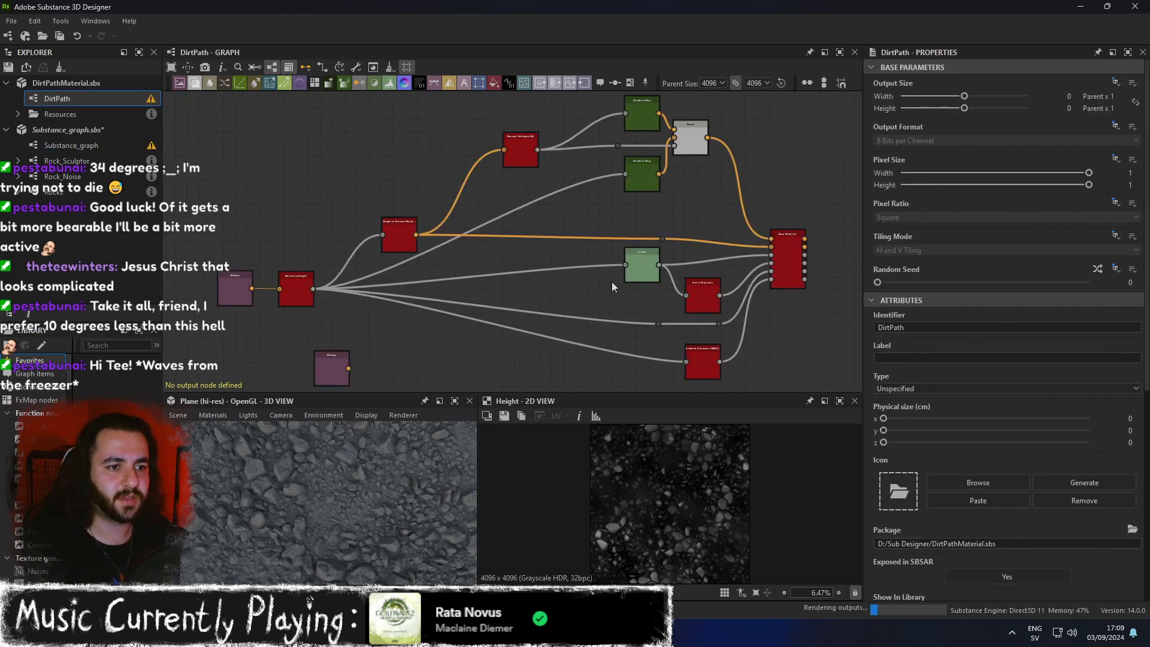
{"action": "scroll", "coordinate": [580, 318], "scroll_direction": "up", "scroll_amount": 2}
{"action": "key", "text": "space"}
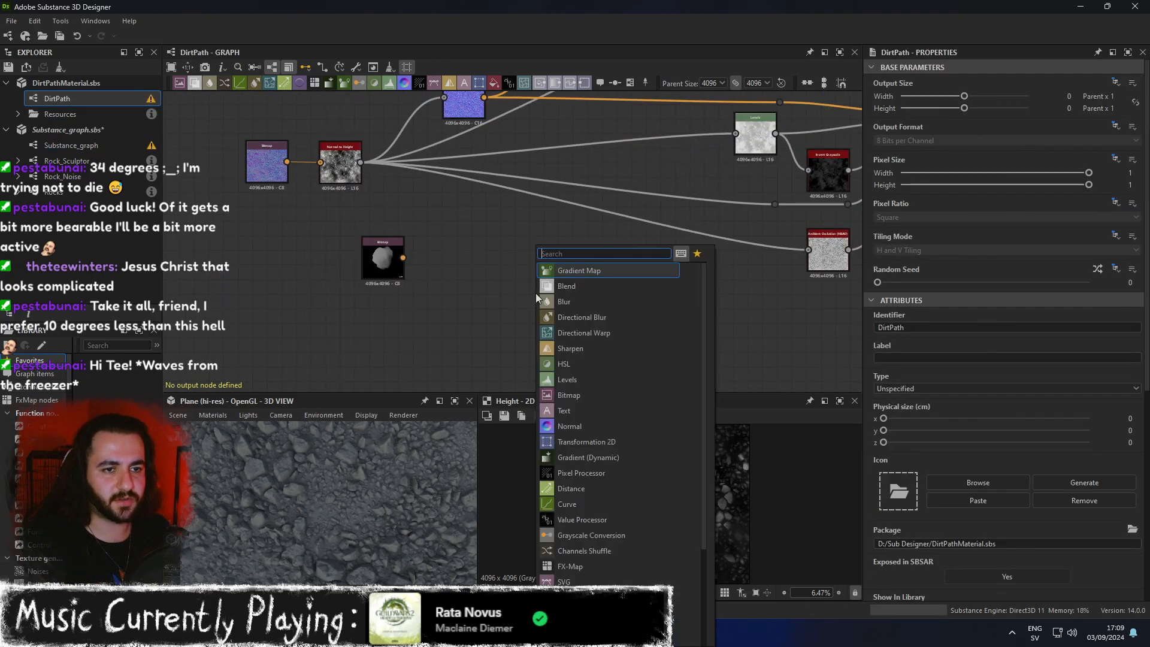
{"action": "left_click", "coordinate": [479, 261]}
{"action": "key", "text": "space"}
{"action": "type", "text": "shap"}
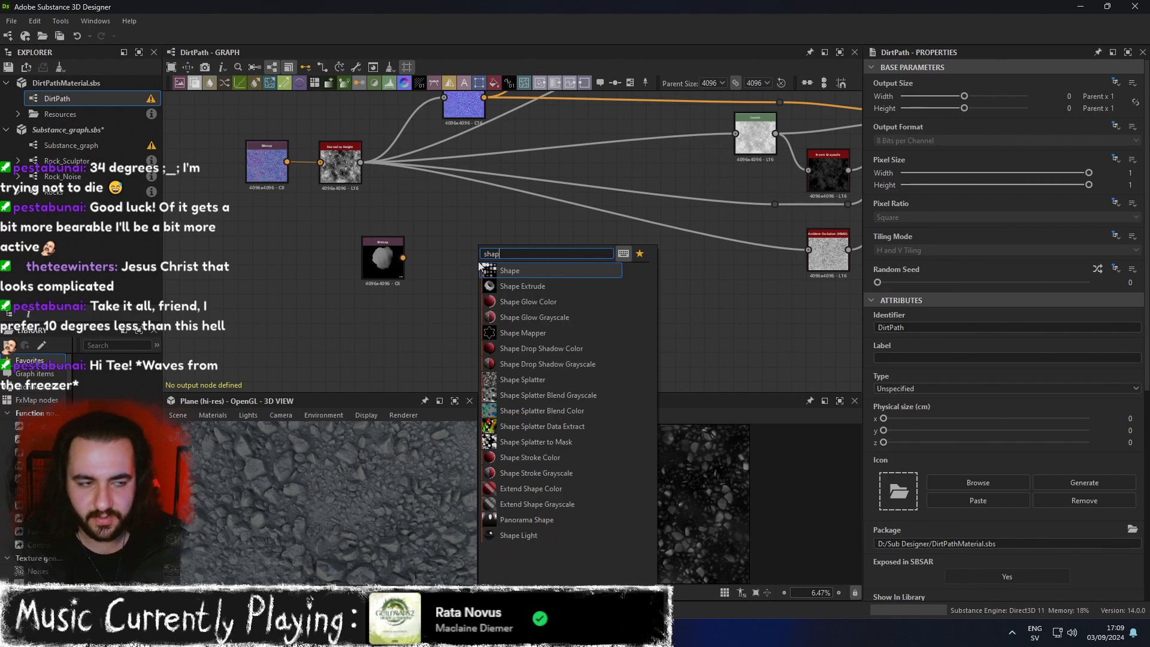
{"action": "type", "text": " splat"}
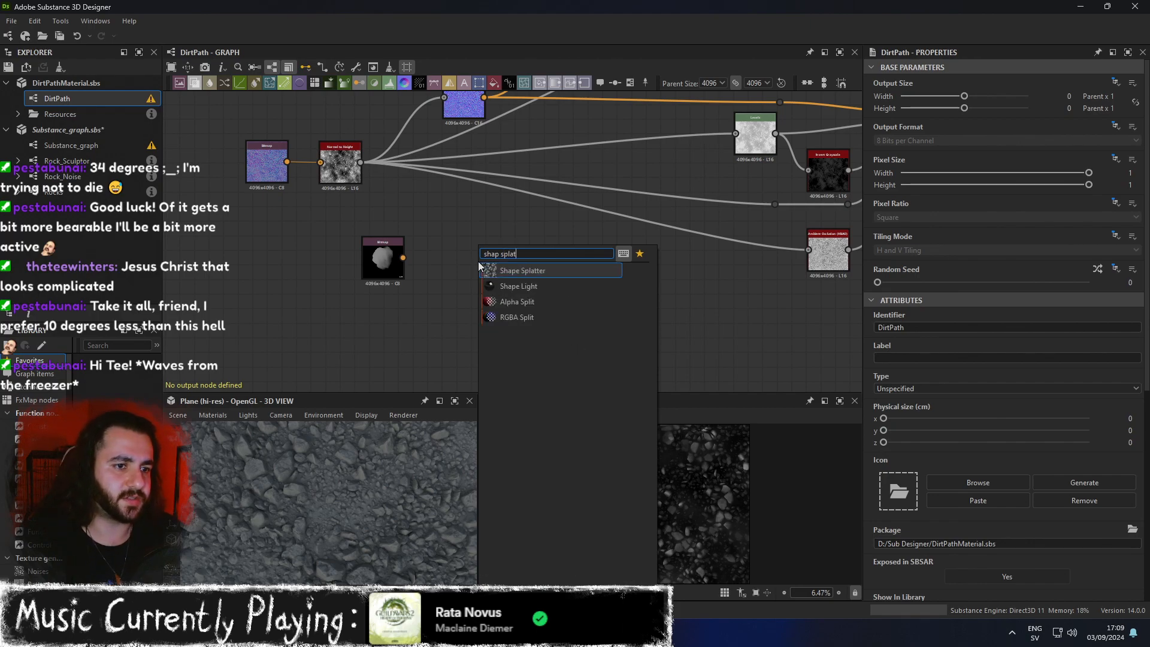
{"action": "key", "text": "Return"}
{"action": "left_click_drag", "start_coordinate": [478, 262], "coordinate": [516, 292]}
{"action": "scroll", "coordinate": [452, 260], "scroll_direction": "up", "scroll_amount": 3}
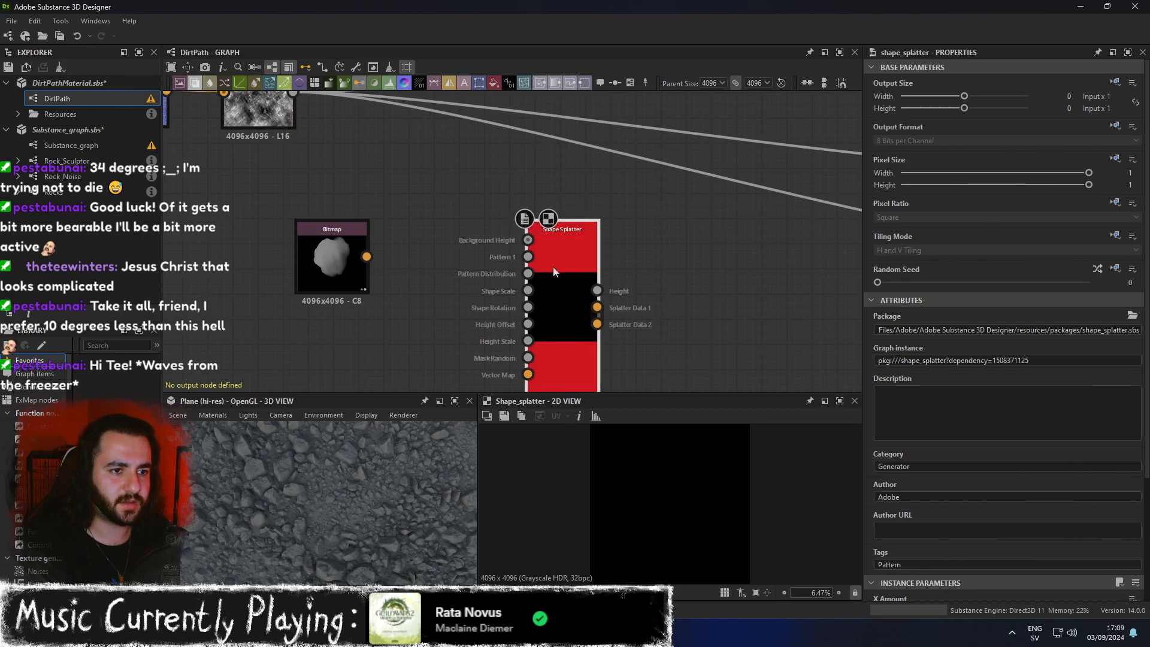
Try to connect the color rock bitmap to the Shape Splatter's Pattern 1 input, undo that link, and move the bitmap farther from the splatter.
{"action": "left_click_drag", "start_coordinate": [367, 256], "coordinate": [527, 256]}
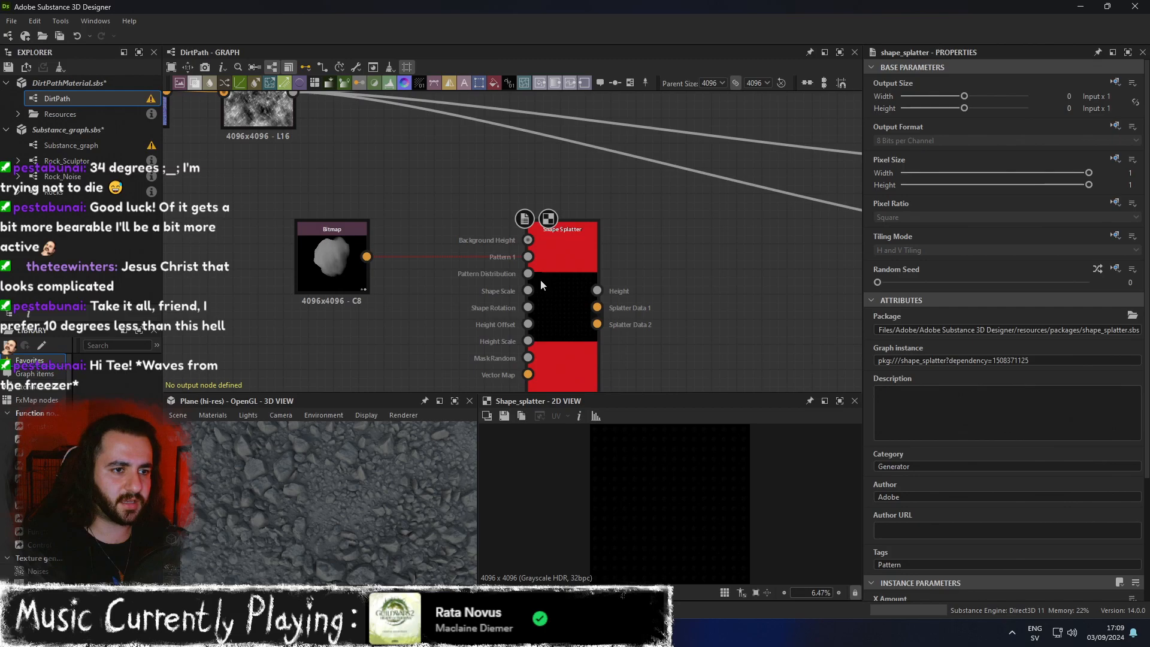
{"action": "key", "text": "ctrl+z"}
{"action": "left_click_drag", "start_coordinate": [327, 251], "coordinate": [240, 251]}
{"action": "key", "text": "space"}
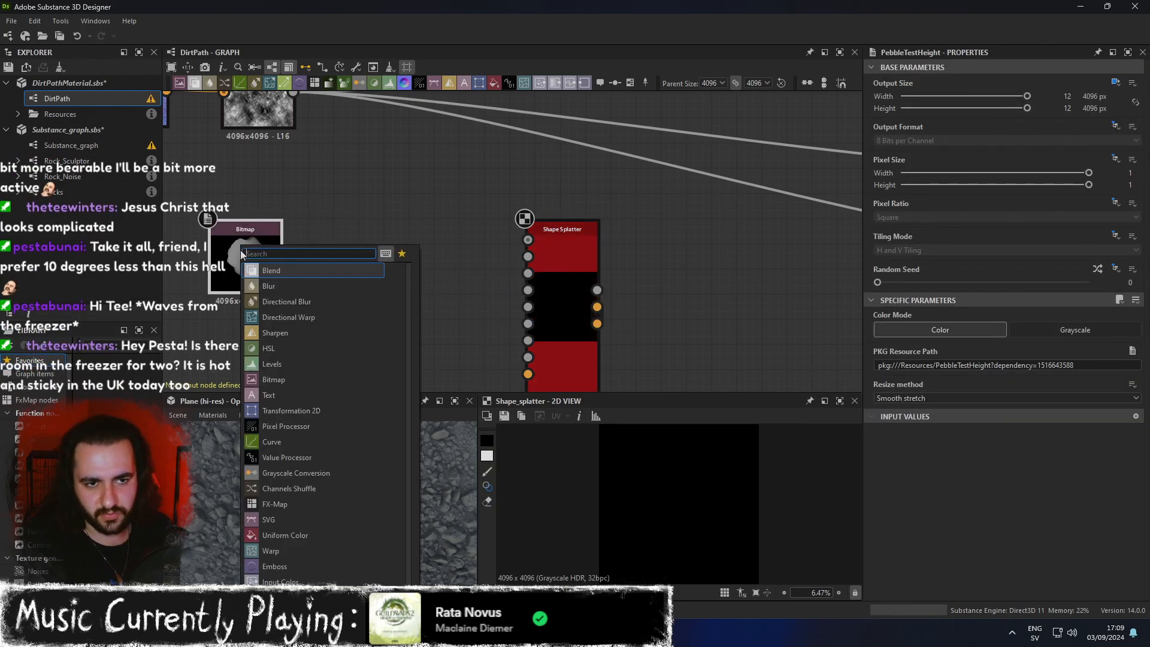
{"action": "type", "text": "gradient"}
{"action": "key", "text": "Return"}
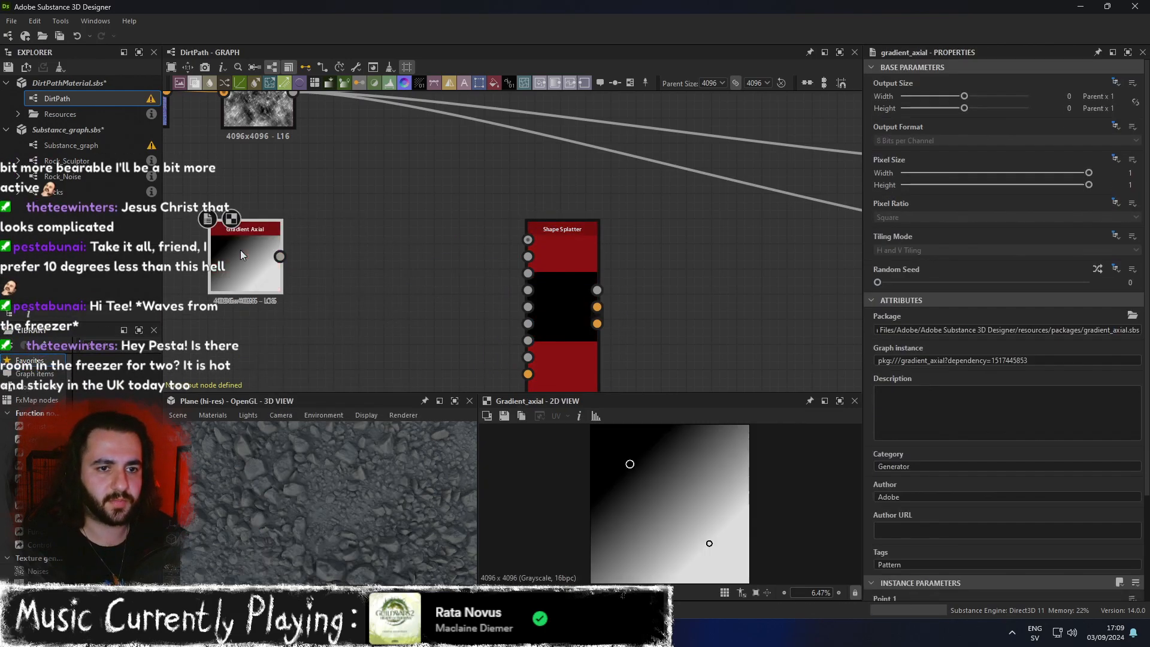
{"action": "key", "text": "ctrl+z"}
{"action": "key", "text": "space"}
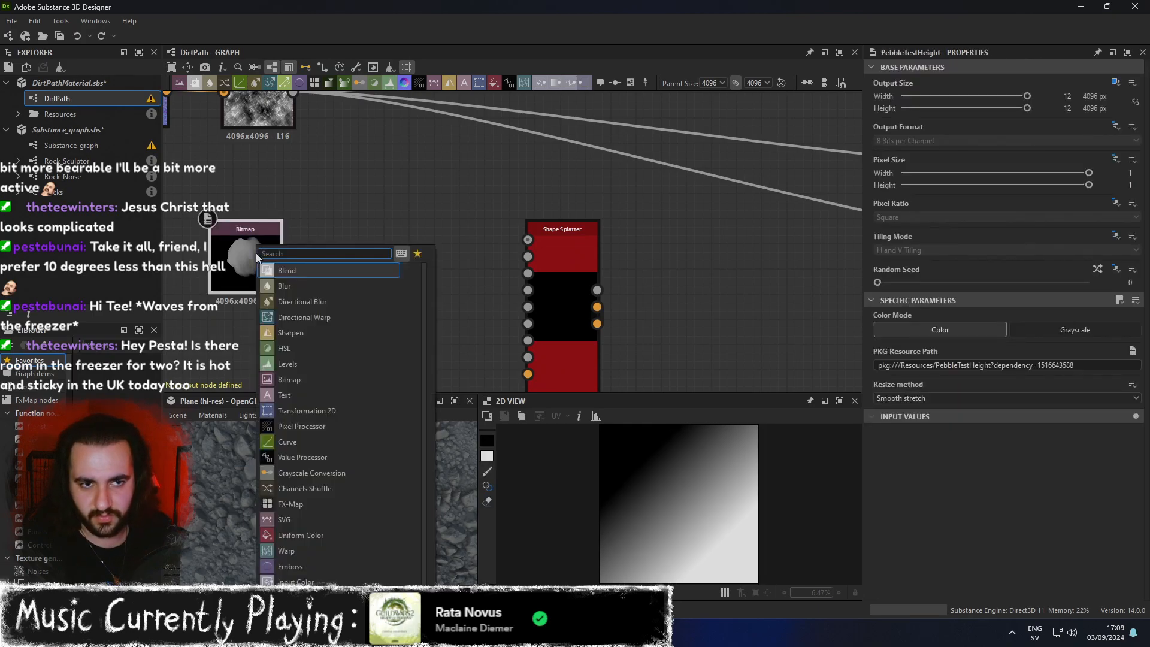
{"action": "type", "text": "gradient"}
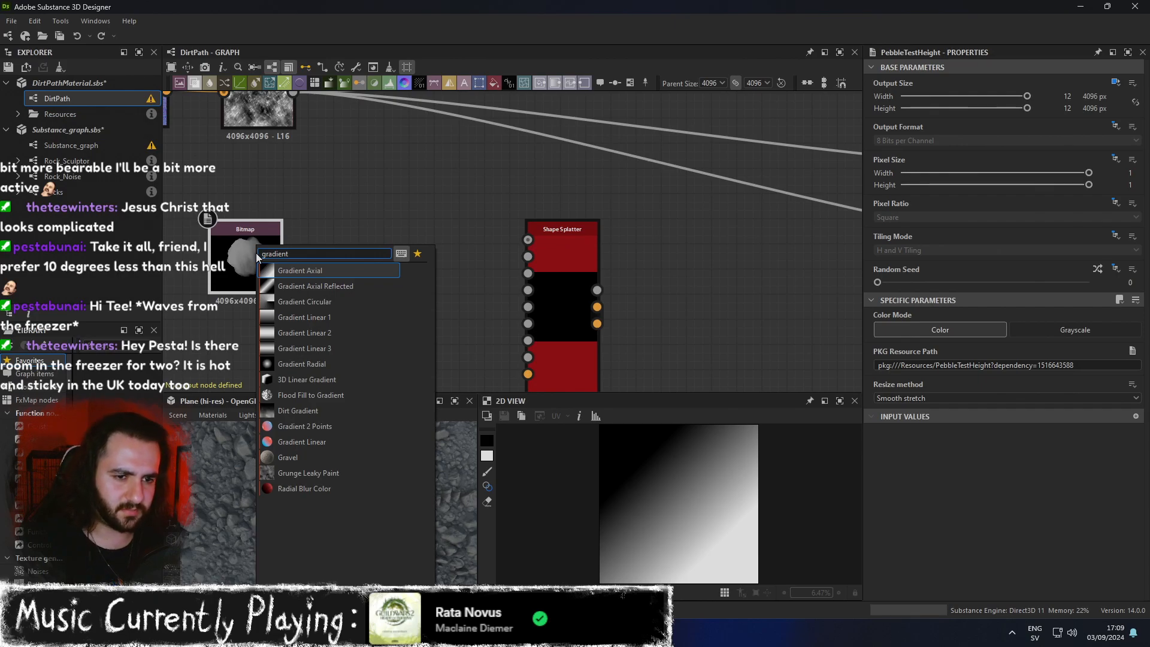
{"action": "left_click", "coordinate": [309, 201]}
Try out a Gradient Map node set to Grayscale between the rock bitmap and the Shape Splatter, and delete it again.
{"action": "scroll", "coordinate": [351, 184], "scroll_direction": "down", "scroll_amount": 5}
{"action": "middle_click_drag", "start_coordinate": [443, 175], "coordinate": [445, 305]}
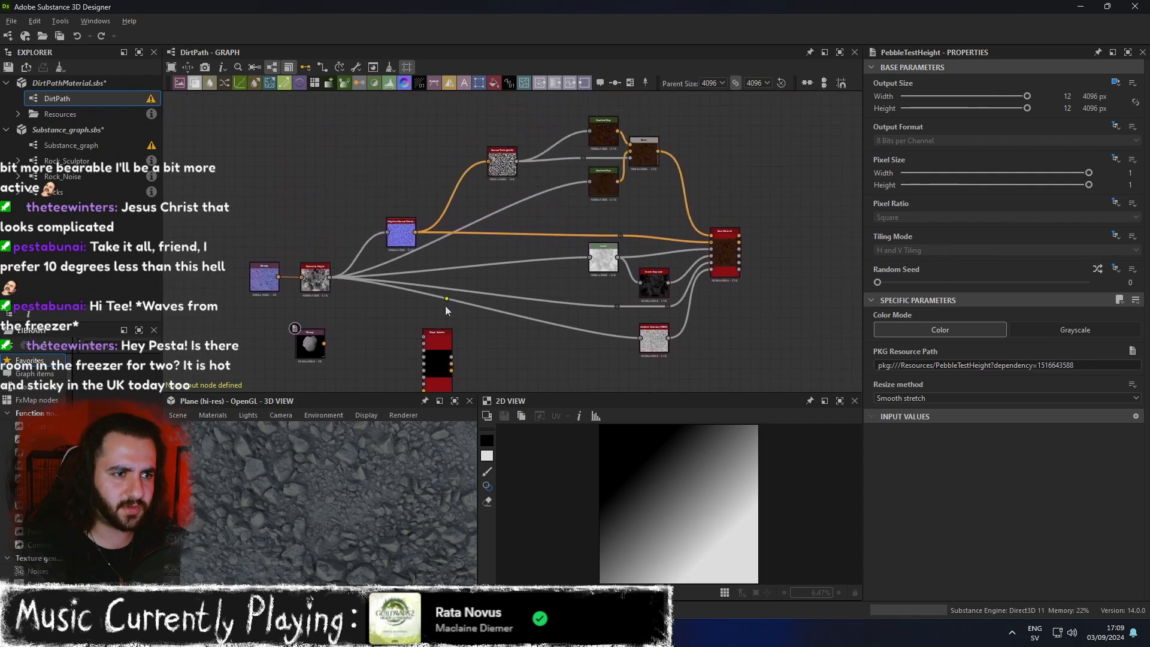
{"action": "scroll", "coordinate": [593, 196], "scroll_direction": "up", "scroll_amount": 2}
{"action": "scroll", "coordinate": [631, 142], "scroll_direction": "up", "scroll_amount": 1}
{"action": "scroll", "coordinate": [575, 221], "scroll_direction": "down", "scroll_amount": 5}
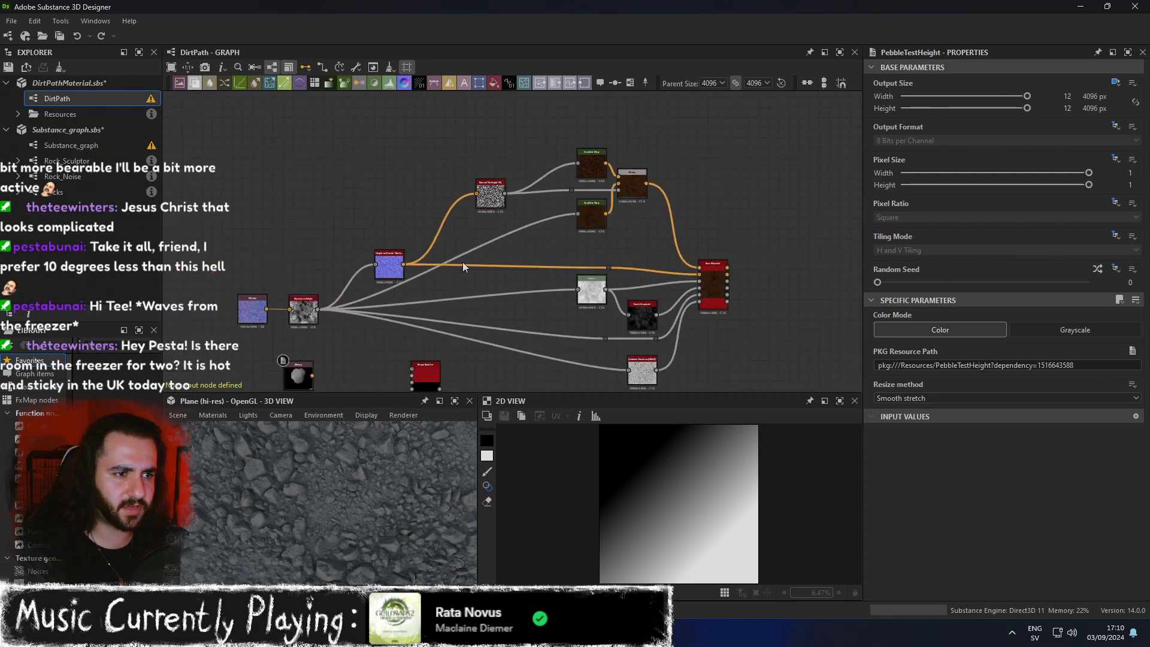
{"action": "middle_click_drag", "start_coordinate": [462, 261], "coordinate": [624, 160]}
{"action": "scroll", "coordinate": [557, 213], "scroll_direction": "up", "scroll_amount": 4}
{"action": "key", "text": "space"}
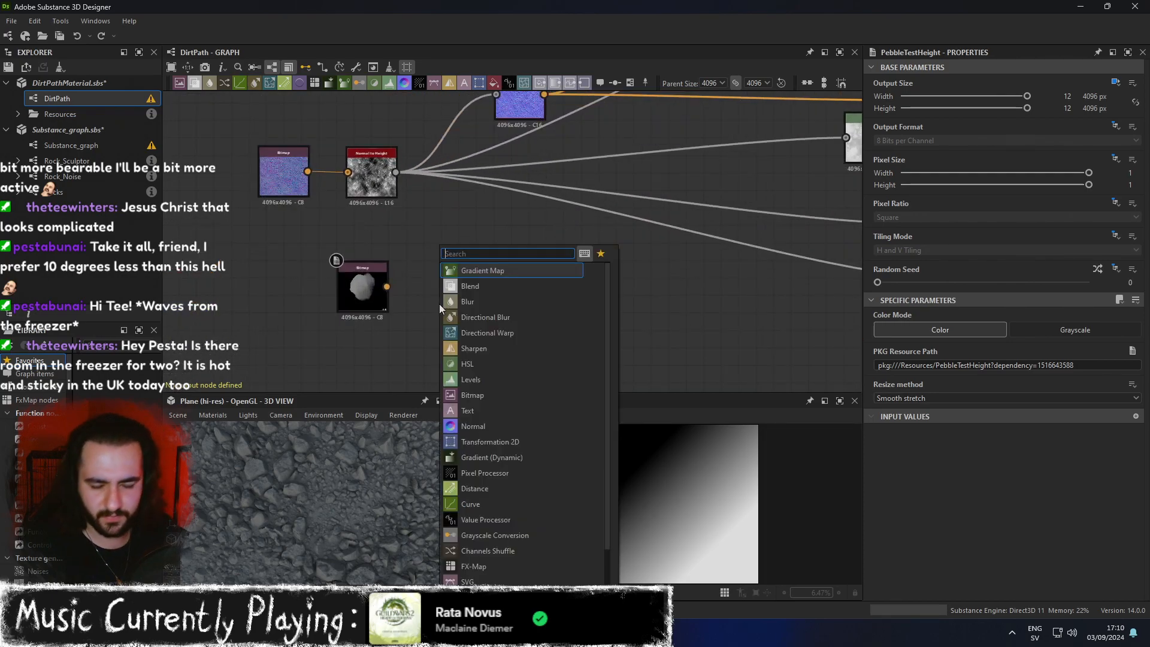
{"action": "type", "text": "gradient"}
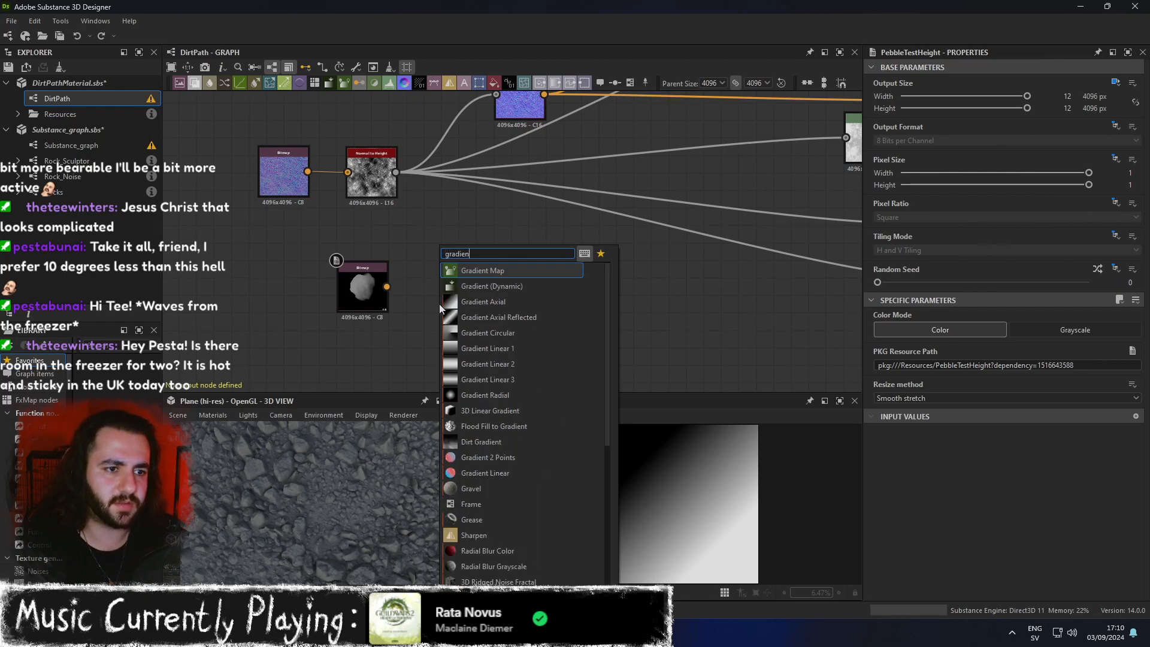
{"action": "key", "text": "Return"}
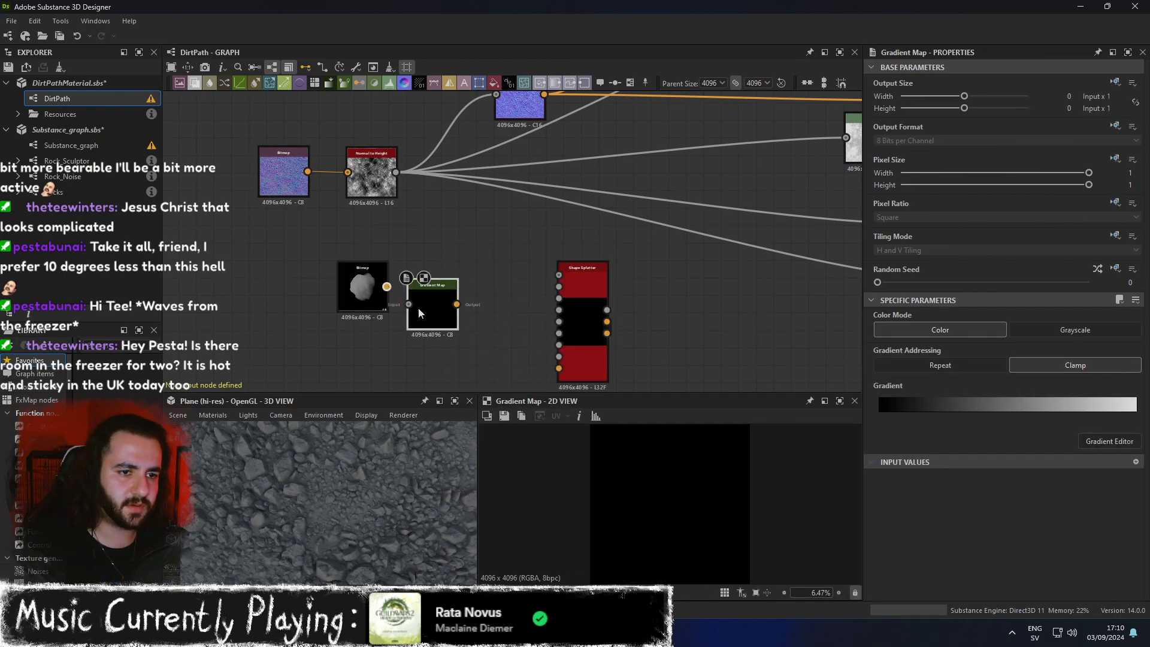
{"action": "left_click_drag", "start_coordinate": [419, 307], "coordinate": [448, 289]}
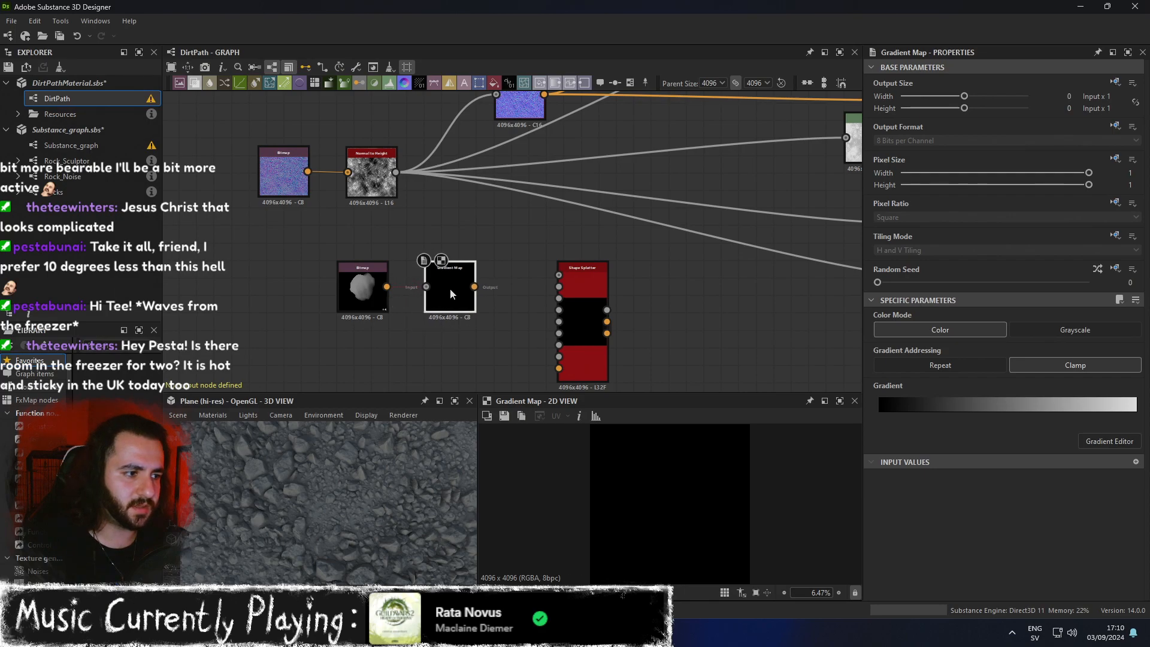
{"action": "left_click", "coordinate": [1013, 330]}
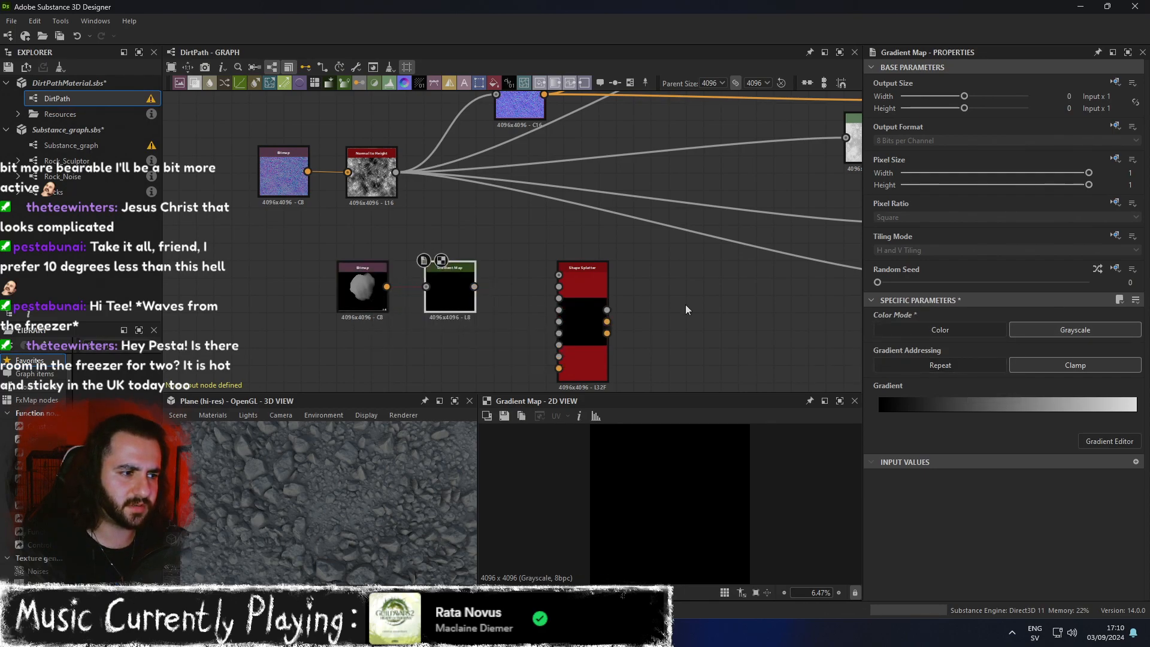
{"action": "key", "text": "Delete"}
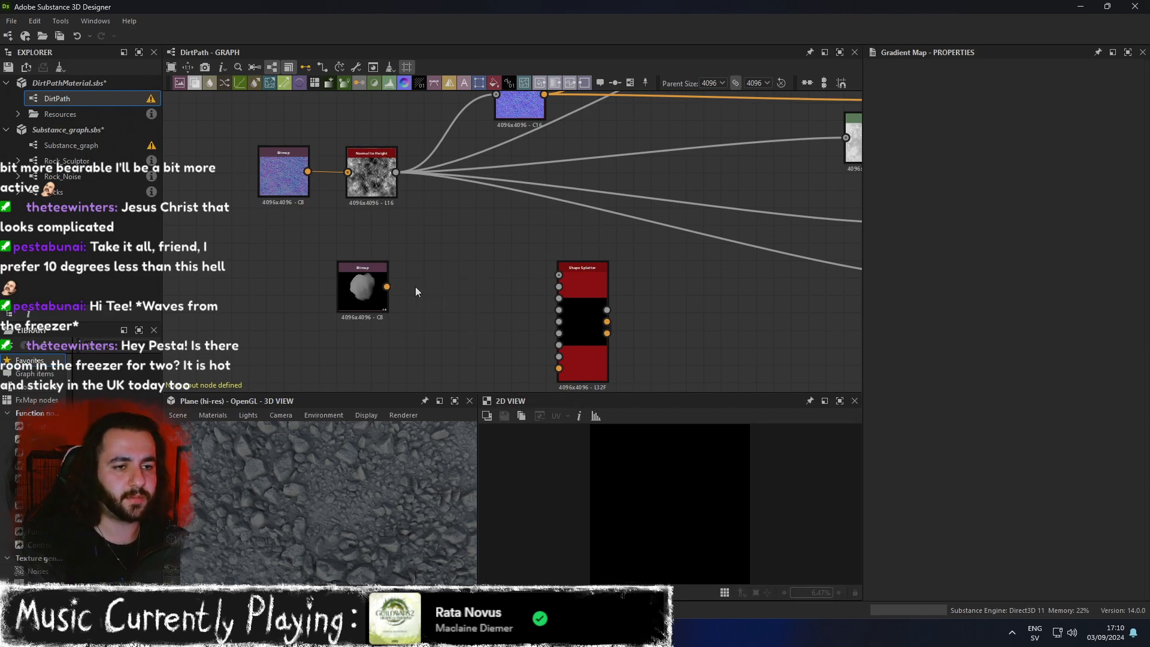
Set the PebbleTestHeight rock bitmap's color mode to Grayscale and preview it in the 2D view.
{"action": "left_click", "coordinate": [357, 291]}
{"action": "key", "text": "space"}
{"action": "left_click", "coordinate": [350, 235]}
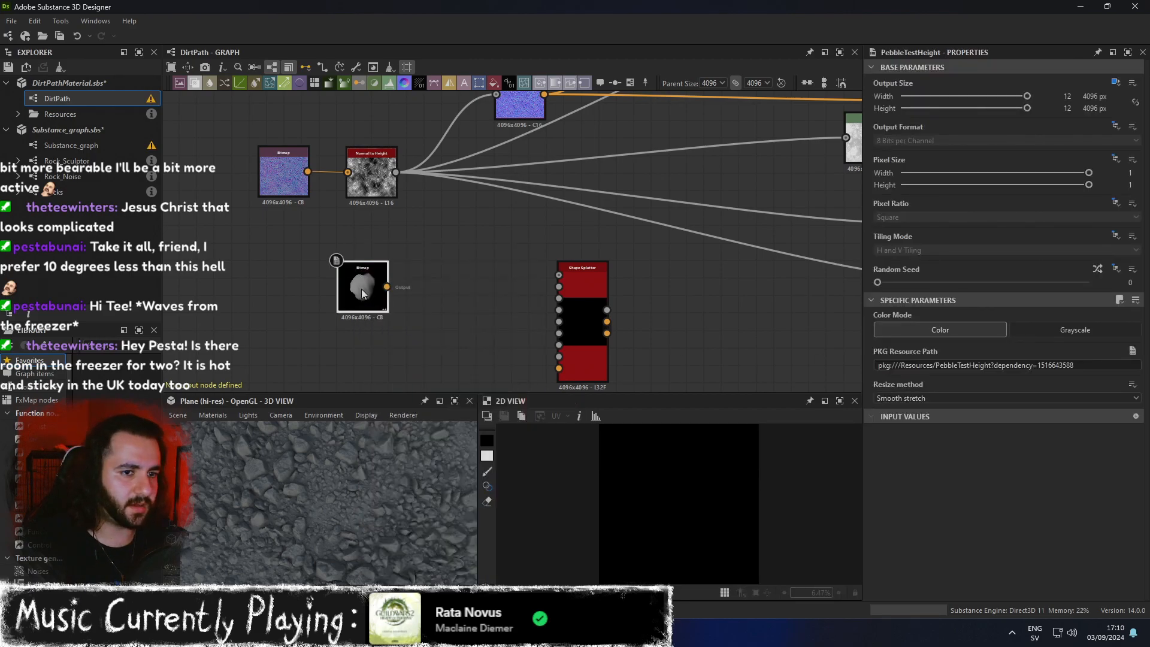
{"action": "left_click", "coordinate": [1094, 327]}
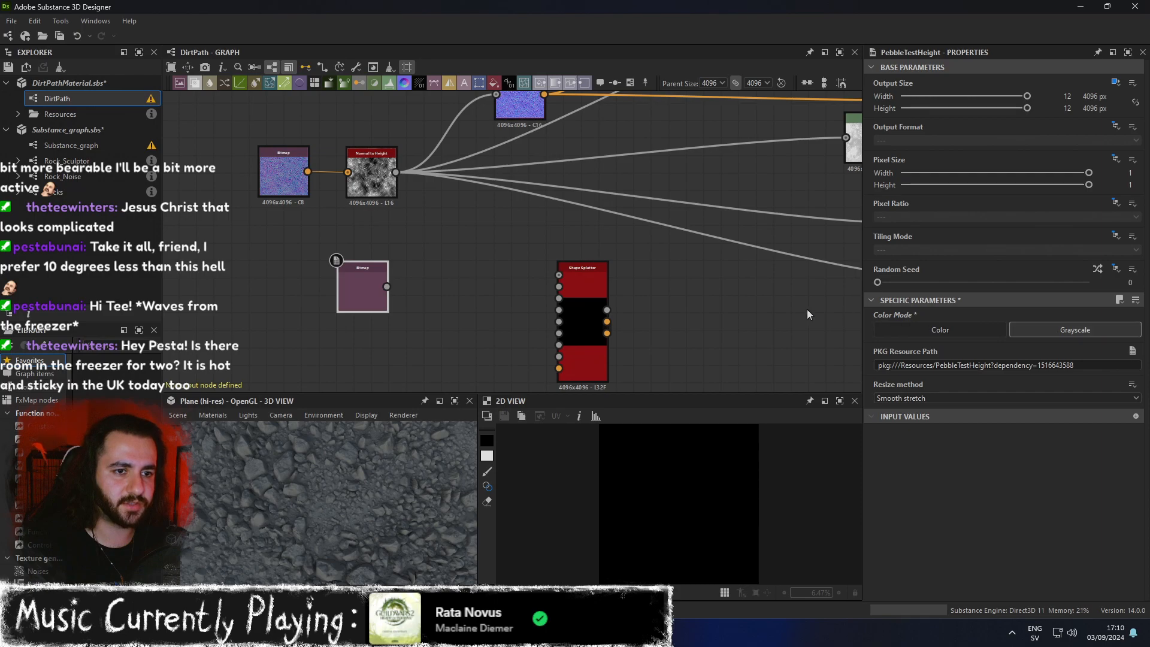
{"action": "double_click", "coordinate": [364, 300]}
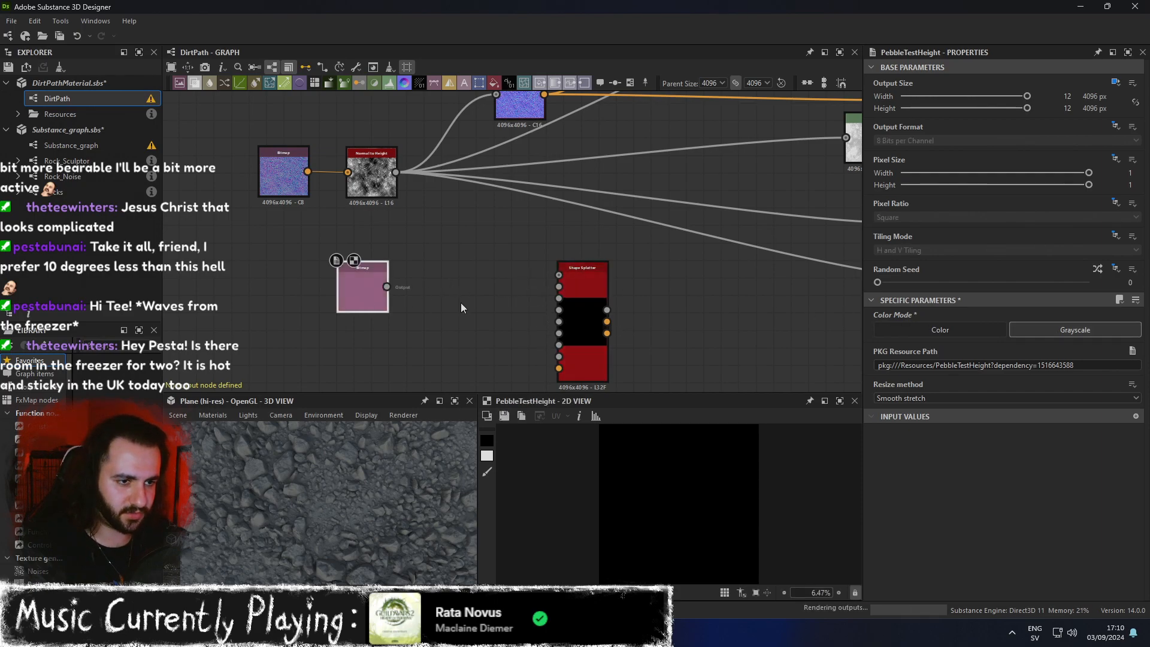
Connect the grayscale rock bitmap to the Shape Splatter's Pattern 1 input and preview the splatter's height in the 2D view.
{"action": "left_click_drag", "start_coordinate": [387, 287], "coordinate": [581, 292]}
{"action": "double_click", "coordinate": [581, 292]}
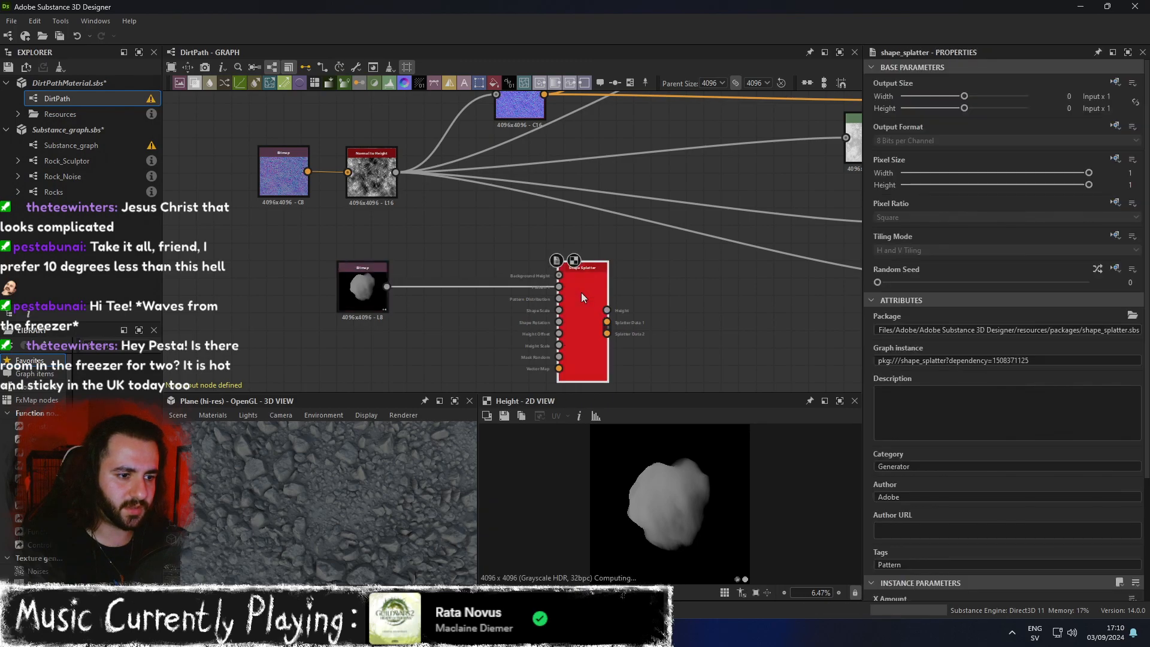
{"action": "scroll", "coordinate": [580, 318], "scroll_direction": "up", "scroll_amount": 3}
Set the Shape Splatter's X Amount to 50 and its Y Amount to 49.
{"action": "scroll", "coordinate": [908, 410], "scroll_direction": "down", "scroll_amount": 5}
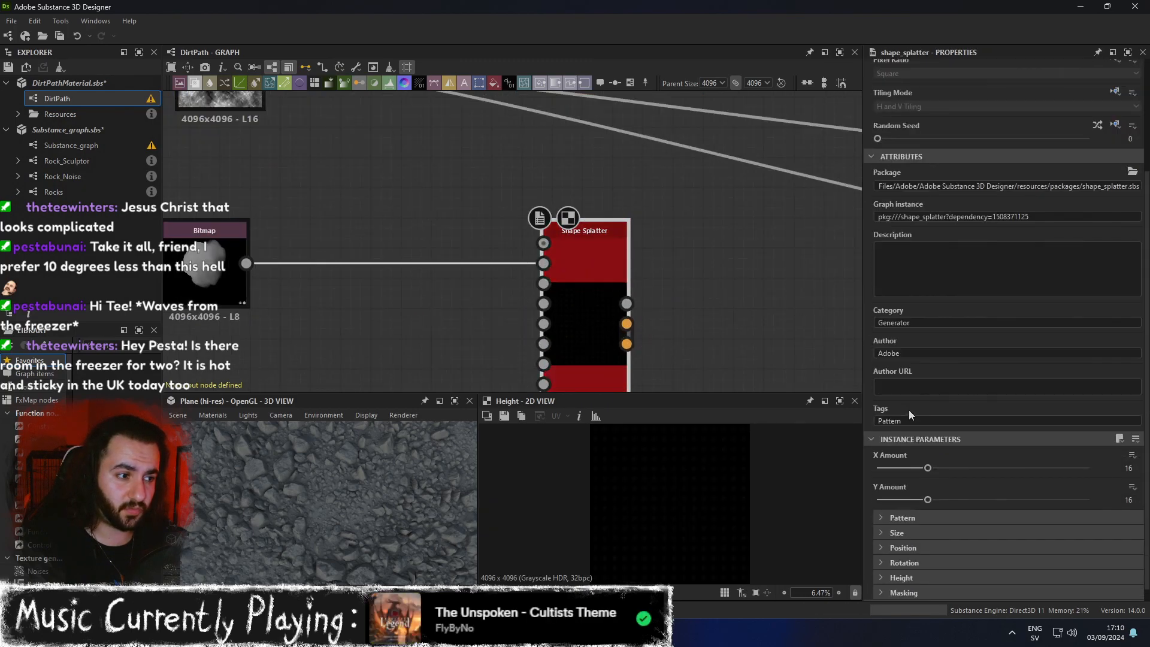
{"action": "left_click_drag", "start_coordinate": [931, 454], "coordinate": [1040, 458]}
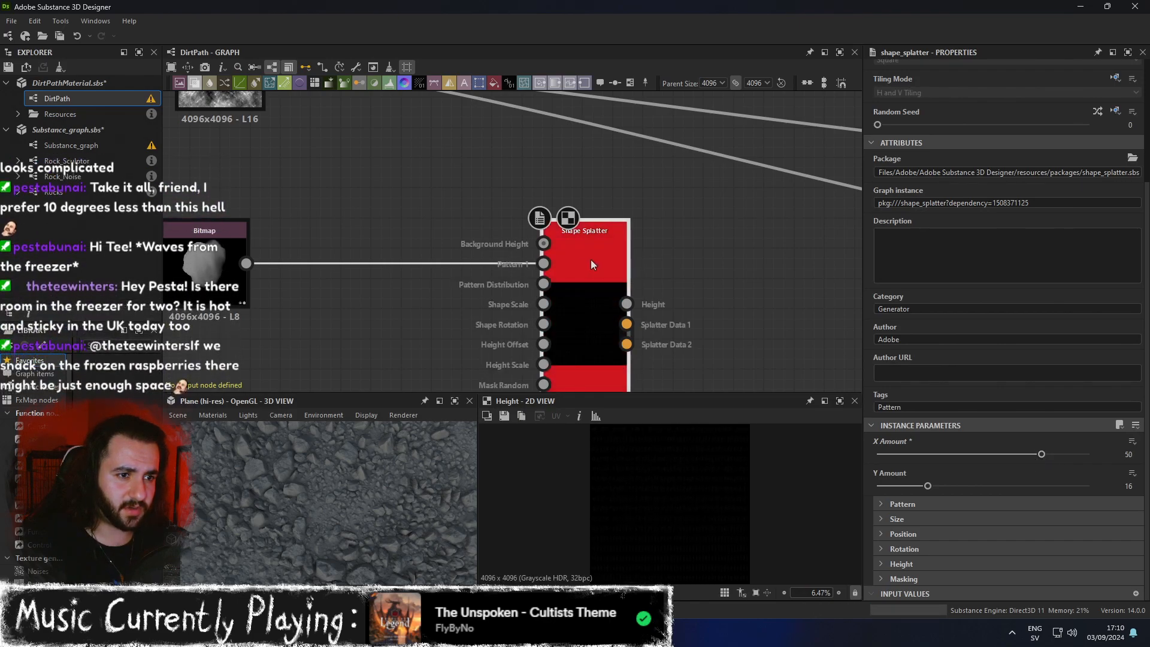
{"action": "middle_click_drag", "start_coordinate": [567, 300], "coordinate": [626, 236]}
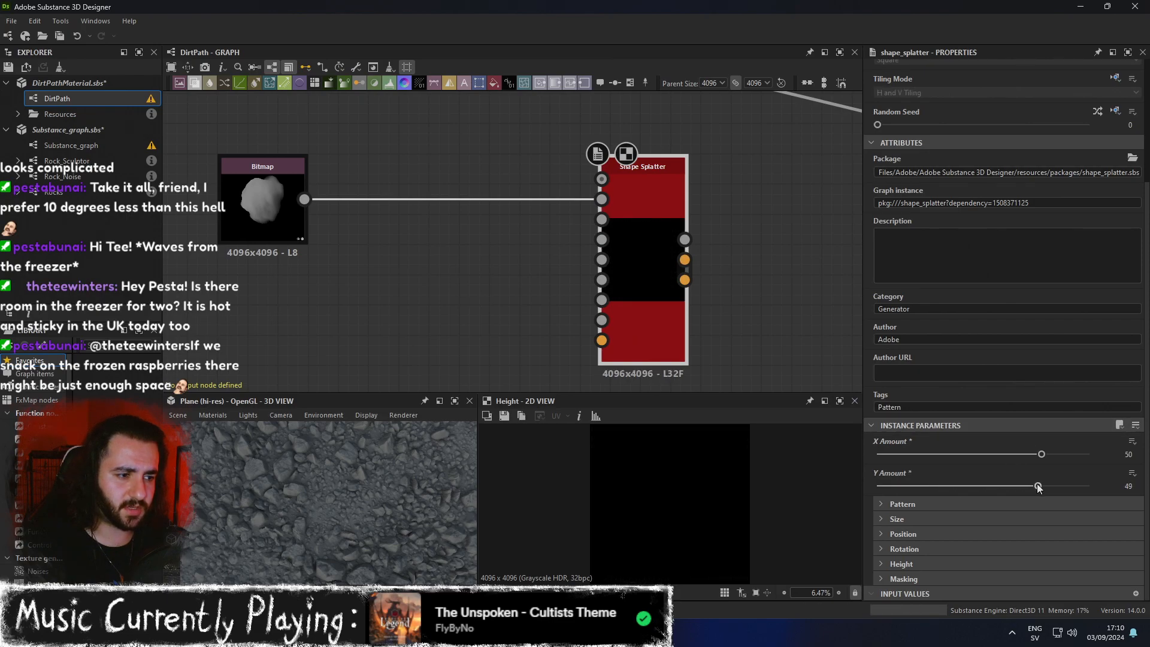
{"action": "left_click_drag", "start_coordinate": [927, 486], "coordinate": [1037, 486]}
{"action": "scroll", "coordinate": [674, 305], "scroll_direction": "down", "scroll_amount": 3}
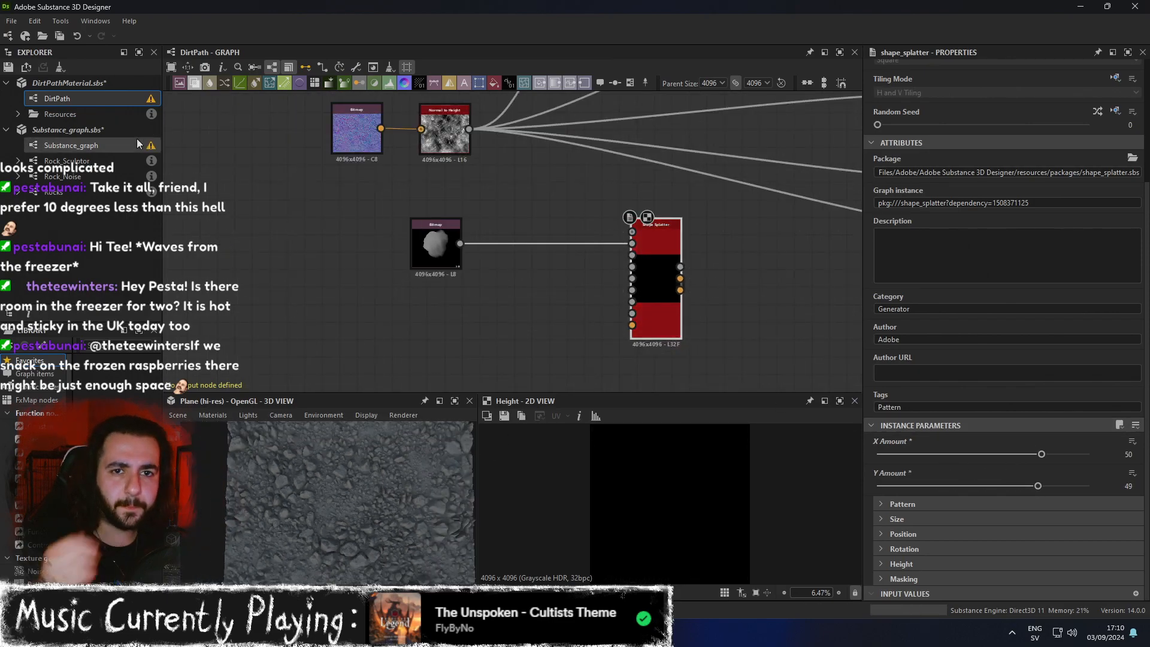
Open Substance_graph and examine how its uppermost Shape Splatter's Background Height input is fed.
{"action": "left_click", "coordinate": [99, 144]}
{"action": "double_click", "coordinate": [102, 145]}
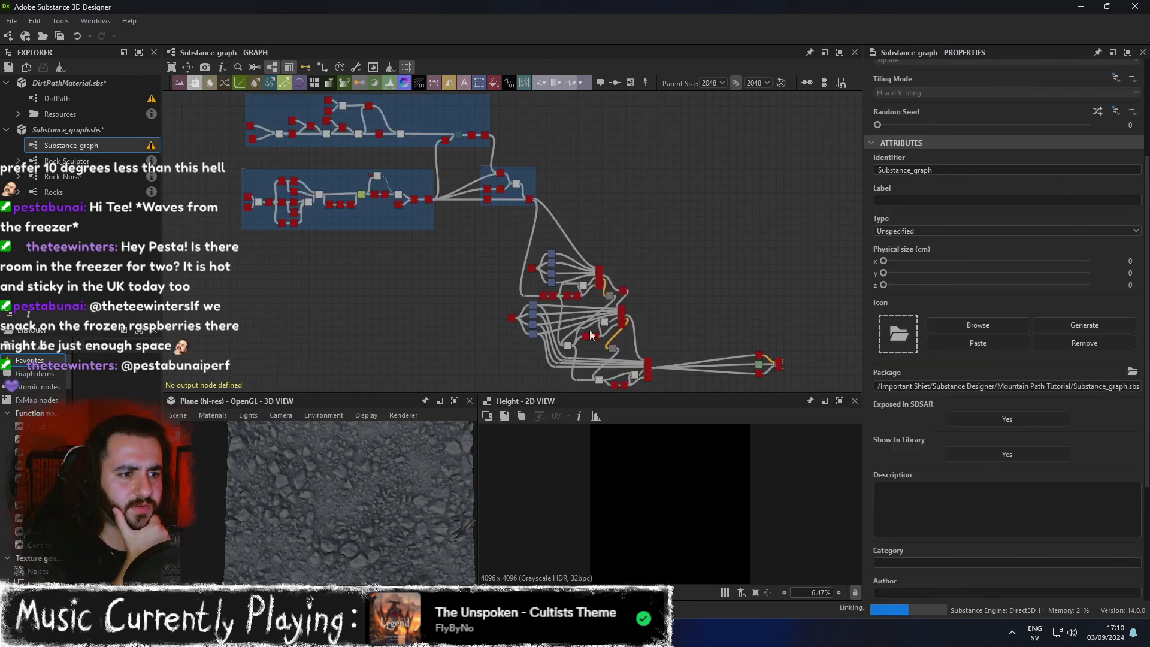
{"action": "scroll", "coordinate": [557, 178], "scroll_direction": "up", "scroll_amount": 3}
{"action": "scroll", "coordinate": [554, 187], "scroll_direction": "up", "scroll_amount": 4}
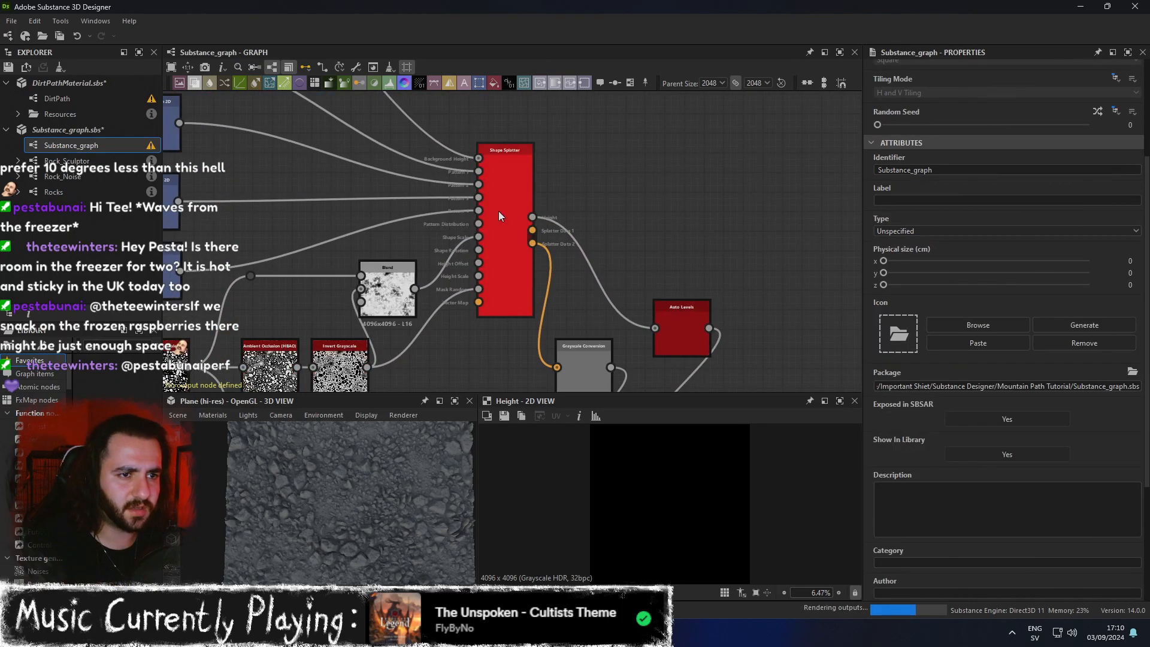
{"action": "scroll", "coordinate": [480, 166], "scroll_direction": "down", "scroll_amount": 3}
{"action": "middle_click_drag", "start_coordinate": [465, 120], "coordinate": [534, 334]}
{"action": "scroll", "coordinate": [533, 332], "scroll_direction": "down", "scroll_amount": 2}
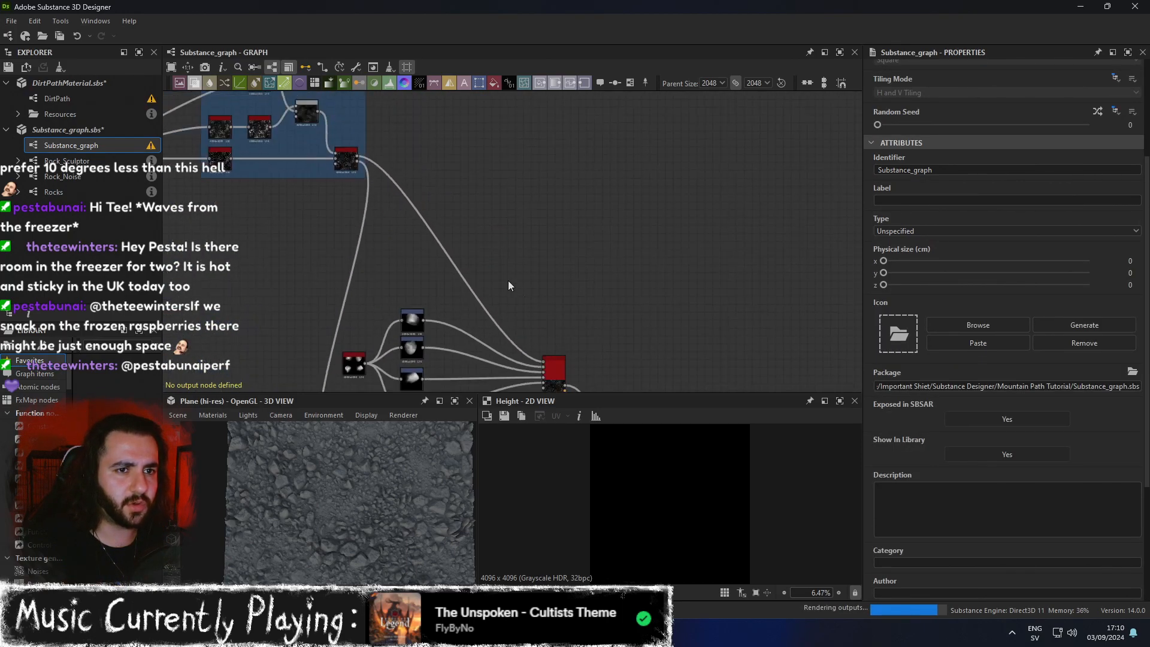
Return to the DirtPath graph and connect the Normal to Height output to the Shape Splatter's Background Height input.
{"action": "double_click", "coordinate": [57, 98]}
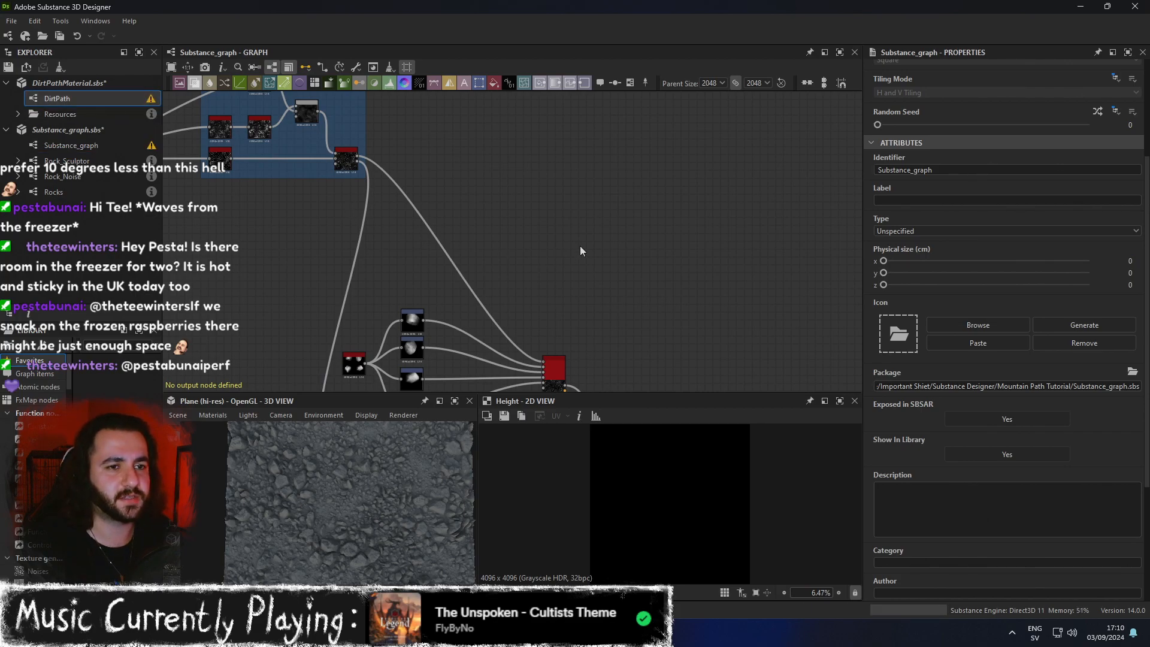
{"action": "middle_click_drag", "start_coordinate": [581, 246], "coordinate": [595, 189]}
{"action": "scroll", "coordinate": [585, 208], "scroll_direction": "up", "scroll_amount": 1}
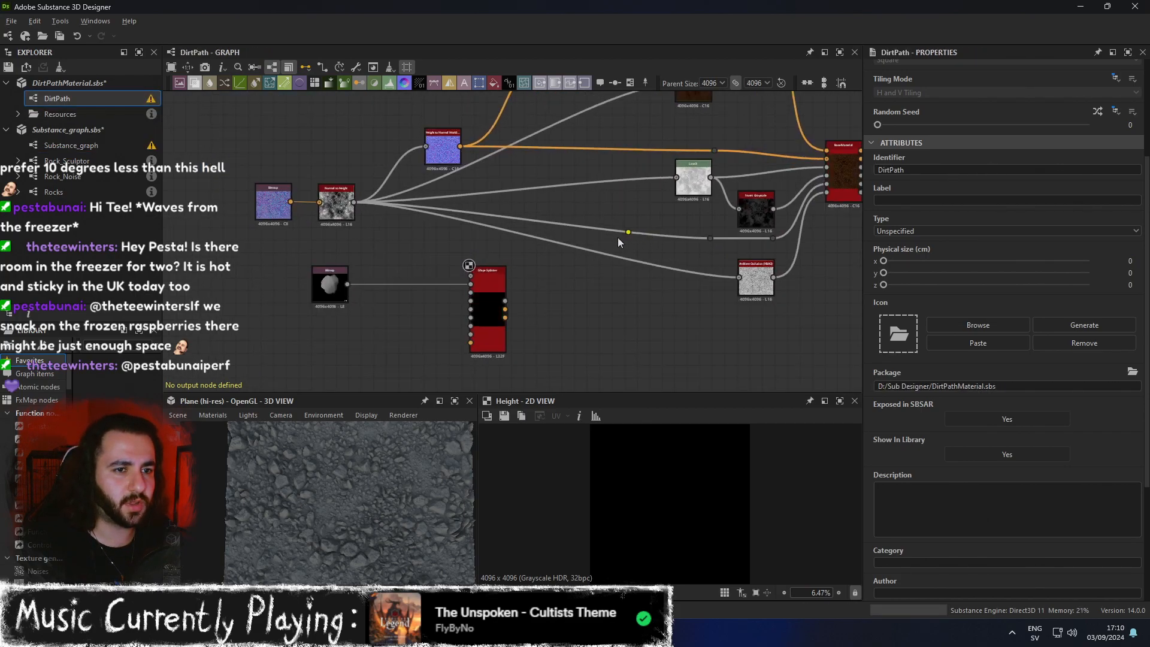
{"action": "middle_click_drag", "start_coordinate": [519, 232], "coordinate": [583, 219]}
{"action": "left_click_drag", "start_coordinate": [418, 188], "coordinate": [535, 262]}
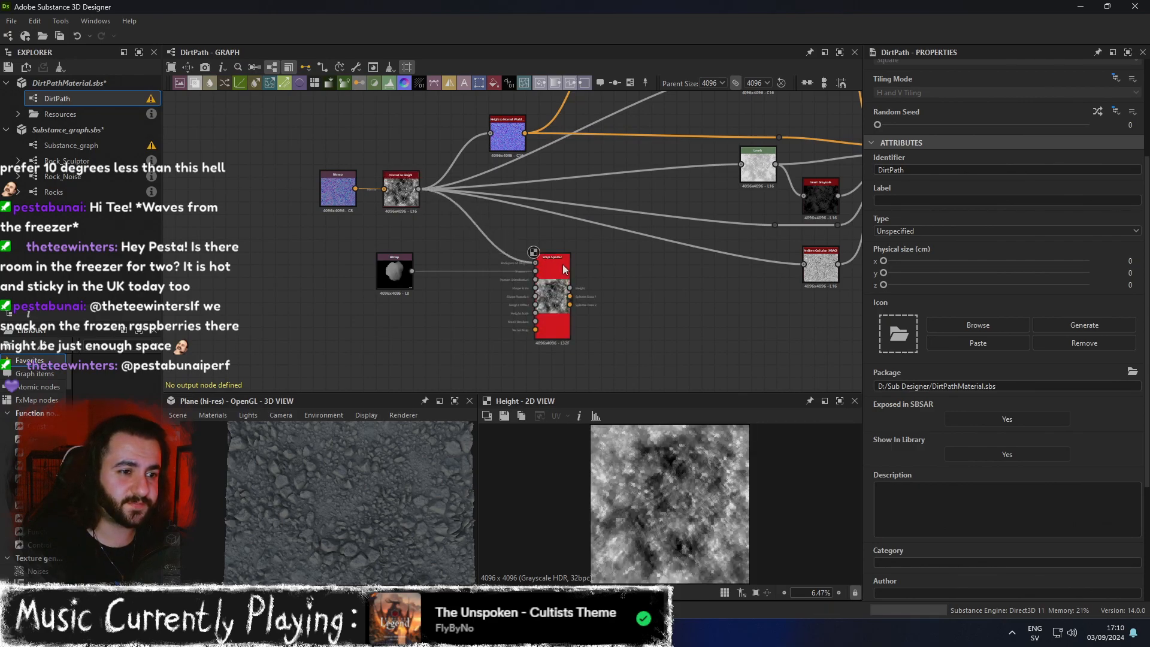
Set the Shape Splatter's X Amount to 9 and its Y Amount to 7.
{"action": "scroll", "coordinate": [685, 469], "scroll_direction": "up", "scroll_amount": 5}
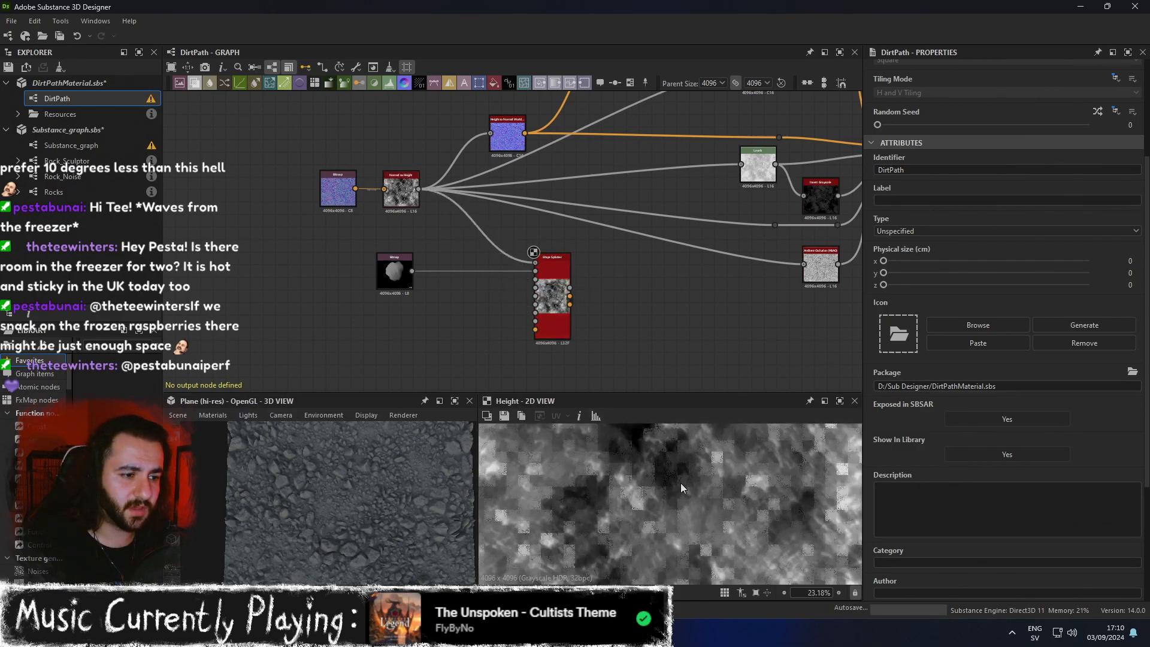
{"action": "scroll", "coordinate": [681, 478], "scroll_direction": "down", "scroll_amount": 3}
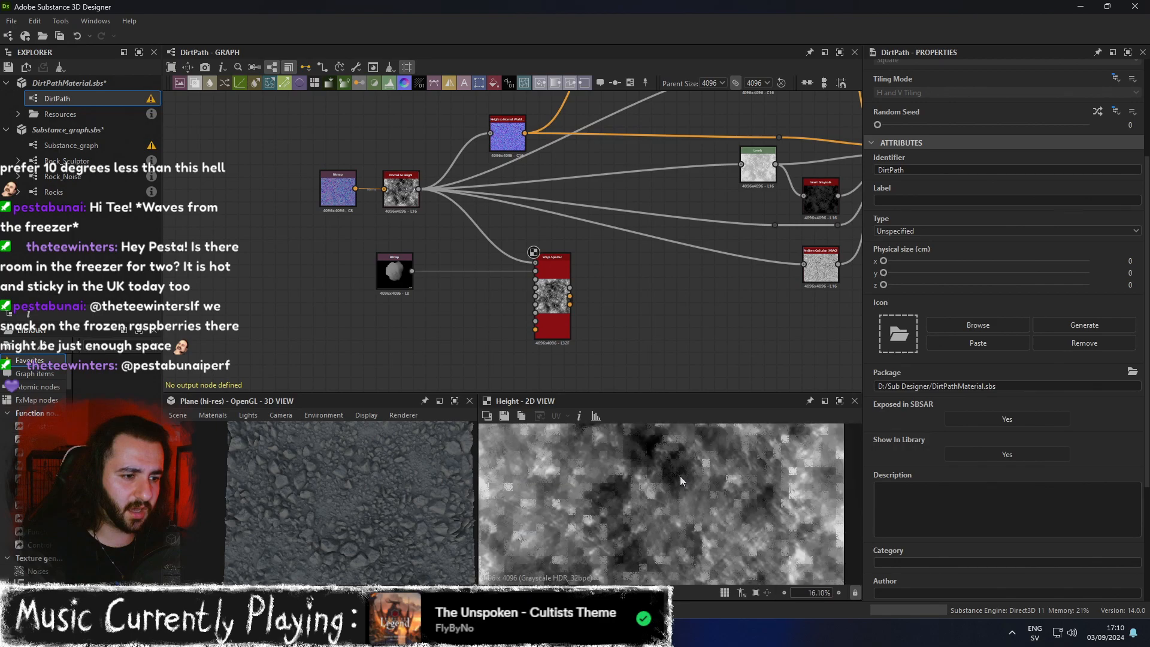
{"action": "left_click", "coordinate": [552, 299]}
{"action": "left_click_drag", "start_coordinate": [1041, 454], "coordinate": [975, 454]}
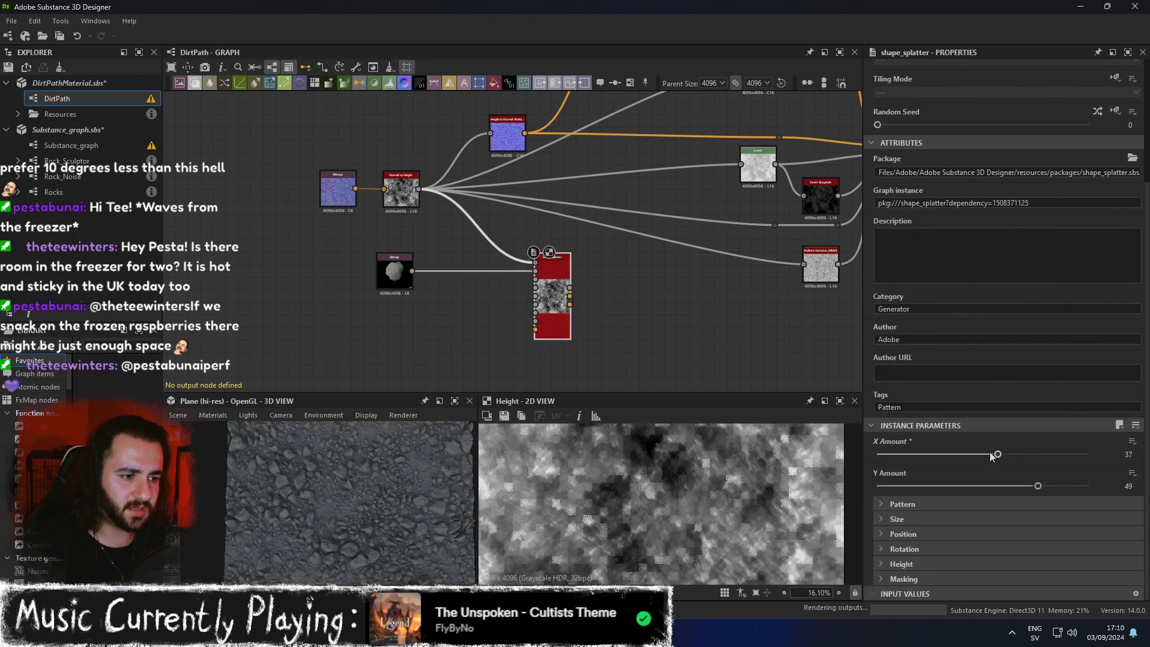
{"action": "left_click_drag", "start_coordinate": [1022, 486], "coordinate": [922, 486]}
{"action": "left_click_drag", "start_coordinate": [975, 453], "coordinate": [907, 458]}
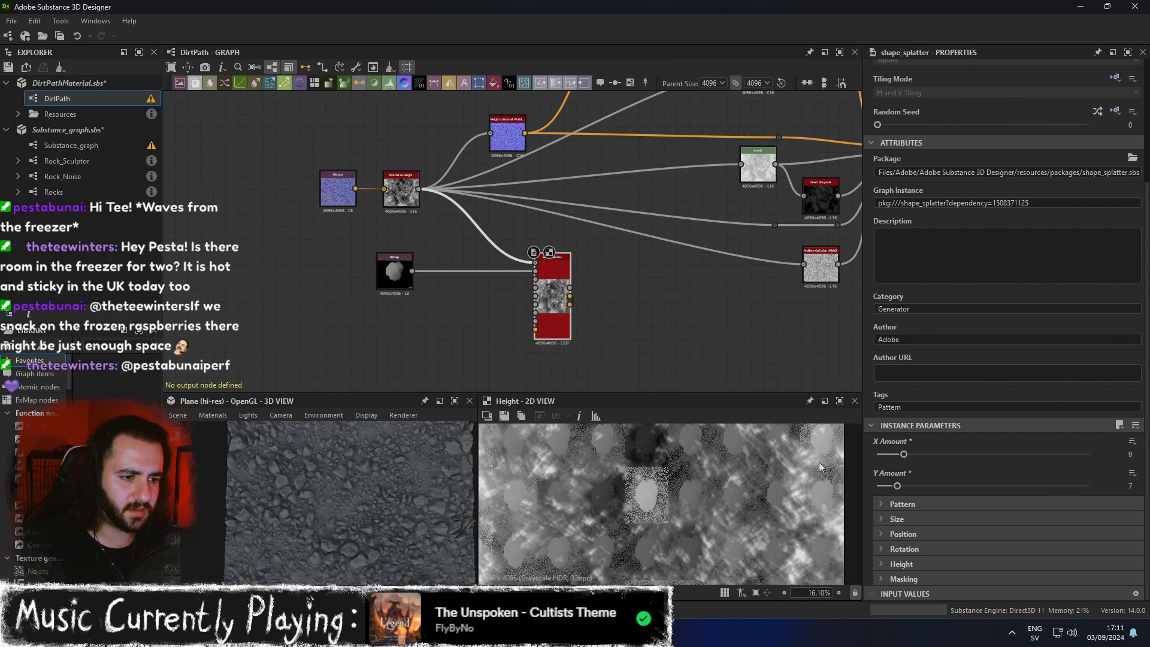
Examine the splattered pebbles up close in the 2D view and compare them with the PebbleTestHeight bitmap.
{"action": "scroll", "coordinate": [725, 479], "scroll_direction": "down", "scroll_amount": 5}
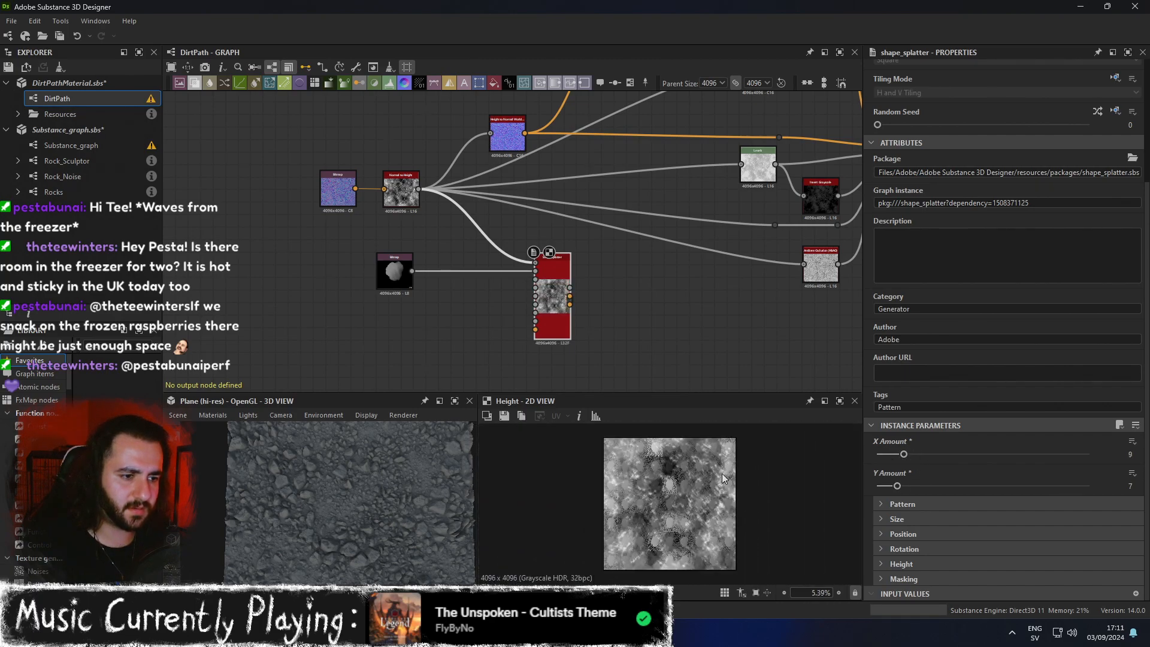
{"action": "scroll", "coordinate": [701, 467], "scroll_direction": "up", "scroll_amount": 5}
{"action": "scroll", "coordinate": [654, 474], "scroll_direction": "up", "scroll_amount": 3}
{"action": "scroll", "coordinate": [661, 495], "scroll_direction": "up", "scroll_amount": 3}
{"action": "left_click", "coordinate": [394, 271]}
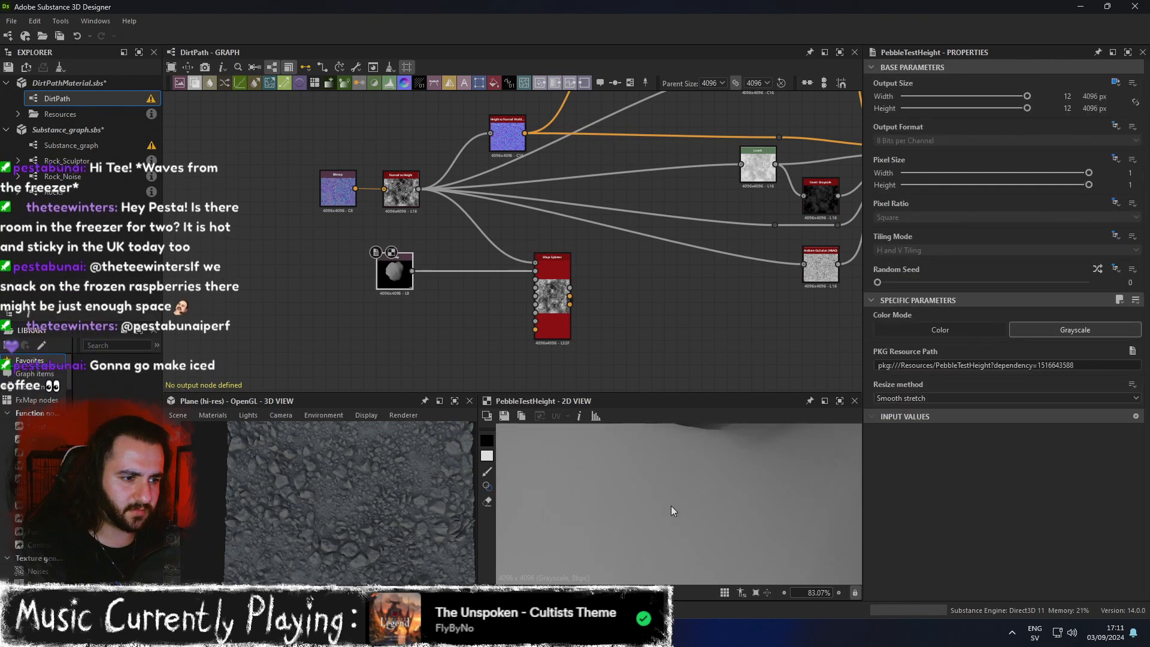
{"action": "scroll", "coordinate": [672, 488], "scroll_direction": "down", "scroll_amount": 4}
{"action": "middle_click_drag", "start_coordinate": [674, 473], "coordinate": [754, 528]}
{"action": "double_click", "coordinate": [563, 326]}
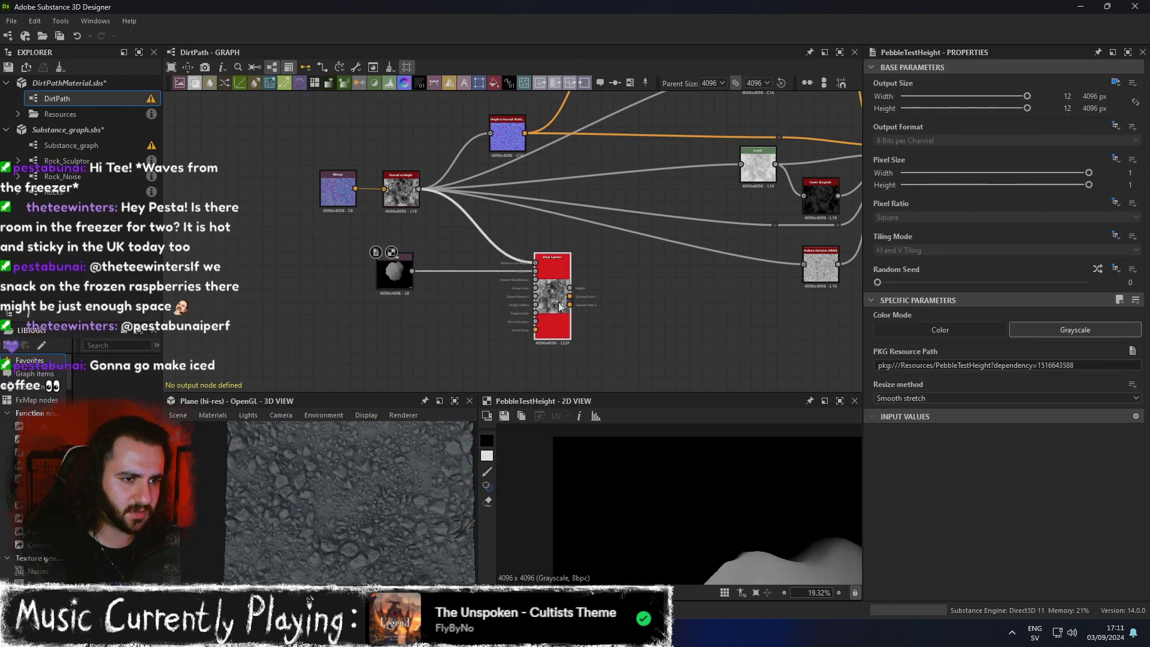
{"action": "scroll", "coordinate": [933, 491], "scroll_direction": "down", "scroll_amount": 3}
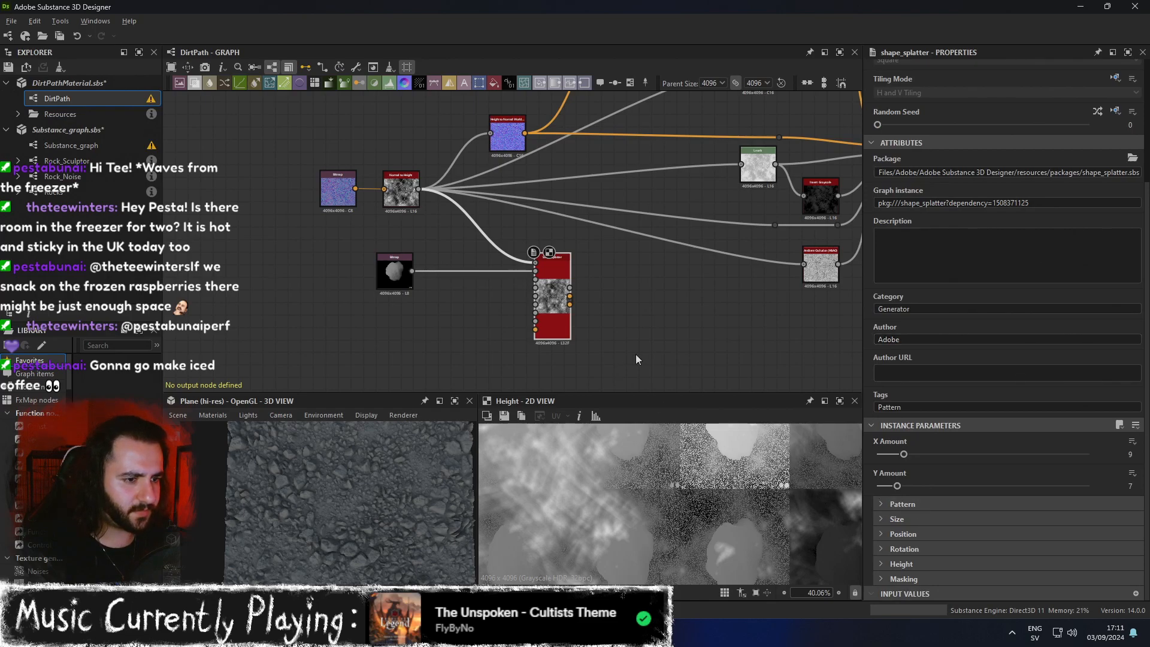
{"action": "middle_click_drag", "start_coordinate": [843, 376], "coordinate": [549, 326]}
{"action": "scroll", "coordinate": [645, 530], "scroll_direction": "down", "scroll_amount": 4}
{"action": "key", "text": "space"}
{"action": "middle_click_drag", "start_coordinate": [645, 530], "coordinate": [643, 555]}
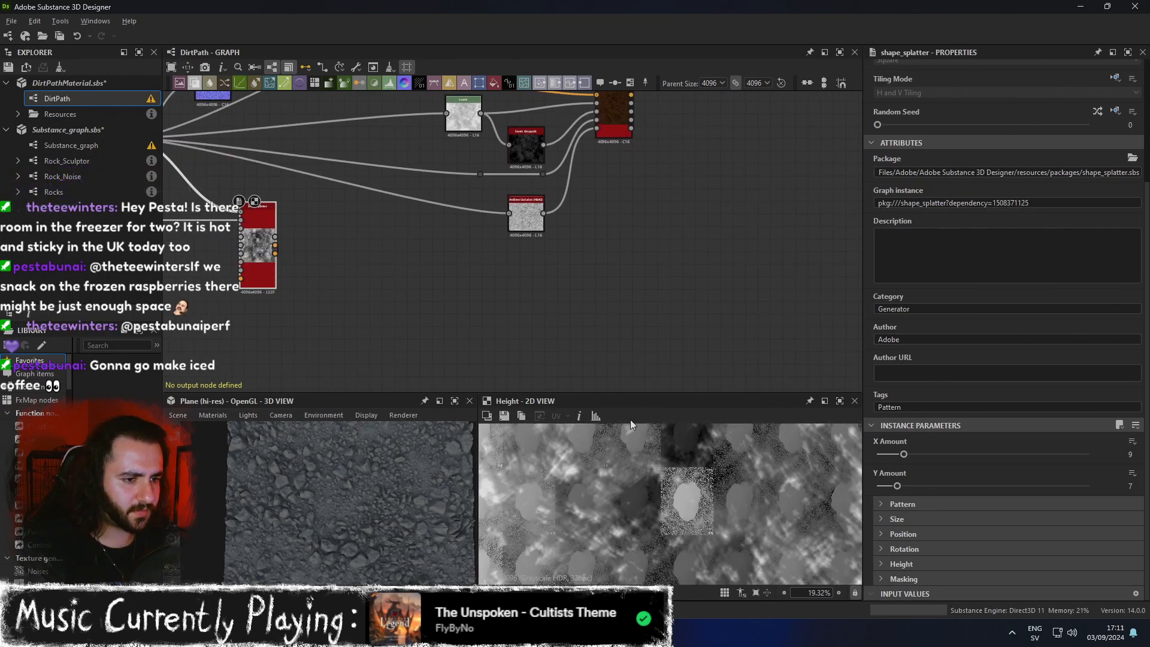
Inspect the PebbleTestHeight bitmap's image and its color mode settings.
{"action": "scroll", "coordinate": [659, 495], "scroll_direction": "down", "scroll_amount": 4}
{"action": "scroll", "coordinate": [671, 498], "scroll_direction": "up", "scroll_amount": 1}
{"action": "middle_click_drag", "start_coordinate": [466, 286], "coordinate": [814, 316]}
{"action": "left_click", "coordinate": [439, 247]}
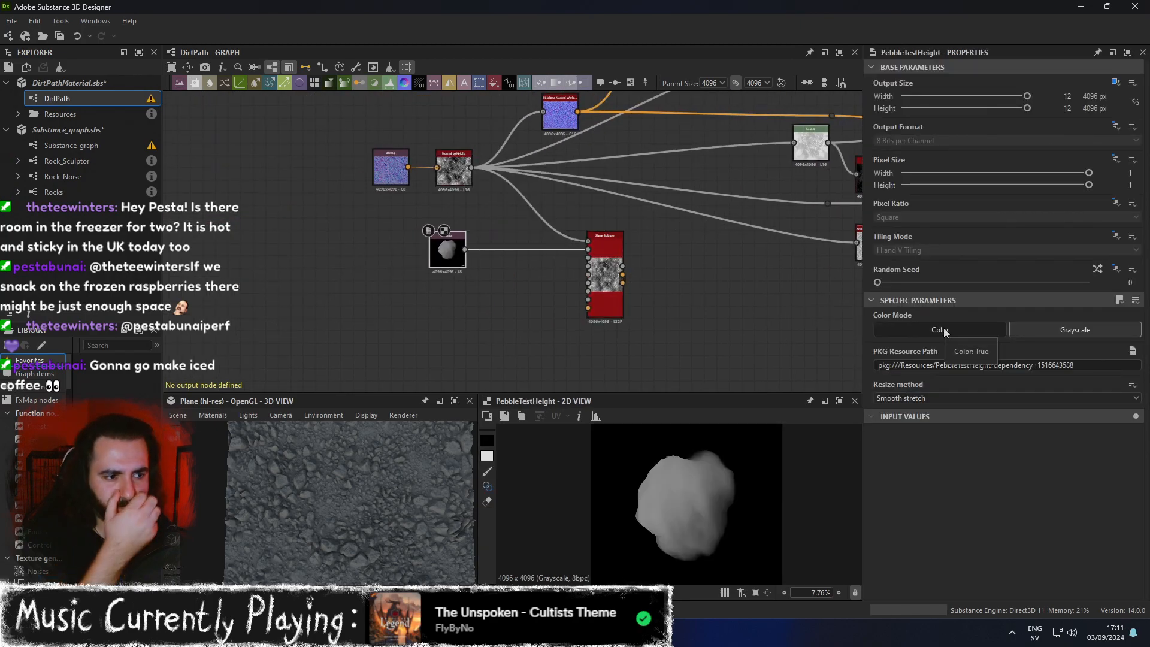
{"action": "scroll", "coordinate": [681, 486], "scroll_direction": "up", "scroll_amount": 2}
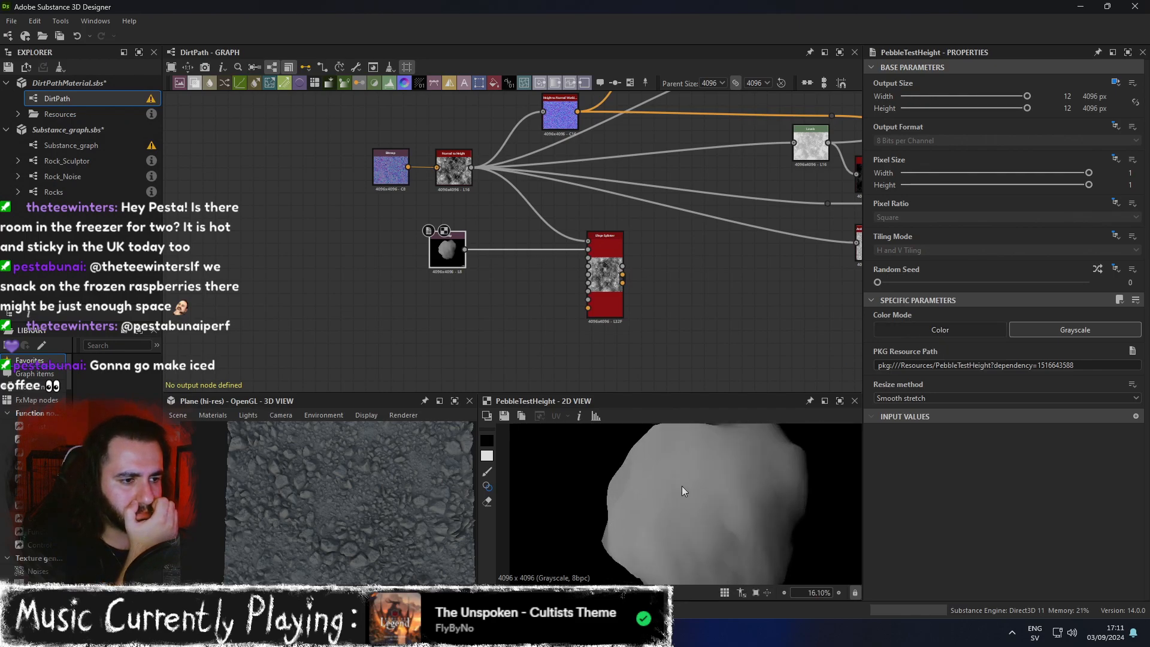
{"action": "scroll", "coordinate": [686, 483], "scroll_direction": "down", "scroll_amount": 2}
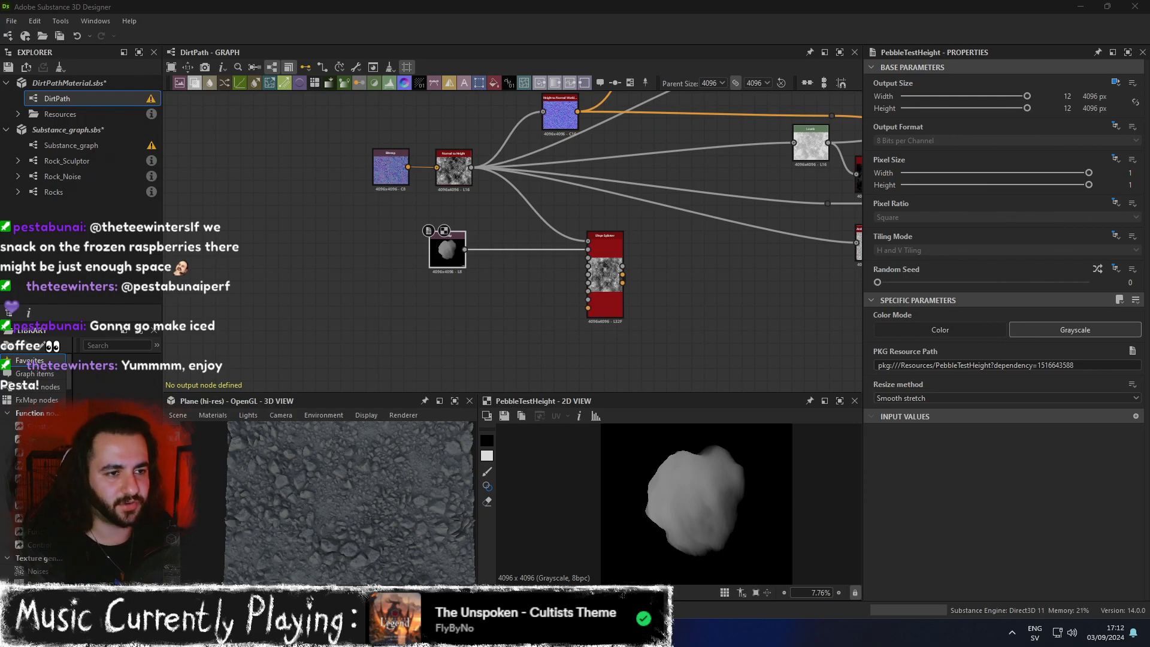
Set the Shape Splatter's Height Scale Auto Adjust to False.
{"action": "scroll", "coordinate": [510, 257], "scroll_direction": "up", "scroll_amount": 3}
{"action": "double_click", "coordinate": [666, 268]}
{"action": "scroll", "coordinate": [654, 485], "scroll_direction": "up", "scroll_amount": 3}
{"action": "scroll", "coordinate": [655, 462], "scroll_direction": "down", "scroll_amount": 2}
{"action": "scroll", "coordinate": [889, 490], "scroll_direction": "down", "scroll_amount": 2}
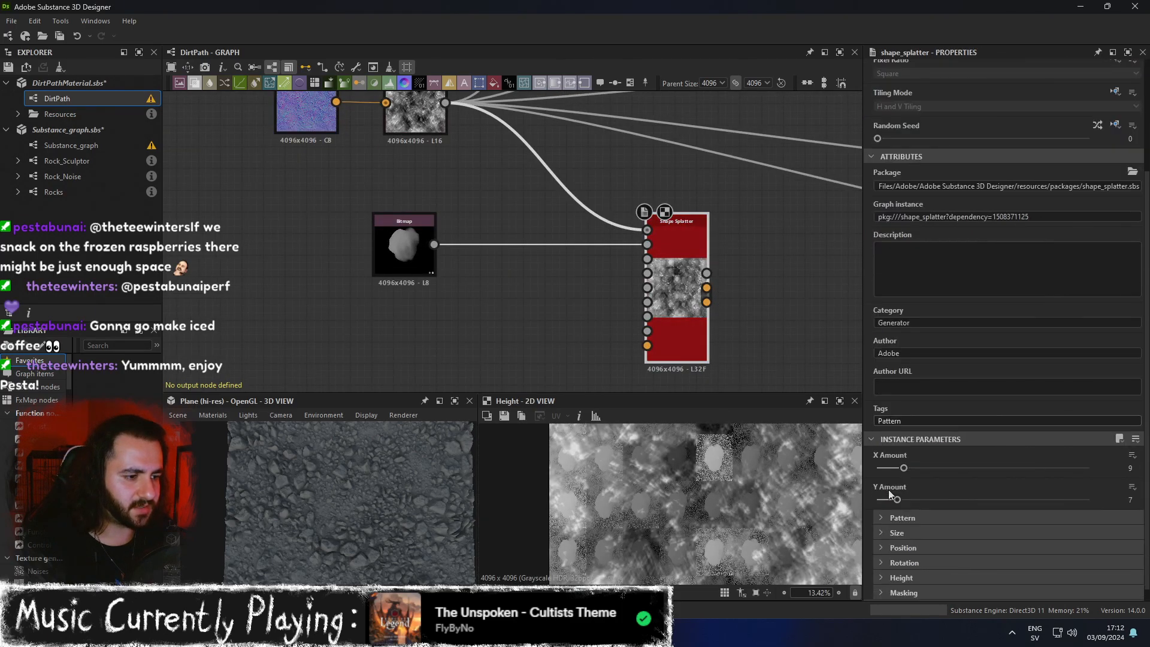
{"action": "left_click", "coordinate": [904, 502]}
{"action": "scroll", "coordinate": [918, 502], "scroll_direction": "down", "scroll_amount": 2}
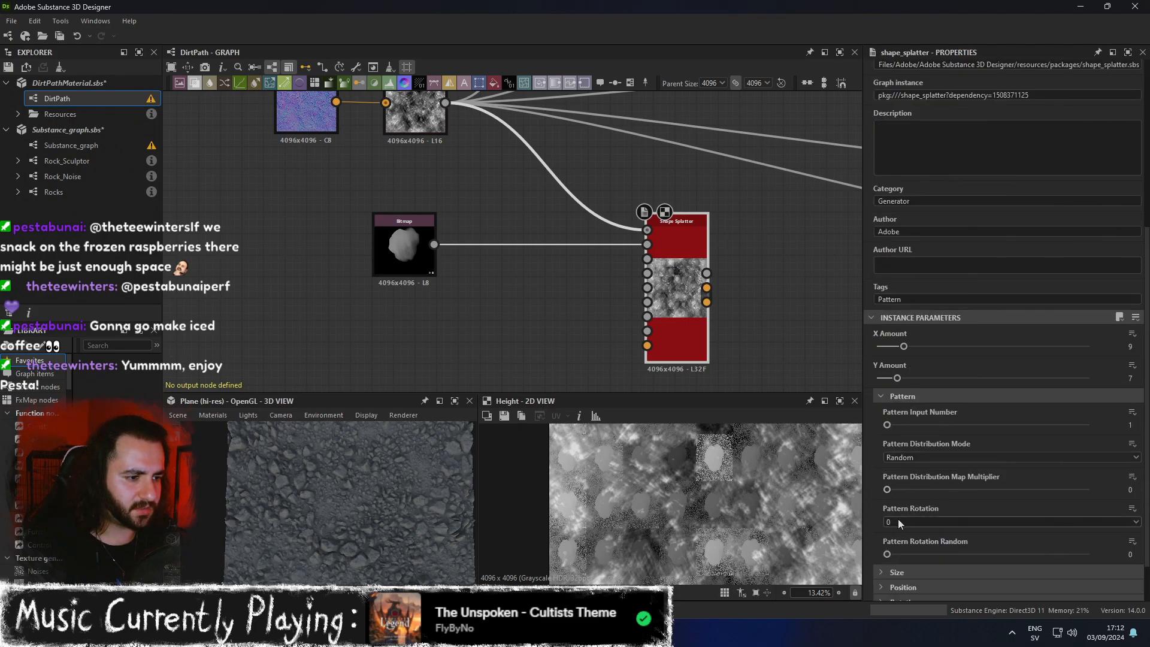
{"action": "scroll", "coordinate": [899, 537], "scroll_direction": "down", "scroll_amount": 1}
{"action": "left_click", "coordinate": [926, 560]}
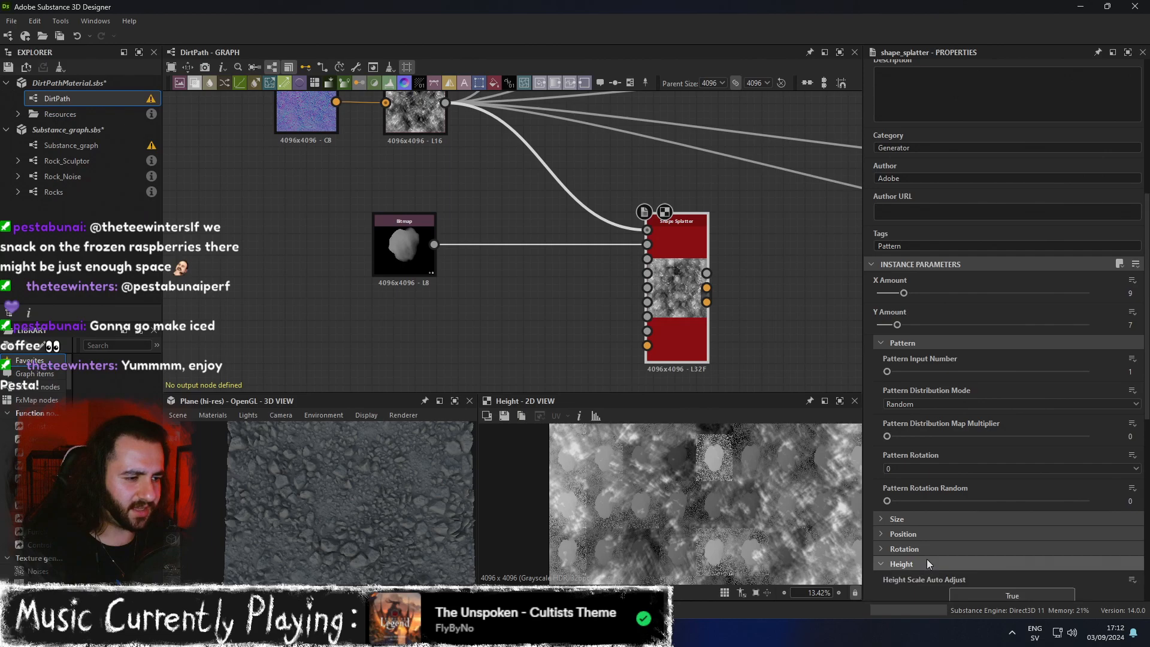
{"action": "scroll", "coordinate": [929, 551], "scroll_direction": "down", "scroll_amount": 3}
{"action": "left_click", "coordinate": [979, 458]}
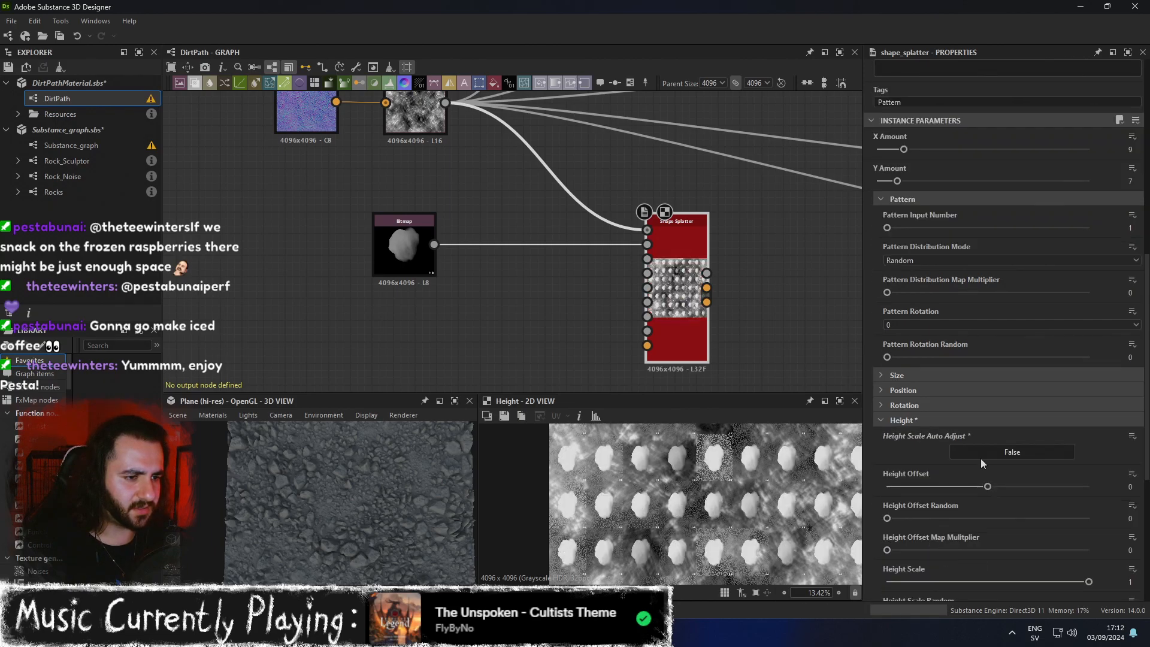
Set the splatter's Height Offset Random to 1 and its Height Offset Map Multiplier to 0.07.
{"action": "scroll", "coordinate": [983, 455], "scroll_direction": "down", "scroll_amount": 2}
{"action": "scroll", "coordinate": [788, 470], "scroll_direction": "down", "scroll_amount": 2}
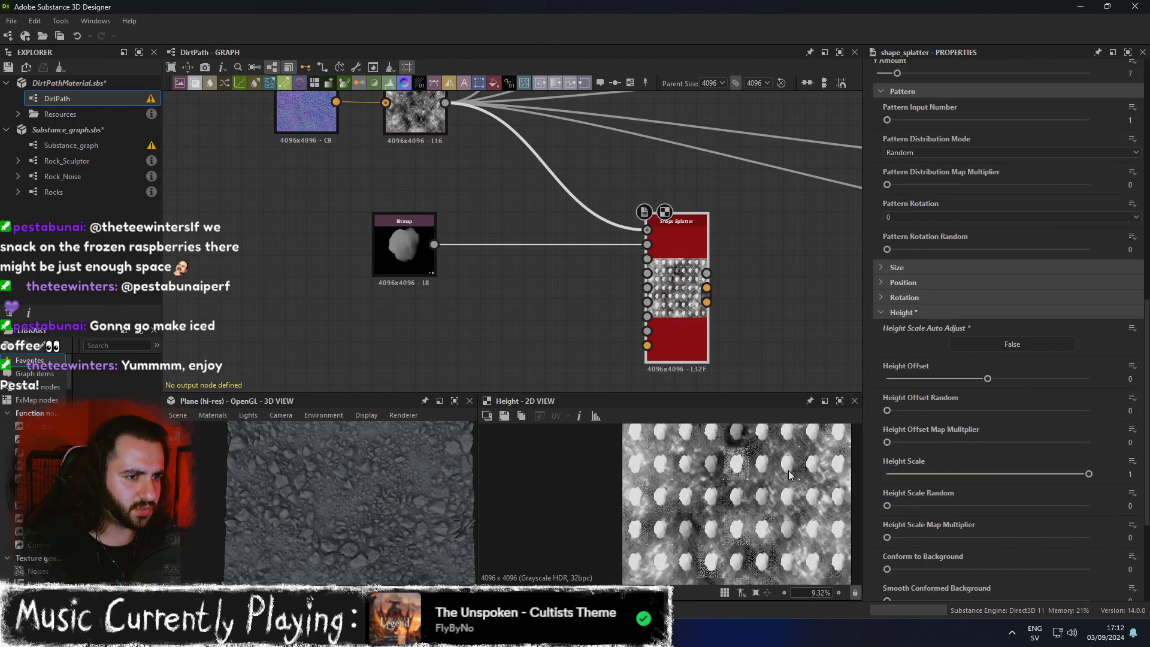
{"action": "left_click_drag", "start_coordinate": [888, 410], "coordinate": [1095, 413]}
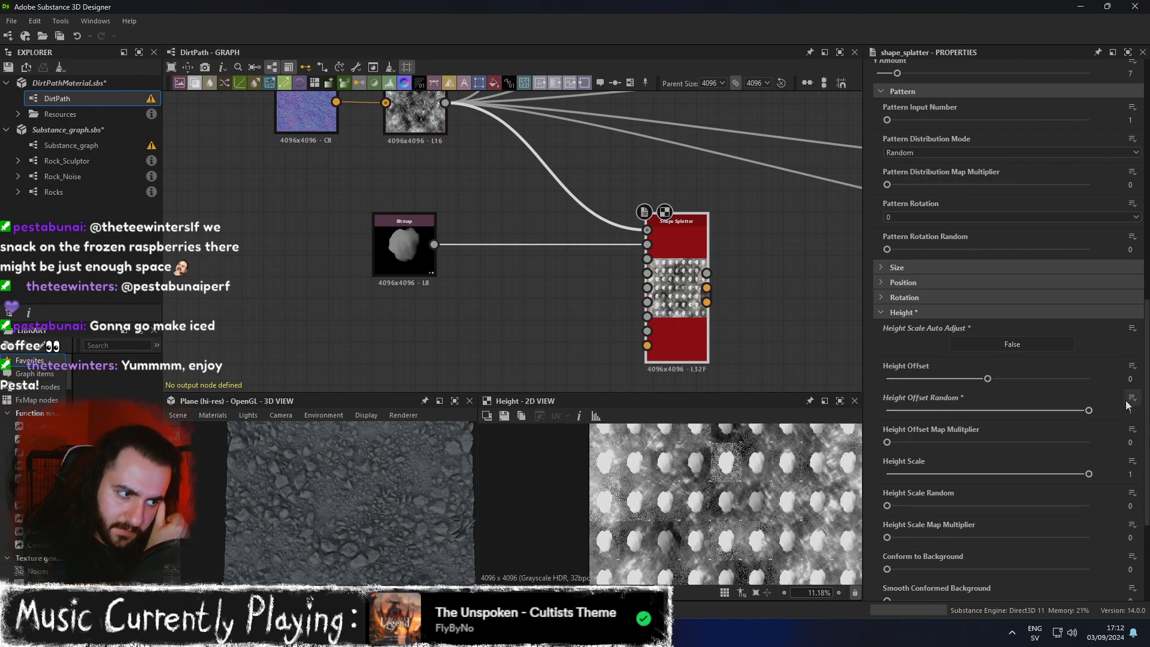
{"action": "left_click_drag", "start_coordinate": [973, 442], "coordinate": [1104, 439]}
{"action": "left_click_drag", "start_coordinate": [1033, 442], "coordinate": [901, 443]}
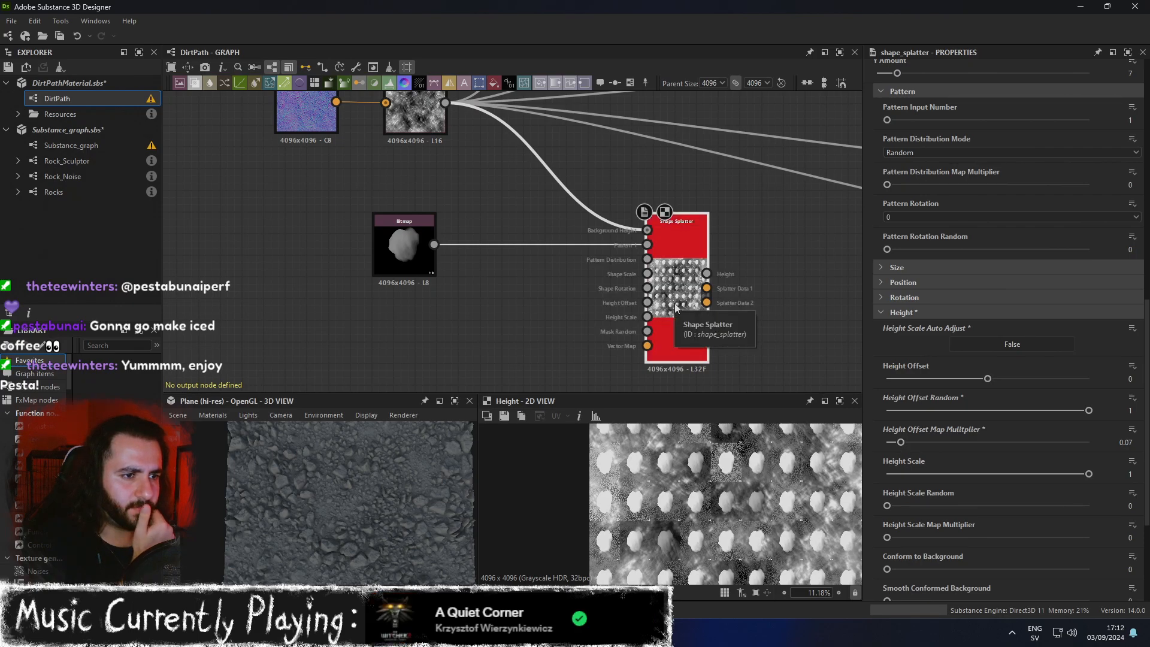
Set the splatter's Height Scale to 0.72 and its Height Scale Random to 0.44.
{"action": "left_click", "coordinate": [935, 473]}
{"action": "left_click_drag", "start_coordinate": [935, 474], "coordinate": [1032, 473]}
{"action": "left_click", "coordinate": [953, 506]}
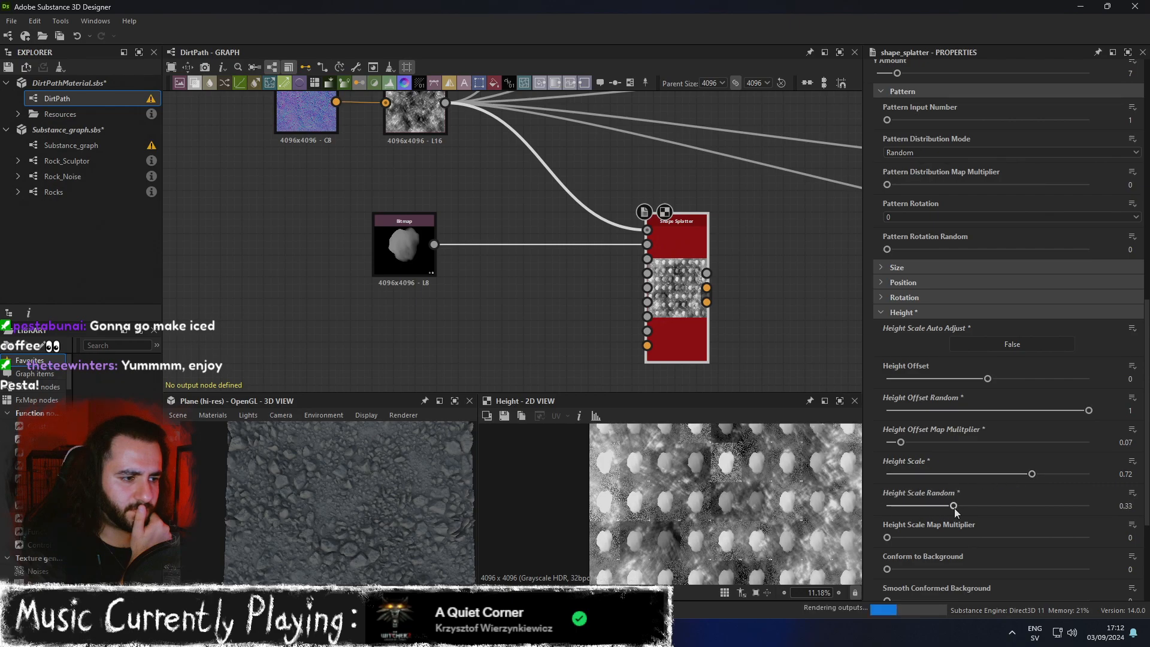
{"action": "left_click", "coordinate": [975, 506]}
Set the splatter's Conform to Background to 0.04.
{"action": "scroll", "coordinate": [933, 472], "scroll_direction": "down", "scroll_amount": 1}
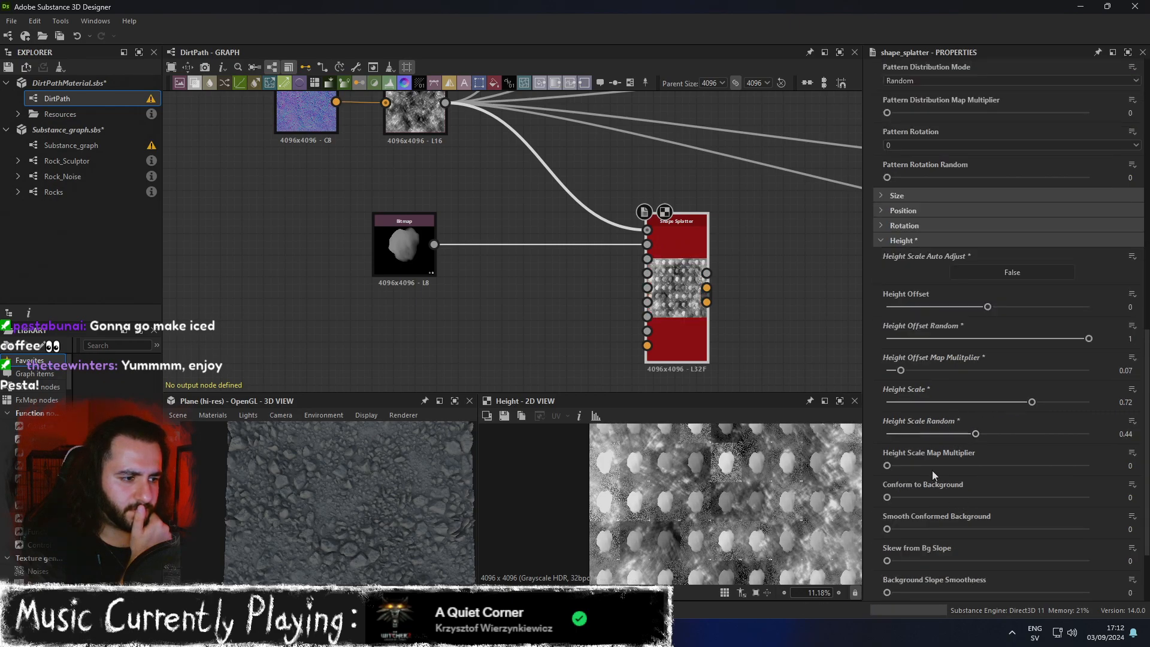
{"action": "left_click_drag", "start_coordinate": [929, 498], "coordinate": [819, 522]}
{"action": "scroll", "coordinate": [909, 530], "scroll_direction": "down", "scroll_amount": 2}
Try Skew from Bg Slope at 1 on the splatter, then return it to 0.
{"action": "left_click_drag", "start_coordinate": [887, 488], "coordinate": [1108, 500]}
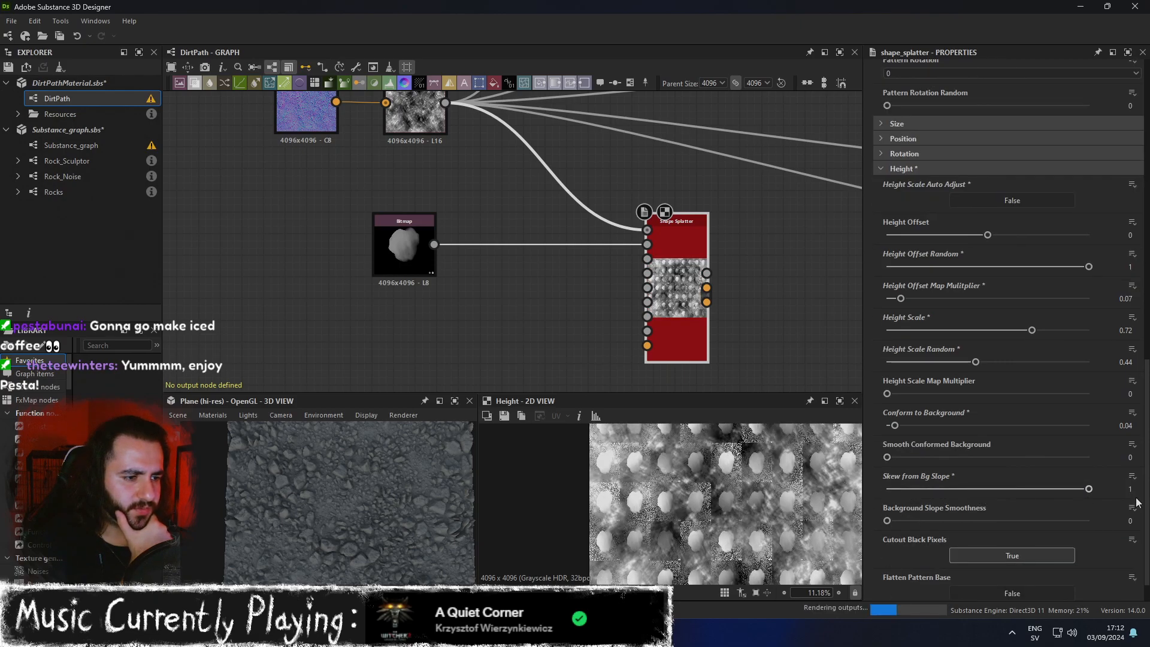
{"action": "left_click_drag", "start_coordinate": [1033, 495], "coordinate": [820, 490]}
{"action": "mouse_move", "coordinate": [888, 520]}
{"action": "left_mouse_down"}
{"action": "mouse_move", "coordinate": [1096, 521]}
{"action": "mouse_move", "coordinate": [878, 515]}
{"action": "left_mouse_up"}
{"action": "scroll", "coordinate": [908, 515], "scroll_direction": "down", "scroll_amount": 1}
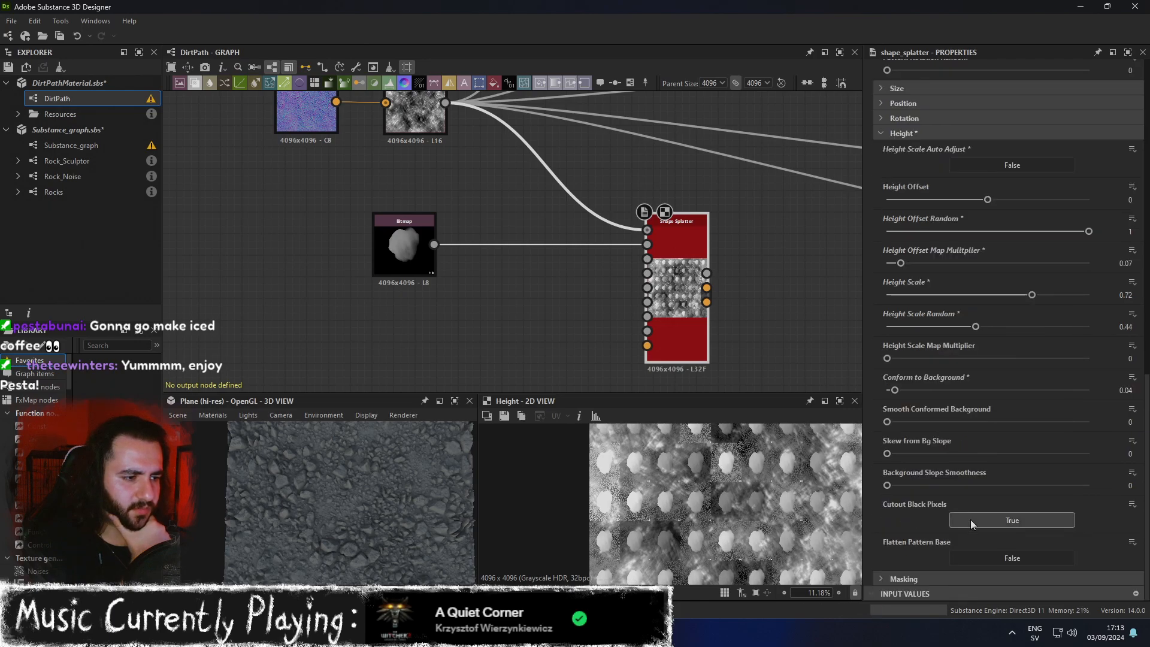
Test the splatter with Cutout Black Pixels off and Flatten Pattern Base on, then restore both options.
{"action": "left_click", "coordinate": [970, 519]}
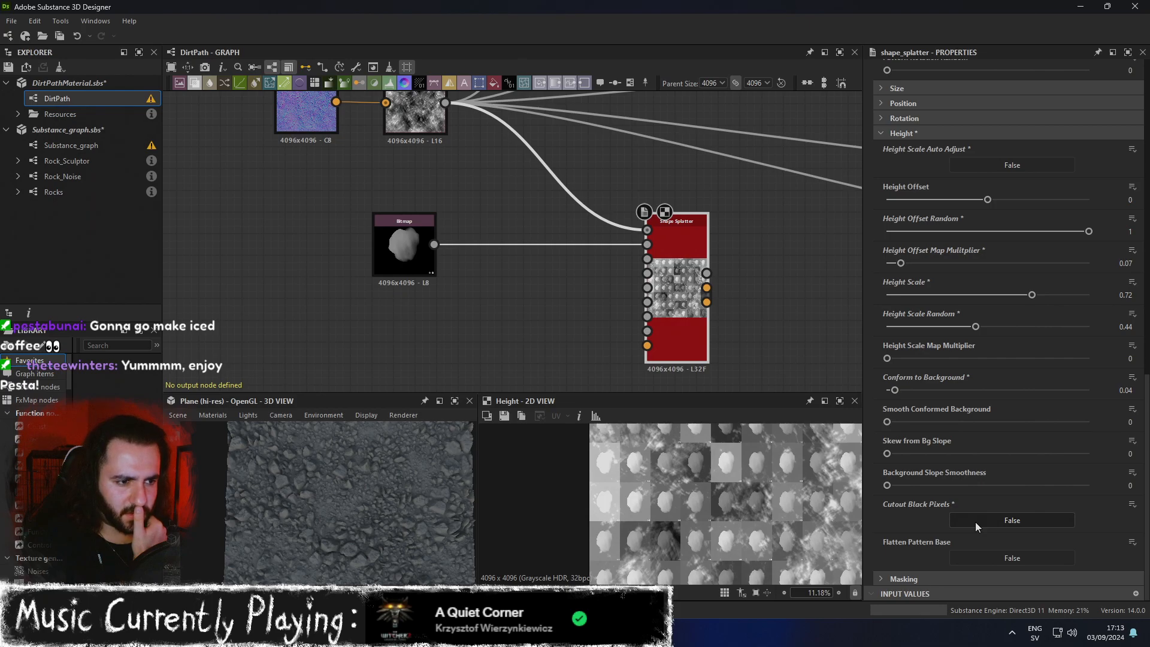
{"action": "left_click", "coordinate": [975, 521]}
{"action": "left_click", "coordinate": [975, 521]}
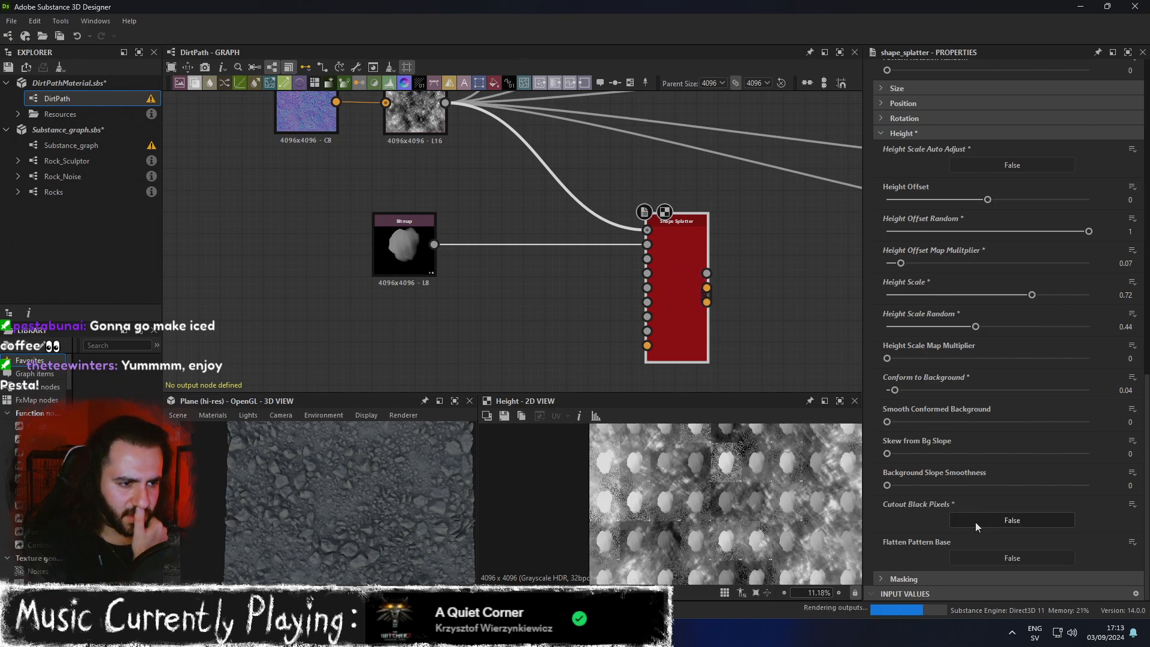
{"action": "left_click", "coordinate": [990, 556]}
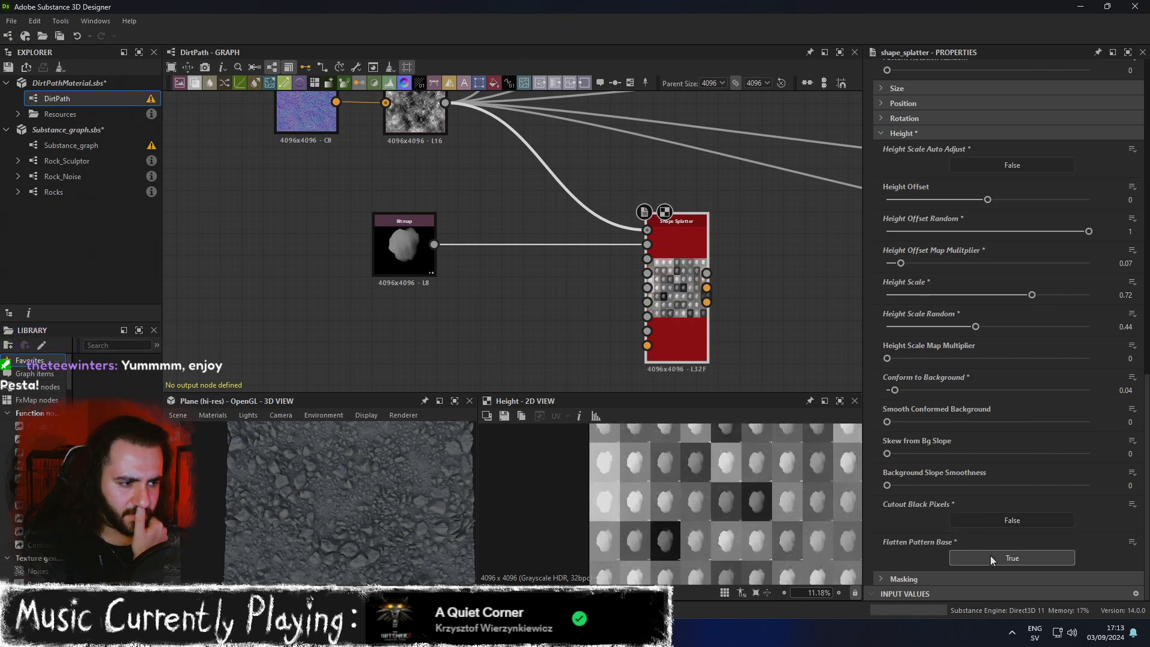
{"action": "left_click", "coordinate": [989, 555]}
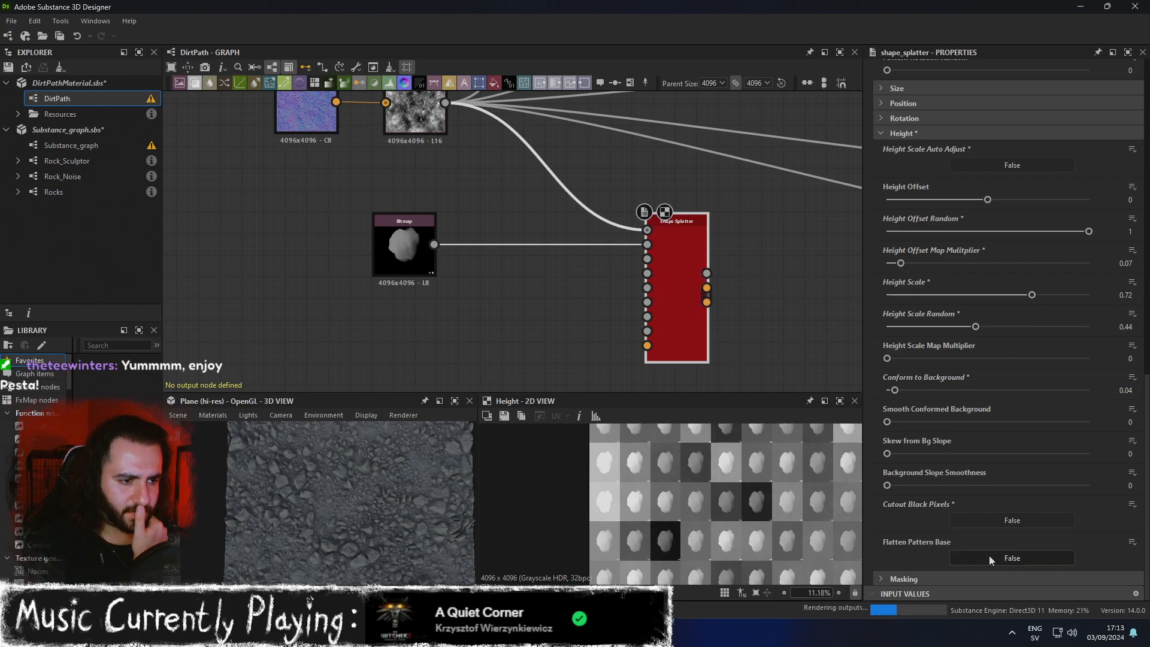
{"action": "left_click", "coordinate": [969, 521]}
Insert a Levels node between the pebble bitmap and the Shape Splatter.
{"action": "left_click_drag", "start_coordinate": [378, 264], "coordinate": [356, 264]}
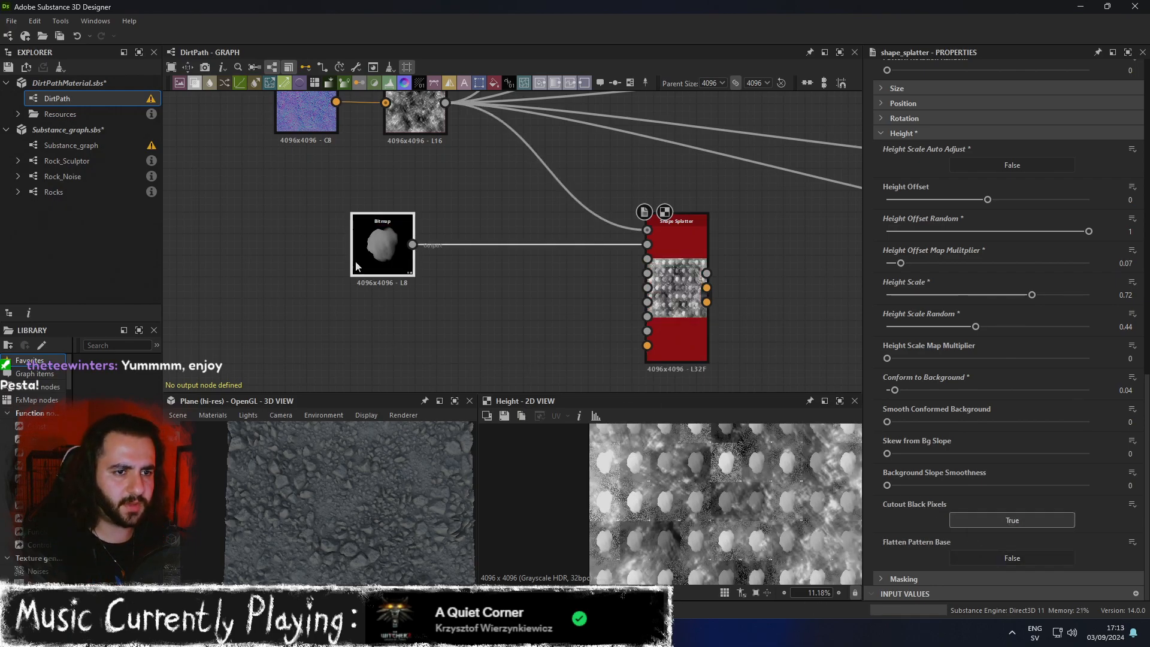
{"action": "key", "text": "space"}
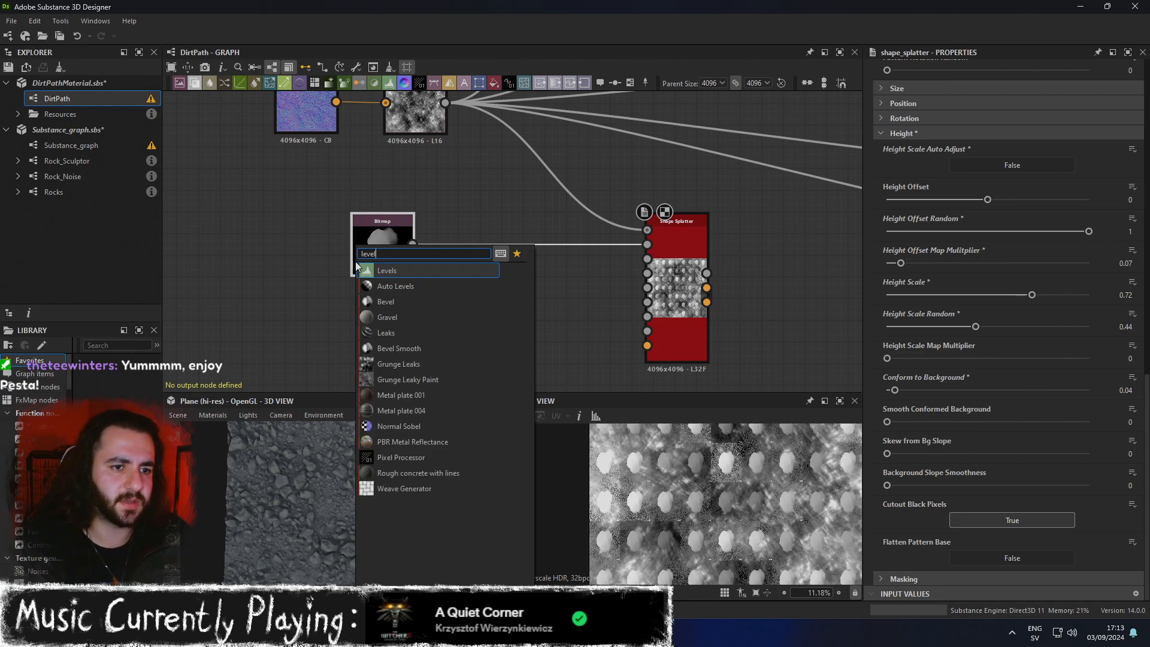
{"action": "key", "text": "Return"}
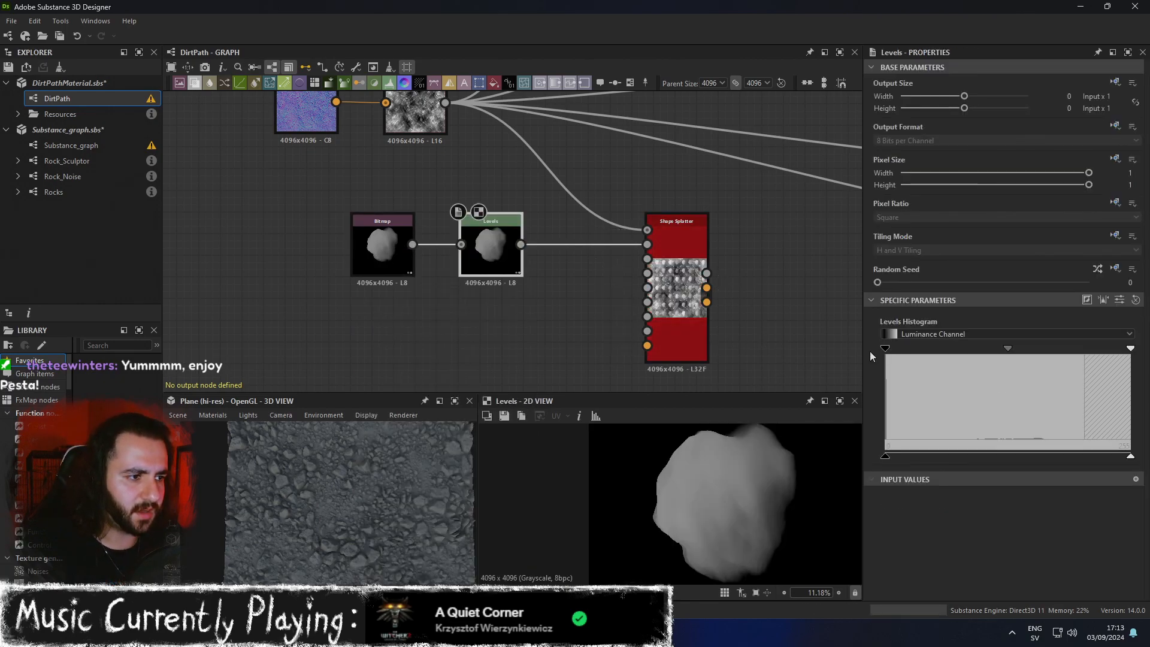
Try brightening the pebble's midtones with the Levels node's histogram.
{"action": "left_click_drag", "start_coordinate": [1011, 351], "coordinate": [955, 351]}
{"action": "left_click_drag", "start_coordinate": [892, 454], "coordinate": [754, 455]}
{"action": "mouse_move", "coordinate": [1130, 456]}
{"action": "left_mouse_down"}
{"action": "mouse_move", "coordinate": [1063, 456]}
{"action": "mouse_move", "coordinate": [1145, 472]}
{"action": "left_mouse_up"}
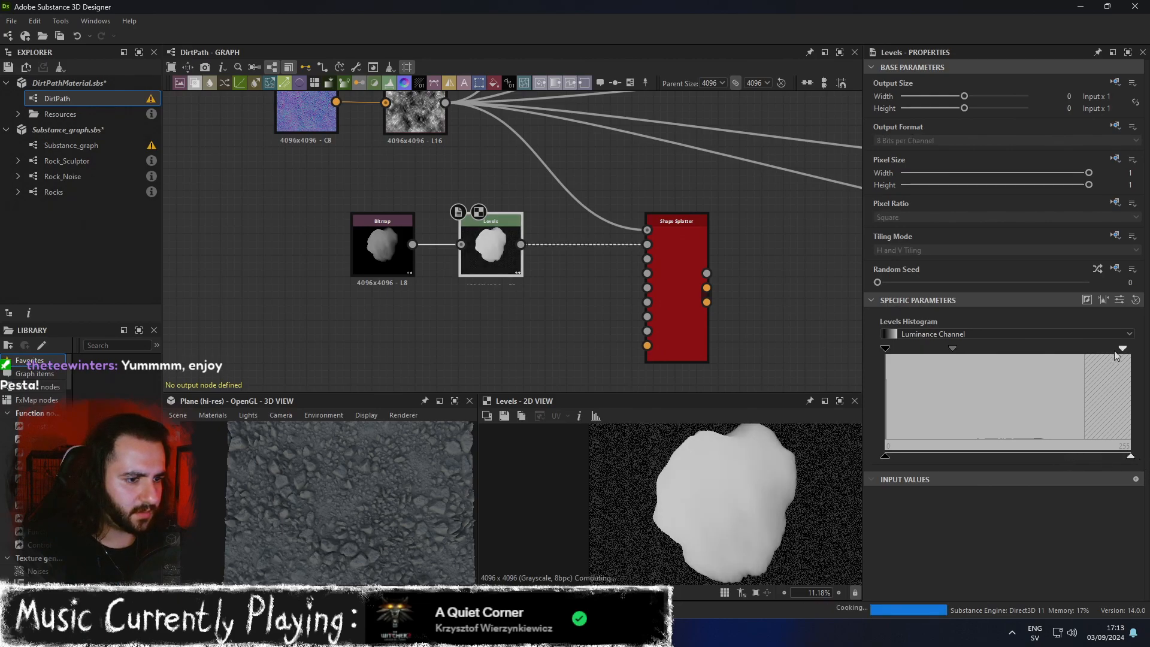
Raise the Levels node's input black point slightly and check the pebble edges in the splatter's height output.
{"action": "left_click_drag", "start_coordinate": [885, 348], "coordinate": [1003, 353]}
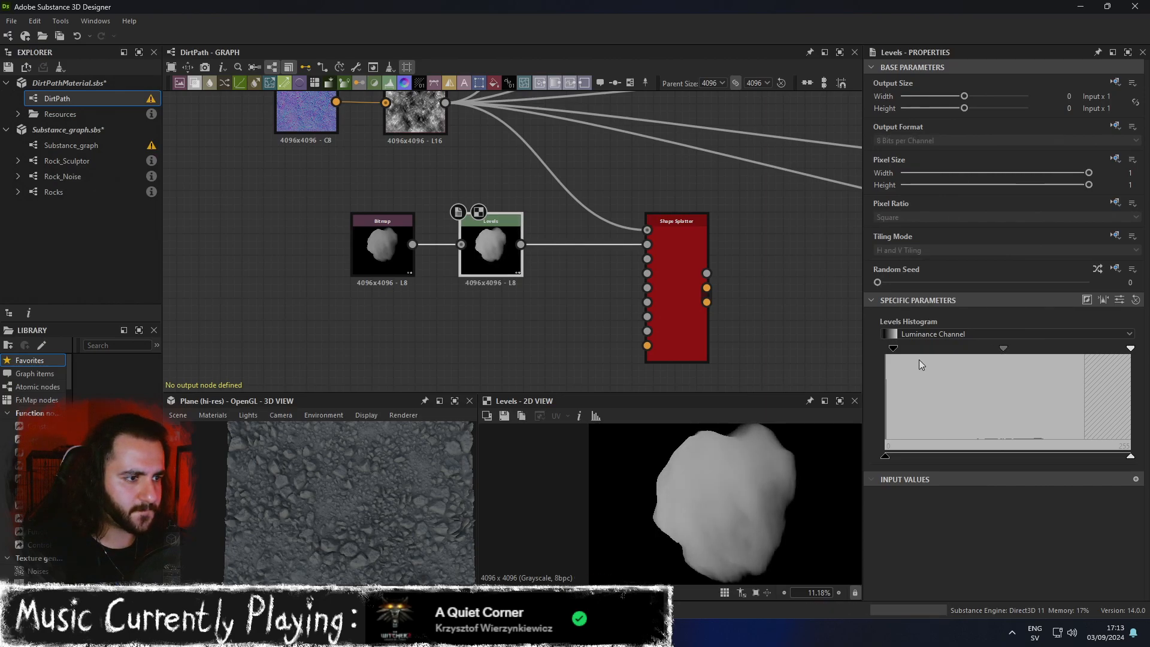
{"action": "double_click", "coordinate": [689, 302]}
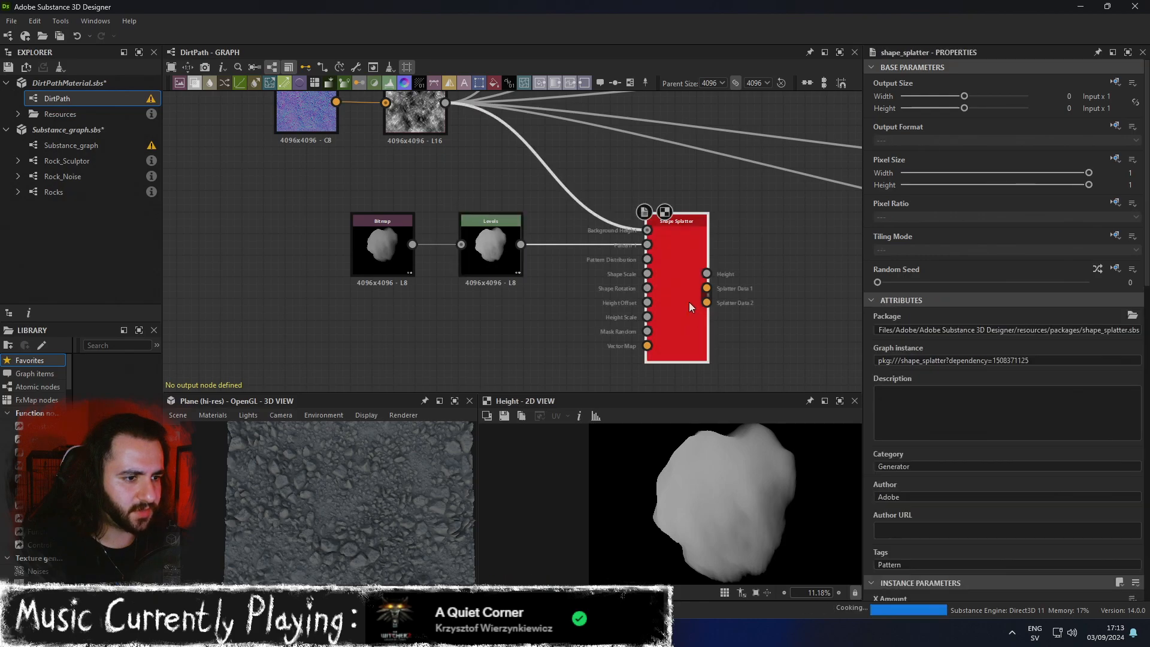
{"action": "scroll", "coordinate": [742, 515], "scroll_direction": "up", "scroll_amount": 10}
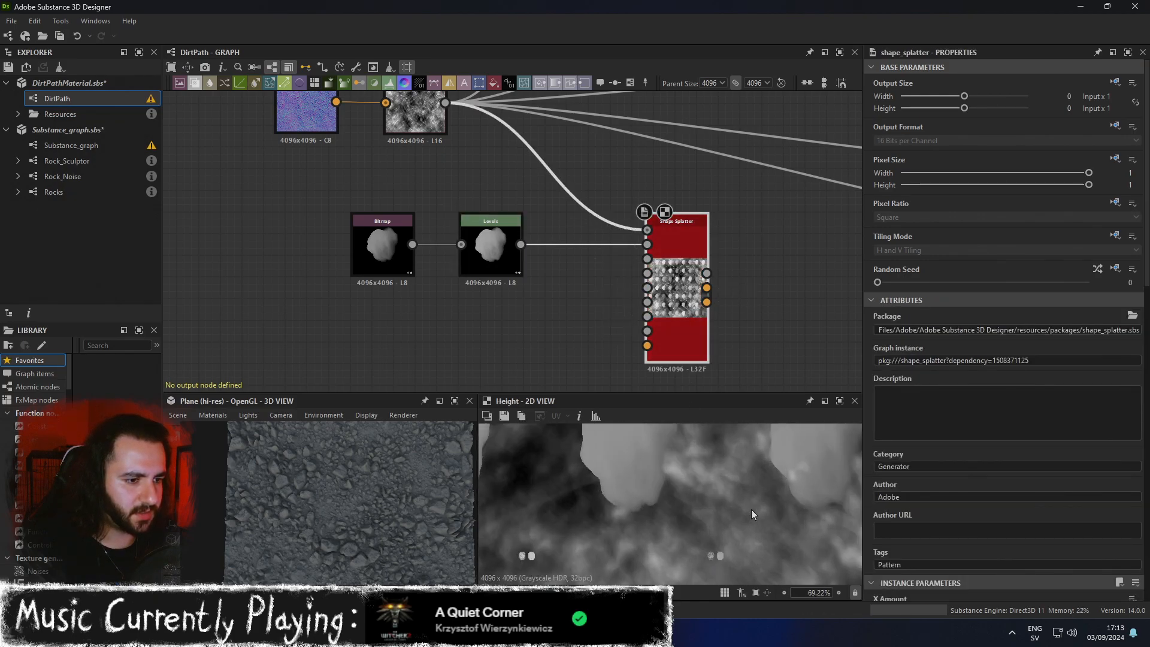
{"action": "scroll", "coordinate": [542, 557], "scroll_direction": "up", "scroll_amount": 4}
{"action": "double_click", "coordinate": [498, 255]}
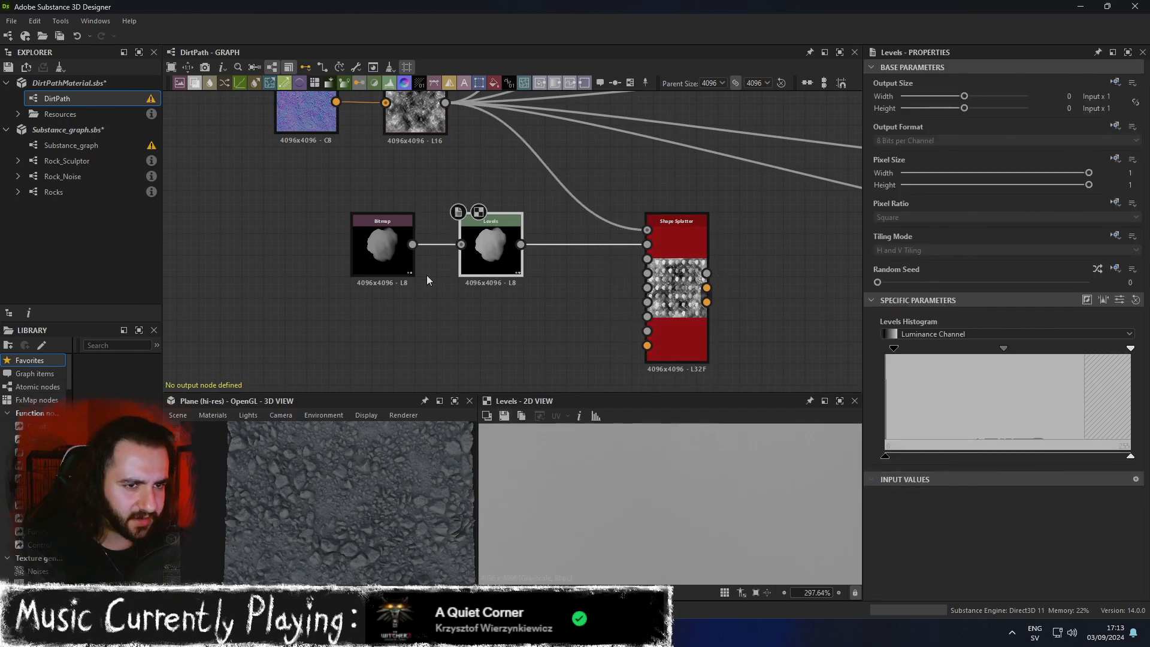
Insert a Transformation 2D node between the pebble bitmap and the Levels node.
{"action": "scroll", "coordinate": [487, 274], "scroll_direction": "up", "scroll_amount": 4}
{"action": "middle_click_drag", "start_coordinate": [412, 295], "coordinate": [667, 315]}
{"action": "scroll", "coordinate": [668, 315], "scroll_direction": "down", "scroll_amount": 2}
{"action": "double_click", "coordinate": [570, 257]}
{"action": "left_click_drag", "start_coordinate": [570, 257], "coordinate": [393, 257]}
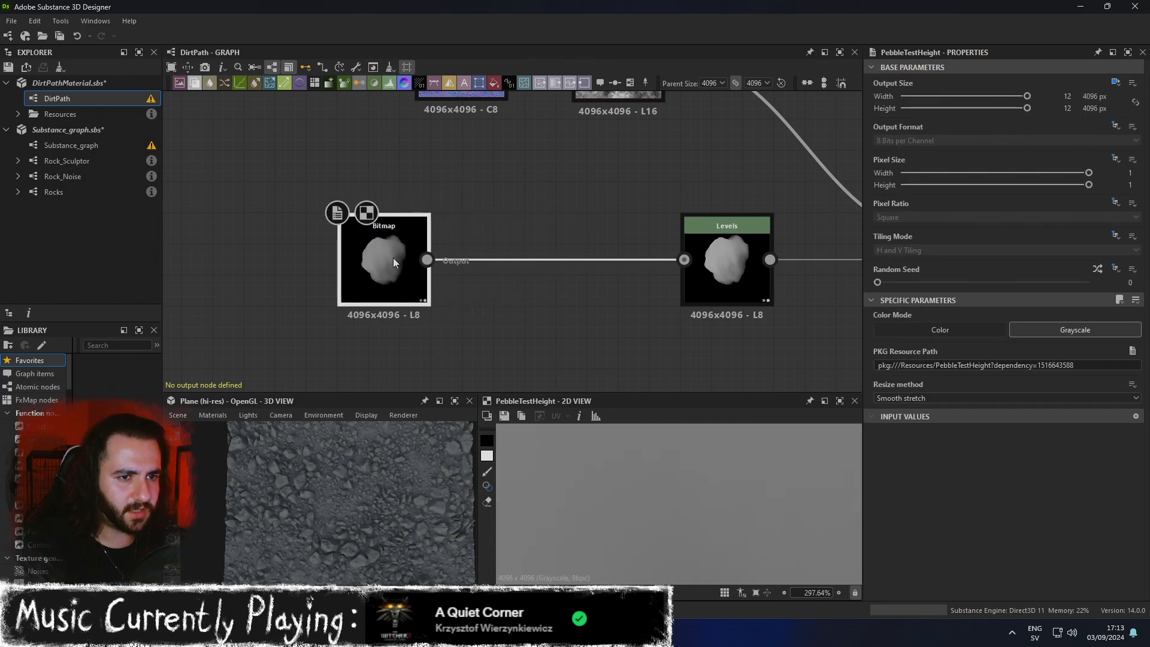
{"action": "key", "text": "space"}
{"action": "type", "text": "tran"}
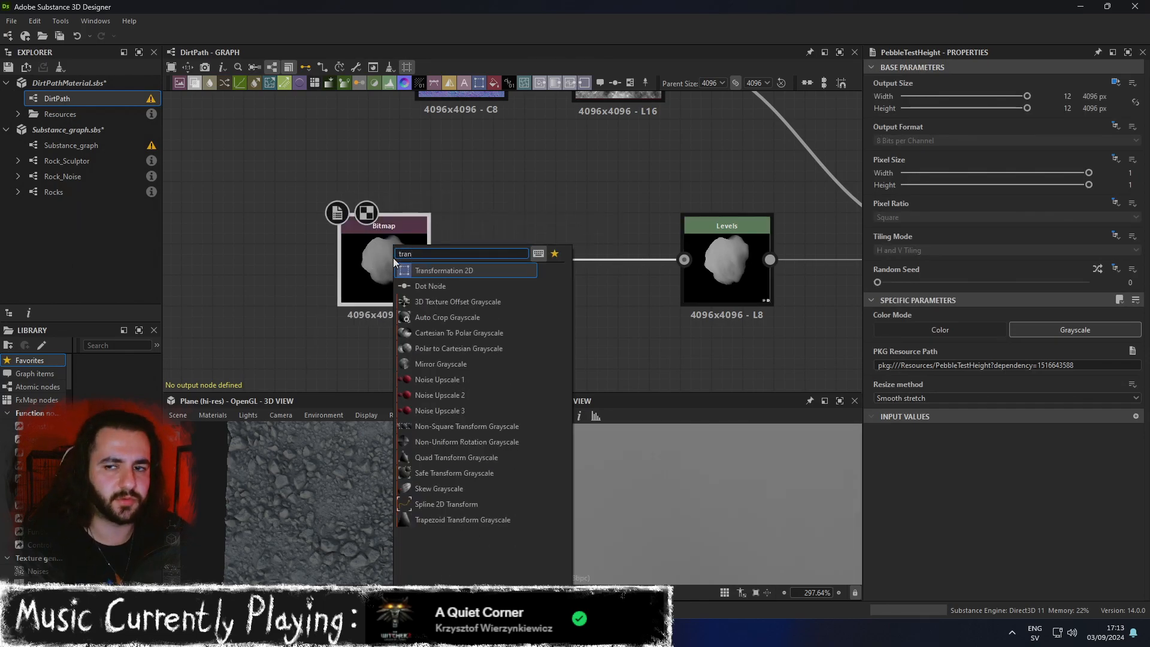
{"action": "key", "text": "Return"}
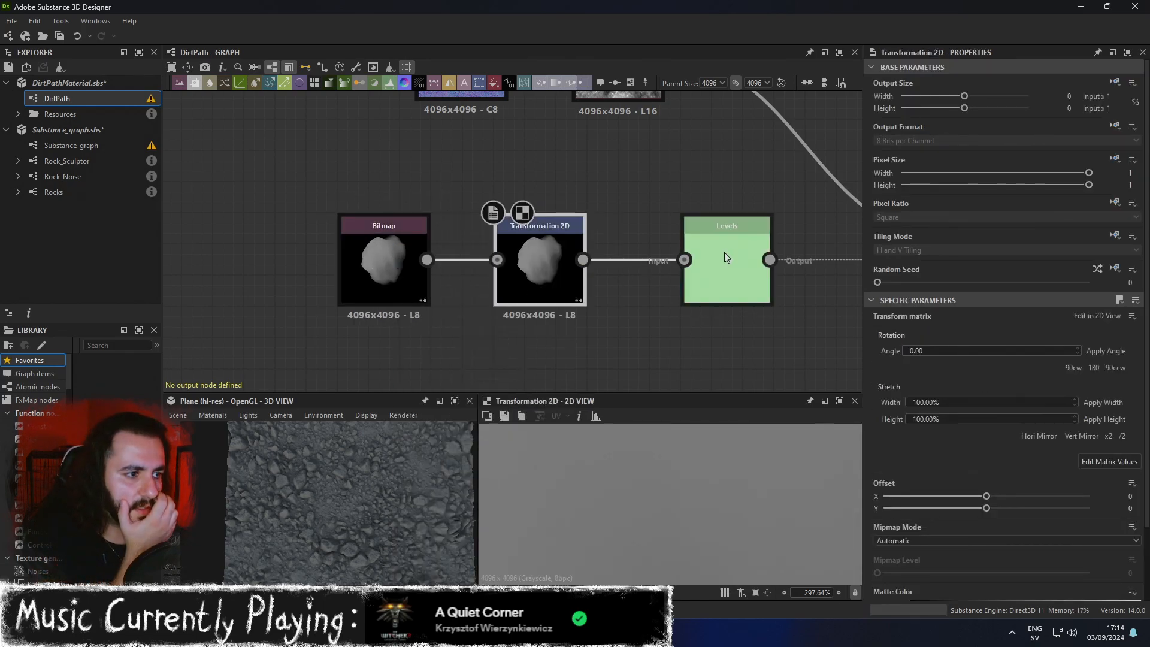
Try shrinking the pebble with the Transformation 2D node, undo it and look through the node's remaining parameters.
{"action": "scroll", "coordinate": [605, 327], "scroll_direction": "down", "scroll_amount": 2}
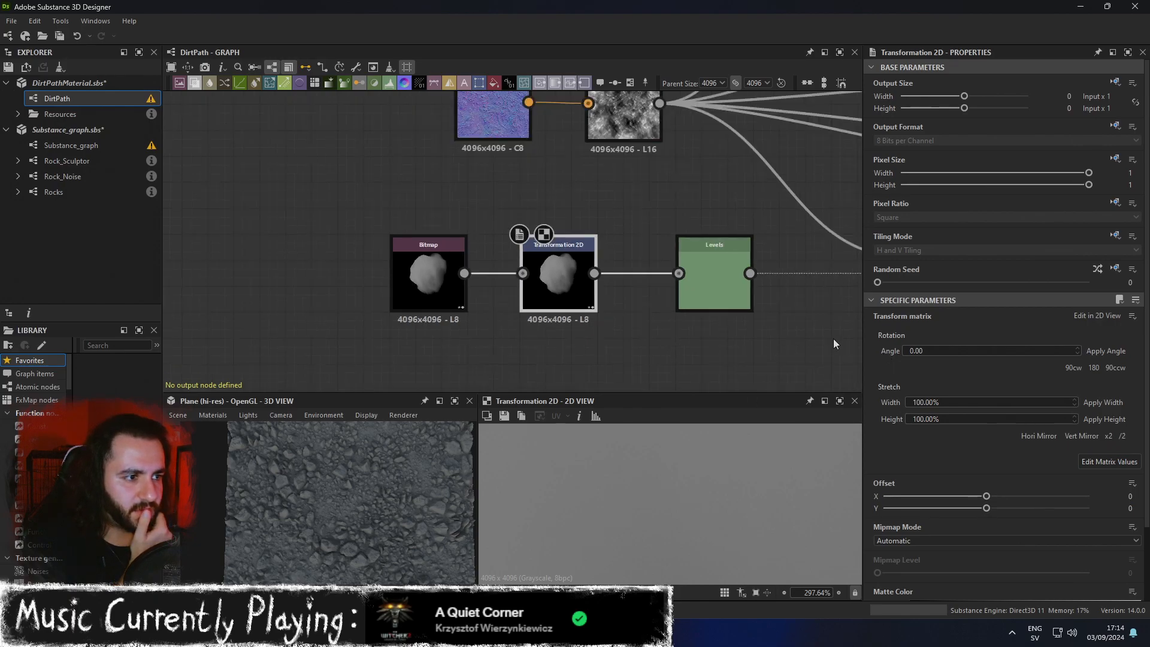
{"action": "middle_click_drag", "start_coordinate": [769, 327], "coordinate": [744, 300]}
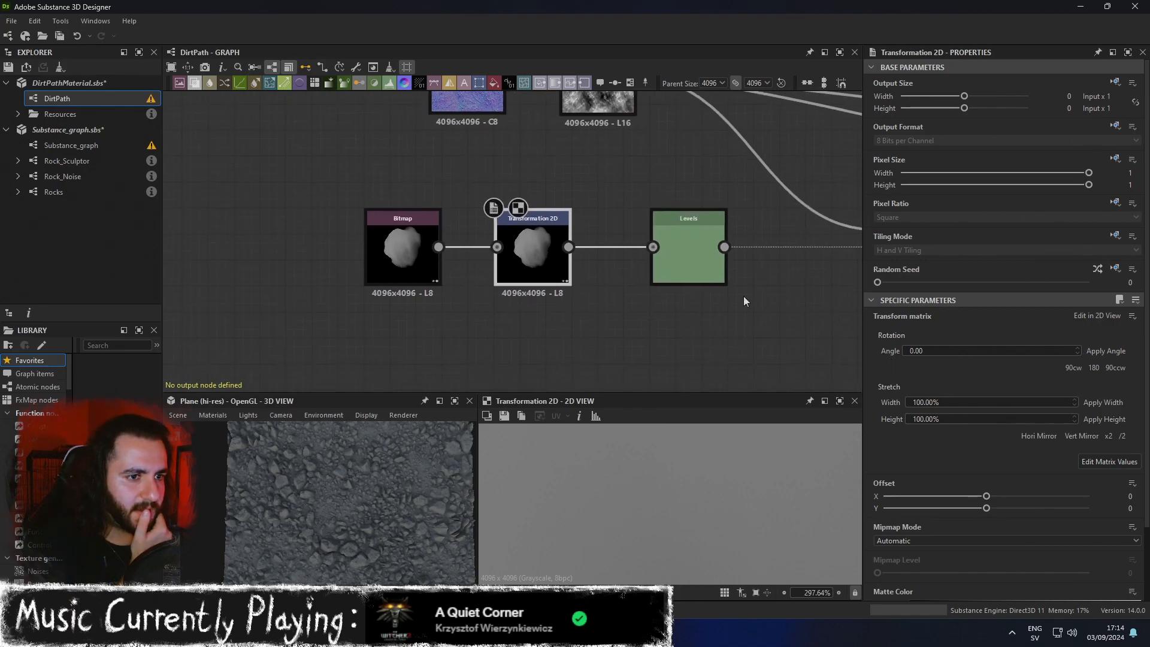
{"action": "left_click", "coordinate": [534, 268]}
{"action": "scroll", "coordinate": [674, 517], "scroll_direction": "down", "scroll_amount": 10}
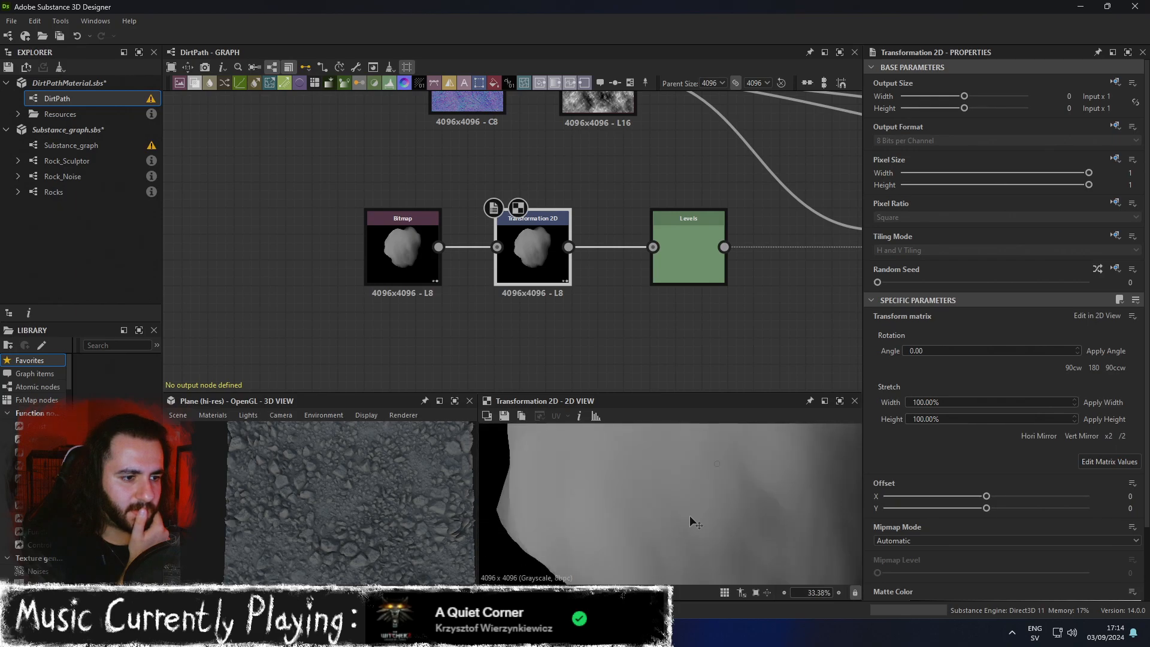
{"action": "left_click_drag", "start_coordinate": [736, 568], "coordinate": [727, 556]}
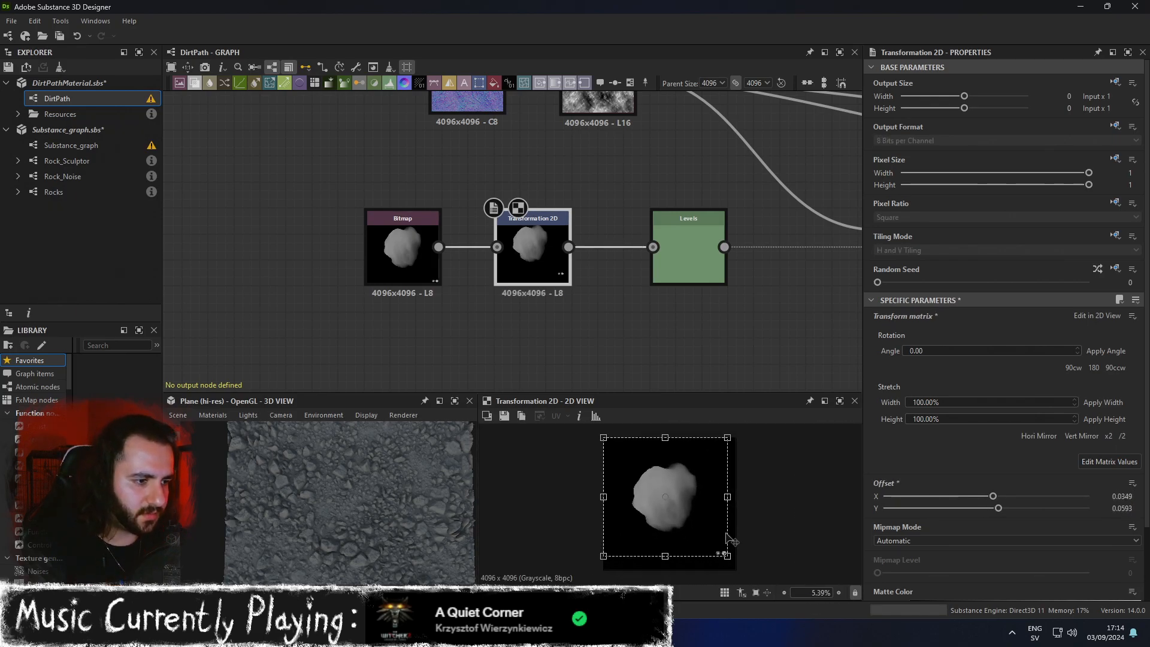
{"action": "key", "text": "ctrl+z"}
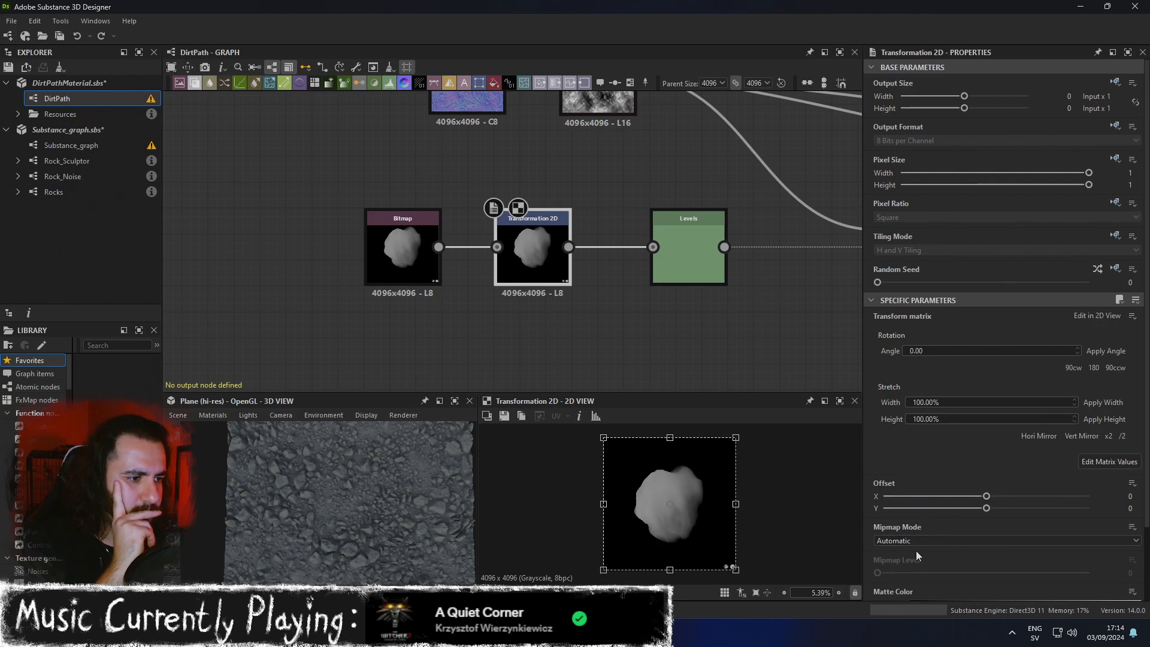
{"action": "scroll", "coordinate": [914, 558], "scroll_direction": "down", "scroll_amount": 2}
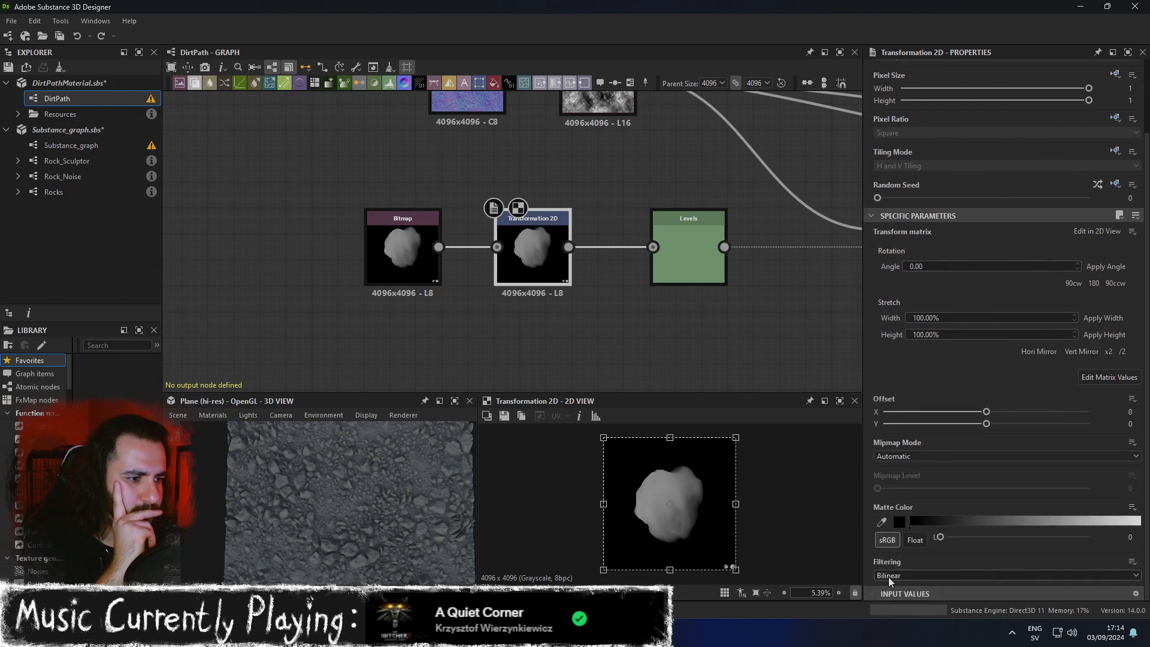
{"action": "scroll", "coordinate": [884, 554], "scroll_direction": "up", "scroll_amount": 2}
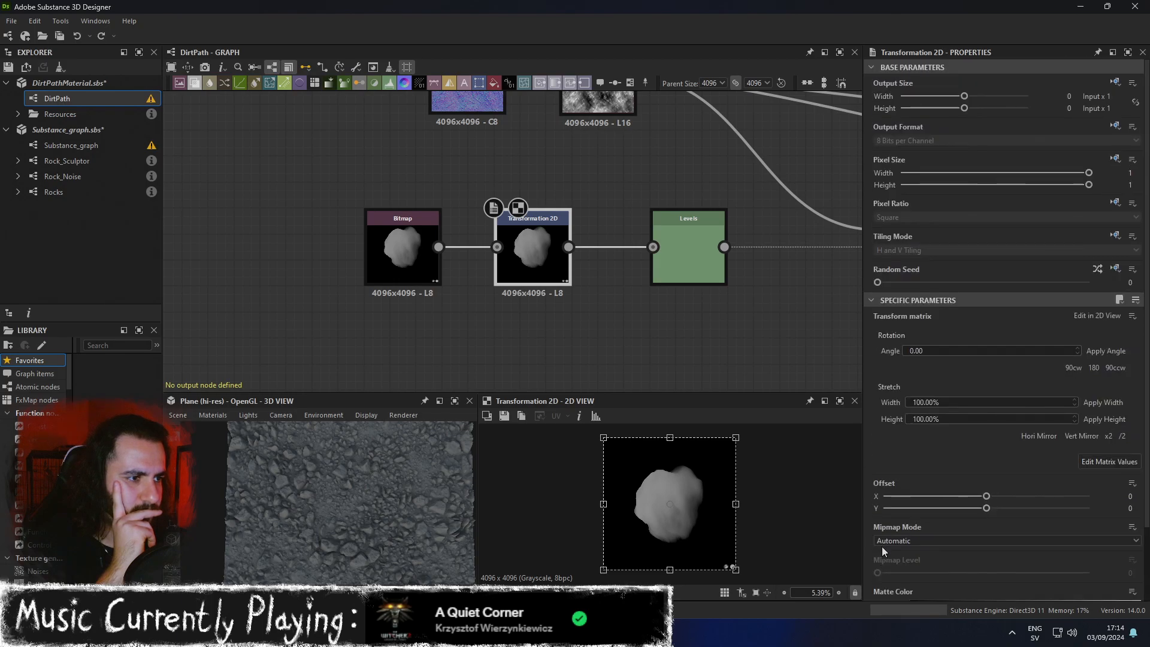
Enlarge the pebble slightly in the Transformation 2D node, offset about -0.027 by -0.031, and check the Shape Splatter's height output.
{"action": "left_click_drag", "start_coordinate": [735, 569], "coordinate": [742, 579]}
{"action": "key", "text": "ctrl+z"}
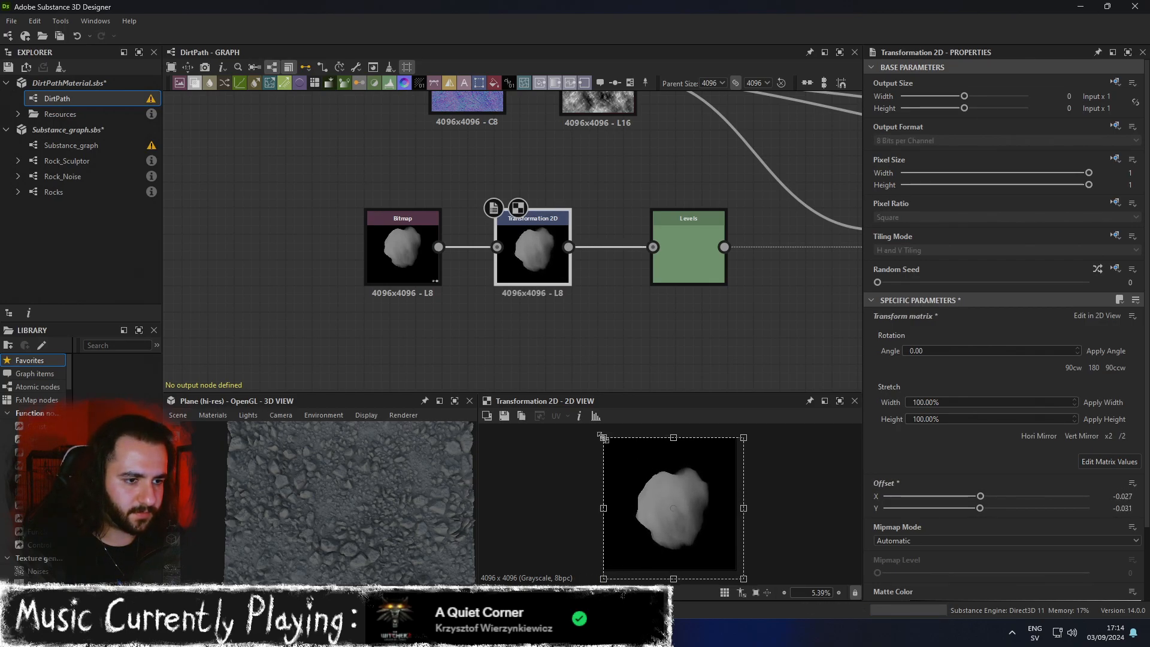
{"action": "left_click", "coordinate": [701, 260]}
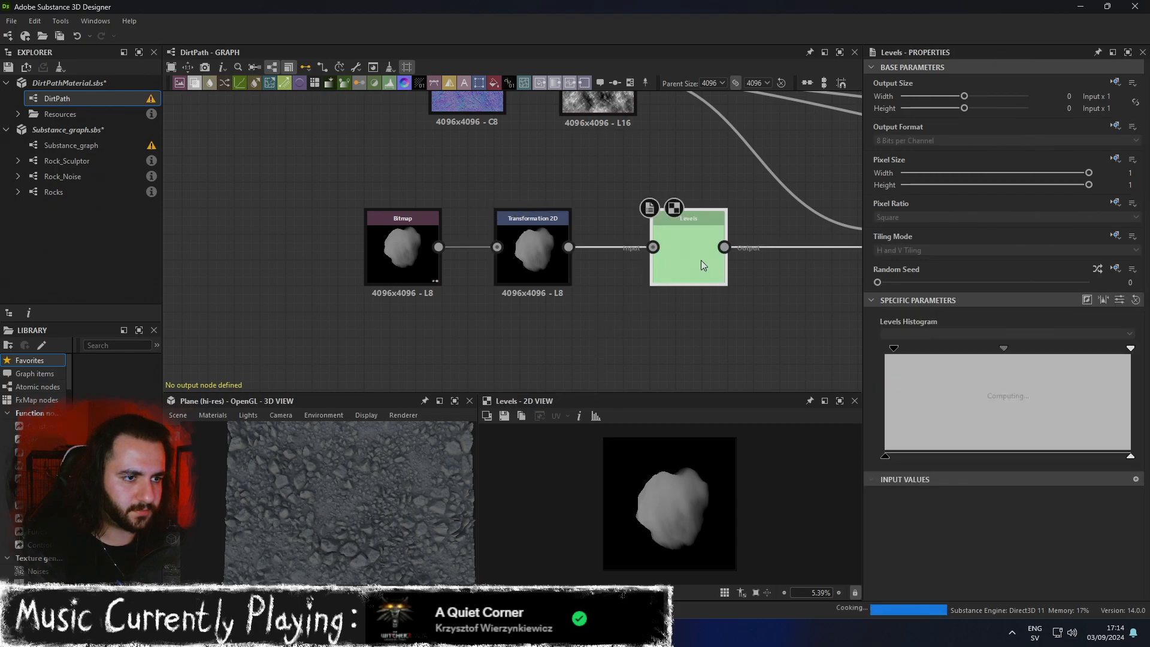
{"action": "middle_click_drag", "start_coordinate": [768, 321], "coordinate": [598, 319]}
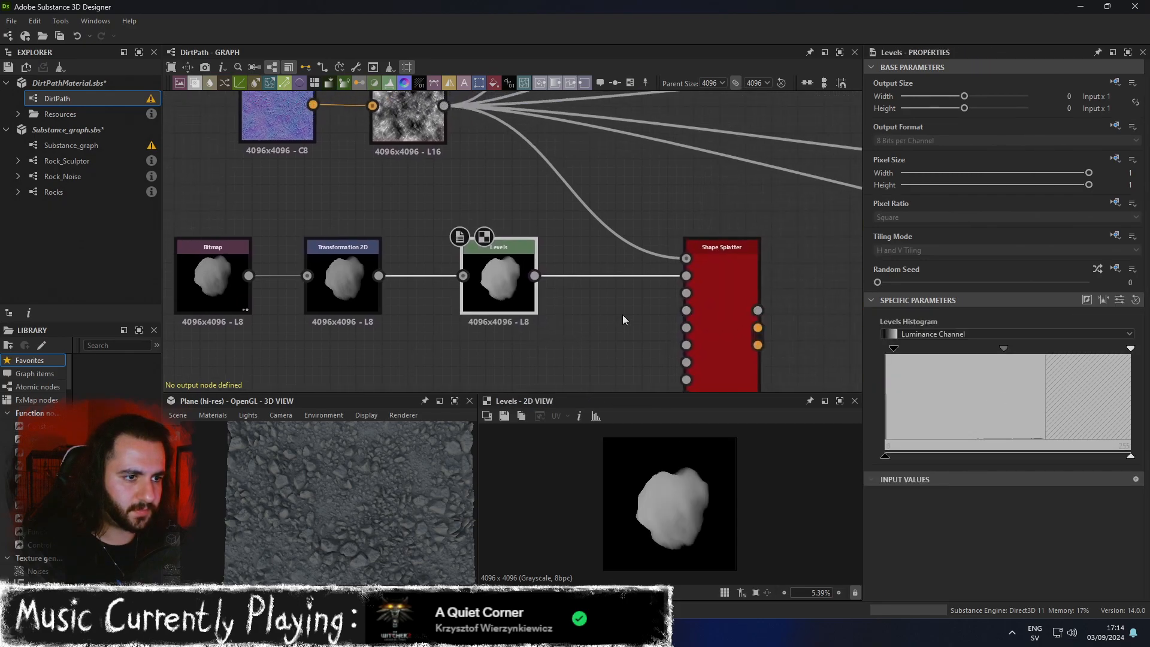
{"action": "left_click", "coordinate": [723, 296]}
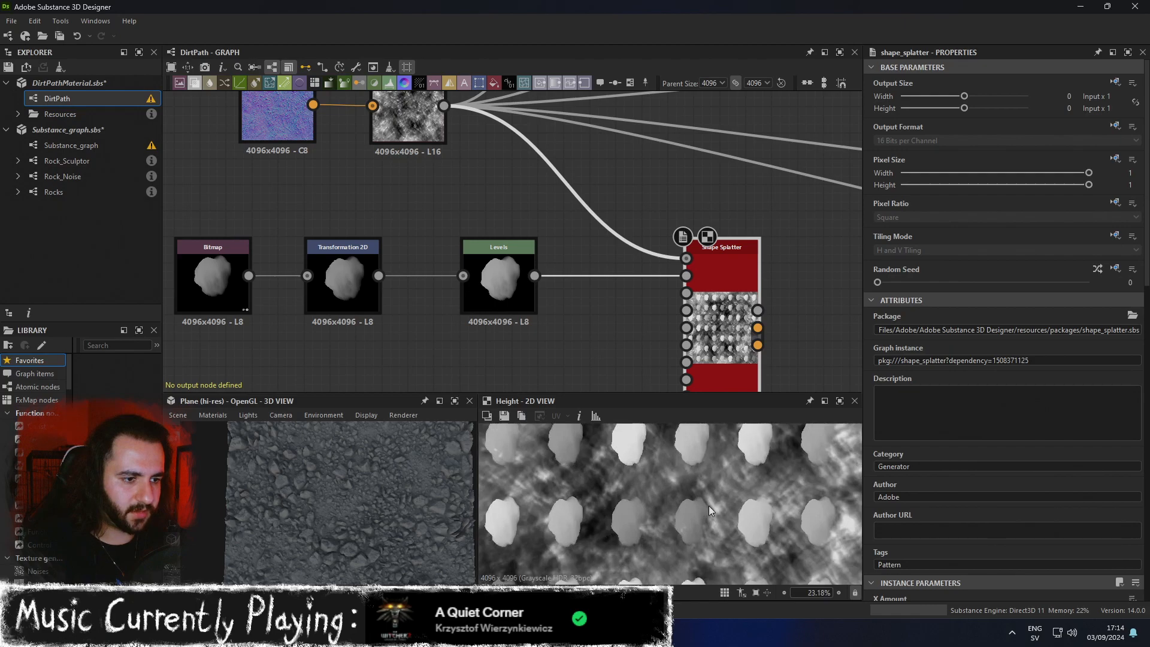
{"action": "scroll", "coordinate": [714, 504], "scroll_direction": "down", "scroll_amount": 5}
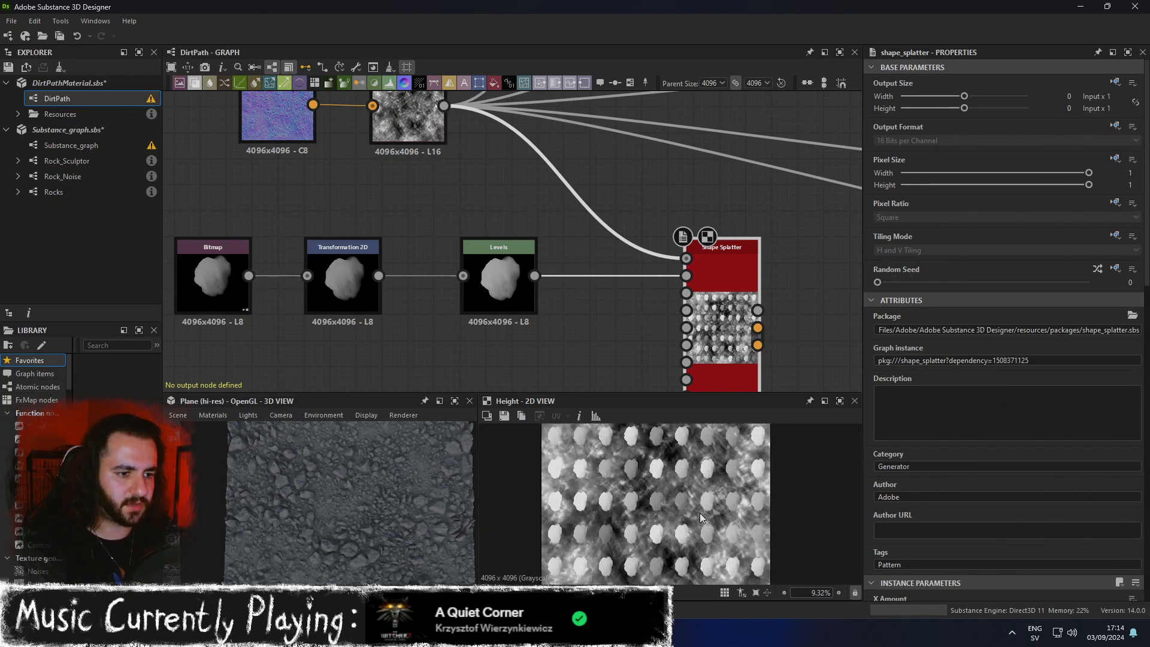
Set the Shape Splatter's Scale Random to 0.64 and Scale to 0.75.
{"action": "scroll", "coordinate": [915, 441], "scroll_direction": "down", "scroll_amount": 3}
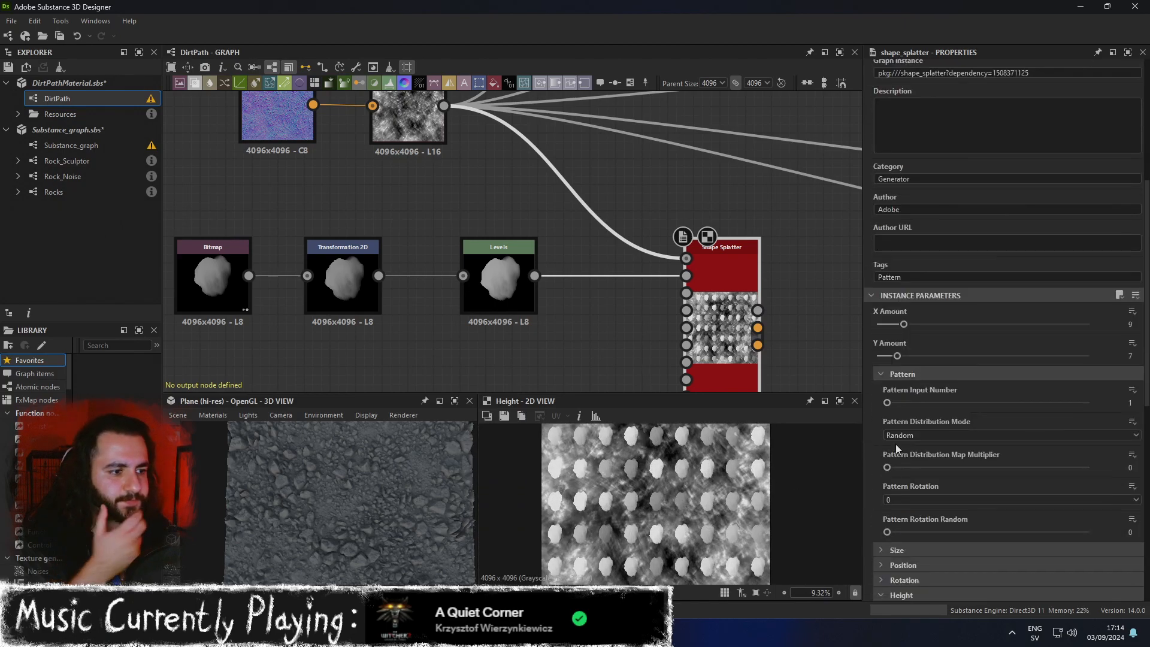
{"action": "left_click", "coordinate": [909, 478]}
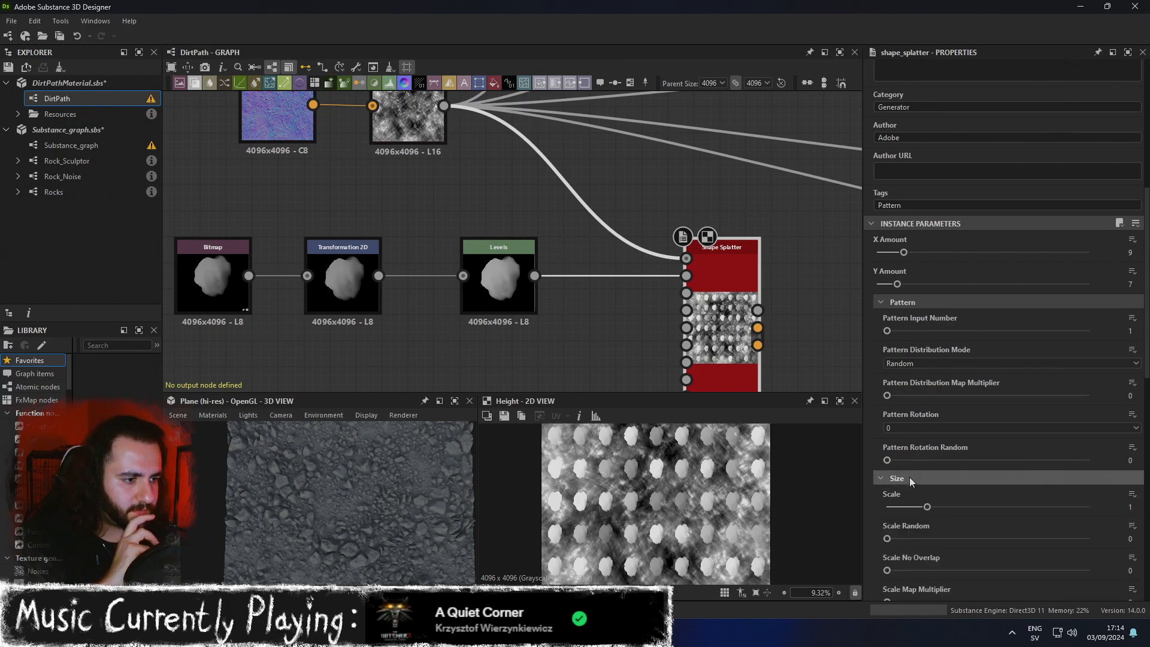
{"action": "scroll", "coordinate": [929, 478], "scroll_direction": "down", "scroll_amount": 1}
{"action": "left_click_drag", "start_coordinate": [889, 503], "coordinate": [1015, 508]}
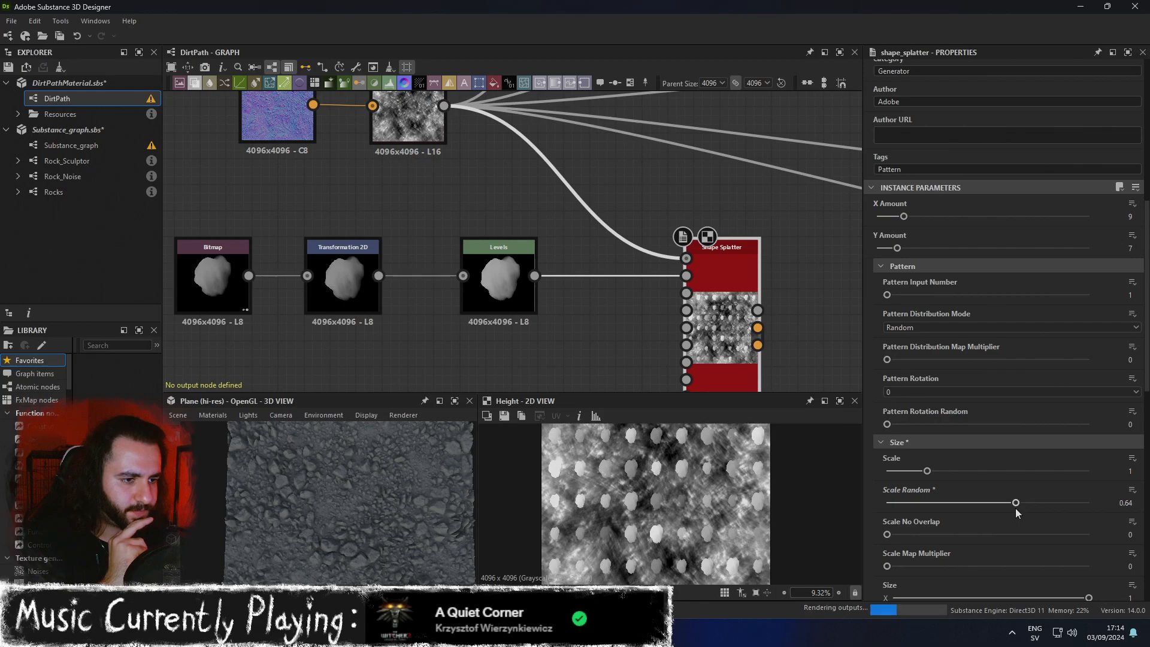
{"action": "left_click_drag", "start_coordinate": [926, 471], "coordinate": [918, 477]}
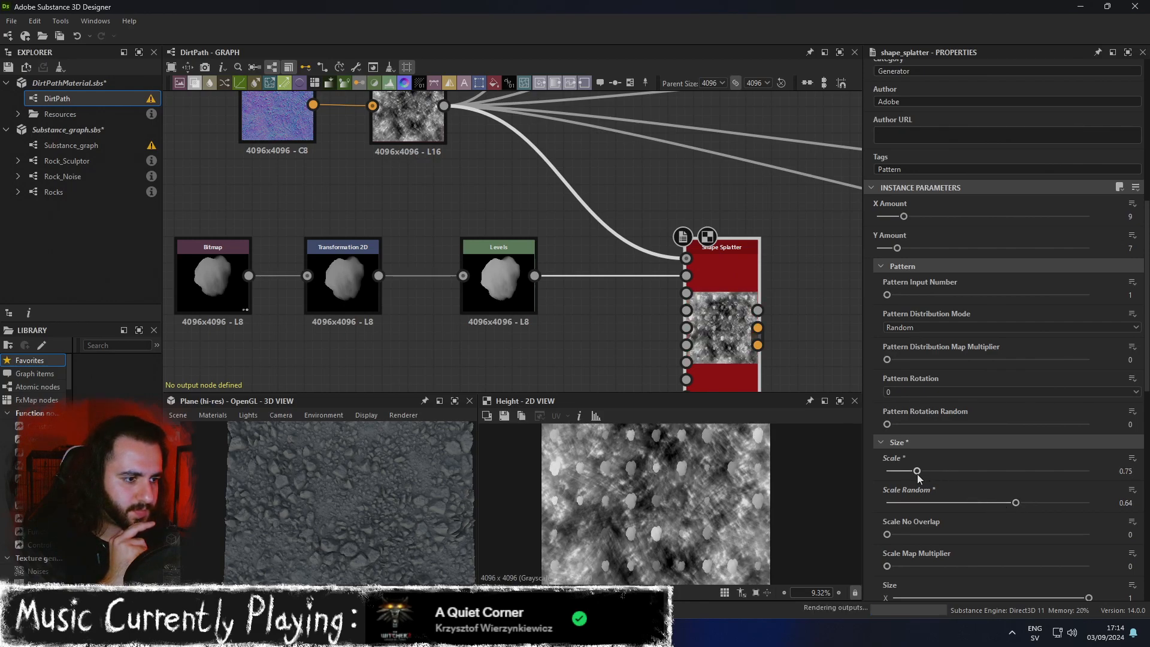
Set the splatter's Scale No Overlap to 0.11, Scale Map Multiplier to 0.07 and Preserve Aspect Ratio to 0.71.
{"action": "scroll", "coordinate": [925, 510], "scroll_direction": "down", "scroll_amount": 2}
{"action": "left_click_drag", "start_coordinate": [887, 463], "coordinate": [901, 501]}
{"action": "scroll", "coordinate": [890, 496], "scroll_direction": "down", "scroll_amount": 2}
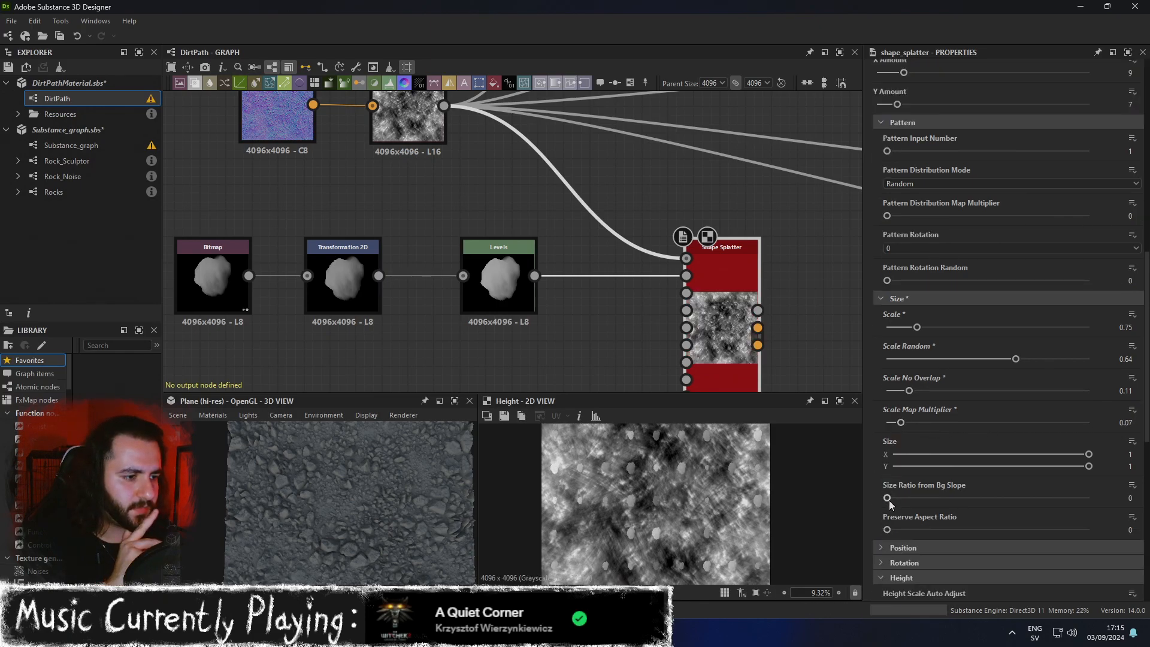
{"action": "left_click_drag", "start_coordinate": [887, 498], "coordinate": [1030, 528]}
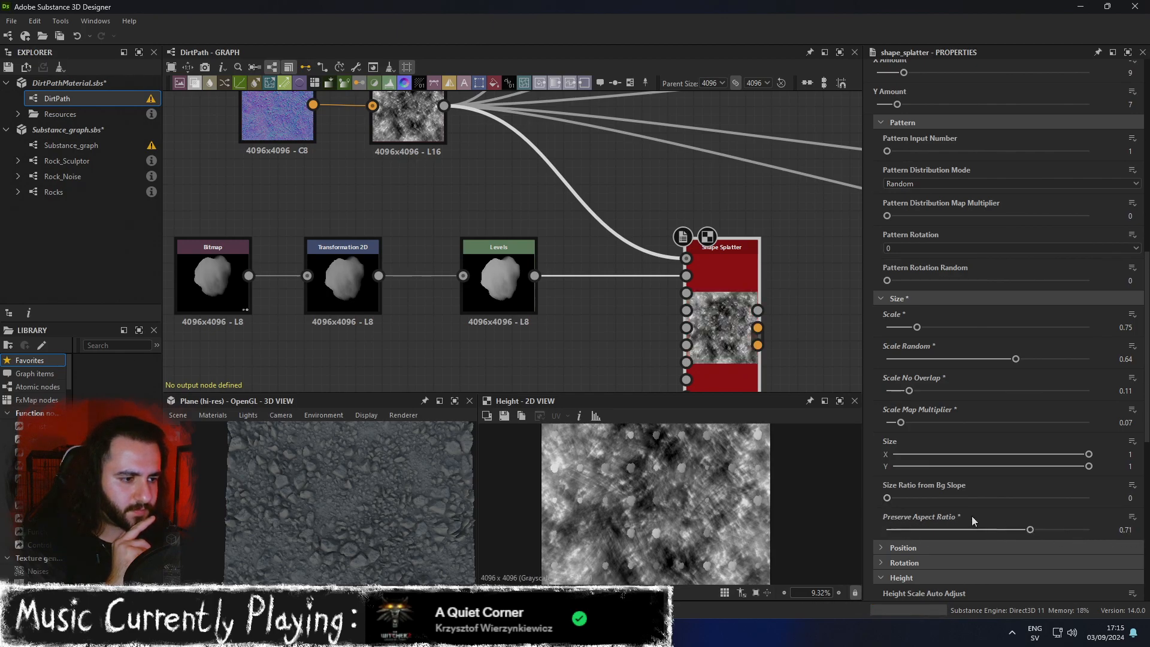
Set the splatter's Position Random to 2, position Vector Map Multiplier to 0.41, Offset Horizontal to 0.82 and Offset Vertical to 0.07.
{"action": "scroll", "coordinate": [934, 492], "scroll_direction": "down", "scroll_amount": 2}
{"action": "left_click", "coordinate": [878, 439]}
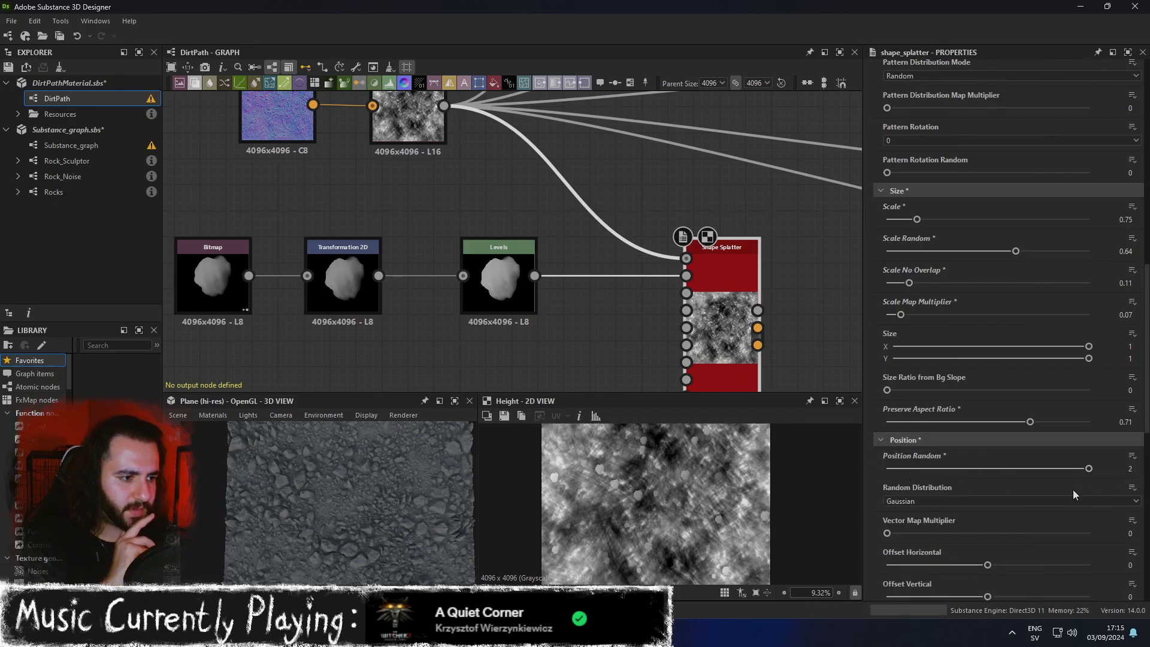
{"action": "scroll", "coordinate": [904, 530], "scroll_direction": "down", "scroll_amount": 1}
{"action": "left_click_drag", "start_coordinate": [887, 498], "coordinate": [970, 499]}
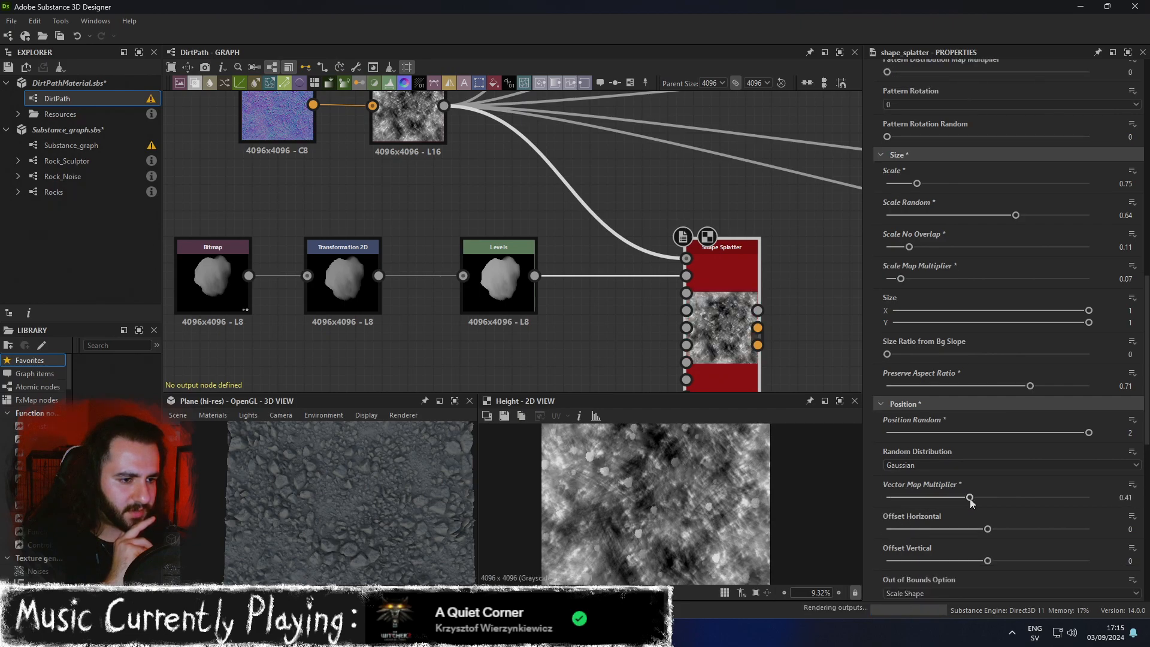
{"action": "scroll", "coordinate": [952, 510], "scroll_direction": "down", "scroll_amount": 1}
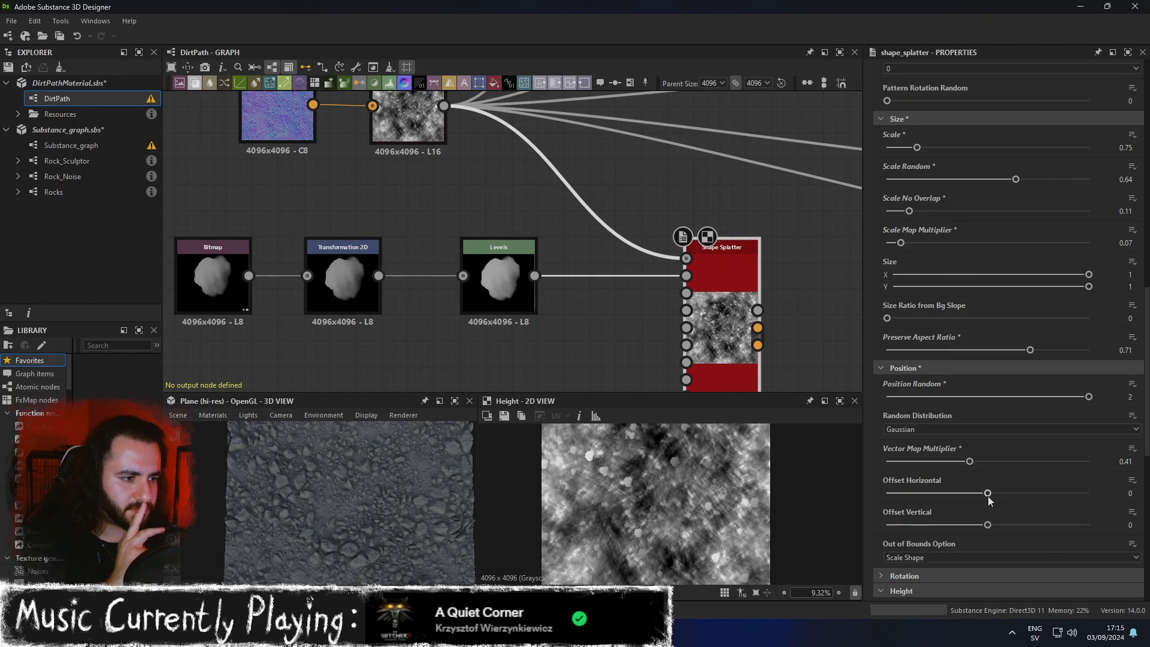
{"action": "left_click_drag", "start_coordinate": [987, 493], "coordinate": [1029, 493]}
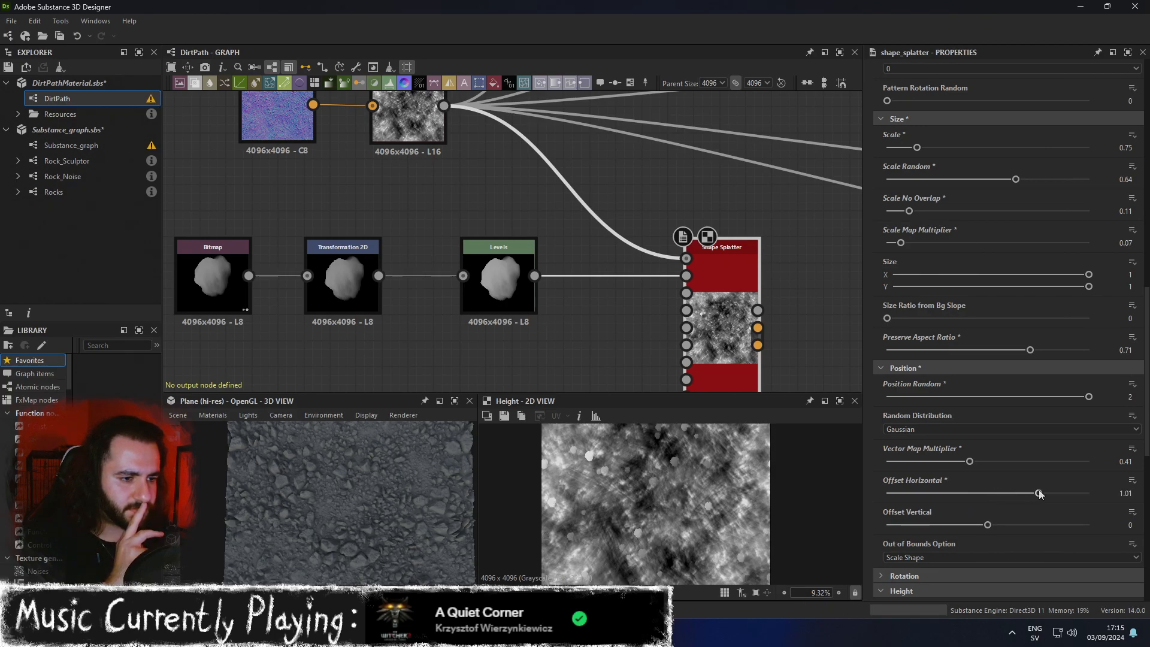
{"action": "left_click_drag", "start_coordinate": [987, 525], "coordinate": [991, 525]}
Set the splatter's Rotation Random to 1, Rotation from Bg Slope to 0.3, Rotation Map Multiplier to 0.6 and rotation Vector Map Multiplier to 0.22.
{"action": "scroll", "coordinate": [932, 512], "scroll_direction": "down", "scroll_amount": 2}
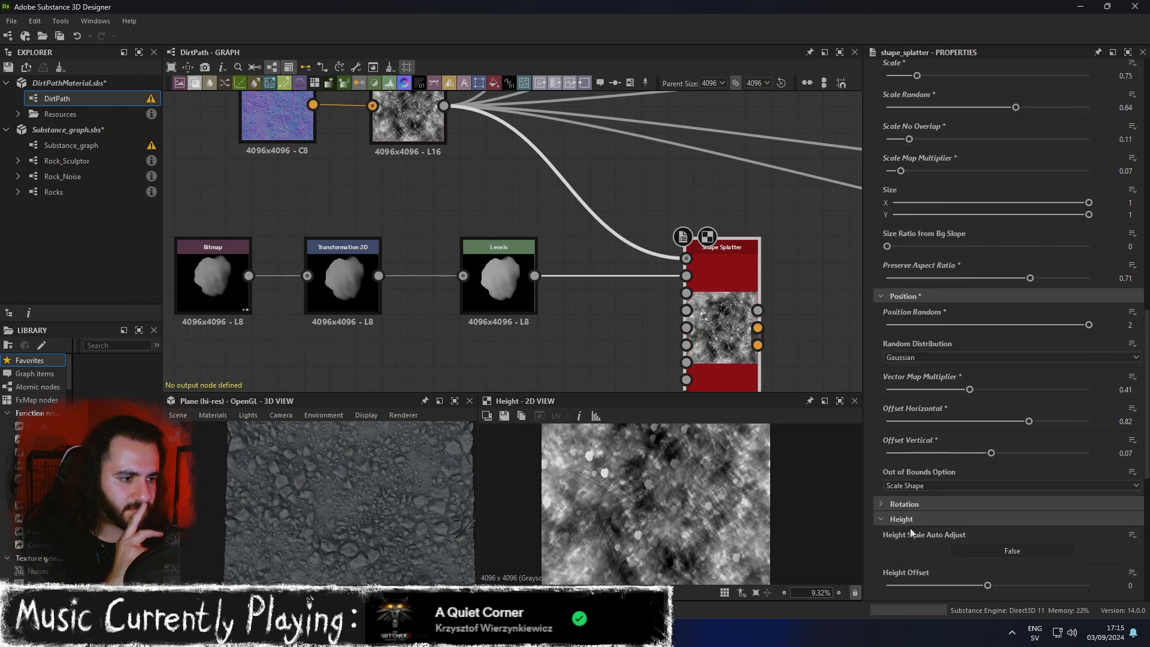
{"action": "scroll", "coordinate": [911, 531], "scroll_direction": "down", "scroll_amount": 1}
{"action": "left_click", "coordinate": [882, 466]}
{"action": "scroll", "coordinate": [882, 466], "scroll_direction": "down", "scroll_amount": 1}
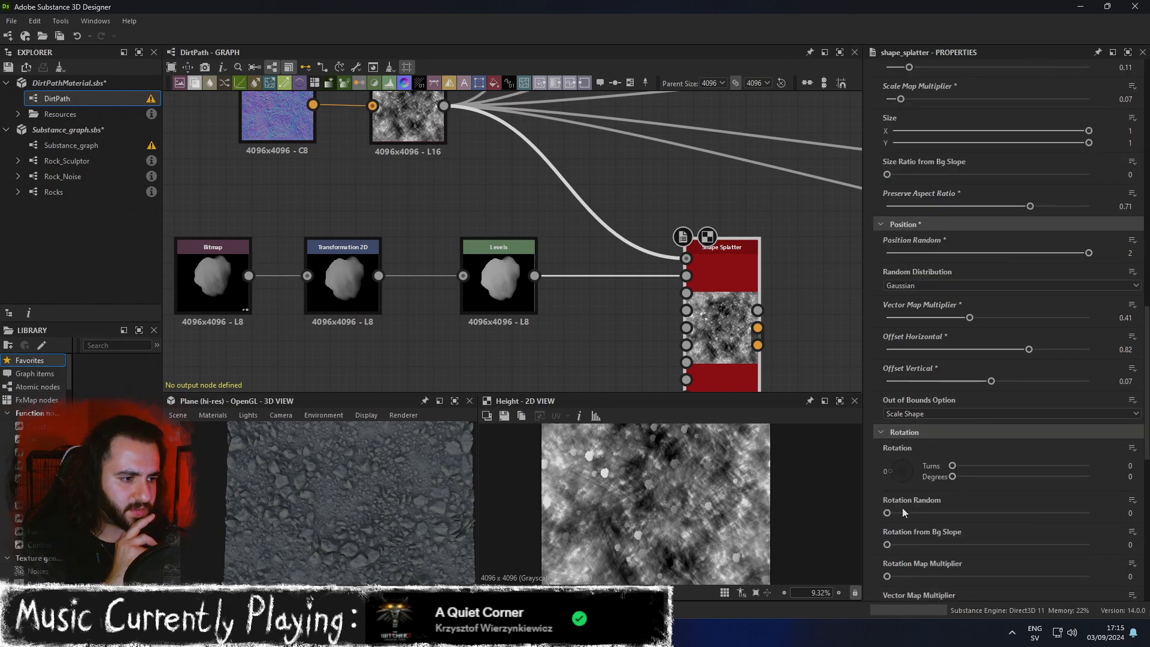
{"action": "left_click_drag", "start_coordinate": [887, 513], "coordinate": [1089, 513]}
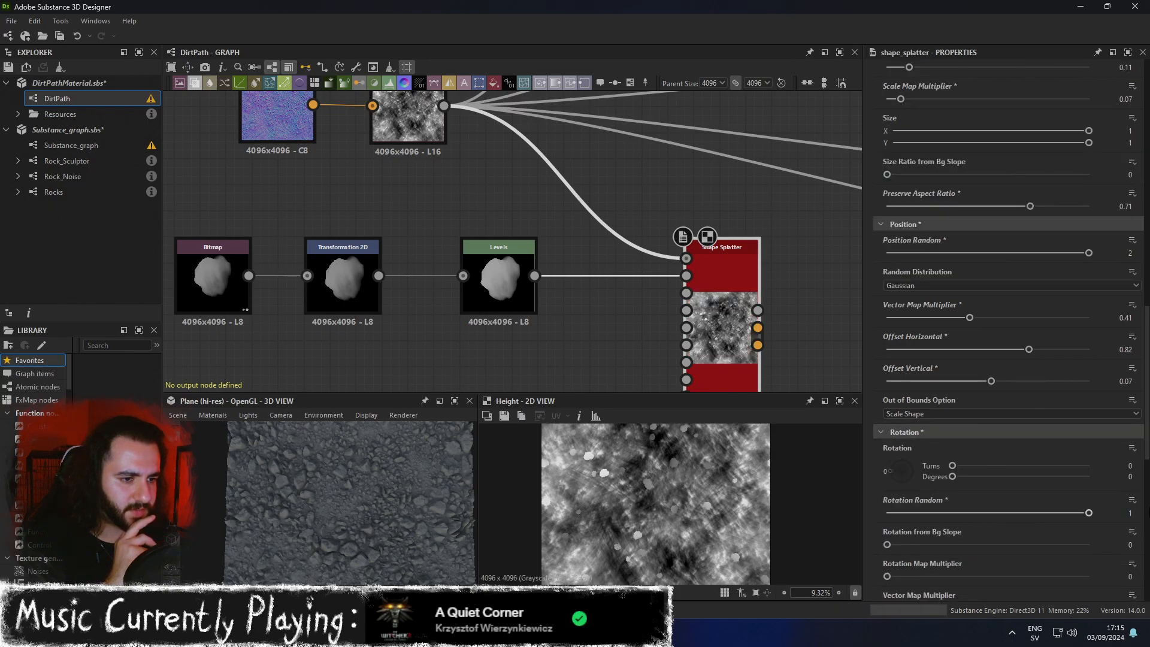
{"action": "left_click_drag", "start_coordinate": [889, 545], "coordinate": [948, 544]}
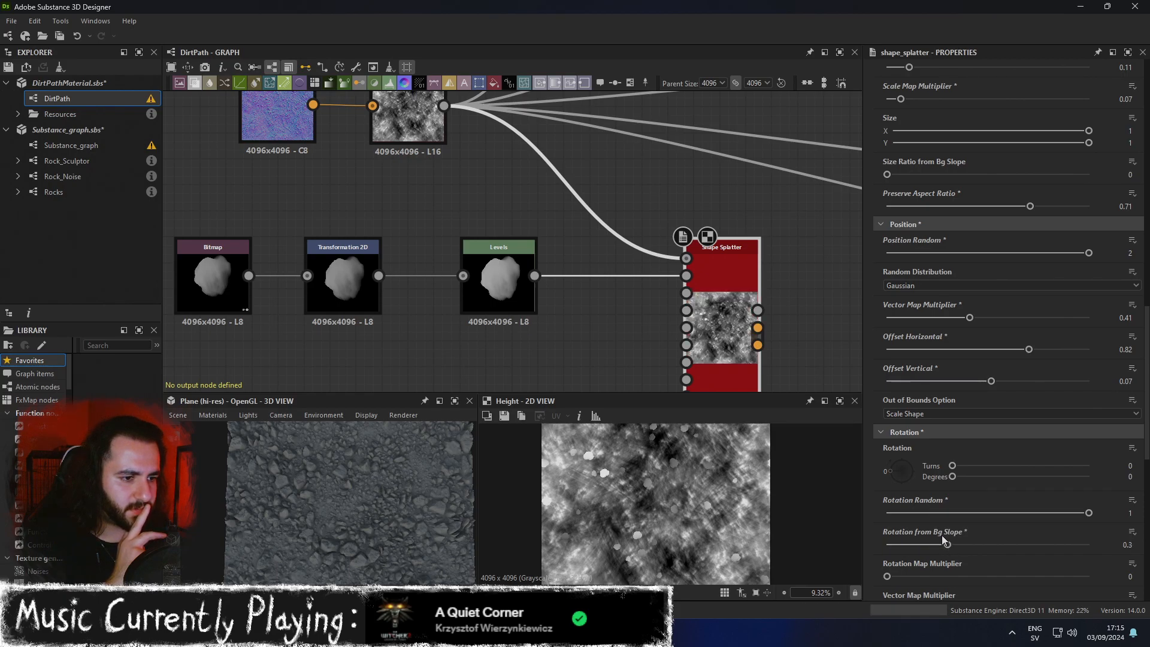
{"action": "scroll", "coordinate": [926, 526], "scroll_direction": "down", "scroll_amount": 2}
{"action": "left_click_drag", "start_coordinate": [893, 506], "coordinate": [1008, 506]}
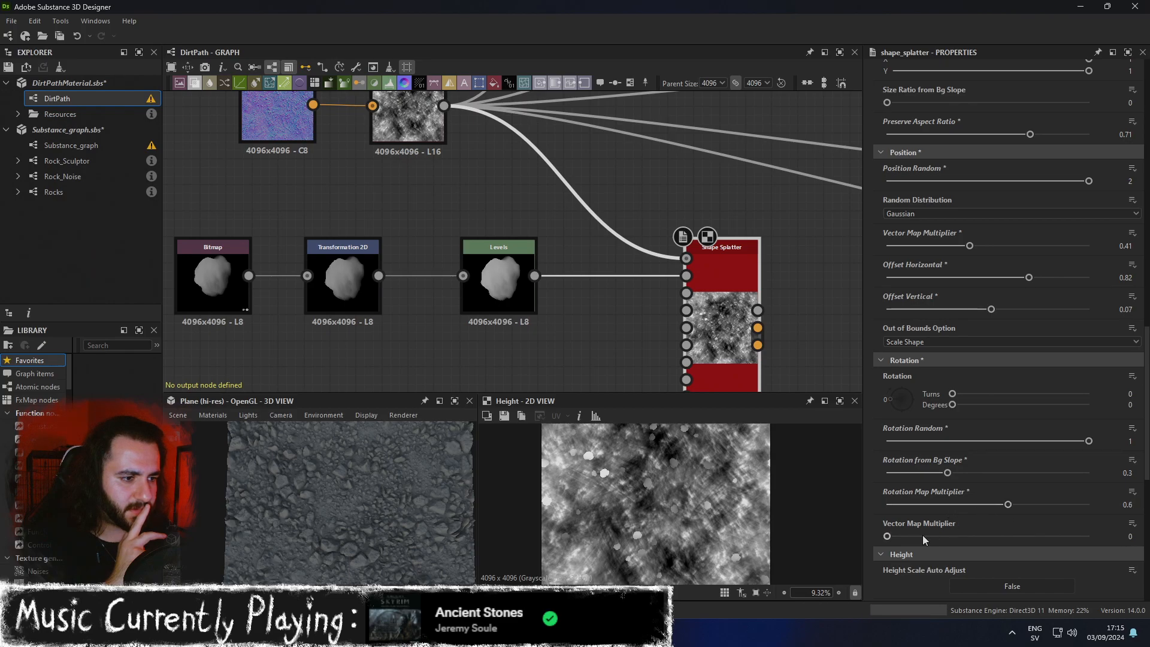
{"action": "left_click_drag", "start_coordinate": [887, 536], "coordinate": [933, 538]}
Set the splatter's Height Offset to 0.66, Height Offset Random to 0.38, Height Offset Map Multiplier to 0.12 and Height Scale to 1.
{"action": "scroll", "coordinate": [916, 525], "scroll_direction": "down", "scroll_amount": 3}
{"action": "scroll", "coordinate": [919, 497], "scroll_direction": "down", "scroll_amount": 6}
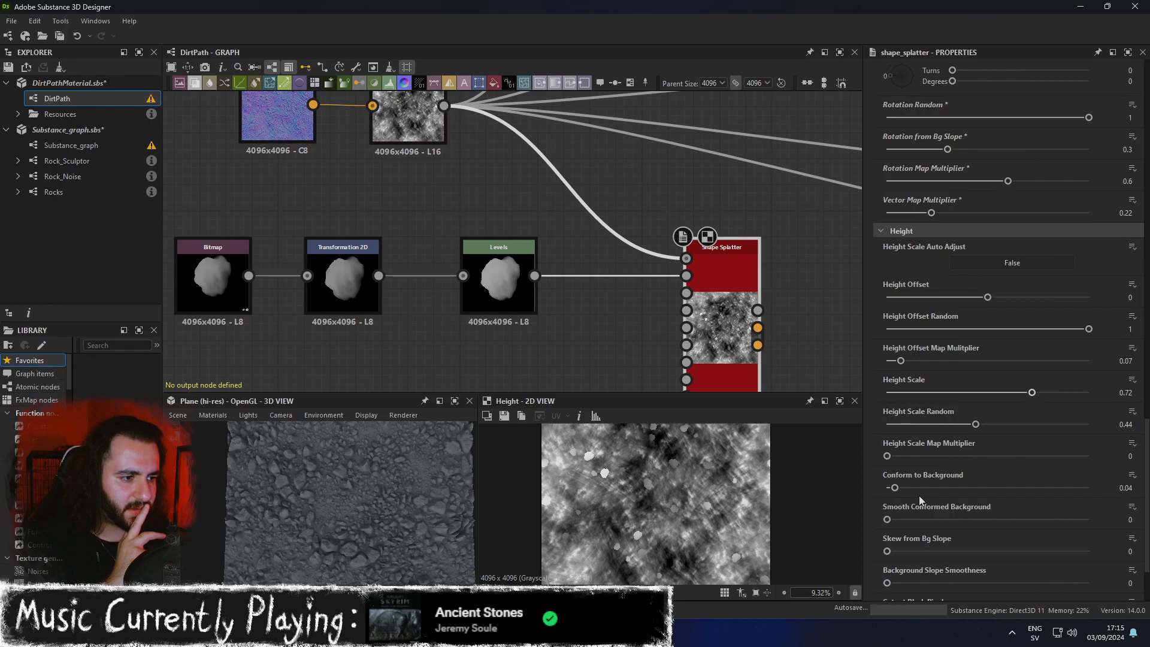
{"action": "scroll", "coordinate": [919, 495], "scroll_direction": "down", "scroll_amount": 3}
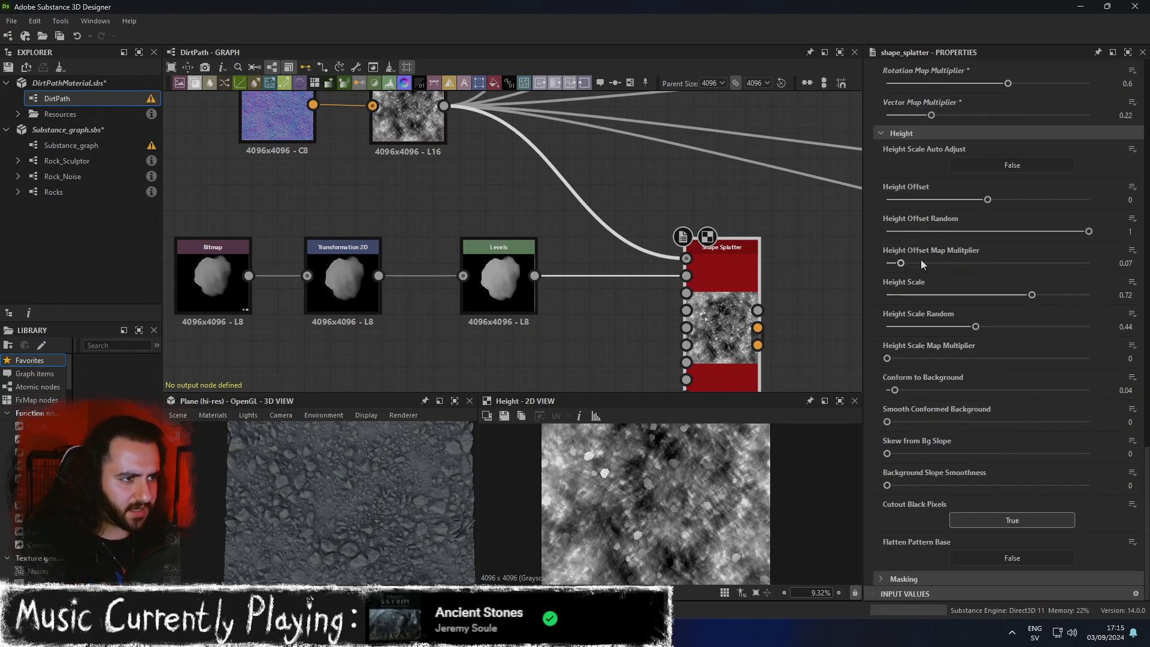
{"action": "left_click_drag", "start_coordinate": [982, 194], "coordinate": [1055, 202]}
{"action": "left_click_drag", "start_coordinate": [1006, 233], "coordinate": [965, 239]}
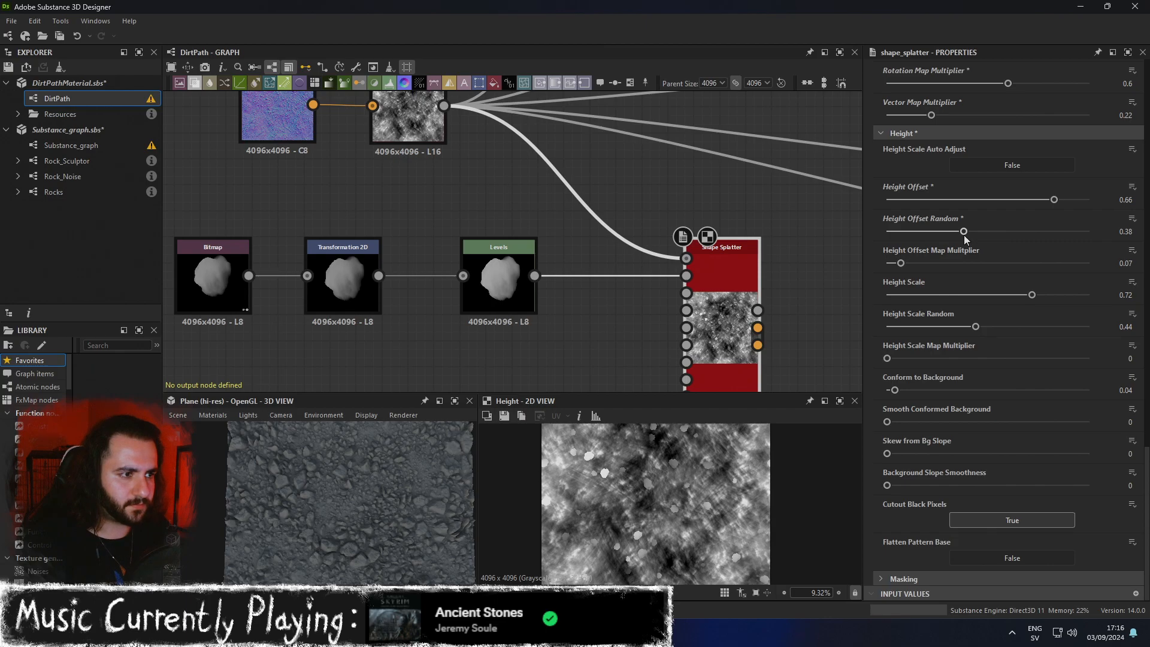
{"action": "mouse_move", "coordinate": [902, 264]}
{"action": "left_mouse_down"}
{"action": "mouse_move", "coordinate": [994, 258]}
{"action": "mouse_move", "coordinate": [896, 263]}
{"action": "mouse_move", "coordinate": [911, 264]}
{"action": "left_mouse_up"}
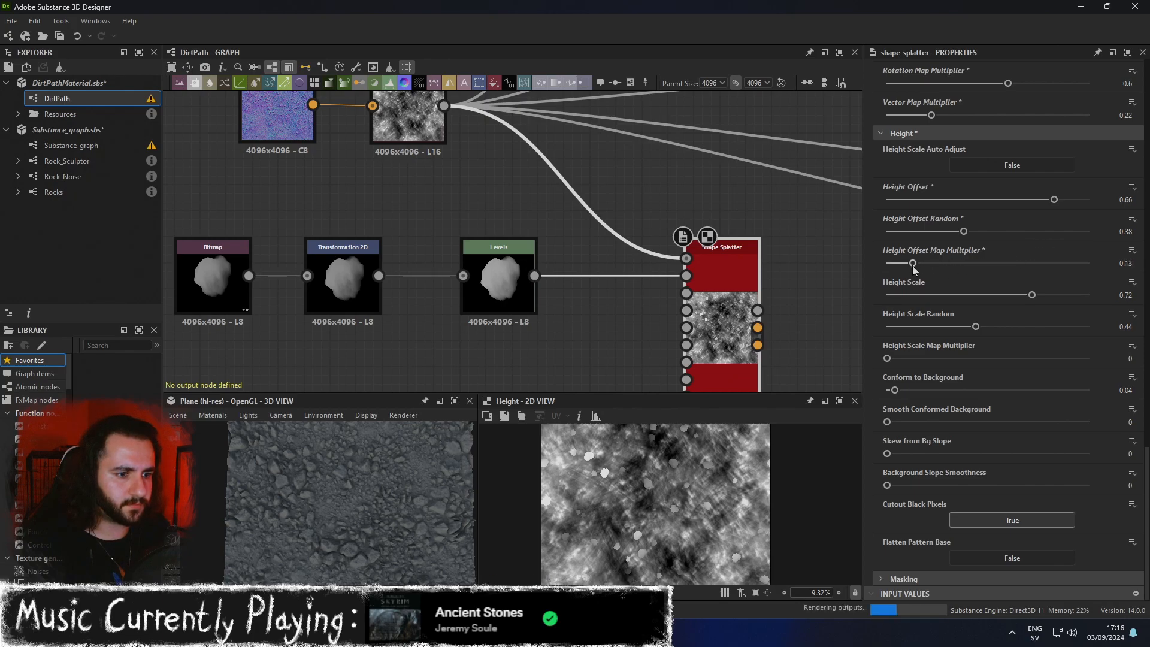
{"action": "left_click_drag", "start_coordinate": [1027, 298], "coordinate": [817, 298]}
{"action": "left_click_drag", "start_coordinate": [888, 296], "coordinate": [1148, 297]}
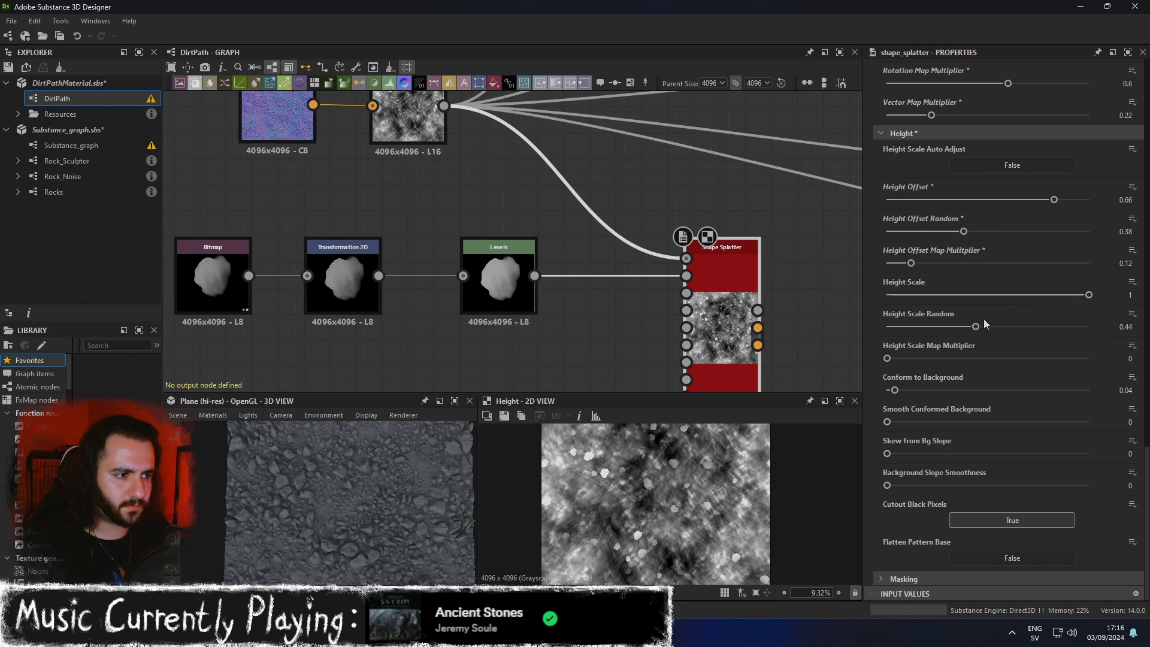
Set the splatter's Height Scale Map Multiplier to 0.1 and Conform to Background to 0.65.
{"action": "left_click_drag", "start_coordinate": [907, 360], "coordinate": [1018, 388]}
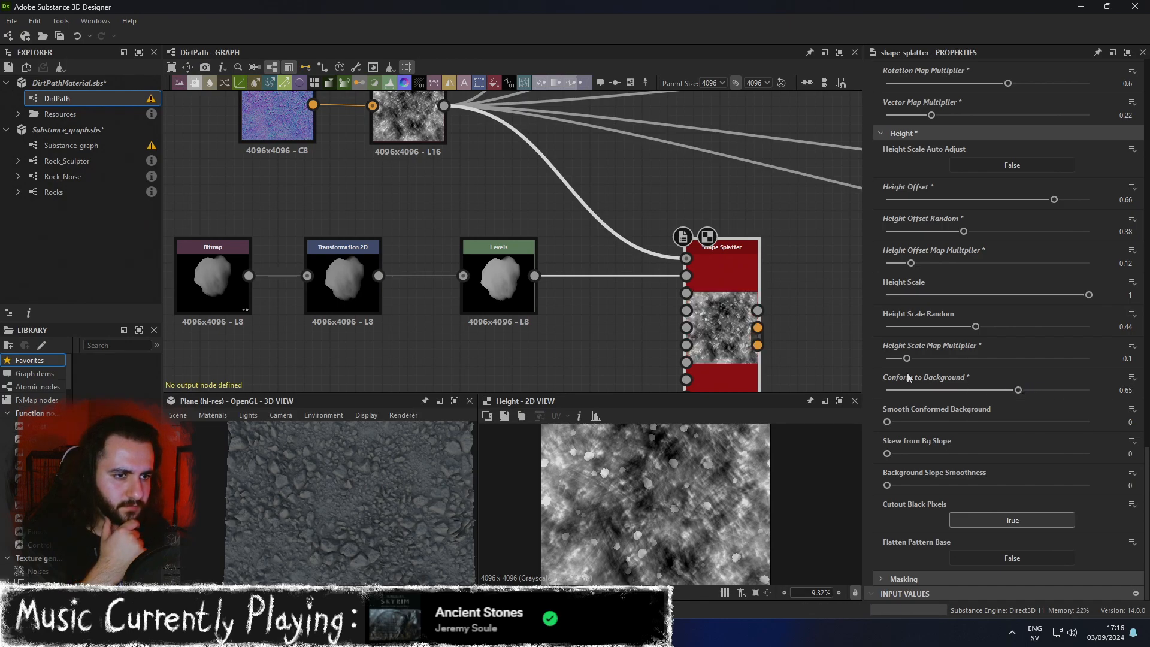
Show the Base Material node's outputs on the plane in the 3D view.
{"action": "scroll", "coordinate": [749, 311], "scroll_direction": "down", "scroll_amount": 3}
{"action": "middle_click_drag", "start_coordinate": [732, 313], "coordinate": [660, 306]}
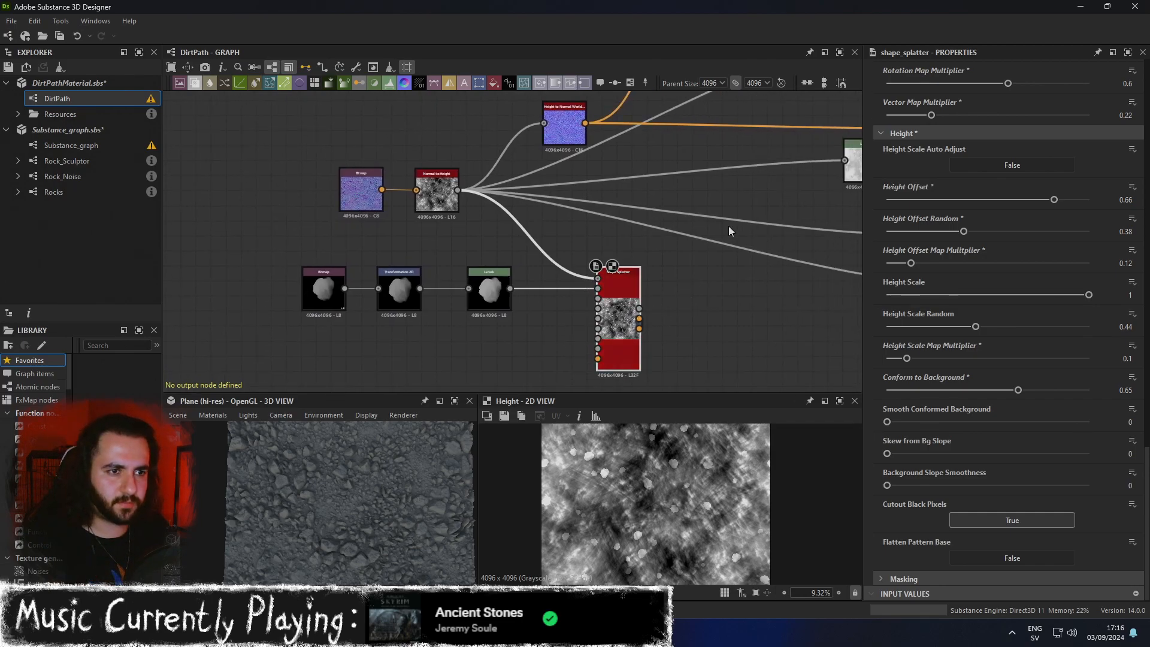
{"action": "middle_click_drag", "start_coordinate": [703, 244], "coordinate": [545, 244]}
{"action": "scroll", "coordinate": [637, 239], "scroll_direction": "down", "scroll_amount": 2}
{"action": "right_click", "coordinate": [742, 197]}
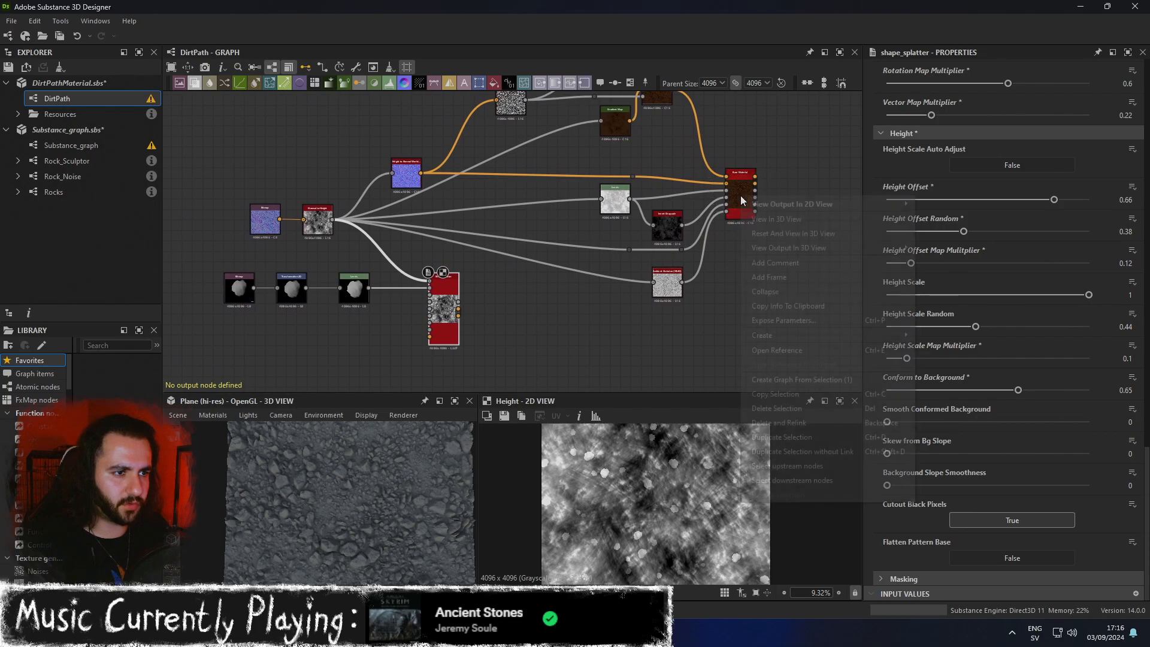
{"action": "mouse_move", "coordinate": [760, 210]}
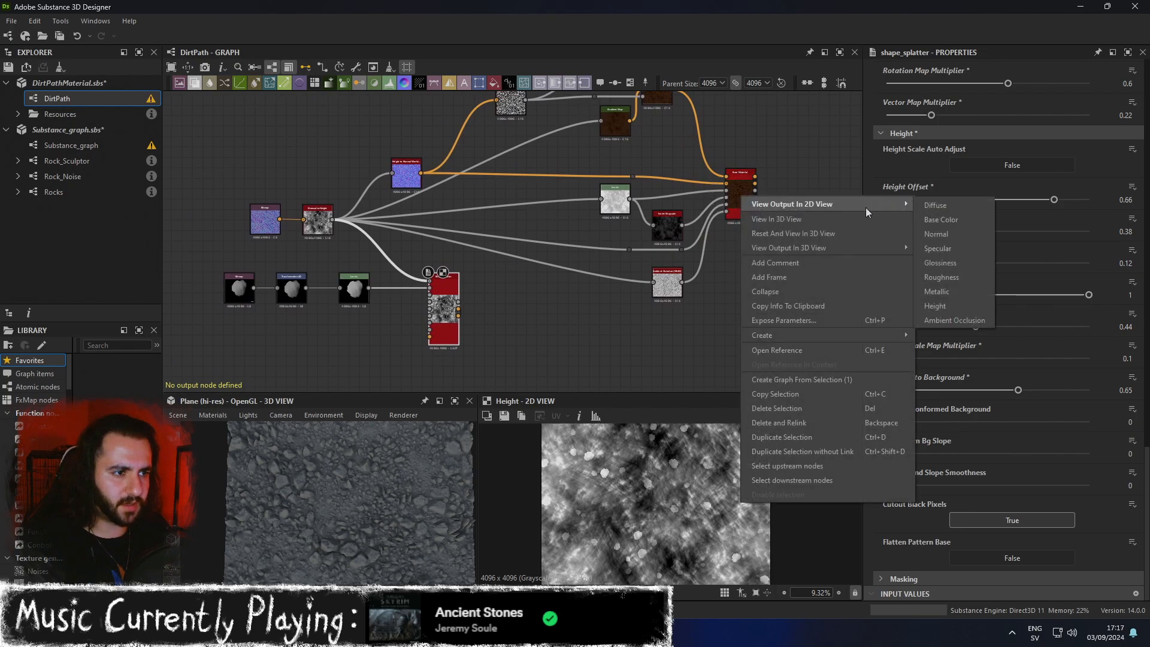
{"action": "left_click", "coordinate": [773, 219]}
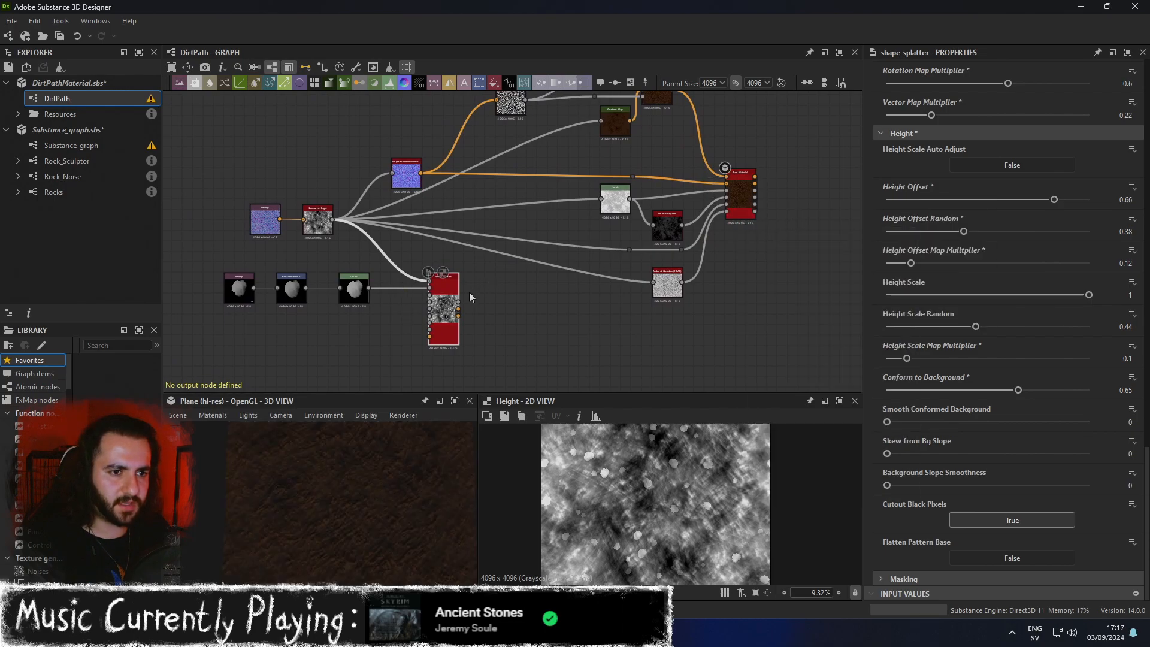
Connect the Shape Splatter's height output to the input of the Height to Normal World Units node.
{"action": "scroll", "coordinate": [441, 294], "scroll_direction": "up", "scroll_amount": 1}
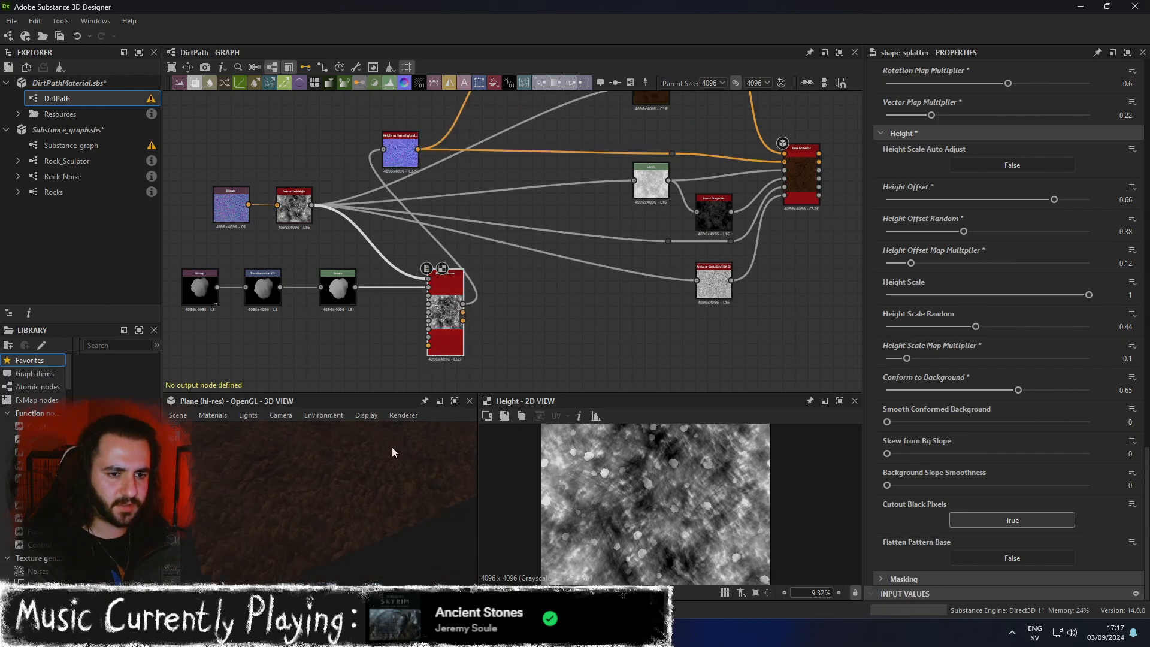
{"action": "scroll", "coordinate": [576, 284], "scroll_direction": "down", "scroll_amount": 3}
{"action": "scroll", "coordinate": [629, 310], "scroll_direction": "up", "scroll_amount": 3}
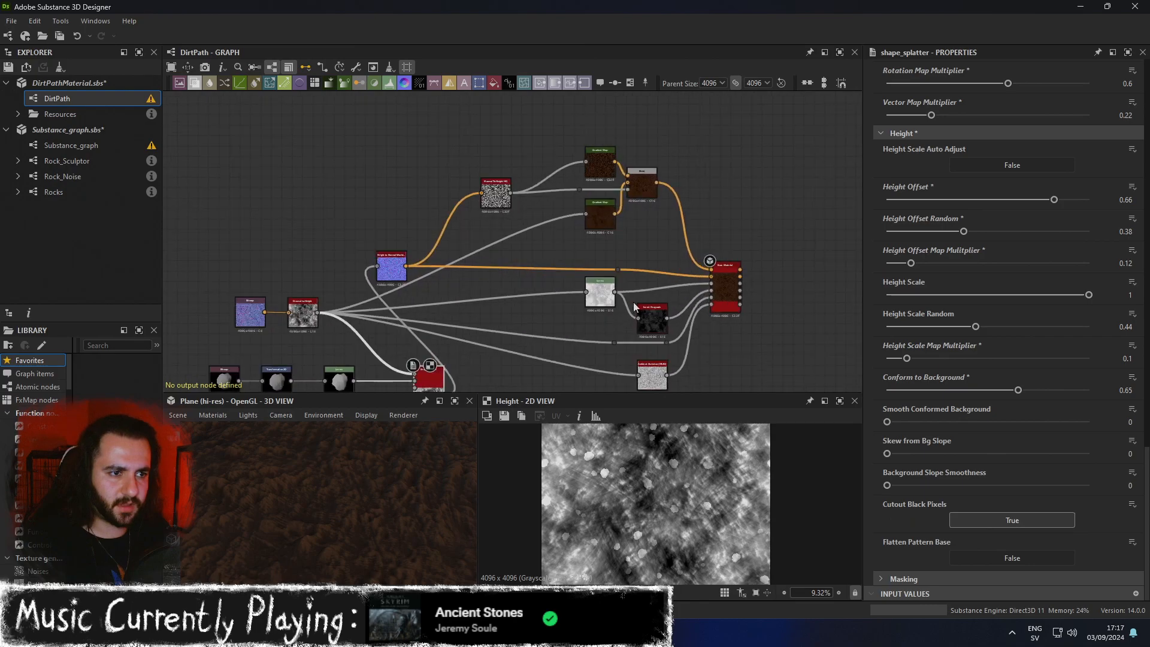
Delete the link between the brown Blend node and the Base Material's colour input.
{"action": "scroll", "coordinate": [653, 288], "scroll_direction": "up", "scroll_amount": 2}
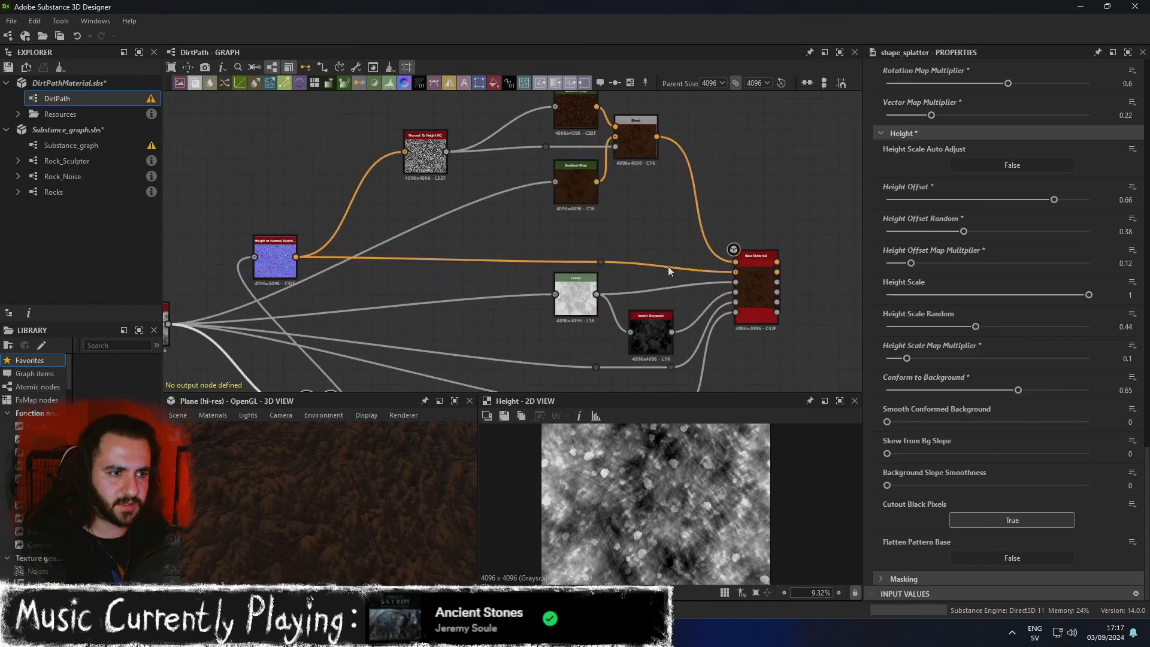
{"action": "left_click", "coordinate": [695, 224]}
{"action": "key", "text": "Delete"}
{"action": "key", "text": "space"}
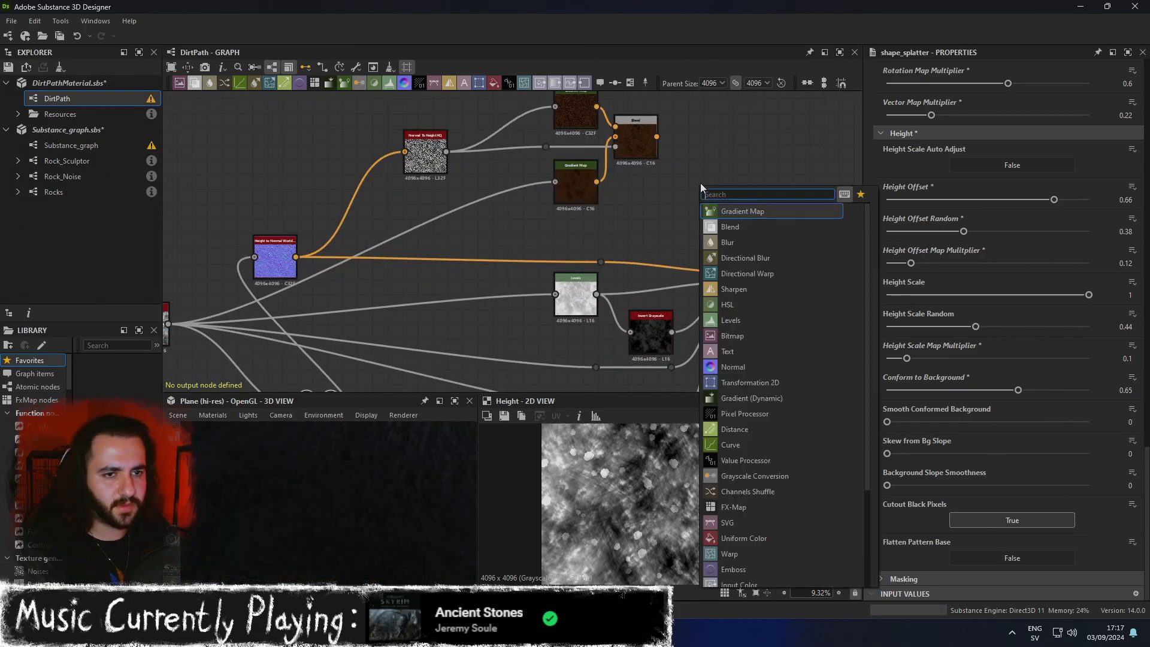
{"action": "type", "text": "gray"}
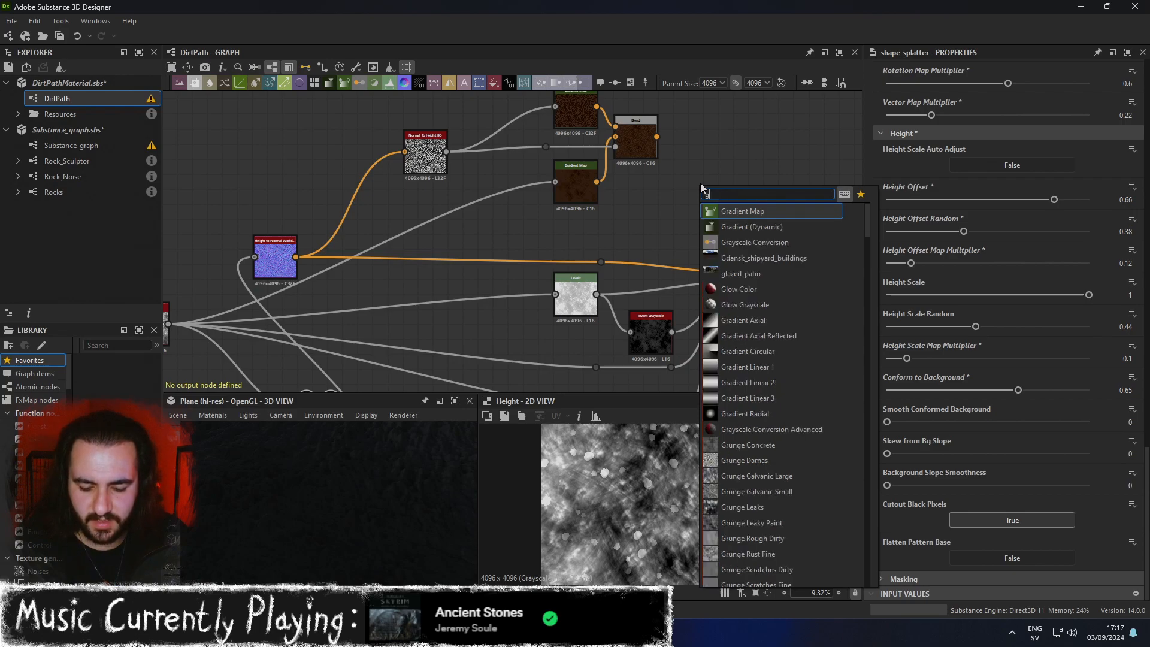
{"action": "key", "text": "Down"}
{"action": "key", "text": "Down"}
{"action": "key", "text": "Return"}
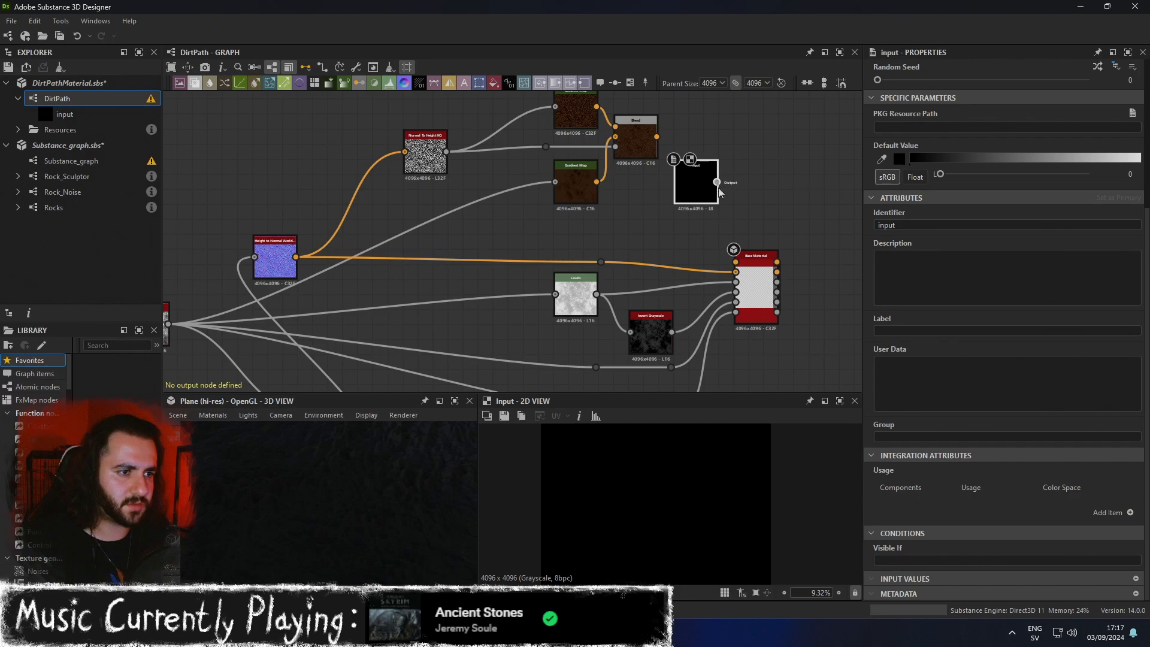
{"action": "left_click_drag", "start_coordinate": [699, 182], "coordinate": [644, 222]}
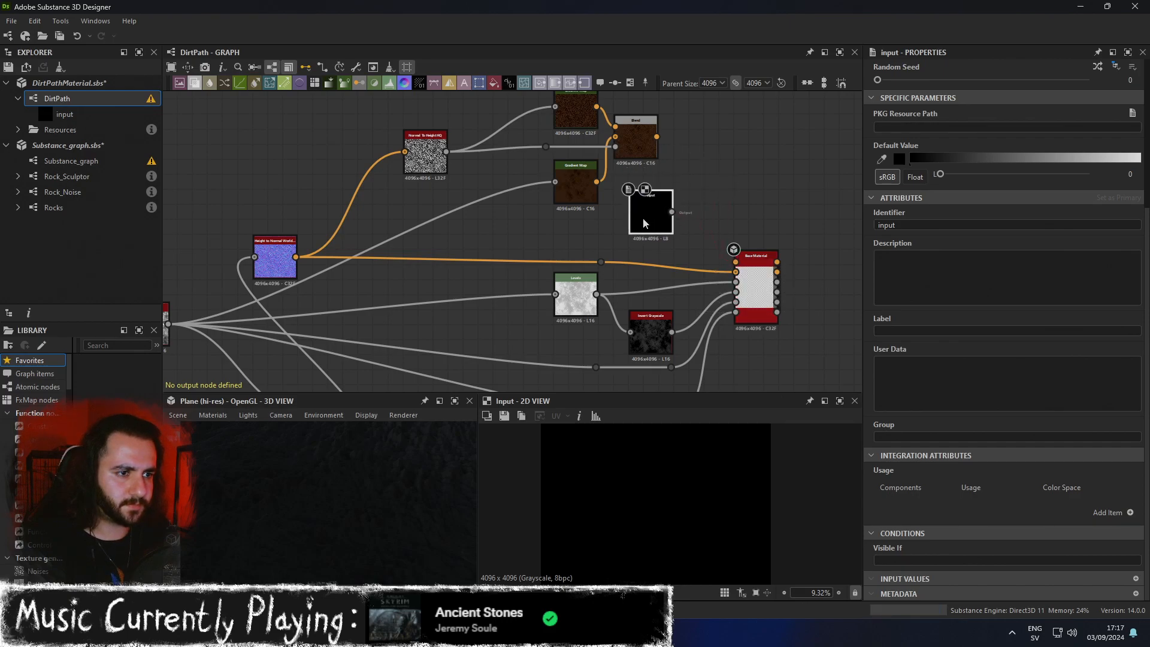
{"action": "key", "text": "Delete"}
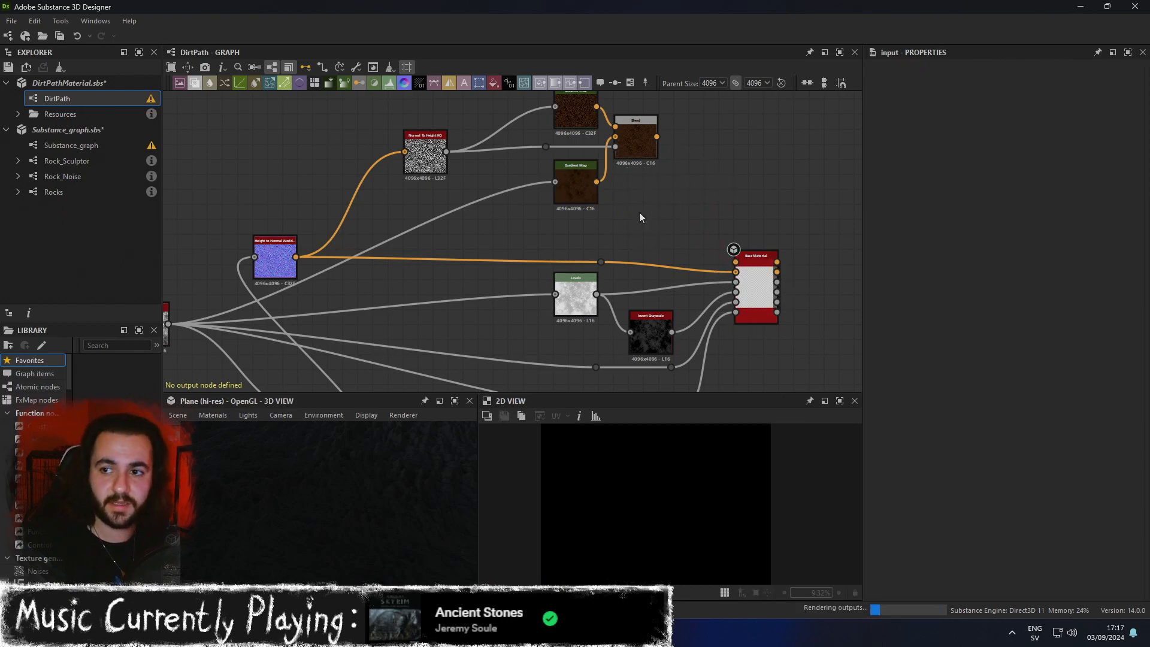
Add a Gradient Map node below the Blend node and insert two grey keys near the light end of its gradient.
{"action": "key", "text": "space"}
{"action": "key", "text": "Return"}
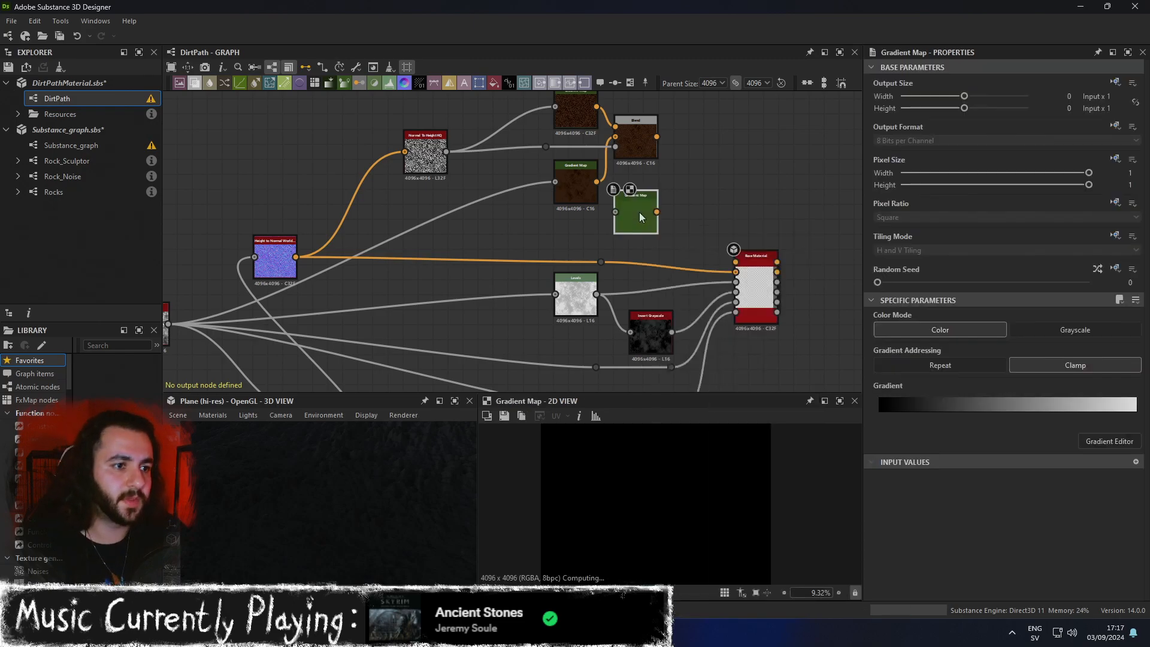
{"action": "left_click", "coordinate": [1065, 405]}
{"action": "left_click", "coordinate": [1075, 407]}
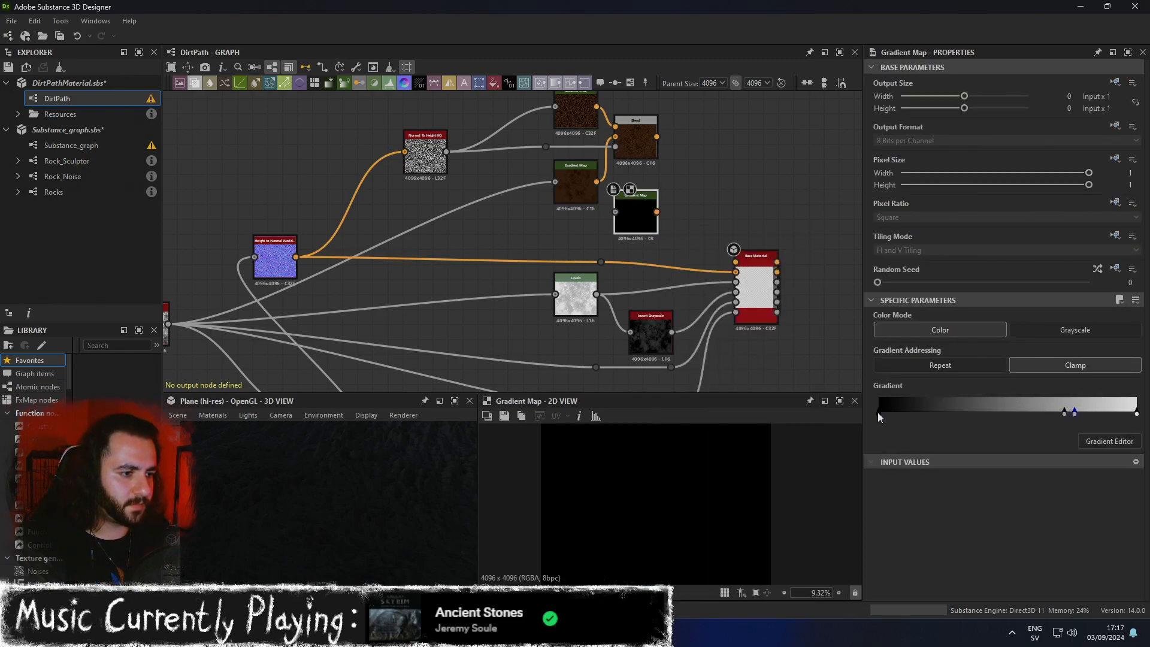
{"action": "left_click", "coordinate": [878, 413]}
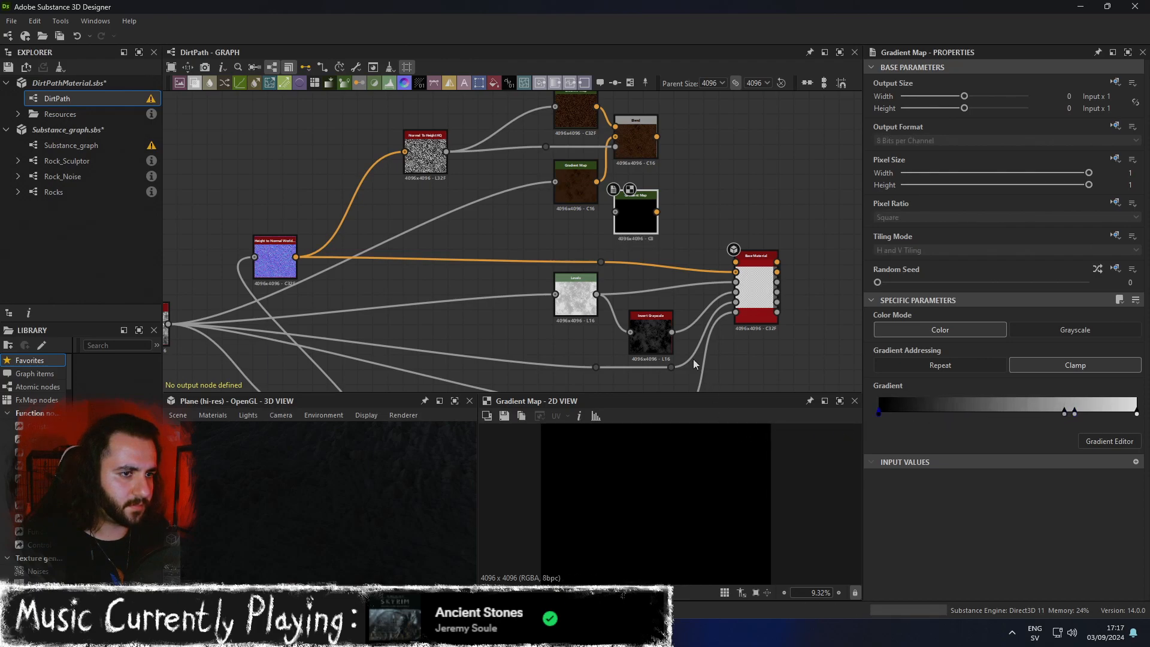
Move the two grey keys to the start of the gradient in the Gradient Editor and delete the black key at position 0.
{"action": "left_click", "coordinate": [1105, 442]}
{"action": "left_click_drag", "start_coordinate": [937, 147], "coordinate": [722, 153]}
{"action": "left_click_drag", "start_coordinate": [927, 149], "coordinate": [727, 155]}
{"action": "left_click", "coordinate": [721, 149]}
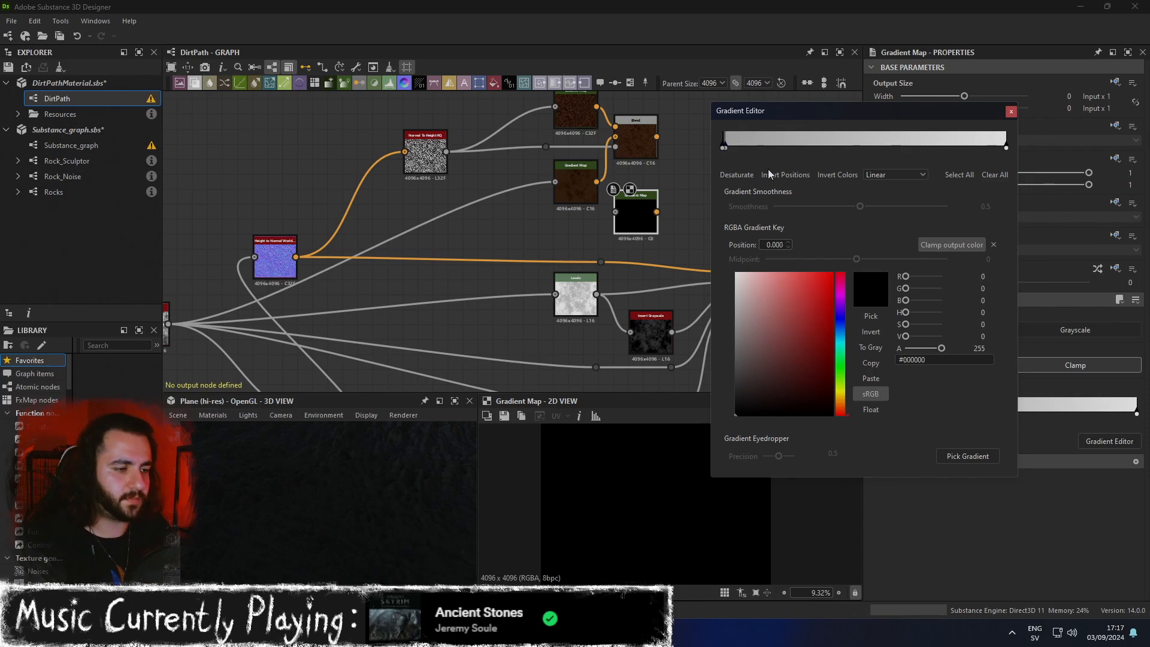
{"action": "key", "text": "Delete"}
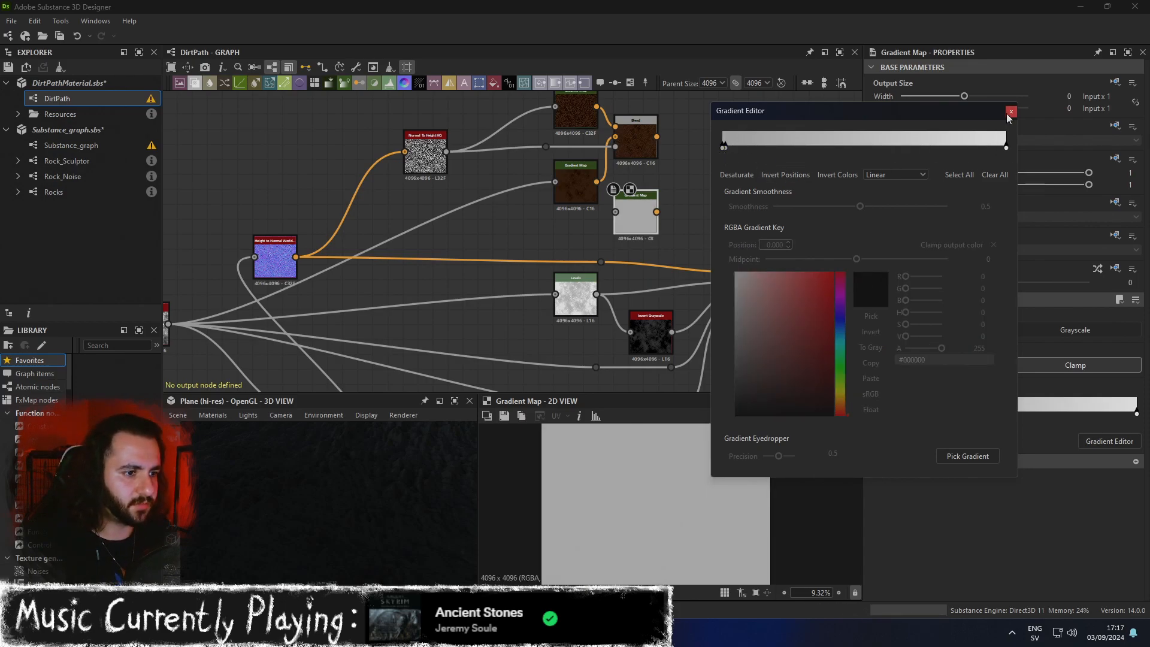
Set the gradient key at position 1.000 to the neutral grey #b5b5b5 and close the Gradient Editor.
{"action": "left_click", "coordinate": [1007, 148]}
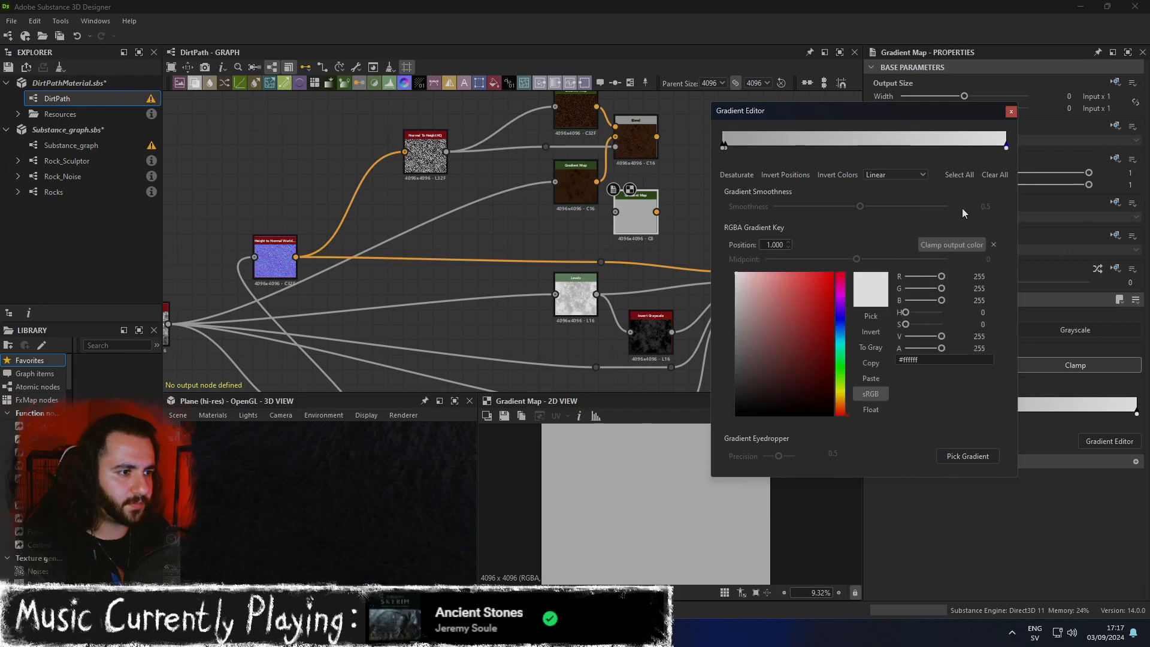
{"action": "mouse_move", "coordinate": [905, 326]}
{"action": "left_mouse_down"}
{"action": "mouse_move", "coordinate": [911, 313]}
{"action": "mouse_move", "coordinate": [899, 313]}
{"action": "mouse_move", "coordinate": [908, 325]}
{"action": "left_mouse_up"}
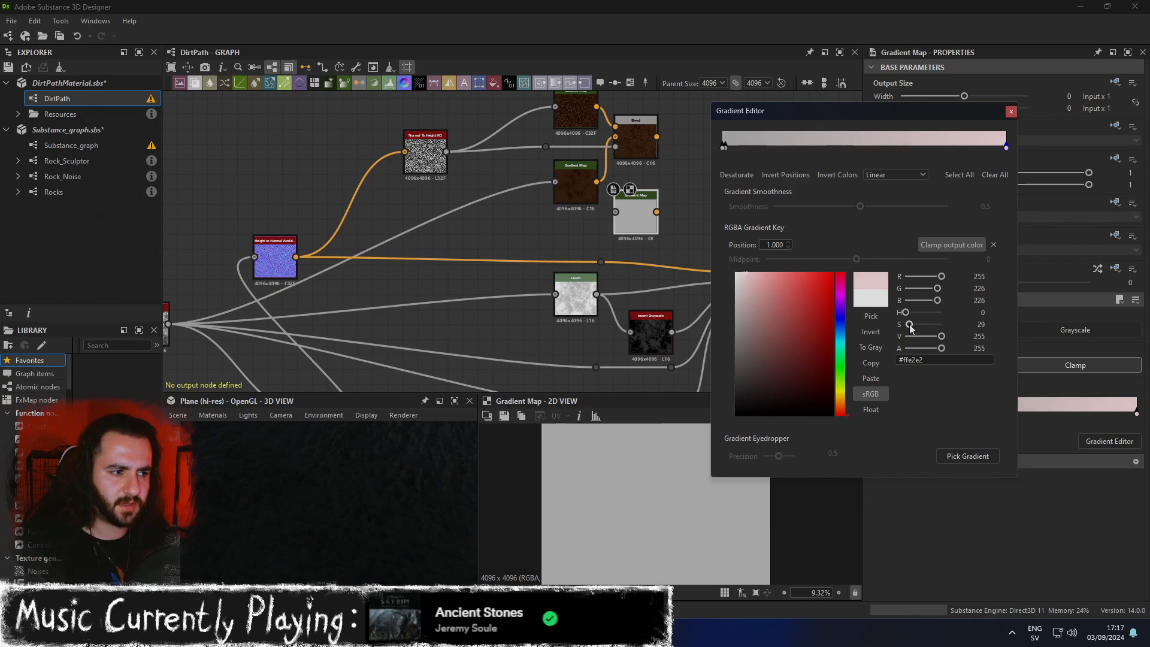
{"action": "left_click_drag", "start_coordinate": [909, 325], "coordinate": [890, 343]}
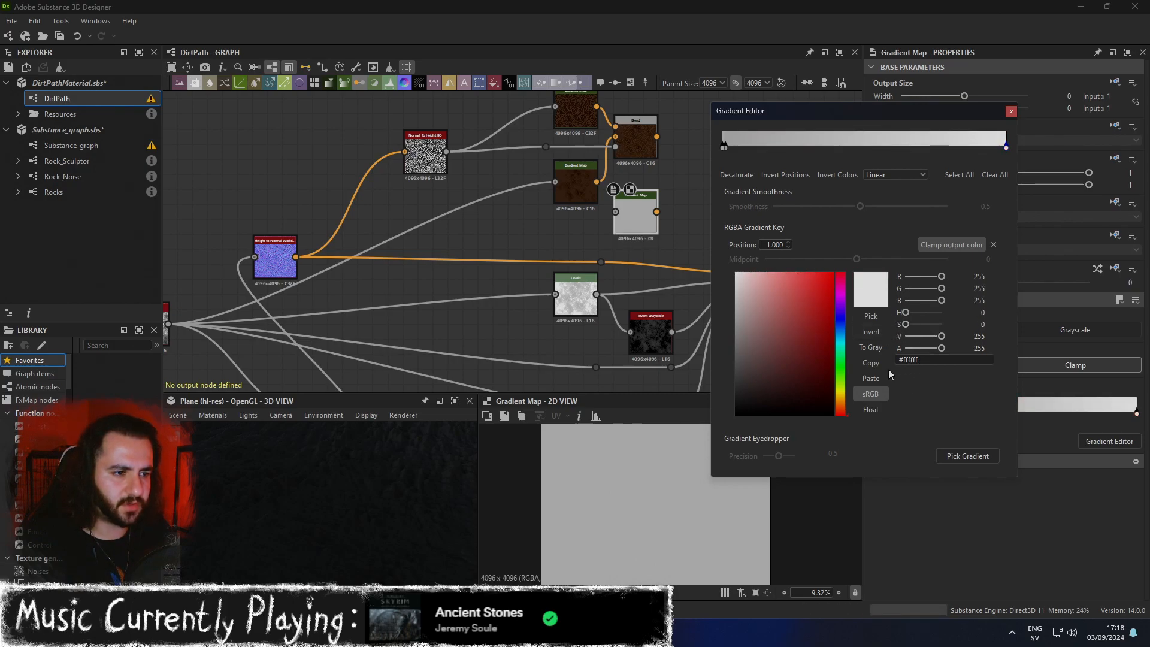
{"action": "left_click_drag", "start_coordinate": [743, 303], "coordinate": [716, 299]}
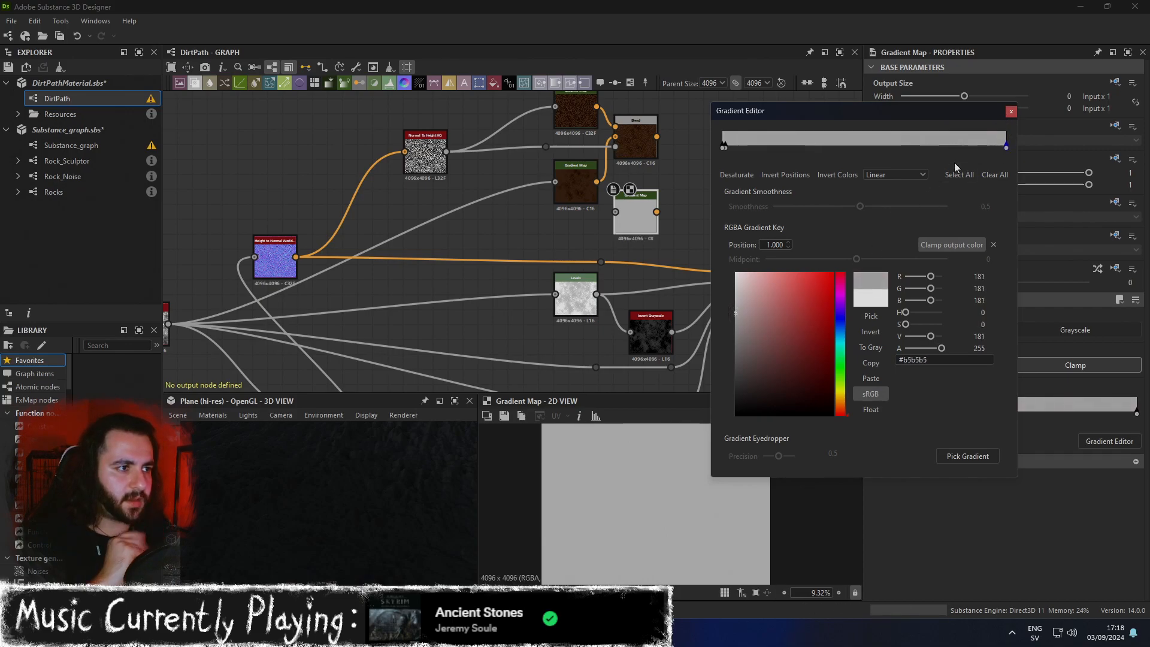
{"action": "left_click", "coordinate": [1011, 112]}
Connect the grey Gradient Map to the Base Material's colour input and inspect the plane's surface in the 3D view.
{"action": "left_click_drag", "start_coordinate": [656, 211], "coordinate": [736, 262]}
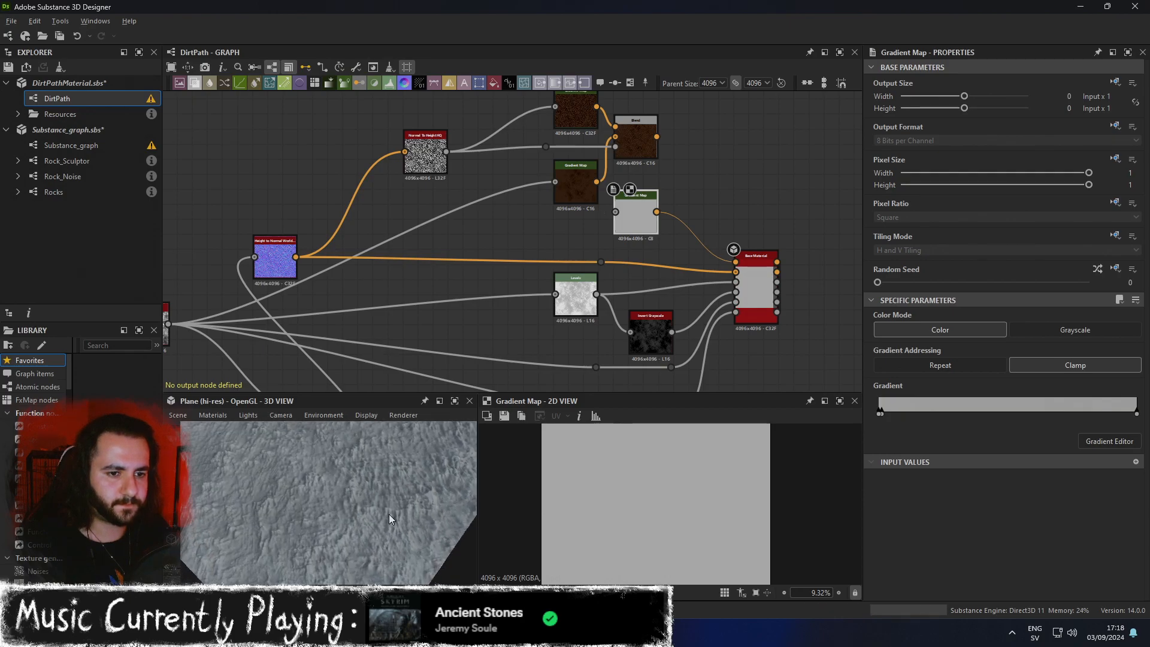
{"action": "left_click_drag", "start_coordinate": [375, 508], "coordinate": [532, 327]}
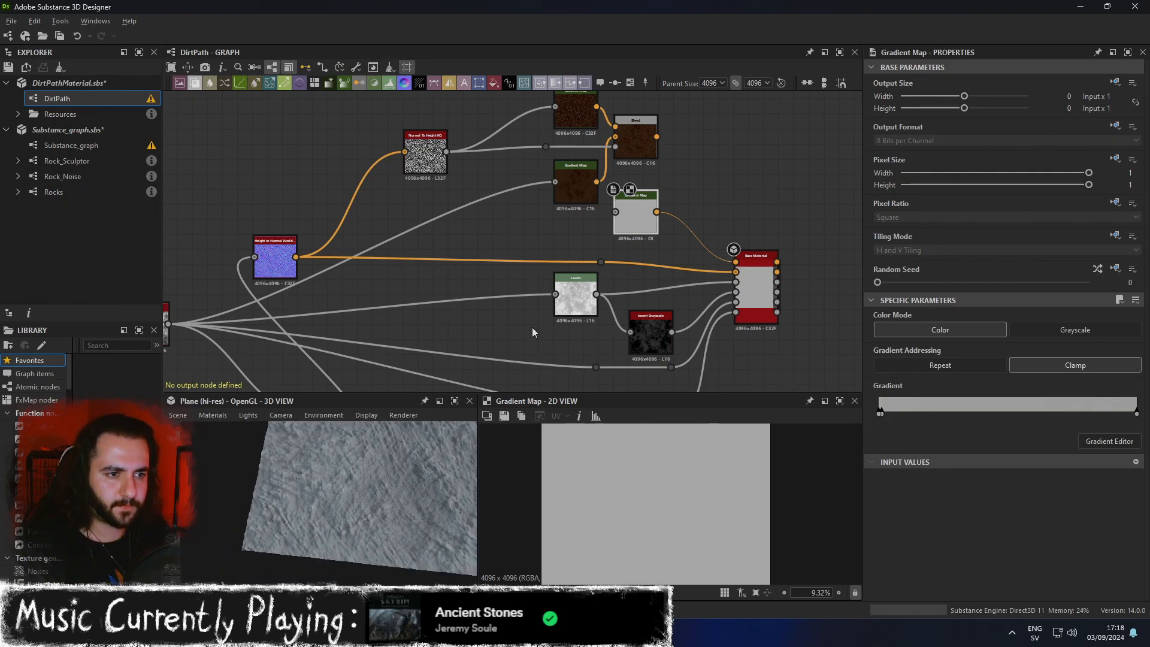
{"action": "scroll", "coordinate": [532, 327], "scroll_direction": "down", "scroll_amount": 2}
{"action": "left_click_drag", "start_coordinate": [411, 465], "coordinate": [397, 423]}
Move the Normal to Height node's downstream links to the Shape Splatter's height output, keeping its link into the splatter.
{"action": "middle_click_drag", "start_coordinate": [446, 343], "coordinate": [515, 202]}
{"action": "scroll", "coordinate": [485, 253], "scroll_direction": "up", "scroll_amount": 1}
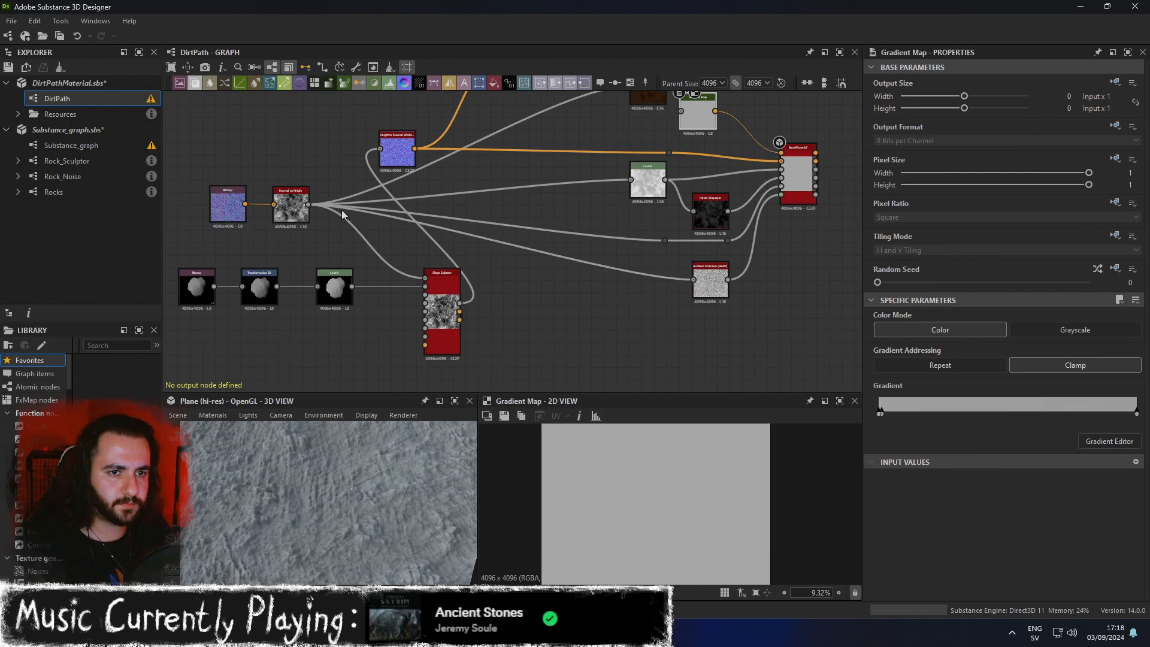
{"action": "left_click_drag", "start_coordinate": [309, 205], "coordinate": [460, 304], "text": "shift"}
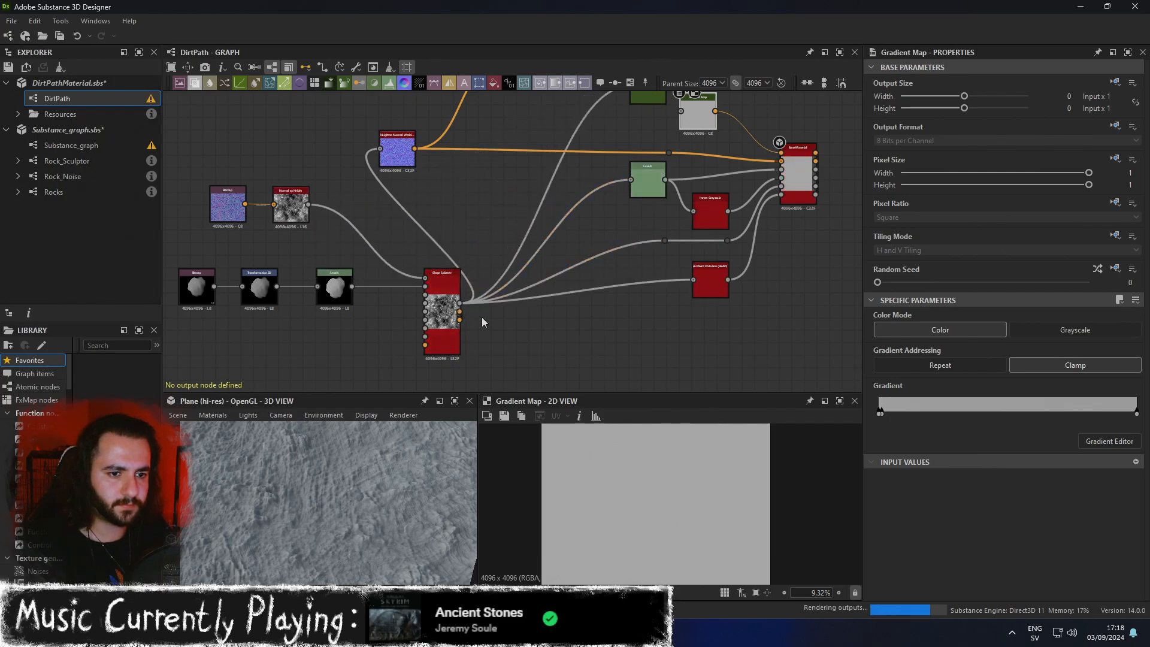
{"action": "mouse_move", "coordinate": [359, 501]}
{"action": "left_mouse_down"}
{"action": "mouse_move", "coordinate": [350, 471]}
{"action": "mouse_move", "coordinate": [400, 440]}
{"action": "mouse_move", "coordinate": [365, 490]}
{"action": "mouse_move", "coordinate": [412, 501]}
{"action": "mouse_move", "coordinate": [361, 498]}
{"action": "mouse_move", "coordinate": [370, 489]}
{"action": "left_mouse_up"}
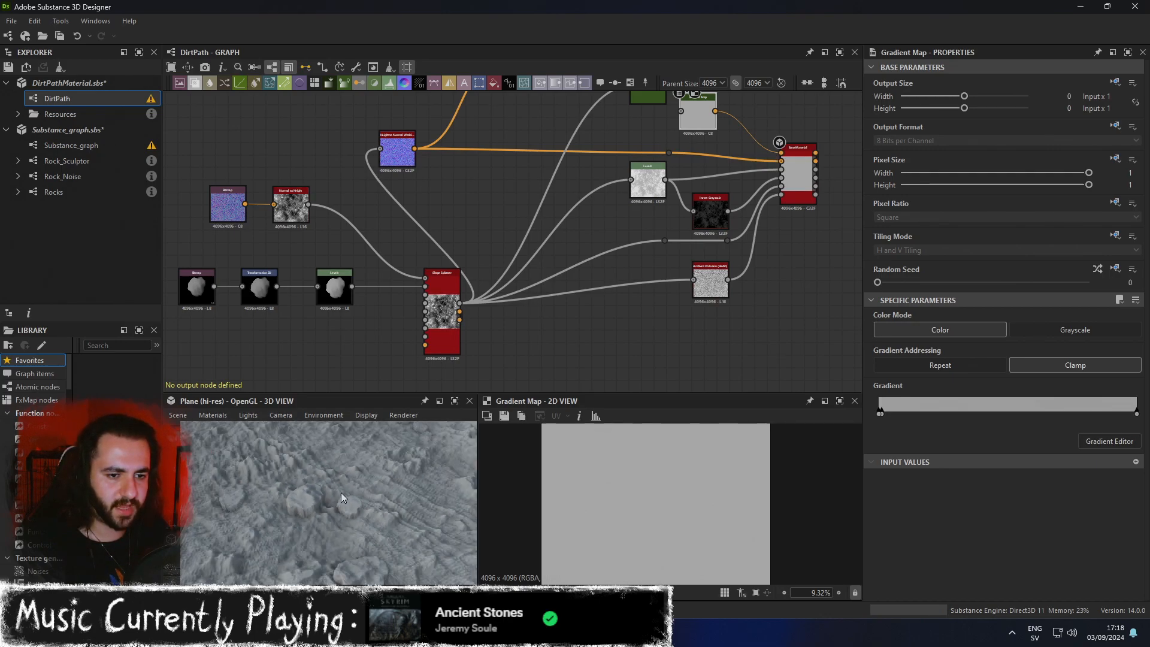
Set the Shape Splatter's Height Offset to -0.76 and Conform to Background to 0.
{"action": "double_click", "coordinate": [443, 325]}
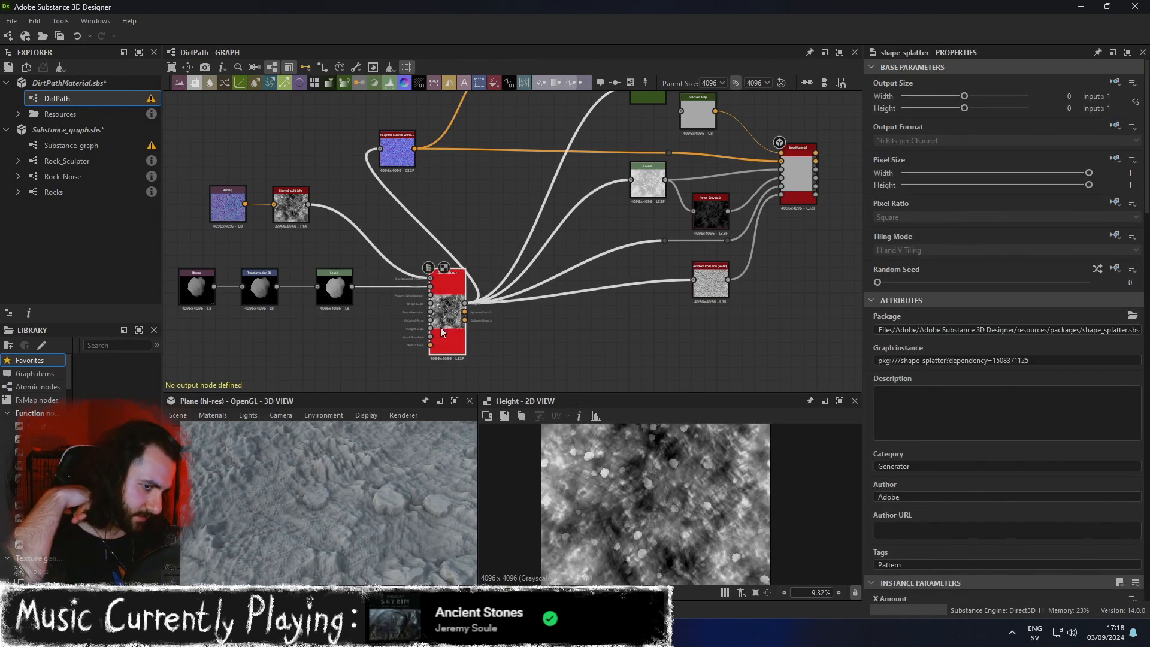
{"action": "scroll", "coordinate": [897, 456], "scroll_direction": "down", "scroll_amount": 8}
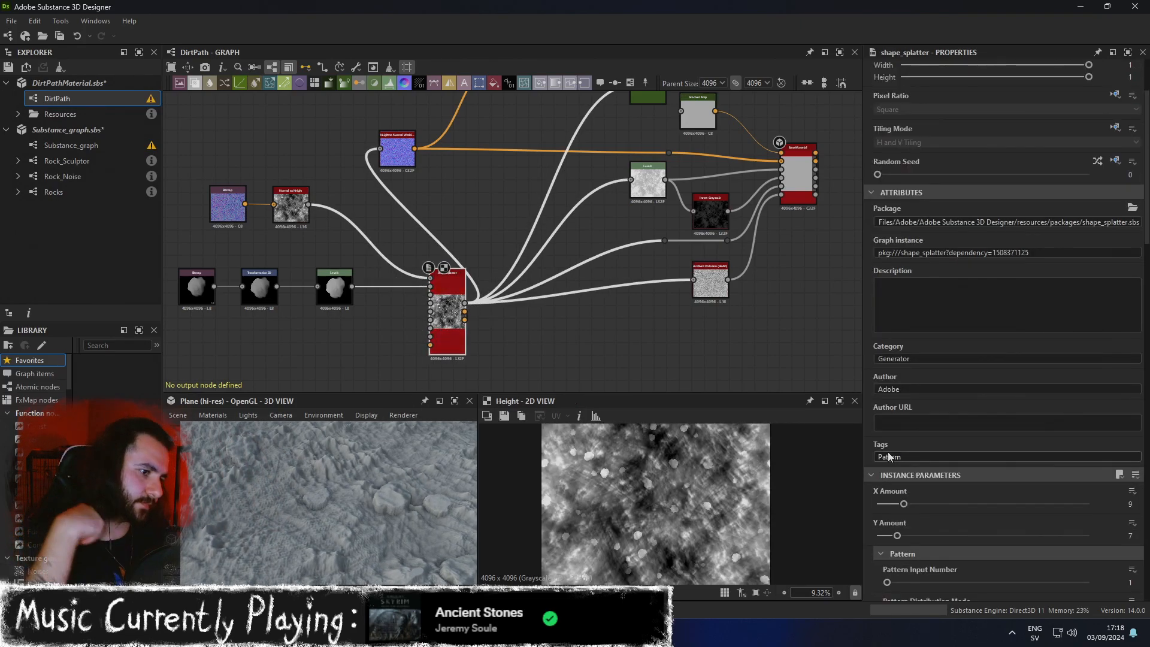
{"action": "scroll", "coordinate": [897, 456], "scroll_direction": "down", "scroll_amount": 15}
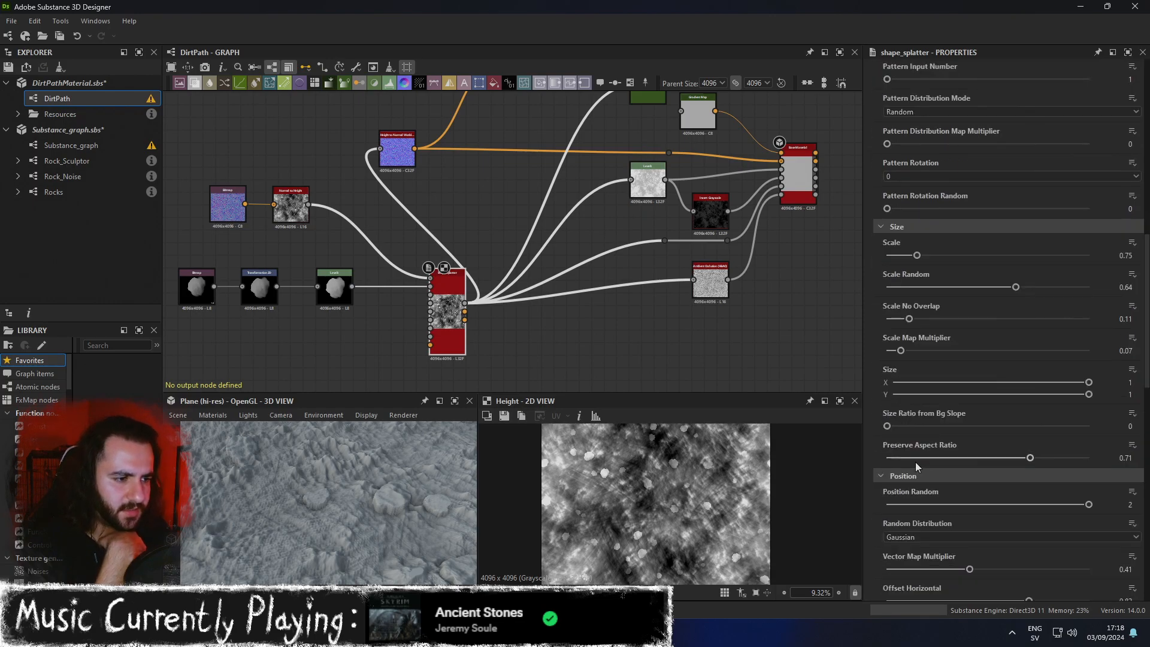
{"action": "scroll", "coordinate": [968, 469], "scroll_direction": "down", "scroll_amount": 12}
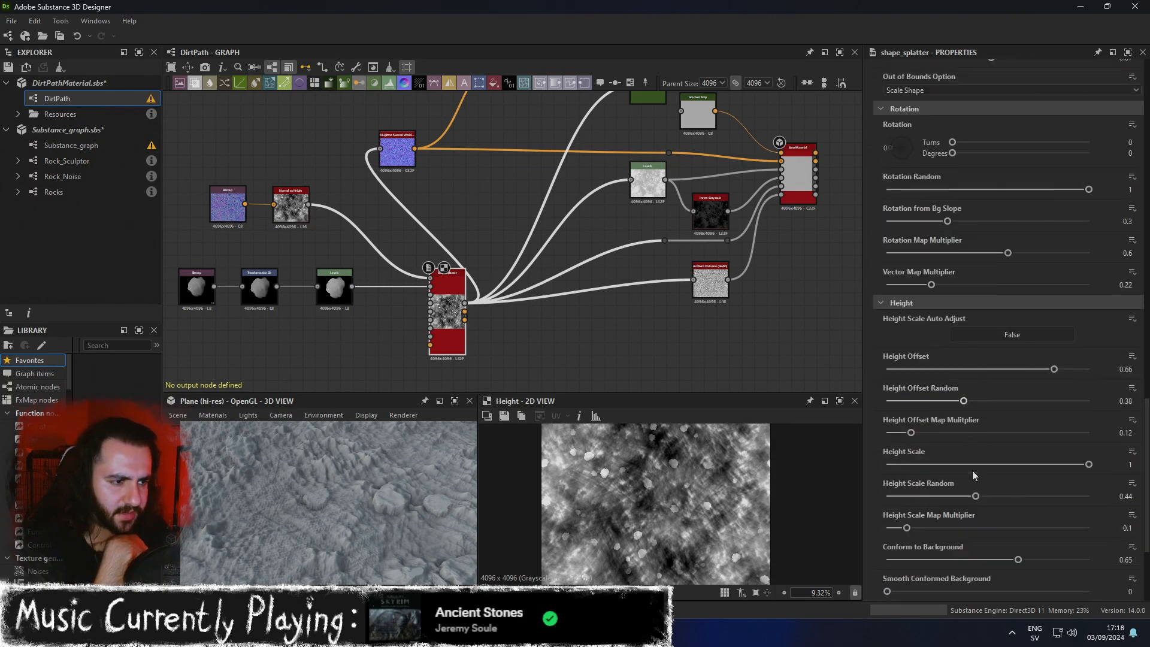
{"action": "left_click_drag", "start_coordinate": [1054, 333], "coordinate": [945, 334]}
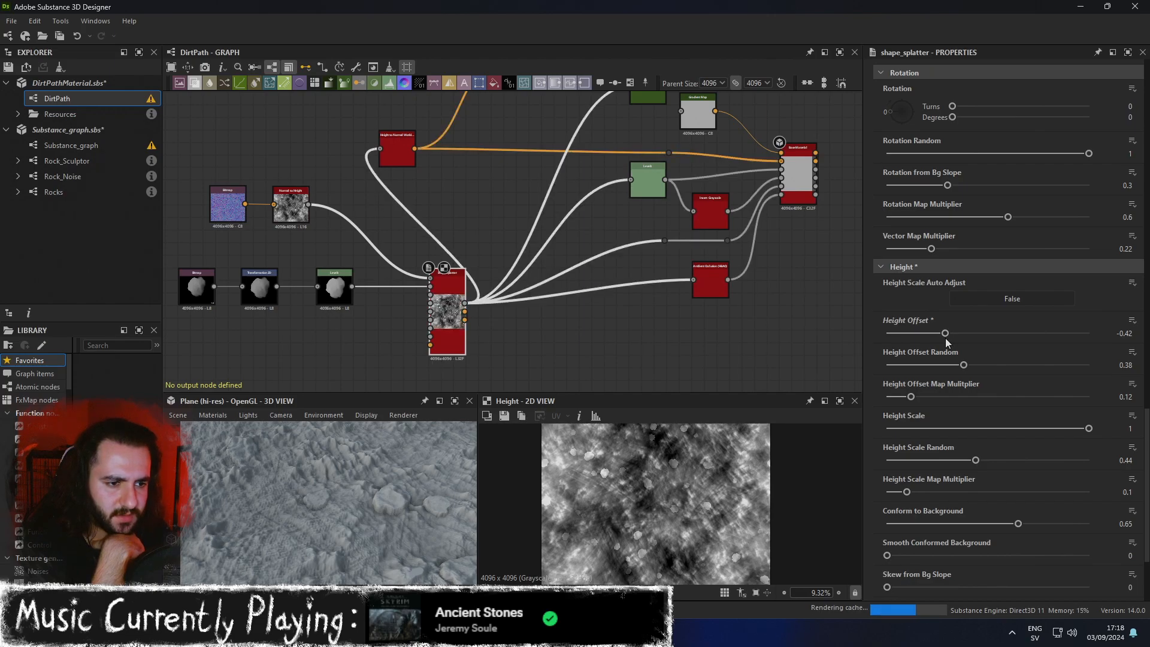
{"action": "left_click_drag", "start_coordinate": [945, 334], "coordinate": [909, 333]}
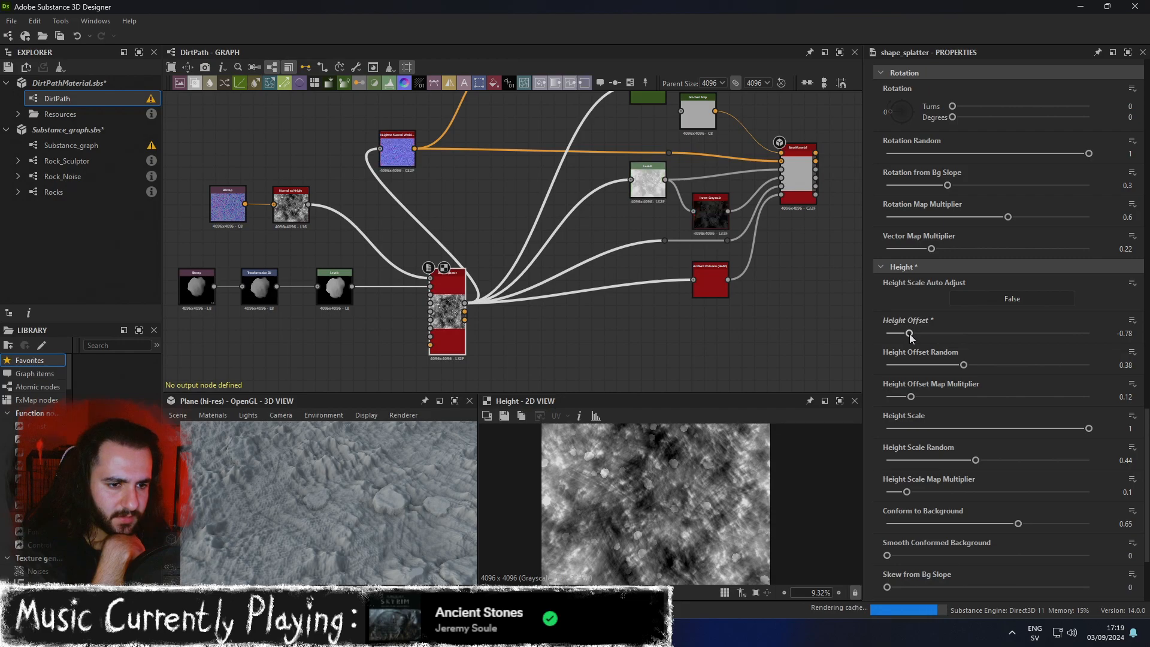
{"action": "left_click", "coordinate": [910, 333]}
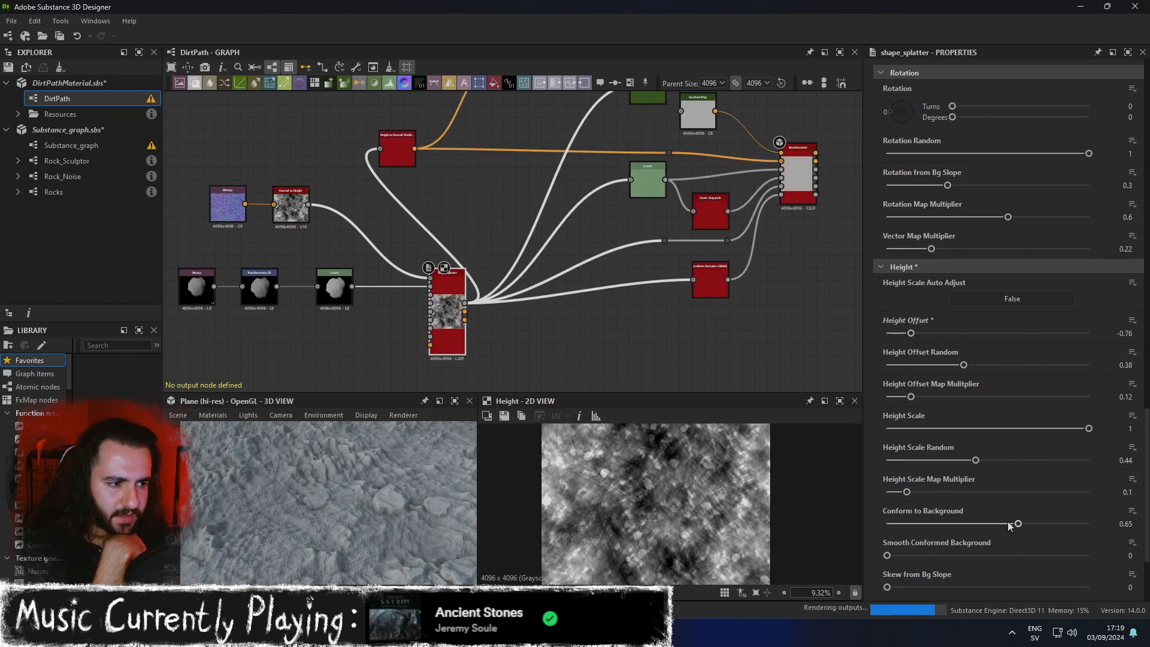
{"action": "left_click_drag", "start_coordinate": [1017, 524], "coordinate": [881, 523]}
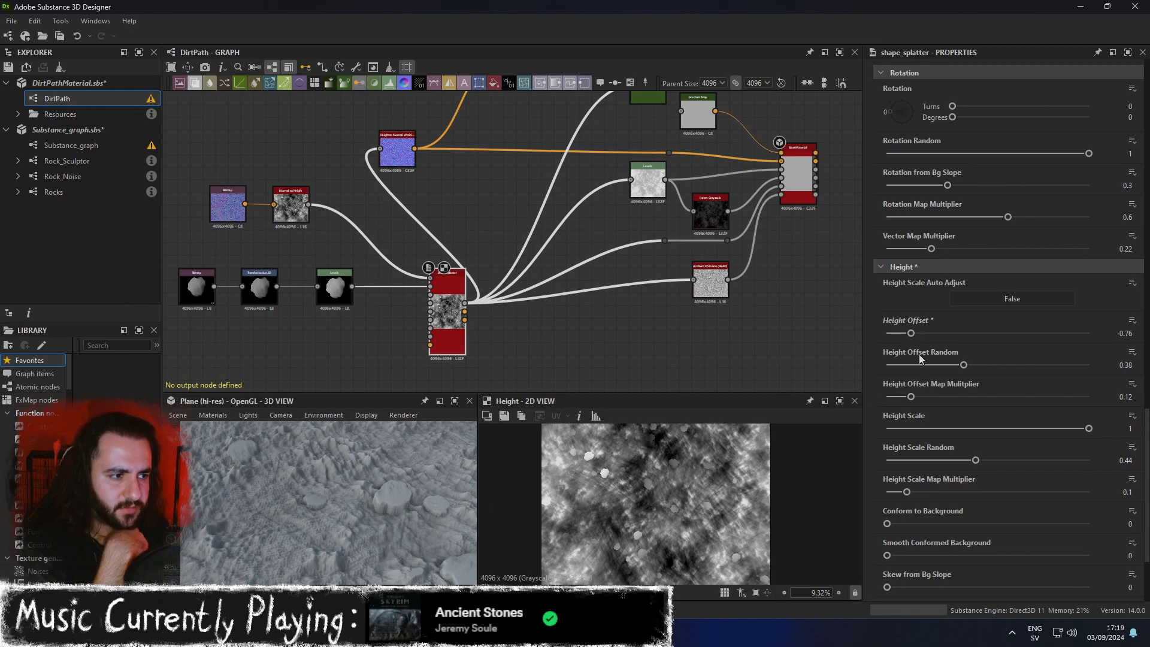
Set the Shape Splatter's Height Offset to -1 and its Height Offset Map Multiplier to 0.13.
{"action": "left_click_drag", "start_coordinate": [911, 333], "coordinate": [876, 331]}
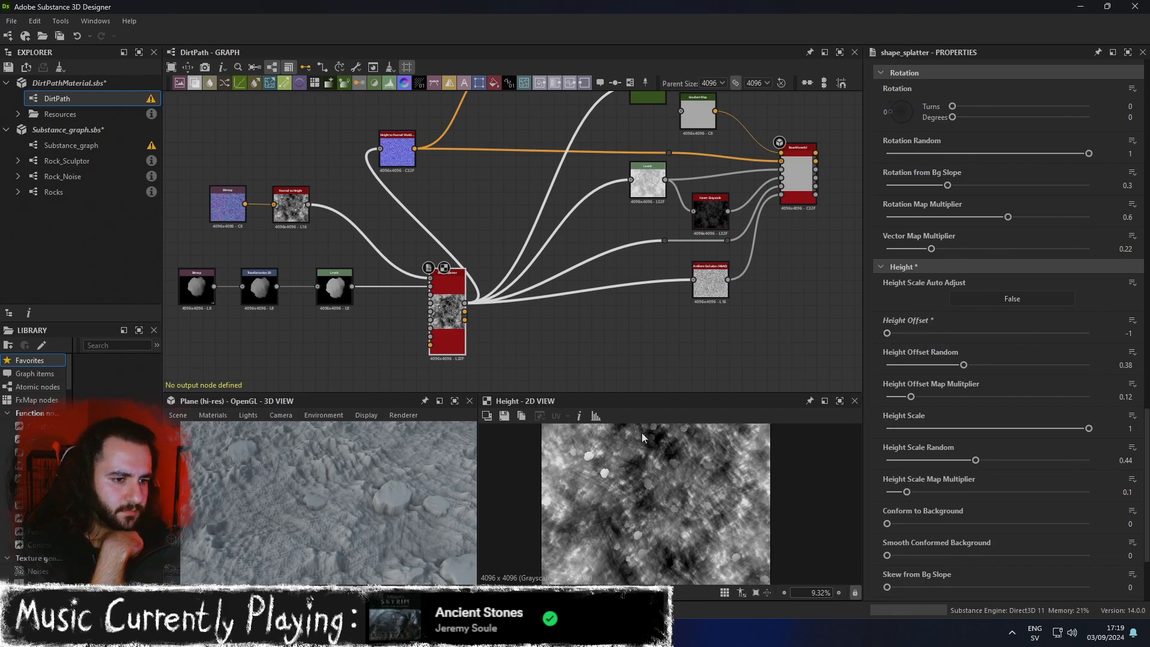
{"action": "scroll", "coordinate": [586, 479], "scroll_direction": "up", "scroll_amount": 5}
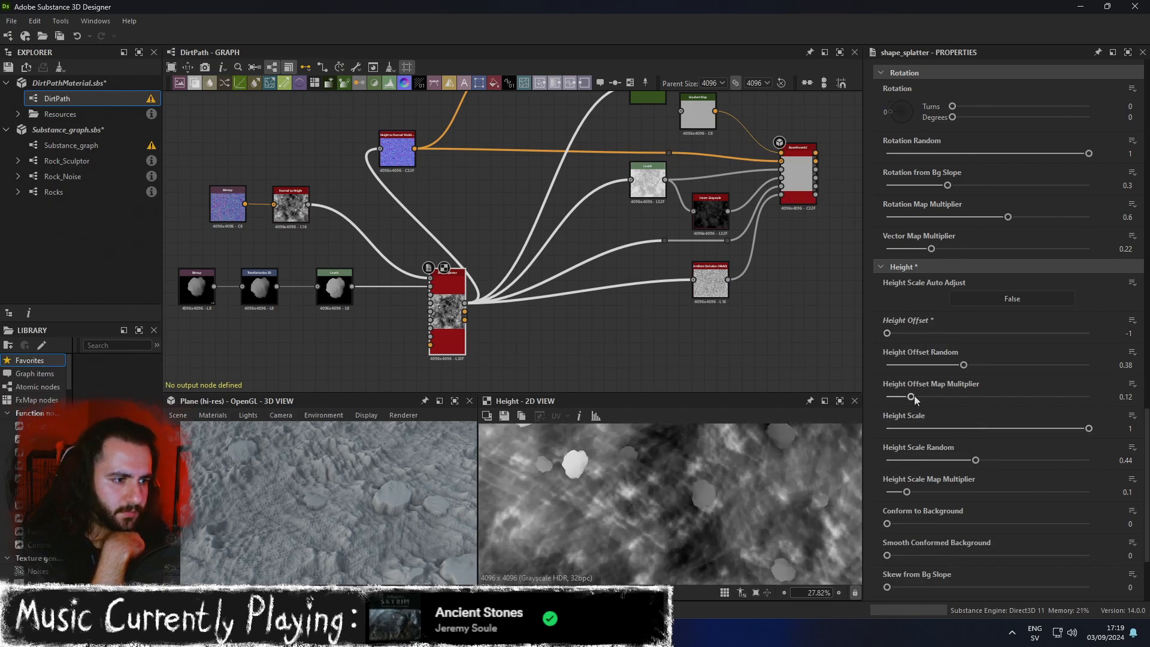
{"action": "left_click_drag", "start_coordinate": [911, 397], "coordinate": [867, 429]}
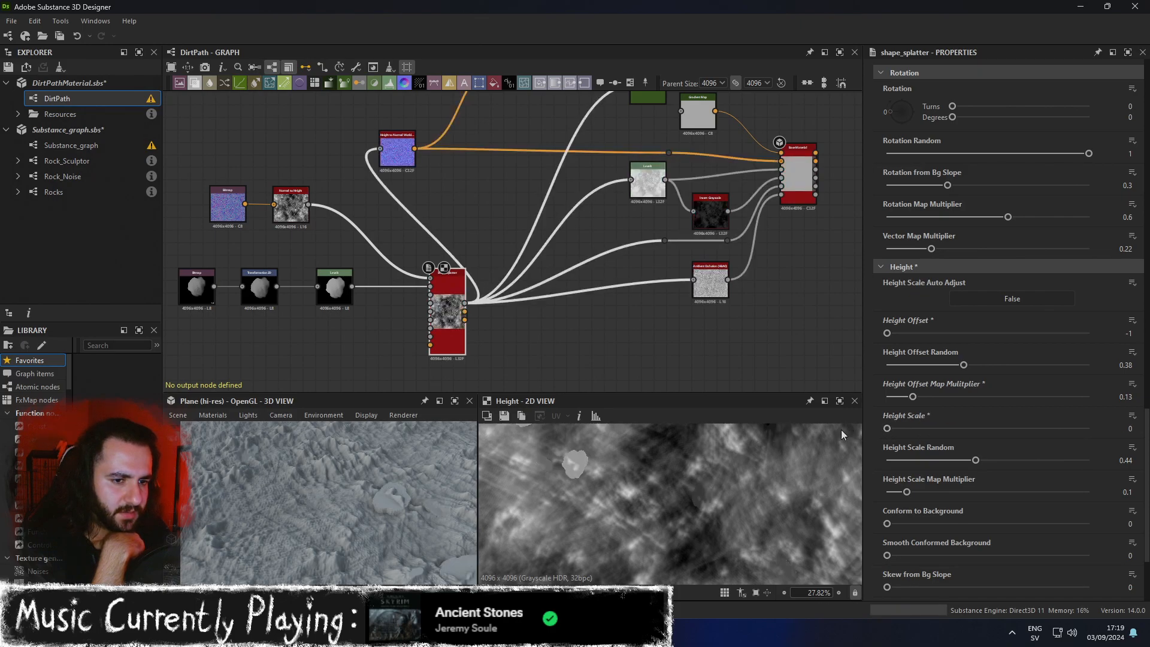
Set the splatter's Height Scale to 0.29, and both Height Scale Random and Height Scale Map Multiplier to 0.
{"action": "left_click_drag", "start_coordinate": [887, 429], "coordinate": [814, 455]}
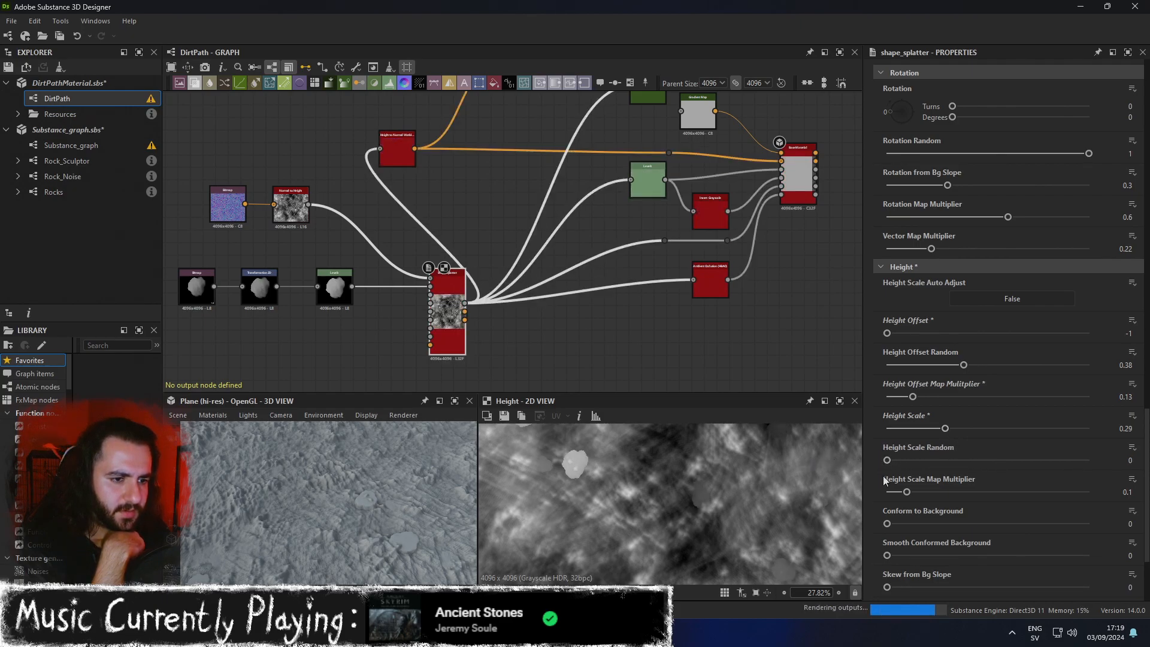
{"action": "scroll", "coordinate": [746, 512], "scroll_direction": "down", "scroll_amount": 3}
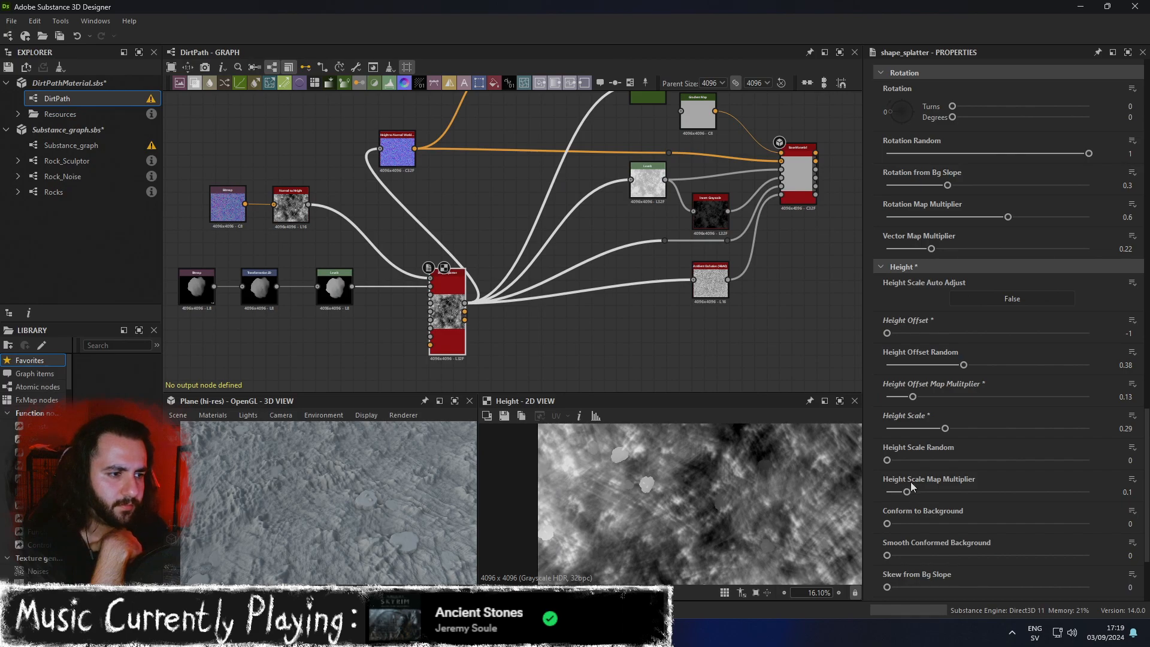
{"action": "left_click_drag", "start_coordinate": [899, 493], "coordinate": [885, 493]}
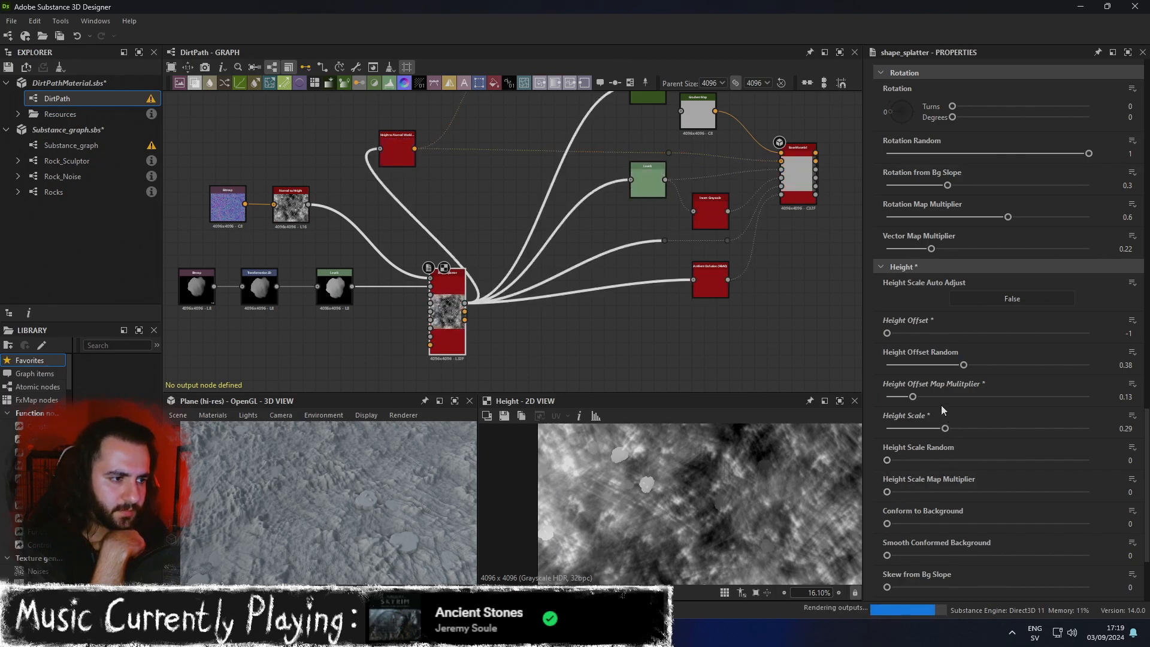
Set Height Offset to 0, check a pebble in the 3D view and try out Height Scale Auto Adjust.
{"action": "left_click_drag", "start_coordinate": [888, 333], "coordinate": [988, 335]}
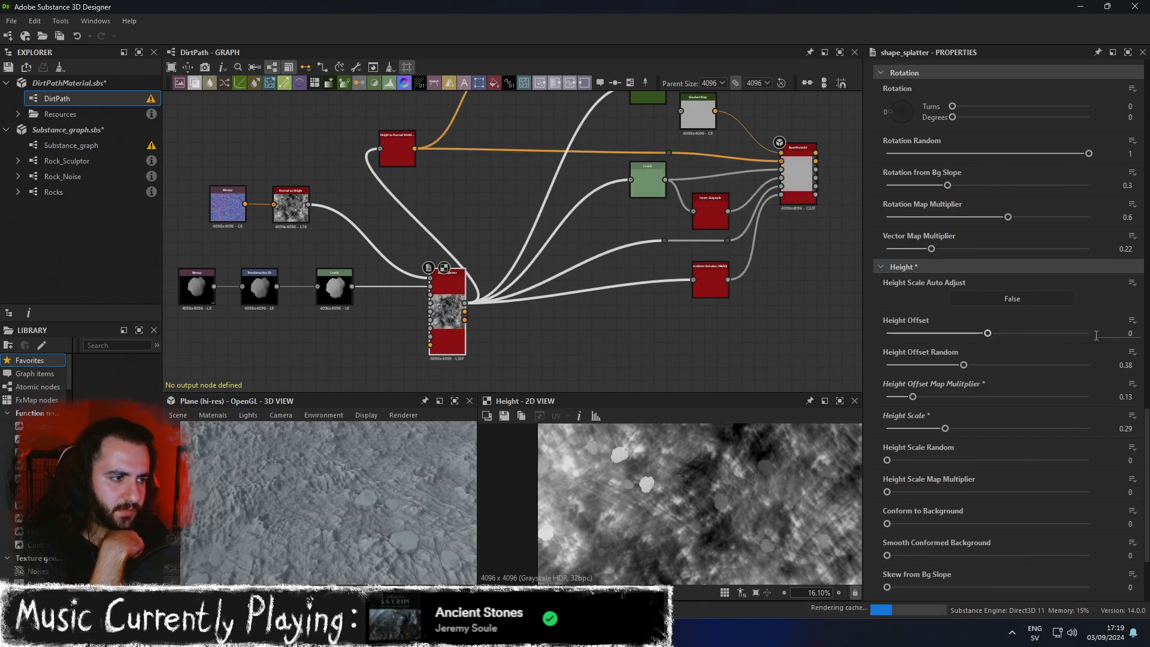
{"action": "mouse_move", "coordinate": [355, 513]}
{"action": "left_mouse_down"}
{"action": "mouse_move", "coordinate": [330, 536]}
{"action": "mouse_move", "coordinate": [245, 562]}
{"action": "mouse_move", "coordinate": [354, 522]}
{"action": "left_mouse_up"}
{"action": "scroll", "coordinate": [386, 502], "scroll_direction": "up", "scroll_amount": 5}
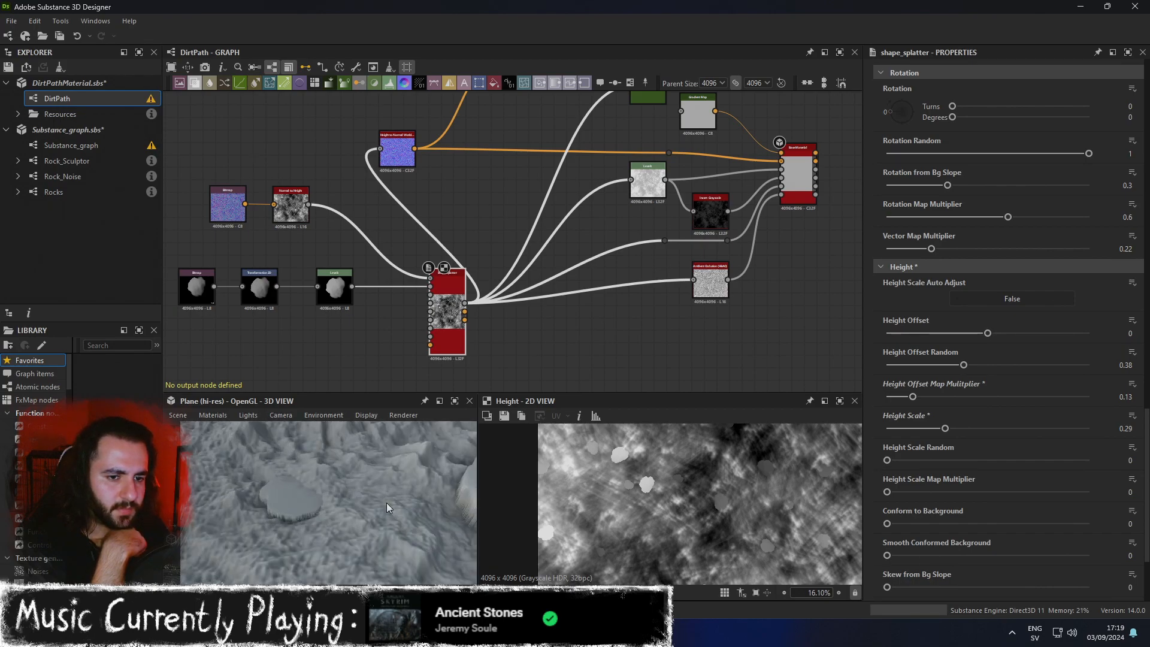
{"action": "scroll", "coordinate": [387, 502], "scroll_direction": "down", "scroll_amount": 5}
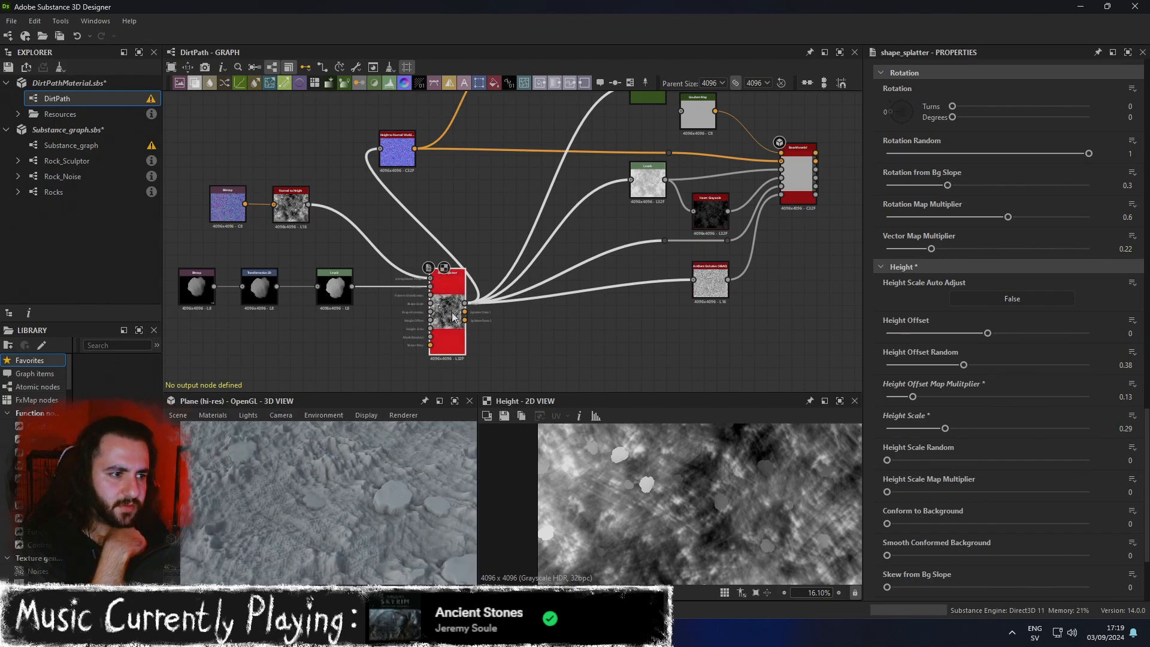
{"action": "left_click", "coordinate": [1011, 299]}
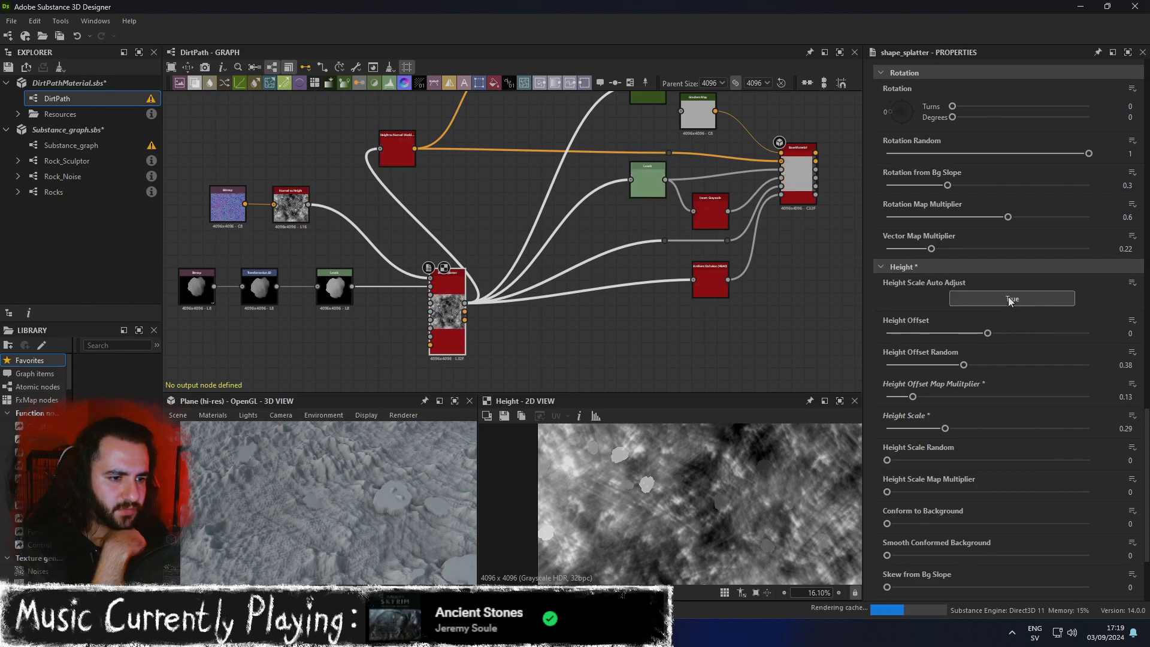
{"action": "left_click", "coordinate": [1008, 298]}
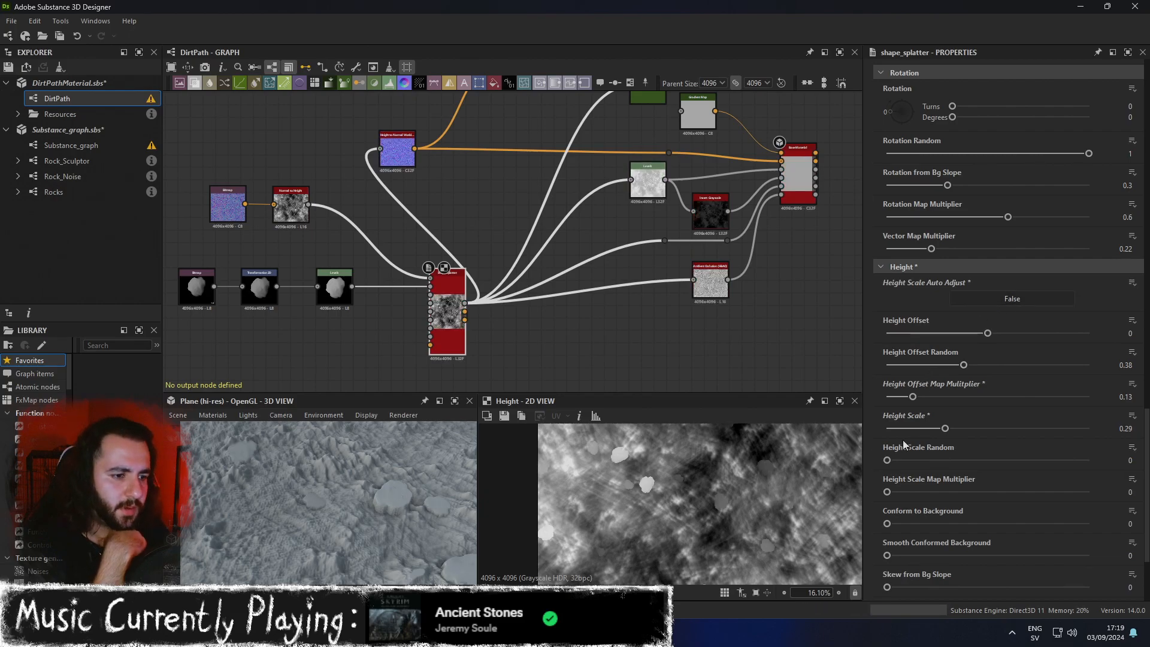
Open Substance_graph and examine the Size, Position, Rotation and Height settings of its second Shape Splatter.
{"action": "double_click", "coordinate": [83, 145]}
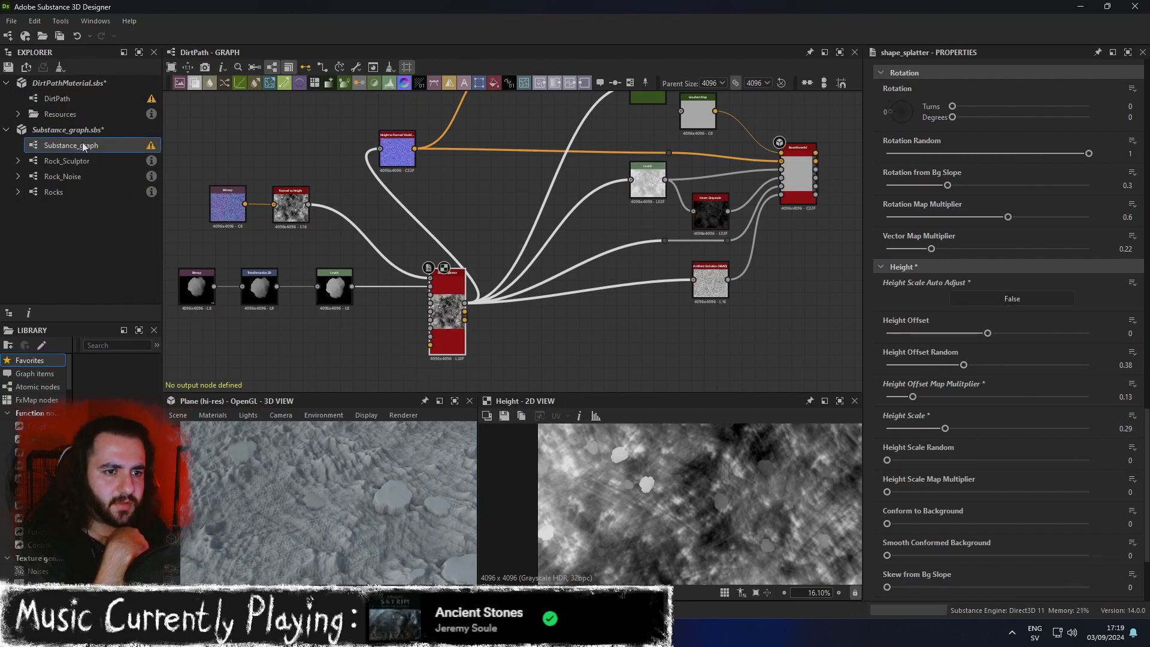
{"action": "scroll", "coordinate": [658, 354], "scroll_direction": "up", "scroll_amount": 3}
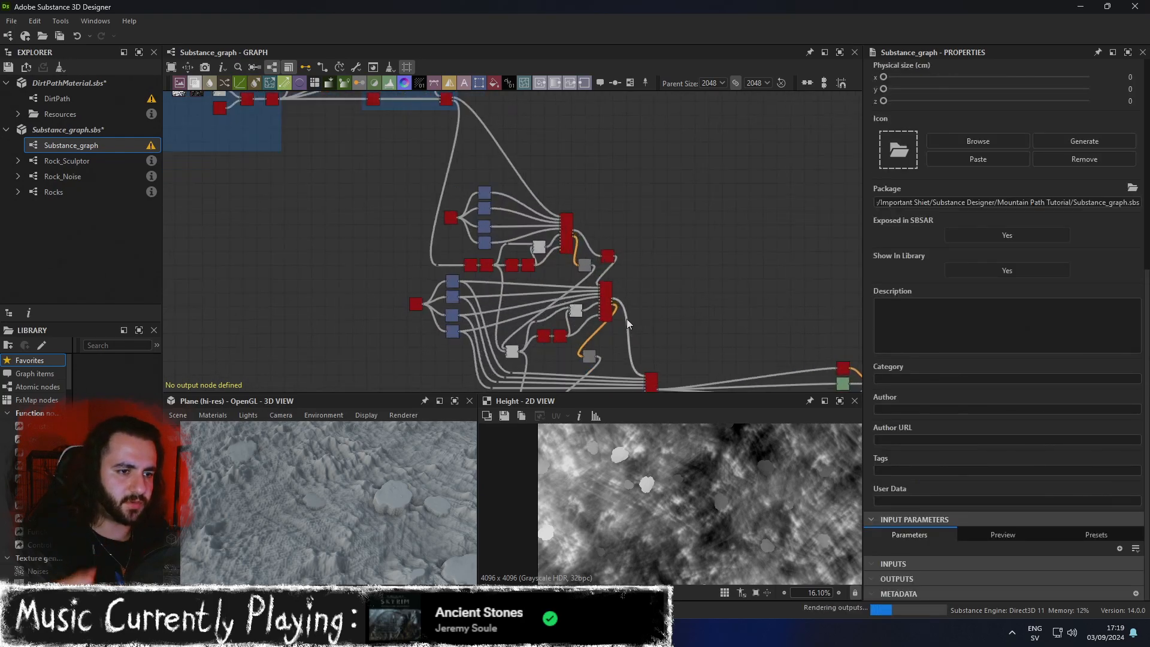
{"action": "left_click", "coordinate": [602, 293]}
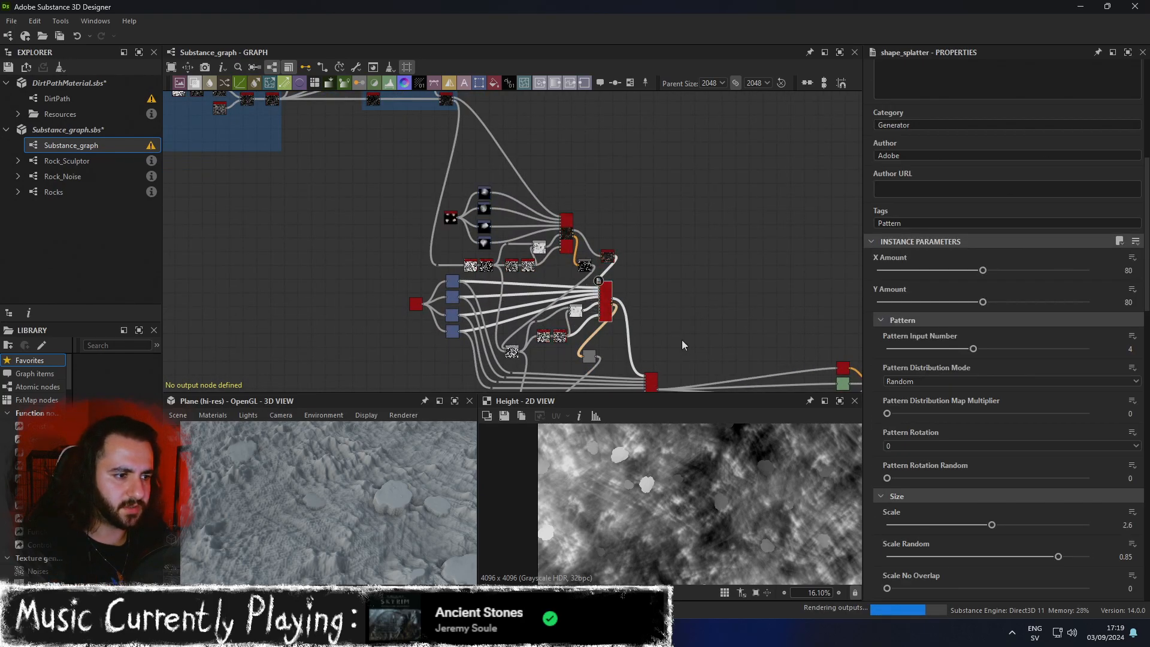
{"action": "scroll", "coordinate": [682, 342], "scroll_direction": "up", "scroll_amount": 1}
{"action": "scroll", "coordinate": [918, 457], "scroll_direction": "down", "scroll_amount": 1}
{"action": "scroll", "coordinate": [923, 456], "scroll_direction": "down", "scroll_amount": 10}
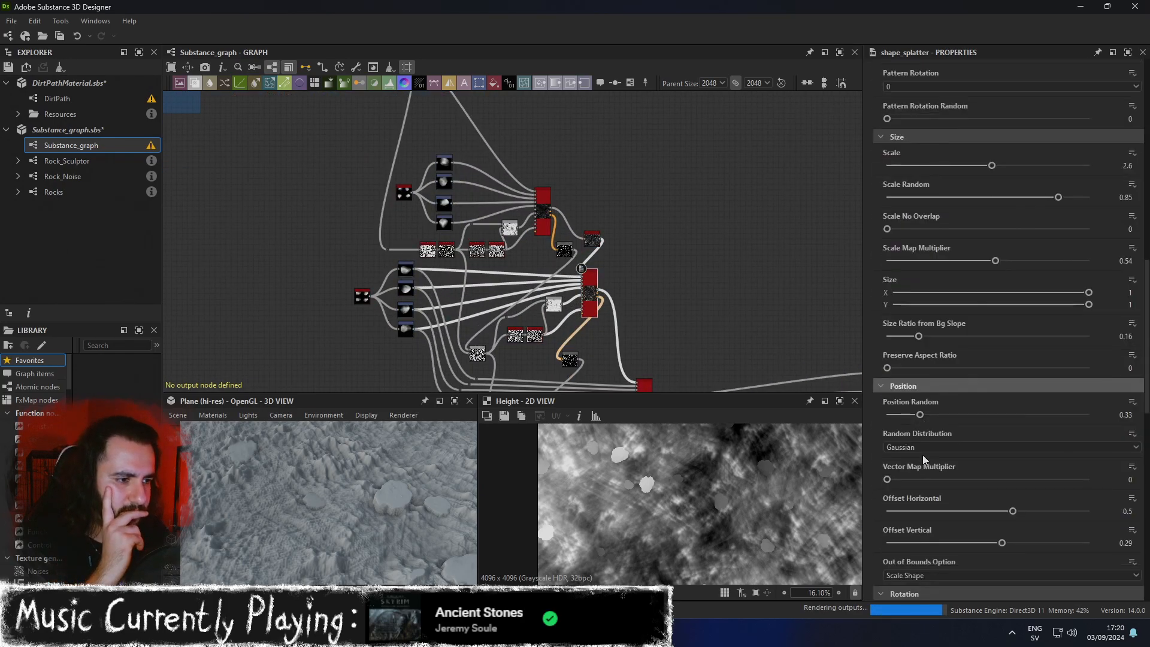
{"action": "scroll", "coordinate": [925, 458], "scroll_direction": "down", "scroll_amount": 4}
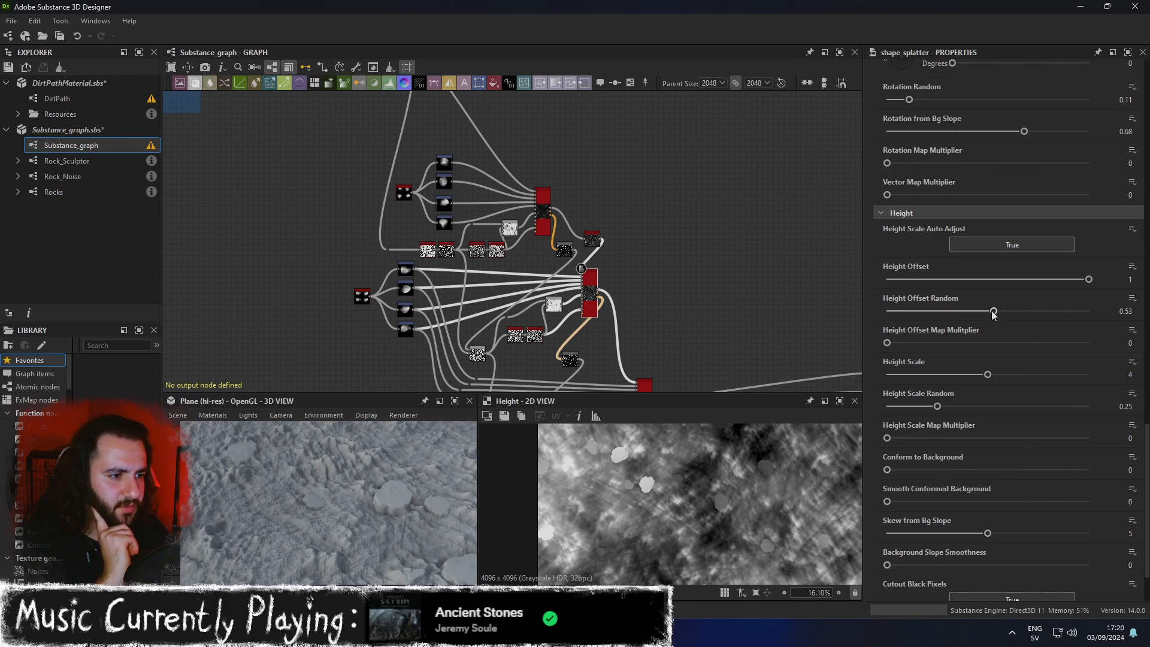
{"action": "scroll", "coordinate": [994, 381], "scroll_direction": "down", "scroll_amount": 1}
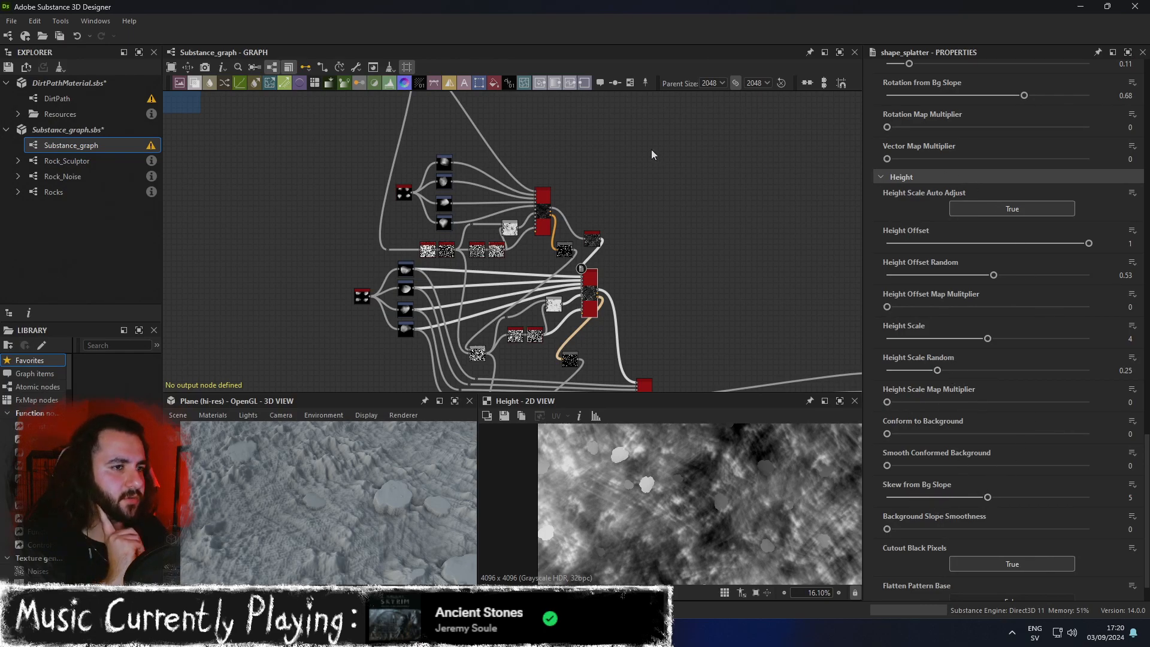
Return to the DirtPath graph and set its Shape Splatter's Skew from Bg Slope to 0.51 and Height Offset to 1.
{"action": "left_click", "coordinate": [74, 103]}
{"action": "double_click", "coordinate": [75, 102]}
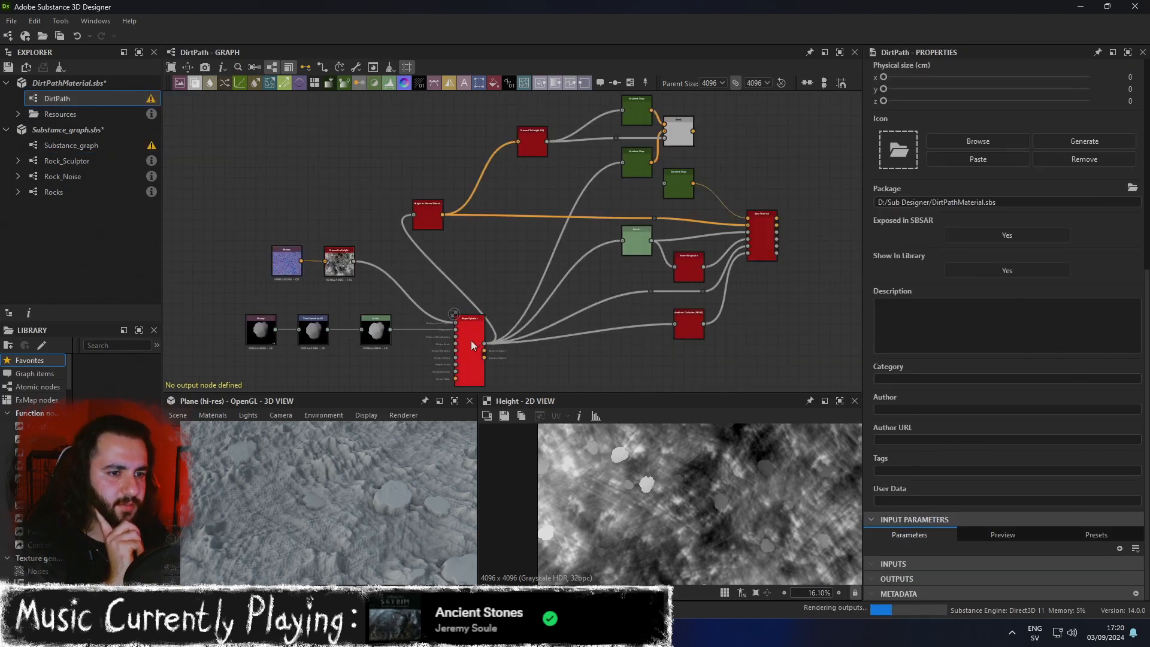
{"action": "scroll", "coordinate": [1015, 400], "scroll_direction": "down", "scroll_amount": 10}
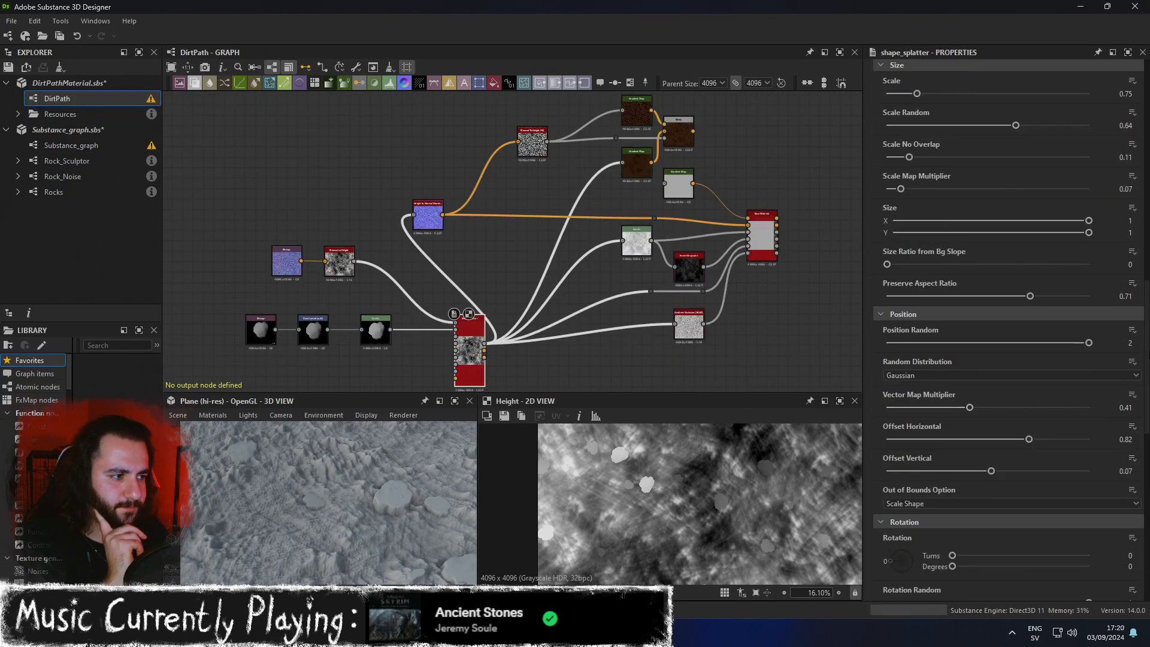
{"action": "scroll", "coordinate": [900, 485], "scroll_direction": "down", "scroll_amount": 10}
{"action": "left_click_drag", "start_coordinate": [888, 454], "coordinate": [990, 457]}
{"action": "left_click_drag", "start_coordinate": [987, 199], "coordinate": [1089, 199]}
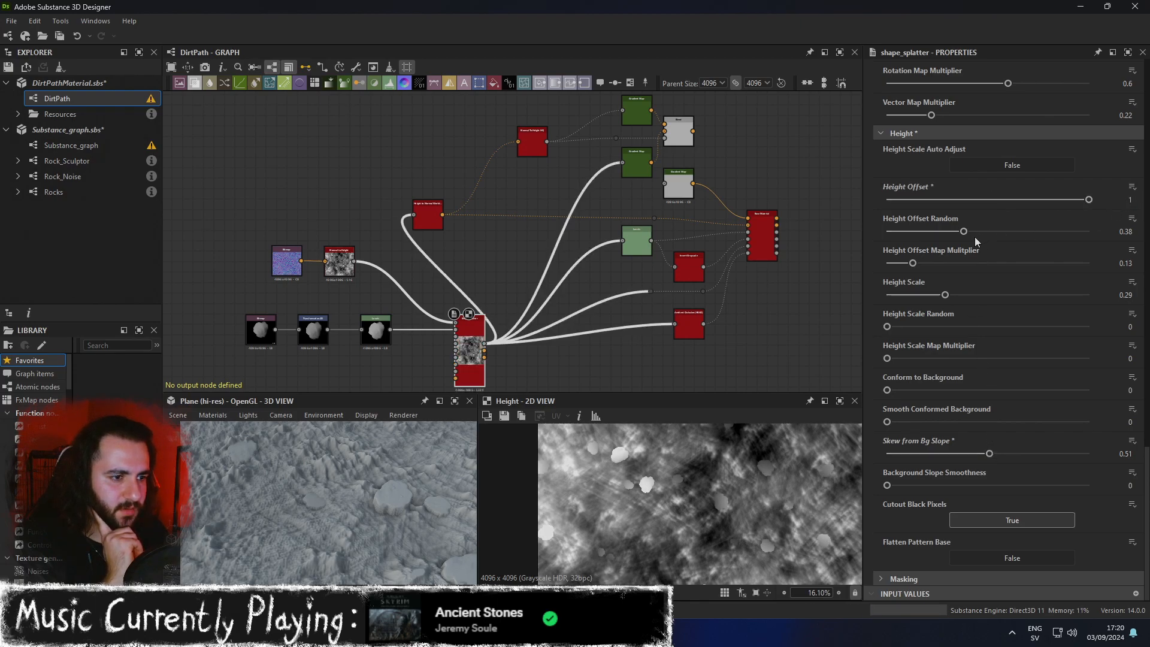
Set Height Offset Random to 0.49, Height Offset Map Multiplier to 0 and Height Scale to 4.
{"action": "left_click_drag", "start_coordinate": [965, 232], "coordinate": [986, 233]}
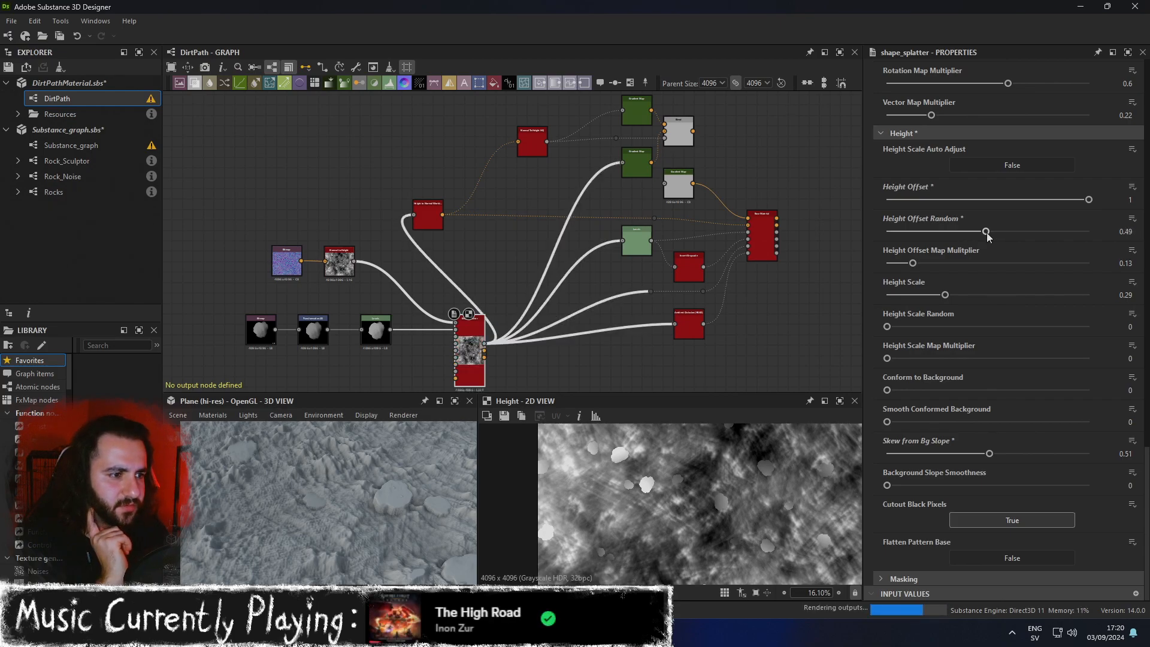
{"action": "left_click_drag", "start_coordinate": [914, 264], "coordinate": [868, 266]}
{"action": "left_click_drag", "start_coordinate": [945, 298], "coordinate": [1124, 299]}
{"action": "double_click", "coordinate": [1131, 295]}
{"action": "type", "text": "0.5"}
{"action": "key", "text": "Return"}
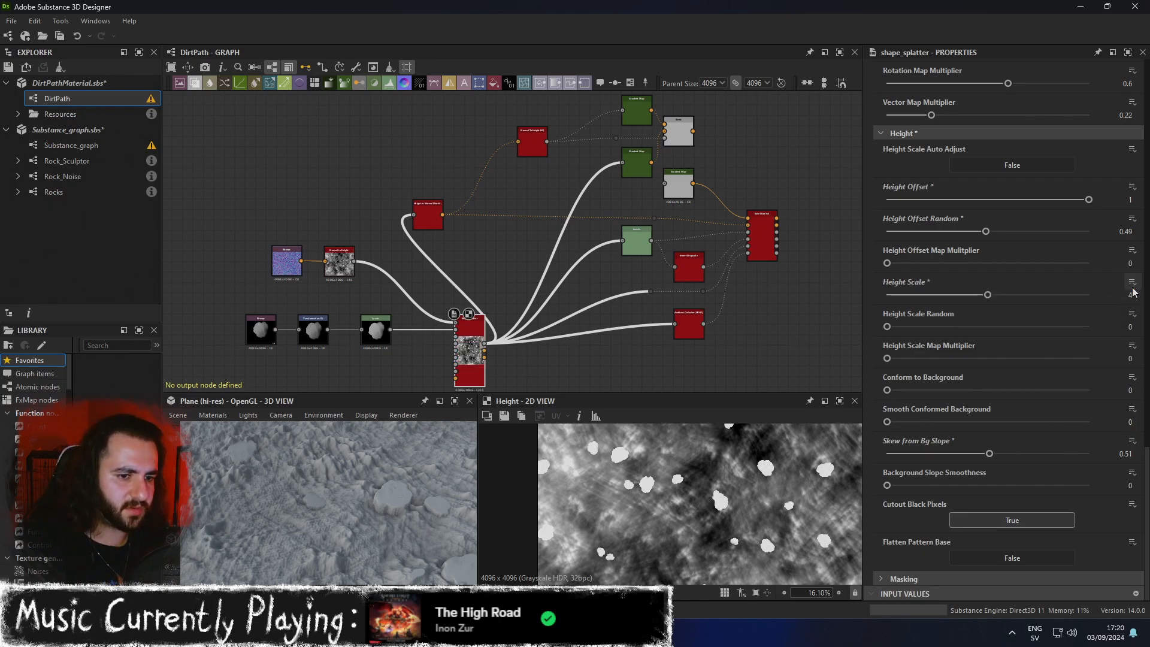
Inspect the pebbles in the 2D and 3D views and reduce the splatter's Height Scale to 0.9.
{"action": "left_click_drag", "start_coordinate": [431, 462], "coordinate": [373, 515]}
{"action": "scroll", "coordinate": [609, 494], "scroll_direction": "down", "scroll_amount": 3}
{"action": "scroll", "coordinate": [723, 484], "scroll_direction": "up", "scroll_amount": 5}
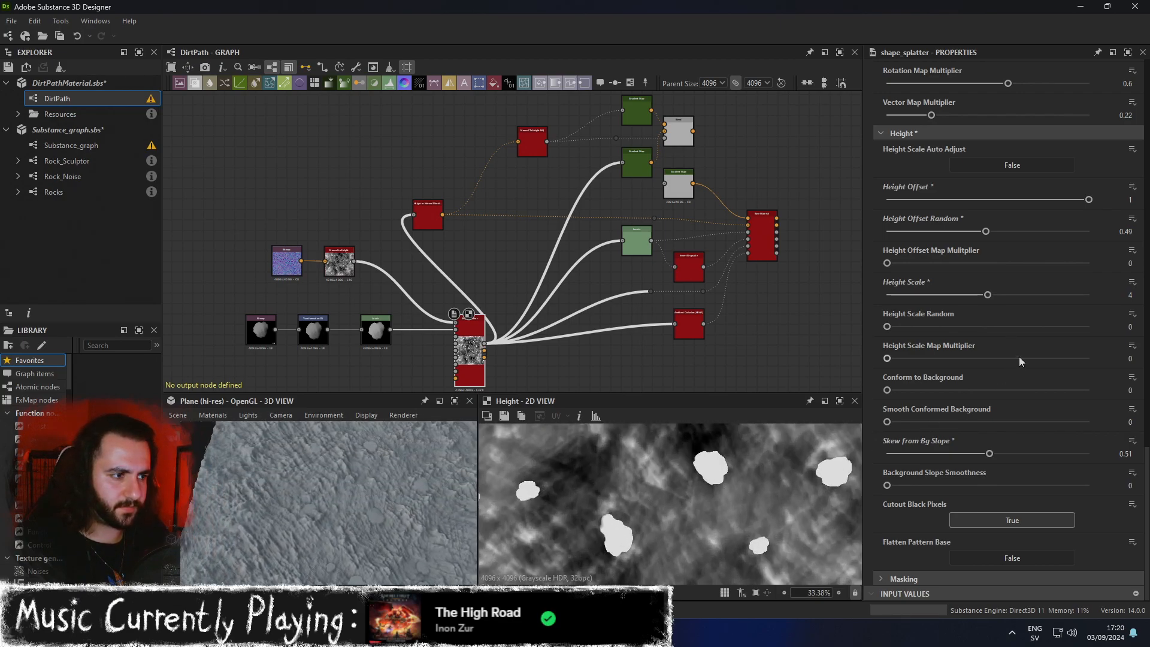
{"action": "left_click_drag", "start_coordinate": [984, 299], "coordinate": [910, 302]}
{"action": "scroll", "coordinate": [653, 512], "scroll_direction": "down", "scroll_amount": 3}
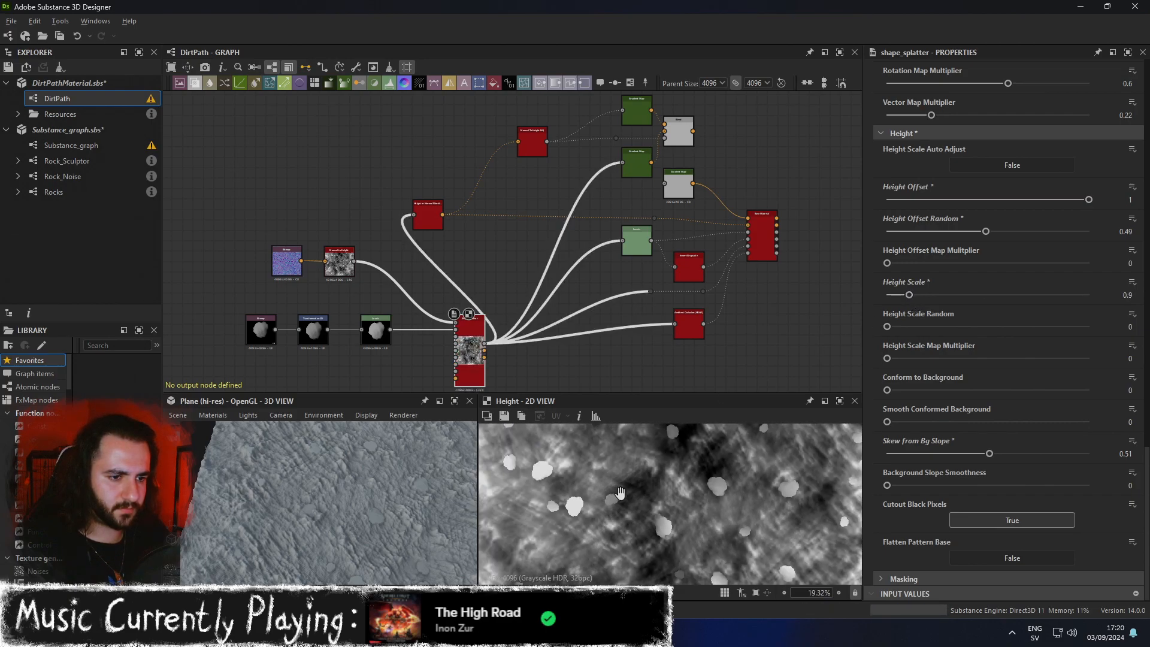
{"action": "scroll", "coordinate": [580, 482], "scroll_direction": "up", "scroll_amount": 5}
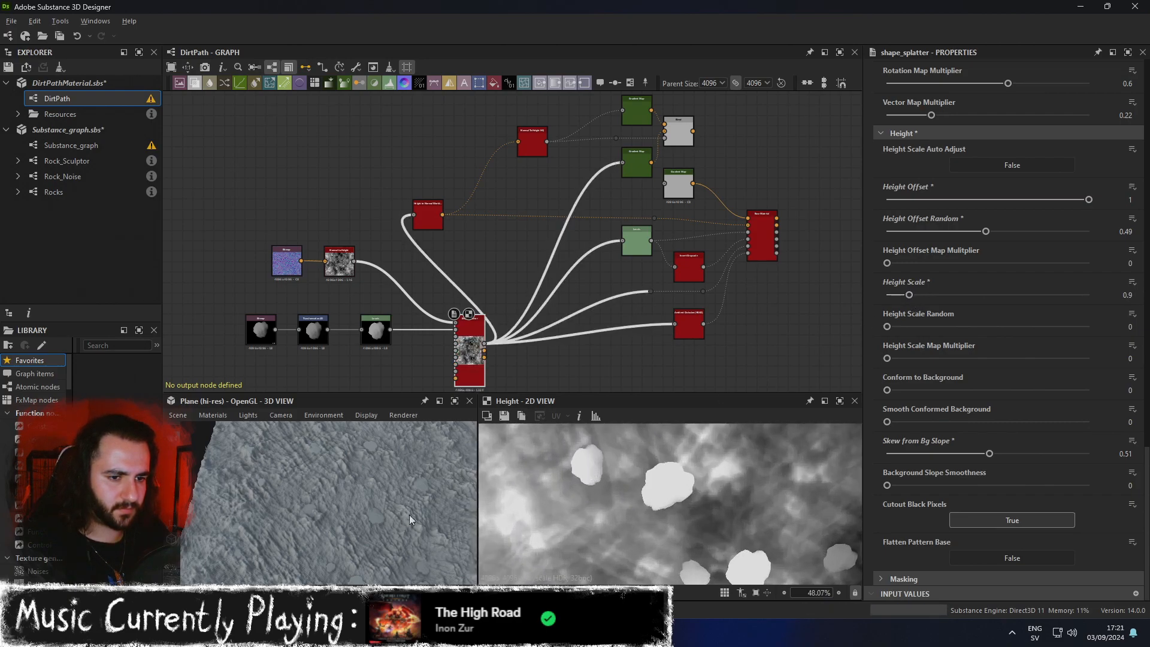
Examine the ground relief up close in the 3D view and preview the Normal to Height node's output for comparison.
{"action": "scroll", "coordinate": [345, 509], "scroll_direction": "up", "scroll_amount": 3}
{"action": "left_click_drag", "start_coordinate": [345, 509], "coordinate": [376, 468]}
{"action": "scroll", "coordinate": [350, 259], "scroll_direction": "up", "scroll_amount": 2}
{"action": "double_click", "coordinate": [335, 264]}
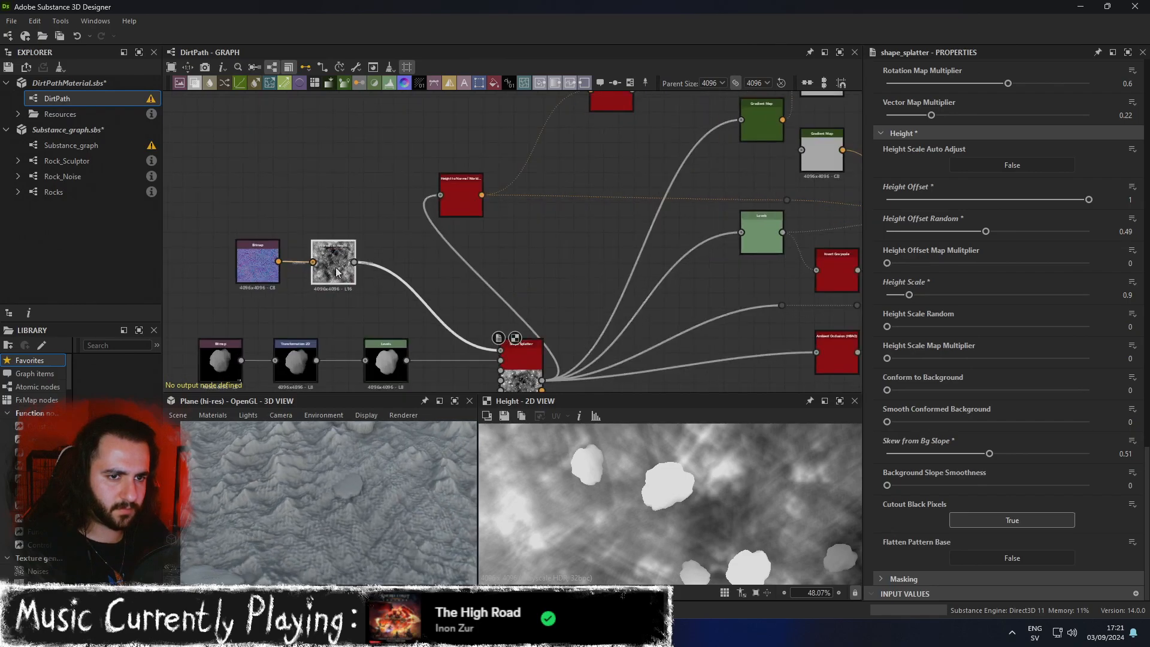
{"action": "scroll", "coordinate": [475, 339], "scroll_direction": "down", "scroll_amount": 3}
{"action": "middle_click_drag", "start_coordinate": [506, 358], "coordinate": [506, 323]}
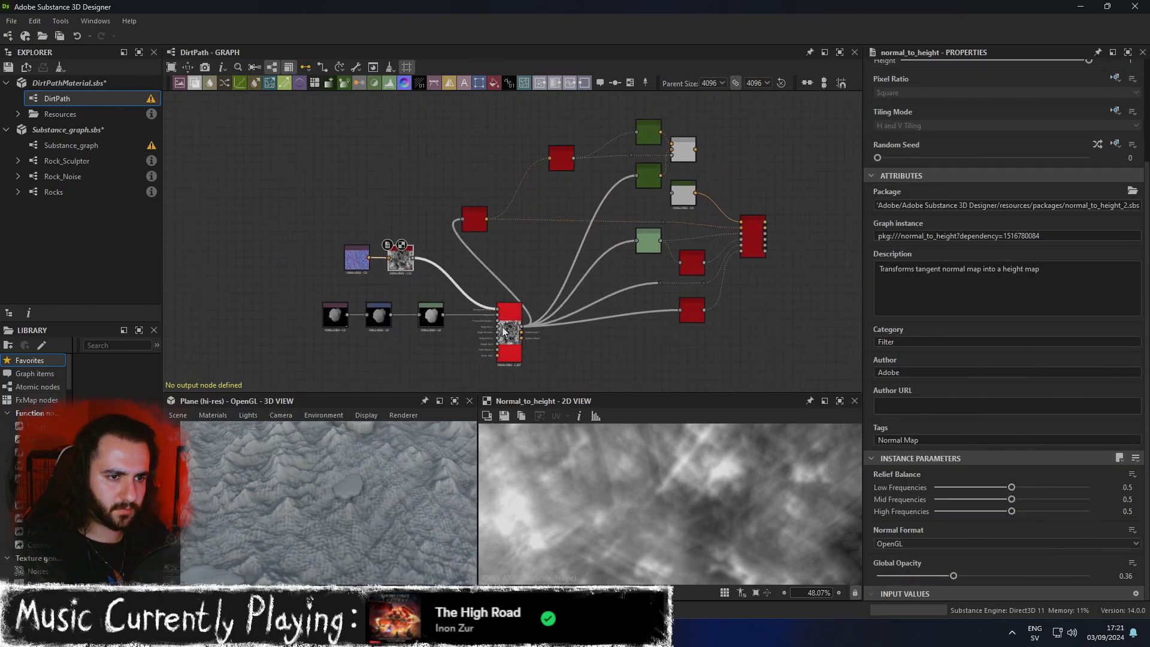
Preview the Shape Splatter again, set its Height Scale Random to 0.11 and try Flatten Pattern Base.
{"action": "double_click", "coordinate": [506, 323]}
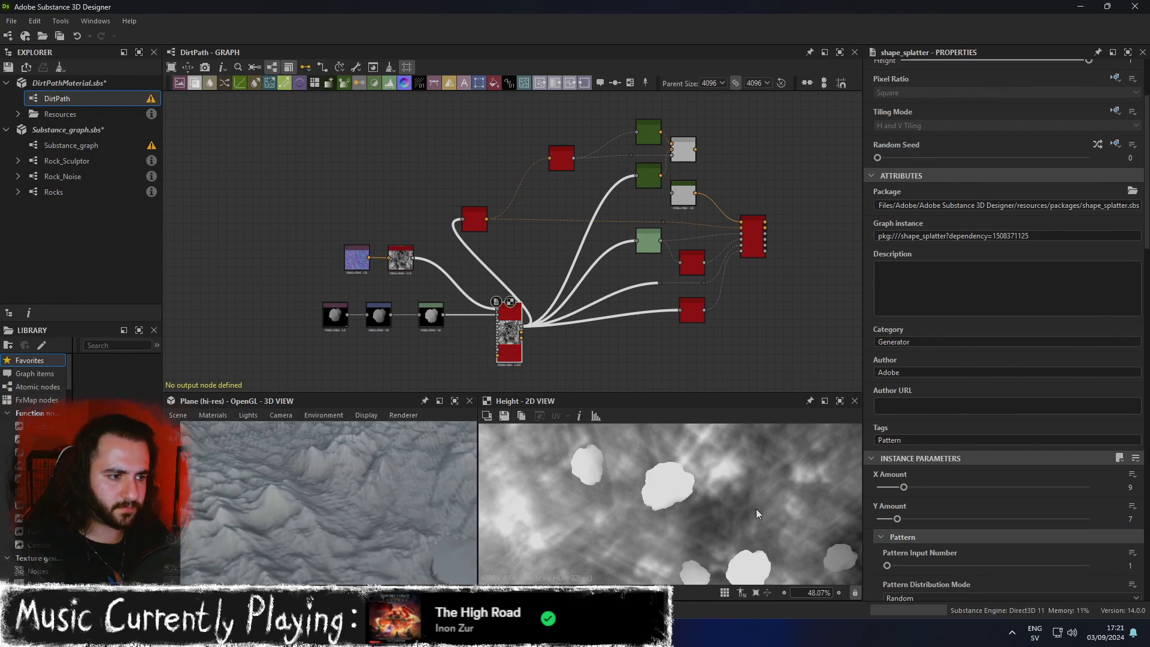
{"action": "scroll", "coordinate": [891, 460], "scroll_direction": "down", "scroll_amount": 6}
{"action": "scroll", "coordinate": [891, 460], "scroll_direction": "down", "scroll_amount": 18}
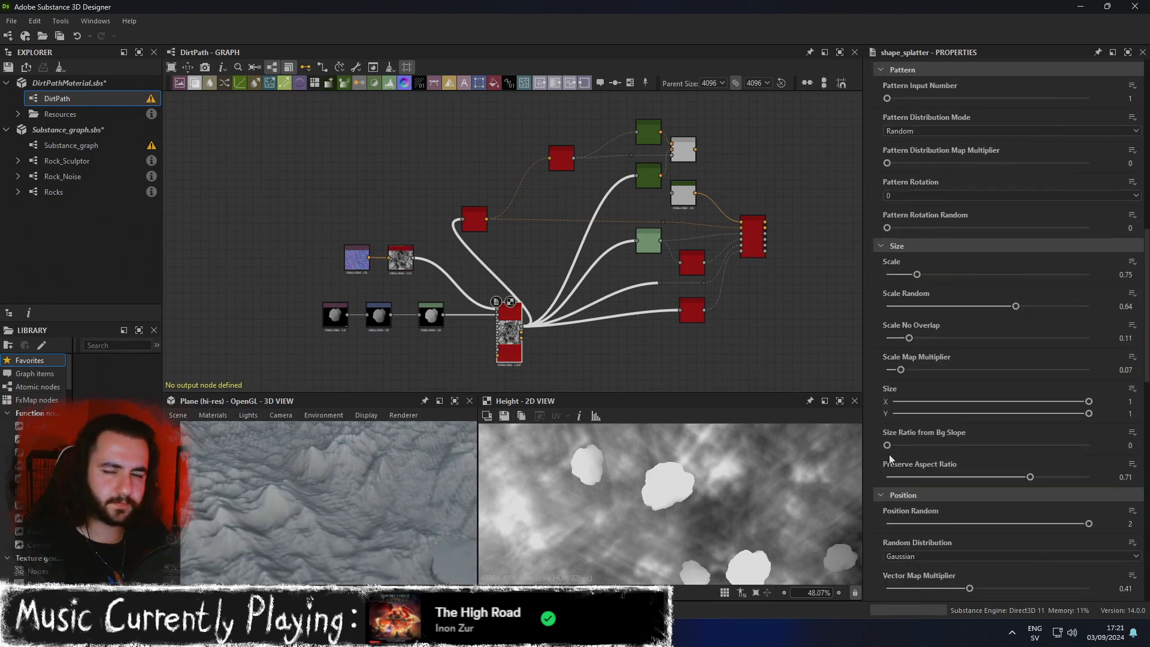
{"action": "scroll", "coordinate": [890, 454], "scroll_direction": "down", "scroll_amount": 10}
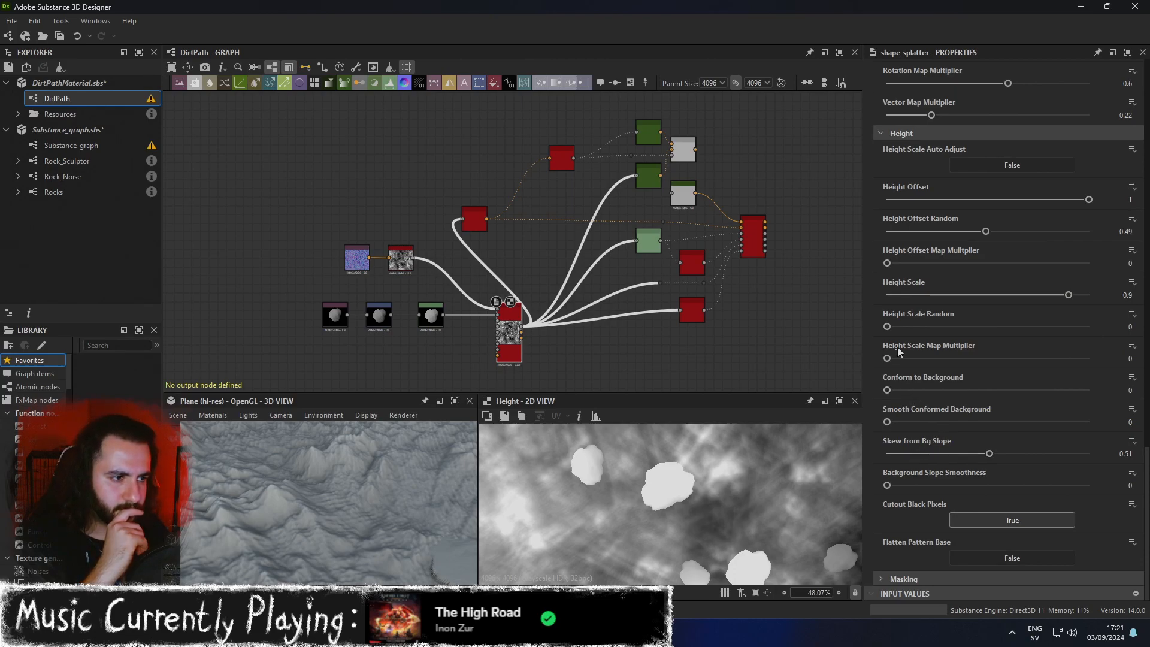
{"action": "mouse_move", "coordinate": [888, 327]}
{"action": "left_mouse_down"}
{"action": "mouse_move", "coordinate": [1084, 327]}
{"action": "mouse_move", "coordinate": [908, 333]}
{"action": "left_mouse_up"}
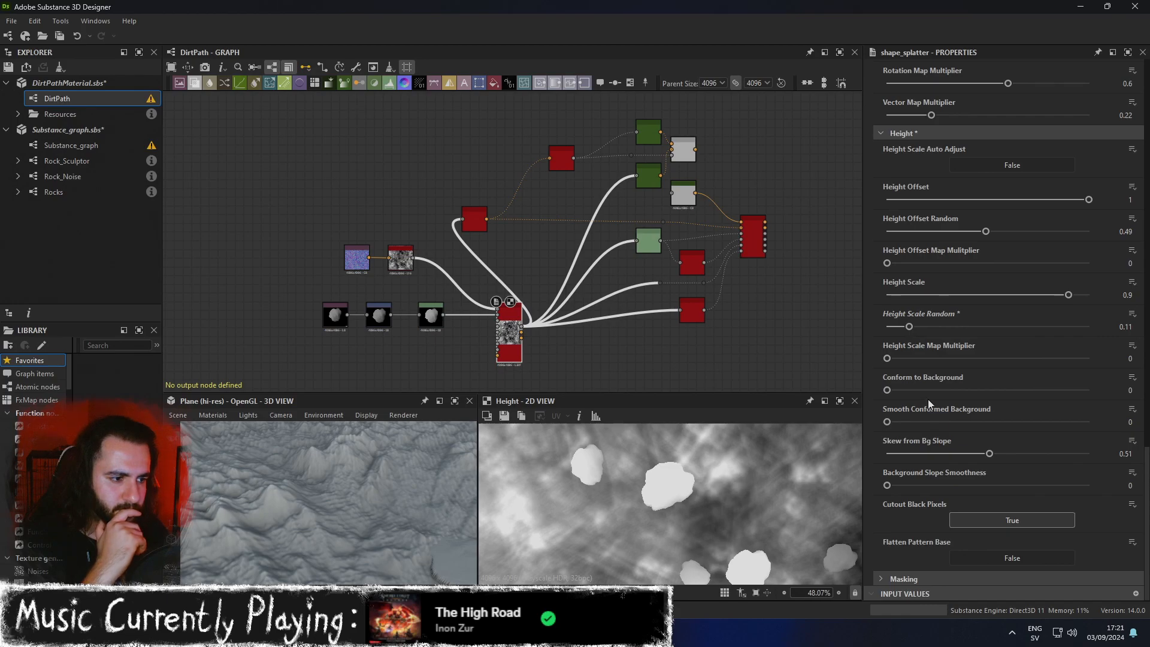
{"action": "left_click", "coordinate": [993, 560]}
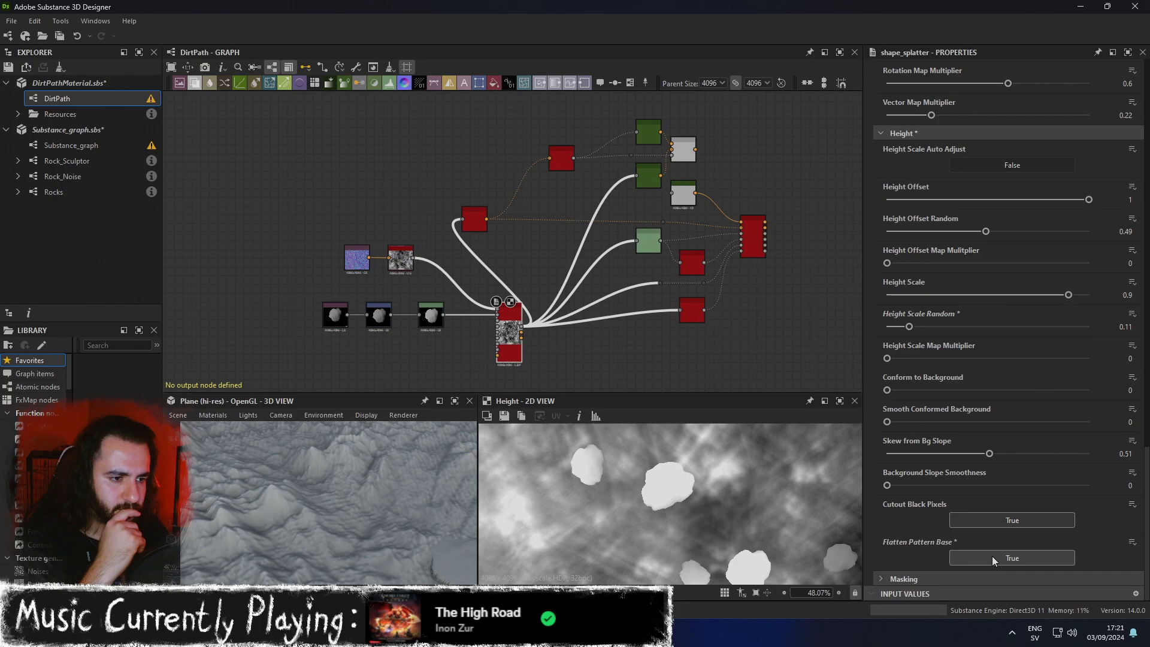
{"action": "left_click", "coordinate": [993, 560]}
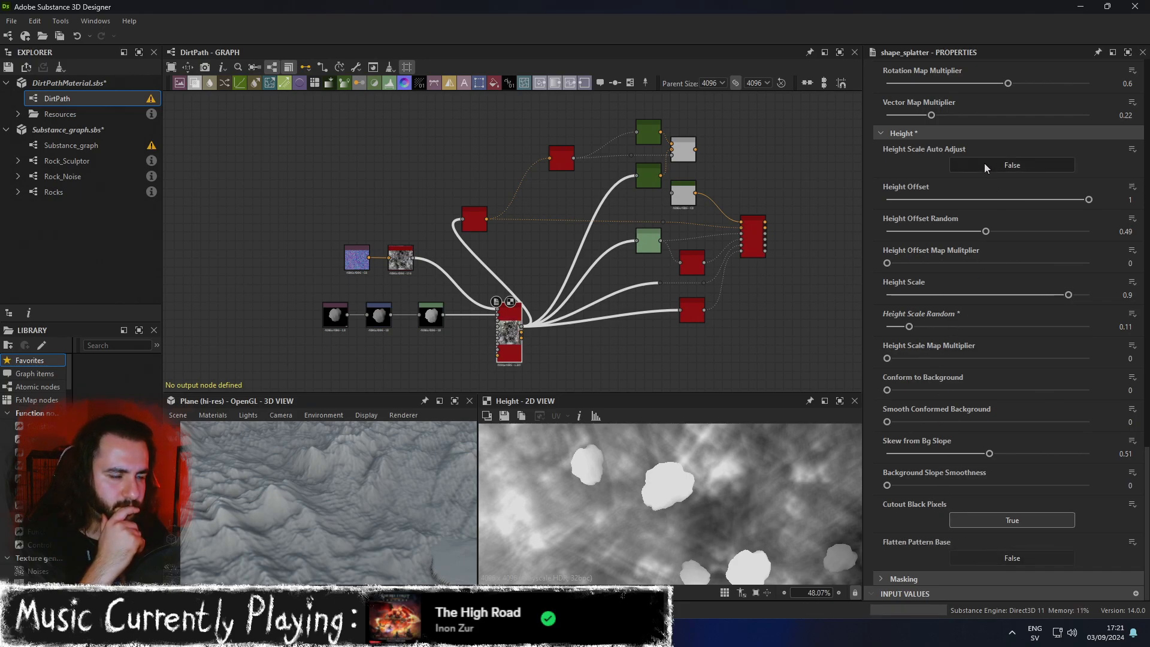
Open Substance_graph and examine the Height settings of its lower rock Shape Splatter as reference.
{"action": "left_click", "coordinate": [67, 146]}
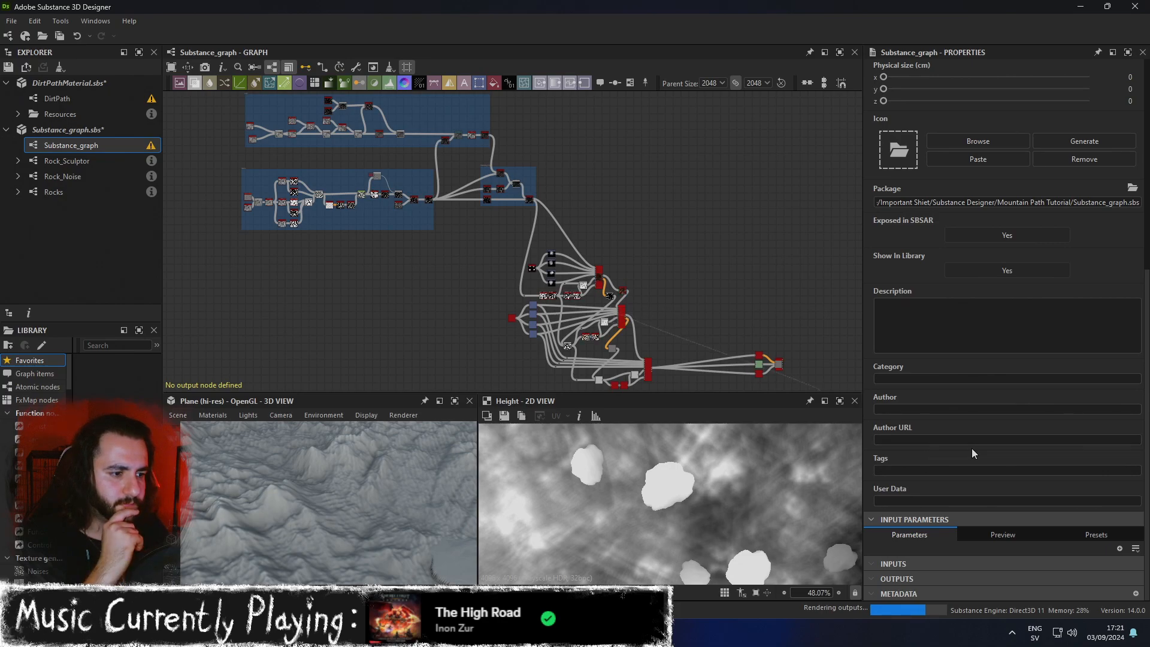
{"action": "scroll", "coordinate": [639, 330], "scroll_direction": "up", "scroll_amount": 5}
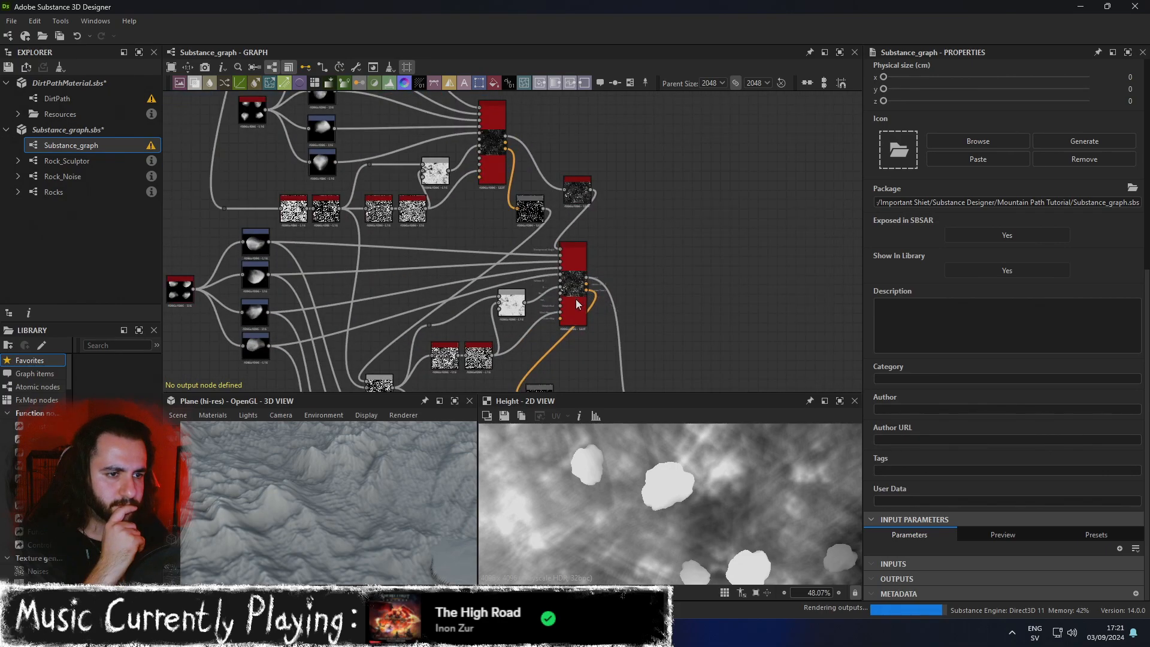
{"action": "left_click", "coordinate": [570, 280]}
{"action": "scroll", "coordinate": [1012, 447], "scroll_direction": "down", "scroll_amount": 10}
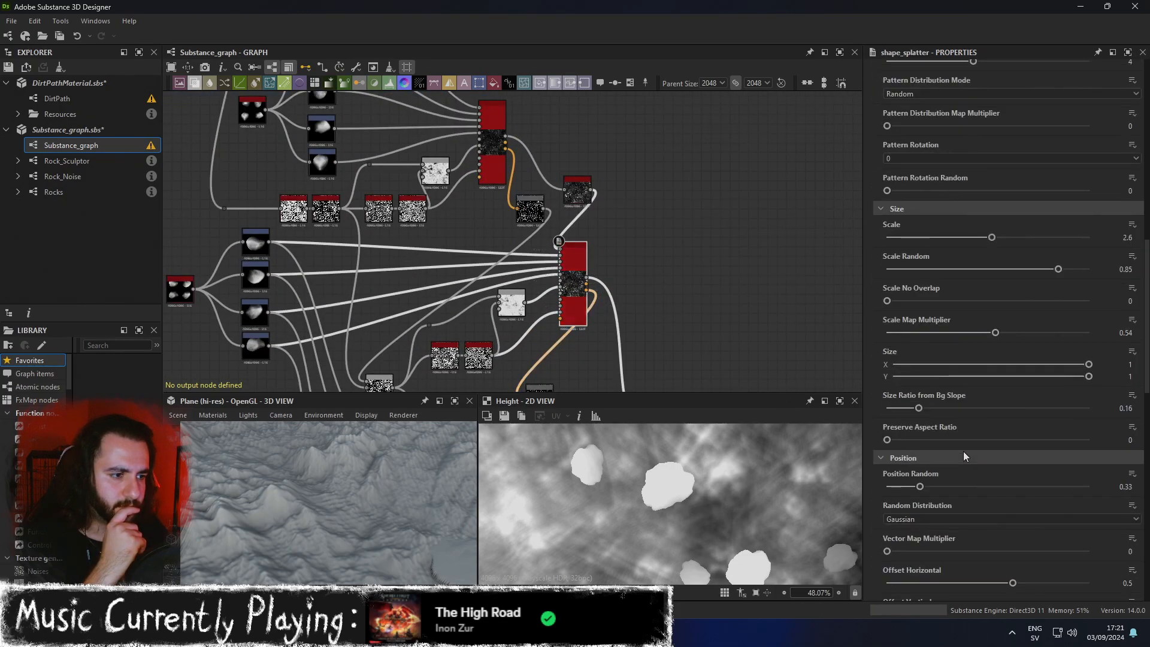
{"action": "scroll", "coordinate": [1011, 446], "scroll_direction": "down", "scroll_amount": 10}
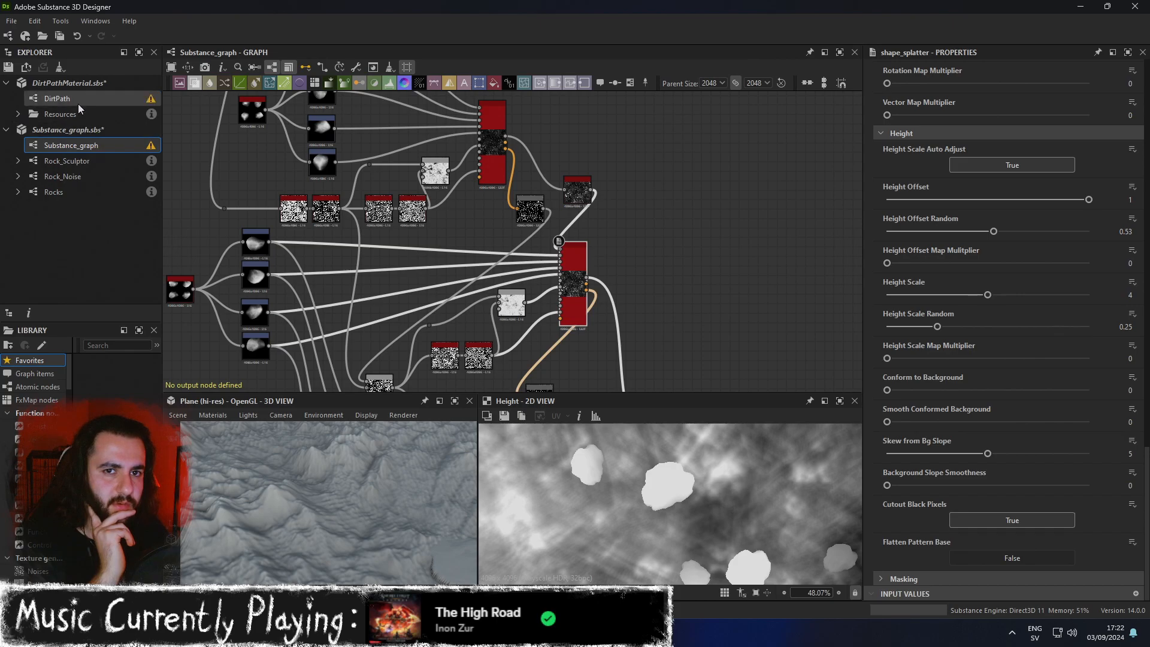
Return to the DirtPath graph, set the Shape Splatter's Skew from Bg Slope to 5 and check the pebbles in the 2D and 3D views.
{"action": "left_click", "coordinate": [60, 99]}
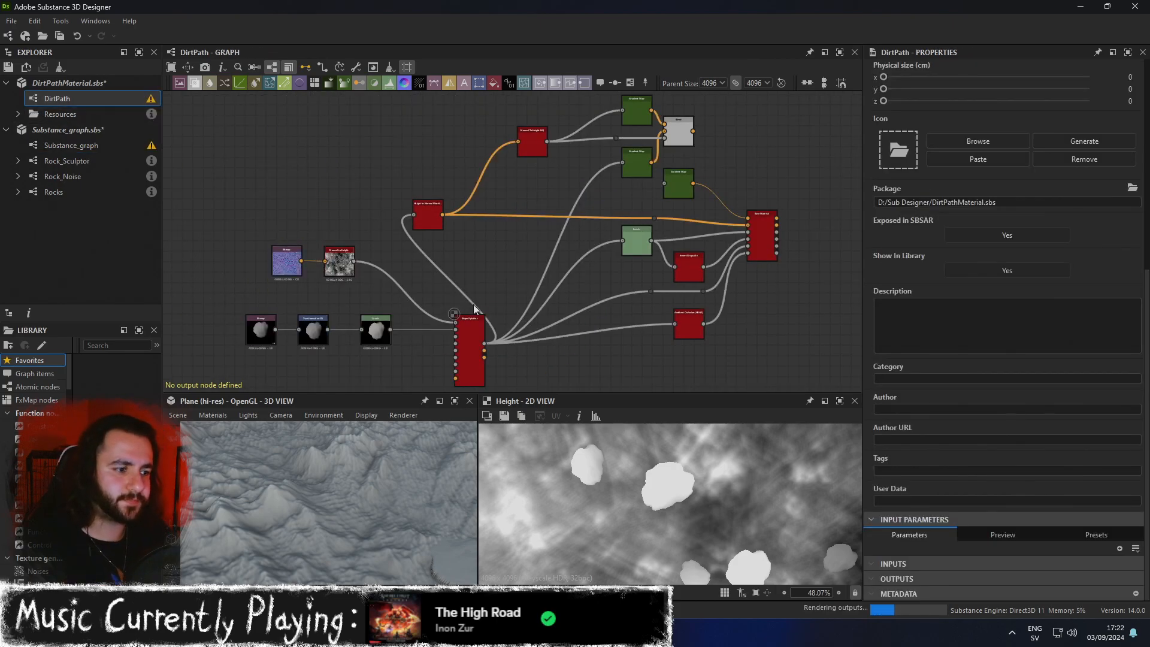
{"action": "scroll", "coordinate": [720, 341], "scroll_direction": "down", "scroll_amount": 1}
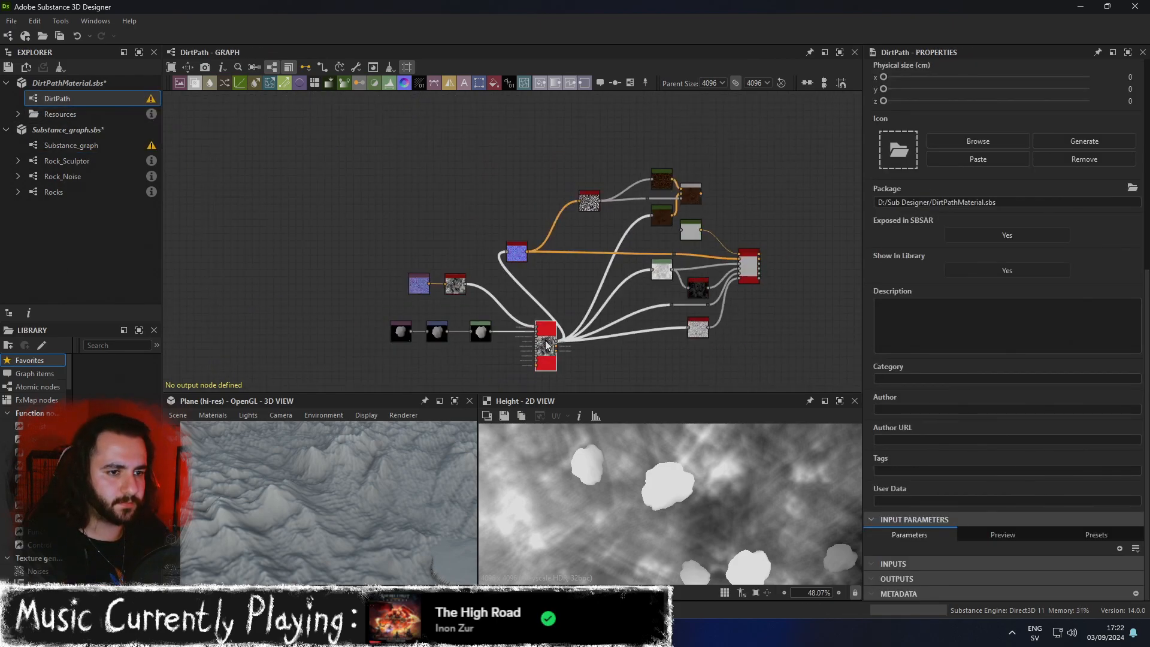
{"action": "left_click", "coordinate": [546, 346]}
{"action": "scroll", "coordinate": [1061, 451], "scroll_direction": "down", "scroll_amount": 2}
{"action": "scroll", "coordinate": [1061, 451], "scroll_direction": "down", "scroll_amount": 15}
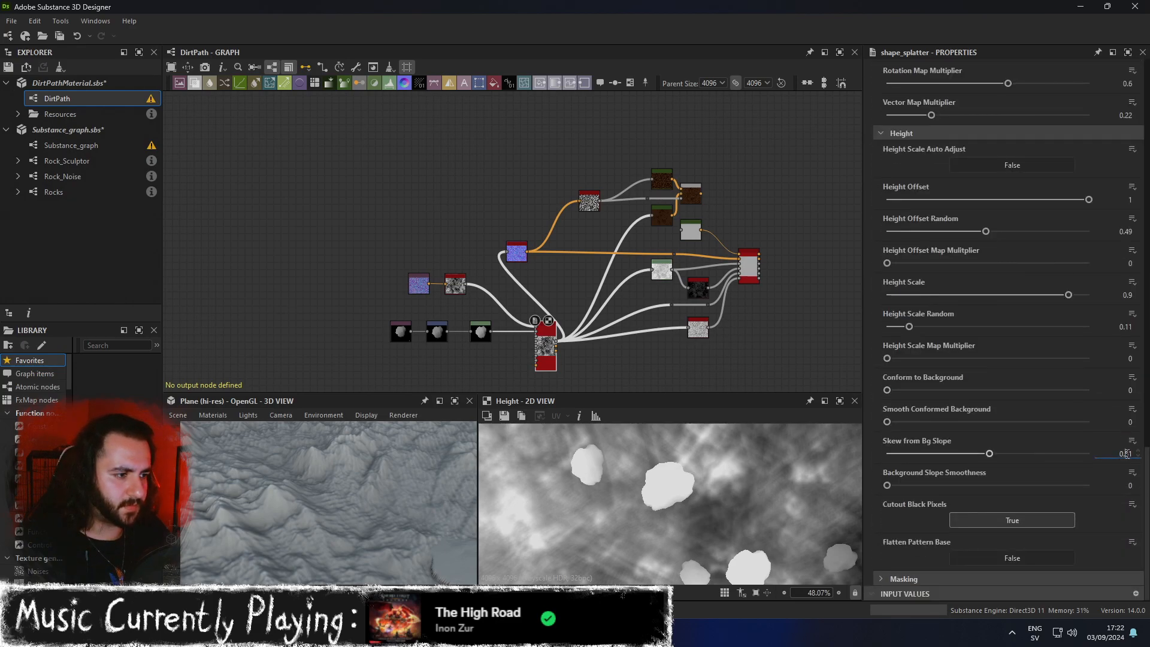
{"action": "key", "text": "Return"}
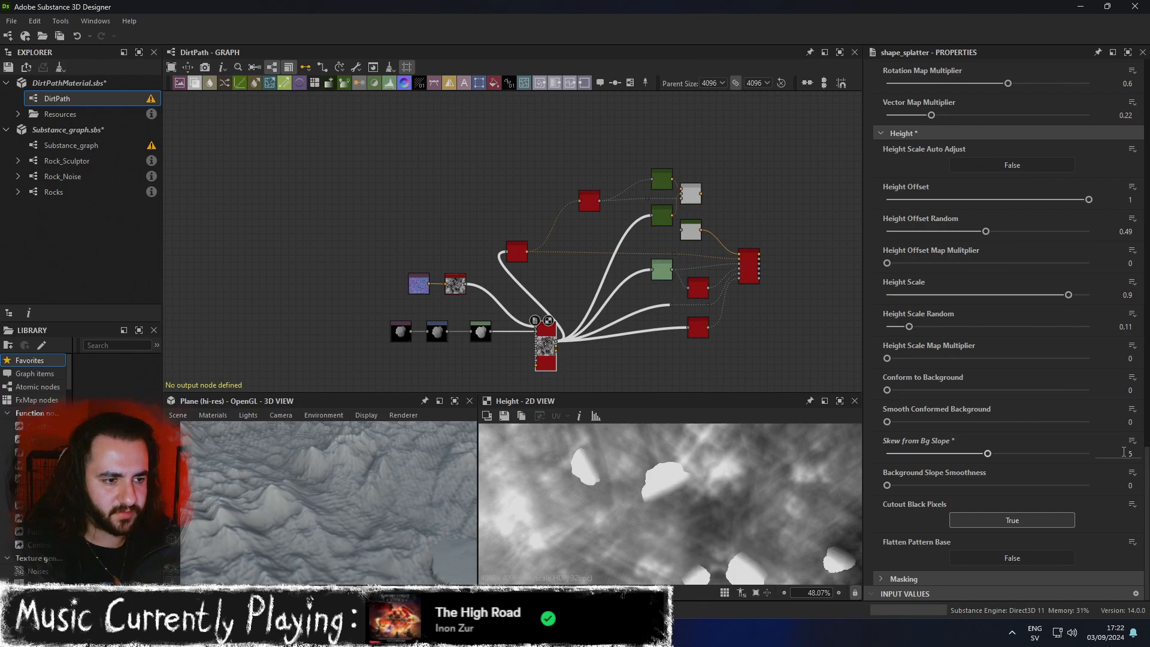
{"action": "scroll", "coordinate": [739, 479], "scroll_direction": "down", "scroll_amount": 5}
{"action": "scroll", "coordinate": [760, 493], "scroll_direction": "up", "scroll_amount": 3}
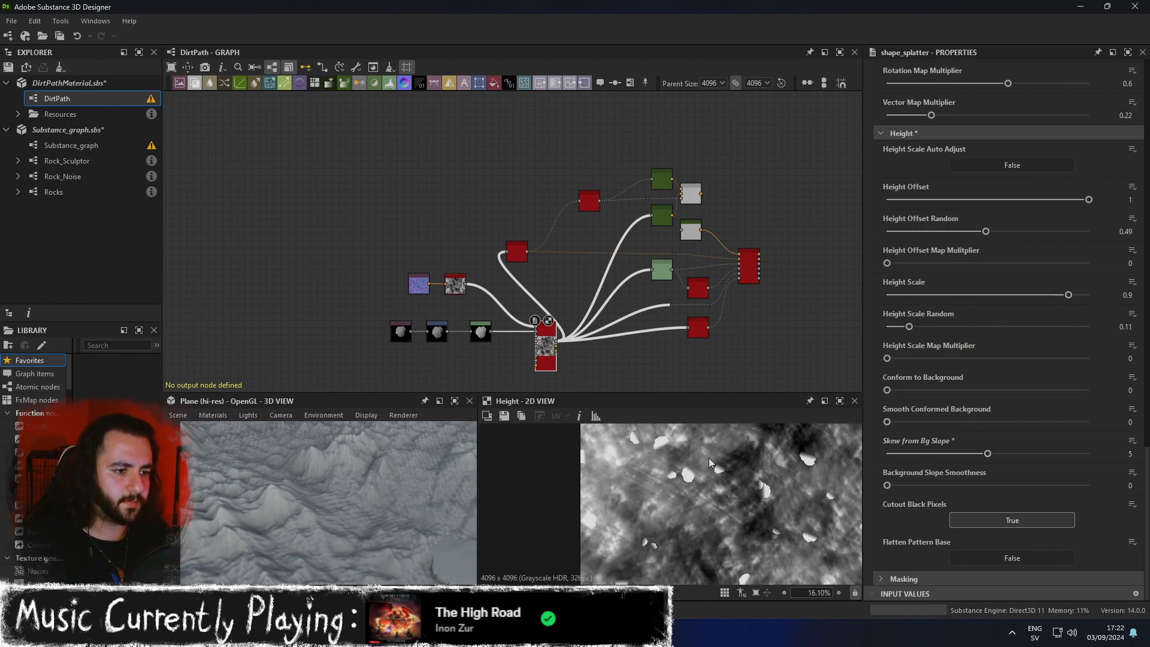
{"action": "left_click_drag", "start_coordinate": [403, 530], "coordinate": [413, 487]}
{"action": "scroll", "coordinate": [415, 517], "scroll_direction": "down", "scroll_amount": 3}
{"action": "scroll", "coordinate": [370, 514], "scroll_direction": "up", "scroll_amount": 3}
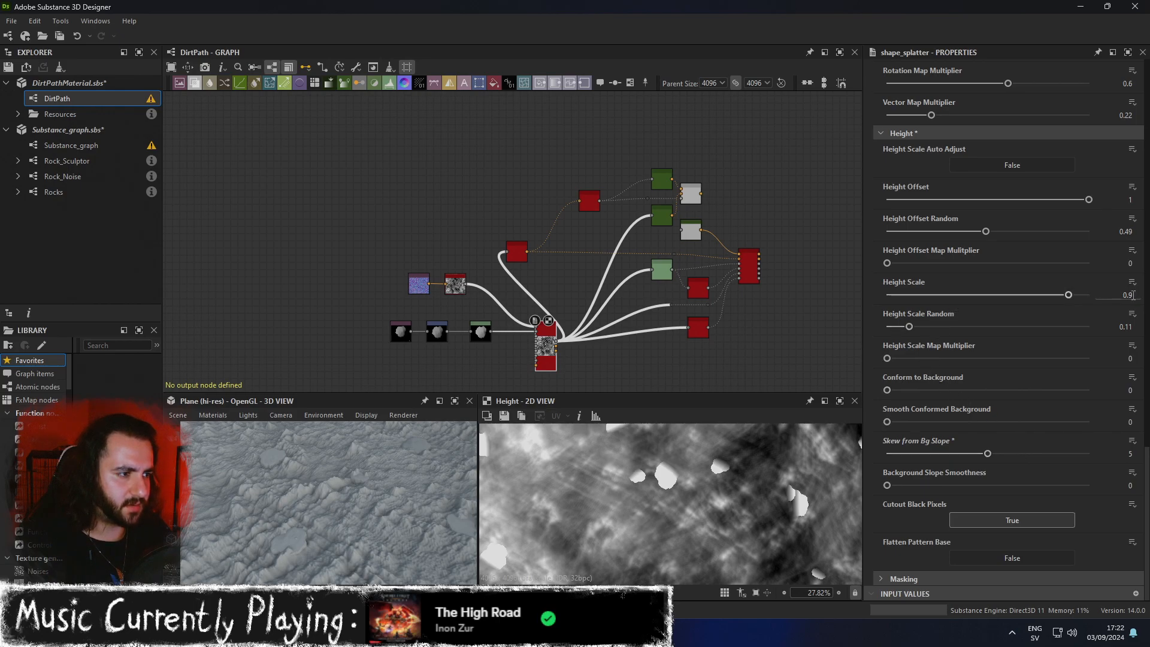
Set the Shape Splatter's Height Scale to 4 and Height Scale Random to 0.25, and raise Height Offset Random slightly.
{"action": "type", "text": "4"}
{"action": "key", "text": "Return"}
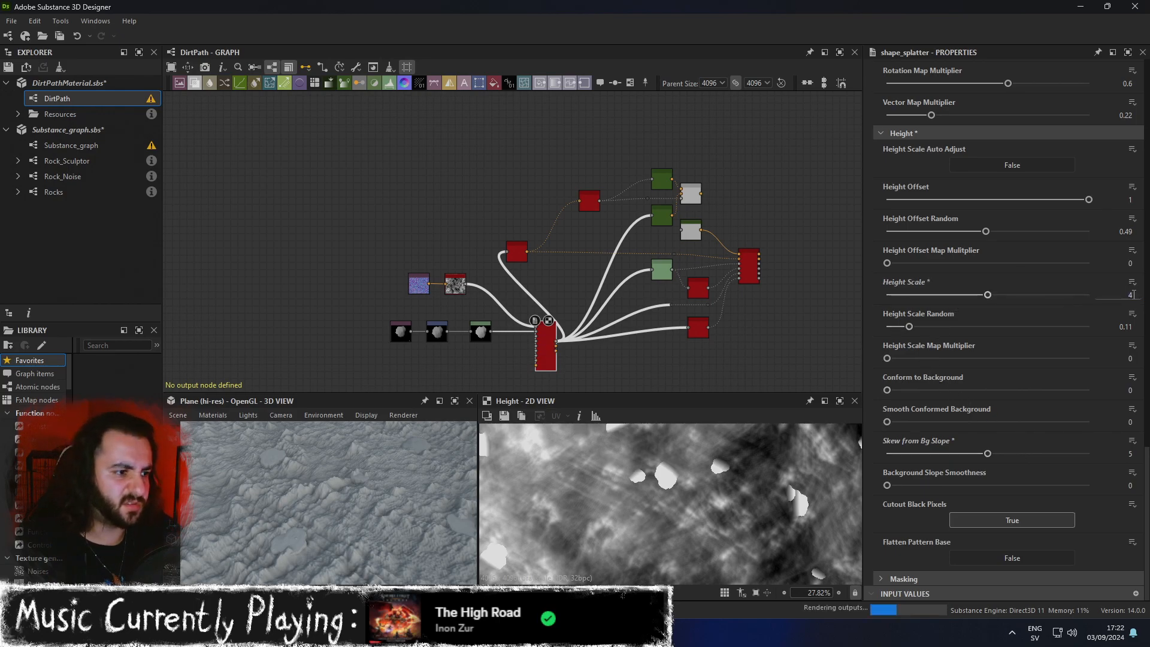
{"action": "left_click", "coordinate": [1125, 324]}
{"action": "type", "text": "0.25"}
{"action": "key", "text": "Return"}
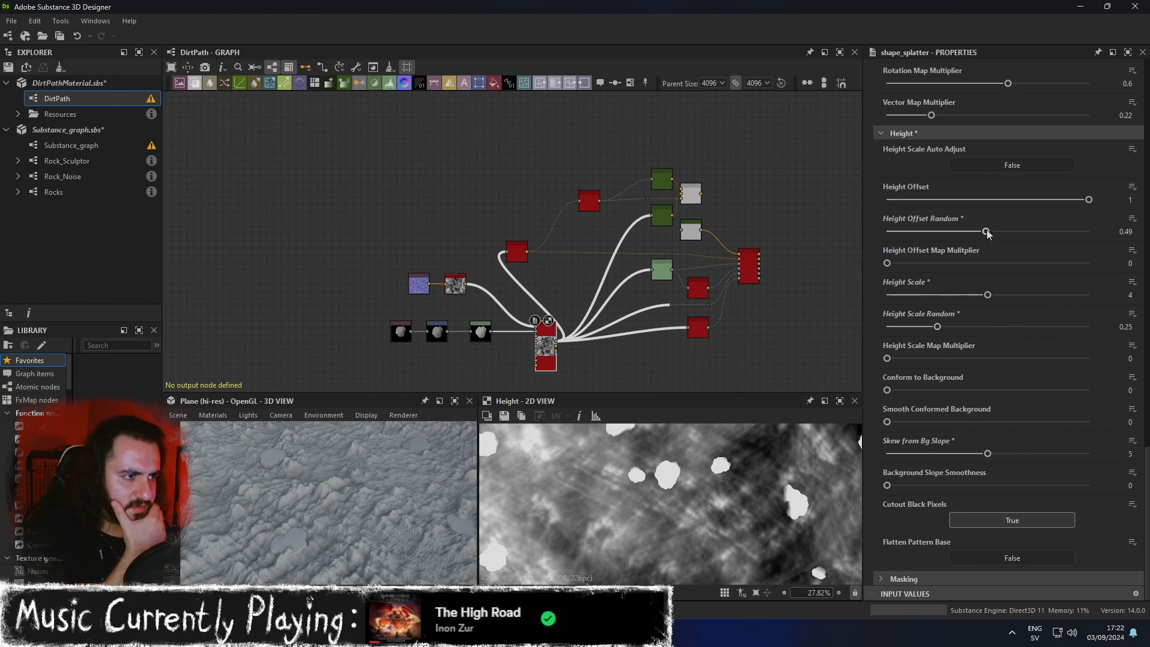
{"action": "left_click_drag", "start_coordinate": [988, 233], "coordinate": [994, 232]}
{"action": "scroll", "coordinate": [707, 470], "scroll_direction": "down", "scroll_amount": 4}
{"action": "middle_click_drag", "start_coordinate": [706, 470], "coordinate": [602, 492]}
{"action": "scroll", "coordinate": [658, 475], "scroll_direction": "up", "scroll_amount": 4}
{"action": "scroll", "coordinate": [597, 474], "scroll_direction": "up", "scroll_amount": 7}
{"action": "scroll", "coordinate": [598, 476], "scroll_direction": "down", "scroll_amount": 4}
In the pebble's Levels node, lower the input white point to the histogram's bright end and shift the midtone slightly brighter than centre.
{"action": "middle_click_drag", "start_coordinate": [508, 340], "coordinate": [516, 286]}
{"action": "left_click", "coordinate": [488, 278]}
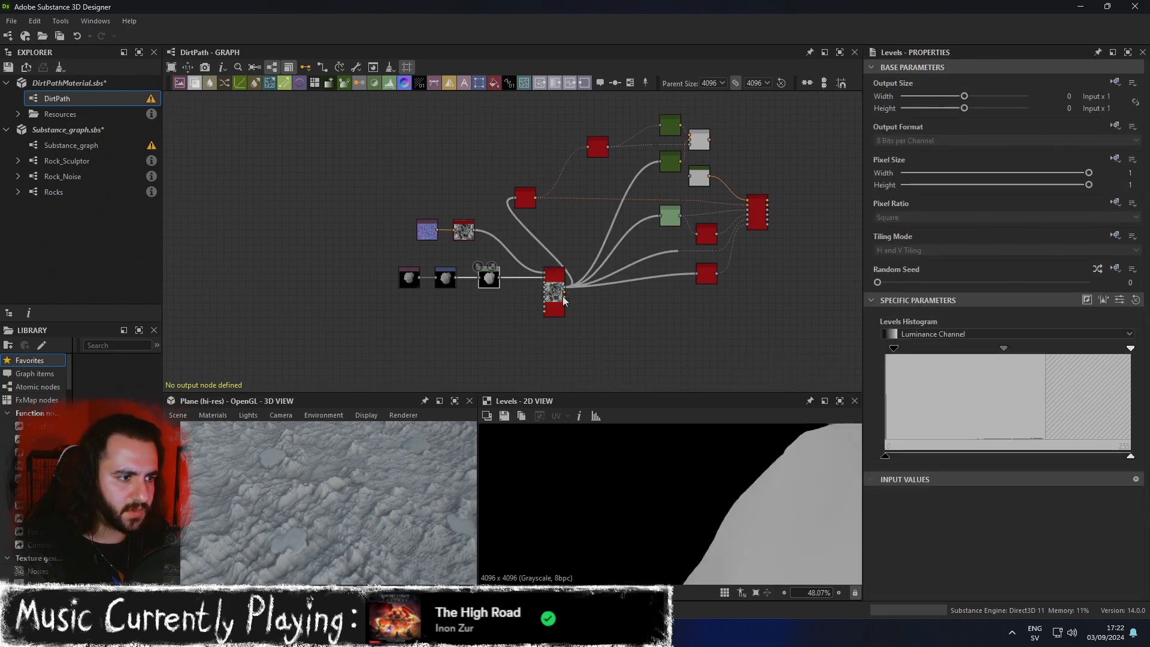
{"action": "scroll", "coordinate": [753, 474], "scroll_direction": "down", "scroll_amount": 8}
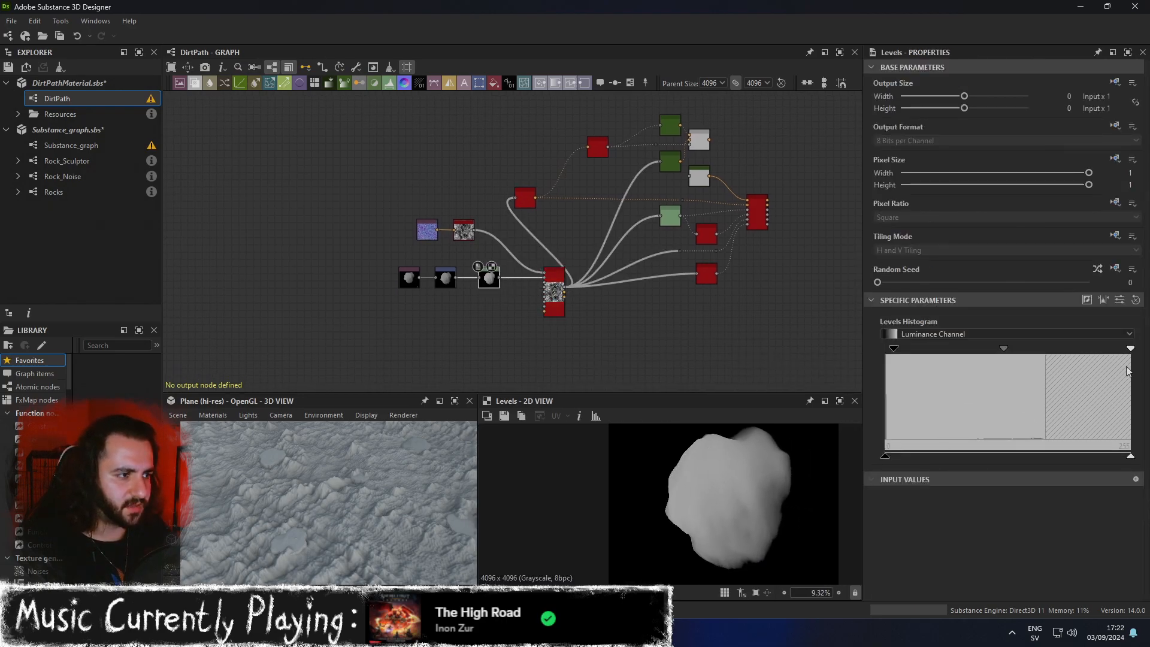
{"action": "left_click_drag", "start_coordinate": [1131, 348], "coordinate": [1047, 350]}
{"action": "left_click_drag", "start_coordinate": [965, 349], "coordinate": [977, 347]}
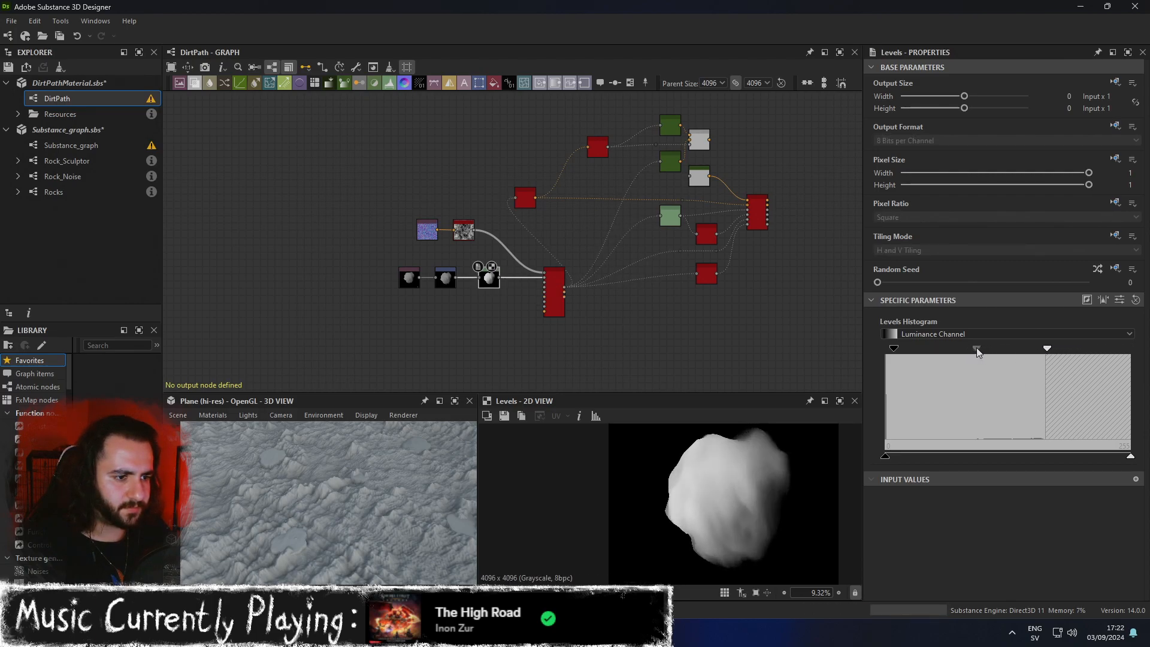
{"action": "left_click_drag", "start_coordinate": [1048, 349], "coordinate": [986, 350]}
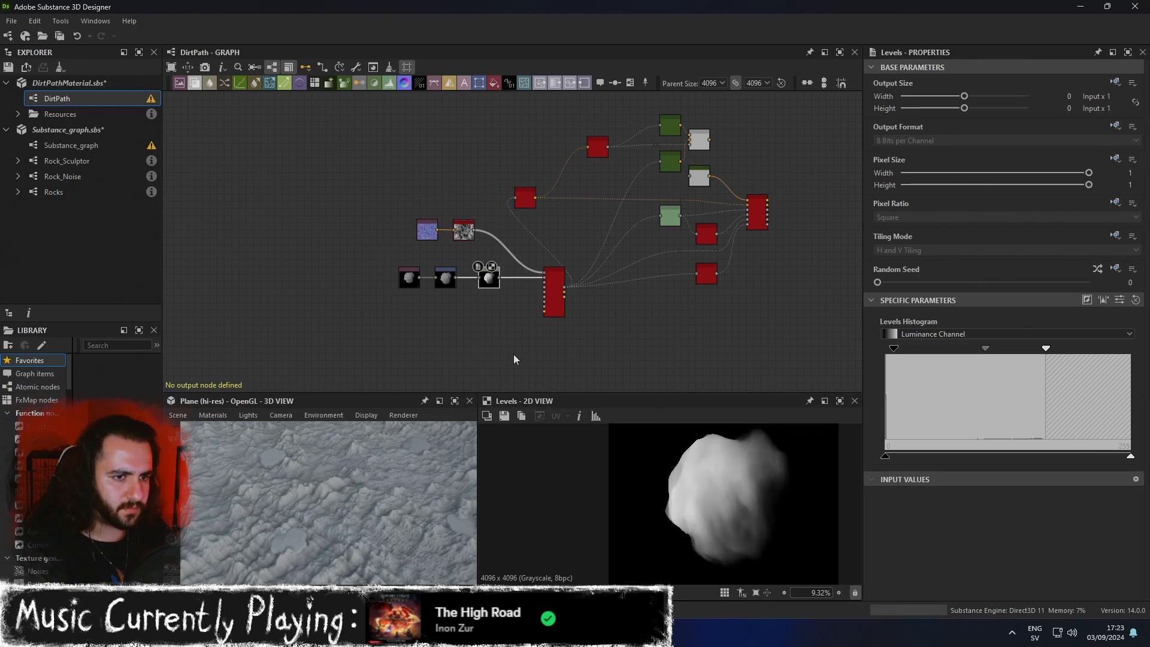
Preview the Shape Splatter's height and inspect the pebbles on the ground plane in an enlarged 3D view.
{"action": "double_click", "coordinate": [553, 295]}
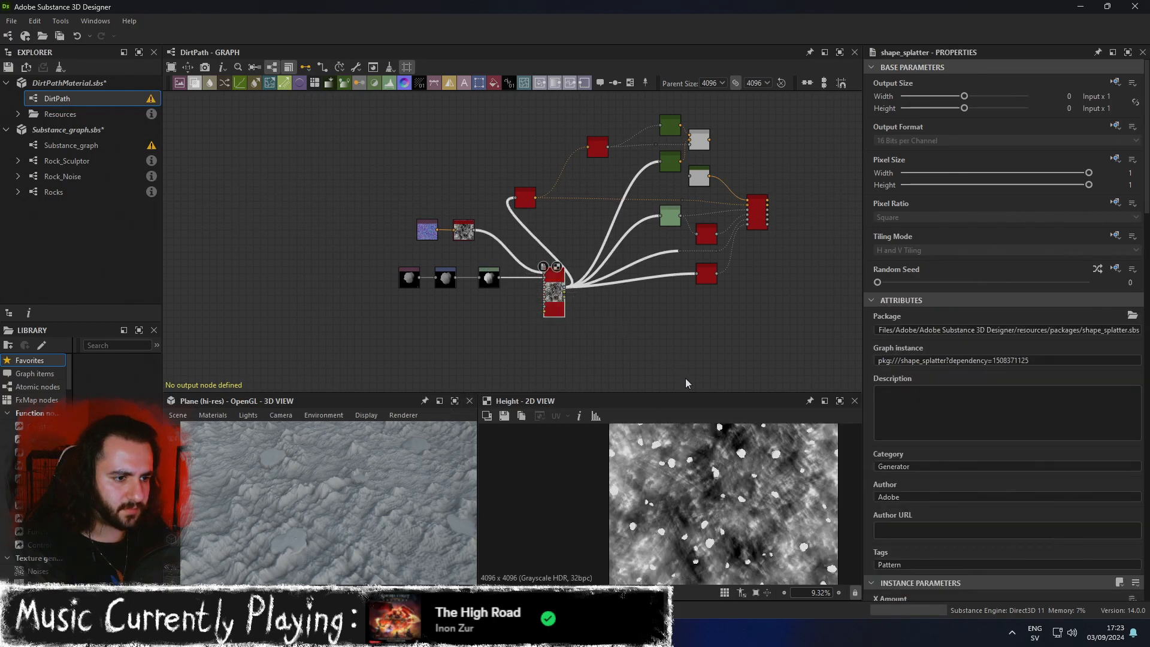
{"action": "scroll", "coordinate": [681, 443], "scroll_direction": "up", "scroll_amount": 2}
{"action": "scroll", "coordinate": [399, 490], "scroll_direction": "down", "scroll_amount": 4}
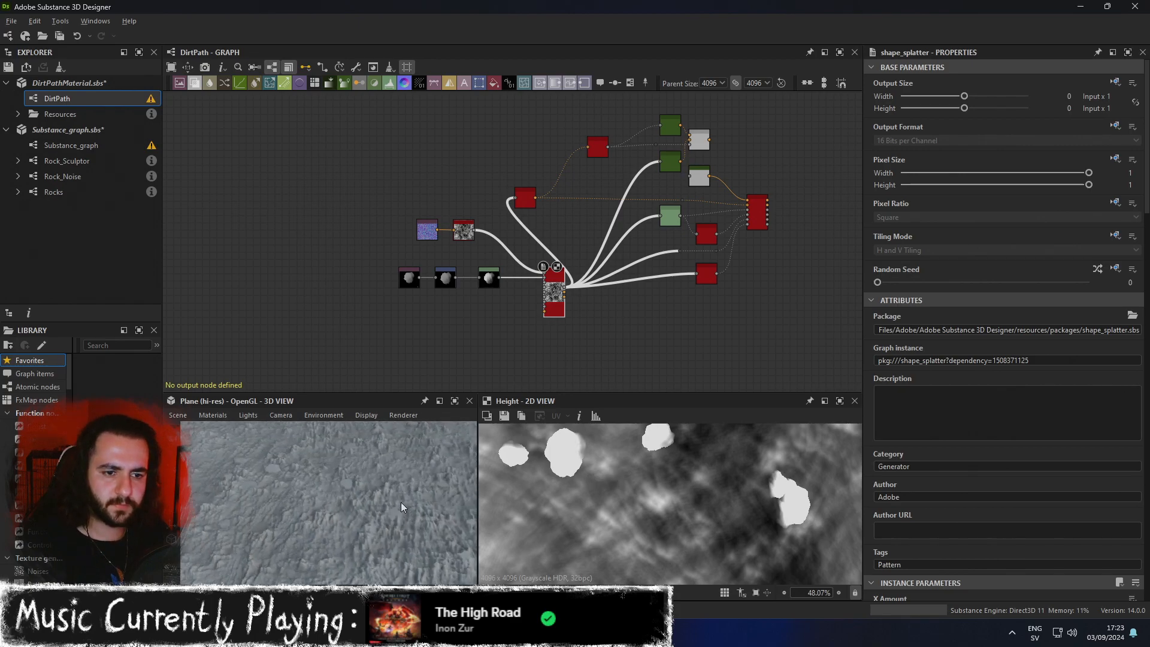
{"action": "left_click_drag", "start_coordinate": [401, 502], "coordinate": [337, 466]}
{"action": "scroll", "coordinate": [277, 486], "scroll_direction": "up", "scroll_amount": 5}
{"action": "scroll", "coordinate": [340, 491], "scroll_direction": "up", "scroll_amount": 2}
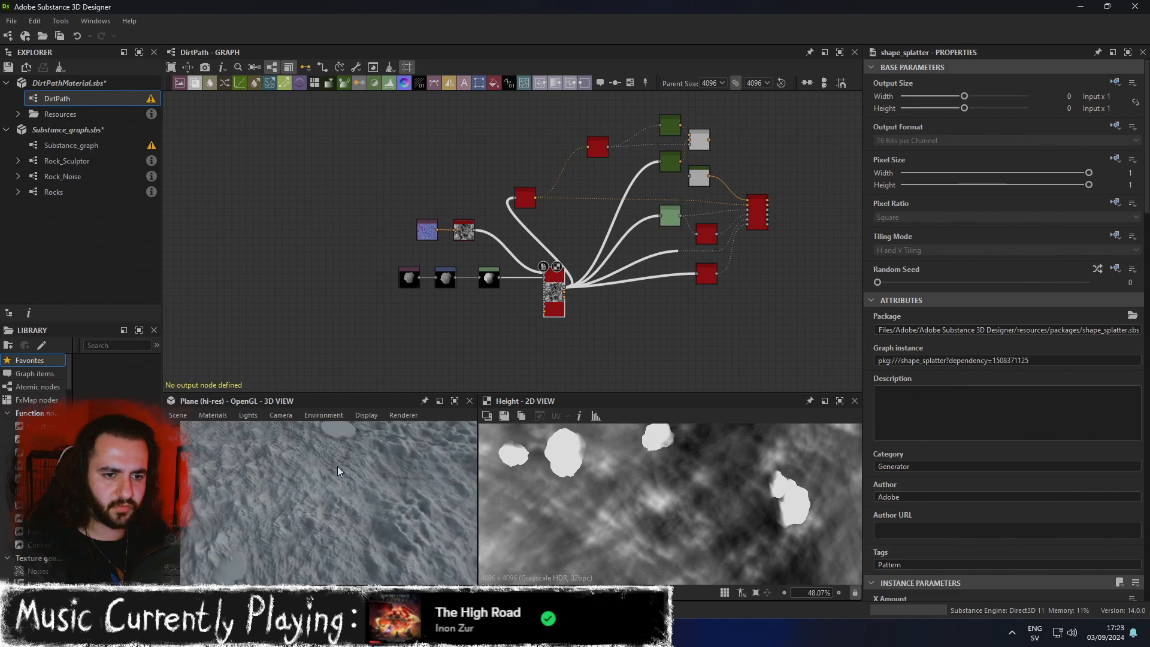
{"action": "left_click", "coordinate": [455, 401]}
{"action": "left_click_drag", "start_coordinate": [588, 384], "coordinate": [313, 294]}
{"action": "scroll", "coordinate": [314, 293], "scroll_direction": "down", "scroll_amount": 6}
{"action": "left_click_drag", "start_coordinate": [491, 416], "coordinate": [540, 311]}
{"action": "left_click_drag", "start_coordinate": [546, 303], "coordinate": [574, 372]}
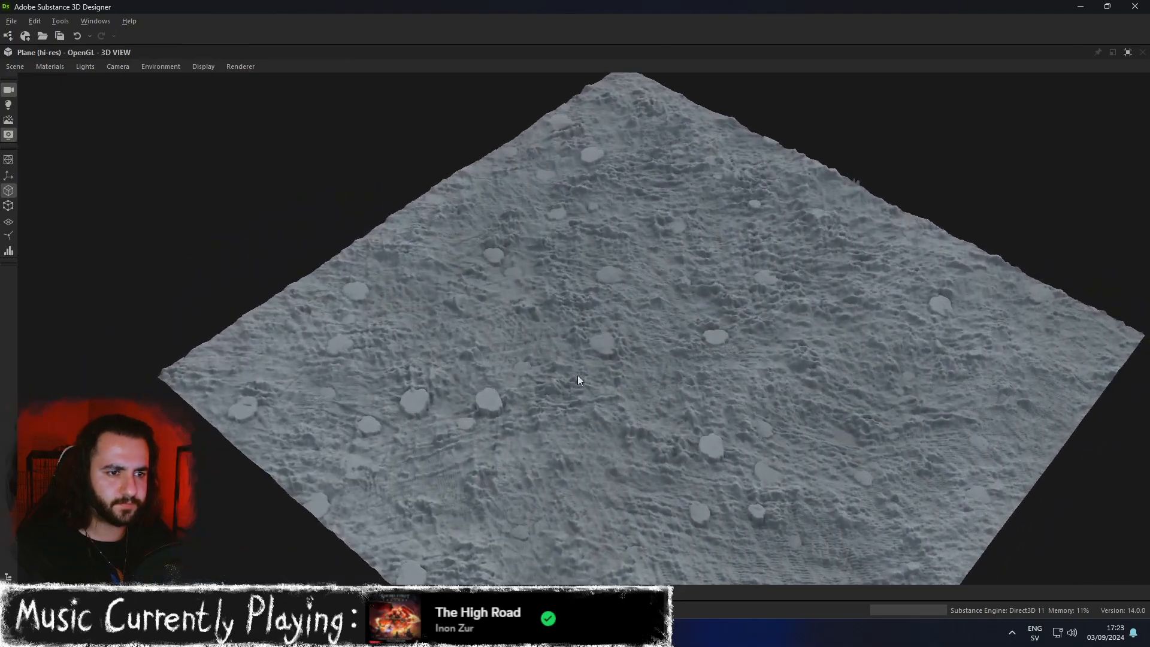
{"action": "scroll", "coordinate": [614, 375], "scroll_direction": "up", "scroll_amount": 3}
{"action": "left_click", "coordinate": [1129, 53]}
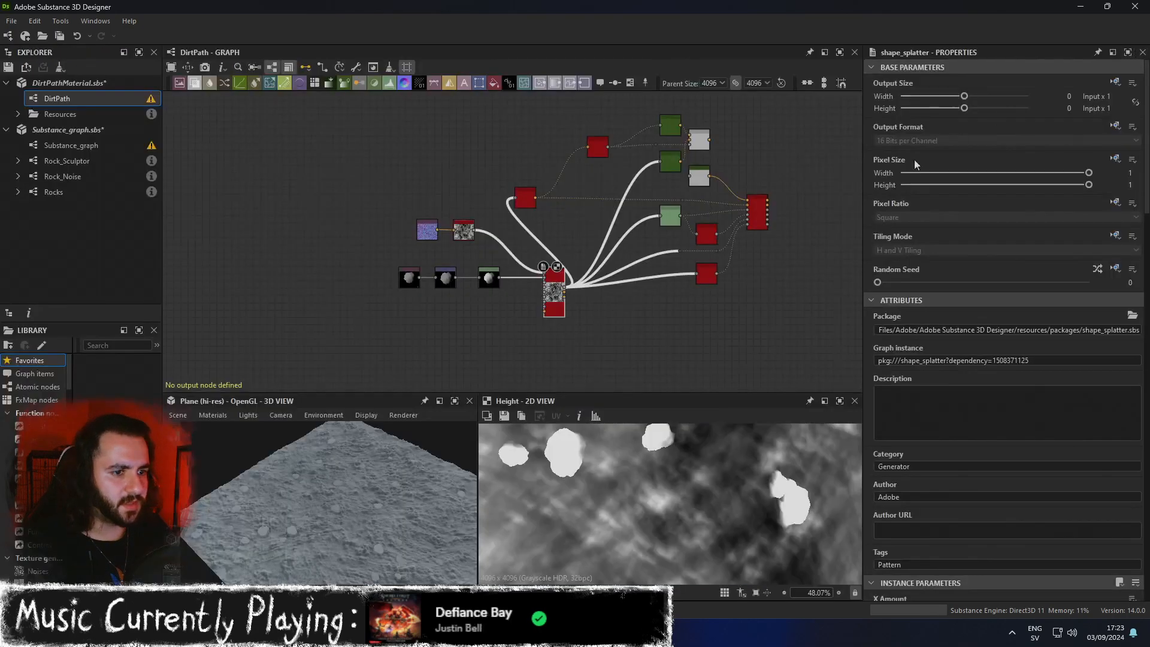
Insert a Levels node between the ground's Normal to Height node and the Shape Splatter, and frame its output in the 2D view.
{"action": "scroll", "coordinate": [523, 279], "scroll_direction": "up", "scroll_amount": 4}
{"action": "left_click", "coordinate": [416, 198]}
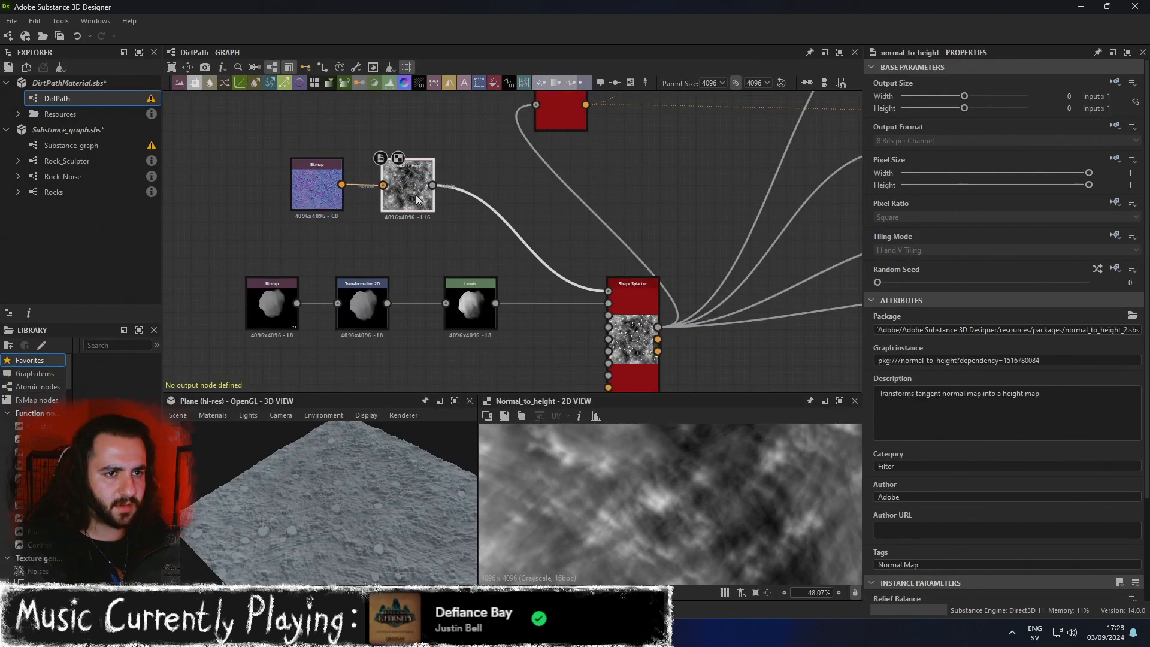
{"action": "key", "text": "space"}
{"action": "type", "text": "lev"}
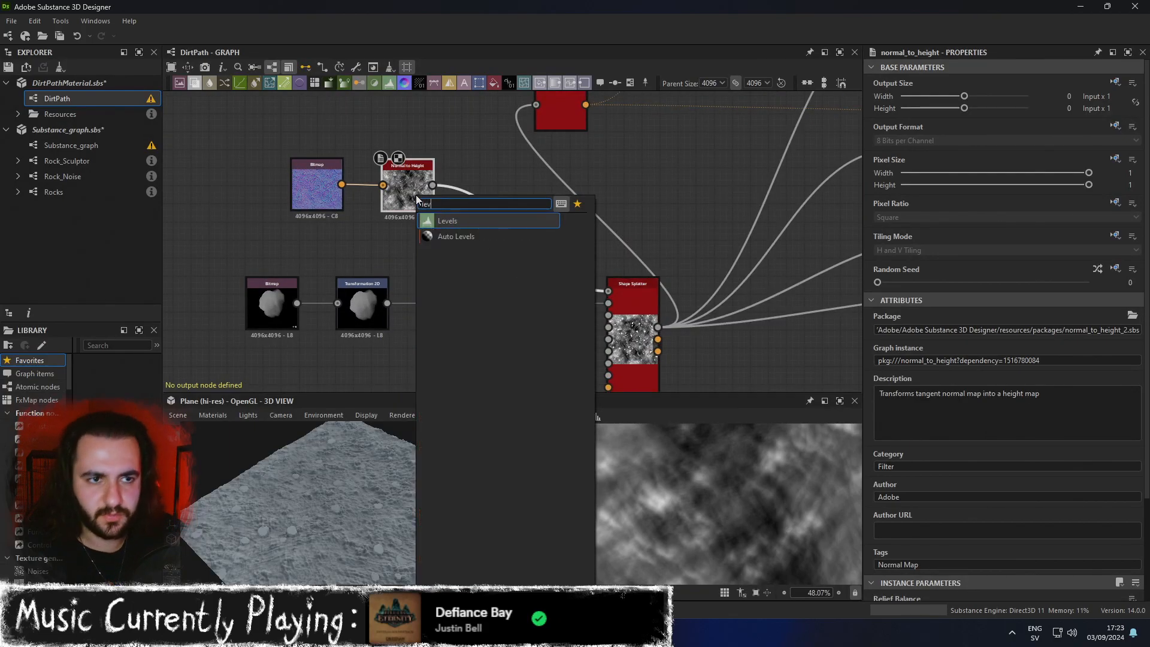
{"action": "key", "text": "Return"}
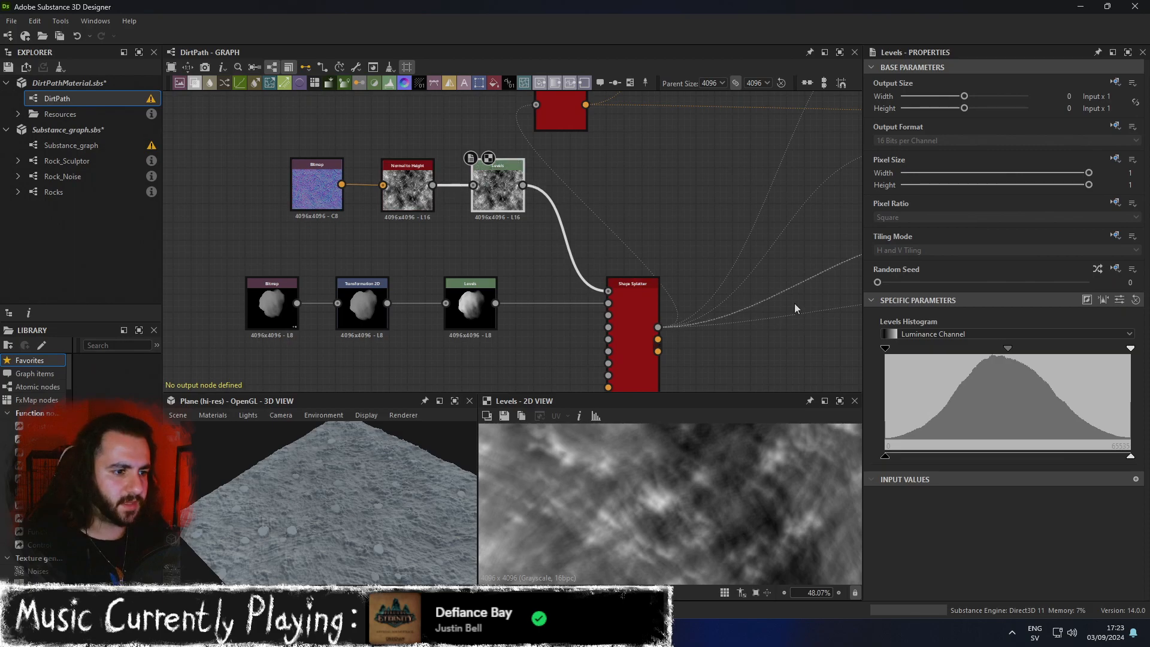
{"action": "scroll", "coordinate": [758, 468], "scroll_direction": "down", "scroll_amount": 6}
{"action": "key", "text": "f"}
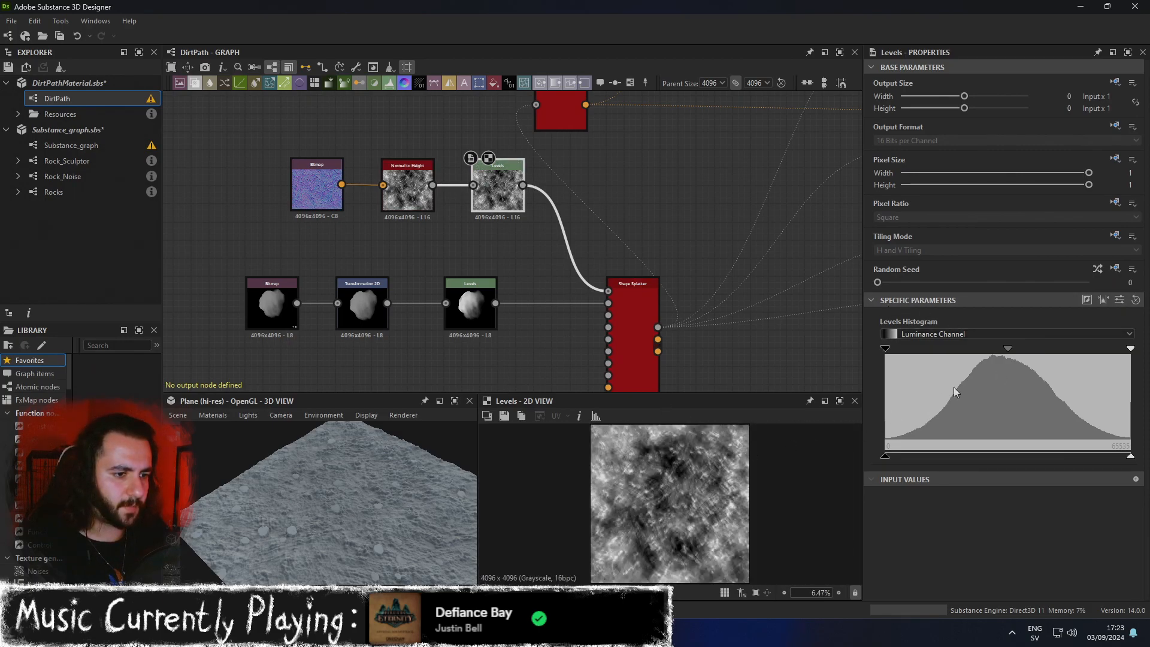
{"action": "left_click_drag", "start_coordinate": [1130, 349], "coordinate": [1099, 349]}
{"action": "key", "text": "ctrl+z"}
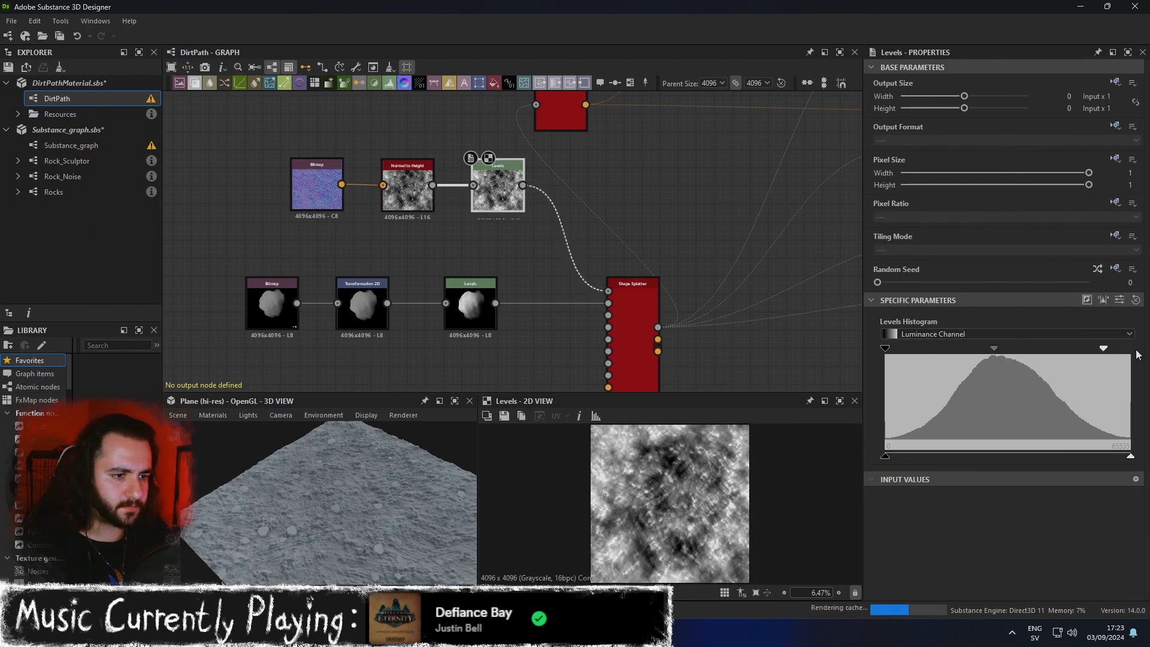
{"action": "left_click_drag", "start_coordinate": [885, 349], "coordinate": [948, 349]}
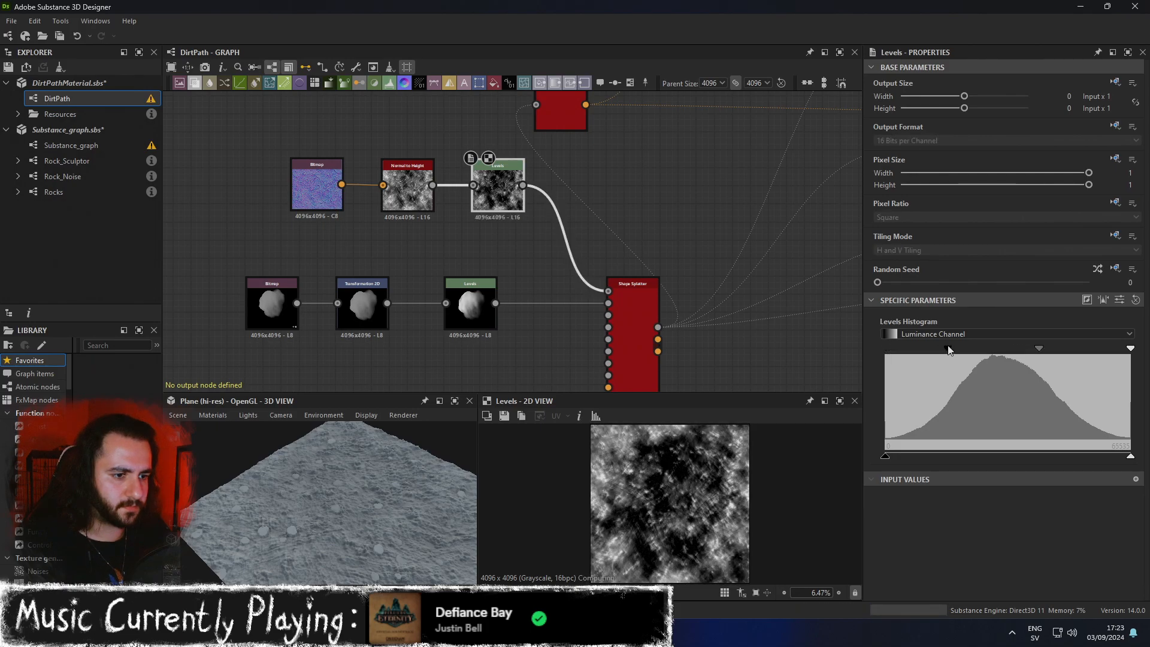
{"action": "left_click_drag", "start_coordinate": [1039, 348], "coordinate": [1018, 348]}
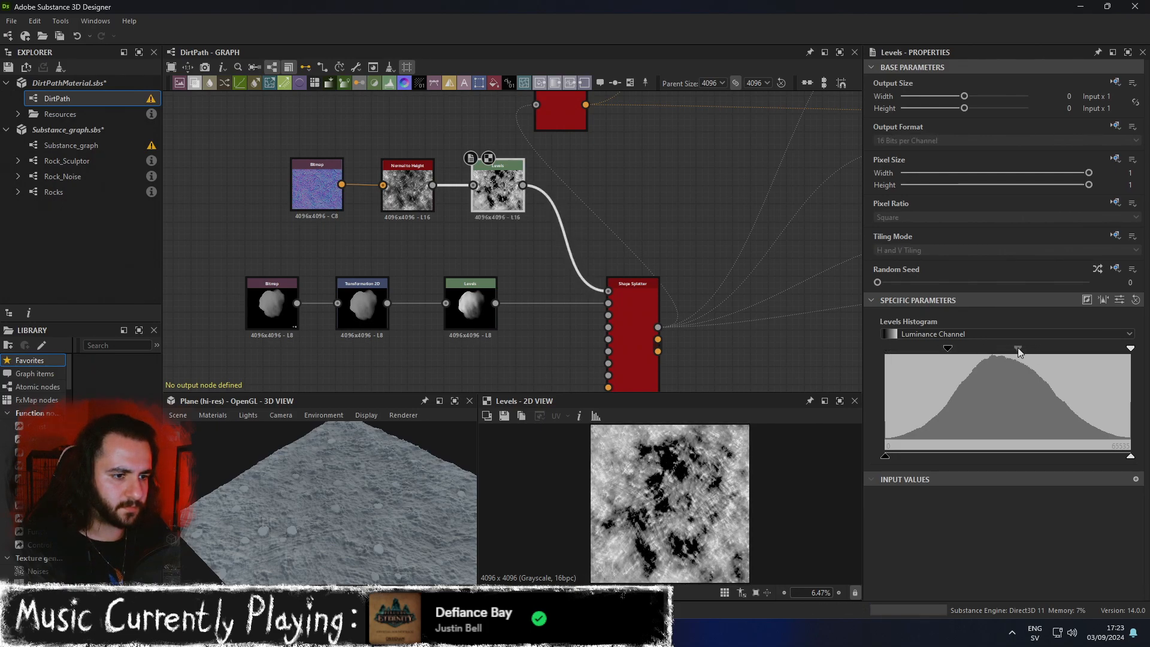
{"action": "key", "text": "ctrl+z"}
{"action": "key", "text": "ctrl+z"}
Reduce the ground height's contrast in the new Levels node by raising the output black level and lowering the output white level.
{"action": "left_click_drag", "start_coordinate": [886, 455], "coordinate": [818, 455]}
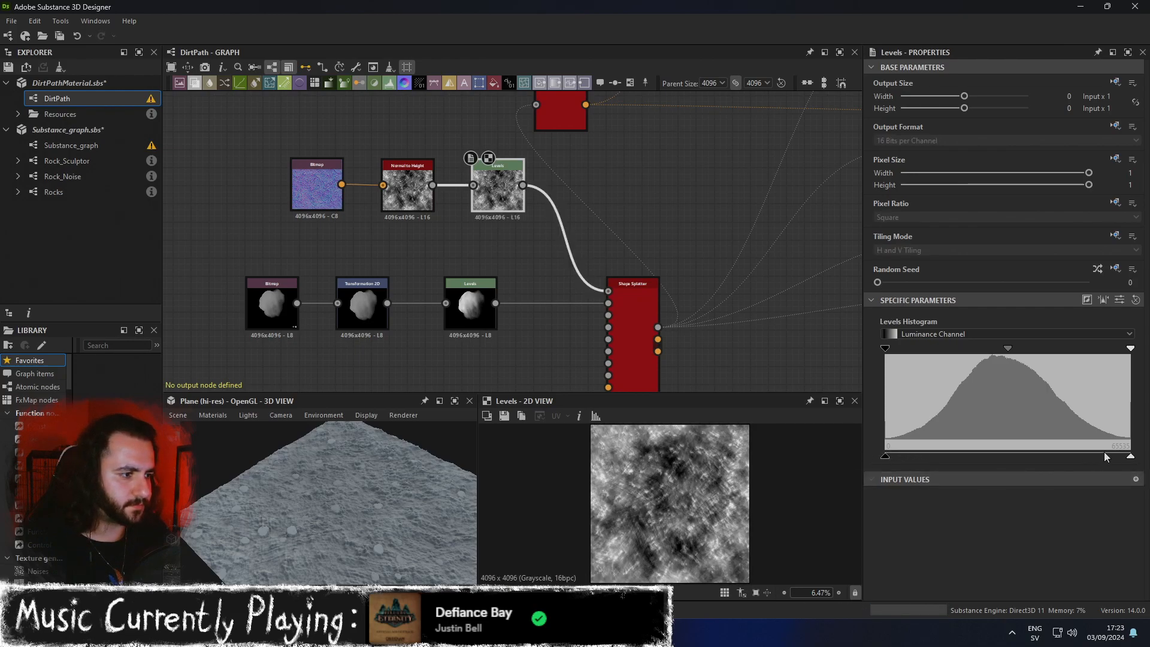
{"action": "left_click_drag", "start_coordinate": [1130, 458], "coordinate": [1047, 457]}
{"action": "left_click_drag", "start_coordinate": [887, 459], "coordinate": [912, 458]}
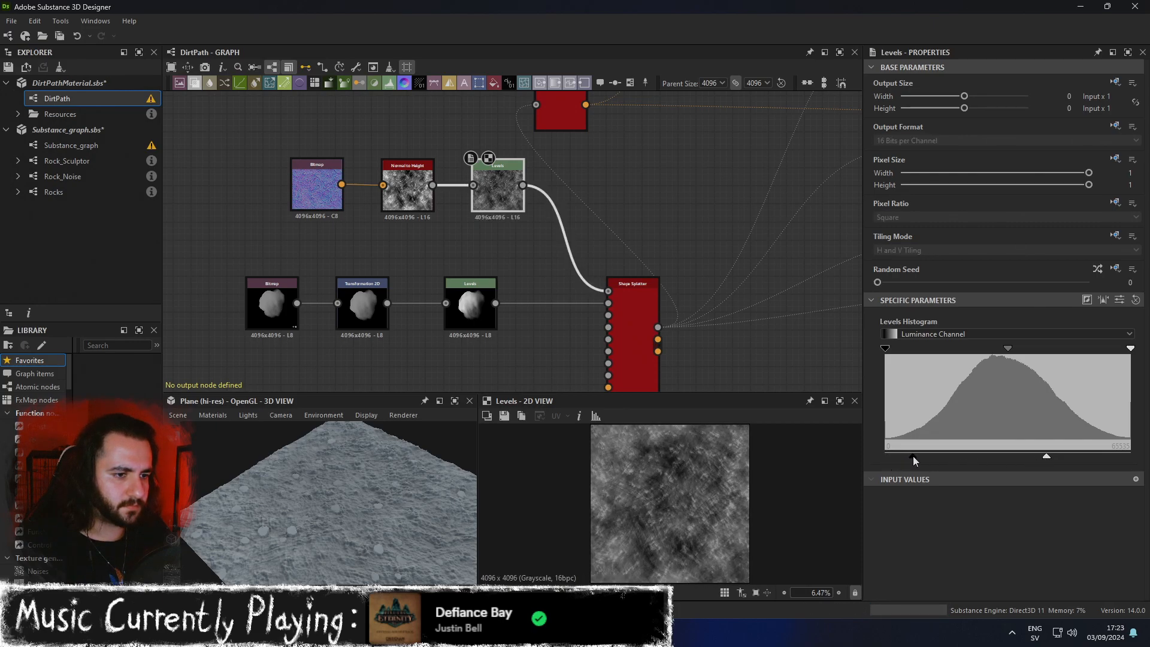
{"action": "left_click_drag", "start_coordinate": [1047, 457], "coordinate": [1032, 460]}
{"action": "mouse_move", "coordinate": [918, 454]}
{"action": "left_mouse_down"}
{"action": "mouse_move", "coordinate": [956, 454]}
{"action": "mouse_move", "coordinate": [940, 454]}
{"action": "left_mouse_up"}
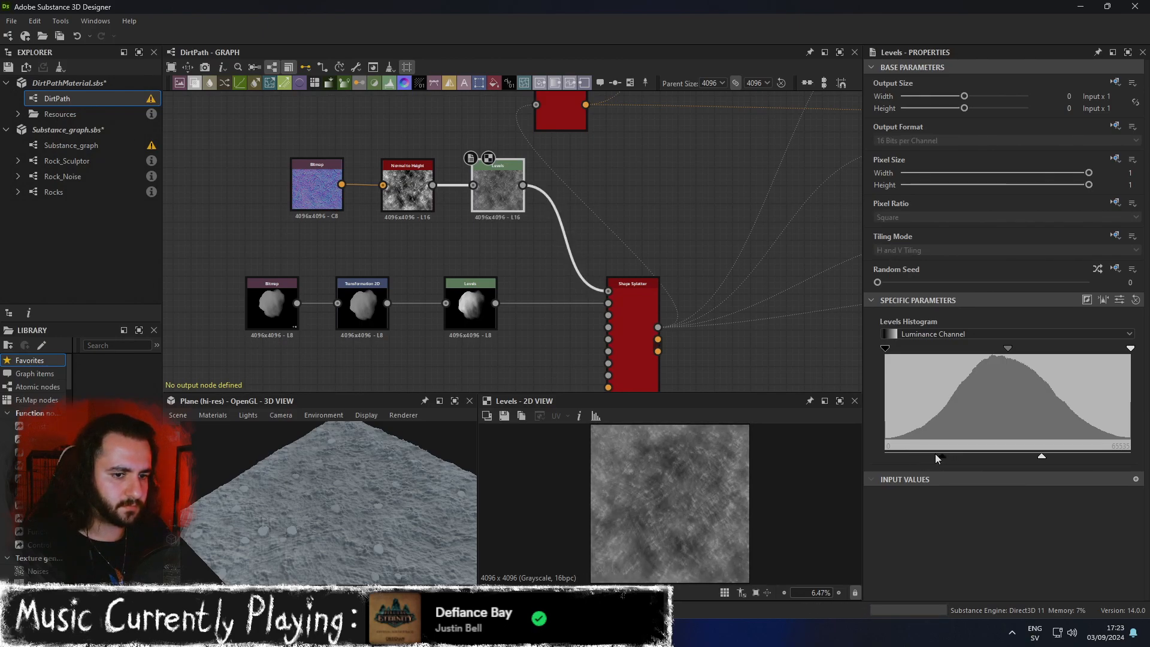
Inspect the pebbles against the flattened ground in the 3D view and preview the Shape Splatter's height in 2D.
{"action": "left_click_drag", "start_coordinate": [355, 504], "coordinate": [426, 463]}
{"action": "scroll", "coordinate": [382, 476], "scroll_direction": "up", "scroll_amount": 5}
{"action": "scroll", "coordinate": [572, 374], "scroll_direction": "down", "scroll_amount": 2}
{"action": "double_click", "coordinate": [622, 339]}
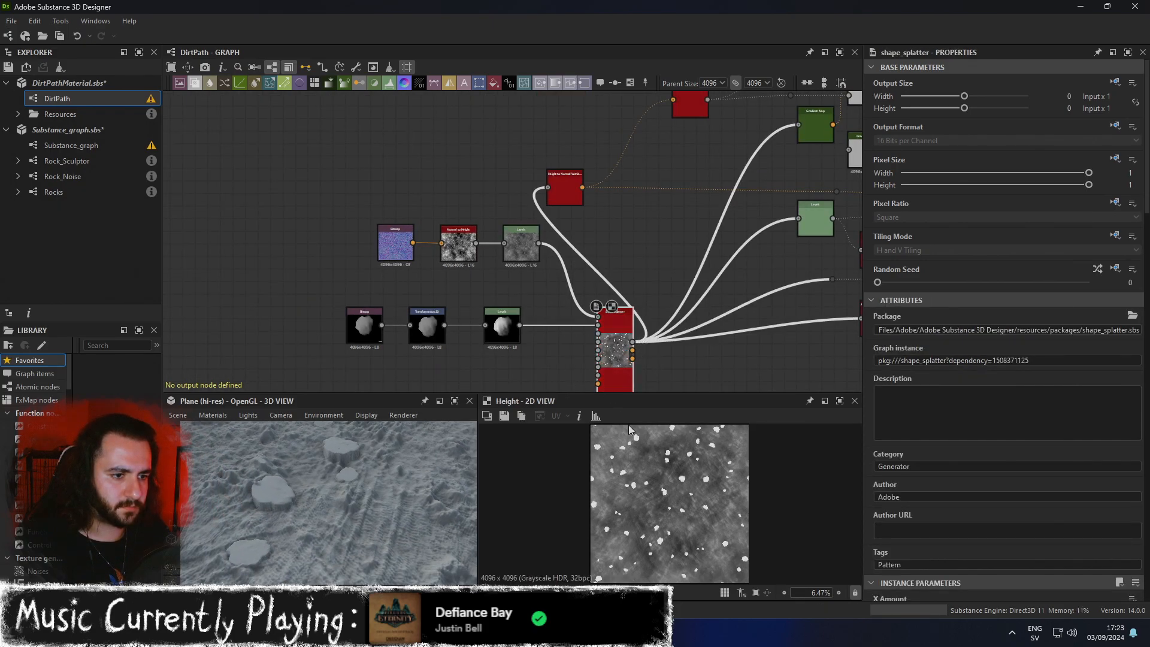
{"action": "scroll", "coordinate": [653, 480], "scroll_direction": "up", "scroll_amount": 6}
{"action": "key", "text": "f"}
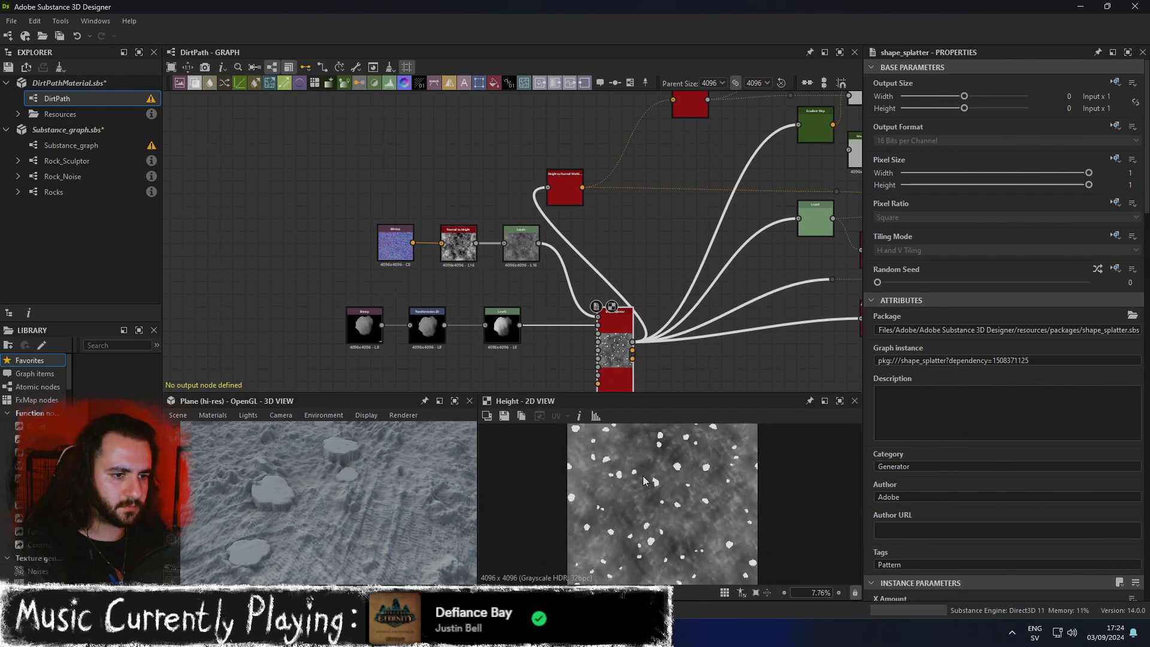
Show the PBR base material in the 3D view and examine the pebbles and ground from several distances and angles.
{"action": "scroll", "coordinate": [625, 362], "scroll_direction": "down", "scroll_amount": 3}
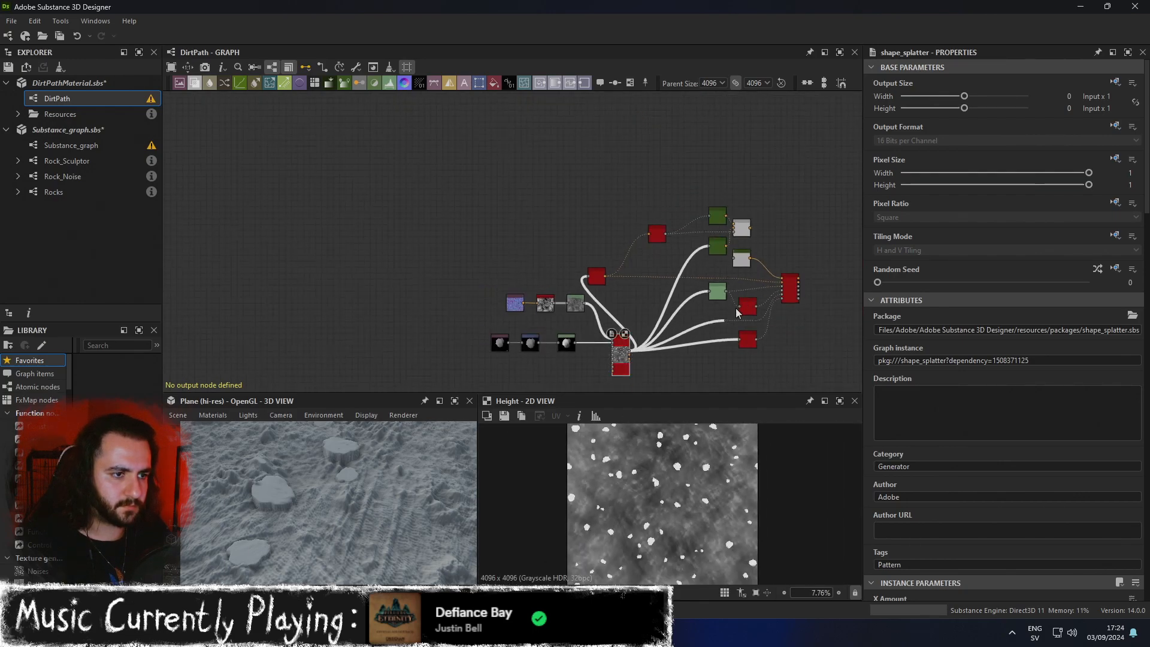
{"action": "double_click", "coordinate": [789, 287]}
{"action": "right_click", "coordinate": [788, 286]}
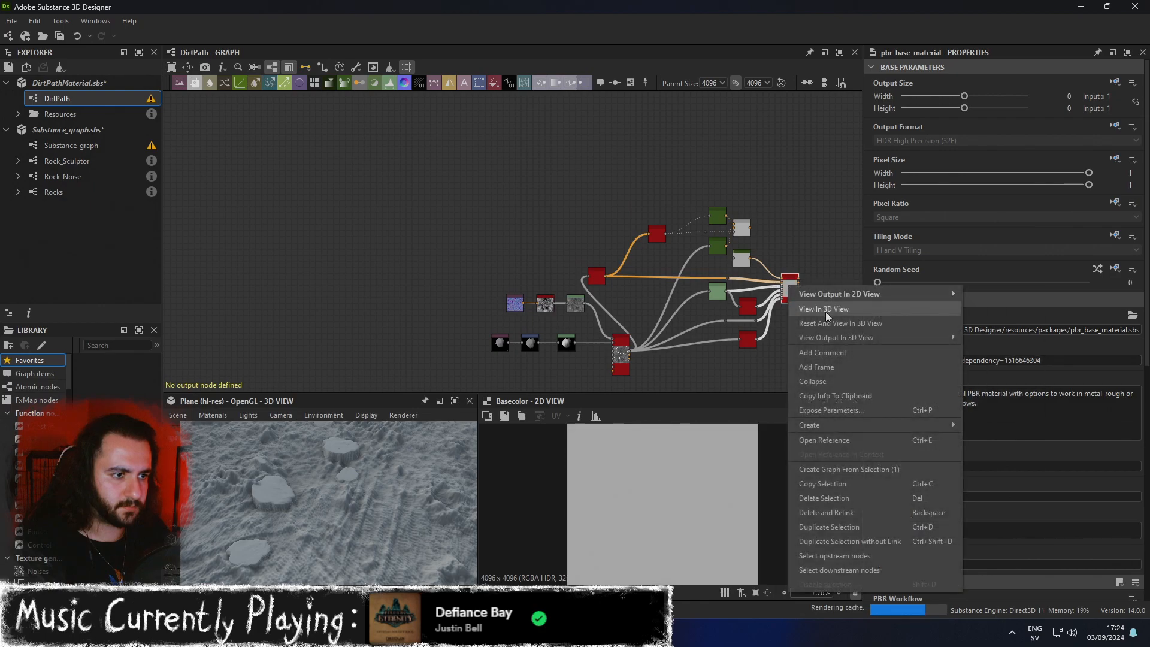
{"action": "left_click", "coordinate": [825, 309]}
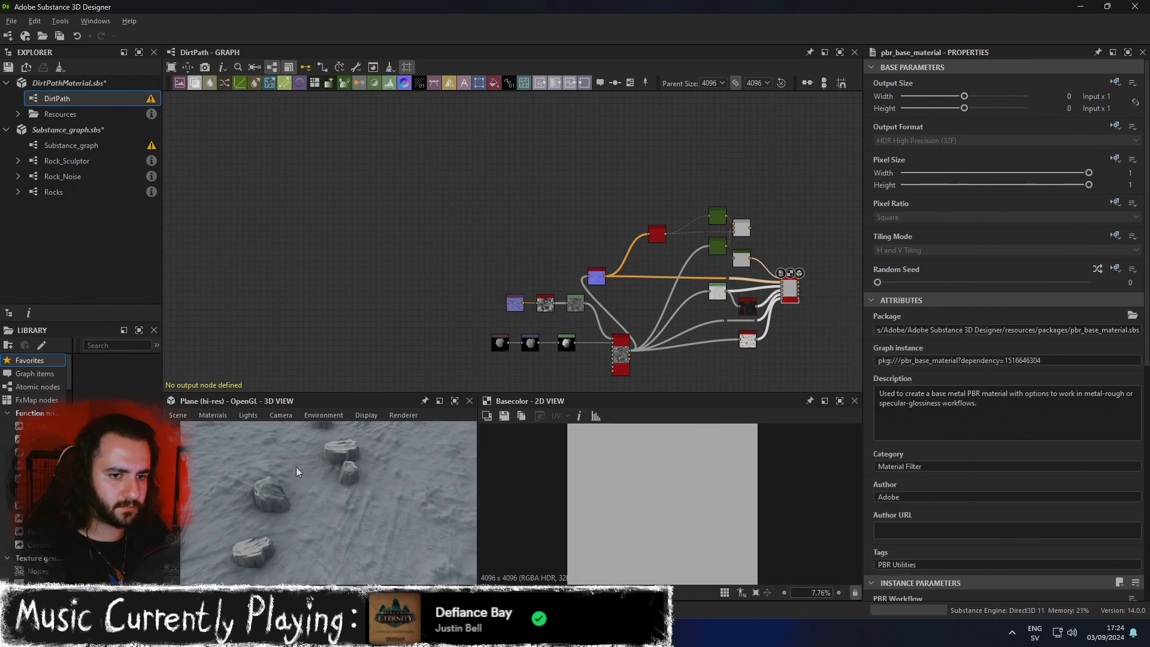
{"action": "scroll", "coordinate": [356, 523], "scroll_direction": "down", "scroll_amount": 10}
{"action": "scroll", "coordinate": [362, 516], "scroll_direction": "up", "scroll_amount": 12}
{"action": "left_click_drag", "start_coordinate": [364, 515], "coordinate": [393, 469]}
{"action": "scroll", "coordinate": [389, 505], "scroll_direction": "down", "scroll_amount": 8}
{"action": "scroll", "coordinate": [377, 473], "scroll_direction": "up", "scroll_amount": 10}
Restore some ground contrast in the ground's Levels node by lowering the output black level and raising the output white level.
{"action": "double_click", "coordinate": [577, 304]}
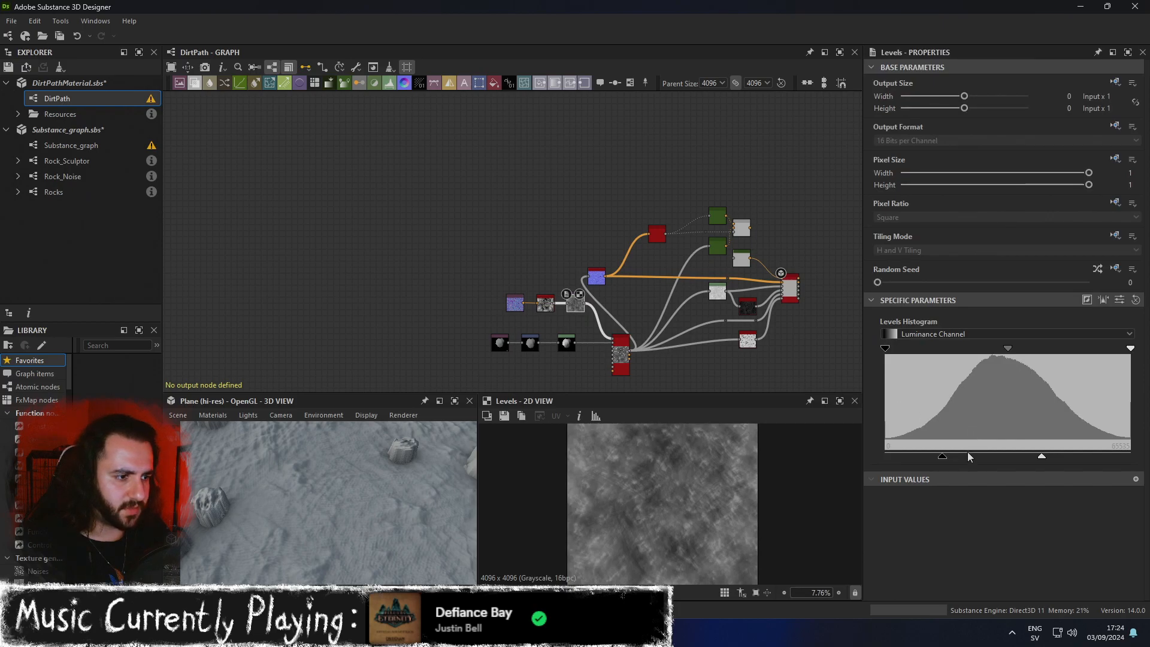
{"action": "left_click_drag", "start_coordinate": [943, 456], "coordinate": [924, 455]}
{"action": "left_click_drag", "start_coordinate": [1043, 457], "coordinate": [1089, 456]}
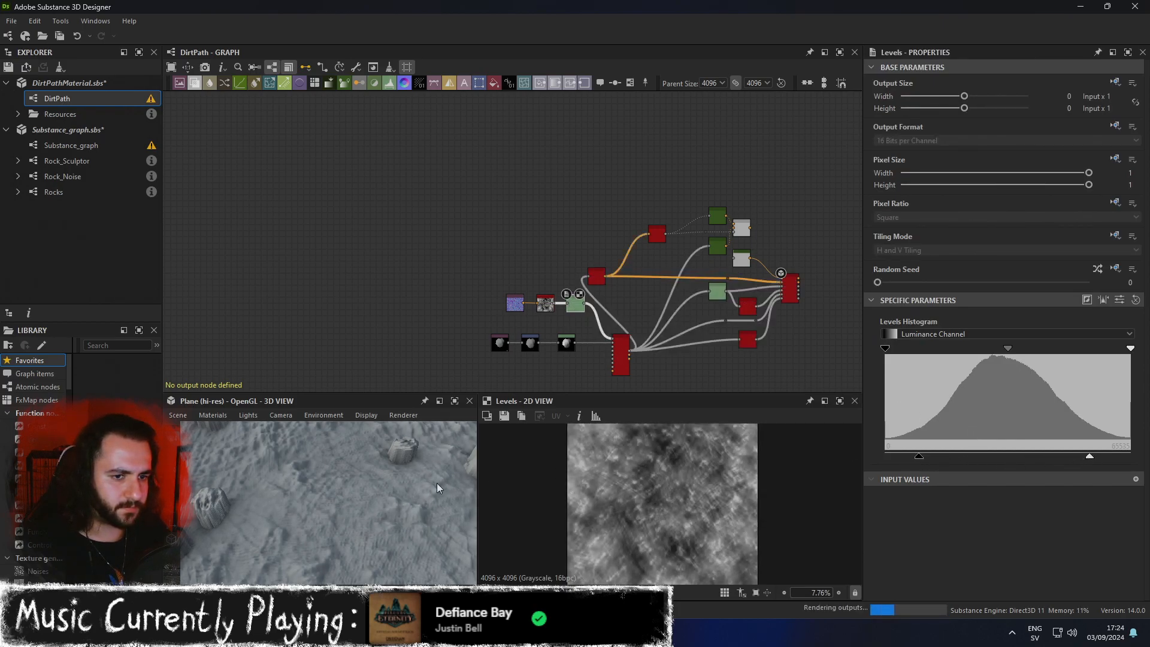
{"action": "left_click_drag", "start_coordinate": [432, 484], "coordinate": [387, 440]}
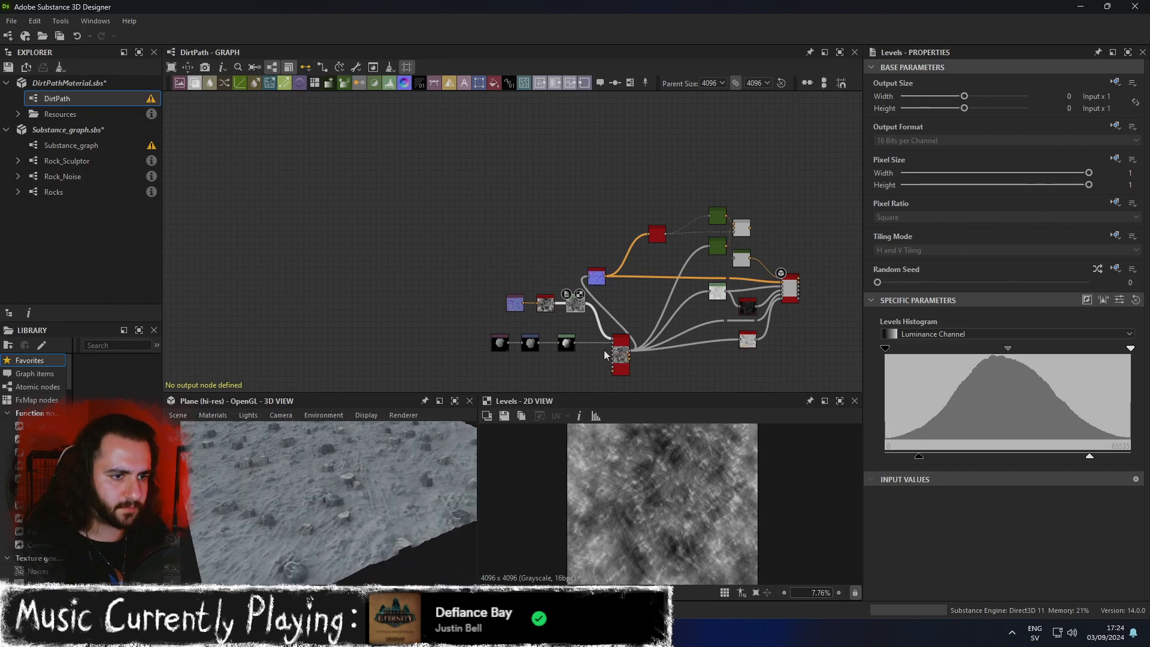
Try lower Height Offset and Height Offset Random values in the Shape Splatter, settling on 1 and 0.51 respectively.
{"action": "scroll", "coordinate": [604, 350], "scroll_direction": "up", "scroll_amount": 3}
{"action": "double_click", "coordinate": [648, 346]}
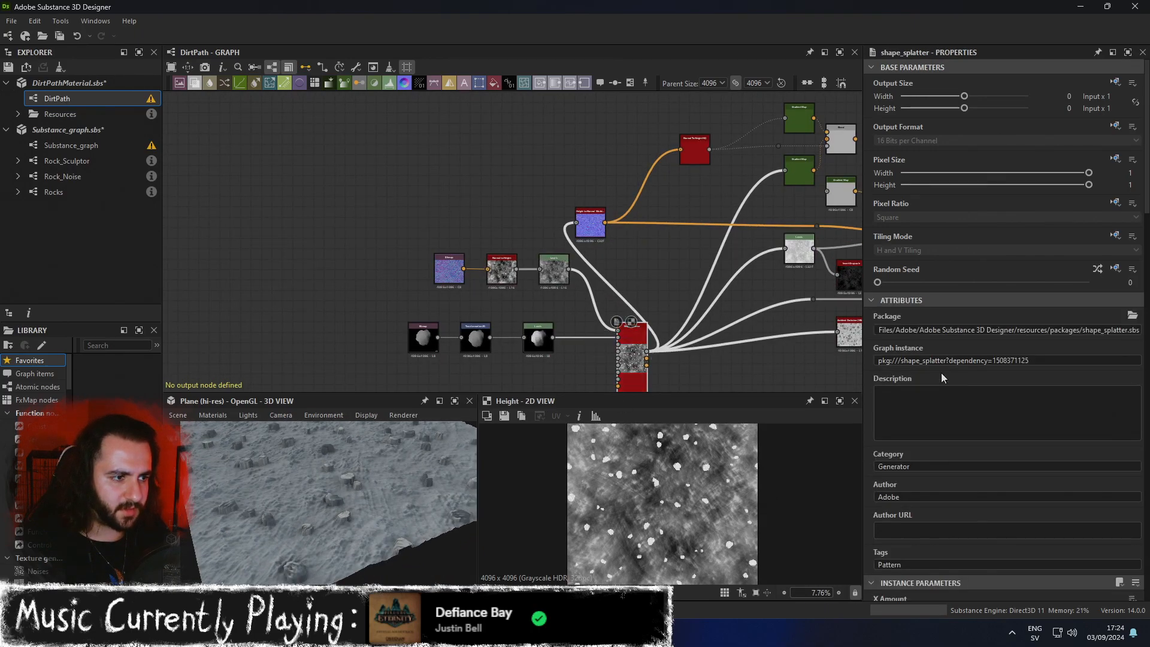
{"action": "scroll", "coordinate": [618, 349], "scroll_direction": "up", "scroll_amount": 3}
{"action": "middle_click_drag", "start_coordinate": [561, 355], "coordinate": [556, 299]}
{"action": "scroll", "coordinate": [930, 446], "scroll_direction": "down", "scroll_amount": 4}
{"action": "scroll", "coordinate": [929, 441], "scroll_direction": "down", "scroll_amount": 10}
{"action": "scroll", "coordinate": [953, 445], "scroll_direction": "down", "scroll_amount": 8}
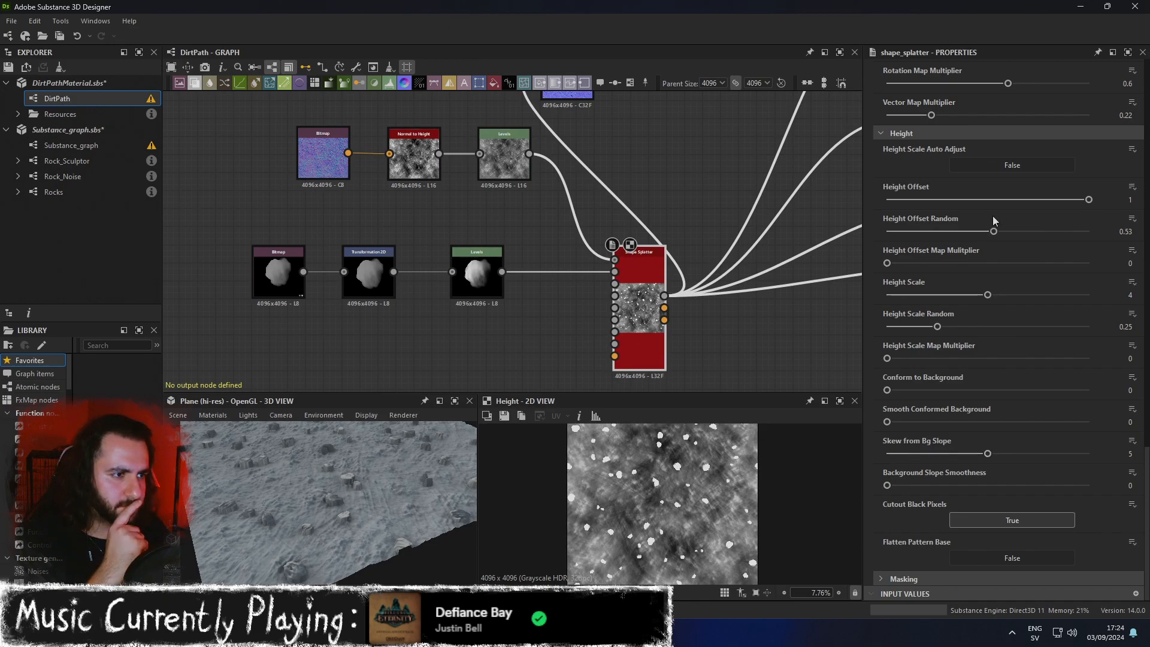
{"action": "left_click_drag", "start_coordinate": [1072, 201], "coordinate": [1056, 200]}
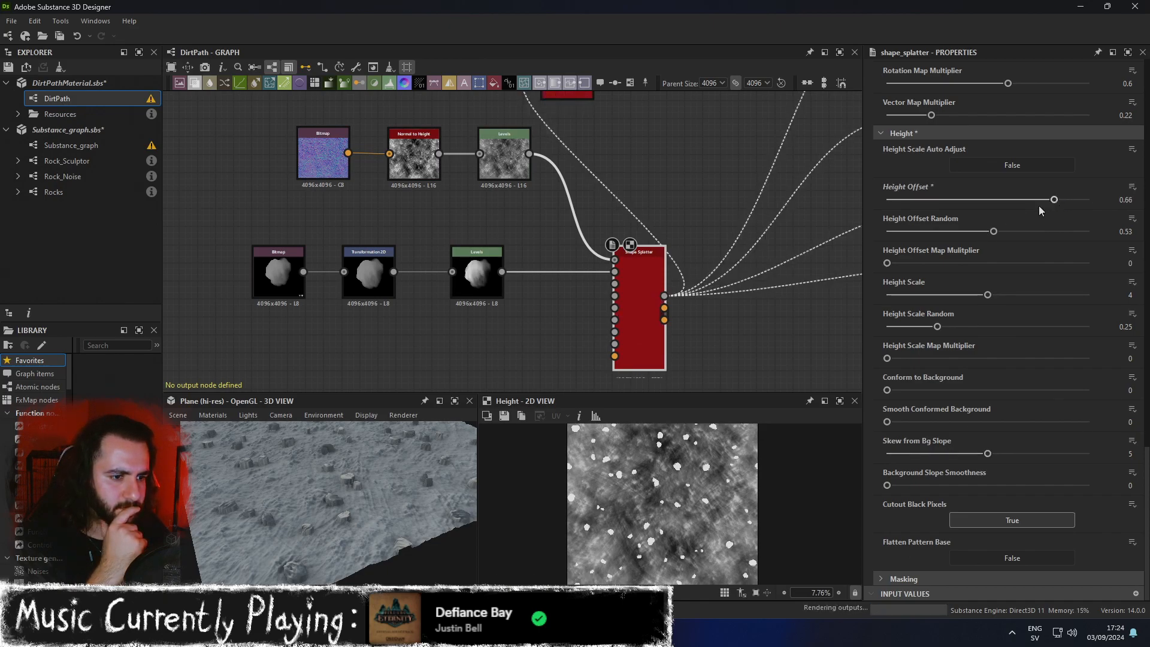
{"action": "scroll", "coordinate": [612, 440], "scroll_direction": "up", "scroll_amount": 5}
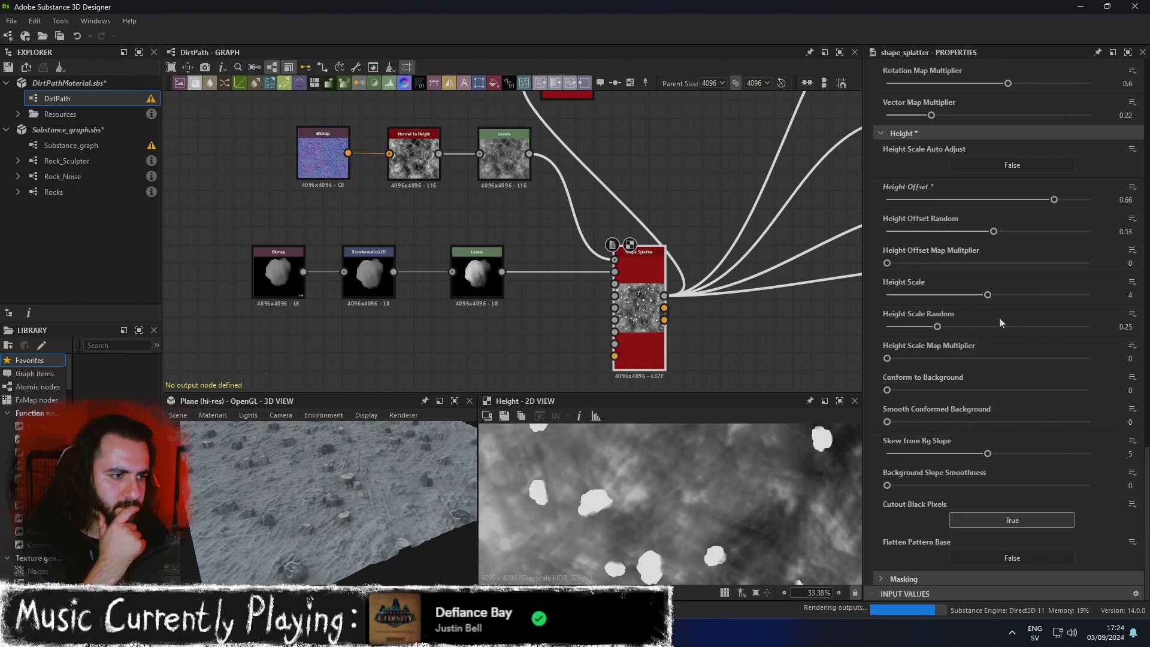
{"action": "left_click_drag", "start_coordinate": [1026, 207], "coordinate": [1096, 208]}
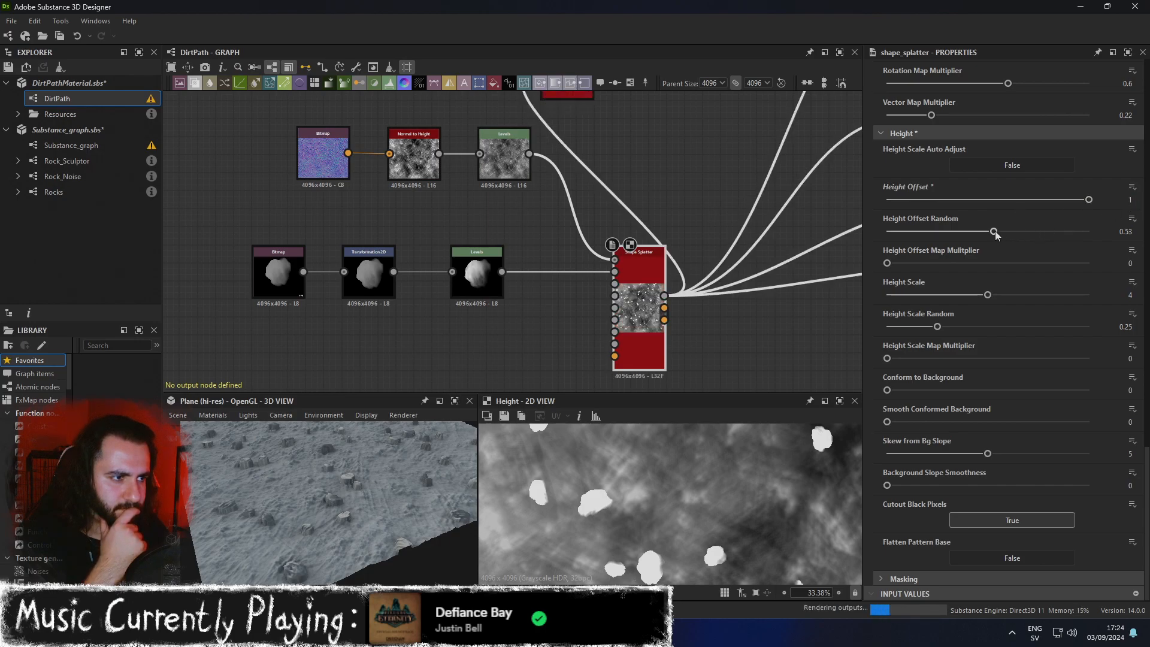
{"action": "left_click_drag", "start_coordinate": [995, 231], "coordinate": [881, 233]}
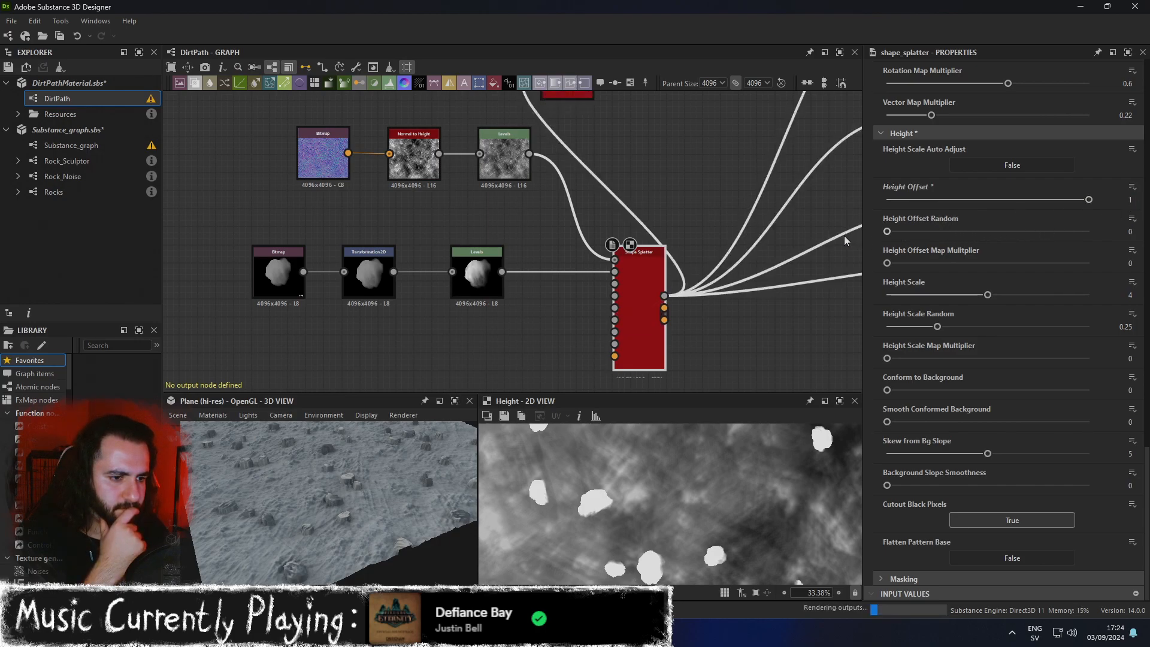
{"action": "left_click", "coordinate": [990, 231]}
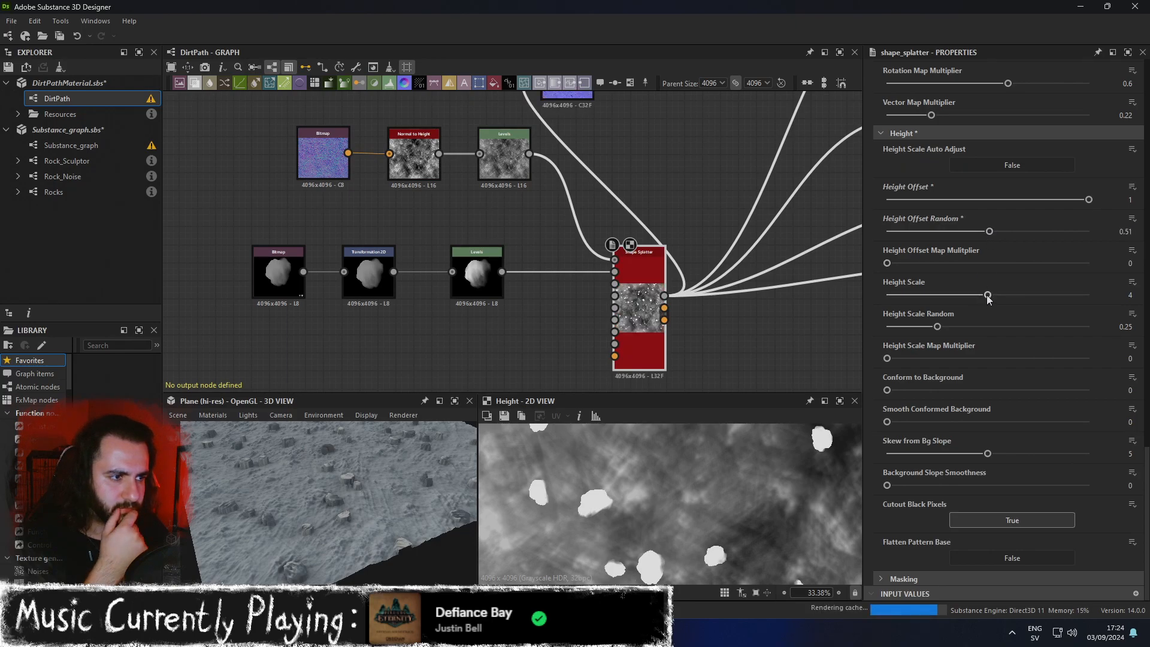
Test the Shape Splatter's Height Scale and Skew from Bg Slope at 0, settling on 3.64 and 4.88 respectively.
{"action": "left_click_drag", "start_coordinate": [988, 296], "coordinate": [896, 300]}
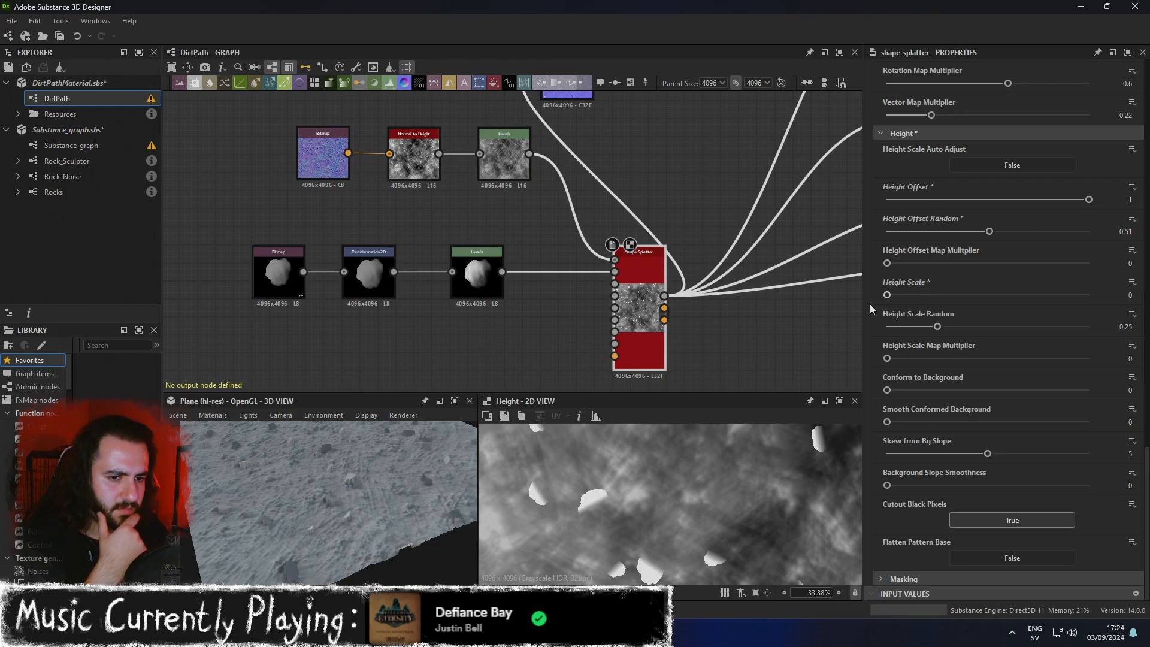
{"action": "left_click_drag", "start_coordinate": [887, 295], "coordinate": [978, 295]}
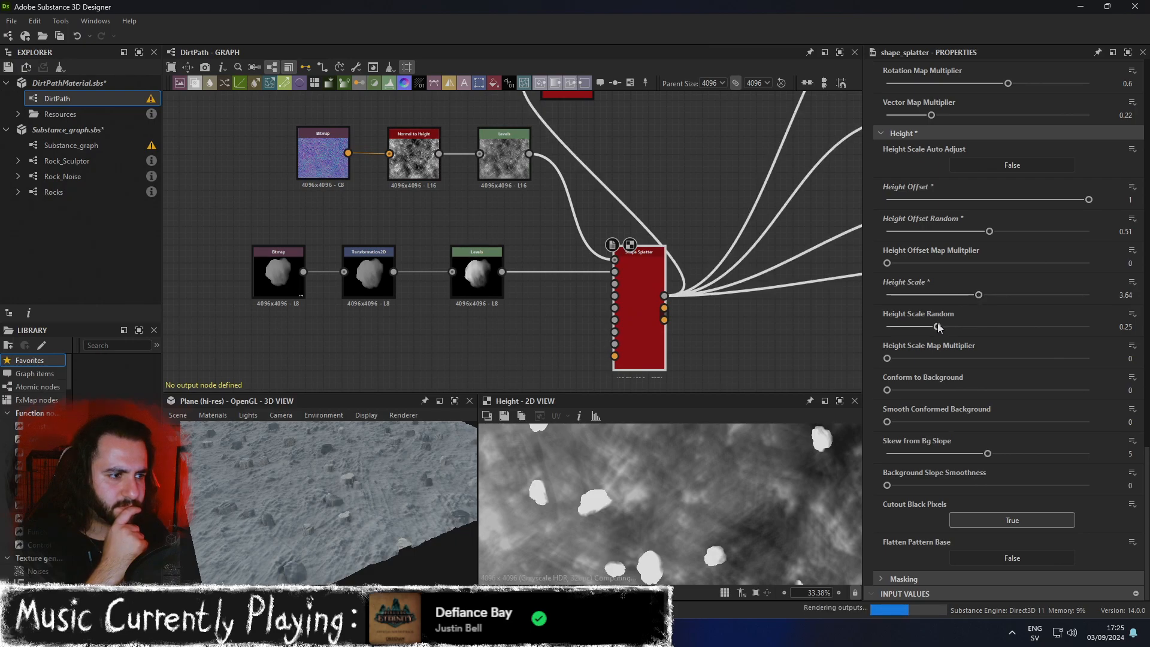
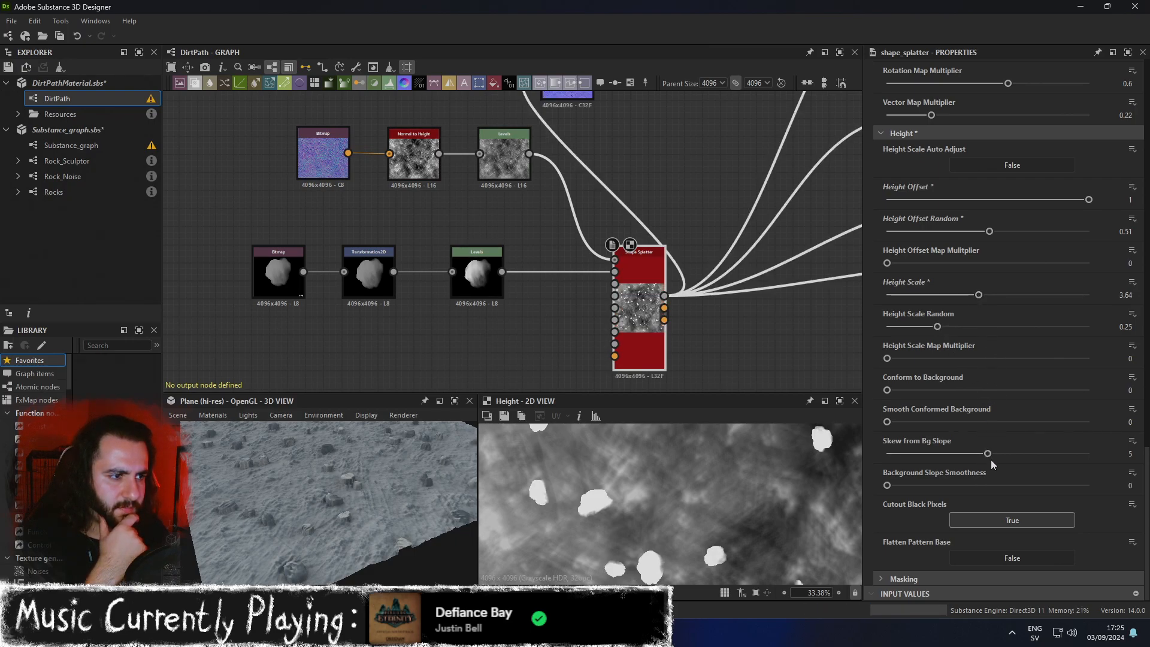
{"action": "left_click_drag", "start_coordinate": [987, 454], "coordinate": [883, 454]}
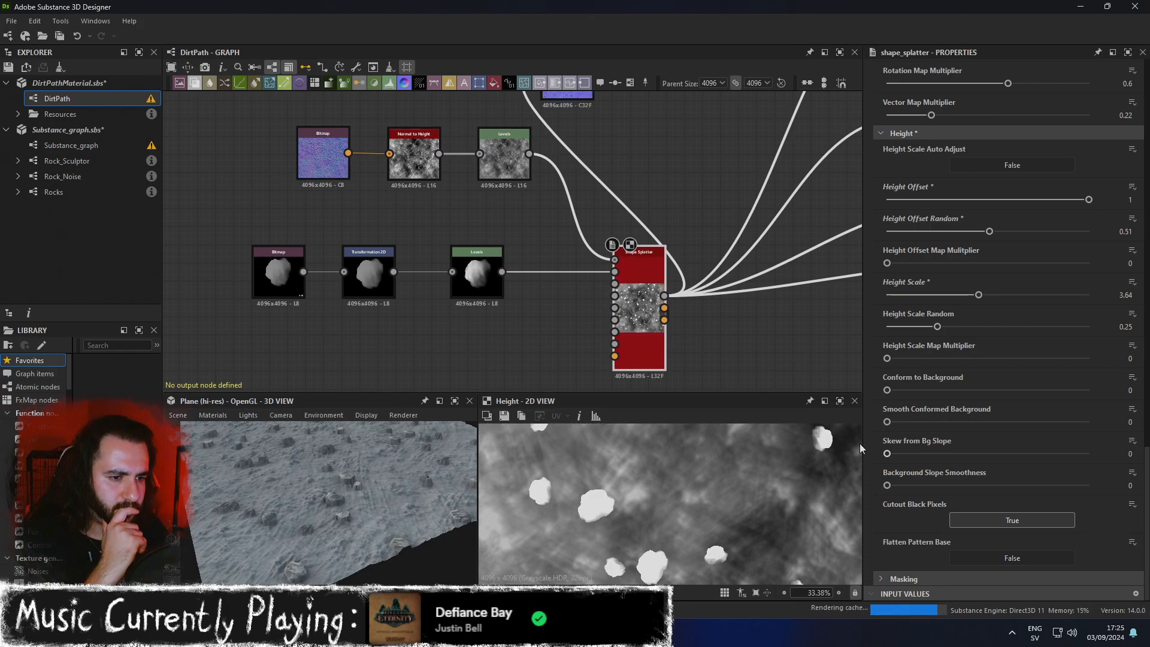
{"action": "left_click_drag", "start_coordinate": [887, 453], "coordinate": [986, 447]}
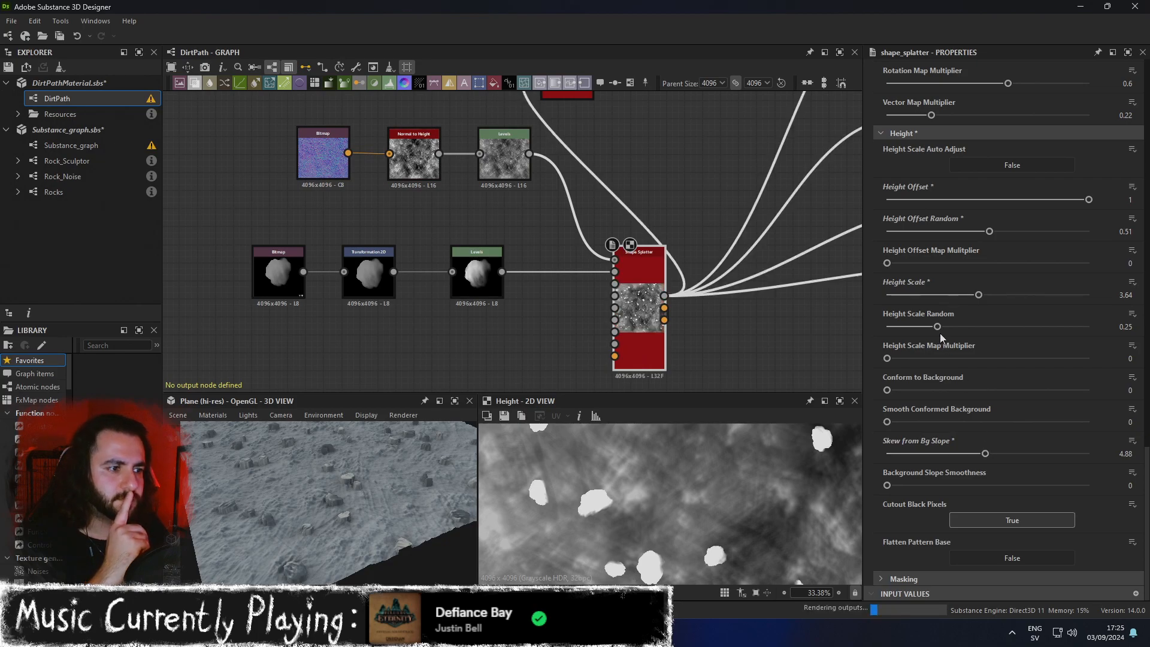
Set the Shape Splatter's Height Scale Random to 0.23 after trying 0.03, and enable Height Scale Auto Adjust.
{"action": "left_click_drag", "start_coordinate": [939, 333], "coordinate": [892, 333]}
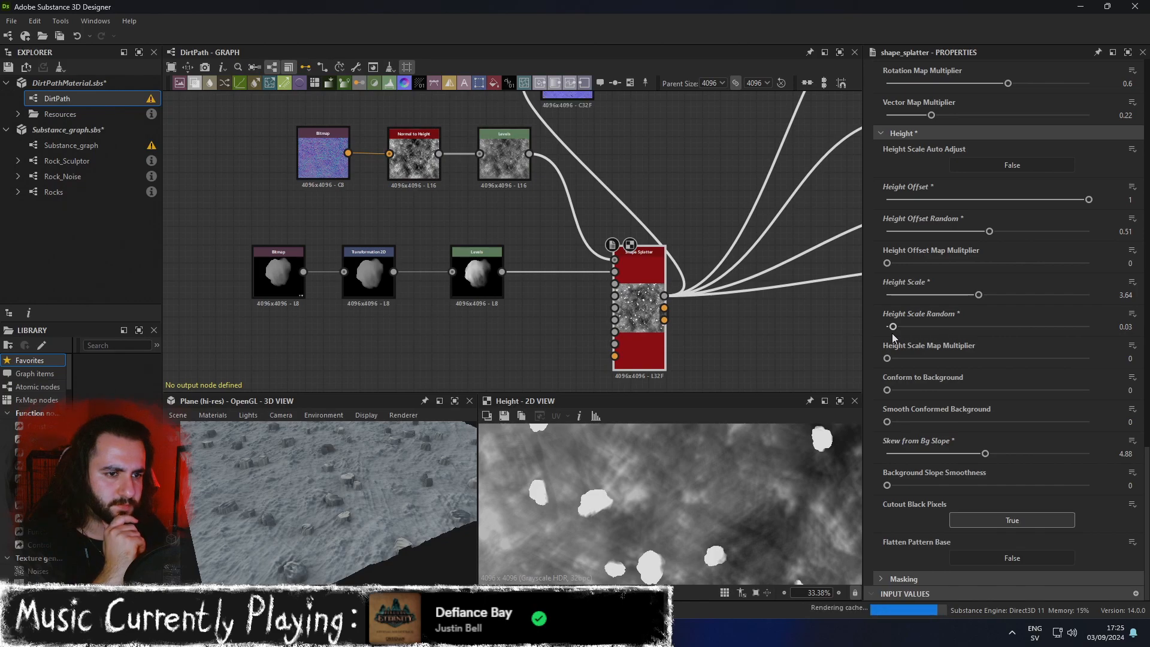
{"action": "left_click_drag", "start_coordinate": [892, 333], "coordinate": [933, 332]}
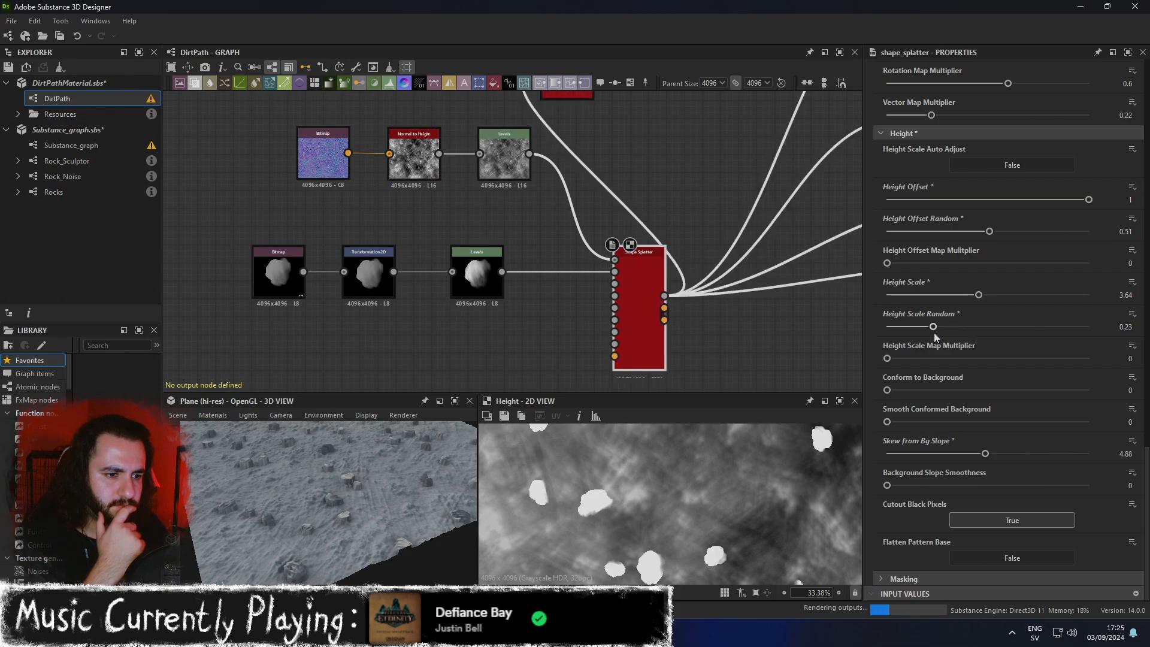
{"action": "left_click", "coordinate": [1016, 166]}
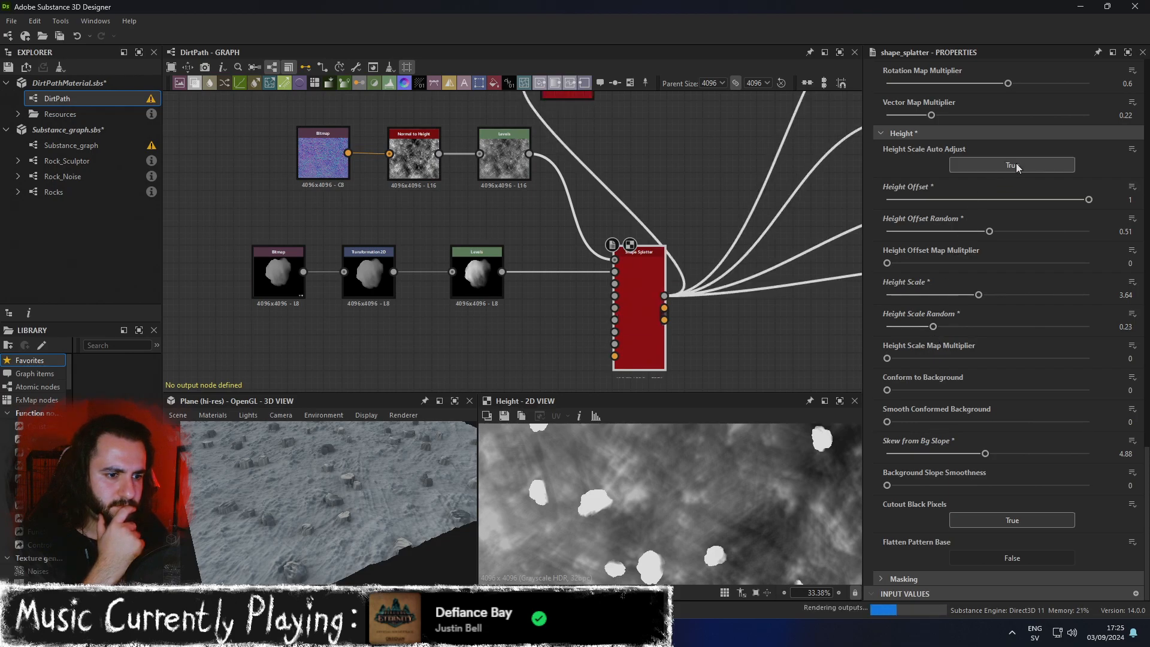
Examine the auto-adjusted pebble heights in the 2D view and across the ground plane in an enlarged 3D view.
{"action": "scroll", "coordinate": [758, 484], "scroll_direction": "down", "scroll_amount": 2}
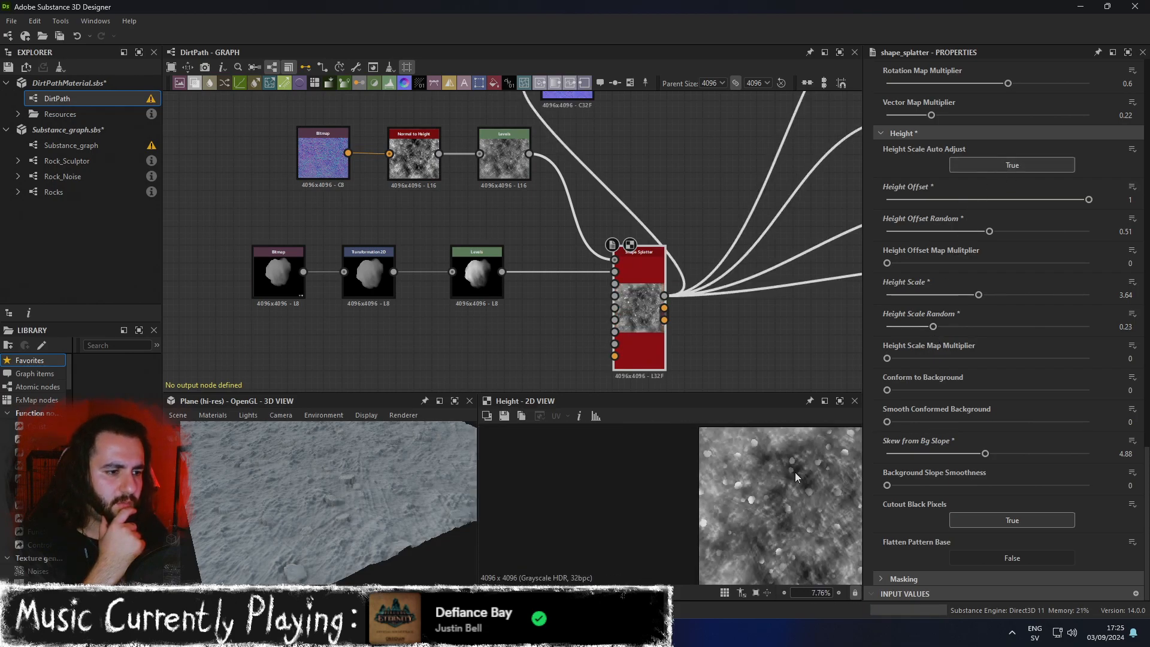
{"action": "left_click_drag", "start_coordinate": [418, 474], "coordinate": [360, 526]}
{"action": "scroll", "coordinate": [387, 523], "scroll_direction": "up", "scroll_amount": 5}
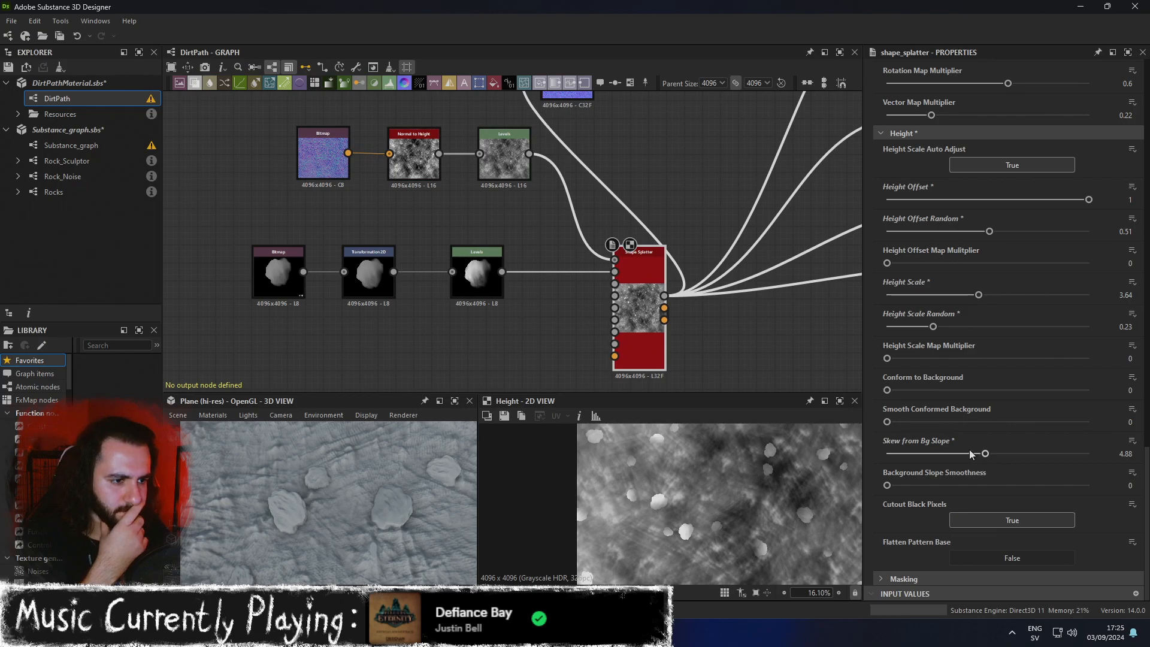
{"action": "scroll", "coordinate": [689, 530], "scroll_direction": "up", "scroll_amount": 4}
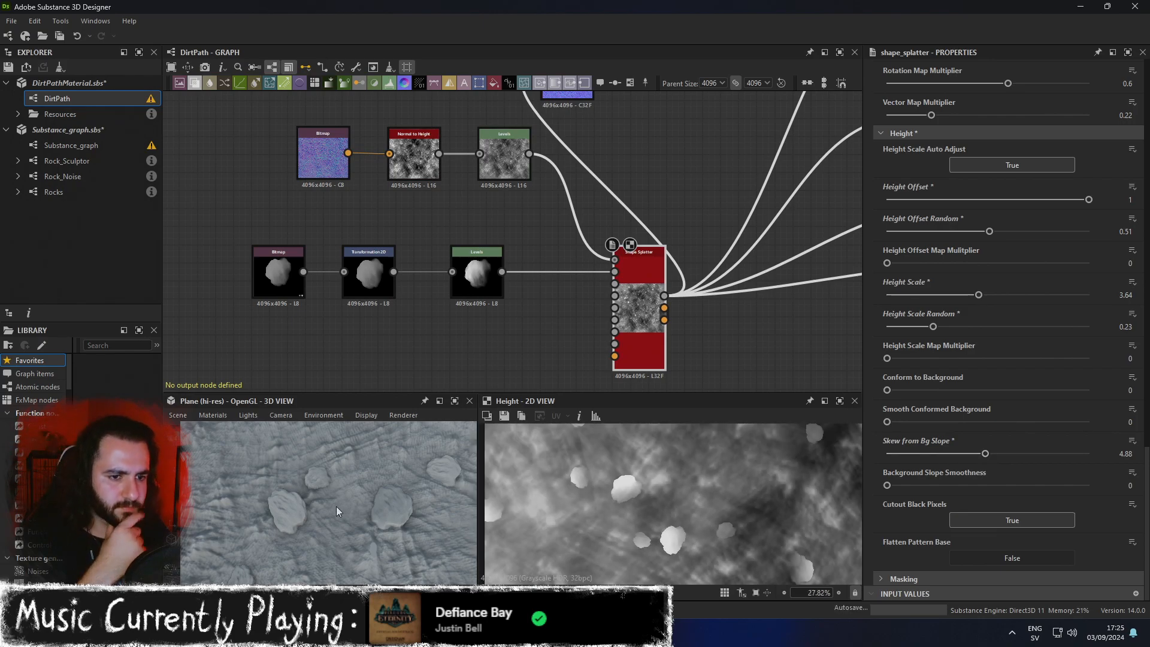
{"action": "left_click", "coordinate": [454, 401]}
{"action": "left_click_drag", "start_coordinate": [602, 440], "coordinate": [524, 364]}
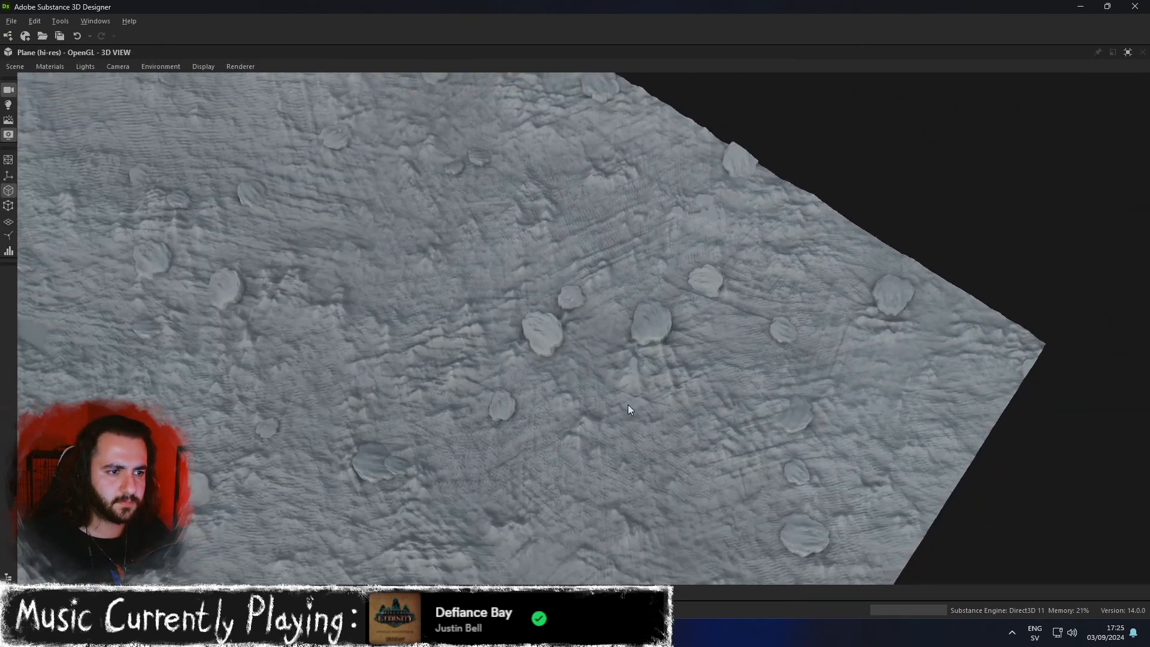
{"action": "scroll", "coordinate": [545, 380], "scroll_direction": "up", "scroll_amount": 5}
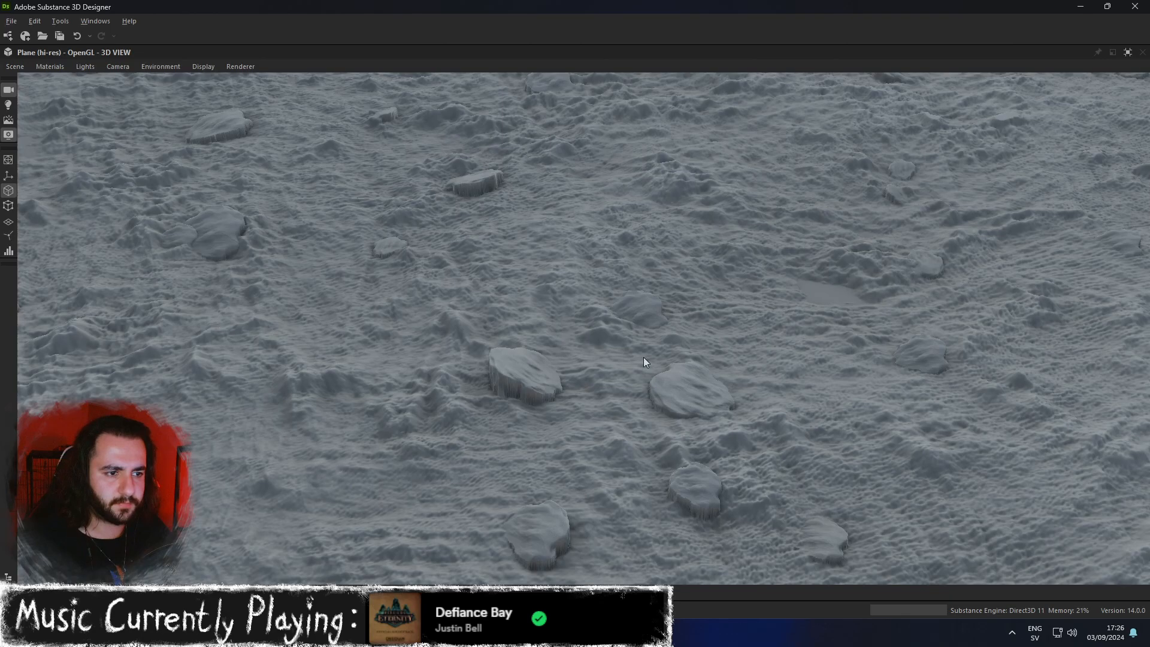
{"action": "scroll", "coordinate": [643, 357], "scroll_direction": "down", "scroll_amount": 3}
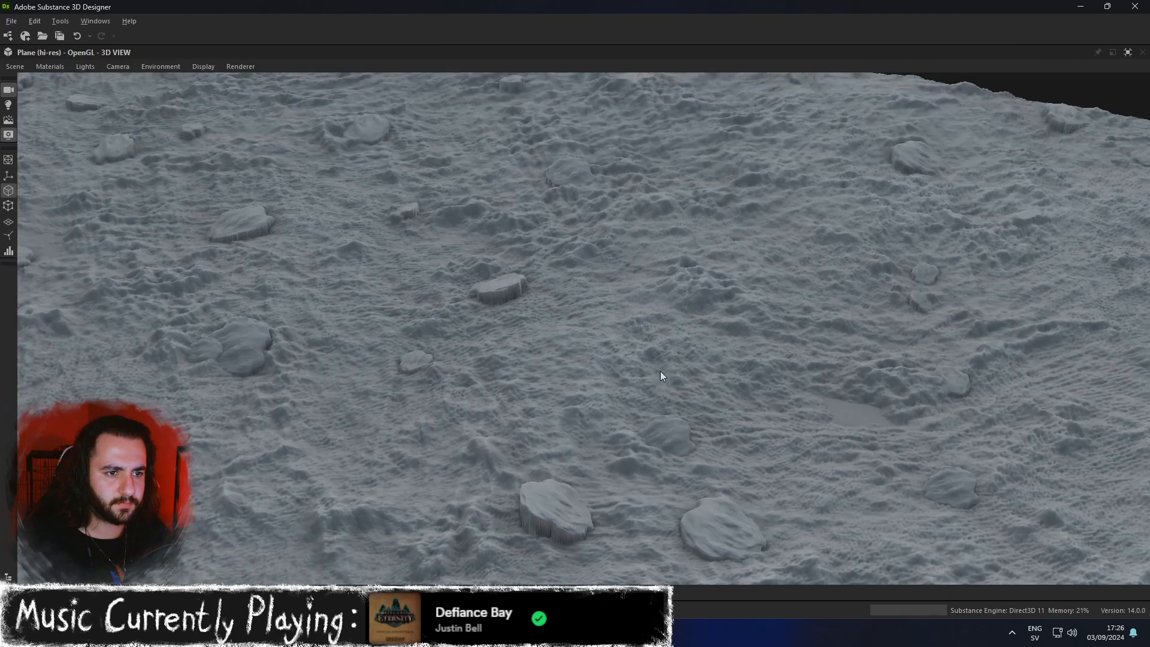
{"action": "scroll", "coordinate": [486, 403], "scroll_direction": "down", "scroll_amount": 3}
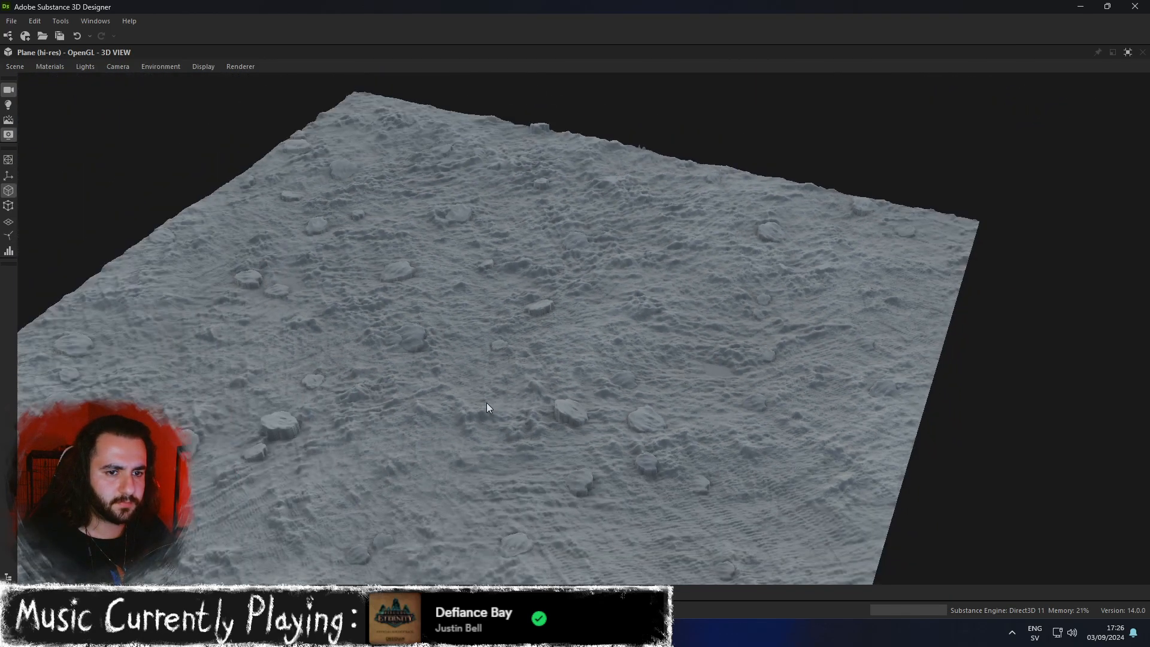
{"action": "scroll", "coordinate": [486, 403], "scroll_direction": "up", "scroll_amount": 4}
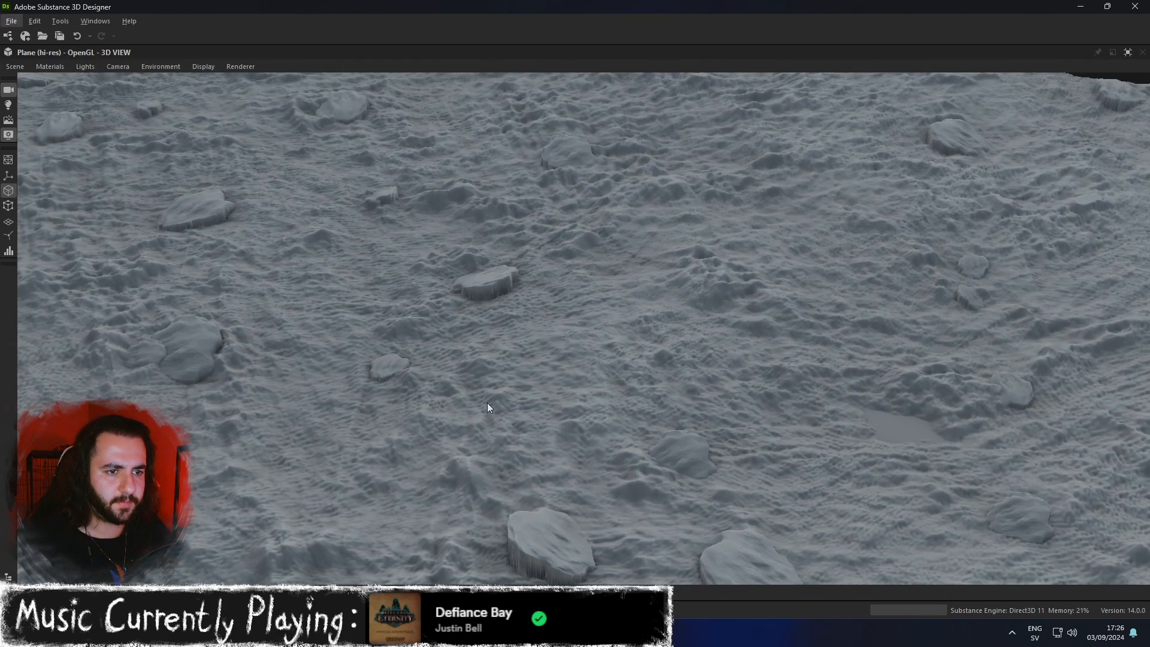
{"action": "scroll", "coordinate": [487, 403], "scroll_direction": "down", "scroll_amount": 4}
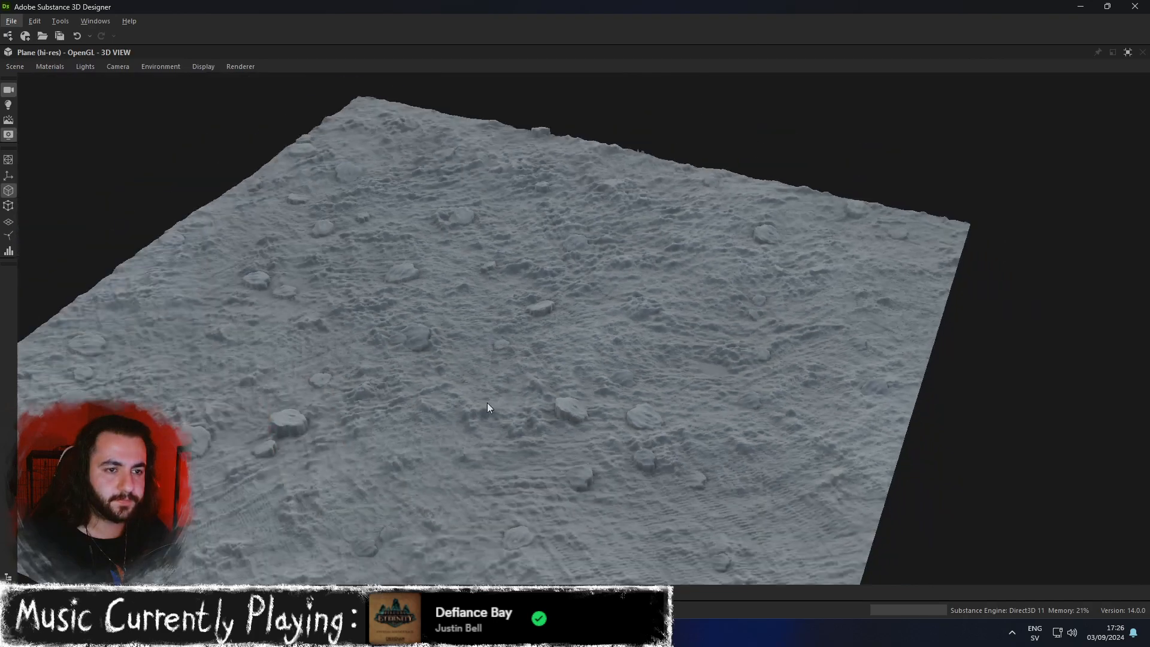
{"action": "left_click_drag", "start_coordinate": [493, 400], "coordinate": [672, 401], "text": "alt"}
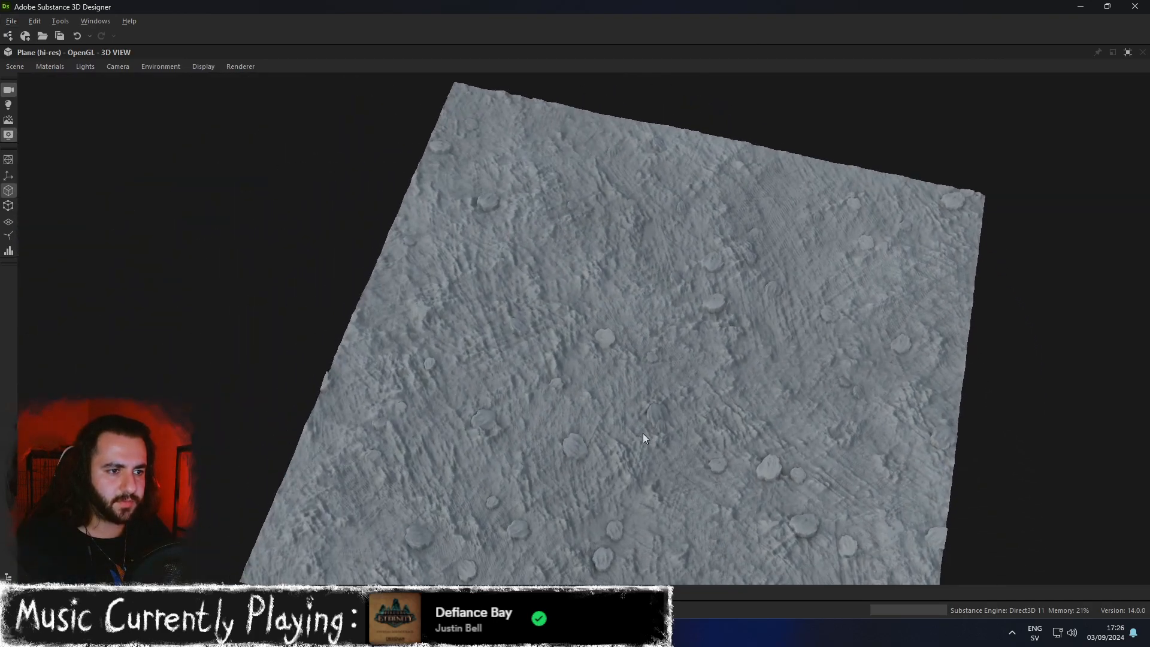
{"action": "left_click", "coordinate": [1128, 52]}
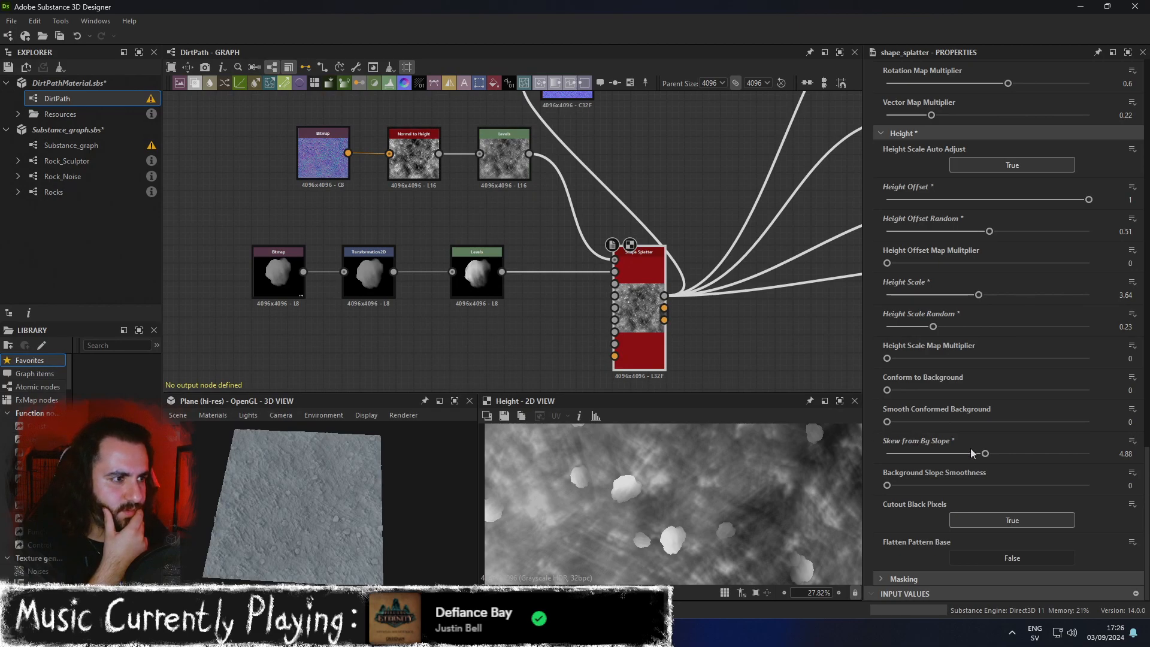
Try the Shape Splatter's Flatten Pattern Base option, switching it on and back off.
{"action": "left_click", "coordinate": [1000, 556]}
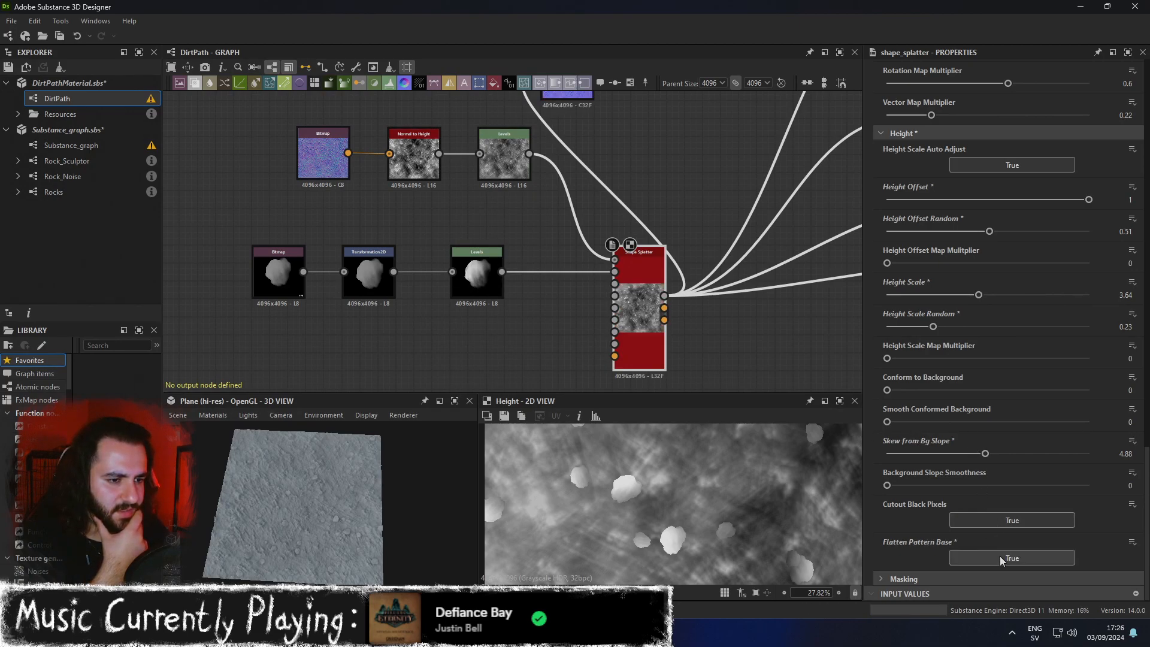
{"action": "left_click", "coordinate": [1015, 557]}
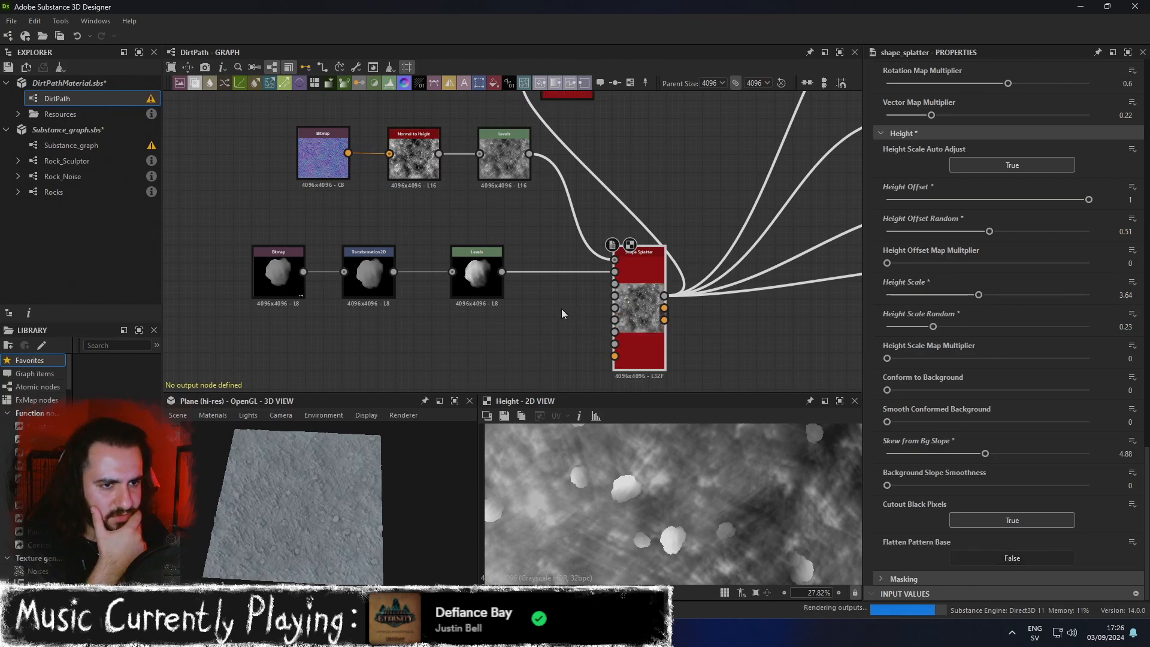
Try a darker midtone on the pebble's Levels node and check the ground plane in an enlarged 3D view.
{"action": "double_click", "coordinate": [483, 279]}
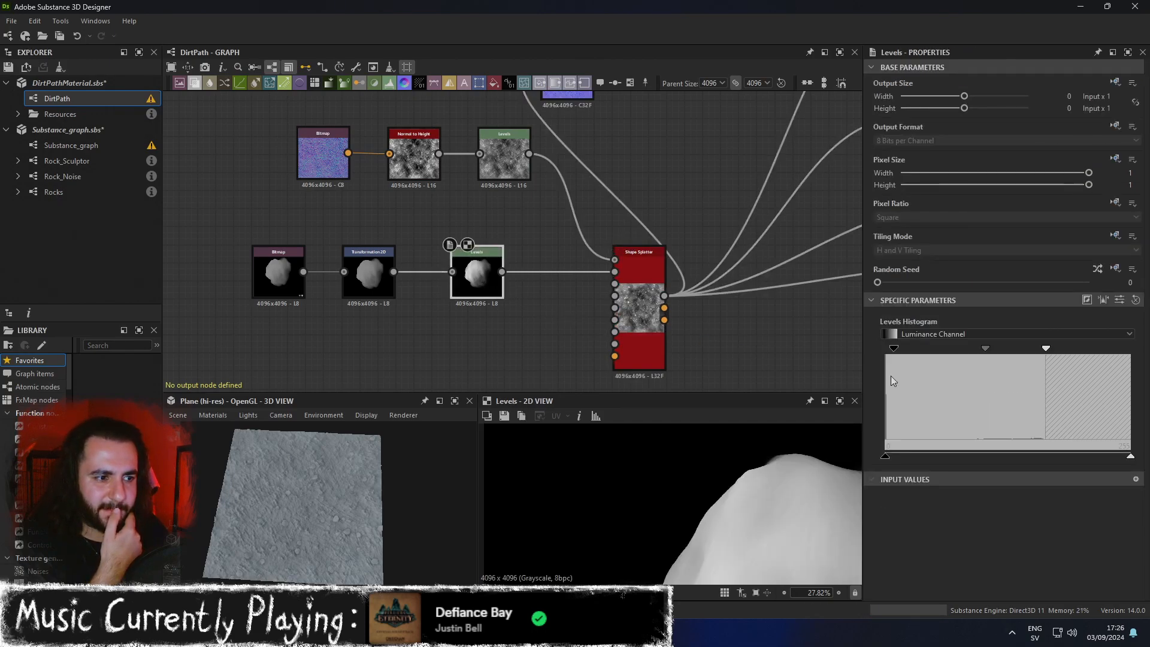
{"action": "scroll", "coordinate": [778, 480], "scroll_direction": "down", "scroll_amount": 5}
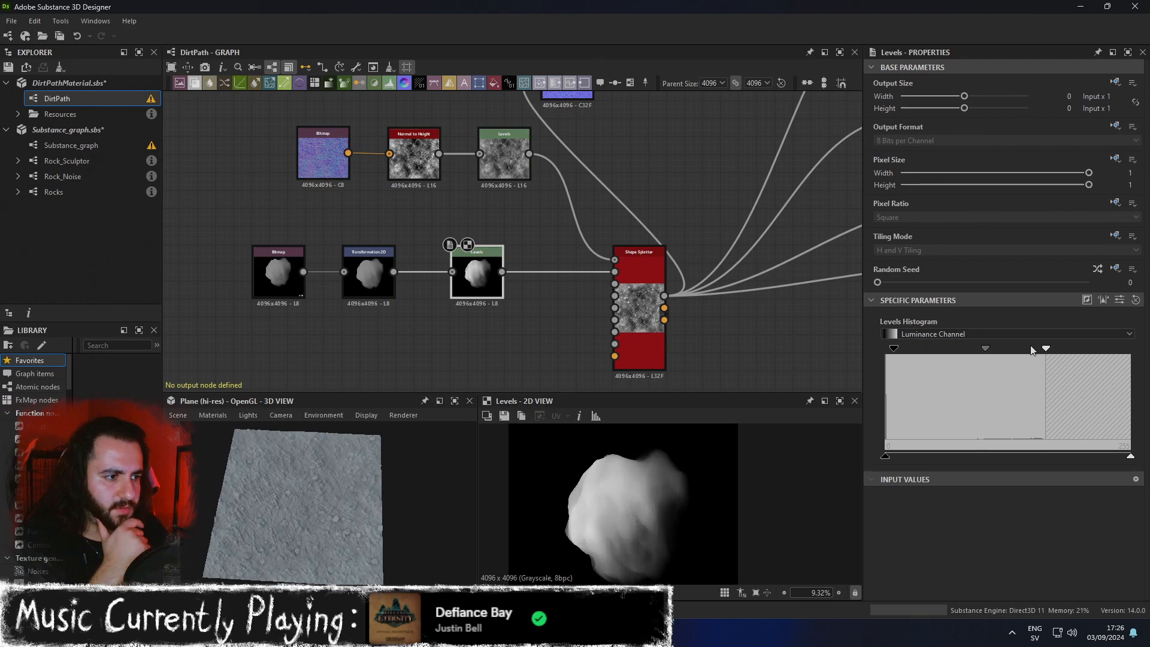
{"action": "left_click_drag", "start_coordinate": [986, 349], "coordinate": [1004, 348]}
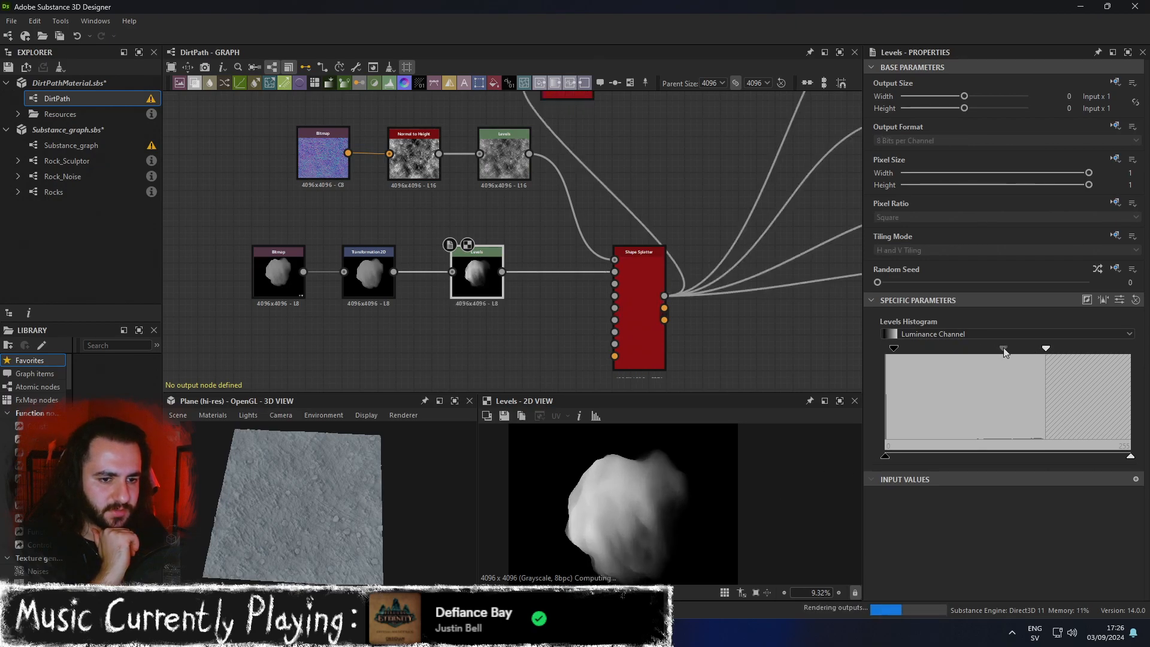
{"action": "left_click", "coordinate": [455, 401]}
{"action": "left_click_drag", "start_coordinate": [495, 378], "coordinate": [1099, 94]}
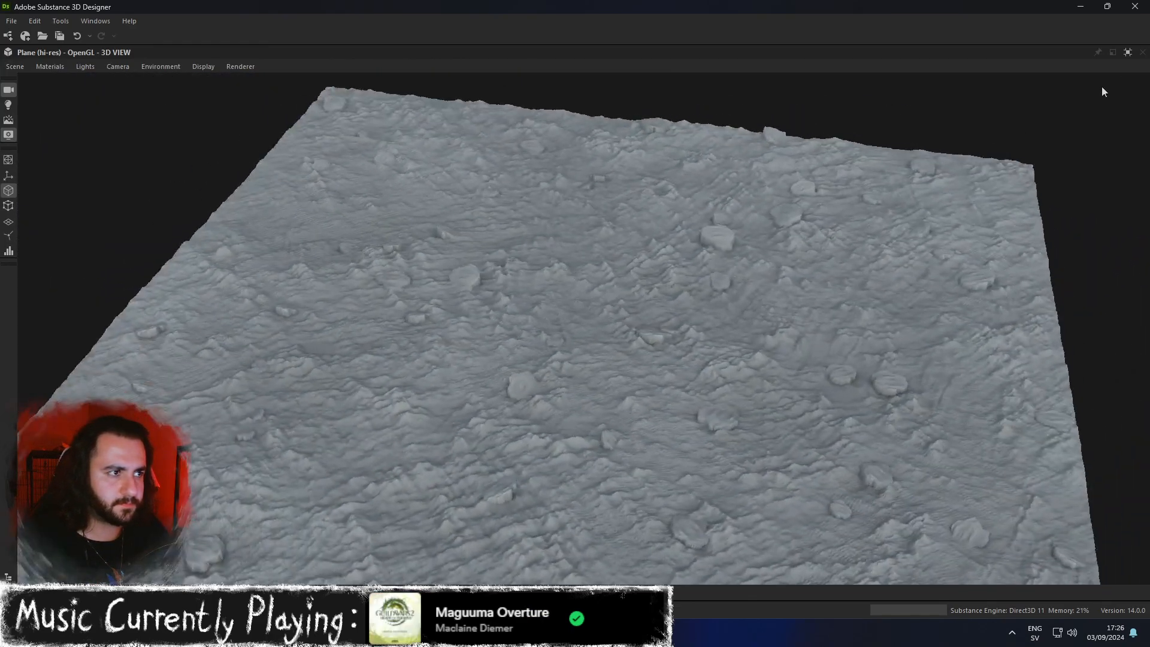
{"action": "left_click", "coordinate": [1133, 52]}
Test darker and brighter midtones on the pebble's Levels node against the Shape Splatter's 2D output, settling on a slightly darkened midtone.
{"action": "double_click", "coordinate": [643, 290]}
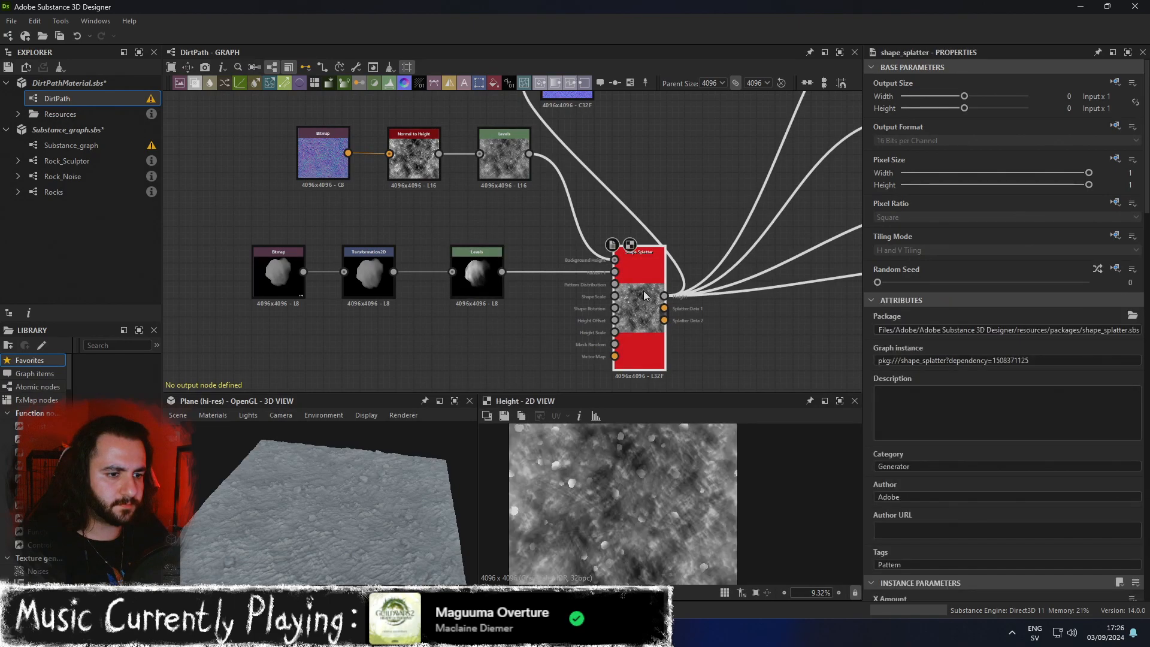
{"action": "scroll", "coordinate": [558, 339], "scroll_direction": "up", "scroll_amount": 3}
{"action": "scroll", "coordinate": [555, 491], "scroll_direction": "up", "scroll_amount": 5}
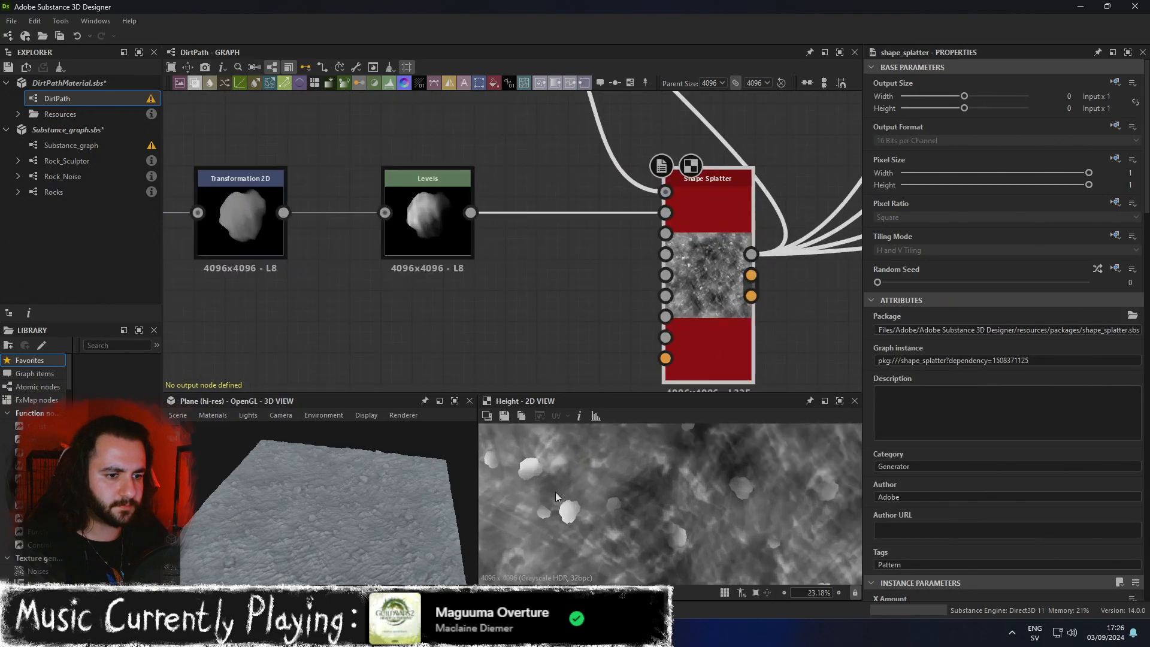
{"action": "left_click", "coordinate": [464, 252]}
{"action": "left_click_drag", "start_coordinate": [1009, 349], "coordinate": [1023, 348]}
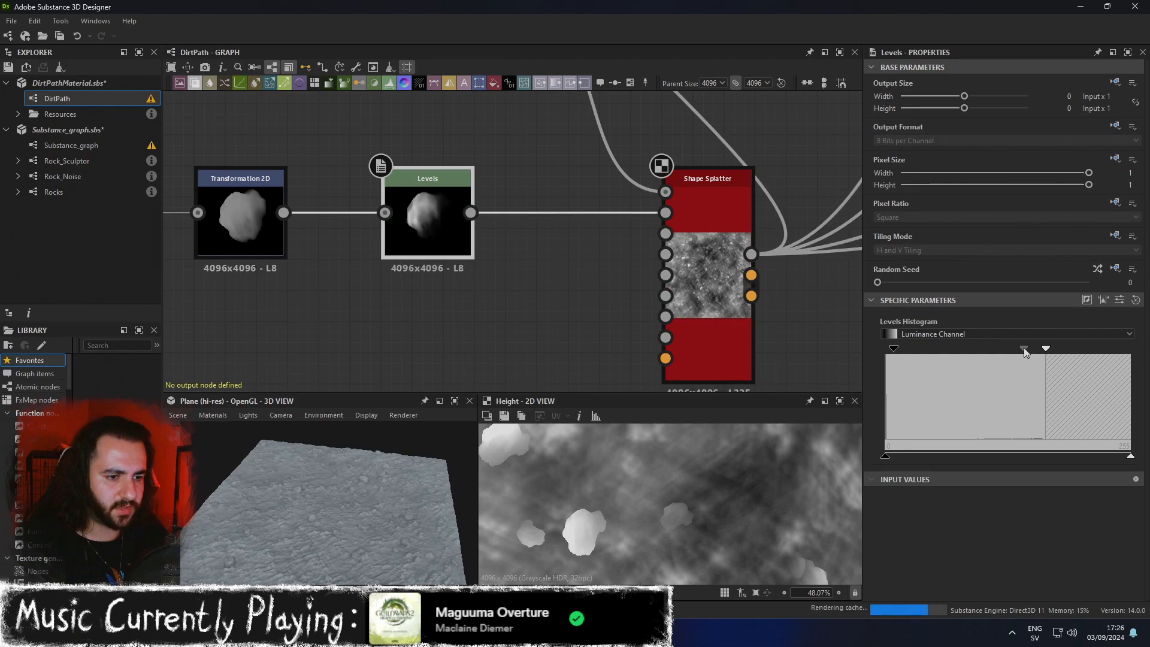
{"action": "left_click_drag", "start_coordinate": [1025, 349], "coordinate": [945, 348]}
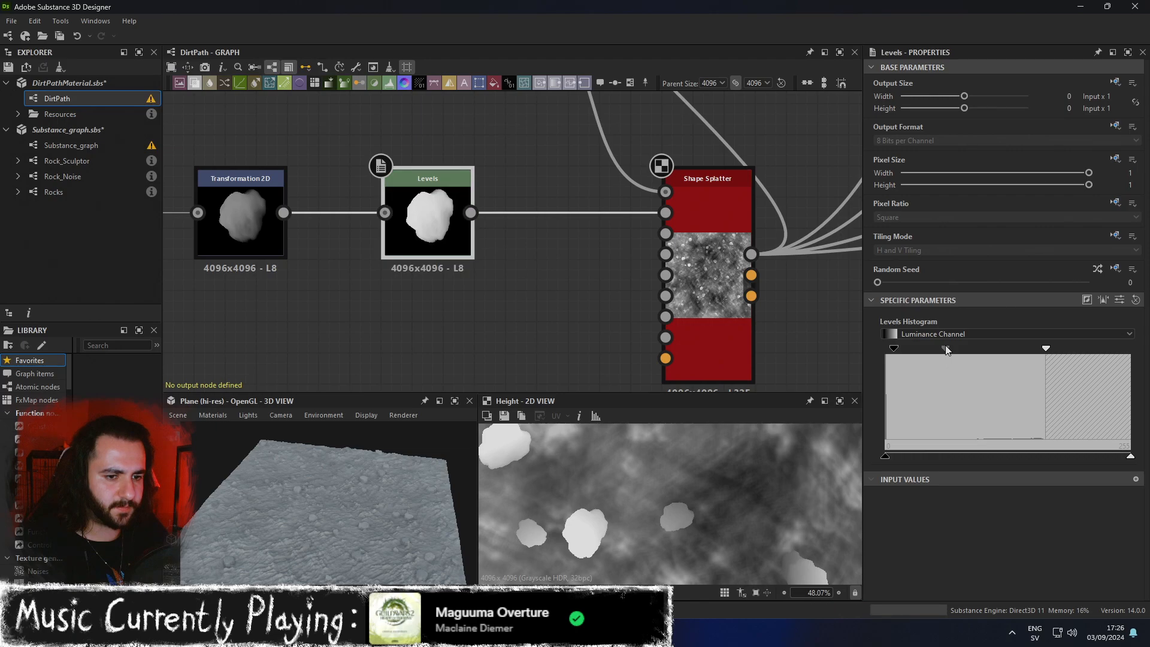
{"action": "left_click_drag", "start_coordinate": [945, 348], "coordinate": [993, 351]}
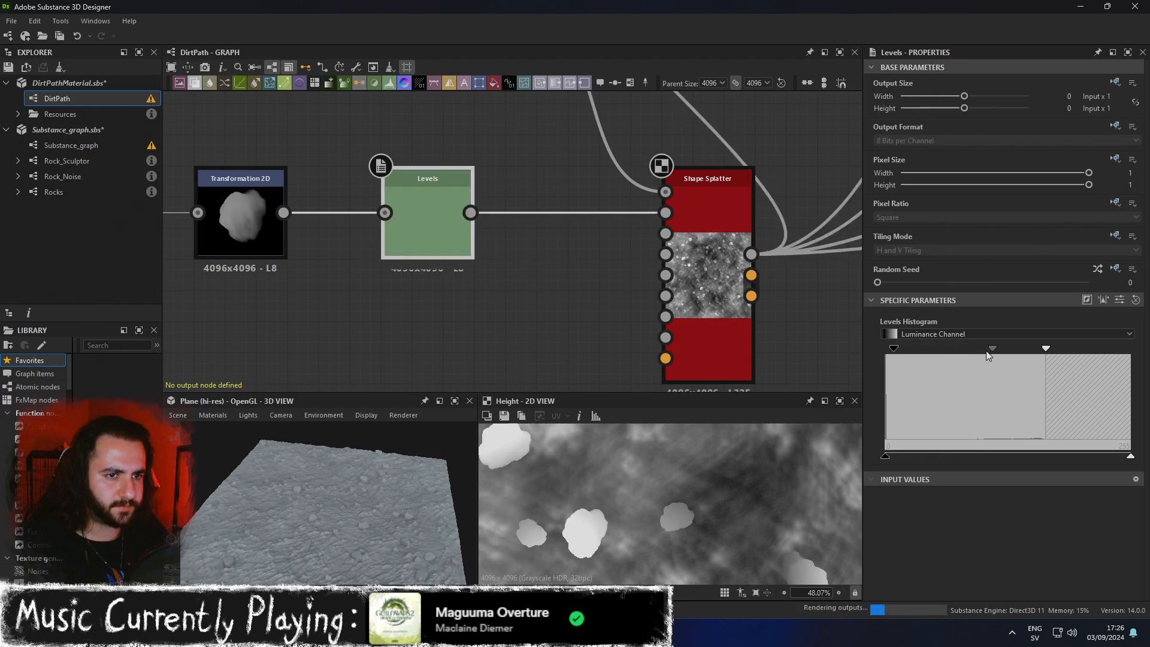
{"action": "left_click", "coordinate": [497, 318]}
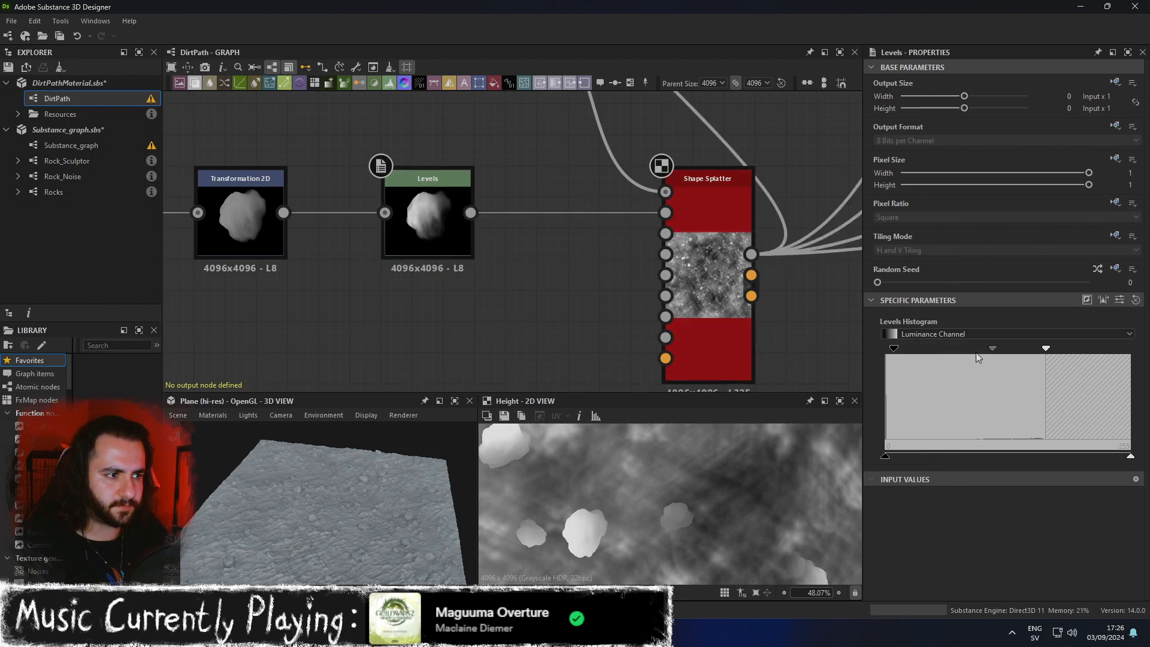
Lower the Shape Splatter's Height Offset to 0.43 after trying 0.56.
{"action": "left_click", "coordinate": [707, 269]}
{"action": "scroll", "coordinate": [886, 389], "scroll_direction": "down", "scroll_amount": 3}
{"action": "scroll", "coordinate": [905, 449], "scroll_direction": "down", "scroll_amount": 10}
{"action": "scroll", "coordinate": [1126, 455], "scroll_direction": "down", "scroll_amount": 10}
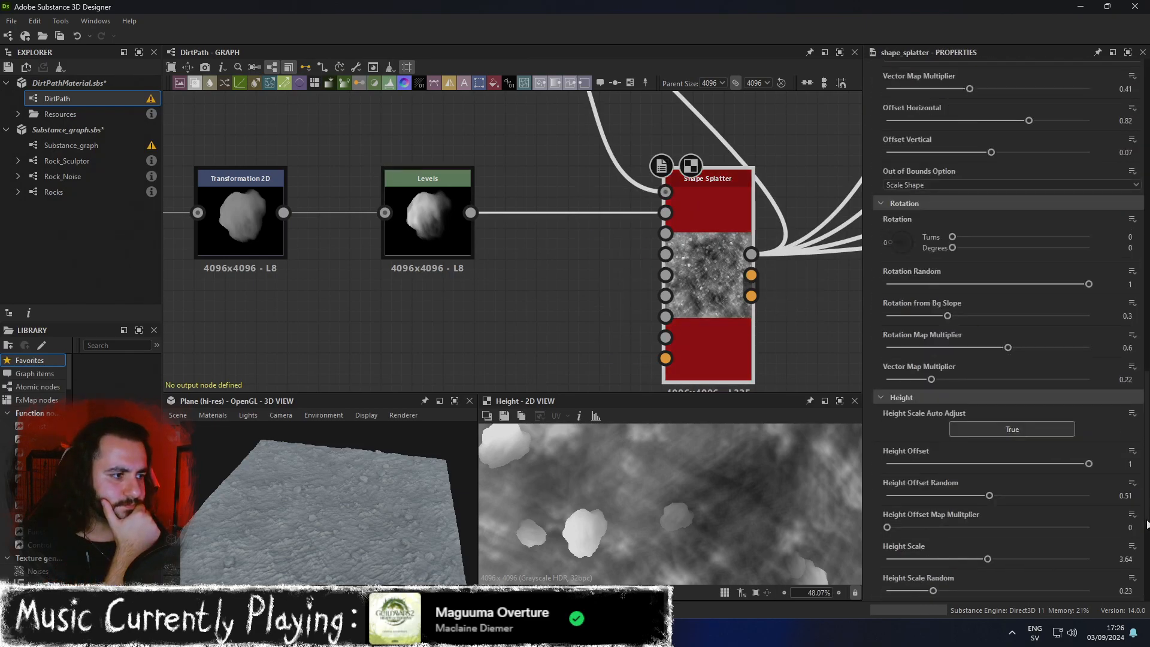
{"action": "left_click_drag", "start_coordinate": [1074, 201], "coordinate": [1044, 200]}
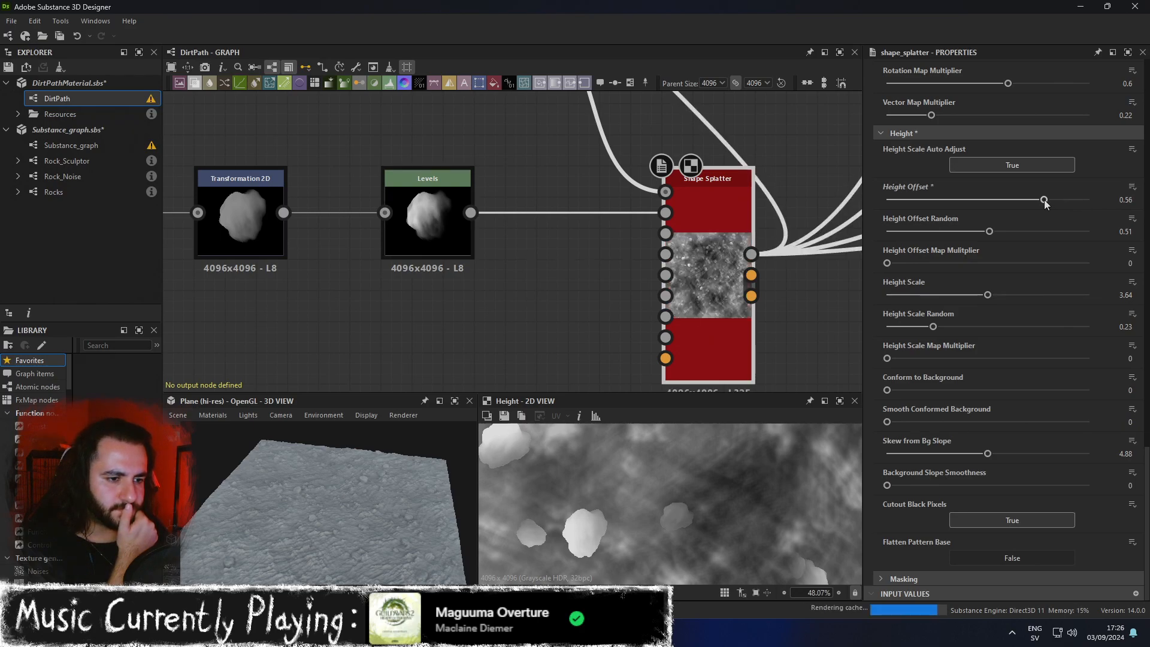
{"action": "left_click", "coordinate": [1031, 200]}
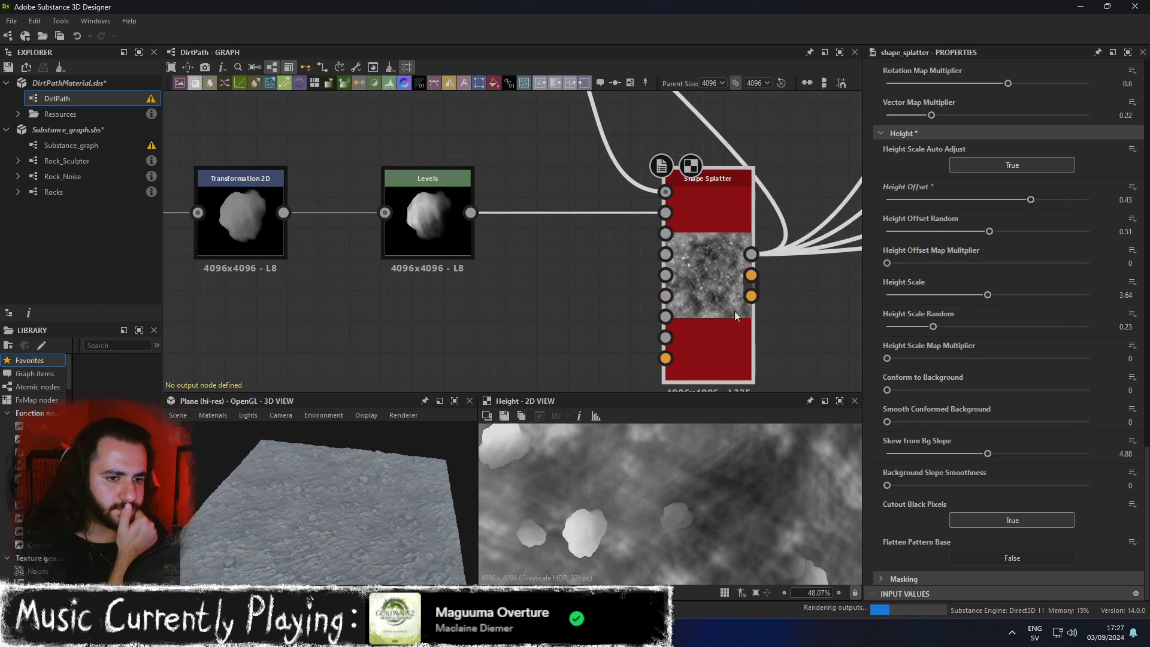
Examine how the pebbles sit in the ground plane from several angles in an enlarged 3D view.
{"action": "scroll", "coordinate": [379, 501], "scroll_direction": "up", "scroll_amount": 6}
{"action": "mouse_move", "coordinate": [355, 522]}
{"action": "left_mouse_down"}
{"action": "mouse_move", "coordinate": [378, 470]}
{"action": "mouse_move", "coordinate": [385, 490]}
{"action": "mouse_move", "coordinate": [357, 523]}
{"action": "left_mouse_up"}
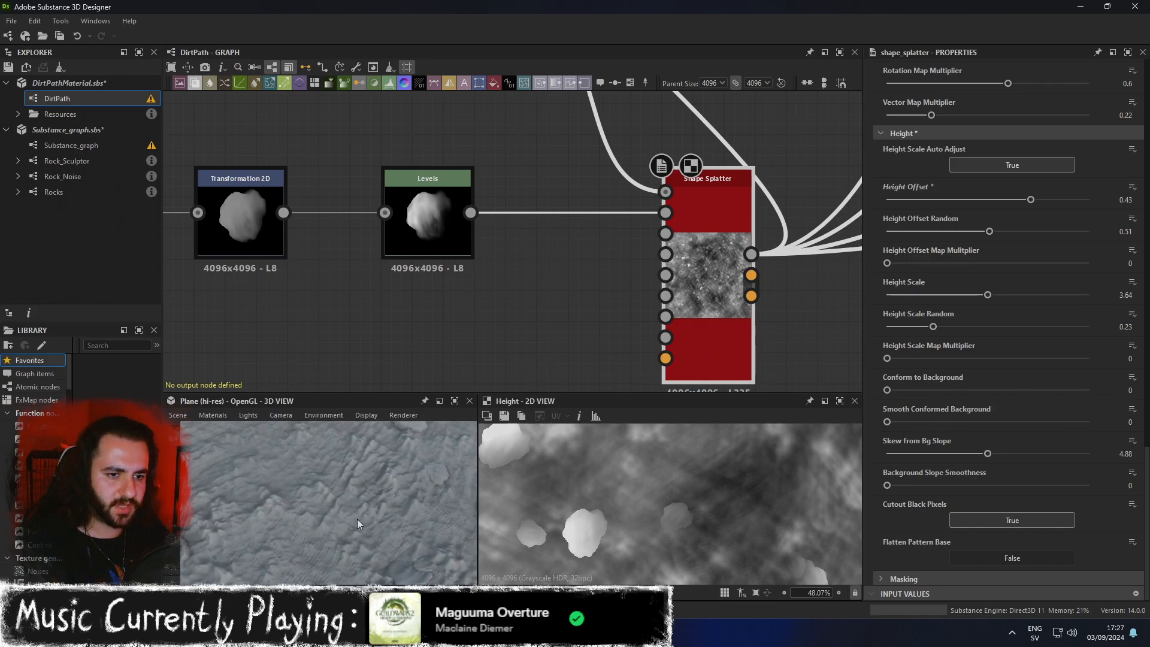
{"action": "left_click_drag", "start_coordinate": [440, 448], "coordinate": [427, 459]}
{"action": "left_click", "coordinate": [456, 403]}
{"action": "left_click_drag", "start_coordinate": [474, 410], "coordinate": [649, 335]}
{"action": "scroll", "coordinate": [357, 303], "scroll_direction": "down", "scroll_amount": 1}
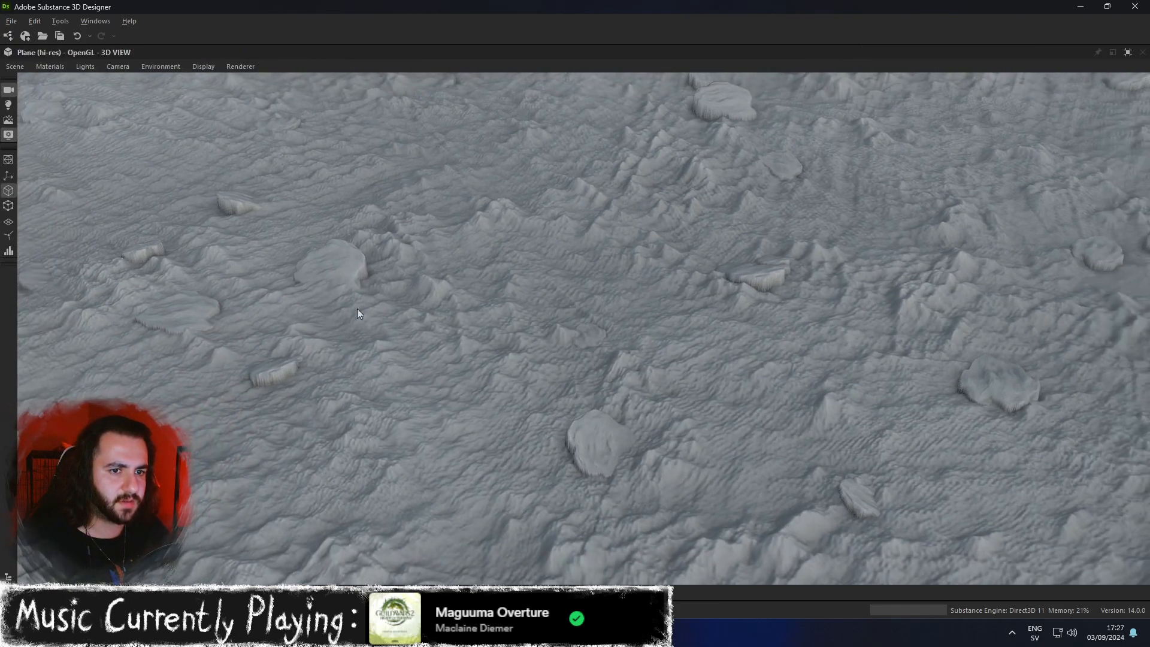
{"action": "scroll", "coordinate": [460, 490], "scroll_direction": "down", "scroll_amount": 5}
{"action": "left_click_drag", "start_coordinate": [460, 490], "coordinate": [483, 440]}
{"action": "scroll", "coordinate": [483, 439], "scroll_direction": "up", "scroll_amount": 8}
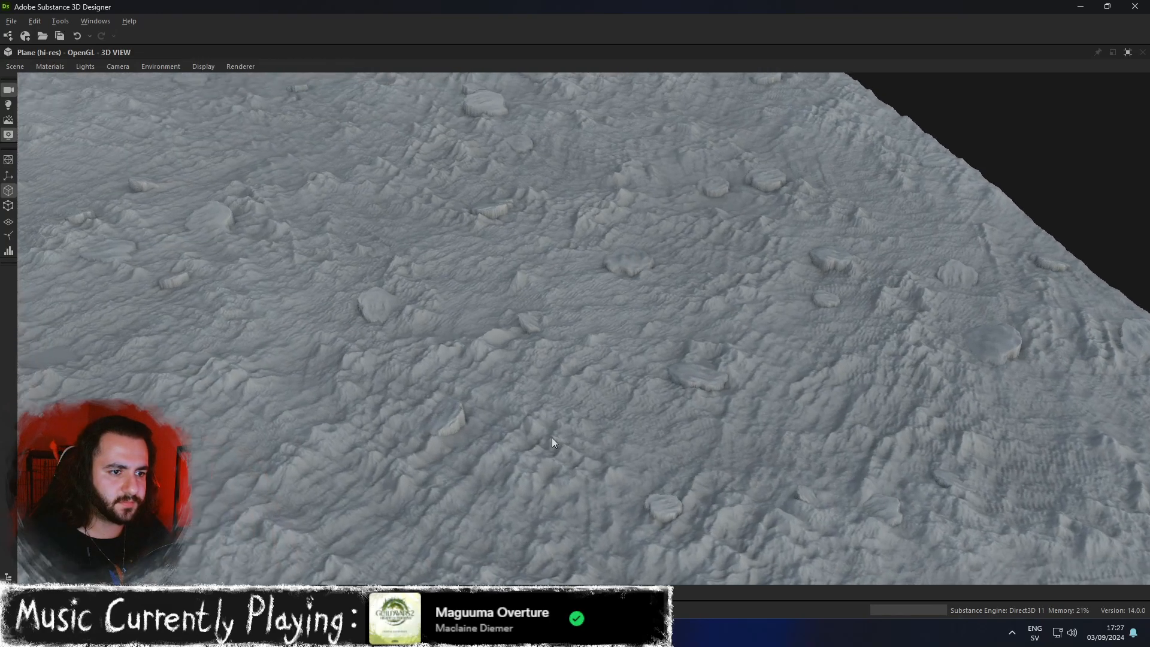
{"action": "left_click_drag", "start_coordinate": [553, 442], "coordinate": [626, 358]}
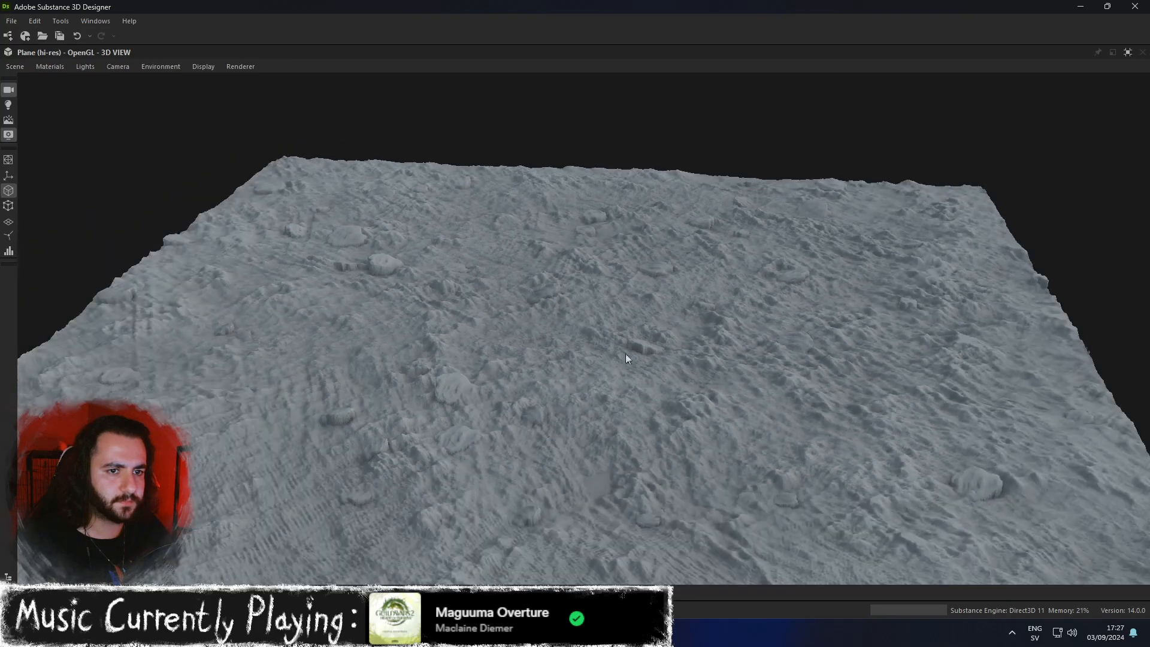
{"action": "left_click", "coordinate": [1128, 53]}
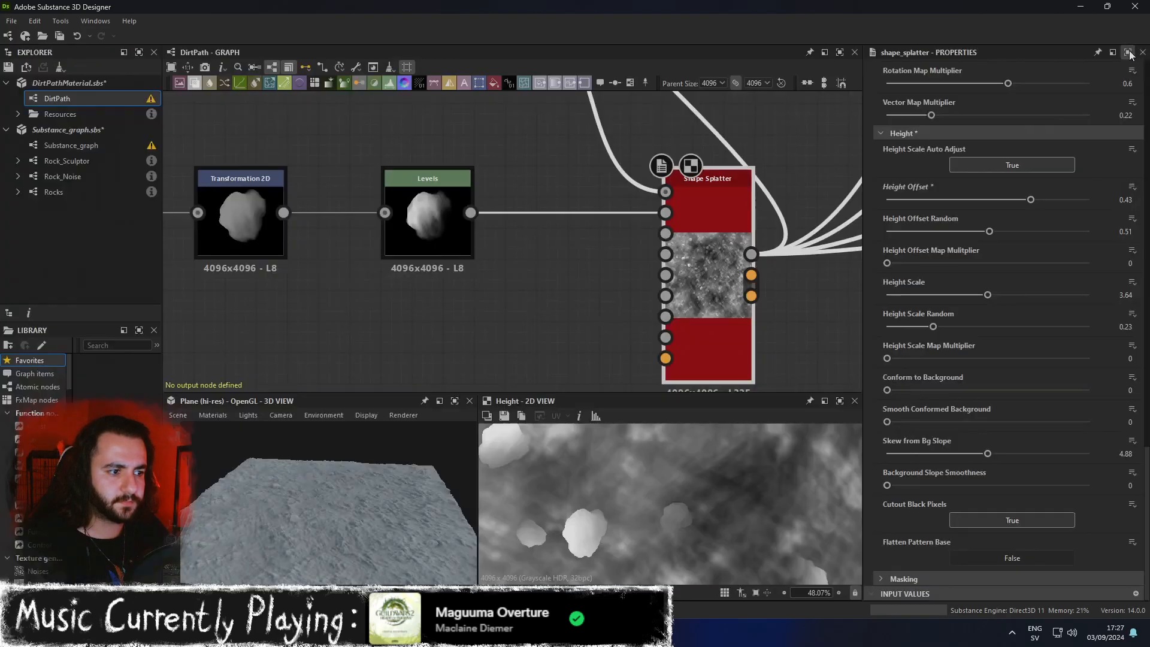
Set Height Offset Random to 0.44 after trying 0.83 and Height Scale to 1.36, checking the pebbles in an enlarged 3D view.
{"action": "left_click_drag", "start_coordinate": [990, 232], "coordinate": [1054, 232]}
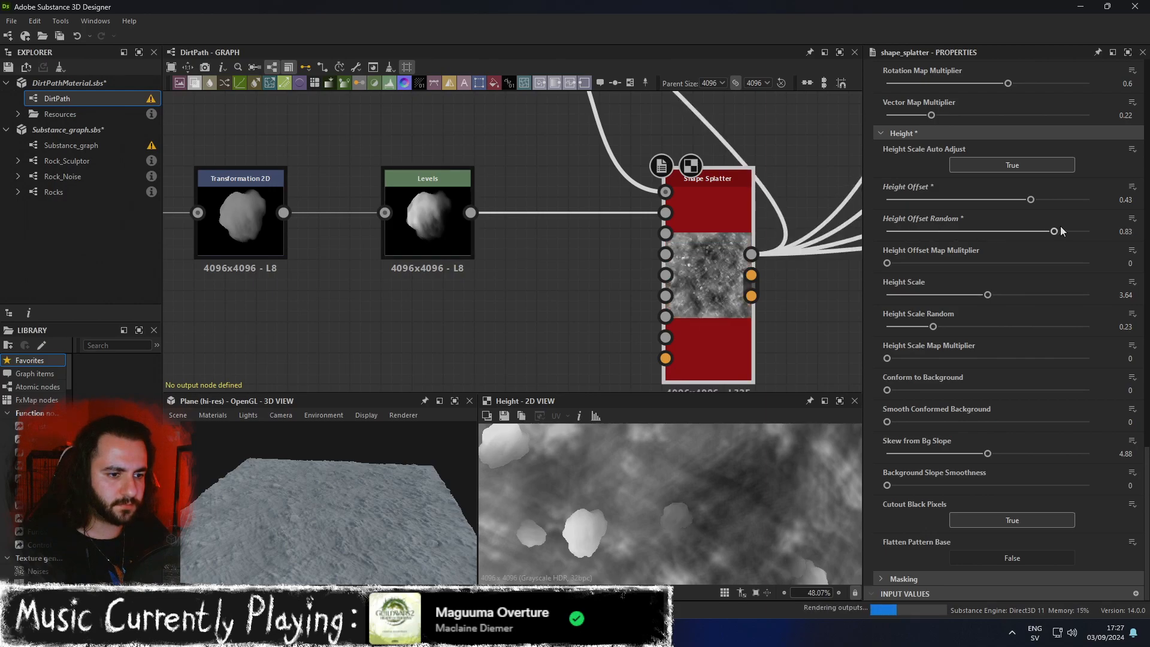
{"action": "left_click_drag", "start_coordinate": [1055, 231], "coordinate": [976, 231]}
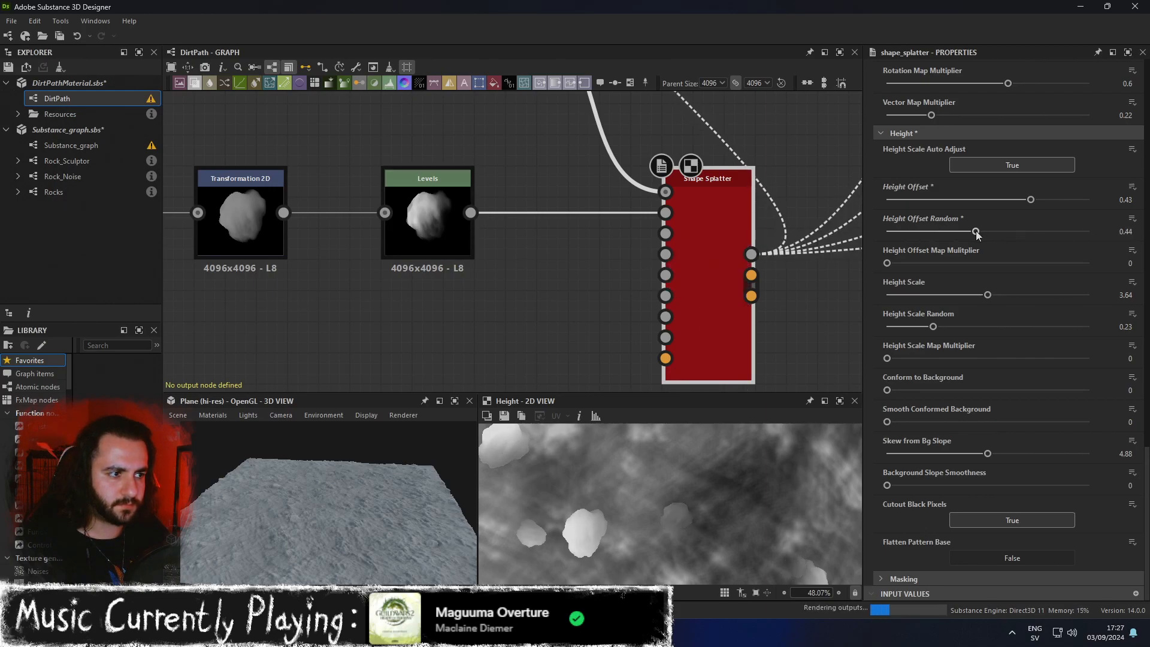
{"action": "left_click_drag", "start_coordinate": [986, 295], "coordinate": [925, 294]}
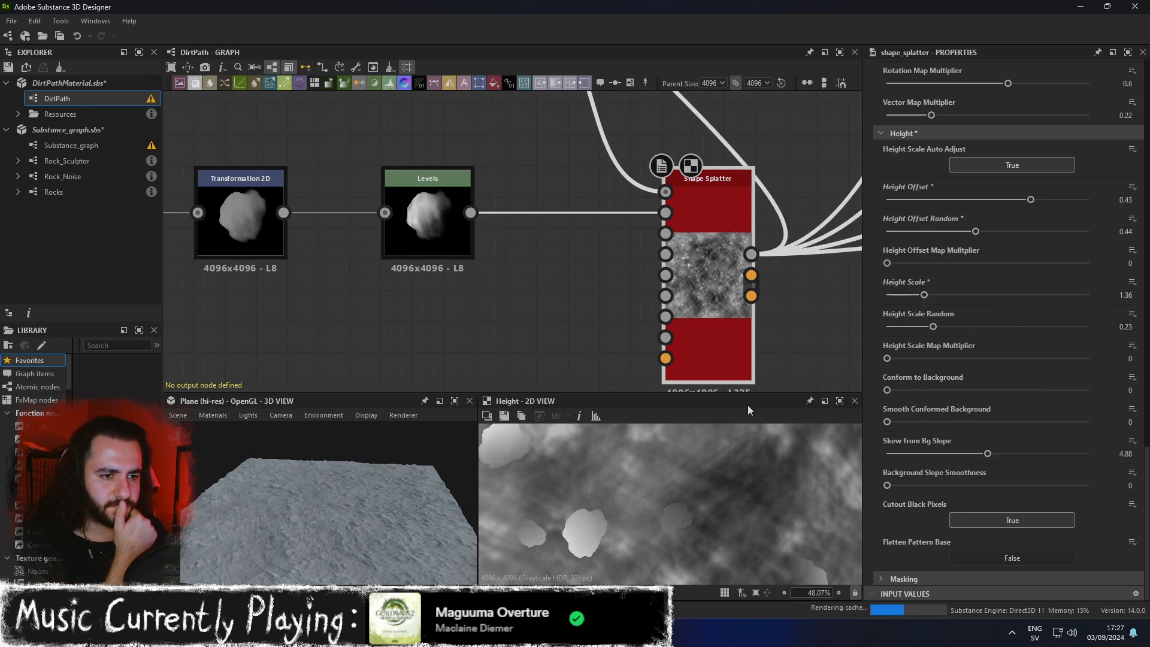
{"action": "left_click", "coordinate": [454, 402]}
{"action": "left_click_drag", "start_coordinate": [551, 456], "coordinate": [620, 395], "text": "alt"}
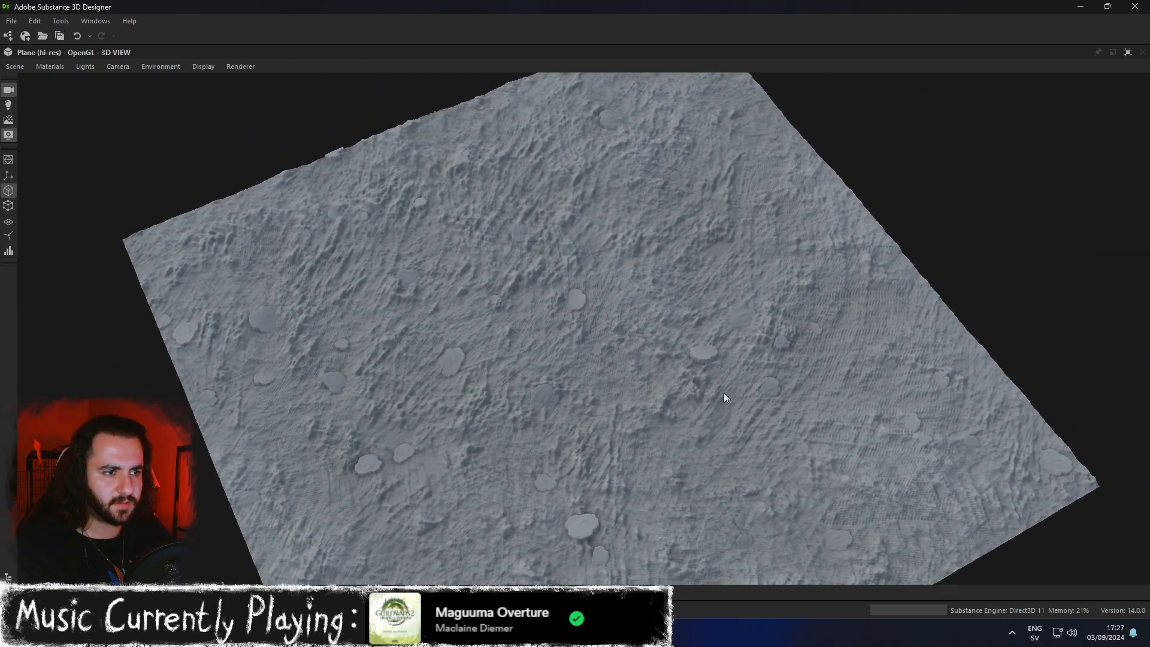
{"action": "scroll", "coordinate": [739, 386], "scroll_direction": "up", "scroll_amount": 6}
{"action": "scroll", "coordinate": [739, 387], "scroll_direction": "down", "scroll_amount": 4}
{"action": "left_click_drag", "start_coordinate": [739, 387], "coordinate": [613, 323], "text": "alt"}
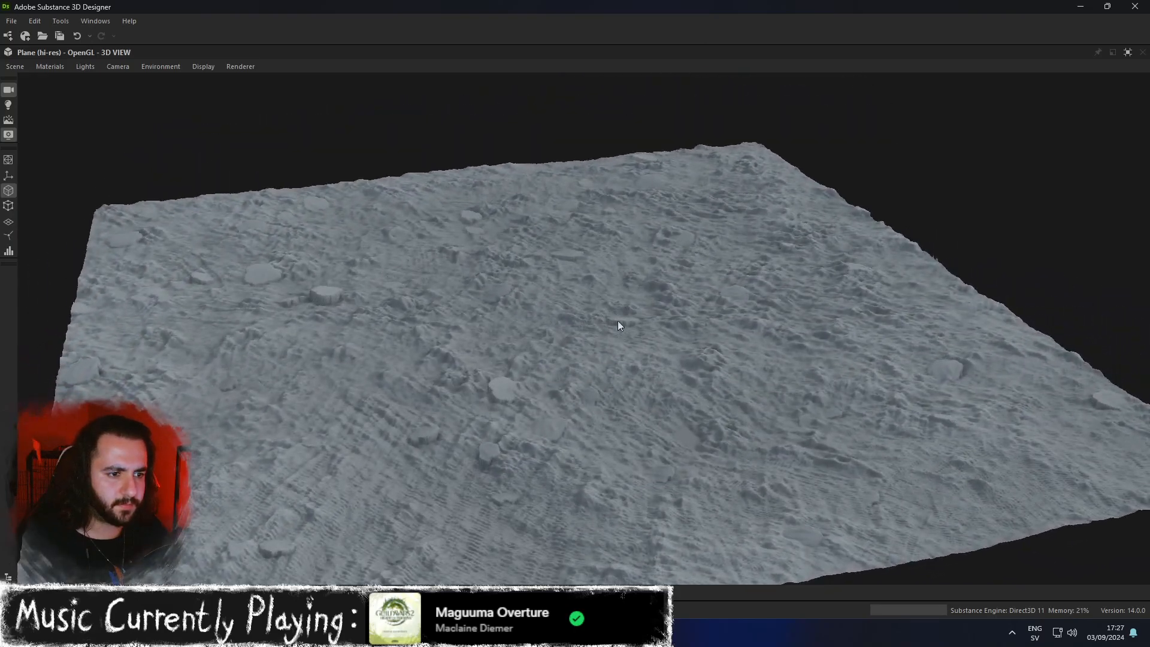
{"action": "left_click", "coordinate": [1127, 53]}
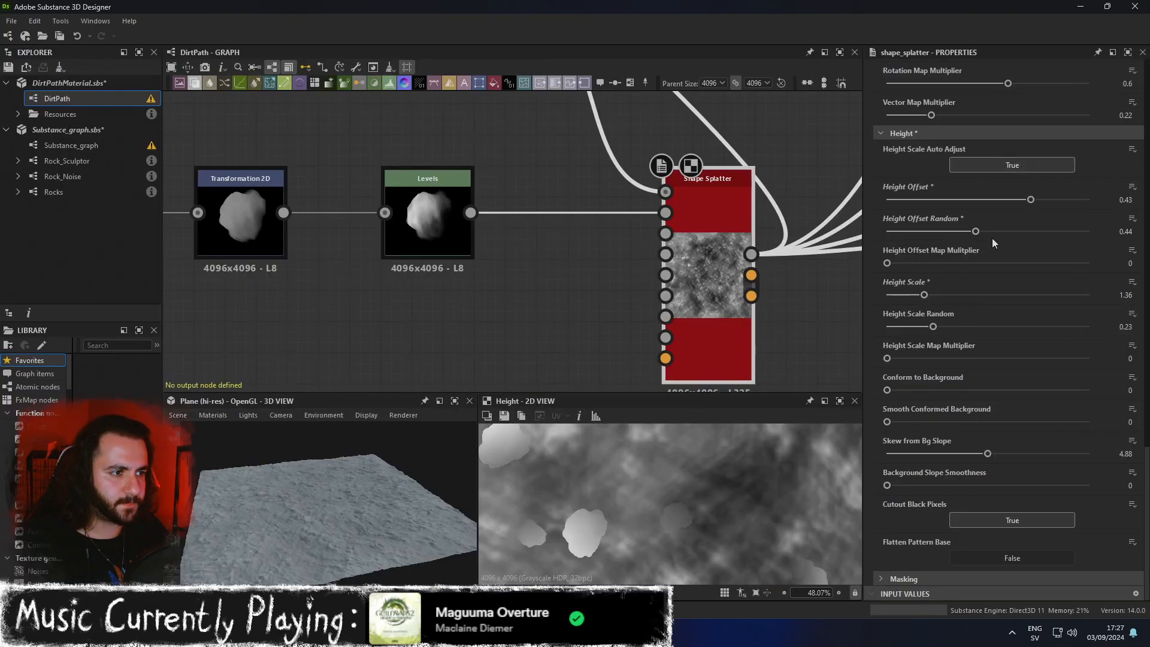
Raise the Shape Splatter's Height Scale to 3.12, keeping Height Offset Random at 0.44 after a trial at 0.52.
{"action": "left_click_drag", "start_coordinate": [977, 232], "coordinate": [992, 228]}
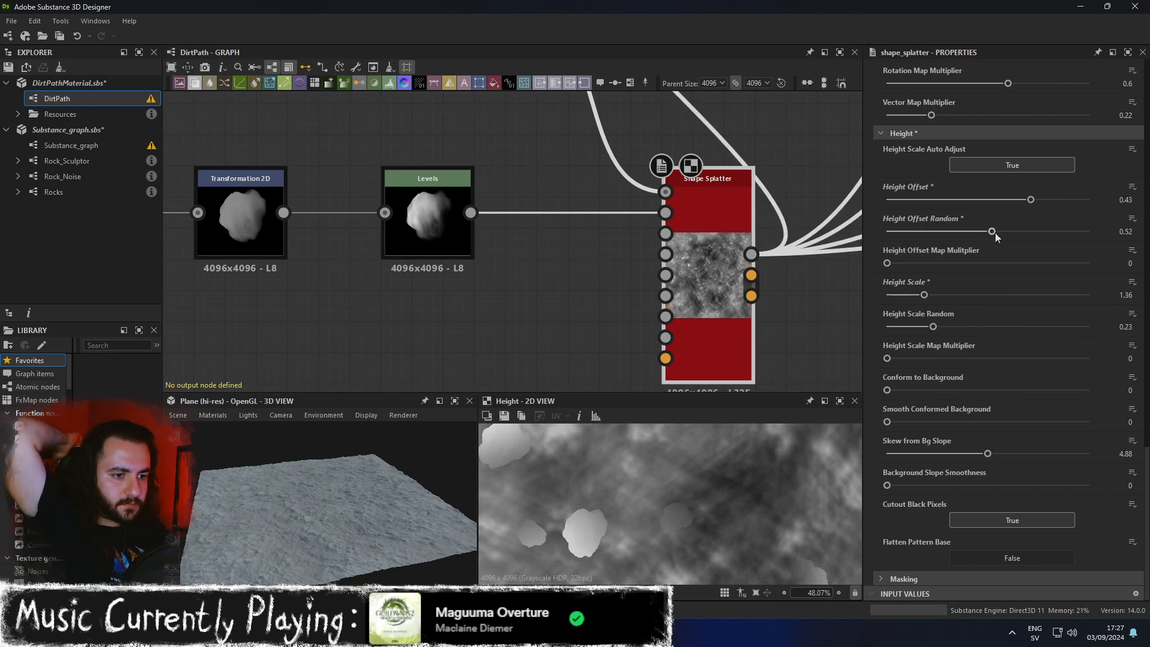
{"action": "left_click_drag", "start_coordinate": [992, 231], "coordinate": [976, 231]}
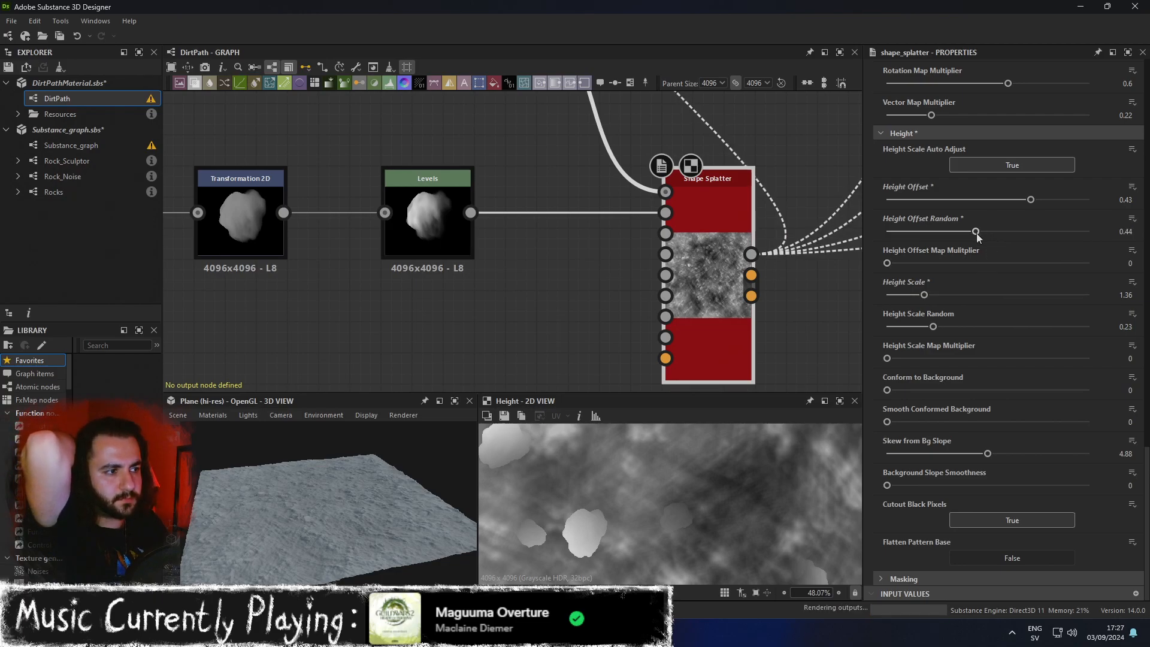
{"action": "left_click_drag", "start_coordinate": [926, 296], "coordinate": [973, 291]}
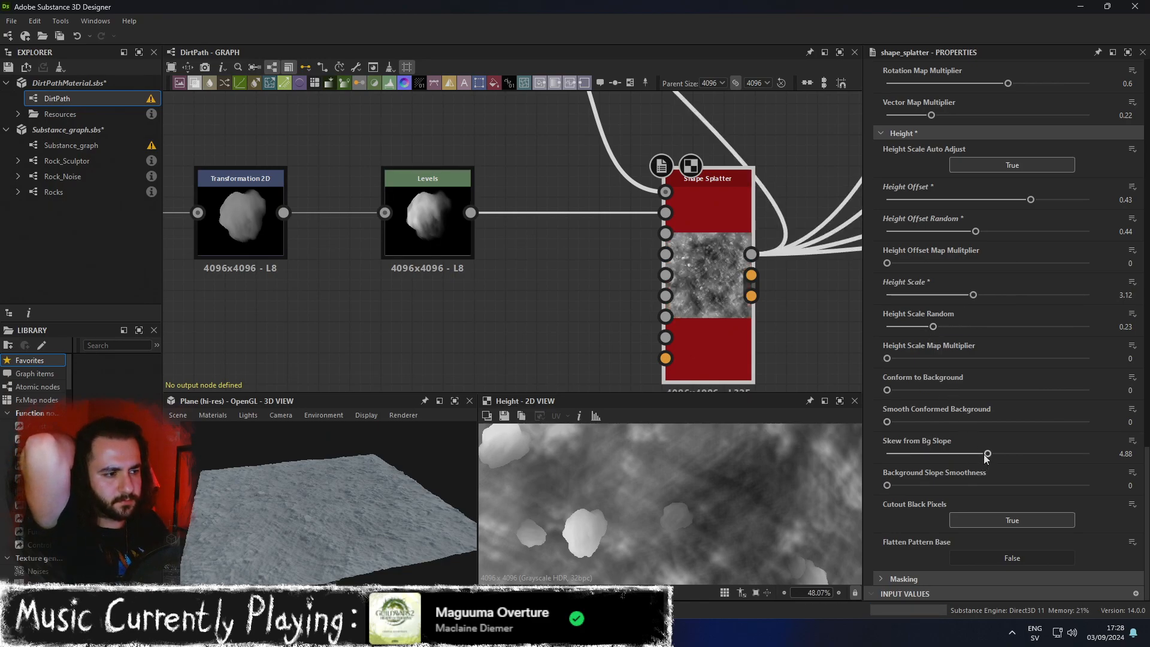
Set Skew from Bg Slope to 4.91 after testing both ends of its range and 3.96, checking the plane in an enlarged 3D view.
{"action": "left_click_drag", "start_coordinate": [988, 454], "coordinate": [1116, 449]}
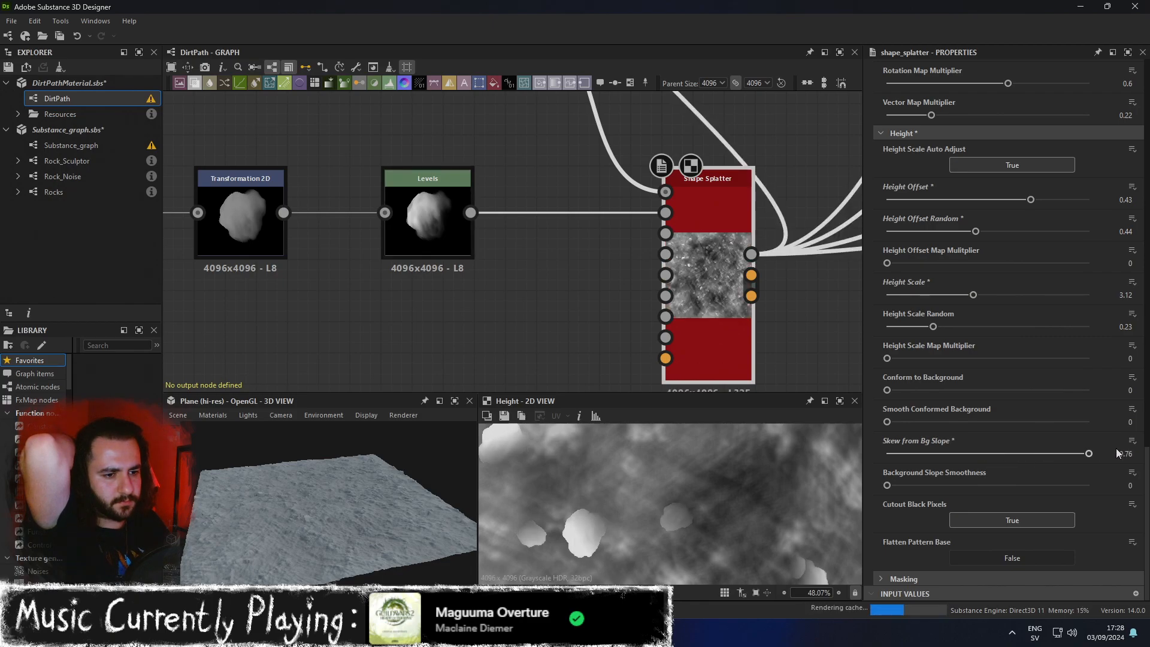
{"action": "left_click_drag", "start_coordinate": [1088, 453], "coordinate": [885, 457]}
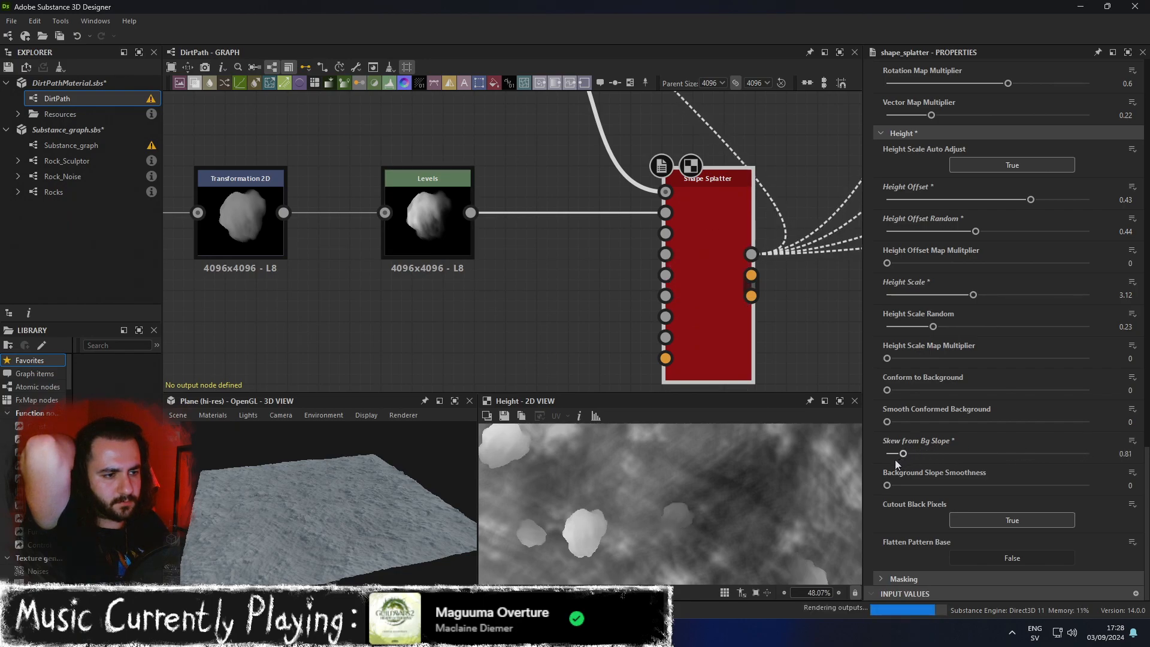
{"action": "left_click_drag", "start_coordinate": [922, 454], "coordinate": [968, 453]}
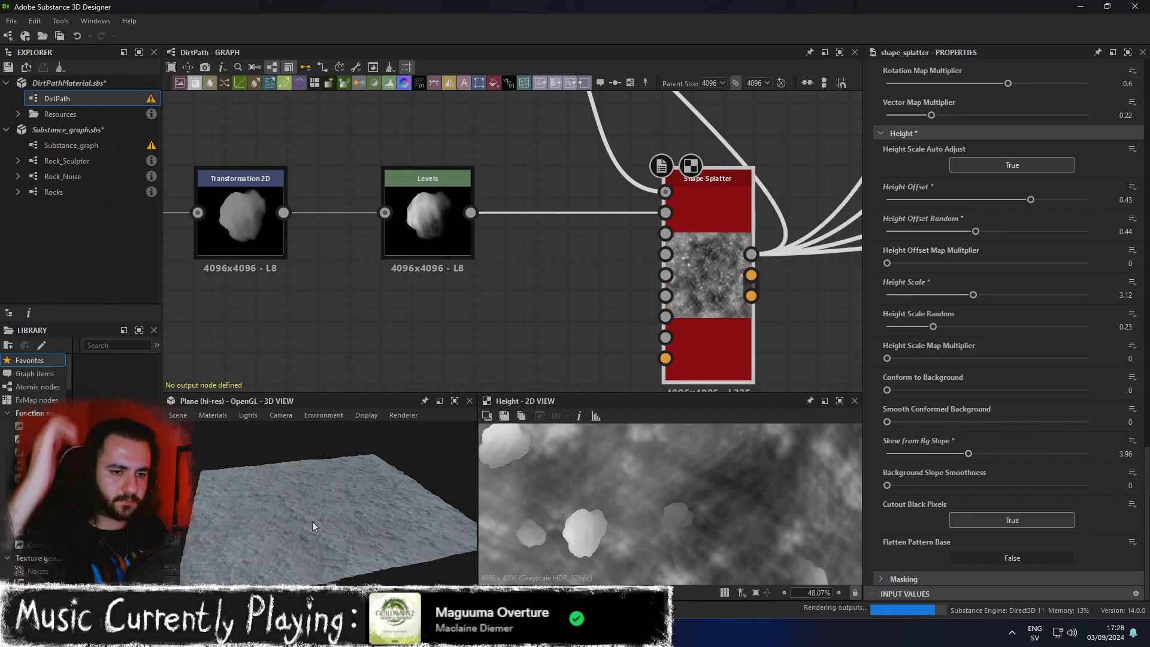
{"action": "left_click_drag", "start_coordinate": [968, 453], "coordinate": [988, 454]}
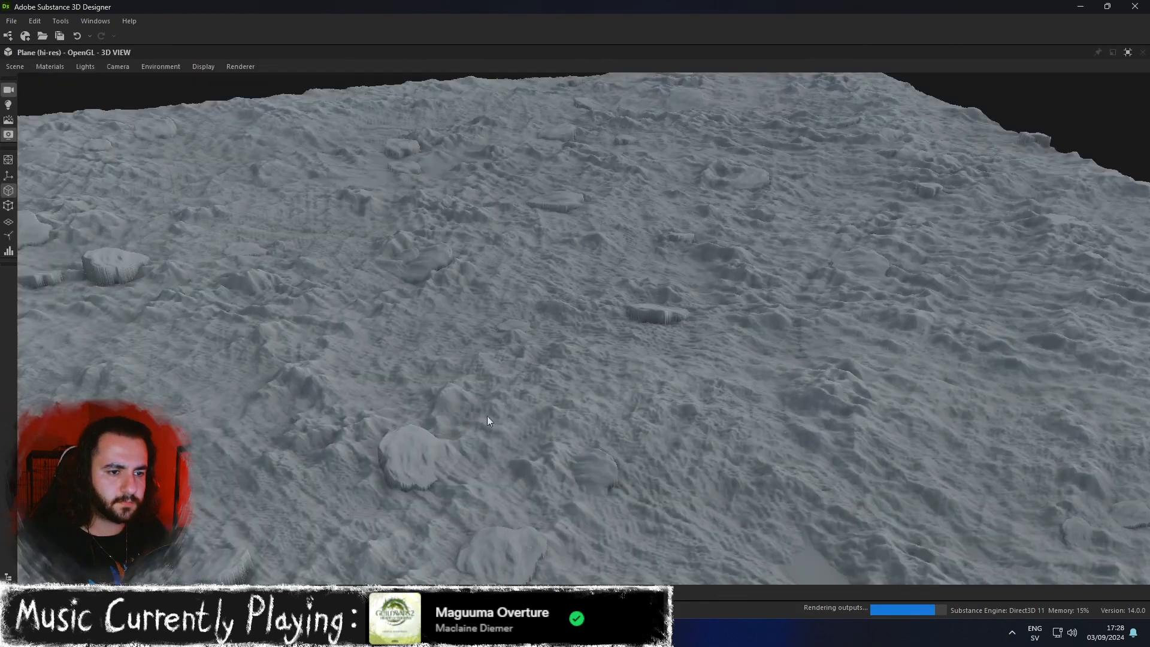
{"action": "left_click", "coordinate": [454, 401]}
{"action": "left_click_drag", "start_coordinate": [551, 426], "coordinate": [478, 331]}
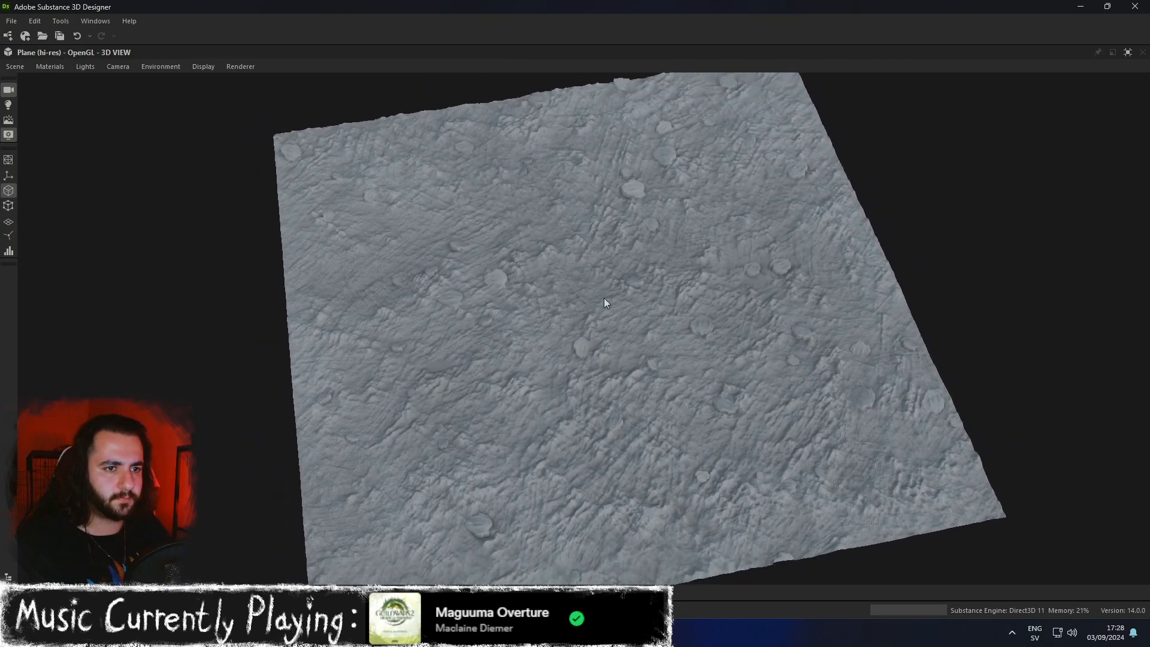
{"action": "left_click", "coordinate": [1128, 52]}
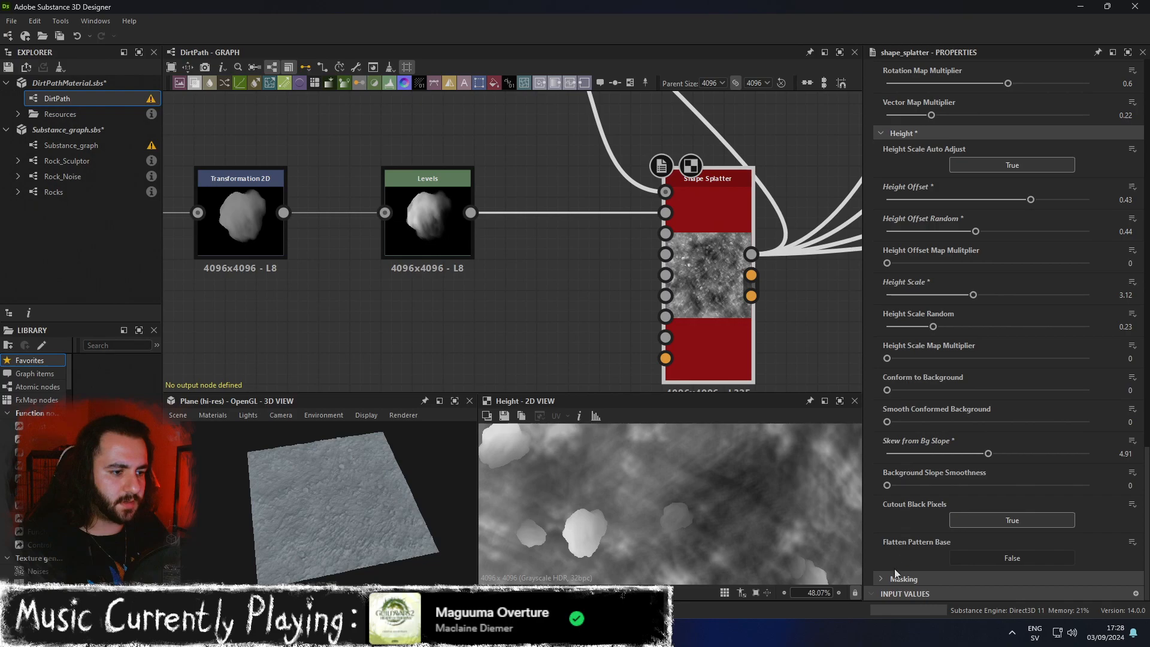
Try the Shape Splatter's Mask Random setting, returning it to 0, and look over the whole pebble distribution in the 2D view.
{"action": "left_click", "coordinate": [880, 578]}
{"action": "scroll", "coordinate": [904, 502], "scroll_direction": "down", "scroll_amount": 2}
{"action": "mouse_move", "coordinate": [888, 513]}
{"action": "left_mouse_down"}
{"action": "mouse_move", "coordinate": [1002, 514]}
{"action": "mouse_move", "coordinate": [889, 519]}
{"action": "left_mouse_up"}
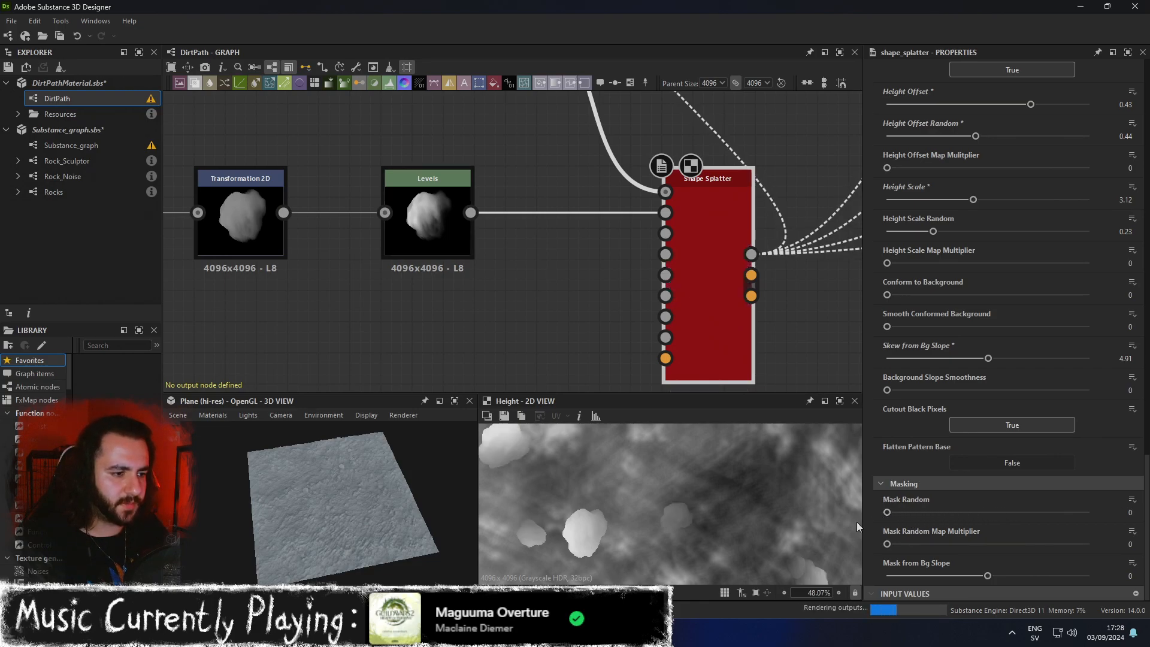
{"action": "scroll", "coordinate": [701, 523], "scroll_direction": "down", "scroll_amount": 5}
{"action": "middle_click_drag", "start_coordinate": [697, 520], "coordinate": [566, 502]}
{"action": "scroll", "coordinate": [956, 323], "scroll_direction": "up", "scroll_amount": 10}
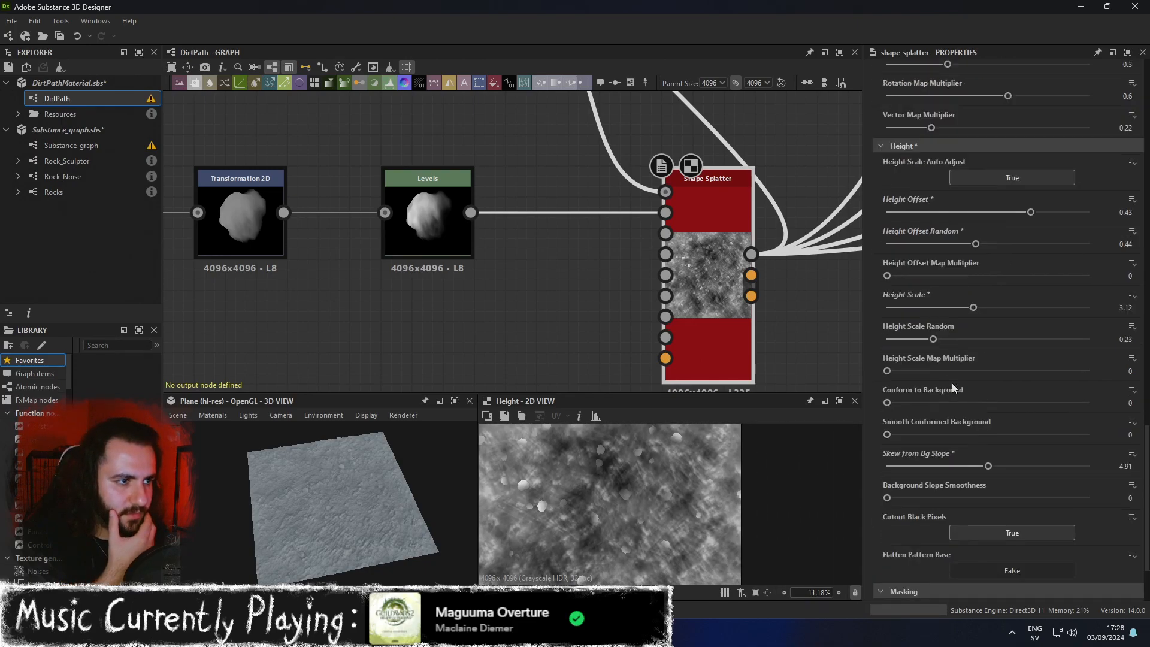
Try lower values for the Shape Splatter's Scale, 0.37 and 0.41.
{"action": "scroll", "coordinate": [956, 380], "scroll_direction": "up", "scroll_amount": 5}
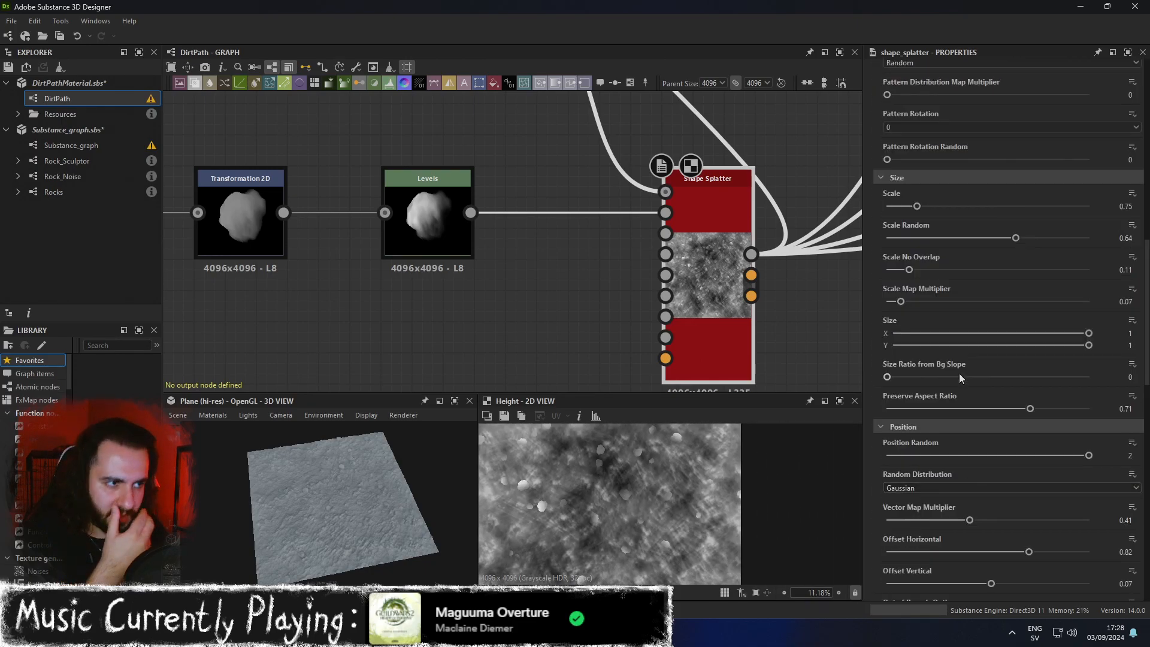
{"action": "left_click_drag", "start_coordinate": [918, 243], "coordinate": [901, 243]}
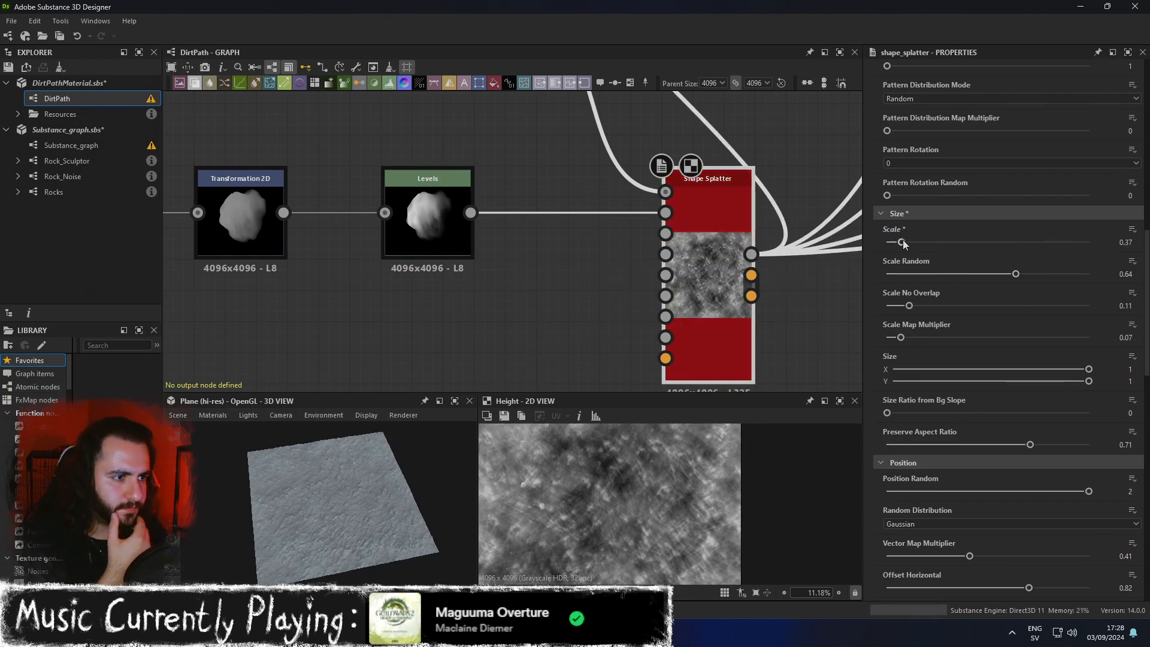
{"action": "left_click", "coordinate": [902, 242]}
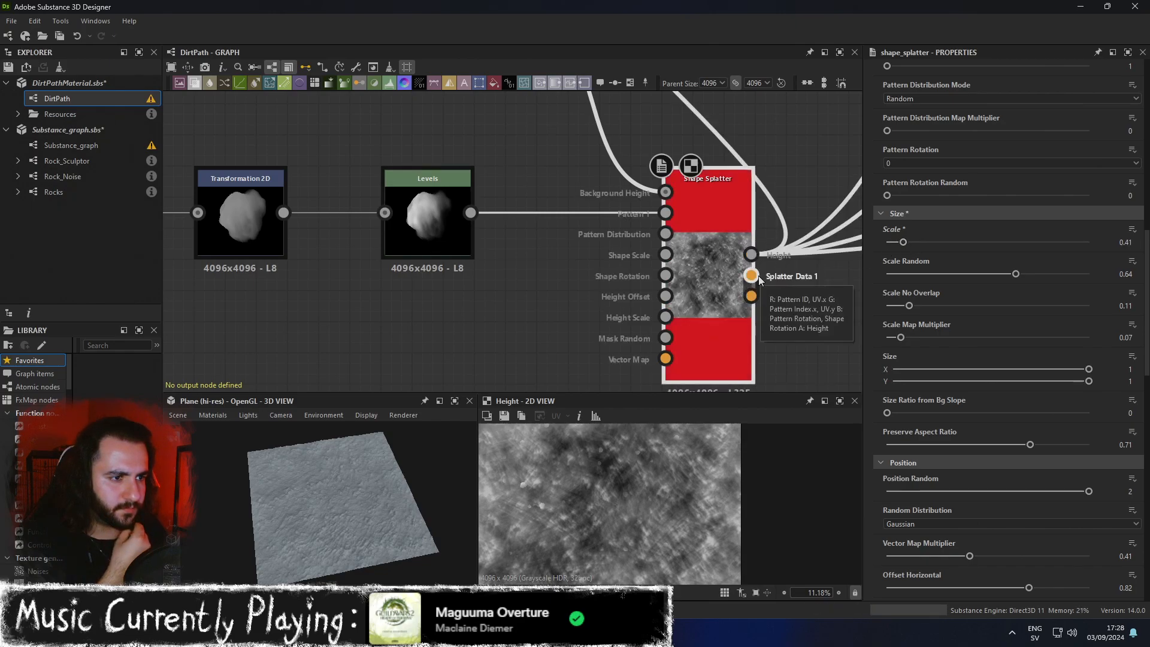
Raise the Shape Splatter's X Amount to 26 and its Y Amount to 17.
{"action": "scroll", "coordinate": [1048, 283], "scroll_direction": "up", "scroll_amount": 3}
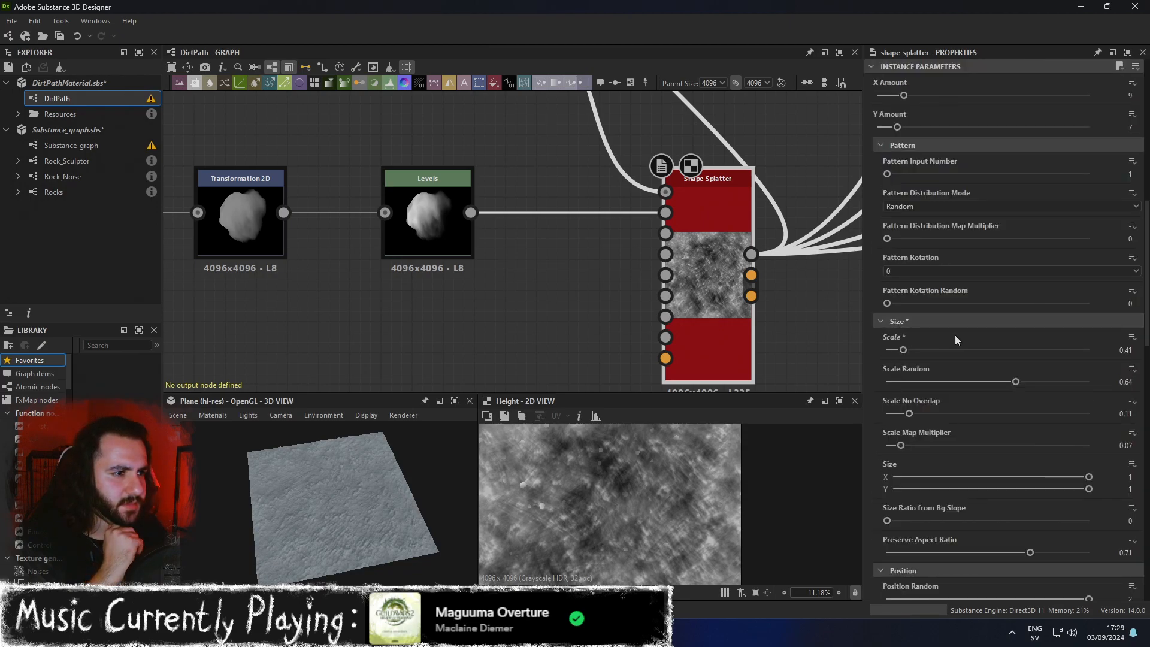
{"action": "scroll", "coordinate": [955, 337], "scroll_direction": "up", "scroll_amount": 4}
{"action": "left_click_drag", "start_coordinate": [905, 239], "coordinate": [947, 239]}
{"action": "left_click_drag", "start_coordinate": [895, 271], "coordinate": [960, 240]}
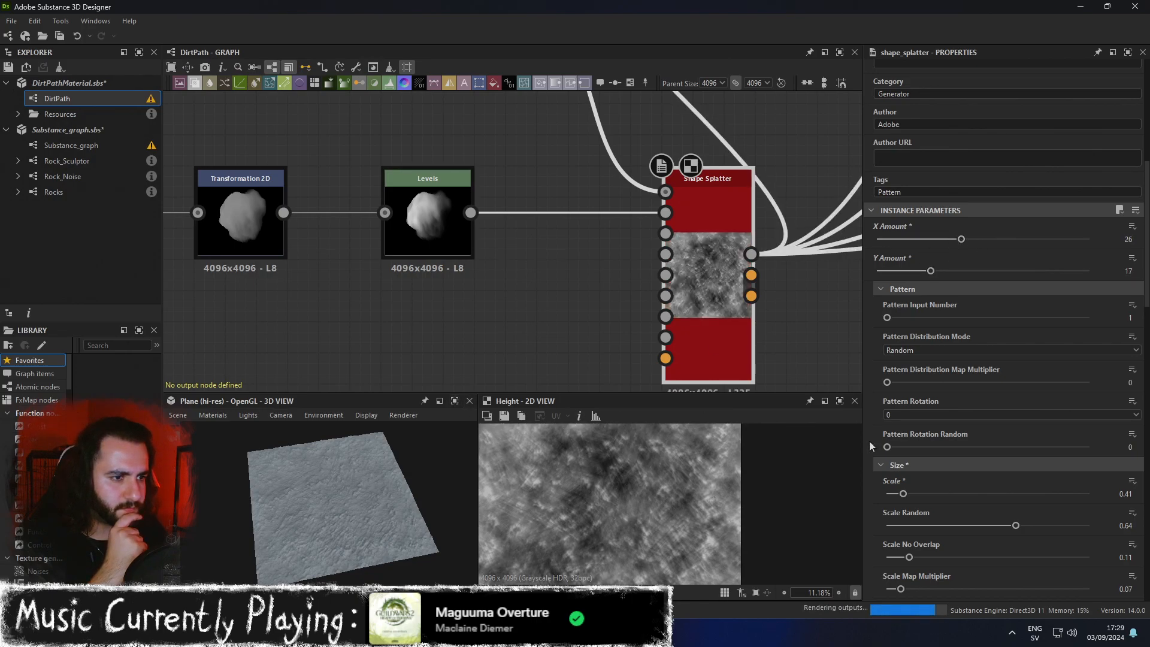
Set the Shape Splatter's Scale to 0.74 after a trial at 0.93, checking the plane in an enlarged 3D view.
{"action": "scroll", "coordinate": [950, 470], "scroll_direction": "down", "scroll_amount": 3}
{"action": "left_click_drag", "start_coordinate": [903, 350], "coordinate": [924, 350]}
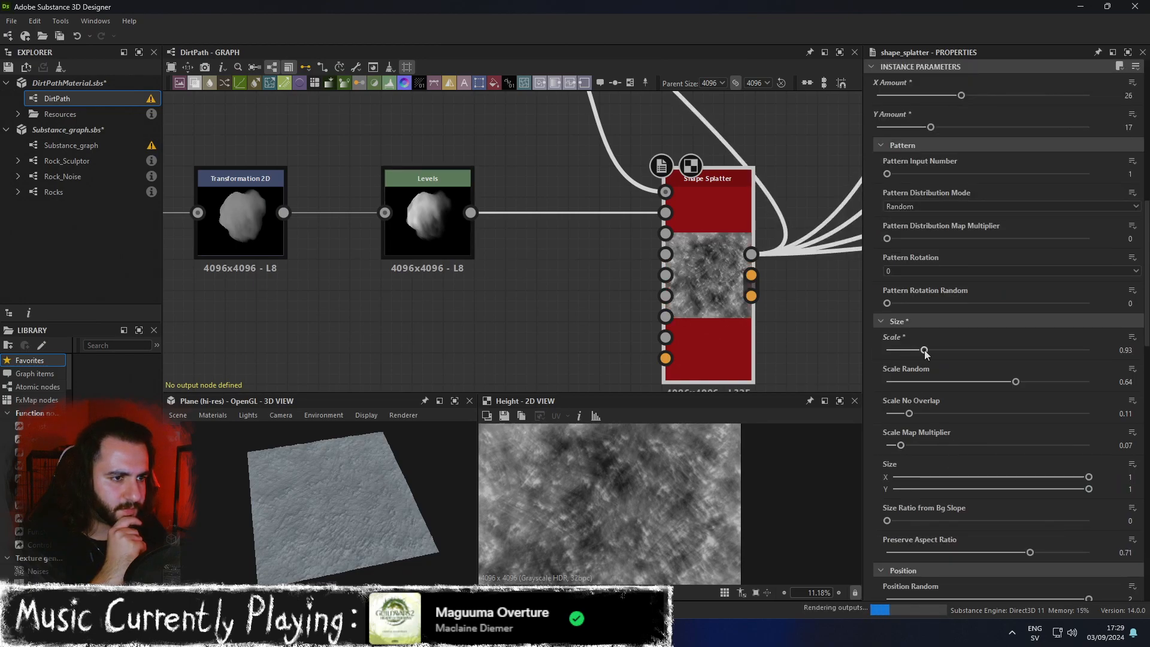
{"action": "left_click", "coordinate": [455, 401]}
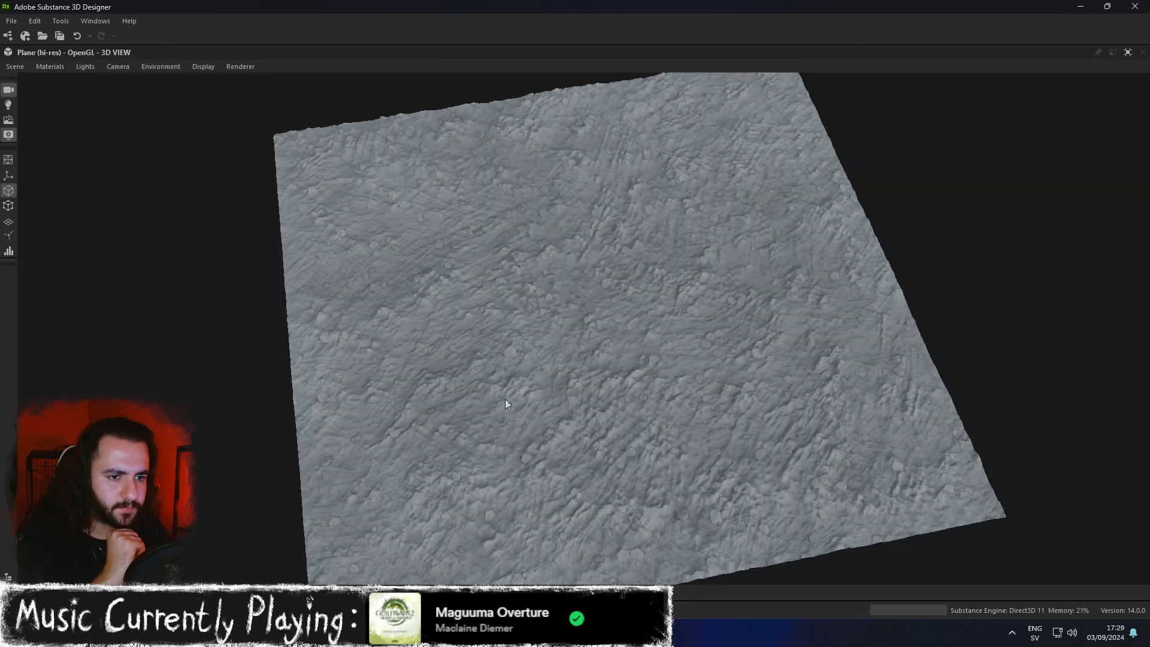
{"action": "left_click_drag", "start_coordinate": [649, 362], "coordinate": [617, 325]}
{"action": "scroll", "coordinate": [610, 308], "scroll_direction": "up", "scroll_amount": 3}
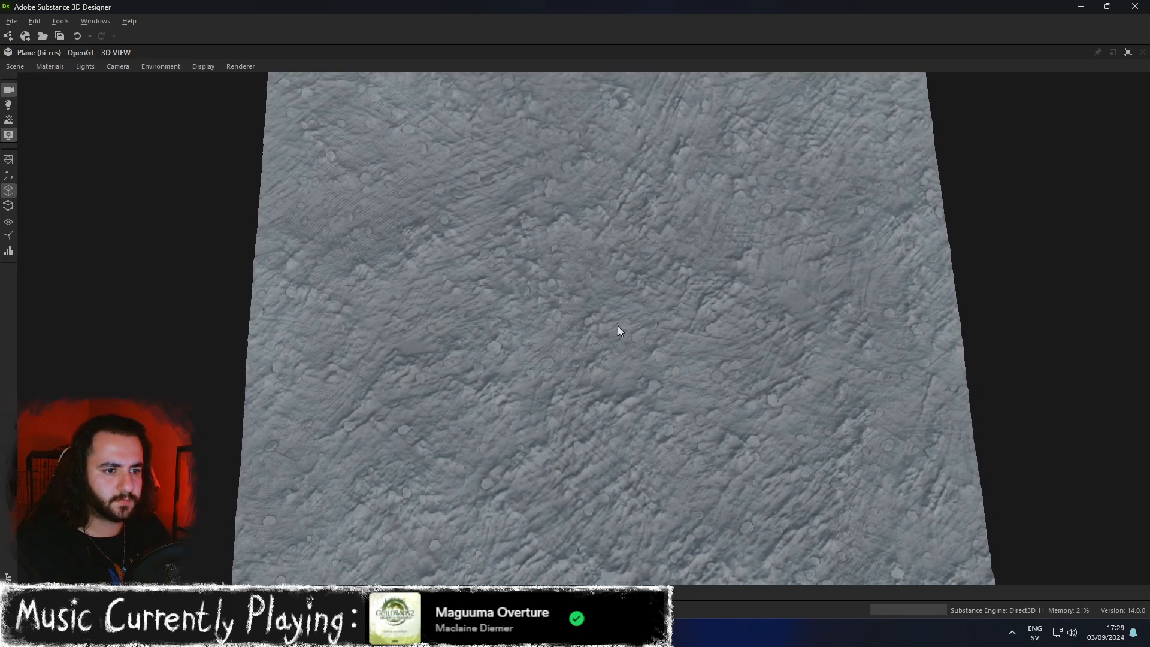
{"action": "left_click", "coordinate": [1128, 53]}
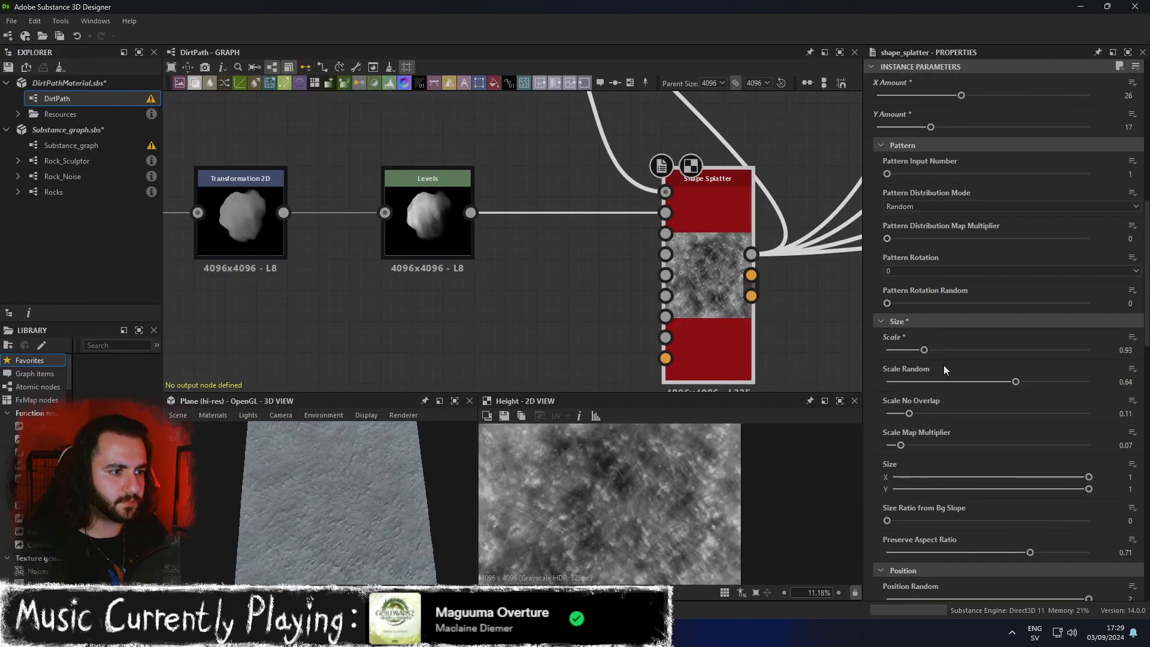
{"action": "scroll", "coordinate": [923, 383], "scroll_direction": "down", "scroll_amount": 2}
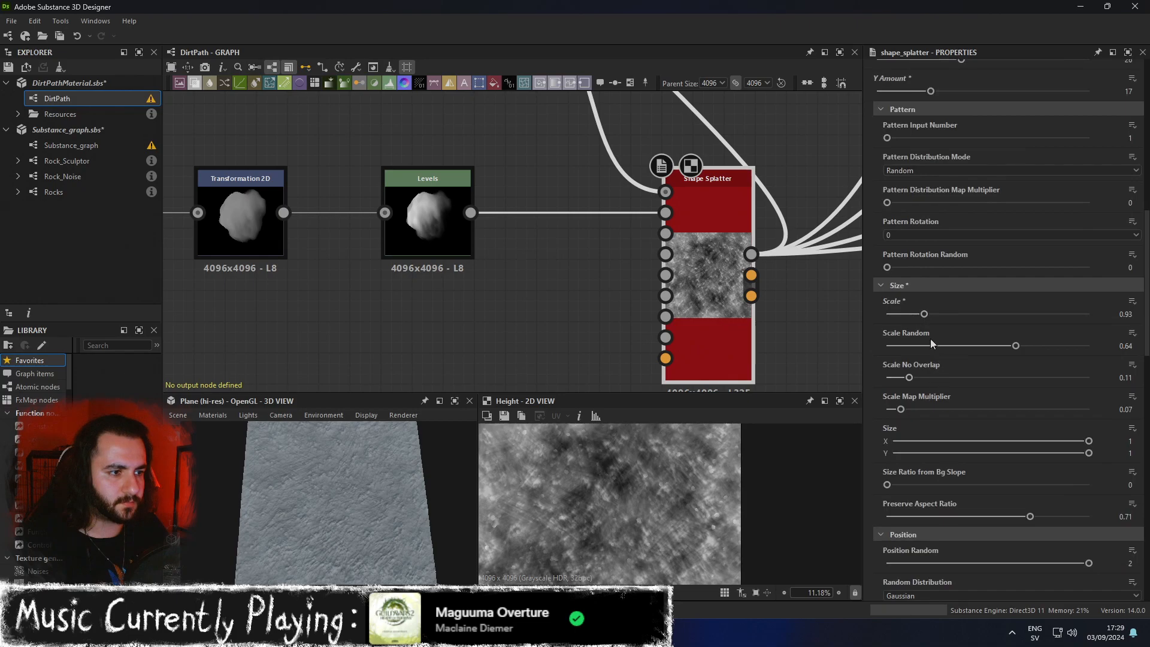
{"action": "left_click_drag", "start_coordinate": [923, 314], "coordinate": [917, 315]}
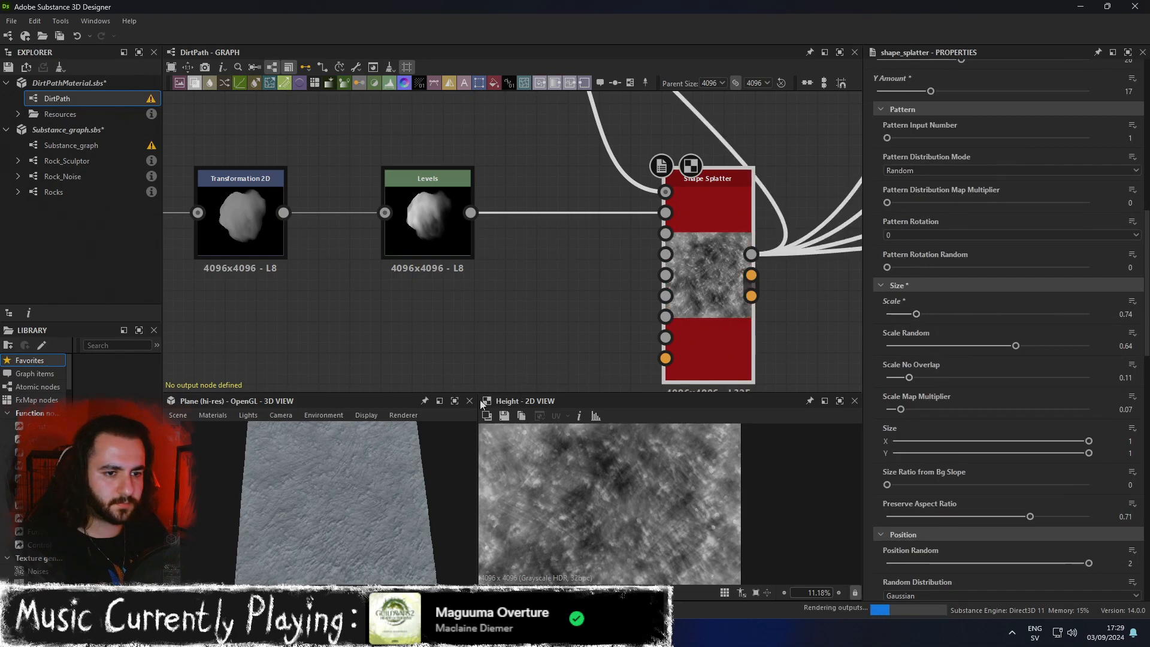
Preview the Blend node of the two brown gradient maps and connect its output to the material node's first input, replacing the grey Gradient Map.
{"action": "scroll", "coordinate": [649, 282], "scroll_direction": "down", "scroll_amount": 2}
{"action": "middle_click_drag", "start_coordinate": [846, 251], "coordinate": [643, 264]}
{"action": "scroll", "coordinate": [674, 287], "scroll_direction": "down", "scroll_amount": 3}
{"action": "scroll", "coordinate": [673, 287], "scroll_direction": "down", "scroll_amount": 3}
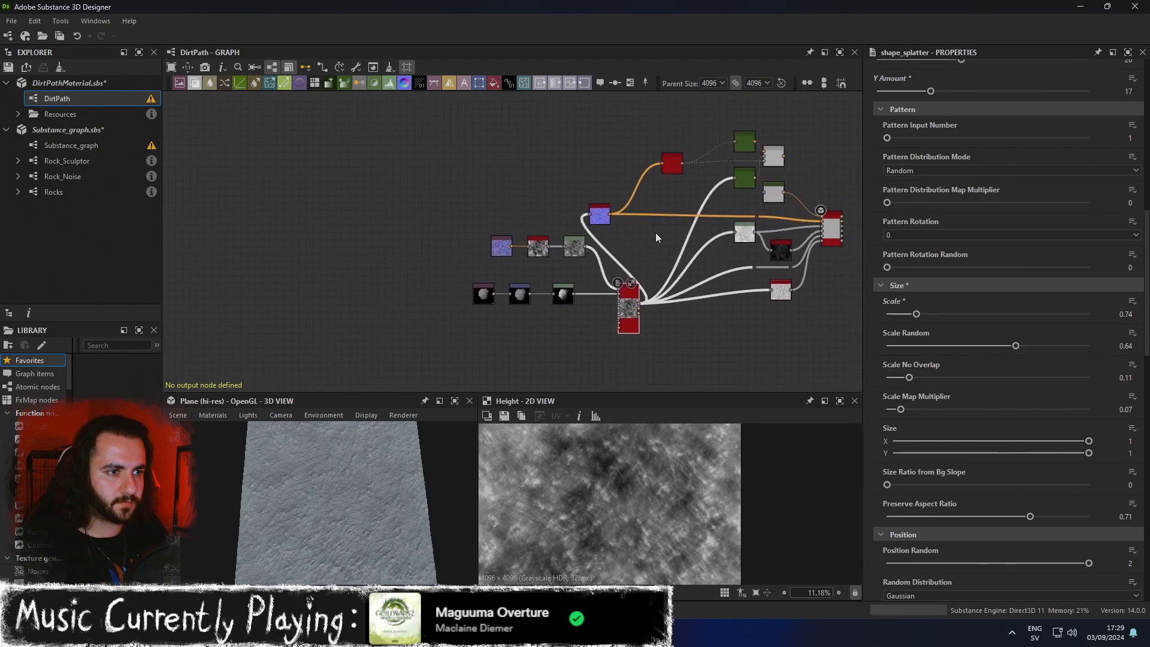
{"action": "scroll", "coordinate": [786, 204], "scroll_direction": "up", "scroll_amount": 5}
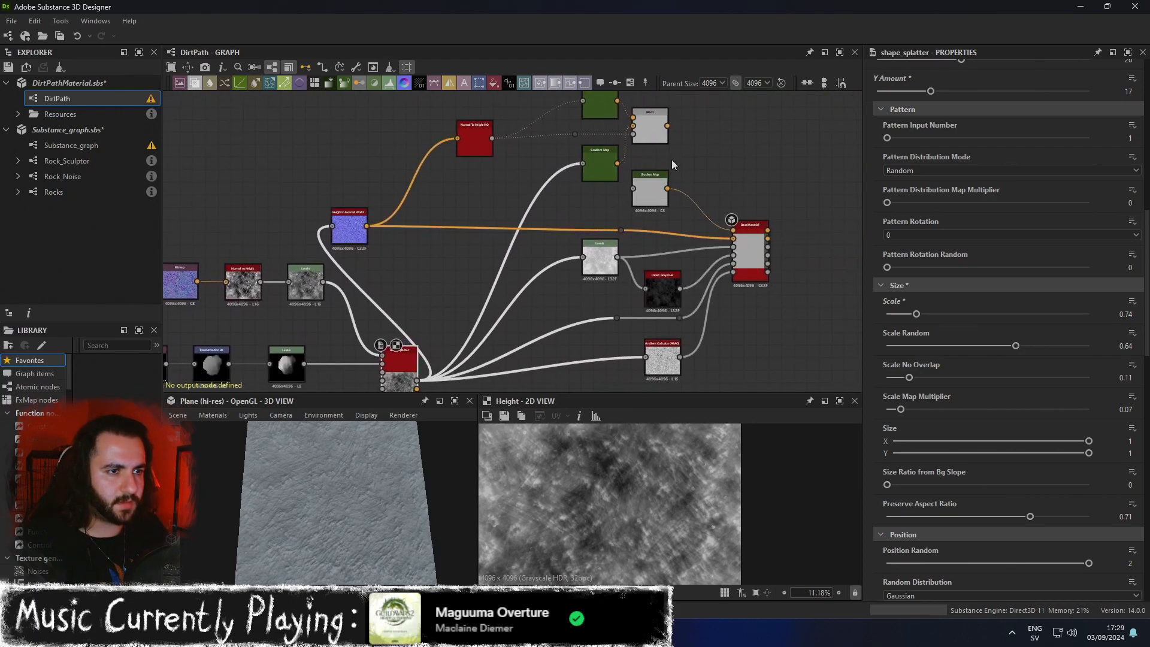
{"action": "left_click", "coordinate": [656, 141]}
{"action": "scroll", "coordinate": [630, 495], "scroll_direction": "up", "scroll_amount": 2}
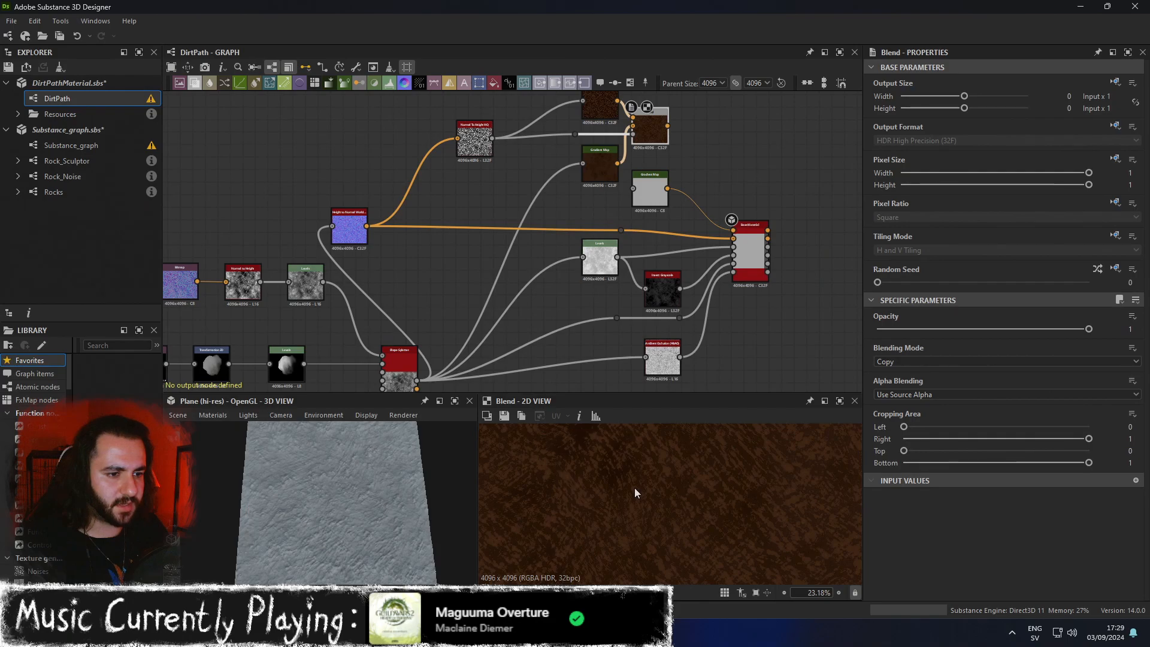
{"action": "left_click_drag", "start_coordinate": [720, 186], "coordinate": [732, 230]}
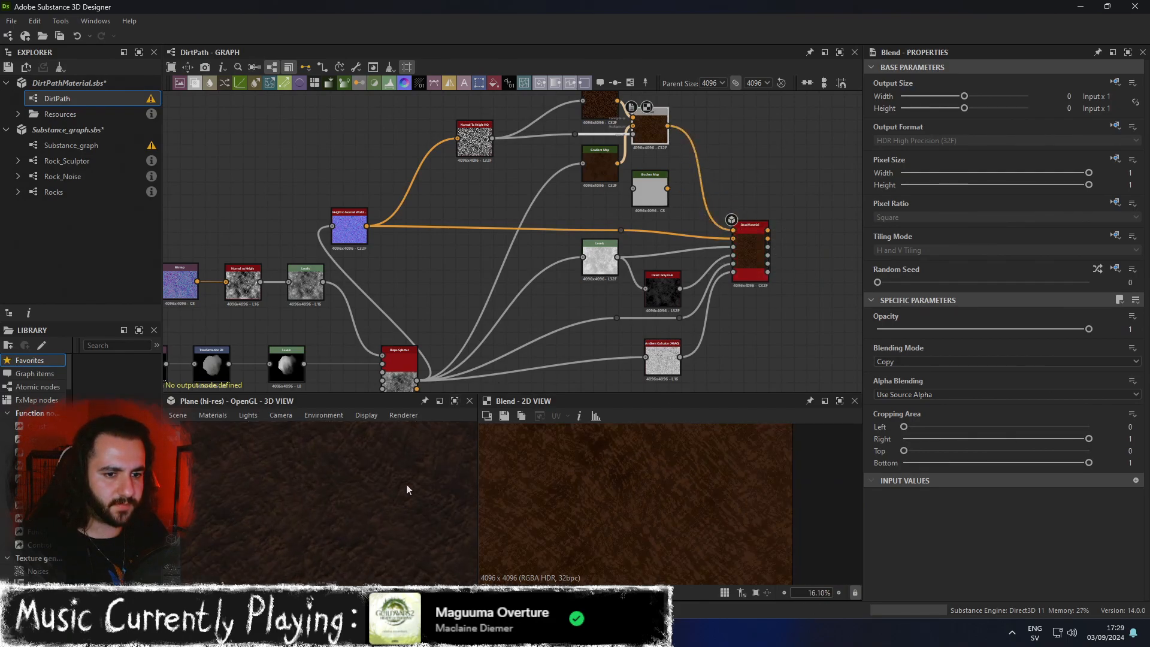
Duplicate the Shape Splatter below the original, keeping its ground and pebble inputs connected, and show the copy in the 2D view.
{"action": "middle_click_drag", "start_coordinate": [542, 274], "coordinate": [685, 185]}
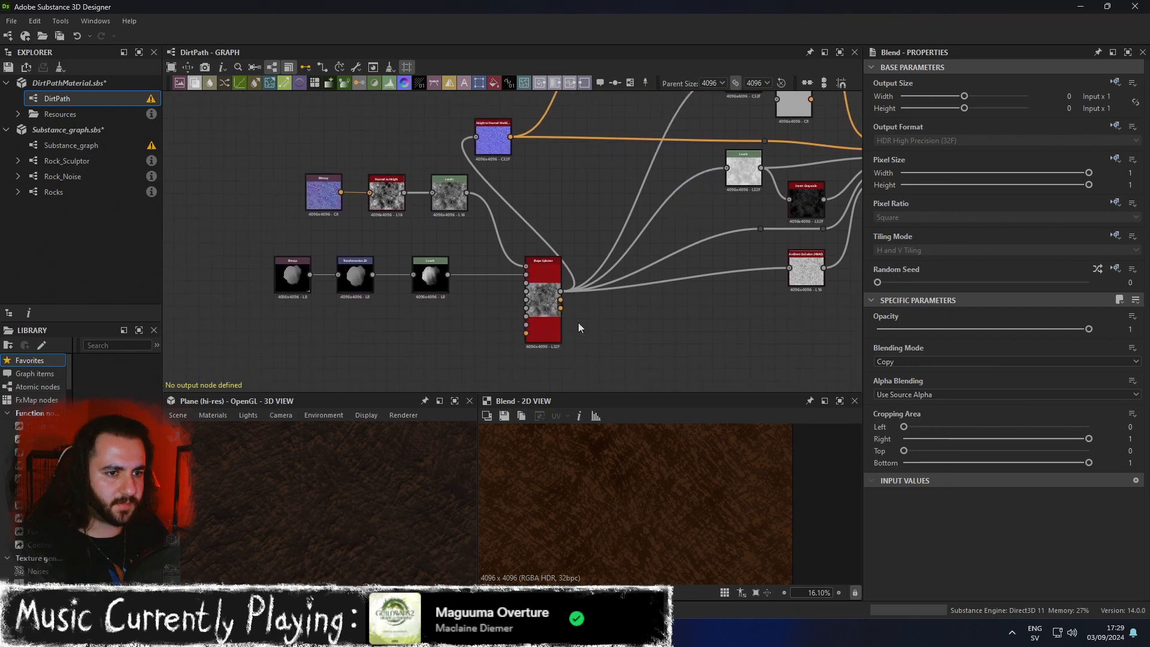
{"action": "left_click", "coordinate": [541, 301]}
{"action": "double_click", "coordinate": [542, 305]}
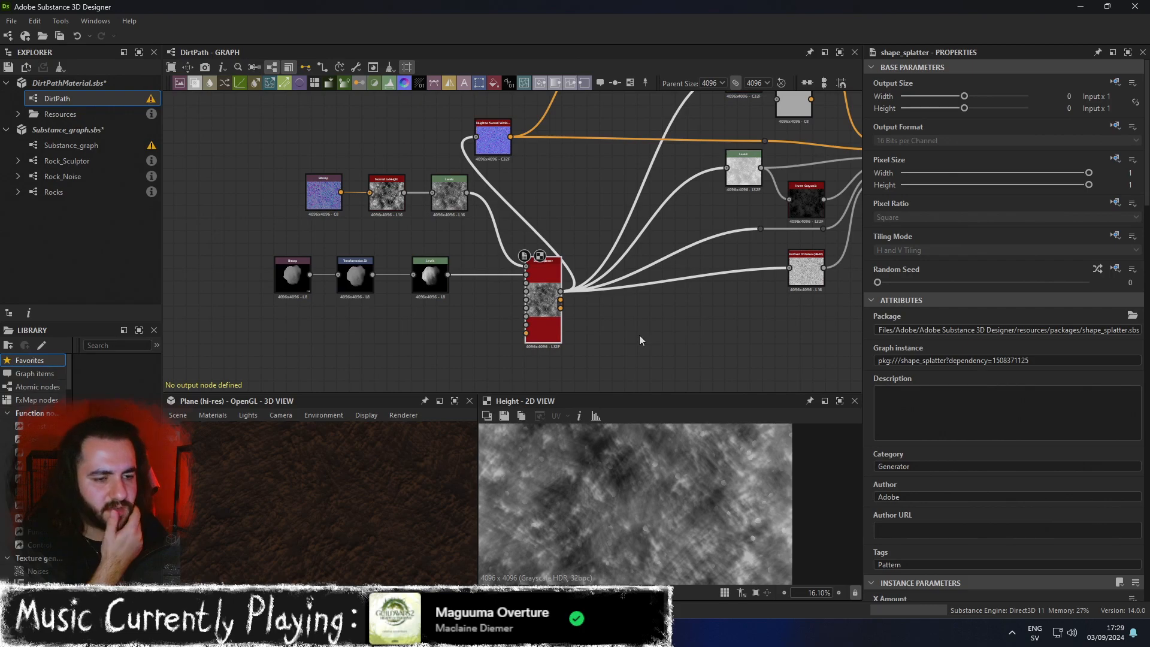
{"action": "scroll", "coordinate": [900, 443], "scroll_direction": "down", "scroll_amount": 5}
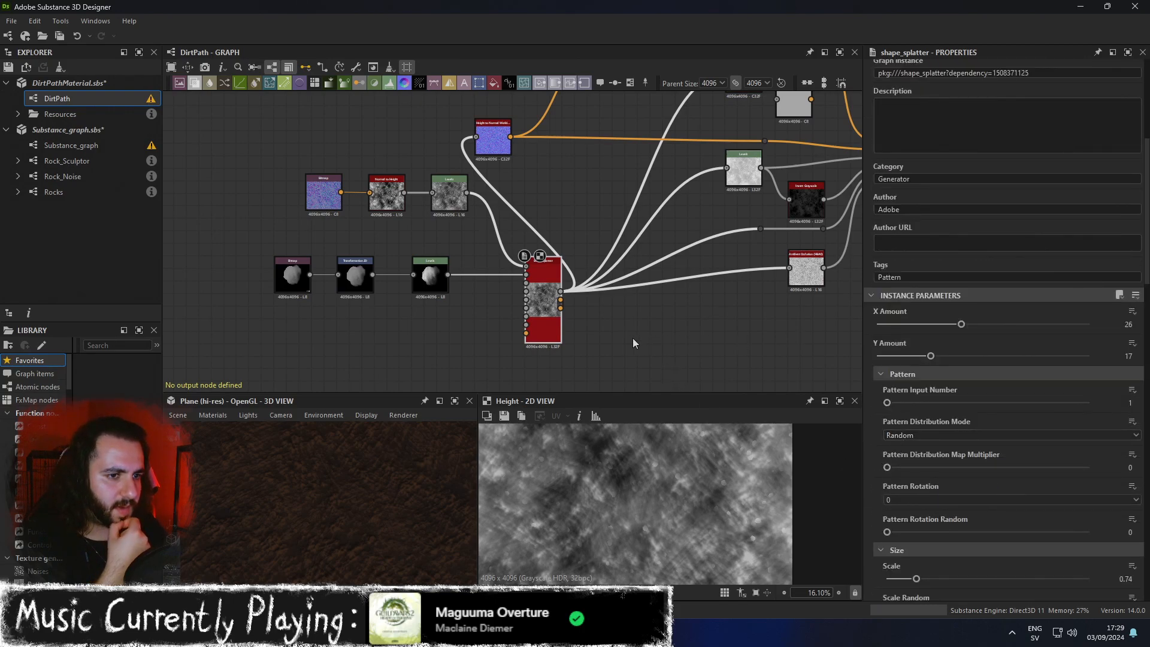
{"action": "middle_click_drag", "start_coordinate": [582, 356], "coordinate": [557, 249]}
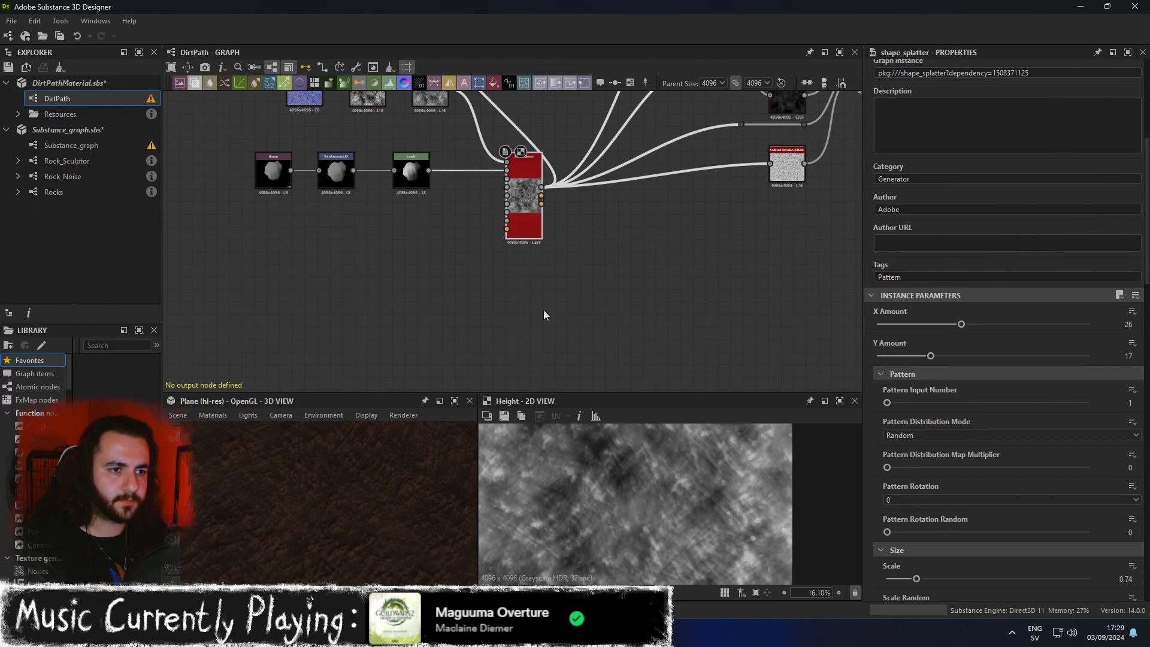
{"action": "key", "text": "ctrl+d"}
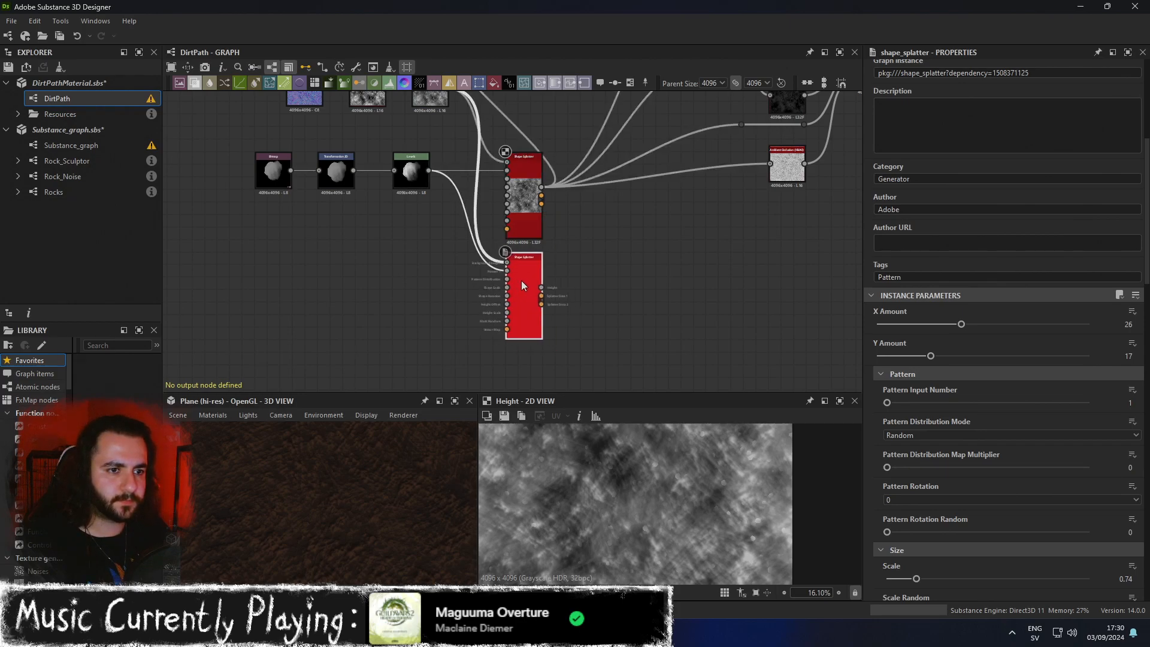
{"action": "double_click", "coordinate": [521, 286]}
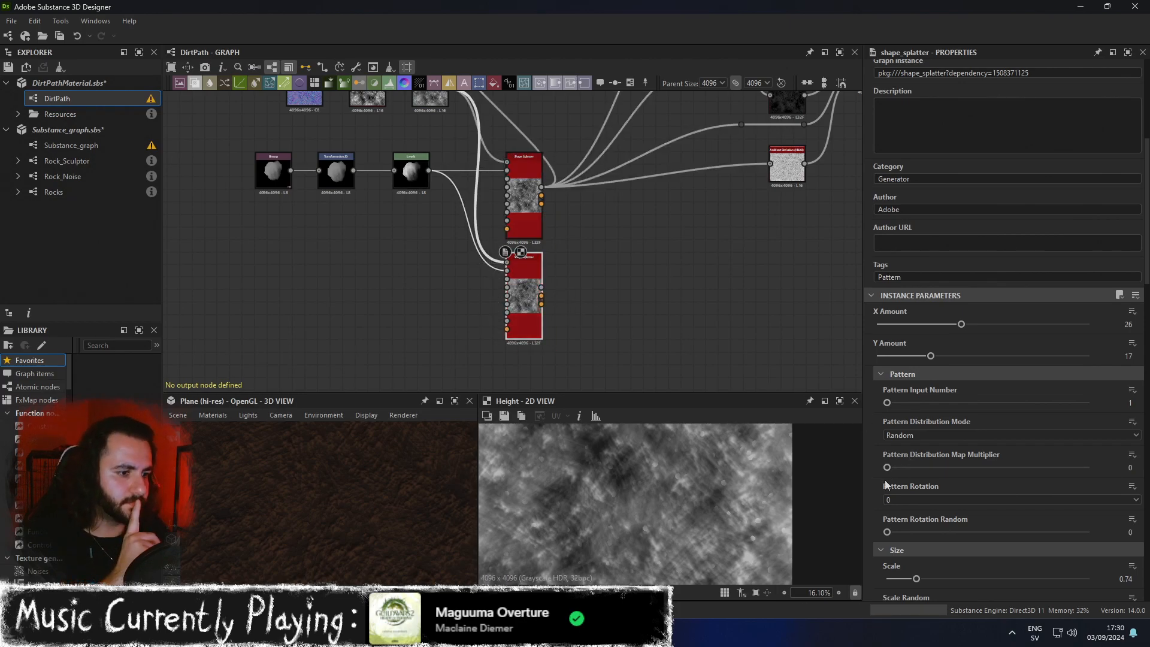
Try Skew from Bg Slope at 0 on the duplicated Shape Splatter, then undo the change.
{"action": "scroll", "coordinate": [884, 479], "scroll_direction": "down", "scroll_amount": 3}
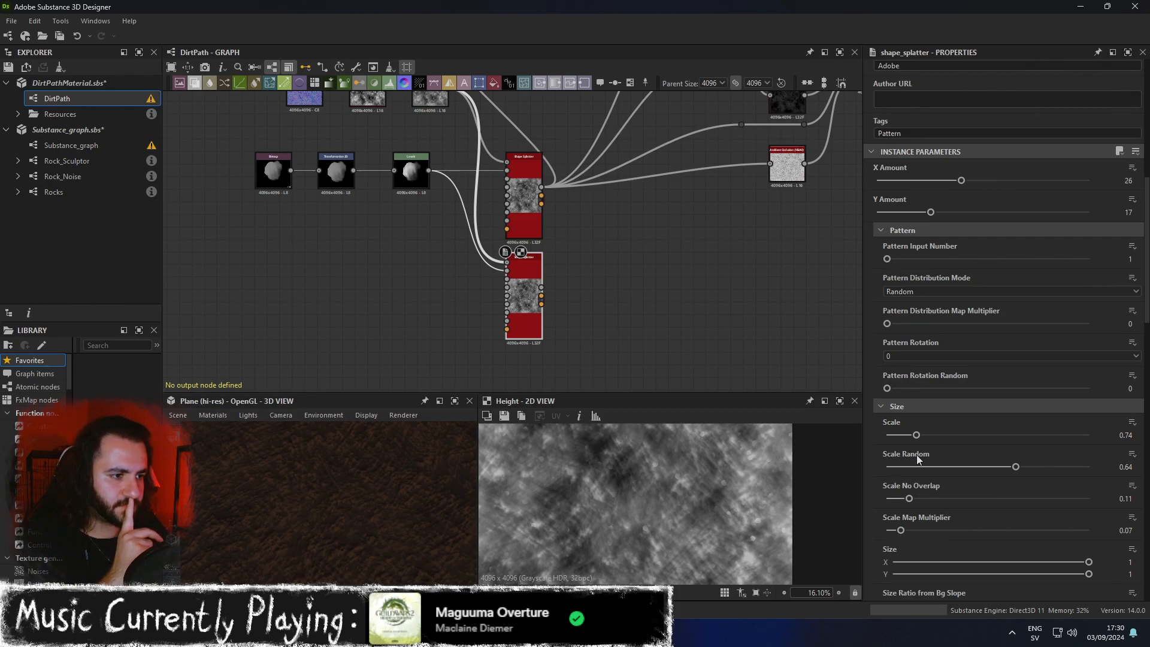
{"action": "scroll", "coordinate": [887, 453], "scroll_direction": "down", "scroll_amount": 5}
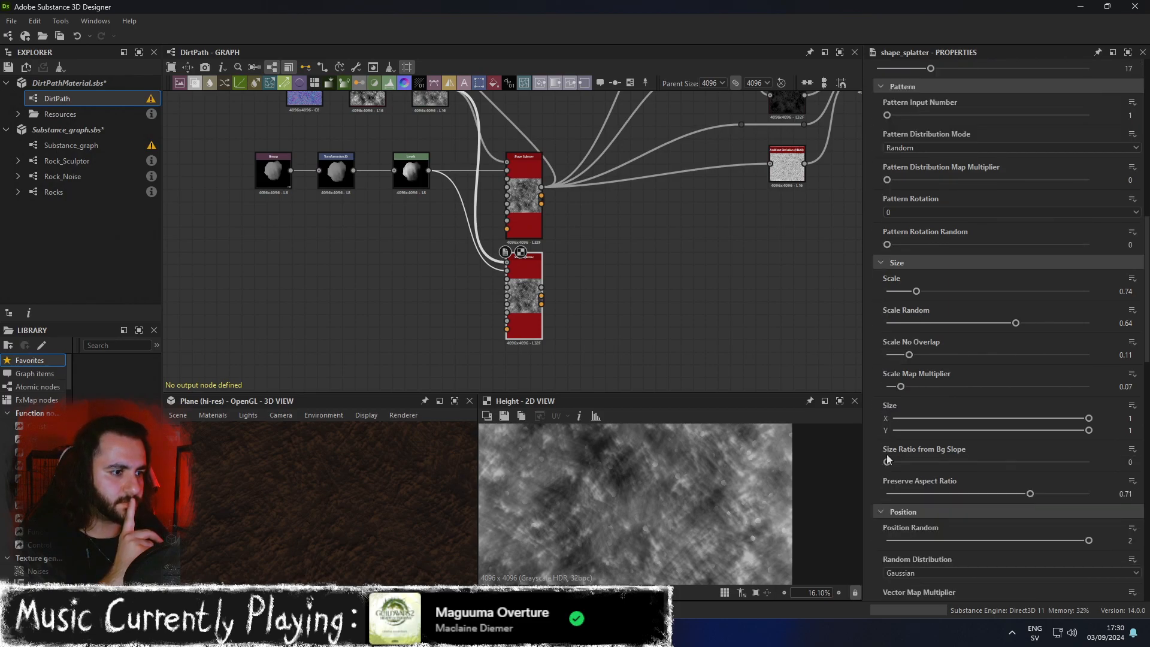
{"action": "scroll", "coordinate": [886, 454], "scroll_direction": "down", "scroll_amount": 14}
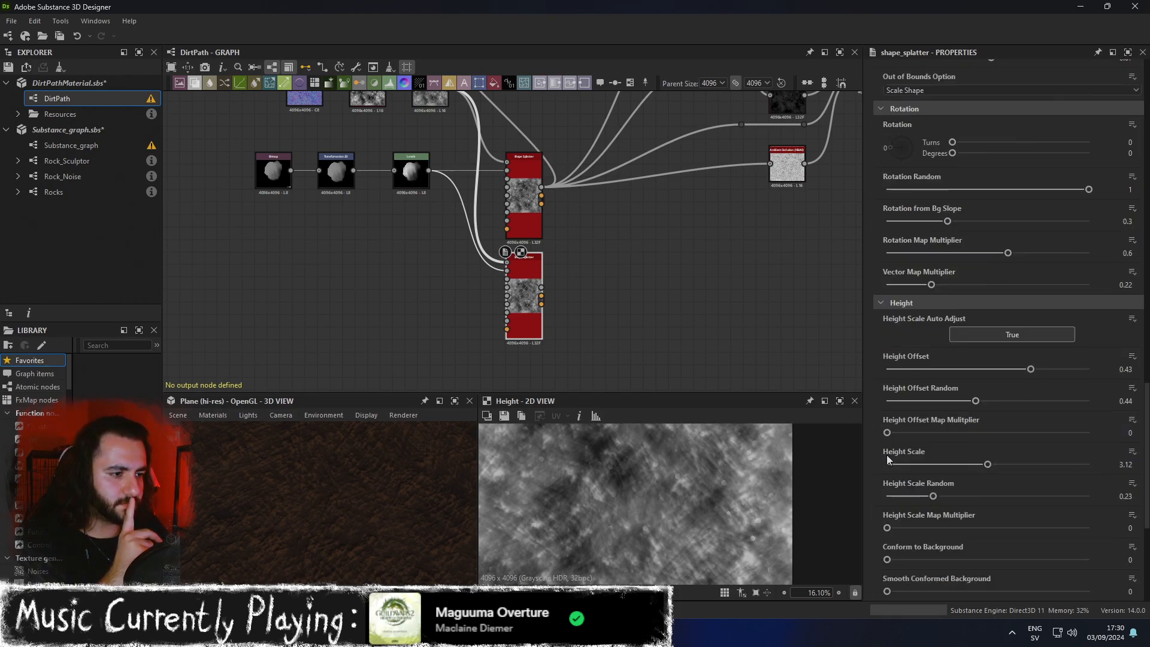
{"action": "scroll", "coordinate": [887, 457], "scroll_direction": "down", "scroll_amount": 2}
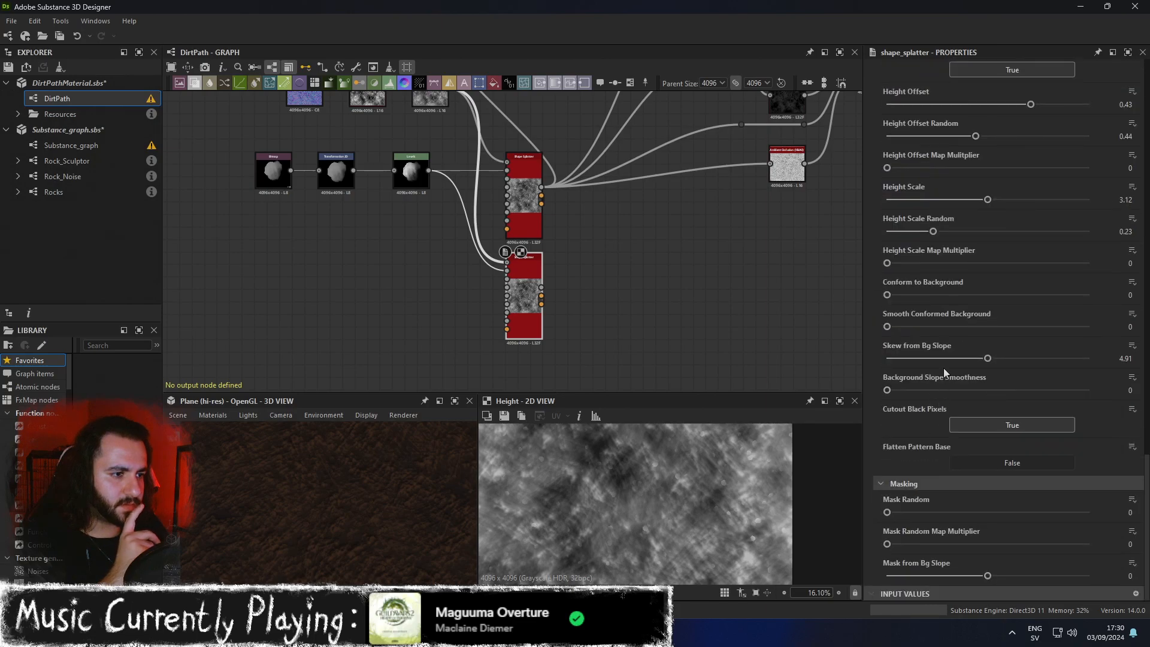
{"action": "left_click_drag", "start_coordinate": [986, 357], "coordinate": [865, 358]}
{"action": "scroll", "coordinate": [880, 392], "scroll_direction": "up", "scroll_amount": 3}
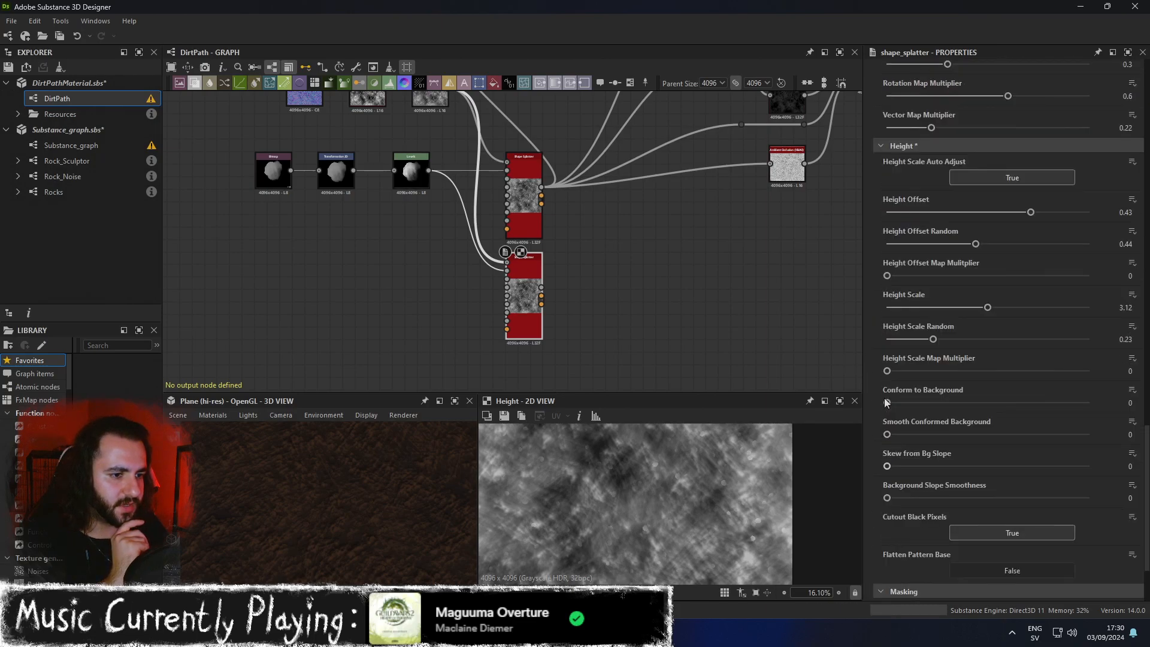
{"action": "key", "text": "ctrl+z"}
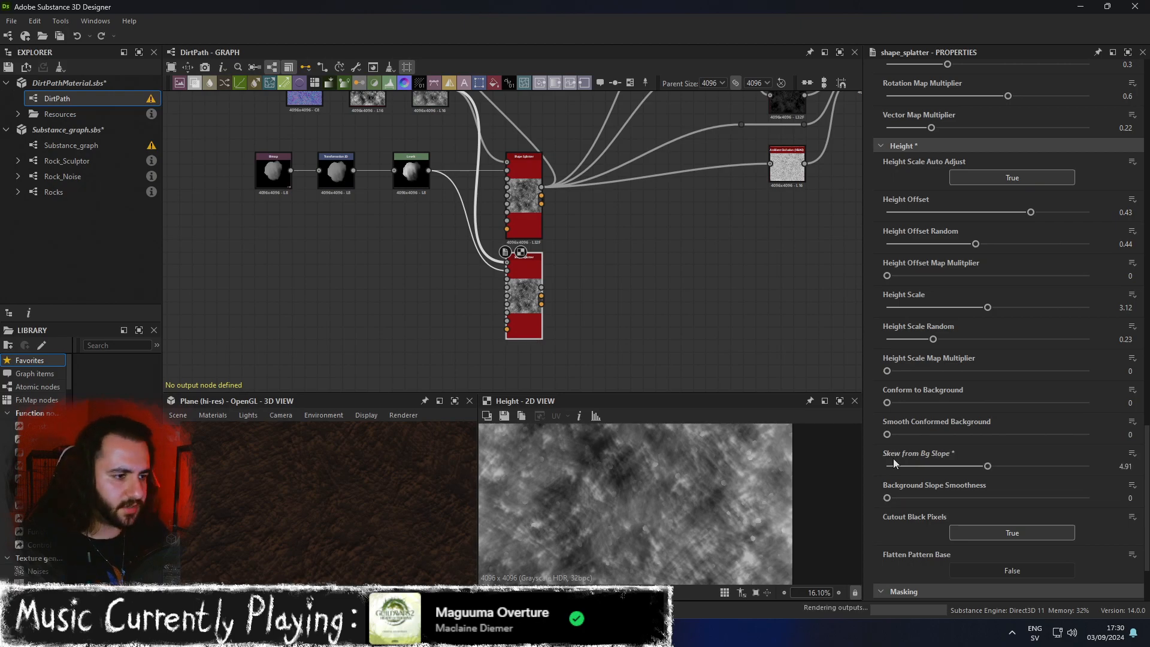
Set the duplicated Shape Splatter's Height Offset to 1, Height Offset Random to 0 and Height Scale to 6.24.
{"action": "left_click_drag", "start_coordinate": [1034, 212], "coordinate": [1139, 209]}
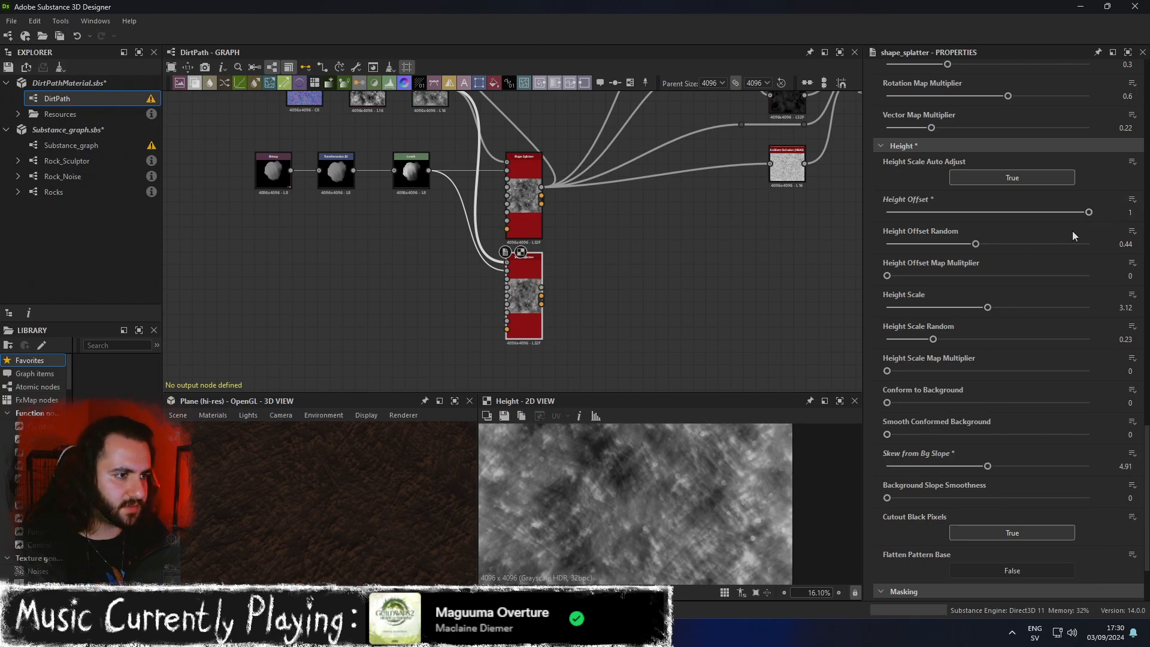
{"action": "left_click_drag", "start_coordinate": [976, 242], "coordinate": [832, 246]}
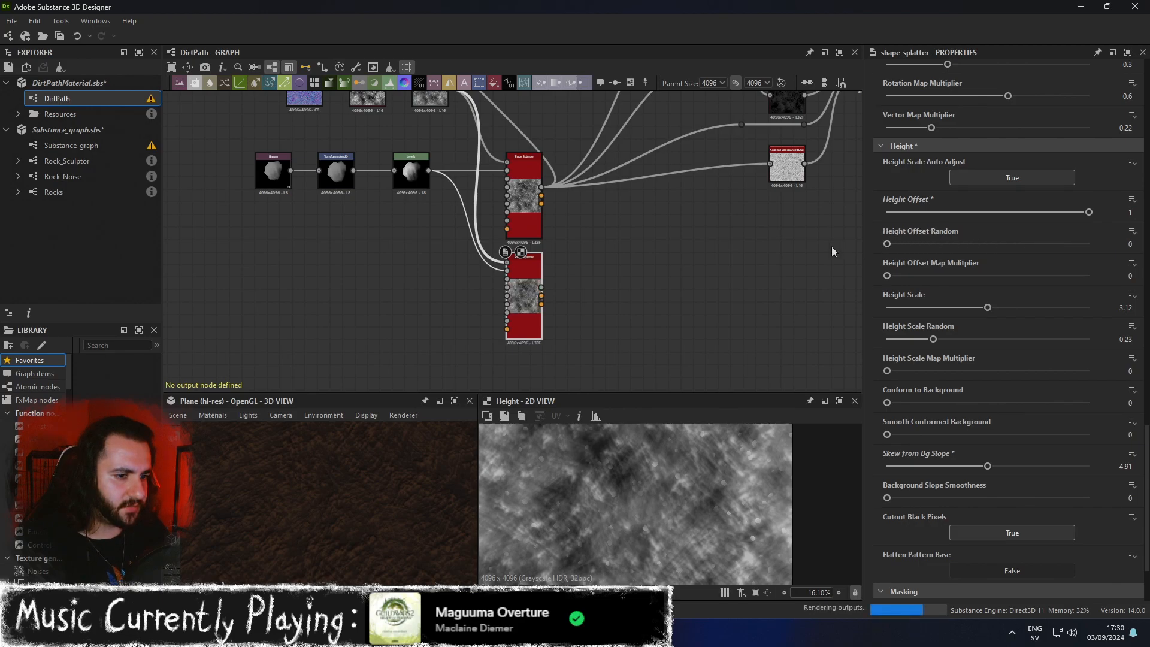
{"action": "left_click_drag", "start_coordinate": [987, 307], "coordinate": [1141, 308]}
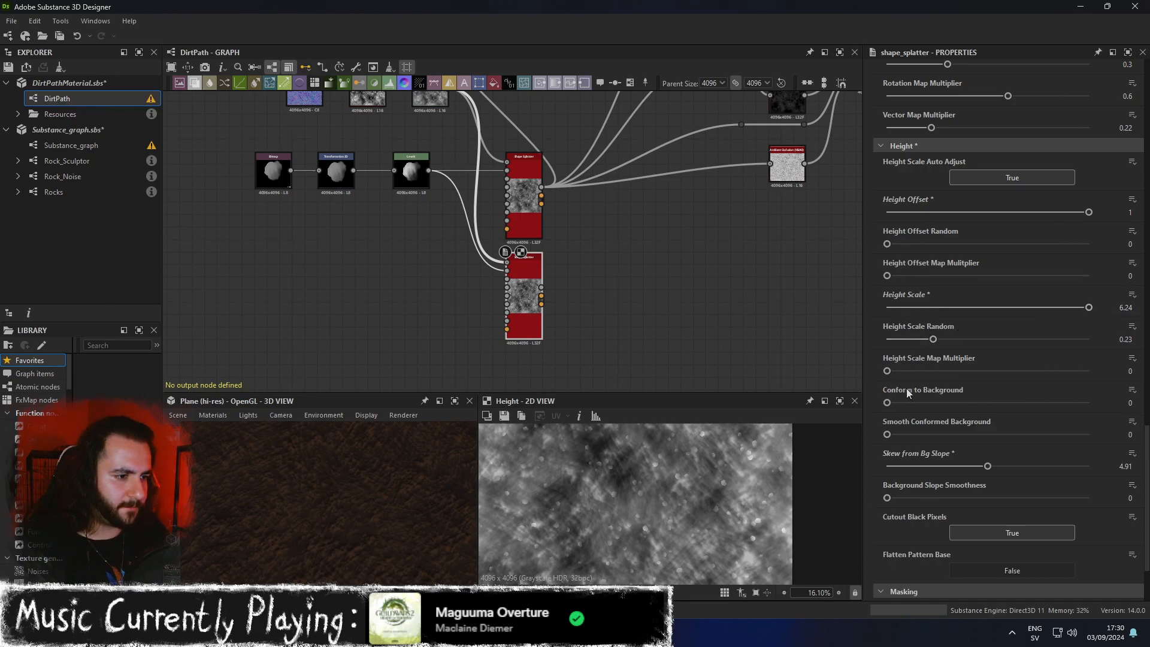
Try toggling Flatten Pattern Base and Cutout Black Pixels on the duplicated Shape Splatter, returning them to False and True.
{"action": "scroll", "coordinate": [869, 479], "scroll_direction": "down", "scroll_amount": 2}
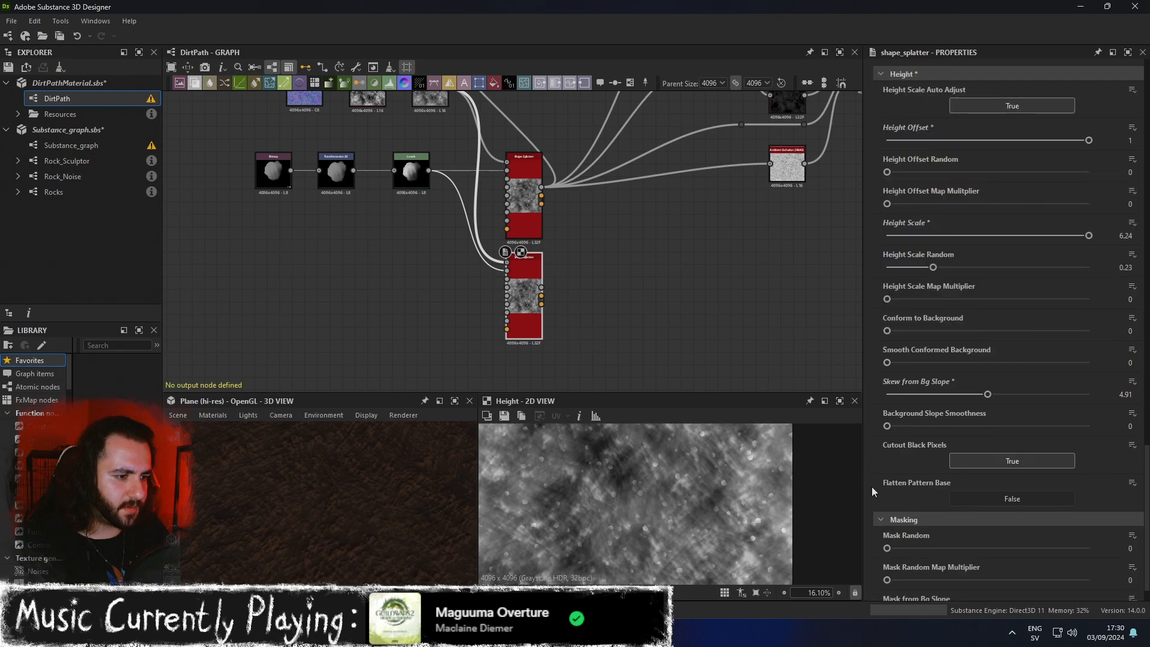
{"action": "left_click", "coordinate": [970, 499]}
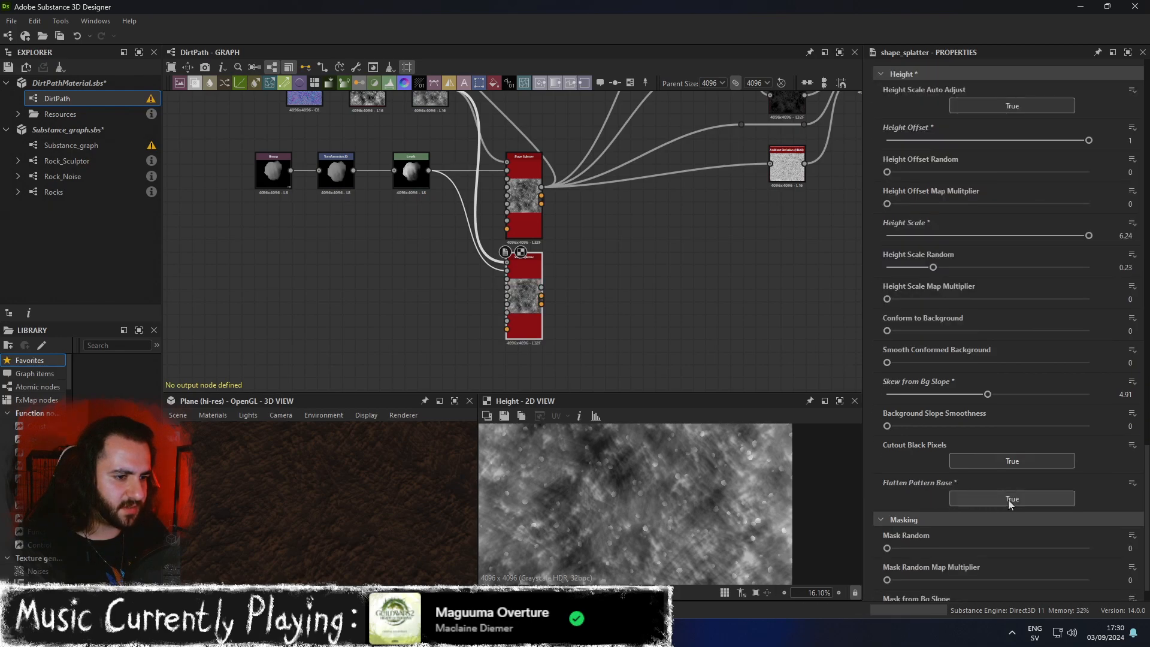
{"action": "left_click", "coordinate": [1008, 500]}
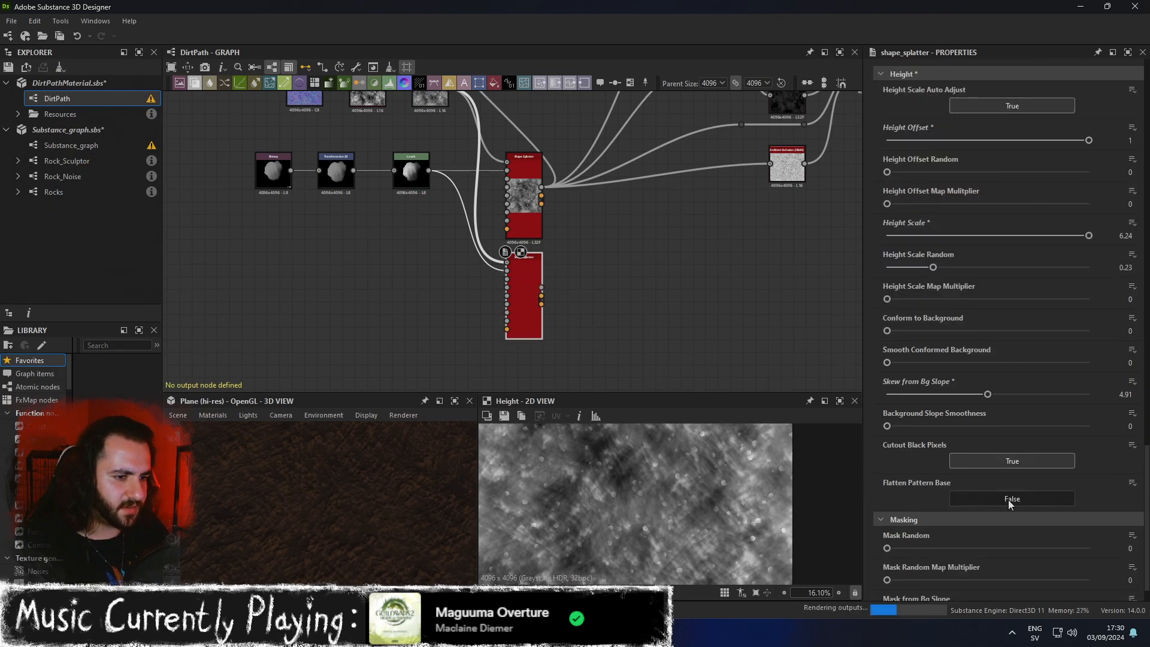
{"action": "left_click", "coordinate": [974, 461]}
{"action": "left_click", "coordinate": [974, 462]}
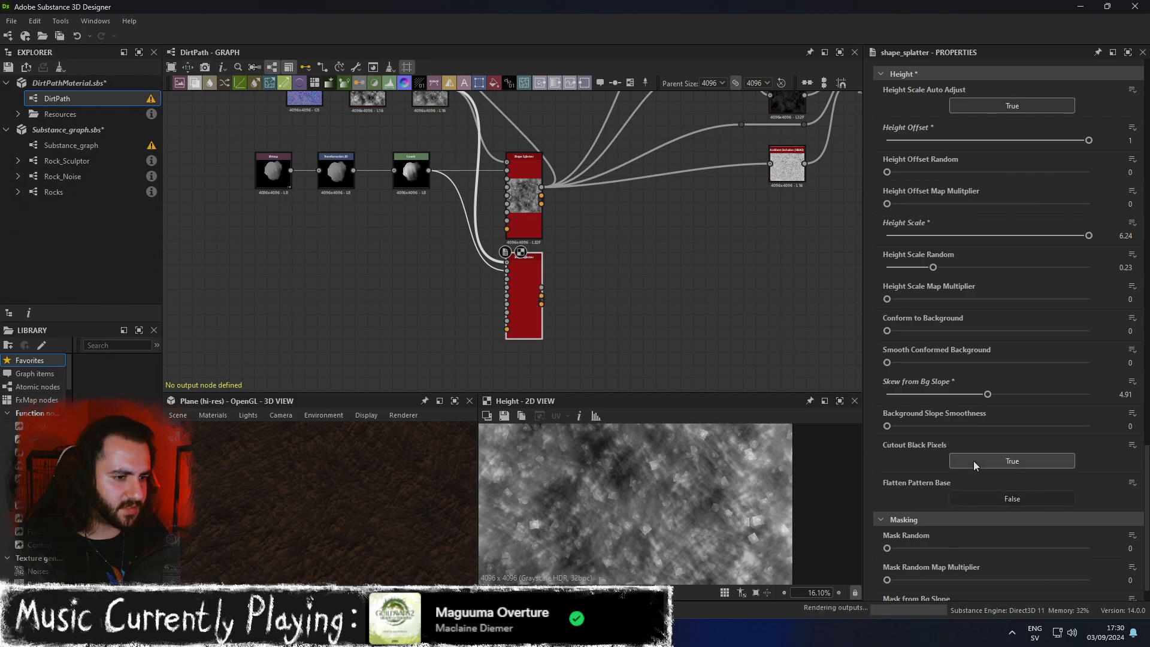
{"action": "scroll", "coordinate": [879, 465], "scroll_direction": "down", "scroll_amount": 2}
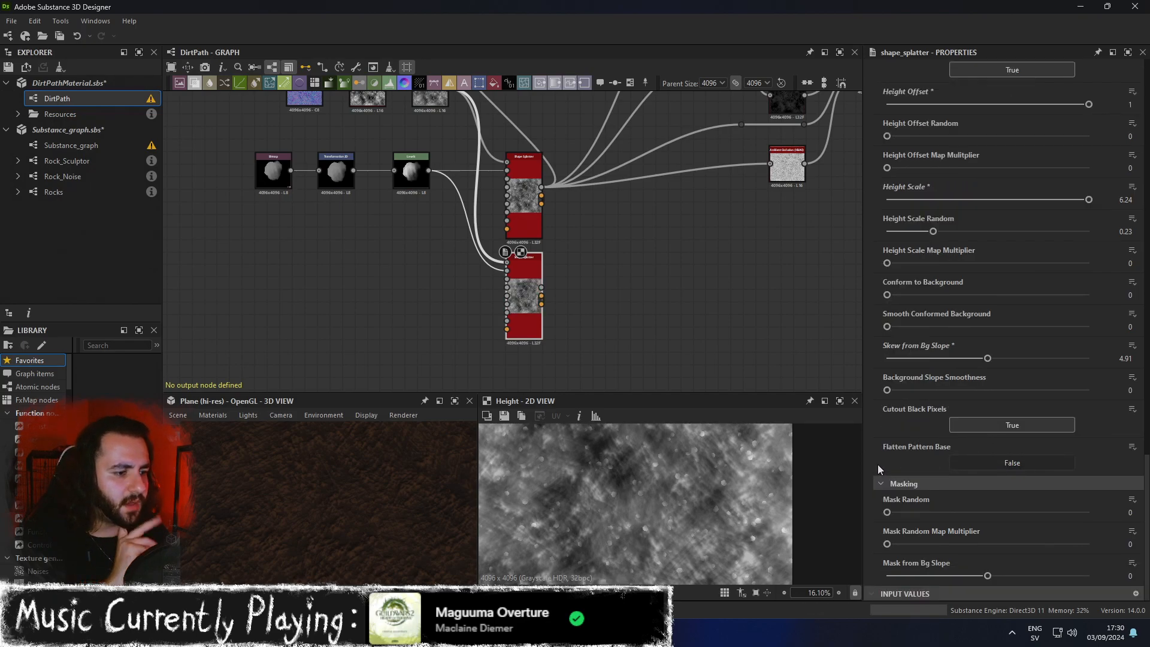
Disconnect the ground input from the duplicated Shape Splatter, leaving only its pebble pattern input connected.
{"action": "scroll", "coordinate": [876, 472], "scroll_direction": "up", "scroll_amount": 5}
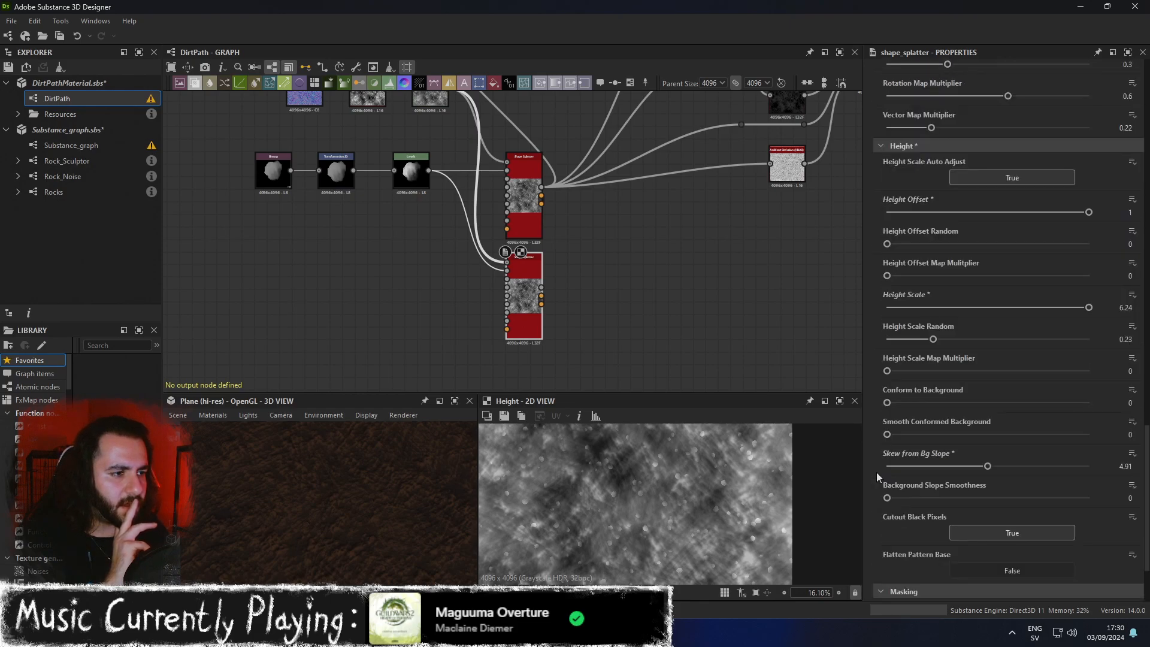
{"action": "scroll", "coordinate": [875, 472], "scroll_direction": "up", "scroll_amount": 10}
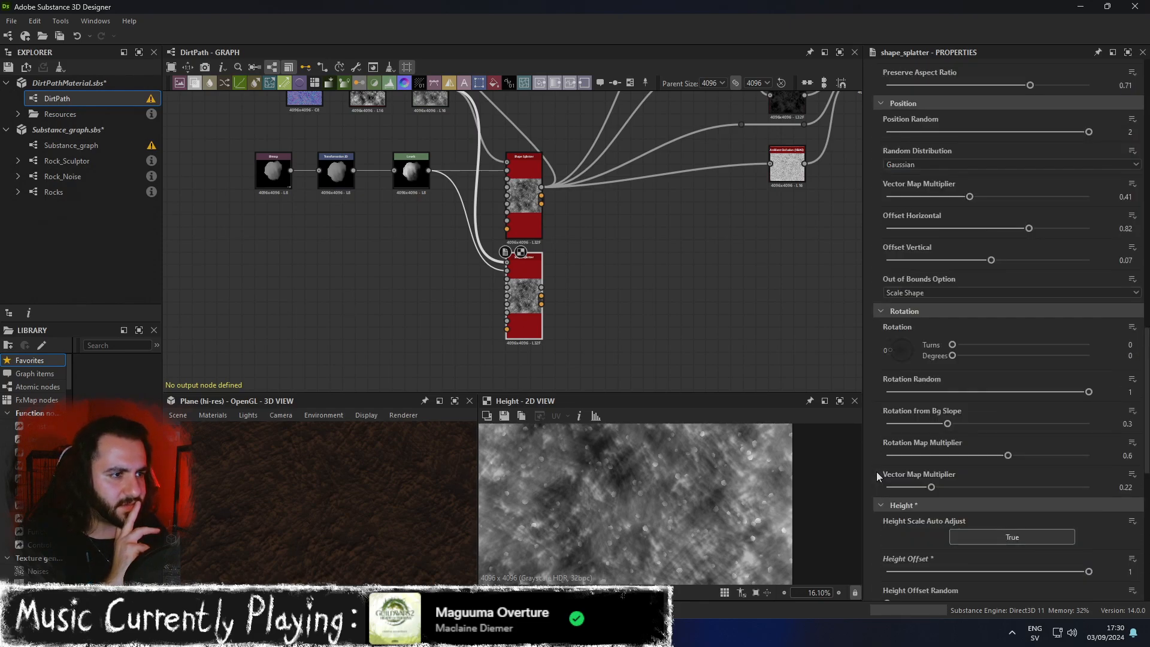
{"action": "scroll", "coordinate": [876, 472], "scroll_direction": "up", "scroll_amount": 12}
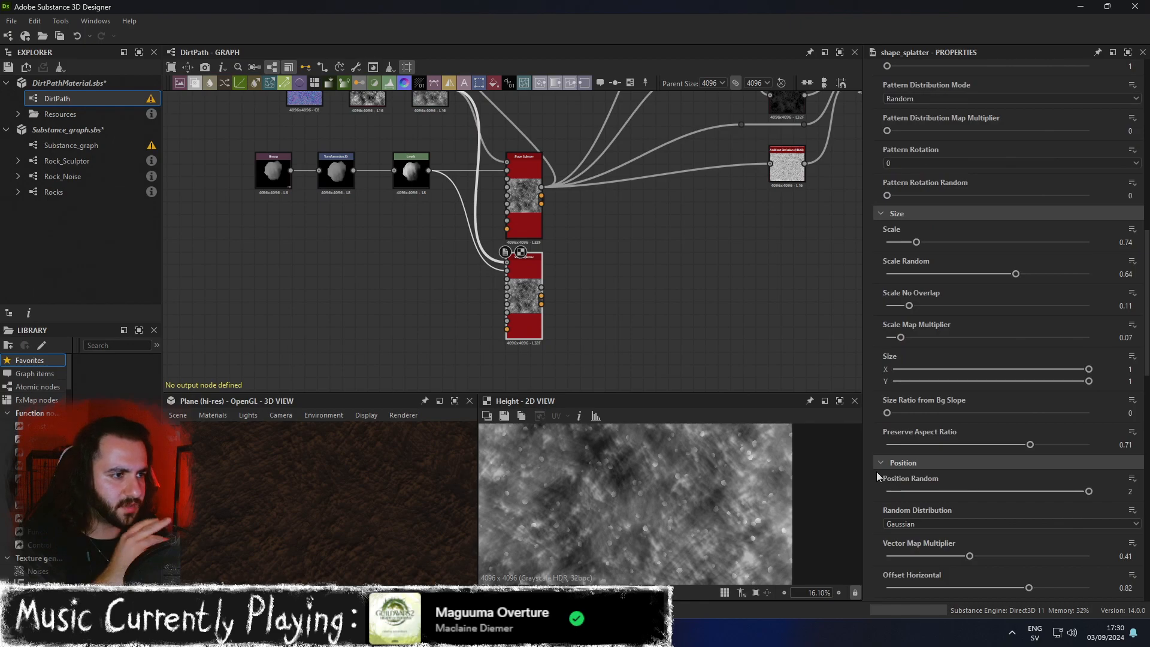
{"action": "scroll", "coordinate": [876, 471], "scroll_direction": "up", "scroll_amount": 1}
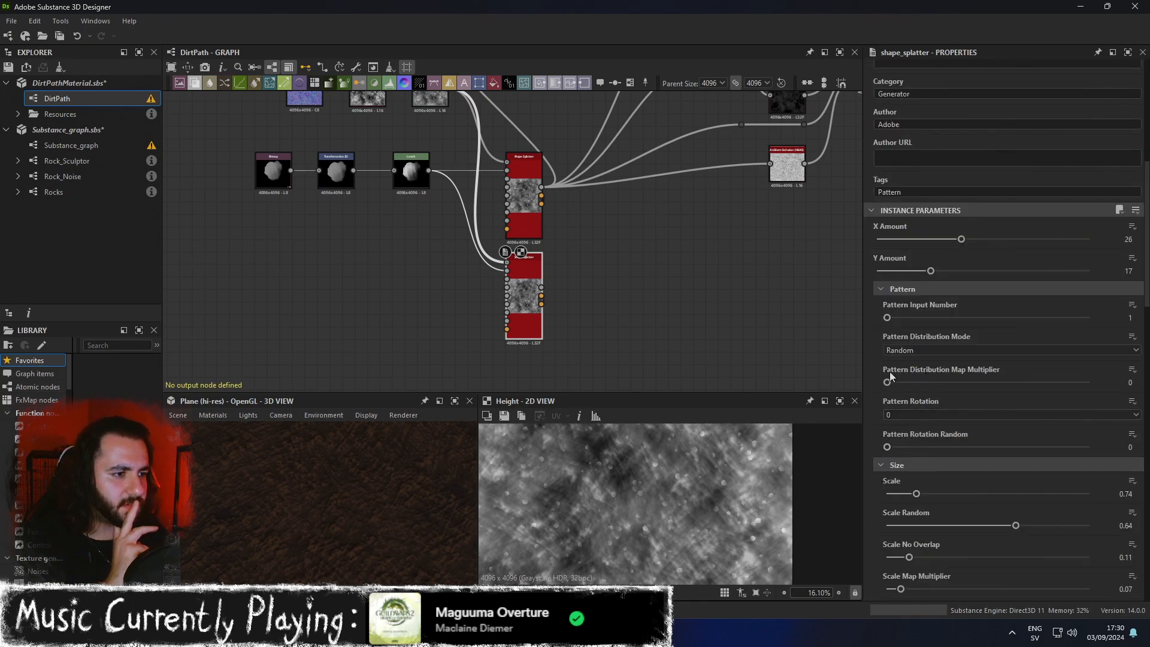
{"action": "scroll", "coordinate": [872, 372], "scroll_direction": "up", "scroll_amount": 8}
{"action": "scroll", "coordinate": [872, 373], "scroll_direction": "up", "scroll_amount": 1}
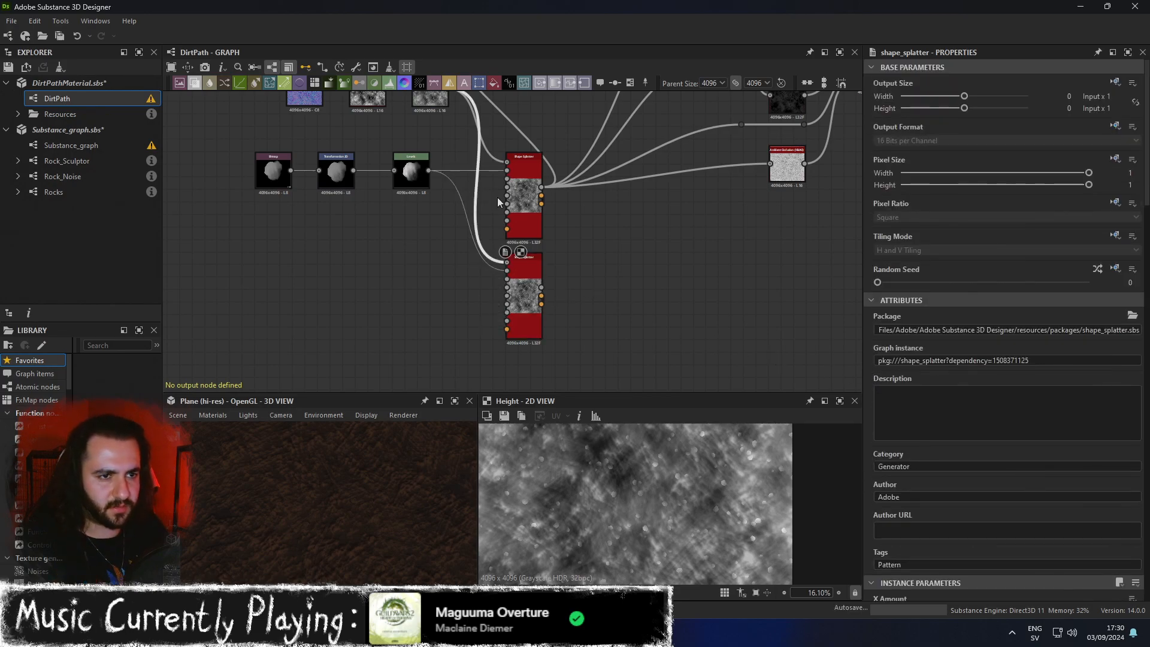
{"action": "left_click", "coordinate": [520, 251]}
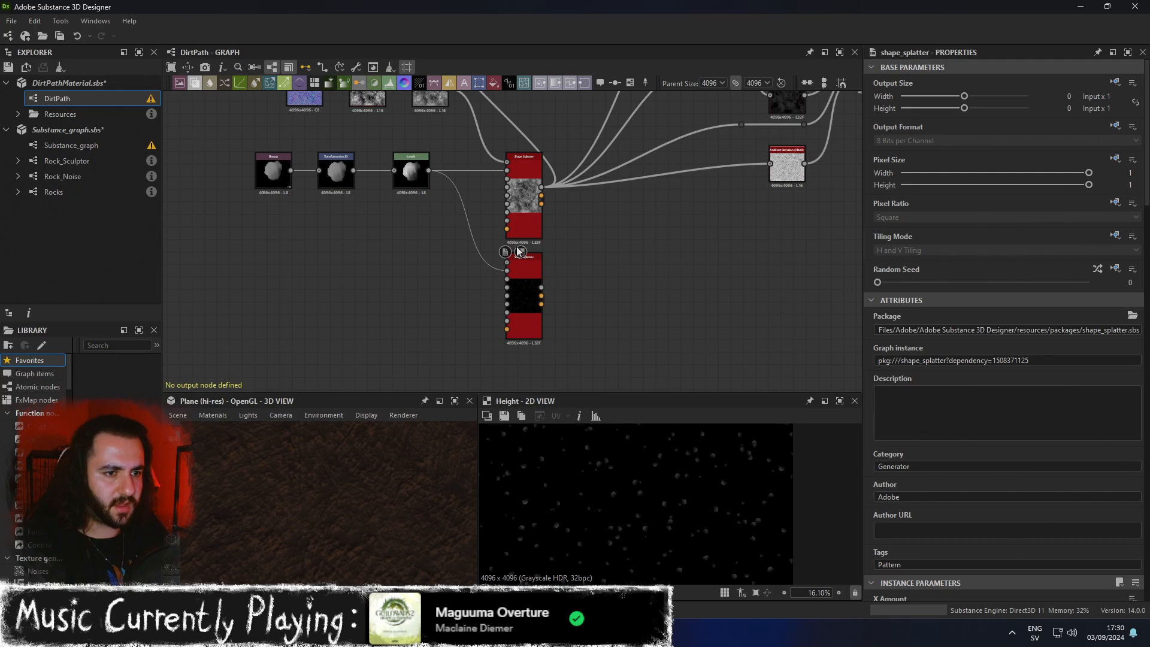
Set Height Scale Auto Adjust to False on the duplicated Shape Splatter and inspect its pebbles up close in the 2D view.
{"action": "scroll", "coordinate": [948, 469], "scroll_direction": "down", "scroll_amount": 10}
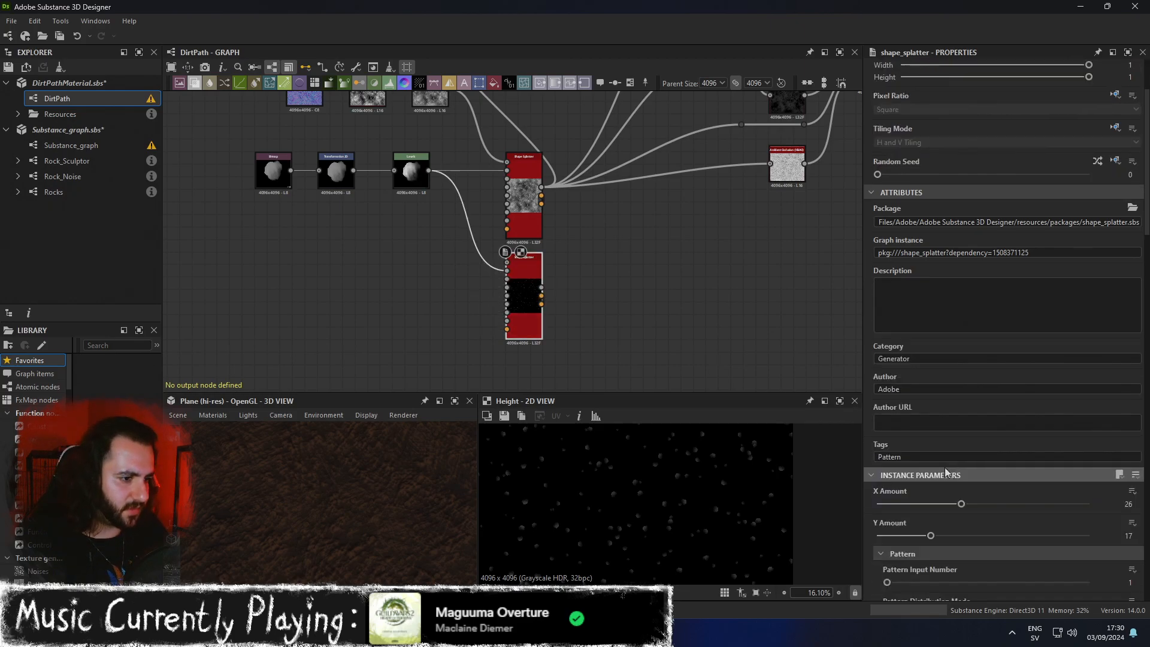
{"action": "scroll", "coordinate": [946, 461], "scroll_direction": "down", "scroll_amount": 15}
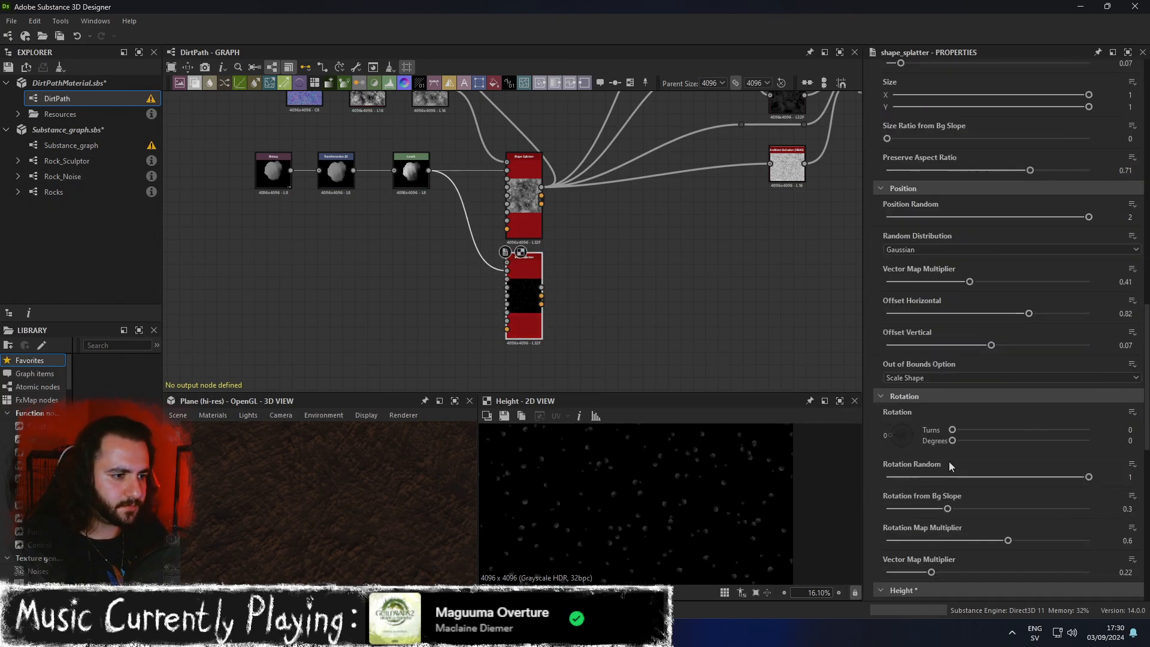
{"action": "scroll", "coordinate": [950, 462], "scroll_direction": "down", "scroll_amount": 3}
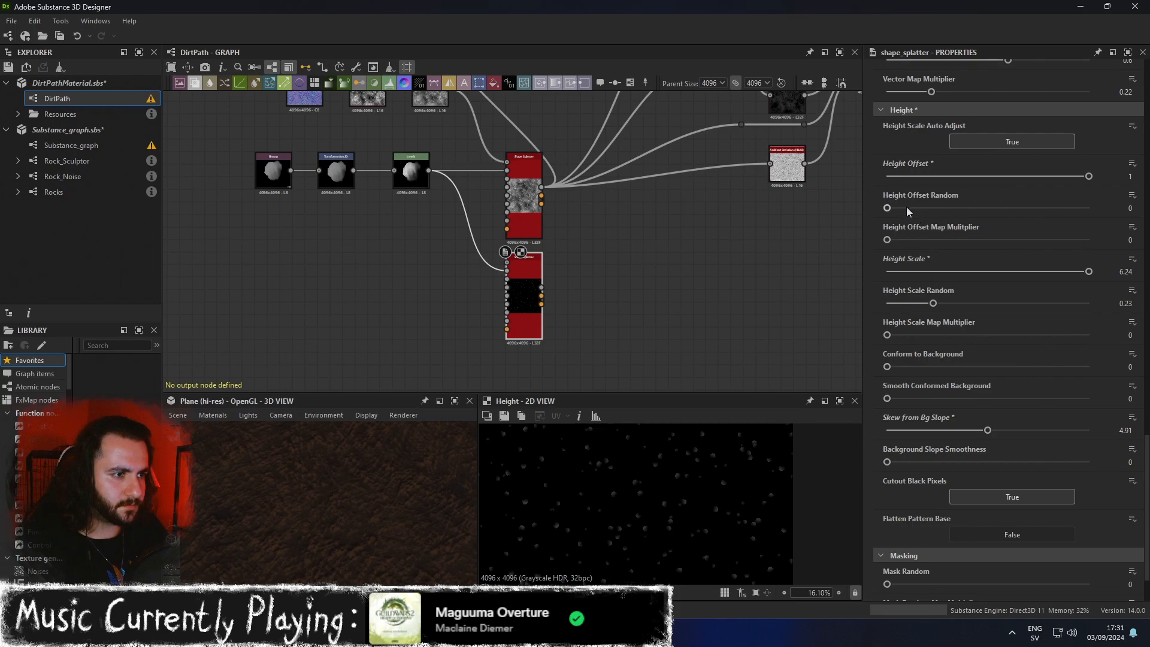
{"action": "left_click", "coordinate": [1009, 145]}
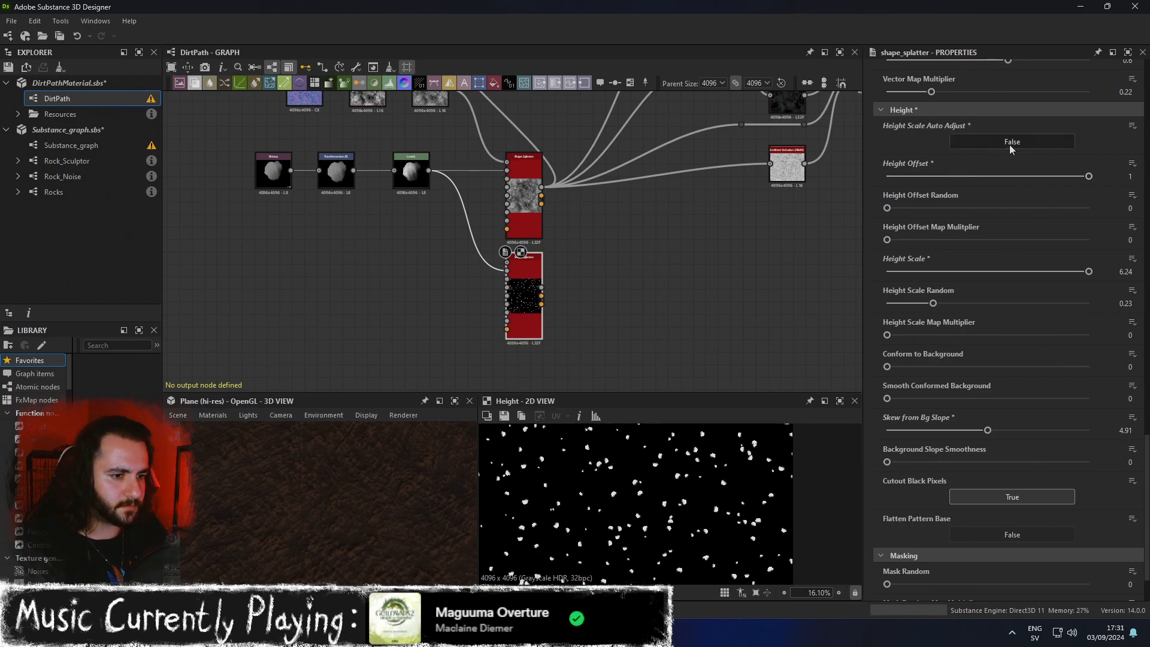
{"action": "scroll", "coordinate": [593, 492], "scroll_direction": "up", "scroll_amount": 6}
{"action": "scroll", "coordinate": [695, 483], "scroll_direction": "up", "scroll_amount": 6}
{"action": "scroll", "coordinate": [696, 482], "scroll_direction": "down", "scroll_amount": 8}
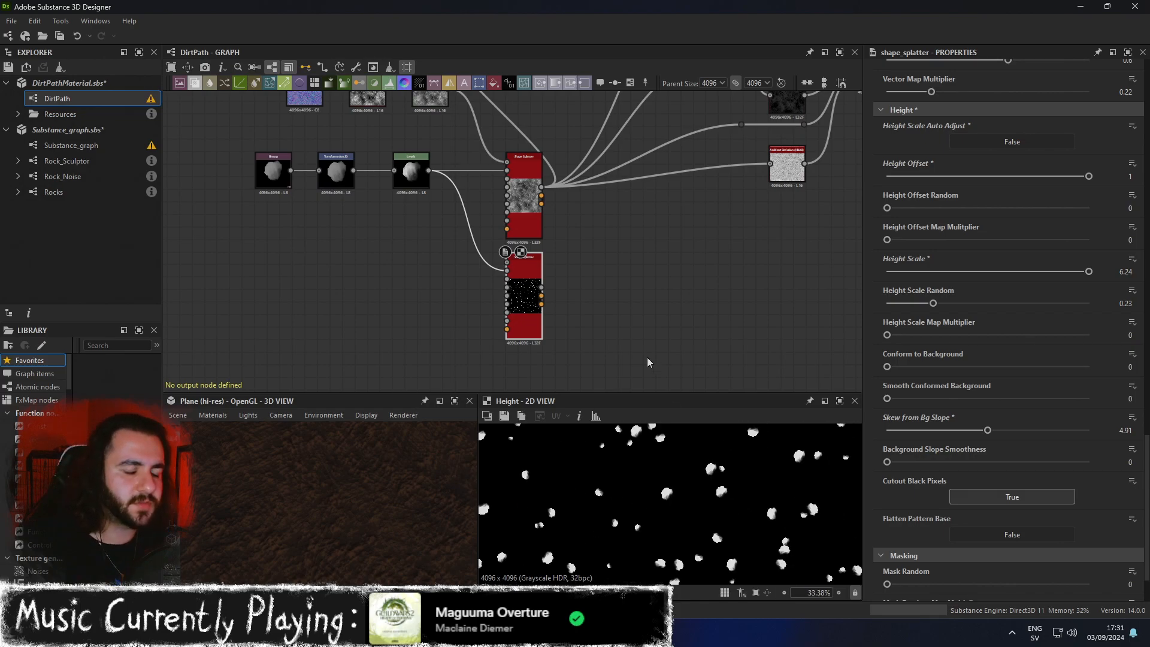
Compare the original and duplicated Shape Splatter outputs in the 2D view.
{"action": "scroll", "coordinate": [642, 302], "scroll_direction": "down", "scroll_amount": 3}
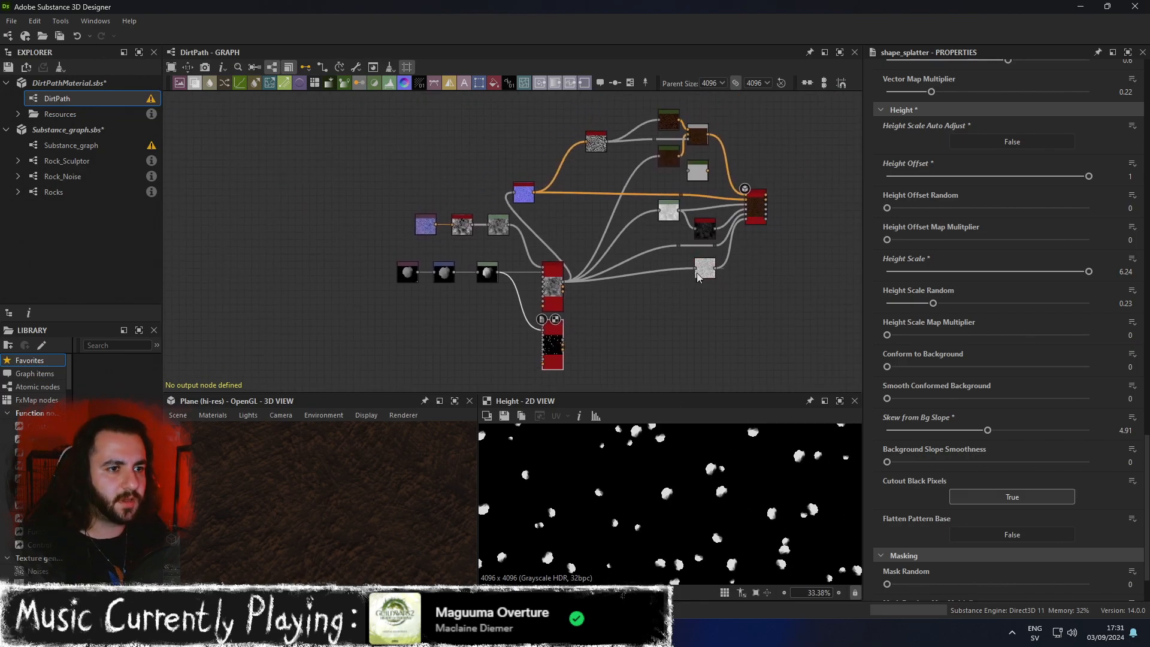
{"action": "double_click", "coordinate": [553, 300]}
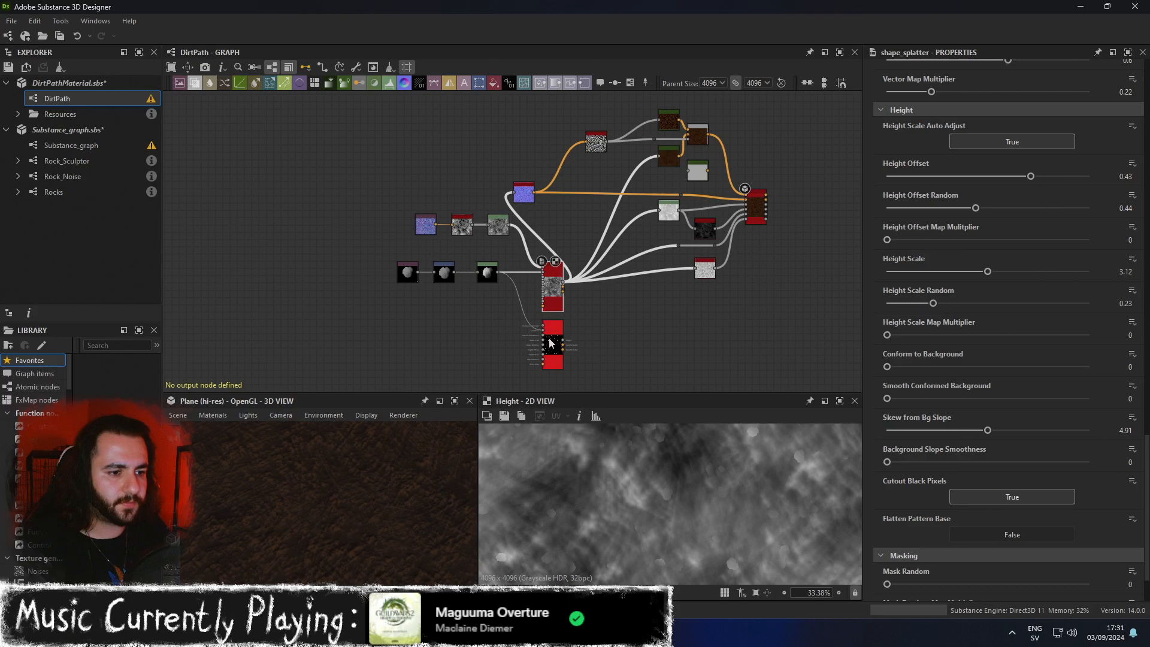
{"action": "double_click", "coordinate": [550, 343]}
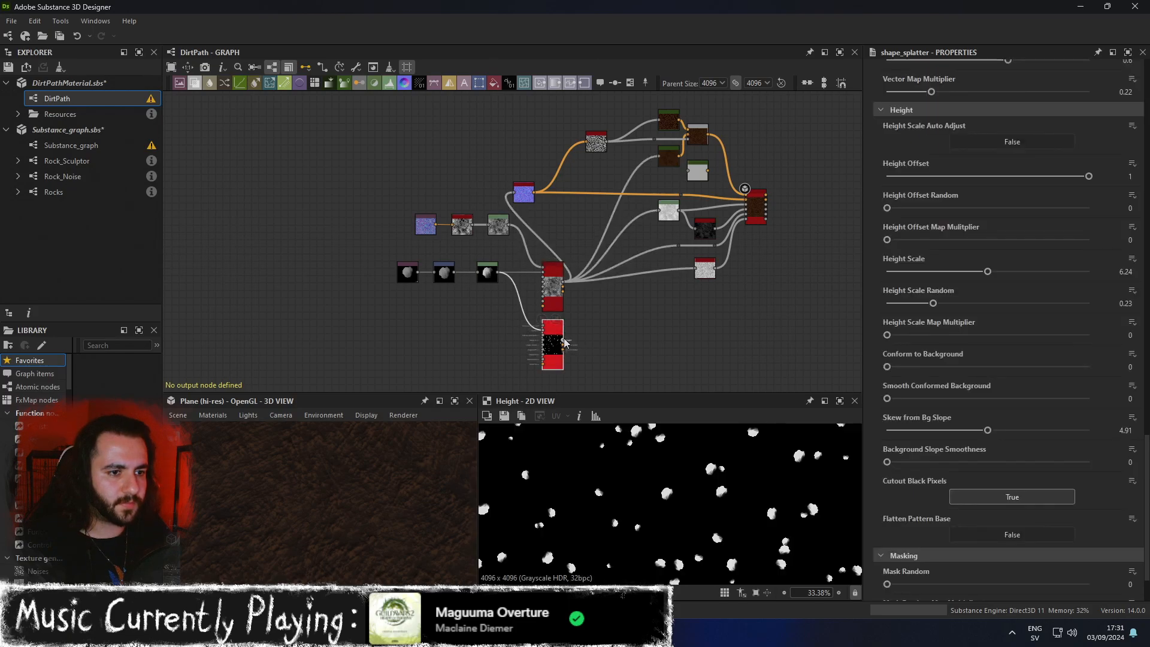
Duplicate the upper brown Gradient Map above the original, feed it from the duplicated Shape Splatter and show it in the 2D view.
{"action": "middle_click_drag", "start_coordinate": [639, 289], "coordinate": [636, 336]}
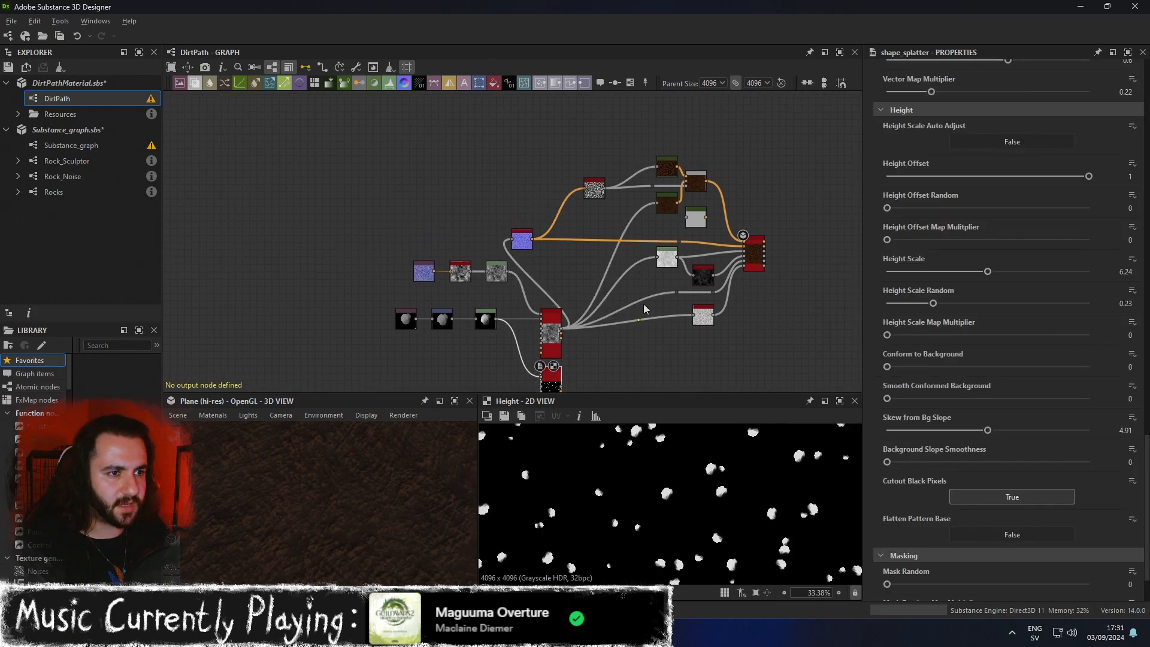
{"action": "left_click", "coordinate": [667, 173]}
{"action": "key", "text": "ctrl+shift+d"}
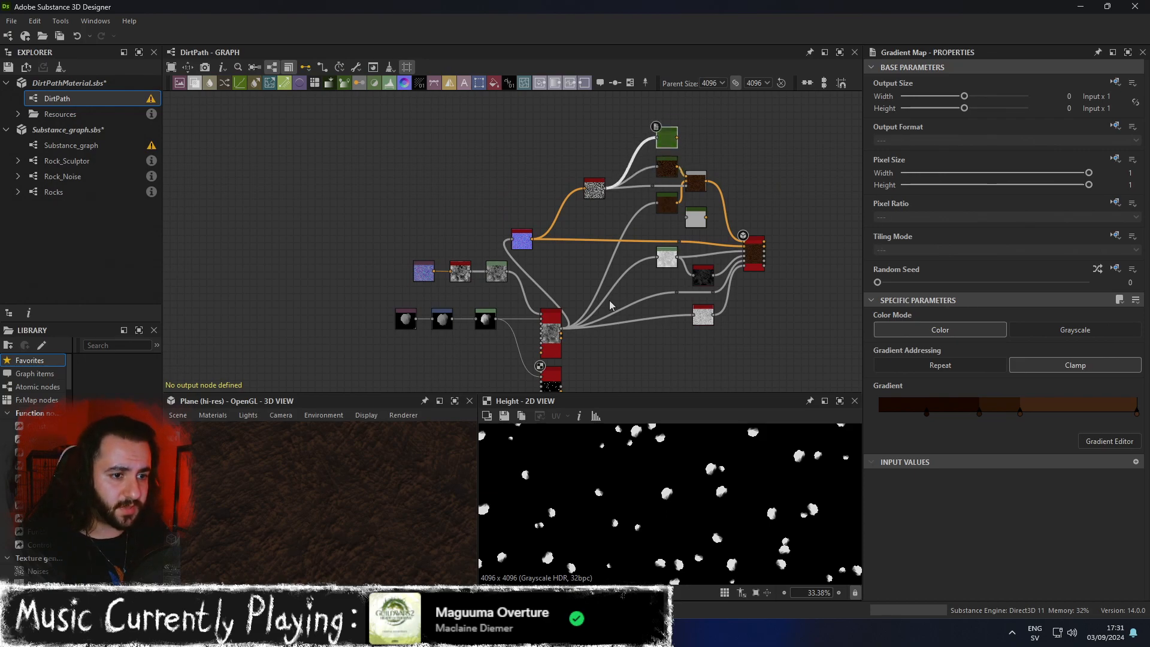
{"action": "left_click_drag", "start_coordinate": [562, 388], "coordinate": [676, 139]}
{"action": "double_click", "coordinate": [667, 137]}
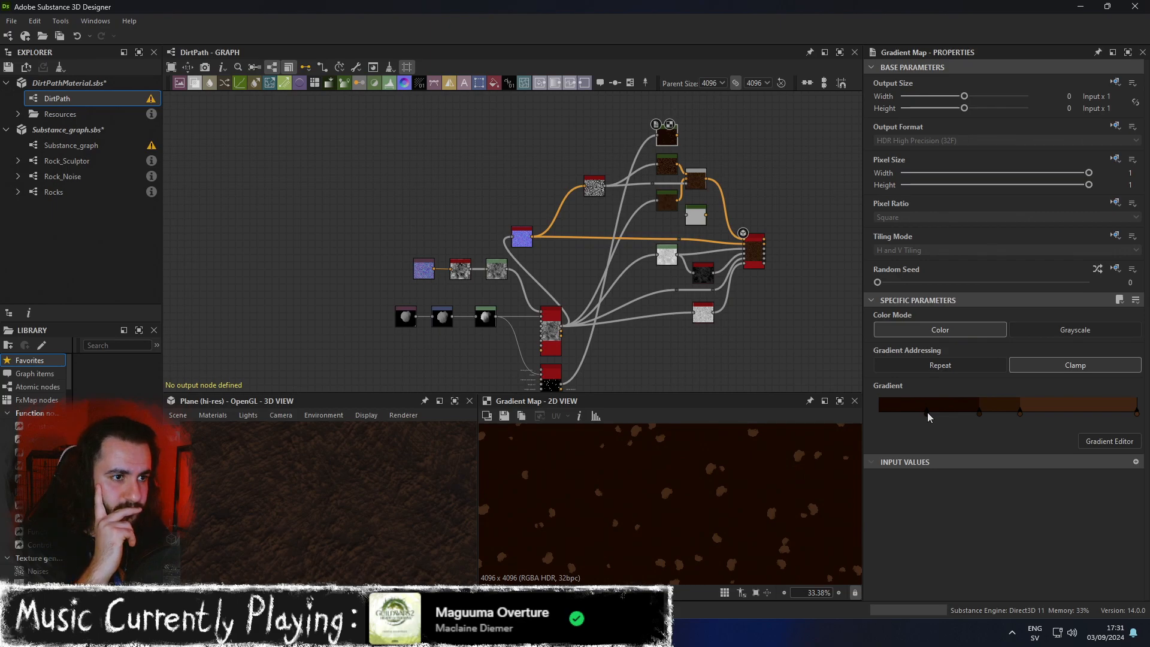
Duplicate the color Blend node, using the pebble Gradient Map as foreground and the existing Blend's output as background.
{"action": "left_click", "coordinate": [696, 178]}
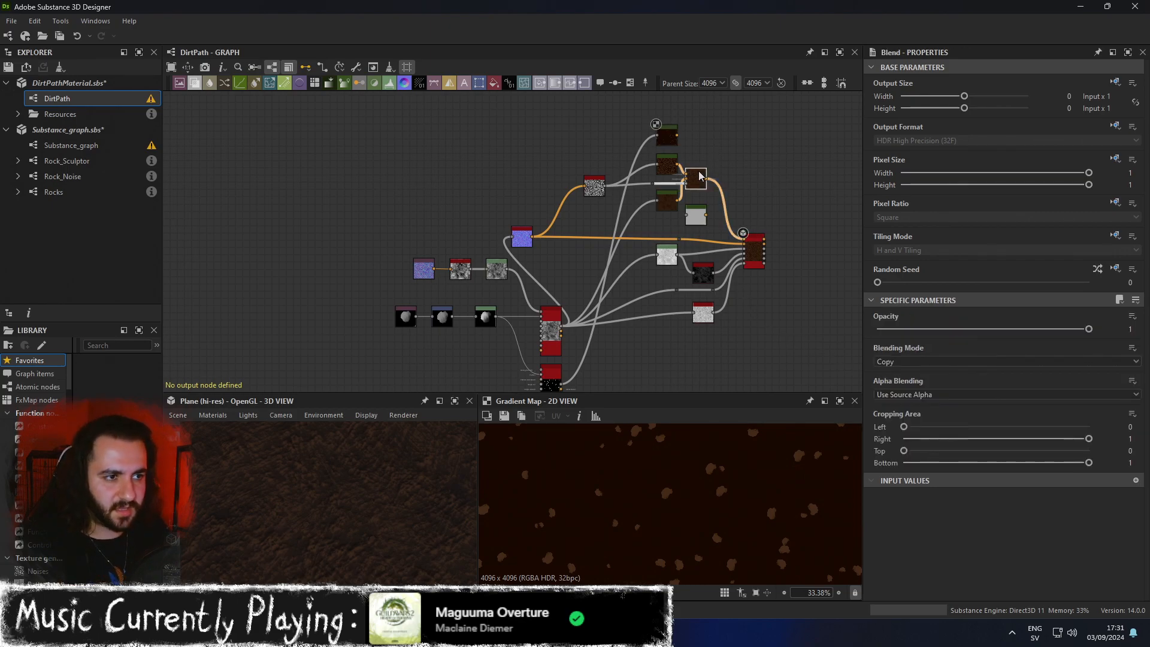
{"action": "key", "text": "ctrl+v"}
{"action": "left_click_drag", "start_coordinate": [733, 145], "coordinate": [748, 152]}
{"action": "scroll", "coordinate": [744, 154], "scroll_direction": "up", "scroll_amount": 4}
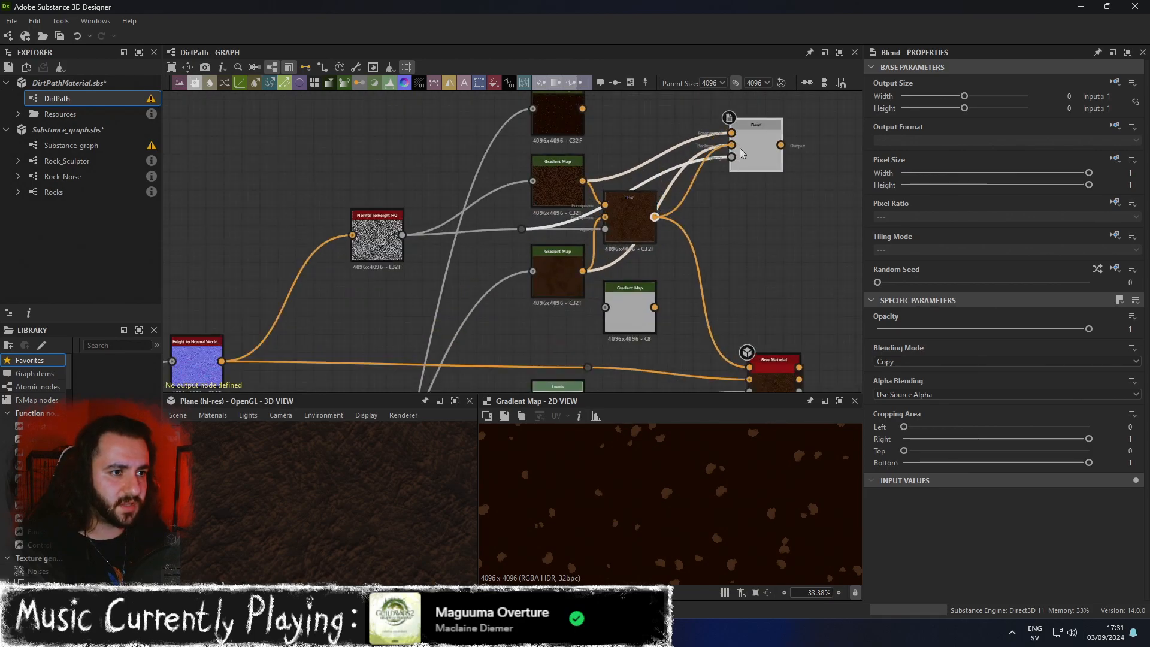
{"action": "left_click_drag", "start_coordinate": [582, 109], "coordinate": [732, 132]}
Add a Dot node on the duplicated Shape Splatter's output link and connect it to the new Blend's mask input.
{"action": "scroll", "coordinate": [737, 294], "scroll_direction": "down", "scroll_amount": 3}
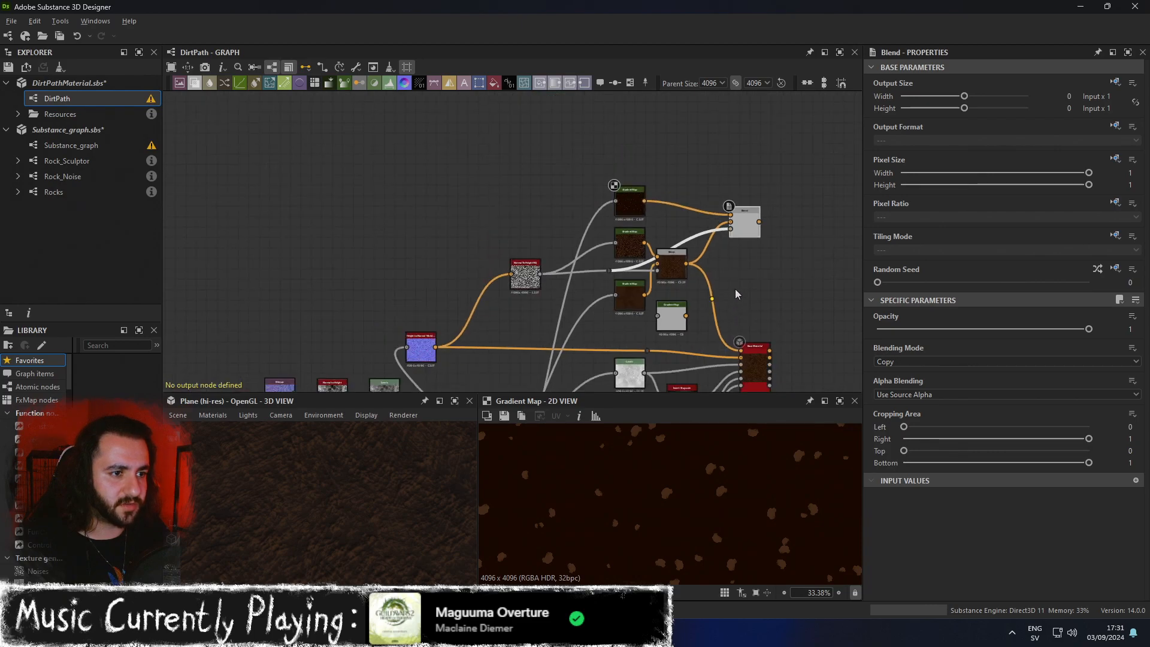
{"action": "middle_click_drag", "start_coordinate": [737, 293], "coordinate": [705, 197]}
{"action": "left_click_drag", "start_coordinate": [713, 128], "coordinate": [723, 143]}
{"action": "middle_click_drag", "start_coordinate": [744, 245], "coordinate": [721, 173]}
{"action": "scroll", "coordinate": [608, 296], "scroll_direction": "down", "scroll_amount": 1}
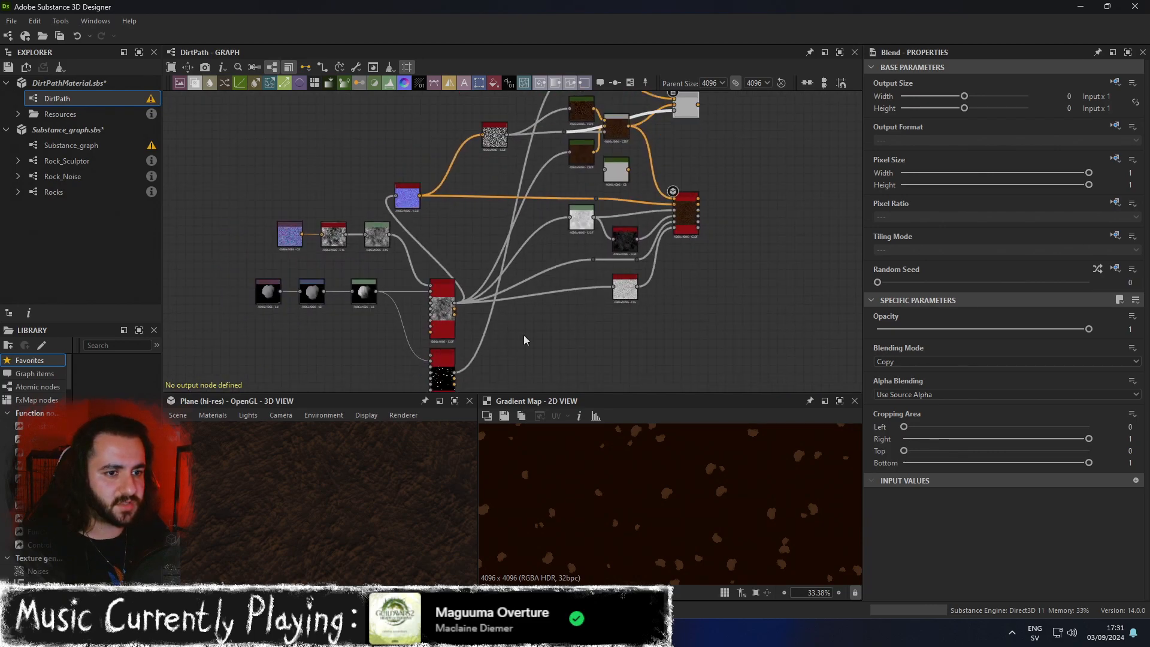
{"action": "left_click", "coordinate": [487, 340], "text": "alt"}
{"action": "left_click_drag", "start_coordinate": [487, 339], "coordinate": [675, 120]}
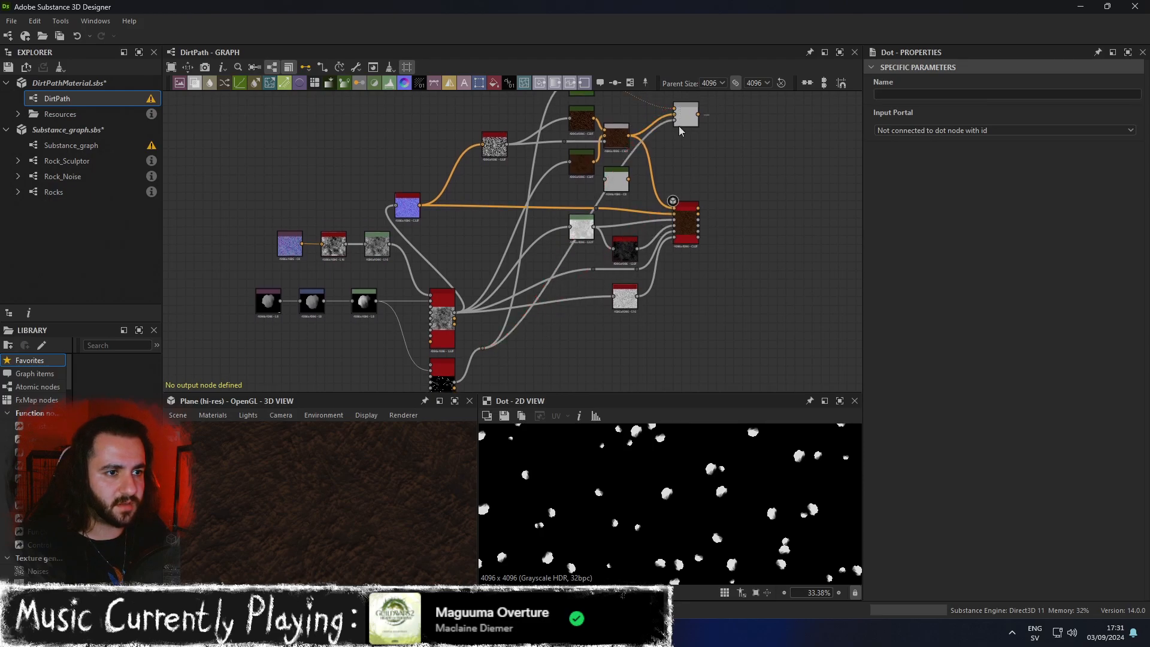
Move the pebble Gradient Map's third key to position 0.770 and set its end key colour to #a1785c.
{"action": "scroll", "coordinate": [695, 159], "scroll_direction": "up", "scroll_amount": 1}
{"action": "middle_click_drag", "start_coordinate": [695, 159], "coordinate": [716, 290]}
{"action": "left_click", "coordinate": [702, 233]}
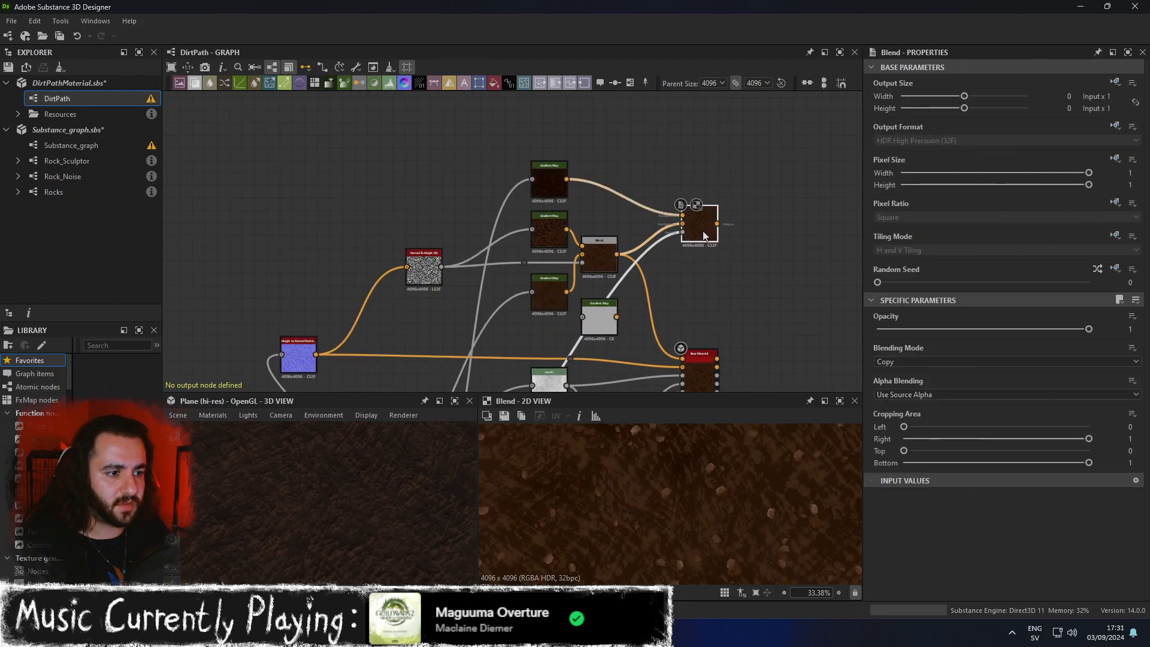
{"action": "left_click", "coordinate": [546, 185]}
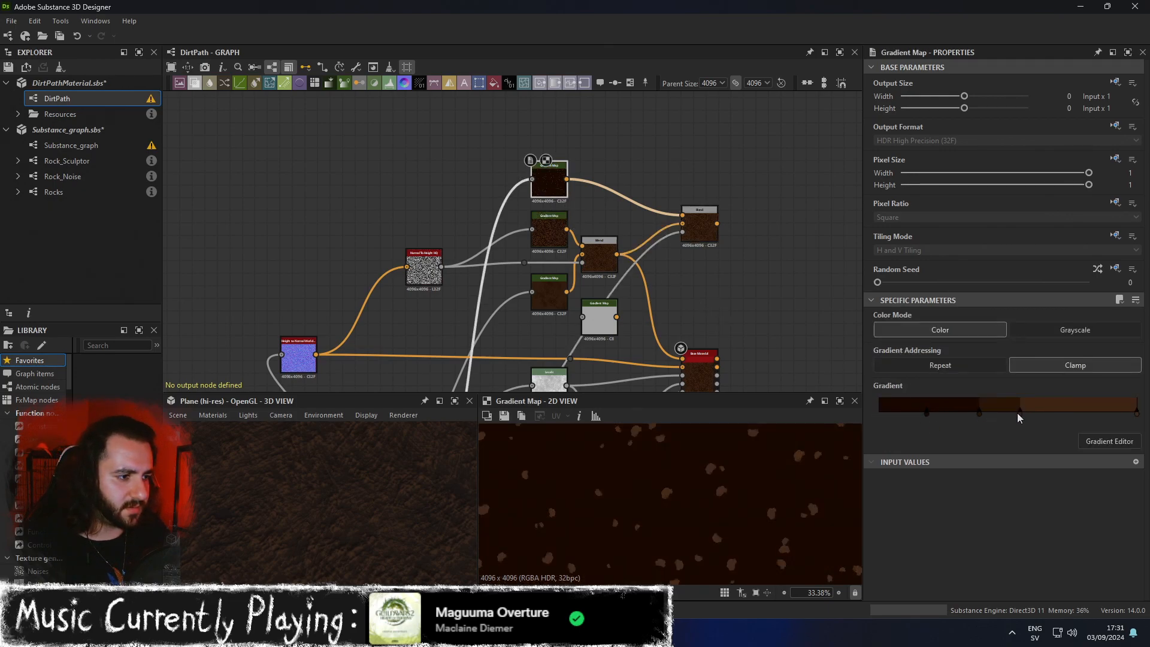
{"action": "left_click_drag", "start_coordinate": [1023, 417], "coordinate": [1080, 417]}
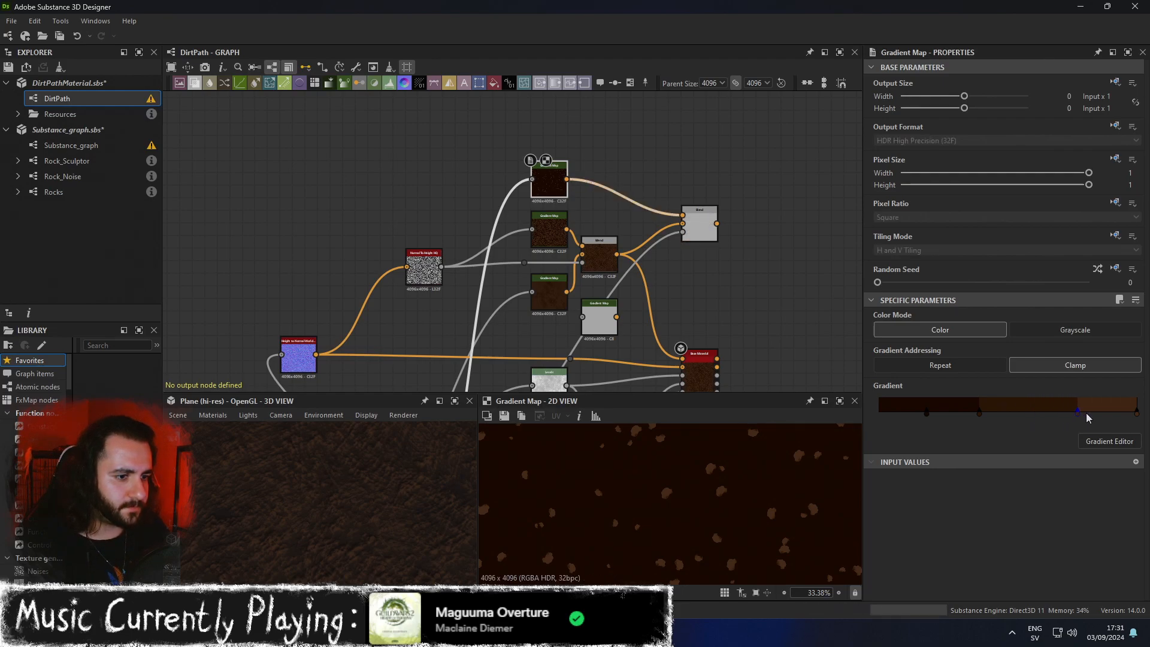
{"action": "double_click", "coordinate": [1136, 418]}
{"action": "left_click", "coordinate": [772, 336]}
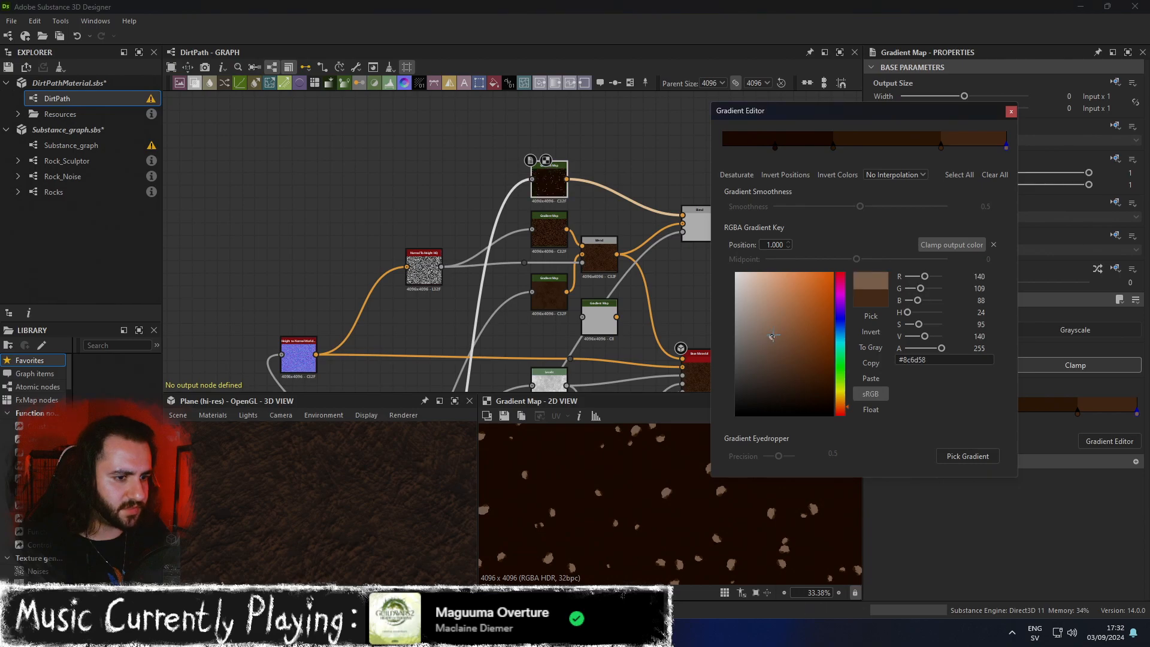
{"action": "left_click", "coordinate": [777, 325]}
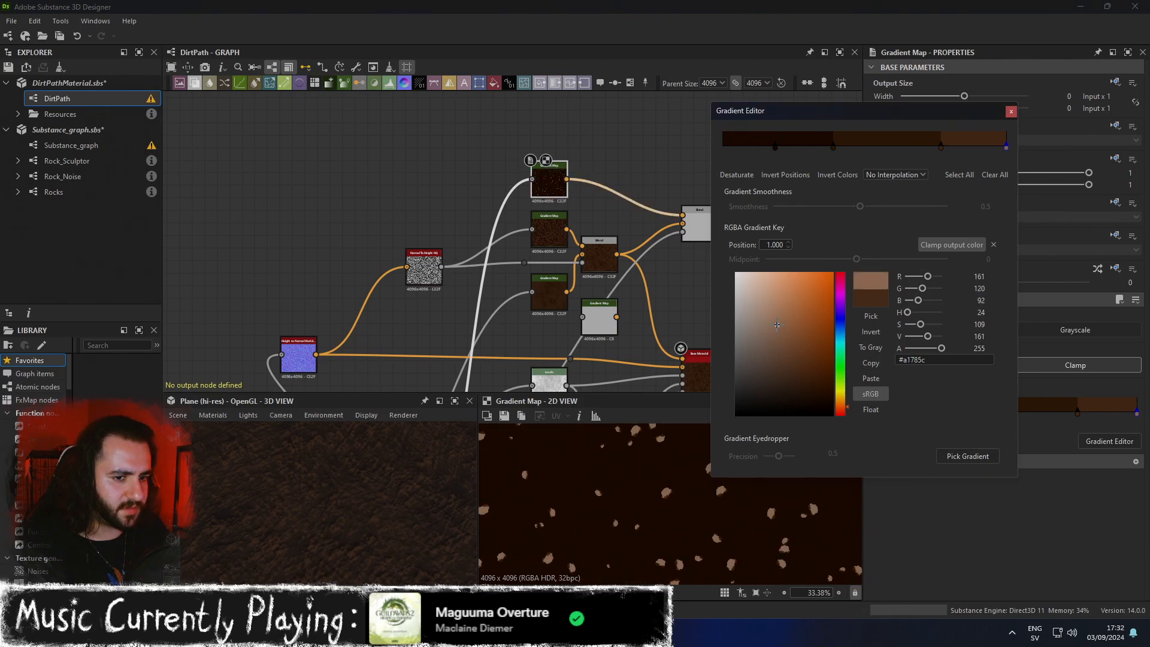
{"action": "left_click", "coordinate": [1011, 113]}
Connect the pebble-and-dirt Blend to the material node's base colour input and inspect the pebbles in the enlarged 3D view.
{"action": "double_click", "coordinate": [699, 229]}
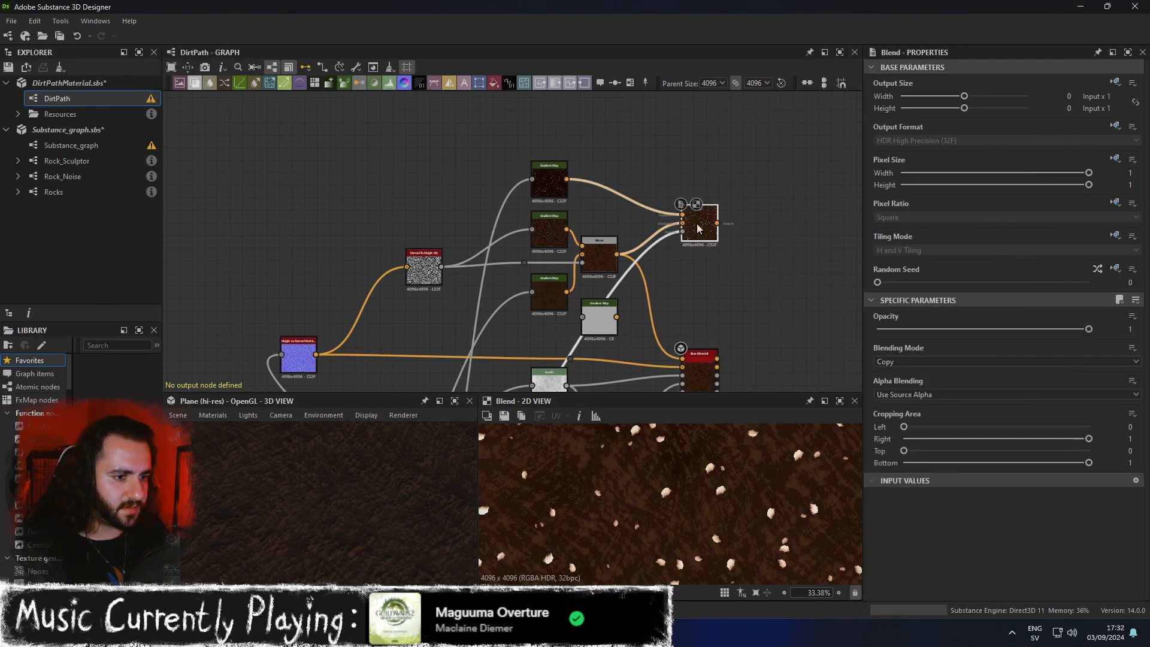
{"action": "scroll", "coordinate": [698, 228], "scroll_direction": "down", "scroll_amount": 3}
{"action": "left_click_drag", "start_coordinate": [605, 183], "coordinate": [591, 288]}
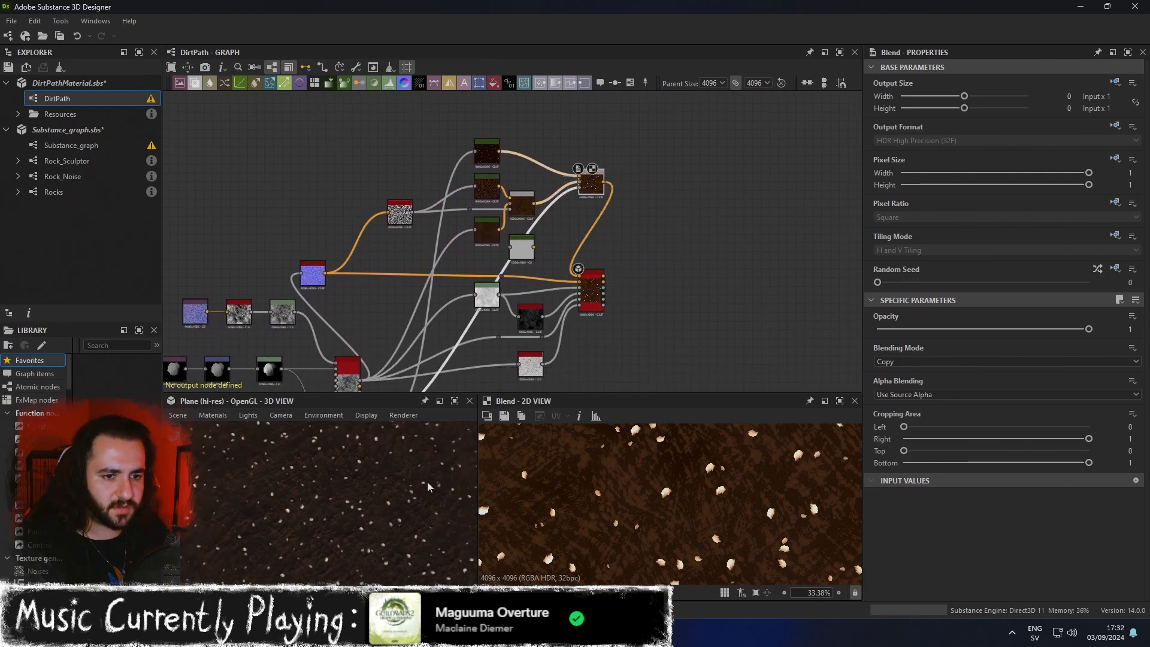
{"action": "left_click", "coordinate": [456, 401]}
{"action": "left_click_drag", "start_coordinate": [636, 415], "coordinate": [555, 336]}
{"action": "scroll", "coordinate": [541, 368], "scroll_direction": "down", "scroll_amount": 3}
{"action": "scroll", "coordinate": [542, 369], "scroll_direction": "up", "scroll_amount": 10}
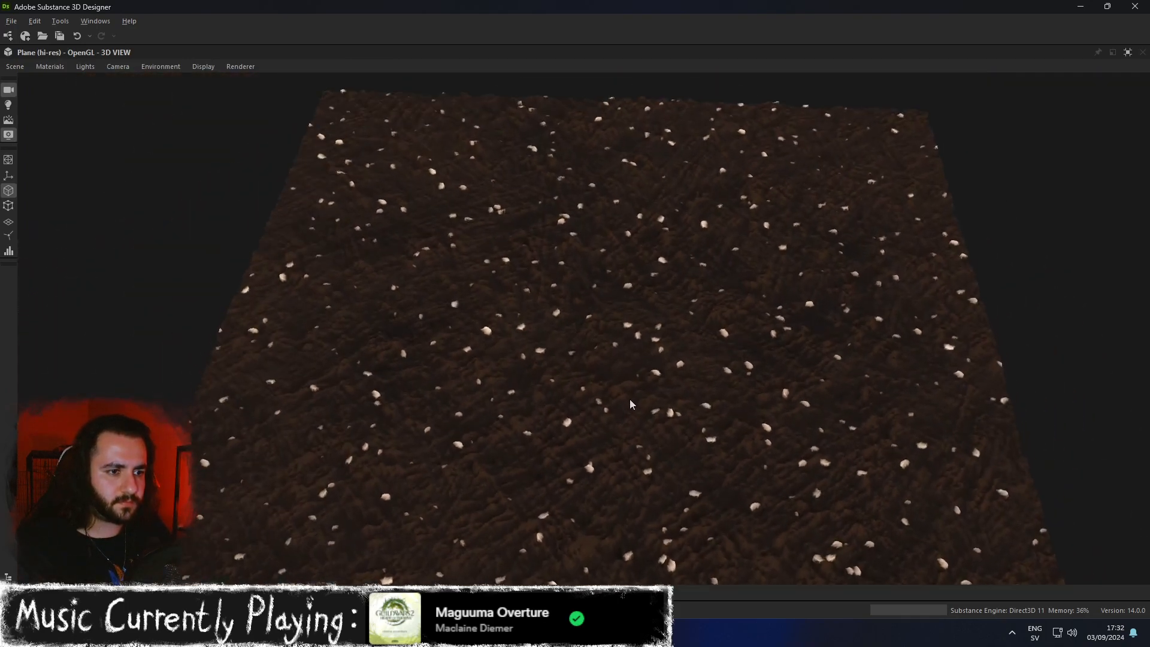
{"action": "scroll", "coordinate": [853, 423], "scroll_direction": "up", "scroll_amount": 8}
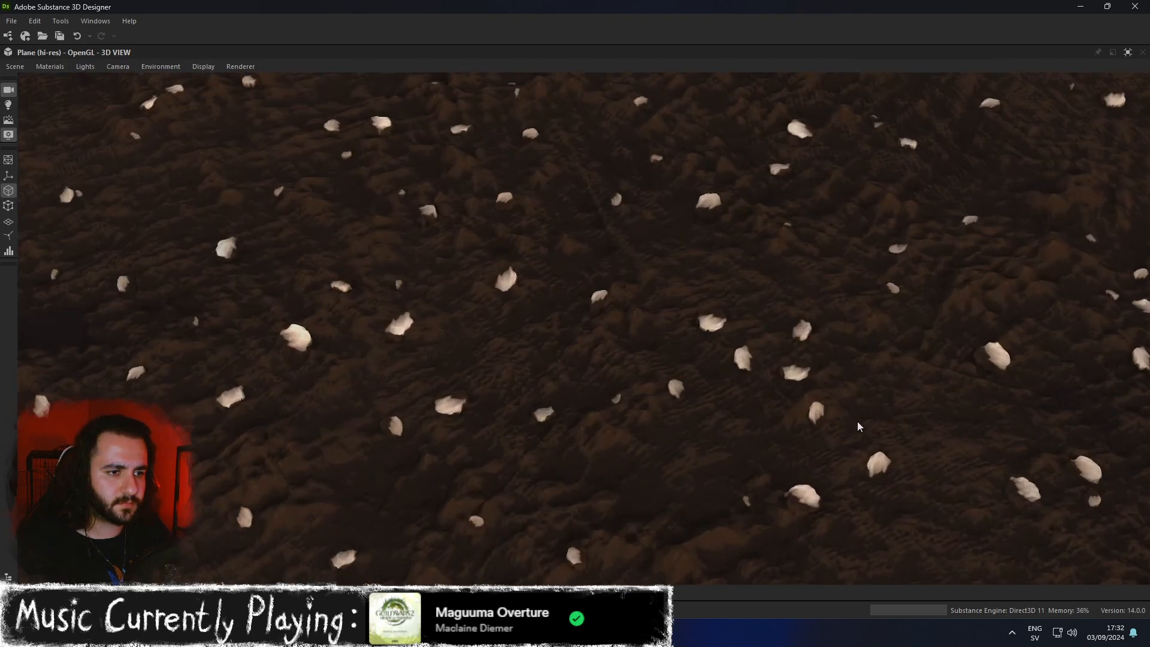
{"action": "scroll", "coordinate": [859, 424], "scroll_direction": "down", "scroll_amount": 10}
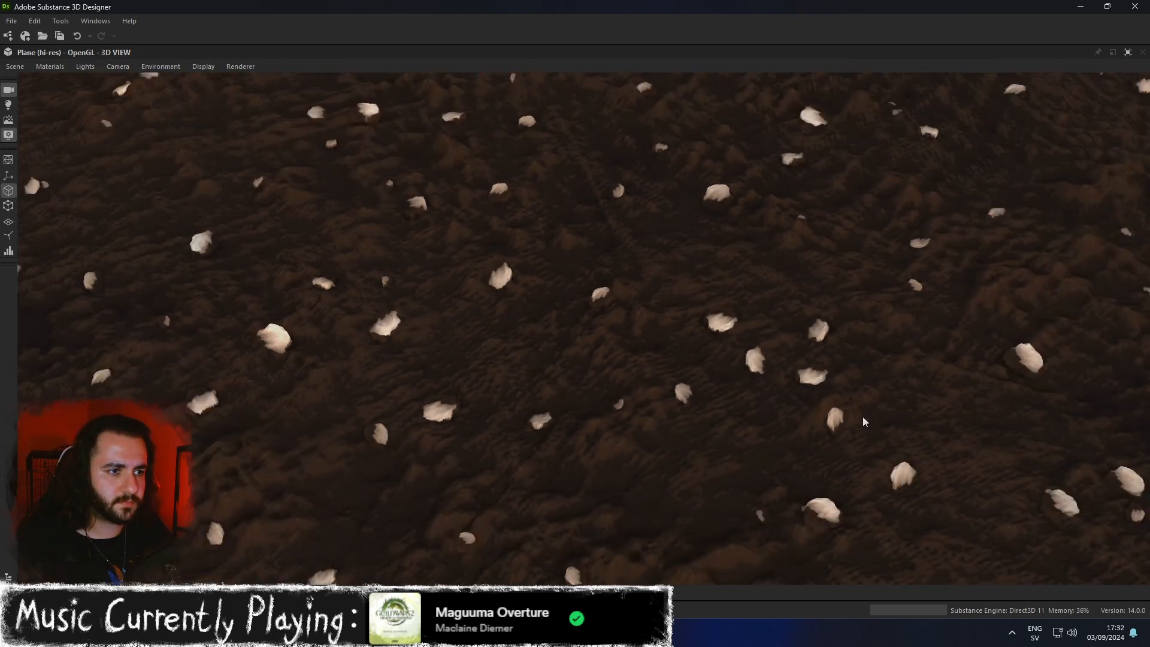
{"action": "left_click", "coordinate": [1128, 53]}
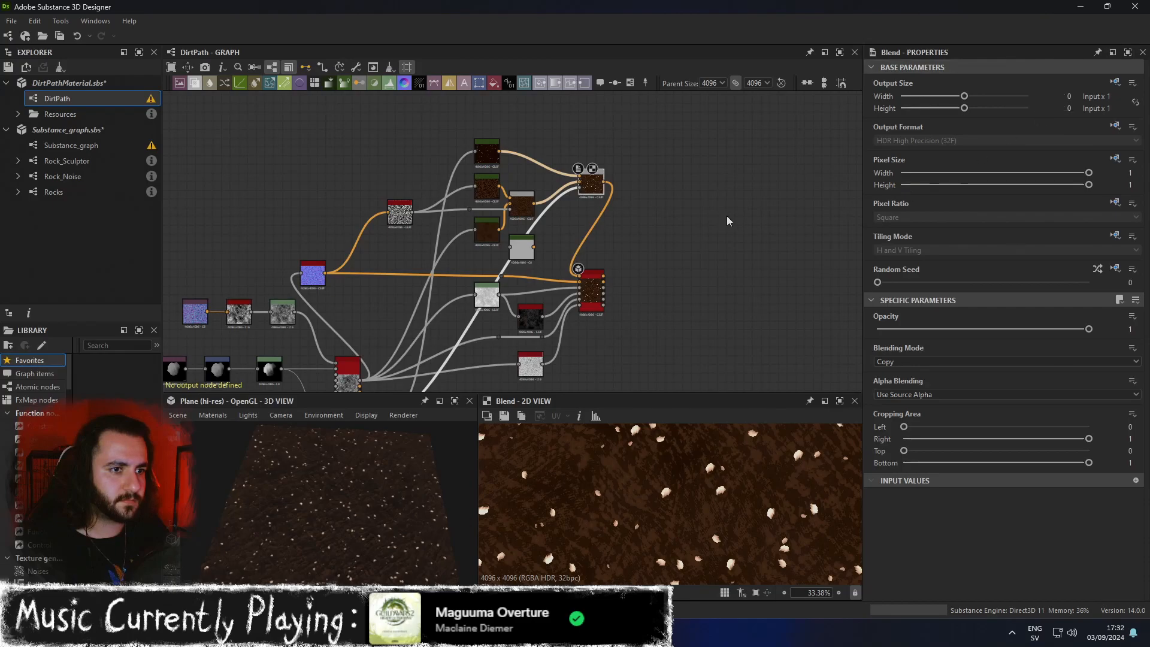
Set the pebble Gradient Map's interpolation to Smooth in the Gradient Editor.
{"action": "left_click", "coordinate": [486, 152]}
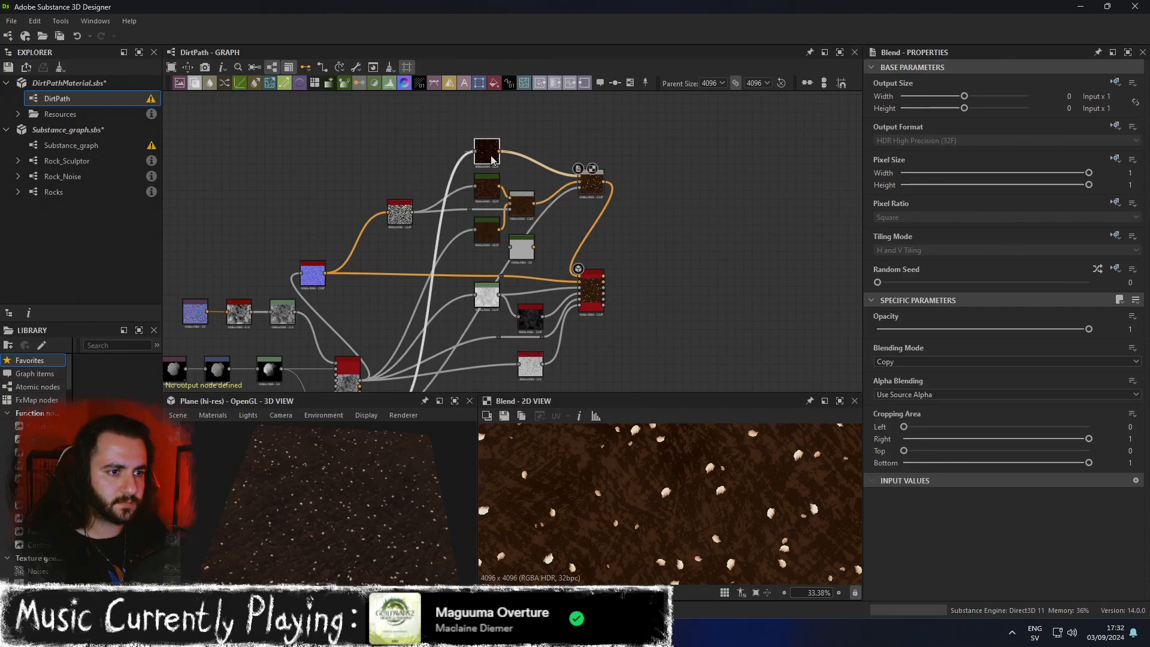
{"action": "double_click", "coordinate": [1138, 414]}
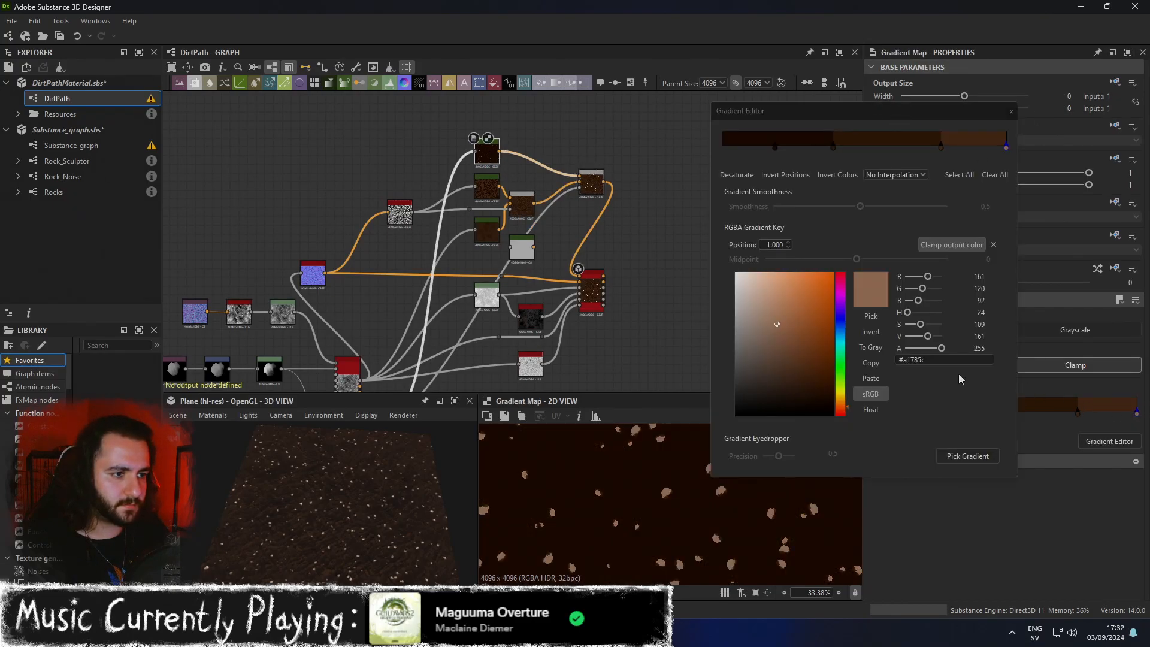
{"action": "left_click", "coordinate": [1011, 111]}
{"action": "left_click", "coordinate": [1100, 440]}
{"action": "left_click", "coordinate": [895, 174]}
{"action": "left_click", "coordinate": [890, 207]}
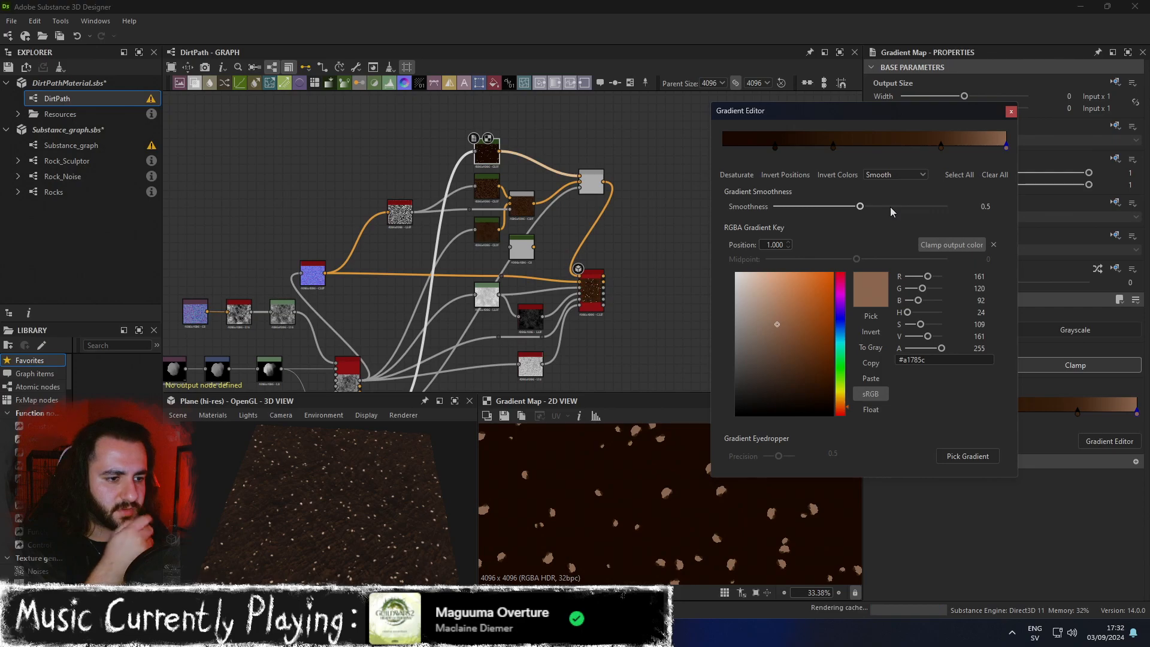
{"action": "left_click", "coordinate": [896, 174]}
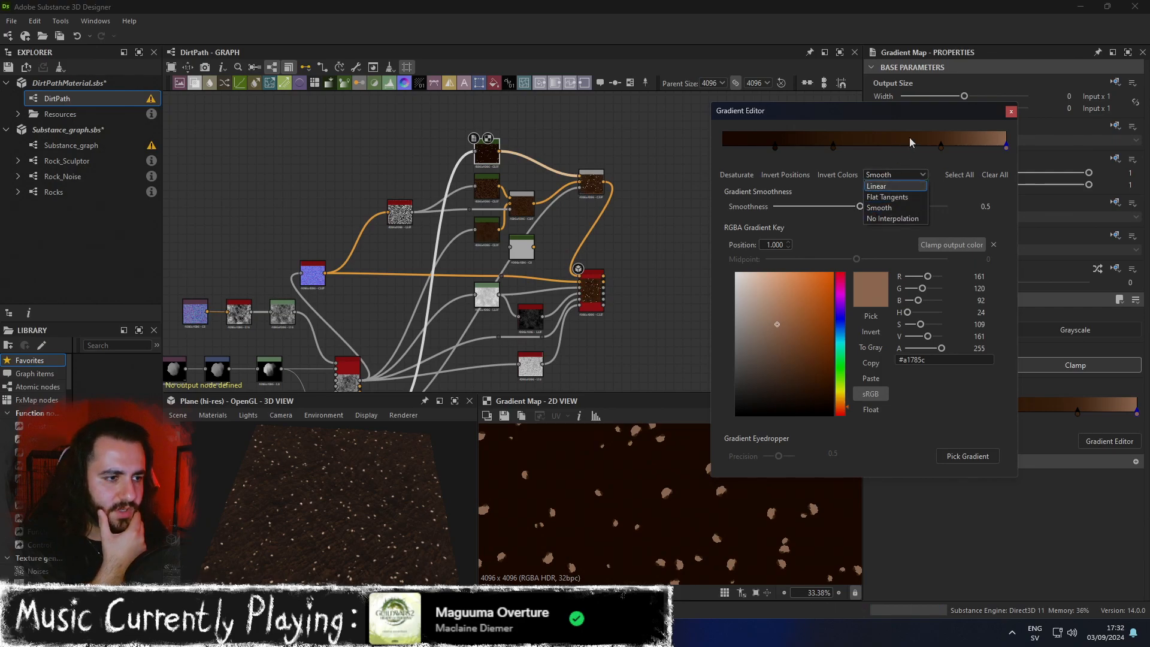
{"action": "left_click", "coordinate": [968, 137]}
Darken the gradient's end key colour to #643f27.
{"action": "left_click", "coordinate": [782, 336]}
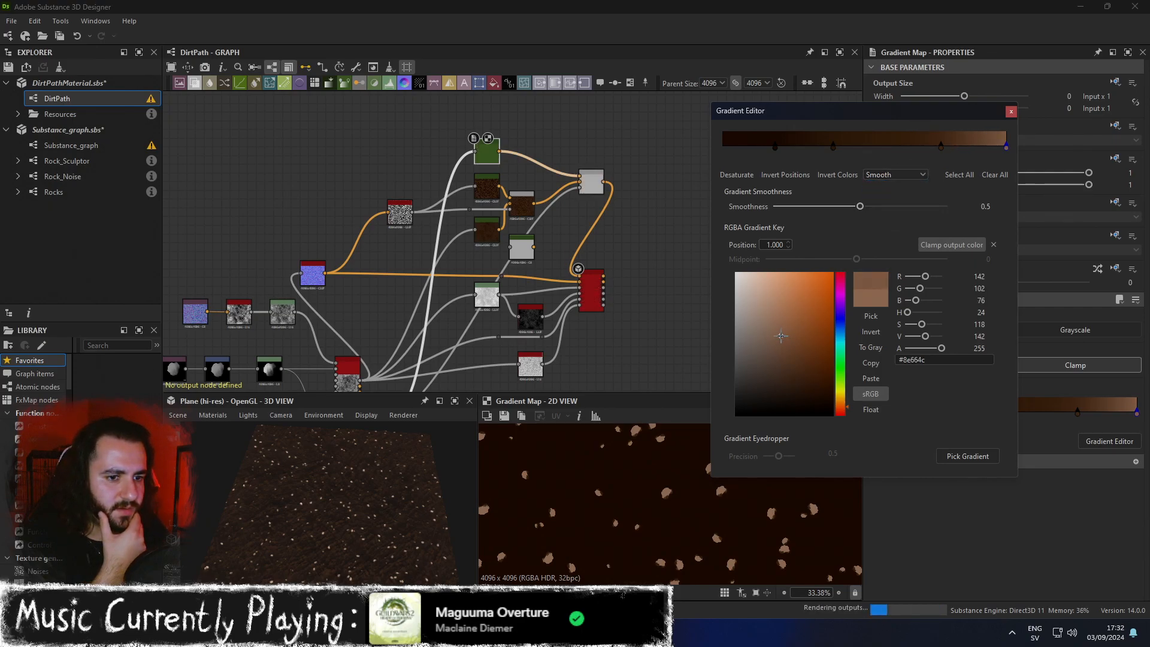
{"action": "left_click", "coordinate": [790, 347]}
{"action": "left_click", "coordinate": [795, 359]}
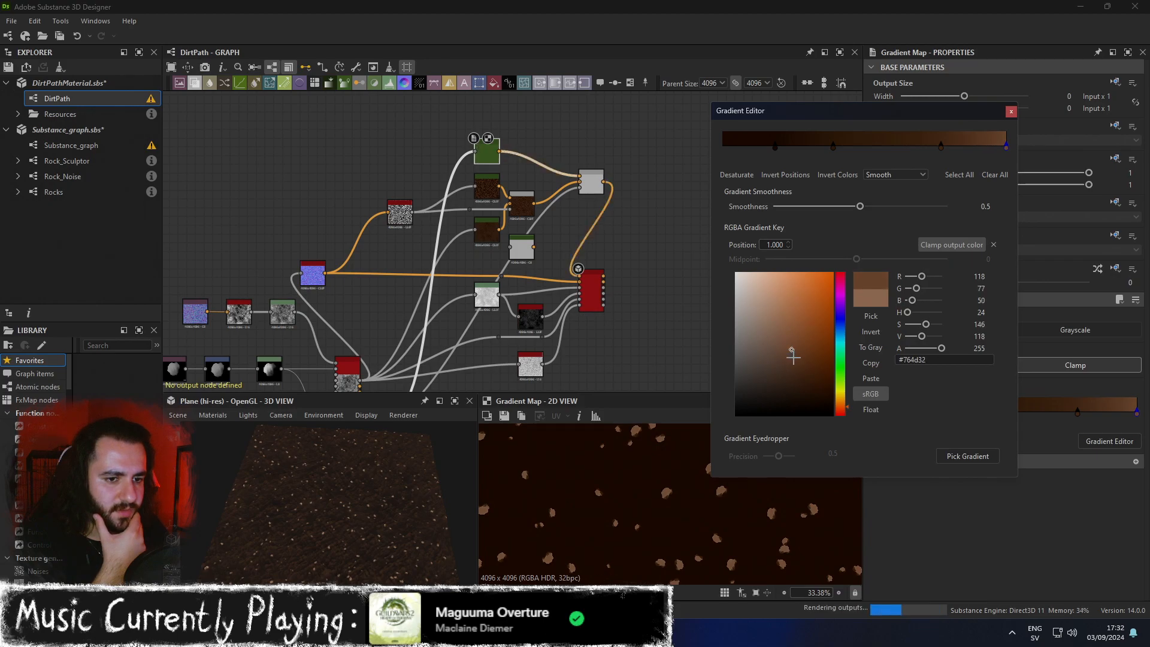
Examine the recoloured pebbles against the dirt up close in the enlarged 3D view.
{"action": "left_click", "coordinate": [455, 402]}
{"action": "scroll", "coordinate": [640, 350], "scroll_direction": "up", "scroll_amount": 5}
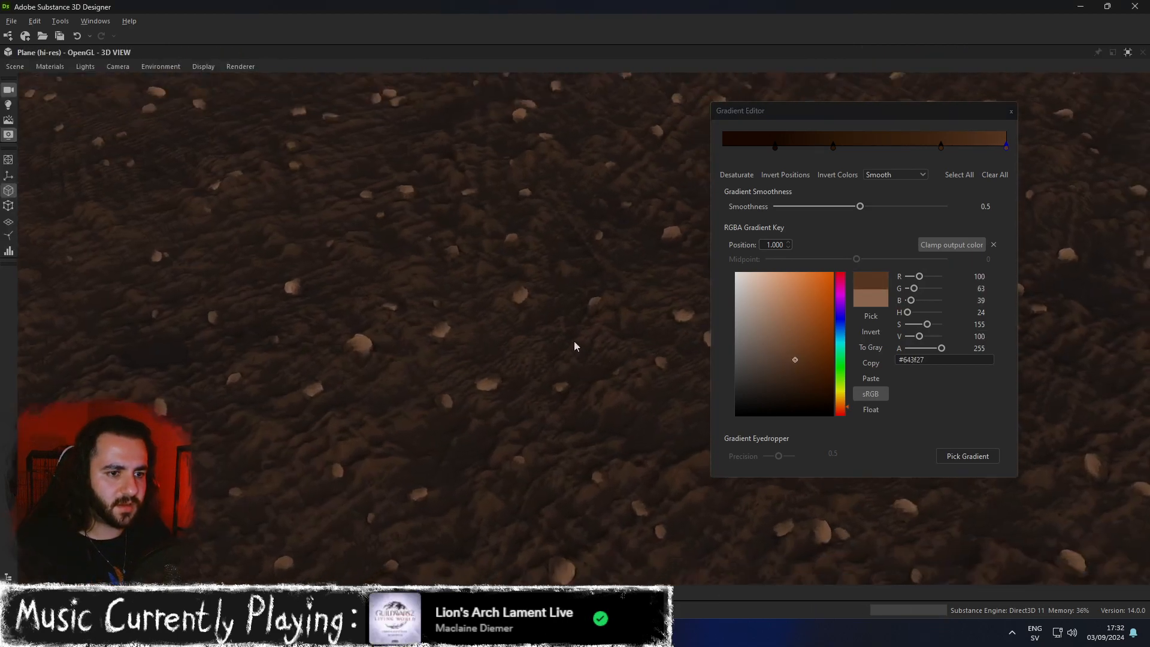
{"action": "left_click_drag", "start_coordinate": [574, 341], "coordinate": [598, 308]}
{"action": "scroll", "coordinate": [558, 340], "scroll_direction": "up", "scroll_amount": 3}
{"action": "left_click_drag", "start_coordinate": [558, 340], "coordinate": [573, 303]}
{"action": "scroll", "coordinate": [598, 280], "scroll_direction": "up", "scroll_amount": 4}
{"action": "scroll", "coordinate": [598, 279], "scroll_direction": "up", "scroll_amount": 3}
{"action": "middle_click_drag", "start_coordinate": [464, 328], "coordinate": [545, 308]}
{"action": "scroll", "coordinate": [545, 308], "scroll_direction": "up", "scroll_amount": 5}
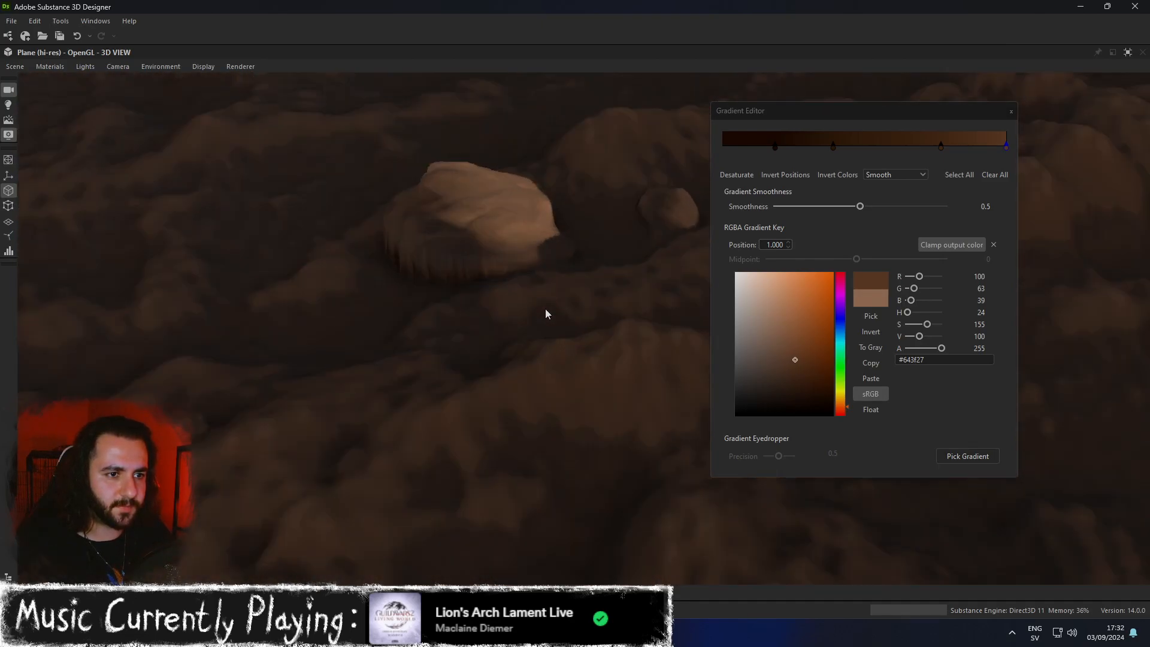
{"action": "scroll", "coordinate": [545, 308], "scroll_direction": "down", "scroll_amount": 8}
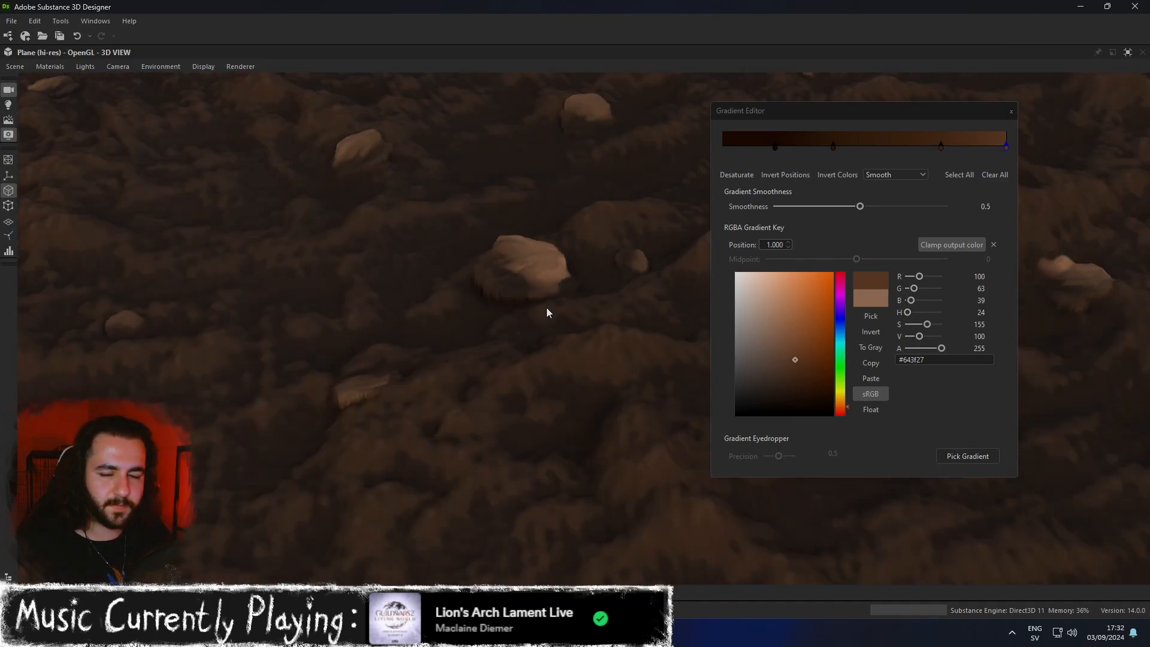
{"action": "scroll", "coordinate": [602, 300], "scroll_direction": "up", "scroll_amount": 2}
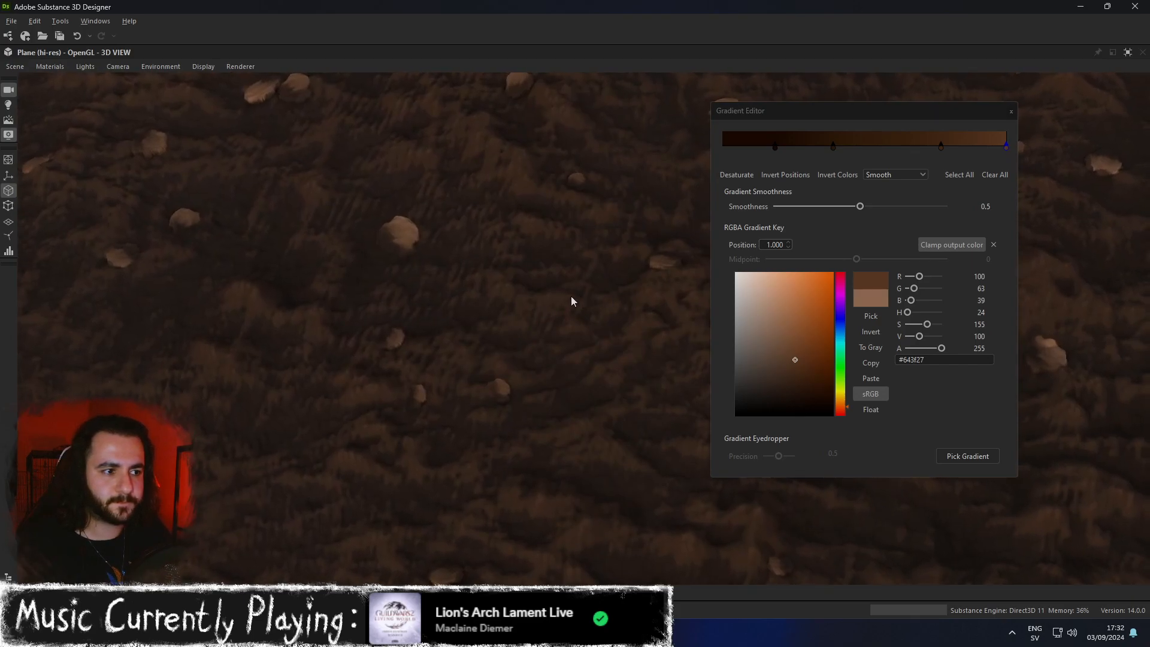
Recolour the gradient key at position 0.770 to a lighter brown and move it closer to the end key.
{"action": "left_click", "coordinate": [940, 146]}
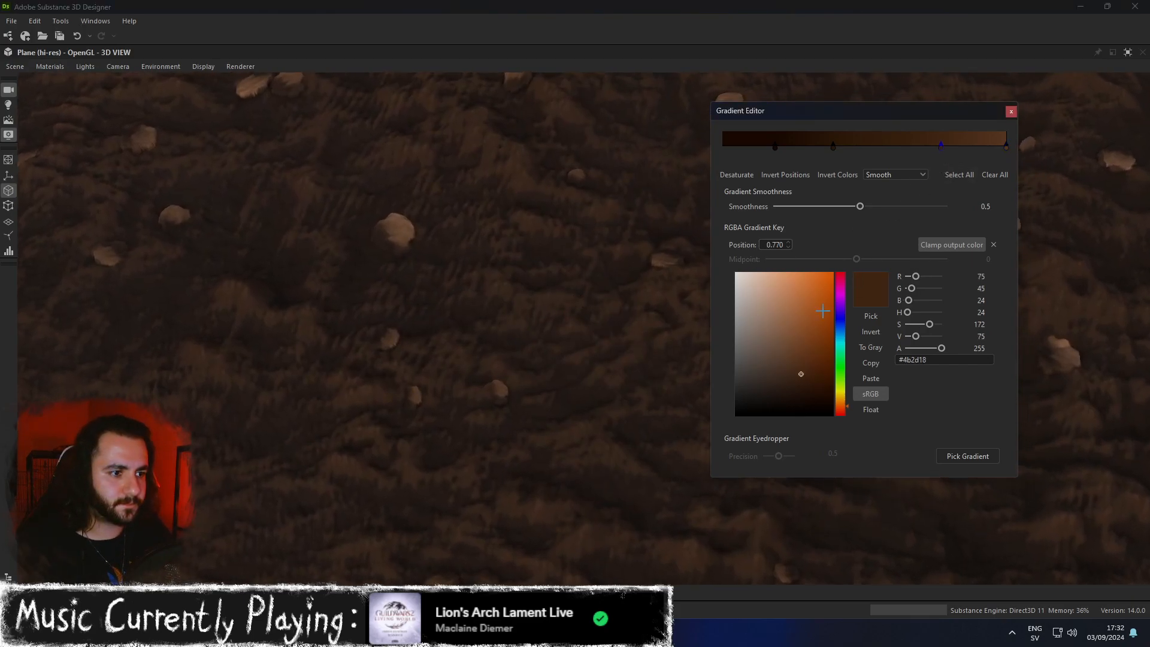
{"action": "left_click", "coordinate": [772, 335]}
{"action": "mouse_move", "coordinate": [772, 334]}
{"action": "left_mouse_down"}
{"action": "mouse_move", "coordinate": [785, 342]}
{"action": "mouse_move", "coordinate": [806, 322]}
{"action": "mouse_move", "coordinate": [791, 337]}
{"action": "left_mouse_up"}
{"action": "left_click_drag", "start_coordinate": [941, 146], "coordinate": [976, 146]}
Add a light brown gradient key at position 0.690 and recolour the key at 0.392 to #7a5839.
{"action": "left_click", "coordinate": [918, 145]}
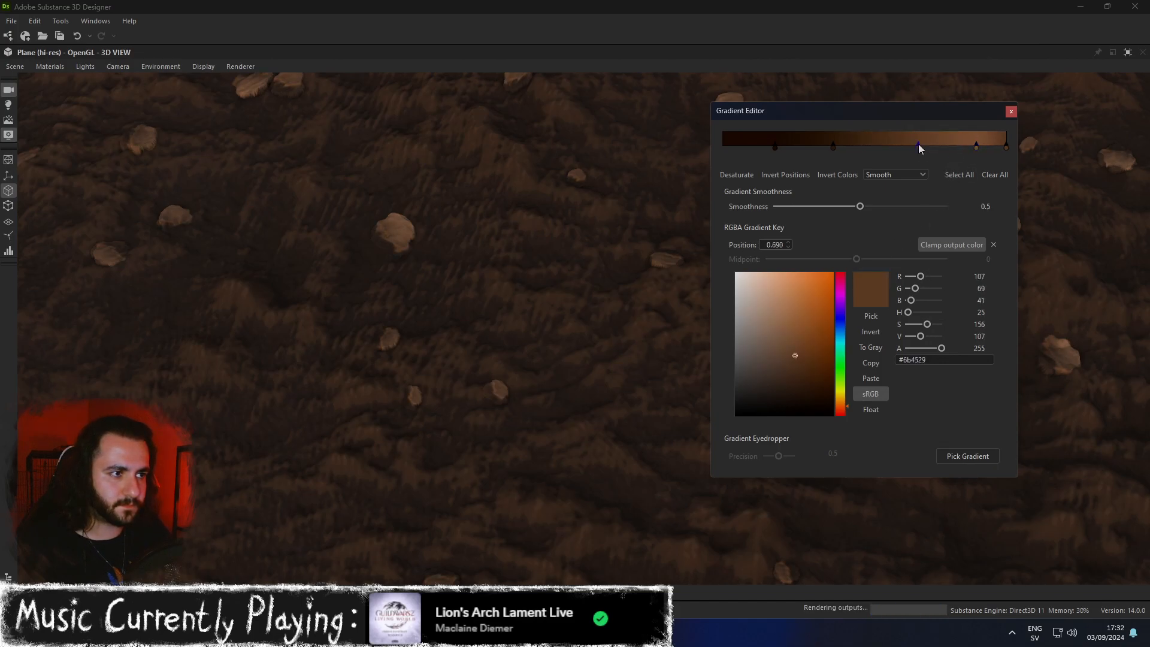
{"action": "left_click", "coordinate": [783, 319]}
{"action": "left_click_drag", "start_coordinate": [414, 304], "coordinate": [411, 362]}
{"action": "left_click", "coordinate": [834, 148]}
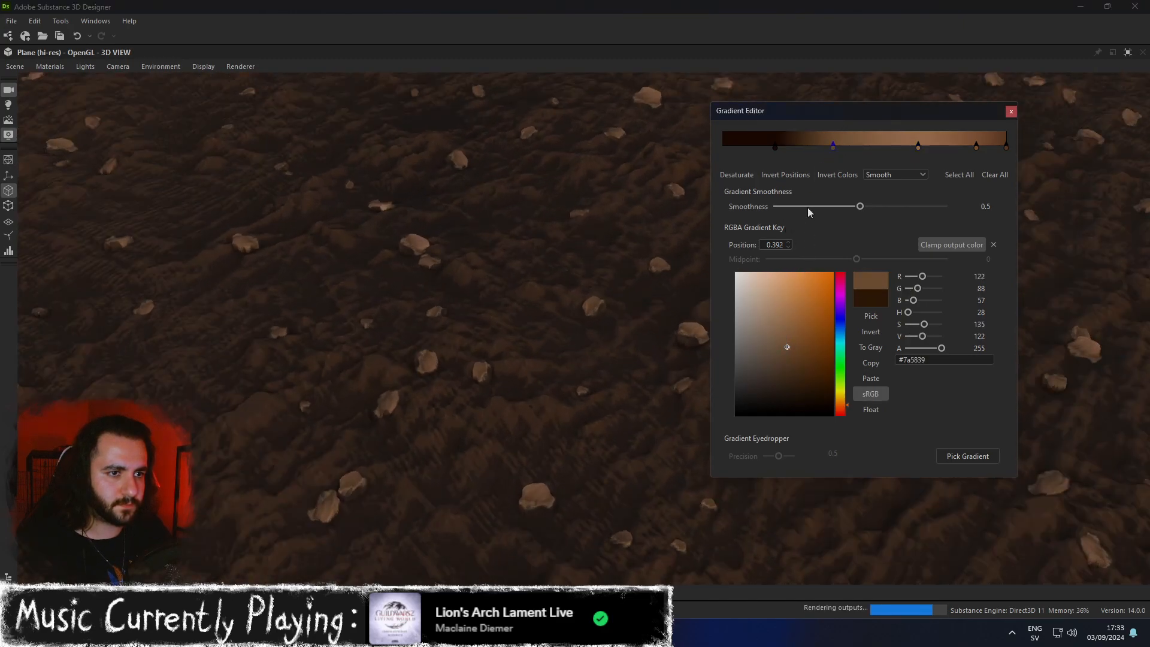
Move the first gradient key to position 0.105, set its colour to #573f34, and close the Gradient Editor.
{"action": "left_click_drag", "start_coordinate": [775, 147], "coordinate": [753, 146]}
{"action": "left_click", "coordinate": [767, 337]}
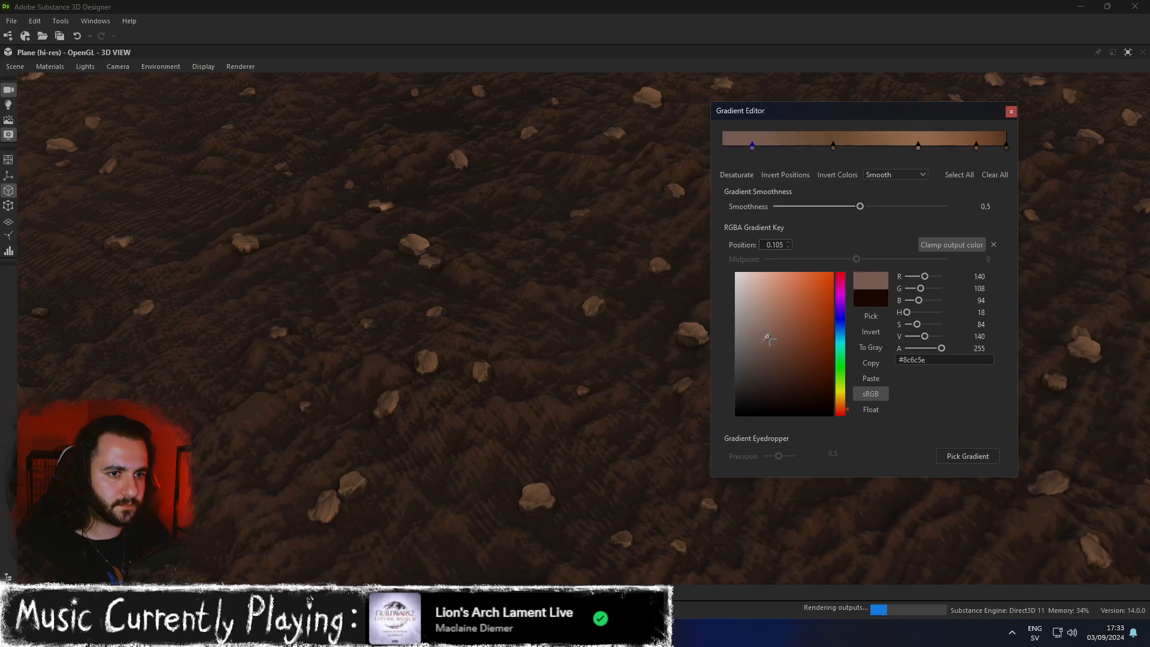
{"action": "left_click", "coordinate": [775, 367]}
{"action": "scroll", "coordinate": [652, 364], "scroll_direction": "down", "scroll_amount": 5}
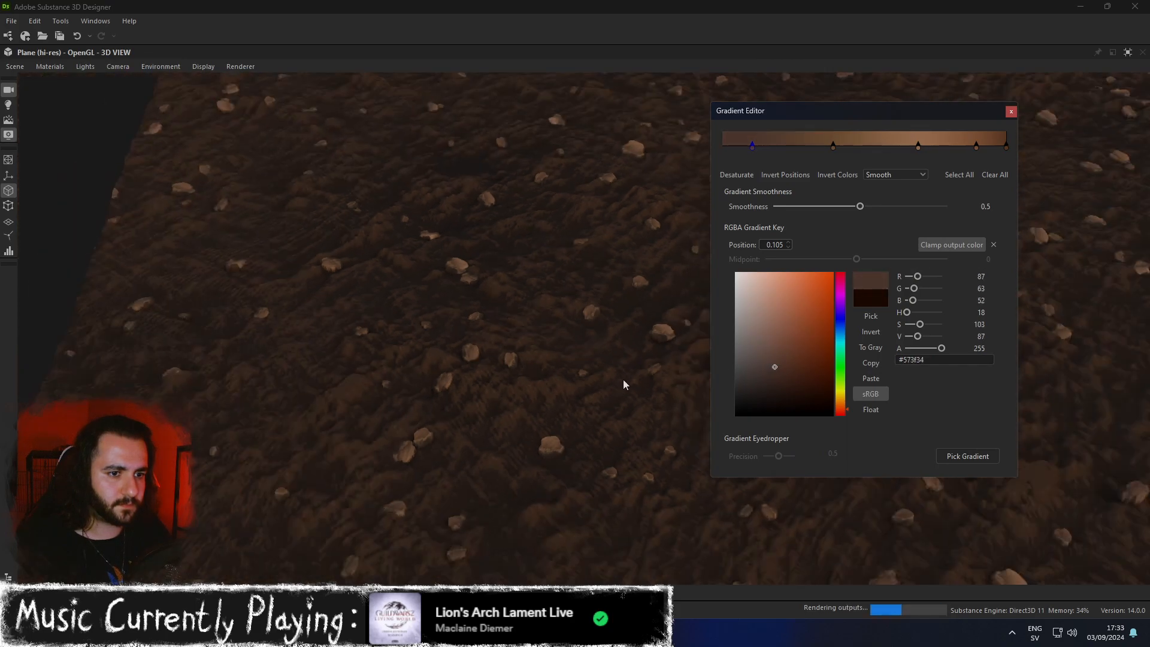
{"action": "scroll", "coordinate": [642, 350], "scroll_direction": "up", "scroll_amount": 5}
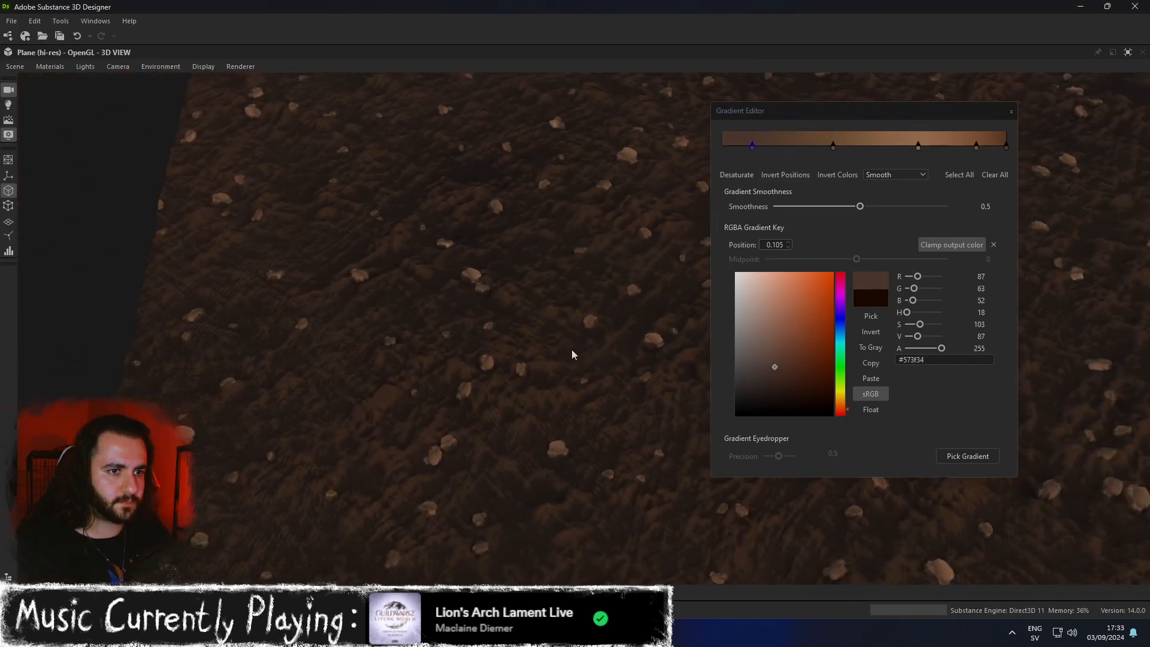
{"action": "left_click", "coordinate": [1012, 112]}
Examine the pebble colours on the dirt plane in the 3D view, both up close and from above.
{"action": "scroll", "coordinate": [854, 259], "scroll_direction": "down", "scroll_amount": 5}
{"action": "middle_click_drag", "start_coordinate": [853, 259], "coordinate": [769, 300]}
{"action": "scroll", "coordinate": [769, 299], "scroll_direction": "up", "scroll_amount": 8}
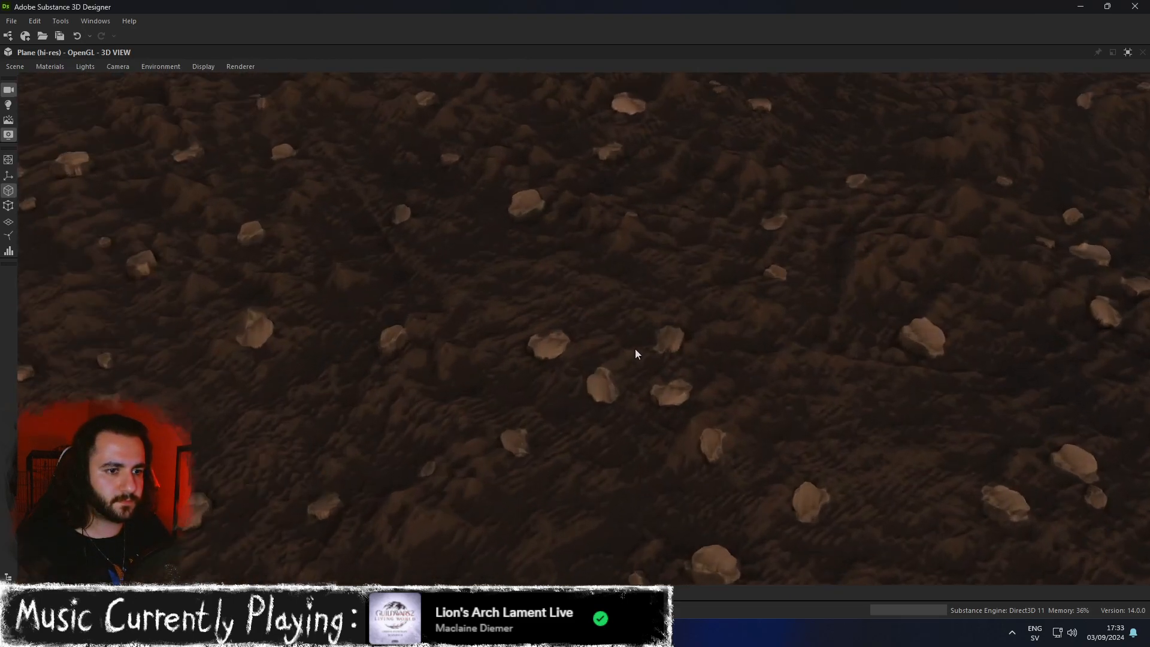
{"action": "scroll", "coordinate": [633, 351], "scroll_direction": "down", "scroll_amount": 8}
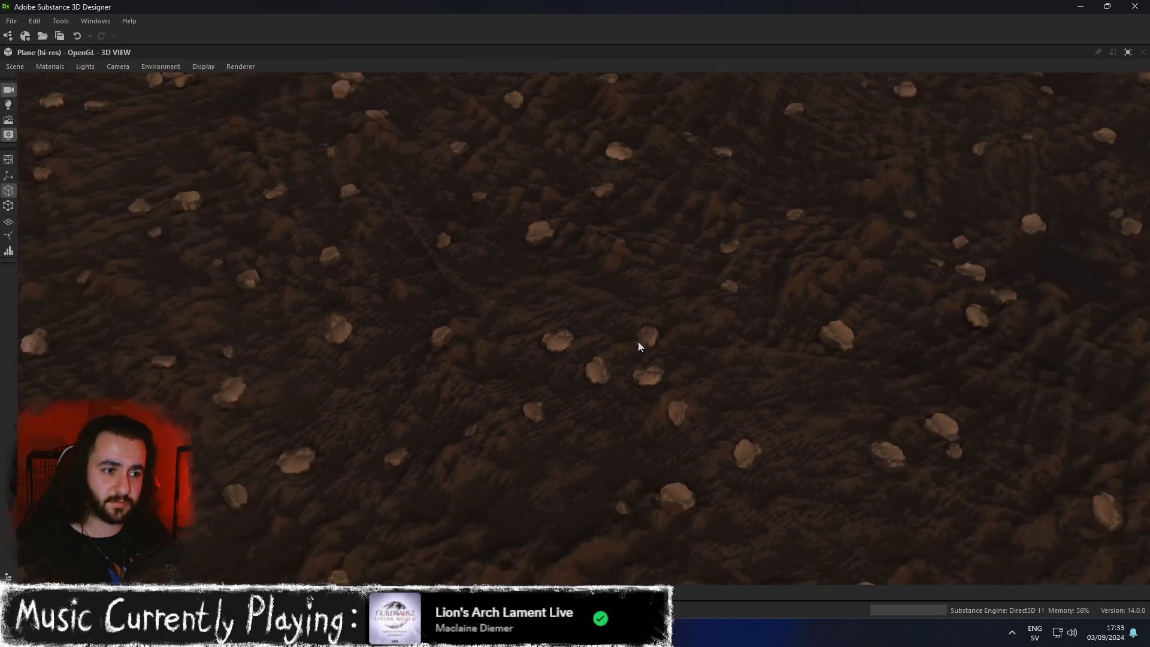
{"action": "scroll", "coordinate": [638, 341], "scroll_direction": "down", "scroll_amount": 3}
{"action": "mouse_move", "coordinate": [645, 342]}
{"action": "left_mouse_down", "text": "alt"}
{"action": "mouse_move", "coordinate": [637, 375]}
{"action": "mouse_move", "coordinate": [656, 347]}
{"action": "left_mouse_up", "text": "alt"}
{"action": "scroll", "coordinate": [641, 366], "scroll_direction": "down", "scroll_amount": 2}
{"action": "right_click_drag", "start_coordinate": [646, 346], "coordinate": [589, 317]}
{"action": "middle_click_drag", "start_coordinate": [589, 317], "coordinate": [594, 329]}
{"action": "right_click_drag", "start_coordinate": [594, 328], "coordinate": [511, 289]}
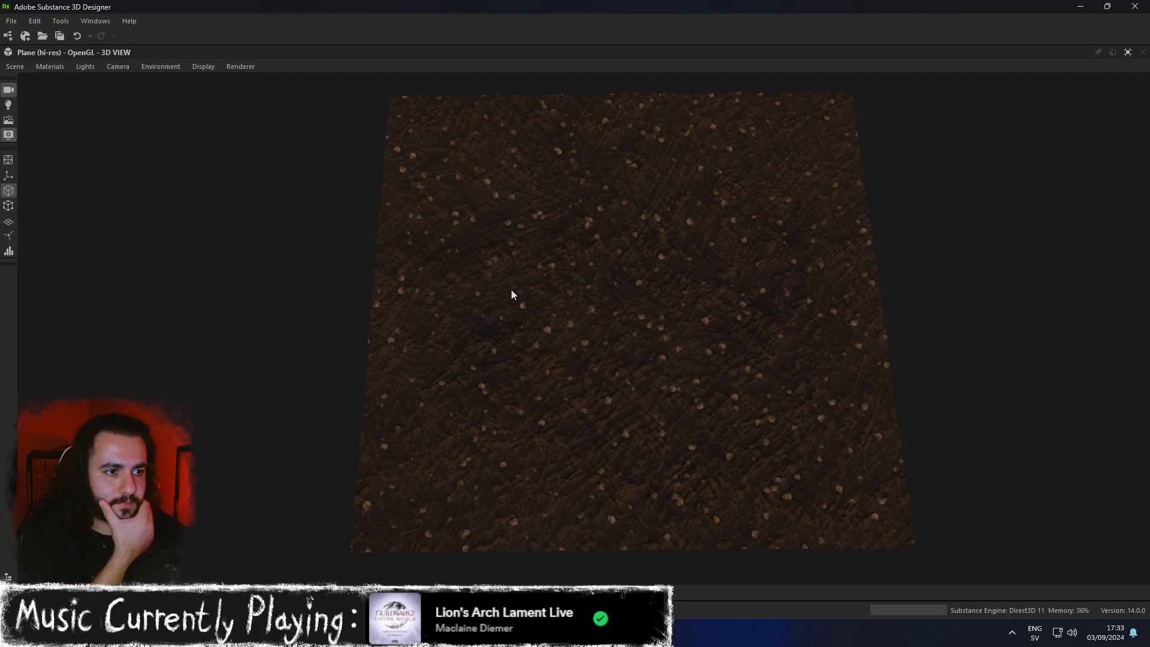
Open the pebble Shape Splatter node's parameters and review its Height settings against a close-up of the plane.
{"action": "left_click", "coordinate": [1129, 52]}
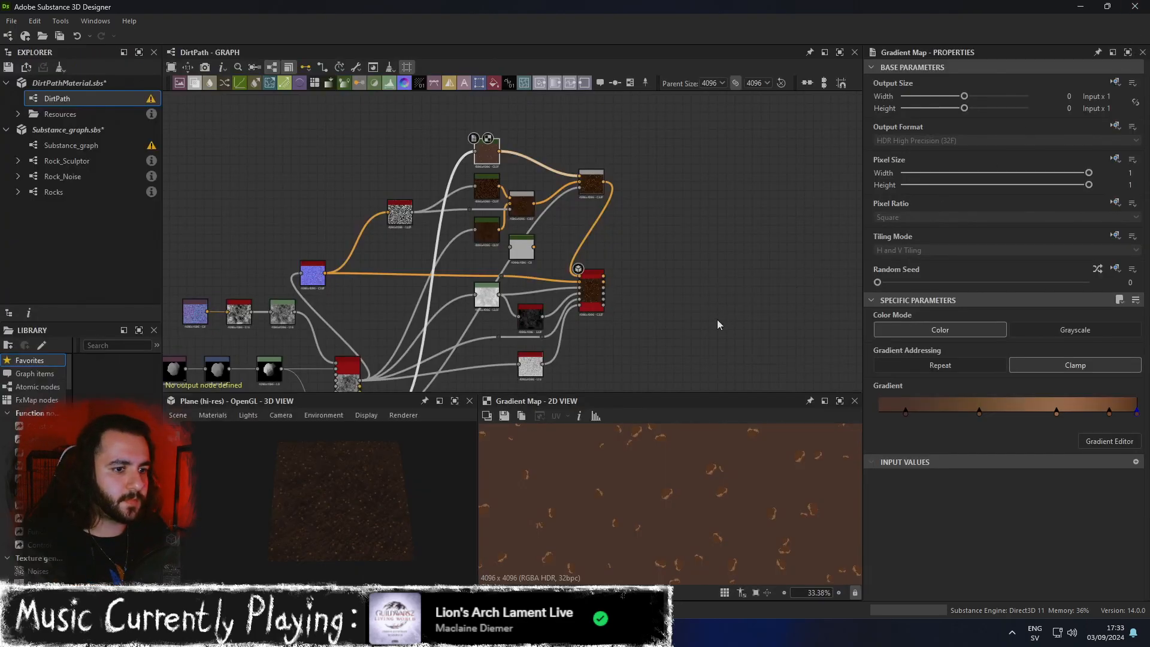
{"action": "scroll", "coordinate": [497, 284], "scroll_direction": "up", "scroll_amount": 3}
{"action": "double_click", "coordinate": [496, 284]}
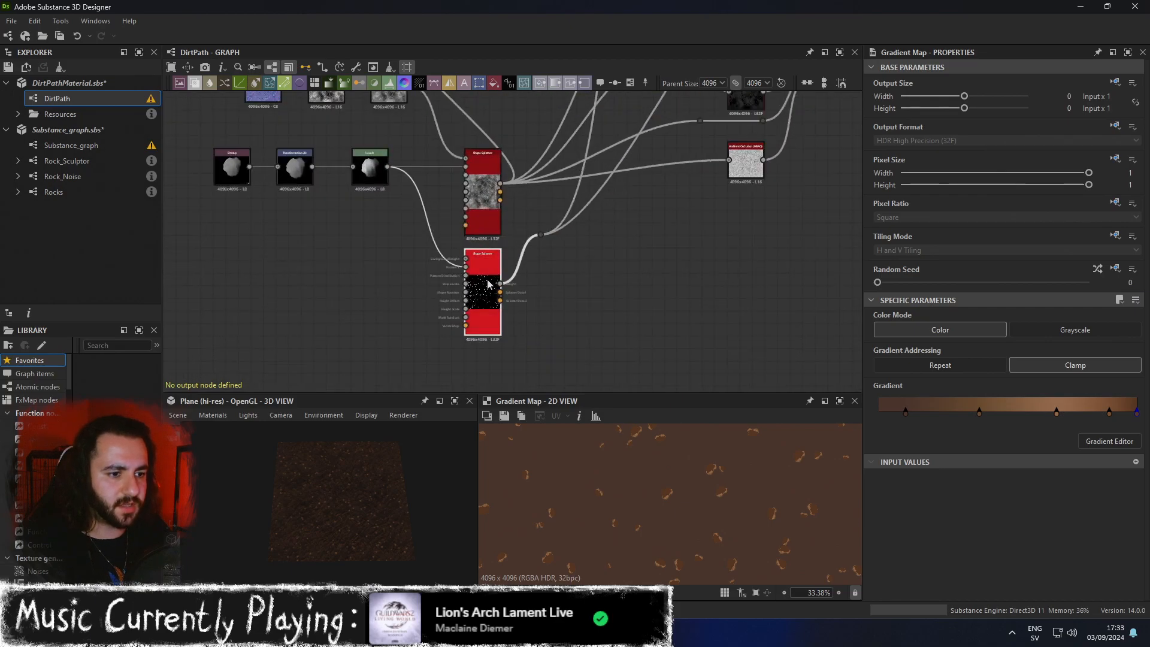
{"action": "scroll", "coordinate": [492, 308], "scroll_direction": "down", "scroll_amount": 2}
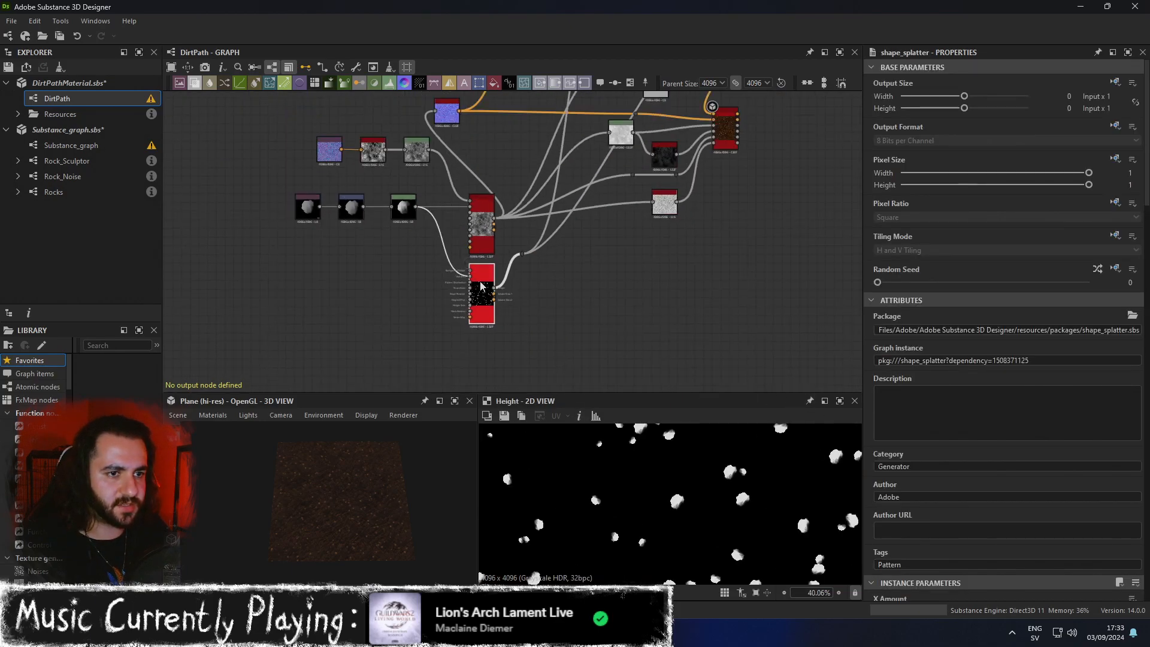
{"action": "scroll", "coordinate": [481, 287], "scroll_direction": "up", "scroll_amount": 6}
{"action": "scroll", "coordinate": [894, 432], "scroll_direction": "down", "scroll_amount": 15}
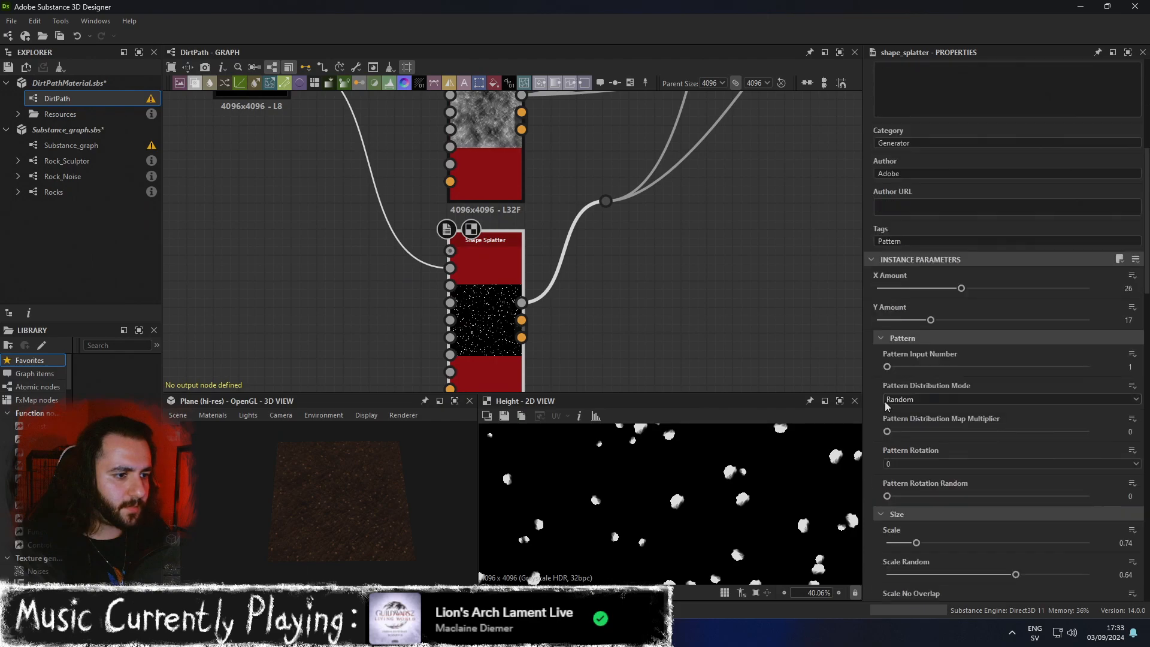
{"action": "scroll", "coordinate": [889, 409], "scroll_direction": "down", "scroll_amount": 5}
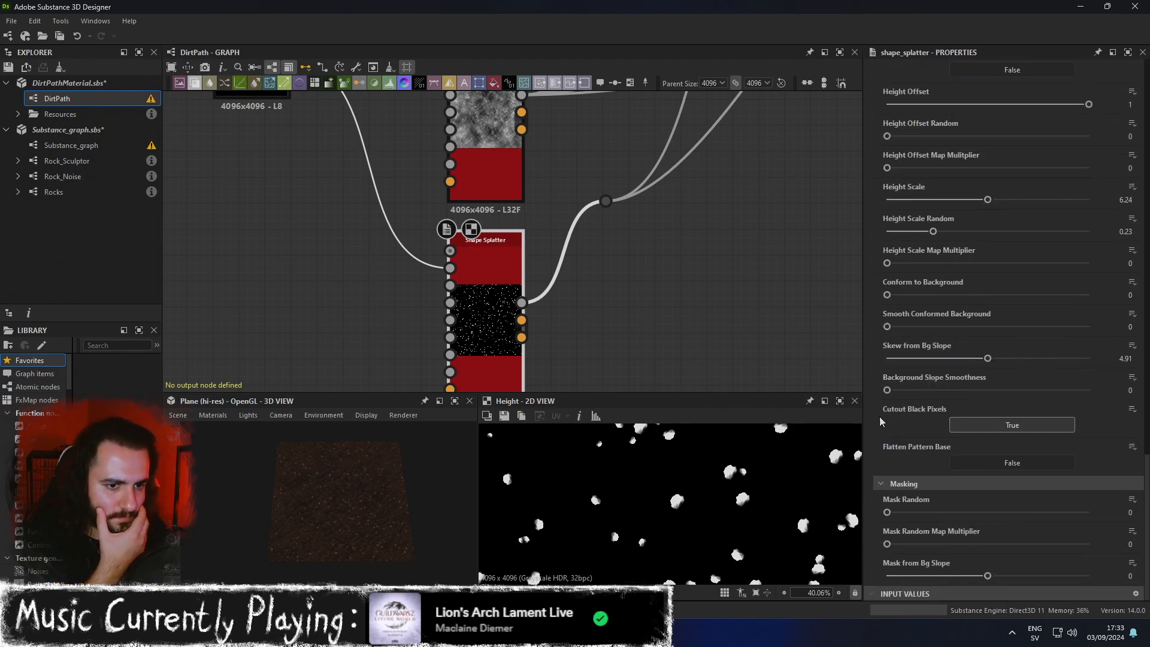
{"action": "scroll", "coordinate": [412, 504], "scroll_direction": "up", "scroll_amount": 5}
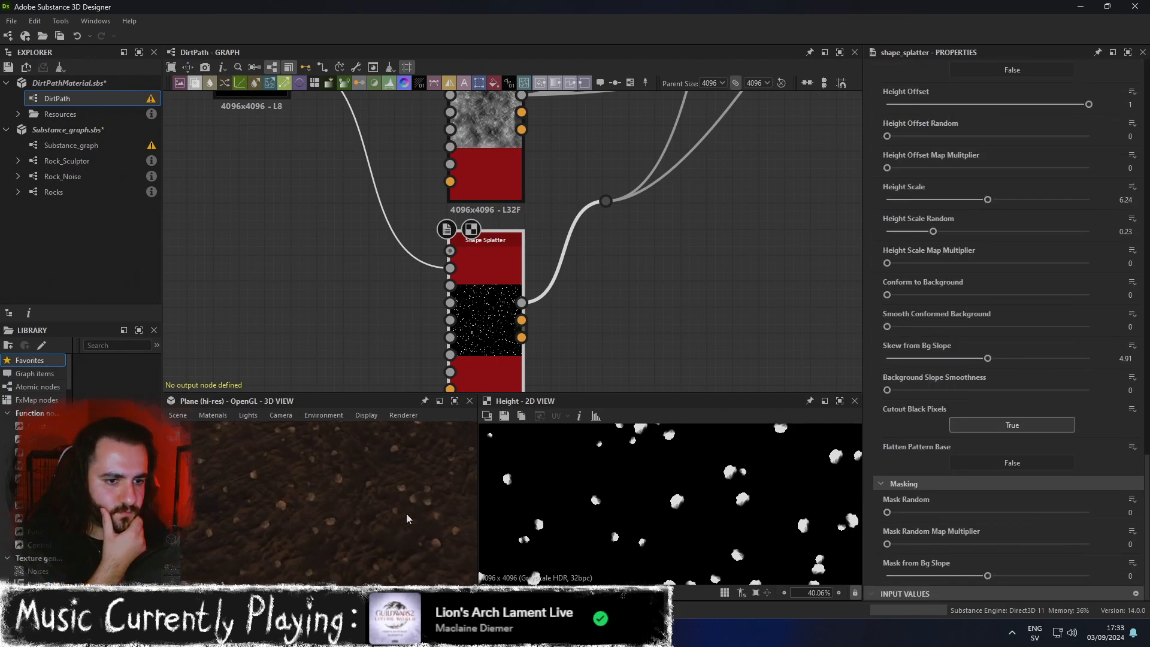
{"action": "scroll", "coordinate": [908, 503], "scroll_direction": "up", "scroll_amount": 1}
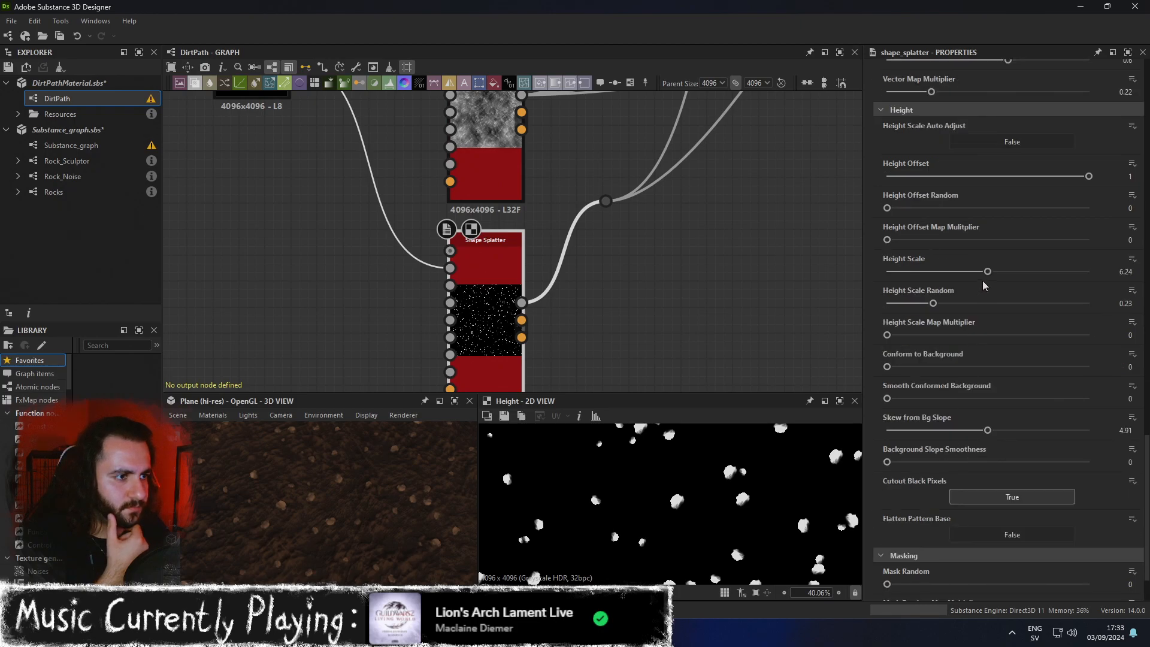
Keep the pebble Shape Splatter's Height Offset at 1 and lower its Height Scale to 2.36.
{"action": "left_click_drag", "start_coordinate": [1085, 178], "coordinate": [1143, 191]}
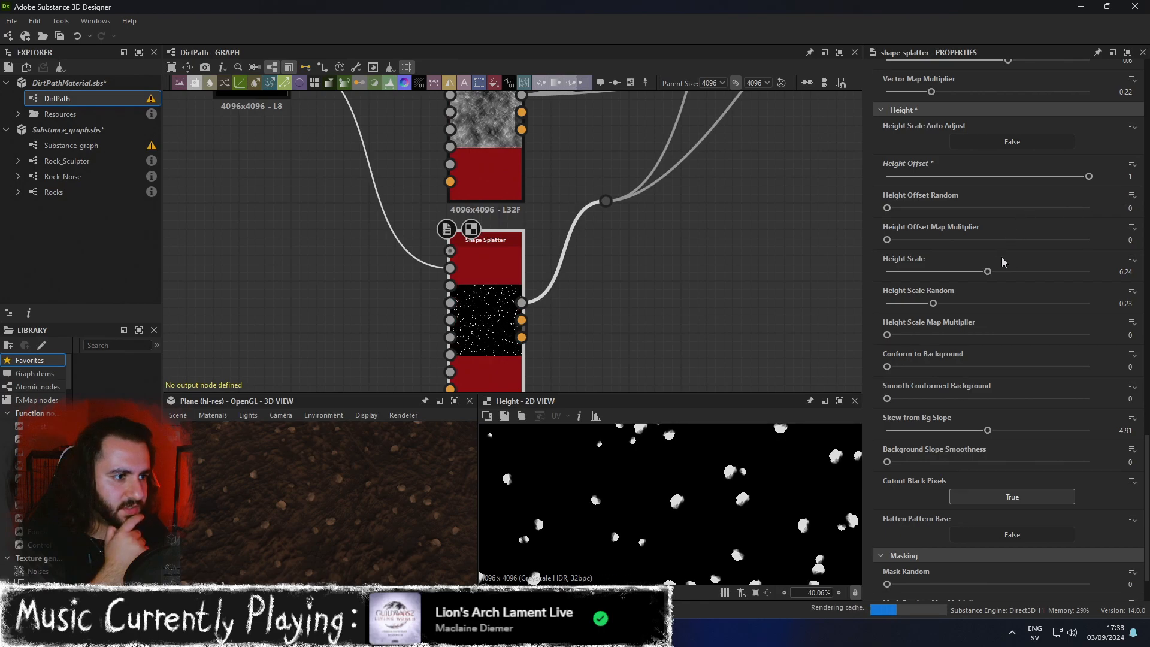
{"action": "left_click_drag", "start_coordinate": [986, 274], "coordinate": [910, 272]}
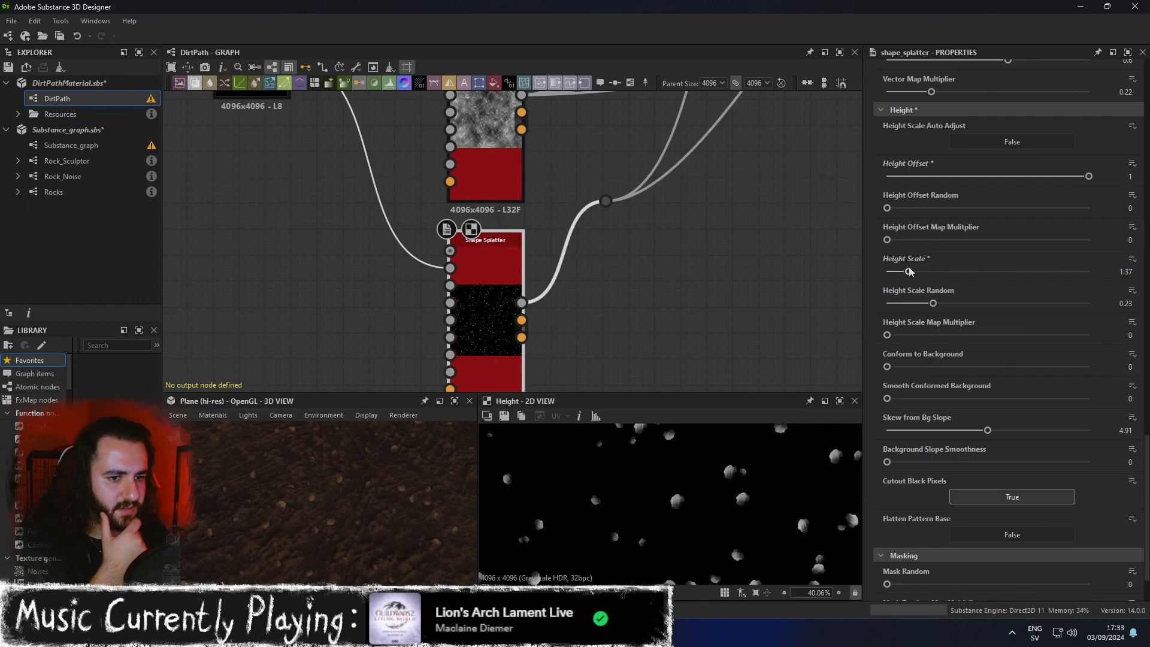
{"action": "left_click_drag", "start_coordinate": [913, 271], "coordinate": [927, 271]}
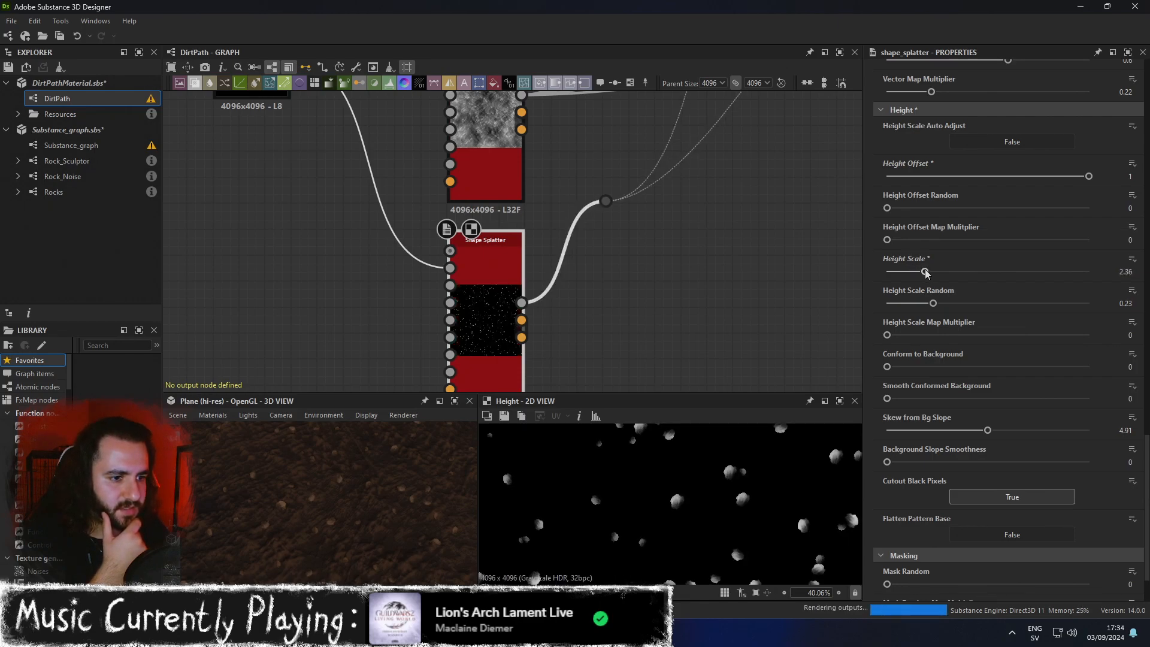
Examine how the flattened pebbles sit in the dirt in the enlarged 3D view, from afar and up close.
{"action": "left_click", "coordinate": [454, 401]}
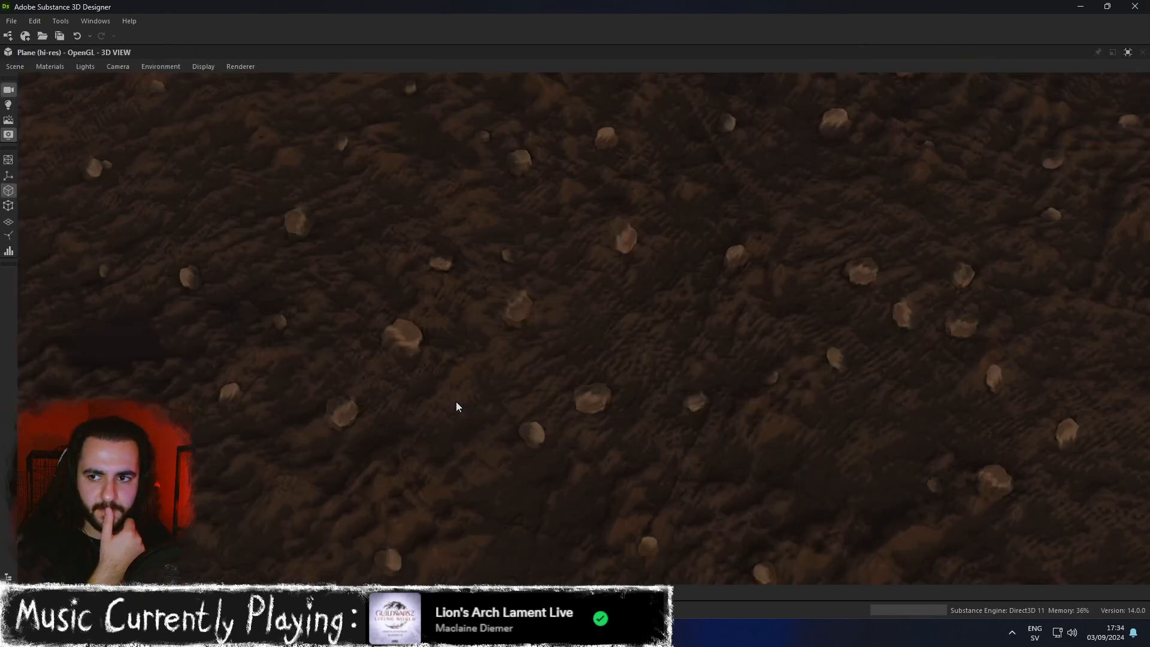
{"action": "scroll", "coordinate": [786, 396], "scroll_direction": "down", "scroll_amount": 10}
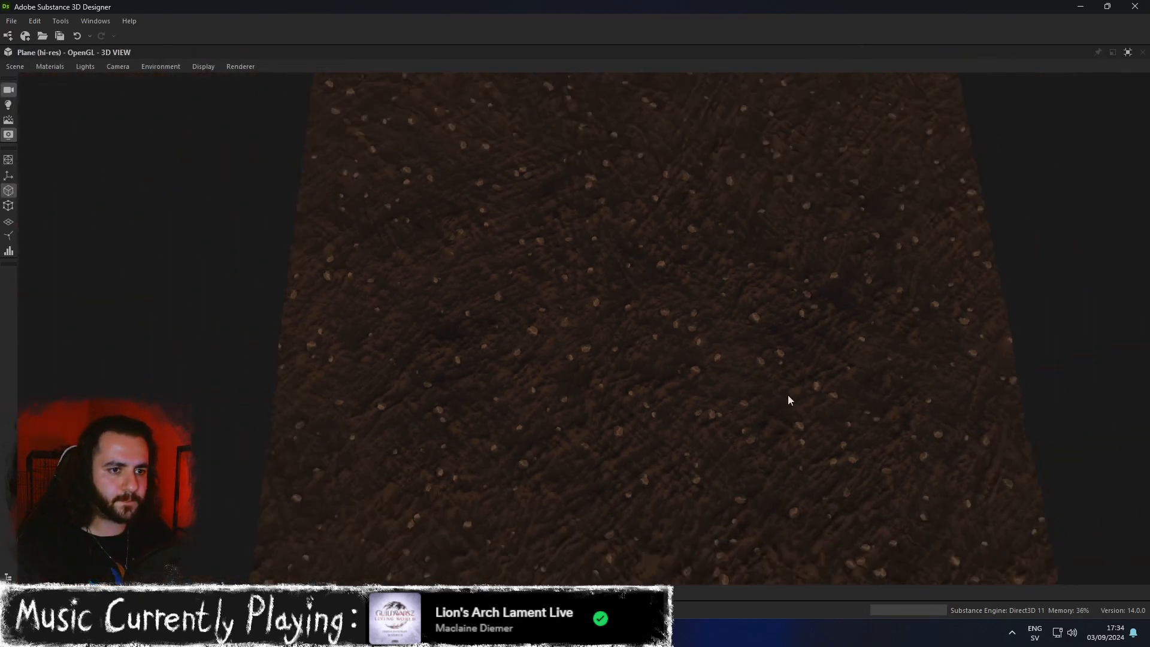
{"action": "left_click_drag", "start_coordinate": [806, 357], "coordinate": [796, 321]}
{"action": "scroll", "coordinate": [793, 335], "scroll_direction": "up", "scroll_amount": 10}
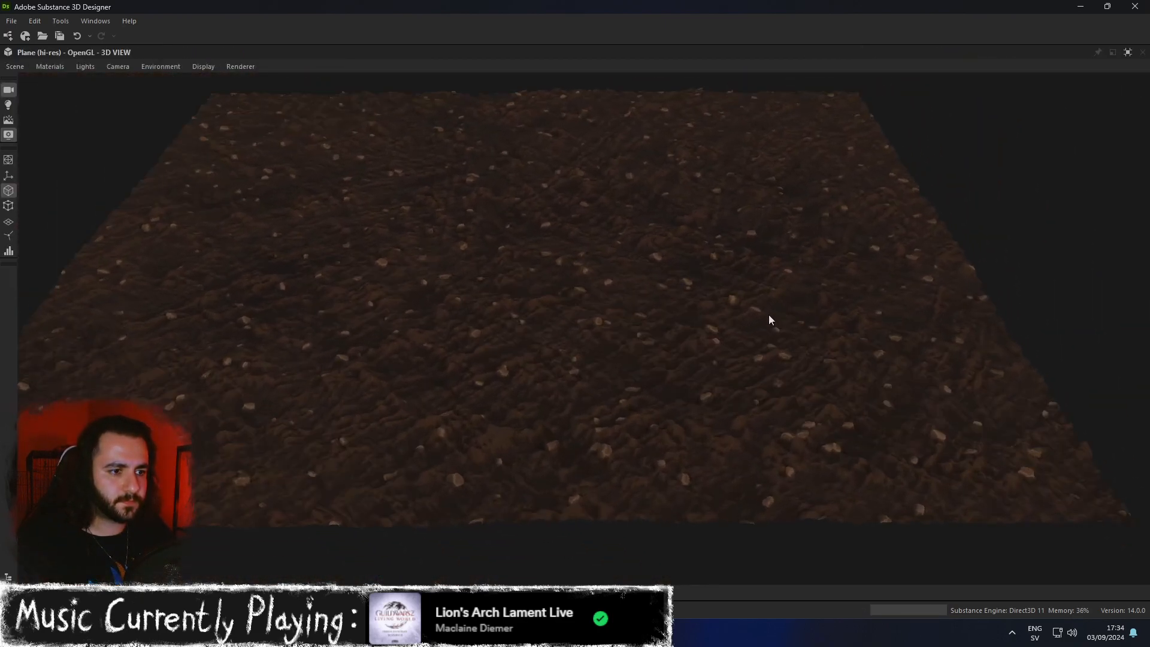
{"action": "scroll", "coordinate": [573, 240], "scroll_direction": "up", "scroll_amount": 5}
{"action": "scroll", "coordinate": [584, 244], "scroll_direction": "down", "scroll_amount": 5}
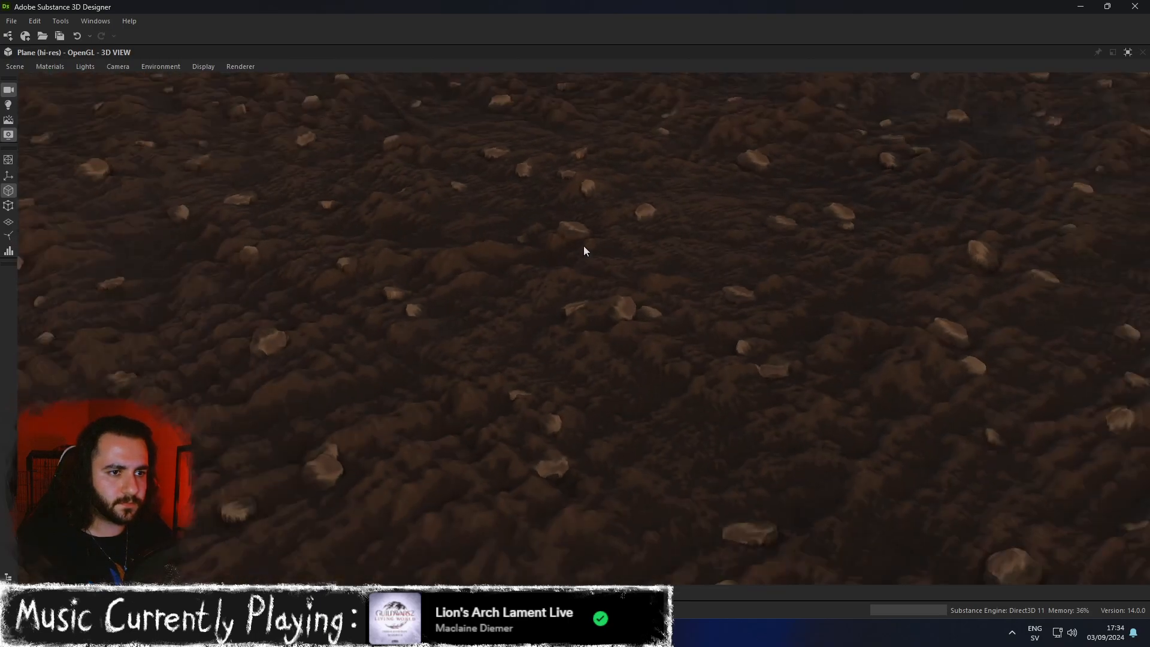
{"action": "left_click", "coordinate": [1128, 53]}
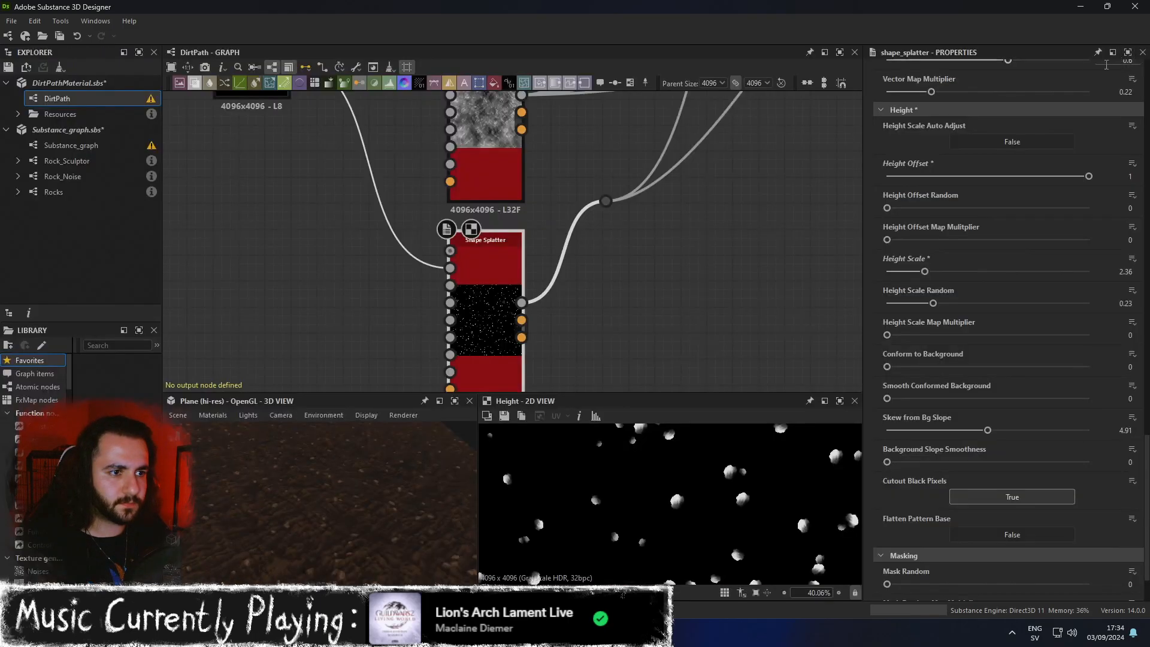
Set the pebble Shape Splatter's Height Scale to 12.48 and inspect the raised pebbles from several angles in the 3D view.
{"action": "left_click_drag", "start_coordinate": [925, 272], "coordinate": [1143, 271]}
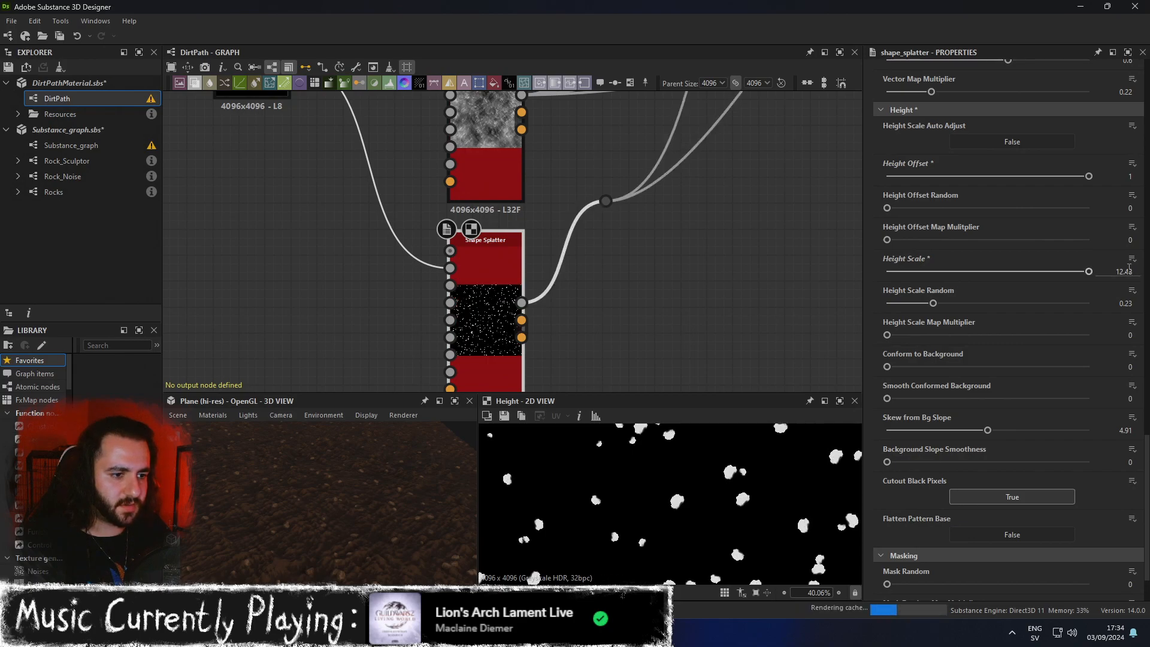
{"action": "left_click", "coordinate": [455, 401]}
{"action": "left_click_drag", "start_coordinate": [673, 431], "coordinate": [707, 394]}
{"action": "scroll", "coordinate": [717, 393], "scroll_direction": "down", "scroll_amount": 6}
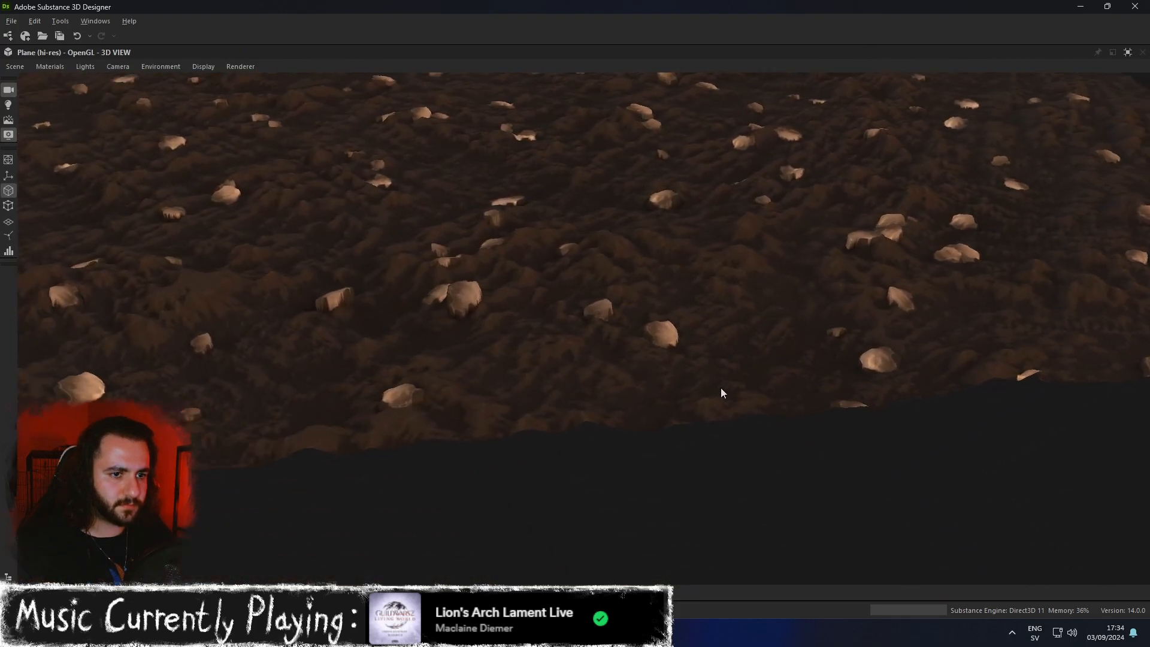
{"action": "left_click_drag", "start_coordinate": [673, 326], "coordinate": [692, 301]}
{"action": "scroll", "coordinate": [691, 300], "scroll_direction": "up", "scroll_amount": 7}
{"action": "left_click_drag", "start_coordinate": [616, 324], "coordinate": [609, 440]}
{"action": "scroll", "coordinate": [580, 451], "scroll_direction": "down", "scroll_amount": 5}
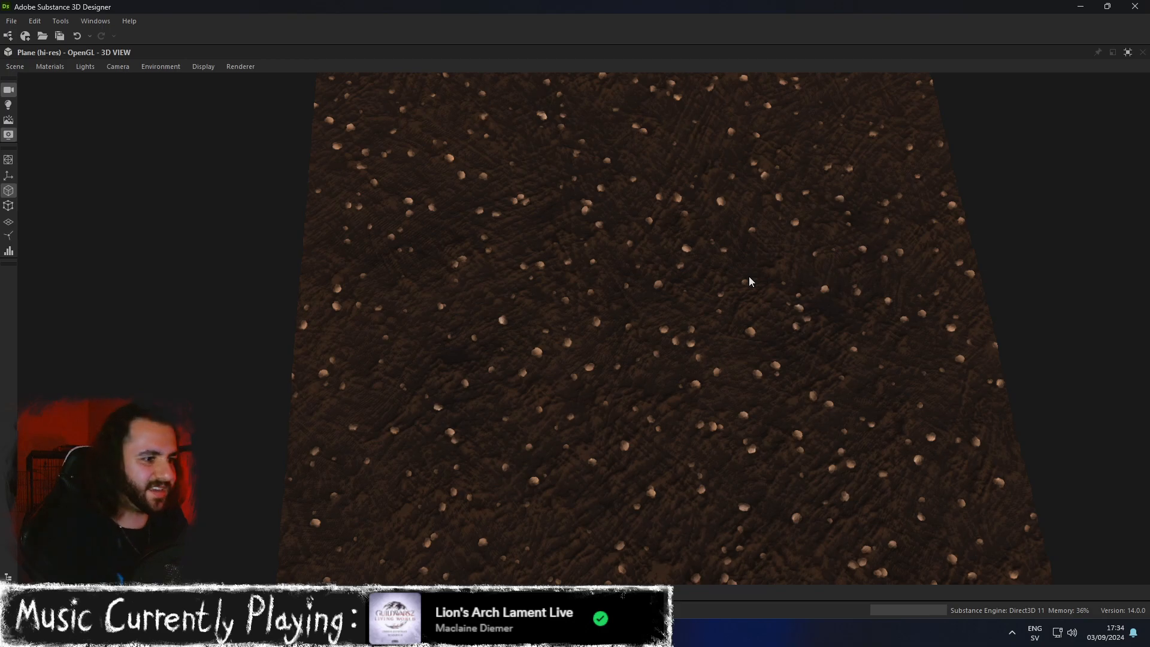
{"action": "scroll", "coordinate": [732, 306], "scroll_direction": "up", "scroll_amount": 5}
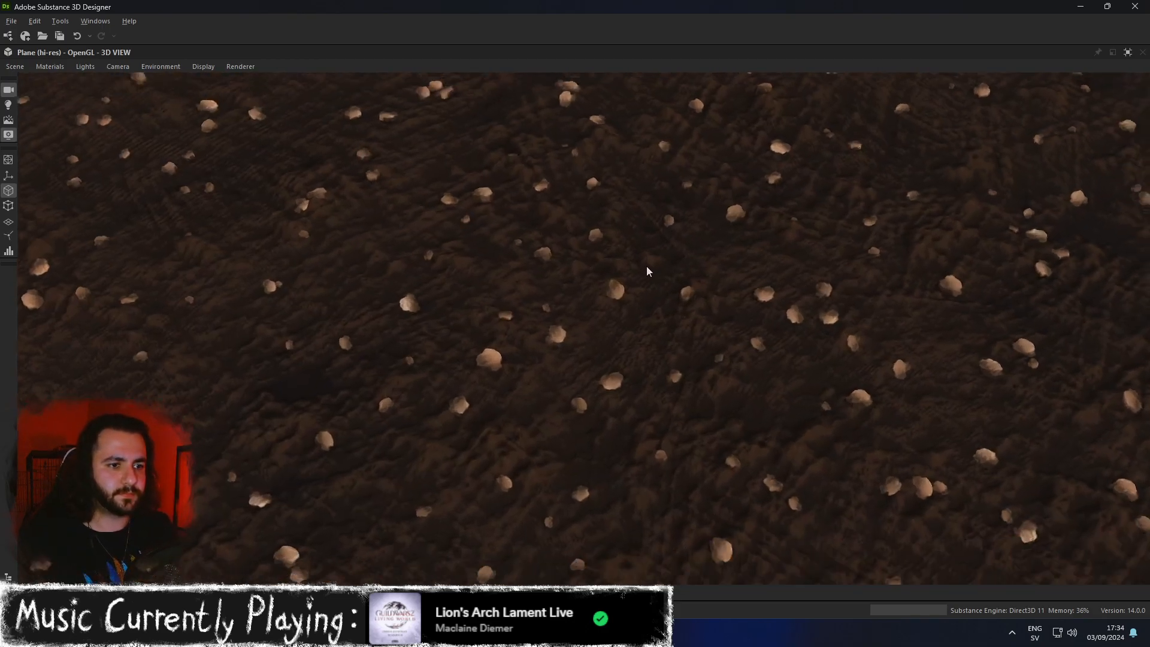
{"action": "left_click_drag", "start_coordinate": [647, 270], "coordinate": [626, 240]}
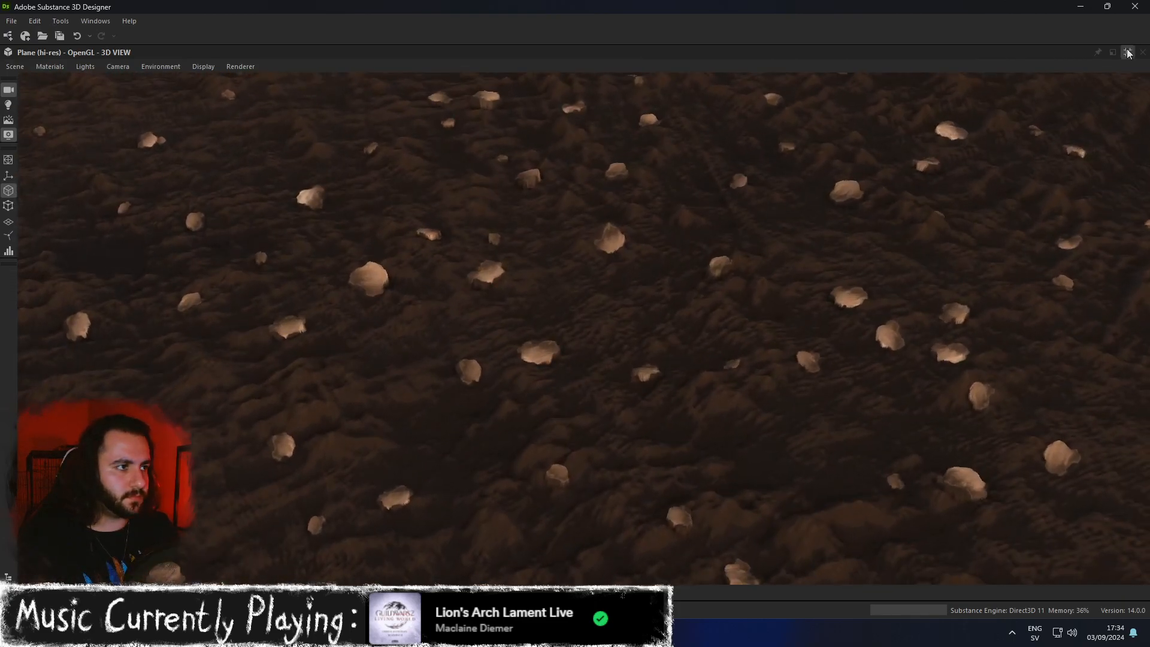
{"action": "left_click", "coordinate": [1128, 53]}
Try darkening the midtones of the Levels node after Normal to Height and check the dirt relief in the 3D view.
{"action": "scroll", "coordinate": [599, 324], "scroll_direction": "down", "scroll_amount": 2}
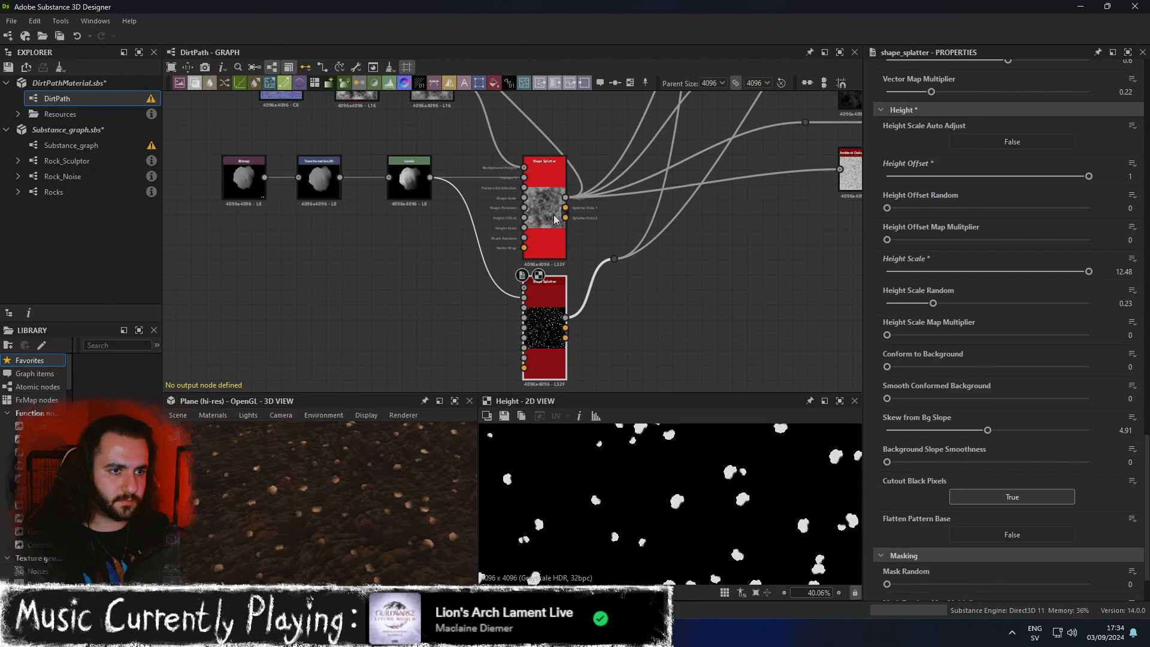
{"action": "middle_click_drag", "start_coordinate": [454, 119], "coordinate": [476, 196]}
{"action": "double_click", "coordinate": [459, 171]}
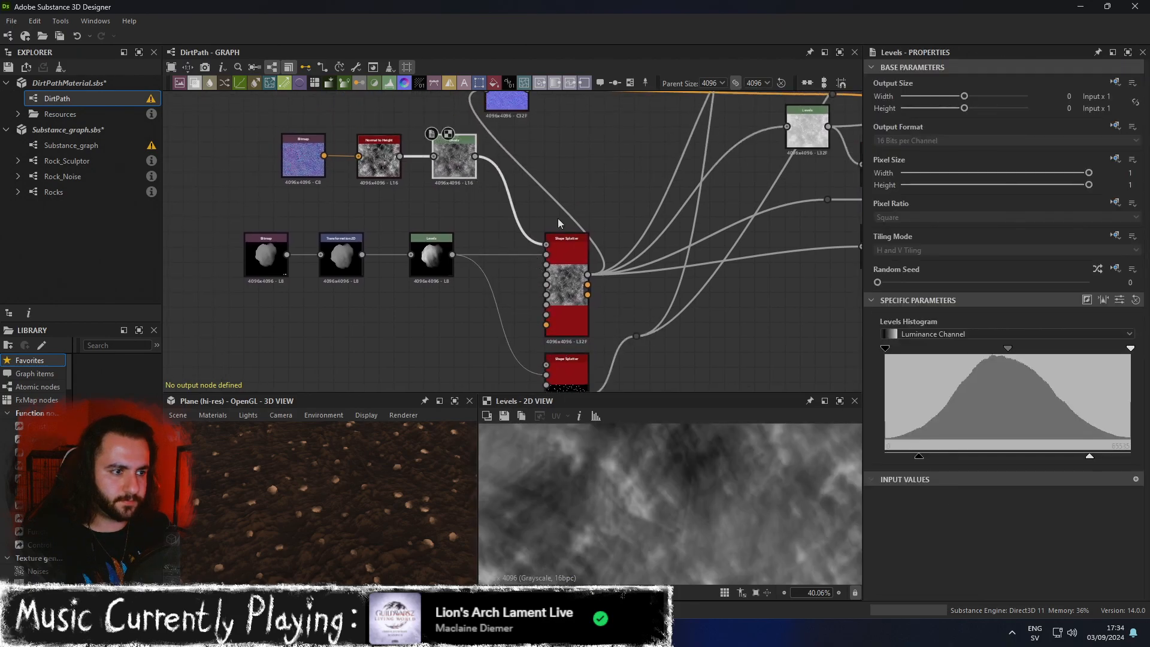
{"action": "left_click_drag", "start_coordinate": [1007, 349], "coordinate": [1034, 351]}
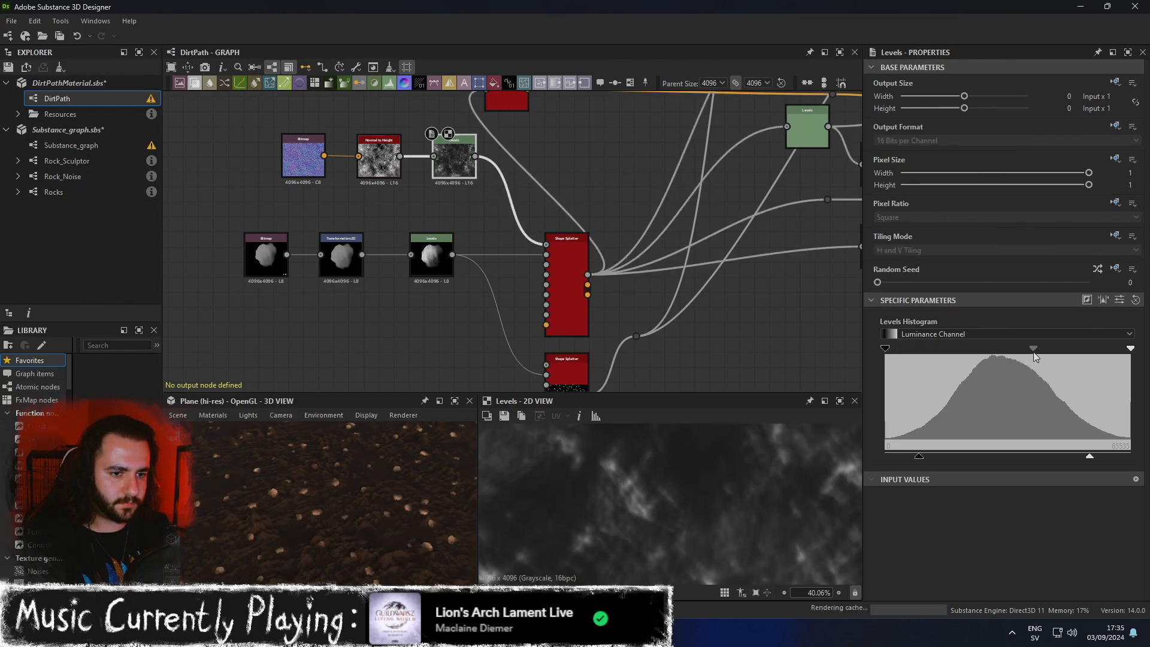
{"action": "scroll", "coordinate": [363, 485], "scroll_direction": "down", "scroll_amount": 5}
{"action": "scroll", "coordinate": [365, 492], "scroll_direction": "up", "scroll_amount": 5}
{"action": "left_click", "coordinate": [454, 402]}
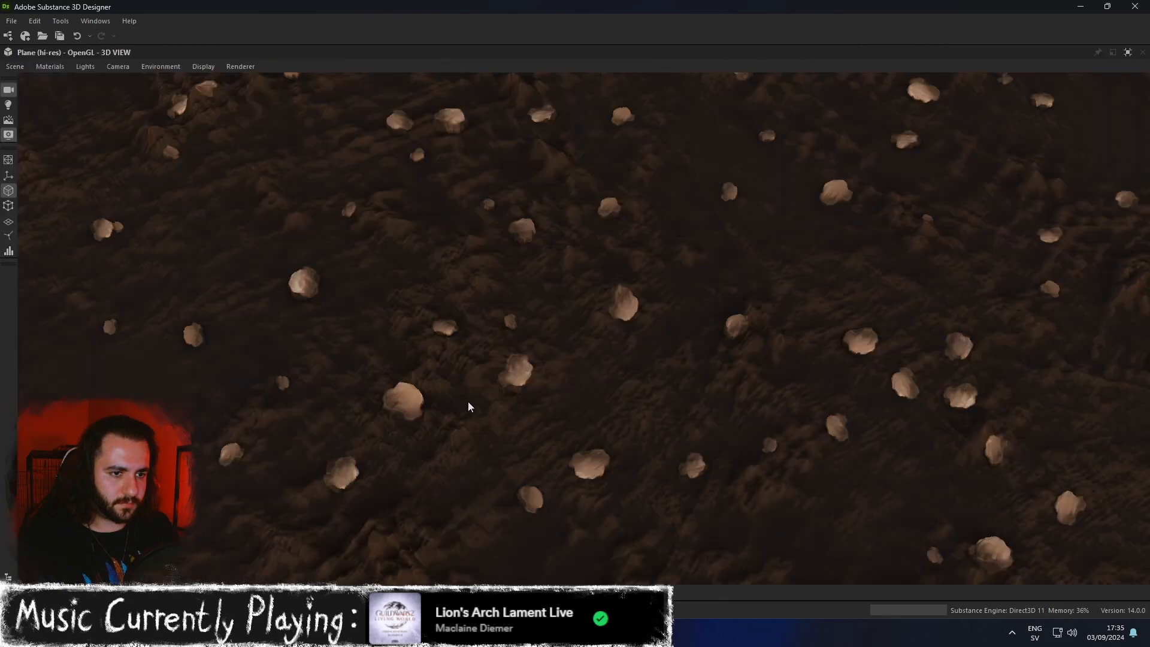
{"action": "scroll", "coordinate": [501, 404], "scroll_direction": "down", "scroll_amount": 4}
{"action": "left_click_drag", "start_coordinate": [593, 411], "coordinate": [635, 354]}
{"action": "left_click", "coordinate": [1128, 52]}
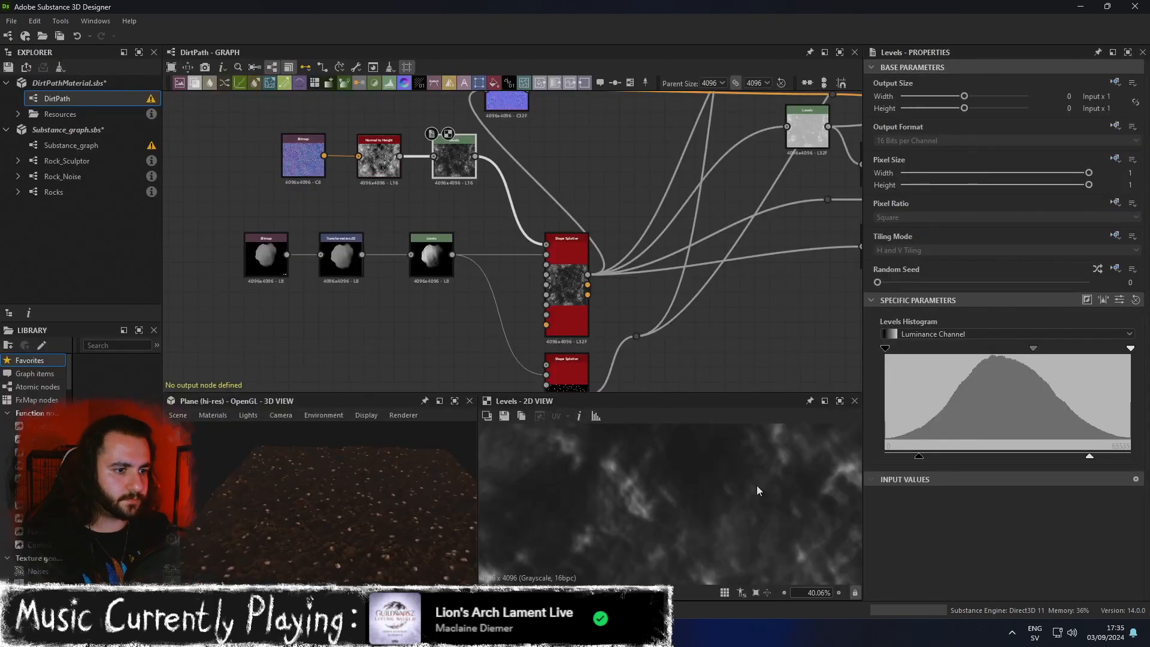
Undo the midtone change and lower the output white level of the Levels node after Normal to Height.
{"action": "scroll", "coordinate": [756, 491], "scroll_direction": "down", "scroll_amount": 2}
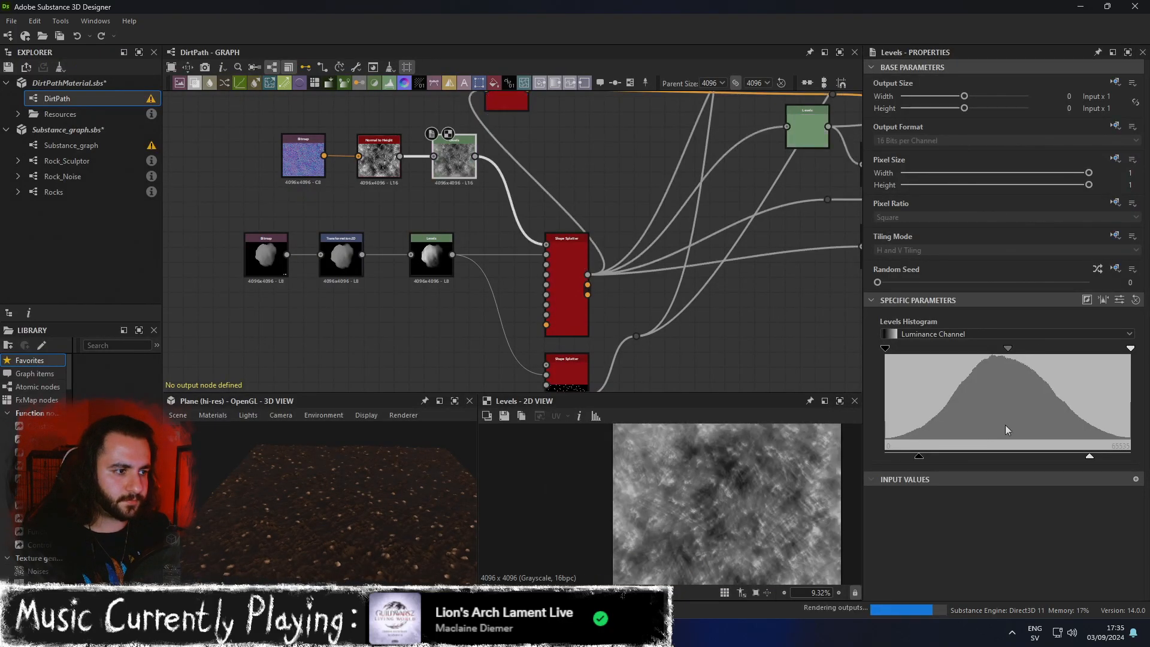
{"action": "mouse_move", "coordinate": [1130, 348]}
{"action": "left_mouse_down"}
{"action": "mouse_move", "coordinate": [1090, 353]}
{"action": "mouse_move", "coordinate": [1141, 358]}
{"action": "left_mouse_up"}
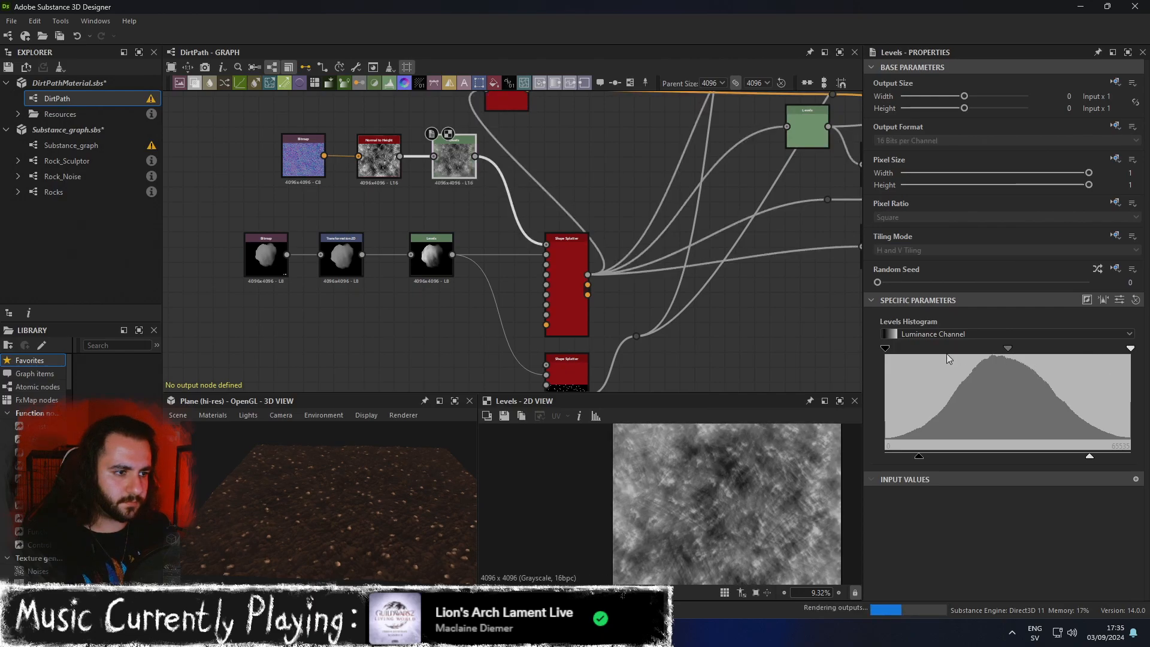
{"action": "mouse_move", "coordinate": [920, 457]}
{"action": "left_mouse_down"}
{"action": "mouse_move", "coordinate": [937, 454]}
{"action": "mouse_move", "coordinate": [919, 454]}
{"action": "left_mouse_up"}
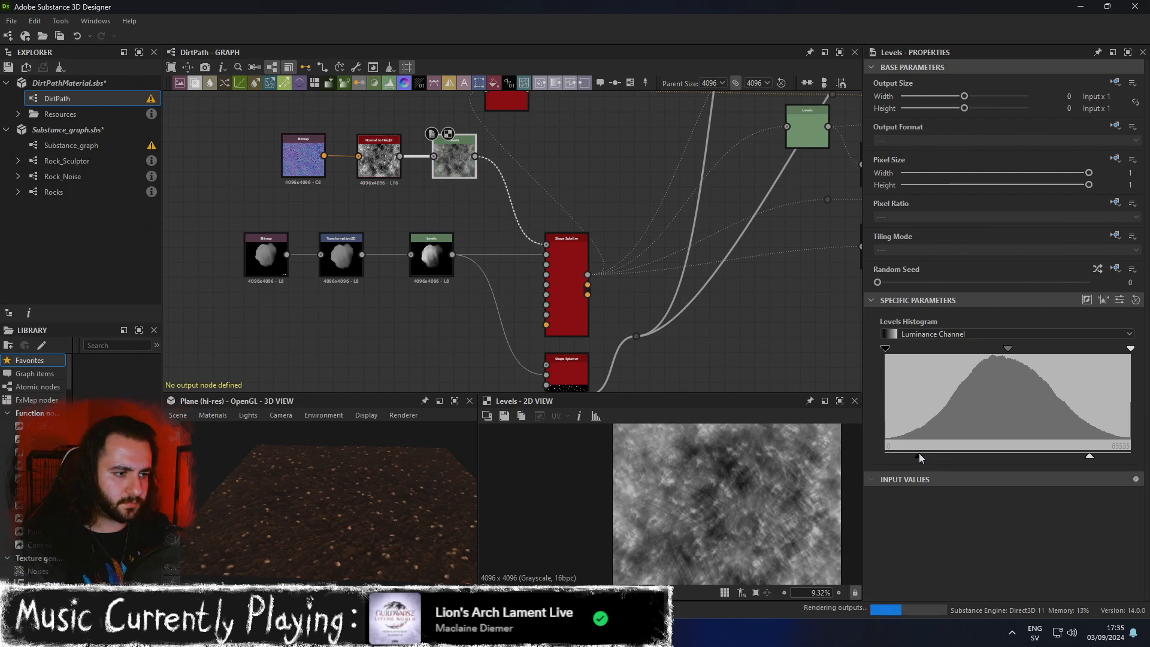
{"action": "left_click_drag", "start_coordinate": [1090, 456], "coordinate": [1056, 456]}
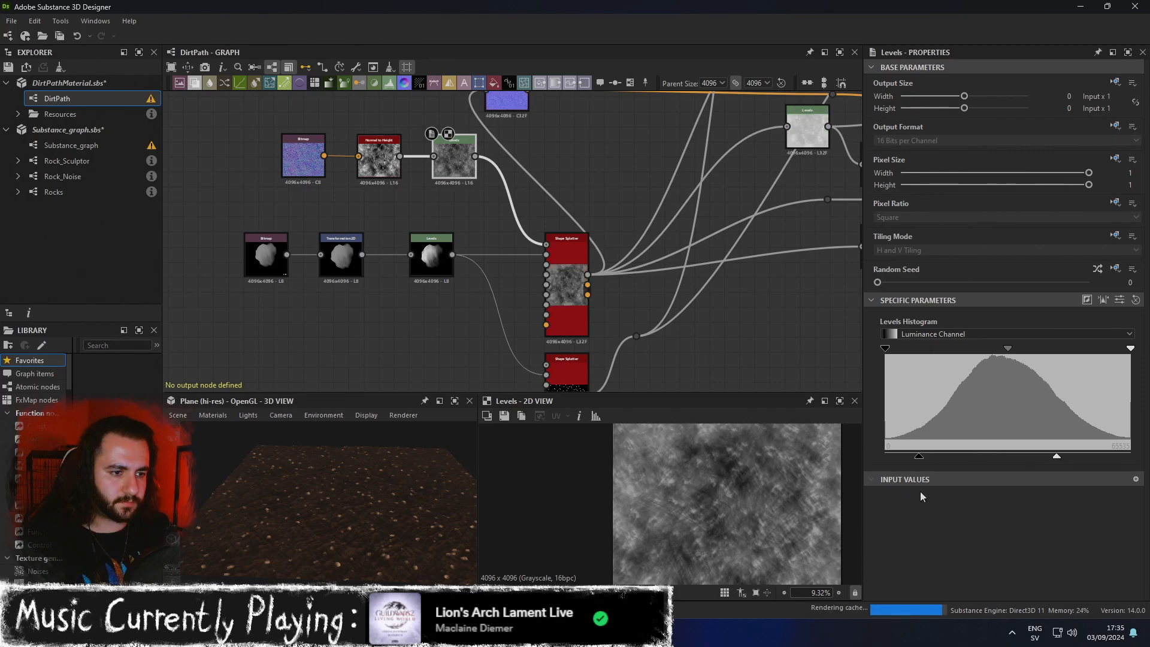
{"action": "left_click_drag", "start_coordinate": [1056, 456], "coordinate": [1051, 457]}
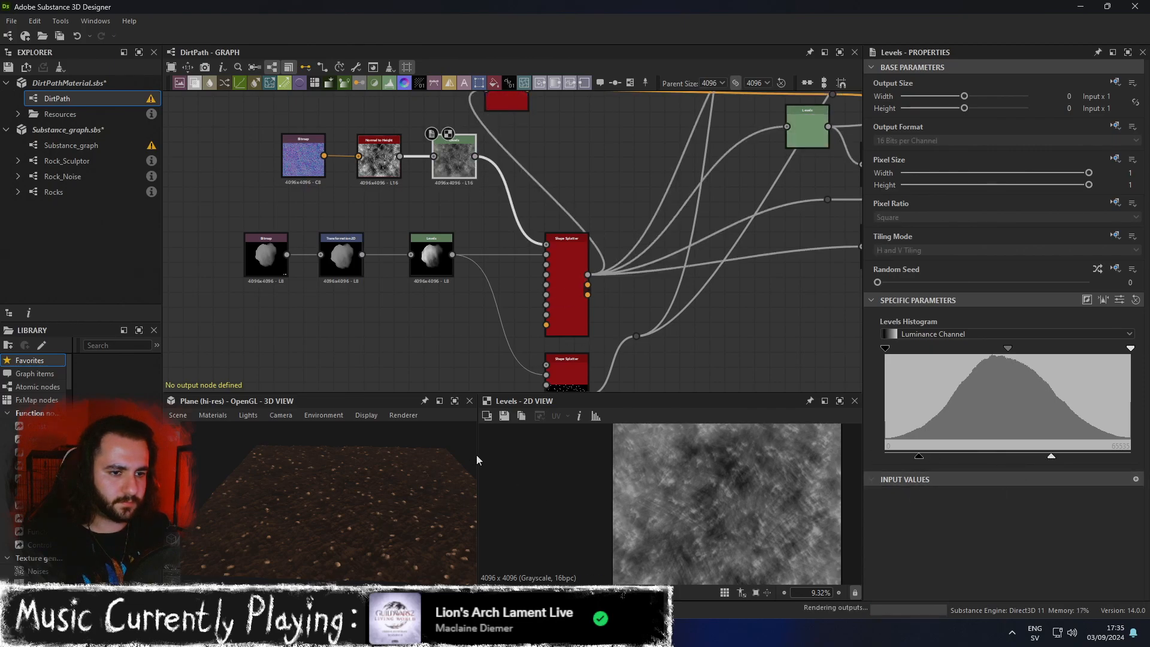
Examine the dirt relief and pebbles in the enlarged 3D view, both from a distance and up close.
{"action": "left_click", "coordinate": [455, 401]}
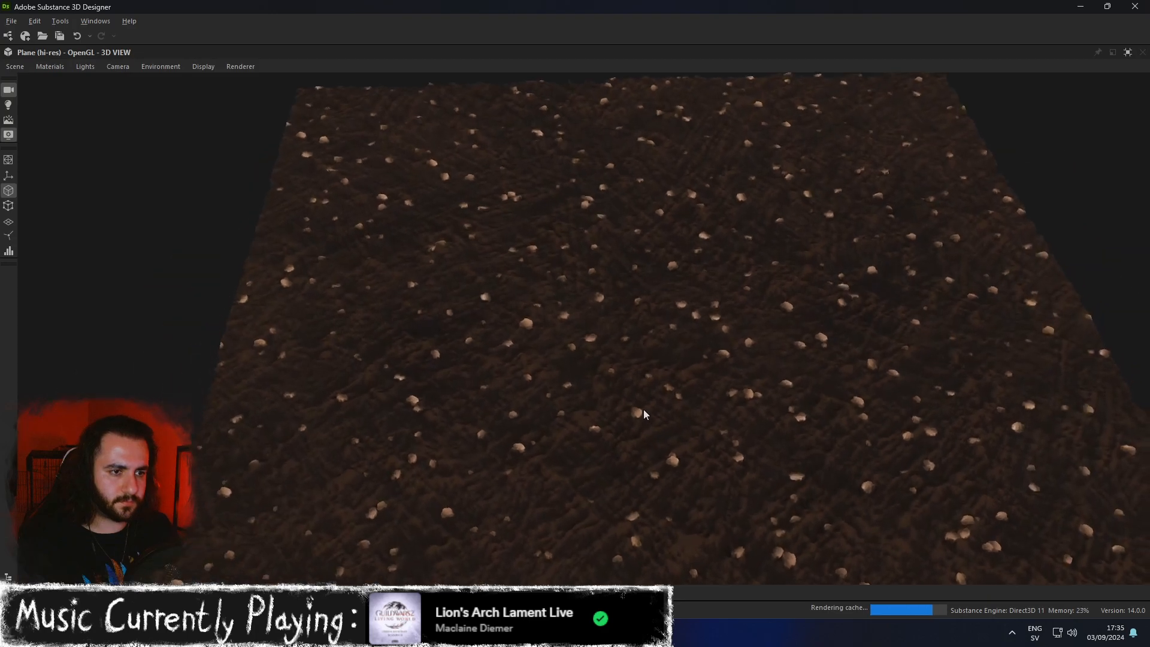
{"action": "scroll", "coordinate": [558, 418], "scroll_direction": "down", "scroll_amount": 3}
{"action": "left_click_drag", "start_coordinate": [581, 415], "coordinate": [639, 384]}
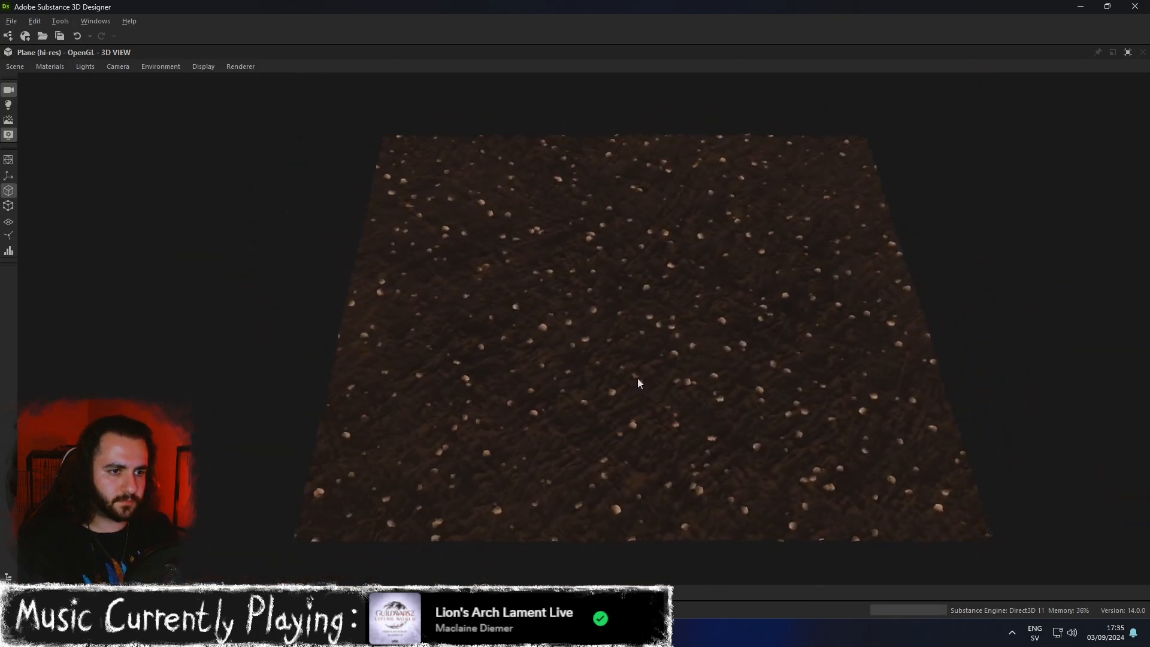
{"action": "scroll", "coordinate": [713, 413], "scroll_direction": "up", "scroll_amount": 5}
{"action": "left_click_drag", "start_coordinate": [713, 413], "coordinate": [657, 390]}
{"action": "scroll", "coordinate": [713, 345], "scroll_direction": "down", "scroll_amount": 3}
{"action": "scroll", "coordinate": [626, 462], "scroll_direction": "down", "scroll_amount": 5}
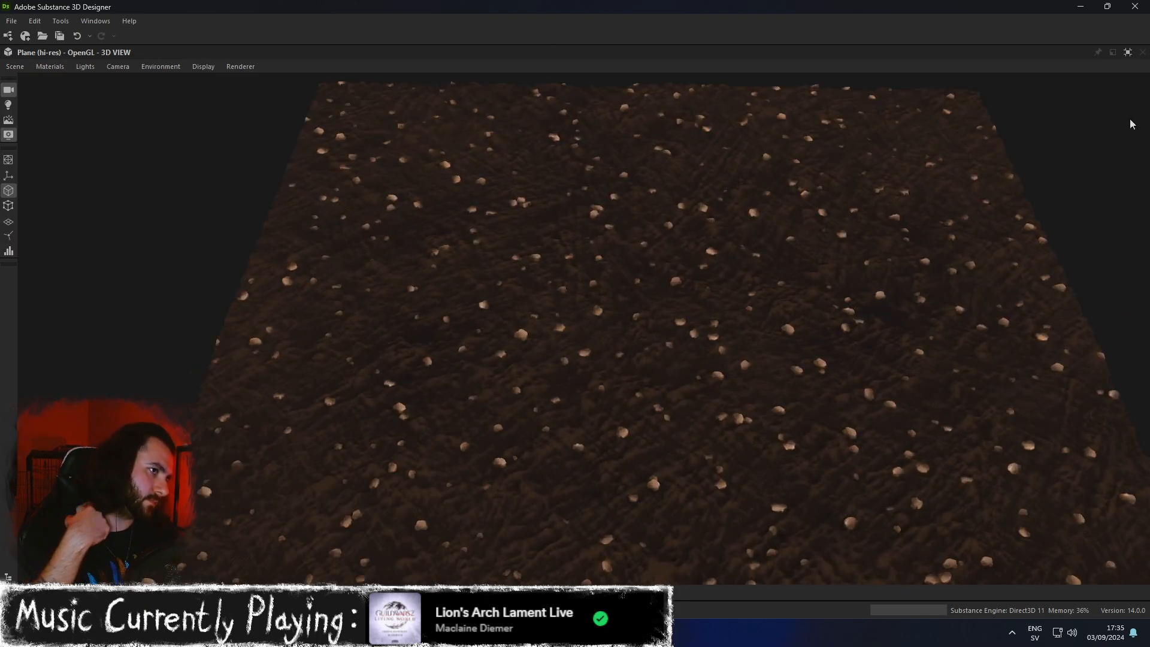
{"action": "left_click", "coordinate": [1128, 52]}
Inspect the Levels and Invert Grayscale nodes and their connections into the Base Material node in the graph.
{"action": "scroll", "coordinate": [683, 335], "scroll_direction": "down", "scroll_amount": 2}
{"action": "middle_click_drag", "start_coordinate": [684, 329], "coordinate": [577, 329]}
{"action": "scroll", "coordinate": [576, 329], "scroll_direction": "up", "scroll_amount": 2}
{"action": "middle_click_drag", "start_coordinate": [637, 295], "coordinate": [581, 340]}
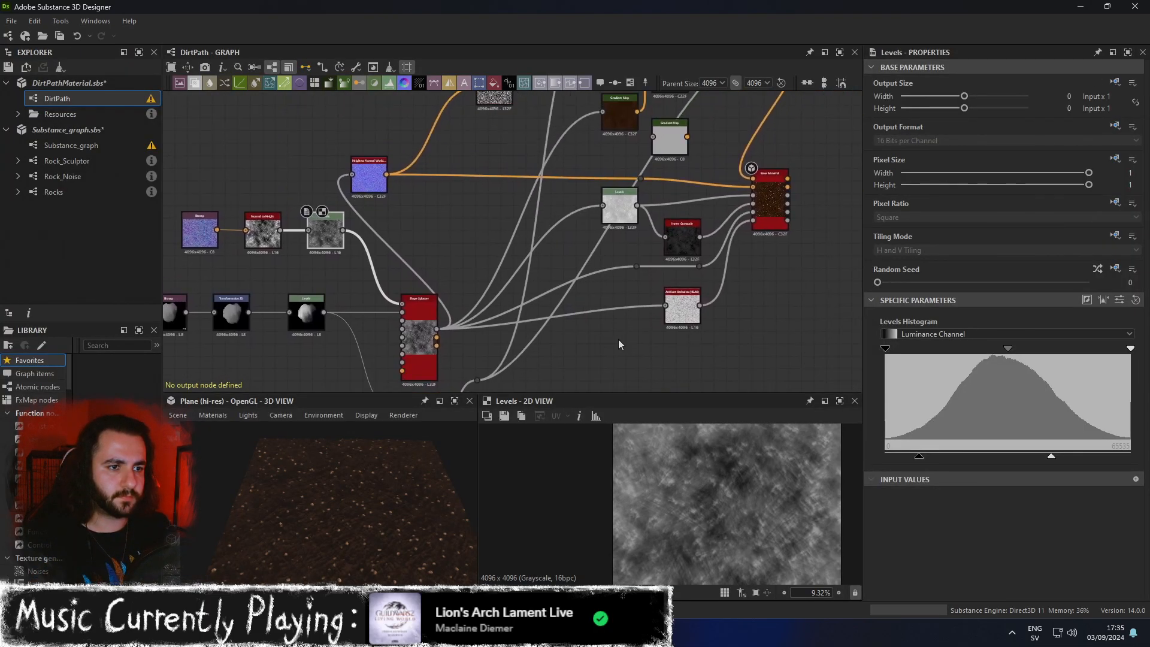
{"action": "scroll", "coordinate": [611, 344], "scroll_direction": "up", "scroll_amount": 2}
{"action": "scroll", "coordinate": [703, 209], "scroll_direction": "up", "scroll_amount": 5}
{"action": "scroll", "coordinate": [703, 199], "scroll_direction": "down", "scroll_amount": 2}
{"action": "middle_click_drag", "start_coordinate": [746, 224], "coordinate": [627, 245]}
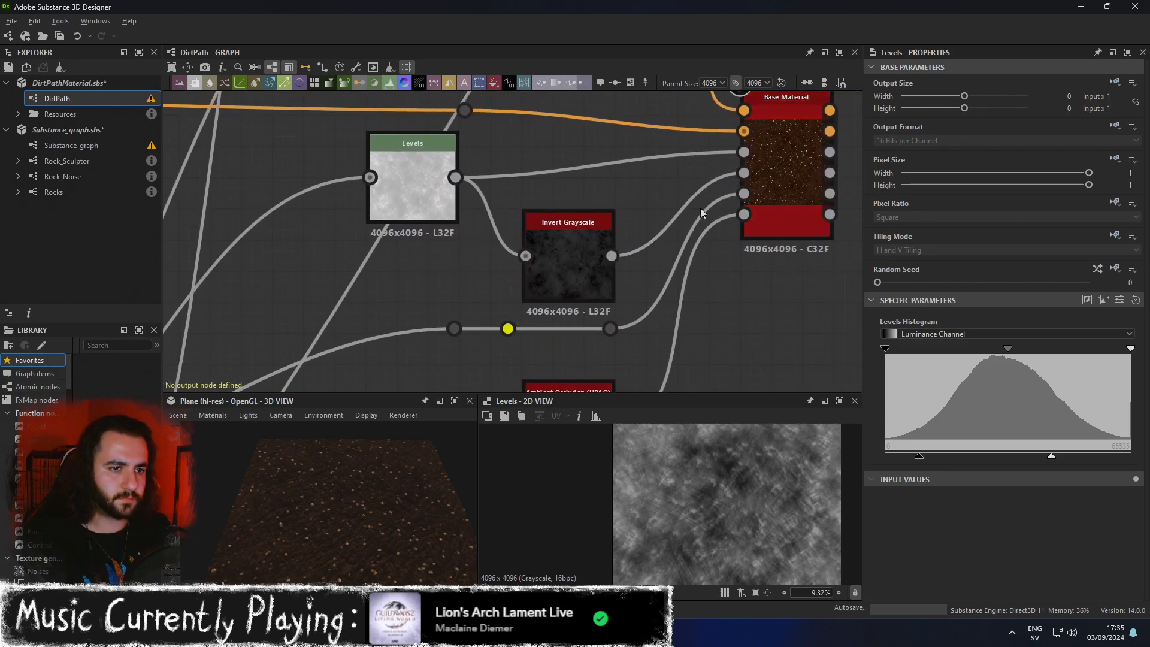
Preview the lower Shape Splatter's pebble height in the 2D view and examine its connections in the graph.
{"action": "middle_click_drag", "start_coordinate": [508, 328], "coordinate": [736, 173]}
{"action": "scroll", "coordinate": [500, 324], "scroll_direction": "down", "scroll_amount": 2}
{"action": "middle_click_drag", "start_coordinate": [637, 264], "coordinate": [638, 230]}
{"action": "scroll", "coordinate": [638, 231], "scroll_direction": "down", "scroll_amount": 1}
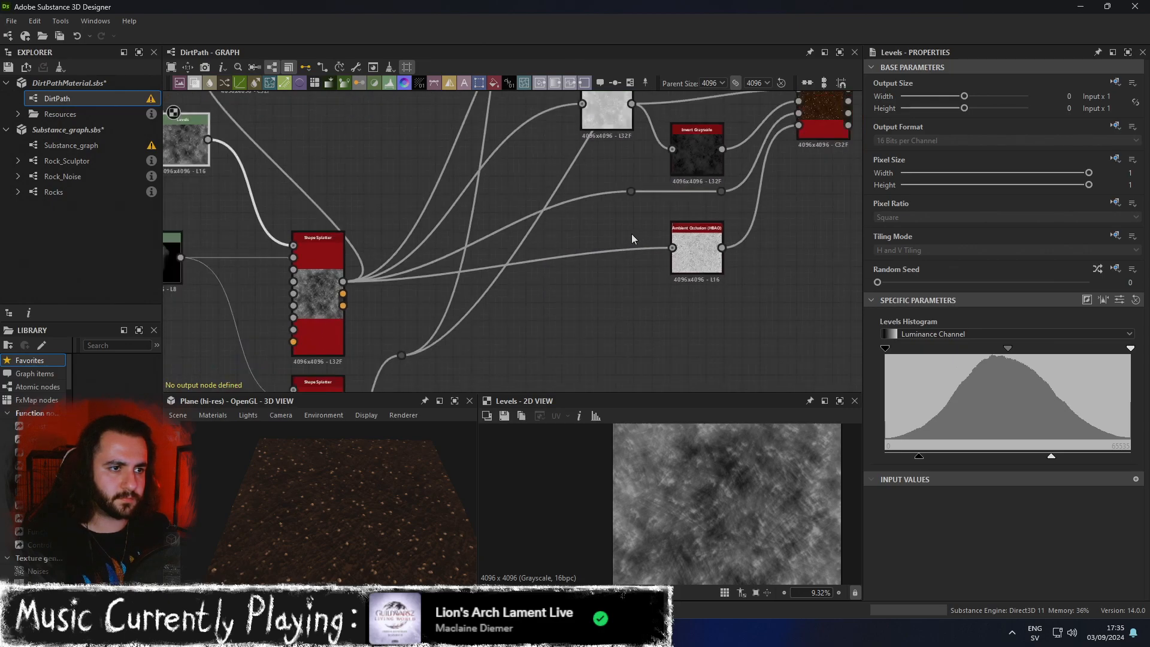
{"action": "middle_click_drag", "start_coordinate": [546, 294], "coordinate": [588, 239]}
{"action": "middle_click_drag", "start_coordinate": [505, 344], "coordinate": [475, 315]}
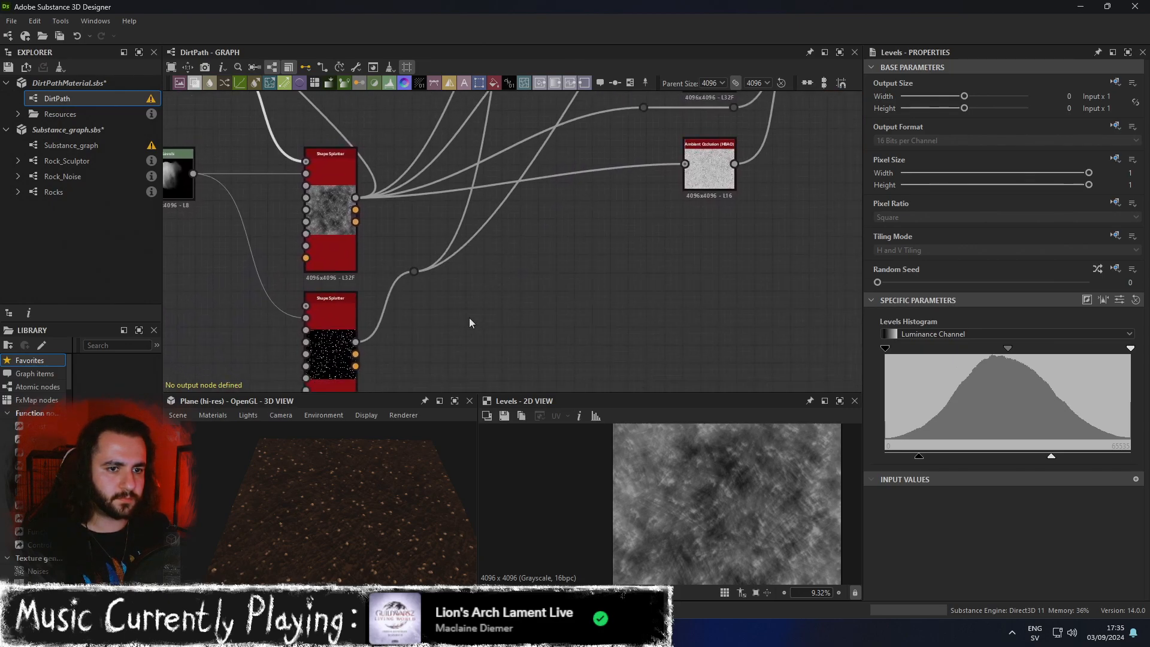
{"action": "double_click", "coordinate": [331, 308]}
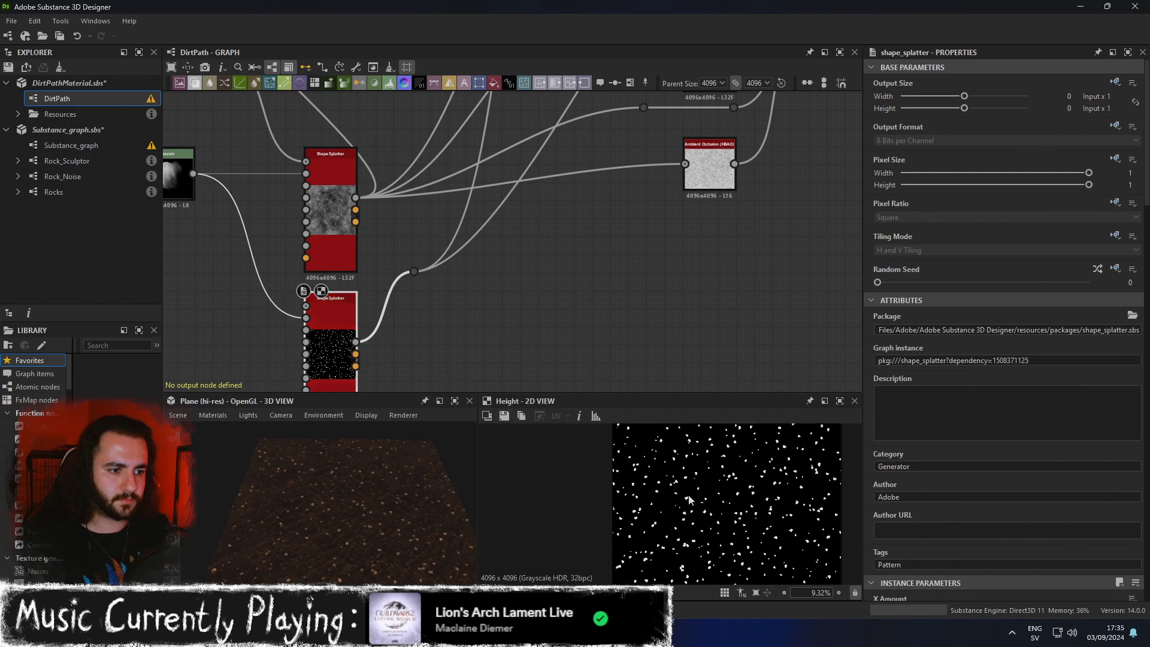
{"action": "scroll", "coordinate": [744, 467], "scroll_direction": "up", "scroll_amount": 7}
{"action": "scroll", "coordinate": [641, 502], "scroll_direction": "up", "scroll_amount": 3}
{"action": "scroll", "coordinate": [640, 504], "scroll_direction": "down", "scroll_amount": 9}
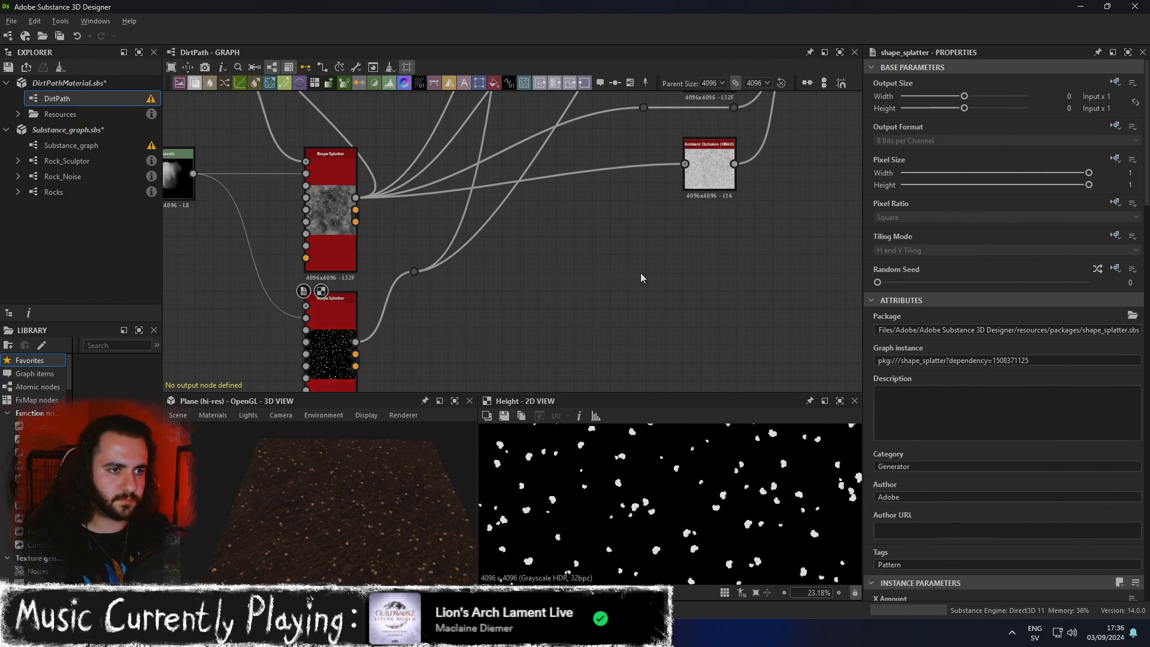
{"action": "middle_click_drag", "start_coordinate": [641, 274], "coordinate": [601, 309]}
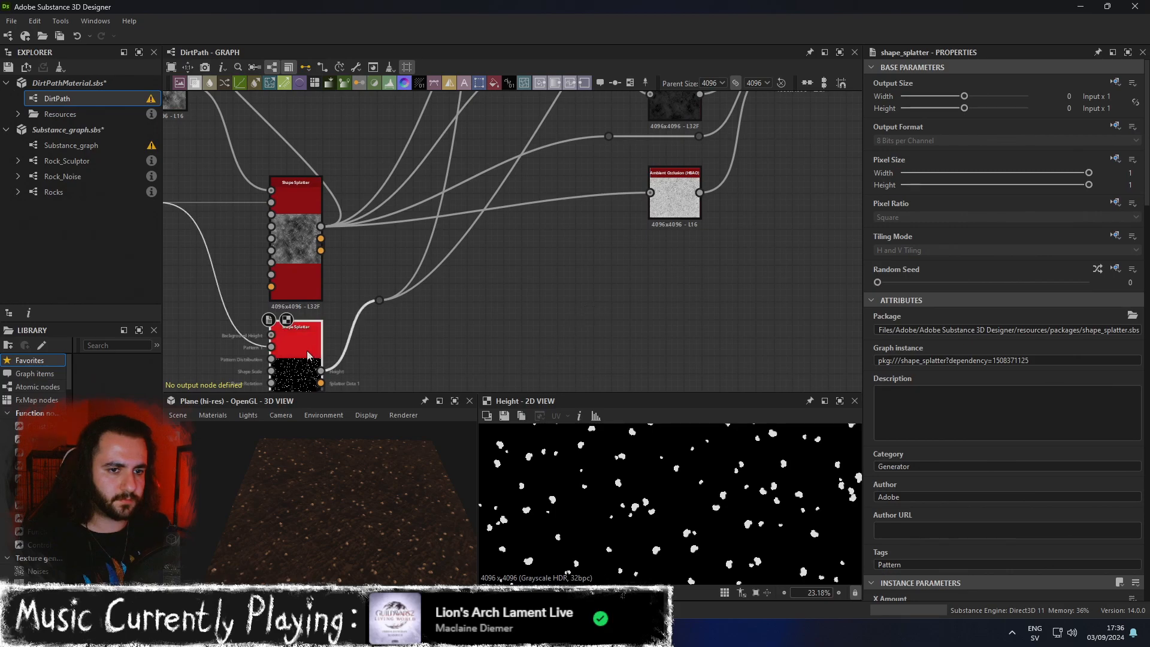
{"action": "middle_click_drag", "start_coordinate": [420, 340], "coordinate": [513, 233]}
{"action": "scroll", "coordinate": [514, 282], "scroll_direction": "down", "scroll_amount": 2}
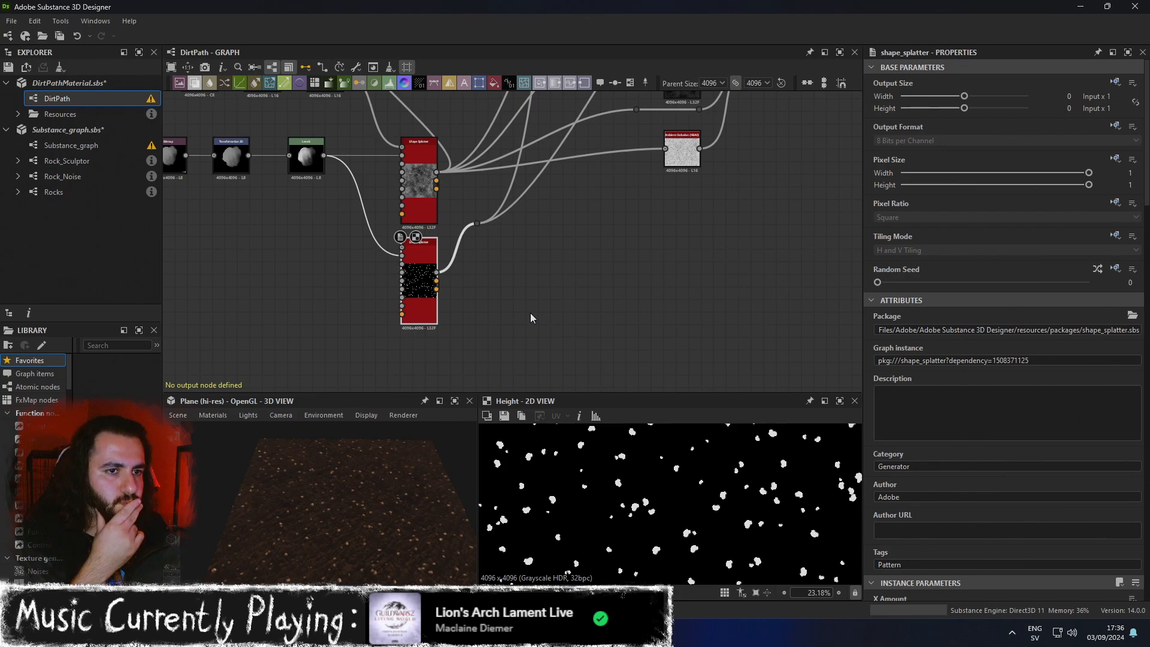
{"action": "scroll", "coordinate": [539, 309], "scroll_direction": "up", "scroll_amount": 4}
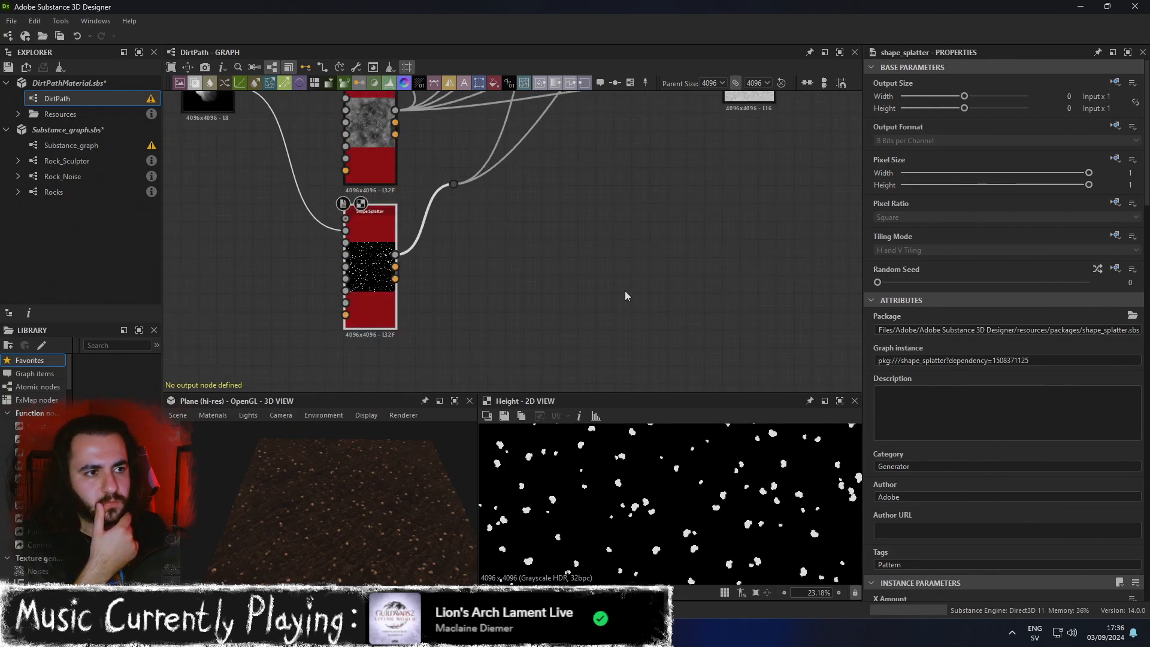
Try an Ambient Occlusion (RTAO) node below the HBAO node, fed by the upper Shape Splatter's height output.
{"action": "middle_click_drag", "start_coordinate": [737, 156], "coordinate": [612, 381]}
{"action": "scroll", "coordinate": [669, 215], "scroll_direction": "up", "scroll_amount": 3}
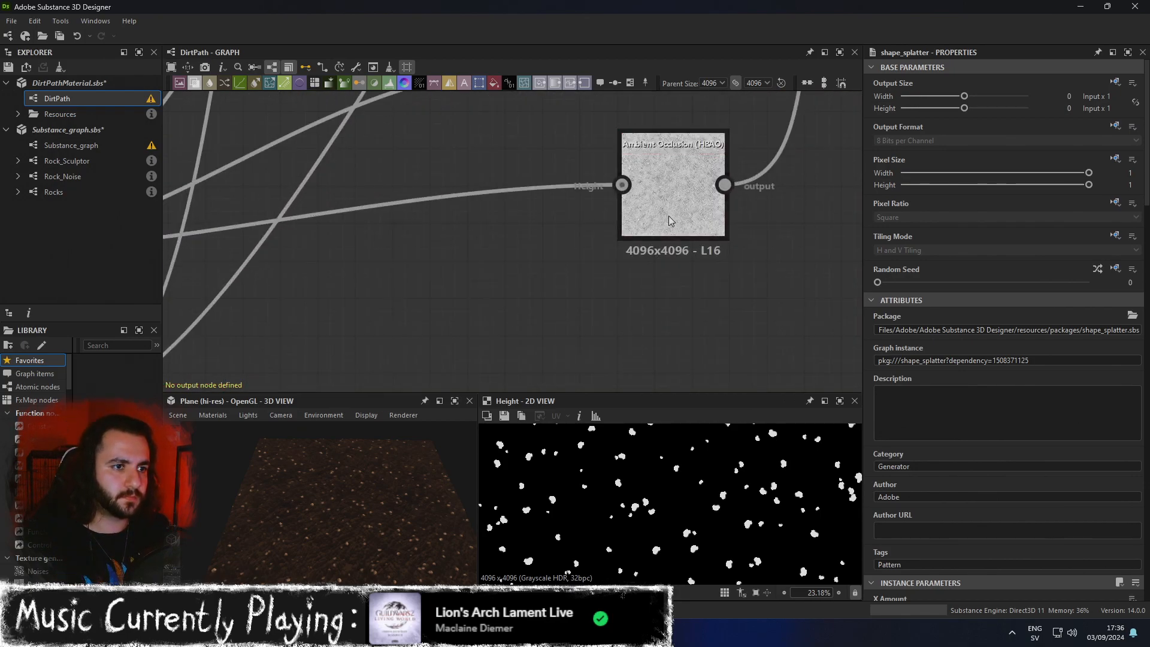
{"action": "left_click", "coordinate": [669, 216]}
{"action": "key", "text": "space"}
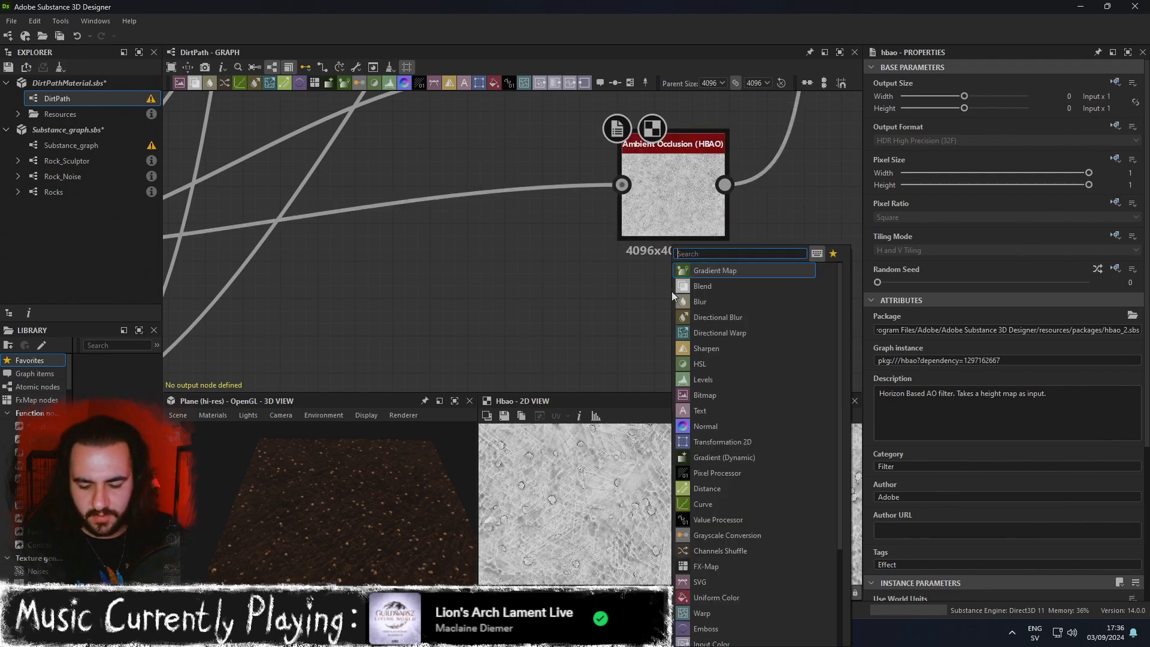
{"action": "type", "text": "ambien"}
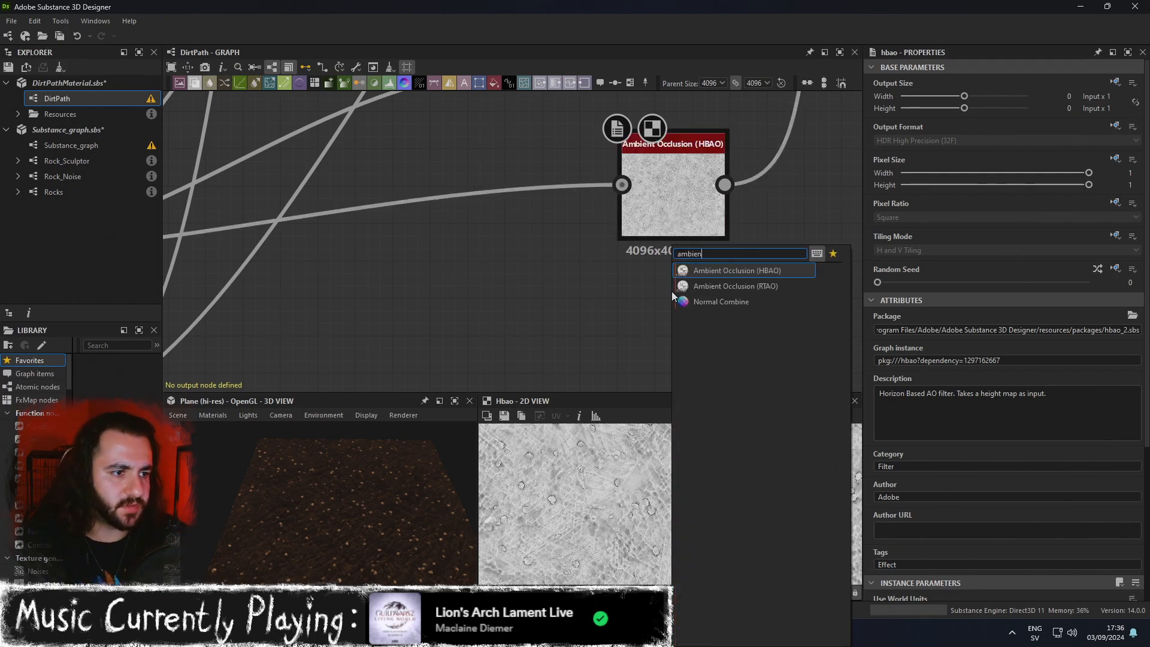
{"action": "left_click", "coordinate": [673, 286]}
{"action": "left_click_drag", "start_coordinate": [673, 295], "coordinate": [665, 331]}
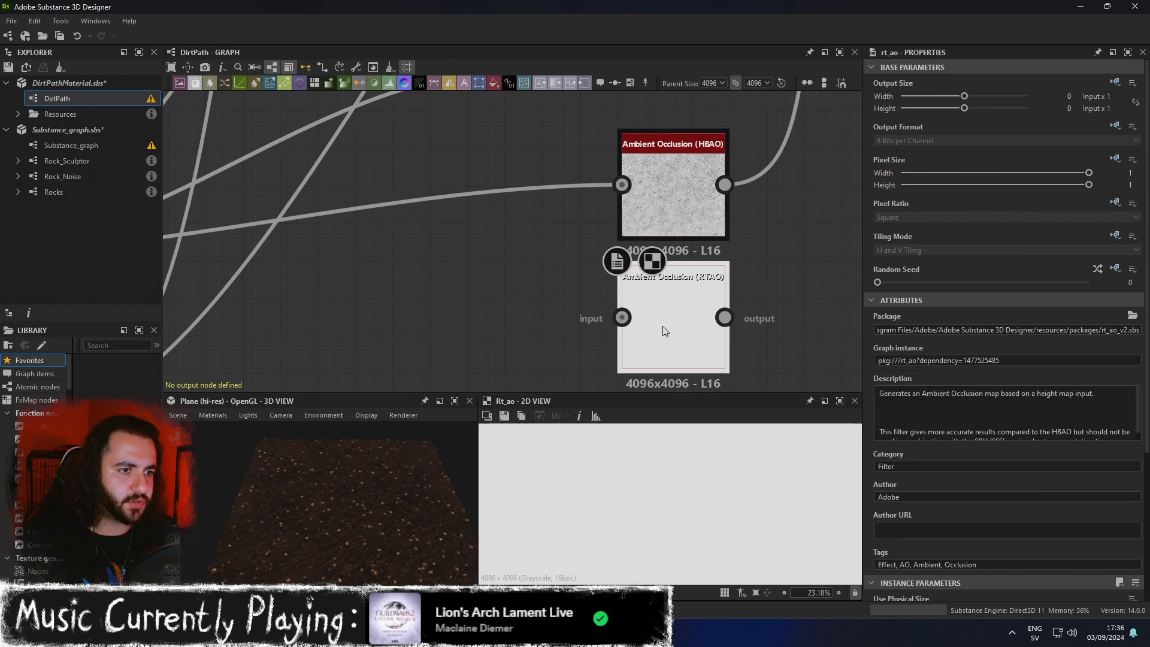
{"action": "scroll", "coordinate": [665, 332], "scroll_direction": "down", "scroll_amount": 3}
{"action": "left_click_drag", "start_coordinate": [242, 281], "coordinate": [637, 316]}
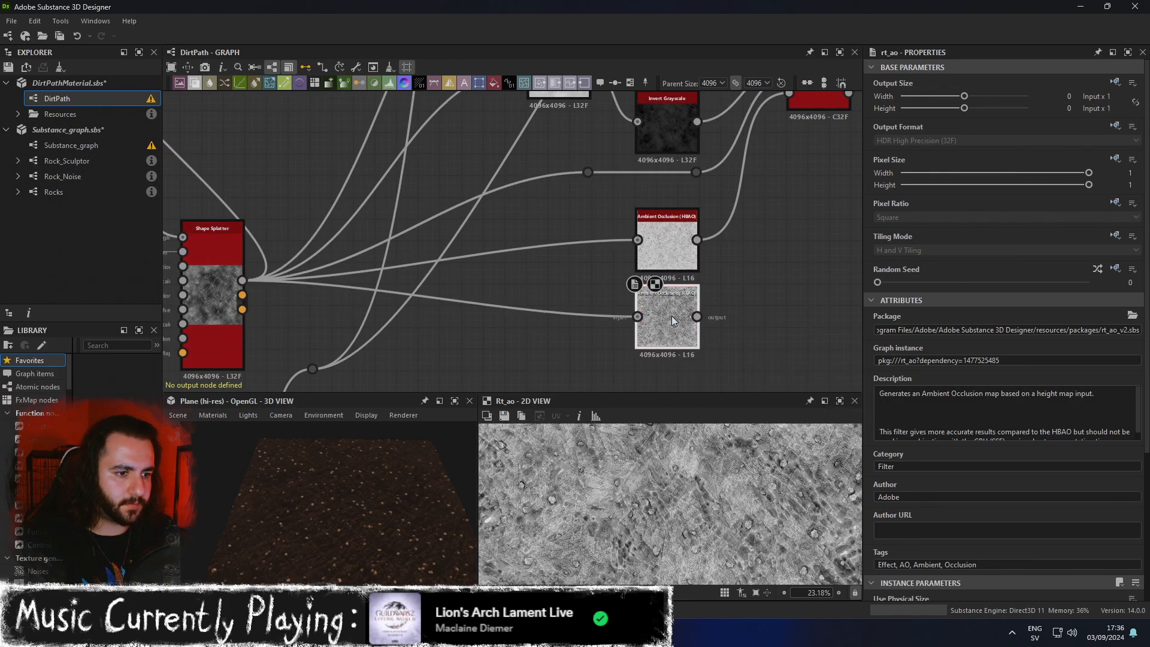
Compare the RTAO and HBAO ambient occlusion outputs around the pebbles in the 2D view.
{"action": "scroll", "coordinate": [713, 519], "scroll_direction": "up", "scroll_amount": 4}
{"action": "scroll", "coordinate": [713, 519], "scroll_direction": "up", "scroll_amount": 4}
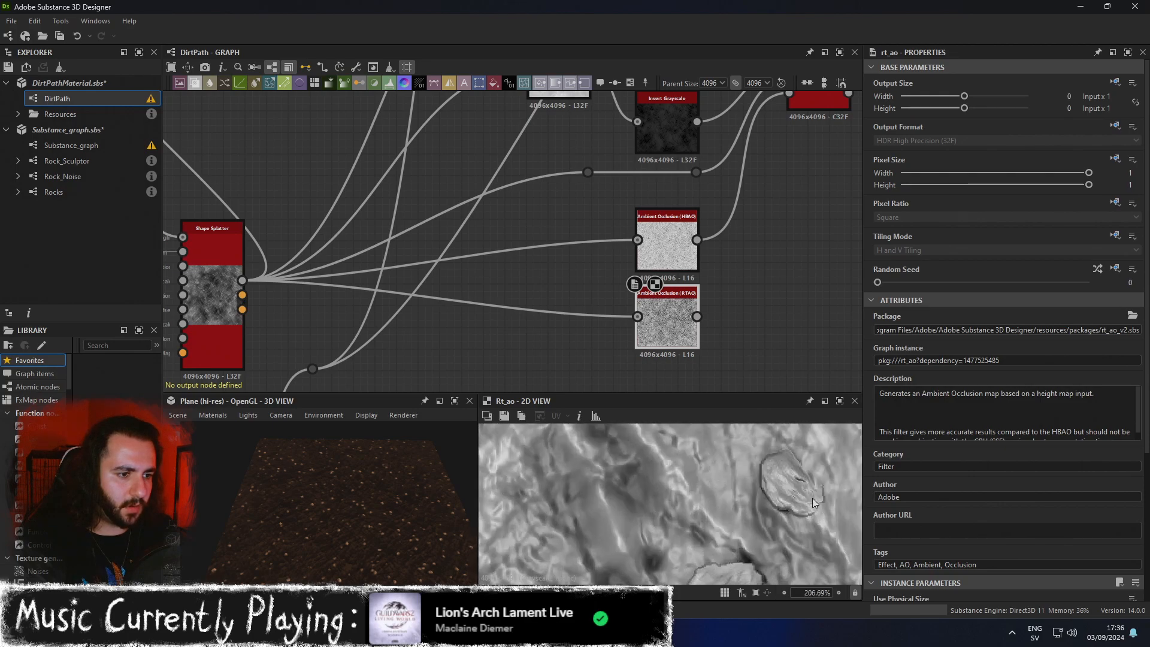
{"action": "double_click", "coordinate": [662, 243]}
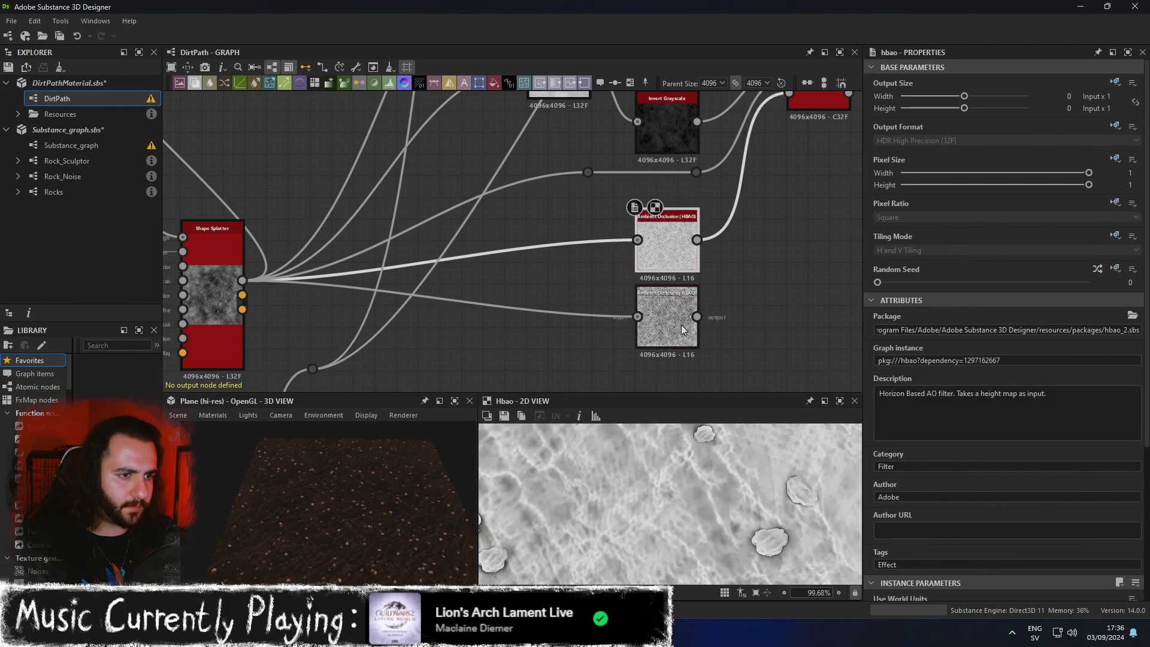
{"action": "double_click", "coordinate": [676, 326]}
{"action": "double_click", "coordinate": [671, 249]}
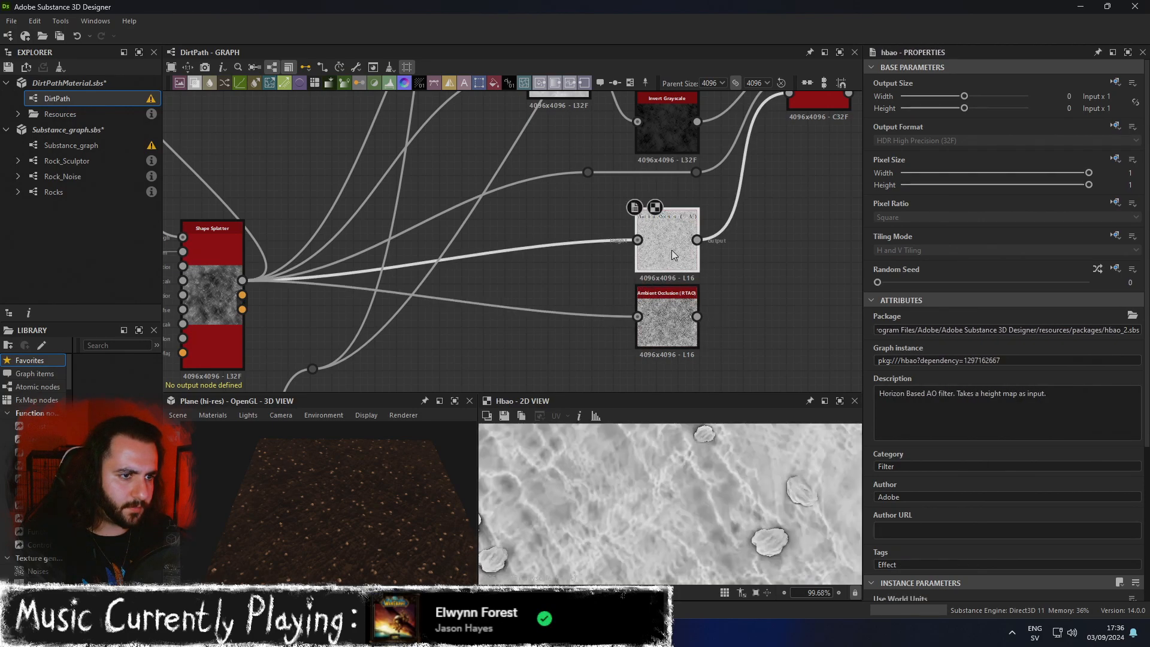
{"action": "scroll", "coordinate": [751, 490], "scroll_direction": "down", "scroll_amount": 4}
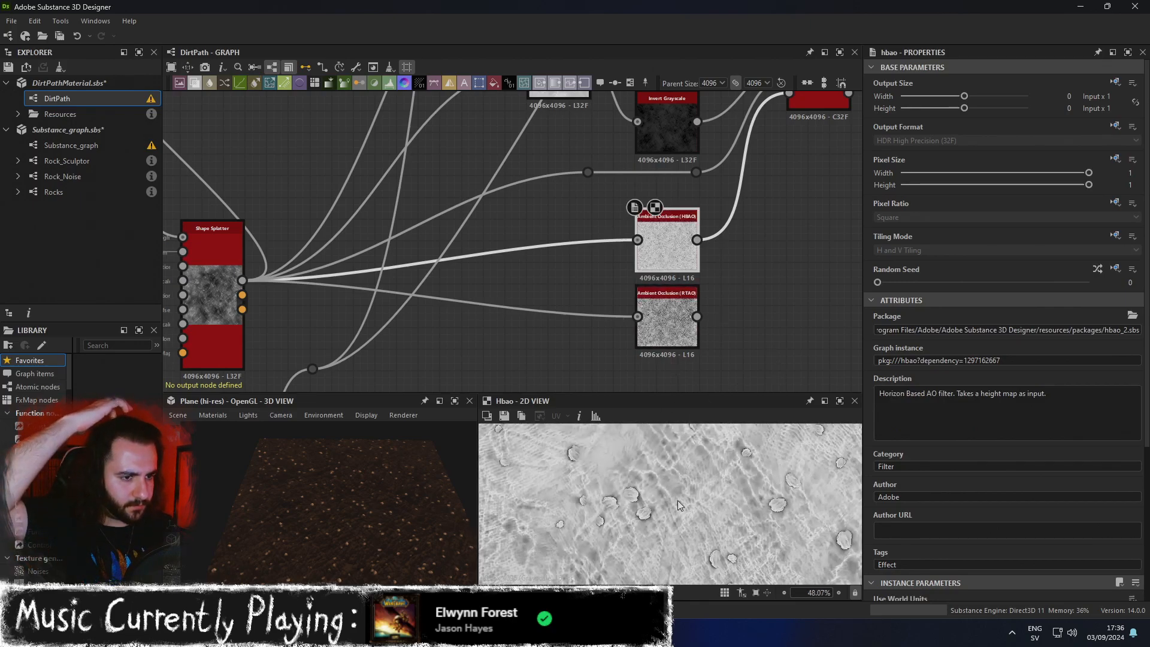
{"action": "double_click", "coordinate": [675, 309]}
Try enabling Use Physical Size on the Ambient Occlusion (RTAO) node and switch it back to False.
{"action": "scroll", "coordinate": [909, 508], "scroll_direction": "down", "scroll_amount": 3}
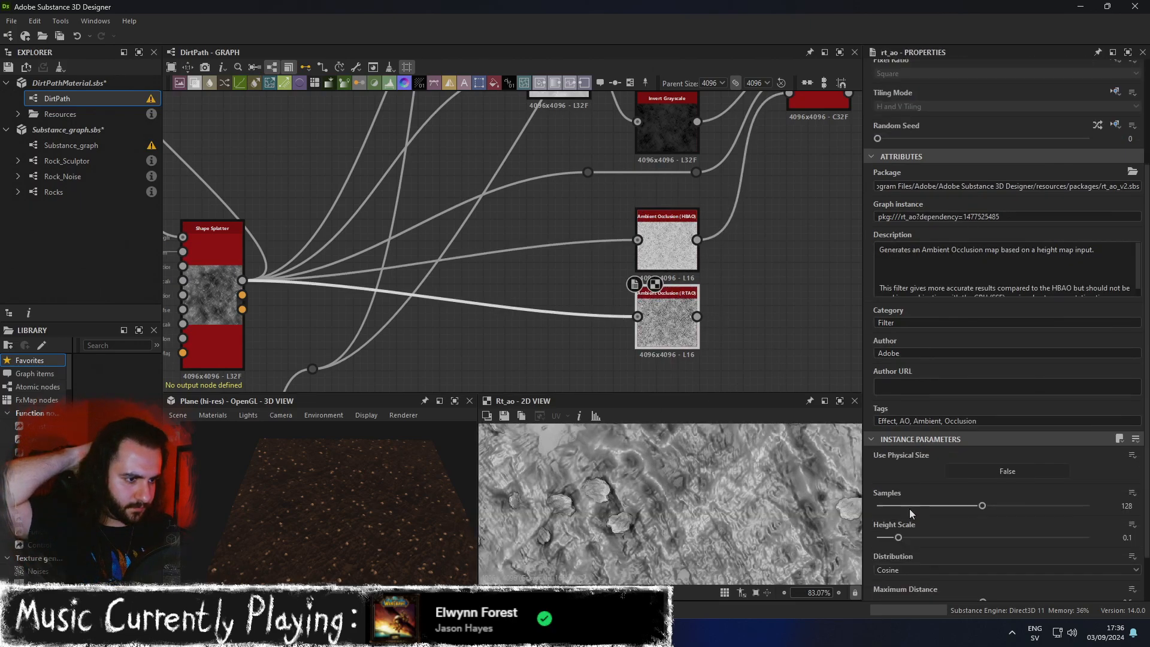
{"action": "scroll", "coordinate": [909, 509], "scroll_direction": "down", "scroll_amount": 3}
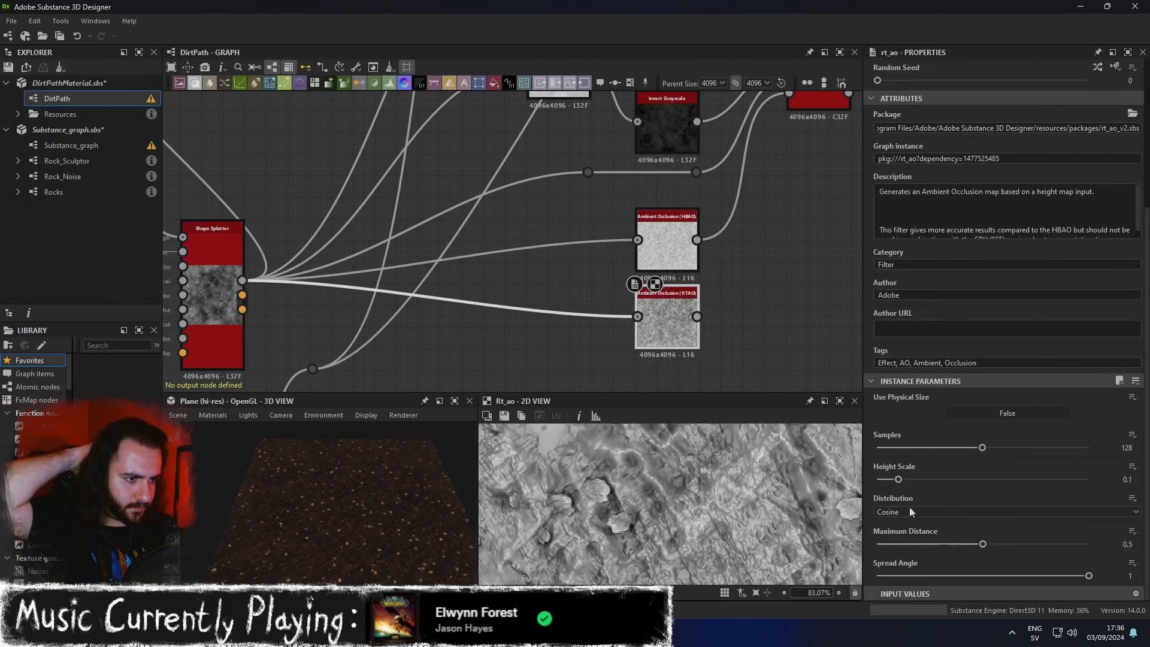
{"action": "left_click", "coordinate": [991, 414]}
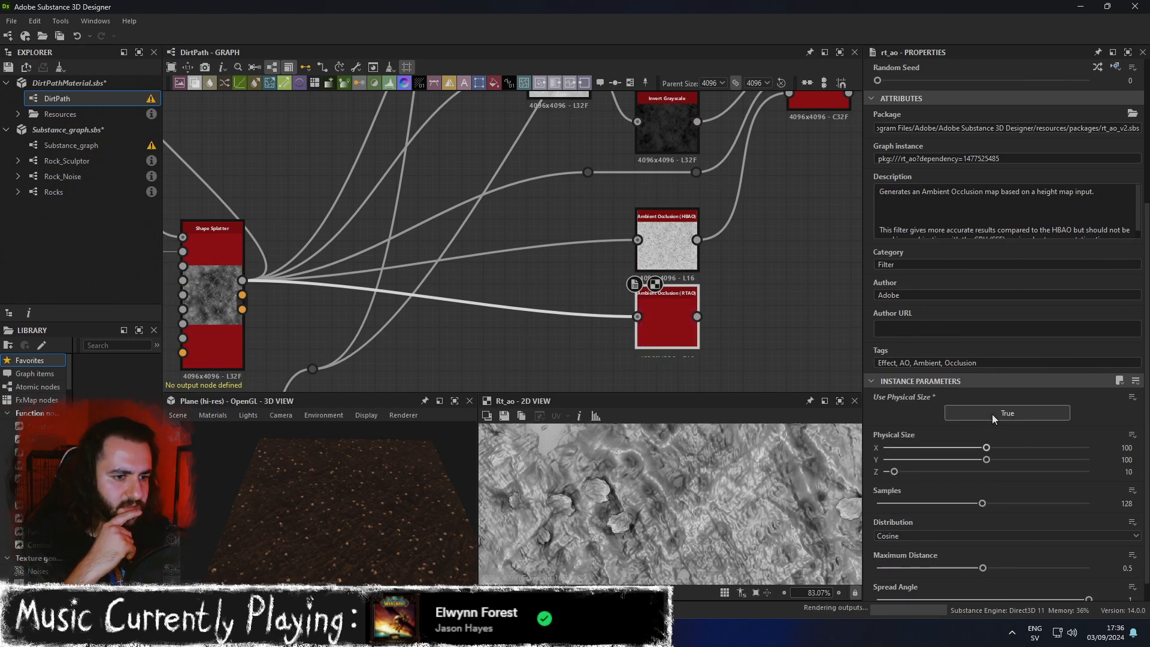
{"action": "left_click", "coordinate": [991, 414]}
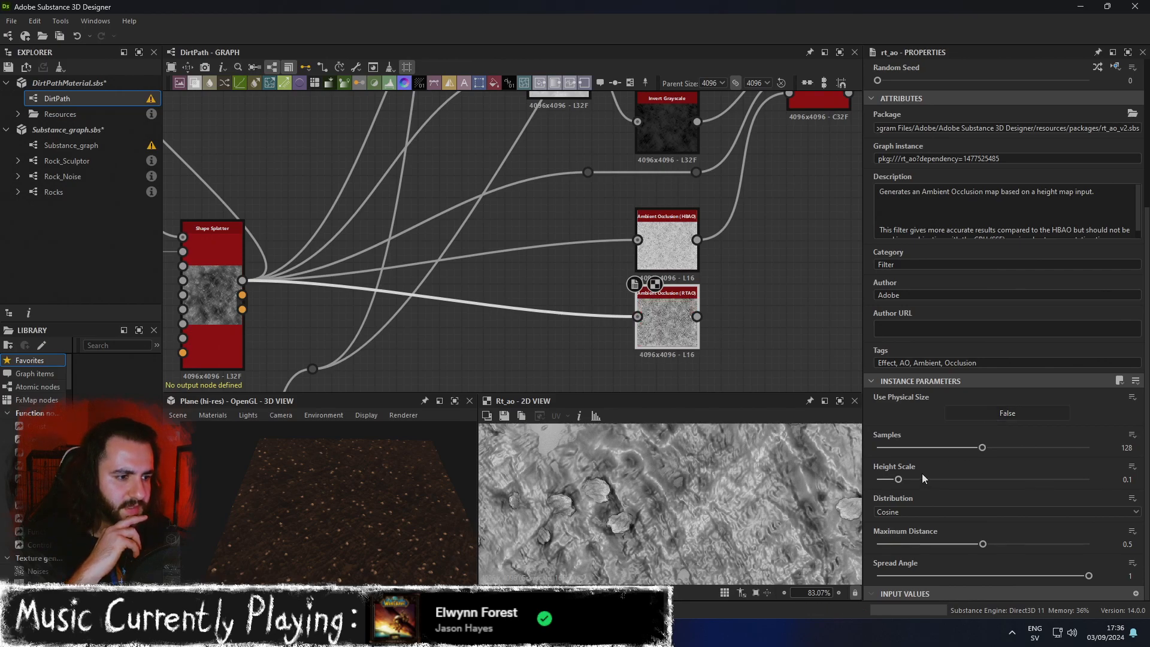
Try the Uniform distribution on the Ambient Occlusion (RTAO) node, check it in 2D, and restore Cosine.
{"action": "left_click", "coordinate": [934, 512]}
{"action": "left_click", "coordinate": [925, 529]}
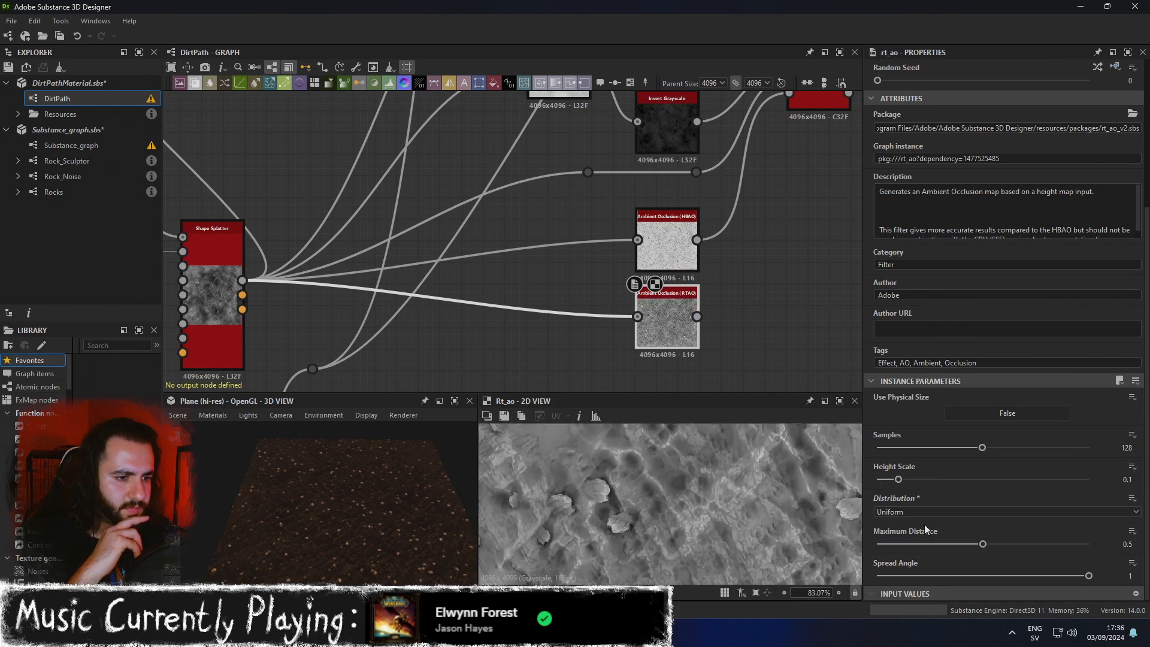
{"action": "scroll", "coordinate": [711, 503], "scroll_direction": "down", "scroll_amount": 10}
{"action": "scroll", "coordinate": [712, 503], "scroll_direction": "up", "scroll_amount": 7}
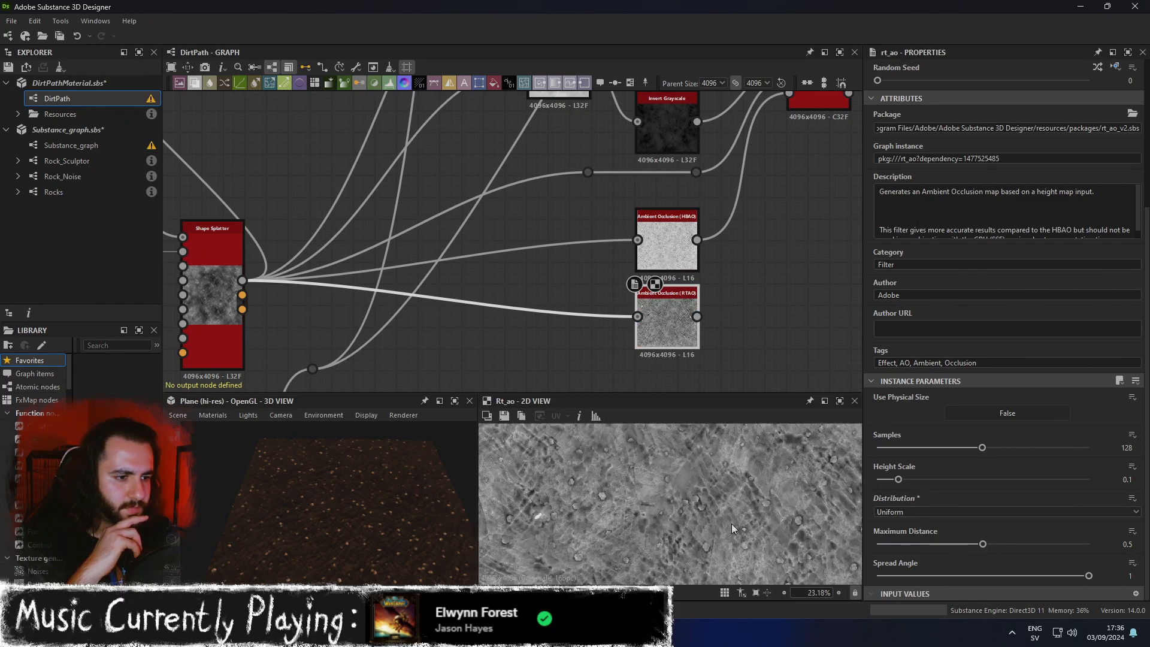
{"action": "left_click", "coordinate": [926, 510]}
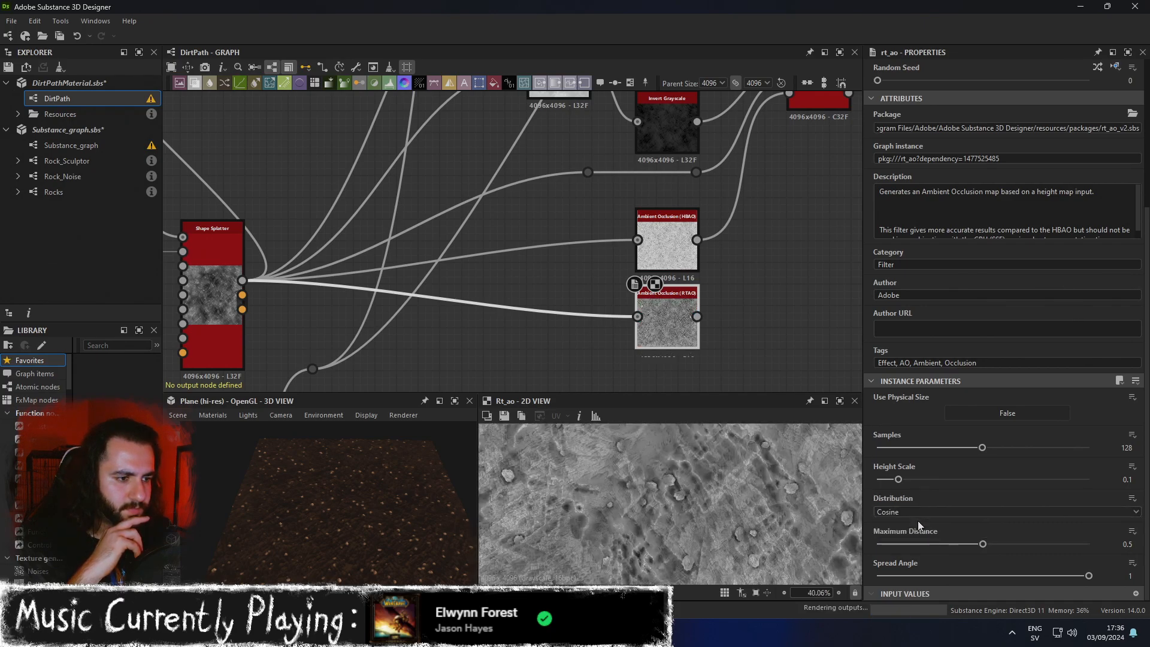
{"action": "left_click", "coordinate": [918, 521]}
Try a Maximum Distance of 1 on the Ambient Occlusion (RTAO) node and delete the node.
{"action": "left_click_drag", "start_coordinate": [987, 544], "coordinate": [1090, 576]}
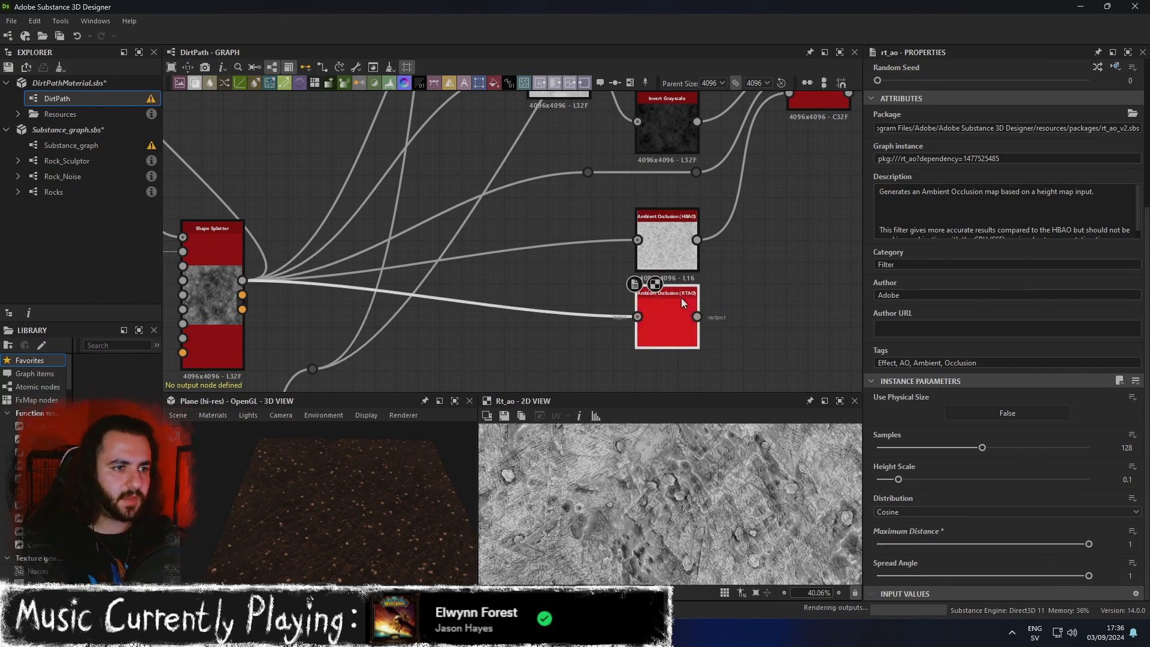
{"action": "key", "text": "Delete"}
Examine the Ambient Occlusion (HBAO) node's output around the pebbles and review its instance parameters.
{"action": "double_click", "coordinate": [668, 236]}
{"action": "scroll", "coordinate": [684, 506], "scroll_direction": "up", "scroll_amount": 4}
{"action": "scroll", "coordinate": [686, 497], "scroll_direction": "down", "scroll_amount": 4}
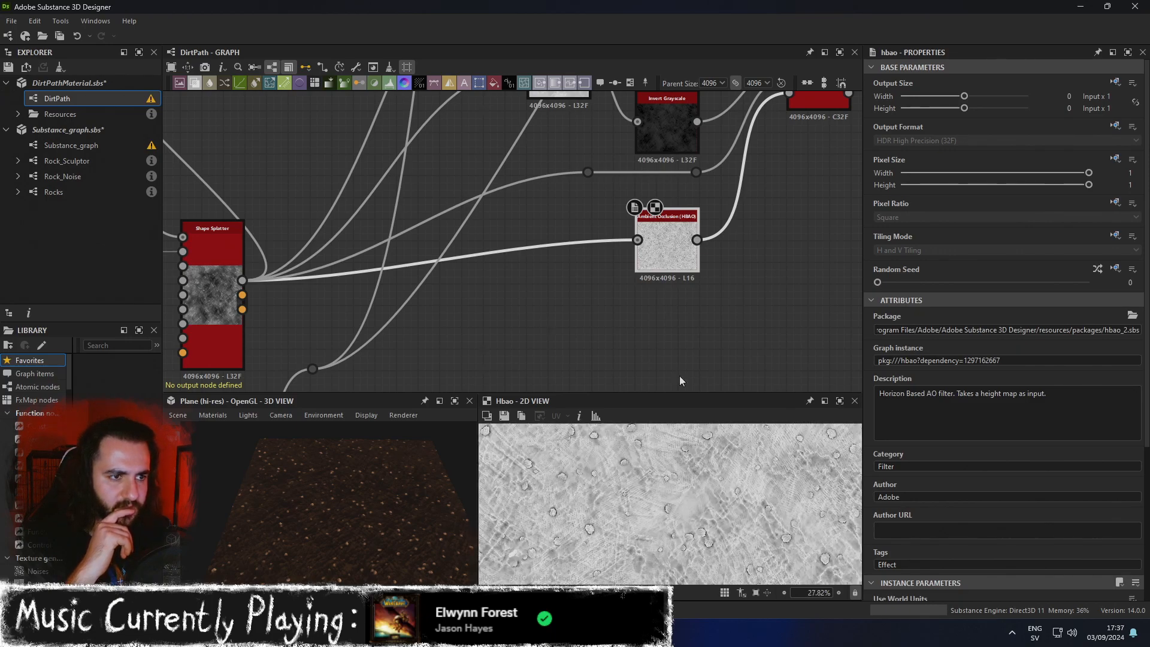
{"action": "scroll", "coordinate": [881, 478], "scroll_direction": "down", "scroll_amount": 5}
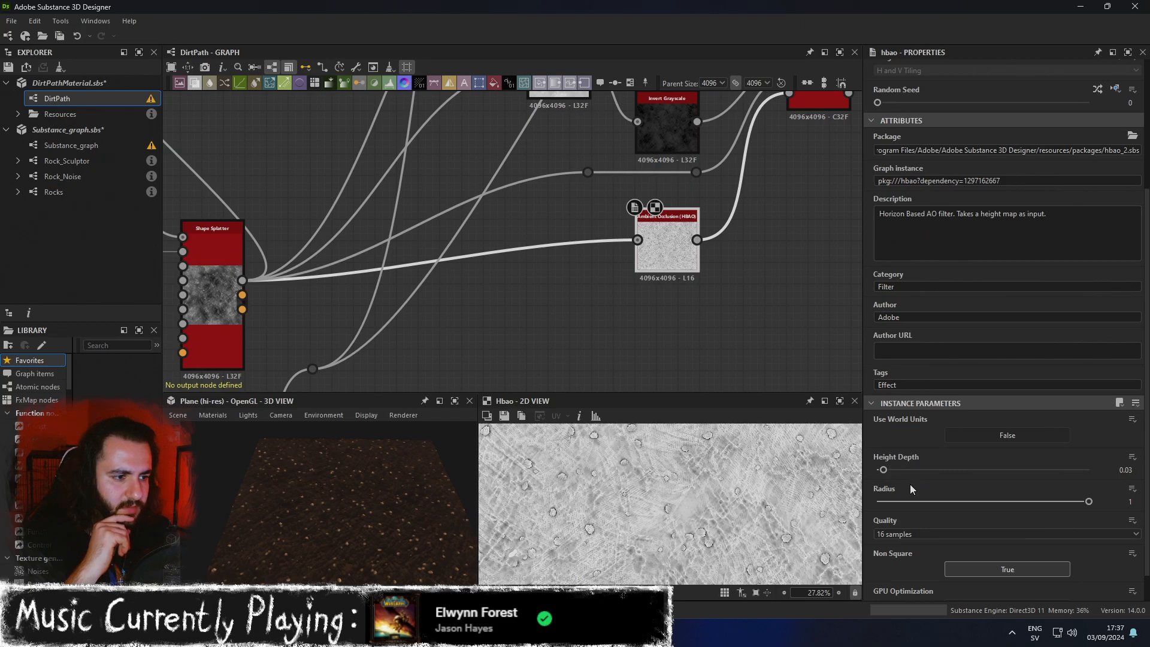
{"action": "scroll", "coordinate": [899, 532], "scroll_direction": "down", "scroll_amount": 1}
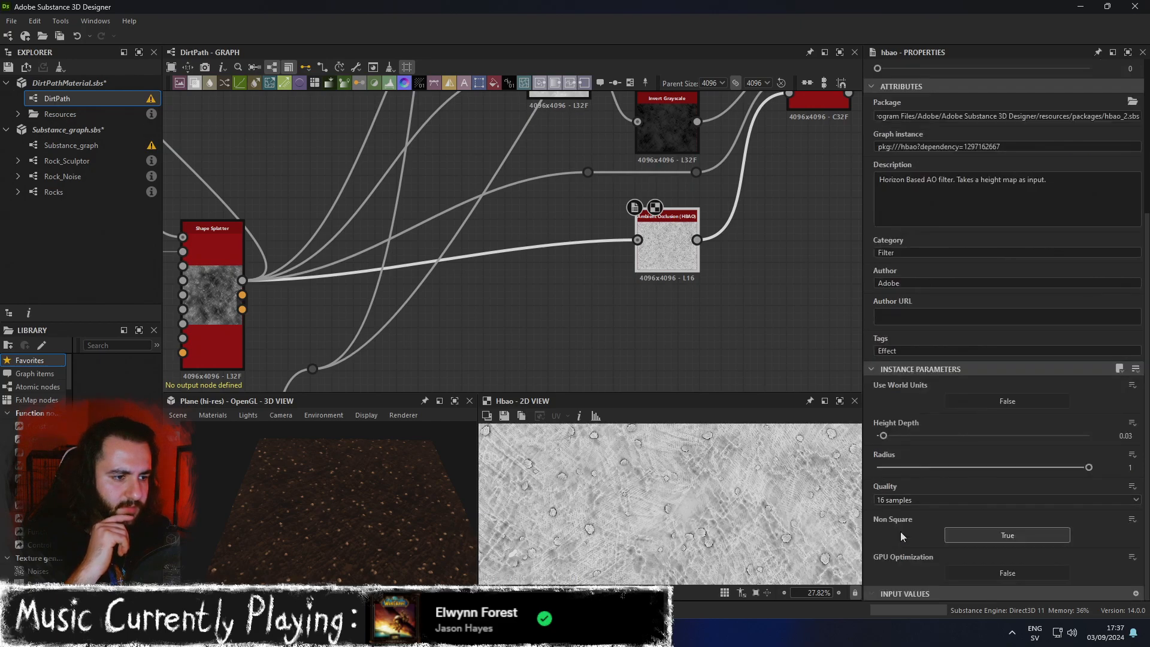
{"action": "scroll", "coordinate": [598, 522], "scroll_direction": "up", "scroll_amount": 3}
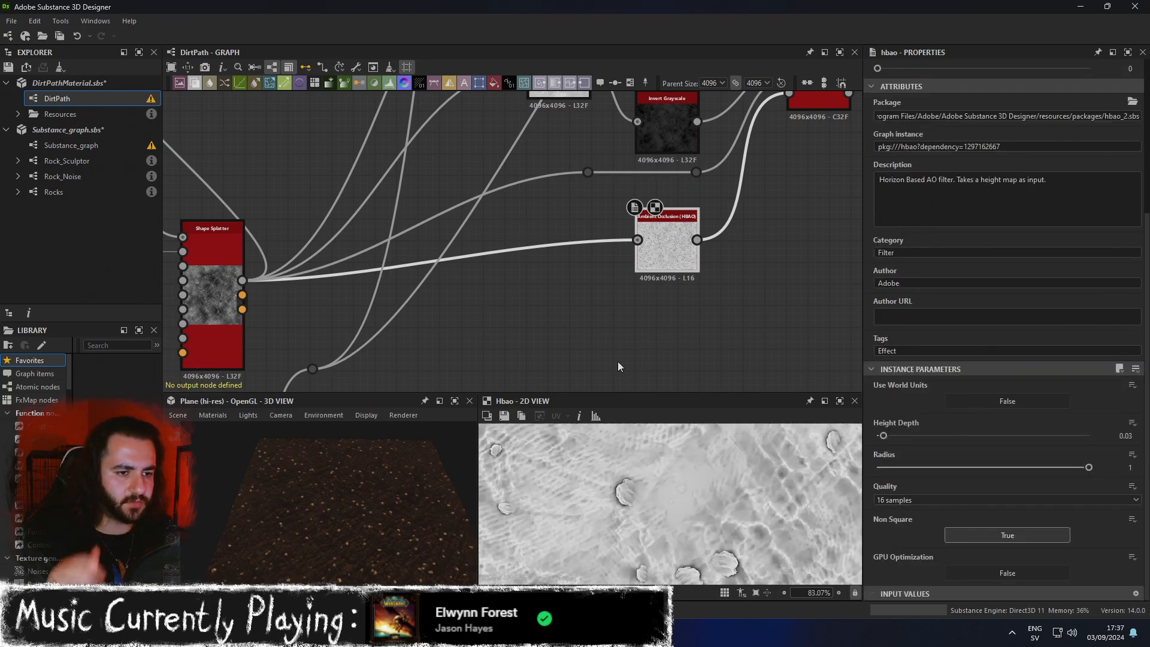
{"action": "scroll", "coordinate": [619, 360], "scroll_direction": "down", "scroll_amount": 1}
{"action": "scroll", "coordinate": [611, 447], "scroll_direction": "down", "scroll_amount": 1}
Inspect the connections into the Base Material node and preview the Levels node that feeds it.
{"action": "middle_click_drag", "start_coordinate": [639, 344], "coordinate": [661, 296]}
{"action": "middle_click_drag", "start_coordinate": [525, 328], "coordinate": [596, 293]}
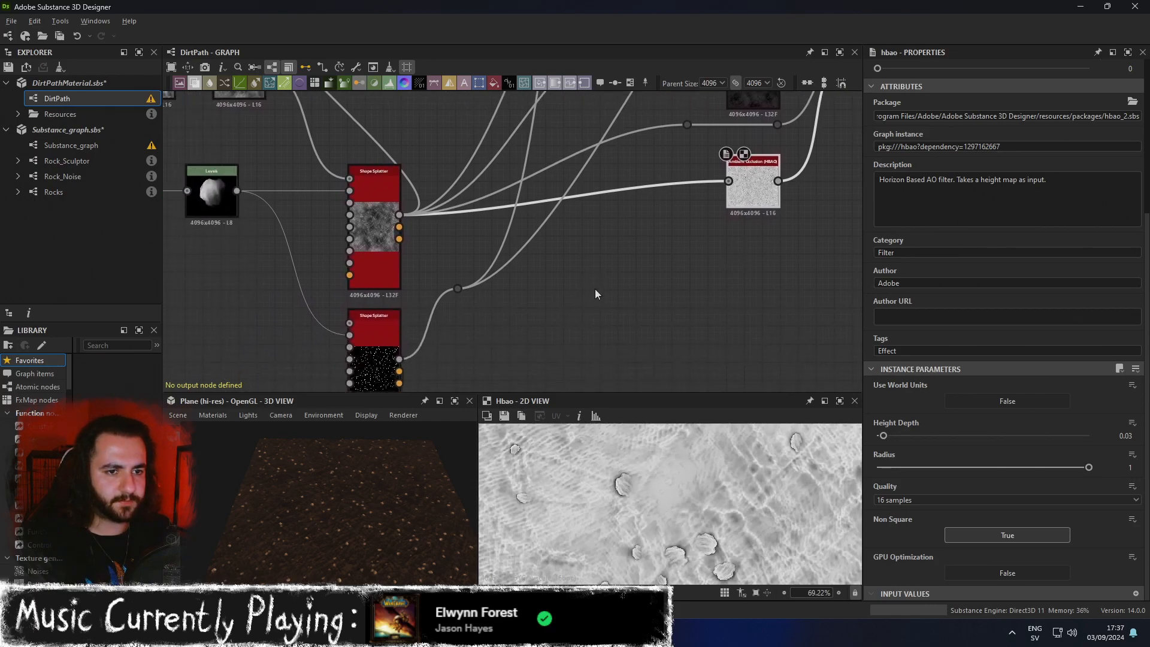
{"action": "middle_click_drag", "start_coordinate": [460, 313], "coordinate": [602, 323]}
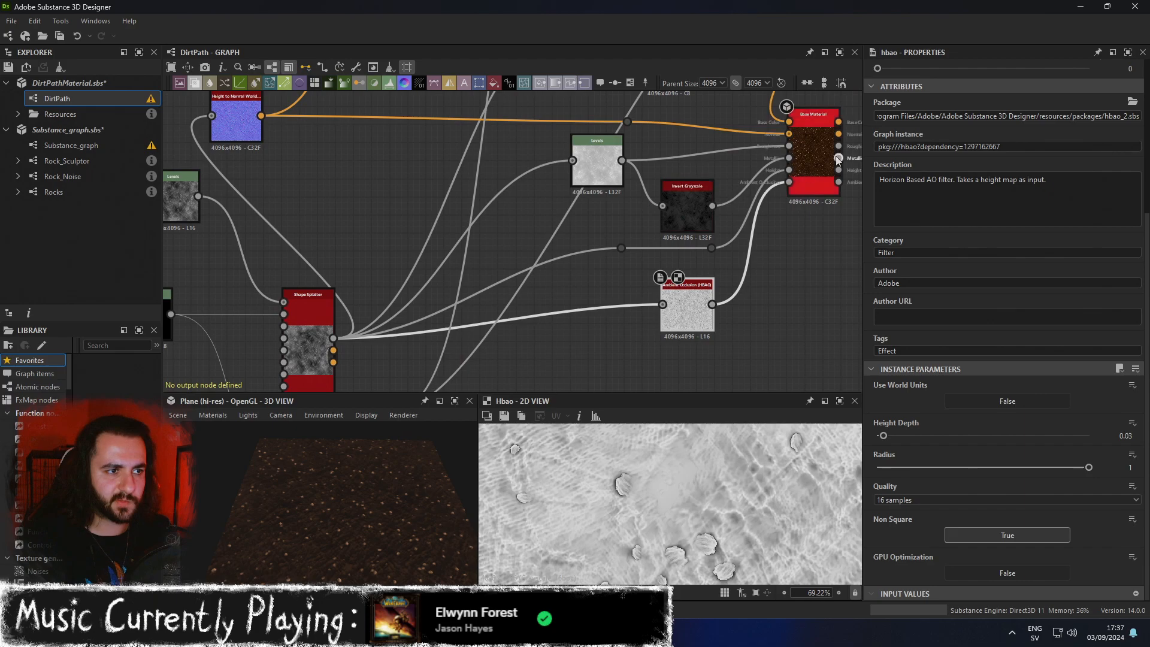
{"action": "left_click", "coordinate": [602, 165]}
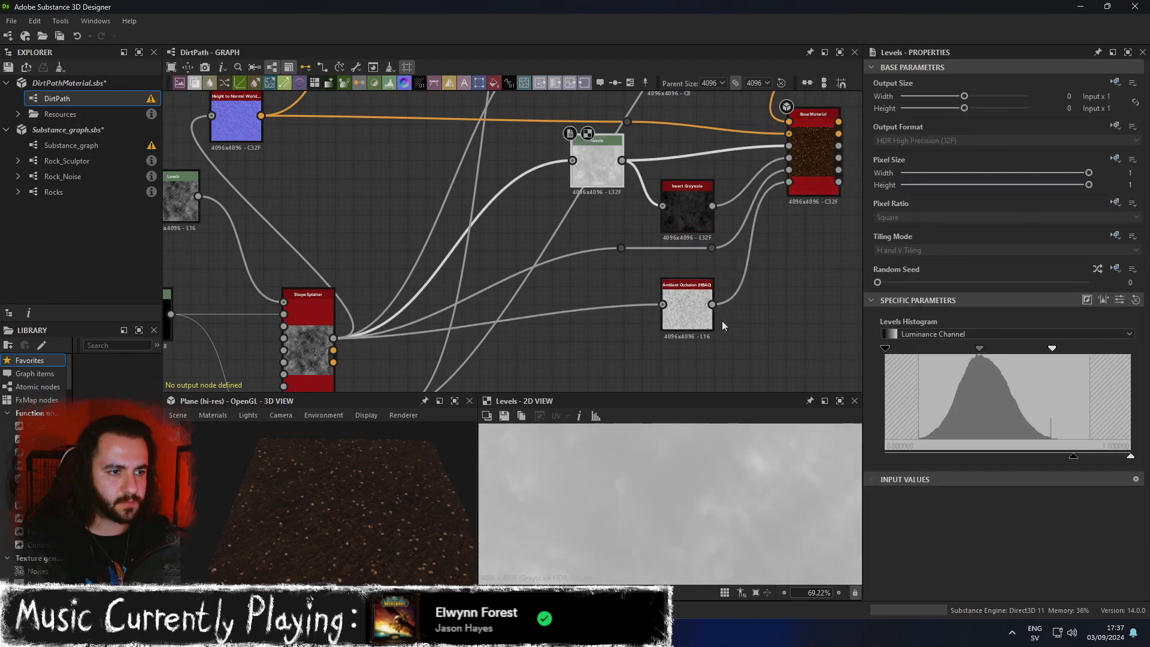
{"action": "scroll", "coordinate": [721, 320], "scroll_direction": "down", "scroll_amount": 3}
{"action": "scroll", "coordinate": [720, 312], "scroll_direction": "up", "scroll_amount": 2}
{"action": "middle_click_drag", "start_coordinate": [638, 355], "coordinate": [638, 316]}
{"action": "middle_click_drag", "start_coordinate": [568, 323], "coordinate": [599, 290]}
Add a Levels node beside the lower Shape Splatter and feed it that splatter's pebble height through the dot node.
{"action": "left_click", "coordinate": [398, 354]}
{"action": "scroll", "coordinate": [567, 307], "scroll_direction": "down", "scroll_amount": 2}
{"action": "left_click", "coordinate": [579, 304]}
{"action": "key", "text": "space"}
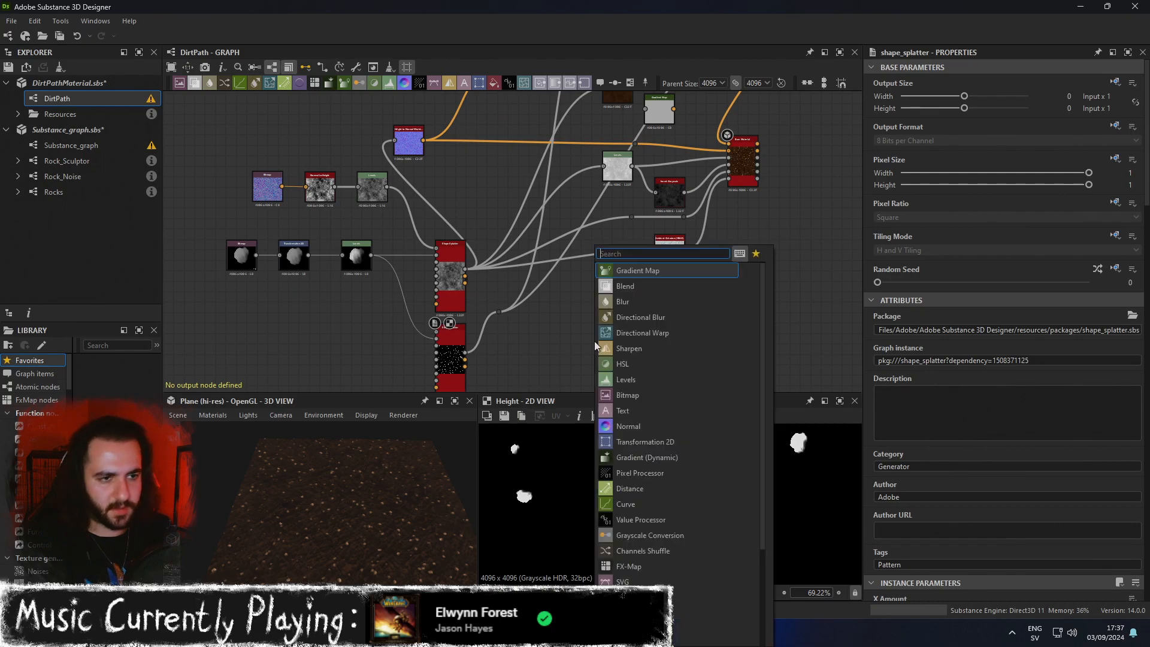
{"action": "type", "text": "leve"}
{"action": "key", "text": "Return"}
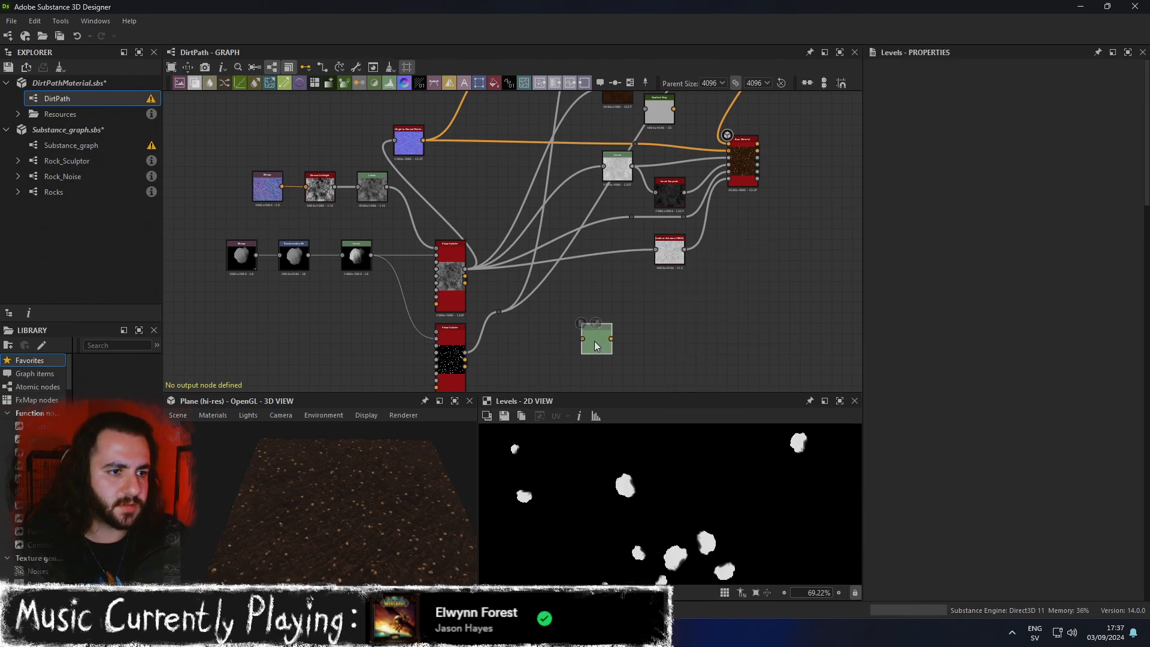
{"action": "left_click_drag", "start_coordinate": [501, 312], "coordinate": [573, 328]}
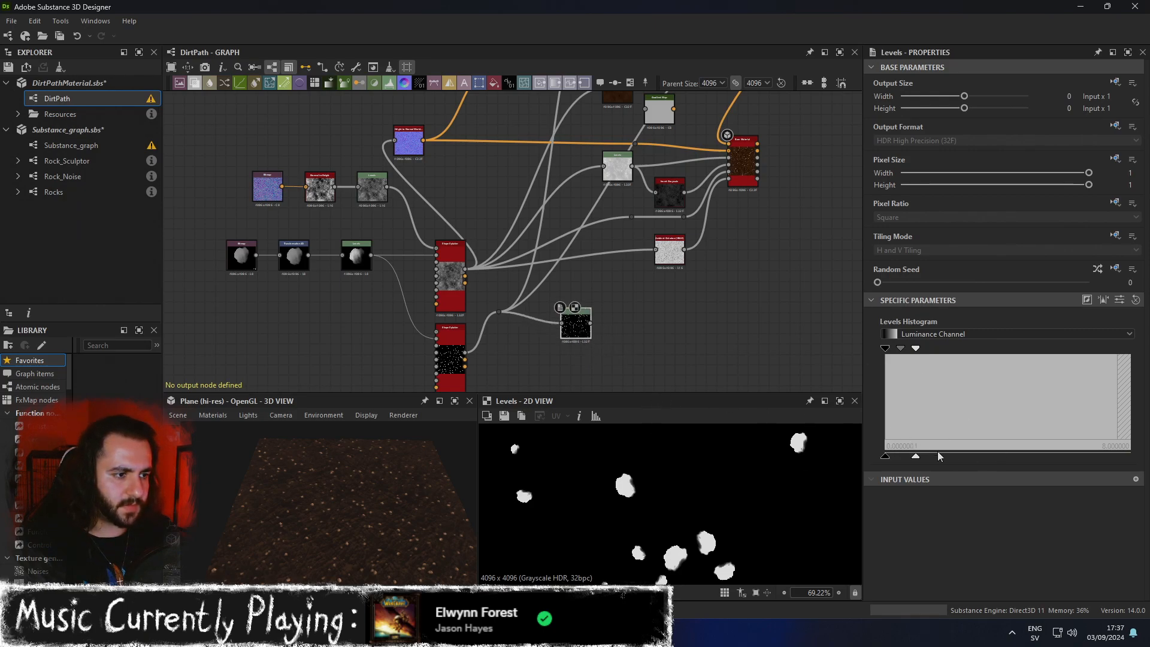
Try lowering the output white level of the new pebble Levels node and undo the change.
{"action": "left_click_drag", "start_coordinate": [919, 457], "coordinate": [874, 460]}
{"action": "key", "text": "ctrl+z"}
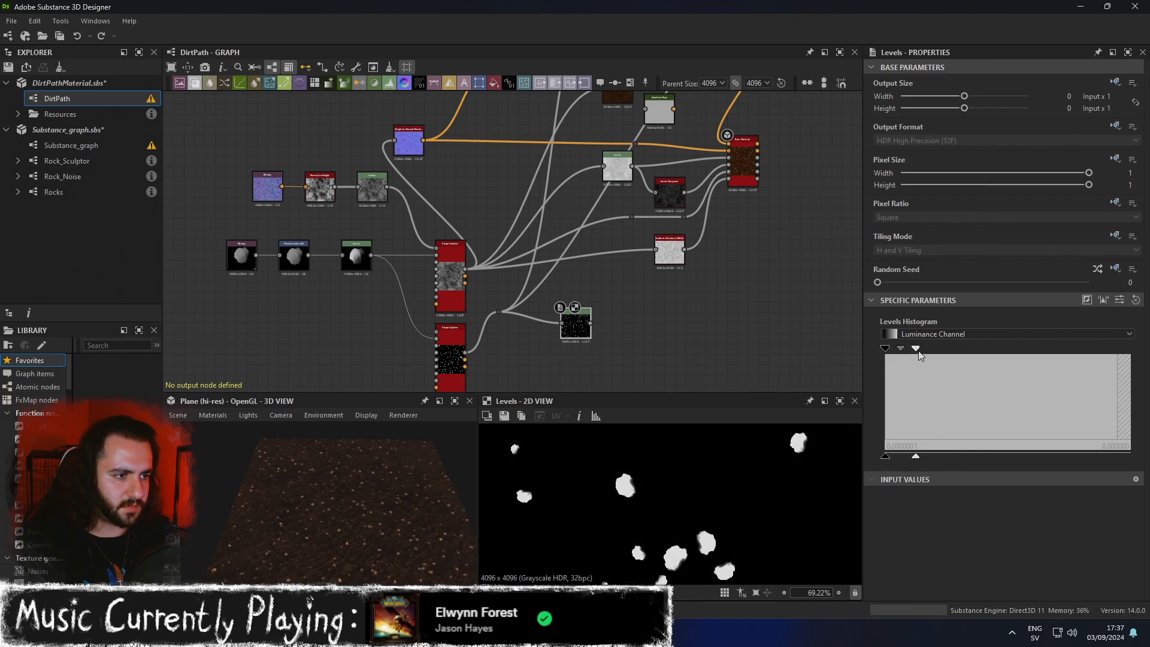
Try lowering the input white level and midtones of the pebble Levels node and undo the changes.
{"action": "left_click_drag", "start_coordinate": [915, 350], "coordinate": [904, 349]}
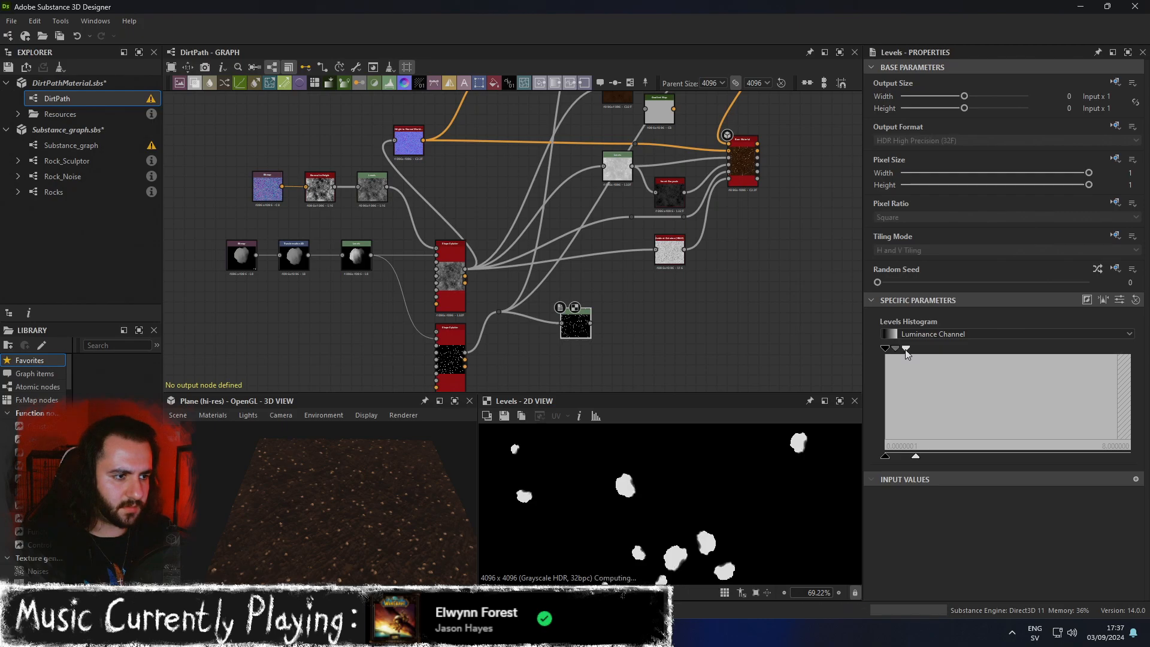
{"action": "key", "text": "ctrl+z"}
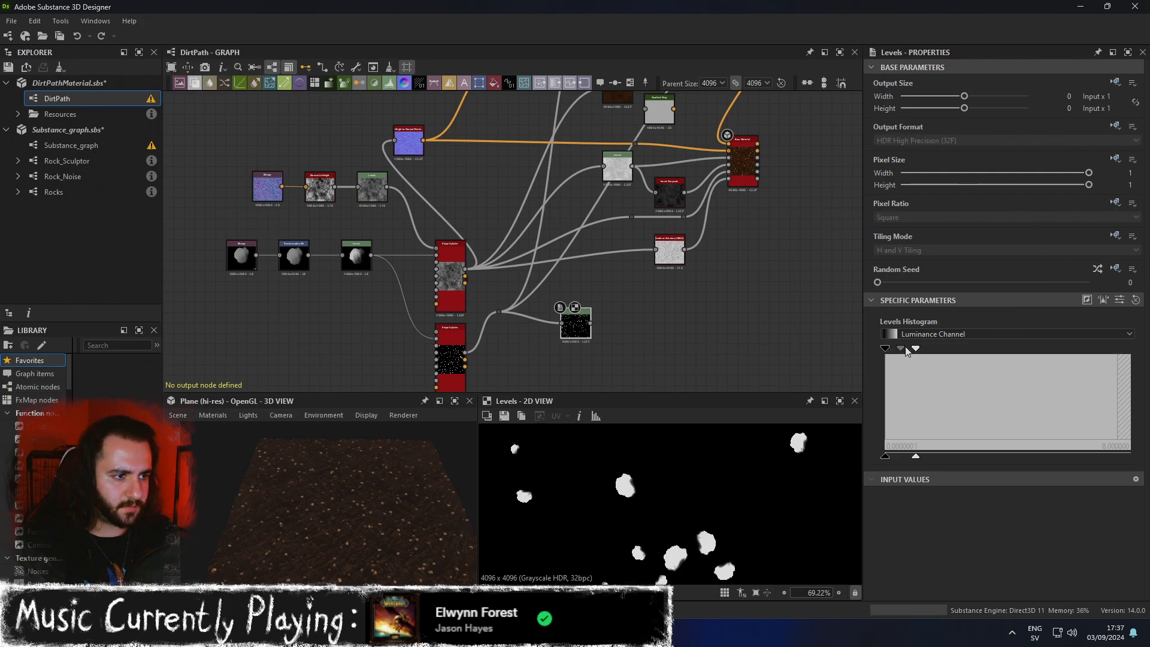
{"action": "mouse_move", "coordinate": [900, 349]}
{"action": "left_mouse_down"}
{"action": "mouse_move", "coordinate": [915, 348]}
{"action": "mouse_move", "coordinate": [885, 352]}
{"action": "left_mouse_up"}
{"action": "key", "text": "ctrl+z"}
{"action": "key", "text": "ctrl+z"}
Lower the output white level of the pebble Levels node to turn the pebble mask mid-grey.
{"action": "left_click_drag", "start_coordinate": [917, 457], "coordinate": [901, 458]}
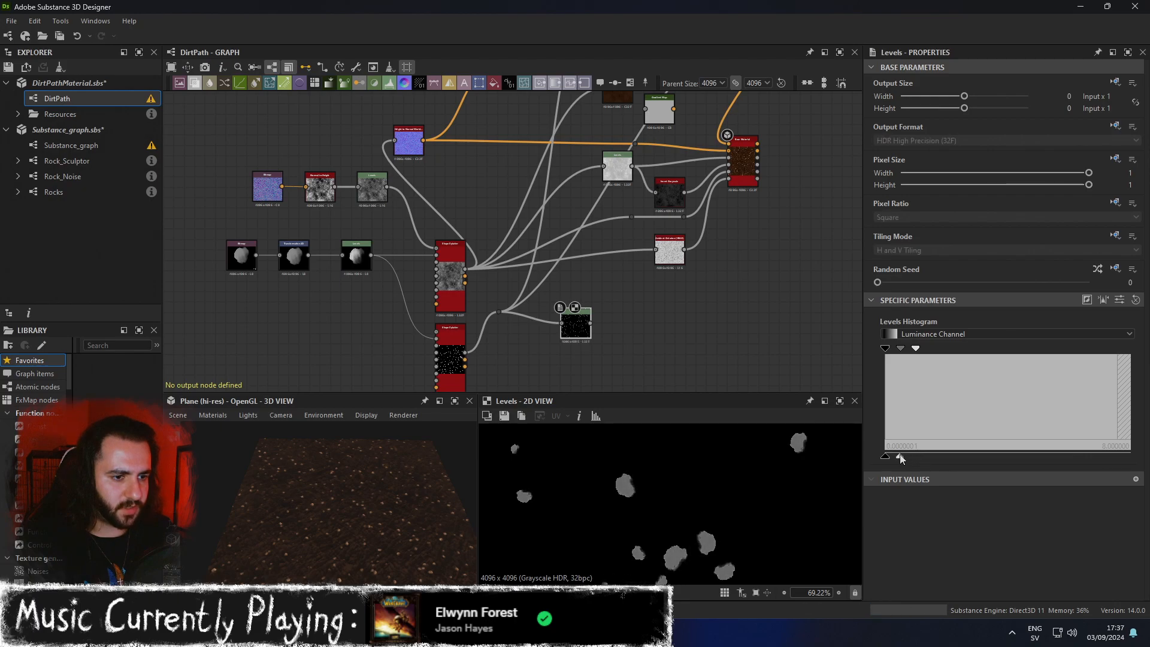
{"action": "scroll", "coordinate": [634, 473], "scroll_direction": "up", "scroll_amount": 2}
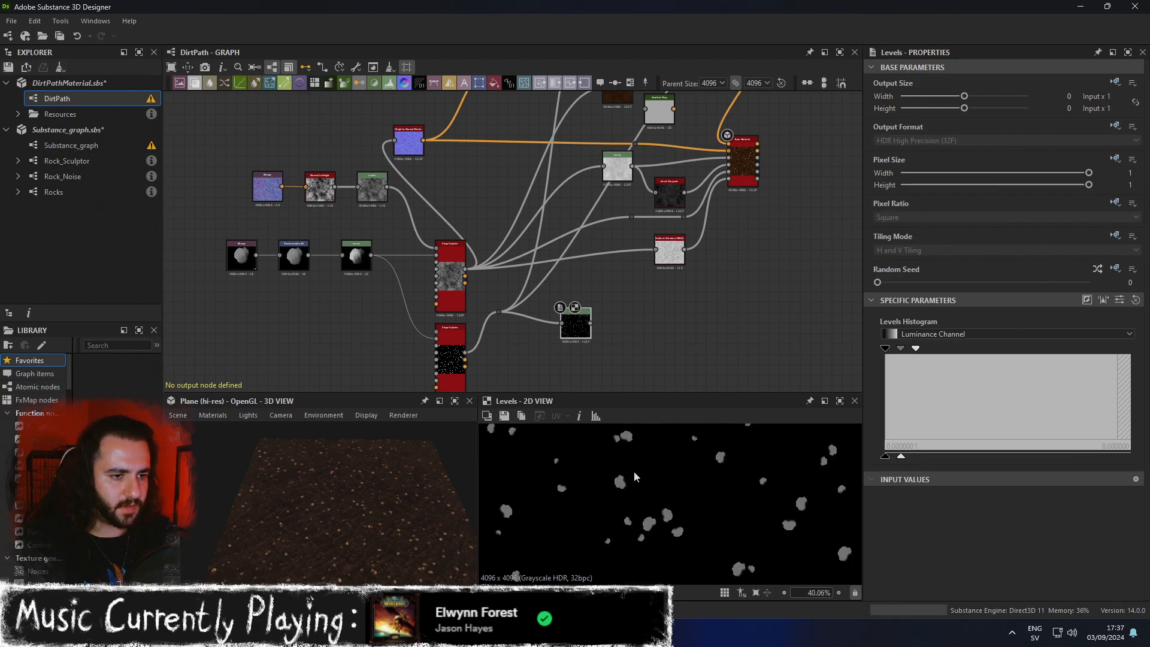
Move the Base Material node and its nearest input nodes farther from the dirt Levels node and add a Blend node in the gap.
{"action": "middle_click_drag", "start_coordinate": [627, 276], "coordinate": [614, 307]}
{"action": "left_click_drag", "start_coordinate": [786, 273], "coordinate": [721, 180]}
{"action": "left_click_drag", "start_coordinate": [787, 325], "coordinate": [640, 190]}
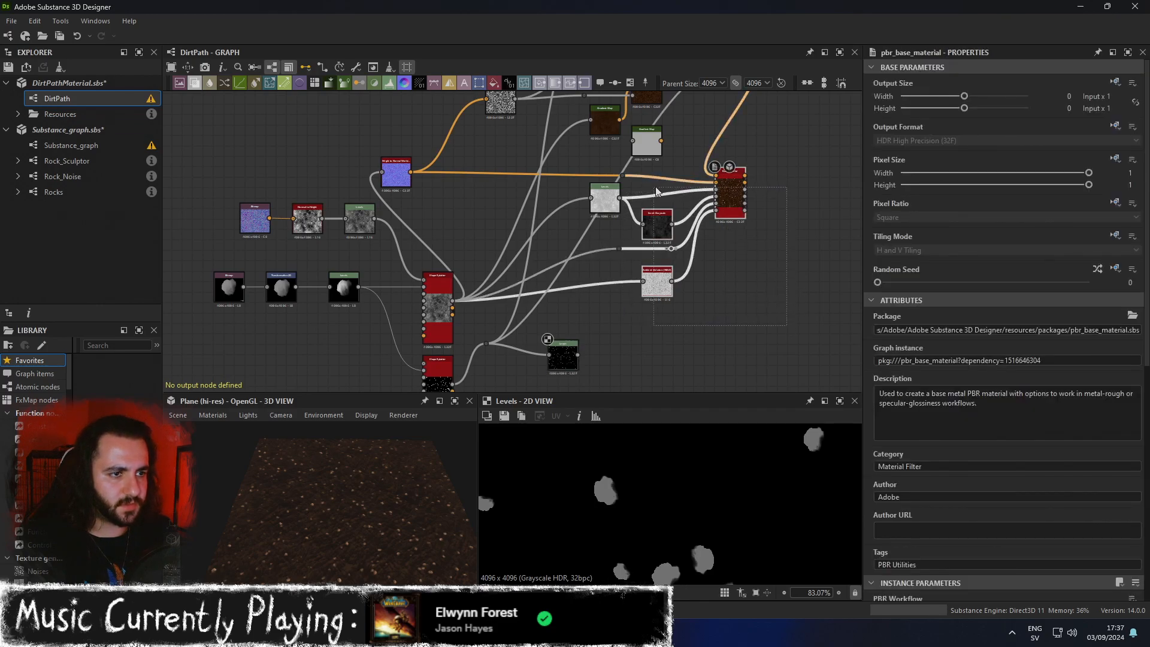
{"action": "left_click_drag", "start_coordinate": [732, 211], "coordinate": [857, 223]}
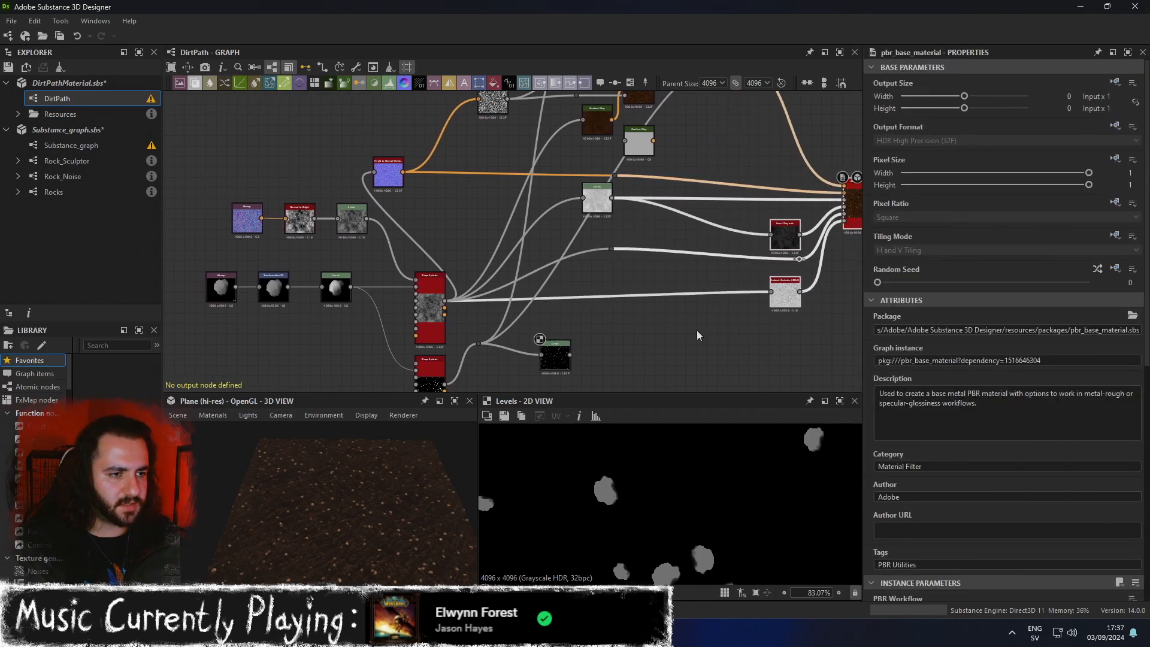
{"action": "key", "text": "space"}
{"action": "type", "text": "blend"}
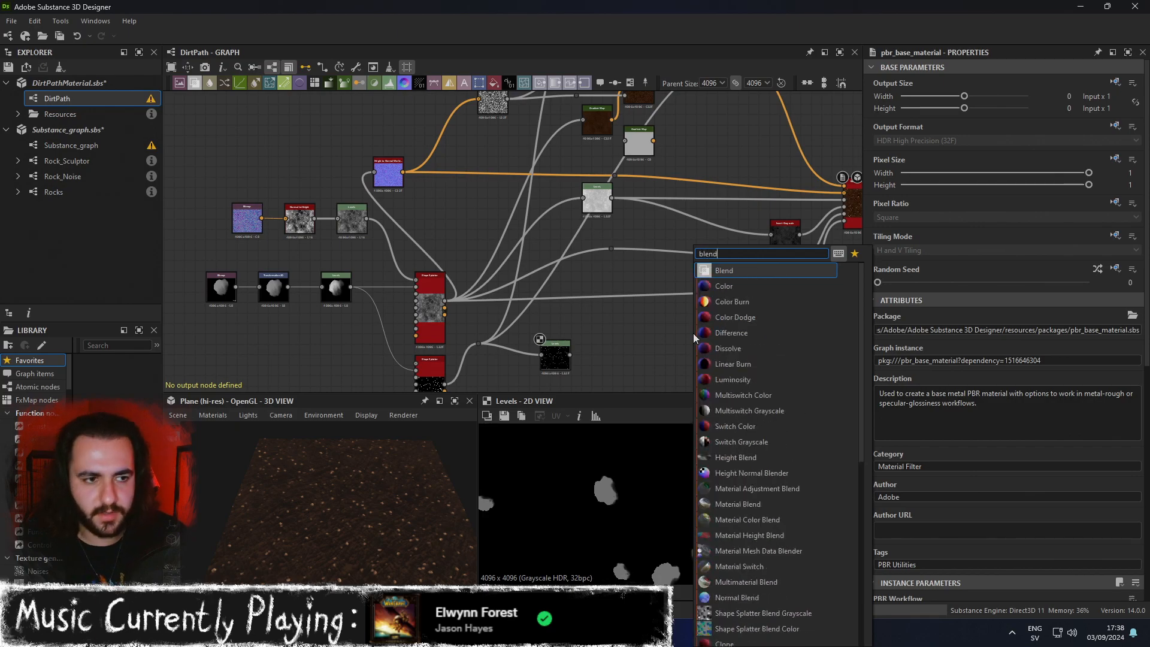
{"action": "key", "text": "Return"}
Inspect the histogram settings of the dirt Levels node that feeds the Base Material.
{"action": "scroll", "coordinate": [672, 301], "scroll_direction": "up", "scroll_amount": 3}
{"action": "middle_click_drag", "start_coordinate": [577, 148], "coordinate": [584, 236]}
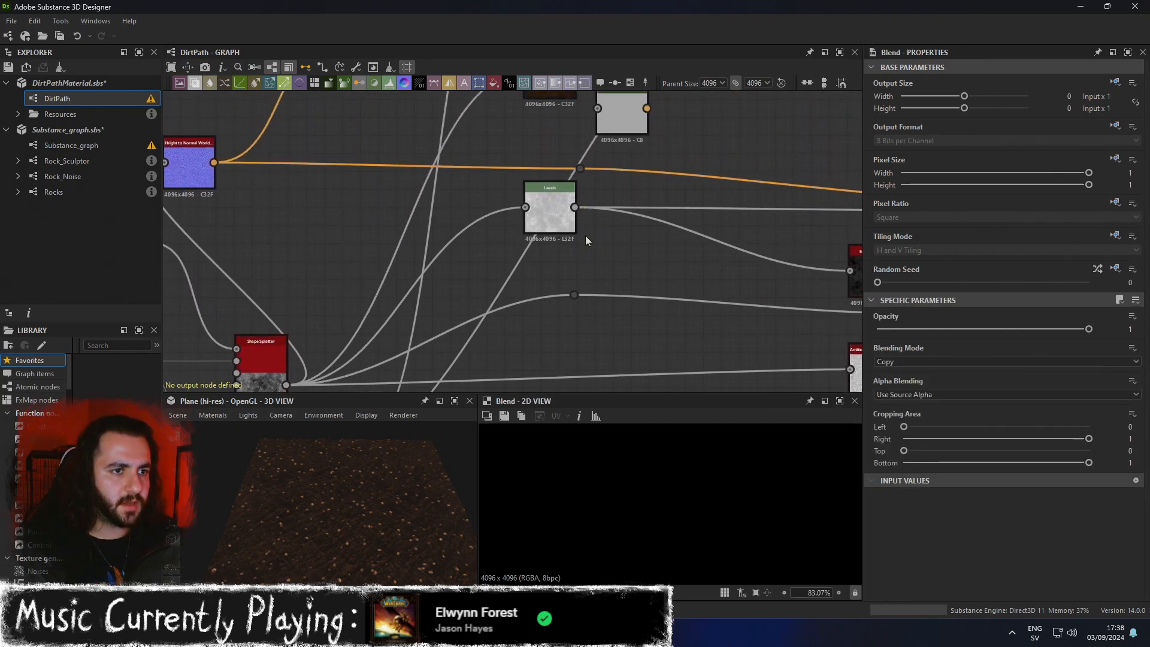
{"action": "scroll", "coordinate": [570, 224], "scroll_direction": "up", "scroll_amount": 6}
{"action": "left_click", "coordinate": [536, 194]}
{"action": "scroll", "coordinate": [537, 204], "scroll_direction": "down", "scroll_amount": 6}
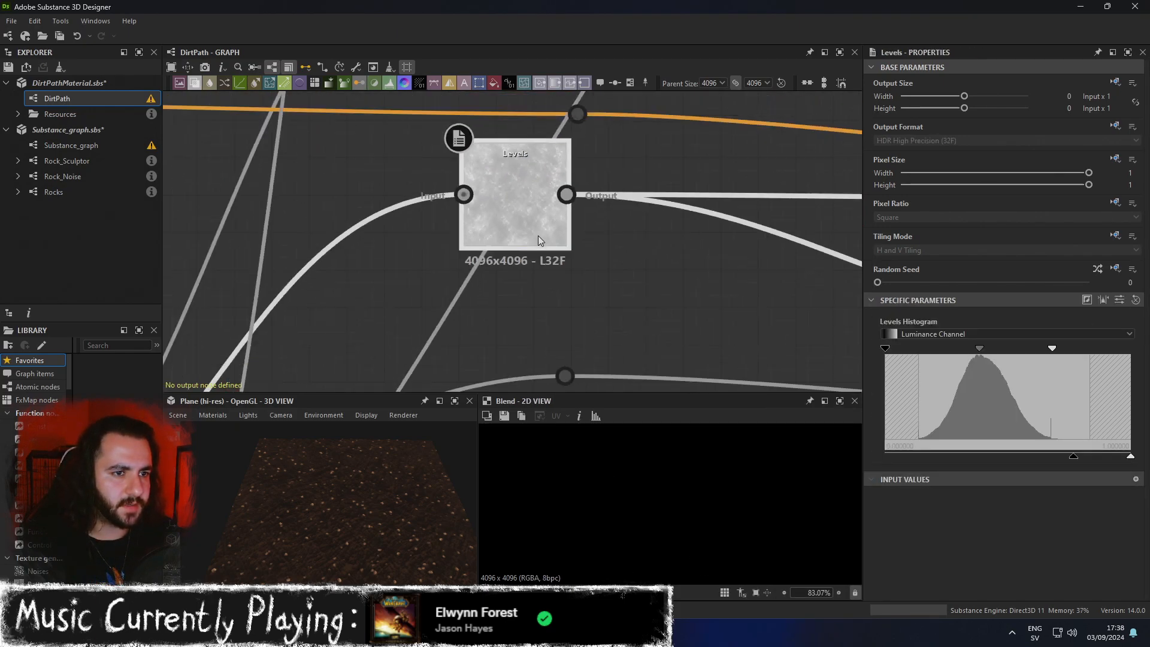
{"action": "middle_click_drag", "start_coordinate": [618, 274], "coordinate": [615, 187]}
{"action": "left_click", "coordinate": [570, 272]}
{"action": "key", "text": "space"}
{"action": "type", "text": "invert"}
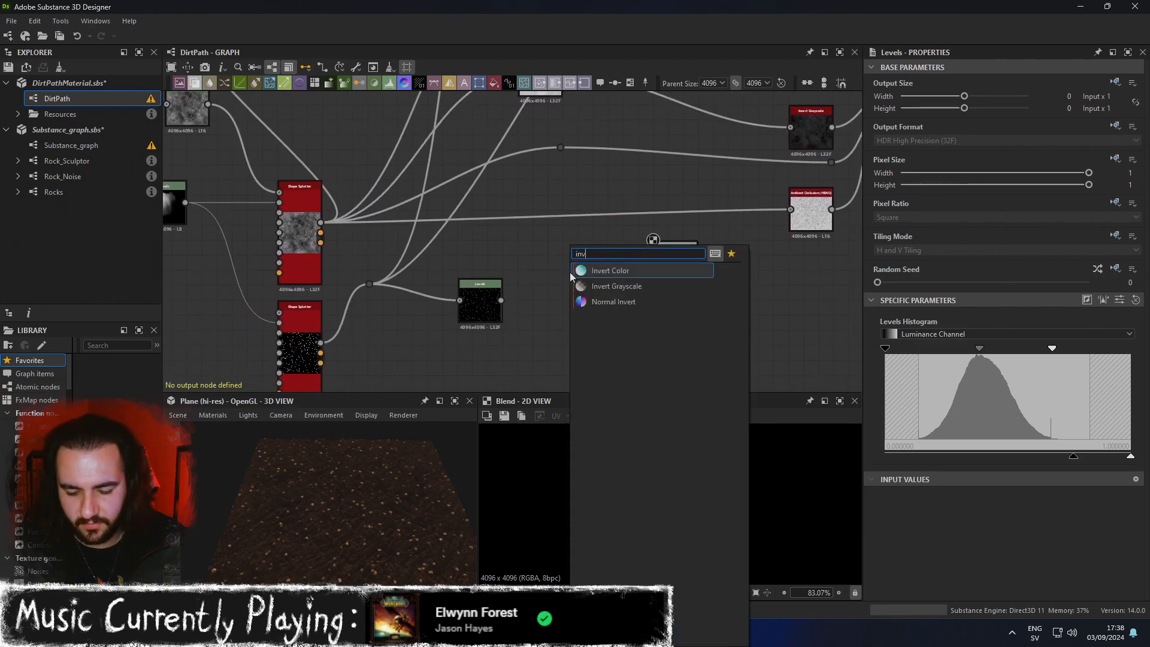
{"action": "key", "text": "Return"}
{"action": "key", "text": "ctrl+z"}
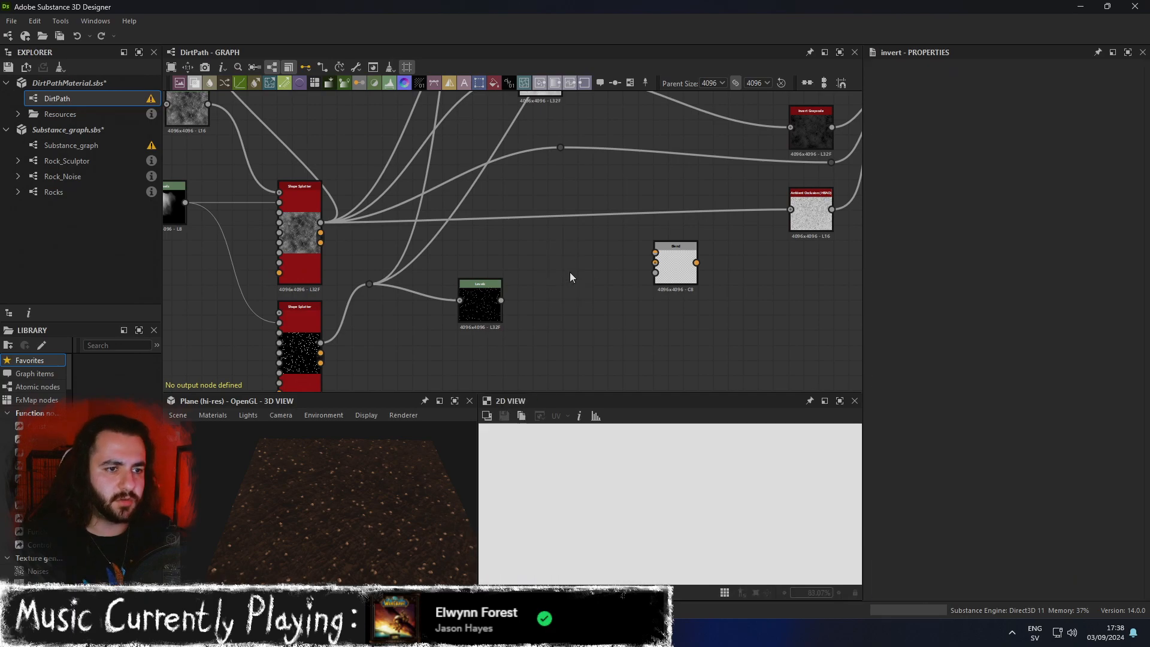
Add an Invert Grayscale node below the dirt Levels node and feed it the pebble Levels output.
{"action": "key", "text": "space"}
{"action": "type", "text": "invert"}
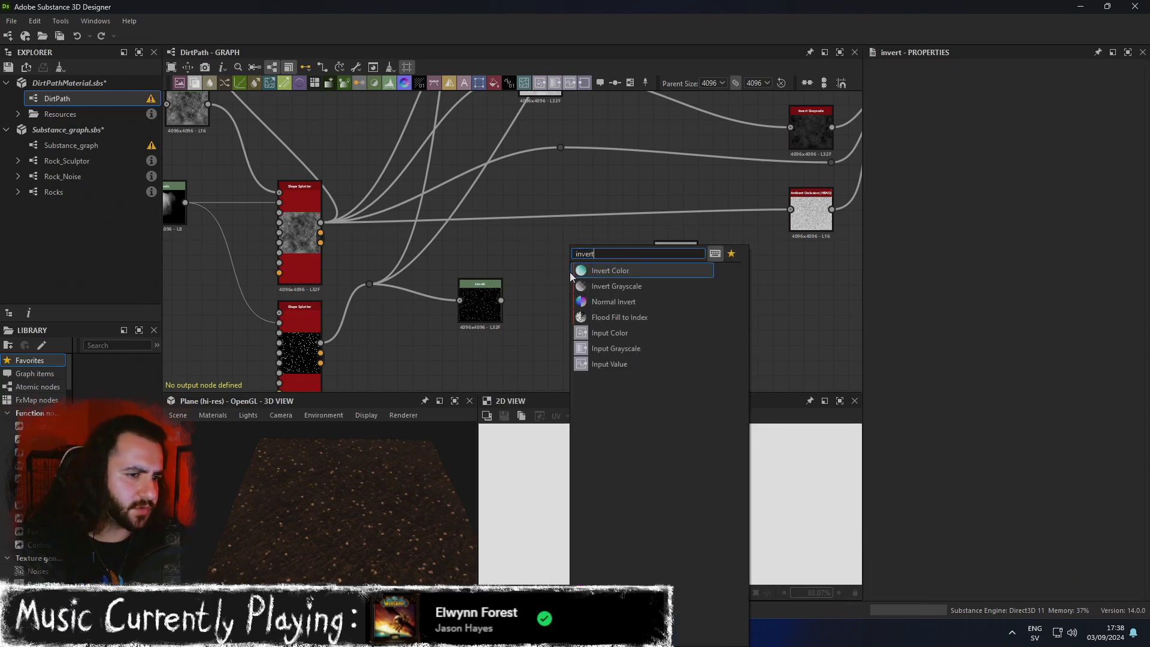
{"action": "key", "text": "Down"}
{"action": "key", "text": "Return"}
{"action": "middle_click_drag", "start_coordinate": [572, 276], "coordinate": [561, 305]}
{"action": "left_click_drag", "start_coordinate": [561, 305], "coordinate": [617, 152]}
{"action": "middle_click_drag", "start_coordinate": [565, 98], "coordinate": [565, 131]}
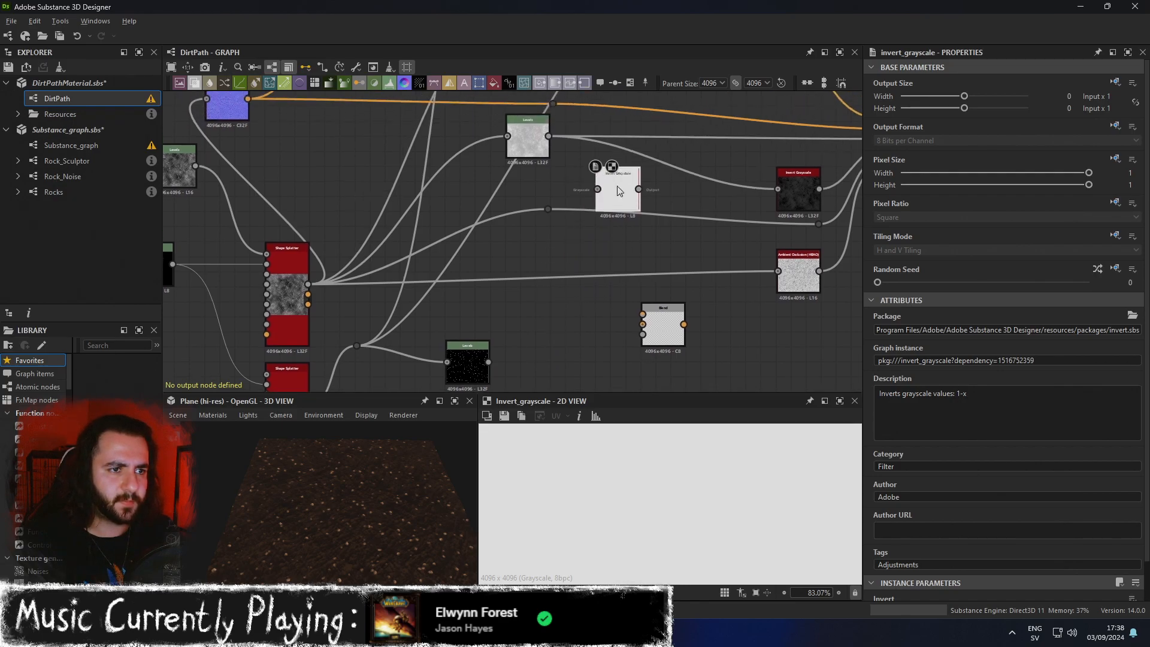
{"action": "left_click_drag", "start_coordinate": [489, 362], "coordinate": [533, 258]}
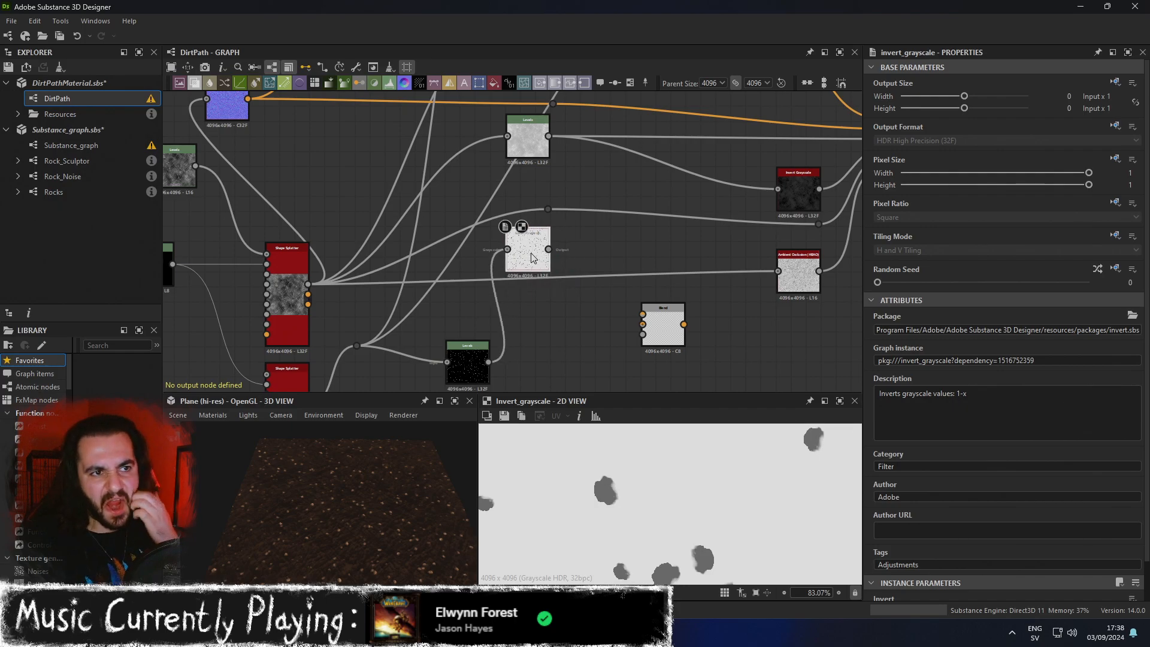
Add a Blend with the inverted pebbles as foreground, the dirt Levels as background and the pebble Levels as opacity mask.
{"action": "key", "text": "space"}
{"action": "type", "text": "blend"}
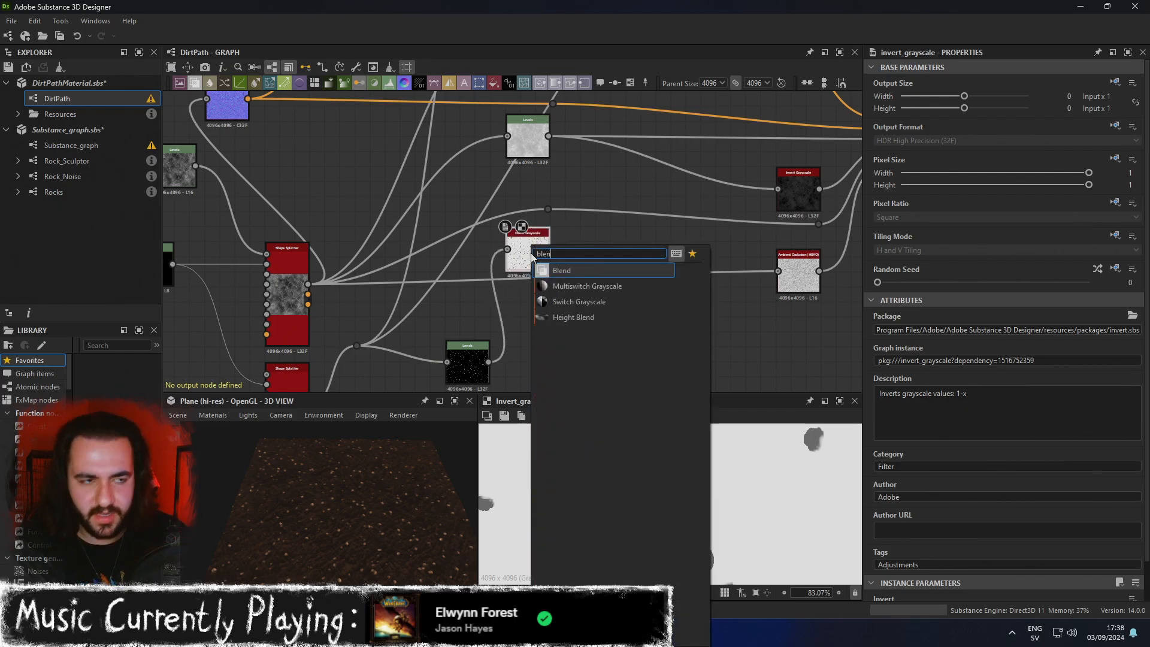
{"action": "key", "text": "Return"}
{"action": "left_click_drag", "start_coordinate": [594, 240], "coordinate": [652, 232]}
{"action": "left_click_drag", "start_coordinate": [549, 136], "coordinate": [642, 233]}
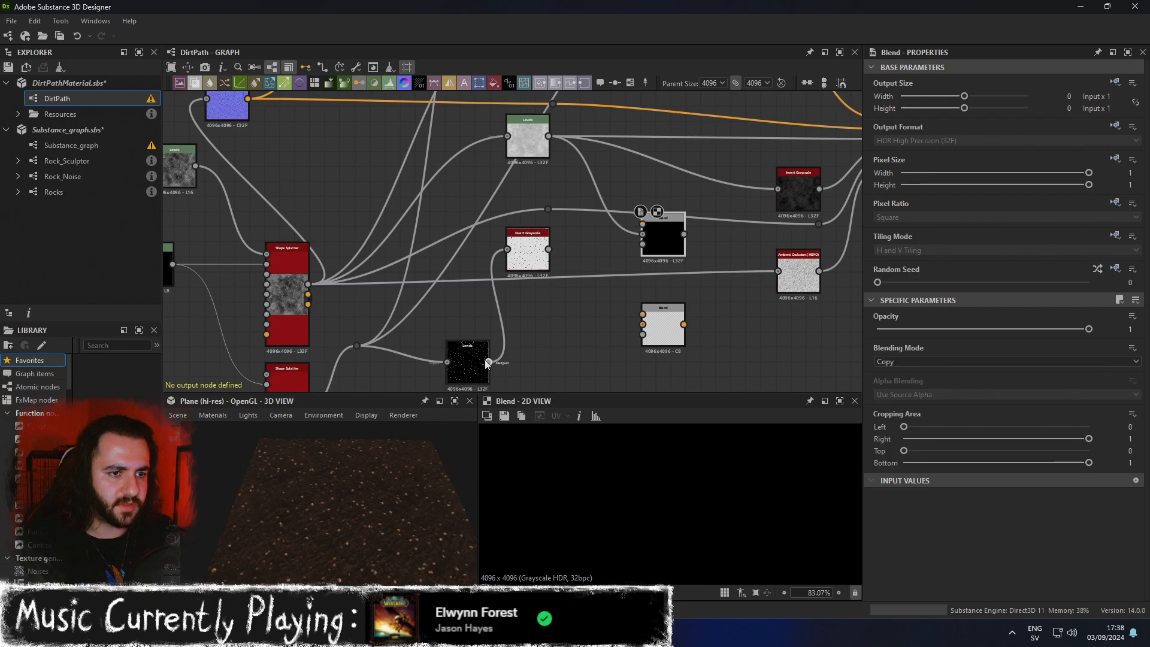
{"action": "left_click_drag", "start_coordinate": [549, 249], "coordinate": [642, 234]}
{"action": "left_click_drag", "start_coordinate": [488, 361], "coordinate": [643, 245]}
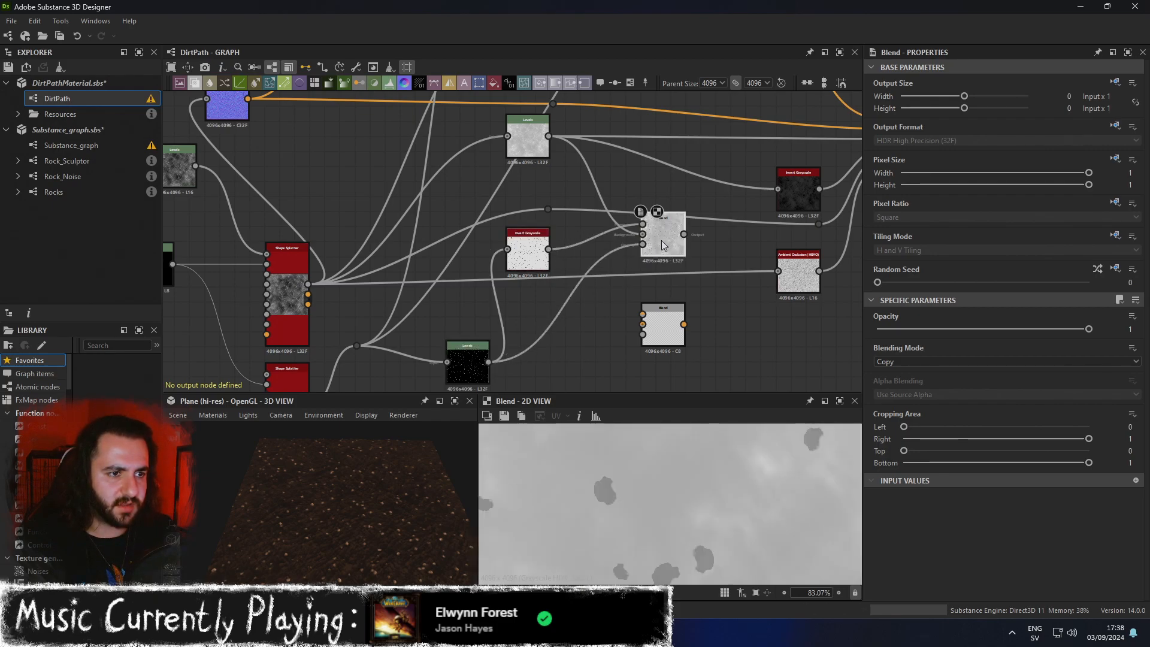
Connect the new Blend to the Base Material's Roughness input and to the Invert Grayscale node feeding Metallic, replacing the dirt Levels.
{"action": "scroll", "coordinate": [688, 516], "scroll_direction": "down", "scroll_amount": 5}
{"action": "scroll", "coordinate": [687, 516], "scroll_direction": "down", "scroll_amount": 2}
{"action": "middle_click_drag", "start_coordinate": [748, 338], "coordinate": [565, 375]}
{"action": "scroll", "coordinate": [724, 214], "scroll_direction": "up", "scroll_amount": 2}
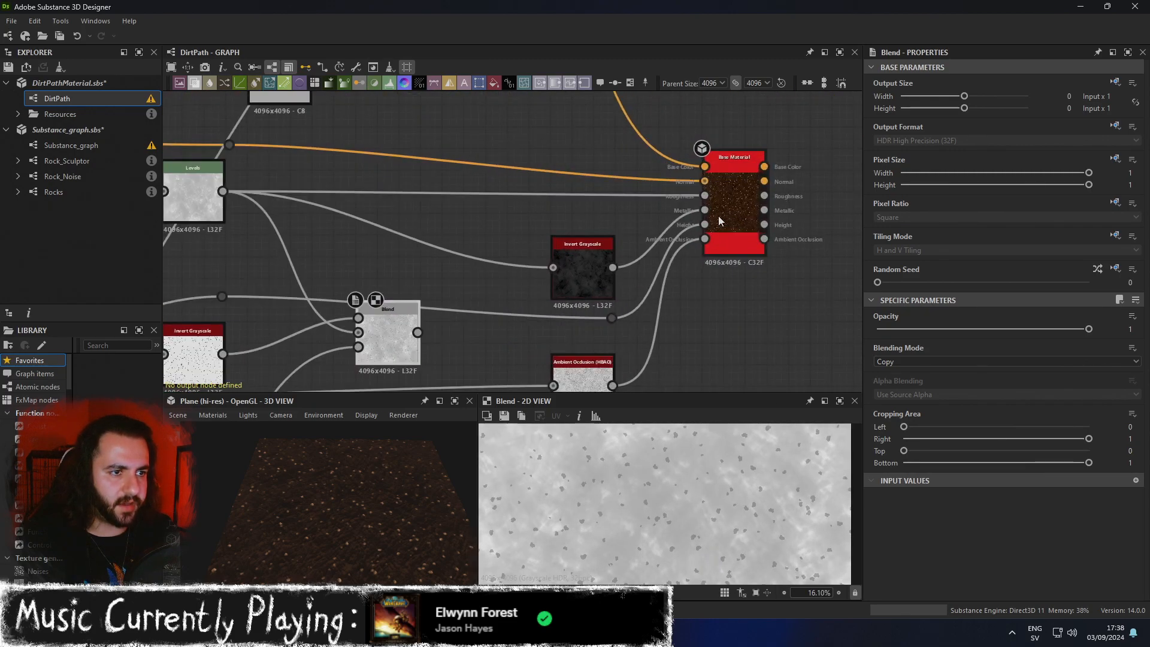
{"action": "left_click_drag", "start_coordinate": [406, 341], "coordinate": [711, 196]}
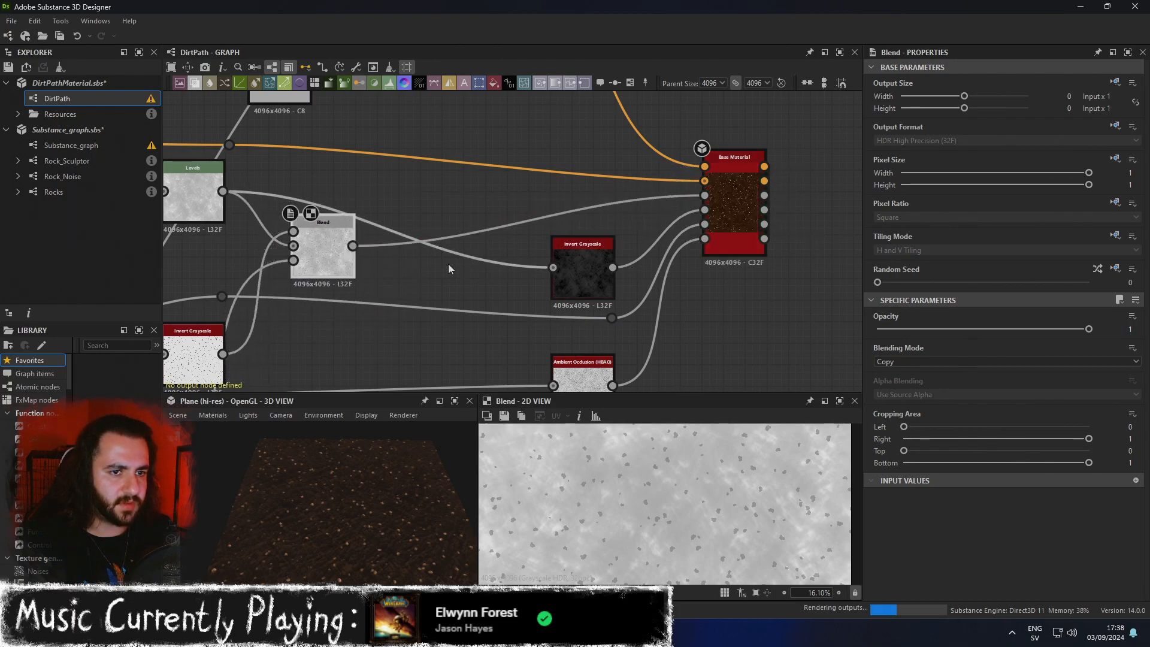
{"action": "left_click_drag", "start_coordinate": [354, 246], "coordinate": [559, 268]}
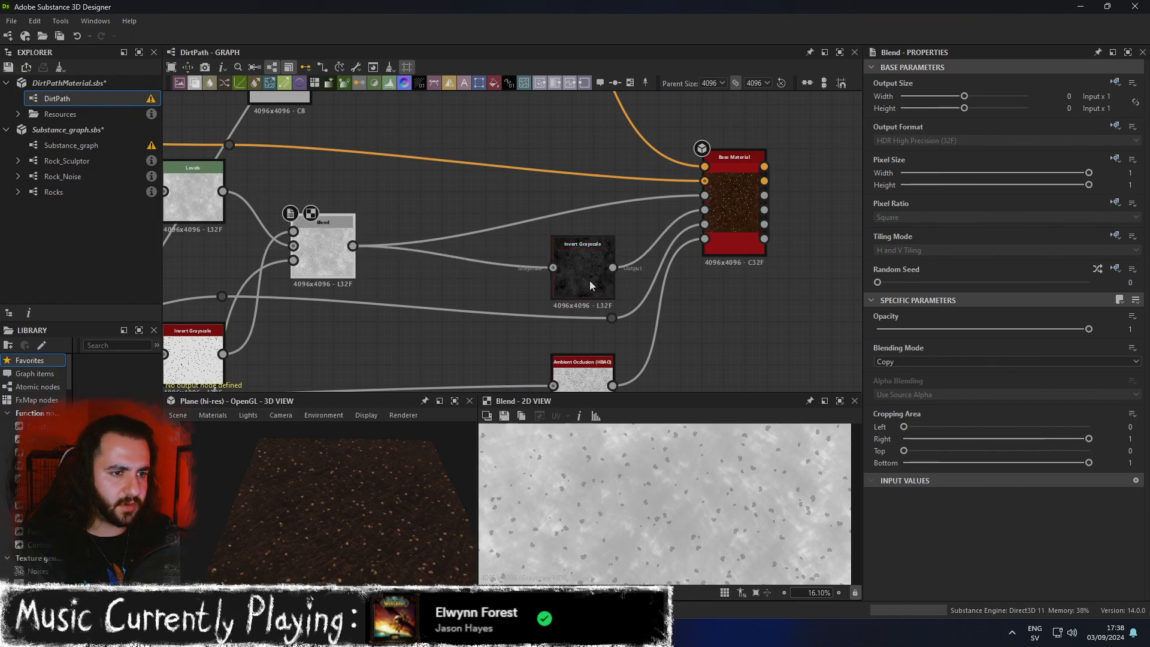
{"action": "scroll", "coordinate": [587, 260], "scroll_direction": "up", "scroll_amount": 5}
{"action": "scroll", "coordinate": [598, 308], "scroll_direction": "down", "scroll_amount": 2}
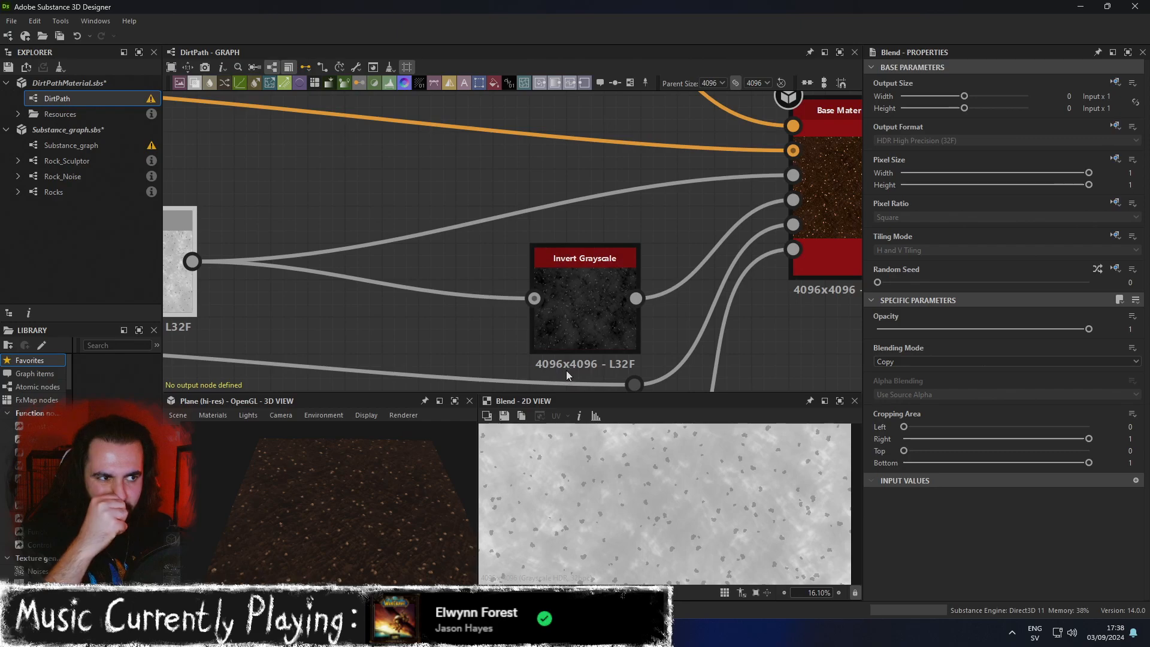
{"action": "scroll", "coordinate": [560, 343], "scroll_direction": "down", "scroll_amount": 3}
Examine the pebbles and dirt surface up close and from above in a maximized 3D view, then restore the layout.
{"action": "middle_click_drag", "start_coordinate": [559, 346], "coordinate": [610, 195]}
{"action": "left_click", "coordinate": [454, 400]}
{"action": "scroll", "coordinate": [590, 418], "scroll_direction": "up", "scroll_amount": 5}
{"action": "left_click_drag", "start_coordinate": [636, 431], "coordinate": [706, 392]}
{"action": "scroll", "coordinate": [706, 393], "scroll_direction": "down", "scroll_amount": 6}
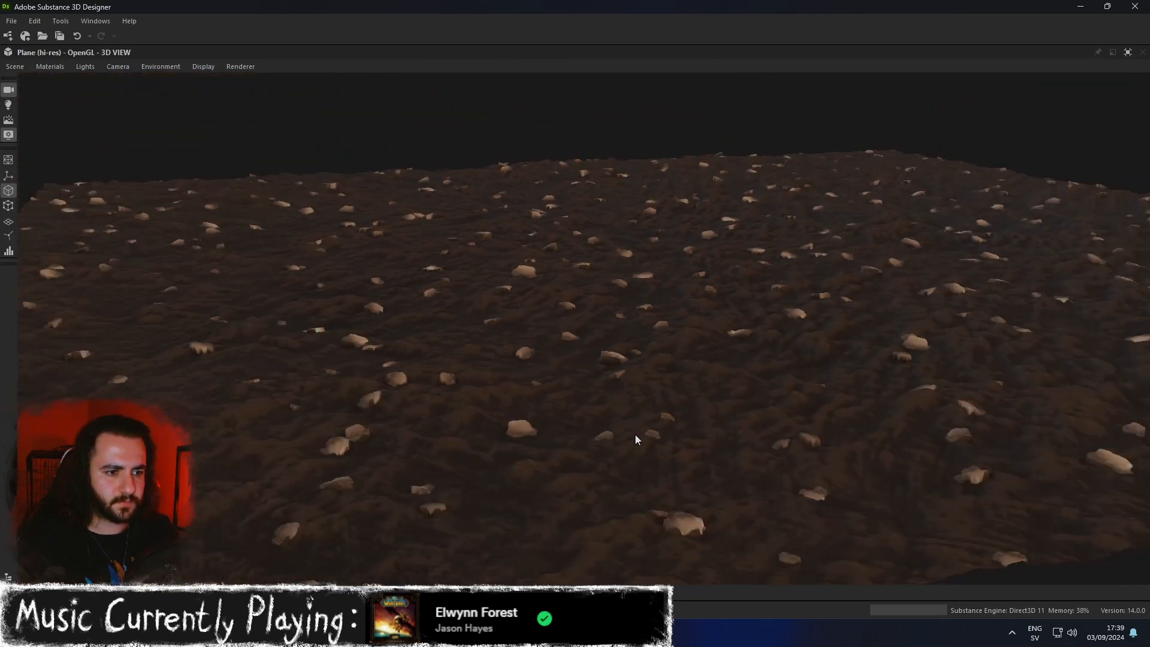
{"action": "mouse_move", "coordinate": [636, 436]}
{"action": "left_mouse_down"}
{"action": "mouse_move", "coordinate": [667, 403]}
{"action": "mouse_move", "coordinate": [629, 444]}
{"action": "mouse_move", "coordinate": [655, 423]}
{"action": "left_mouse_up"}
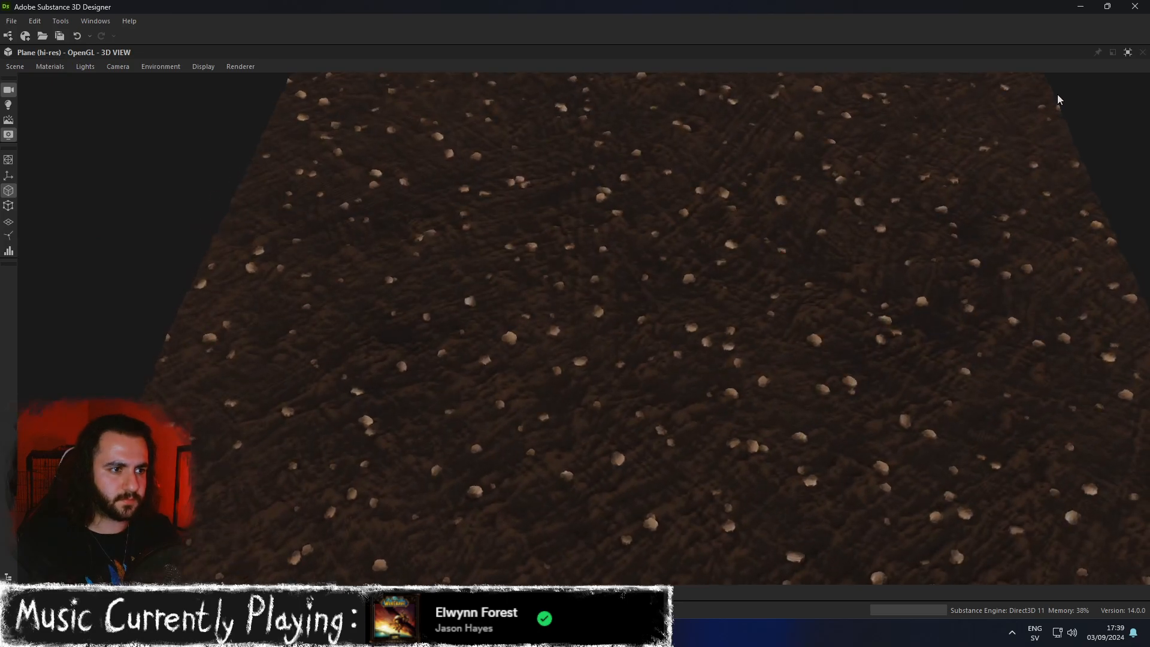
{"action": "left_click", "coordinate": [1128, 52]}
Review the graph's base color branch and preview the topmost Gradient Map that colors the pebbles.
{"action": "middle_click_drag", "start_coordinate": [615, 135], "coordinate": [610, 259]}
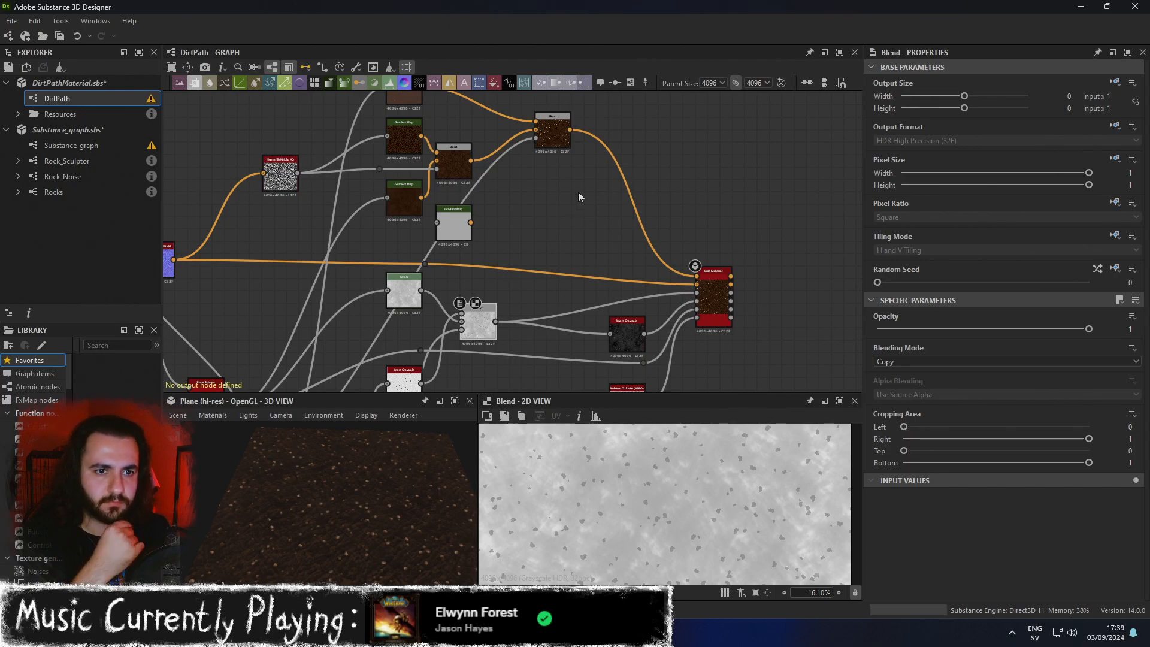
{"action": "middle_click_drag", "start_coordinate": [569, 257], "coordinate": [543, 259]}
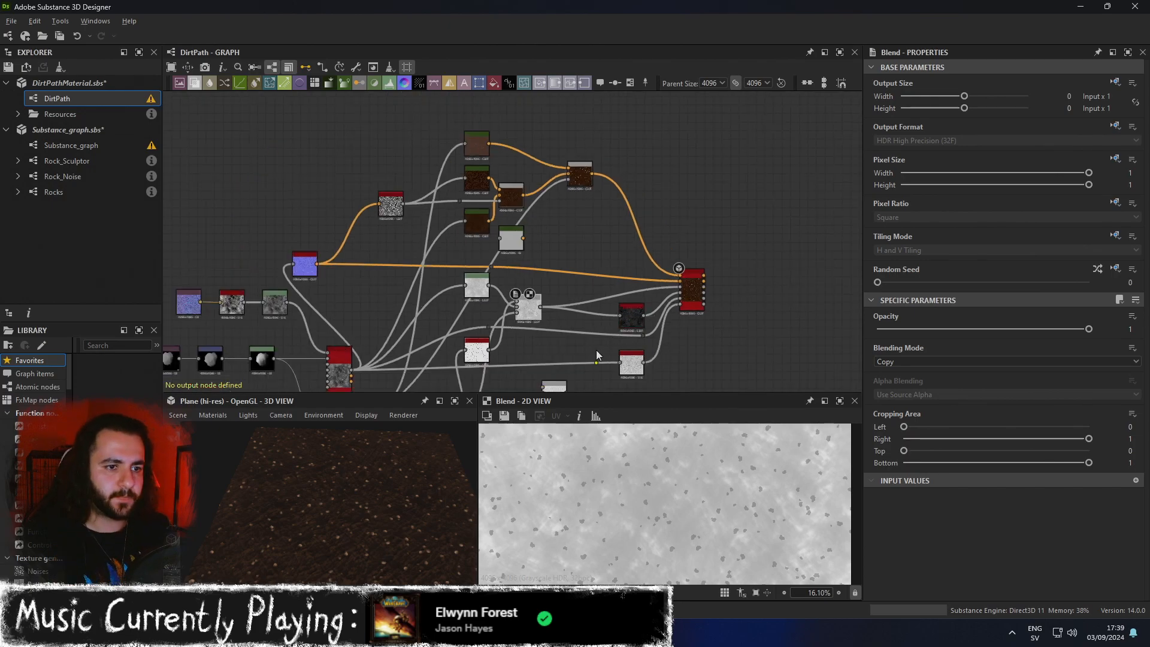
{"action": "middle_click_drag", "start_coordinate": [596, 356], "coordinate": [704, 181]}
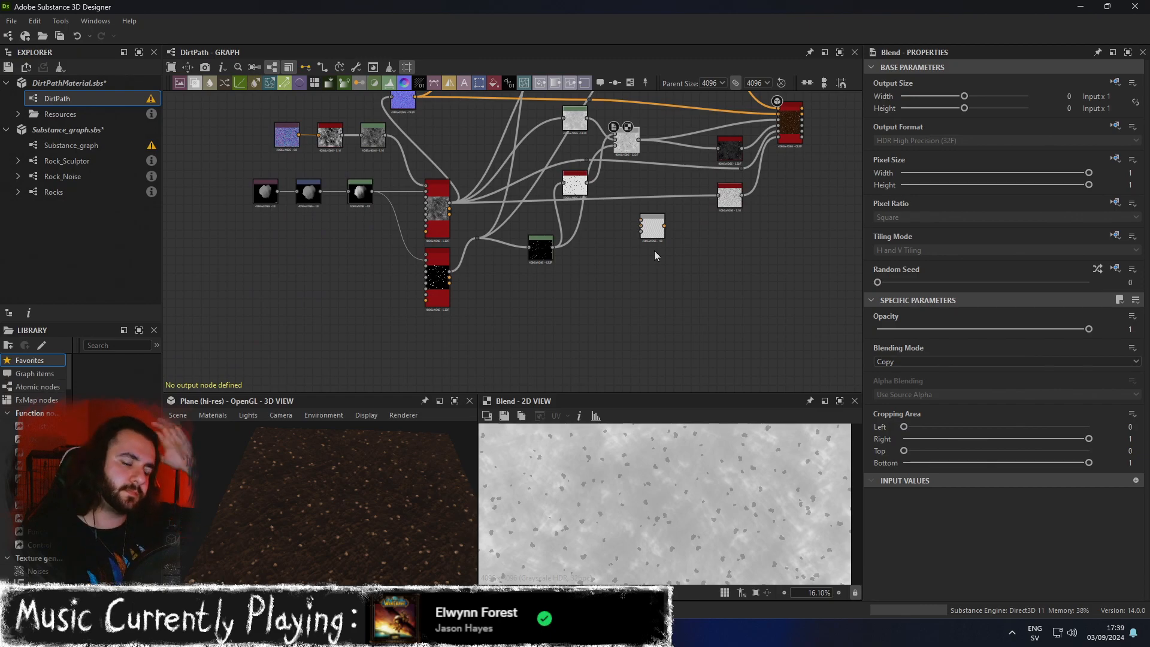
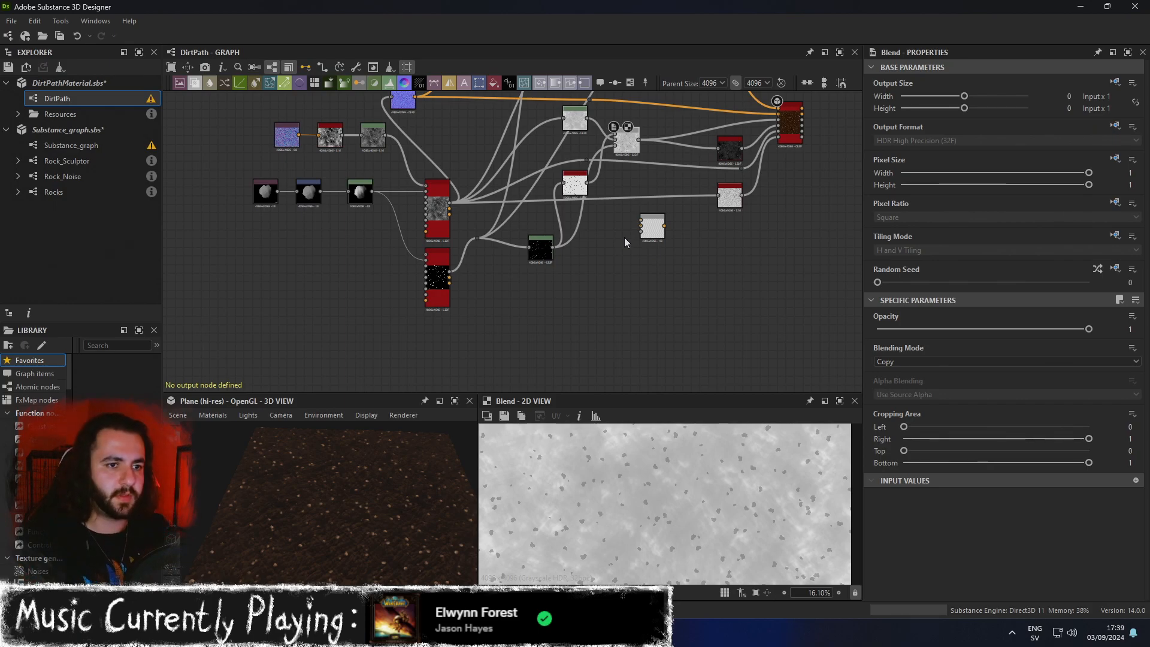
{"action": "middle_click_drag", "start_coordinate": [653, 252], "coordinate": [594, 395]}
{"action": "middle_click_drag", "start_coordinate": [640, 321], "coordinate": [650, 385]}
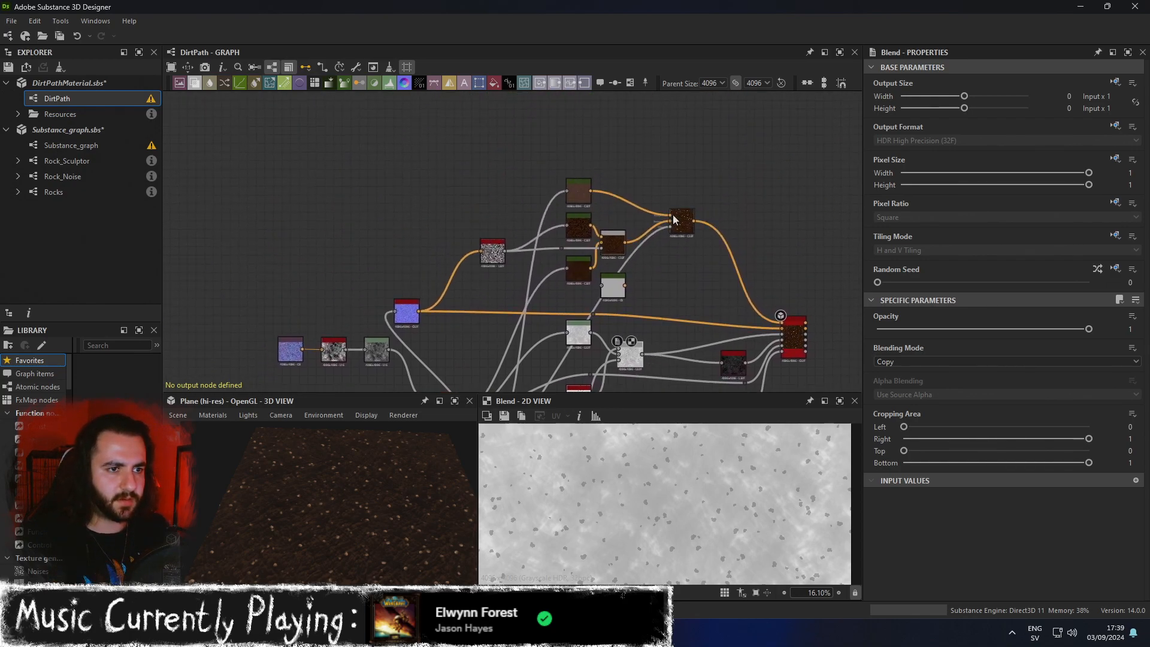
{"action": "double_click", "coordinate": [579, 191]}
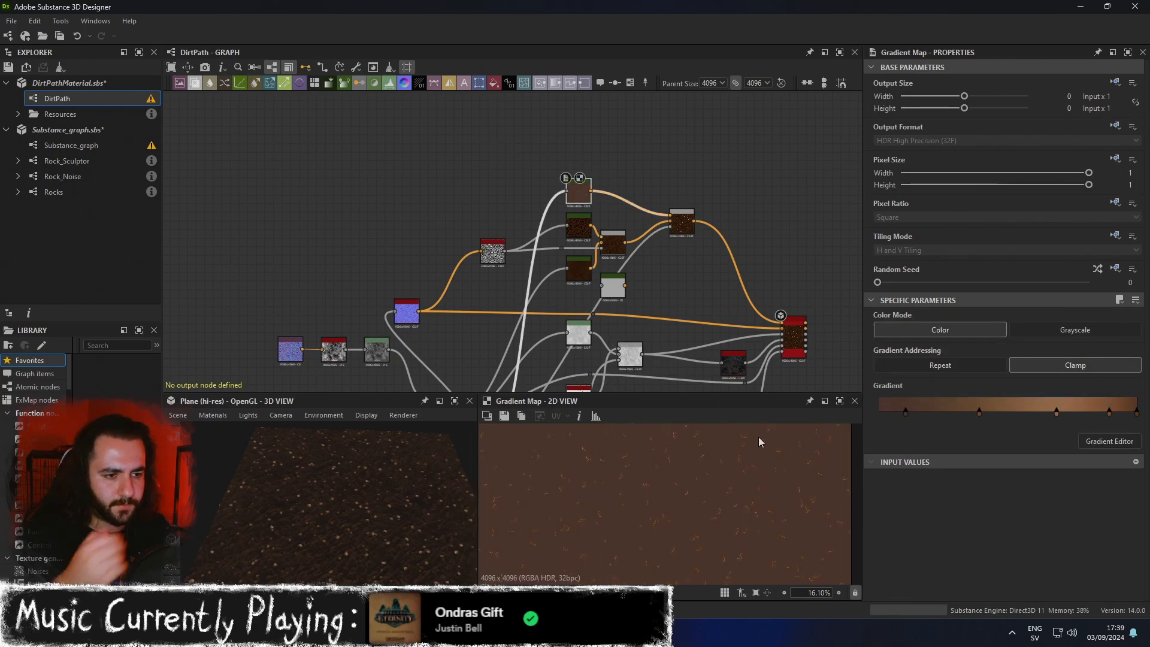
{"action": "scroll", "coordinate": [706, 477], "scroll_direction": "up", "scroll_amount": 4}
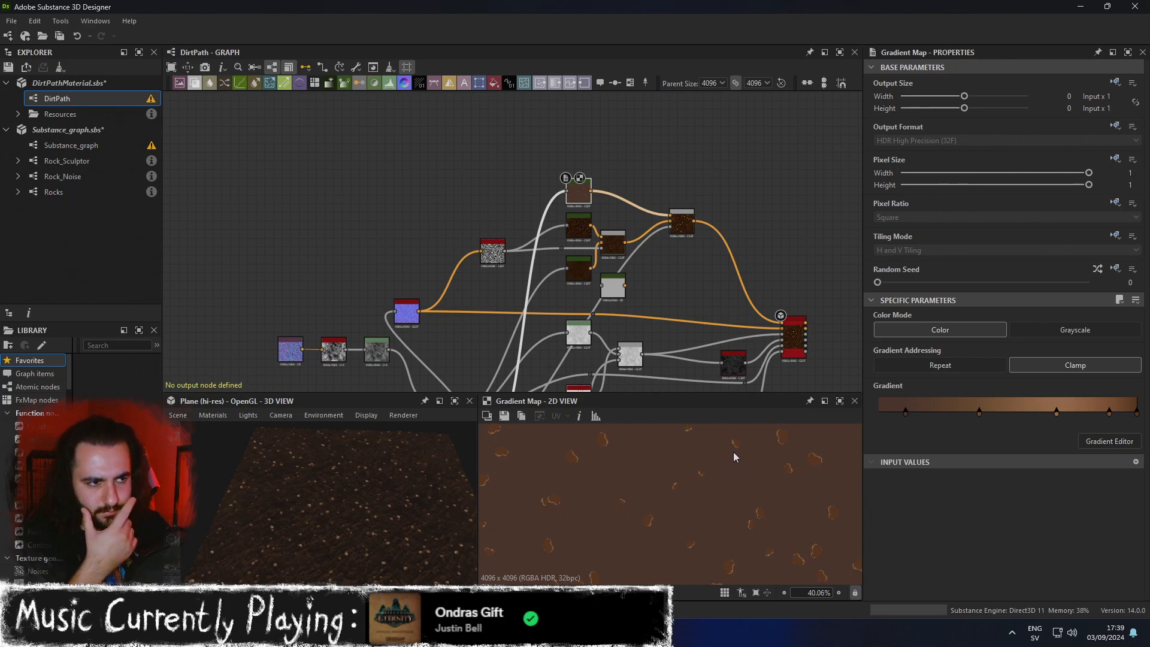
{"action": "key", "text": "space"}
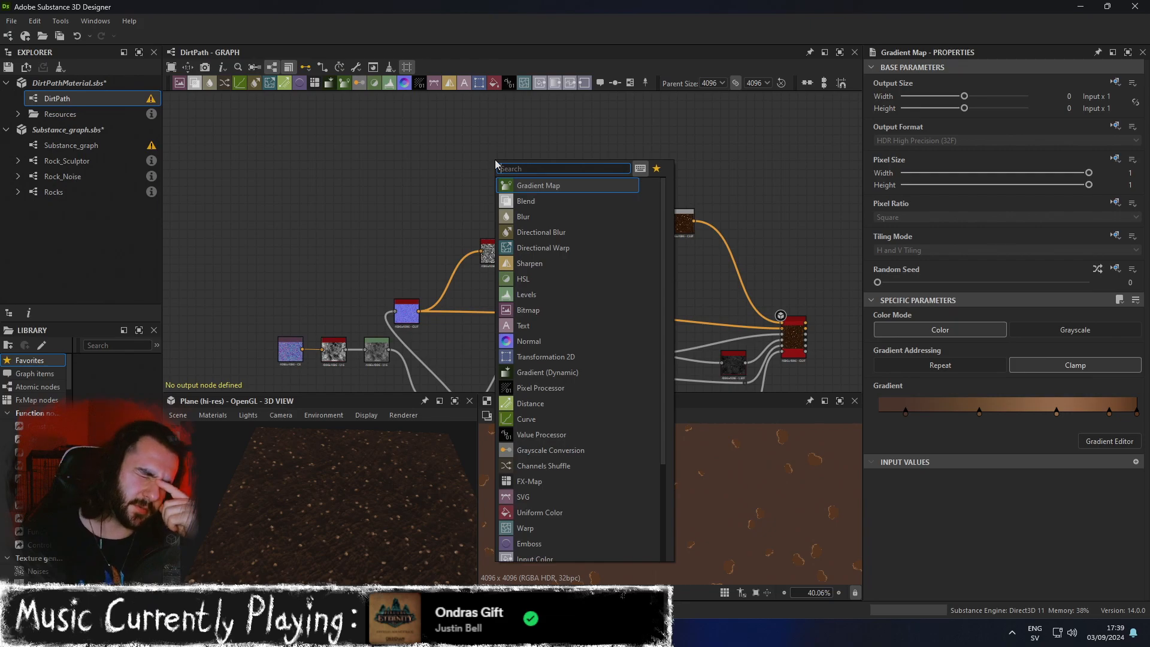
{"action": "type", "text": "noise"}
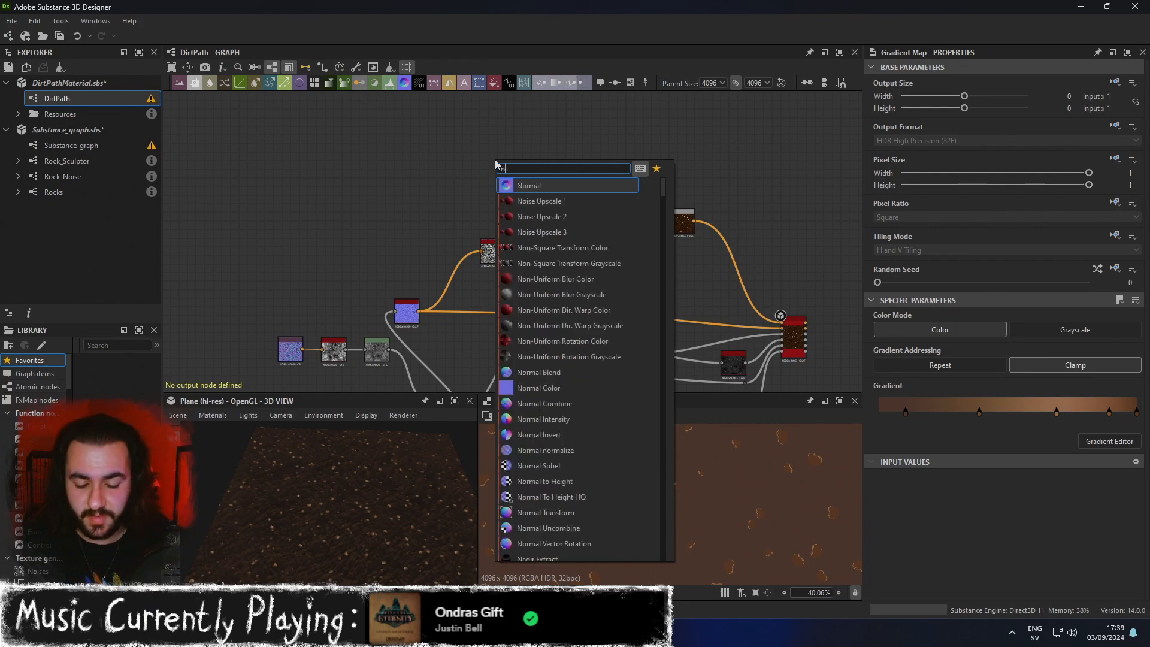
{"action": "key", "text": "Down"}
{"action": "key", "text": "Down"}
{"action": "key", "text": "Down"}
{"action": "key", "text": "Down"}
{"action": "key", "text": "Down"}
{"action": "key", "text": "Down"}
{"action": "key", "text": "Down"}
{"action": "key", "text": "Down"}
{"action": "key", "text": "Down"}
{"action": "key", "text": "Down"}
{"action": "key", "text": "Down"}
{"action": "key", "text": "Down"}
{"action": "key", "text": "Down"}
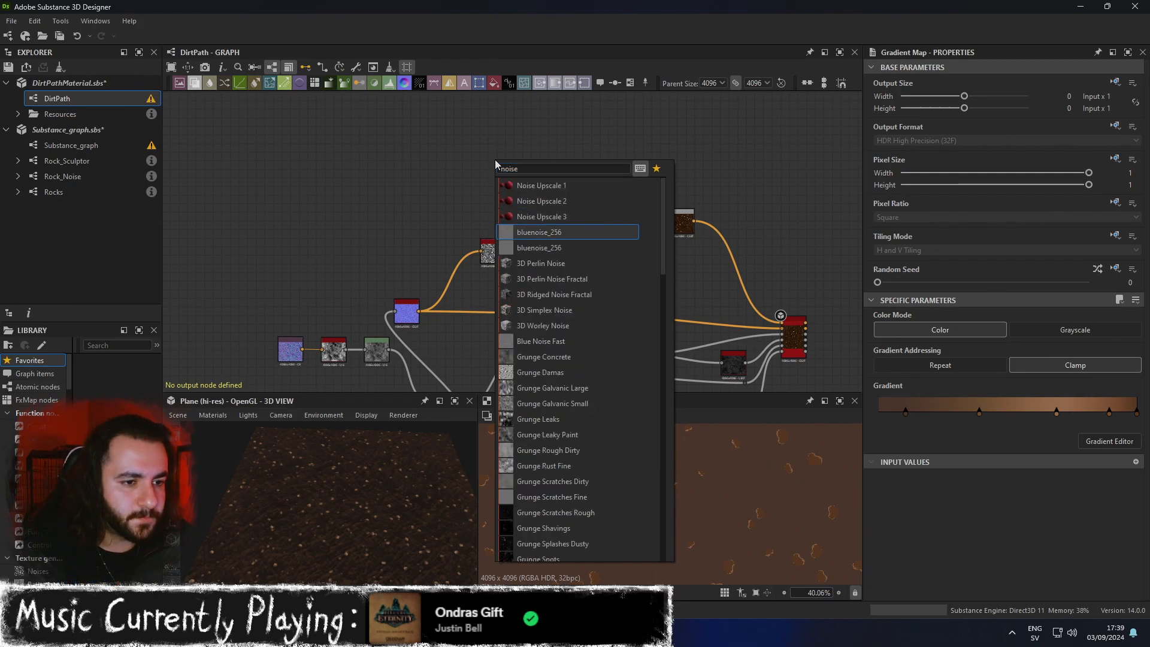
{"action": "key", "text": "Up"}
{"action": "key", "text": "Return"}
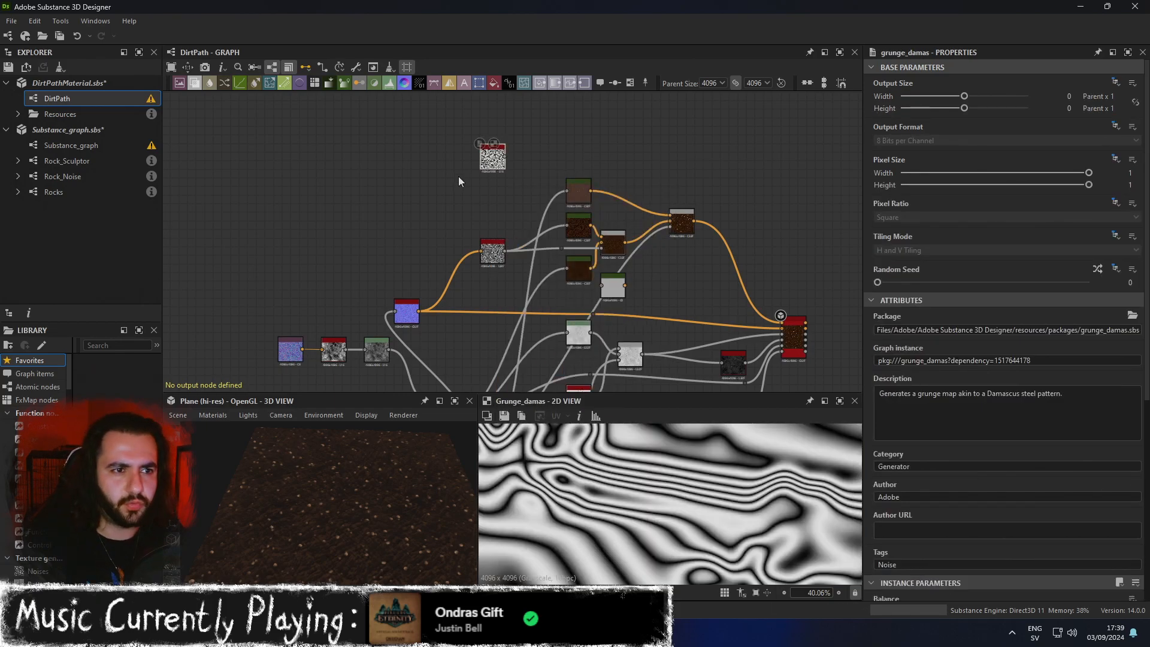
{"action": "key", "text": "Delete"}
Add a Grunge Concrete noise node and connect it to the topmost Gradient Map that colors the pebbles.
{"action": "key", "text": "space"}
{"action": "type", "text": "noise"}
{"action": "key", "text": "Down"}
{"action": "key", "text": "Down"}
{"action": "key", "text": "Down"}
{"action": "key", "text": "Down"}
{"action": "key", "text": "Down"}
{"action": "key", "text": "Down"}
{"action": "key", "text": "Down"}
{"action": "key", "text": "Down"}
{"action": "key", "text": "Down"}
{"action": "key", "text": "Down"}
{"action": "key", "text": "Down"}
{"action": "key", "text": "Down"}
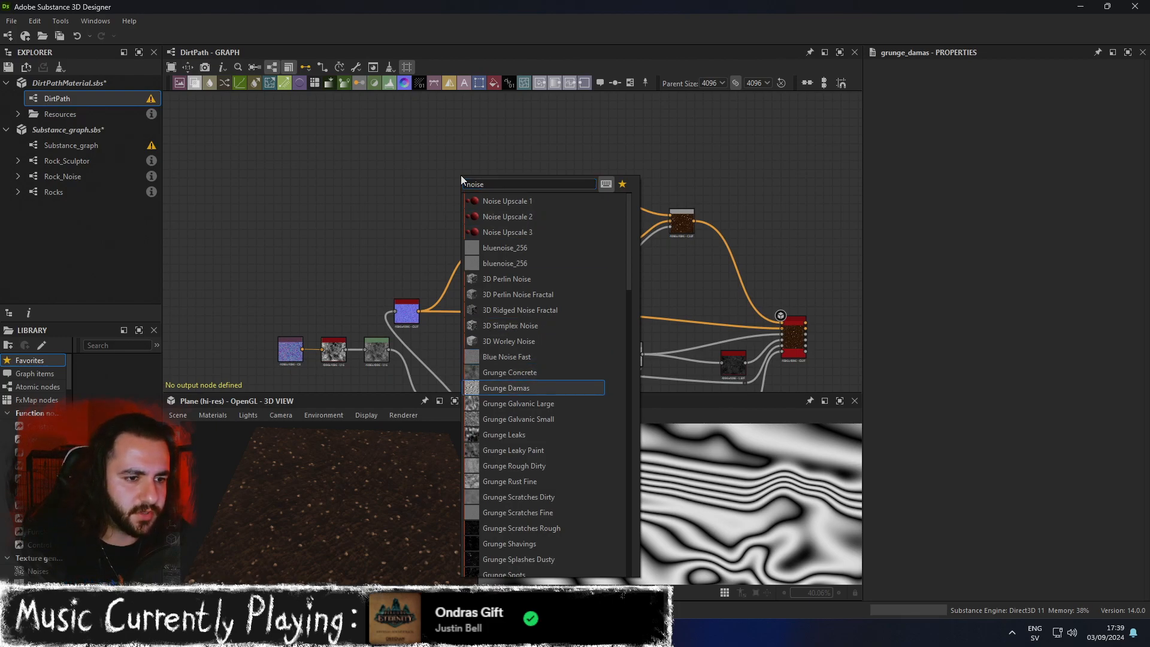
{"action": "key", "text": "Up"}
{"action": "key", "text": "Return"}
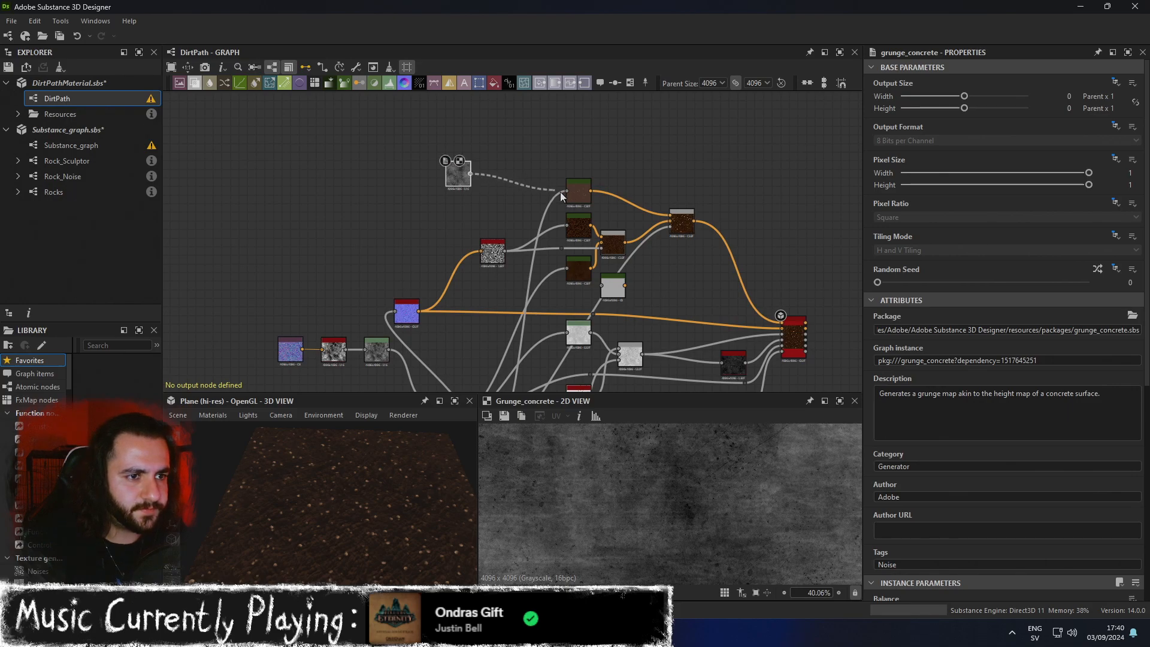
{"action": "left_click_drag", "start_coordinate": [555, 189], "coordinate": [568, 191]}
Inspect the pebbles up close in 3D and the pebble Gradient Map's output in 2D.
{"action": "scroll", "coordinate": [376, 528], "scroll_direction": "up", "scroll_amount": 15}
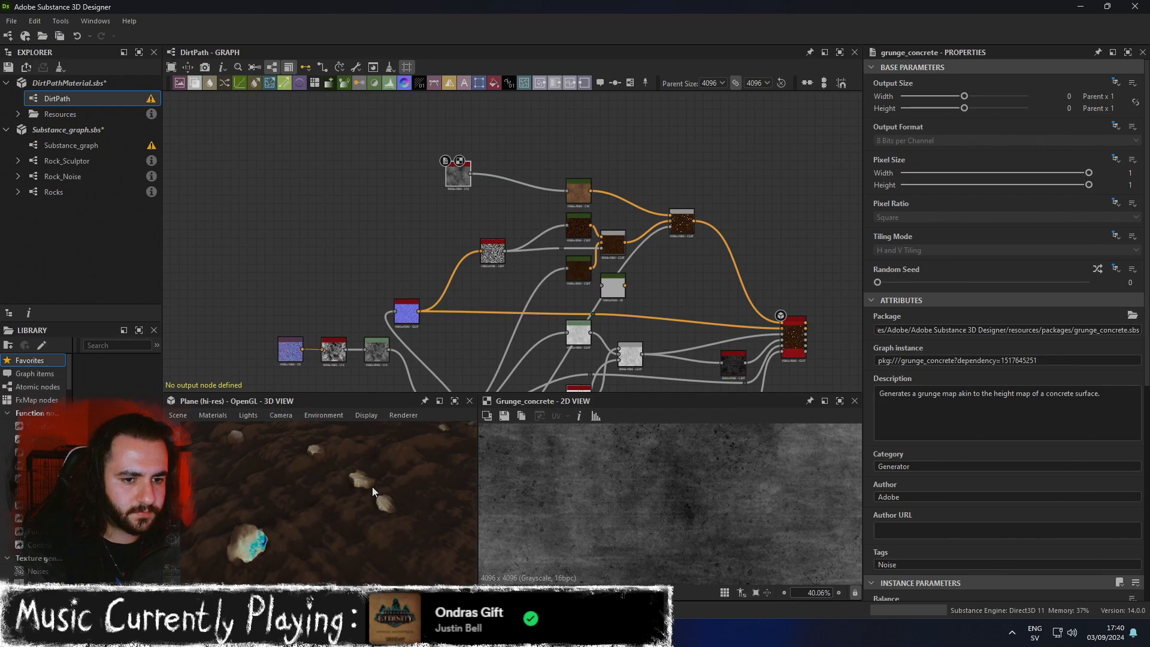
{"action": "double_click", "coordinate": [579, 193]}
{"action": "scroll", "coordinate": [720, 559], "scroll_direction": "down", "scroll_amount": 4}
{"action": "scroll", "coordinate": [702, 506], "scroll_direction": "up", "scroll_amount": 2}
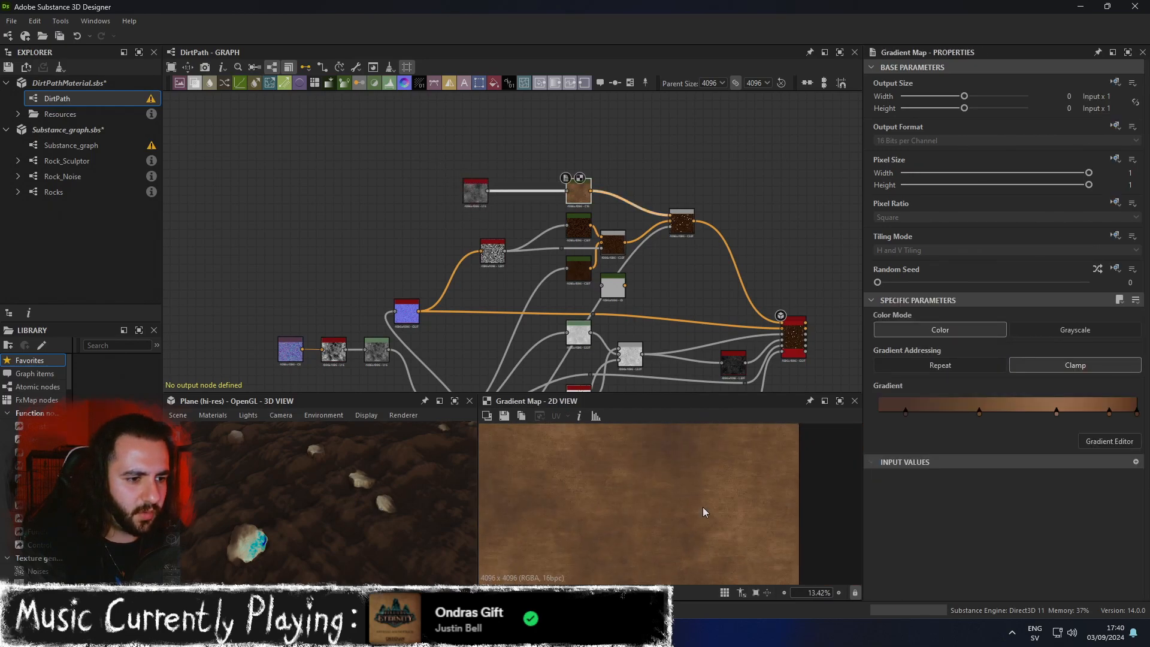
{"action": "scroll", "coordinate": [703, 506], "scroll_direction": "up", "scroll_amount": 12}
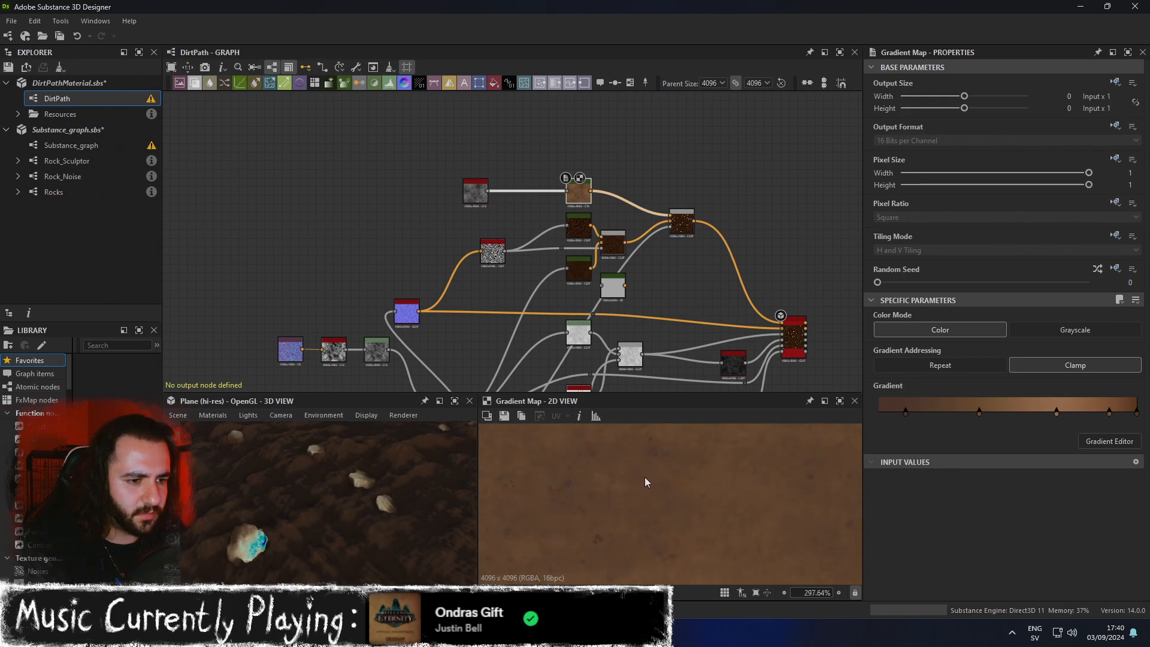
{"action": "scroll", "coordinate": [243, 560], "scroll_direction": "down", "scroll_amount": 10}
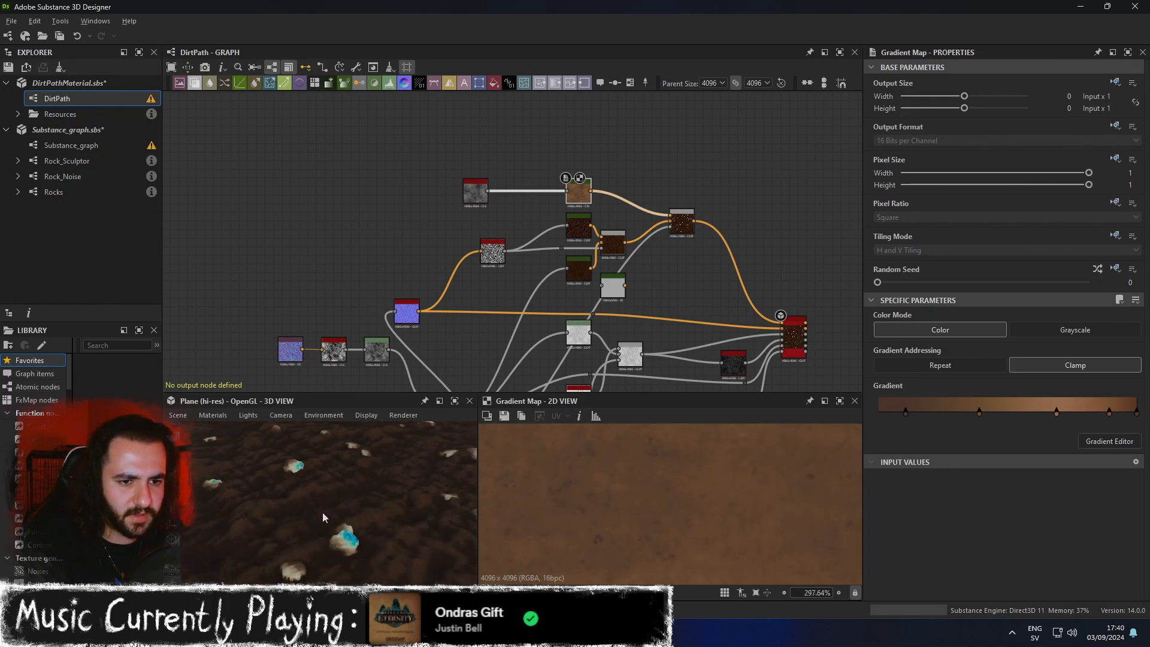
{"action": "scroll", "coordinate": [323, 518], "scroll_direction": "down", "scroll_amount": 8}
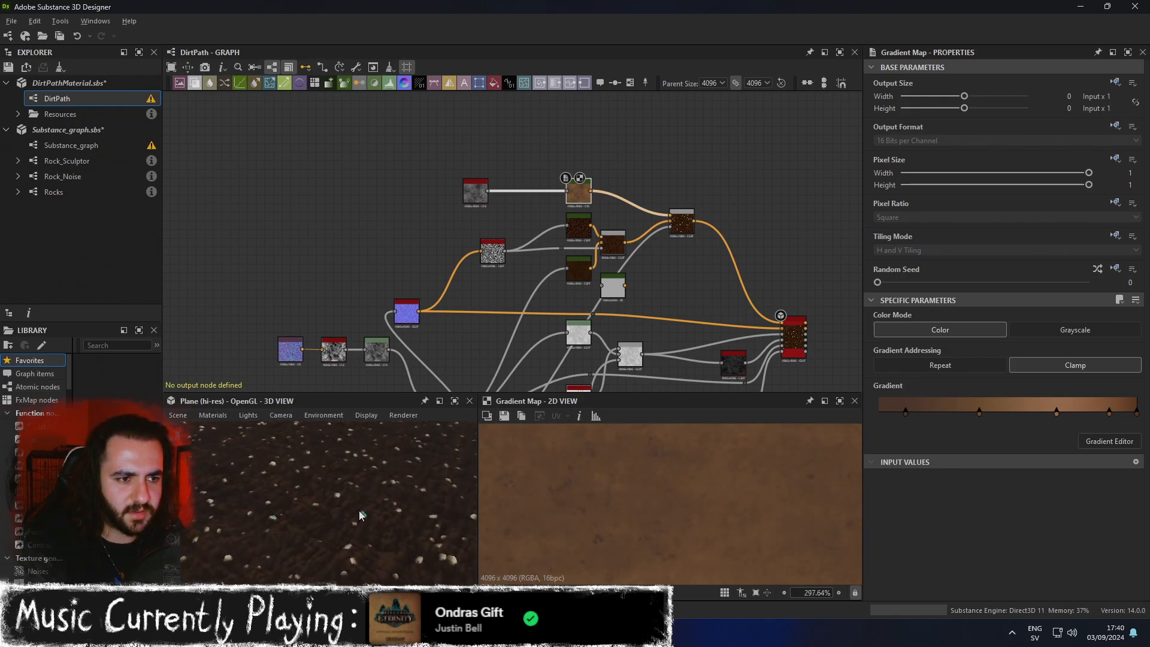
Preview the Blend that merges pebble and dirt colors and examine its pebbles at several zoom levels.
{"action": "left_click", "coordinate": [681, 223]}
{"action": "scroll", "coordinate": [634, 563], "scroll_direction": "down", "scroll_amount": 5}
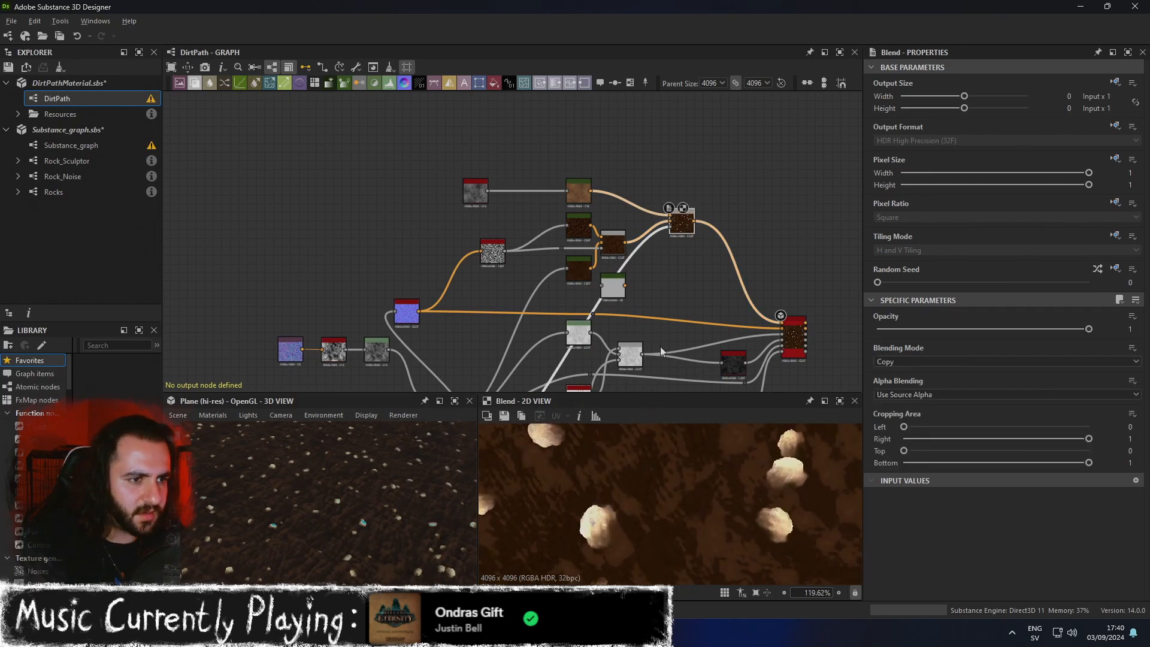
{"action": "middle_click_drag", "start_coordinate": [670, 271], "coordinate": [680, 237]}
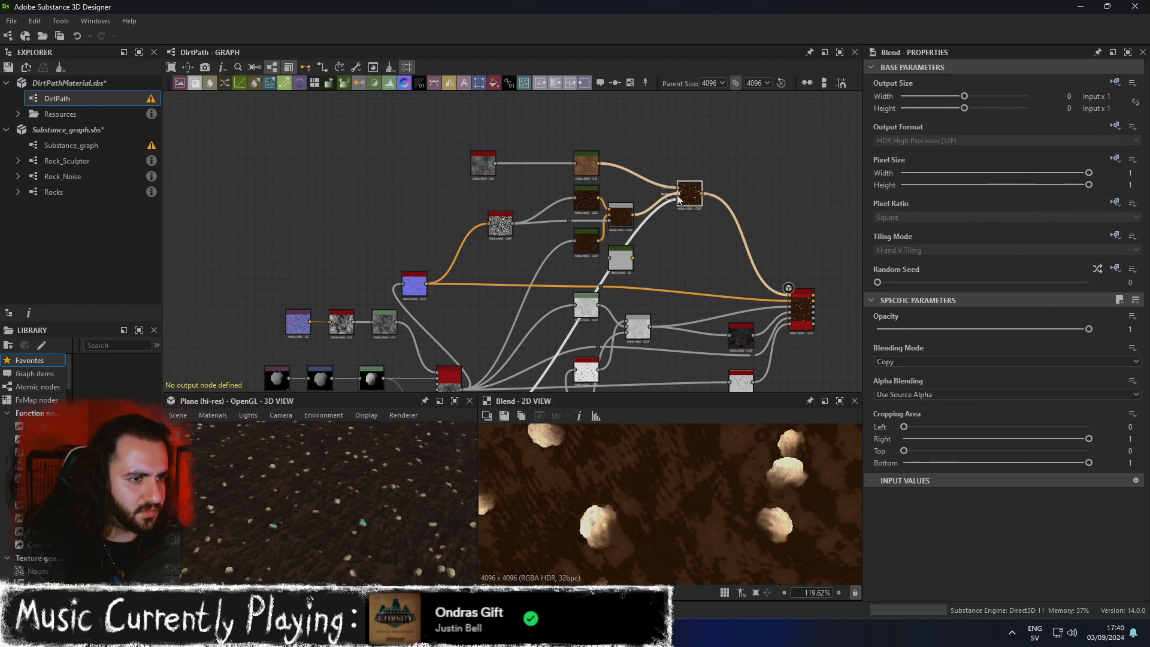
{"action": "scroll", "coordinate": [687, 195], "scroll_direction": "up", "scroll_amount": 4}
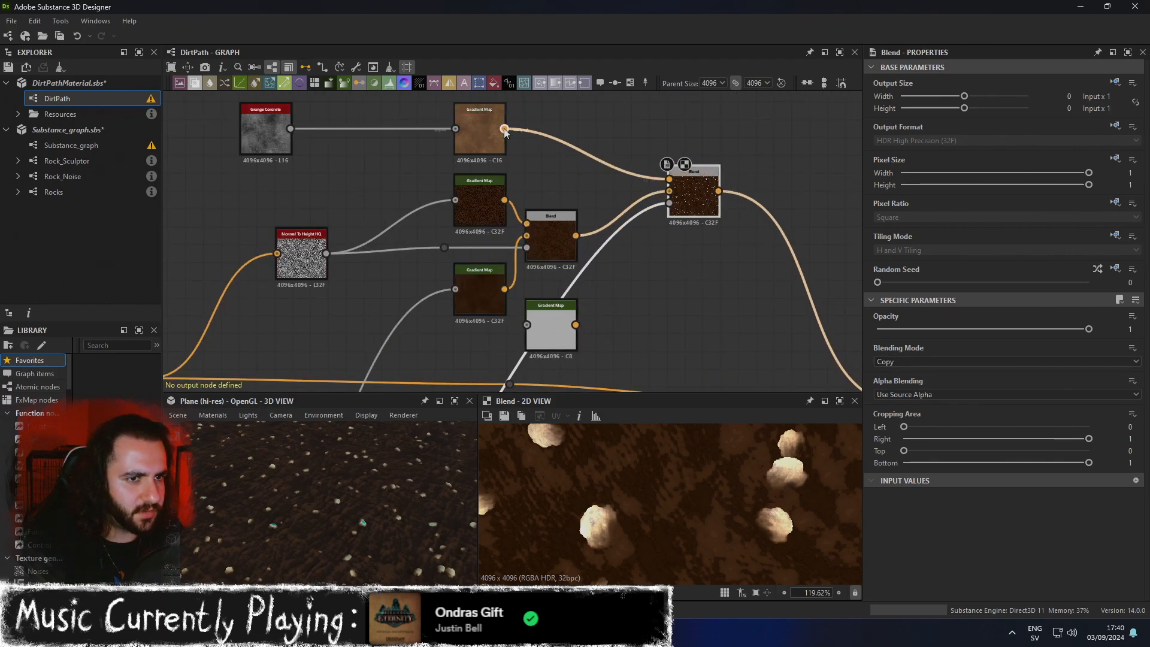
{"action": "left_click", "coordinate": [479, 140]}
{"action": "left_click", "coordinate": [555, 214]}
{"action": "double_click", "coordinate": [694, 198]}
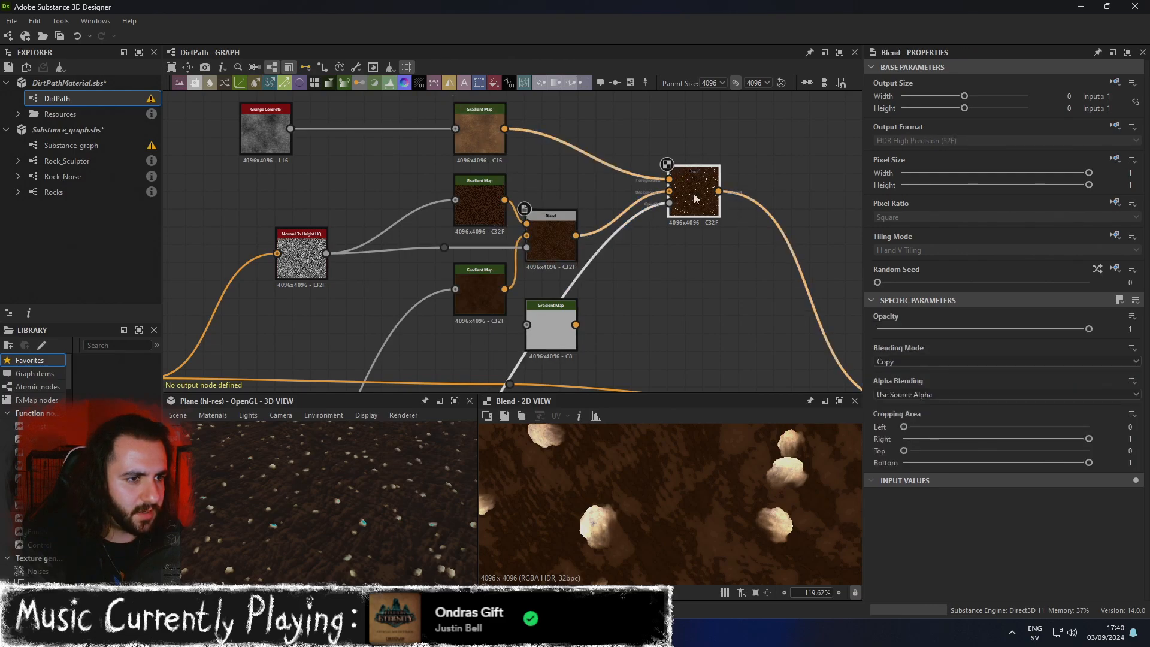
{"action": "scroll", "coordinate": [599, 496], "scroll_direction": "down", "scroll_amount": 6}
{"action": "scroll", "coordinate": [644, 512], "scroll_direction": "up", "scroll_amount": 5}
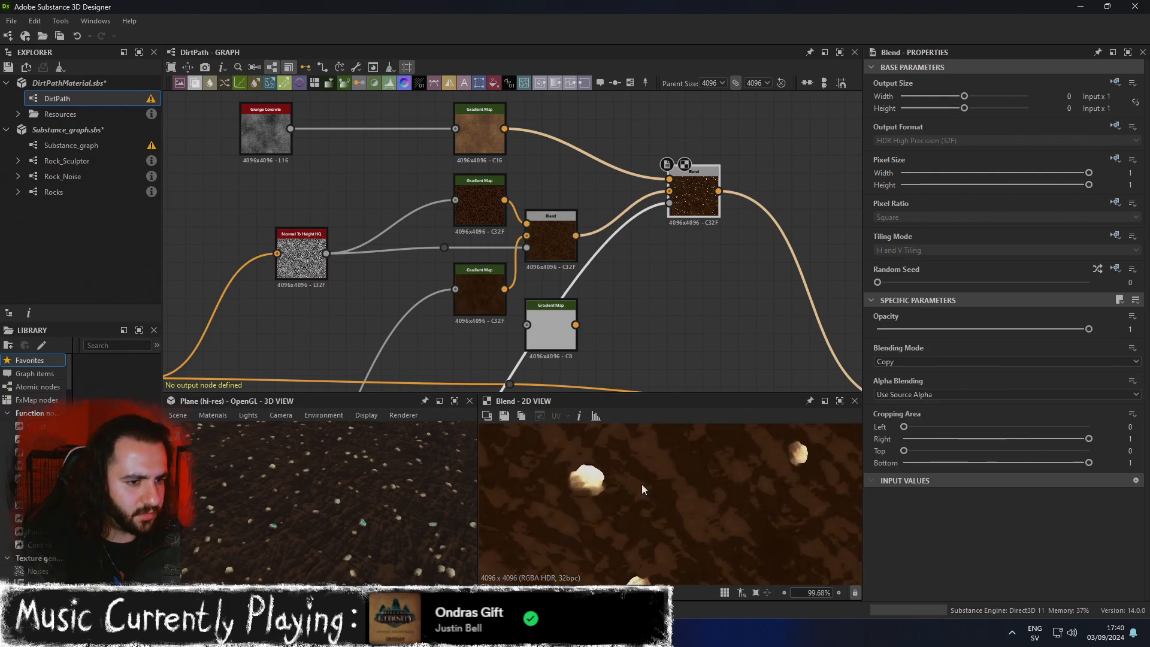
Try the Add (Linear Dodge) blending mode on the pebble and dirt color Blend and return it to Copy.
{"action": "left_click", "coordinate": [955, 363]}
{"action": "left_click", "coordinate": [947, 378]}
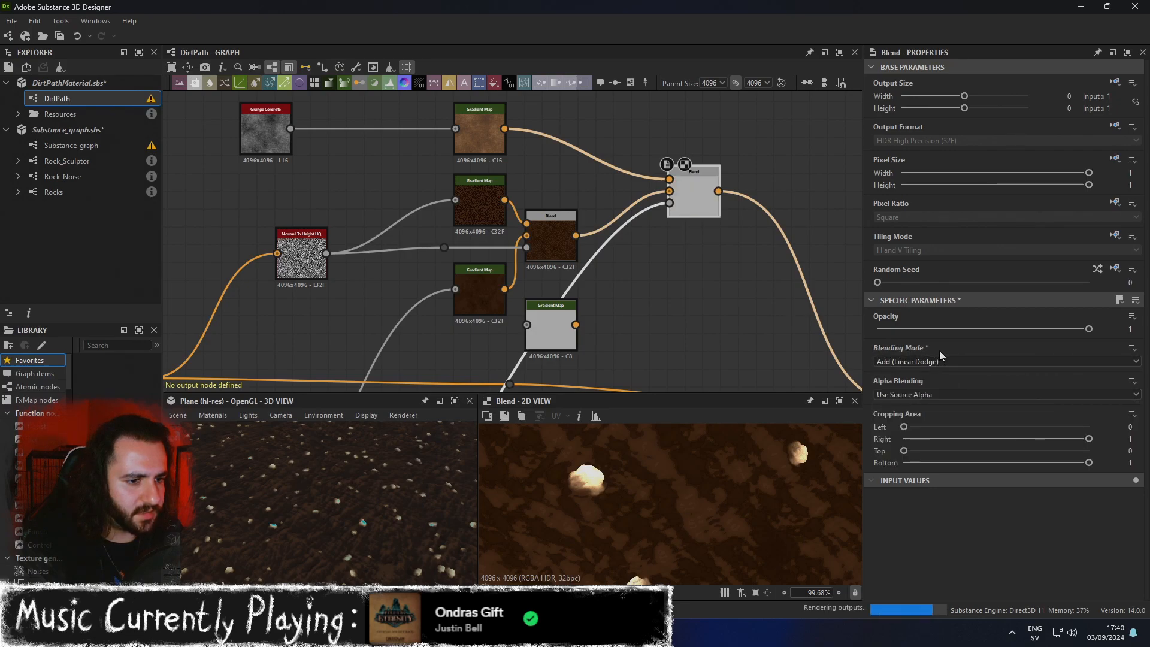
{"action": "left_click", "coordinate": [929, 361]}
{"action": "left_click", "coordinate": [923, 374]}
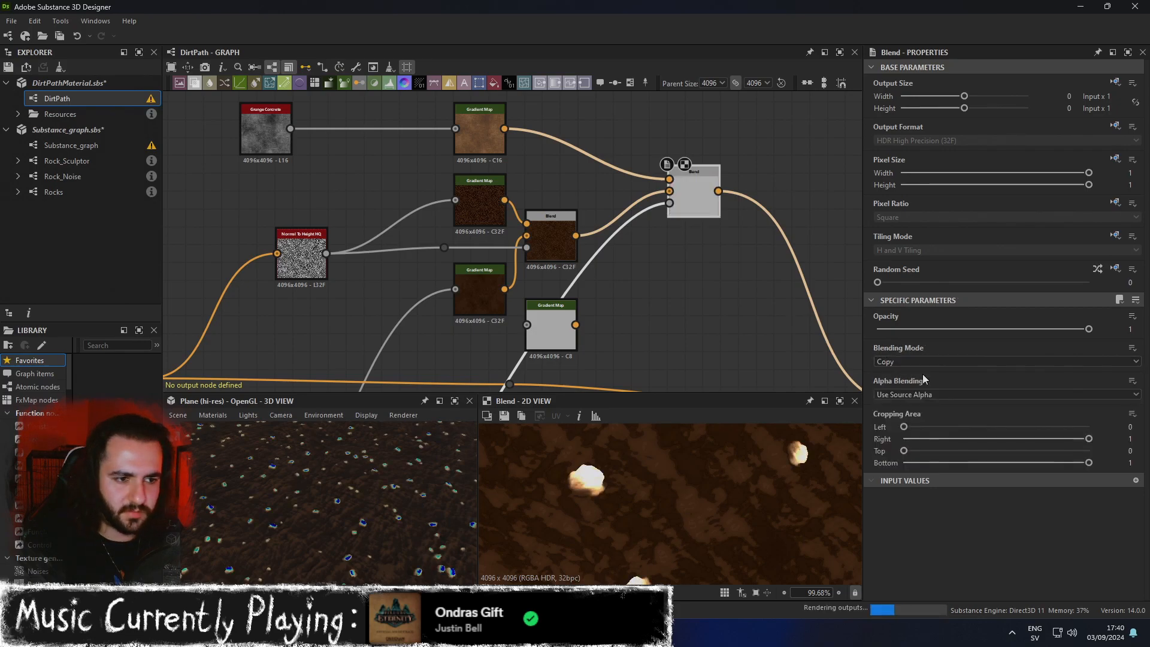
Preview the pebble Gradient Map and look over the mask and splatter nodes lower in the graph.
{"action": "left_click", "coordinate": [485, 146]}
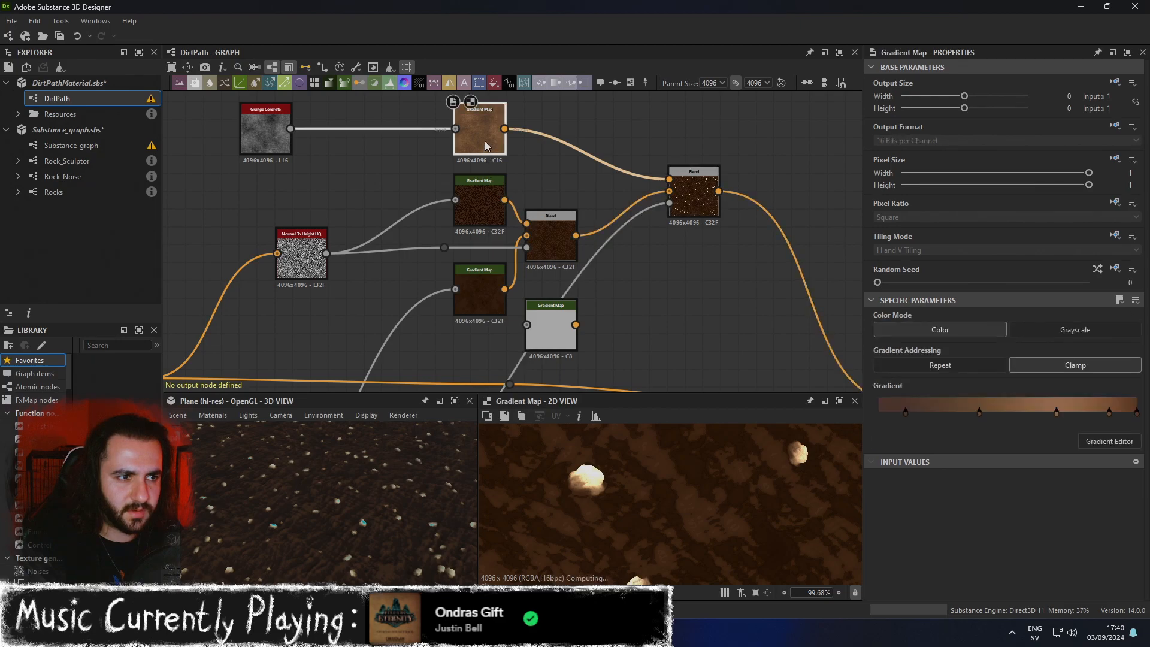
{"action": "double_click", "coordinate": [486, 146]}
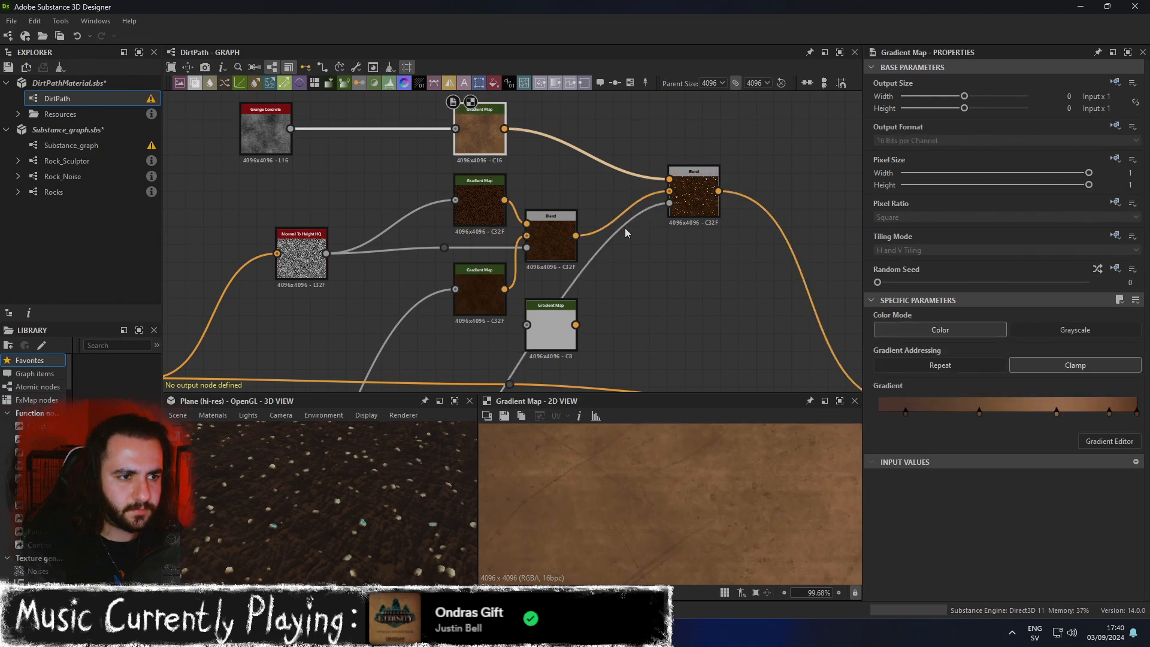
{"action": "scroll", "coordinate": [625, 233], "scroll_direction": "down", "scroll_amount": 3}
{"action": "middle_click_drag", "start_coordinate": [627, 287], "coordinate": [655, 123]}
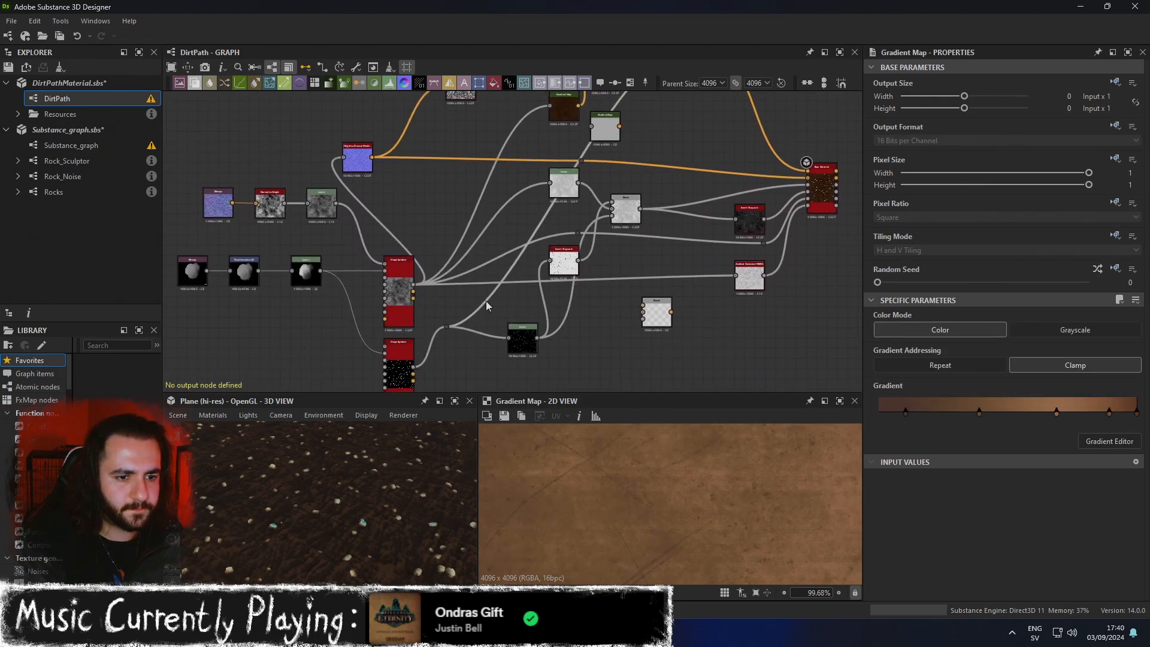
{"action": "scroll", "coordinate": [363, 513], "scroll_direction": "down", "scroll_amount": 4}
Examine the recolored pebbles across the dirt plane from an angle and above in a maximized 3D view, and restore the layout.
{"action": "left_click_drag", "start_coordinate": [362, 517], "coordinate": [389, 477]}
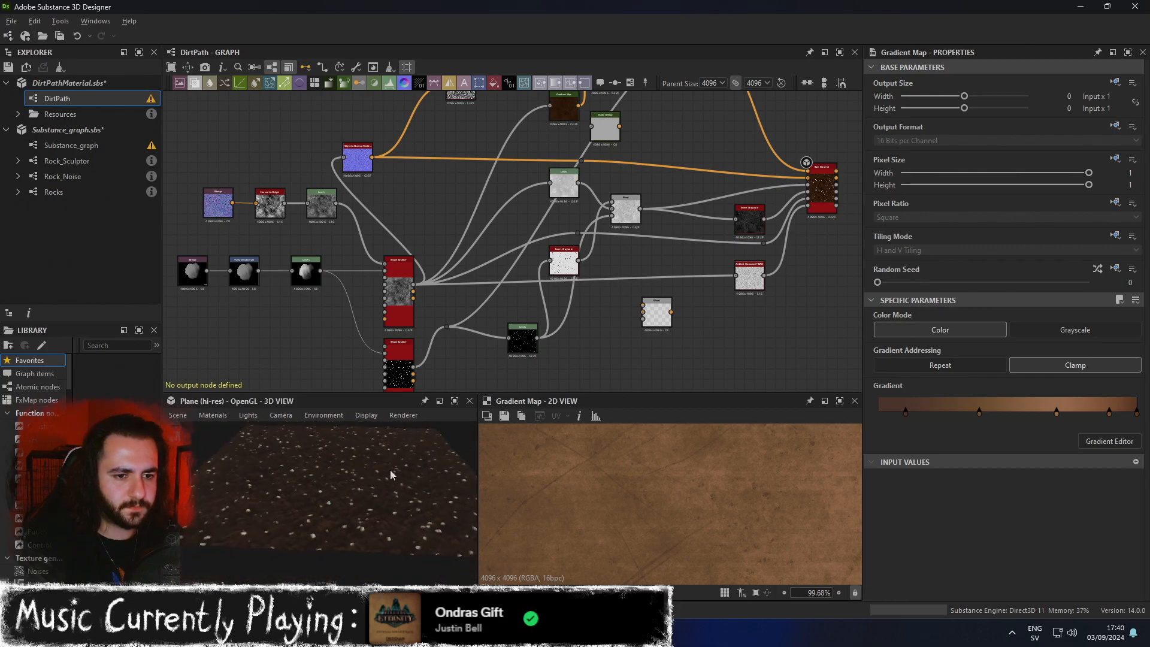
{"action": "left_click", "coordinate": [455, 403]}
{"action": "scroll", "coordinate": [621, 391], "scroll_direction": "down", "scroll_amount": 3}
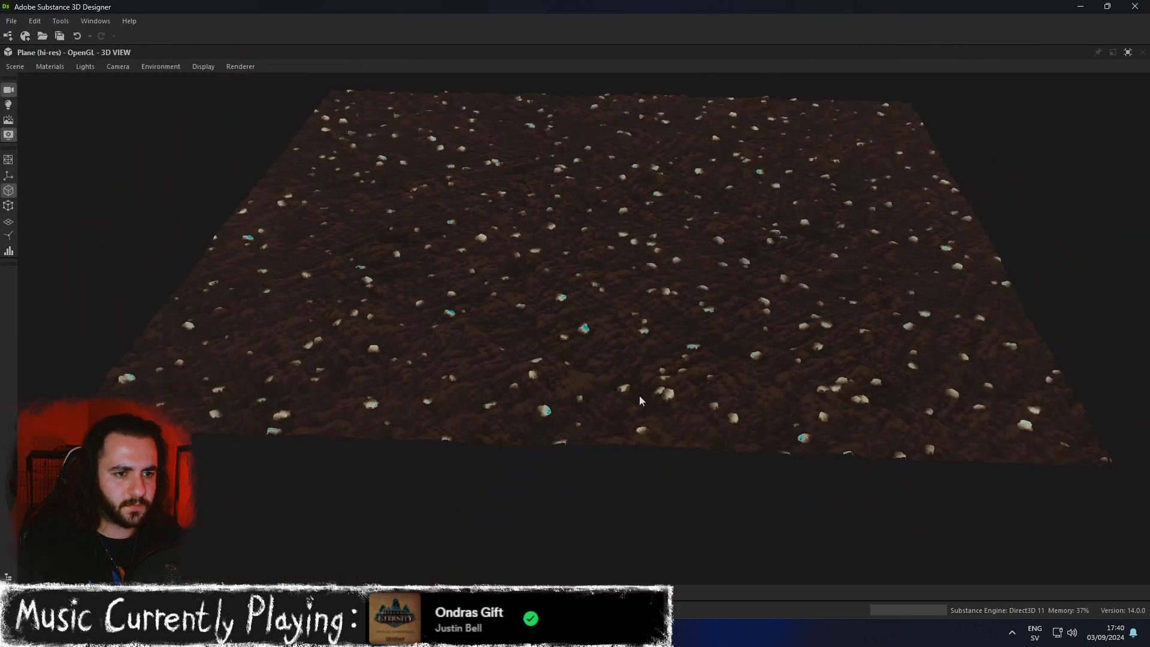
{"action": "left_click_drag", "start_coordinate": [580, 372], "coordinate": [679, 384]}
{"action": "scroll", "coordinate": [677, 396], "scroll_direction": "up", "scroll_amount": 3}
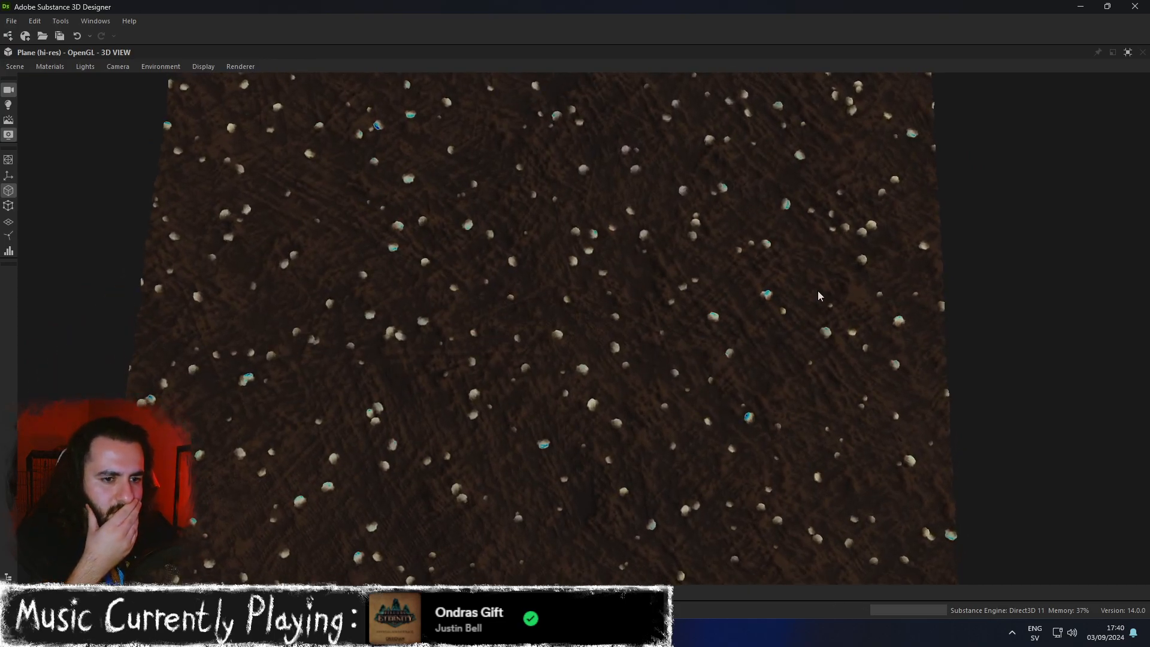
{"action": "scroll", "coordinate": [819, 299], "scroll_direction": "down", "scroll_amount": 3}
{"action": "scroll", "coordinate": [854, 236], "scroll_direction": "up", "scroll_amount": 3}
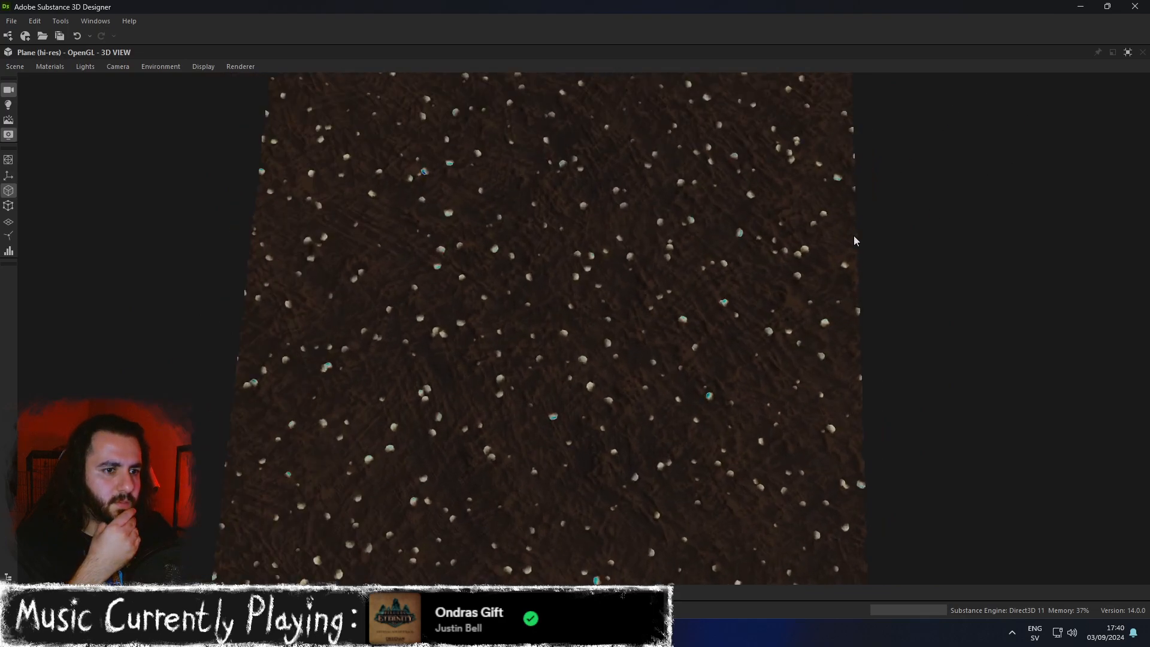
{"action": "left_click", "coordinate": [1126, 54]}
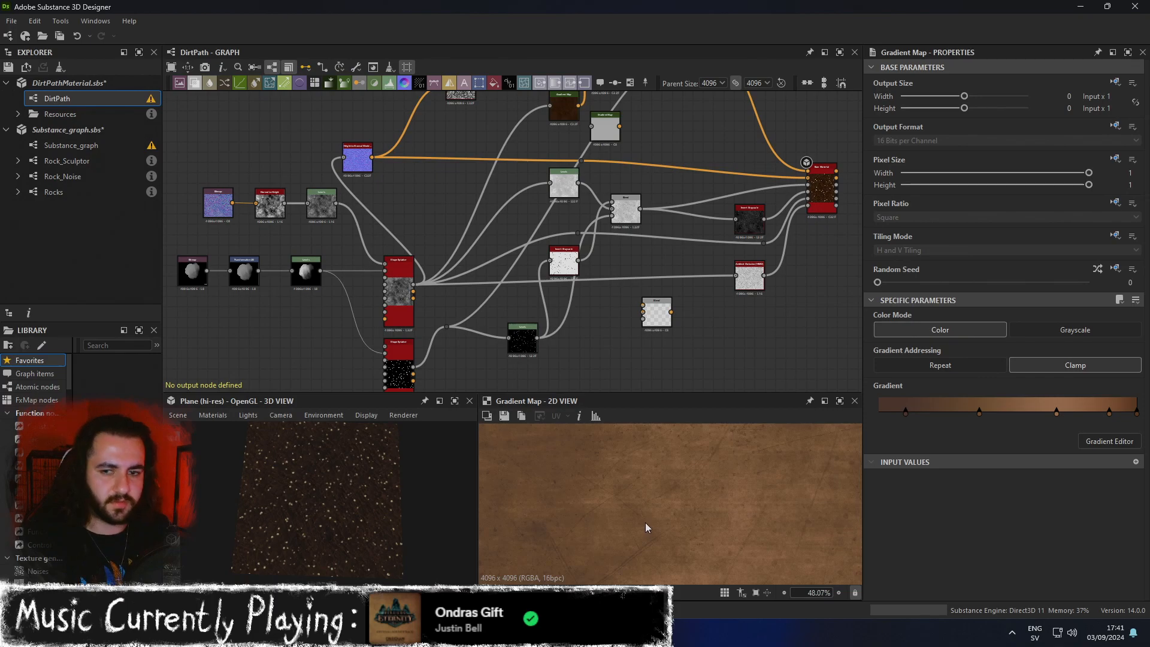
Inspect the pebble Gradient Map's texture at different scales and preview the pebble and dirt color Blend again.
{"action": "scroll", "coordinate": [635, 524], "scroll_direction": "down", "scroll_amount": 5}
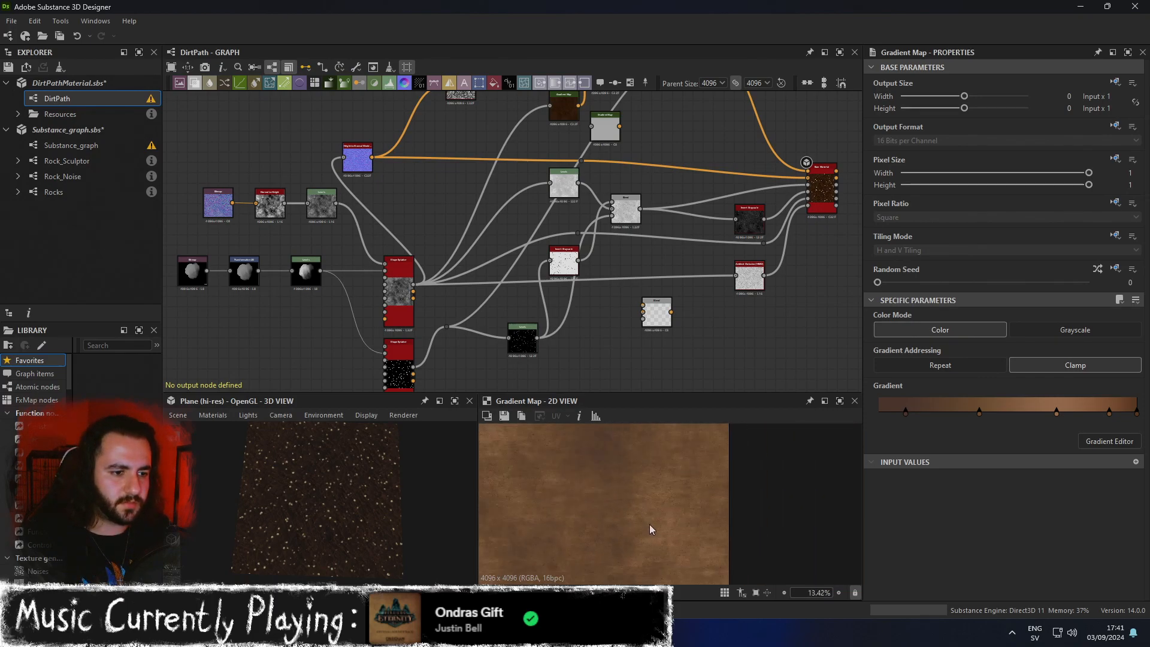
{"action": "scroll", "coordinate": [688, 498], "scroll_direction": "up", "scroll_amount": 4}
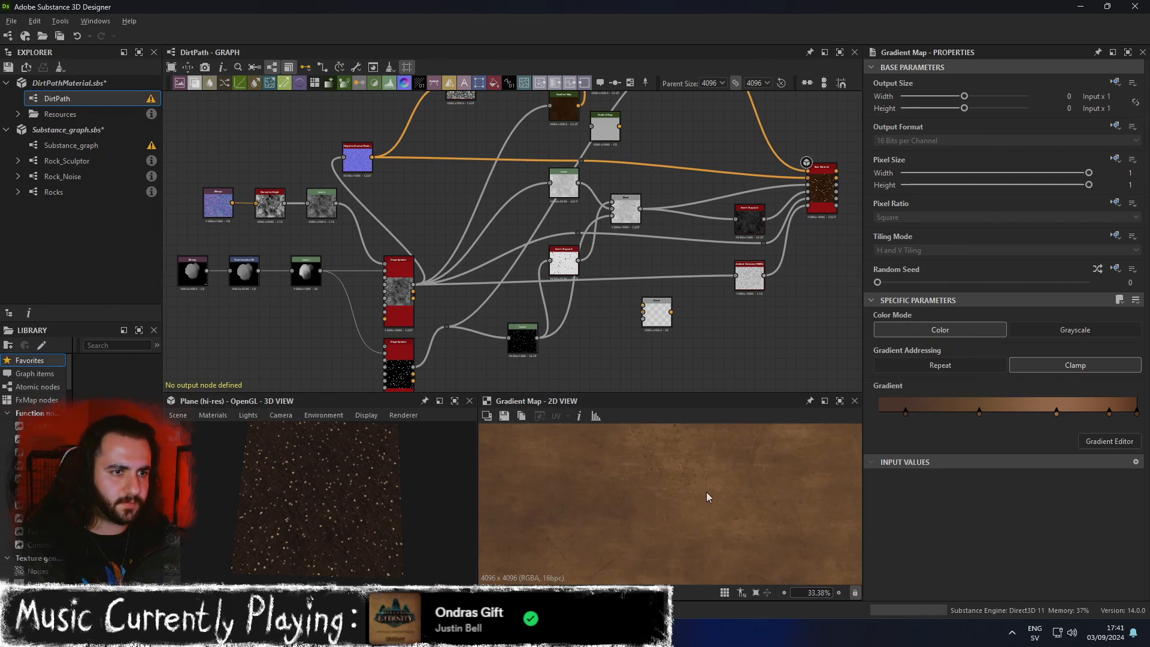
{"action": "middle_click_drag", "start_coordinate": [685, 229], "coordinate": [640, 358]}
{"action": "middle_click_drag", "start_coordinate": [605, 209], "coordinate": [609, 248]}
{"action": "scroll", "coordinate": [609, 248], "scroll_direction": "up", "scroll_amount": 2}
{"action": "left_click", "coordinate": [549, 238]}
{"action": "left_click", "coordinate": [669, 208]}
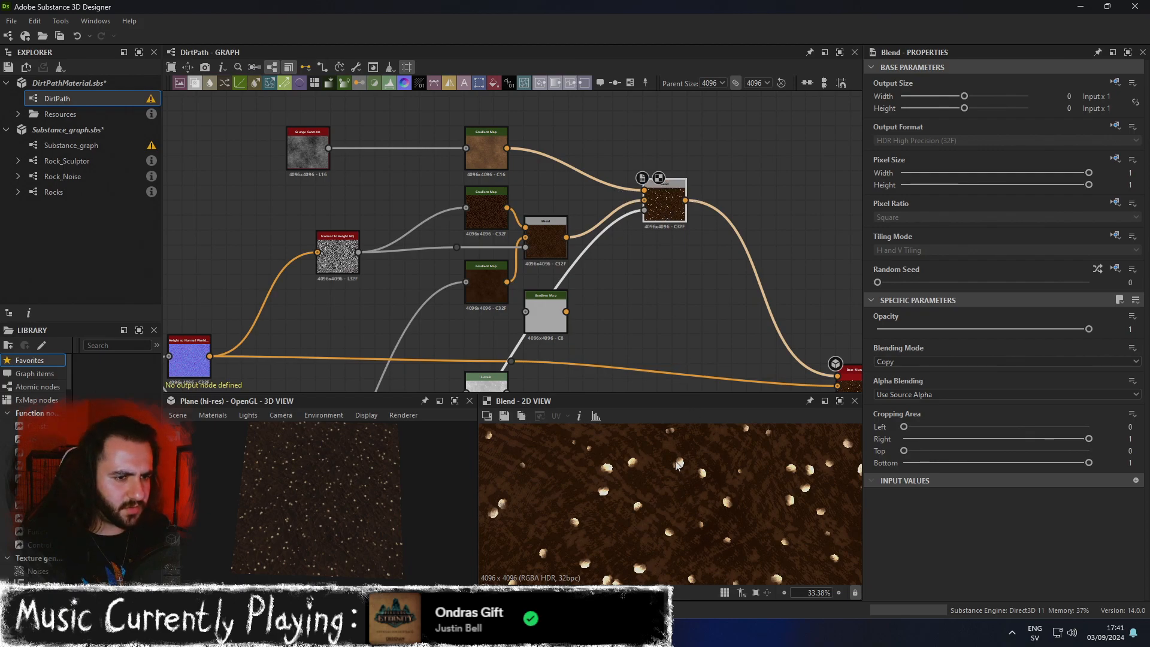
Review the nodes and mask connection feeding the pebble and dirt color Blend across the graph.
{"action": "middle_click_drag", "start_coordinate": [587, 274], "coordinate": [603, 127]}
{"action": "scroll", "coordinate": [560, 307], "scroll_direction": "down", "scroll_amount": 2}
{"action": "middle_click_drag", "start_coordinate": [554, 309], "coordinate": [563, 332]}
{"action": "scroll", "coordinate": [616, 160], "scroll_direction": "up", "scroll_amount": 1}
{"action": "scroll", "coordinate": [620, 162], "scroll_direction": "up", "scroll_amount": 2}
{"action": "scroll", "coordinate": [659, 165], "scroll_direction": "down", "scroll_amount": 1}
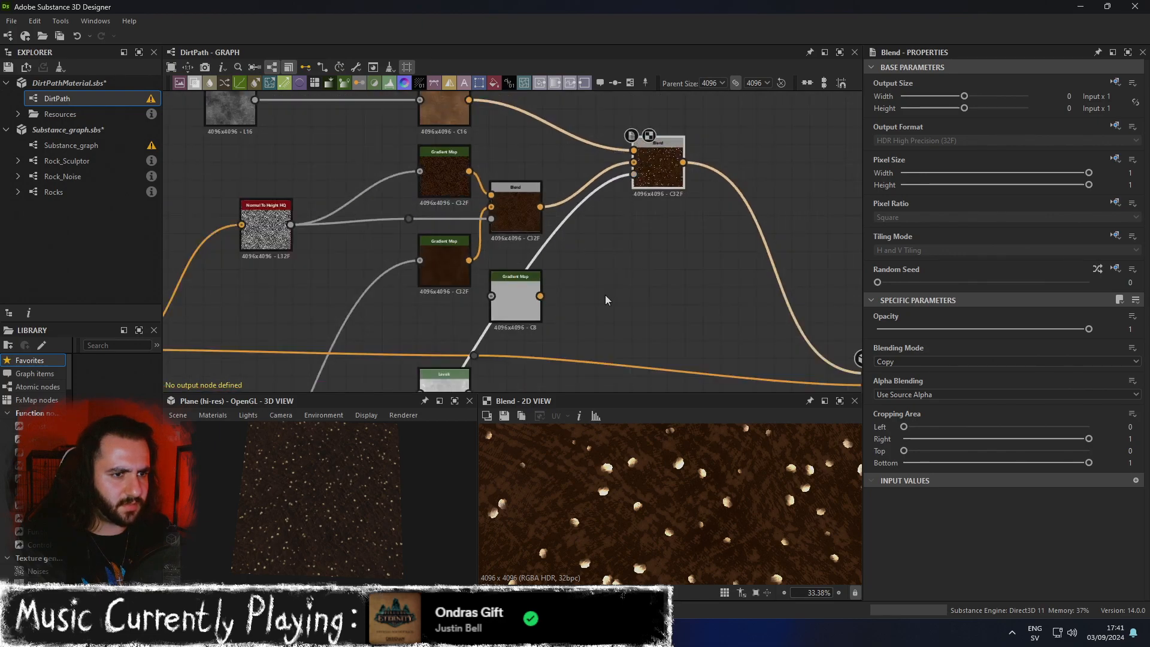
{"action": "middle_click_drag", "start_coordinate": [614, 272], "coordinate": [670, 126]}
{"action": "scroll", "coordinate": [617, 295], "scroll_direction": "down", "scroll_amount": 3}
{"action": "middle_click_drag", "start_coordinate": [601, 334], "coordinate": [610, 164]}
{"action": "middle_click_drag", "start_coordinate": [570, 245], "coordinate": [524, 383]}
{"action": "middle_click_drag", "start_coordinate": [631, 105], "coordinate": [626, 236]}
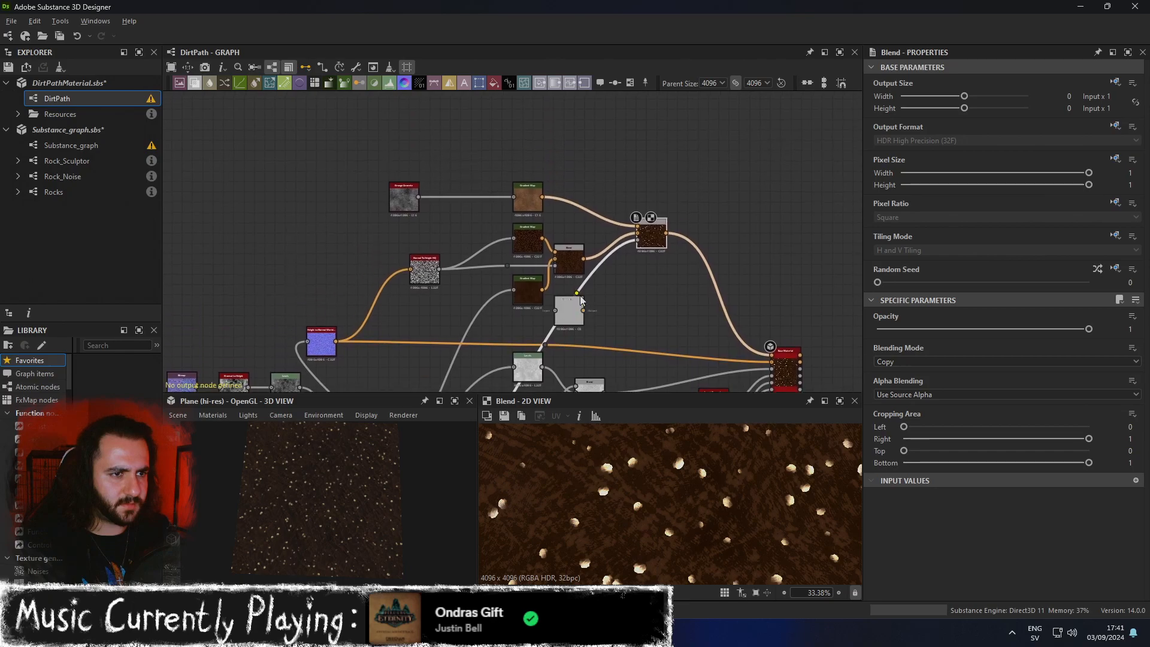
{"action": "scroll", "coordinate": [626, 236], "scroll_direction": "up", "scroll_amount": 2}
Lower the pebble and dirt color Blend's opacity to 0.46 and examine the result in a maximized 3D view.
{"action": "left_click_drag", "start_coordinate": [1073, 335], "coordinate": [963, 339]}
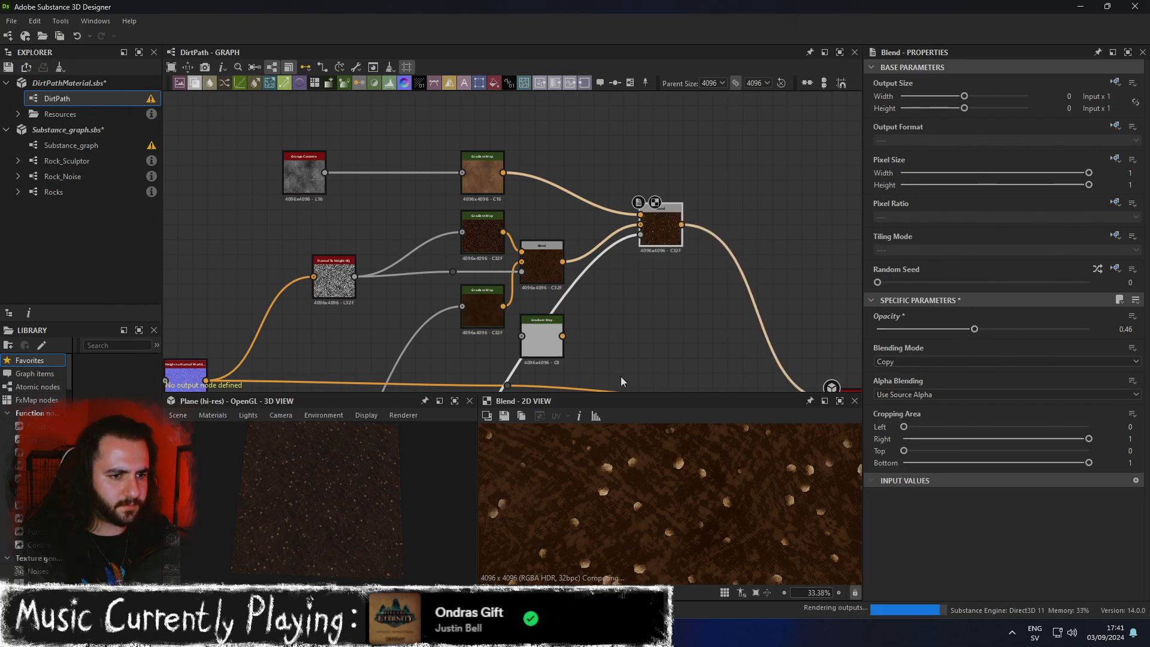
{"action": "left_click", "coordinate": [454, 400]}
{"action": "left_click_drag", "start_coordinate": [448, 405], "coordinate": [748, 385], "text": "alt"}
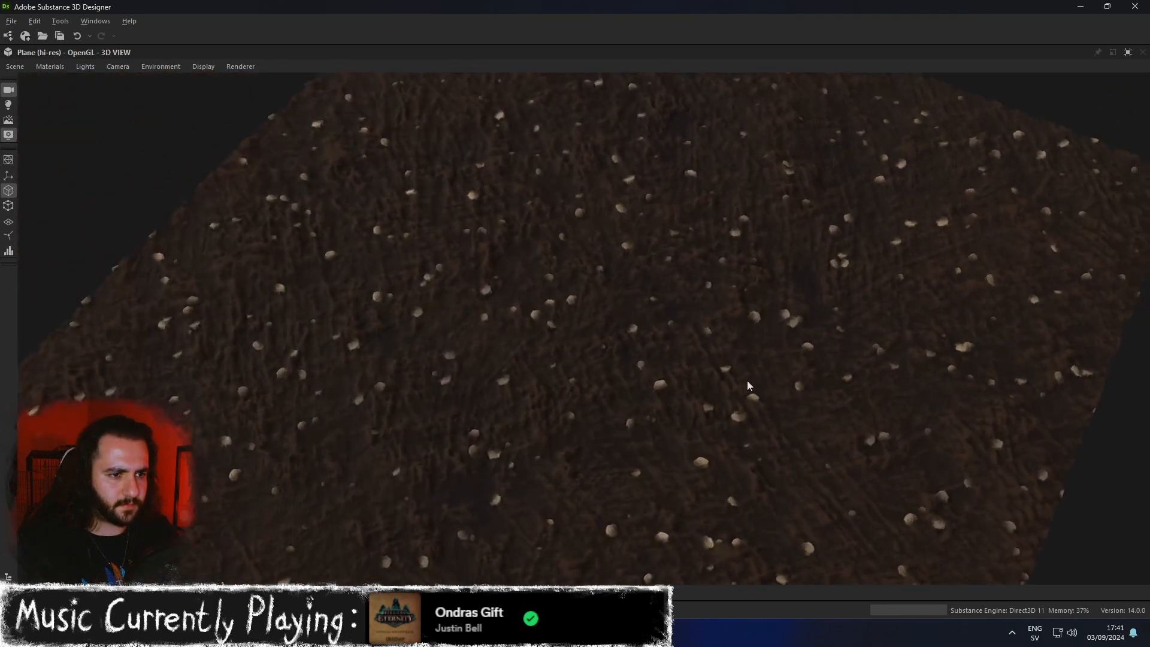
{"action": "left_click_drag", "start_coordinate": [445, 399], "coordinate": [614, 385], "text": "alt"}
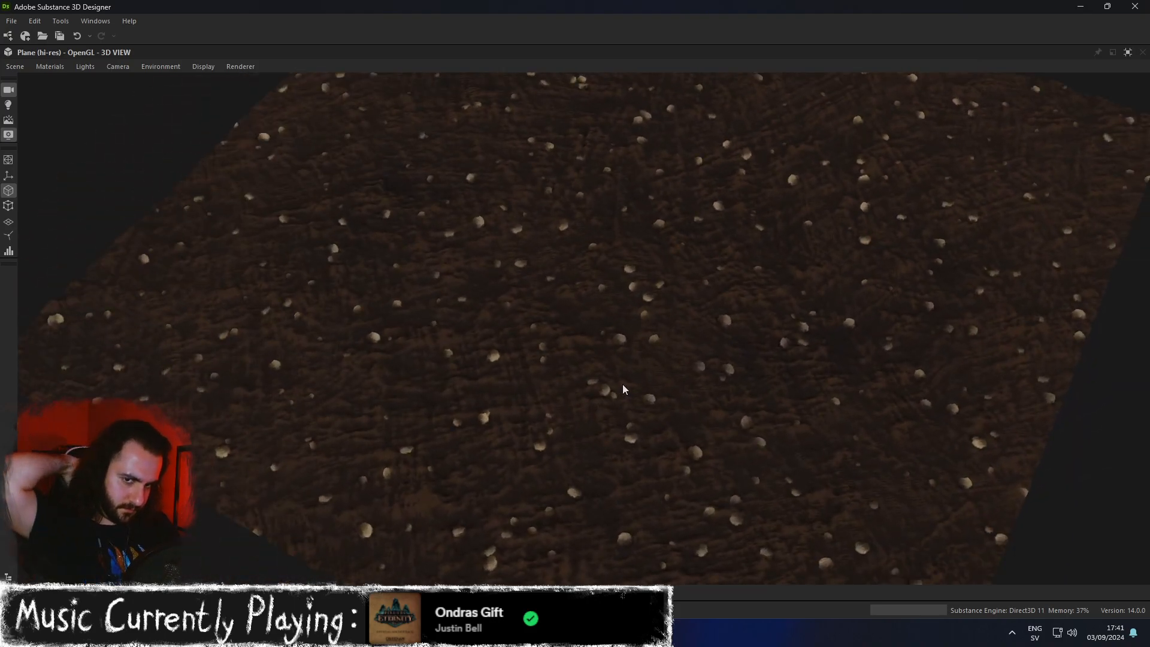
{"action": "left_click", "coordinate": [1127, 52]}
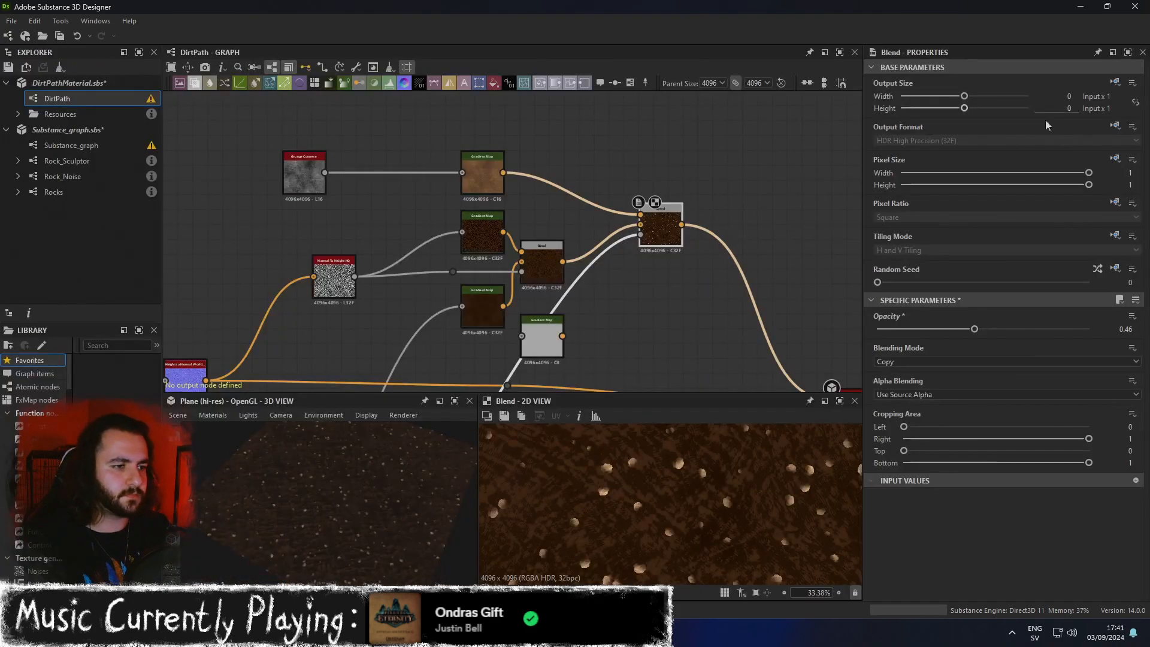
Set the pebble and dirt color Blend's opacity to 0.63 and check the pebbles in a maximized 3D view.
{"action": "left_click", "coordinate": [983, 330]}
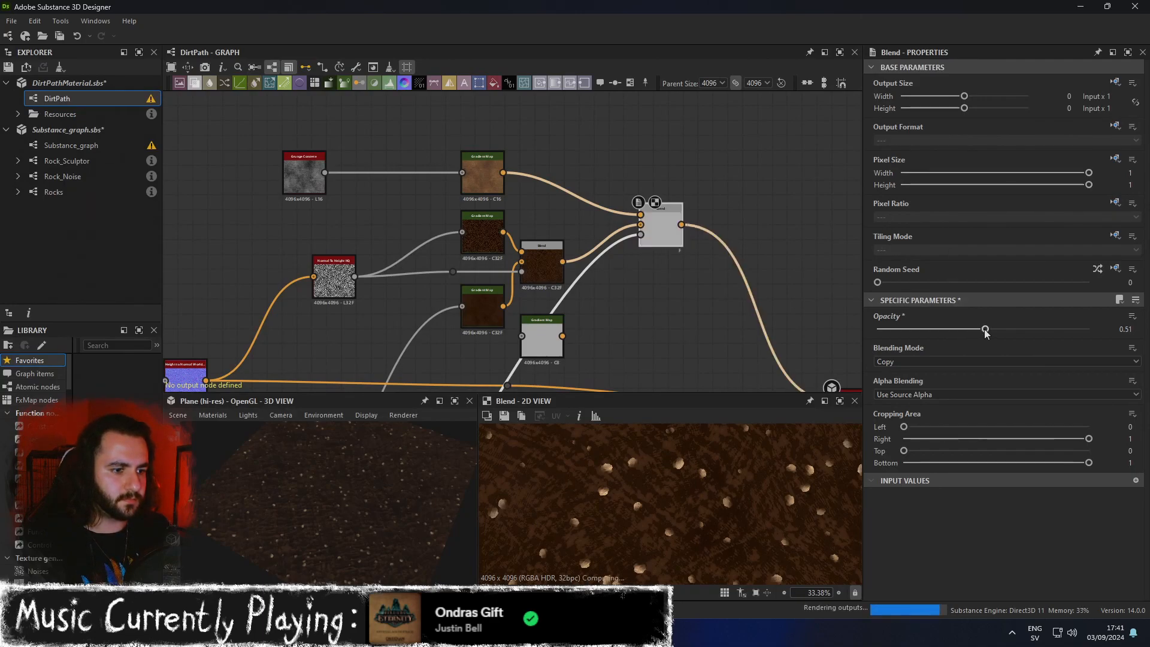
{"action": "left_click", "coordinate": [1010, 330]}
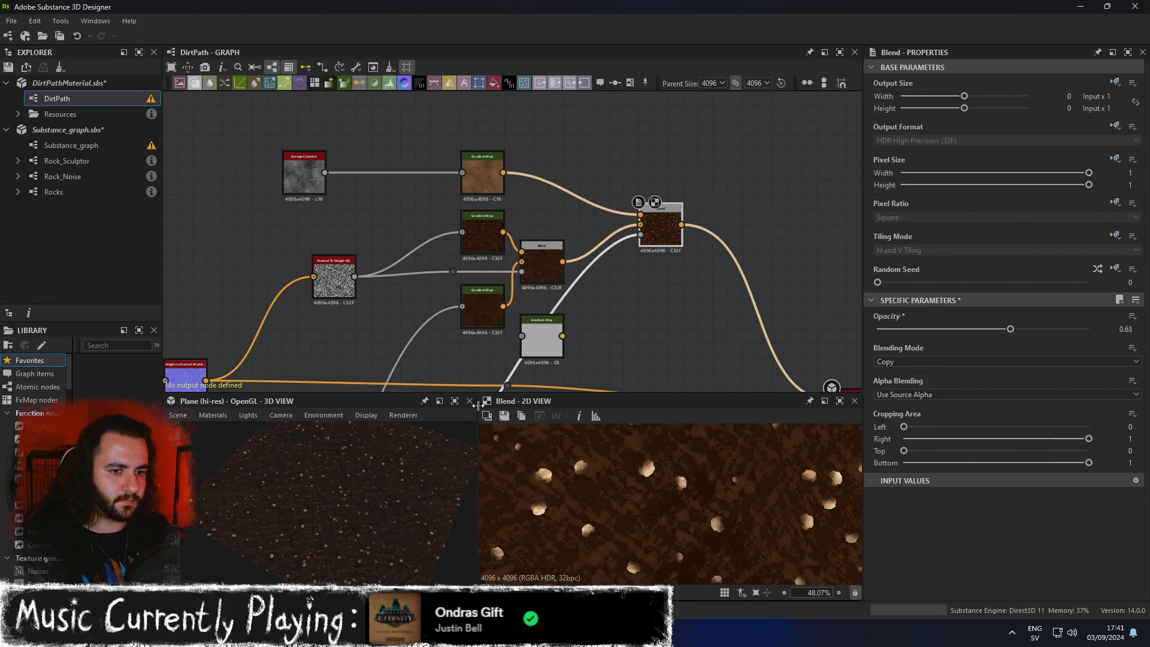
{"action": "left_click", "coordinate": [455, 401]}
{"action": "left_click_drag", "start_coordinate": [554, 374], "coordinate": [527, 347]}
{"action": "scroll", "coordinate": [543, 372], "scroll_direction": "down", "scroll_amount": 4}
{"action": "left_click", "coordinate": [1127, 54]}
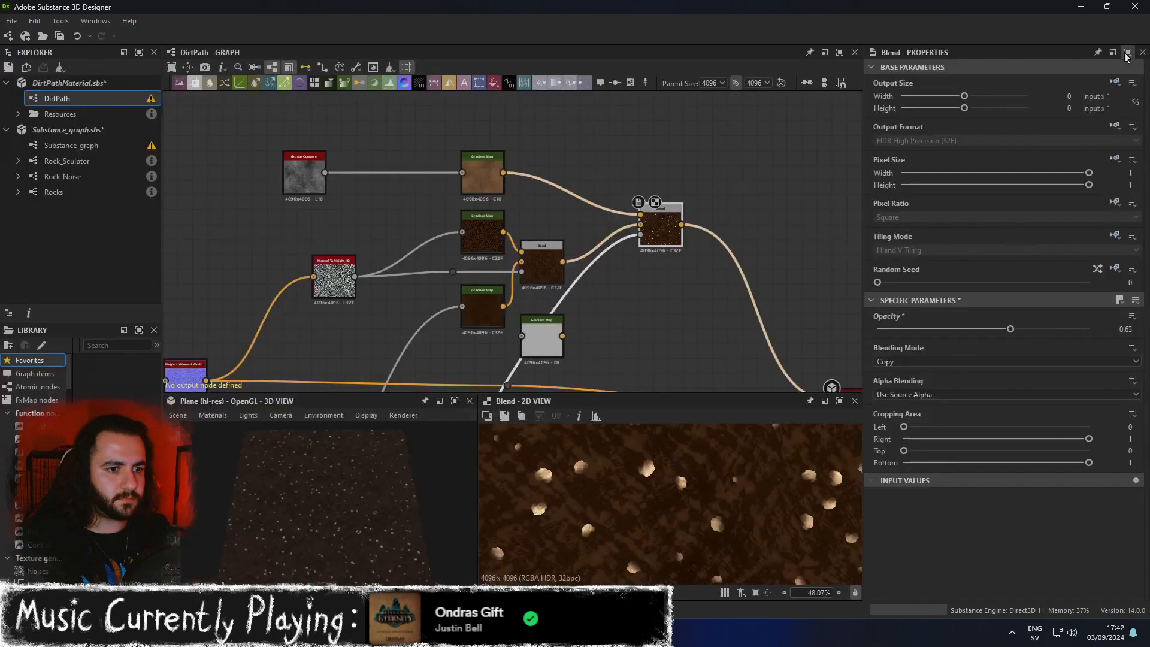
Set Scale to 0.25 on both Shape Splatter nodes, the dirt height one and the pebbles-only one.
{"action": "scroll", "coordinate": [524, 346], "scroll_direction": "down", "scroll_amount": 2}
{"action": "middle_click_drag", "start_coordinate": [569, 307], "coordinate": [597, 99]}
{"action": "middle_click_drag", "start_coordinate": [445, 320], "coordinate": [497, 228]}
{"action": "left_click", "coordinate": [408, 201]}
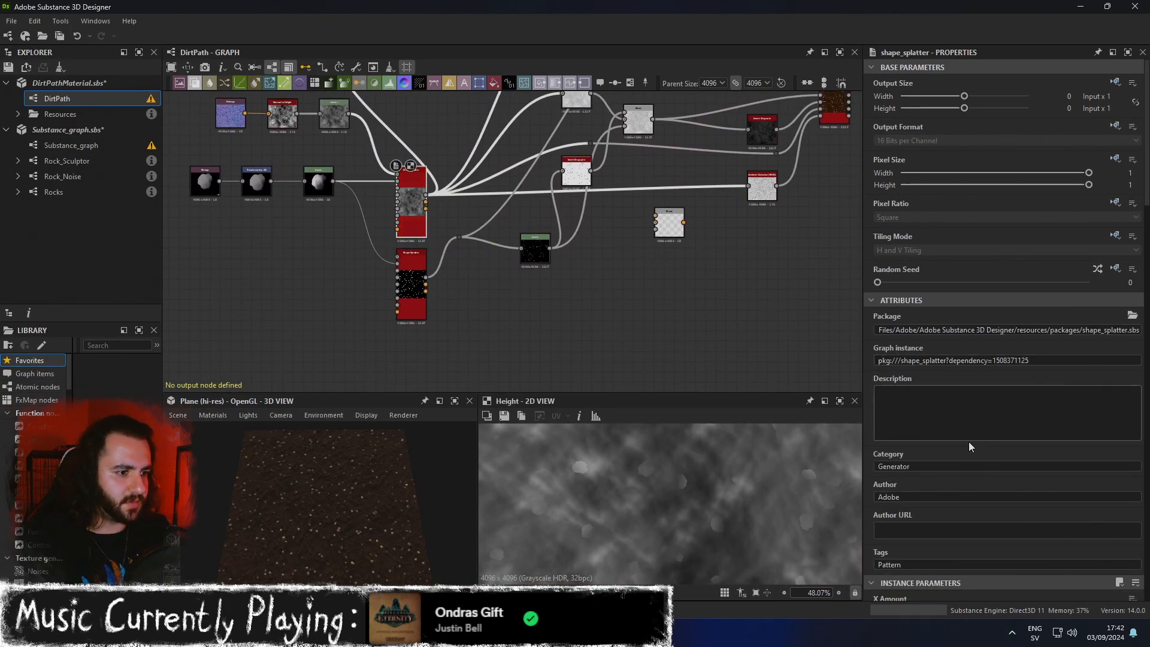
{"action": "scroll", "coordinate": [976, 456], "scroll_direction": "down", "scroll_amount": 8}
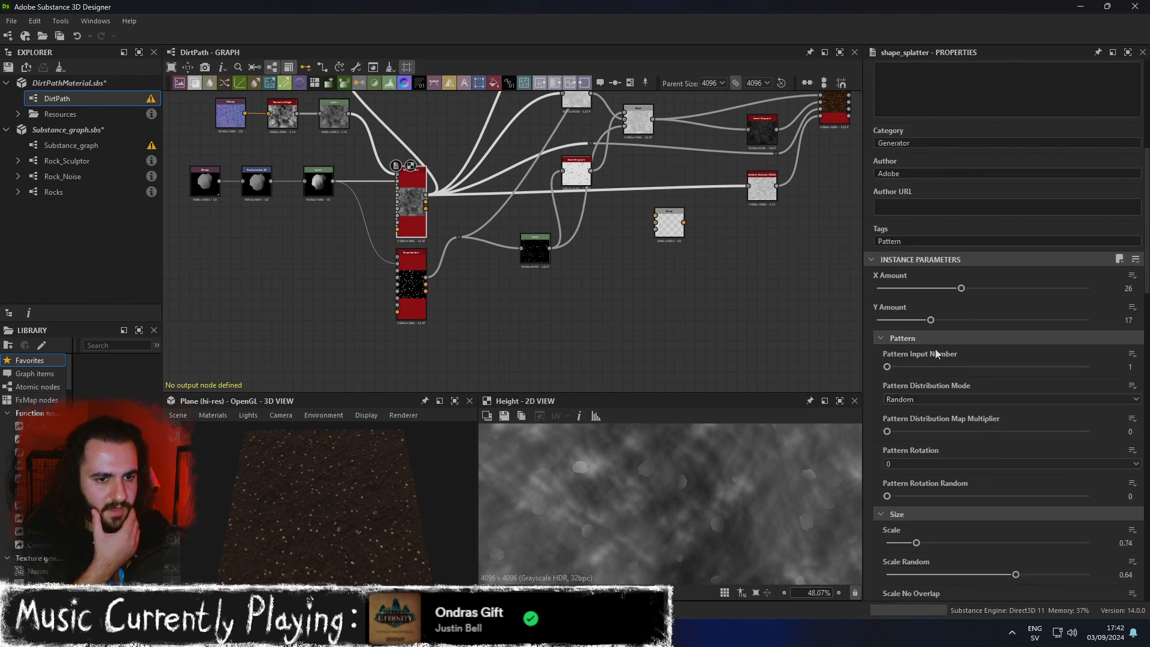
{"action": "scroll", "coordinate": [955, 446], "scroll_direction": "down", "scroll_amount": 5}
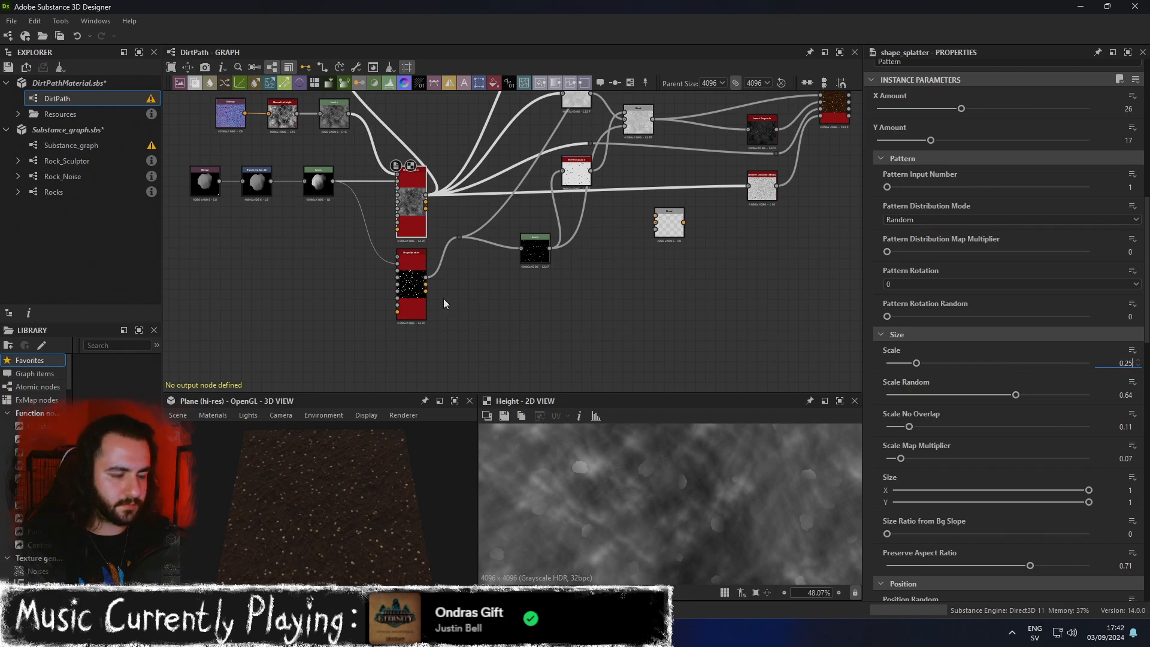
{"action": "key", "text": "Return"}
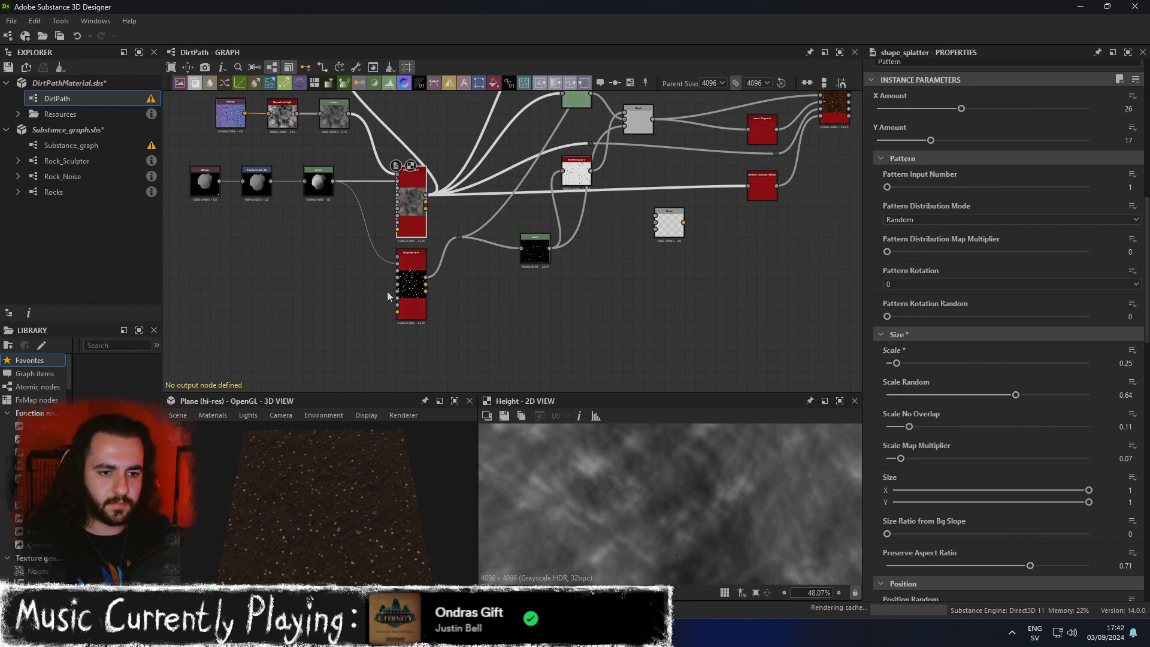
{"action": "double_click", "coordinate": [407, 290]}
{"action": "type", "text": "0.25"}
{"action": "key", "text": "Return"}
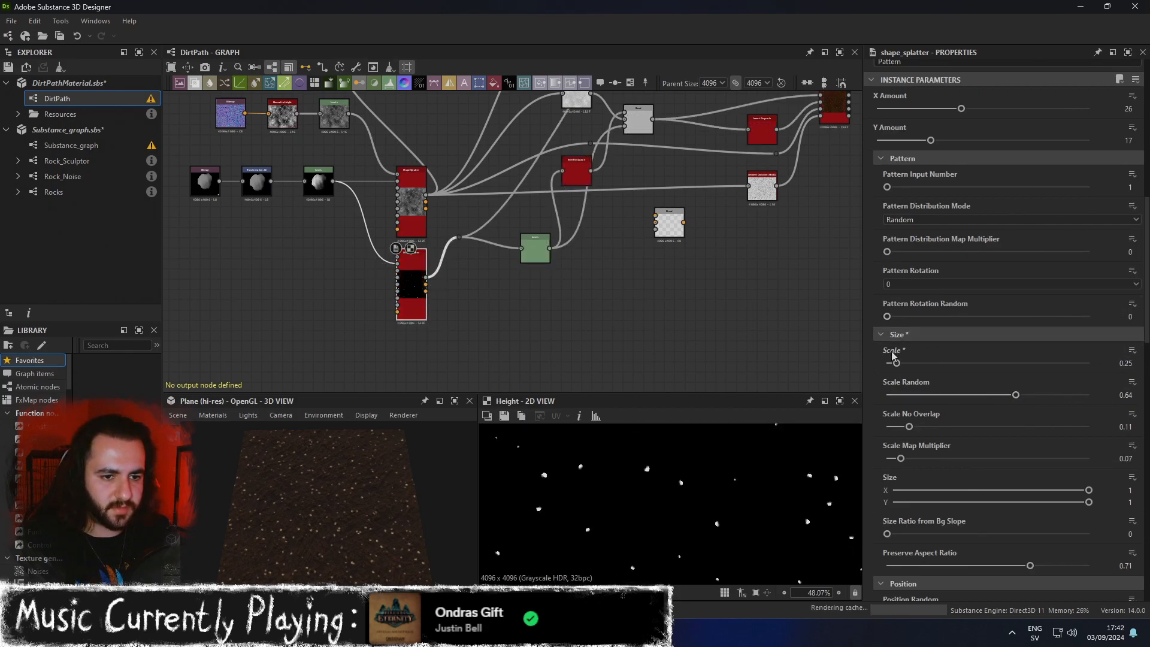
Raise X Amount and Y Amount to 64 on both Shape Splatter nodes and preview the pebbles-only height.
{"action": "scroll", "coordinate": [969, 323], "scroll_direction": "up", "scroll_amount": 5}
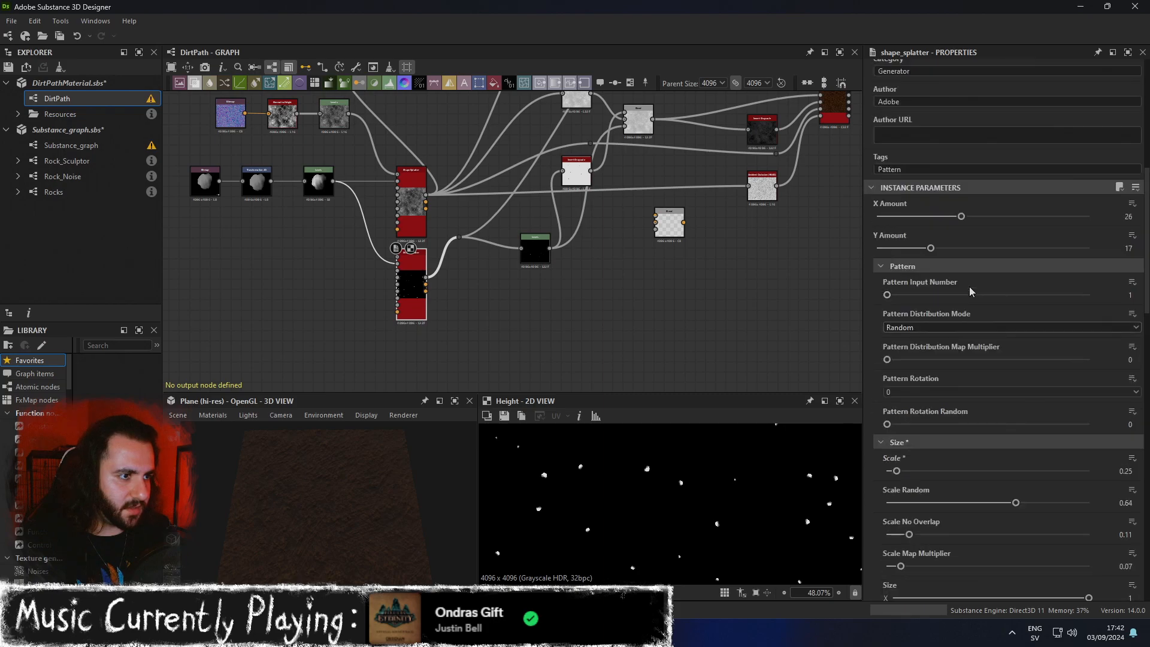
{"action": "left_click_drag", "start_coordinate": [969, 325], "coordinate": [1104, 360]}
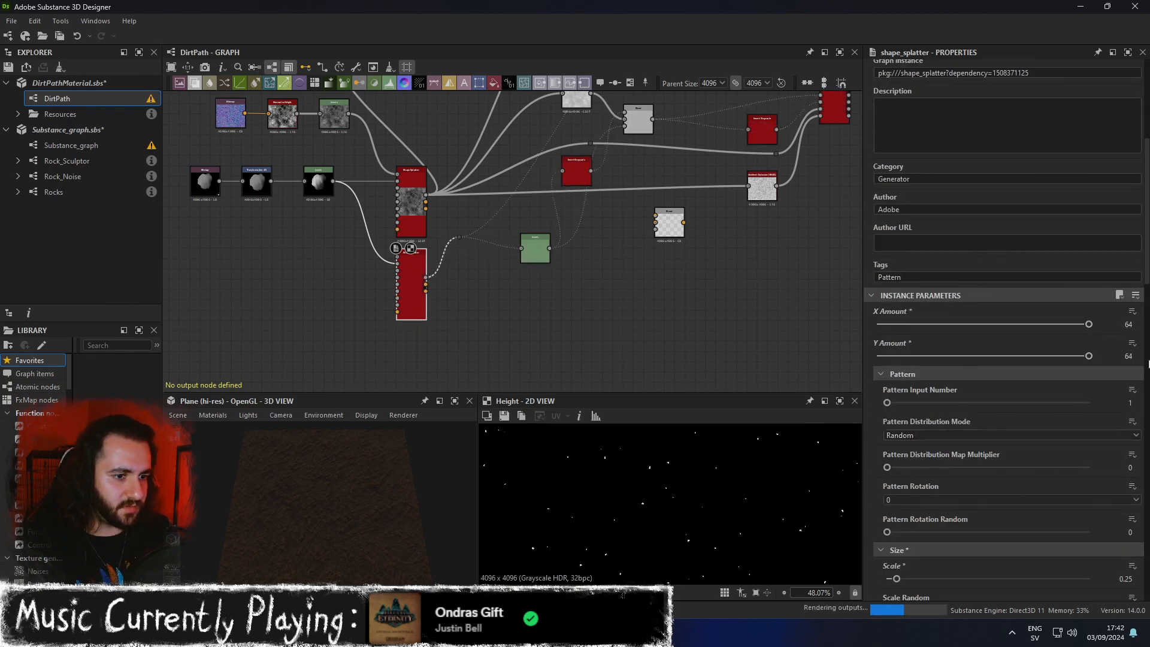
{"action": "double_click", "coordinate": [418, 212]}
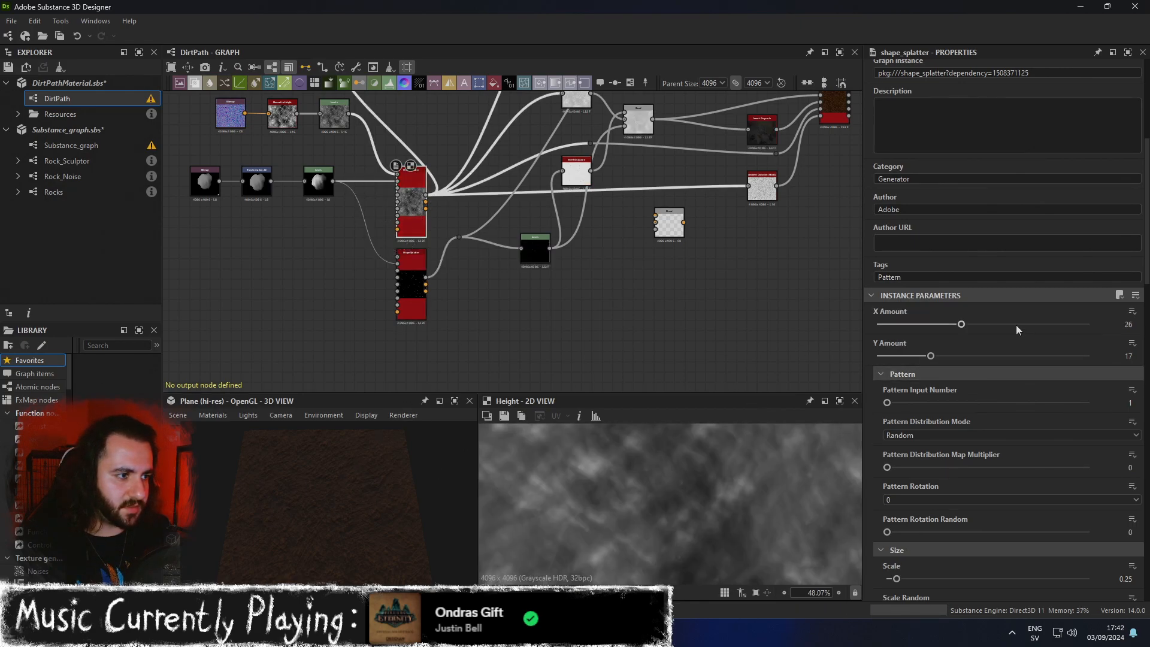
{"action": "left_click", "coordinate": [1090, 324]}
{"action": "left_click", "coordinate": [1089, 355]}
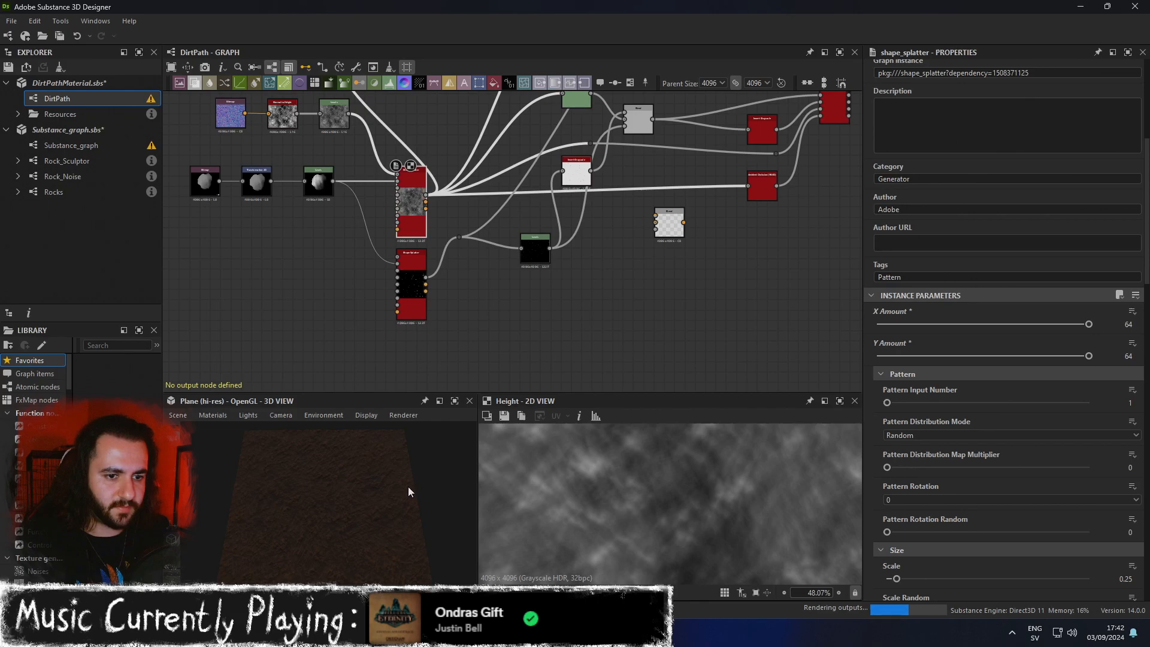
{"action": "double_click", "coordinate": [402, 306]}
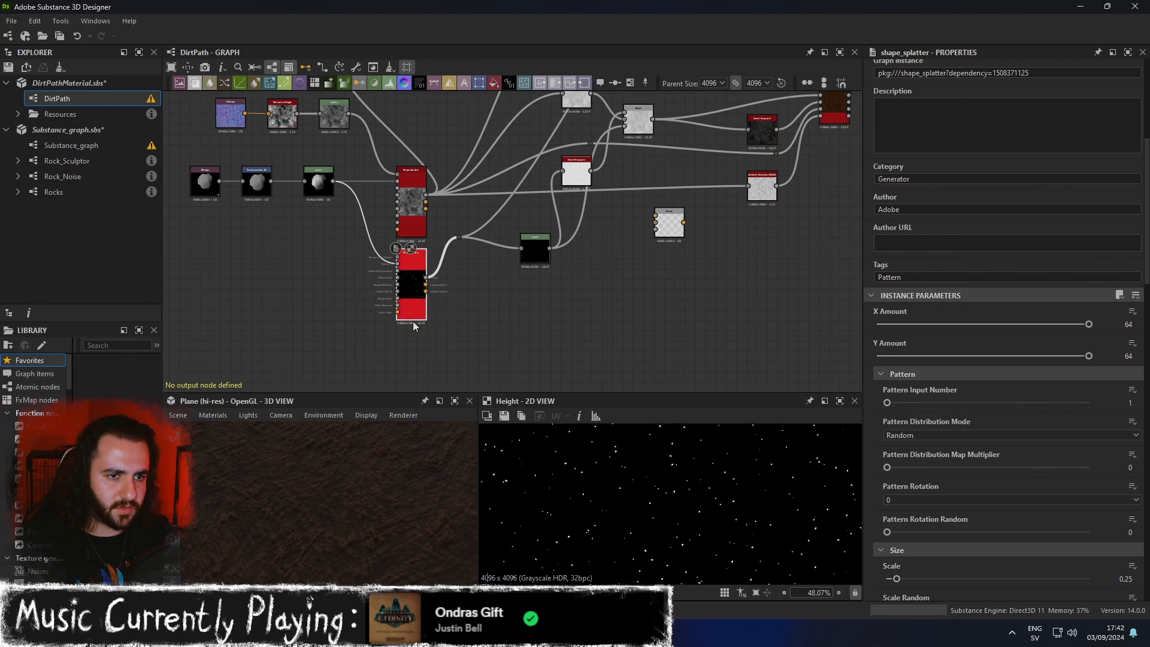
{"action": "scroll", "coordinate": [733, 506], "scroll_direction": "down", "scroll_amount": 1}
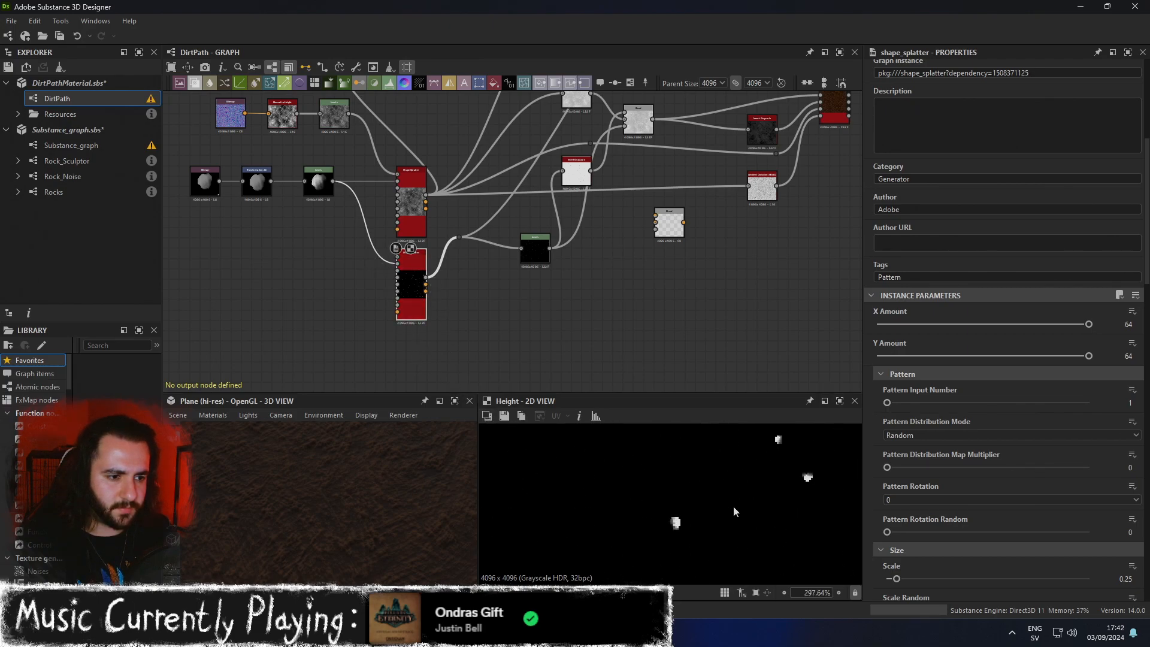
{"action": "middle_click_drag", "start_coordinate": [763, 270], "coordinate": [719, 373]}
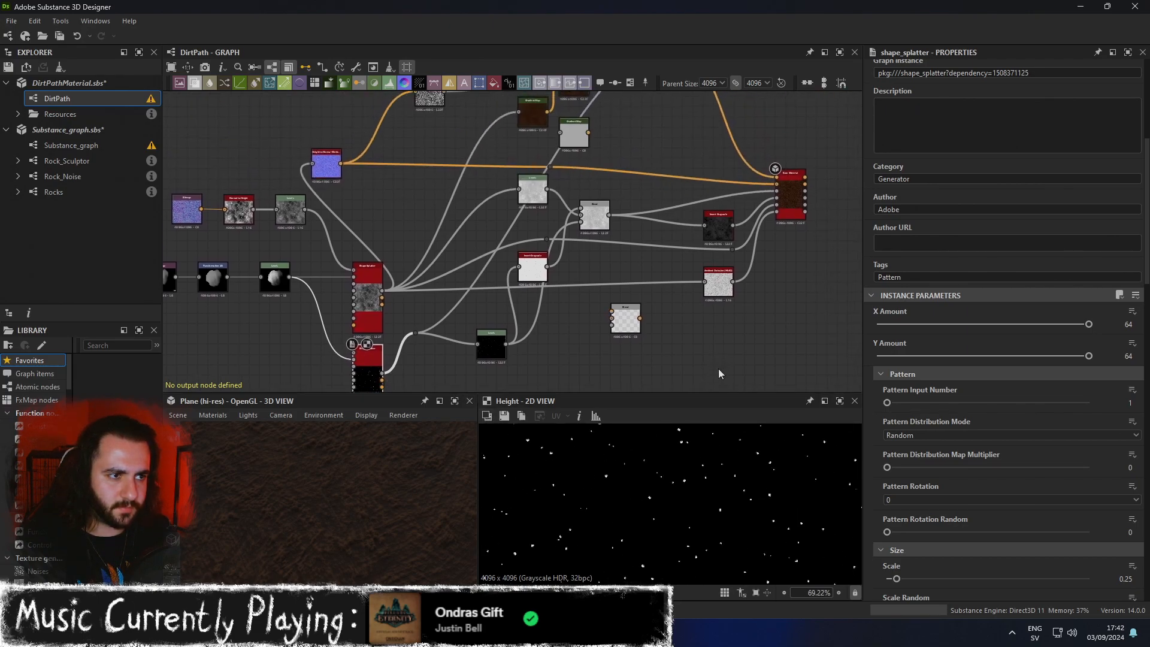
Preview the PBR base material's Basecolor and examine the smaller, denser pebbles in a maximized 3D view.
{"action": "double_click", "coordinate": [787, 207]}
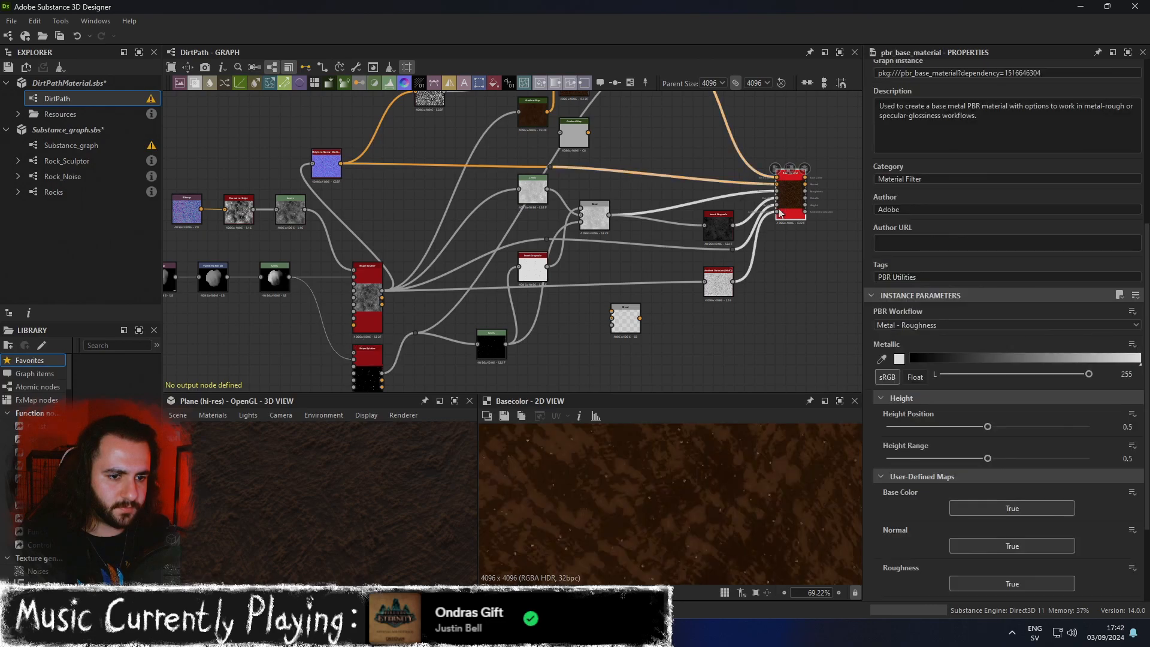
{"action": "right_click", "coordinate": [780, 211]}
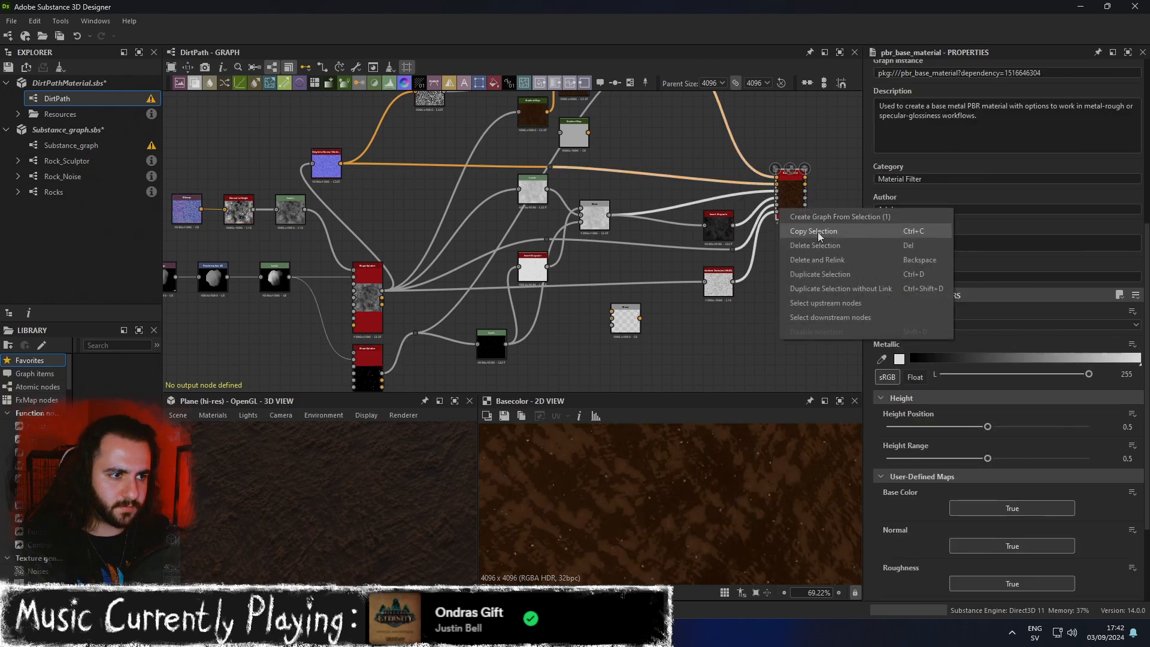
{"action": "left_click", "coordinate": [813, 146]}
{"action": "right_click", "coordinate": [789, 213]}
{"action": "left_click", "coordinate": [829, 239]}
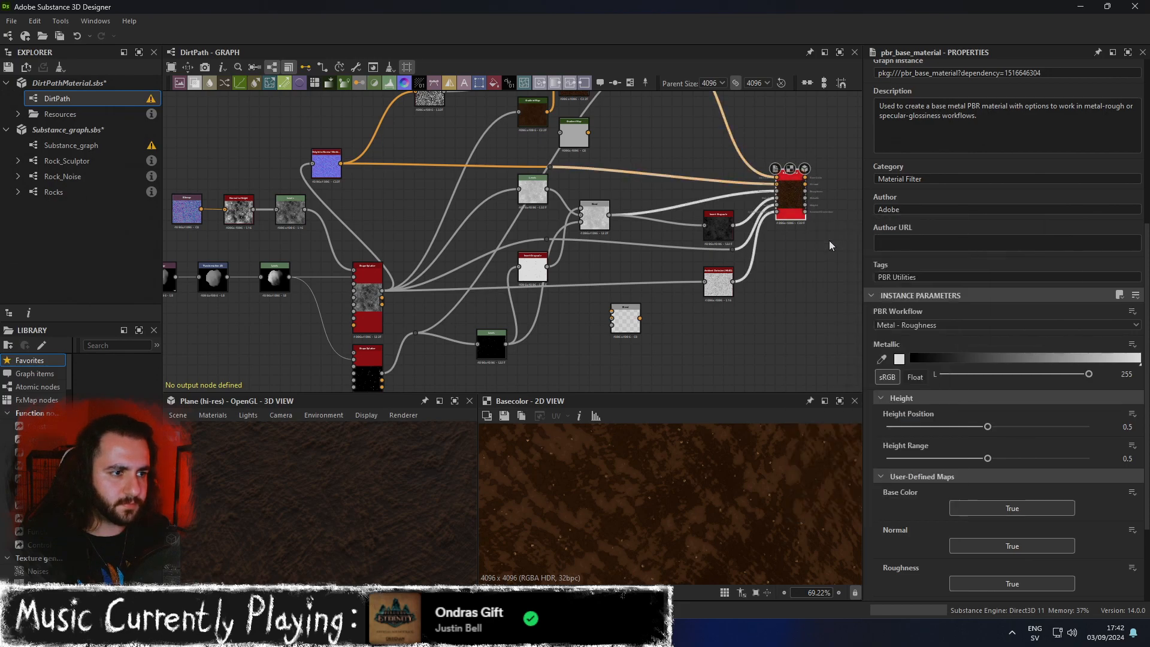
{"action": "left_click", "coordinate": [455, 401]}
{"action": "scroll", "coordinate": [563, 415], "scroll_direction": "up", "scroll_amount": 10}
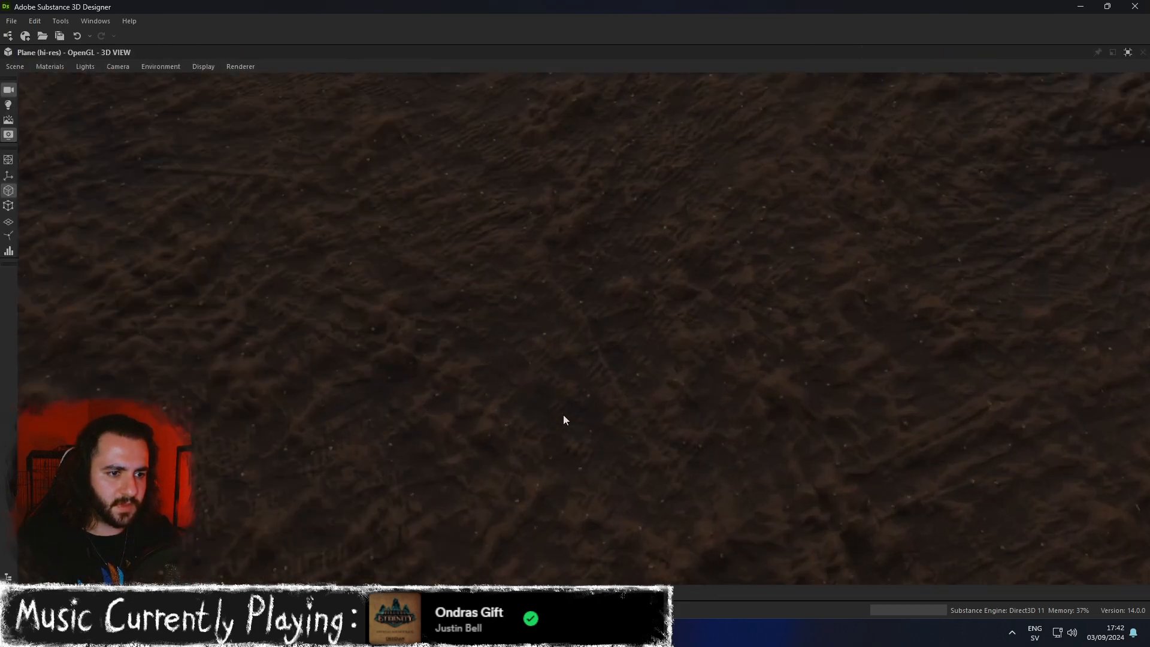
{"action": "scroll", "coordinate": [580, 434], "scroll_direction": "down", "scroll_amount": 7}
{"action": "scroll", "coordinate": [580, 433], "scroll_direction": "down", "scroll_amount": 4}
{"action": "left_click_drag", "start_coordinate": [581, 434], "coordinate": [881, 195]}
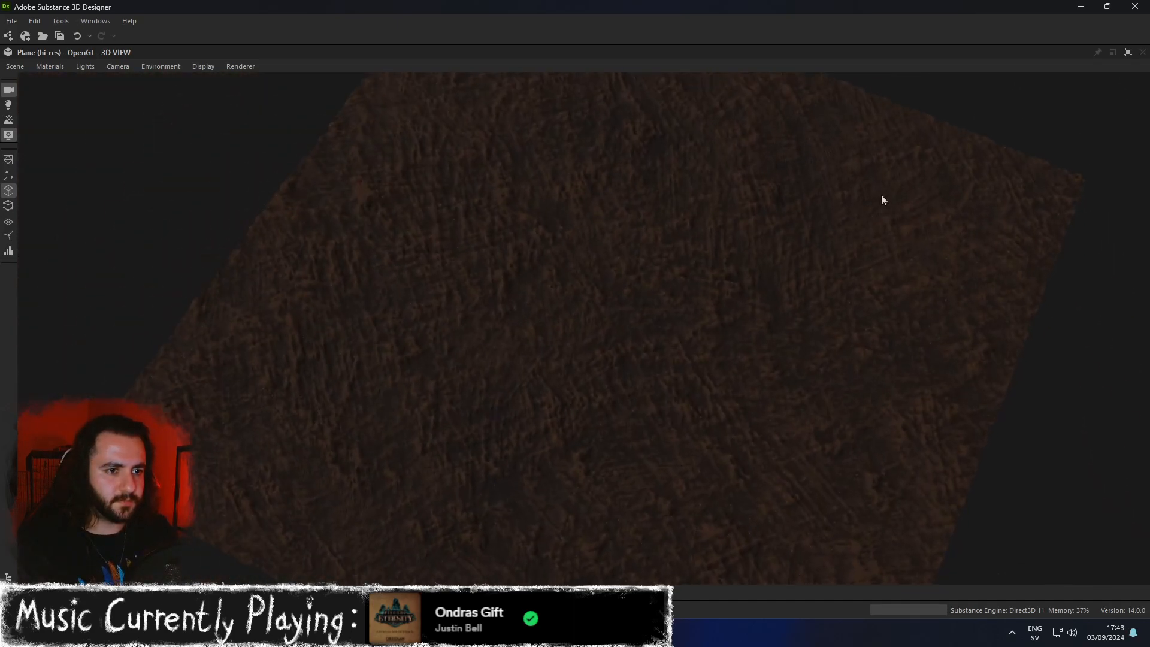
{"action": "left_click", "coordinate": [1127, 53]}
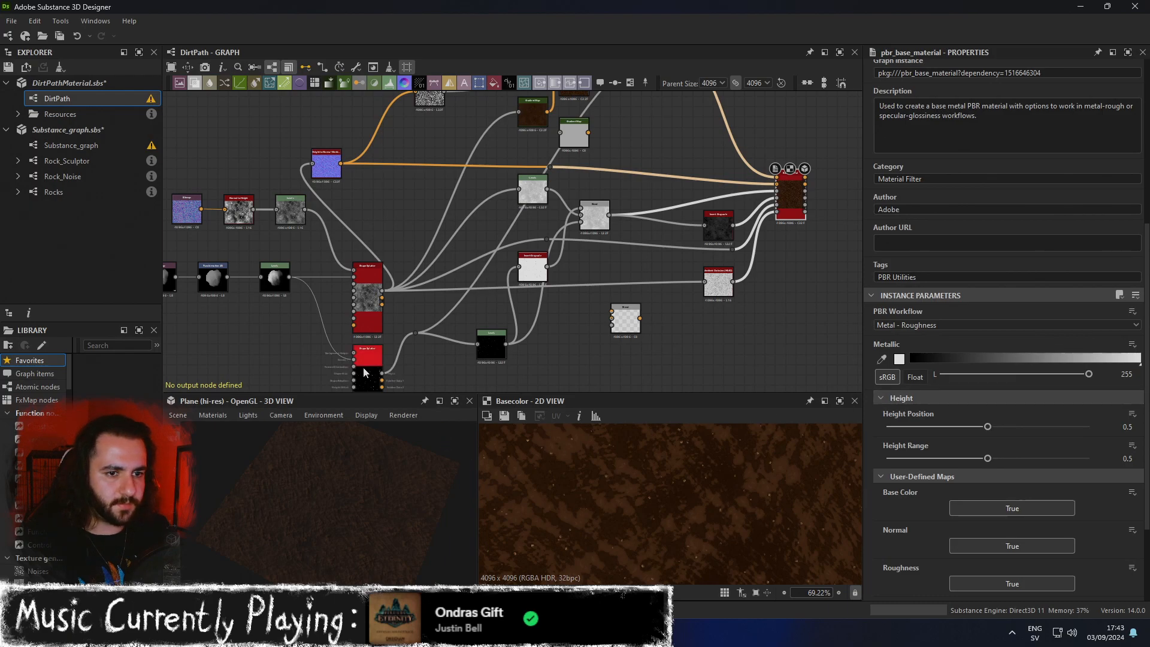
Set X Amount and Y Amount to 40 on both Shape Splatter nodes.
{"action": "left_click", "coordinate": [368, 274]}
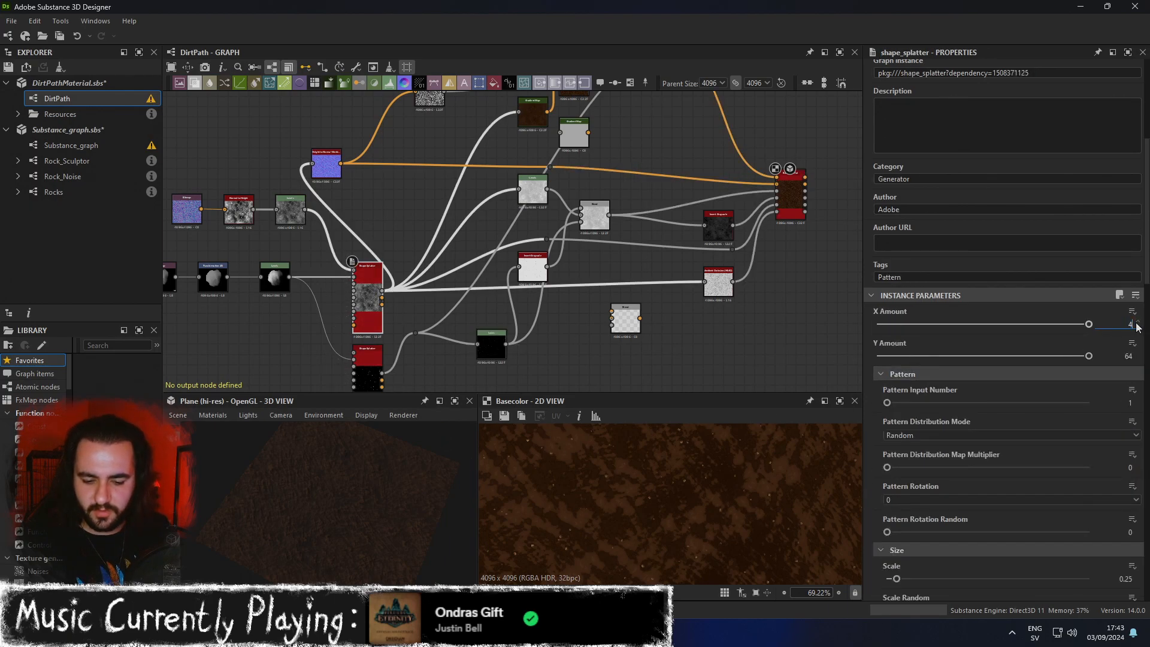
{"action": "left_click", "coordinate": [1136, 325]}
{"action": "type", "text": "40"}
{"action": "key", "text": "Tab"}
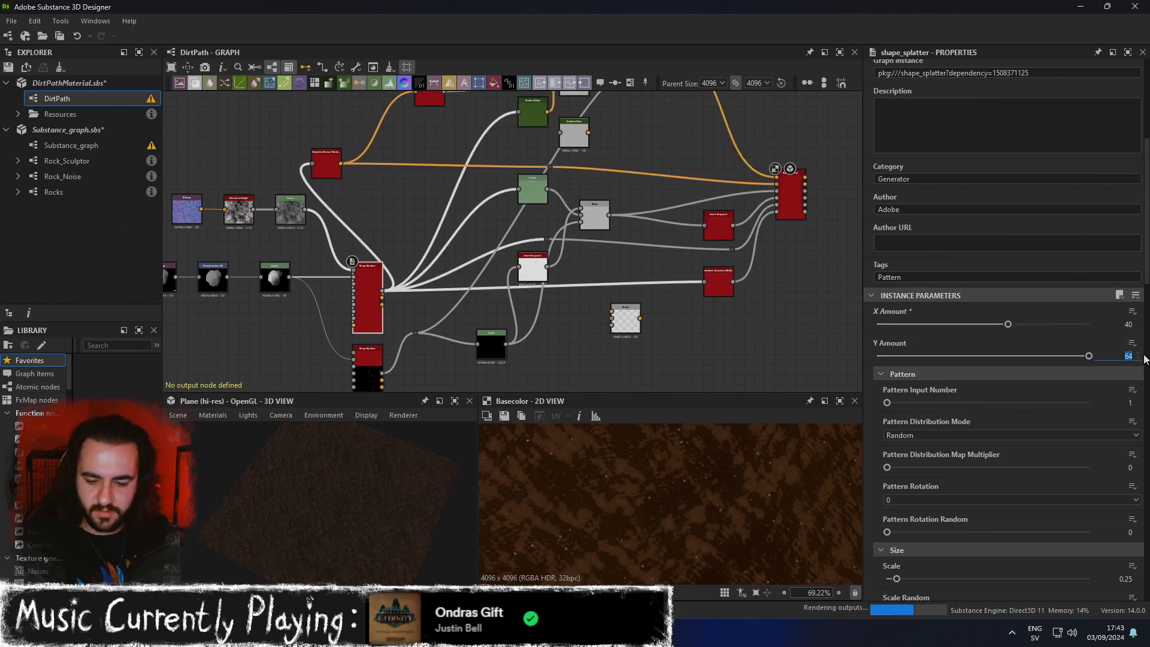
{"action": "type", "text": "40"}
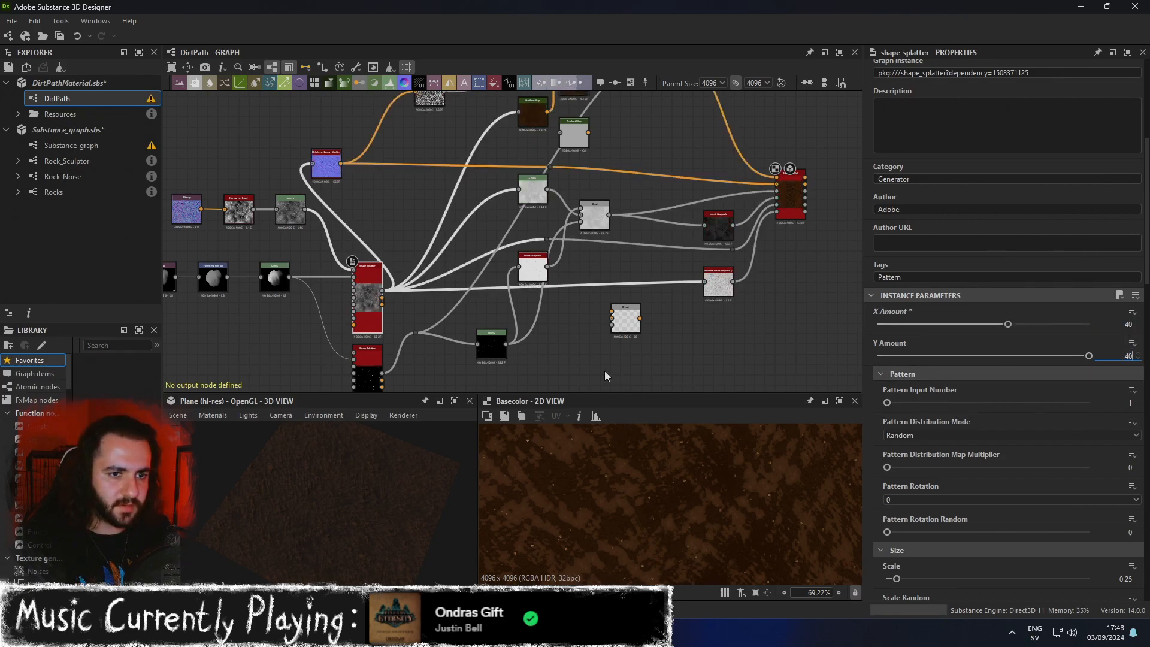
{"action": "key", "text": "Return"}
{"action": "left_click", "coordinate": [370, 365]}
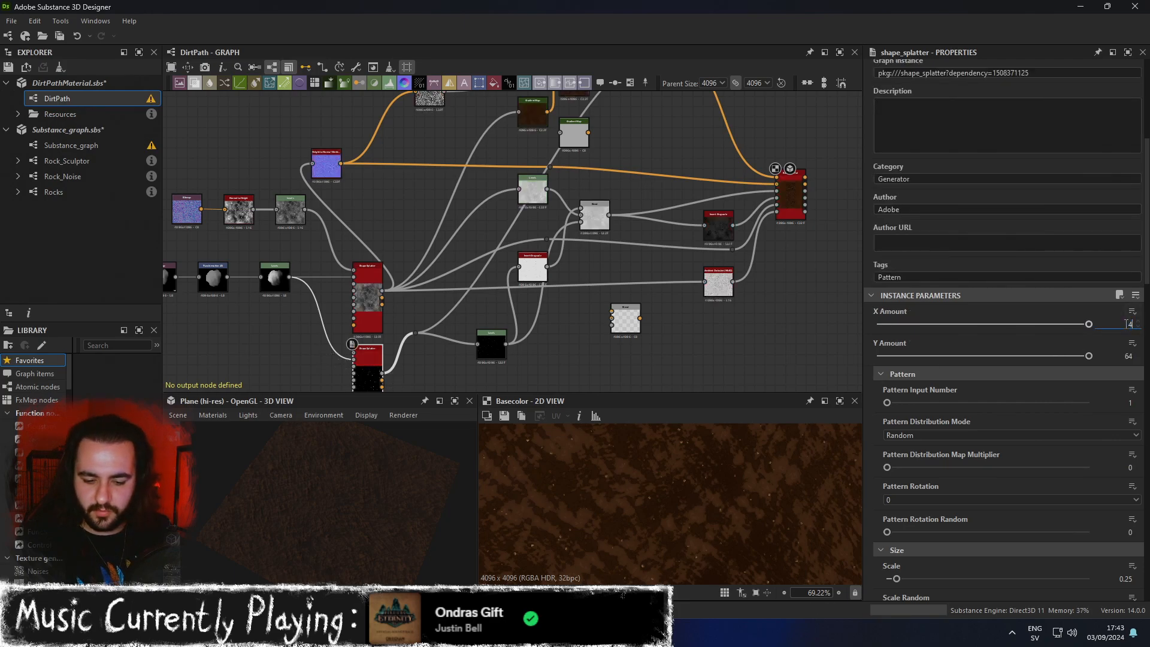
{"action": "type", "text": "40"}
{"action": "double_click", "coordinate": [1127, 356]}
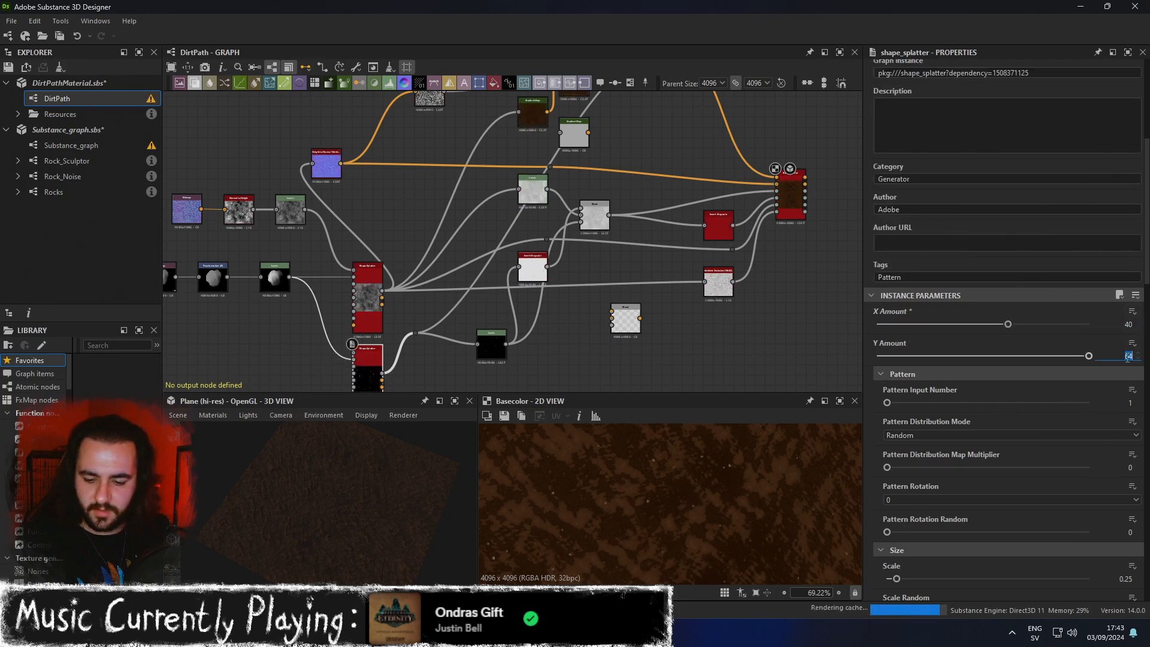
{"action": "type", "text": "40"}
{"action": "key", "text": "Return"}
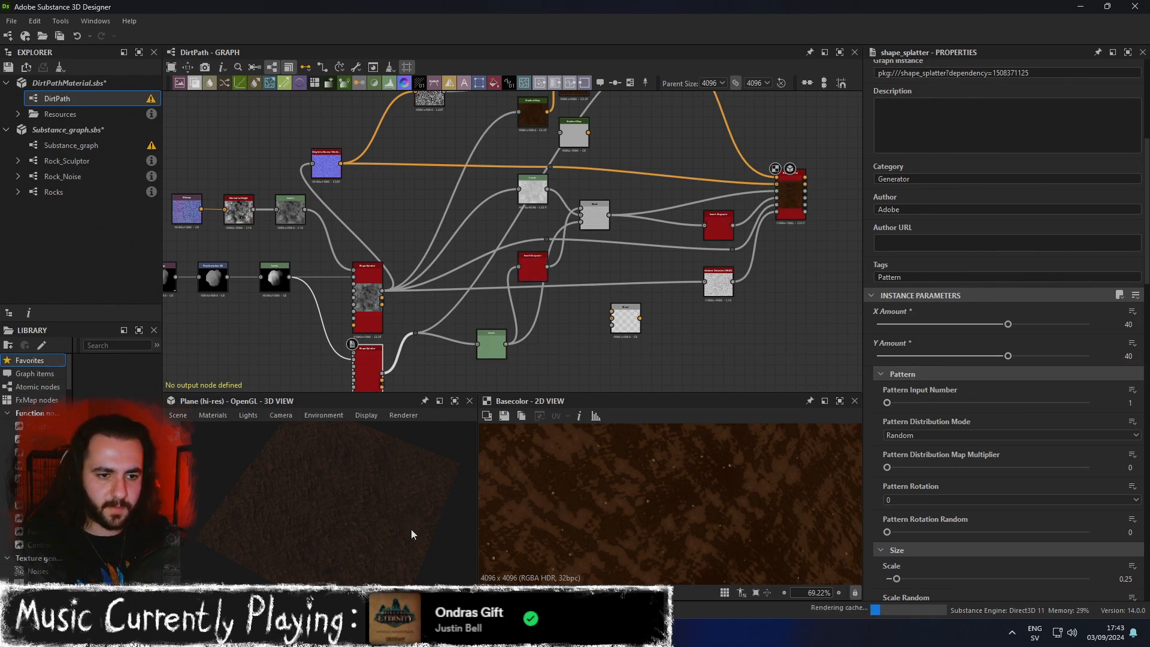
Set the pebbles-only Shape Splatter's Scale to 0.5.
{"action": "scroll", "coordinate": [944, 493], "scroll_direction": "down", "scroll_amount": 6}
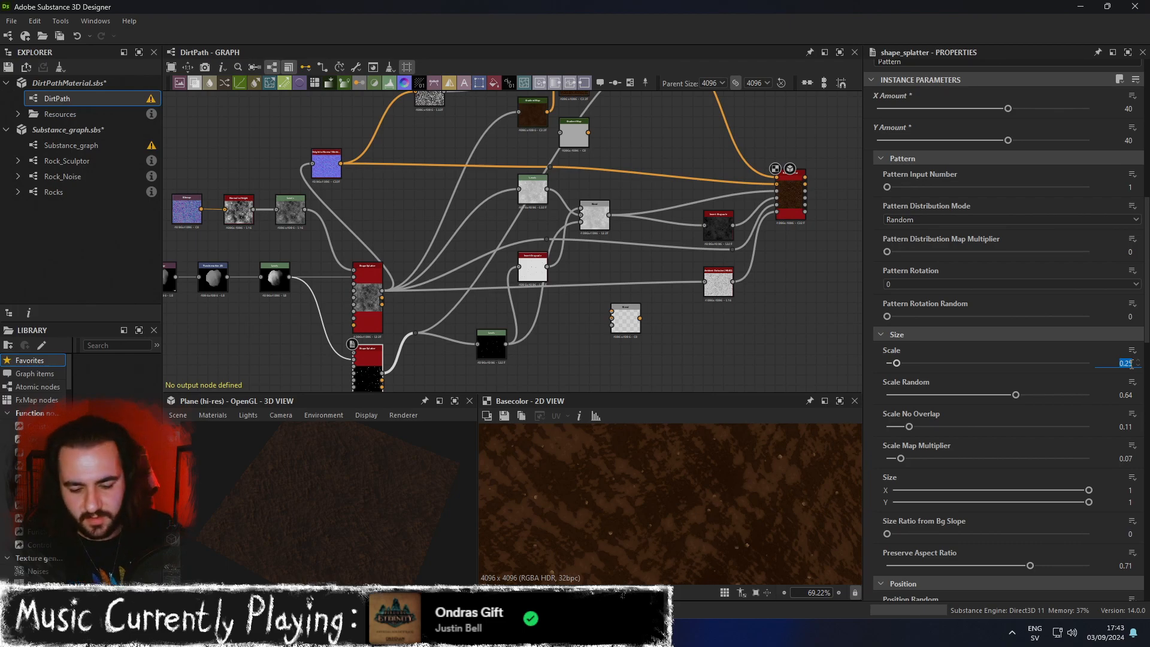
{"action": "type", "text": "0.5"}
{"action": "key", "text": "Return"}
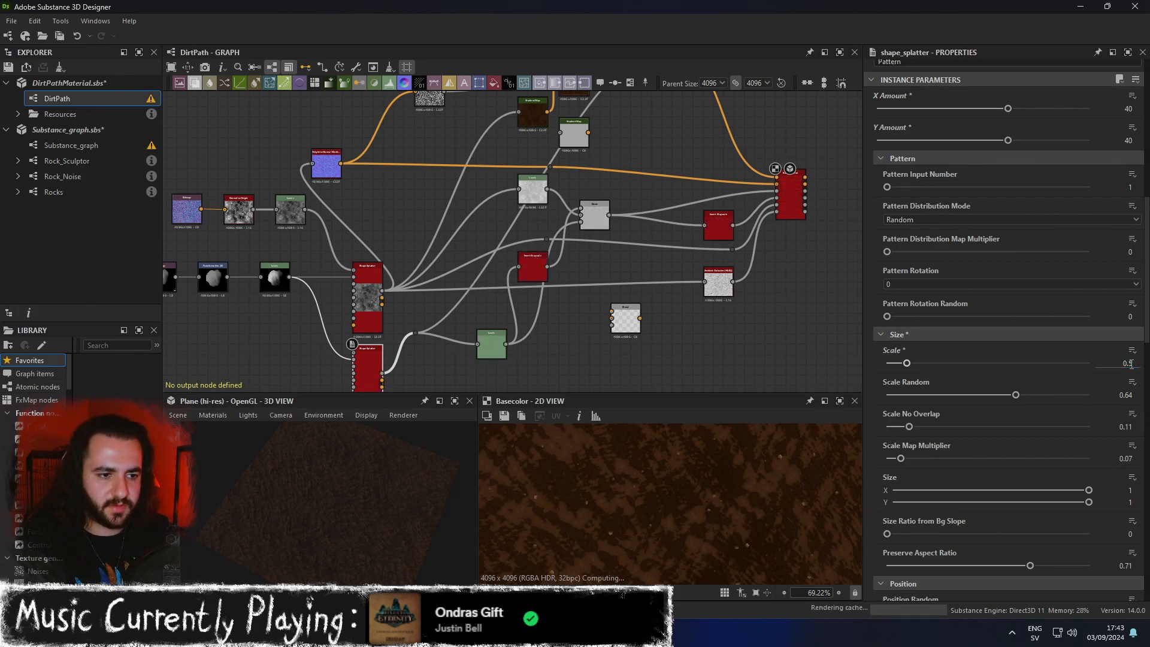
Examine the pebbles' size and blending with the dirt close up and from afar in a maximized 3D view.
{"action": "left_click", "coordinate": [458, 404]}
{"action": "left_click_drag", "start_coordinate": [569, 385], "coordinate": [628, 343]}
{"action": "scroll", "coordinate": [608, 357], "scroll_direction": "up", "scroll_amount": 5}
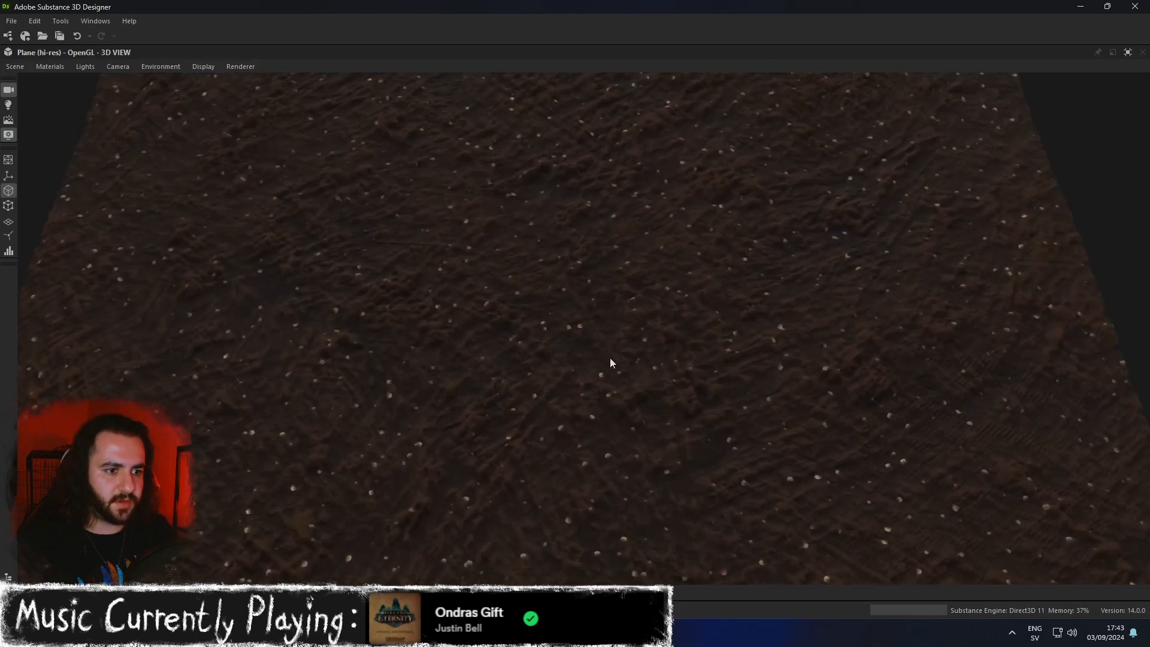
{"action": "left_click_drag", "start_coordinate": [790, 409], "coordinate": [703, 372]}
{"action": "scroll", "coordinate": [725, 329], "scroll_direction": "down", "scroll_amount": 2}
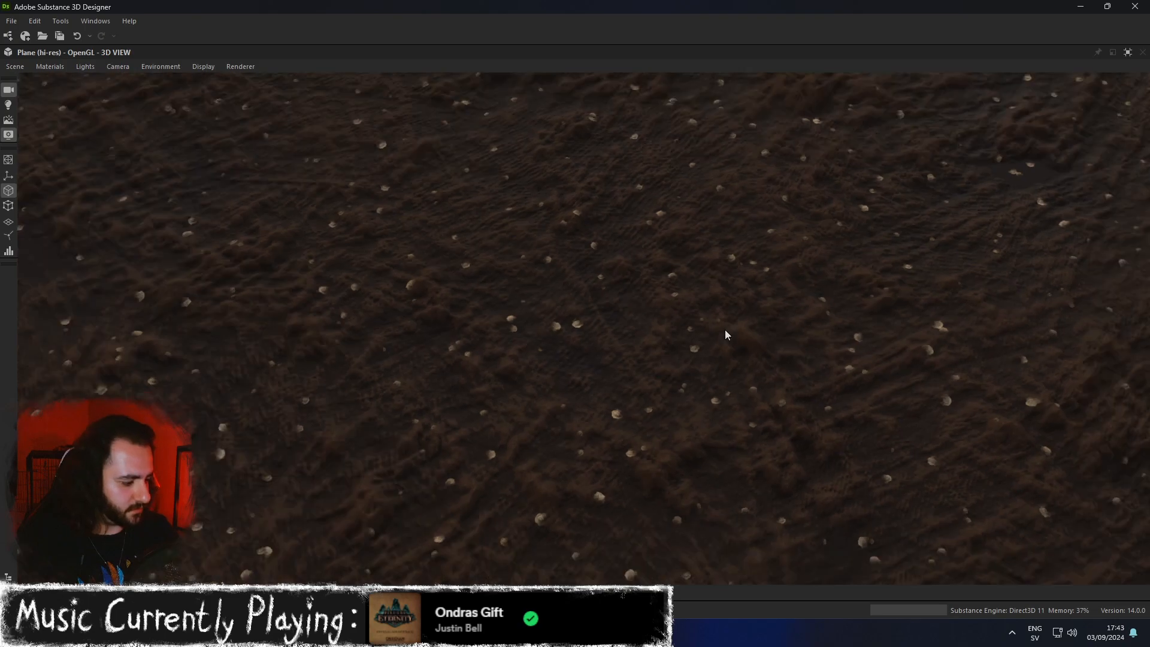
{"action": "scroll", "coordinate": [725, 330], "scroll_direction": "up", "scroll_amount": 4}
{"action": "scroll", "coordinate": [725, 330], "scroll_direction": "up", "scroll_amount": 6}
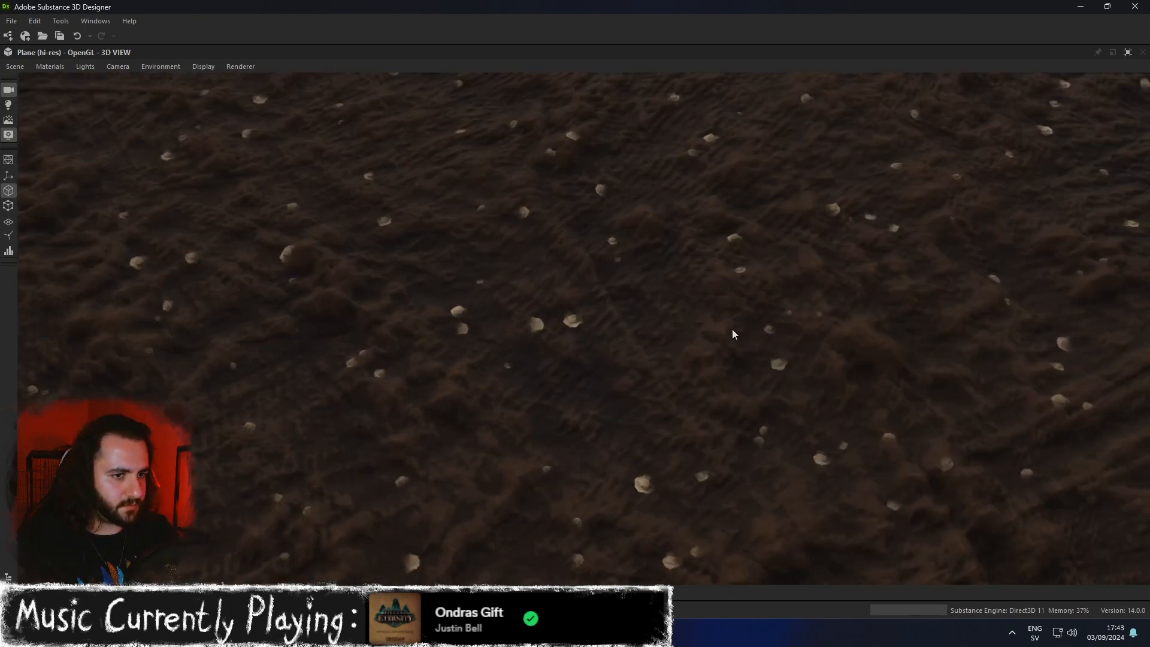
{"action": "scroll", "coordinate": [725, 329], "scroll_direction": "down", "scroll_amount": 4}
{"action": "scroll", "coordinate": [725, 338], "scroll_direction": "up", "scroll_amount": 1}
{"action": "scroll", "coordinate": [726, 338], "scroll_direction": "down", "scroll_amount": 1}
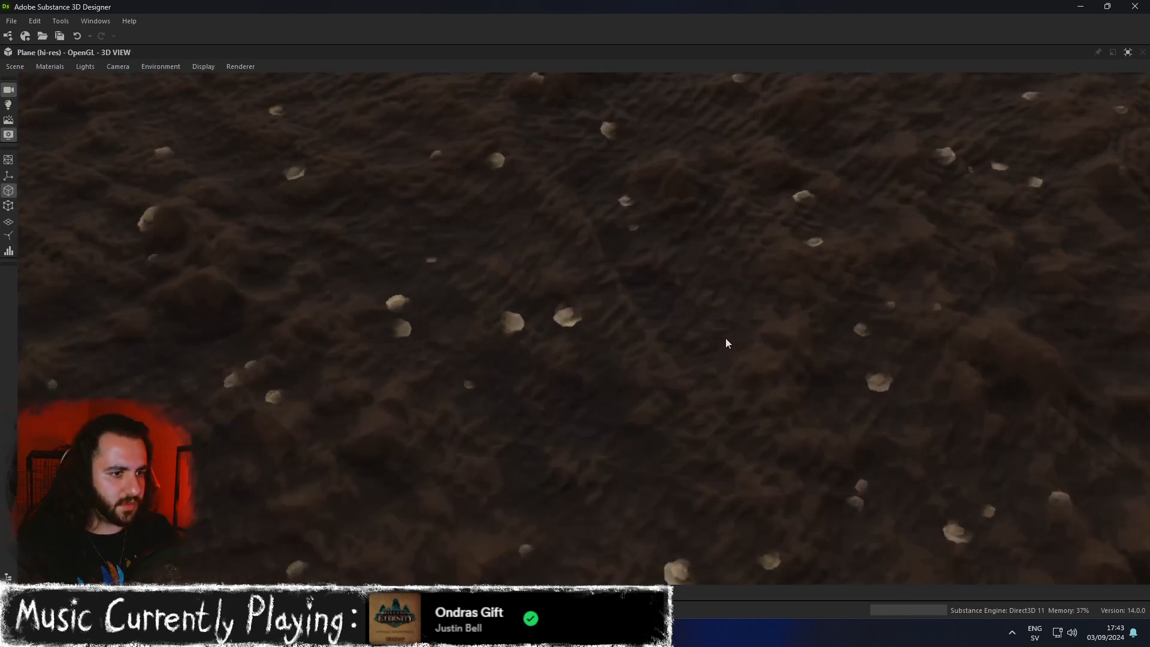
{"action": "scroll", "coordinate": [725, 339], "scroll_direction": "up", "scroll_amount": 2}
{"action": "scroll", "coordinate": [726, 339], "scroll_direction": "down", "scroll_amount": 6}
{"action": "scroll", "coordinate": [726, 342], "scroll_direction": "down", "scroll_amount": 4}
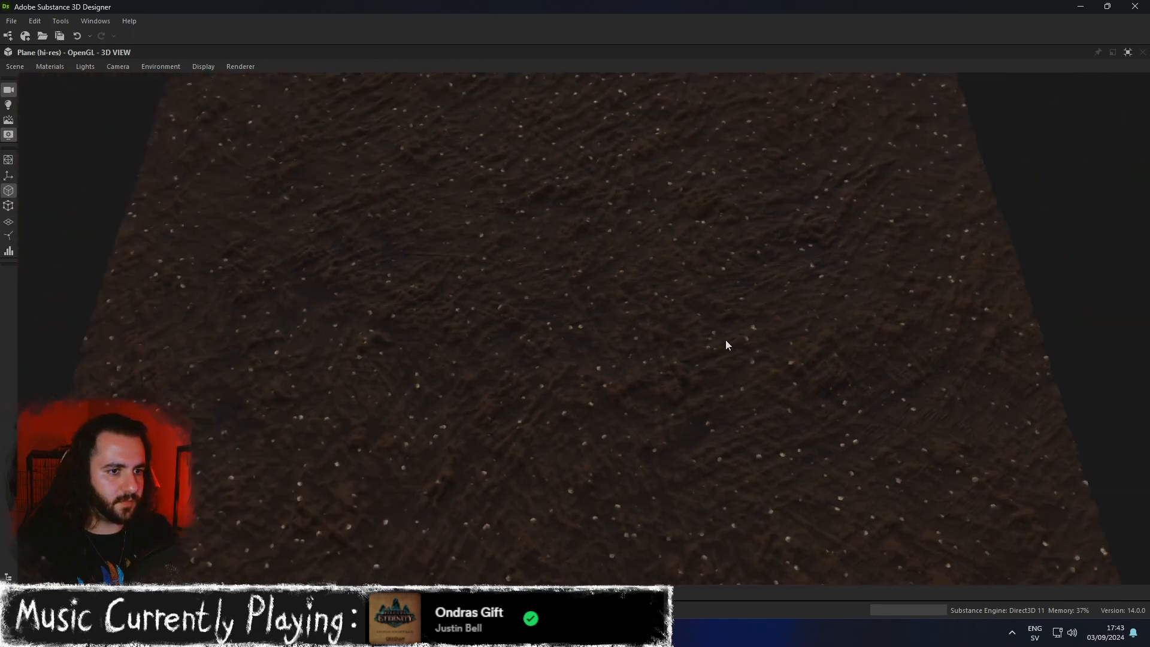
{"action": "scroll", "coordinate": [726, 341], "scroll_direction": "up", "scroll_amount": 4}
{"action": "scroll", "coordinate": [725, 342], "scroll_direction": "down", "scroll_amount": 5}
Check the pebble distribution across the whole plane from low and overhead angles, then restore the normal layout.
{"action": "left_click_drag", "start_coordinate": [693, 276], "coordinate": [695, 275]}
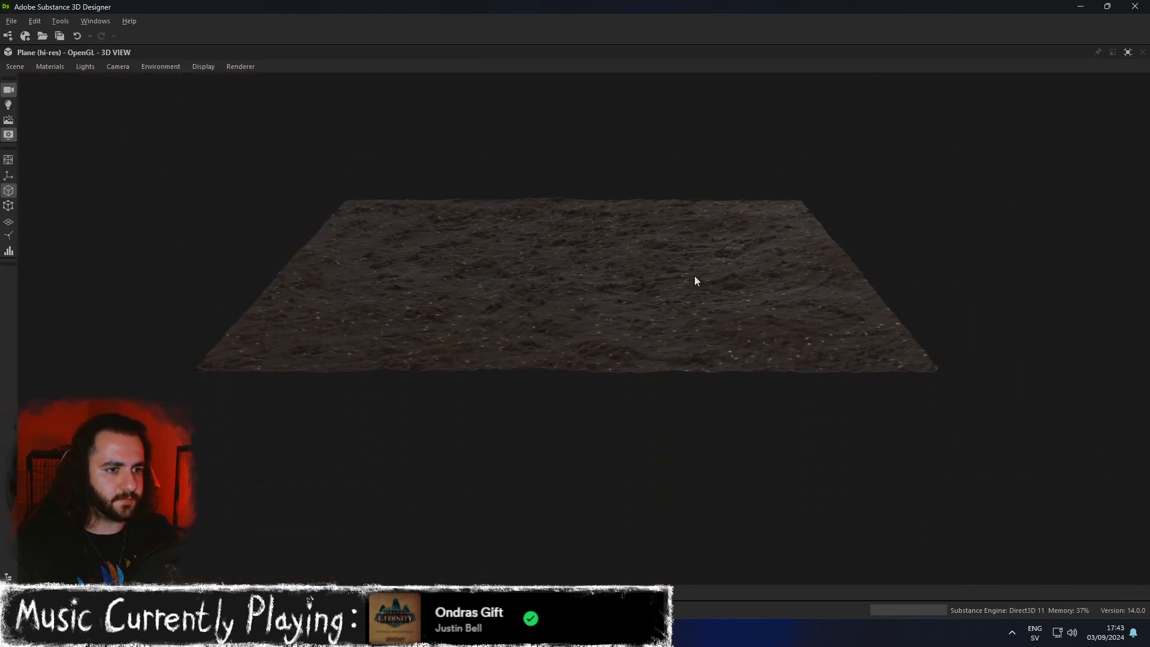
{"action": "middle_click_drag", "start_coordinate": [695, 275], "coordinate": [698, 297]}
{"action": "scroll", "coordinate": [698, 297], "scroll_direction": "up", "scroll_amount": 4}
{"action": "left_click_drag", "start_coordinate": [793, 367], "coordinate": [663, 339]}
{"action": "scroll", "coordinate": [709, 322], "scroll_direction": "down", "scroll_amount": 5}
{"action": "scroll", "coordinate": [658, 329], "scroll_direction": "up", "scroll_amount": 4}
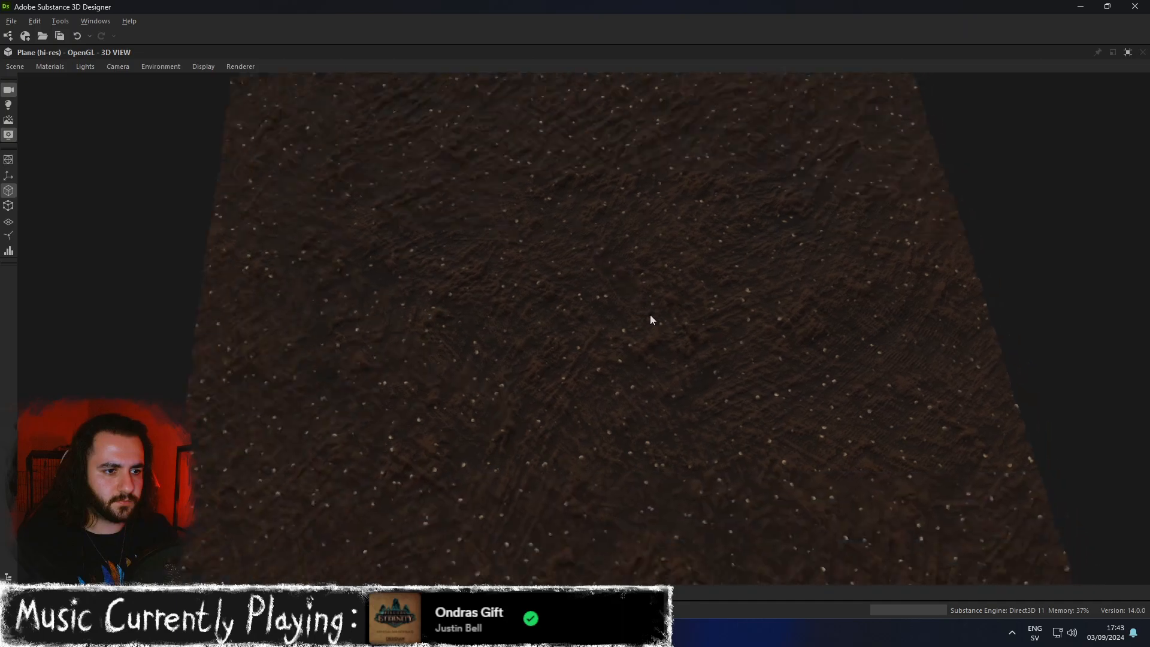
{"action": "left_click_drag", "start_coordinate": [638, 274], "coordinate": [522, 273]}
{"action": "scroll", "coordinate": [510, 287], "scroll_direction": "down", "scroll_amount": 3}
{"action": "middle_click_drag", "start_coordinate": [597, 263], "coordinate": [601, 278]}
{"action": "scroll", "coordinate": [602, 278], "scroll_direction": "down", "scroll_amount": 1}
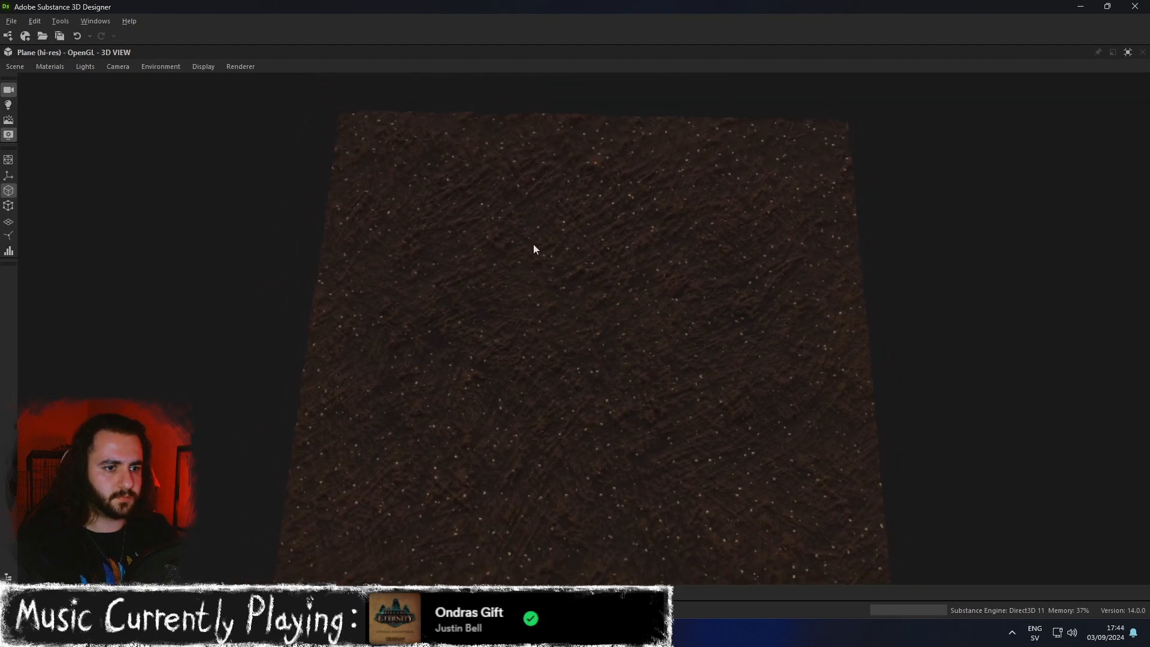
{"action": "left_click", "coordinate": [1128, 53]}
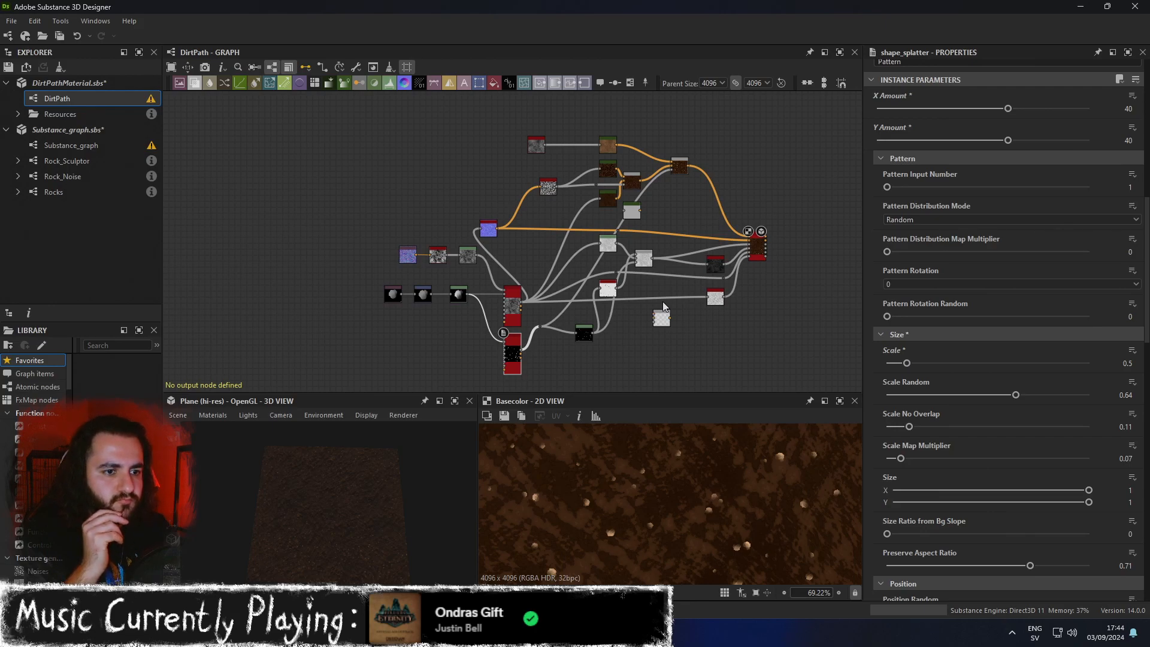
Duplicate both Shape Splatter nodes with their input connections and place the copies directly below the originals.
{"action": "middle_click_drag", "start_coordinate": [572, 313], "coordinate": [638, 254]}
{"action": "left_click_drag", "start_coordinate": [563, 300], "coordinate": [451, 227]}
{"action": "left_click_drag", "start_coordinate": [574, 236], "coordinate": [449, 203]}
{"action": "left_click", "coordinate": [571, 312]}
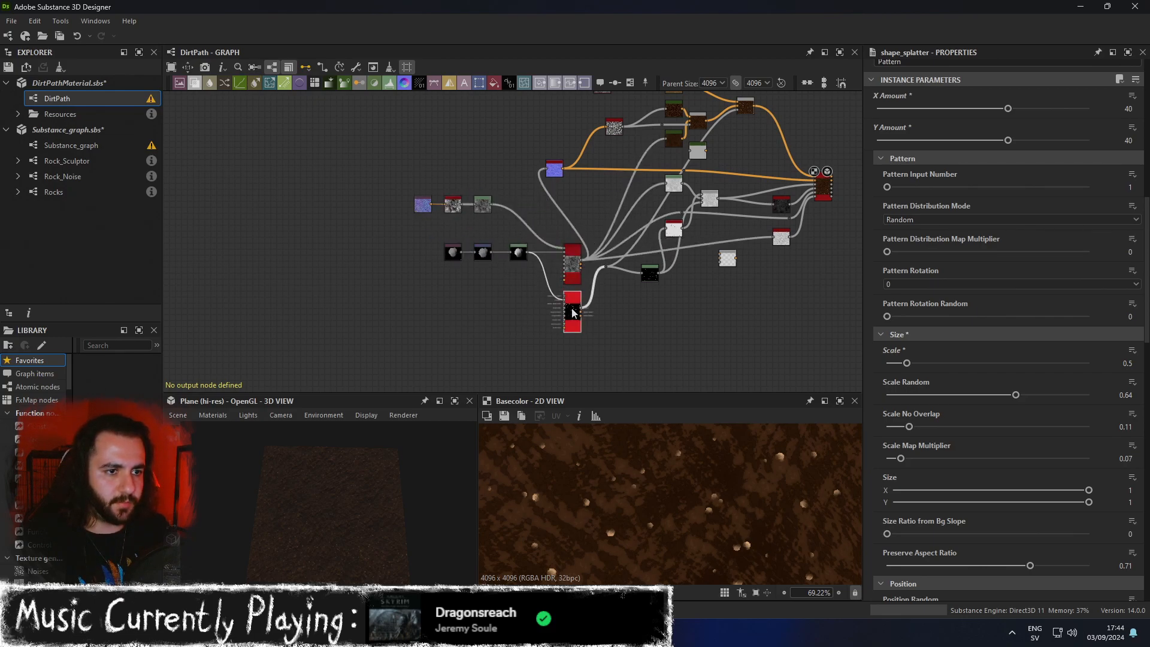
{"action": "middle_click_drag", "start_coordinate": [647, 310], "coordinate": [644, 236]}
{"action": "scroll", "coordinate": [642, 239], "scroll_direction": "up", "scroll_amount": 2}
{"action": "left_click_drag", "start_coordinate": [571, 284], "coordinate": [520, 192]}
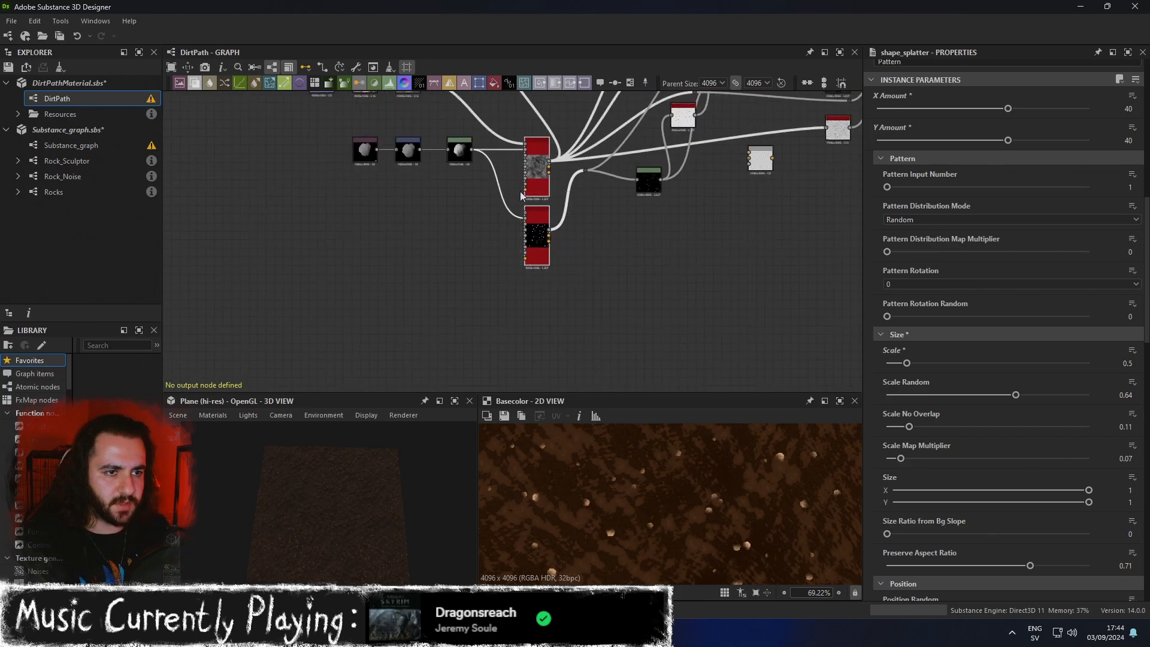
{"action": "key", "text": "ctrl+v"}
{"action": "middle_click_drag", "start_coordinate": [632, 295], "coordinate": [655, 264]}
{"action": "left_click_drag", "start_coordinate": [580, 294], "coordinate": [563, 278]}
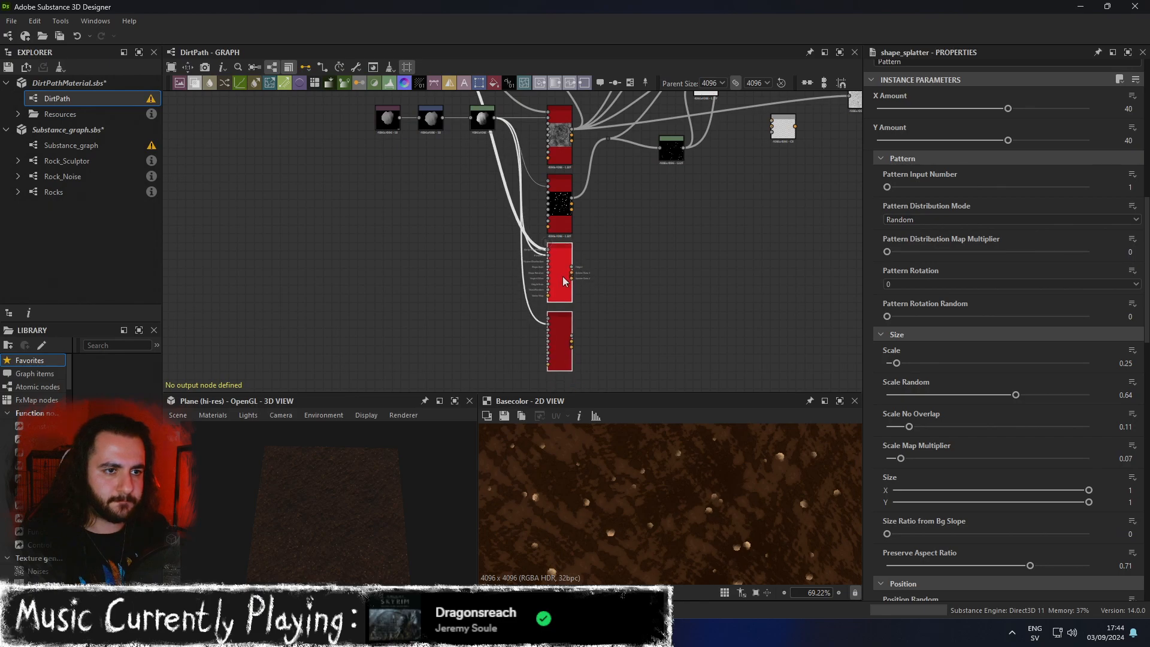
Set the duplicated dirt-and-pebbles Shape Splatter to X Amount 17, Y Amount 14 and Scale 0.74.
{"action": "scroll", "coordinate": [614, 288], "scroll_direction": "up", "scroll_amount": 2}
{"action": "double_click", "coordinate": [536, 287]}
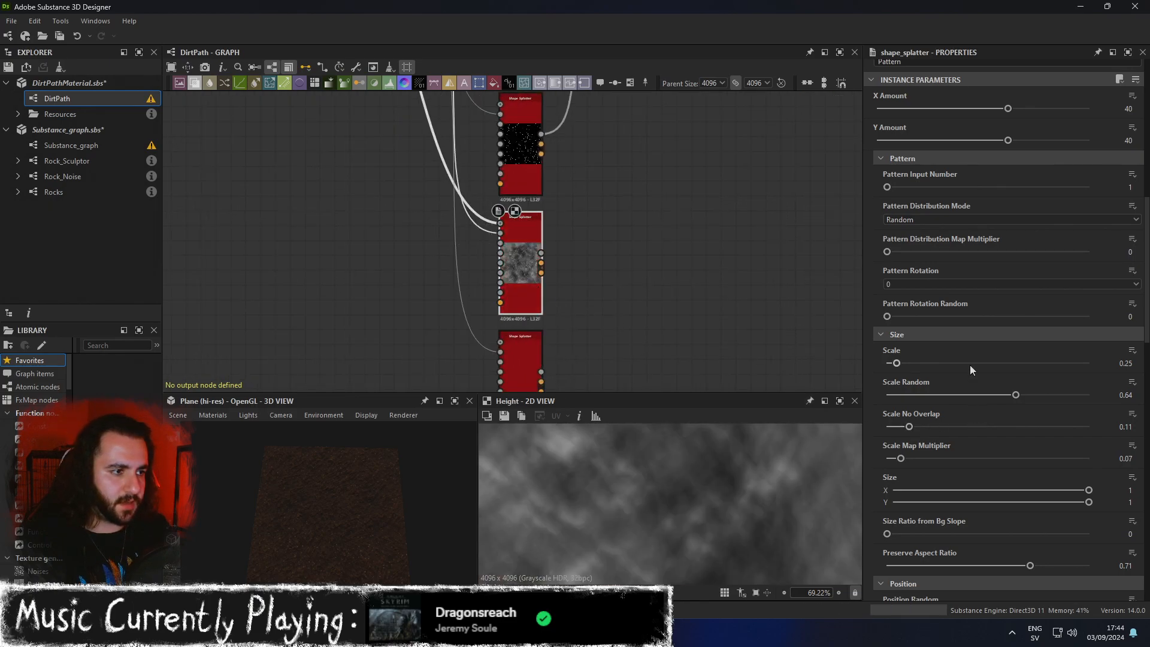
{"action": "scroll", "coordinate": [999, 324], "scroll_direction": "up", "scroll_amount": 5}
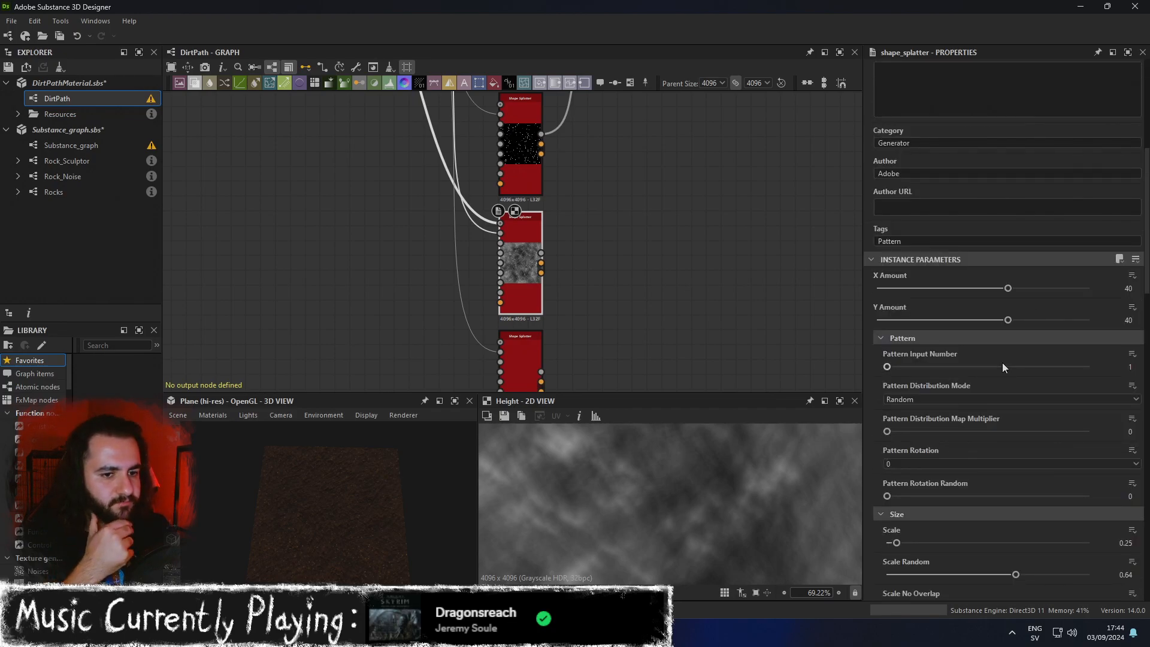
{"action": "scroll", "coordinate": [1037, 364], "scroll_direction": "up", "scroll_amount": 3}
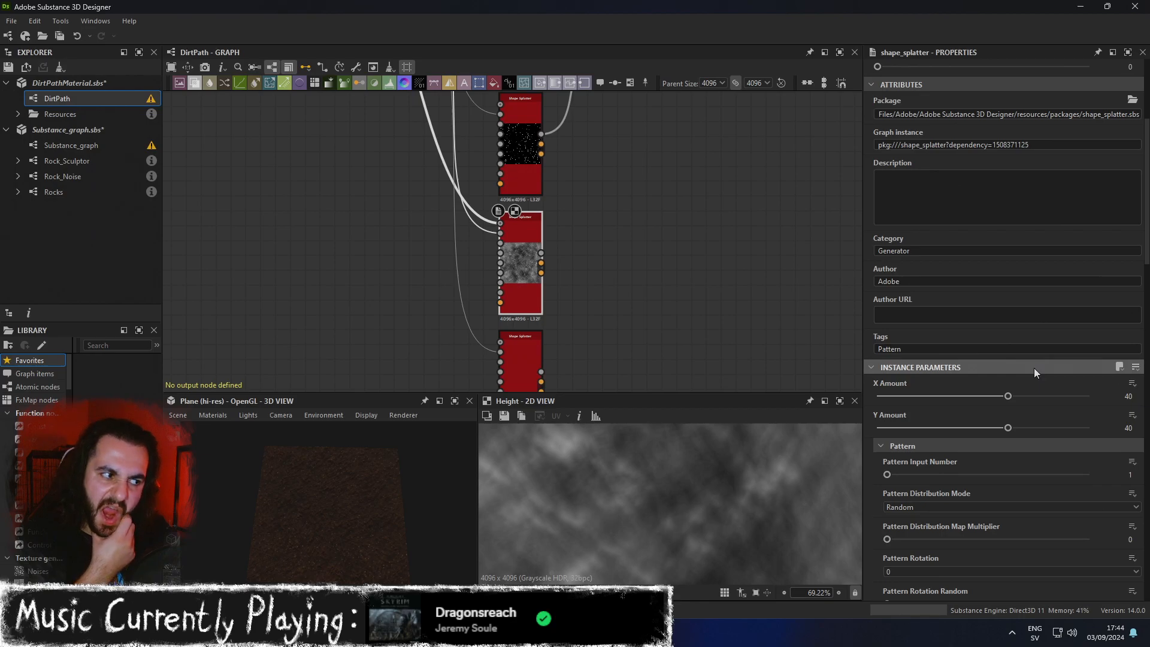
{"action": "left_click", "coordinate": [1135, 396]}
{"action": "type", "text": "17"}
{"action": "key", "text": "Return"}
{"action": "left_click", "coordinate": [1127, 428]}
{"action": "double_click", "coordinate": [1128, 428]}
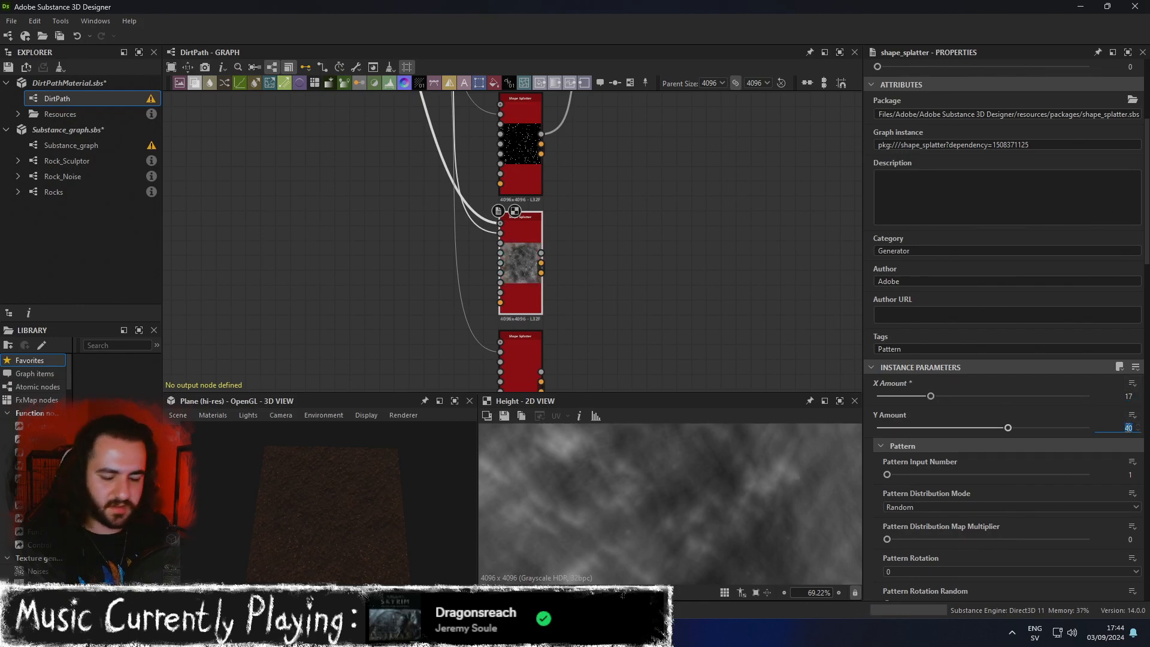
{"action": "type", "text": "14"}
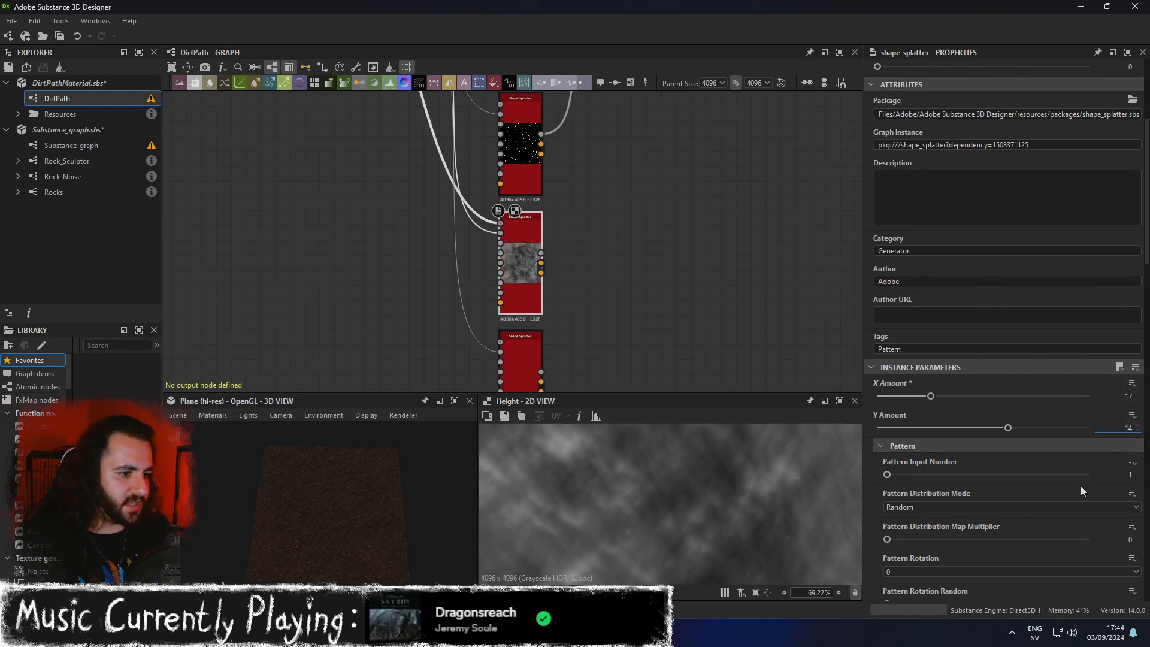
{"action": "scroll", "coordinate": [1049, 497], "scroll_direction": "down", "scroll_amount": 4}
{"action": "key", "text": "Return"}
{"action": "left_click_drag", "start_coordinate": [896, 399], "coordinate": [917, 400]}
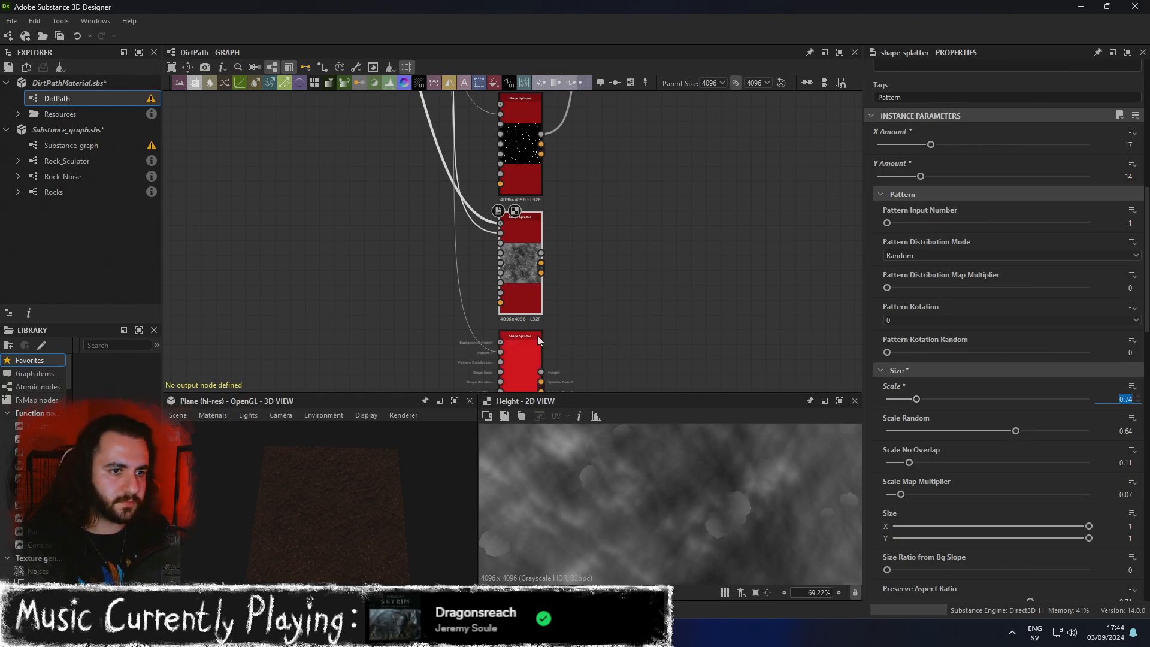
Give the duplicated pebbles-only Shape Splatter a Scale of 0.74, X Amount 17 and Y Amount 14.
{"action": "left_click", "coordinate": [519, 350]}
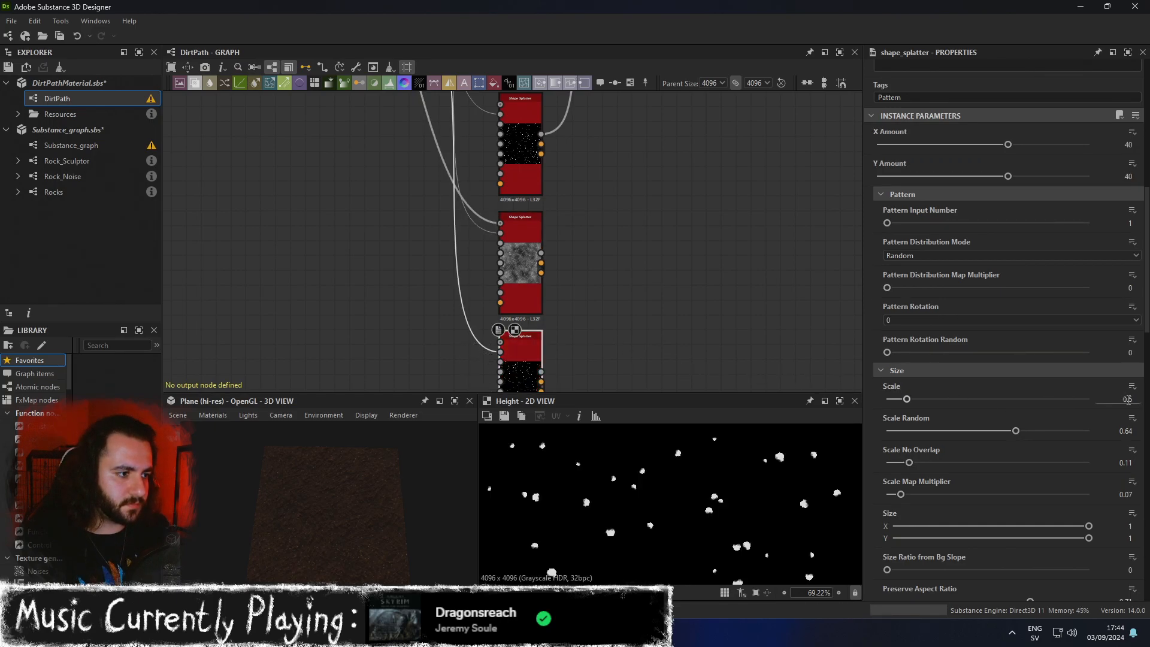
{"action": "type", "text": "0.74"}
{"action": "key", "text": "Return"}
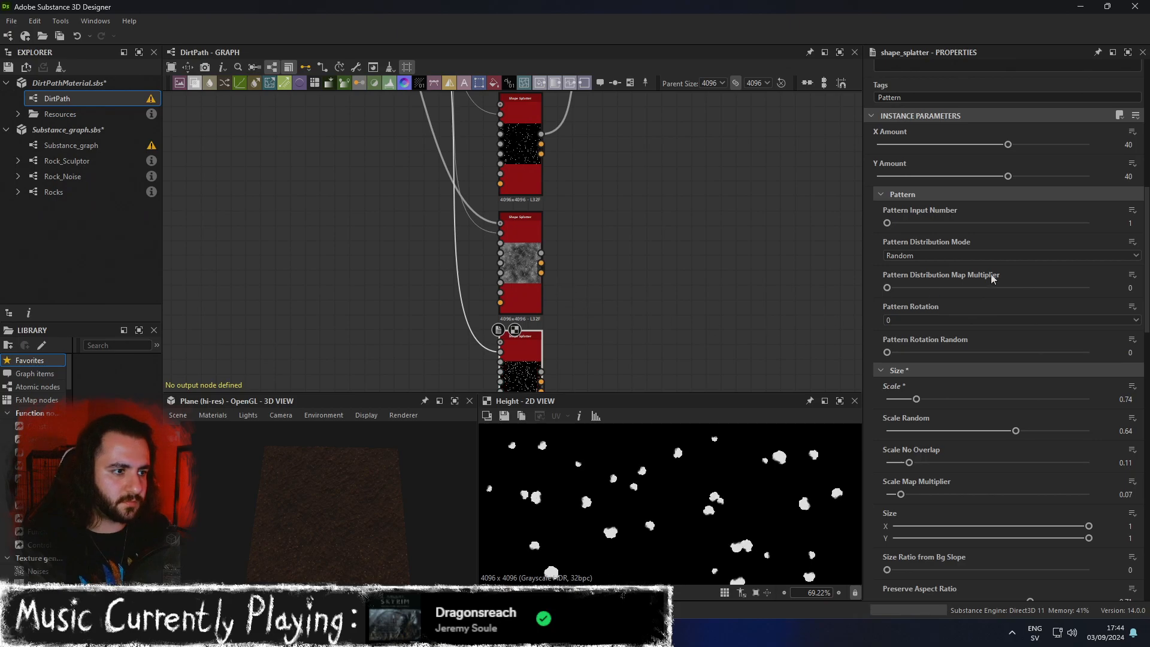
{"action": "scroll", "coordinate": [1090, 278], "scroll_direction": "up", "scroll_amount": 3}
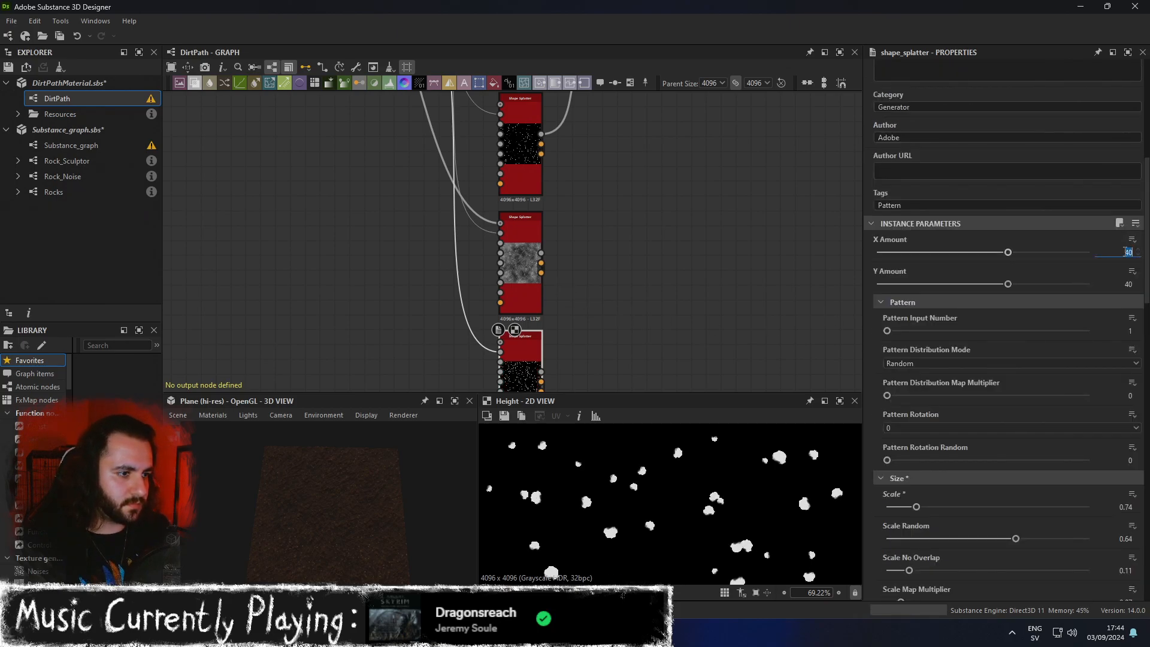
{"action": "type", "text": "17"}
{"action": "key", "text": "Tab"}
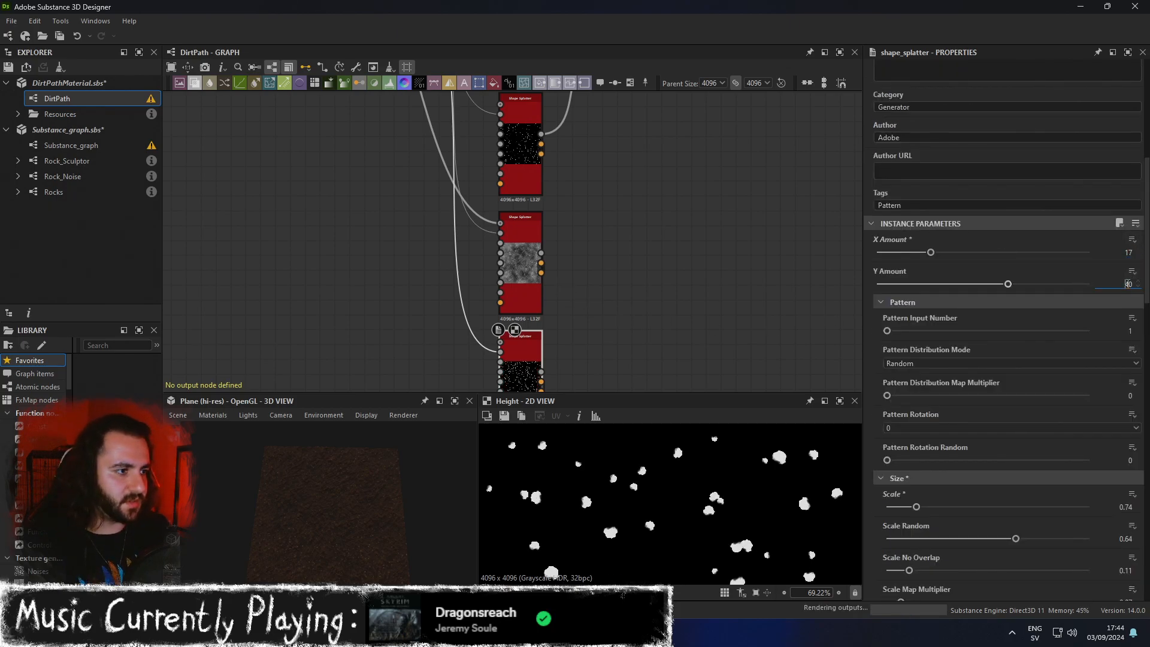
{"action": "type", "text": "14"}
{"action": "key", "text": "Return"}
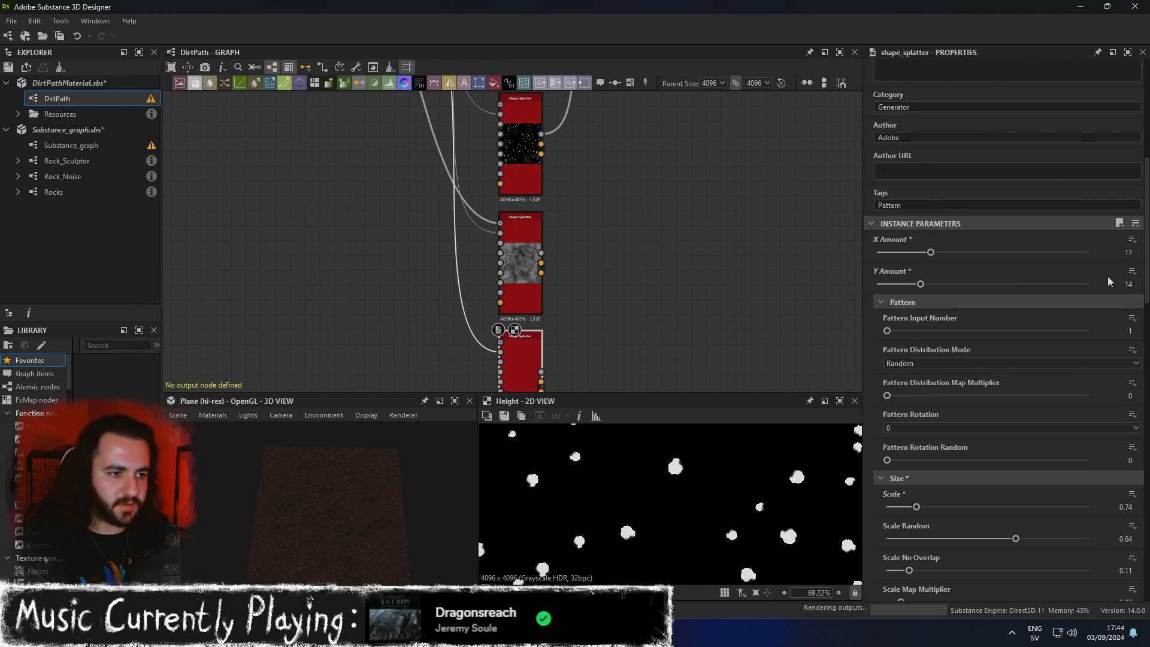
Add a Blend node with the original dirt splatter's height as background, its copy's height as foreground and the pebbles-only copy as opacity mask.
{"action": "scroll", "coordinate": [663, 278], "scroll_direction": "down", "scroll_amount": 2}
{"action": "middle_click_drag", "start_coordinate": [724, 258], "coordinate": [617, 283]}
{"action": "scroll", "coordinate": [616, 283], "scroll_direction": "up", "scroll_amount": 1}
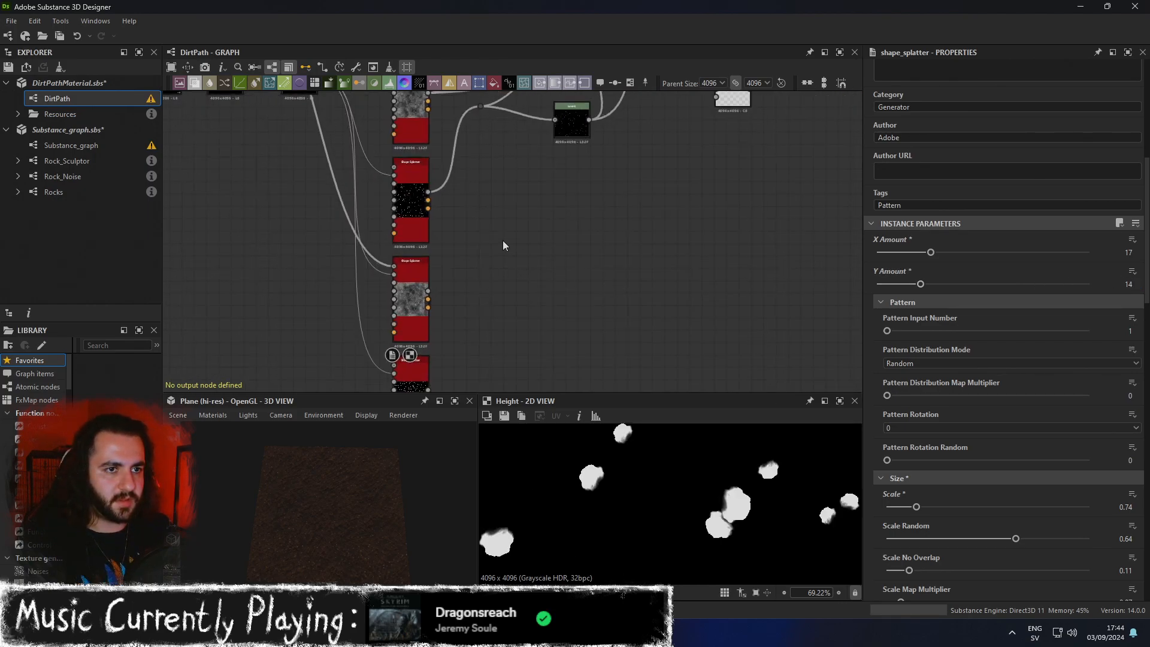
{"action": "middle_click_drag", "start_coordinate": [484, 262], "coordinate": [540, 246]}
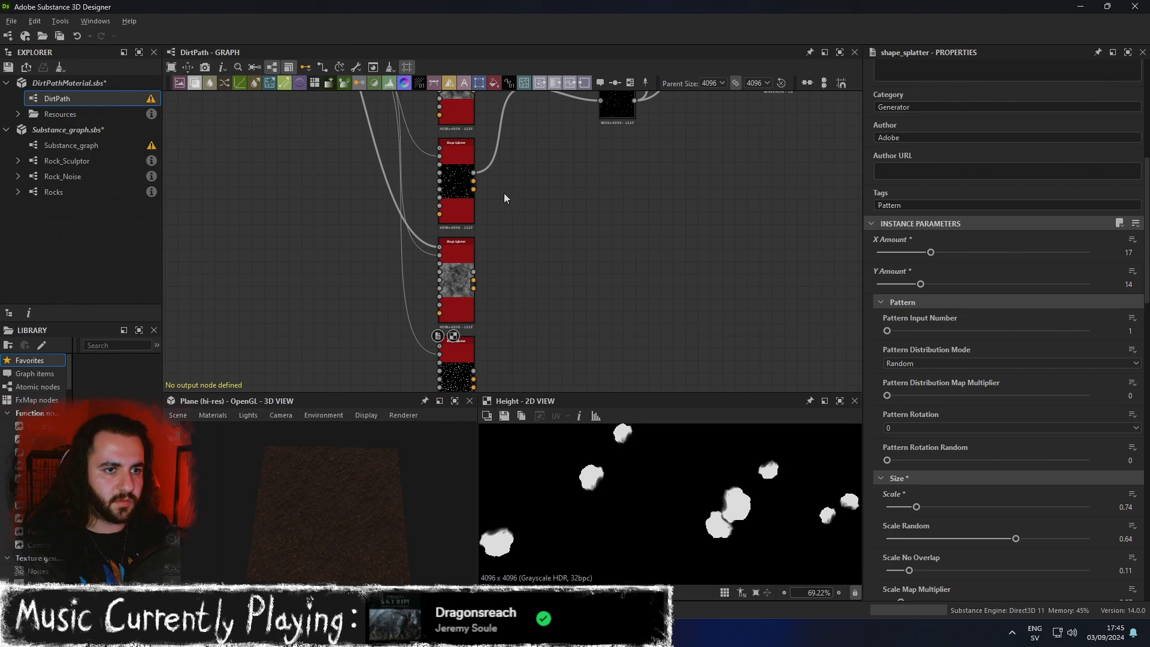
{"action": "scroll", "coordinate": [563, 237], "scroll_direction": "down", "scroll_amount": 2}
{"action": "middle_click_drag", "start_coordinate": [650, 240], "coordinate": [645, 249]}
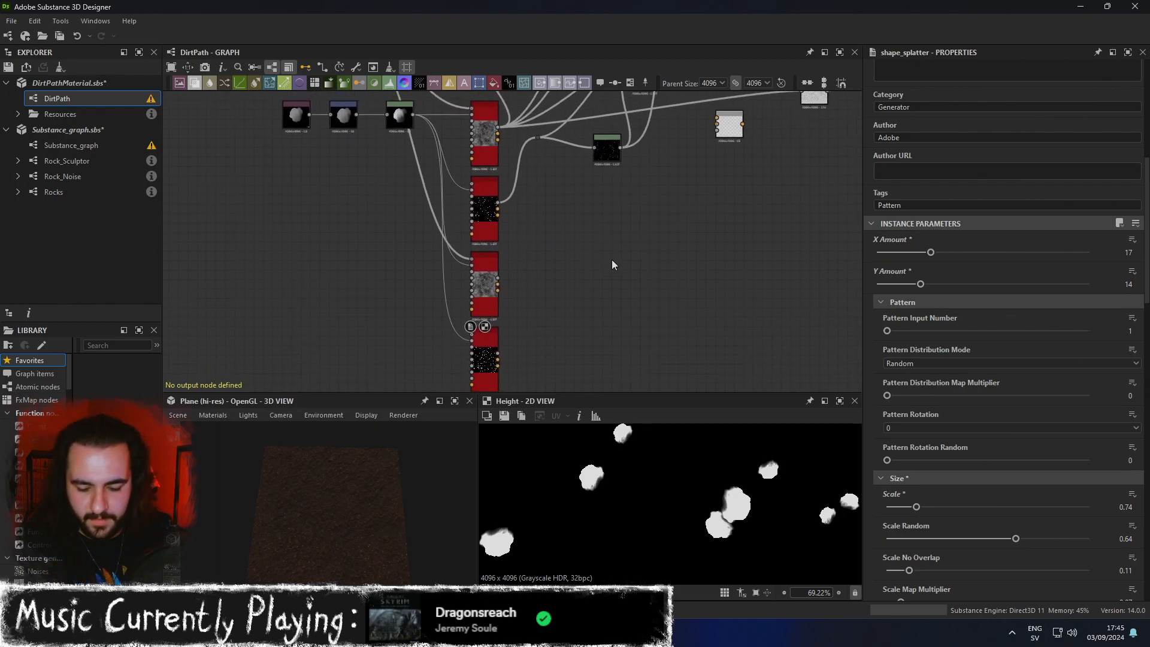
{"action": "key", "text": "space"}
{"action": "type", "text": "blend"}
{"action": "key", "text": "Return"}
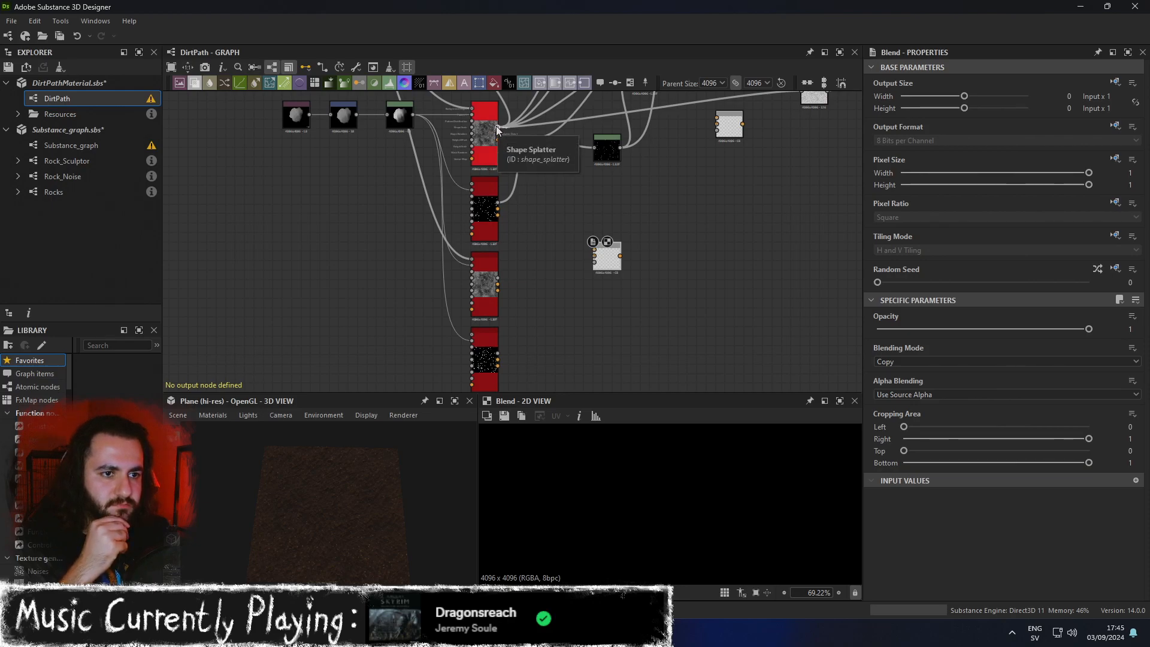
{"action": "left_click_drag", "start_coordinate": [497, 131], "coordinate": [600, 248]}
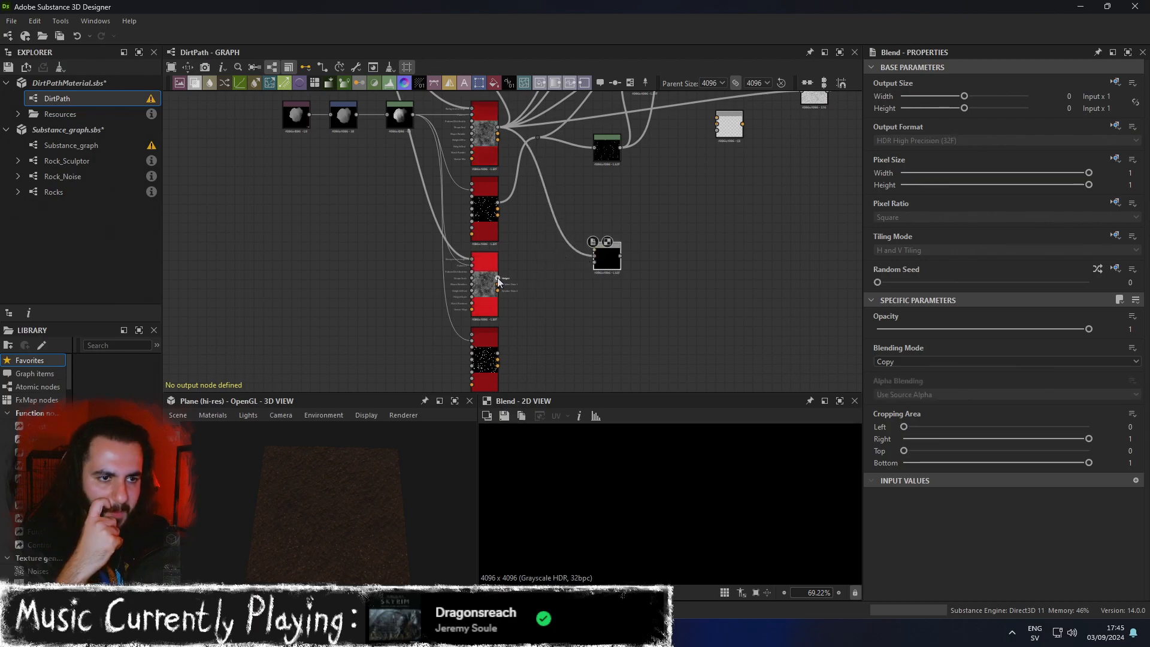
{"action": "left_click_drag", "start_coordinate": [497, 277], "coordinate": [602, 253]}
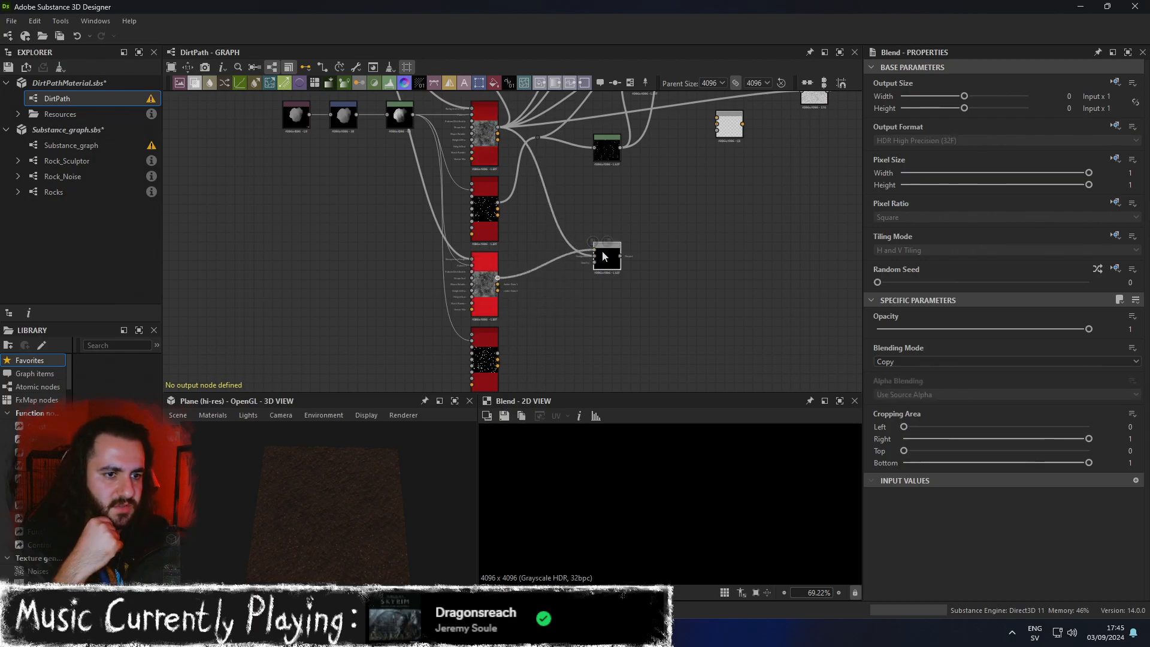
{"action": "left_click_drag", "start_coordinate": [498, 353], "coordinate": [595, 262]}
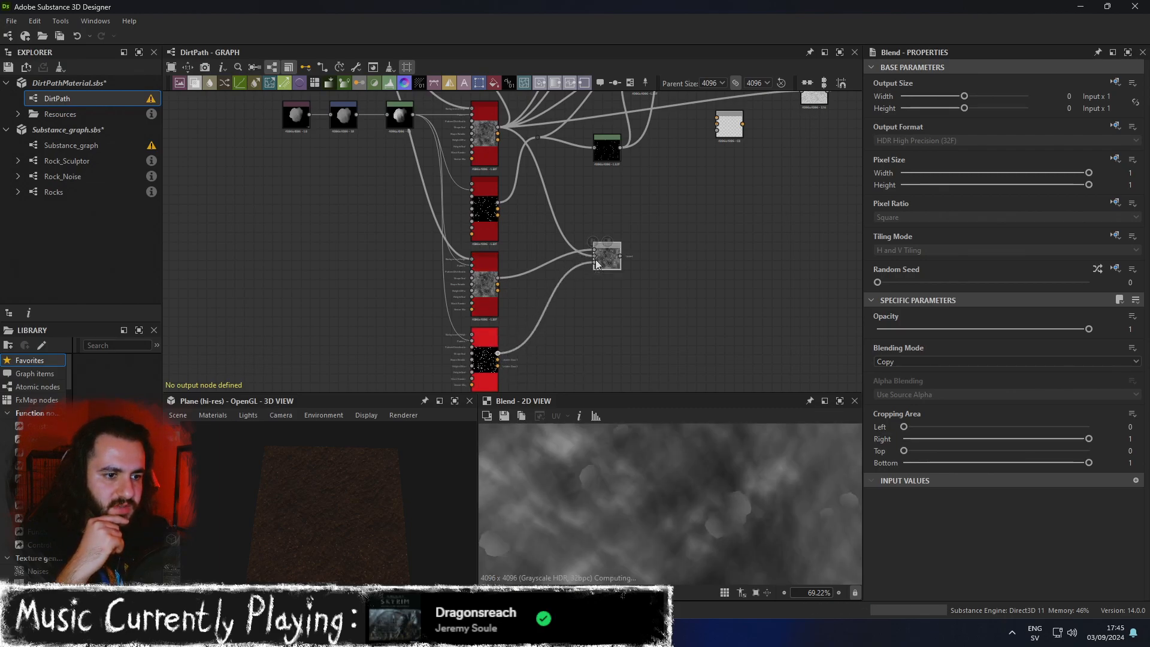
Examine the blended height map in the 2D view and compare it with both dirt Shape Splatter height maps.
{"action": "scroll", "coordinate": [653, 368], "scroll_direction": "down", "scroll_amount": 1}
{"action": "scroll", "coordinate": [659, 488], "scroll_direction": "down", "scroll_amount": 3}
{"action": "scroll", "coordinate": [663, 479], "scroll_direction": "down", "scroll_amount": 8}
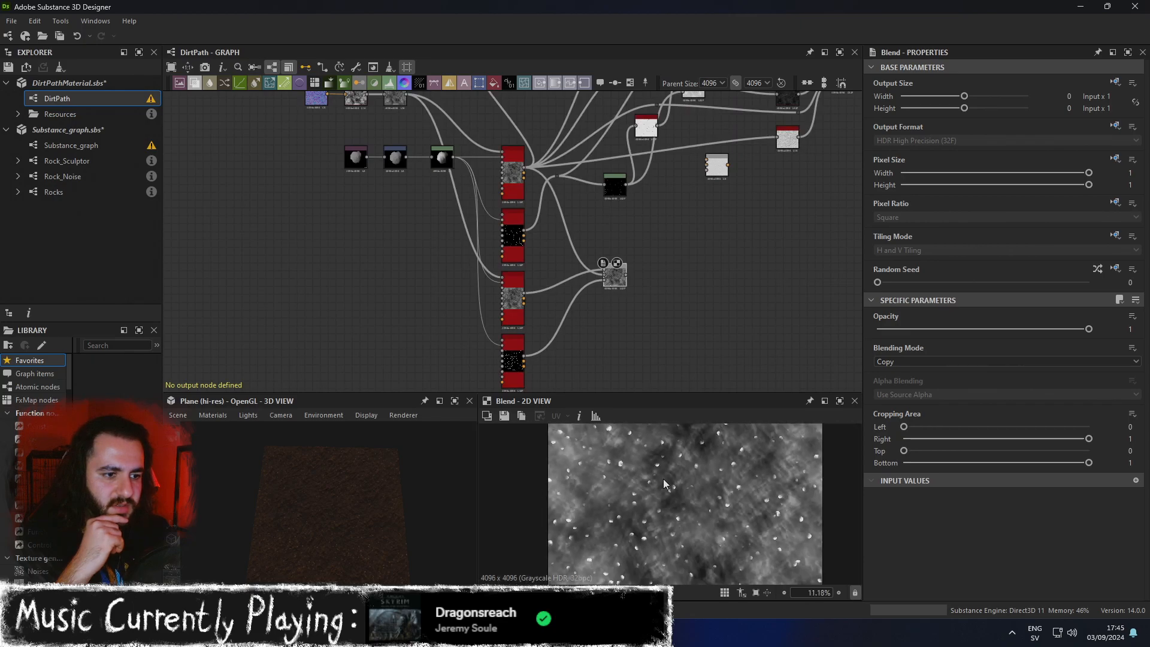
{"action": "scroll", "coordinate": [663, 479], "scroll_direction": "up", "scroll_amount": 3}
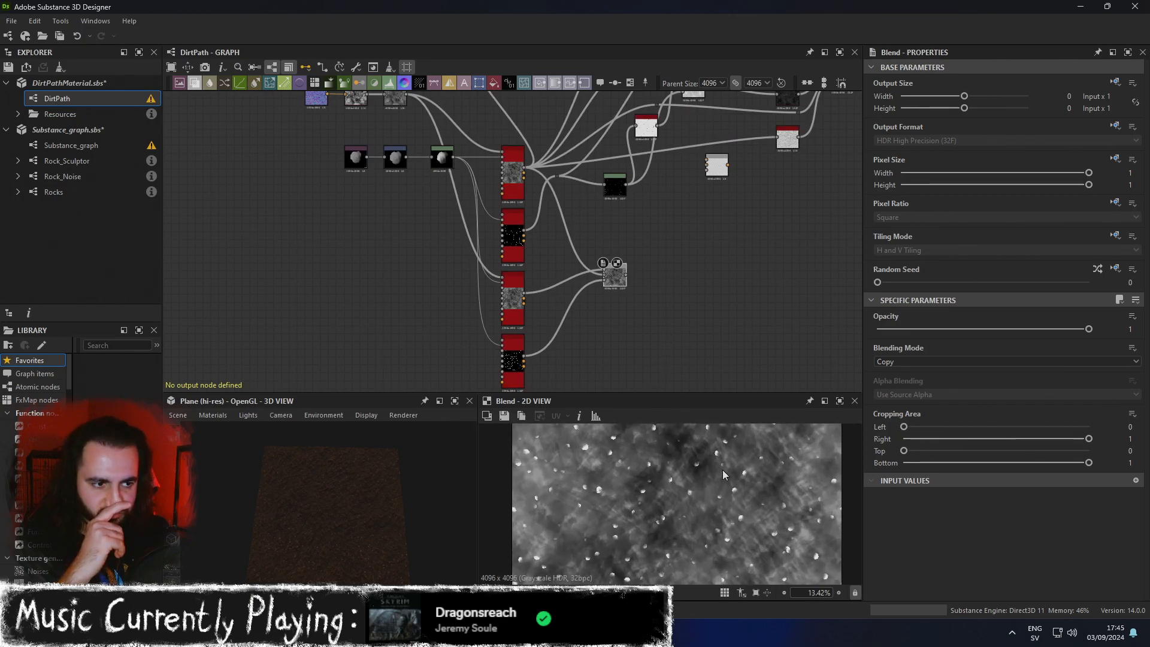
{"action": "scroll", "coordinate": [724, 469], "scroll_direction": "up", "scroll_amount": 3}
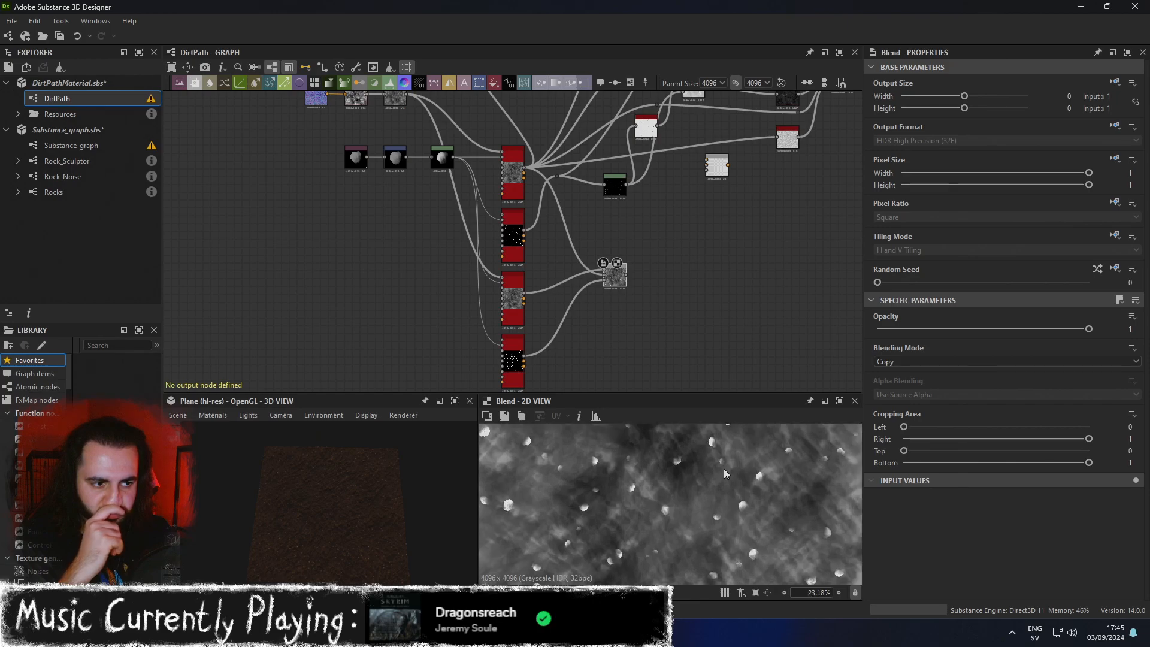
{"action": "double_click", "coordinate": [518, 312]}
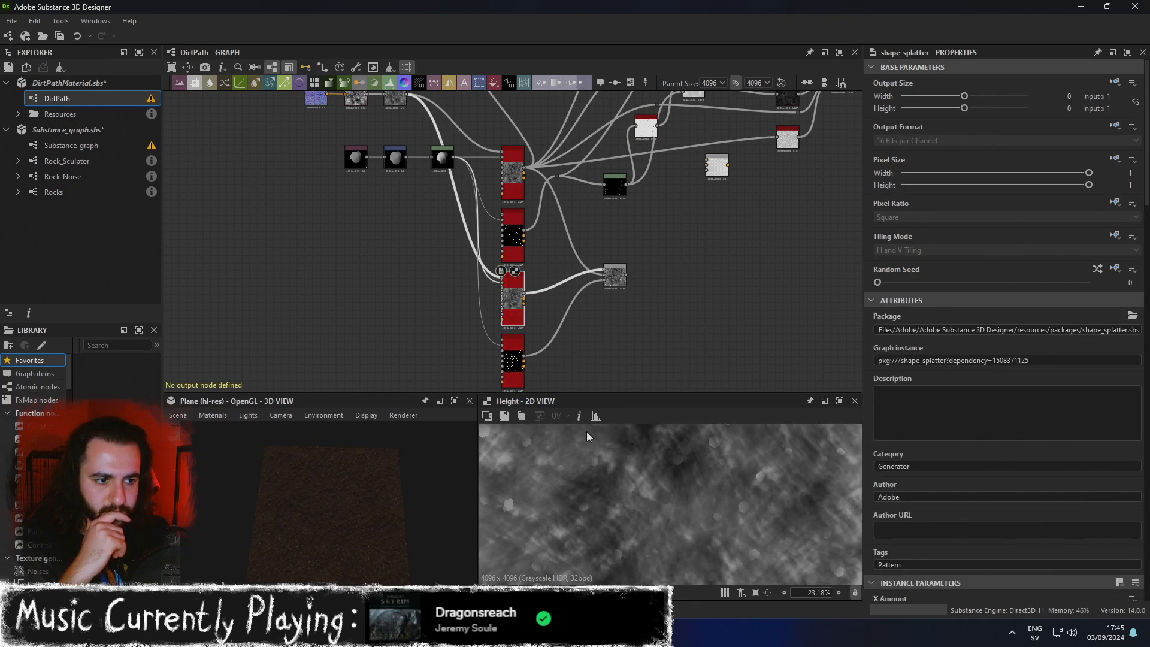
{"action": "double_click", "coordinate": [514, 183]}
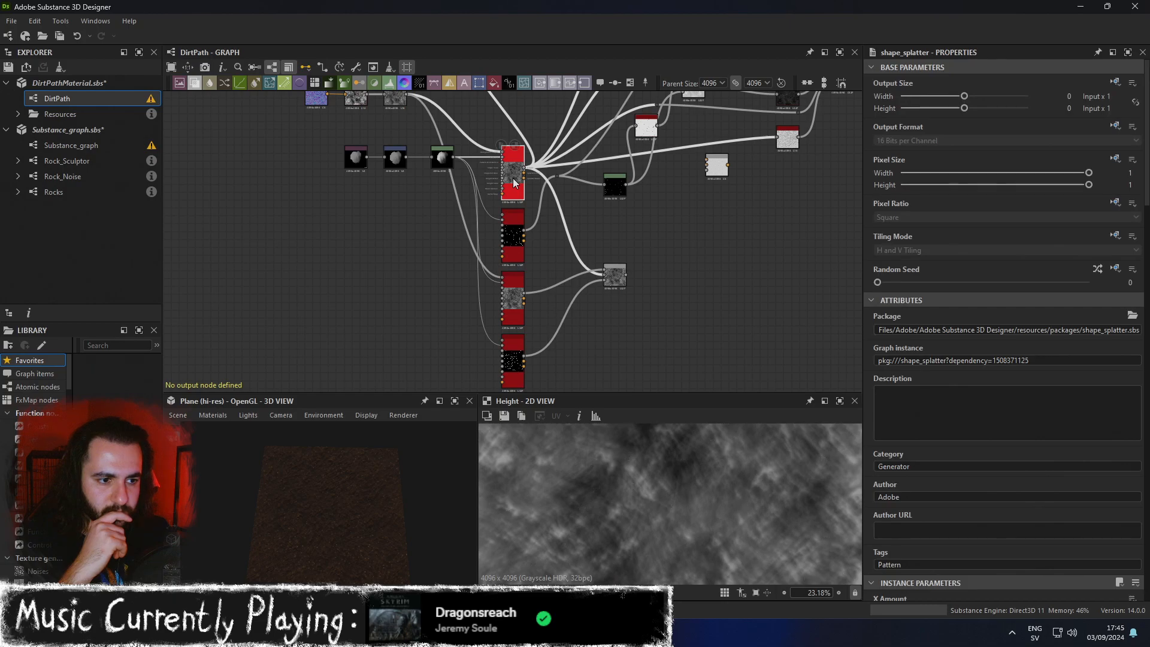
{"action": "scroll", "coordinate": [699, 503], "scroll_direction": "up", "scroll_amount": 3}
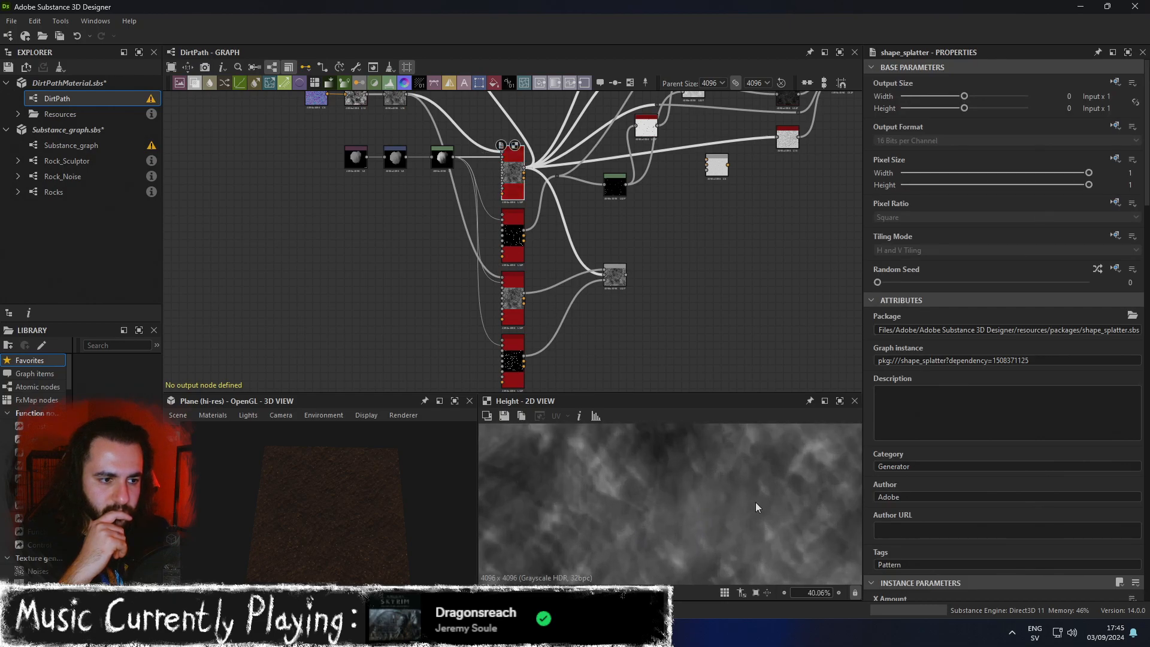
{"action": "scroll", "coordinate": [754, 506], "scroll_direction": "down", "scroll_amount": 6}
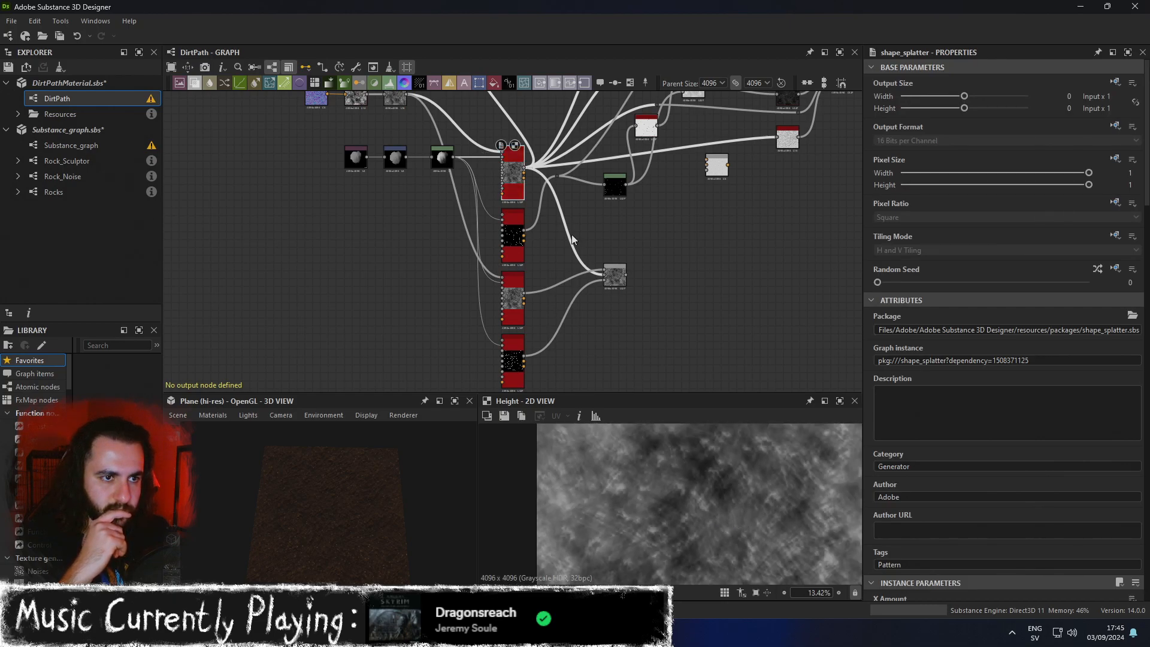
Set the new height Blend node's Opacity to 0.6.
{"action": "scroll", "coordinate": [637, 281], "scroll_direction": "up", "scroll_amount": 1}
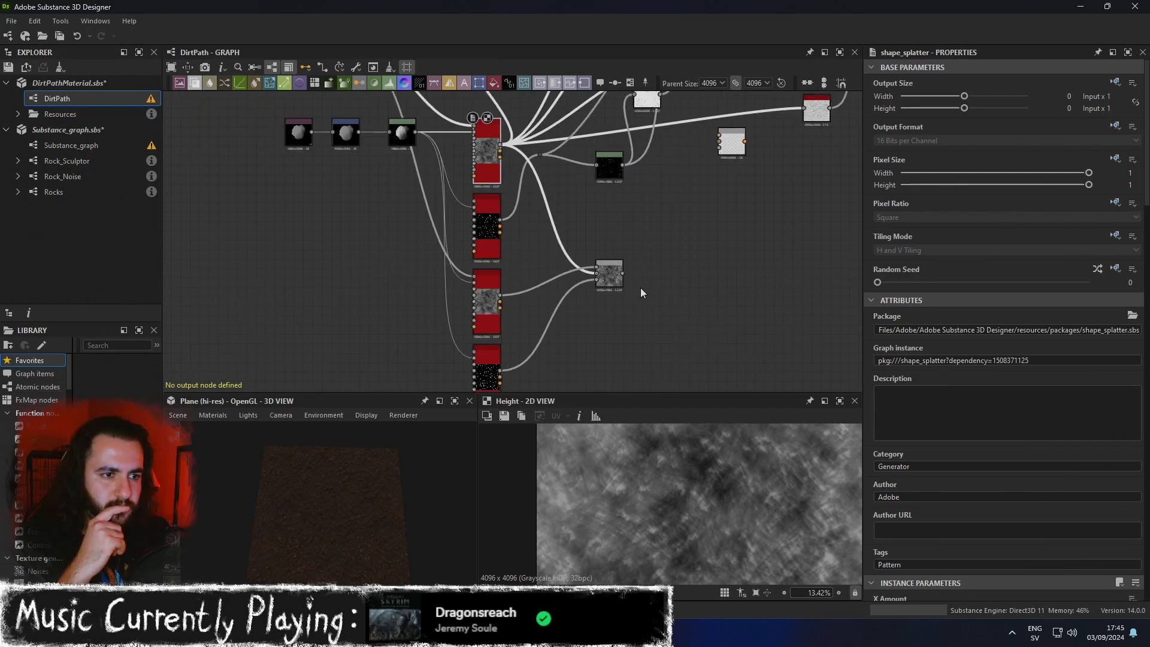
{"action": "double_click", "coordinate": [606, 279]}
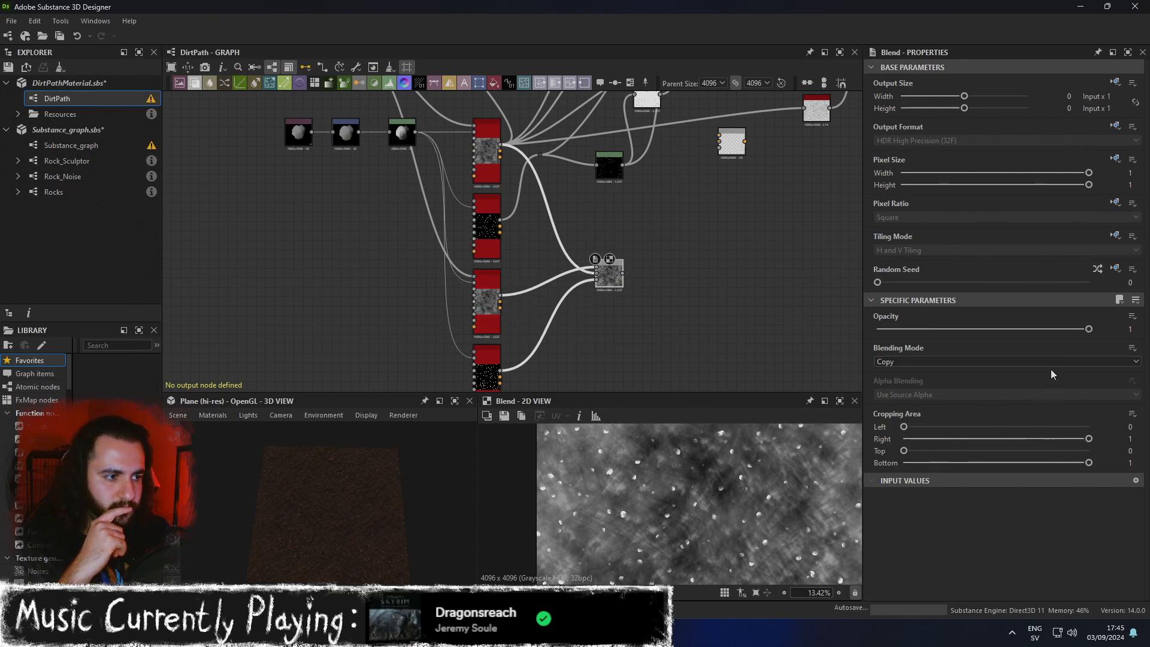
{"action": "left_click_drag", "start_coordinate": [1081, 331], "coordinate": [1004, 333]}
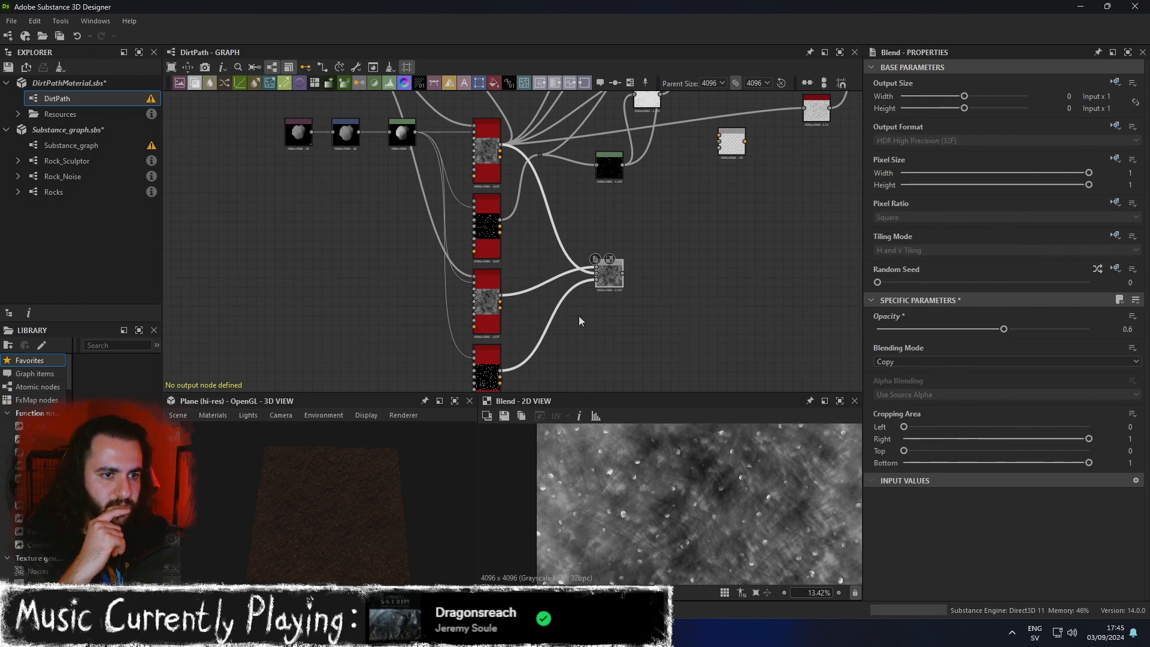
Duplicate the Blend node and feed it the original pebbles-only height as background and the pebbles-only copy's height as foreground, then preview it.
{"action": "scroll", "coordinate": [592, 328], "scroll_direction": "up", "scroll_amount": 1}
{"action": "middle_click_drag", "start_coordinate": [601, 329], "coordinate": [643, 428]}
{"action": "scroll", "coordinate": [606, 278], "scroll_direction": "up", "scroll_amount": 1}
{"action": "middle_click_drag", "start_coordinate": [694, 327], "coordinate": [693, 214]}
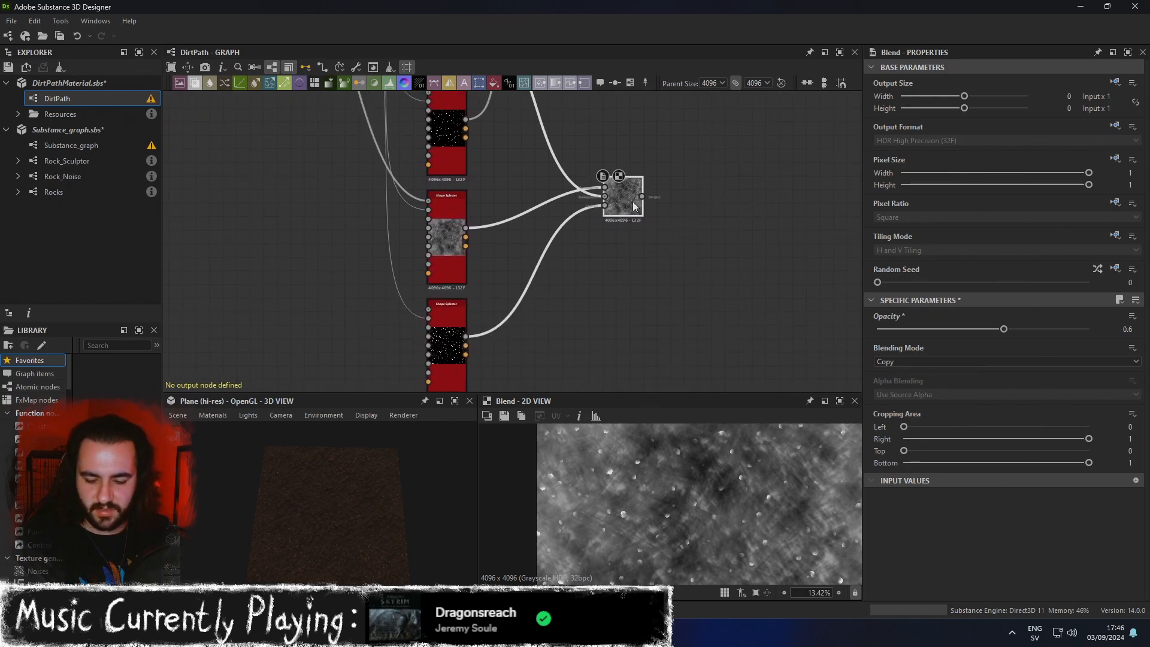
{"action": "key", "text": "ctrl+v"}
{"action": "middle_click_drag", "start_coordinate": [700, 171], "coordinate": [718, 220]}
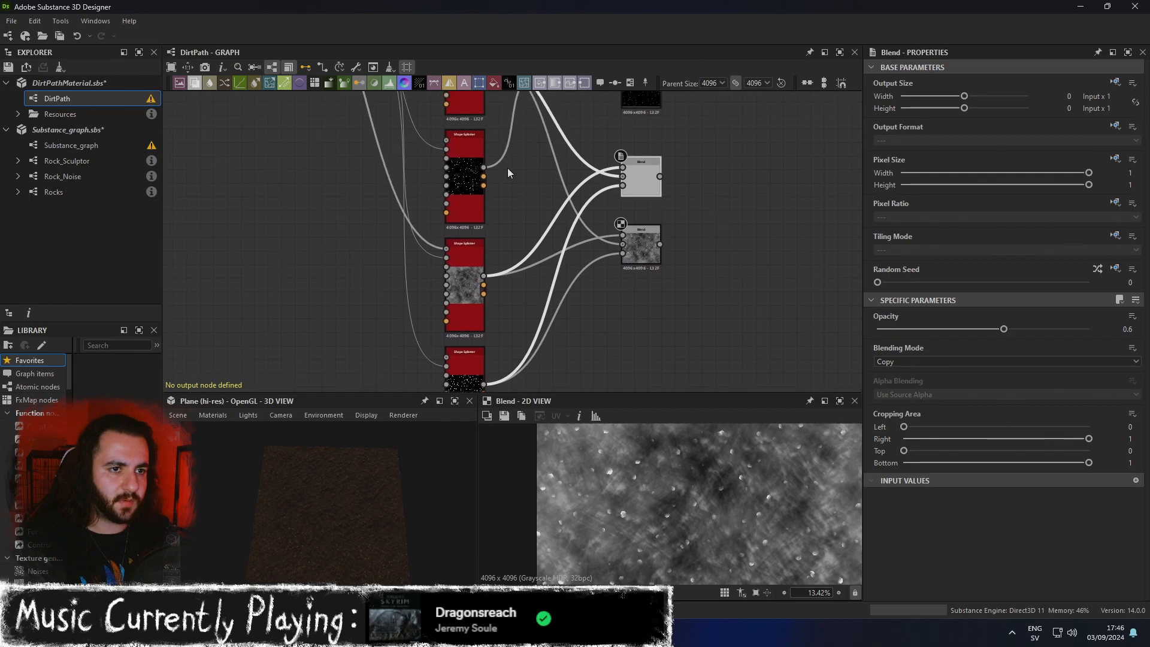
{"action": "left_click_drag", "start_coordinate": [483, 167], "coordinate": [623, 176]}
{"action": "middle_click_drag", "start_coordinate": [675, 285], "coordinate": [469, 256]}
{"action": "left_click_drag", "start_coordinate": [277, 355], "coordinate": [419, 137]}
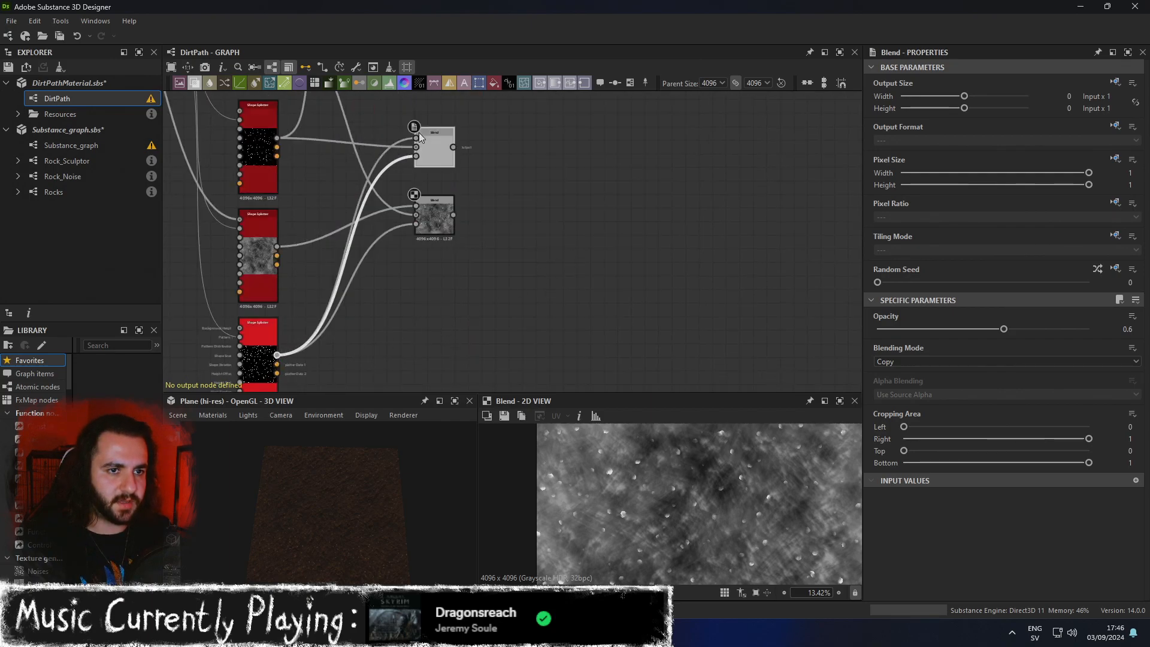
{"action": "double_click", "coordinate": [431, 153]}
{"action": "middle_click_drag", "start_coordinate": [481, 176], "coordinate": [549, 203]}
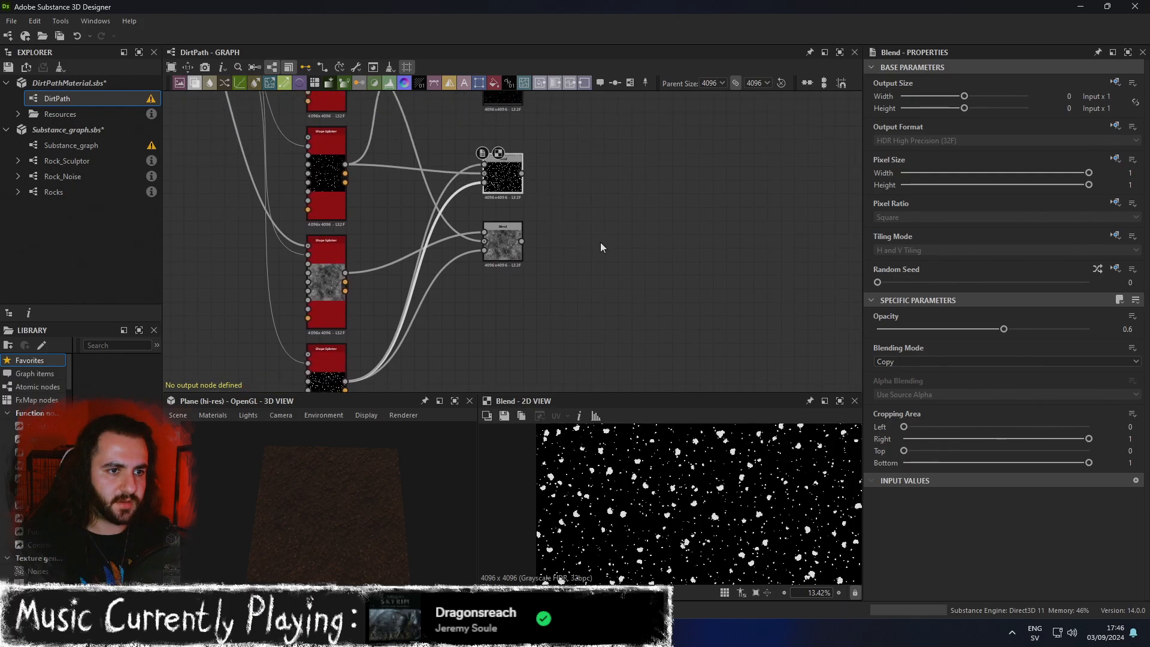
Rearrange the two new Blend nodes and transfer the original dirt splatter's outgoing height links to the height Blend's output.
{"action": "left_click_drag", "start_coordinate": [503, 180], "coordinate": [503, 316]}
{"action": "left_click_drag", "start_coordinate": [494, 247], "coordinate": [495, 207]}
{"action": "middle_click_drag", "start_coordinate": [495, 202], "coordinate": [511, 292]}
{"action": "left_click_drag", "start_coordinate": [362, 145], "coordinate": [536, 298], "text": "shift"}
Try transferring the Levels node's outgoing links to the pebbles-only Blend and check the dirt surface in the 3D view.
{"action": "middle_click_drag", "start_coordinate": [537, 298], "coordinate": [542, 263]}
{"action": "left_click_drag", "start_coordinate": [543, 139], "coordinate": [542, 363], "text": "shift"}
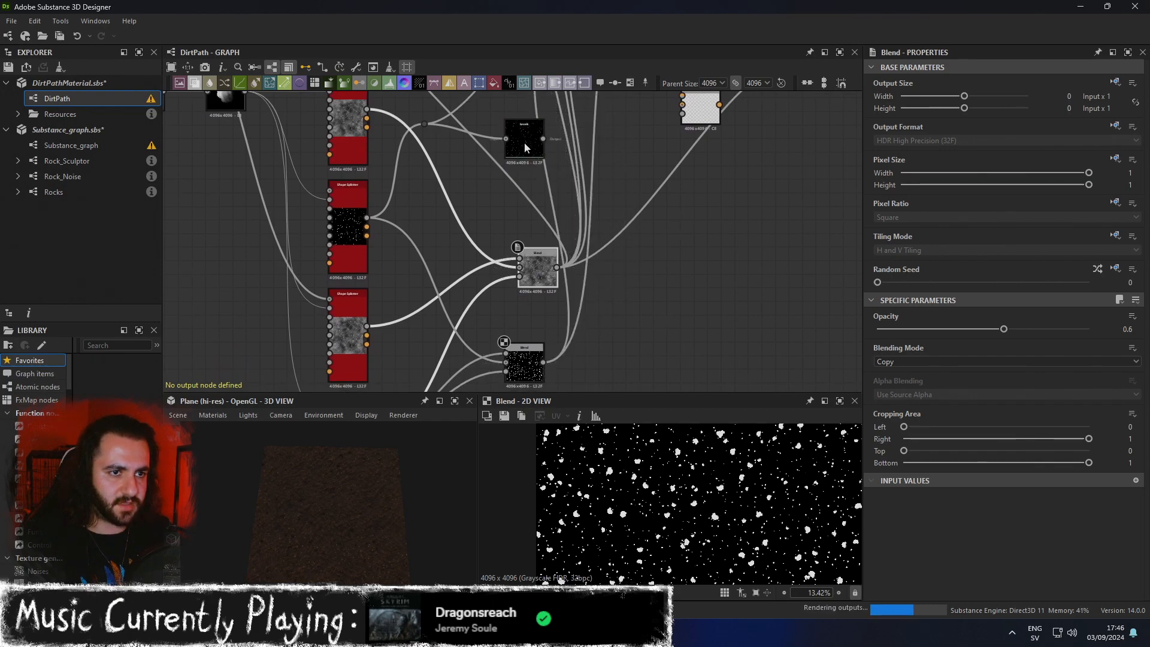
{"action": "left_click_drag", "start_coordinate": [523, 143], "coordinate": [495, 156]}
{"action": "left_click_drag", "start_coordinate": [395, 528], "coordinate": [447, 483]}
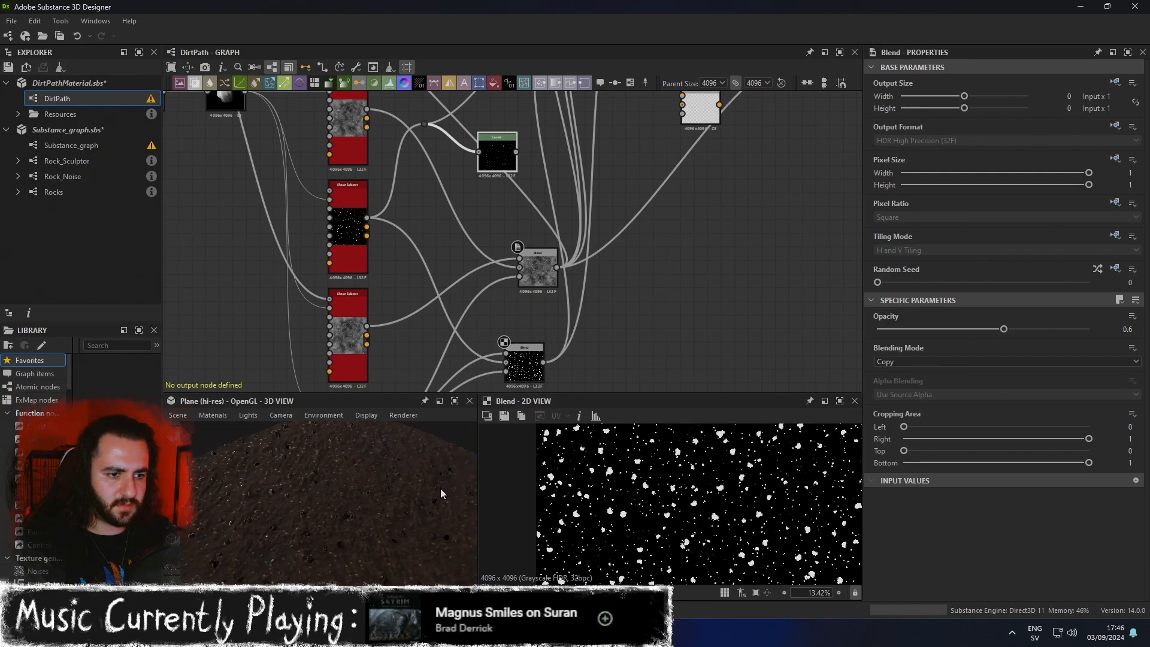
{"action": "middle_click_drag", "start_coordinate": [584, 314], "coordinate": [564, 248]}
{"action": "left_click_drag", "start_coordinate": [374, 464], "coordinate": [339, 486]}
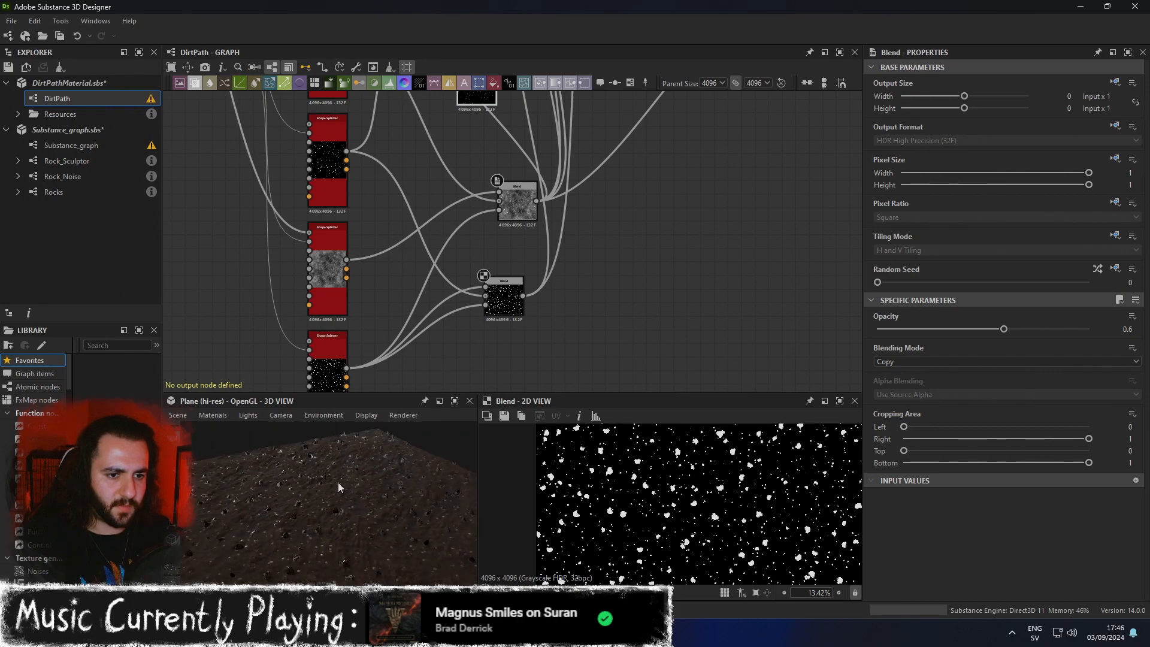
Try transferring the outgoing links of the dot node behind the pebbles-only splatter to the pebbles-only Blend's output.
{"action": "middle_click_drag", "start_coordinate": [693, 143], "coordinate": [643, 328]}
{"action": "scroll", "coordinate": [643, 328], "scroll_direction": "down", "scroll_amount": 3}
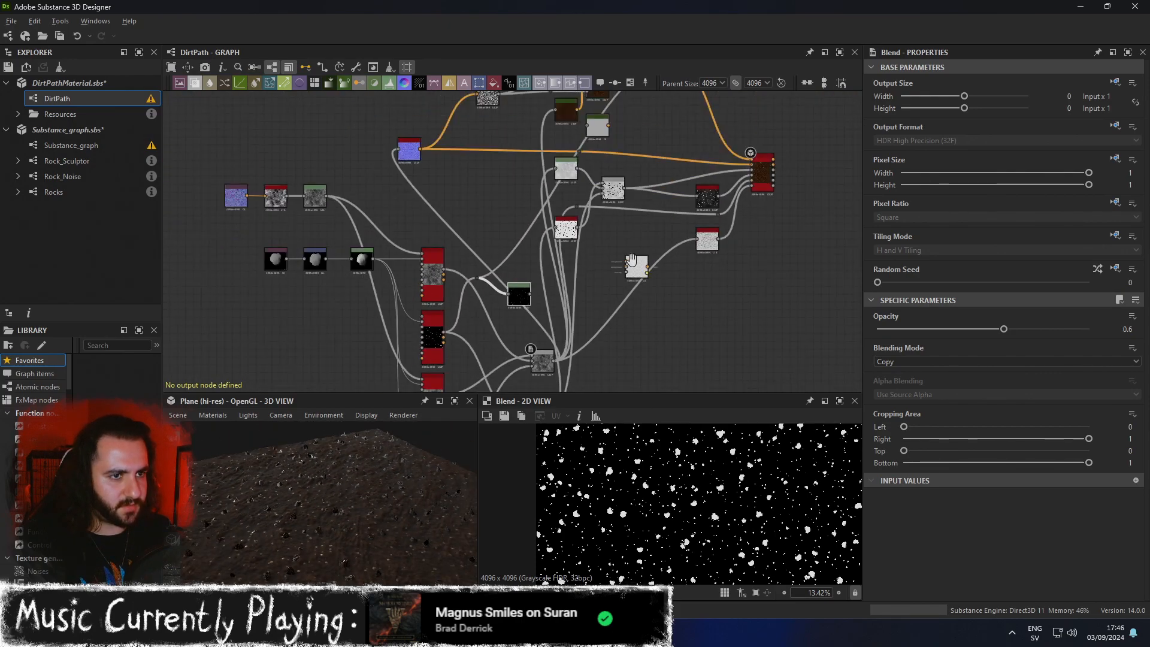
{"action": "middle_click_drag", "start_coordinate": [631, 260], "coordinate": [623, 350]}
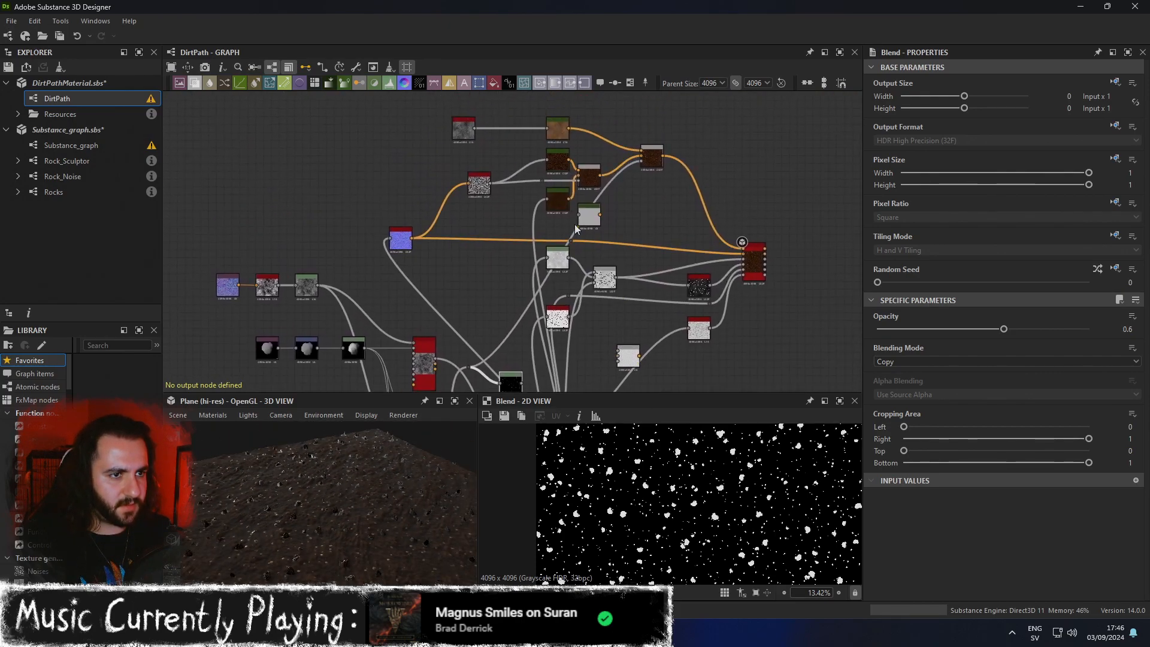
{"action": "middle_click_drag", "start_coordinate": [622, 231], "coordinate": [613, 175]}
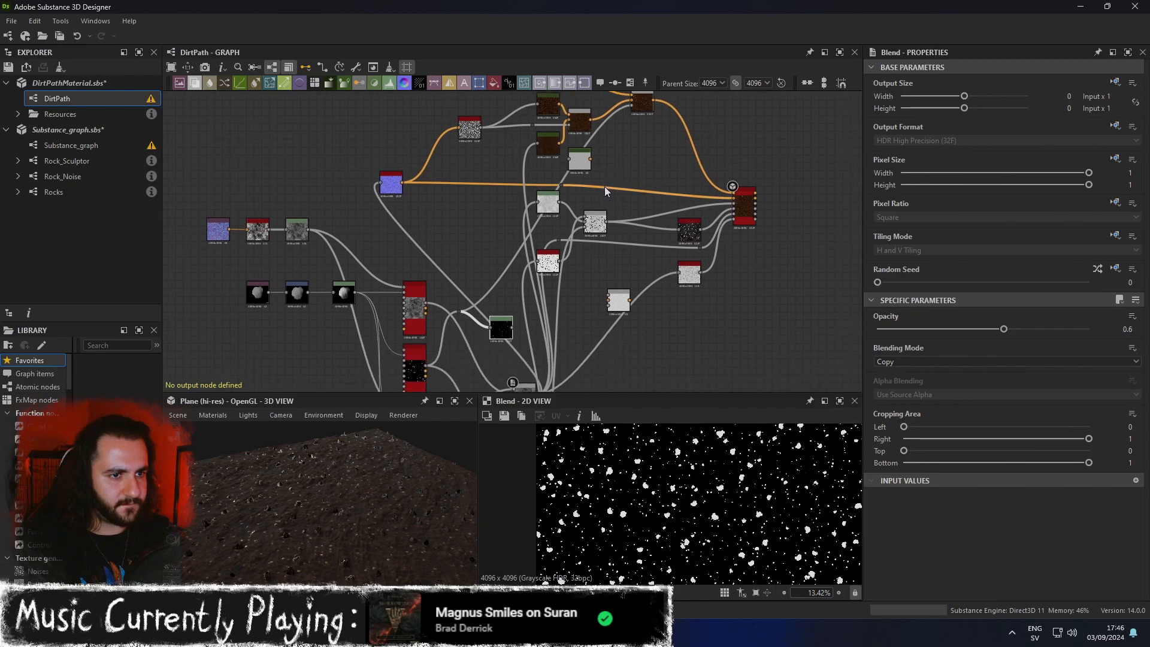
{"action": "middle_click_drag", "start_coordinate": [539, 306], "coordinate": [541, 306]}
{"action": "middle_click_drag", "start_coordinate": [540, 274], "coordinate": [505, 201]}
{"action": "left_click_drag", "start_coordinate": [491, 196], "coordinate": [561, 334]}
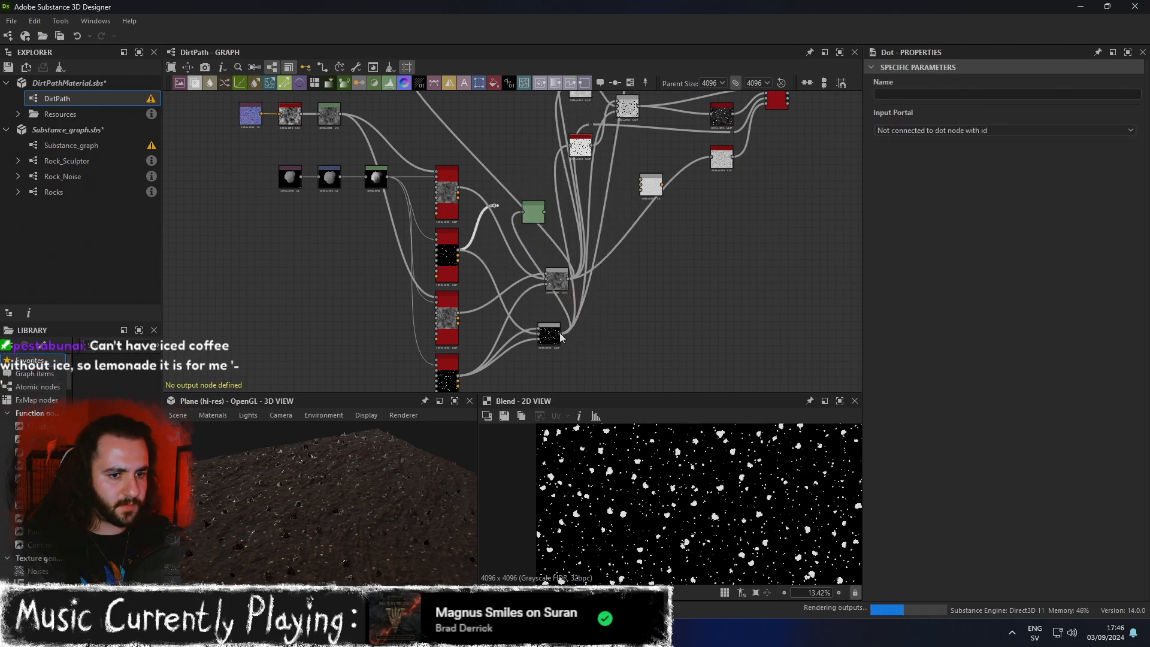
Examine the pebbles on the plane in the enlarged 3D view, both close up and from a low angle.
{"action": "left_click_drag", "start_coordinate": [404, 482], "coordinate": [431, 541]}
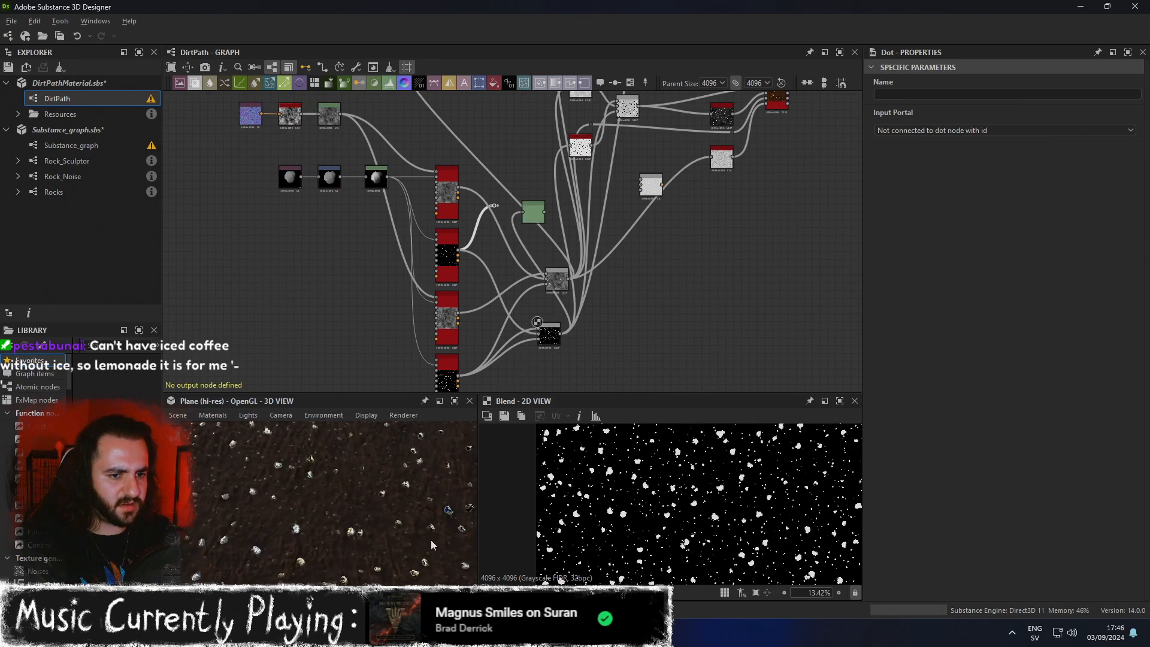
{"action": "left_click", "coordinate": [455, 401]}
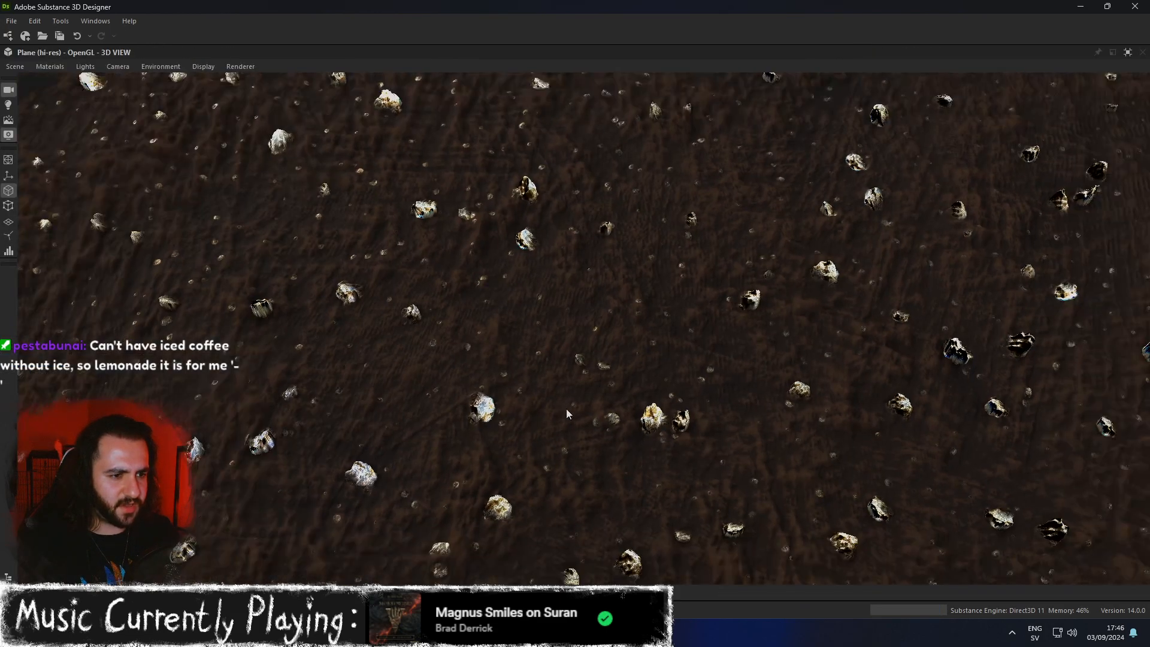
{"action": "left_click_drag", "start_coordinate": [681, 413], "coordinate": [650, 388]}
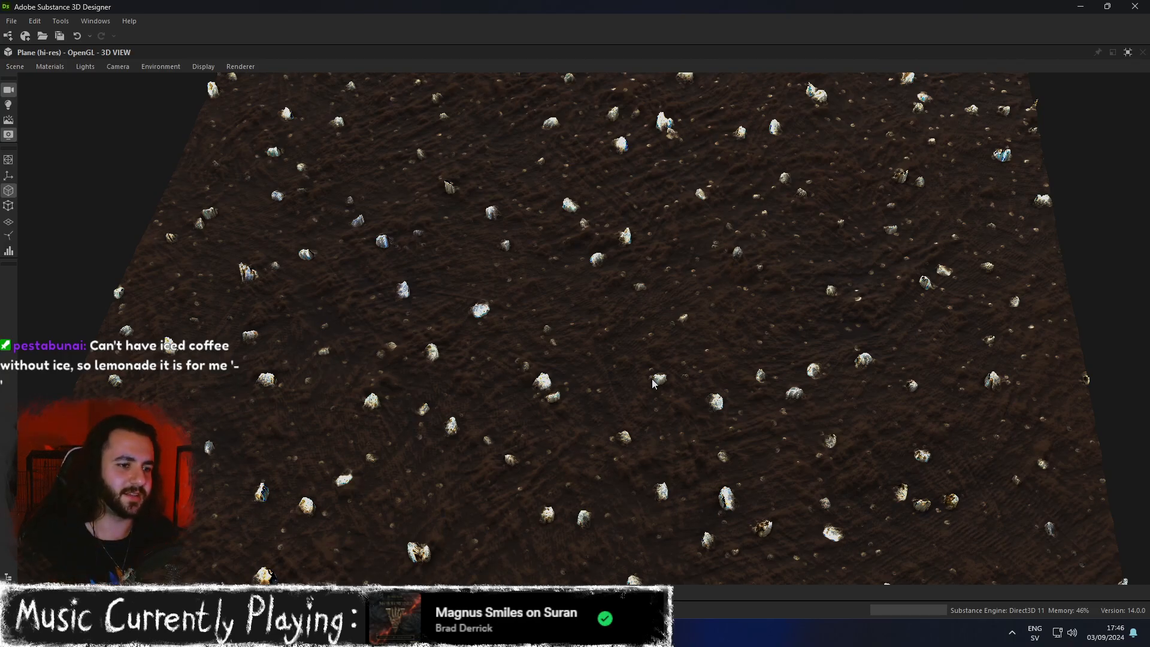
{"action": "left_click_drag", "start_coordinate": [588, 349], "coordinate": [726, 322]}
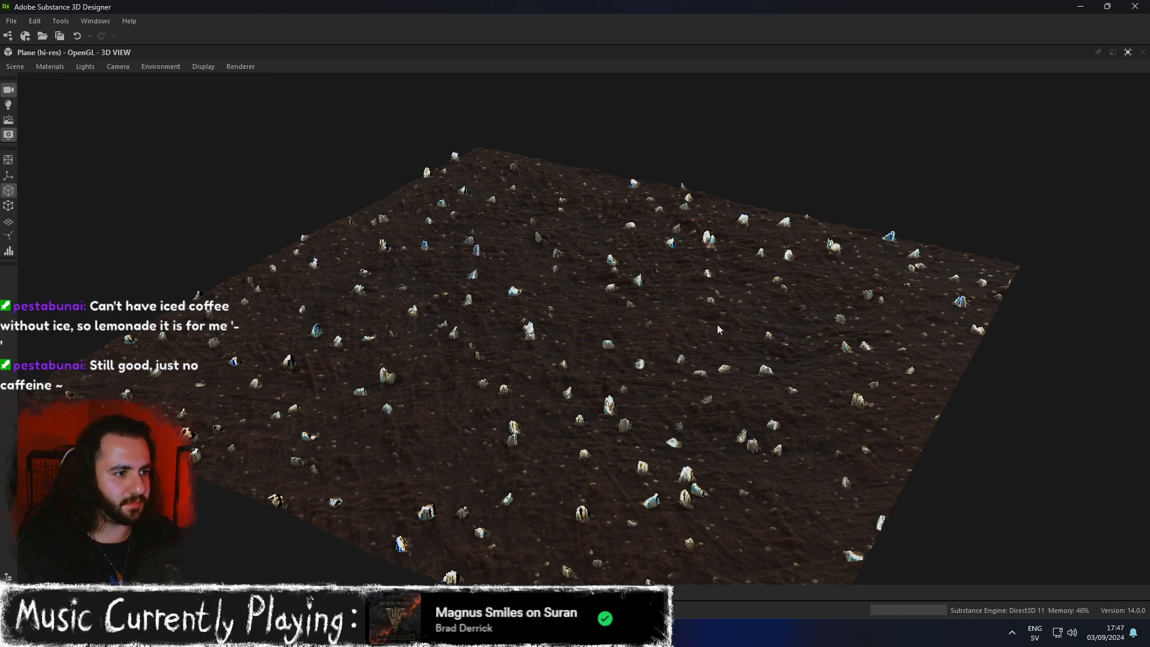
{"action": "left_click", "coordinate": [1127, 52]}
Trace the pebble mask back through the graph from the Invert Grayscale node feeding the Base Material.
{"action": "middle_click_drag", "start_coordinate": [649, 211], "coordinate": [579, 282]}
{"action": "scroll", "coordinate": [700, 172], "scroll_direction": "up", "scroll_amount": 3}
{"action": "left_click", "coordinate": [623, 149]}
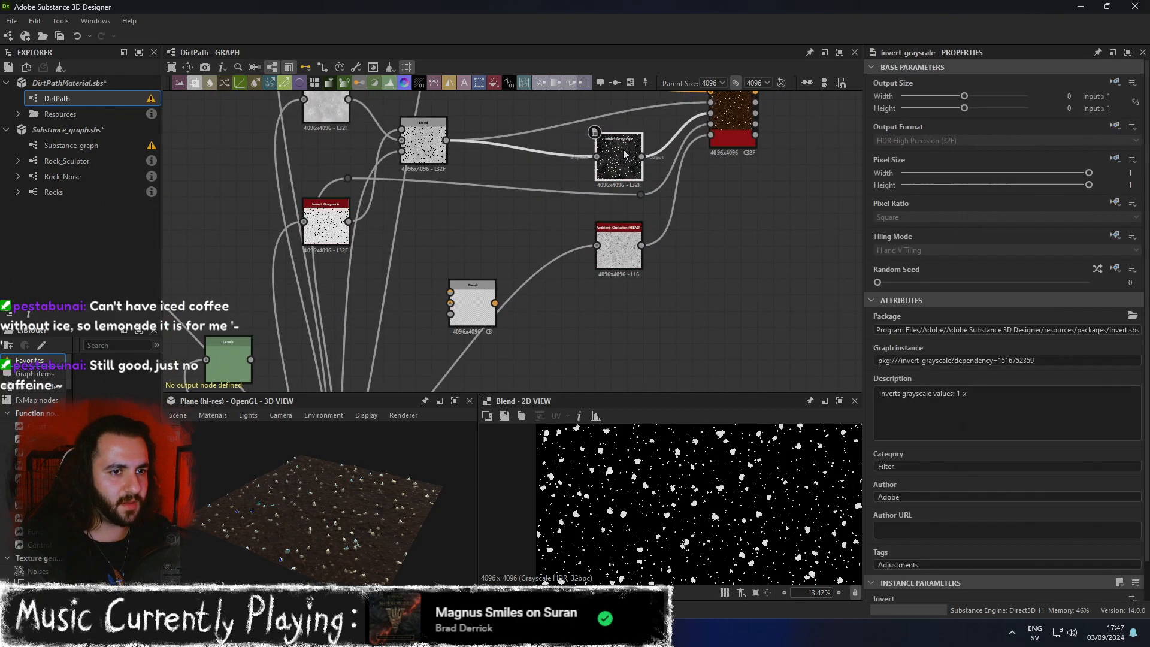
{"action": "scroll", "coordinate": [623, 149], "scroll_direction": "up", "scroll_amount": 2}
{"action": "middle_click_drag", "start_coordinate": [353, 162], "coordinate": [657, 186]}
{"action": "left_click", "coordinate": [479, 174]}
{"action": "scroll", "coordinate": [592, 269], "scroll_direction": "down", "scroll_amount": 2}
{"action": "middle_click_drag", "start_coordinate": [587, 273], "coordinate": [666, 144]}
{"action": "middle_click_drag", "start_coordinate": [534, 280], "coordinate": [560, 166]}
Preview the Levels node and undo the rerouting of the dot's and the Levels node's outgoing links.
{"action": "left_click", "coordinate": [540, 159]}
{"action": "double_click", "coordinate": [540, 159]}
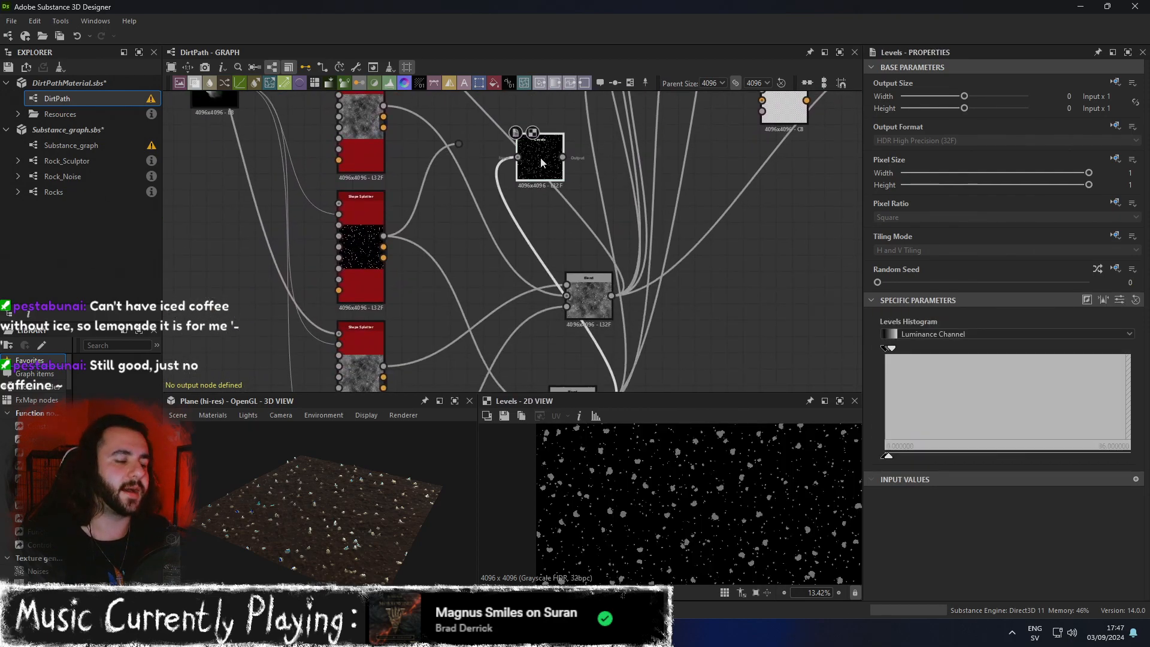
{"action": "middle_click_drag", "start_coordinate": [598, 257], "coordinate": [610, 193]}
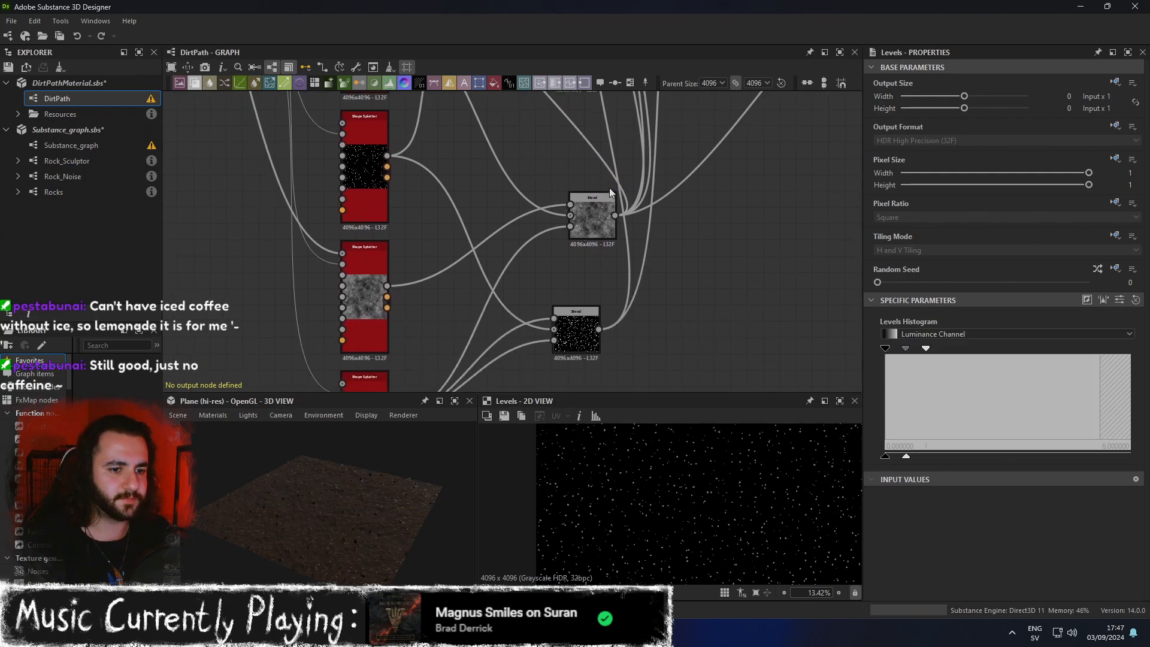
{"action": "key", "text": "ctrl+z"}
Reposition the Levels node and the Invert Grayscale node it feeds to untangle their links.
{"action": "middle_click_drag", "start_coordinate": [615, 180], "coordinate": [484, 393]}
{"action": "left_click_drag", "start_coordinate": [455, 295], "coordinate": [439, 319]}
{"action": "middle_click_drag", "start_coordinate": [515, 271], "coordinate": [578, 265]}
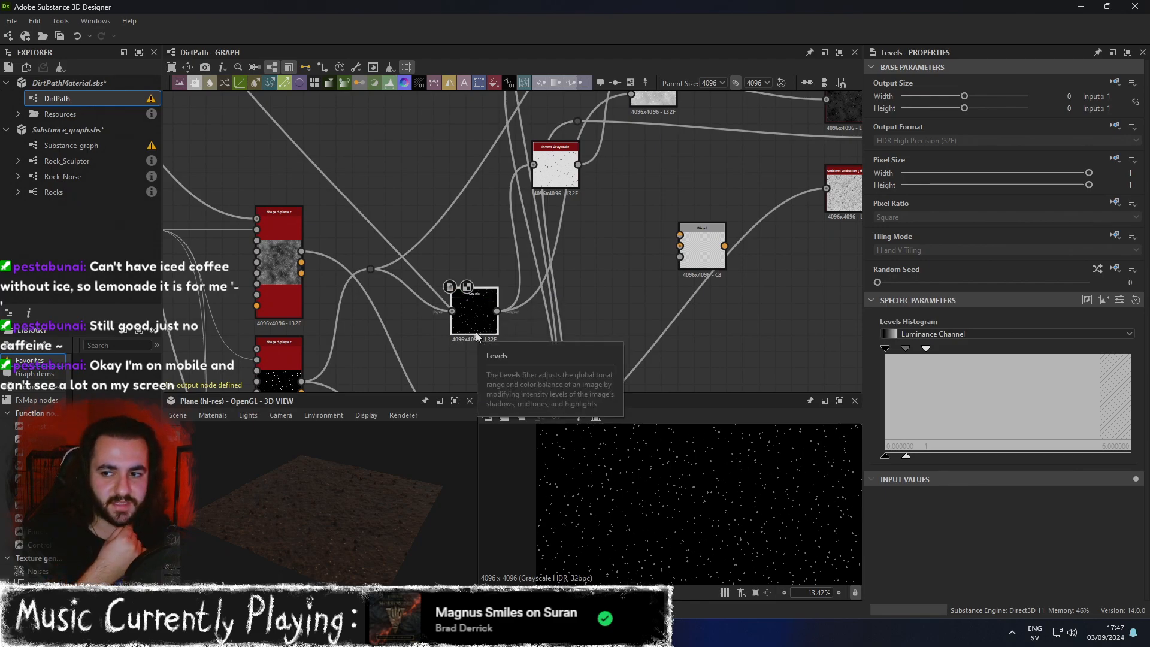
{"action": "left_click_drag", "start_coordinate": [489, 308], "coordinate": [489, 277]}
{"action": "left_click_drag", "start_coordinate": [559, 183], "coordinate": [623, 214]}
Move the source nodes and all four Shape Splatter nodes together, further away from the Blend nodes, to make room.
{"action": "middle_click_drag", "start_coordinate": [655, 158], "coordinate": [606, 321]}
{"action": "middle_click_drag", "start_coordinate": [618, 282], "coordinate": [620, 279]}
{"action": "scroll", "coordinate": [630, 253], "scroll_direction": "down", "scroll_amount": 3}
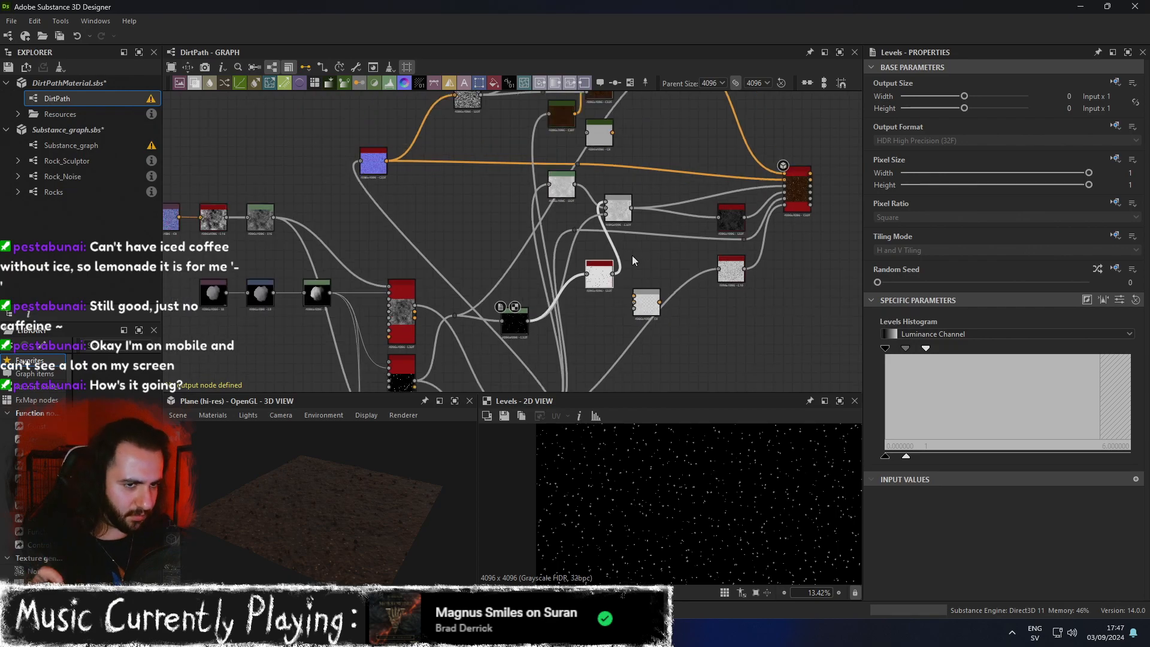
{"action": "middle_click_drag", "start_coordinate": [698, 201], "coordinate": [692, 154]}
{"action": "scroll", "coordinate": [707, 249], "scroll_direction": "down", "scroll_amount": 1}
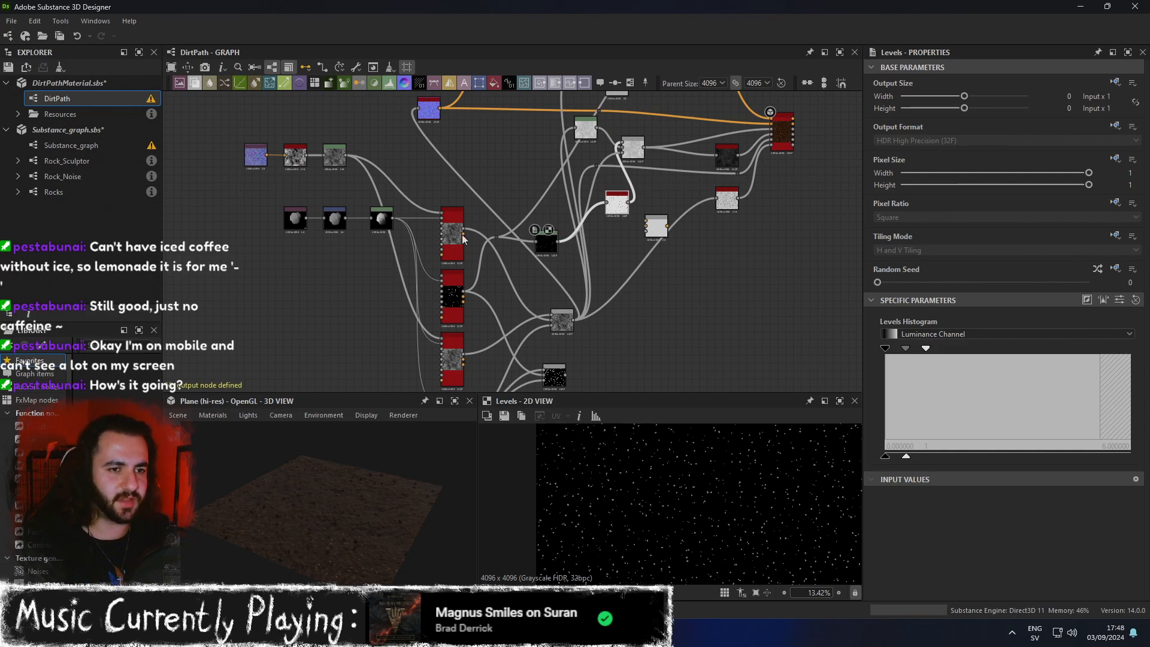
{"action": "middle_click_drag", "start_coordinate": [386, 232], "coordinate": [550, 138]}
{"action": "middle_click_drag", "start_coordinate": [692, 303], "coordinate": [587, 303]}
{"action": "scroll", "coordinate": [587, 303], "scroll_direction": "down", "scroll_amount": 2}
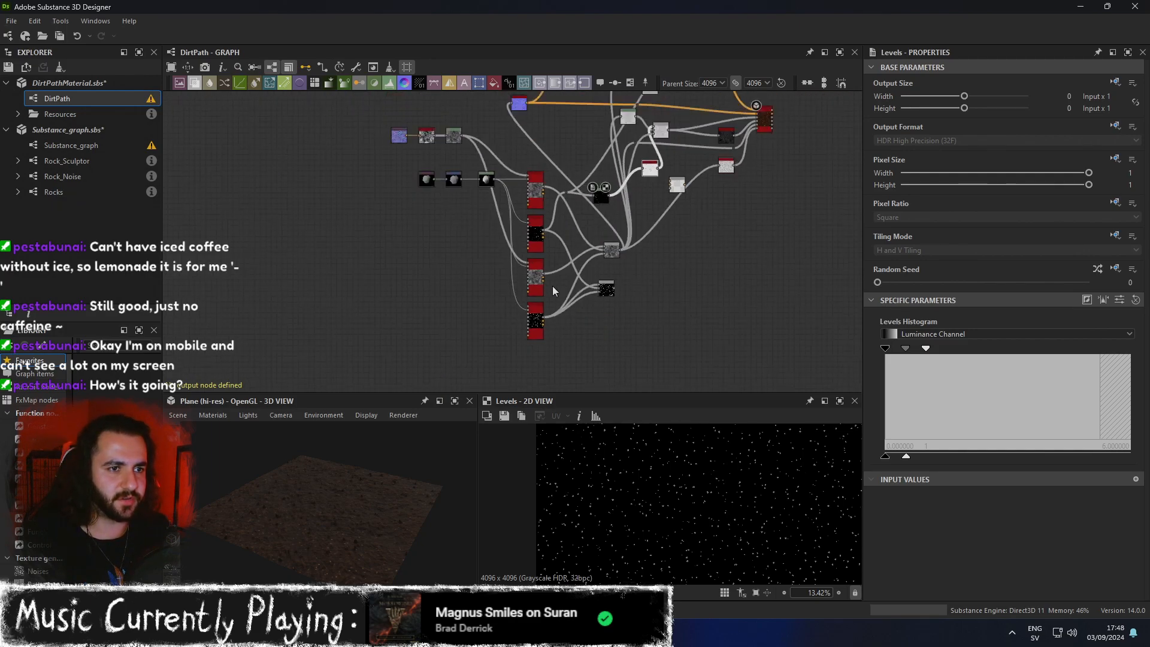
{"action": "left_click_drag", "start_coordinate": [540, 344], "coordinate": [369, 140]}
{"action": "left_click_drag", "start_coordinate": [530, 182], "coordinate": [356, 193]}
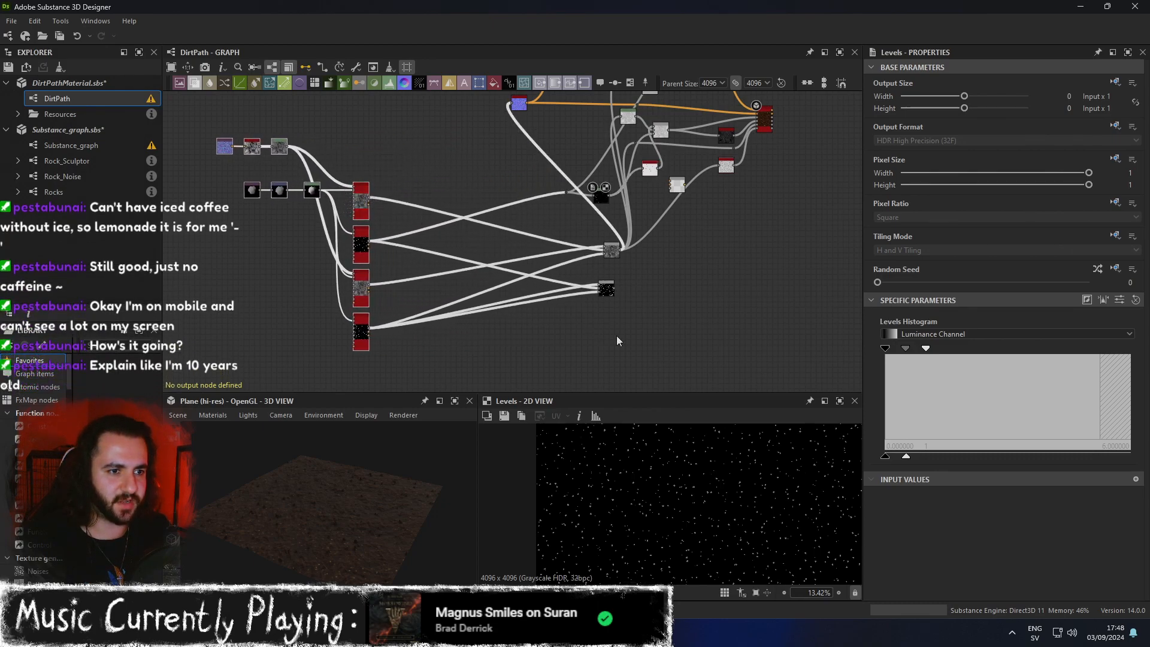
Move the height Blend, the pebbles-only Blend, the dot and the Levels node closer to the Shape Splatters.
{"action": "left_click", "coordinate": [611, 247]}
{"action": "left_click_drag", "start_coordinate": [613, 250], "coordinate": [427, 205]}
{"action": "left_click_drag", "start_coordinate": [607, 291], "coordinate": [449, 300]}
{"action": "left_click", "coordinate": [579, 224]}
{"action": "left_click_drag", "start_coordinate": [601, 198], "coordinate": [478, 245]}
{"action": "key", "text": "ctrl+z"}
{"action": "left_click", "coordinate": [527, 247]}
Try switching the Levels node's outgoing links directly to the pebbles-only Blend, and undo it after checking the 3D view.
{"action": "middle_click_drag", "start_coordinate": [433, 217], "coordinate": [641, 214]}
{"action": "middle_click_drag", "start_coordinate": [712, 218], "coordinate": [454, 226]}
{"action": "scroll", "coordinate": [519, 239], "scroll_direction": "up", "scroll_amount": 2}
{"action": "scroll", "coordinate": [545, 237], "scroll_direction": "up", "scroll_amount": 2}
{"action": "middle_click_drag", "start_coordinate": [486, 264], "coordinate": [482, 207]}
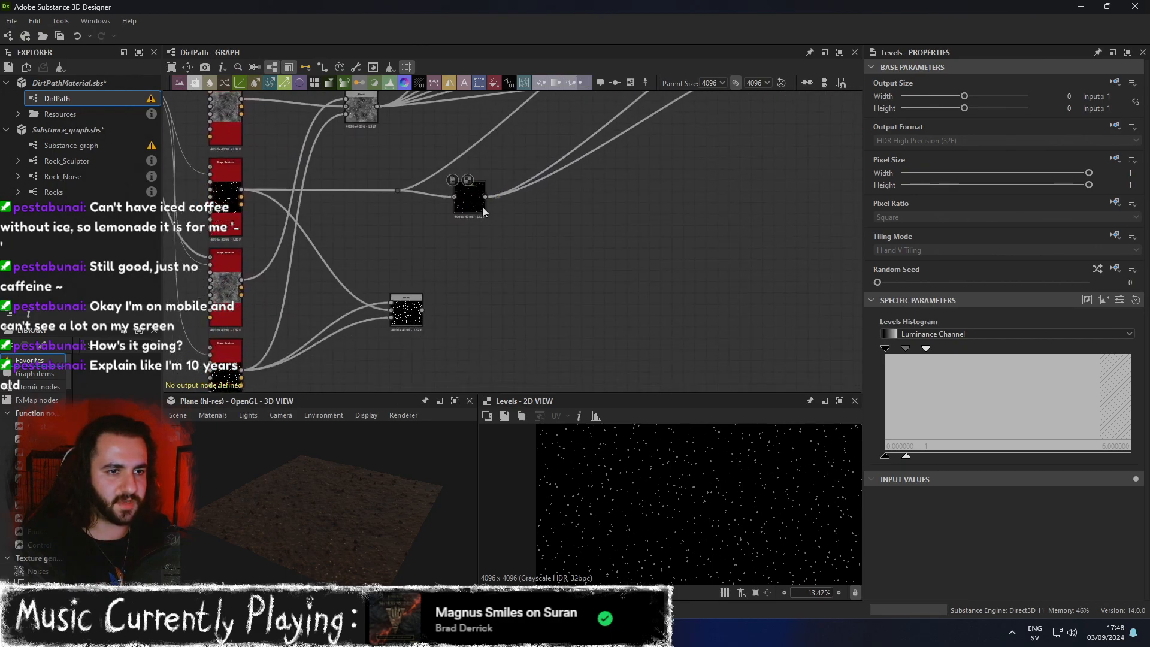
{"action": "left_click_drag", "start_coordinate": [484, 197], "coordinate": [426, 313], "text": "shift"}
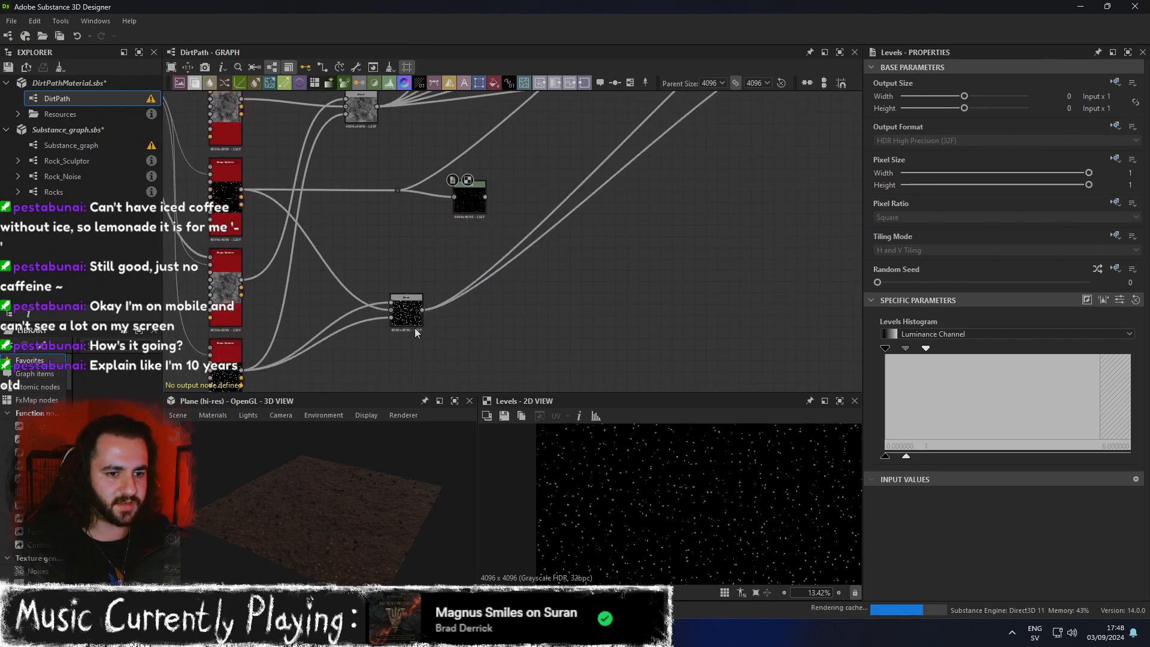
{"action": "scroll", "coordinate": [355, 513], "scroll_direction": "up", "scroll_amount": 5}
{"action": "left_click_drag", "start_coordinate": [387, 505], "coordinate": [357, 473]}
{"action": "scroll", "coordinate": [357, 473], "scroll_direction": "down", "scroll_amount": 3}
{"action": "left_click_drag", "start_coordinate": [599, 229], "coordinate": [533, 274]}
{"action": "left_click", "coordinate": [480, 207]}
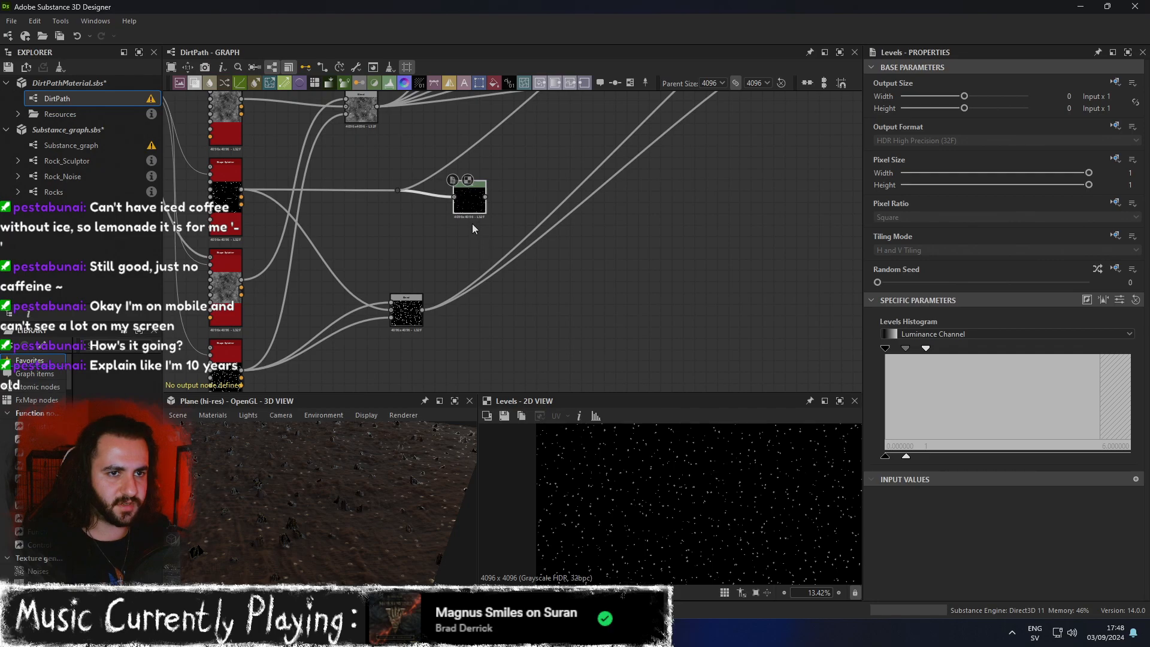
{"action": "key", "text": "ctrl+z"}
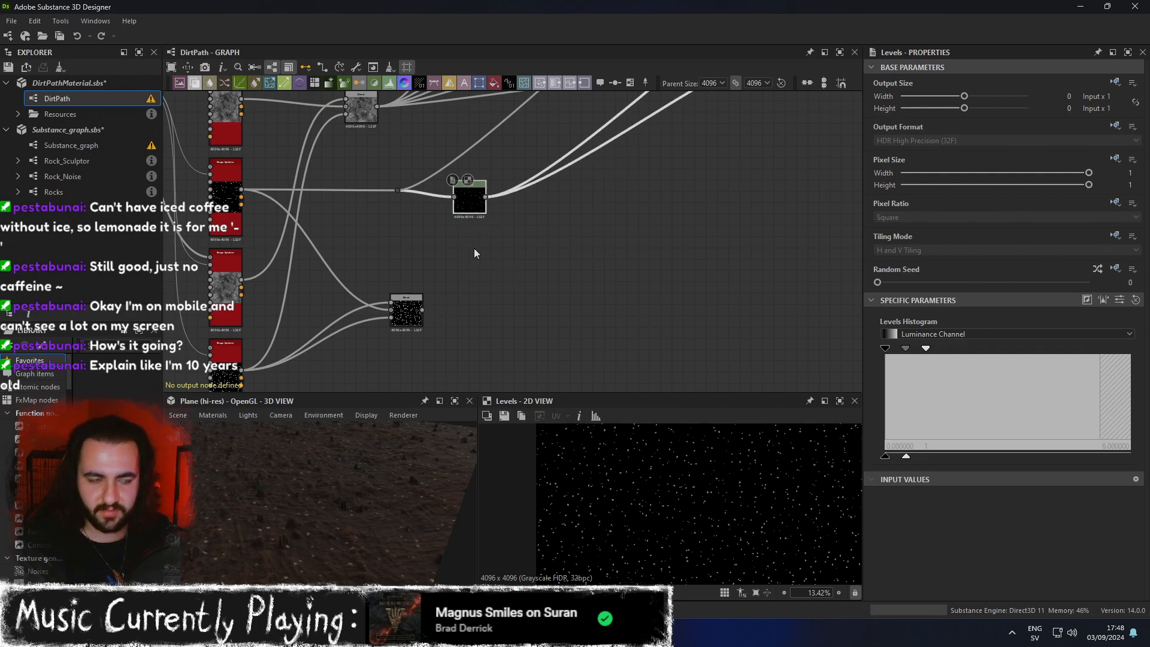
Duplicate the Levels node, feed the copy from the pebbles-only Blend and transfer the original Levels' outgoing links to it.
{"action": "key", "text": "ctrl+d"}
{"action": "left_click_drag", "start_coordinate": [484, 324], "coordinate": [491, 325]}
{"action": "left_click_drag", "start_coordinate": [423, 311], "coordinate": [477, 322]}
{"action": "left_click_drag", "start_coordinate": [486, 196], "coordinate": [507, 321], "text": "shift"}
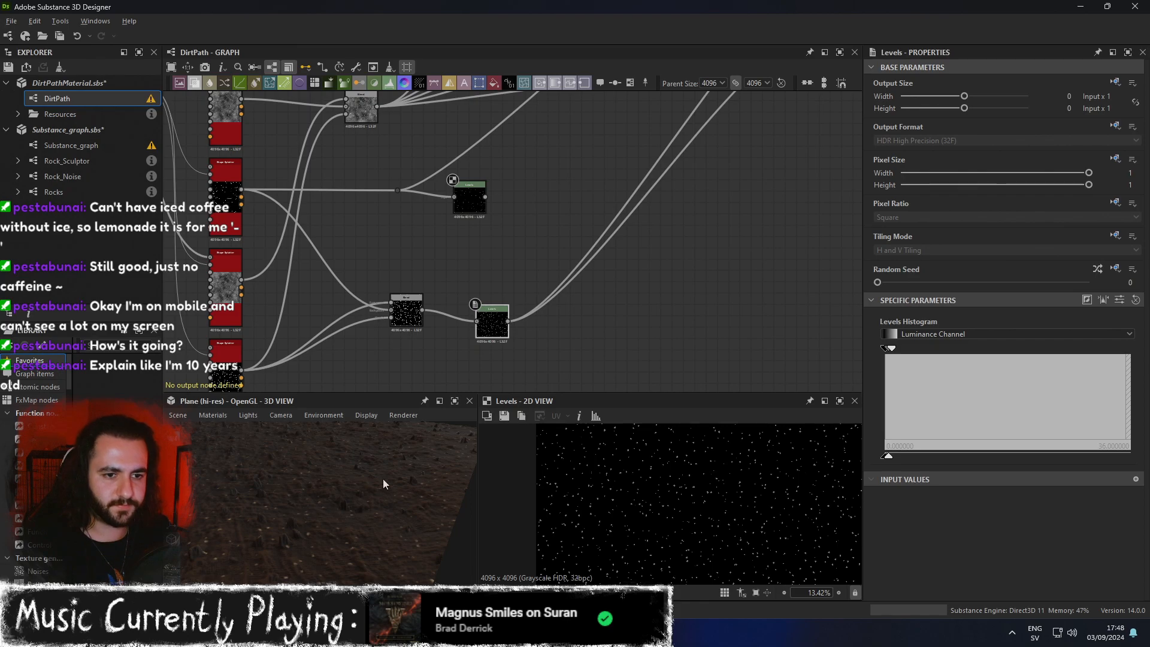
{"action": "scroll", "coordinate": [566, 312], "scroll_direction": "down", "scroll_amount": 2}
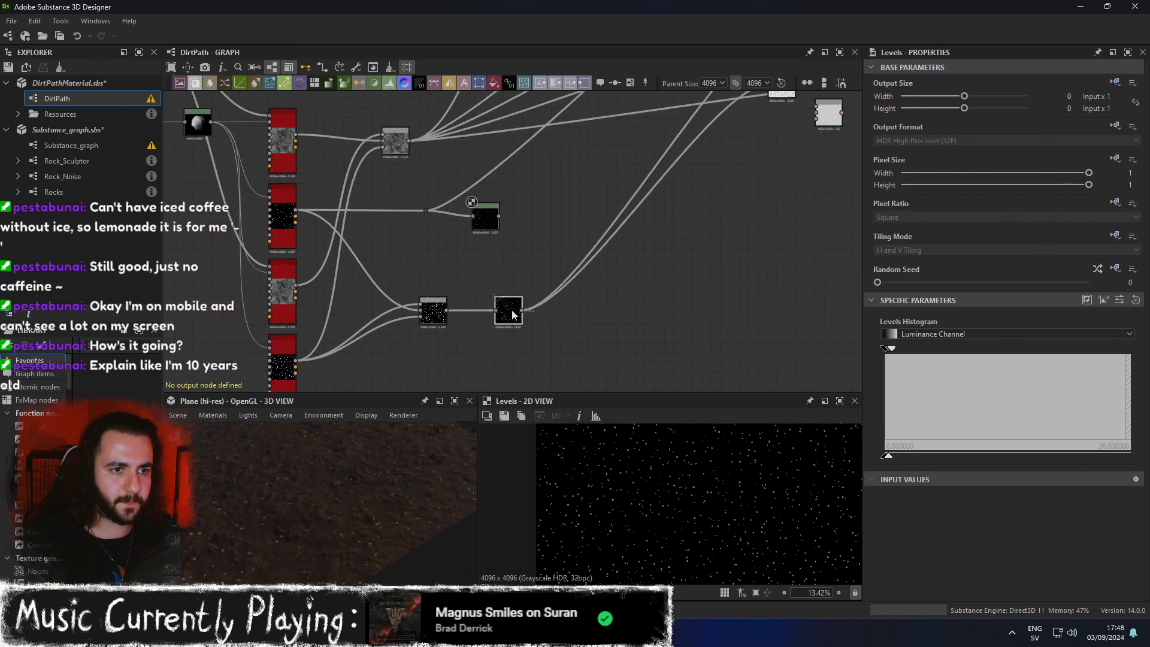
Transfer the dot node's outgoing links to the pebbles-only Blend so it drives the remaining pebble mask connections.
{"action": "scroll", "coordinate": [503, 271], "scroll_direction": "down", "scroll_amount": 1}
{"action": "middle_click_drag", "start_coordinate": [523, 231], "coordinate": [531, 297]}
{"action": "middle_click_drag", "start_coordinate": [566, 242], "coordinate": [644, 165]}
{"action": "scroll", "coordinate": [607, 200], "scroll_direction": "up", "scroll_amount": 2}
{"action": "left_click_drag", "start_coordinate": [485, 213], "coordinate": [508, 336], "text": "shift"}
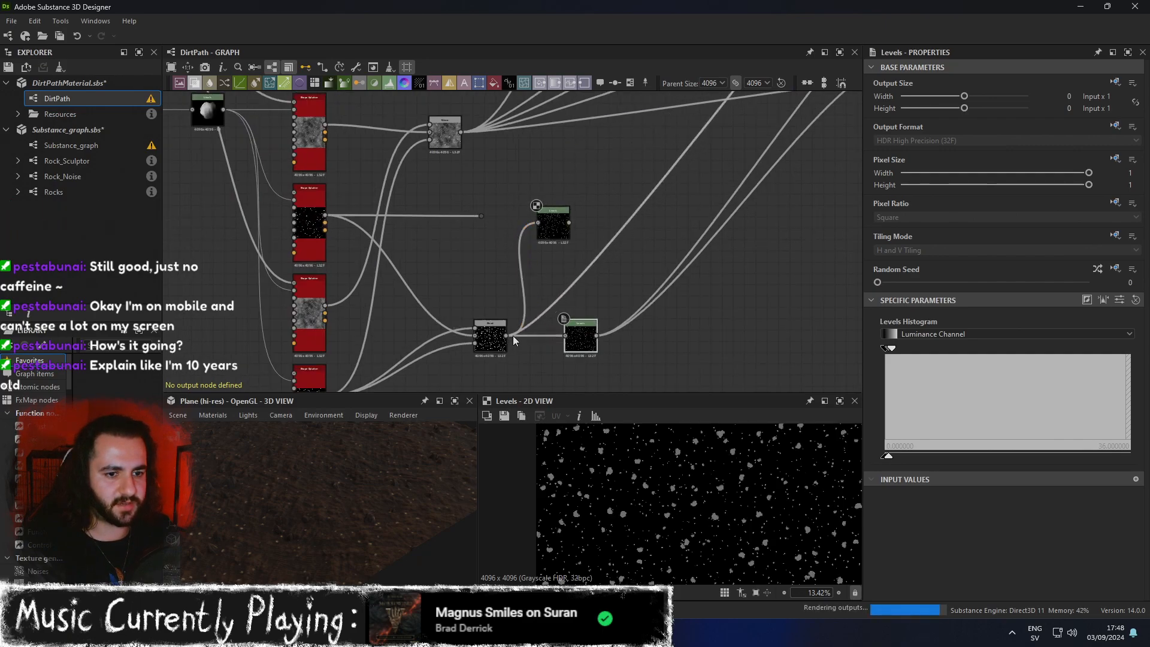
Examine the height and colouring of the large and small pebbles in the enlarged 3D view from several angles.
{"action": "left_click_drag", "start_coordinate": [383, 460], "coordinate": [322, 469]}
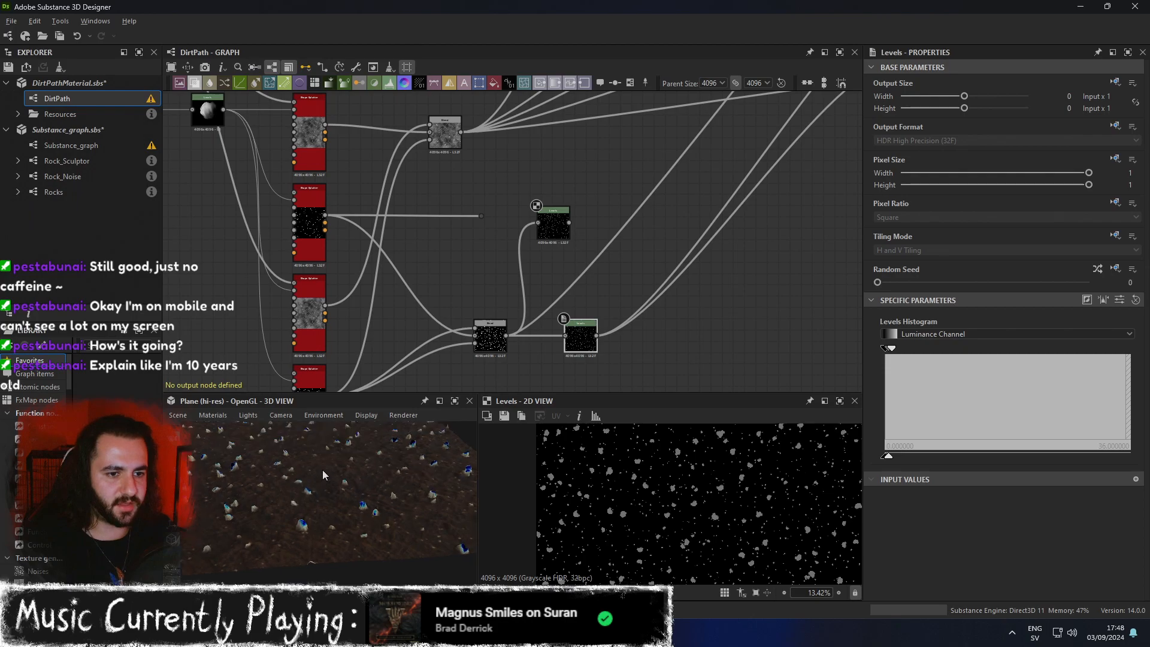
{"action": "scroll", "coordinate": [355, 482], "scroll_direction": "up", "scroll_amount": 3}
{"action": "left_click", "coordinate": [454, 403]}
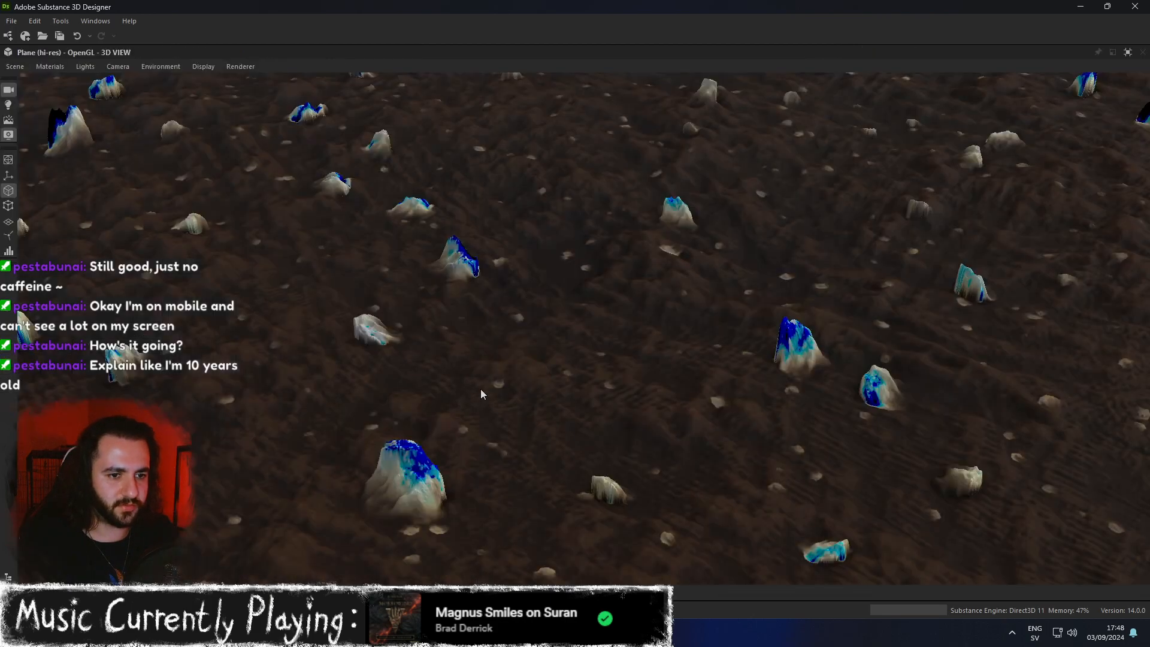
{"action": "scroll", "coordinate": [481, 393], "scroll_direction": "down", "scroll_amount": 5}
{"action": "left_click_drag", "start_coordinate": [541, 334], "coordinate": [627, 262]}
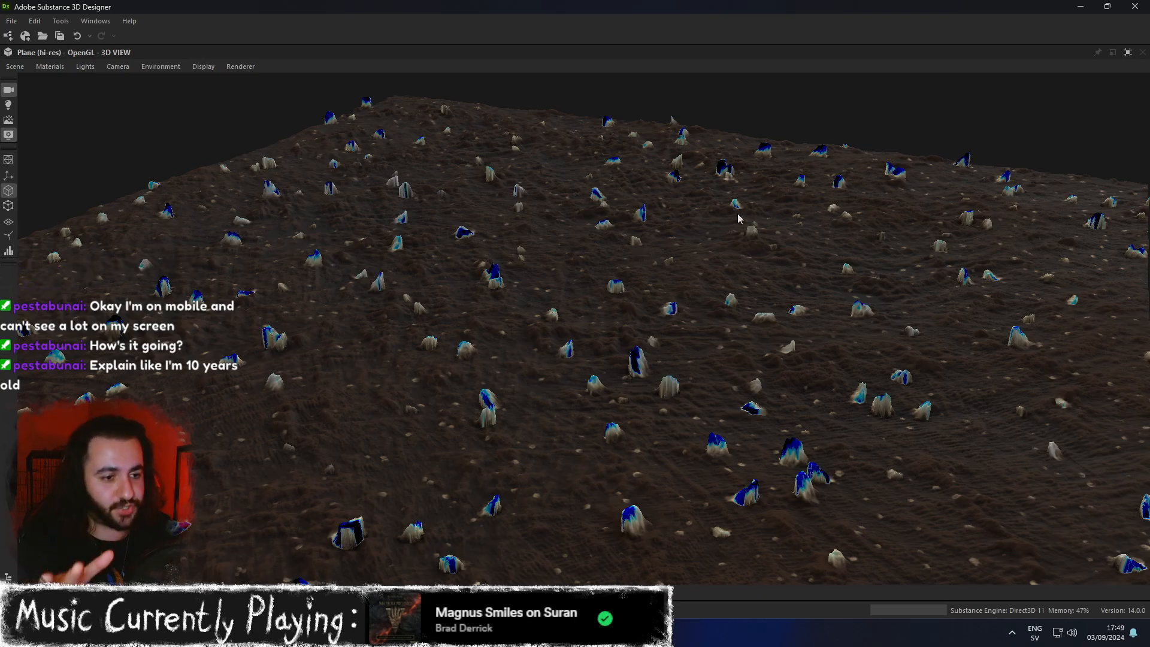
{"action": "scroll", "coordinate": [741, 217], "scroll_direction": "down", "scroll_amount": 2}
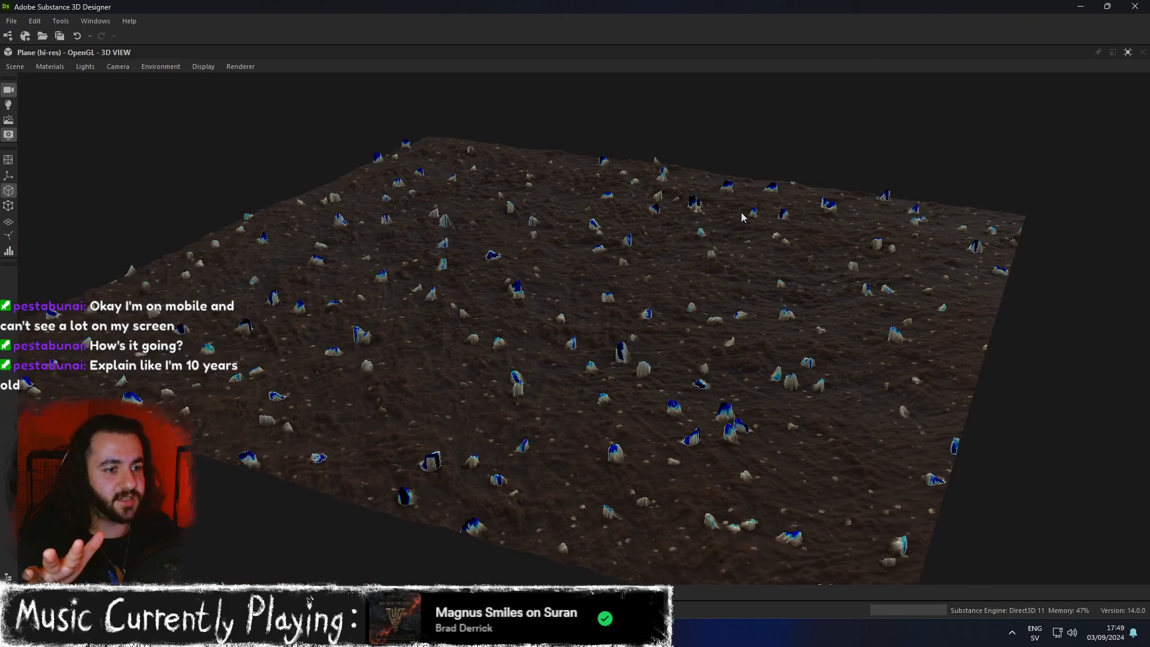
{"action": "left_click", "coordinate": [1128, 52]}
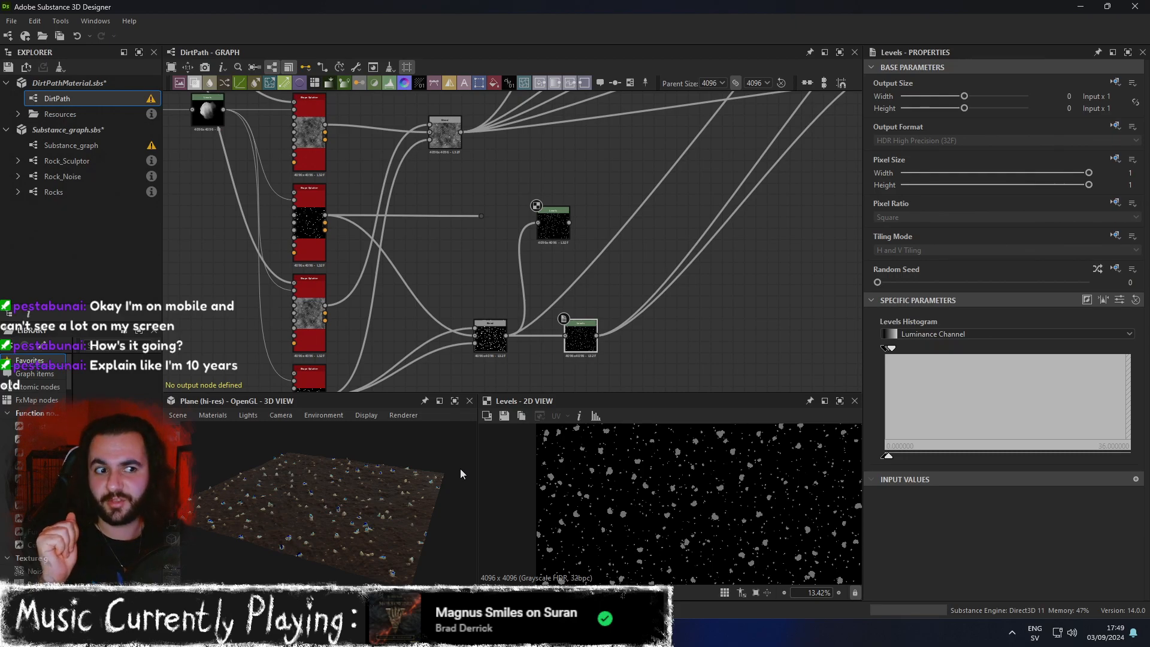
{"action": "left_click", "coordinate": [454, 400]}
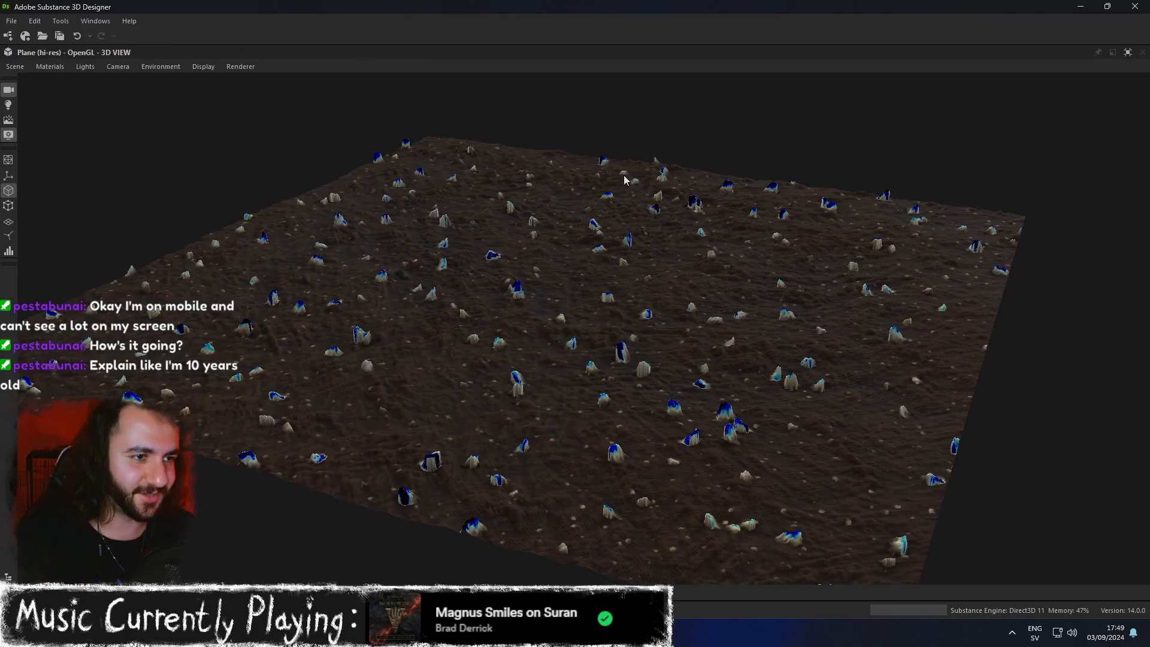
{"action": "left_click_drag", "start_coordinate": [616, 182], "coordinate": [665, 209]}
{"action": "left_click_drag", "start_coordinate": [702, 252], "coordinate": [852, 170]}
{"action": "left_click", "coordinate": [1127, 53]}
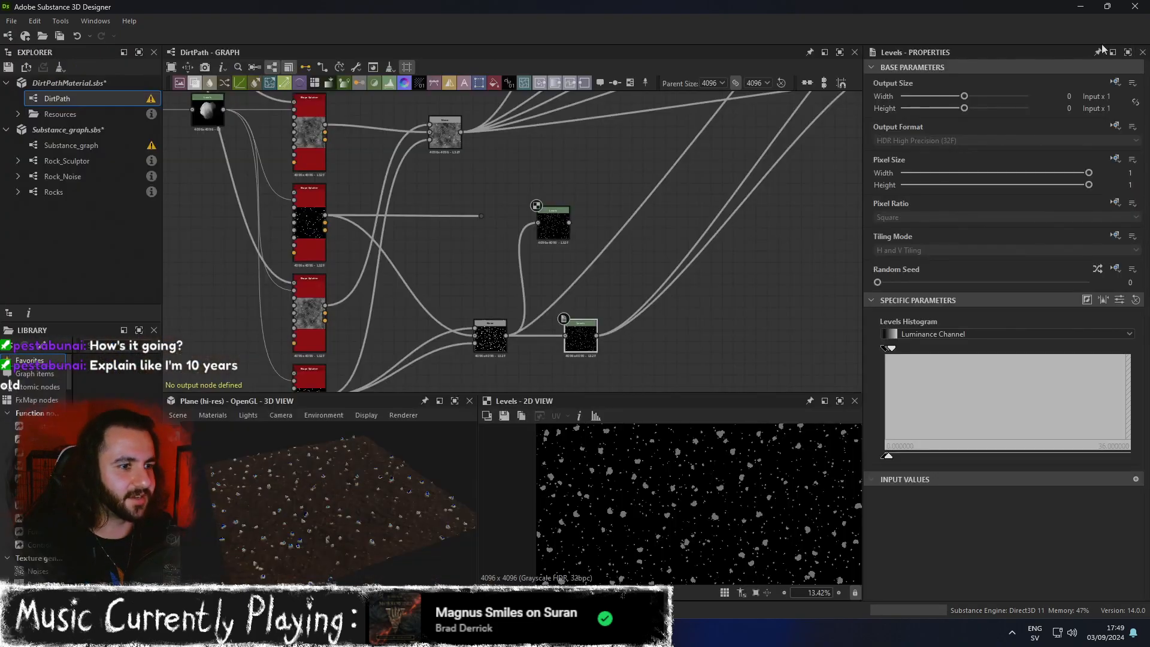
Preview the Invert Grayscale node that feeds the Base Material and examine its map in the 2D view.
{"action": "middle_click_drag", "start_coordinate": [685, 193], "coordinate": [649, 224]}
{"action": "scroll", "coordinate": [713, 210], "scroll_direction": "down", "scroll_amount": 3}
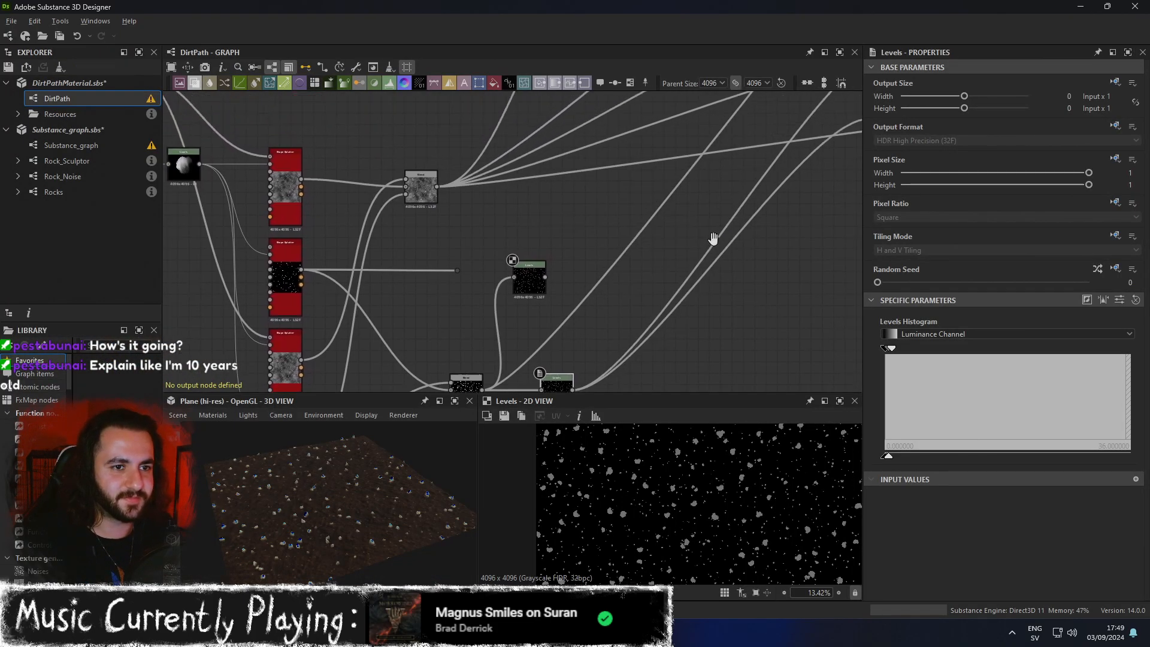
{"action": "middle_click_drag", "start_coordinate": [717, 239], "coordinate": [591, 207]}
{"action": "scroll", "coordinate": [669, 173], "scroll_direction": "up", "scroll_amount": 3}
{"action": "left_click", "coordinate": [669, 173]}
{"action": "scroll", "coordinate": [727, 486], "scroll_direction": "up", "scroll_amount": 3}
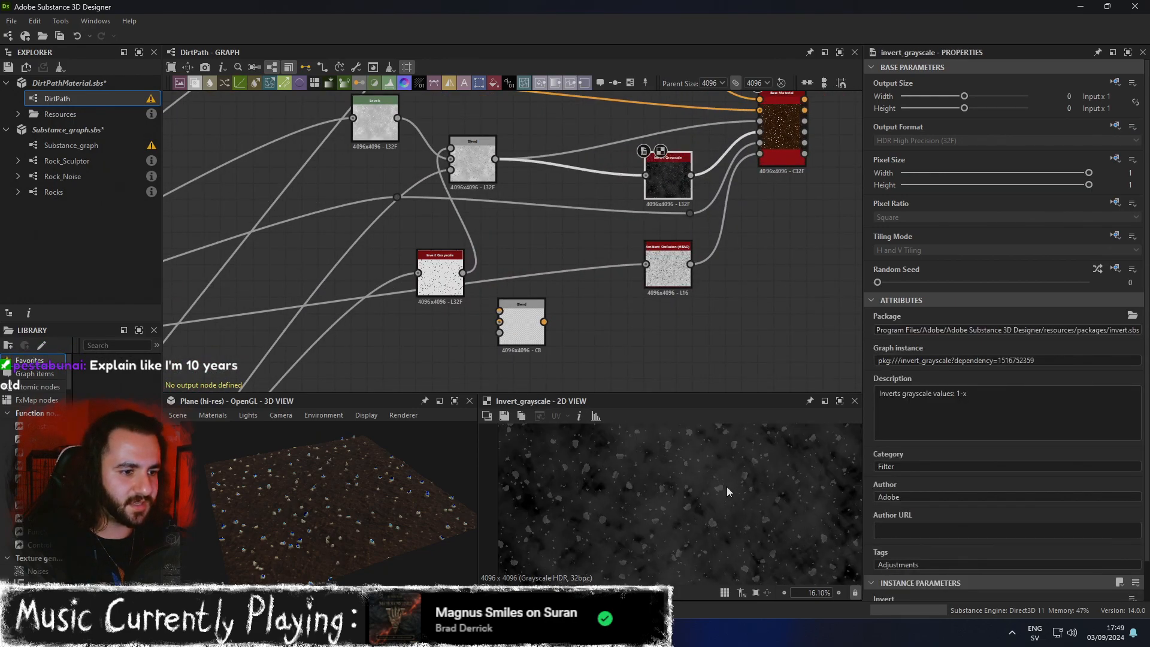
Examine the Invert Grayscale map closely and preview the Ambient Occlusion (HBAO) node's map in the 2D view.
{"action": "scroll", "coordinate": [727, 487], "scroll_direction": "up", "scroll_amount": 2}
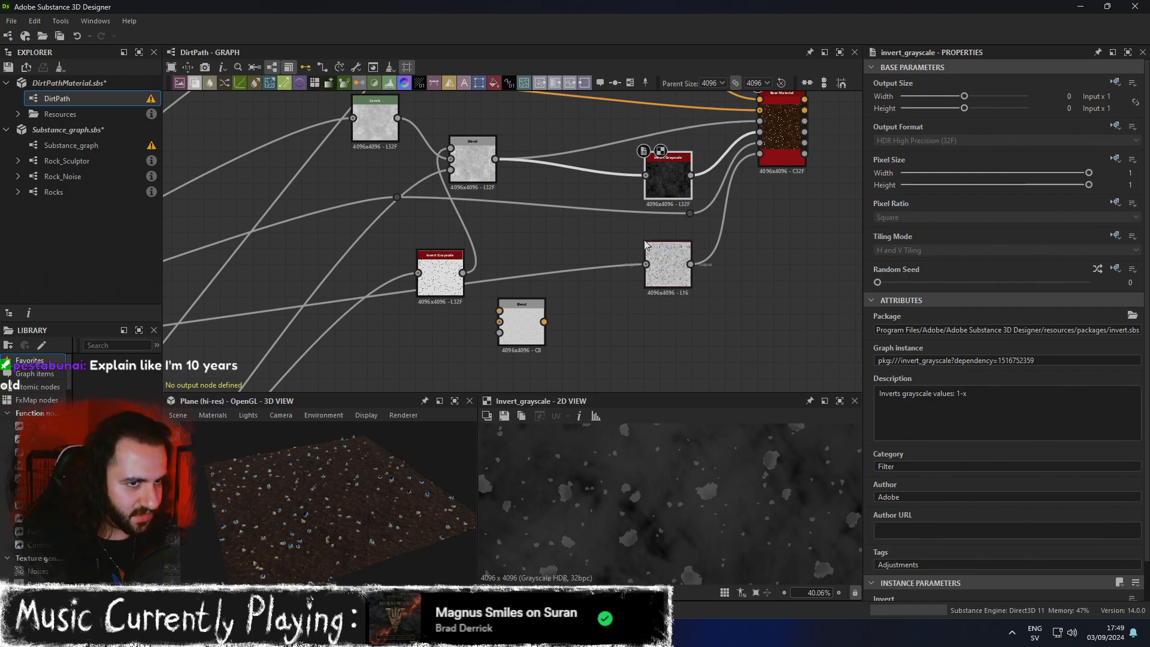
{"action": "middle_click_drag", "start_coordinate": [535, 205], "coordinate": [570, 281]}
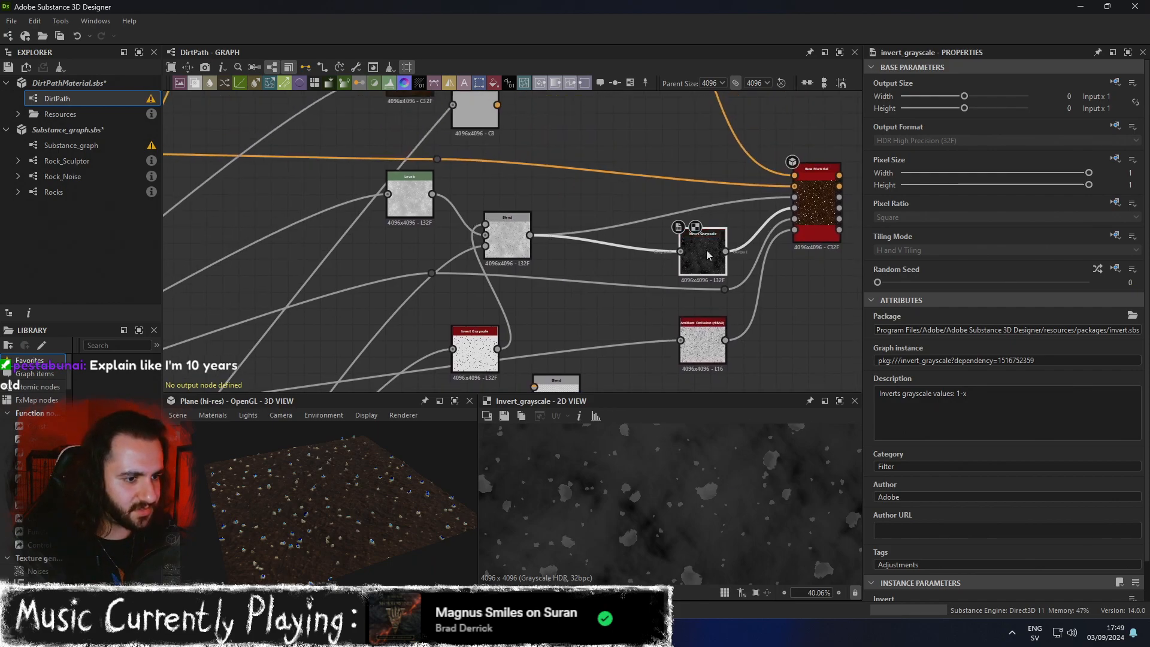
{"action": "left_click", "coordinate": [507, 234]}
{"action": "middle_click_drag", "start_coordinate": [613, 279], "coordinate": [568, 189]}
{"action": "left_click", "coordinate": [659, 264]}
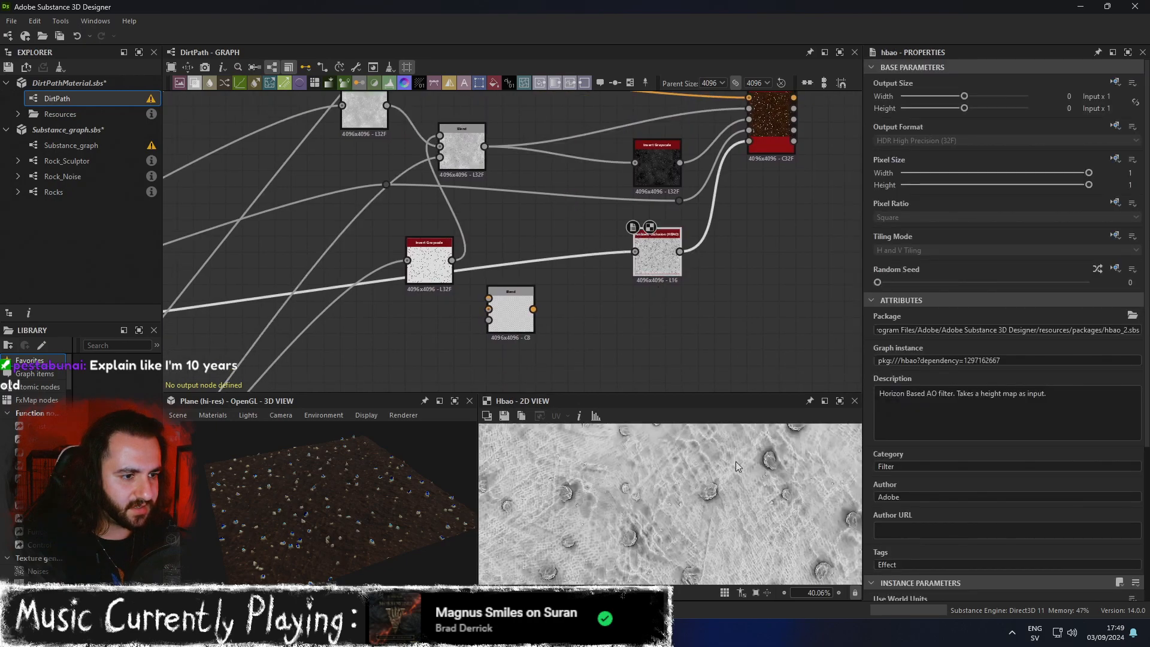
Trace the Ambient Occlusion node's input back to the merged height Blend and examine that Blend's map in the 2D view.
{"action": "middle_click_drag", "start_coordinate": [569, 337], "coordinate": [731, 292]}
{"action": "scroll", "coordinate": [581, 297], "scroll_direction": "down", "scroll_amount": 2}
{"action": "middle_click_drag", "start_coordinate": [283, 298], "coordinate": [513, 258]}
{"action": "scroll", "coordinate": [357, 268], "scroll_direction": "up", "scroll_amount": 2}
{"action": "left_click", "coordinate": [357, 268]}
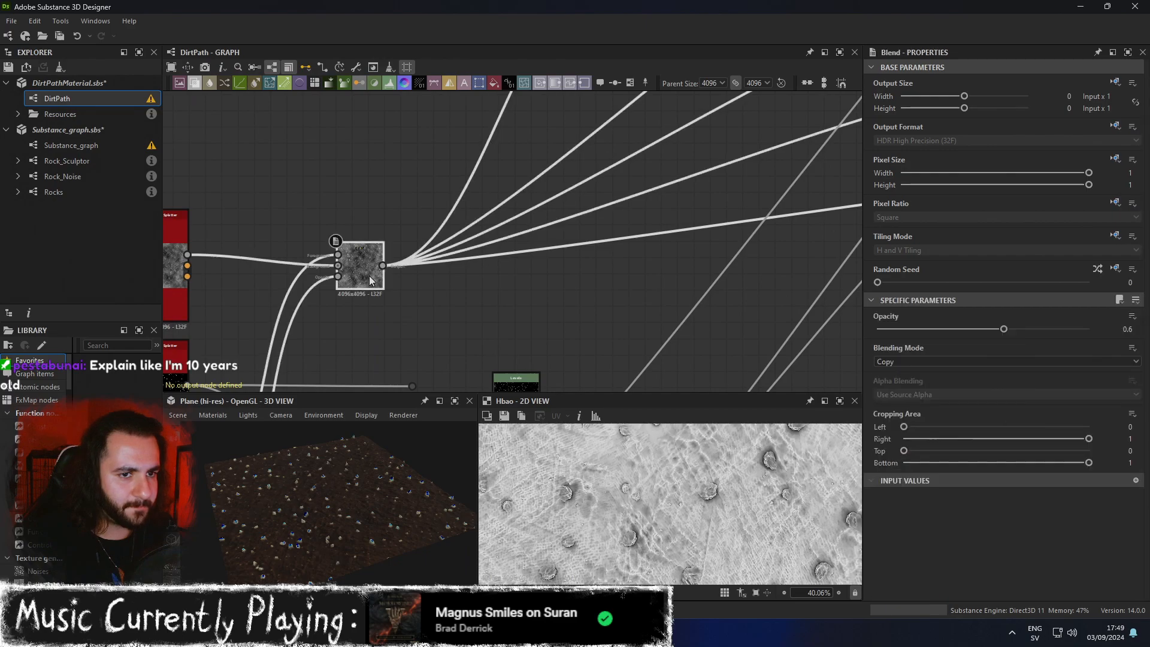
{"action": "scroll", "coordinate": [496, 286], "scroll_direction": "down", "scroll_amount": 3}
{"action": "scroll", "coordinate": [673, 481], "scroll_direction": "down", "scroll_amount": 5}
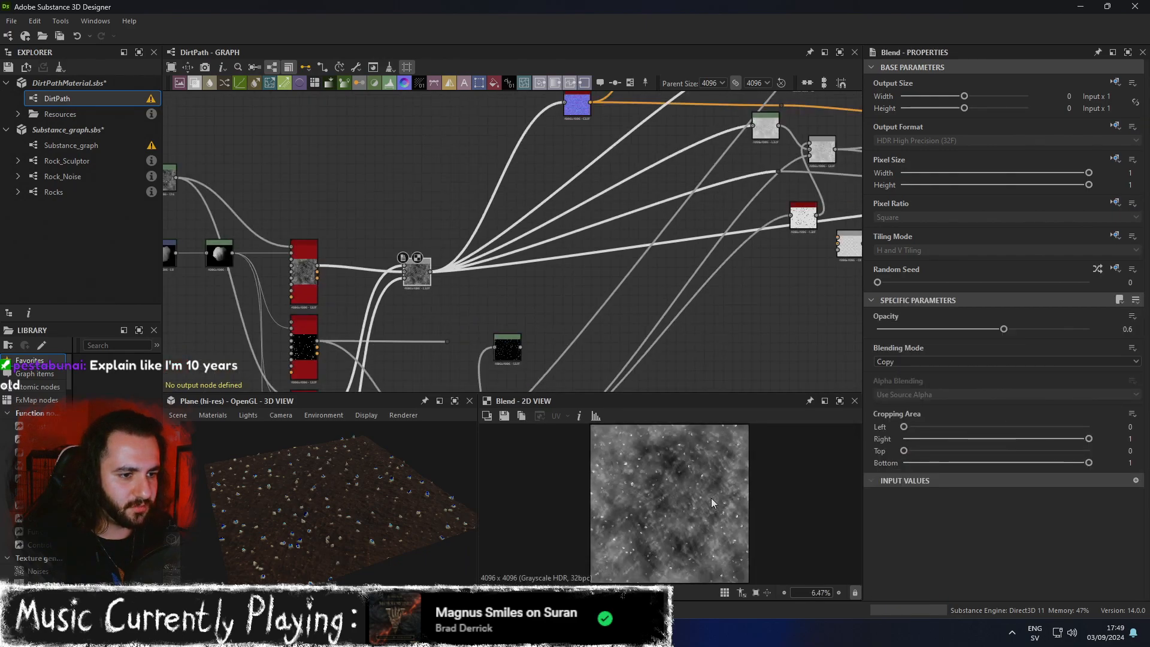
{"action": "middle_click_drag", "start_coordinate": [789, 259], "coordinate": [613, 300]}
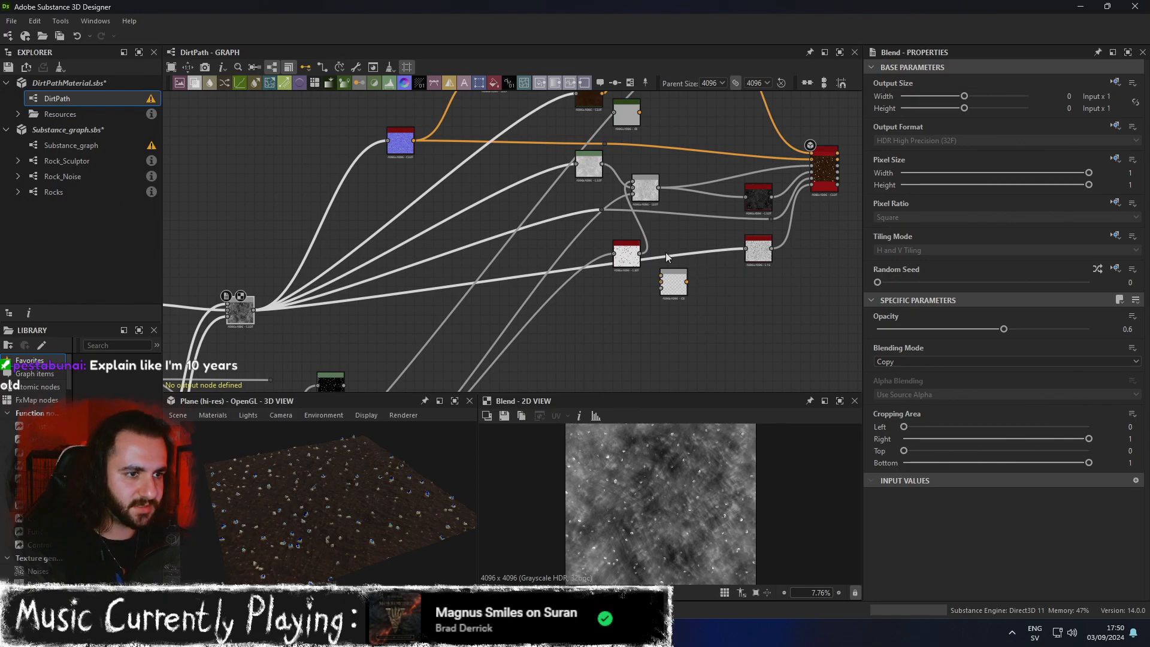
Delete the unconnected Blend node and move the Invert Grayscale mask node closer to the roughness Blend.
{"action": "left_click_drag", "start_coordinate": [673, 287], "coordinate": [674, 315]}
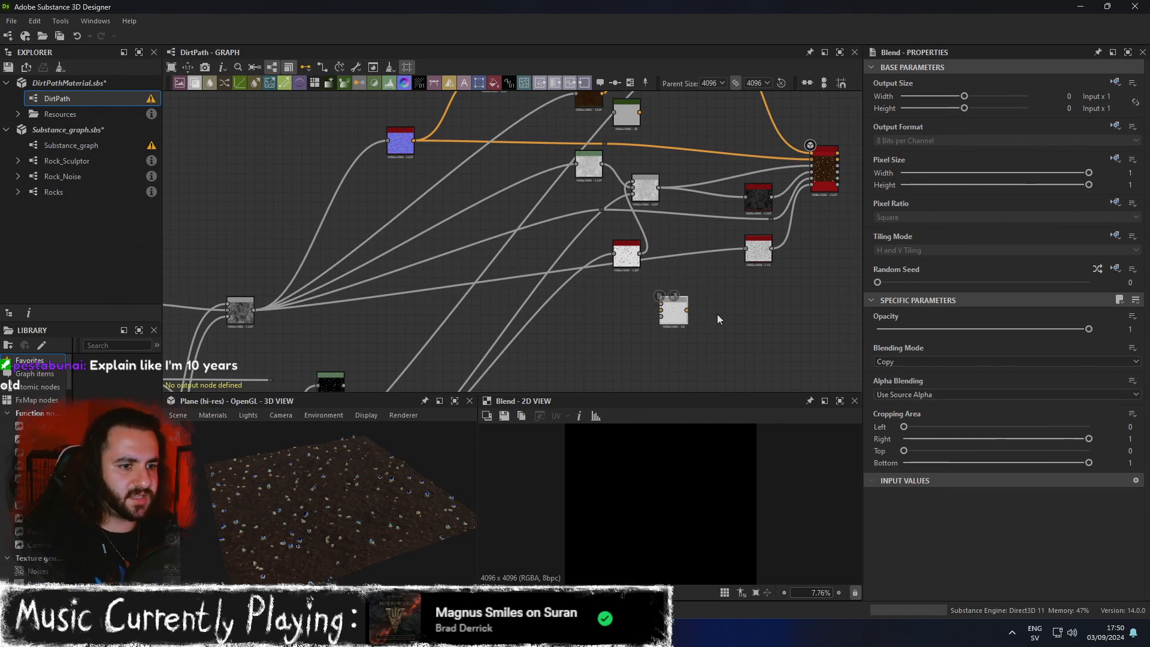
{"action": "key", "text": "Delete"}
{"action": "mouse_move", "coordinate": [627, 262]}
{"action": "left_mouse_down"}
{"action": "mouse_move", "coordinate": [606, 241]}
{"action": "mouse_move", "coordinate": [611, 252]}
{"action": "left_mouse_up"}
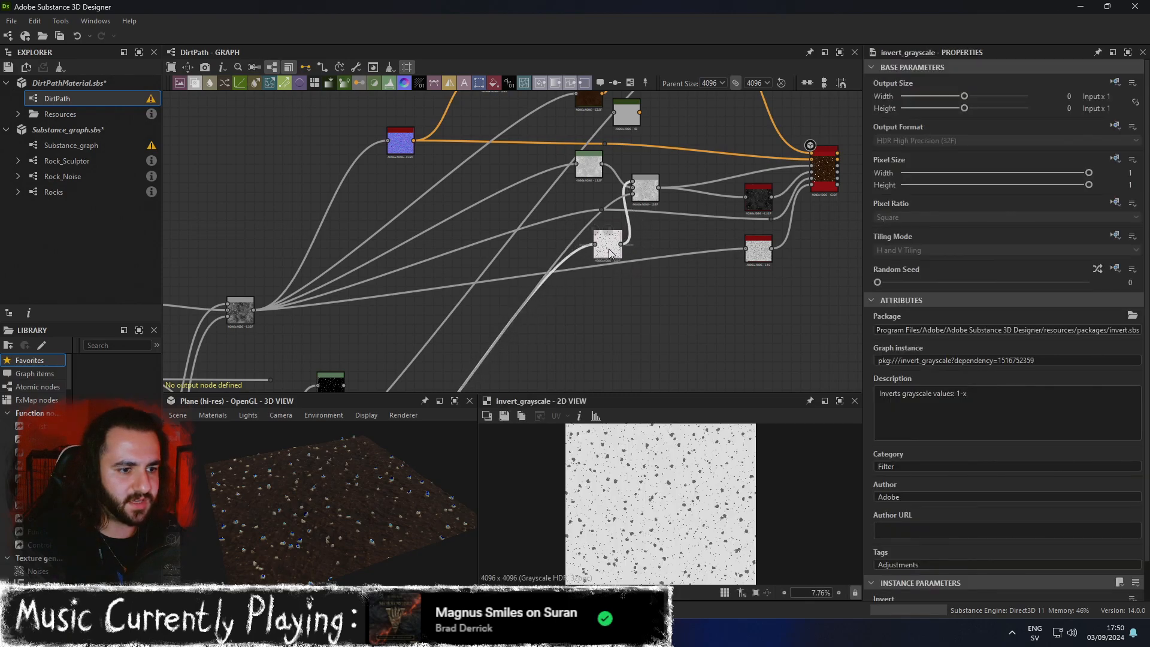
Preview the roughness Blend and its inverted map, and delete the unconnected node below the final colour Blend.
{"action": "left_click", "coordinate": [644, 188]}
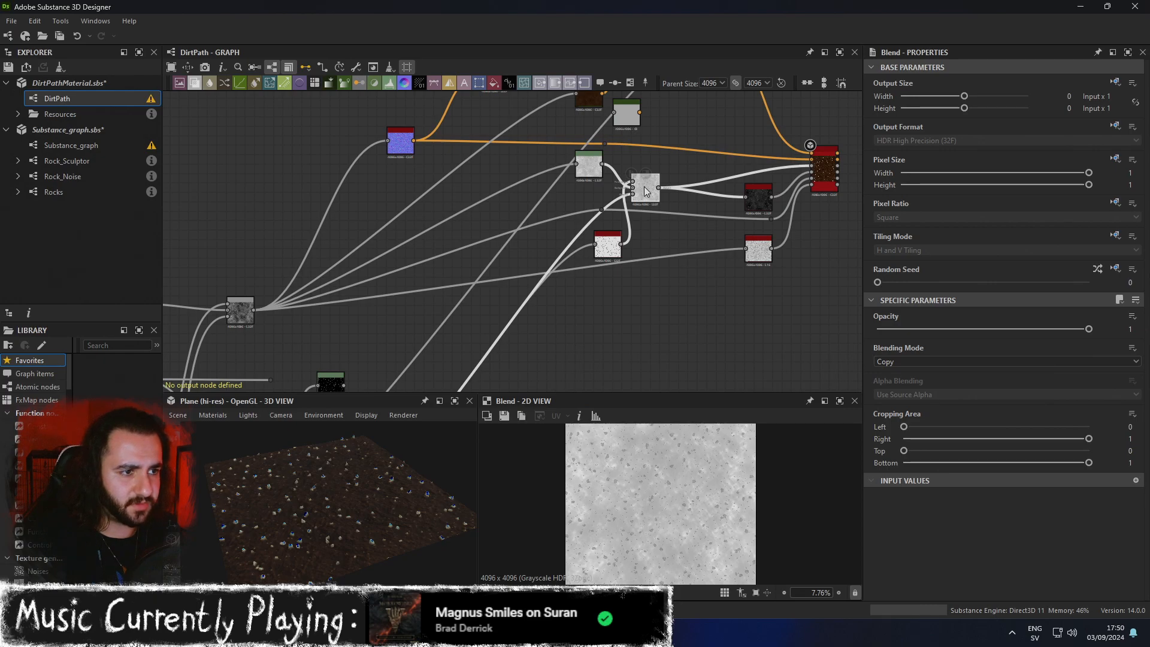
{"action": "left_click", "coordinate": [758, 199]}
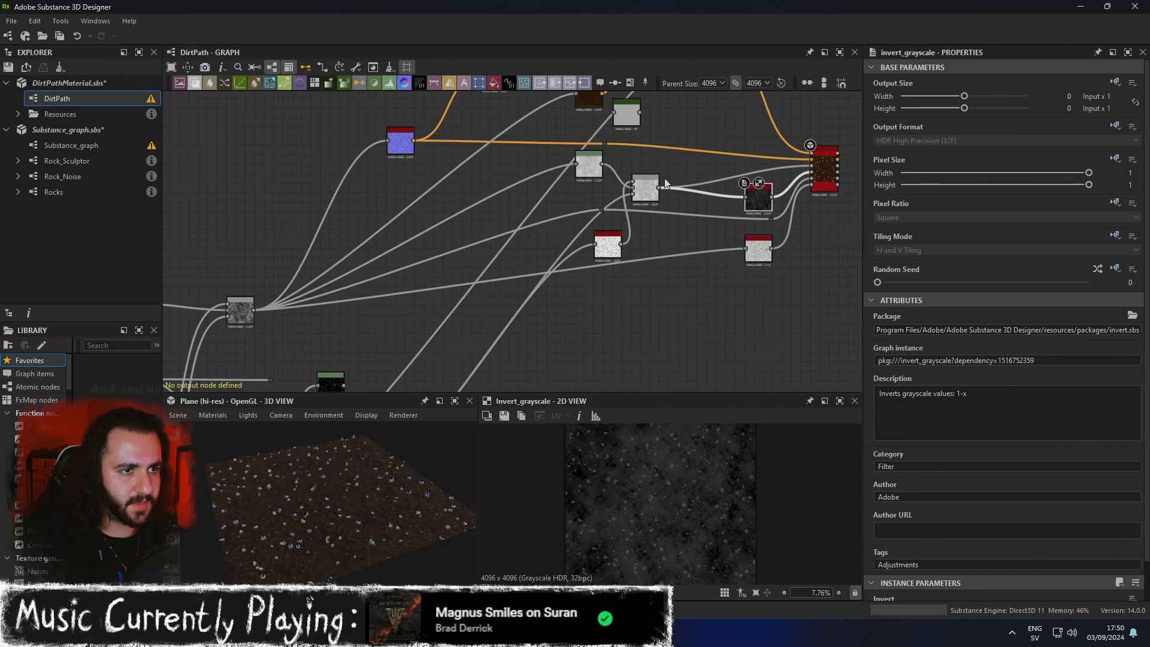
{"action": "middle_click_drag", "start_coordinate": [684, 138], "coordinate": [688, 216]}
{"action": "left_click_drag", "start_coordinate": [637, 191], "coordinate": [702, 190]}
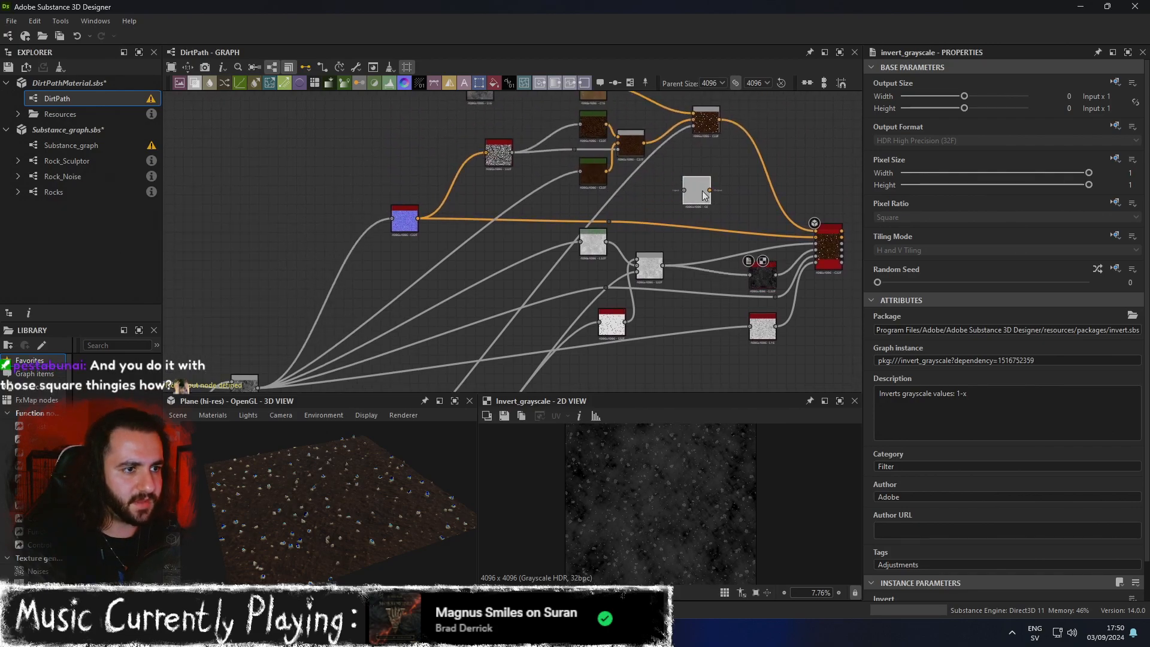
{"action": "key", "text": "Delete"}
Shift the final colour Blend node slightly, preview it and set its opacity to 0.31.
{"action": "mouse_move", "coordinate": [710, 124]}
{"action": "left_mouse_down"}
{"action": "mouse_move", "coordinate": [730, 125]}
{"action": "mouse_move", "coordinate": [719, 118]}
{"action": "left_mouse_up"}
{"action": "double_click", "coordinate": [728, 122]}
{"action": "left_click_drag", "start_coordinate": [1010, 329], "coordinate": [942, 329]}
{"action": "scroll", "coordinate": [655, 498], "scroll_direction": "up", "scroll_amount": 3}
{"action": "scroll", "coordinate": [663, 494], "scroll_direction": "up", "scroll_amount": 2}
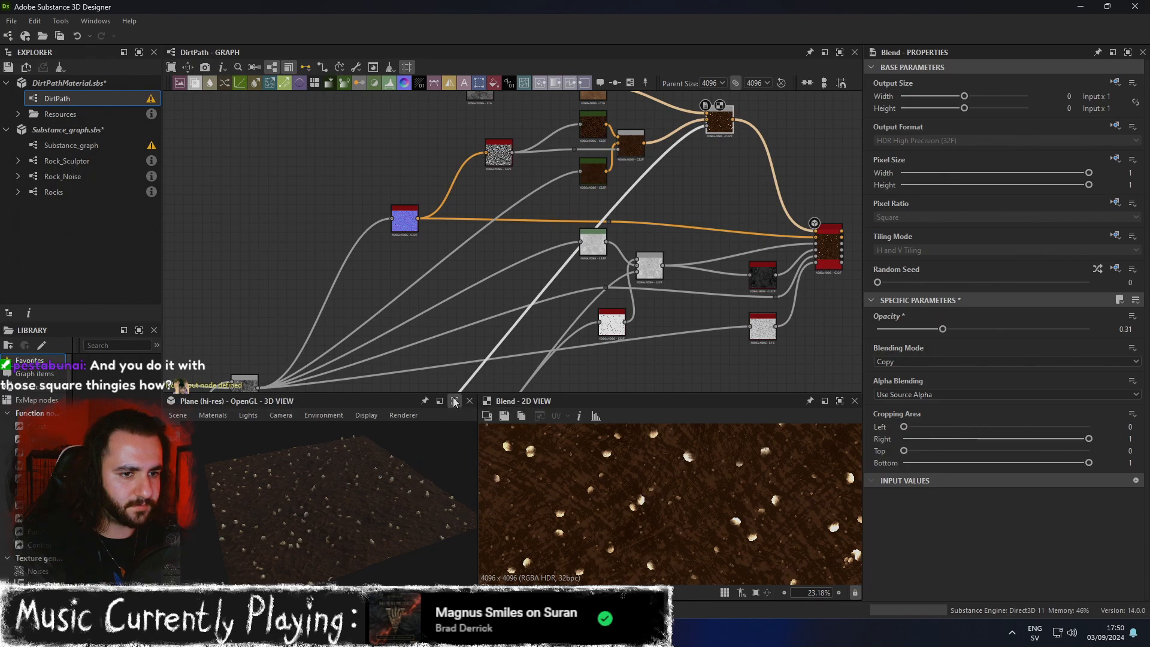
Inspect the pebble colouring in the enlarged 3D view and undo the last opacity change on the colour Blend.
{"action": "left_click", "coordinate": [454, 401]}
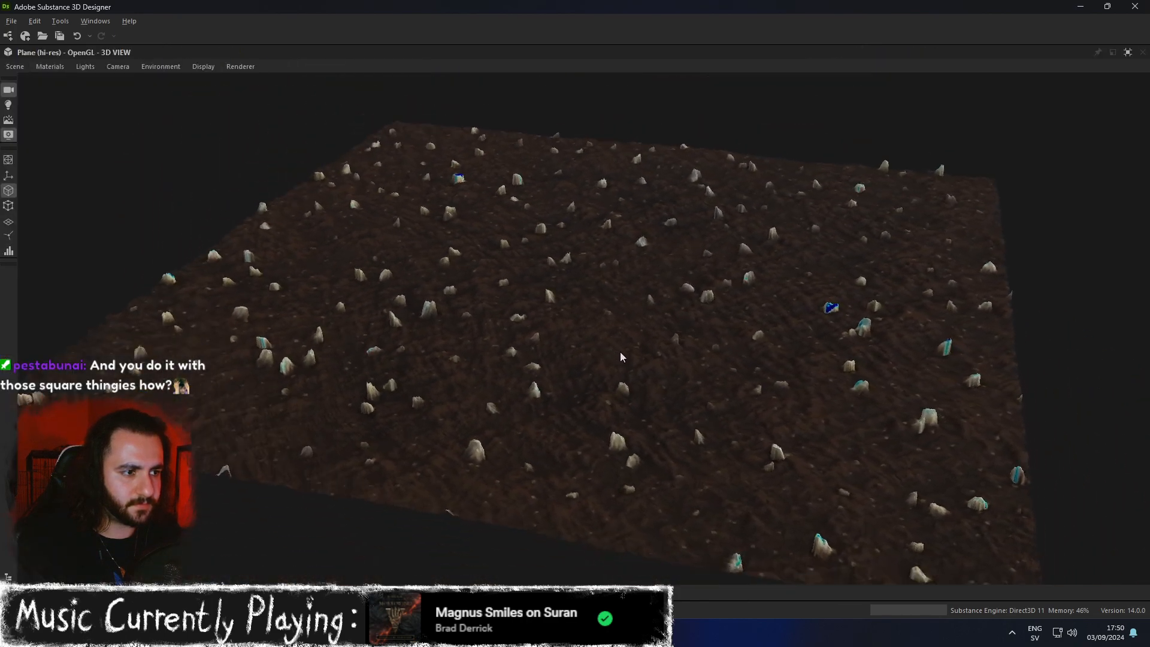
{"action": "left_click_drag", "start_coordinate": [627, 354], "coordinate": [750, 315]}
{"action": "left_click", "coordinate": [1126, 54]}
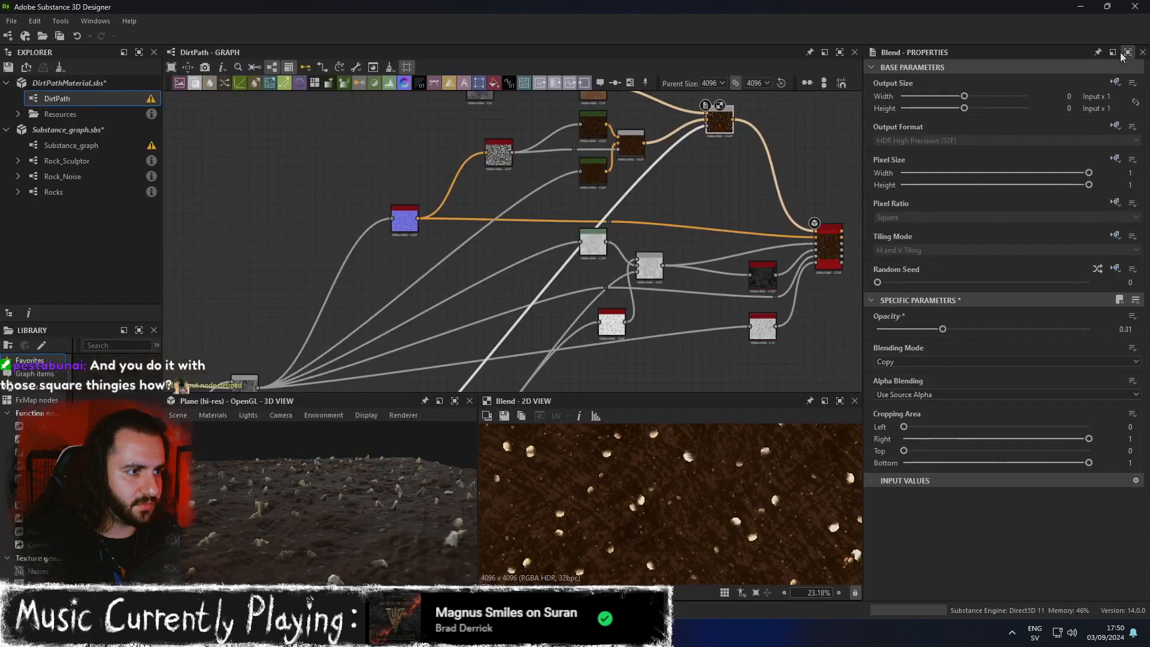
{"action": "key", "text": "ctrl+z"}
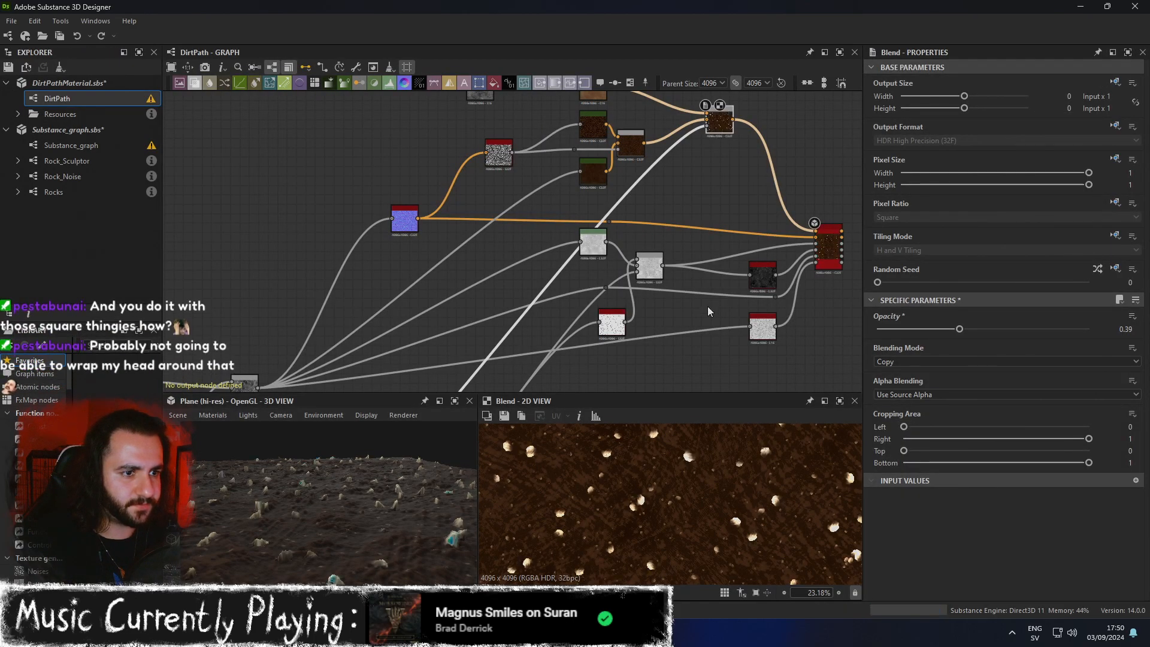
Preview the Levels node fed by the pebbles-only Blend and examine its large and small pebble mask in the 2D view.
{"action": "scroll", "coordinate": [705, 302], "scroll_direction": "down", "scroll_amount": 3}
{"action": "middle_click_drag", "start_coordinate": [703, 306], "coordinate": [702, 102]}
{"action": "scroll", "coordinate": [520, 164], "scroll_direction": "up", "scroll_amount": 5}
{"action": "scroll", "coordinate": [504, 200], "scroll_direction": "up", "scroll_amount": 1}
{"action": "middle_click_drag", "start_coordinate": [505, 279], "coordinate": [514, 163]}
{"action": "left_click", "coordinate": [475, 284]}
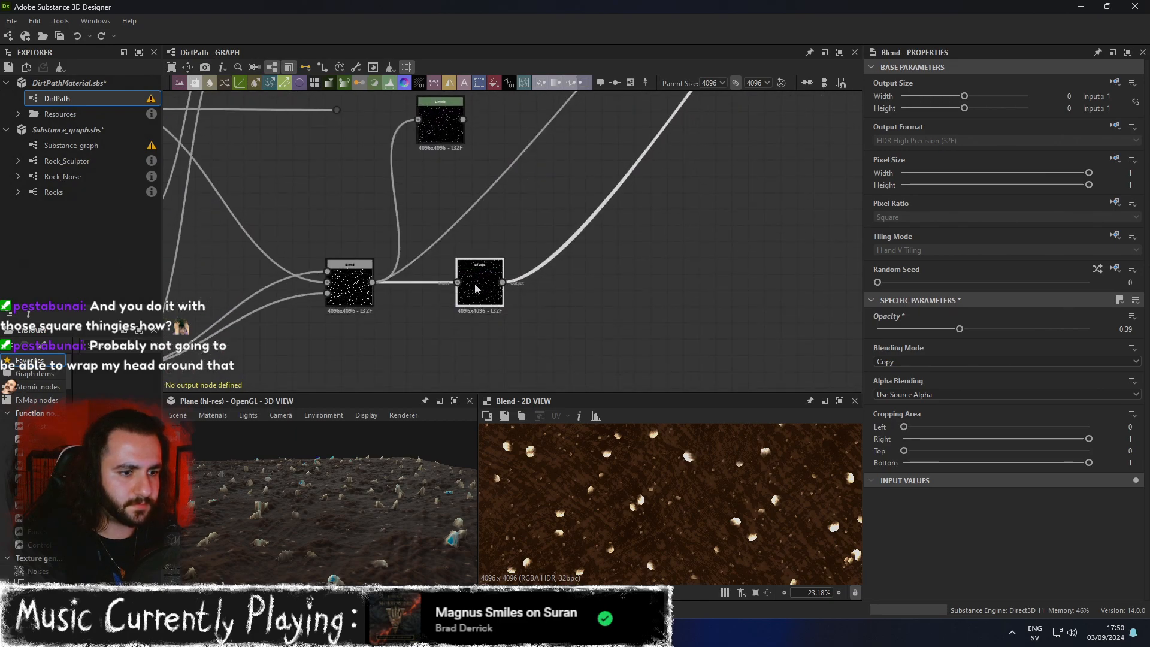
{"action": "double_click", "coordinate": [475, 288]}
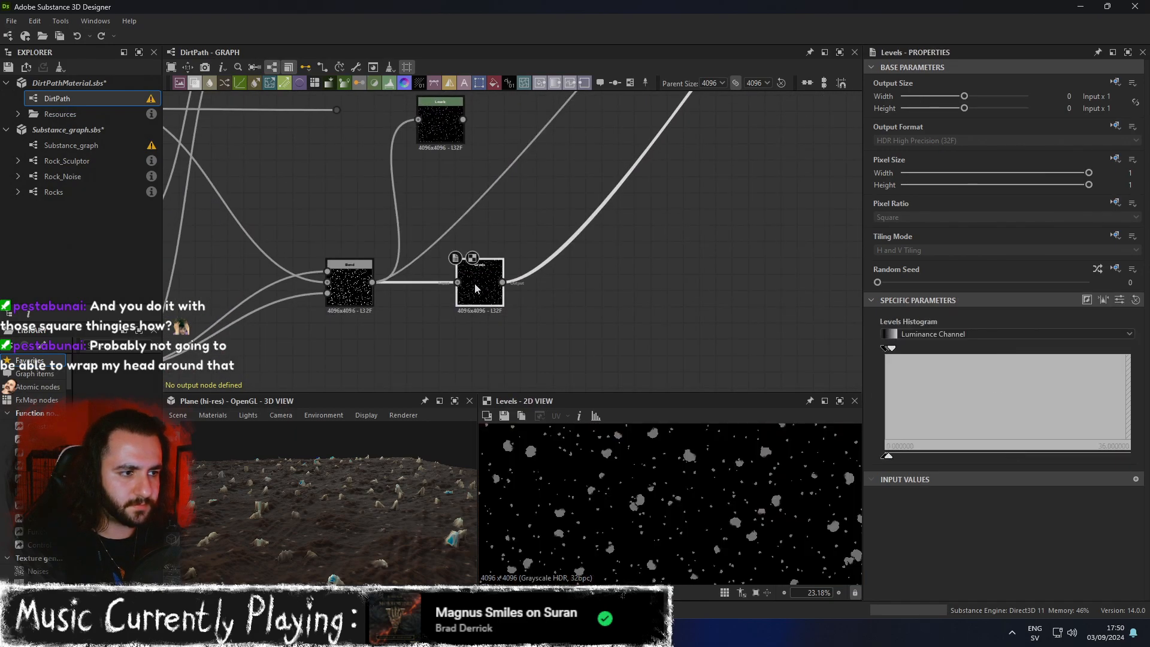
{"action": "scroll", "coordinate": [584, 494], "scroll_direction": "up", "scroll_amount": 8}
{"action": "scroll", "coordinate": [585, 493], "scroll_direction": "down", "scroll_amount": 11}
{"action": "scroll", "coordinate": [606, 235], "scroll_direction": "down", "scroll_amount": 4}
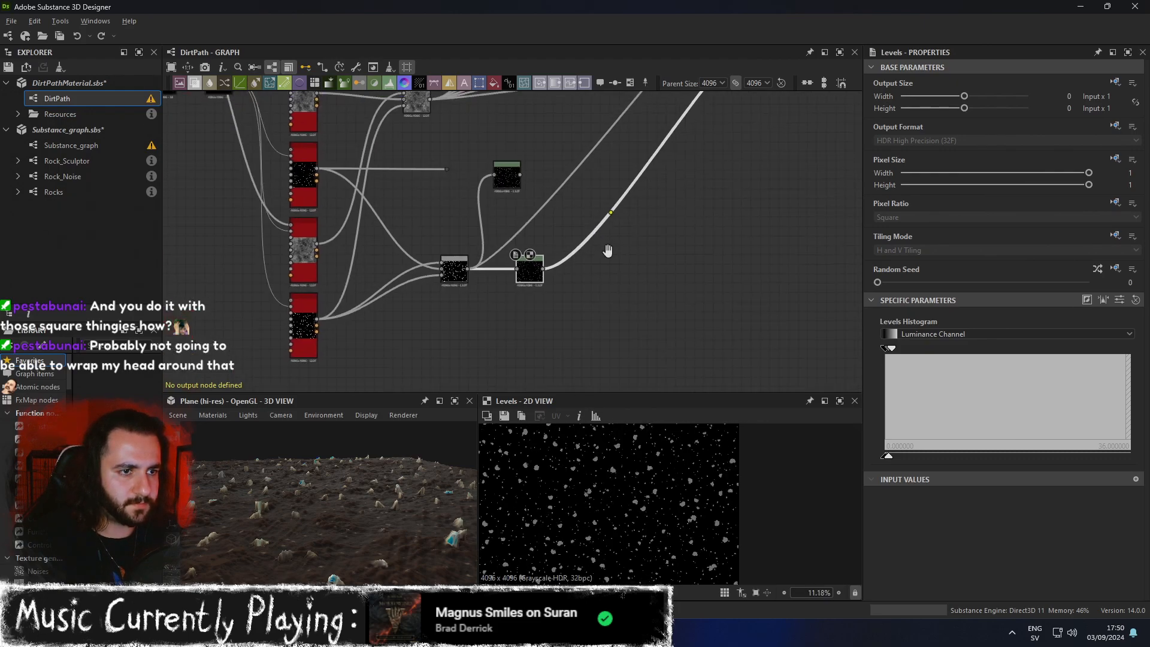
Follow the pebble mask links to the Base Material and back, and re-examine the merged height Blend's map in the 2D view.
{"action": "middle_click_drag", "start_coordinate": [620, 233], "coordinate": [499, 386]}
{"action": "middle_click_drag", "start_coordinate": [759, 168], "coordinate": [619, 223]}
{"action": "scroll", "coordinate": [741, 151], "scroll_direction": "up", "scroll_amount": 1}
{"action": "scroll", "coordinate": [740, 151], "scroll_direction": "up", "scroll_amount": 2}
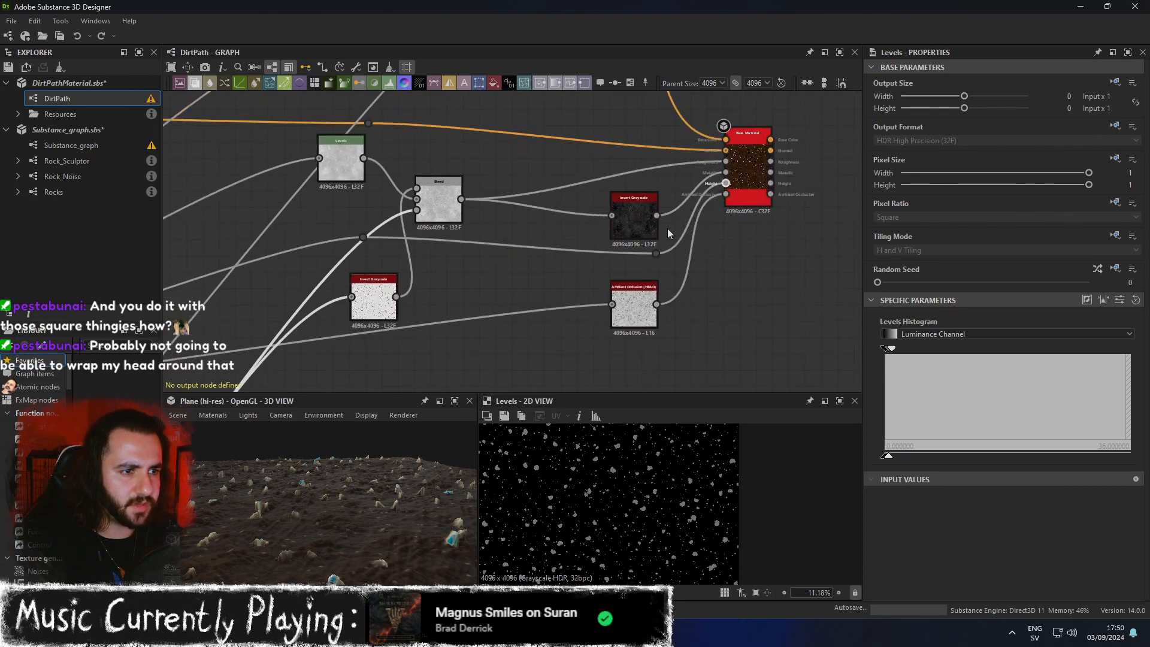
{"action": "middle_click_drag", "start_coordinate": [492, 244], "coordinate": [776, 165]}
{"action": "scroll", "coordinate": [687, 165], "scroll_direction": "down", "scroll_amount": 2}
{"action": "middle_click_drag", "start_coordinate": [333, 267], "coordinate": [460, 152]}
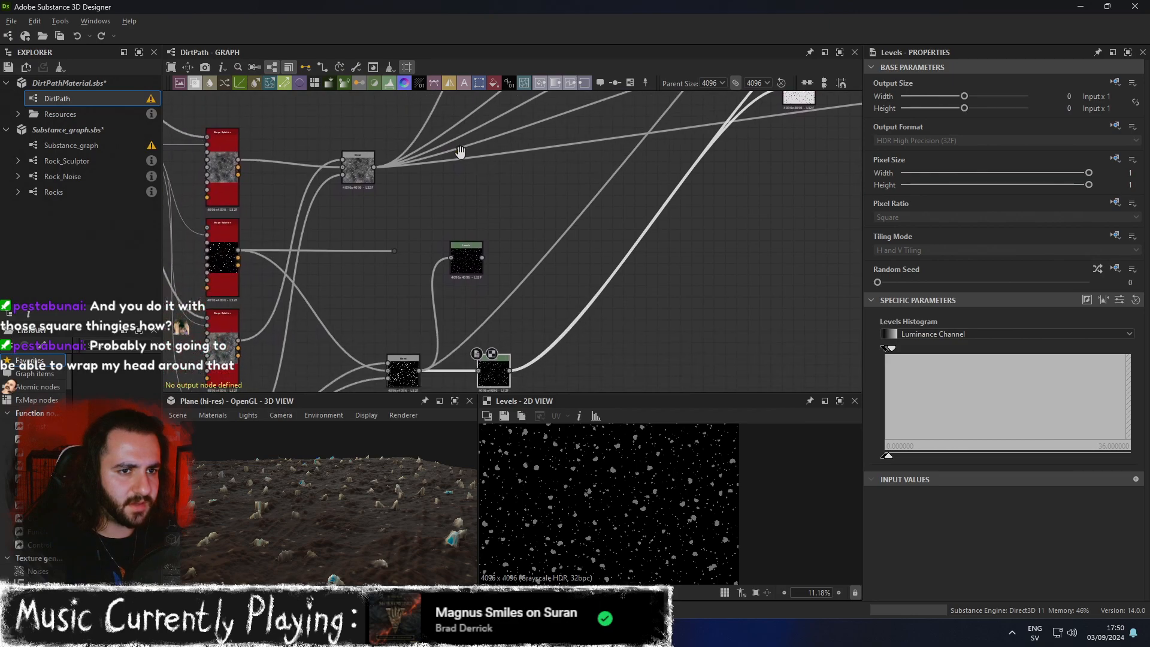
{"action": "double_click", "coordinate": [356, 173]}
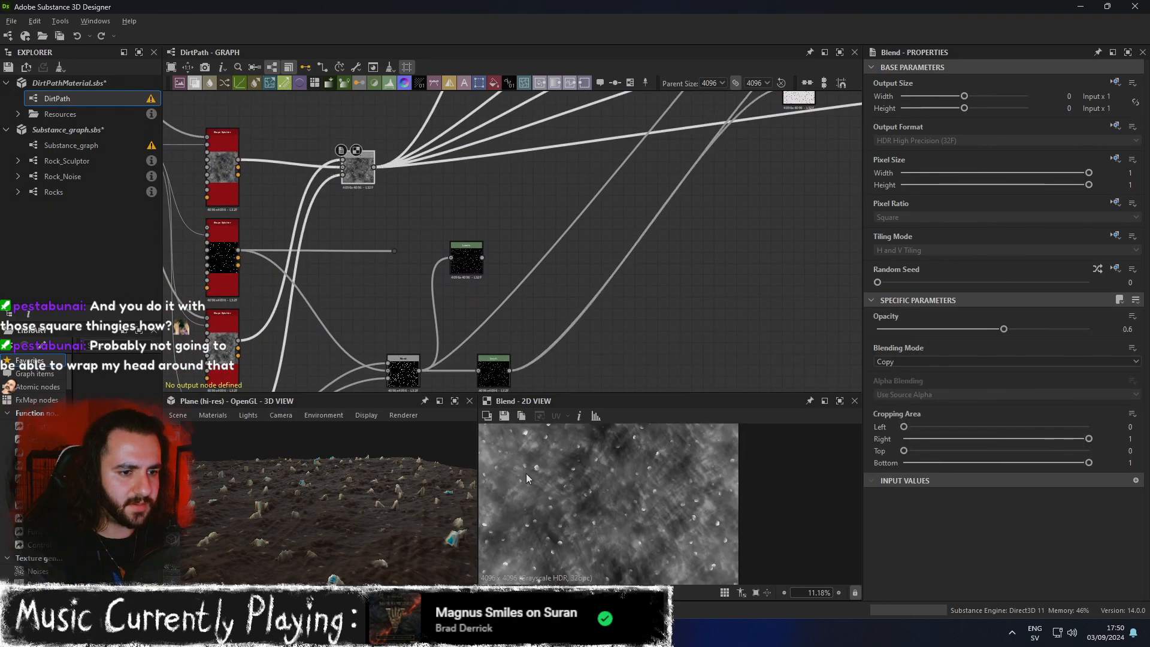
{"action": "scroll", "coordinate": [581, 486], "scroll_direction": "up", "scroll_amount": 3}
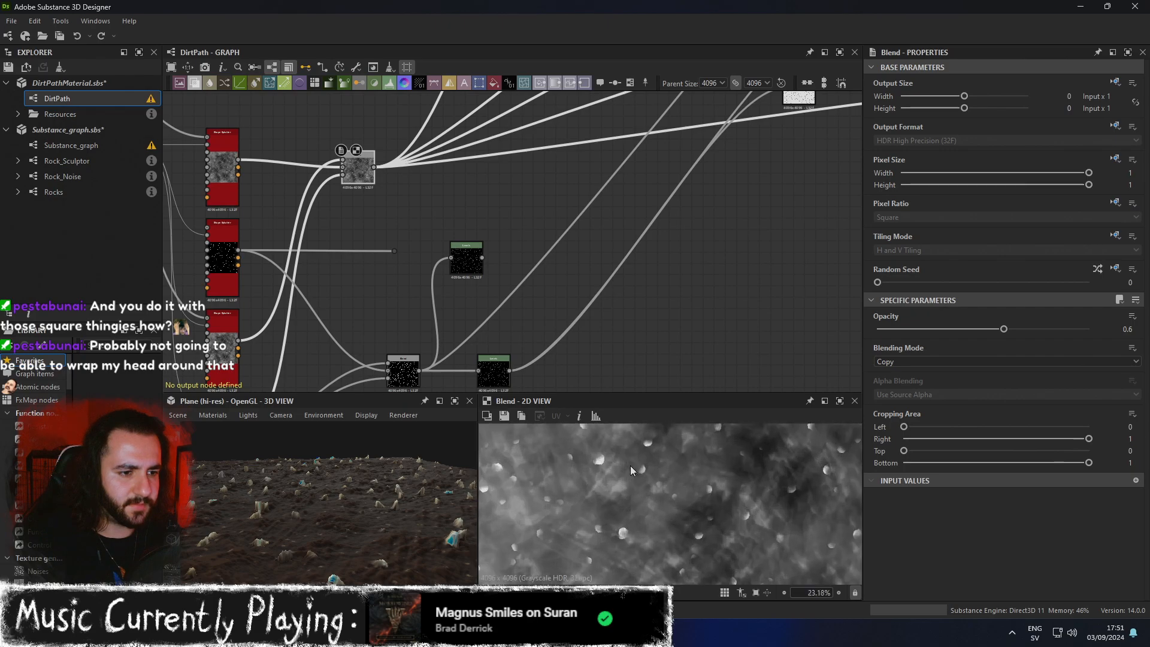
{"action": "scroll", "coordinate": [630, 465], "scroll_direction": "down", "scroll_amount": 2}
Delete the dead-end dot node beside the spare Levels node.
{"action": "middle_click_drag", "start_coordinate": [594, 235], "coordinate": [643, 264]}
{"action": "left_click", "coordinate": [442, 279]}
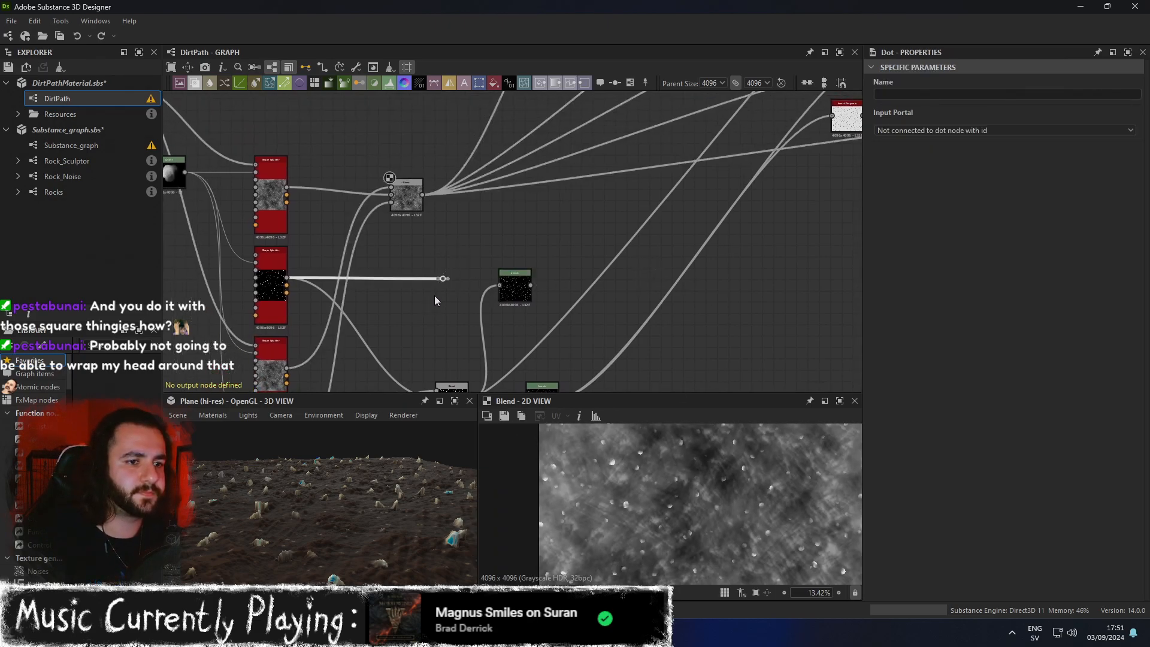
{"action": "key", "text": "Delete"}
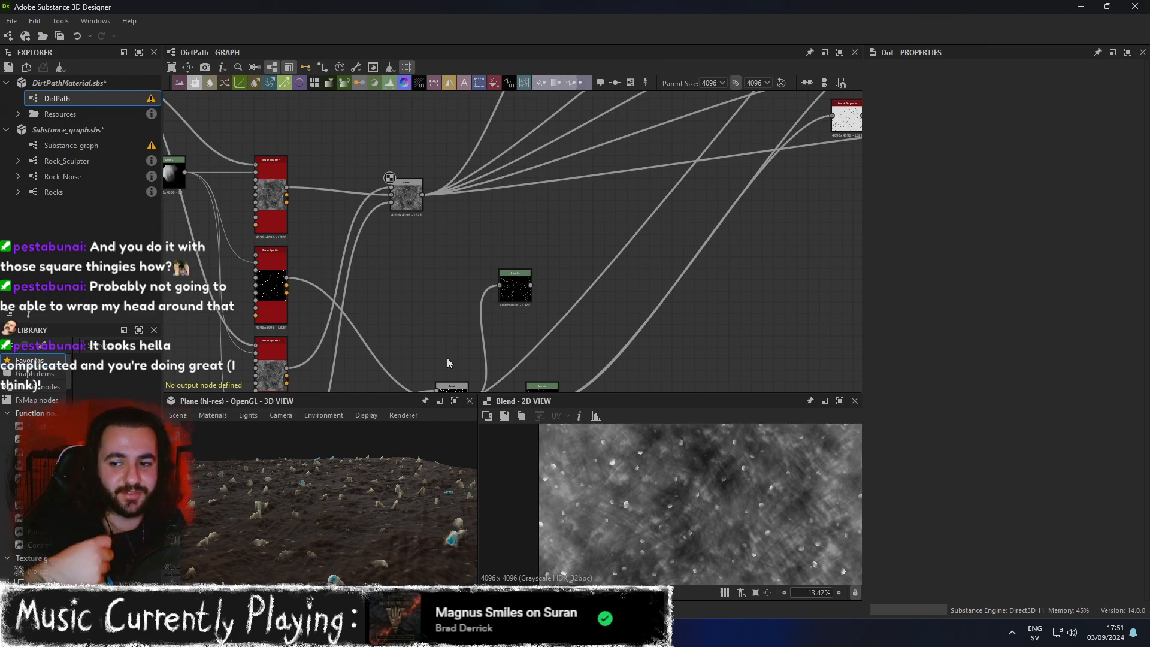
{"action": "scroll", "coordinate": [497, 281], "scroll_direction": "down", "scroll_amount": 3}
{"action": "middle_click_drag", "start_coordinate": [486, 227], "coordinate": [555, 223]}
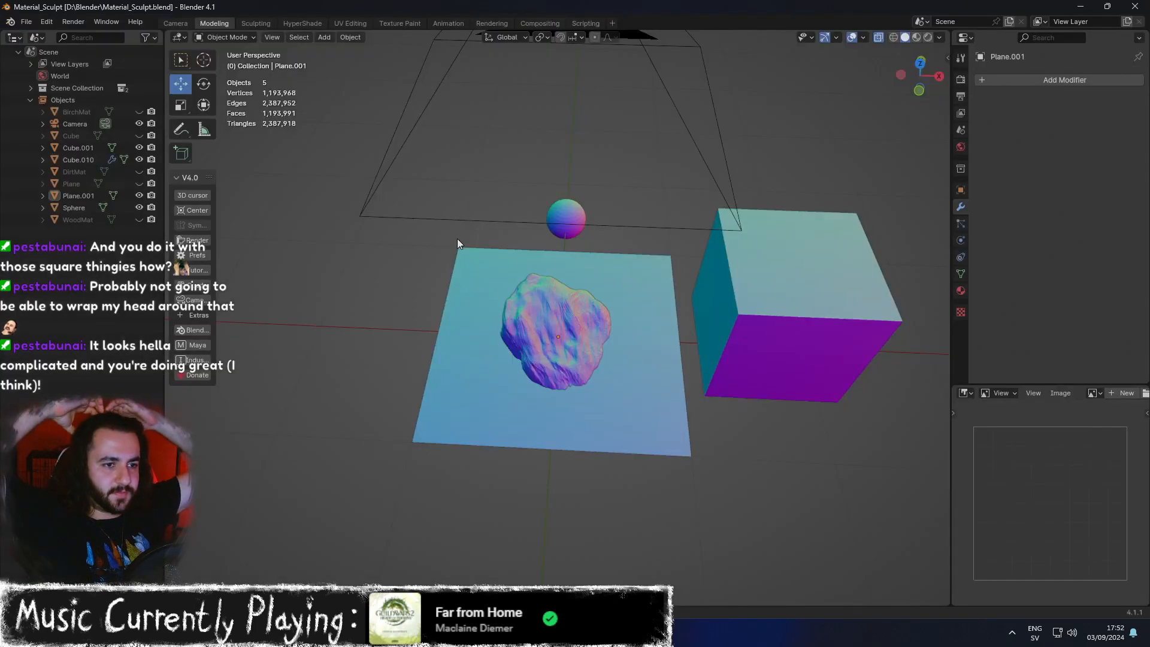
Switch to Blender's Material_Sculpt scene and change the viewport MatCap to the plain grey one.
{"action": "mouse_move", "coordinate": [548, 280]}
{"action": "middle_mouse_down"}
{"action": "mouse_move", "coordinate": [713, 344]}
{"action": "mouse_move", "coordinate": [304, 280]}
{"action": "middle_mouse_up"}
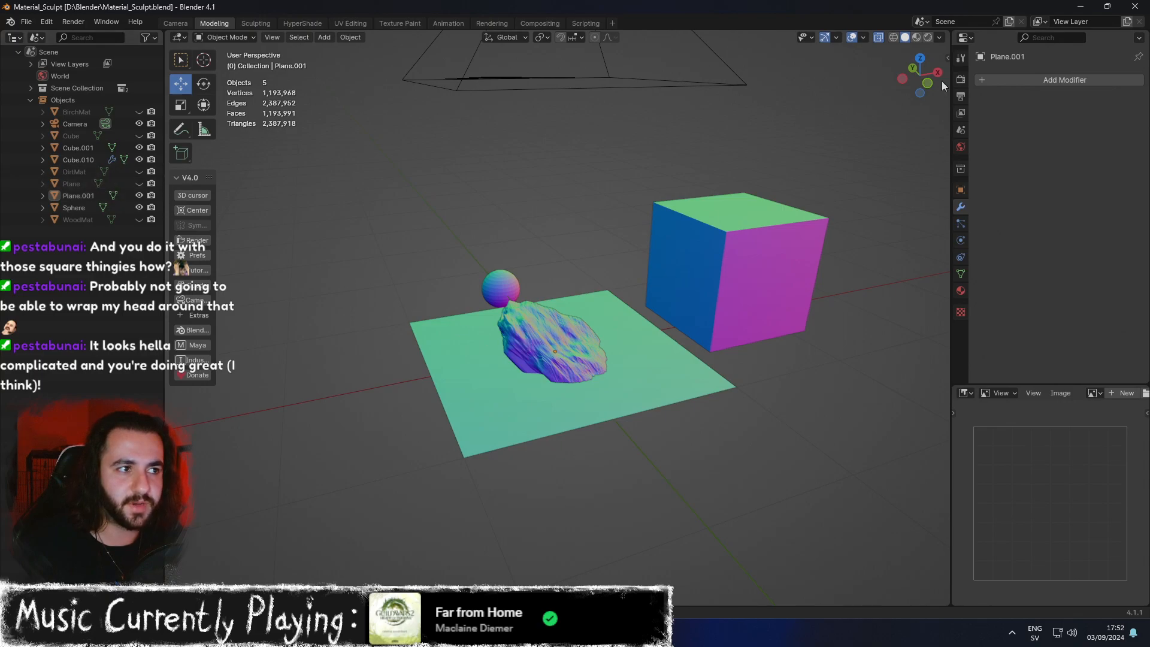
{"action": "left_click", "coordinate": [940, 37]}
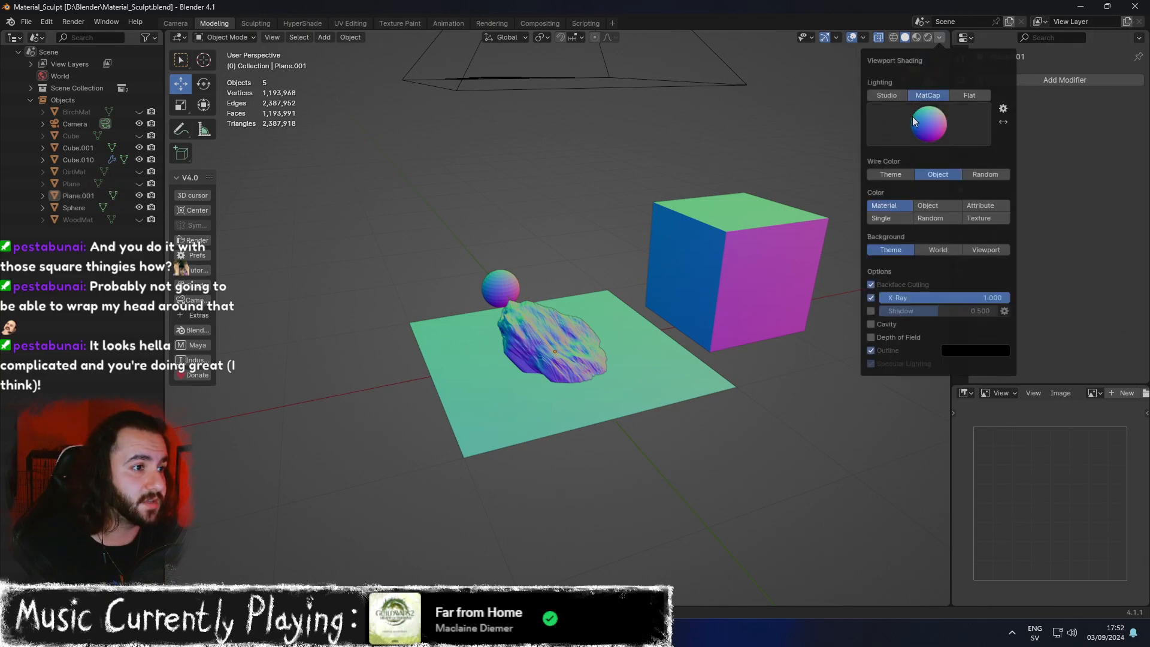
{"action": "left_click", "coordinate": [928, 119]}
{"action": "left_click", "coordinate": [730, 162]}
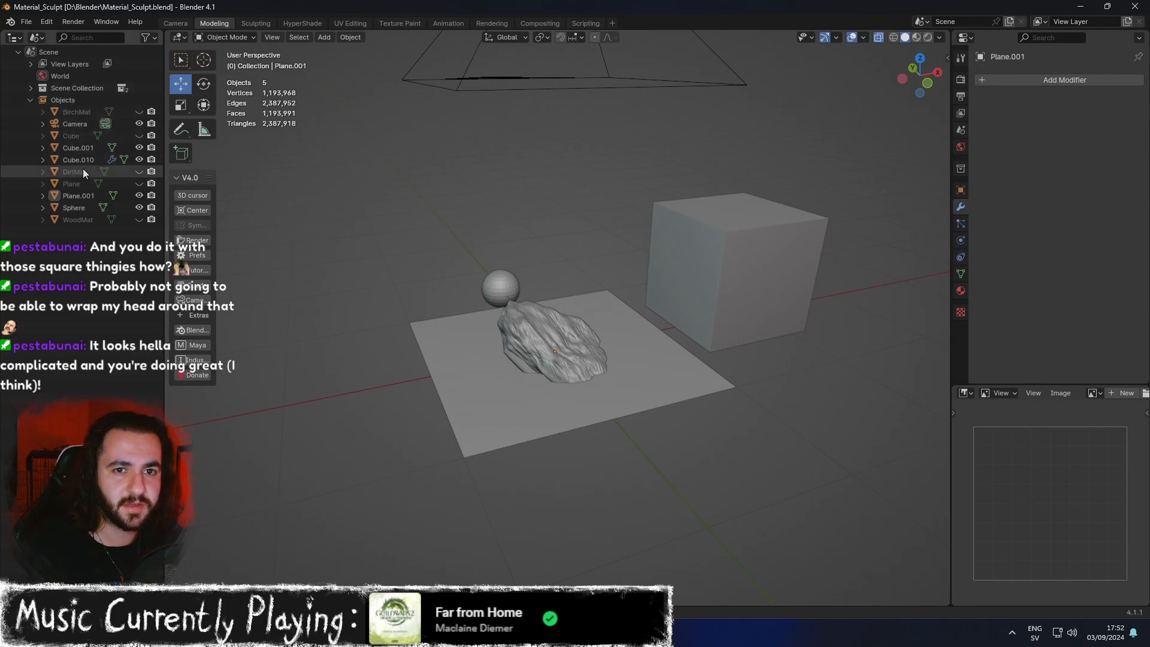
Unhide the DirtMat object and view its sculpted surface up close.
{"action": "left_click", "coordinate": [139, 171]}
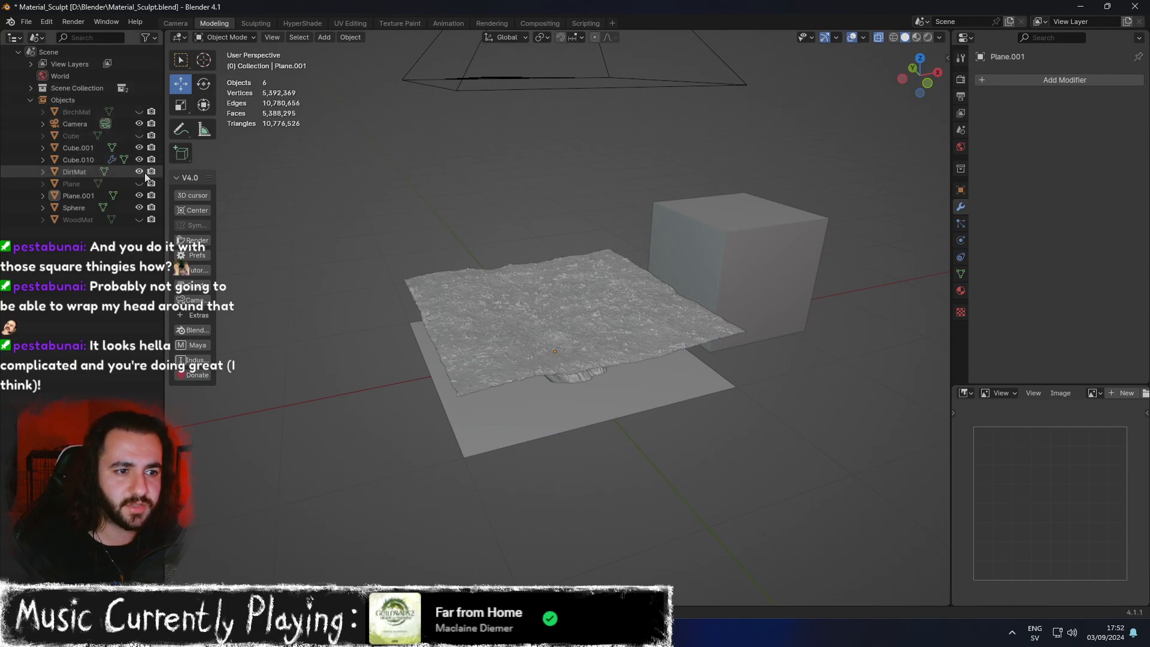
{"action": "scroll", "coordinate": [610, 275], "scroll_direction": "up", "scroll_amount": 2}
{"action": "mouse_move", "coordinate": [610, 275]}
{"action": "middle_mouse_down"}
{"action": "mouse_move", "coordinate": [727, 291]}
{"action": "mouse_move", "coordinate": [658, 273]}
{"action": "mouse_move", "coordinate": [657, 329]}
{"action": "mouse_move", "coordinate": [677, 339]}
{"action": "mouse_move", "coordinate": [727, 303]}
{"action": "middle_mouse_up"}
{"action": "scroll", "coordinate": [634, 286], "scroll_direction": "up", "scroll_amount": 5}
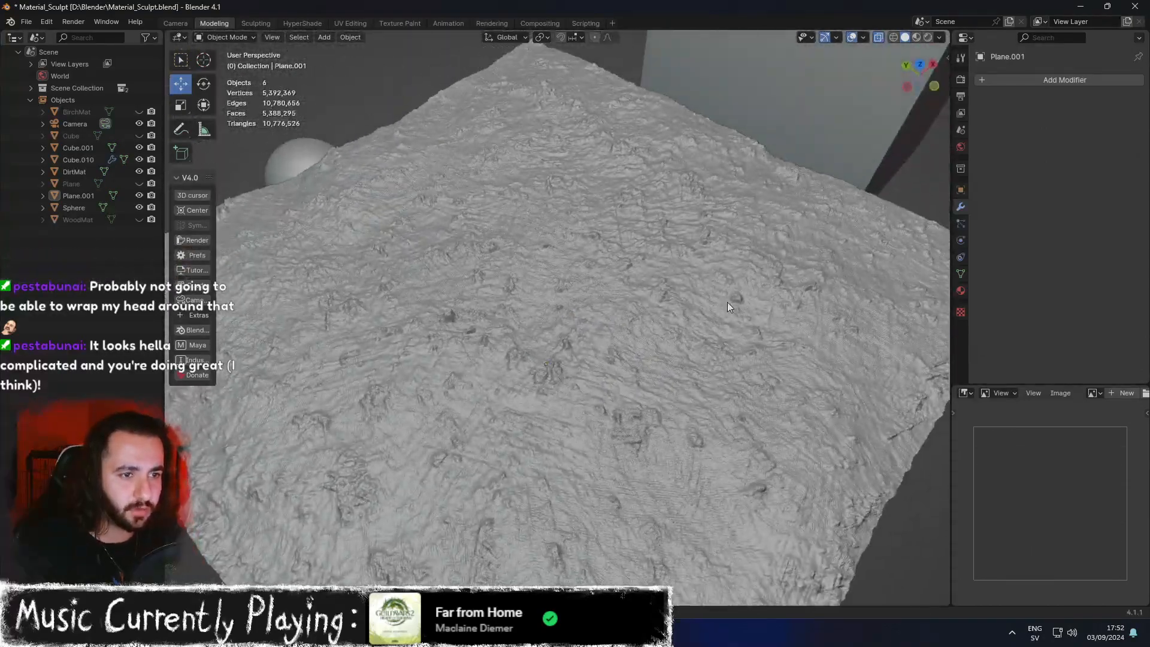
Inspect the sculpted dirt surface in the Sculpting workspace and return to the Modeling workspace.
{"action": "left_click", "coordinate": [256, 23]}
{"action": "mouse_move", "coordinate": [539, 252]}
{"action": "middle_mouse_down"}
{"action": "mouse_move", "coordinate": [580, 201]}
{"action": "mouse_move", "coordinate": [517, 208]}
{"action": "mouse_move", "coordinate": [464, 298]}
{"action": "mouse_move", "coordinate": [569, 276]}
{"action": "middle_mouse_up"}
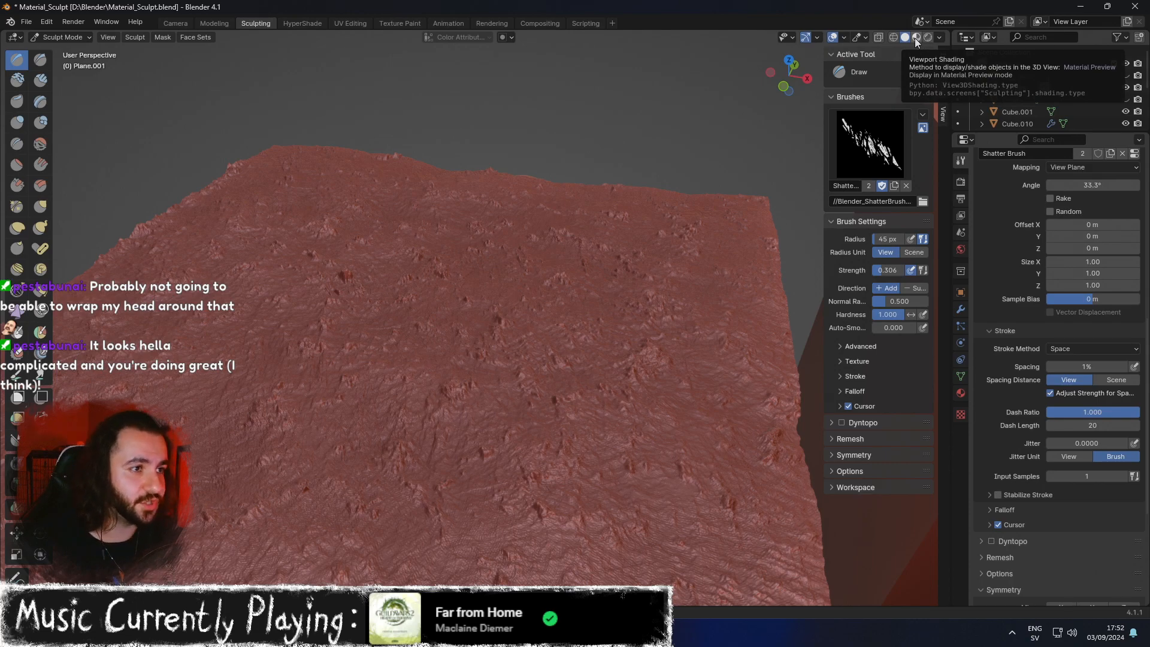
{"action": "left_click", "coordinate": [208, 22]}
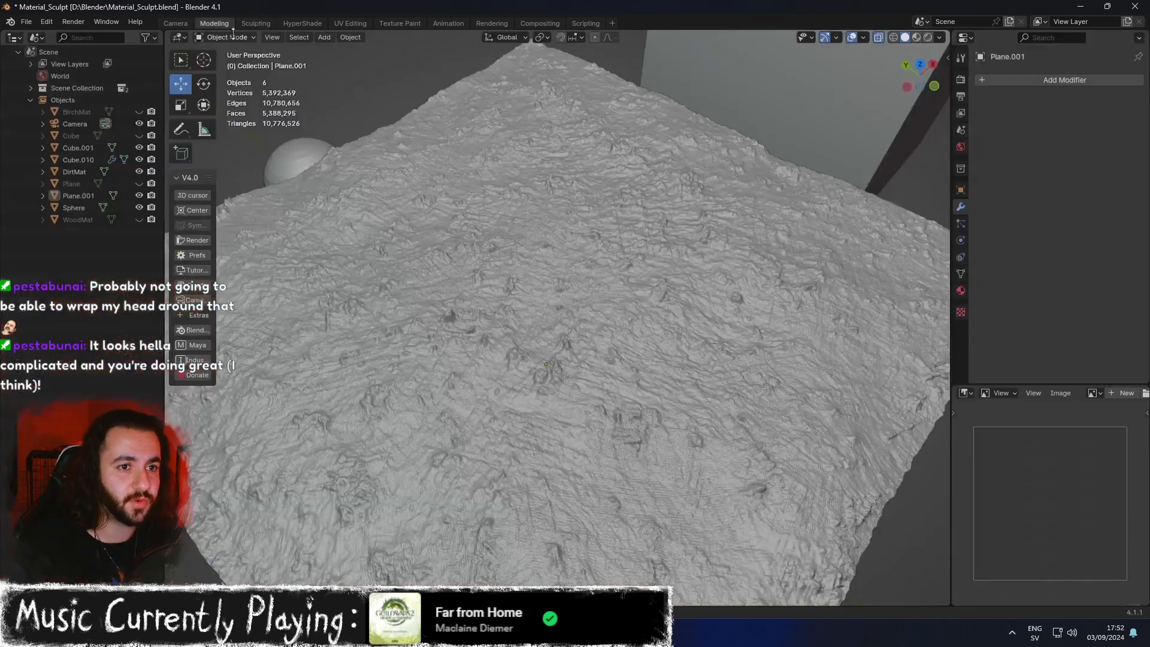
Set the viewport MatCap to the multicoloured normal-style one and inspect the DirtMat surface from above.
{"action": "left_click", "coordinate": [939, 37]}
{"action": "left_click", "coordinate": [930, 126]}
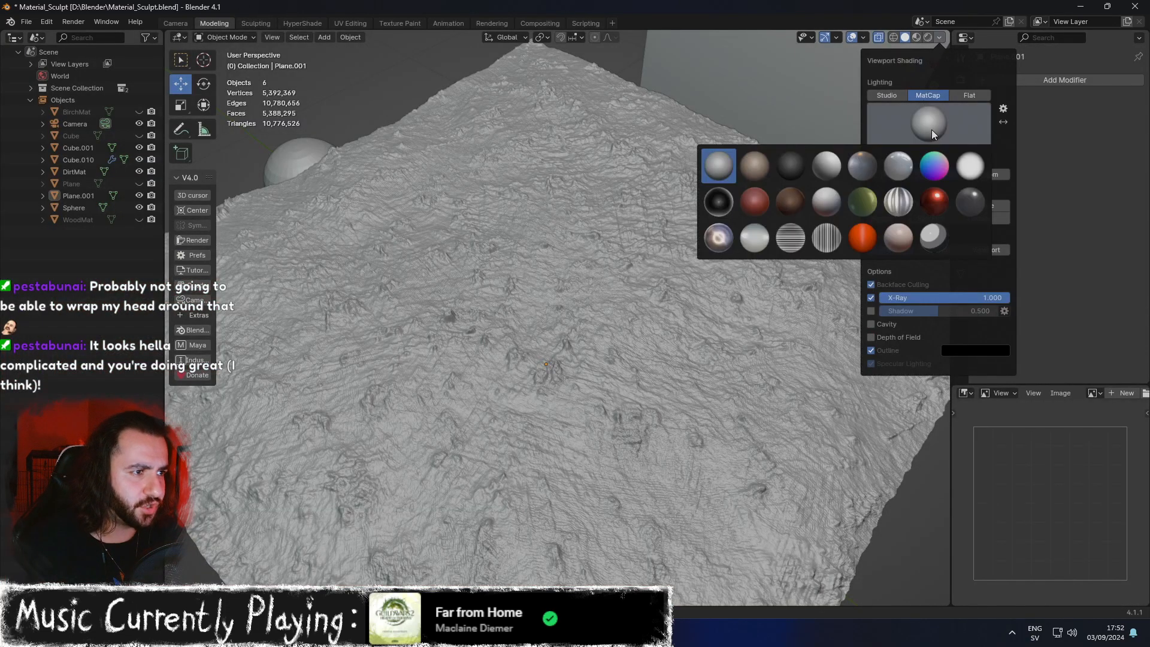
{"action": "left_click", "coordinate": [935, 166]}
{"action": "left_click", "coordinate": [941, 36]}
{"action": "middle_click_drag", "start_coordinate": [809, 220], "coordinate": [735, 279]}
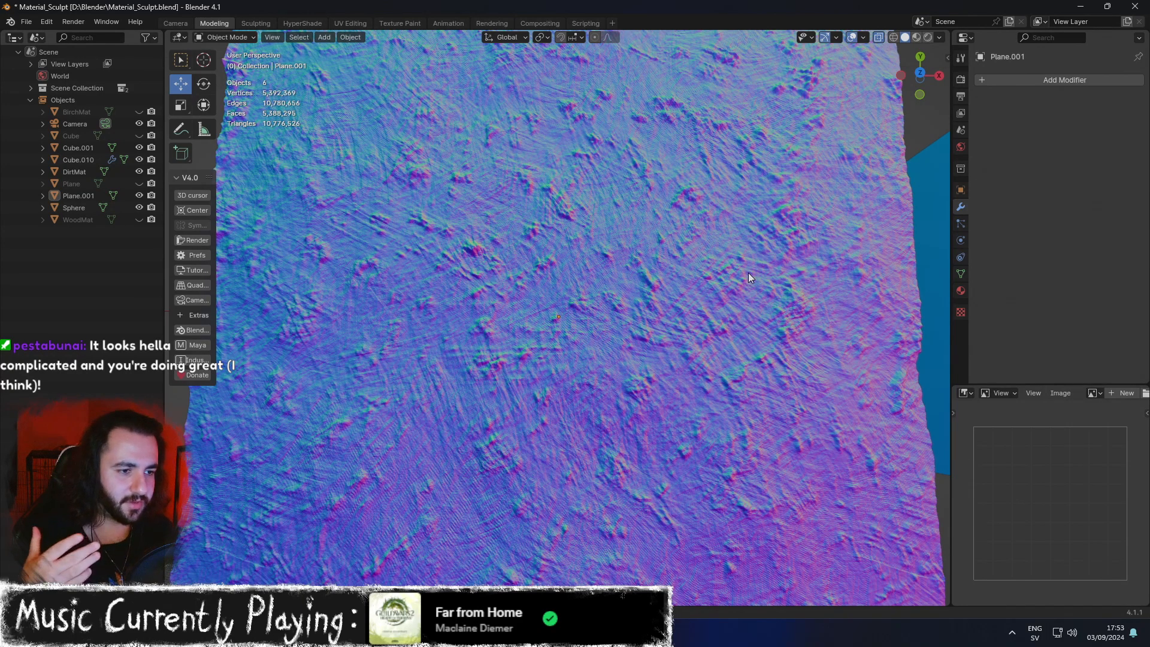
{"action": "mouse_move", "coordinate": [743, 249]}
{"action": "middle_mouse_down"}
{"action": "mouse_move", "coordinate": [698, 231]}
{"action": "mouse_move", "coordinate": [732, 187]}
{"action": "mouse_move", "coordinate": [624, 233]}
{"action": "mouse_move", "coordinate": [553, 182]}
{"action": "mouse_move", "coordinate": [590, 231]}
{"action": "mouse_move", "coordinate": [672, 245]}
{"action": "mouse_move", "coordinate": [669, 258]}
{"action": "middle_mouse_up"}
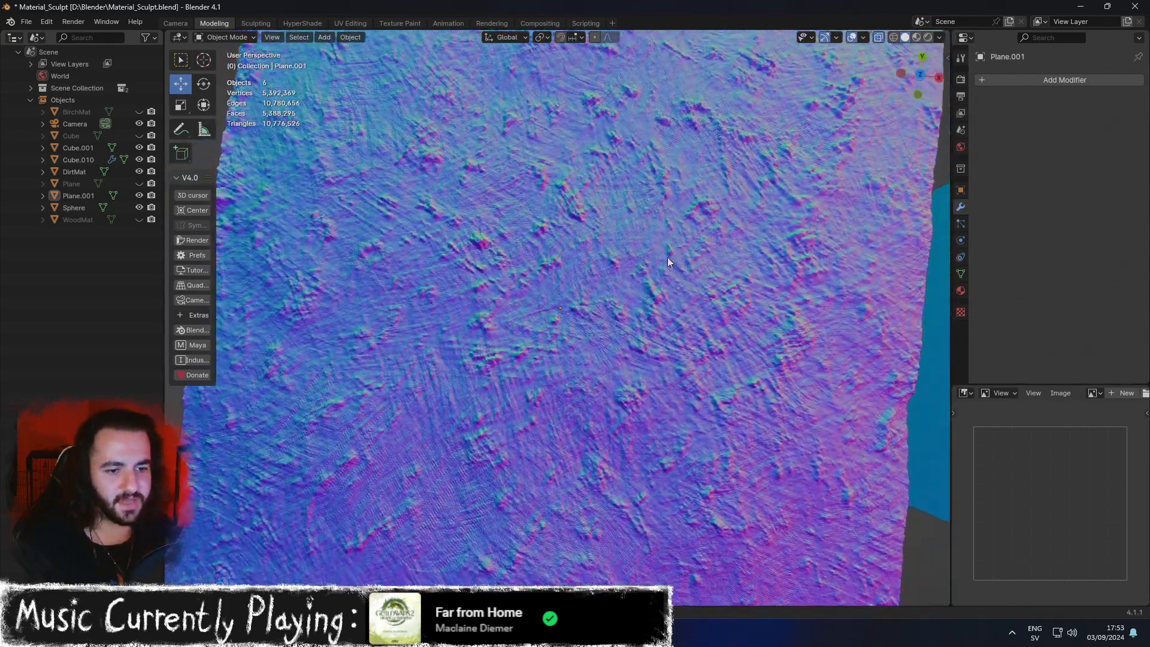
Switch to Substance 3D Designer and examine the dirt normal Bitmap, Normal to Height and Levels nodes in the DirtPath graph.
{"action": "left_click", "coordinate": [522, 631]}
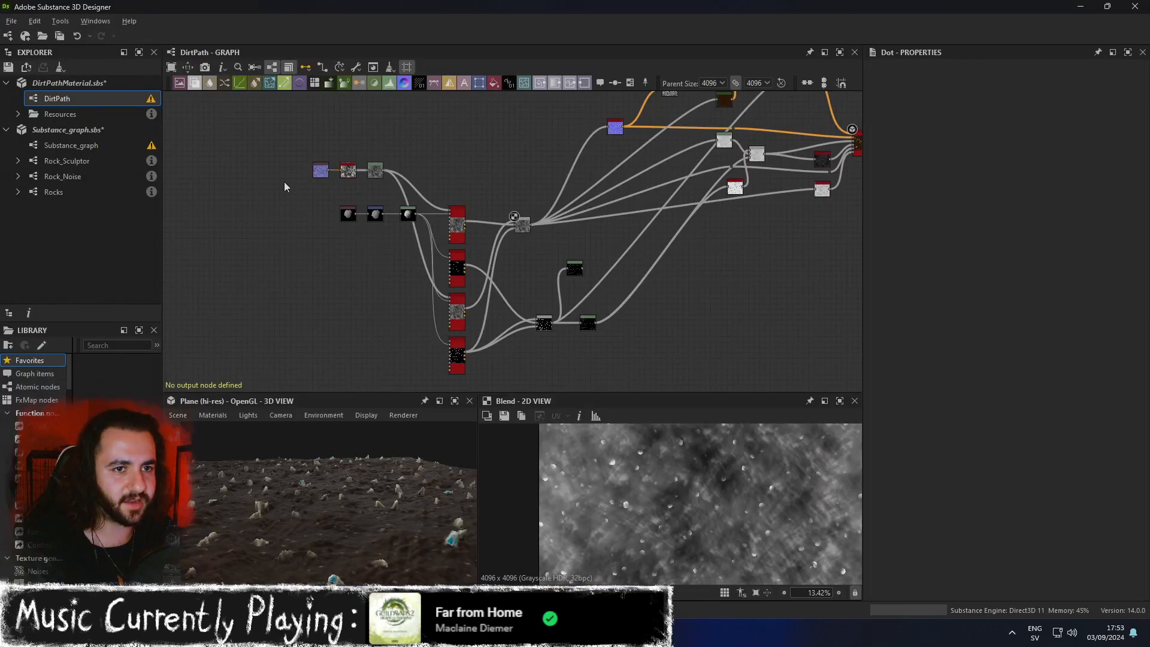
{"action": "scroll", "coordinate": [419, 273], "scroll_direction": "up", "scroll_amount": 5}
{"action": "left_click", "coordinate": [480, 234]}
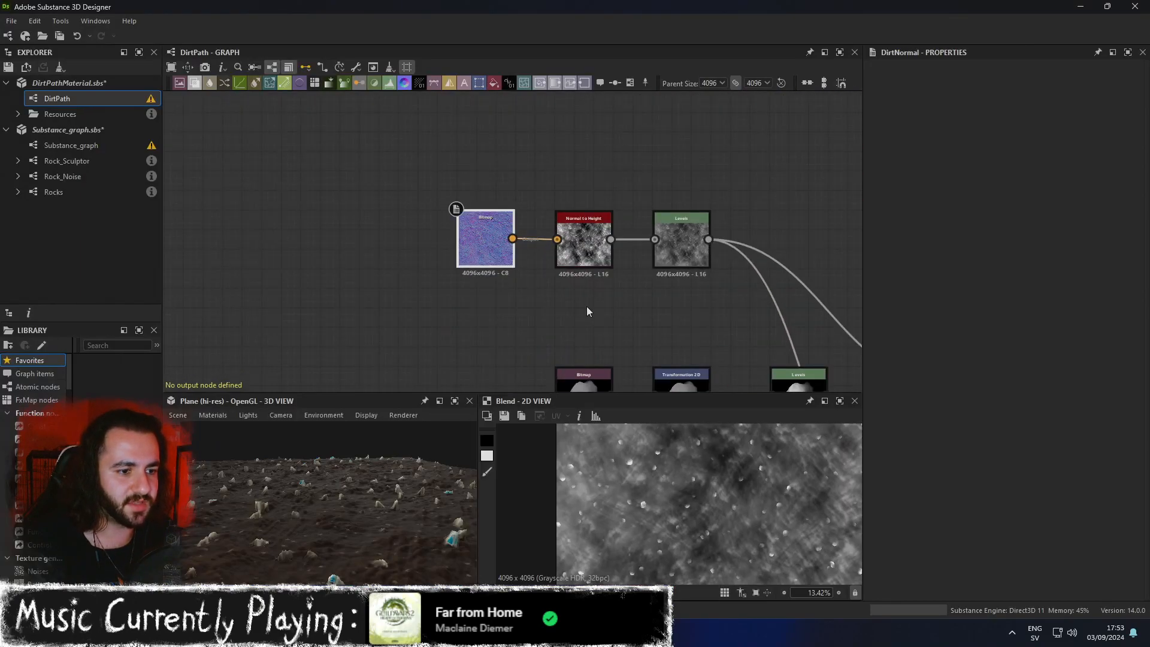
{"action": "middle_click_drag", "start_coordinate": [573, 294], "coordinate": [496, 285]}
{"action": "middle_click_drag", "start_coordinate": [632, 311], "coordinate": [500, 245]}
{"action": "left_click", "coordinate": [376, 171]}
{"action": "left_click", "coordinate": [486, 175]}
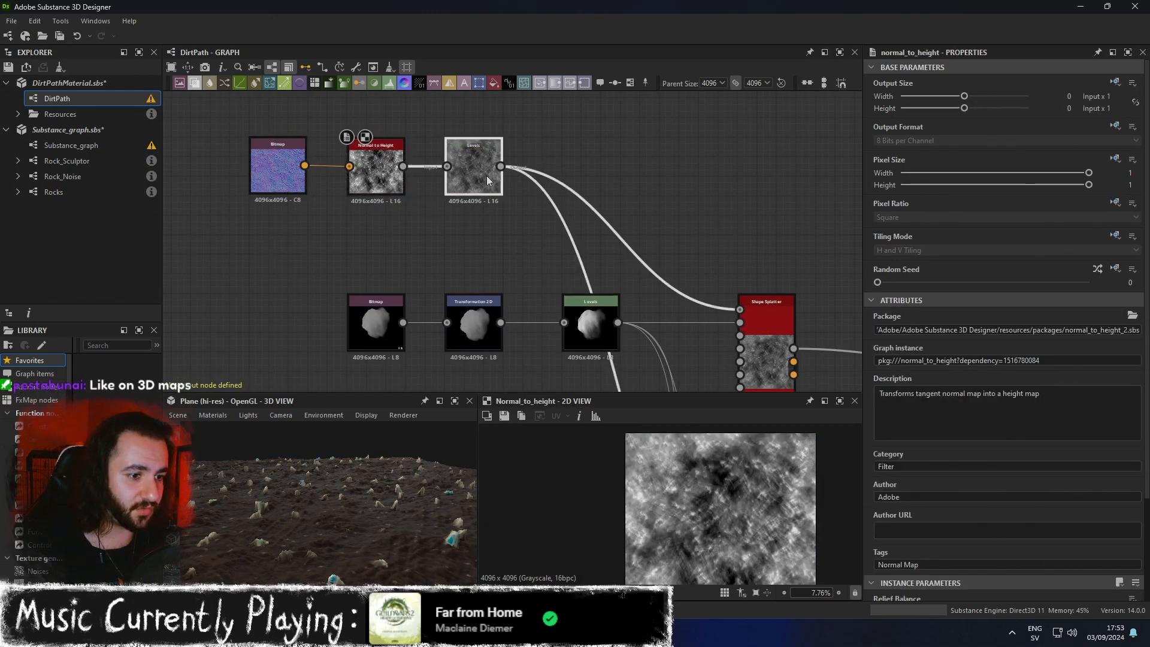
{"action": "middle_click_drag", "start_coordinate": [634, 217], "coordinate": [507, 176]}
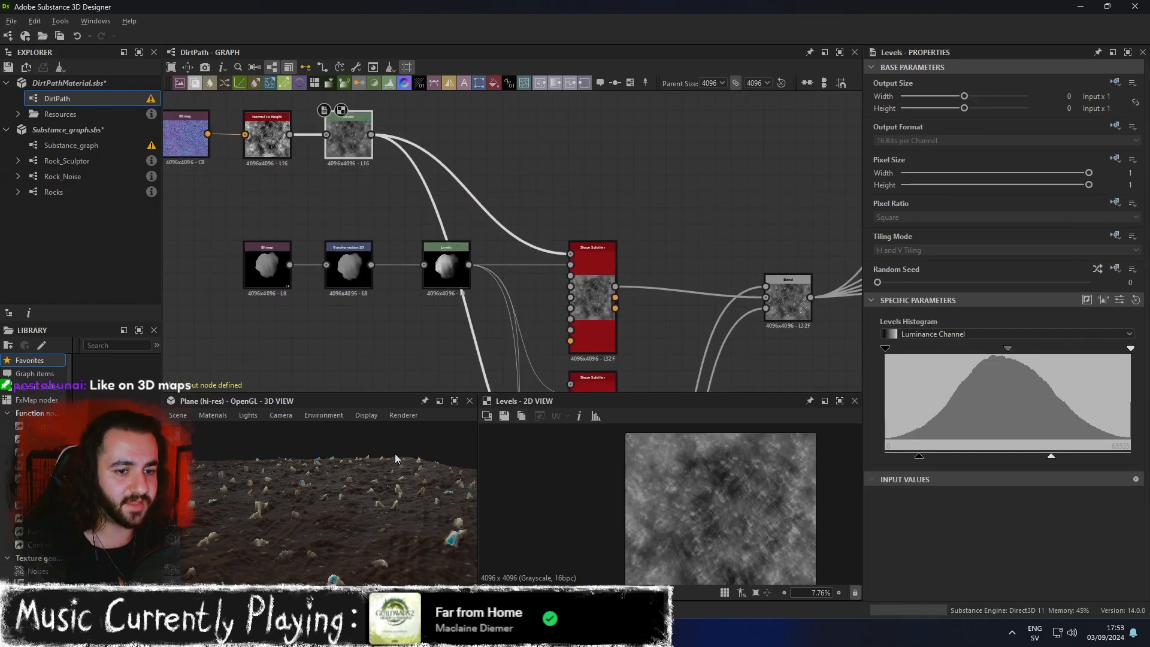
Inspect the pebbled dirt plane in an enlarged 3D view and restore the normal layout.
{"action": "left_click", "coordinate": [454, 401]}
{"action": "scroll", "coordinate": [509, 393], "scroll_direction": "down", "scroll_amount": 3}
{"action": "left_click_drag", "start_coordinate": [552, 371], "coordinate": [557, 276]}
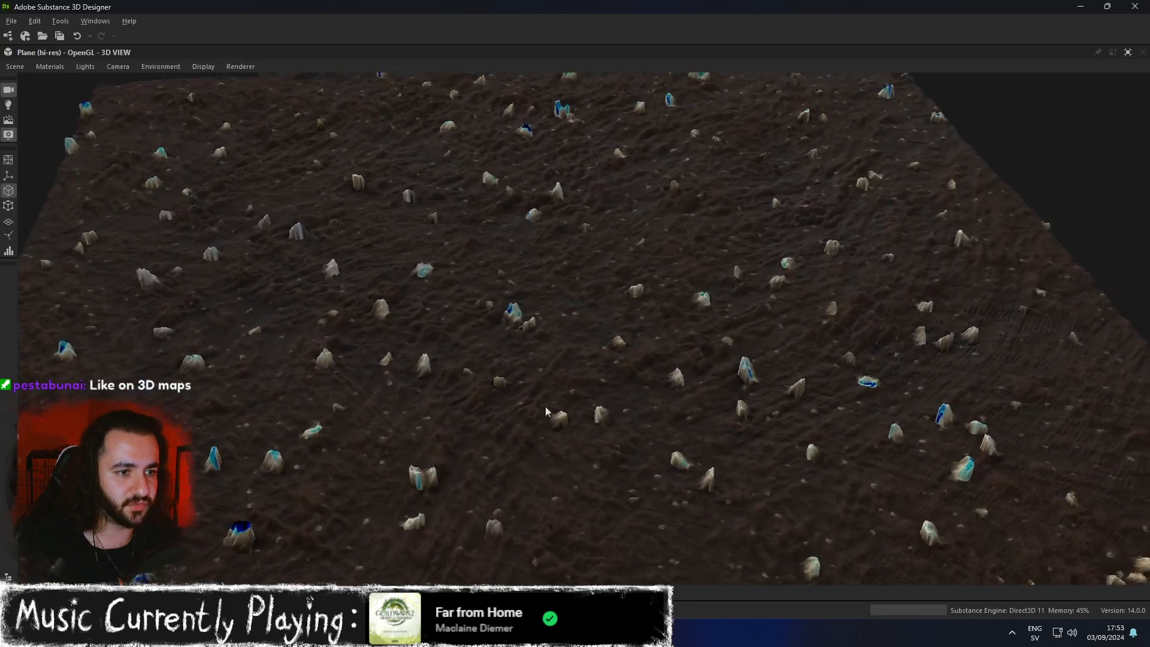
{"action": "scroll", "coordinate": [567, 312], "scroll_direction": "down", "scroll_amount": 4}
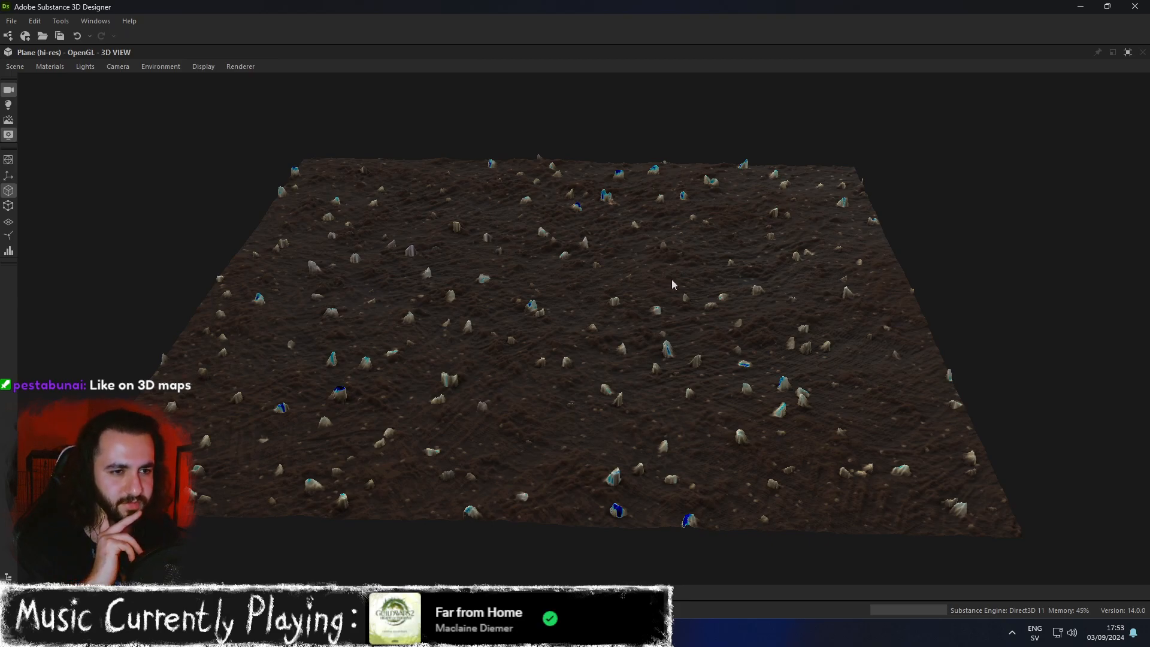
{"action": "left_click", "coordinate": [1126, 54]}
Examine the output of the Blend node that merges the Shape Splatter heights and trace its connections through the graph.
{"action": "middle_click_drag", "start_coordinate": [598, 188], "coordinate": [519, 142]}
{"action": "scroll", "coordinate": [614, 270], "scroll_direction": "down", "scroll_amount": 2}
{"action": "middle_click_drag", "start_coordinate": [685, 262], "coordinate": [632, 221]}
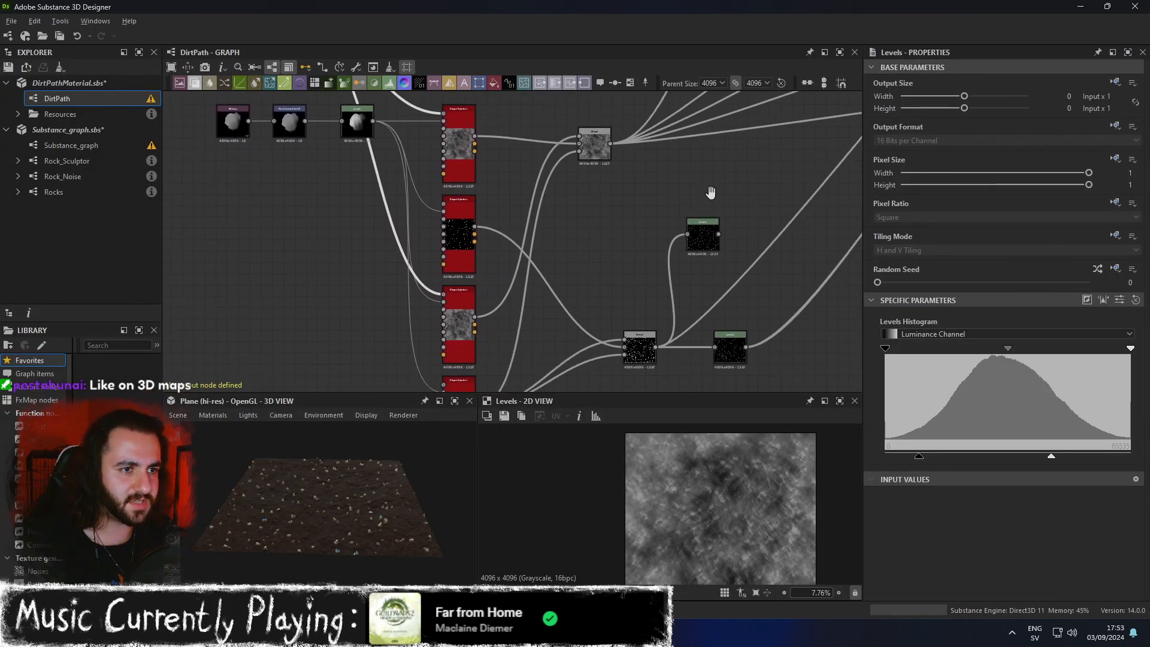
{"action": "middle_click_drag", "start_coordinate": [713, 191], "coordinate": [657, 188]}
{"action": "left_click", "coordinate": [537, 140]}
{"action": "scroll", "coordinate": [704, 508], "scroll_direction": "up", "scroll_amount": 4}
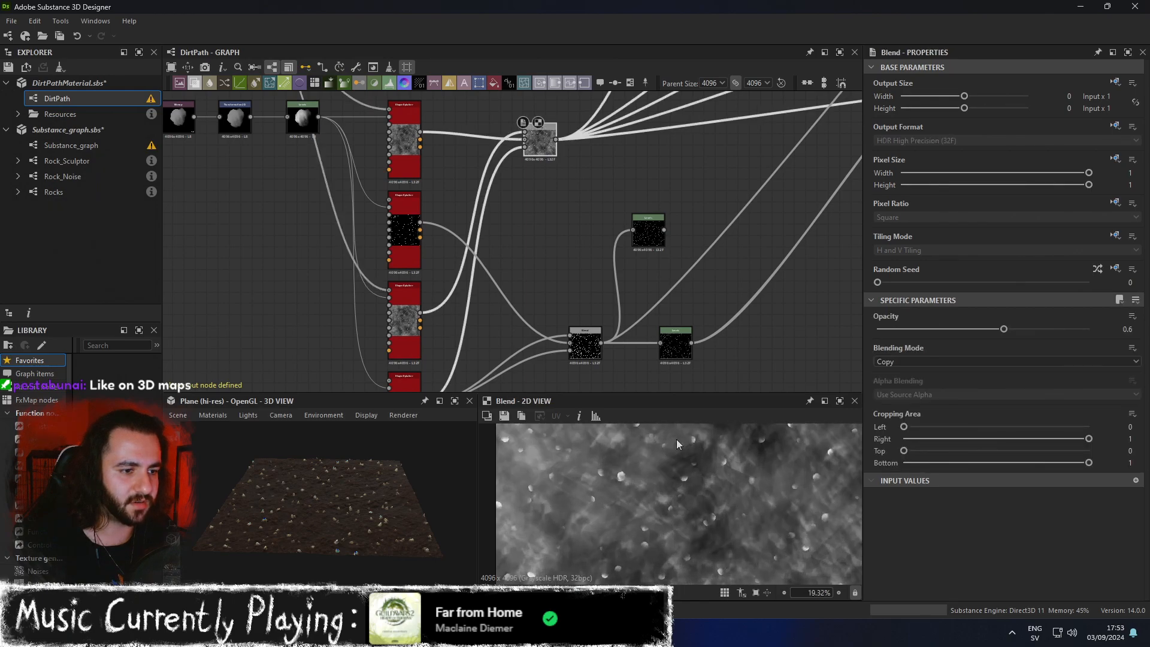
{"action": "middle_click_drag", "start_coordinate": [620, 236], "coordinate": [417, 339]}
{"action": "scroll", "coordinate": [669, 239], "scroll_direction": "down", "scroll_amount": 1}
{"action": "middle_click_drag", "start_coordinate": [672, 240], "coordinate": [545, 301]}
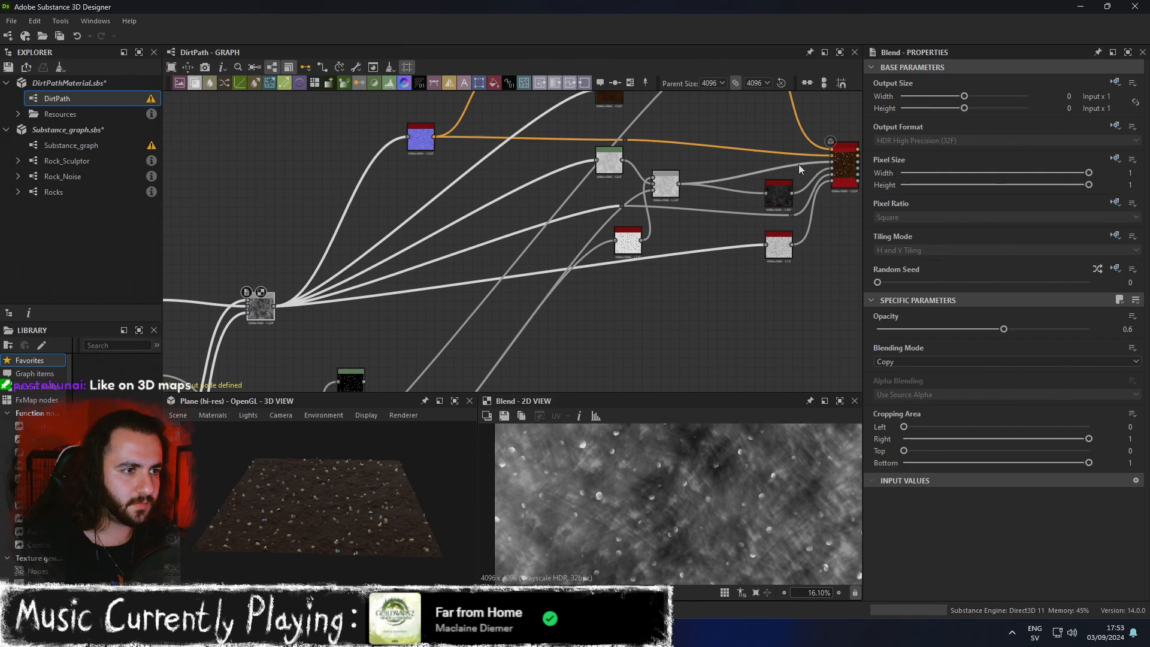
{"action": "middle_click_drag", "start_coordinate": [371, 303], "coordinate": [587, 175]}
{"action": "scroll", "coordinate": [363, 324], "scroll_direction": "up", "scroll_amount": 2}
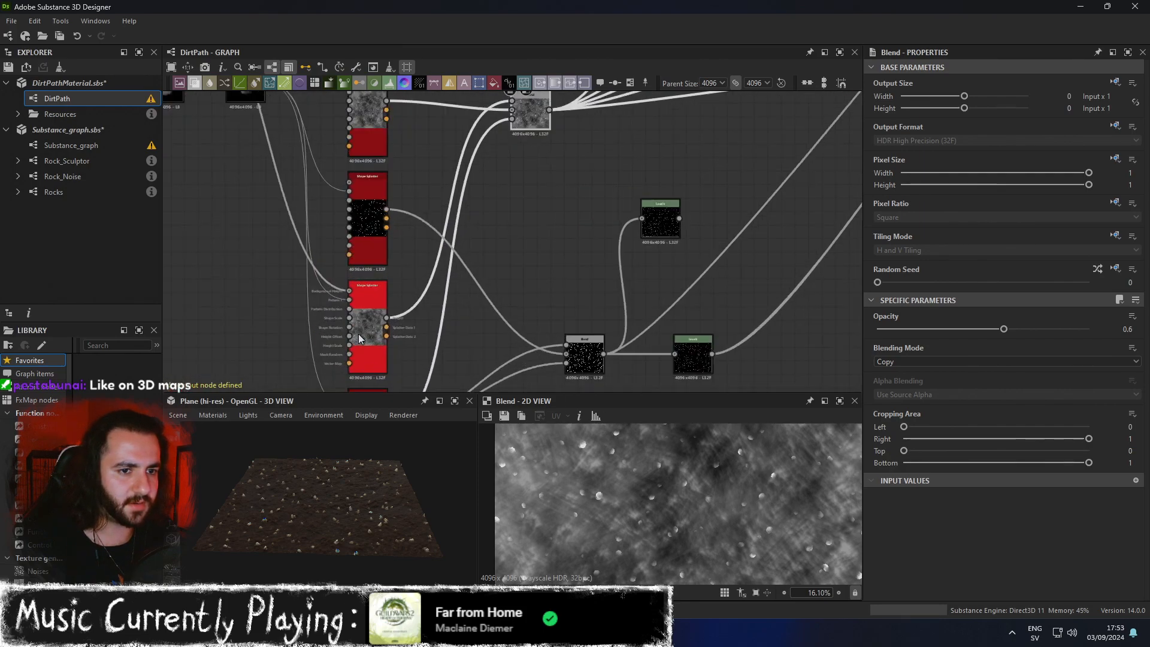
Set the height Blend node's opacity to 0.28 and check the pebbles in an enlarged 3D view.
{"action": "left_click", "coordinate": [532, 120]}
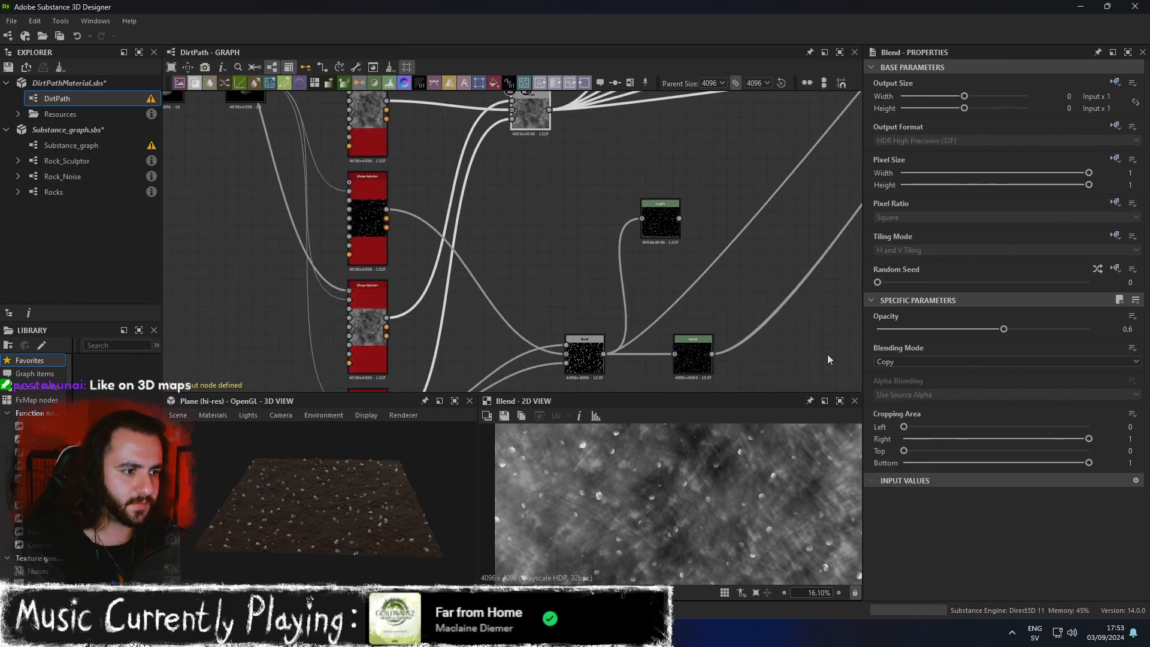
{"action": "left_click_drag", "start_coordinate": [1004, 328], "coordinate": [938, 337]}
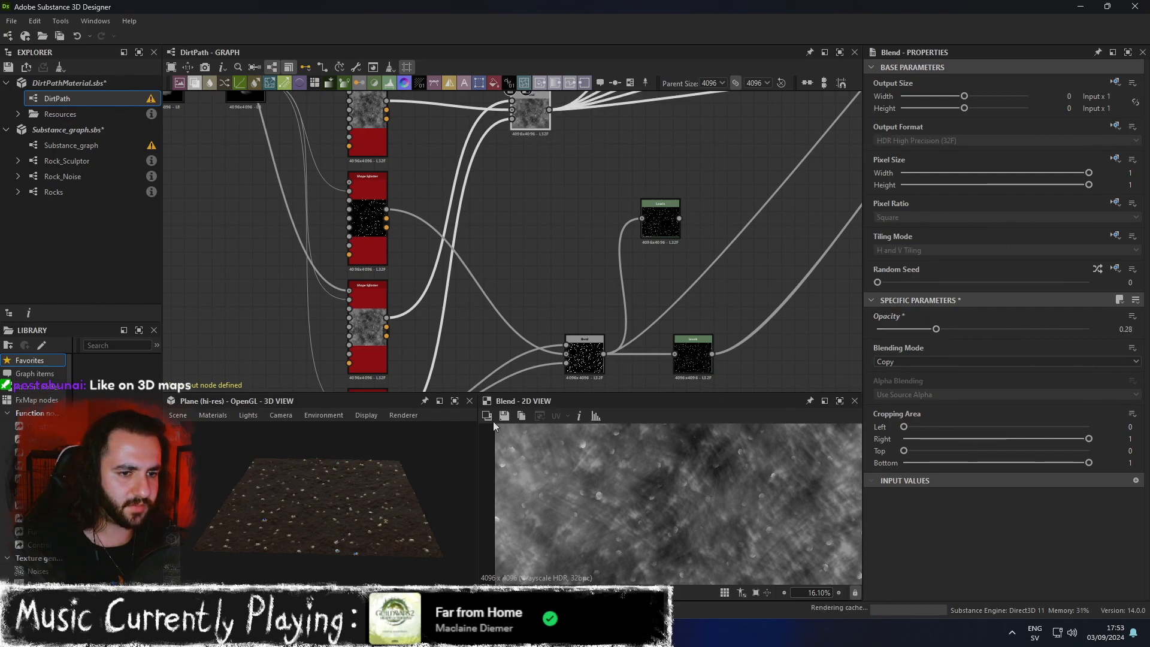
{"action": "left_click", "coordinate": [454, 400]}
{"action": "left_click_drag", "start_coordinate": [519, 414], "coordinate": [637, 448]}
{"action": "left_click_drag", "start_coordinate": [792, 359], "coordinate": [859, 279]}
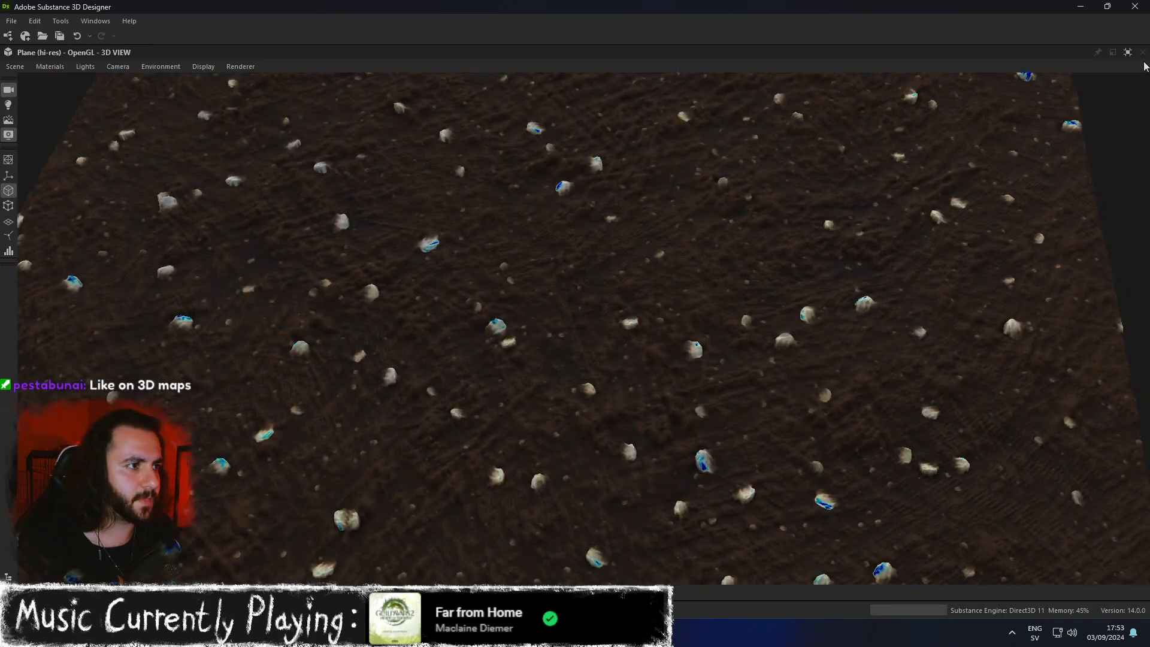
{"action": "left_click", "coordinate": [1128, 52]}
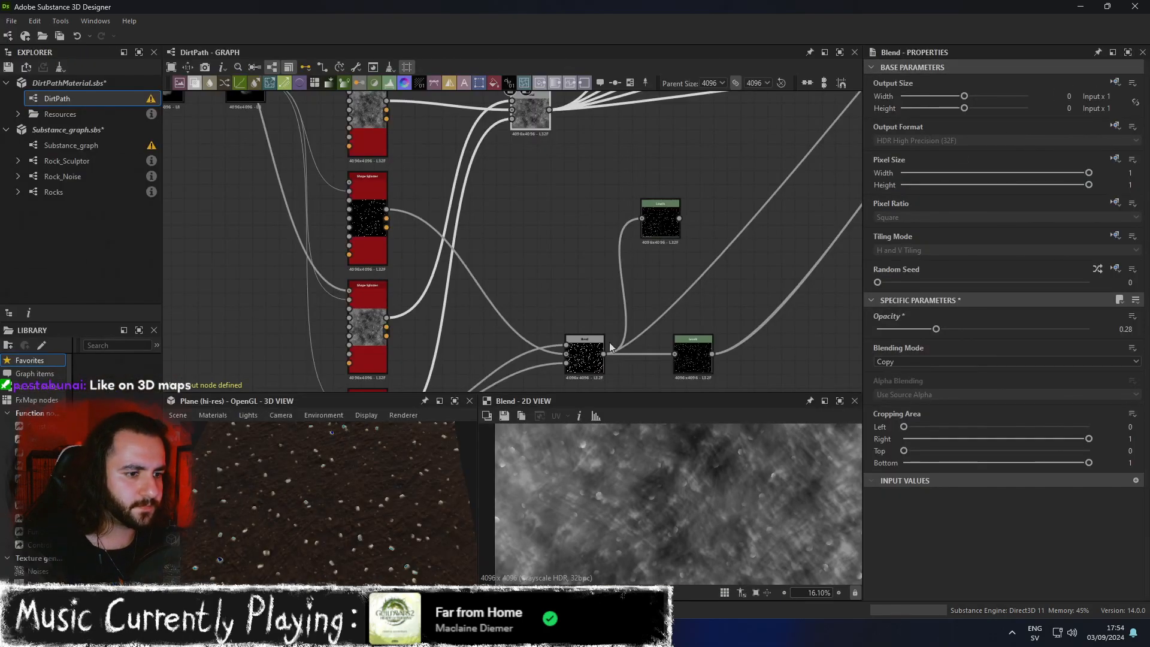
Try the height Blend node's opacity at 0 and set it to 0.38 while comparing the pebbles in the 2D view.
{"action": "middle_click_drag", "start_coordinate": [621, 225], "coordinate": [646, 329]}
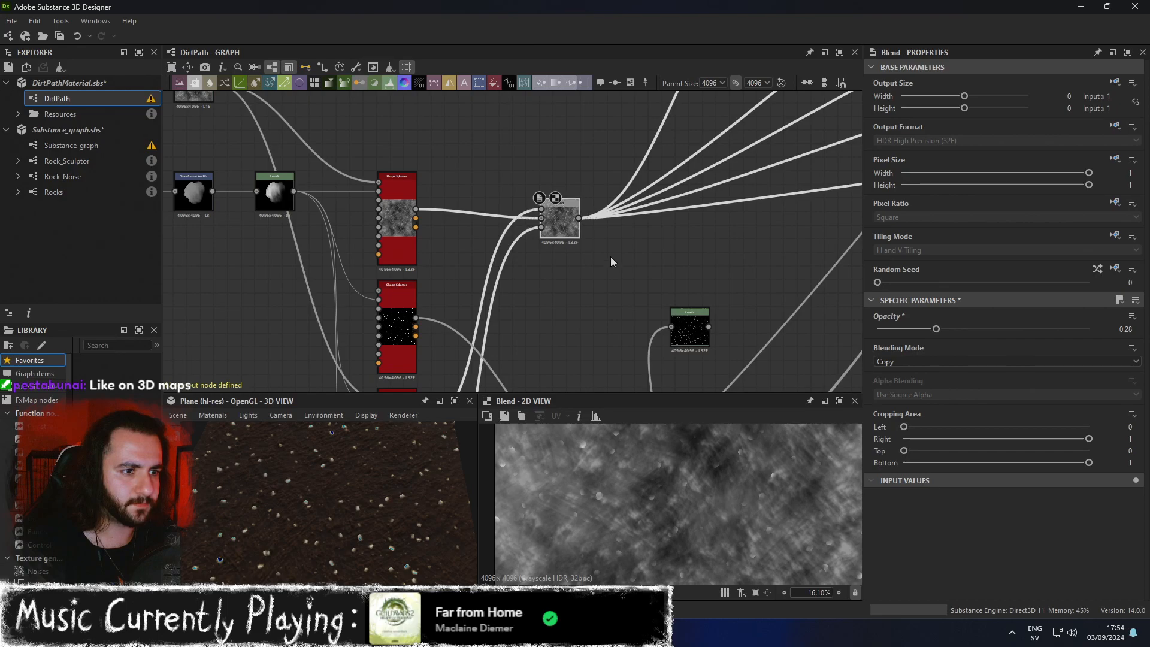
{"action": "left_click_drag", "start_coordinate": [938, 330], "coordinate": [862, 326]}
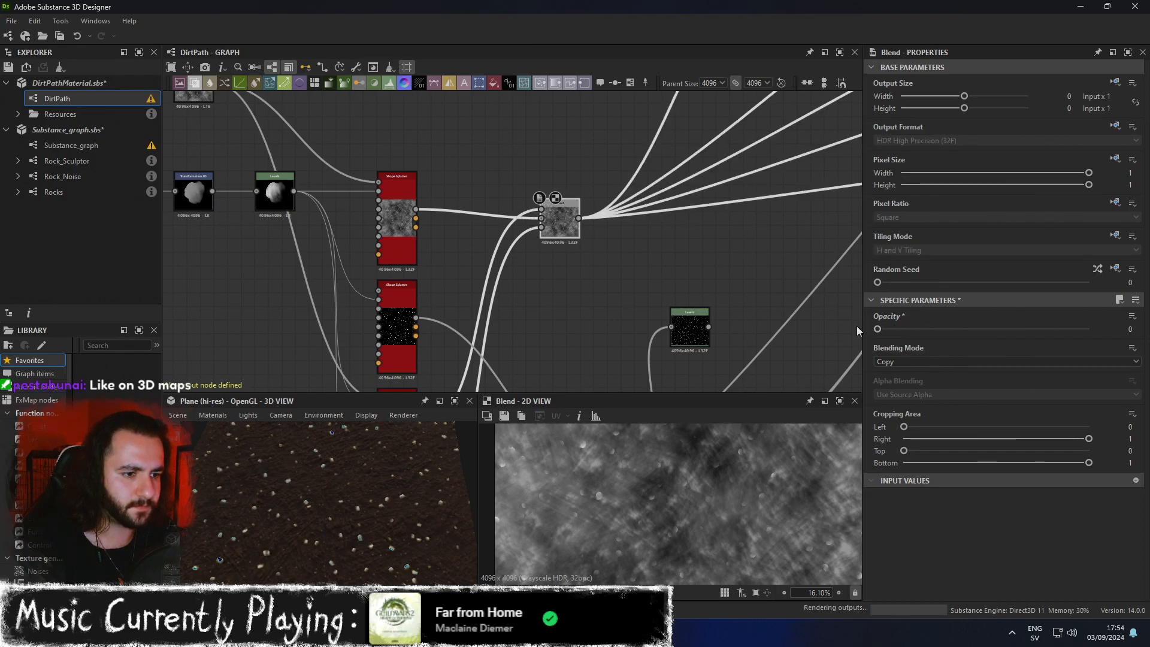
{"action": "scroll", "coordinate": [664, 500], "scroll_direction": "up", "scroll_amount": 5}
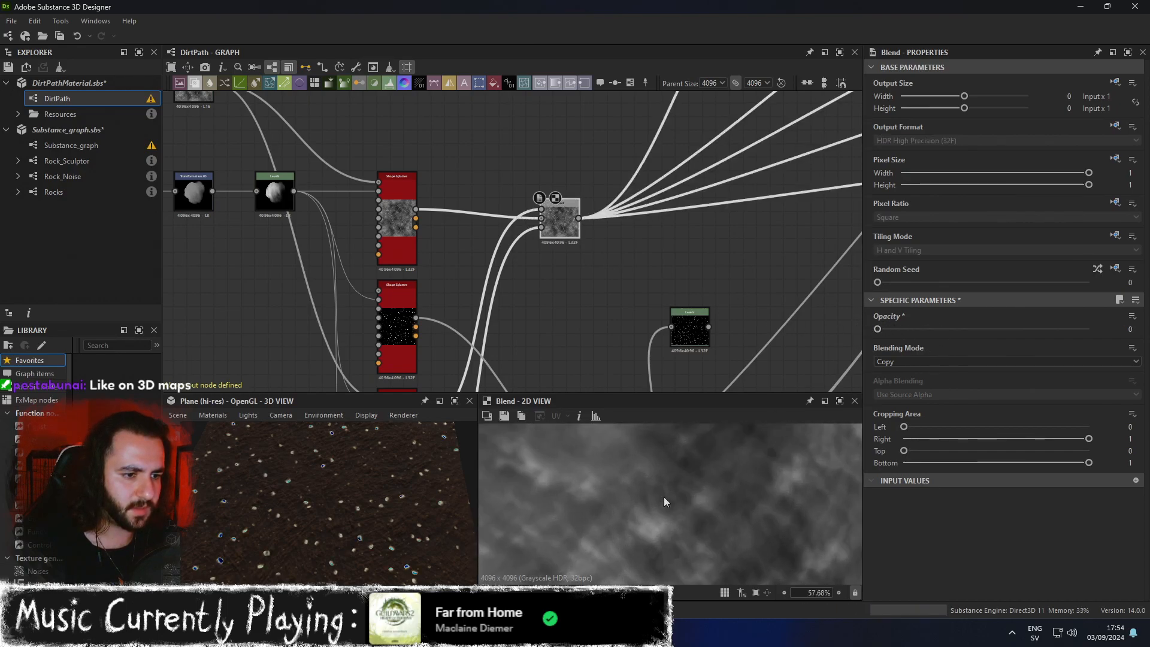
{"action": "left_click_drag", "start_coordinate": [936, 328], "coordinate": [958, 333]}
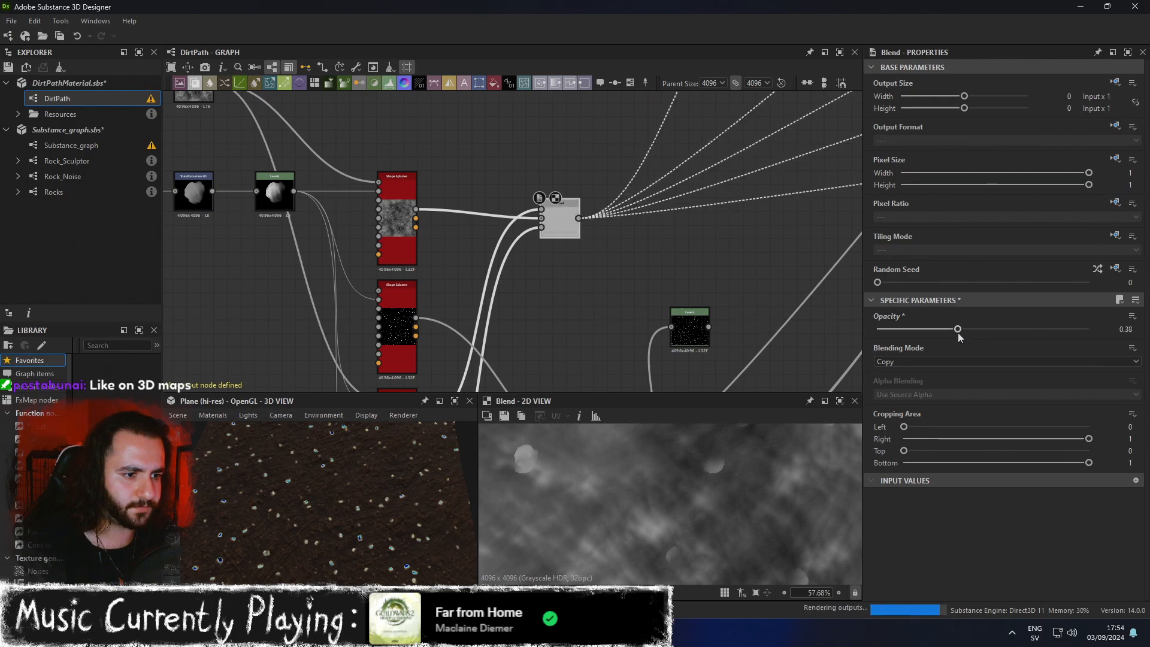
Try raising the uppermost Shape Splatter's Height Scale to 5.37 and higher, and undo both changes.
{"action": "double_click", "coordinate": [403, 234]}
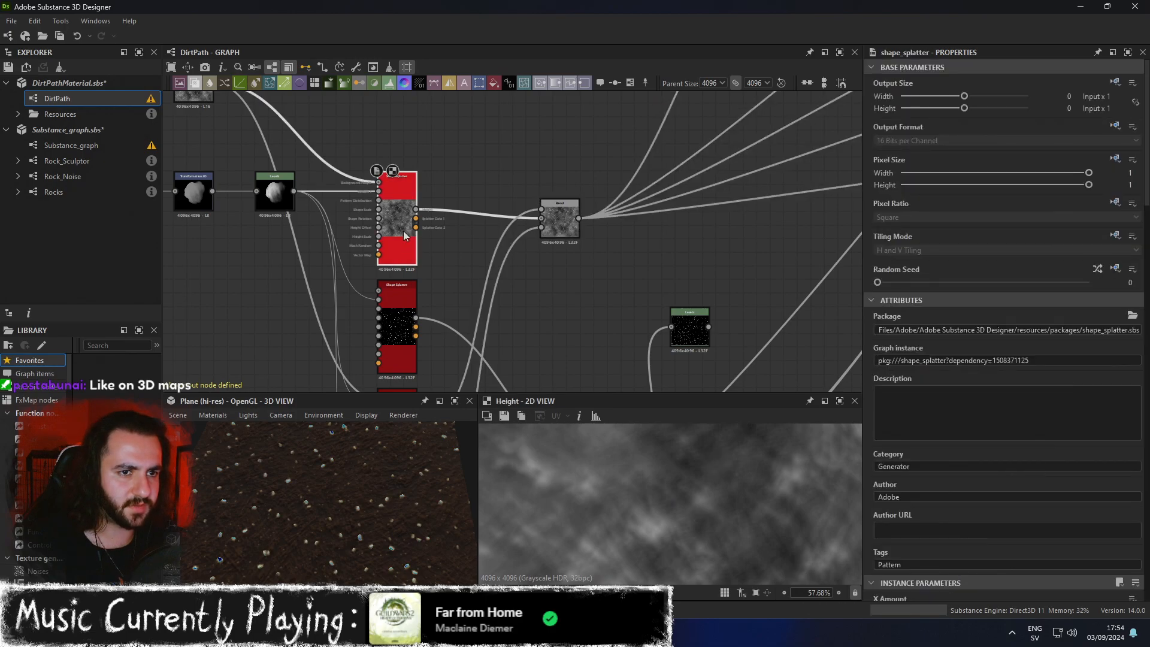
{"action": "scroll", "coordinate": [889, 490], "scroll_direction": "down", "scroll_amount": 15}
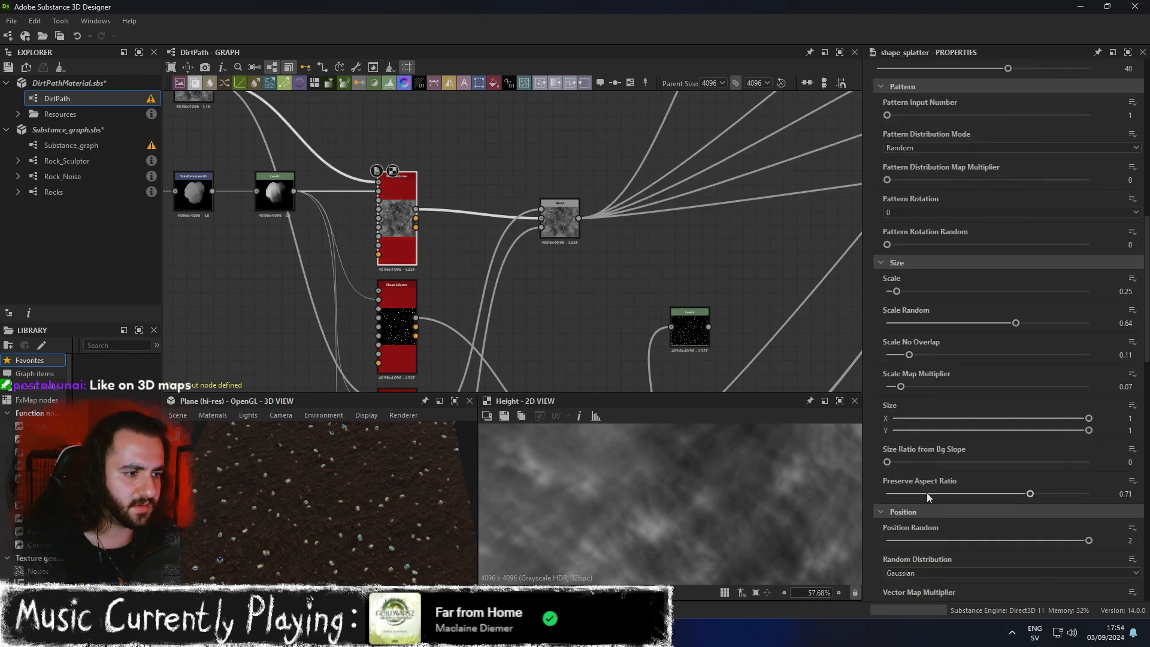
{"action": "scroll", "coordinate": [931, 490], "scroll_direction": "down", "scroll_amount": 5}
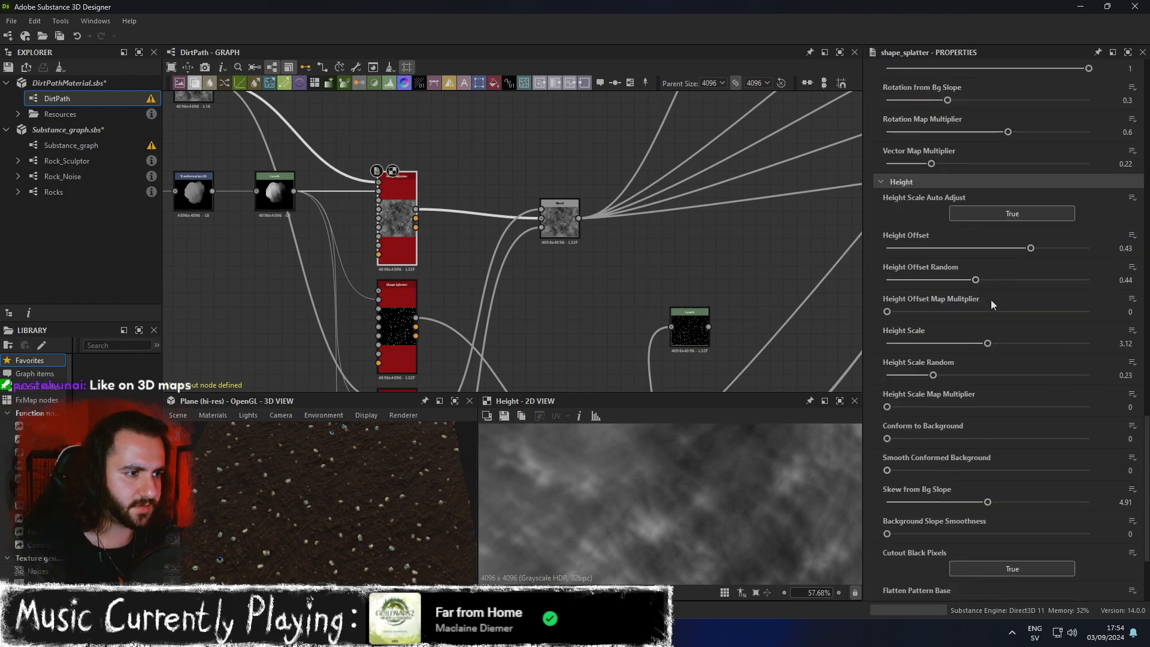
{"action": "left_click_drag", "start_coordinate": [988, 344], "coordinate": [1061, 343]}
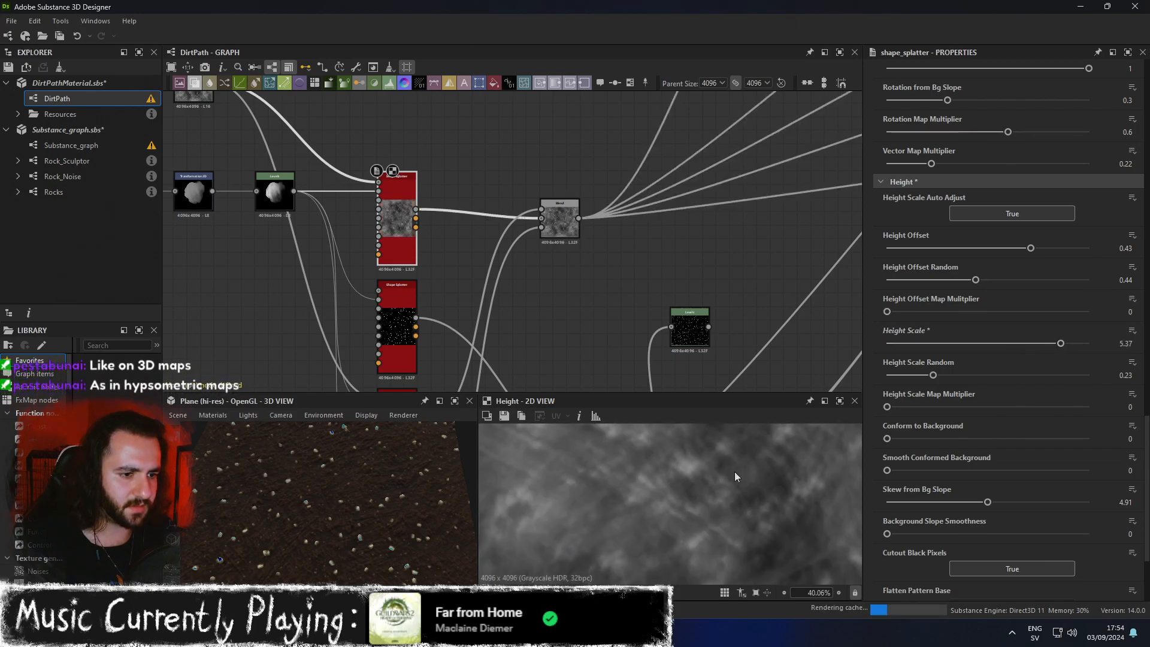
{"action": "scroll", "coordinate": [713, 535], "scroll_direction": "up", "scroll_amount": 3}
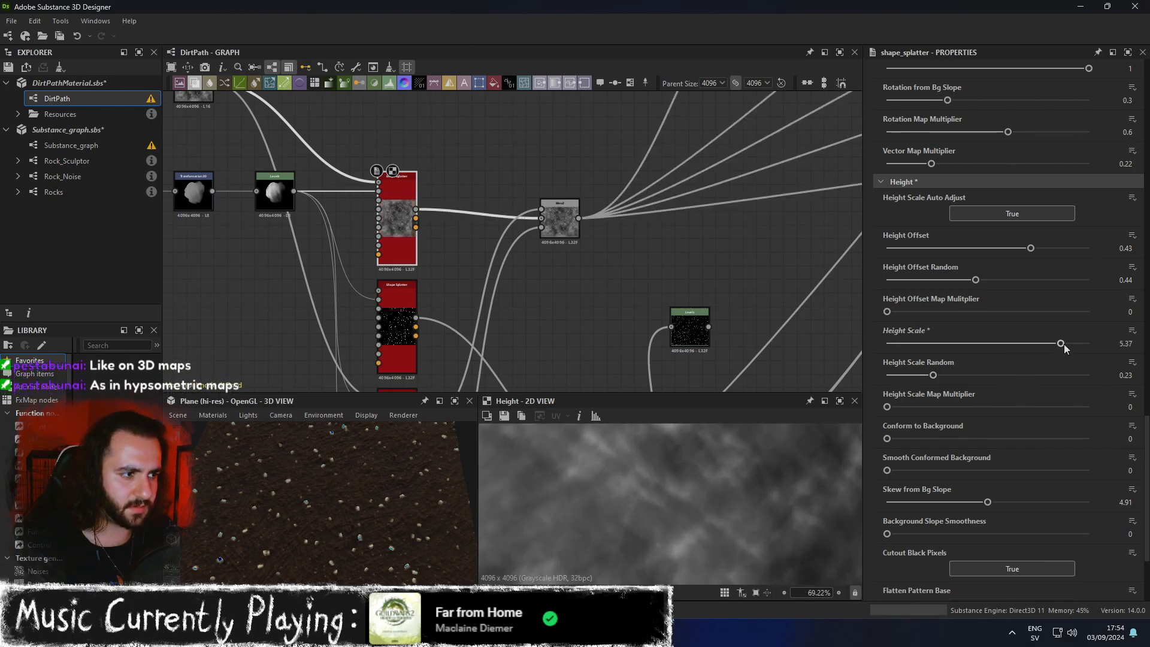
{"action": "left_click_drag", "start_coordinate": [1064, 344], "coordinate": [1089, 344]}
{"action": "key", "text": "ctrl+z"}
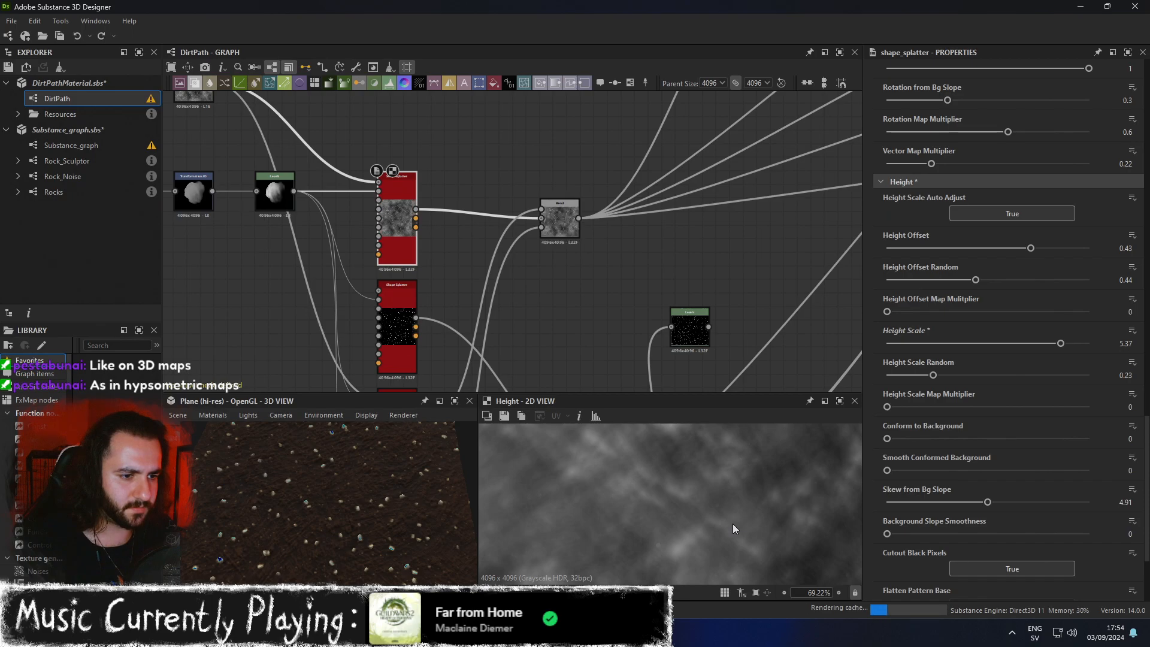
{"action": "key", "text": "ctrl+z"}
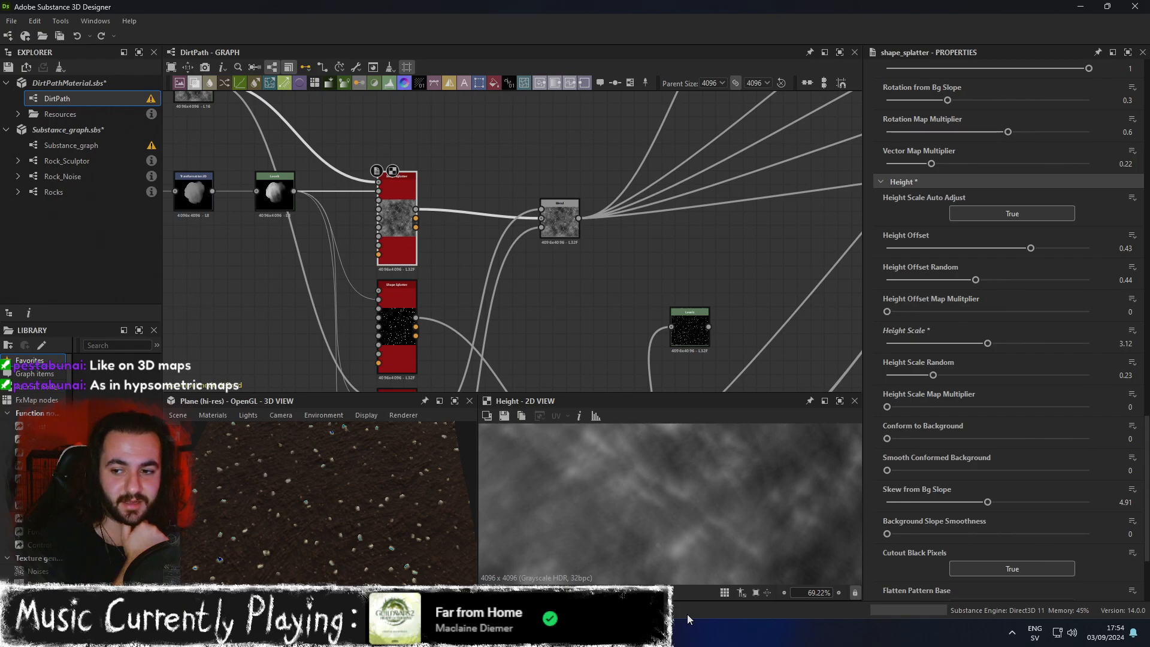
Set the uppermost Shape Splatter's X Amount to 33 and Y Amount to 32, and check the pebbles up close in 3D.
{"action": "mouse_move", "coordinate": [443, 632]}
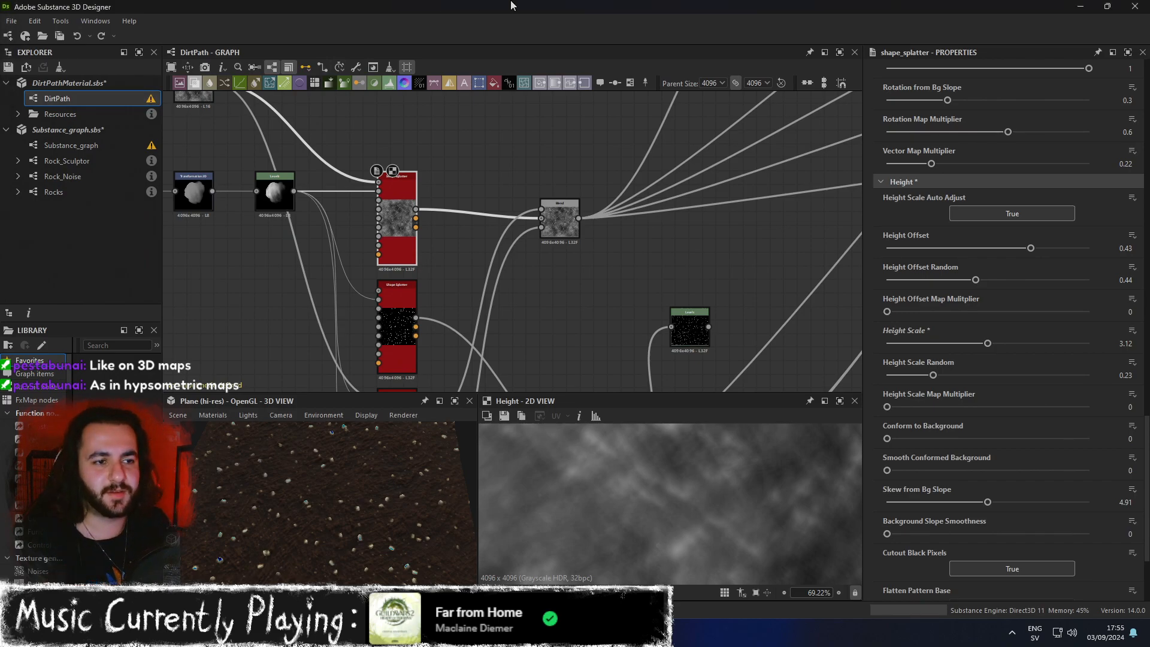
{"action": "scroll", "coordinate": [414, 231], "scroll_direction": "up", "scroll_amount": 3}
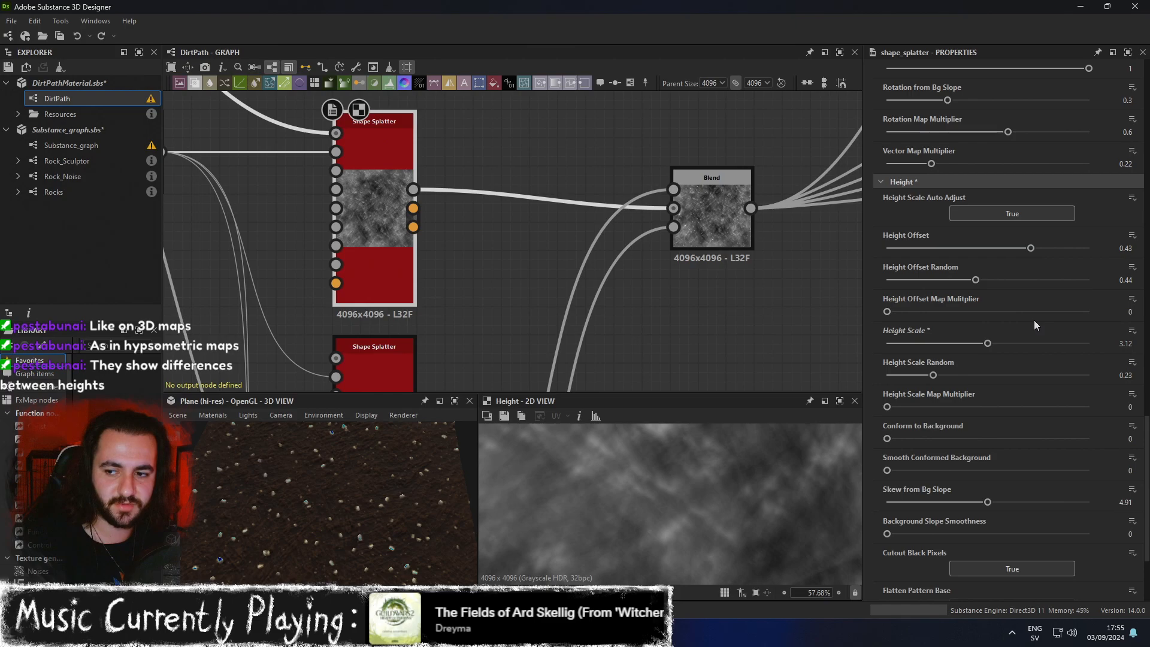
{"action": "scroll", "coordinate": [1033, 321], "scroll_direction": "up", "scroll_amount": 3}
{"action": "scroll", "coordinate": [1034, 320], "scroll_direction": "up", "scroll_amount": 15}
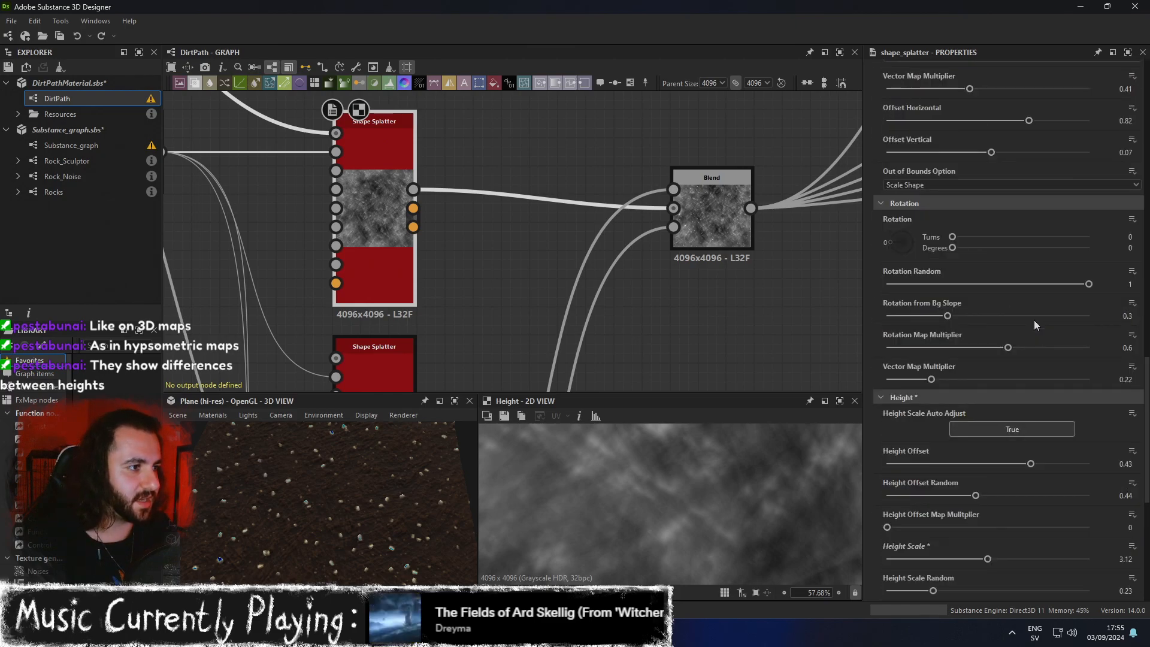
{"action": "scroll", "coordinate": [1072, 404], "scroll_direction": "up", "scroll_amount": 7}
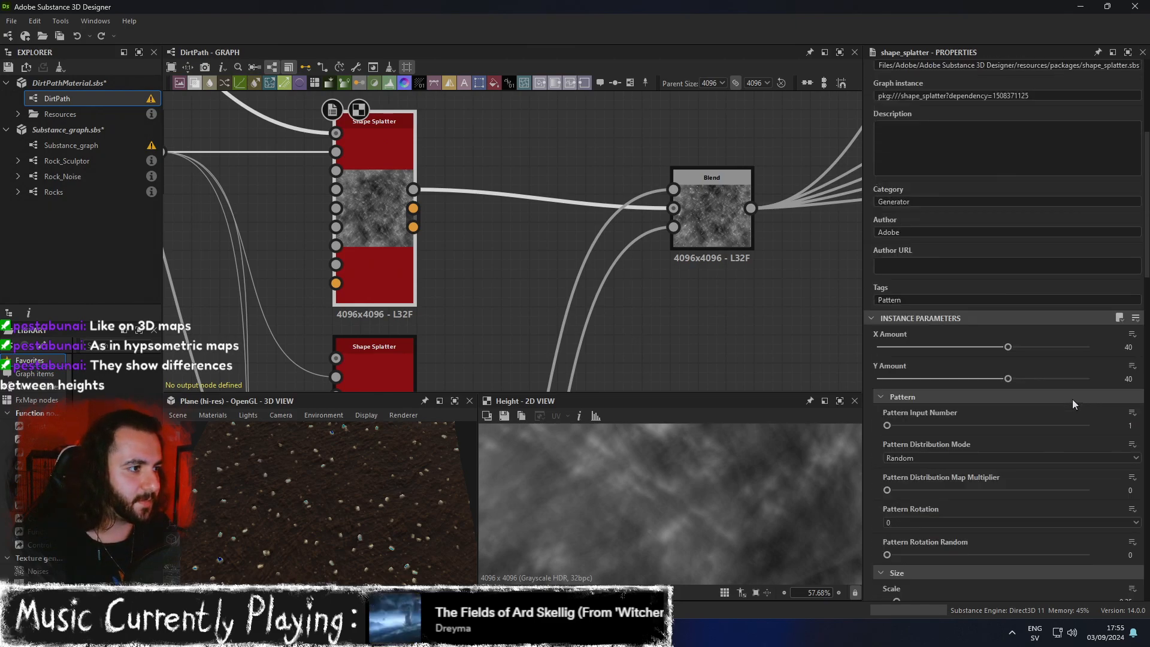
{"action": "left_click_drag", "start_coordinate": [1007, 419], "coordinate": [981, 450]}
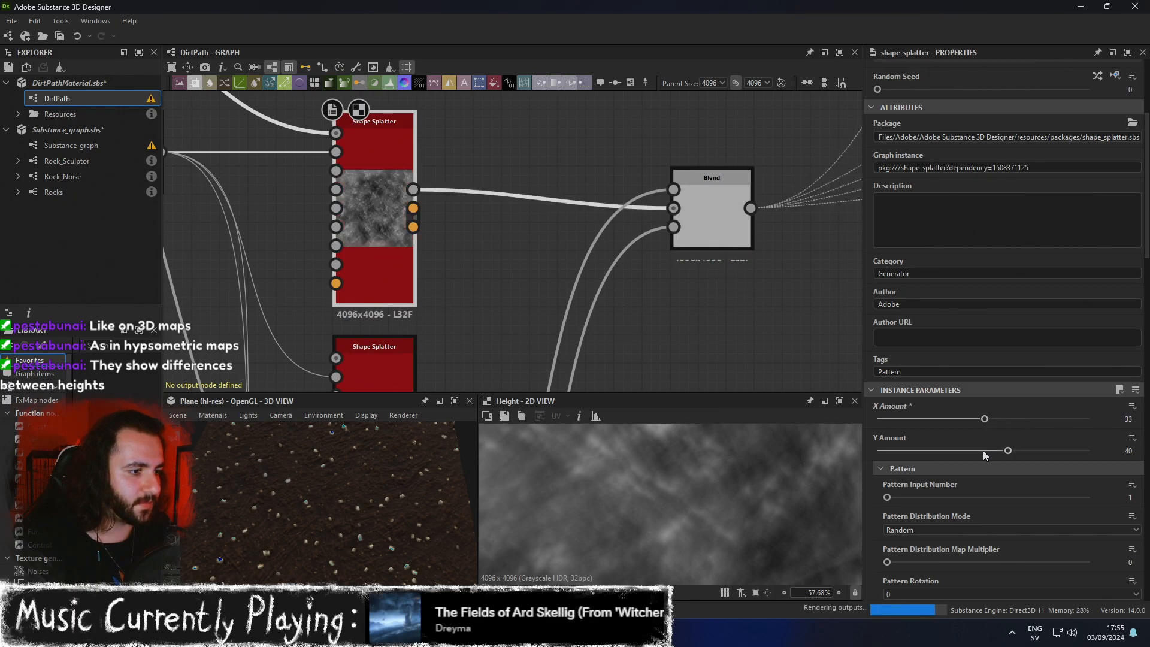
{"action": "scroll", "coordinate": [378, 490], "scroll_direction": "up", "scroll_amount": 5}
{"action": "scroll", "coordinate": [379, 489], "scroll_direction": "down", "scroll_amount": 3}
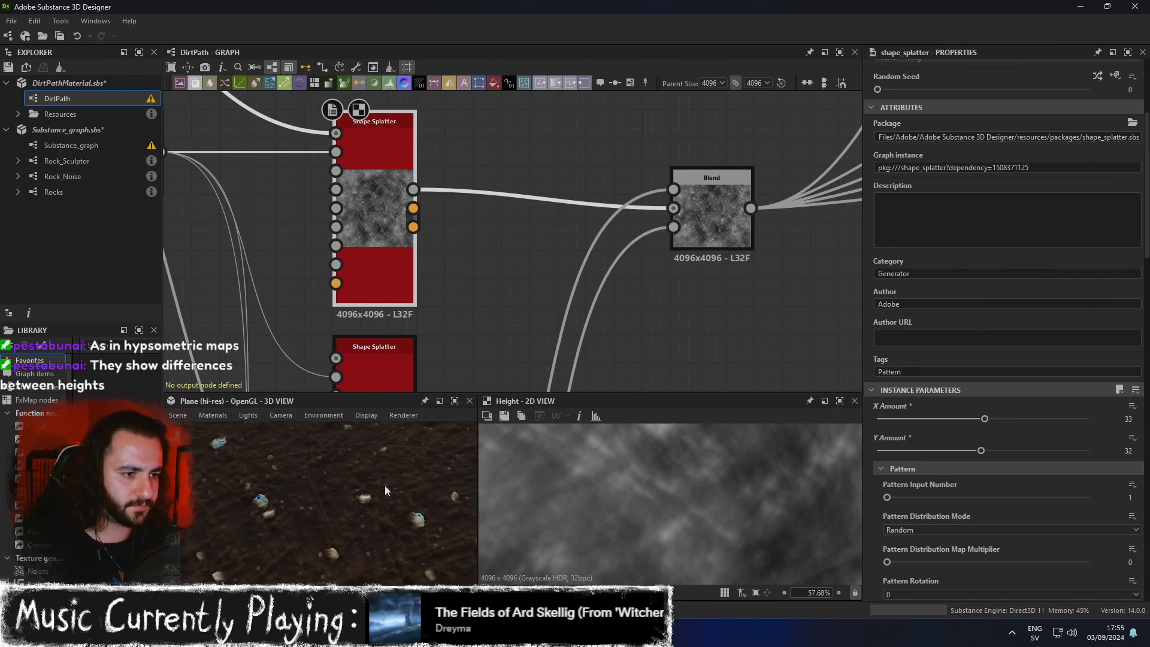
Set the uppermost Shape Splatter's Height Scale to 6.24 and review its height map.
{"action": "scroll", "coordinate": [1043, 492], "scroll_direction": "down", "scroll_amount": 15}
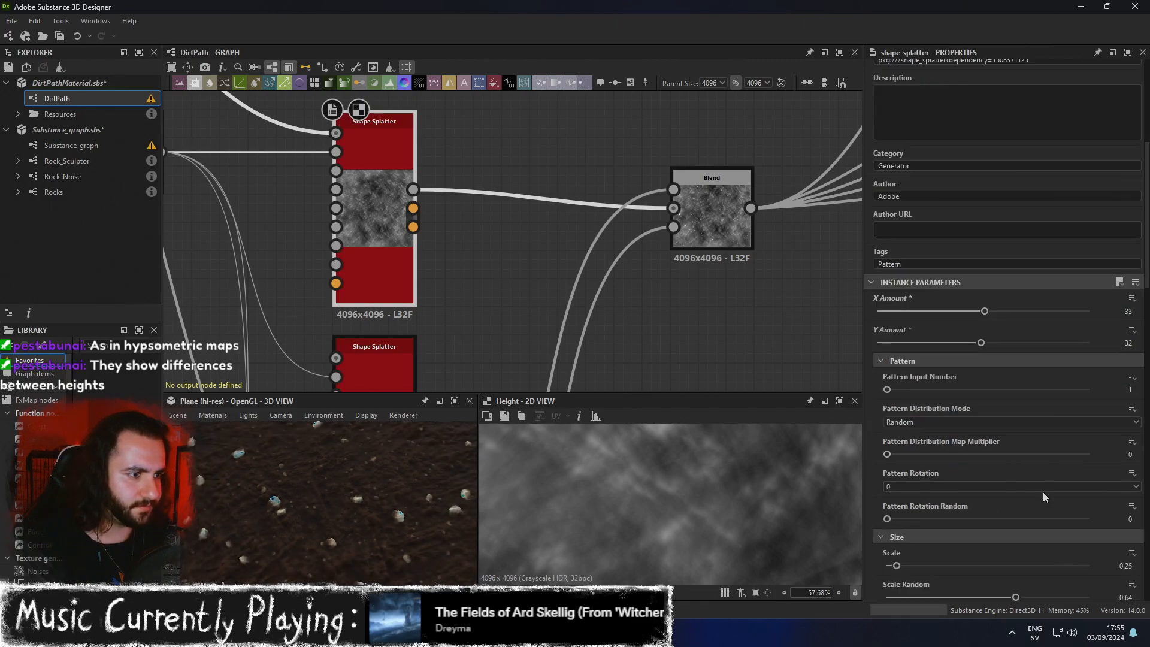
{"action": "scroll", "coordinate": [1036, 474], "scroll_direction": "down", "scroll_amount": 12}
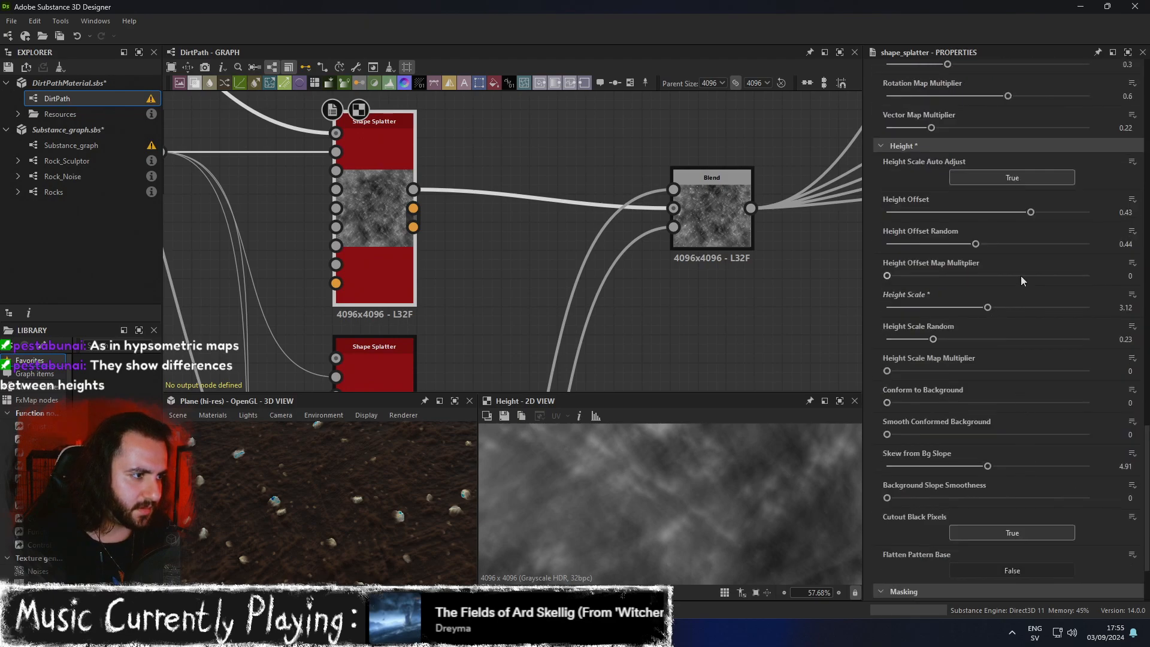
{"action": "left_click_drag", "start_coordinate": [1007, 307], "coordinate": [1097, 312]}
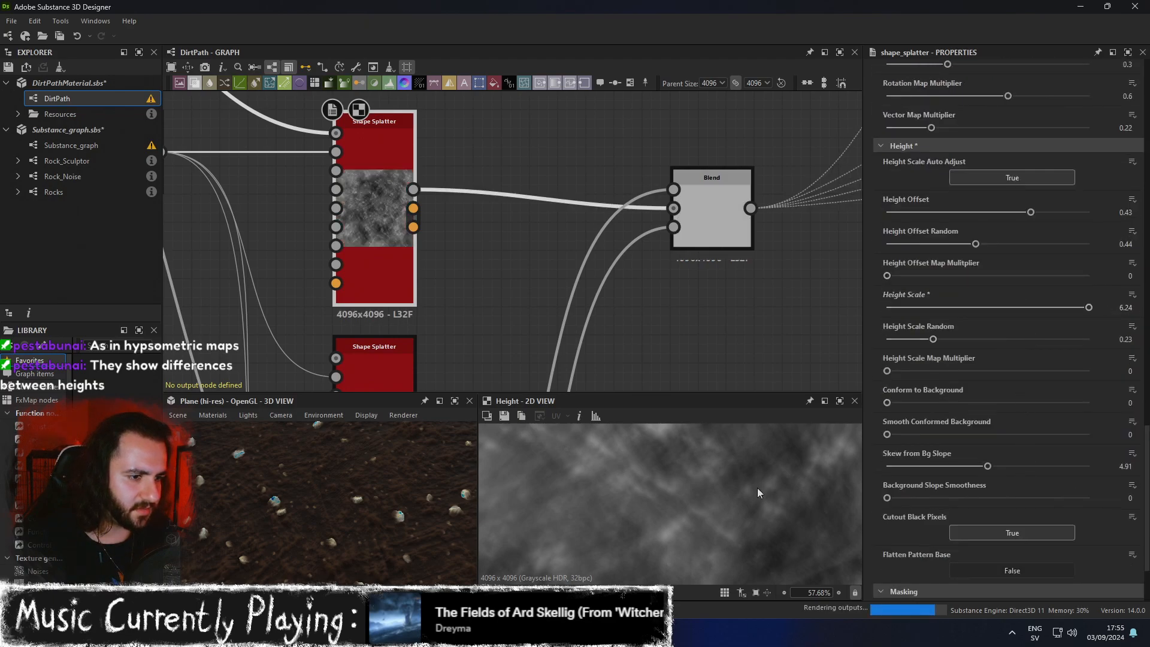
{"action": "scroll", "coordinate": [781, 505], "scroll_direction": "down", "scroll_amount": 5}
{"action": "middle_click_drag", "start_coordinate": [781, 506], "coordinate": [742, 458]}
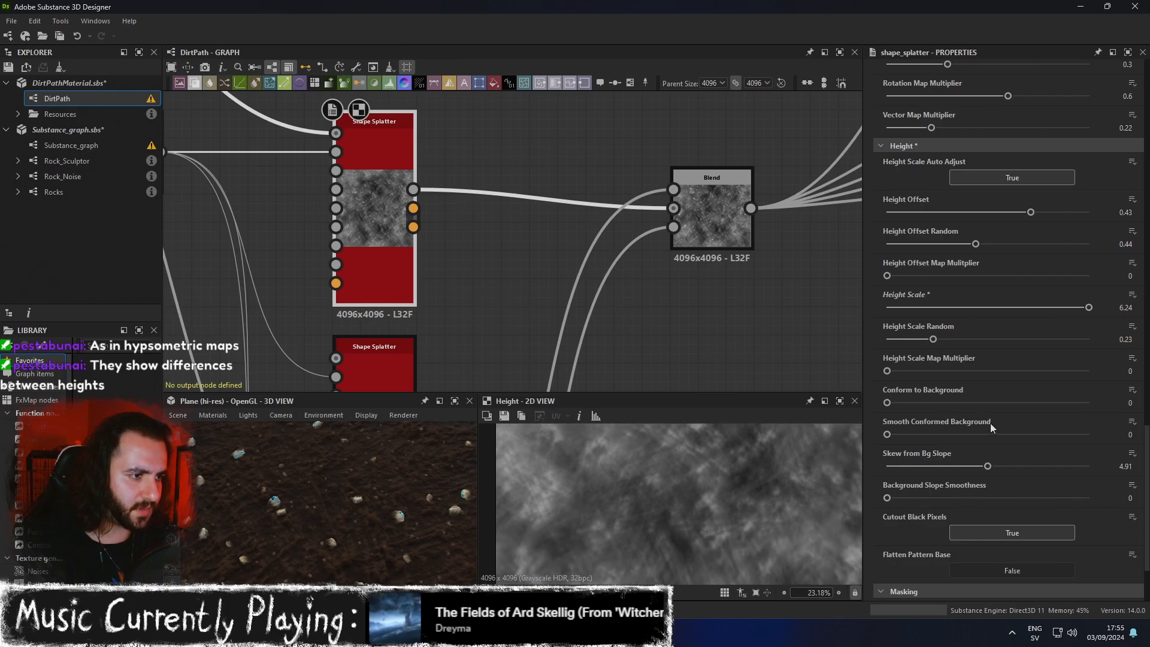
Try the uppermost Shape Splatter's Height Scale Random at 0.67 and 0.49 while comparing its height map in the 2D view.
{"action": "left_click_drag", "start_coordinate": [940, 339], "coordinate": [1023, 339]}
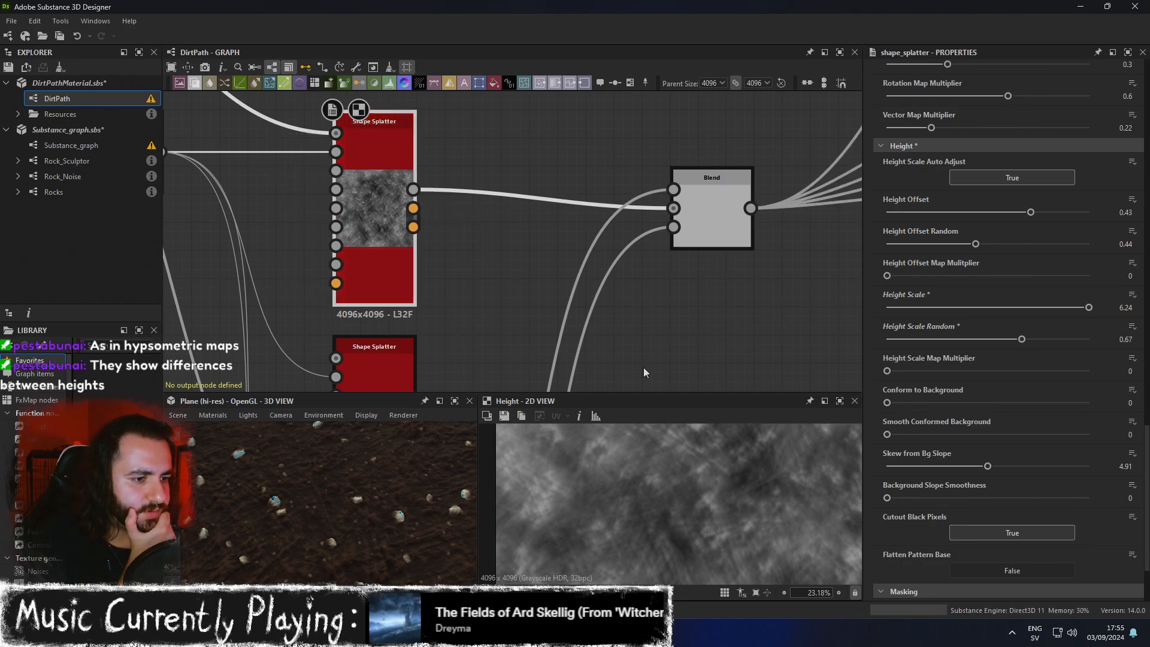
{"action": "scroll", "coordinate": [698, 486], "scroll_direction": "up", "scroll_amount": 5}
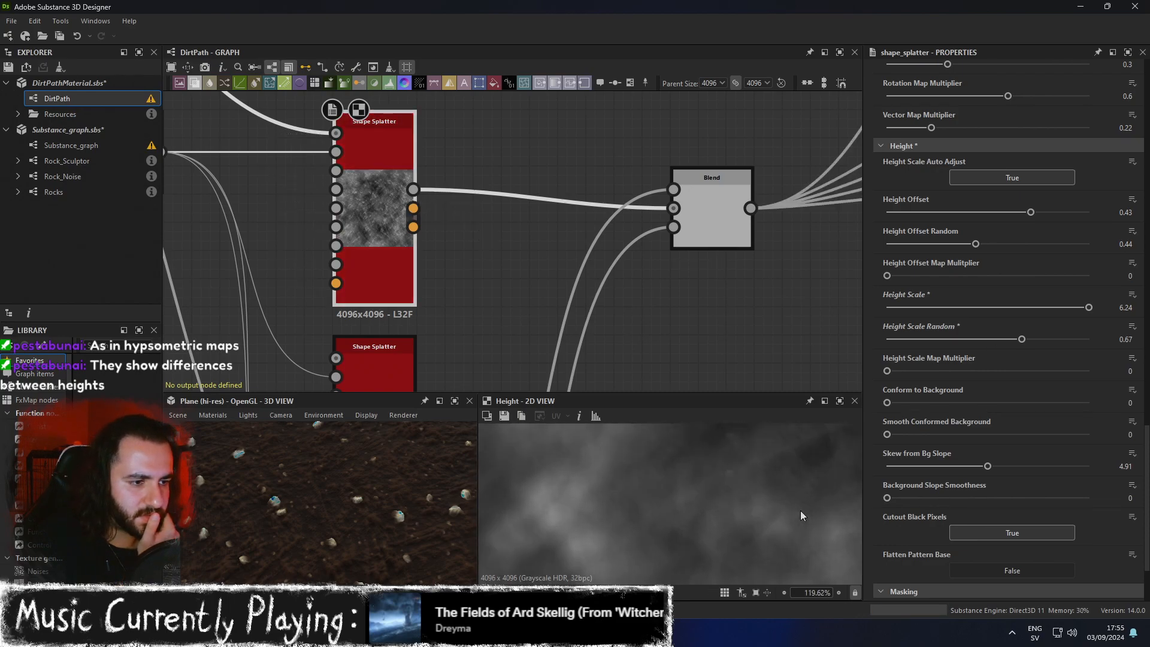
{"action": "scroll", "coordinate": [800, 515], "scroll_direction": "down", "scroll_amount": 3}
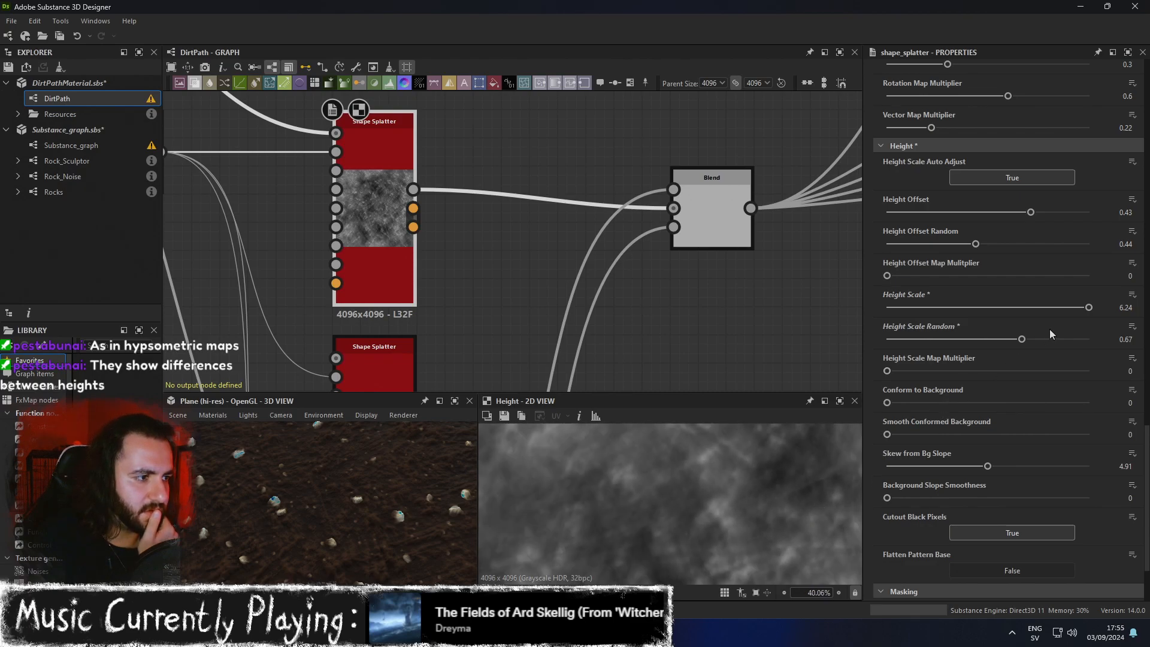
{"action": "left_click_drag", "start_coordinate": [1025, 339], "coordinate": [987, 340]}
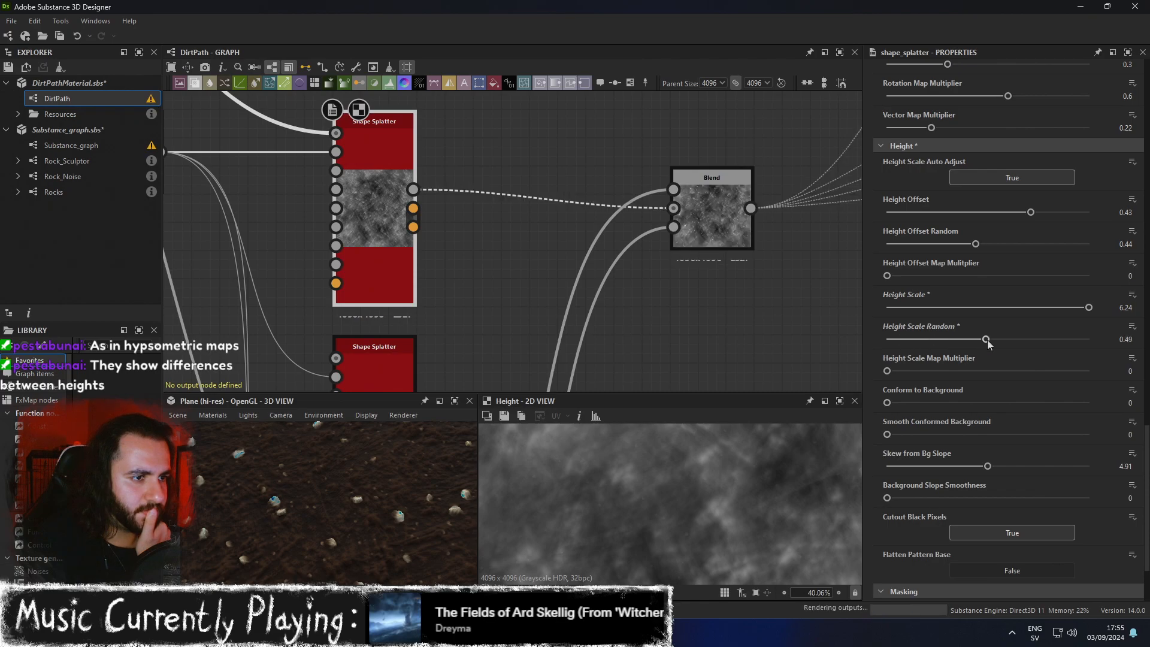
Turn off the uppermost Shape Splatter's Height Scale Auto Adjust and inspect the pebbles up close in the height map.
{"action": "left_click", "coordinate": [1023, 178]}
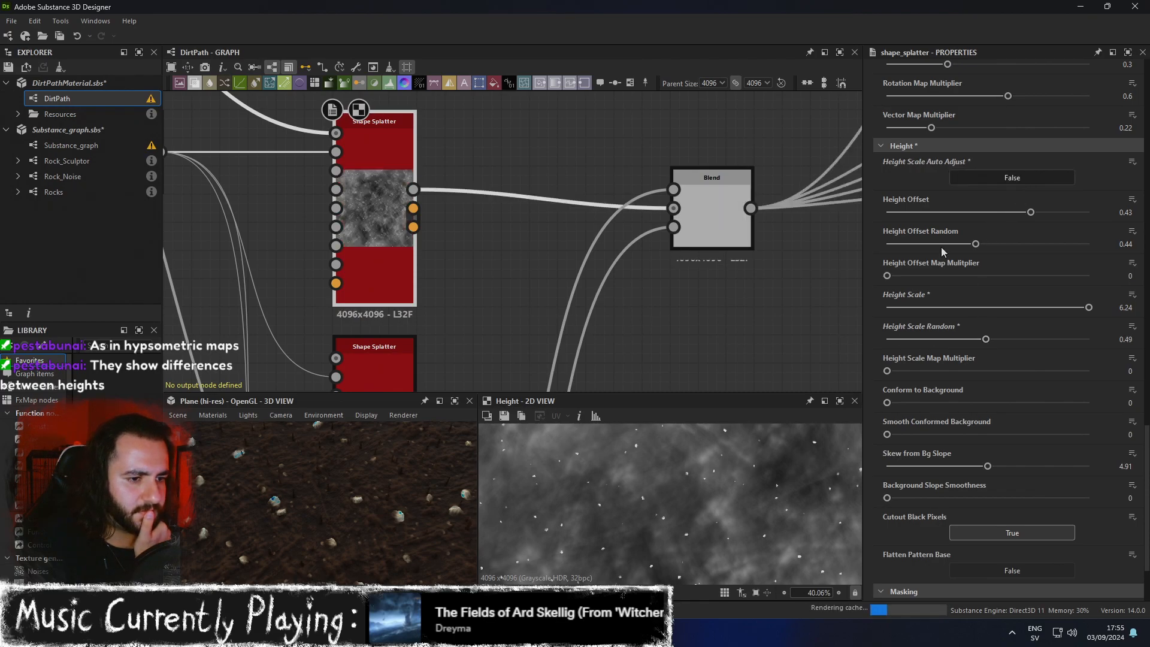
{"action": "scroll", "coordinate": [753, 500], "scroll_direction": "down", "scroll_amount": 3}
{"action": "scroll", "coordinate": [778, 526], "scroll_direction": "up", "scroll_amount": 5}
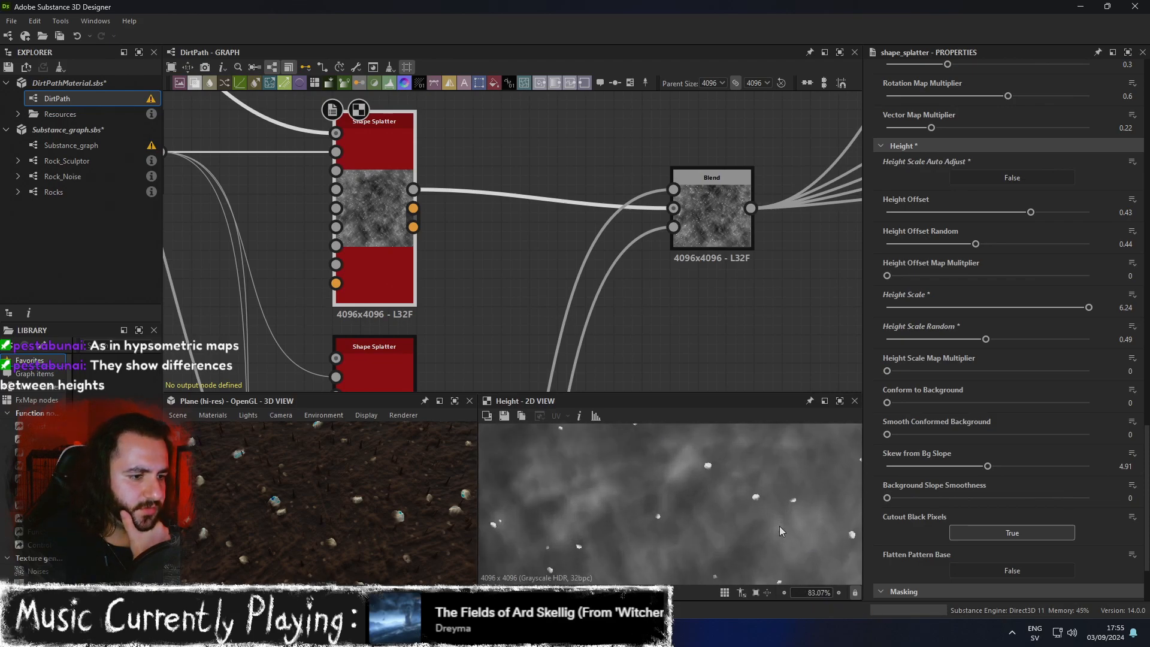
Set the uppermost Shape Splatter's Height Scale to 2.47 and Height Scale Random to 0.29, and review the whole height map.
{"action": "left_click_drag", "start_coordinate": [1088, 308], "coordinate": [946, 339]}
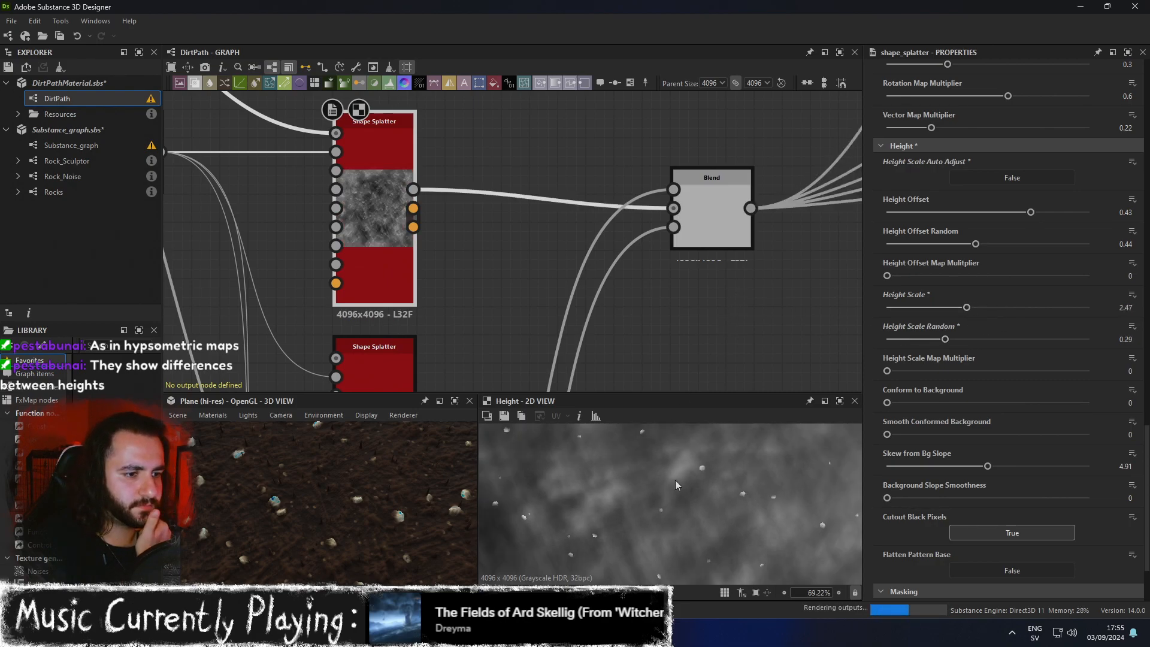
{"action": "scroll", "coordinate": [681, 478], "scroll_direction": "down", "scroll_amount": 5}
{"action": "scroll", "coordinate": [626, 473], "scroll_direction": "down", "scroll_amount": 1}
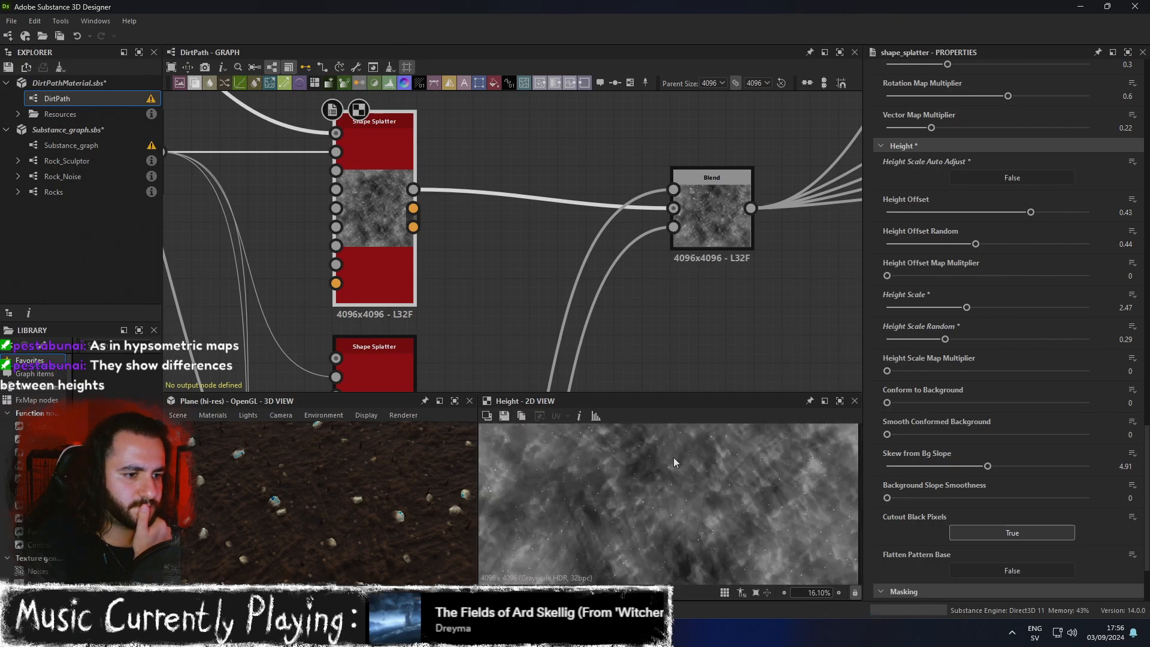
Turn Height Scale Auto Adjust back on and set the Height Offset to 1 for the uppermost Shape Splatter.
{"action": "left_click", "coordinate": [1011, 177]}
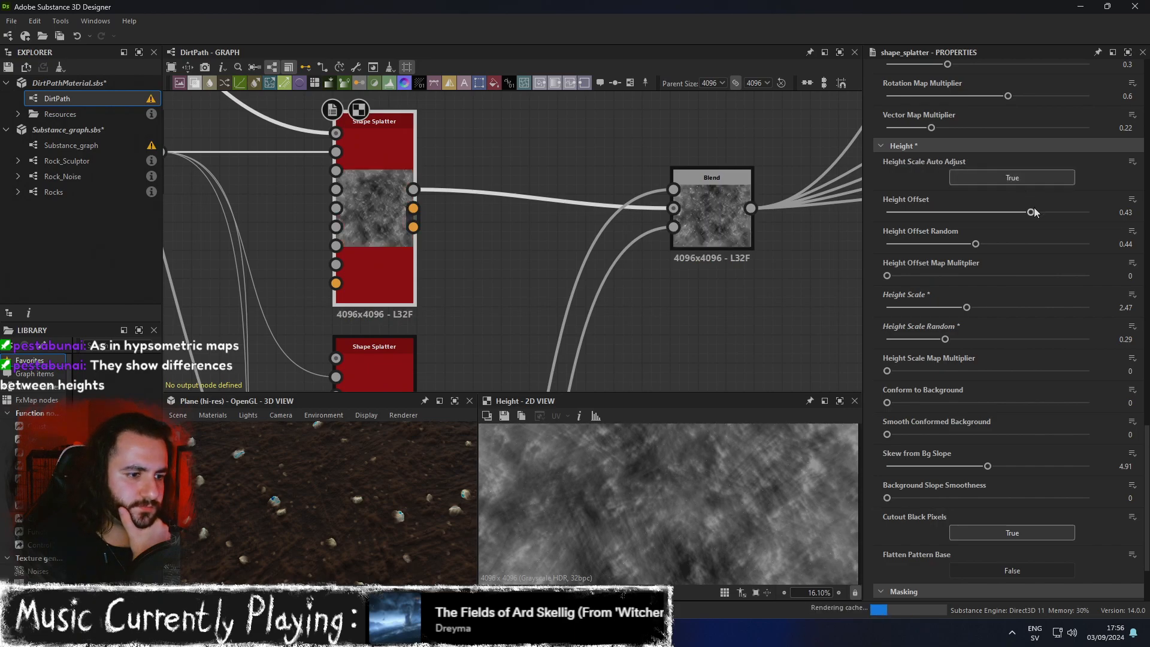
{"action": "left_click_drag", "start_coordinate": [1033, 211], "coordinate": [1089, 212]}
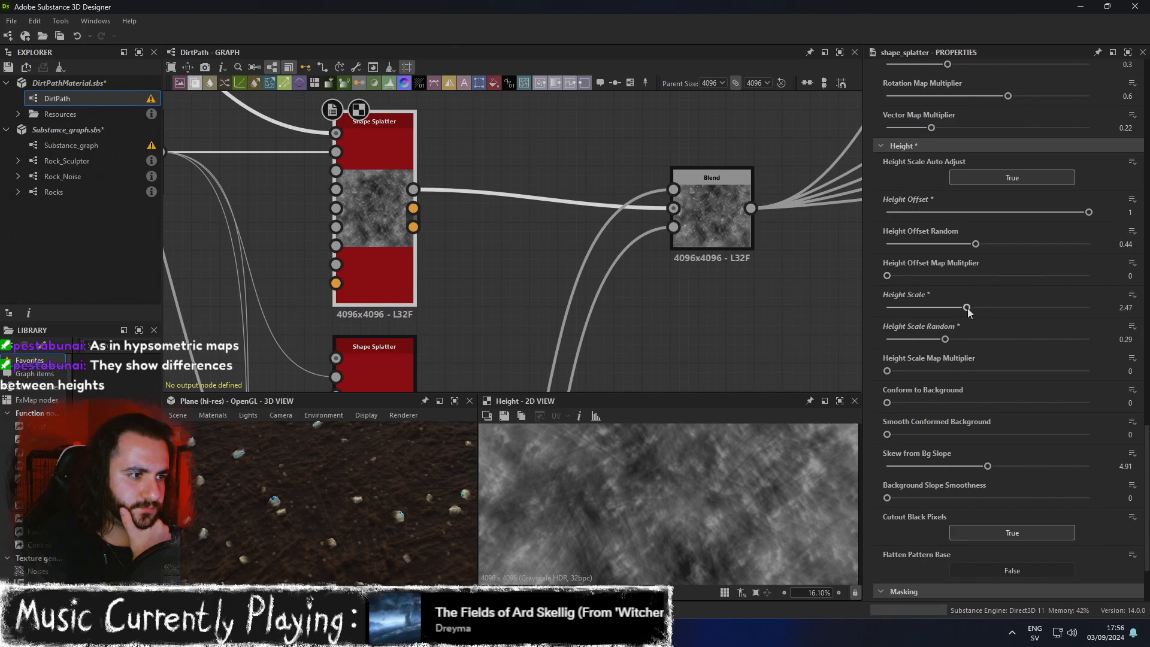
Try the uppermost Shape Splatter's Height Scale at 20, set it to 50, and check the pebbles in the height map.
{"action": "left_click_drag", "start_coordinate": [966, 308], "coordinate": [1134, 305]}
{"action": "left_click", "coordinate": [1124, 308]}
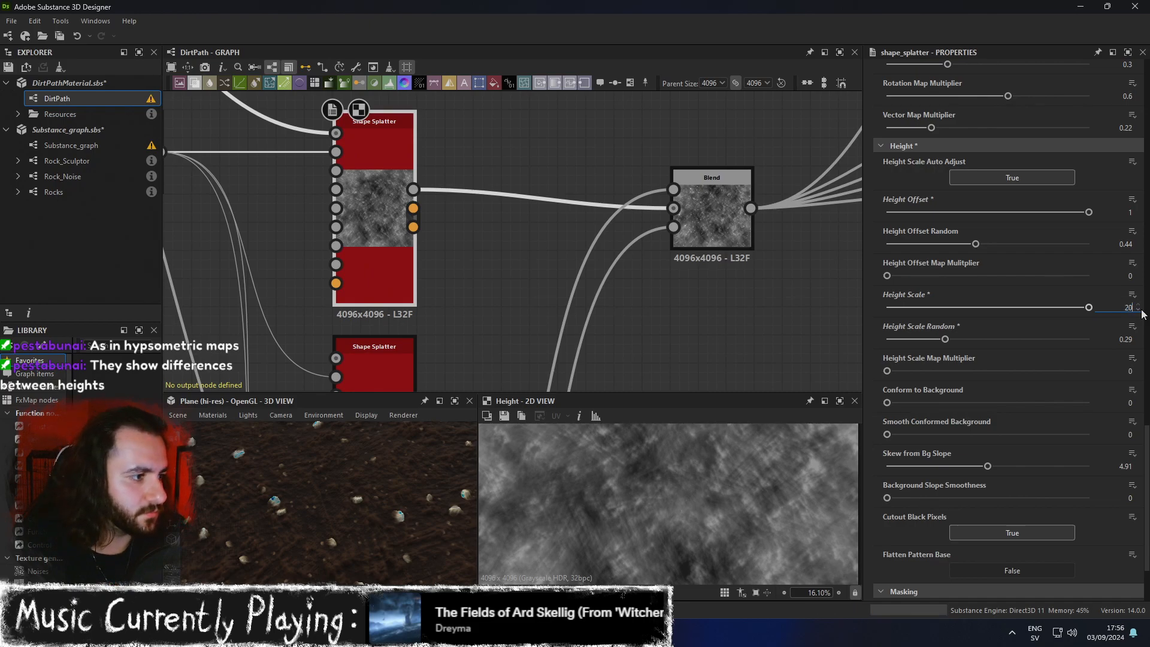
{"action": "type", "text": "20"}
{"action": "key", "text": "Return"}
{"action": "scroll", "coordinate": [704, 498], "scroll_direction": "up", "scroll_amount": 2}
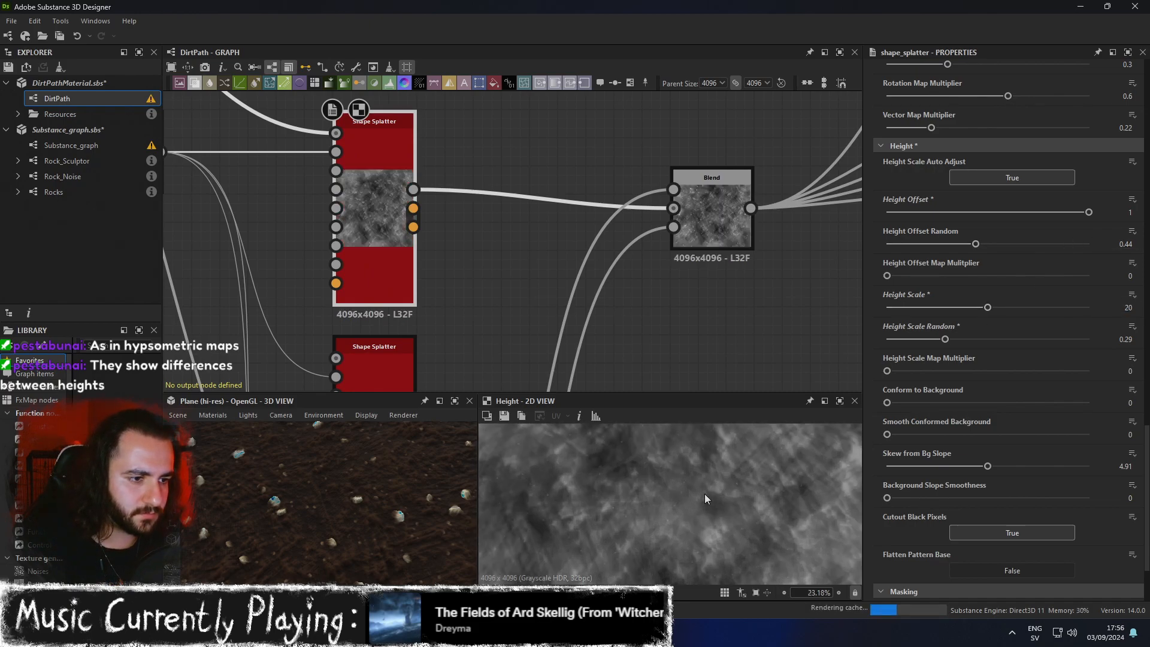
{"action": "left_click", "coordinate": [1129, 308]}
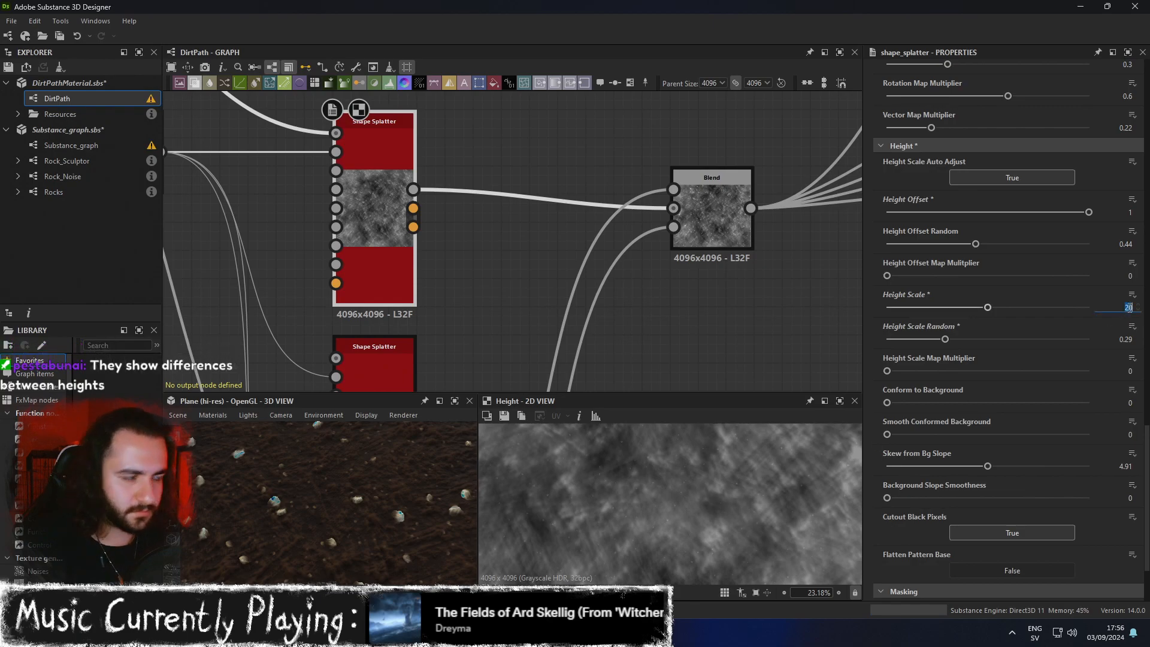
{"action": "type", "text": "50"}
{"action": "key", "text": "Return"}
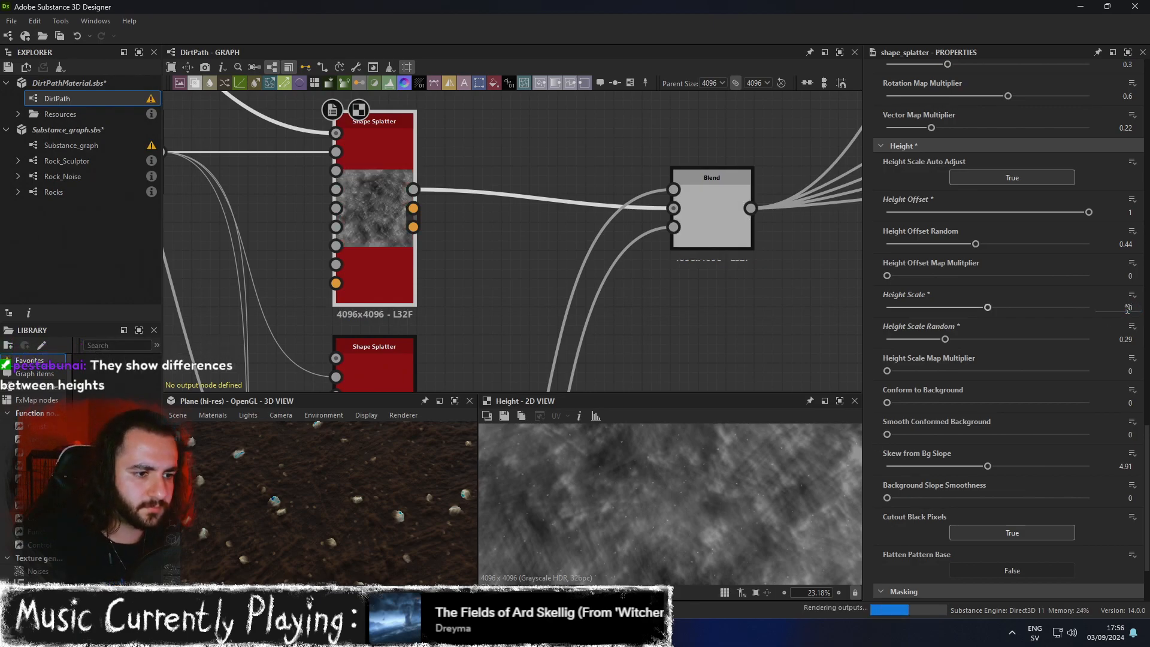
{"action": "scroll", "coordinate": [697, 454], "scroll_direction": "up", "scroll_amount": 4}
{"action": "scroll", "coordinate": [697, 454], "scroll_direction": "down", "scroll_amount": 4}
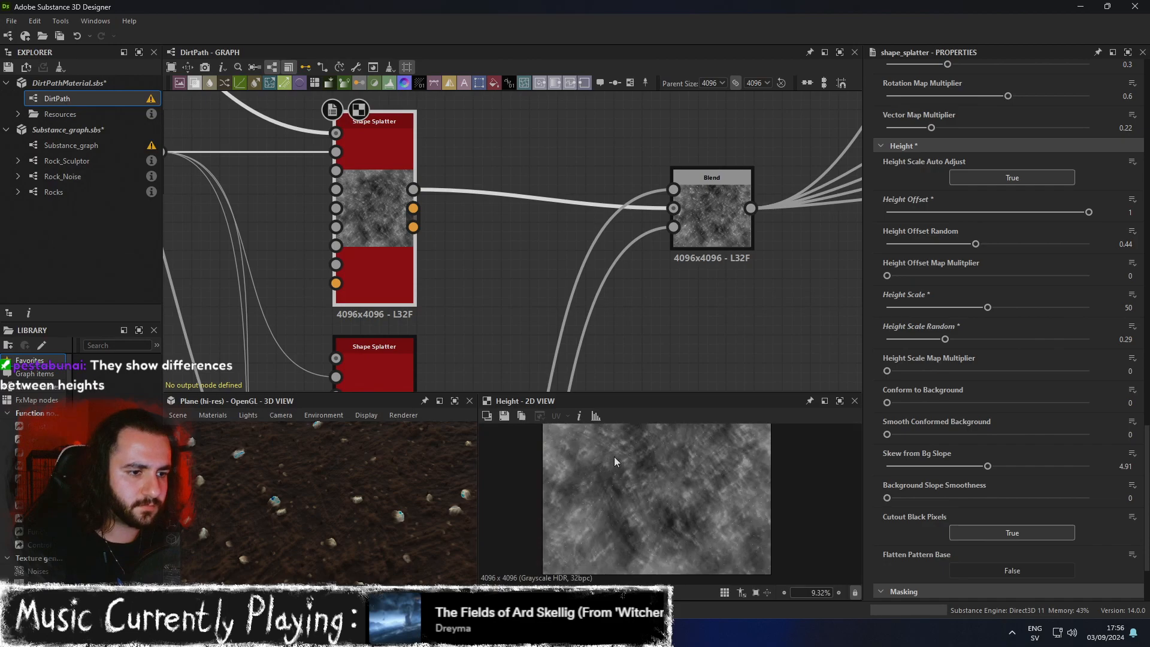
Set the height Blend node's opacity to 0.43 and view the ground from a low angle in 3D.
{"action": "left_click", "coordinate": [723, 216]}
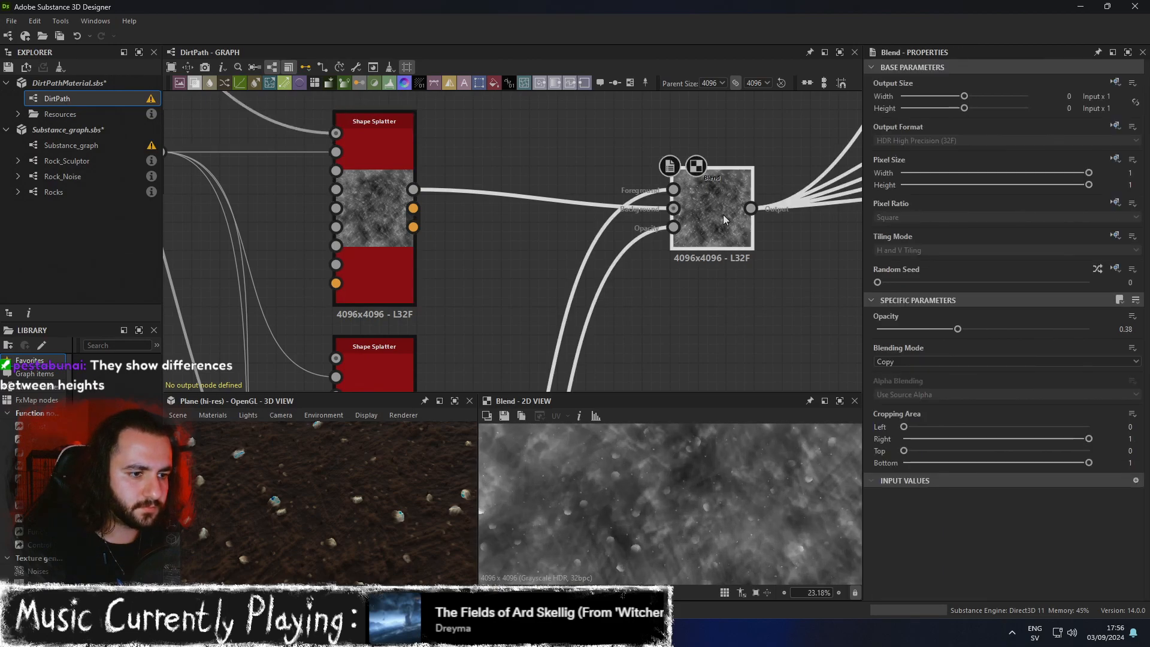
{"action": "left_click_drag", "start_coordinate": [957, 329], "coordinate": [968, 331]}
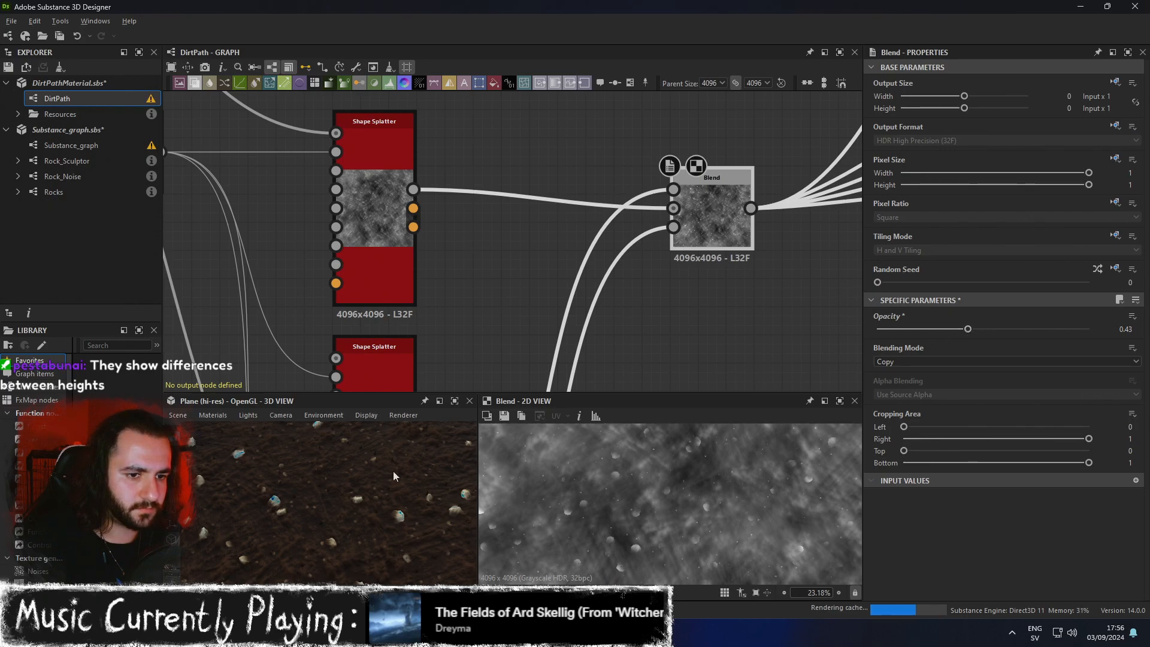
{"action": "left_click_drag", "start_coordinate": [390, 423], "coordinate": [393, 400]}
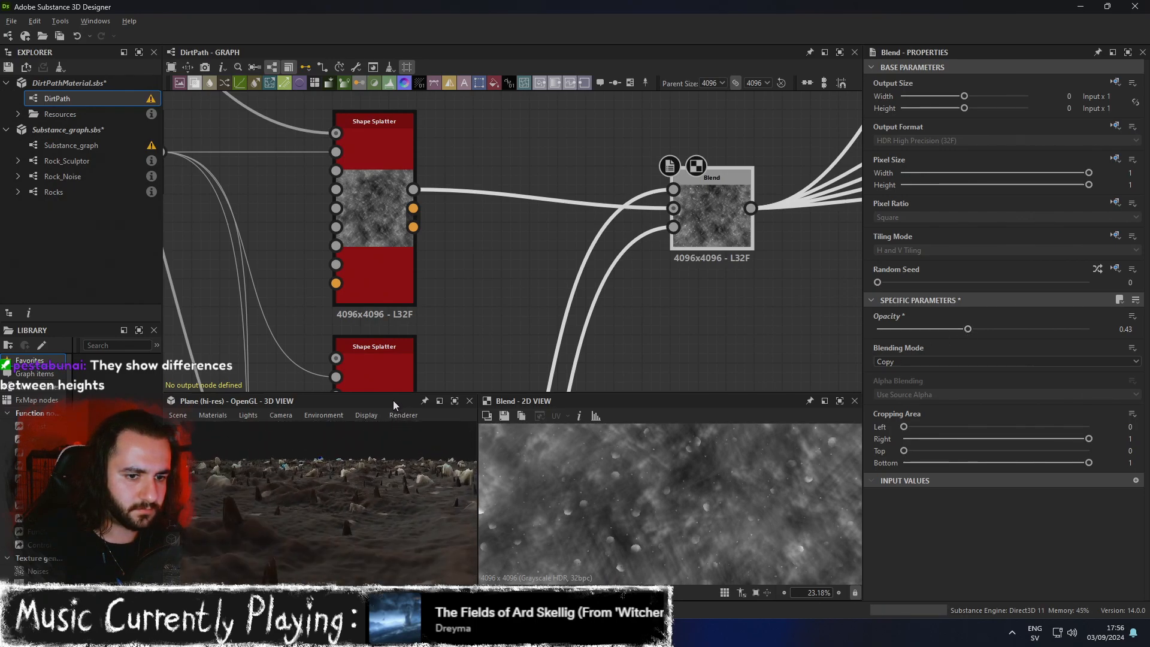
Set the Height Scale of the top Shape Splatter feeding the height Blend to 10.
{"action": "double_click", "coordinate": [381, 243]}
{"action": "scroll", "coordinate": [1023, 524], "scroll_direction": "down", "scroll_amount": 15}
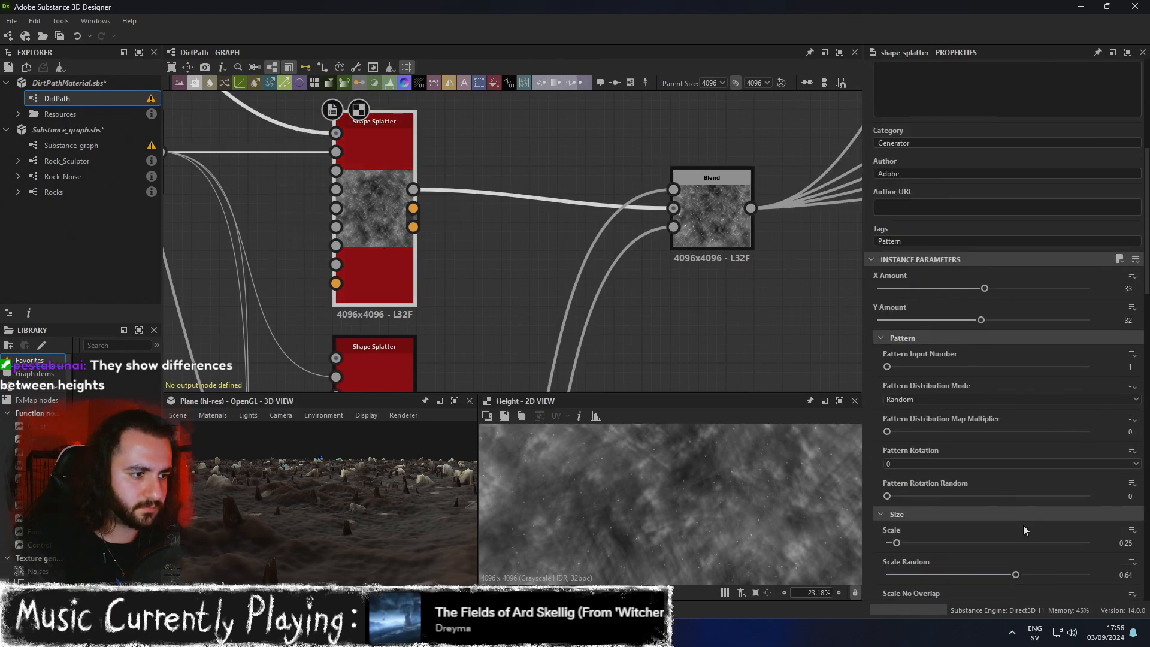
{"action": "scroll", "coordinate": [1023, 521], "scroll_direction": "down", "scroll_amount": 10}
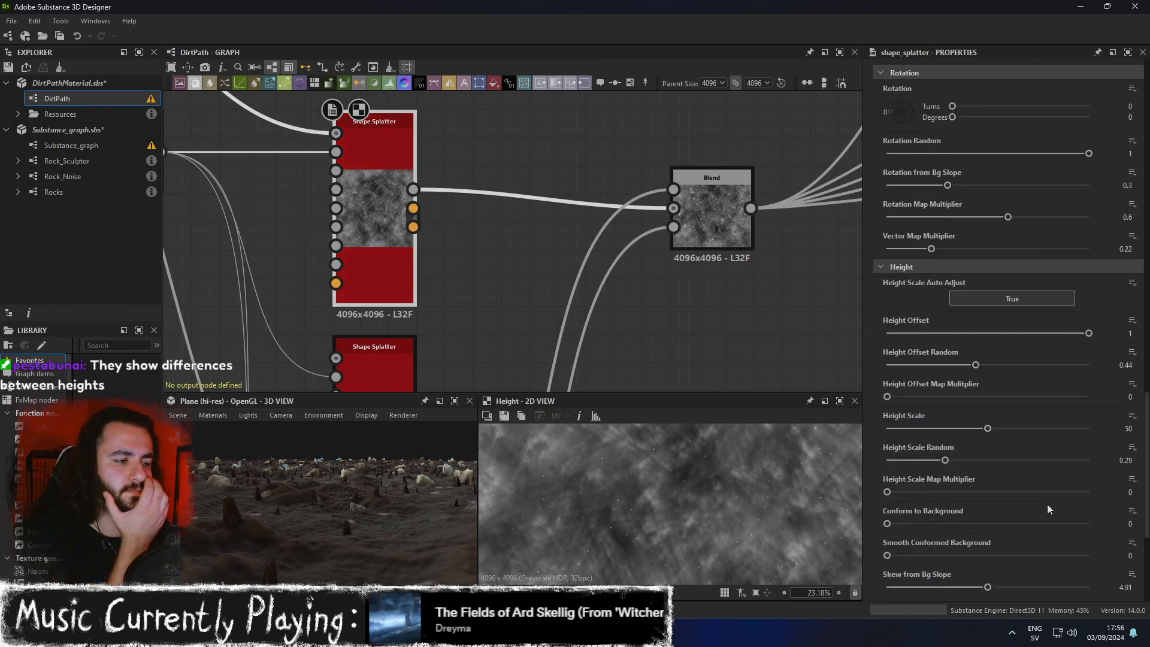
{"action": "left_click", "coordinate": [965, 429]}
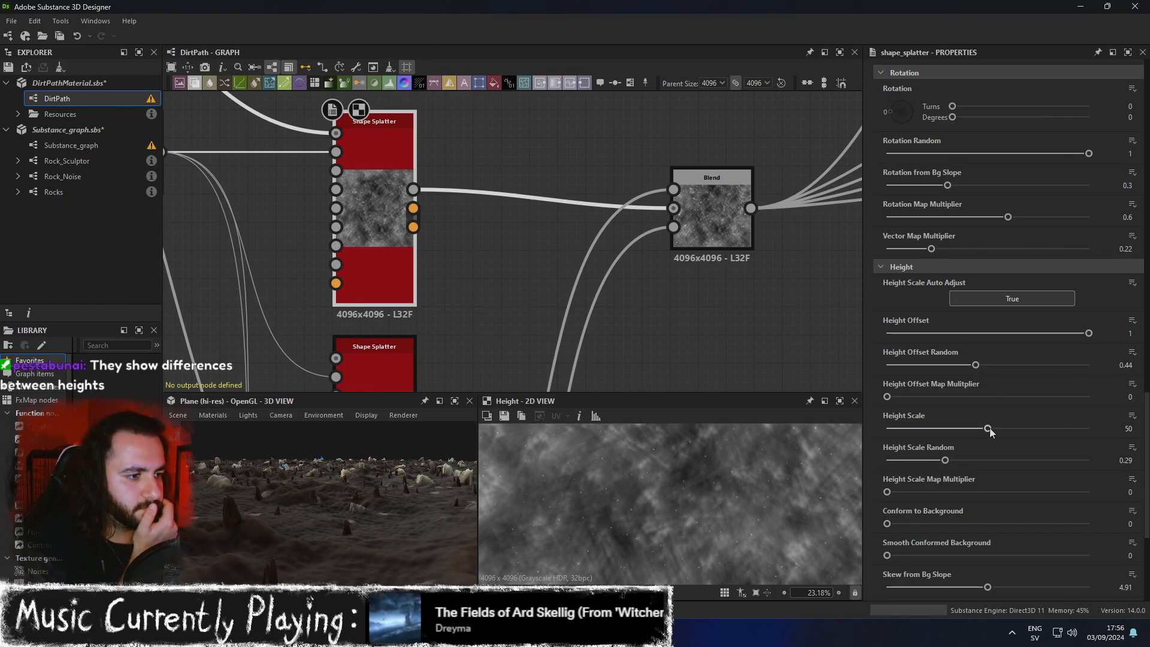
{"action": "left_click", "coordinate": [949, 430]}
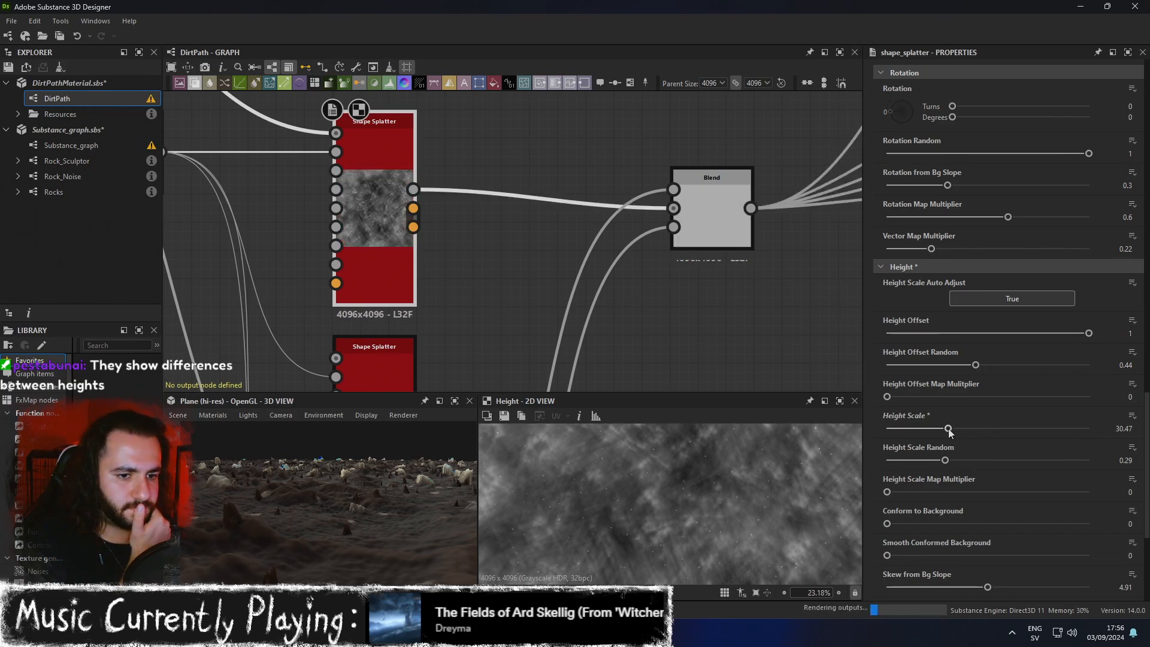
{"action": "left_click", "coordinate": [948, 429]}
{"action": "left_click_drag", "start_coordinate": [948, 430], "coordinate": [915, 430]}
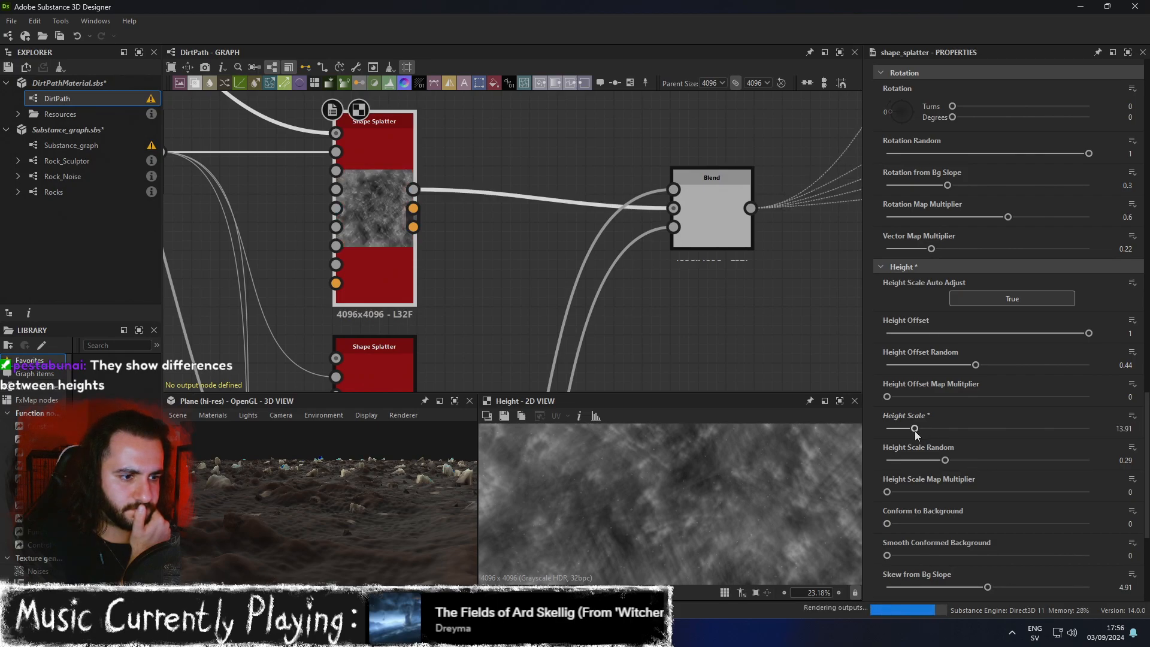
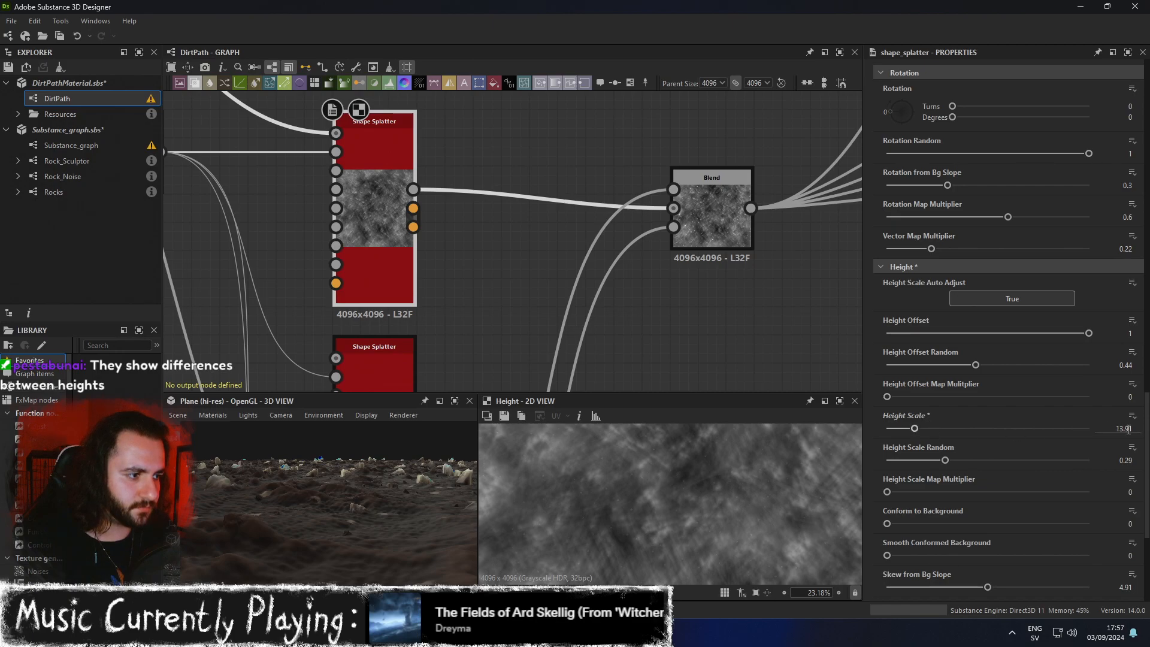
{"action": "type", "text": "10"}
{"action": "key", "text": "Return"}
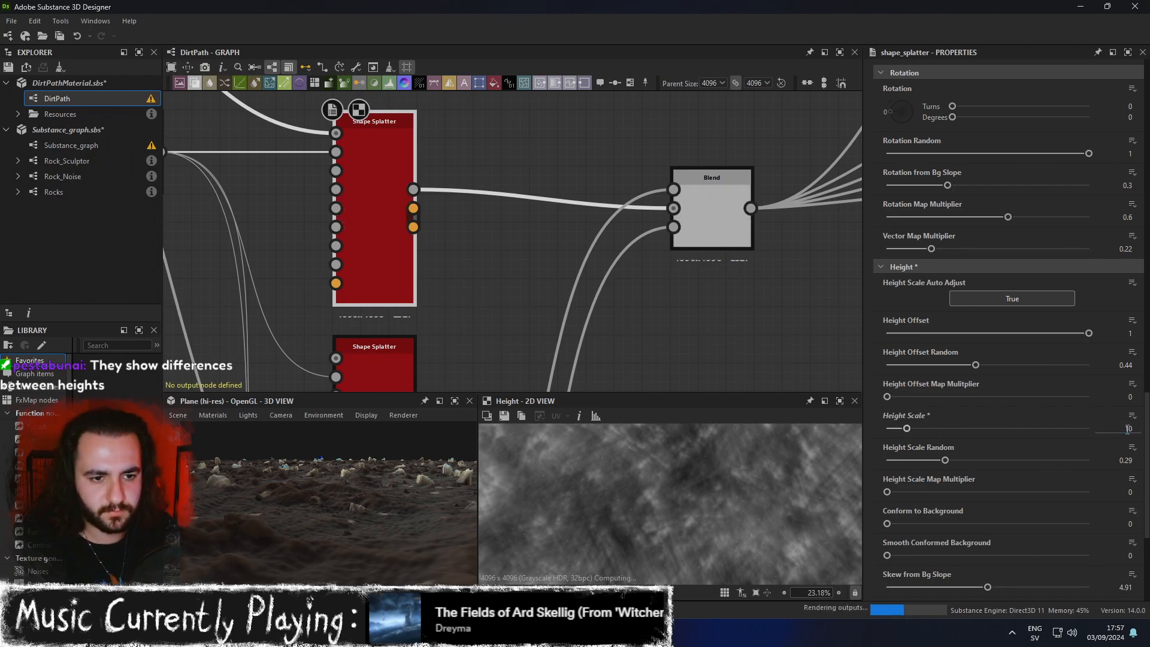
Inspect the terrain surface and rocks in an enlarged 3D view, then restore the normal layout.
{"action": "left_click_drag", "start_coordinate": [424, 495], "coordinate": [447, 461]}
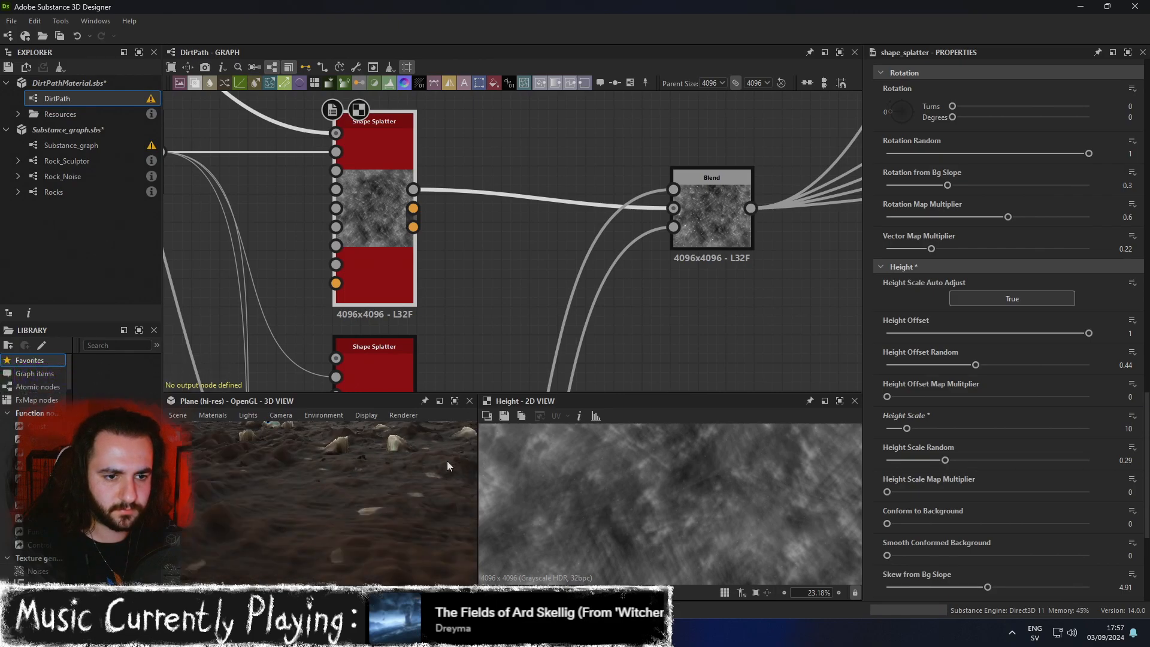
{"action": "left_click", "coordinate": [454, 405]}
{"action": "scroll", "coordinate": [505, 416], "scroll_direction": "down", "scroll_amount": 5}
{"action": "left_click_drag", "start_coordinate": [509, 415], "coordinate": [610, 377]}
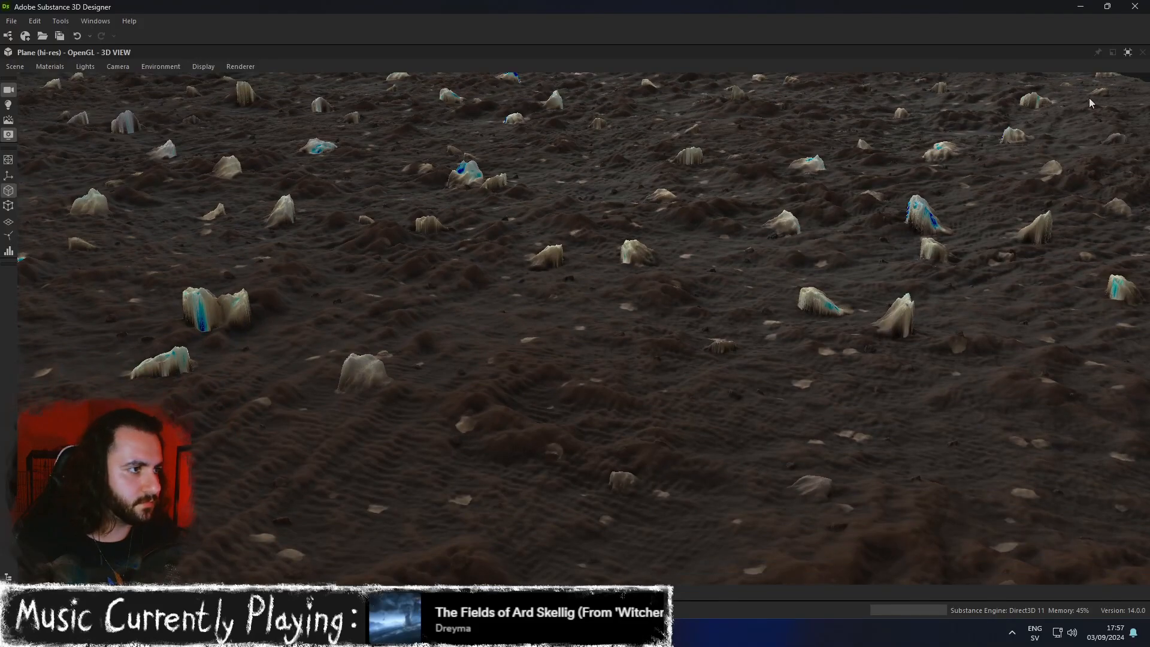
{"action": "left_click", "coordinate": [1127, 53]}
Replace the second Shape Splatter with a duplicate of the top one, keeping only its pattern input connected.
{"action": "scroll", "coordinate": [617, 306], "scroll_direction": "down", "scroll_amount": 4}
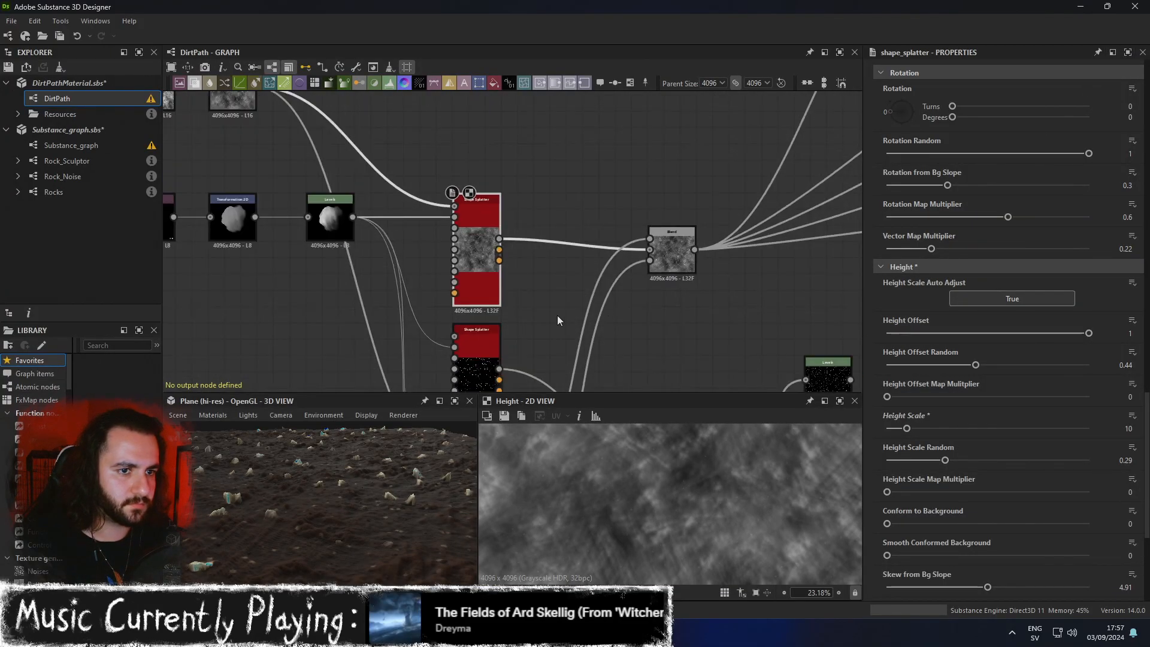
{"action": "middle_click_drag", "start_coordinate": [476, 267], "coordinate": [512, 212]}
{"action": "left_click", "coordinate": [513, 327]}
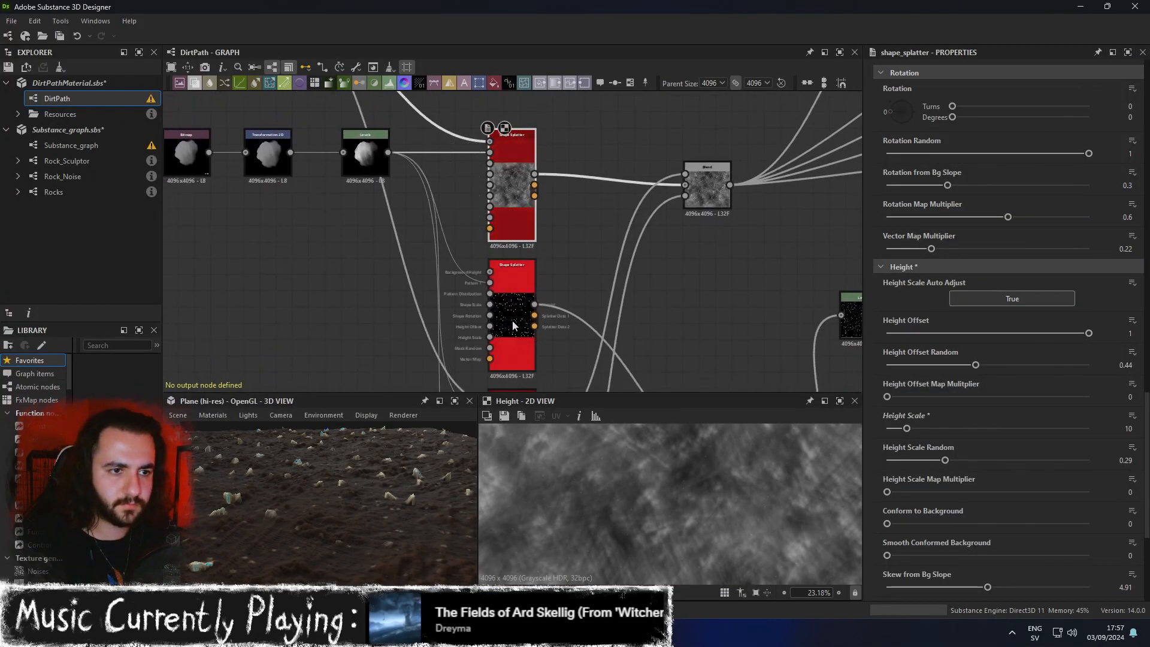
{"action": "key", "text": "Delete"}
{"action": "key", "text": "ctrl+z"}
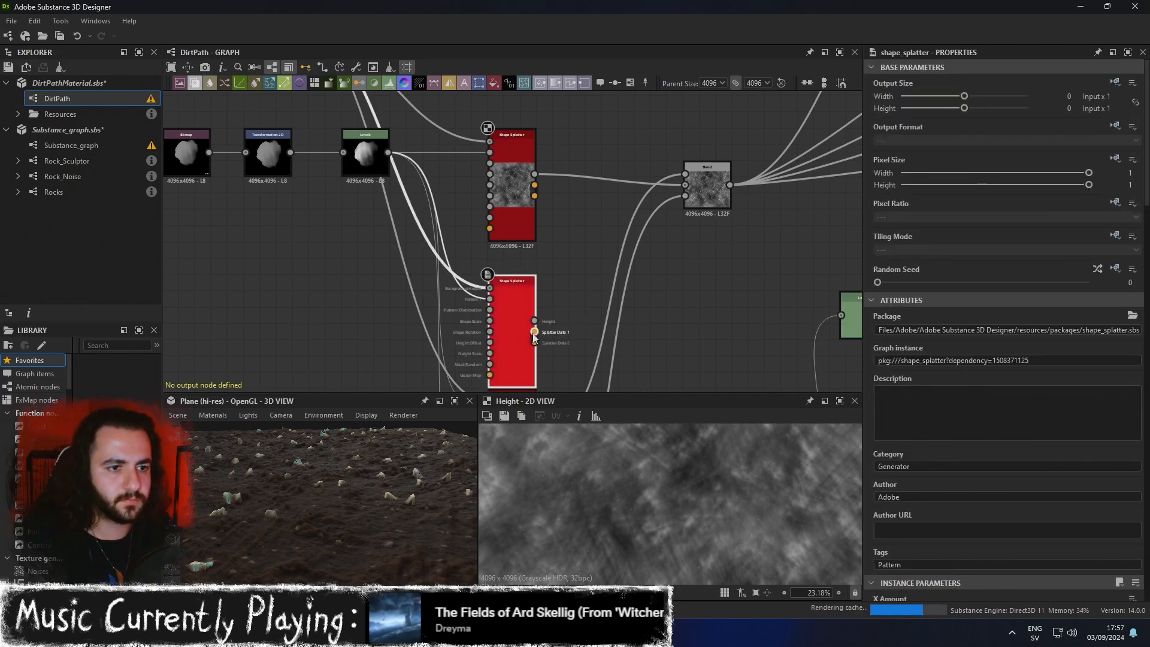
{"action": "left_click", "coordinate": [511, 323]}
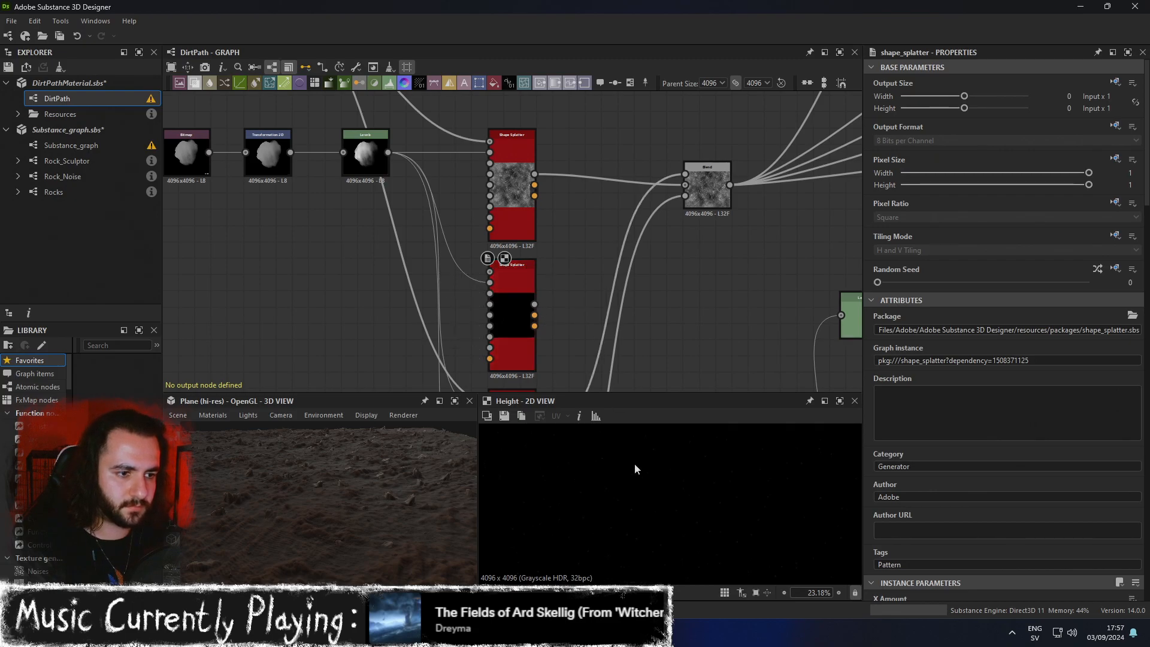
Connect the duplicated Shape Splatter's Height output to the Background input of the rock mask Blend.
{"action": "middle_click_drag", "start_coordinate": [654, 346], "coordinate": [558, 238]}
{"action": "middle_click_drag", "start_coordinate": [620, 307], "coordinate": [572, 231]}
{"action": "scroll", "coordinate": [575, 251], "scroll_direction": "down", "scroll_amount": 1}
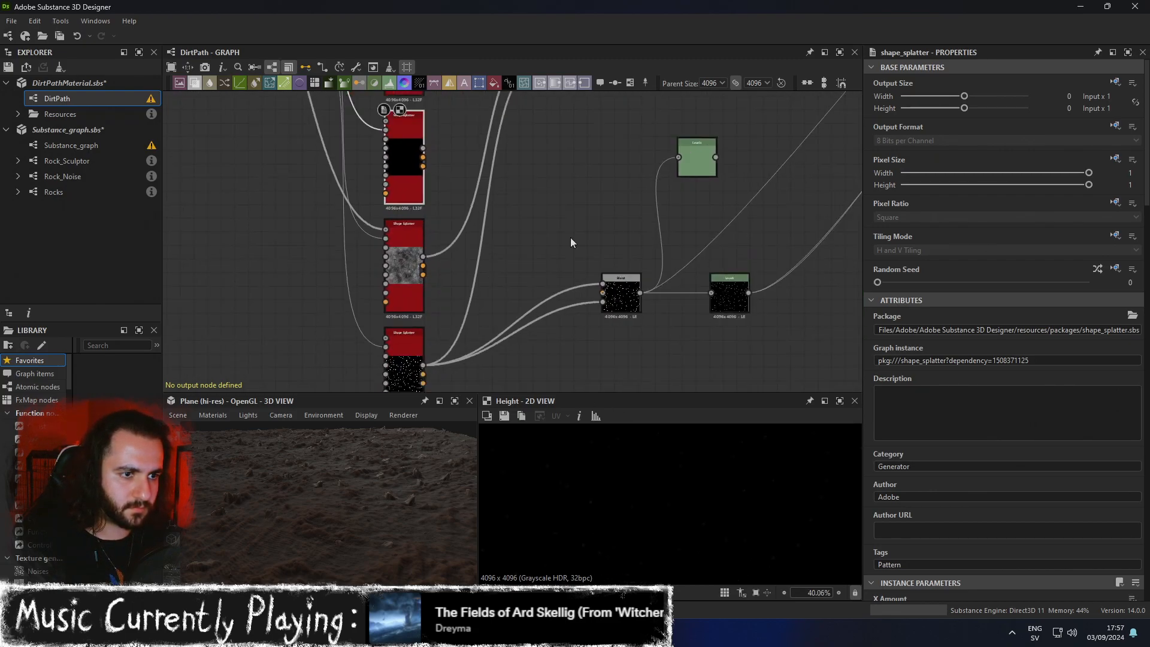
{"action": "left_click_drag", "start_coordinate": [483, 201], "coordinate": [603, 292]}
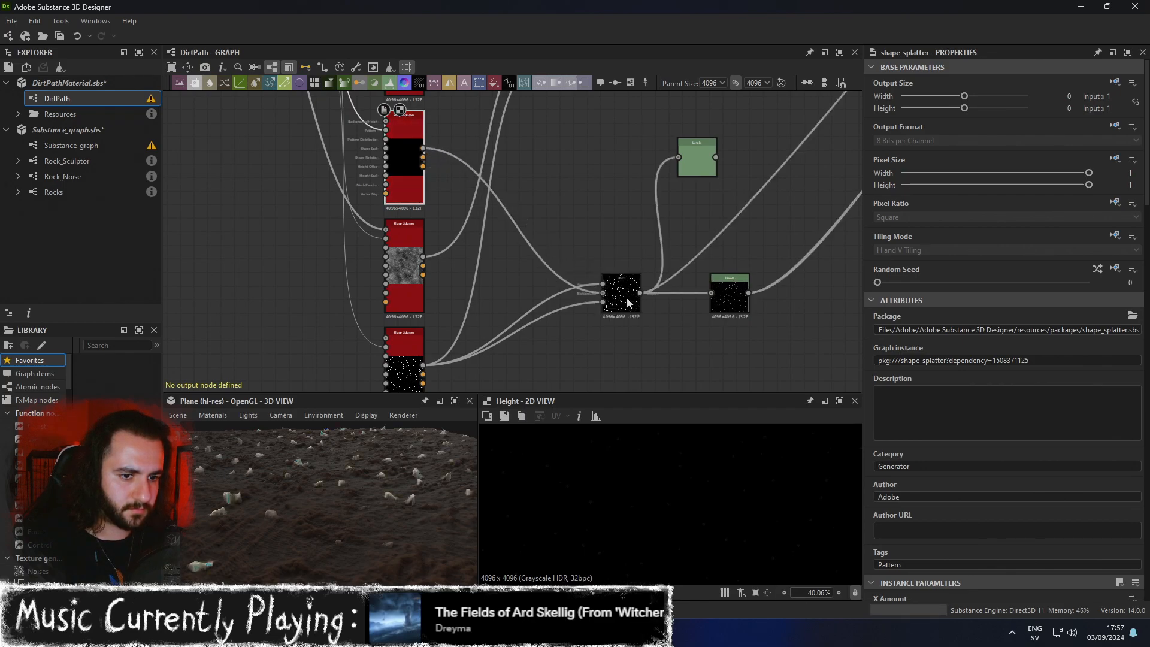
{"action": "key", "text": "ctrl+z"}
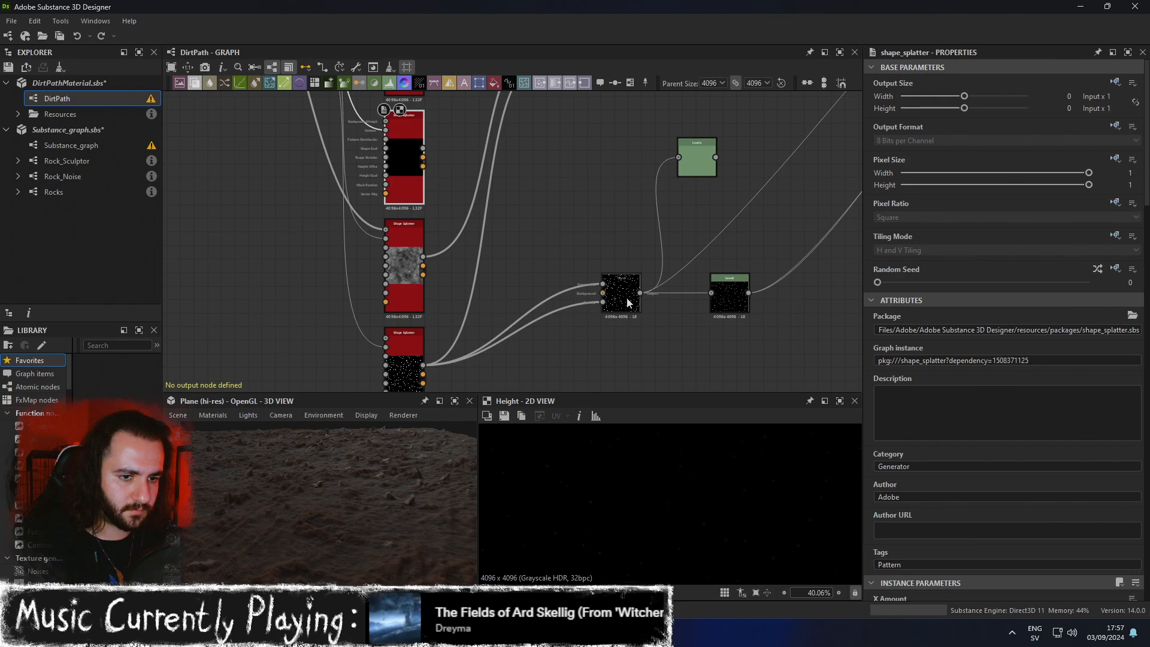
{"action": "left_click", "coordinate": [621, 295]}
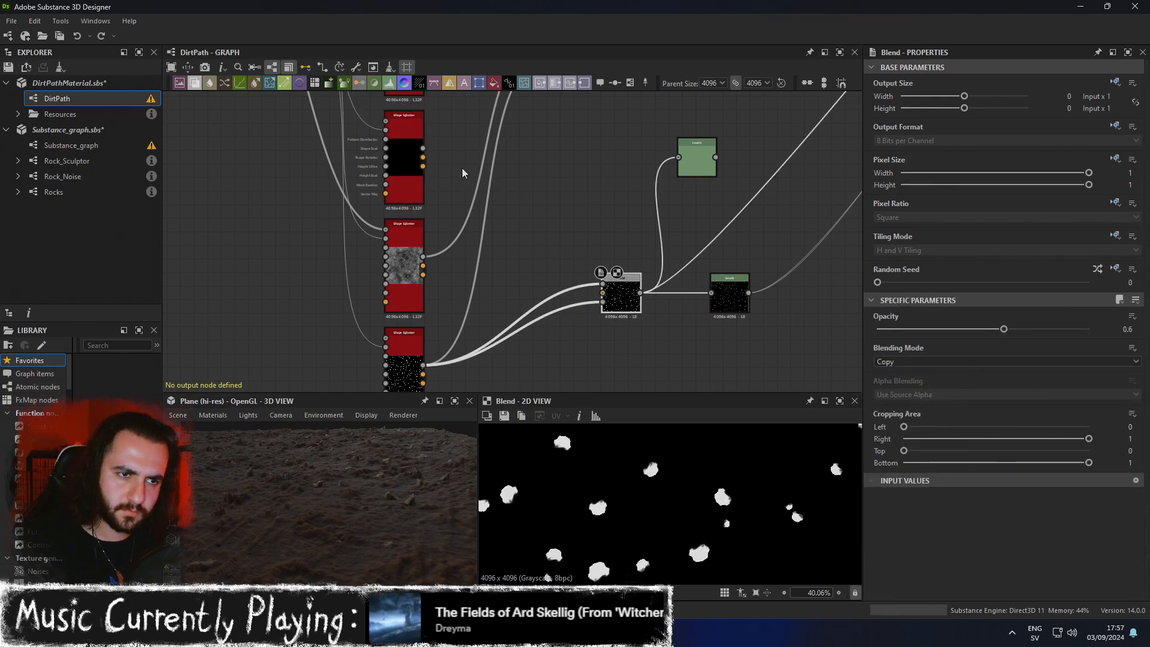
{"action": "left_click_drag", "start_coordinate": [423, 148], "coordinate": [603, 285]}
Set the duplicated Shape Splatter's Height Scale to 300.
{"action": "left_click", "coordinate": [404, 169]}
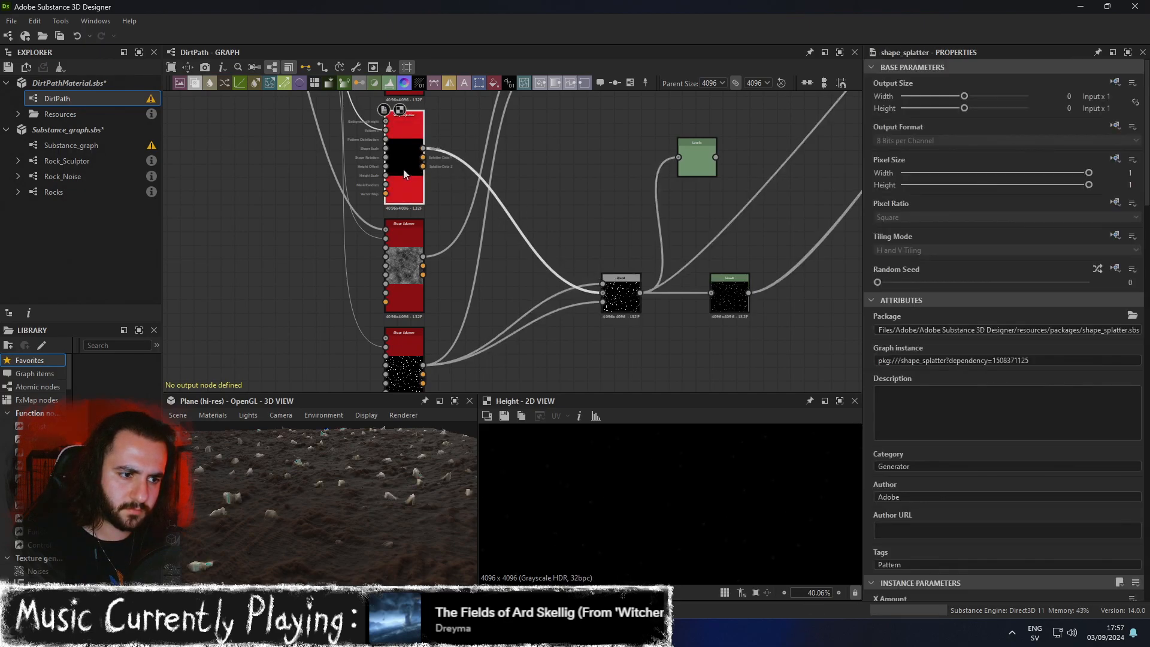
{"action": "scroll", "coordinate": [993, 471], "scroll_direction": "down", "scroll_amount": 3}
{"action": "scroll", "coordinate": [995, 476], "scroll_direction": "down", "scroll_amount": 12}
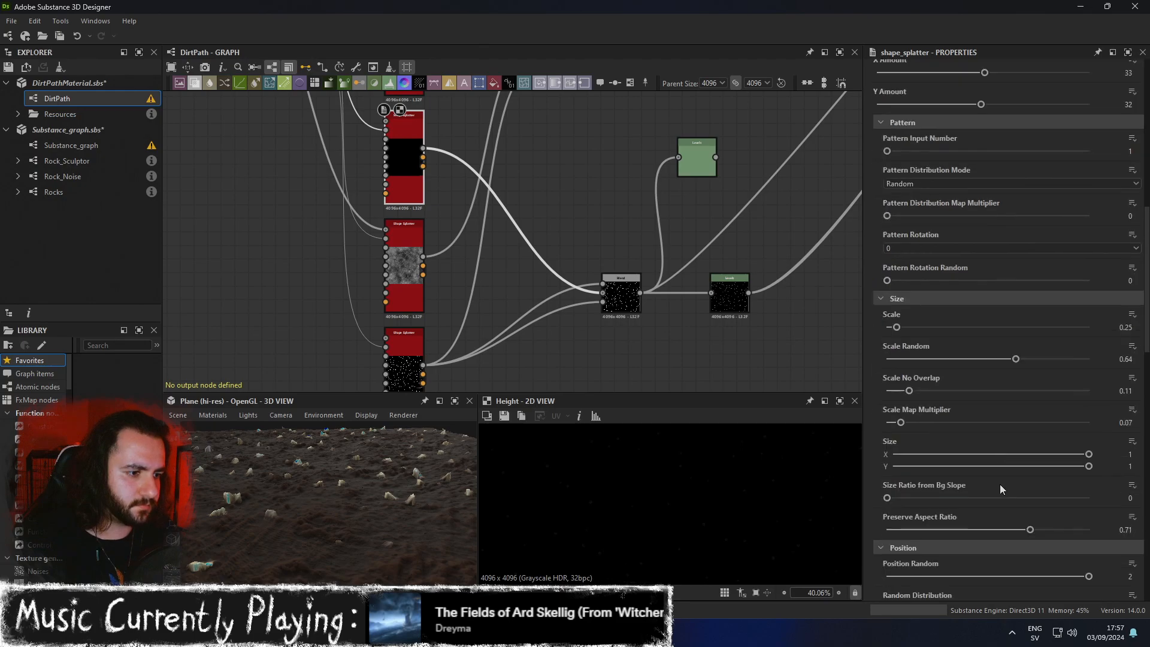
{"action": "scroll", "coordinate": [1002, 508], "scroll_direction": "down", "scroll_amount": 6}
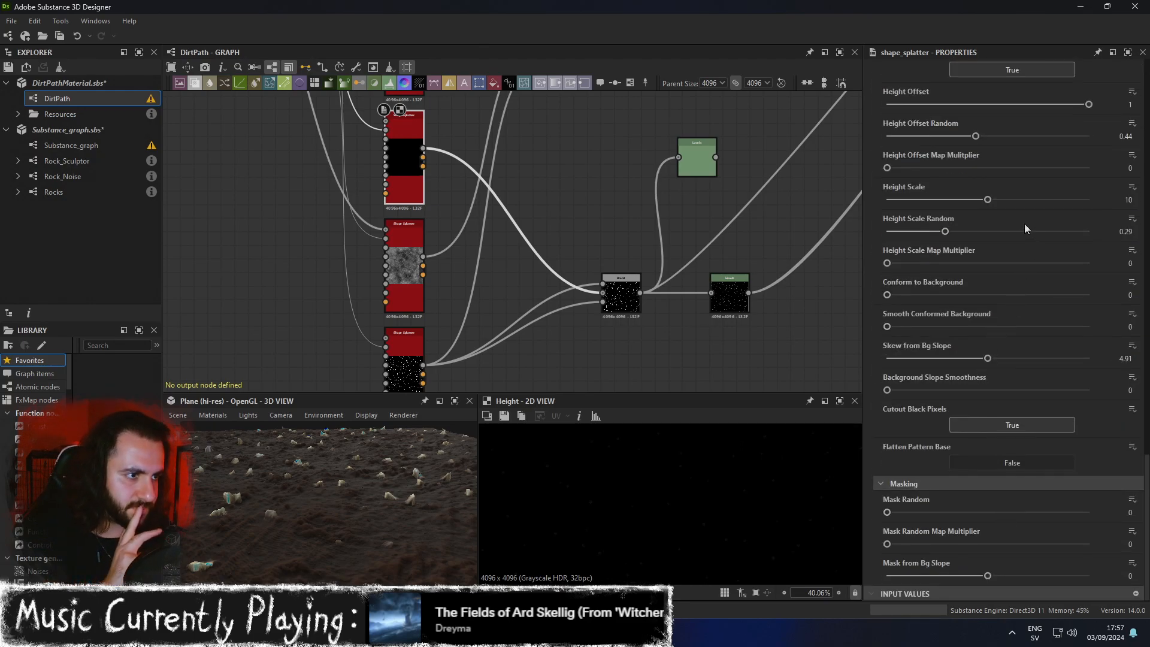
{"action": "left_click_drag", "start_coordinate": [987, 199], "coordinate": [1089, 200]}
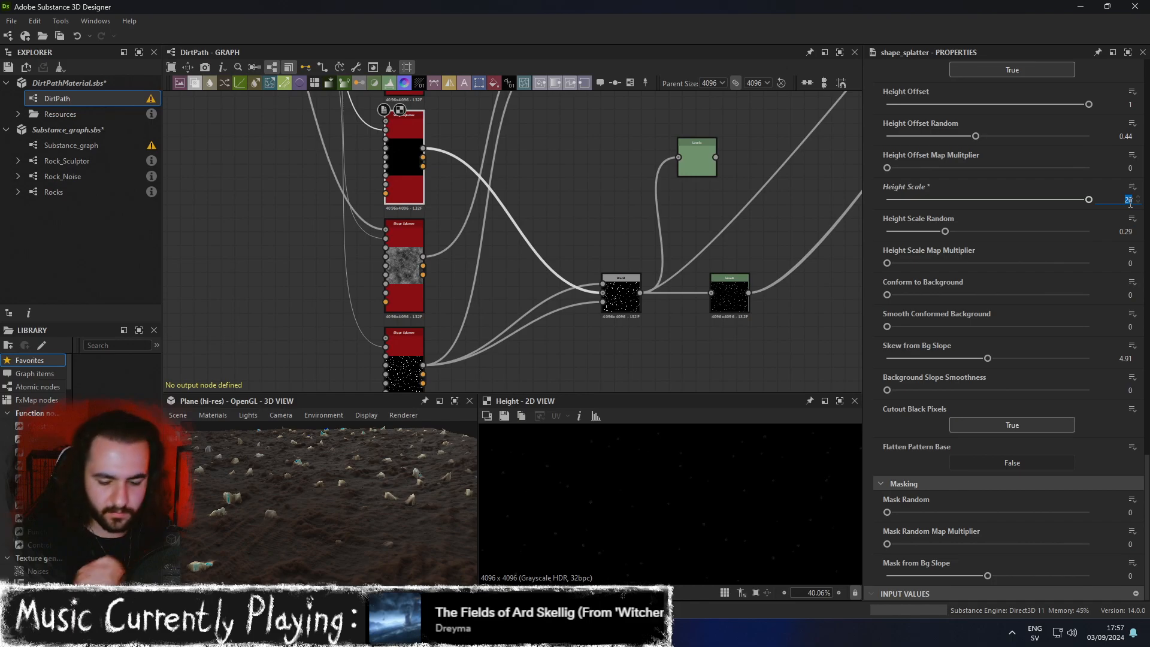
{"action": "key", "text": "Return"}
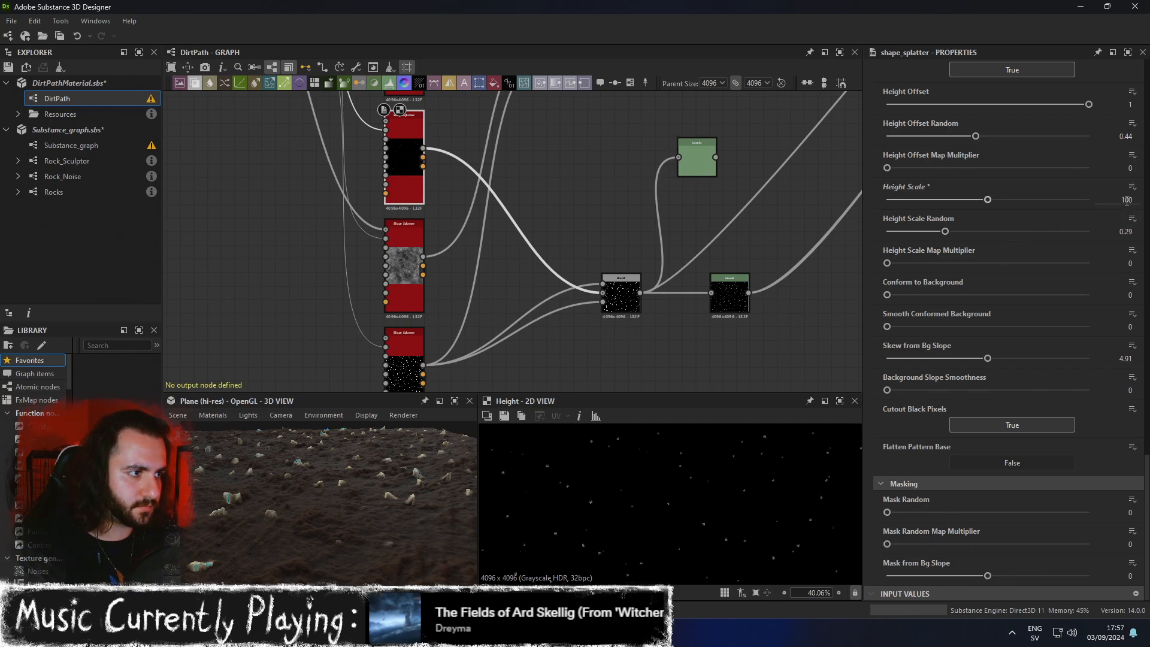
{"action": "key", "text": "Return"}
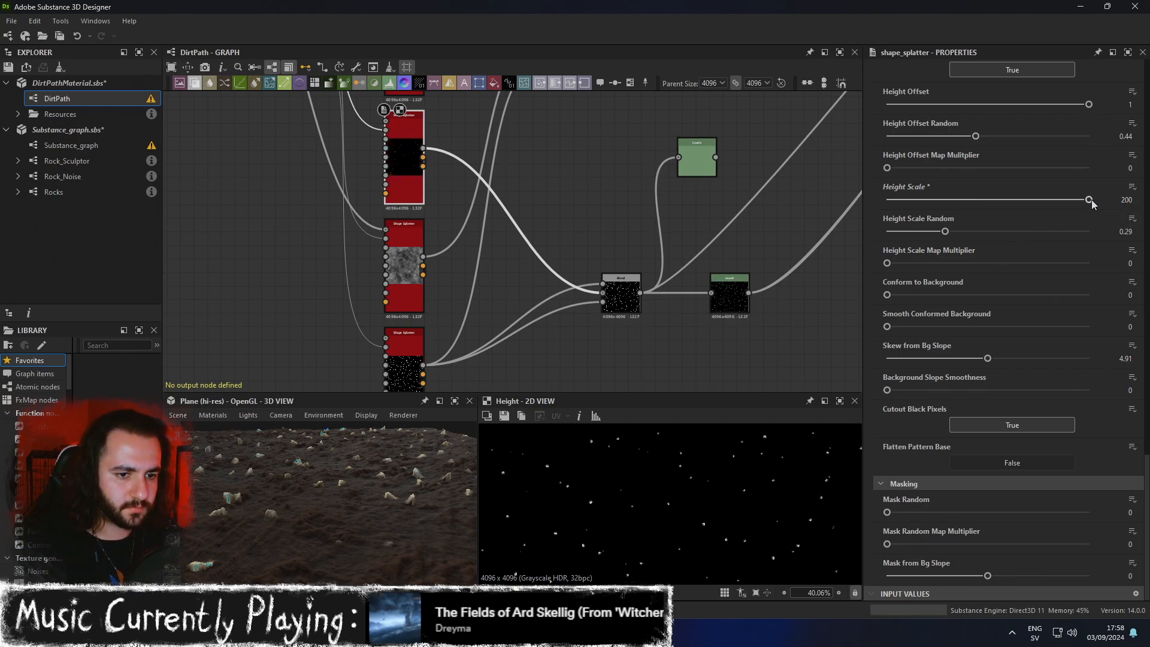
{"action": "left_click_drag", "start_coordinate": [431, 458], "coordinate": [515, 456]}
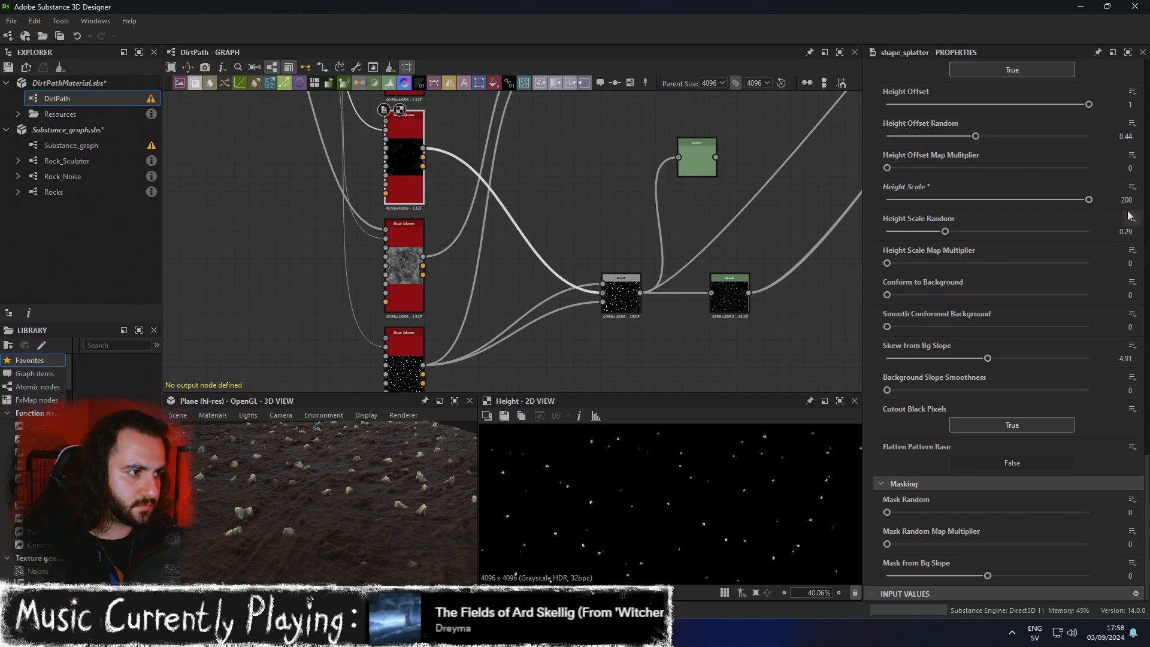
{"action": "key", "text": "Return"}
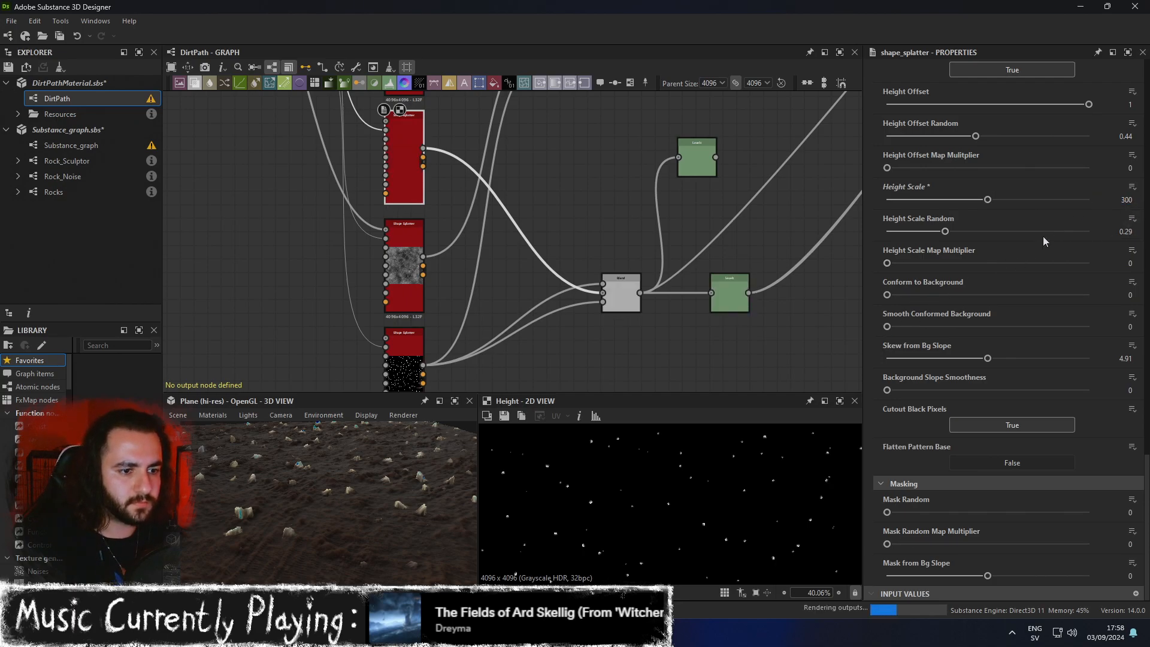
Examine the rock mask Blend and trace its connection to the base color Blend, checking both previews.
{"action": "left_click", "coordinate": [624, 292]}
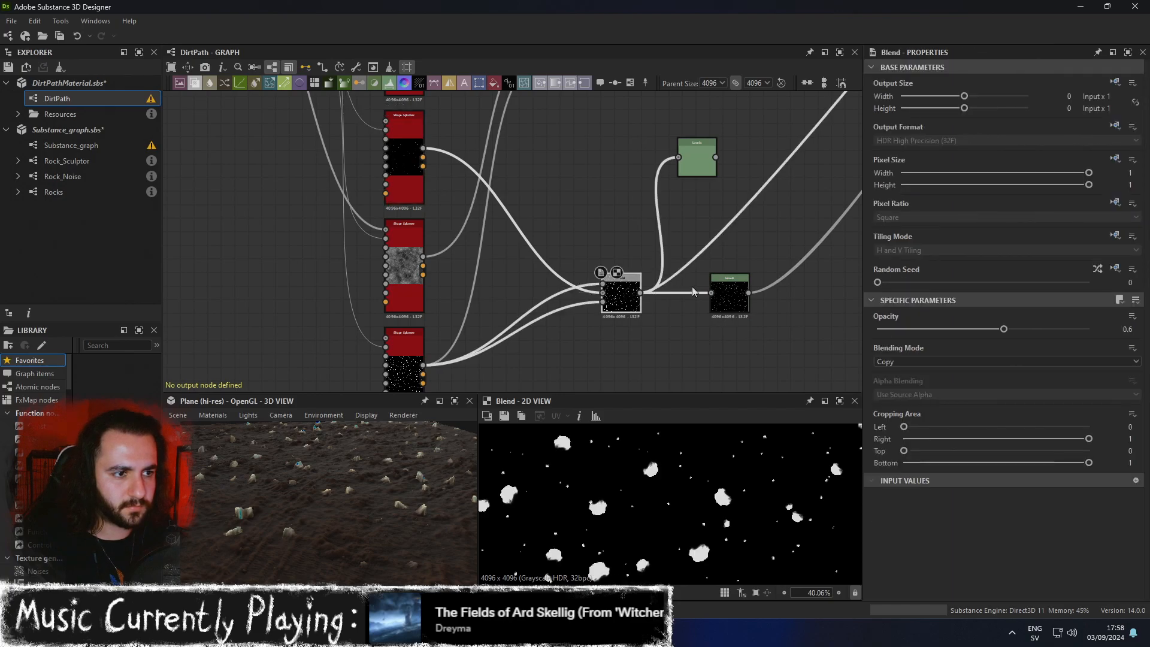
{"action": "scroll", "coordinate": [747, 302], "scroll_direction": "down", "scroll_amount": 3}
{"action": "middle_click_drag", "start_coordinate": [795, 240], "coordinate": [572, 386]}
{"action": "middle_click_drag", "start_coordinate": [641, 306], "coordinate": [504, 439]}
{"action": "left_click", "coordinate": [677, 216]}
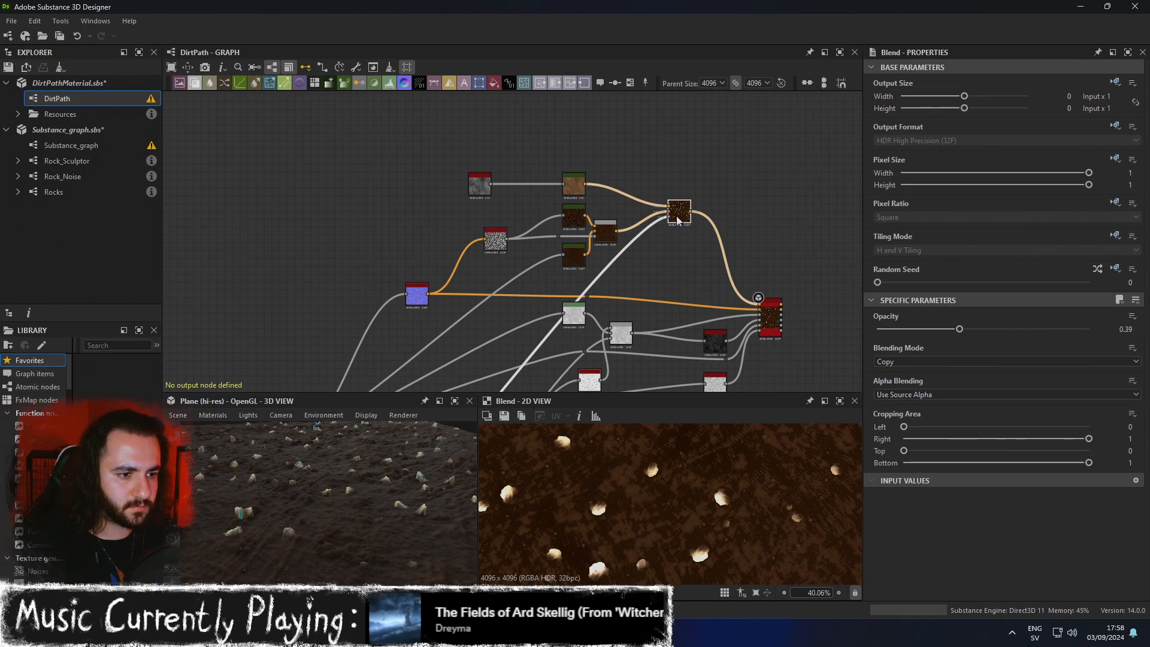
{"action": "scroll", "coordinate": [685, 495], "scroll_direction": "up", "scroll_amount": 3}
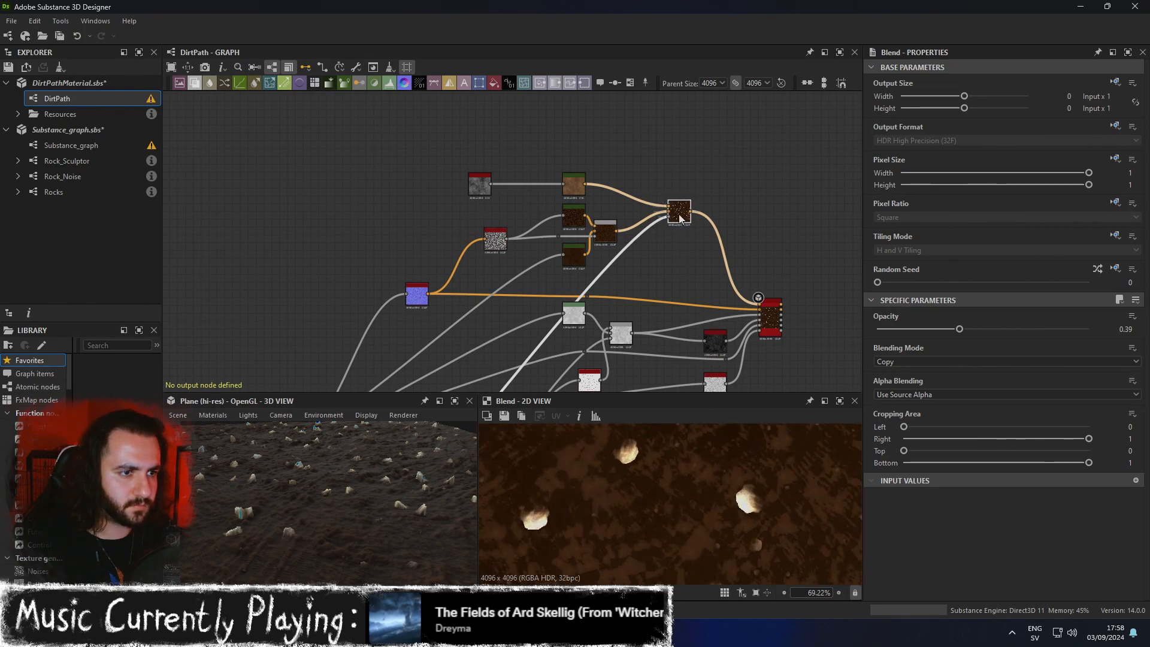
{"action": "middle_click_drag", "start_coordinate": [623, 329], "coordinate": [723, 139]}
{"action": "middle_click_drag", "start_coordinate": [577, 338], "coordinate": [624, 272]}
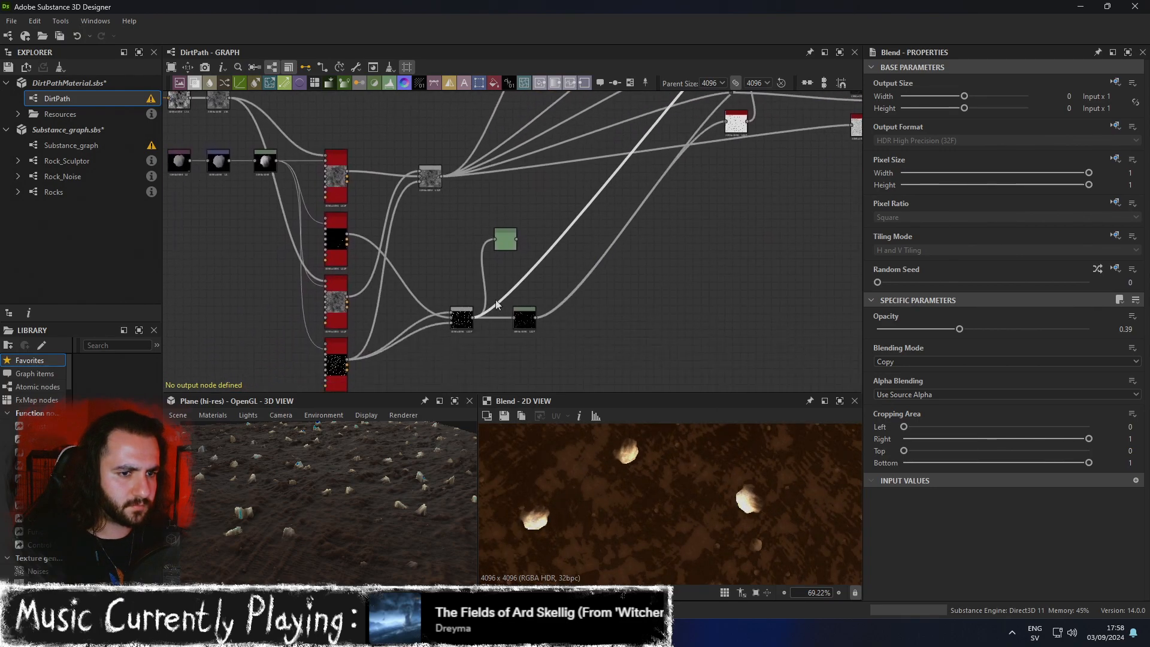
{"action": "middle_click_drag", "start_coordinate": [726, 253], "coordinate": [559, 379]}
{"action": "middle_click_drag", "start_coordinate": [633, 263], "coordinate": [578, 396]}
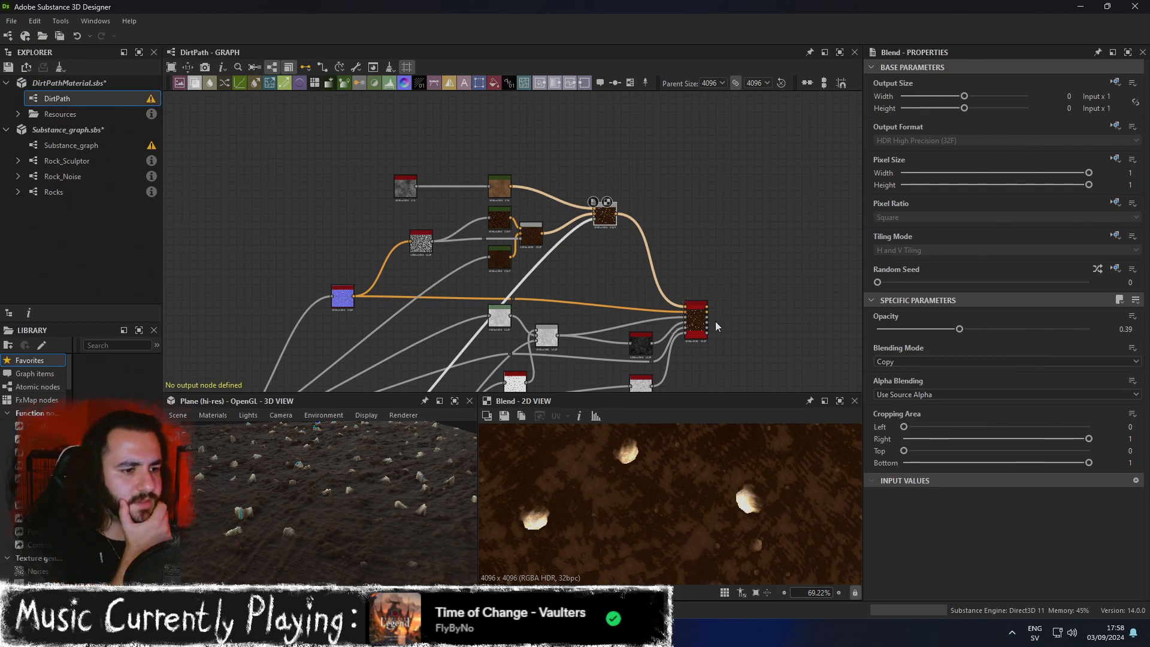
Examine the rocks and small stones across the whole plane from several angles in an enlarged 3D view.
{"action": "left_click", "coordinate": [455, 400]}
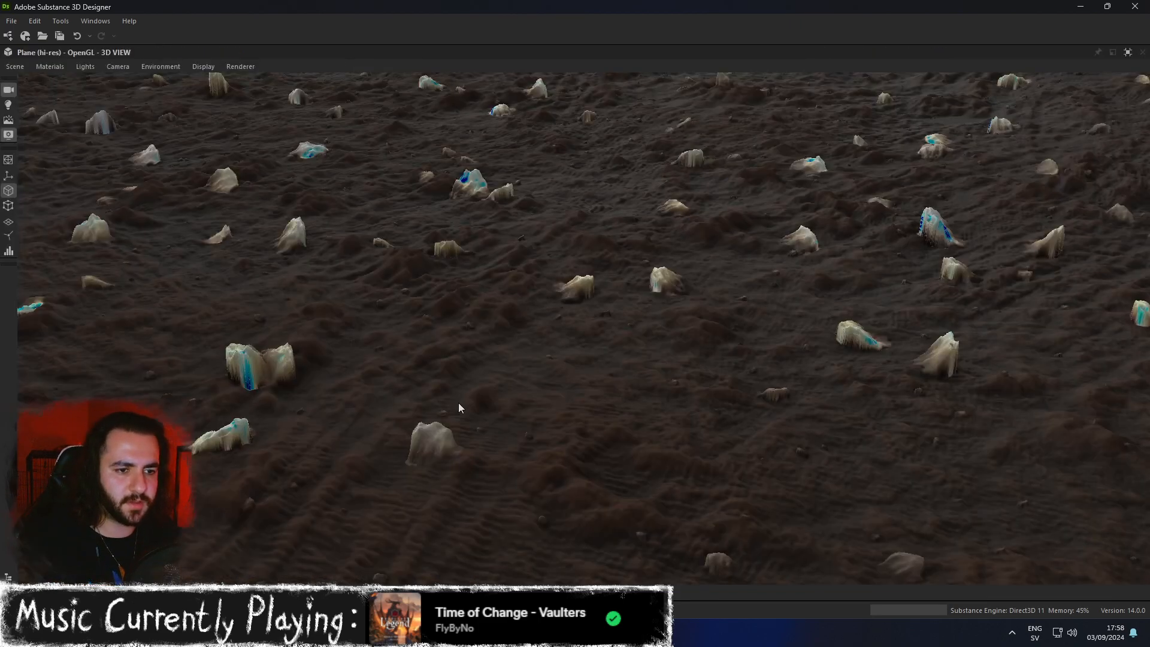
{"action": "left_click_drag", "start_coordinate": [499, 391], "coordinate": [436, 283]}
{"action": "right_click_drag", "start_coordinate": [436, 283], "coordinate": [545, 422]}
{"action": "left_click_drag", "start_coordinate": [631, 400], "coordinate": [684, 321]}
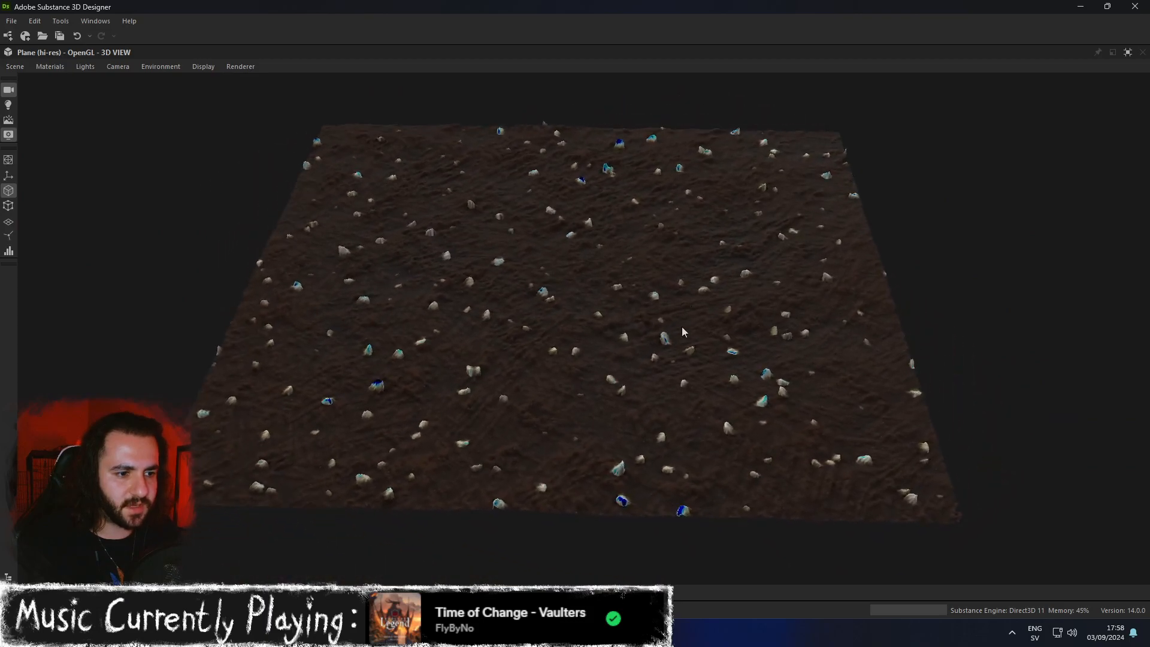
{"action": "scroll", "coordinate": [650, 467], "scroll_direction": "up", "scroll_amount": 6}
{"action": "left_click_drag", "start_coordinate": [774, 358], "coordinate": [728, 321]}
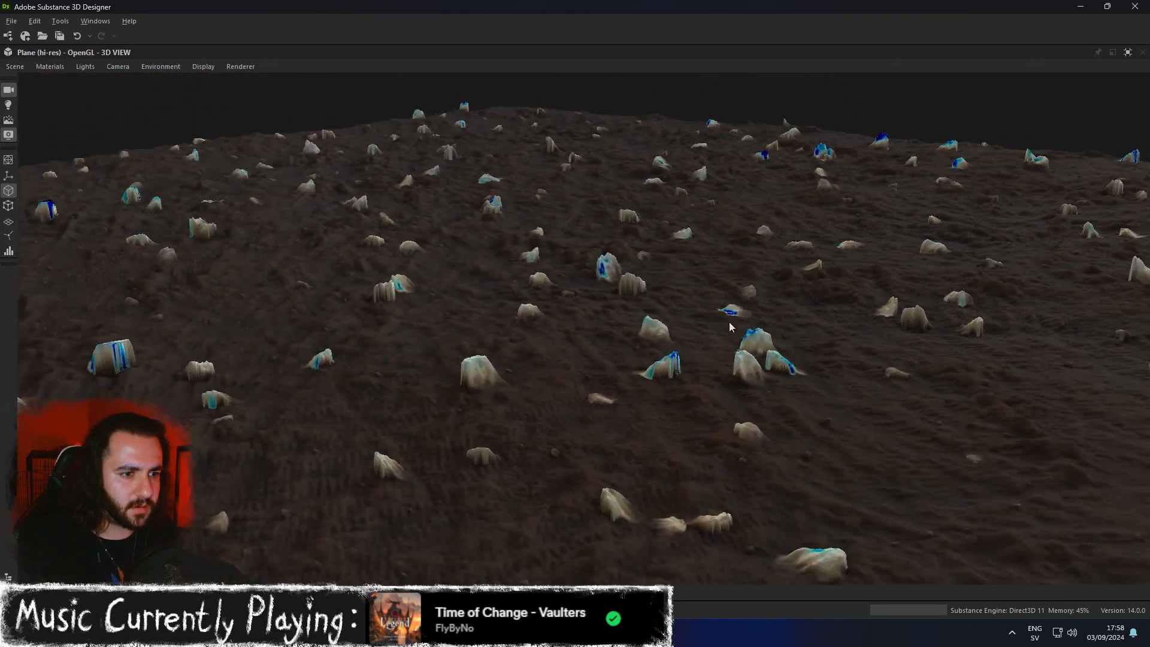
{"action": "scroll", "coordinate": [670, 325], "scroll_direction": "up", "scroll_amount": 6}
{"action": "left_click_drag", "start_coordinate": [733, 278], "coordinate": [760, 185]}
{"action": "left_click", "coordinate": [1127, 51]}
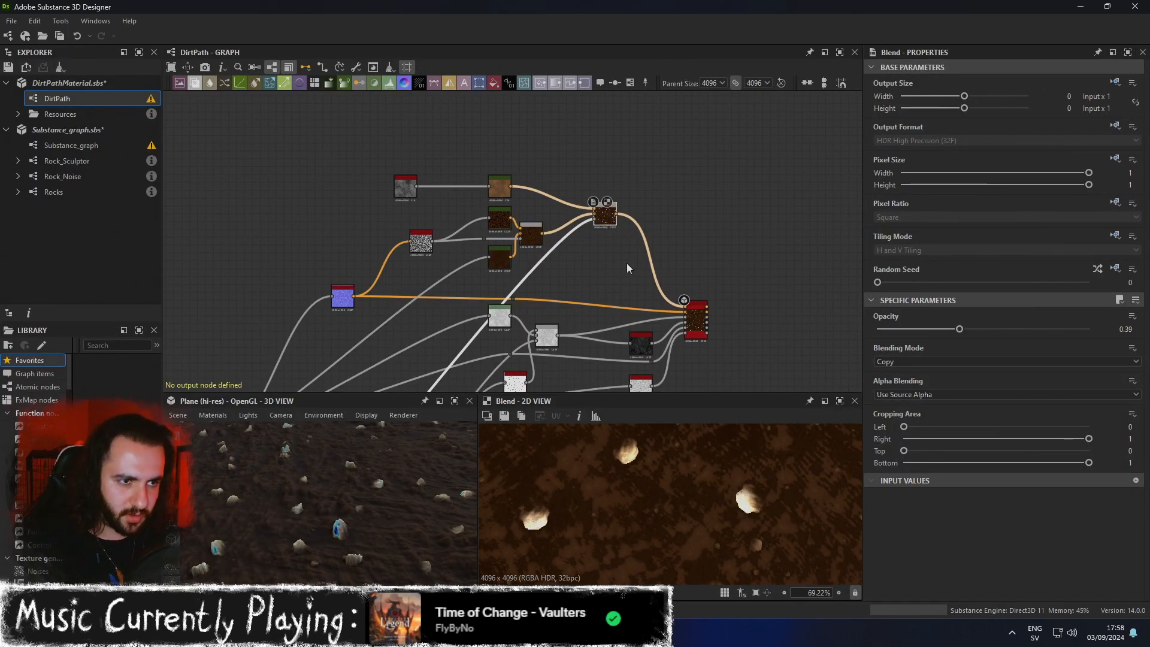
Set the Opacity of the final base color Blend to 1.
{"action": "left_click_drag", "start_coordinate": [958, 329], "coordinate": [1103, 335]}
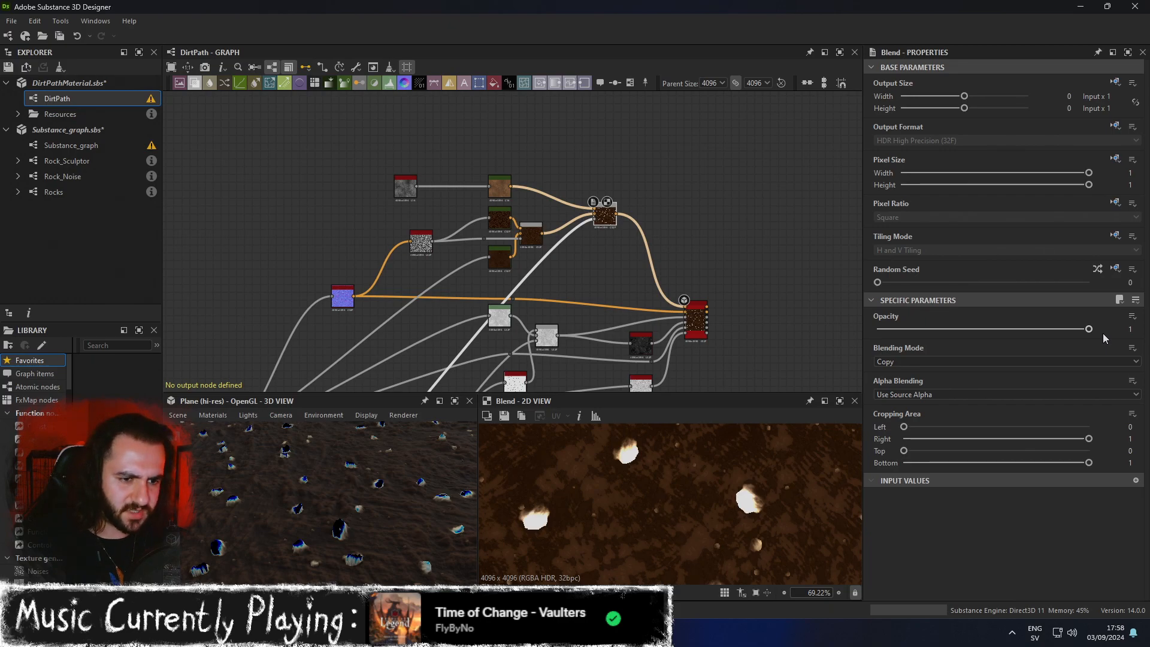
Set the Opacity of the final base color Blend to 0.21 and inspect the stones in an enlarged 3D view.
{"action": "left_click_drag", "start_coordinate": [1088, 329], "coordinate": [914, 341]}
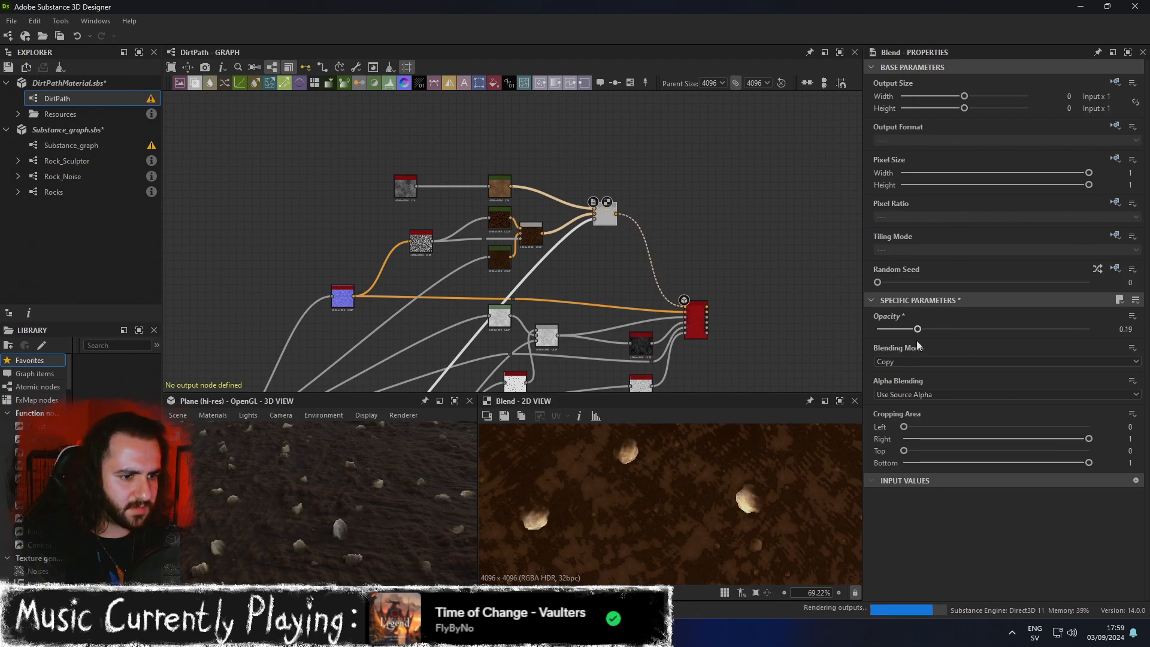
{"action": "left_click_drag", "start_coordinate": [914, 342], "coordinate": [922, 340]}
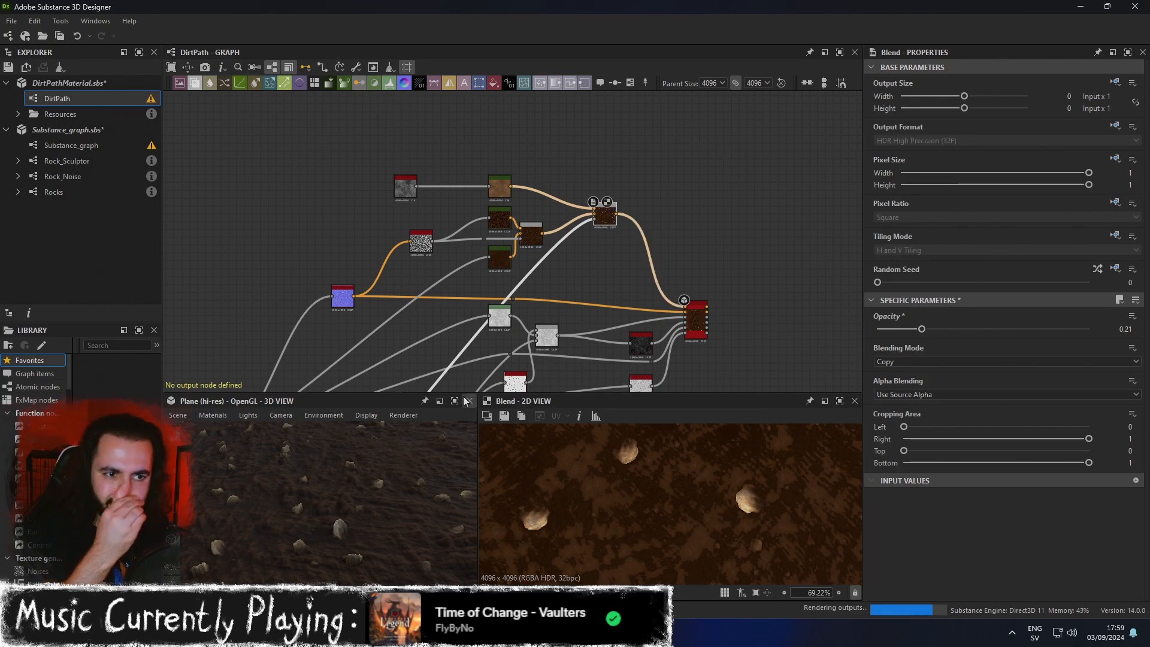
{"action": "left_click", "coordinate": [455, 401]}
{"action": "scroll", "coordinate": [508, 415], "scroll_direction": "down", "scroll_amount": 5}
{"action": "left_click_drag", "start_coordinate": [516, 412], "coordinate": [711, 400], "text": "alt"}
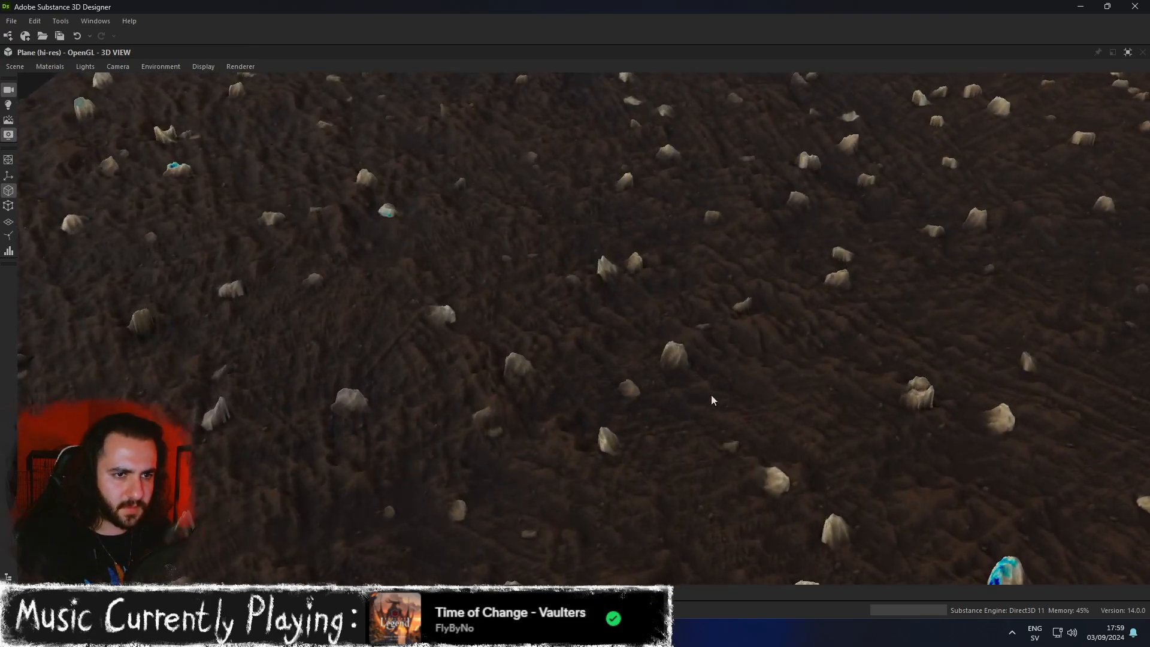
{"action": "left_click", "coordinate": [1128, 53]}
Remove the Invert Grayscale connection to Base Material's fourth input and inspect the stones in an enlarged 3D view.
{"action": "scroll", "coordinate": [688, 308], "scroll_direction": "up", "scroll_amount": 2}
{"action": "scroll", "coordinate": [688, 308], "scroll_direction": "up", "scroll_amount": 3}
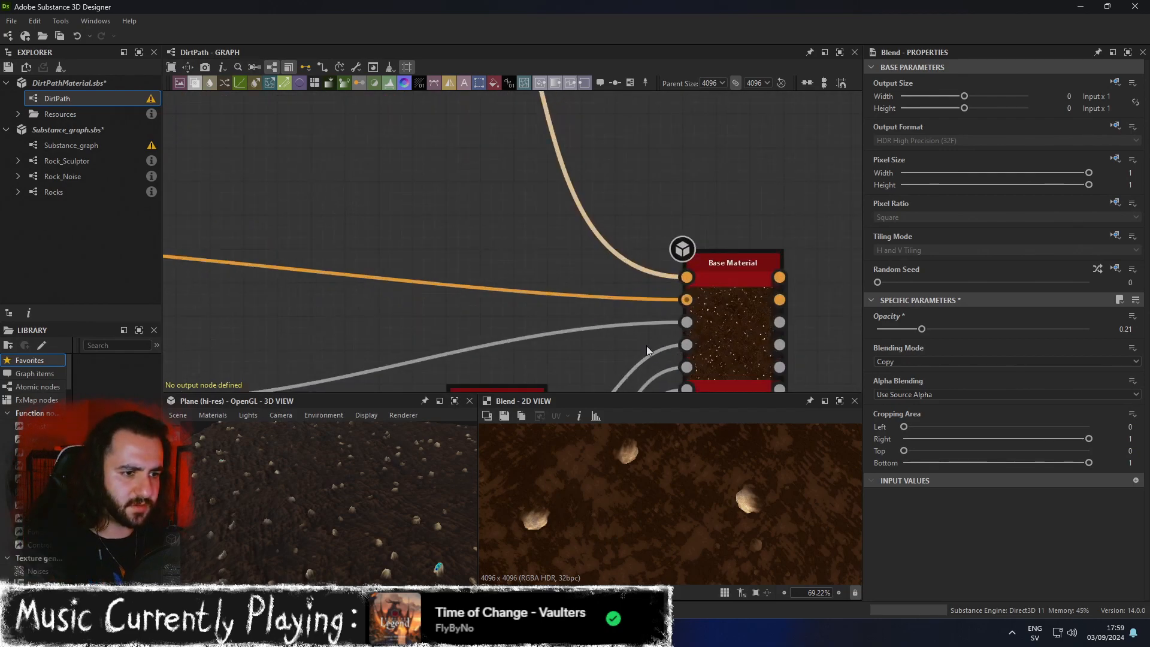
{"action": "left_click", "coordinate": [654, 363]}
{"action": "key", "text": "Delete"}
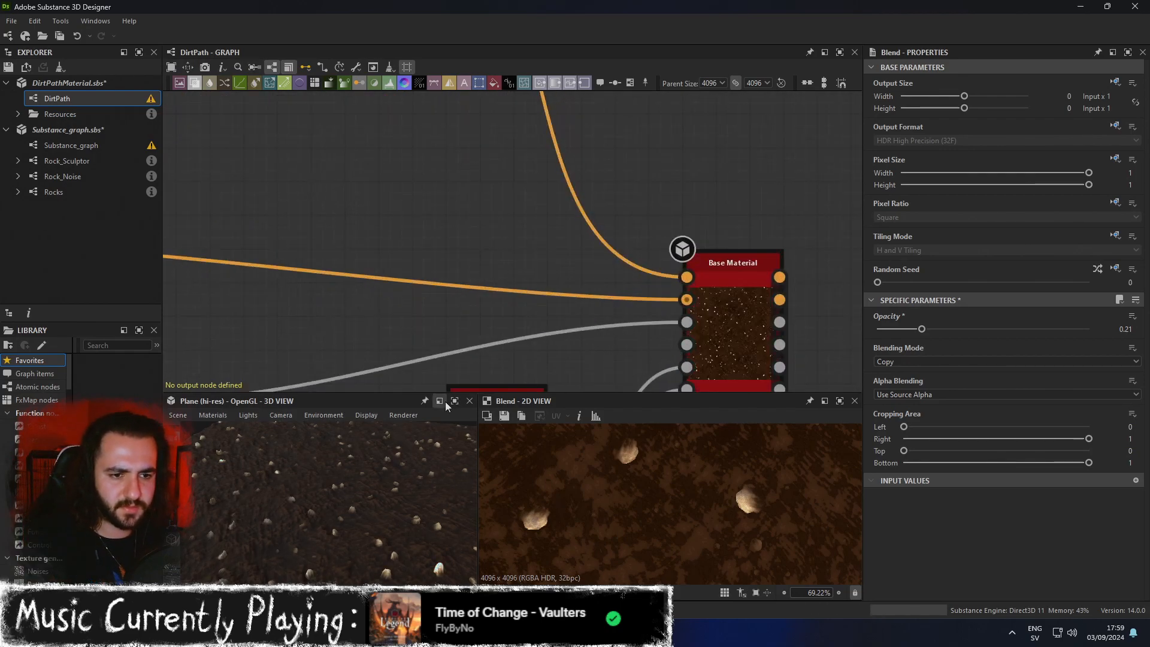
{"action": "left_click", "coordinate": [455, 401]}
{"action": "scroll", "coordinate": [605, 413], "scroll_direction": "down", "scroll_amount": 5}
{"action": "left_click_drag", "start_coordinate": [616, 404], "coordinate": [706, 334]}
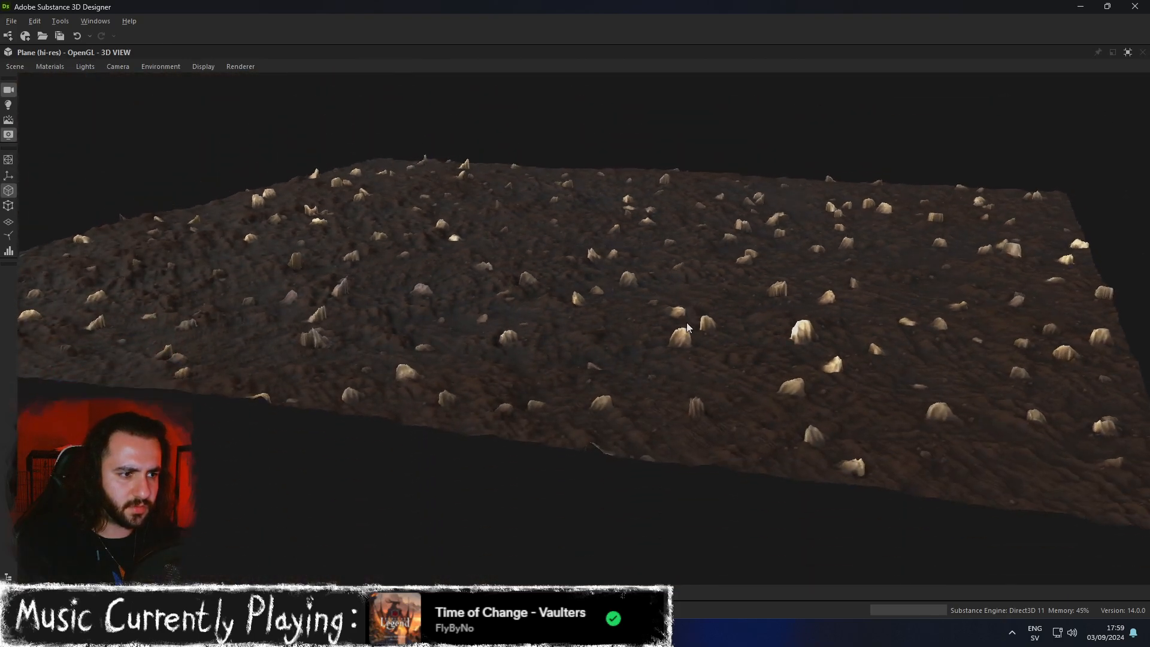
{"action": "scroll", "coordinate": [650, 324], "scroll_direction": "up", "scroll_amount": 3}
{"action": "scroll", "coordinate": [850, 354], "scroll_direction": "up", "scroll_amount": 4}
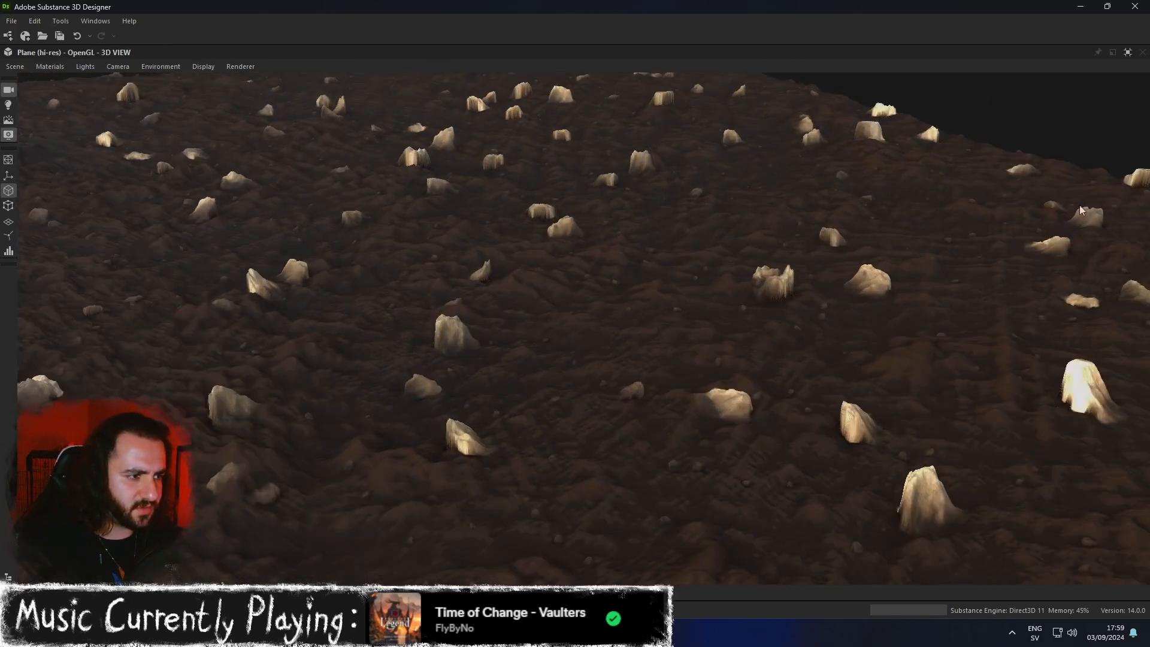
{"action": "left_click", "coordinate": [1128, 53]}
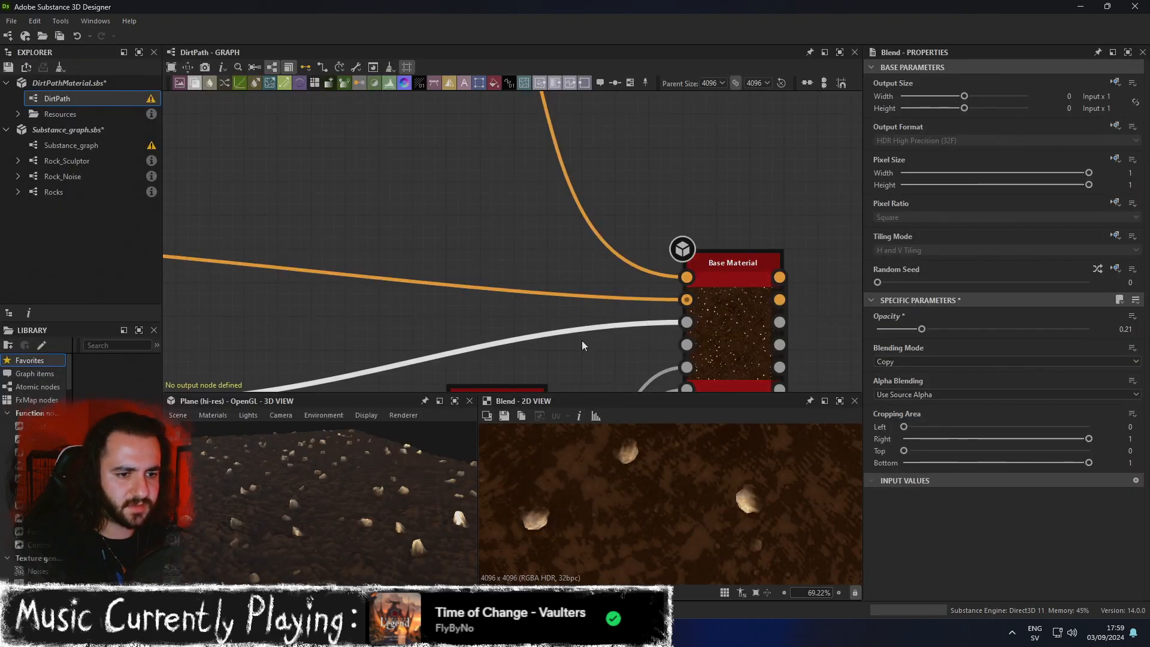
Try removing the grayscale Blend's connection to Base Material's third input and inspect the whole plane in an enlarged 3D view.
{"action": "key", "text": "Delete"}
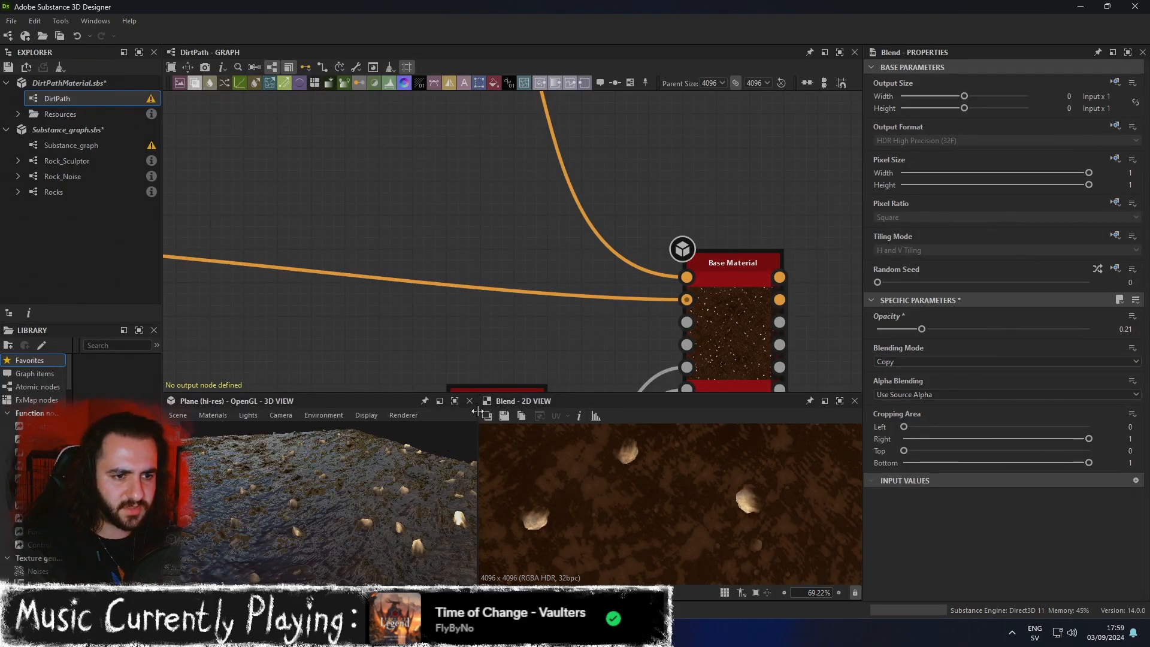
{"action": "left_click", "coordinate": [457, 402]}
{"action": "scroll", "coordinate": [487, 400], "scroll_direction": "down", "scroll_amount": 4}
{"action": "left_click_drag", "start_coordinate": [651, 369], "coordinate": [627, 447]}
{"action": "scroll", "coordinate": [626, 447], "scroll_direction": "down", "scroll_amount": 3}
{"action": "middle_click_drag", "start_coordinate": [632, 433], "coordinate": [679, 432]}
{"action": "left_click_drag", "start_coordinate": [679, 433], "coordinate": [671, 390]}
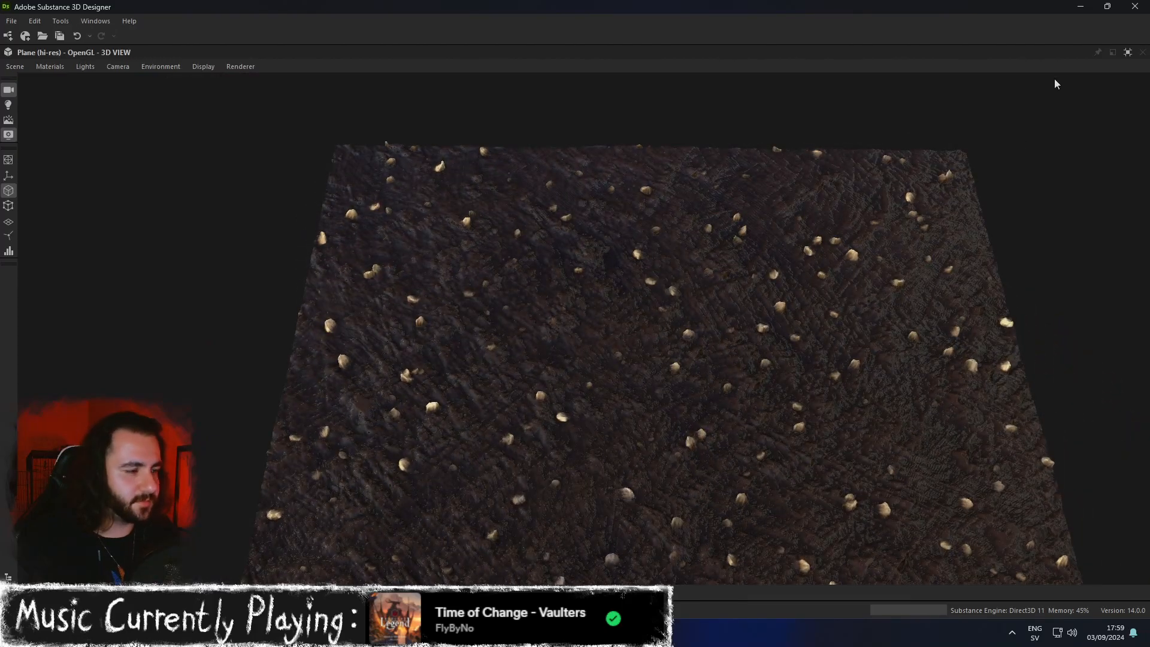
{"action": "left_click", "coordinate": [1127, 53]}
{"action": "middle_click_drag", "start_coordinate": [818, 300], "coordinate": [753, 171]}
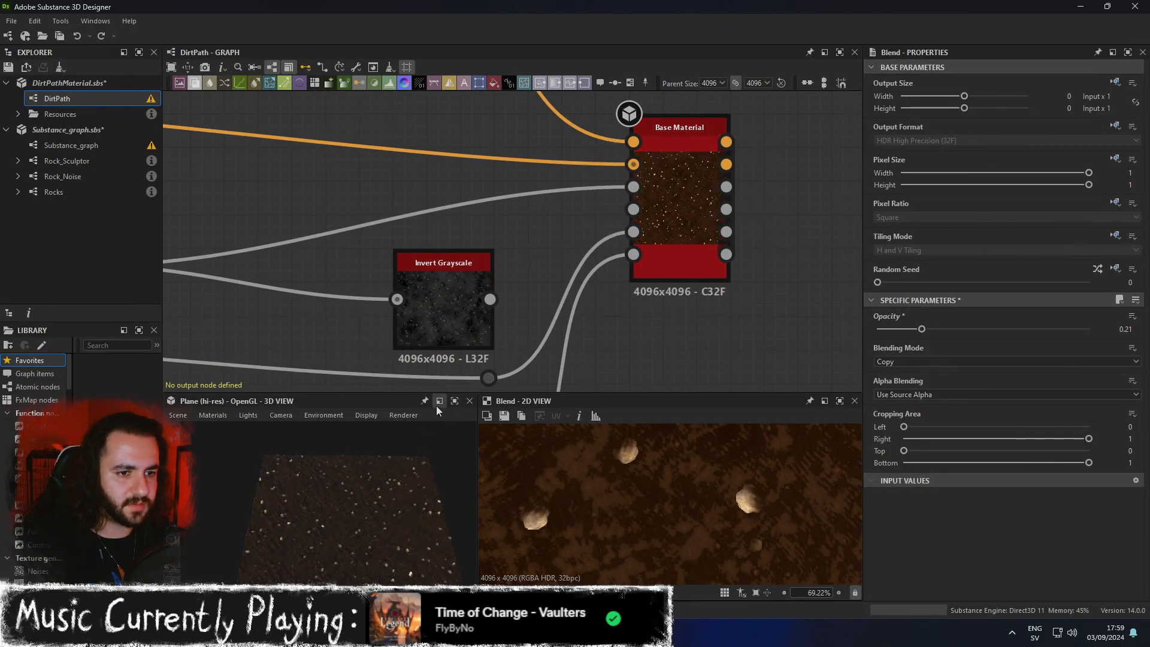
{"action": "left_click", "coordinate": [454, 400]}
{"action": "left_click_drag", "start_coordinate": [455, 400], "coordinate": [552, 380]}
{"action": "left_click", "coordinate": [1127, 52]}
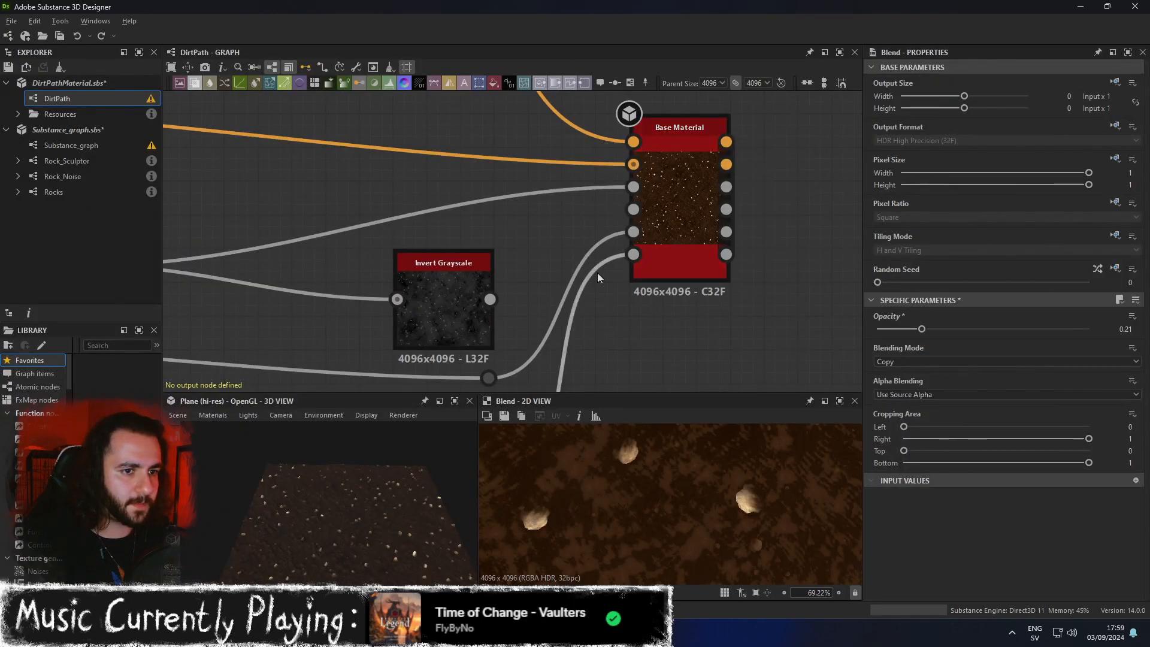
Set the rock mask Levels' input white point to maximum and its midpoint near the middle, checking the plane in 3D.
{"action": "scroll", "coordinate": [564, 256], "scroll_direction": "down", "scroll_amount": 4}
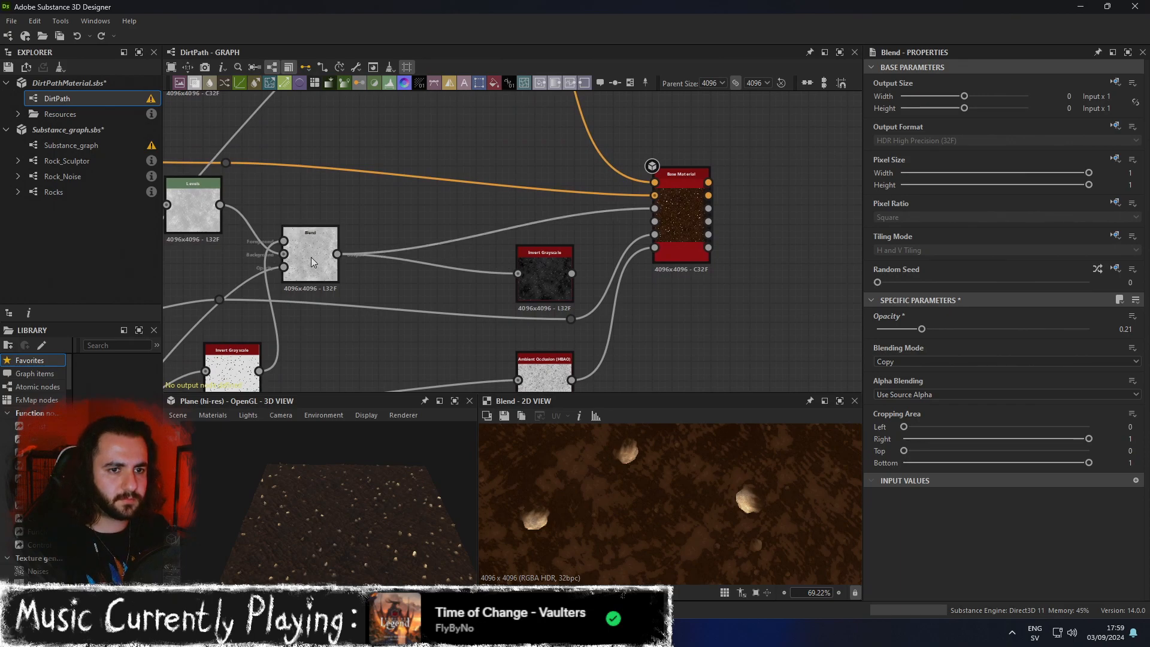
{"action": "middle_click_drag", "start_coordinate": [310, 257], "coordinate": [552, 170]}
{"action": "scroll", "coordinate": [530, 253], "scroll_direction": "down", "scroll_amount": 2}
{"action": "middle_click_drag", "start_coordinate": [529, 301], "coordinate": [624, 132]}
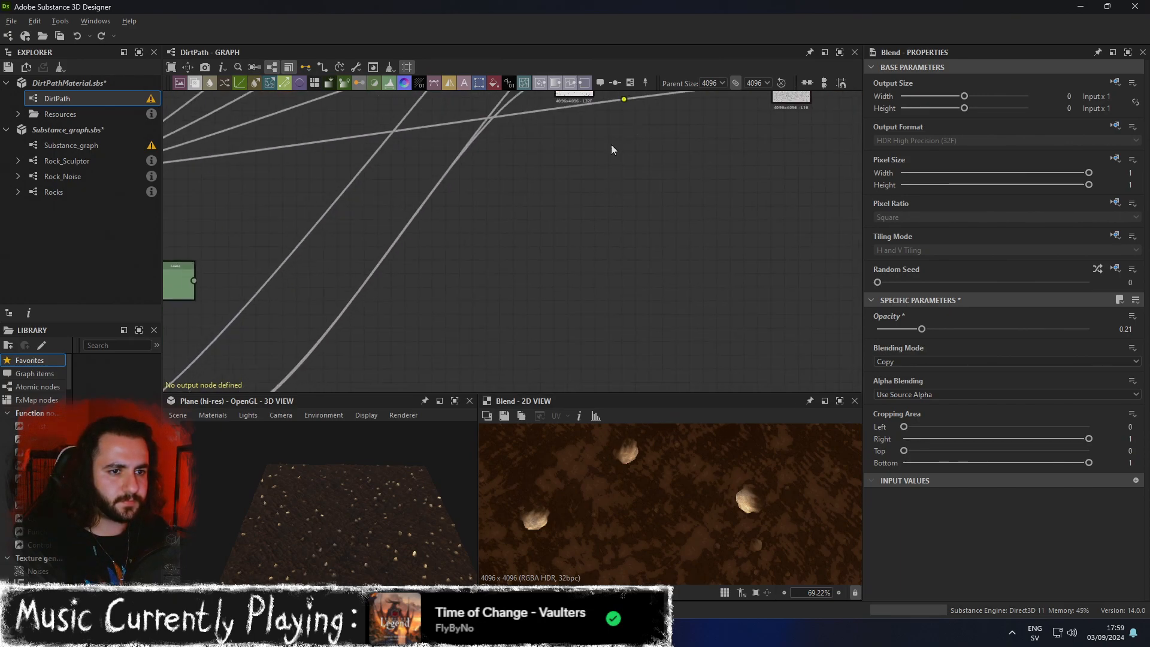
{"action": "middle_click_drag", "start_coordinate": [355, 285], "coordinate": [652, 118]}
{"action": "left_click", "coordinate": [498, 246]}
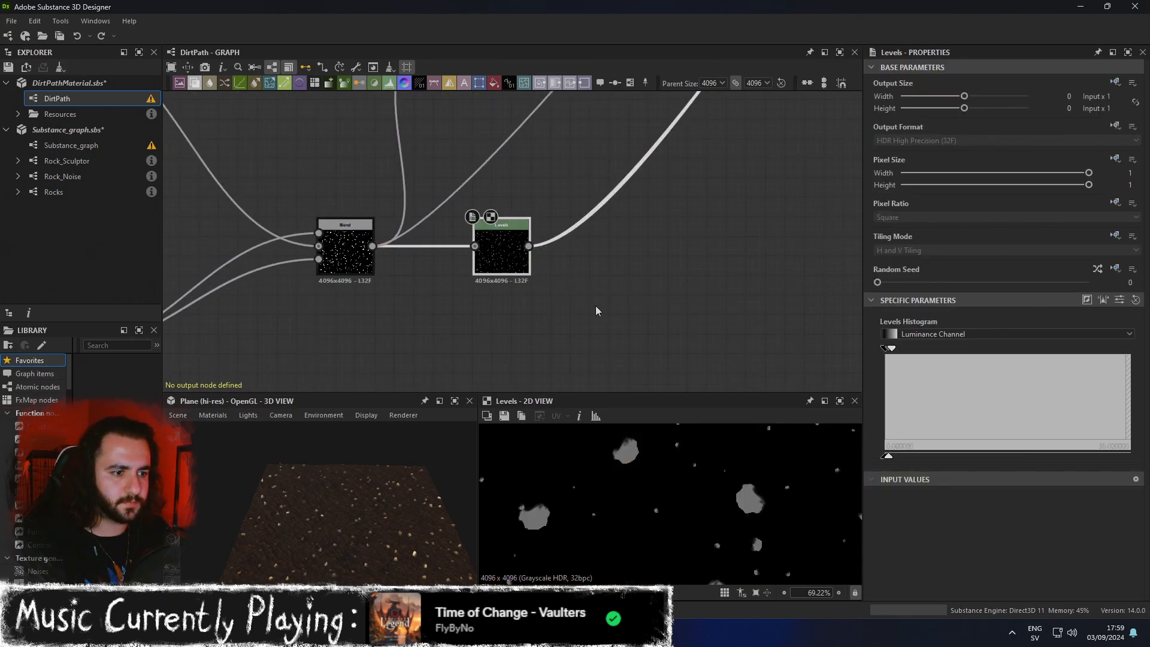
{"action": "scroll", "coordinate": [593, 282], "scroll_direction": "up", "scroll_amount": 2}
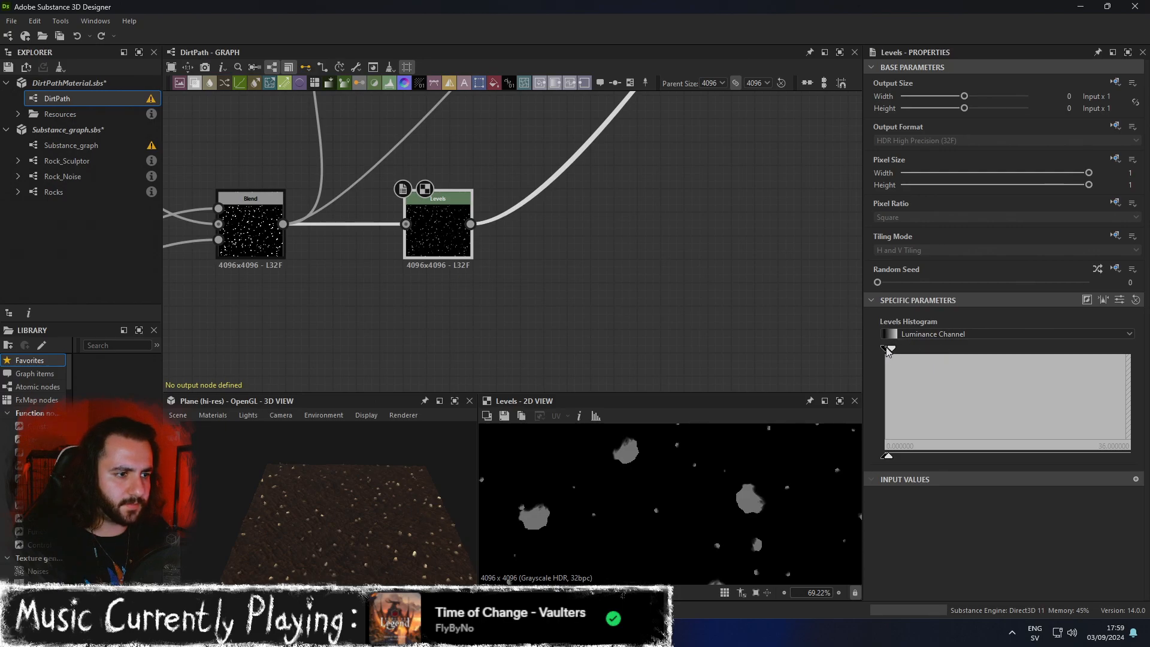
{"action": "left_click_drag", "start_coordinate": [887, 350], "coordinate": [1133, 352]}
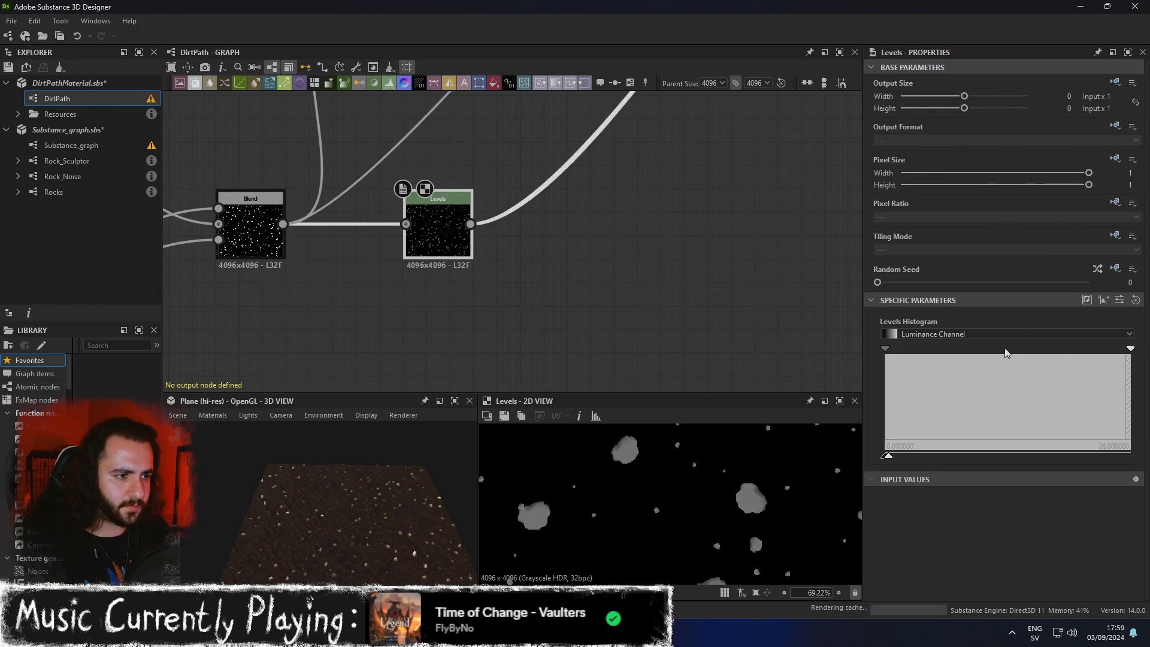
{"action": "left_click_drag", "start_coordinate": [885, 351], "coordinate": [1007, 360]}
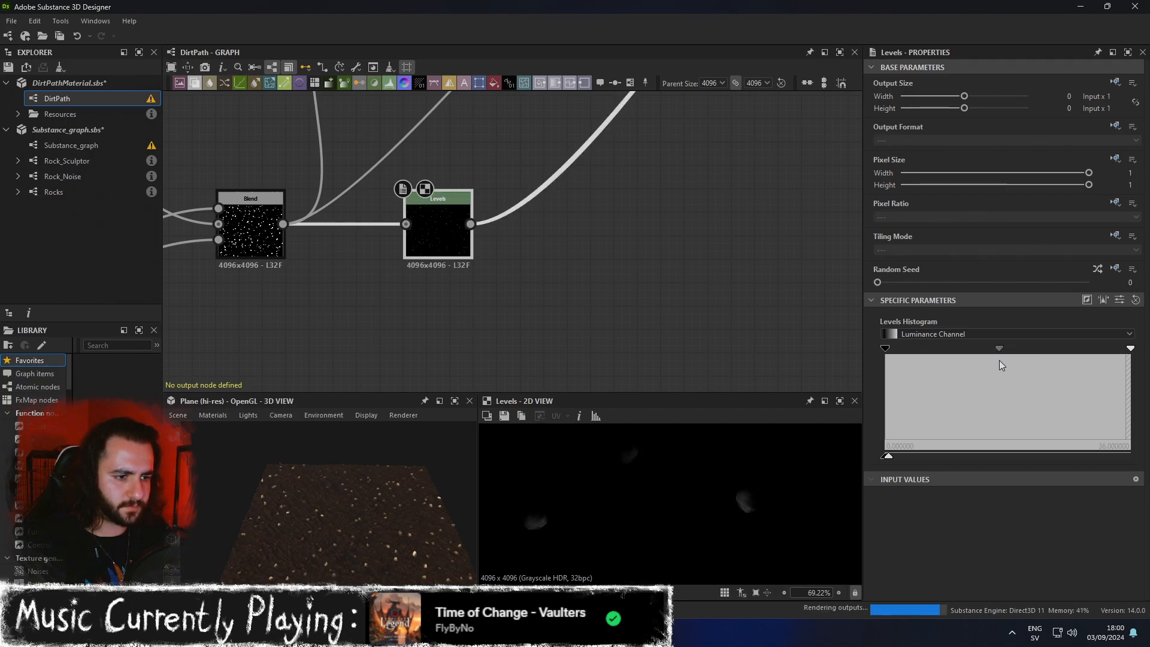
{"action": "left_click", "coordinate": [455, 400]}
{"action": "left_click_drag", "start_coordinate": [415, 447], "coordinate": [713, 374]}
{"action": "left_click", "coordinate": [1127, 55]}
Preview the grayscale Blend feeding Base Material and reconnect the Invert Grayscale output to Base Material's fourth input.
{"action": "scroll", "coordinate": [778, 239], "scroll_direction": "down", "scroll_amount": 3}
{"action": "middle_click_drag", "start_coordinate": [722, 214], "coordinate": [624, 299]}
{"action": "middle_click_drag", "start_coordinate": [686, 214], "coordinate": [624, 262]}
{"action": "scroll", "coordinate": [628, 290], "scroll_direction": "down", "scroll_amount": 2}
{"action": "scroll", "coordinate": [677, 169], "scroll_direction": "up", "scroll_amount": 3}
{"action": "double_click", "coordinate": [767, 199]}
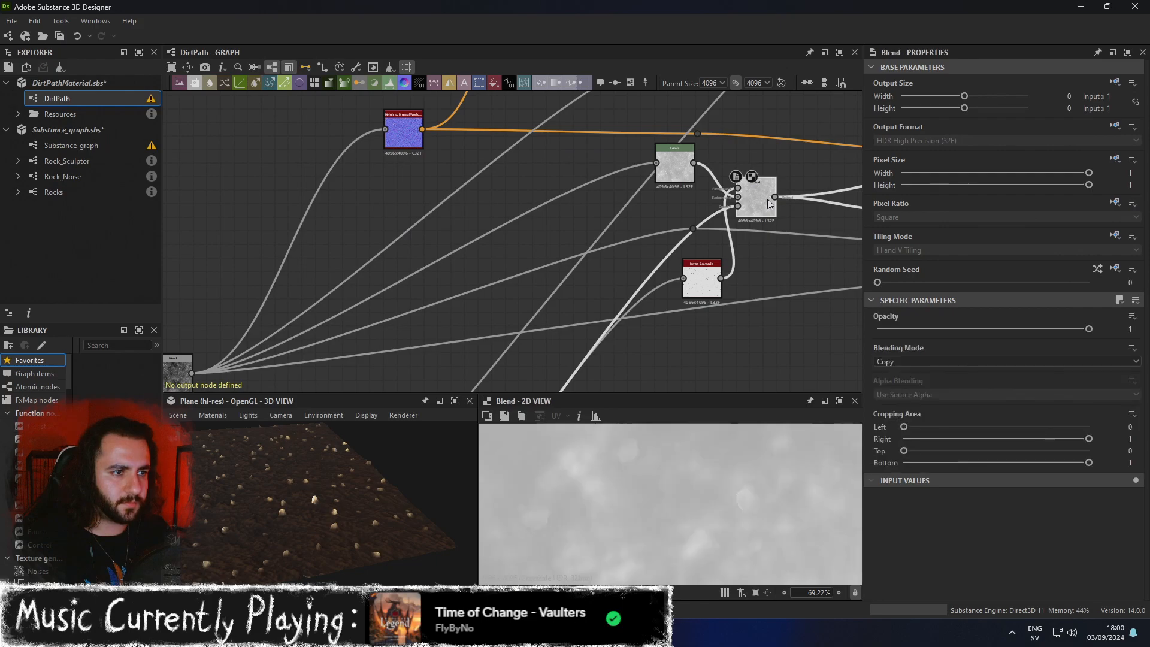
{"action": "middle_click_drag", "start_coordinate": [806, 325], "coordinate": [609, 342]}
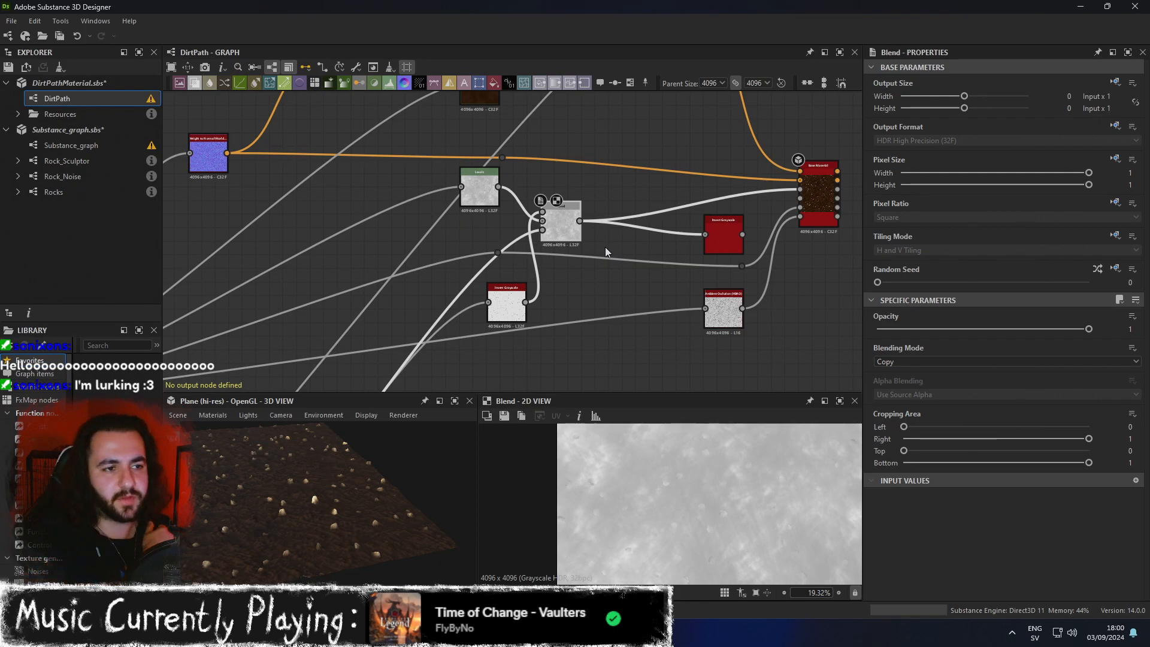
{"action": "left_click", "coordinate": [716, 240]}
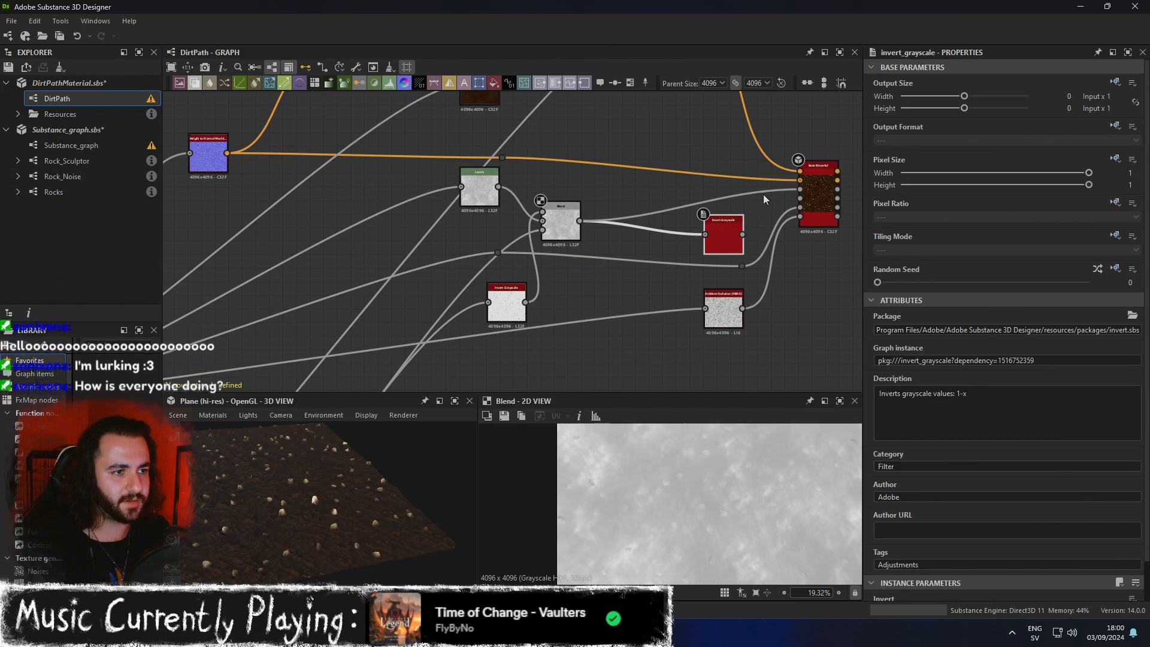
{"action": "left_click_drag", "start_coordinate": [742, 235], "coordinate": [806, 200]}
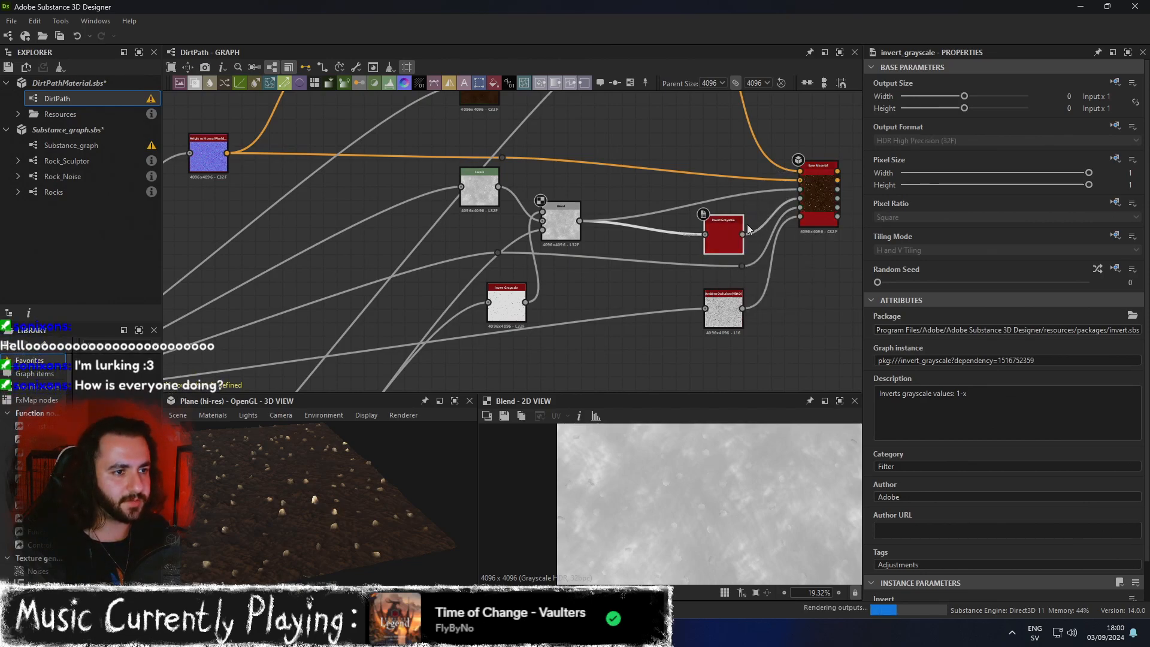
Examine the stones up close and across the whole plane in an enlarged 3D view.
{"action": "scroll", "coordinate": [372, 519], "scroll_direction": "up", "scroll_amount": 3}
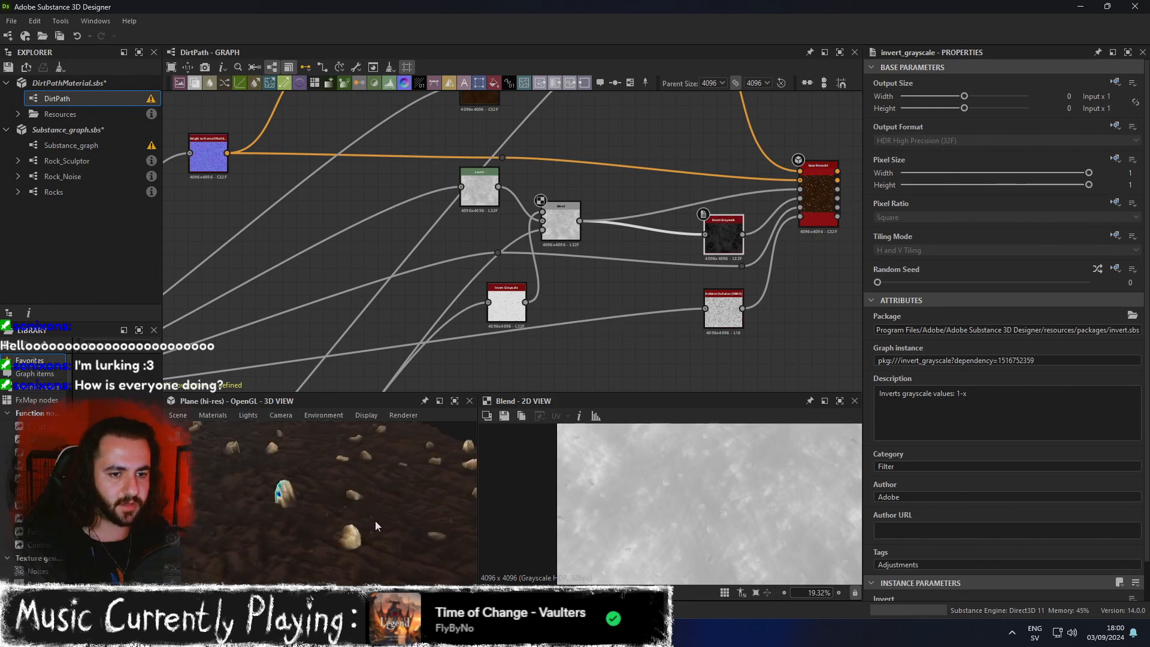
{"action": "scroll", "coordinate": [248, 518], "scroll_direction": "up", "scroll_amount": 5}
{"action": "scroll", "coordinate": [251, 520], "scroll_direction": "down", "scroll_amount": 5}
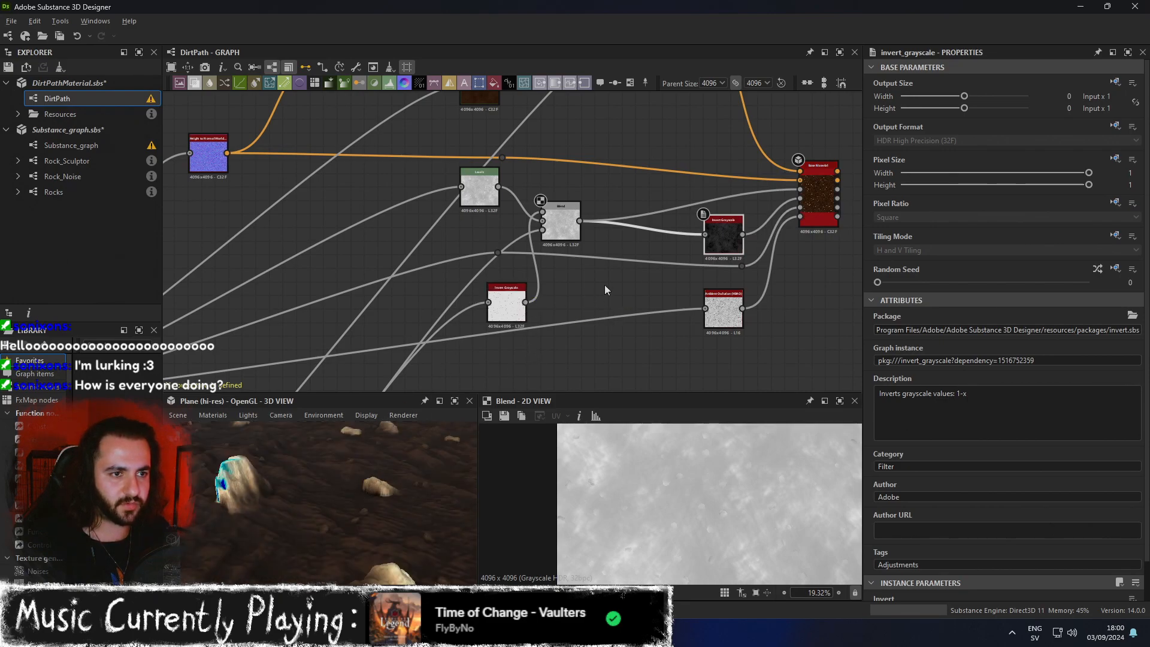
{"action": "left_click", "coordinate": [454, 400]}
{"action": "left_click_drag", "start_coordinate": [491, 408], "coordinate": [818, 305]}
{"action": "scroll", "coordinate": [478, 314], "scroll_direction": "down", "scroll_amount": 10}
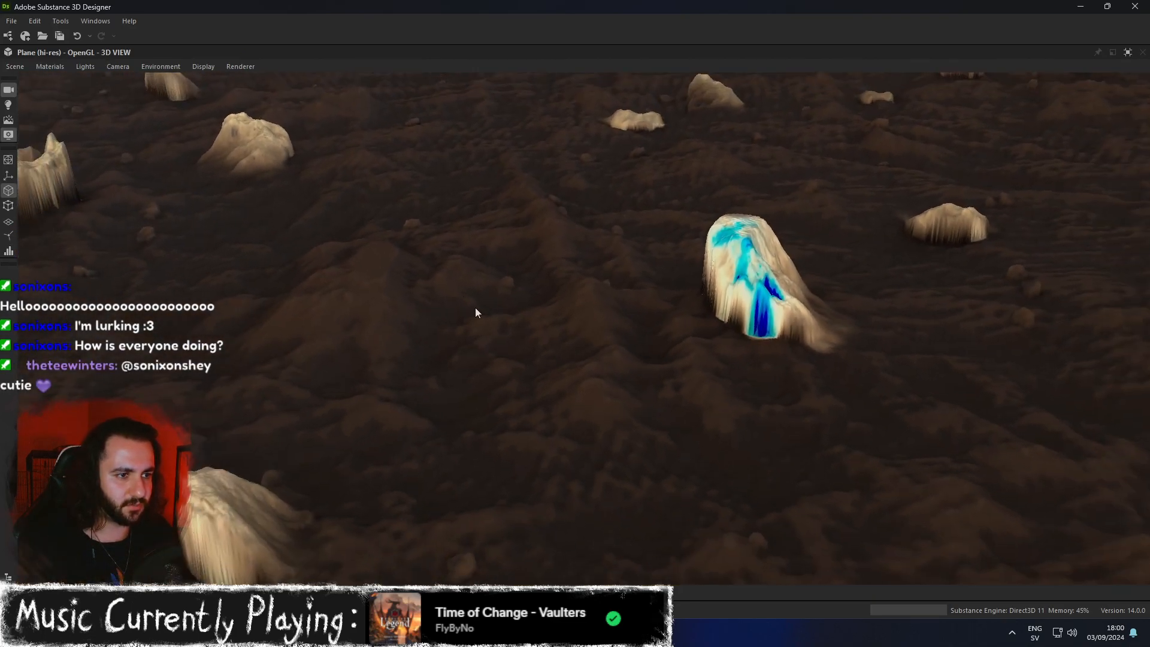
{"action": "left_click_drag", "start_coordinate": [514, 307], "coordinate": [662, 253]}
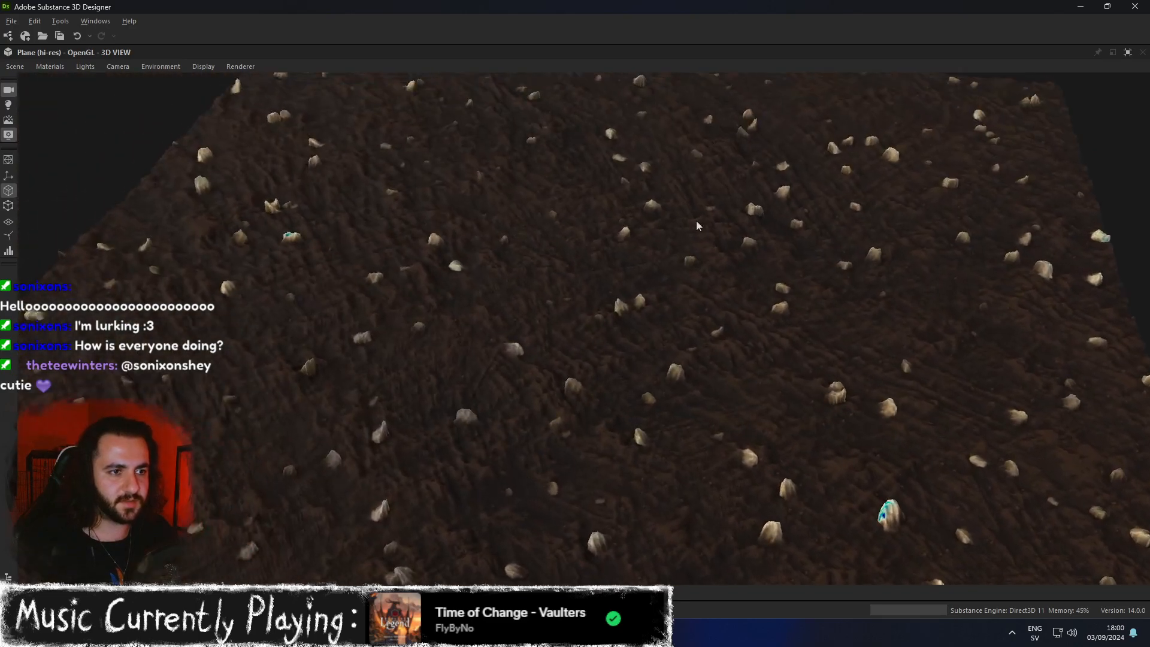
{"action": "left_click", "coordinate": [1128, 52]}
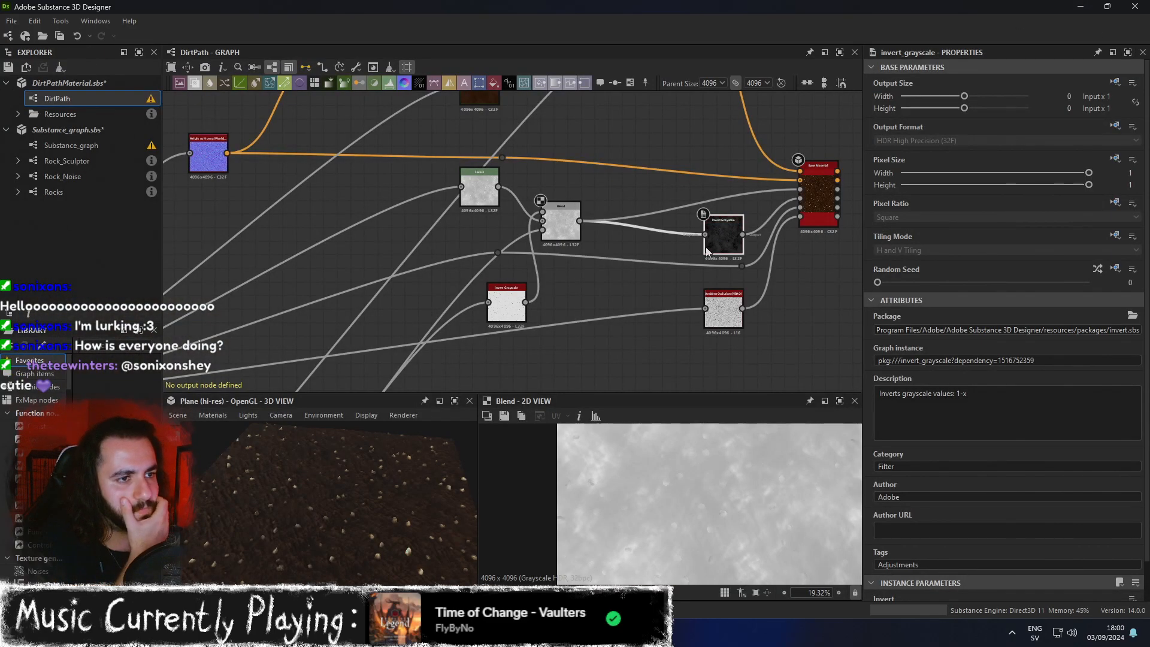
Preview the Invert Grayscale node feeding Base Material and examine its output at different magnifications.
{"action": "double_click", "coordinate": [726, 235]}
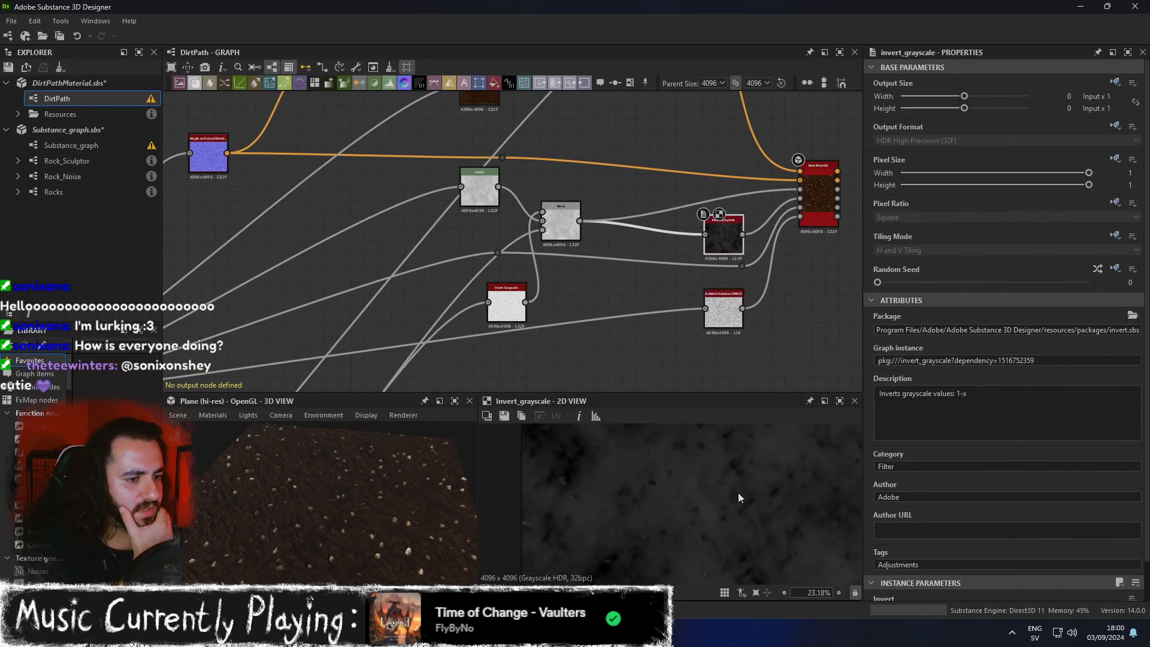
{"action": "scroll", "coordinate": [749, 498], "scroll_direction": "down", "scroll_amount": 3}
{"action": "middle_click_drag", "start_coordinate": [849, 481], "coordinate": [637, 479]}
{"action": "scroll", "coordinate": [831, 498], "scroll_direction": "down", "scroll_amount": 1}
{"action": "scroll", "coordinate": [731, 501], "scroll_direction": "up", "scroll_amount": 2}
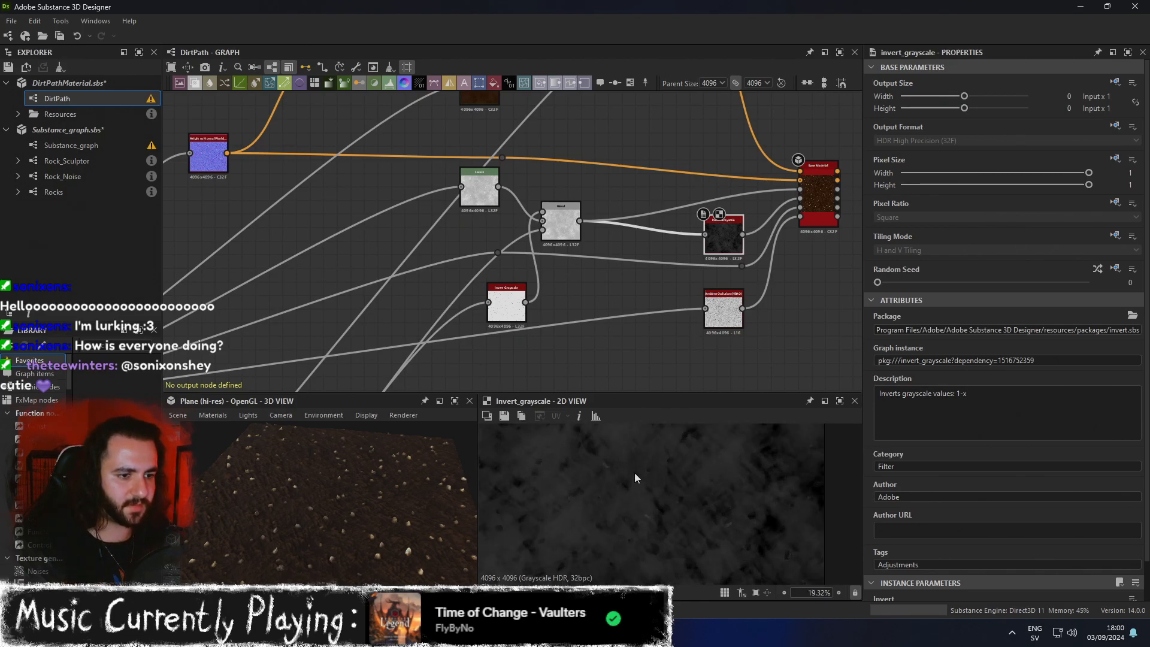
{"action": "scroll", "coordinate": [634, 471], "scroll_direction": "up", "scroll_amount": 2}
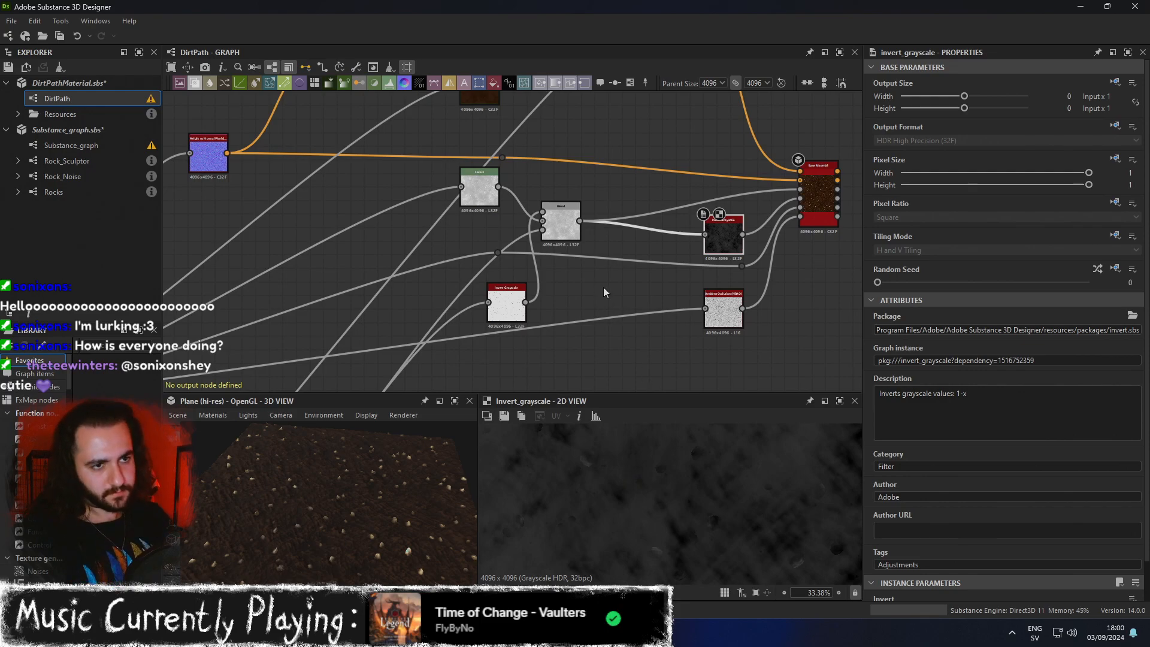
Try raising the input black point of the rock mask Levels node, and undo that change.
{"action": "middle_click_drag", "start_coordinate": [534, 313], "coordinate": [678, 220]}
{"action": "scroll", "coordinate": [595, 311], "scroll_direction": "down", "scroll_amount": 6}
{"action": "middle_click_drag", "start_coordinate": [593, 309], "coordinate": [592, 191]}
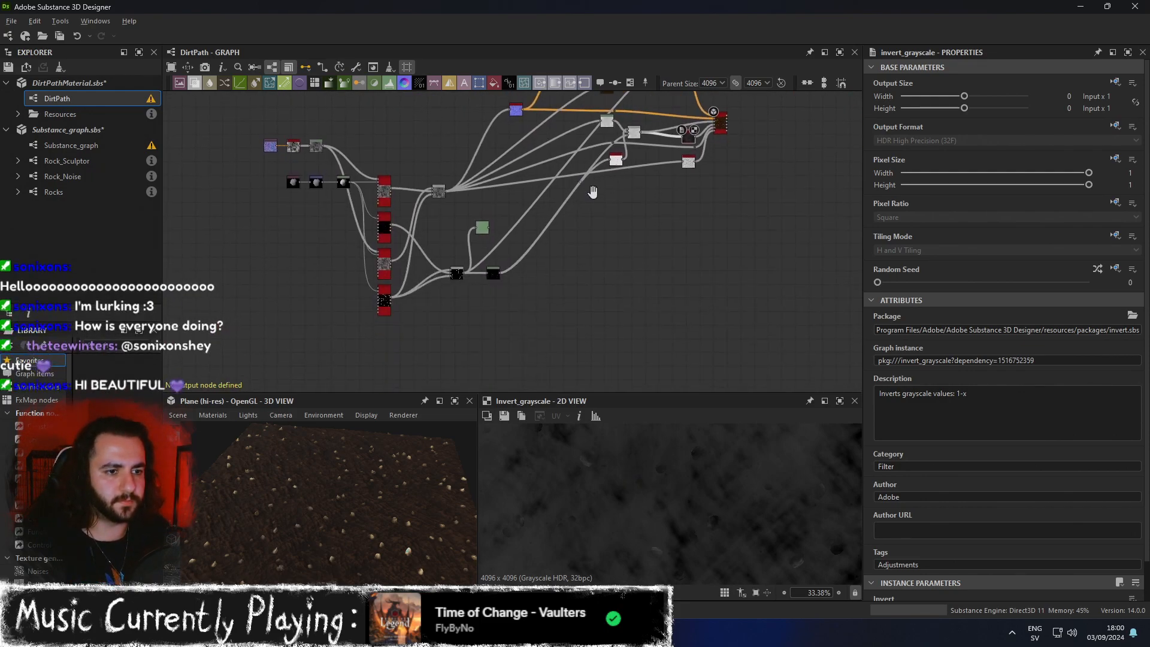
{"action": "scroll", "coordinate": [500, 261], "scroll_direction": "up", "scroll_amount": 5}
{"action": "double_click", "coordinate": [462, 297]}
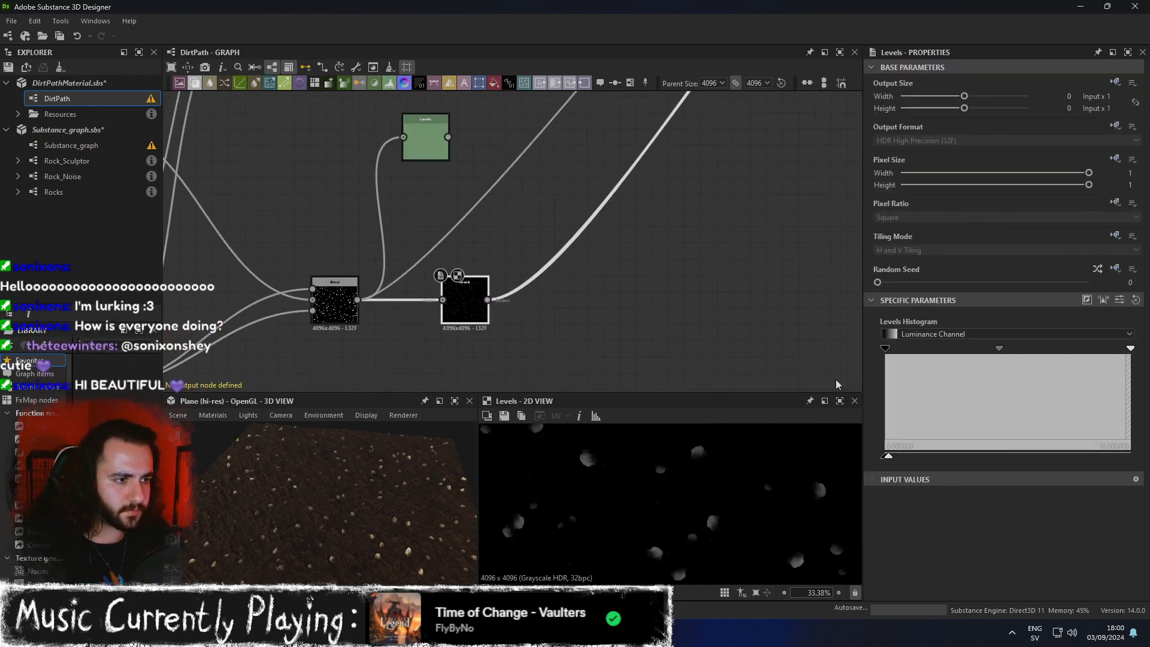
{"action": "left_click_drag", "start_coordinate": [887, 353], "coordinate": [1047, 350]}
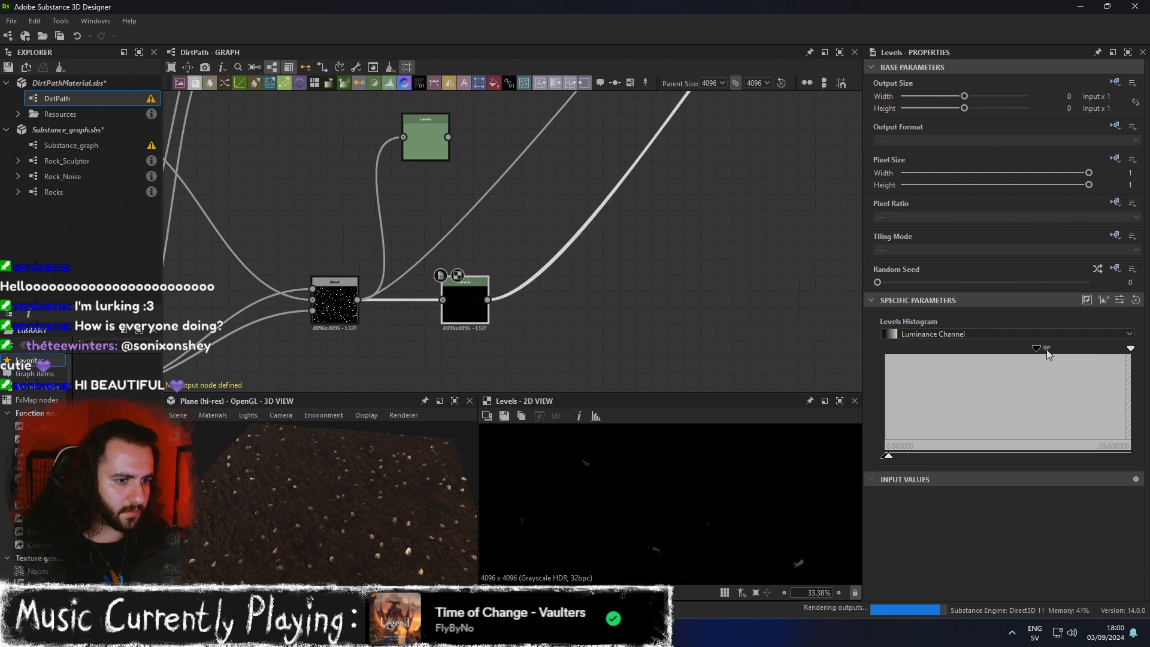
{"action": "key", "text": "ctrl+z"}
{"action": "left_click_drag", "start_coordinate": [1036, 349], "coordinate": [870, 351]}
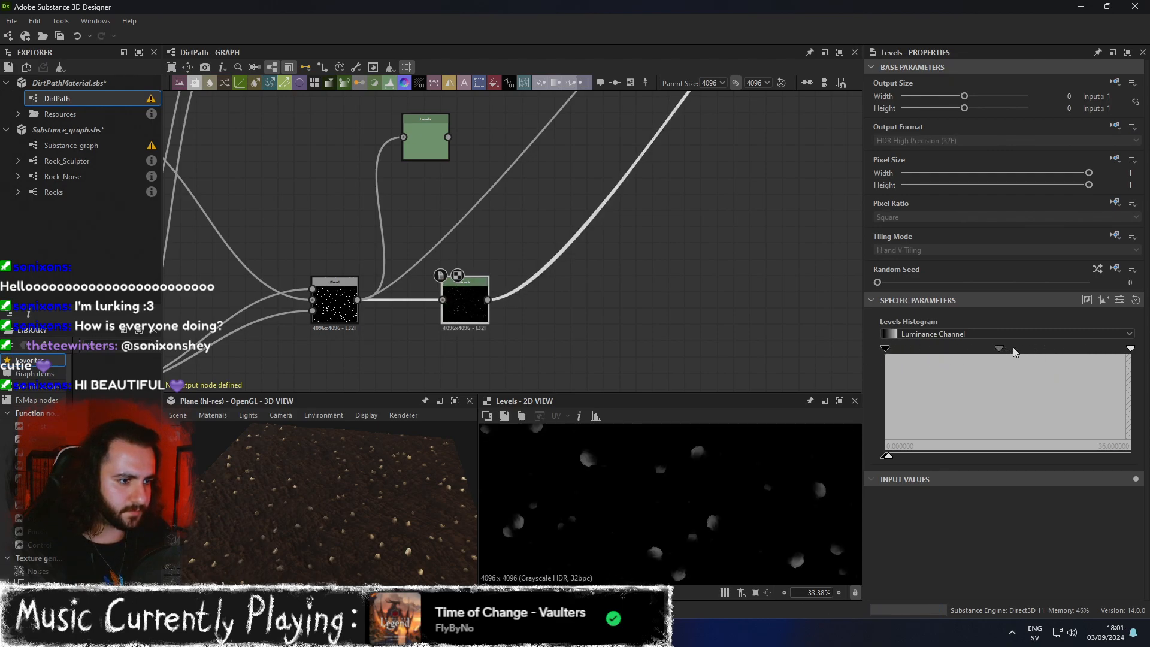
Raise the output white level of the rock mask Levels node to about a quarter of the histogram range.
{"action": "left_click_drag", "start_coordinate": [888, 455], "coordinate": [949, 457]}
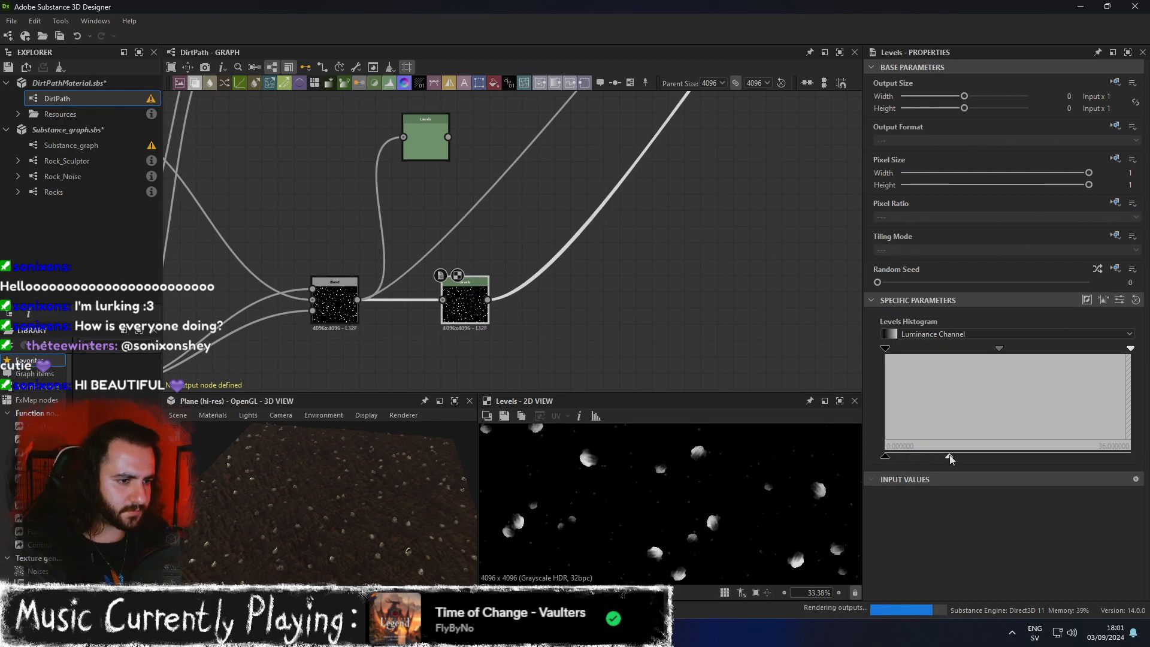
Nudge the midtone point of the rock mask Levels node and lower its output white level almost to black.
{"action": "mouse_move", "coordinate": [1131, 349]}
{"action": "left_mouse_down"}
{"action": "mouse_move", "coordinate": [1057, 349]}
{"action": "mouse_move", "coordinate": [1131, 349]}
{"action": "left_mouse_up"}
{"action": "mouse_move", "coordinate": [999, 349]}
{"action": "left_mouse_down"}
{"action": "mouse_move", "coordinate": [929, 350]}
{"action": "mouse_move", "coordinate": [1103, 352]}
{"action": "mouse_move", "coordinate": [1001, 346]}
{"action": "left_mouse_up"}
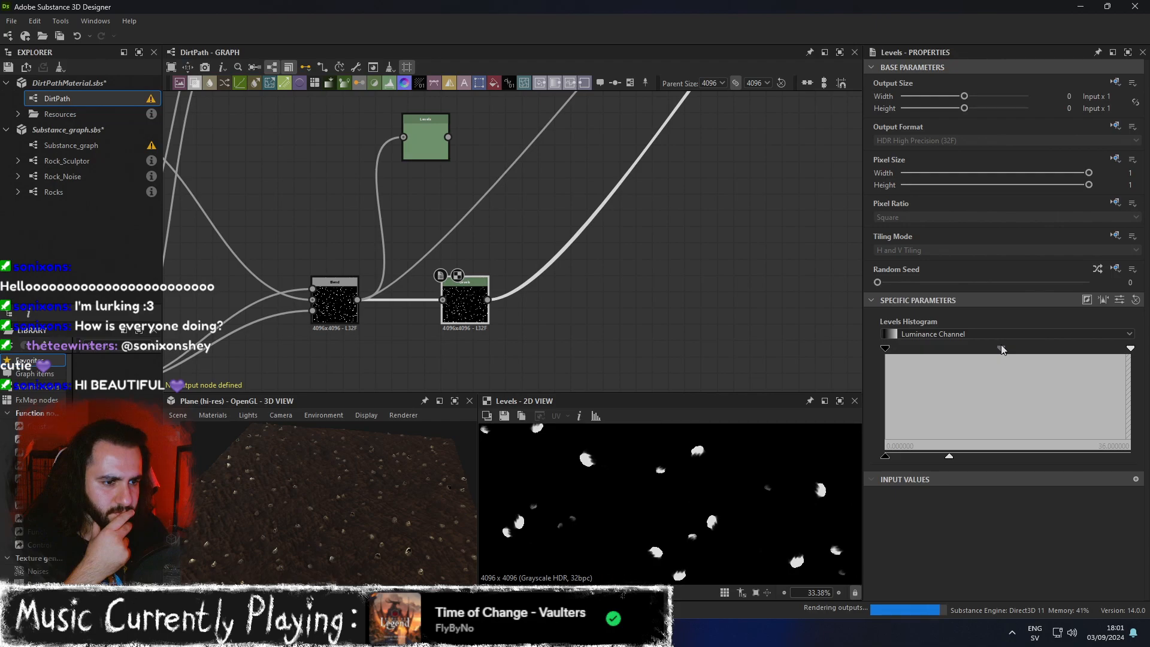
{"action": "mouse_move", "coordinate": [886, 456]}
{"action": "left_mouse_down"}
{"action": "mouse_move", "coordinate": [904, 457]}
{"action": "mouse_move", "coordinate": [887, 457]}
{"action": "left_mouse_up"}
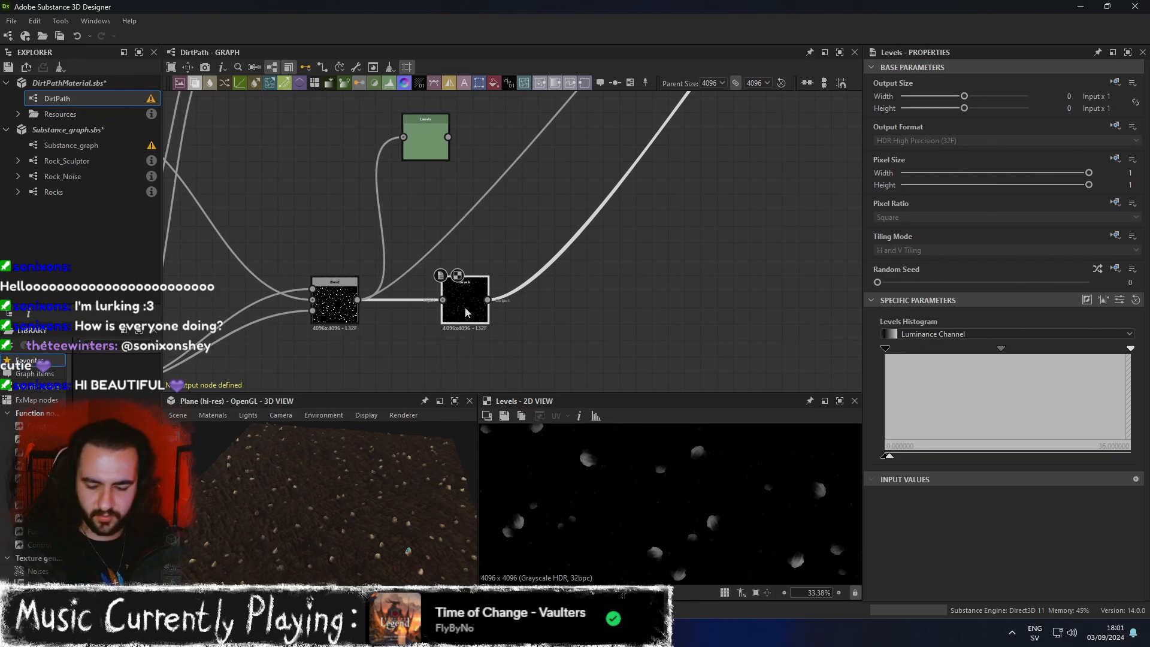
Try chaining a duplicate Levels node after the rock mask Levels, with output white at maximum and input black slightly raised, and delete it.
{"action": "key", "text": "ctrl+d"}
{"action": "left_click_drag", "start_coordinate": [525, 329], "coordinate": [573, 330]}
{"action": "left_click_drag", "start_coordinate": [487, 300], "coordinate": [540, 316]}
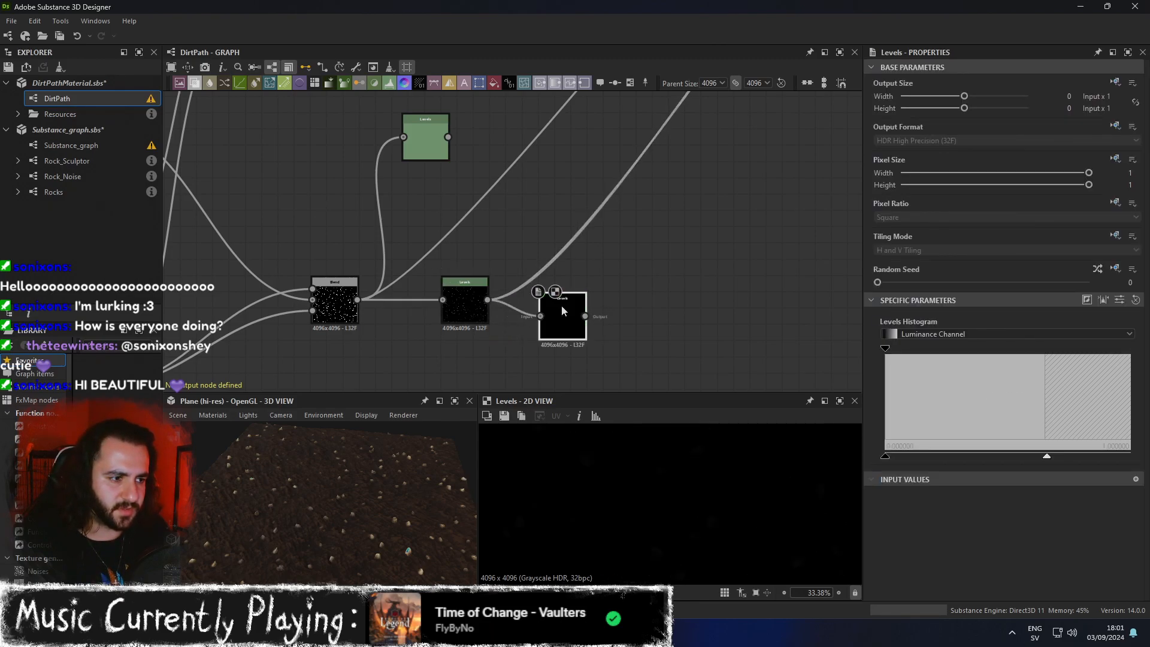
{"action": "left_click_drag", "start_coordinate": [1047, 458], "coordinate": [1145, 455]}
{"action": "left_click_drag", "start_coordinate": [885, 348], "coordinate": [913, 349]}
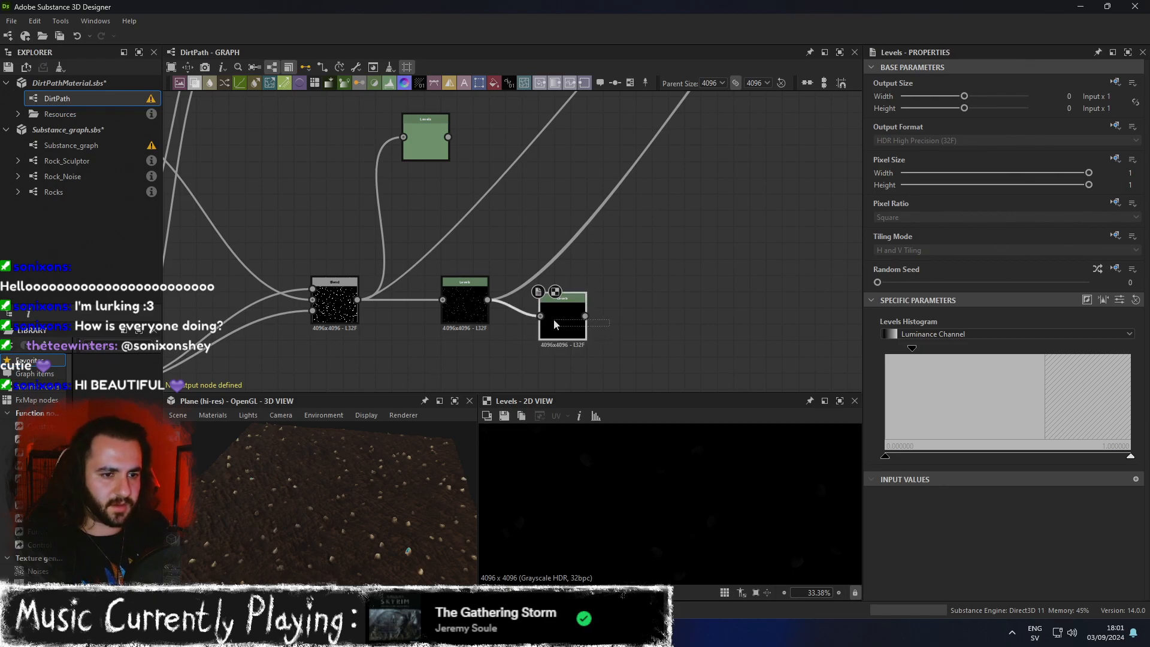
{"action": "key", "text": "Delete"}
Try adding an Auto Levels node directly after the rock mask Levels node.
{"action": "left_click", "coordinate": [466, 309]}
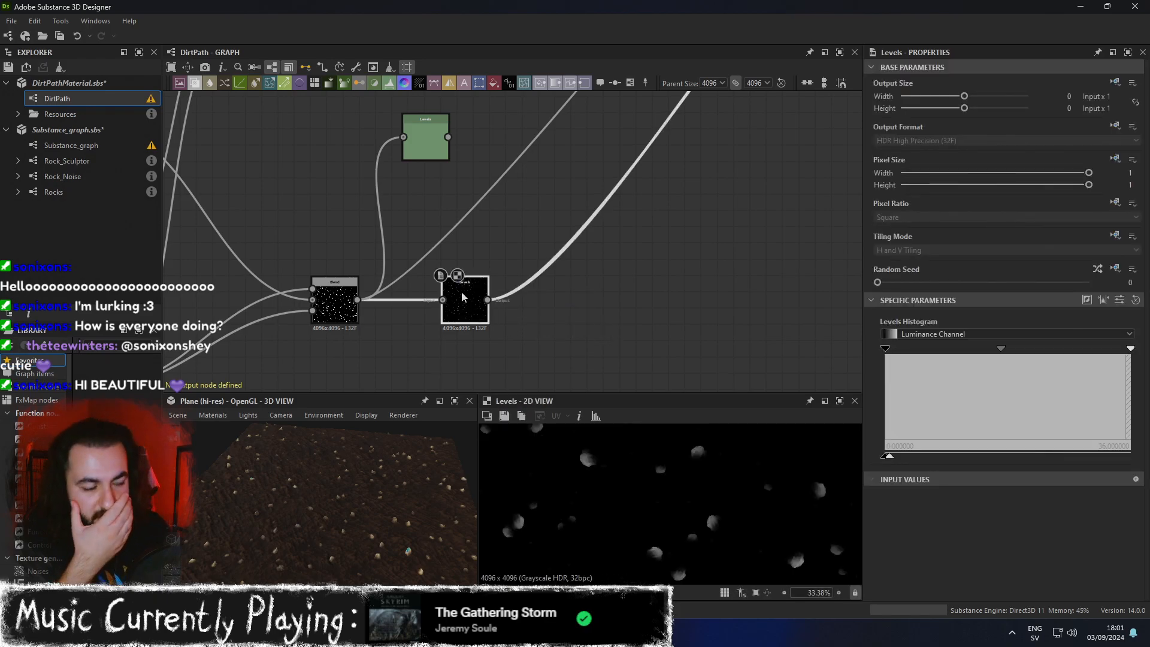
{"action": "left_click", "coordinate": [960, 332]}
{"action": "left_click", "coordinate": [961, 333]}
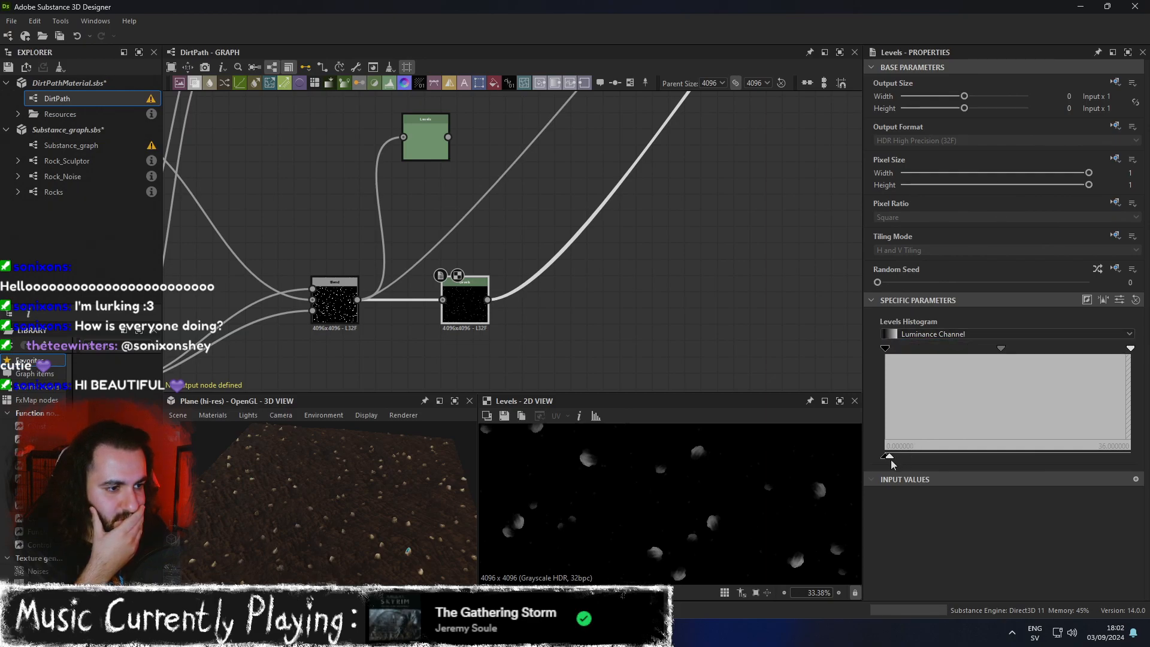
{"action": "scroll", "coordinate": [714, 218], "scroll_direction": "down", "scroll_amount": 2}
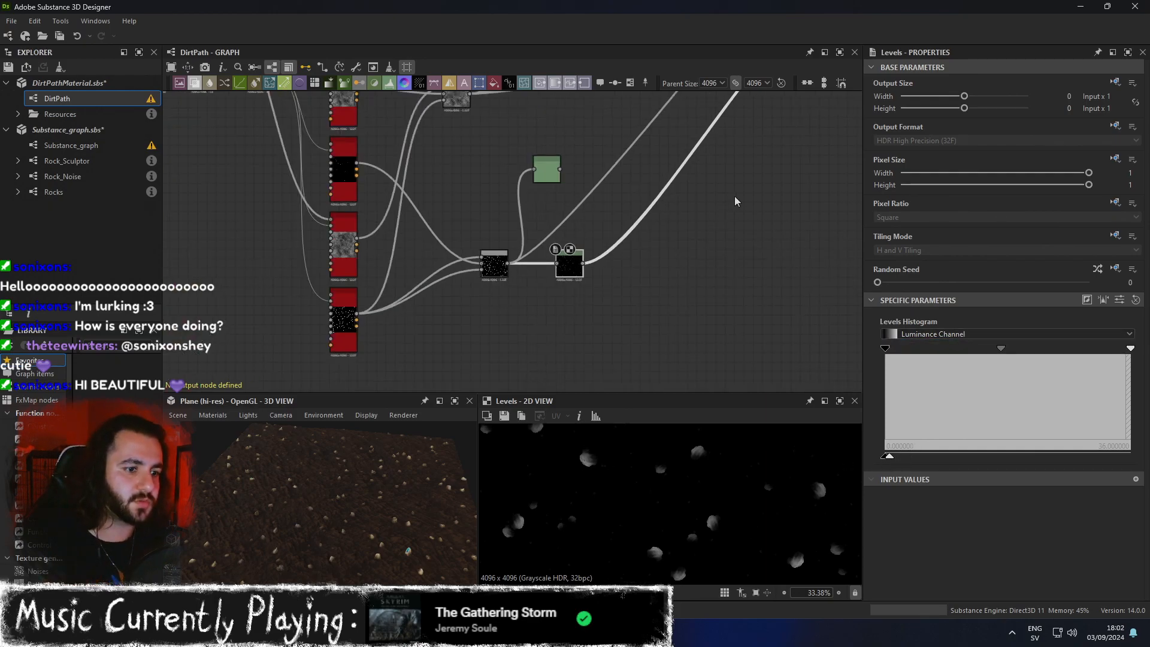
{"action": "middle_click_drag", "start_coordinate": [755, 211], "coordinate": [652, 288]}
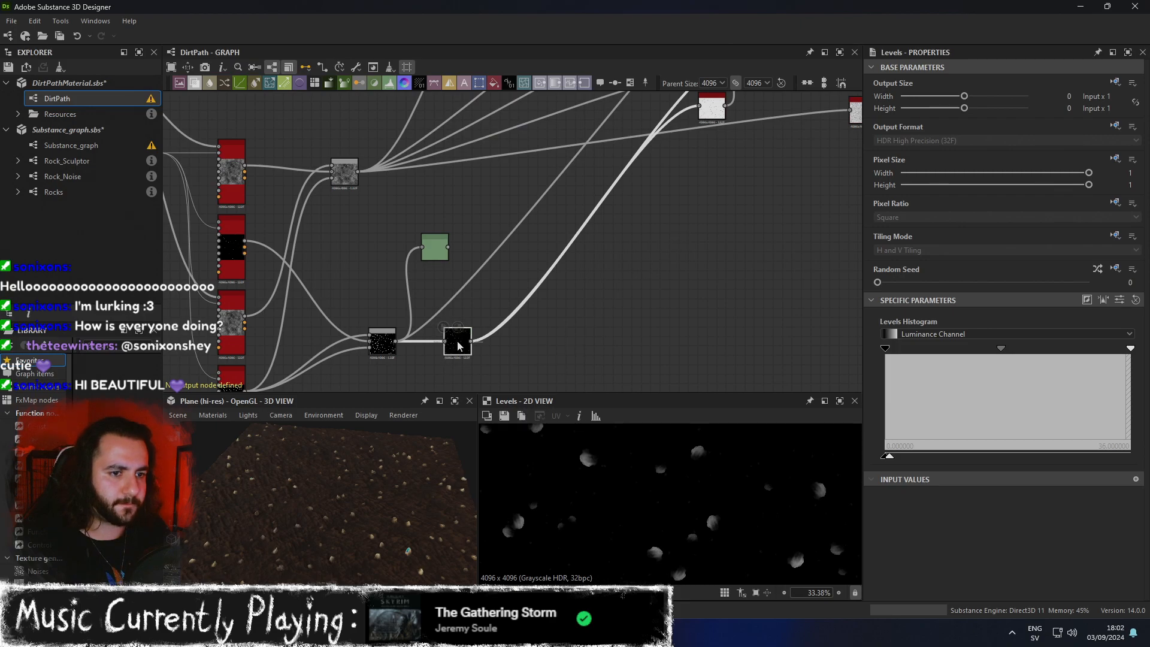
{"action": "key", "text": "space"}
{"action": "type", "text": "auto"}
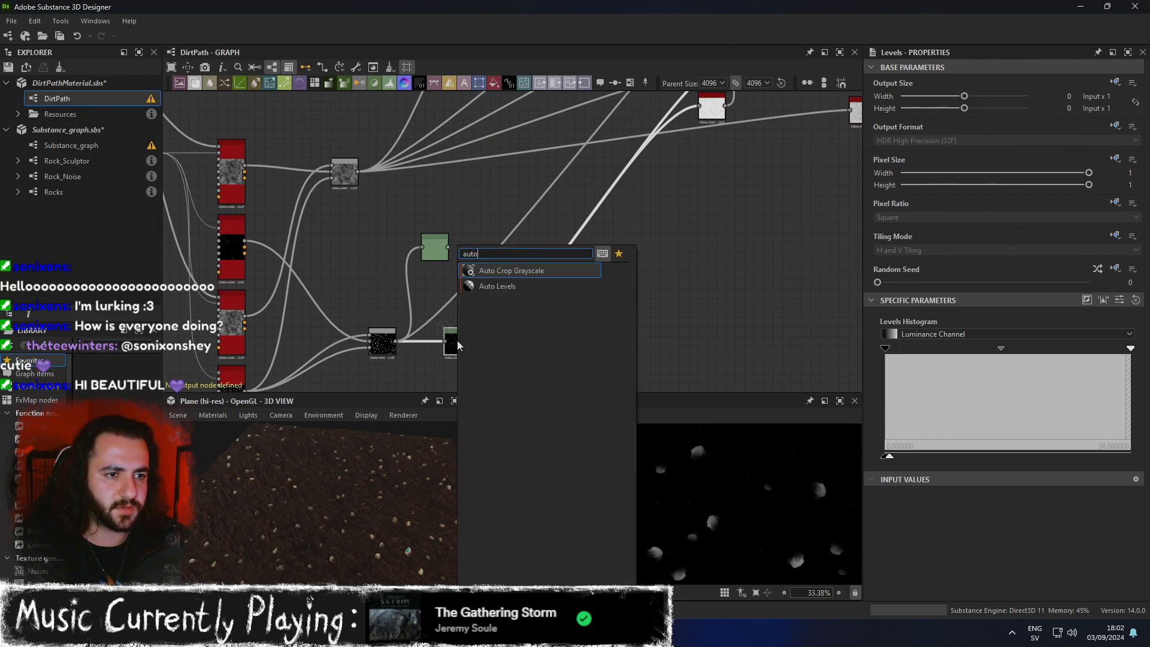
{"action": "key", "text": "Down"}
{"action": "key", "text": "Return"}
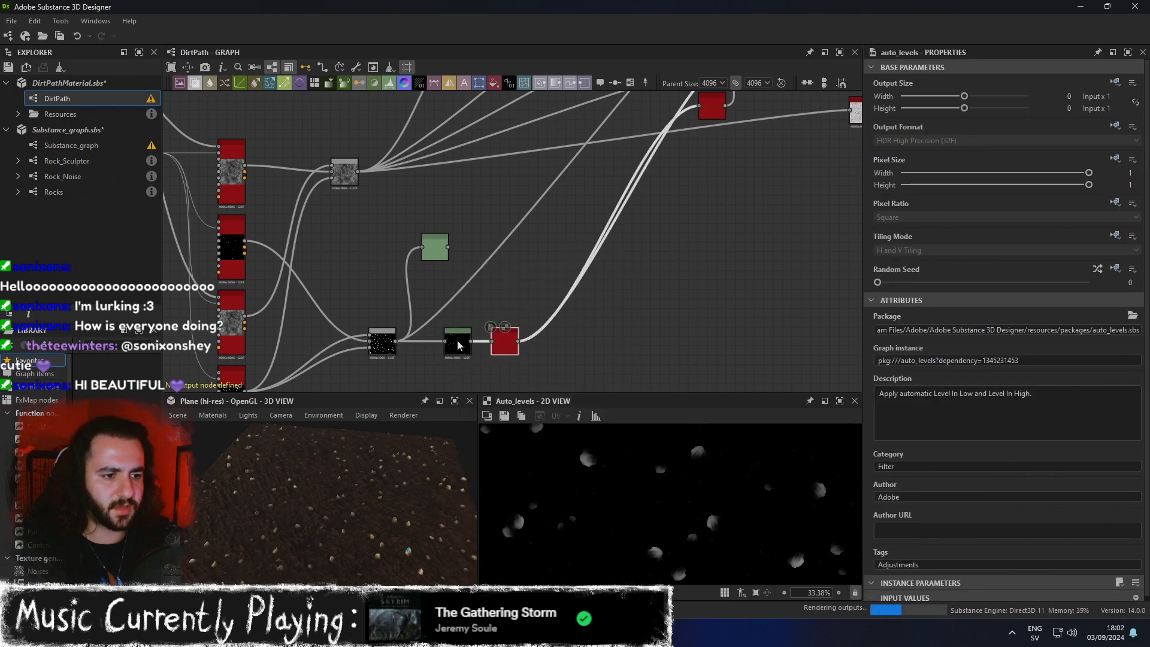
Inspect the Auto Levels output at several magnifications and follow its connections, and undo the node's insertion.
{"action": "scroll", "coordinate": [687, 475], "scroll_direction": "up", "scroll_amount": 4}
{"action": "scroll", "coordinate": [686, 475], "scroll_direction": "down", "scroll_amount": 5}
{"action": "middle_click_drag", "start_coordinate": [732, 170], "coordinate": [666, 273]}
{"action": "middle_click_drag", "start_coordinate": [803, 190], "coordinate": [663, 241]}
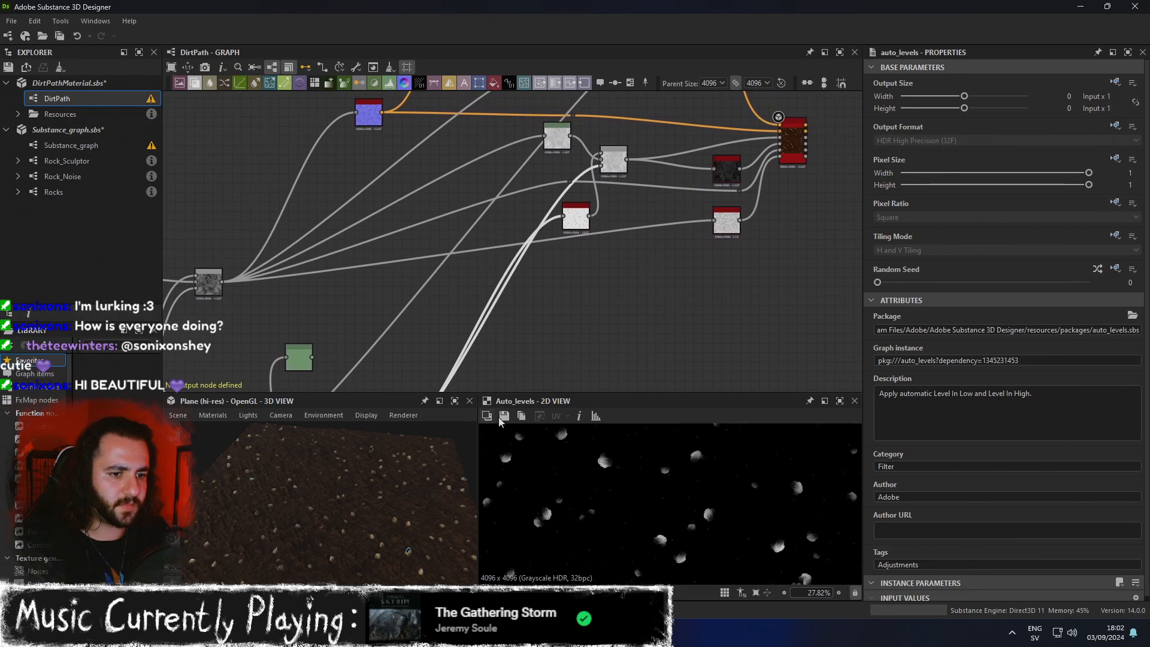
{"action": "middle_click_drag", "start_coordinate": [560, 336], "coordinate": [629, 186]}
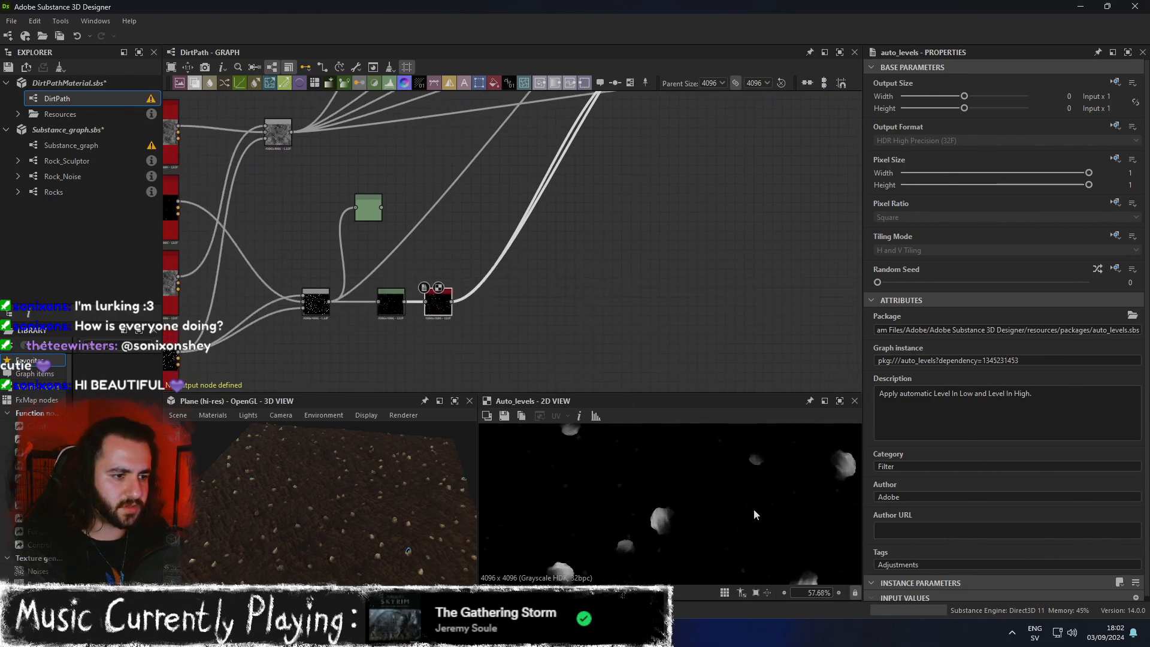
{"action": "scroll", "coordinate": [754, 509], "scroll_direction": "down", "scroll_amount": 4}
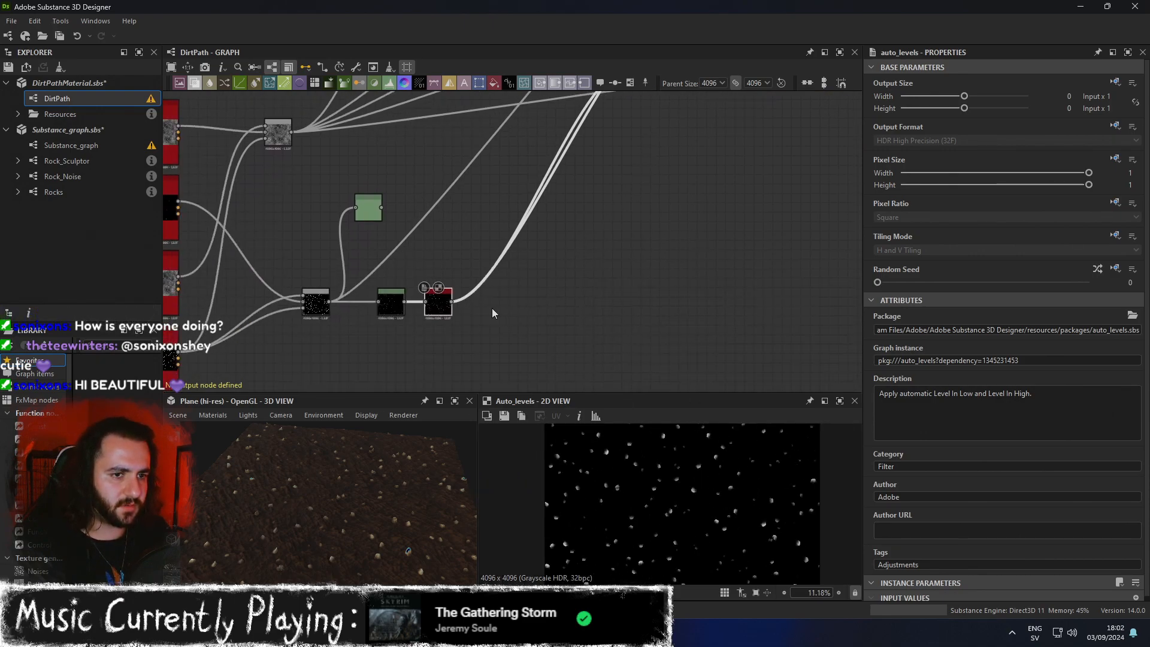
{"action": "key", "text": "ctrl+z"}
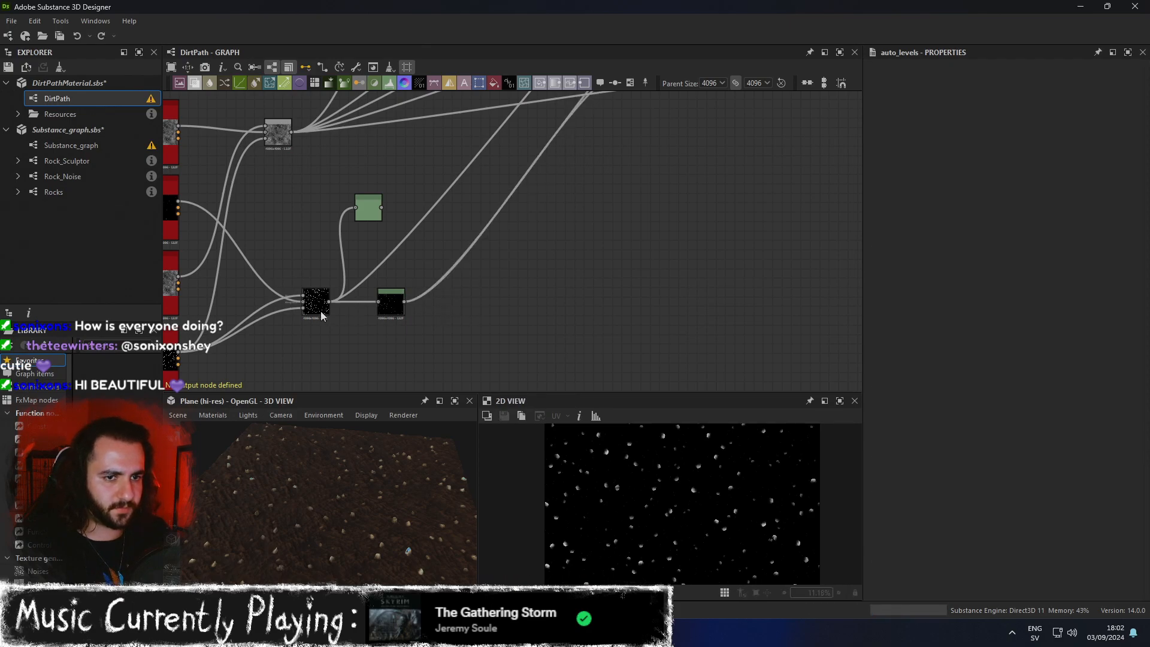
Insert an Auto Levels node between the rock mask Blend and its Levels node, arrange them in a row and preview the Auto Levels output.
{"action": "left_click", "coordinate": [322, 306]}
{"action": "key", "text": "space"}
{"action": "type", "text": "auto"}
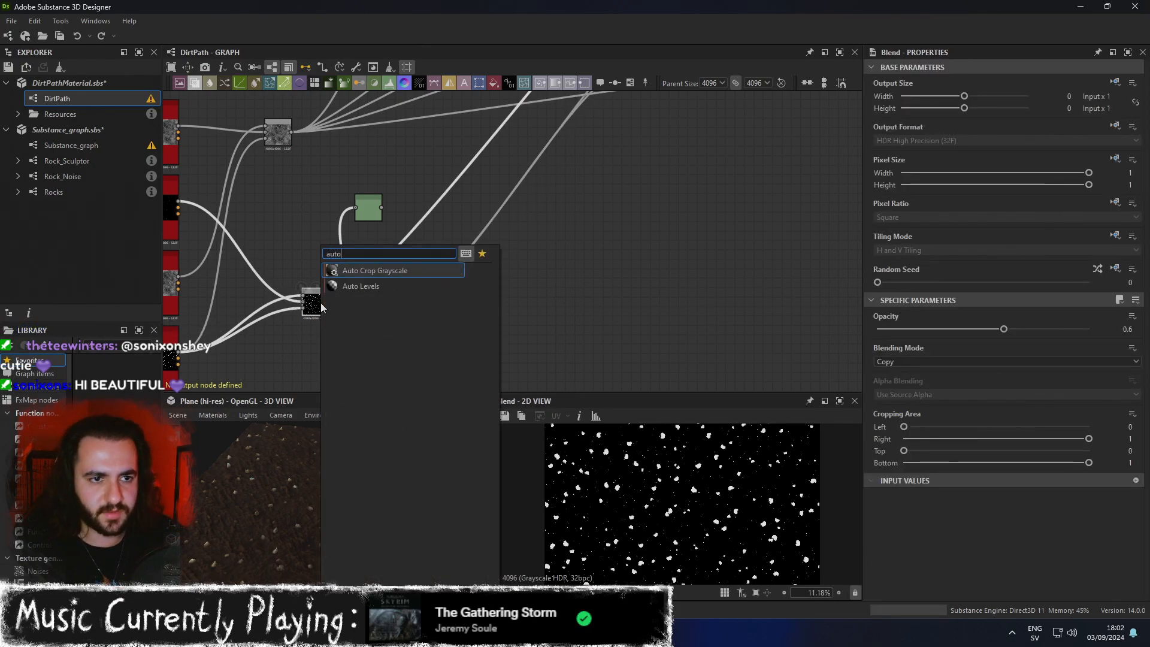
{"action": "key", "text": "Down"}
{"action": "key", "text": "Return"}
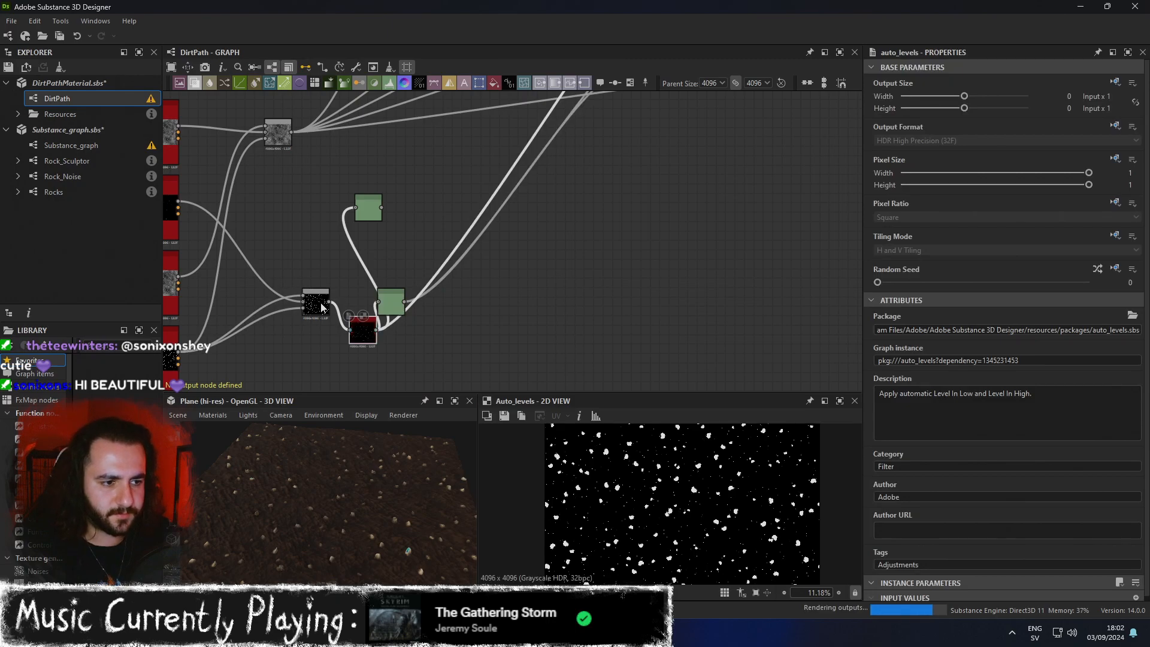
{"action": "left_click_drag", "start_coordinate": [364, 333], "coordinate": [424, 309]}
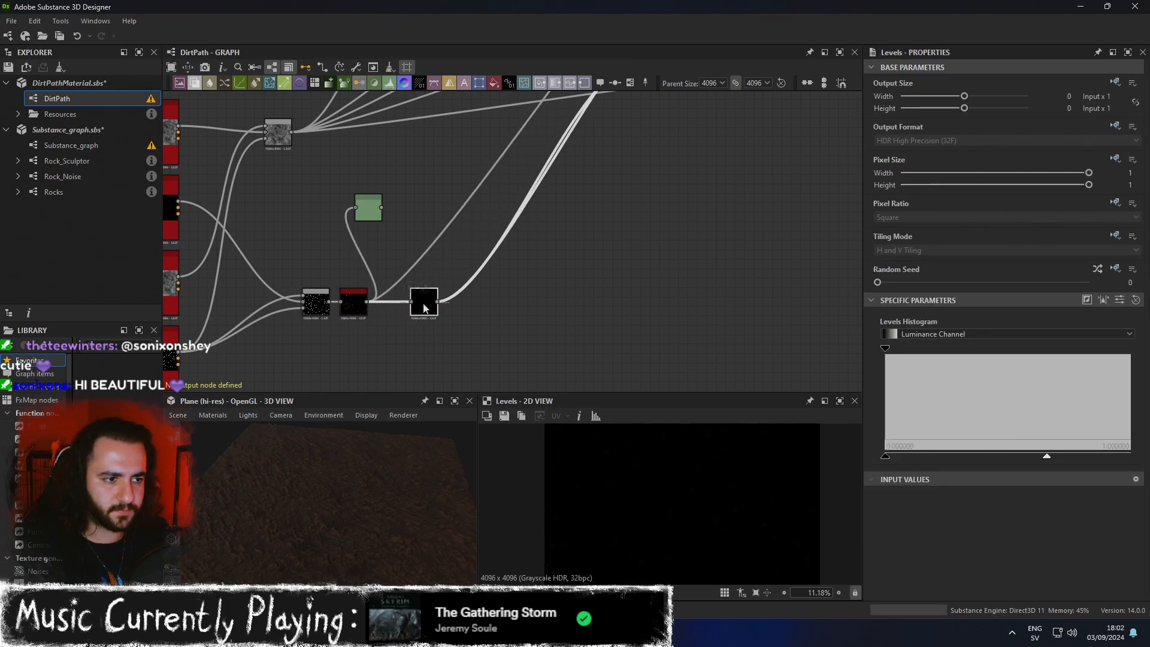
{"action": "double_click", "coordinate": [365, 303]}
{"action": "scroll", "coordinate": [725, 539], "scroll_direction": "up", "scroll_amount": 5}
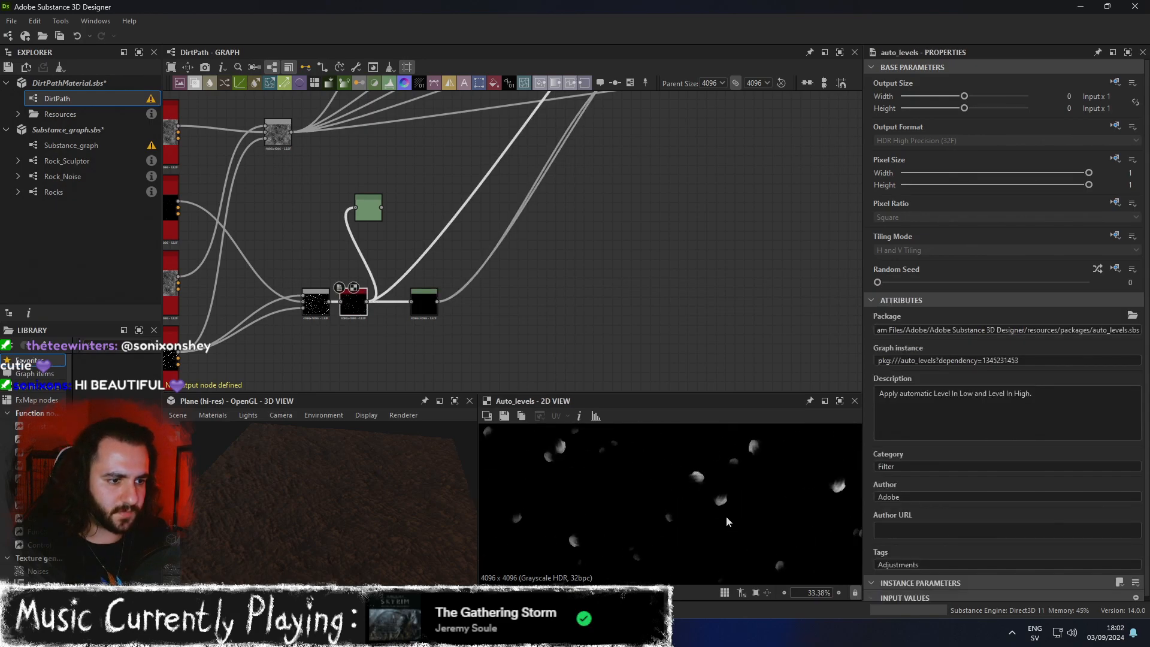
{"action": "left_click_drag", "start_coordinate": [301, 525], "coordinate": [328, 515]}
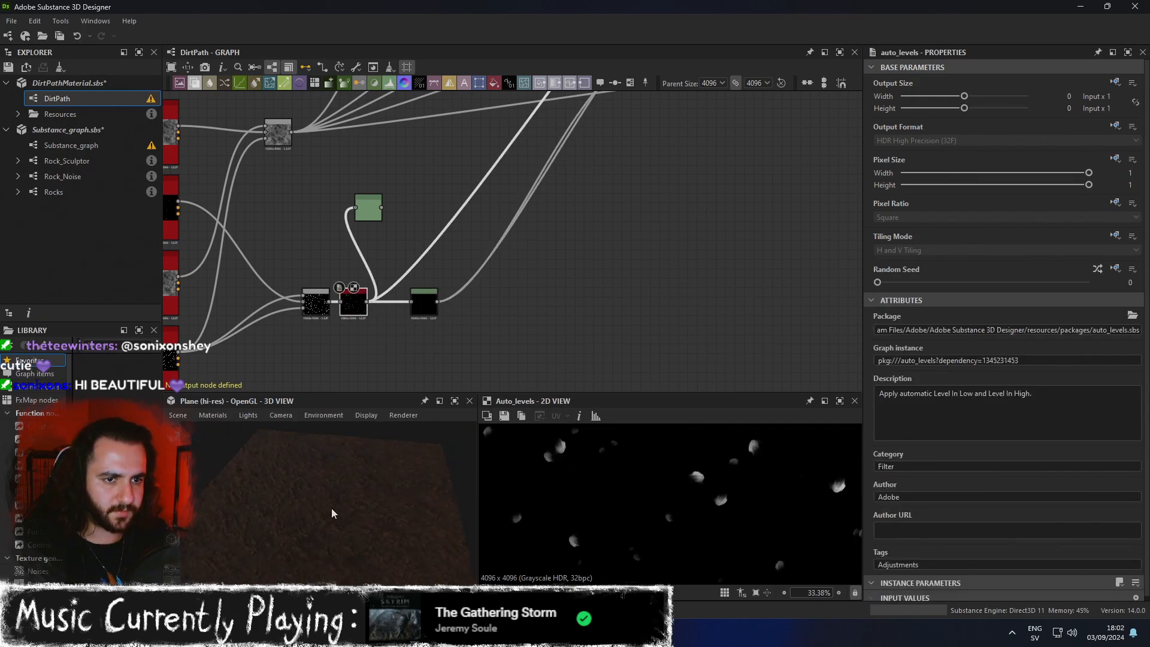
Set the opacity of the base color Blend node to 1 and inspect the stones in an enlarged 3D view.
{"action": "scroll", "coordinate": [713, 219], "scroll_direction": "down", "scroll_amount": 4}
{"action": "middle_click_drag", "start_coordinate": [731, 145], "coordinate": [634, 334]}
{"action": "scroll", "coordinate": [644, 268], "scroll_direction": "up", "scroll_amount": 3}
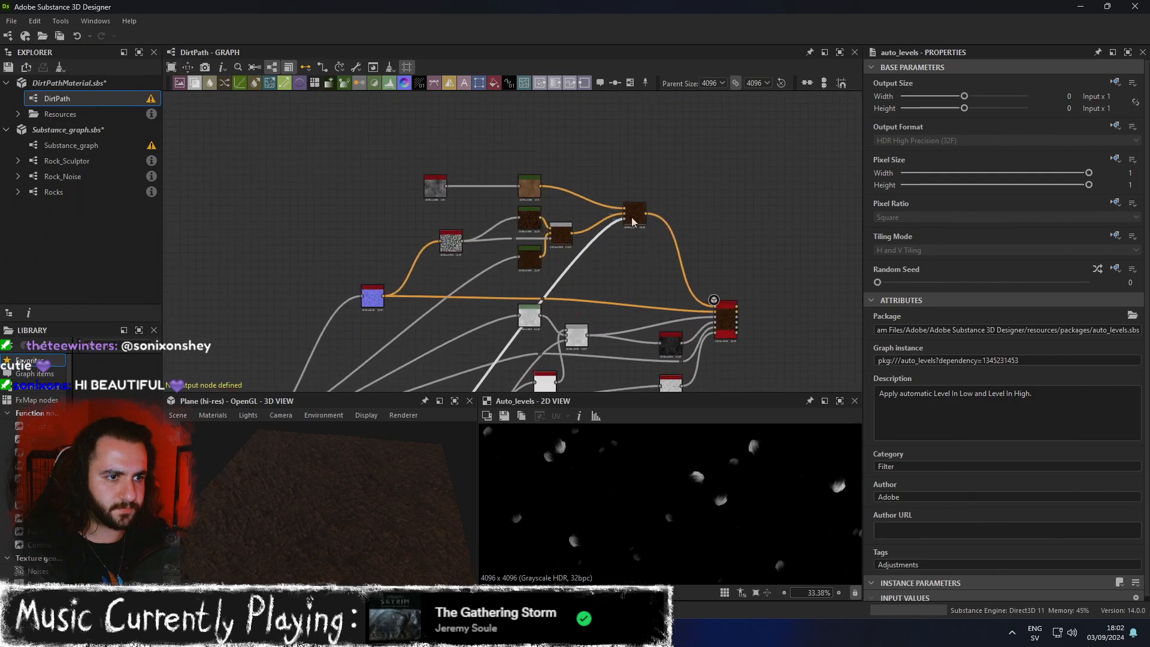
{"action": "double_click", "coordinate": [630, 215]}
{"action": "left_click_drag", "start_coordinate": [922, 329], "coordinate": [1089, 329]}
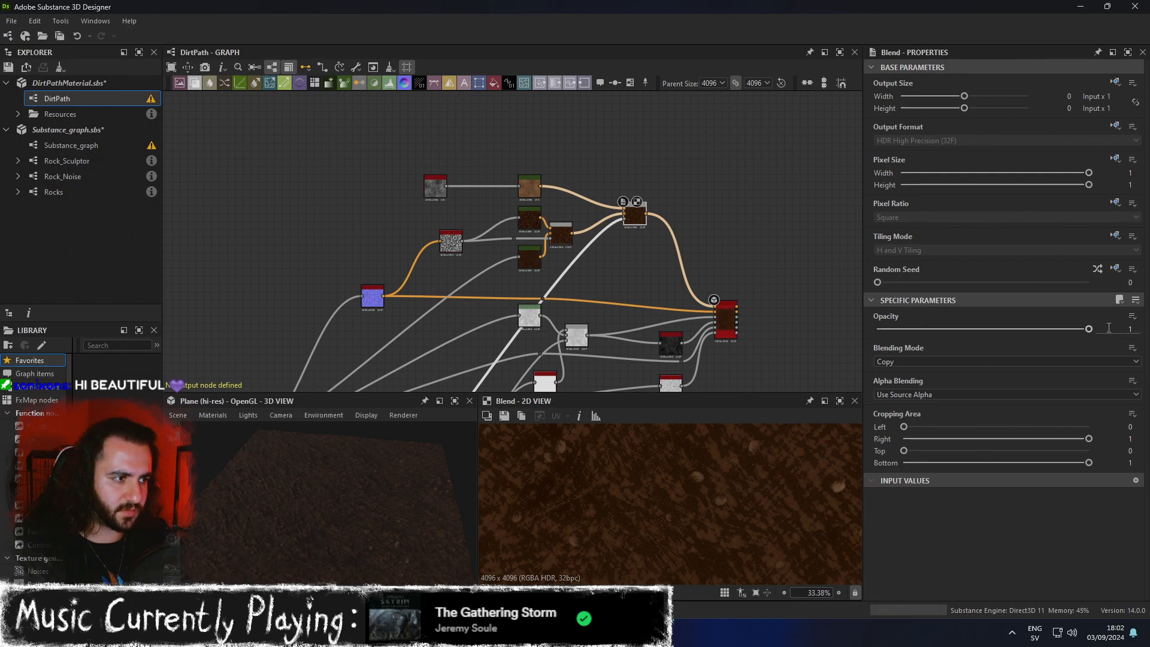
{"action": "left_click", "coordinate": [1130, 329]}
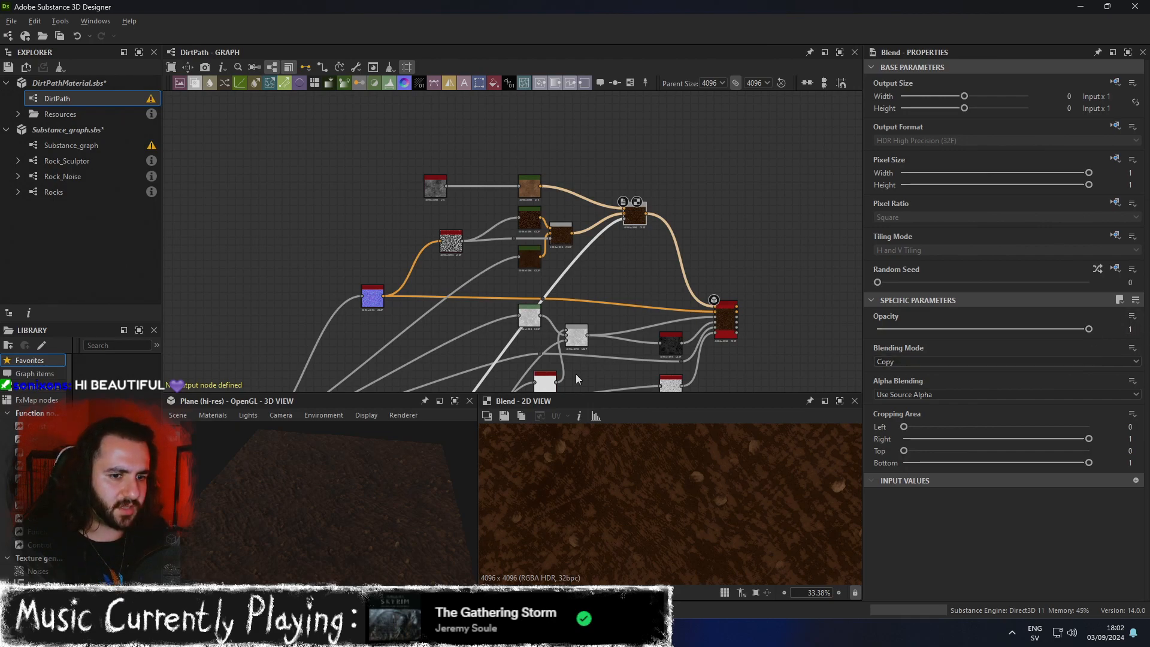
{"action": "left_click", "coordinate": [454, 400]}
{"action": "left_click_drag", "start_coordinate": [646, 376], "coordinate": [1072, 128]}
{"action": "left_click", "coordinate": [1127, 52]}
Add an Auto Levels node after the Blend that combines the height noise with the rocks.
{"action": "scroll", "coordinate": [689, 328], "scroll_direction": "down", "scroll_amount": 2}
{"action": "middle_click_drag", "start_coordinate": [688, 330], "coordinate": [766, 129]}
{"action": "scroll", "coordinate": [572, 258], "scroll_direction": "up", "scroll_amount": 3}
{"action": "middle_click_drag", "start_coordinate": [482, 290], "coordinate": [585, 268]}
{"action": "scroll", "coordinate": [587, 268], "scroll_direction": "up", "scroll_amount": 2}
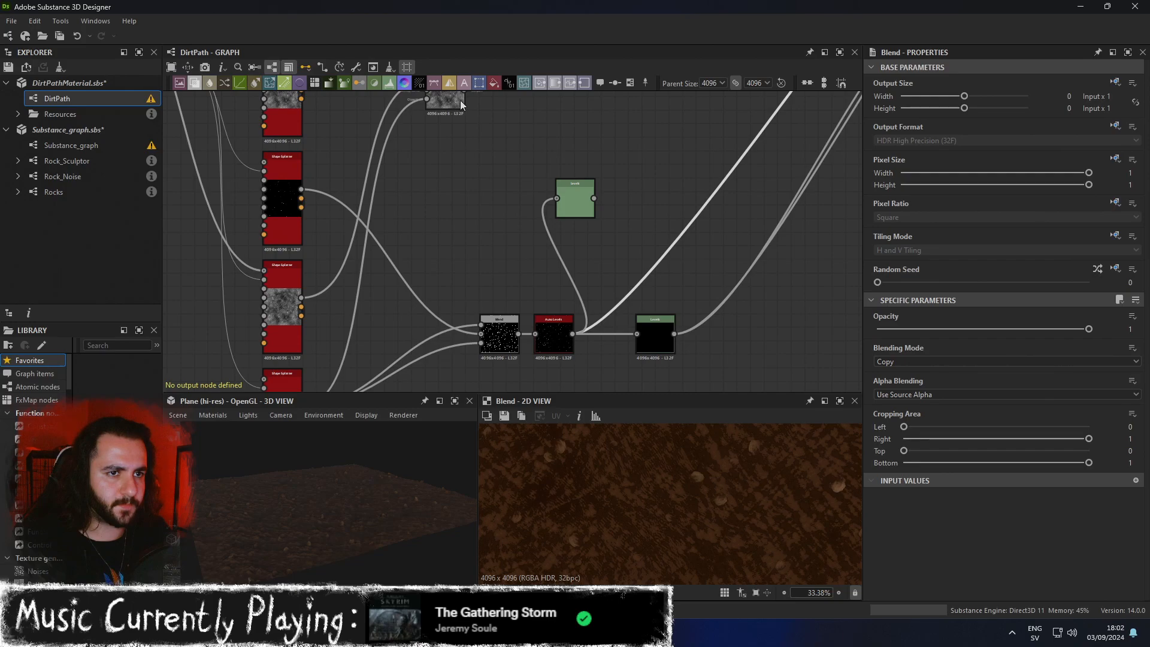
{"action": "left_click", "coordinate": [452, 106]}
{"action": "key", "text": "space"}
{"action": "type", "text": "auto"}
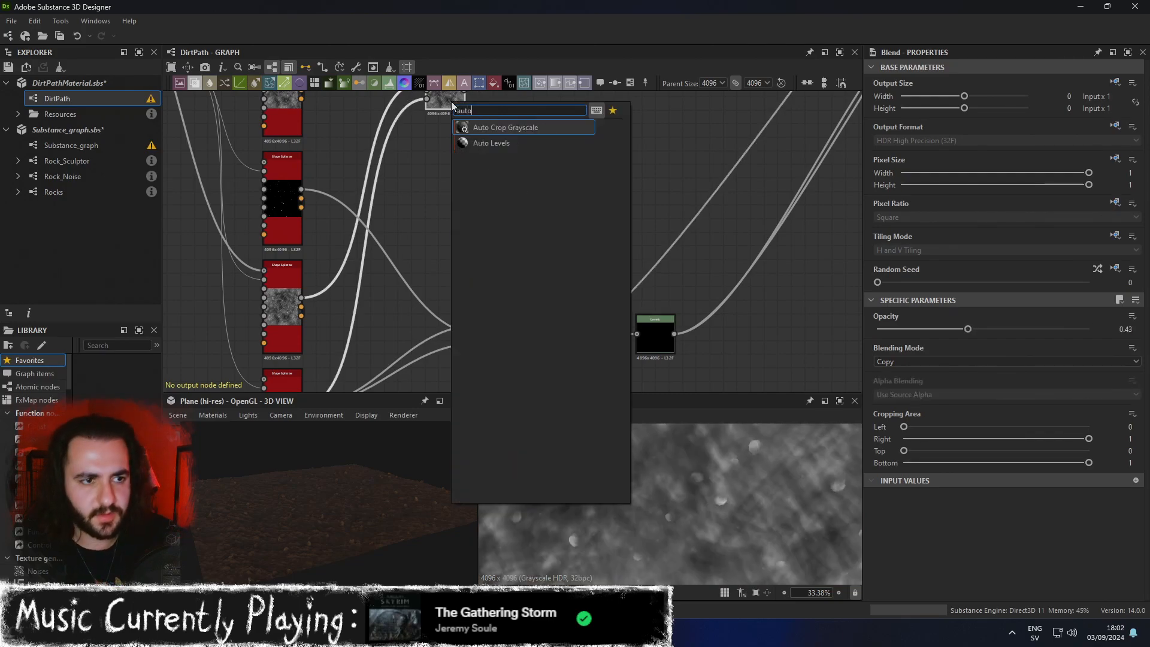
{"action": "key", "text": "Down"}
{"action": "key", "text": "Return"}
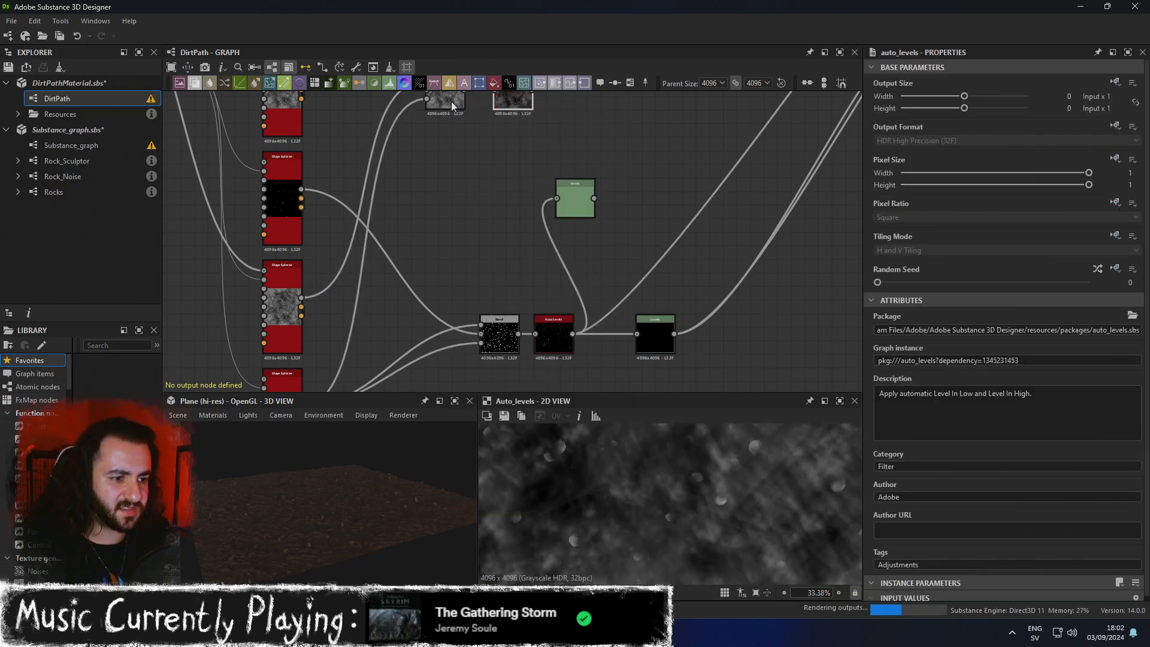
Examine the surface relief and stones from several angles in an enlarged 3D view.
{"action": "left_click", "coordinate": [454, 401]}
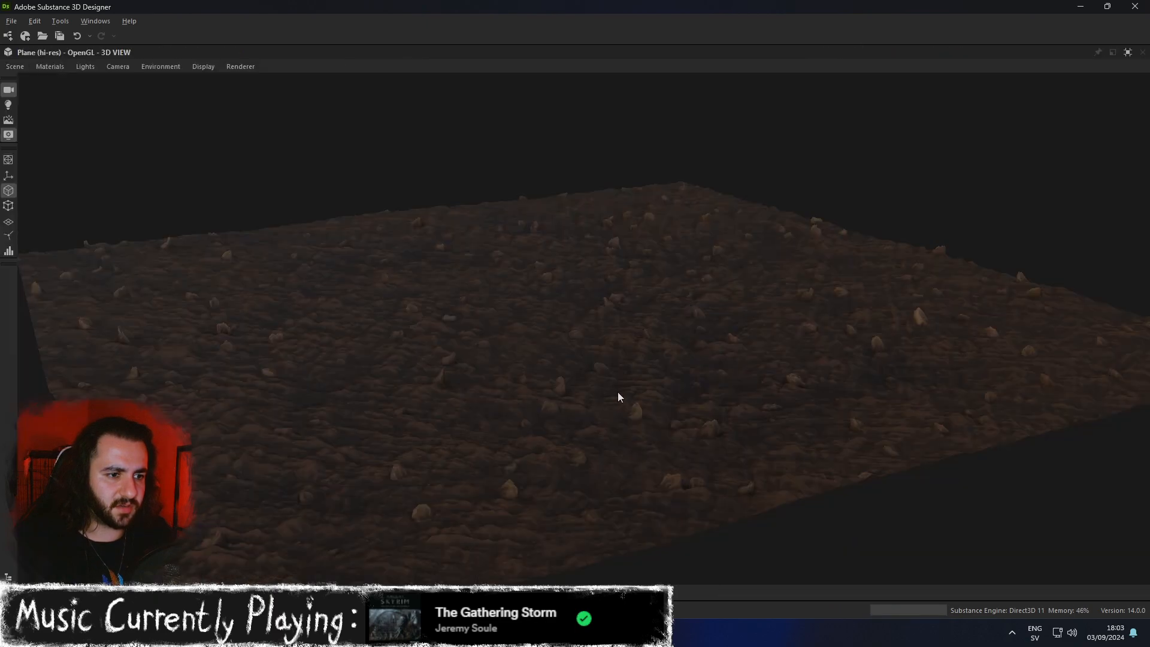
{"action": "left_click_drag", "start_coordinate": [621, 388], "coordinate": [842, 328]}
{"action": "scroll", "coordinate": [842, 328], "scroll_direction": "up", "scroll_amount": 3}
{"action": "left_click_drag", "start_coordinate": [764, 282], "coordinate": [779, 312]}
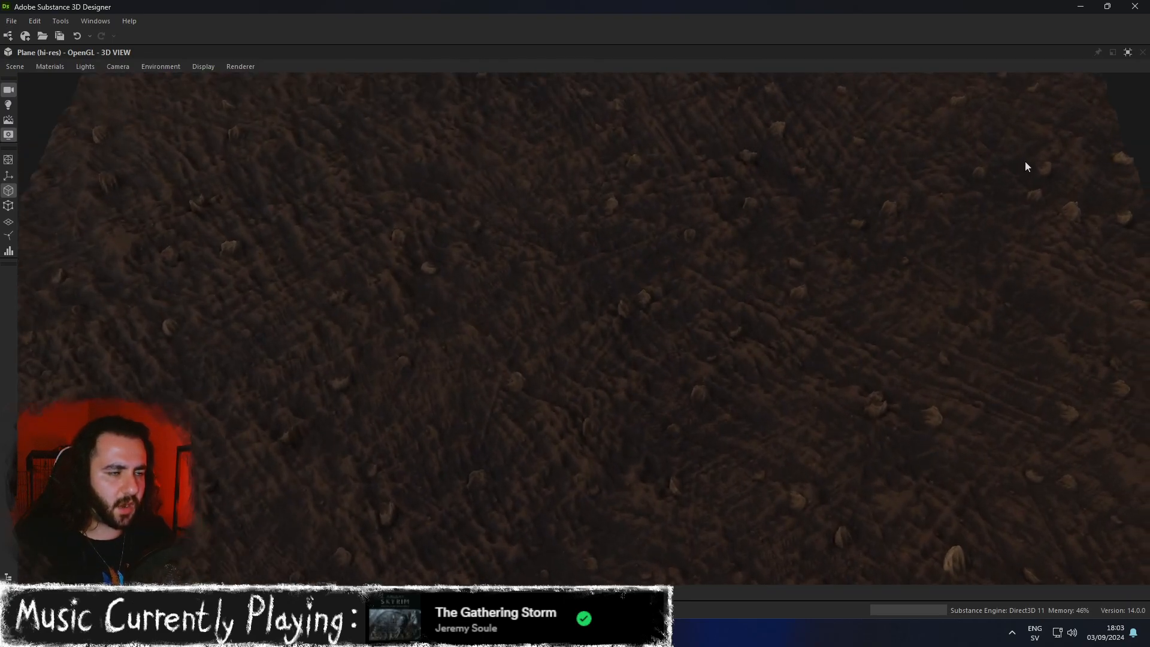
{"action": "left_click", "coordinate": [1128, 53]}
Examine the height Auto Levels output in the 2D view and compare the node with the Blend feeding it.
{"action": "scroll", "coordinate": [498, 336], "scroll_direction": "down", "scroll_amount": 3}
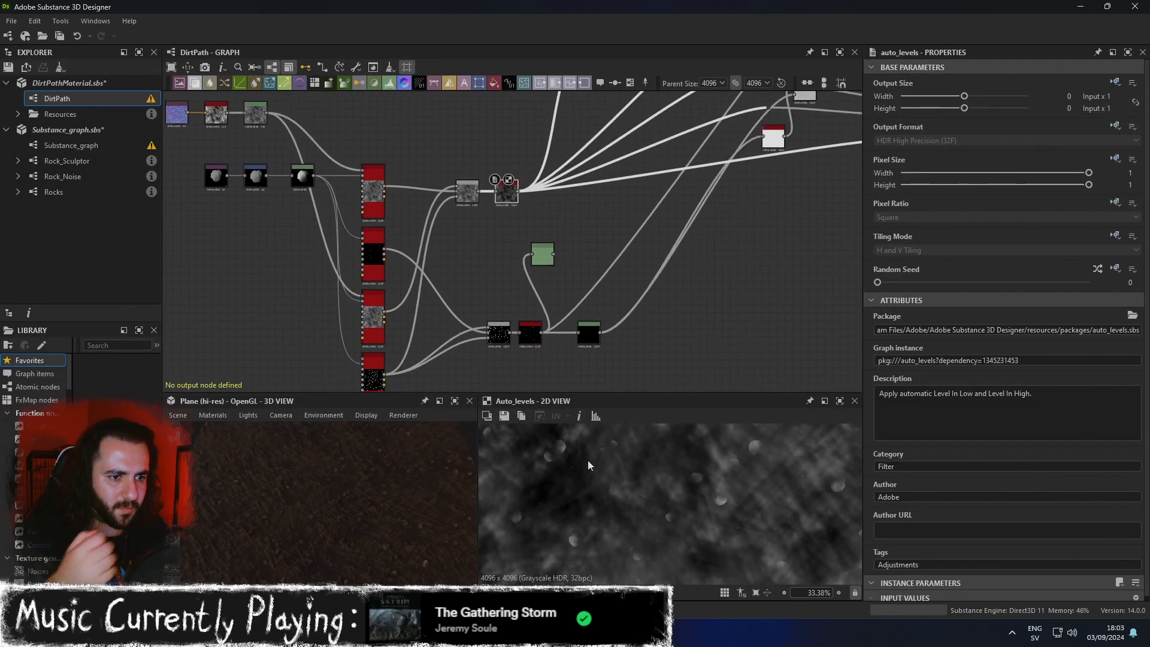
{"action": "scroll", "coordinate": [599, 460], "scroll_direction": "down", "scroll_amount": 3}
{"action": "key", "text": "f"}
{"action": "scroll", "coordinate": [625, 465], "scroll_direction": "up", "scroll_amount": 5}
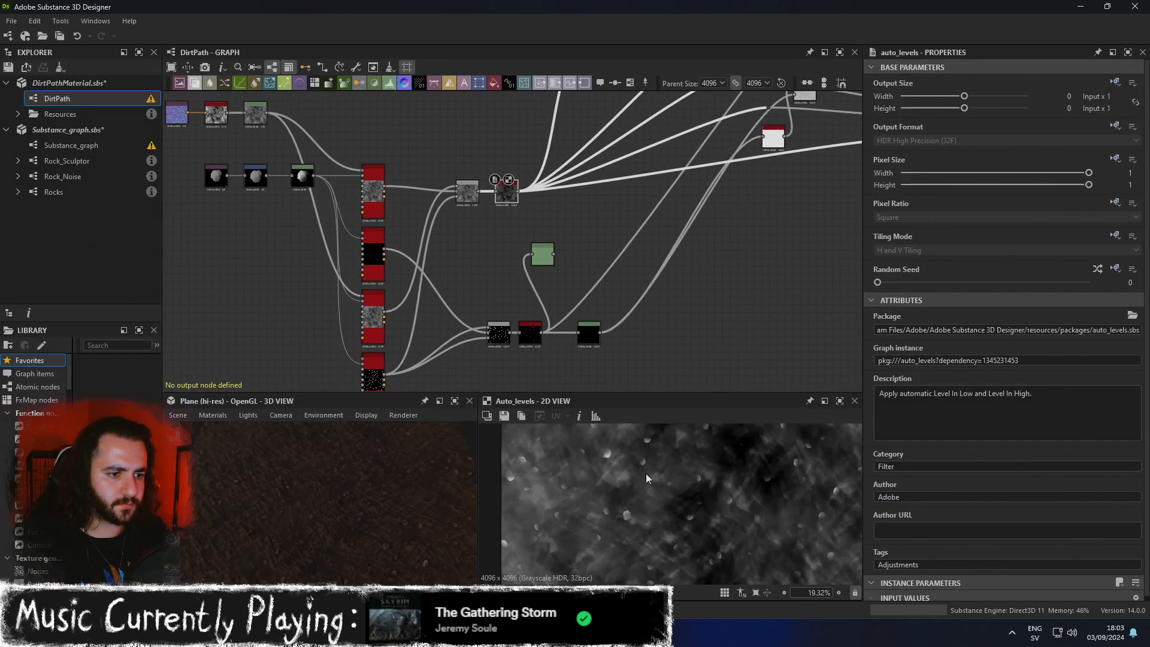
{"action": "scroll", "coordinate": [460, 204], "scroll_direction": "up", "scroll_amount": 5}
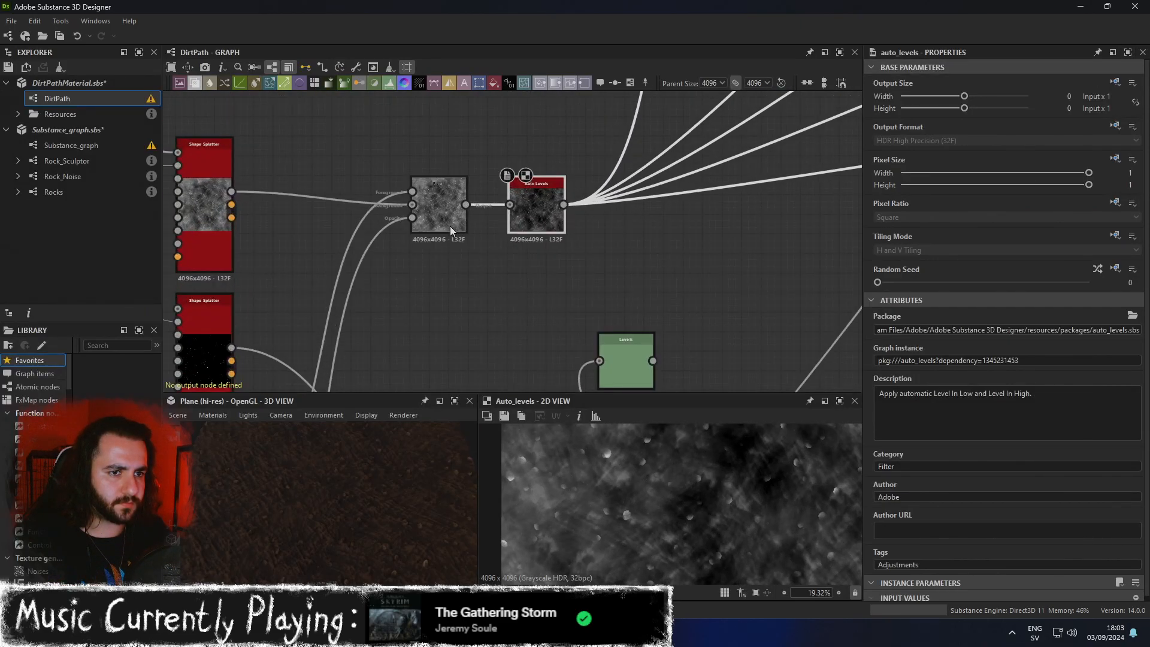
{"action": "left_click", "coordinate": [443, 224]}
{"action": "left_click", "coordinate": [536, 207]}
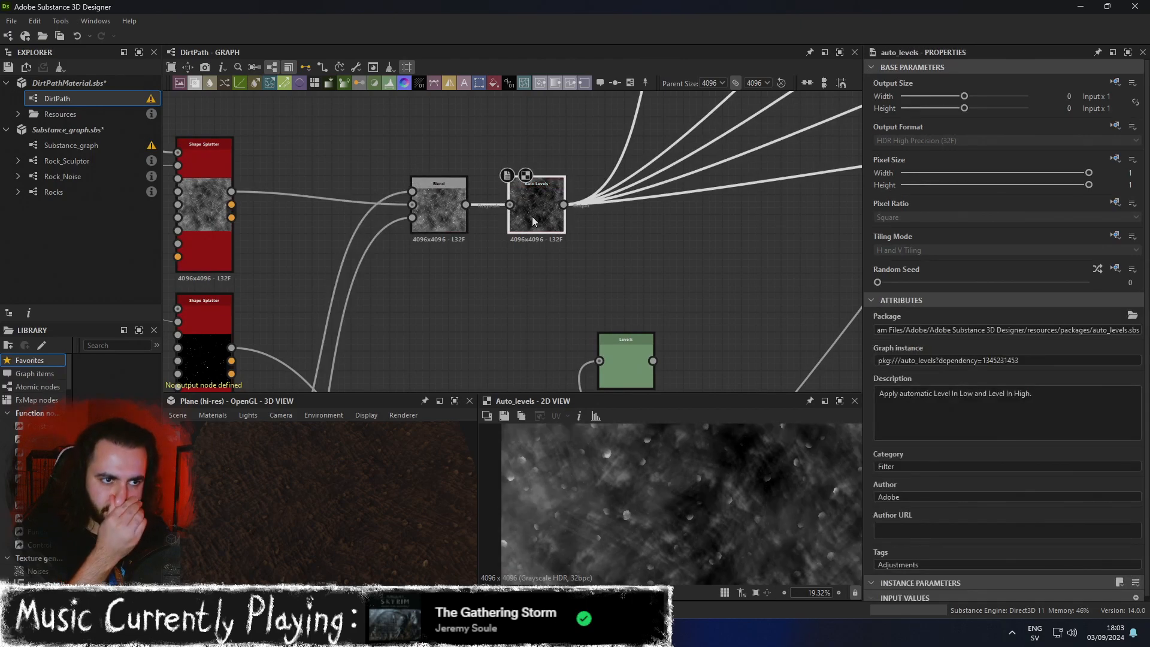
Insert a Levels node after the height Auto Levels and lower its output white level to about four fifths of the range.
{"action": "scroll", "coordinate": [599, 310], "scroll_direction": "down", "scroll_amount": 2}
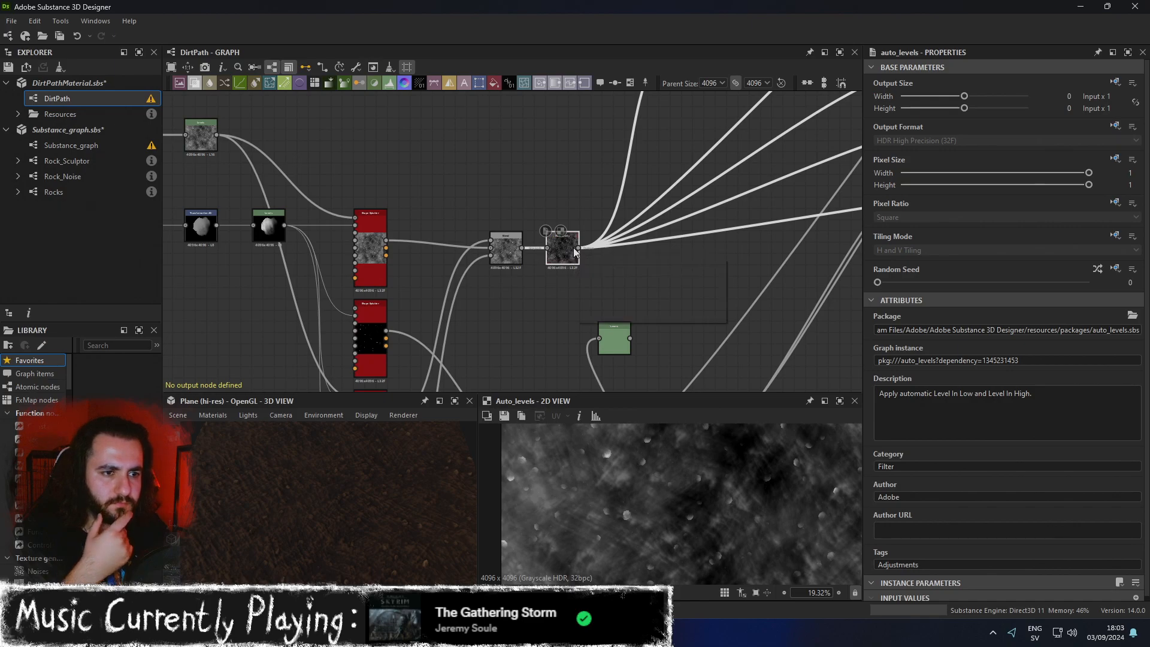
{"action": "middle_click_drag", "start_coordinate": [554, 312], "coordinate": [566, 282]}
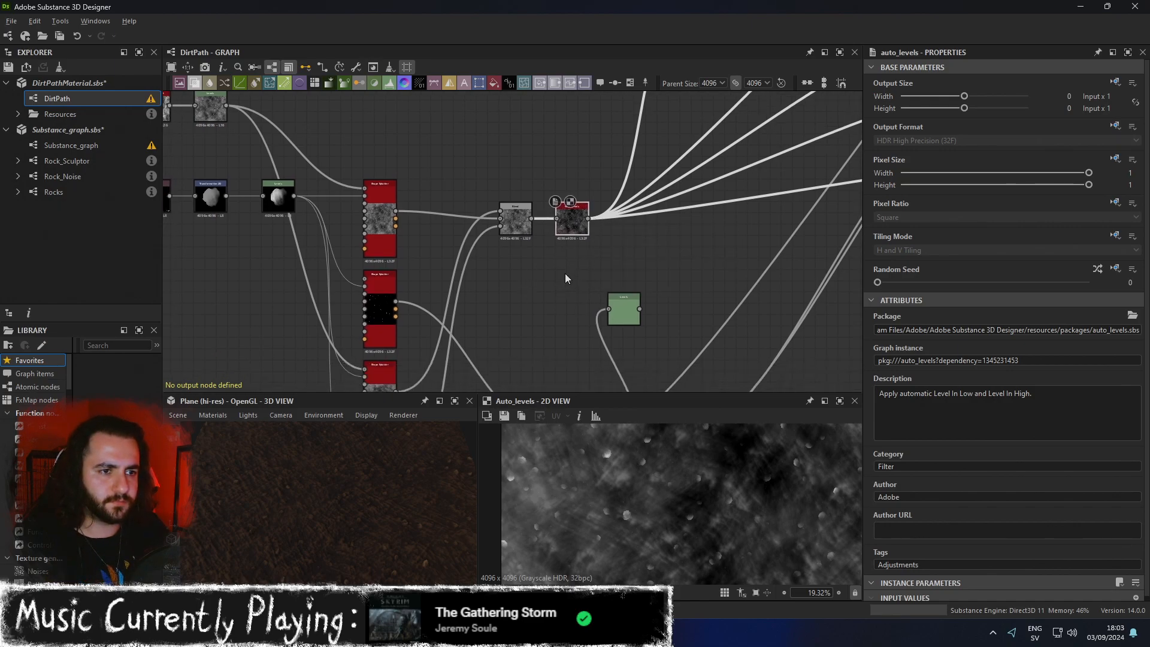
{"action": "key", "text": "space"}
{"action": "type", "text": "level"}
{"action": "key", "text": "Return"}
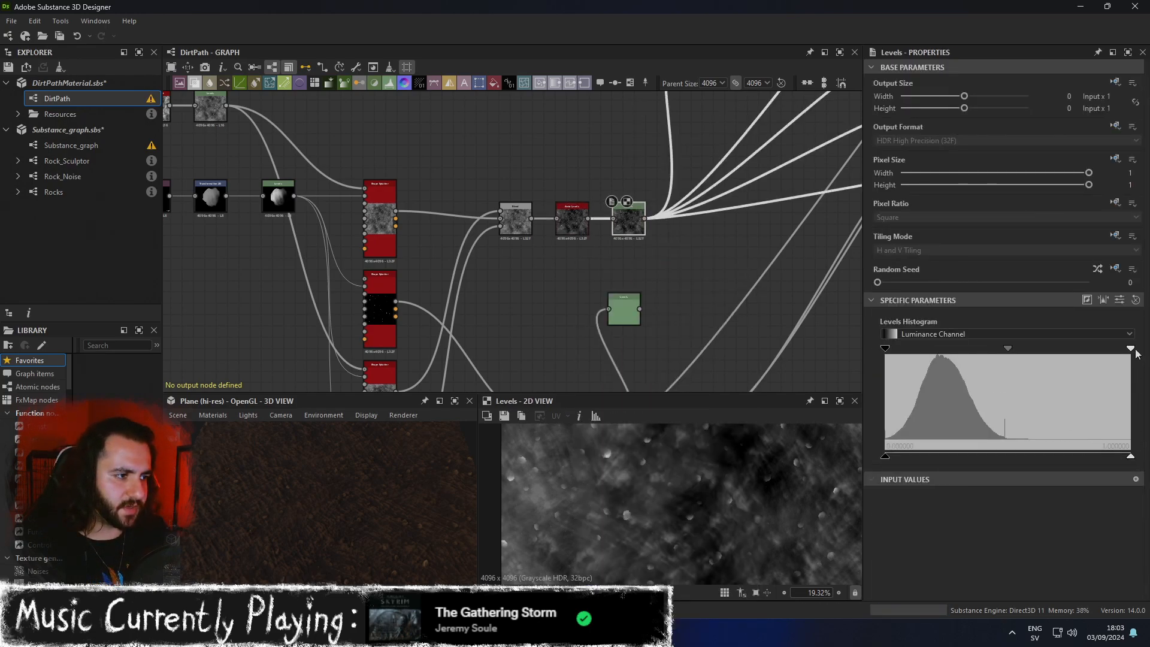
{"action": "left_click_drag", "start_coordinate": [1131, 457], "coordinate": [1077, 457]}
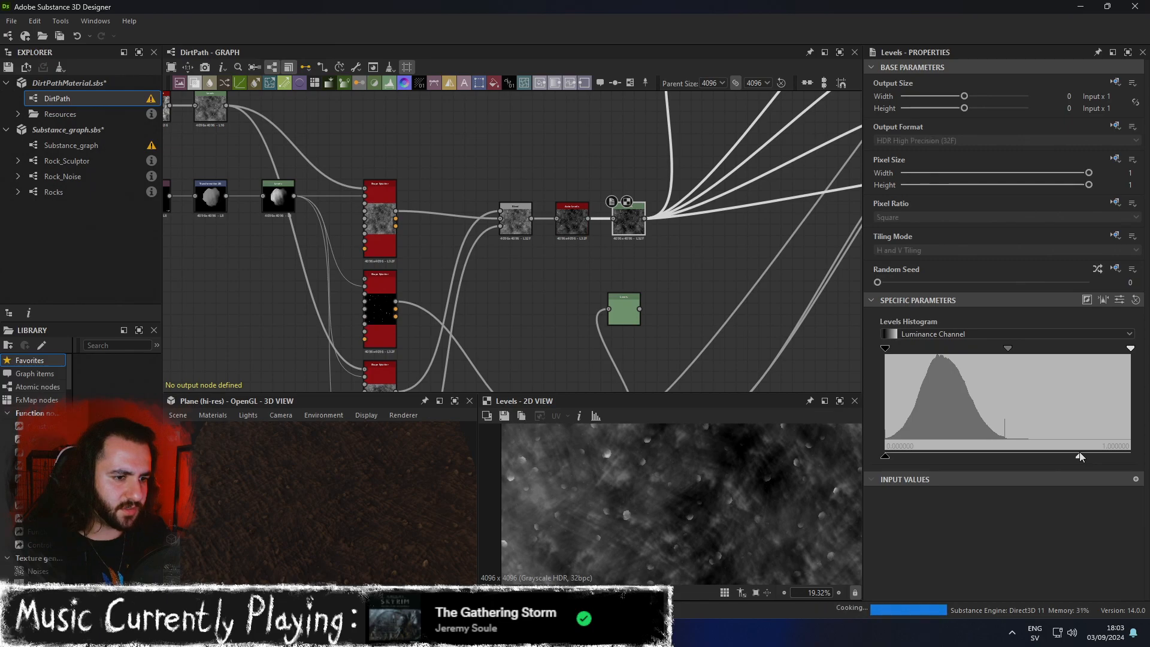
Narrow the height Levels node's output range to about 0.15 for black and 0.88 for white, checking the surface in the enlarged 3D view.
{"action": "left_click_drag", "start_coordinate": [1077, 456], "coordinate": [1131, 457]}
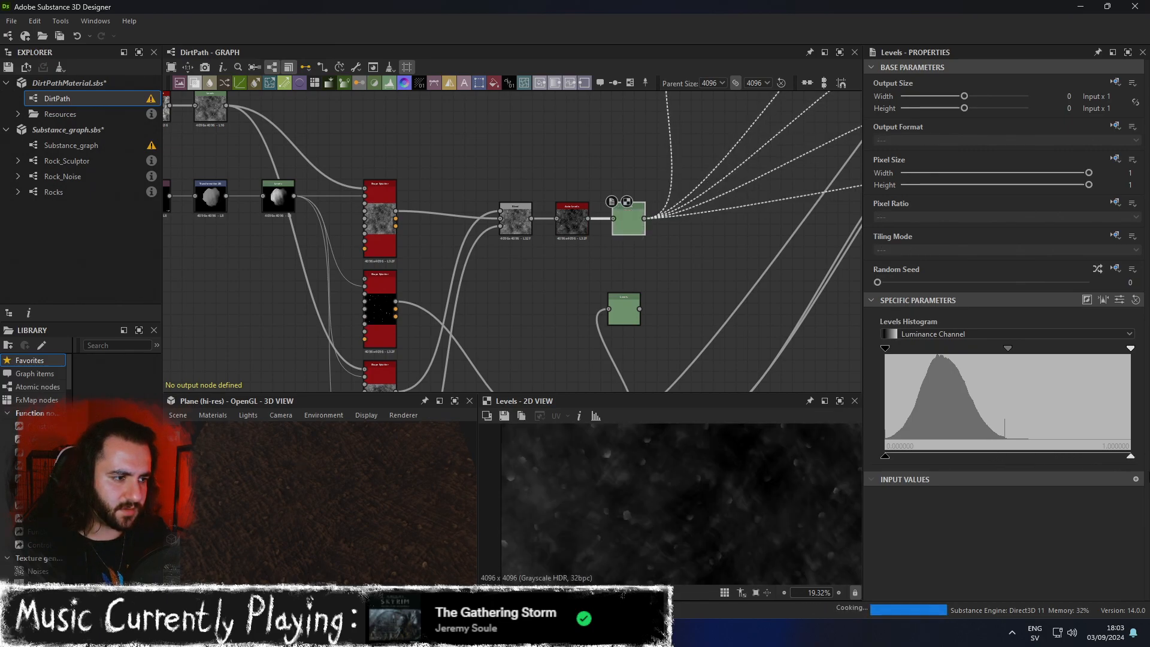
{"action": "mouse_move", "coordinate": [1130, 348]}
{"action": "left_mouse_down"}
{"action": "mouse_move", "coordinate": [1057, 358]}
{"action": "mouse_move", "coordinate": [1132, 362]}
{"action": "left_mouse_up"}
{"action": "left_click_drag", "start_coordinate": [886, 458], "coordinate": [923, 456]}
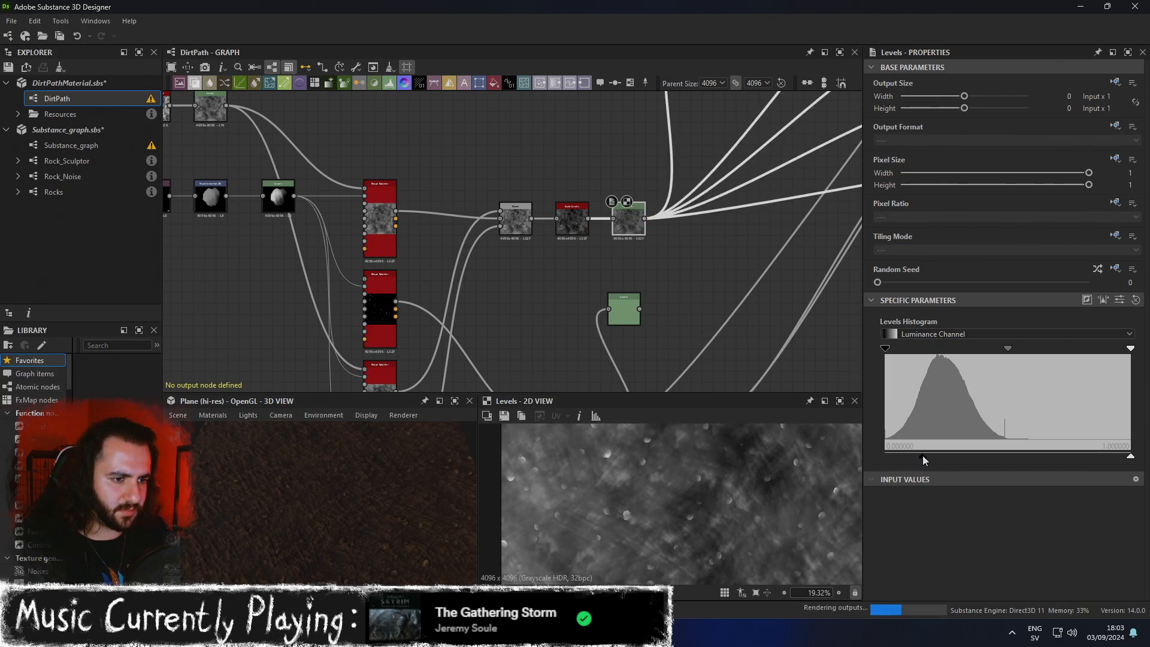
{"action": "left_click_drag", "start_coordinate": [1131, 459], "coordinate": [1101, 458]}
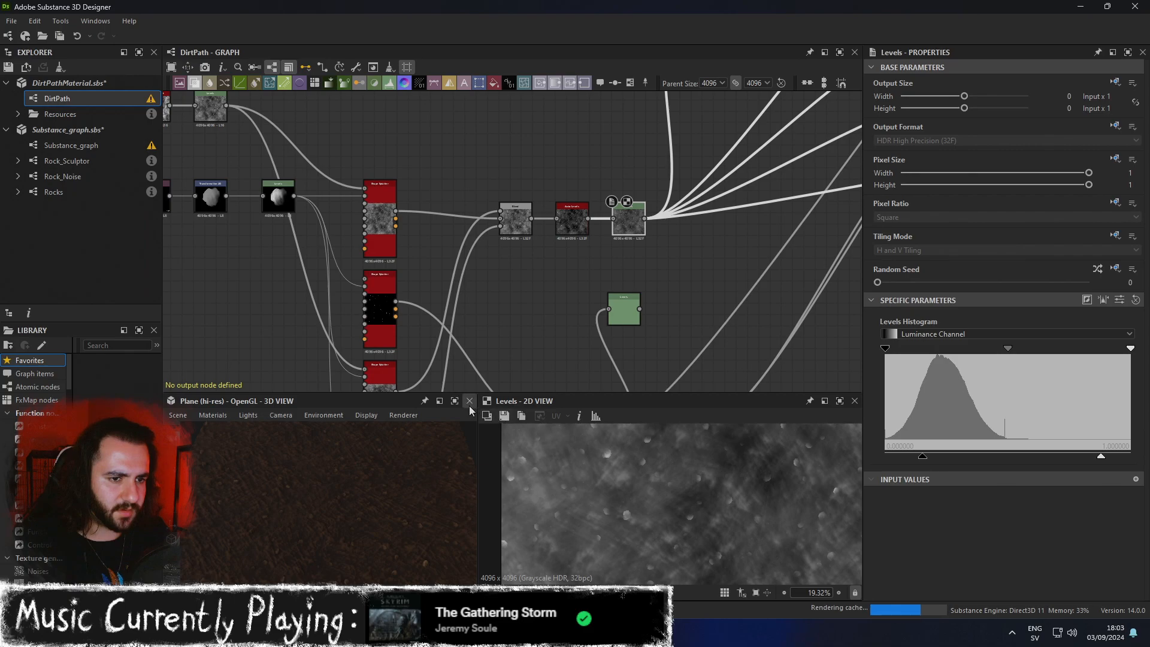
{"action": "left_click", "coordinate": [457, 401]}
{"action": "left_click_drag", "start_coordinate": [460, 402], "coordinate": [796, 389]}
{"action": "left_click", "coordinate": [1128, 52]}
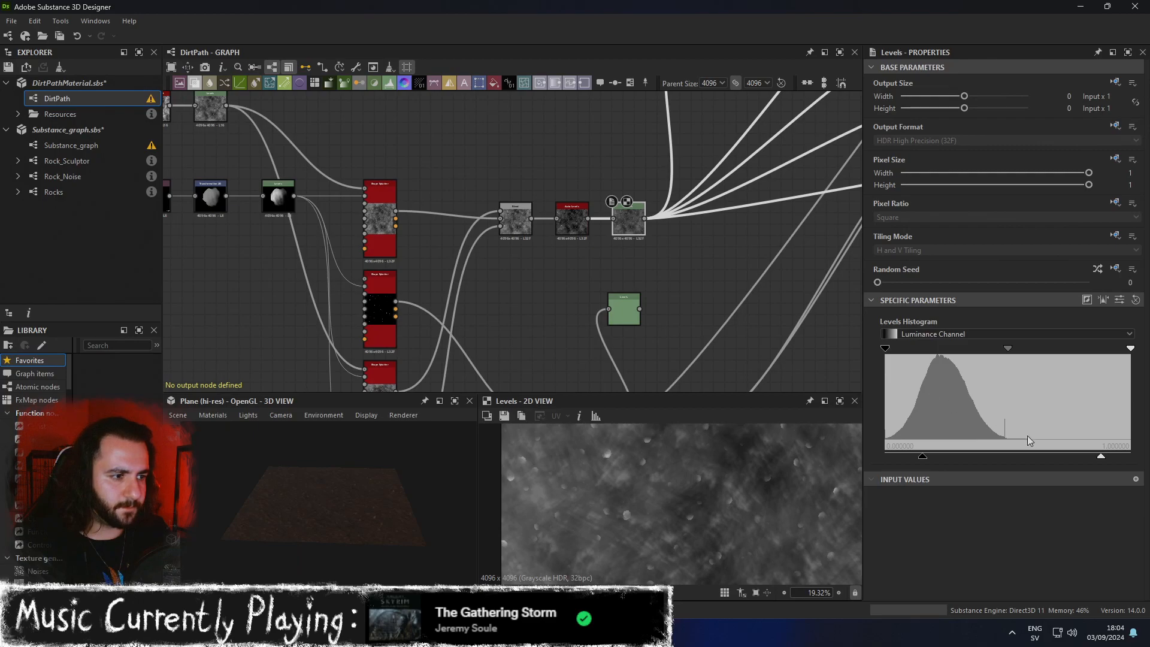
Restore the height Levels output white level to maximum and raise its output black level to about 0.12, keeping the midtone centred.
{"action": "left_click_drag", "start_coordinate": [1102, 457], "coordinate": [1130, 456]}
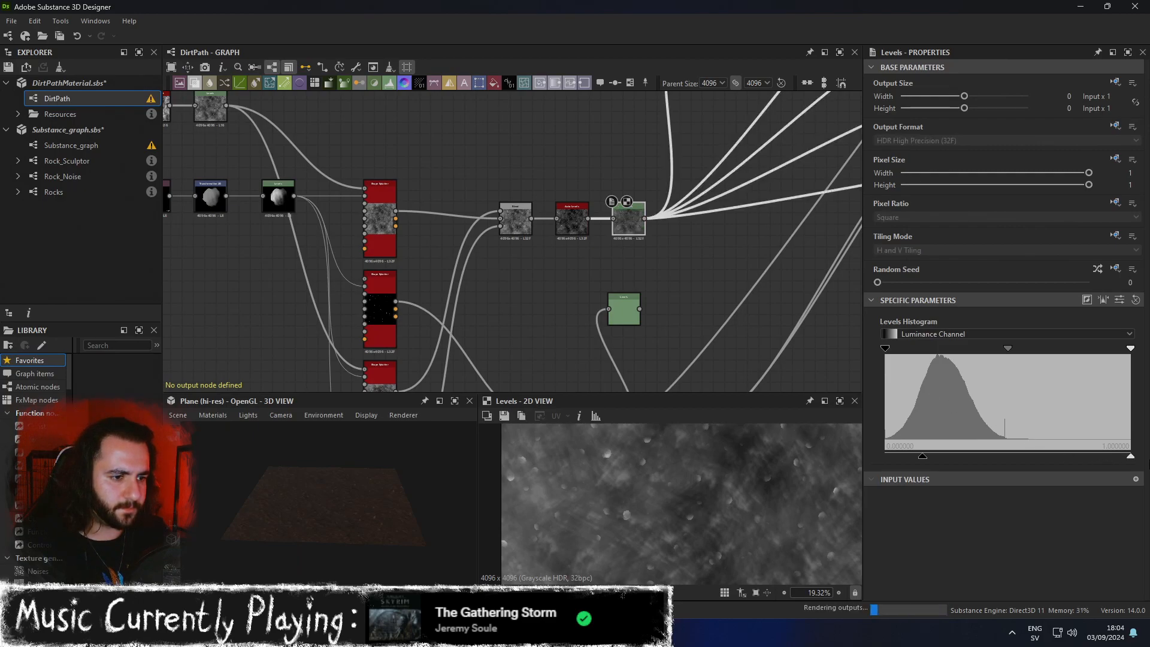
{"action": "left_click_drag", "start_coordinate": [923, 457], "coordinate": [764, 449]}
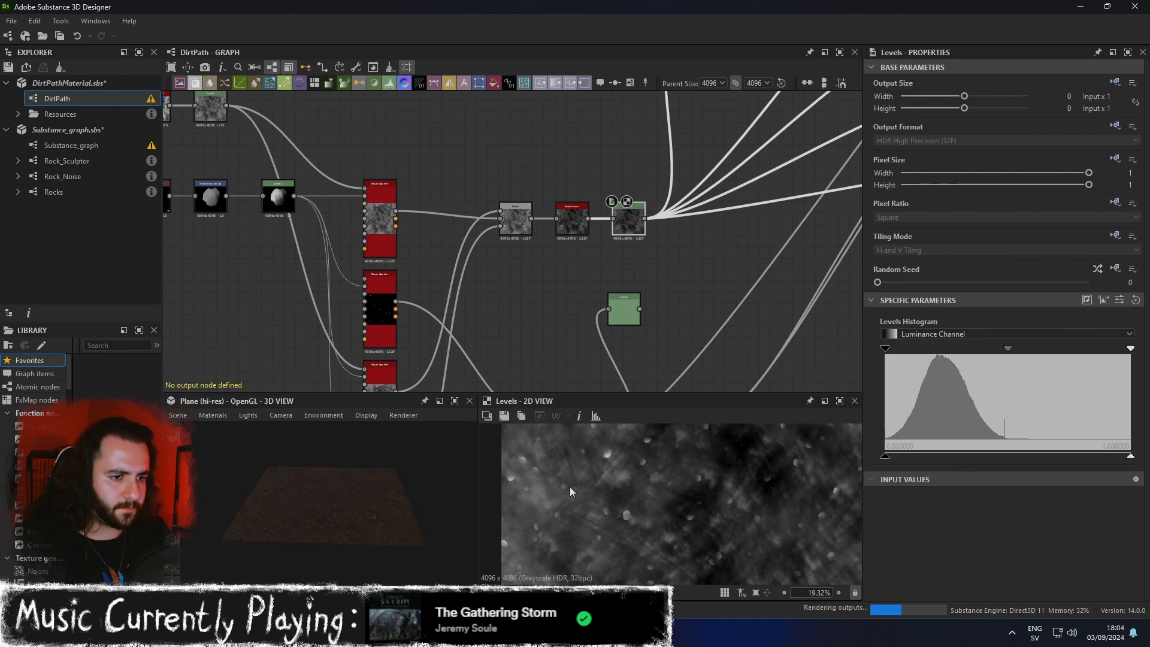
{"action": "left_click_drag", "start_coordinate": [890, 457], "coordinate": [906, 455]}
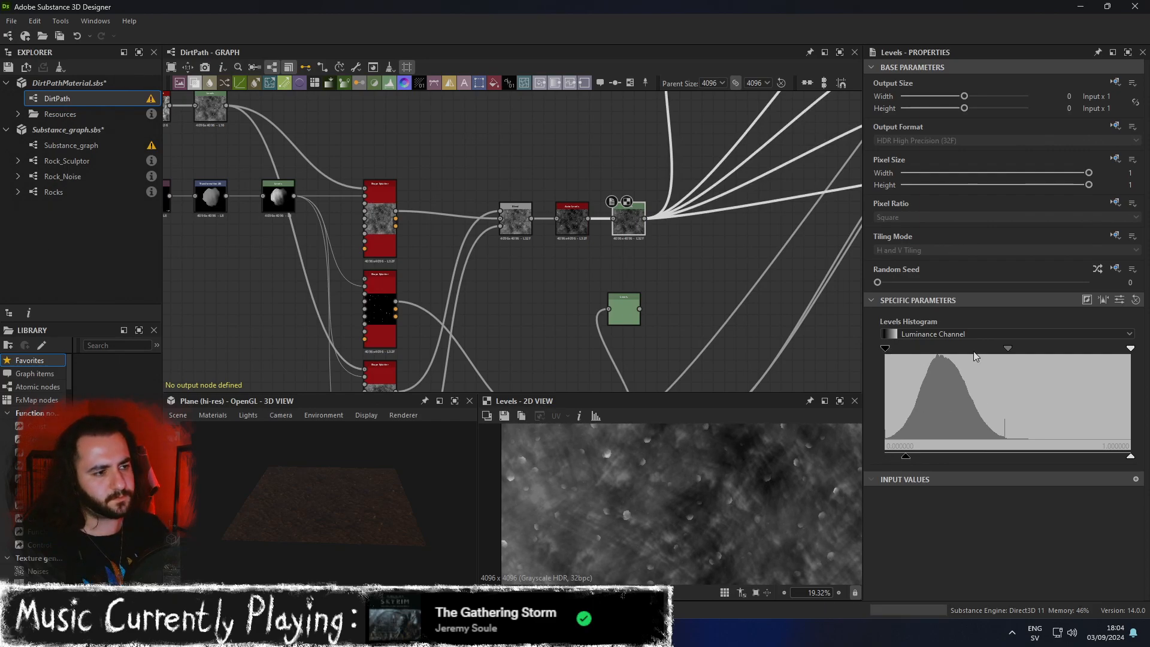
{"action": "left_click_drag", "start_coordinate": [1007, 350], "coordinate": [993, 348]}
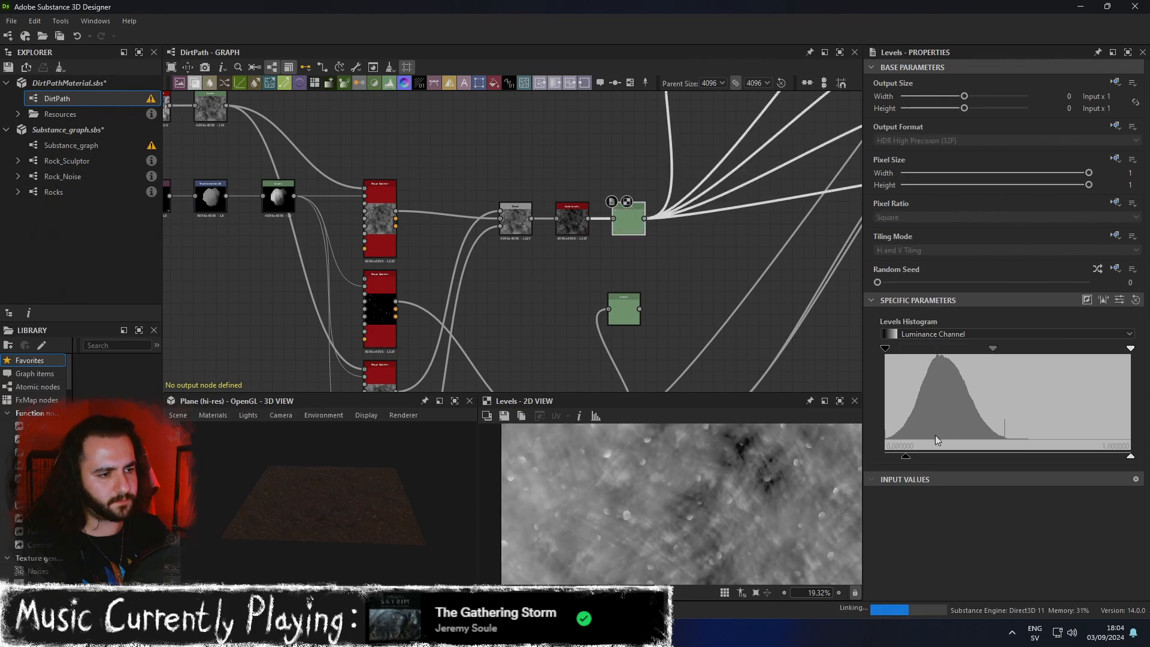
{"action": "mouse_move", "coordinate": [907, 456]}
{"action": "left_mouse_down"}
{"action": "mouse_move", "coordinate": [947, 462]}
{"action": "mouse_move", "coordinate": [915, 462]}
{"action": "left_mouse_up"}
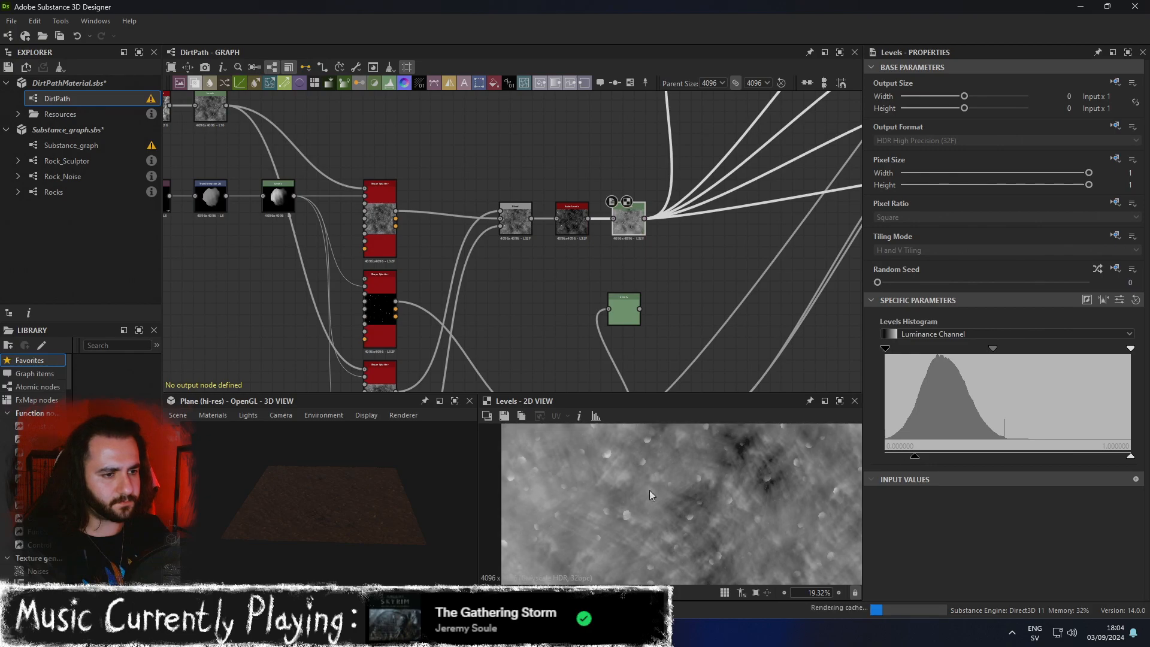
{"action": "left_click_drag", "start_coordinate": [992, 349], "coordinate": [1008, 348]}
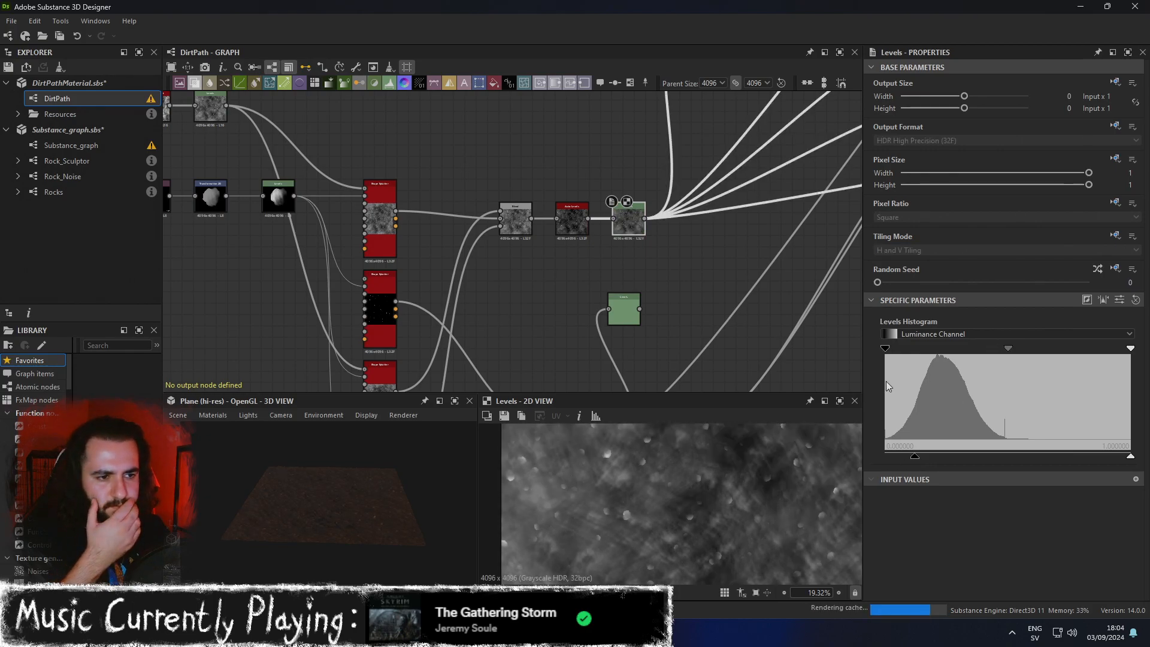
Check the surface closely in 3D, lower the Levels output black level to about 0.06 and shift the midtone slightly toward white.
{"action": "left_click", "coordinate": [455, 401]}
{"action": "scroll", "coordinate": [580, 433], "scroll_direction": "up", "scroll_amount": 4}
{"action": "left_click_drag", "start_coordinate": [581, 433], "coordinate": [1058, 195]}
{"action": "left_click", "coordinate": [1127, 53]}
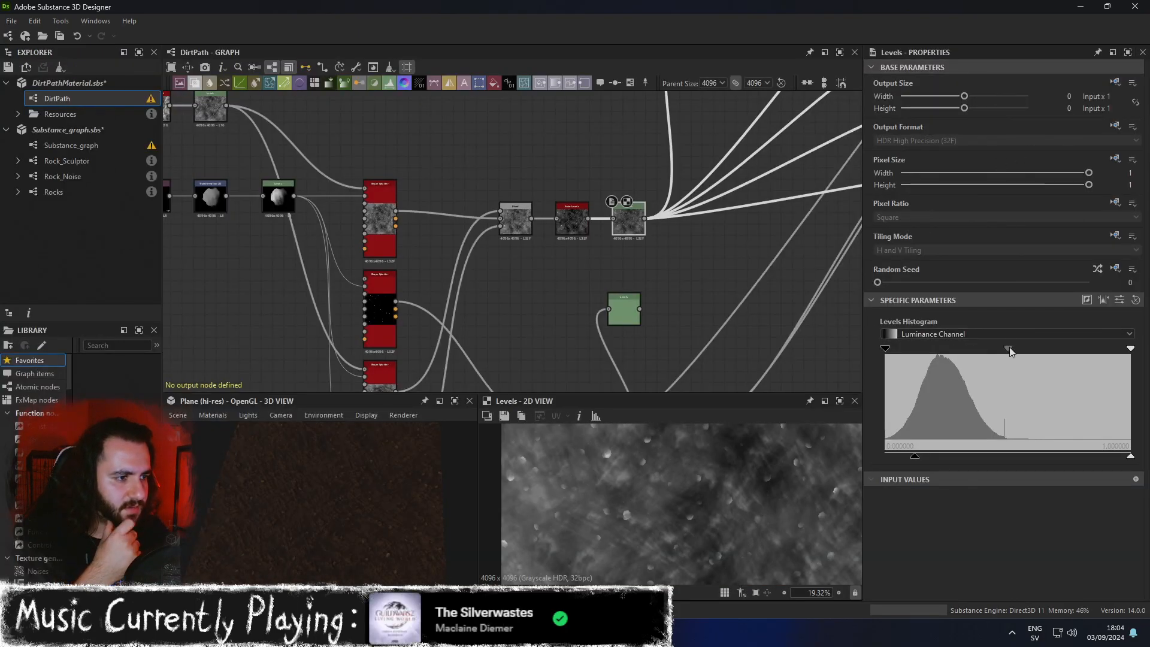
{"action": "left_click_drag", "start_coordinate": [915, 455], "coordinate": [900, 454]}
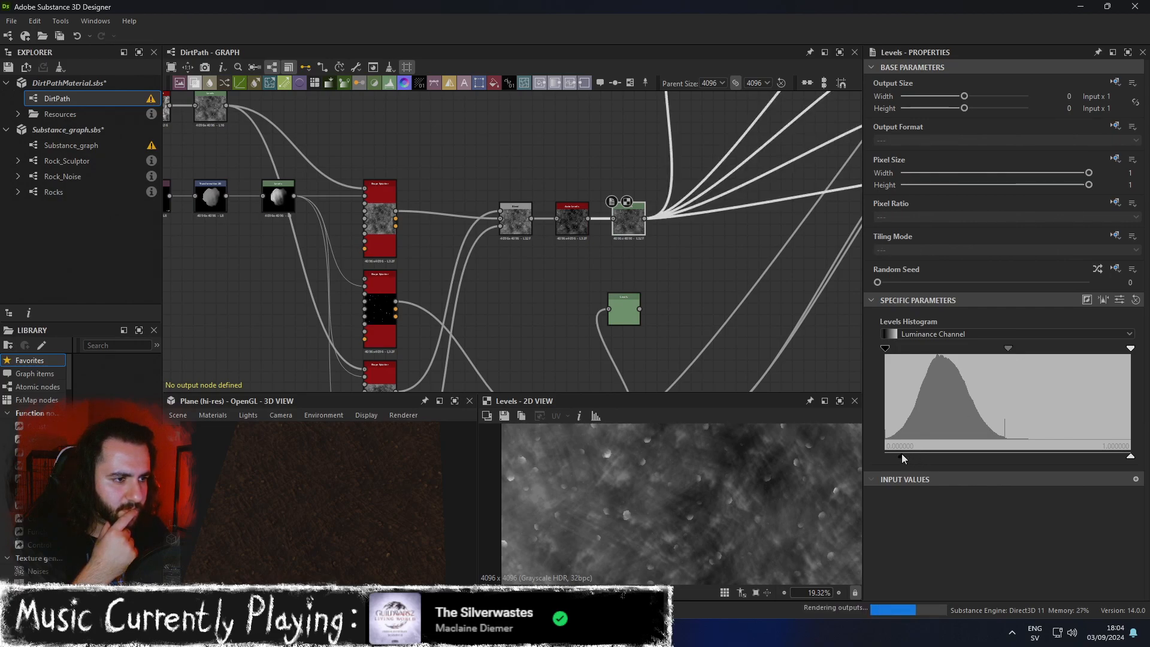
{"action": "left_click_drag", "start_coordinate": [1009, 350], "coordinate": [1013, 352]}
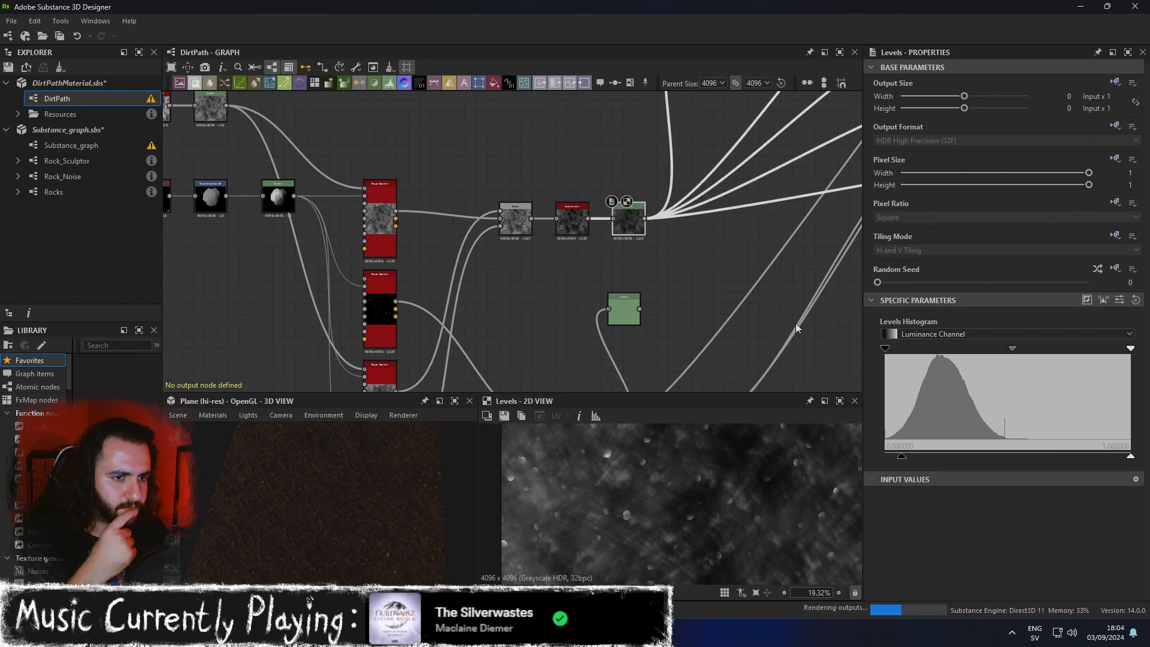
Delete the Levels node after the rock mask Auto Levels, keeping its downstream connection linked to the Auto Levels output.
{"action": "scroll", "coordinate": [651, 311], "scroll_direction": "down", "scroll_amount": 1}
{"action": "middle_click_drag", "start_coordinate": [718, 245], "coordinate": [531, 139]}
{"action": "middle_click_drag", "start_coordinate": [660, 191], "coordinate": [671, 227]}
{"action": "left_click", "coordinate": [501, 333]}
{"action": "double_click", "coordinate": [502, 335]}
{"action": "left_click_drag", "start_coordinate": [548, 322], "coordinate": [492, 341]}
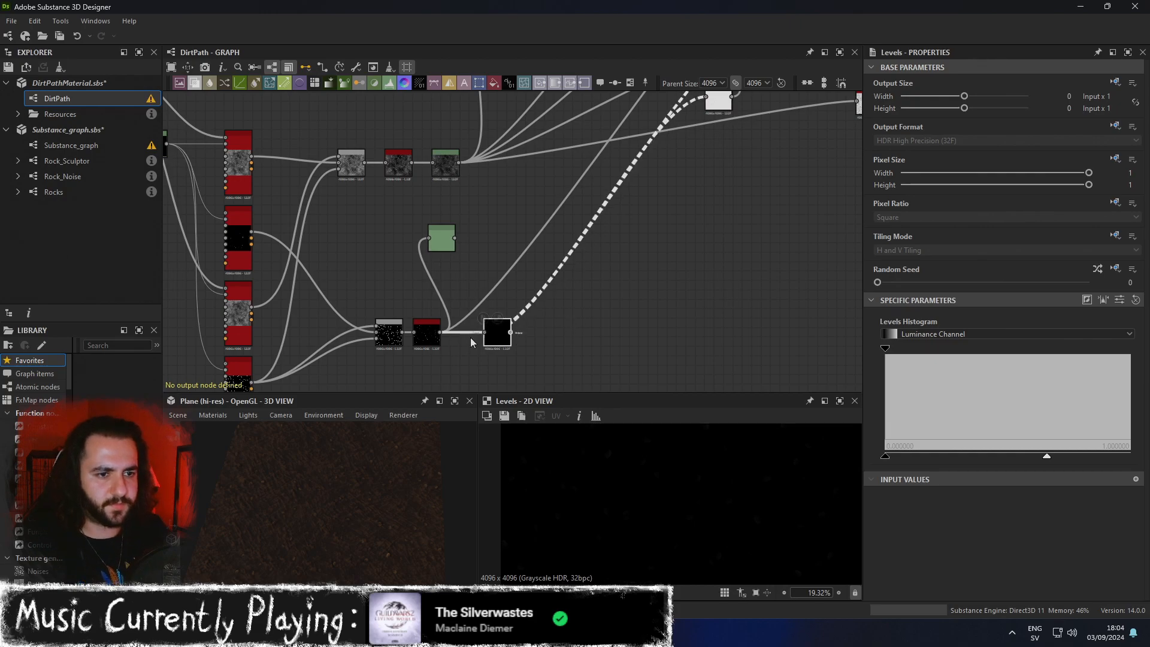
{"action": "key", "text": "Delete"}
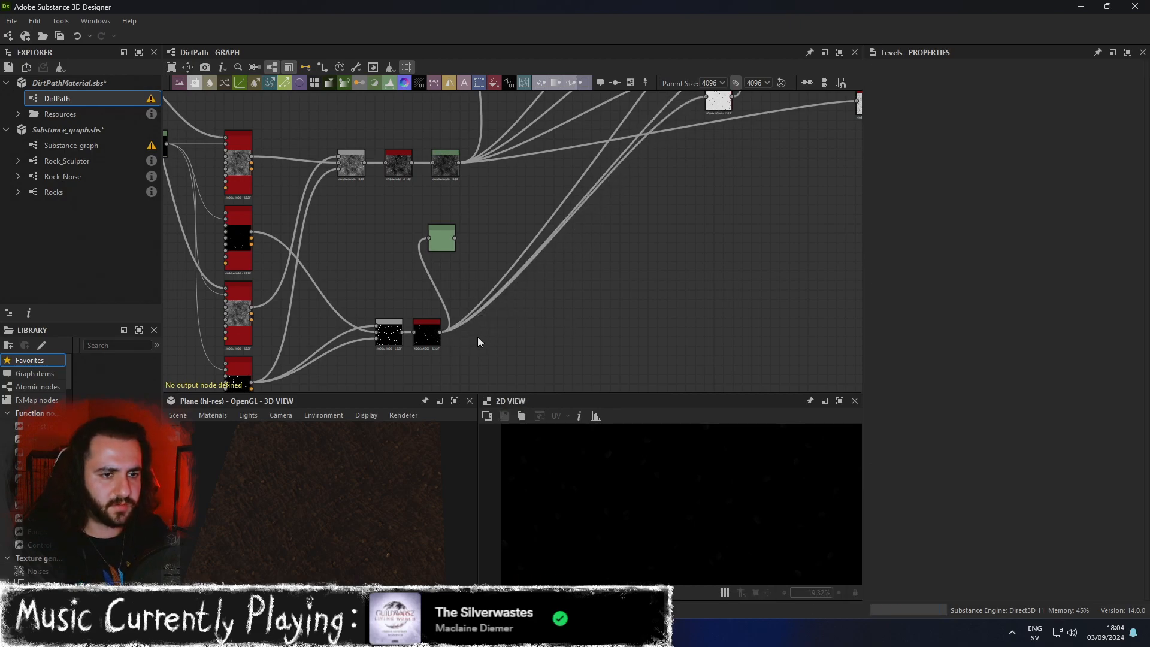
Examine the rock mask Auto Levels output and the Invert Grayscale, Blend and Ambient Occlusion nodes feeding the Base Material.
{"action": "double_click", "coordinate": [424, 333]}
{"action": "scroll", "coordinate": [706, 466], "scroll_direction": "down", "scroll_amount": 4}
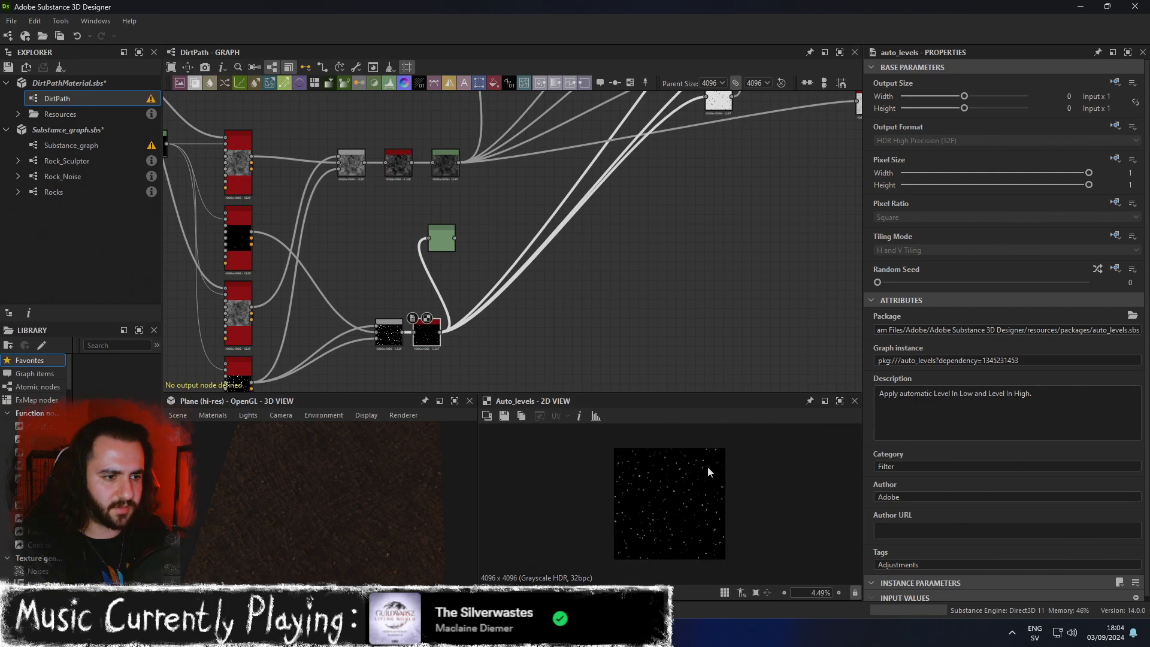
{"action": "scroll", "coordinate": [686, 500], "scroll_direction": "up", "scroll_amount": 3}
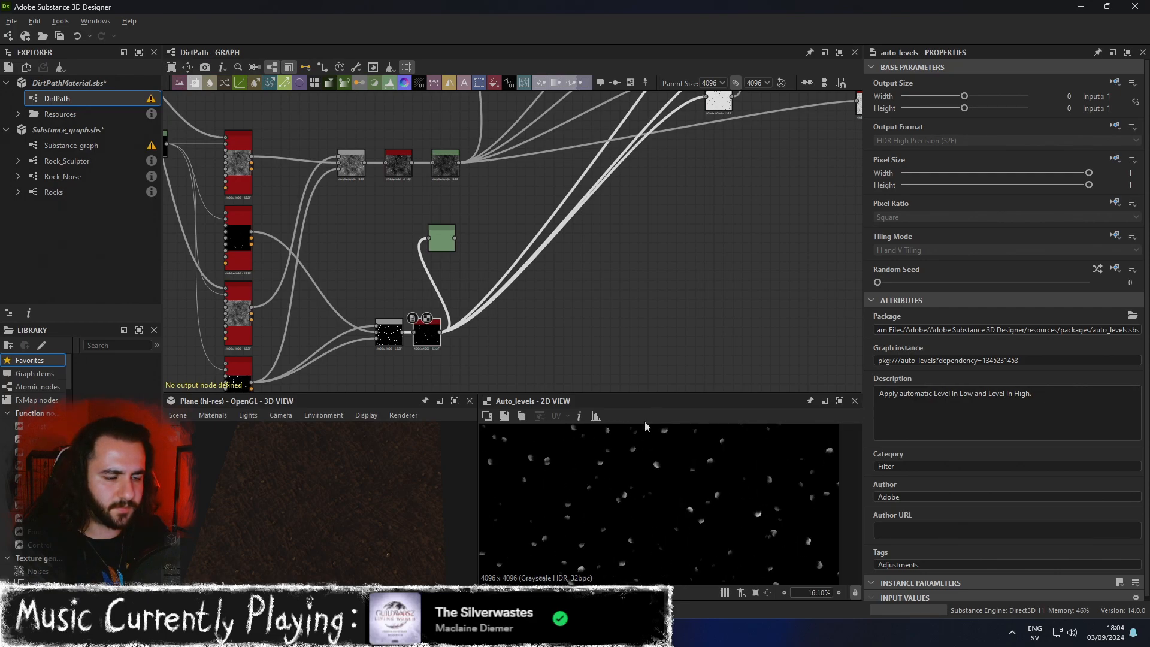
{"action": "middle_click_drag", "start_coordinate": [731, 98], "coordinate": [579, 306]}
{"action": "scroll", "coordinate": [579, 306], "scroll_direction": "up", "scroll_amount": 3}
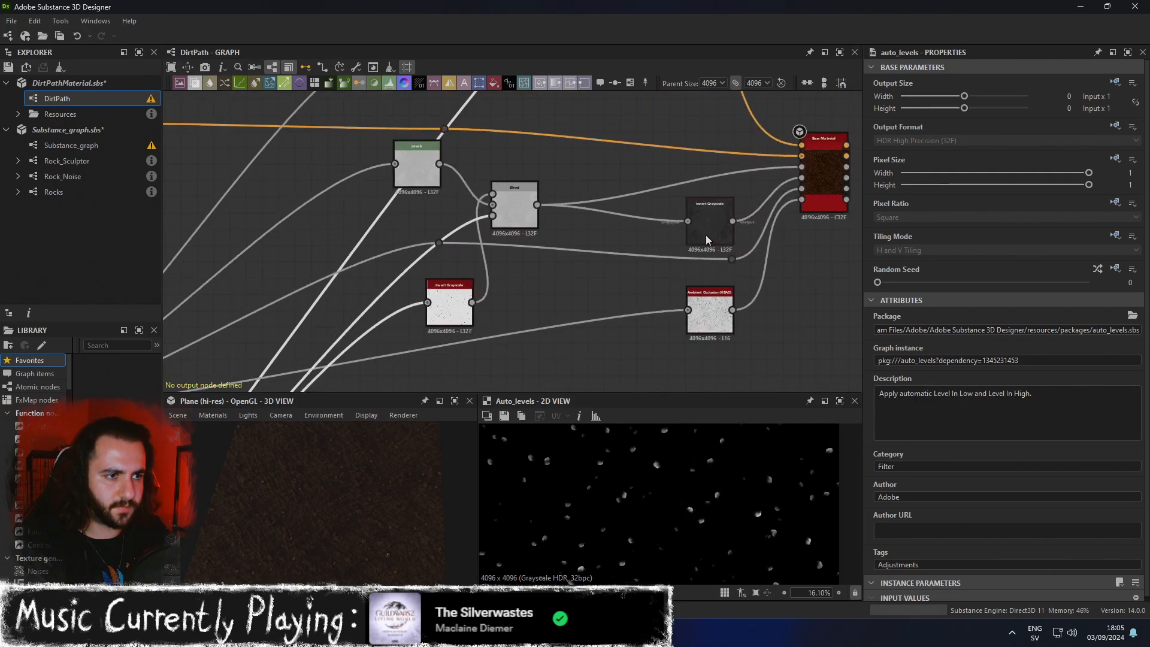
{"action": "double_click", "coordinate": [715, 230]}
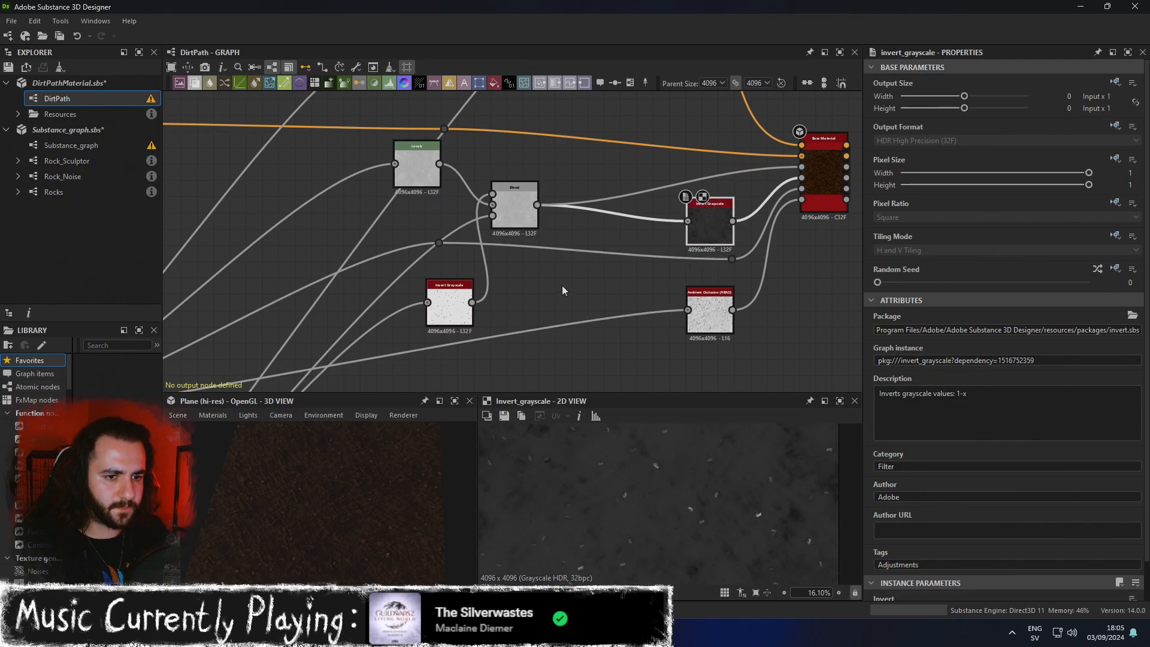
{"action": "double_click", "coordinate": [517, 206]}
{"action": "scroll", "coordinate": [665, 486], "scroll_direction": "down", "scroll_amount": 2}
{"action": "scroll", "coordinate": [667, 499], "scroll_direction": "up", "scroll_amount": 1}
{"action": "middle_click_drag", "start_coordinate": [538, 308], "coordinate": [649, 183]}
{"action": "scroll", "coordinate": [649, 271], "scroll_direction": "down", "scroll_amount": 2}
{"action": "left_click_drag", "start_coordinate": [778, 212], "coordinate": [766, 263]}
{"action": "double_click", "coordinate": [766, 264]}
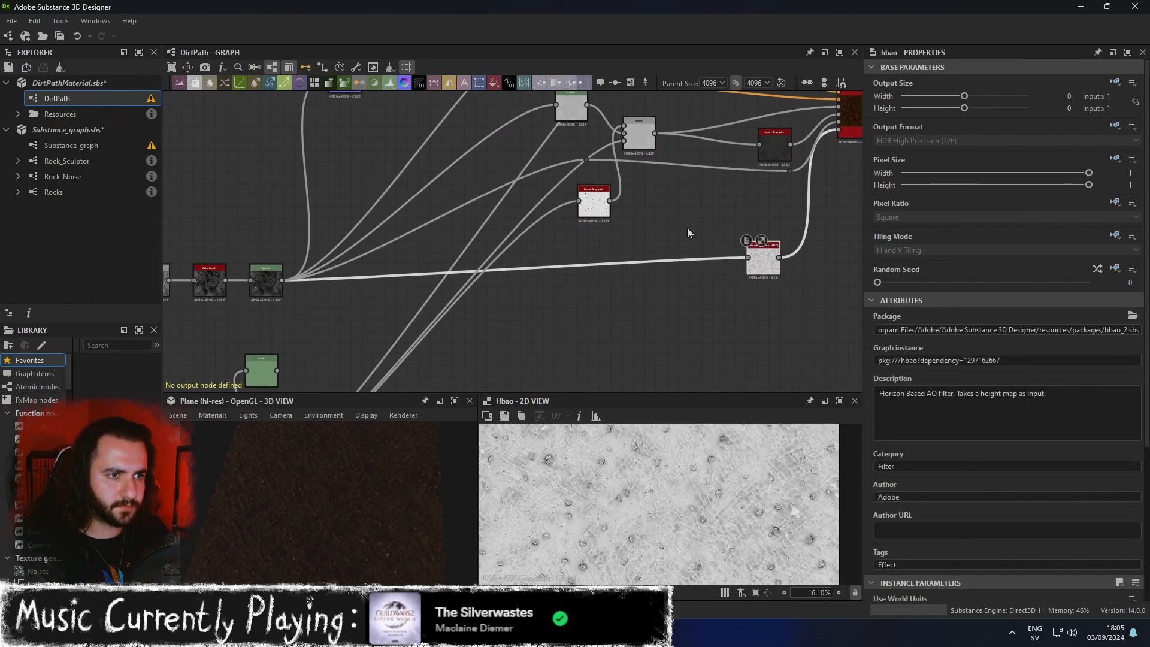
Compare the rock mask Blend with its Auto Levels output and move the Auto Levels node farther away from the Blend.
{"action": "middle_click_drag", "start_coordinate": [617, 227], "coordinate": [763, 98]}
{"action": "middle_click_drag", "start_coordinate": [566, 286], "coordinate": [669, 227]}
{"action": "left_click", "coordinate": [493, 300]}
{"action": "double_click", "coordinate": [446, 302]}
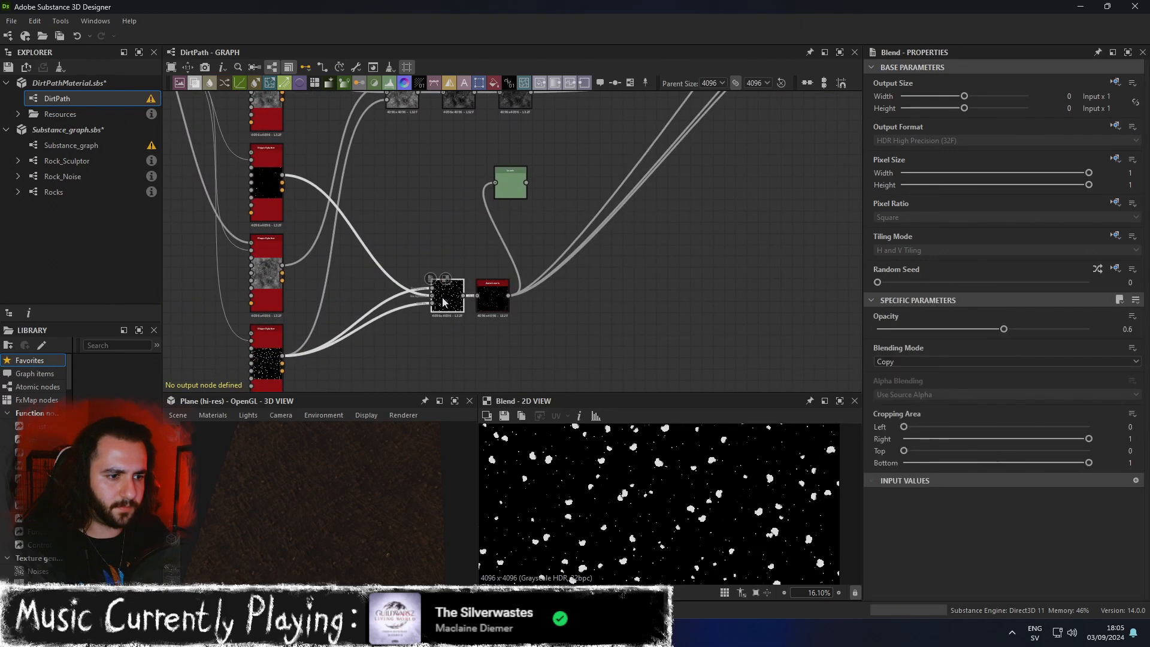
{"action": "double_click", "coordinate": [493, 306]}
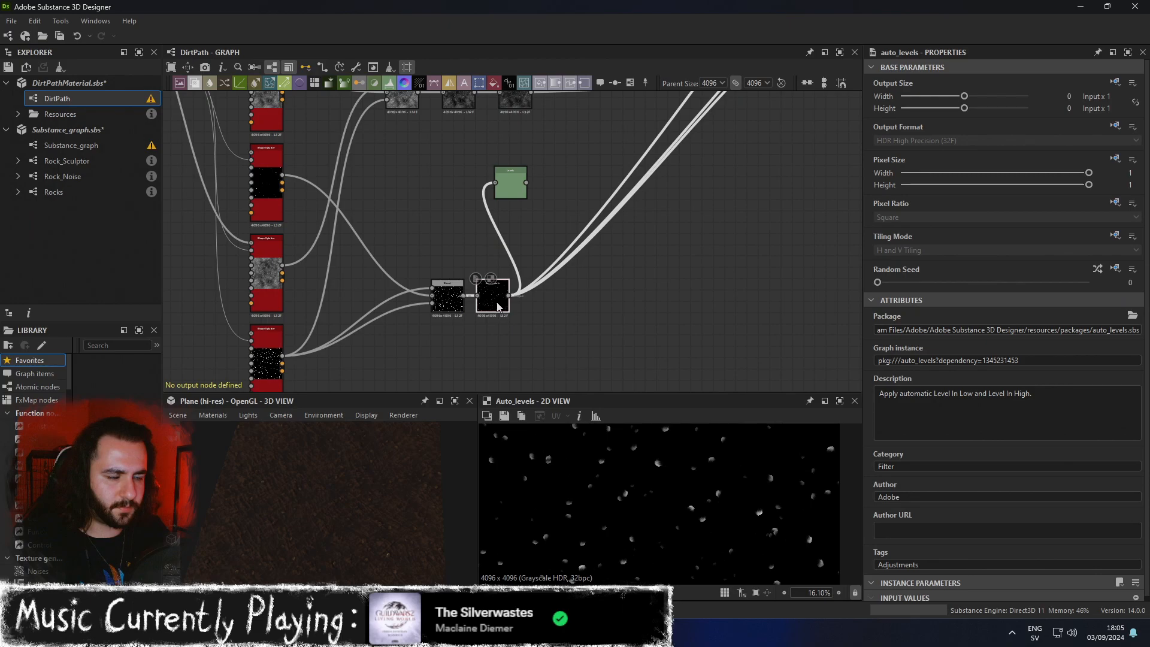
{"action": "left_click_drag", "start_coordinate": [497, 306], "coordinate": [531, 311]}
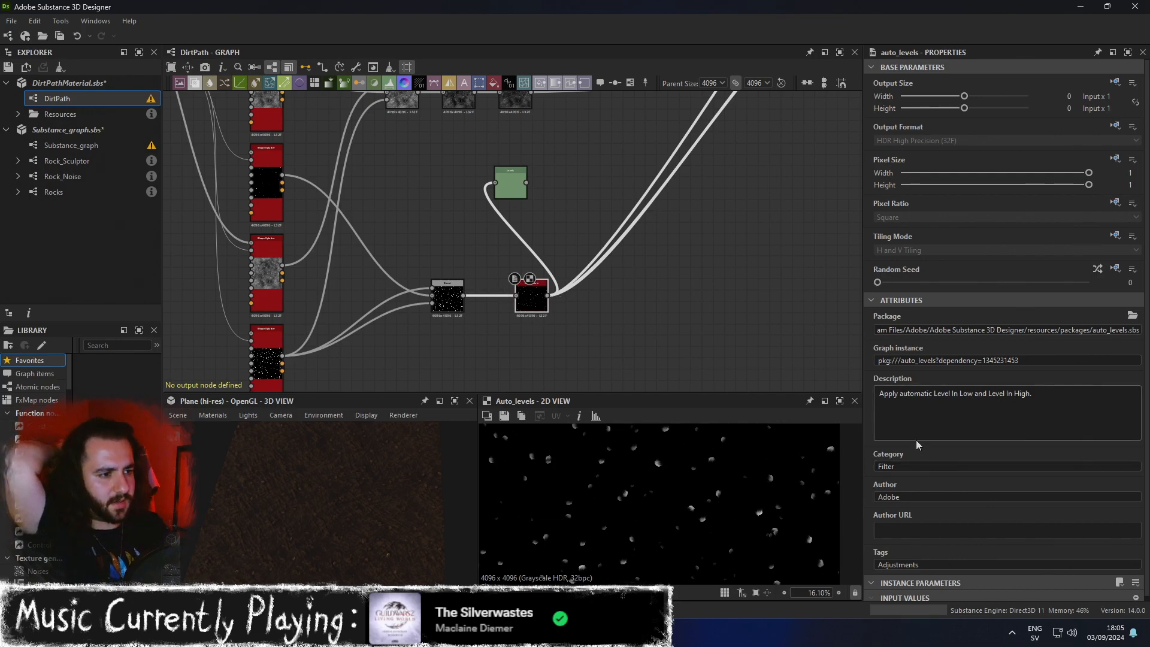
Check the rock mask Auto Levels node for adjustable instance parameters.
{"action": "scroll", "coordinate": [915, 440], "scroll_direction": "down", "scroll_amount": 1}
{"action": "left_click", "coordinate": [873, 579]}
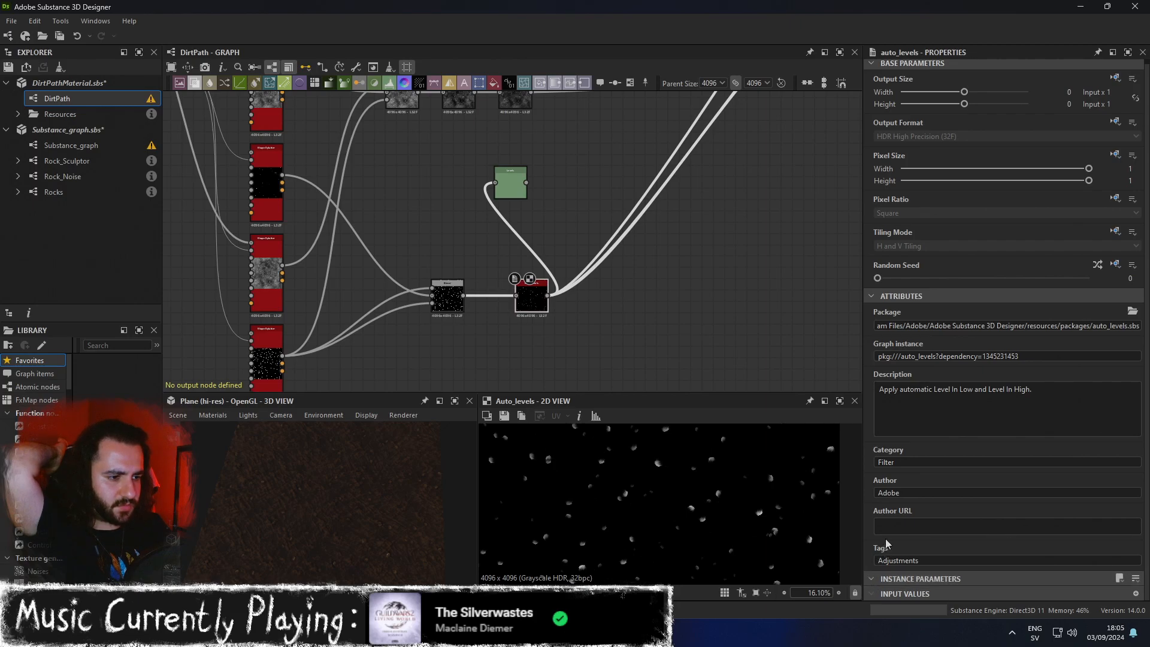
{"action": "left_click", "coordinate": [872, 579]}
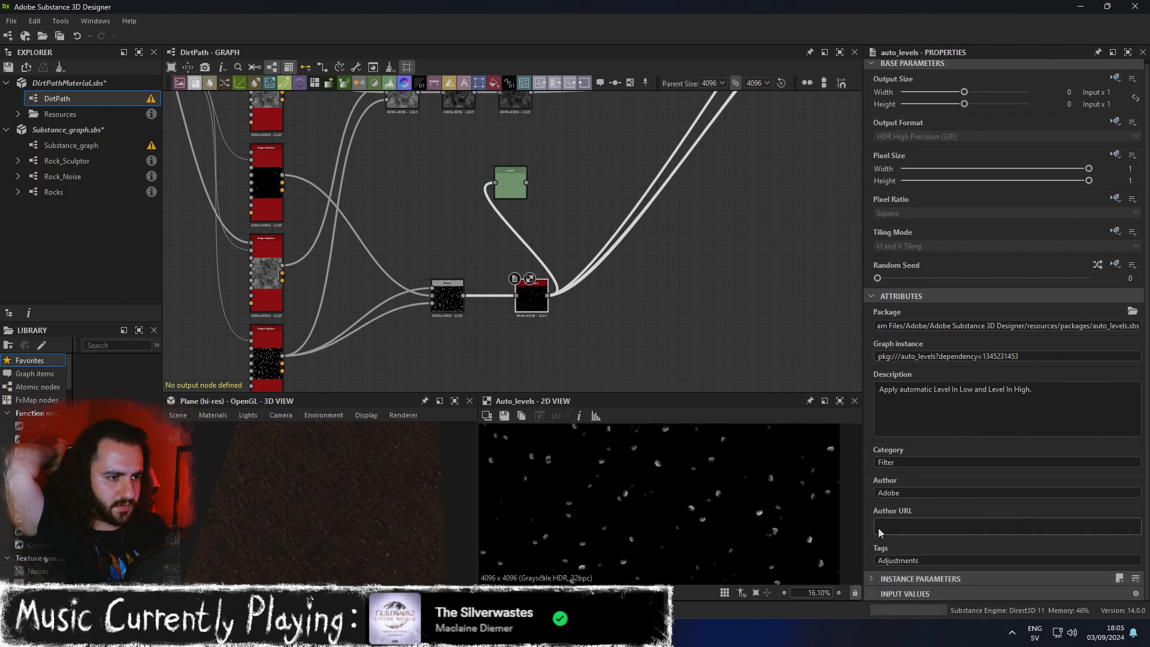
{"action": "scroll", "coordinate": [549, 360], "scroll_direction": "up", "scroll_amount": 3}
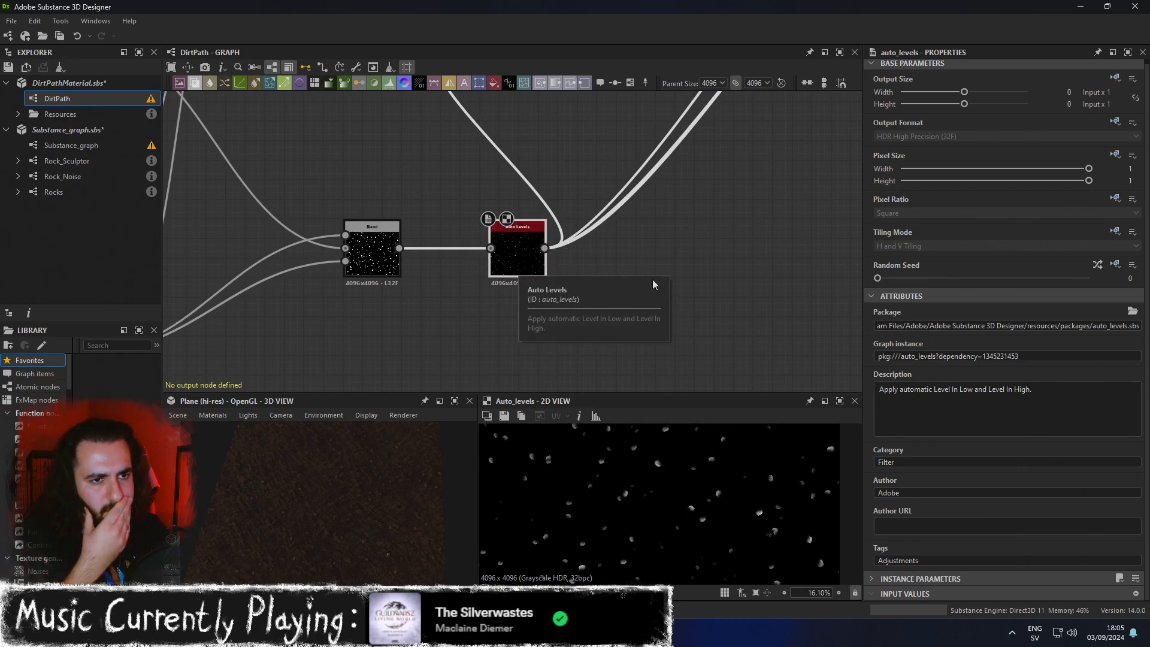
{"action": "scroll", "coordinate": [595, 290], "scroll_direction": "down", "scroll_amount": 3}
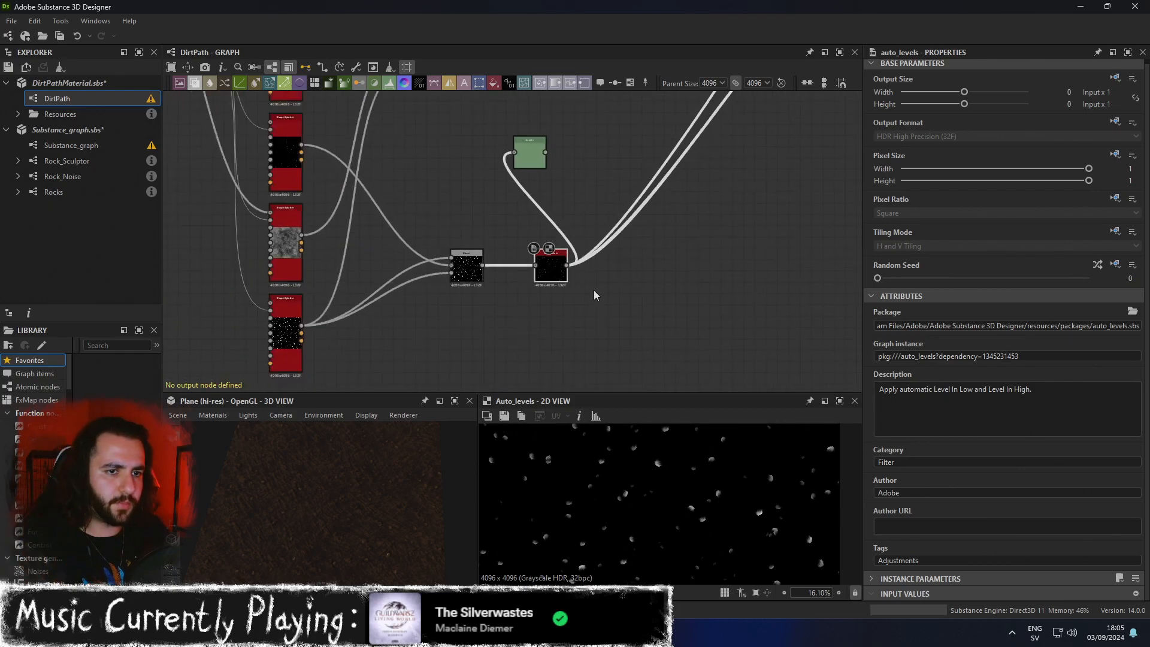
Add an Auto Levels node to the height output of the second Shape Splatter, which scatters the small stones.
{"action": "middle_click_drag", "start_coordinate": [595, 289], "coordinate": [633, 312]}
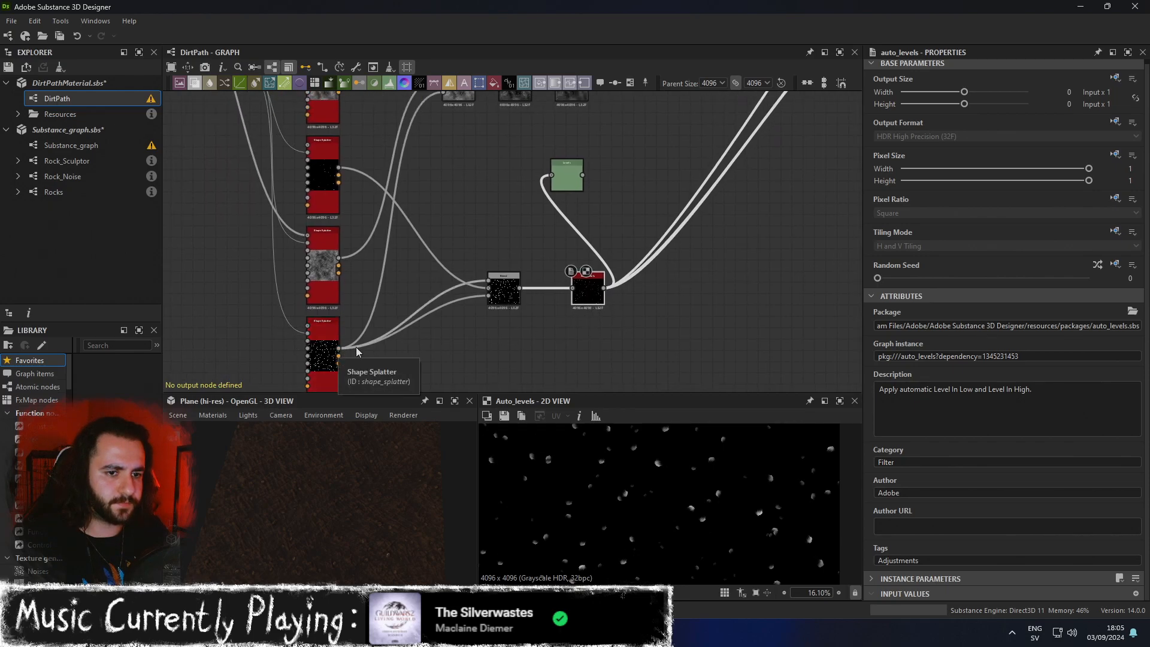
{"action": "middle_click_drag", "start_coordinate": [437, 233], "coordinate": [438, 334]}
{"action": "double_click", "coordinate": [318, 274]}
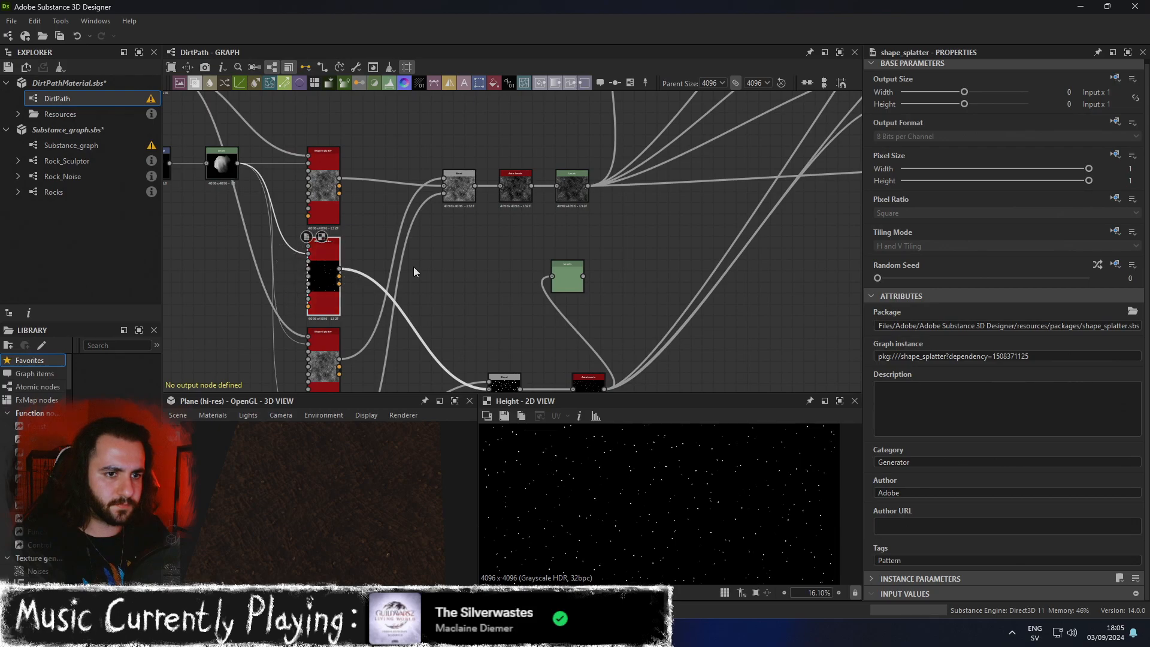
{"action": "key", "text": "space"}
{"action": "type", "text": "auto"}
{"action": "key", "text": "Down"}
{"action": "key", "text": "Down"}
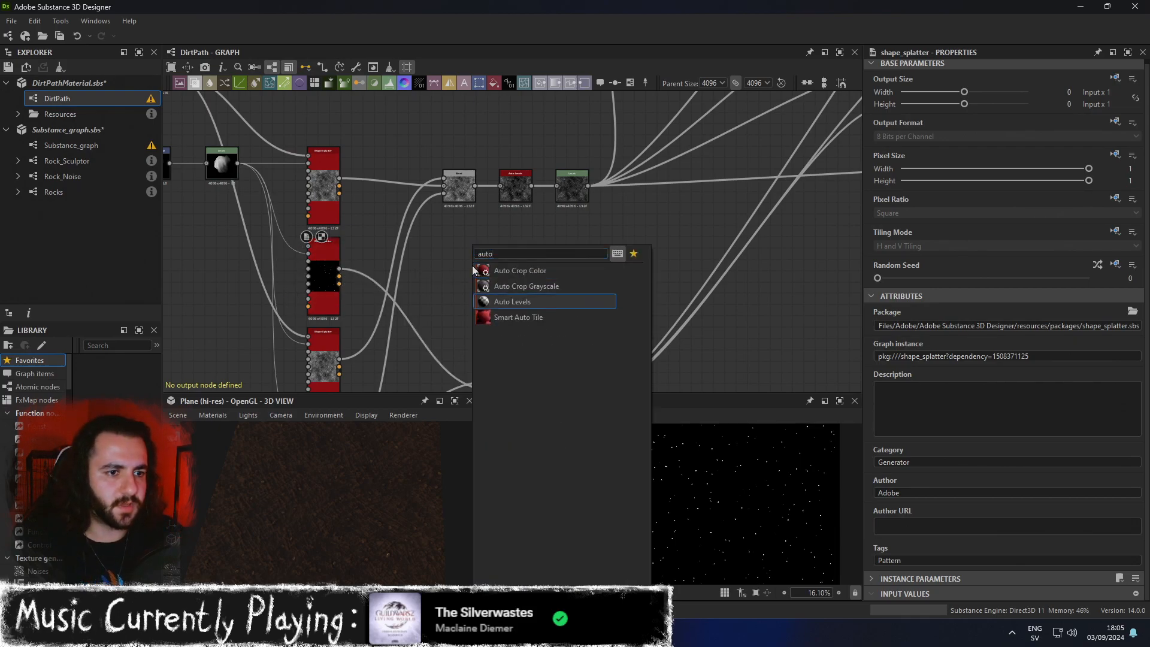
{"action": "key", "text": "Return"}
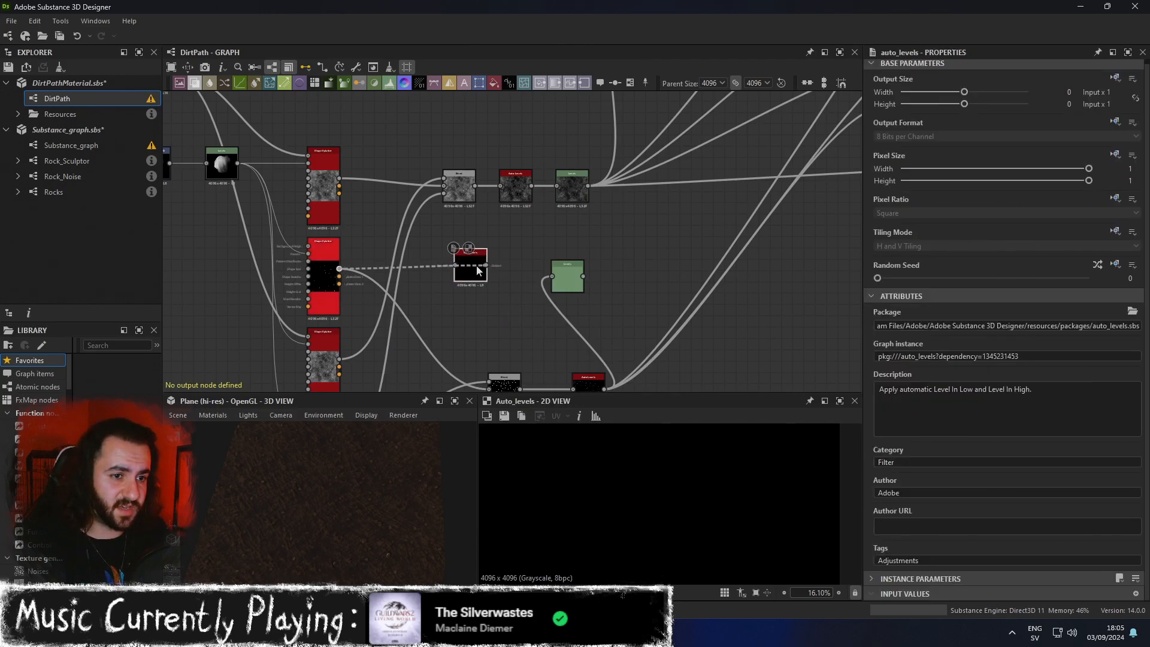
{"action": "left_click_drag", "start_coordinate": [484, 270], "coordinate": [471, 264]}
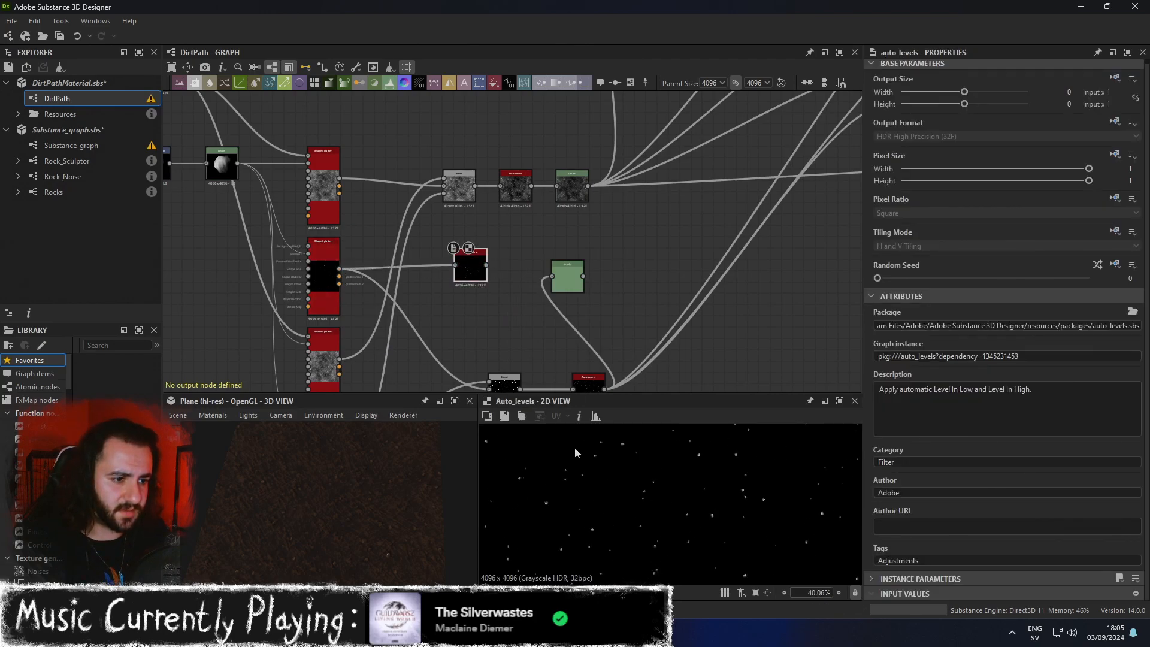
Compare the small-stone Shape Splatter height with its Auto Levels output and review the nodes leading to the Base Material.
{"action": "left_click", "coordinate": [319, 282]}
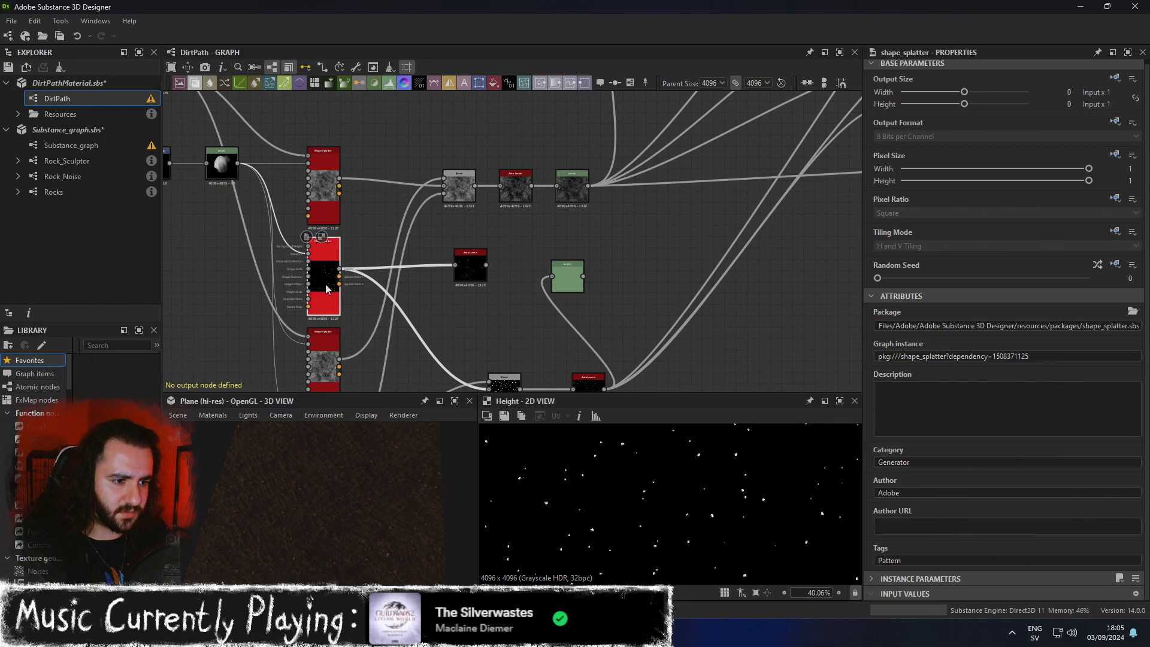
{"action": "left_click", "coordinate": [472, 268]}
{"action": "scroll", "coordinate": [639, 239], "scroll_direction": "down", "scroll_amount": 3}
{"action": "middle_click_drag", "start_coordinate": [850, 195], "coordinate": [628, 347]}
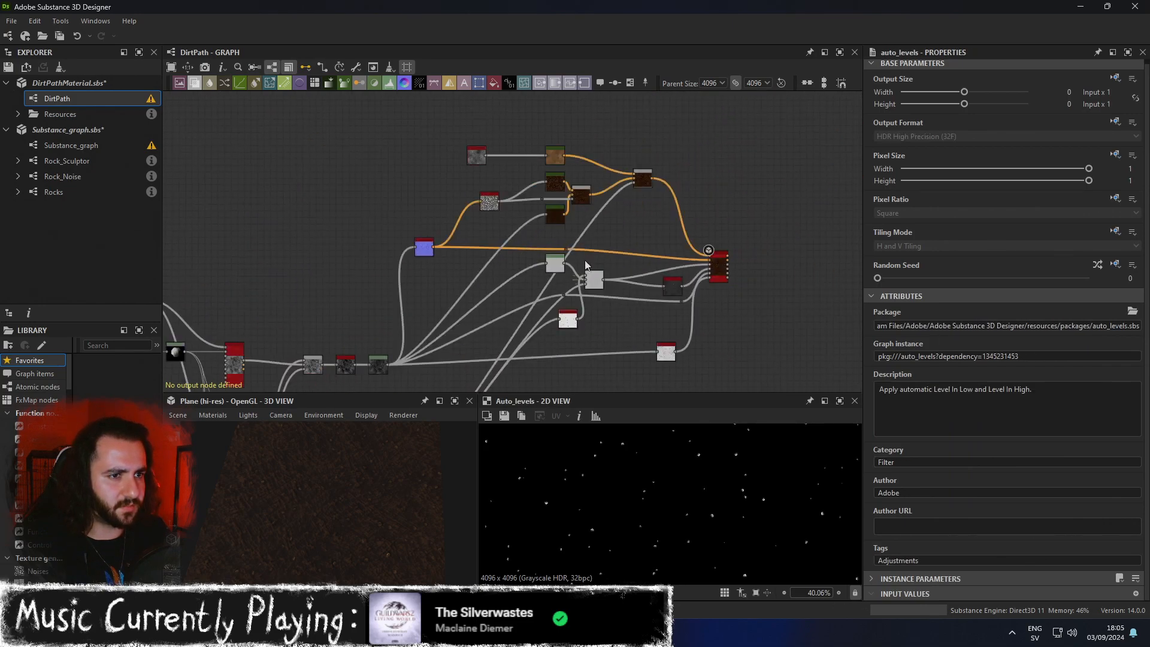
{"action": "middle_click_drag", "start_coordinate": [594, 274], "coordinate": [688, 182]}
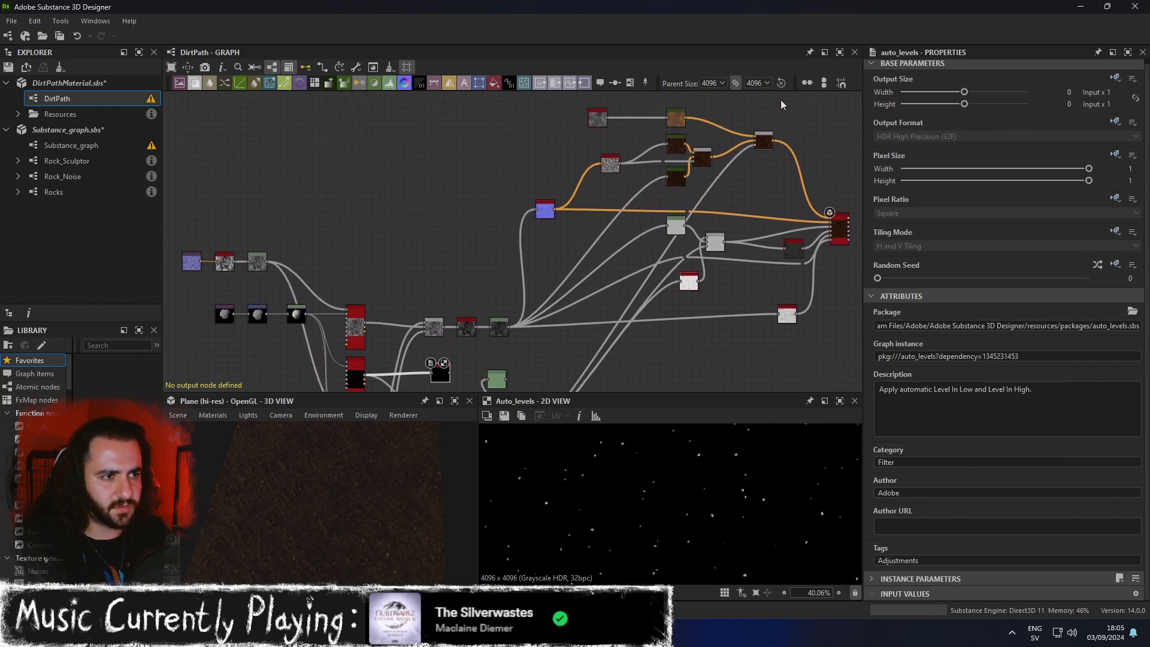
Compare the final color Blend with the rock mask Blend and its Auto Levels output.
{"action": "middle_click_drag", "start_coordinate": [795, 165], "coordinate": [697, 144]}
{"action": "left_click", "coordinate": [669, 123]}
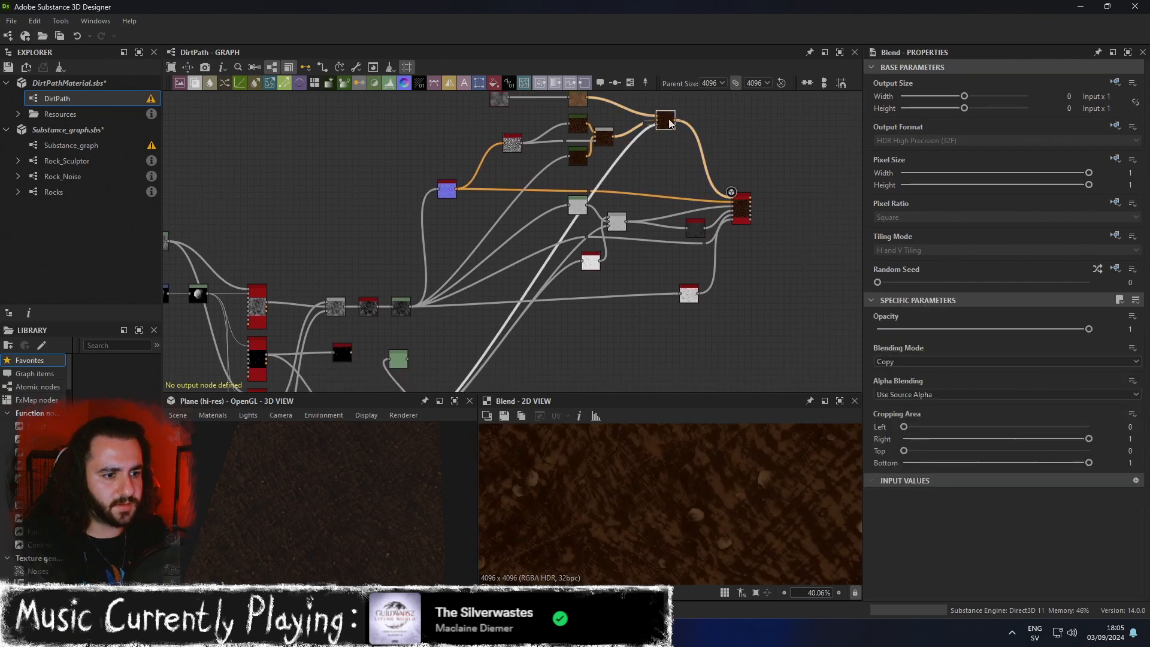
{"action": "middle_click_drag", "start_coordinate": [646, 232], "coordinate": [650, 92]}
{"action": "middle_click_drag", "start_coordinate": [497, 234], "coordinate": [469, 292]}
{"action": "left_click", "coordinate": [345, 347]}
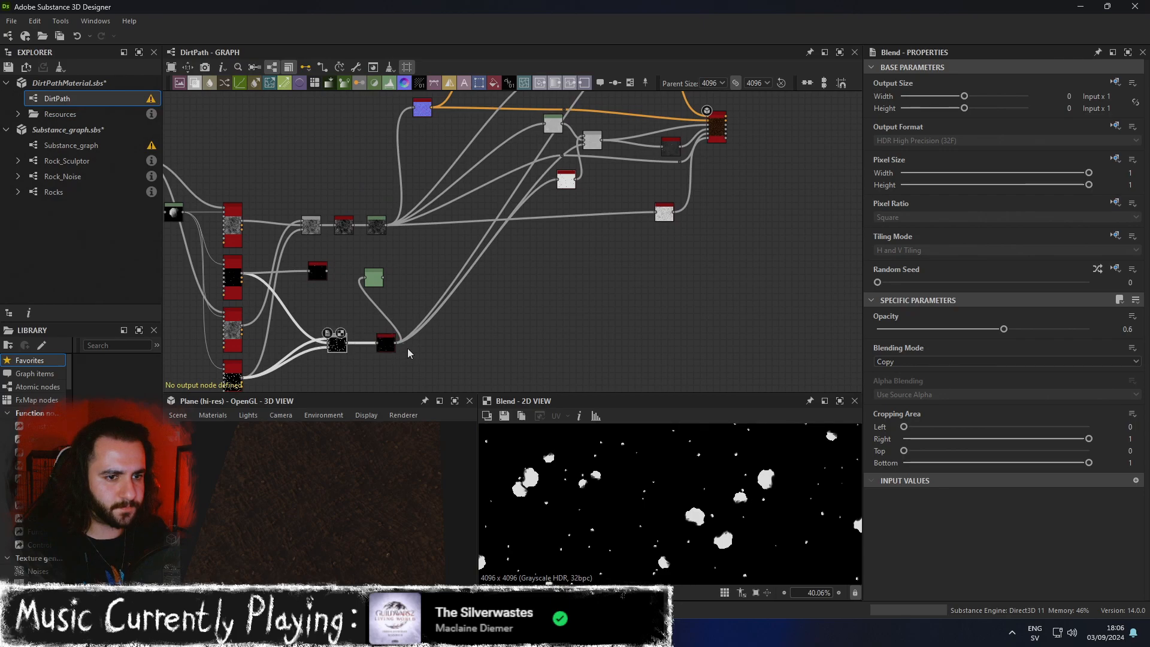
{"action": "double_click", "coordinate": [385, 345]}
{"action": "middle_click_drag", "start_coordinate": [600, 187], "coordinate": [555, 341]}
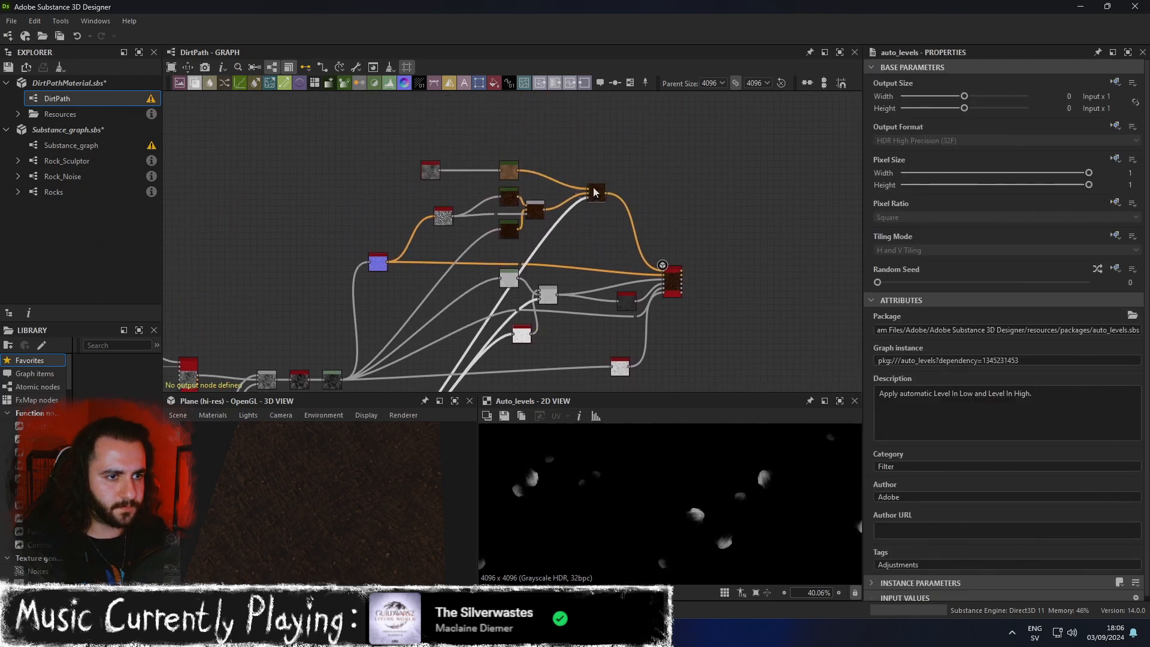
Try Multiply on the final color Blend, and set its blending mode to Add (Linear Dodge).
{"action": "left_click", "coordinate": [594, 193]}
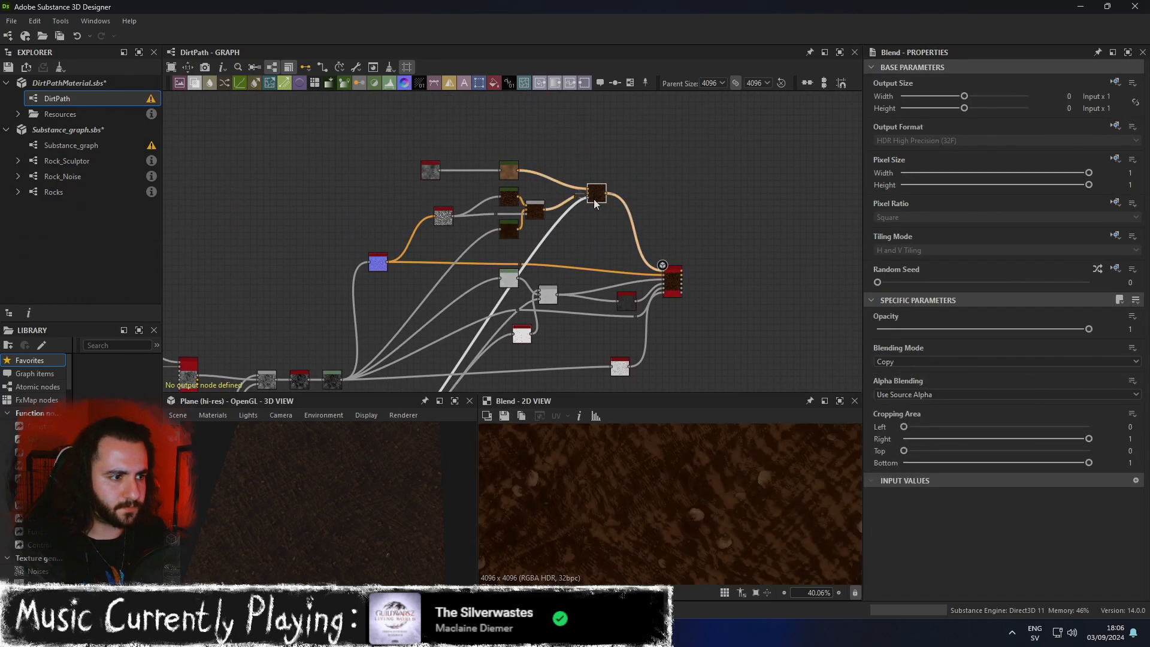
{"action": "left_click", "coordinate": [927, 363]}
{"action": "left_click", "coordinate": [901, 390]}
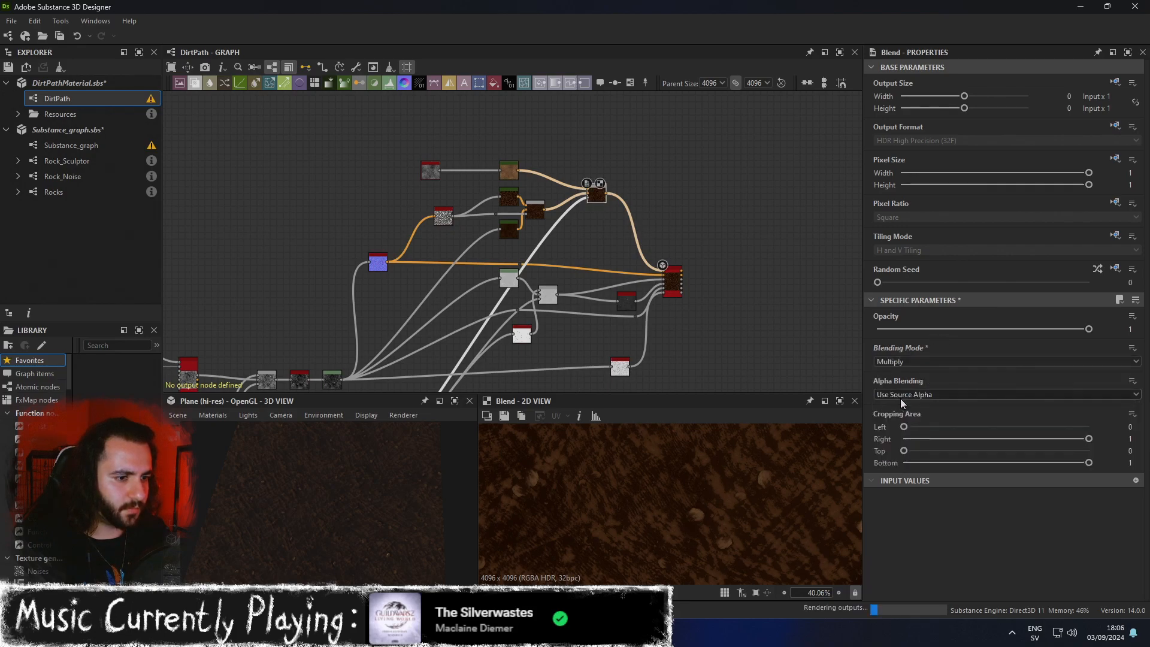
{"action": "left_click", "coordinate": [910, 362]}
{"action": "left_click", "coordinate": [911, 383]}
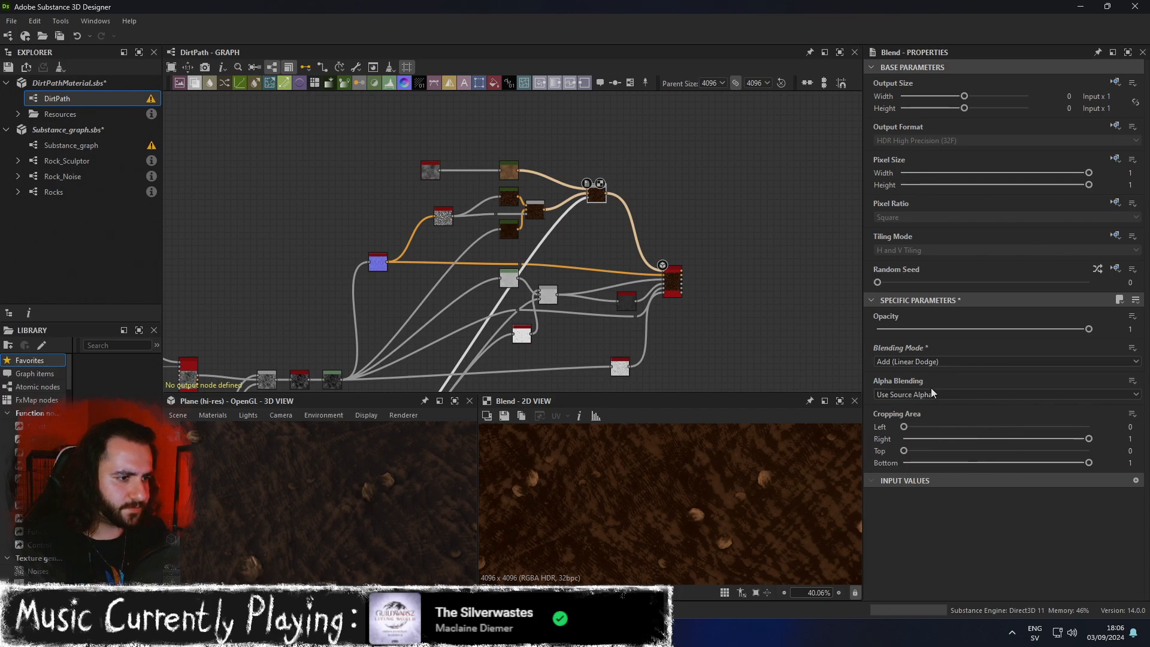
Try Add Sub and Max (Lighten) on the final color Blend before returning it to Add (Linear Dodge).
{"action": "left_click", "coordinate": [932, 361]}
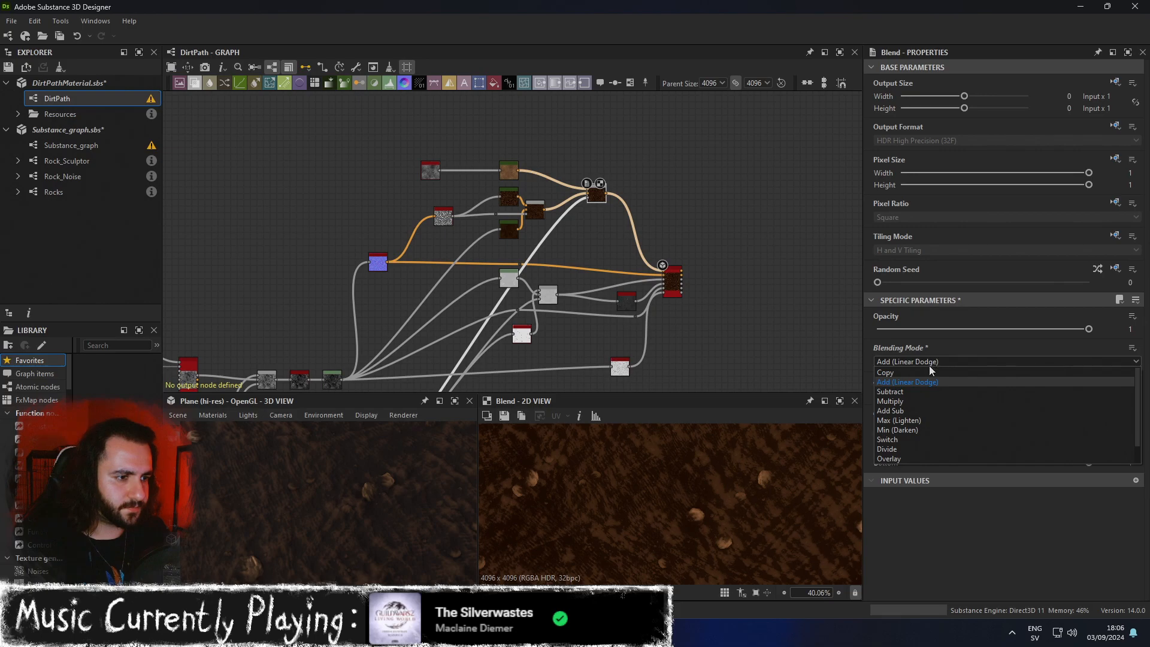
{"action": "left_click", "coordinate": [919, 411]}
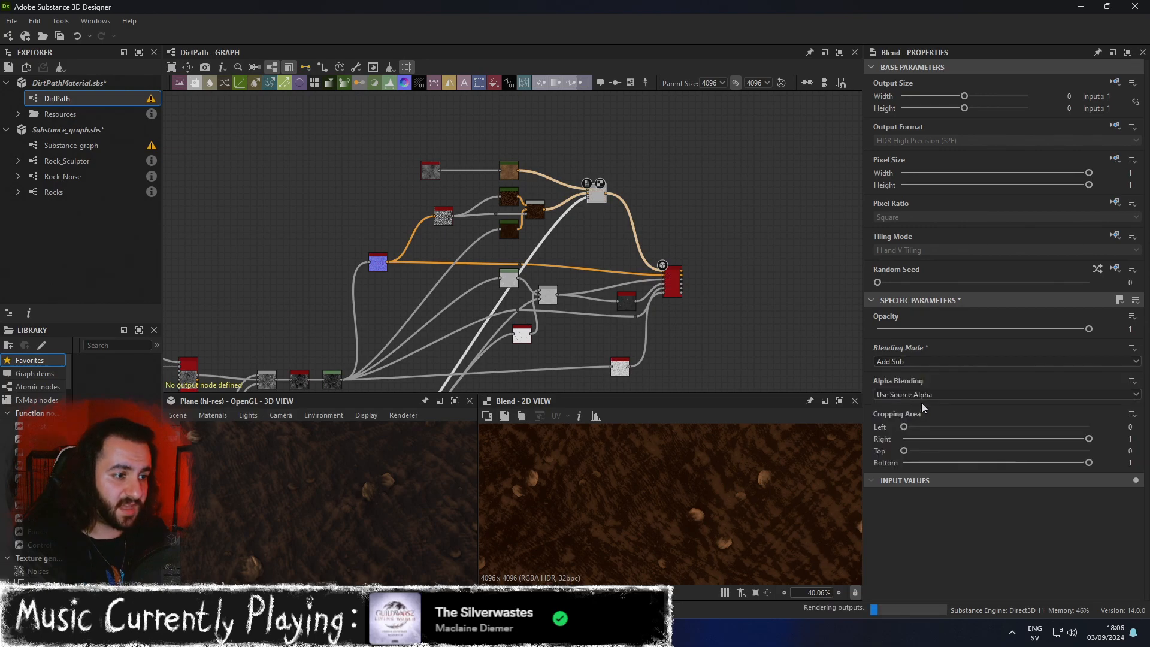
{"action": "left_click", "coordinate": [929, 364]}
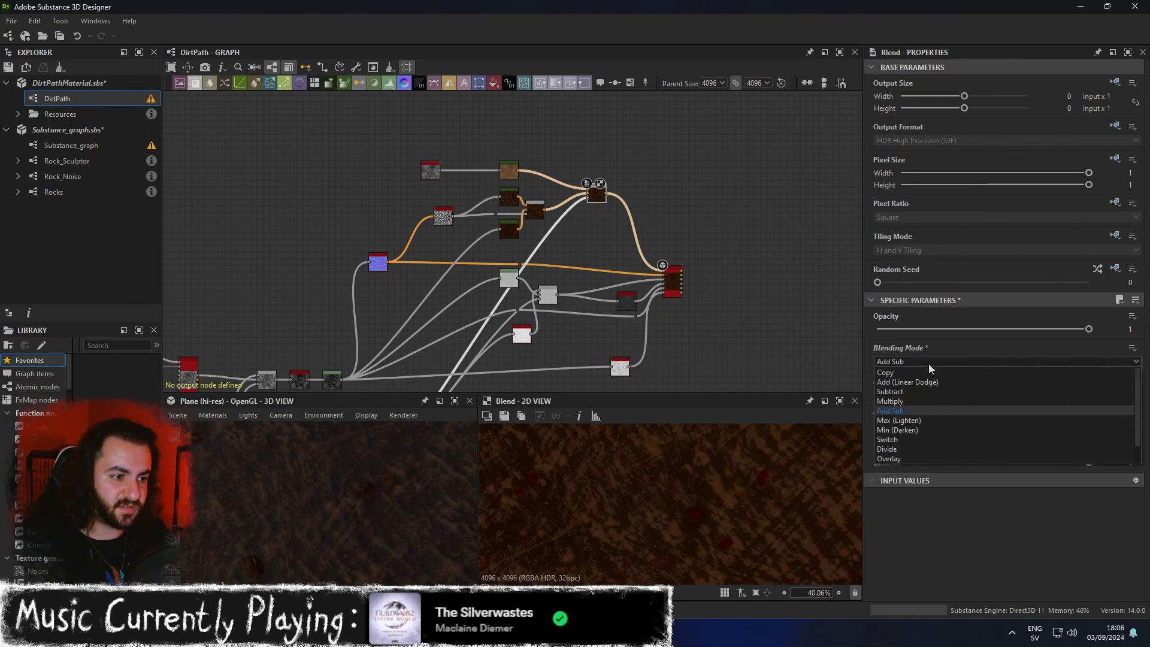
{"action": "left_click", "coordinate": [921, 420]}
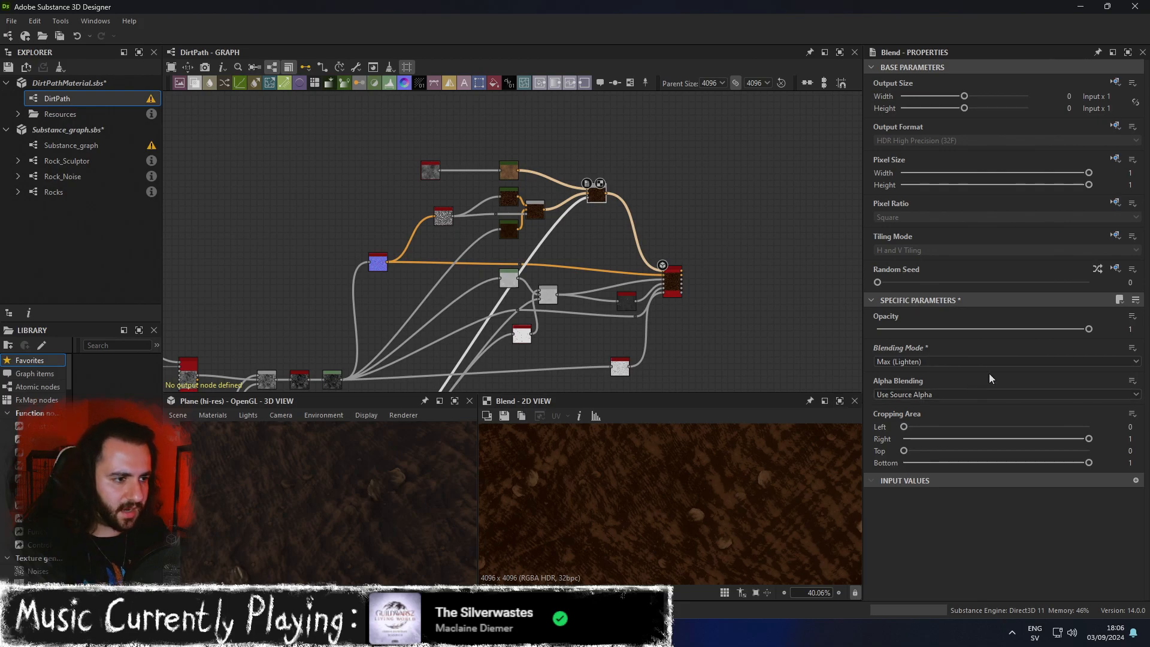
{"action": "left_click", "coordinate": [932, 362]}
{"action": "left_click", "coordinate": [923, 383]}
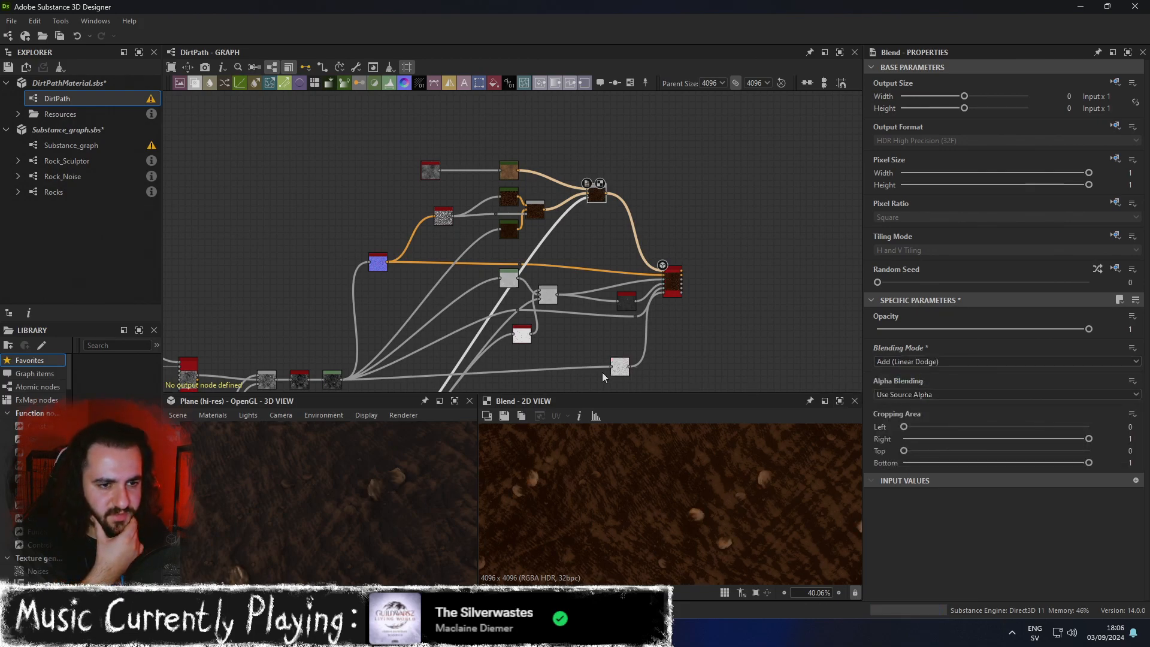
Examine the stones and dirt on the plane in an enlarged 3D view from overhead, grazing and close-up angles.
{"action": "left_click", "coordinate": [455, 401]}
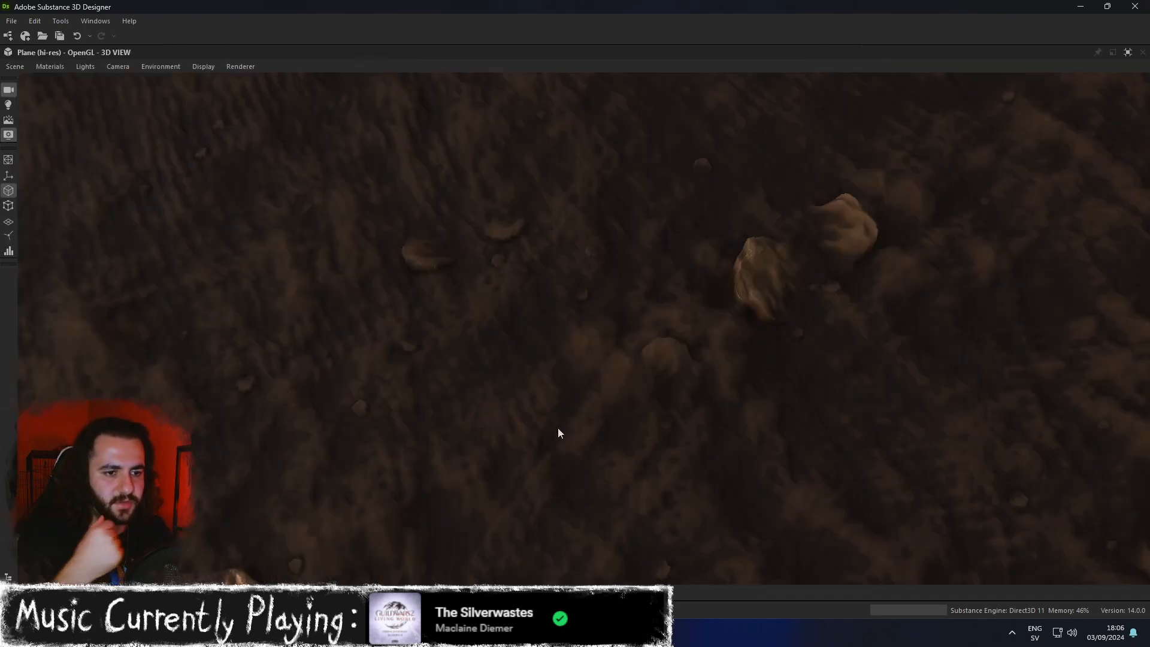
{"action": "scroll", "coordinate": [548, 434], "scroll_direction": "down", "scroll_amount": 5}
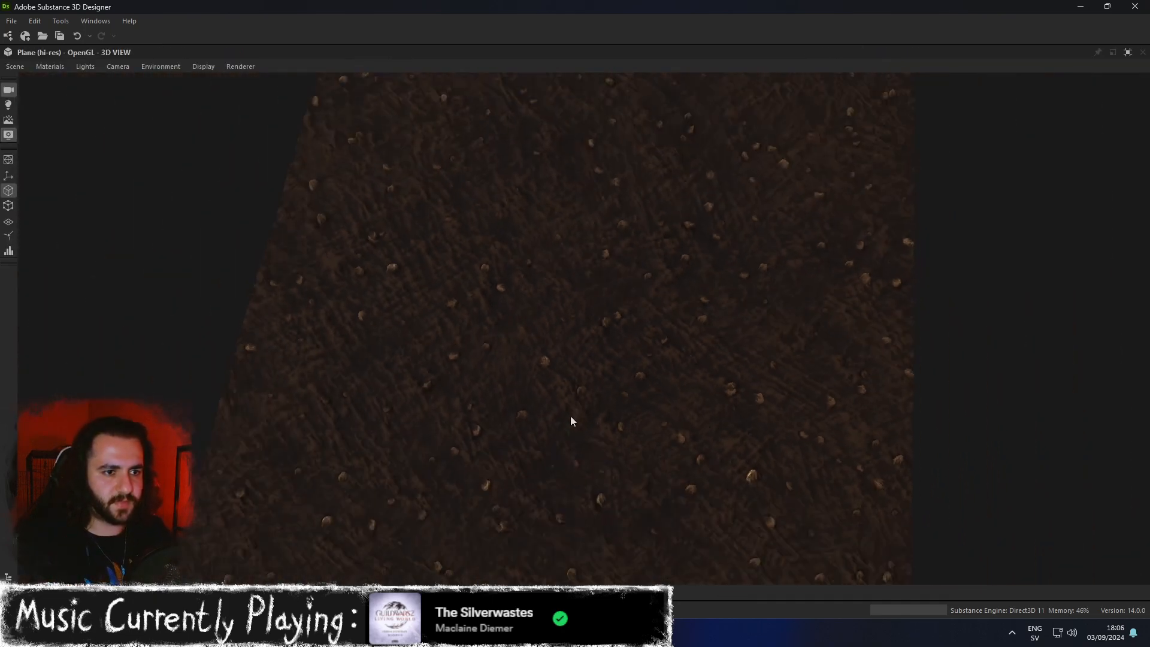
{"action": "left_click_drag", "start_coordinate": [570, 421], "coordinate": [657, 362]}
{"action": "left_click_drag", "start_coordinate": [1098, 73], "coordinate": [825, 139]}
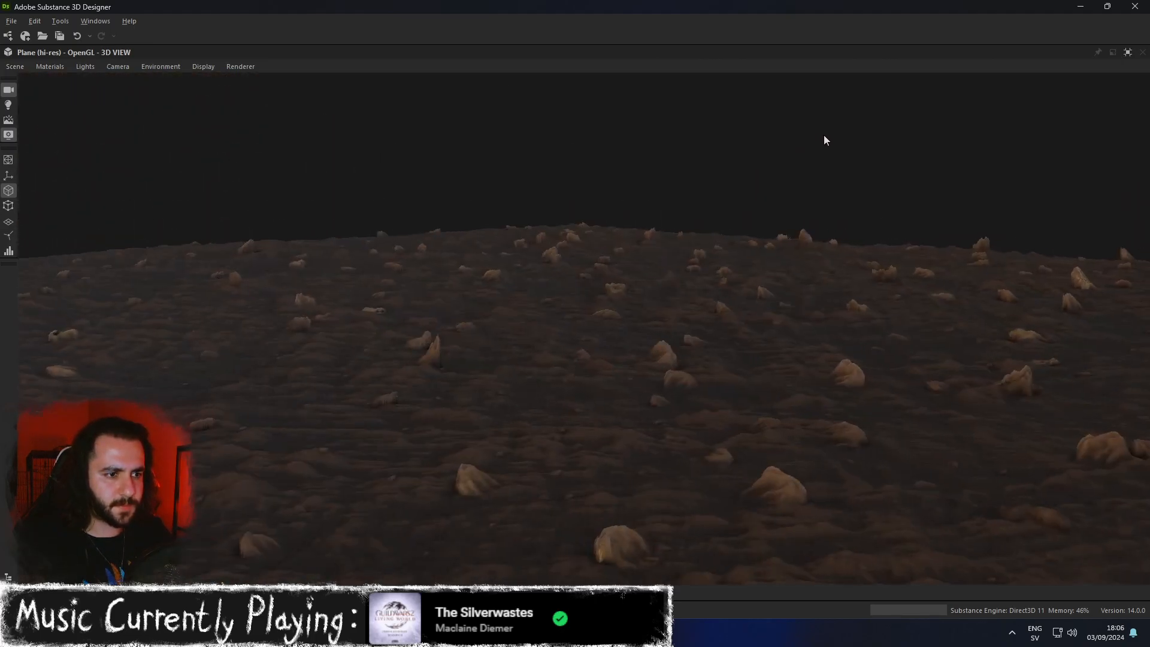
{"action": "left_click_drag", "start_coordinate": [927, 288], "coordinate": [839, 384]}
{"action": "left_click_drag", "start_coordinate": [945, 366], "coordinate": [881, 325]}
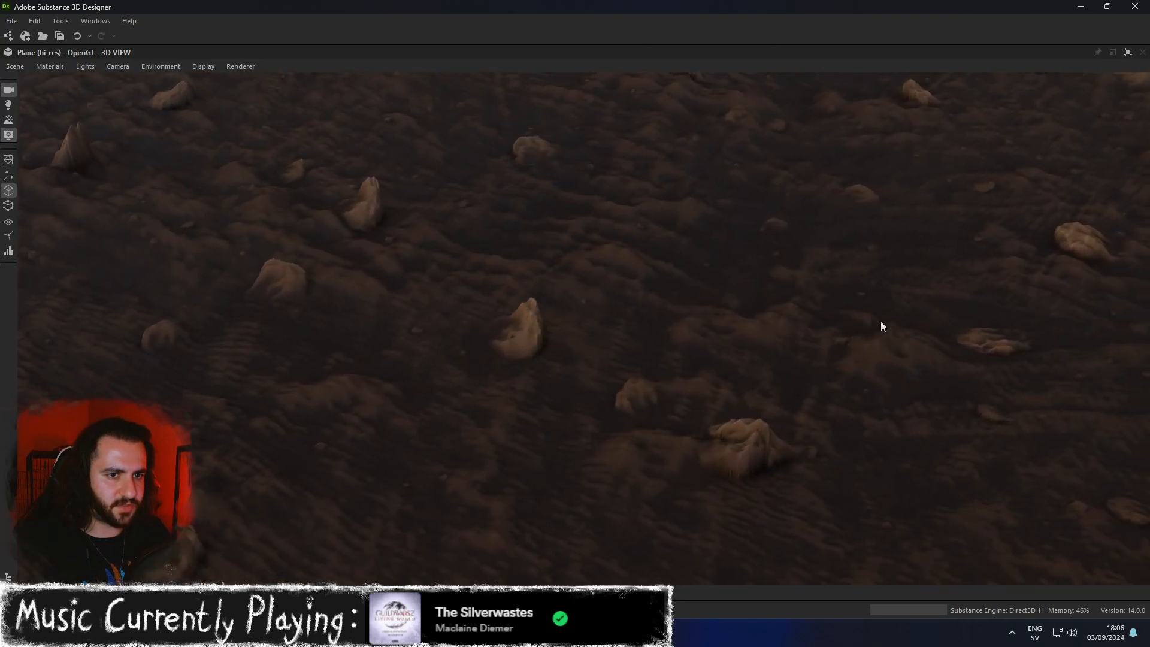
{"action": "left_click", "coordinate": [1126, 53]}
Inspect the stones in the Height to Normal World Units output and in the Levels height map feeding it.
{"action": "scroll", "coordinate": [795, 338], "scroll_direction": "down", "scroll_amount": 3}
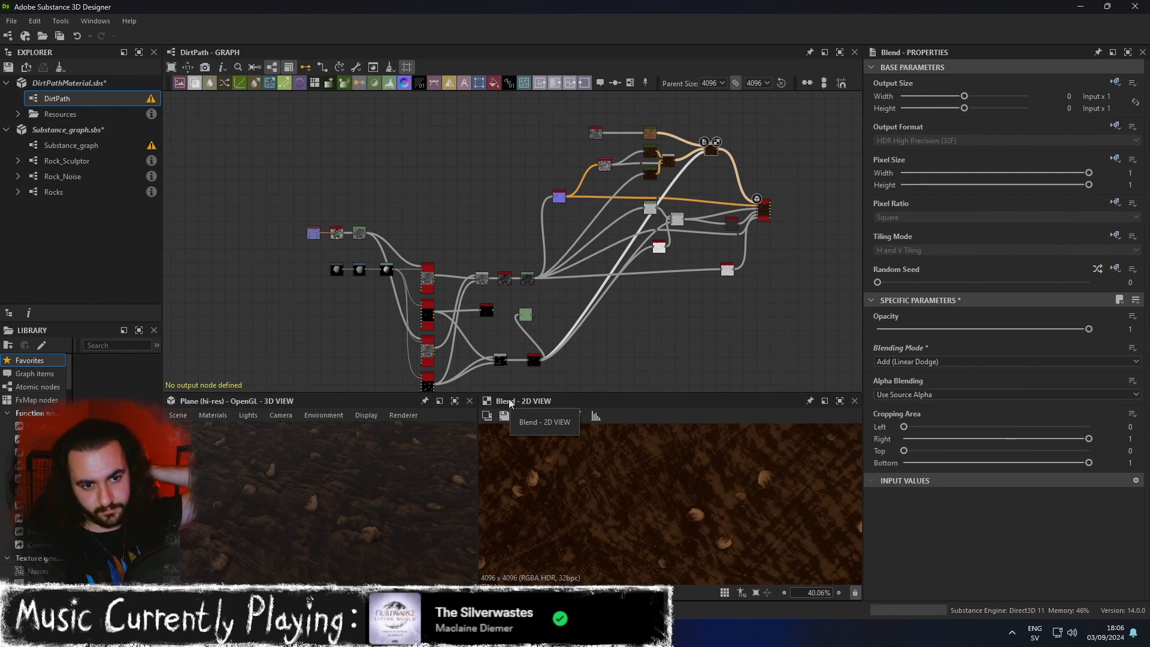
{"action": "scroll", "coordinate": [586, 150], "scroll_direction": "up", "scroll_amount": 3}
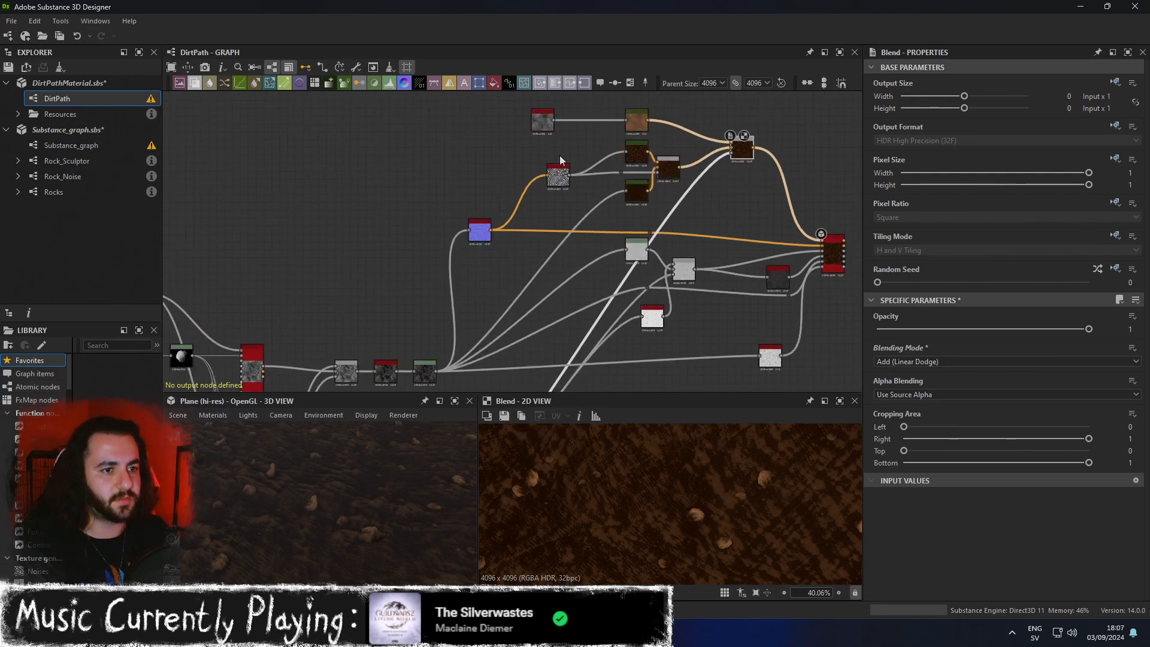
{"action": "double_click", "coordinate": [478, 238]}
{"action": "scroll", "coordinate": [693, 522], "scroll_direction": "up", "scroll_amount": 5}
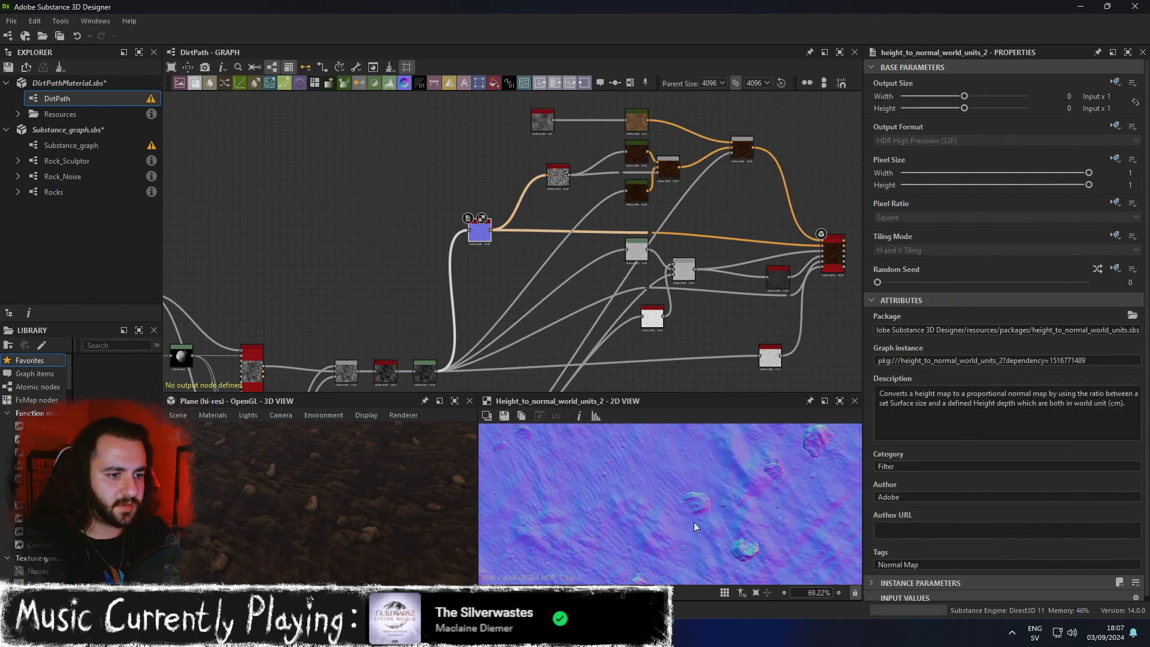
{"action": "double_click", "coordinate": [425, 372]}
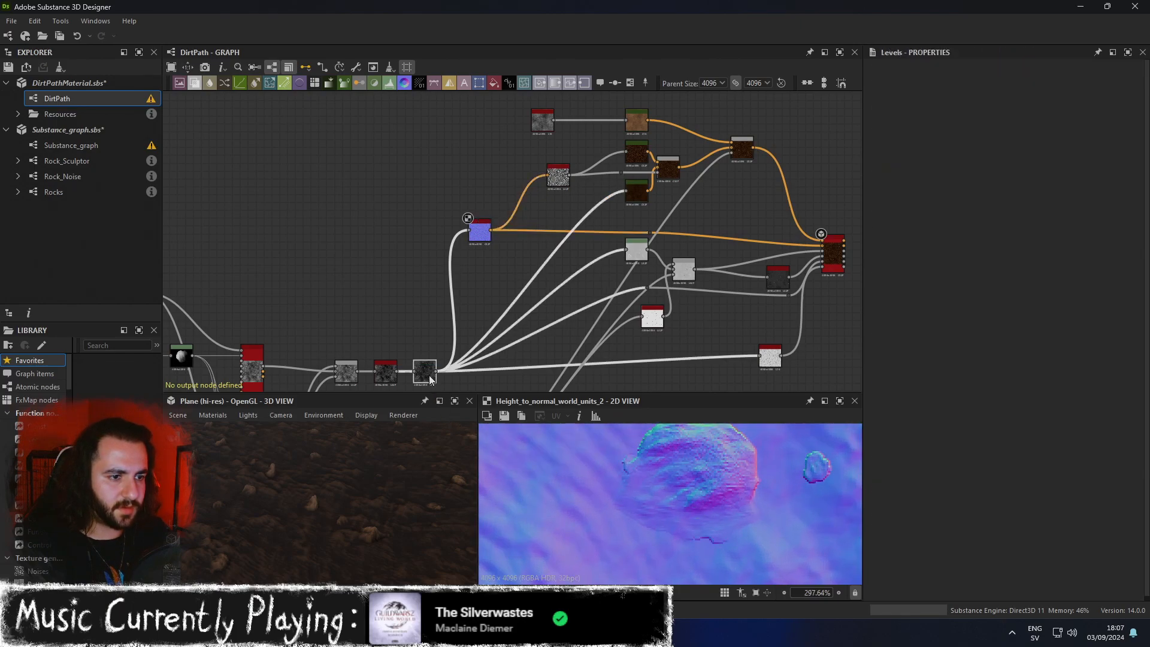
{"action": "scroll", "coordinate": [740, 479], "scroll_direction": "down", "scroll_amount": 8}
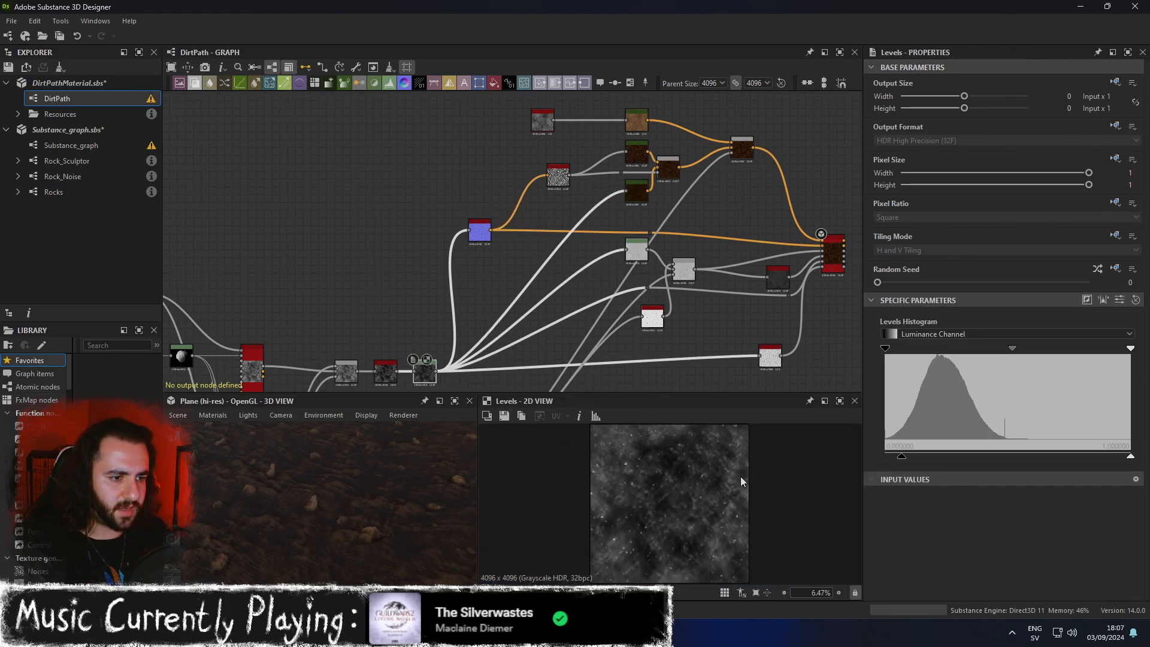
{"action": "scroll", "coordinate": [670, 476], "scroll_direction": "up", "scroll_amount": 5}
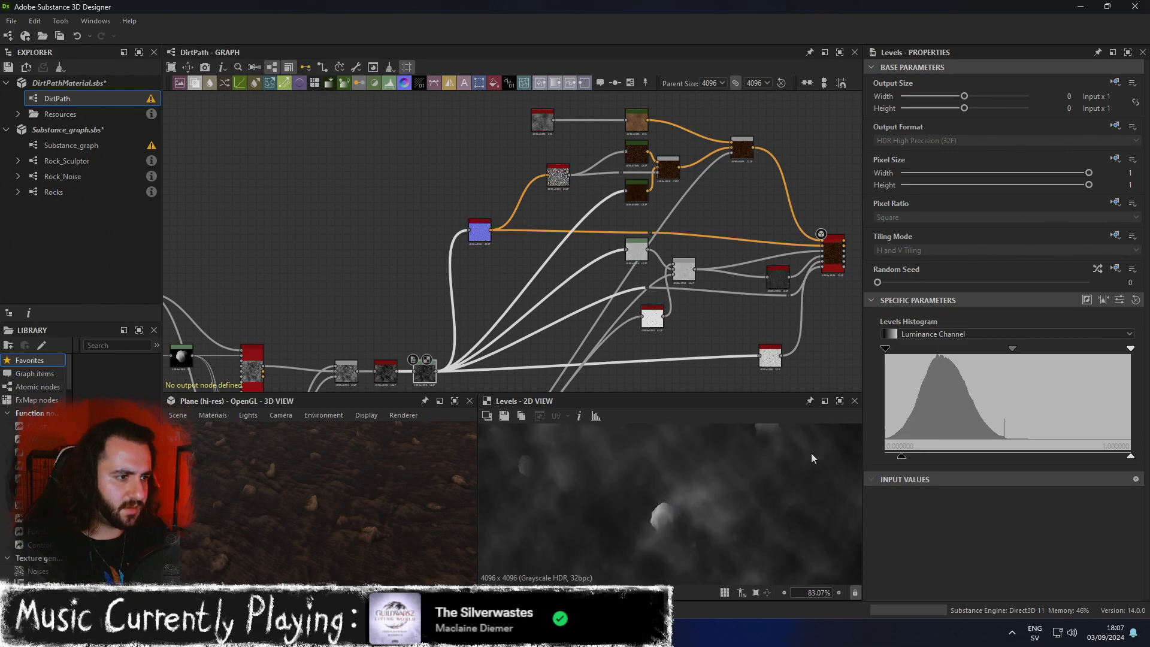
Compare the outputs of the height chain's Auto Levels, Levels and Blend nodes.
{"action": "middle_click_drag", "start_coordinate": [585, 296], "coordinate": [691, 221]}
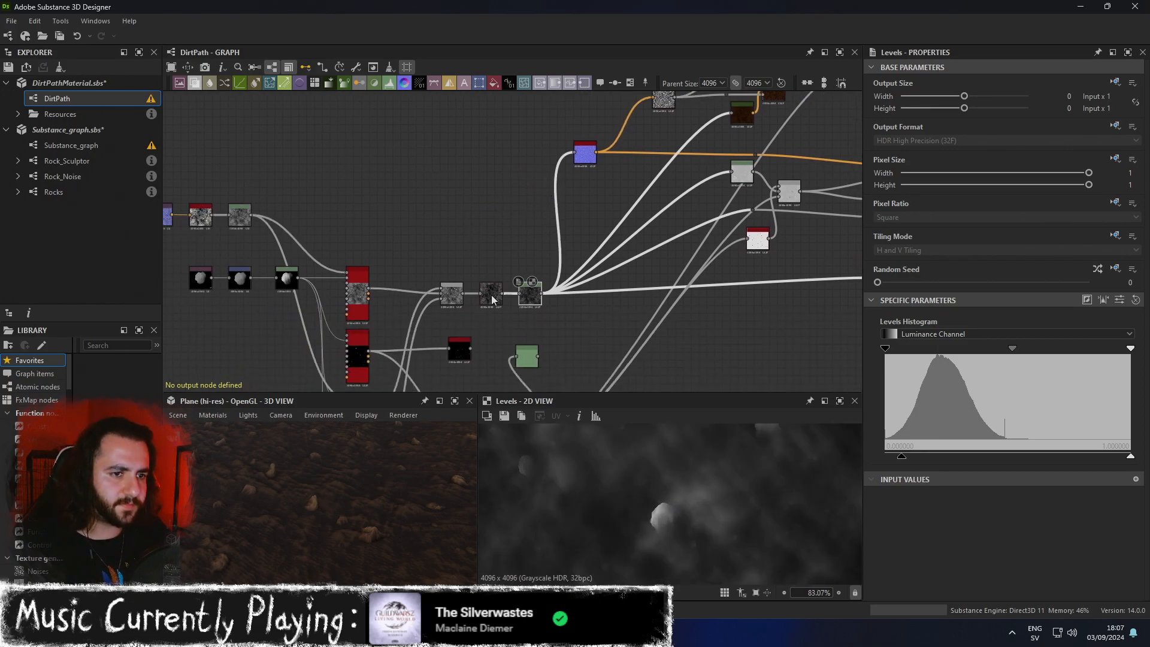
{"action": "left_click", "coordinate": [497, 296]}
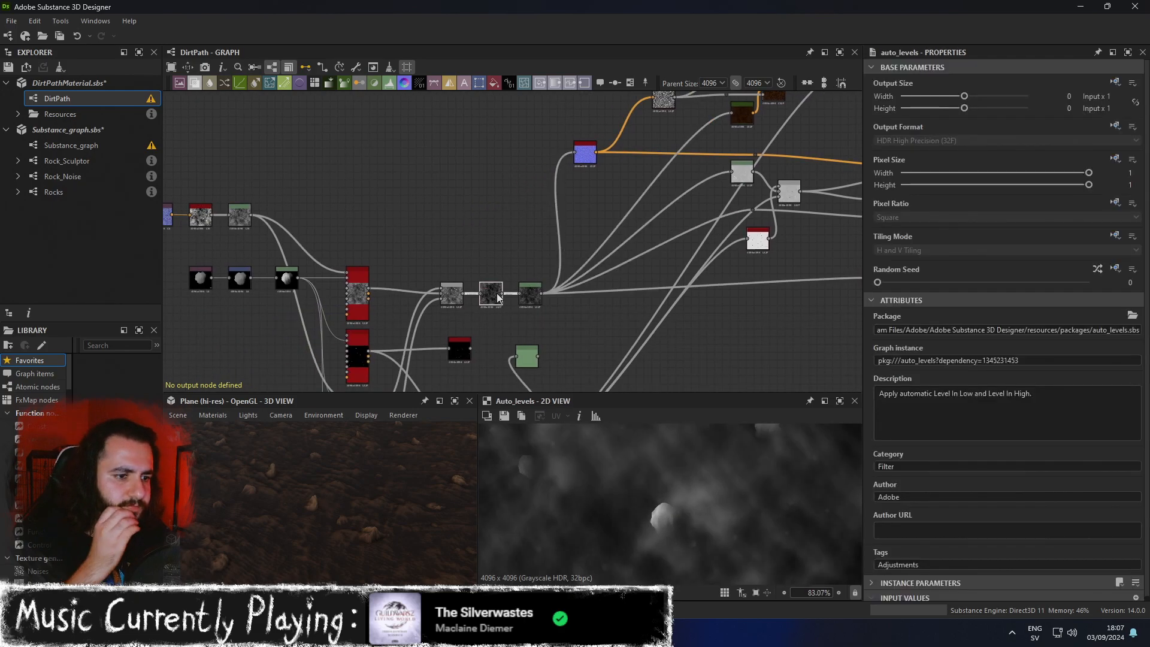
{"action": "left_click", "coordinate": [529, 297]}
{"action": "left_click", "coordinate": [451, 297]}
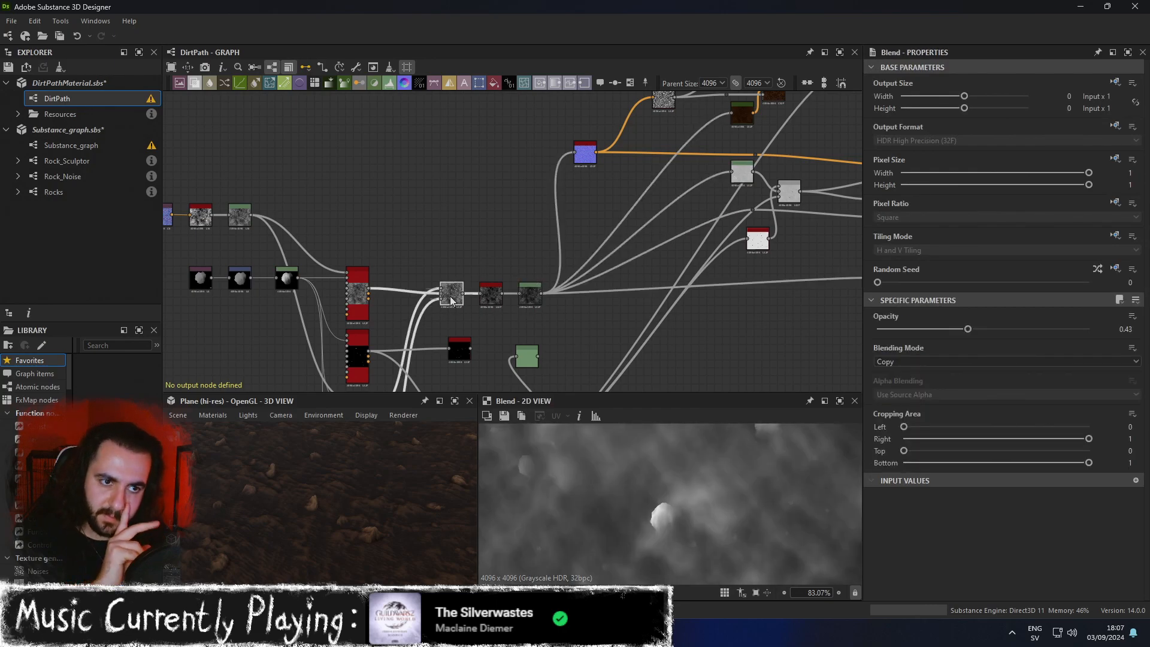
Compare the height Blend with the height outputs of the two Shape Splatter nodes feeding it.
{"action": "scroll", "coordinate": [536, 279], "scroll_direction": "down", "scroll_amount": 2}
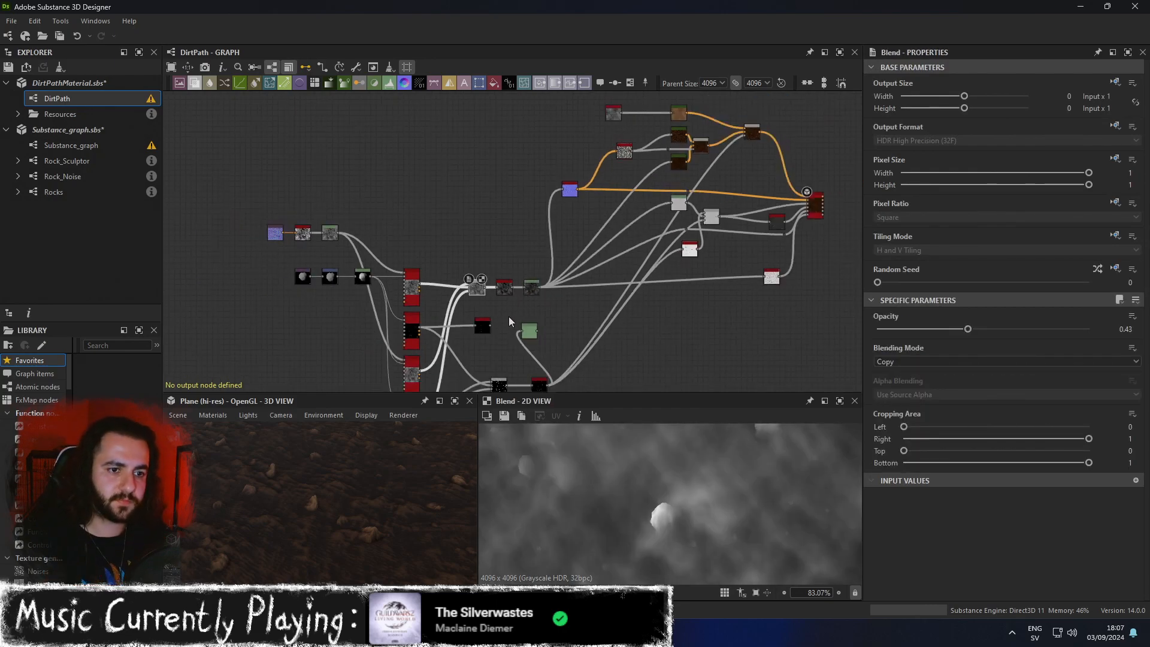
{"action": "scroll", "coordinate": [508, 317], "scroll_direction": "up", "scroll_amount": 2}
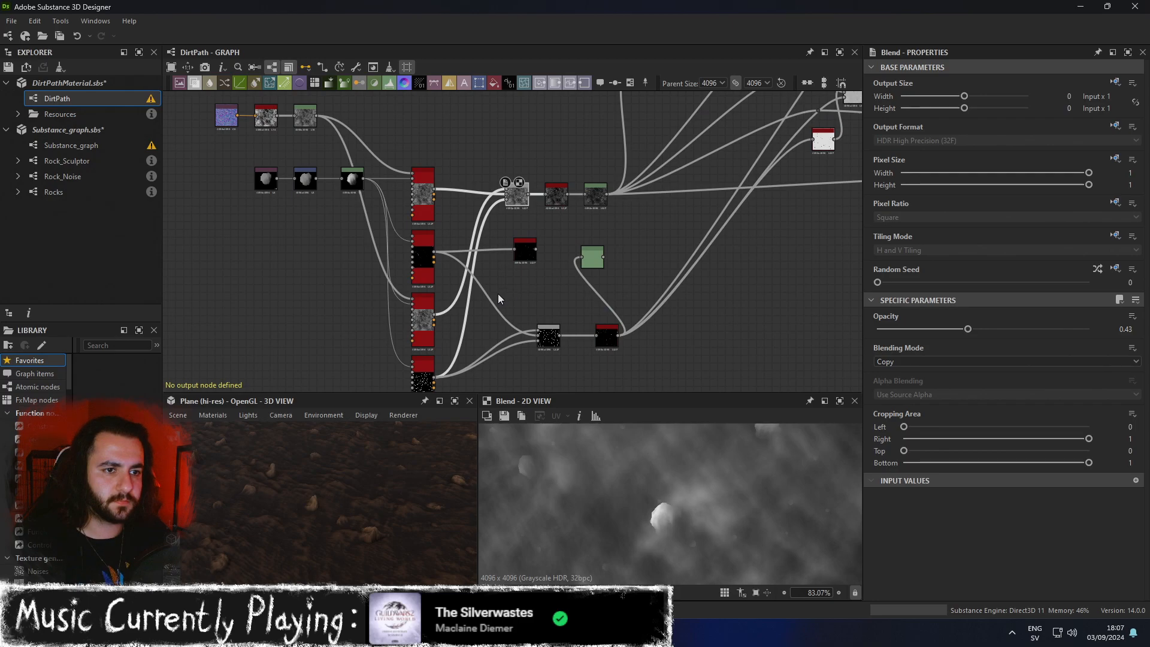
{"action": "scroll", "coordinate": [509, 208], "scroll_direction": "up", "scroll_amount": 2}
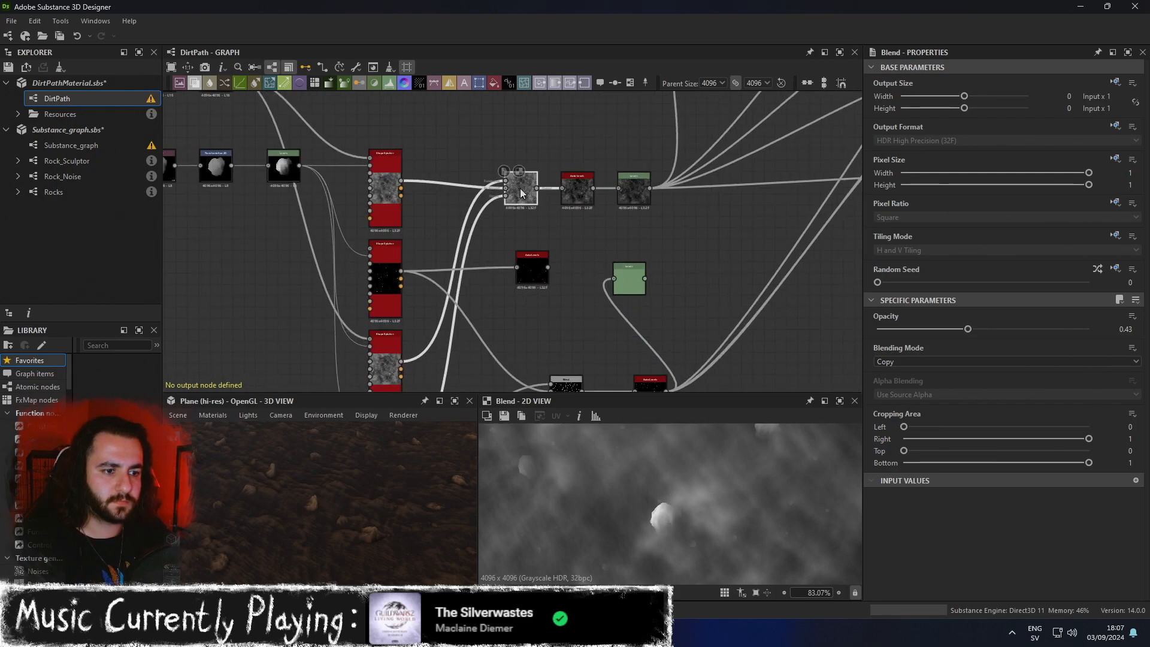
{"action": "middle_click_drag", "start_coordinate": [523, 291], "coordinate": [566, 189]}
{"action": "left_click", "coordinate": [431, 271]}
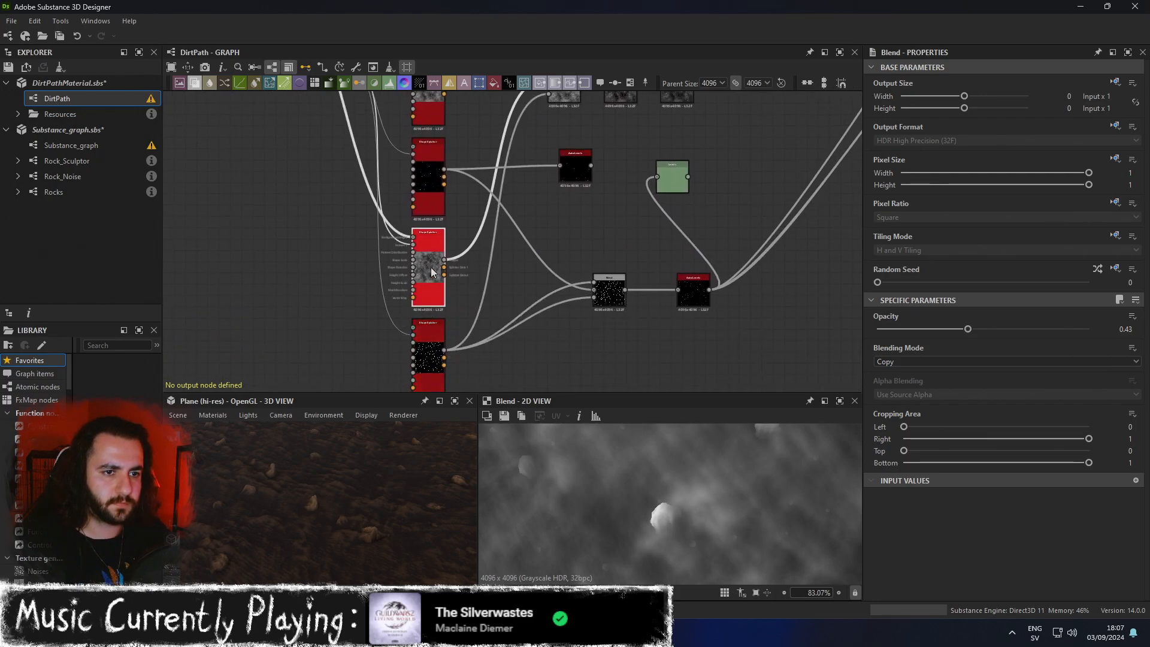
{"action": "middle_click_drag", "start_coordinate": [532, 210], "coordinate": [539, 243]}
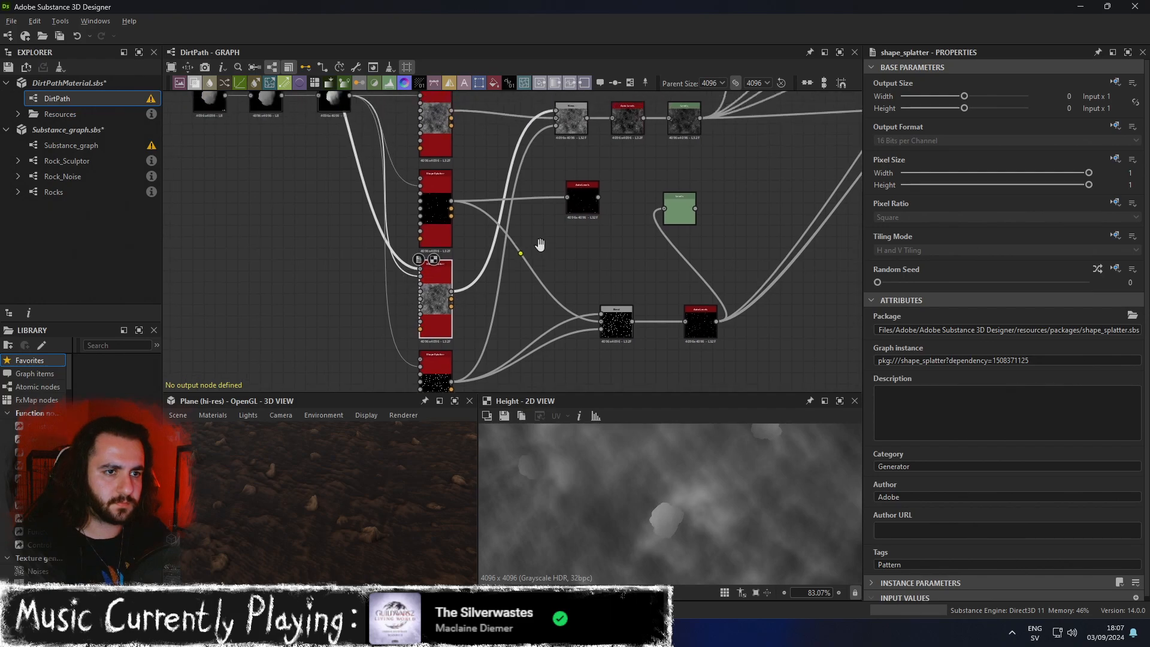
{"action": "scroll", "coordinate": [539, 243], "scroll_direction": "up", "scroll_amount": 1}
{"action": "left_click", "coordinate": [576, 115]}
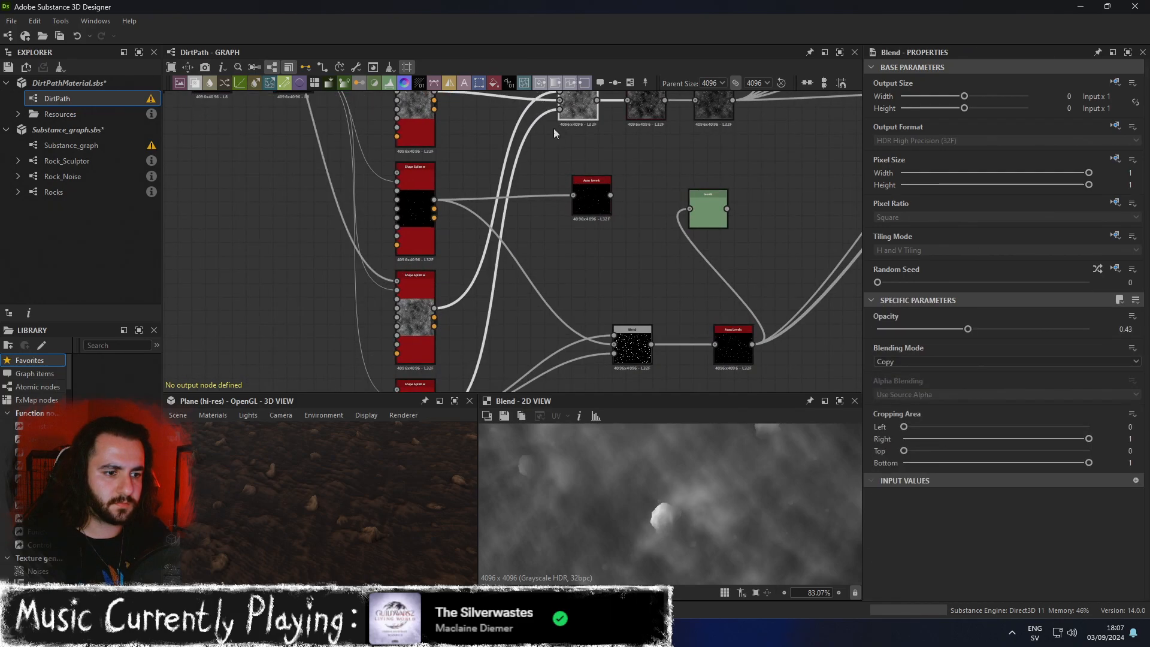
{"action": "middle_click_drag", "start_coordinate": [558, 125], "coordinate": [574, 160]}
{"action": "left_click", "coordinate": [427, 140]}
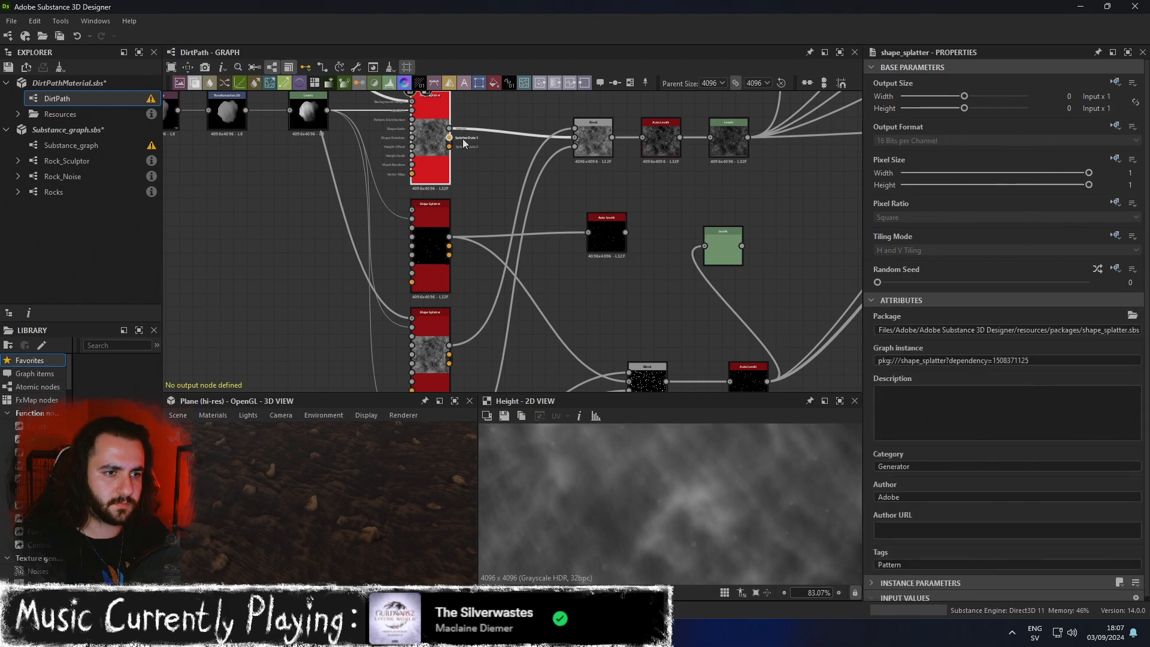
Try an opacity of 0.24 on the height Blend and undo the change.
{"action": "left_click", "coordinate": [588, 144]}
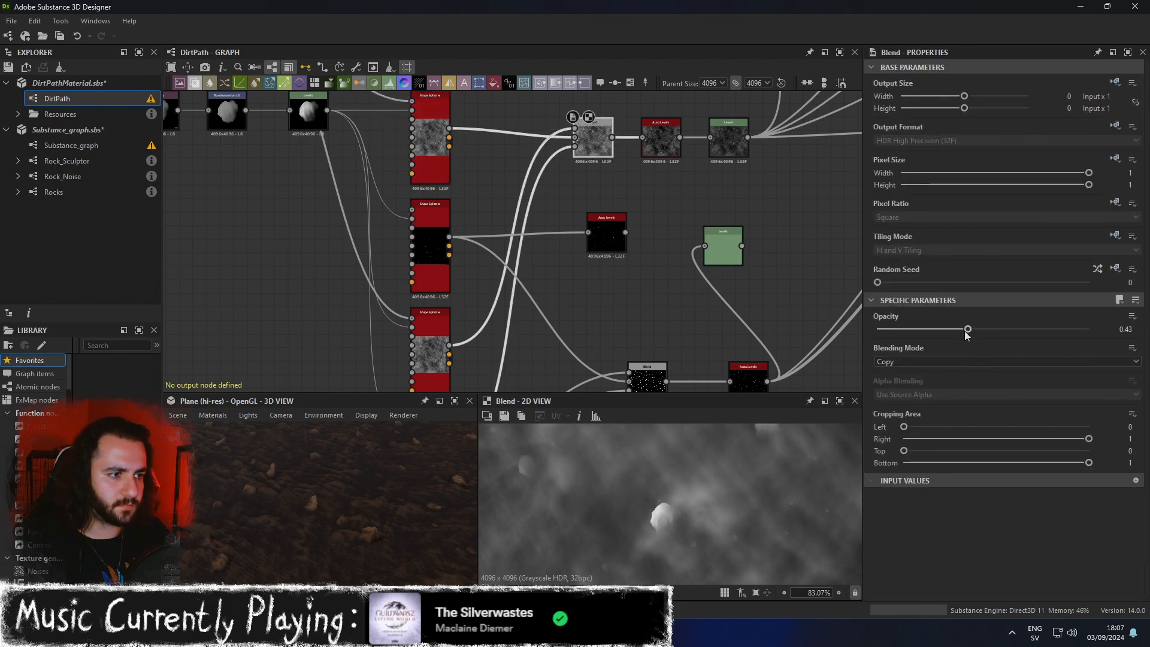
{"action": "left_click_drag", "start_coordinate": [967, 329], "coordinate": [928, 330]}
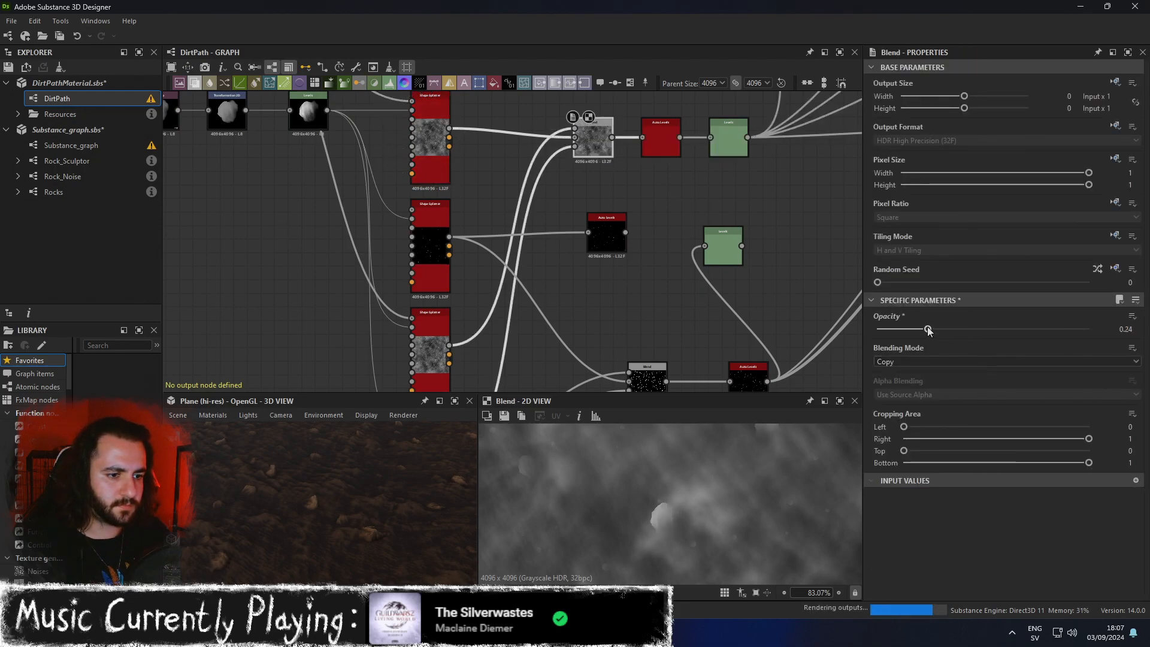
{"action": "key", "text": "ctrl+z"}
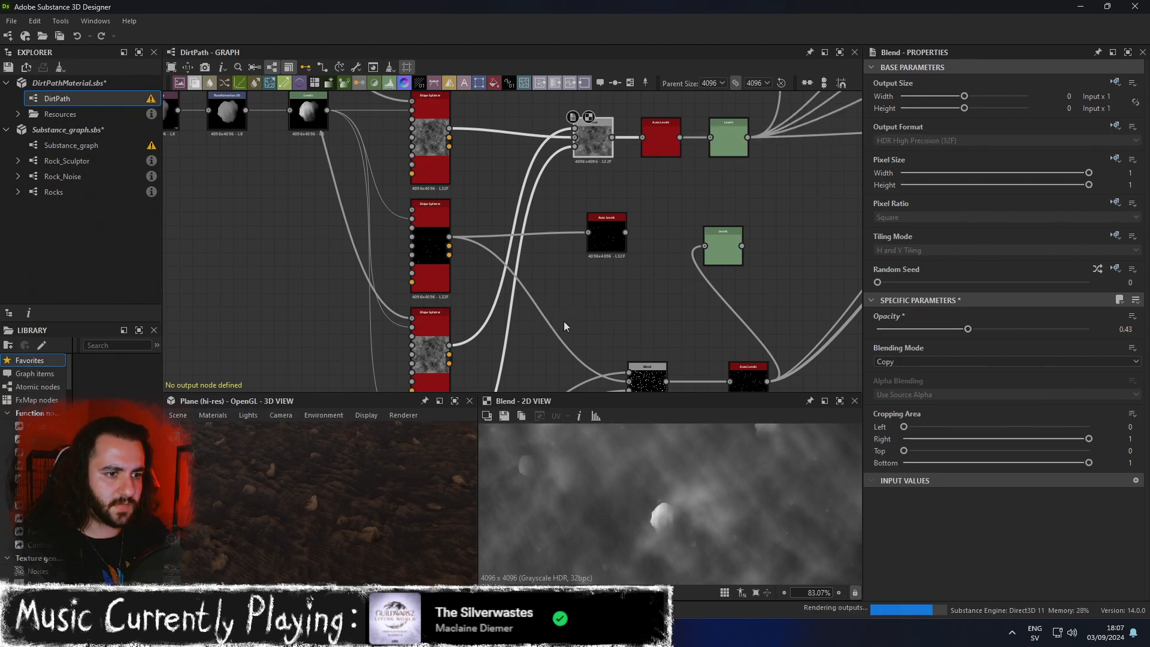
{"action": "middle_click_drag", "start_coordinate": [572, 323], "coordinate": [667, 185]}
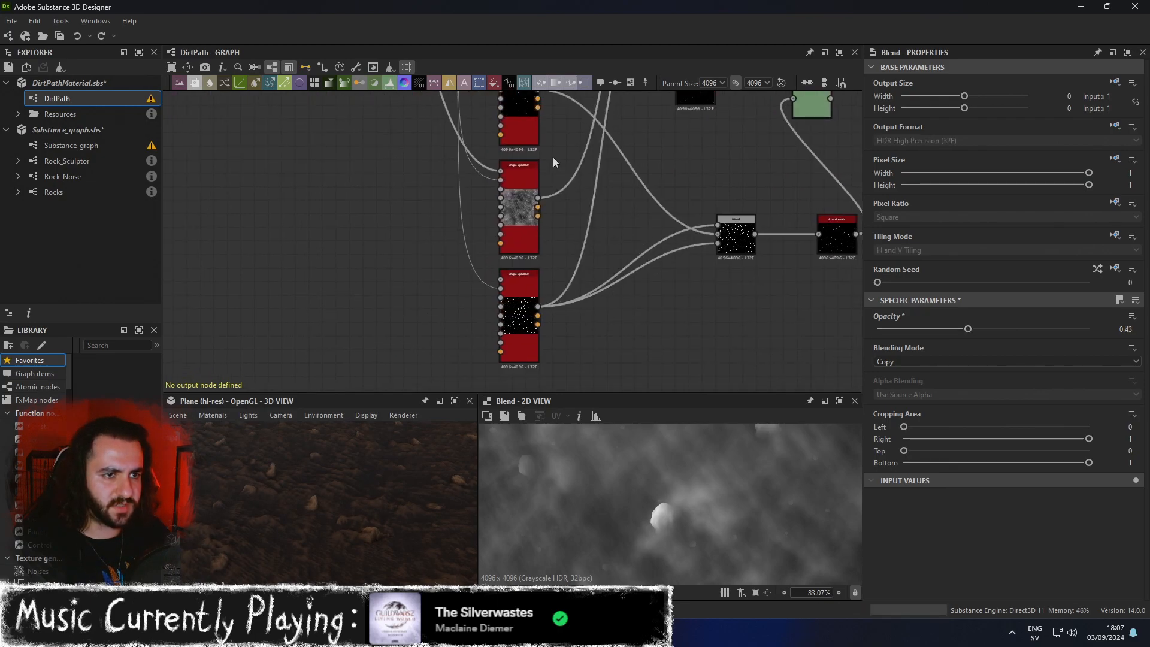
Try an Auto Levels node between the third Shape Splatter's height output and the height Blend, and undo it.
{"action": "left_click", "coordinate": [521, 209]}
{"action": "key", "text": "space"}
{"action": "type", "text": "autol"}
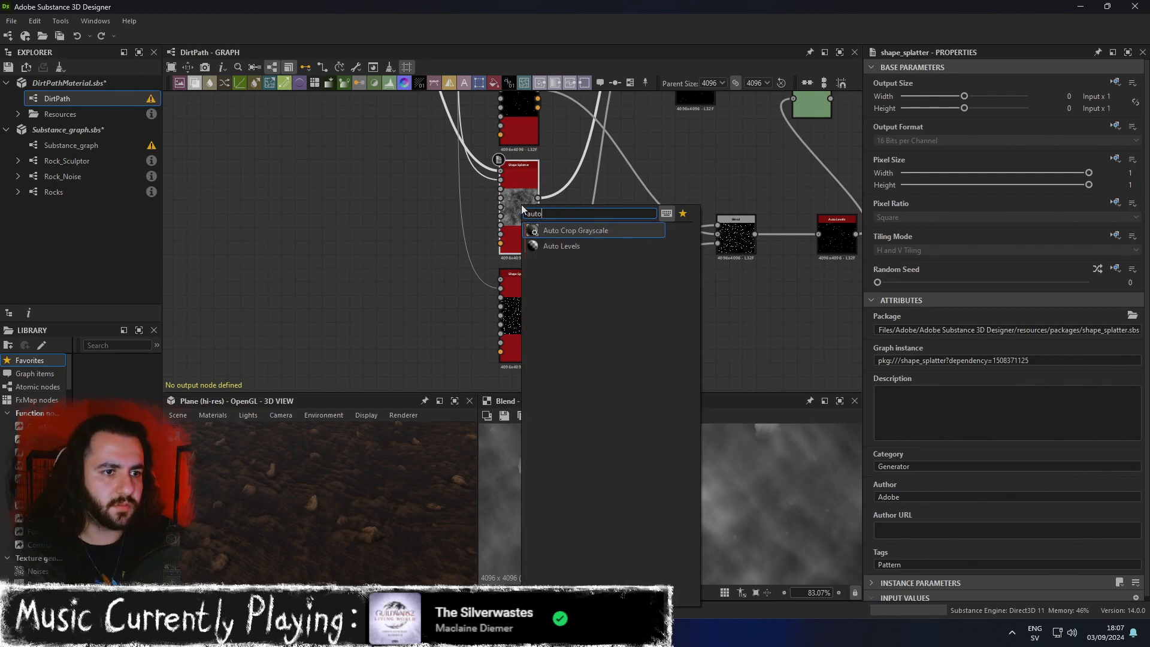
{"action": "key", "text": "Return"}
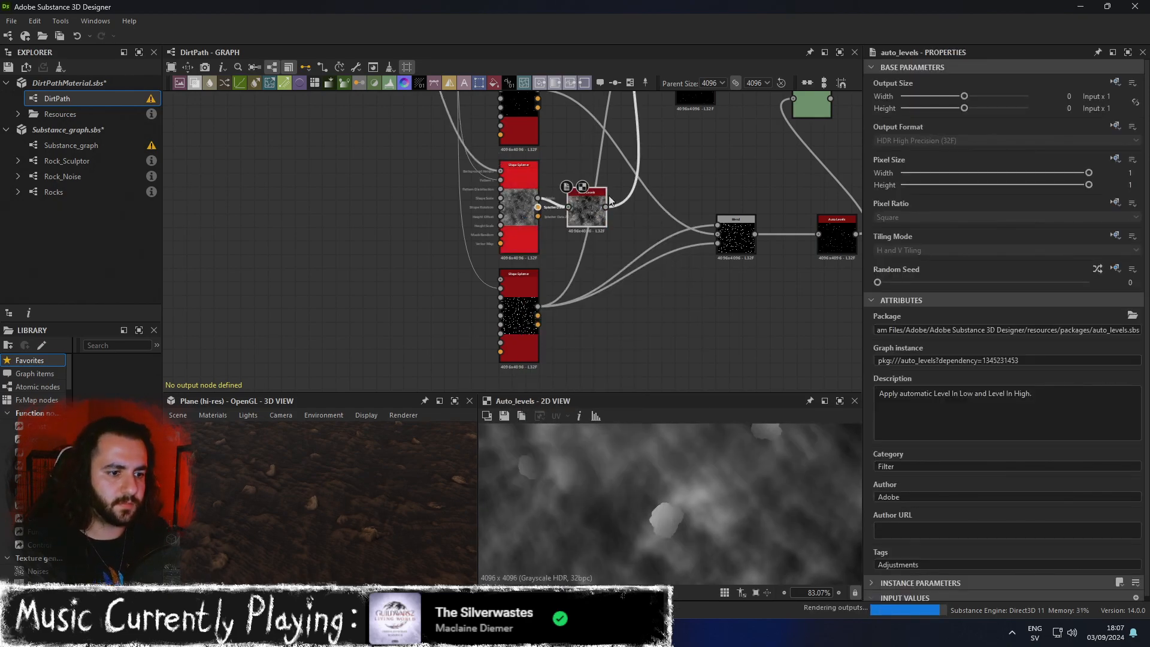
{"action": "middle_click_drag", "start_coordinate": [675, 240], "coordinate": [652, 307]}
{"action": "left_click_drag", "start_coordinate": [573, 270], "coordinate": [605, 261]}
{"action": "middle_click_drag", "start_coordinate": [670, 208], "coordinate": [613, 331]}
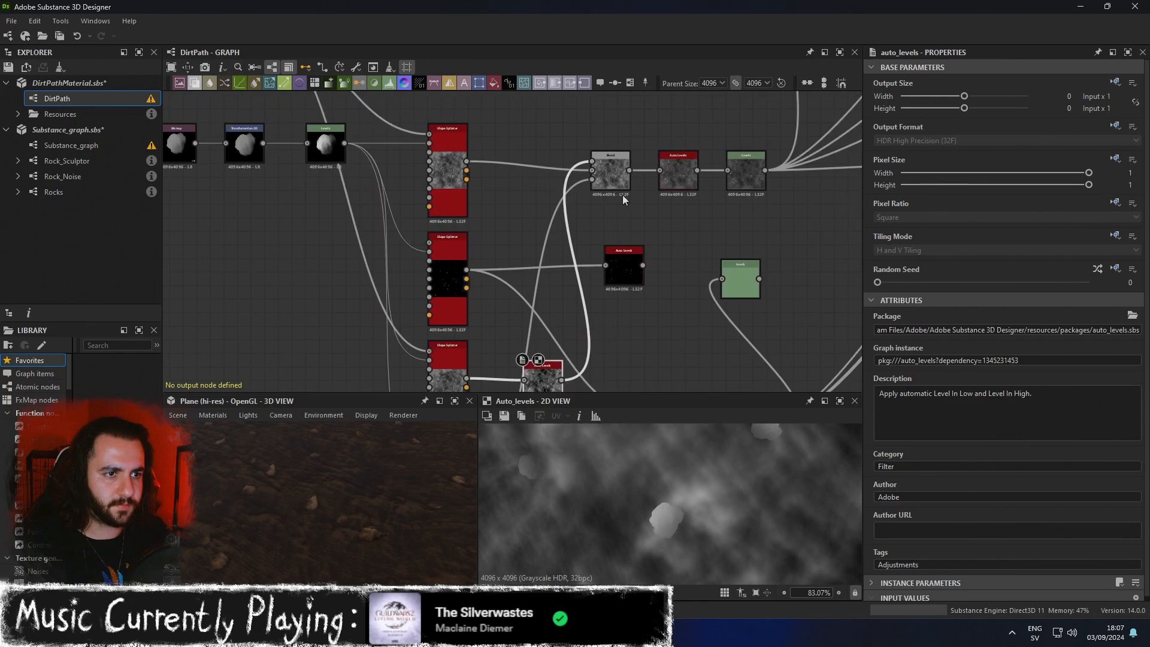
{"action": "left_click", "coordinate": [620, 179]}
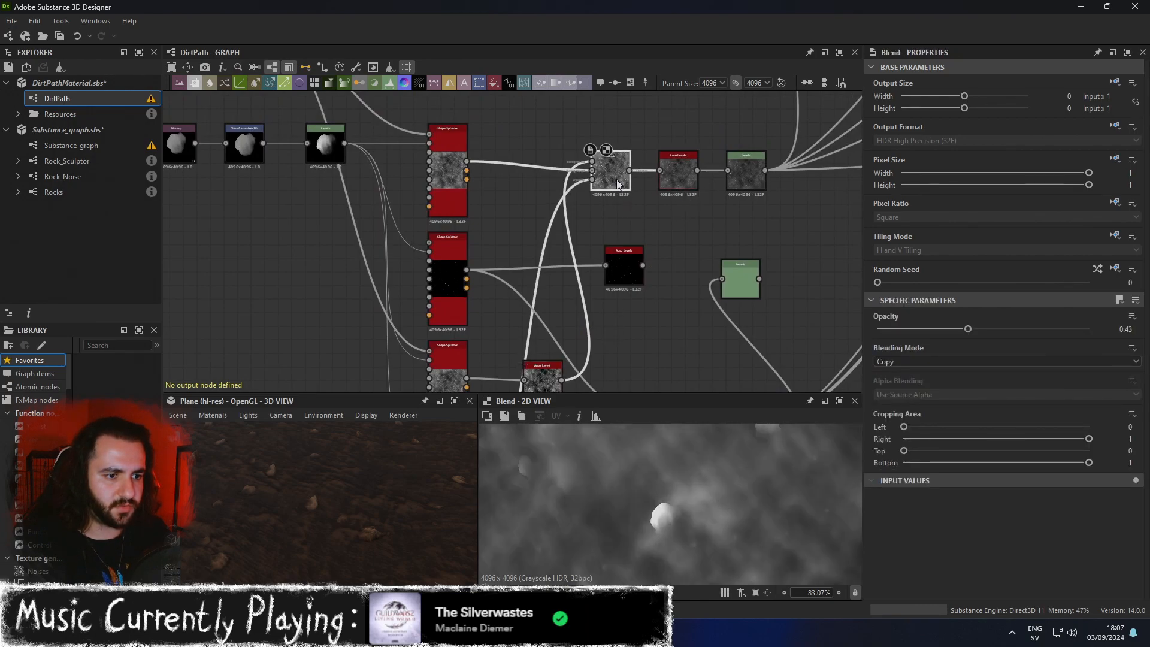
{"action": "key", "text": "ctrl+z"}
{"action": "key", "text": "ctrl+z"}
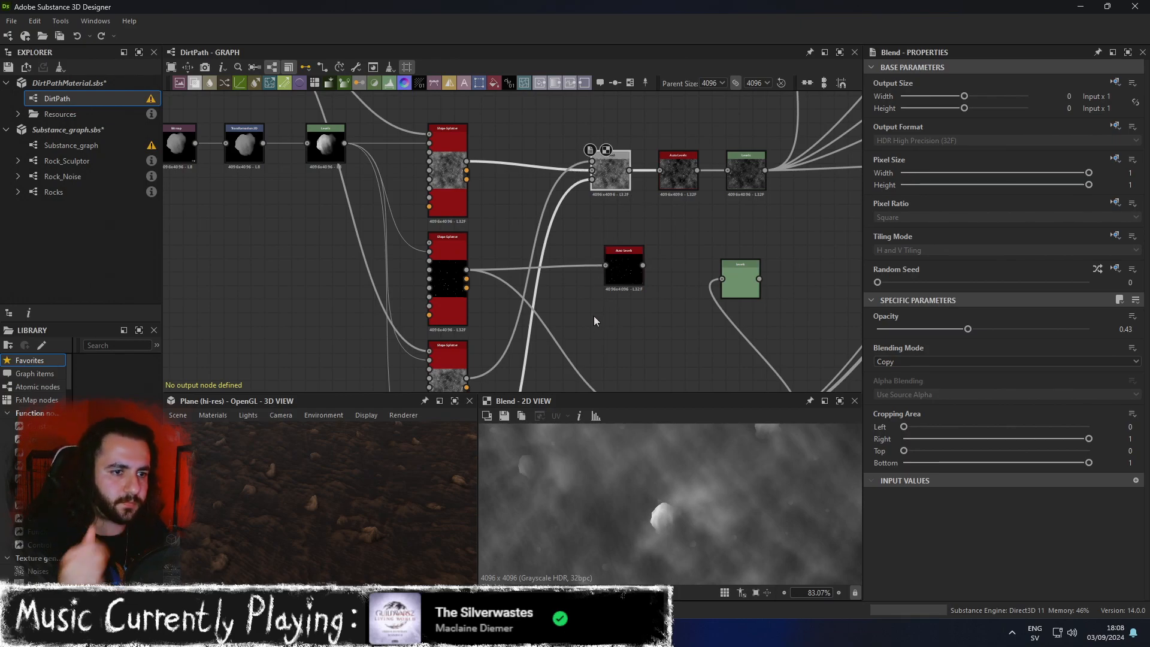
Insert an Auto Levels node on the link from the lowest Shape Splatter's height output to the height Blend's mask input.
{"action": "middle_click_drag", "start_coordinate": [614, 304], "coordinate": [637, 143]}
{"action": "middle_click_drag", "start_coordinate": [621, 219], "coordinate": [641, 238]}
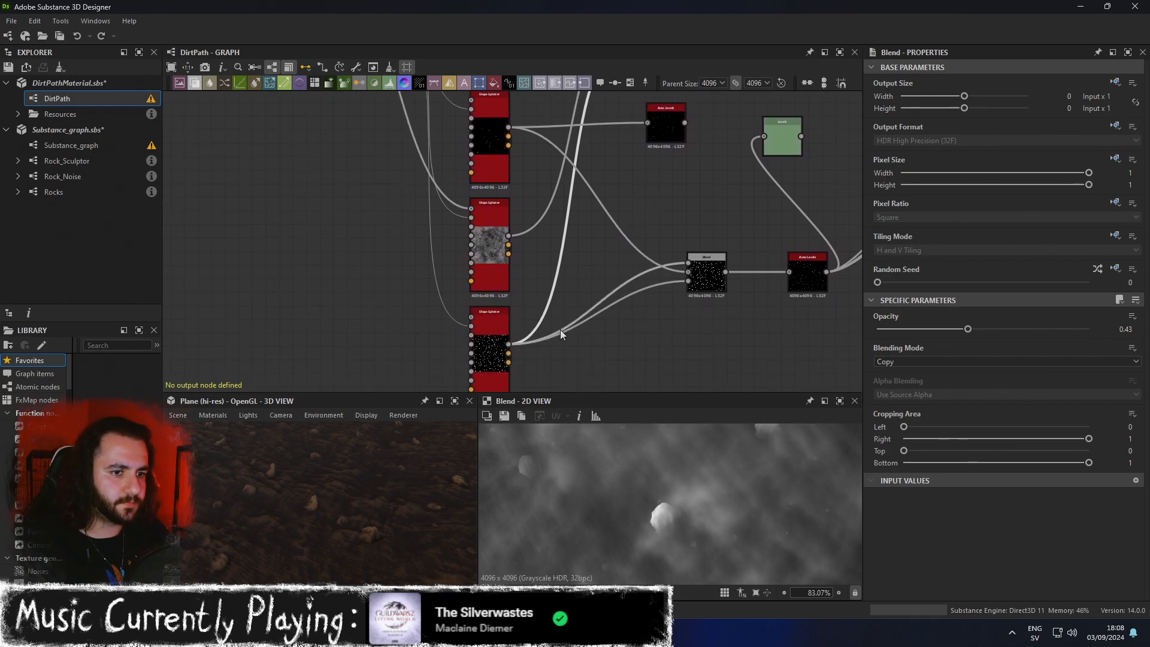
{"action": "double_click", "coordinate": [489, 347]}
{"action": "middle_click_drag", "start_coordinate": [592, 209], "coordinate": [642, 138]}
{"action": "left_click", "coordinate": [658, 145]}
{"action": "left_click", "coordinate": [602, 225]}
{"action": "left_click", "coordinate": [594, 224]}
{"action": "key", "text": "space"}
{"action": "type", "text": "auto"}
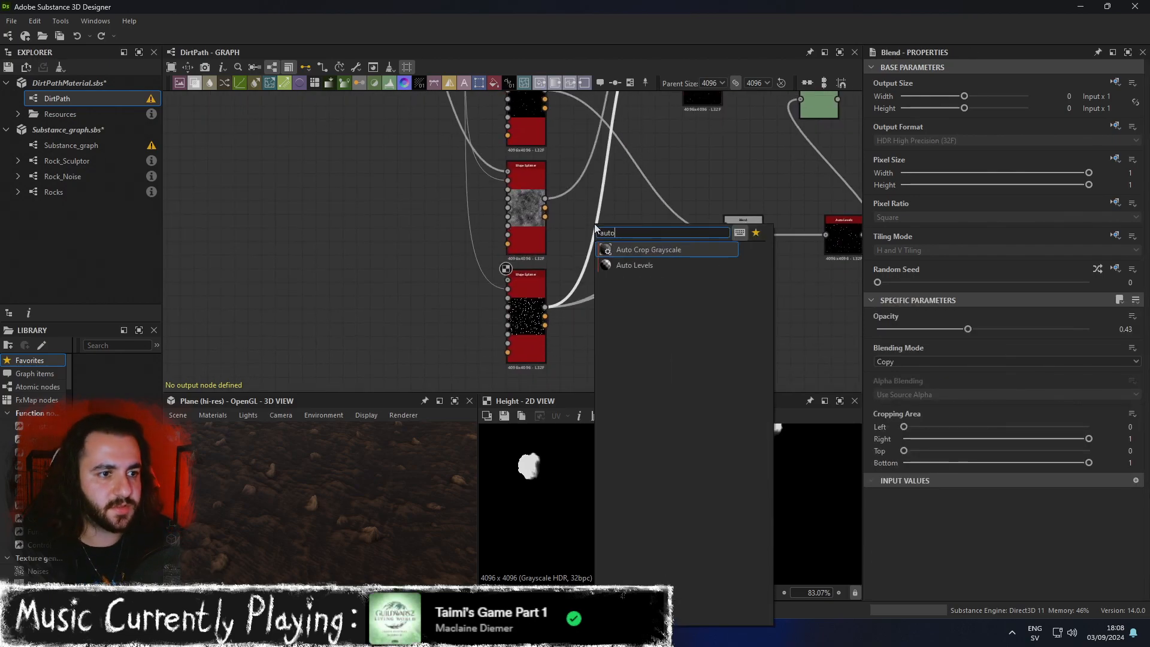
{"action": "key", "text": "Down"}
{"action": "key", "text": "Return"}
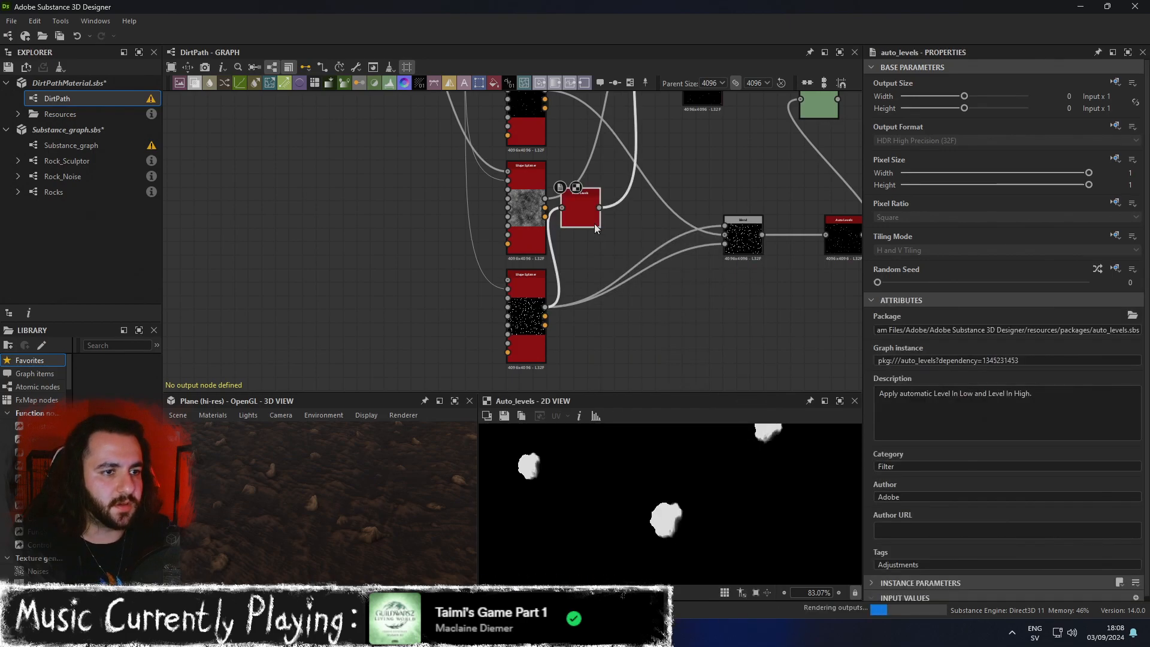
{"action": "left_click_drag", "start_coordinate": [592, 215], "coordinate": [634, 215]}
Set the height Blend's opacity to 1.
{"action": "middle_click_drag", "start_coordinate": [633, 214], "coordinate": [631, 291]}
{"action": "double_click", "coordinate": [675, 127]}
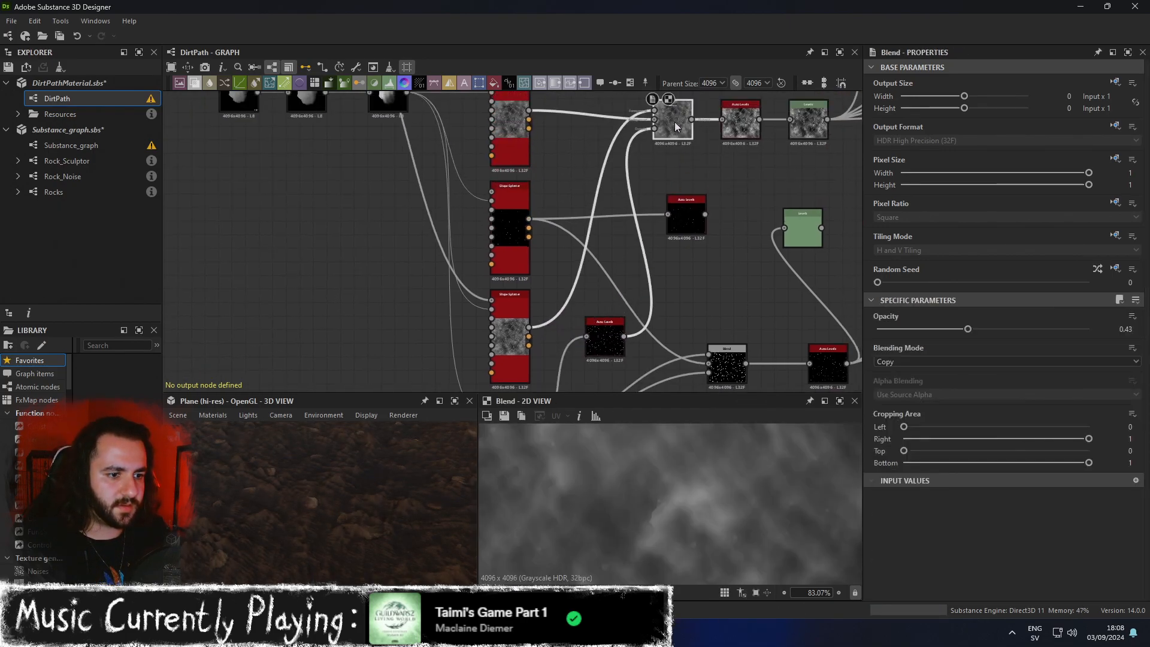
{"action": "left_click_drag", "start_coordinate": [1008, 334], "coordinate": [1147, 334]}
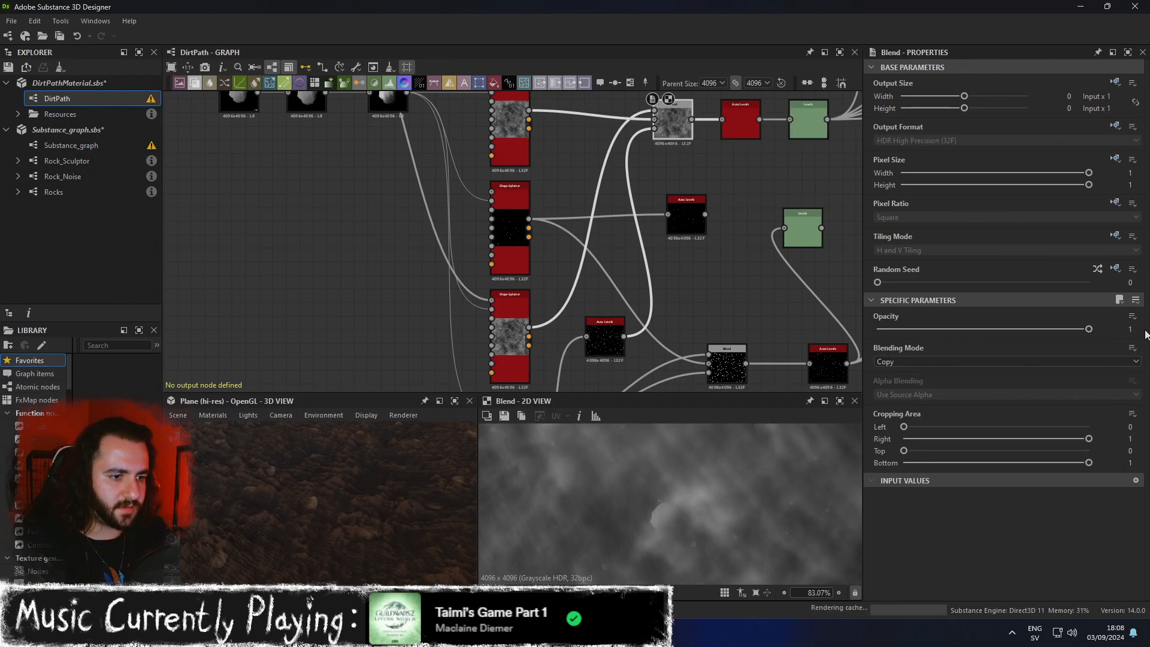
Examine how the stones sit in the dirt from several angles in the enlarged 3D view.
{"action": "left_click_drag", "start_coordinate": [368, 476], "coordinate": [386, 440]}
{"action": "left_click", "coordinate": [440, 401]}
{"action": "left_click_drag", "start_coordinate": [568, 321], "coordinate": [688, 365]}
{"action": "scroll", "coordinate": [524, 360], "scroll_direction": "down", "scroll_amount": 8}
{"action": "scroll", "coordinate": [535, 364], "scroll_direction": "up", "scroll_amount": 8}
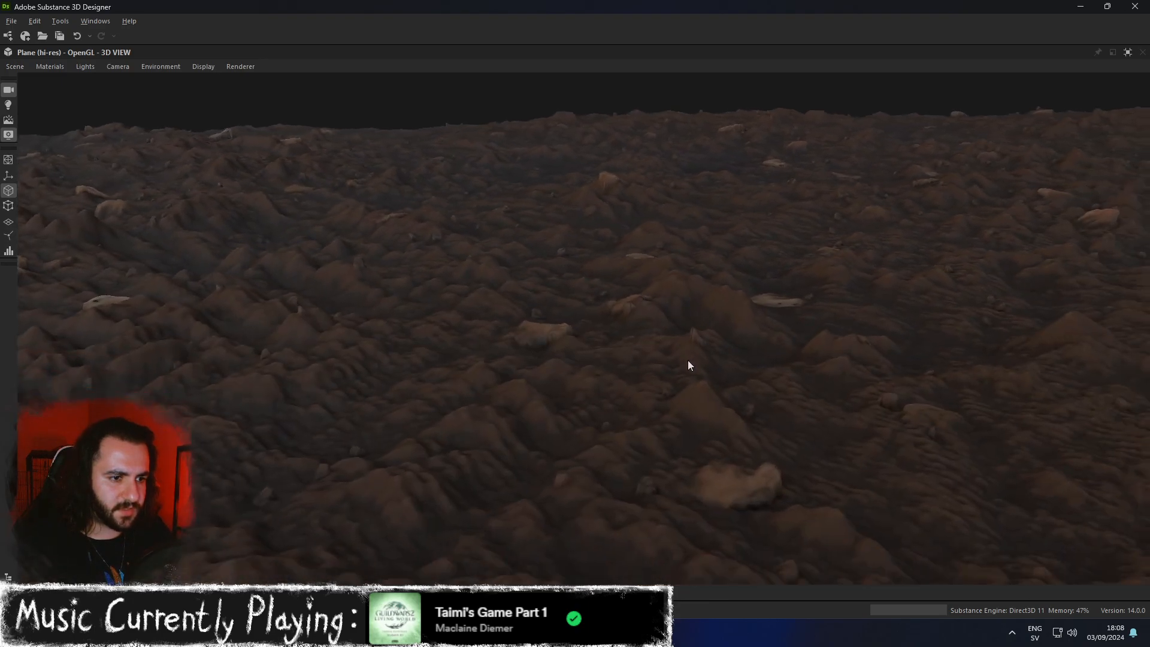
{"action": "left_click_drag", "start_coordinate": [577, 362], "coordinate": [642, 391]}
{"action": "left_click_drag", "start_coordinate": [493, 333], "coordinate": [773, 362]}
{"action": "left_click_drag", "start_coordinate": [840, 317], "coordinate": [908, 279]}
{"action": "left_click", "coordinate": [1127, 52]}
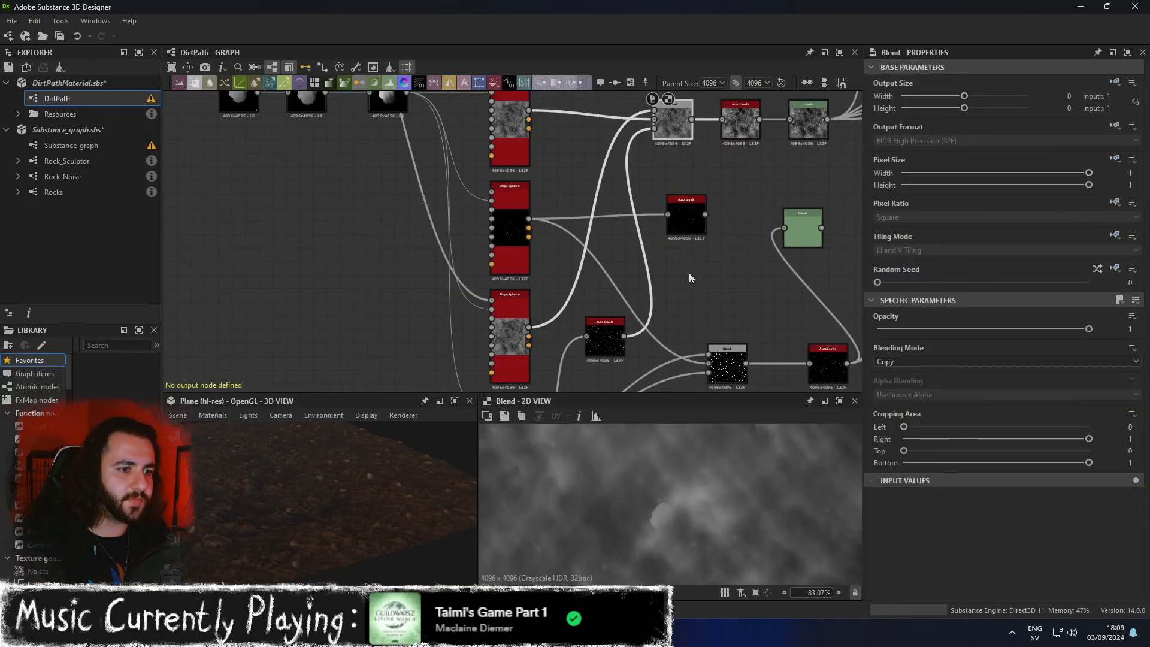
View the second Shape Splatter's output and its Auto Levels, and shift the height Blend, Auto Levels and Levels nodes aside to make room.
{"action": "middle_click_drag", "start_coordinate": [811, 289], "coordinate": [714, 228]}
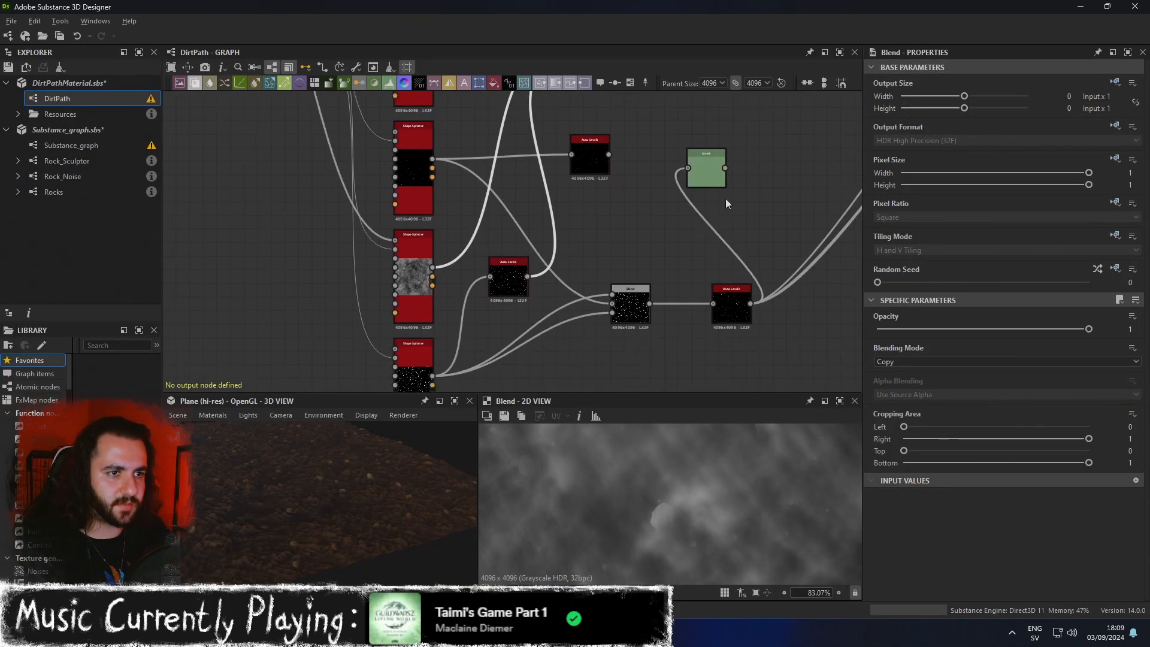
{"action": "double_click", "coordinate": [420, 147]}
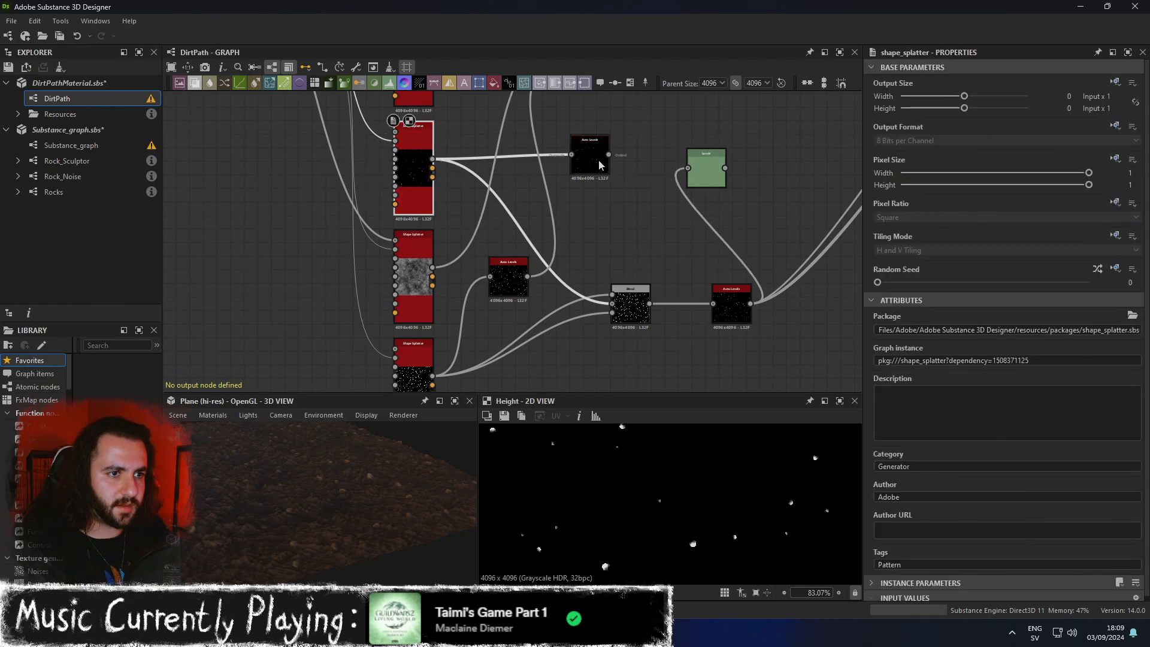
{"action": "double_click", "coordinate": [590, 159]}
{"action": "middle_click_drag", "start_coordinate": [643, 160], "coordinate": [644, 244]}
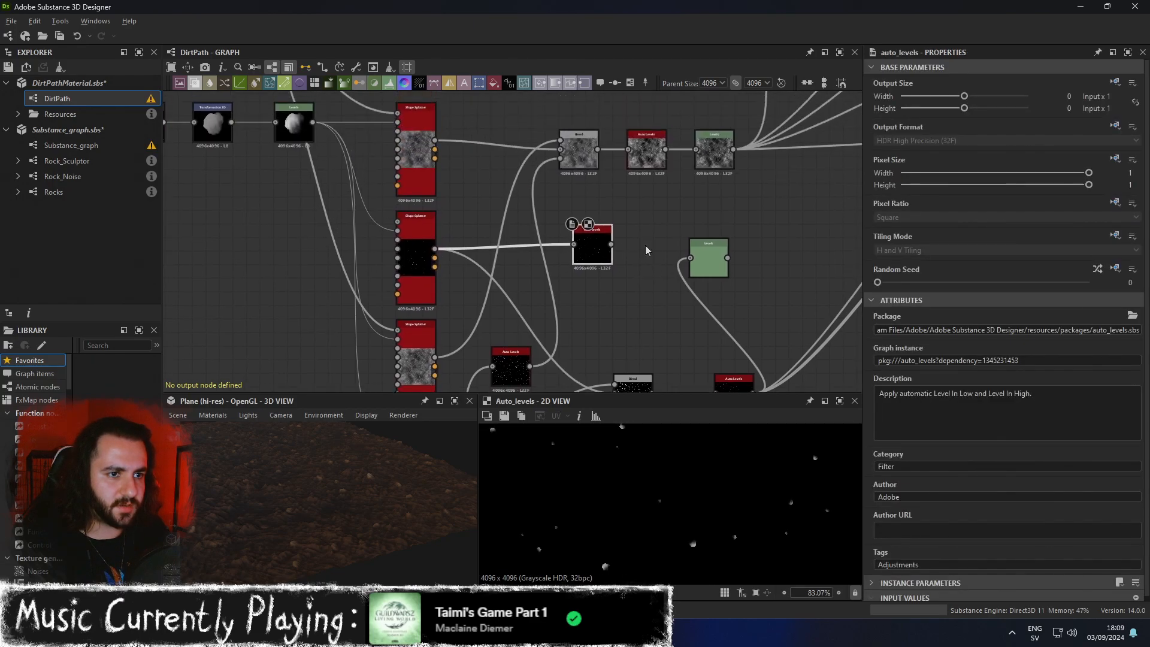
{"action": "middle_click_drag", "start_coordinate": [620, 285], "coordinate": [656, 258]}
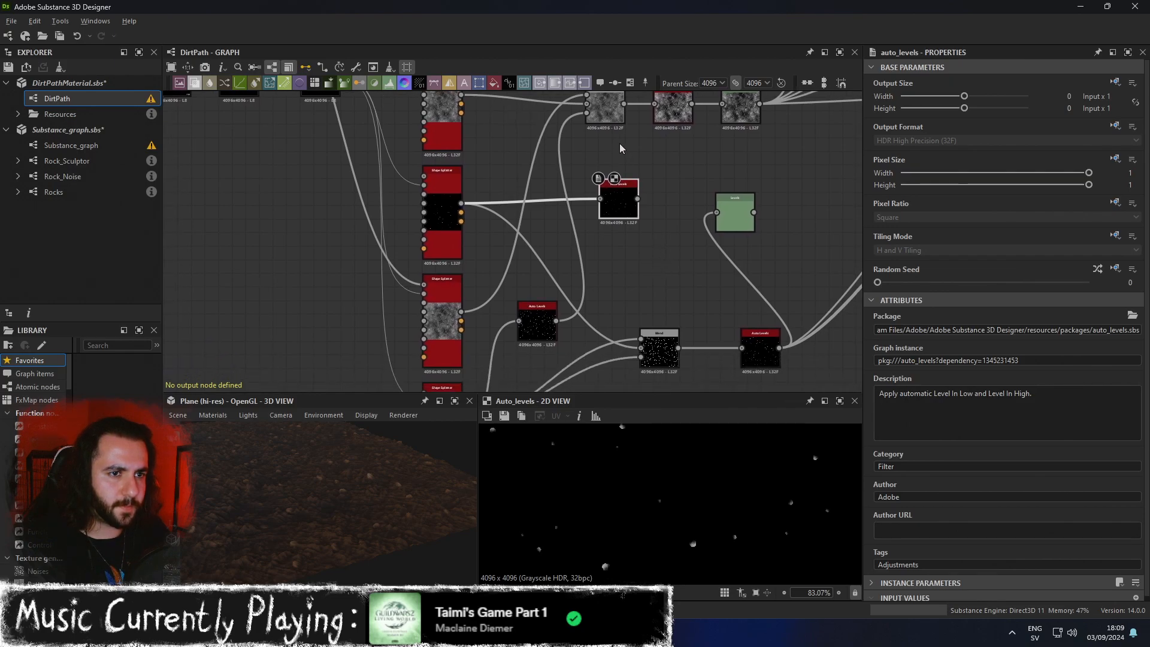
{"action": "middle_click_drag", "start_coordinate": [621, 149], "coordinate": [632, 197]}
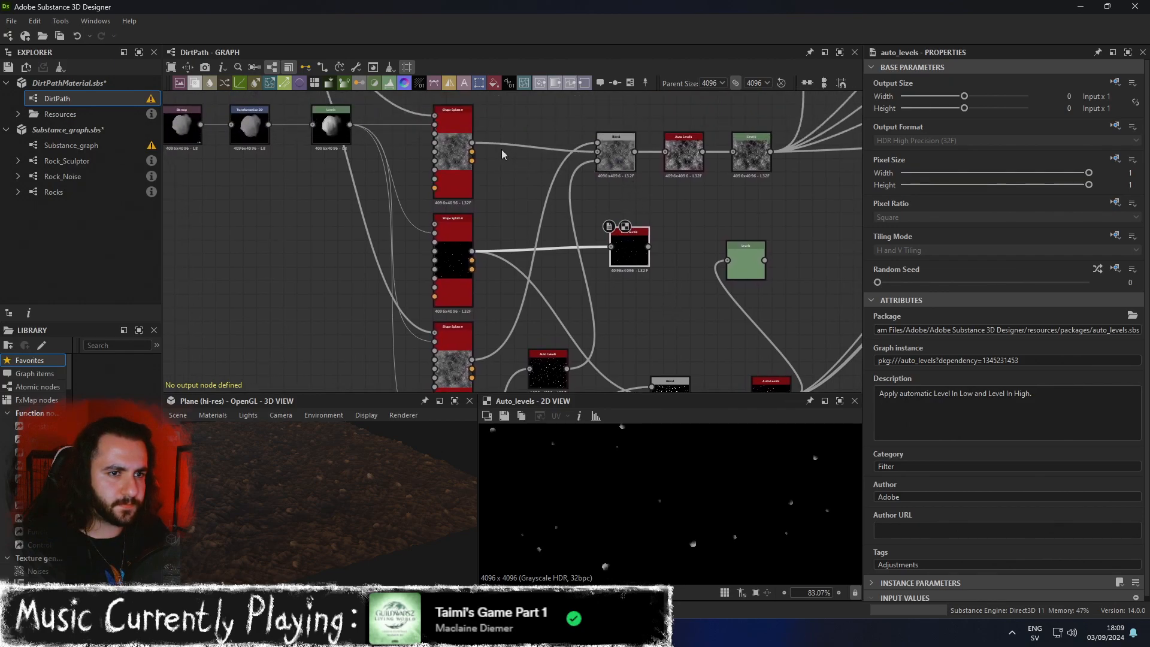
{"action": "left_click", "coordinate": [613, 156]}
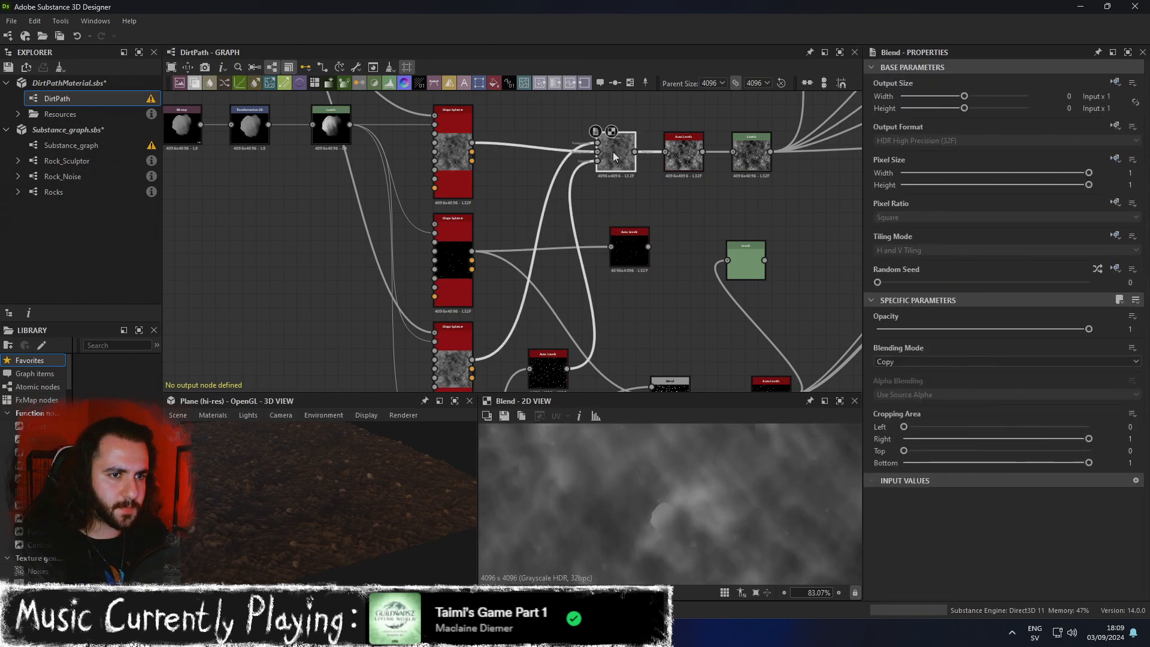
{"action": "left_click_drag", "start_coordinate": [762, 200], "coordinate": [674, 148]}
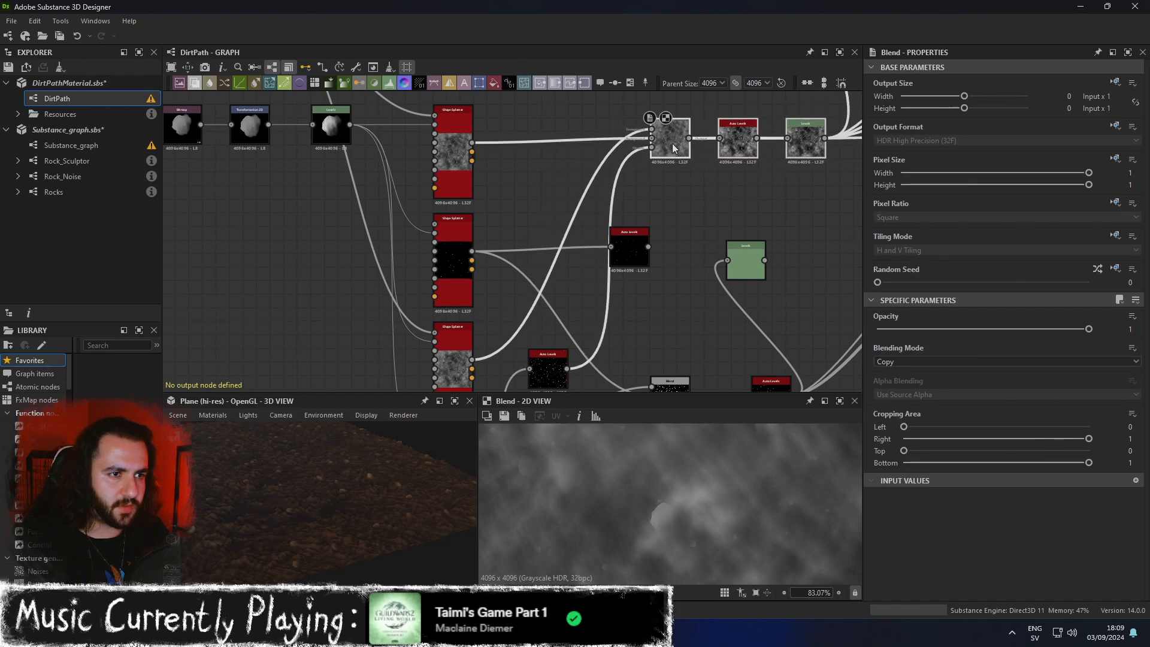
Try an Auto Levels node between the first Shape Splatter and the height Blend and examine the terrain in the enlarged 3D view.
{"action": "key", "text": "space"}
{"action": "type", "text": "auto"}
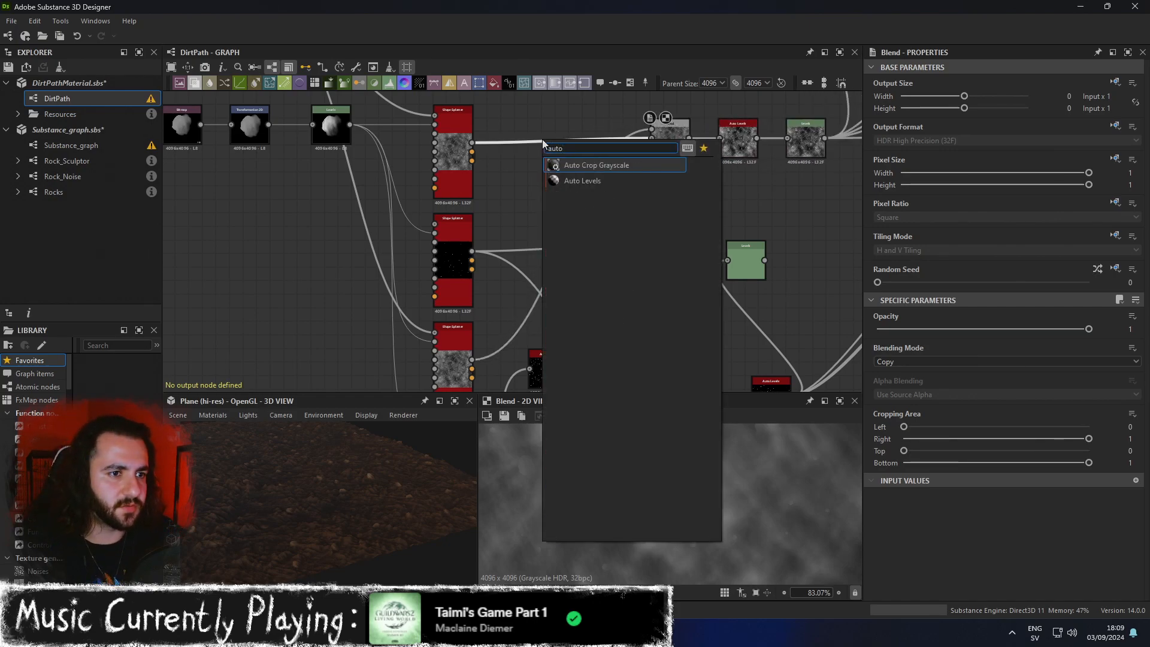
{"action": "key", "text": "Down"}
{"action": "key", "text": "Return"}
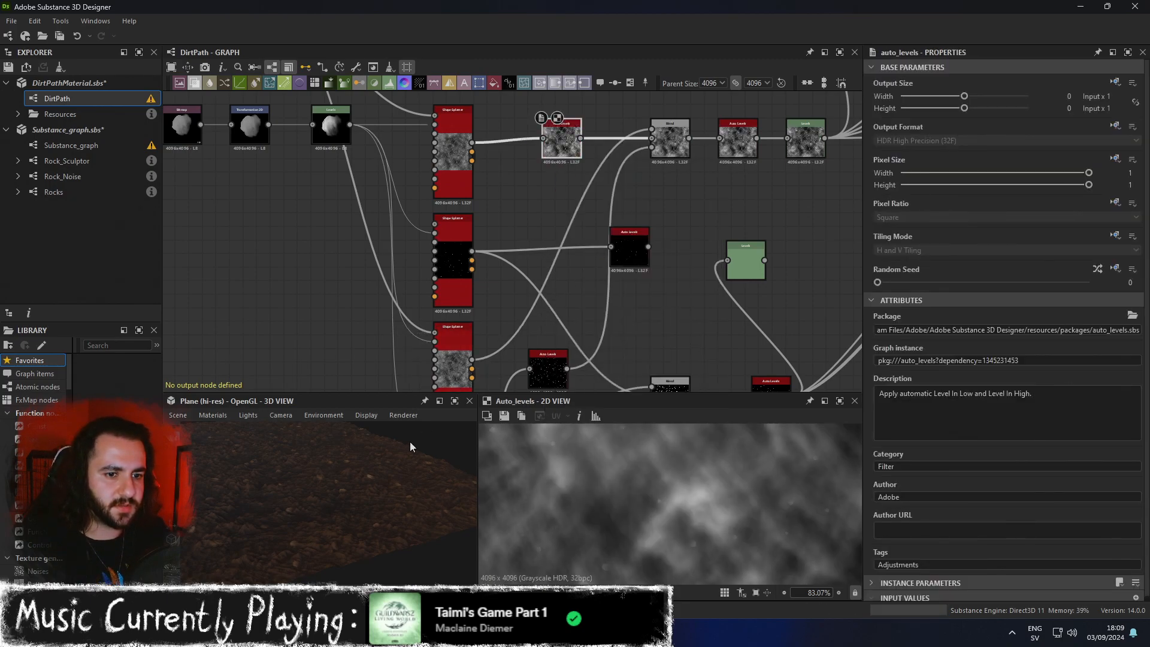
{"action": "left_click", "coordinate": [455, 400]}
{"action": "scroll", "coordinate": [612, 372], "scroll_direction": "up", "scroll_amount": 8}
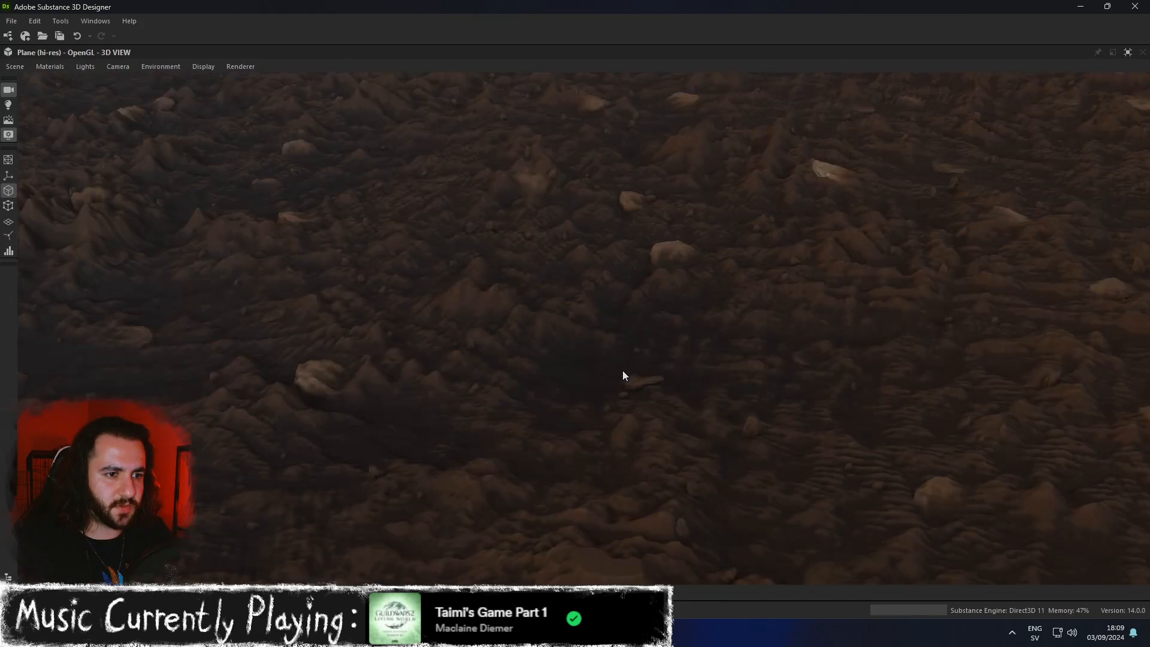
{"action": "scroll", "coordinate": [623, 370], "scroll_direction": "down", "scroll_amount": 5}
{"action": "left_click_drag", "start_coordinate": [623, 371], "coordinate": [670, 314], "text": "alt"}
{"action": "scroll", "coordinate": [671, 313], "scroll_direction": "up", "scroll_amount": 4}
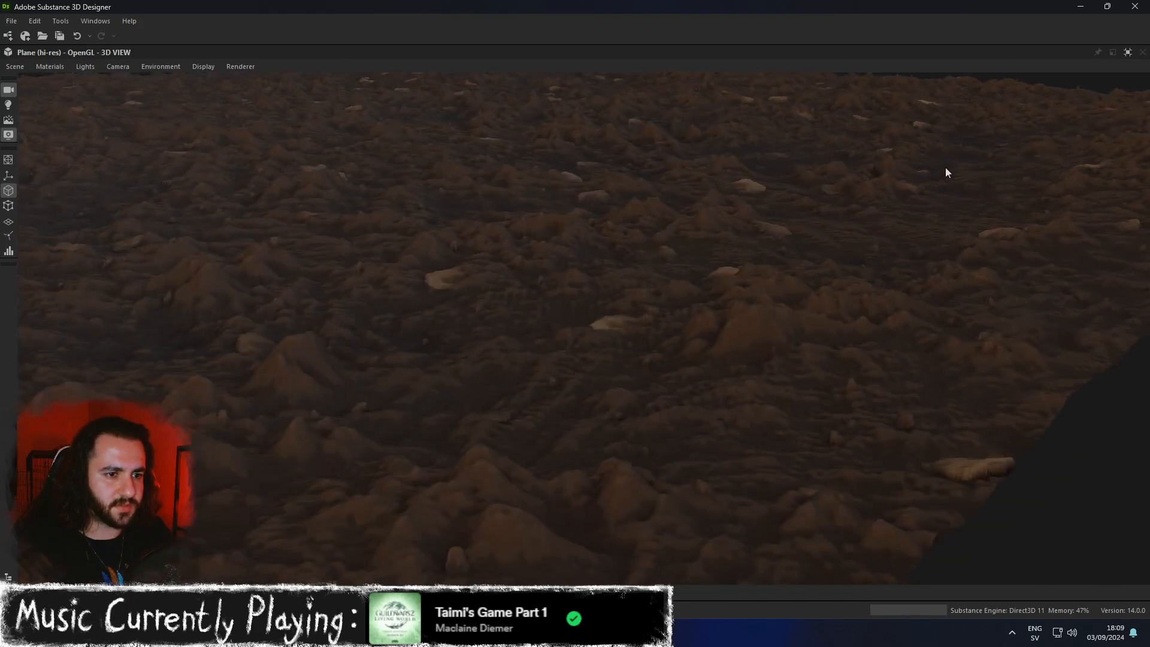
{"action": "left_click", "coordinate": [1126, 52]}
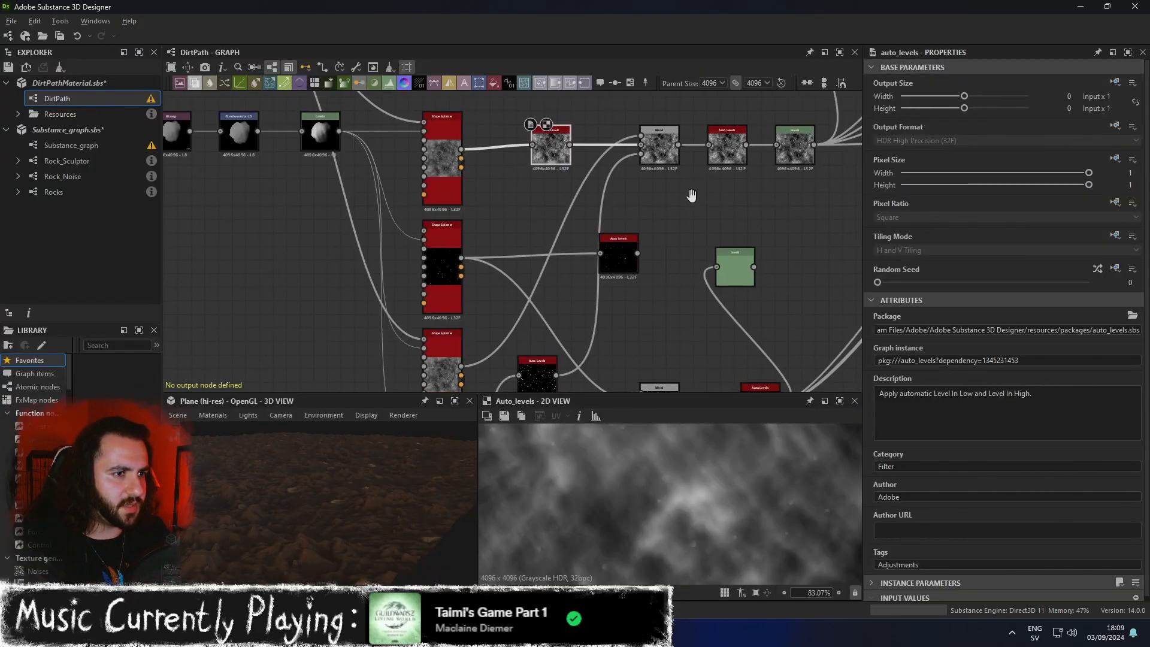
Compare the height Blend with and without the Auto Levels after the first Shape Splatter, leaving that insertion undone.
{"action": "middle_click_drag", "start_coordinate": [699, 188], "coordinate": [631, 224]}
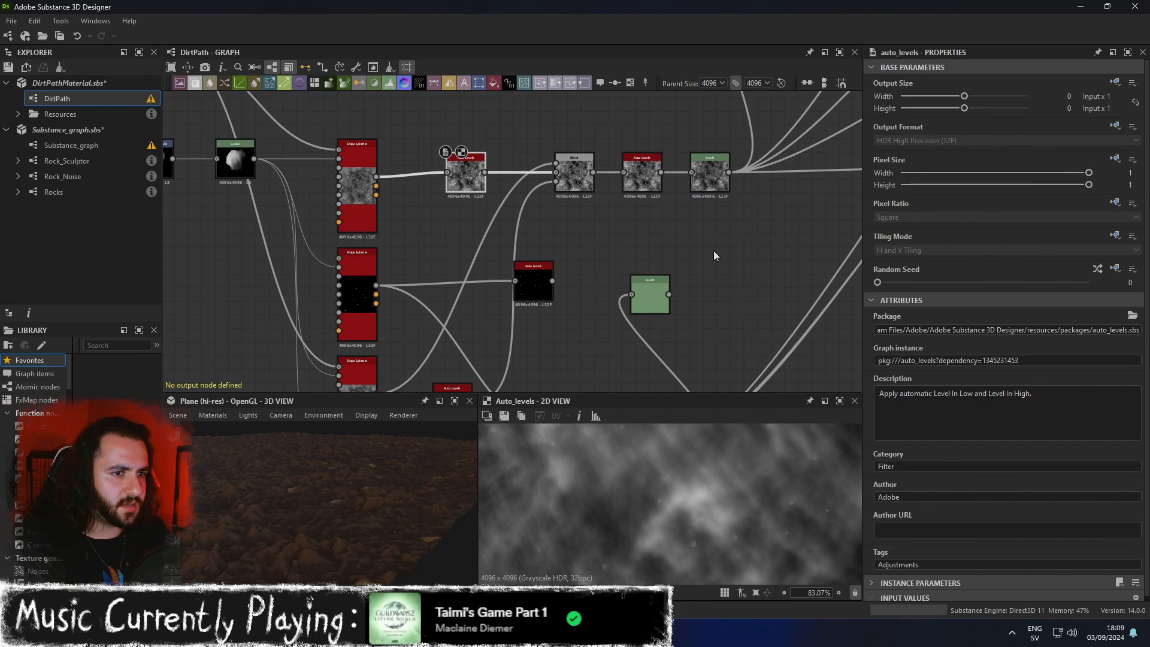
{"action": "left_click", "coordinate": [579, 187]}
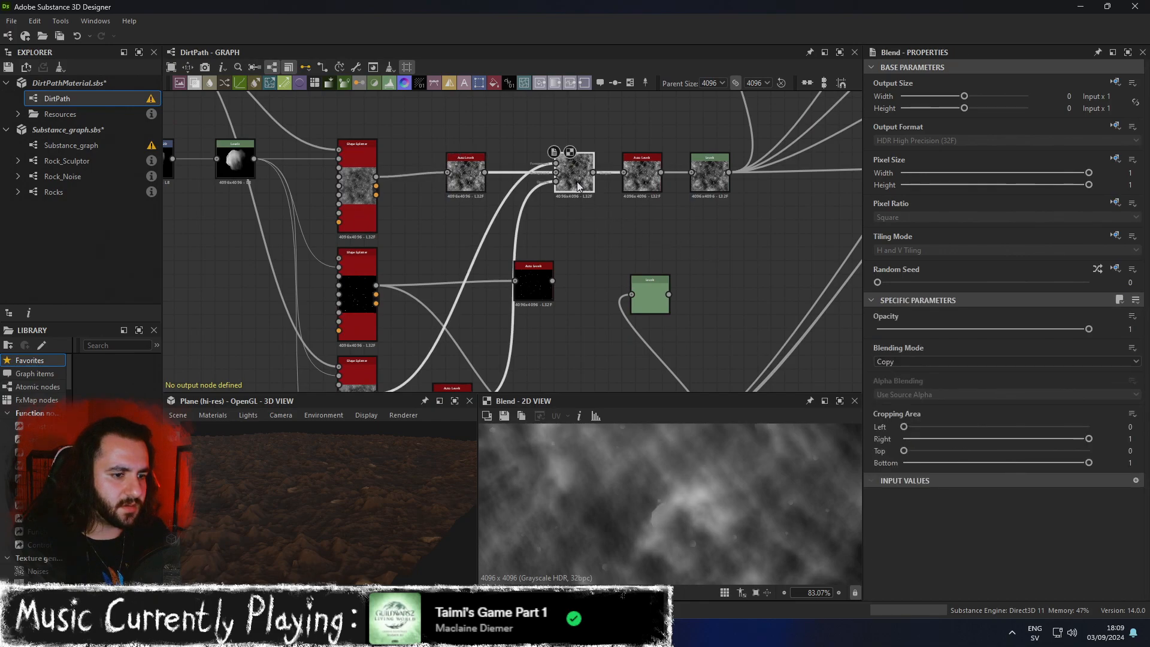
{"action": "key", "text": "ctrl+z"}
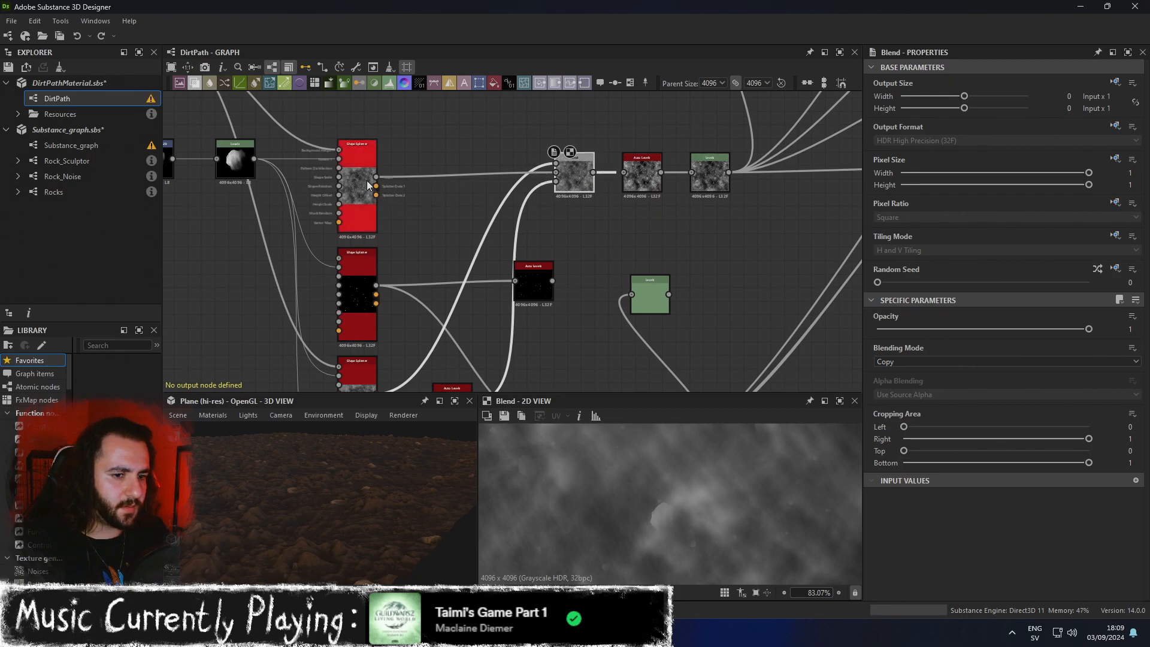
{"action": "left_click", "coordinate": [102, 37]}
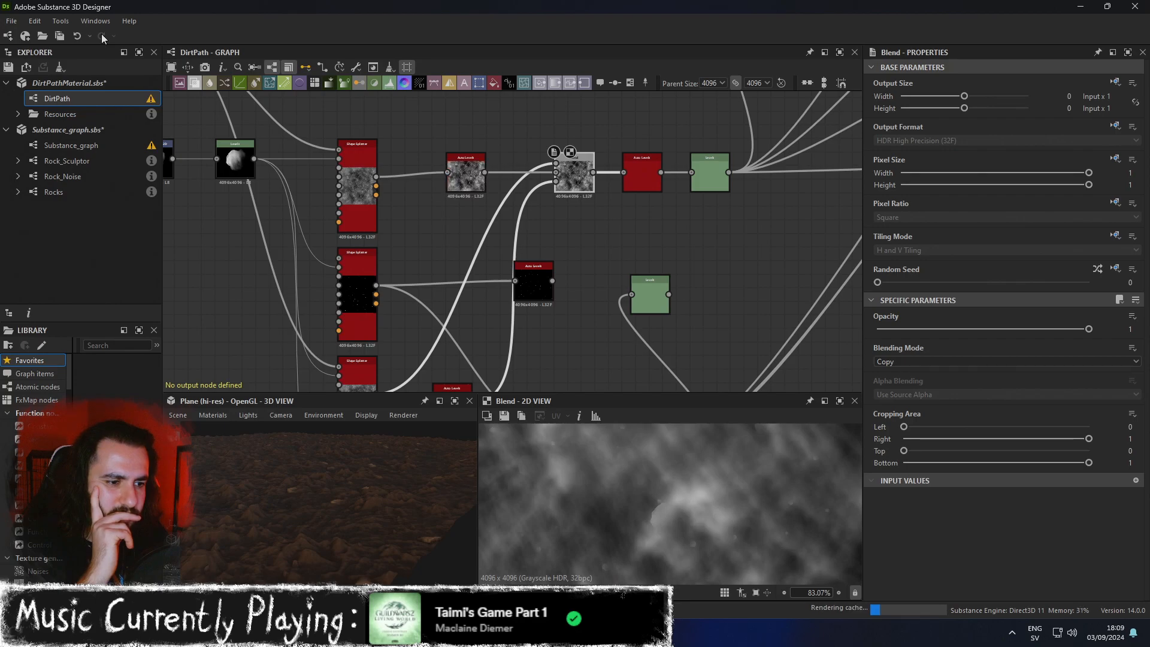
{"action": "left_click", "coordinate": [76, 37]}
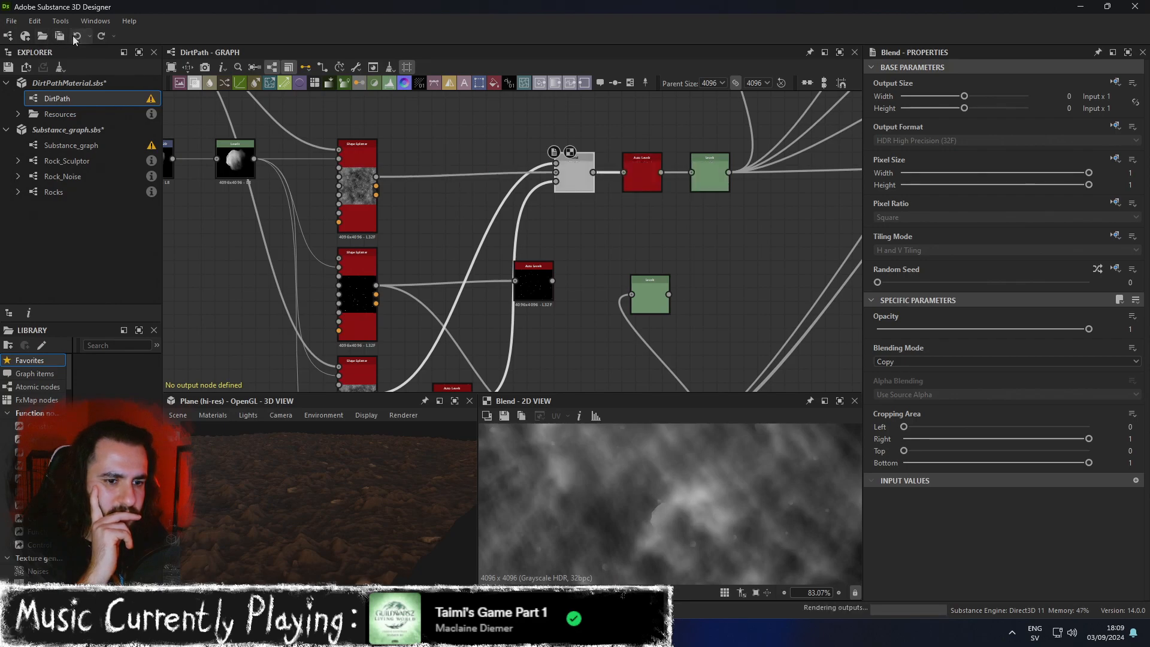
{"action": "left_click", "coordinate": [100, 40]}
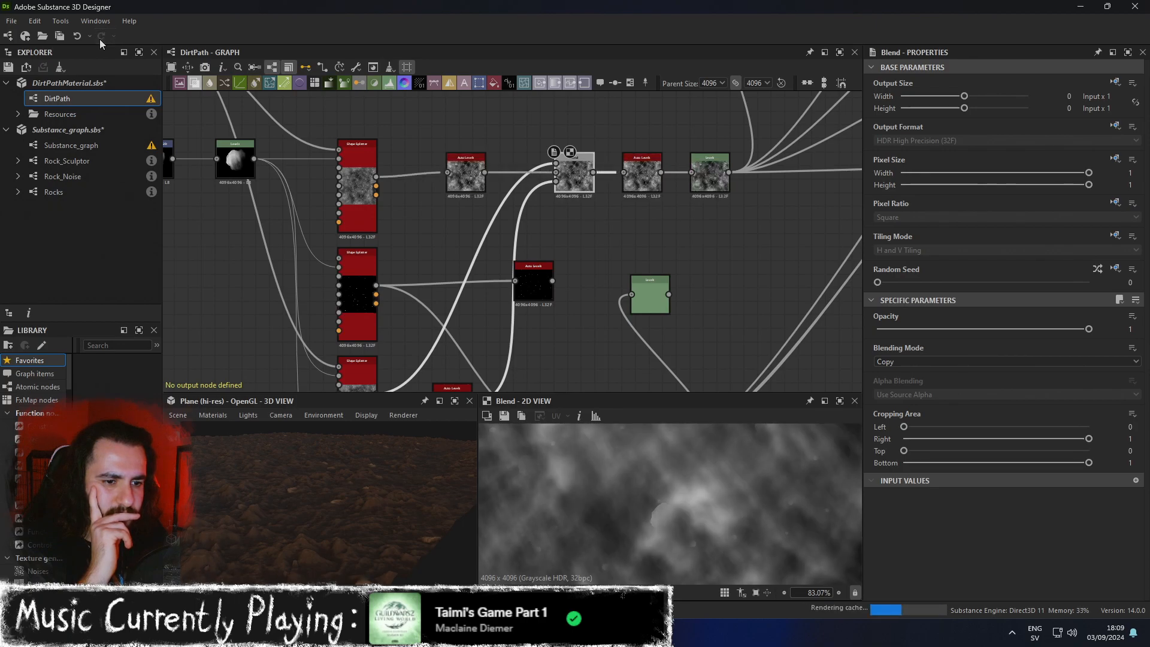
{"action": "left_click", "coordinate": [76, 38]}
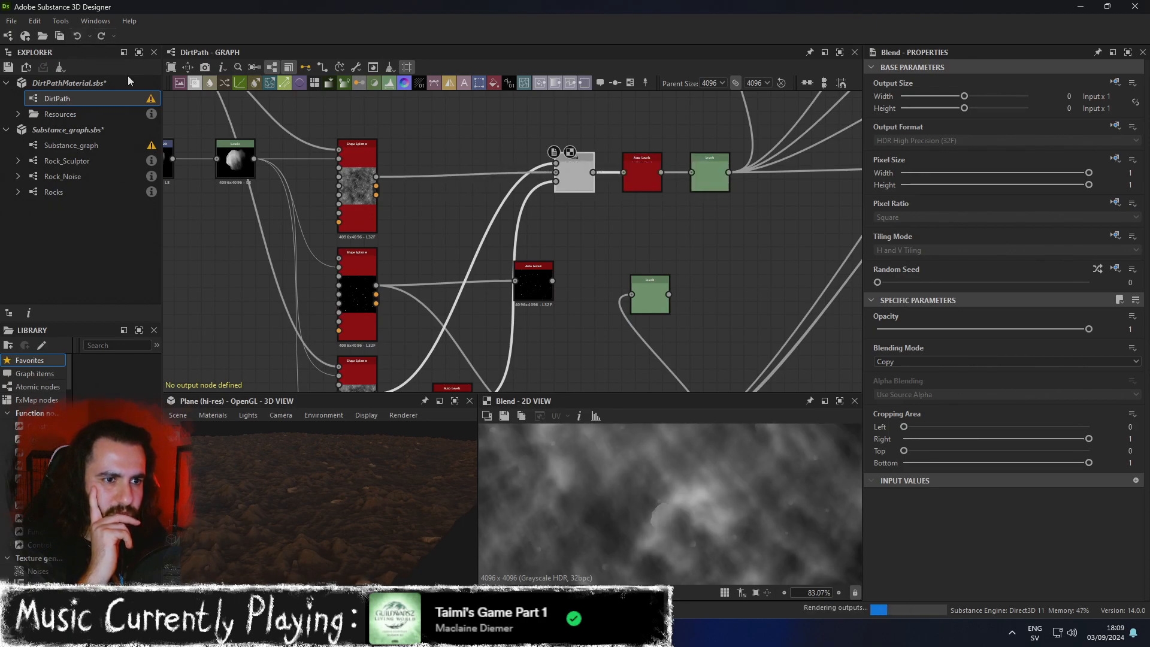
Move the second Shape Splatter's Auto Levels beside the blank Levels node and view the Height to Normal World Units output.
{"action": "left_click_drag", "start_coordinate": [527, 284], "coordinate": [569, 294]}
{"action": "middle_click_drag", "start_coordinate": [570, 273], "coordinate": [612, 218]}
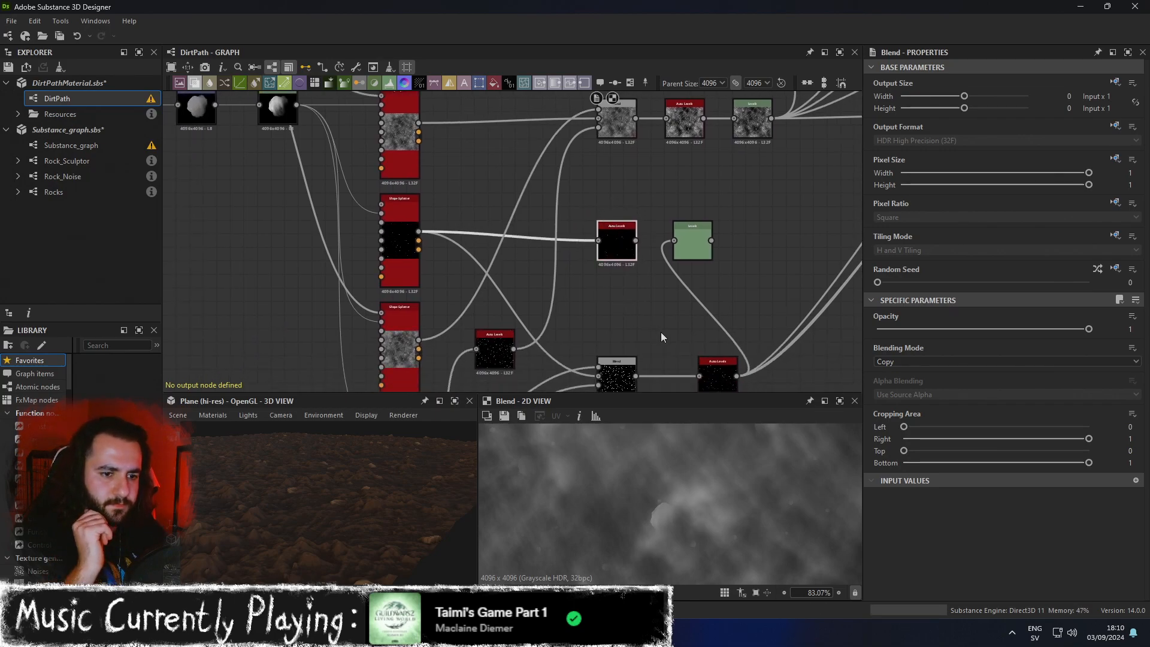
{"action": "scroll", "coordinate": [719, 317], "scroll_direction": "down", "scroll_amount": 1}
{"action": "middle_click_drag", "start_coordinate": [802, 211], "coordinate": [615, 326]}
{"action": "double_click", "coordinate": [572, 114]}
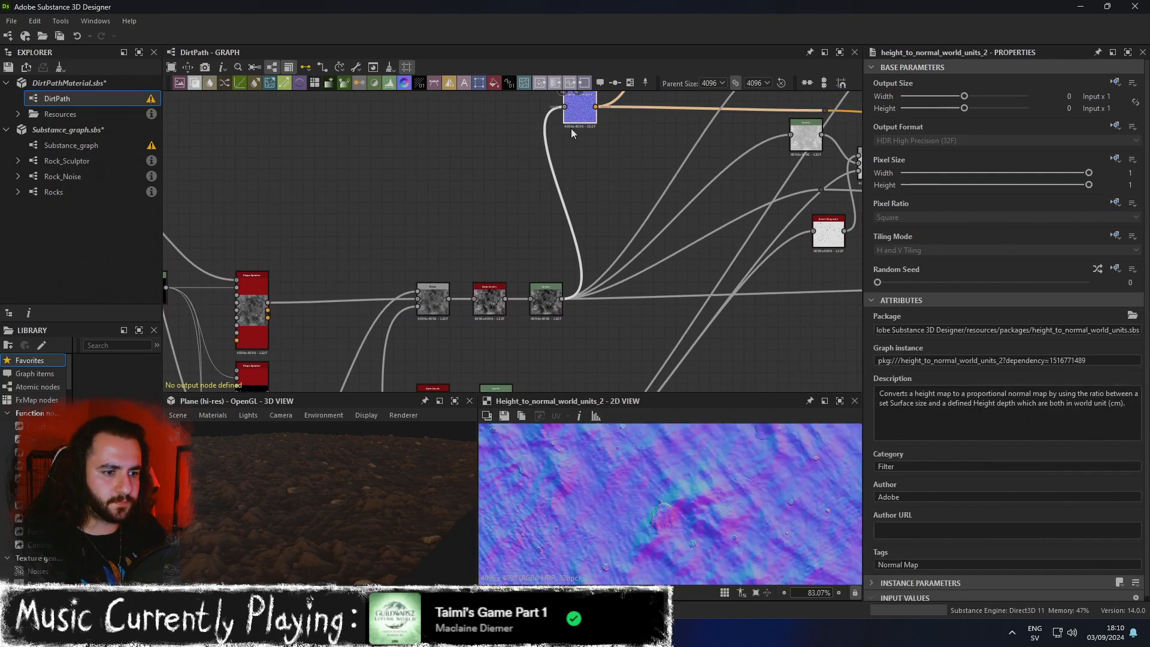
Set the first Shape Splatter's Height Scale to 5.
{"action": "middle_click_drag", "start_coordinate": [602, 371], "coordinate": [708, 282]}
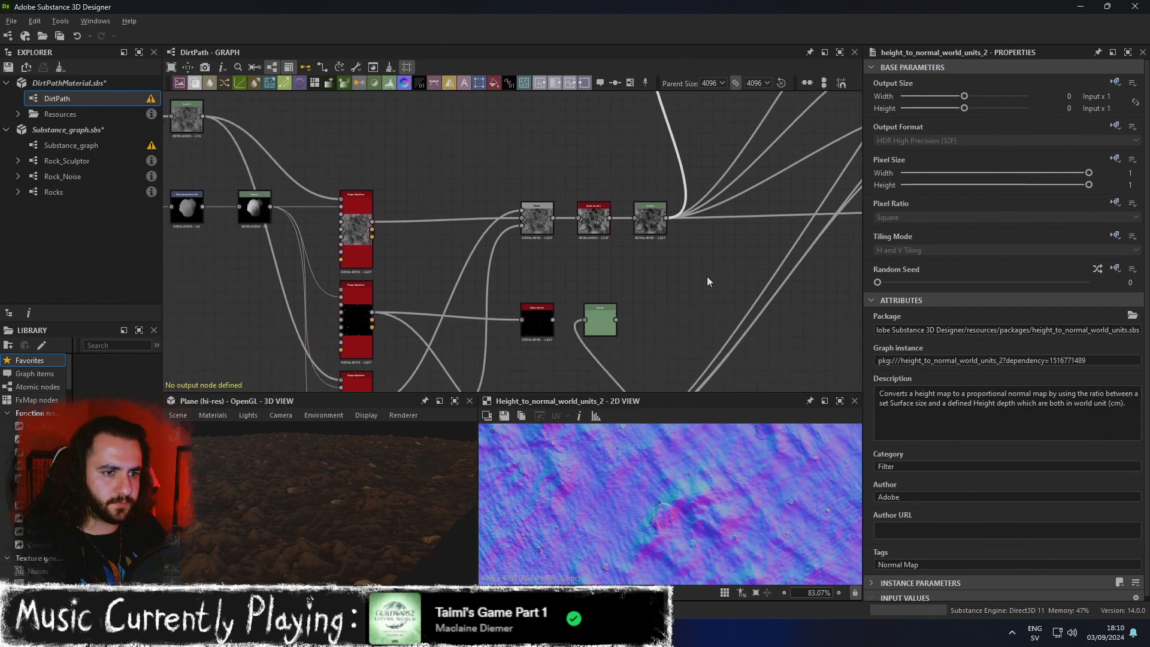
{"action": "middle_click_drag", "start_coordinate": [354, 240], "coordinate": [485, 203]}
{"action": "double_click", "coordinate": [485, 204]}
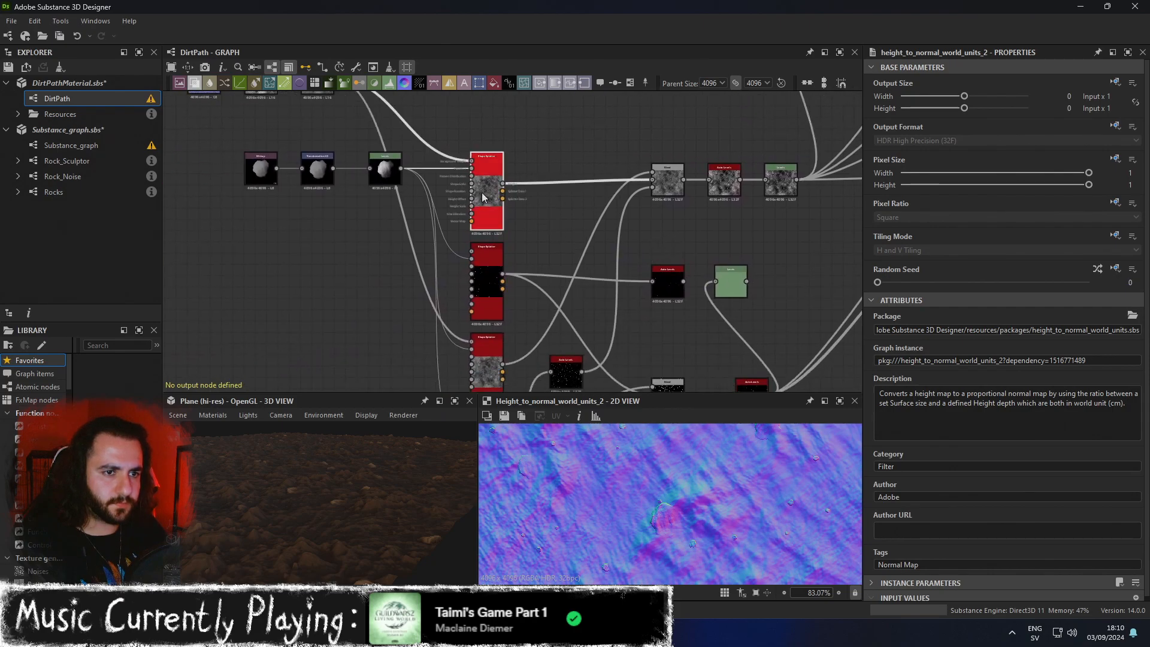
{"action": "scroll", "coordinate": [971, 445], "scroll_direction": "down", "scroll_amount": 1}
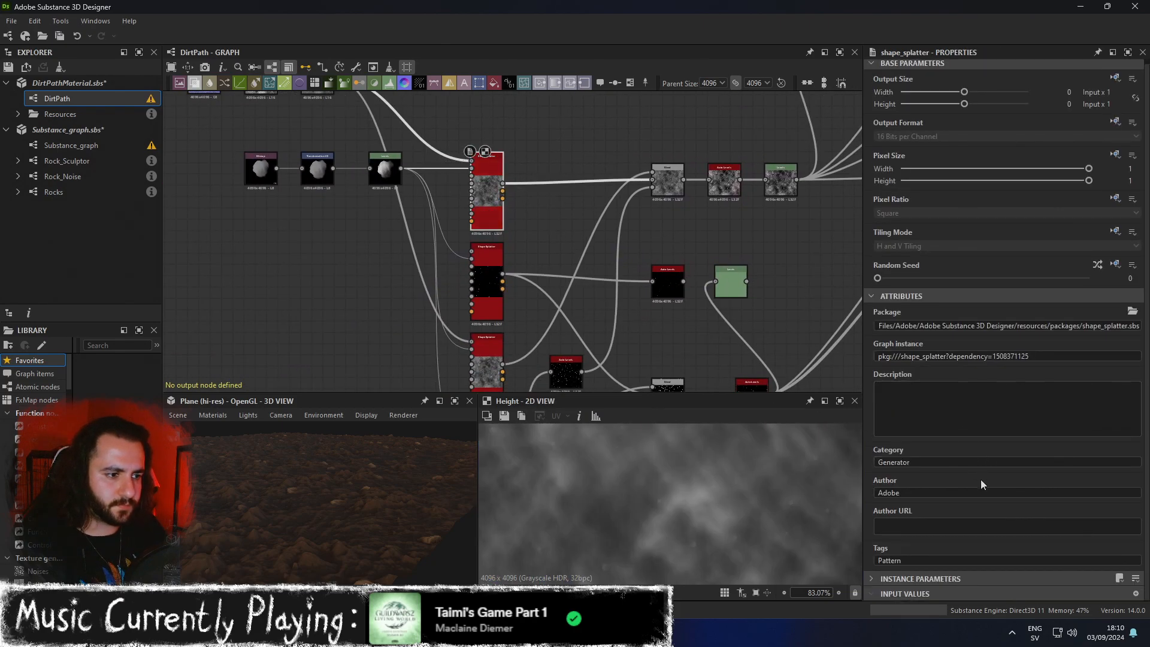
{"action": "scroll", "coordinate": [982, 491], "scroll_direction": "up", "scroll_amount": 1}
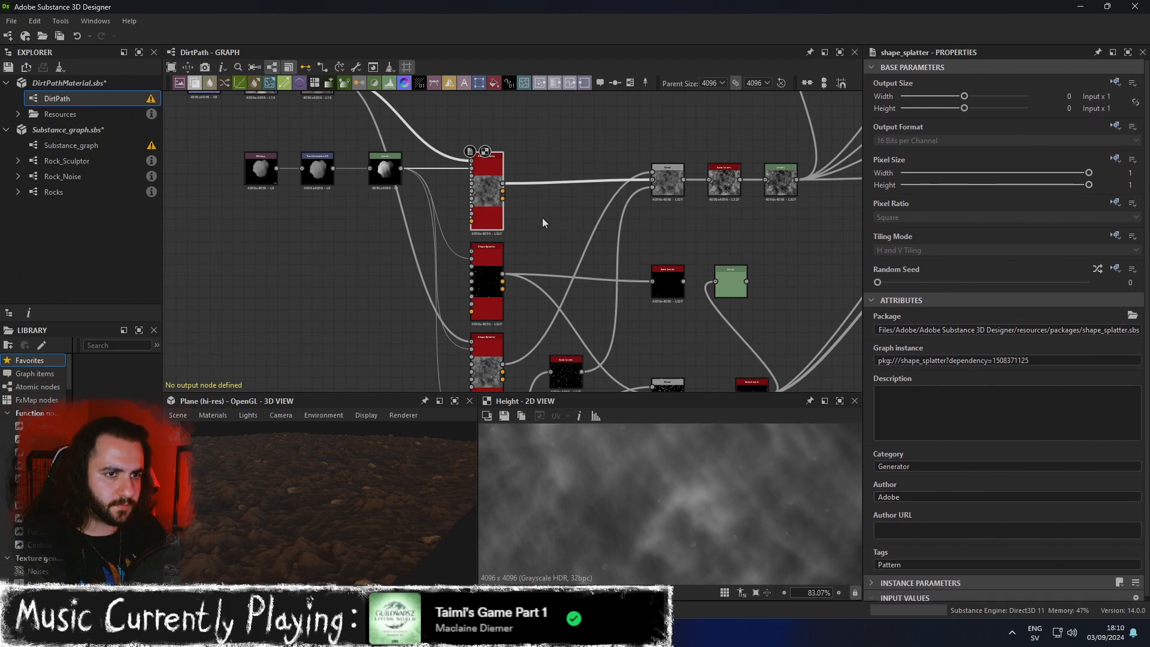
{"action": "left_click", "coordinate": [878, 580]}
{"action": "scroll", "coordinate": [904, 543], "scroll_direction": "down", "scroll_amount": 10}
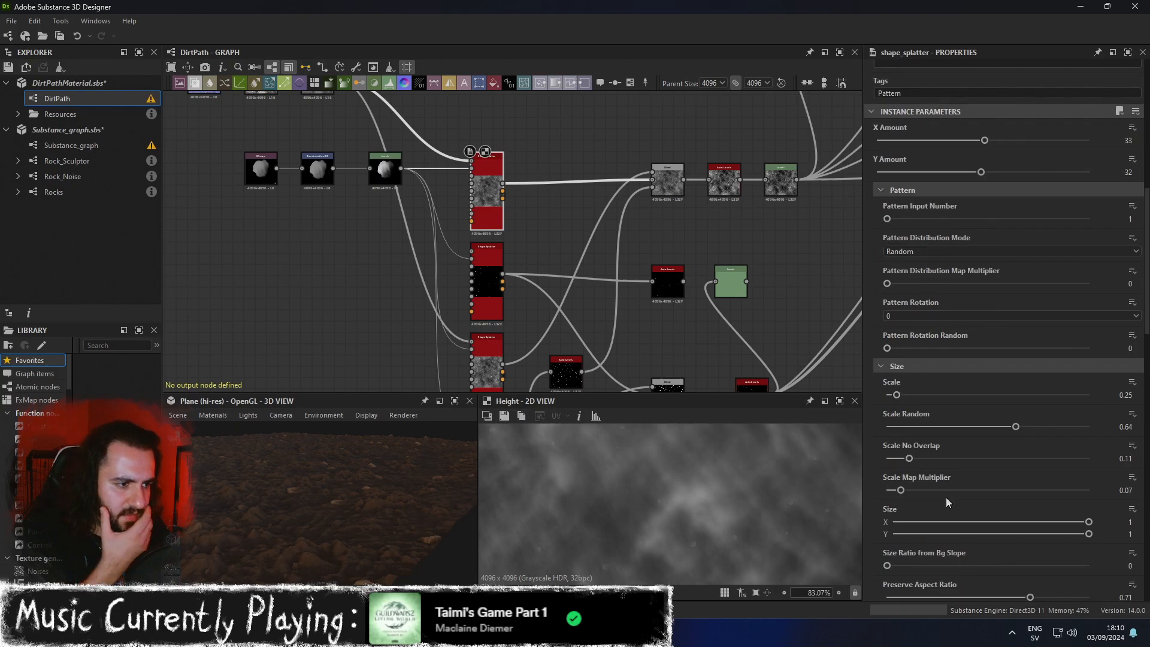
{"action": "scroll", "coordinate": [993, 511], "scroll_direction": "down", "scroll_amount": 15}
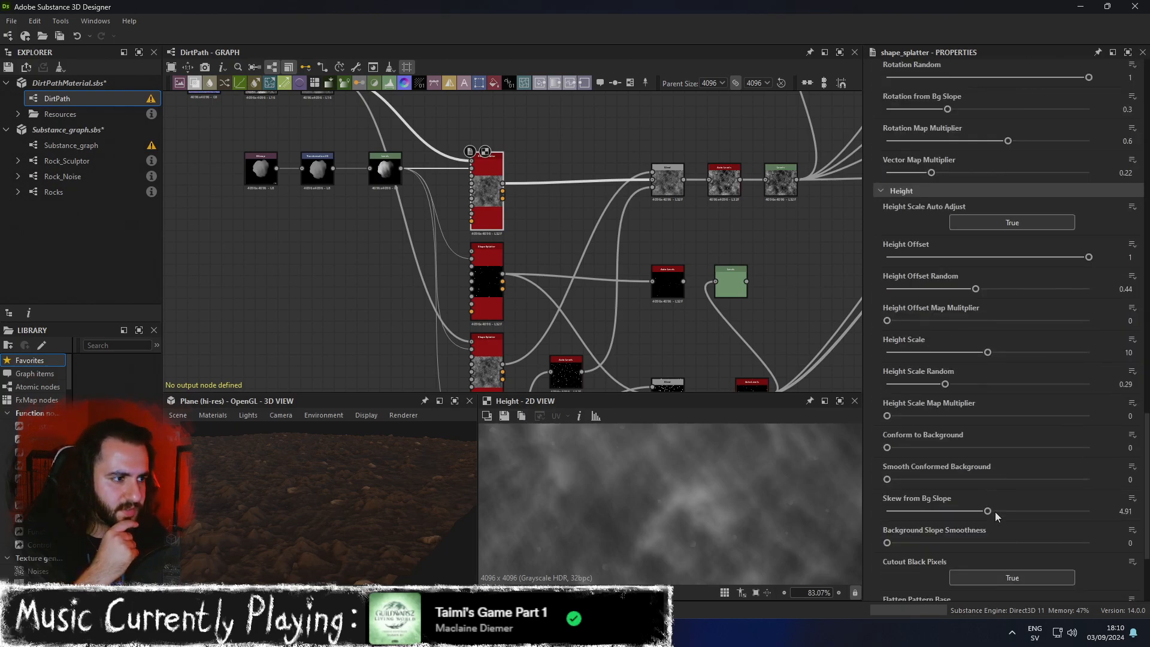
{"action": "scroll", "coordinate": [994, 511], "scroll_direction": "down", "scroll_amount": 3}
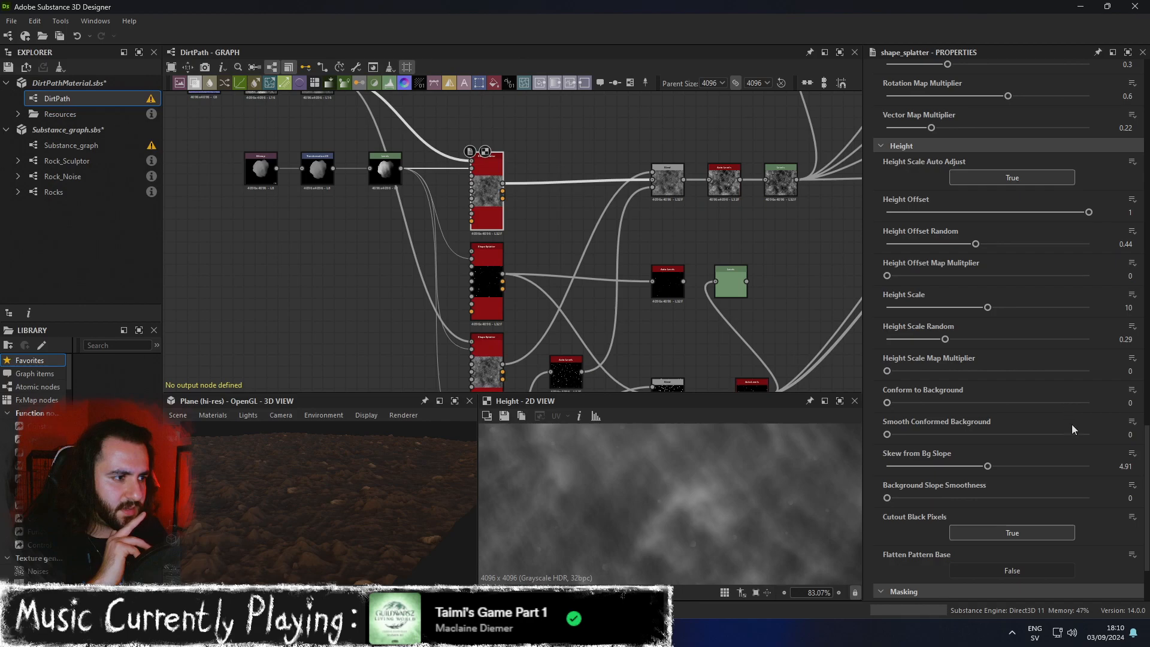
{"action": "left_click_drag", "start_coordinate": [988, 307], "coordinate": [947, 307]}
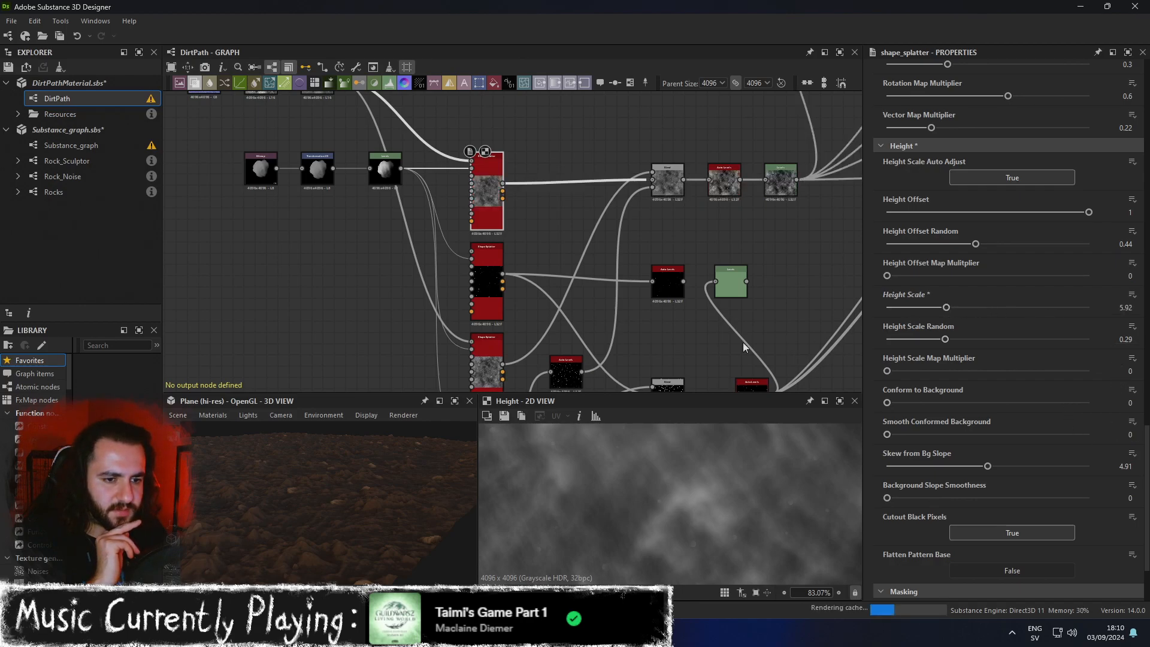
{"action": "scroll", "coordinate": [427, 471], "scroll_direction": "up", "scroll_amount": 4}
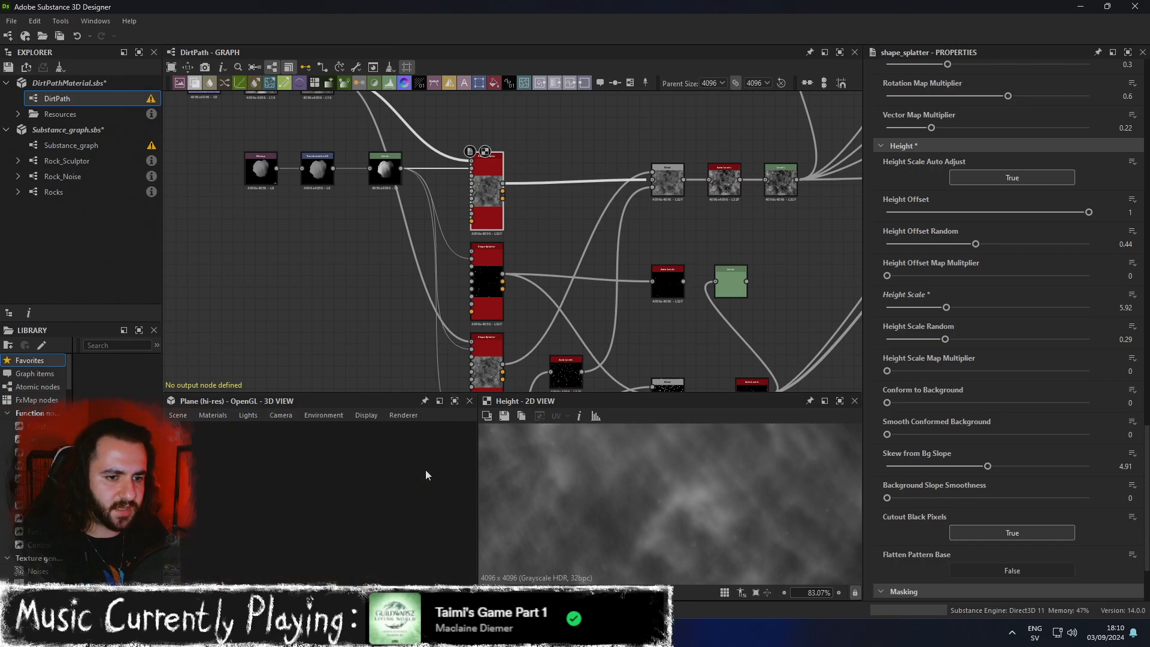
{"action": "double_click", "coordinate": [1126, 307]}
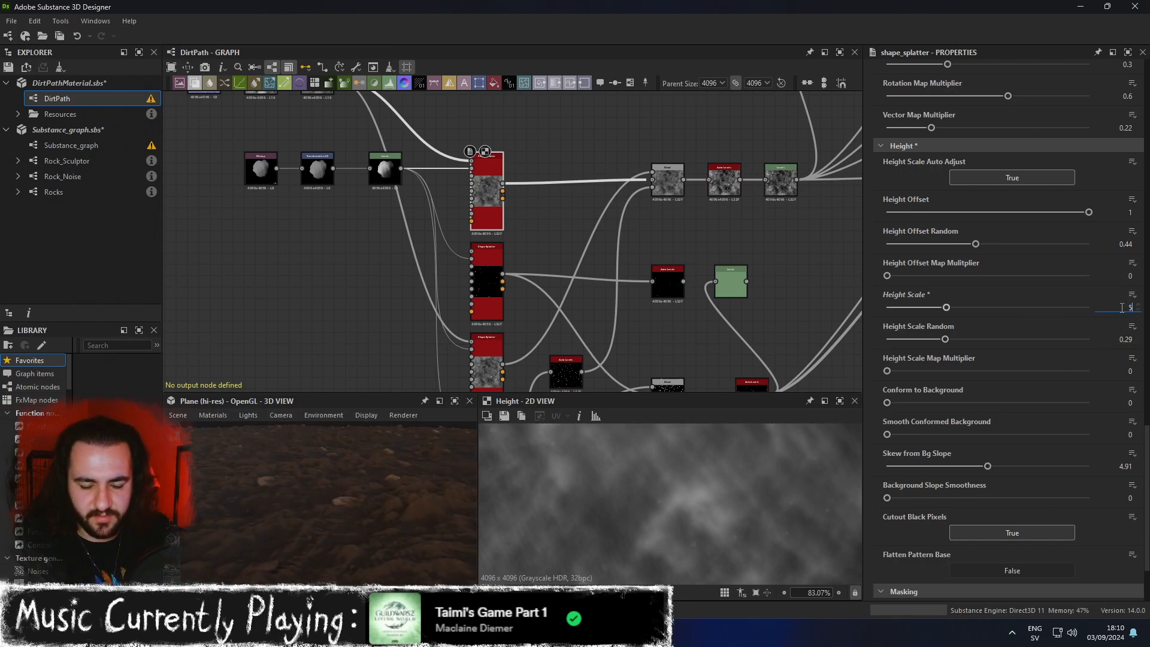
{"action": "key", "text": "Return"}
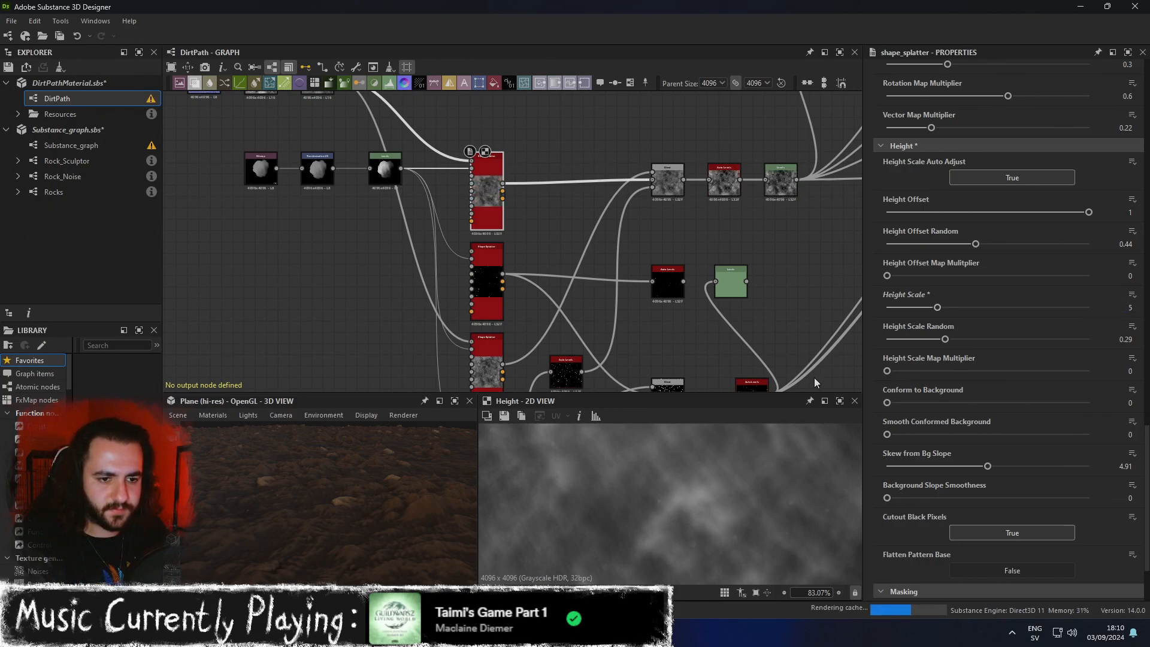
Examine the stones on the terrain close up and from farther away in the enlarged 3D view.
{"action": "scroll", "coordinate": [425, 490], "scroll_direction": "up", "scroll_amount": 4}
{"action": "left_click_drag", "start_coordinate": [425, 490], "coordinate": [336, 484]}
{"action": "scroll", "coordinate": [336, 486], "scroll_direction": "down", "scroll_amount": 5}
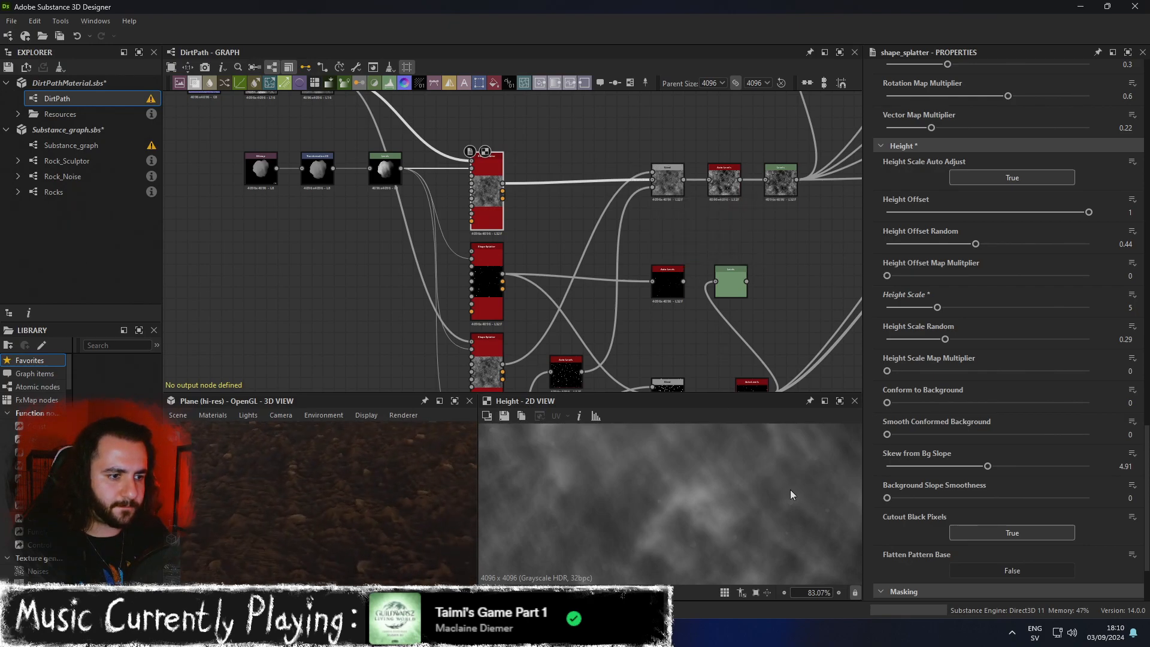
{"action": "left_click", "coordinate": [454, 401]}
{"action": "left_click_drag", "start_coordinate": [587, 413], "coordinate": [723, 365]}
{"action": "scroll", "coordinate": [609, 404], "scroll_direction": "down", "scroll_amount": 6}
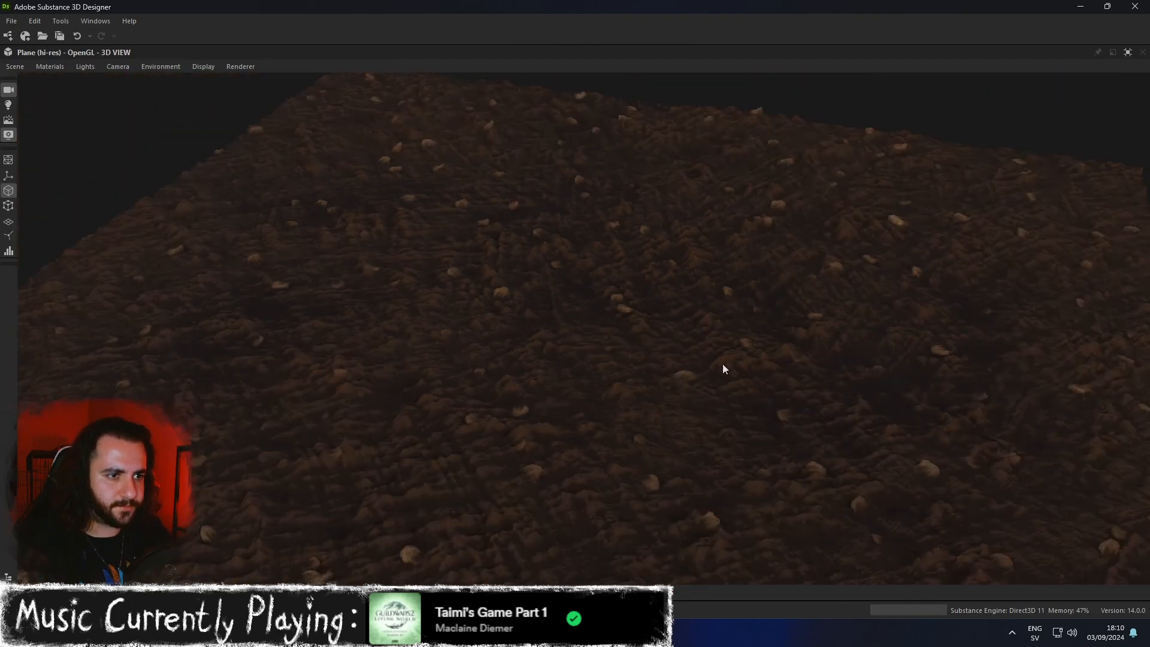
{"action": "left_click", "coordinate": [1128, 52]}
View the outputs of the second Shape Splatter and its Auto Levels node.
{"action": "middle_click_drag", "start_coordinate": [738, 319], "coordinate": [693, 304]}
{"action": "double_click", "coordinate": [645, 277]}
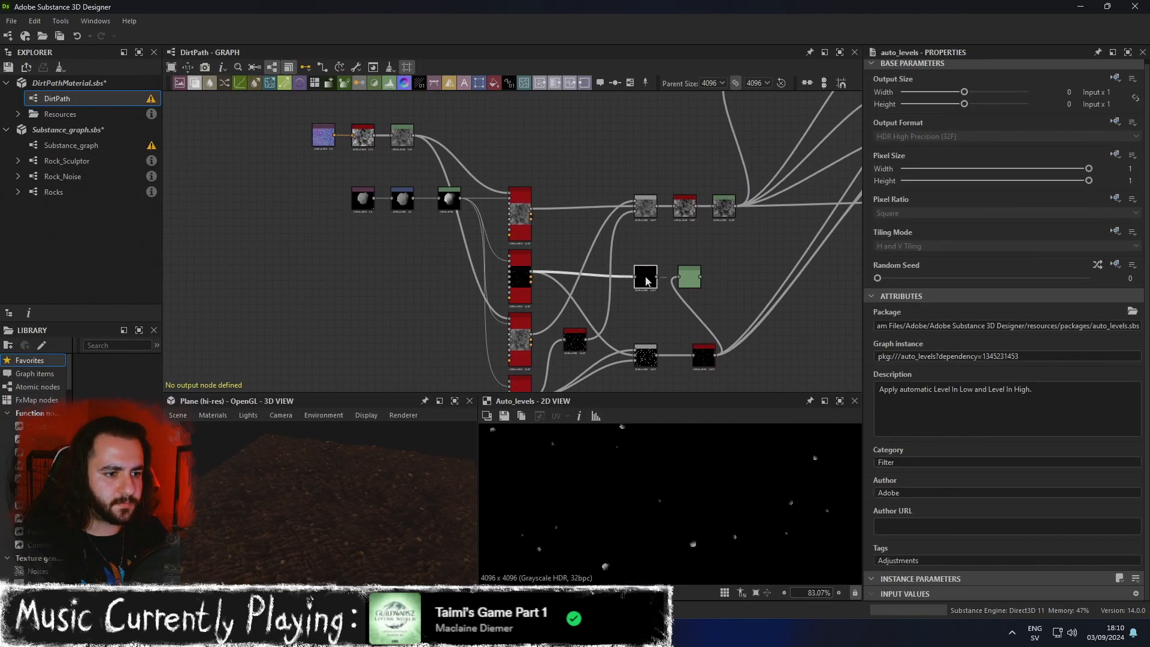
{"action": "double_click", "coordinate": [530, 287]}
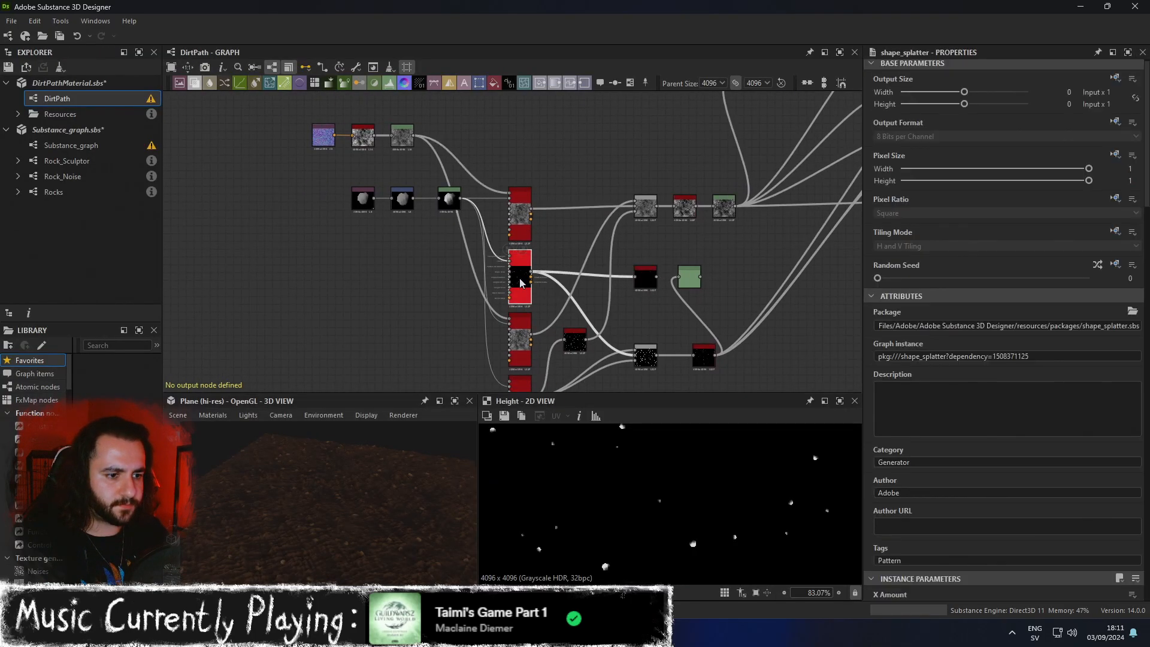
{"action": "scroll", "coordinate": [715, 290], "scroll_direction": "up", "scroll_amount": 2}
{"action": "middle_click_drag", "start_coordinate": [615, 303], "coordinate": [617, 278]}
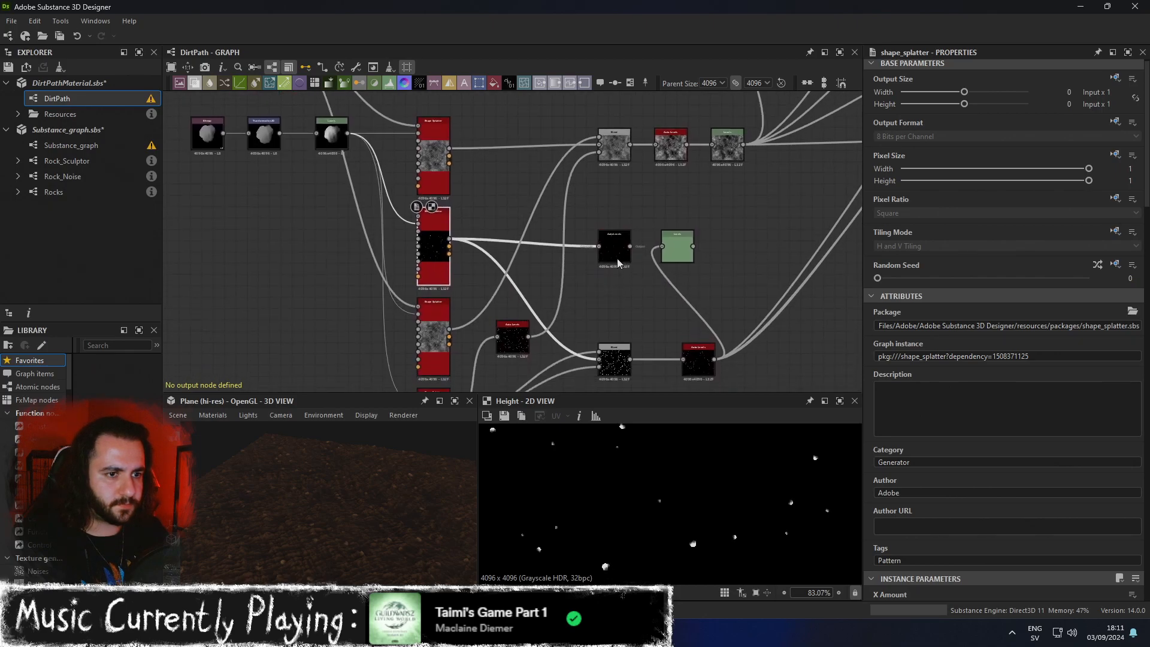
Move the second Shape Splatter's Auto Levels node up beside the colour Gradient Map nodes.
{"action": "left_click_drag", "start_coordinate": [617, 257], "coordinate": [617, 245]}
{"action": "scroll", "coordinate": [637, 240], "scroll_direction": "down", "scroll_amount": 3}
{"action": "middle_click_drag", "start_coordinate": [742, 197], "coordinate": [581, 289]}
{"action": "scroll", "coordinate": [582, 289], "scroll_direction": "down", "scroll_amount": 1}
{"action": "middle_click_drag", "start_coordinate": [642, 180], "coordinate": [607, 227]}
{"action": "left_click_drag", "start_coordinate": [444, 379], "coordinate": [495, 159]}
{"action": "scroll", "coordinate": [602, 135], "scroll_direction": "up", "scroll_amount": 4}
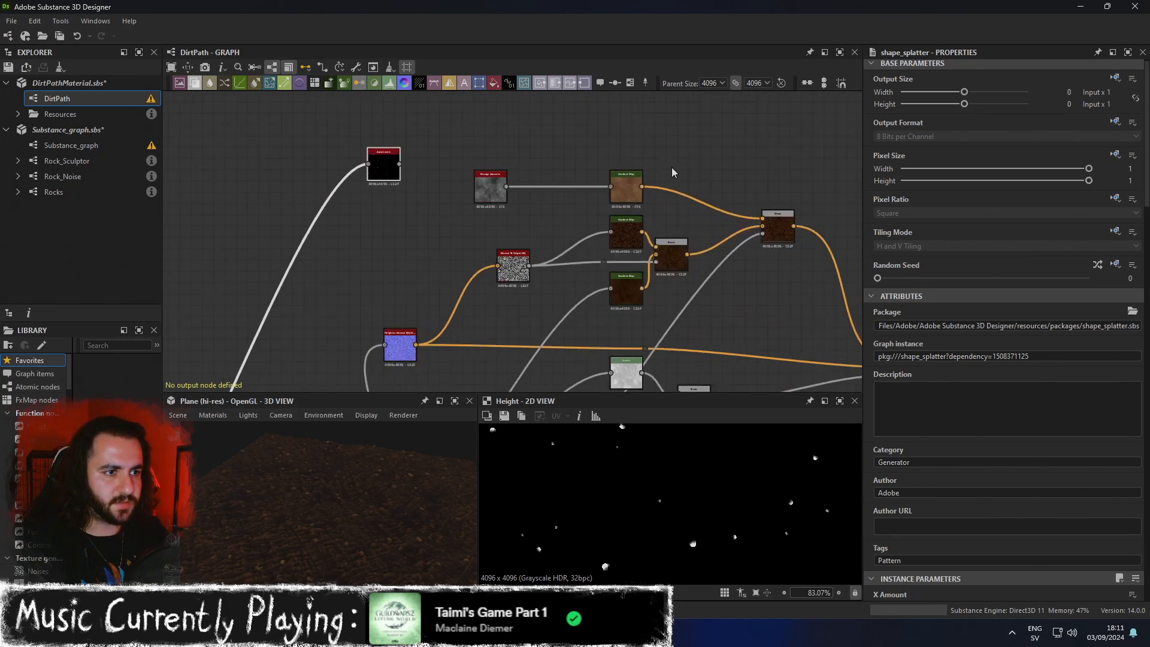
{"action": "scroll", "coordinate": [670, 167], "scroll_direction": "up", "scroll_amount": 2}
{"action": "scroll", "coordinate": [526, 272], "scroll_direction": "down", "scroll_amount": 3}
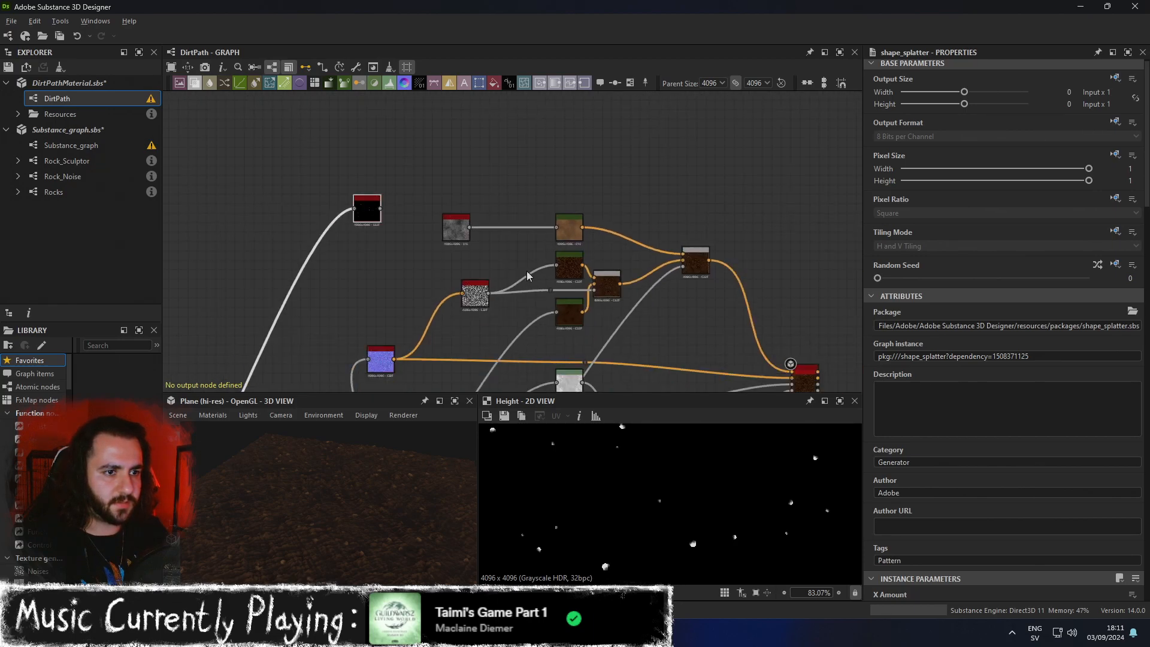
{"action": "middle_click_drag", "start_coordinate": [526, 272], "coordinate": [572, 195]}
{"action": "scroll", "coordinate": [741, 275], "scroll_direction": "down", "scroll_amount": 3}
{"action": "middle_click_drag", "start_coordinate": [715, 263], "coordinate": [715, 133]}
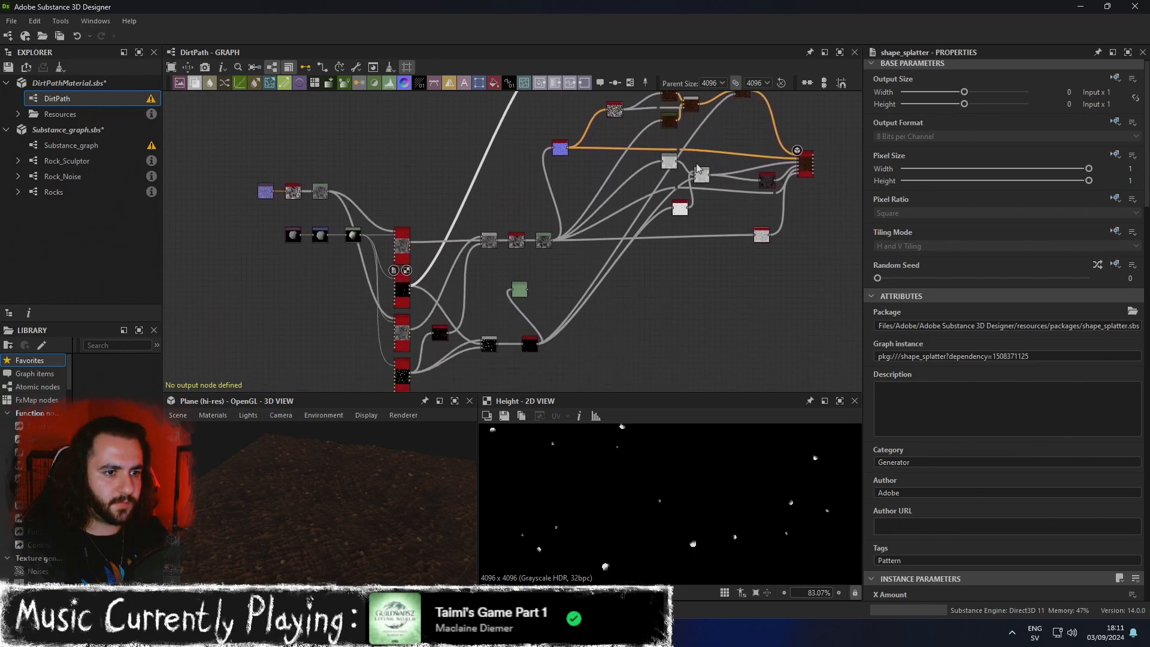
Delete the blank Levels node and place the second Shape Splatter's Auto Levels below the height Levels node.
{"action": "left_click", "coordinate": [516, 290]}
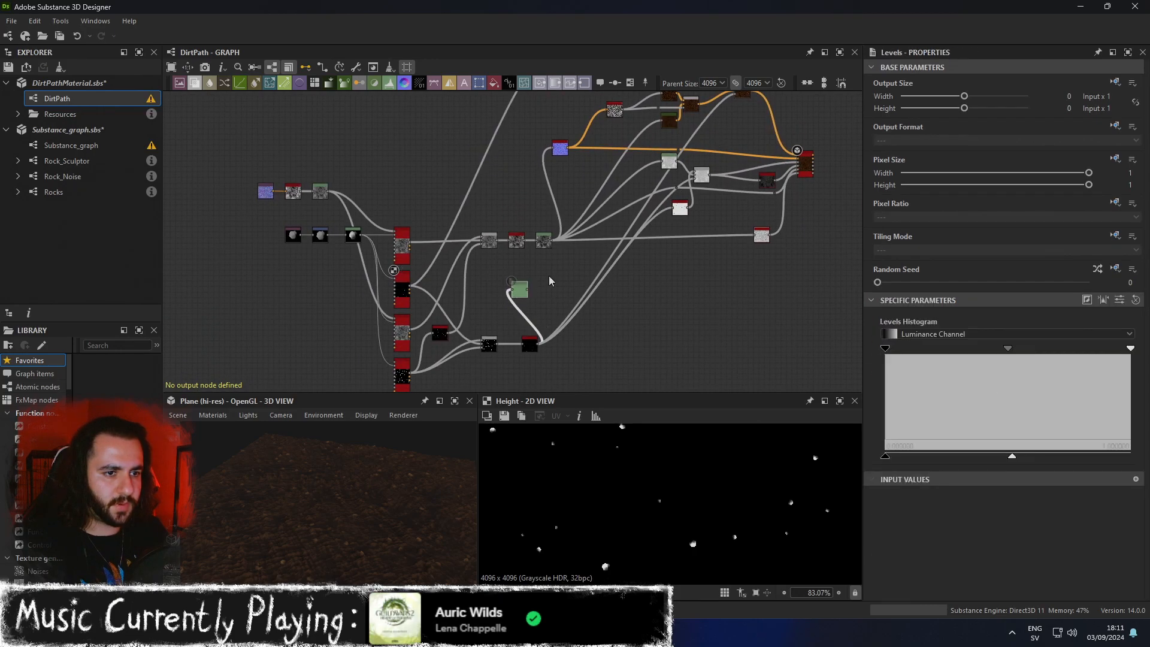
{"action": "key", "text": "Delete"}
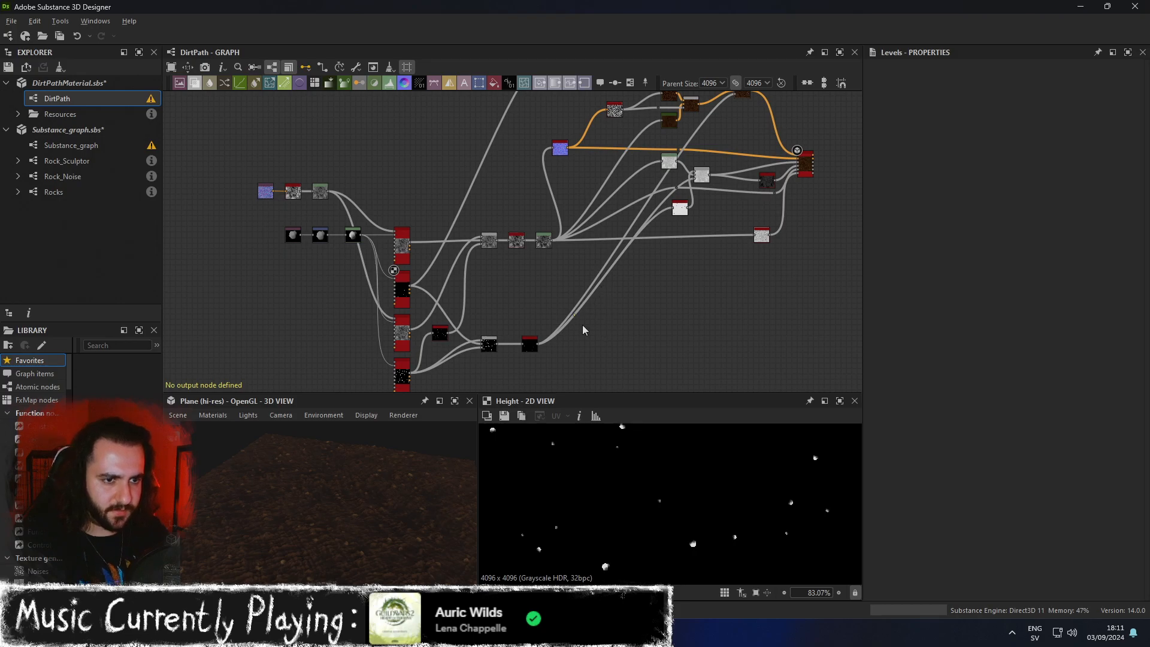
{"action": "middle_click_drag", "start_coordinate": [497, 216], "coordinate": [538, 268]}
{"action": "left_click_drag", "start_coordinate": [587, 128], "coordinate": [575, 349]}
Insert a Dot node on the rock mask link into Invert Grayscale and route it to the adjacent grayscale Blend's mask input.
{"action": "middle_click_drag", "start_coordinate": [657, 306], "coordinate": [561, 246]}
{"action": "scroll", "coordinate": [672, 236], "scroll_direction": "up", "scroll_amount": 1}
{"action": "scroll", "coordinate": [605, 302], "scroll_direction": "up", "scroll_amount": 2}
{"action": "left_click", "coordinate": [615, 164]}
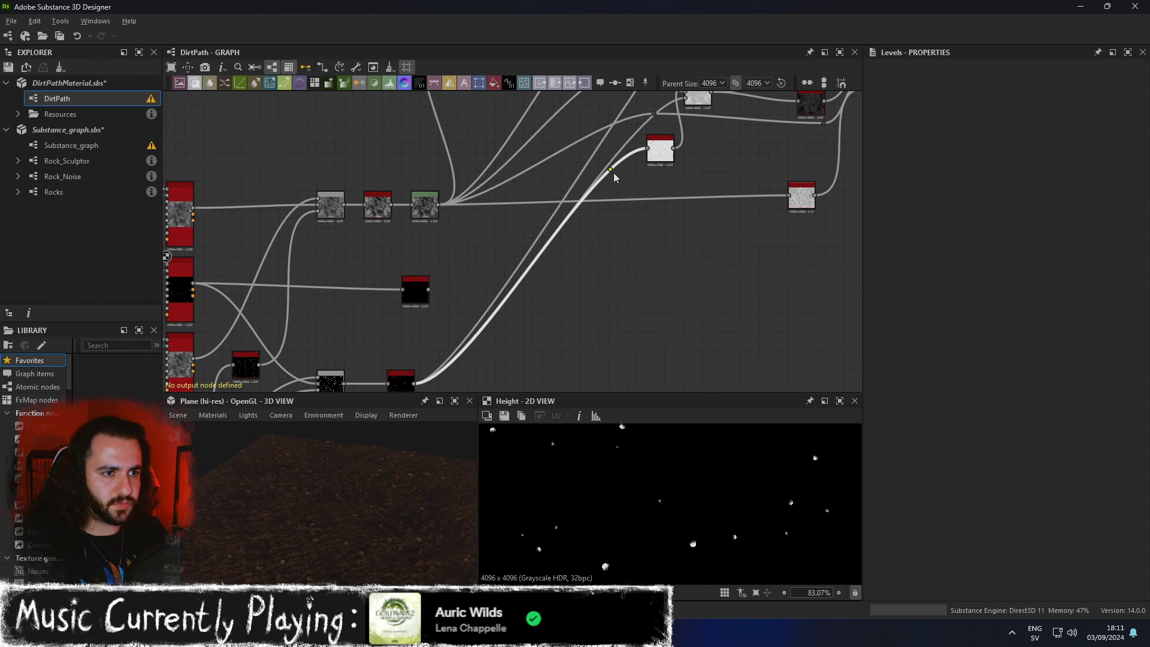
{"action": "left_click", "coordinate": [610, 170], "text": "alt"}
{"action": "middle_click_drag", "start_coordinate": [646, 148], "coordinate": [638, 215]}
{"action": "scroll", "coordinate": [638, 207], "scroll_direction": "up", "scroll_amount": 3}
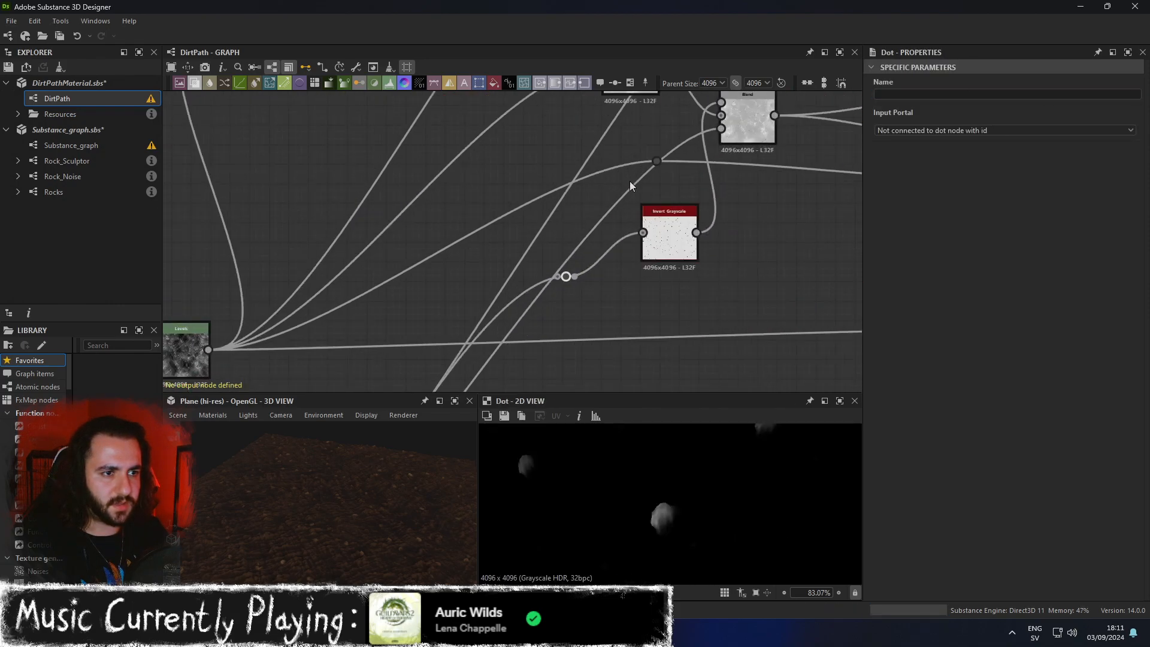
{"action": "left_click_drag", "start_coordinate": [574, 276], "coordinate": [721, 129]}
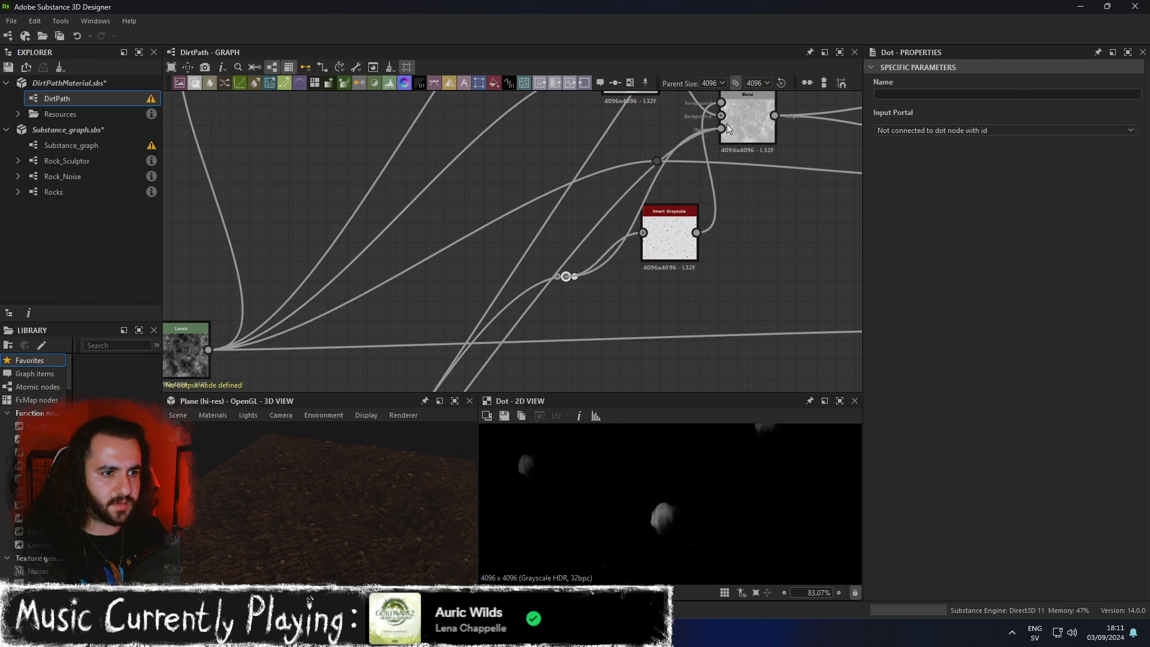
{"action": "left_click_drag", "start_coordinate": [565, 276], "coordinate": [537, 149]}
Shift the grayscale Levels node away from its Blend and connect the rock mask Dot to the final colour Blend's mask input.
{"action": "scroll", "coordinate": [560, 190], "scroll_direction": "down", "scroll_amount": 2}
{"action": "middle_click_drag", "start_coordinate": [623, 177], "coordinate": [621, 332]}
{"action": "left_click_drag", "start_coordinate": [603, 271], "coordinate": [519, 277]}
{"action": "left_click_drag", "start_coordinate": [542, 320], "coordinate": [763, 115]}
{"action": "middle_click_drag", "start_coordinate": [718, 251], "coordinate": [761, 95]}
{"action": "middle_click_drag", "start_coordinate": [619, 346], "coordinate": [594, 273]}
{"action": "scroll", "coordinate": [629, 244], "scroll_direction": "down", "scroll_amount": 1}
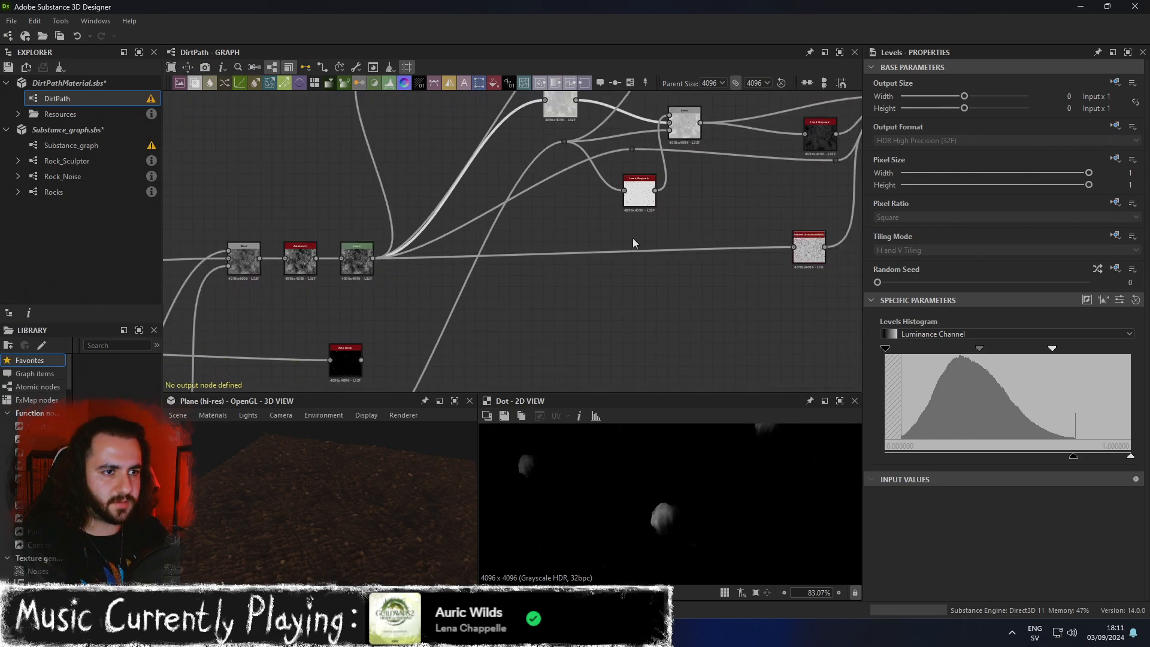
Move the HBAO node and the Invert Grayscale after the grayscale Blend down, clear of the Base Material links.
{"action": "middle_click_drag", "start_coordinate": [605, 217], "coordinate": [562, 304]}
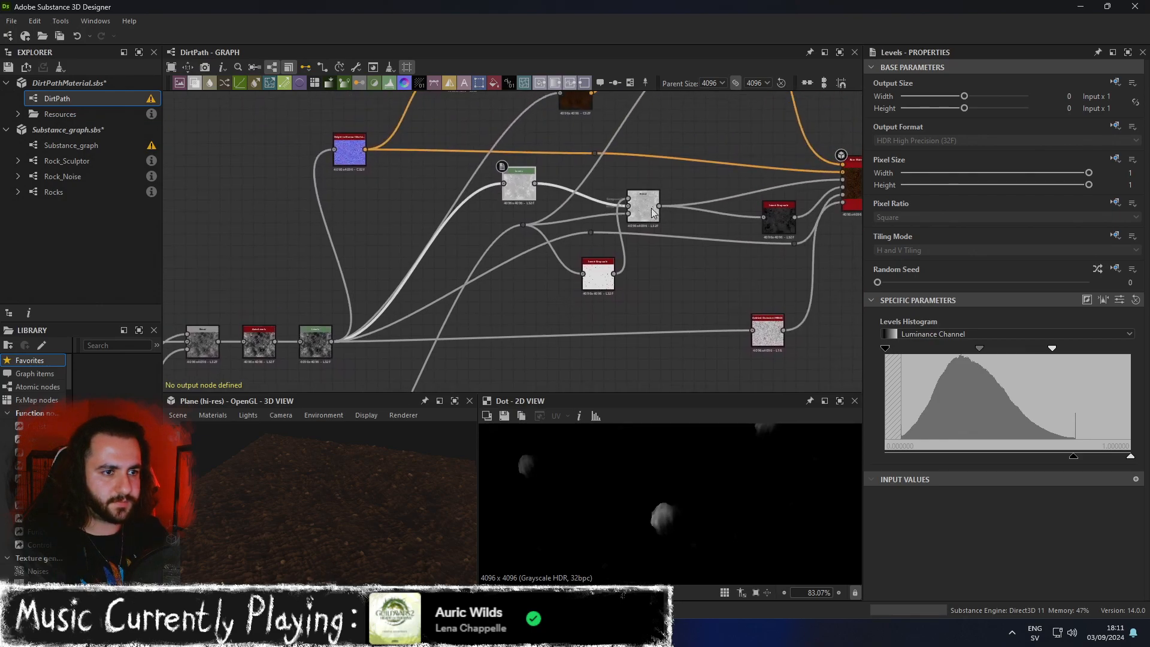
{"action": "middle_click_drag", "start_coordinate": [638, 236], "coordinate": [617, 343]}
{"action": "middle_click_drag", "start_coordinate": [650, 290], "coordinate": [681, 175]}
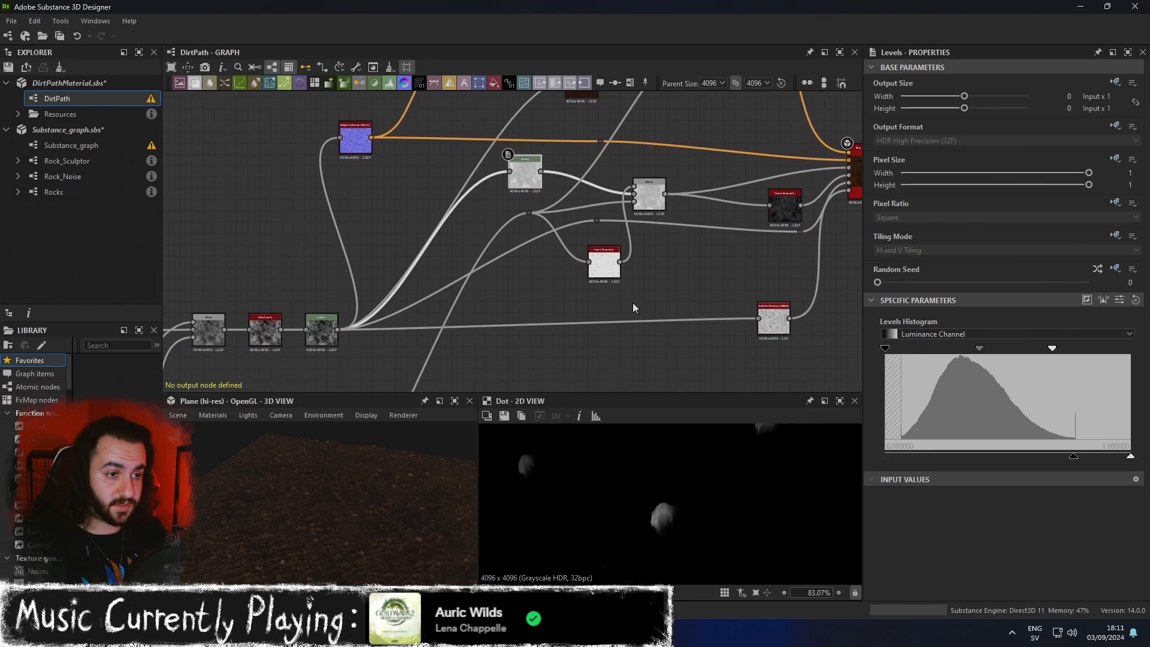
{"action": "scroll", "coordinate": [632, 303], "scroll_direction": "down", "scroll_amount": 2}
{"action": "left_click_drag", "start_coordinate": [569, 230], "coordinate": [575, 235]}
{"action": "middle_click_drag", "start_coordinate": [590, 280], "coordinate": [616, 199]}
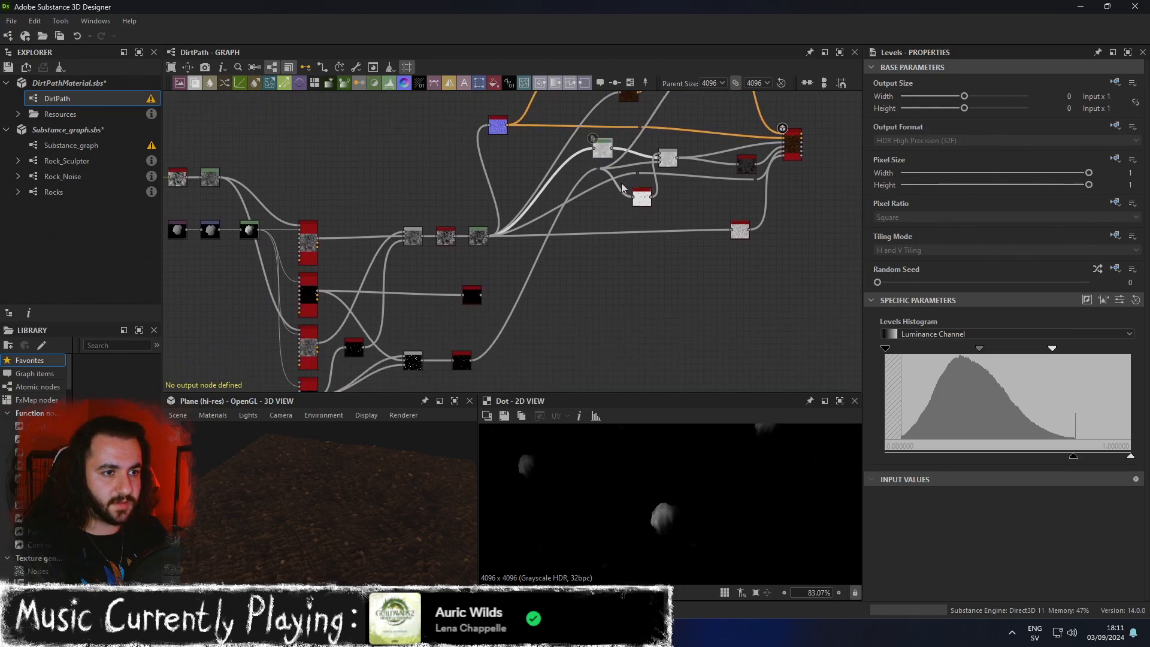
{"action": "scroll", "coordinate": [703, 198], "scroll_direction": "up", "scroll_amount": 2}
{"action": "middle_click_drag", "start_coordinate": [791, 267], "coordinate": [707, 239]}
{"action": "left_click_drag", "start_coordinate": [659, 218], "coordinate": [678, 317]}
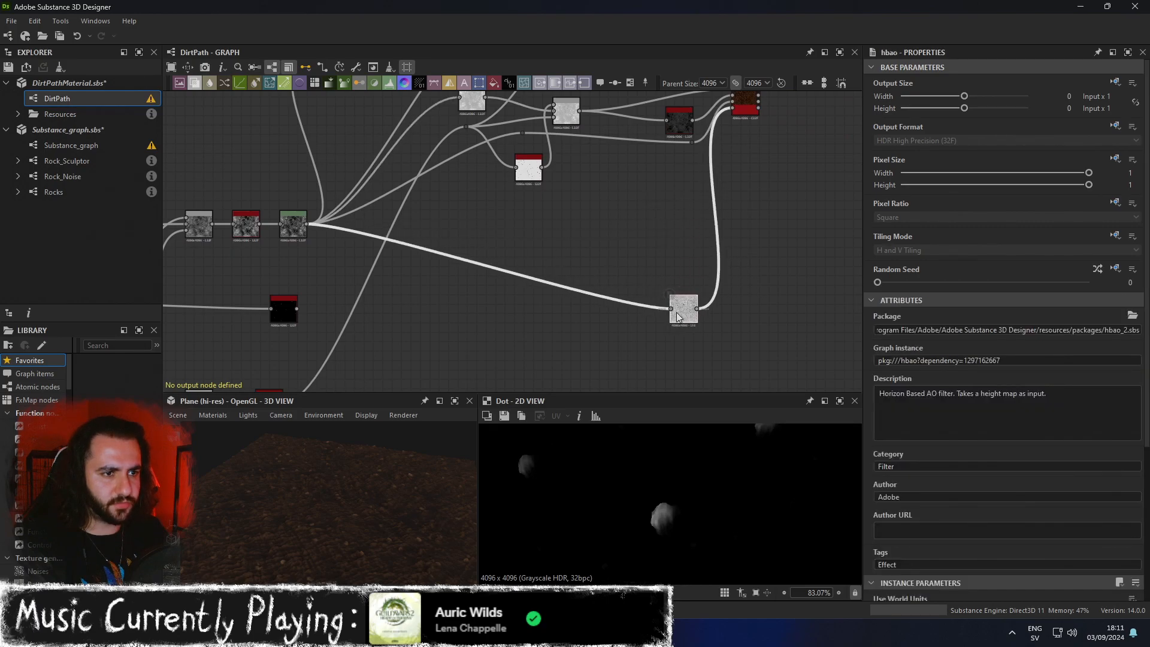
{"action": "left_click_drag", "start_coordinate": [675, 135], "coordinate": [627, 193]}
{"action": "middle_click_drag", "start_coordinate": [622, 188], "coordinate": [634, 251]}
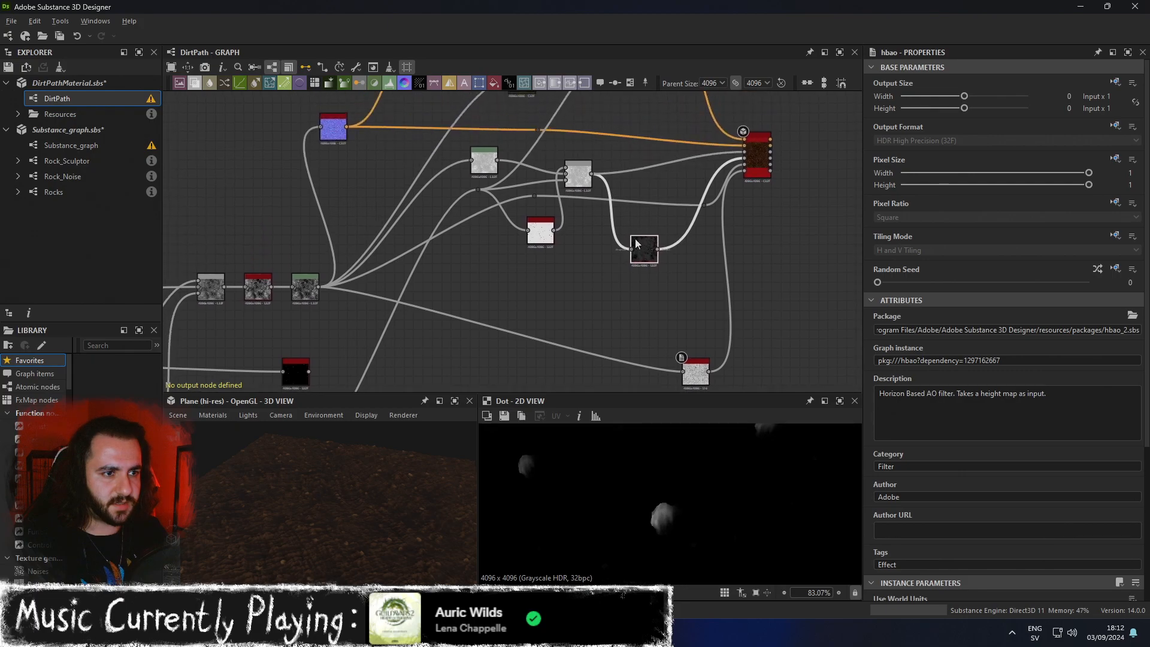
Raise the height link's Dot and line the grayscale Blend up with the Levels node, above the second Invert Grayscale.
{"action": "left_click_drag", "start_coordinate": [703, 204], "coordinate": [693, 228]}
{"action": "mouse_move", "coordinate": [542, 229]}
{"action": "left_mouse_down"}
{"action": "mouse_move", "coordinate": [539, 208]}
{"action": "mouse_move", "coordinate": [541, 224]}
{"action": "left_mouse_up"}
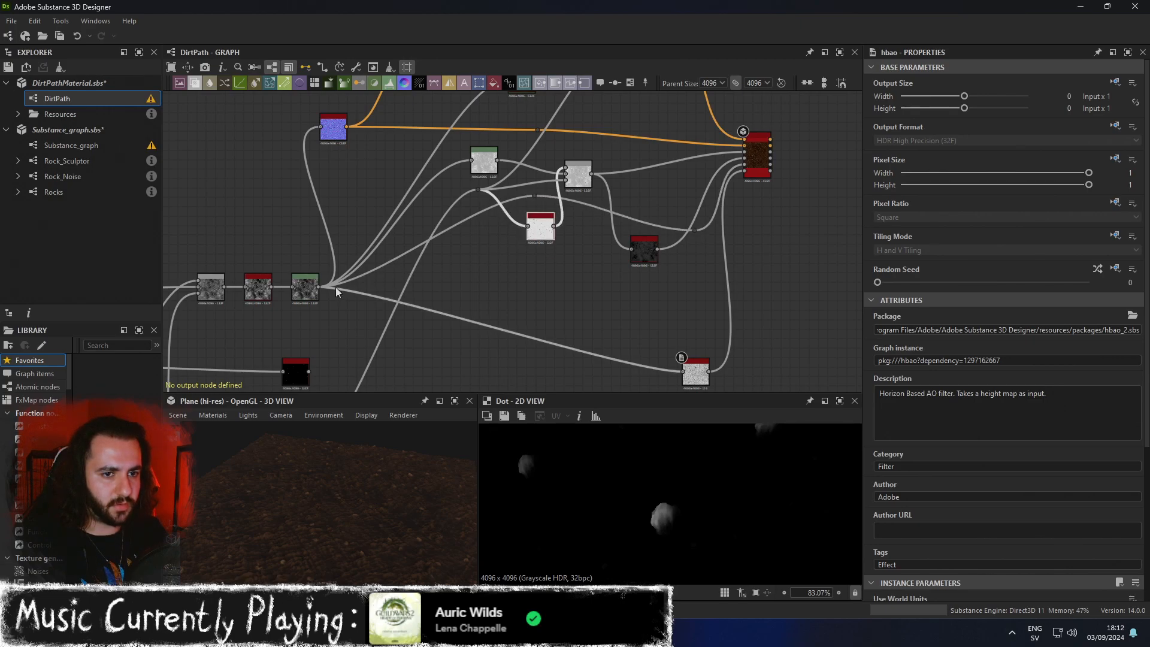
{"action": "left_click_drag", "start_coordinate": [692, 228], "coordinate": [689, 178]}
{"action": "left_click_drag", "start_coordinate": [575, 170], "coordinate": [603, 235]}
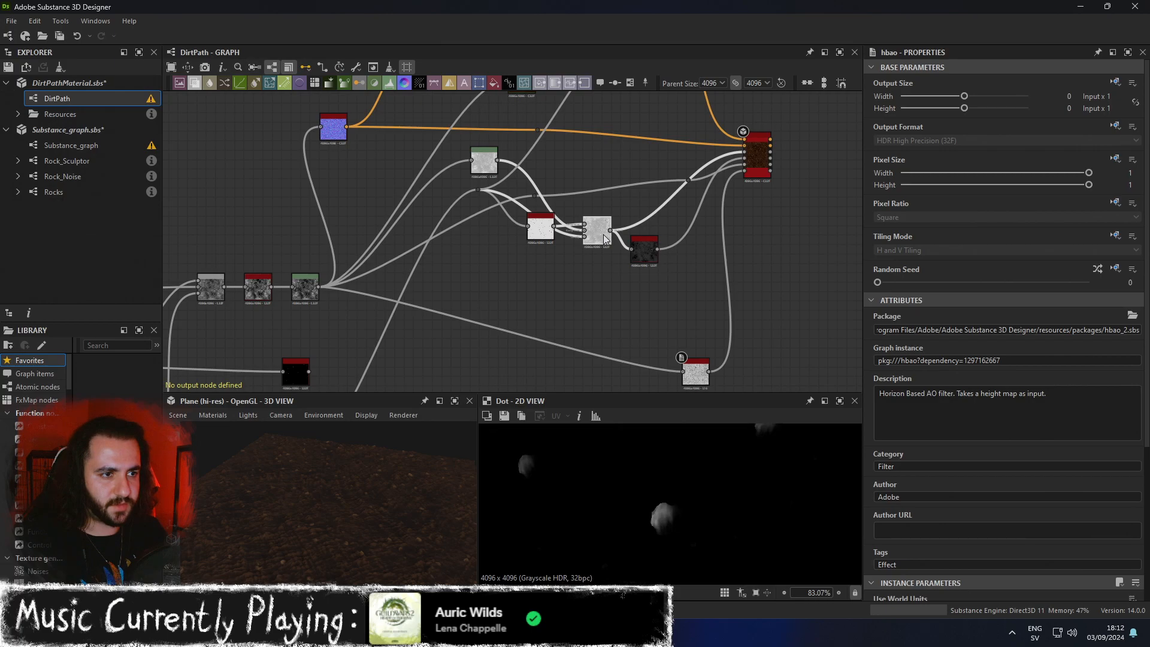
{"action": "scroll", "coordinate": [604, 238], "scroll_direction": "up", "scroll_amount": 4}
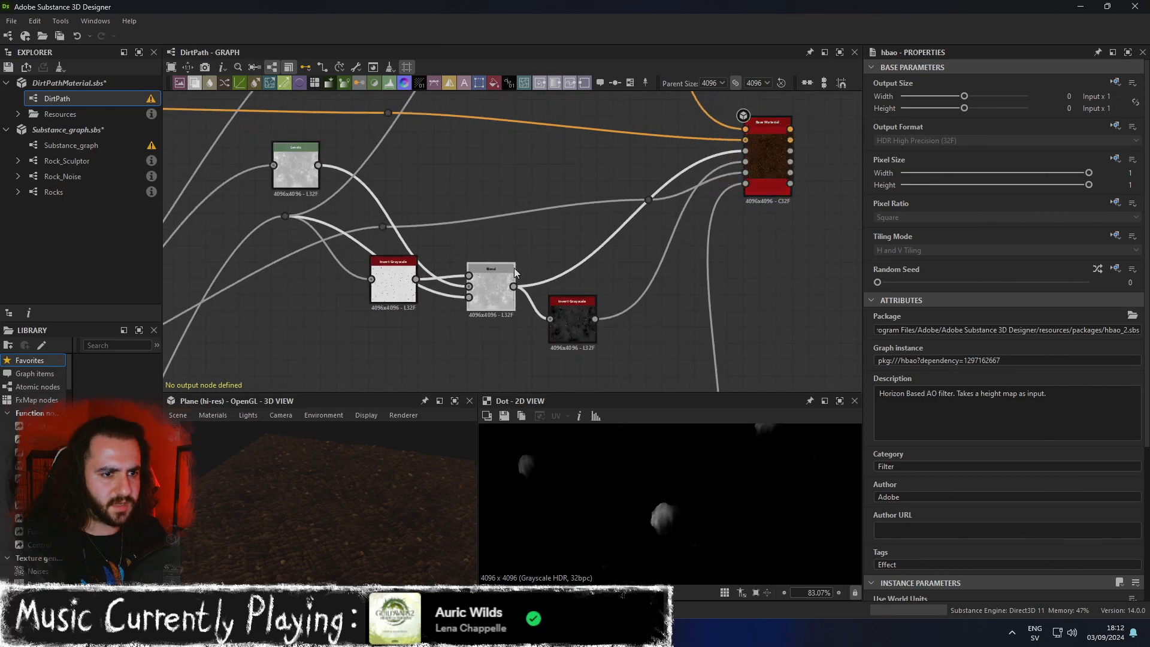
{"action": "left_click_drag", "start_coordinate": [487, 280], "coordinate": [574, 157]}
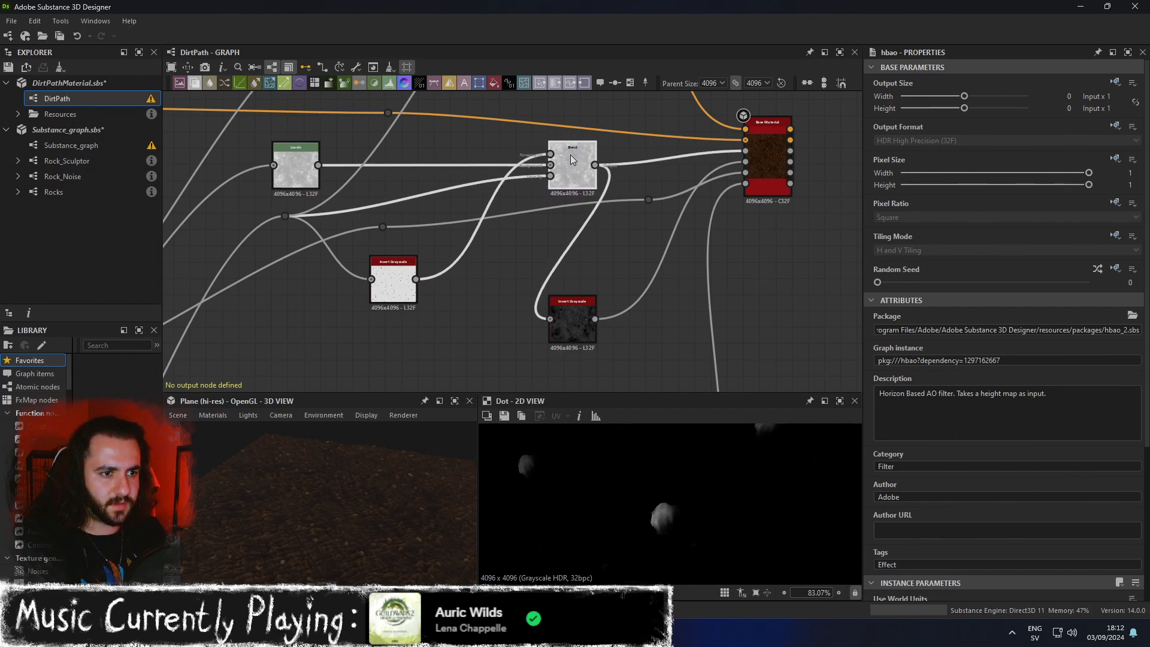
{"action": "middle_click_drag", "start_coordinate": [474, 288], "coordinate": [584, 279]}
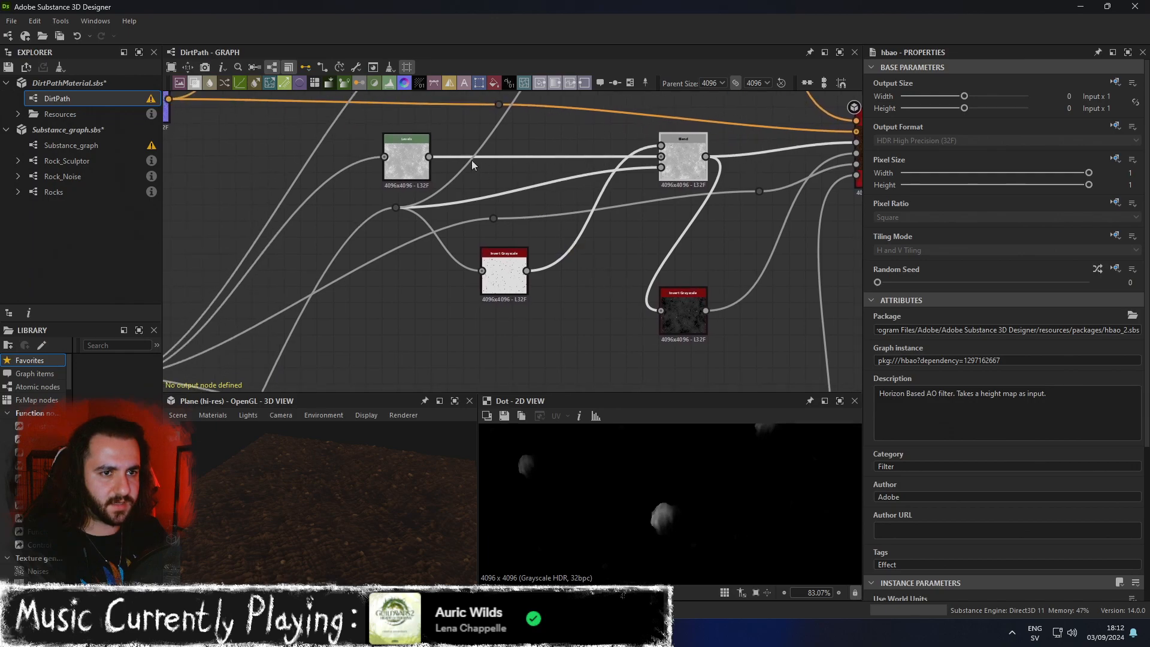
Move the rock mask Dot and its Invert Grayscale closer to the grayscale Blend, leaving the Levels node farther back, roughly level with the Blend.
{"action": "left_click_drag", "start_coordinate": [405, 165], "coordinate": [538, 145]}
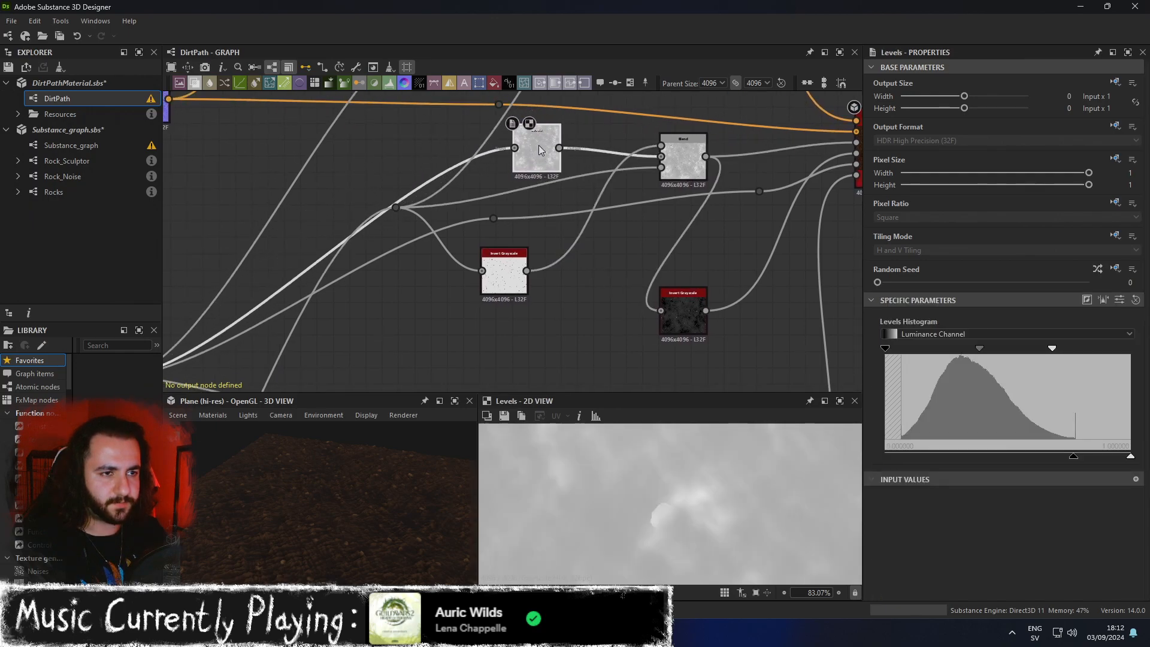
{"action": "left_click_drag", "start_coordinate": [397, 208], "coordinate": [545, 197]}
{"action": "left_click_drag", "start_coordinate": [504, 277], "coordinate": [596, 279]}
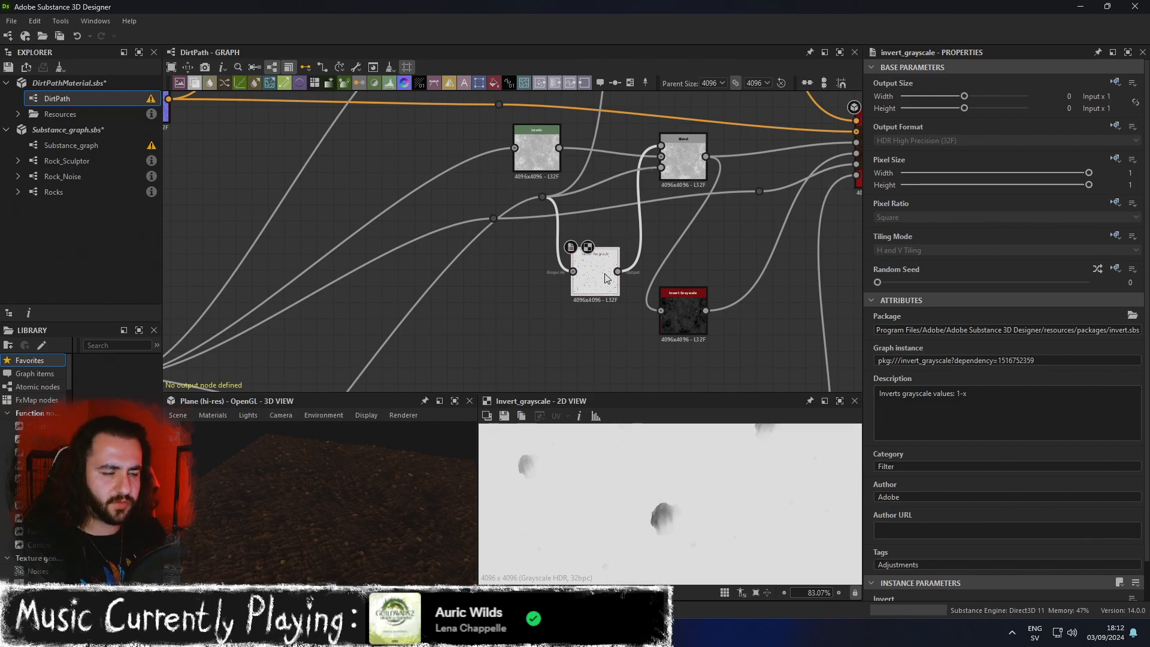
{"action": "middle_click_drag", "start_coordinate": [601, 216], "coordinate": [621, 236]}
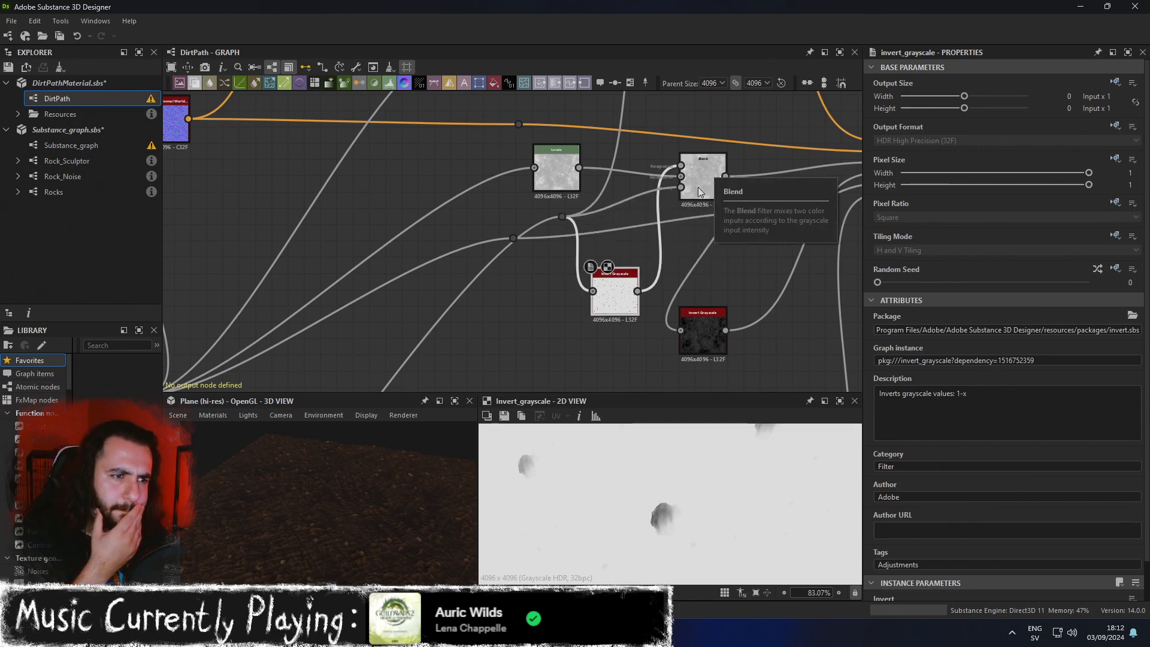
{"action": "left_click_drag", "start_coordinate": [562, 165], "coordinate": [479, 186]}
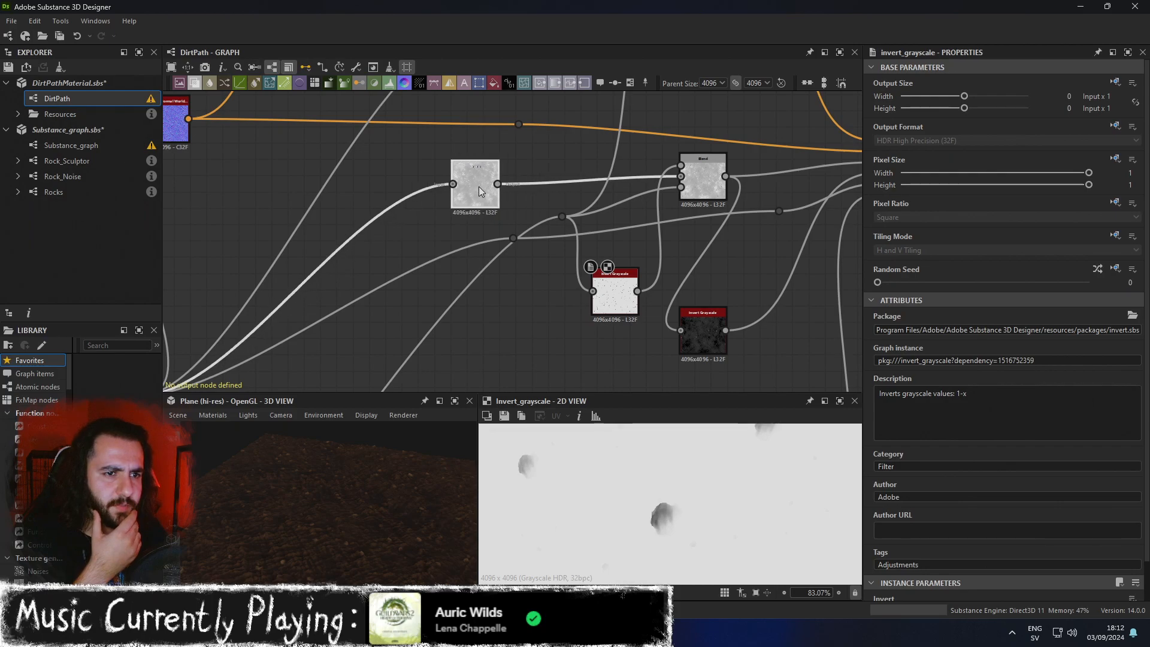
{"action": "left_click", "coordinate": [707, 185]}
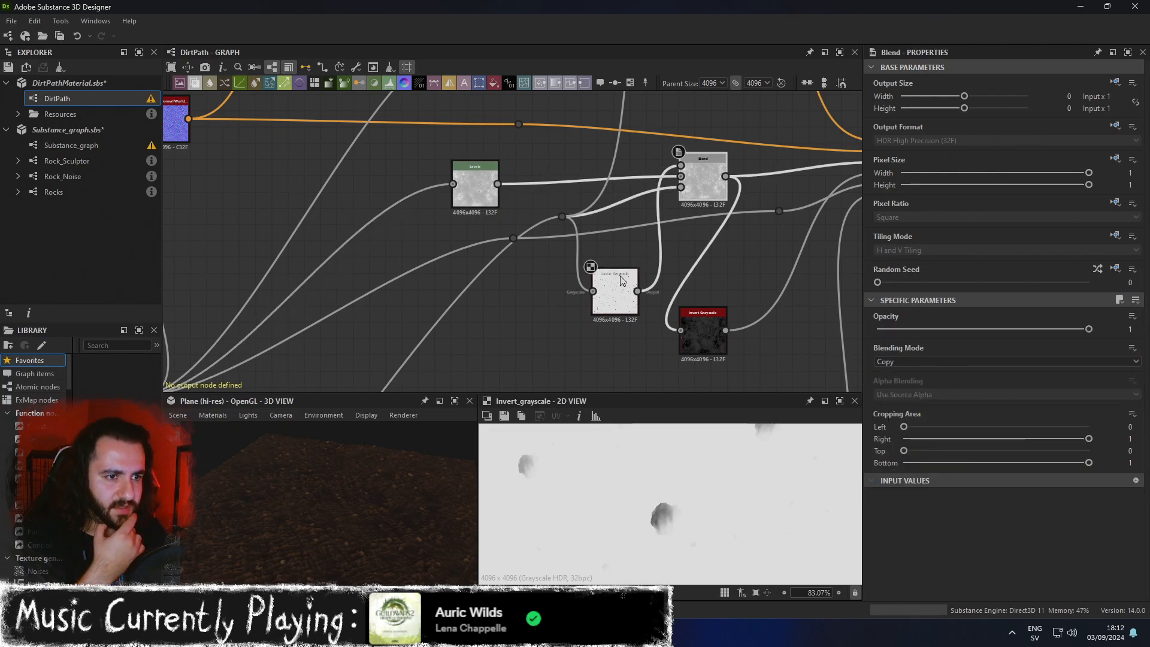
Space the two height link Dots apart and align them in a straight horizontal run between the rock mask Dot and the Invert Grayscale nodes.
{"action": "scroll", "coordinate": [613, 305], "scroll_direction": "down", "scroll_amount": 2}
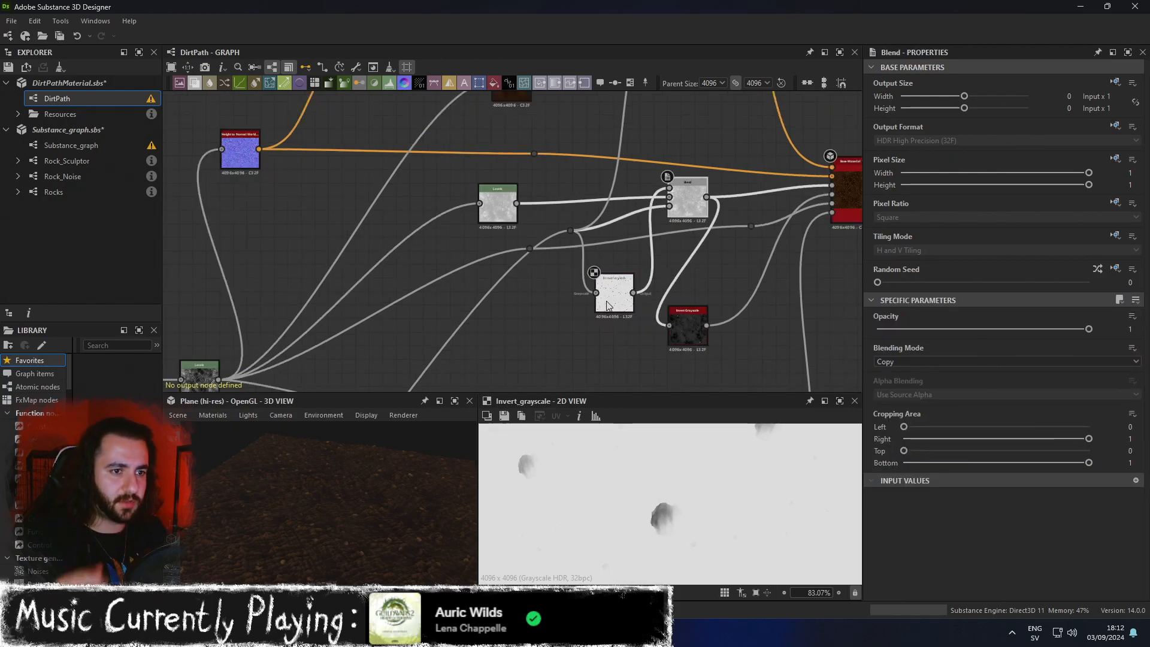
{"action": "left_click_drag", "start_coordinate": [452, 246], "coordinate": [461, 264]}
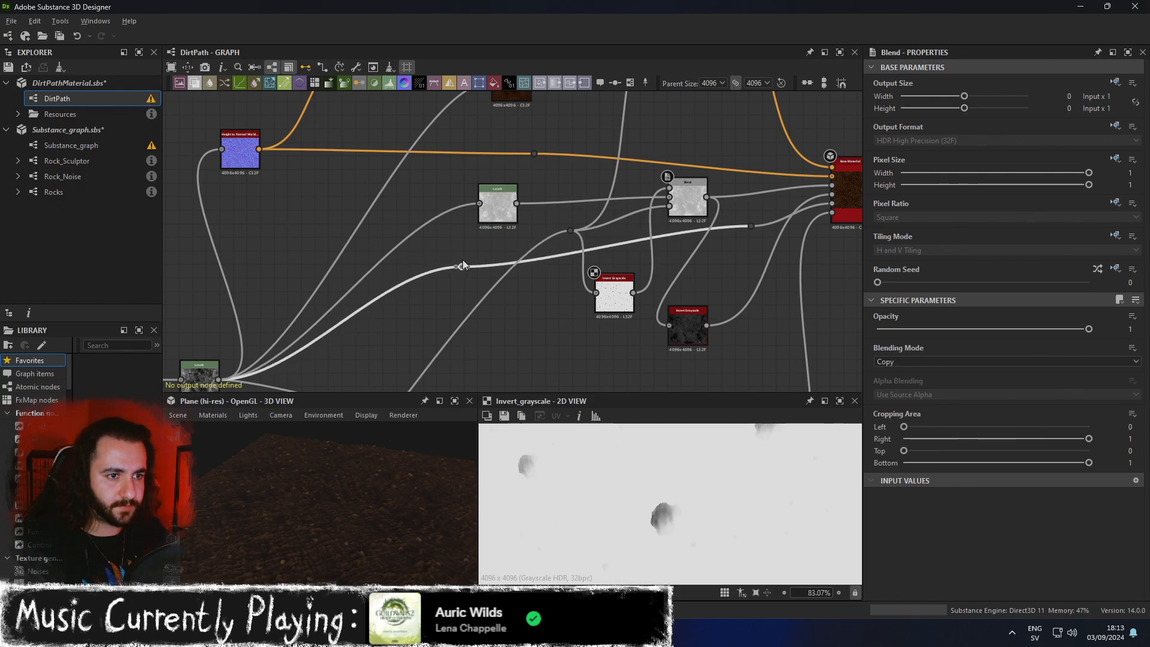
{"action": "middle_click_drag", "start_coordinate": [461, 267], "coordinate": [498, 231]}
{"action": "left_click_drag", "start_coordinate": [493, 236], "coordinate": [490, 221]}
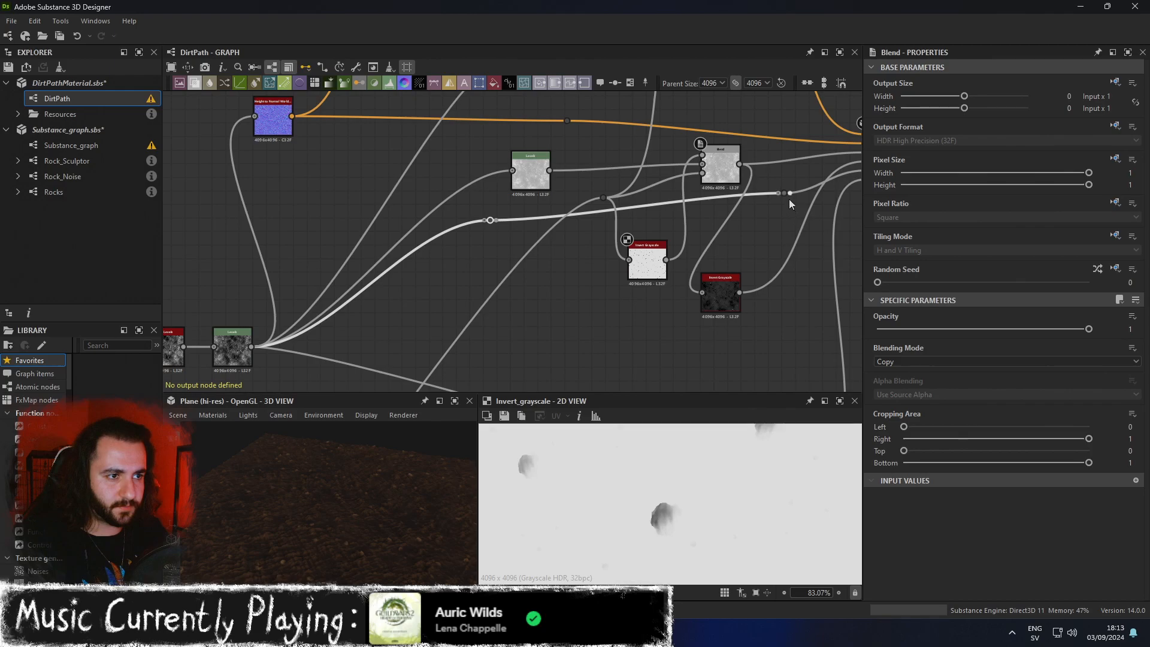
{"action": "left_click_drag", "start_coordinate": [785, 193], "coordinate": [781, 221]}
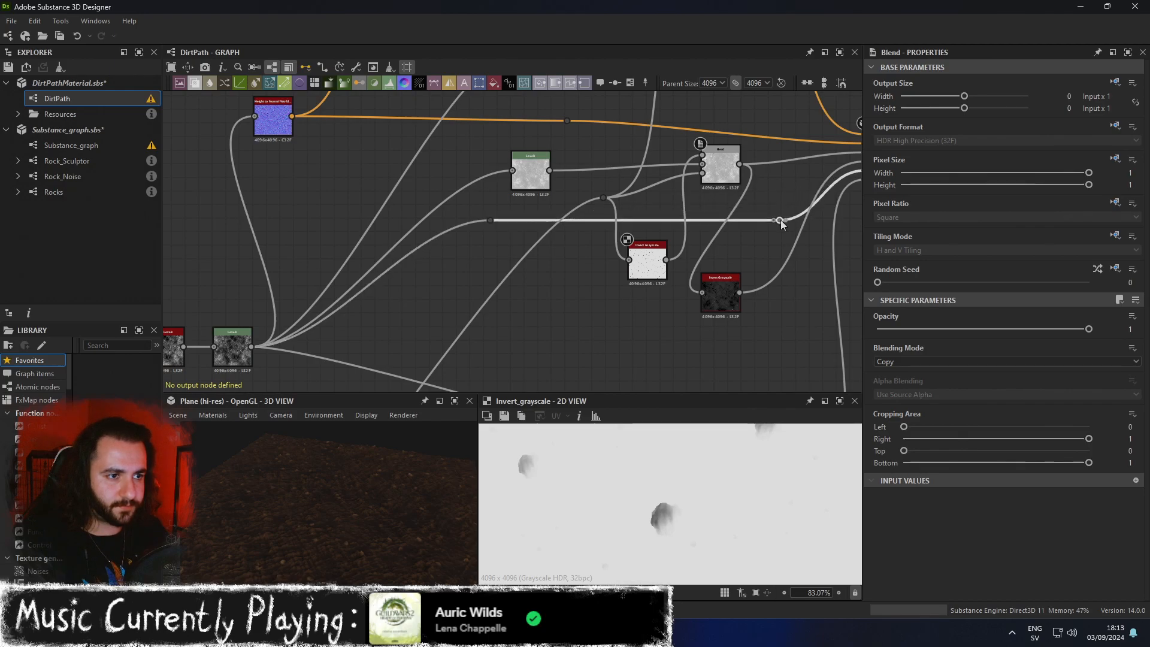
{"action": "middle_click_drag", "start_coordinate": [793, 311], "coordinate": [727, 310]}
{"action": "mouse_move", "coordinate": [656, 300]}
{"action": "left_mouse_down"}
{"action": "mouse_move", "coordinate": [701, 293]}
{"action": "mouse_move", "coordinate": [655, 310]}
{"action": "left_mouse_up"}
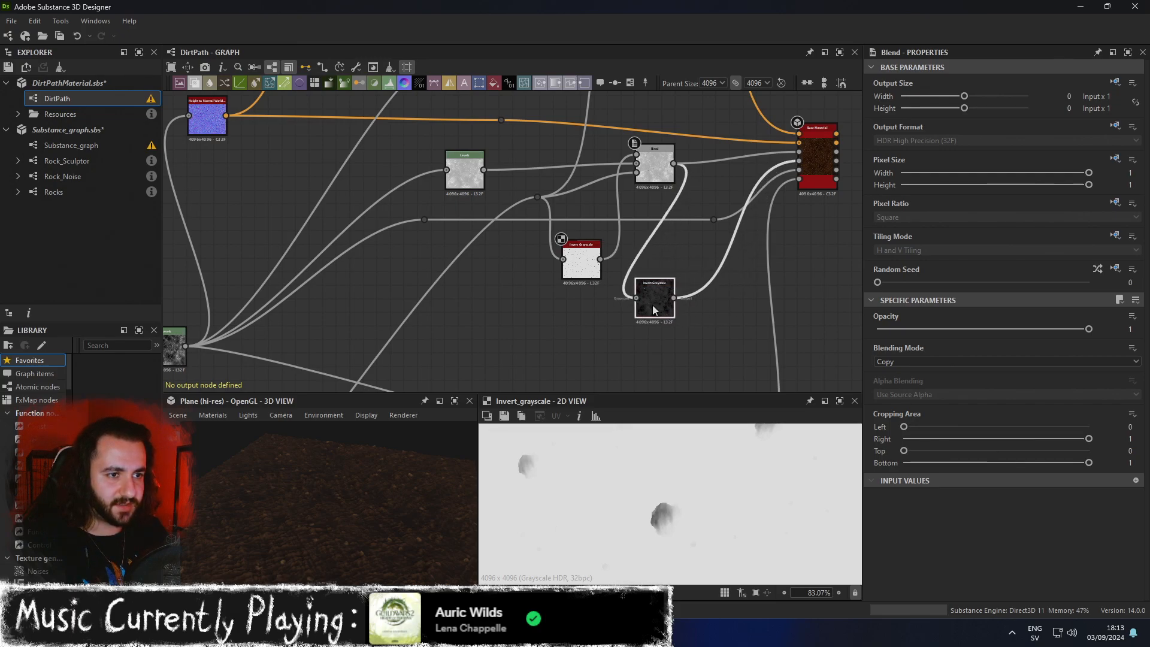
Lighten the last two gradient keys of the stone colour Gradient Map, setting the key at position 0.895 to #cb9e7f.
{"action": "scroll", "coordinate": [569, 281], "scroll_direction": "down", "scroll_amount": 1}
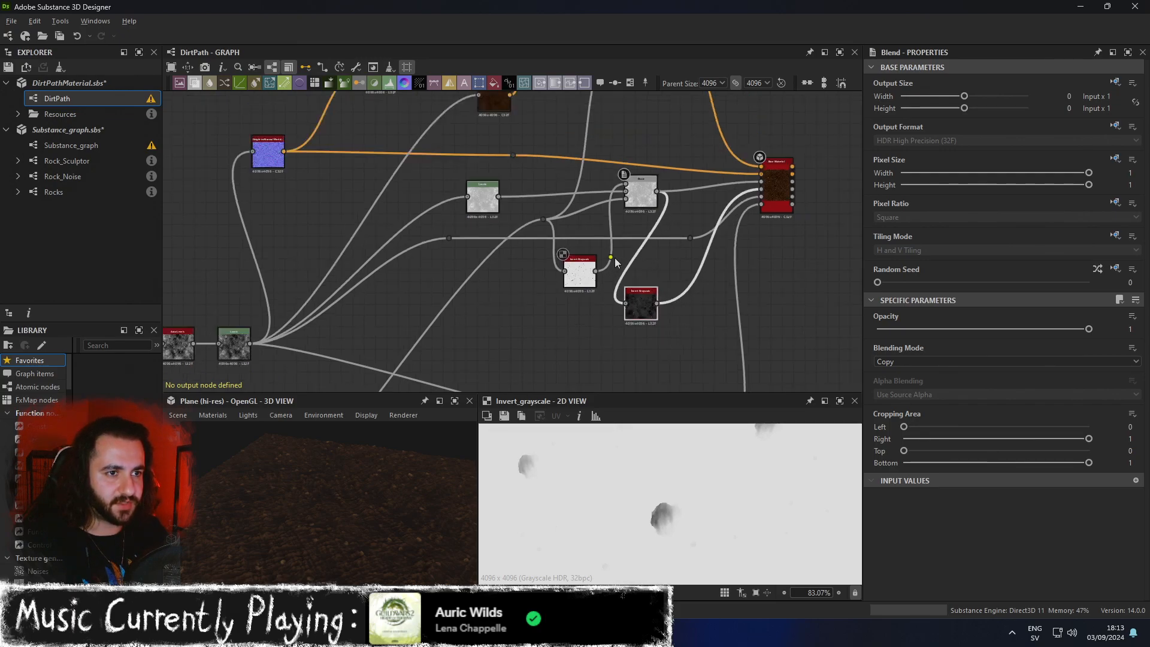
{"action": "middle_click_drag", "start_coordinate": [718, 258], "coordinate": [592, 364]}
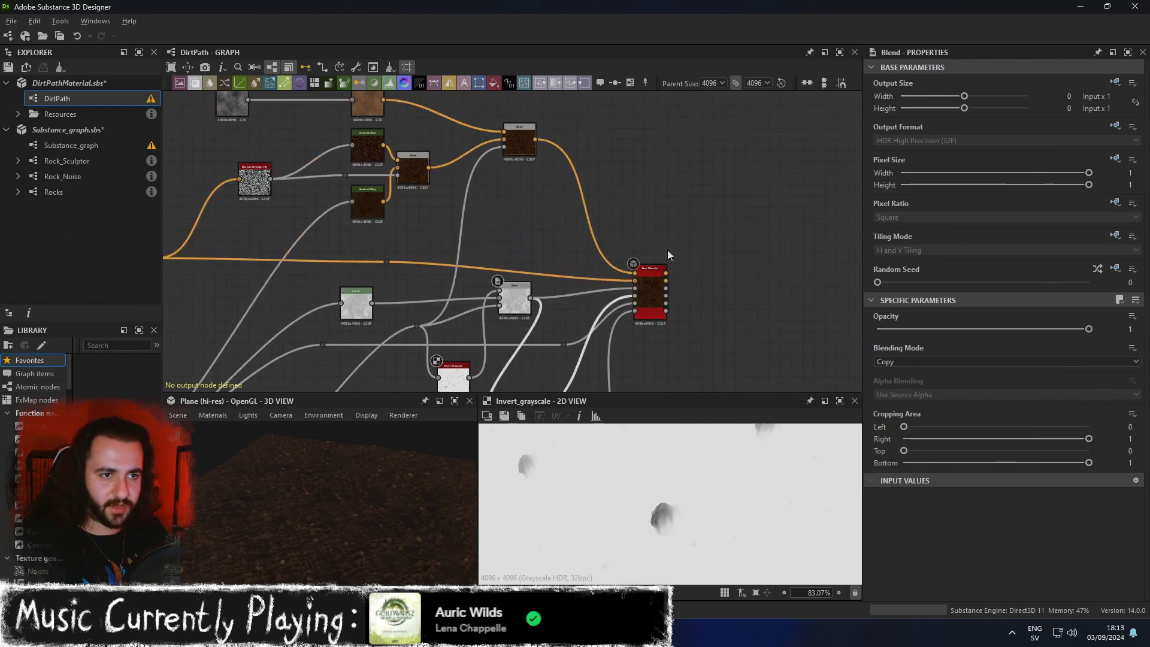
{"action": "middle_click_drag", "start_coordinate": [639, 186], "coordinate": [689, 202]}
{"action": "double_click", "coordinate": [584, 147]}
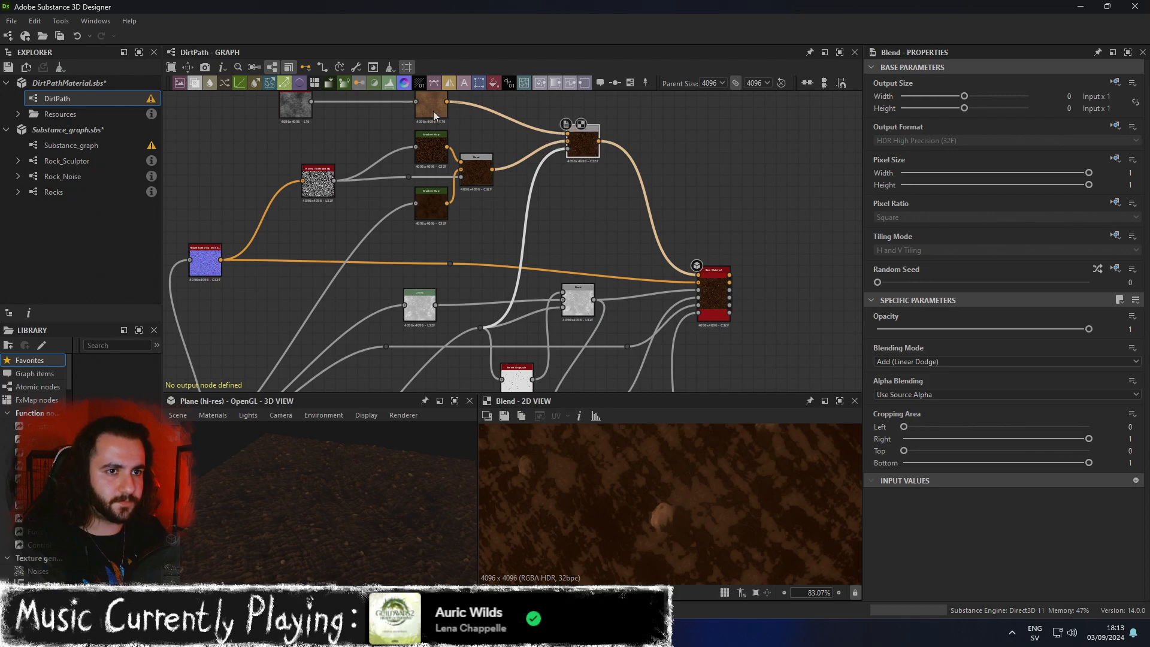
{"action": "double_click", "coordinate": [433, 110]}
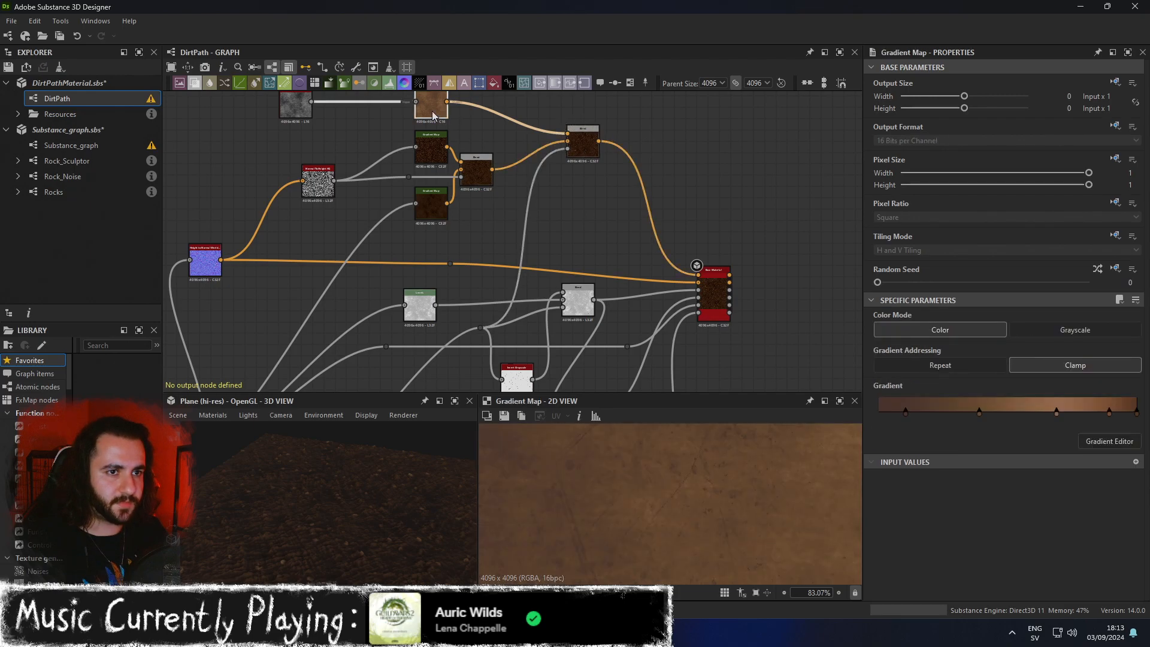
{"action": "double_click", "coordinate": [1137, 414]}
{"action": "left_click", "coordinate": [764, 305]}
{"action": "left_click", "coordinate": [772, 308]}
{"action": "left_click", "coordinate": [767, 302]}
{"action": "left_click", "coordinate": [976, 146]}
{"action": "left_click", "coordinate": [771, 301]}
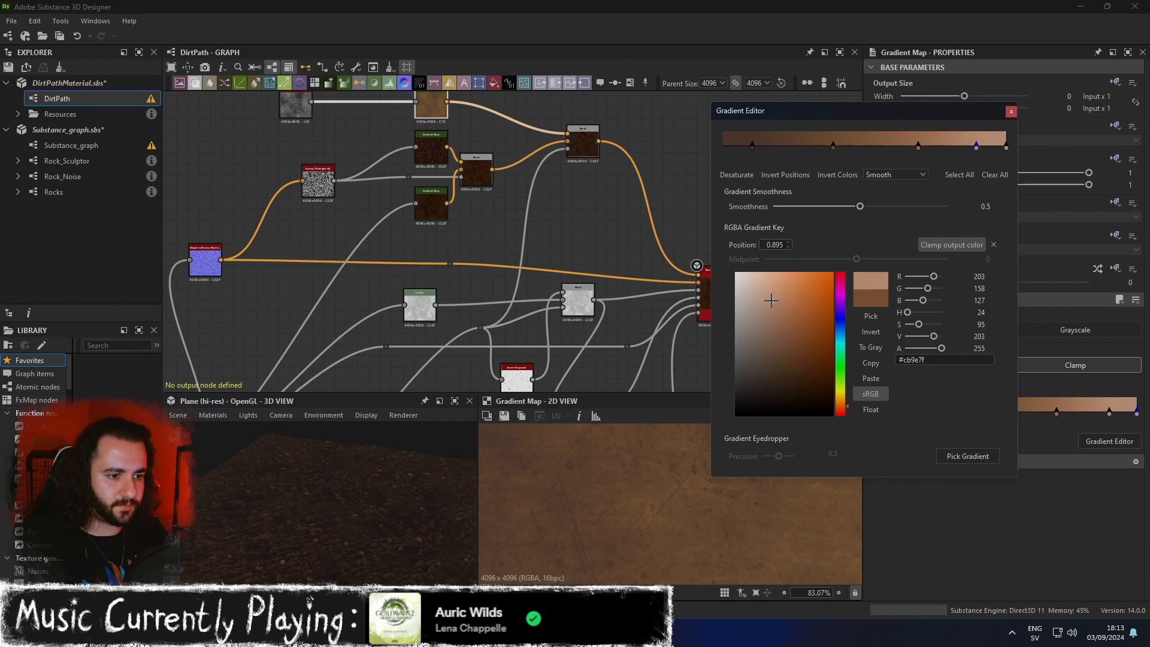
Set the stone gradient's key at position 0.690 to a bright orange-brown, #e69b64, and check the whole texture in the 2D view.
{"action": "left_click", "coordinate": [918, 147]}
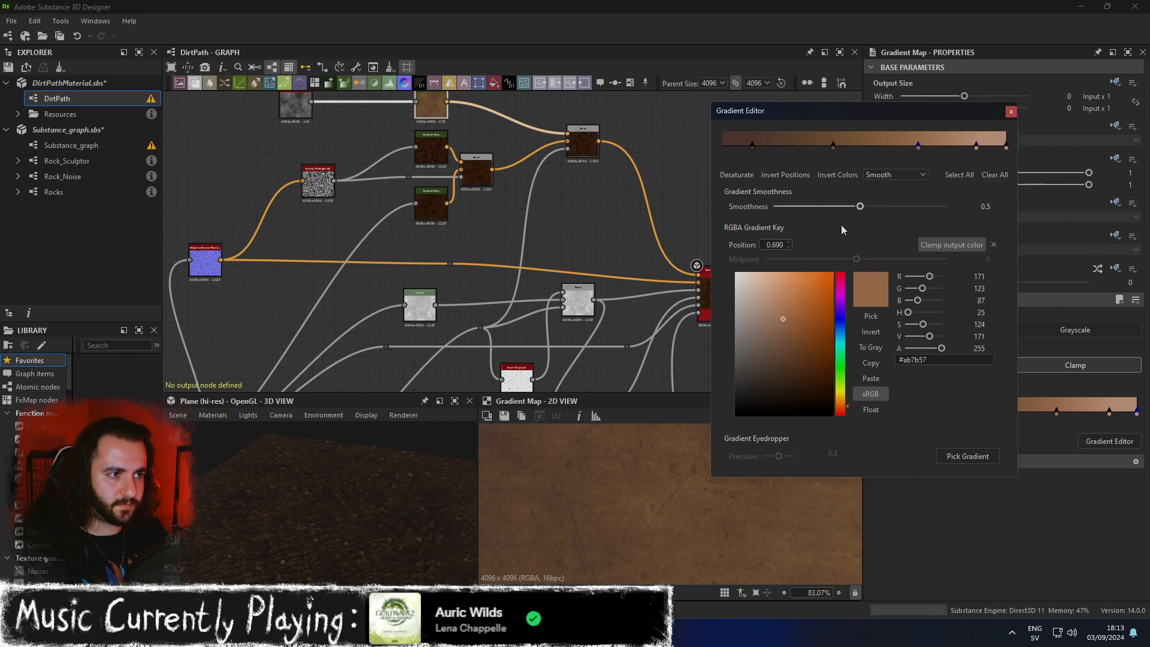
{"action": "left_click", "coordinate": [790, 284]}
{"action": "left_click", "coordinate": [789, 285]}
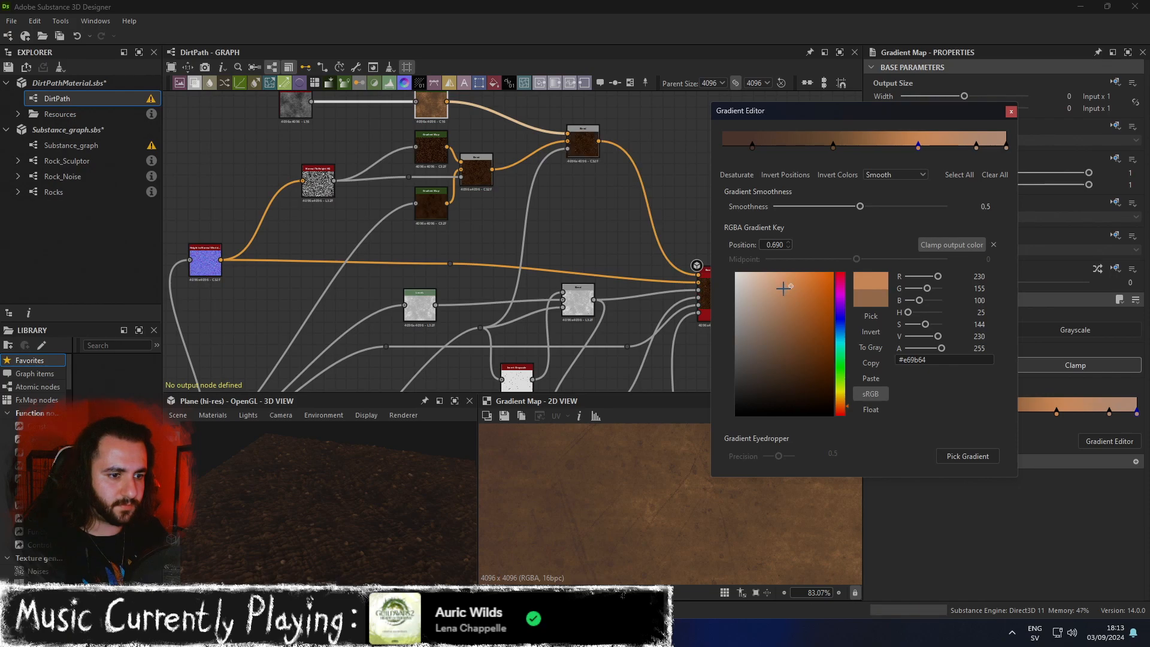
{"action": "left_click", "coordinate": [426, 108]}
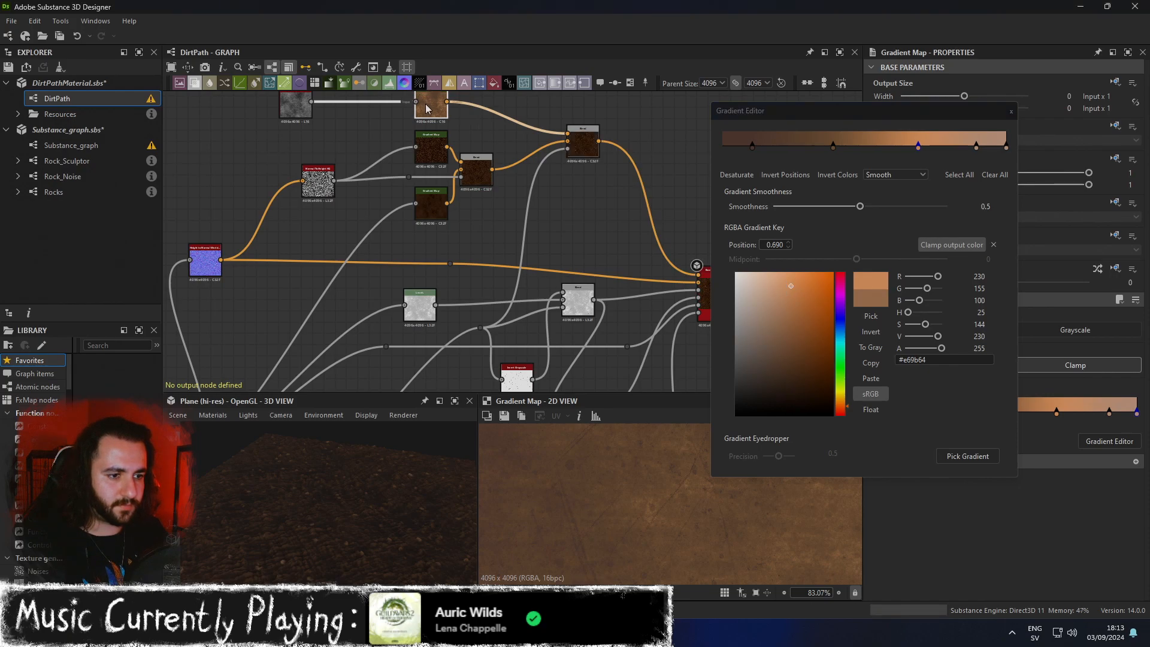
{"action": "scroll", "coordinate": [679, 528], "scroll_direction": "down", "scroll_amount": 10}
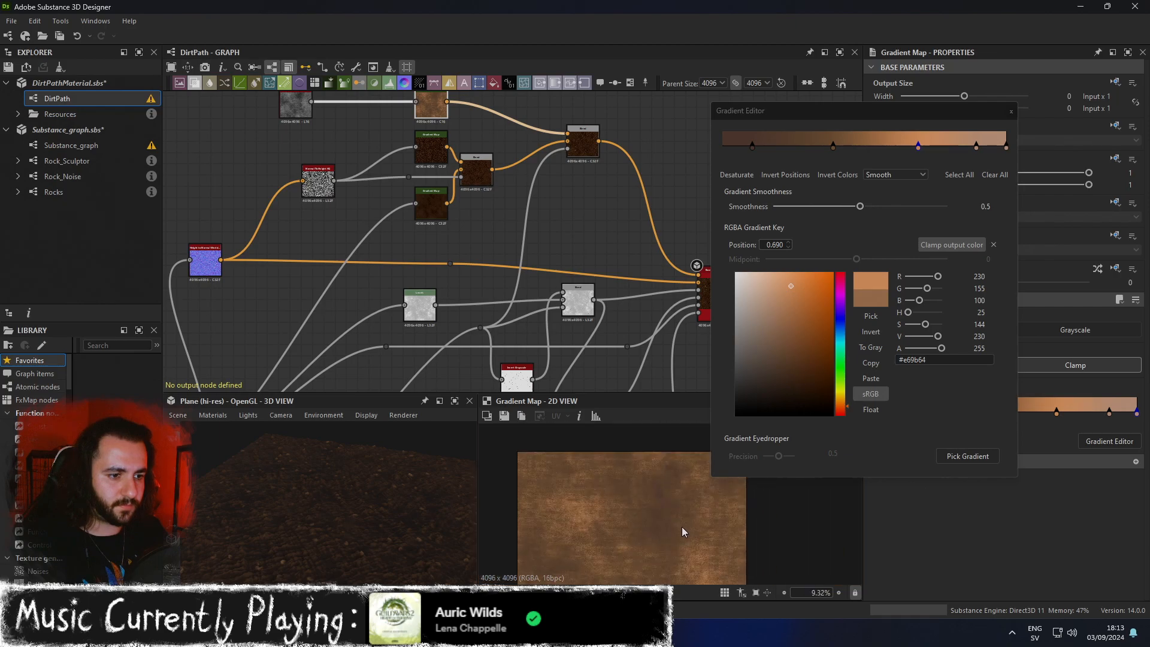
Lighten the stone gradient's key at position 0.392 to #b49070.
{"action": "left_click", "coordinate": [833, 146]}
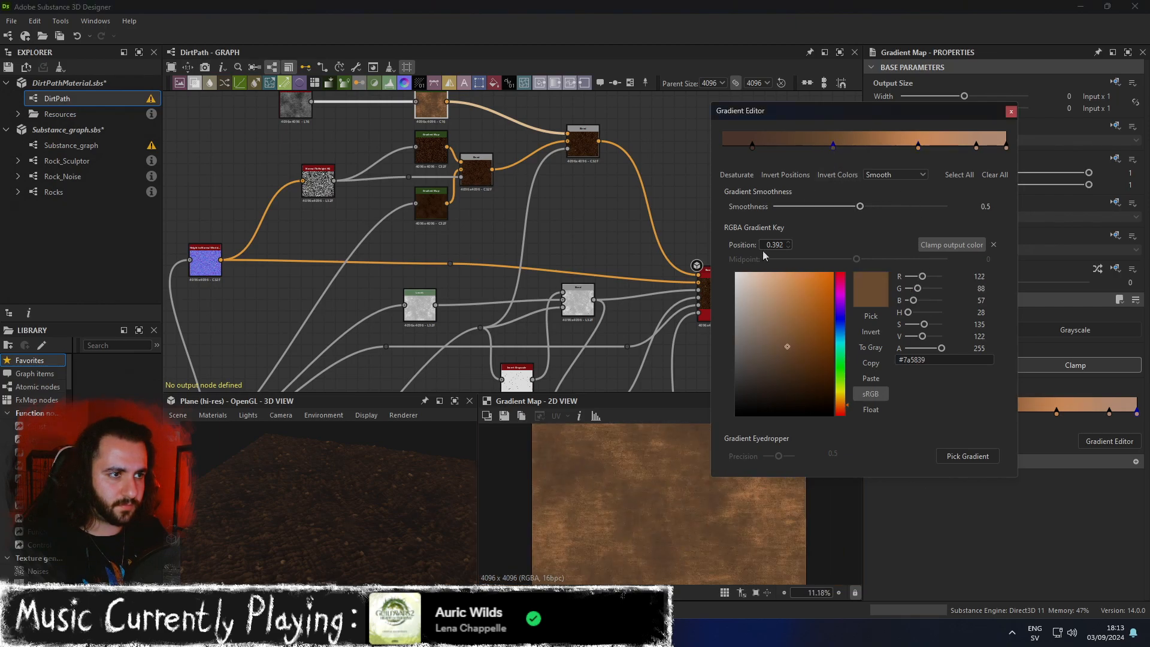
{"action": "left_click", "coordinate": [769, 295]}
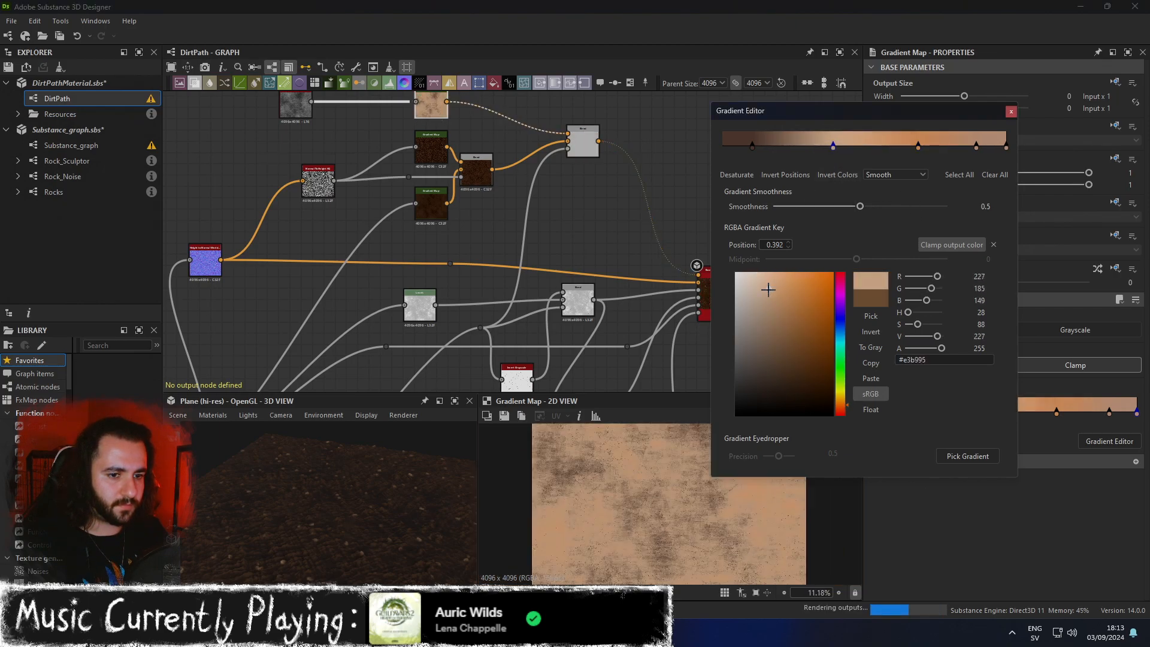
{"action": "left_click", "coordinate": [771, 313]}
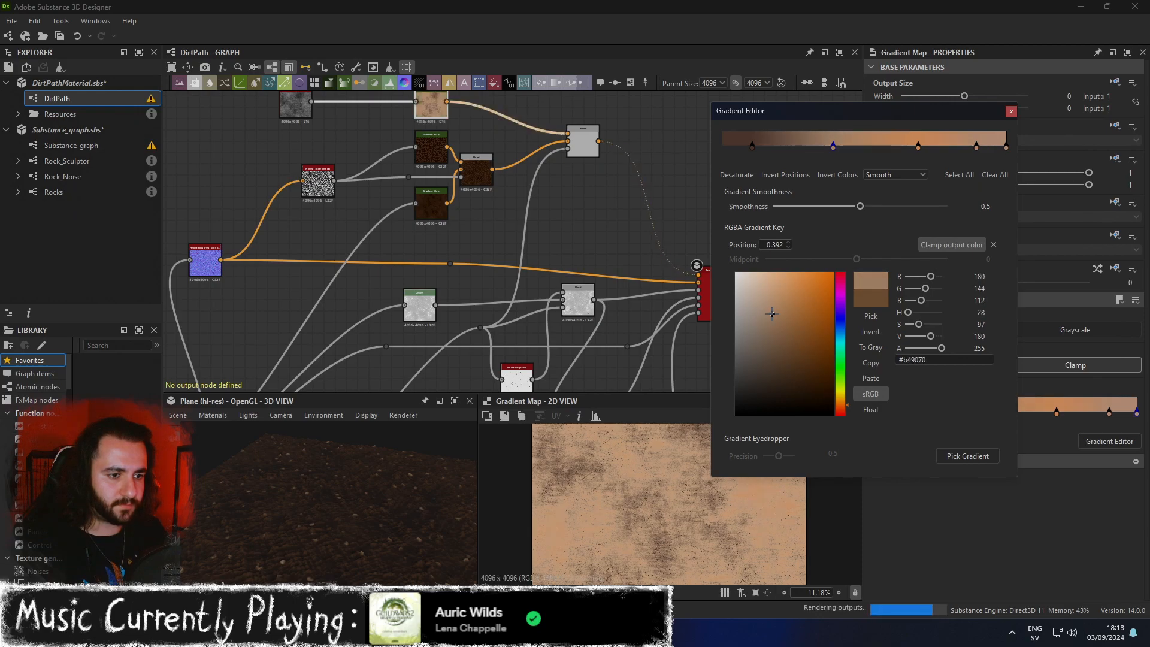
Remove the stray key at 0.091, set the stone gradient's key at 0.105 to #9f6851, and close the Gradient Editor.
{"action": "left_click", "coordinate": [749, 147]}
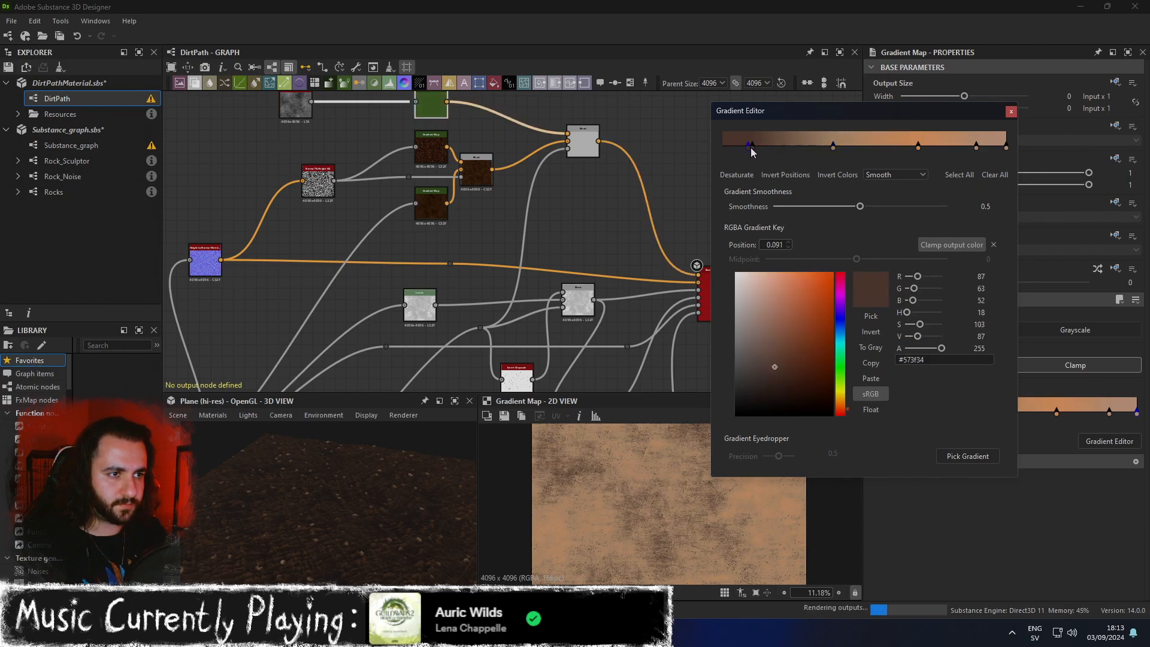
{"action": "key", "text": "Delete"}
{"action": "left_click", "coordinate": [753, 148]}
{"action": "left_click", "coordinate": [779, 299]}
{"action": "left_click", "coordinate": [777, 303]}
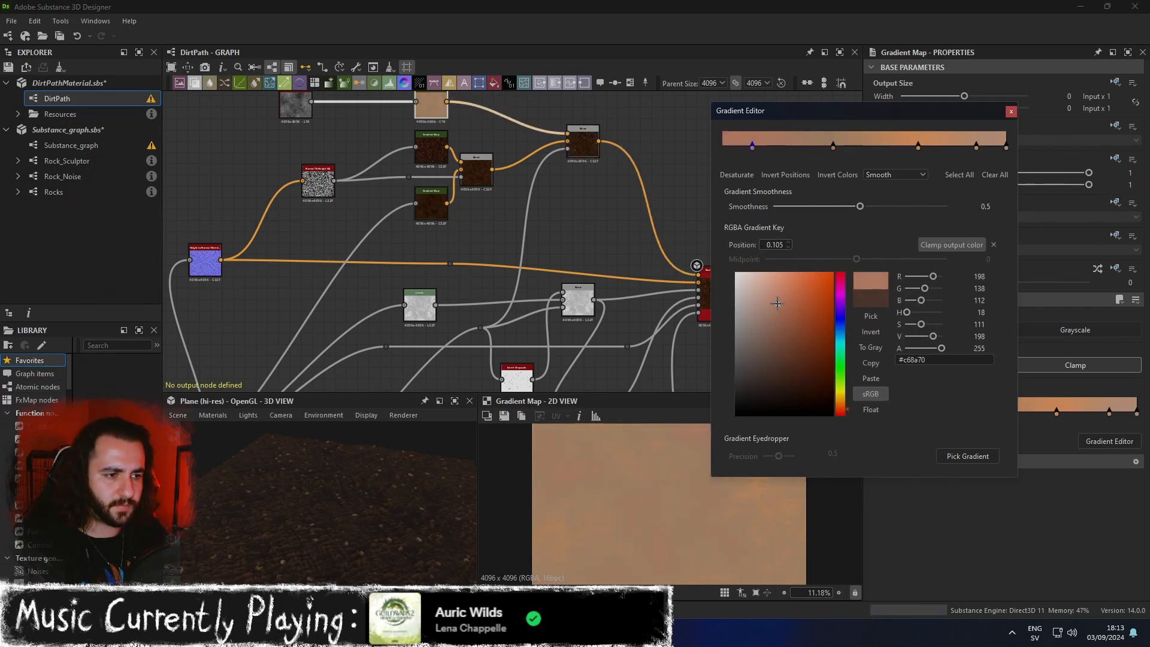
{"action": "left_click", "coordinate": [783, 326]}
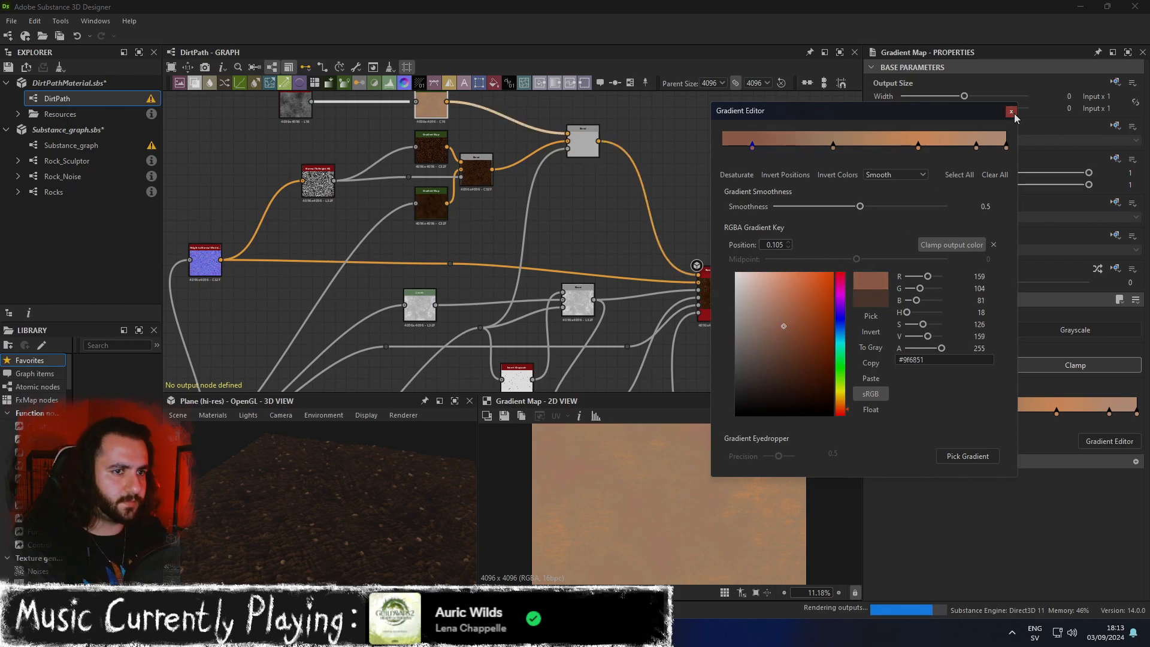
{"action": "left_click", "coordinate": [1011, 111]}
Preview the final colour Blend and the Auto Levels output of the rock mask to check how strongly the stones are masked.
{"action": "double_click", "coordinate": [582, 142]}
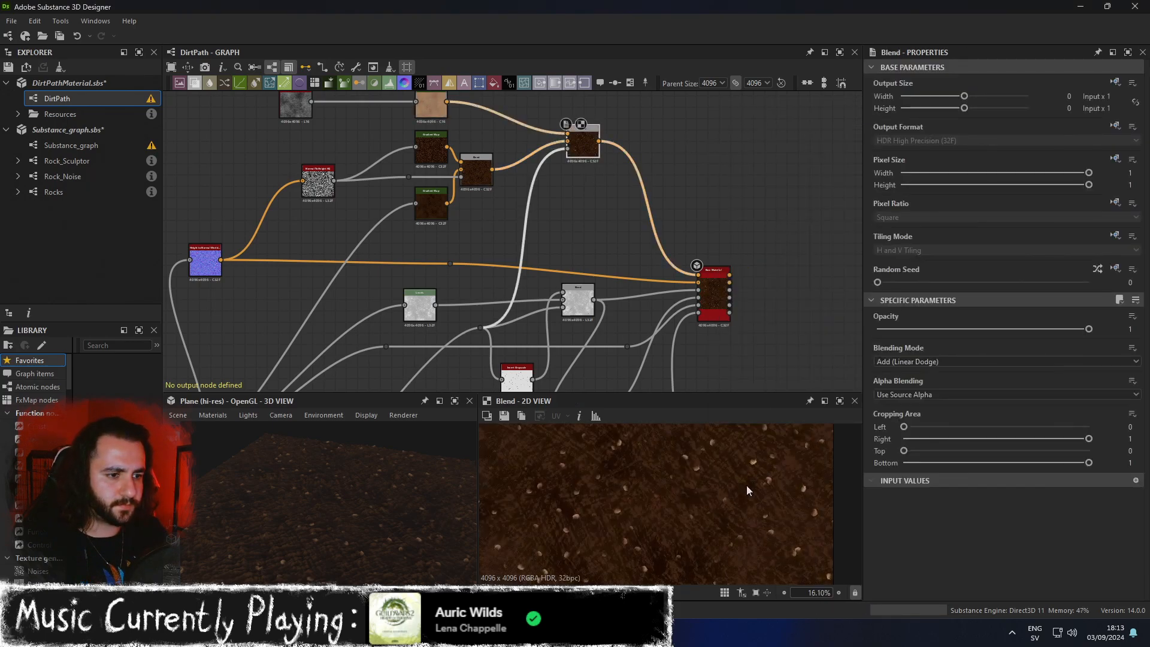
{"action": "scroll", "coordinate": [745, 490], "scroll_direction": "up", "scroll_amount": 3}
{"action": "middle_click_drag", "start_coordinate": [579, 291], "coordinate": [685, 211]}
{"action": "middle_click_drag", "start_coordinate": [589, 317], "coordinate": [650, 138]}
{"action": "double_click", "coordinate": [420, 284]}
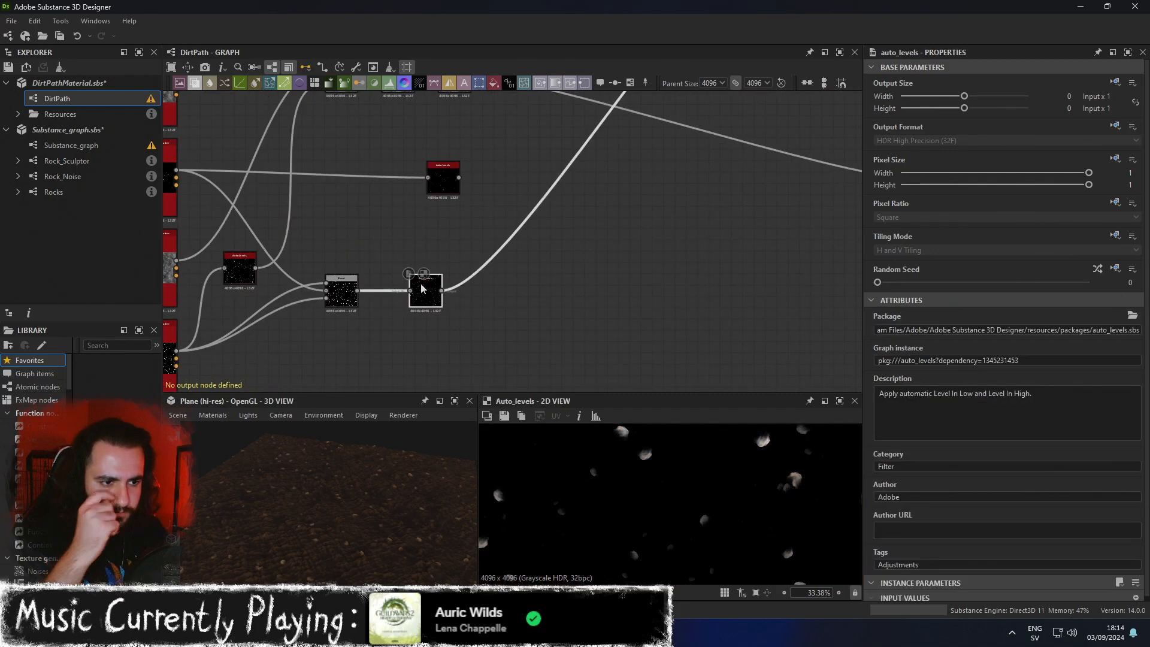
{"action": "scroll", "coordinate": [596, 269], "scroll_direction": "down", "scroll_amount": 3}
{"action": "middle_click_drag", "start_coordinate": [726, 147], "coordinate": [649, 287]}
{"action": "scroll", "coordinate": [651, 262], "scroll_direction": "up", "scroll_amount": 2}
{"action": "scroll", "coordinate": [651, 182], "scroll_direction": "up", "scroll_amount": 2}
{"action": "scroll", "coordinate": [650, 181], "scroll_direction": "up", "scroll_amount": 2}
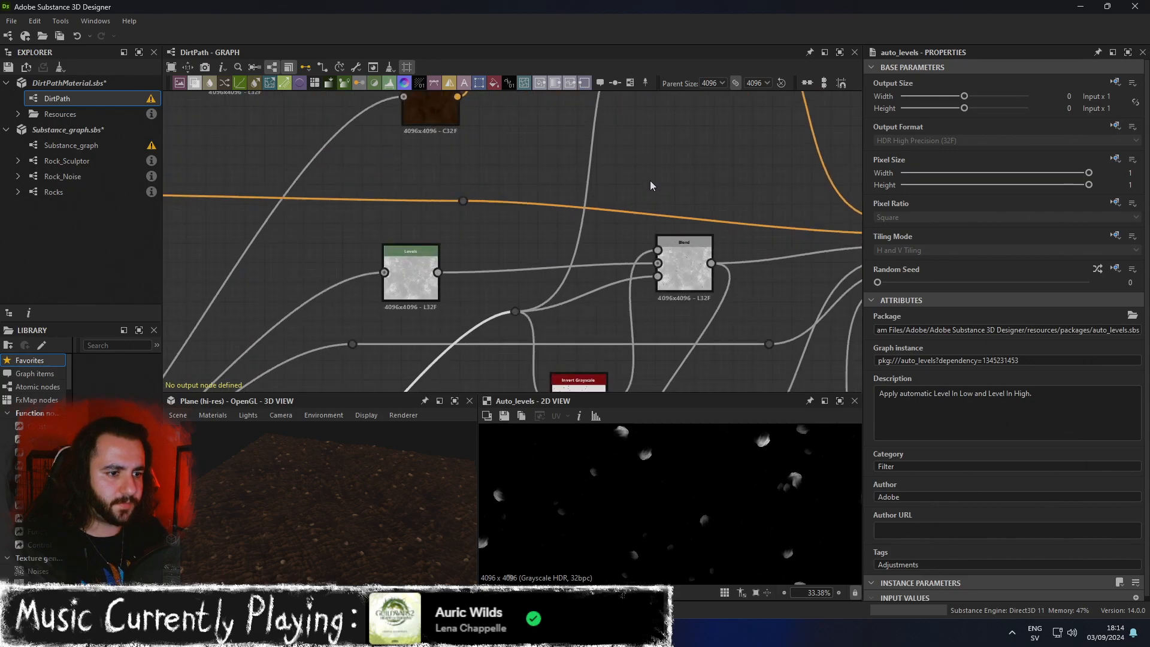
Insert a Levels node on the link from the rock mask Dot to the final colour Blend and position it below the Blend.
{"action": "scroll", "coordinate": [650, 182], "scroll_direction": "down", "scroll_amount": 2}
{"action": "middle_click_drag", "start_coordinate": [604, 165], "coordinate": [591, 252]}
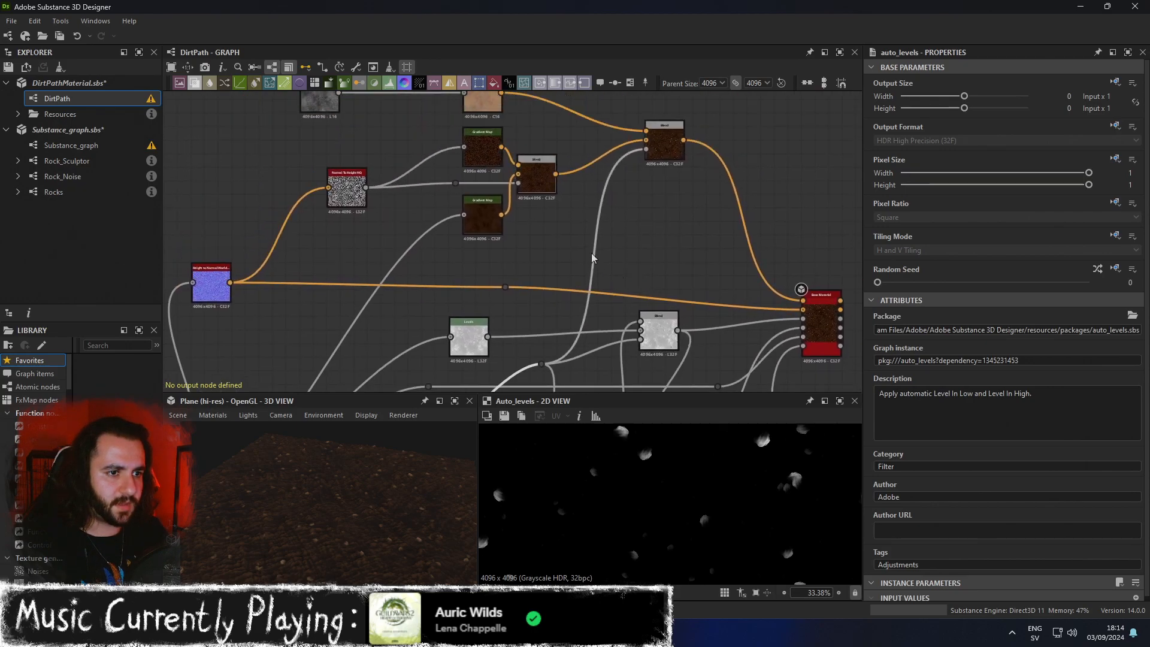
{"action": "left_click", "coordinate": [599, 223]}
{"action": "key", "text": "space"}
{"action": "type", "text": "level"}
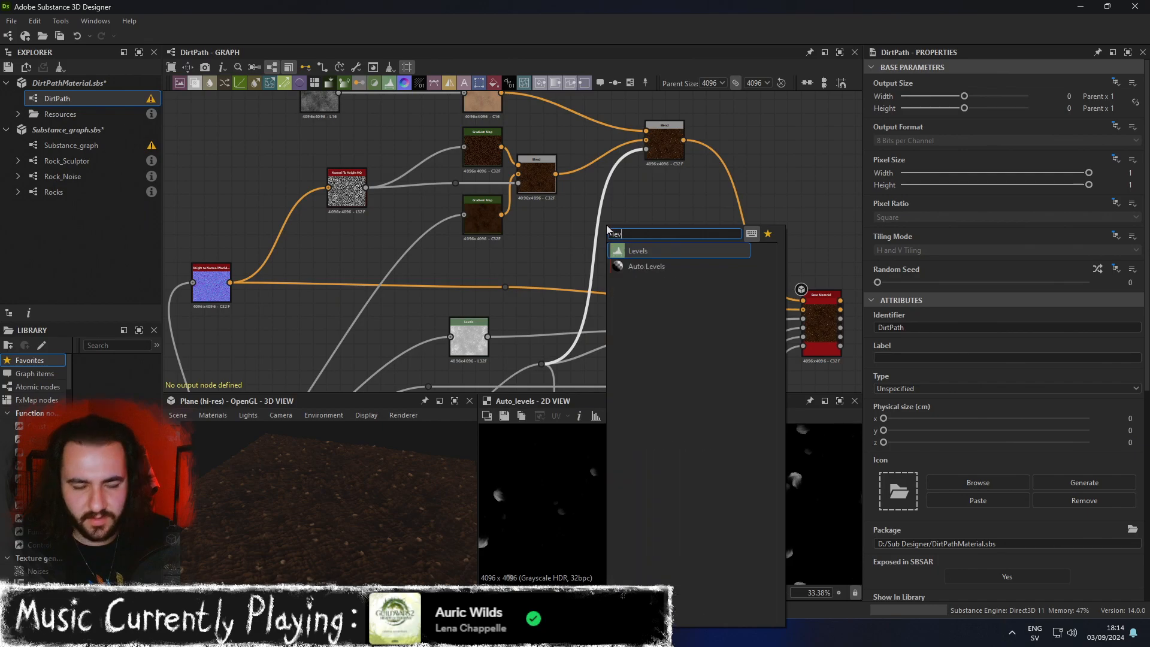
{"action": "key", "text": "Return"}
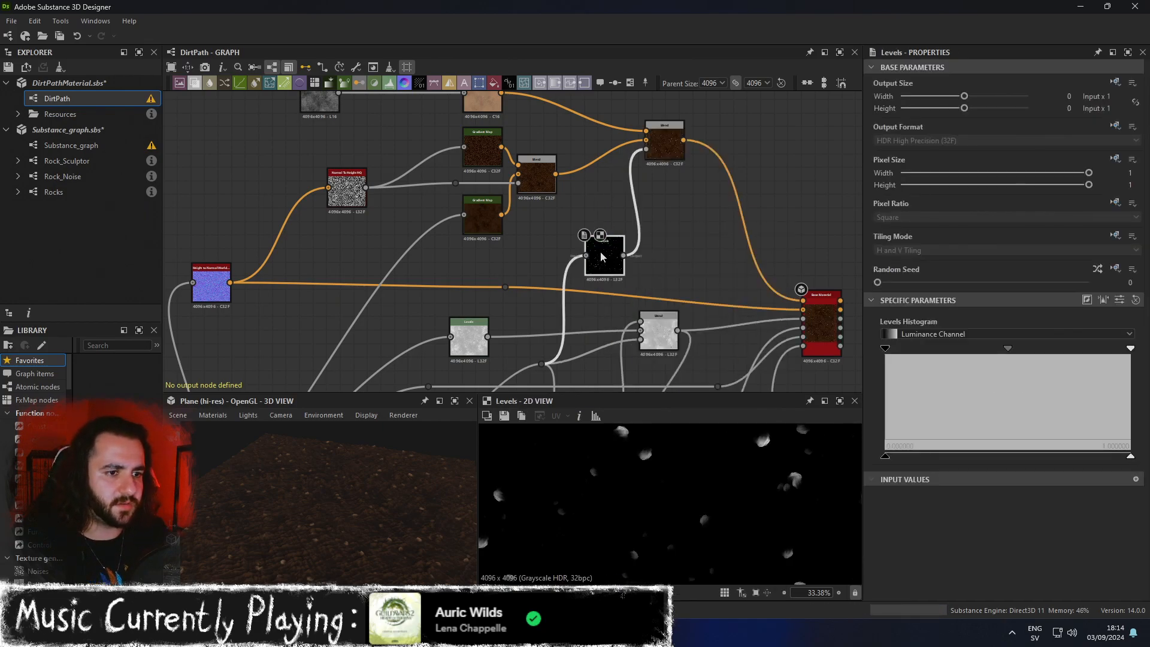
{"action": "left_click_drag", "start_coordinate": [603, 249], "coordinate": [590, 236]}
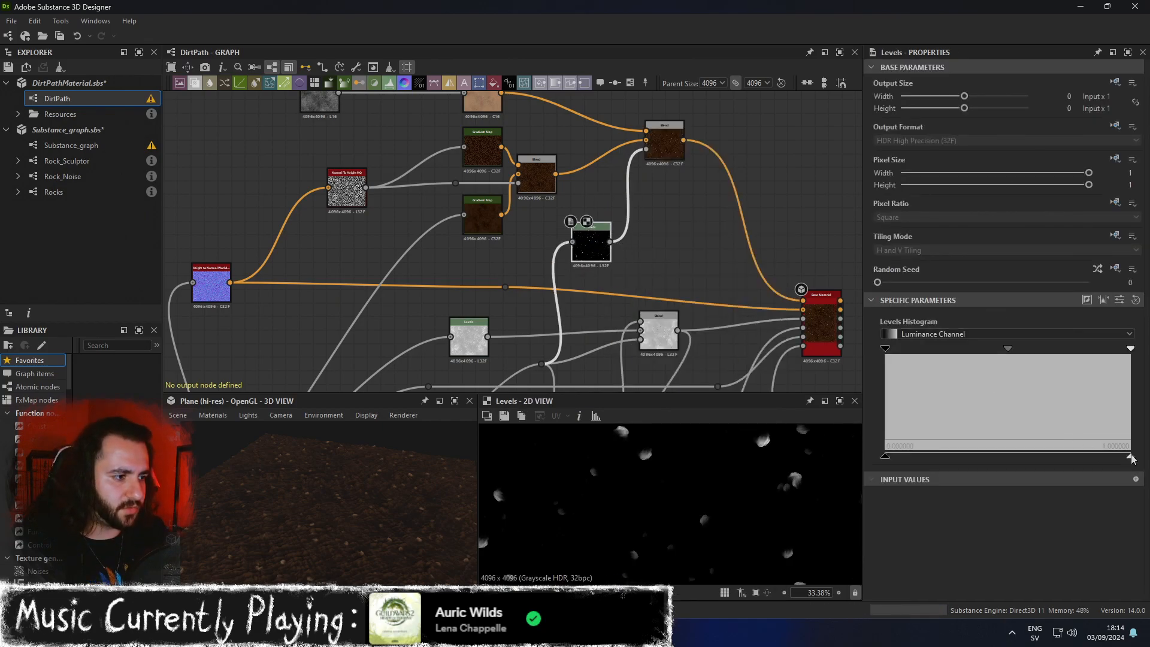
Brighten the rock mask by shifting the new Levels node's midtone handle toward the black end.
{"action": "mouse_move", "coordinate": [1131, 458]}
{"action": "left_mouse_down"}
{"action": "mouse_move", "coordinate": [1037, 459]}
{"action": "mouse_move", "coordinate": [1135, 460]}
{"action": "left_mouse_up"}
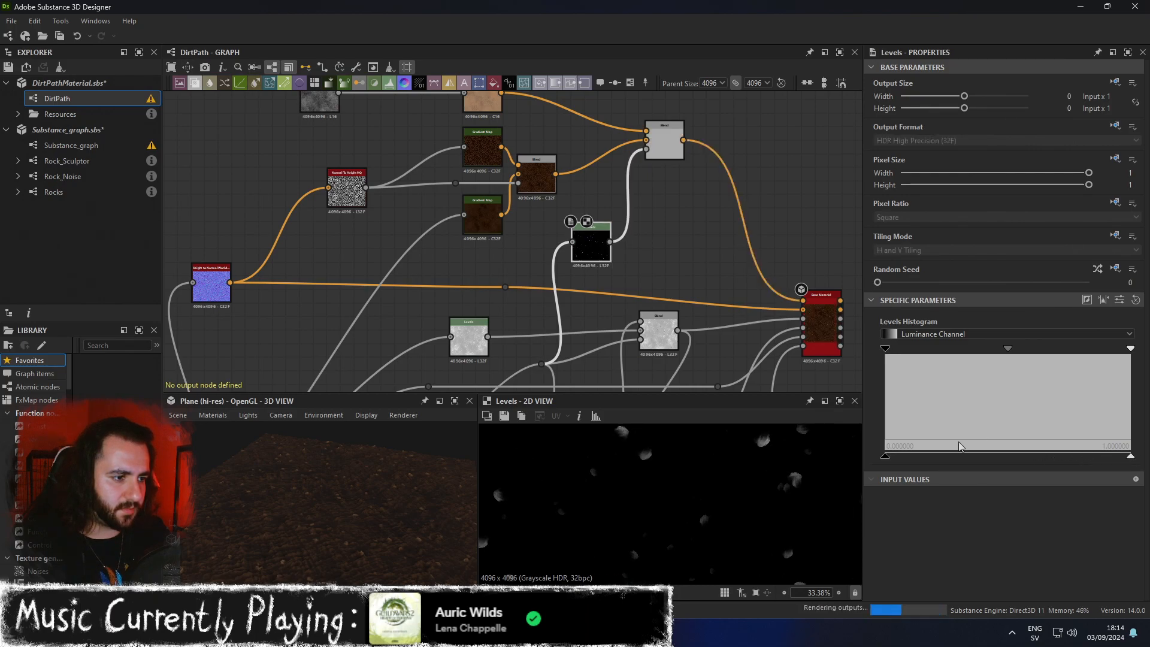
{"action": "left_click_drag", "start_coordinate": [1010, 350], "coordinate": [962, 352]}
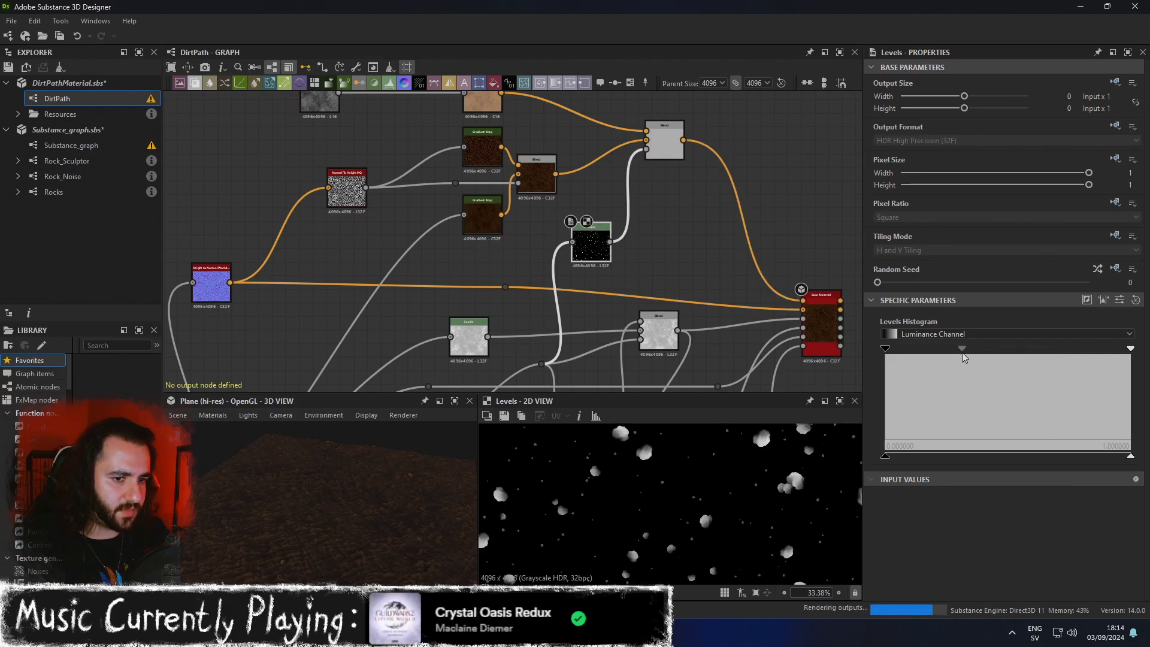
{"action": "left_click_drag", "start_coordinate": [961, 353], "coordinate": [964, 353]}
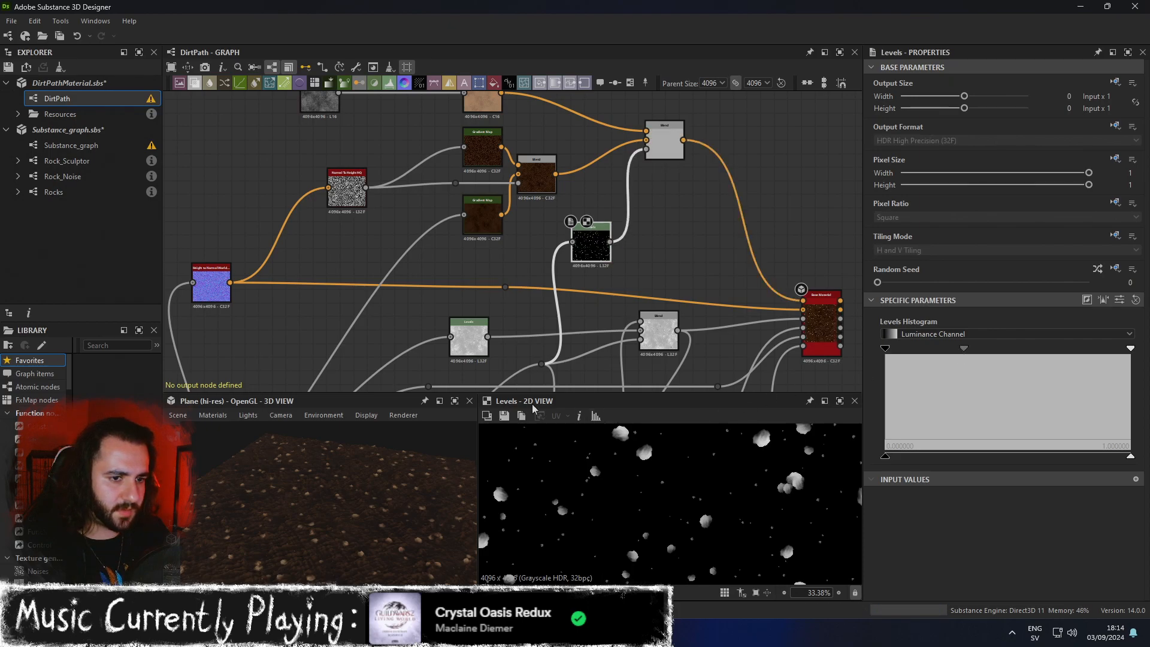
Inspect the stones and surrounding dirt on the plane from several angles and distances in the enlarged 3D view.
{"action": "left_click", "coordinate": [455, 401]}
{"action": "left_click_drag", "start_coordinate": [551, 379], "coordinate": [635, 352]}
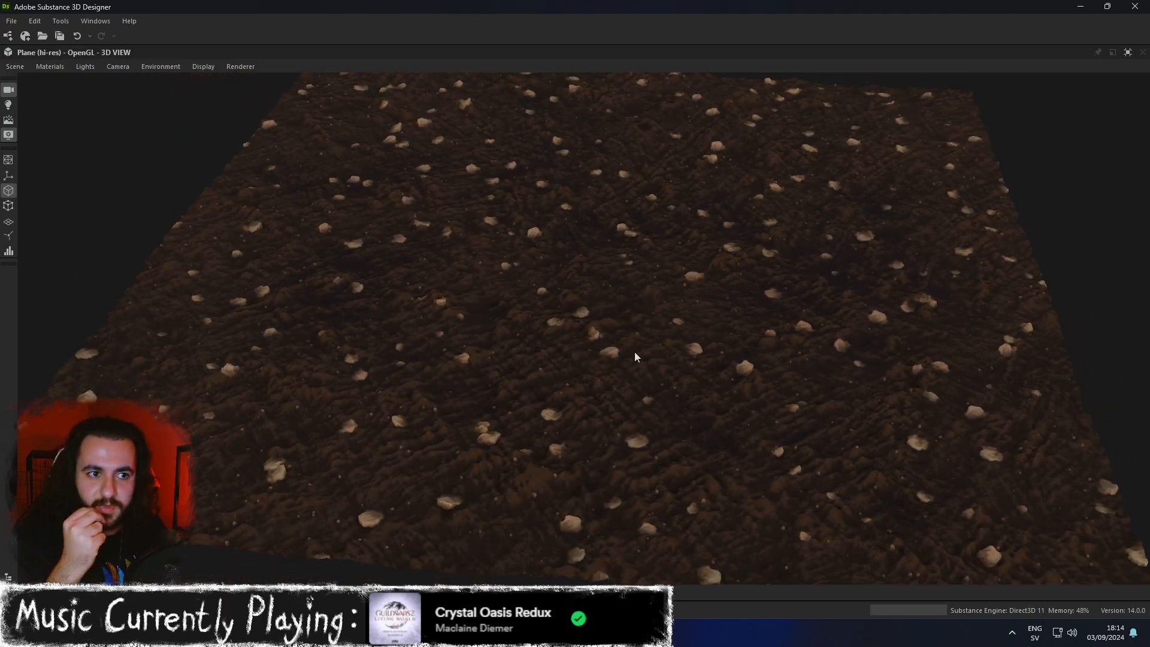
{"action": "left_click_drag", "start_coordinate": [492, 254], "coordinate": [637, 296]}
{"action": "scroll", "coordinate": [620, 211], "scroll_direction": "down", "scroll_amount": 6}
{"action": "middle_click_drag", "start_coordinate": [637, 291], "coordinate": [630, 260]}
{"action": "scroll", "coordinate": [631, 259], "scroll_direction": "up", "scroll_amount": 3}
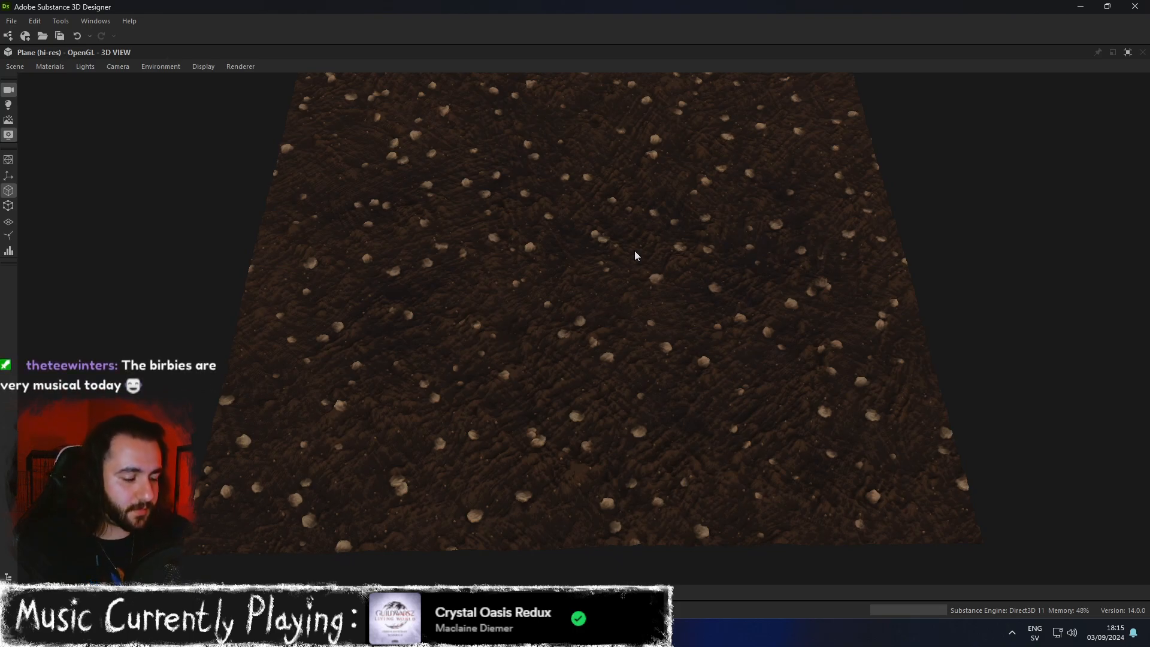
{"action": "left_click_drag", "start_coordinate": [636, 256], "coordinate": [669, 208]}
{"action": "scroll", "coordinate": [667, 204], "scroll_direction": "up", "scroll_amount": 10}
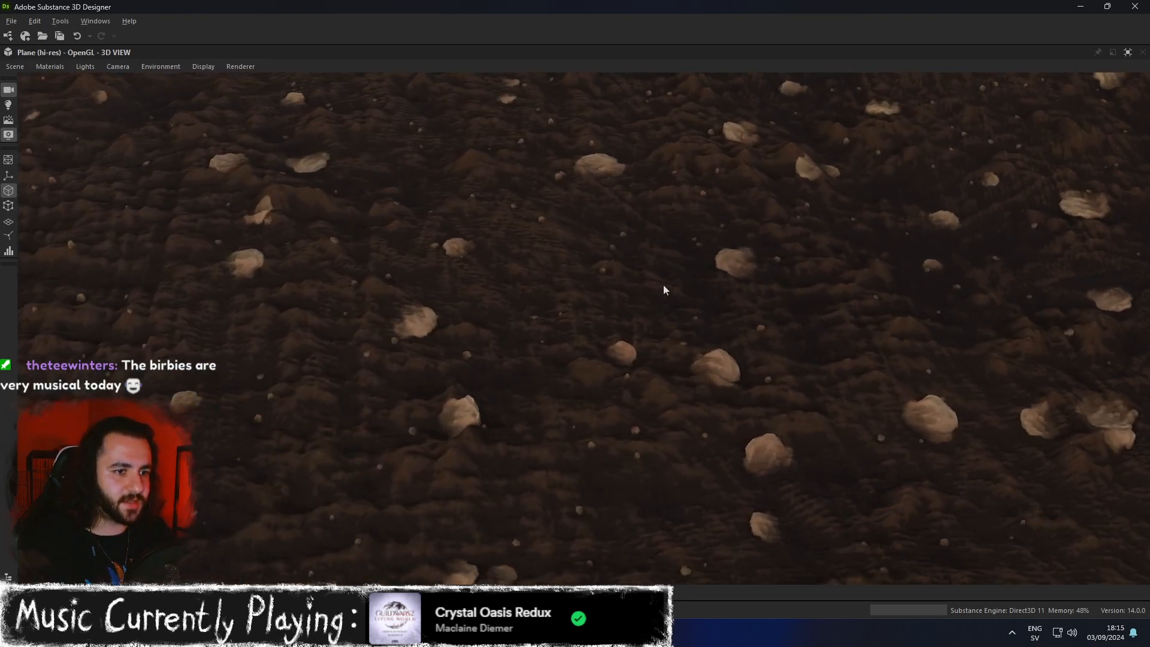
{"action": "left_click_drag", "start_coordinate": [664, 286], "coordinate": [643, 268]}
{"action": "scroll", "coordinate": [645, 268], "scroll_direction": "down", "scroll_amount": 5}
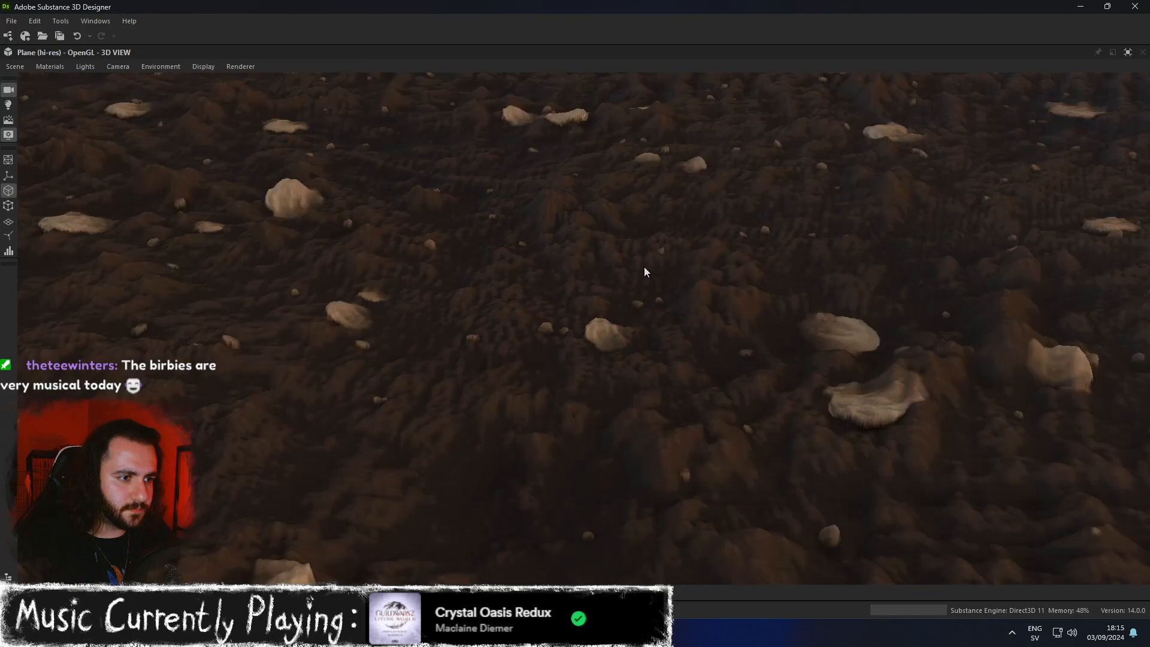
{"action": "left_click", "coordinate": [1127, 53]}
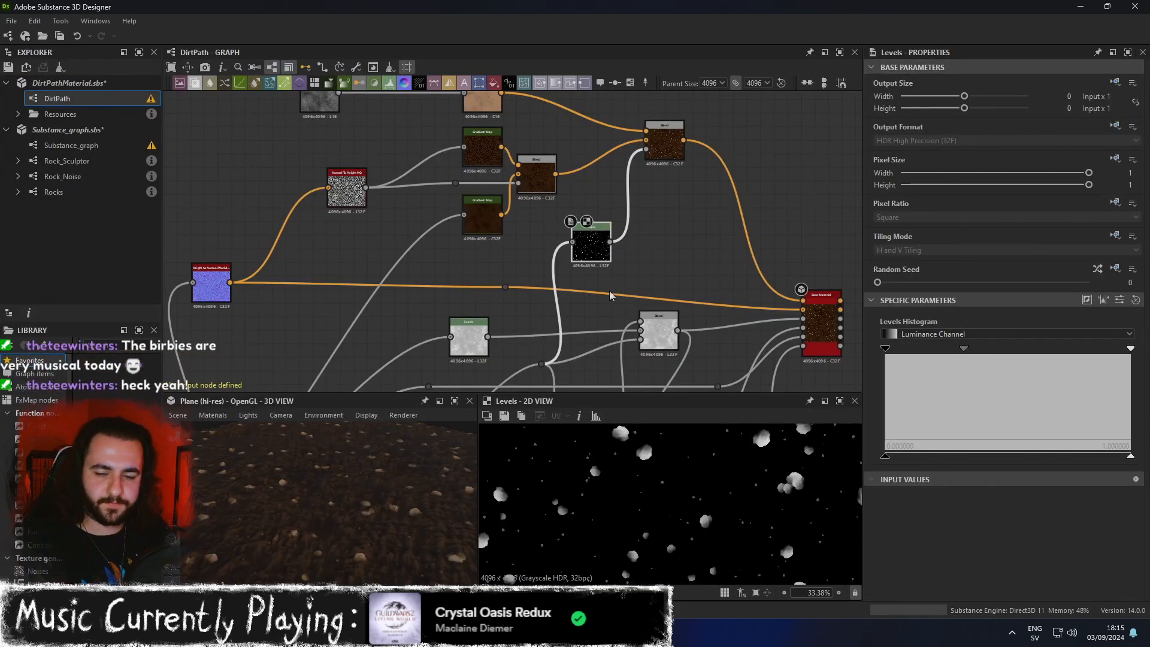
Select the group of colour nodes above the normal map link and move it upward, away from the lower nodes.
{"action": "scroll", "coordinate": [609, 299], "scroll_direction": "down", "scroll_amount": 1}
{"action": "middle_click_drag", "start_coordinate": [527, 335], "coordinate": [702, 194]}
{"action": "scroll", "coordinate": [632, 307], "scroll_direction": "down", "scroll_amount": 2}
{"action": "middle_click_drag", "start_coordinate": [700, 271], "coordinate": [575, 314]}
{"action": "scroll", "coordinate": [575, 318], "scroll_direction": "down", "scroll_amount": 1}
{"action": "middle_click_drag", "start_coordinate": [737, 186], "coordinate": [643, 224]}
{"action": "left_click_drag", "start_coordinate": [348, 141], "coordinate": [563, 268]}
{"action": "left_click_drag", "start_coordinate": [539, 221], "coordinate": [538, 160]}
Nudge the normal map node, delete the Dot on its output link, and connect it directly to the Base Material's normal input.
{"action": "middle_click_drag", "start_coordinate": [498, 240], "coordinate": [671, 192]}
{"action": "left_click_drag", "start_coordinate": [488, 240], "coordinate": [474, 248]}
{"action": "left_click_drag", "start_coordinate": [656, 251], "coordinate": [619, 224]}
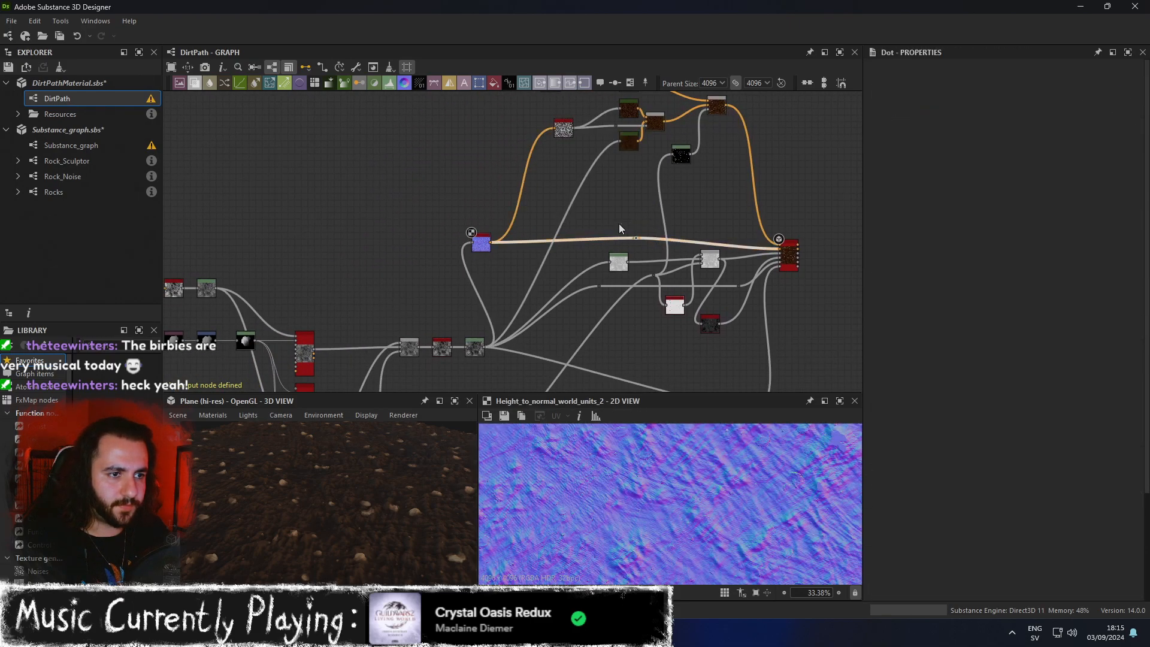
{"action": "key", "text": "Delete"}
{"action": "left_click_drag", "start_coordinate": [491, 242], "coordinate": [781, 248]}
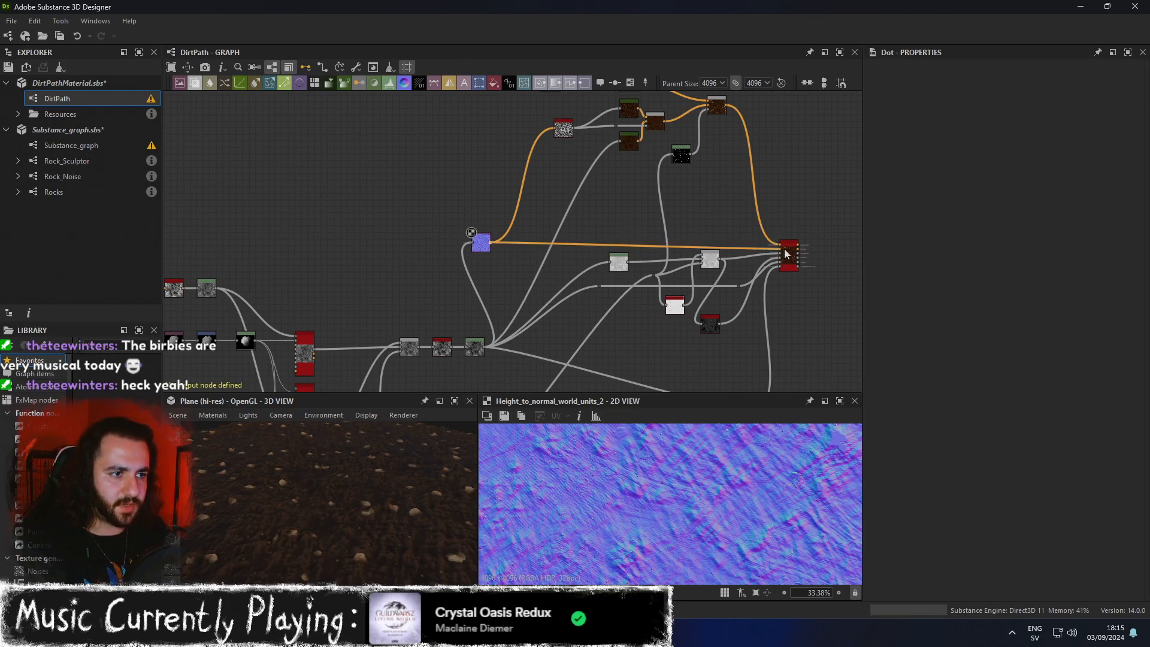
Check the links entering the Base Material and preview the grayscale Blend that feeds it.
{"action": "scroll", "coordinate": [719, 273], "scroll_direction": "up", "scroll_amount": 1}
{"action": "scroll", "coordinate": [736, 294], "scroll_direction": "up", "scroll_amount": 3}
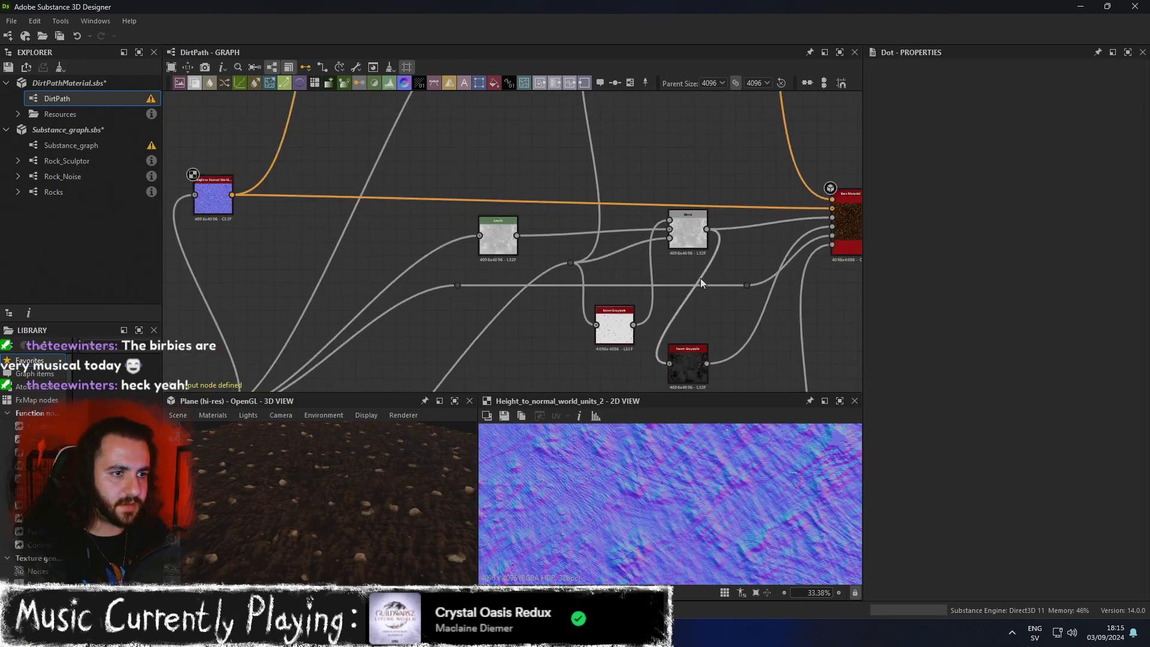
{"action": "middle_click_drag", "start_coordinate": [667, 283], "coordinate": [625, 230]}
{"action": "scroll", "coordinate": [710, 267], "scroll_direction": "down", "scroll_amount": 2}
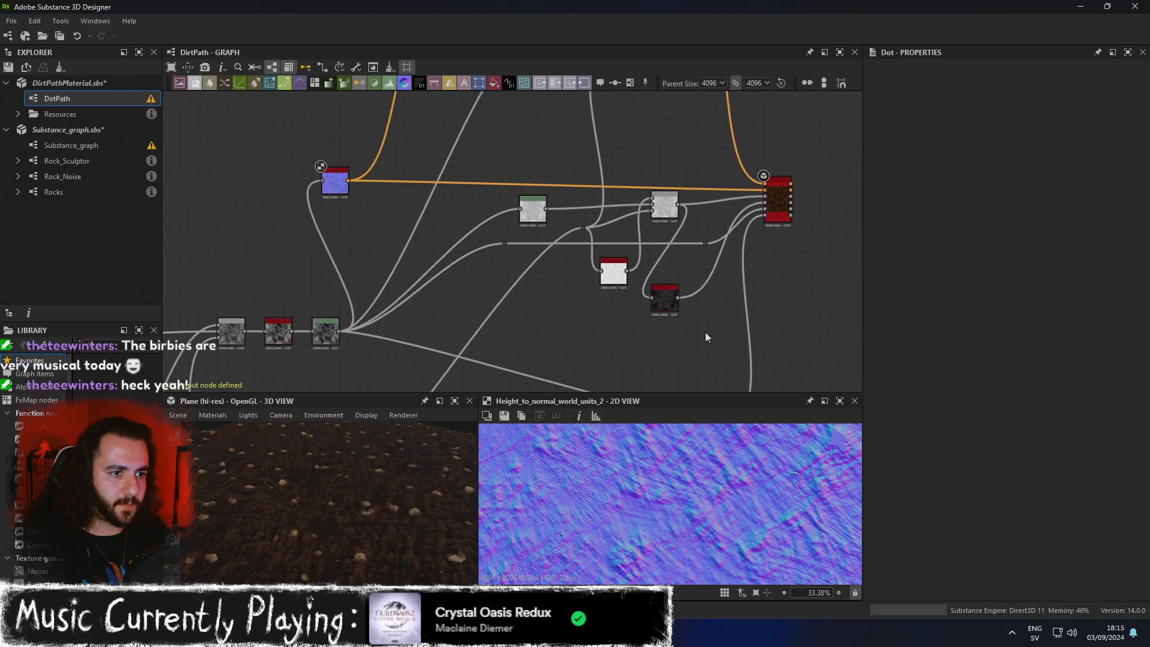
{"action": "middle_click_drag", "start_coordinate": [687, 330], "coordinate": [639, 278]}
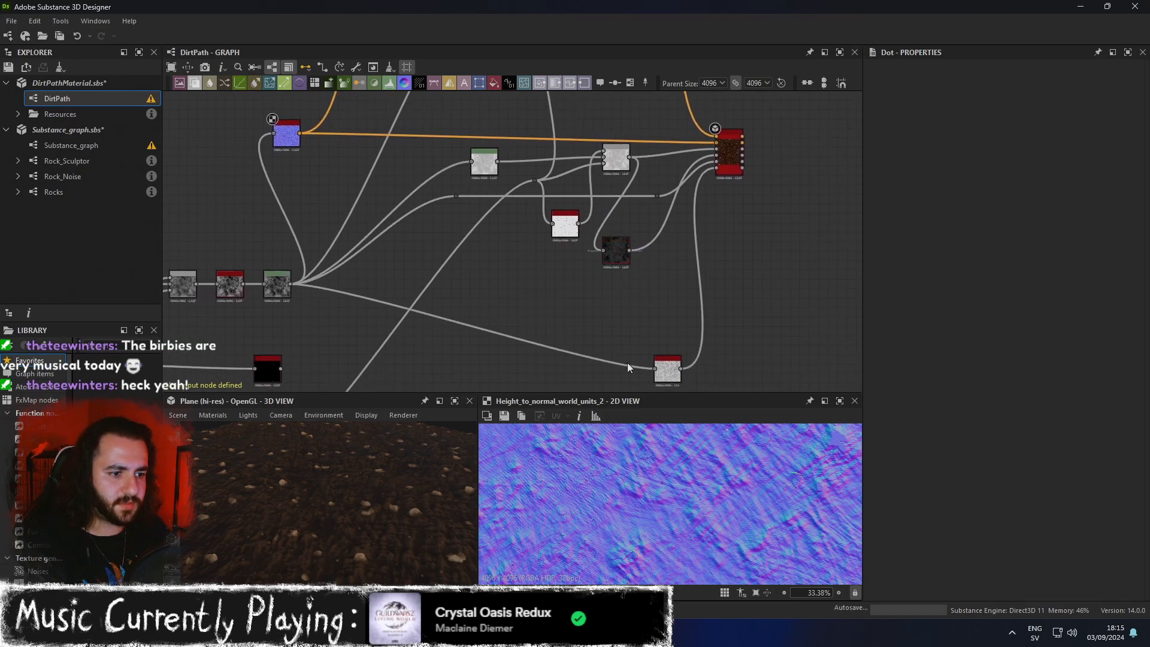
{"action": "scroll", "coordinate": [753, 505], "scroll_direction": "up", "scroll_amount": 4}
{"action": "left_click", "coordinate": [616, 251]}
{"action": "left_click", "coordinate": [619, 160]}
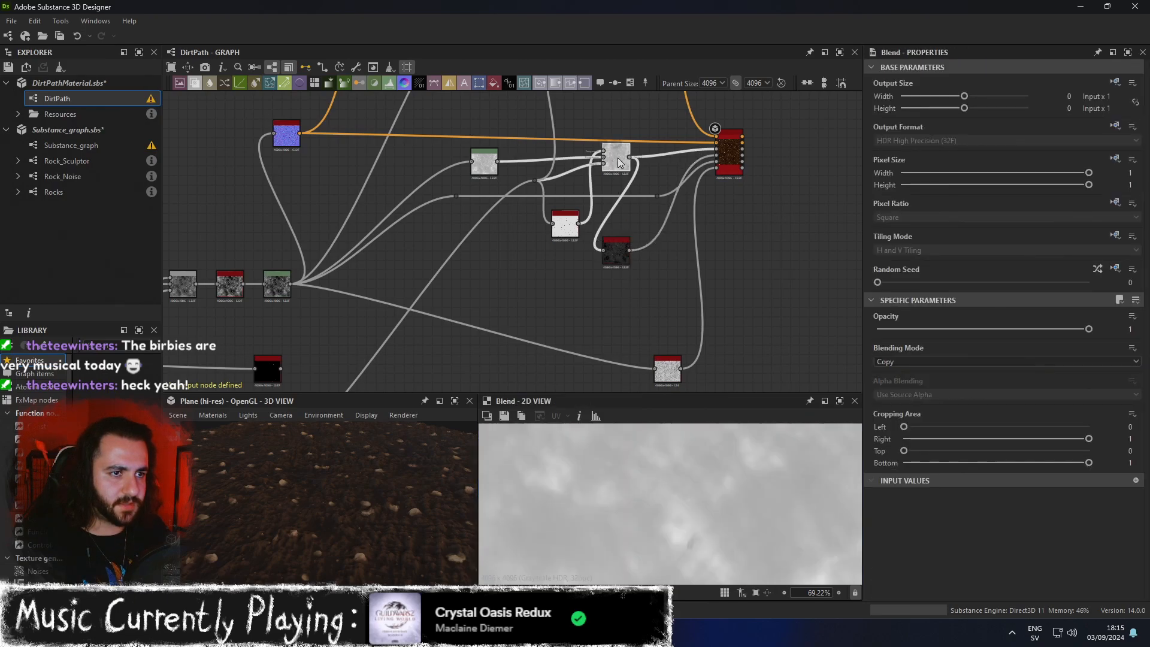
Align the rock mask Dot beside the white Invert Grayscale node, and shift that node and the nearby Levels node left.
{"action": "middle_click_drag", "start_coordinate": [614, 295], "coordinate": [631, 321]}
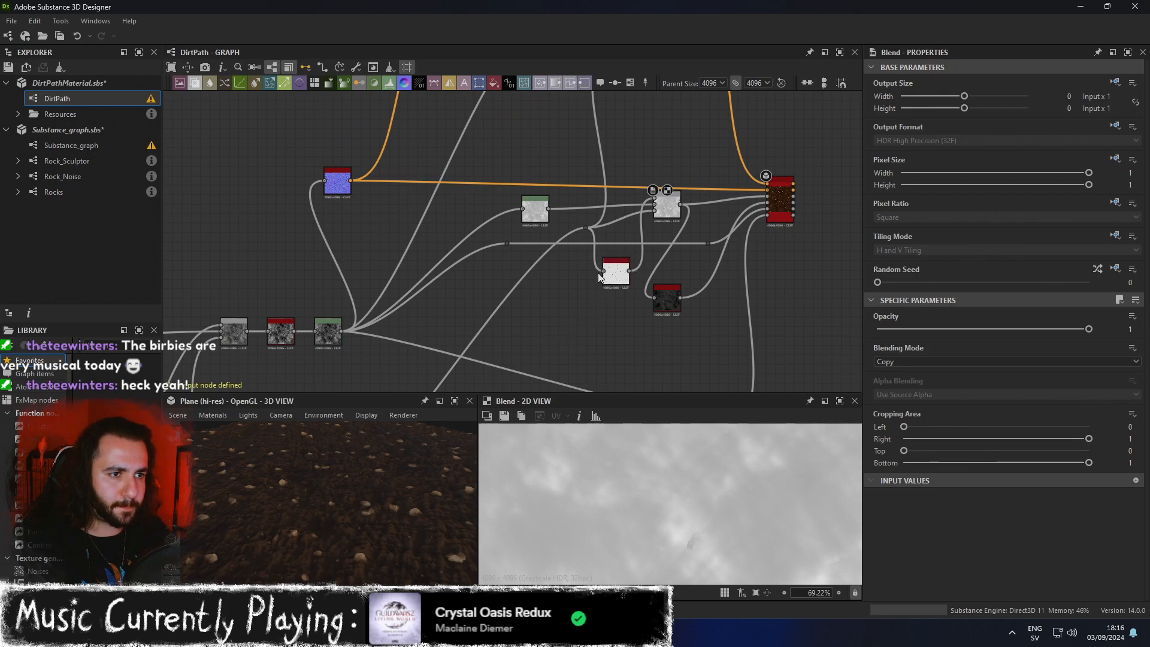
{"action": "scroll", "coordinate": [662, 348], "scroll_direction": "down", "scroll_amount": 3}
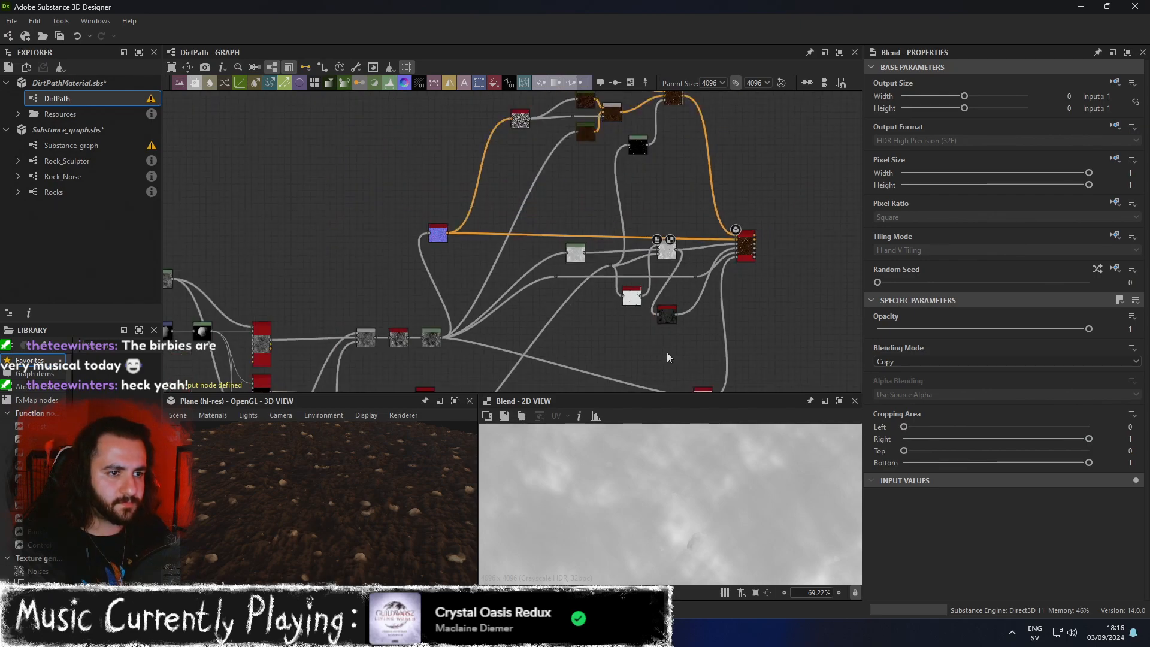
{"action": "middle_click_drag", "start_coordinate": [667, 352], "coordinate": [758, 305]}
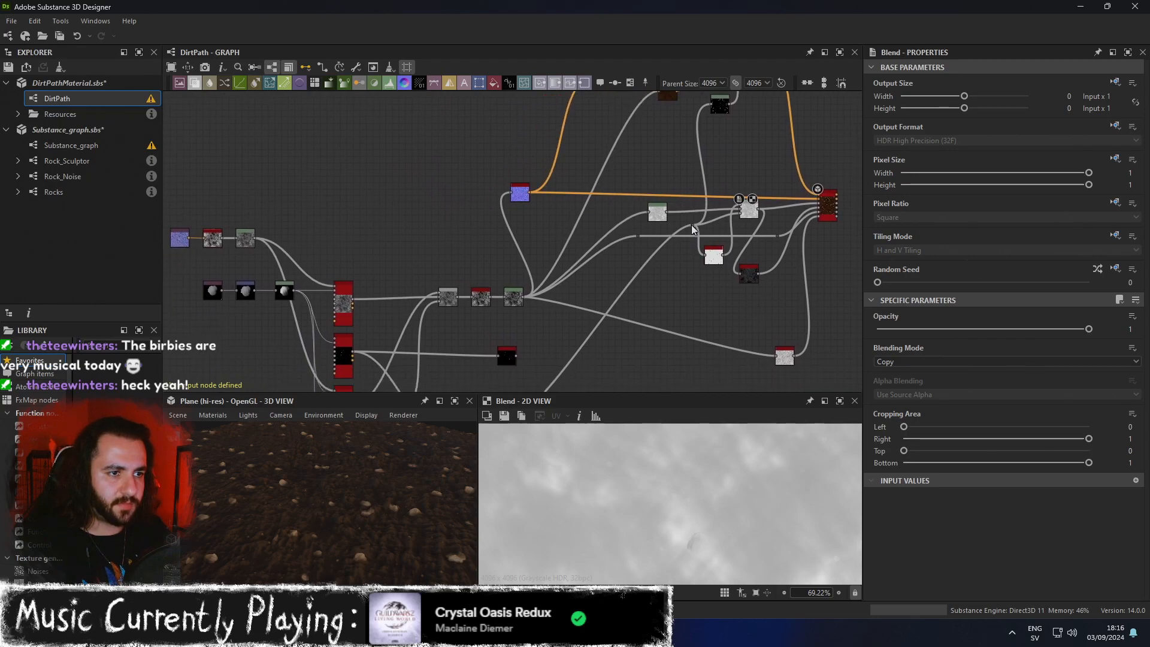
{"action": "left_click_drag", "start_coordinate": [692, 224], "coordinate": [659, 255]}
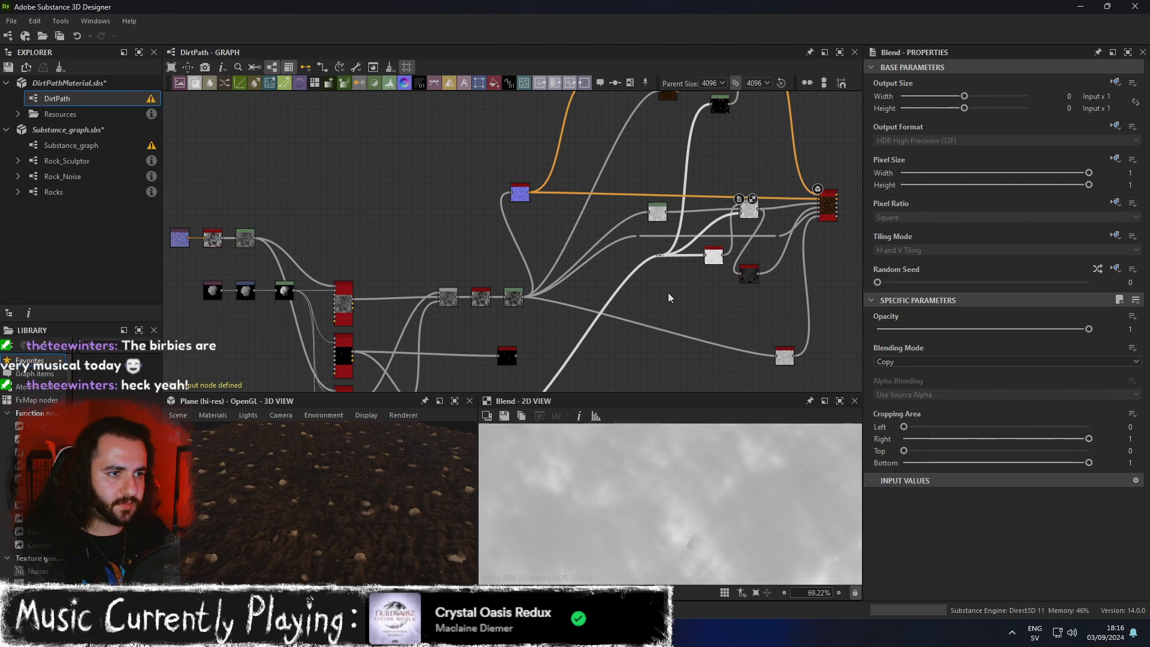
{"action": "scroll", "coordinate": [752, 299], "scroll_direction": "up", "scroll_amount": 4}
{"action": "left_click_drag", "start_coordinate": [684, 237], "coordinate": [663, 237]}
{"action": "middle_click_drag", "start_coordinate": [590, 160], "coordinate": [636, 206]}
{"action": "left_click_drag", "start_coordinate": [636, 207], "coordinate": [595, 201]}
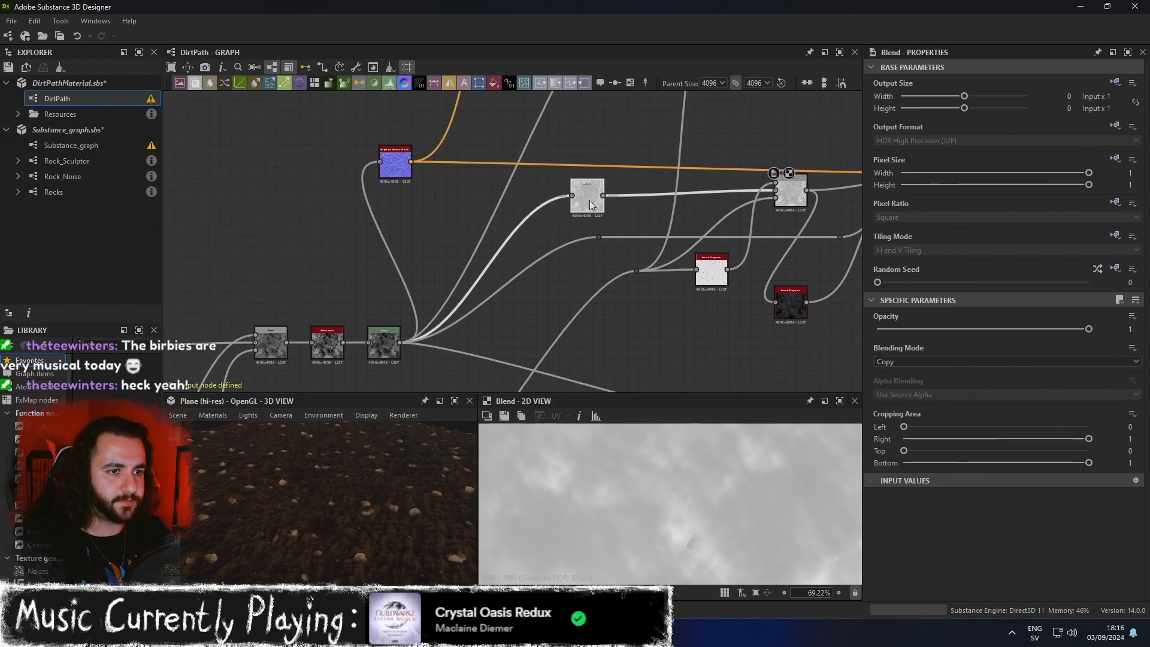
Delete the unused Auto Levels node connected to the second Shape Splatter.
{"action": "scroll", "coordinate": [659, 305], "scroll_direction": "down", "scroll_amount": 3}
{"action": "middle_click_drag", "start_coordinate": [664, 308], "coordinate": [589, 295]}
{"action": "left_click", "coordinate": [750, 206]}
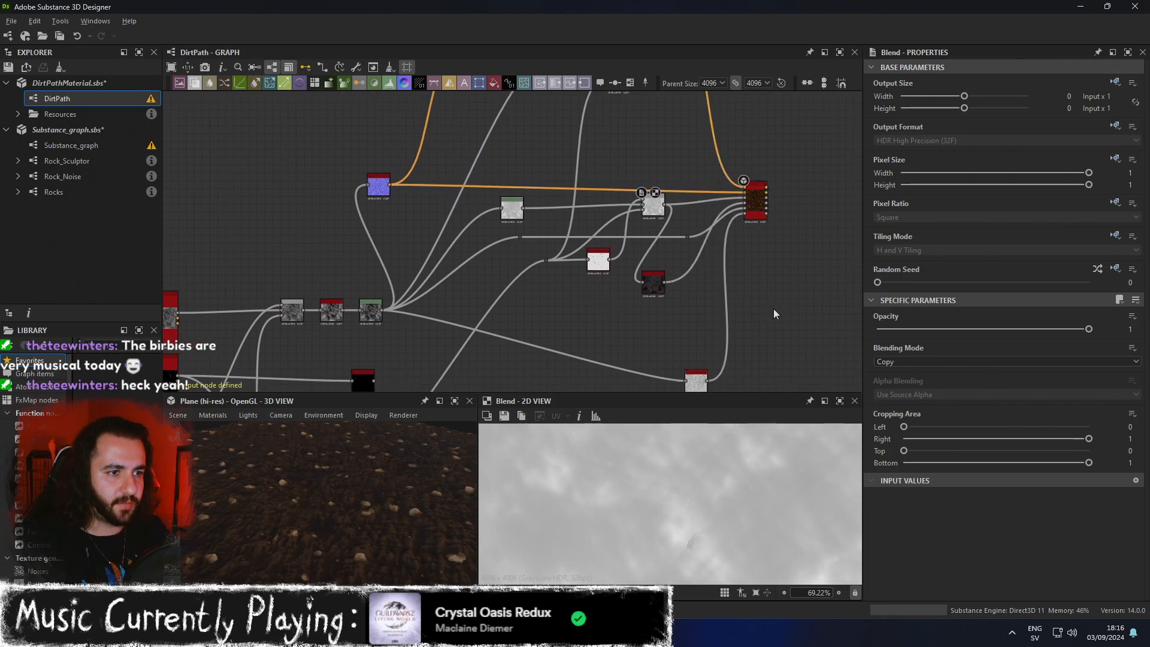
{"action": "middle_click_drag", "start_coordinate": [734, 302], "coordinate": [705, 272]}
{"action": "scroll", "coordinate": [710, 311], "scroll_direction": "down", "scroll_amount": 3}
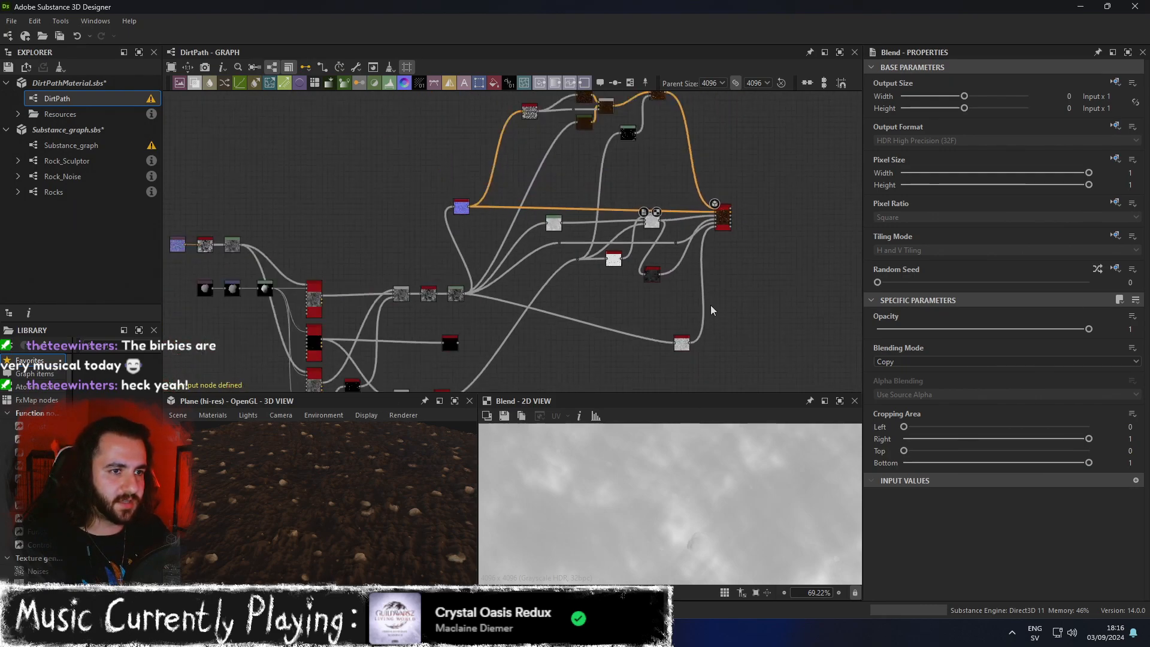
{"action": "scroll", "coordinate": [683, 174], "scroll_direction": "up", "scroll_amount": 2}
{"action": "middle_click_drag", "start_coordinate": [667, 261], "coordinate": [706, 107]}
{"action": "middle_click_drag", "start_coordinate": [596, 294], "coordinate": [666, 217]}
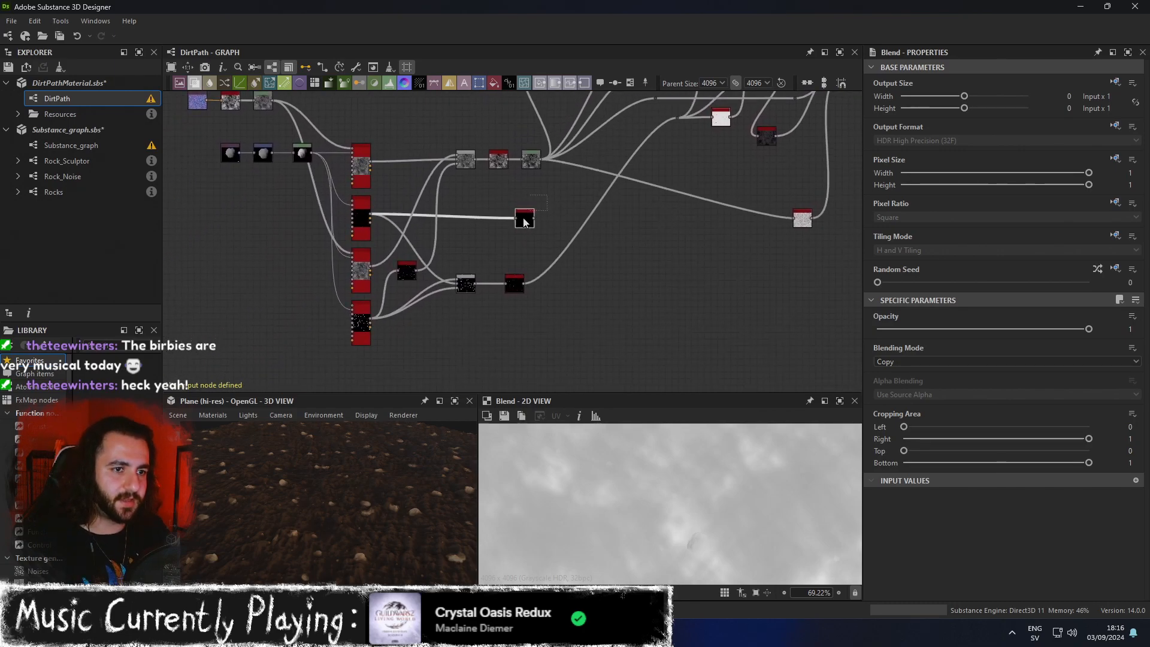
{"action": "left_click", "coordinate": [524, 218]}
{"action": "key", "text": "Delete"}
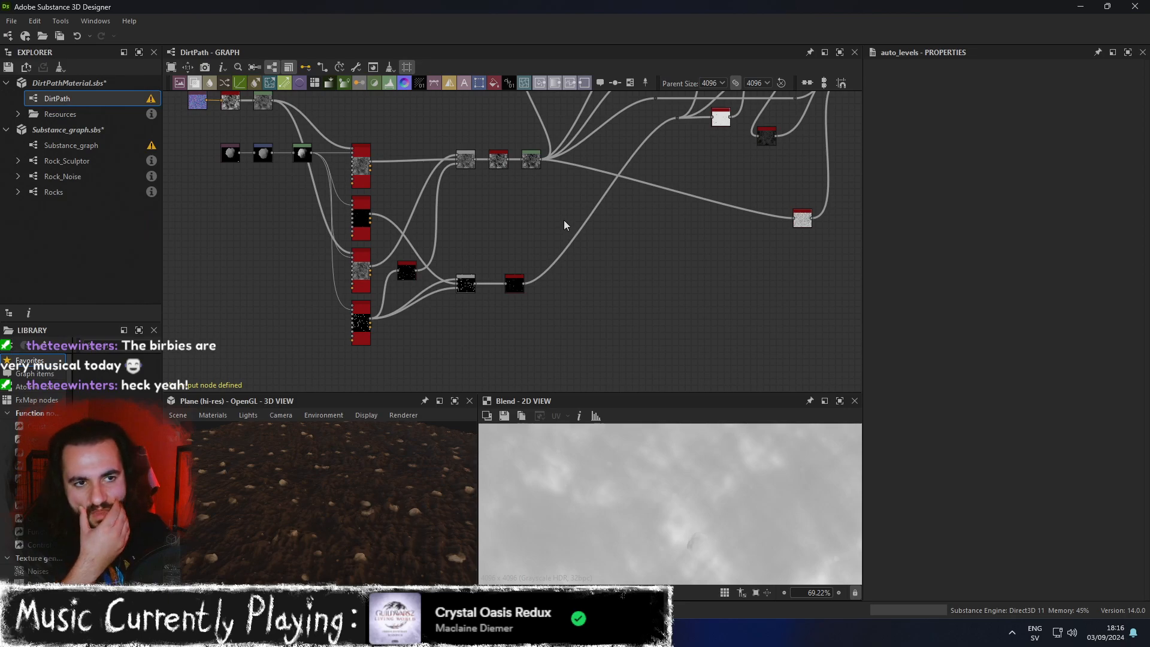
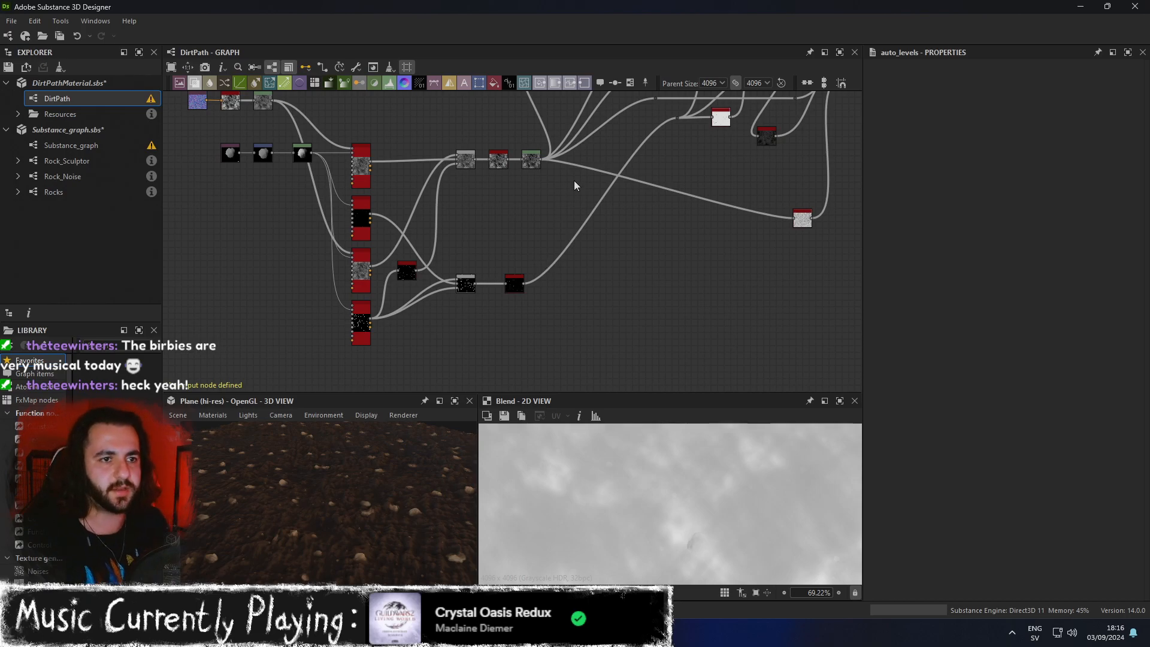
Preview the height chain's Blend and Levels outputs at different zoom levels to compare the dirt detail.
{"action": "scroll", "coordinate": [487, 160], "scroll_direction": "up", "scroll_amount": 1}
{"action": "left_click", "coordinate": [466, 159]}
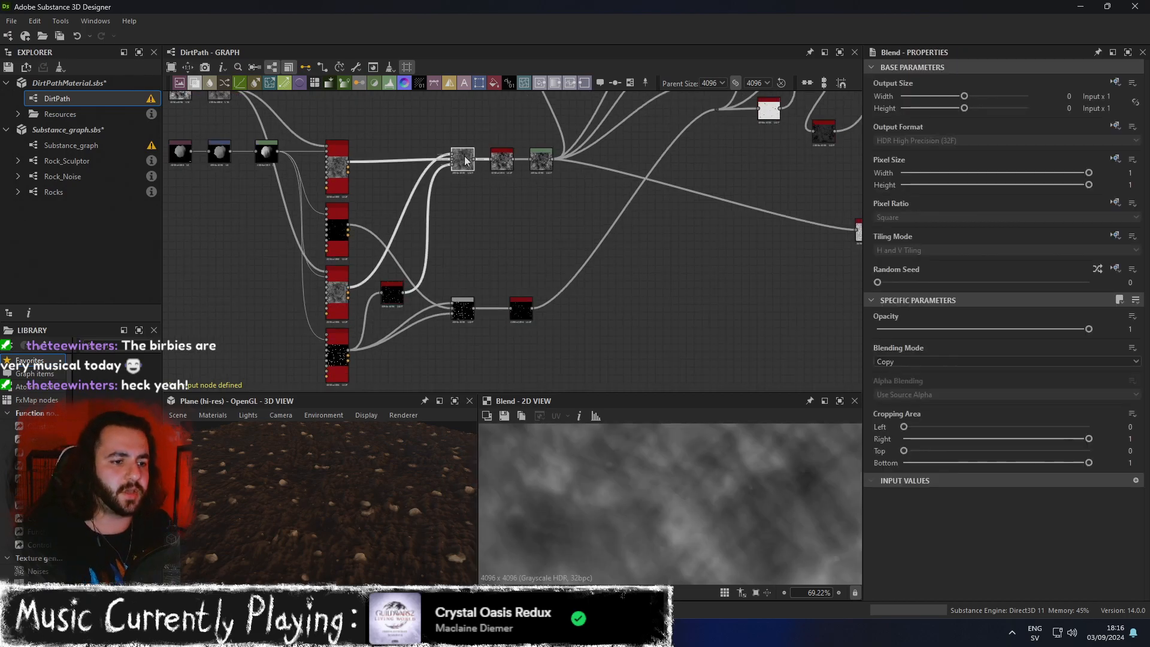
{"action": "scroll", "coordinate": [752, 464], "scroll_direction": "down", "scroll_amount": 5}
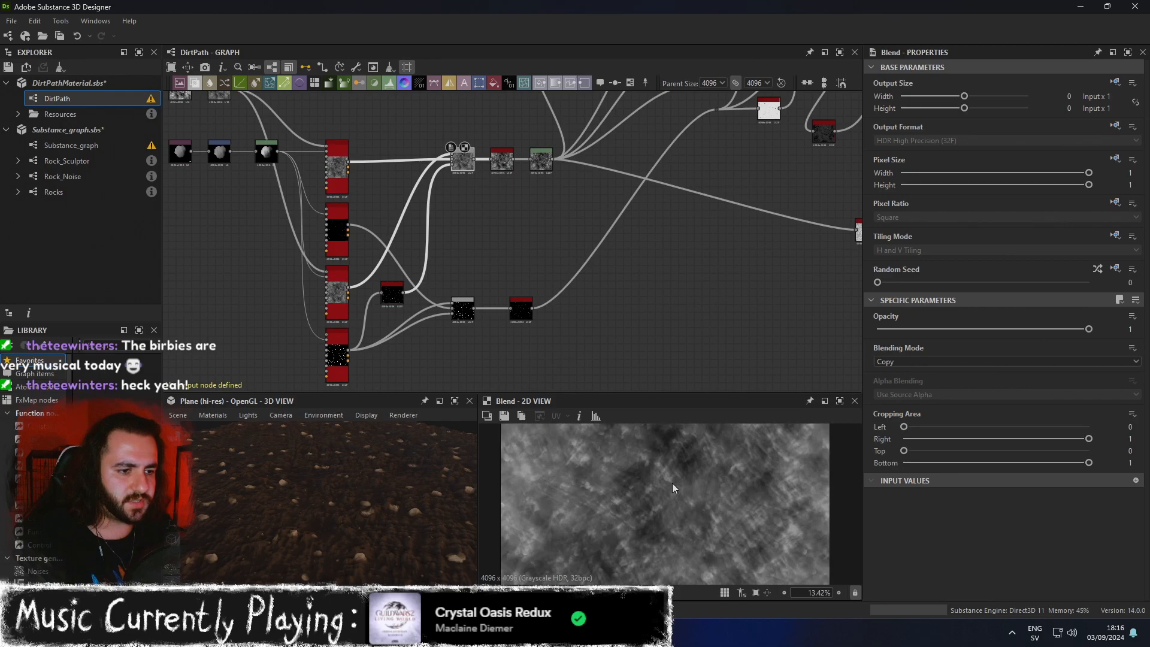
{"action": "scroll", "coordinate": [474, 174], "scroll_direction": "up", "scroll_amount": 5}
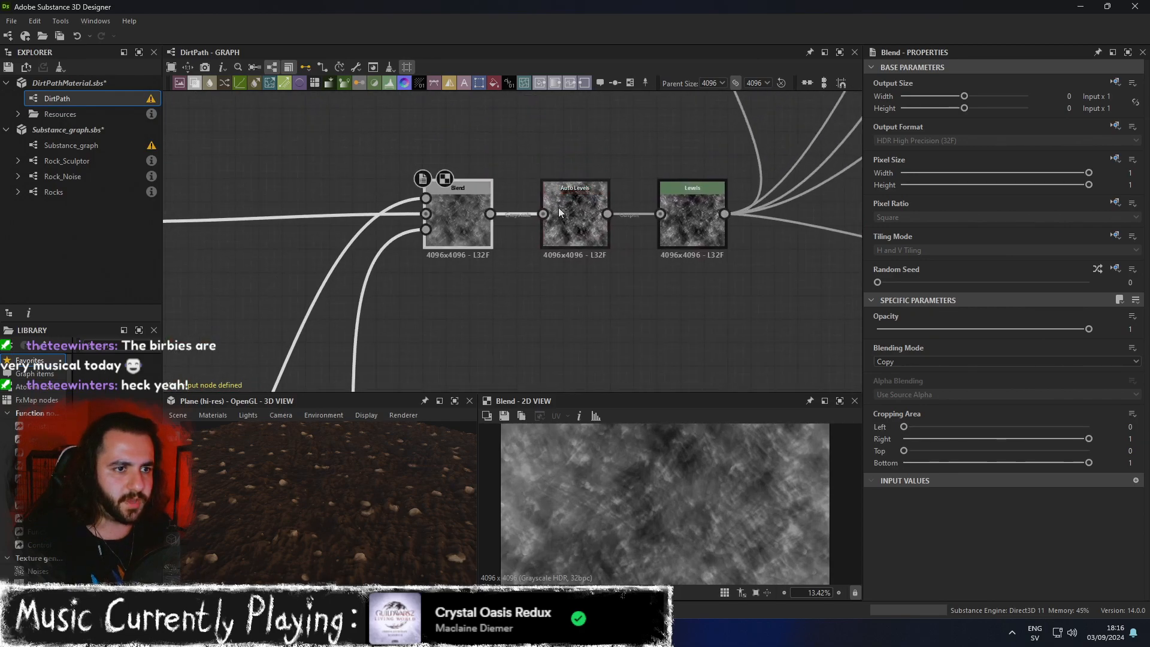
{"action": "left_click", "coordinate": [570, 211]}
{"action": "left_click", "coordinate": [700, 225]}
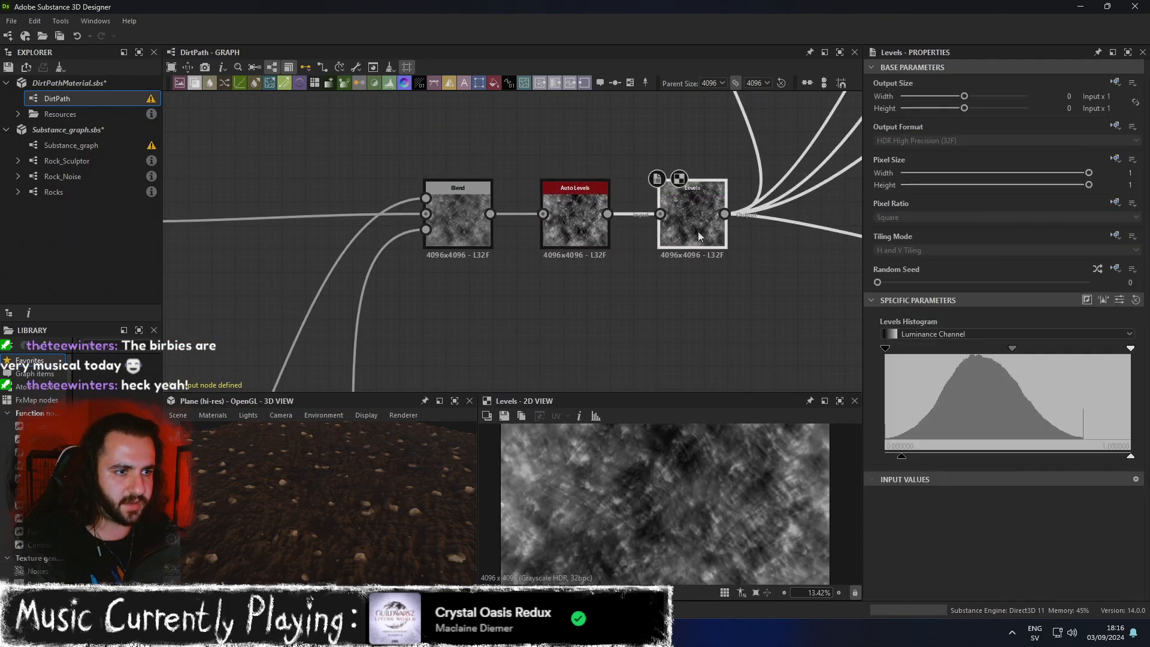
{"action": "scroll", "coordinate": [683, 508], "scroll_direction": "up", "scroll_amount": 4}
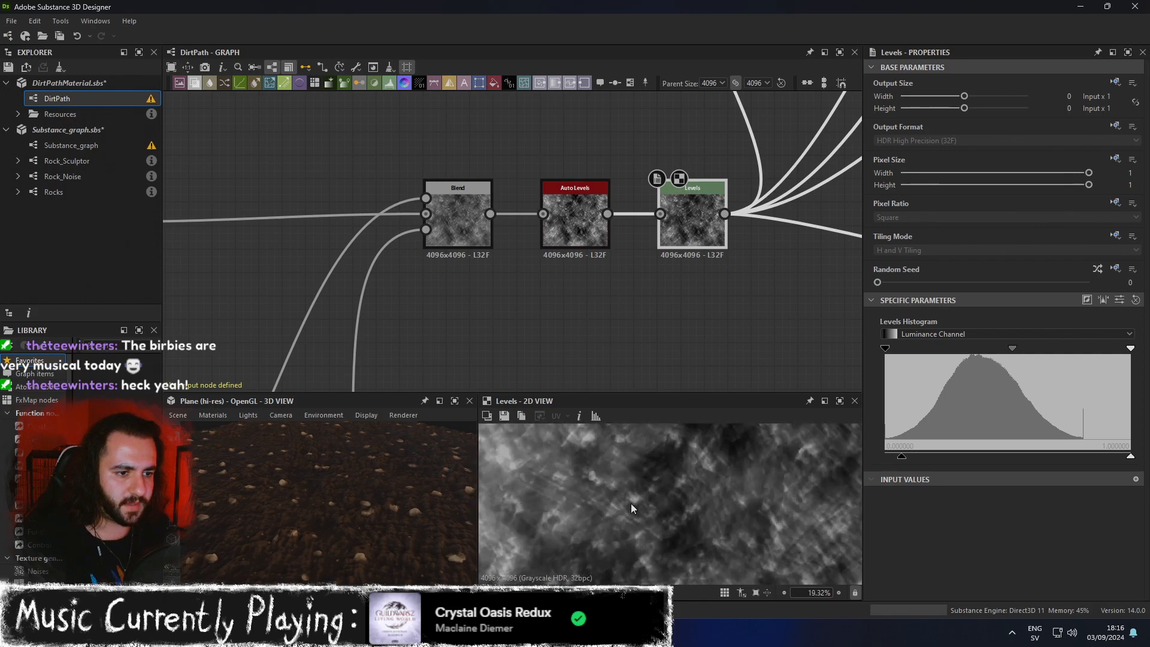
{"action": "scroll", "coordinate": [529, 319], "scroll_direction": "down", "scroll_amount": 3}
Preview the rock mask Blend and the Auto Levels node that masks the height Blend.
{"action": "middle_click_drag", "start_coordinate": [468, 300], "coordinate": [672, 247]}
{"action": "middle_click_drag", "start_coordinate": [659, 287], "coordinate": [594, 157]}
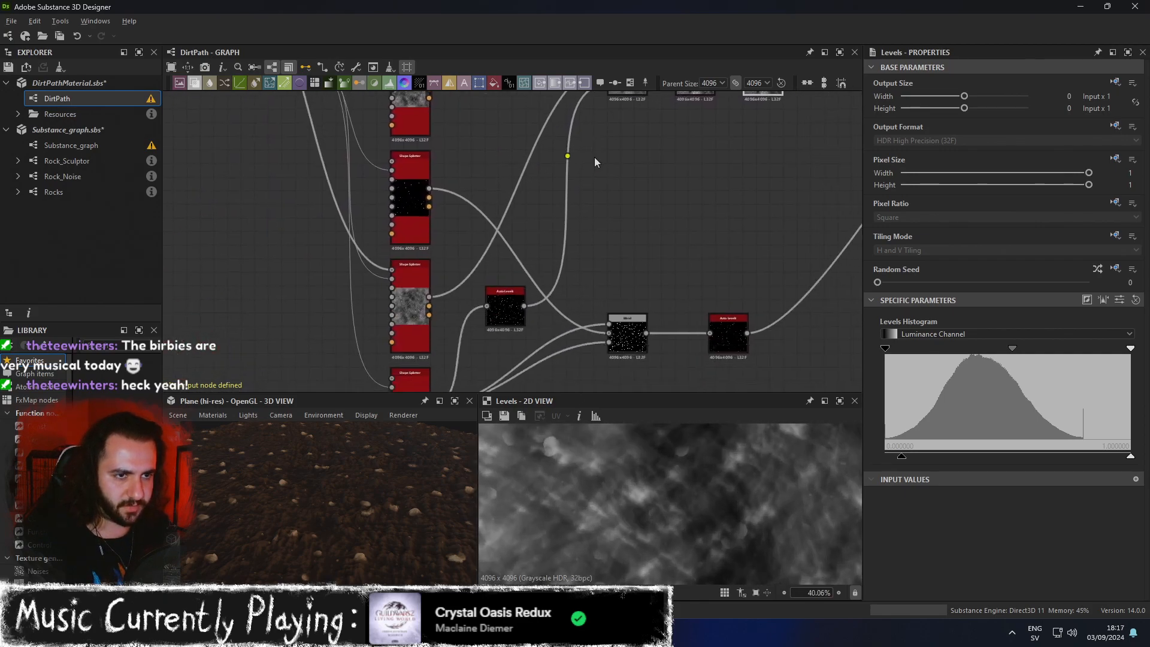
{"action": "left_click", "coordinate": [632, 333]}
{"action": "scroll", "coordinate": [686, 450], "scroll_direction": "up", "scroll_amount": 2}
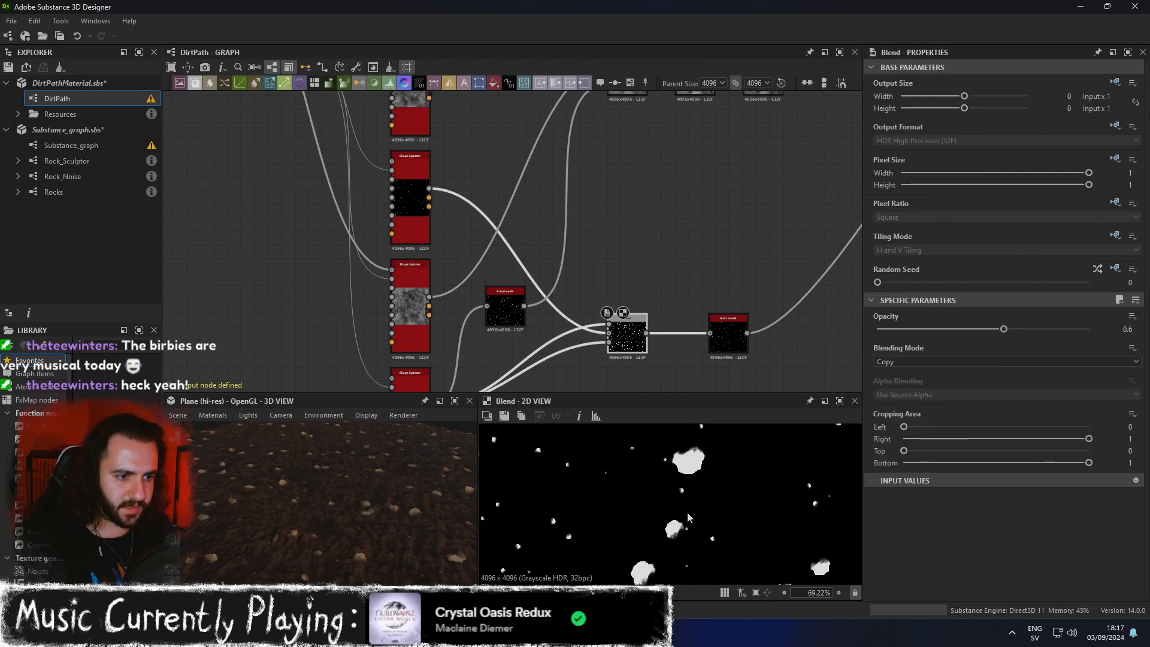
{"action": "scroll", "coordinate": [627, 515], "scroll_direction": "down", "scroll_amount": 2}
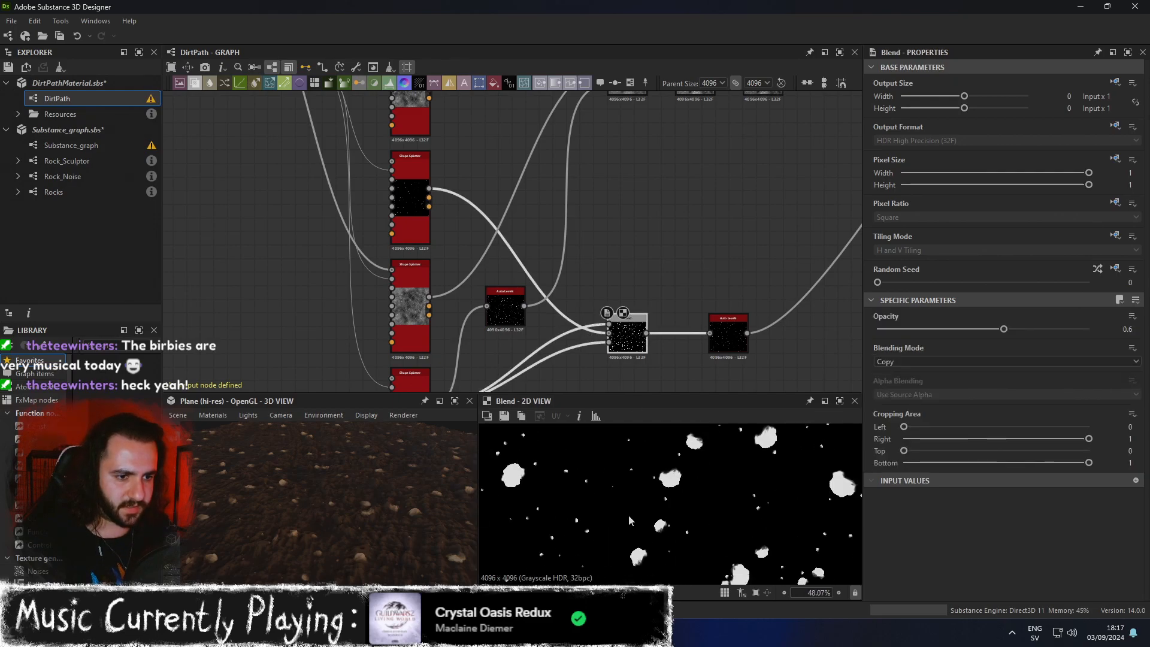
{"action": "left_click", "coordinate": [508, 303]}
Examine the stones' shape and colour edges up close at a low angle in the enlarged 3D view.
{"action": "left_click", "coordinate": [455, 401]}
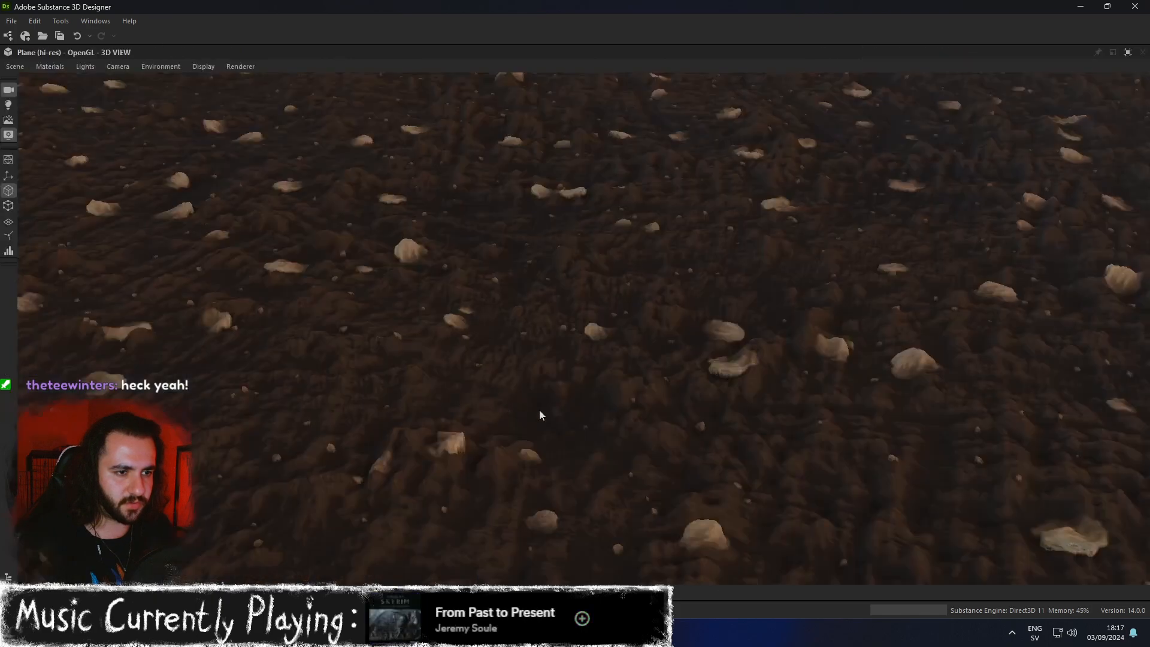
{"action": "middle_click_drag", "start_coordinate": [747, 406], "coordinate": [747, 401]}
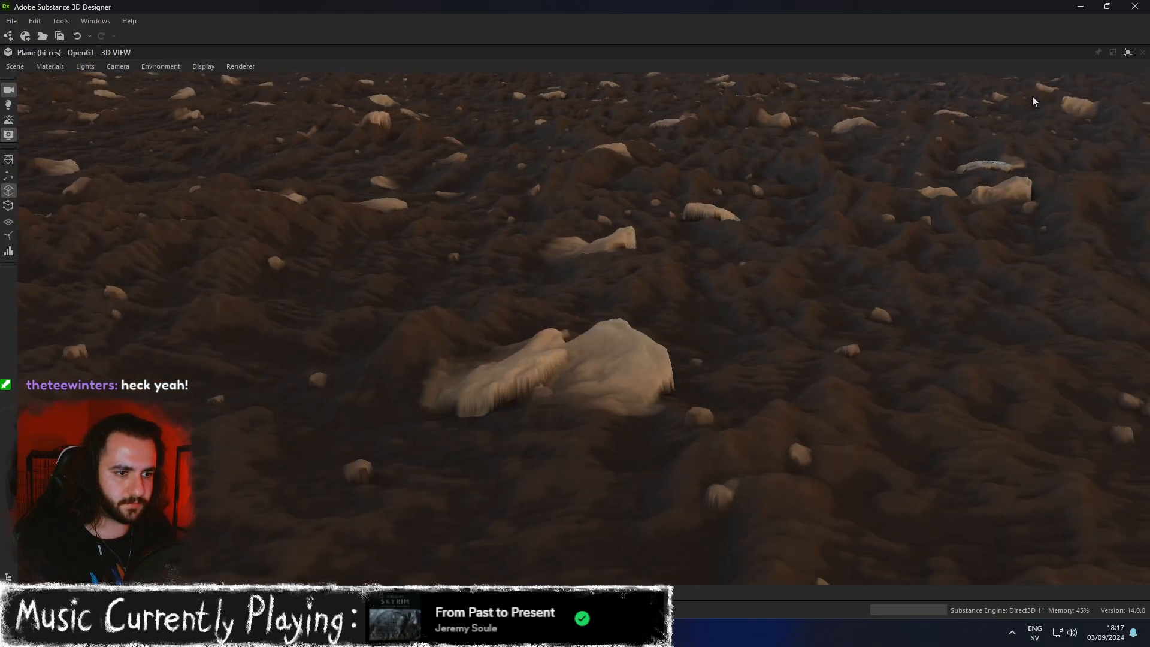
{"action": "middle_click_drag", "start_coordinate": [911, 228], "coordinate": [924, 231], "text": "alt"}
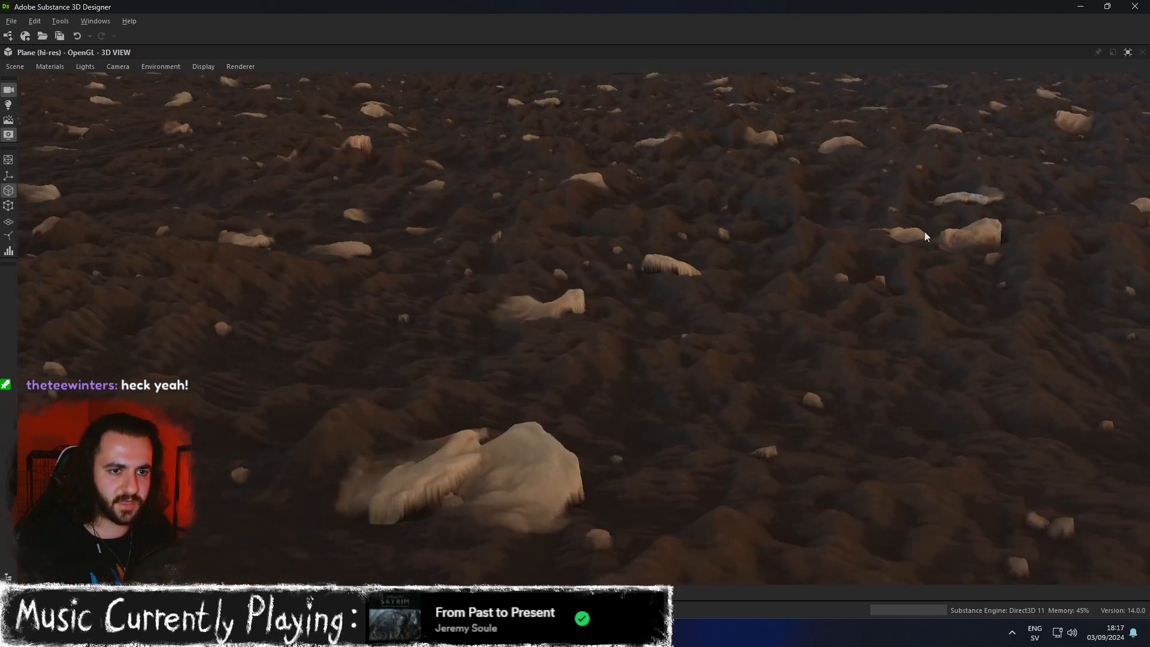
{"action": "left_click", "coordinate": [1126, 53]}
Darken the stone colour mask by shifting its Levels node's midtone handle toward the white end.
{"action": "middle_click_drag", "start_coordinate": [595, 198], "coordinate": [293, 508]}
{"action": "middle_click_drag", "start_coordinate": [693, 223], "coordinate": [345, 457]}
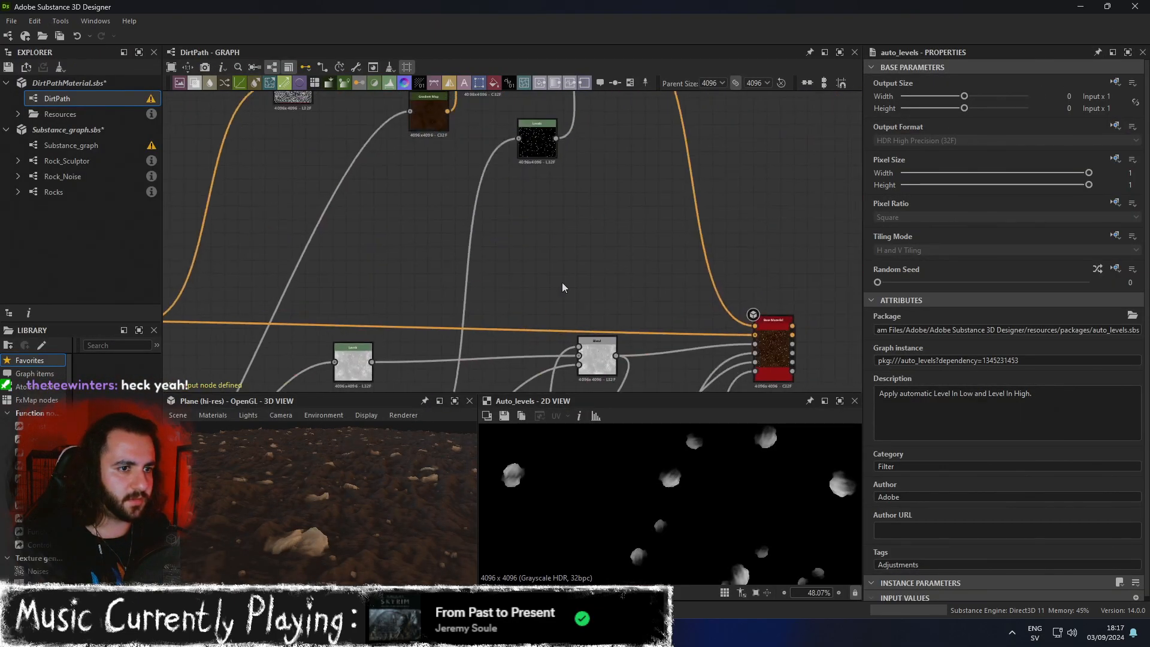
{"action": "middle_click_drag", "start_coordinate": [547, 308], "coordinate": [537, 445]}
{"action": "left_click", "coordinate": [527, 277]}
{"action": "left_click_drag", "start_coordinate": [965, 348], "coordinate": [982, 351]}
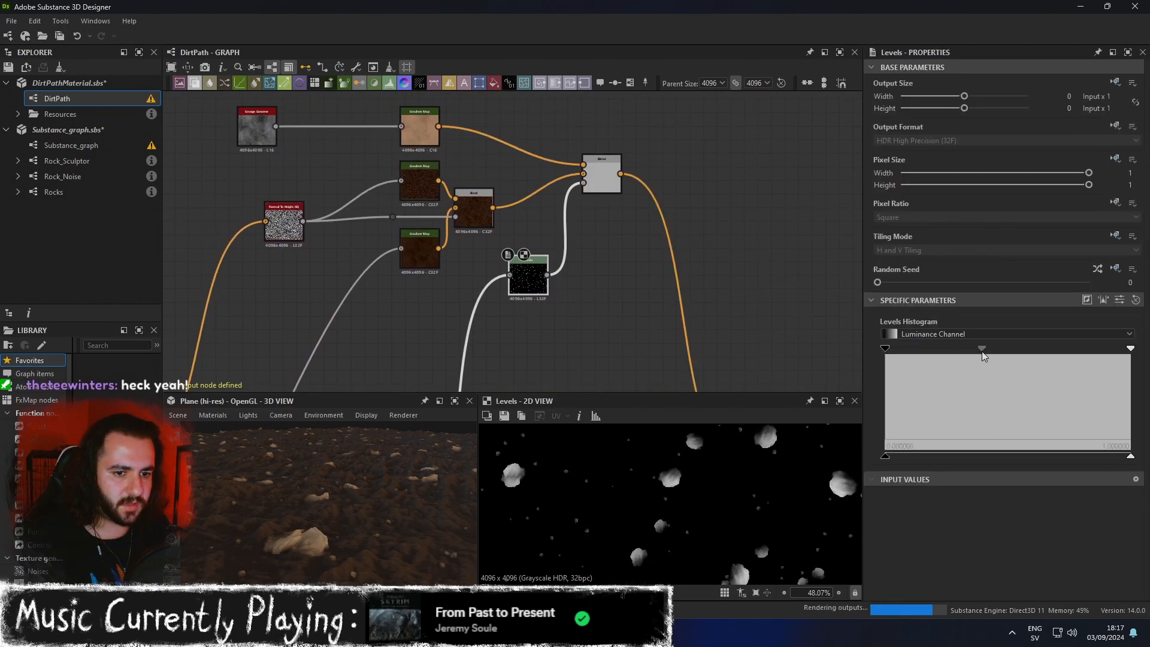
{"action": "left_click_drag", "start_coordinate": [983, 351], "coordinate": [988, 348]}
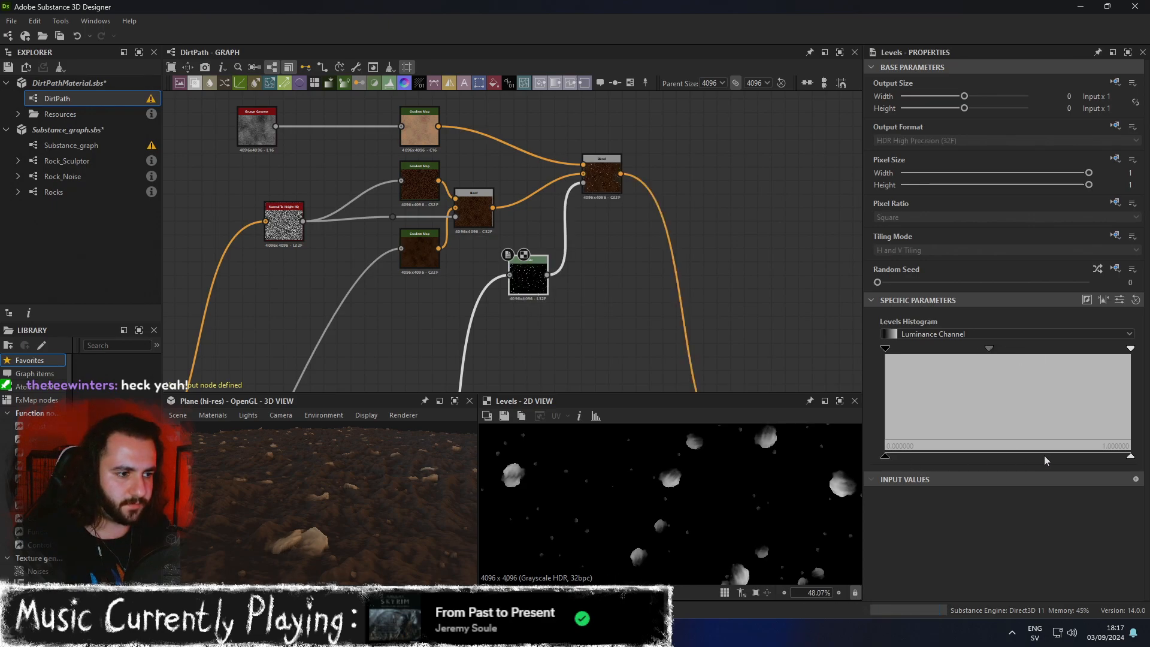
Brighten the stone colour mask by lowering its Levels node's input white point to about the middle of the range and readjusting the midtones.
{"action": "left_click_drag", "start_coordinate": [1132, 348], "coordinate": [1065, 352]}
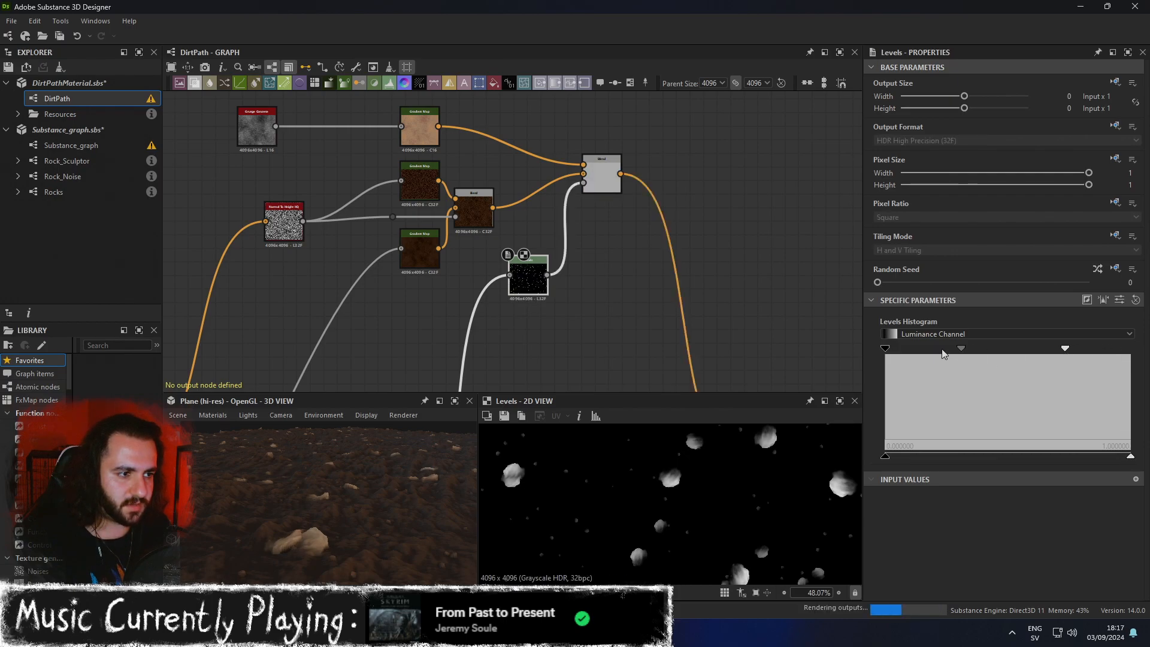
{"action": "left_click_drag", "start_coordinate": [959, 349], "coordinate": [972, 350]}
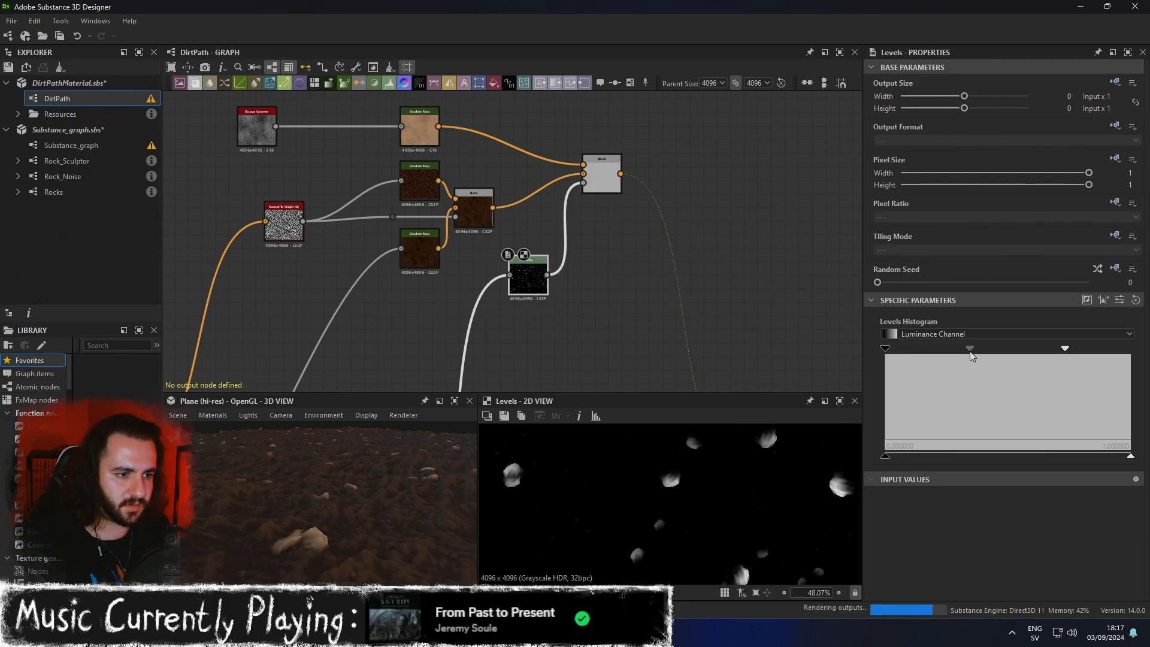
{"action": "left_click_drag", "start_coordinate": [1064, 348], "coordinate": [1033, 354]}
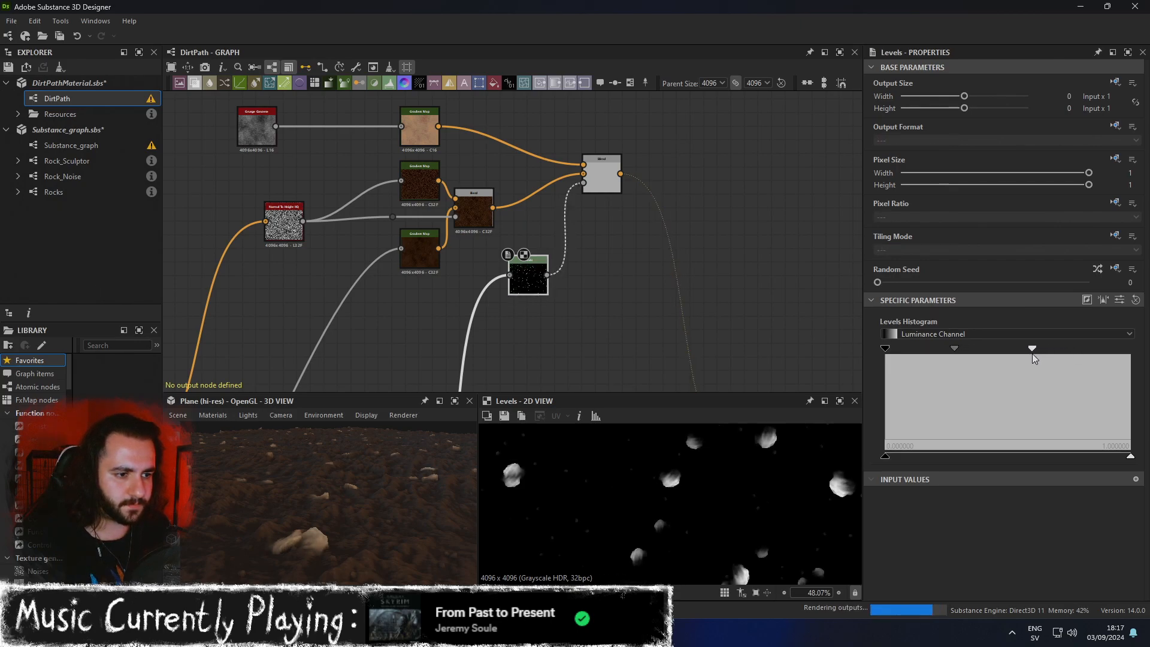
{"action": "left_click_drag", "start_coordinate": [953, 349], "coordinate": [950, 350]}
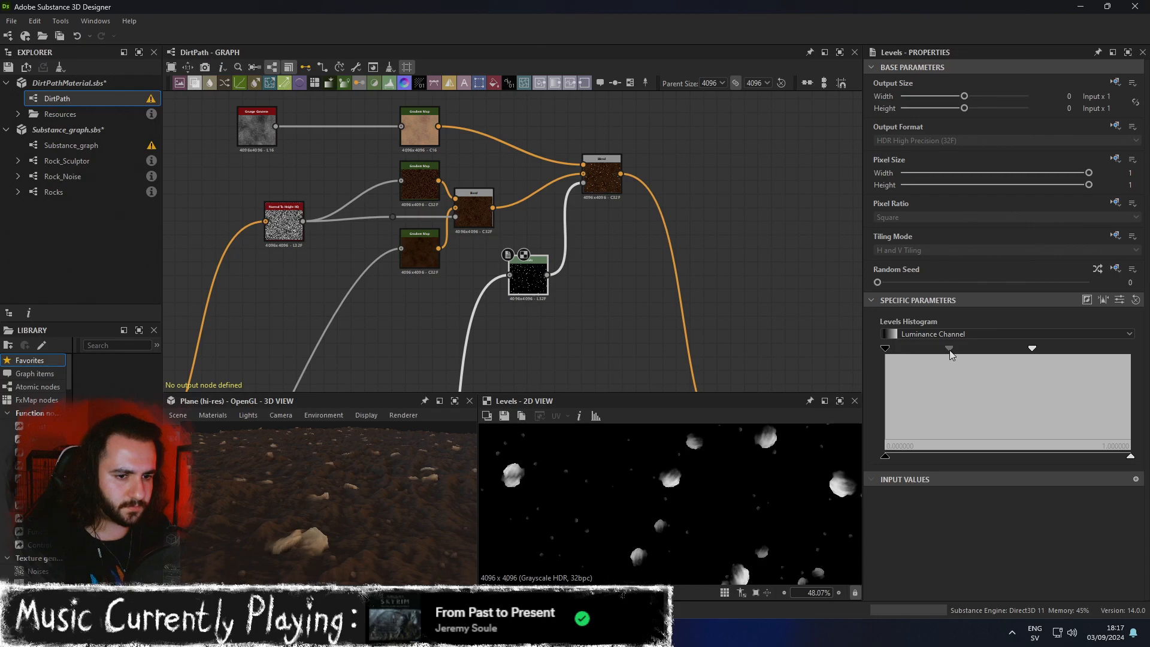
{"action": "left_click_drag", "start_coordinate": [1032, 348], "coordinate": [1003, 350]}
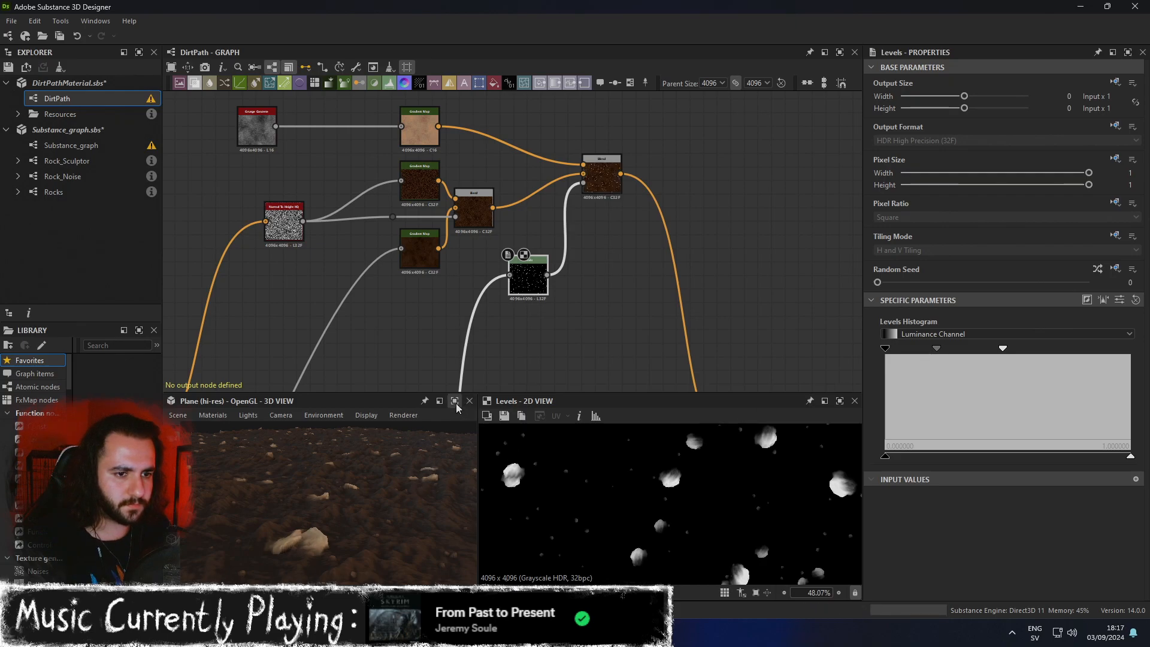
Examine how the stone colours blend into the dirt in the enlarged 3D view, both up close and from farther away.
{"action": "left_click", "coordinate": [456, 403]}
{"action": "middle_click_drag", "start_coordinate": [496, 424], "coordinate": [616, 408]}
{"action": "scroll", "coordinate": [547, 419], "scroll_direction": "up", "scroll_amount": 5}
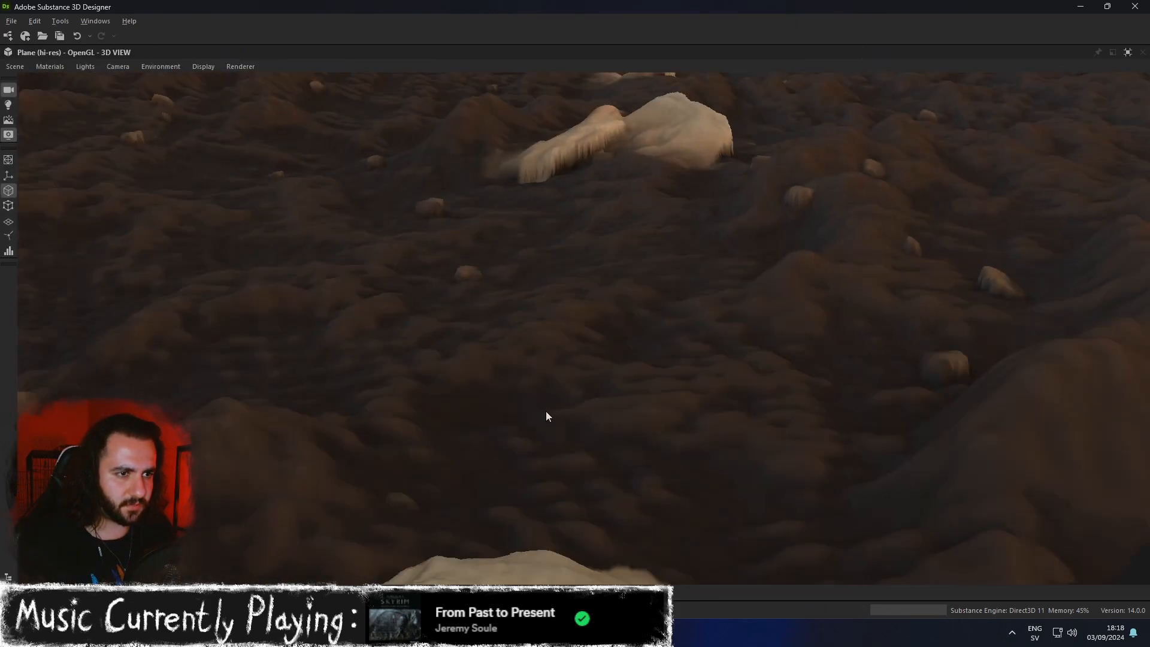
{"action": "scroll", "coordinate": [547, 430], "scroll_direction": "down", "scroll_amount": 4}
{"action": "scroll", "coordinate": [550, 406], "scroll_direction": "up", "scroll_amount": 2}
{"action": "scroll", "coordinate": [556, 413], "scroll_direction": "down", "scroll_amount": 3}
{"action": "scroll", "coordinate": [619, 451], "scroll_direction": "down", "scroll_amount": 3}
{"action": "scroll", "coordinate": [619, 451], "scroll_direction": "up", "scroll_amount": 3}
{"action": "scroll", "coordinate": [615, 408], "scroll_direction": "up", "scroll_amount": 3}
{"action": "scroll", "coordinate": [615, 409], "scroll_direction": "down", "scroll_amount": 4}
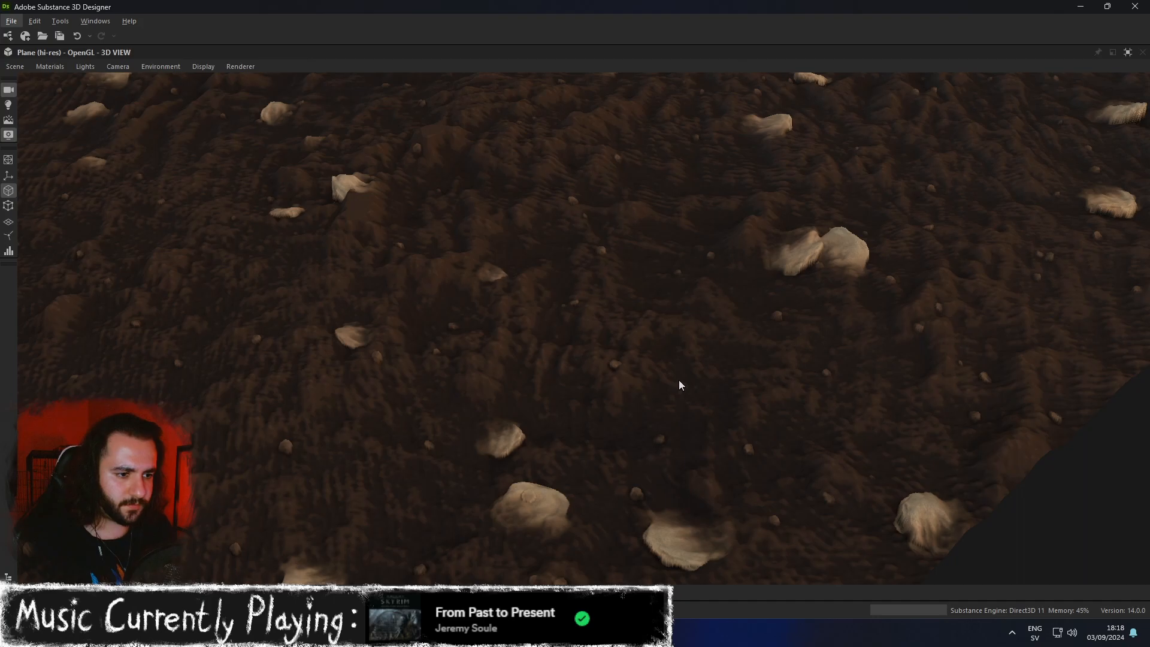
{"action": "left_click", "coordinate": [1128, 52]}
Sharpen the stone colour mask by lowering its Levels input white point to about a third of the range and shifting the midtones toward black.
{"action": "left_click_drag", "start_coordinate": [938, 348], "coordinate": [928, 348]}
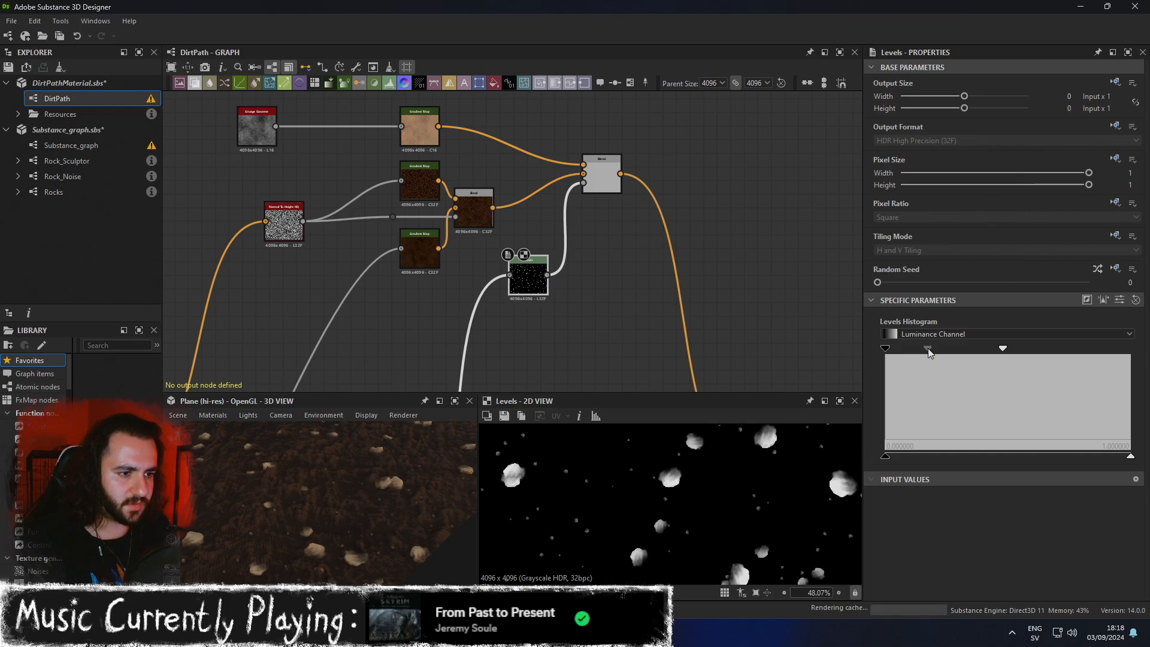
{"action": "left_click_drag", "start_coordinate": [929, 347], "coordinate": [948, 348]}
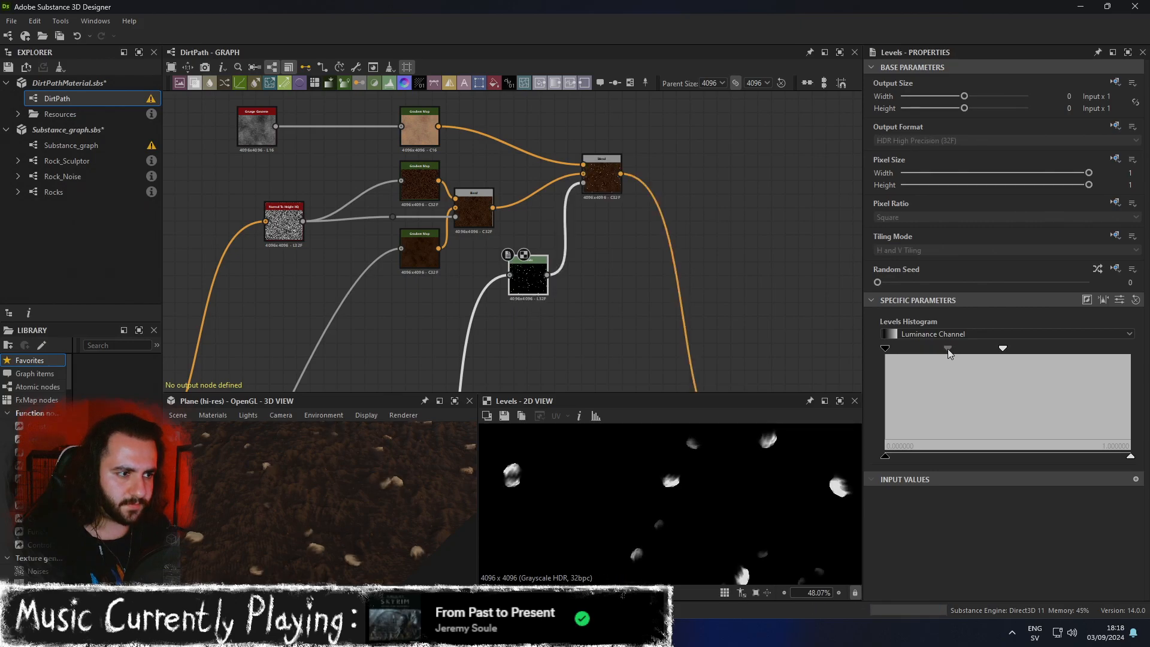
{"action": "left_click_drag", "start_coordinate": [1003, 348], "coordinate": [961, 348]}
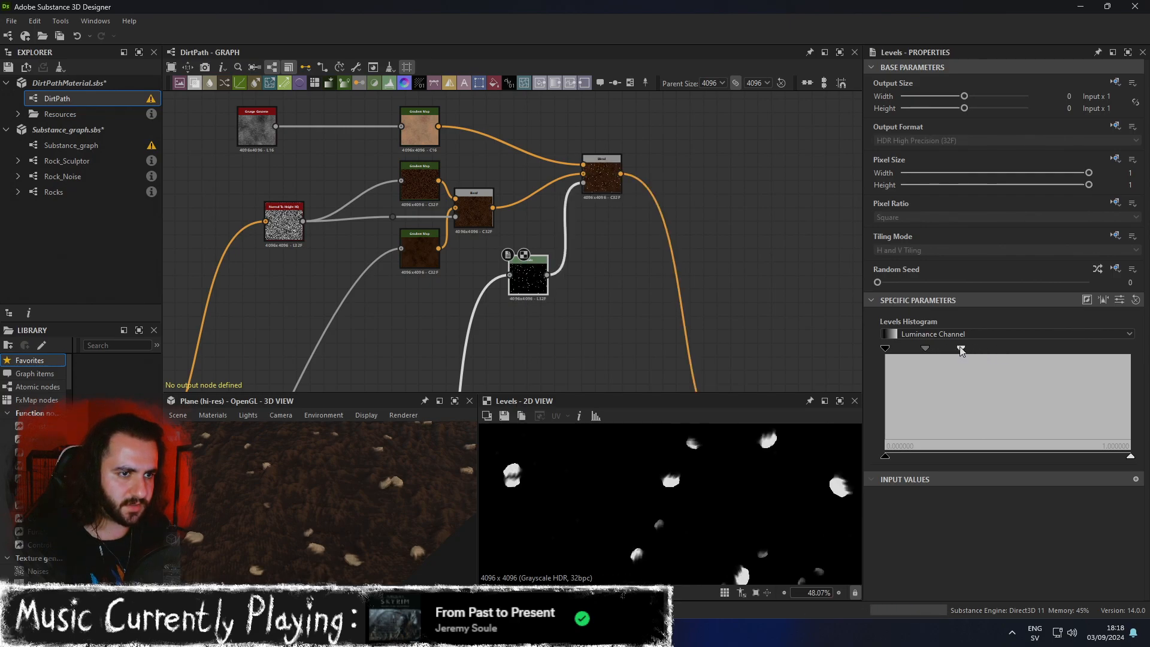
{"action": "left_click_drag", "start_coordinate": [926, 348], "coordinate": [936, 348]}
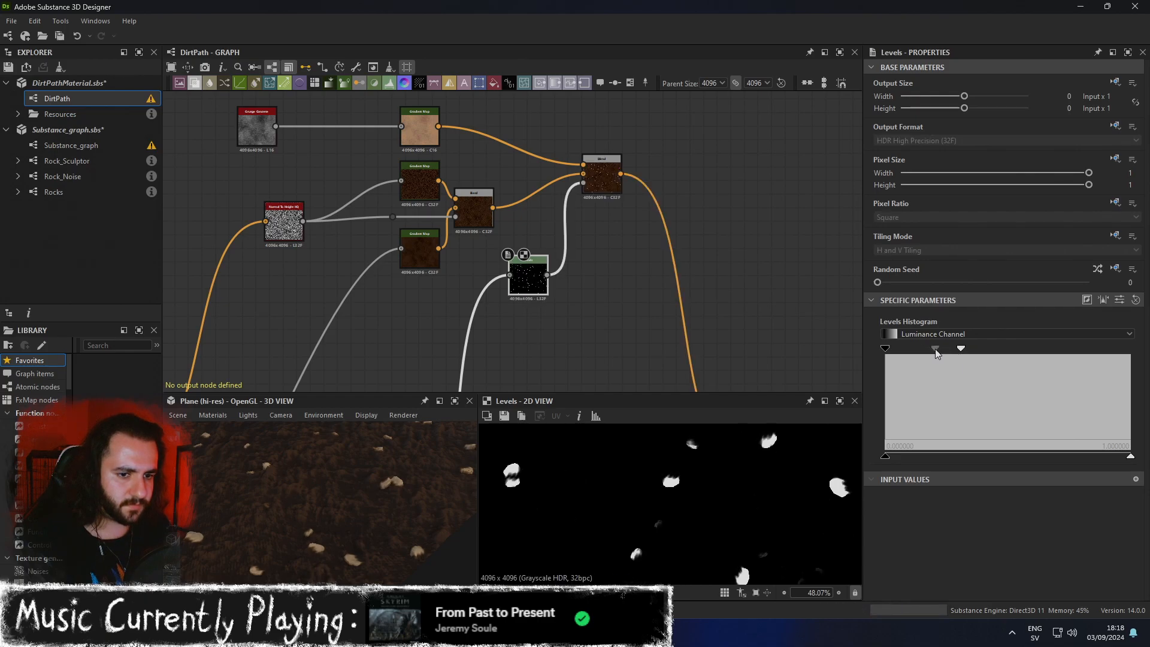
{"action": "left_click_drag", "start_coordinate": [935, 349], "coordinate": [921, 351]}
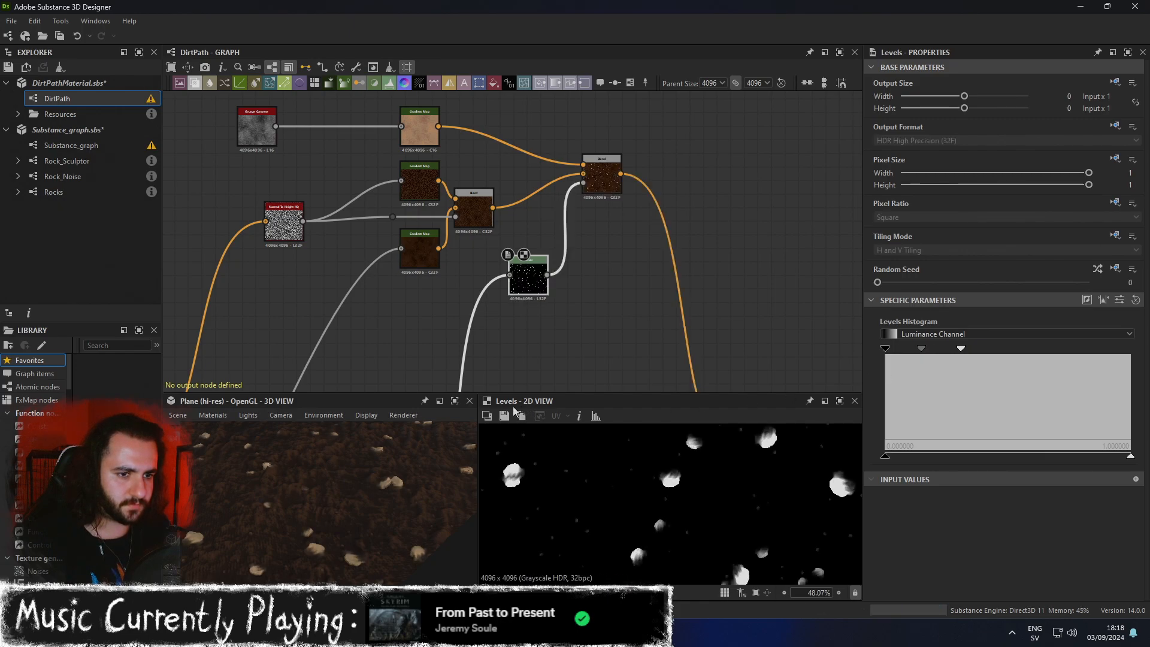
Inspect the overall distribution and colouring of the stones across the plane in the enlarged 3D view.
{"action": "left_click", "coordinate": [457, 404]}
{"action": "scroll", "coordinate": [588, 407], "scroll_direction": "down", "scroll_amount": 3}
{"action": "middle_click_drag", "start_coordinate": [588, 407], "coordinate": [588, 389]}
{"action": "left_click_drag", "start_coordinate": [588, 390], "coordinate": [601, 393]}
{"action": "scroll", "coordinate": [601, 394], "scroll_direction": "up", "scroll_amount": 8}
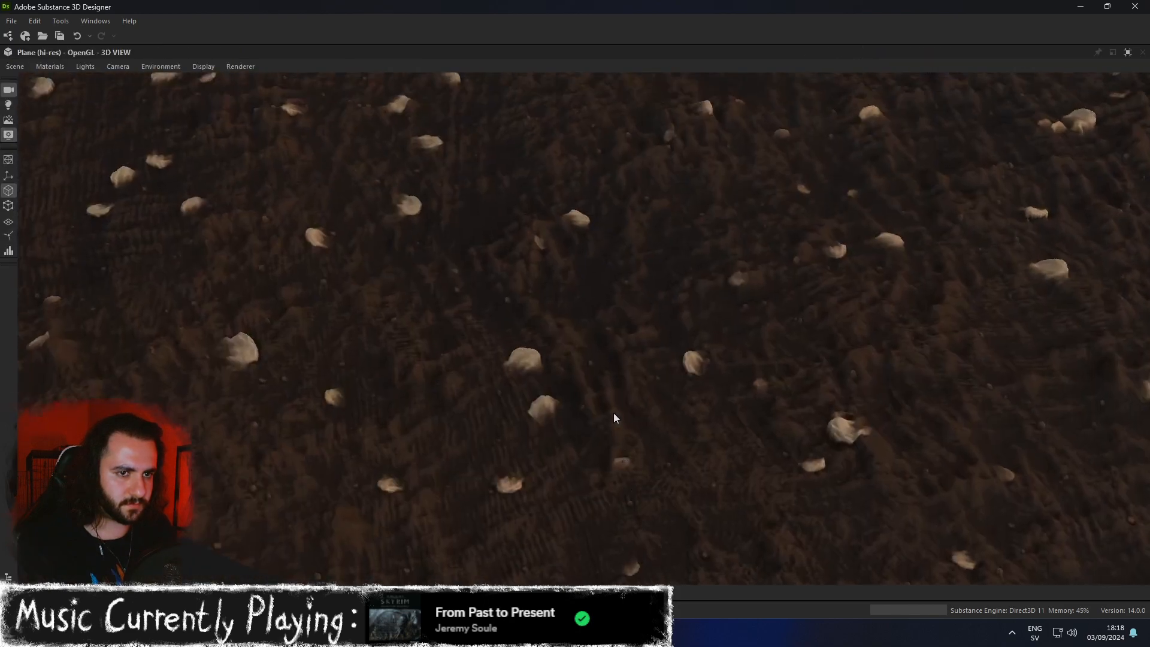
{"action": "left_click_drag", "start_coordinate": [567, 435], "coordinate": [570, 433]}
{"action": "middle_click_drag", "start_coordinate": [570, 434], "coordinate": [575, 424]}
{"action": "scroll", "coordinate": [577, 423], "scroll_direction": "down", "scroll_amount": 2}
{"action": "scroll", "coordinate": [577, 427], "scroll_direction": "down", "scroll_amount": 3}
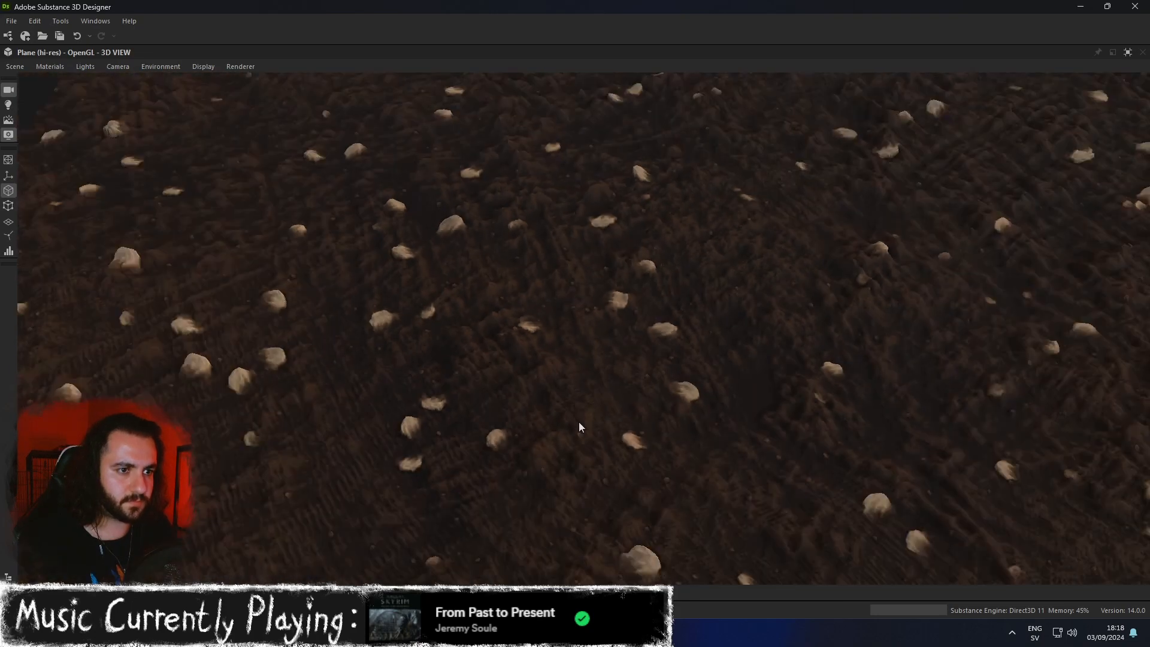
{"action": "mouse_move", "coordinate": [593, 394]}
{"action": "left_mouse_down"}
{"action": "mouse_move", "coordinate": [569, 384]}
{"action": "mouse_move", "coordinate": [586, 386]}
{"action": "left_mouse_up"}
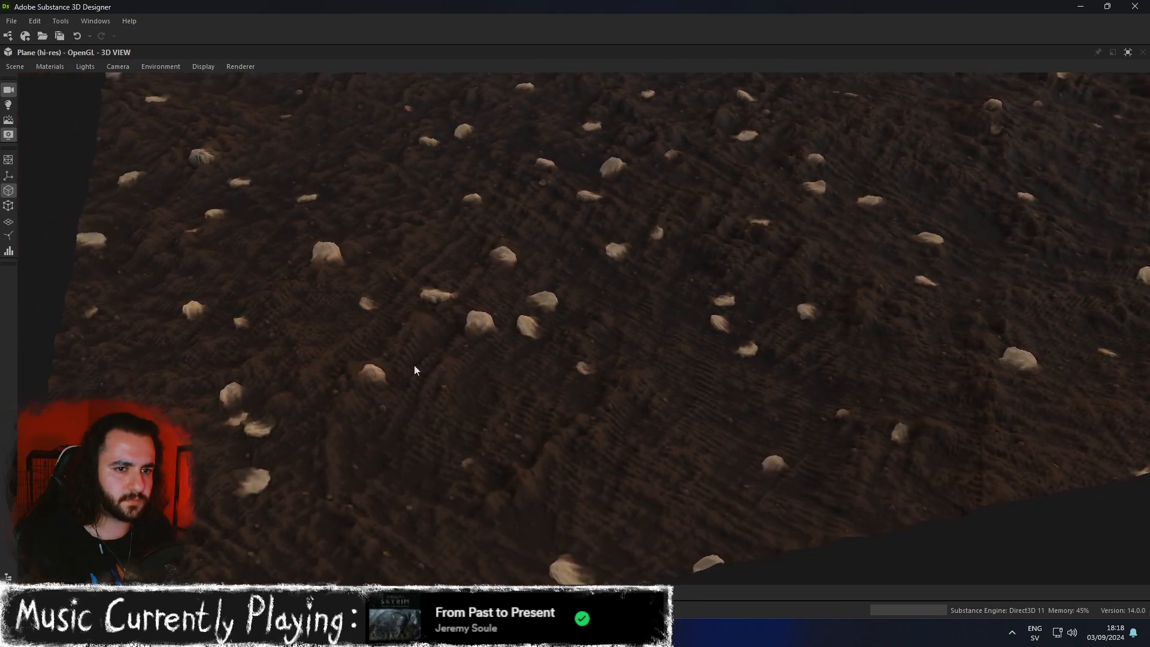
Examine the stone edges and the flat, featureless dirt patches beside them up close in the enlarged 3D view.
{"action": "scroll", "coordinate": [354, 369], "scroll_direction": "up", "scroll_amount": 2}
{"action": "left_click_drag", "start_coordinate": [353, 369], "coordinate": [553, 351]}
{"action": "scroll", "coordinate": [553, 350], "scroll_direction": "up", "scroll_amount": 6}
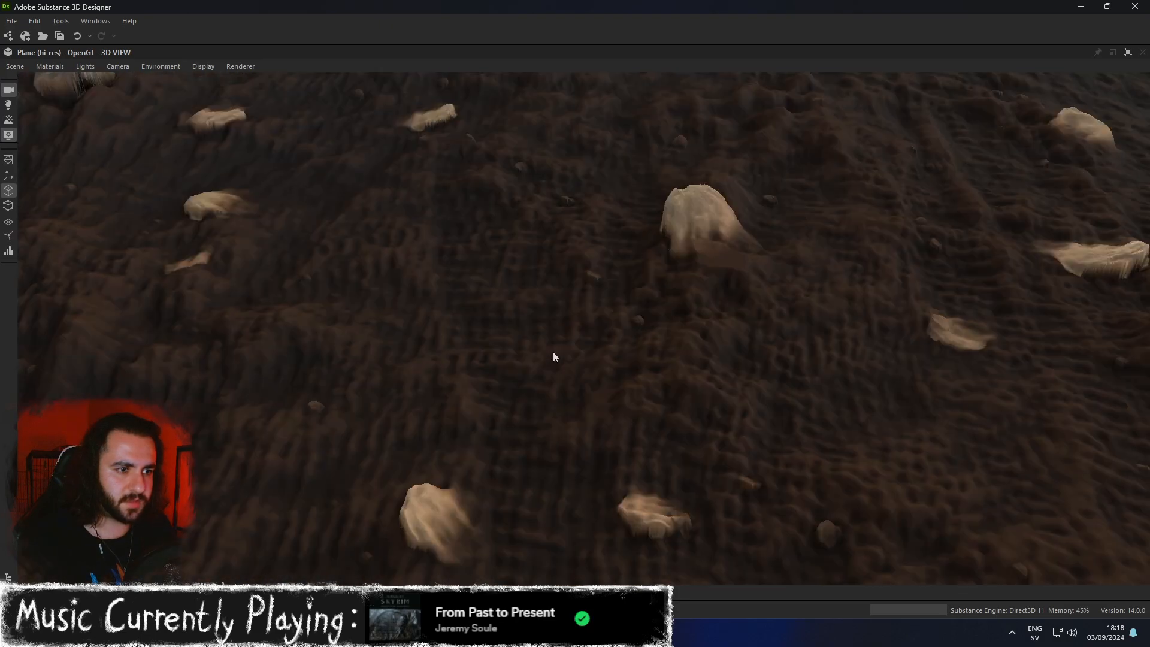
{"action": "middle_click_drag", "start_coordinate": [552, 352], "coordinate": [558, 358], "text": "alt"}
{"action": "mouse_move", "coordinate": [702, 372]}
{"action": "middle_mouse_down", "text": "alt"}
{"action": "mouse_move", "coordinate": [677, 369]}
{"action": "mouse_move", "coordinate": [696, 375]}
{"action": "middle_mouse_up", "text": "alt"}
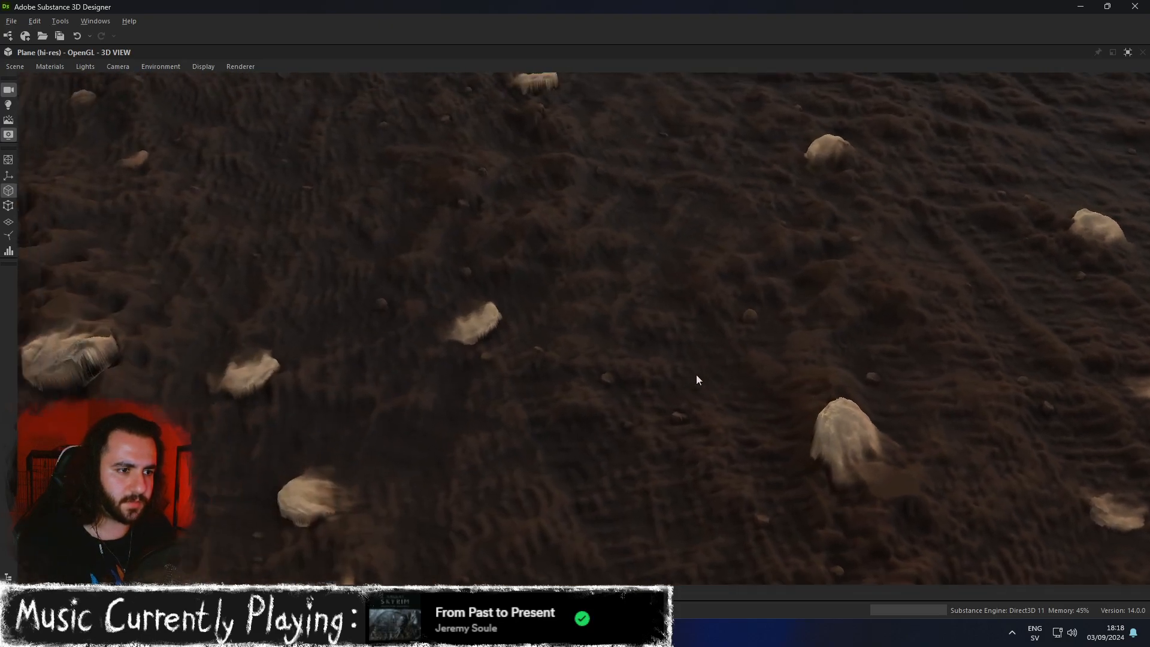
{"action": "middle_click_drag", "start_coordinate": [907, 461], "coordinate": [888, 450], "text": "alt"}
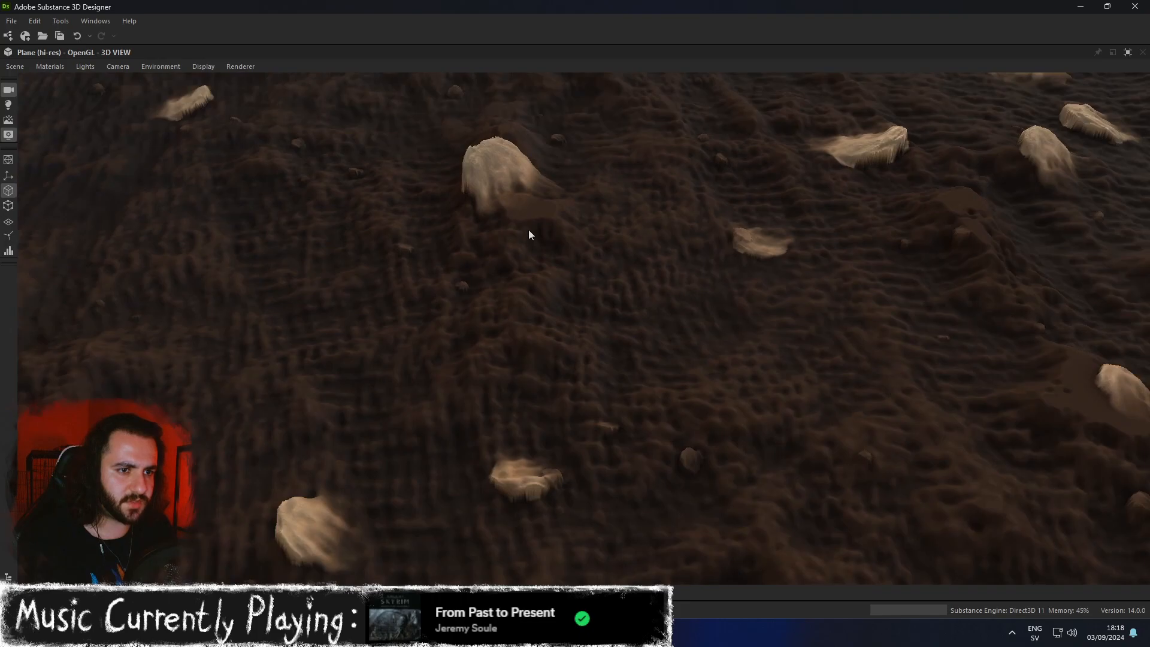
{"action": "scroll", "coordinate": [528, 229], "scroll_direction": "up", "scroll_amount": 3}
{"action": "middle_click_drag", "start_coordinate": [544, 235], "coordinate": [552, 239], "text": "alt"}
{"action": "left_click_drag", "start_coordinate": [551, 238], "coordinate": [628, 218], "text": "alt"}
{"action": "middle_click_drag", "start_coordinate": [627, 218], "coordinate": [629, 224], "text": "alt"}
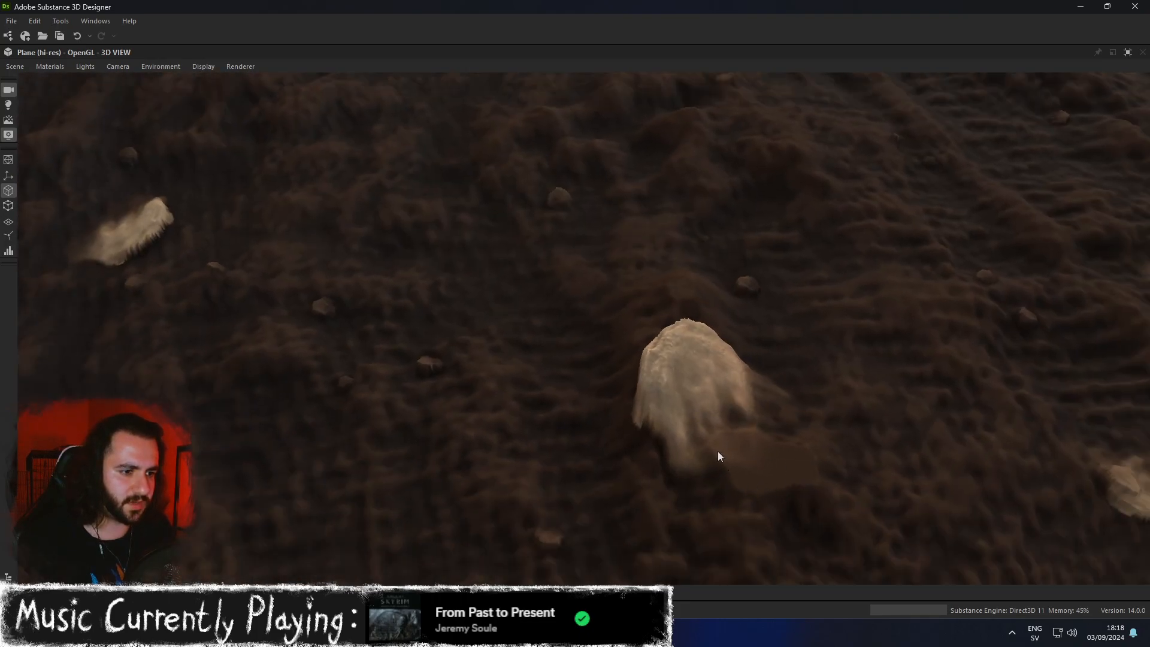
{"action": "scroll", "coordinate": [757, 446], "scroll_direction": "down", "scroll_amount": 3}
{"action": "scroll", "coordinate": [714, 411], "scroll_direction": "down", "scroll_amount": 3}
{"action": "left_click_drag", "start_coordinate": [716, 408], "coordinate": [771, 372], "text": "alt"}
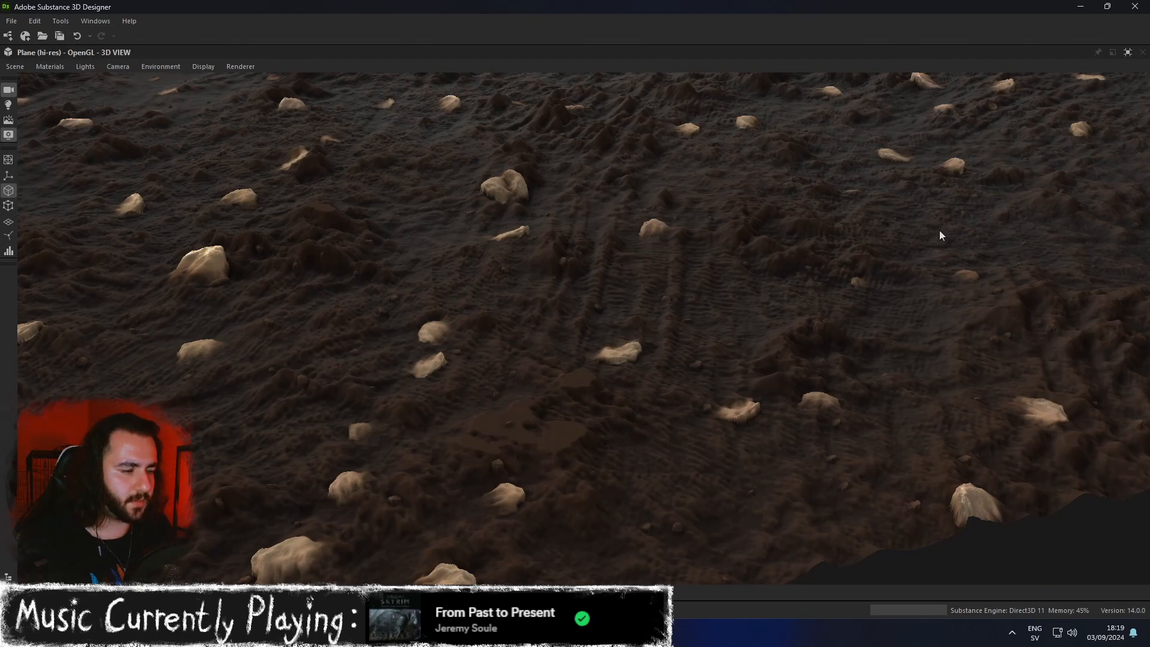
{"action": "left_click", "coordinate": [1128, 52]}
Preview the Height to Normal World Units node and check its normal map for flat patches at different zoom levels.
{"action": "middle_click_drag", "start_coordinate": [436, 327], "coordinate": [397, 272]}
{"action": "middle_click_drag", "start_coordinate": [497, 381], "coordinate": [709, 105]}
{"action": "double_click", "coordinate": [286, 192]}
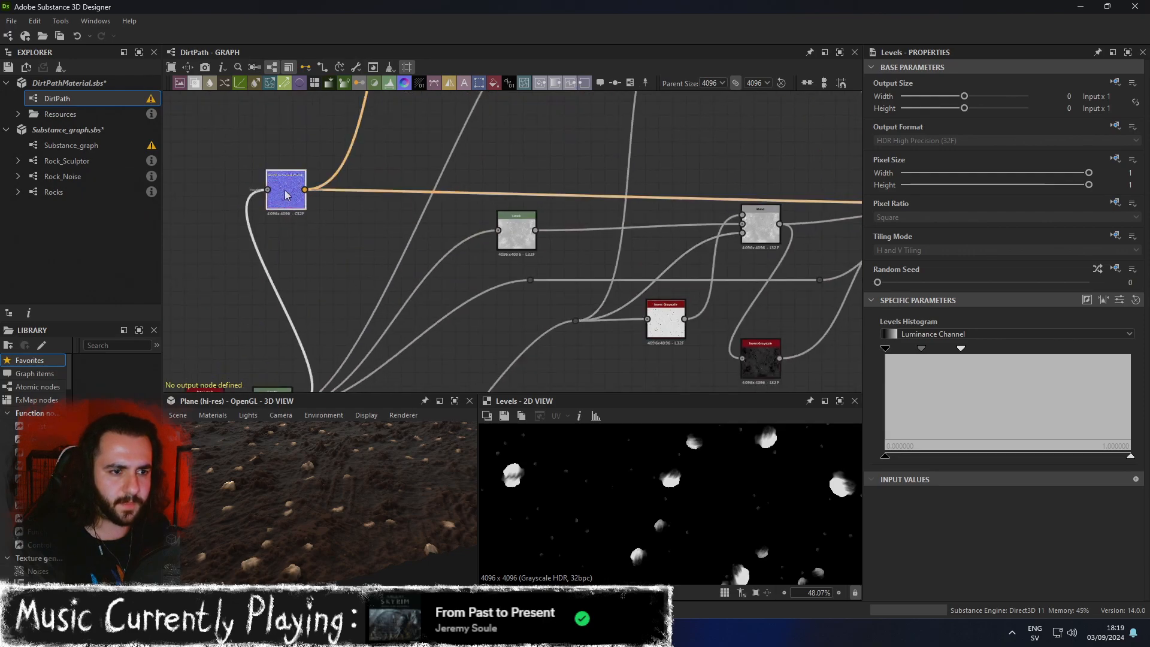
{"action": "scroll", "coordinate": [642, 519], "scroll_direction": "up", "scroll_amount": 2}
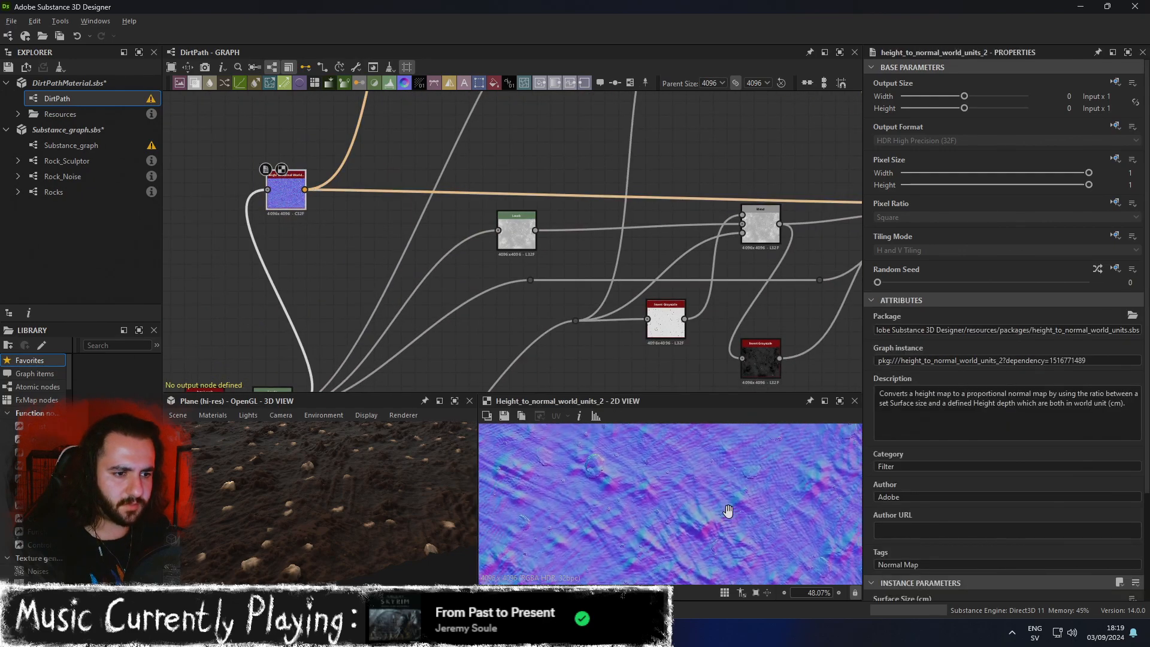
{"action": "scroll", "coordinate": [645, 491], "scroll_direction": "up", "scroll_amount": 2}
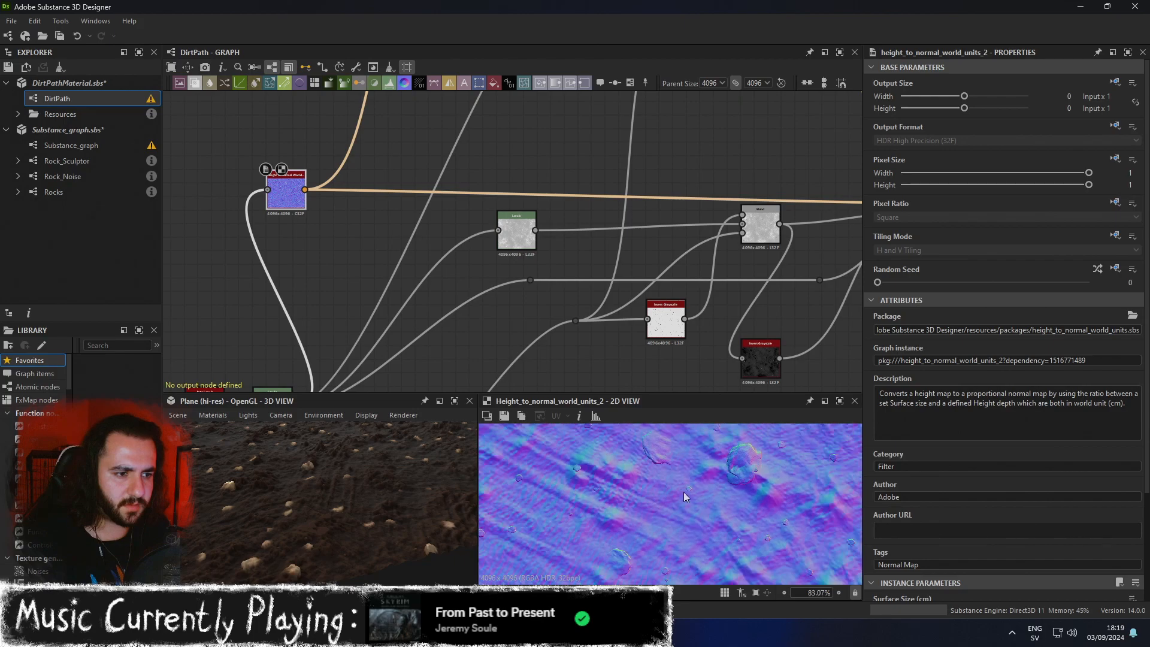
{"action": "middle_click_drag", "start_coordinate": [606, 491], "coordinate": [657, 505]}
{"action": "scroll", "coordinate": [696, 497], "scroll_direction": "down", "scroll_amount": 3}
{"action": "scroll", "coordinate": [665, 513], "scroll_direction": "up", "scroll_amount": 2}
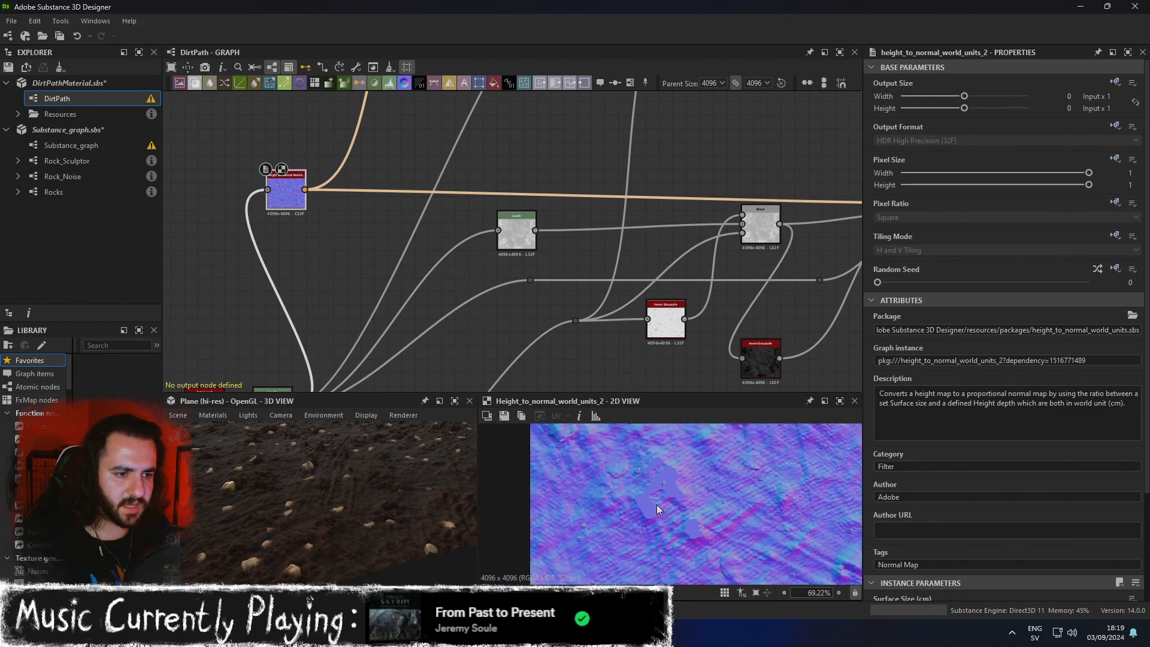
{"action": "scroll", "coordinate": [656, 501], "scroll_direction": "down", "scroll_amount": 10}
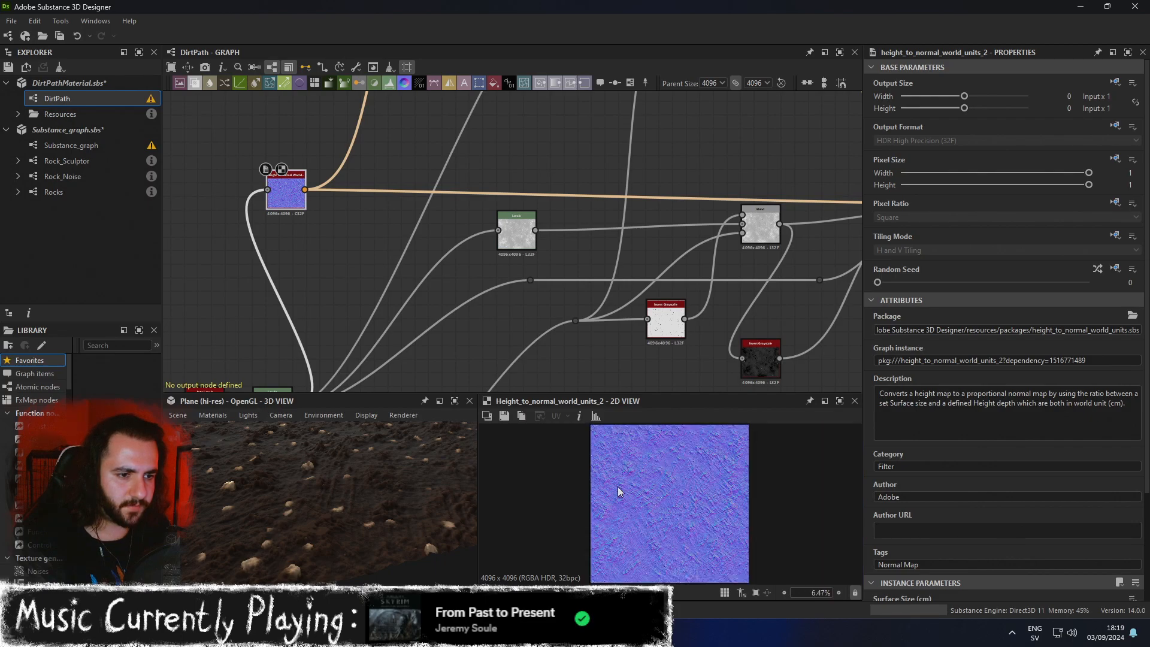
{"action": "scroll", "coordinate": [611, 483], "scroll_direction": "up", "scroll_amount": 5}
Compare the outputs of the height chain's Levels, Auto Levels and Blend nodes to trace where the flat patches originate.
{"action": "middle_click_drag", "start_coordinate": [360, 259], "coordinate": [540, 152]}
{"action": "left_click", "coordinate": [459, 297]}
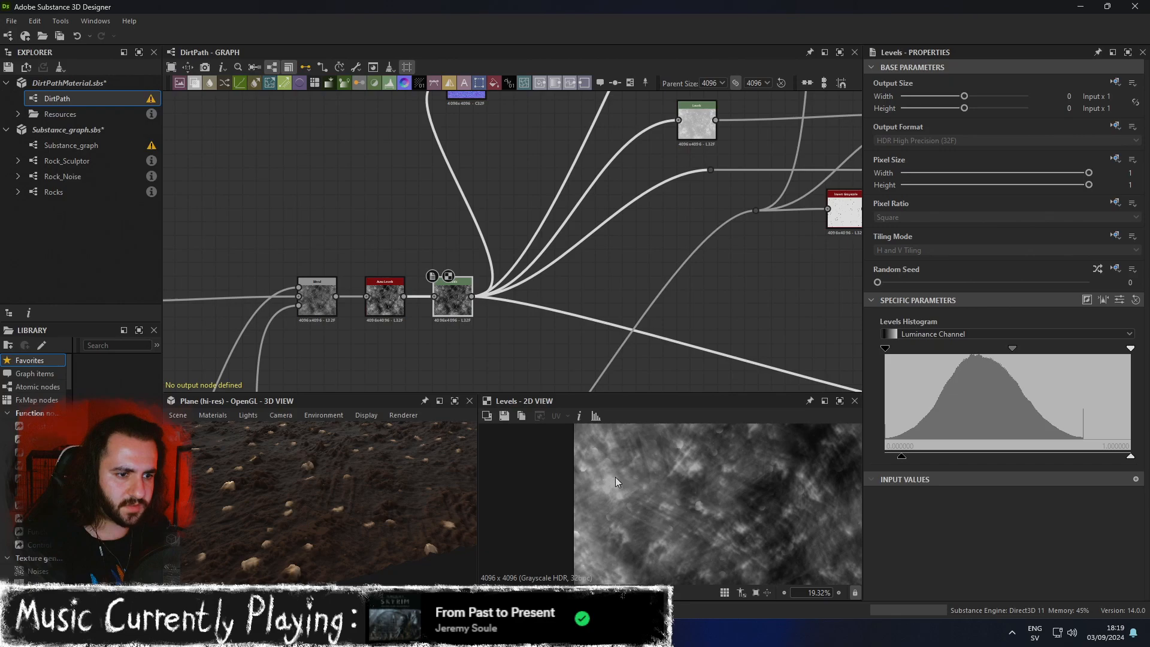
{"action": "scroll", "coordinate": [616, 478], "scroll_direction": "up", "scroll_amount": 9}
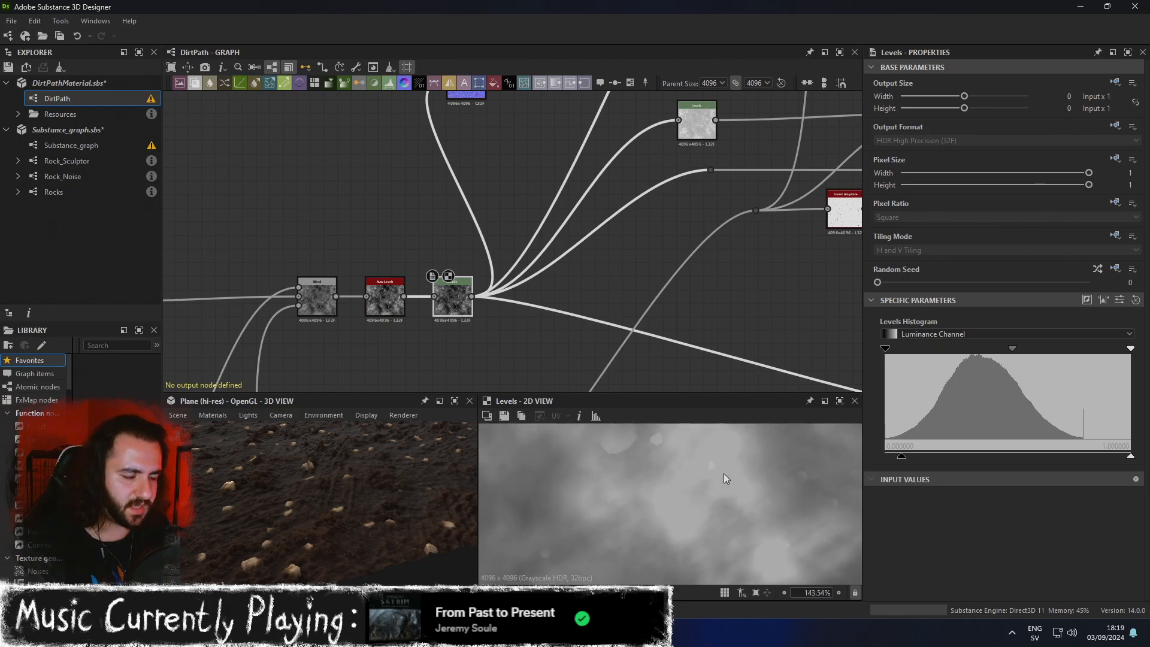
{"action": "scroll", "coordinate": [725, 478], "scroll_direction": "down", "scroll_amount": 2}
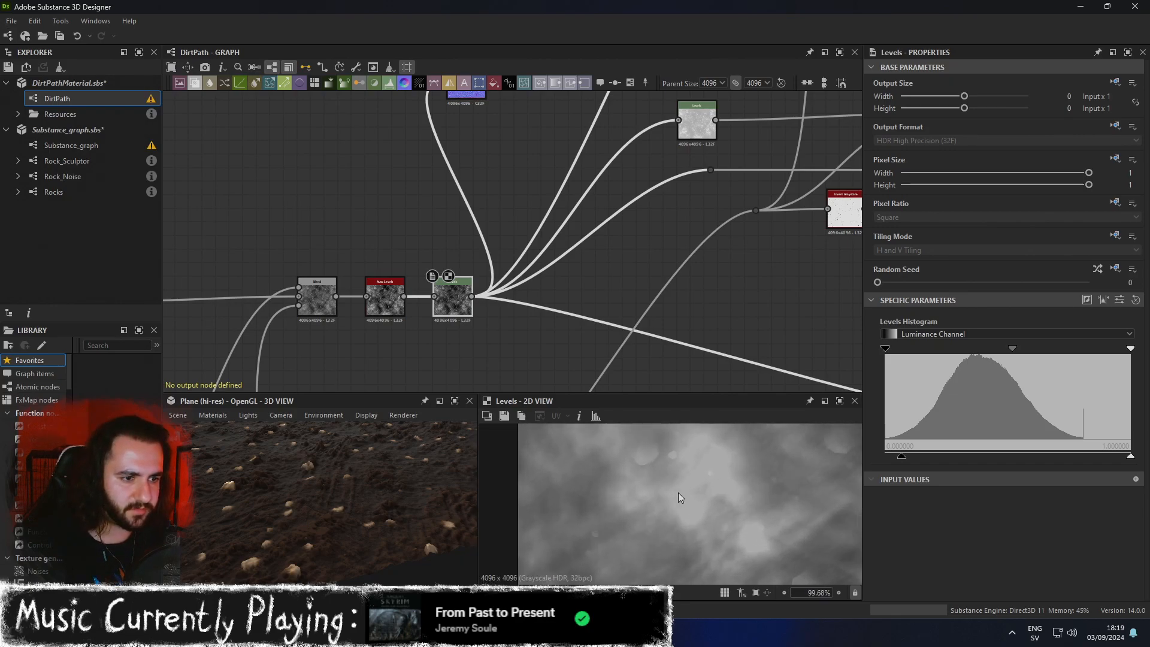
{"action": "scroll", "coordinate": [680, 497], "scroll_direction": "up", "scroll_amount": 1}
{"action": "double_click", "coordinate": [384, 302]}
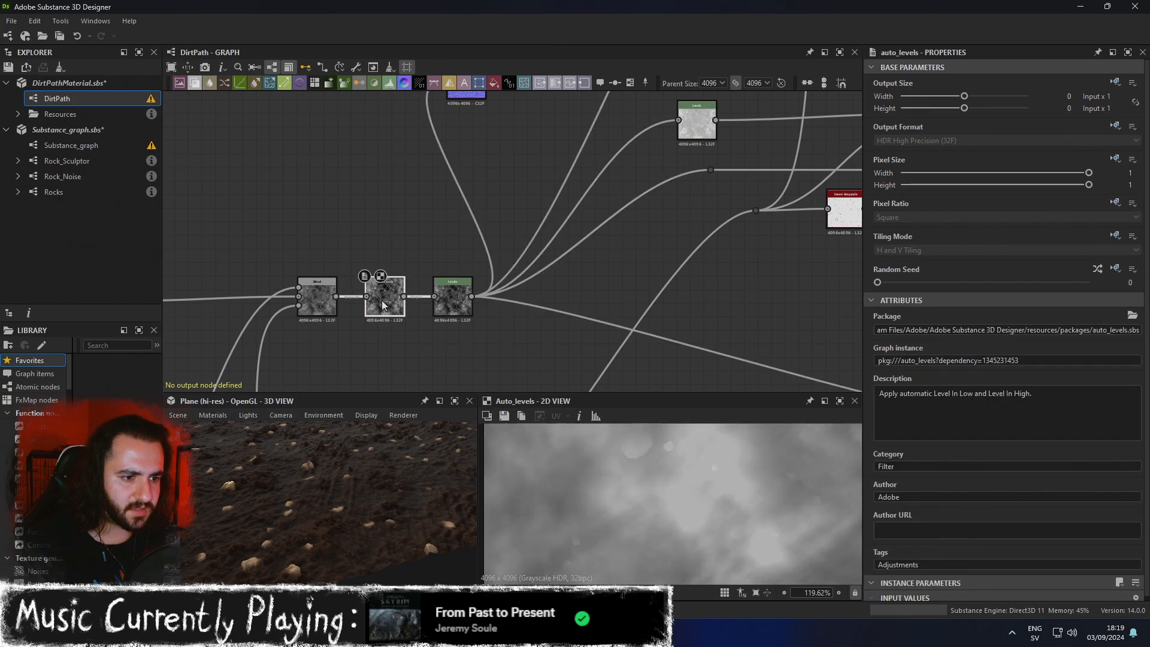
{"action": "double_click", "coordinate": [310, 308]}
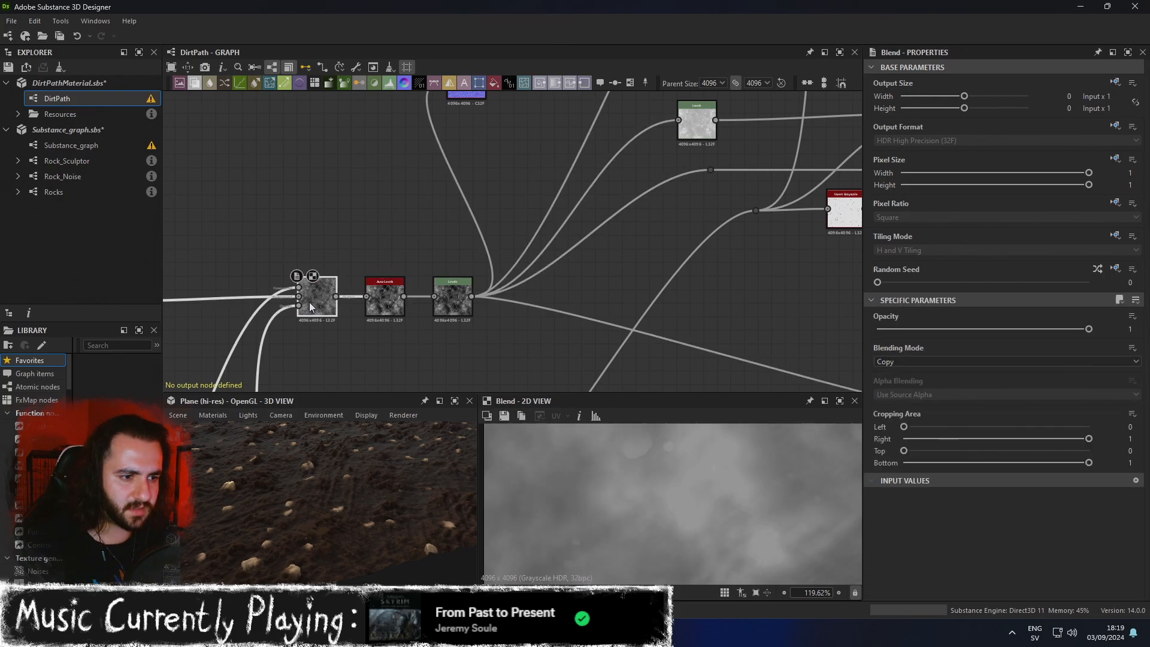
{"action": "scroll", "coordinate": [310, 307], "scroll_direction": "down", "scroll_amount": 2}
{"action": "middle_click_drag", "start_coordinate": [312, 305], "coordinate": [604, 301]}
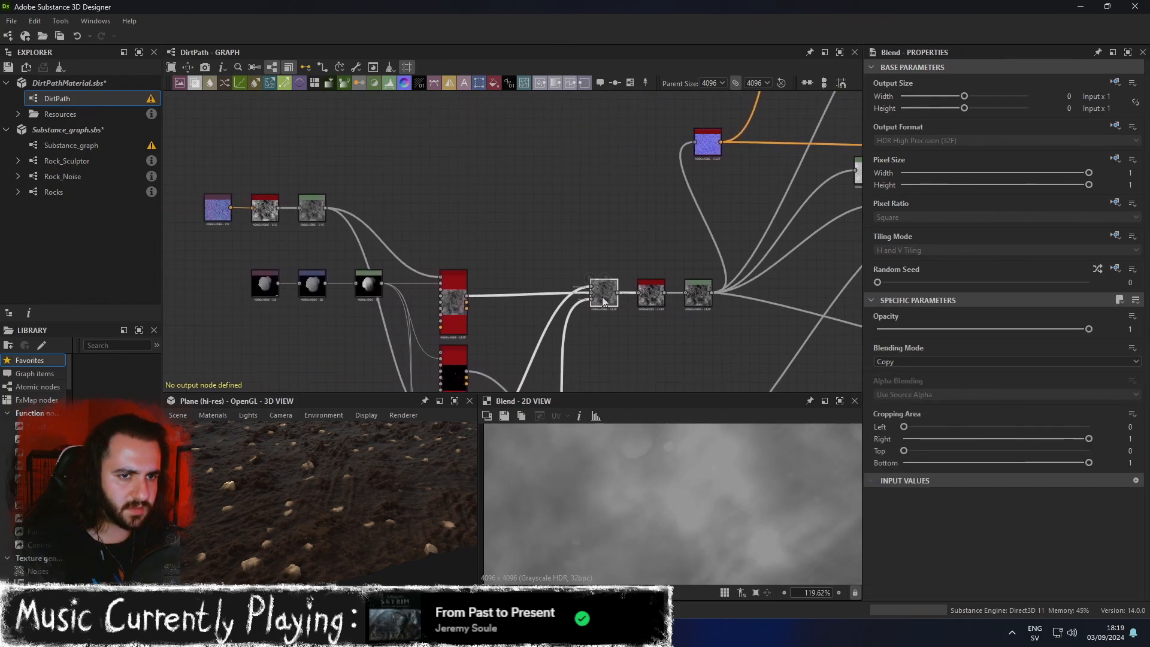
{"action": "scroll", "coordinate": [668, 294], "scroll_direction": "up", "scroll_amount": 2}
{"action": "double_click", "coordinate": [713, 293]}
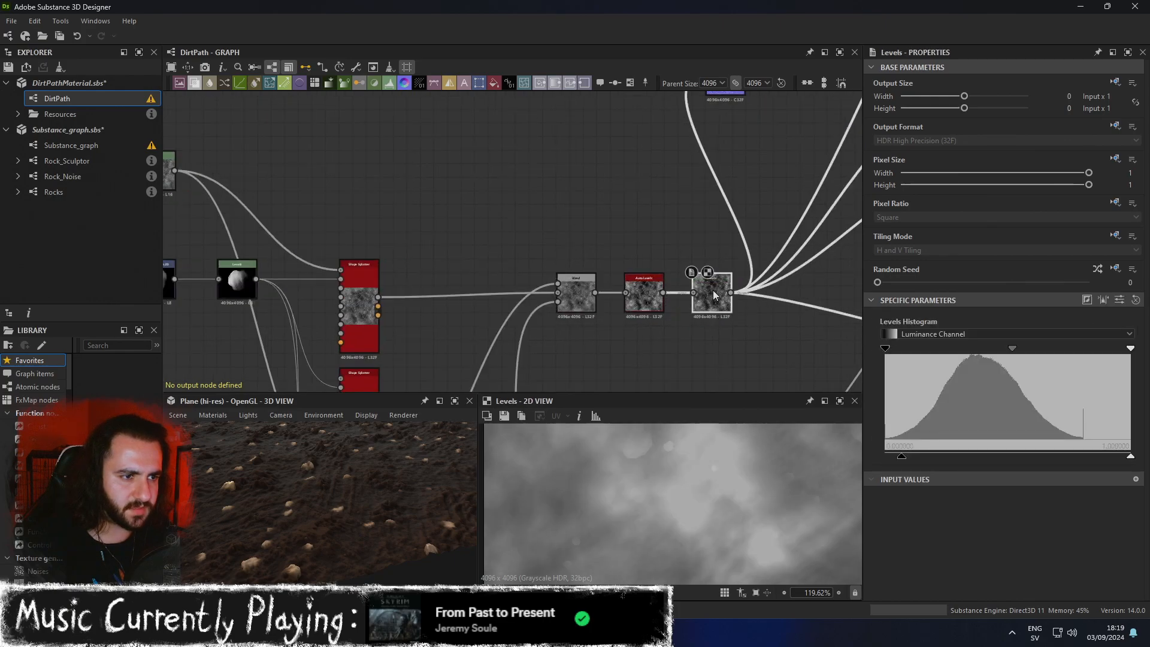
Reroute all of the height chain's outgoing links from the Levels node to the Blend output, bypassing Auto Levels and Levels.
{"action": "left_click_drag", "start_coordinate": [731, 294], "coordinate": [663, 293], "text": "shift"}
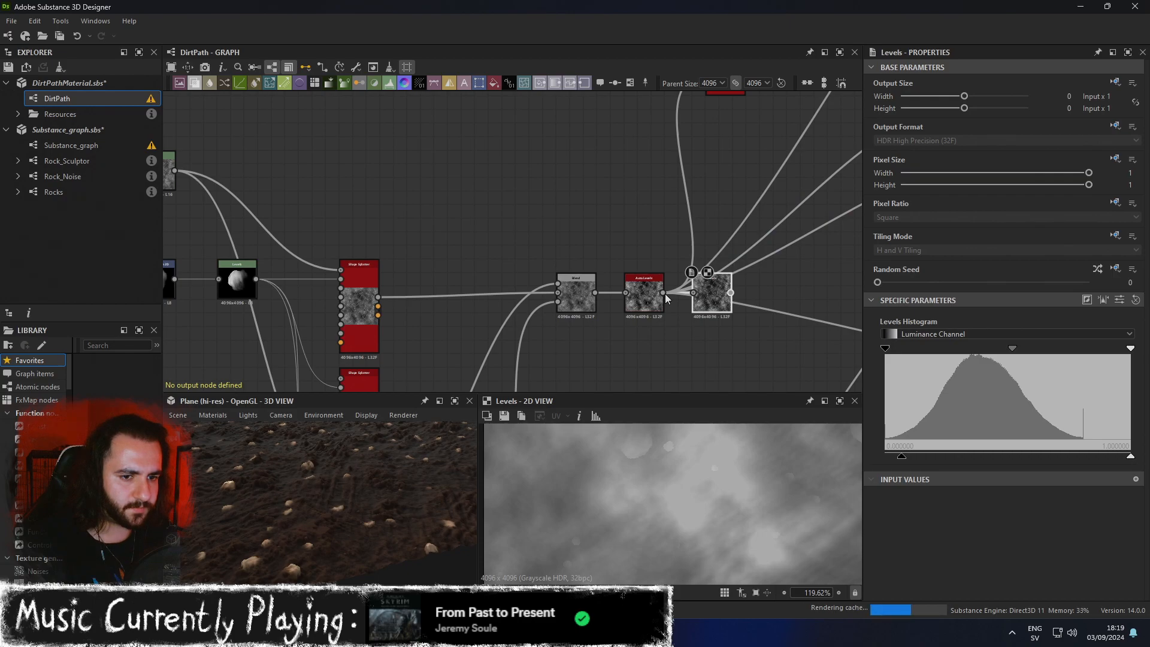
{"action": "left_click_drag", "start_coordinate": [663, 293], "coordinate": [595, 293], "text": "shift"}
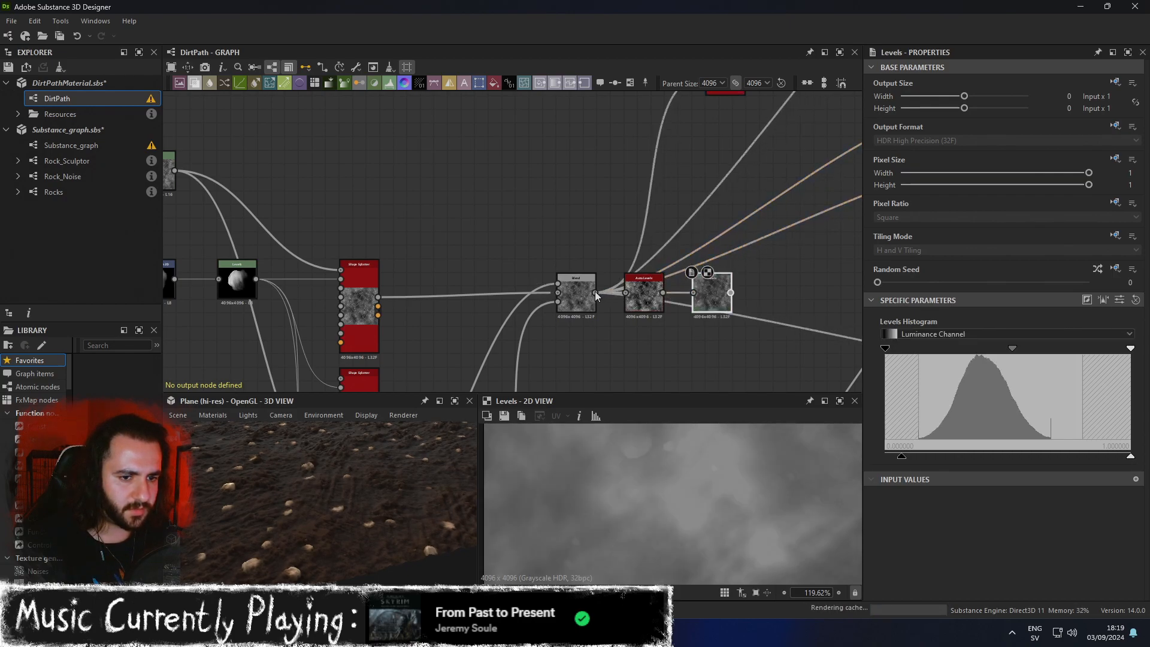
{"action": "scroll", "coordinate": [337, 519], "scroll_direction": "up", "scroll_amount": 3}
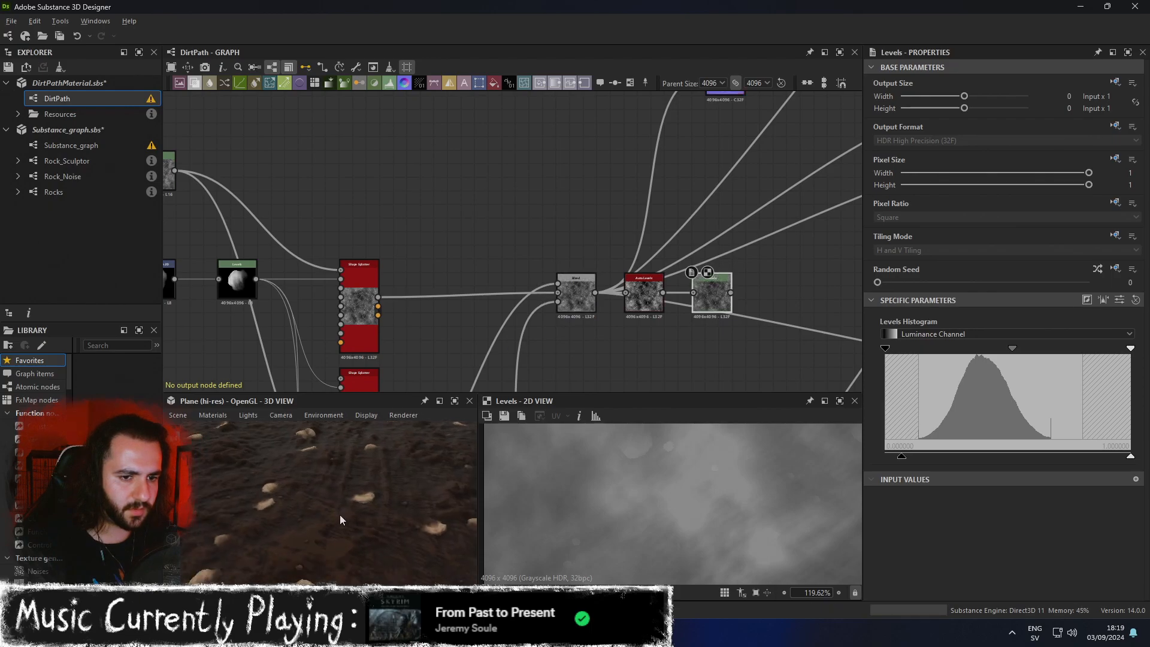
Try rerouting the height chain's outgoing links to the base dirt's Levels output and from there to the Normal to Height output.
{"action": "middle_click_drag", "start_coordinate": [340, 512], "coordinate": [340, 509]}
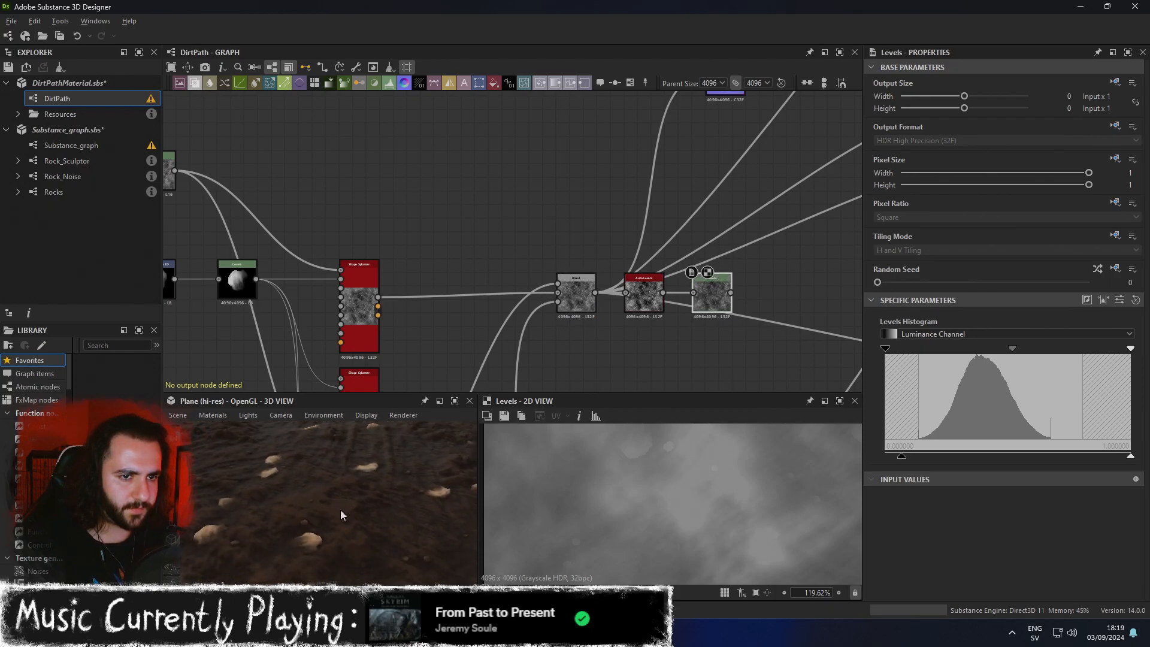
{"action": "middle_click_drag", "start_coordinate": [616, 292], "coordinate": [677, 317]}
{"action": "left_click_drag", "start_coordinate": [657, 318], "coordinate": [236, 196], "text": "shift"}
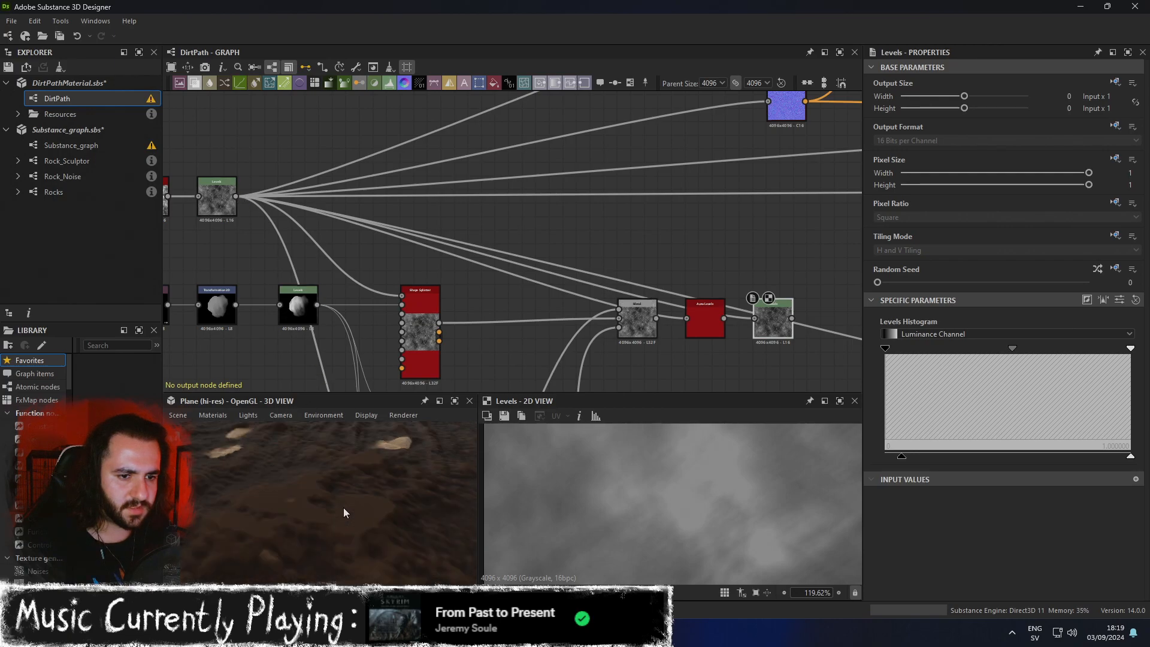
{"action": "middle_click_drag", "start_coordinate": [463, 269], "coordinate": [612, 296]}
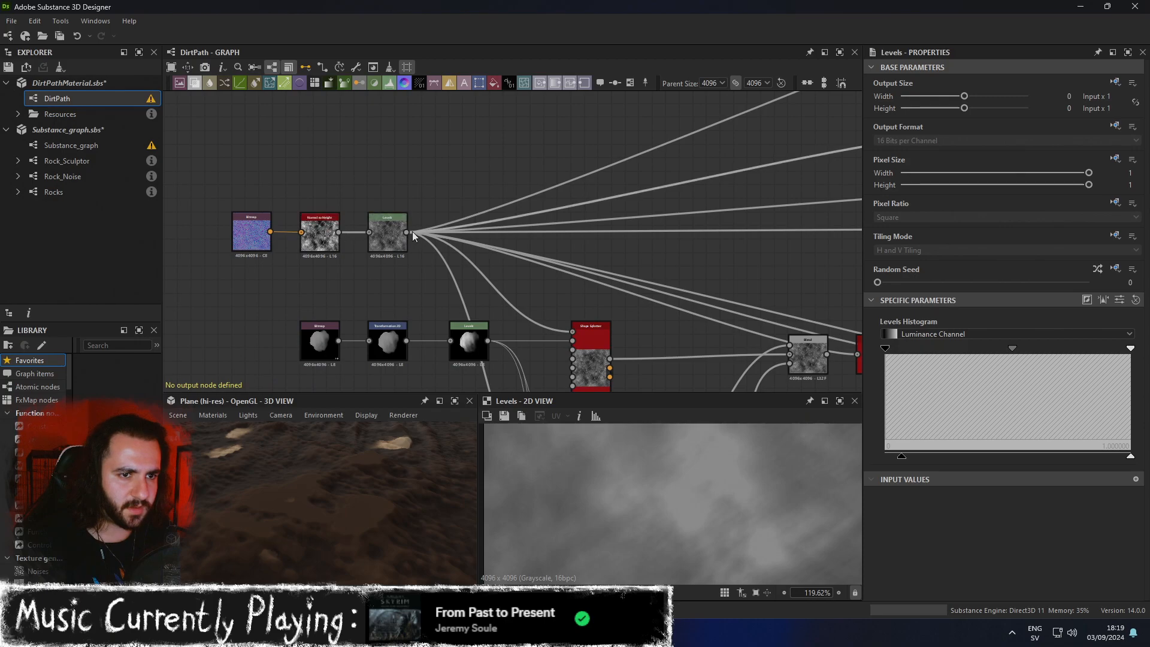
{"action": "left_click_drag", "start_coordinate": [404, 232], "coordinate": [336, 238], "text": "shift"}
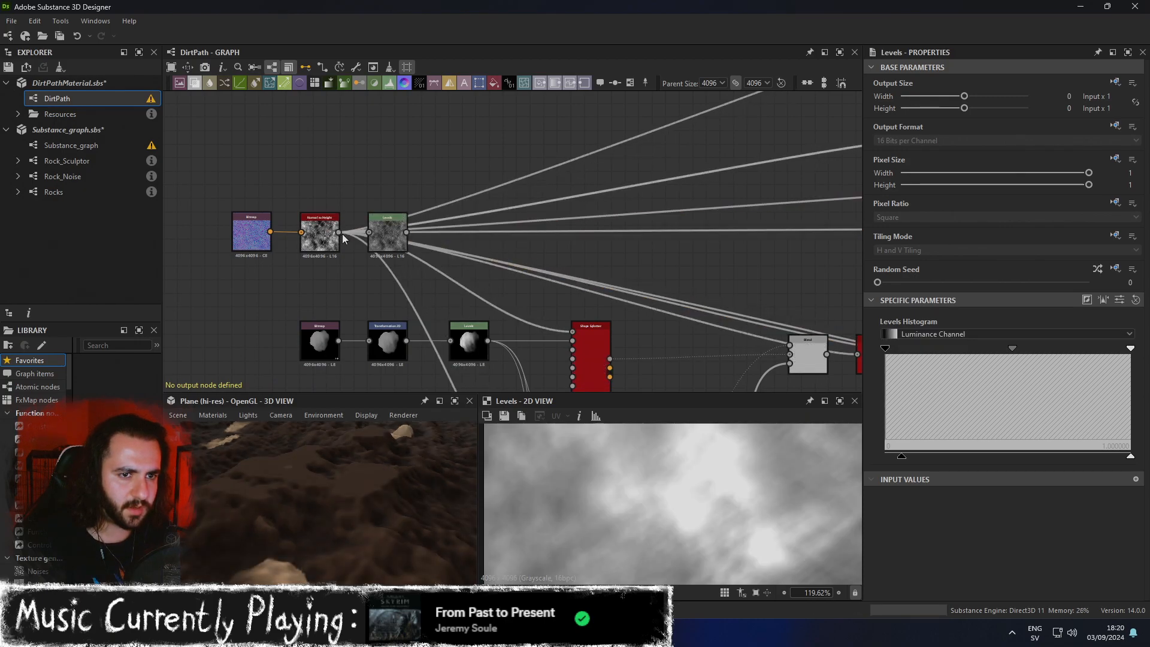
Undo the link rerouting back to the height chain's final Levels node, and check the dirt surface in the 3D view.
{"action": "left_click", "coordinate": [318, 235]}
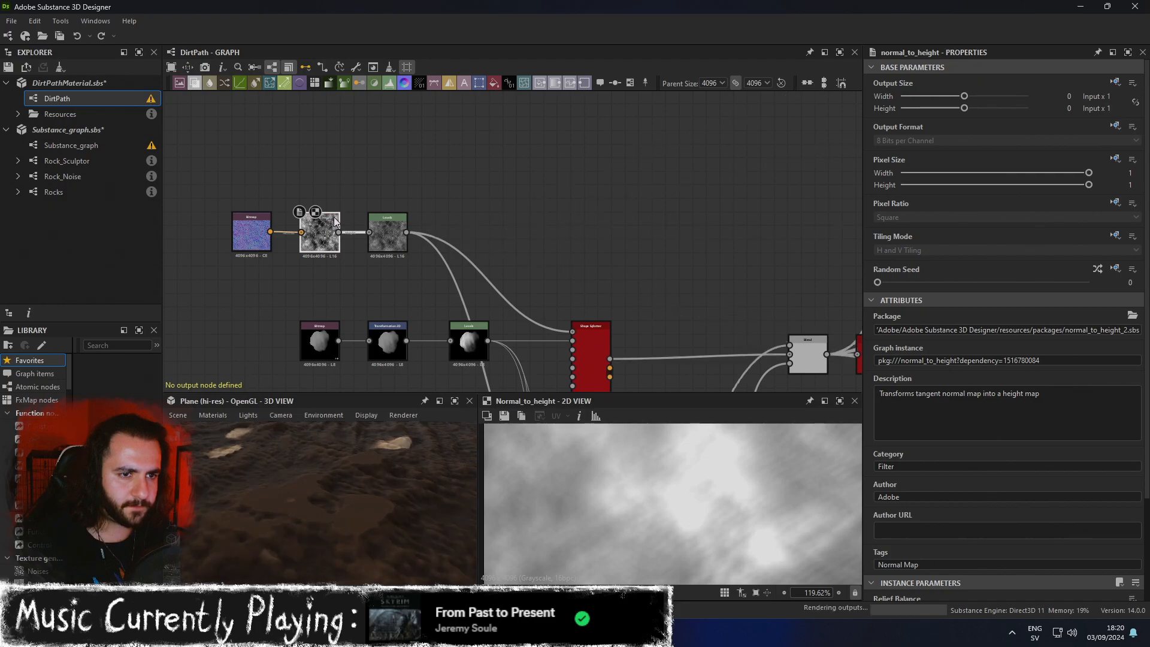
{"action": "middle_click_drag", "start_coordinate": [592, 301], "coordinate": [473, 298]}
{"action": "middle_click_drag", "start_coordinate": [645, 306], "coordinate": [482, 293]}
{"action": "key", "text": "ctrl+z"}
{"action": "key", "text": "ctrl+z"}
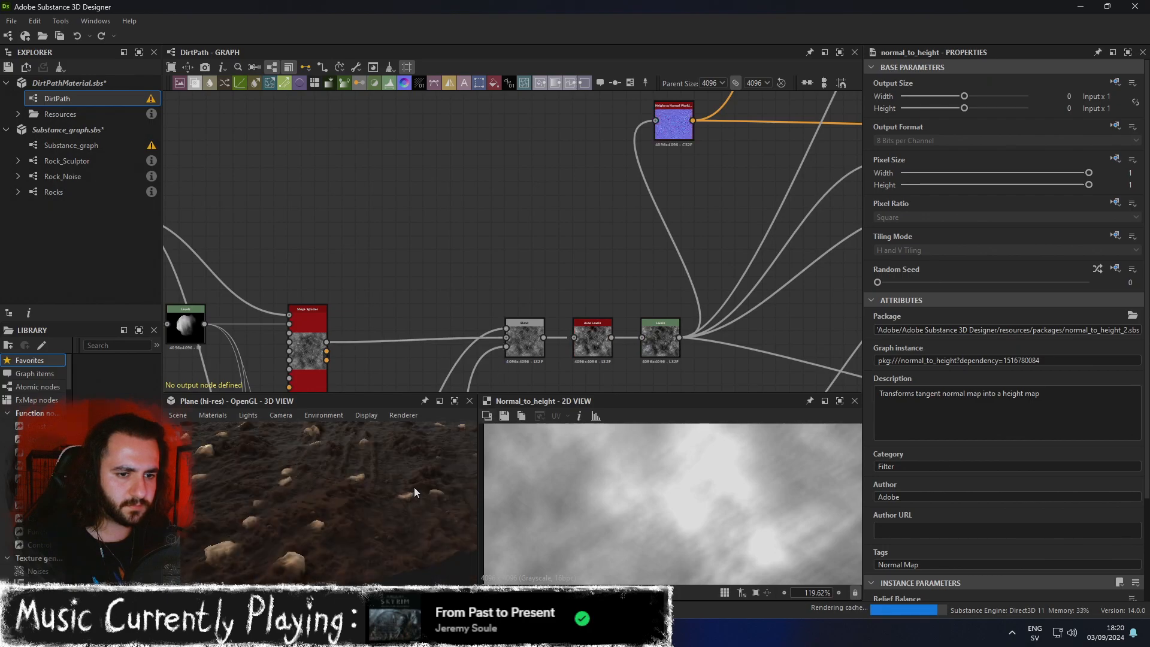
{"action": "left_click_drag", "start_coordinate": [384, 512], "coordinate": [373, 487]}
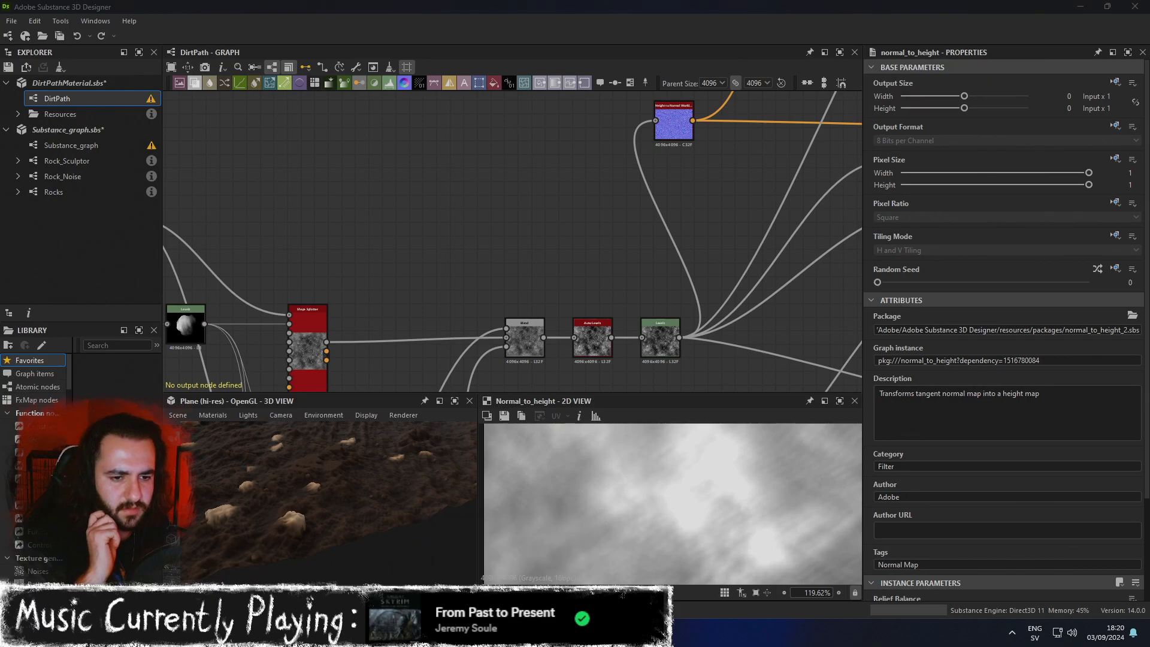
Switch to Blender and examine the sculpted dirt plane's surface for flat areas, from afar and up close.
{"action": "left_click", "coordinate": [338, 633]}
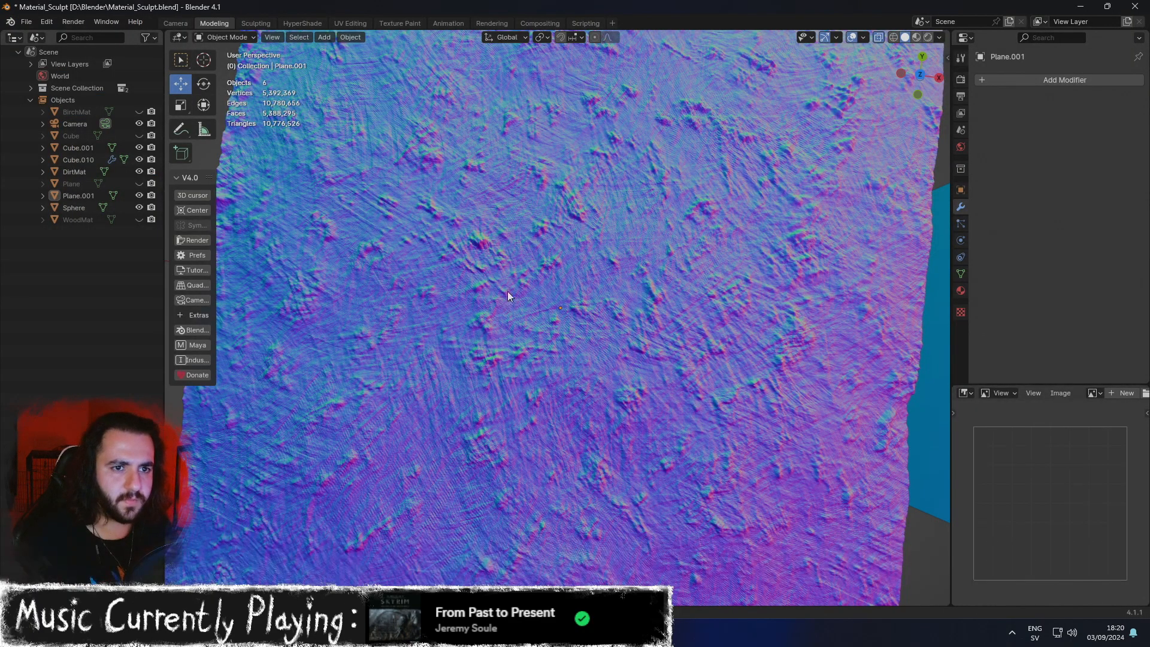
{"action": "scroll", "coordinate": [508, 293], "scroll_direction": "down", "scroll_amount": 8}
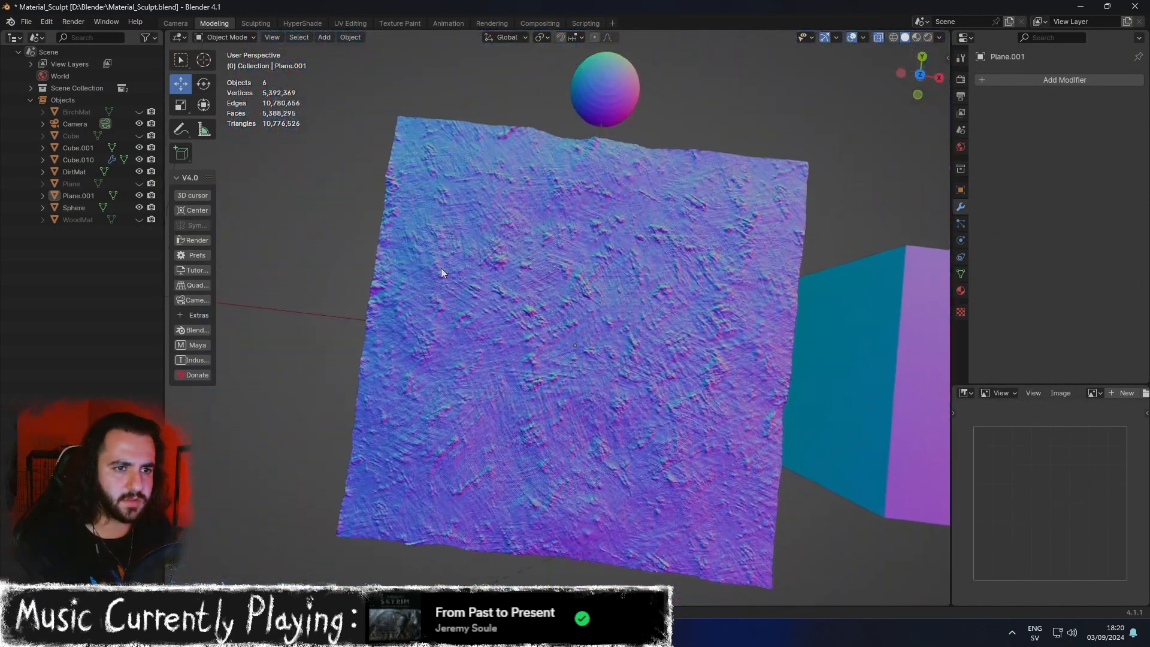
{"action": "scroll", "coordinate": [440, 267], "scroll_direction": "up", "scroll_amount": 8}
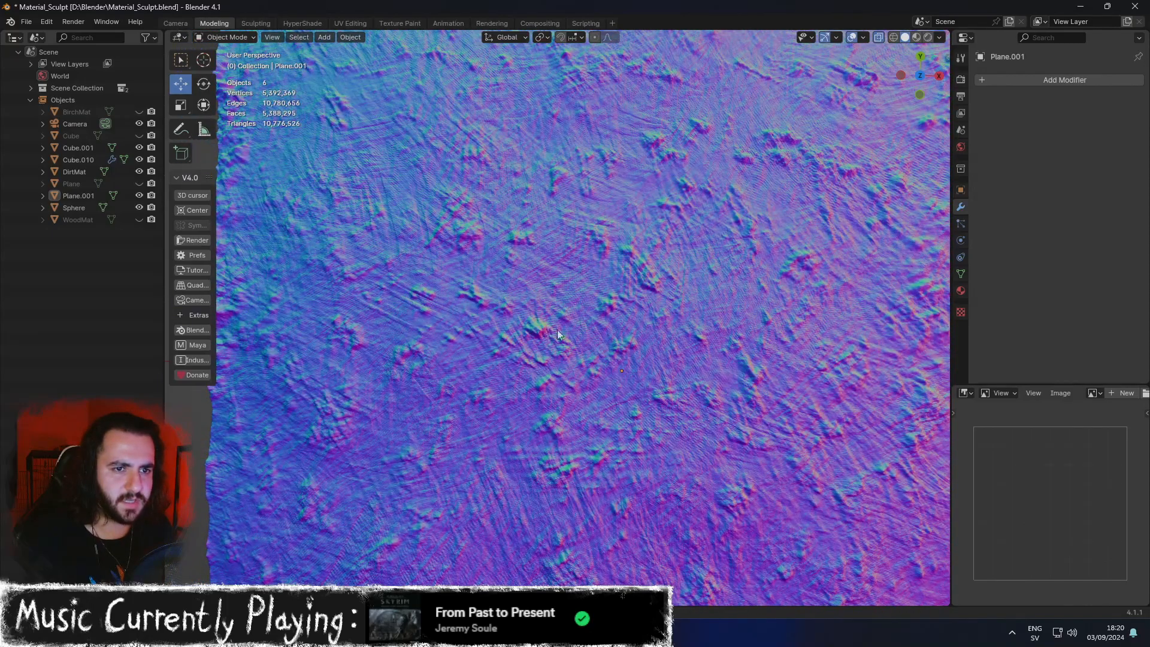
{"action": "middle_click_drag", "start_coordinate": [557, 330], "coordinate": [682, 307]}
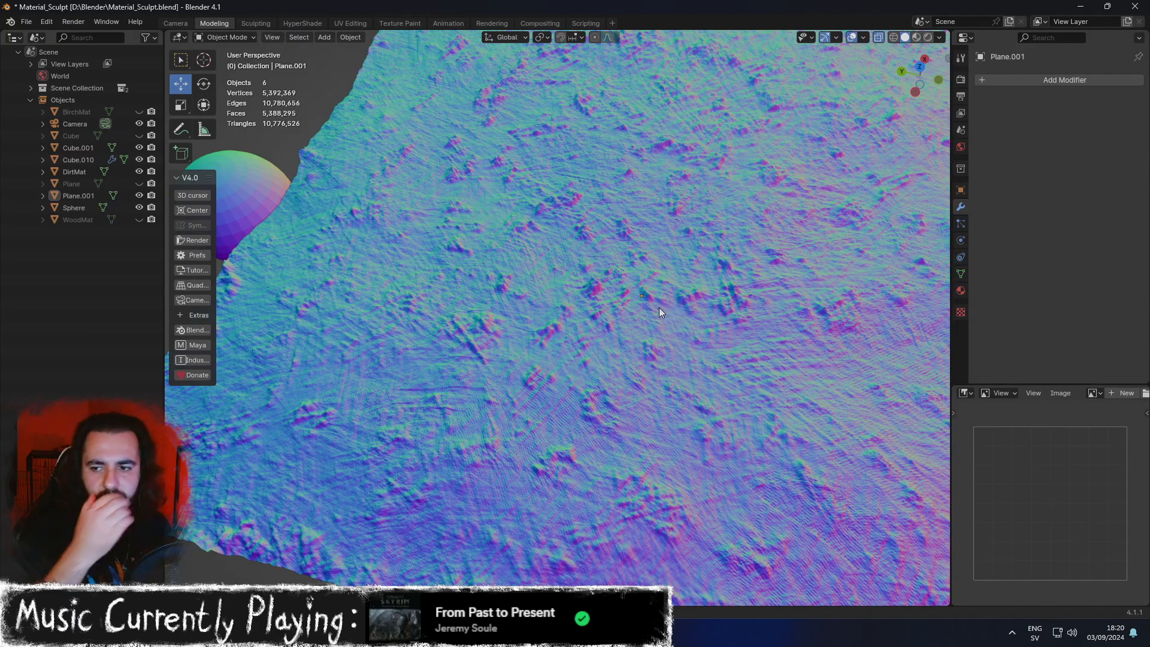
Switch back to Substance 3D Designer and examine the flat dirt patches in the enlarged 3D view.
{"action": "key", "text": "alt+Tab"}
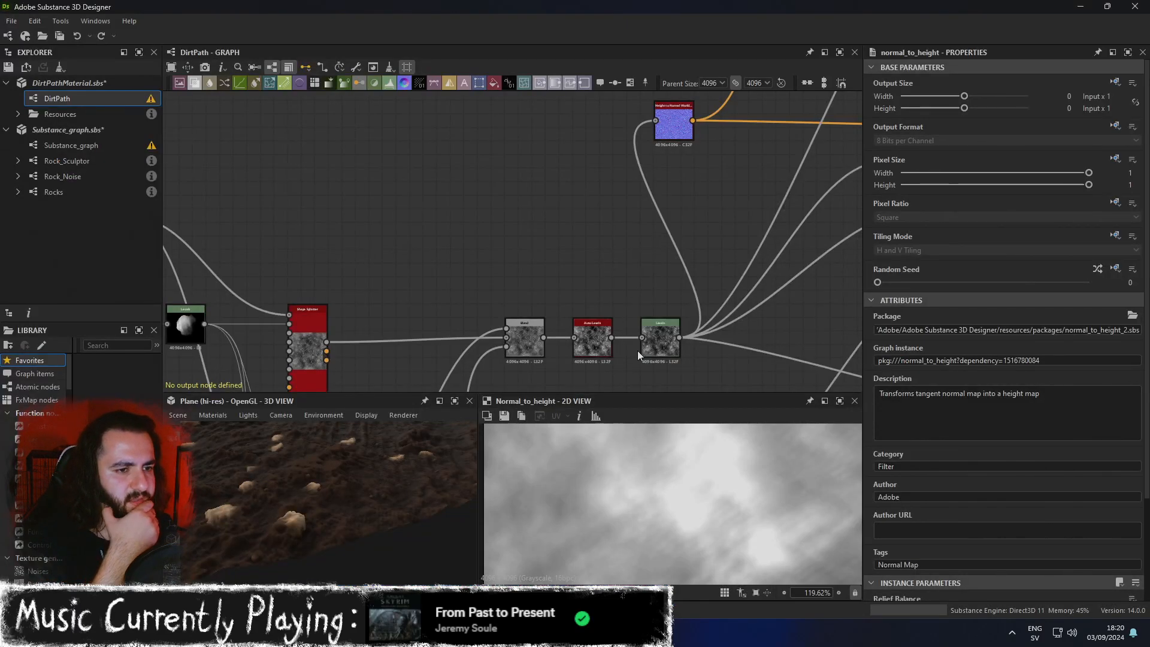
{"action": "left_click", "coordinate": [454, 400]}
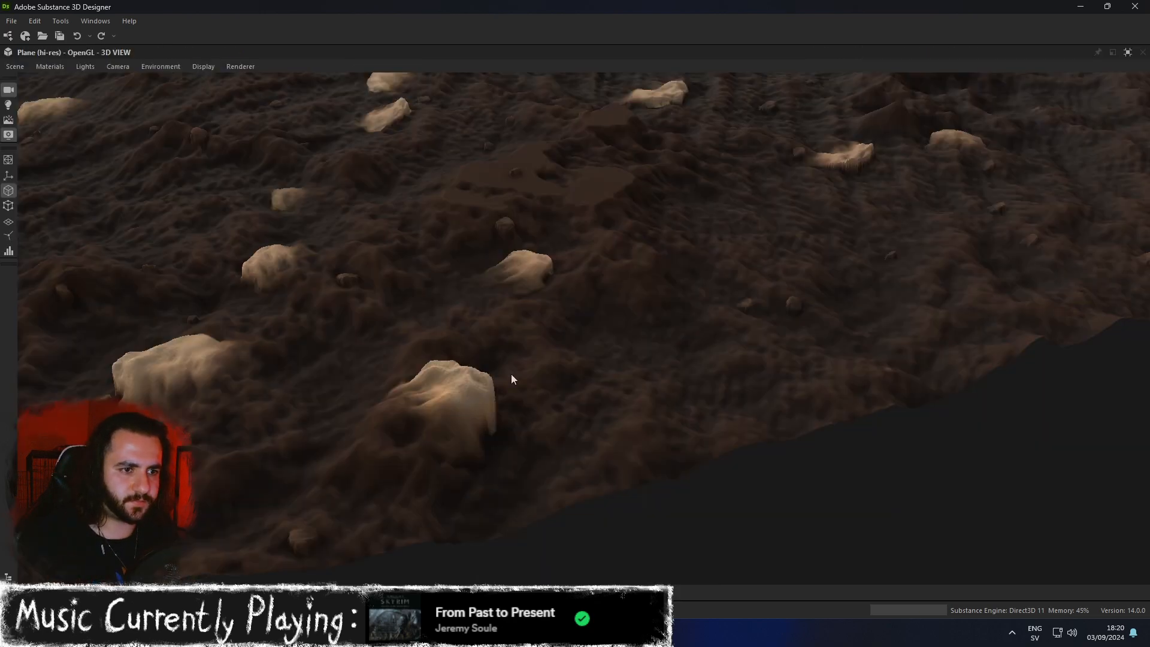
{"action": "middle_click_drag", "start_coordinate": [507, 377], "coordinate": [529, 372], "text": "alt"}
{"action": "scroll", "coordinate": [656, 361], "scroll_direction": "down", "scroll_amount": 8}
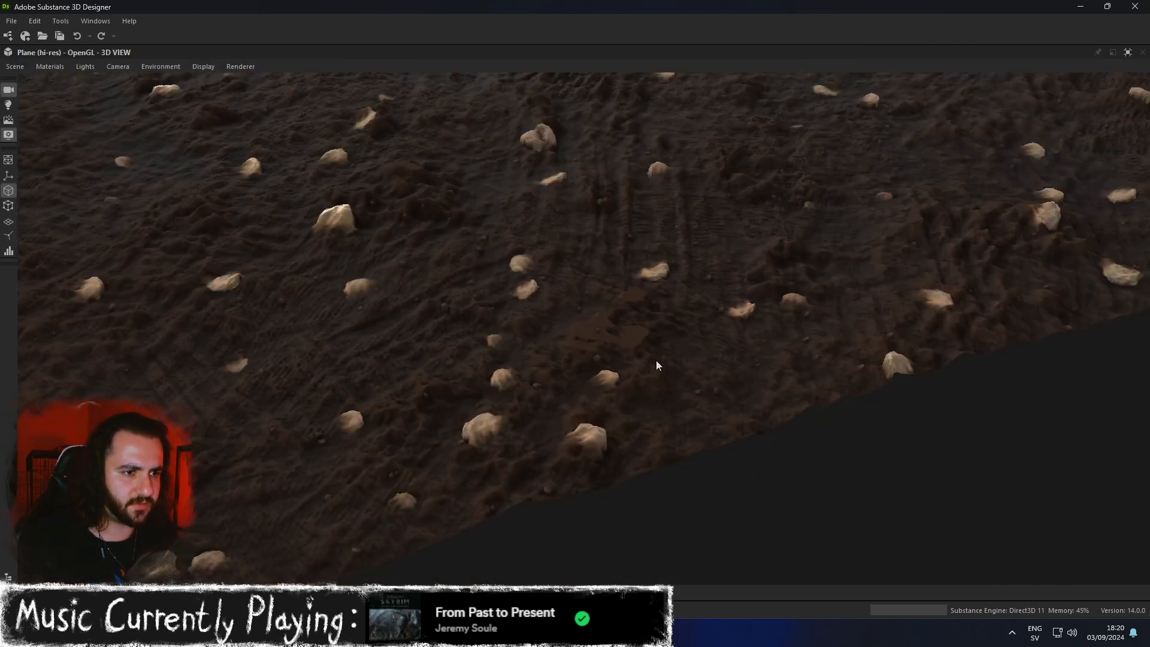
Inspect the displaced dirt surface in 3D and compare the dirt normal bitmap with its Normal to Height output in the 2D view.
{"action": "left_click_drag", "start_coordinate": [656, 361], "coordinate": [704, 432], "text": "alt"}
{"action": "scroll", "coordinate": [516, 358], "scroll_direction": "up", "scroll_amount": 3}
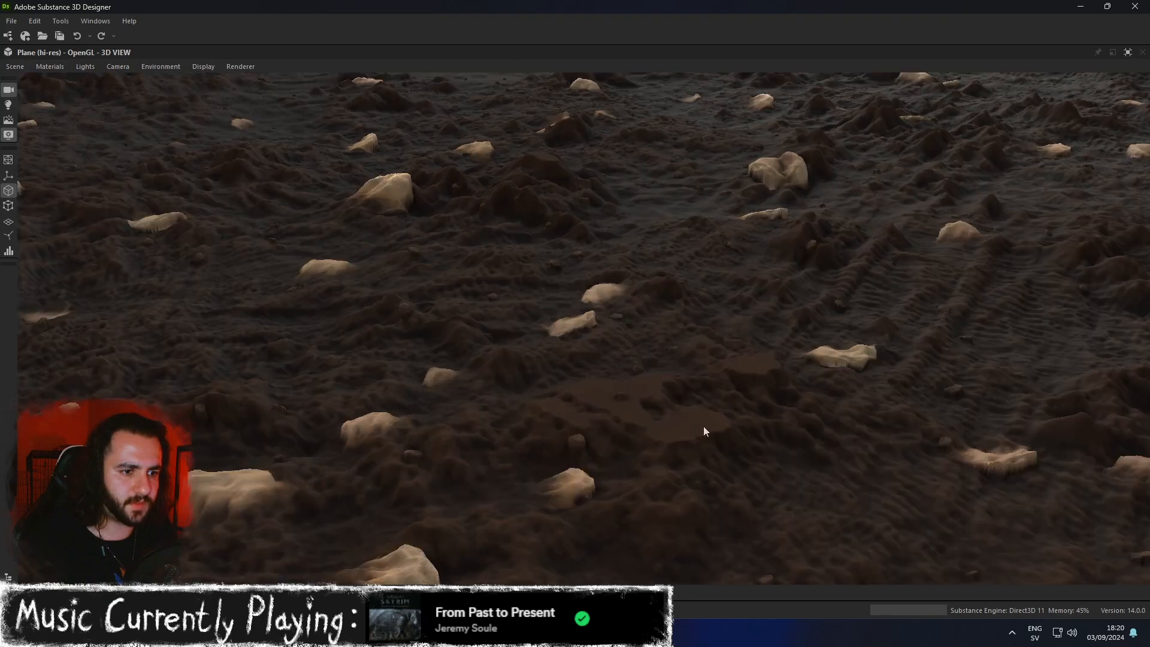
{"action": "left_click", "coordinate": [1127, 53]}
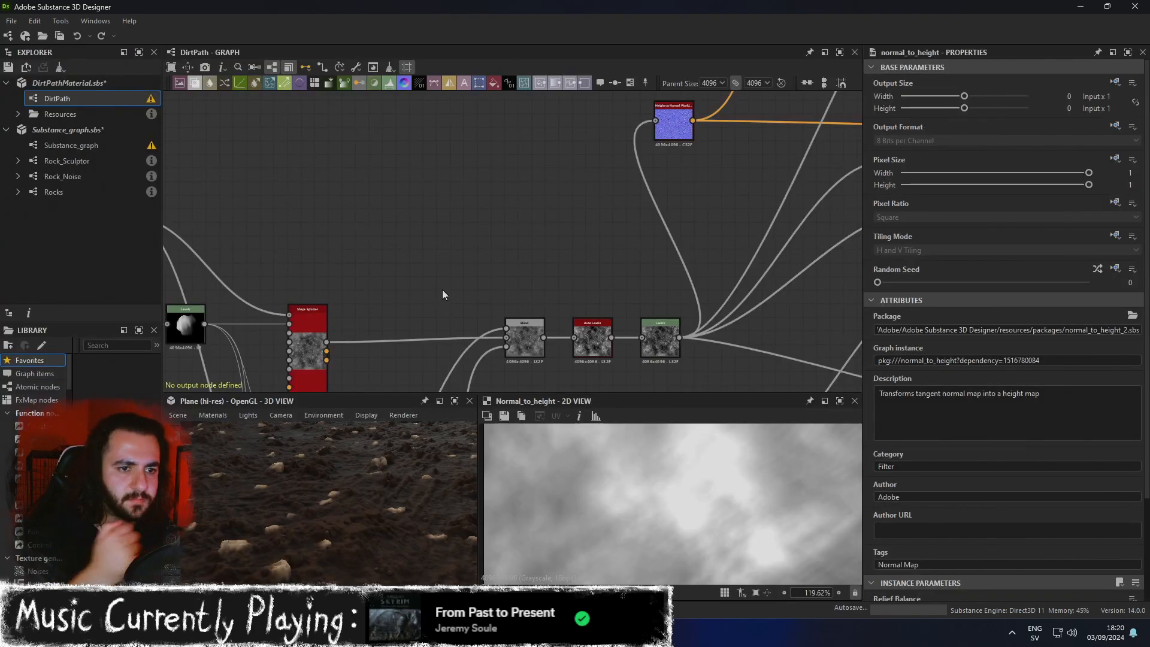
{"action": "middle_click_drag", "start_coordinate": [387, 242], "coordinate": [746, 266]}
{"action": "left_click", "coordinate": [332, 243]}
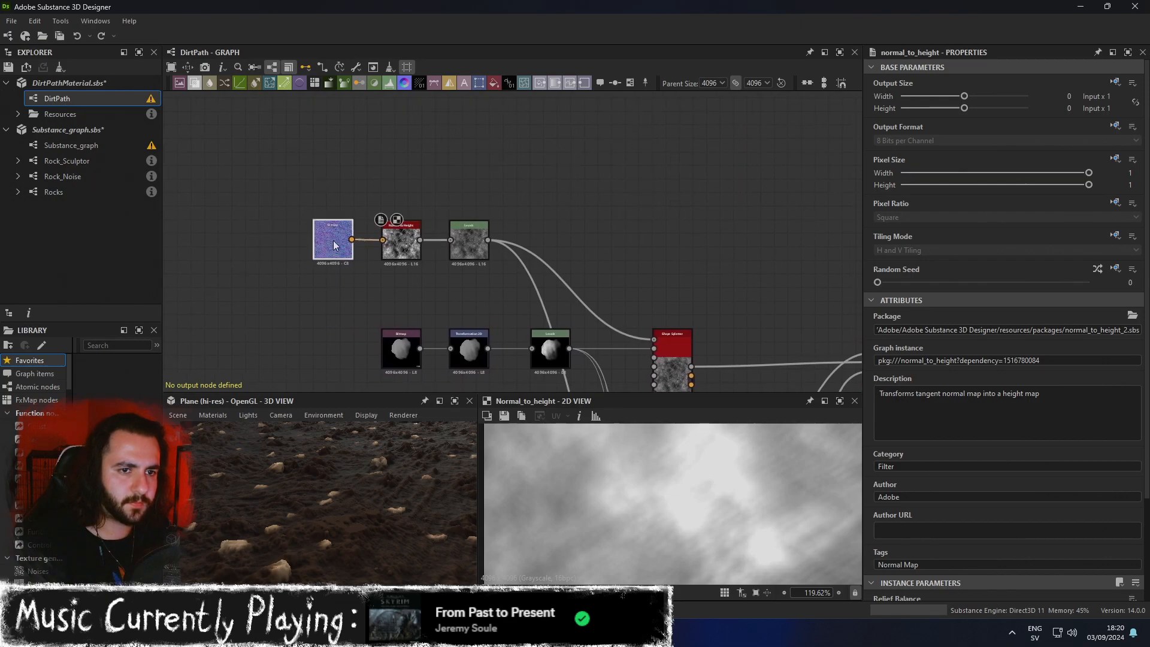
{"action": "double_click", "coordinate": [333, 241]}
{"action": "left_click", "coordinate": [411, 252]}
{"action": "double_click", "coordinate": [411, 251]}
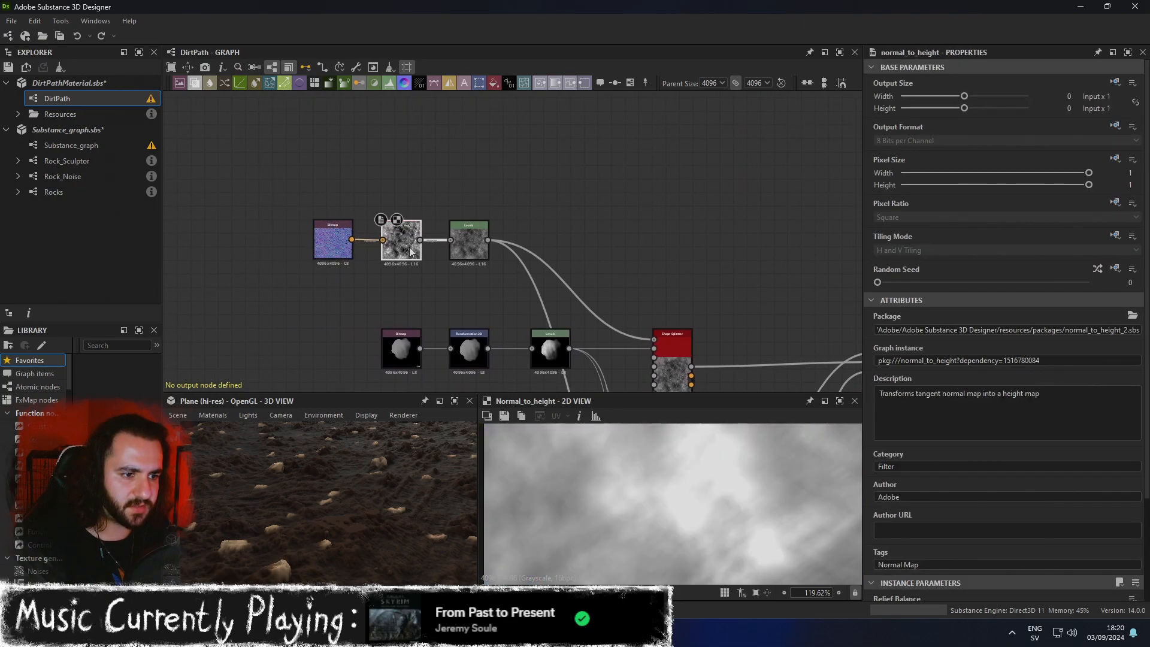
{"action": "double_click", "coordinate": [328, 247]}
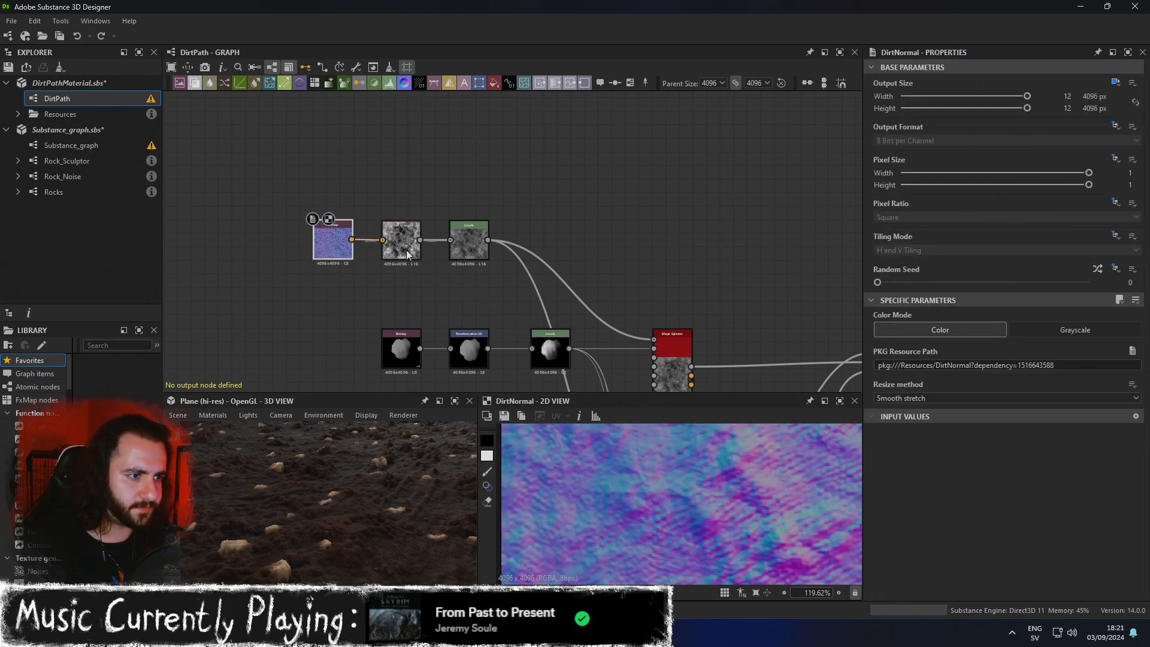
{"action": "left_click", "coordinate": [406, 250]}
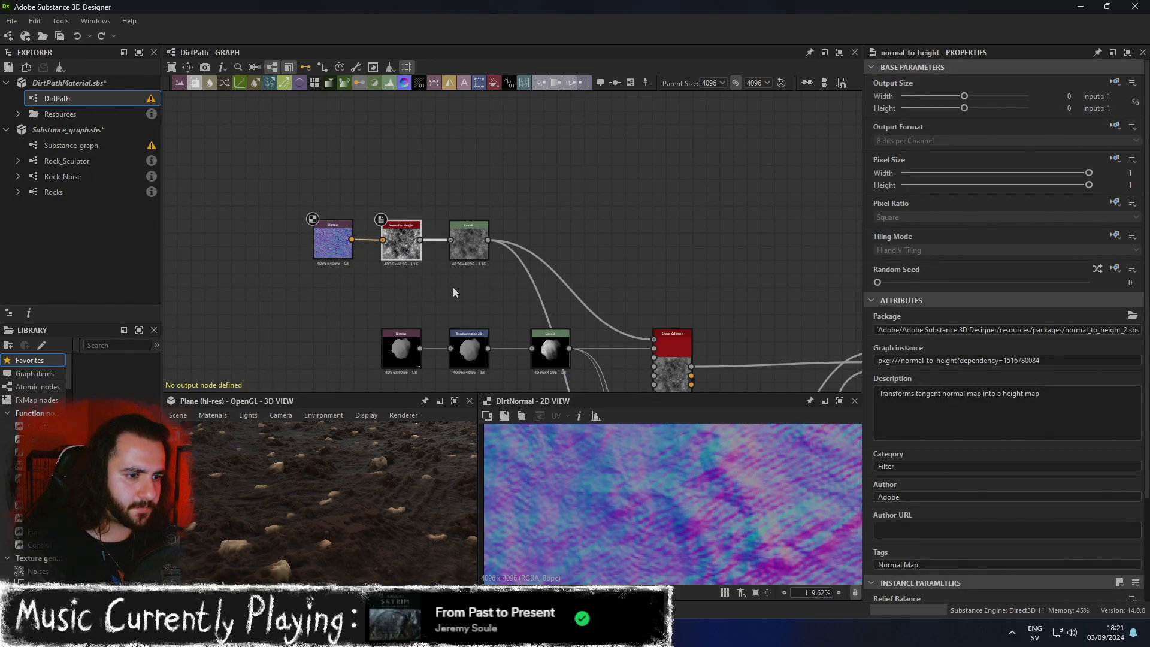
{"action": "scroll", "coordinate": [899, 499], "scroll_direction": "down", "scroll_amount": 2}
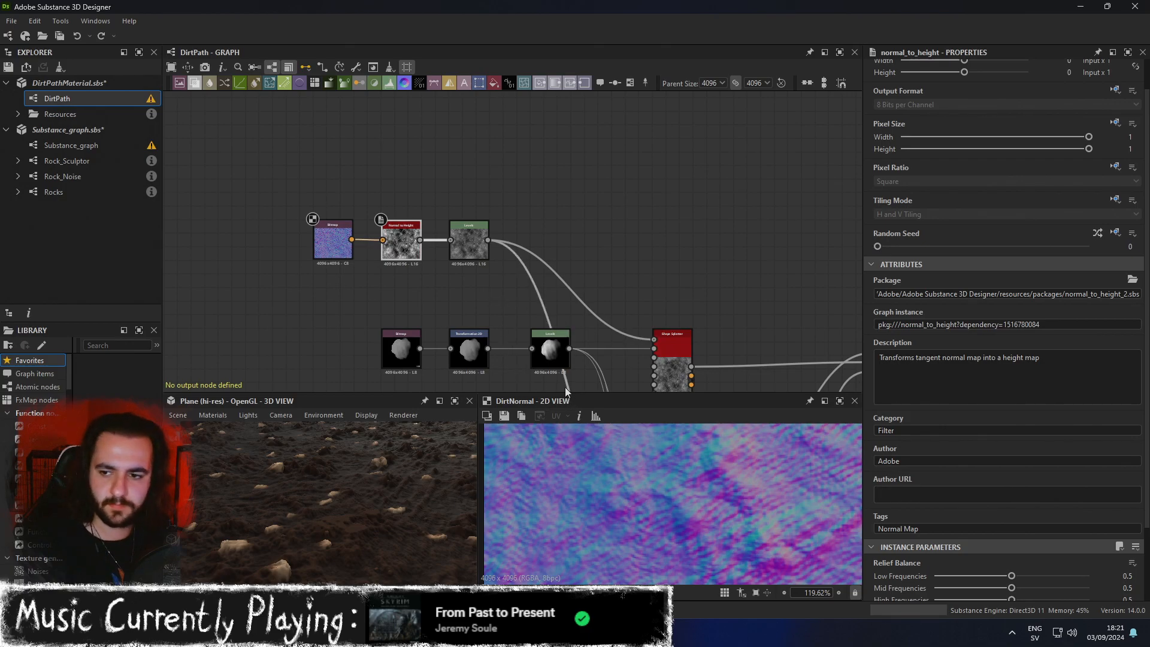
{"action": "double_click", "coordinate": [418, 254]}
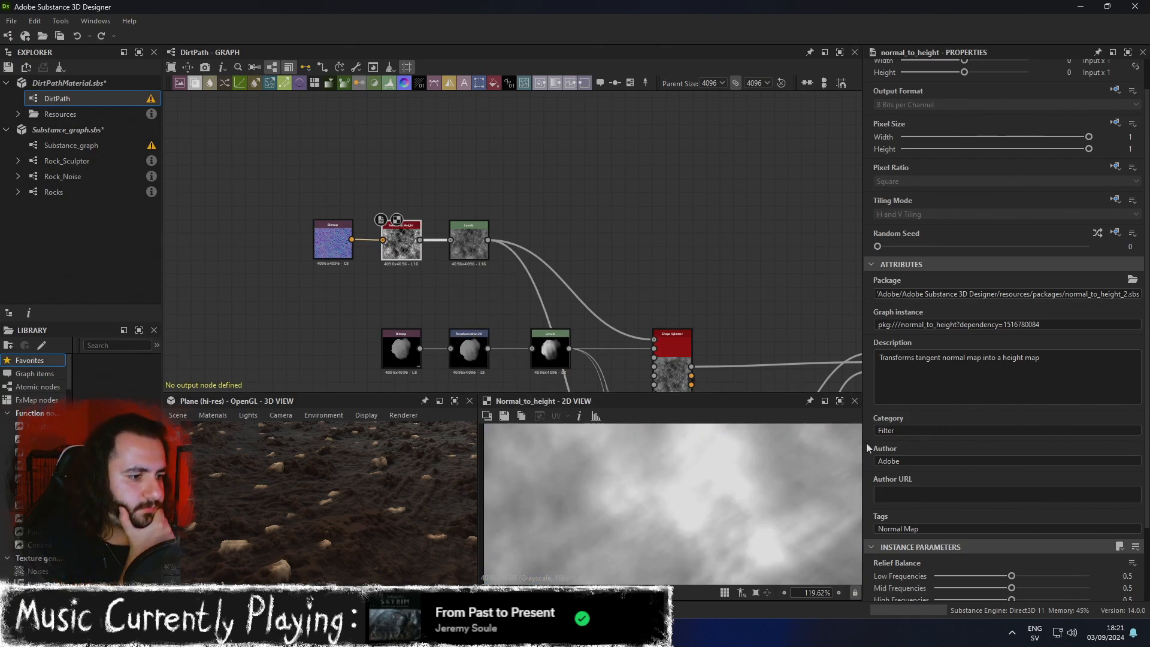
Try the Normal to Height node's low, mid and high frequency relief balance at 1, and undo all three changes.
{"action": "scroll", "coordinate": [888, 454], "scroll_direction": "down", "scroll_amount": 5}
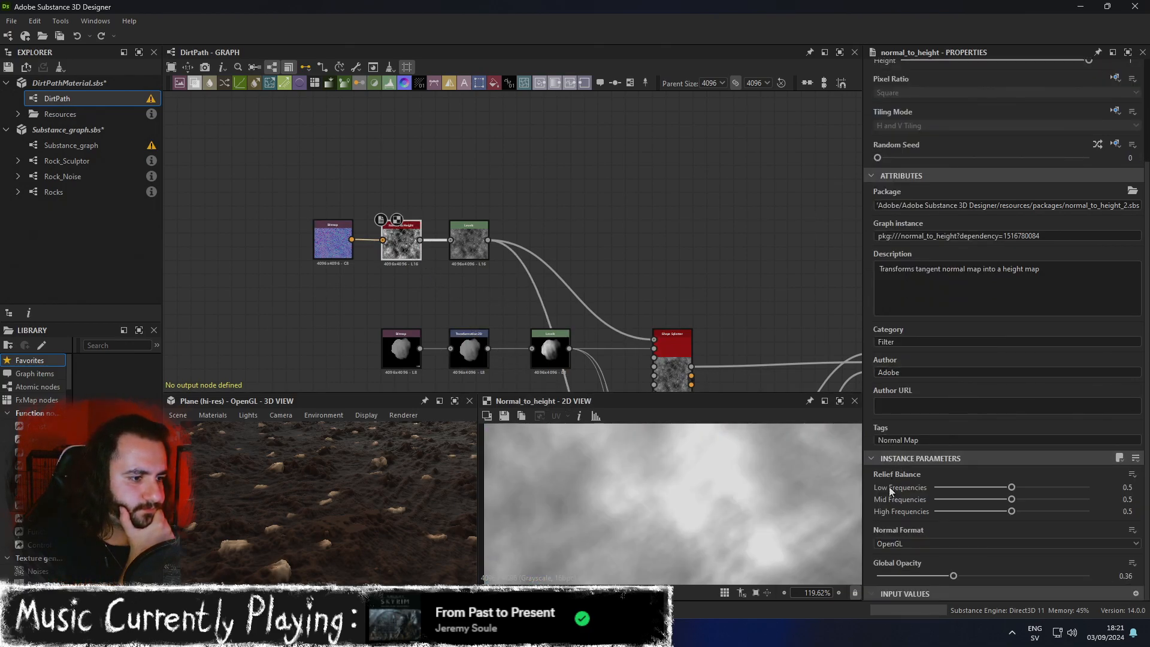
{"action": "left_click_drag", "start_coordinate": [1025, 487], "coordinate": [1114, 511]}
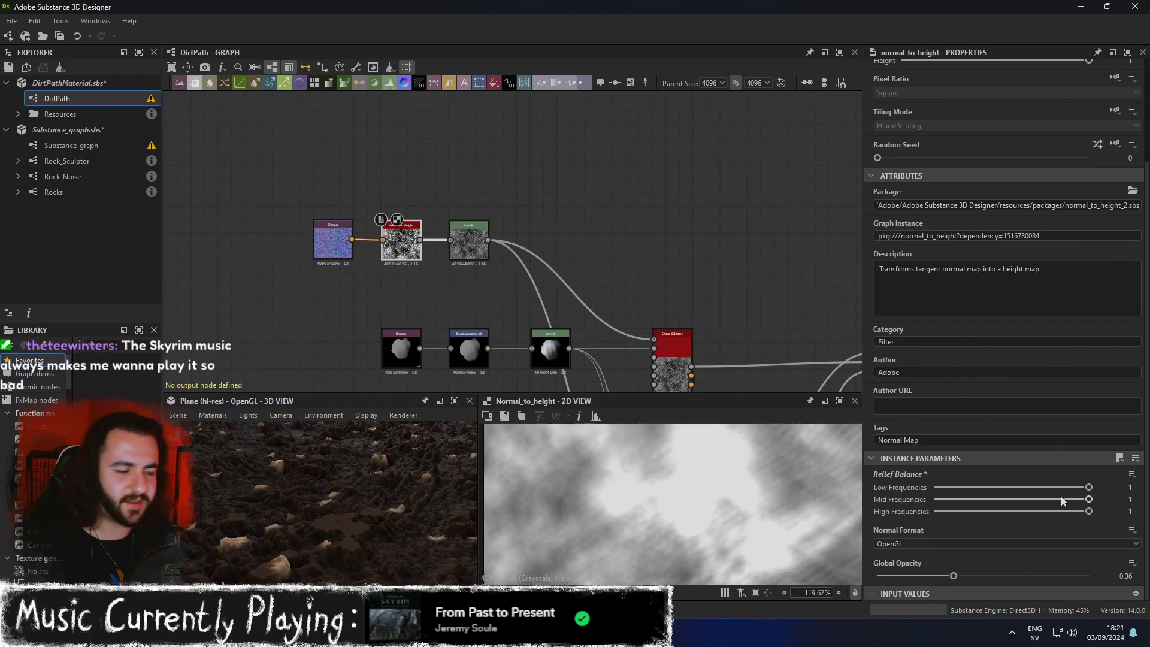
{"action": "key", "text": "ctrl+z"}
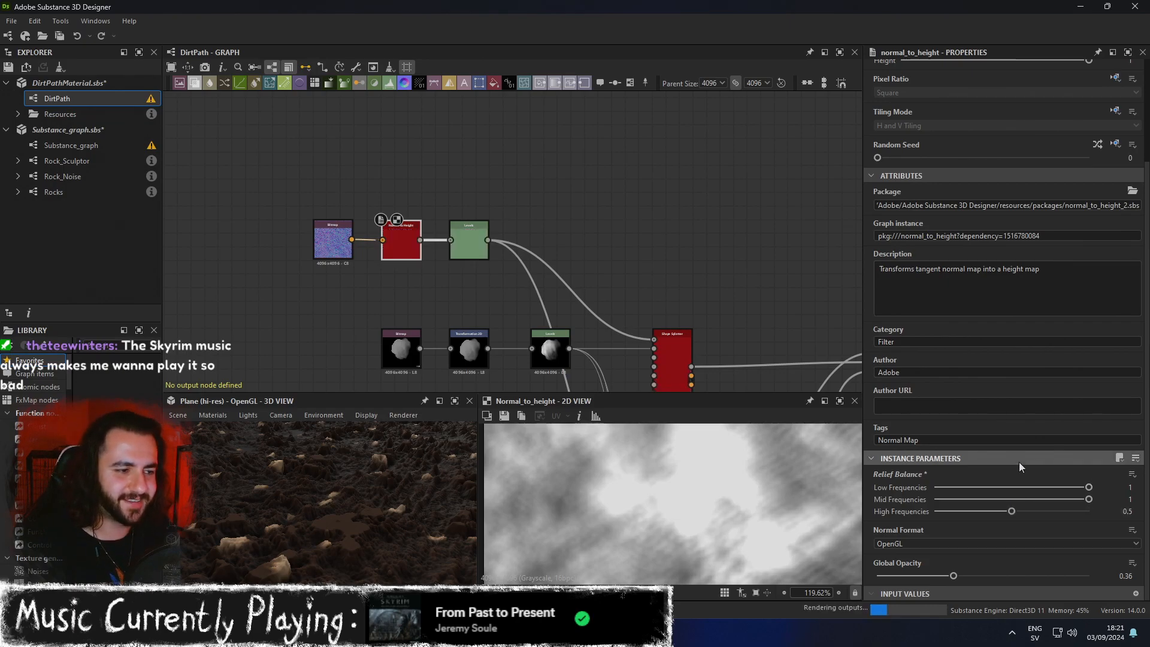
{"action": "key", "text": "ctrl+z"}
{"action": "key", "text": "ctrl+z"}
Try Global Opacity values of 1, 0 and 0.46 on the Normal to Height node, and return it to 0.36.
{"action": "left_click_drag", "start_coordinate": [953, 577], "coordinate": [1088, 577]}
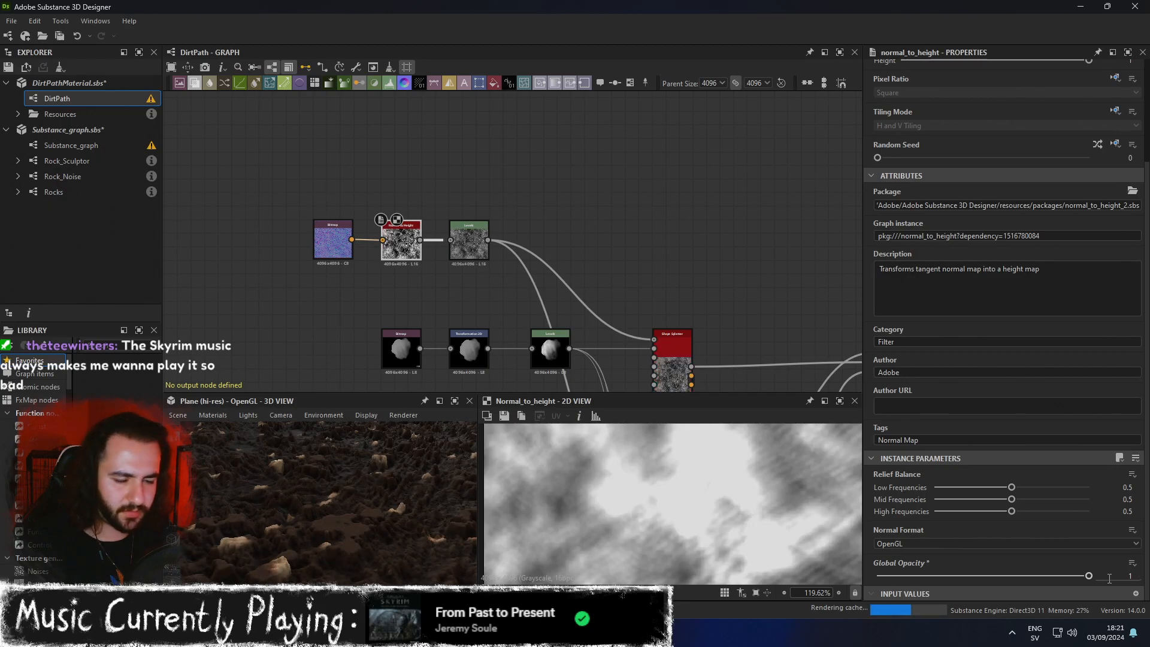
{"action": "left_click_drag", "start_coordinate": [1089, 576], "coordinate": [796, 577]}
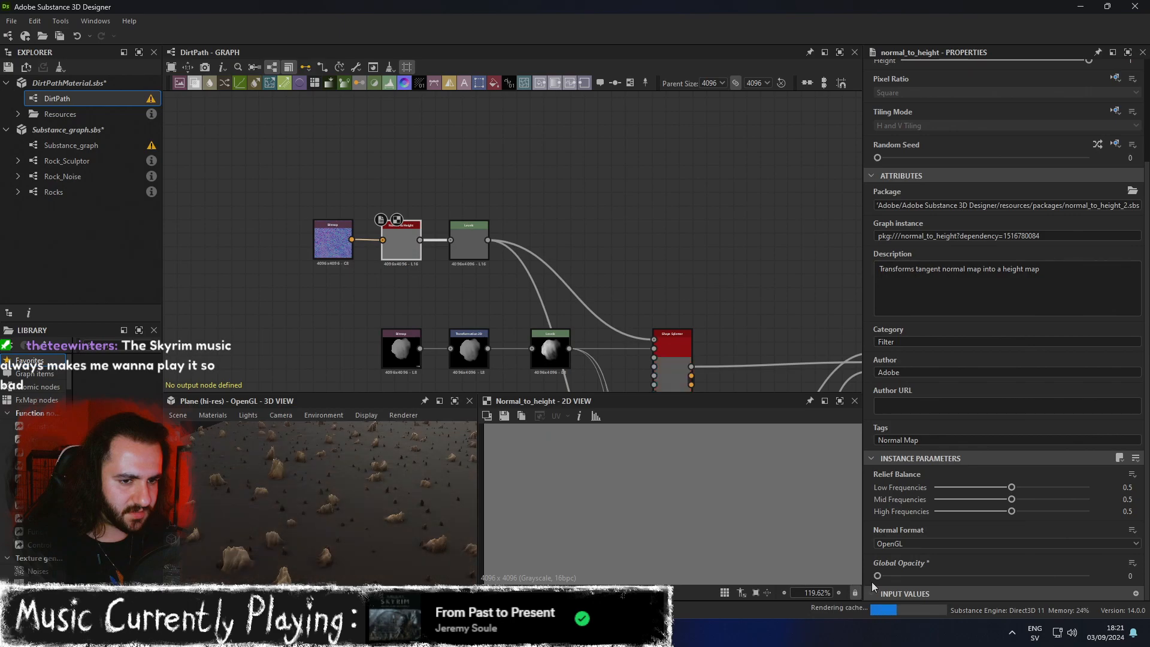
{"action": "left_click", "coordinate": [975, 576]}
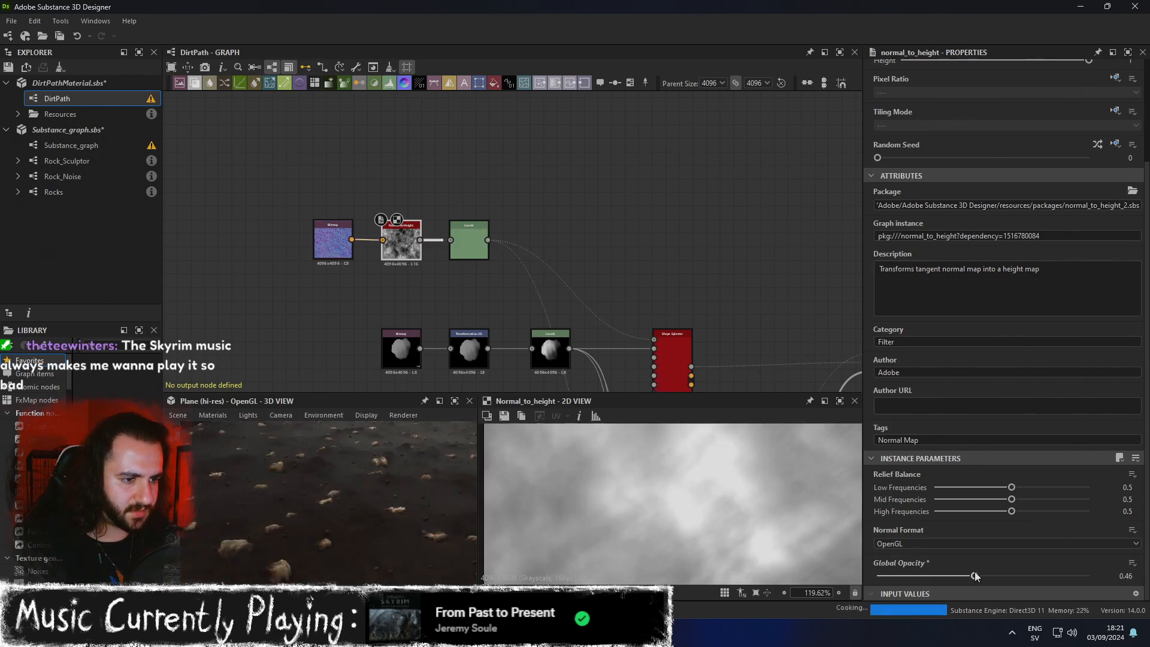
{"action": "key", "text": "ctrl+z"}
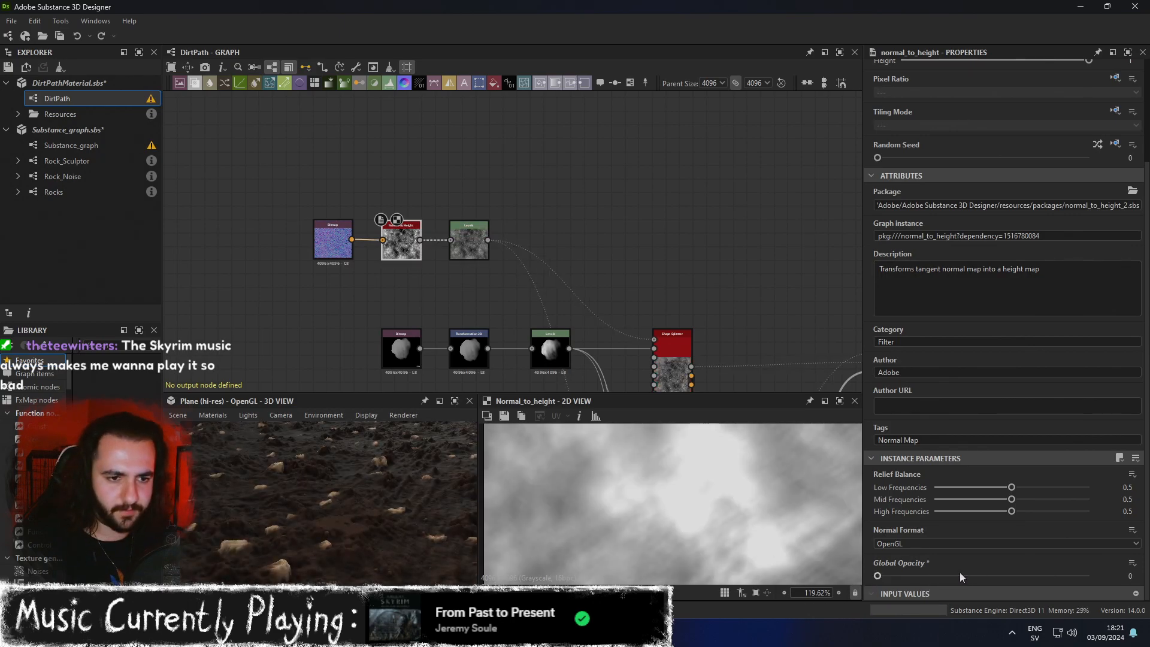
{"action": "key", "text": "ctrl+z"}
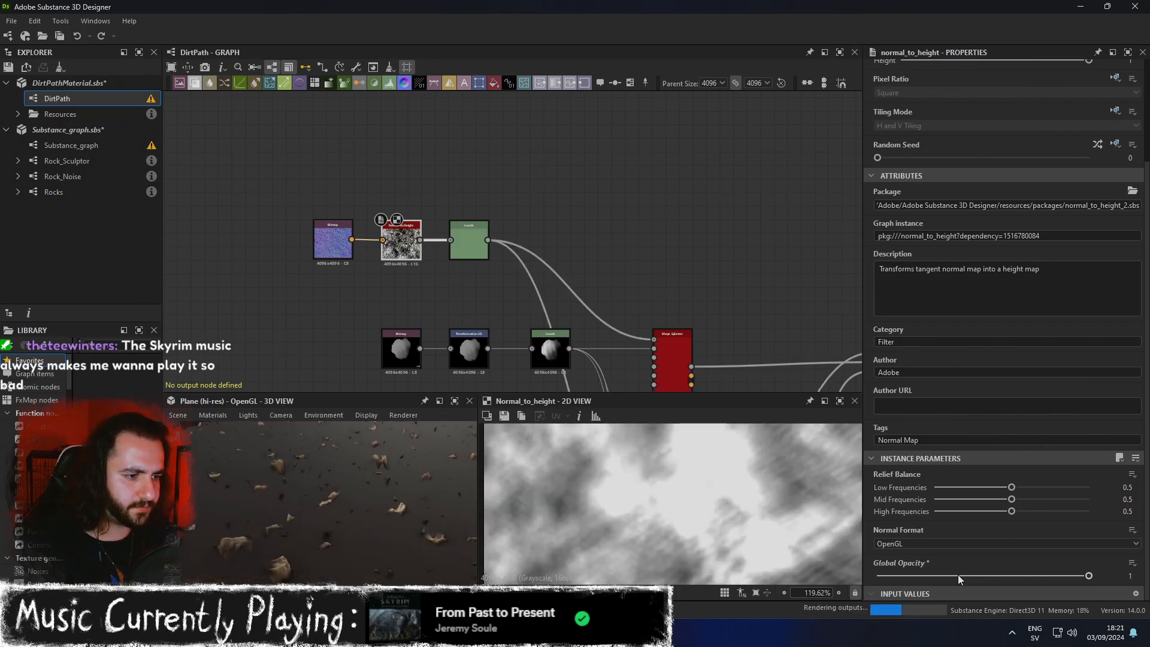
{"action": "left_click", "coordinate": [957, 576]}
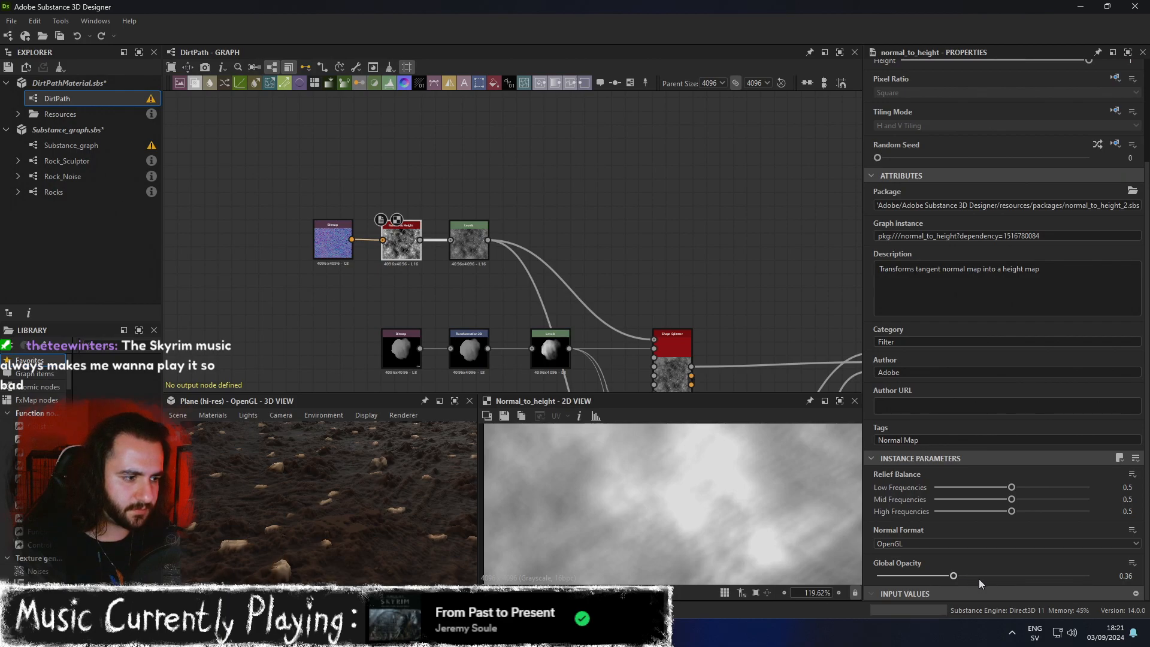
Add a Normal To Height HQ node below the existing Normal to Height node and feed it from the dirt normal bitmap.
{"action": "middle_click_drag", "start_coordinate": [529, 309], "coordinate": [621, 251]}
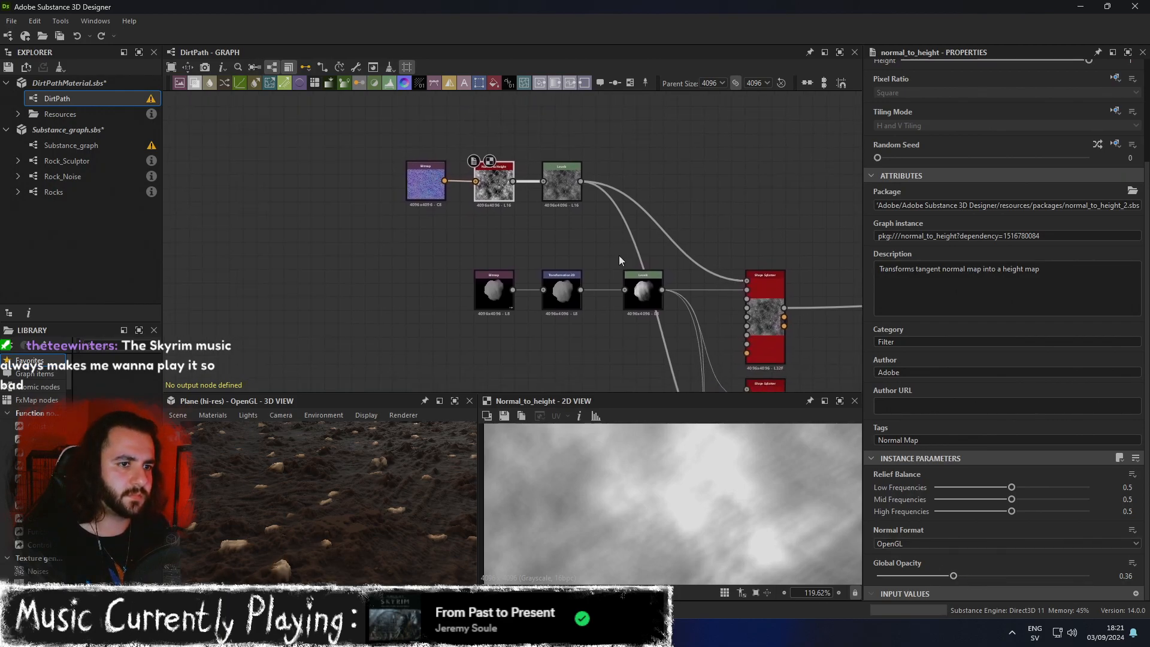
{"action": "left_click", "coordinate": [429, 186]}
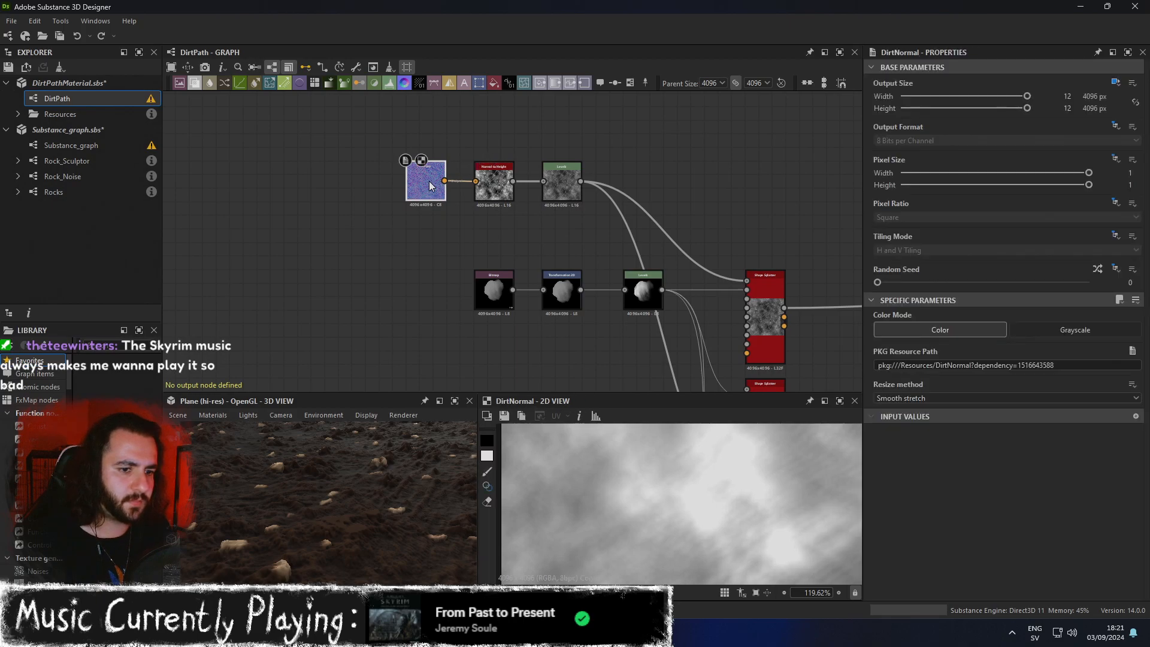
{"action": "double_click", "coordinate": [430, 185]}
{"action": "double_click", "coordinate": [496, 199]}
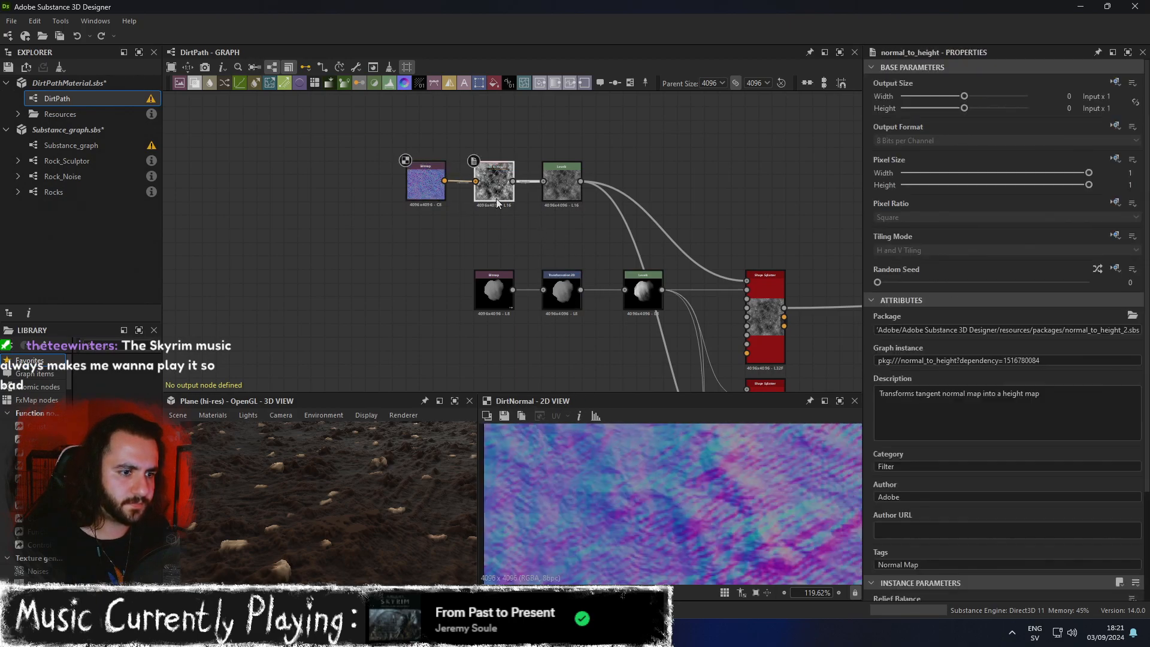
{"action": "left_click", "coordinate": [413, 185]}
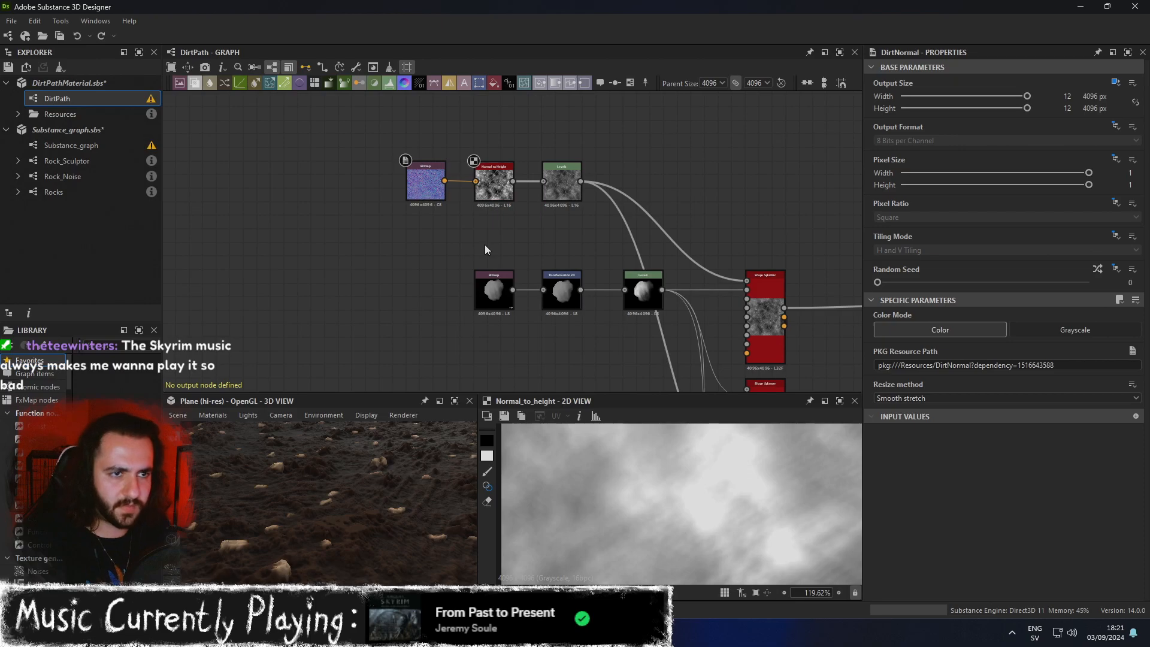
{"action": "key", "text": "space"}
{"action": "type", "text": "b"}
{"action": "key", "text": "BackSpace"}
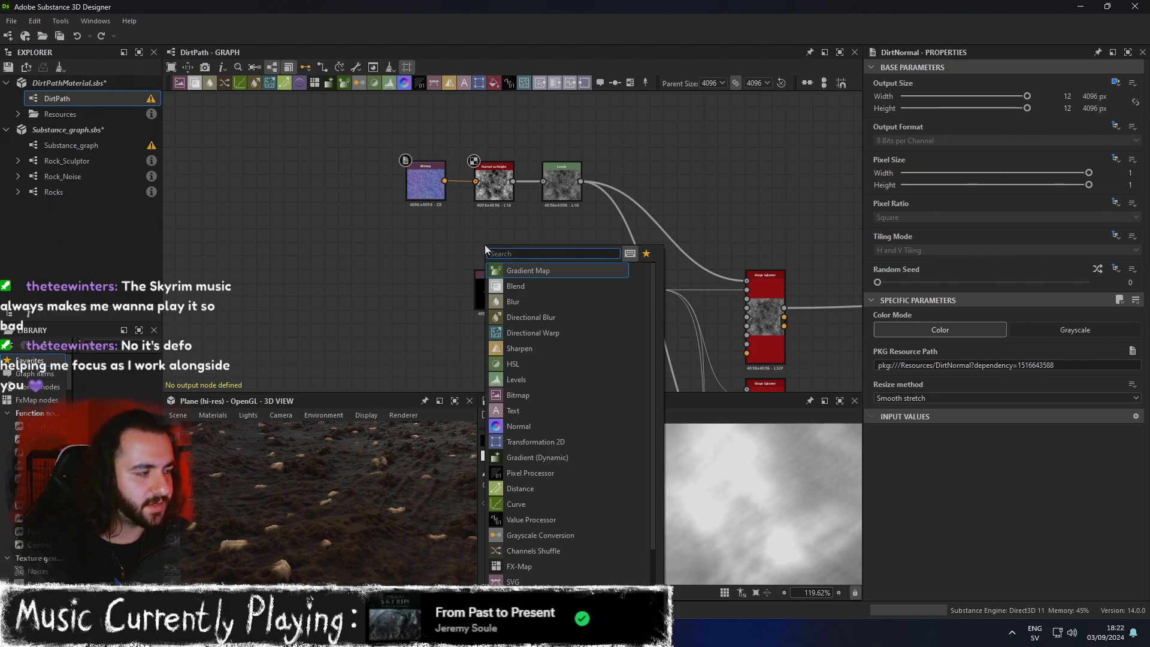
{"action": "type", "text": "no"}
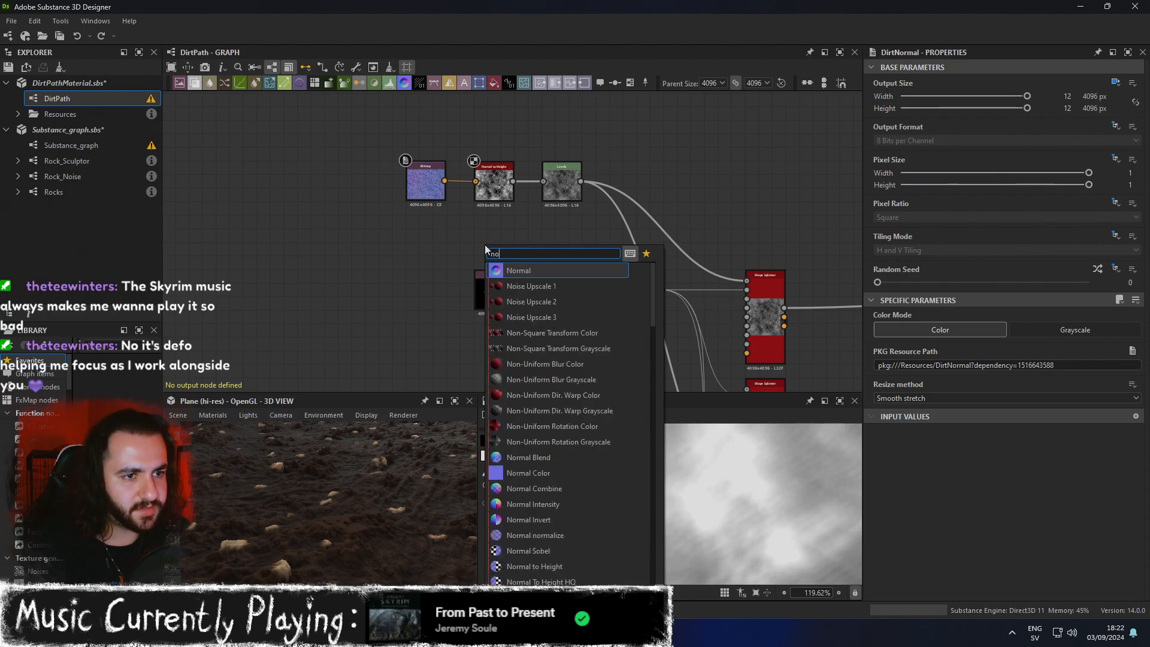
{"action": "type", "text": "rmal"}
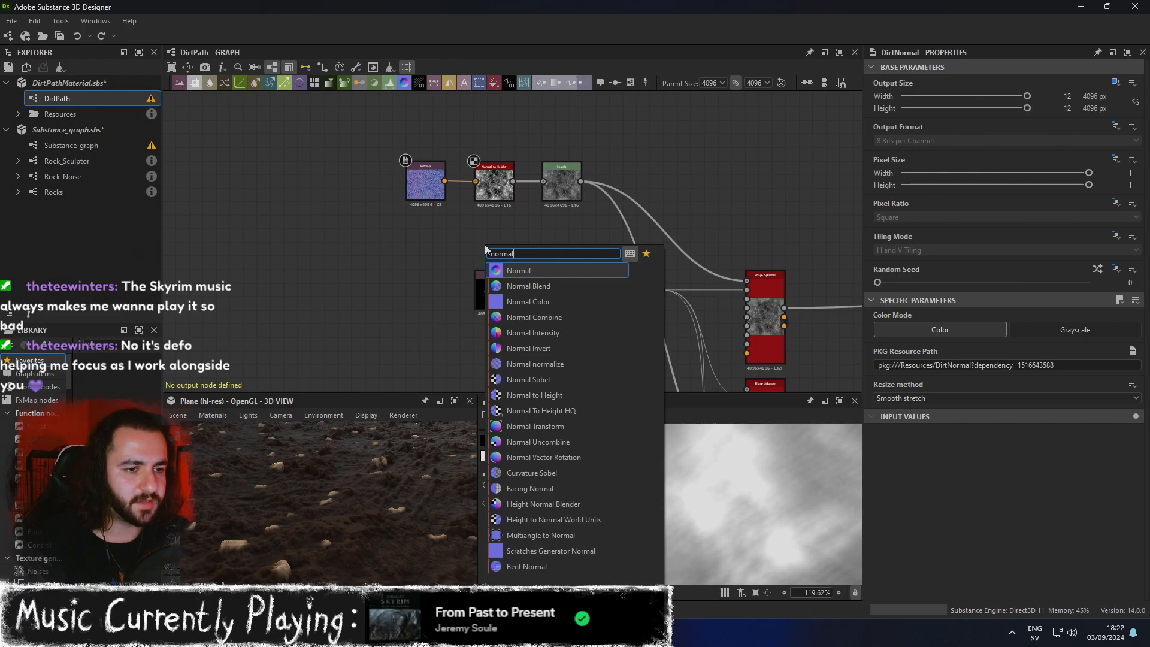
{"action": "key", "text": "Down"}
{"action": "key", "text": "Down"}
{"action": "key", "text": "Down"}
{"action": "key", "text": "Down"}
{"action": "key", "text": "Down"}
{"action": "key", "text": "Down"}
{"action": "key", "text": "Down"}
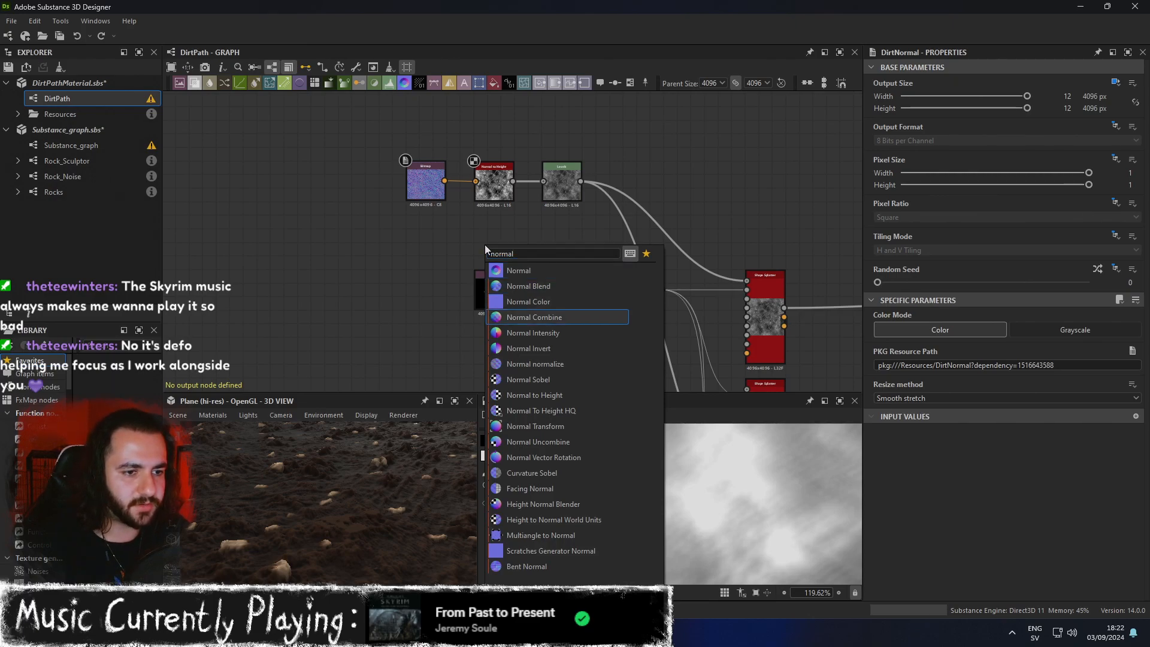
{"action": "key", "text": "Down"}
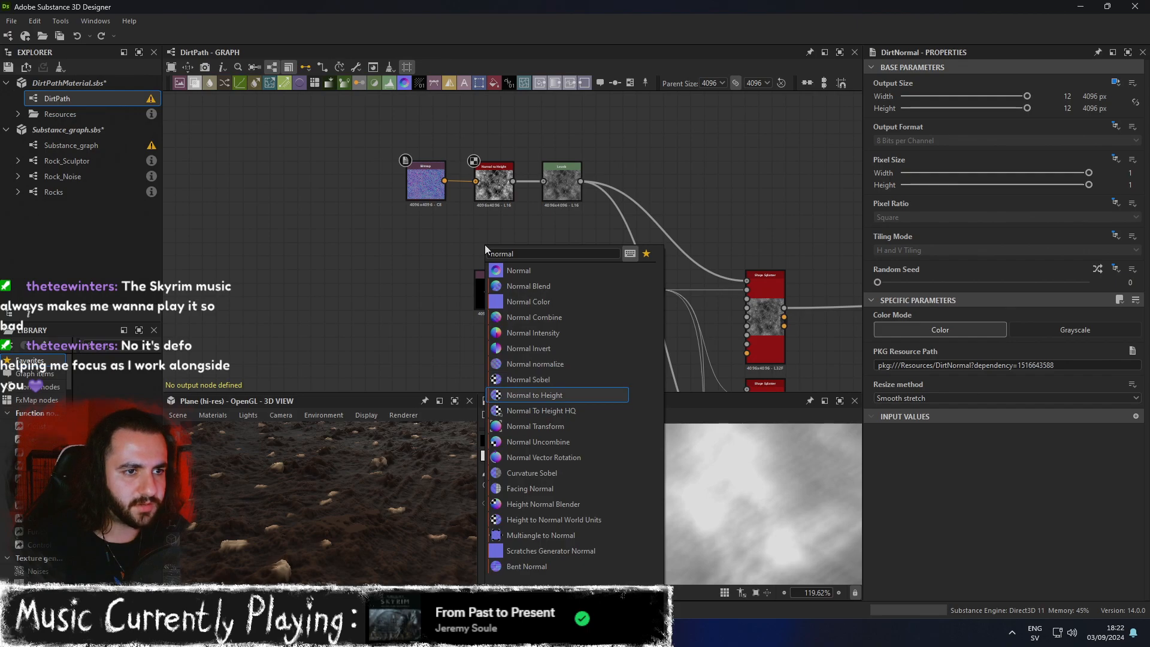
{"action": "key", "text": "Down"}
{"action": "key", "text": "Return"}
{"action": "left_click_drag", "start_coordinate": [484, 244], "coordinate": [445, 180]}
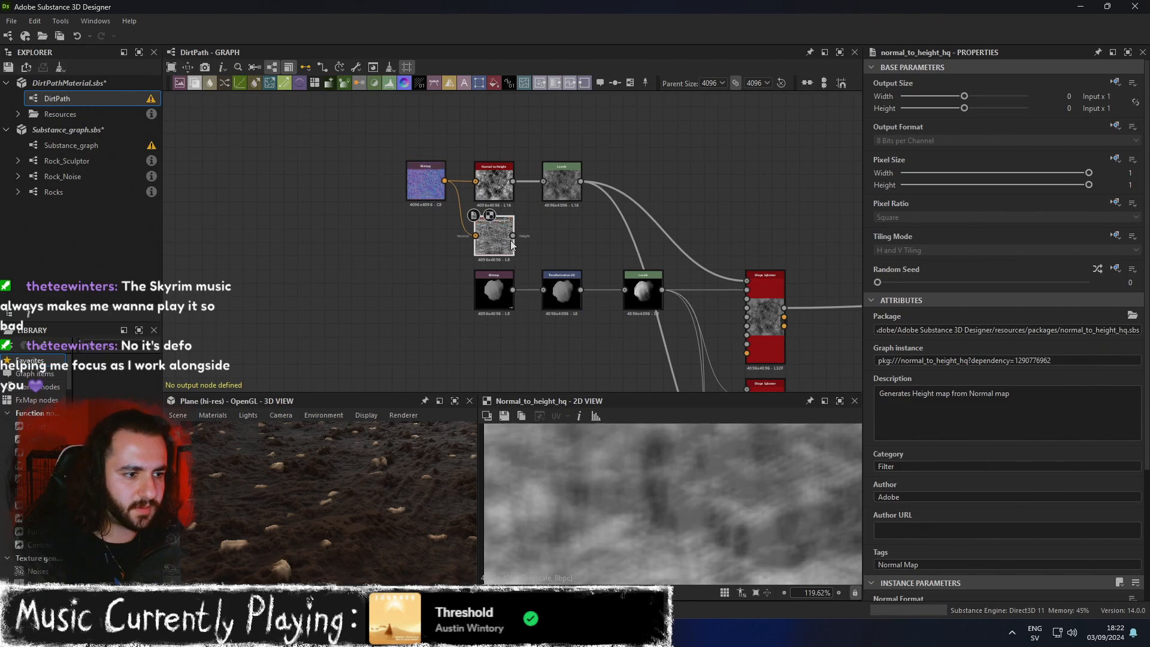
Set the normal format of the Normal To Height HQ node to OpenGL.
{"action": "scroll", "coordinate": [893, 492], "scroll_direction": "down", "scroll_amount": 5}
{"action": "left_click", "coordinate": [911, 442]}
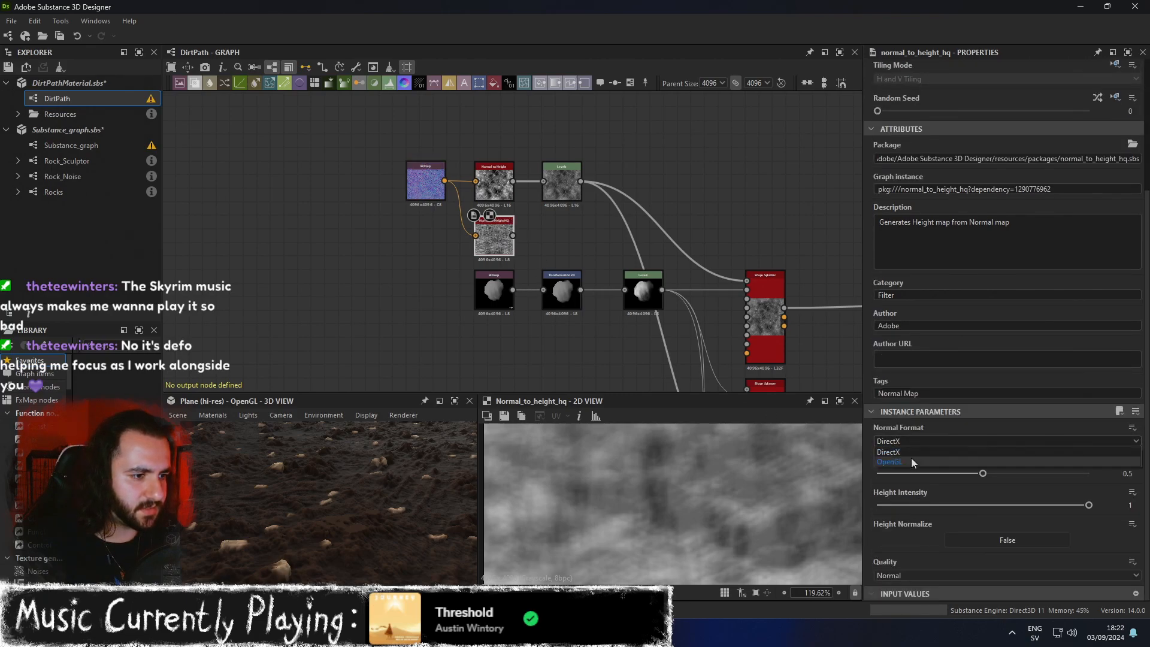
{"action": "left_click", "coordinate": [911, 455]}
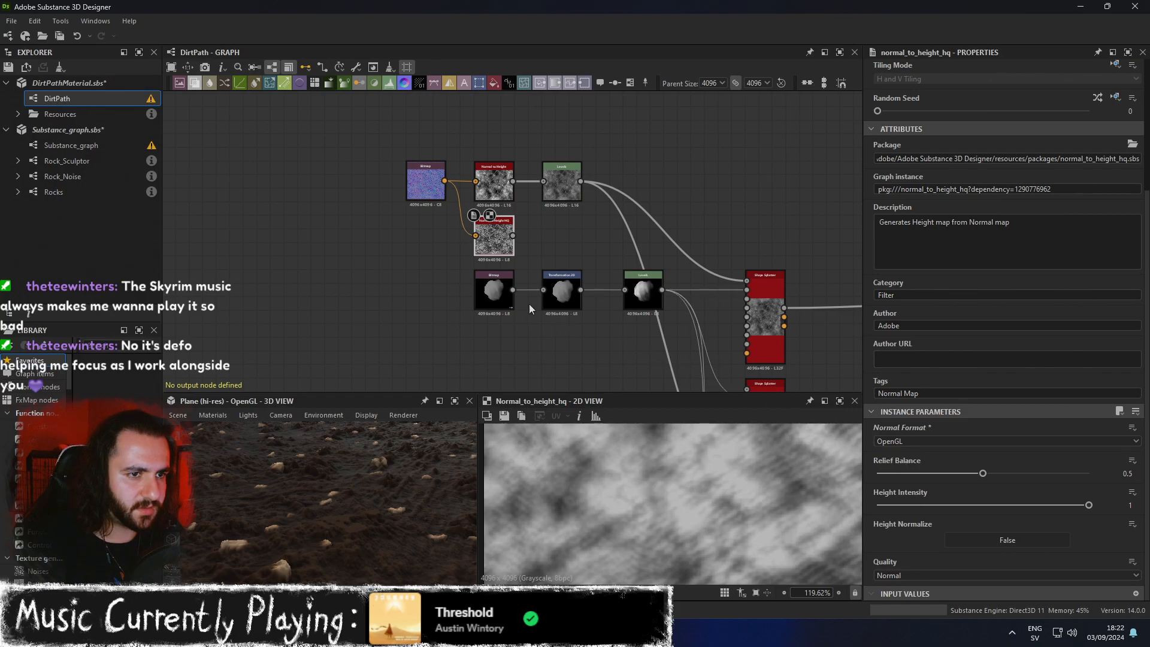
Compare the settings and full-tile previews of the Normal to Height and Normal To Height HQ nodes.
{"action": "left_click", "coordinate": [494, 184]}
{"action": "left_click", "coordinate": [498, 239]}
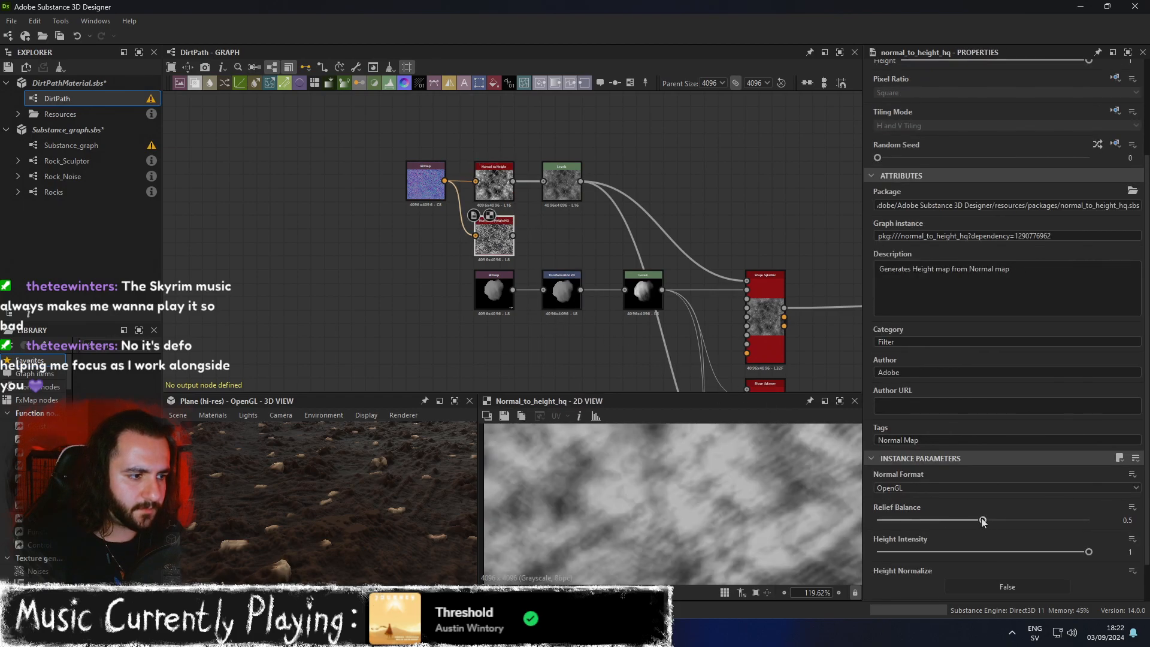
{"action": "left_click_drag", "start_coordinate": [1088, 552], "coordinate": [1123, 553]}
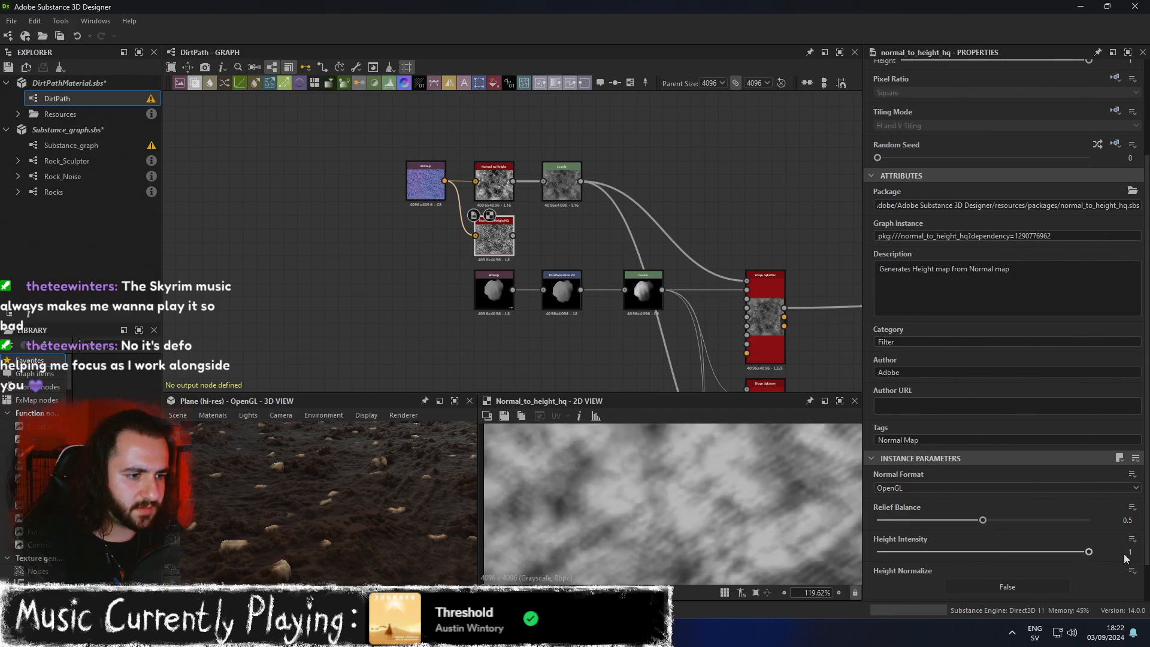
{"action": "double_click", "coordinate": [496, 187]}
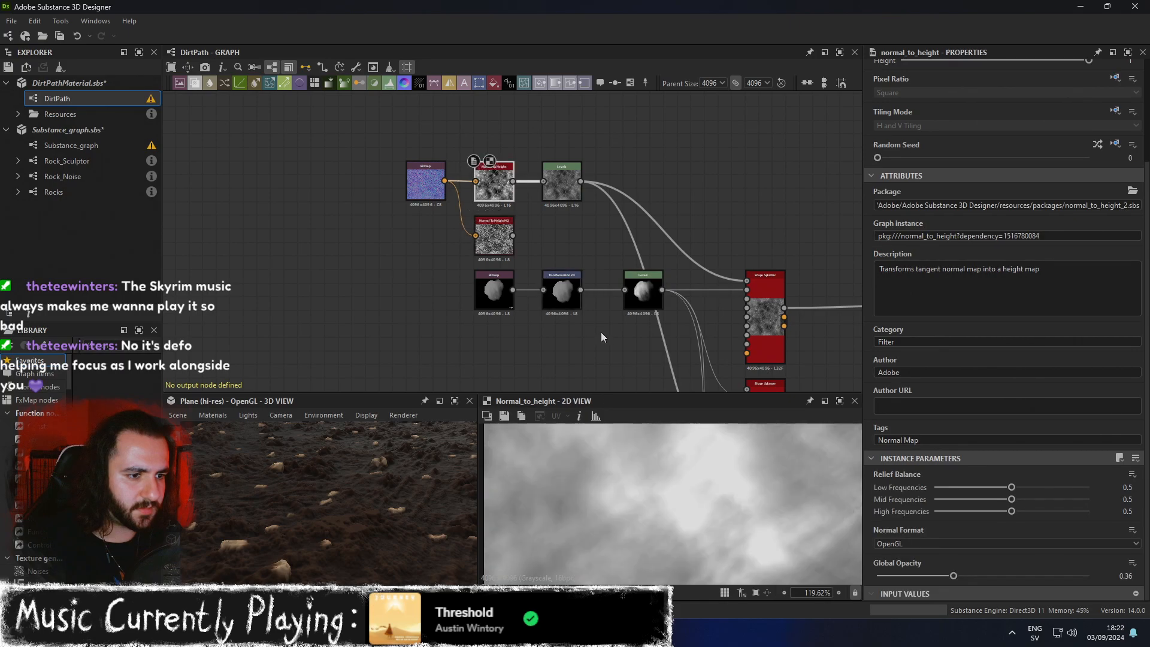
{"action": "scroll", "coordinate": [708, 505], "scroll_direction": "down", "scroll_amount": 8}
{"action": "scroll", "coordinate": [737, 509], "scroll_direction": "down", "scroll_amount": 6}
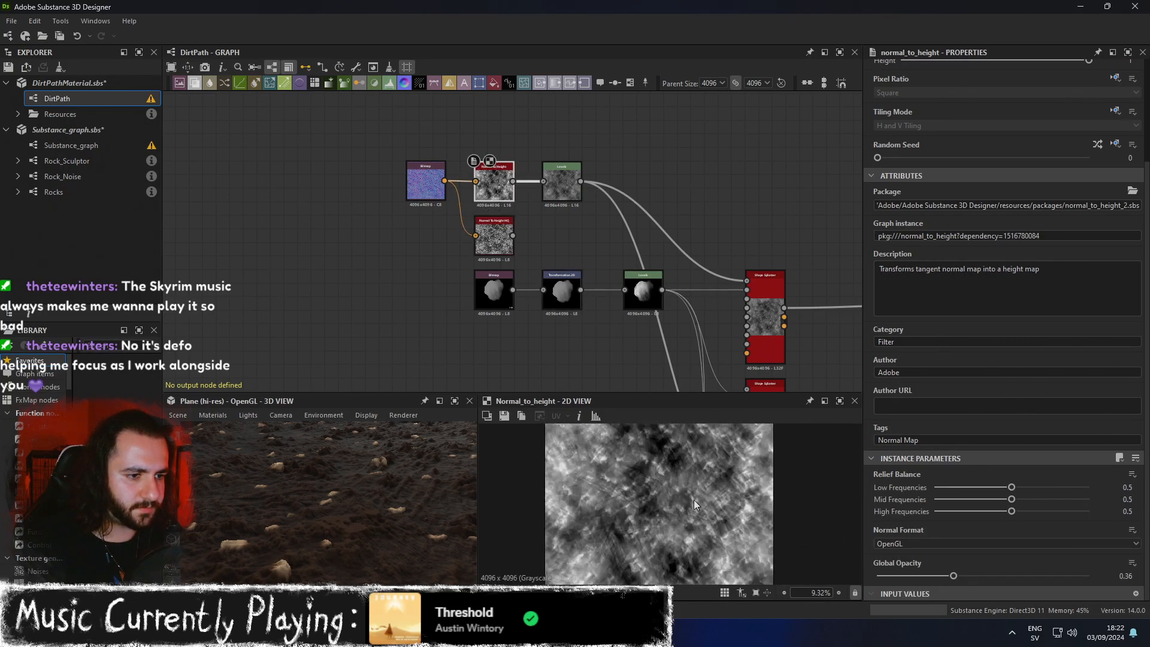
Try an Auto Levels node after the Normal To Height HQ node and remove it.
{"action": "double_click", "coordinate": [485, 242]}
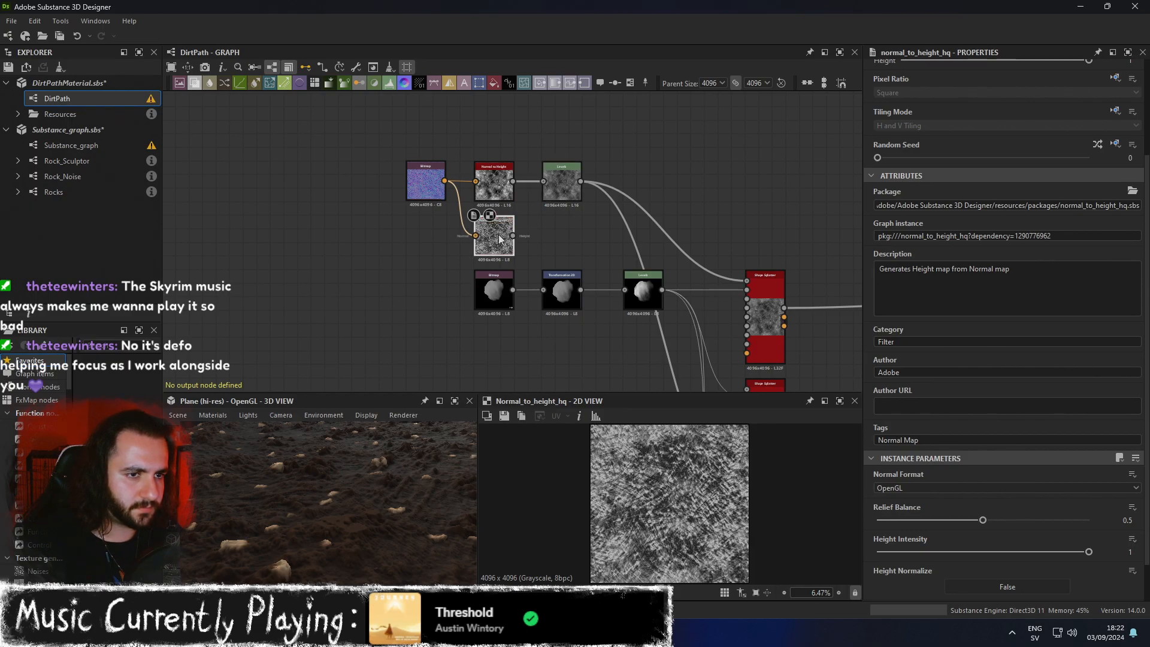
{"action": "key", "text": "space"}
{"action": "type", "text": "AUTO"}
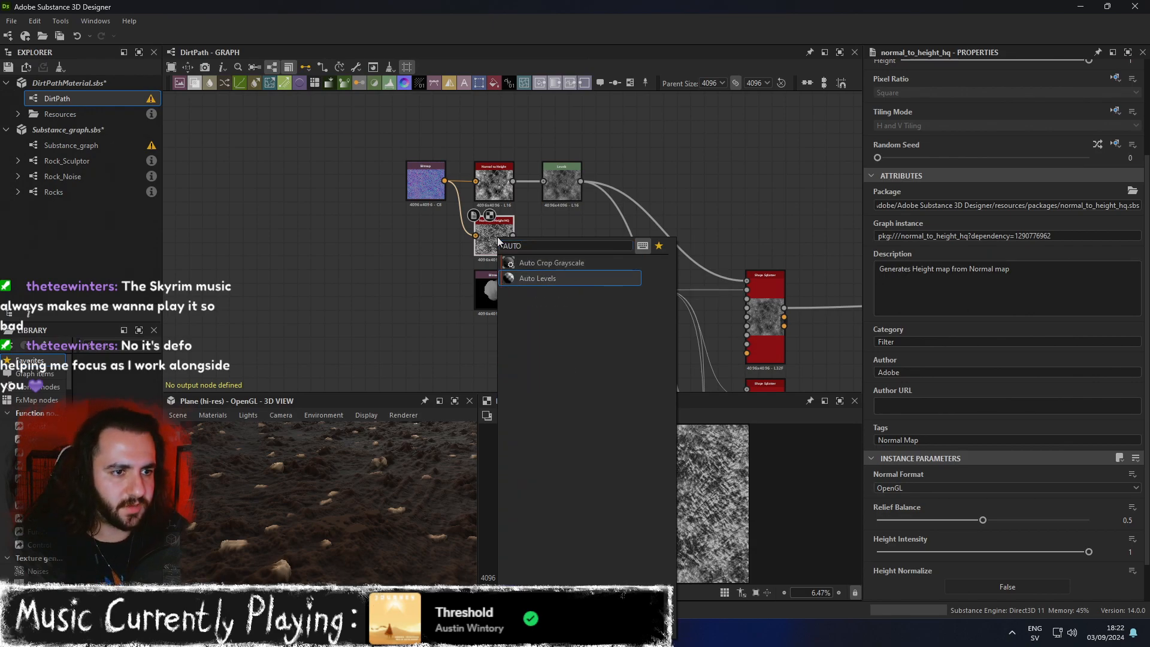
{"action": "left_click", "coordinate": [537, 278]}
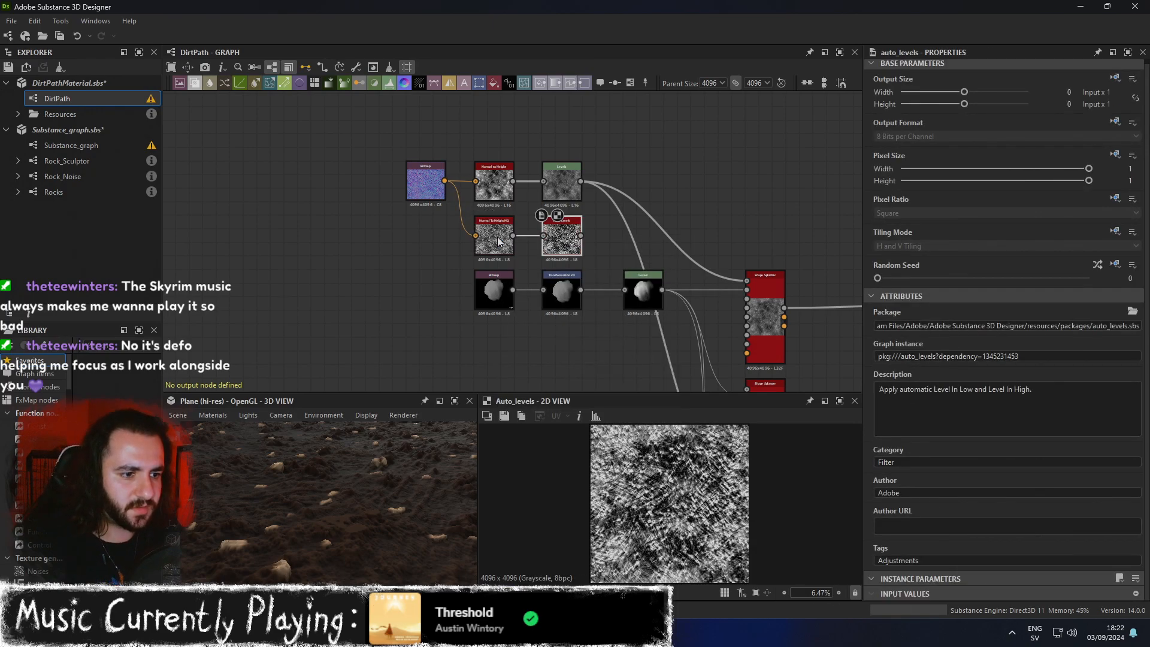
{"action": "double_click", "coordinate": [494, 240]}
{"action": "left_click", "coordinate": [554, 243]}
{"action": "key", "text": "Delete"}
Turn on Height Normalize for the Normal To Height HQ node and compare its preview with the Normal to Height node.
{"action": "left_click", "coordinate": [495, 242]}
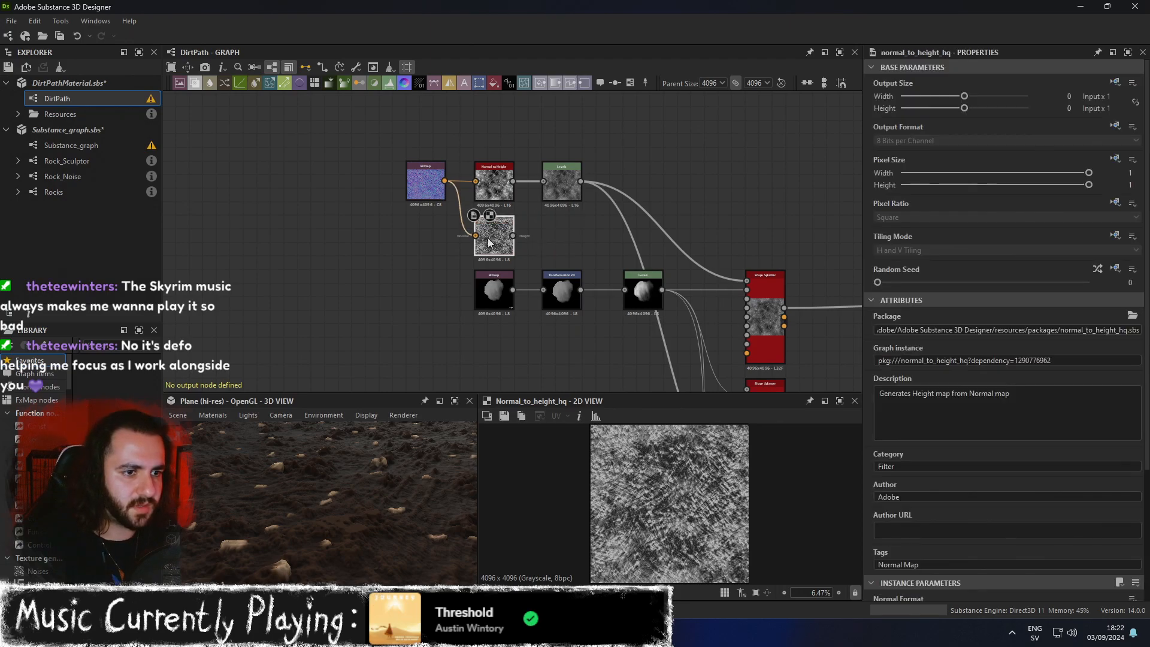
{"action": "scroll", "coordinate": [900, 494], "scroll_direction": "down", "scroll_amount": 3}
{"action": "scroll", "coordinate": [901, 493], "scroll_direction": "down", "scroll_amount": 1}
{"action": "left_click", "coordinate": [1016, 540]}
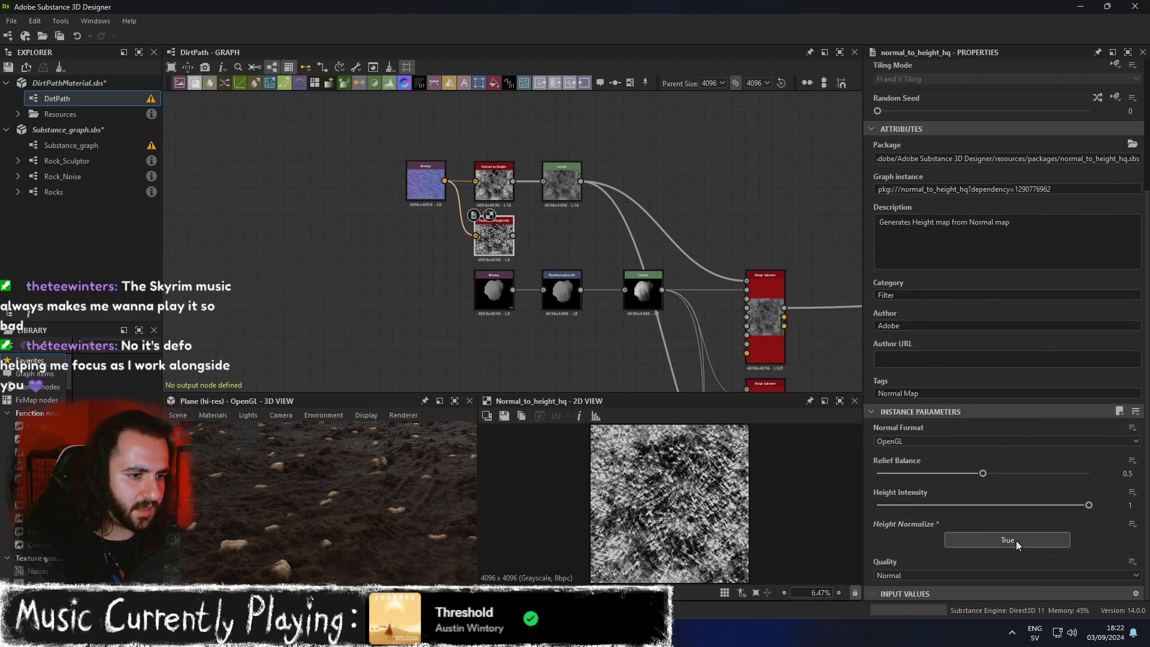
{"action": "double_click", "coordinate": [496, 187]}
{"action": "double_click", "coordinate": [494, 245]}
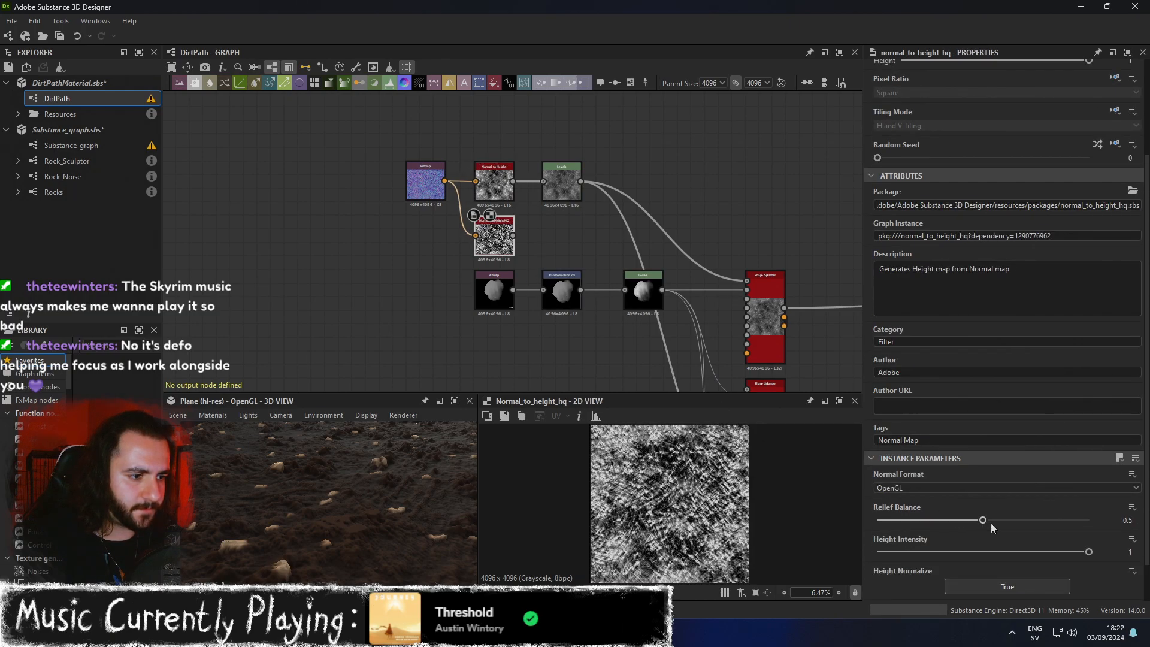
Try Height Intensity values of 0.52, 0.6 and 0.69 on the Normal To Height HQ node, comparing against the Normal to Height preview.
{"action": "left_click_drag", "start_coordinate": [1025, 551], "coordinate": [987, 554]}
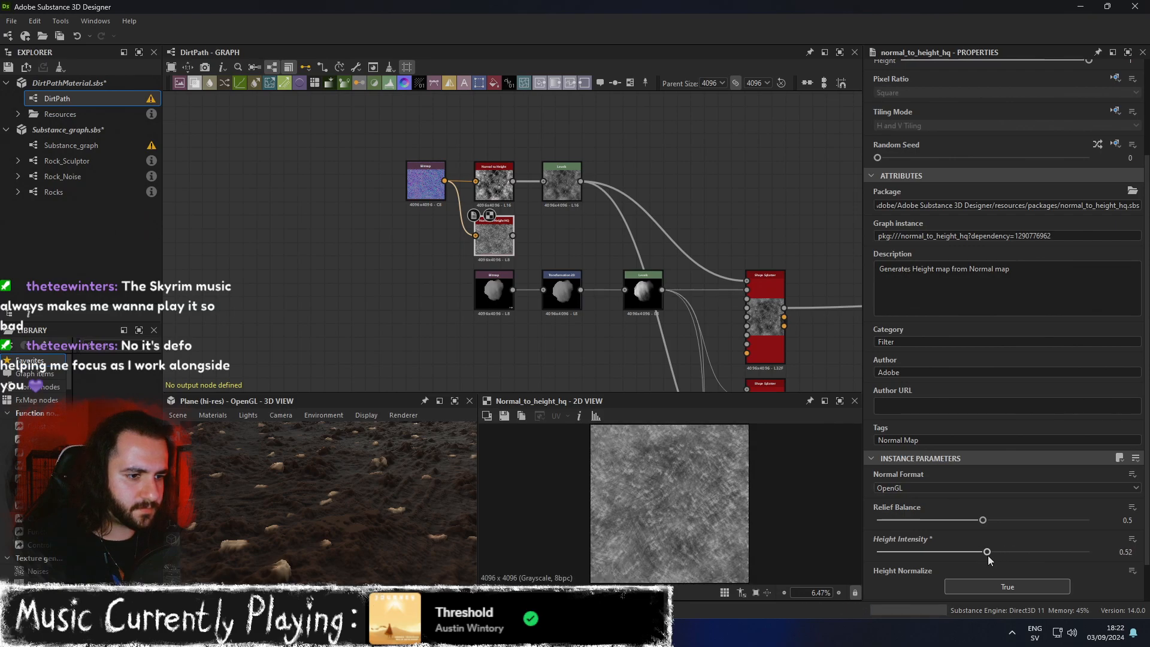
{"action": "double_click", "coordinate": [496, 178]}
{"action": "double_click", "coordinate": [494, 237]}
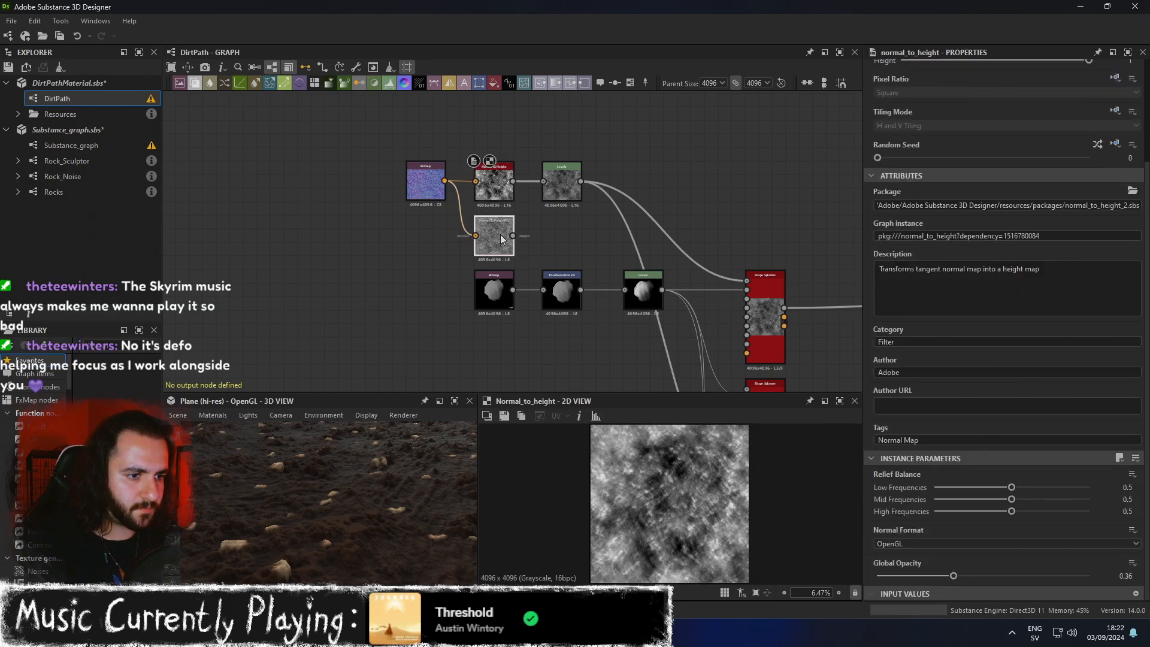
{"action": "left_click", "coordinate": [1002, 552]}
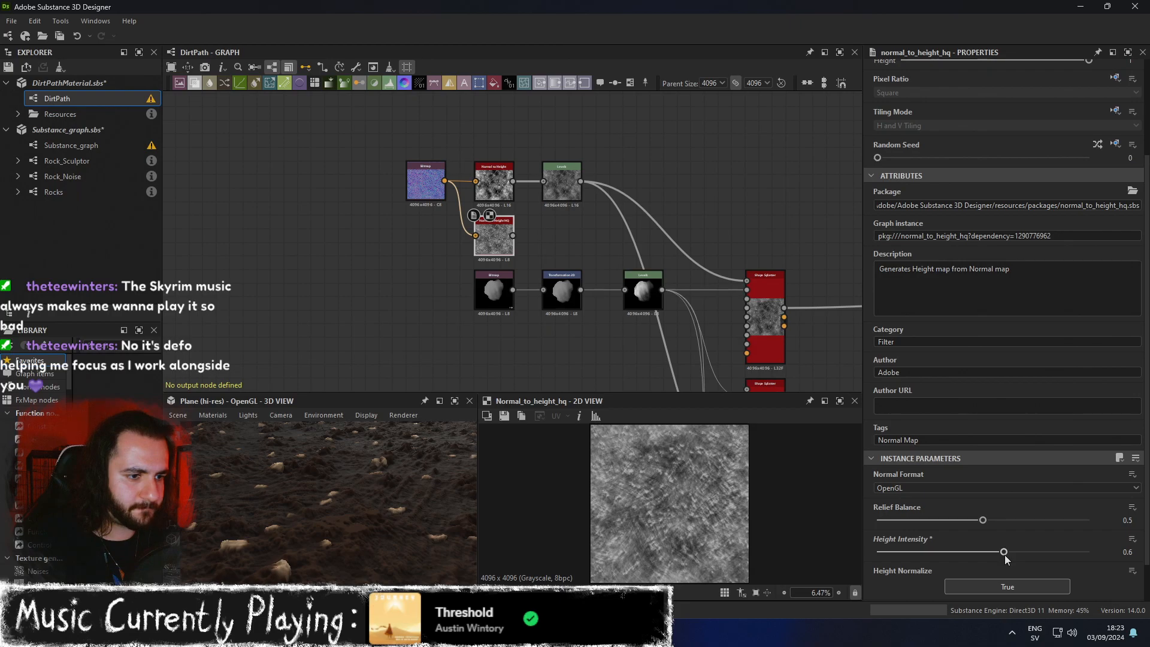
{"action": "double_click", "coordinate": [496, 192]}
{"action": "double_click", "coordinate": [494, 237]}
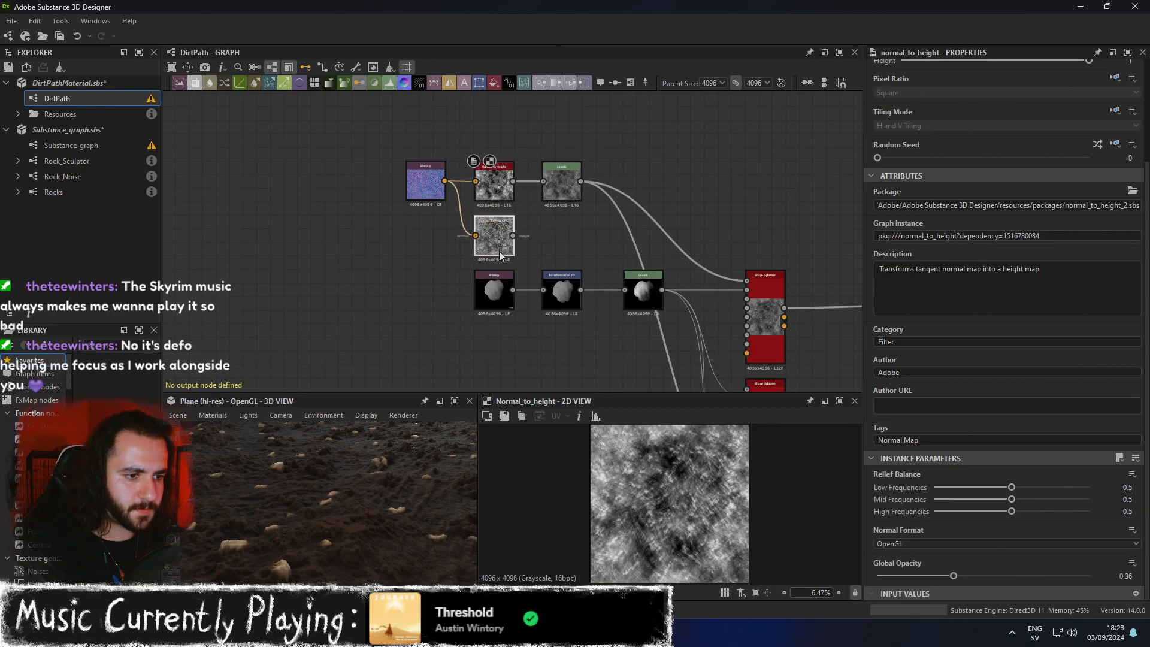
{"action": "left_click", "coordinate": [1024, 551]}
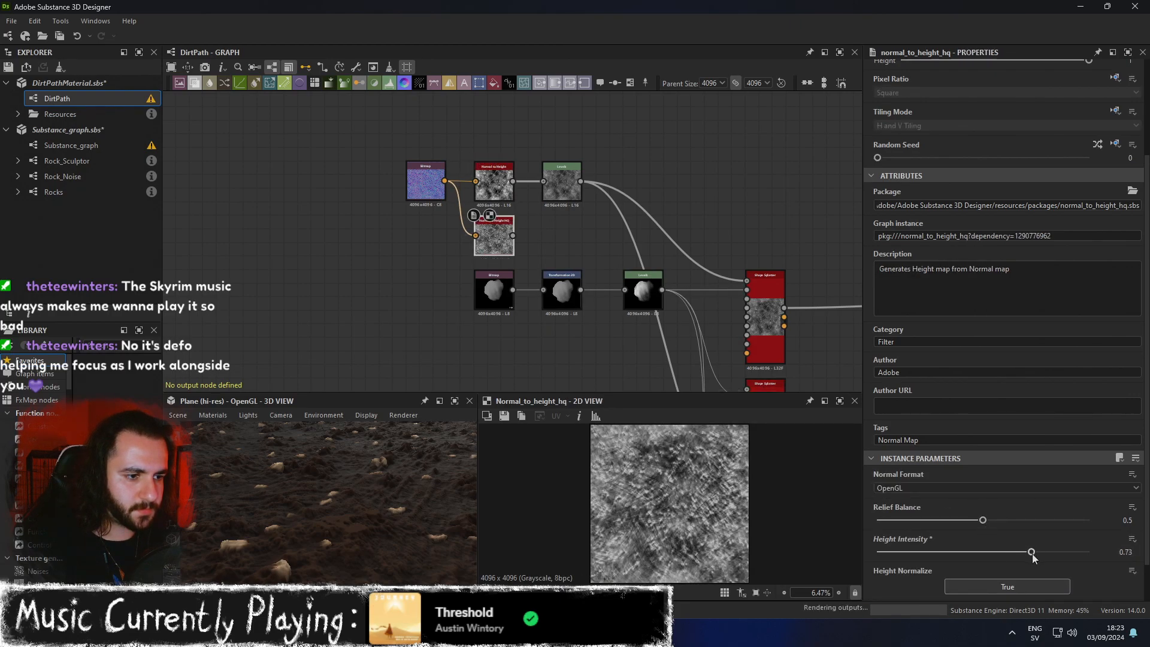
Feed the dirt Levels node from Normal To Height HQ and inspect the whole plane in an enlarged 3D view.
{"action": "left_click_drag", "start_coordinate": [513, 235], "coordinate": [543, 182]}
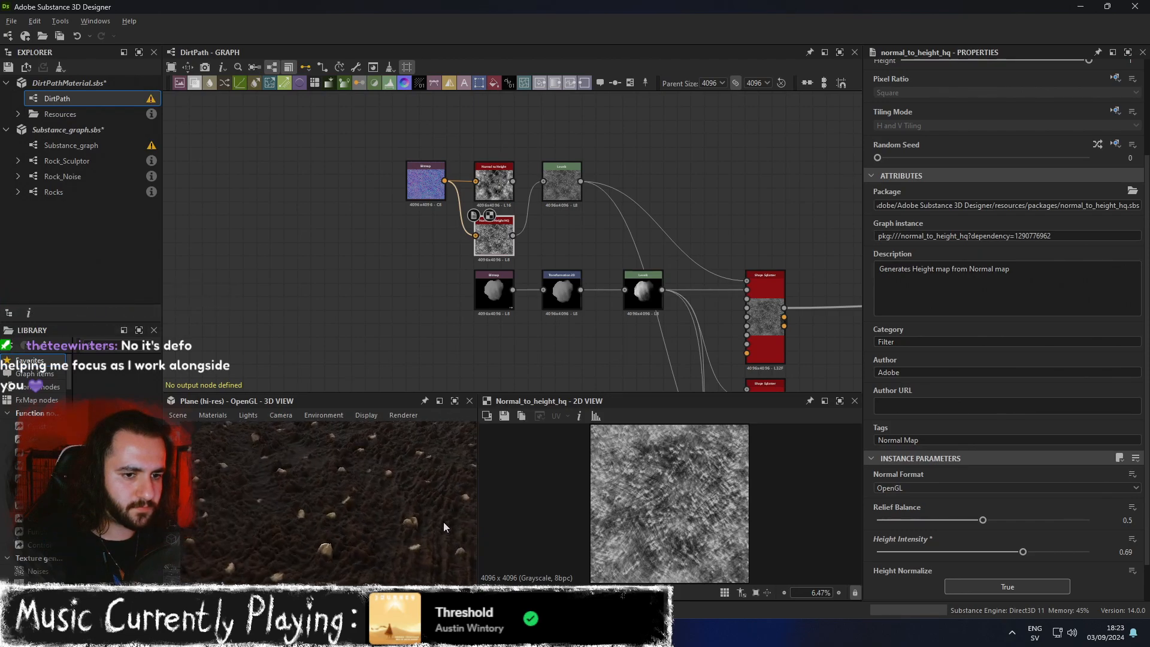
{"action": "left_click", "coordinate": [458, 399]}
{"action": "scroll", "coordinate": [517, 402], "scroll_direction": "down", "scroll_amount": 6}
{"action": "left_click_drag", "start_coordinate": [516, 403], "coordinate": [640, 391]}
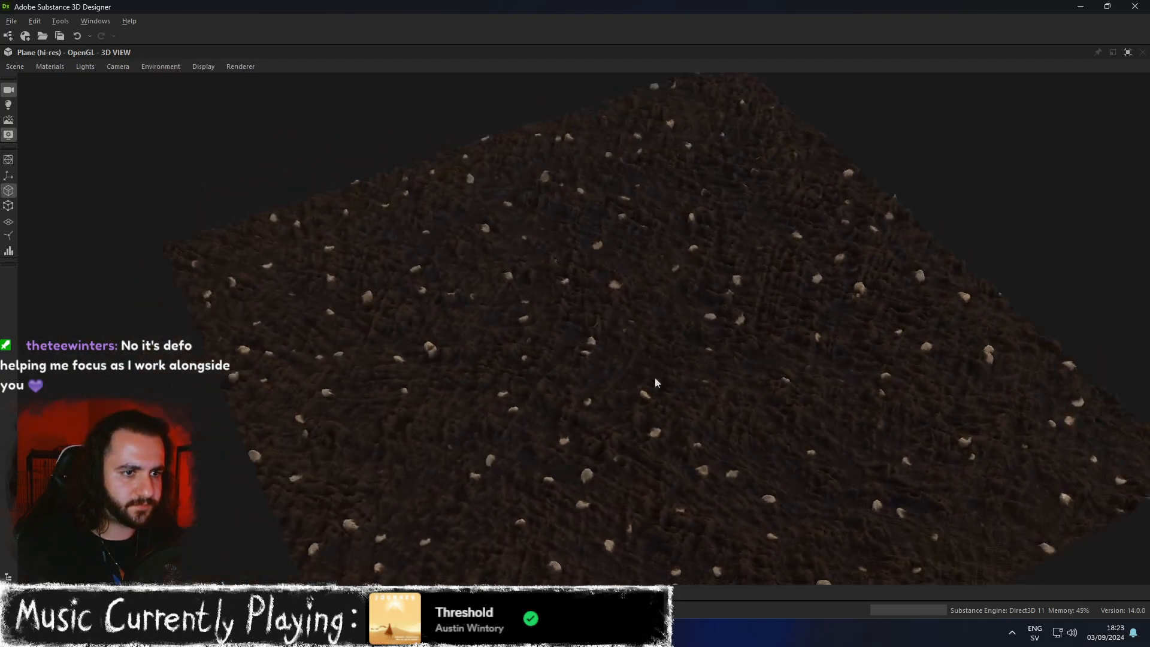
{"action": "left_click", "coordinate": [1128, 53]}
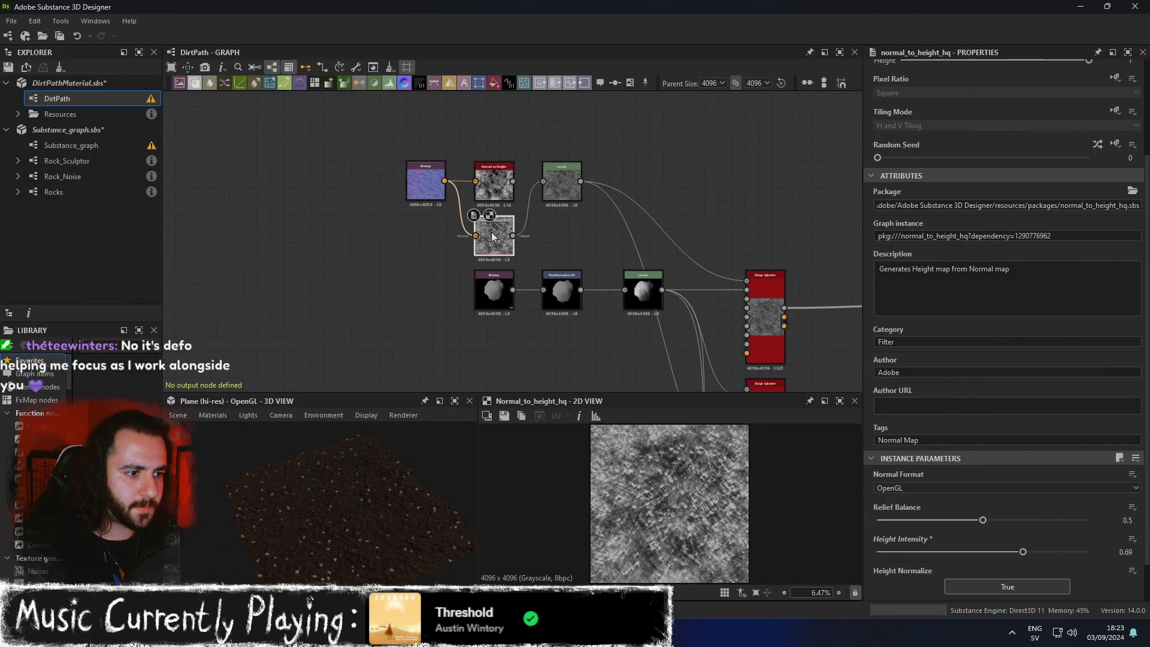
Try Height Intensity values of 0.53, 1 and 0.56 on the Normal To Height HQ node and check the ground relief in 3D.
{"action": "left_click_drag", "start_coordinate": [1022, 552], "coordinate": [990, 552]}
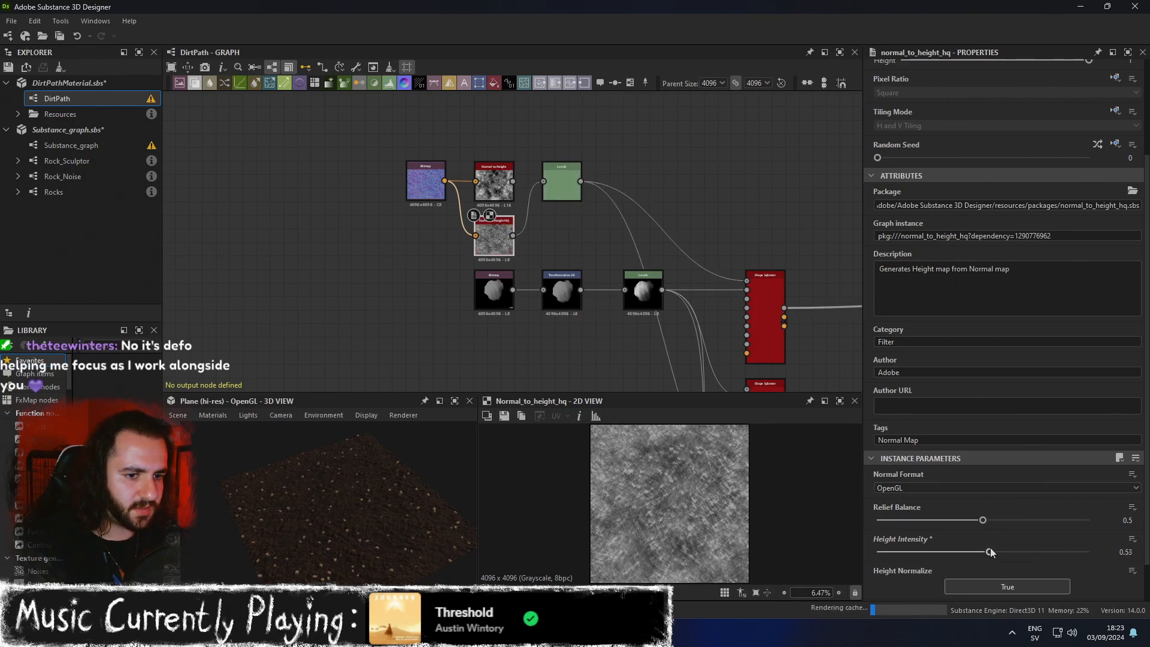
{"action": "left_click_drag", "start_coordinate": [990, 548], "coordinate": [1126, 558]}
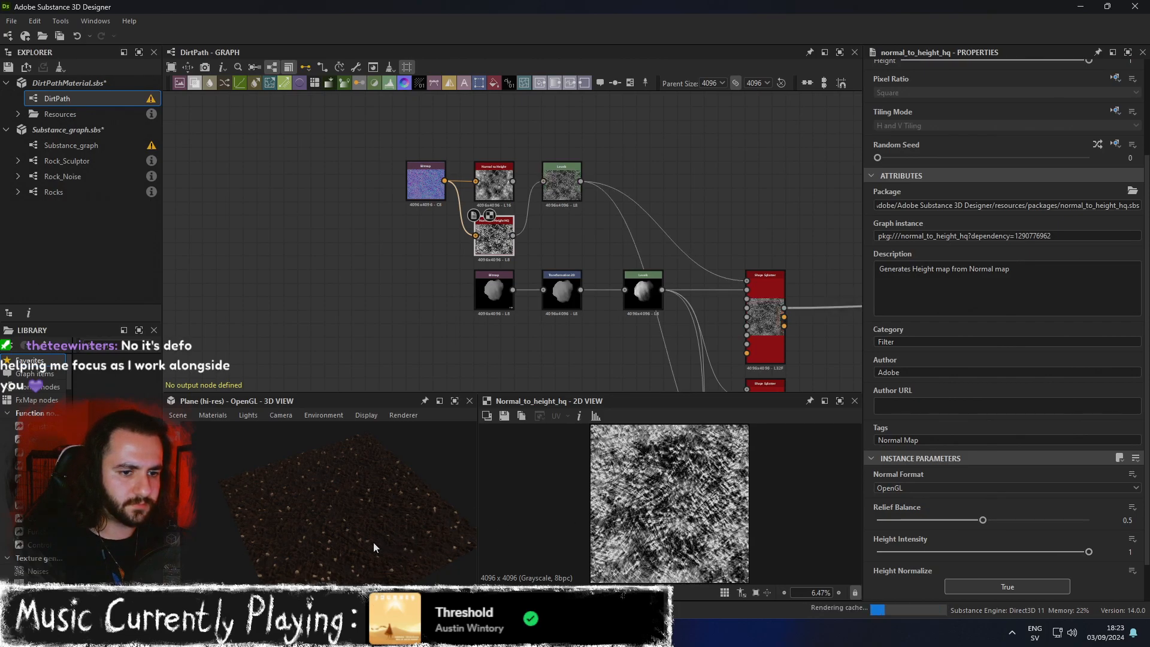
{"action": "scroll", "coordinate": [373, 542], "scroll_direction": "up", "scroll_amount": 3}
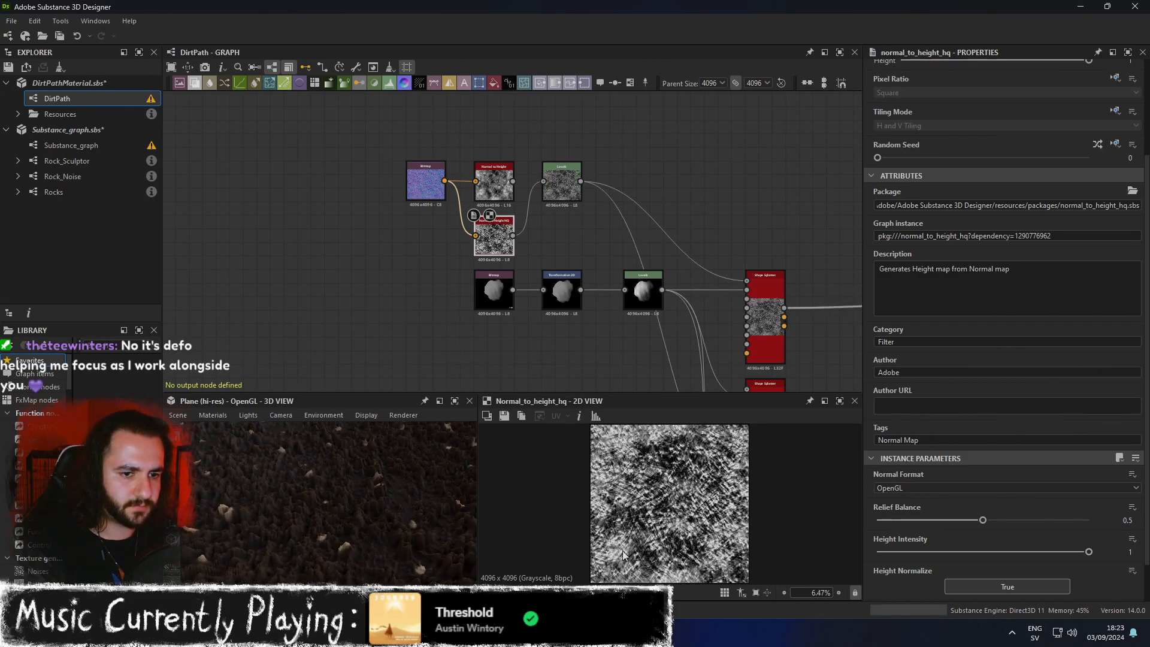
{"action": "left_click_drag", "start_coordinate": [1025, 552], "coordinate": [996, 556]}
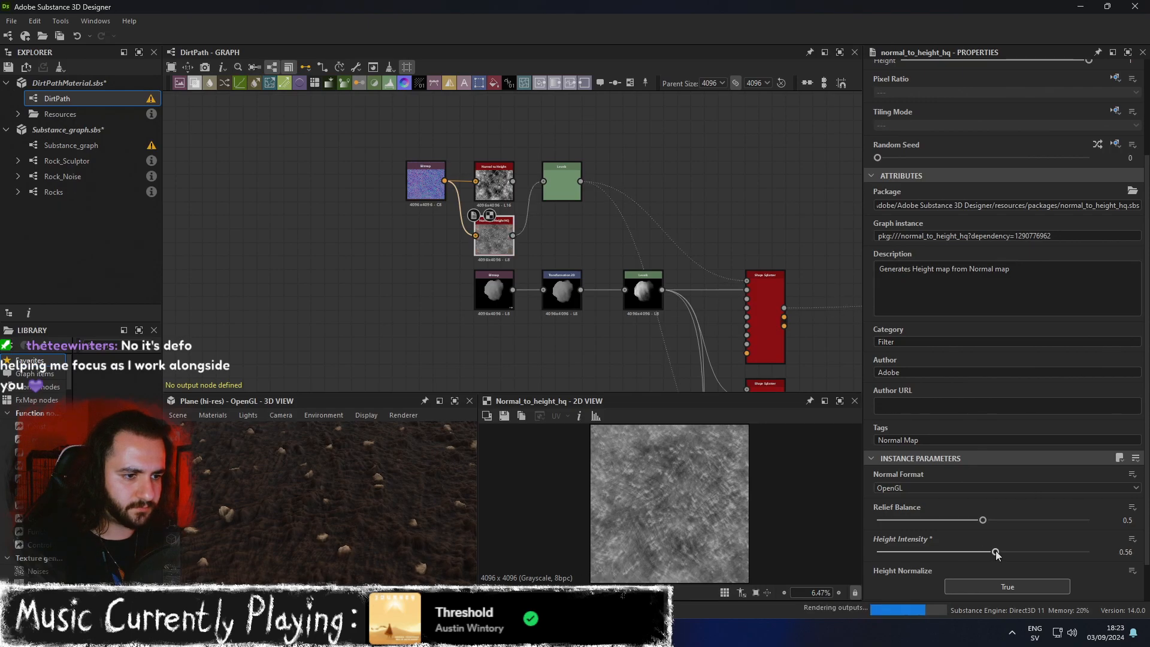
Try feeding the splatter node directly from Normal To Height HQ instead of through Levels, and undo the connection.
{"action": "double_click", "coordinate": [563, 181]}
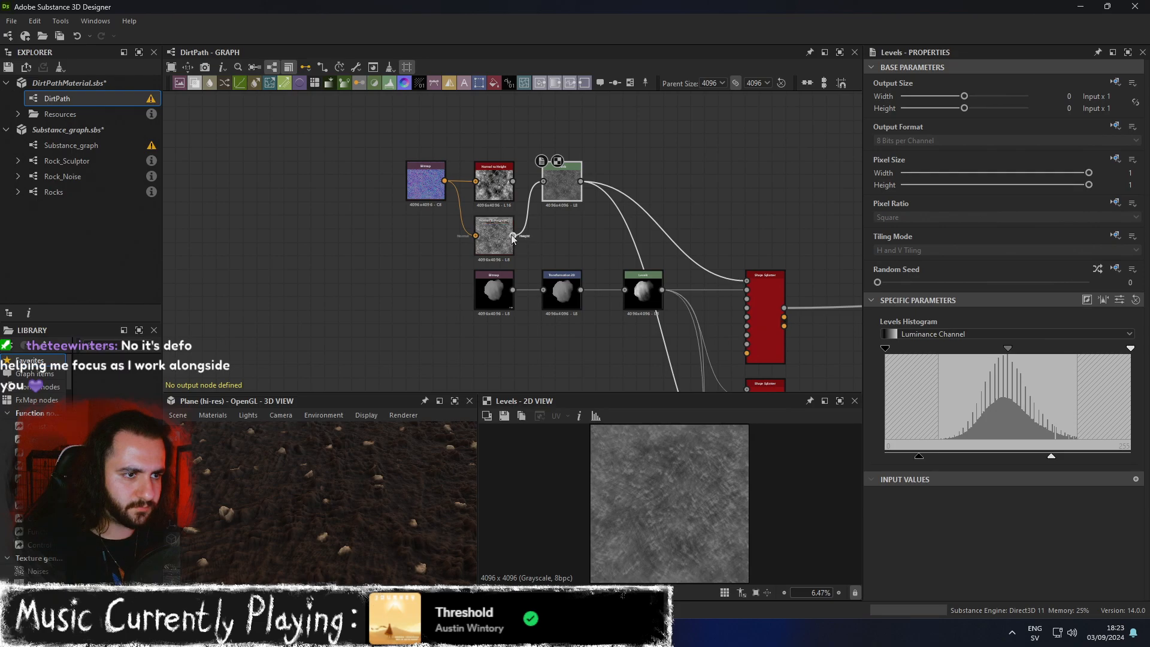
{"action": "left_click_drag", "start_coordinate": [761, 261], "coordinate": [747, 286]}
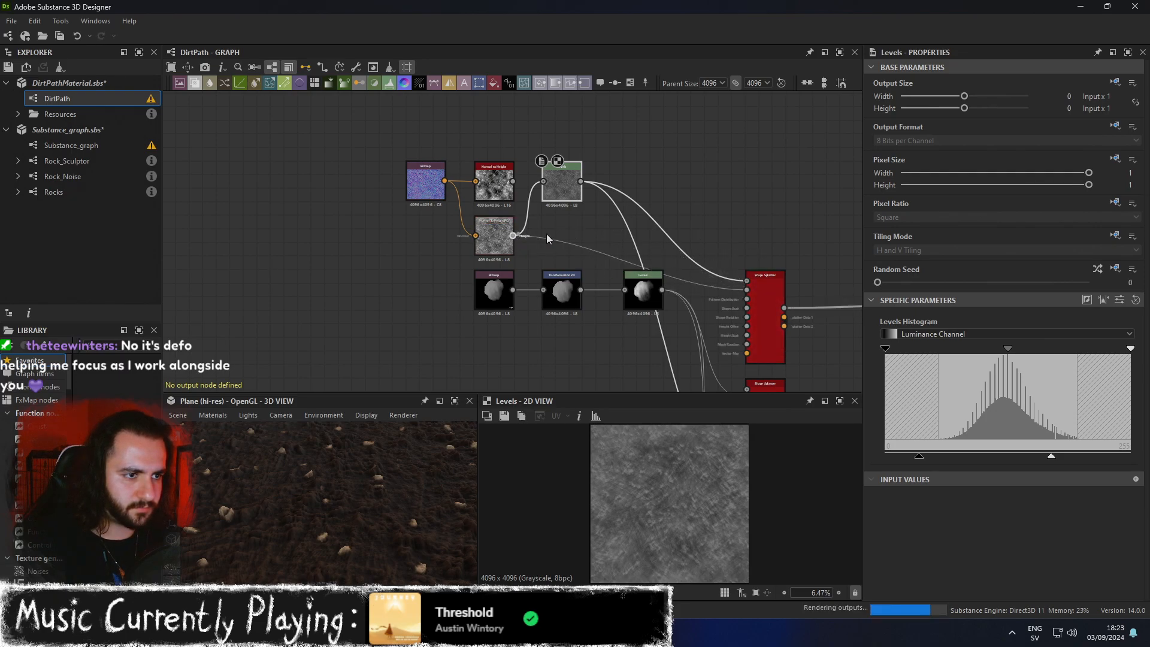
{"action": "key", "text": "ctrl+z"}
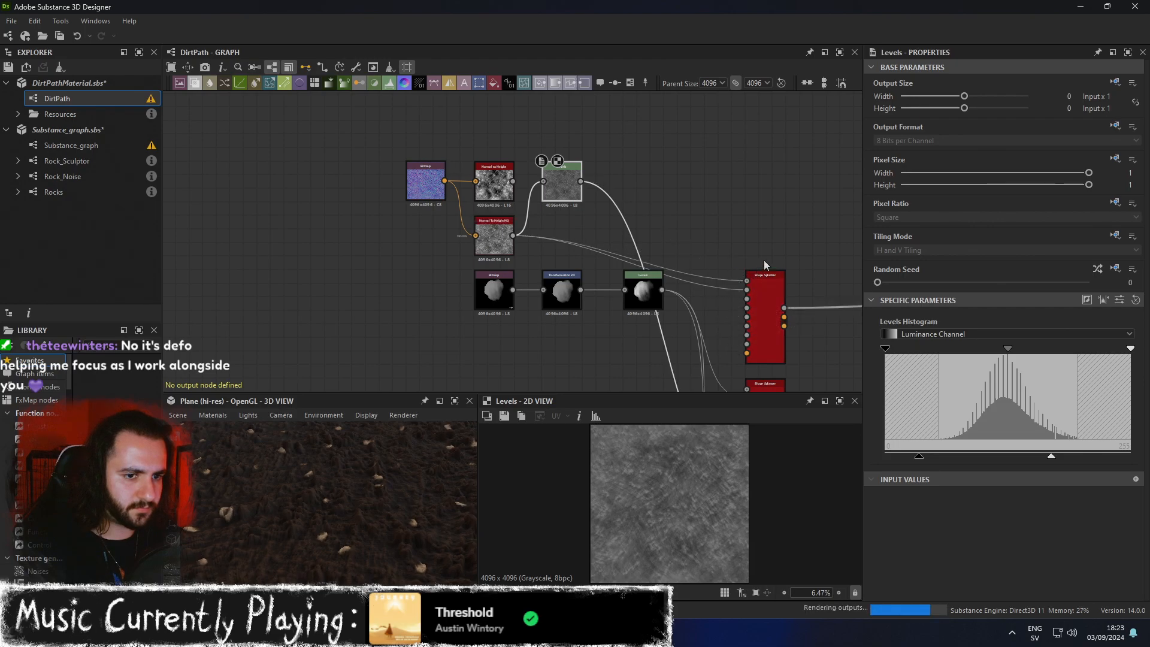
{"action": "key", "text": "ctrl+z"}
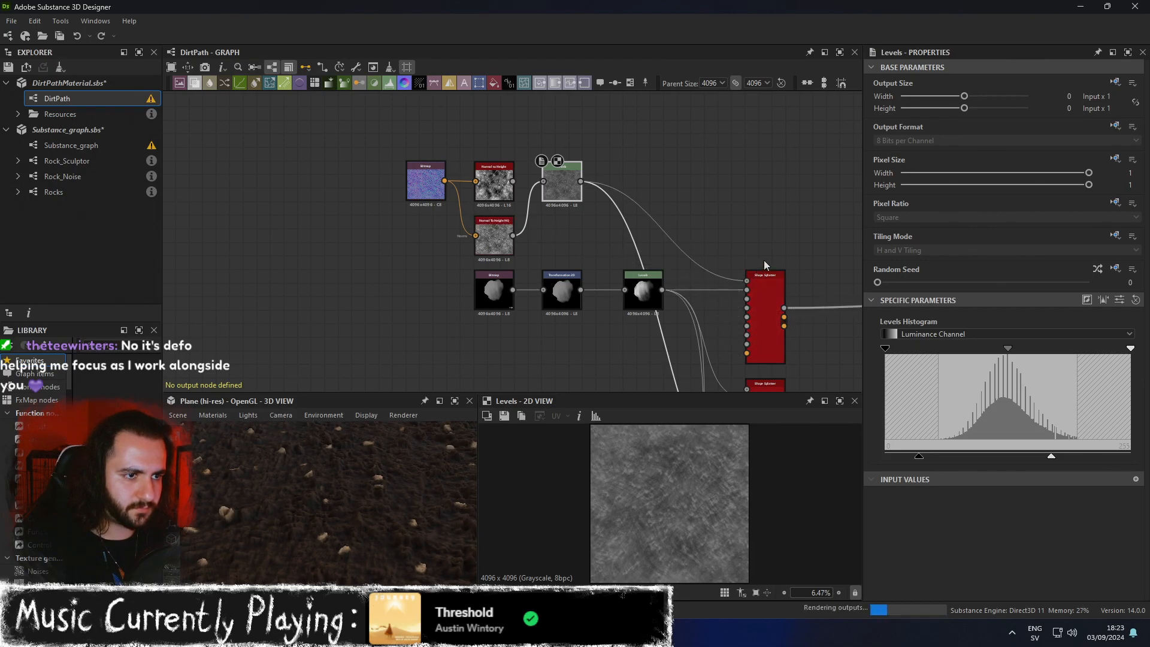
{"action": "left_click_drag", "start_coordinate": [513, 235], "coordinate": [747, 280]}
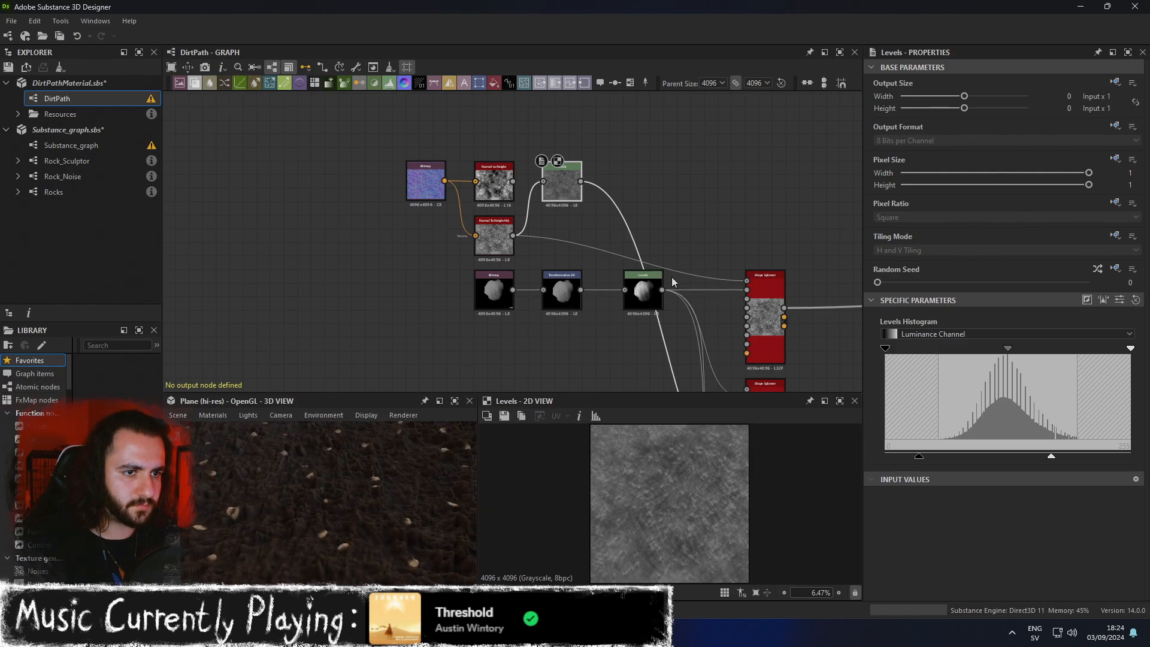
{"action": "left_click", "coordinate": [491, 241]}
{"action": "key", "text": "ctrl+z"}
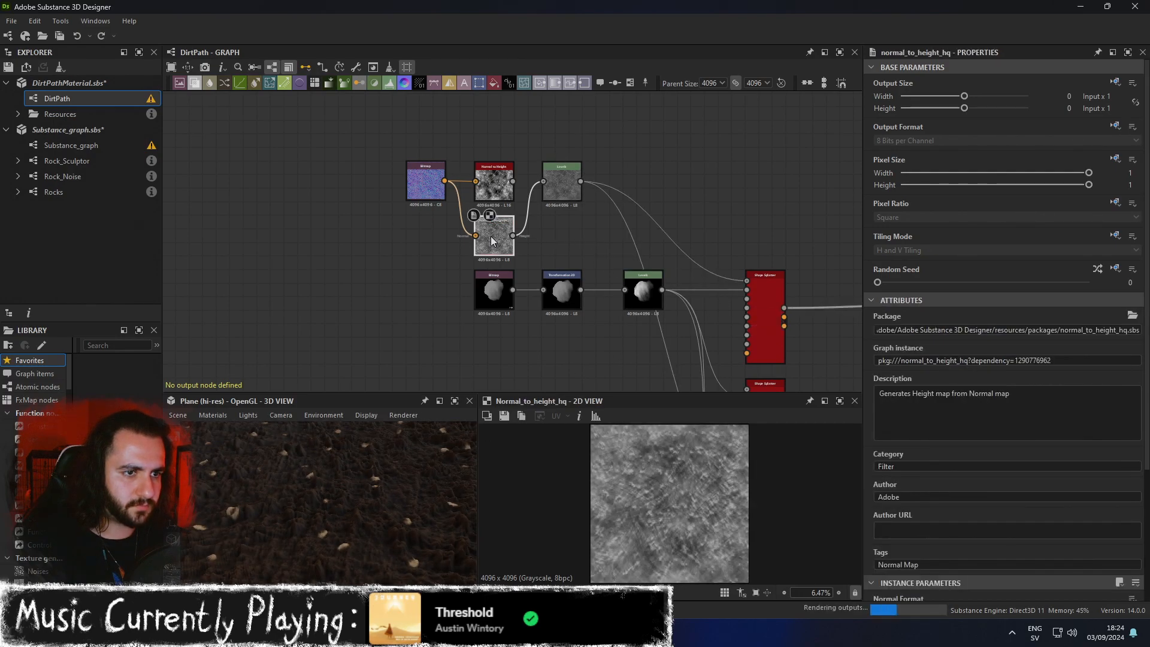
Move the dirt bitmap and both height conversion nodes away from Levels and add a Blend node in the gap.
{"action": "left_click", "coordinate": [490, 178]}
{"action": "left_click", "coordinate": [494, 243]}
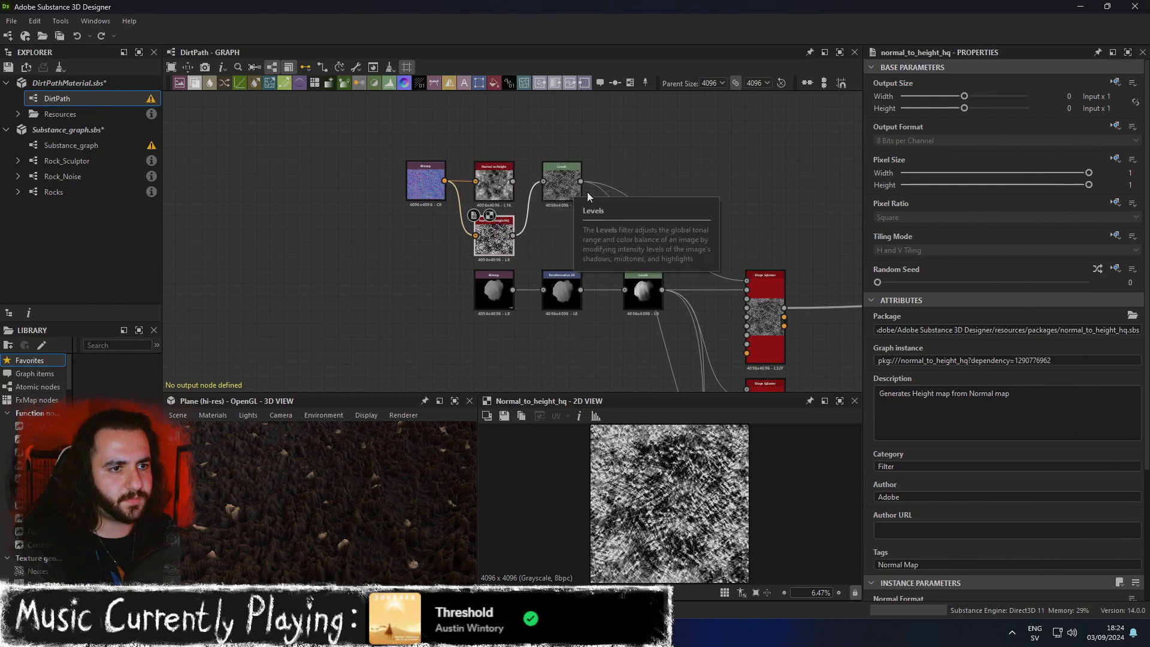
{"action": "left_click_drag", "start_coordinate": [395, 126], "coordinate": [374, 186]}
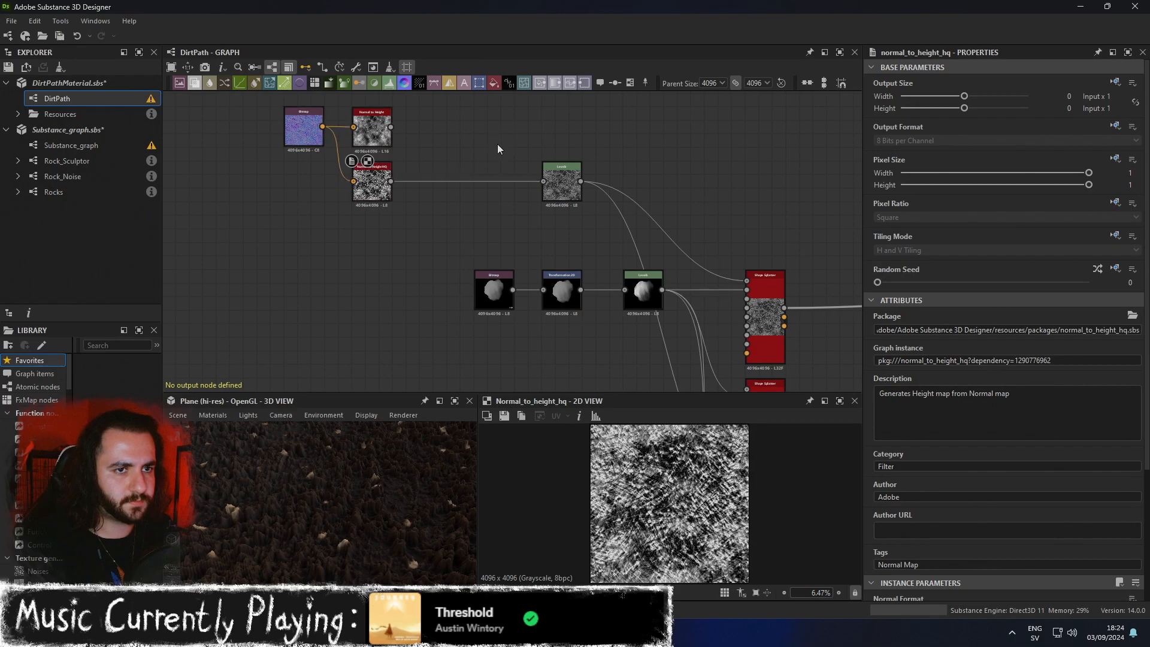
{"action": "middle_click_drag", "start_coordinate": [495, 142], "coordinate": [594, 206]}
{"action": "scroll", "coordinate": [588, 207], "scroll_direction": "up", "scroll_amount": 2}
{"action": "key", "text": "space"}
{"action": "type", "text": "BLEND"}
{"action": "key", "text": "Return"}
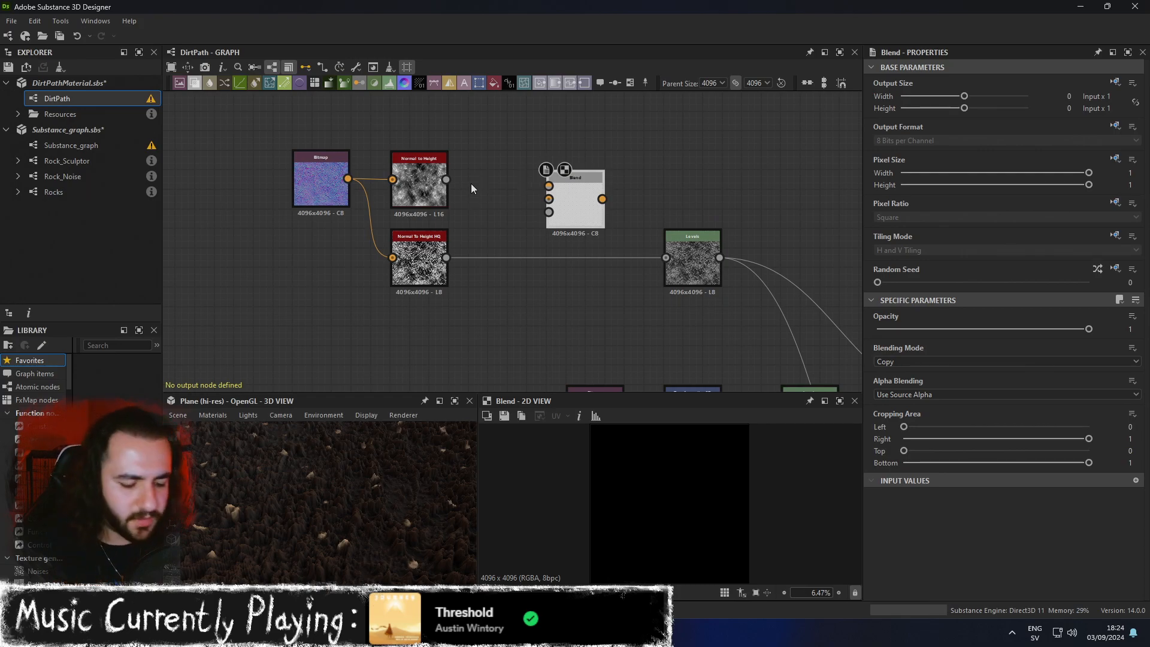
Connect Normal to Height to the Blend node's background and Normal To Height HQ to its foreground.
{"action": "left_click", "coordinate": [422, 176]}
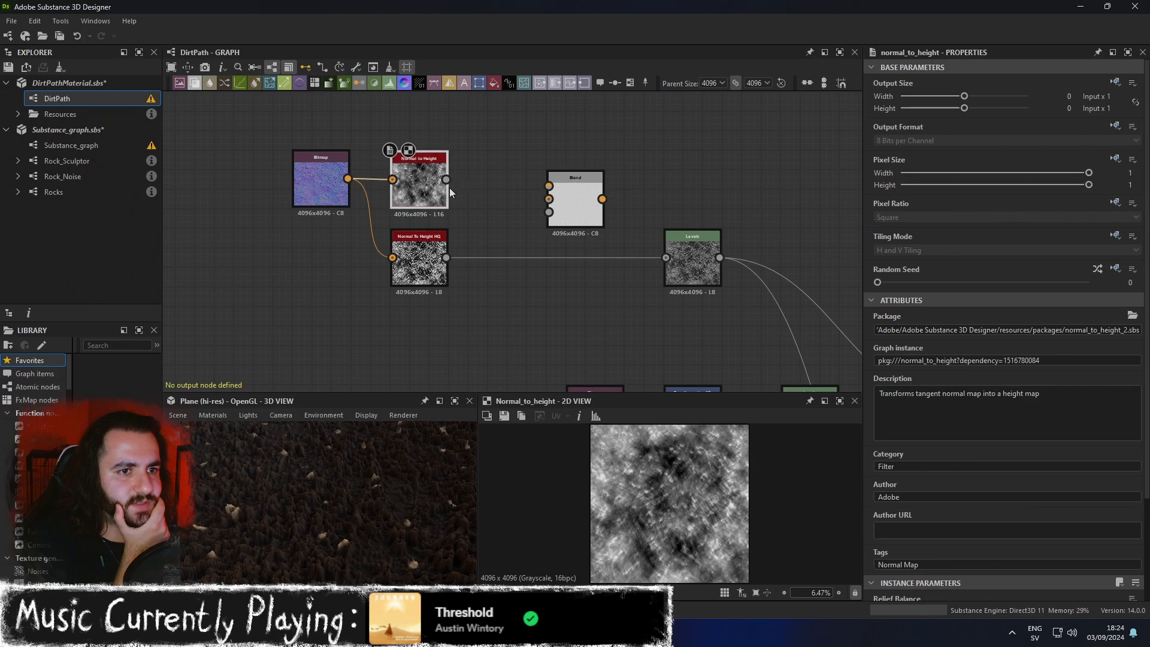
{"action": "left_click_drag", "start_coordinate": [532, 200], "coordinate": [548, 198]}
{"action": "left_click_drag", "start_coordinate": [451, 257], "coordinate": [575, 188]}
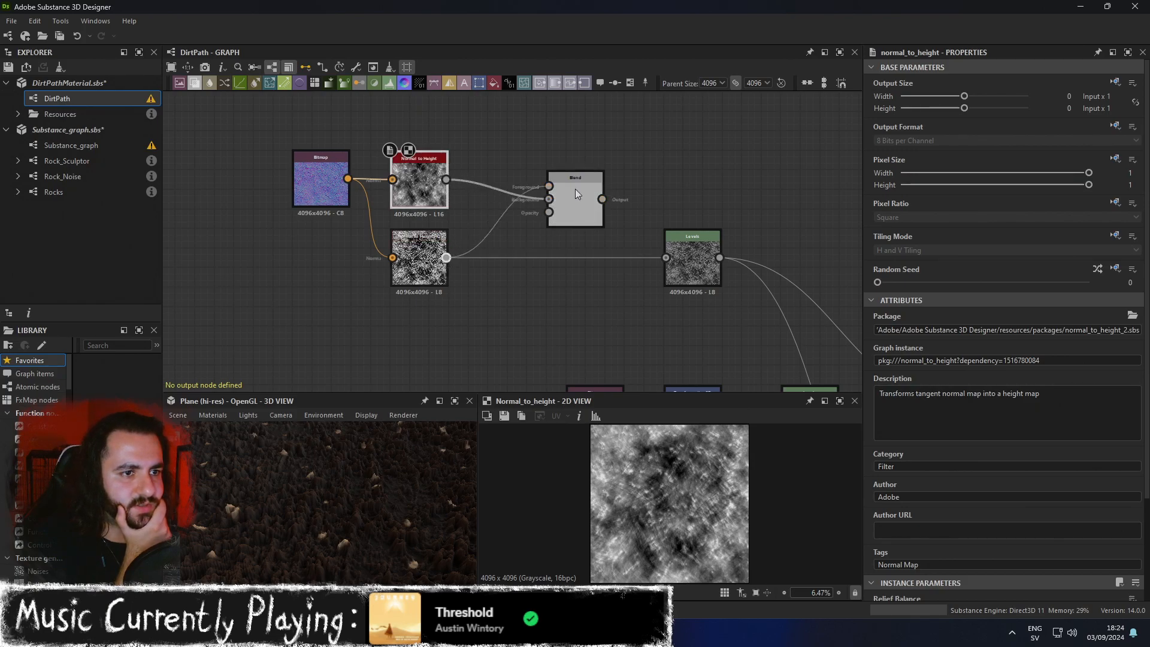
Try the Add (Linear Dodge) mode on the Blend node with opacity 0.18, and change the blending mode to Multiply.
{"action": "left_click", "coordinate": [575, 191]}
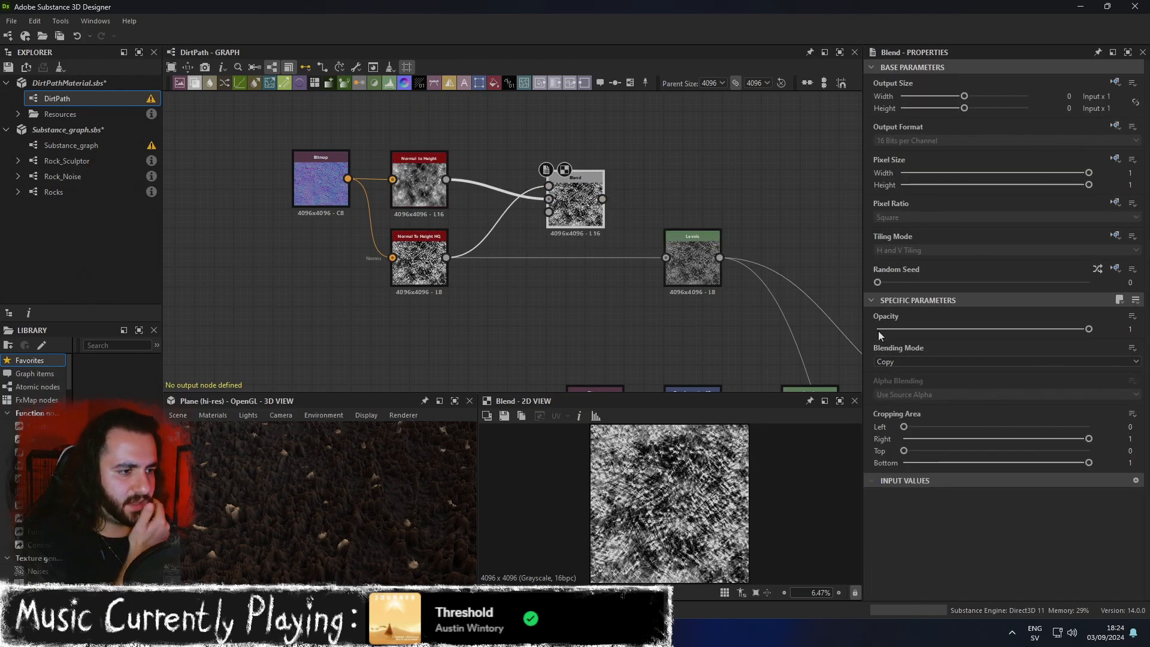
{"action": "left_click", "coordinate": [960, 363]}
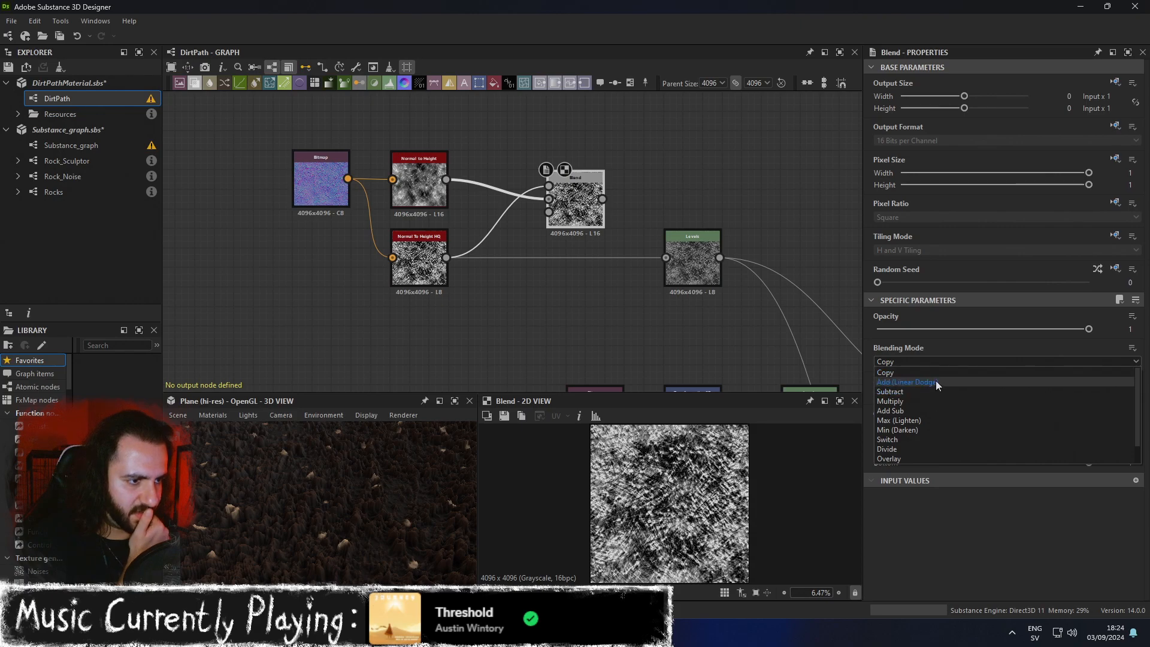
{"action": "left_click", "coordinate": [935, 381]}
{"action": "left_click_drag", "start_coordinate": [1057, 331], "coordinate": [918, 348]}
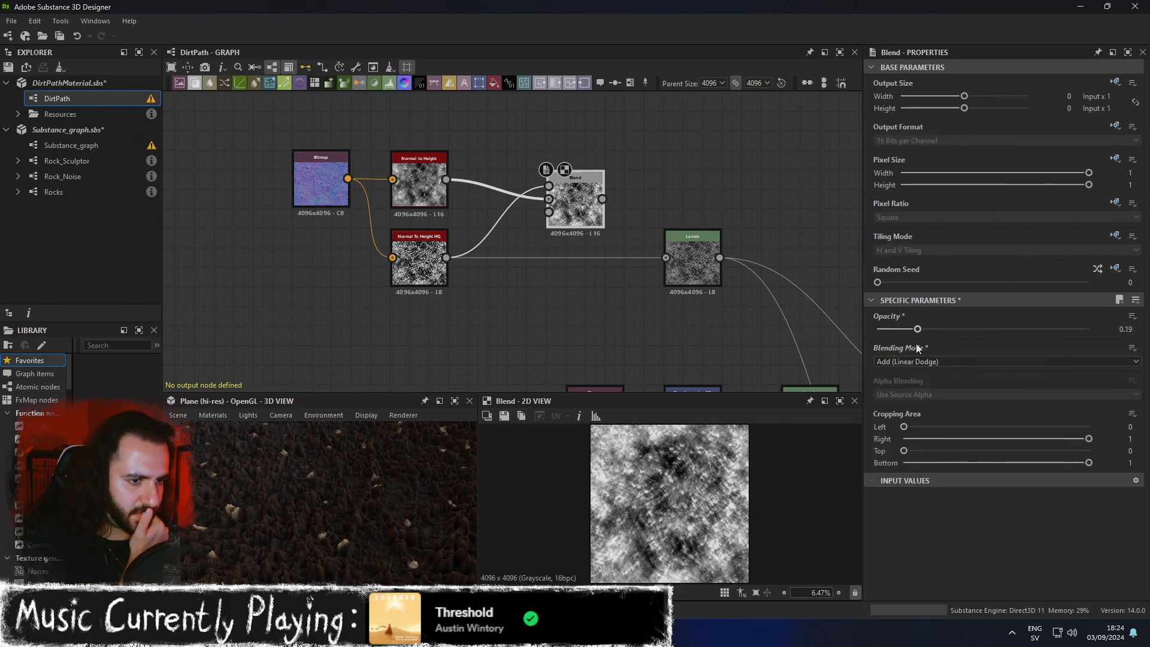
{"action": "scroll", "coordinate": [616, 475], "scroll_direction": "up", "scroll_amount": 3}
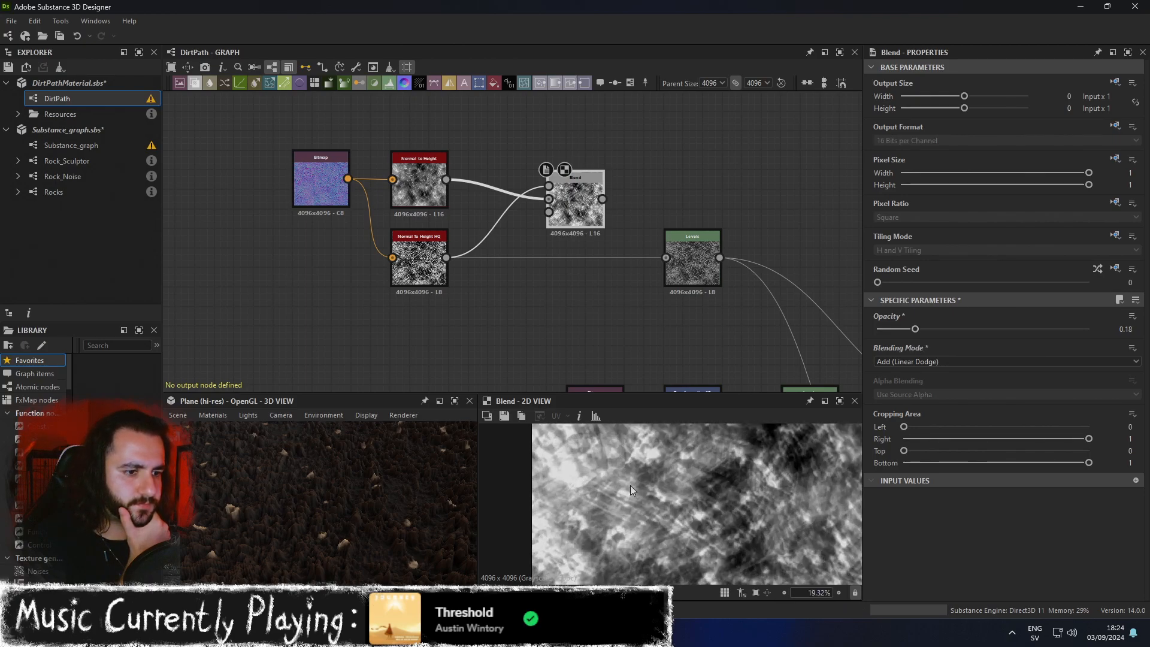
{"action": "left_click", "coordinate": [923, 361]}
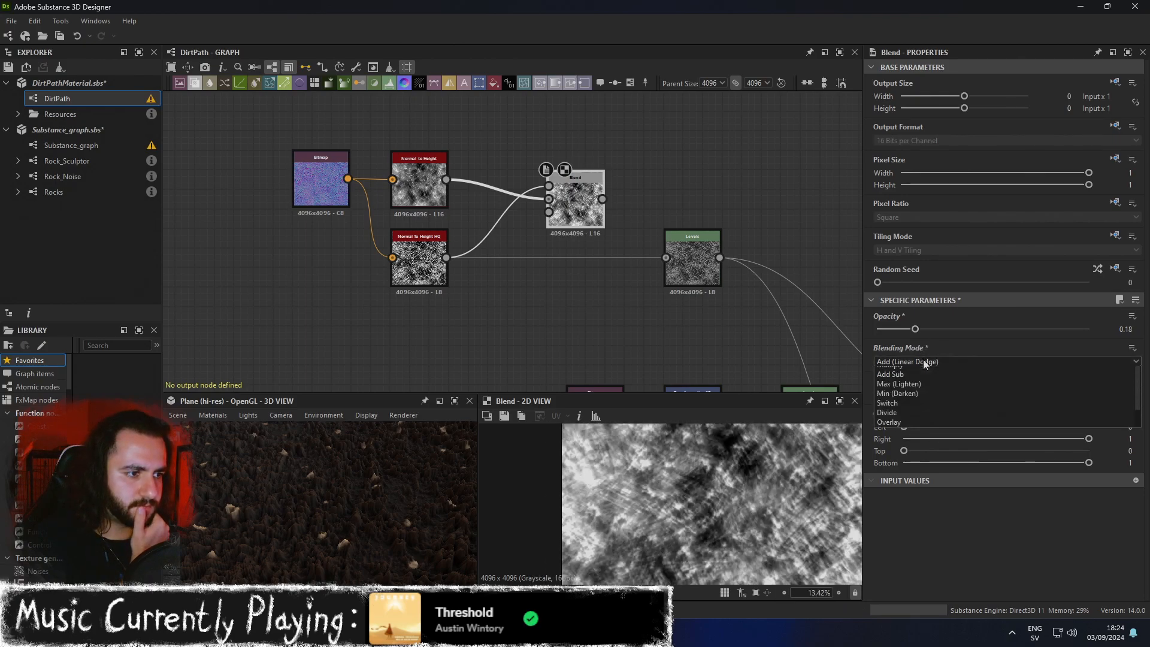
{"action": "left_click", "coordinate": [924, 399]}
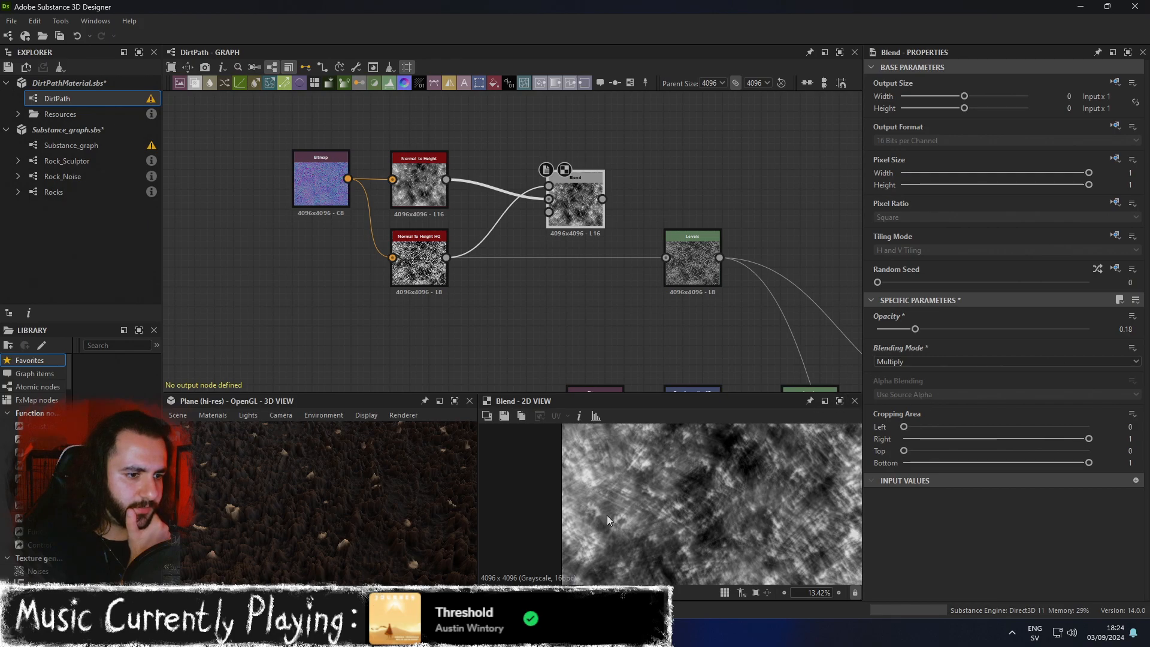
Compare the Multiply blend with the separate height conversions and raise the Blend node's opacity to 0.8.
{"action": "scroll", "coordinate": [661, 505], "scroll_direction": "down", "scroll_amount": 3}
{"action": "scroll", "coordinate": [671, 505], "scroll_direction": "down", "scroll_amount": 1}
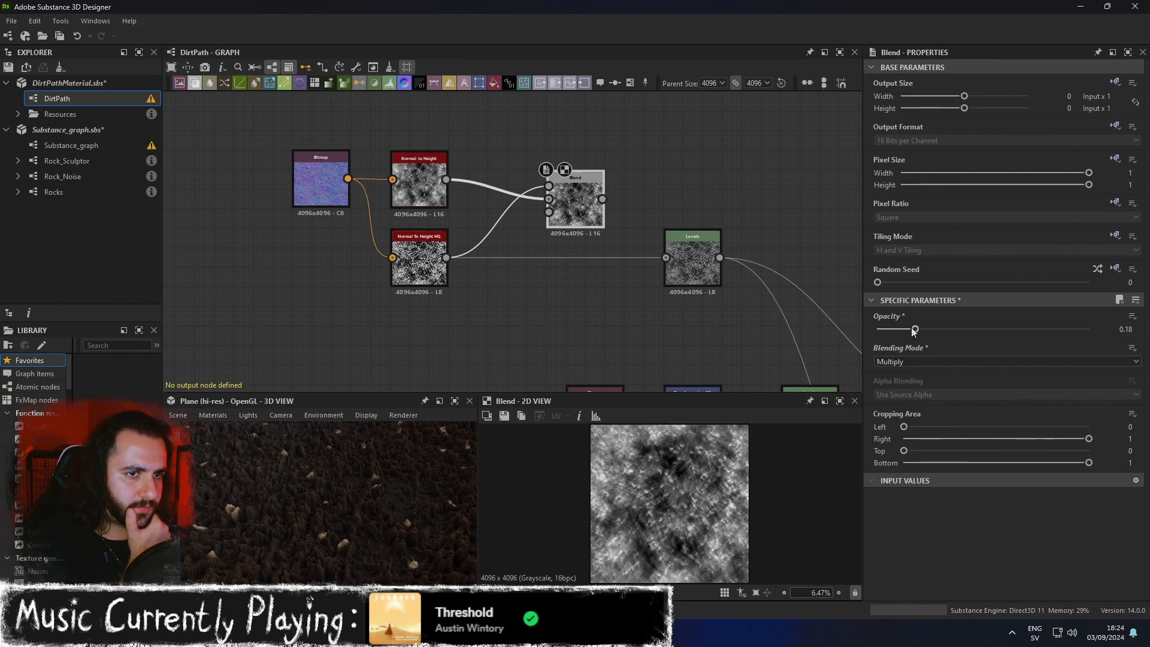
{"action": "left_click", "coordinate": [420, 186]}
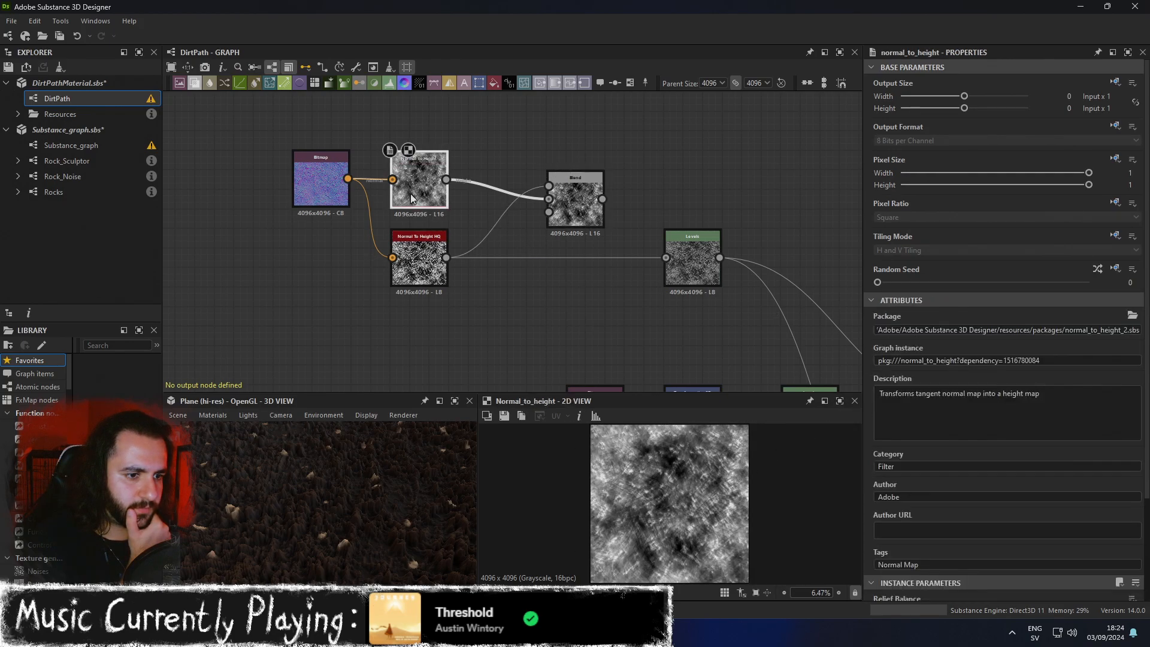
{"action": "left_click", "coordinate": [578, 209]}
{"action": "scroll", "coordinate": [623, 478], "scroll_direction": "up", "scroll_amount": 10}
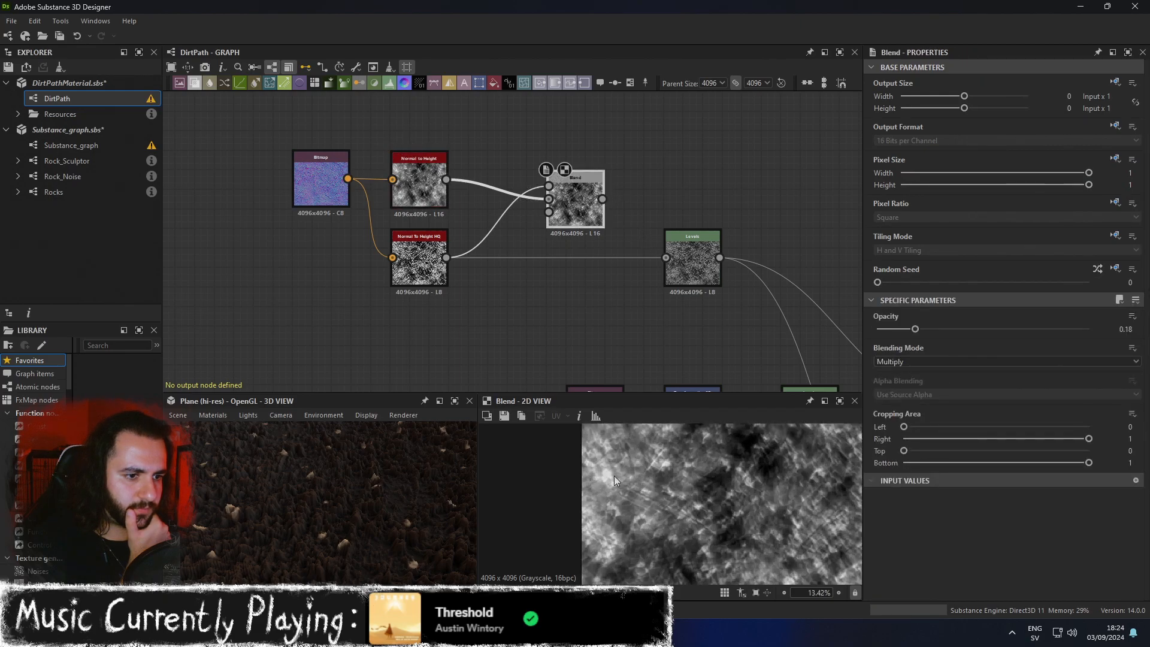
{"action": "left_click_drag", "start_coordinate": [914, 330], "coordinate": [1047, 334]}
{"action": "scroll", "coordinate": [691, 328], "scroll_direction": "down", "scroll_amount": 3}
{"action": "middle_click_drag", "start_coordinate": [737, 327], "coordinate": [646, 292]}
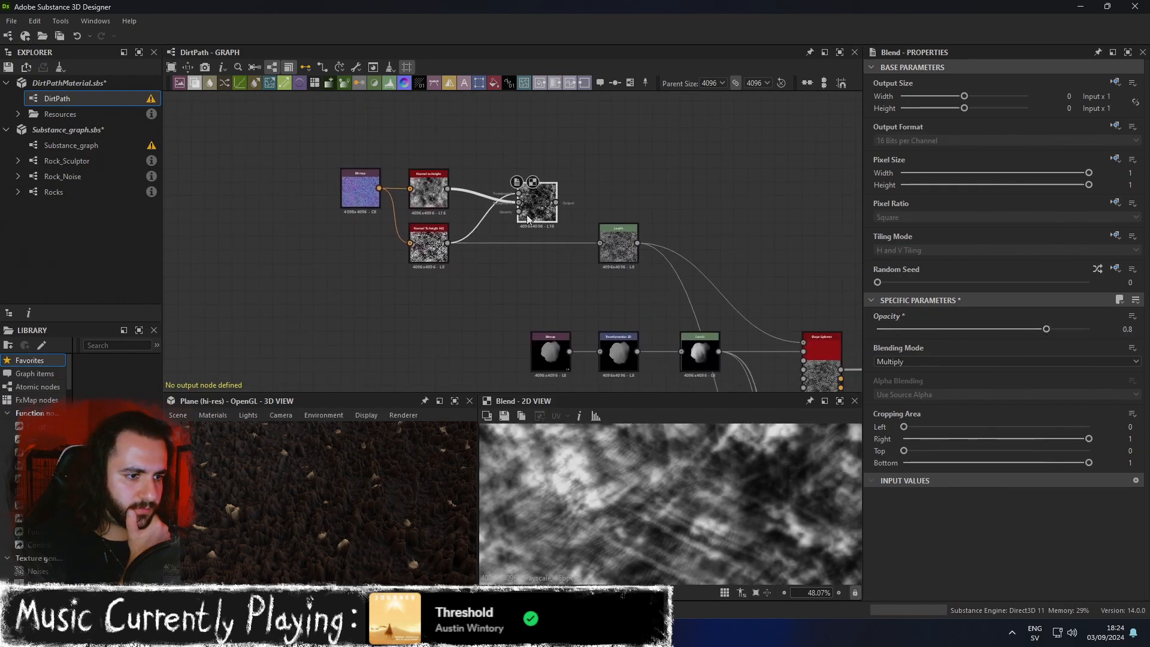
{"action": "left_click", "coordinate": [426, 190]}
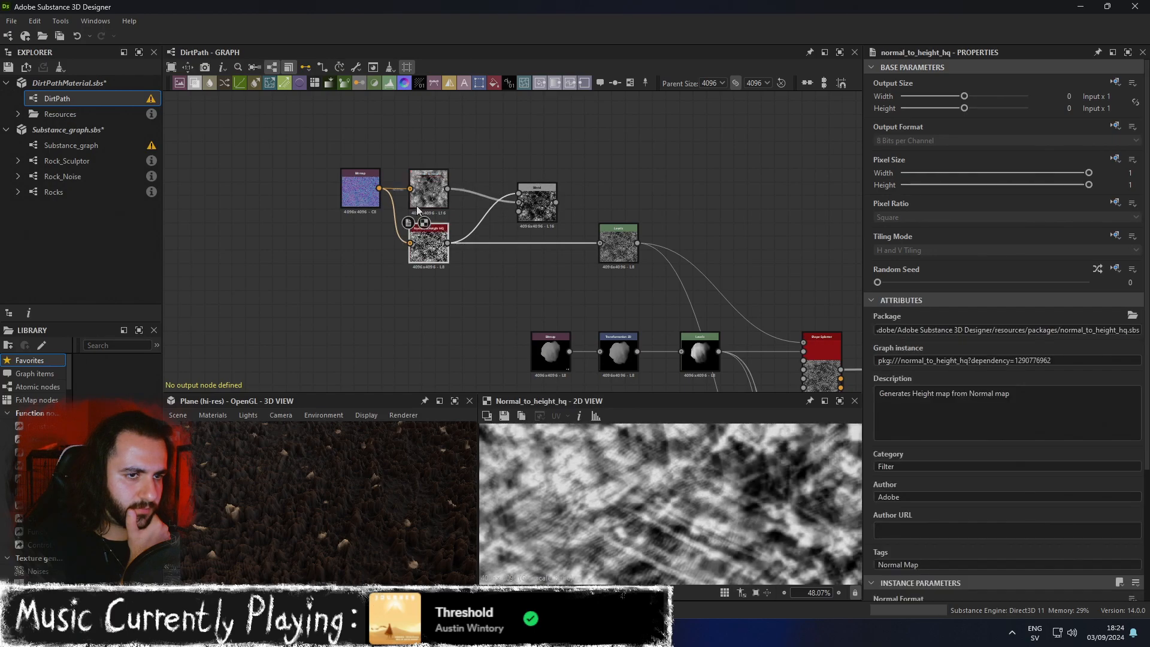
Try an Auto Levels node on the Blend output, compare the two results, and delete the added node.
{"action": "left_click", "coordinate": [536, 213]}
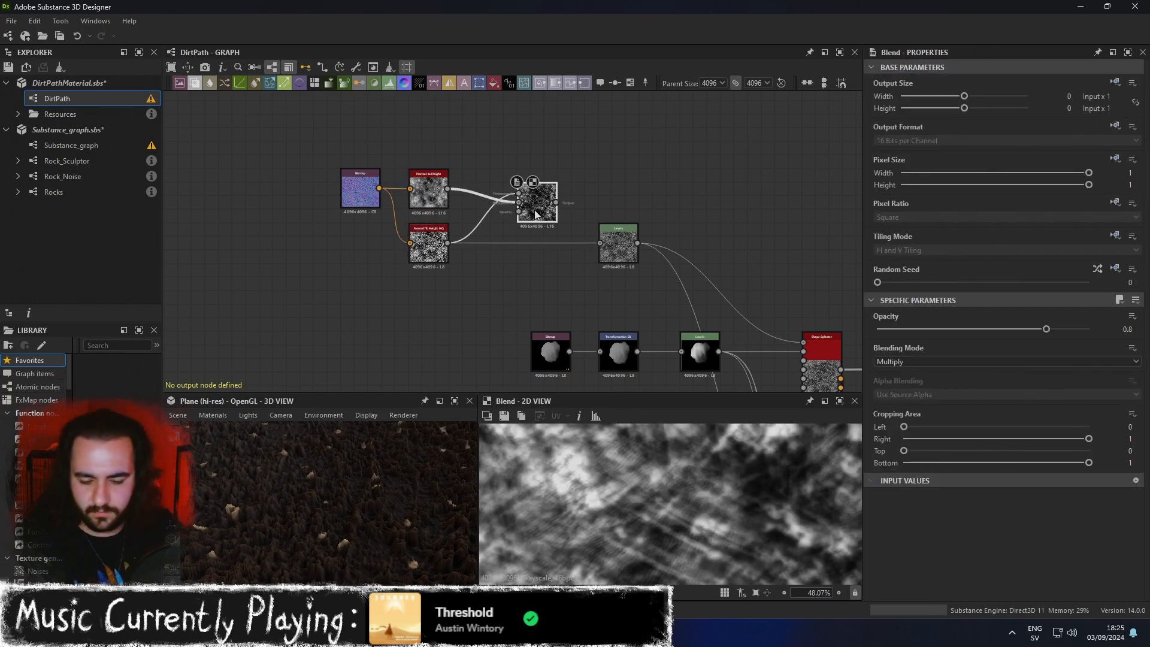
{"action": "key", "text": "space"}
{"action": "type", "text": "auto"}
{"action": "key", "text": "Down"}
{"action": "key", "text": "Return"}
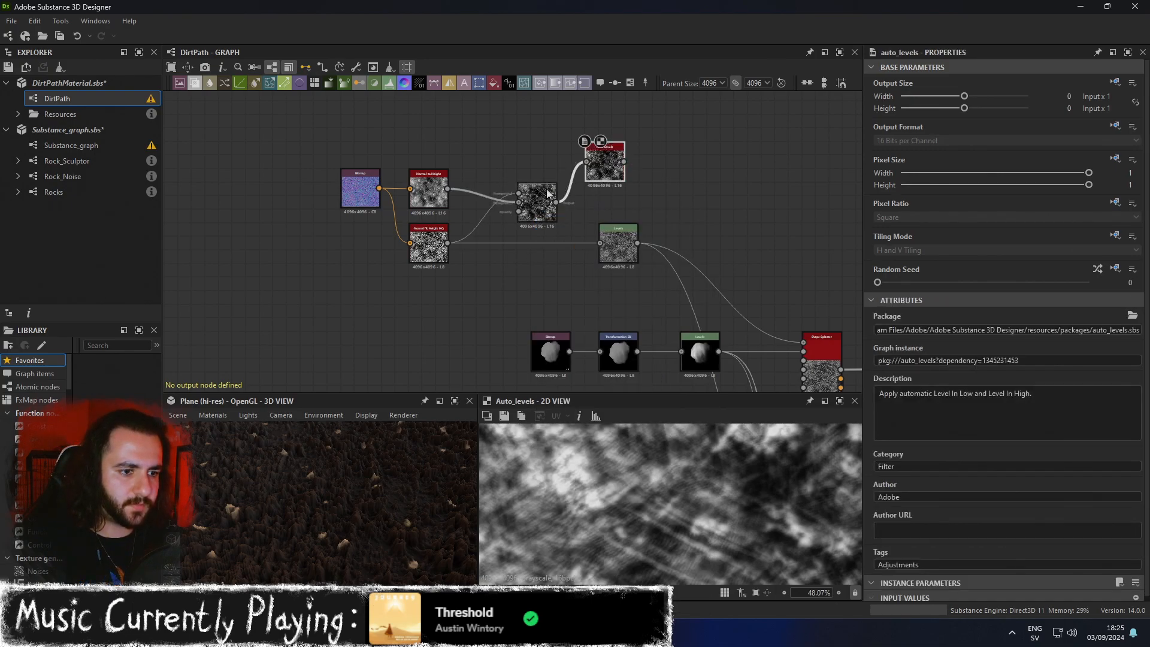
{"action": "left_click", "coordinate": [535, 204]}
{"action": "left_click", "coordinate": [604, 161]}
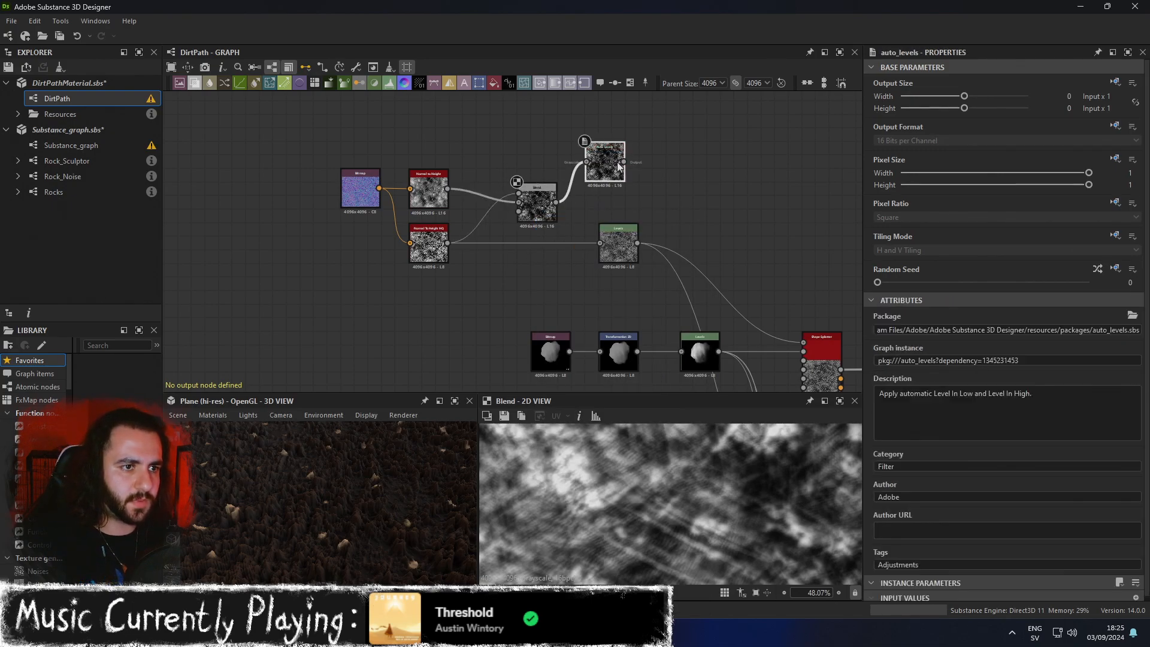
{"action": "key", "text": "Delete"}
Feed the Levels node from the Blend output instead of Normal To Height HQ, and inspect the dirt surface in the enlarged 3D view.
{"action": "left_click_drag", "start_coordinate": [581, 229], "coordinate": [600, 243]}
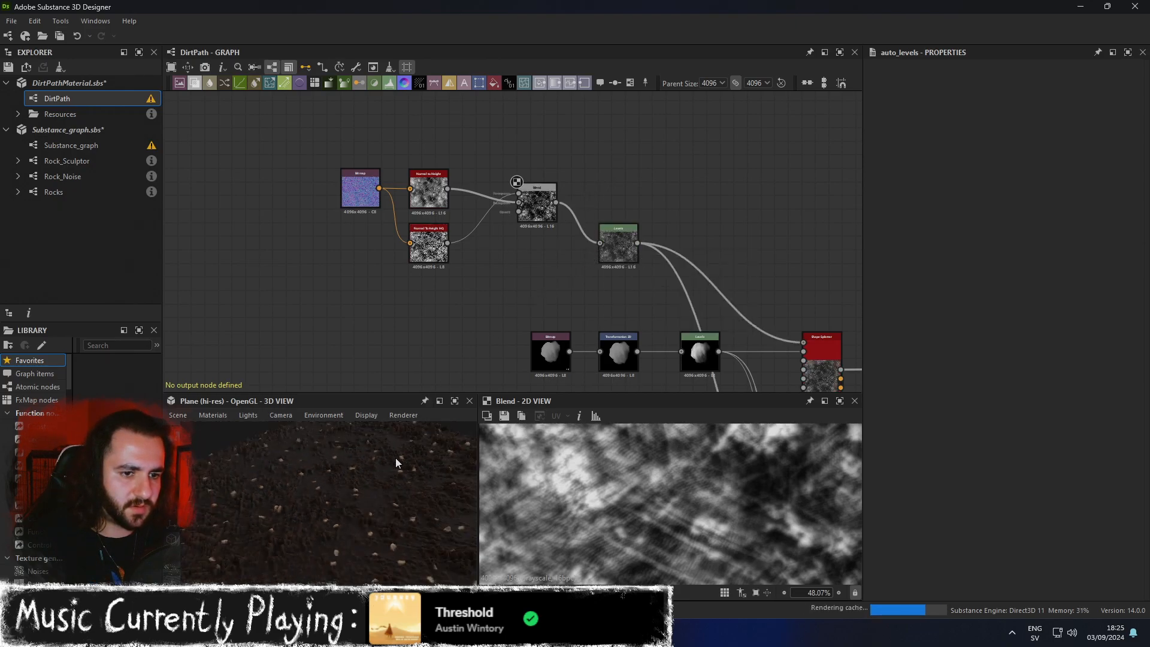
{"action": "left_click_drag", "start_coordinate": [331, 486], "coordinate": [372, 490]}
{"action": "double_click", "coordinate": [622, 245]}
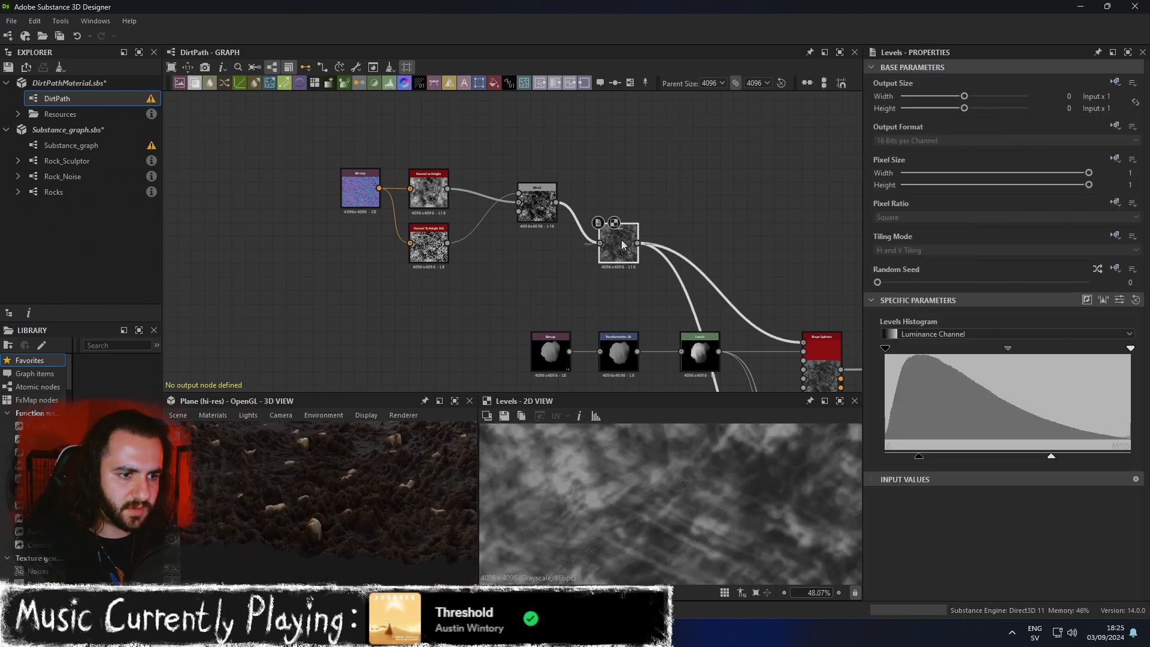
{"action": "double_click", "coordinate": [537, 206]}
{"action": "double_click", "coordinate": [440, 199]}
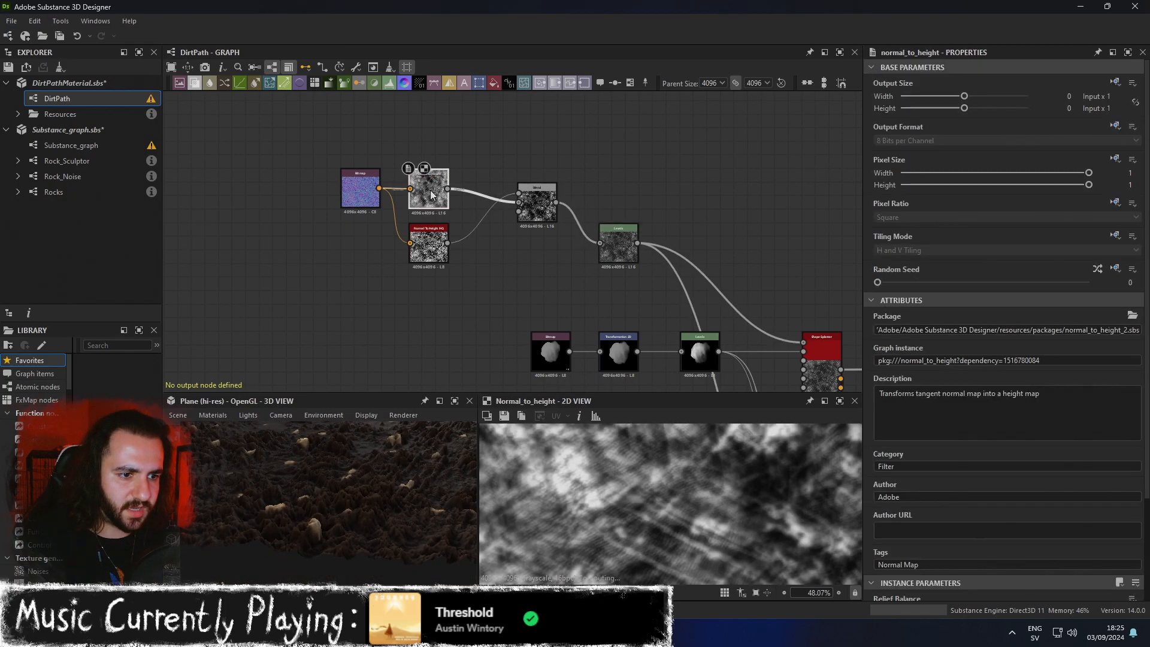
{"action": "double_click", "coordinate": [620, 248]}
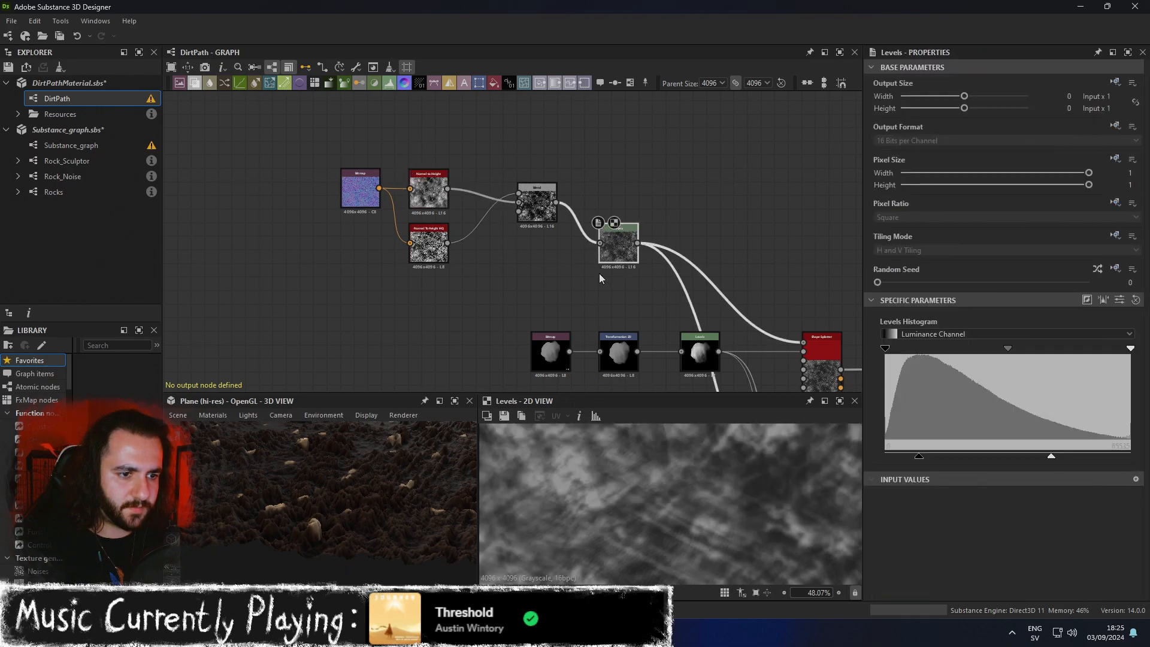
{"action": "left_click", "coordinate": [455, 401]}
{"action": "left_click_drag", "start_coordinate": [471, 401], "coordinate": [557, 290]}
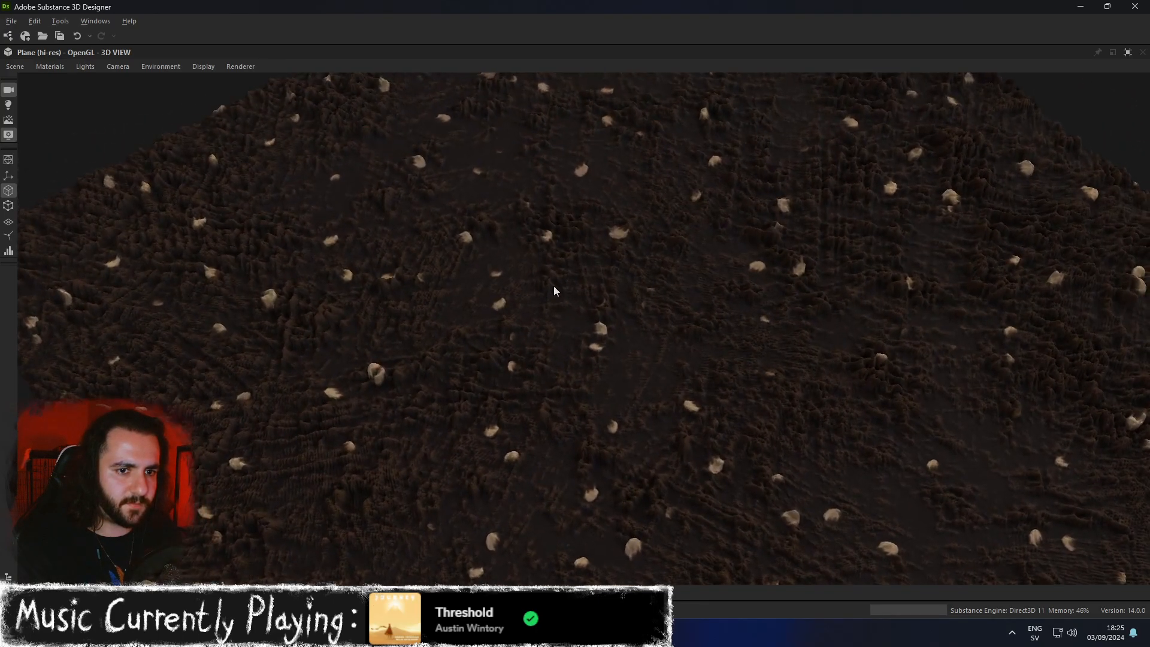
{"action": "left_click", "coordinate": [1127, 53]}
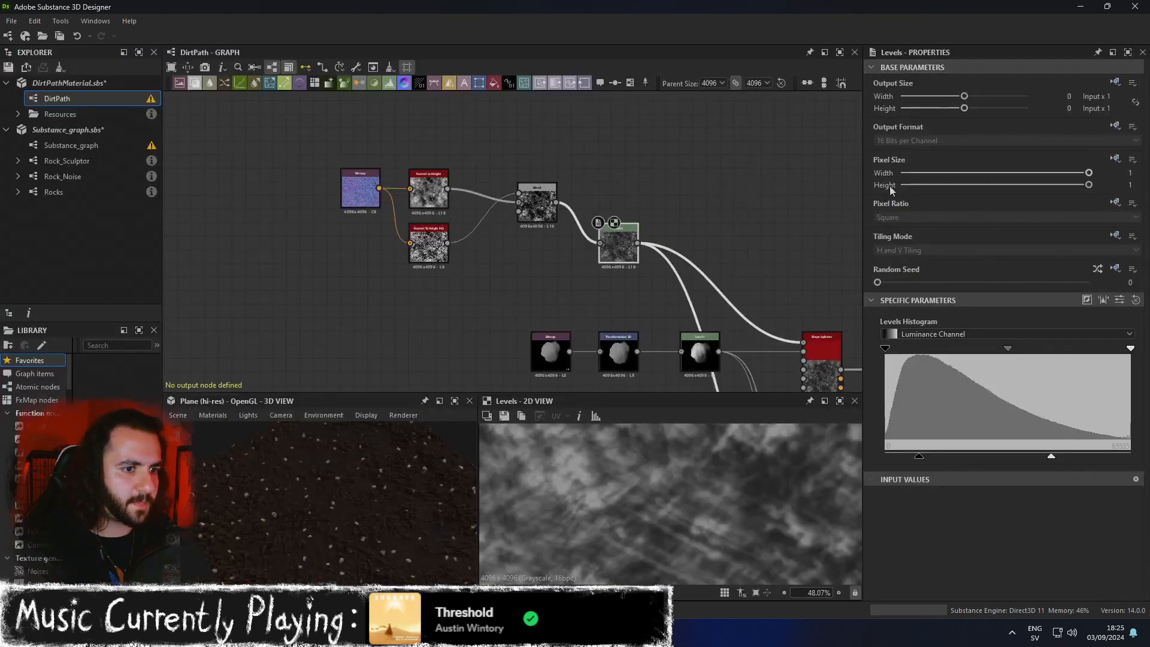
Lower the Blend node's opacity to 0.16 and check the resulting plane in the enlarged 3D view.
{"action": "scroll", "coordinate": [579, 262], "scroll_direction": "up", "scroll_amount": 2}
{"action": "left_click", "coordinate": [399, 177]}
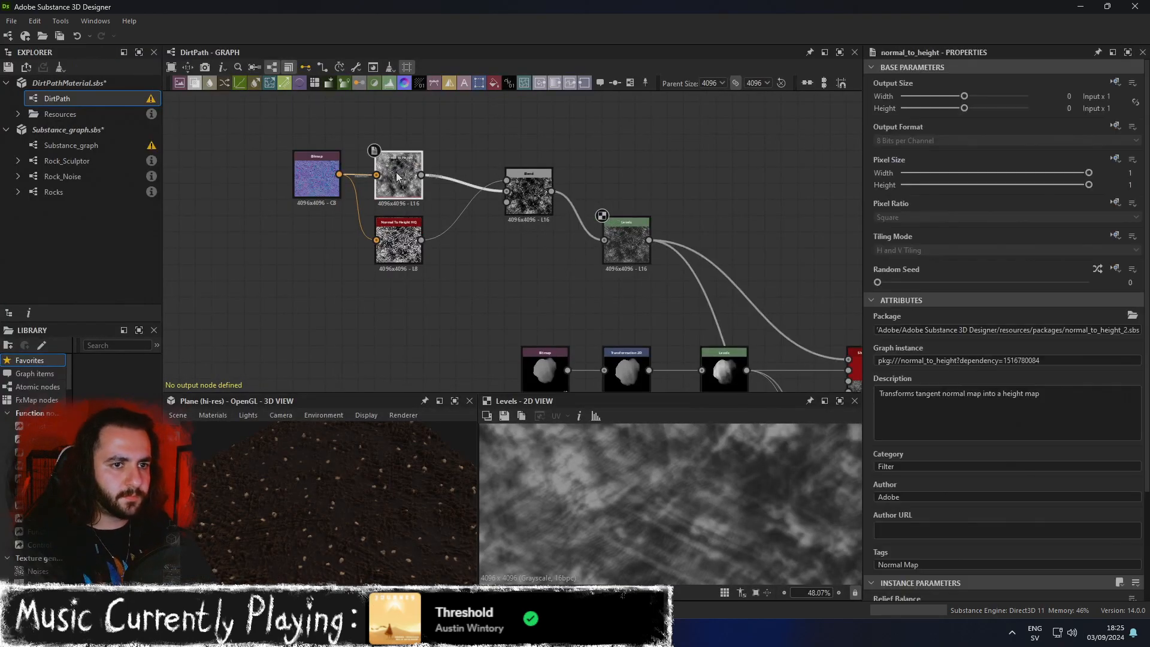
{"action": "left_click", "coordinate": [535, 204]}
{"action": "left_click_drag", "start_coordinate": [1025, 329], "coordinate": [978, 329]}
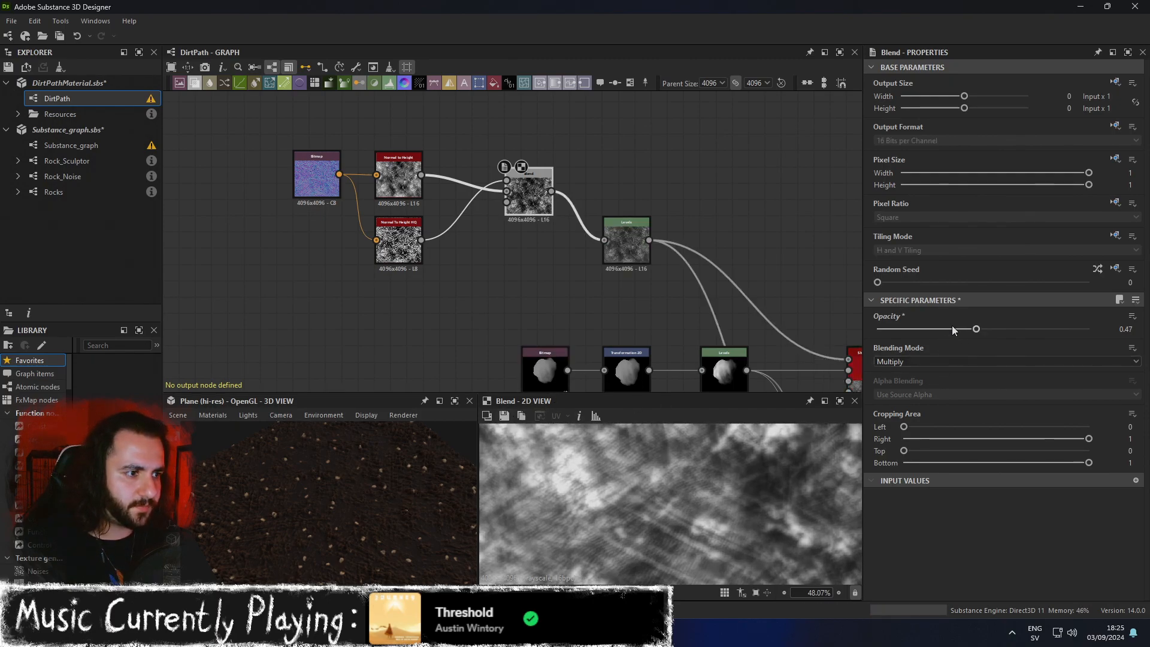
{"action": "left_click_drag", "start_coordinate": [953, 329], "coordinate": [911, 329]}
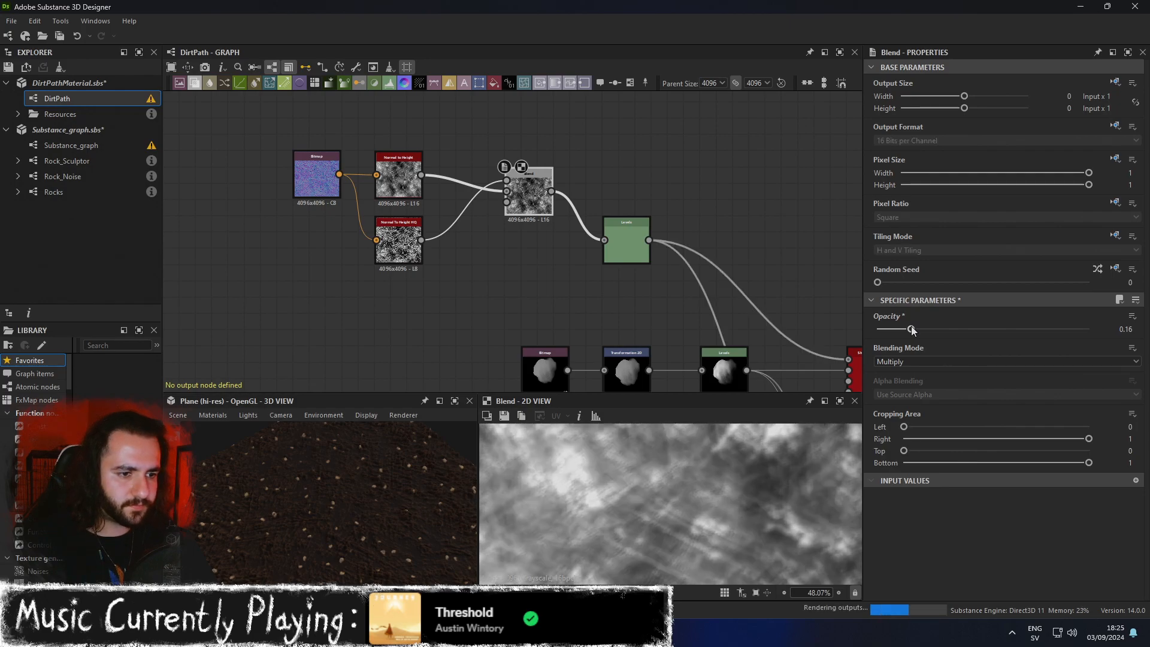
{"action": "left_click", "coordinate": [455, 401]}
{"action": "left_click_drag", "start_coordinate": [484, 406], "coordinate": [847, 323]}
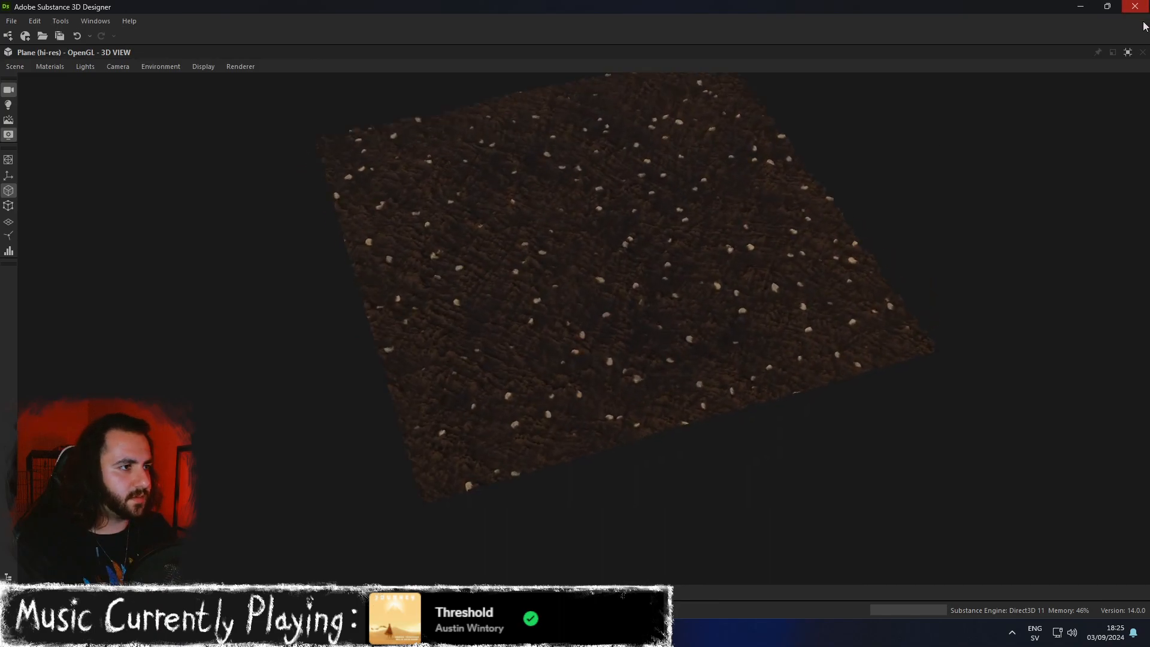
{"action": "left_click", "coordinate": [1128, 53]}
Examine the height-to-normal node's output close up in the 2D view and the displaced dirt surface from a low angle in 3D.
{"action": "scroll", "coordinate": [710, 308], "scroll_direction": "down", "scroll_amount": 3}
{"action": "middle_click_drag", "start_coordinate": [688, 243], "coordinate": [500, 203]}
{"action": "double_click", "coordinate": [809, 183]}
{"action": "scroll", "coordinate": [569, 479], "scroll_direction": "up", "scroll_amount": 8}
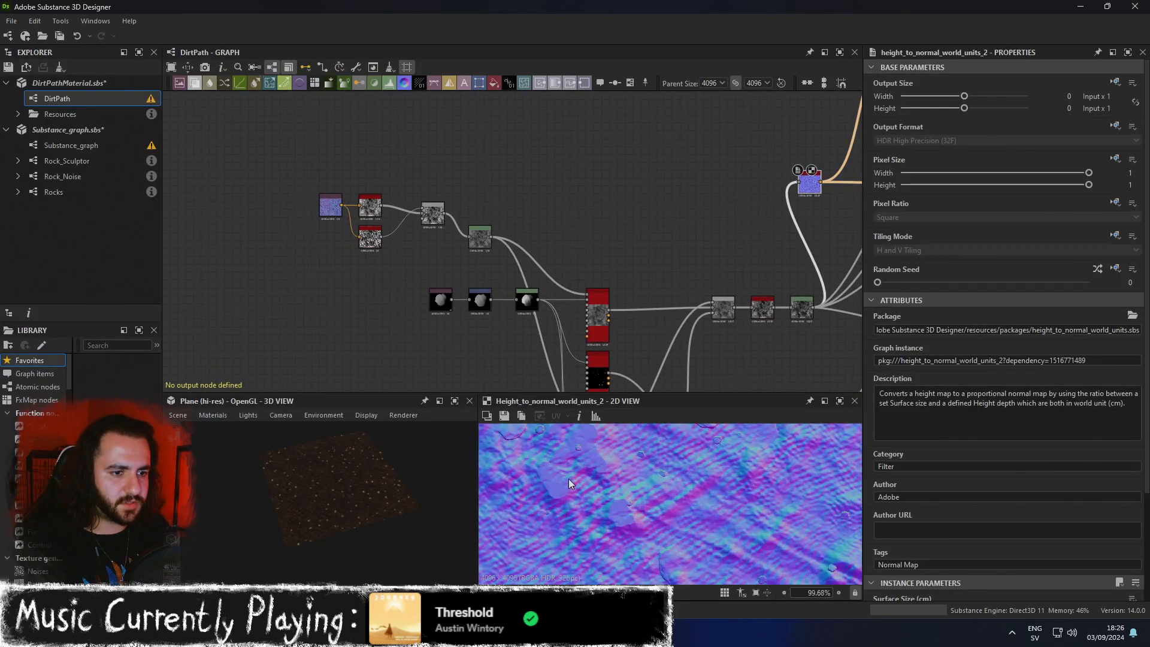
{"action": "middle_click_drag", "start_coordinate": [569, 479], "coordinate": [631, 523]}
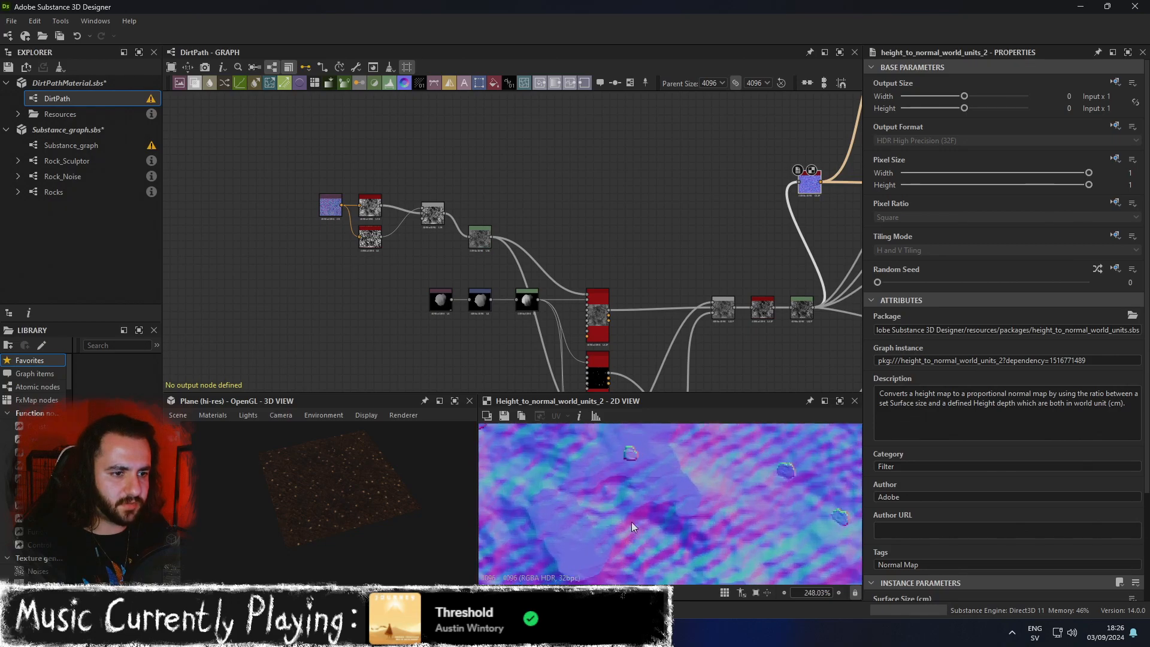
{"action": "scroll", "coordinate": [636, 512], "scroll_direction": "down", "scroll_amount": 1}
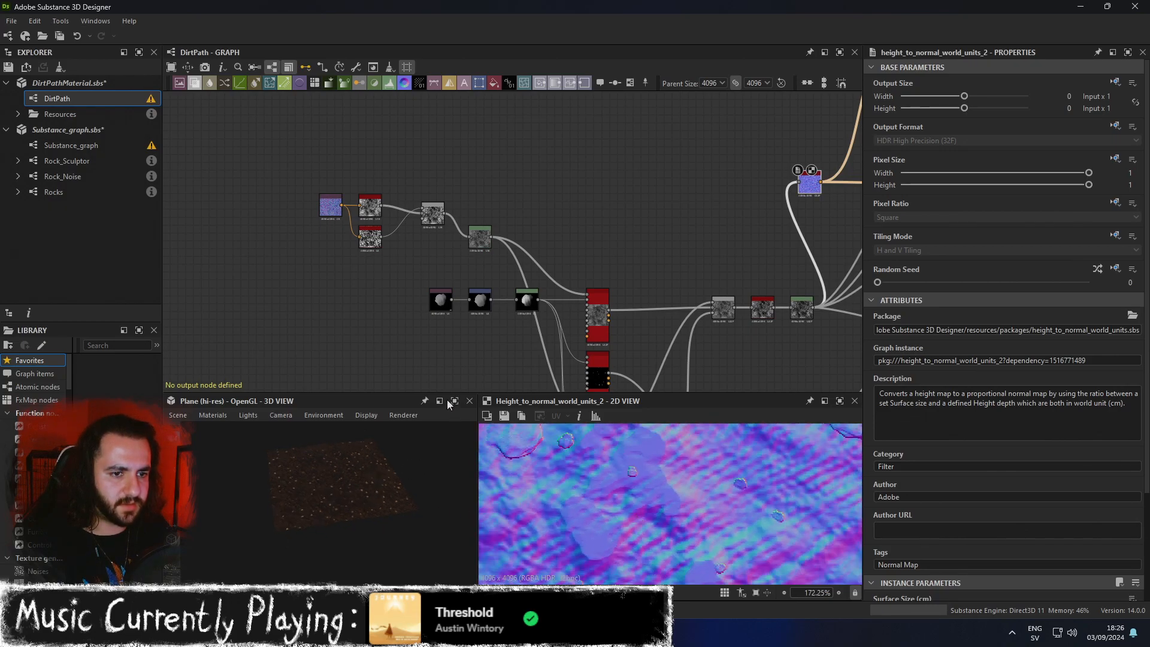
{"action": "left_click", "coordinate": [454, 401]}
{"action": "scroll", "coordinate": [505, 357], "scroll_direction": "up", "scroll_amount": 5}
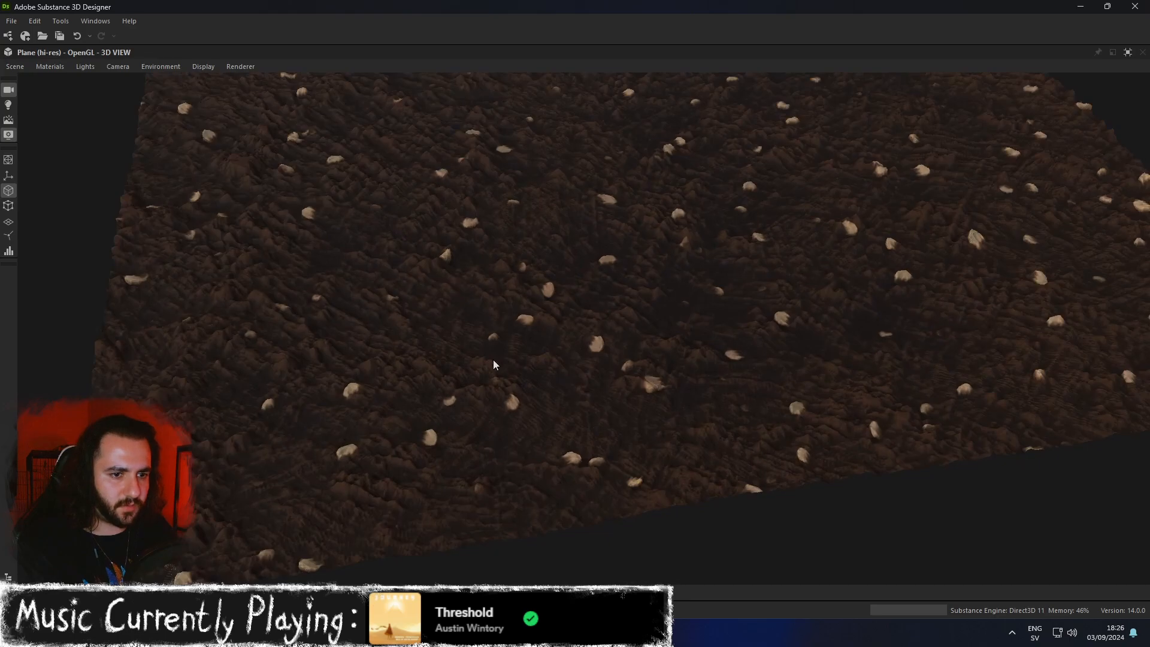
{"action": "middle_click_drag", "start_coordinate": [720, 311], "coordinate": [644, 317]}
{"action": "left_click_drag", "start_coordinate": [653, 301], "coordinate": [751, 304], "text": "alt"}
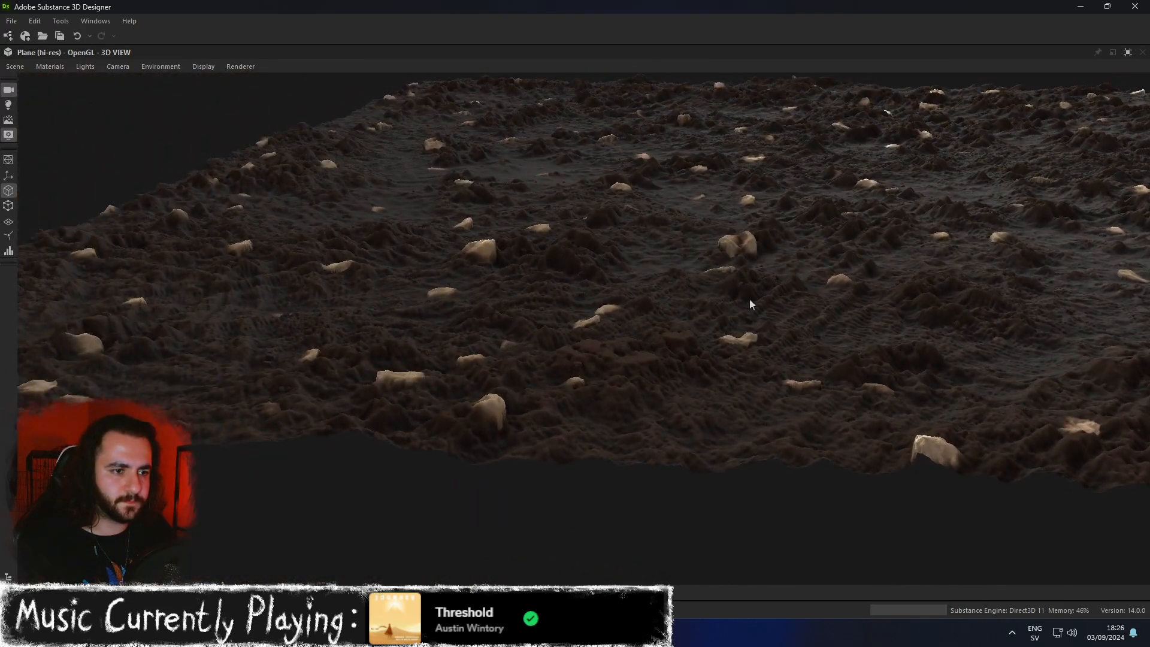
{"action": "left_click", "coordinate": [1126, 55]}
Raise the dirt Levels node's low output level in two passes, setting the Blend node's opacity to 0.71 in between.
{"action": "scroll", "coordinate": [509, 236], "scroll_direction": "up", "scroll_amount": 2}
{"action": "left_click", "coordinate": [467, 238]}
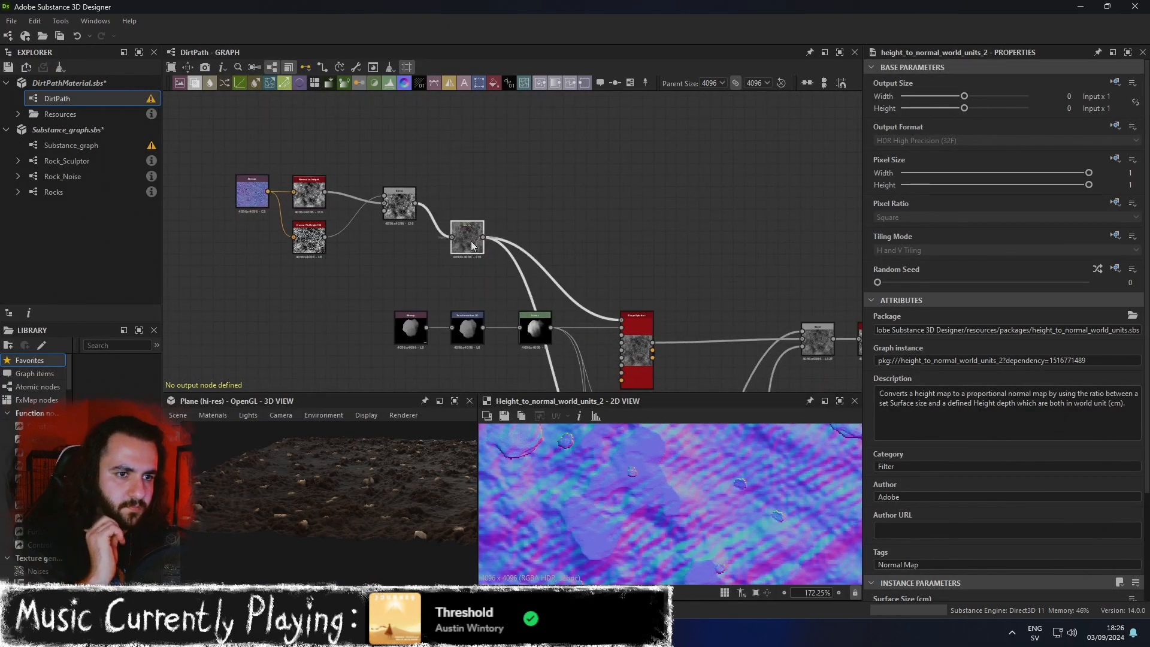
{"action": "left_click_drag", "start_coordinate": [916, 457], "coordinate": [957, 458]}
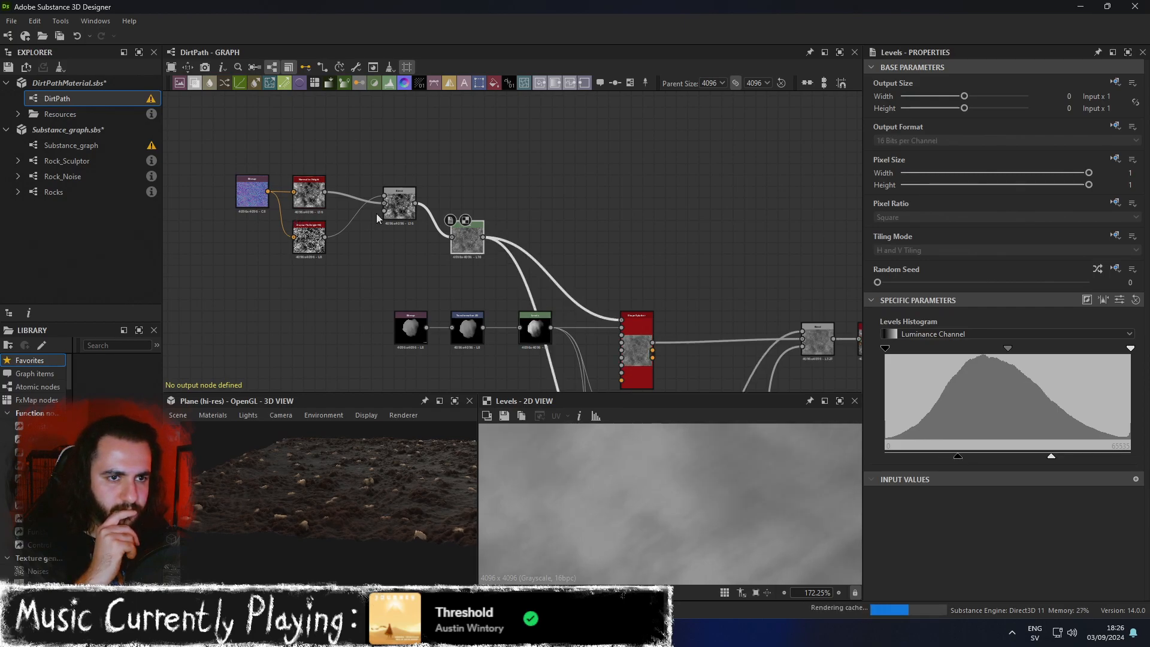
{"action": "left_click", "coordinate": [395, 206]}
{"action": "left_click_drag", "start_coordinate": [962, 330], "coordinate": [1027, 329]}
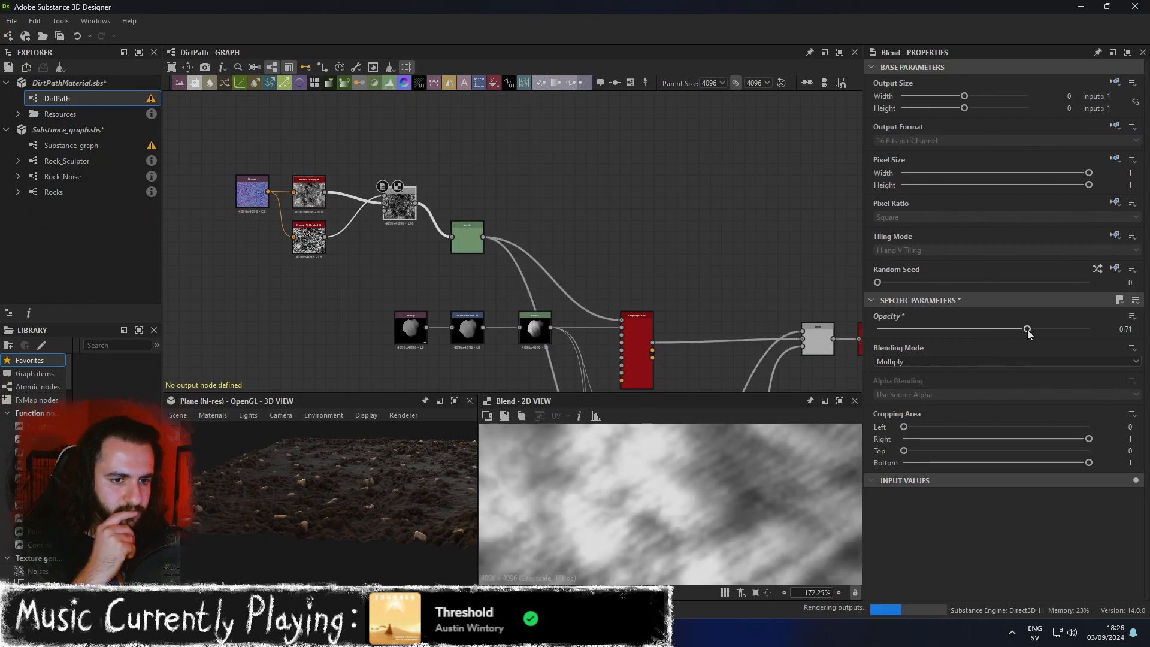
{"action": "left_click", "coordinate": [462, 238]}
{"action": "left_click_drag", "start_coordinate": [958, 458], "coordinate": [982, 455]}
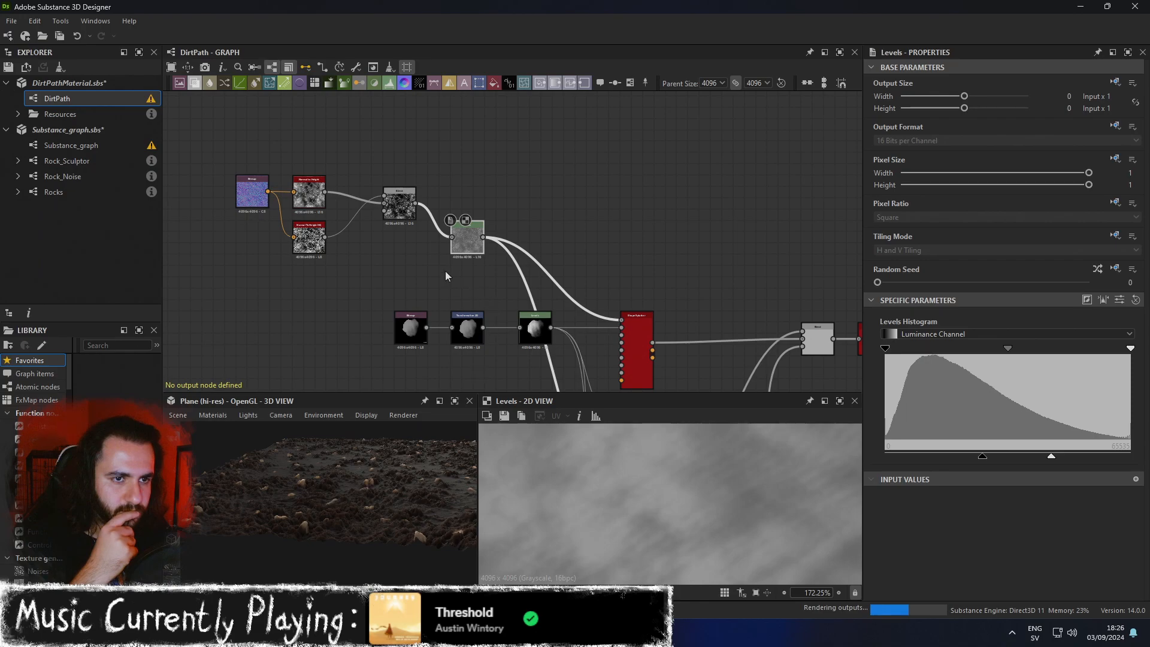
Try the Blend node's opacity at 1 and reduce it to 0.73.
{"action": "left_click", "coordinate": [397, 209]}
{"action": "left_click_drag", "start_coordinate": [1032, 327], "coordinate": [1145, 338]}
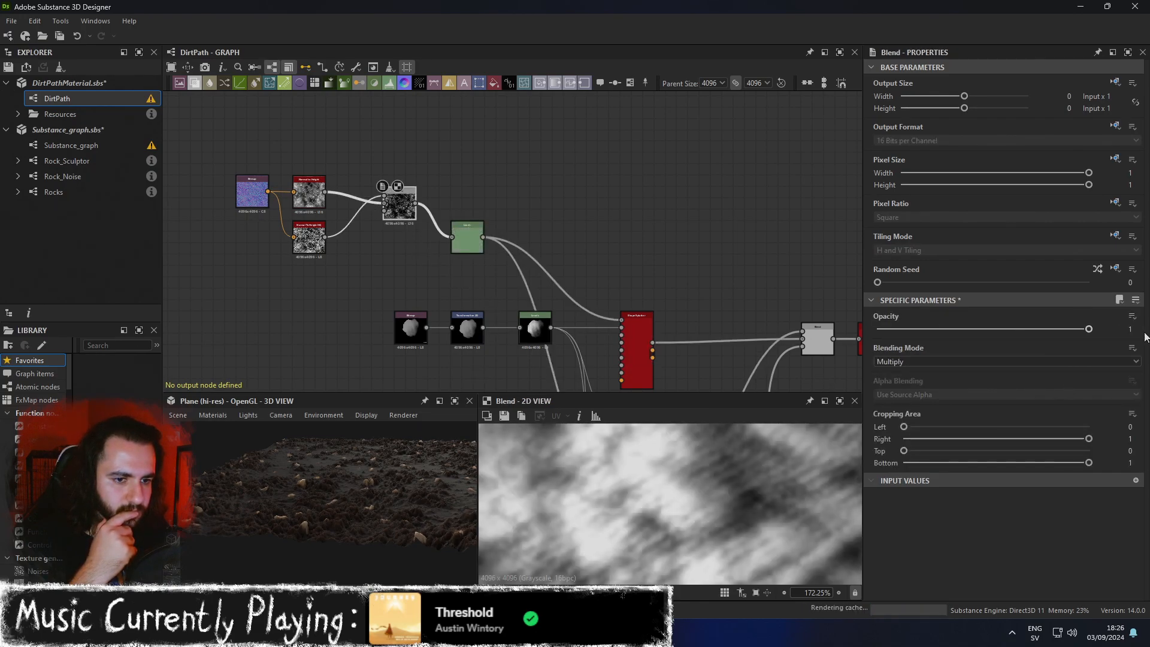
{"action": "left_click", "coordinate": [1031, 329]}
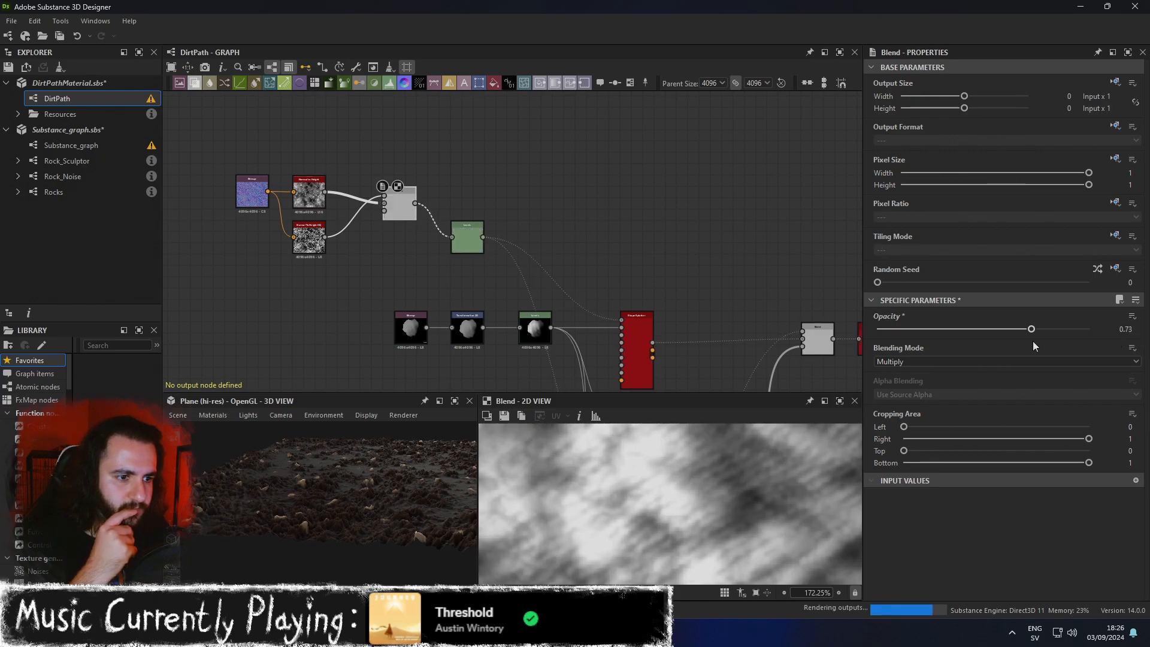
Examine the dirt relief and stones across the plane from several angles and distances in the enlarged 3D view.
{"action": "left_click", "coordinate": [455, 400]}
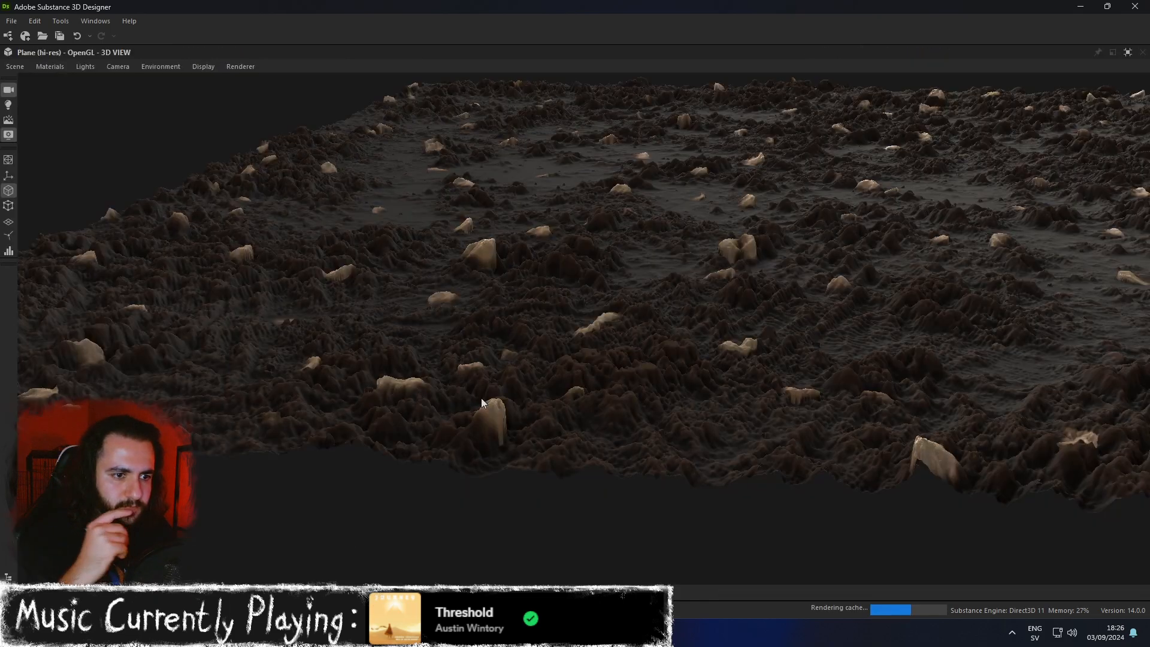
{"action": "left_click_drag", "start_coordinate": [635, 411], "coordinate": [659, 455], "text": "alt"}
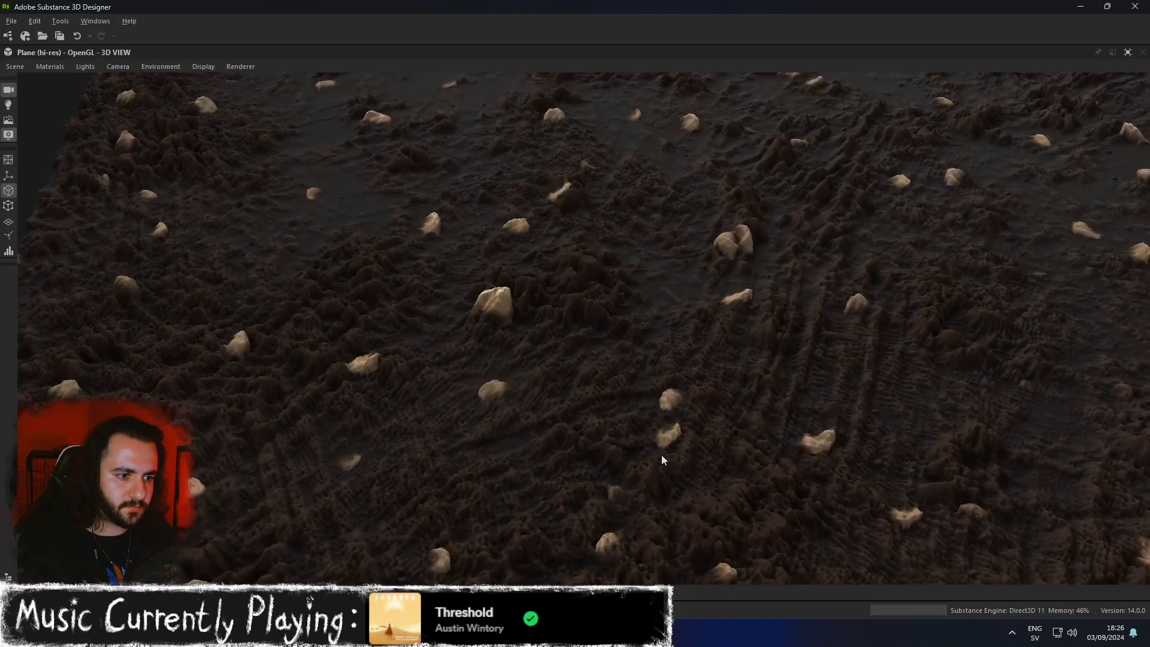
{"action": "middle_click_drag", "start_coordinate": [752, 482], "coordinate": [721, 458], "text": "alt"}
{"action": "scroll", "coordinate": [721, 458], "scroll_direction": "down", "scroll_amount": 8}
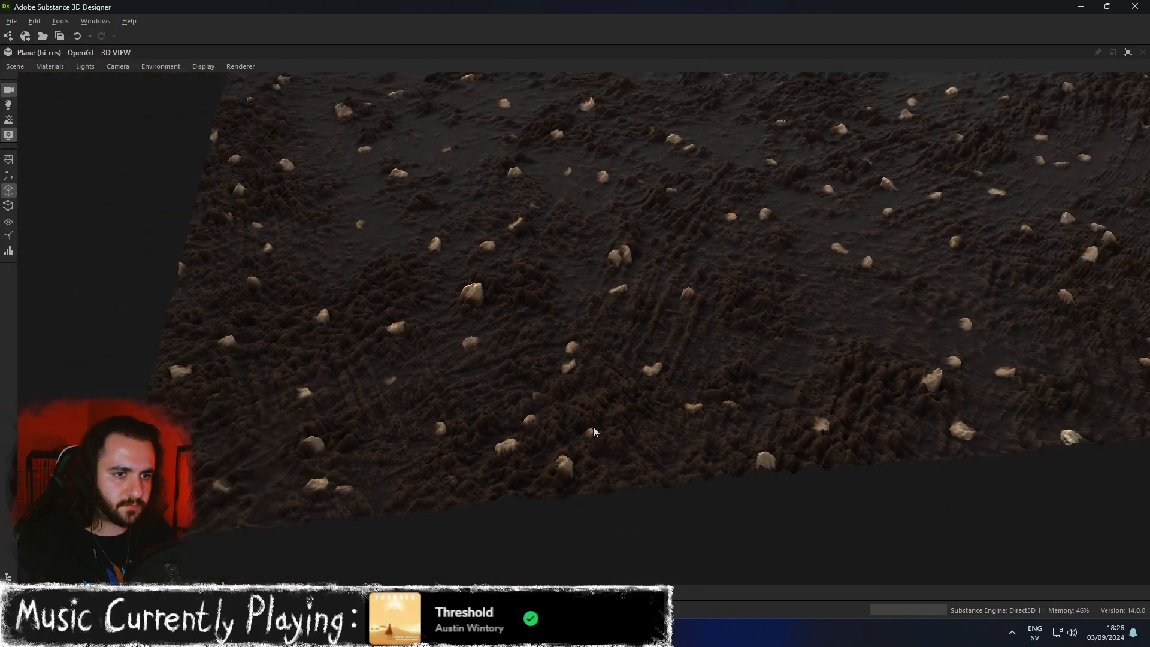
{"action": "left_click_drag", "start_coordinate": [666, 376], "coordinate": [638, 332], "text": "alt"}
{"action": "scroll", "coordinate": [638, 332], "scroll_direction": "up", "scroll_amount": 8}
{"action": "middle_click_drag", "start_coordinate": [829, 412], "coordinate": [839, 446], "text": "alt"}
{"action": "scroll", "coordinate": [842, 451], "scroll_direction": "down", "scroll_amount": 8}
{"action": "left_click_drag", "start_coordinate": [838, 444], "coordinate": [808, 415], "text": "alt"}
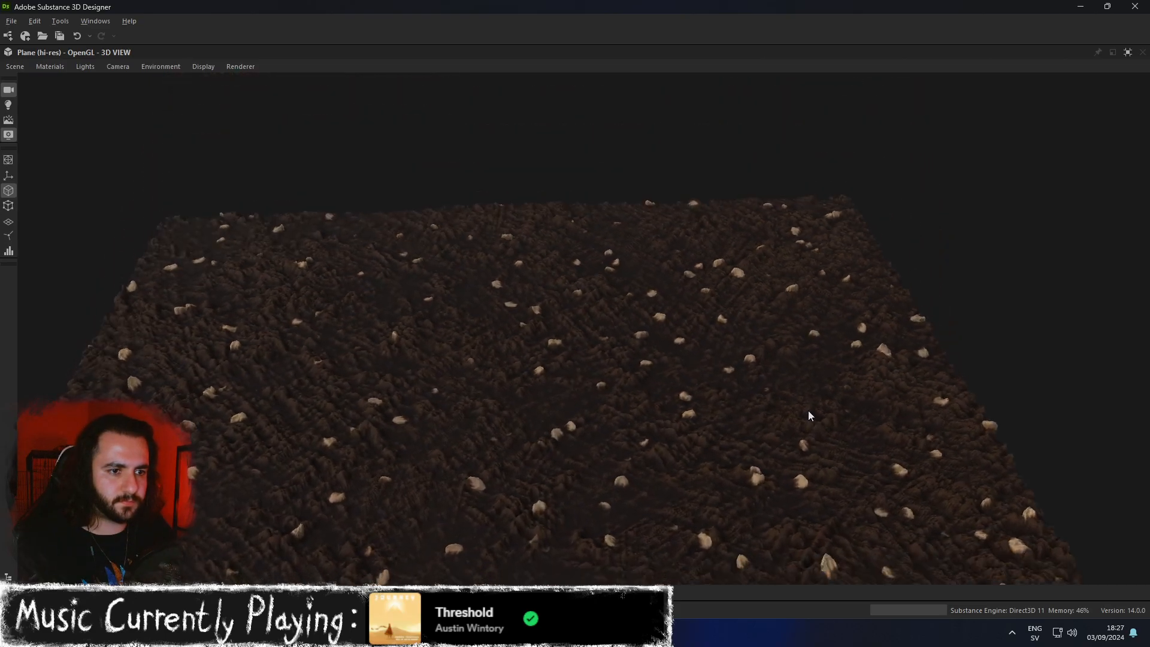
Return to the graph and set the Blend node's opacity to 0.45.
{"action": "left_click", "coordinate": [1127, 52]}
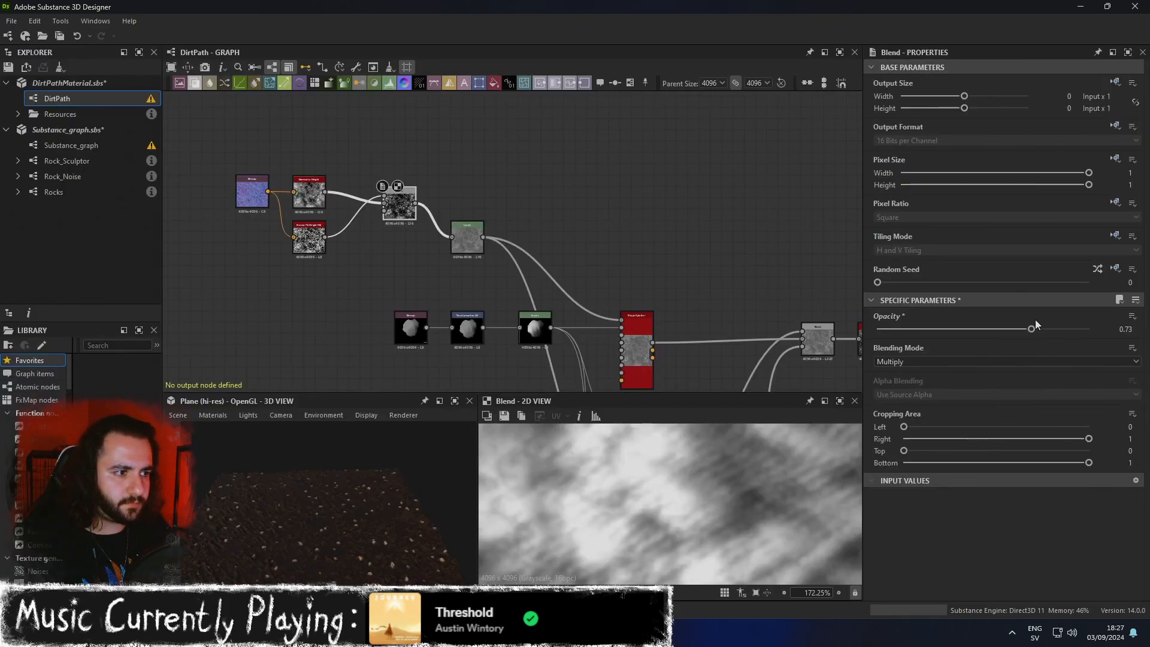
{"action": "left_click_drag", "start_coordinate": [1031, 328], "coordinate": [973, 328]}
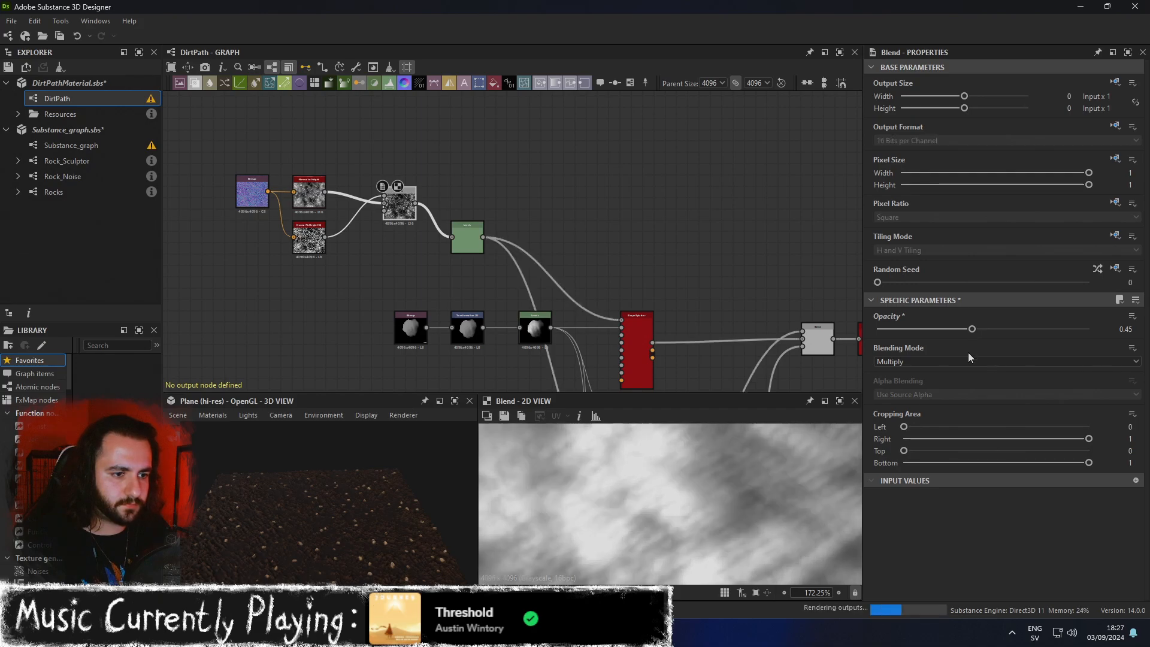
Lower the dirt Levels node's low output level and check the resulting relief in the 2D preview and enlarged 3D view.
{"action": "left_click", "coordinate": [467, 251]}
{"action": "left_click_drag", "start_coordinate": [978, 454], "coordinate": [944, 455]}
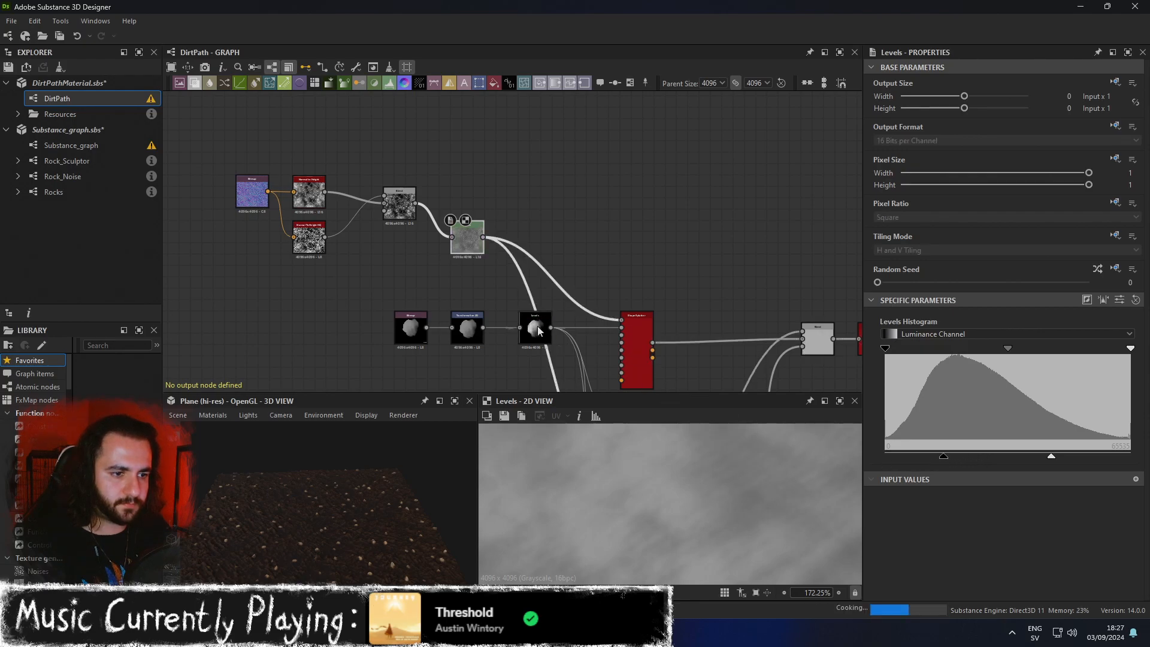
{"action": "middle_click_drag", "start_coordinate": [559, 330], "coordinate": [634, 257]}
{"action": "scroll", "coordinate": [683, 475], "scroll_direction": "down", "scroll_amount": 10}
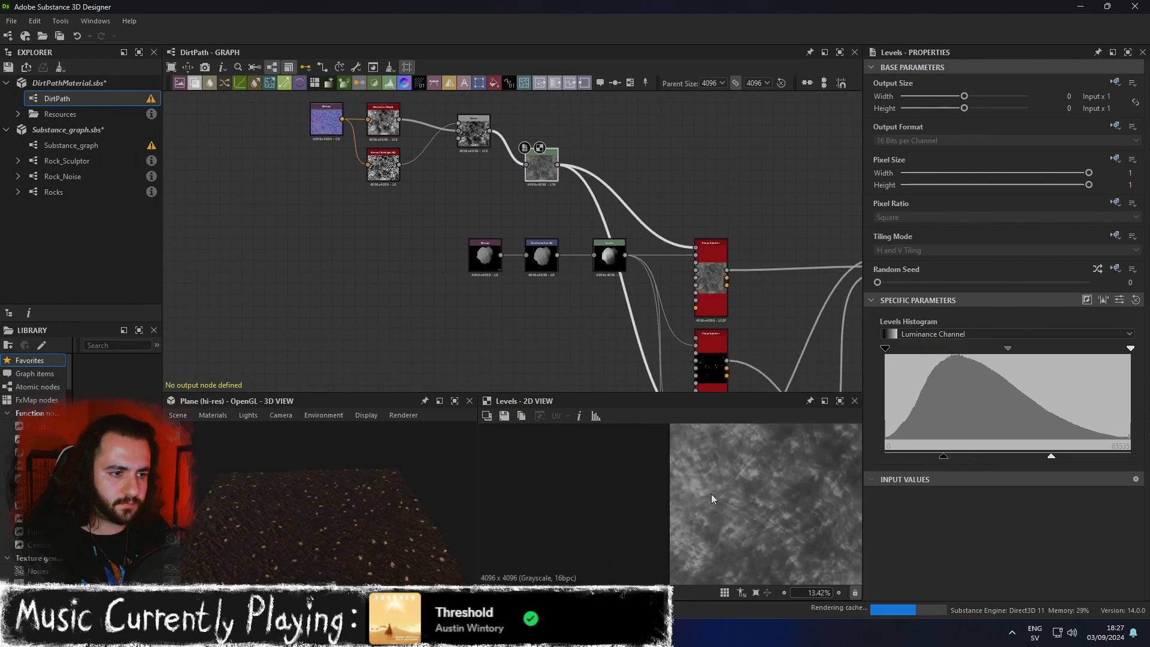
{"action": "scroll", "coordinate": [710, 494], "scroll_direction": "down", "scroll_amount": 3}
{"action": "middle_click_drag", "start_coordinate": [499, 168], "coordinate": [527, 246]}
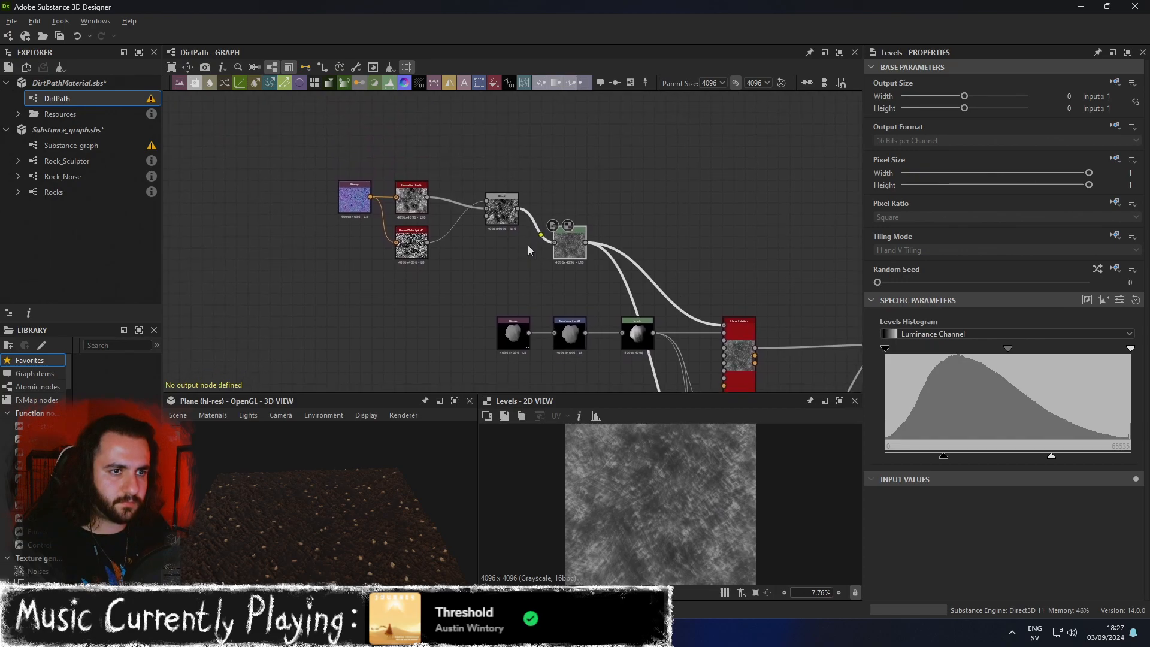
{"action": "scroll", "coordinate": [391, 526], "scroll_direction": "up", "scroll_amount": 5}
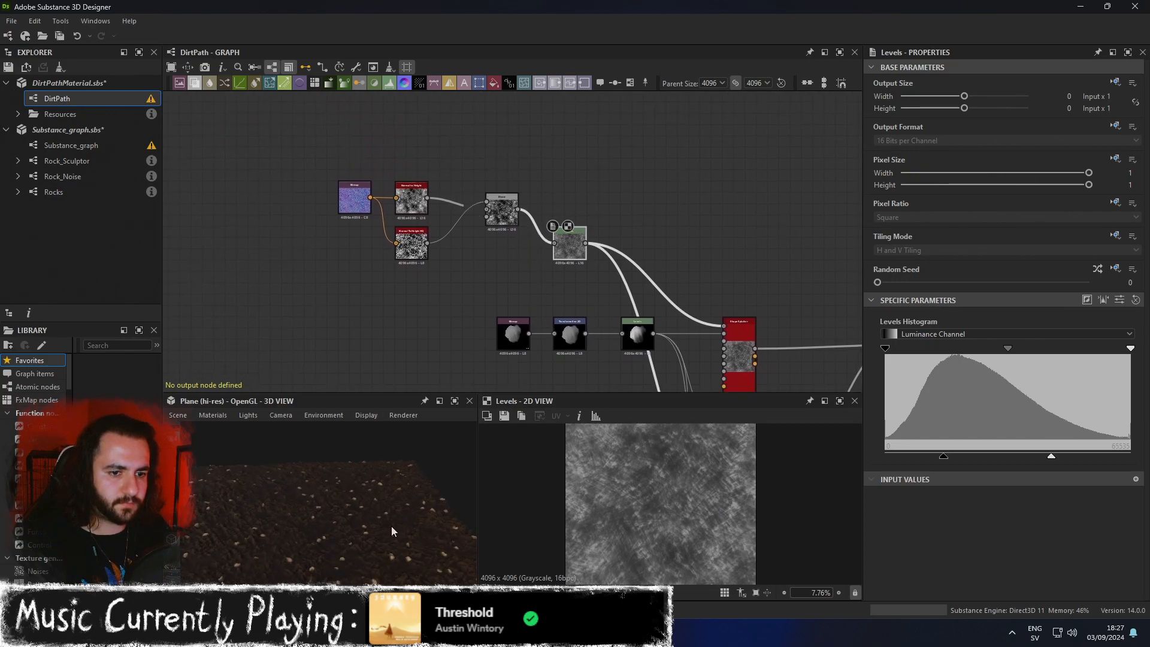
{"action": "left_click", "coordinate": [455, 401]}
{"action": "left_click_drag", "start_coordinate": [652, 446], "coordinate": [638, 420]}
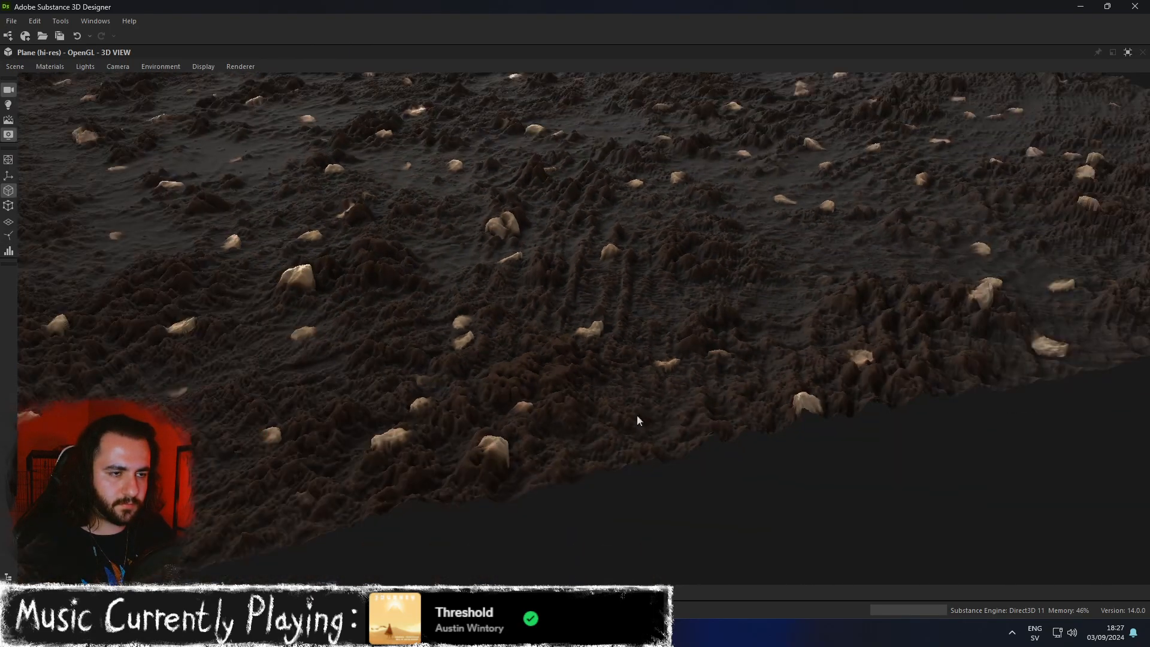
{"action": "left_click", "coordinate": [1127, 52]}
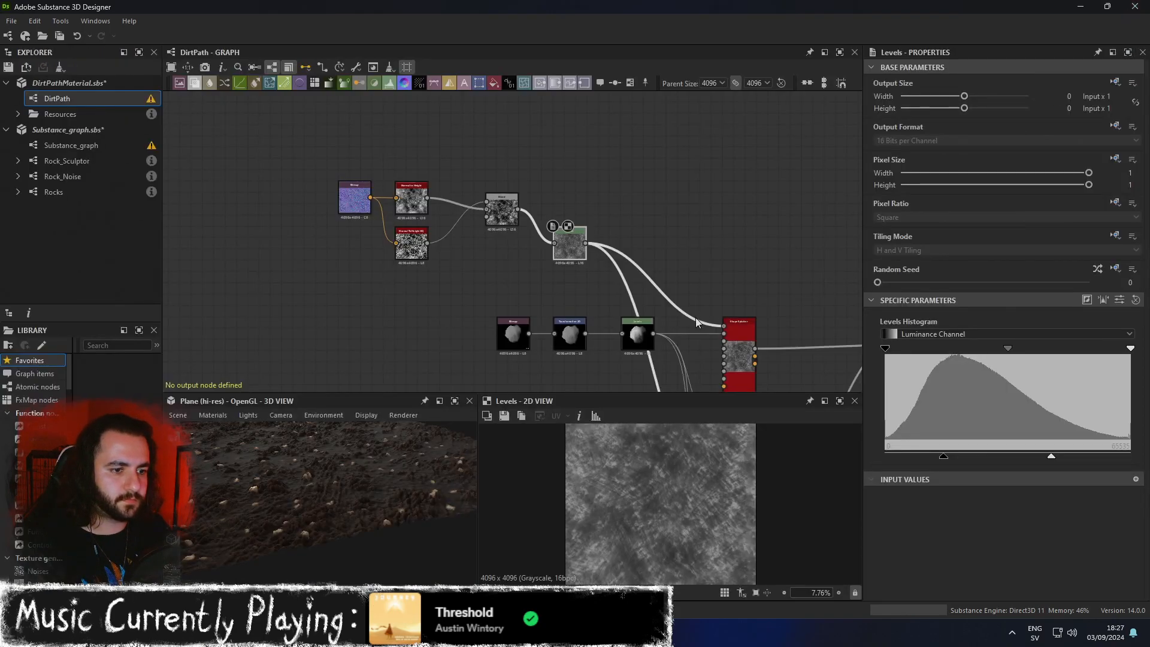
Add a second Blend node before Levels, with the first Blend as its background and Normal To Height HQ as its foreground.
{"action": "left_click_drag", "start_coordinate": [507, 211], "coordinate": [473, 211]}
{"action": "left_click", "coordinate": [542, 190]}
{"action": "key", "text": "space"}
{"action": "type", "text": "blend"}
{"action": "key", "text": "Return"}
{"action": "left_click_drag", "start_coordinate": [485, 209], "coordinate": [533, 186]}
{"action": "left_click_drag", "start_coordinate": [570, 248], "coordinate": [617, 248]}
{"action": "left_click_drag", "start_coordinate": [553, 191], "coordinate": [553, 258]}
{"action": "left_click_drag", "start_coordinate": [428, 243], "coordinate": [530, 248]}
Try the second Blend node in Add (Linear Dodge) at opacity 0.22, then in Max (Lighten) at 0.28.
{"action": "left_click", "coordinate": [915, 361]}
{"action": "left_click", "coordinate": [923, 385]}
{"action": "mouse_move", "coordinate": [1089, 328]}
{"action": "left_mouse_down"}
{"action": "mouse_move", "coordinate": [885, 336]}
{"action": "mouse_move", "coordinate": [1108, 339]}
{"action": "mouse_move", "coordinate": [849, 346]}
{"action": "mouse_move", "coordinate": [922, 333]}
{"action": "left_mouse_up"}
{"action": "left_click", "coordinate": [929, 361]}
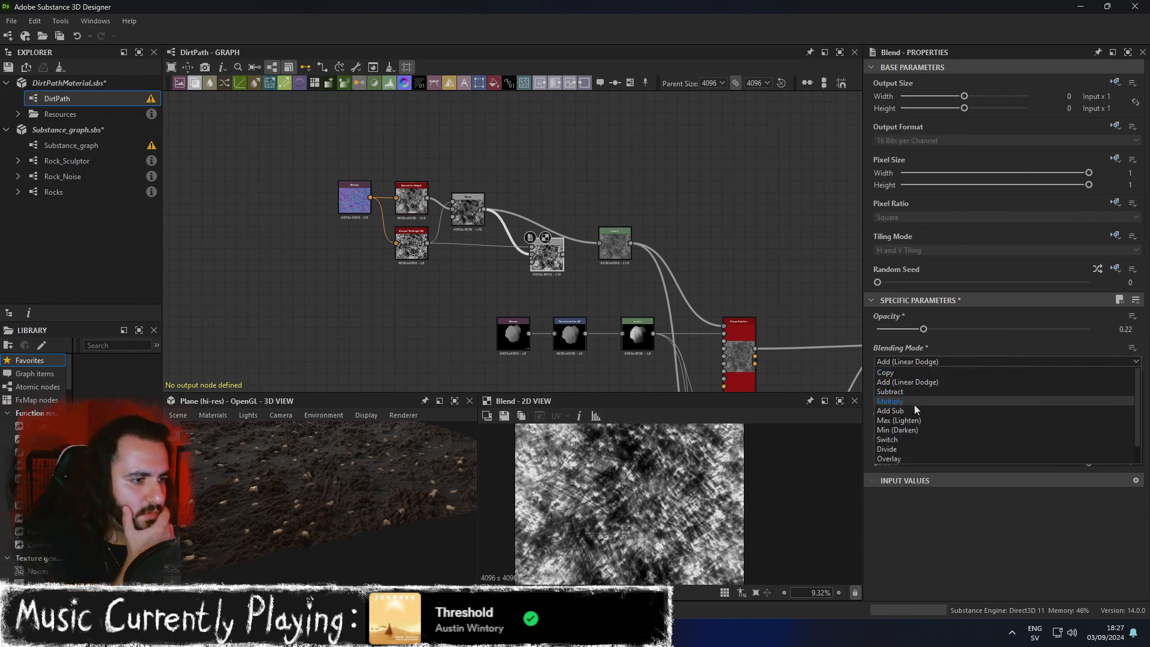
{"action": "left_click", "coordinate": [915, 420]}
{"action": "left_click_drag", "start_coordinate": [917, 331], "coordinate": [936, 346]}
{"action": "scroll", "coordinate": [444, 255], "scroll_direction": "up", "scroll_amount": 3}
Set the second Blend node to Min (Darken) at opacity 0.44 and connect its output to the Levels node.
{"action": "left_click", "coordinate": [468, 211]}
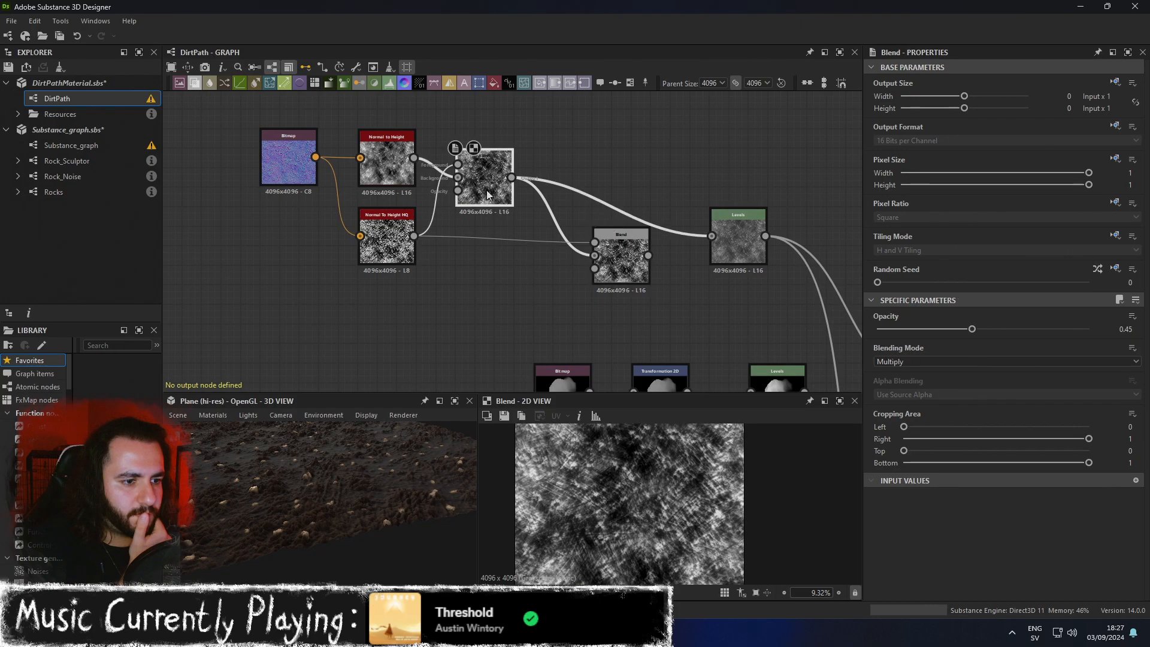
{"action": "left_click", "coordinate": [624, 268]}
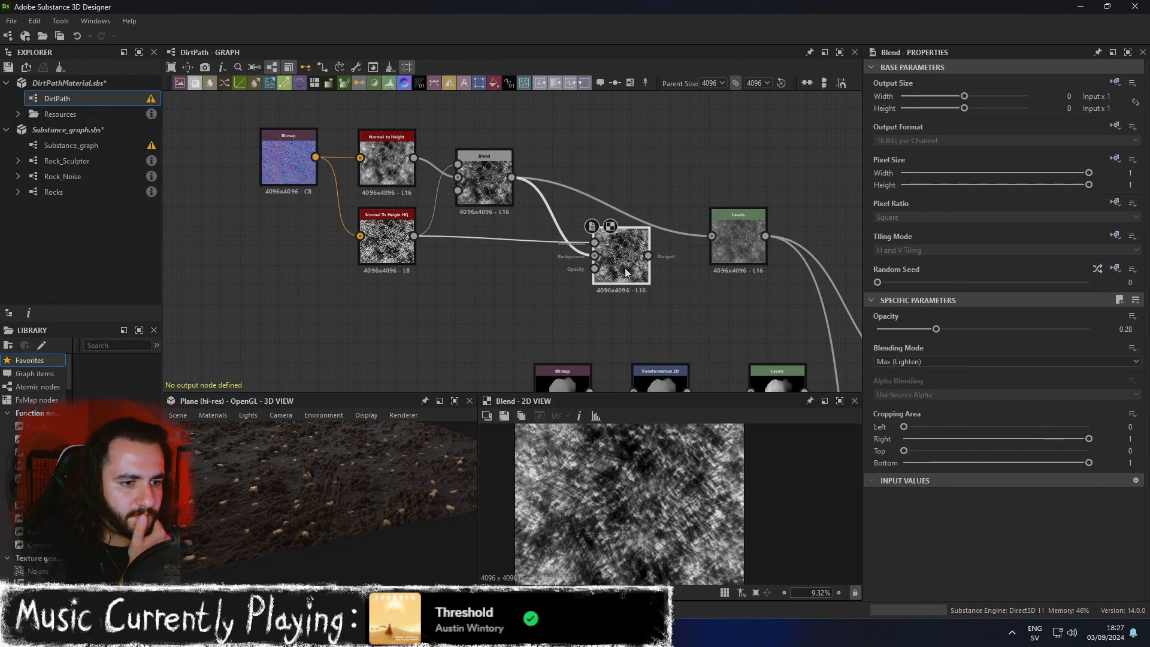
{"action": "left_click", "coordinate": [932, 363]}
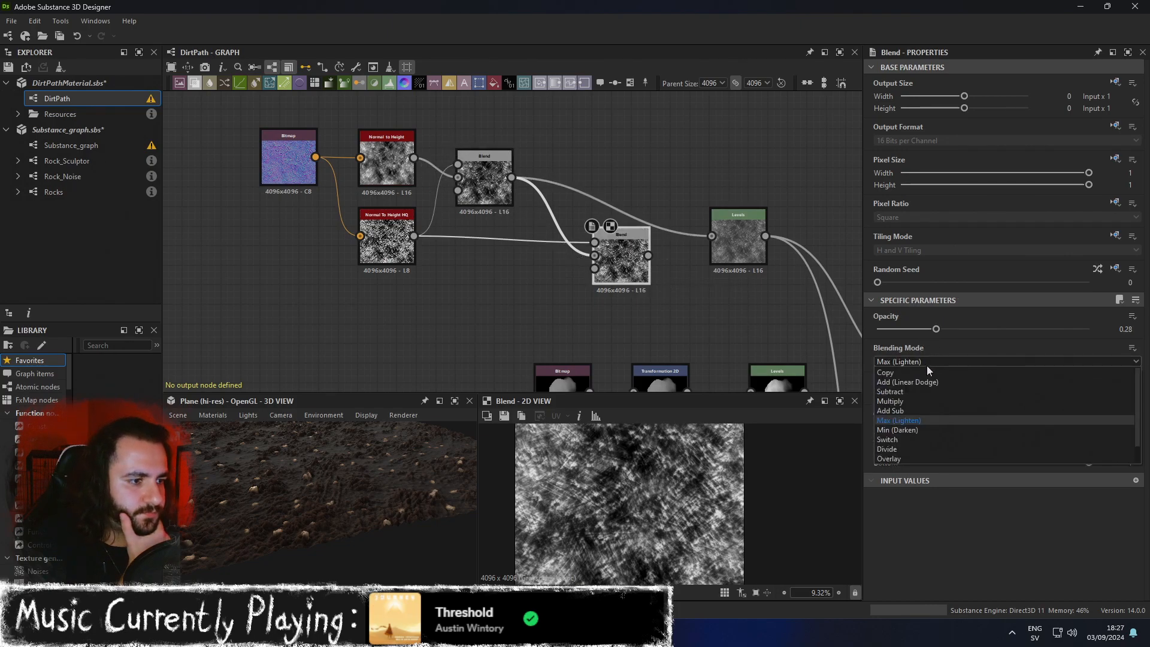
{"action": "left_click", "coordinate": [907, 430]}
{"action": "left_click", "coordinate": [914, 328]}
{"action": "left_click_drag", "start_coordinate": [914, 328], "coordinate": [971, 345]}
{"action": "left_click_drag", "start_coordinate": [648, 255], "coordinate": [749, 236]}
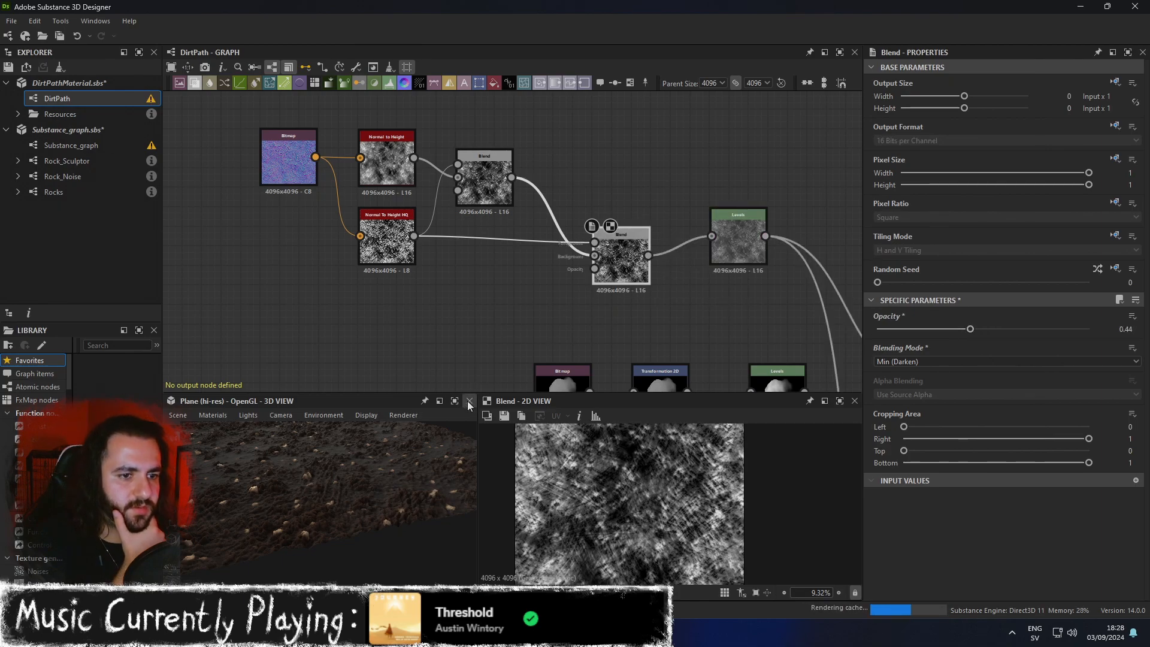
Inspect the blended dirt relief up close in the 3D view and try the second Blend node's opacity at 1.
{"action": "left_click", "coordinate": [455, 401]}
{"action": "scroll", "coordinate": [620, 355], "scroll_direction": "up", "scroll_amount": 3}
{"action": "scroll", "coordinate": [621, 359], "scroll_direction": "up", "scroll_amount": 2}
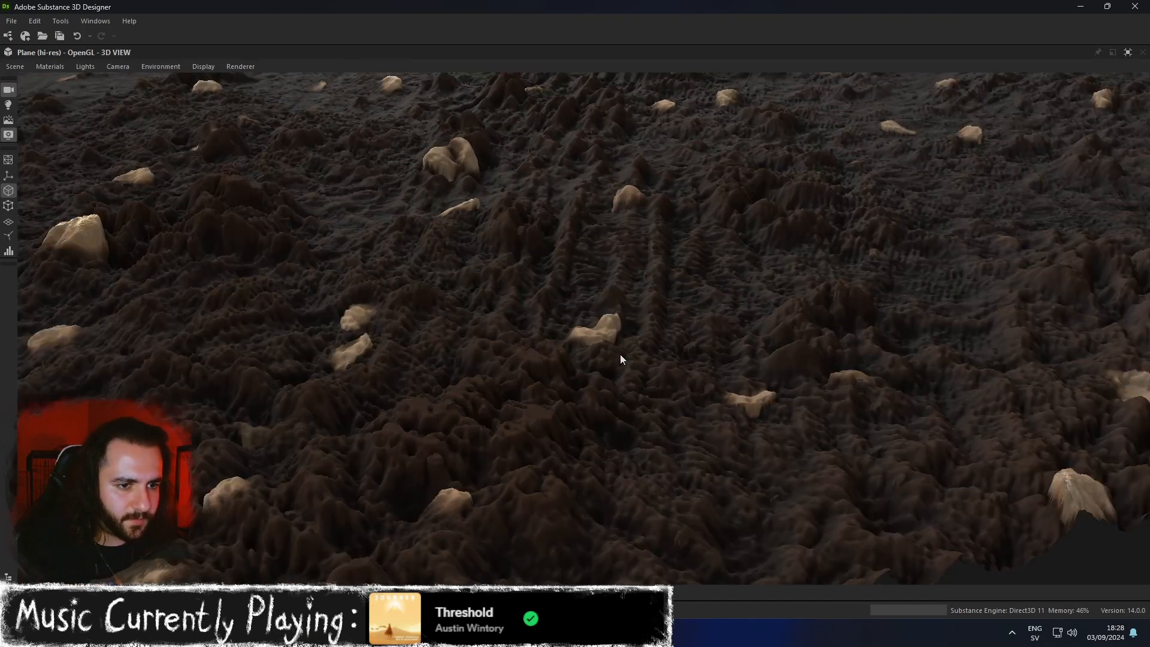
{"action": "left_click", "coordinate": [1128, 53]}
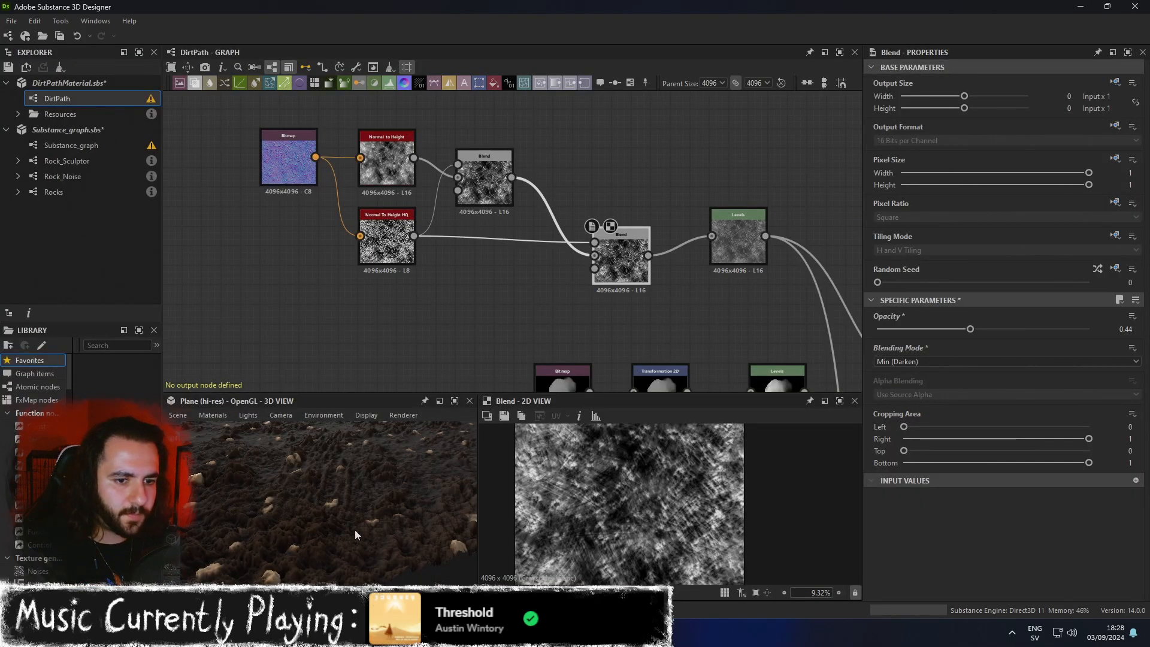
{"action": "left_click_drag", "start_coordinate": [366, 522], "coordinate": [310, 544]}
{"action": "scroll", "coordinate": [326, 519], "scroll_direction": "up", "scroll_amount": 5}
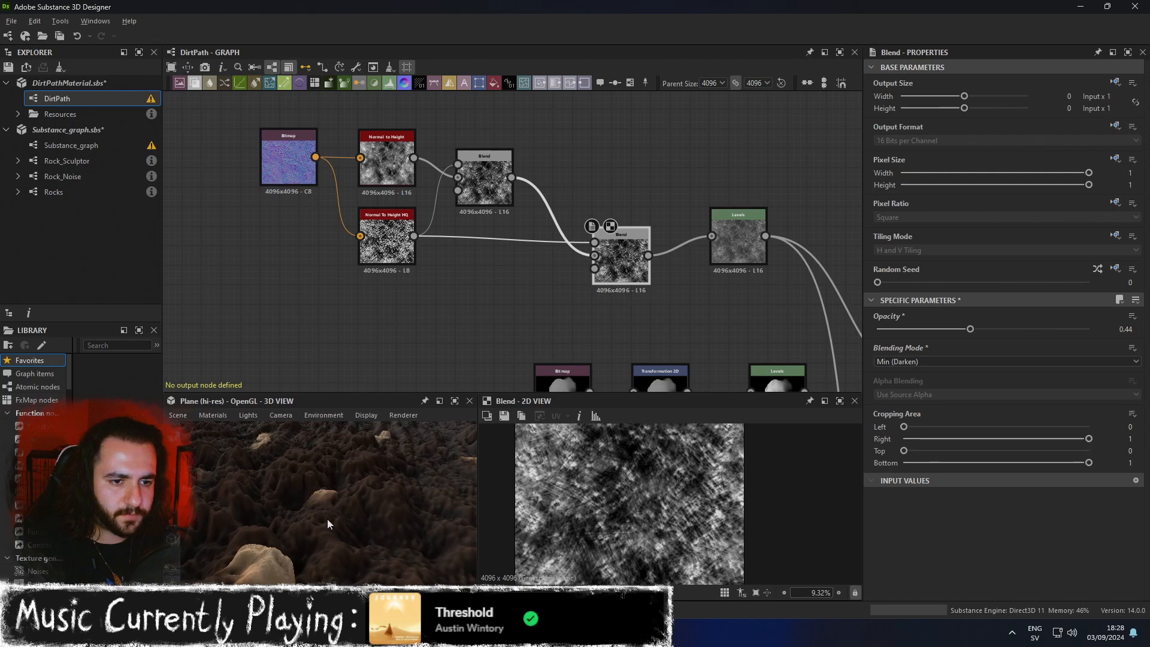
{"action": "middle_click_drag", "start_coordinate": [327, 518], "coordinate": [326, 519]}
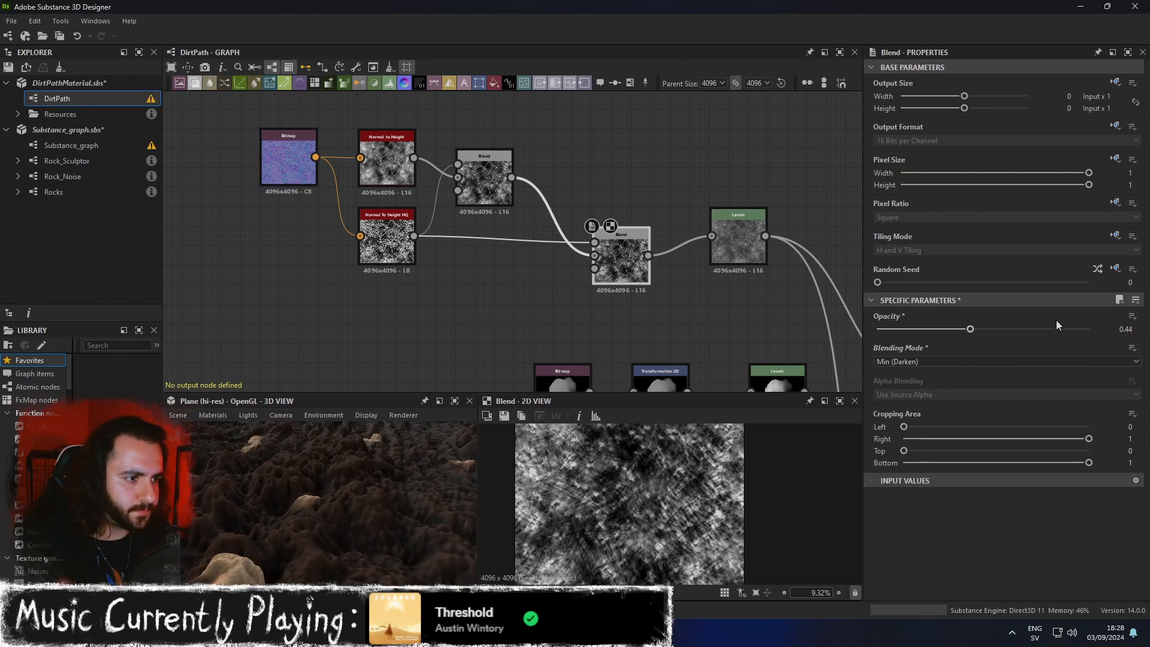
{"action": "left_click_drag", "start_coordinate": [972, 329], "coordinate": [1121, 331]}
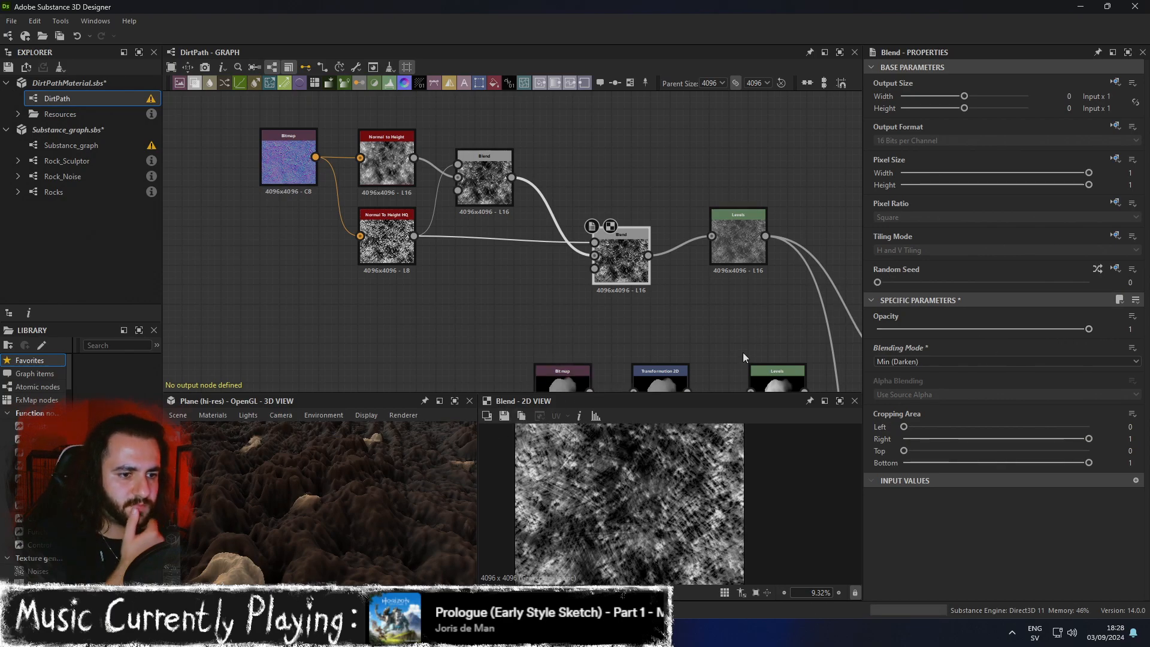
Preview the height-to-normal world units node and examine the surface detail across its normal map.
{"action": "scroll", "coordinate": [776, 333], "scroll_direction": "down", "scroll_amount": 1}
{"action": "middle_click_drag", "start_coordinate": [811, 286], "coordinate": [433, 314]}
{"action": "scroll", "coordinate": [433, 314], "scroll_direction": "down", "scroll_amount": 2}
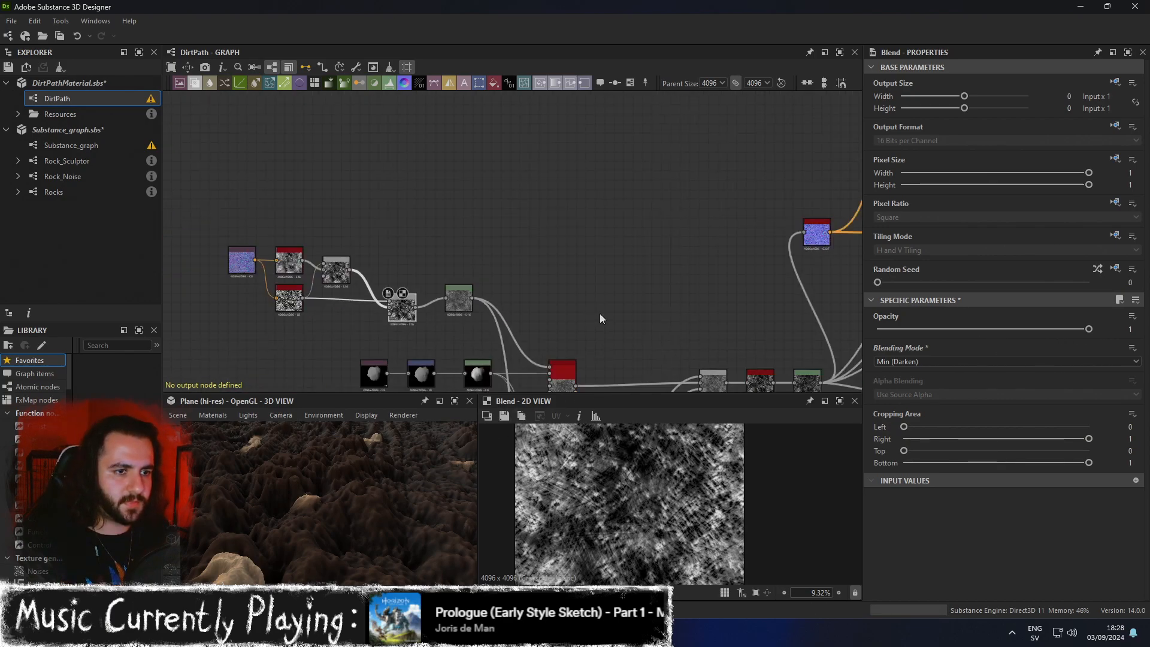
{"action": "middle_click_drag", "start_coordinate": [593, 313], "coordinate": [535, 223]}
{"action": "double_click", "coordinate": [712, 153]}
{"action": "scroll", "coordinate": [560, 466], "scroll_direction": "up", "scroll_amount": 5}
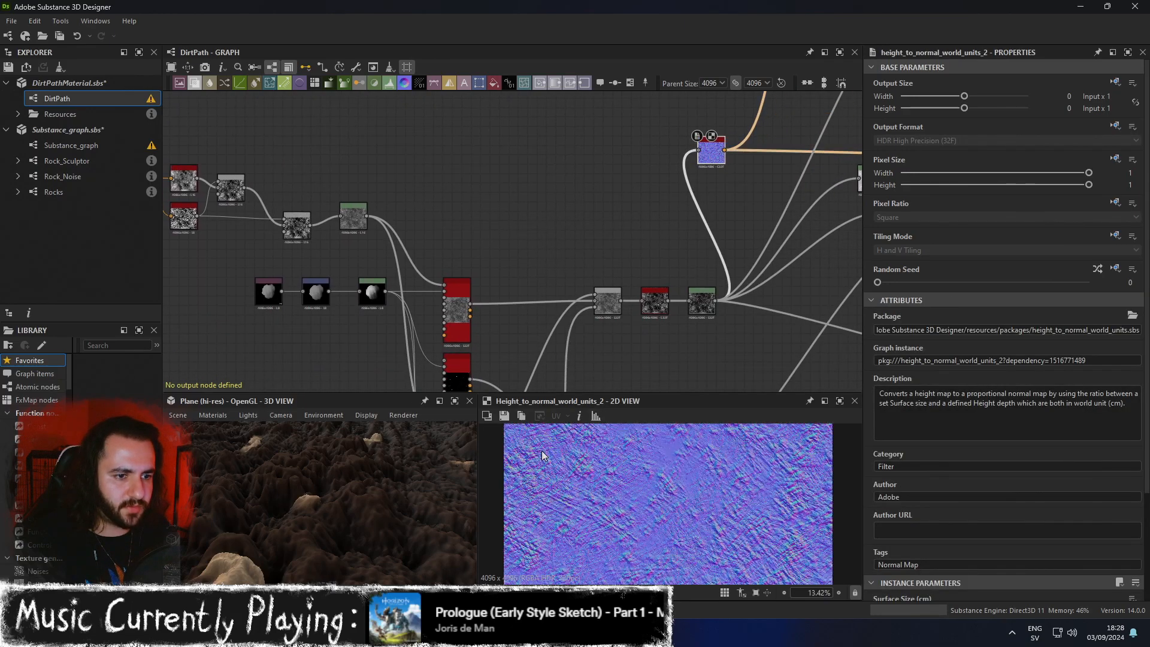
{"action": "scroll", "coordinate": [599, 479], "scroll_direction": "down", "scroll_amount": 2}
{"action": "middle_click_drag", "start_coordinate": [632, 497], "coordinate": [553, 435]}
{"action": "middle_click_drag", "start_coordinate": [770, 536], "coordinate": [768, 431]}
{"action": "middle_click_drag", "start_coordinate": [638, 504], "coordinate": [719, 431]}
{"action": "middle_click_drag", "start_coordinate": [674, 481], "coordinate": [672, 529]}
{"action": "scroll", "coordinate": [672, 512], "scroll_direction": "down", "scroll_amount": 3}
{"action": "scroll", "coordinate": [677, 512], "scroll_direction": "down", "scroll_amount": 1}
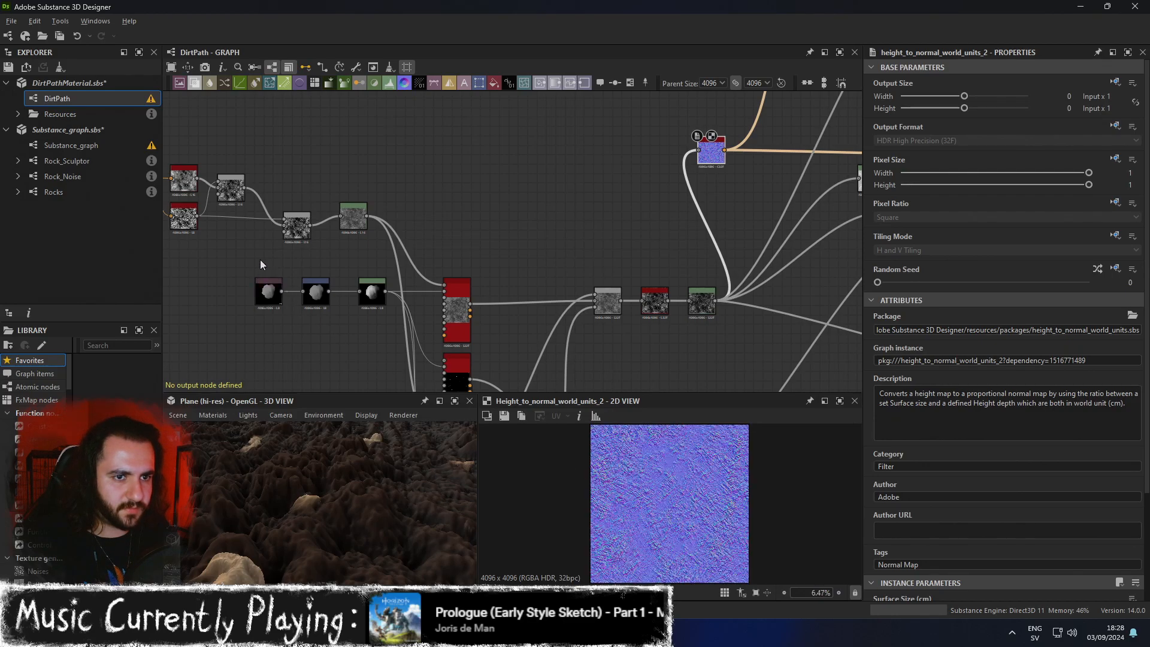
Compare the source dirt normal bitmap with the generated normal map, and preview the second Blend and Levels outputs.
{"action": "middle_click_drag", "start_coordinate": [260, 267], "coordinate": [383, 249]}
{"action": "left_click", "coordinate": [259, 164]}
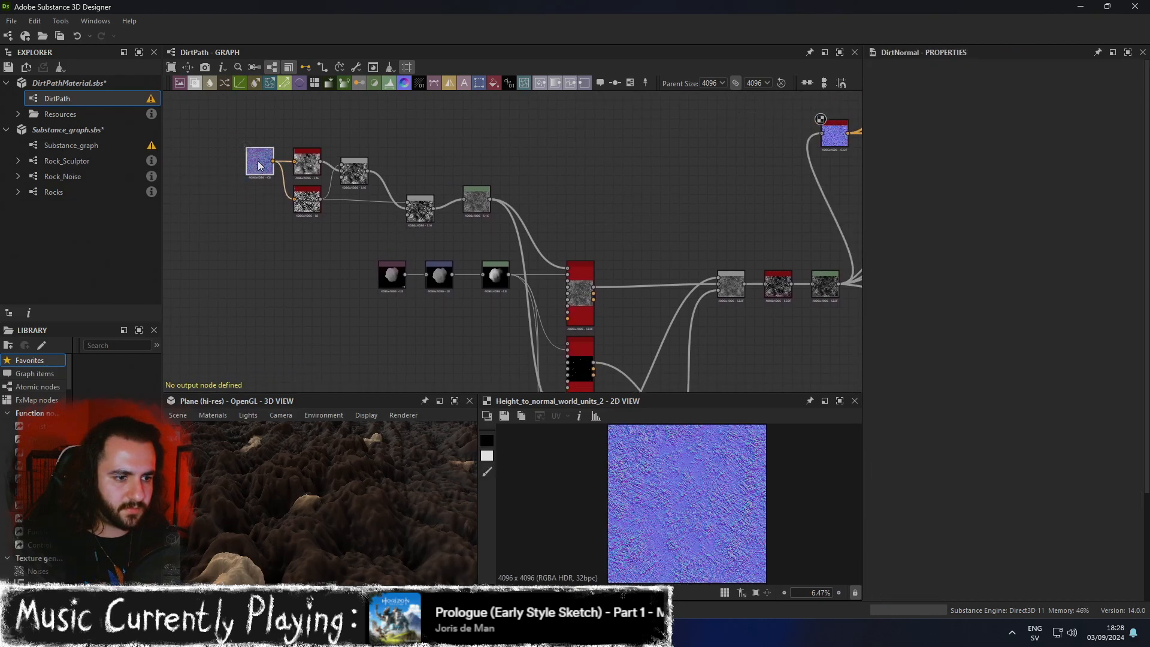
{"action": "double_click", "coordinate": [259, 165]}
{"action": "double_click", "coordinate": [834, 138]}
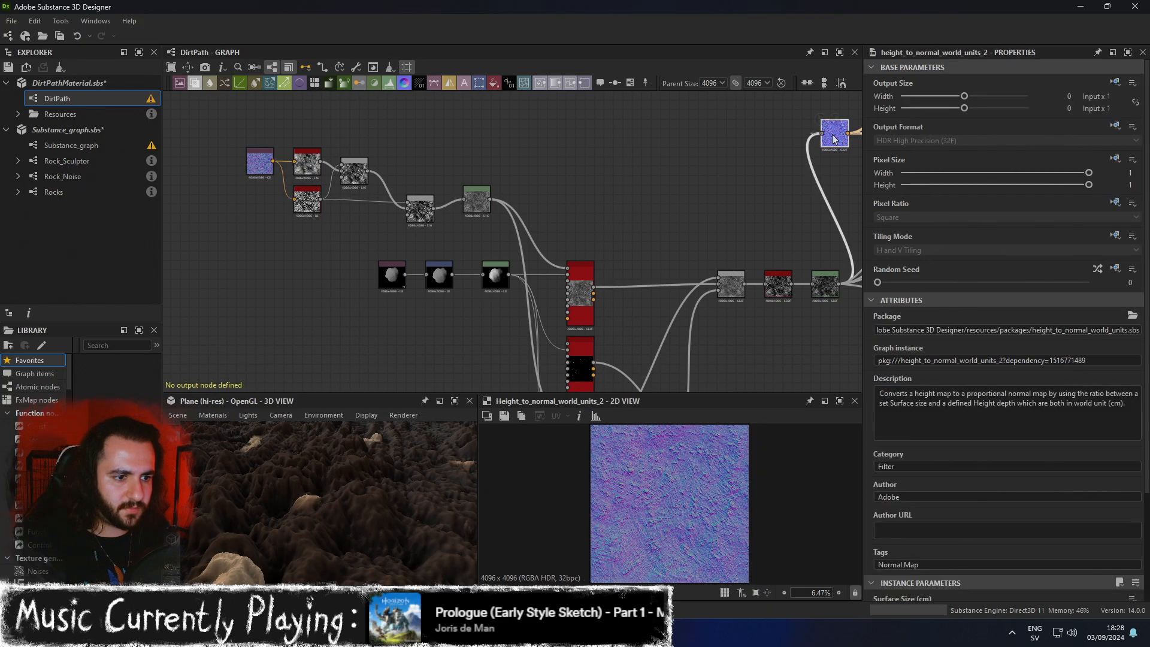
{"action": "double_click", "coordinate": [259, 165]}
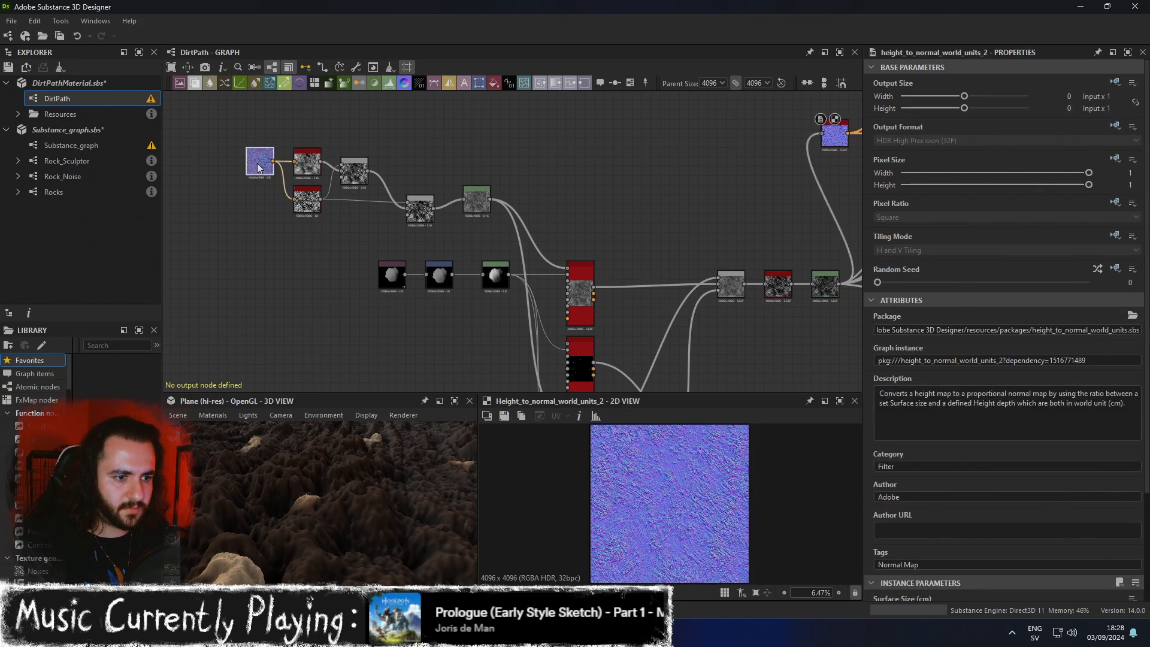
{"action": "double_click", "coordinate": [407, 197]}
{"action": "scroll", "coordinate": [659, 473], "scroll_direction": "up", "scroll_amount": 5}
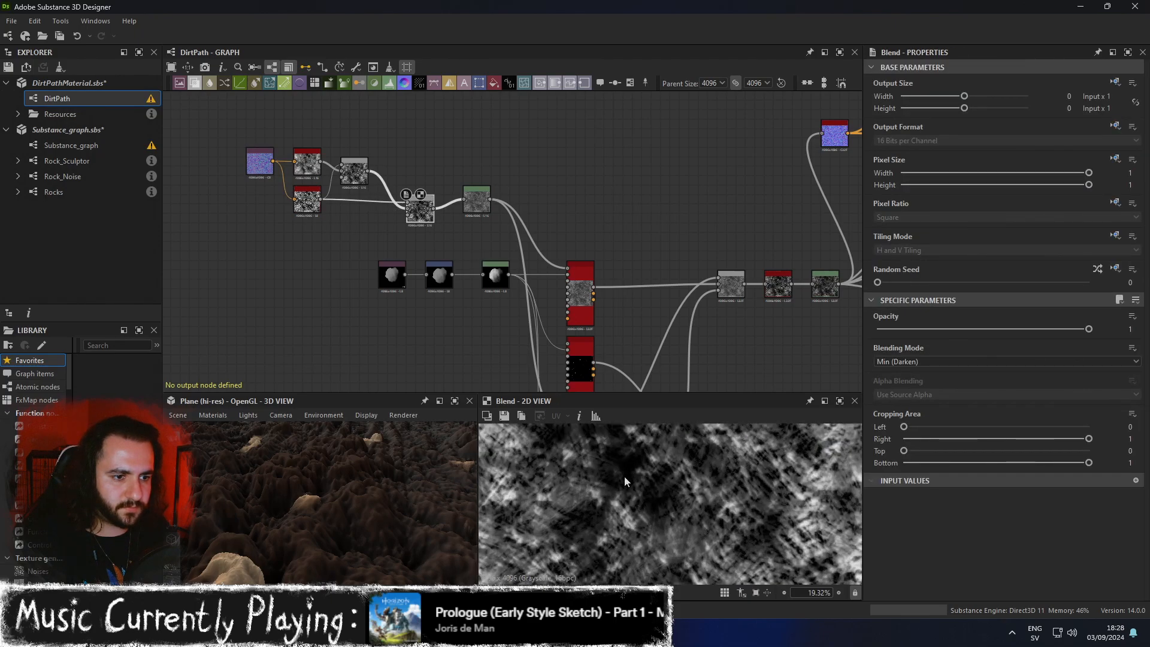
{"action": "double_click", "coordinate": [477, 201]}
{"action": "middle_click_drag", "start_coordinate": [473, 207], "coordinate": [637, 239]}
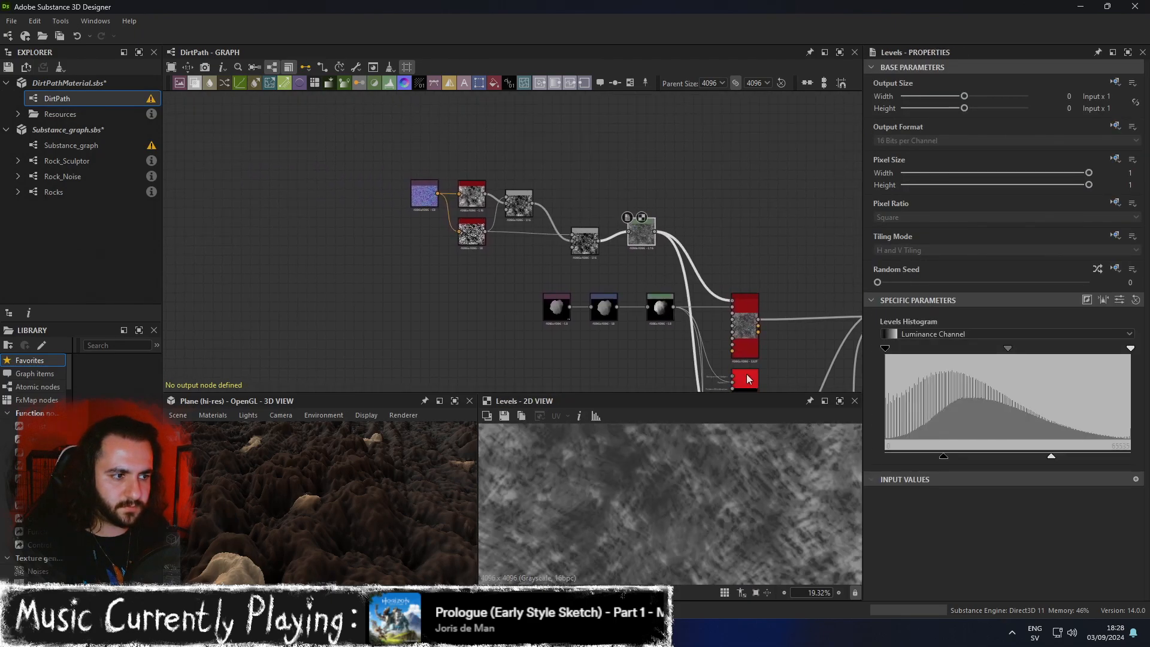
Set the second Blend node's opacity to 0.73 and preview the Levels node's output.
{"action": "double_click", "coordinate": [586, 246]}
{"action": "left_click", "coordinate": [1032, 329]}
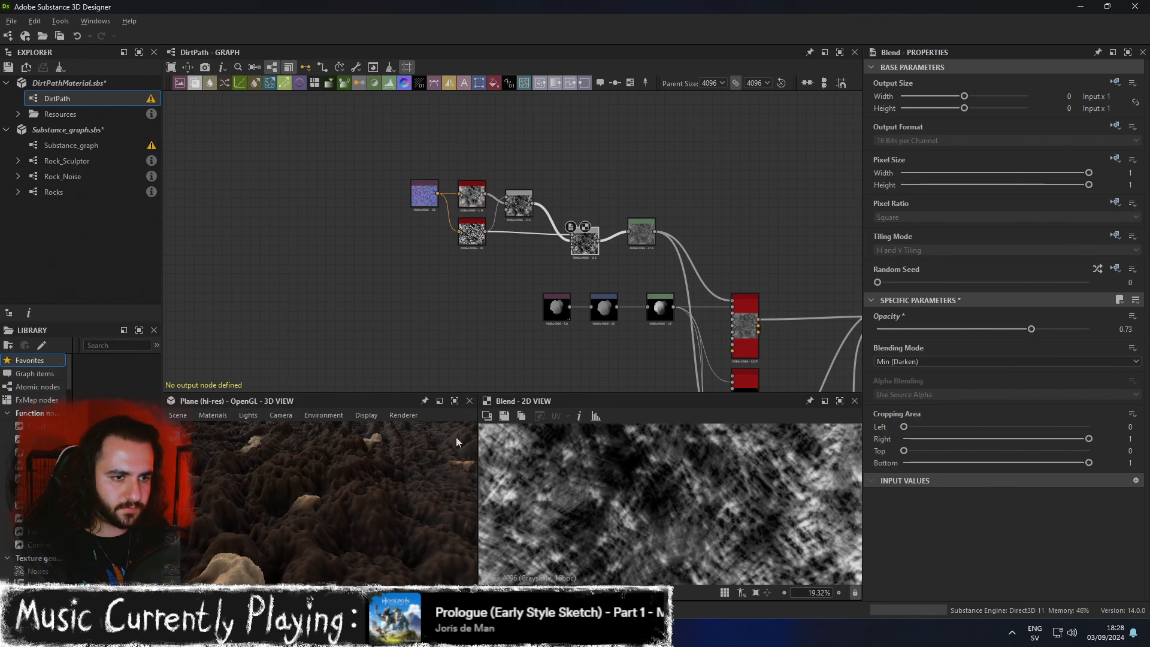
{"action": "scroll", "coordinate": [656, 463], "scroll_direction": "down", "scroll_amount": 5}
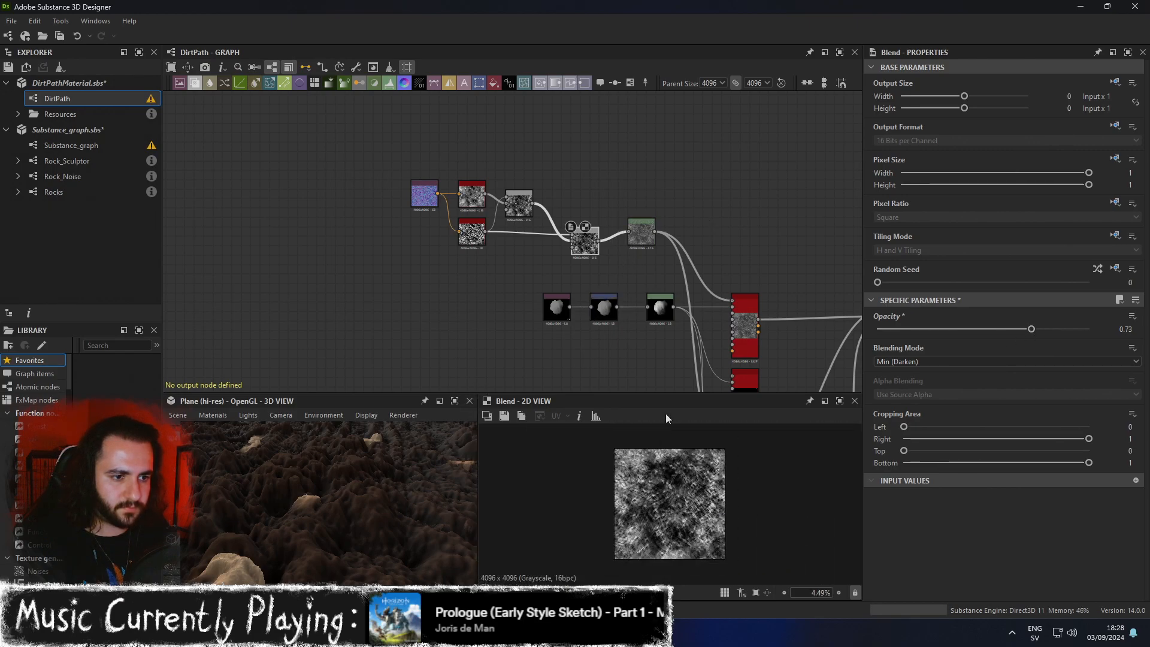
{"action": "double_click", "coordinate": [641, 243]}
{"action": "scroll", "coordinate": [649, 472], "scroll_direction": "up", "scroll_amount": 4}
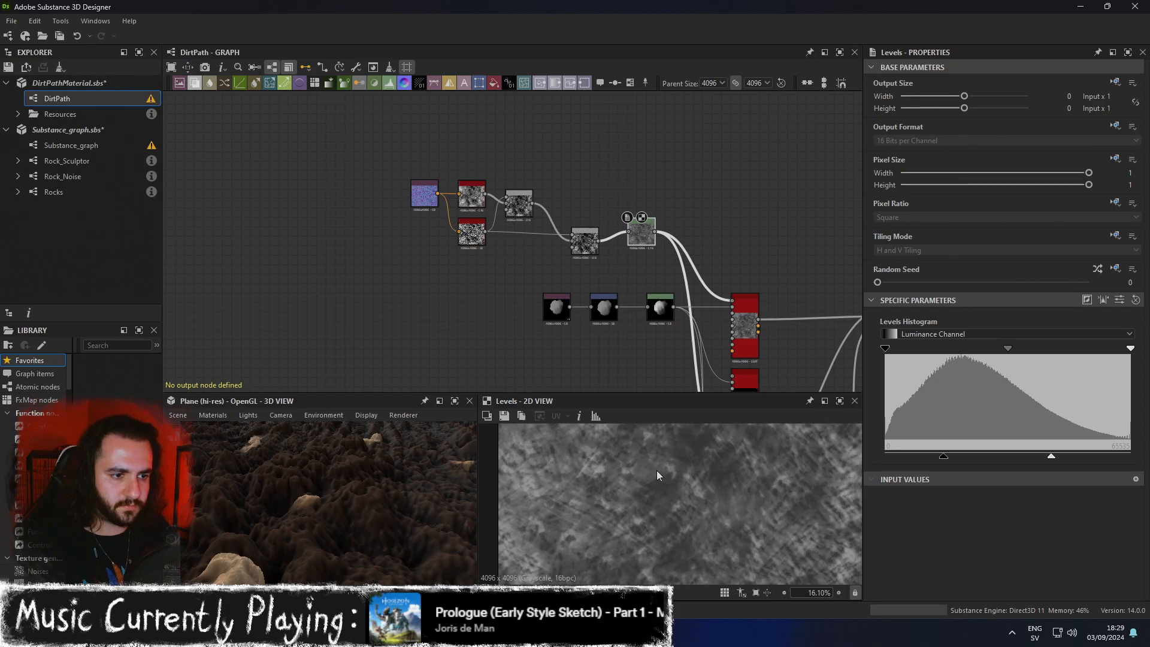
Examine the updated dirt surface from close and far angles in the enlarged 3D view.
{"action": "left_click", "coordinate": [454, 400]}
{"action": "scroll", "coordinate": [553, 422], "scroll_direction": "down", "scroll_amount": 5}
{"action": "left_click_drag", "start_coordinate": [555, 422], "coordinate": [617, 355]}
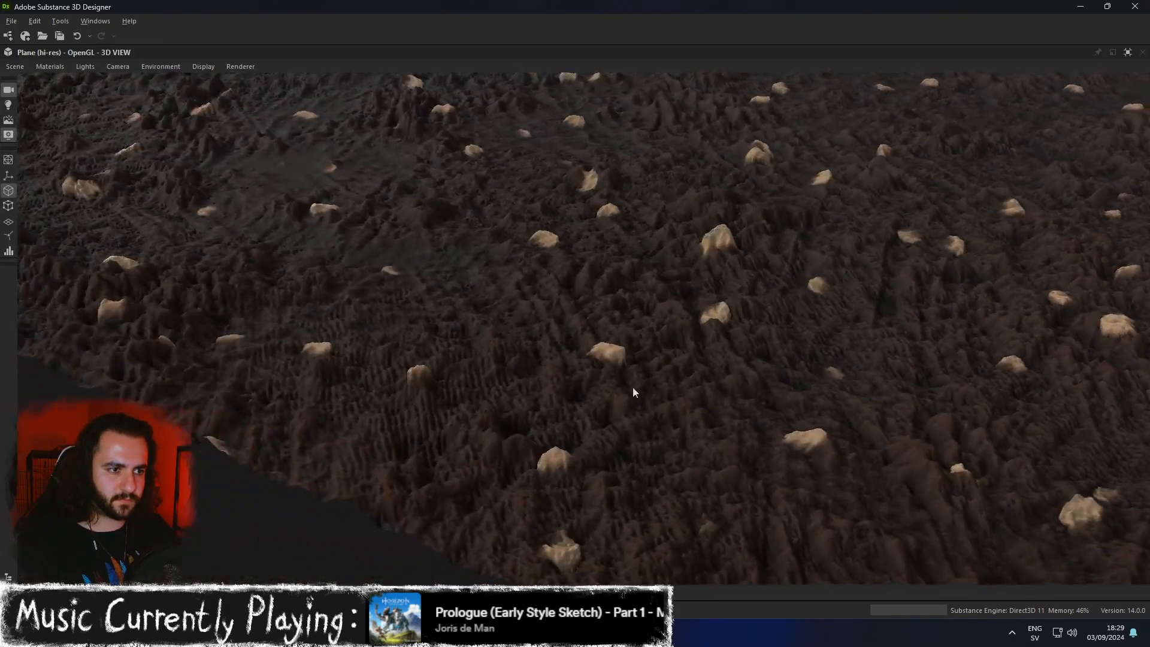
{"action": "scroll", "coordinate": [739, 360], "scroll_direction": "down", "scroll_amount": 4}
{"action": "scroll", "coordinate": [744, 402], "scroll_direction": "down", "scroll_amount": 3}
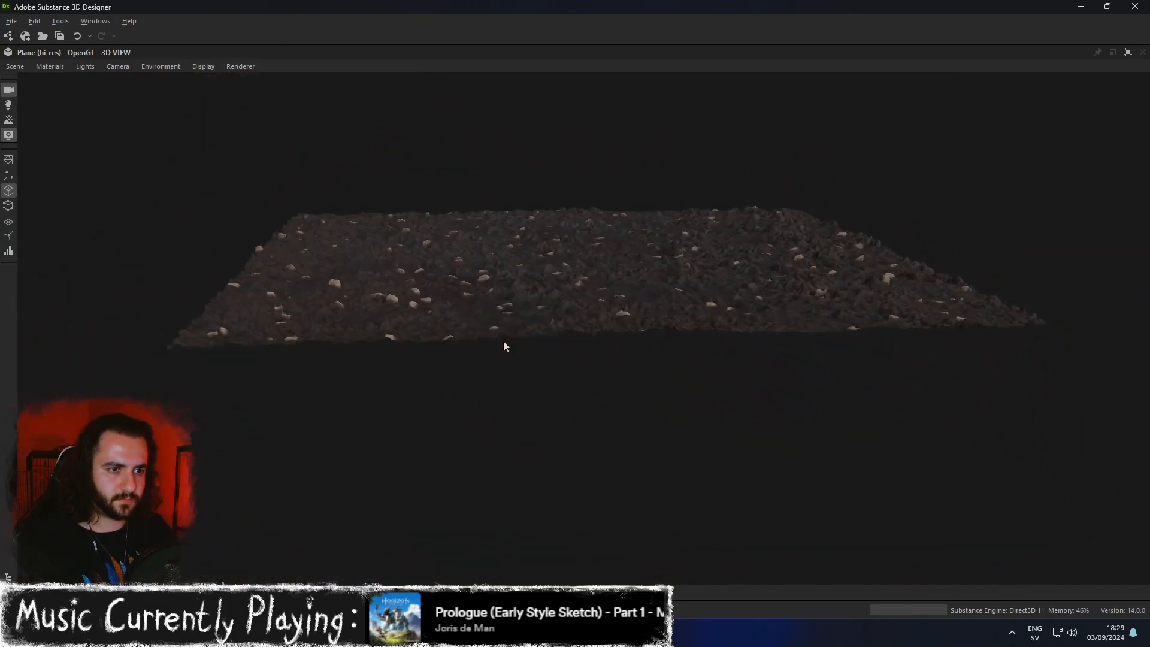
{"action": "scroll", "coordinate": [617, 354], "scroll_direction": "up", "scroll_amount": 4}
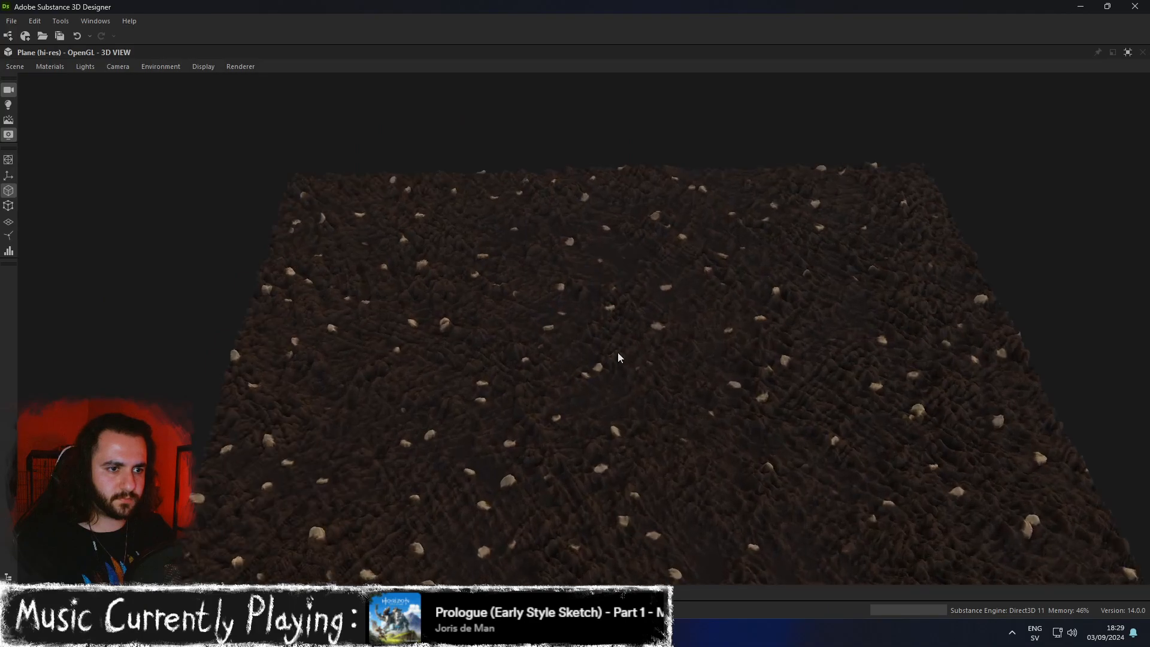
{"action": "left_click", "coordinate": [1128, 54]}
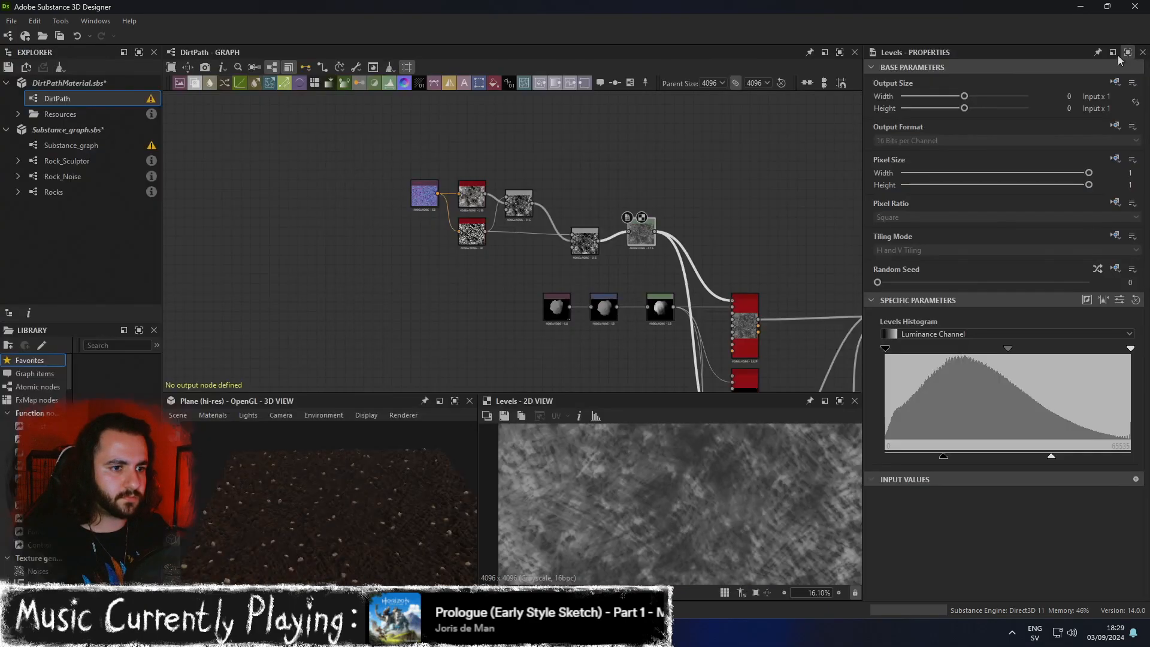
Move the second Blend node closer to its inputs, try Max (Lighten) as its blending mode and undo that change.
{"action": "scroll", "coordinate": [617, 265], "scroll_direction": "up", "scroll_amount": 6}
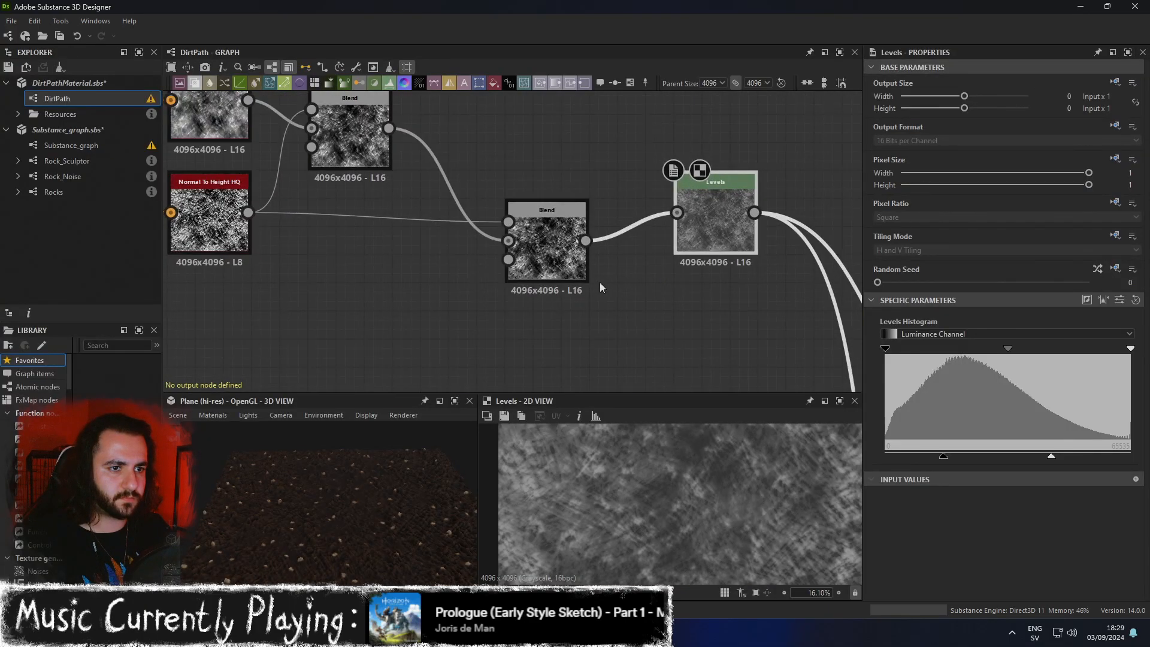
{"action": "left_click_drag", "start_coordinate": [530, 233], "coordinate": [485, 225]}
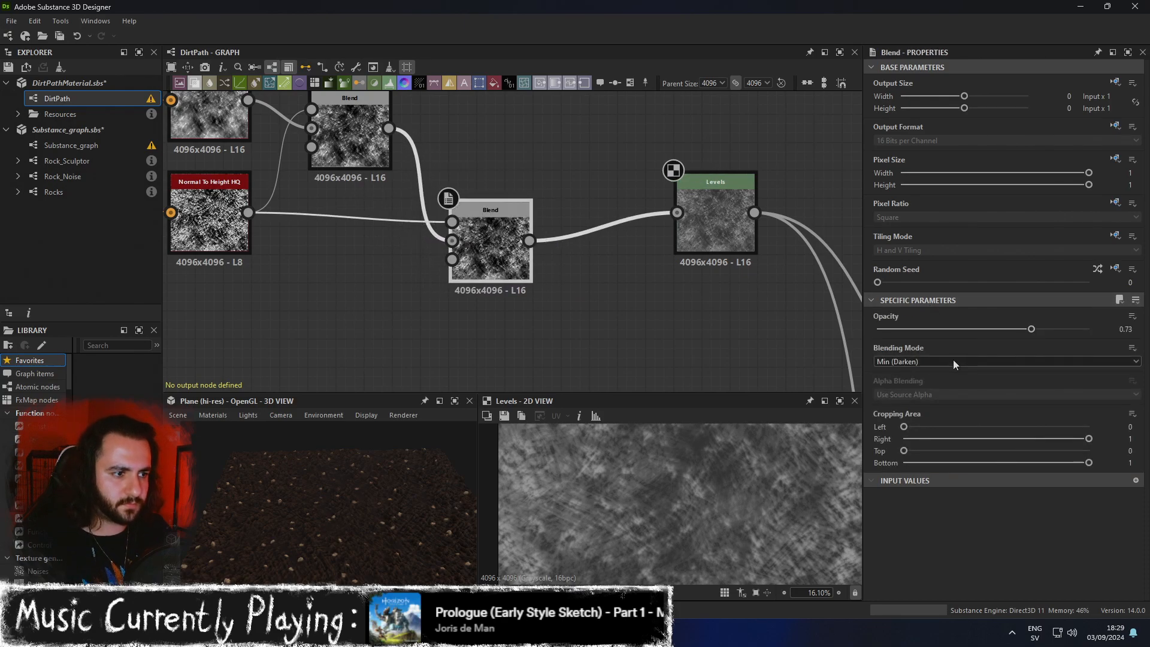
{"action": "left_click", "coordinate": [954, 361]}
{"action": "left_click", "coordinate": [910, 418]}
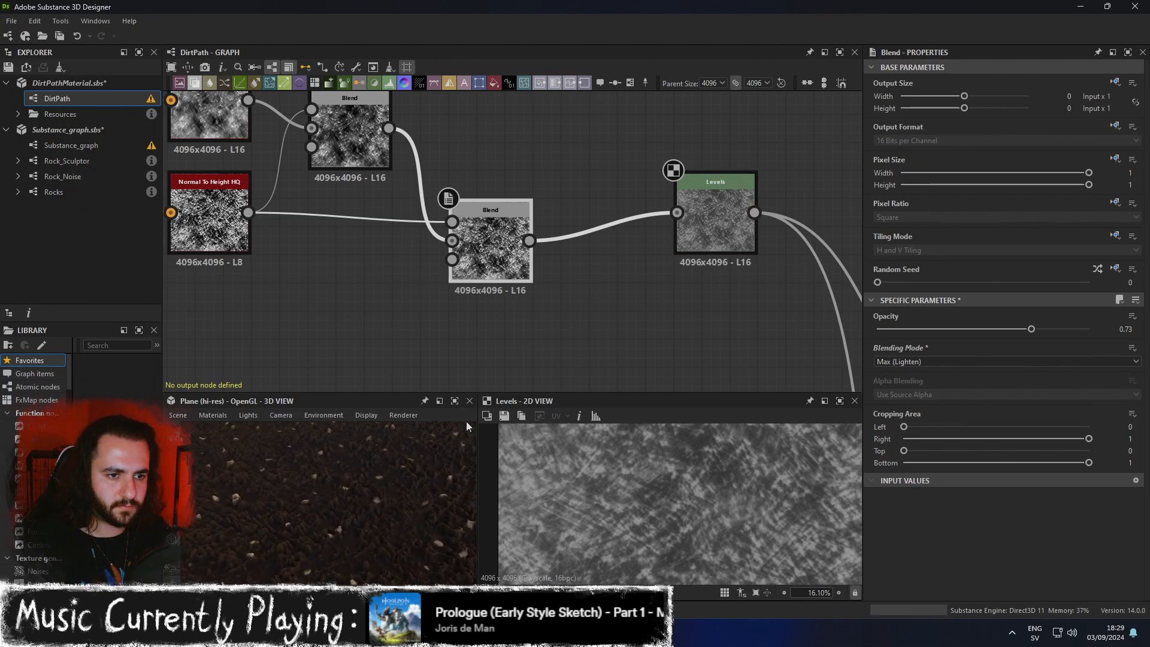
{"action": "key", "text": "ctrl+z"}
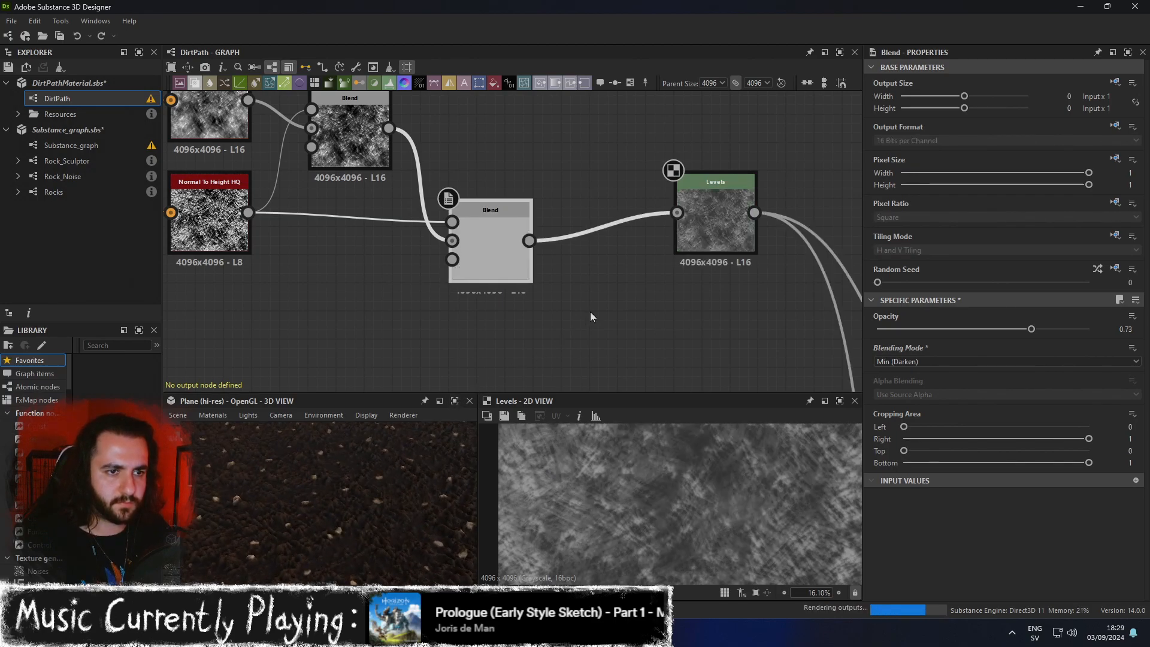
Examine the blended dirt surface in the enlarged 3D view from close, low and distant angles.
{"action": "scroll", "coordinate": [591, 311], "scroll_direction": "down", "scroll_amount": 2}
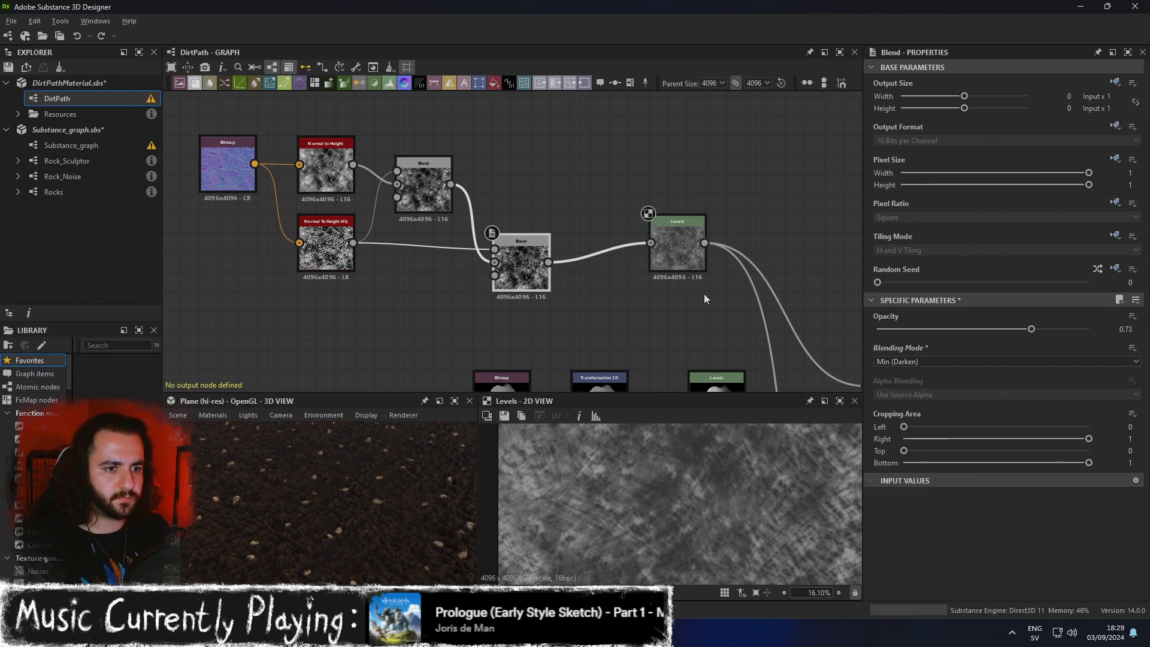
{"action": "scroll", "coordinate": [711, 298], "scroll_direction": "down", "scroll_amount": 3}
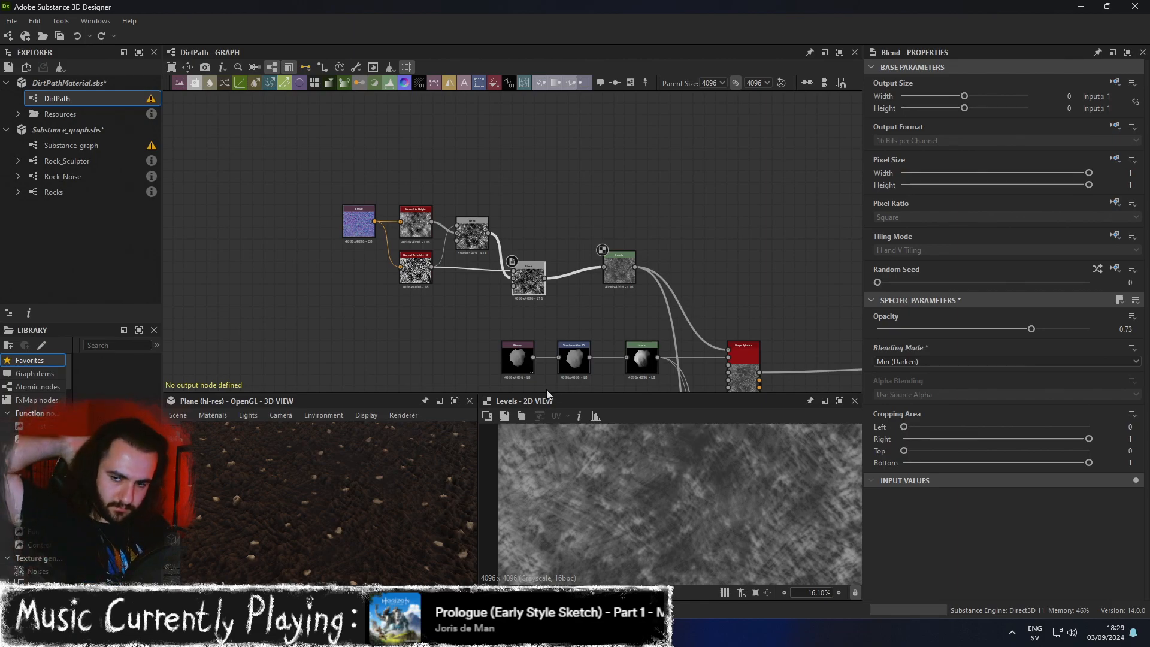
{"action": "left_click", "coordinate": [455, 400]}
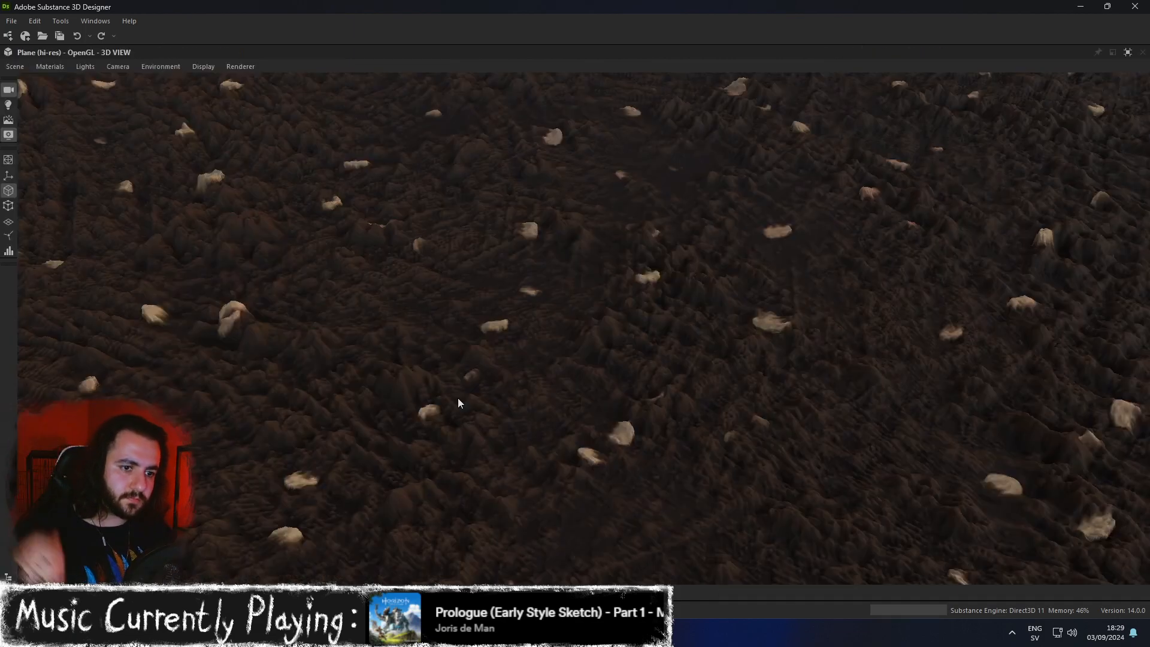
{"action": "scroll", "coordinate": [569, 380], "scroll_direction": "down", "scroll_amount": 5}
{"action": "left_click_drag", "start_coordinate": [579, 378], "coordinate": [572, 393]}
{"action": "middle_click_drag", "start_coordinate": [572, 393], "coordinate": [602, 340]}
{"action": "scroll", "coordinate": [604, 342], "scroll_direction": "down", "scroll_amount": 2}
{"action": "mouse_move", "coordinate": [605, 344]}
{"action": "left_mouse_down", "text": "alt"}
{"action": "mouse_move", "coordinate": [656, 289]}
{"action": "mouse_move", "coordinate": [732, 304]}
{"action": "mouse_move", "coordinate": [674, 333]}
{"action": "mouse_move", "coordinate": [679, 351]}
{"action": "mouse_move", "coordinate": [660, 368]}
{"action": "mouse_move", "coordinate": [645, 319]}
{"action": "mouse_move", "coordinate": [717, 287]}
{"action": "mouse_move", "coordinate": [749, 289]}
{"action": "mouse_move", "coordinate": [708, 264]}
{"action": "mouse_move", "coordinate": [720, 280]}
{"action": "mouse_move", "coordinate": [669, 350]}
{"action": "mouse_move", "coordinate": [610, 343]}
{"action": "left_mouse_up", "text": "alt"}
{"action": "right_click_drag", "start_coordinate": [609, 344], "coordinate": [857, 375]}
{"action": "left_click_drag", "start_coordinate": [857, 375], "coordinate": [724, 338]}
{"action": "scroll", "coordinate": [740, 336], "scroll_direction": "up", "scroll_amount": 5}
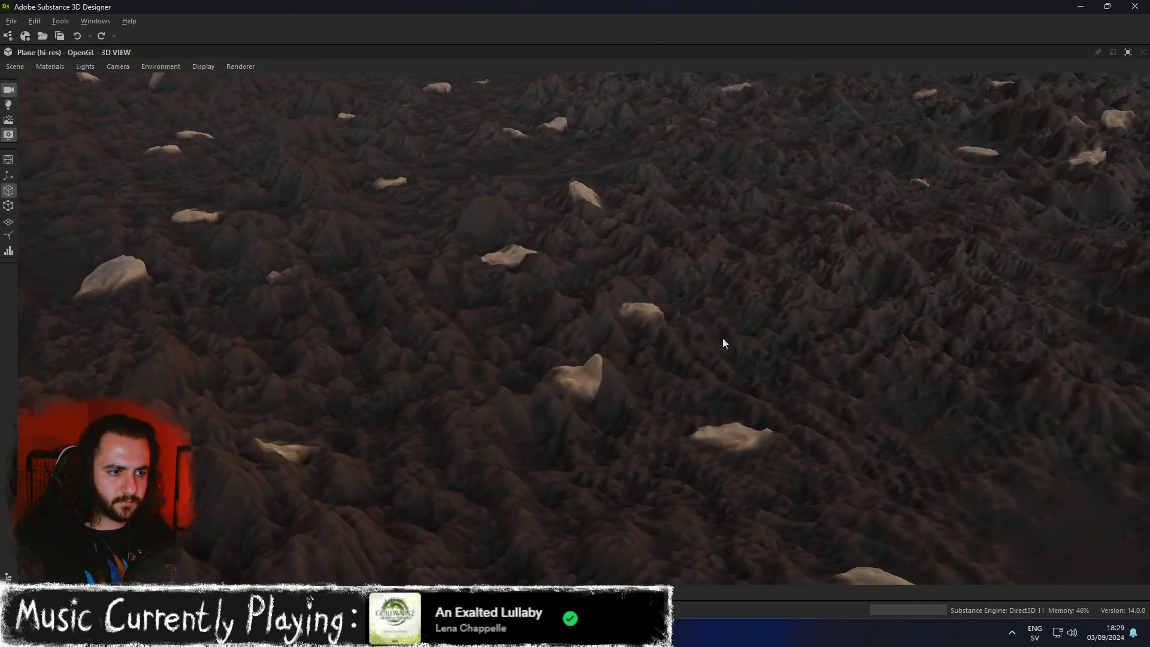
{"action": "scroll", "coordinate": [719, 339], "scroll_direction": "down", "scroll_amount": 3}
{"action": "scroll", "coordinate": [717, 339], "scroll_direction": "down", "scroll_amount": 5}
{"action": "scroll", "coordinate": [722, 346], "scroll_direction": "down", "scroll_amount": 5}
{"action": "left_click_drag", "start_coordinate": [705, 313], "coordinate": [679, 341]}
{"action": "left_click", "coordinate": [1127, 52]}
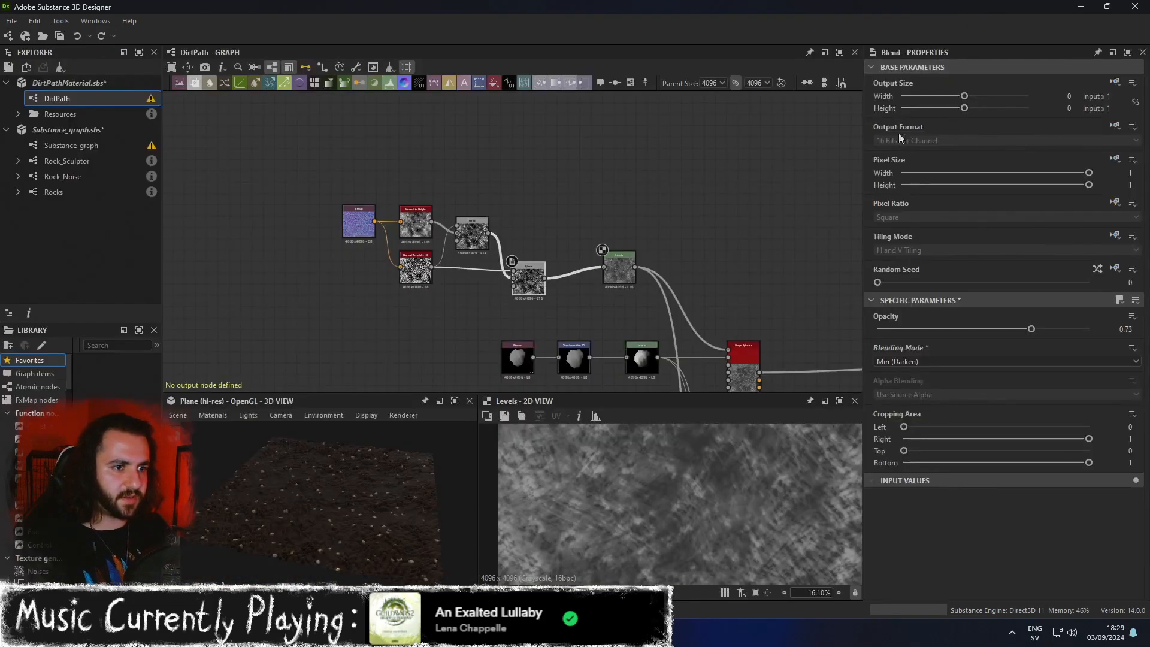
Set the Normal To Height HQ node's Height Intensity to about 0.66 and check the surface in the enlarged 3D view.
{"action": "scroll", "coordinate": [442, 275], "scroll_direction": "up", "scroll_amount": 5}
{"action": "left_click", "coordinate": [355, 264]}
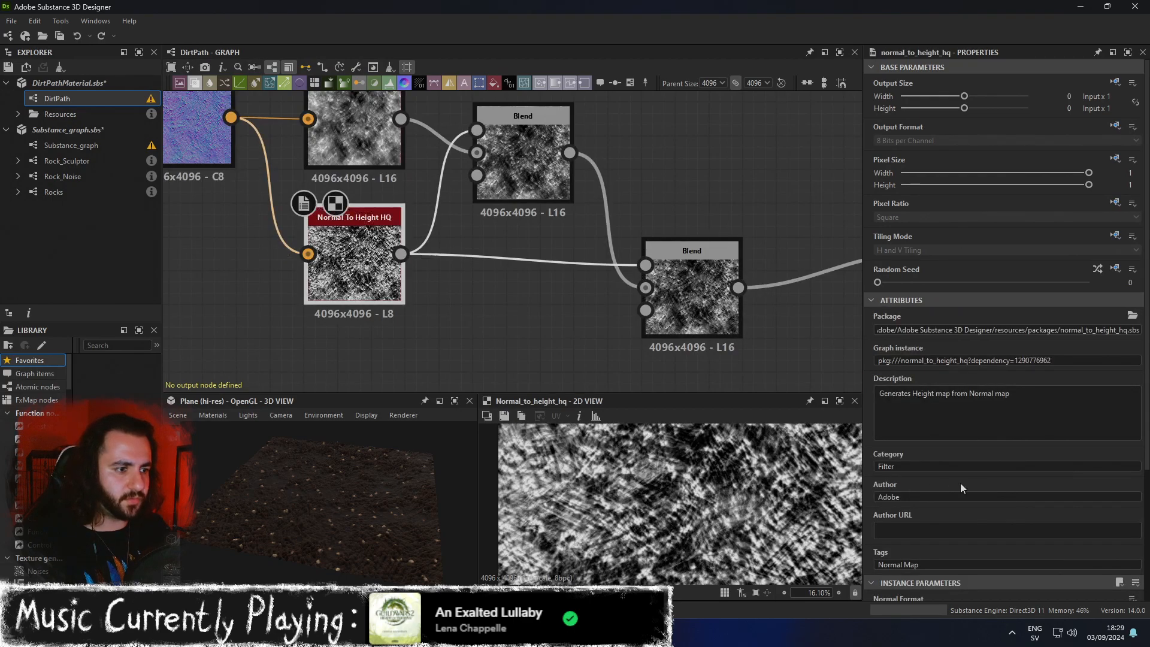
{"action": "scroll", "coordinate": [1003, 491], "scroll_direction": "down", "scroll_amount": 5}
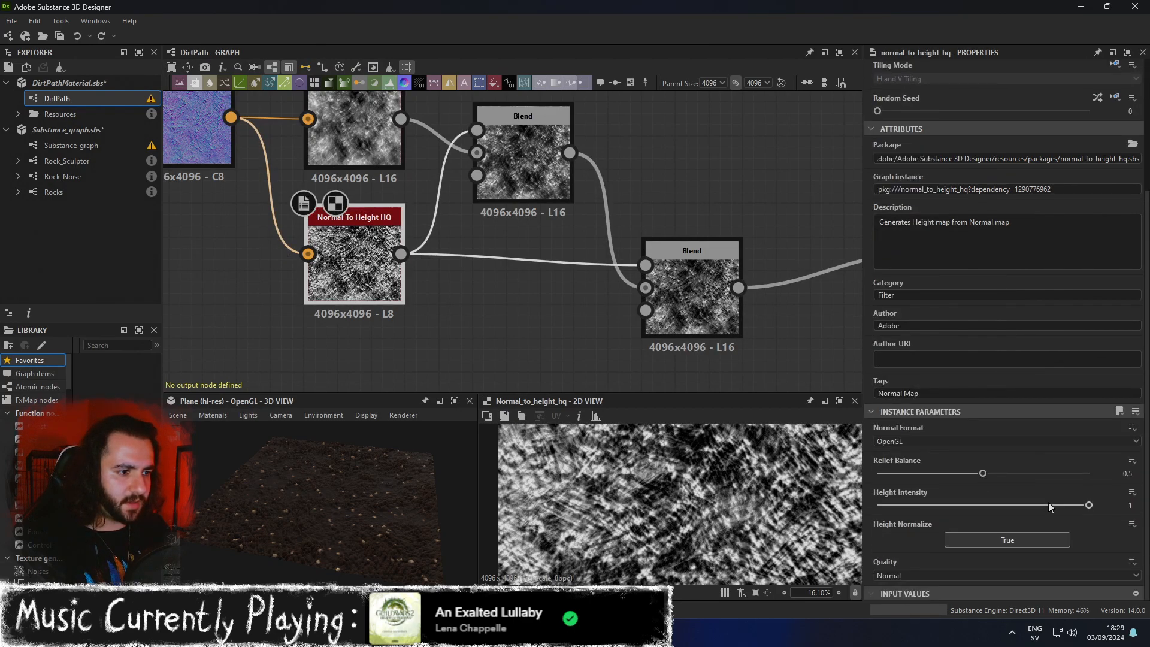
{"action": "left_click_drag", "start_coordinate": [1088, 505], "coordinate": [983, 505]}
{"action": "left_click_drag", "start_coordinate": [984, 510], "coordinate": [1004, 513]}
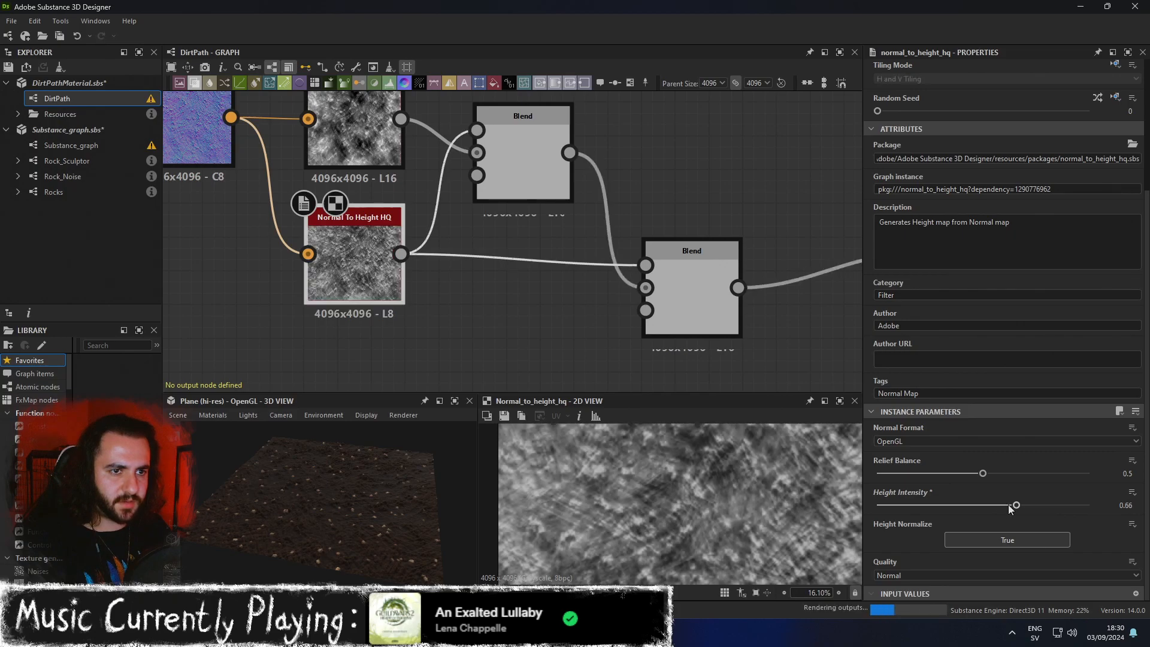
{"action": "left_click", "coordinate": [455, 401]}
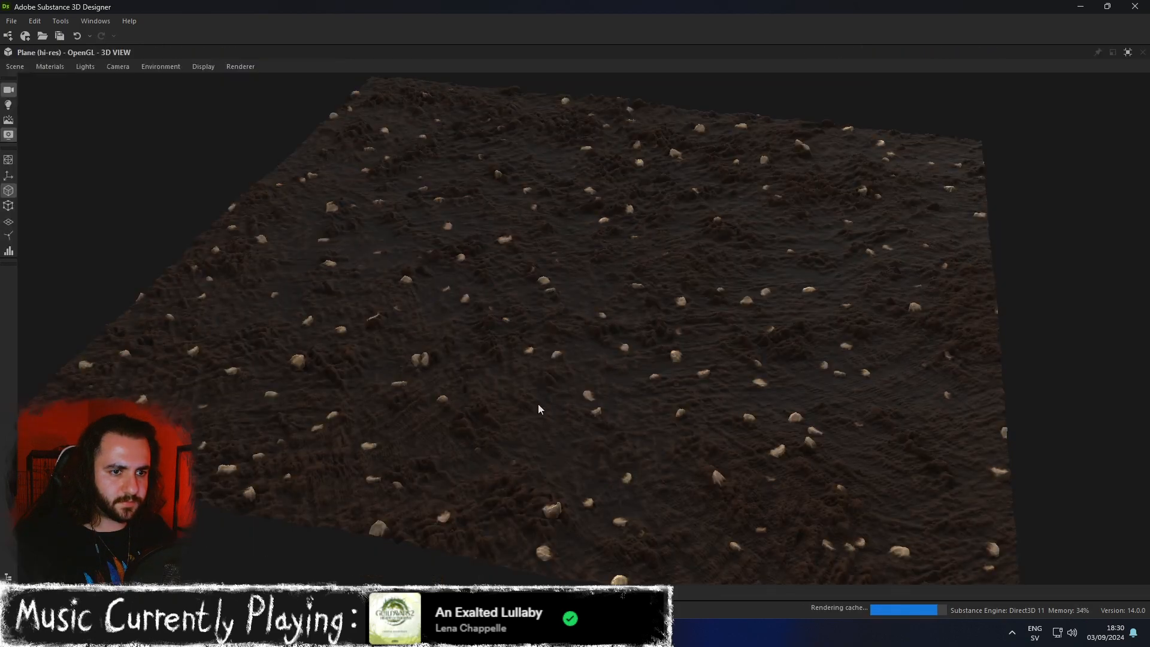
{"action": "left_click_drag", "start_coordinate": [560, 412], "coordinate": [1000, 169], "text": "alt"}
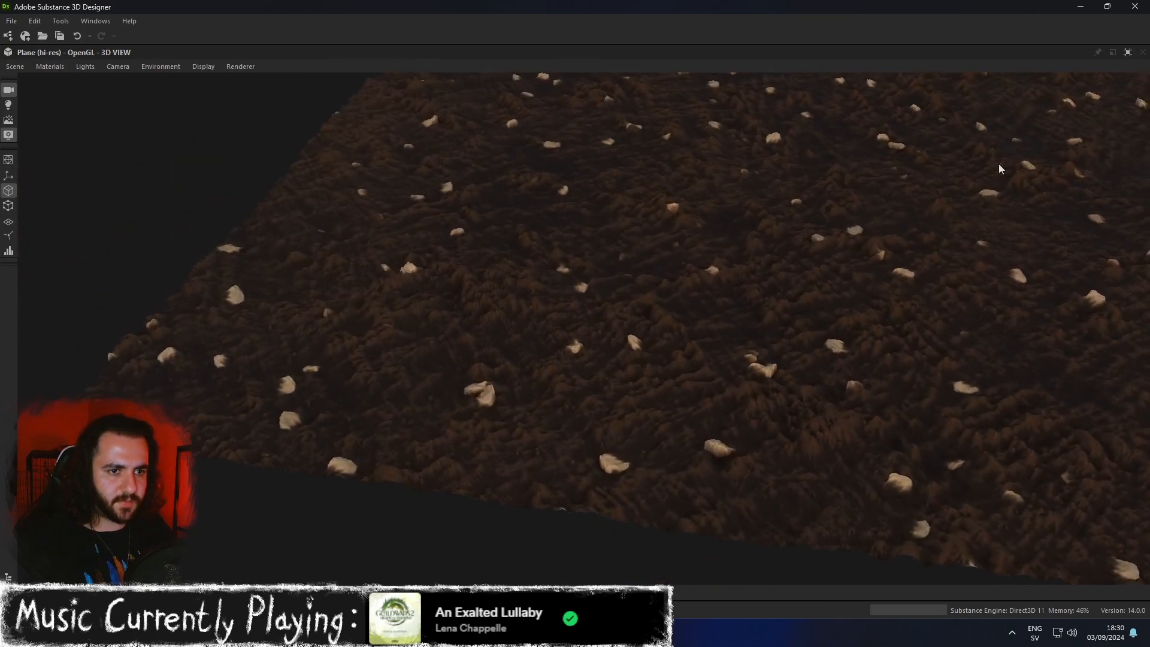
{"action": "left_click", "coordinate": [1127, 52]}
Preview the Height to Normal World Units node's output and examine its fine detail up close.
{"action": "scroll", "coordinate": [773, 298], "scroll_direction": "down", "scroll_amount": 3}
{"action": "middle_click_drag", "start_coordinate": [781, 290], "coordinate": [616, 280]}
{"action": "middle_click_drag", "start_coordinate": [719, 302], "coordinate": [537, 296]}
{"action": "scroll", "coordinate": [538, 297], "scroll_direction": "down", "scroll_amount": 3}
{"action": "middle_click_drag", "start_coordinate": [763, 281], "coordinate": [624, 222]}
{"action": "scroll", "coordinate": [624, 222], "scroll_direction": "down", "scroll_amount": 3}
{"action": "scroll", "coordinate": [636, 226], "scroll_direction": "up", "scroll_amount": 2}
{"action": "double_click", "coordinate": [801, 178]}
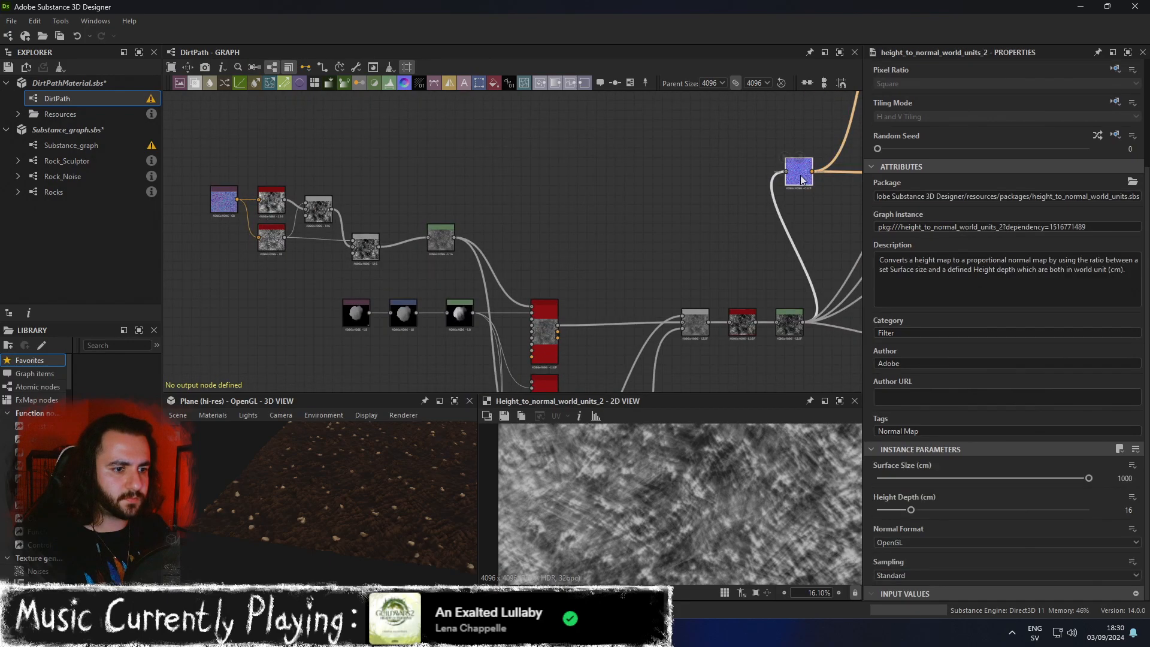
{"action": "scroll", "coordinate": [608, 476], "scroll_direction": "down", "scroll_amount": 2}
{"action": "scroll", "coordinate": [576, 463], "scroll_direction": "up", "scroll_amount": 5}
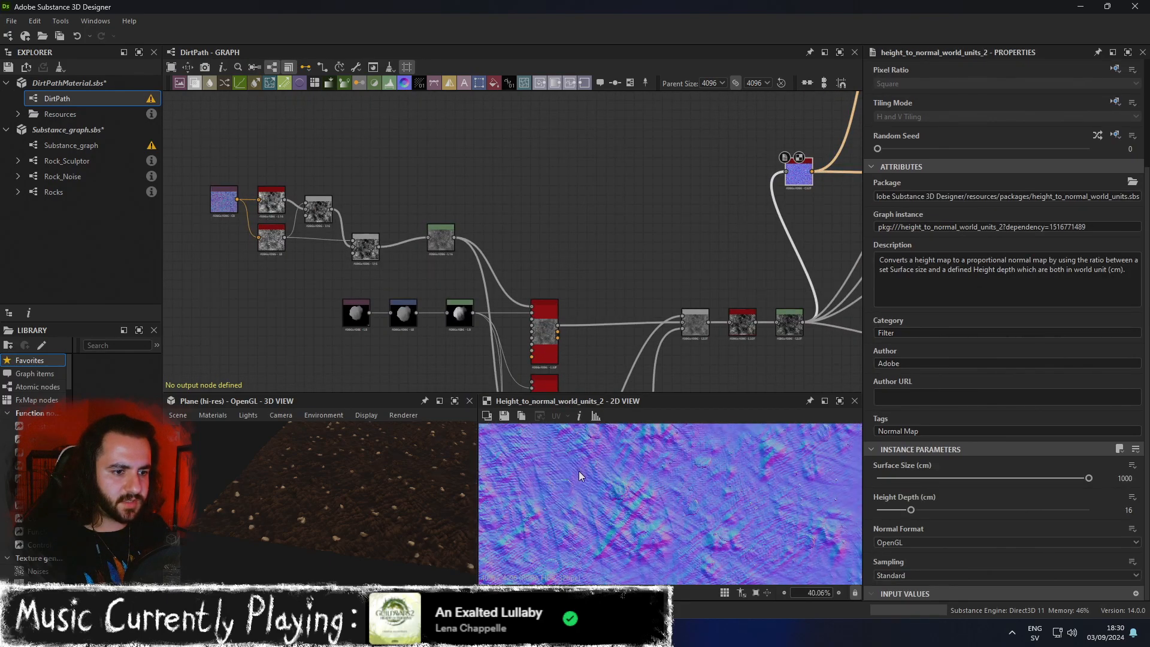
{"action": "scroll", "coordinate": [578, 475], "scroll_direction": "up", "scroll_amount": 2}
{"action": "middle_click_drag", "start_coordinate": [631, 508], "coordinate": [655, 488]}
{"action": "scroll", "coordinate": [677, 499], "scroll_direction": "up", "scroll_amount": 1}
{"action": "scroll", "coordinate": [620, 487], "scroll_direction": "down", "scroll_amount": 5}
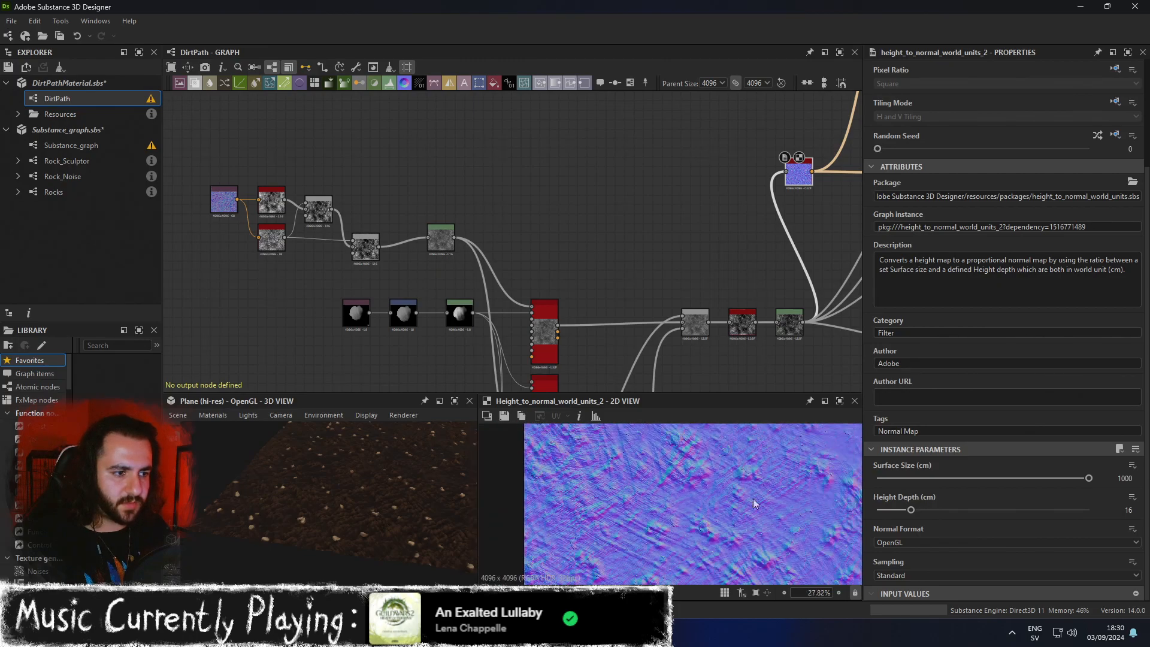
Try Height Depth values from 0 to 100 cm on the Height to Normal World Units node and undo the changes.
{"action": "left_click_drag", "start_coordinate": [911, 511], "coordinate": [972, 511]}
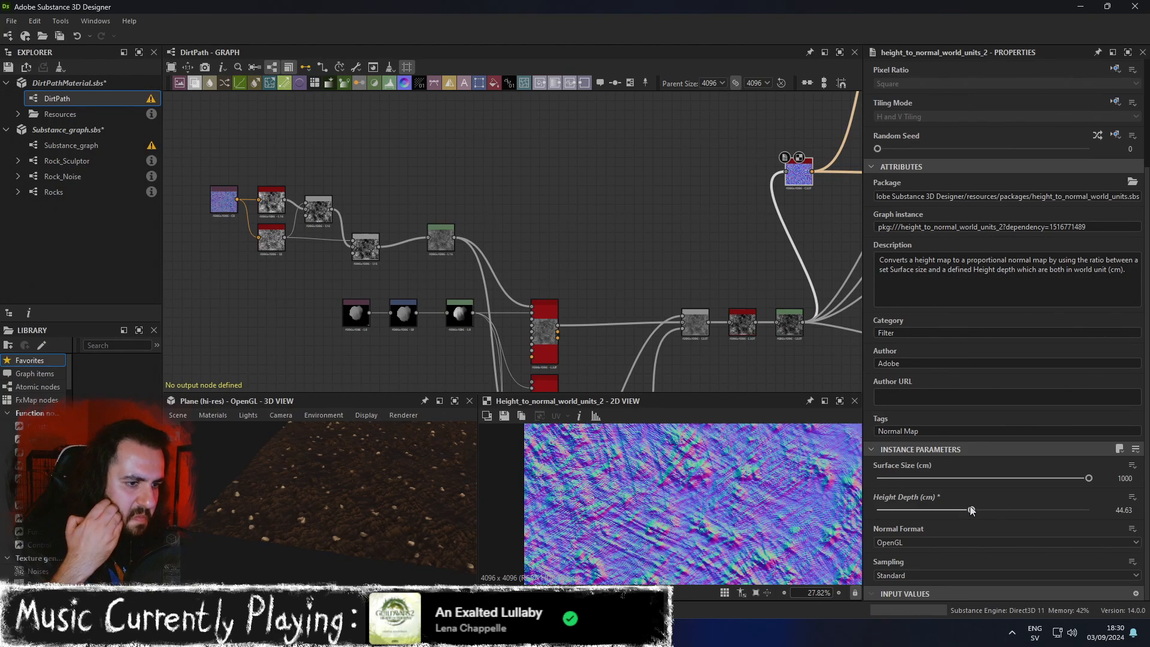
{"action": "left_click_drag", "start_coordinate": [970, 510], "coordinate": [1094, 495]}
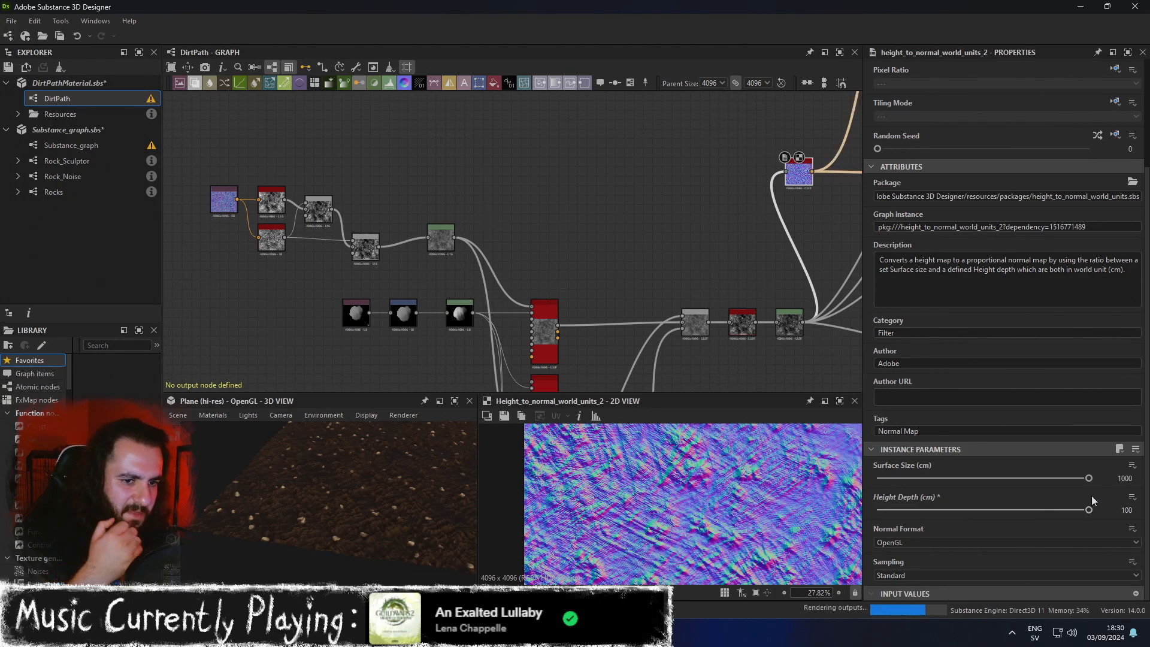
{"action": "left_click_drag", "start_coordinate": [1070, 501], "coordinate": [951, 509]}
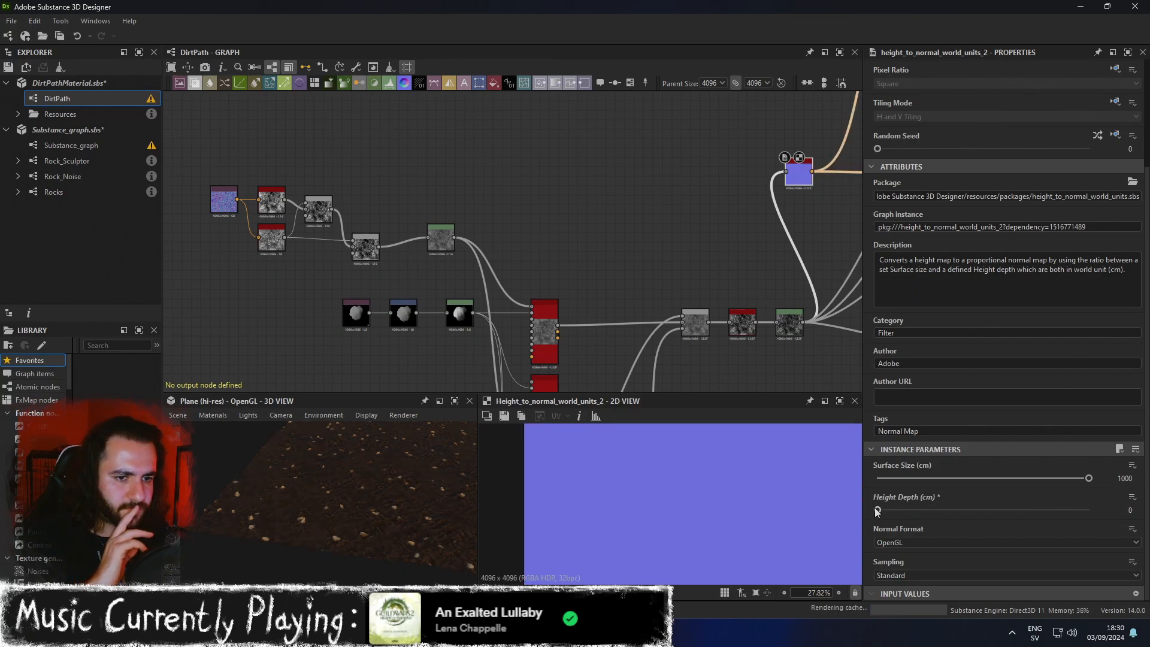
{"action": "left_click_drag", "start_coordinate": [878, 511], "coordinate": [911, 514]}
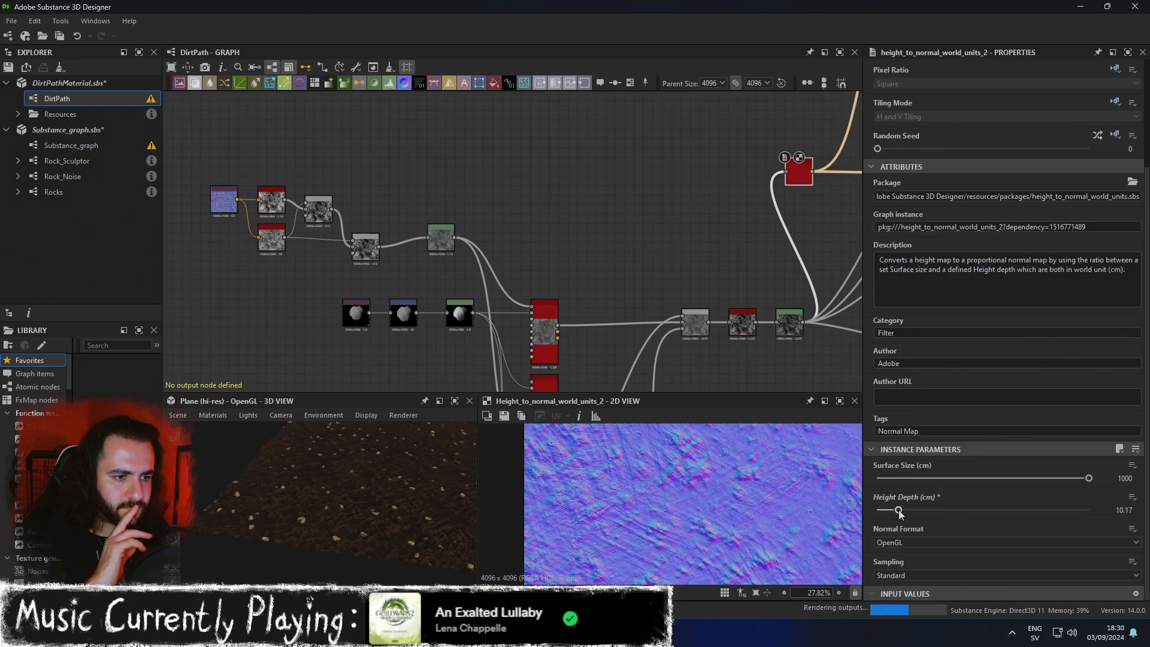
{"action": "scroll", "coordinate": [719, 472], "scroll_direction": "up", "scroll_amount": 5}
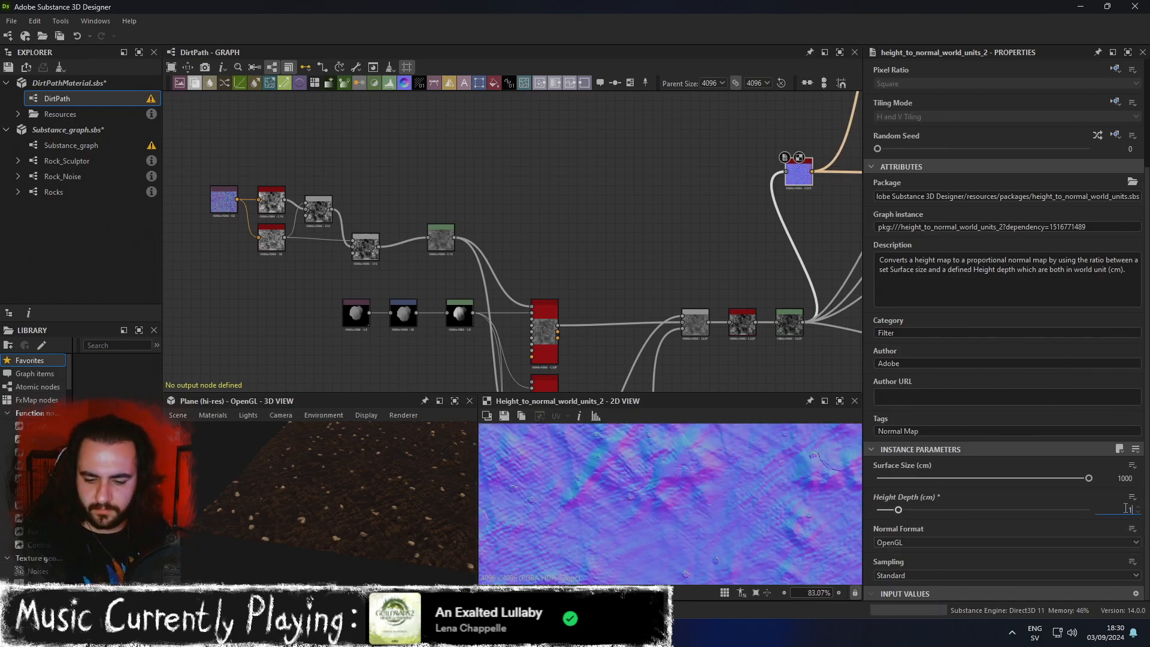
{"action": "key", "text": "ctrl+z"}
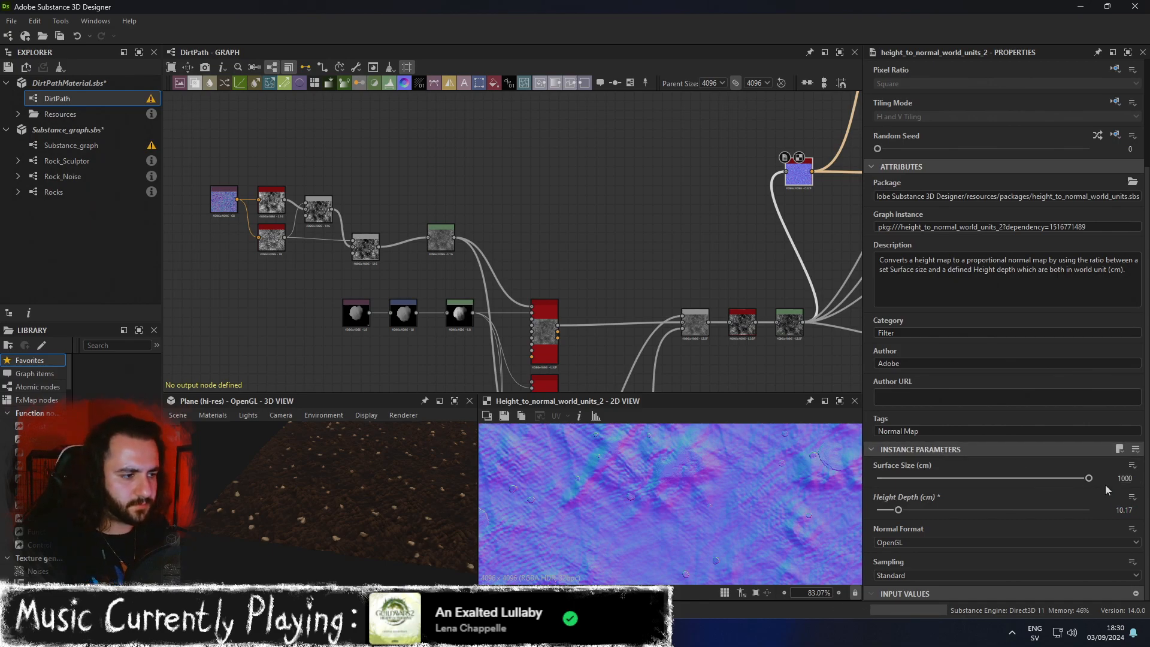
{"action": "left_click", "coordinate": [1083, 513]}
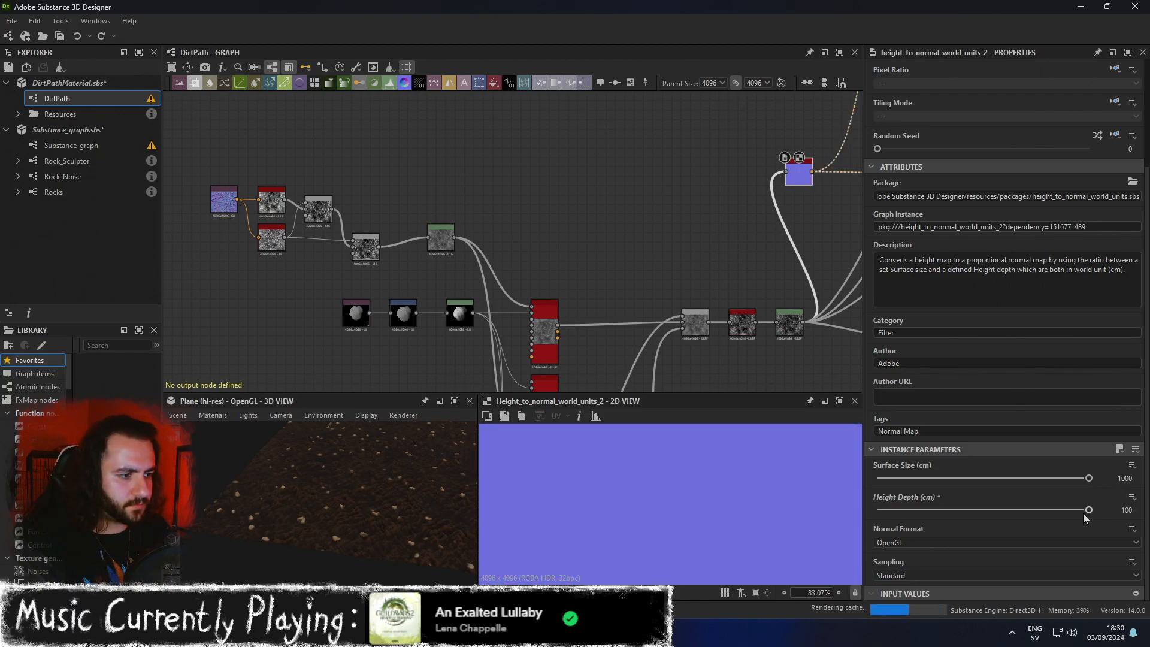
{"action": "key", "text": "ctrl+z"}
{"action": "key", "text": "ctrl+z"}
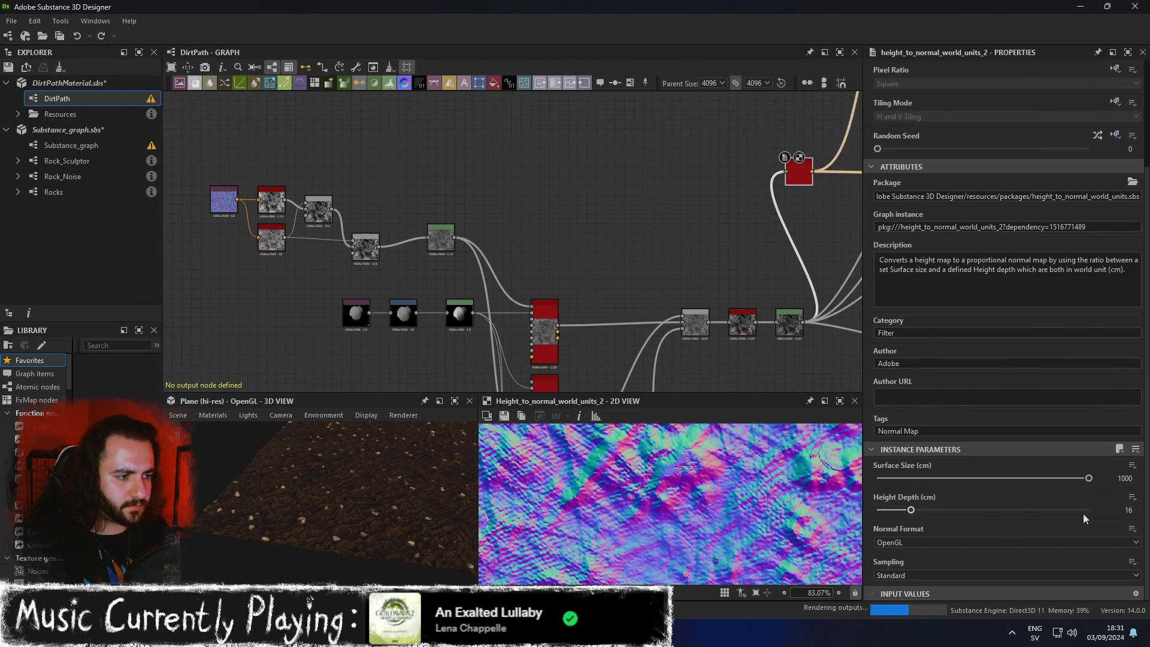
Inspect the dirt plane's relief in the enlarged 3D view, from close range out to the whole plane.
{"action": "left_click", "coordinate": [454, 401]}
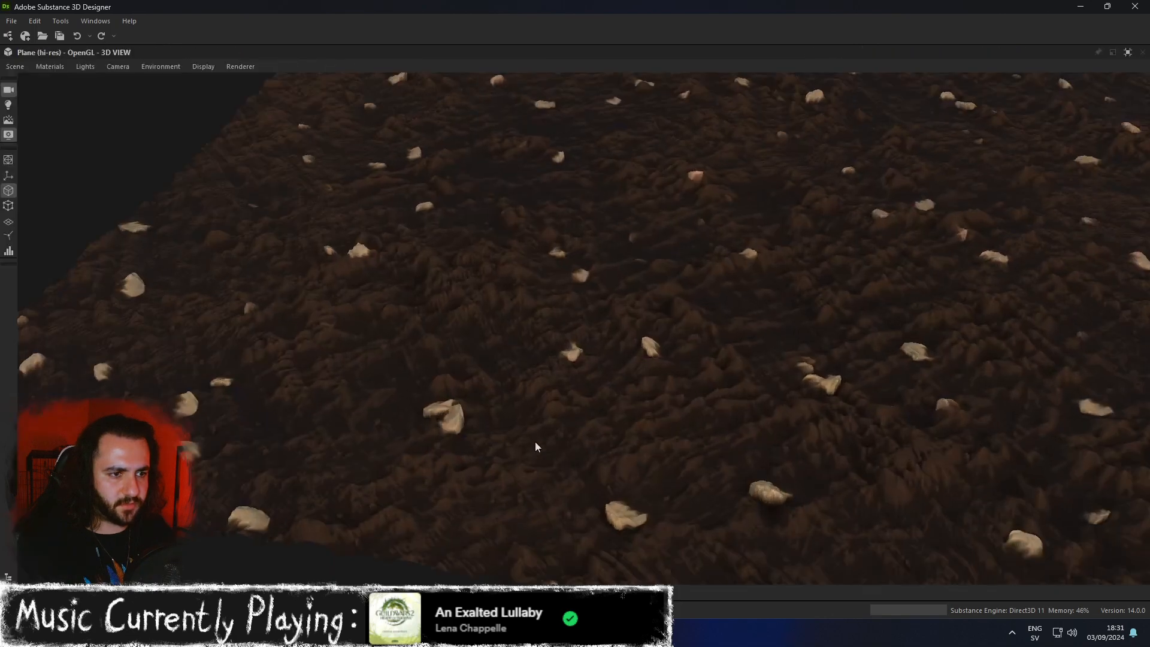
{"action": "left_click_drag", "start_coordinate": [563, 441], "coordinate": [632, 483]}
{"action": "scroll", "coordinate": [631, 483], "scroll_direction": "down", "scroll_amount": 3}
{"action": "left_click_drag", "start_coordinate": [591, 421], "coordinate": [651, 412]}
{"action": "scroll", "coordinate": [756, 457], "scroll_direction": "down", "scroll_amount": 5}
{"action": "left_click_drag", "start_coordinate": [759, 451], "coordinate": [748, 356]}
{"action": "scroll", "coordinate": [748, 356], "scroll_direction": "up", "scroll_amount": 10}
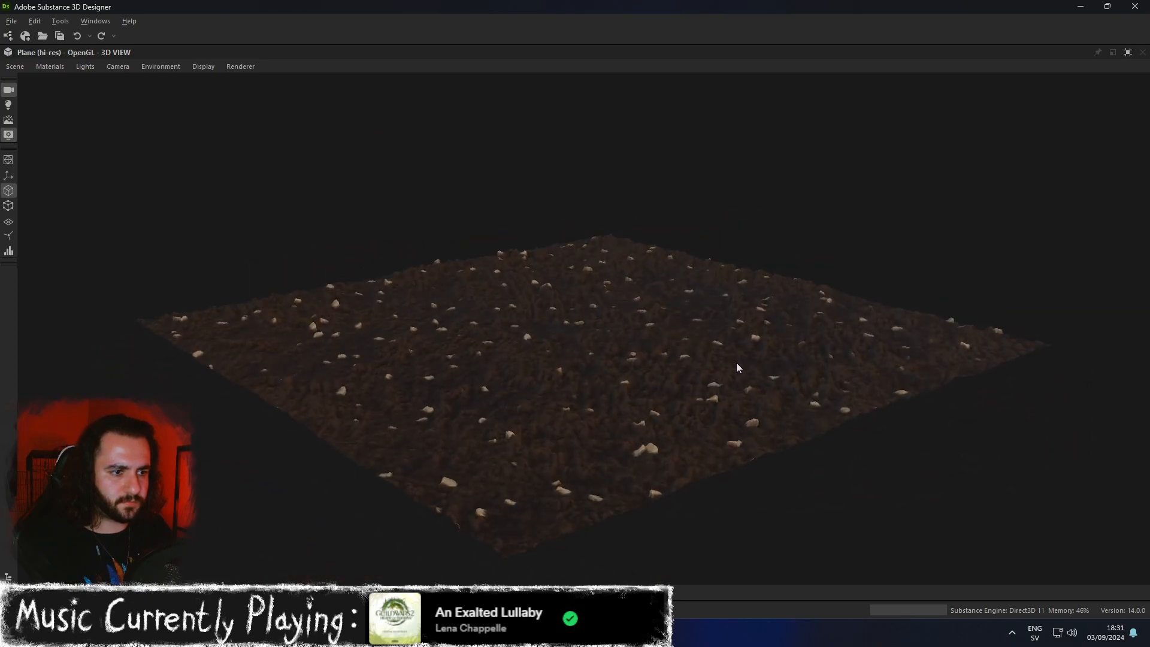
{"action": "left_click", "coordinate": [1127, 52]}
Try lighter and darker midtones on the Levels node after the second Blend, returning the midtone to about its centre.
{"action": "scroll", "coordinate": [533, 287], "scroll_direction": "up", "scroll_amount": 3}
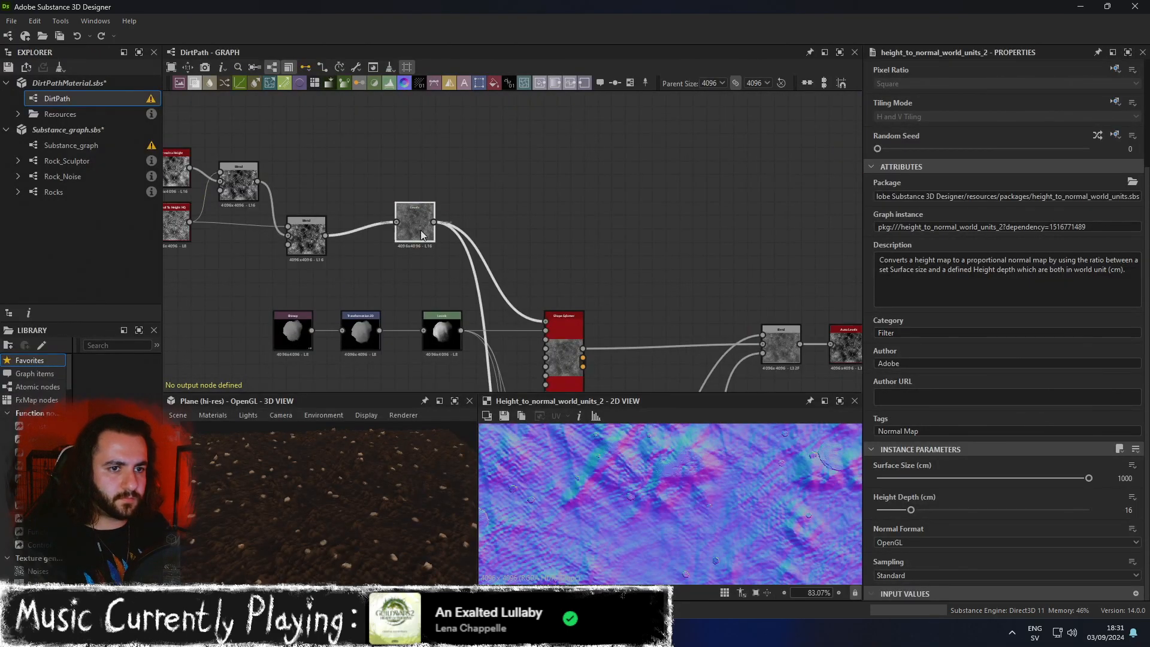
{"action": "left_click", "coordinate": [422, 235]}
{"action": "left_click_drag", "start_coordinate": [1008, 350], "coordinate": [993, 349]}
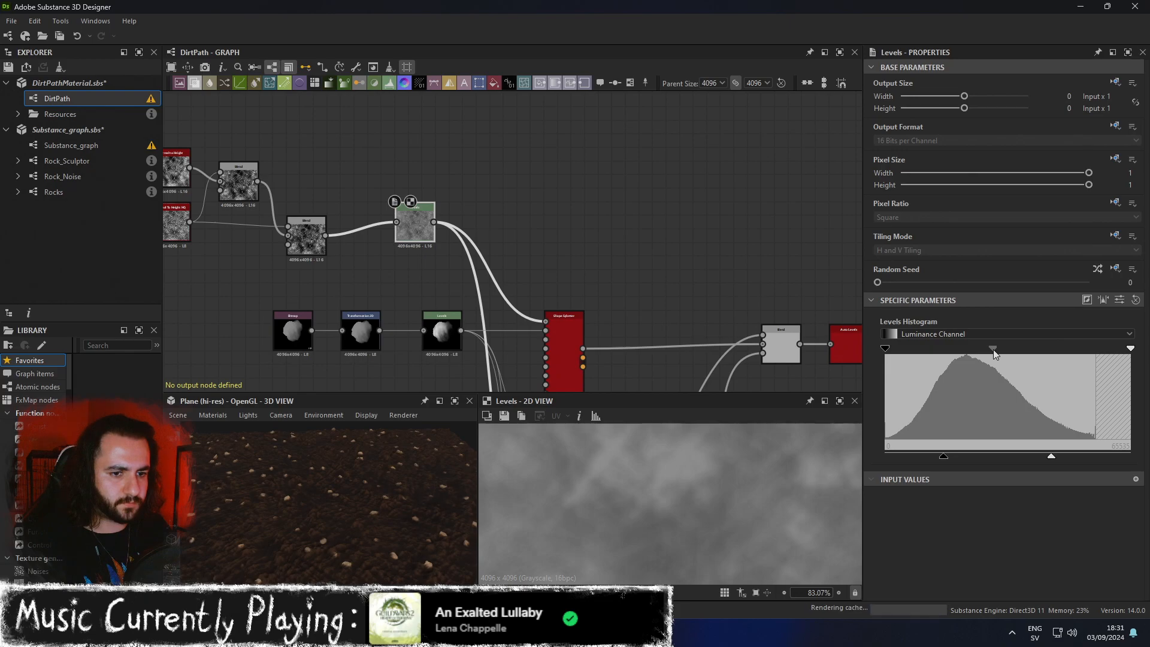
{"action": "left_click_drag", "start_coordinate": [992, 348], "coordinate": [1023, 351]}
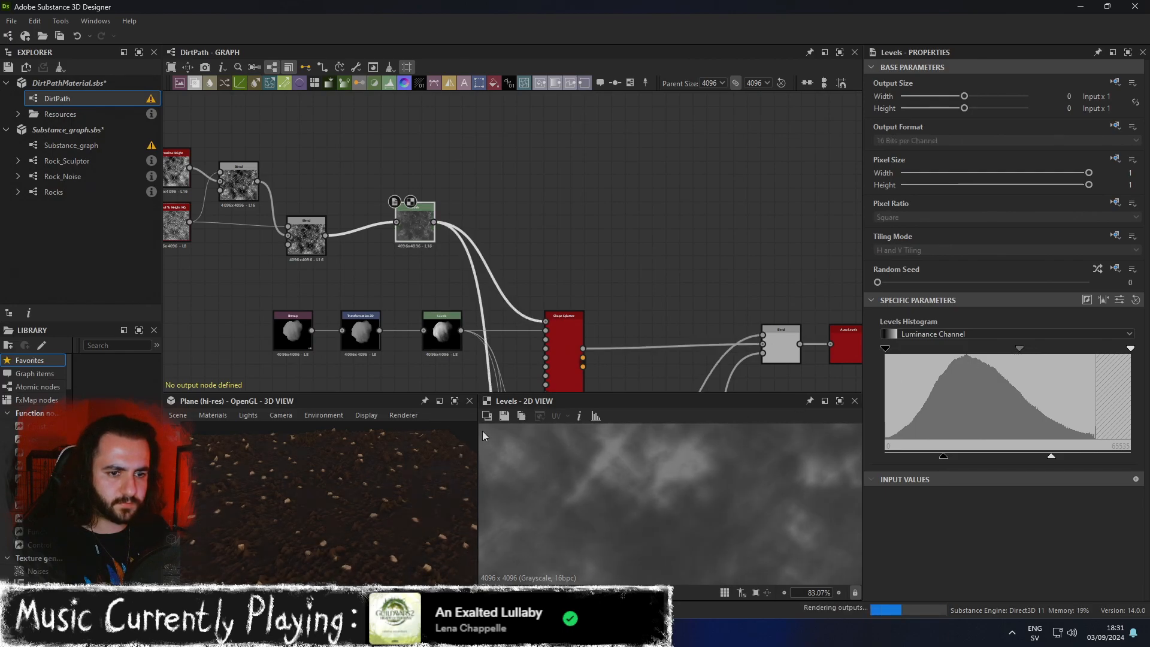
{"action": "left_click_drag", "start_coordinate": [1018, 348], "coordinate": [1009, 349]}
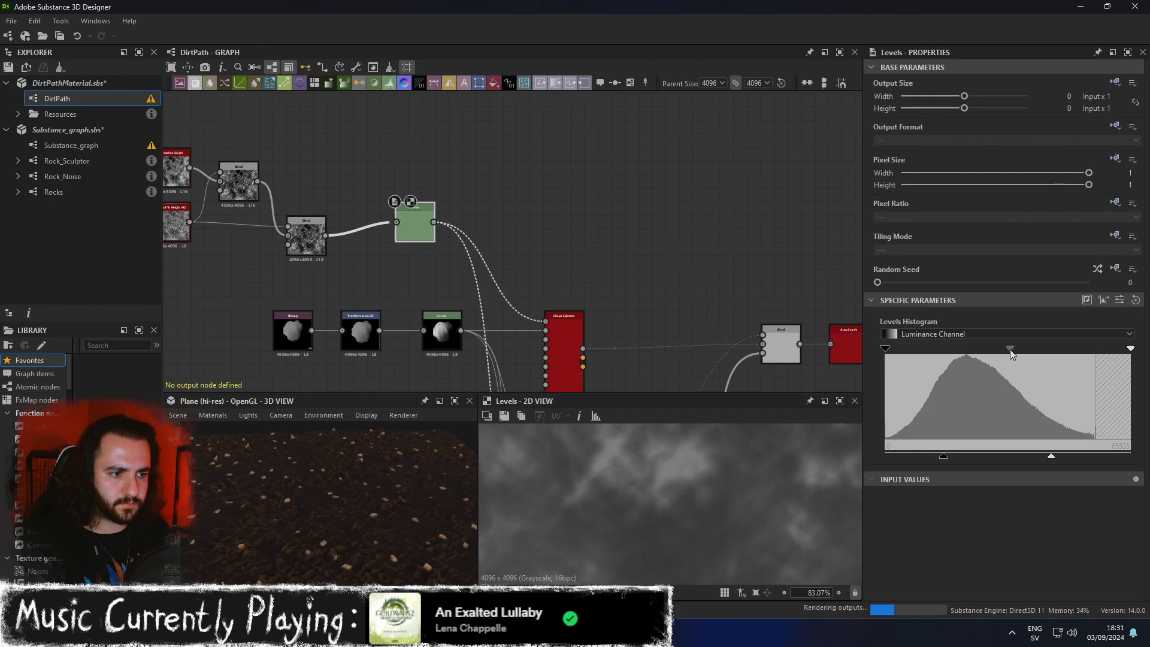
Examine the ridges and stones across the dirt plane in the enlarged 3D view, orbiting from overview to close-up.
{"action": "left_click", "coordinate": [454, 401]}
{"action": "scroll", "coordinate": [562, 418], "scroll_direction": "down", "scroll_amount": 4}
{"action": "left_click_drag", "start_coordinate": [588, 398], "coordinate": [613, 411]}
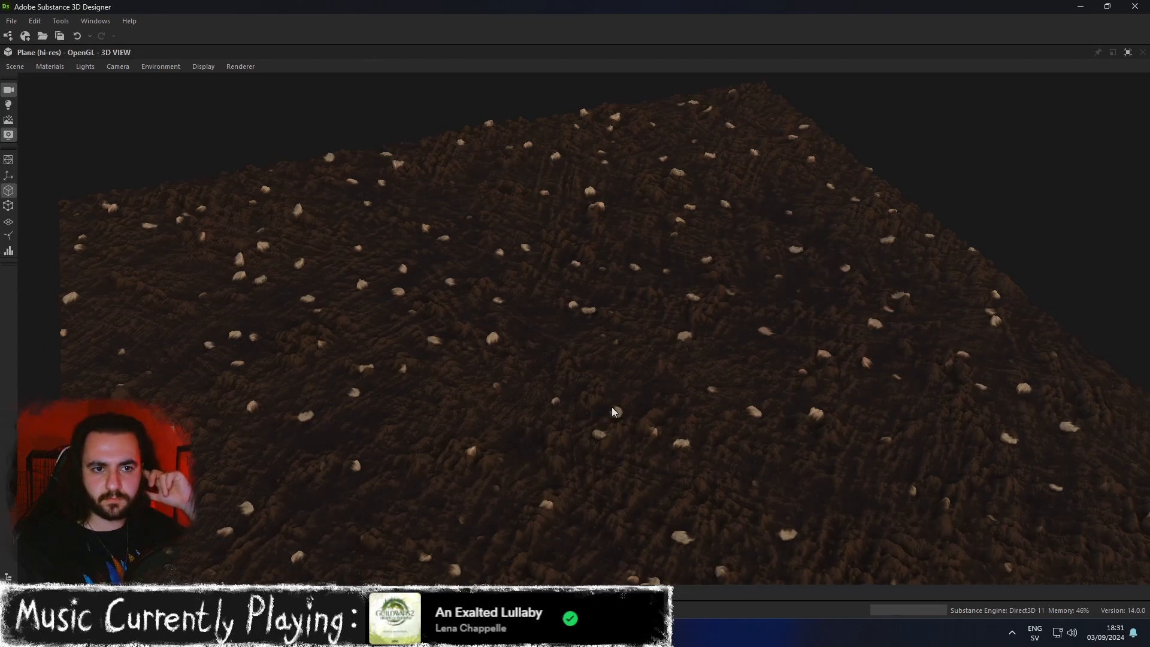
{"action": "scroll", "coordinate": [616, 407], "scroll_direction": "down", "scroll_amount": 5}
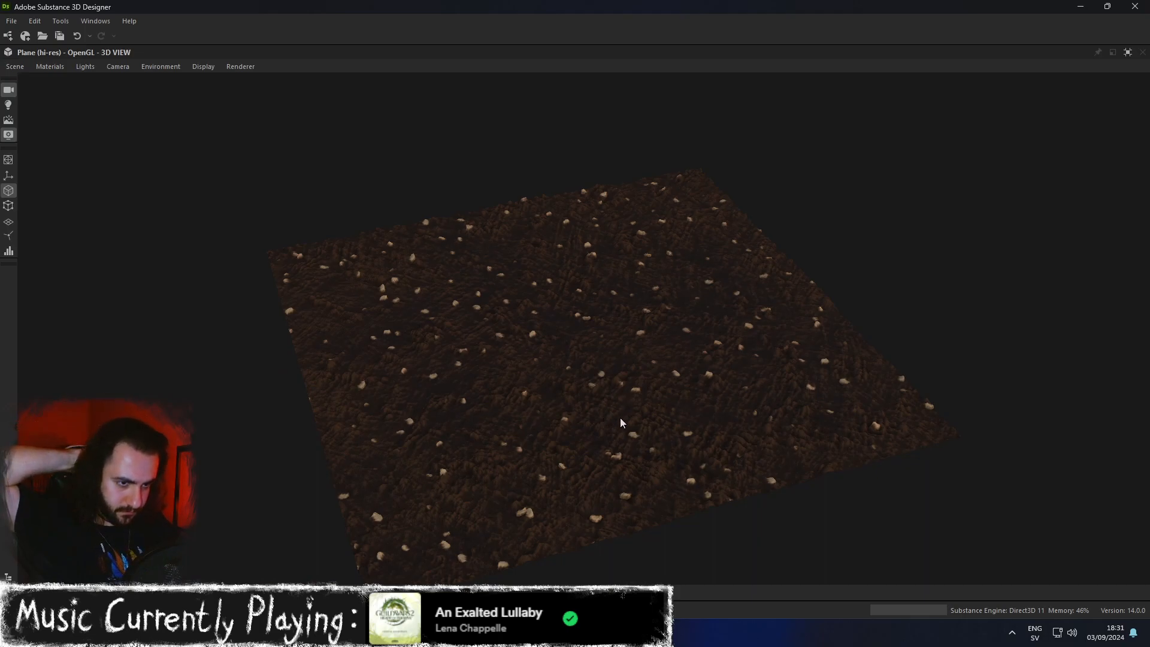
{"action": "left_click_drag", "start_coordinate": [750, 345], "coordinate": [863, 368]}
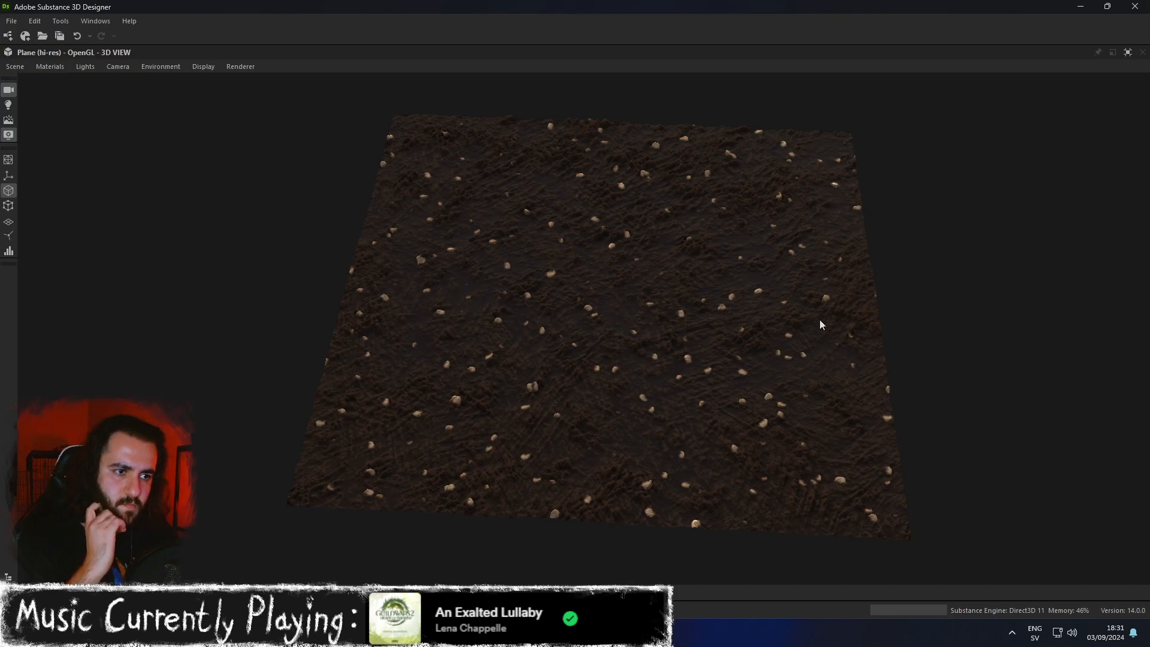
{"action": "scroll", "coordinate": [831, 329], "scroll_direction": "up", "scroll_amount": 6}
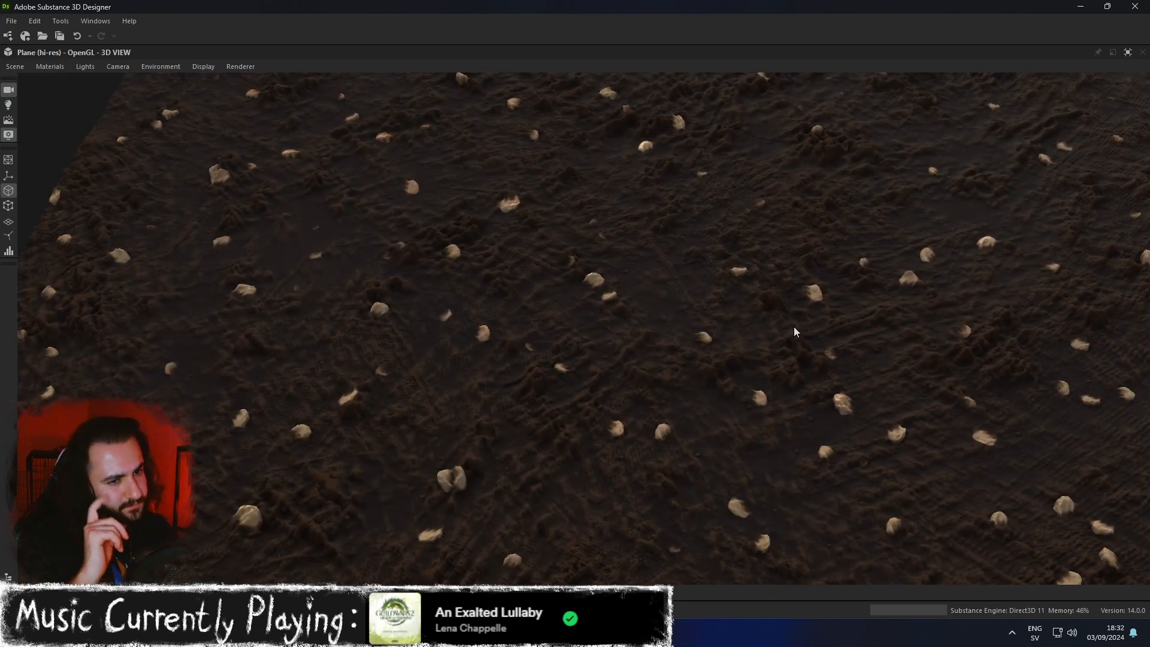
{"action": "left_click_drag", "start_coordinate": [637, 416], "coordinate": [747, 385]}
{"action": "left_click_drag", "start_coordinate": [706, 418], "coordinate": [745, 339]}
{"action": "scroll", "coordinate": [681, 394], "scroll_direction": "up", "scroll_amount": 7}
{"action": "scroll", "coordinate": [681, 394], "scroll_direction": "down", "scroll_amount": 5}
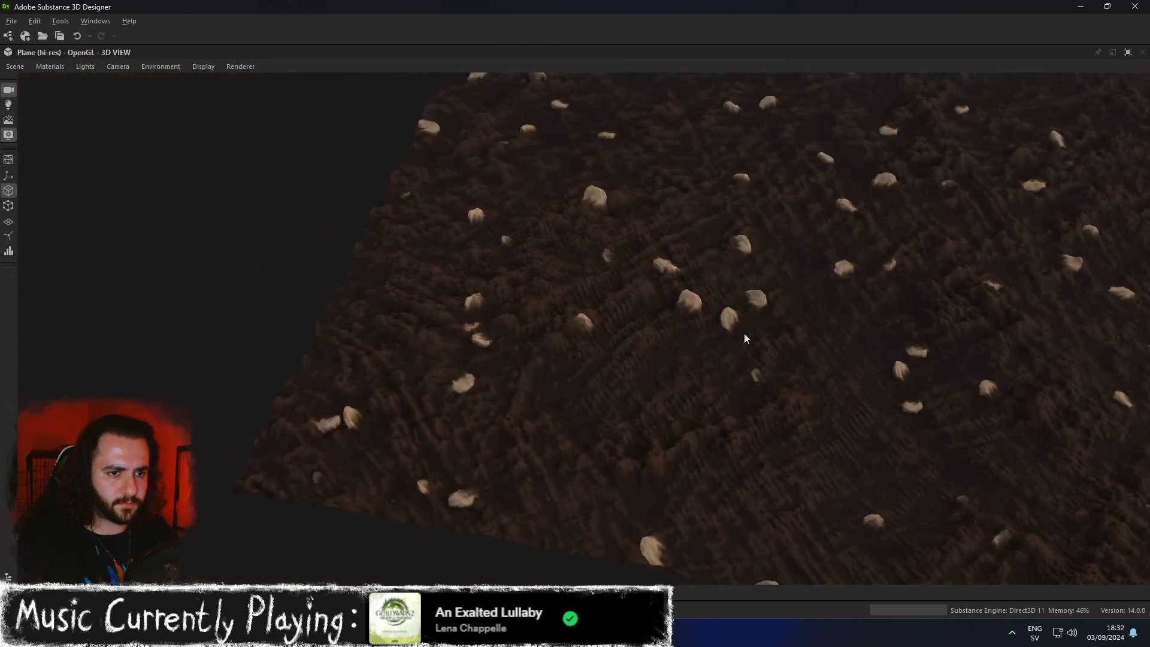
{"action": "middle_click_drag", "start_coordinate": [743, 335], "coordinate": [669, 364]}
{"action": "scroll", "coordinate": [688, 358], "scroll_direction": "down", "scroll_amount": 5}
{"action": "scroll", "coordinate": [707, 371], "scroll_direction": "up", "scroll_amount": 8}
{"action": "scroll", "coordinate": [707, 372], "scroll_direction": "down", "scroll_amount": 5}
{"action": "middle_click_drag", "start_coordinate": [694, 377], "coordinate": [719, 327]}
{"action": "left_click_drag", "start_coordinate": [655, 370], "coordinate": [784, 293]}
{"action": "scroll", "coordinate": [533, 377], "scroll_direction": "up", "scroll_amount": 6}
{"action": "left_click", "coordinate": [1129, 55]}
Preview the colour branch's final Add (Linear Dodge) Blend and the Levels stone mask that feeds it.
{"action": "scroll", "coordinate": [633, 268], "scroll_direction": "down", "scroll_amount": 3}
{"action": "middle_click_drag", "start_coordinate": [700, 221], "coordinate": [424, 236]}
{"action": "middle_click_drag", "start_coordinate": [715, 185], "coordinate": [408, 217]}
{"action": "middle_click_drag", "start_coordinate": [541, 175], "coordinate": [707, 227]}
{"action": "scroll", "coordinate": [707, 227], "scroll_direction": "up", "scroll_amount": 1}
{"action": "double_click", "coordinate": [607, 181]}
{"action": "scroll", "coordinate": [638, 501], "scroll_direction": "down", "scroll_amount": 4}
{"action": "middle_click_drag", "start_coordinate": [711, 207], "coordinate": [706, 282]}
{"action": "double_click", "coordinate": [650, 189]}
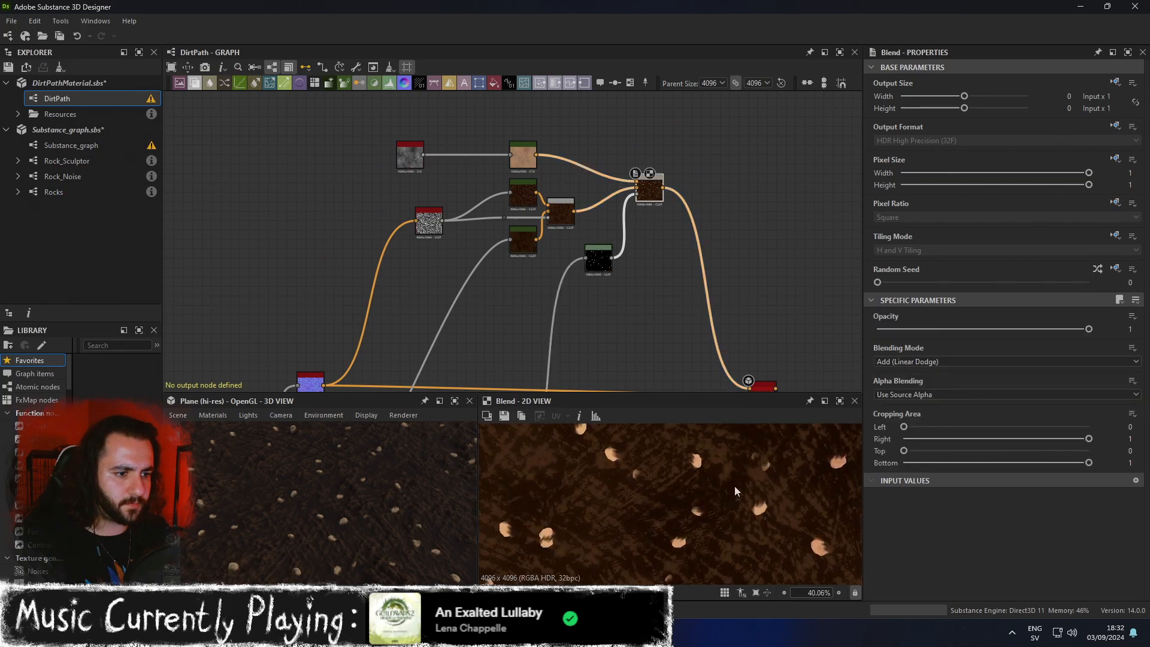
{"action": "scroll", "coordinate": [734, 486], "scroll_direction": "up", "scroll_amount": 3}
{"action": "double_click", "coordinate": [600, 258]}
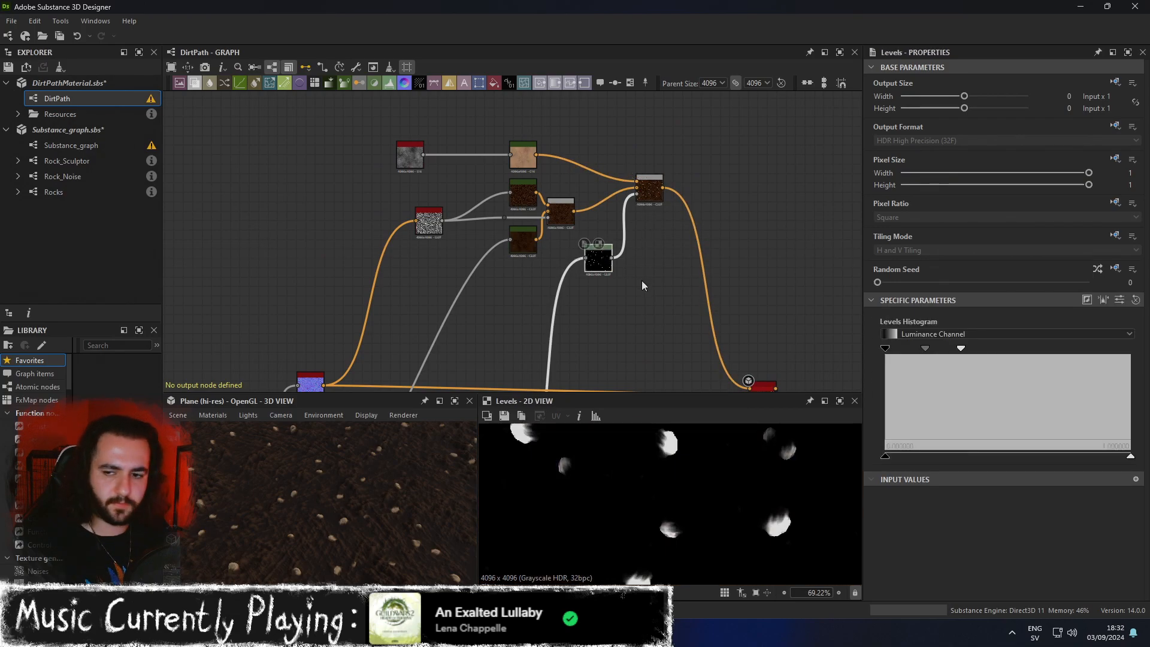
{"action": "middle_click_drag", "start_coordinate": [575, 243], "coordinate": [642, 117]}
{"action": "middle_click_drag", "start_coordinate": [714, 186], "coordinate": [625, 301]}
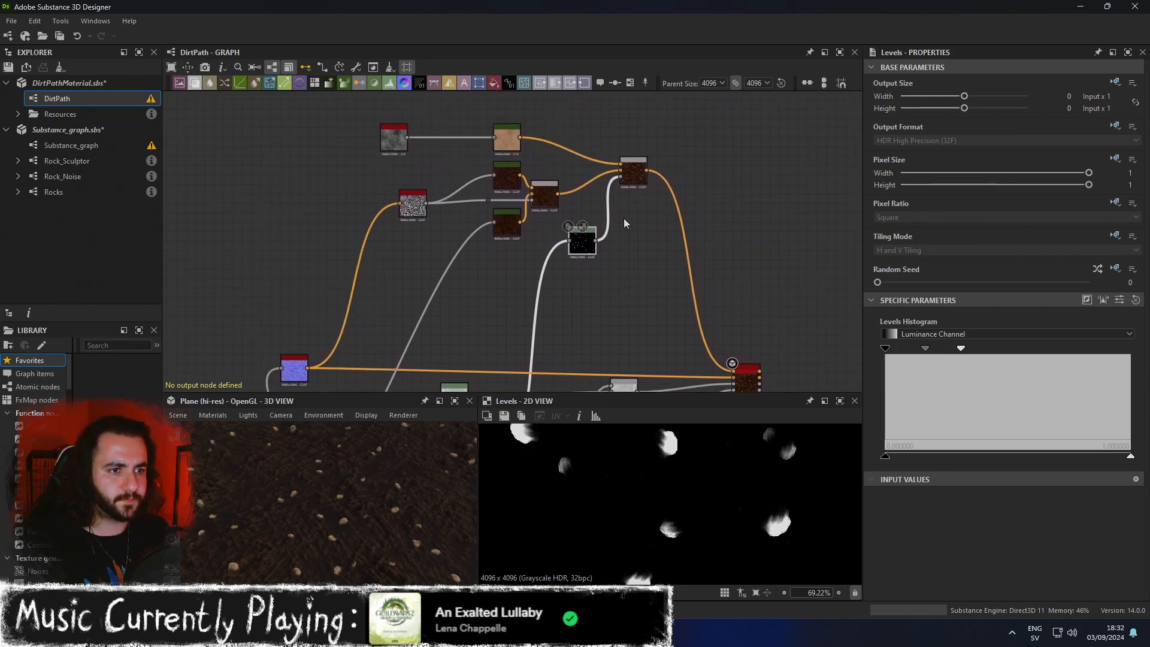
Preview the colour branch's final Blend and examine how the light stones sit on the brown dirt at different magnifications.
{"action": "double_click", "coordinate": [639, 173]}
{"action": "scroll", "coordinate": [748, 452], "scroll_direction": "down", "scroll_amount": 10}
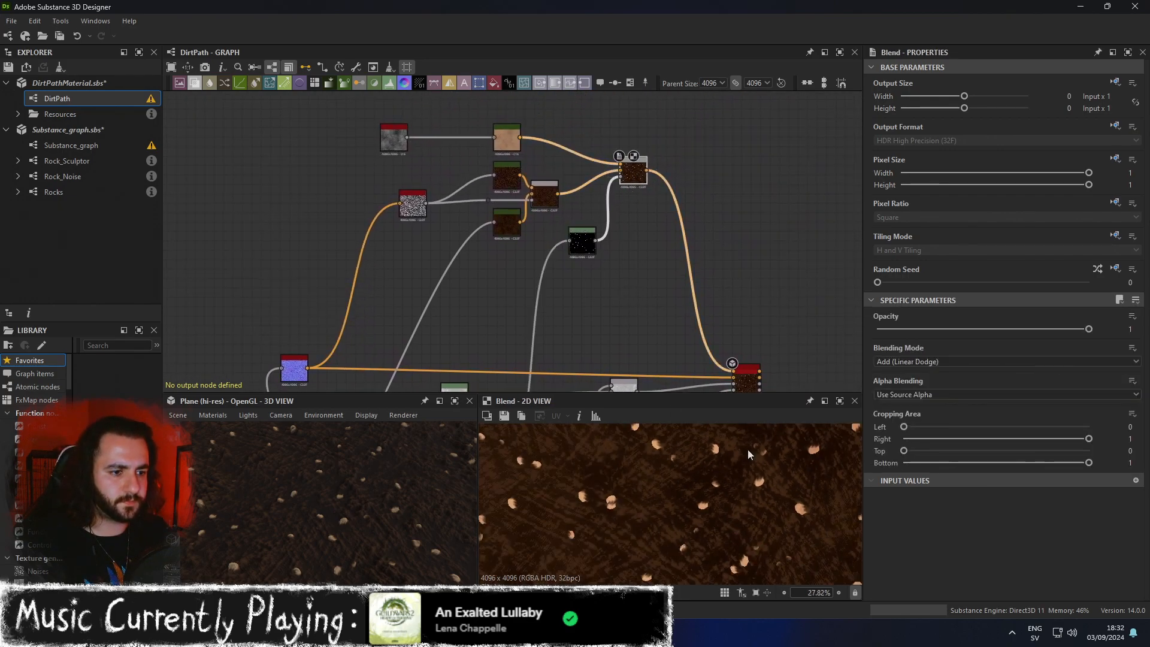
{"action": "scroll", "coordinate": [695, 521], "scroll_direction": "up", "scroll_amount": 8}
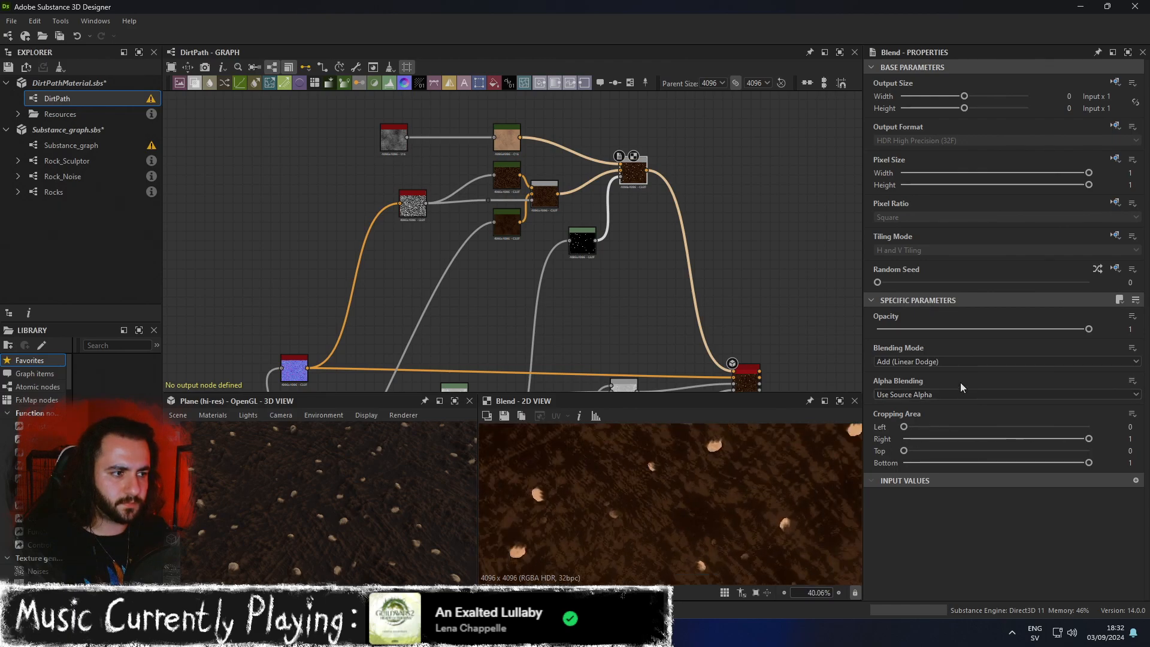
Trace the stone mask upstream, previewing both Auto Levels nodes, the Copy Blend between the masks and the second Shape Splatter's small stones.
{"action": "middle_click_drag", "start_coordinate": [633, 314], "coordinate": [672, 267]}
{"action": "middle_click_drag", "start_coordinate": [552, 304], "coordinate": [609, 217]}
{"action": "scroll", "coordinate": [552, 336], "scroll_direction": "down", "scroll_amount": 2}
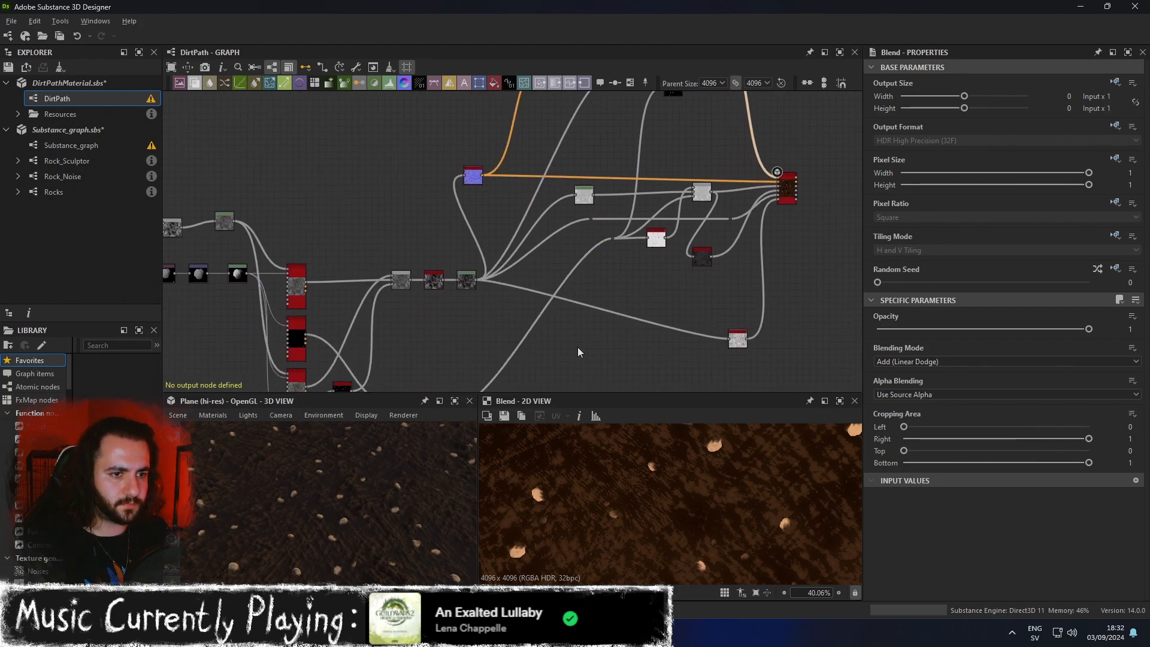
{"action": "middle_click_drag", "start_coordinate": [575, 357], "coordinate": [640, 237]}
{"action": "left_click", "coordinate": [501, 296]}
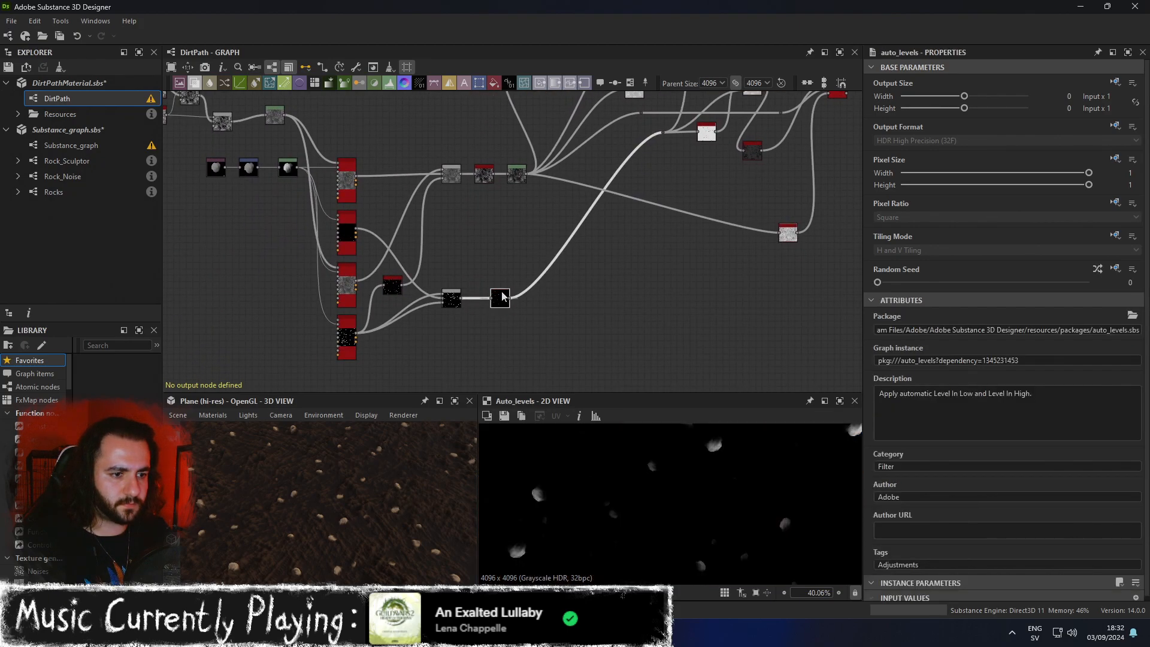
{"action": "left_click", "coordinate": [452, 299]}
{"action": "scroll", "coordinate": [454, 297], "scroll_direction": "up", "scroll_amount": 2}
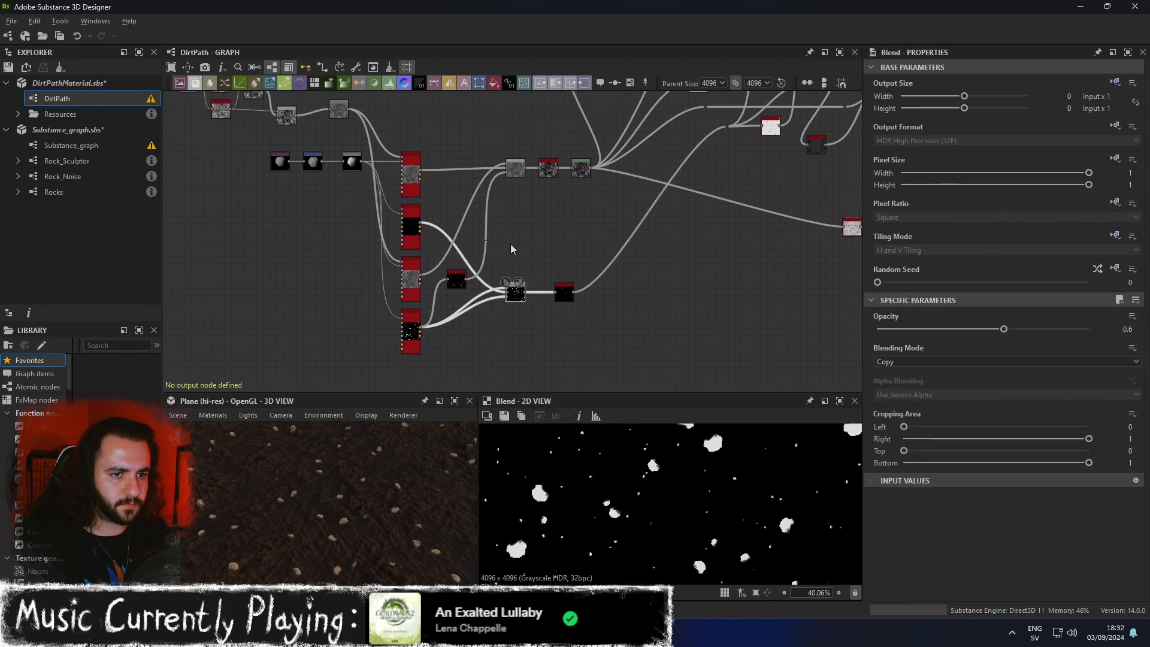
{"action": "left_click", "coordinate": [436, 279]}
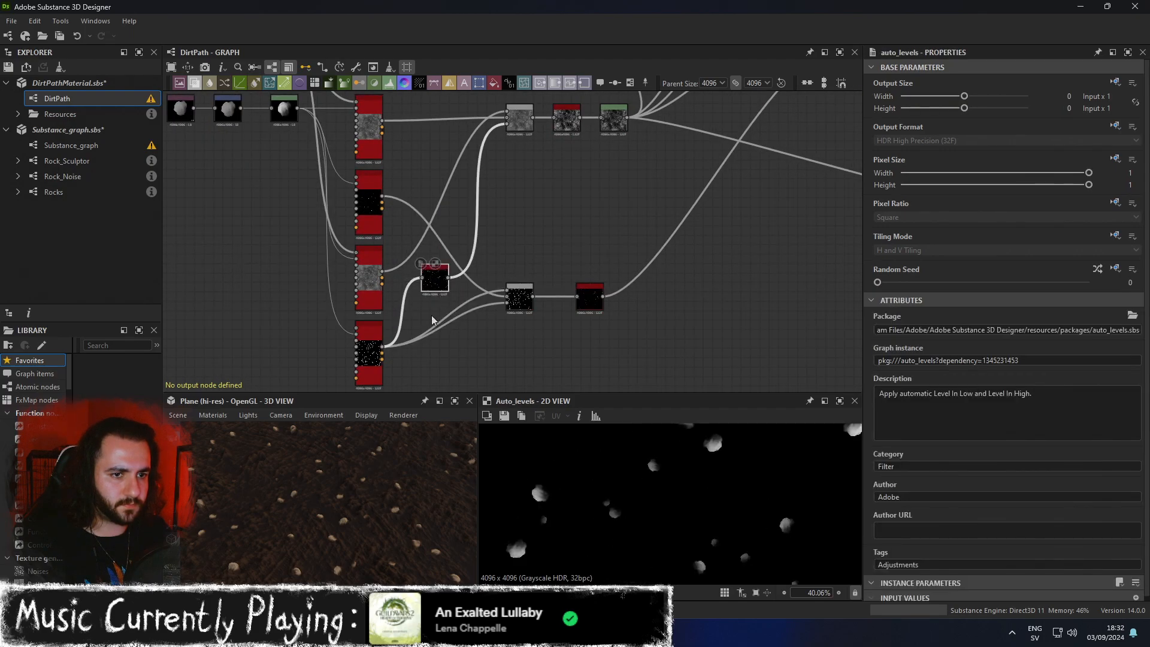
{"action": "middle_click_drag", "start_coordinate": [434, 317], "coordinate": [462, 384]}
{"action": "left_click", "coordinate": [400, 270]}
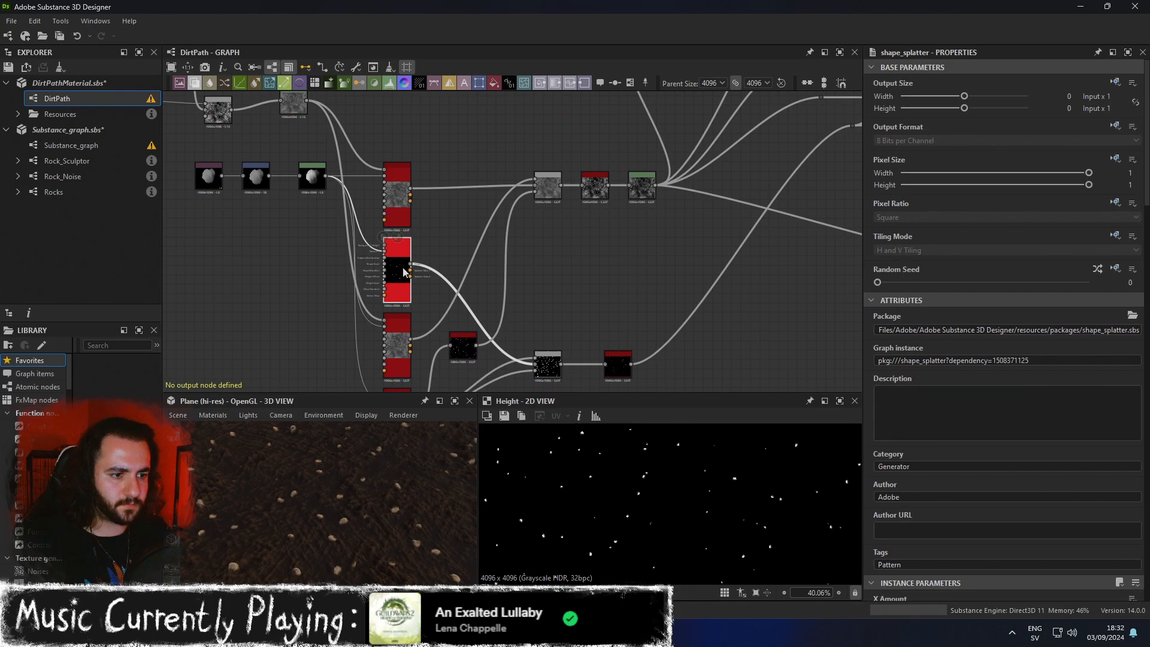
Duplicate the colour branch's final Add (Linear Dodge) Blend together with its input links.
{"action": "key", "text": "space"}
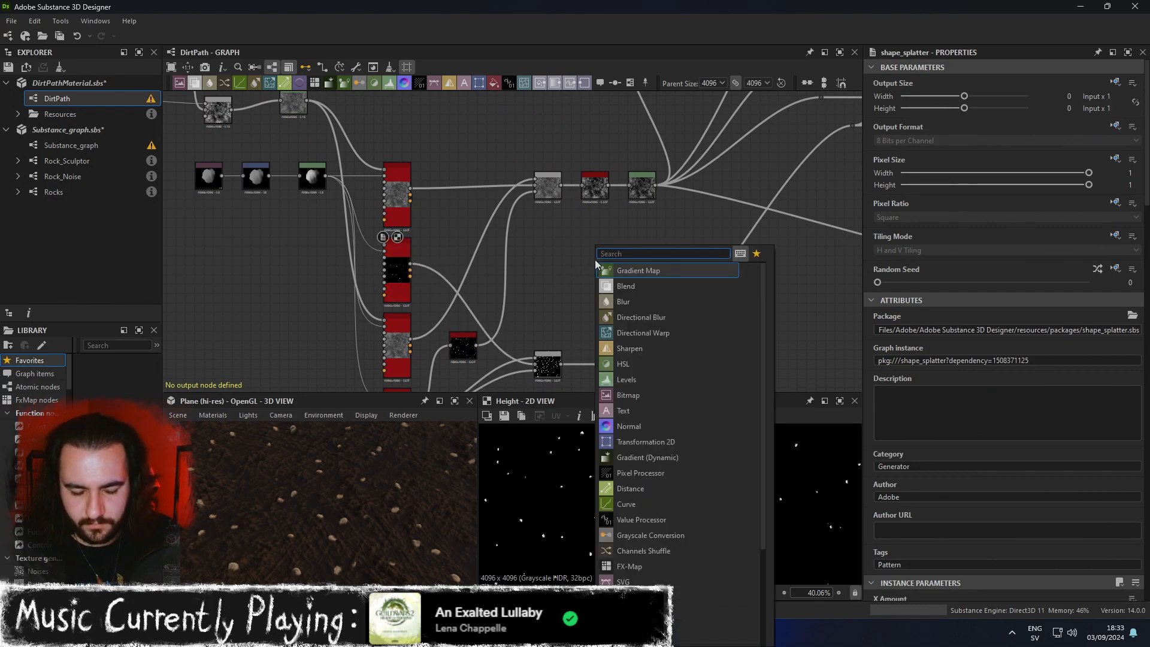
{"action": "left_click", "coordinate": [520, 245]}
{"action": "scroll", "coordinate": [617, 218], "scroll_direction": "down", "scroll_amount": 2}
{"action": "middle_click_drag", "start_coordinate": [701, 177], "coordinate": [494, 296]}
{"action": "middle_click_drag", "start_coordinate": [627, 179], "coordinate": [633, 234]}
{"action": "left_click", "coordinate": [673, 132]}
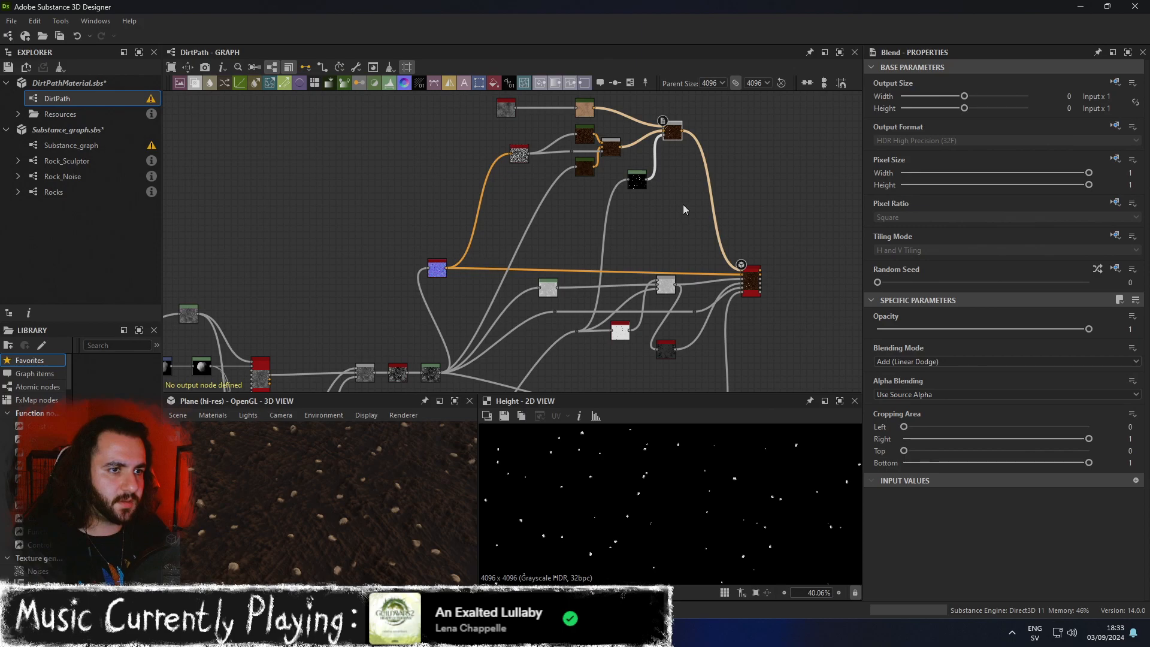
{"action": "key", "text": "ctrl+d"}
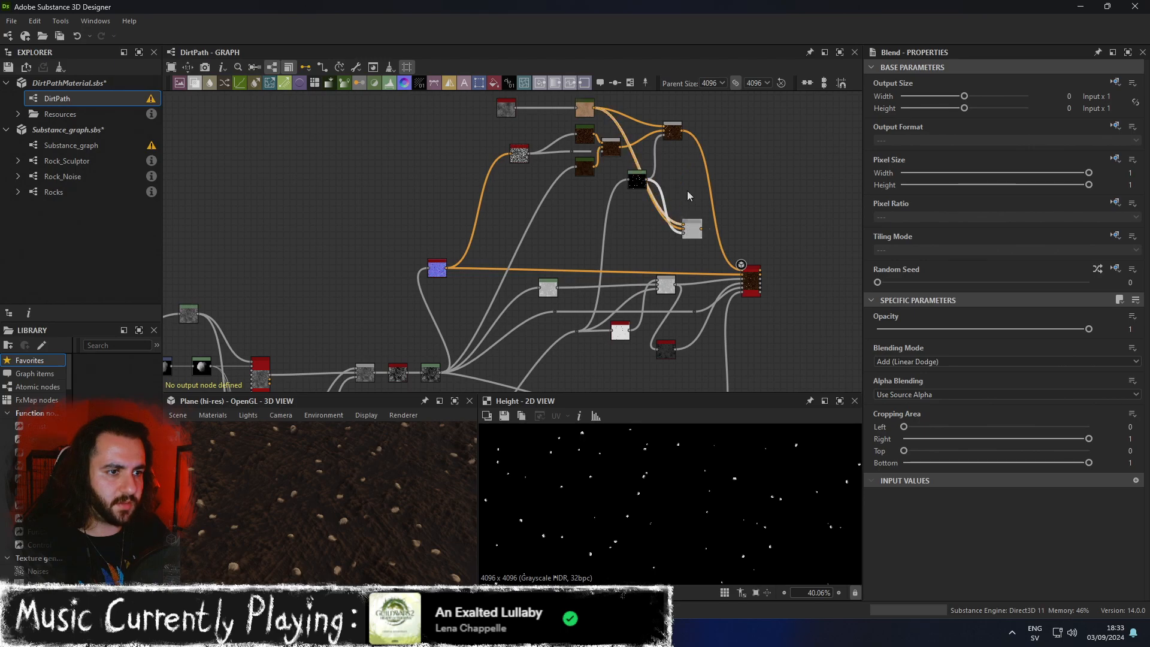
{"action": "key", "text": "ctrl+z"}
Feed the second Shape Splatter's height output into the mask of the duplicated Blend ahead of the material output, and preview that Blend.
{"action": "scroll", "coordinate": [686, 154], "scroll_direction": "up", "scroll_amount": 4}
{"action": "scroll", "coordinate": [688, 166], "scroll_direction": "down", "scroll_amount": 1}
{"action": "scroll", "coordinate": [689, 170], "scroll_direction": "down", "scroll_amount": 1}
{"action": "middle_click_drag", "start_coordinate": [641, 302], "coordinate": [670, 164]}
{"action": "scroll", "coordinate": [665, 177], "scroll_direction": "down", "scroll_amount": 2}
{"action": "middle_click_drag", "start_coordinate": [618, 247], "coordinate": [668, 94]}
{"action": "middle_click_drag", "start_coordinate": [482, 238], "coordinate": [452, 304]}
{"action": "left_click_drag", "start_coordinate": [278, 313], "coordinate": [691, 115]}
{"action": "double_click", "coordinate": [698, 116]}
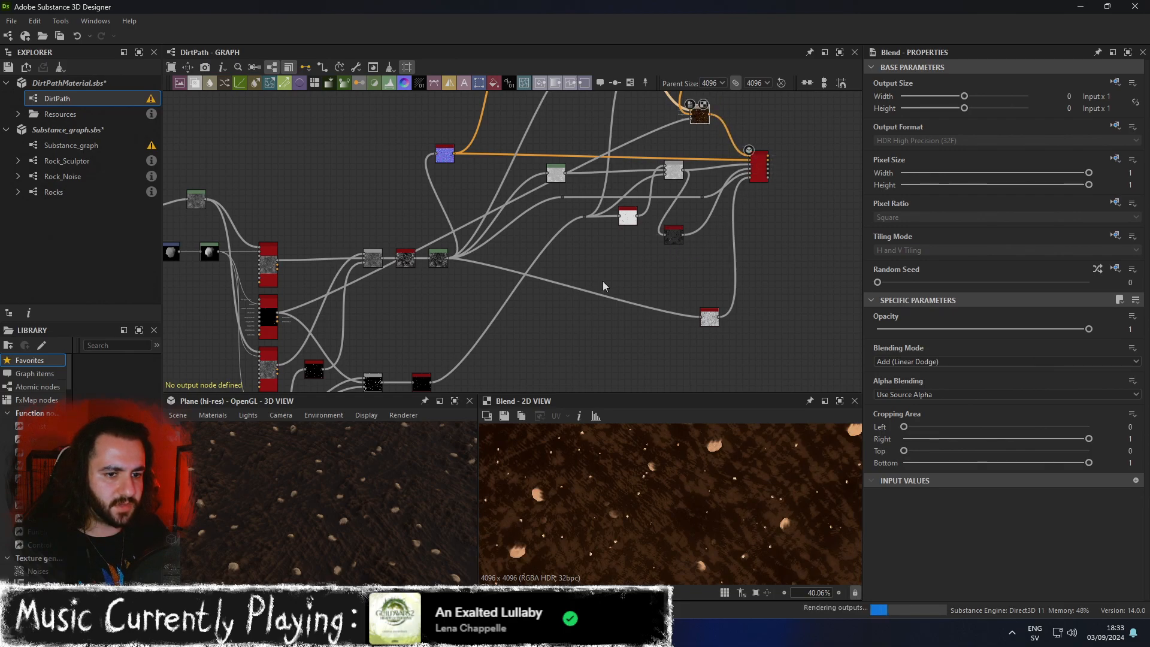
Inspect the small light stones on the dirt plane in the enlarged 3D view, from close range and from above.
{"action": "left_click", "coordinate": [454, 401]}
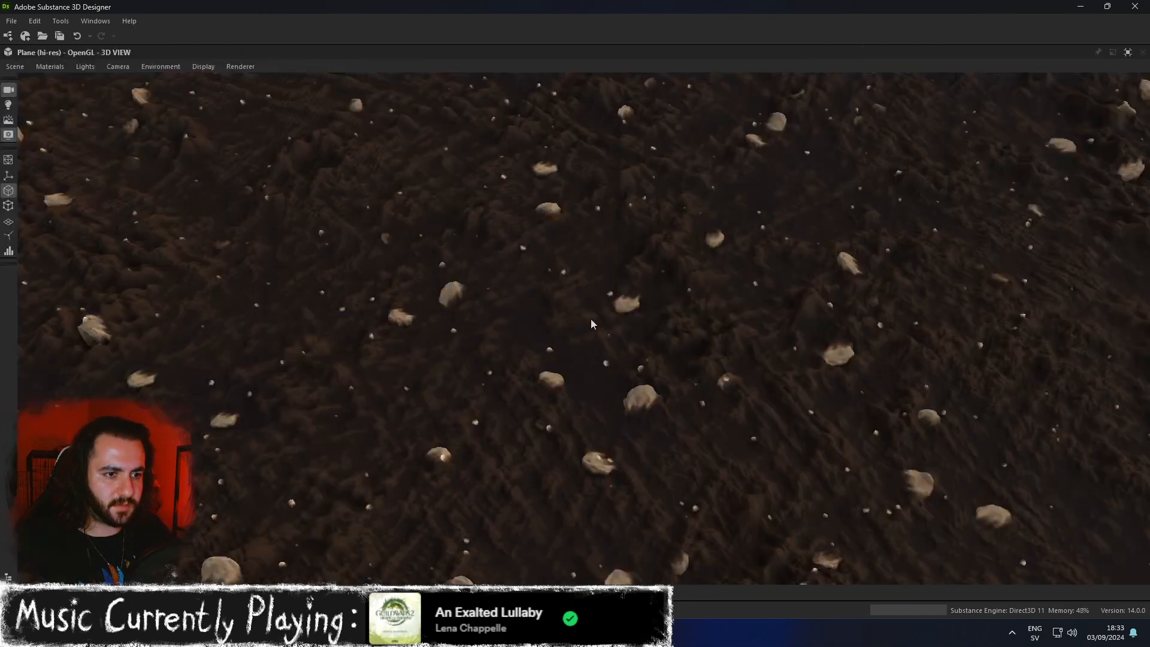
{"action": "scroll", "coordinate": [591, 318], "scroll_direction": "down", "scroll_amount": 10}
{"action": "left_click_drag", "start_coordinate": [612, 279], "coordinate": [662, 326]}
{"action": "scroll", "coordinate": [570, 289], "scroll_direction": "up", "scroll_amount": 10}
{"action": "left_click_drag", "start_coordinate": [606, 268], "coordinate": [554, 308]}
{"action": "scroll", "coordinate": [685, 309], "scroll_direction": "down", "scroll_amount": 3}
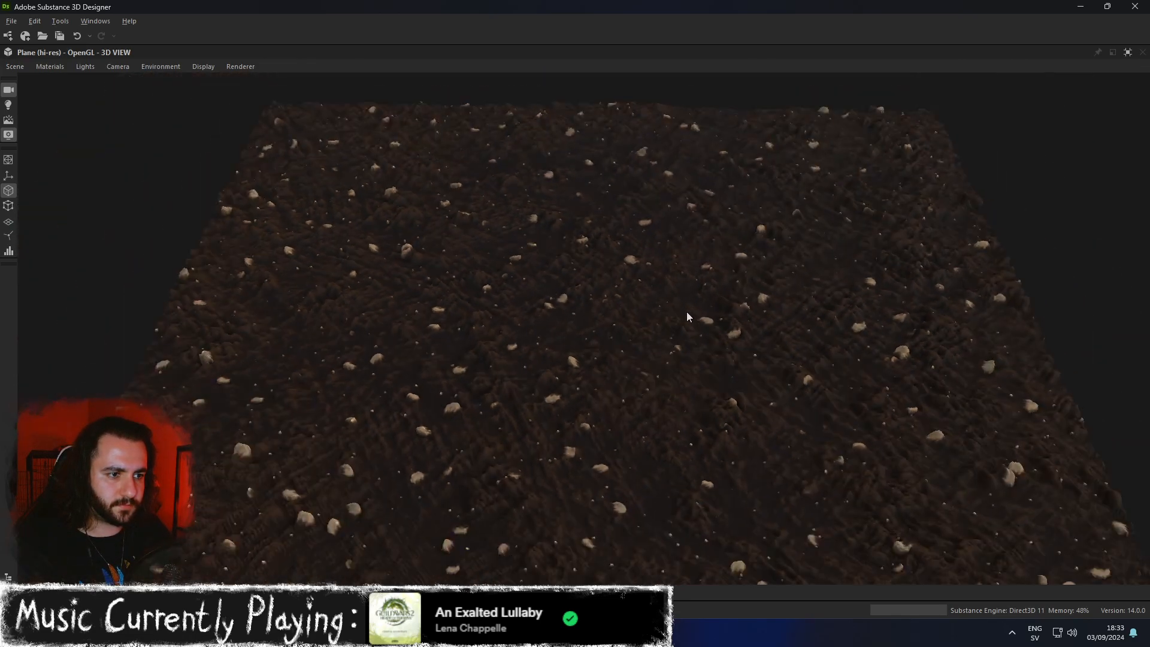
{"action": "left_click_drag", "start_coordinate": [687, 311], "coordinate": [692, 343], "text": "alt"}
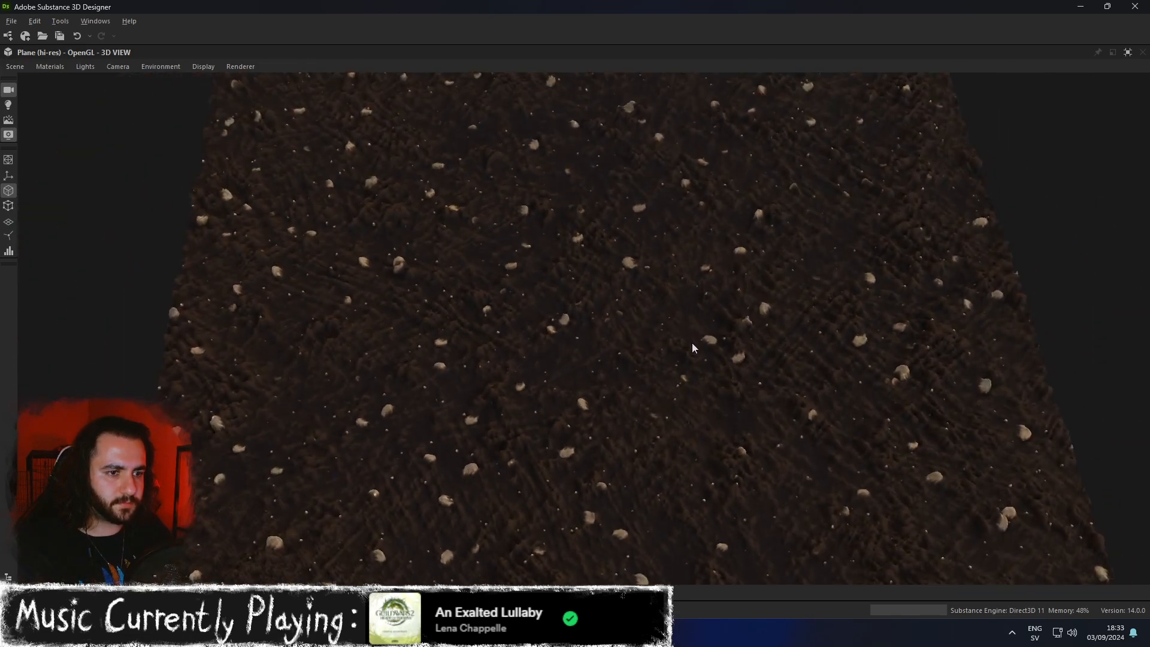
{"action": "left_click", "coordinate": [1127, 53]}
Insert a Levels node on the link from the second Shape Splatter to the new Blend's mask and place it beside the Blend.
{"action": "middle_click_drag", "start_coordinate": [749, 177], "coordinate": [747, 218]}
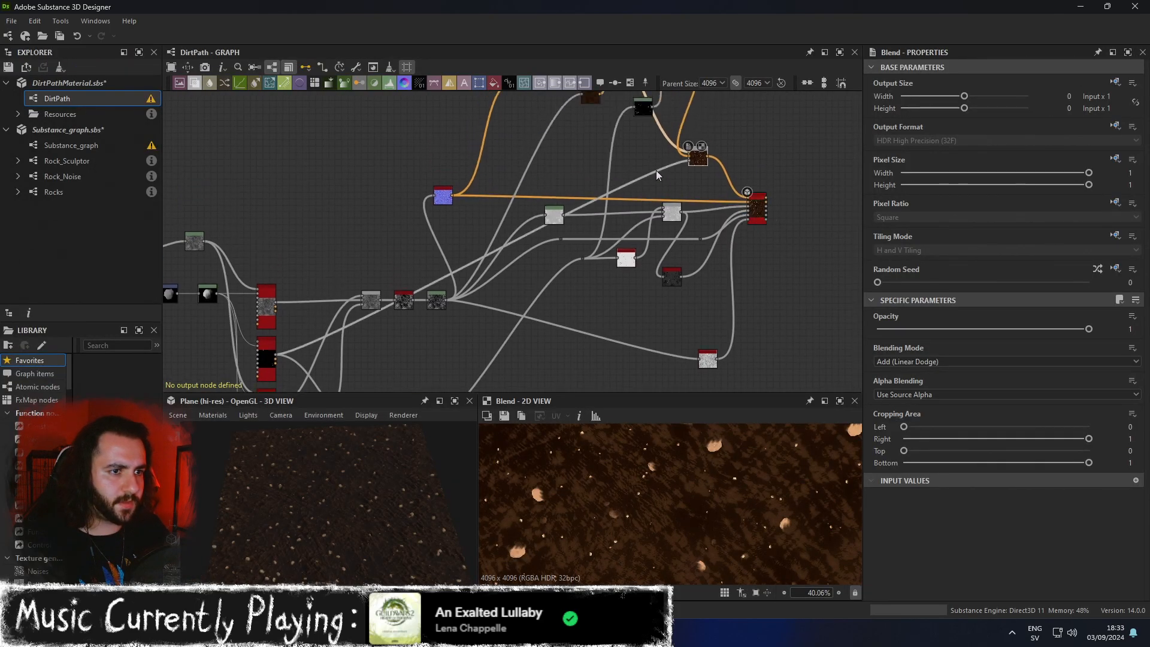
{"action": "left_click", "coordinate": [656, 170]}
{"action": "key", "text": "space"}
{"action": "type", "text": "levels"}
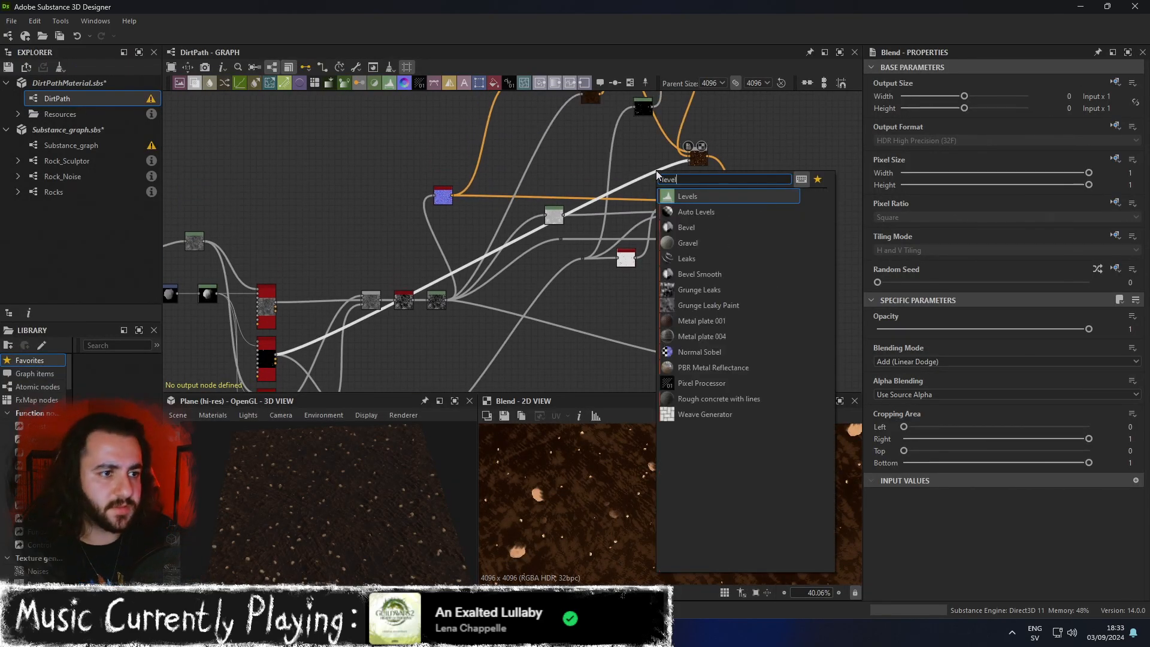
{"action": "key", "text": "Return"}
{"action": "left_click_drag", "start_coordinate": [482, 257], "coordinate": [647, 177]}
Try a shifted midtone and a lower output white level on the new Levels node, checking the small stones in 3D.
{"action": "mouse_move", "coordinate": [946, 353]}
{"action": "left_mouse_down"}
{"action": "mouse_move", "coordinate": [929, 353]}
{"action": "mouse_move", "coordinate": [966, 352]}
{"action": "left_mouse_up"}
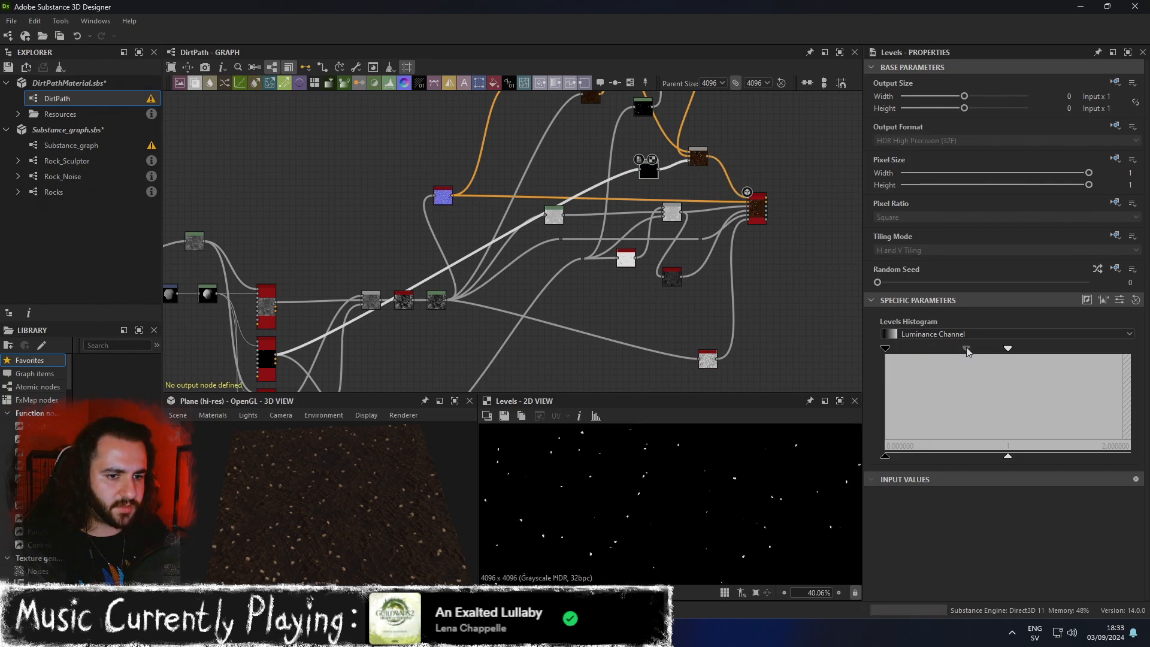
{"action": "key", "text": "ctrl+z"}
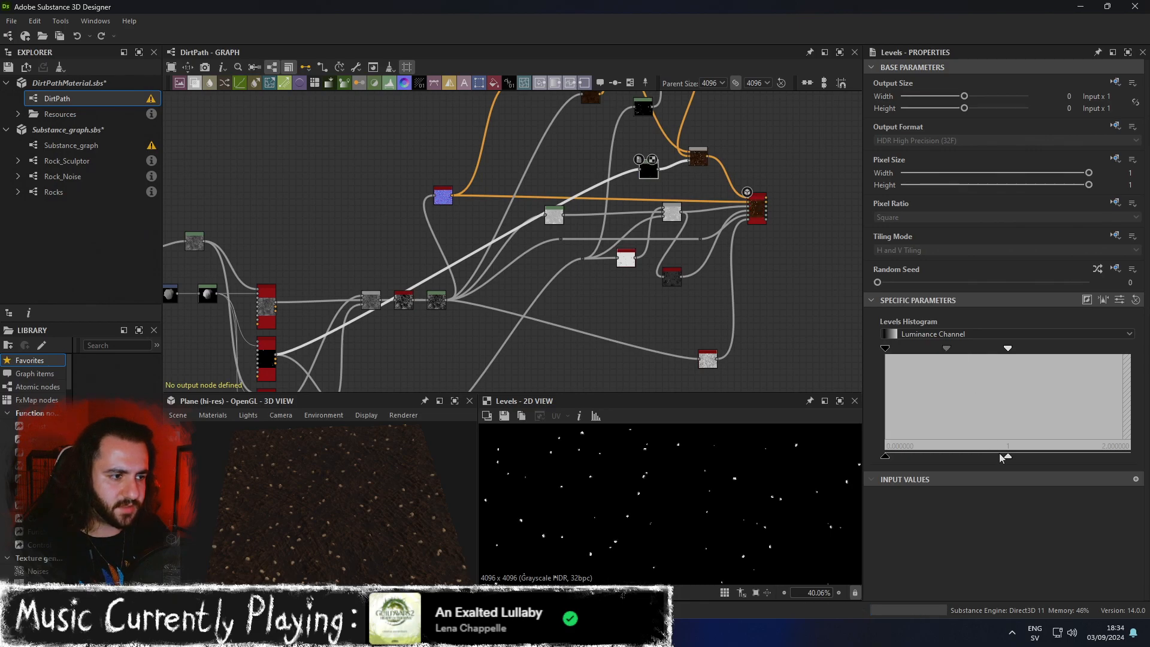
{"action": "left_click_drag", "start_coordinate": [1008, 458], "coordinate": [972, 459]}
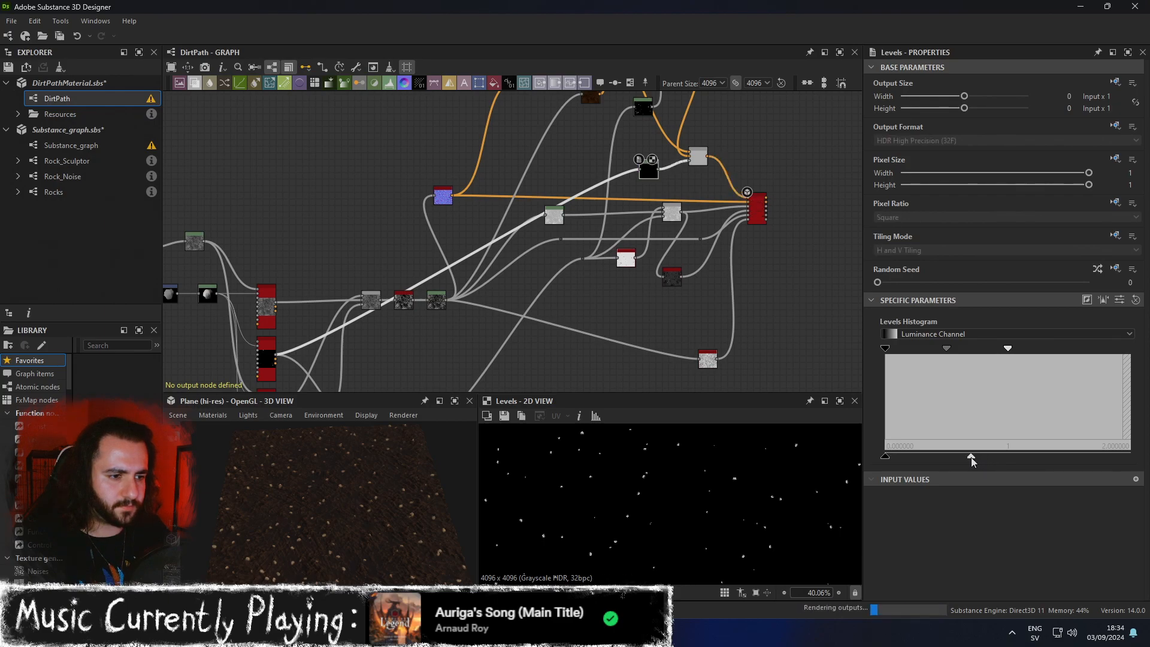
{"action": "scroll", "coordinate": [355, 502], "scroll_direction": "up", "scroll_amount": 5}
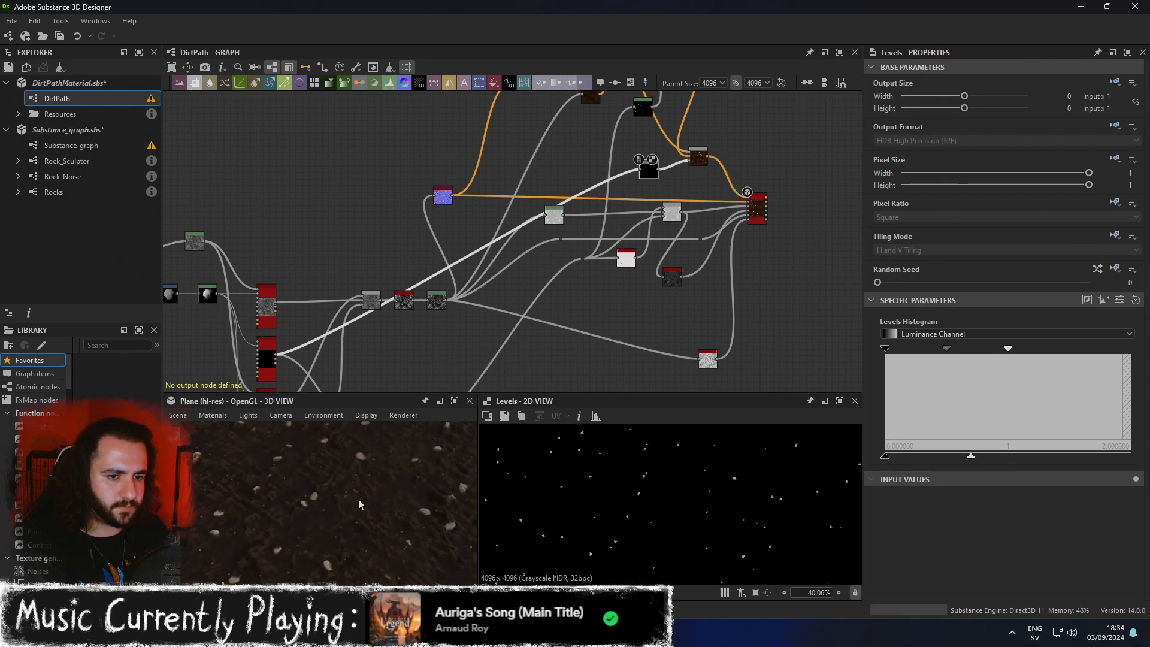
{"action": "left_click_drag", "start_coordinate": [971, 458], "coordinate": [1009, 459]}
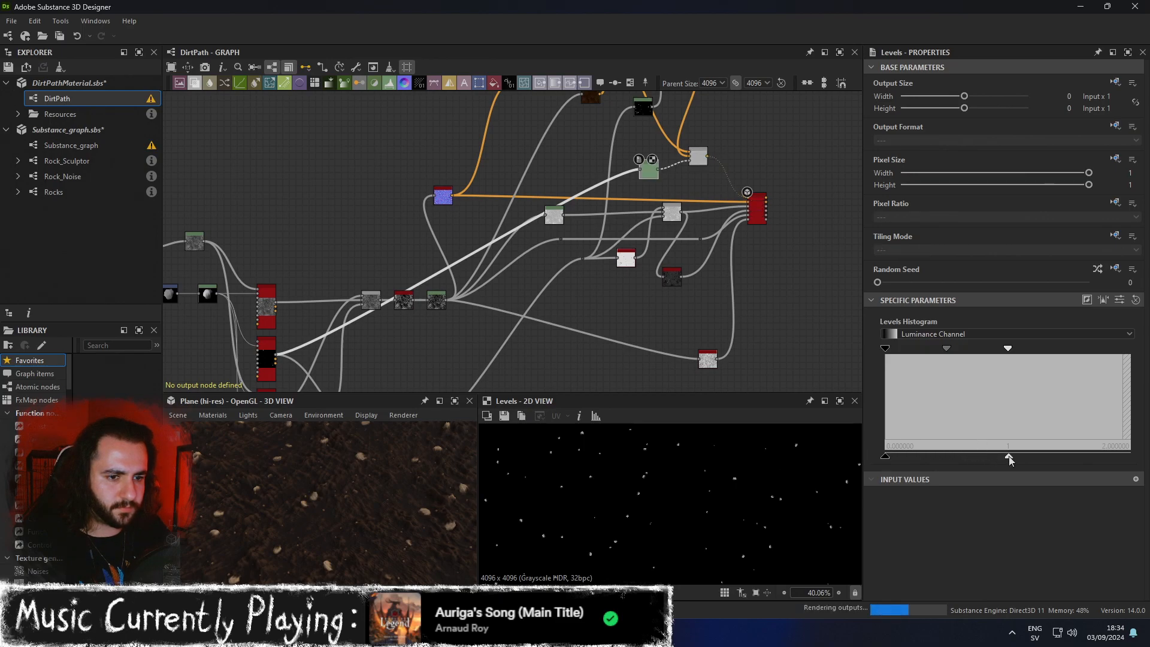
{"action": "key", "text": "ctrl+z"}
{"action": "key", "text": "ctrl+z"}
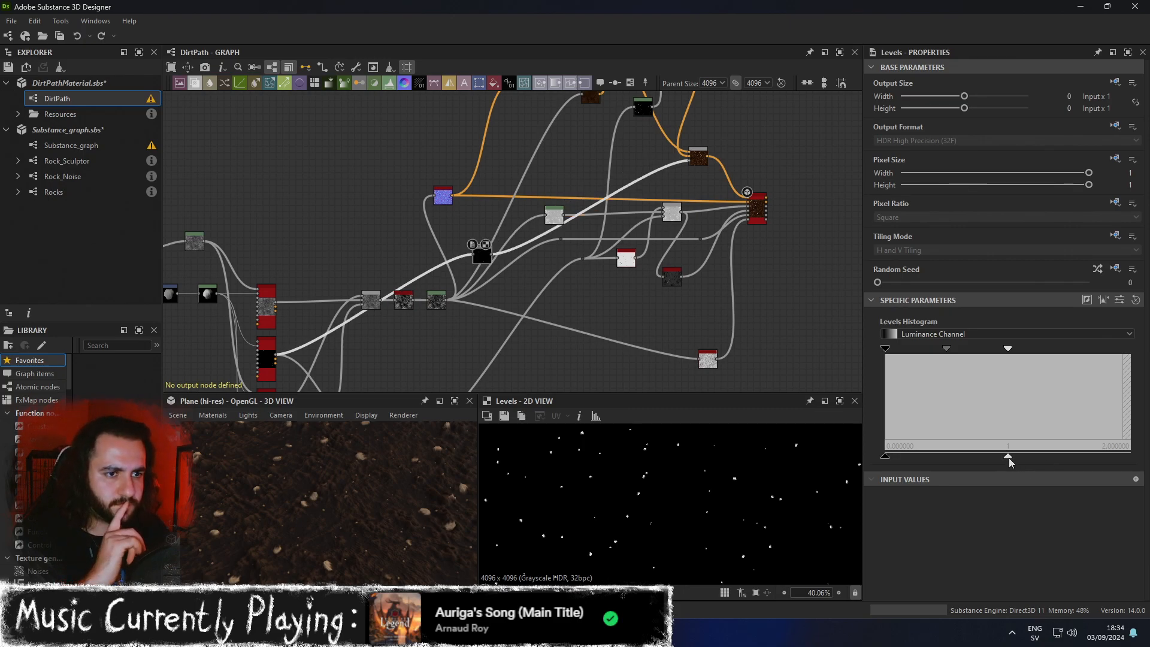
Move the Levels node back beside the new Blend and lower its output white level to about 0.73.
{"action": "left_click_drag", "start_coordinate": [488, 256], "coordinate": [654, 175]}
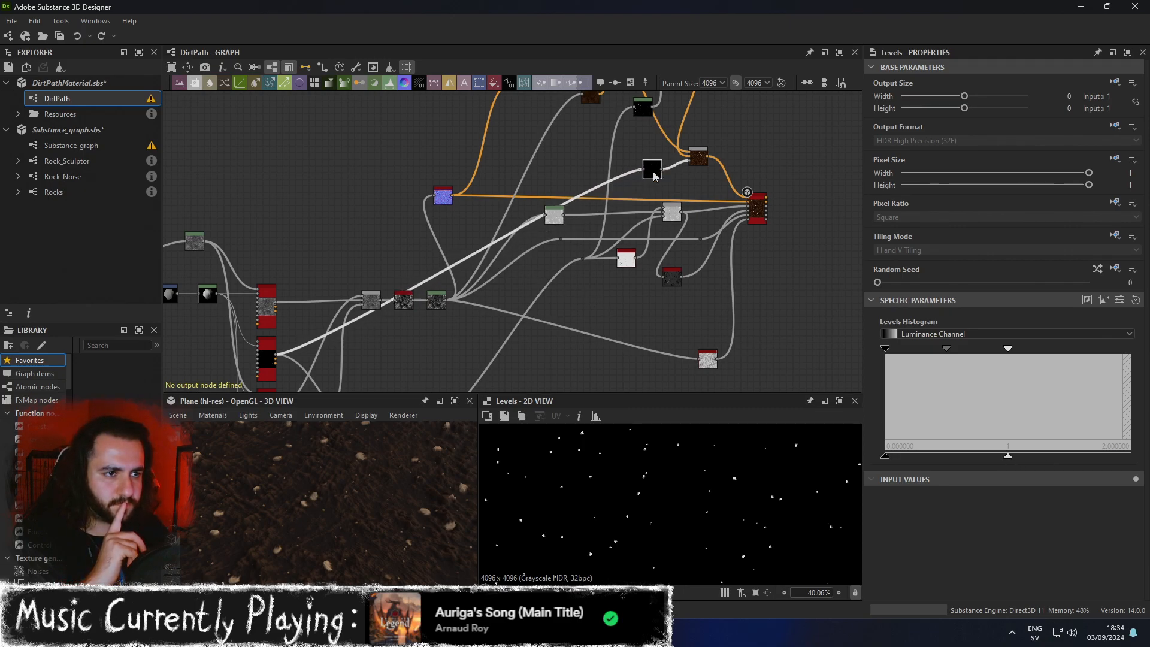
{"action": "left_click_drag", "start_coordinate": [1010, 460], "coordinate": [985, 457]}
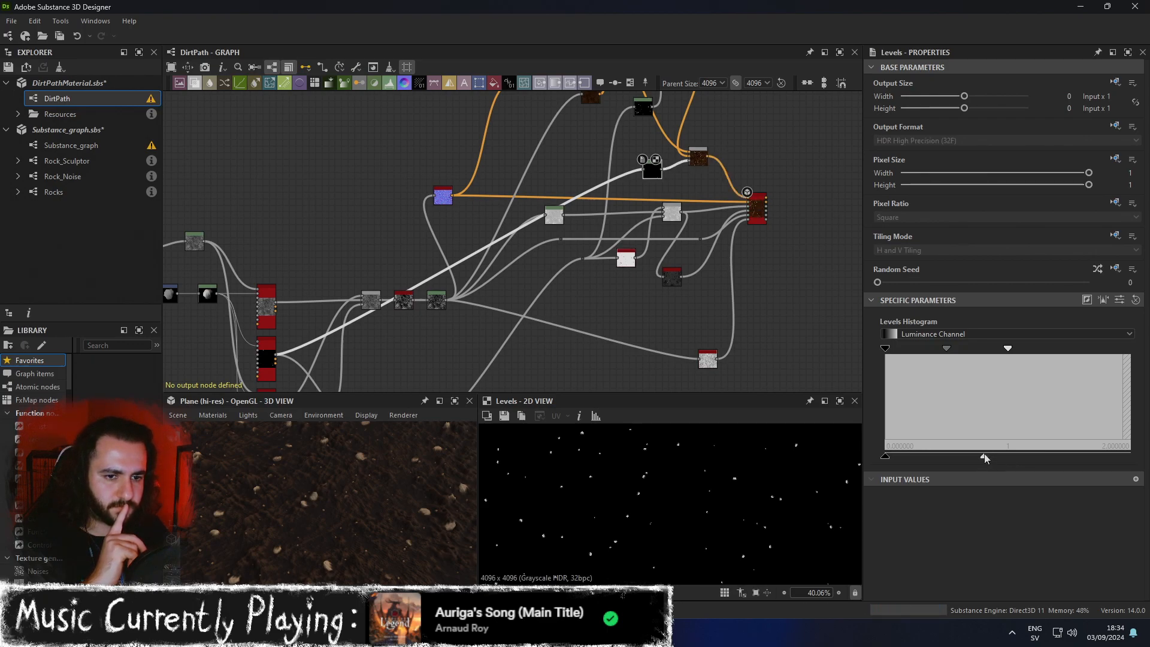
{"action": "left_click_drag", "start_coordinate": [984, 457], "coordinate": [975, 458]}
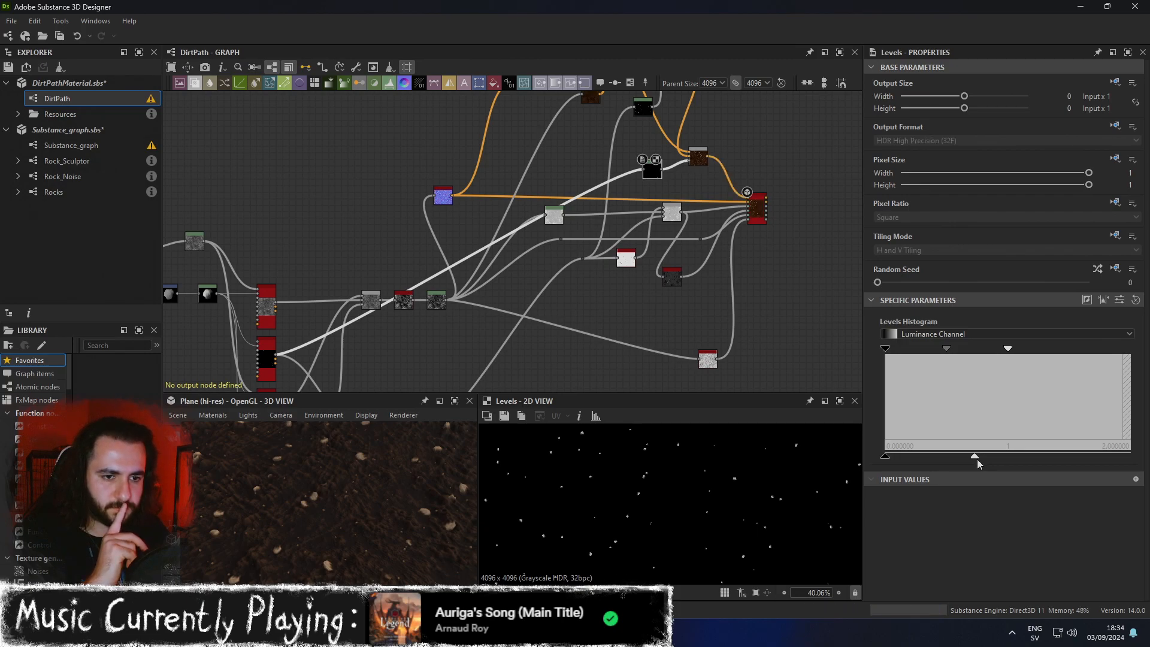
Examine the toned-down small stones and the ground relief in the enlarged 3D view, from low close-ups to the whole plane.
{"action": "left_click", "coordinate": [454, 401]}
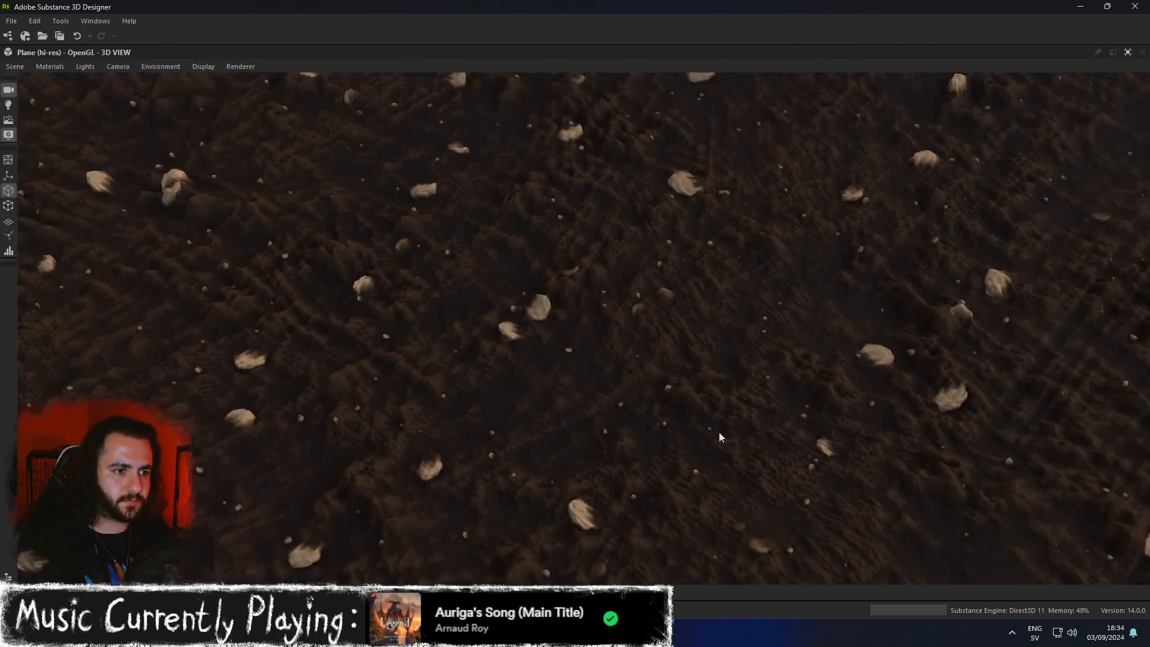
{"action": "left_click_drag", "start_coordinate": [710, 429], "coordinate": [794, 406]}
{"action": "scroll", "coordinate": [693, 422], "scroll_direction": "up", "scroll_amount": 4}
{"action": "scroll", "coordinate": [699, 371], "scroll_direction": "up", "scroll_amount": 2}
{"action": "scroll", "coordinate": [795, 409], "scroll_direction": "up", "scroll_amount": 2}
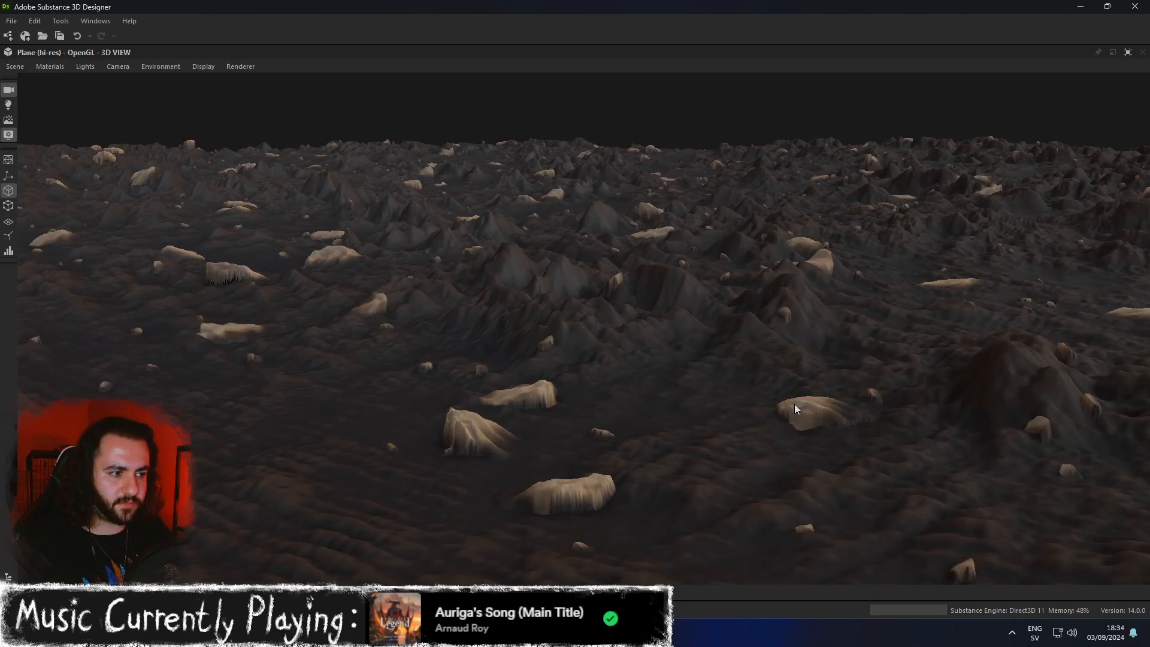
{"action": "scroll", "coordinate": [786, 411], "scroll_direction": "down", "scroll_amount": 4}
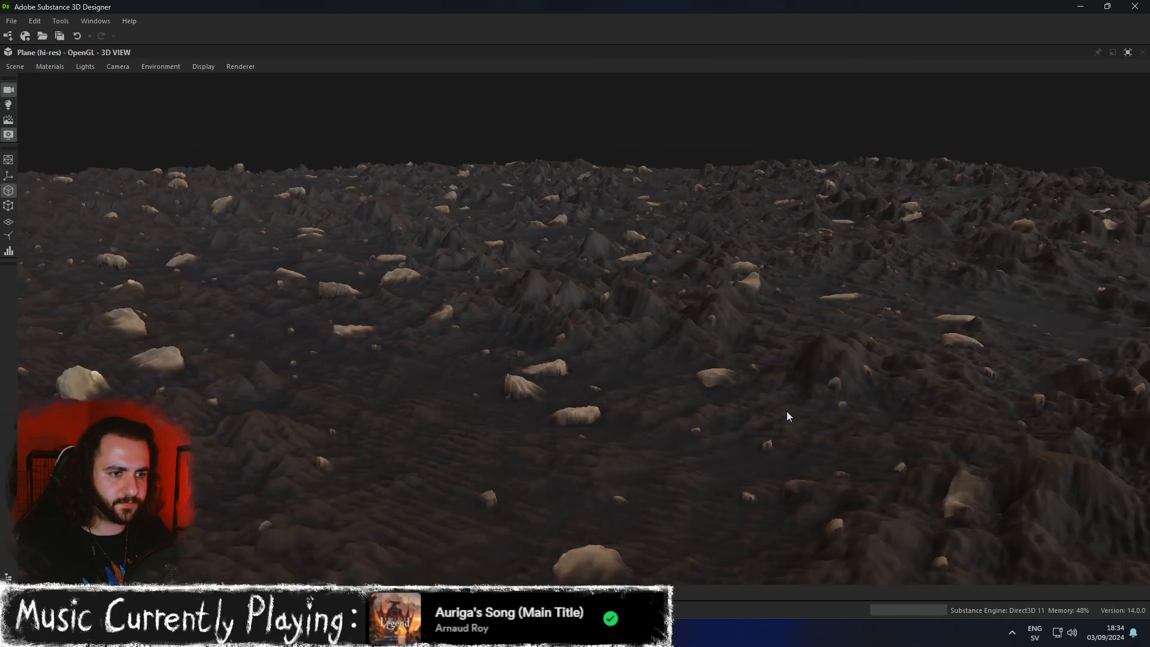
{"action": "left_click_drag", "start_coordinate": [763, 372], "coordinate": [745, 455]}
{"action": "scroll", "coordinate": [745, 455], "scroll_direction": "down", "scroll_amount": 5}
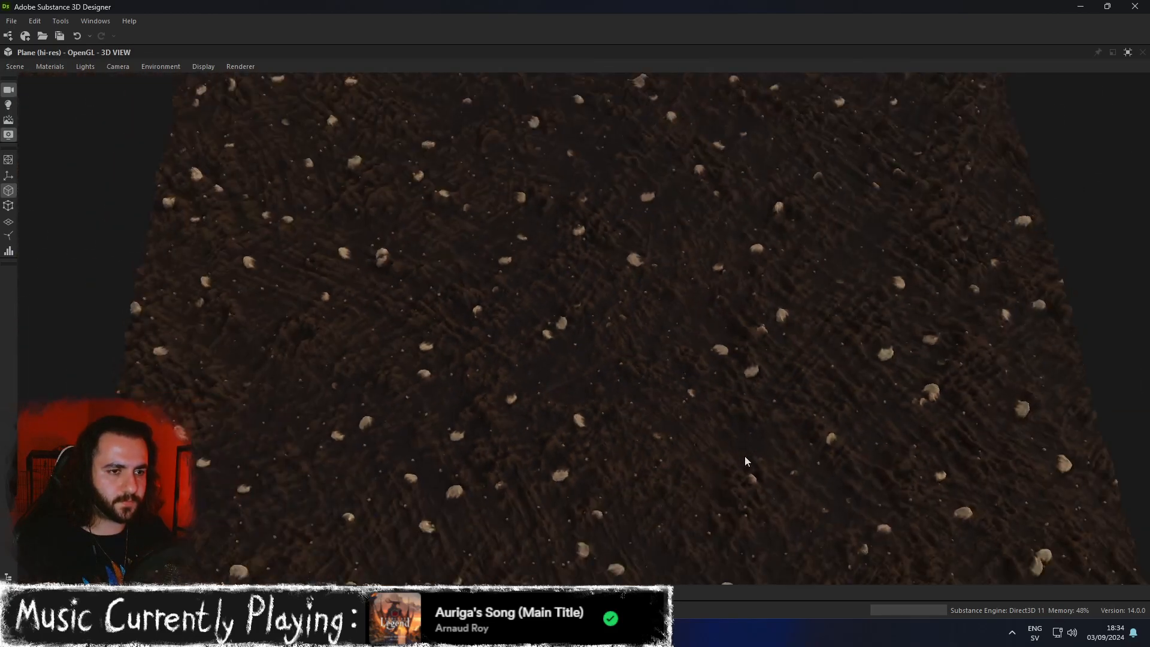
{"action": "left_click_drag", "start_coordinate": [725, 403], "coordinate": [721, 385]}
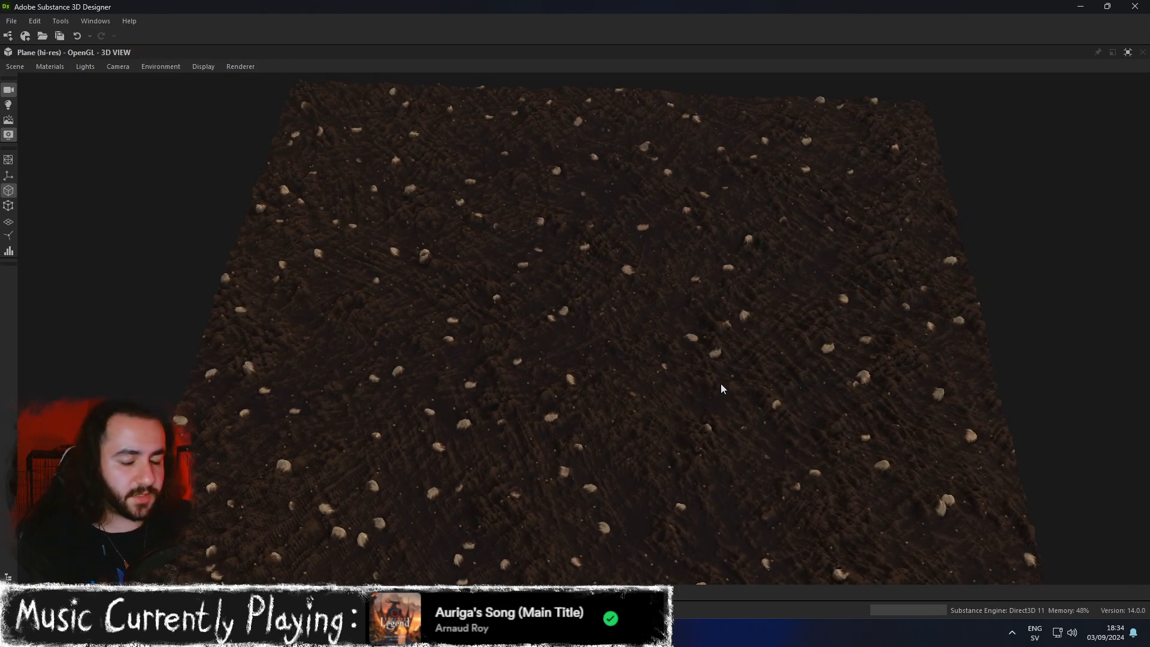
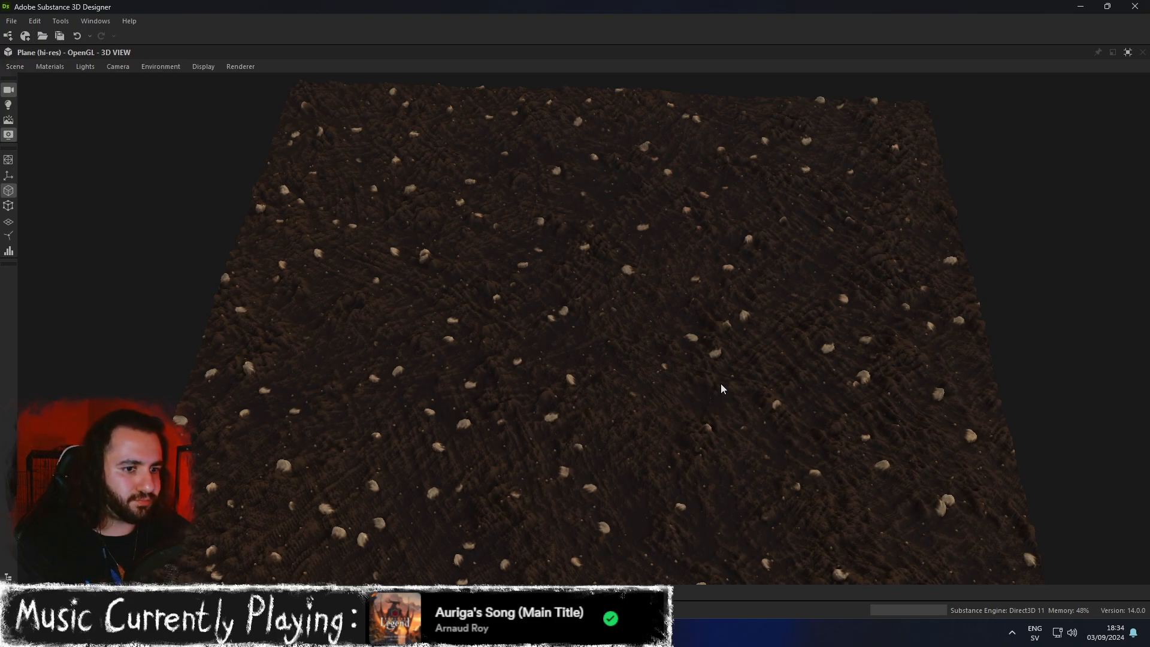
{"action": "left_click_drag", "start_coordinate": [722, 389], "coordinate": [1029, 127]}
{"action": "left_click", "coordinate": [1128, 53]}
Preview the height branch's Copy Blend and the Auto Levels node after it, showing the whole Auto Levels texture.
{"action": "scroll", "coordinate": [491, 299], "scroll_direction": "up", "scroll_amount": 5}
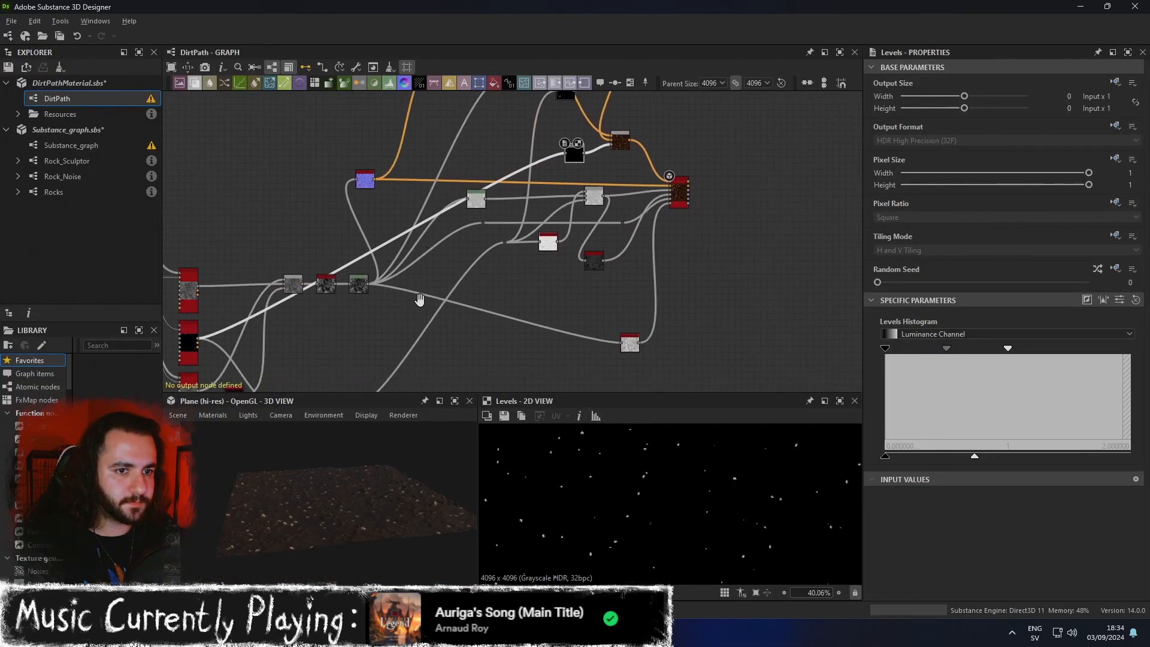
{"action": "scroll", "coordinate": [552, 269], "scroll_direction": "up", "scroll_amount": 6}
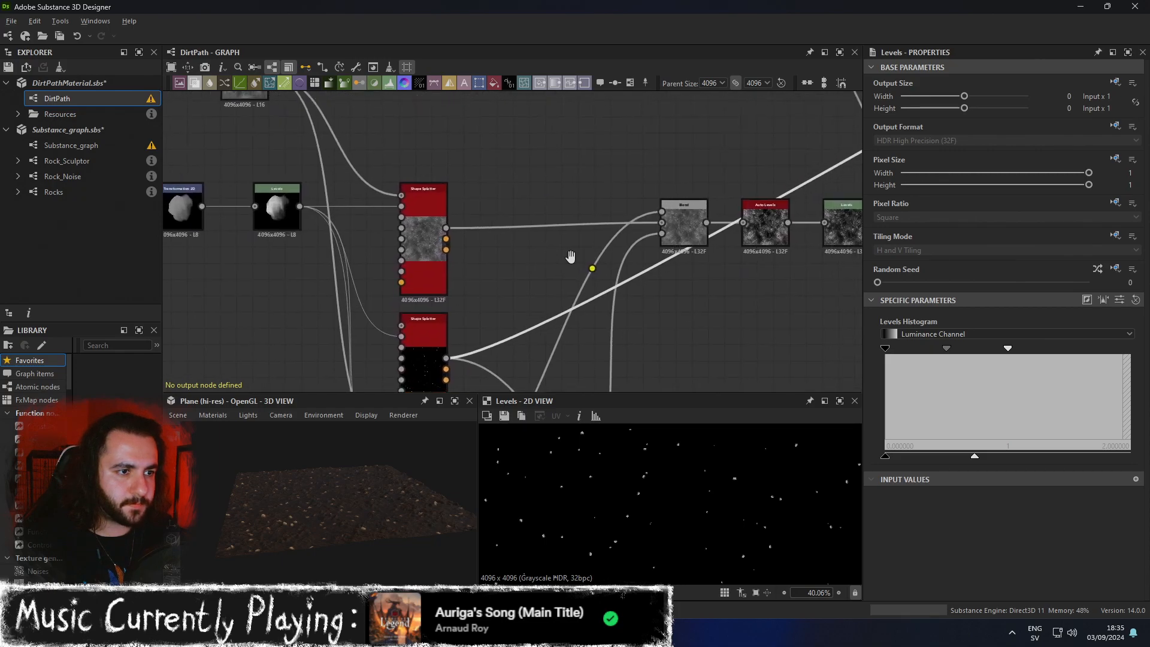
{"action": "double_click", "coordinate": [697, 204]}
{"action": "middle_click_drag", "start_coordinate": [759, 271], "coordinate": [554, 259]}
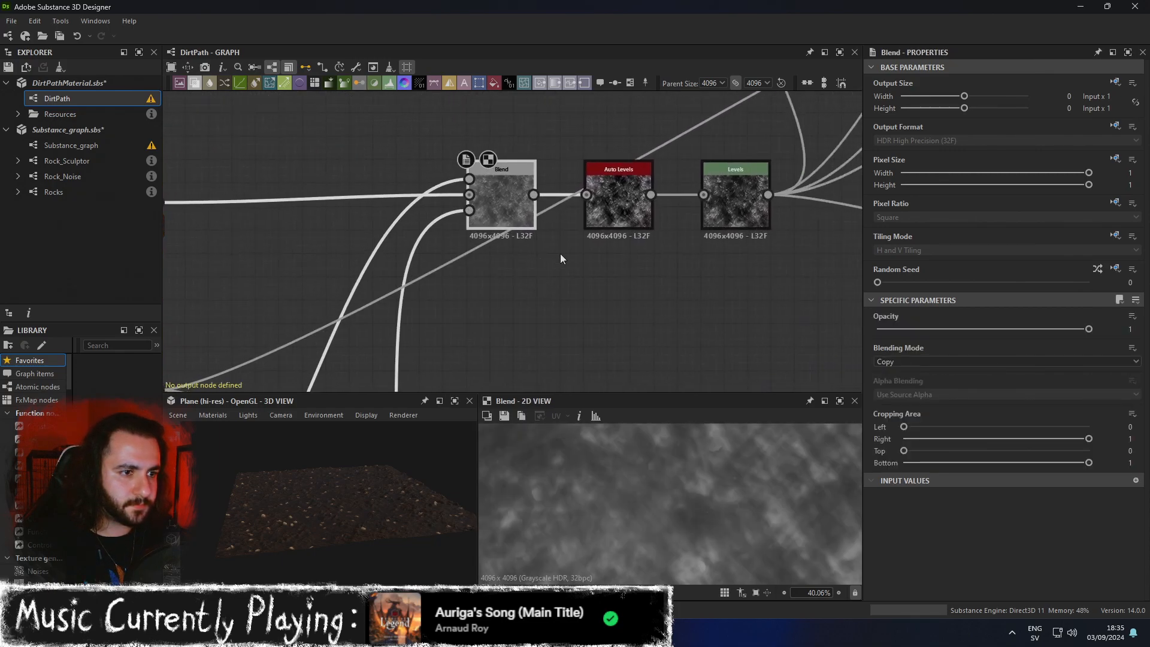
{"action": "double_click", "coordinate": [610, 204]}
{"action": "scroll", "coordinate": [697, 514], "scroll_direction": "down", "scroll_amount": 5}
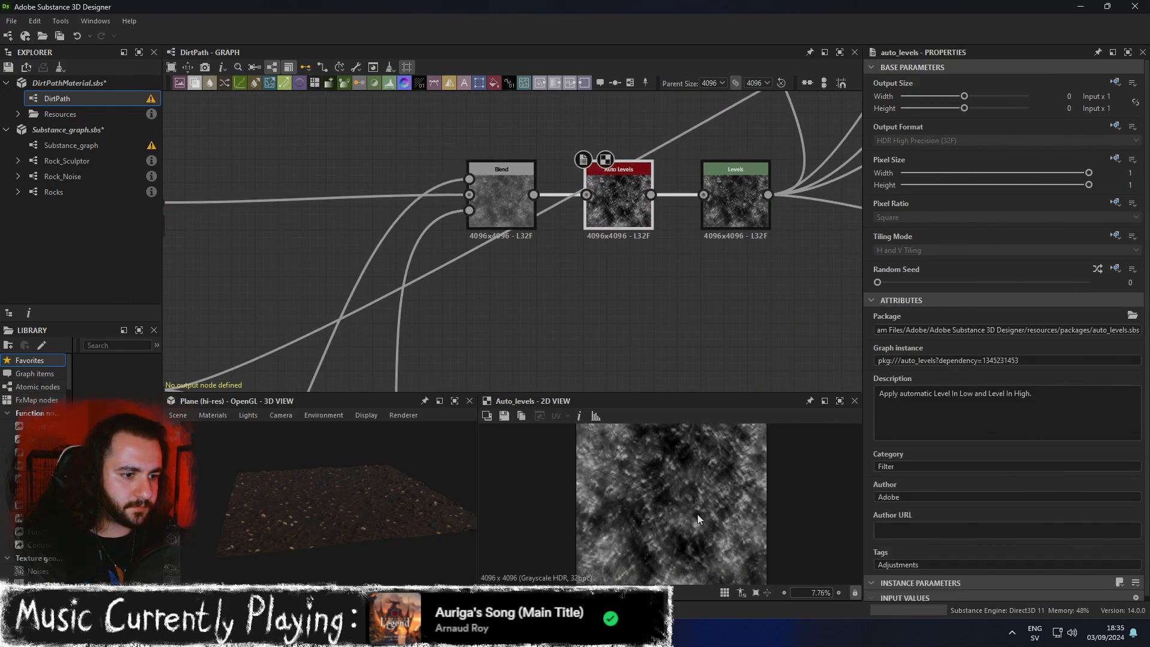
Preview the height branch's Levels node and the Height to Normal node it feeds, returning to the Levels settings.
{"action": "double_click", "coordinate": [735, 197]}
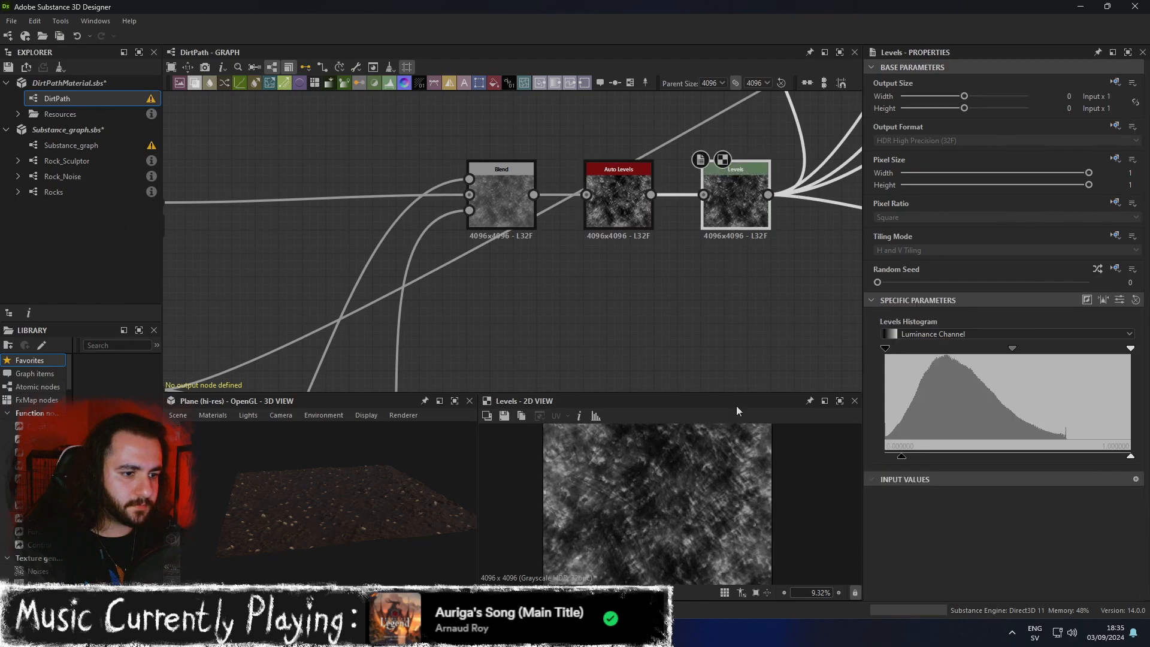
{"action": "middle_click_drag", "start_coordinate": [761, 273], "coordinate": [562, 317]}
{"action": "scroll", "coordinate": [566, 321], "scroll_direction": "down", "scroll_amount": 3}
{"action": "middle_click_drag", "start_coordinate": [611, 251], "coordinate": [610, 303]}
{"action": "double_click", "coordinate": [538, 178]}
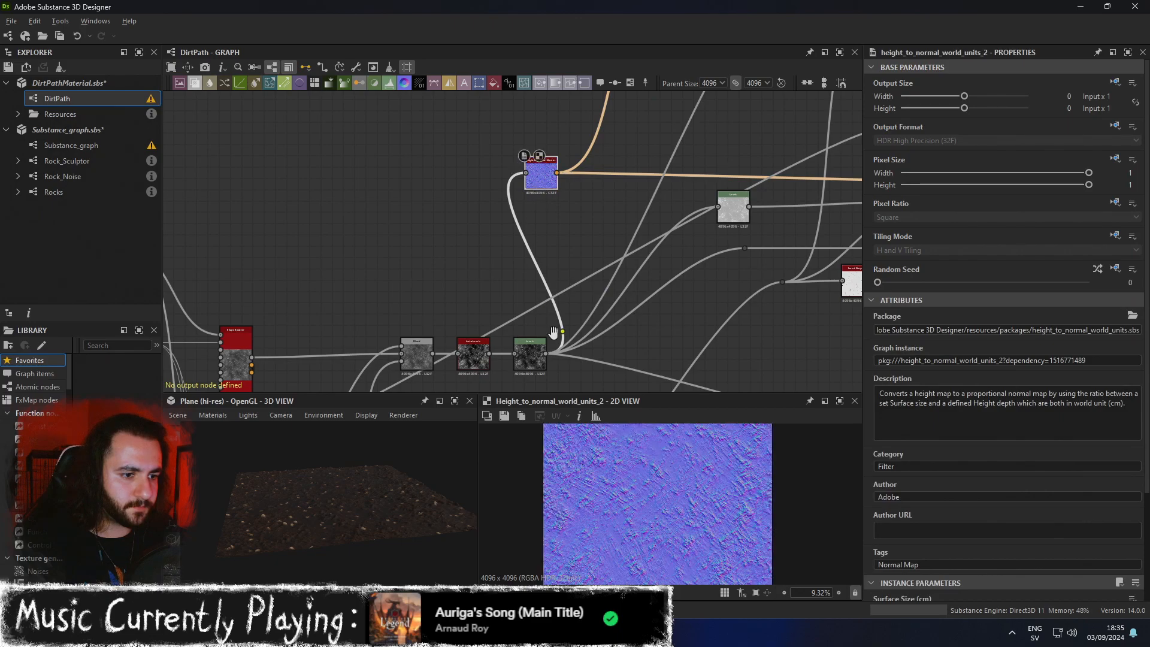
{"action": "middle_click_drag", "start_coordinate": [549, 336], "coordinate": [627, 287]}
{"action": "double_click", "coordinate": [605, 304]}
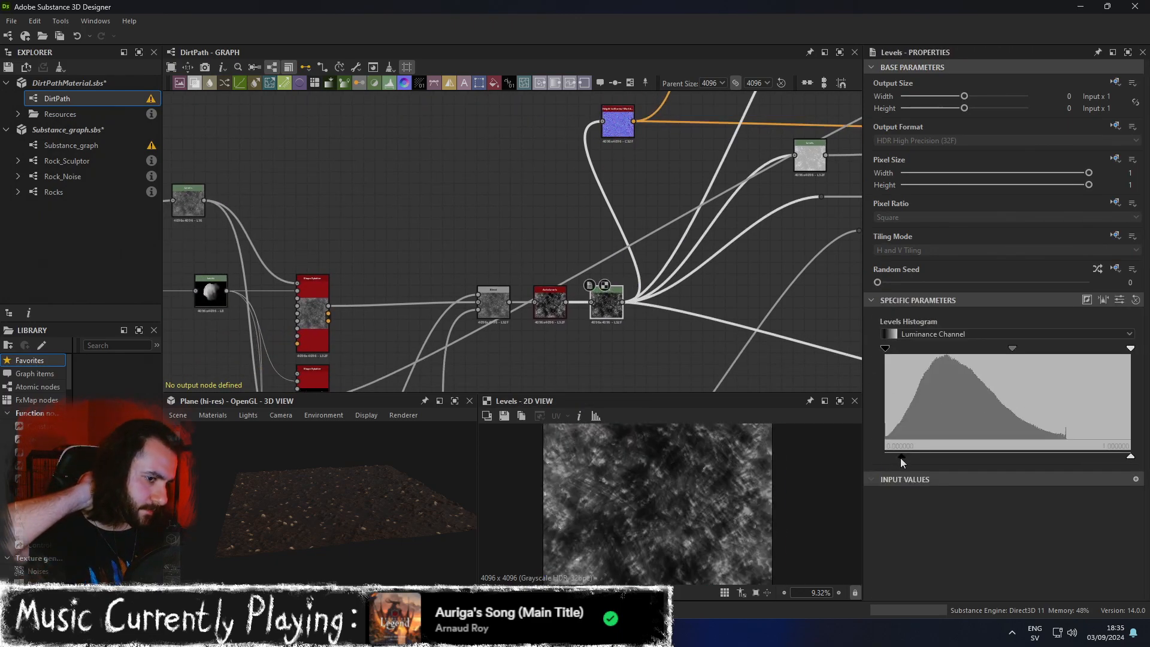
Try setting the height Levels node's output black level to 0 and check the ground relief in the enlarged 3D view.
{"action": "left_click_drag", "start_coordinate": [902, 457], "coordinate": [810, 460]}
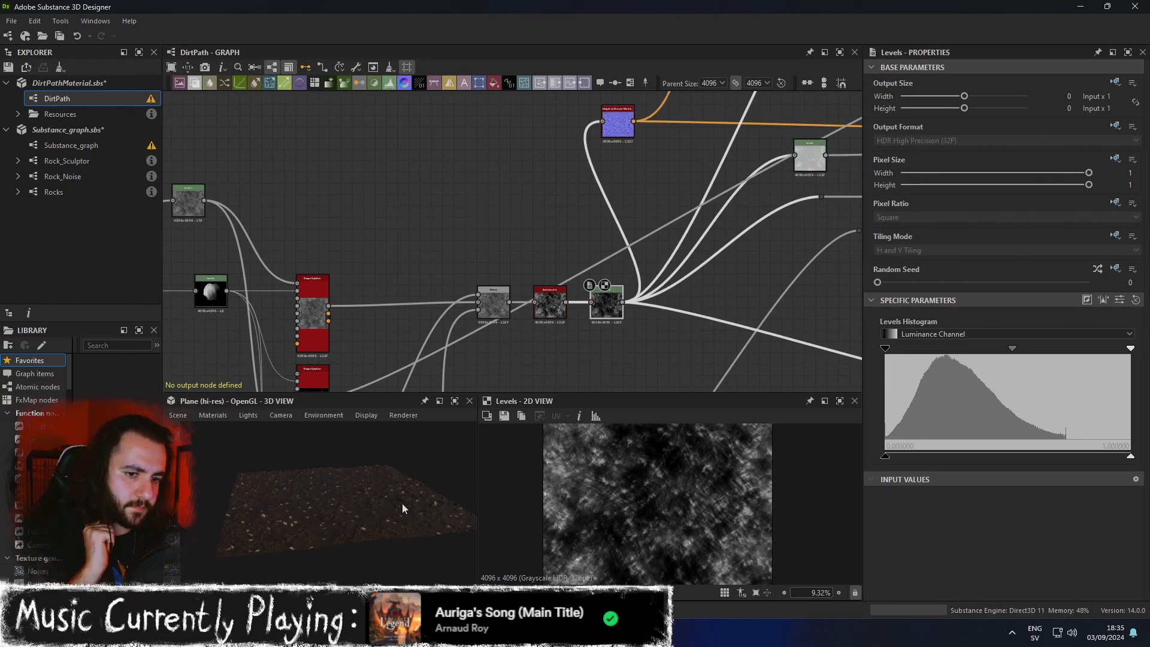
{"action": "left_click_drag", "start_coordinate": [404, 491], "coordinate": [451, 490]}
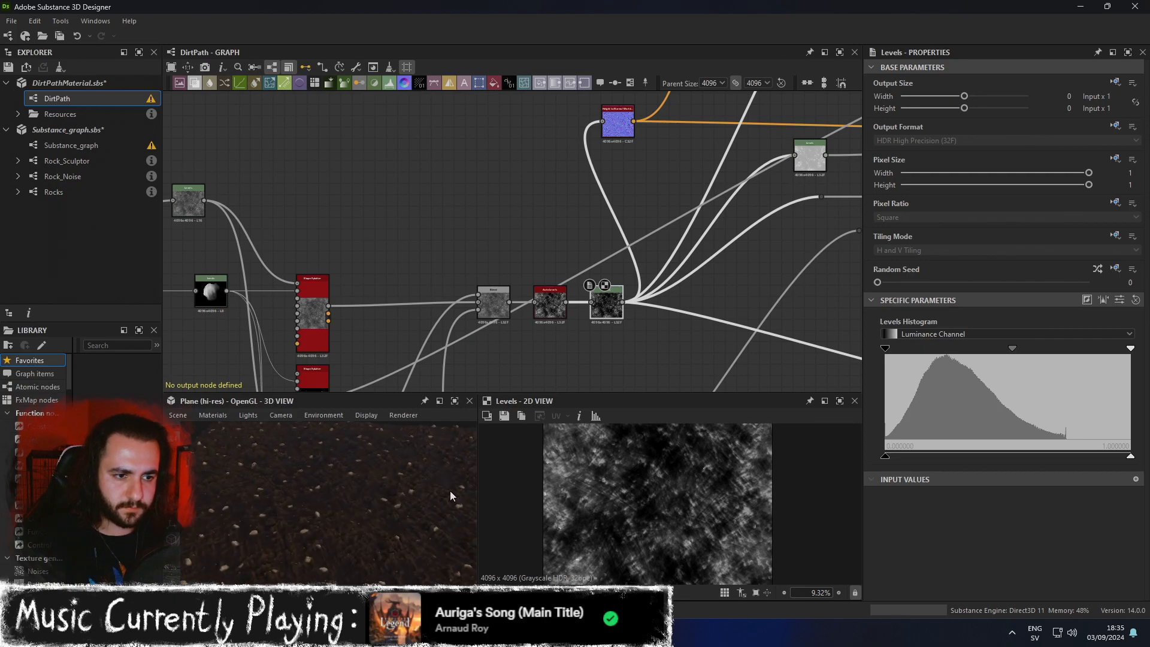
{"action": "left_click", "coordinate": [455, 400]}
{"action": "scroll", "coordinate": [577, 415], "scroll_direction": "down", "scroll_amount": 5}
{"action": "left_click_drag", "start_coordinate": [587, 390], "coordinate": [562, 413]}
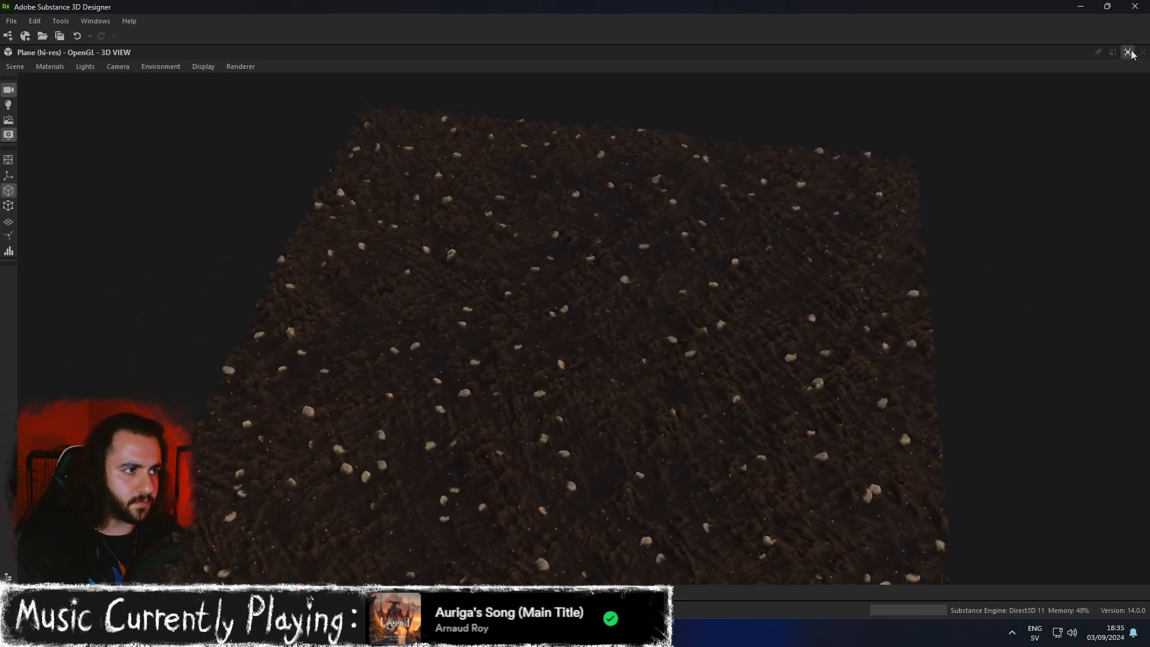
{"action": "left_click", "coordinate": [1128, 52]}
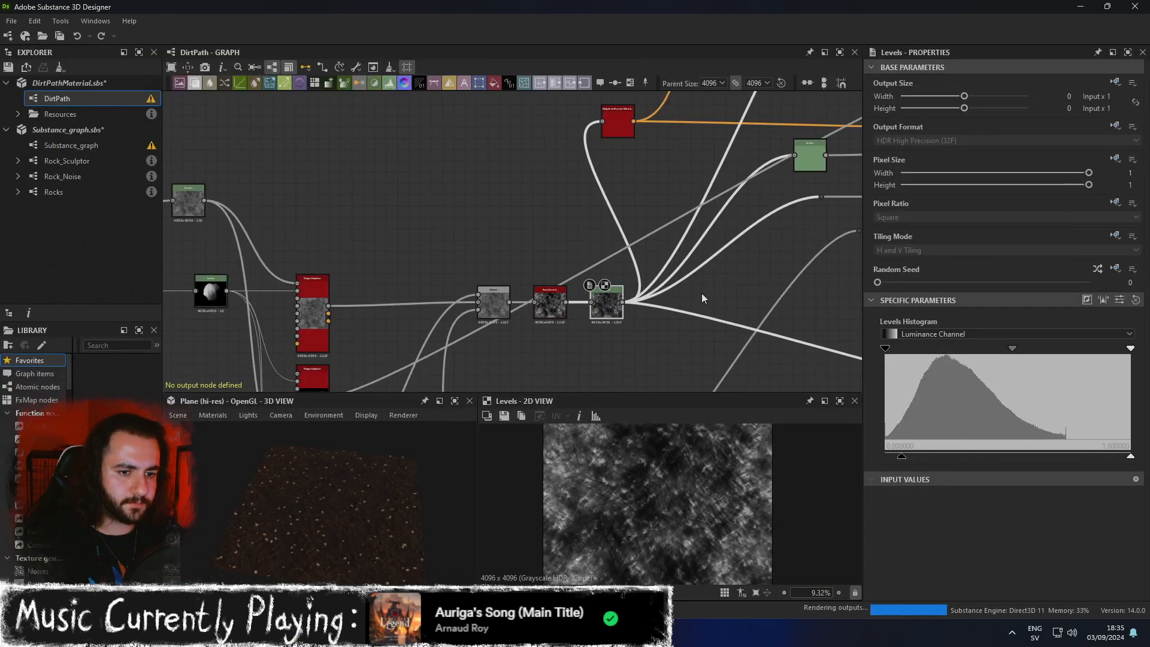
Try feeding the Height to Normal node straight from the Copy Blend, check the relief in 3D, and undo the reconnection.
{"action": "middle_click_drag", "start_coordinate": [464, 296], "coordinate": [467, 272]}
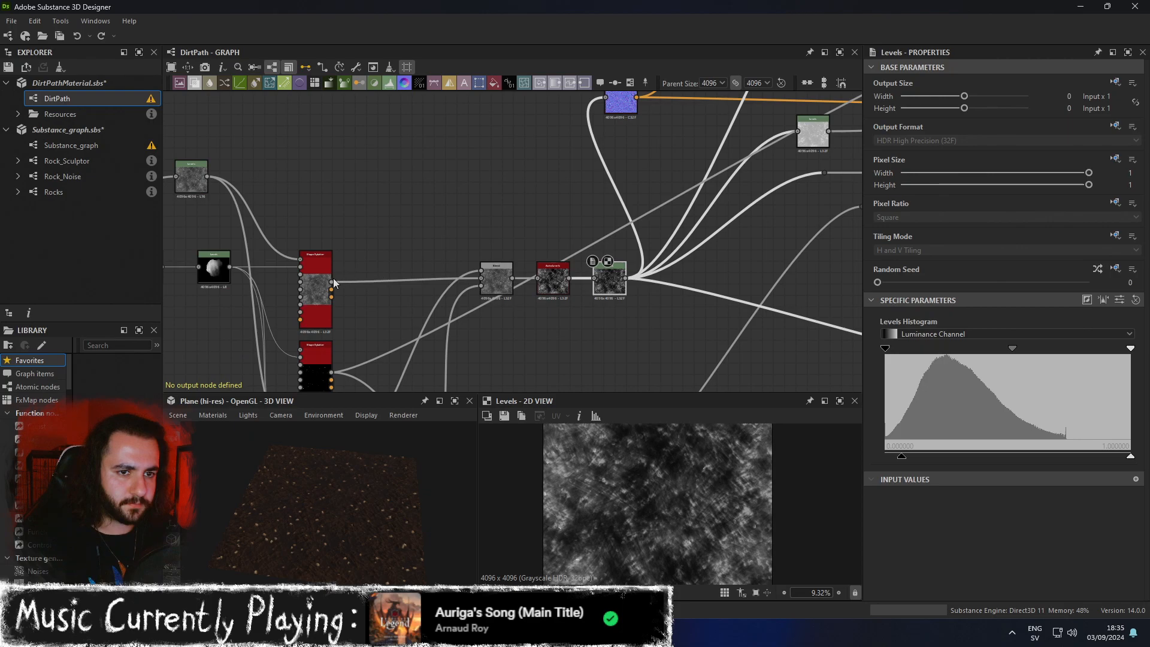
{"action": "scroll", "coordinate": [447, 263], "scroll_direction": "up", "scroll_amount": 5}
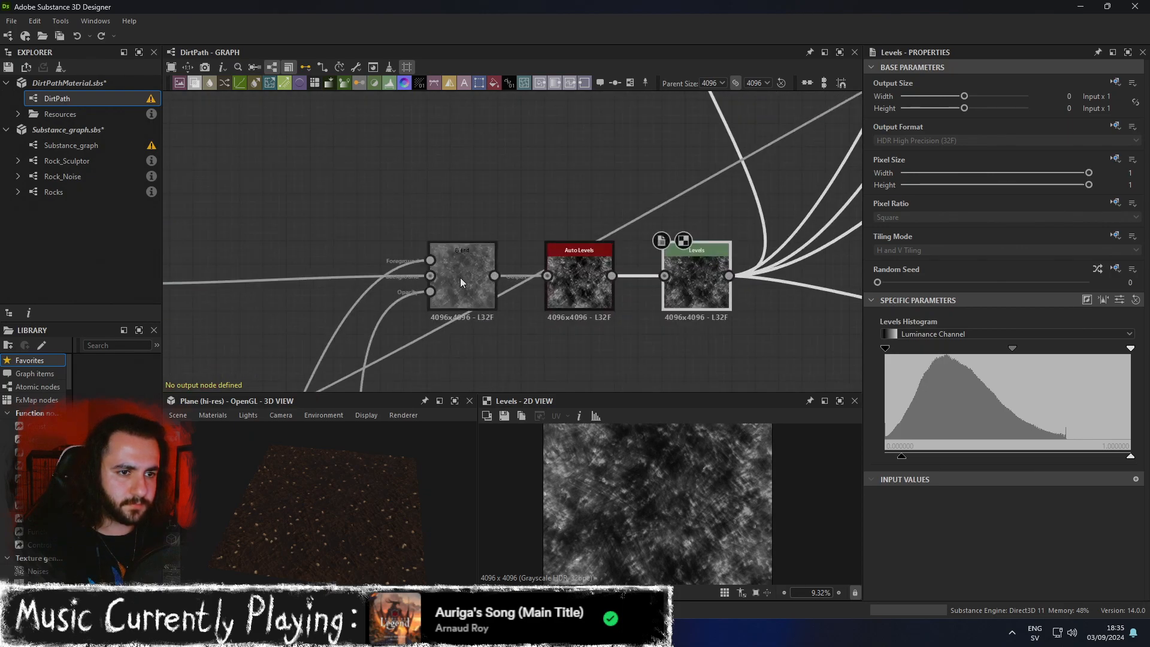
{"action": "scroll", "coordinate": [502, 279], "scroll_direction": "down", "scroll_amount": 5}
{"action": "left_click_drag", "start_coordinate": [514, 362], "coordinate": [601, 181]}
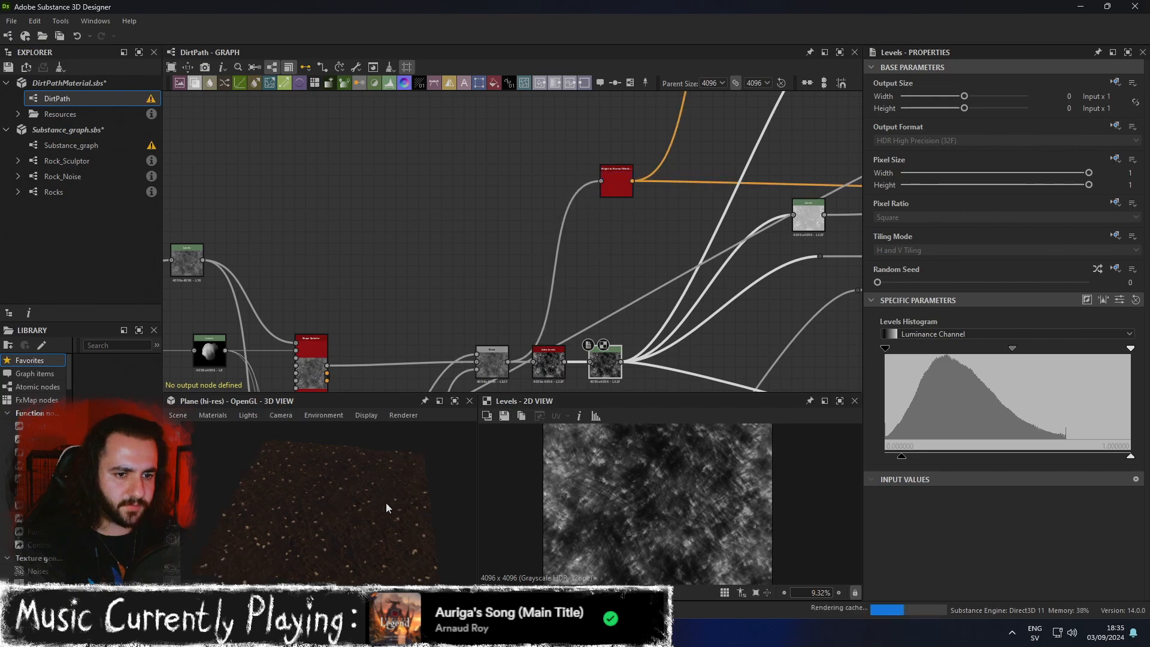
{"action": "scroll", "coordinate": [386, 502], "scroll_direction": "up", "scroll_amount": 4}
{"action": "middle_click_drag", "start_coordinate": [385, 502], "coordinate": [391, 446]}
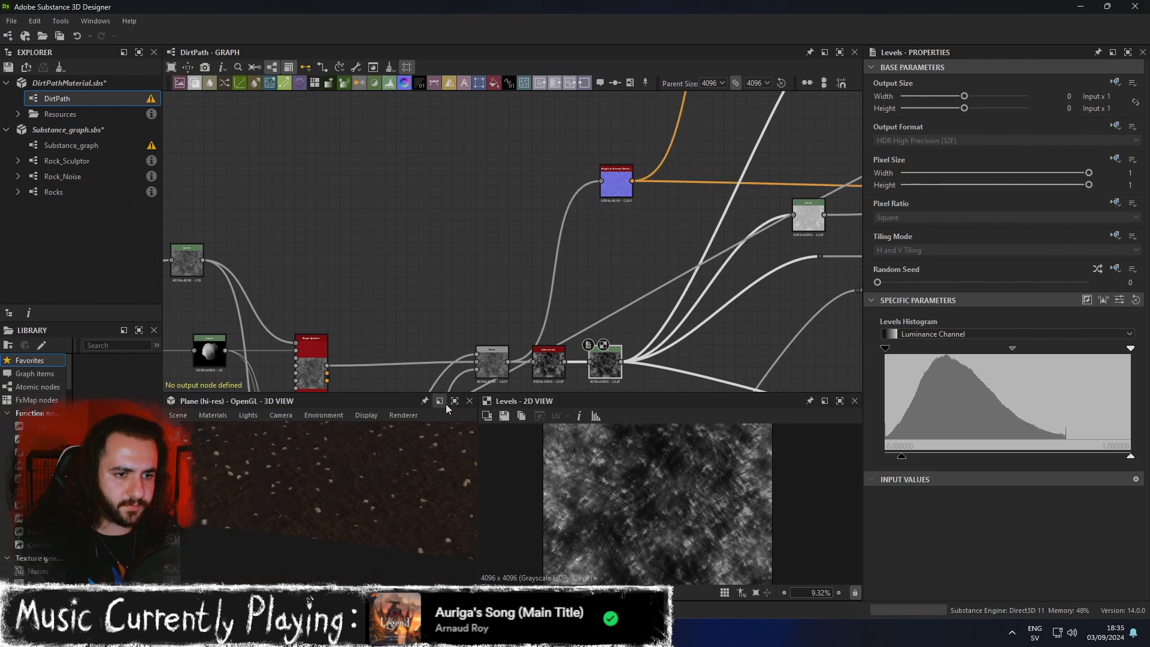
{"action": "left_click", "coordinate": [454, 401]}
{"action": "left_click_drag", "start_coordinate": [557, 376], "coordinate": [667, 314]}
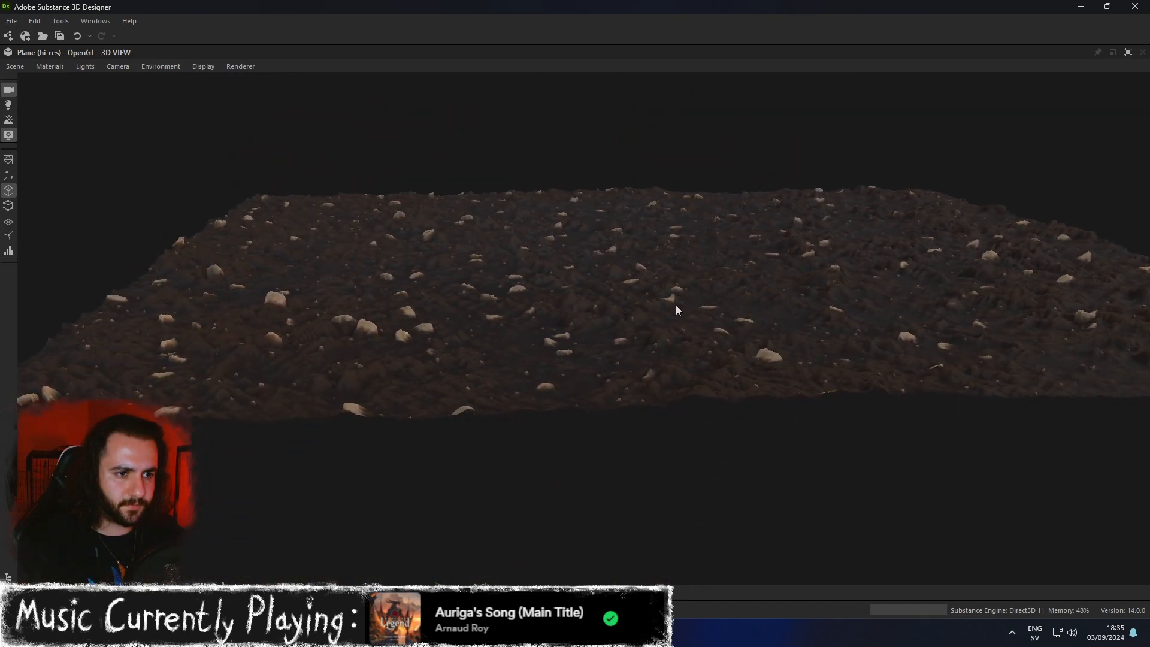
{"action": "left_click", "coordinate": [1127, 54]}
{"action": "key", "text": "ctrl+z"}
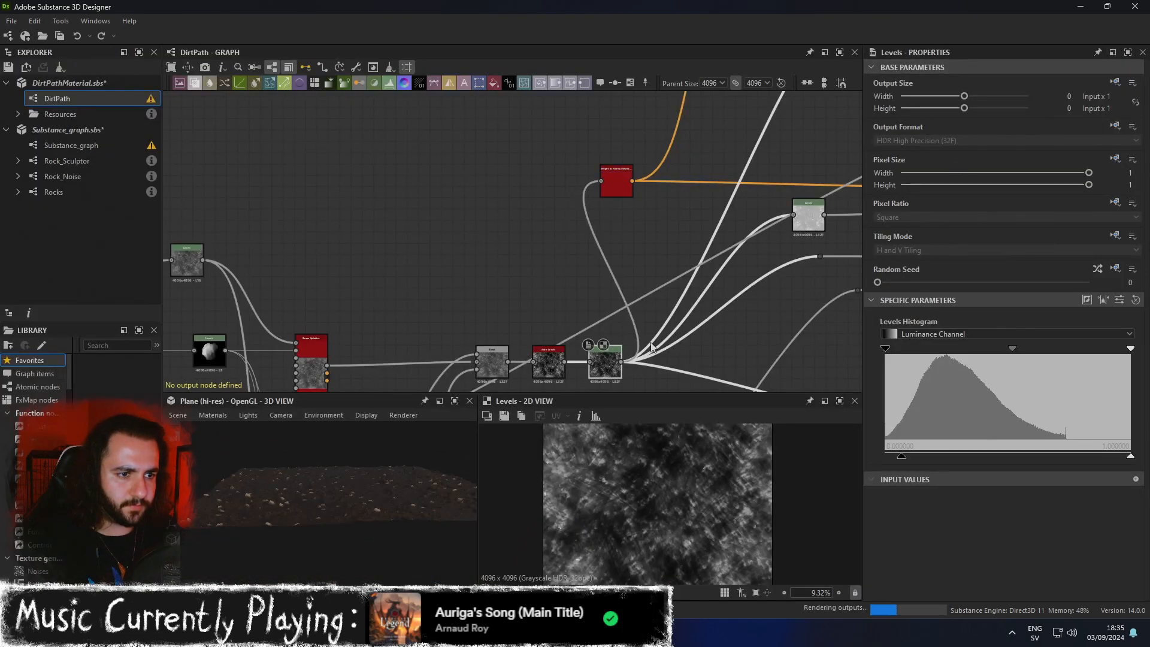
{"action": "key", "text": "ctrl+z"}
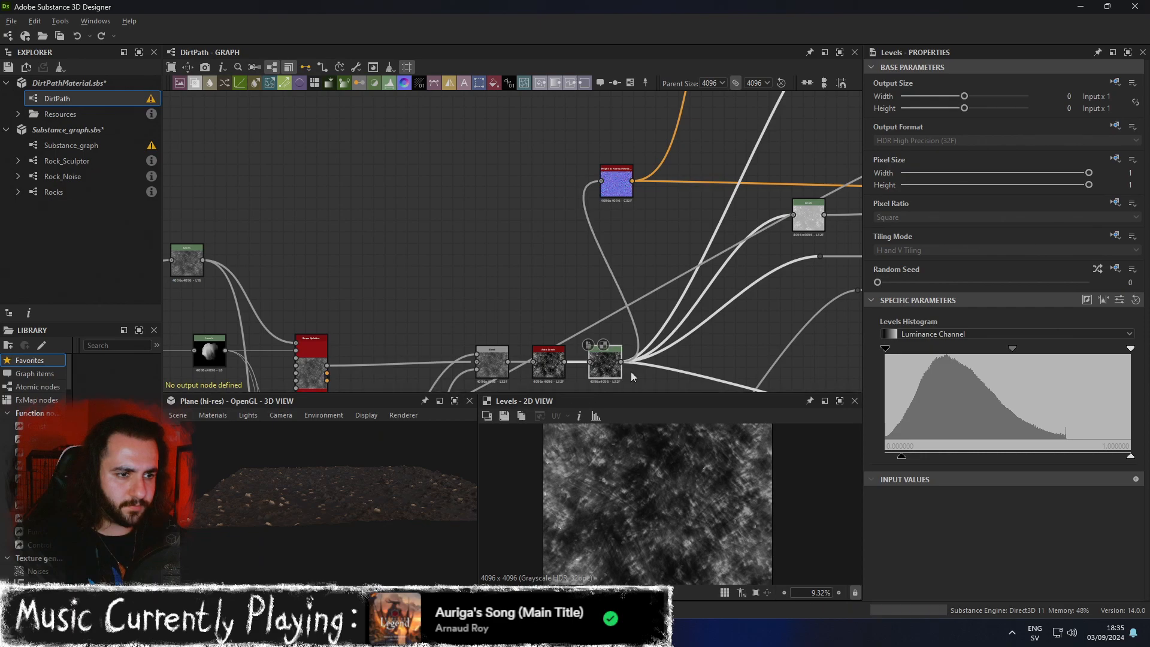
Transfer all of the Levels node's outgoing connections to the Copy Blend and examine the ground relief from several angles in 3D.
{"action": "left_click_drag", "start_coordinate": [620, 361], "coordinate": [564, 361], "text": "shift"}
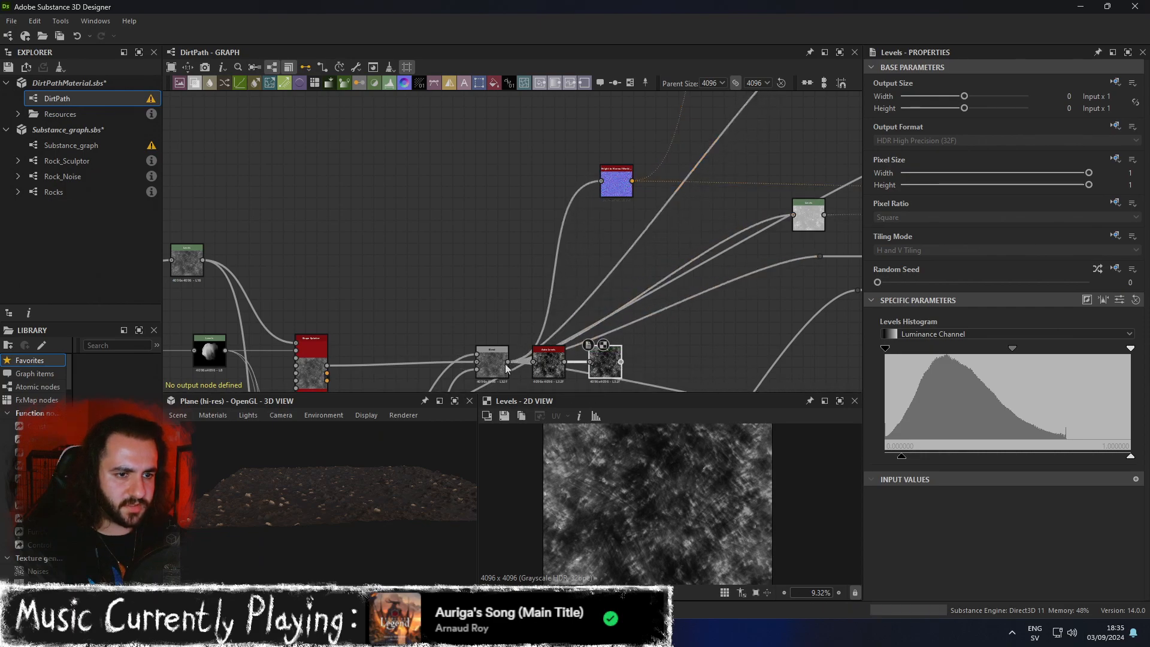
{"action": "left_click_drag", "start_coordinate": [386, 519], "coordinate": [423, 450]}
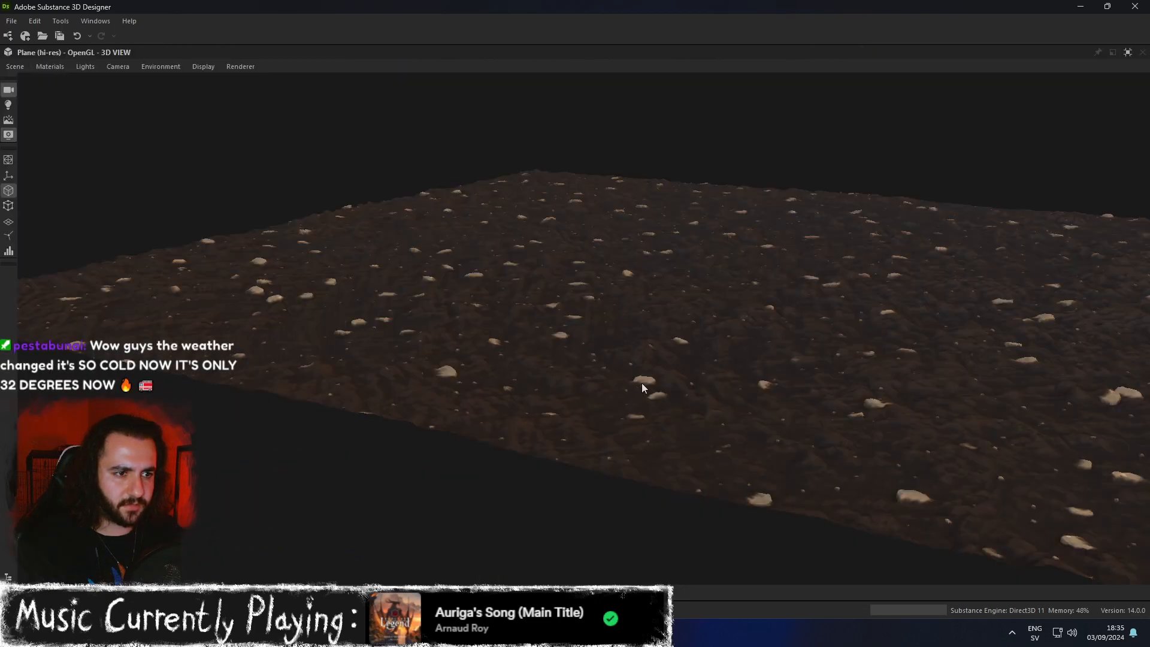
{"action": "left_click_drag", "start_coordinate": [642, 383], "coordinate": [721, 408]}
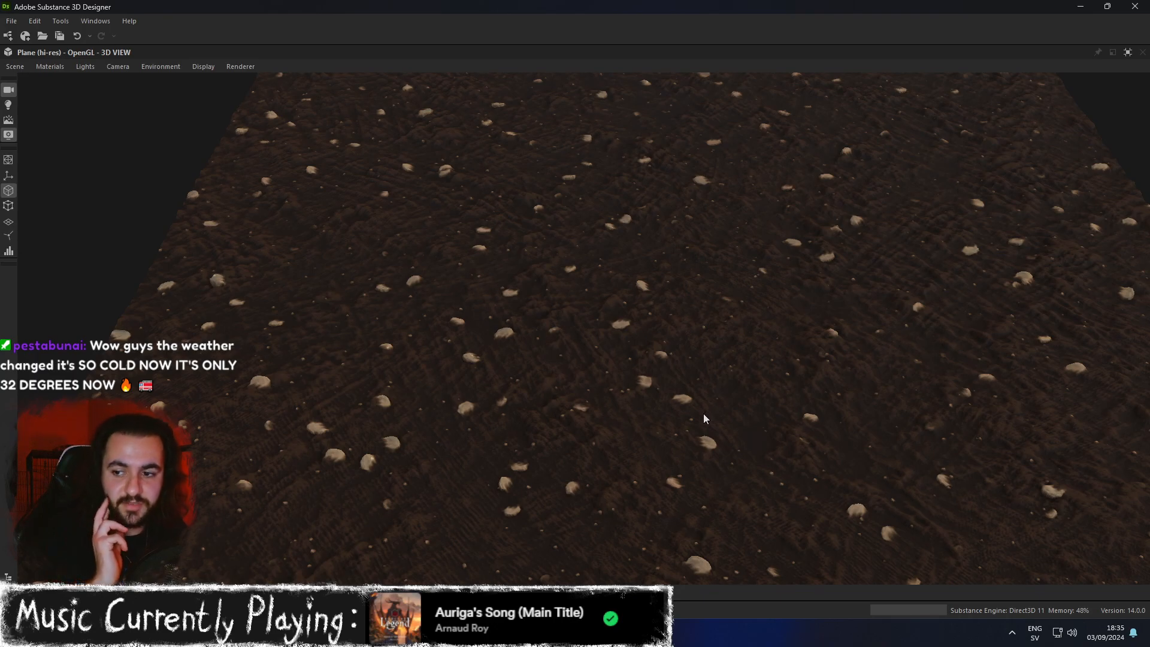
{"action": "left_click_drag", "start_coordinate": [696, 441], "coordinate": [797, 364]}
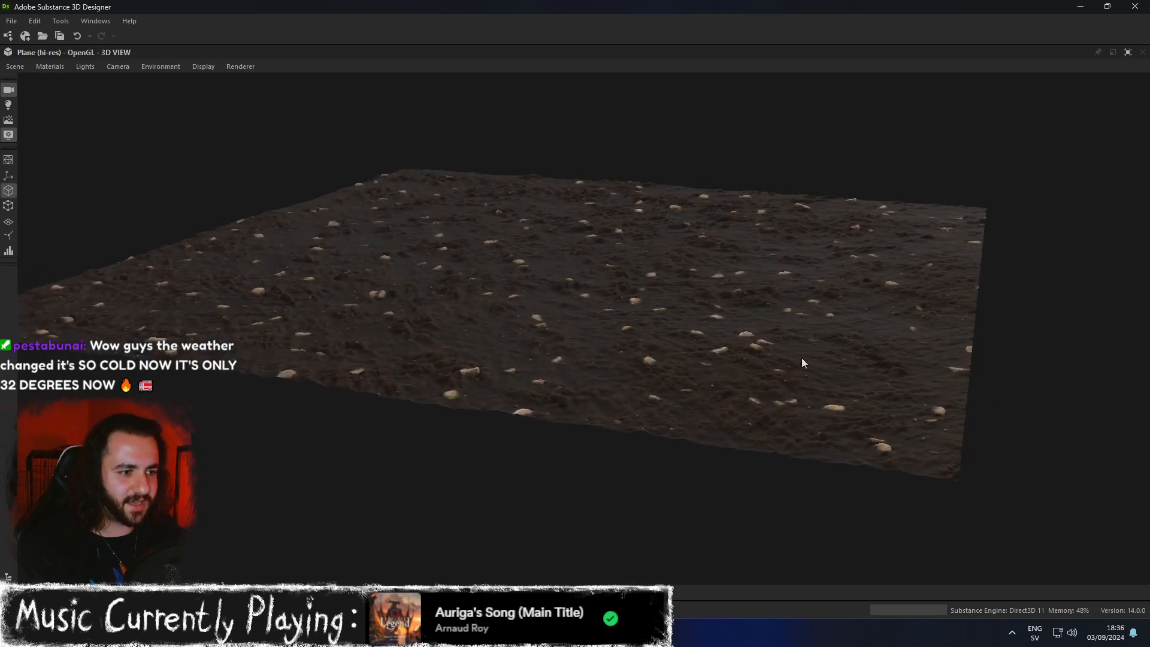
{"action": "mouse_move", "coordinate": [774, 305]}
{"action": "left_mouse_down"}
{"action": "mouse_move", "coordinate": [718, 307]}
{"action": "mouse_move", "coordinate": [752, 296]}
{"action": "mouse_move", "coordinate": [763, 336]}
{"action": "mouse_move", "coordinate": [760, 280]}
{"action": "mouse_move", "coordinate": [787, 301]}
{"action": "left_mouse_up"}
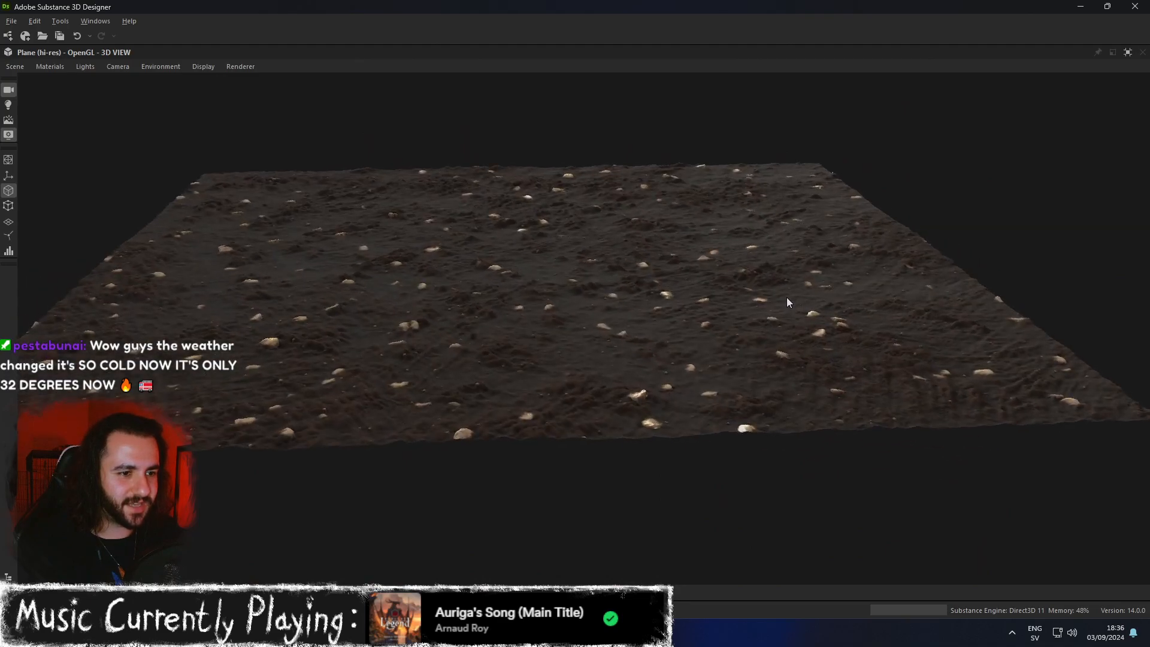
{"action": "left_click_drag", "start_coordinate": [732, 330], "coordinate": [774, 287]}
{"action": "scroll", "coordinate": [745, 351], "scroll_direction": "down", "scroll_amount": 5}
{"action": "scroll", "coordinate": [747, 339], "scroll_direction": "down", "scroll_amount": 3}
{"action": "left_click", "coordinate": [1128, 53]}
Move the Levels and Auto Levels nodes below the Copy Blend as a side branch, and preview the Copy Blend.
{"action": "middle_click_drag", "start_coordinate": [619, 335], "coordinate": [558, 232]}
{"action": "left_click_drag", "start_coordinate": [526, 323], "coordinate": [535, 327]}
{"action": "left_click", "coordinate": [427, 260]}
{"action": "double_click", "coordinate": [426, 260]}
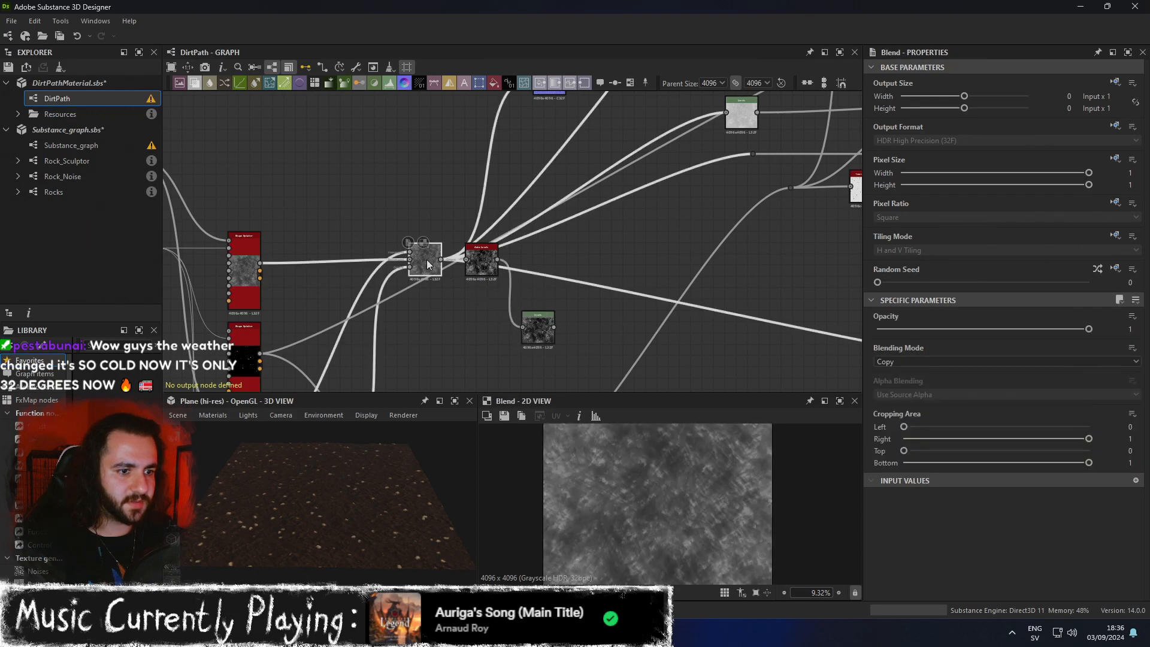
{"action": "left_click_drag", "start_coordinate": [478, 266], "coordinate": [436, 338]}
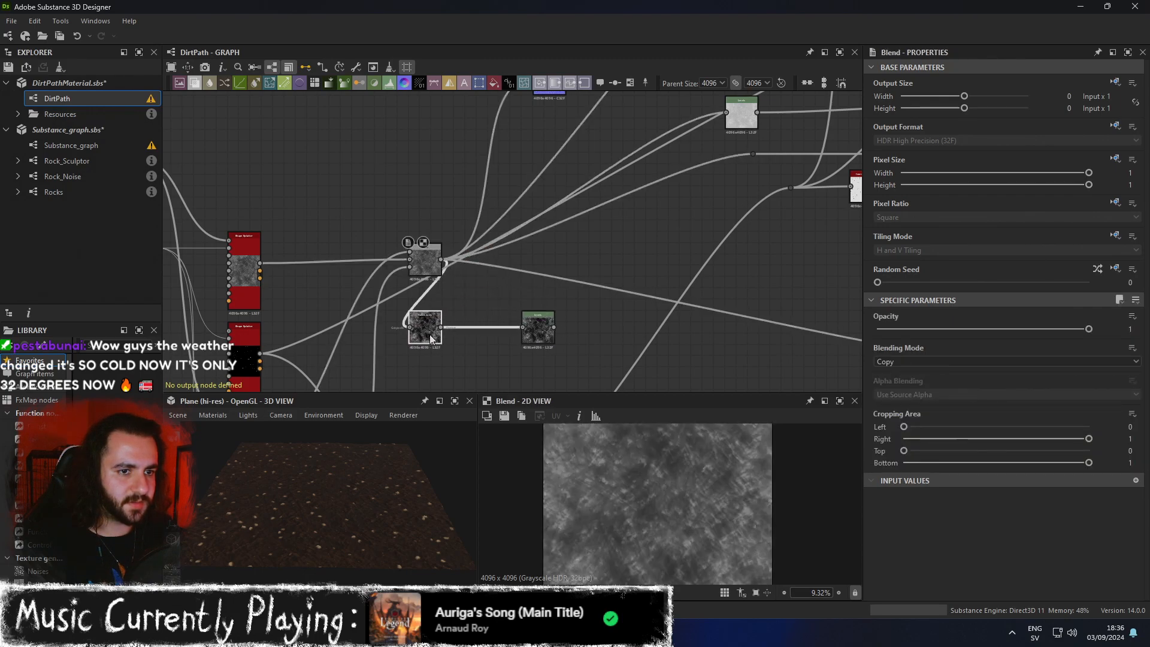
Add a Blend node with the Copy Blend as its background and the Levels node as its foreground.
{"action": "scroll", "coordinate": [479, 312], "scroll_direction": "up", "scroll_amount": 3}
{"action": "scroll", "coordinate": [484, 310], "scroll_direction": "up", "scroll_amount": 2}
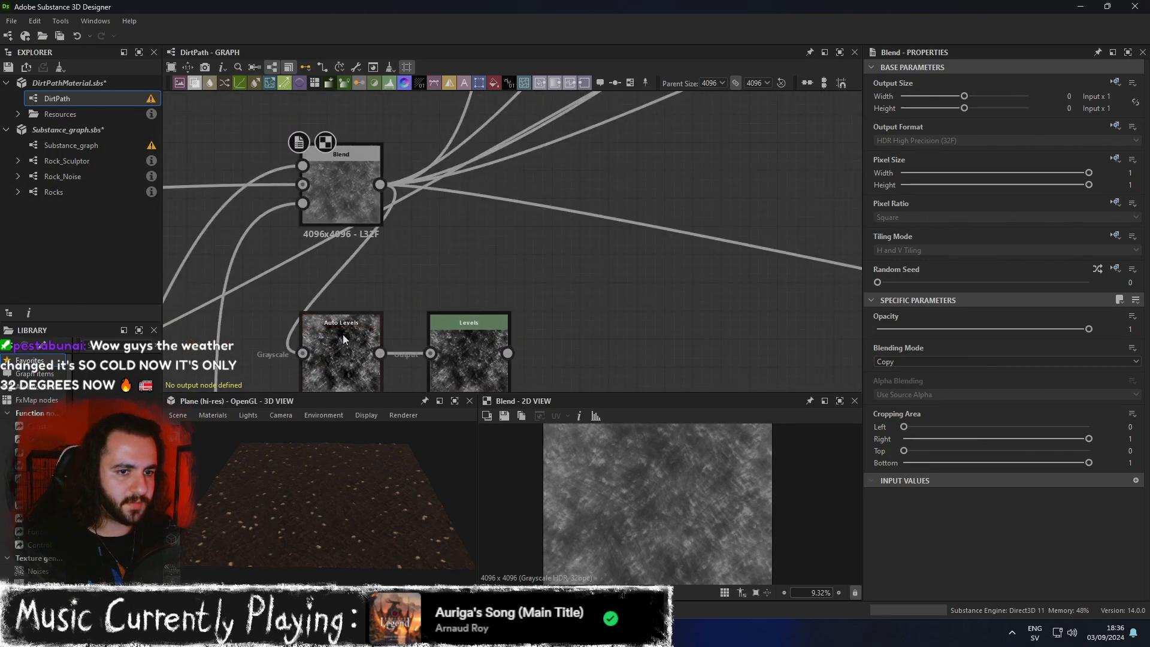
{"action": "key", "text": "space"}
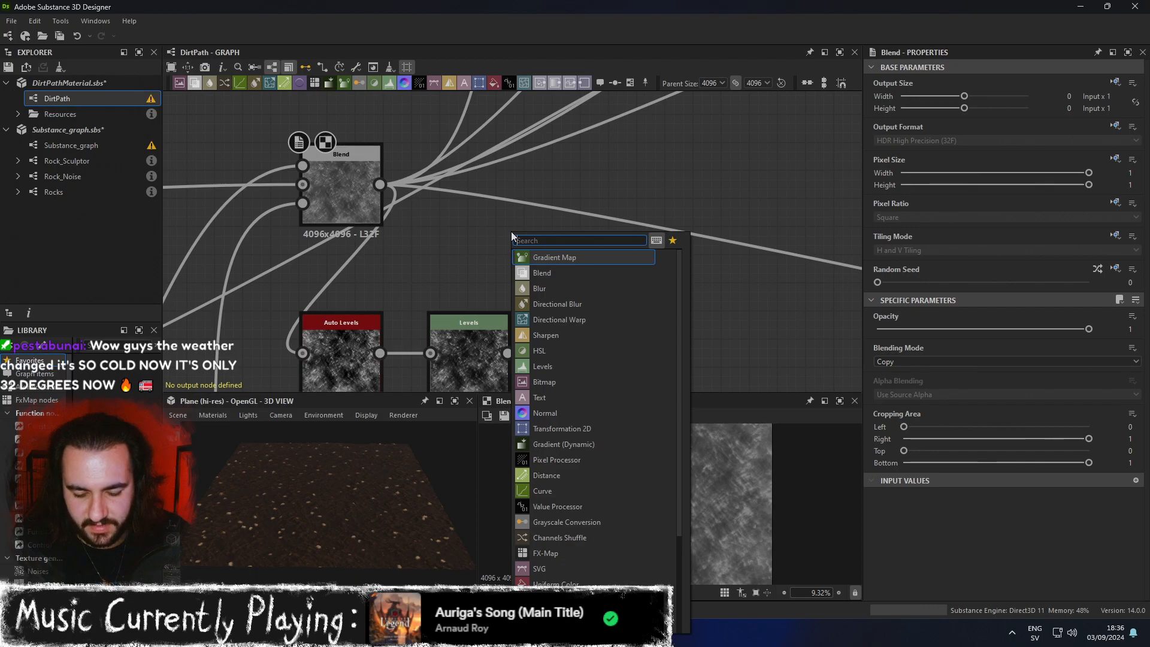
{"action": "type", "text": "blend"}
{"action": "key", "text": "Return"}
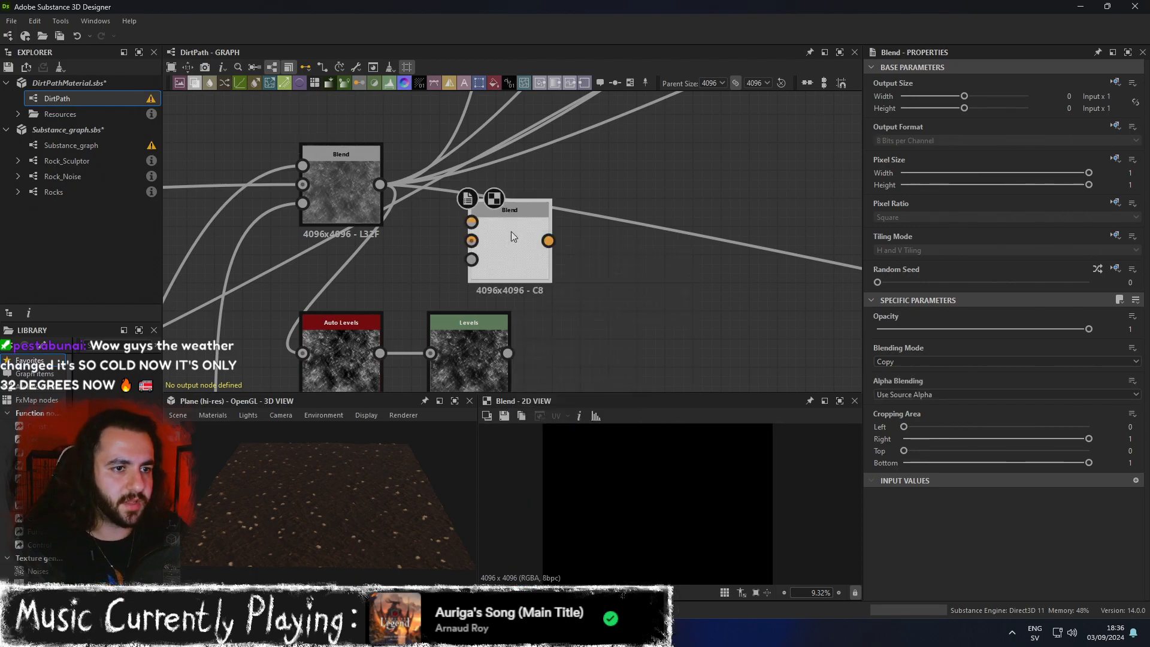
{"action": "left_click_drag", "start_coordinate": [529, 238], "coordinate": [585, 238]}
{"action": "left_click_drag", "start_coordinate": [382, 185], "coordinate": [598, 252]}
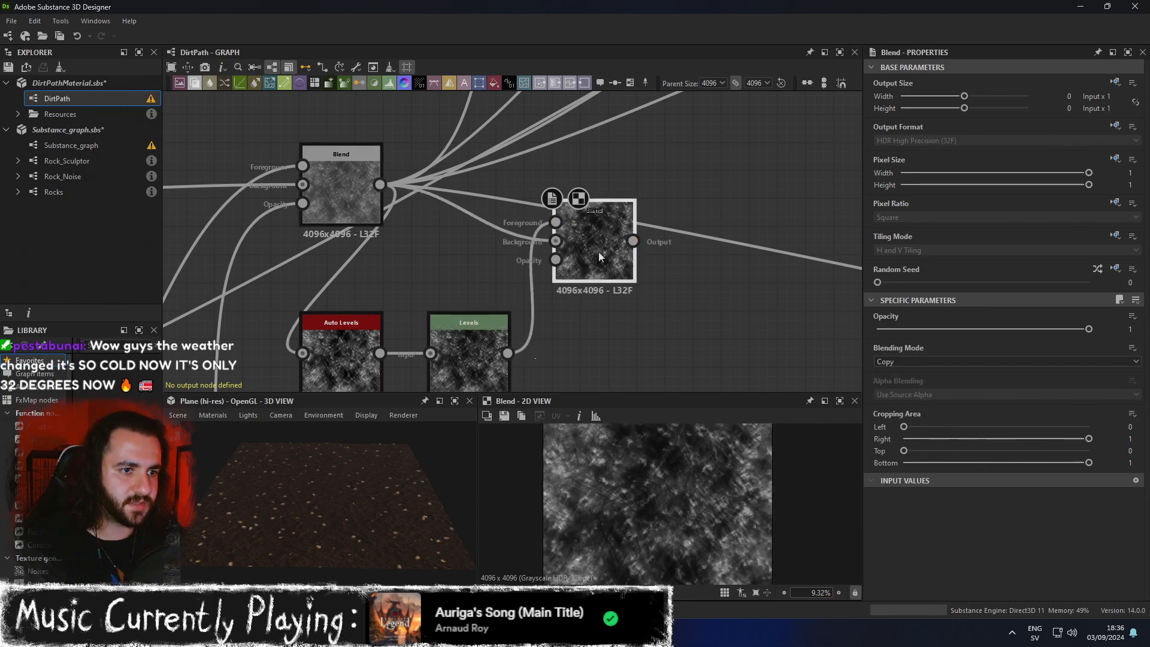
Set the new Blend's blending mode to Multiply and its opacity to 0.29.
{"action": "left_click", "coordinate": [990, 363]}
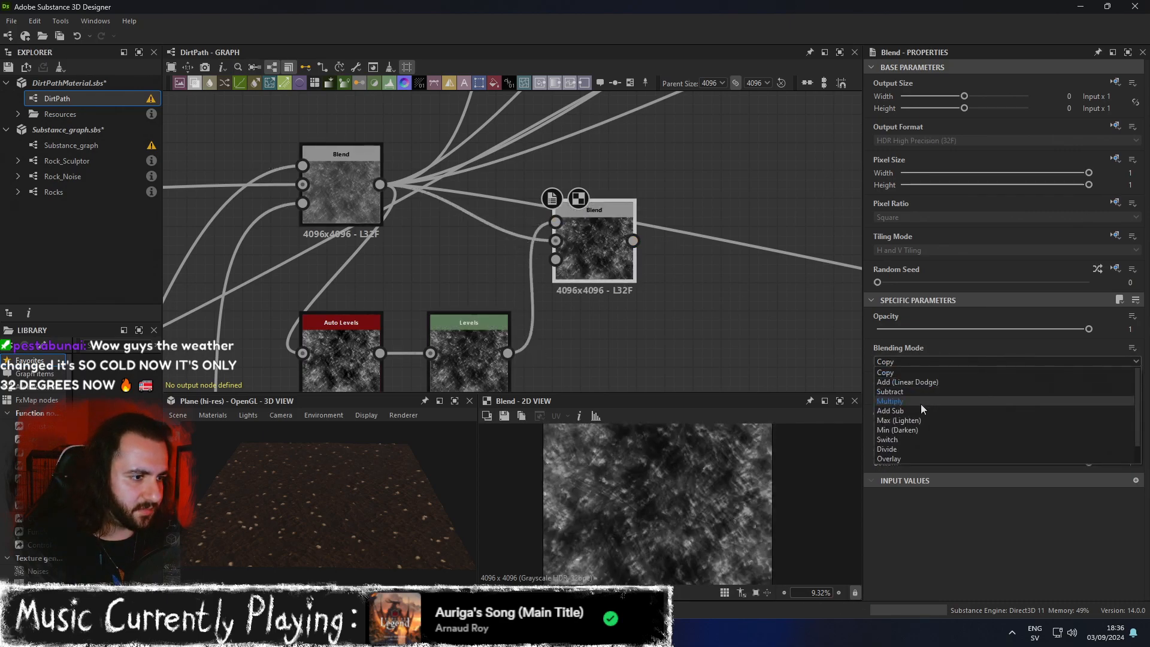
{"action": "left_click", "coordinate": [901, 400]}
{"action": "left_click_drag", "start_coordinate": [1089, 333], "coordinate": [937, 336]}
Transfer the Copy Blend's downstream connections to the output of the new Multiply Blend.
{"action": "scroll", "coordinate": [664, 217], "scroll_direction": "down", "scroll_amount": 2}
{"action": "middle_click_drag", "start_coordinate": [665, 216], "coordinate": [665, 286]}
{"action": "scroll", "coordinate": [645, 297], "scroll_direction": "down", "scroll_amount": 1}
{"action": "left_click_drag", "start_coordinate": [497, 284], "coordinate": [642, 316], "text": "shift"}
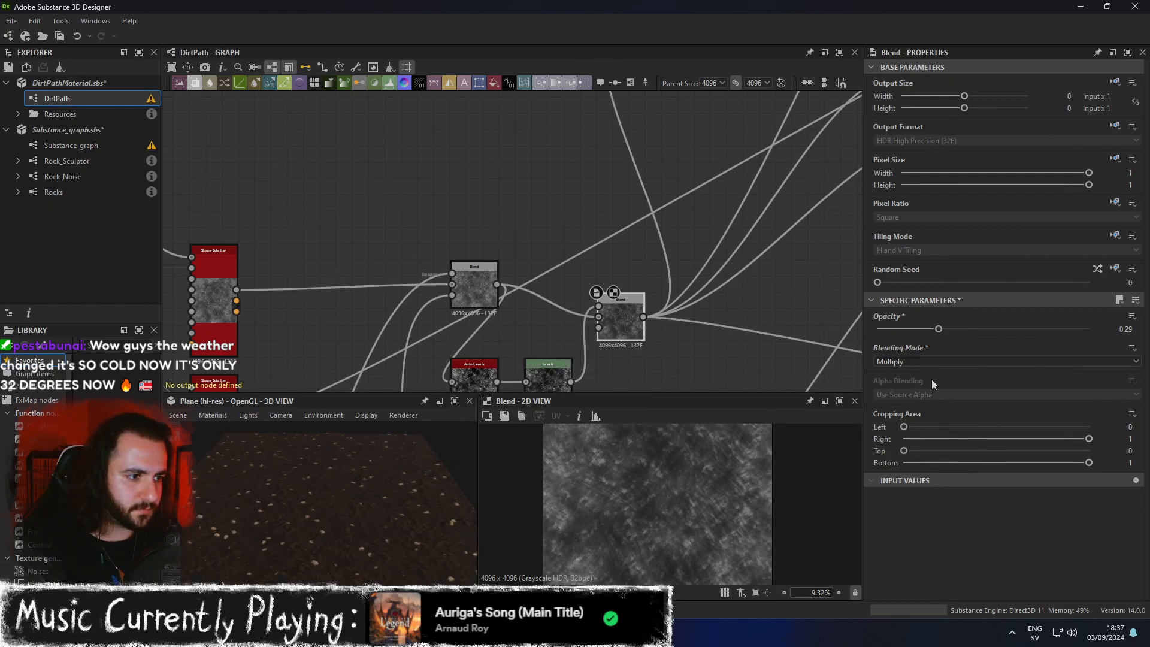
Raise the Multiply Blend's opacity to 0.51 and check the ground relief in the enlarged 3D view.
{"action": "left_click_drag", "start_coordinate": [947, 327], "coordinate": [985, 329]}
{"action": "scroll", "coordinate": [374, 528], "scroll_direction": "up", "scroll_amount": 3}
{"action": "left_click", "coordinate": [454, 401]}
{"action": "left_click_drag", "start_coordinate": [528, 441], "coordinate": [601, 356]}
{"action": "left_click", "coordinate": [1128, 52]}
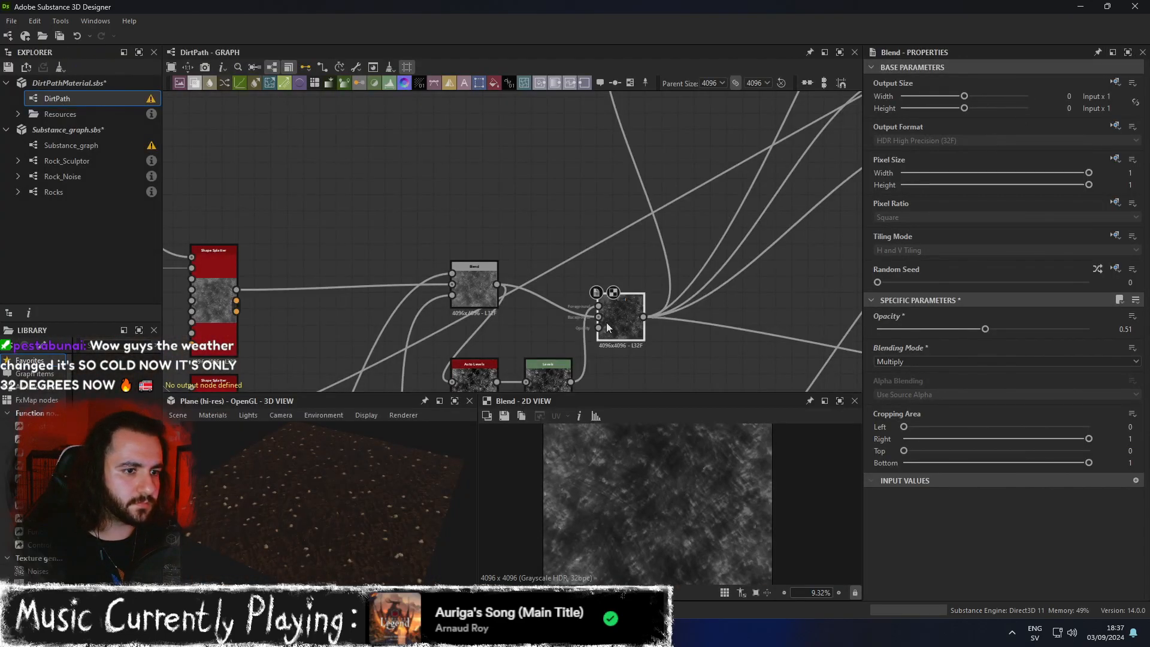
Compare the previews of the Levels, Auto Levels and Multiply Blend nodes, and view the stone mask nodes further down the graph.
{"action": "scroll", "coordinate": [738, 231], "scroll_direction": "up", "scroll_amount": 3}
{"action": "middle_click_drag", "start_coordinate": [737, 231], "coordinate": [649, 224]}
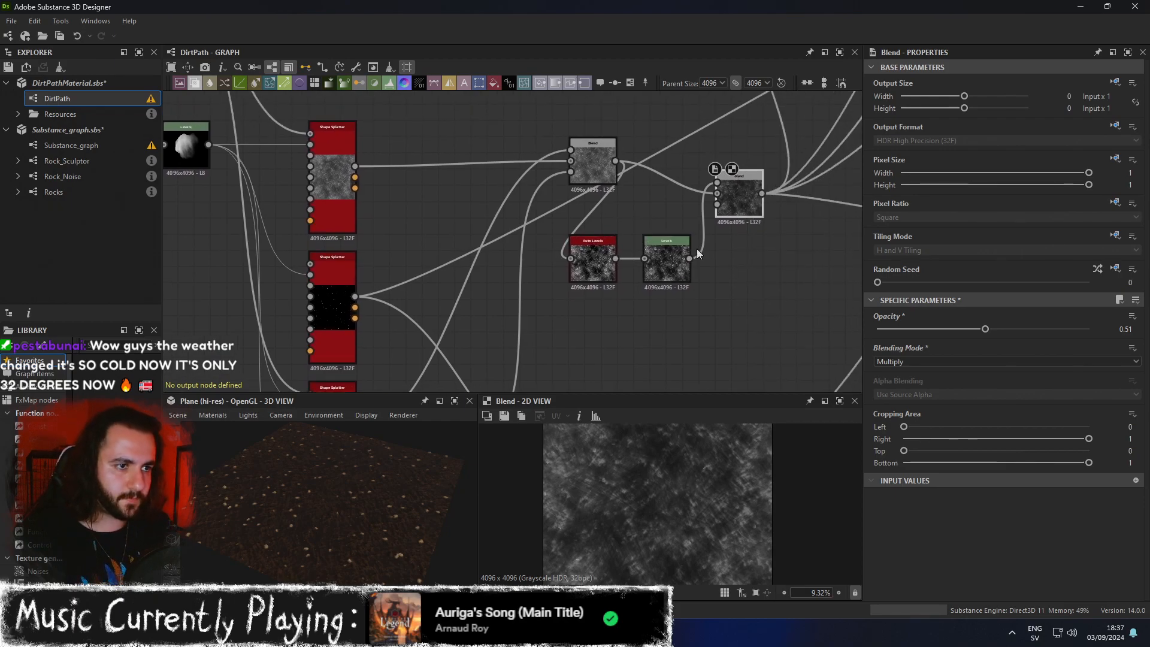
{"action": "double_click", "coordinate": [666, 263]}
{"action": "double_click", "coordinate": [743, 202]}
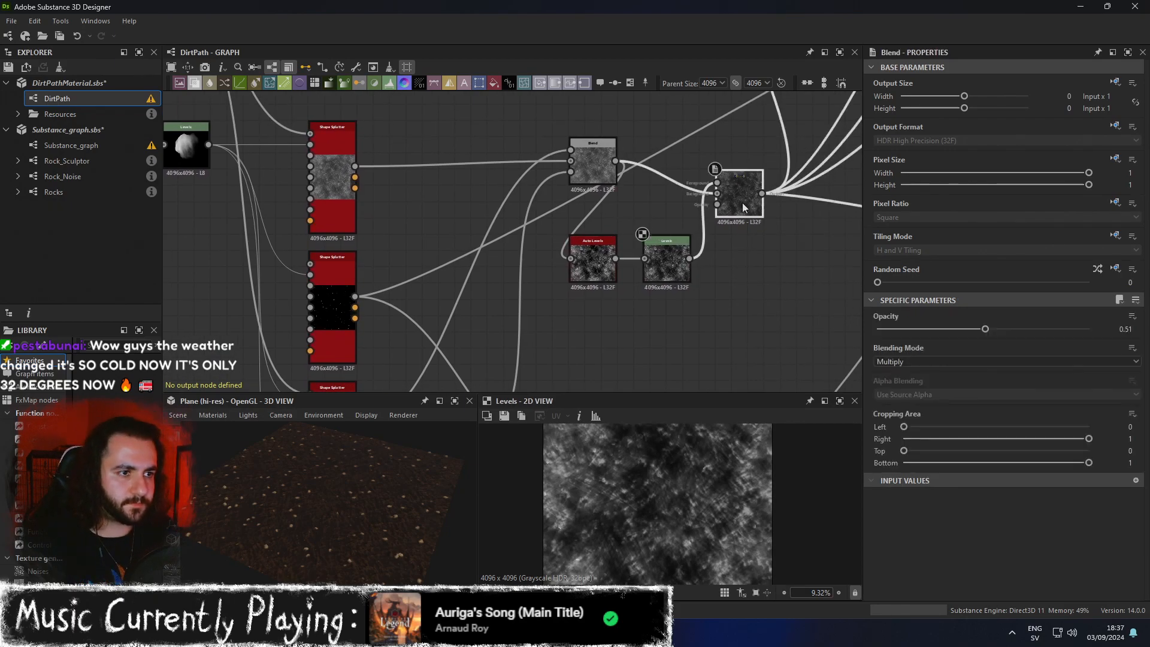
{"action": "middle_click_drag", "start_coordinate": [742, 203], "coordinate": [695, 234]}
{"action": "scroll", "coordinate": [686, 239], "scroll_direction": "up", "scroll_amount": 2}
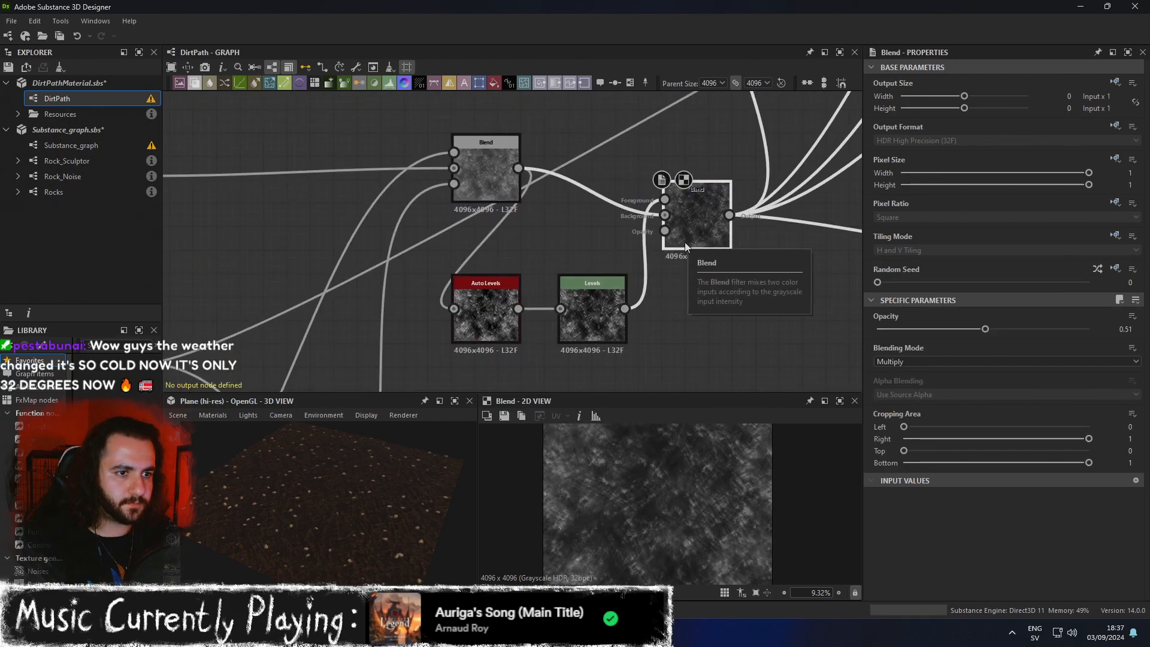
{"action": "double_click", "coordinate": [489, 301]}
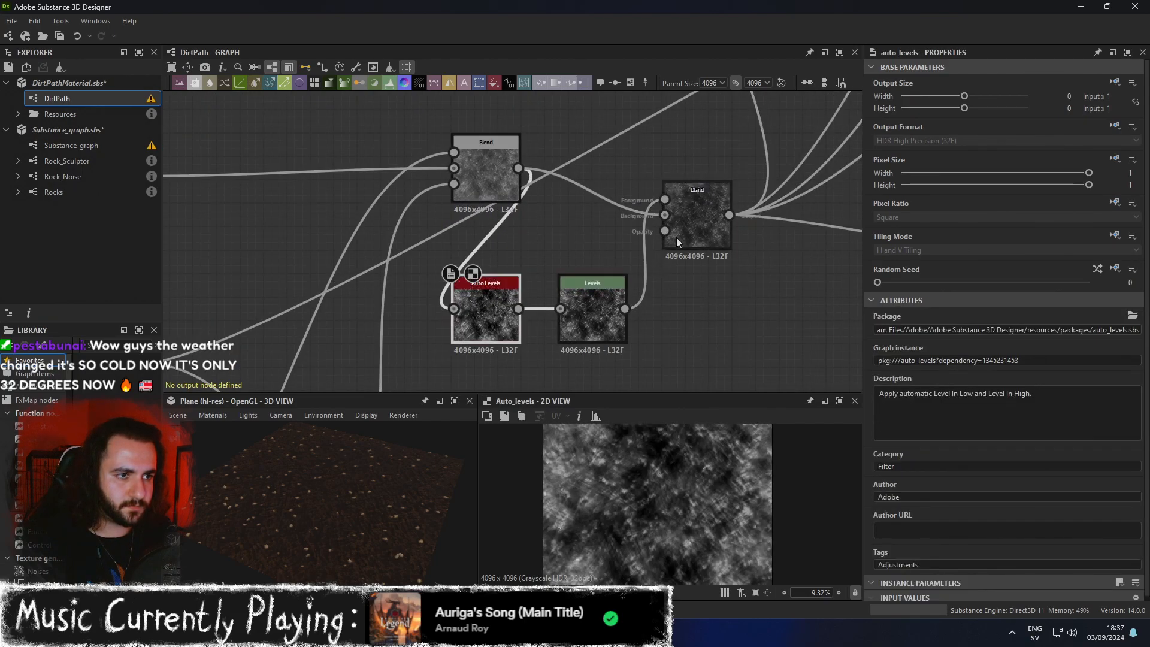
{"action": "double_click", "coordinate": [693, 226]}
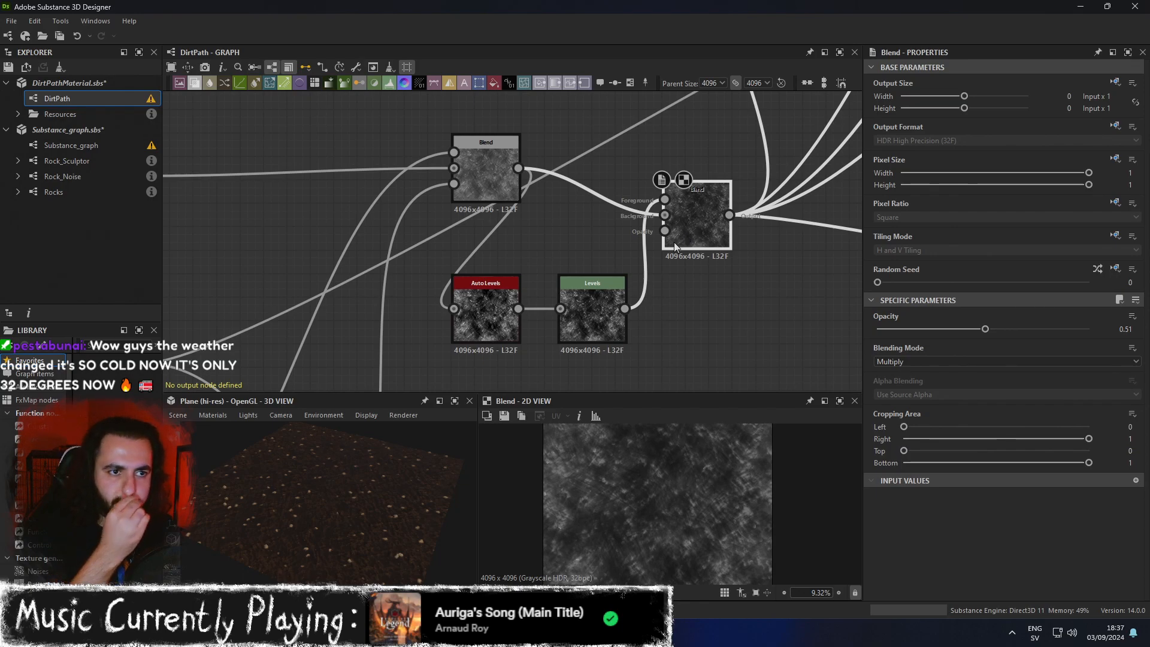
{"action": "scroll", "coordinate": [525, 226], "scroll_direction": "down", "scroll_amount": 3}
{"action": "middle_click_drag", "start_coordinate": [633, 276], "coordinate": [652, 152]}
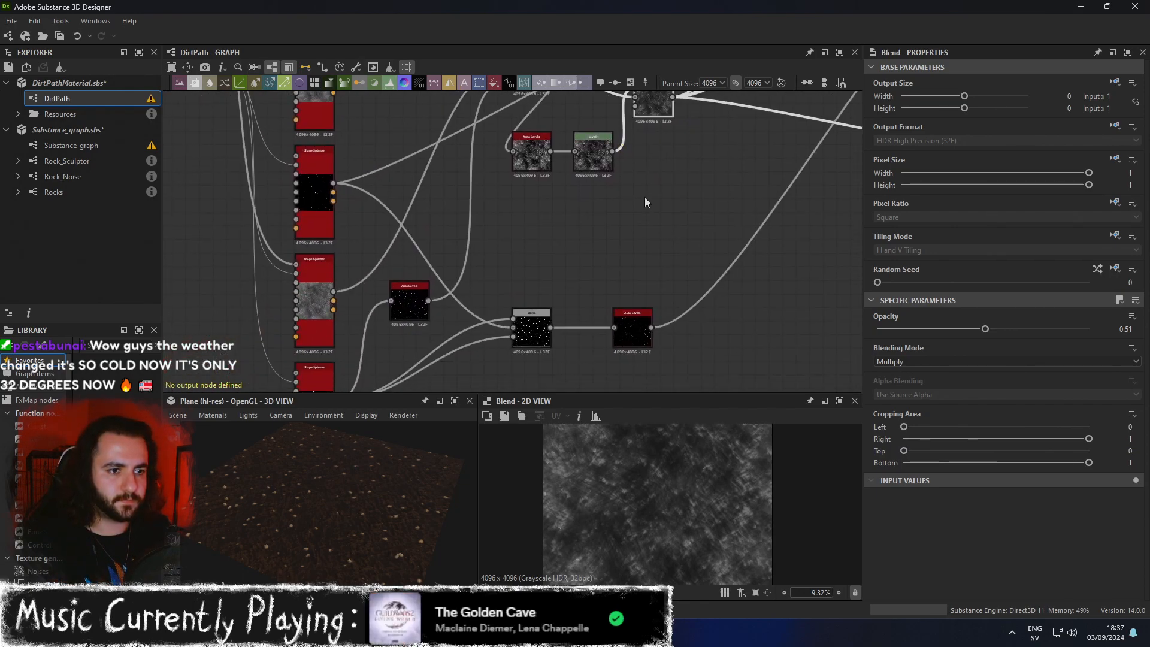
{"action": "middle_click_drag", "start_coordinate": [577, 249], "coordinate": [590, 182]}
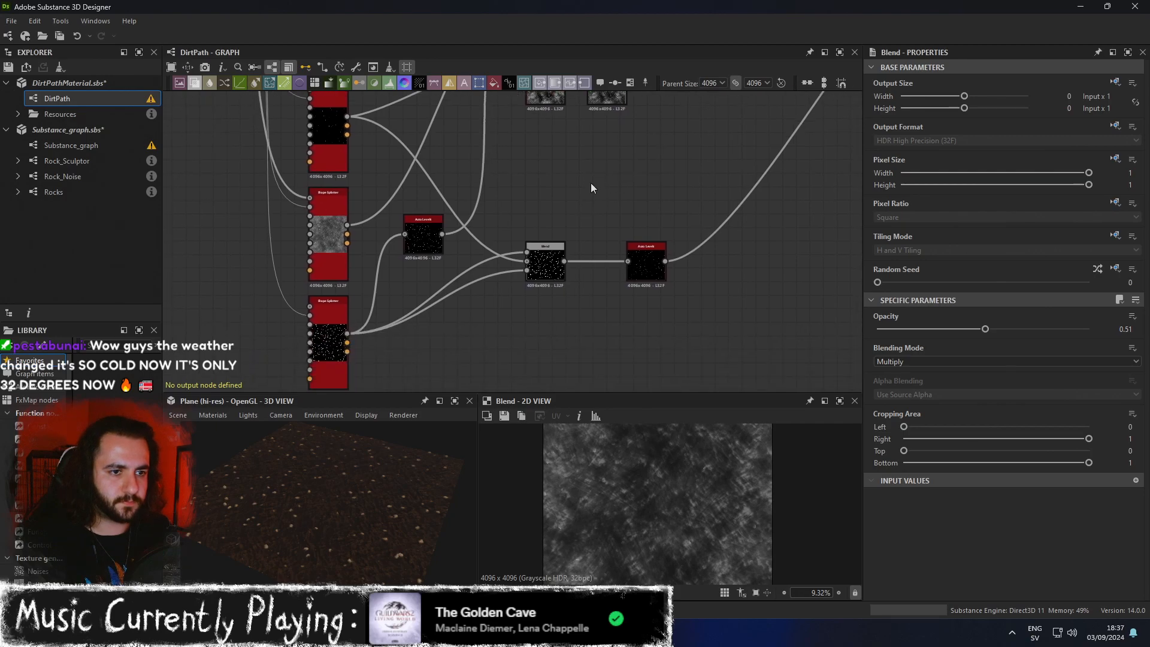
Add a Blend node with the stone mask's Auto Levels output as foreground and the Multiply Blend as background.
{"action": "double_click", "coordinate": [551, 257]}
{"action": "double_click", "coordinate": [648, 259]}
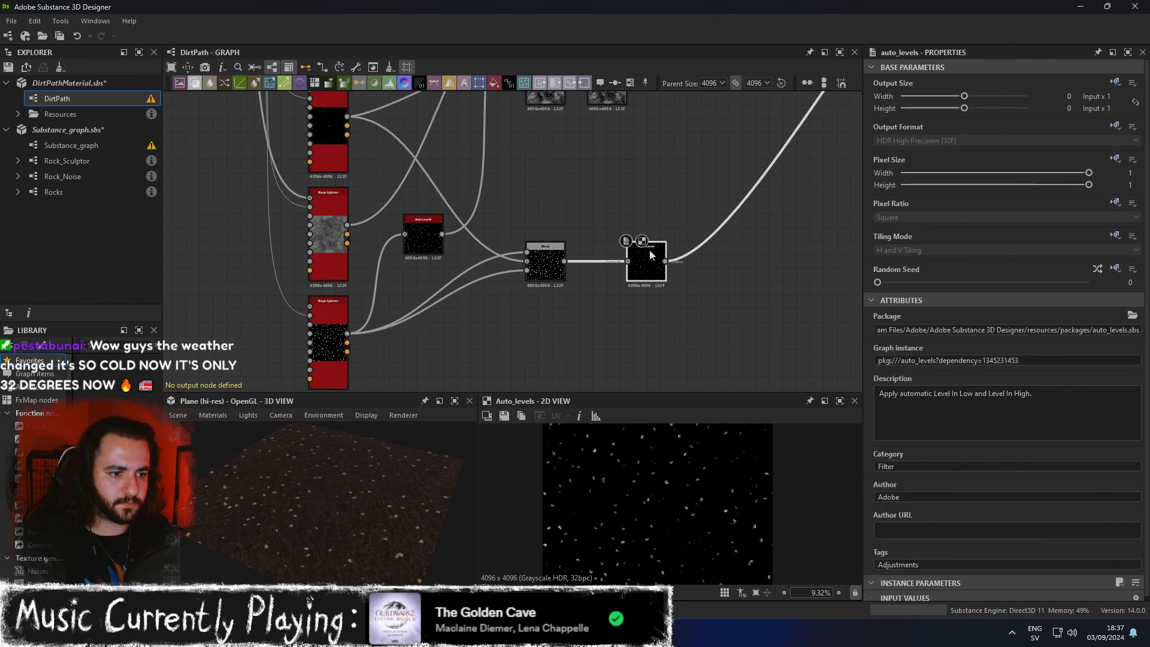
{"action": "middle_click_drag", "start_coordinate": [659, 211], "coordinate": [598, 280]}
{"action": "key", "text": "space"}
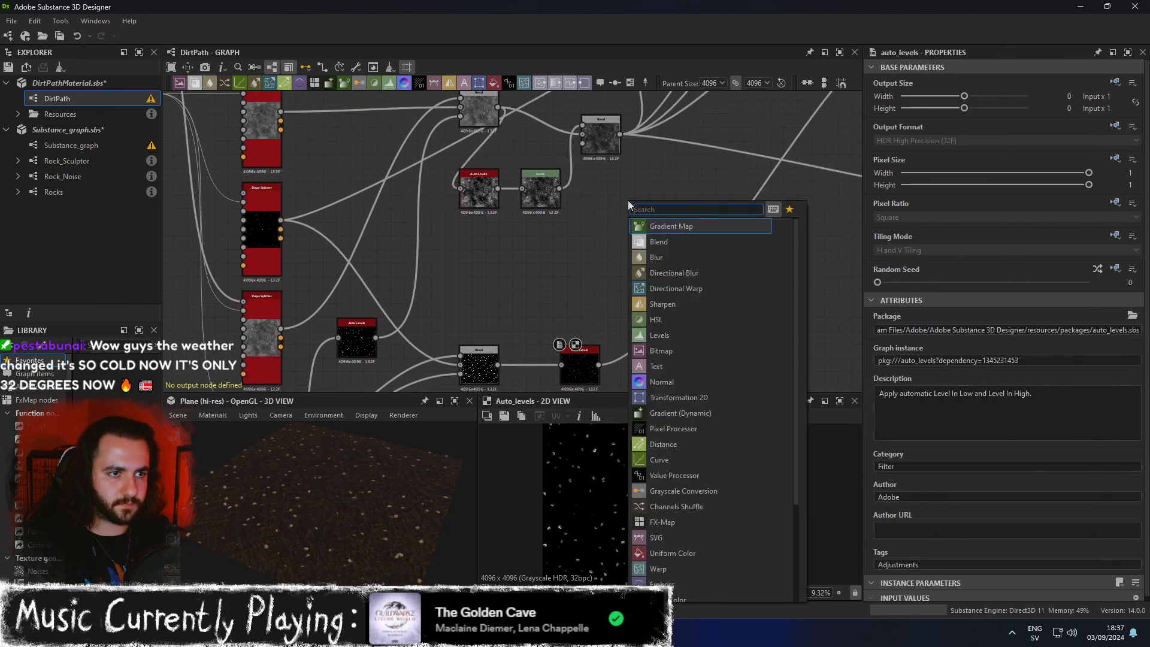
{"action": "type", "text": "bol"}
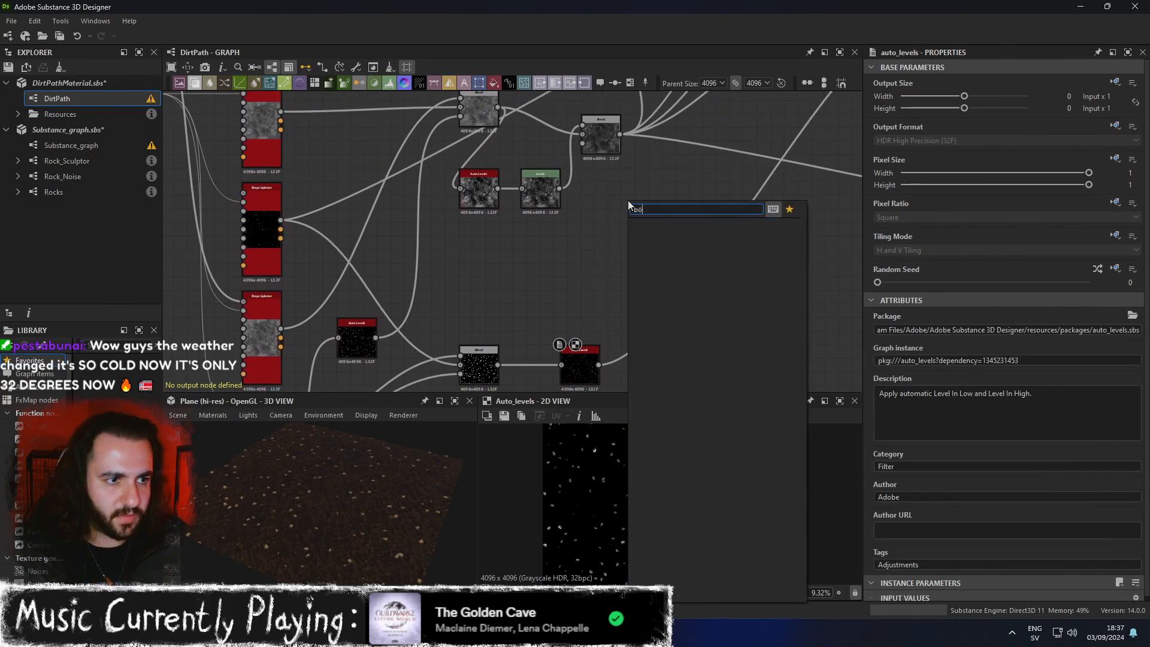
{"action": "key", "text": "BackSpace"}
{"action": "type", "text": "lend"}
{"action": "key", "text": "Return"}
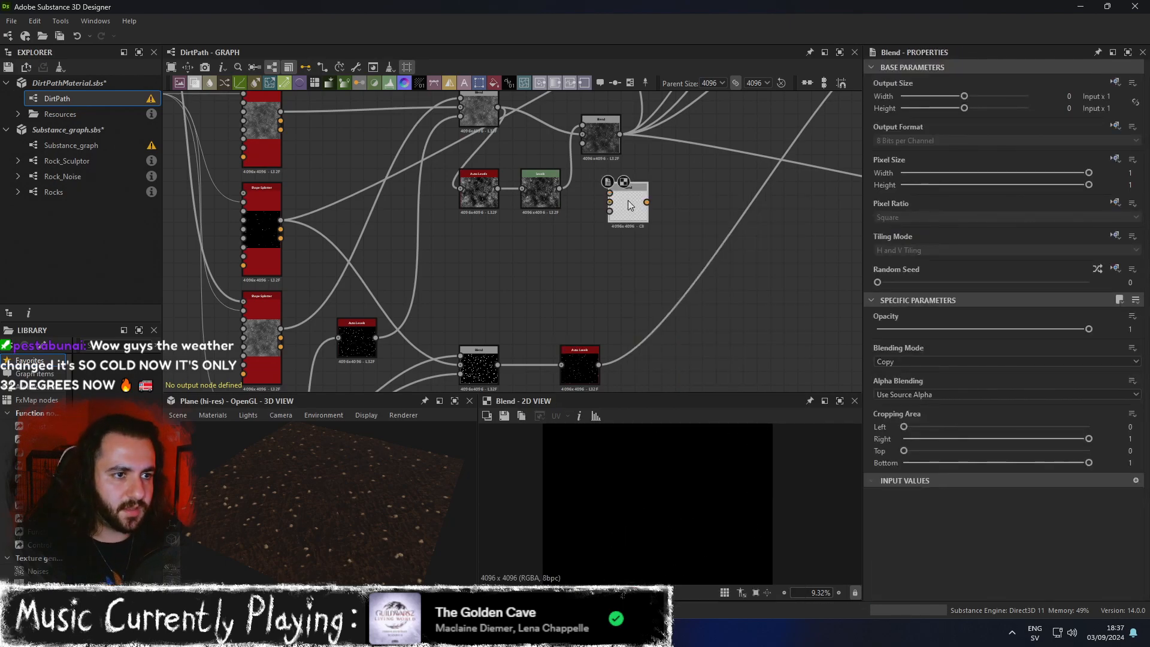
{"action": "left_click_drag", "start_coordinate": [631, 217], "coordinate": [653, 231]}
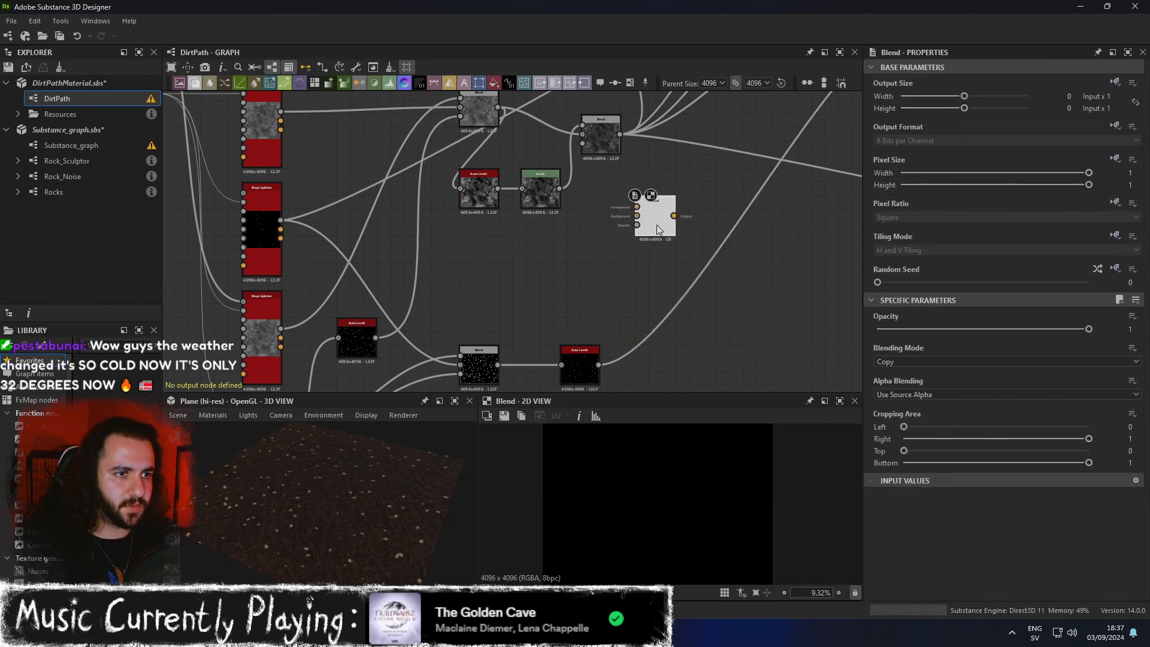
{"action": "left_click_drag", "start_coordinate": [633, 195], "coordinate": [636, 207]}
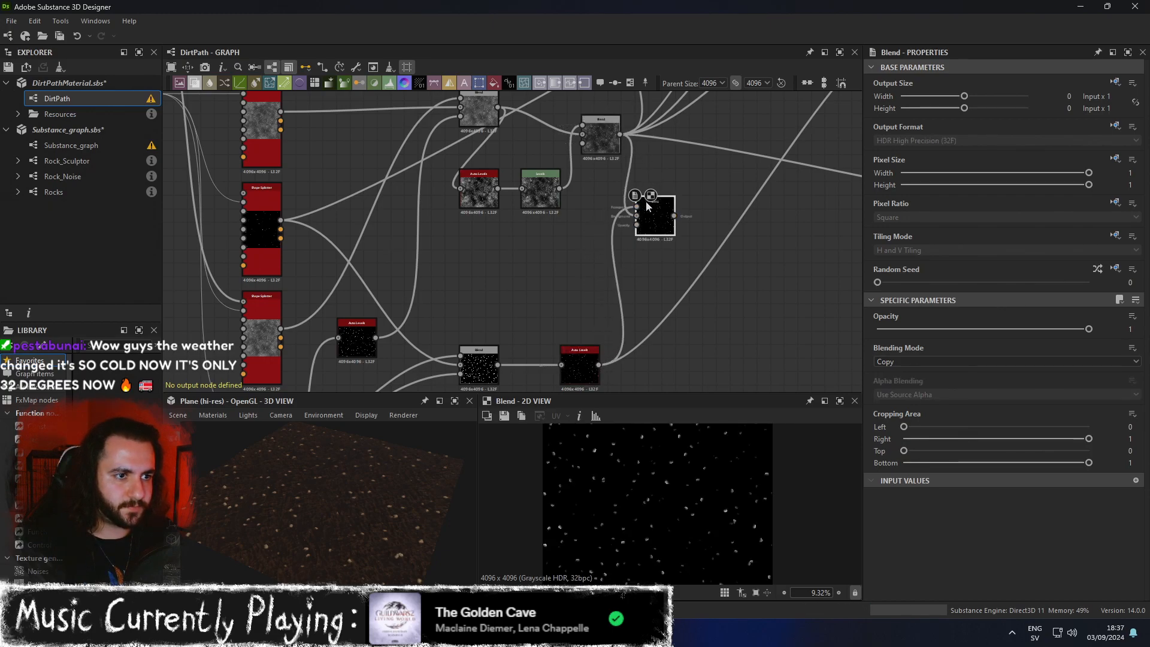
Set the new Blend's blending mode to Add (Linear Dodge) and transfer the Multiply Blend's downstream connections to its output.
{"action": "left_click", "coordinate": [926, 361]}
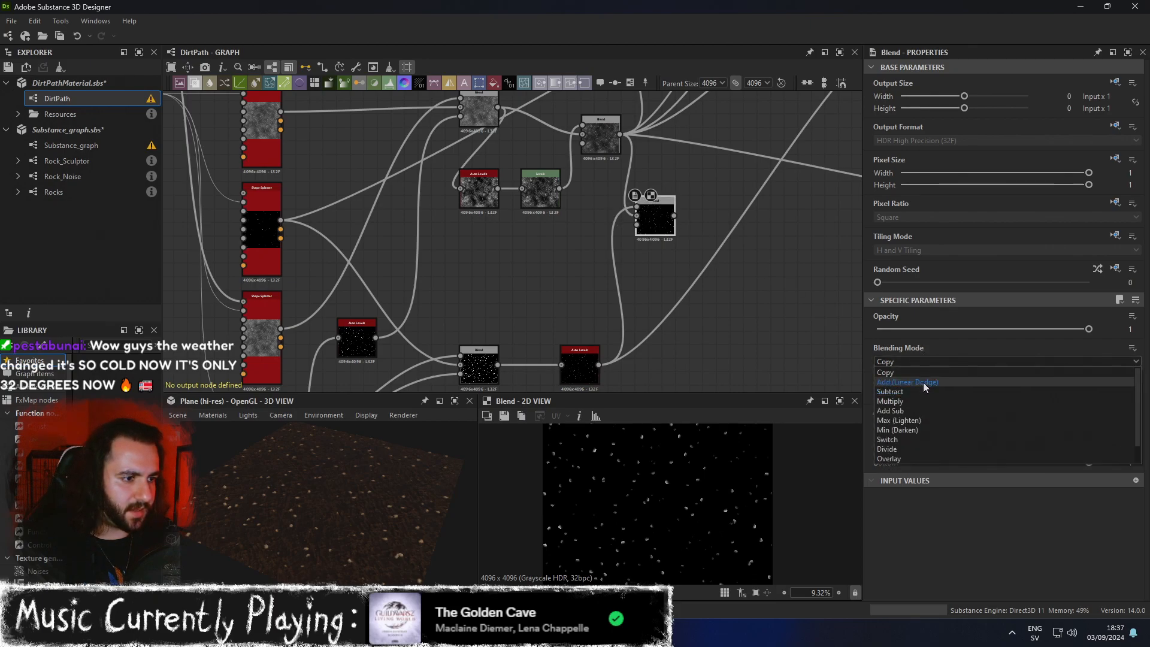
{"action": "left_click", "coordinate": [922, 383]}
{"action": "left_click_drag", "start_coordinate": [621, 137], "coordinate": [674, 217], "text": "shift"}
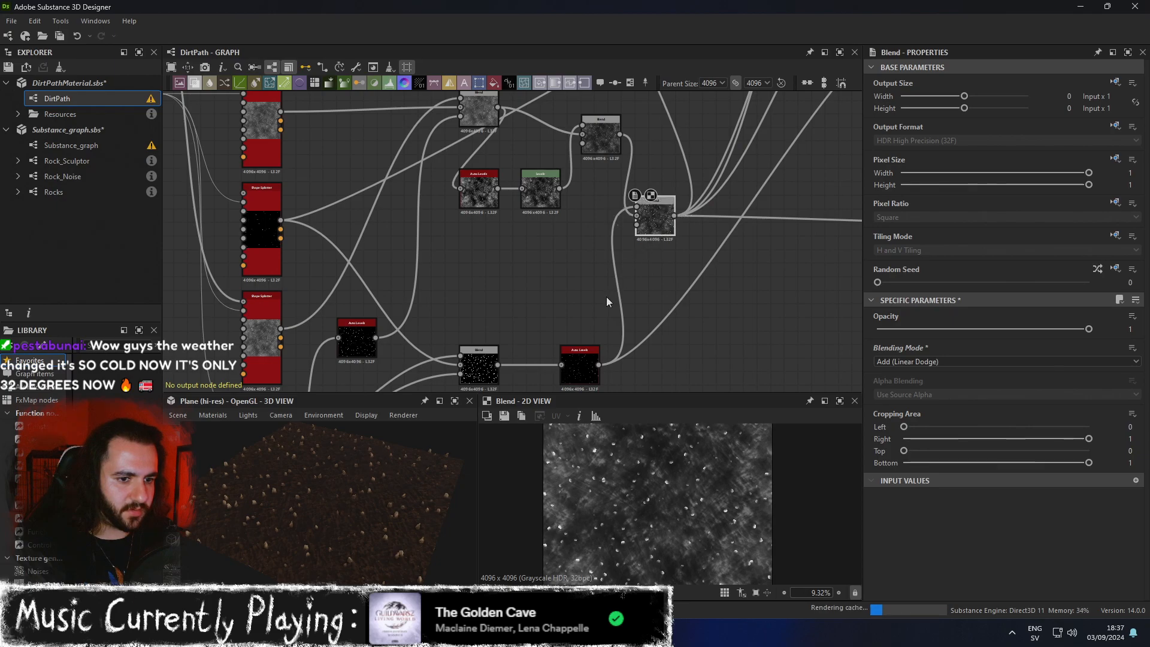
Lower the Add Blend's opacity to 0.44 and check the stone height in the enlarged 3D view.
{"action": "left_click_drag", "start_coordinate": [1089, 329], "coordinate": [970, 329]}
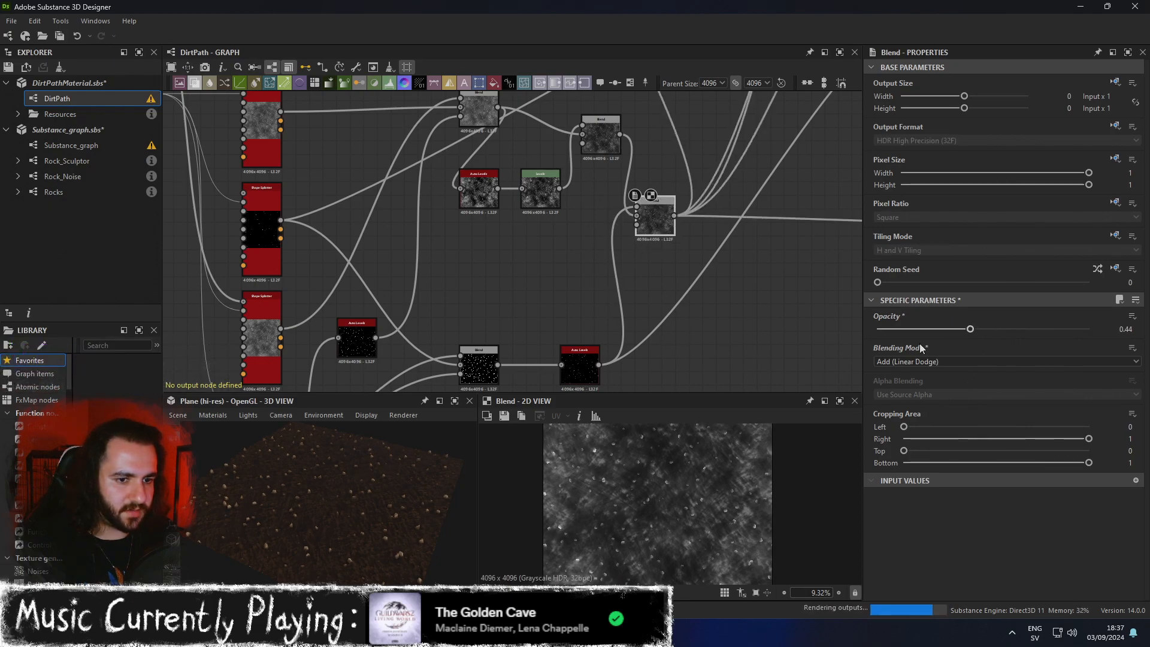
{"action": "left_click", "coordinate": [455, 401]}
{"action": "left_click_drag", "start_coordinate": [547, 393], "coordinate": [621, 334], "text": "alt"}
{"action": "left_click", "coordinate": [1128, 52]}
Reduce the Add Blend's opacity to 0.17 and inspect the stones from several angles in the enlarged 3D view.
{"action": "left_click_drag", "start_coordinate": [970, 329], "coordinate": [913, 329]}
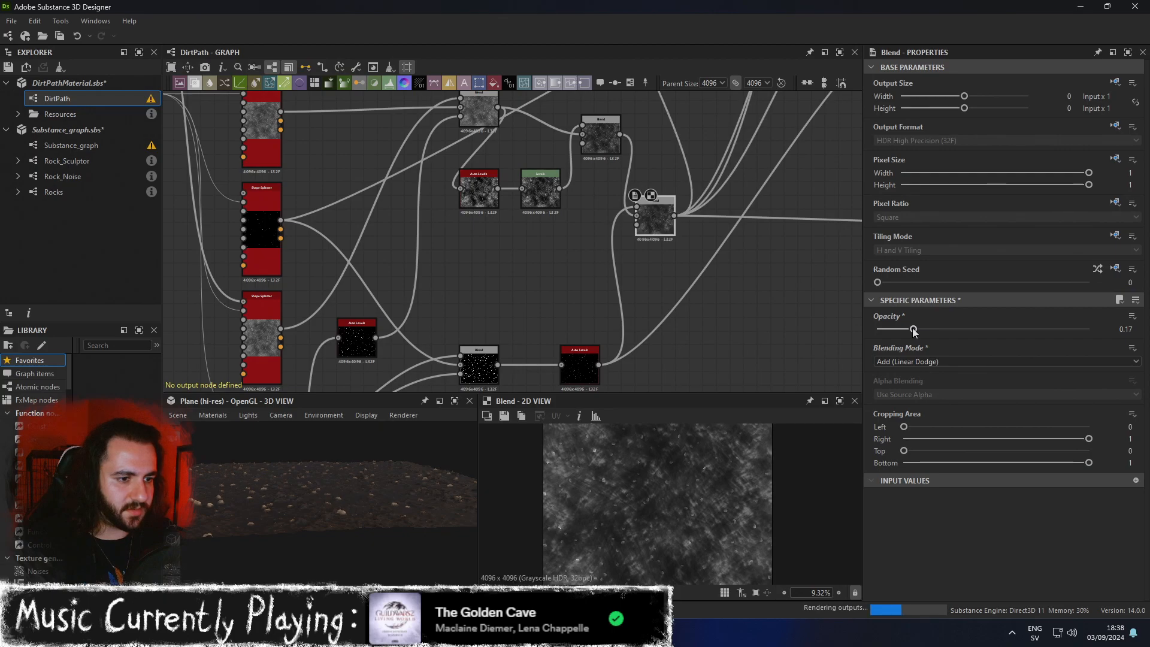
{"action": "left_click", "coordinate": [455, 401]}
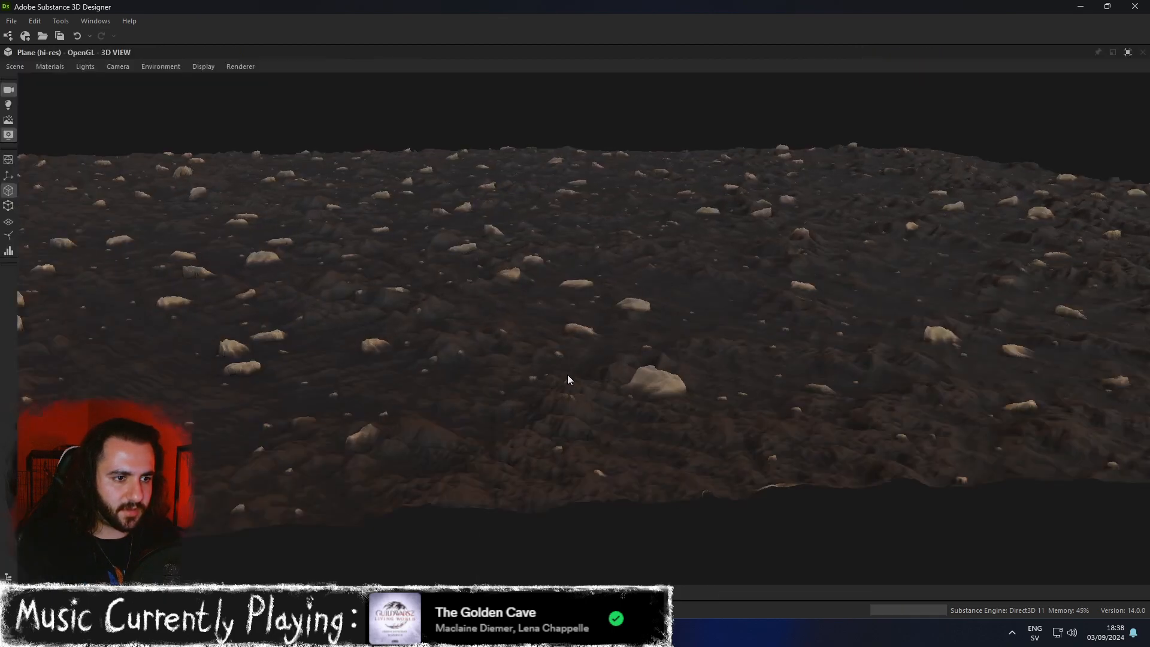
{"action": "left_click_drag", "start_coordinate": [529, 362], "coordinate": [631, 287]}
{"action": "scroll", "coordinate": [594, 366], "scroll_direction": "down", "scroll_amount": 4}
{"action": "scroll", "coordinate": [602, 355], "scroll_direction": "up", "scroll_amount": 5}
{"action": "left_click", "coordinate": [1128, 52]}
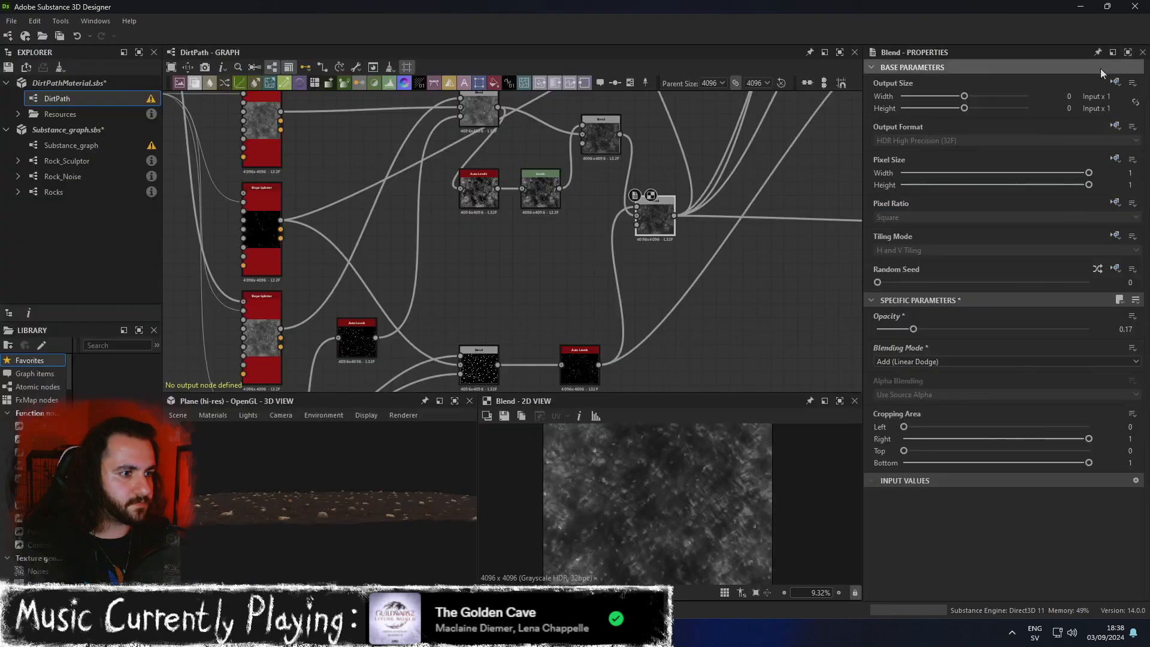
Reduce the Add Blend's opacity to 0.09 and inspect the stones on the ground in the enlarged 3D view.
{"action": "left_click_drag", "start_coordinate": [907, 330], "coordinate": [899, 333]}
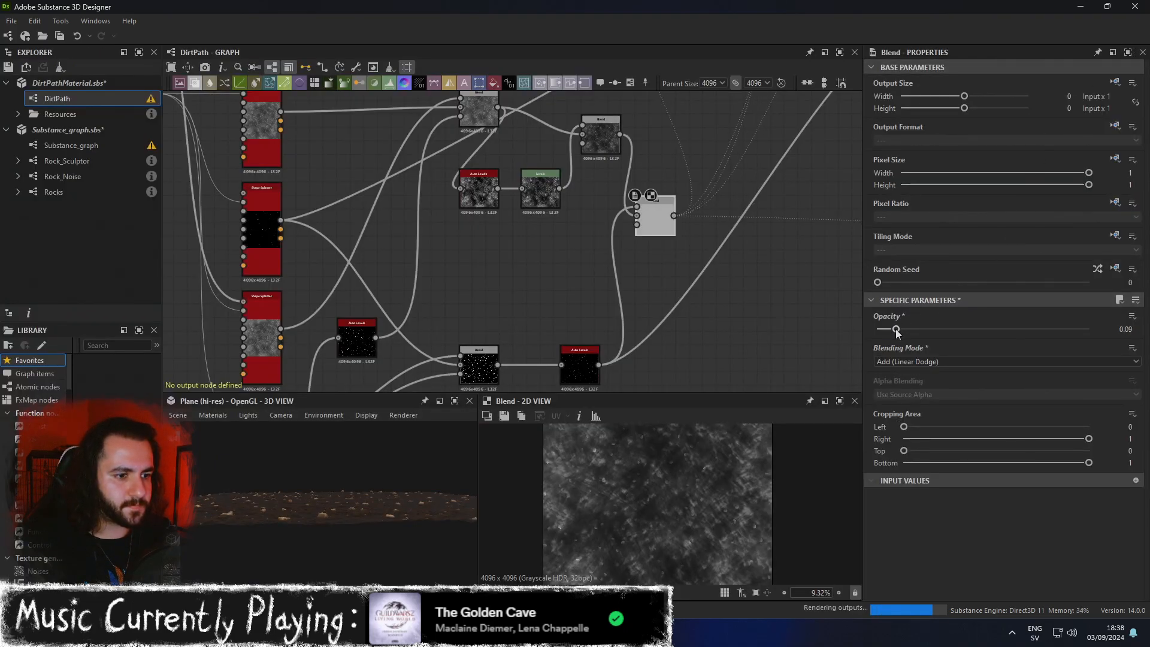
{"action": "left_click", "coordinate": [454, 400]}
{"action": "scroll", "coordinate": [584, 383], "scroll_direction": "up", "scroll_amount": 3}
{"action": "left_click_drag", "start_coordinate": [587, 391], "coordinate": [728, 357]}
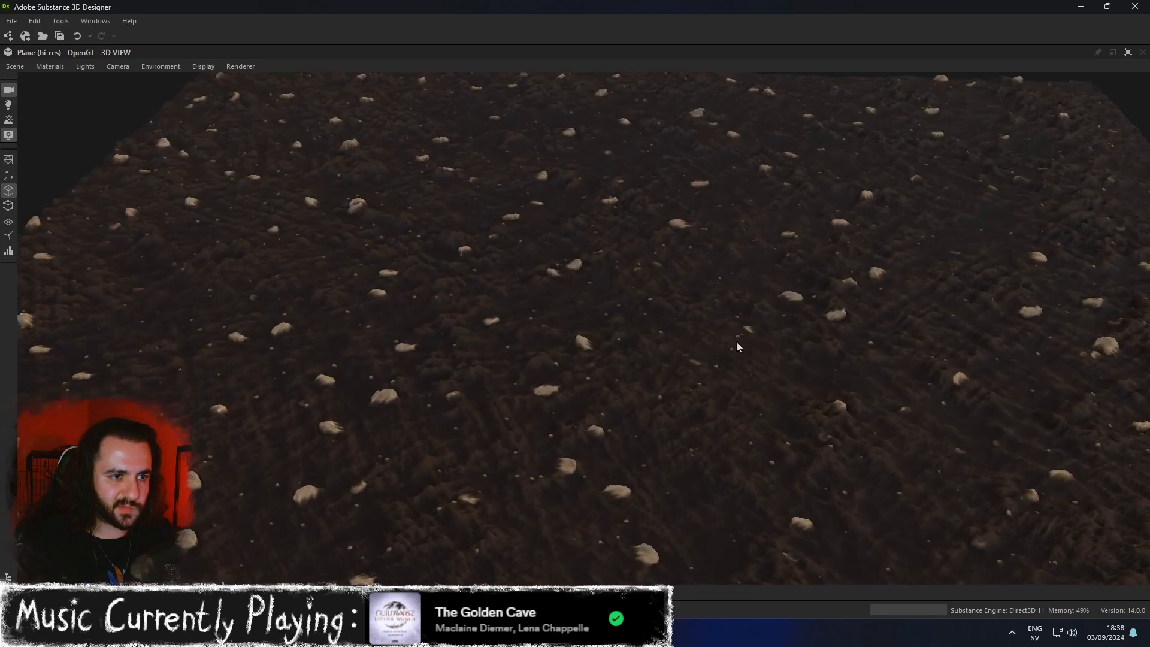
{"action": "scroll", "coordinate": [728, 358], "scroll_direction": "down", "scroll_amount": 3}
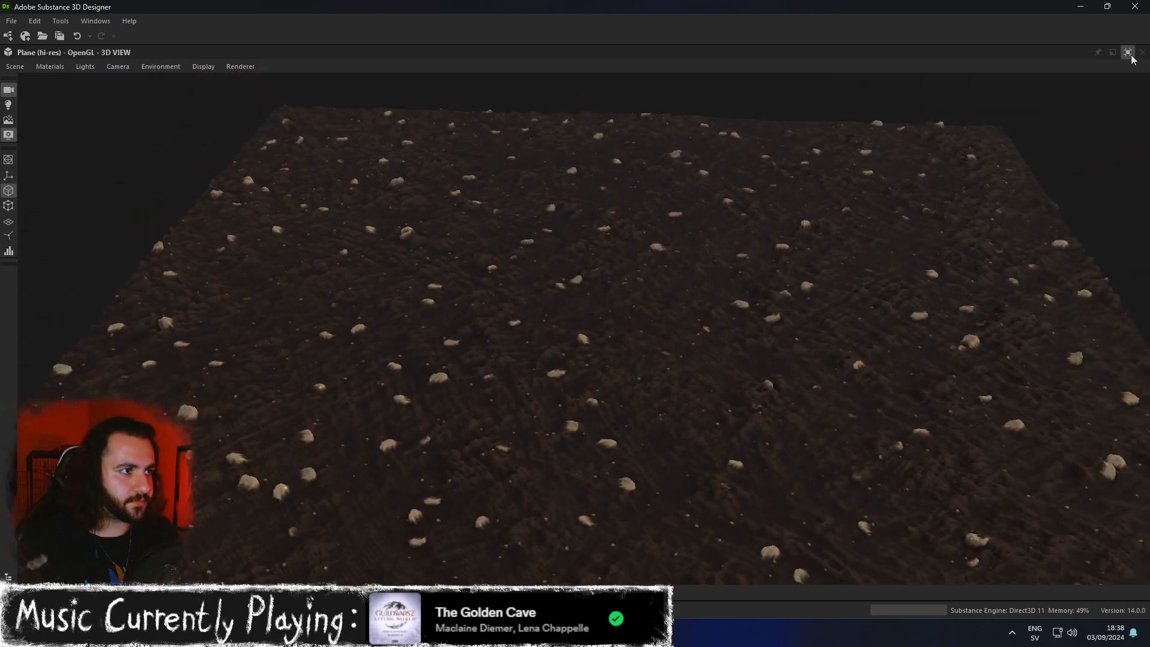
{"action": "left_click", "coordinate": [1128, 53]}
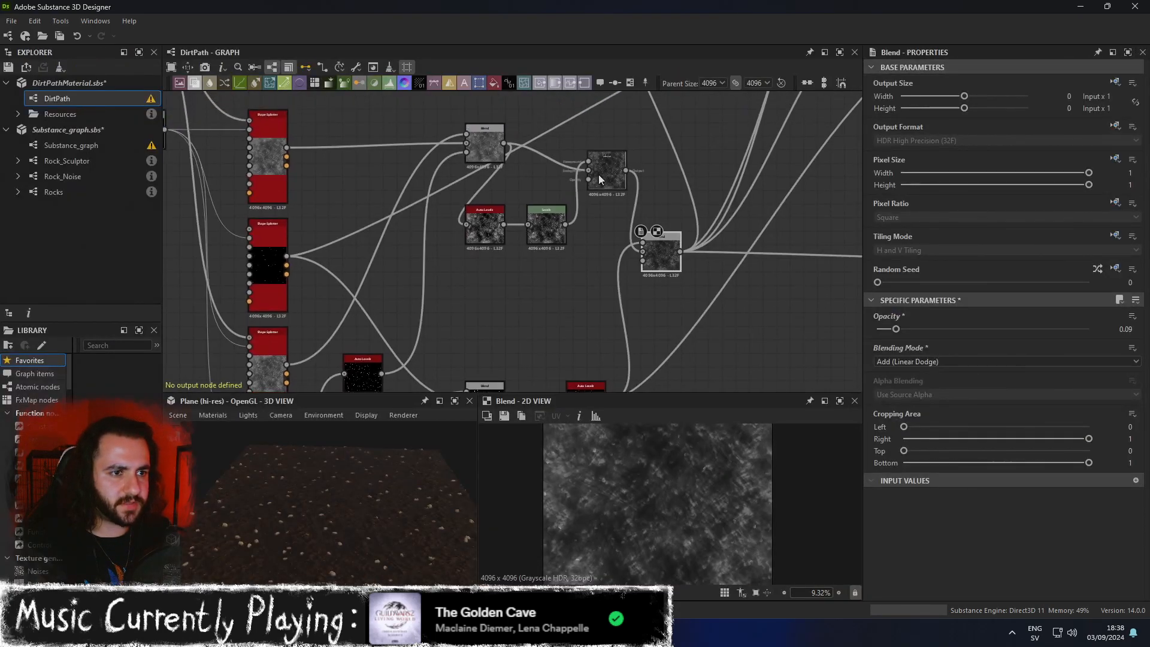
Try Multiply Blend opacities of 0.71 and 0.85, checking the ground relief in the enlarged 3D view.
{"action": "left_click_drag", "start_coordinate": [985, 328], "coordinate": [1027, 330]}
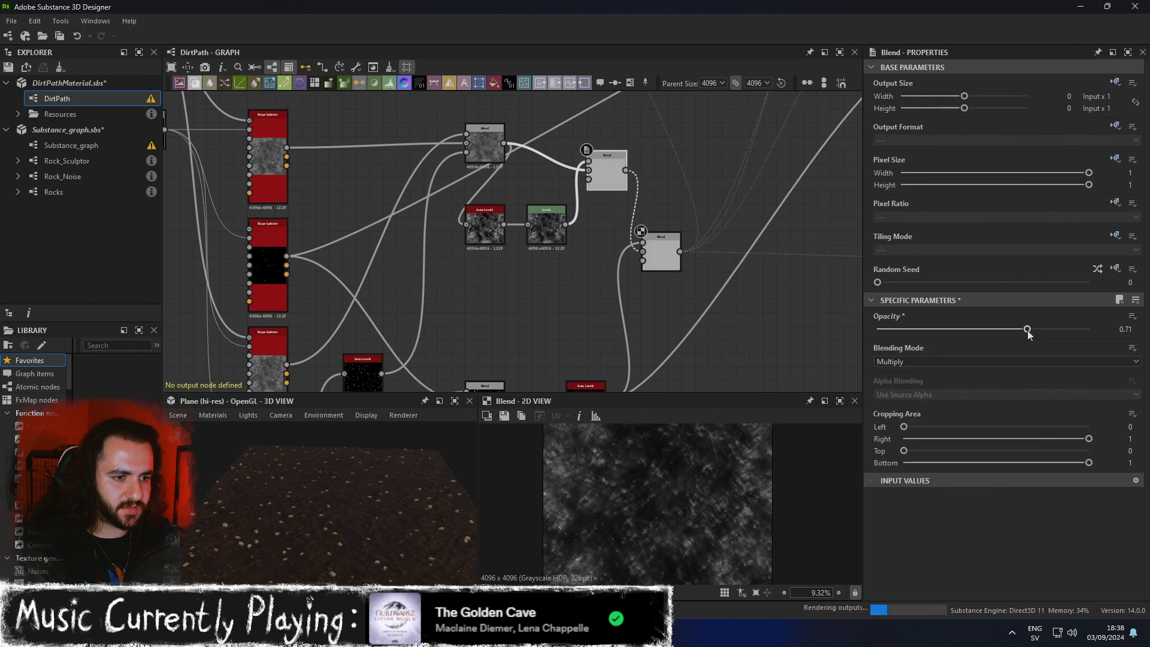
{"action": "left_click", "coordinate": [455, 402]}
{"action": "scroll", "coordinate": [629, 384], "scroll_direction": "up", "scroll_amount": 3}
{"action": "left_click_drag", "start_coordinate": [637, 384], "coordinate": [806, 298]}
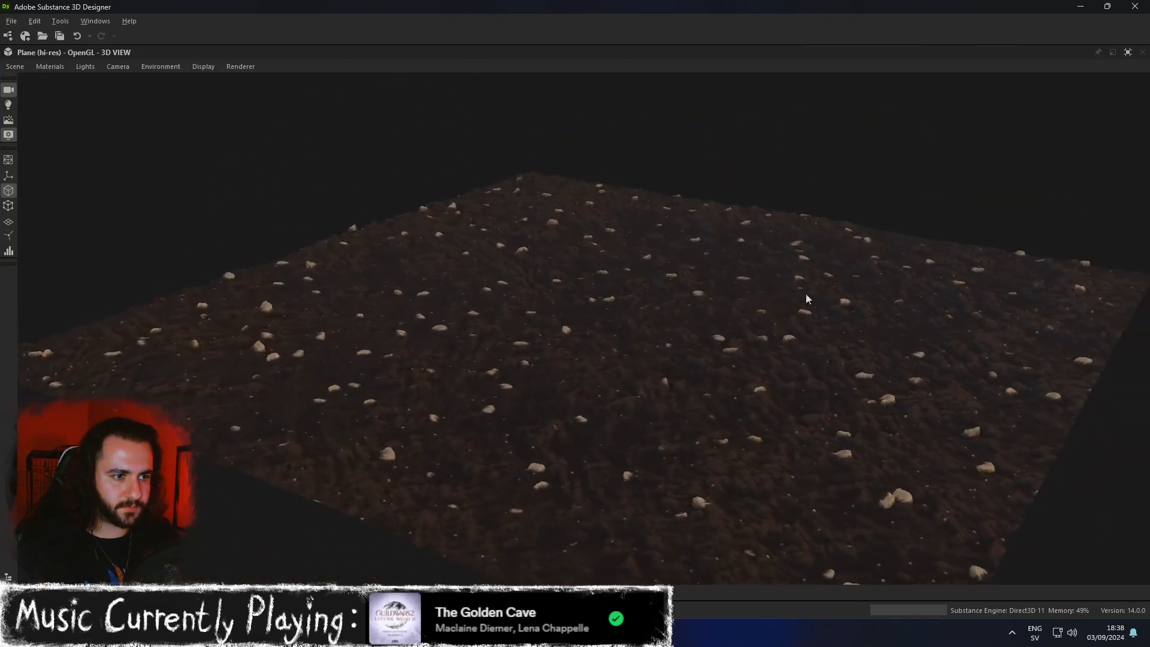
{"action": "left_click", "coordinate": [1129, 52]}
{"action": "left_click_drag", "start_coordinate": [1040, 331], "coordinate": [1057, 329]}
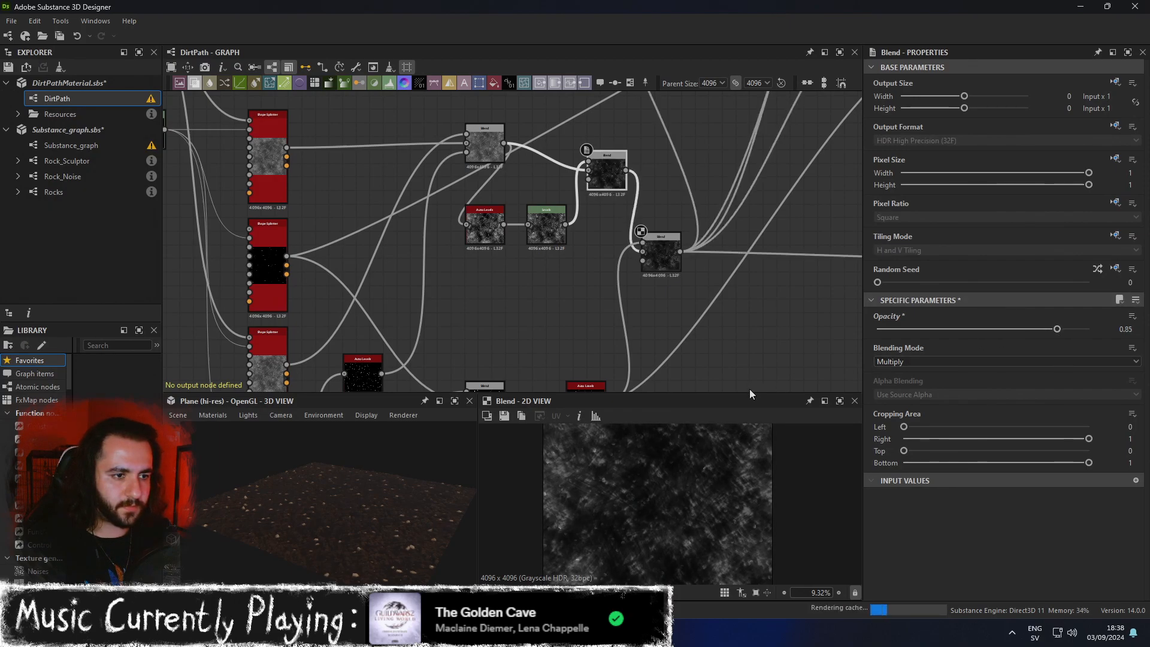
Try Max (Lighten) on the Multiply Blend, set its mode to Min (Darken), and check the ground in the enlarged 3D view.
{"action": "left_click", "coordinate": [544, 224]}
{"action": "left_click", "coordinate": [609, 170]}
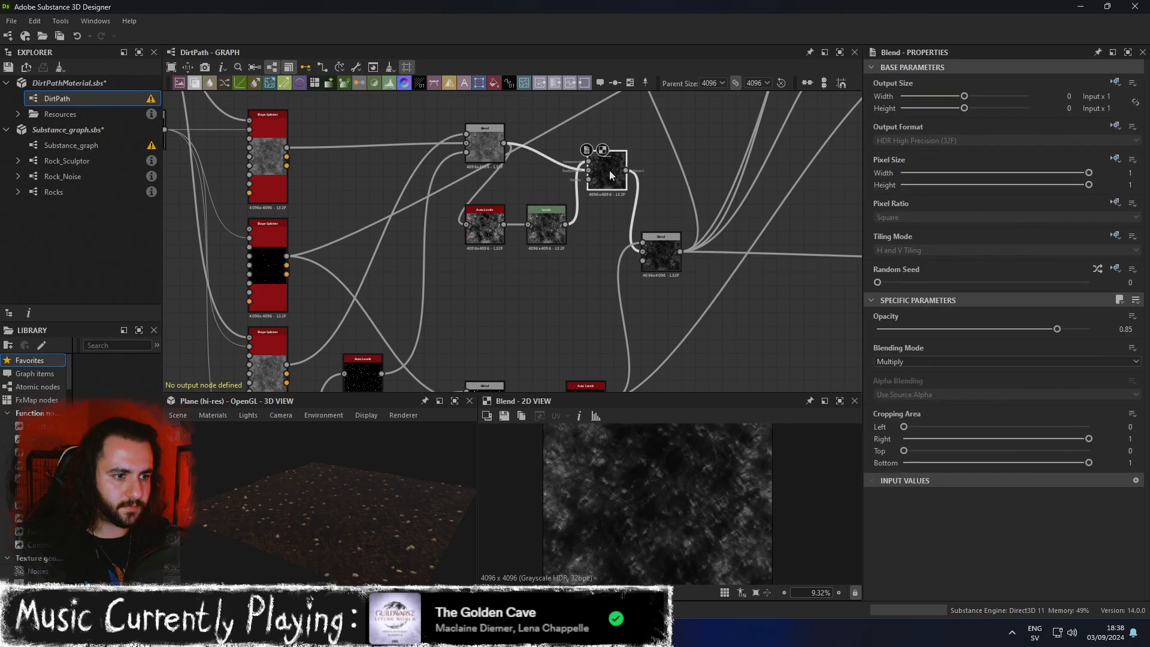
{"action": "left_click", "coordinate": [939, 361]}
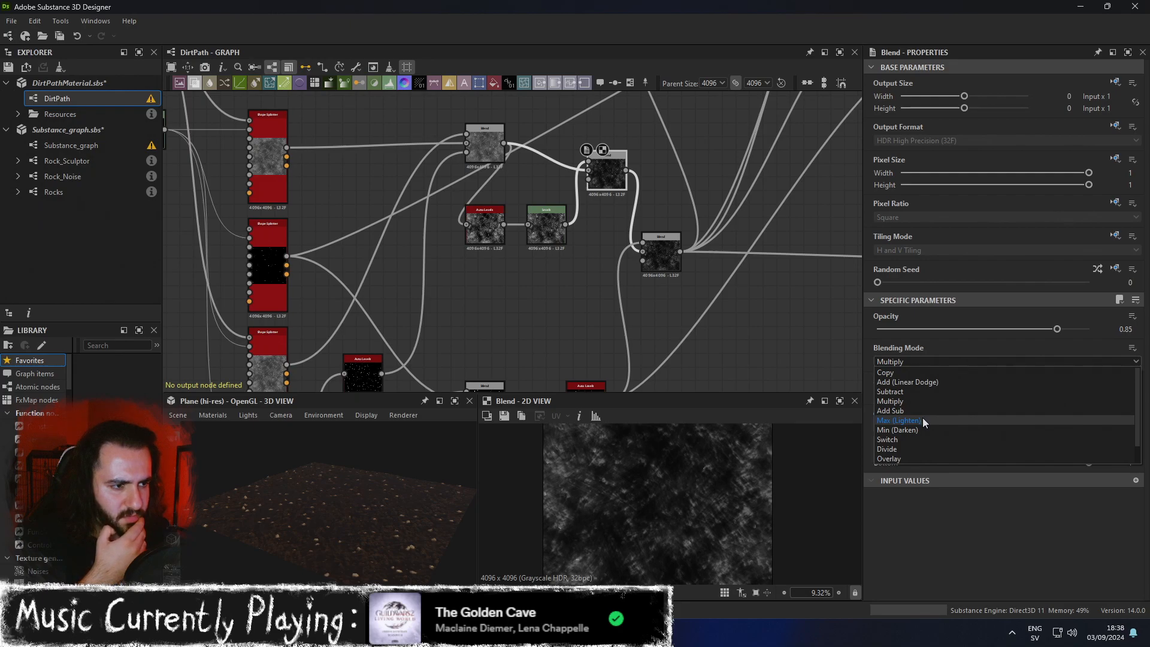
{"action": "left_click", "coordinate": [922, 420]}
{"action": "left_click", "coordinate": [925, 359]}
{"action": "left_click", "coordinate": [919, 426]}
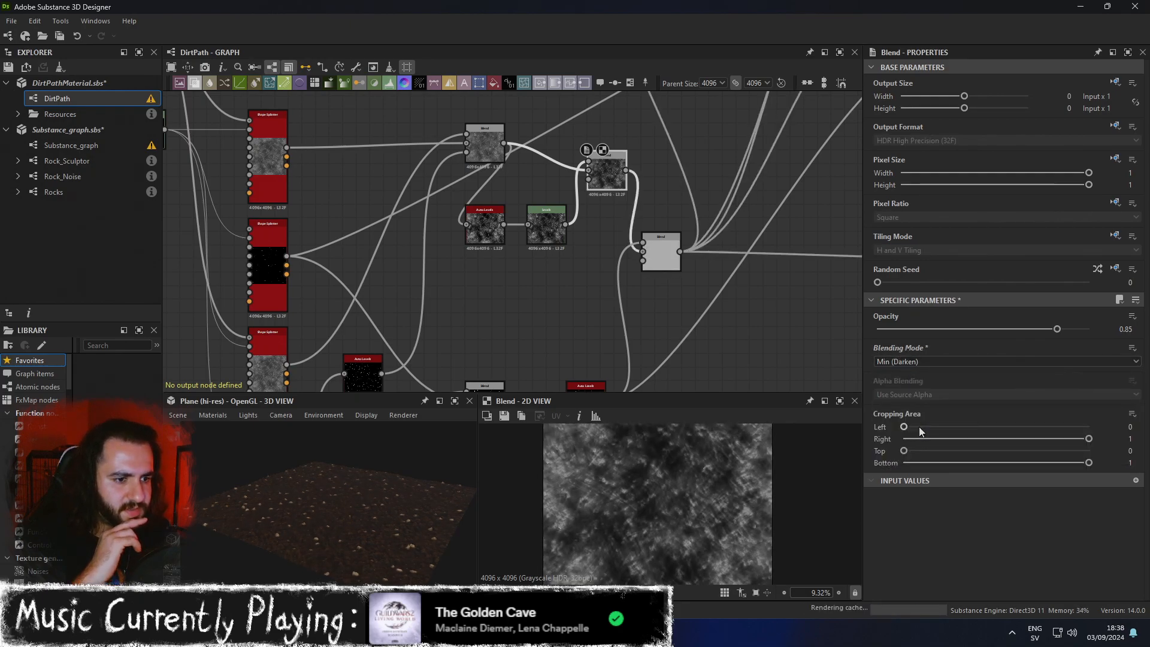
{"action": "left_click", "coordinate": [455, 400]}
{"action": "left_click_drag", "start_coordinate": [642, 351], "coordinate": [839, 278]}
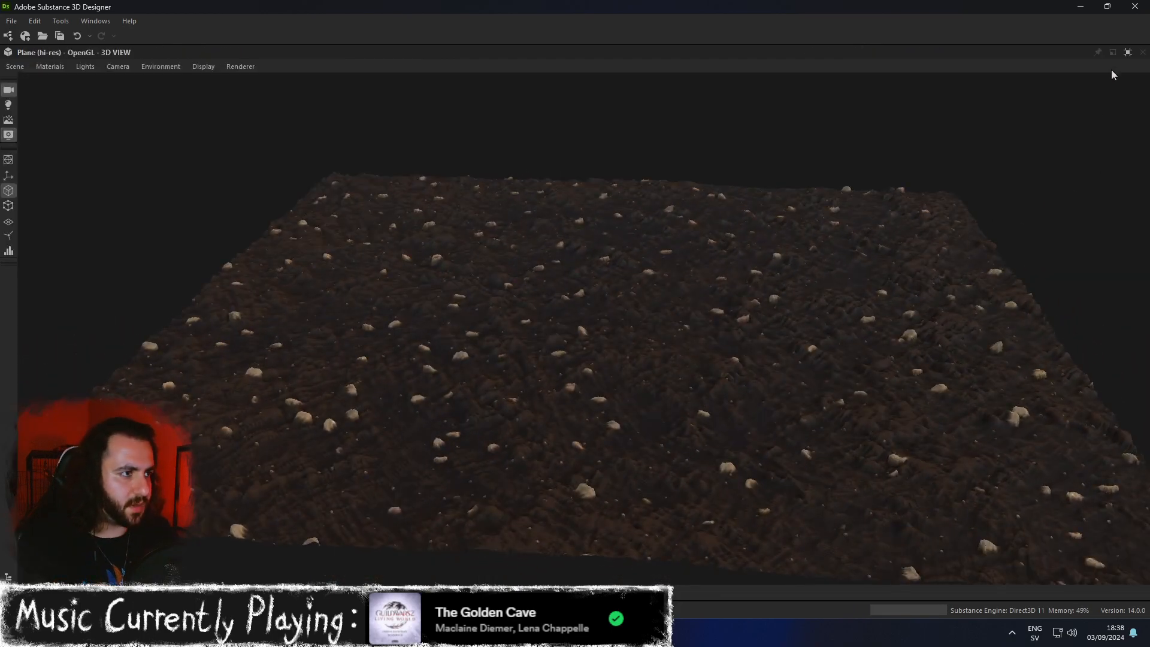
{"action": "left_click", "coordinate": [1127, 52]}
Lower the Min (Darken) Blend's opacity to 0.53 and inspect the ground relief from near and far in the enlarged 3D view.
{"action": "left_click_drag", "start_coordinate": [1057, 329], "coordinate": [989, 330]}
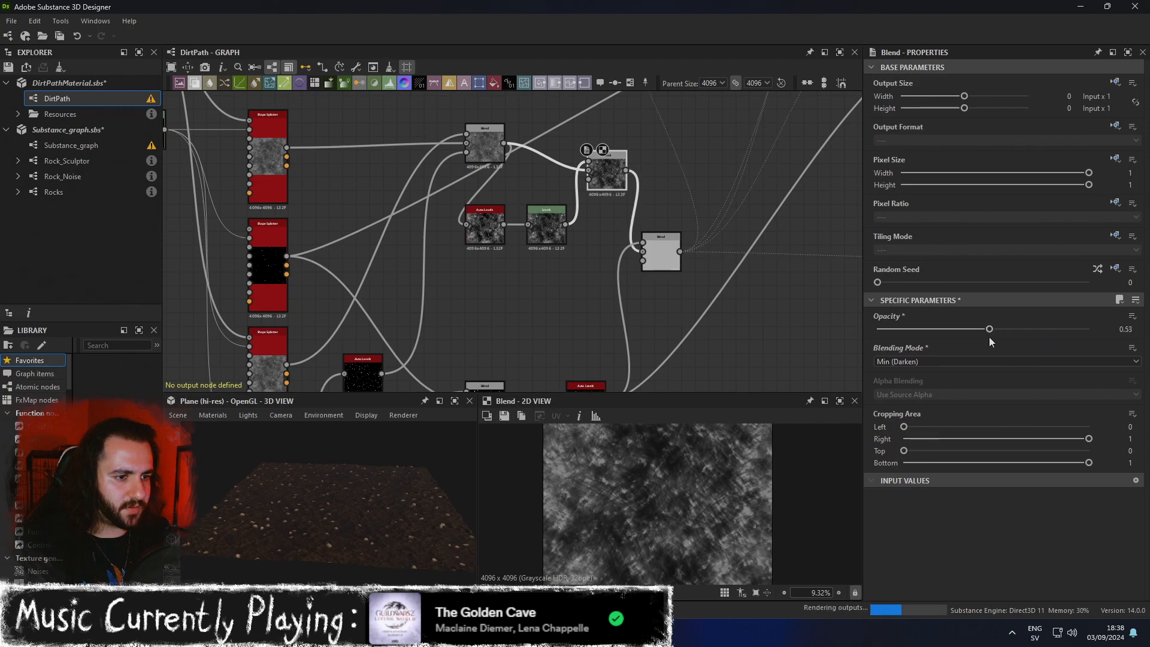
{"action": "left_click", "coordinate": [454, 401]}
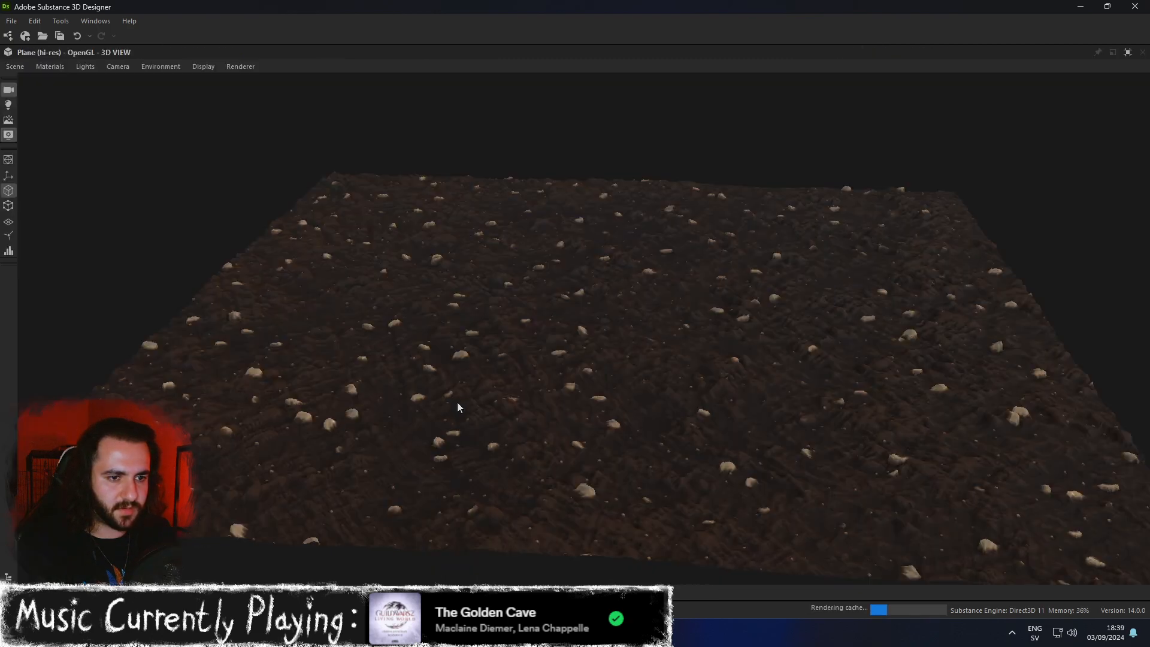
{"action": "left_click_drag", "start_coordinate": [554, 387], "coordinate": [753, 327]}
{"action": "scroll", "coordinate": [694, 331], "scroll_direction": "up", "scroll_amount": 10}
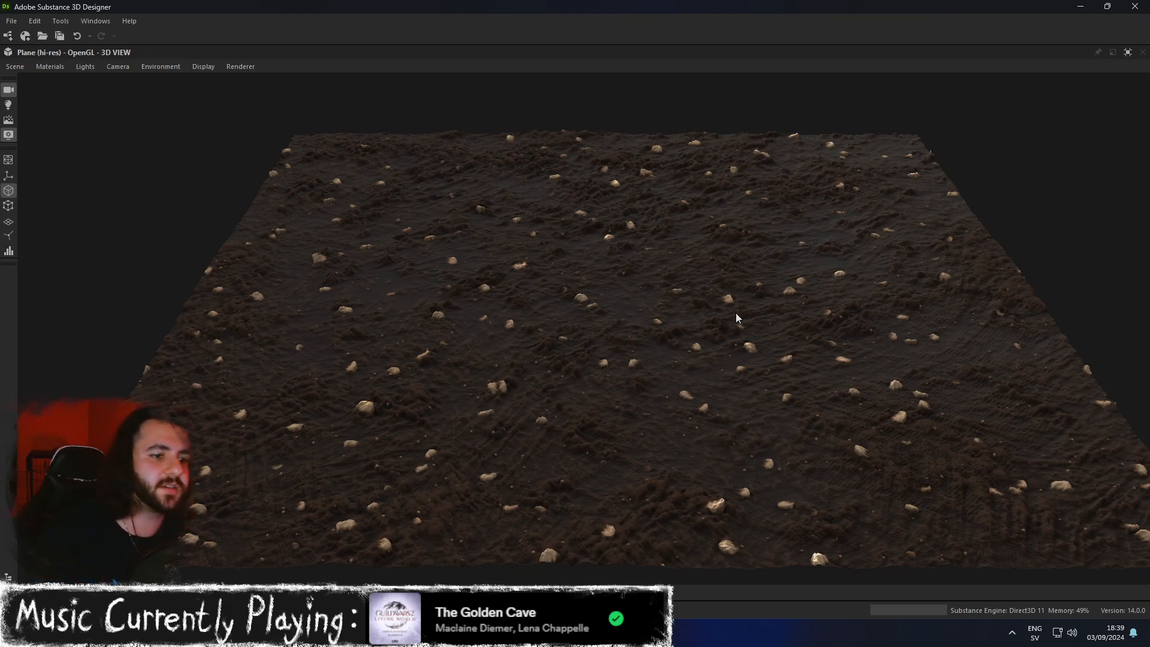
{"action": "scroll", "coordinate": [627, 301], "scroll_direction": "up", "scroll_amount": 10}
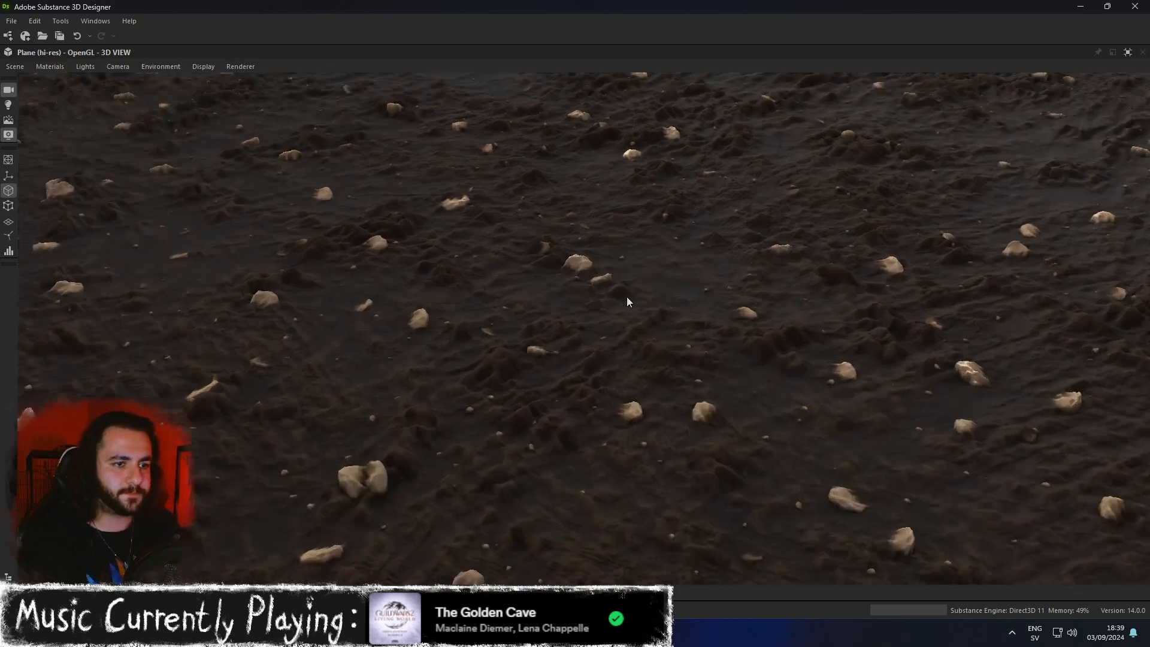
{"action": "scroll", "coordinate": [626, 297], "scroll_direction": "down", "scroll_amount": 8}
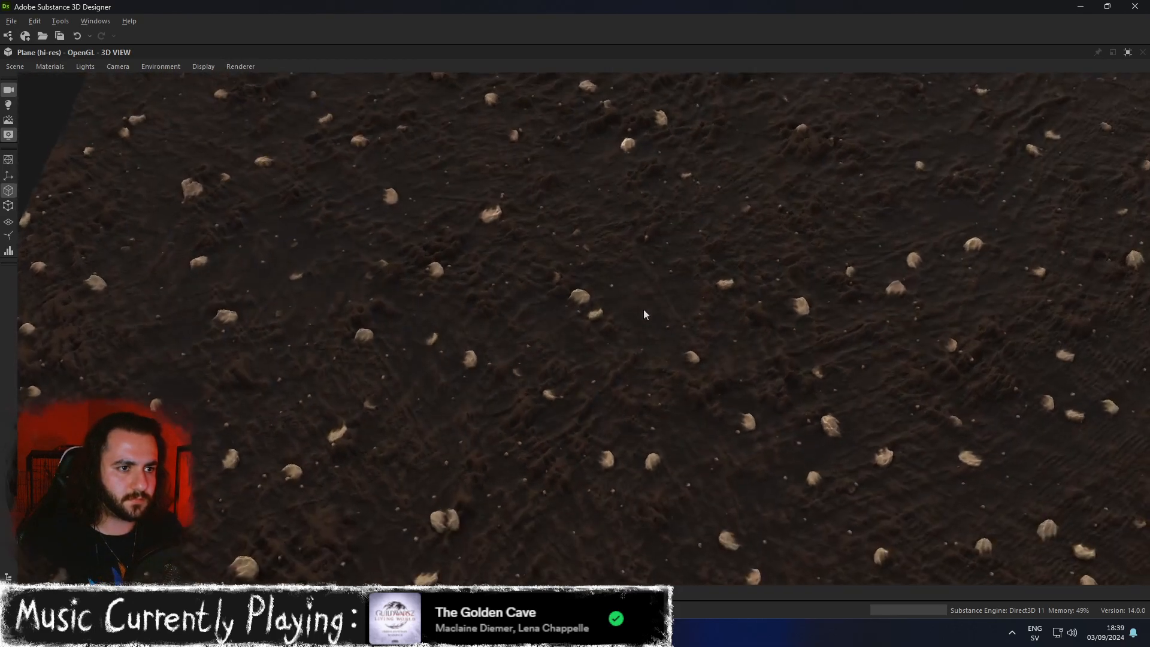
{"action": "left_click_drag", "start_coordinate": [650, 298], "coordinate": [772, 236]}
{"action": "scroll", "coordinate": [767, 350], "scroll_direction": "up", "scroll_amount": 5}
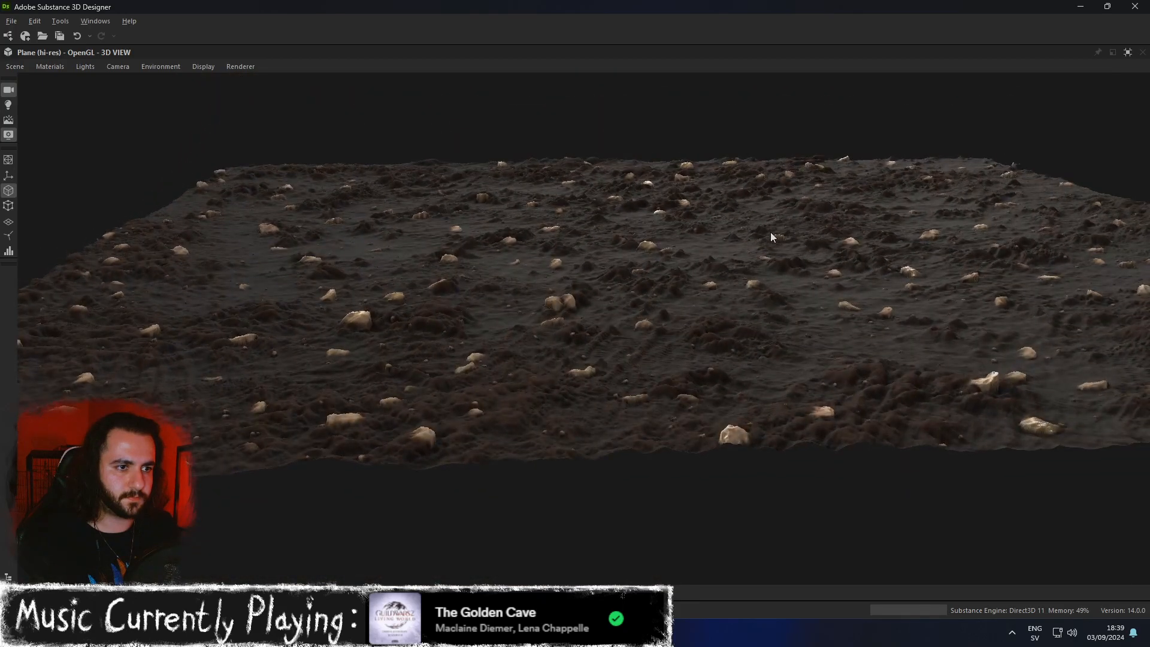
{"action": "left_click", "coordinate": [1128, 52]}
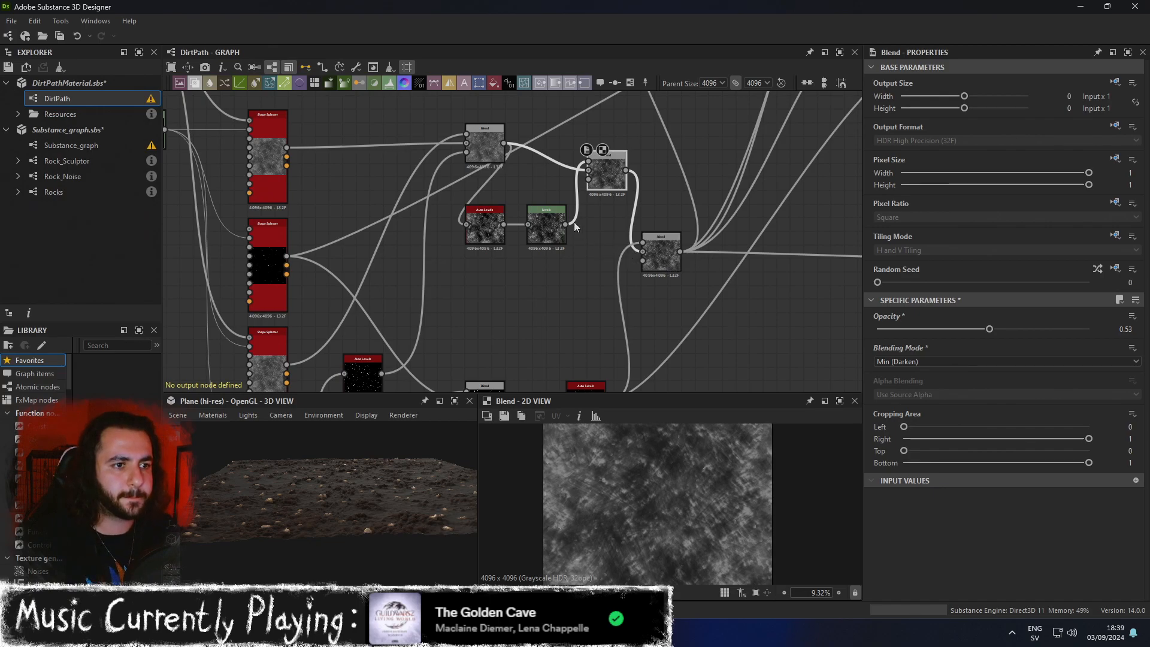
Examine the height Blend nodes in the graph and the embedded stones and ground detail up close in the enlarged 3D view.
{"action": "scroll", "coordinate": [574, 225], "scroll_direction": "up", "scroll_amount": 1}
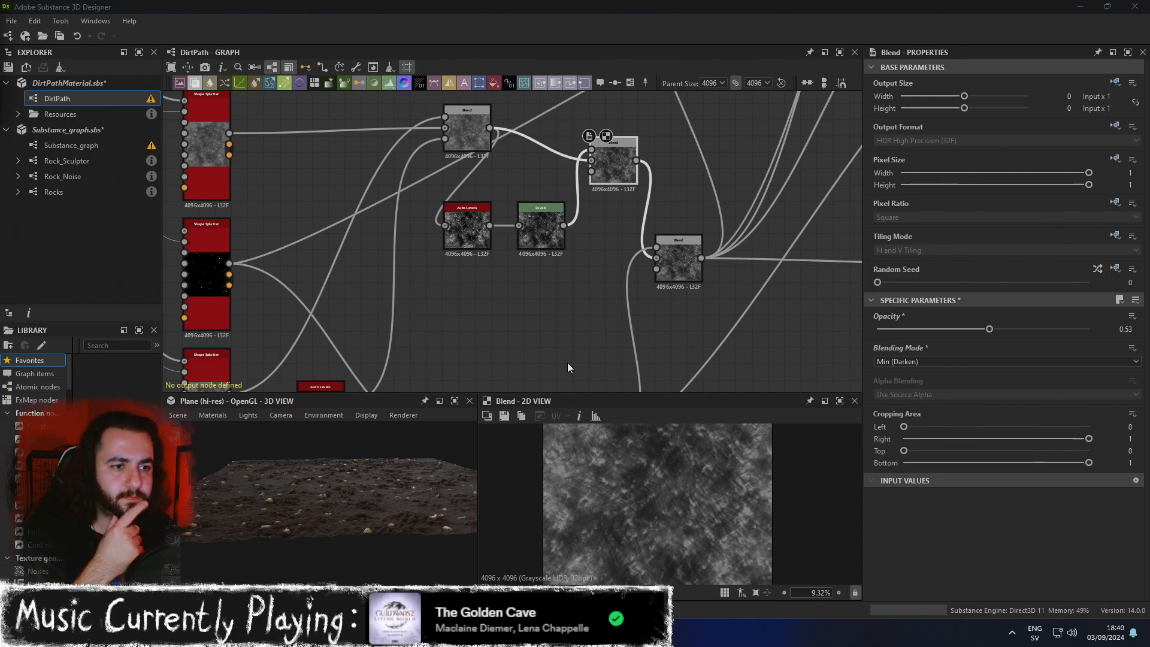
{"action": "scroll", "coordinate": [579, 214], "scroll_direction": "up", "scroll_amount": 1}
{"action": "scroll", "coordinate": [602, 235], "scroll_direction": "down", "scroll_amount": 4}
{"action": "left_click", "coordinate": [470, 401]}
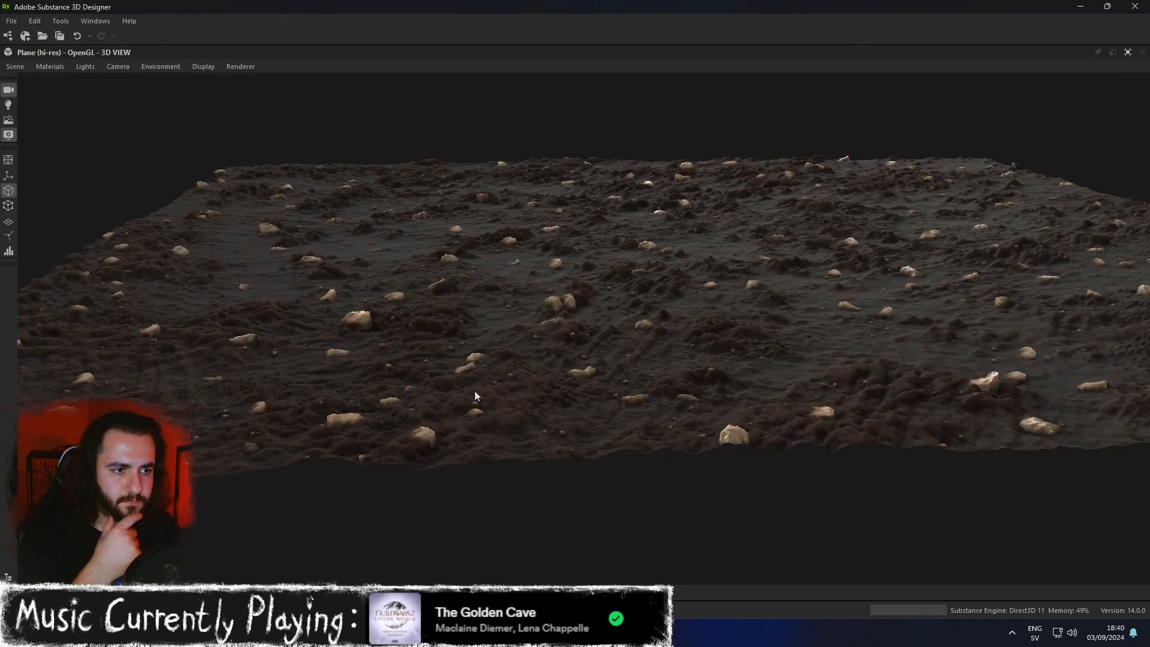
{"action": "left_click_drag", "start_coordinate": [609, 346], "coordinate": [527, 337]}
{"action": "scroll", "coordinate": [458, 304], "scroll_direction": "up", "scroll_amount": 4}
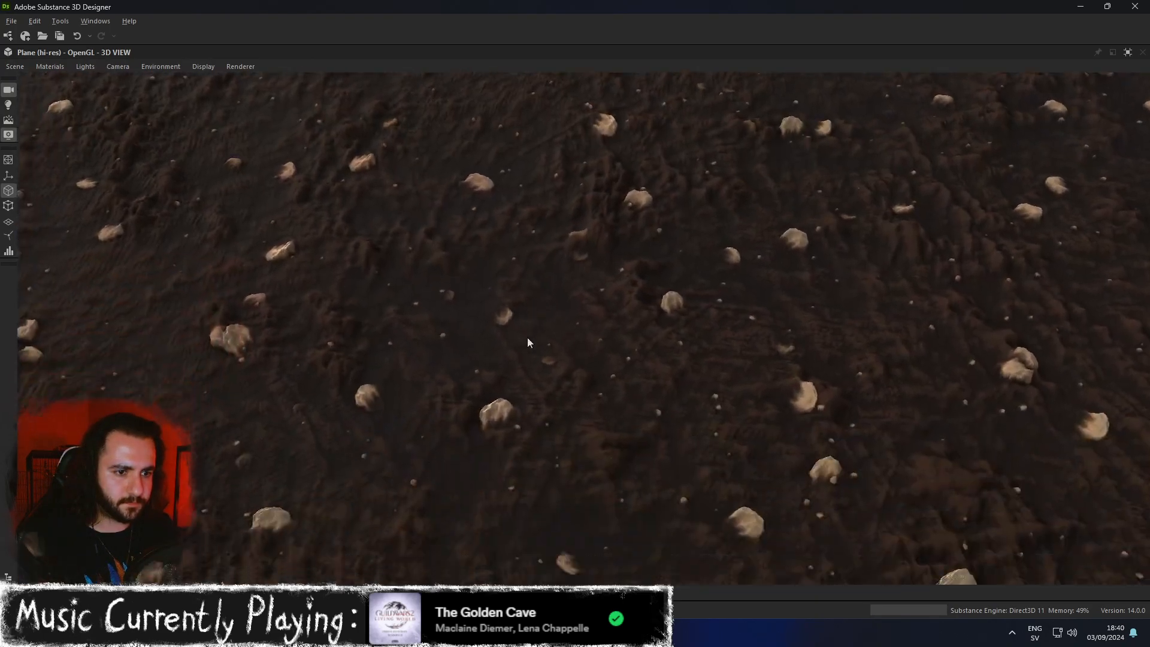
{"action": "scroll", "coordinate": [527, 337], "scroll_direction": "up", "scroll_amount": 4}
{"action": "scroll", "coordinate": [528, 342], "scroll_direction": "up", "scroll_amount": 3}
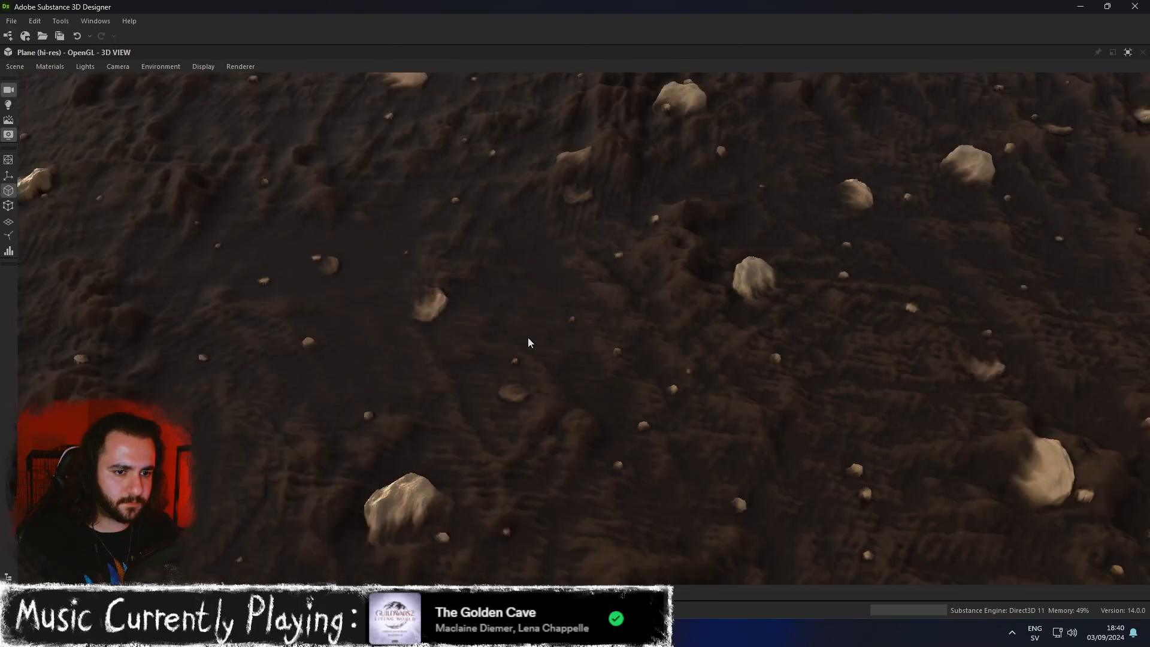
{"action": "left_click_drag", "start_coordinate": [529, 342], "coordinate": [567, 337]}
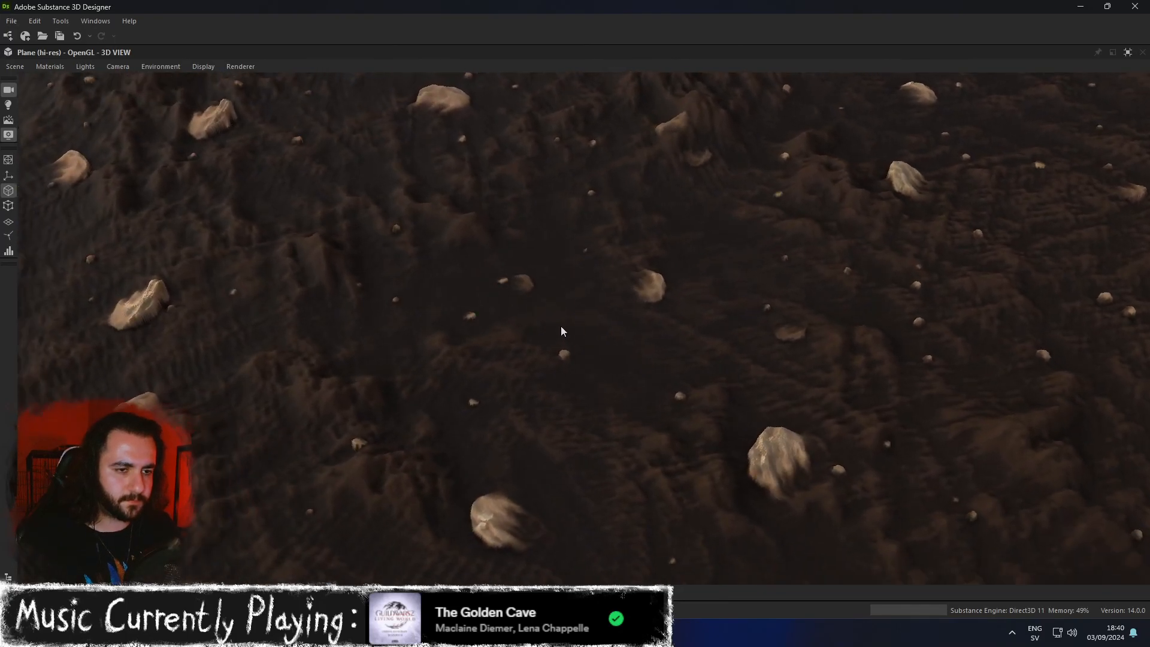
Inspect the ground from farther away in the enlarged 3D view and examine the Min (Darken) and Add (Linear Dodge) Blend nodes in the graph.
{"action": "scroll", "coordinate": [560, 327], "scroll_direction": "down", "scroll_amount": 6}
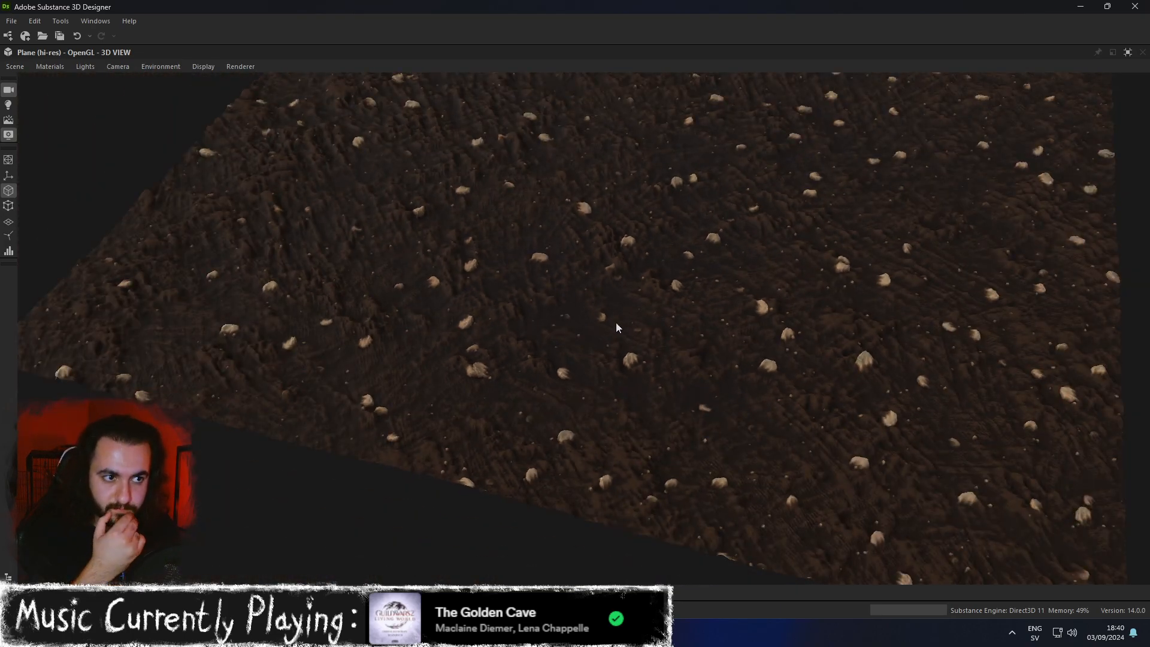
{"action": "left_click", "coordinate": [1128, 52]}
{"action": "left_click", "coordinate": [647, 247]}
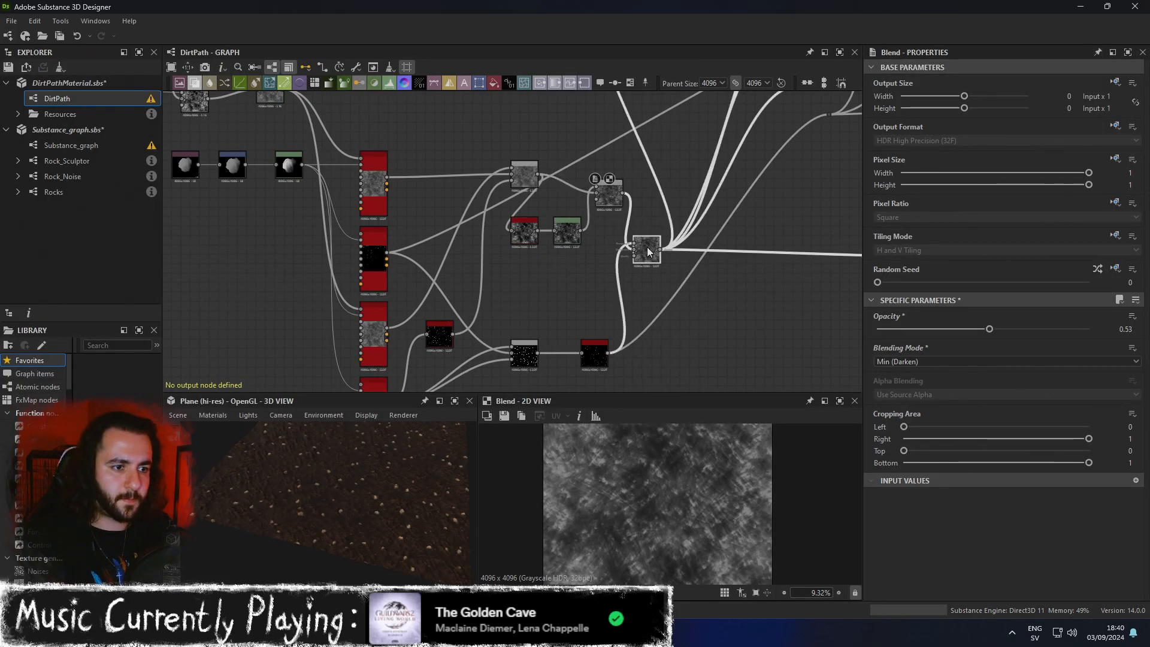
{"action": "left_click_drag", "start_coordinate": [623, 195], "coordinate": [634, 243]}
{"action": "middle_click_drag", "start_coordinate": [744, 231], "coordinate": [648, 290]}
{"action": "middle_click_drag", "start_coordinate": [720, 207], "coordinate": [652, 214]}
{"action": "scroll", "coordinate": [642, 296], "scroll_direction": "down", "scroll_amount": 3}
{"action": "left_click_drag", "start_coordinate": [750, 262], "coordinate": [742, 240]}
{"action": "scroll", "coordinate": [501, 243], "scroll_direction": "up", "scroll_amount": 2}
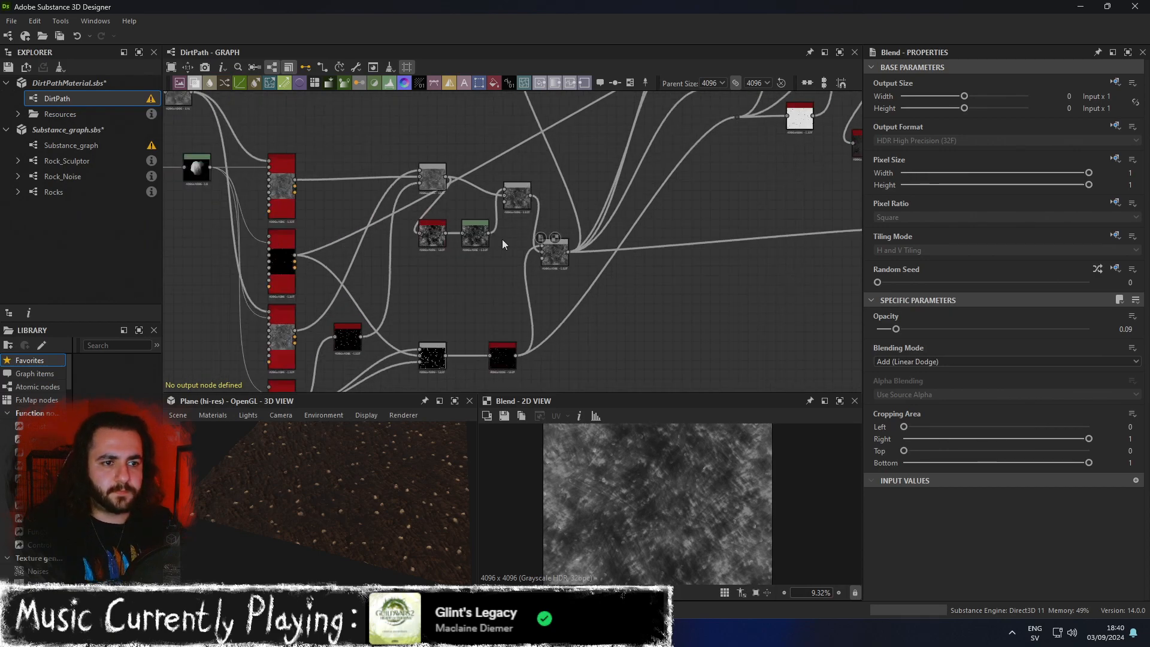
{"action": "scroll", "coordinate": [537, 221], "scroll_direction": "up", "scroll_amount": 2}
{"action": "scroll", "coordinate": [552, 278], "scroll_direction": "down", "scroll_amount": 2}
{"action": "middle_click_drag", "start_coordinate": [492, 262], "coordinate": [539, 217]}
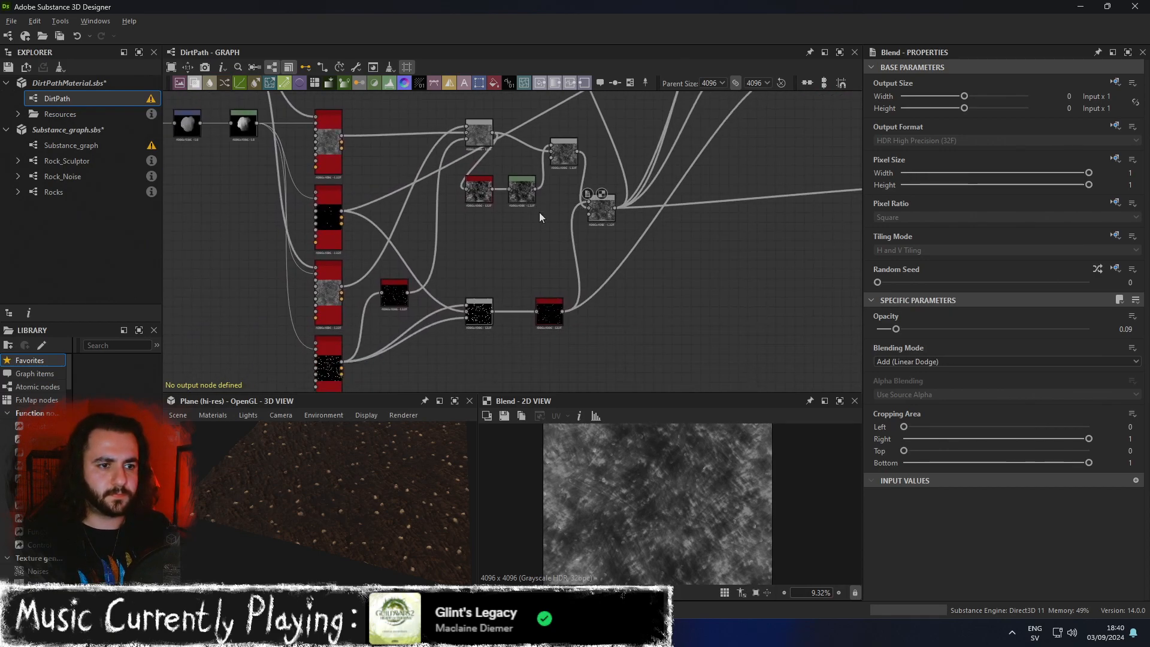
Examine the stones' Auto Levels node, the Add (Linear Dodge) Blend, and the ground's Levels, Auto Levels and source Blend.
{"action": "left_click_drag", "start_coordinate": [553, 309], "coordinate": [547, 309]}
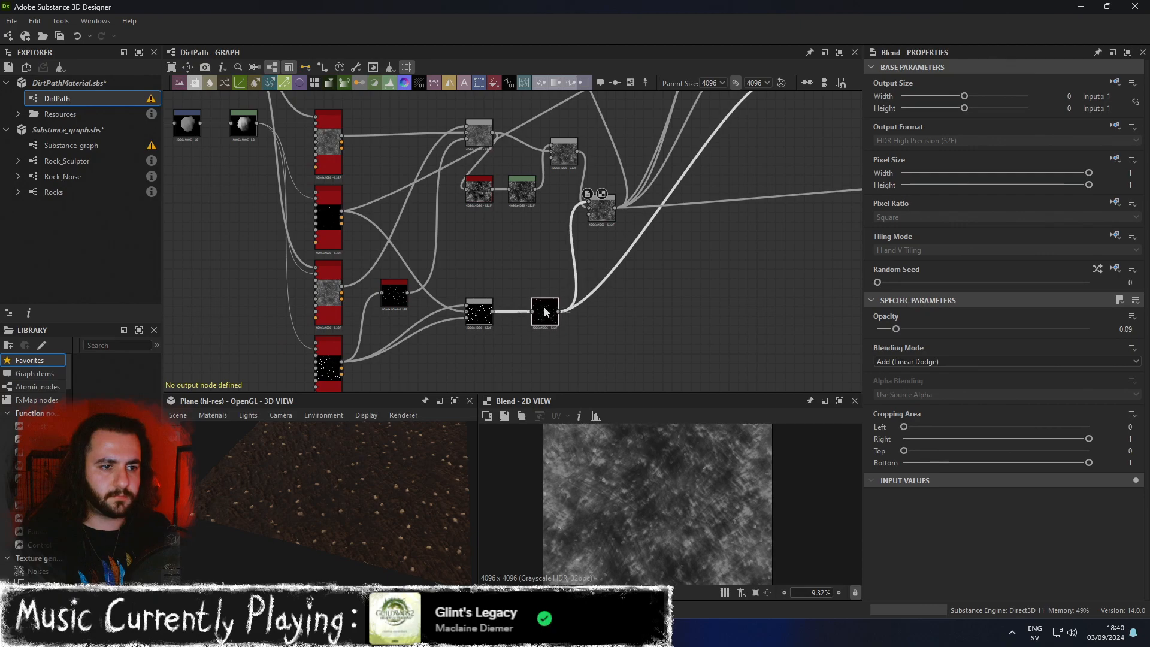
{"action": "left_click", "coordinate": [605, 209]}
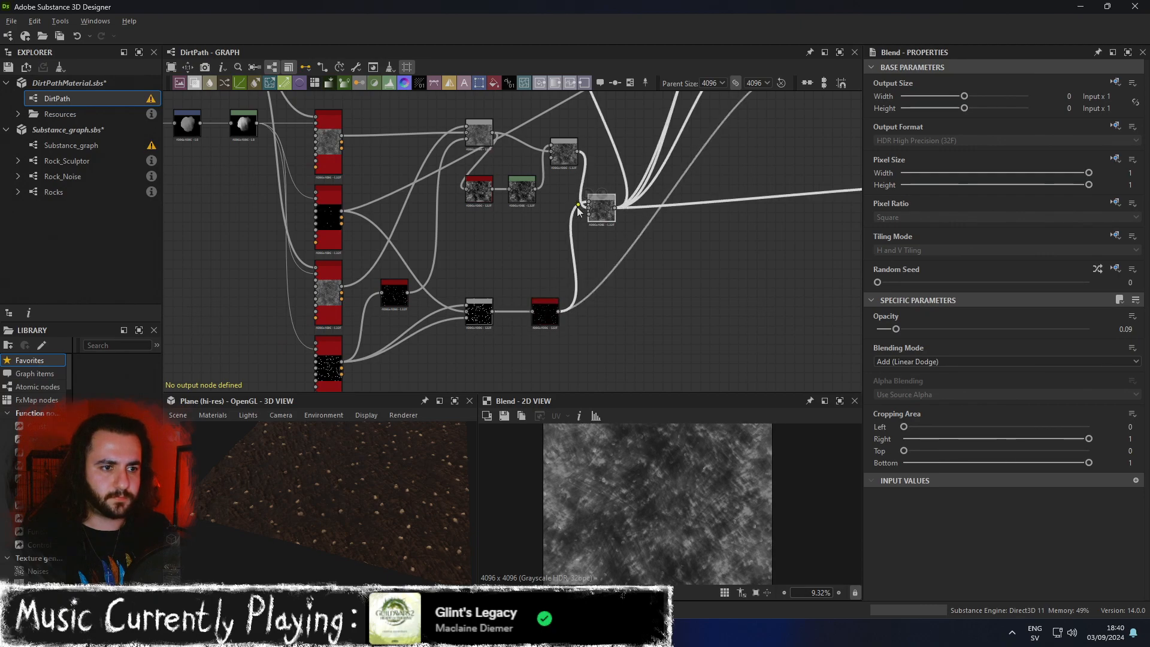
{"action": "middle_click_drag", "start_coordinate": [523, 217], "coordinate": [478, 260]}
{"action": "scroll", "coordinate": [478, 260], "scroll_direction": "up", "scroll_amount": 2}
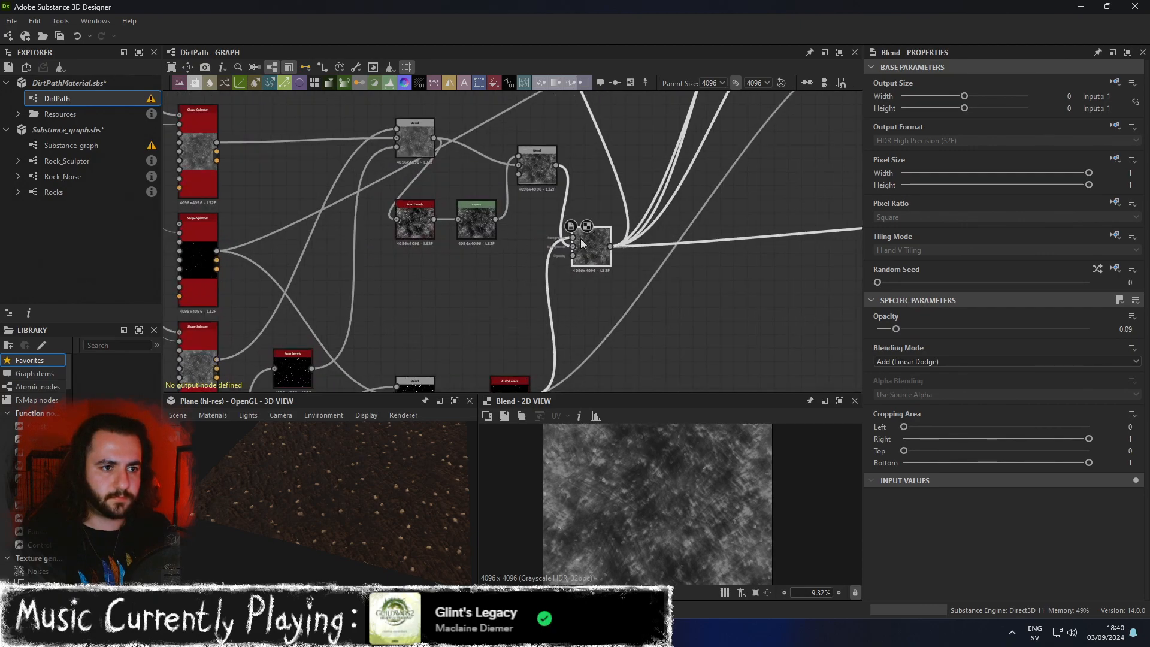
{"action": "left_click", "coordinate": [475, 227]}
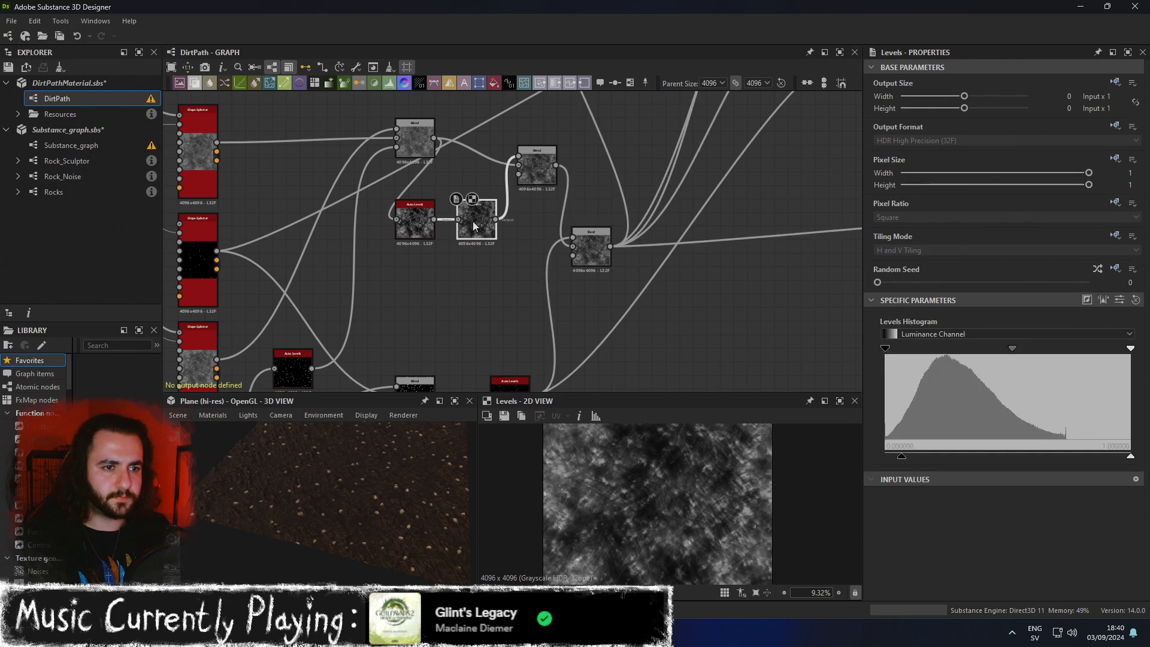
{"action": "left_click", "coordinate": [423, 227]}
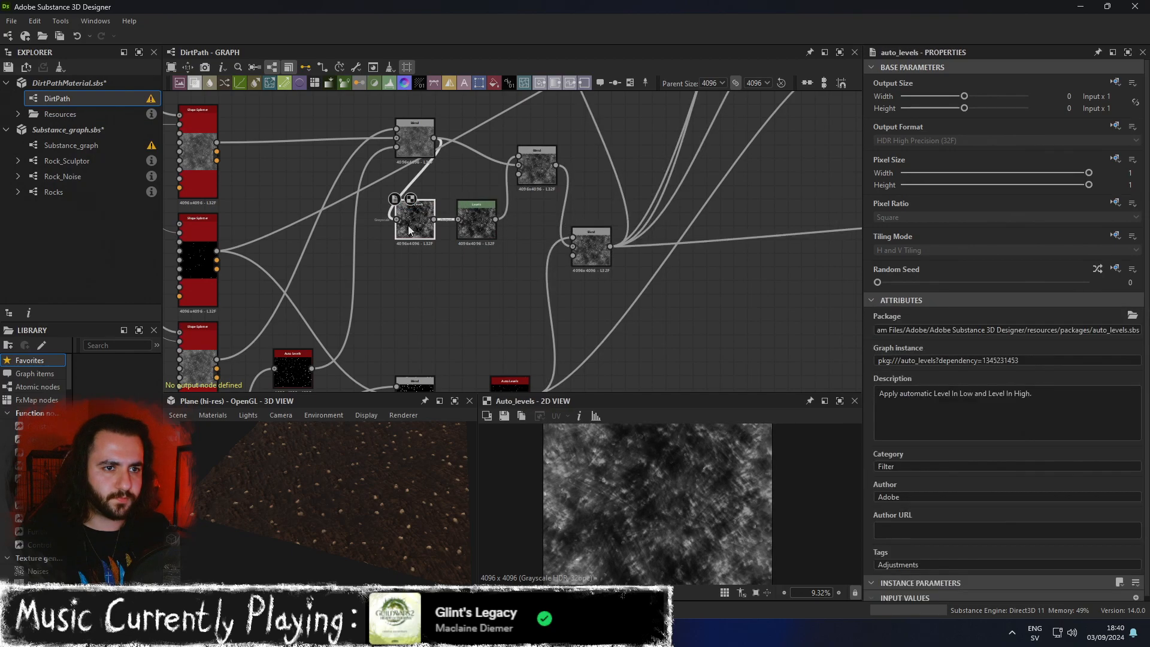
{"action": "left_click", "coordinate": [412, 142]}
Try an Auto Levels node between the Min (Darken) Blend and the Add (Linear Dodge) Blend.
{"action": "left_click", "coordinate": [537, 177]}
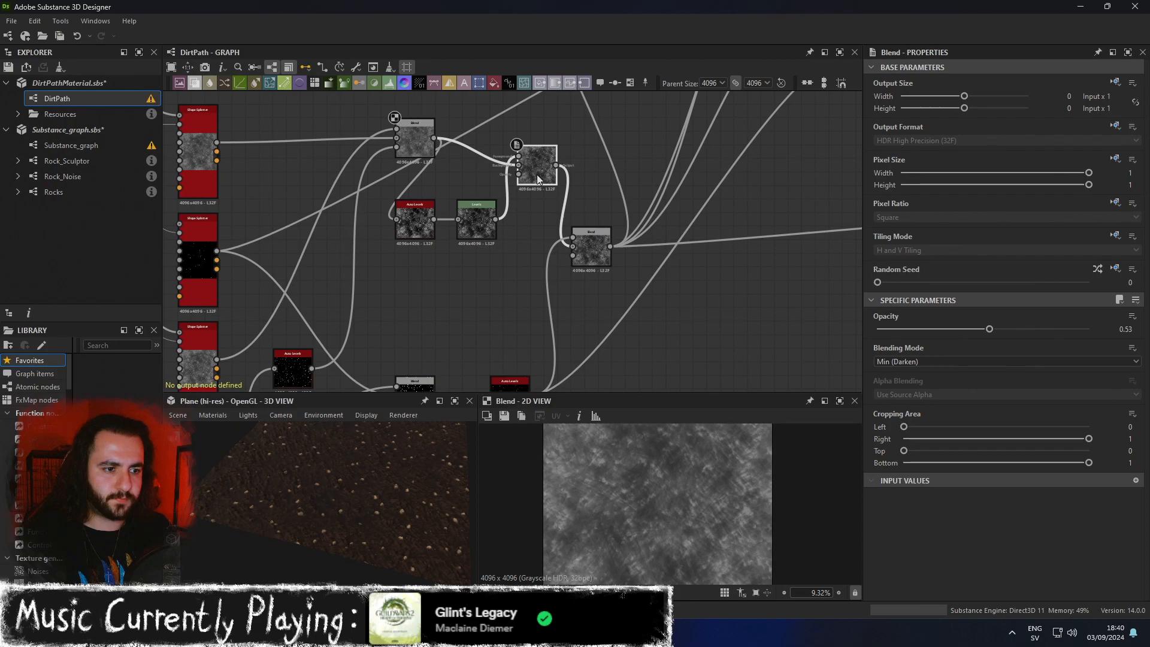
{"action": "key", "text": "space"}
{"action": "type", "text": "aut"}
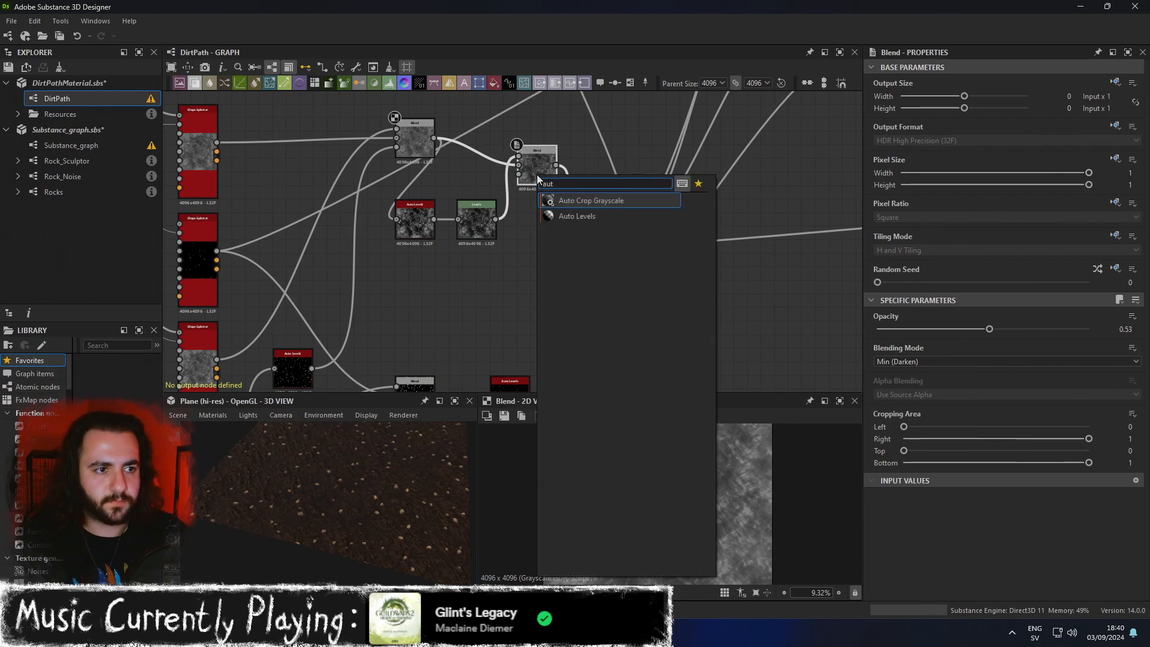
{"action": "key", "text": "Down"}
{"action": "key", "text": "Return"}
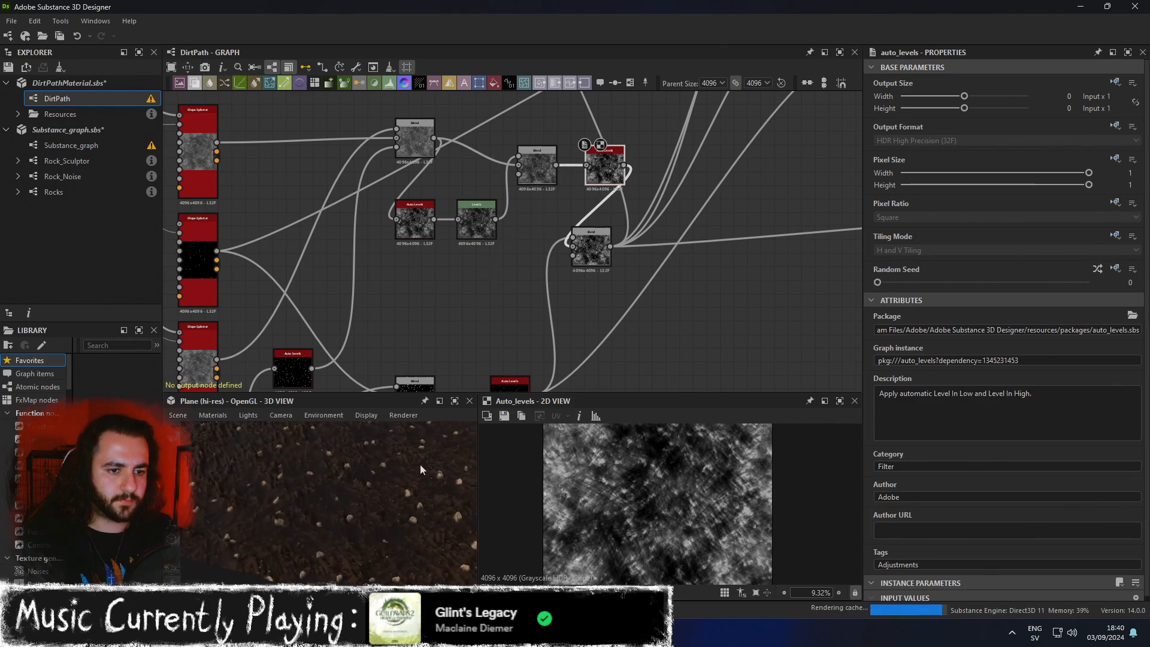
Check the ground relief from low and far angles in the enlarged 3D view and undo the Auto Levels insertion.
{"action": "left_click", "coordinate": [454, 401]}
{"action": "scroll", "coordinate": [455, 401], "scroll_direction": "down", "scroll_amount": 4}
{"action": "left_click_drag", "start_coordinate": [526, 319], "coordinate": [561, 349]}
{"action": "middle_click_drag", "start_coordinate": [561, 350], "coordinate": [560, 368]}
{"action": "scroll", "coordinate": [559, 367], "scroll_direction": "up", "scroll_amount": 3}
{"action": "left_click_drag", "start_coordinate": [560, 368], "coordinate": [507, 334]}
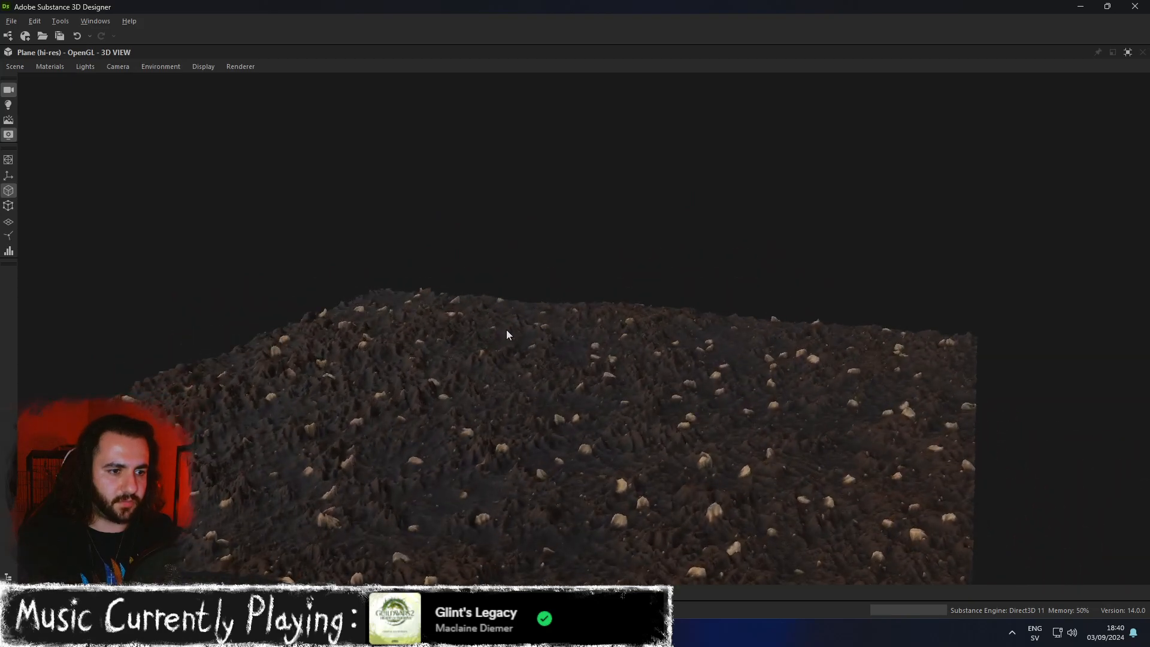
{"action": "left_click", "coordinate": [1128, 52]}
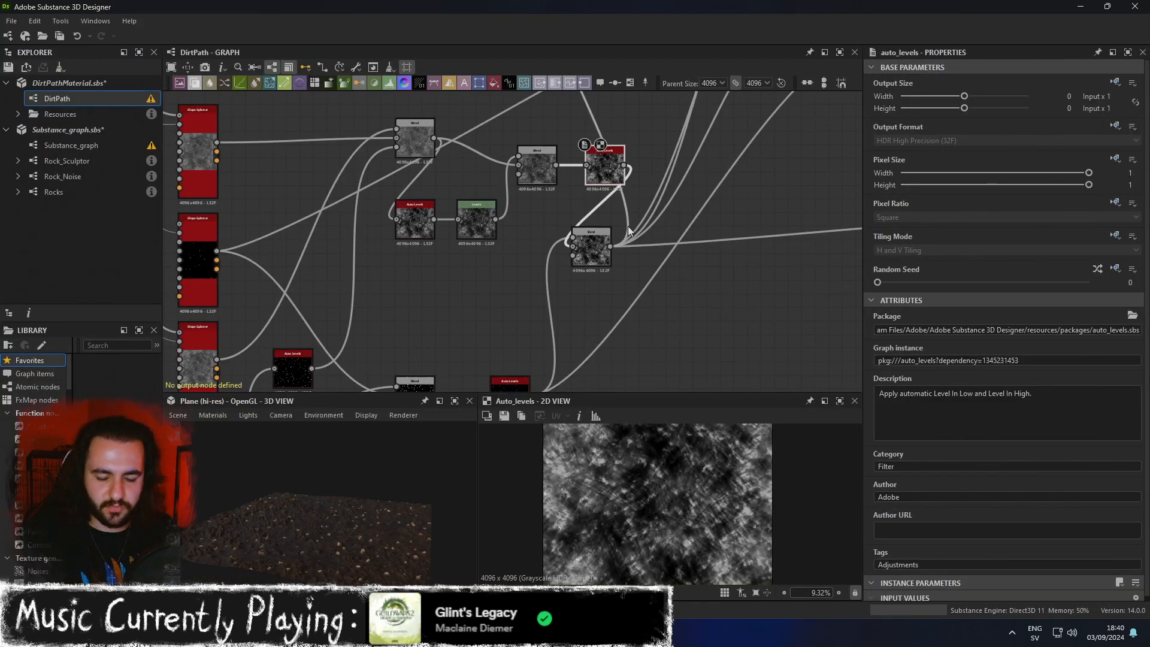
{"action": "key", "text": "ctrl+z"}
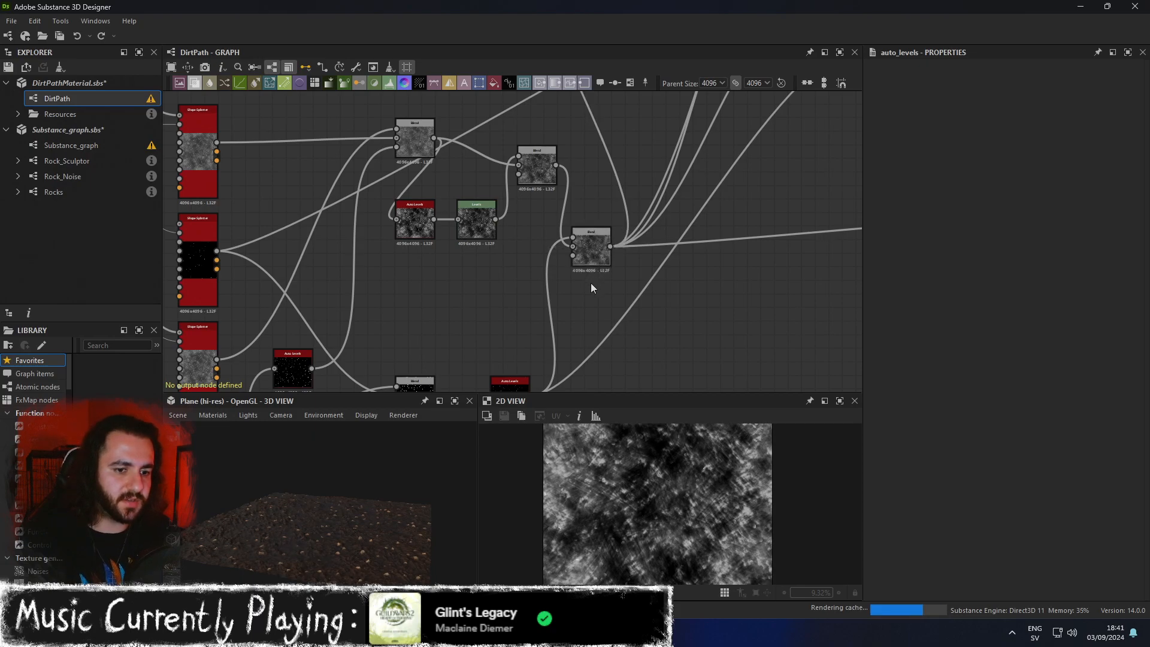
{"action": "middle_click_drag", "start_coordinate": [513, 262], "coordinate": [520, 272]}
{"action": "key", "text": "space"}
{"action": "left_click", "coordinate": [535, 200]}
{"action": "middle_click_drag", "start_coordinate": [544, 220], "coordinate": [562, 266]}
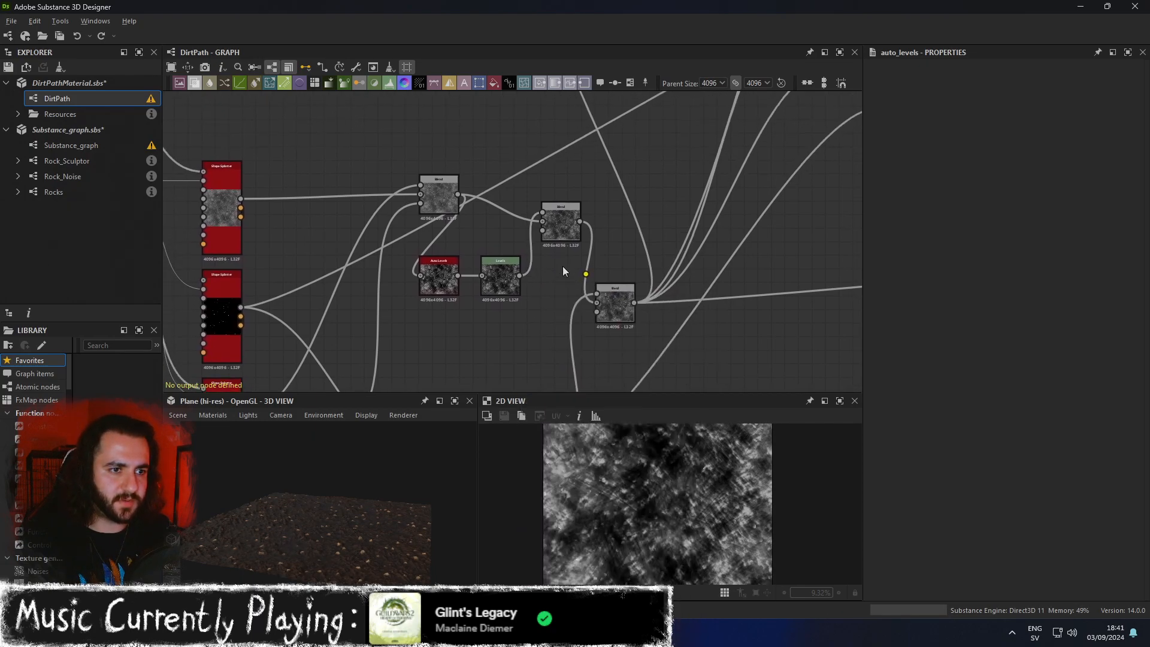
Move the ground's source Blend back to make room and branch it into a new Auto Levels node followed by a Levels node.
{"action": "left_click", "coordinate": [562, 219]}
{"action": "left_click_drag", "start_coordinate": [441, 190], "coordinate": [364, 189]}
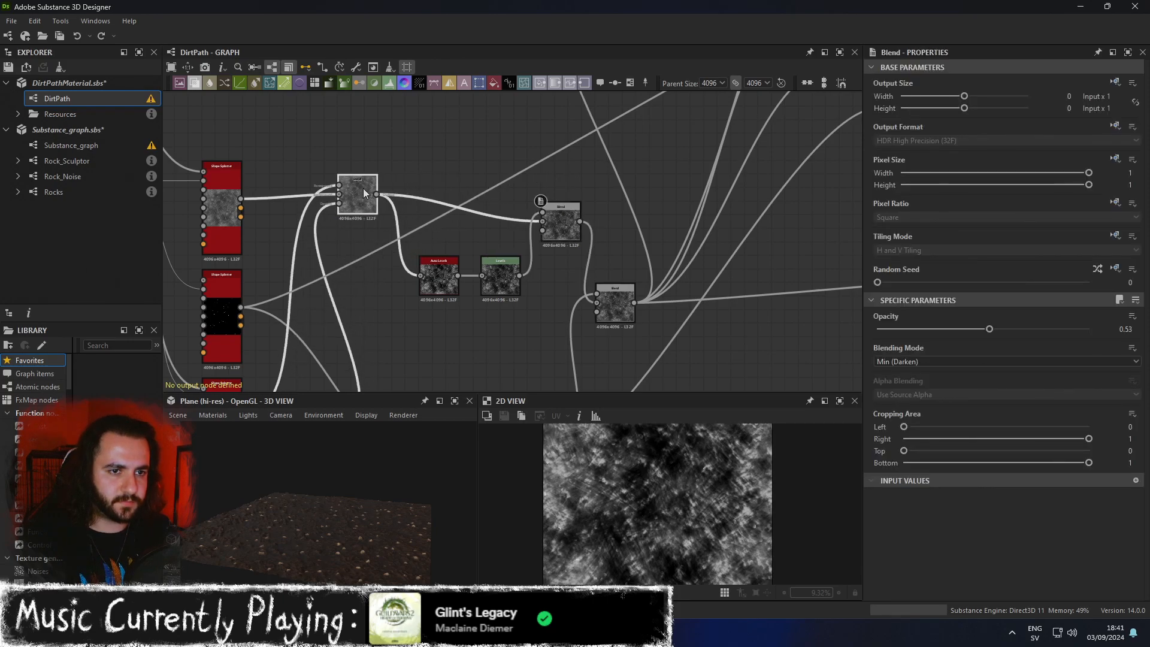
{"action": "key", "text": "space"}
{"action": "type", "text": "aut"}
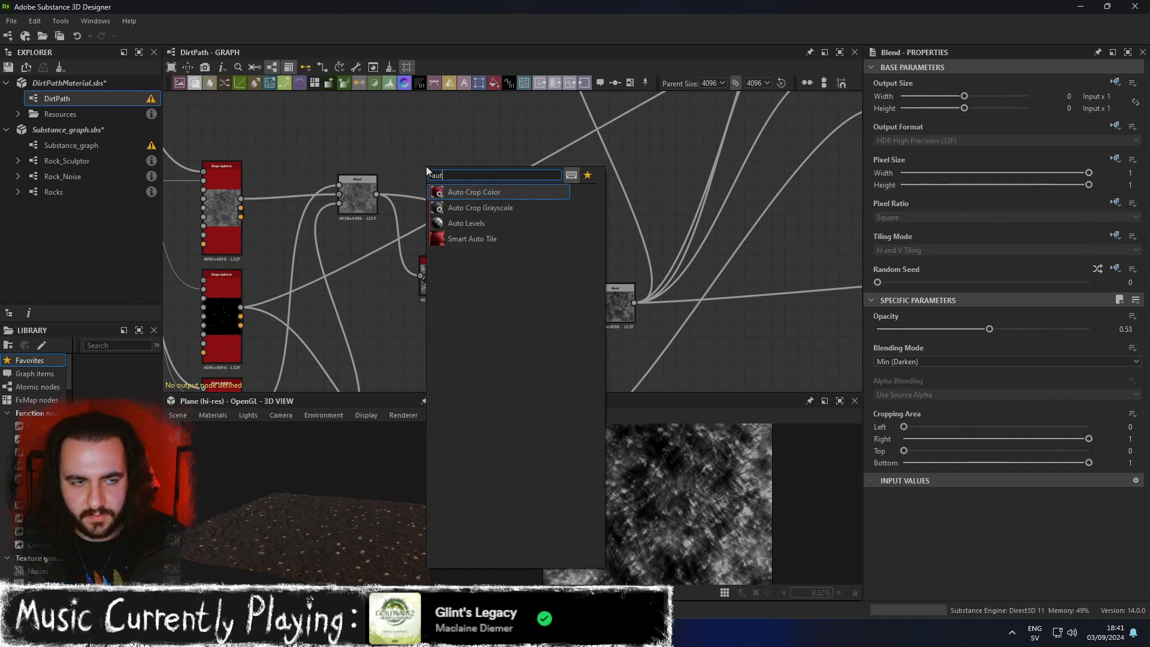
{"action": "key", "text": "Down"}
{"action": "key", "text": "Down"}
{"action": "key", "text": "Return"}
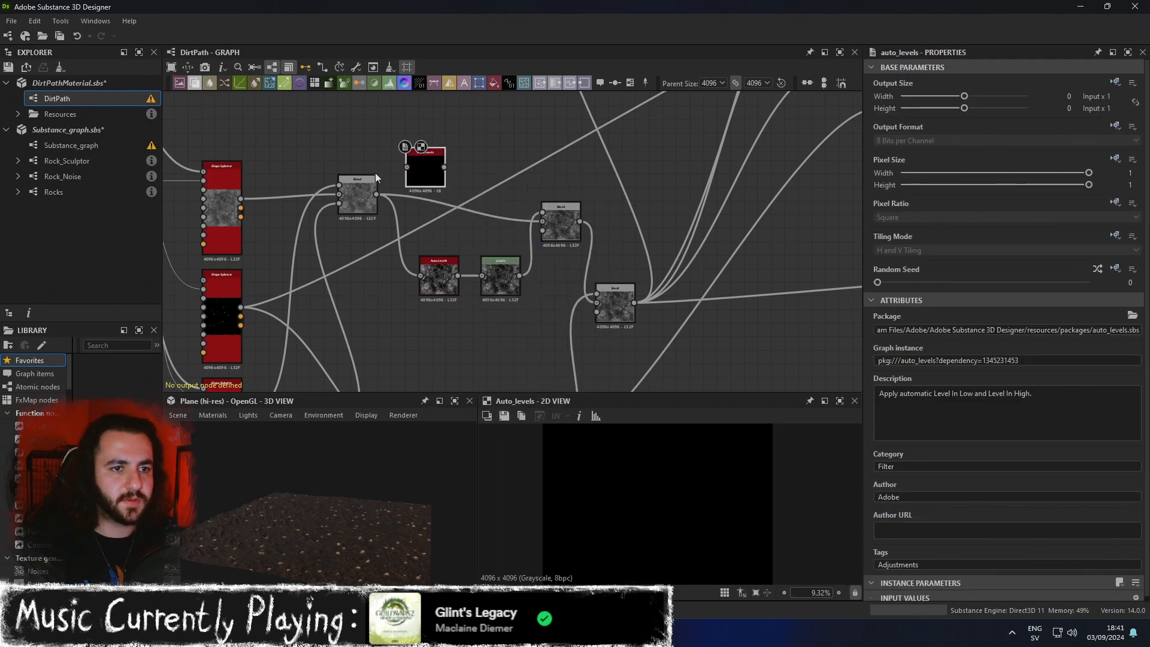
{"action": "left_click_drag", "start_coordinate": [386, 191], "coordinate": [419, 168]}
{"action": "key", "text": "space"}
{"action": "type", "text": "level"}
{"action": "key", "text": "Return"}
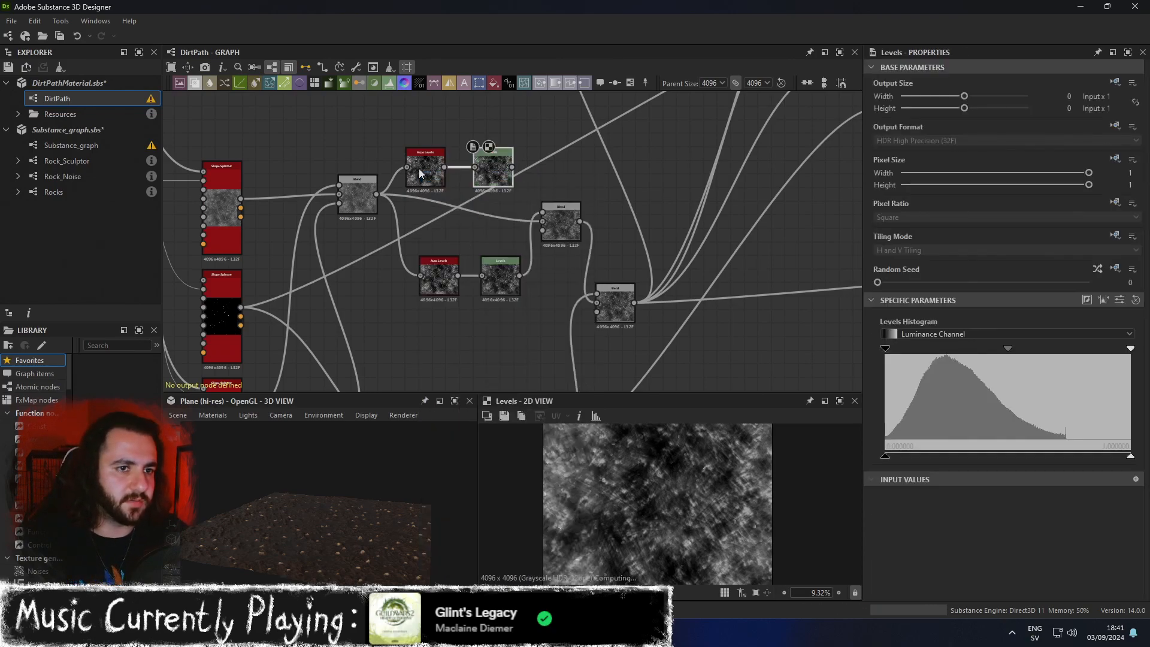
Brighten the new Levels node's midtones, narrow its output range from both ends, and feed it into the Min (Darken) Blend in place of the direct connection.
{"action": "left_click_drag", "start_coordinate": [1007, 348], "coordinate": [979, 346]}
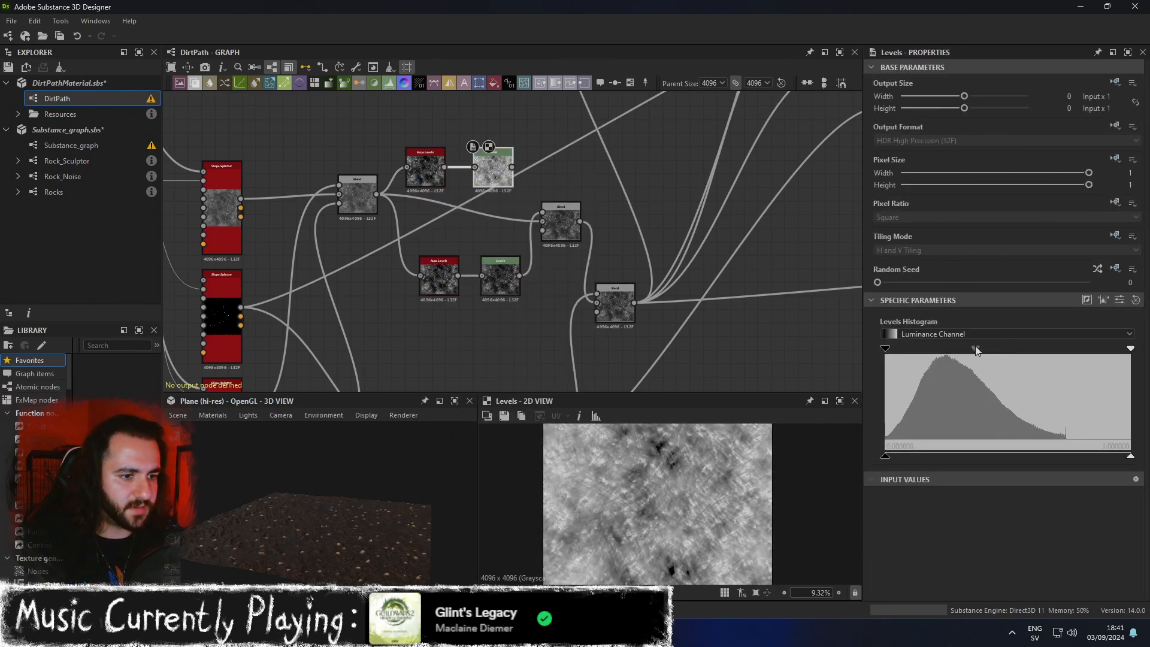
{"action": "left_click_drag", "start_coordinate": [1130, 456], "coordinate": [1075, 456]}
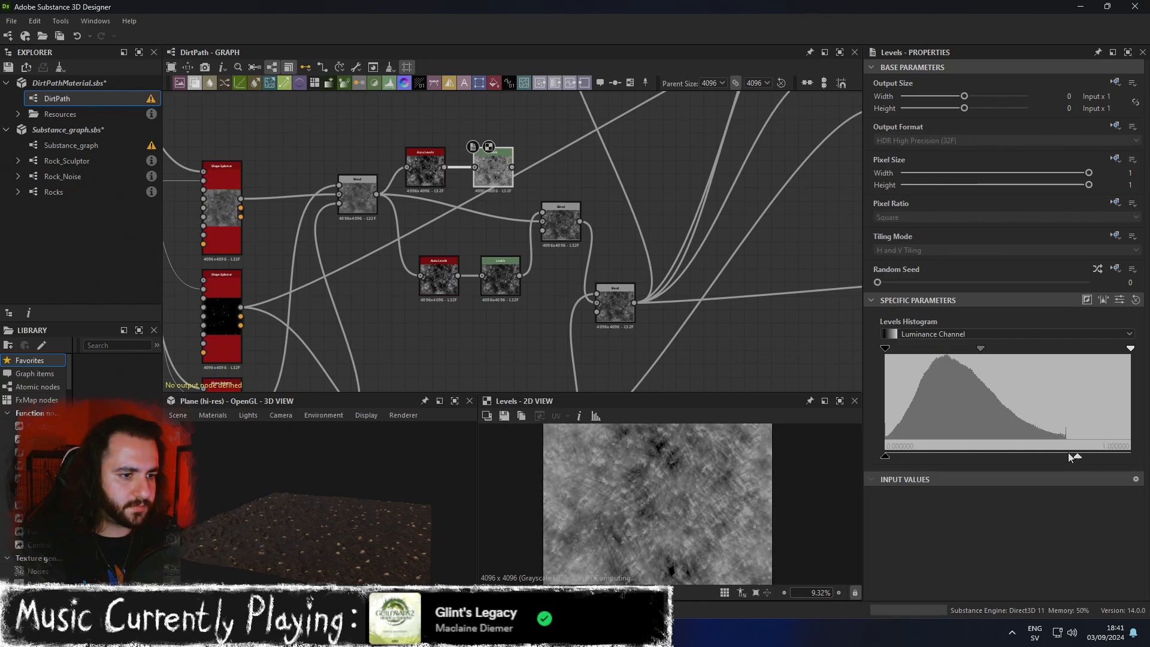
{"action": "left_click_drag", "start_coordinate": [903, 456], "coordinate": [946, 456]}
{"action": "left_click_drag", "start_coordinate": [981, 348], "coordinate": [994, 348]}
{"action": "middle_click_drag", "start_coordinate": [618, 218], "coordinate": [566, 181]}
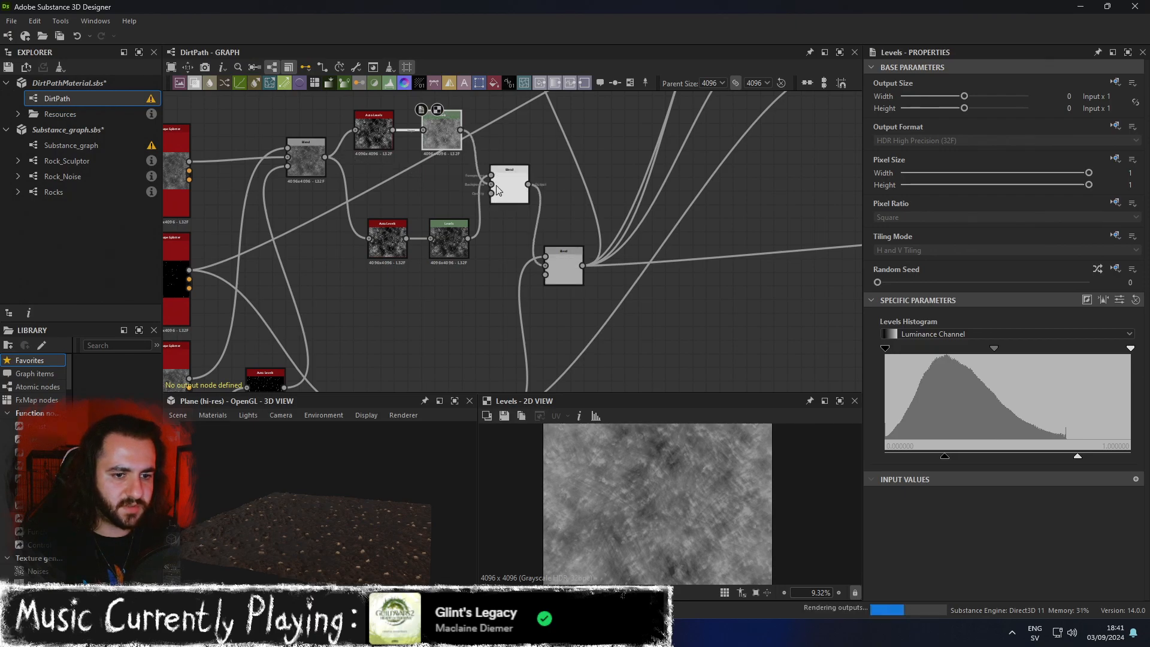
Fine-tune the new Levels node by raising its output black level further and rebalancing its midtones for a flat, low-contrast grey.
{"action": "left_click_drag", "start_coordinate": [945, 457], "coordinate": [950, 456]}
{"action": "left_click_drag", "start_coordinate": [993, 348], "coordinate": [976, 348]}
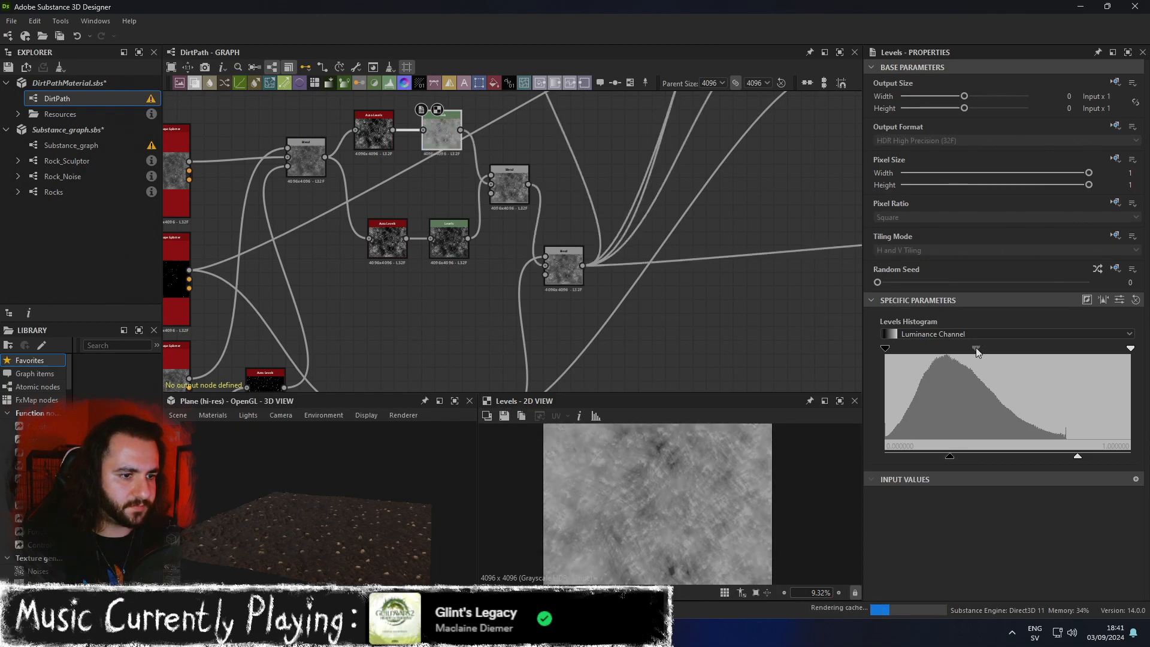
{"action": "left_click_drag", "start_coordinate": [950, 456], "coordinate": [942, 455]}
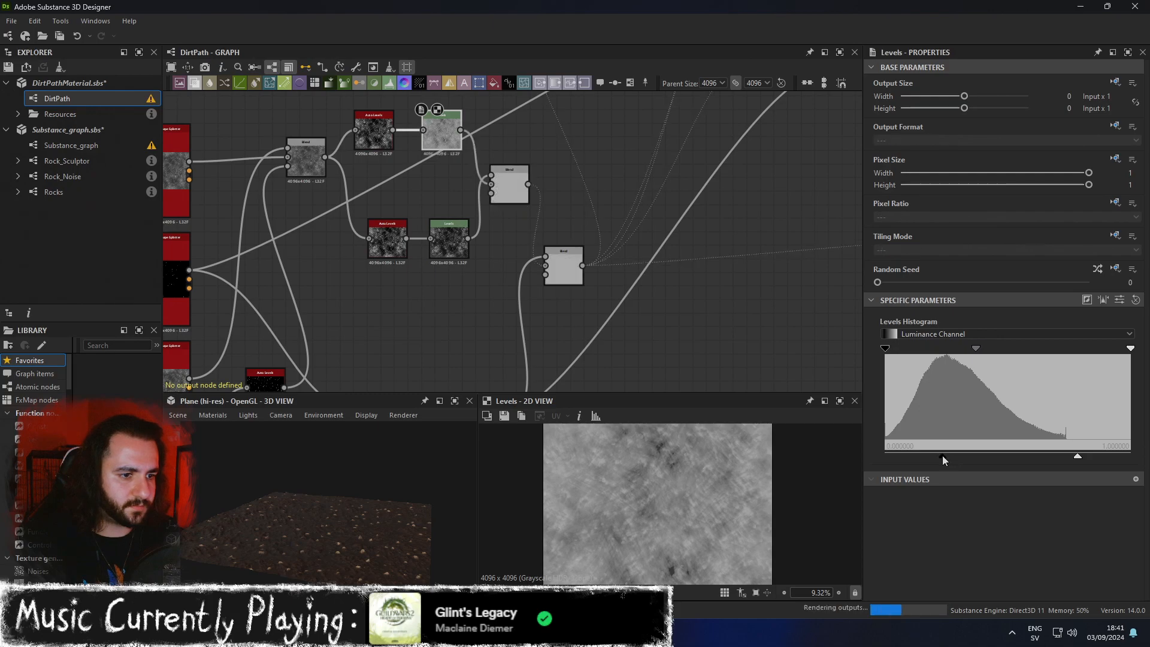
{"action": "mouse_move", "coordinate": [1078, 456]}
{"action": "left_mouse_down"}
{"action": "mouse_move", "coordinate": [1053, 457]}
{"action": "mouse_move", "coordinate": [1087, 458]}
{"action": "mouse_move", "coordinate": [1078, 458]}
{"action": "left_mouse_up"}
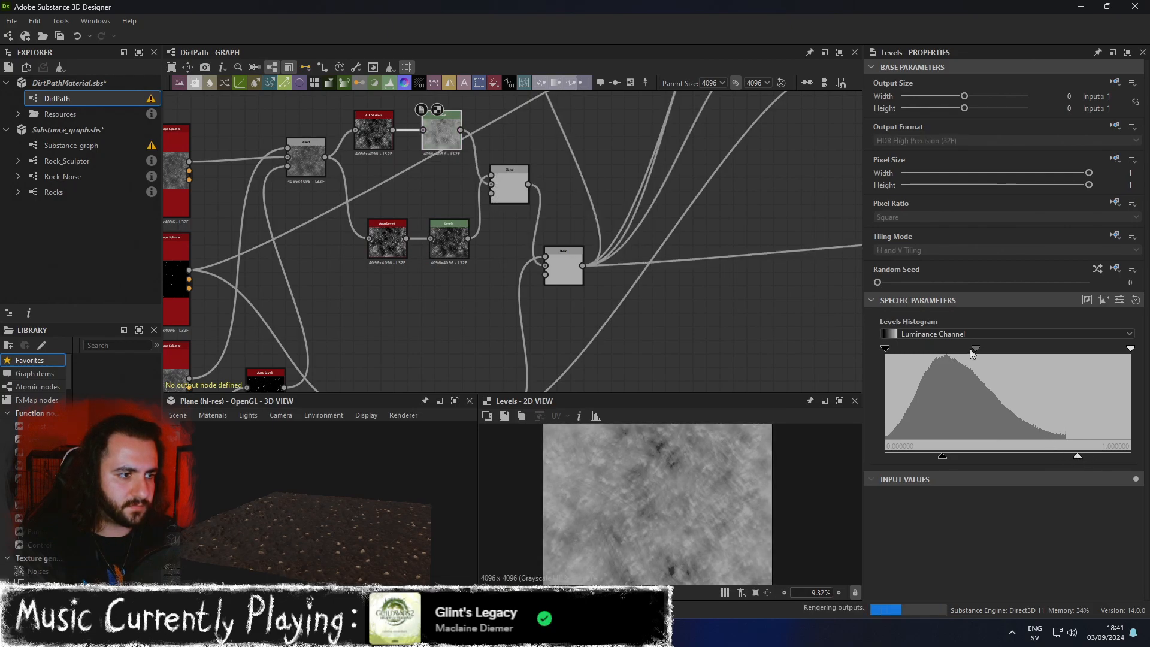
{"action": "left_click_drag", "start_coordinate": [976, 351], "coordinate": [959, 351]}
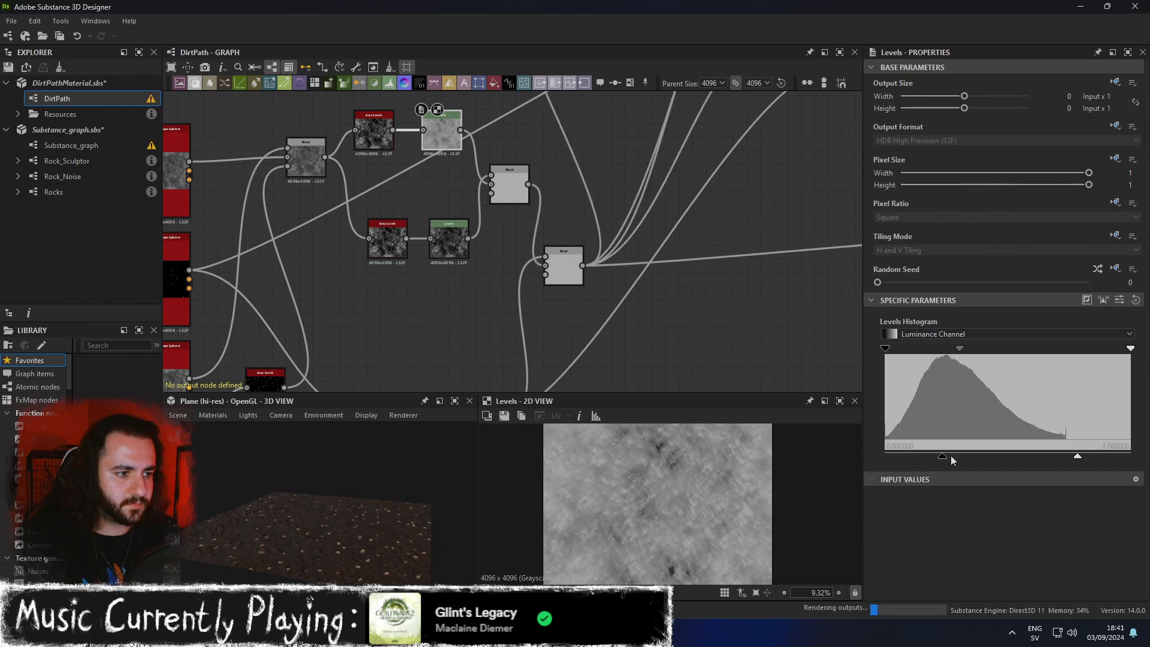
{"action": "left_click_drag", "start_coordinate": [939, 457], "coordinate": [990, 458]}
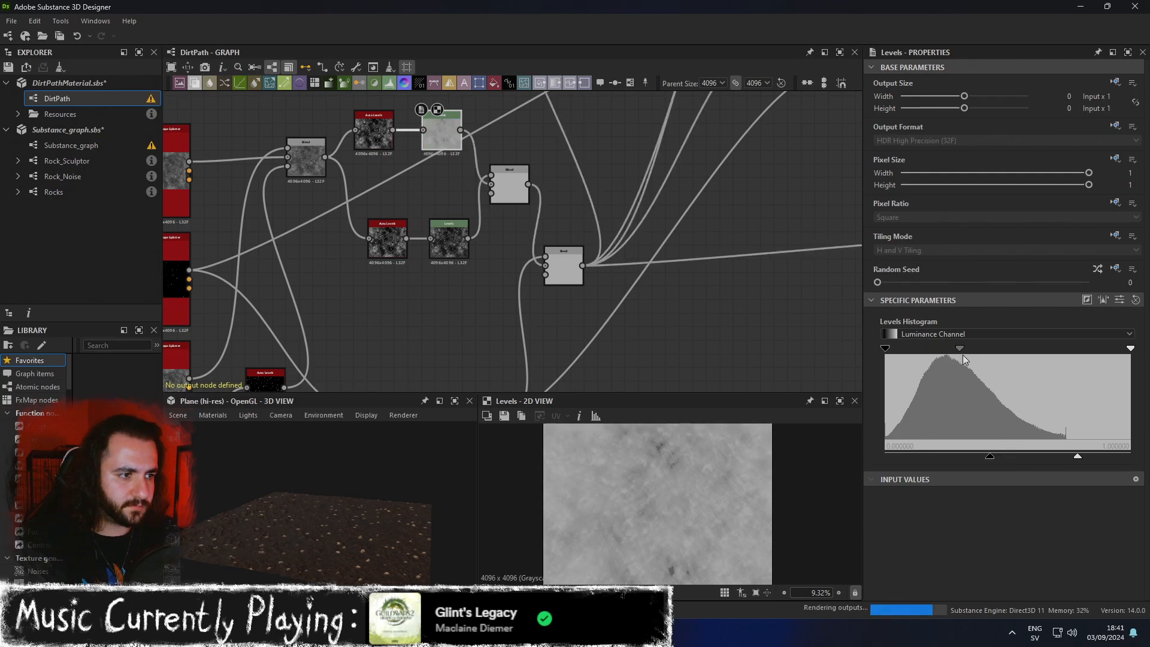
{"action": "left_click_drag", "start_coordinate": [964, 351], "coordinate": [990, 351]}
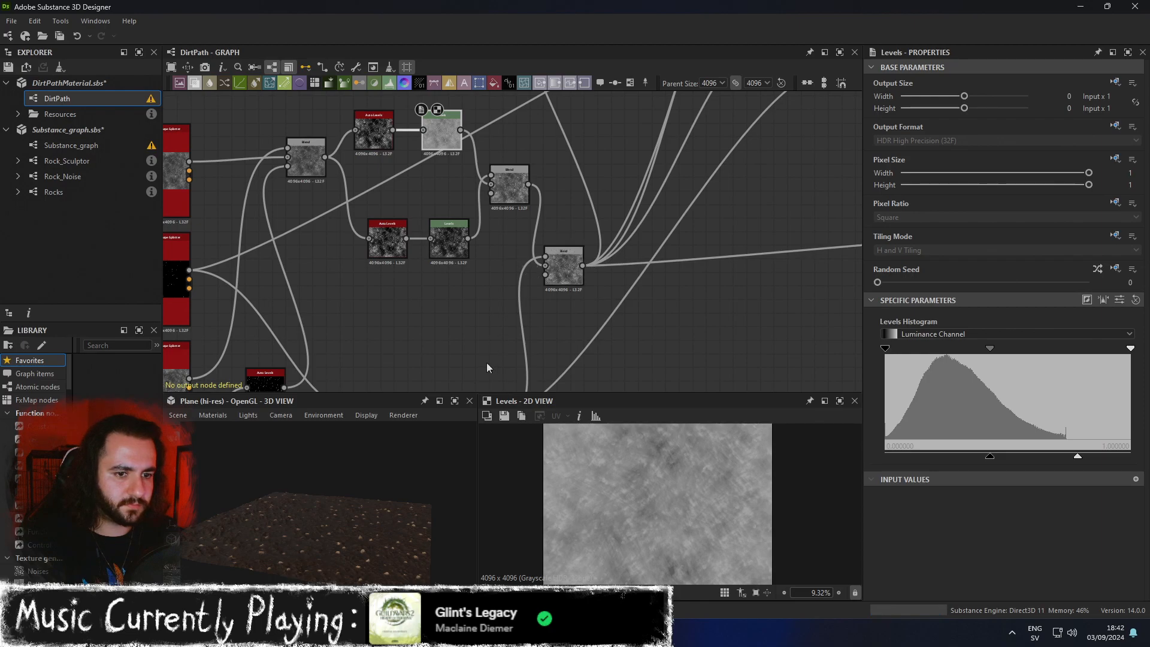
Inspect the ground in the enlarged 3D view and compare the outputs of the Min (Darken) Blend and the new Levels node.
{"action": "left_click", "coordinate": [454, 401]}
{"action": "left_click_drag", "start_coordinate": [519, 407], "coordinate": [574, 393]}
{"action": "middle_click_drag", "start_coordinate": [574, 394], "coordinate": [596, 373]}
{"action": "left_click_drag", "start_coordinate": [597, 376], "coordinate": [688, 353]}
{"action": "left_click", "coordinate": [1128, 53]}
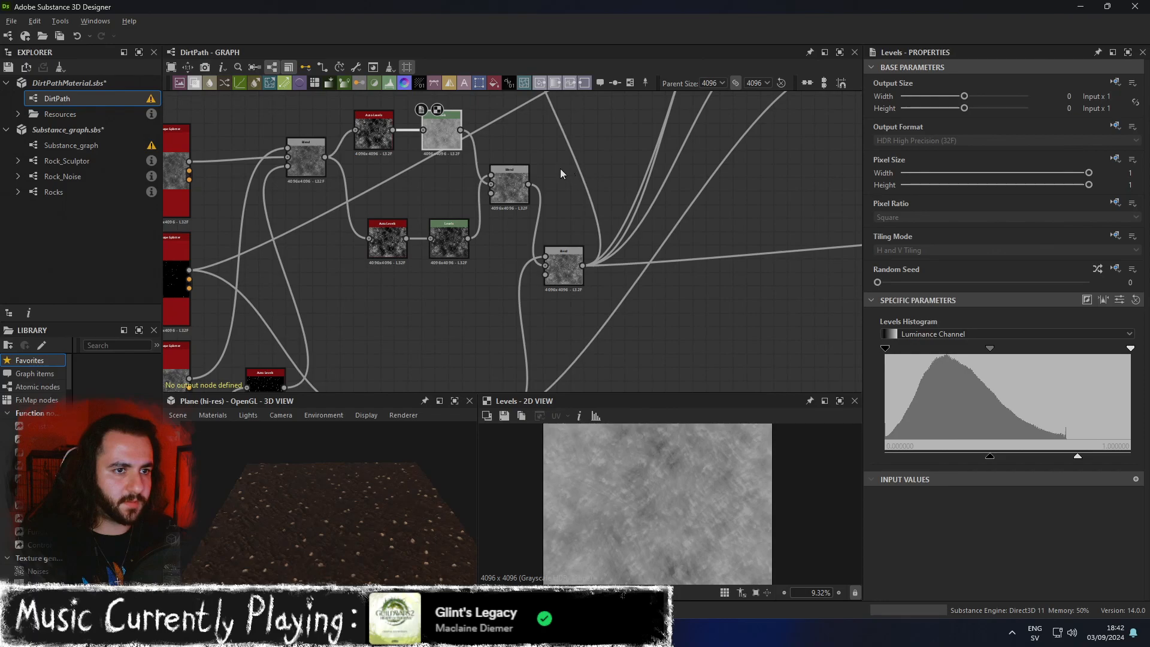
{"action": "left_click", "coordinate": [430, 225]}
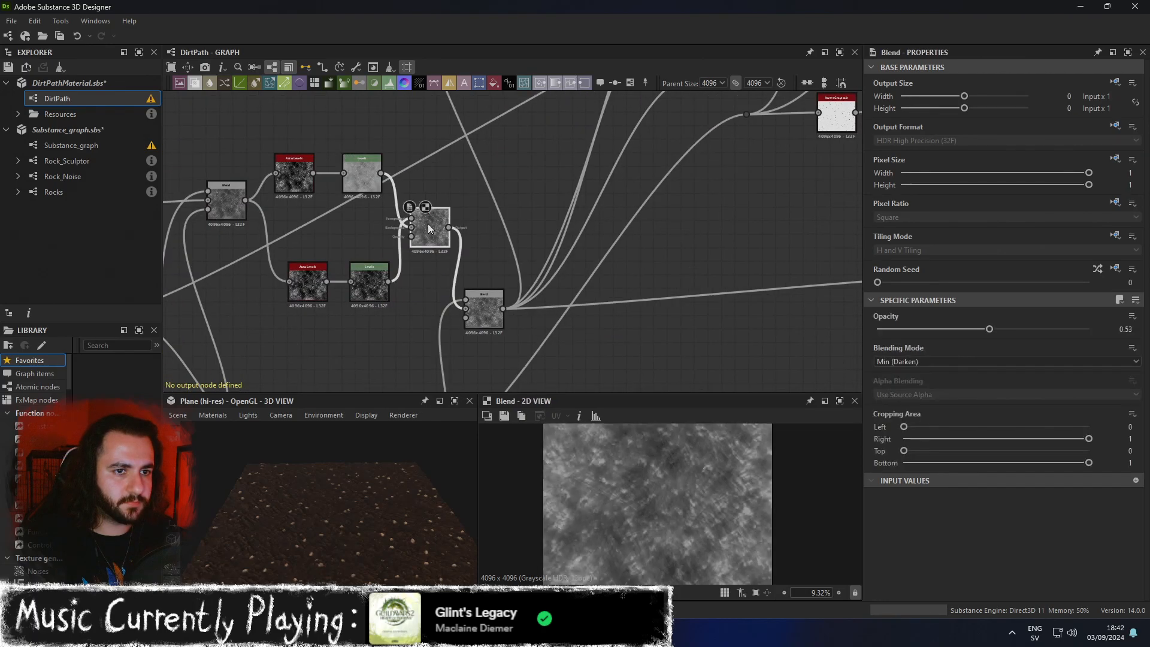
{"action": "left_click", "coordinate": [354, 175]}
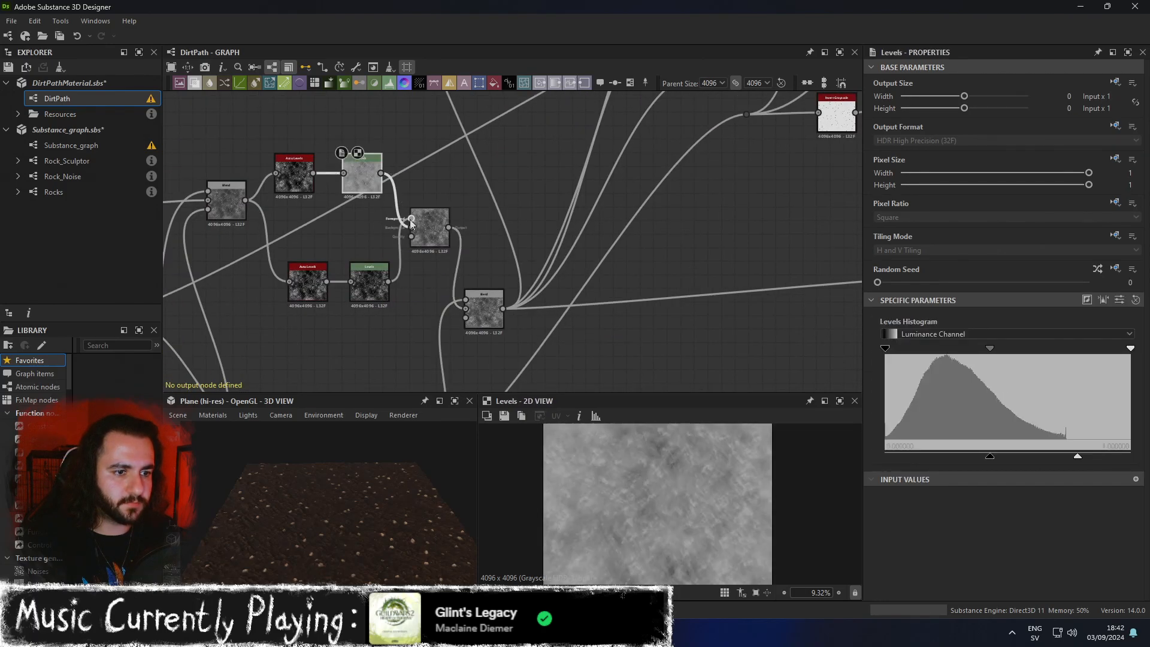
Raise the Min (Darken) Blend's opacity to 0.78 and check the ground relief in the enlarged 3D view.
{"action": "left_click", "coordinate": [428, 227]}
{"action": "middle_click_drag", "start_coordinate": [461, 253], "coordinate": [551, 215]}
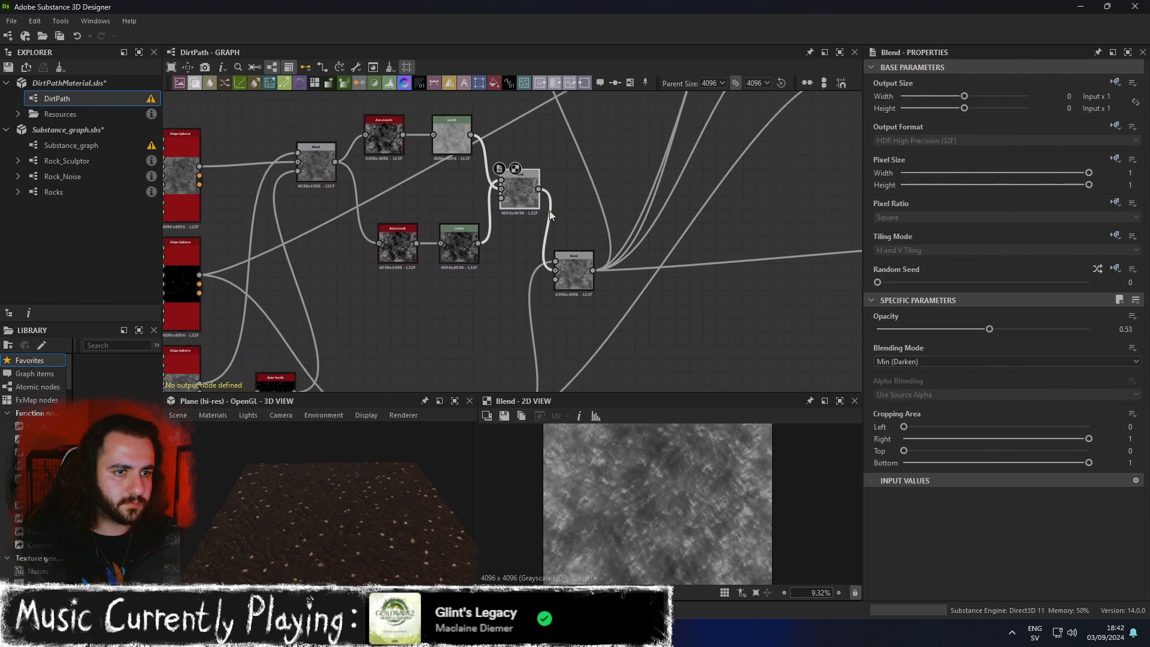
{"action": "left_click_drag", "start_coordinate": [986, 332], "coordinate": [1043, 333]}
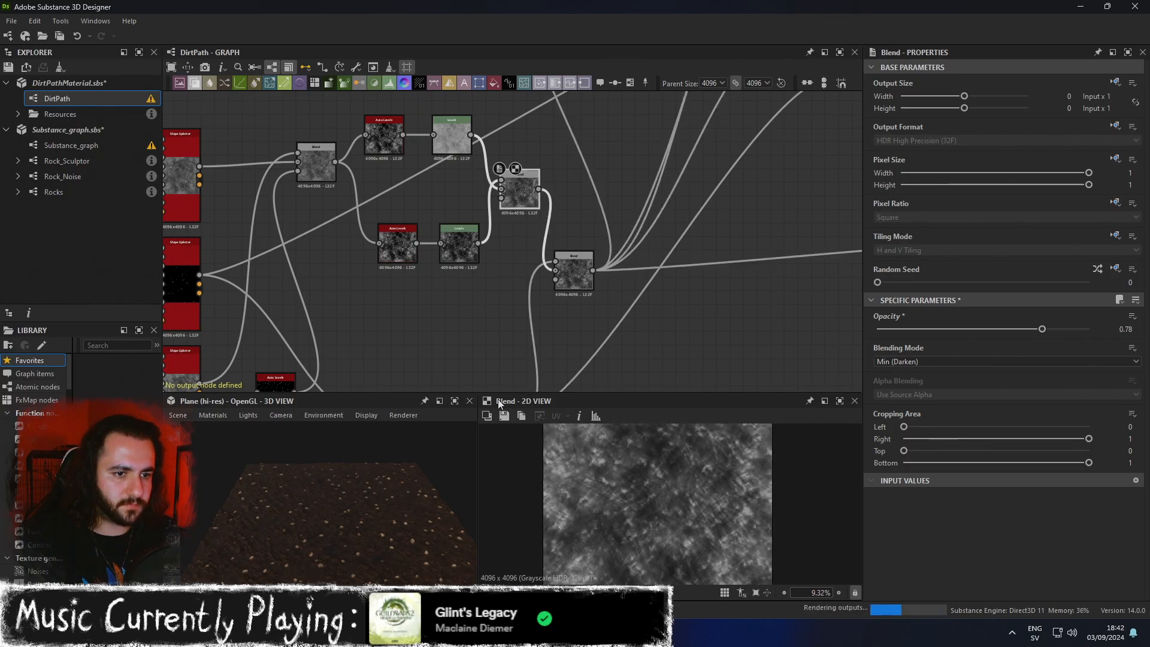
{"action": "left_click", "coordinate": [455, 401]}
{"action": "left_click_drag", "start_coordinate": [490, 393], "coordinate": [731, 380]}
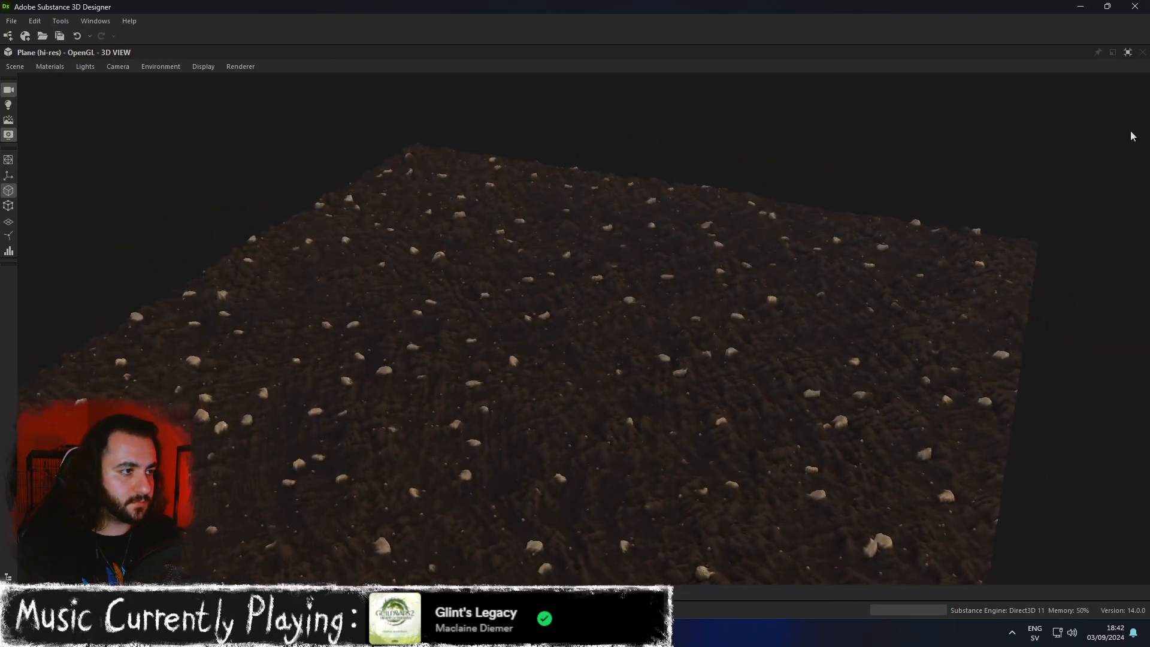
Try the Multiply blending mode on the Min (Darken) Blend, and undo the change.
{"action": "left_click", "coordinate": [1128, 52]}
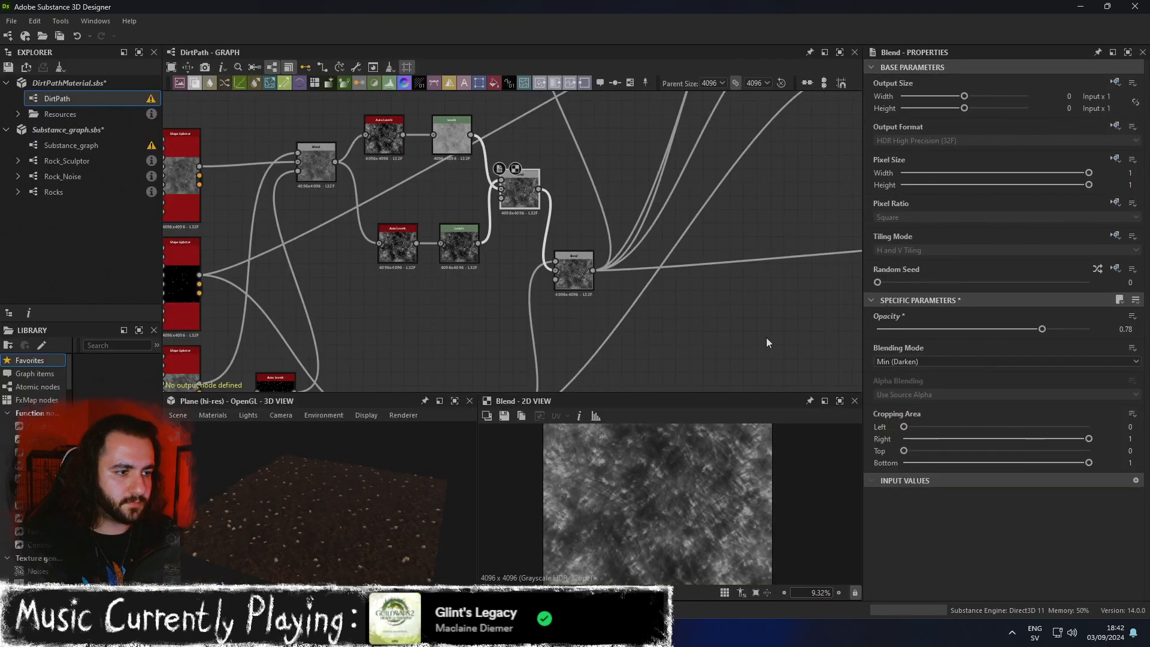
{"action": "left_click", "coordinate": [1022, 361]}
{"action": "left_click", "coordinate": [906, 400]}
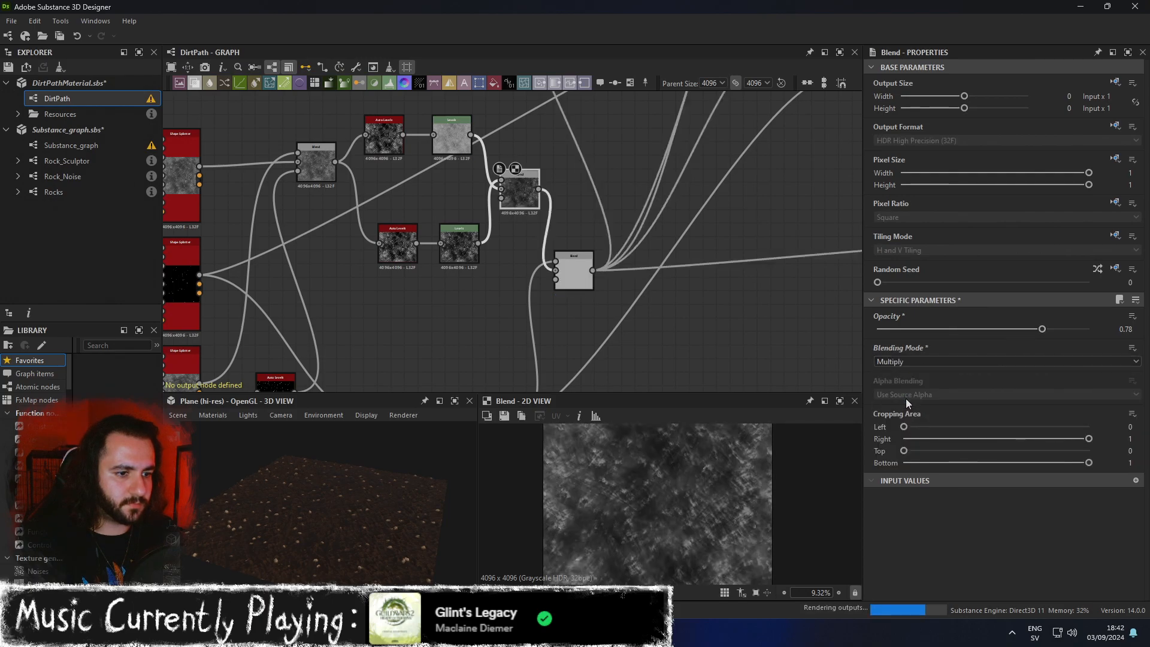
{"action": "key", "text": "ctrl+z"}
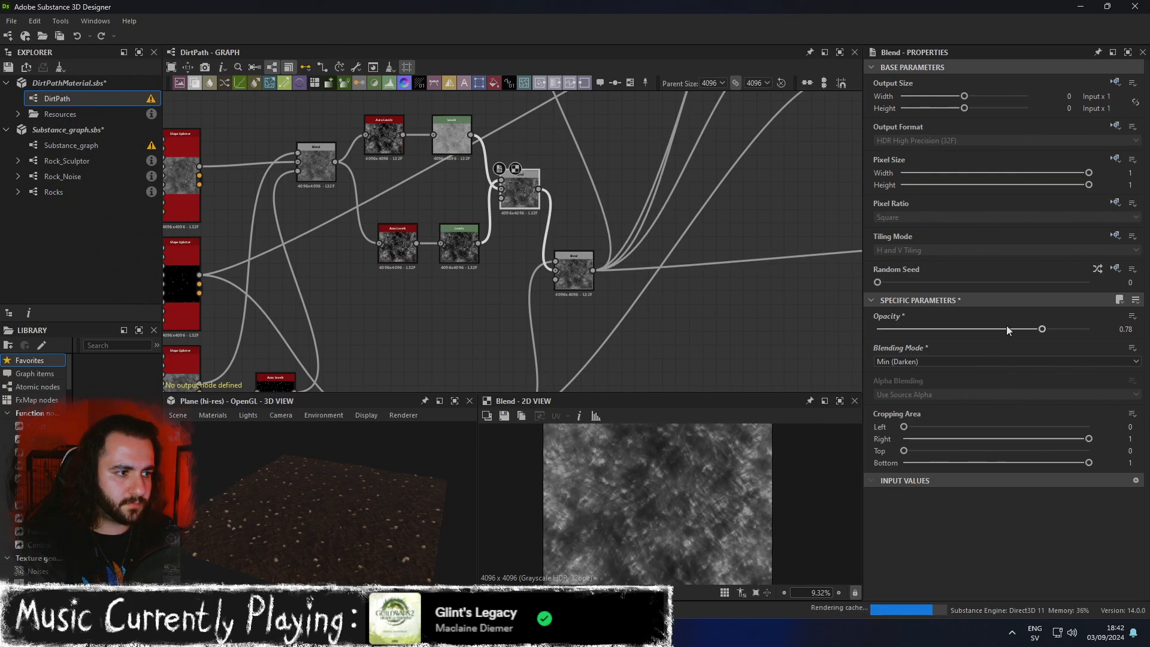
Inspect the Add (Linear Dodge) Blend's output up close and examine the ground relief in the enlarged 3D view.
{"action": "left_click", "coordinate": [574, 272]}
{"action": "scroll", "coordinate": [647, 466], "scroll_direction": "up", "scroll_amount": 4}
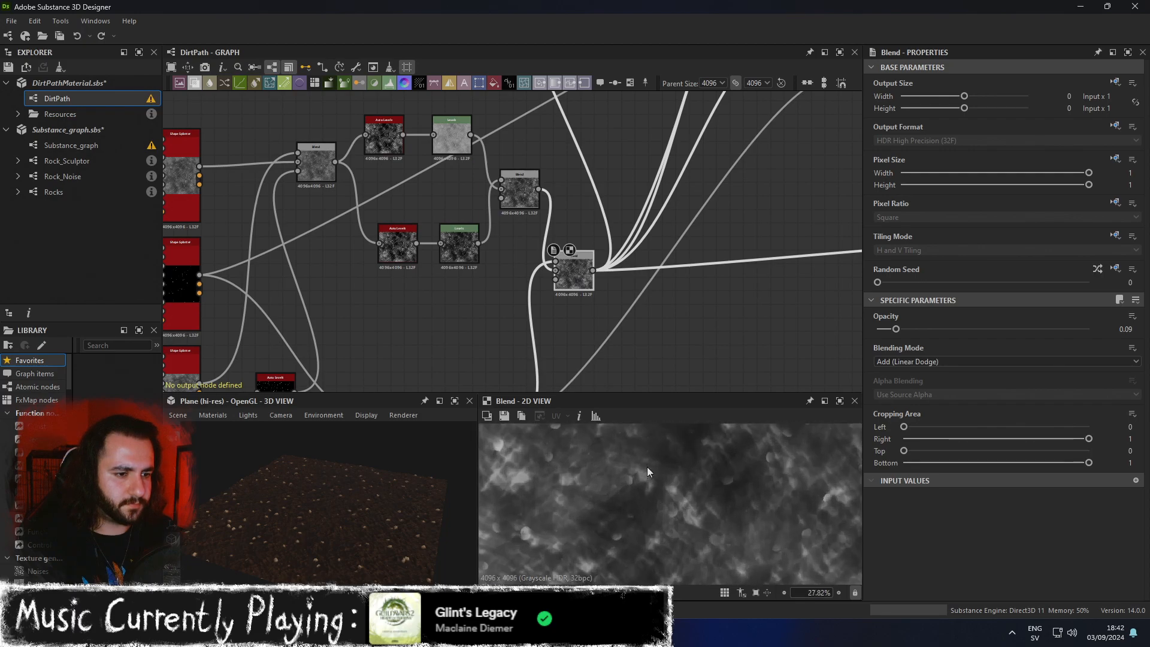
{"action": "left_click", "coordinate": [452, 401]}
{"action": "left_click_drag", "start_coordinate": [451, 406], "coordinate": [539, 426]}
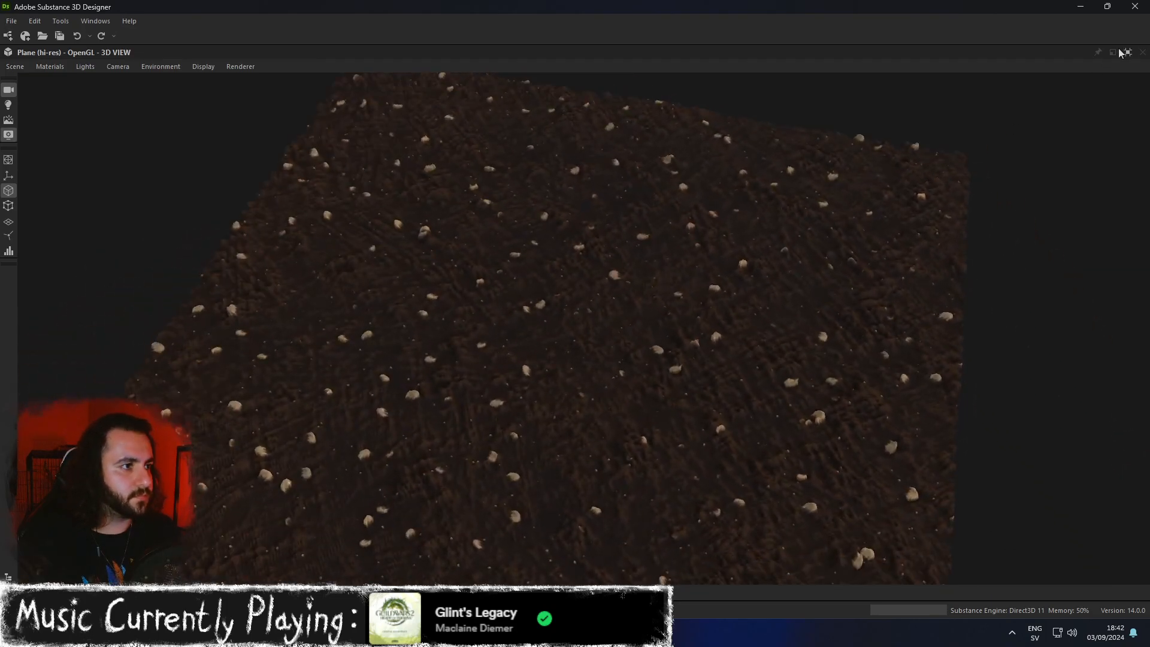
{"action": "left_click", "coordinate": [1128, 52]}
Add a Gaussian Noise node above the upper Levels node in the graph.
{"action": "left_click", "coordinate": [519, 219]}
{"action": "middle_click_drag", "start_coordinate": [515, 212], "coordinate": [544, 337]}
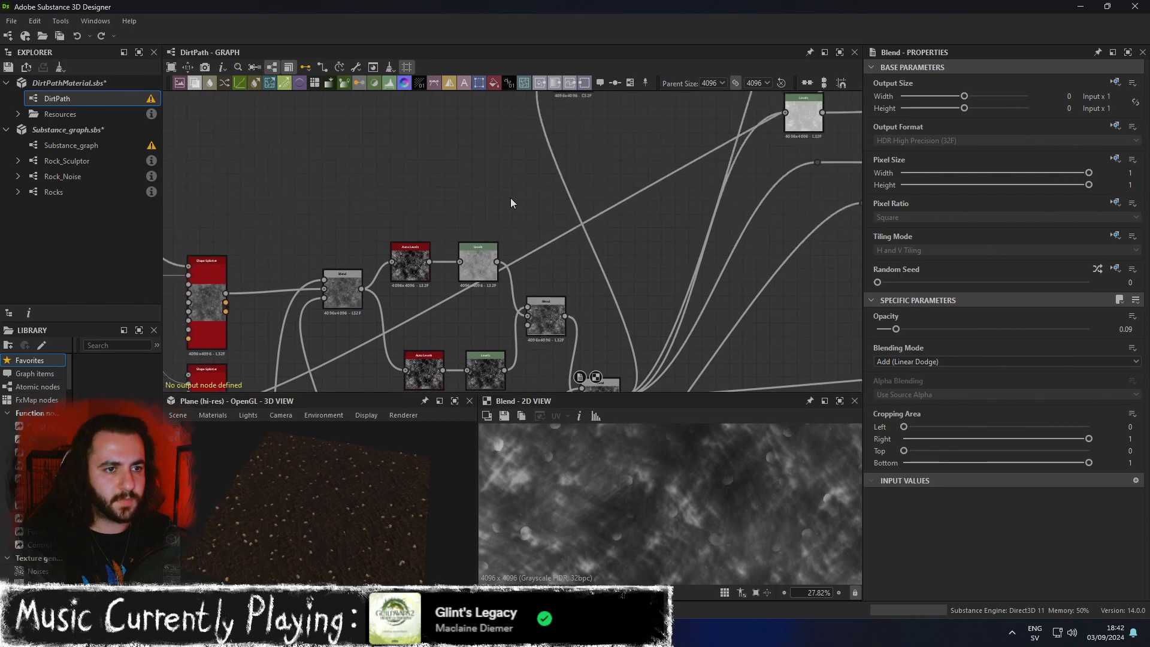
{"action": "key", "text": "space"}
{"action": "type", "text": "noise"}
{"action": "key", "text": "Down"}
{"action": "key", "text": "Down"}
{"action": "key", "text": "Down"}
{"action": "key", "text": "Down"}
{"action": "key", "text": "Down"}
{"action": "key", "text": "Down"}
{"action": "key", "text": "Down"}
{"action": "key", "text": "Down"}
{"action": "key", "text": "Down"}
{"action": "key", "text": "Down"}
{"action": "key", "text": "Down"}
{"action": "key", "text": "Down"}
{"action": "key", "text": "Down"}
{"action": "key", "text": "Down"}
{"action": "key", "text": "Down"}
{"action": "key", "text": "Down"}
{"action": "key", "text": "Down"}
{"action": "key", "text": "Down"}
{"action": "key", "text": "Down"}
{"action": "key", "text": "Down"}
{"action": "key", "text": "Down"}
{"action": "key", "text": "Down"}
{"action": "key", "text": "Down"}
{"action": "key", "text": "Down"}
{"action": "key", "text": "Down"}
{"action": "key", "text": "Down"}
{"action": "key", "text": "Down"}
{"action": "key", "text": "Down"}
{"action": "key", "text": "Down"}
{"action": "key", "text": "Down"}
{"action": "key", "text": "Down"}
{"action": "key", "text": "Down"}
{"action": "key", "text": "Down"}
{"action": "key", "text": "Down"}
{"action": "key", "text": "Down"}
{"action": "key", "text": "Down"}
{"action": "key", "text": "Down"}
{"action": "key", "text": "Down"}
{"action": "key", "text": "Down"}
{"action": "key", "text": "Down"}
{"action": "key", "text": "Down"}
{"action": "key", "text": "Down"}
{"action": "key", "text": "Down"}
{"action": "key", "text": "Down"}
{"action": "key", "text": "Down"}
{"action": "key", "text": "Down"}
{"action": "key", "text": "Down"}
{"action": "key", "text": "Down"}
{"action": "key", "text": "Down"}
{"action": "key", "text": "Down"}
{"action": "key", "text": "Down"}
{"action": "key", "text": "Down"}
{"action": "key", "text": "Down"}
{"action": "key", "text": "Down"}
{"action": "key", "text": "Down"}
{"action": "key", "text": "Down"}
{"action": "key", "text": "Down"}
{"action": "key", "text": "Down"}
{"action": "key", "text": "Down"}
{"action": "key", "text": "Down"}
{"action": "key", "text": "Down"}
{"action": "key", "text": "Down"}
{"action": "key", "text": "Down"}
{"action": "key", "text": "Down"}
{"action": "key", "text": "Down"}
{"action": "key", "text": "Down"}
{"action": "key", "text": "Down"}
{"action": "key", "text": "Up"}
{"action": "key", "text": "Up"}
{"action": "key", "text": "Up"}
{"action": "key", "text": "Up"}
{"action": "key", "text": "Up"}
{"action": "key", "text": "Up"}
{"action": "key", "text": "Up"}
{"action": "key", "text": "Up"}
{"action": "key", "text": "Up"}
{"action": "key", "text": "Up"}
{"action": "key", "text": "Up"}
{"action": "key", "text": "Up"}
{"action": "key", "text": "Up"}
{"action": "key", "text": "Up"}
{"action": "key", "text": "Up"}
{"action": "key", "text": "Up"}
{"action": "key", "text": "Up"}
{"action": "key", "text": "Up"}
{"action": "key", "text": "Down"}
{"action": "key", "text": "Down"}
{"action": "key", "text": "Down"}
{"action": "key", "text": "Return"}
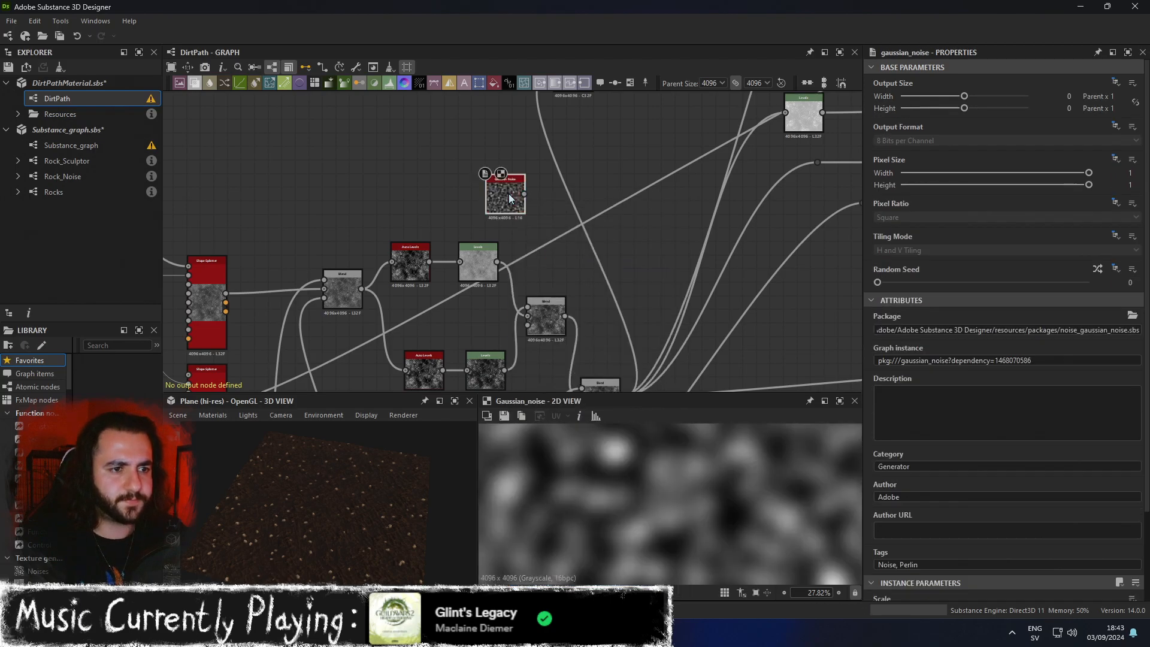
Set the Gaussian Noise scale to 5 and place the node directly above the upper Levels node.
{"action": "scroll", "coordinate": [950, 436], "scroll_direction": "down", "scroll_amount": 2}
{"action": "left_click_drag", "start_coordinate": [945, 506], "coordinate": [891, 509]}
{"action": "scroll", "coordinate": [726, 496], "scroll_direction": "down", "scroll_amount": 6}
{"action": "scroll", "coordinate": [531, 300], "scroll_direction": "up", "scroll_amount": 2}
{"action": "middle_click_drag", "start_coordinate": [530, 300], "coordinate": [581, 300]}
{"action": "left_click_drag", "start_coordinate": [463, 148], "coordinate": [500, 151]}
Add a Blend node with the upper Levels as its background and the Gaussian Noise as its foreground.
{"action": "key", "text": "space"}
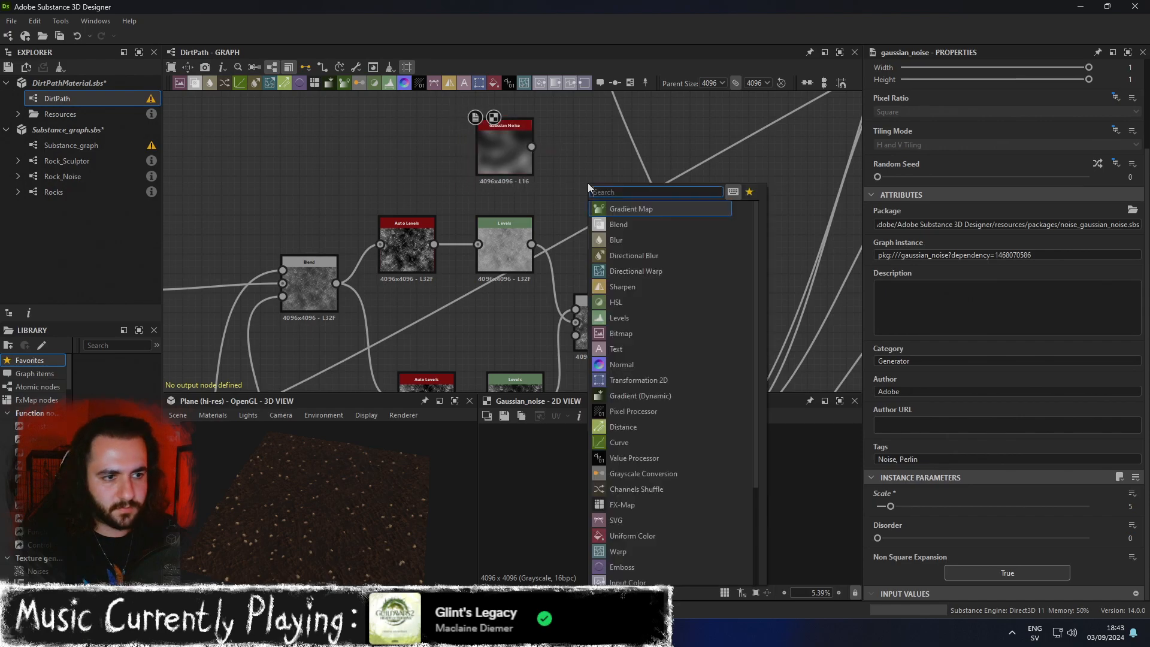
{"action": "type", "text": "blend"}
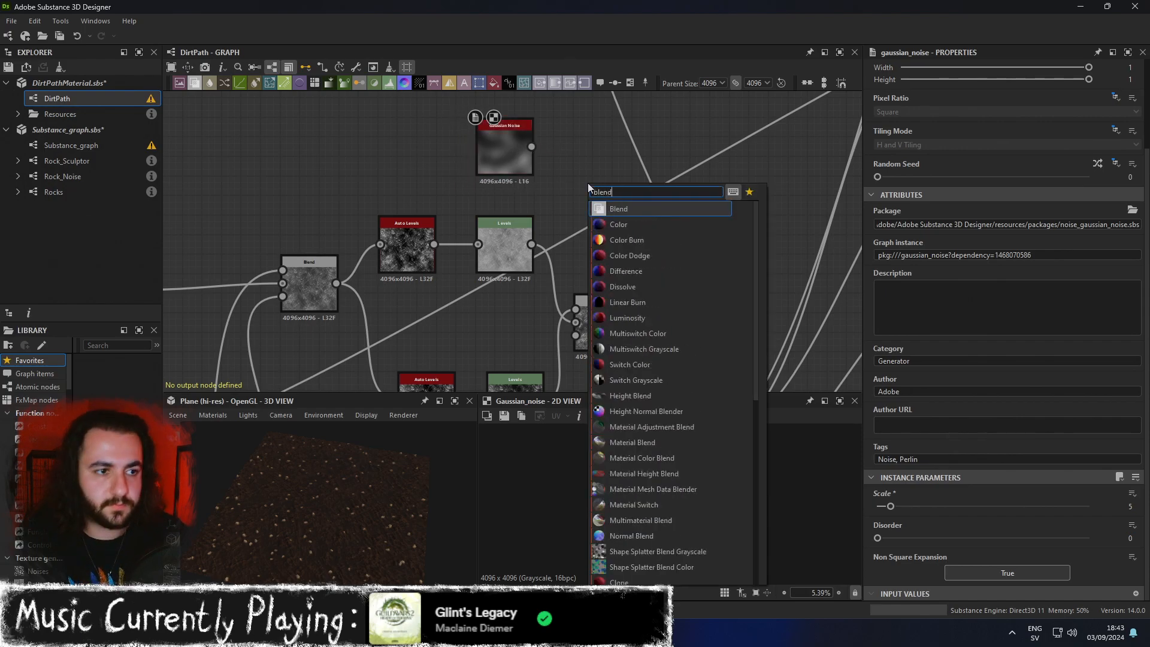
{"action": "key", "text": "Return"}
{"action": "left_click_drag", "start_coordinate": [588, 182], "coordinate": [625, 236]}
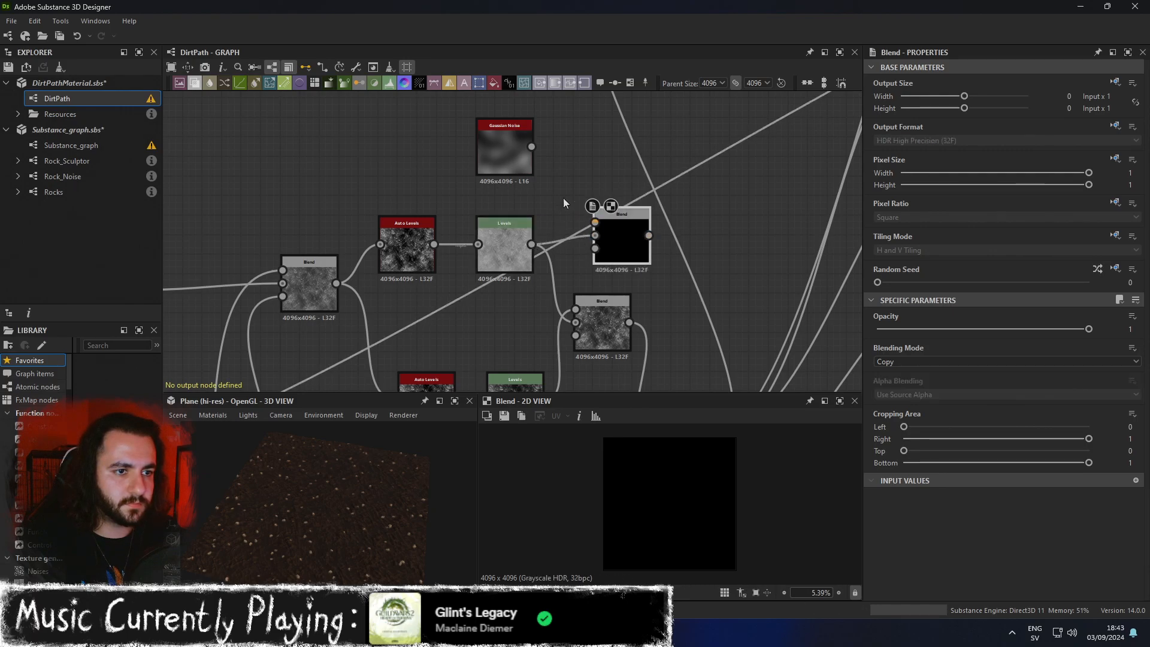
{"action": "left_click_drag", "start_coordinate": [532, 147], "coordinate": [595, 222]}
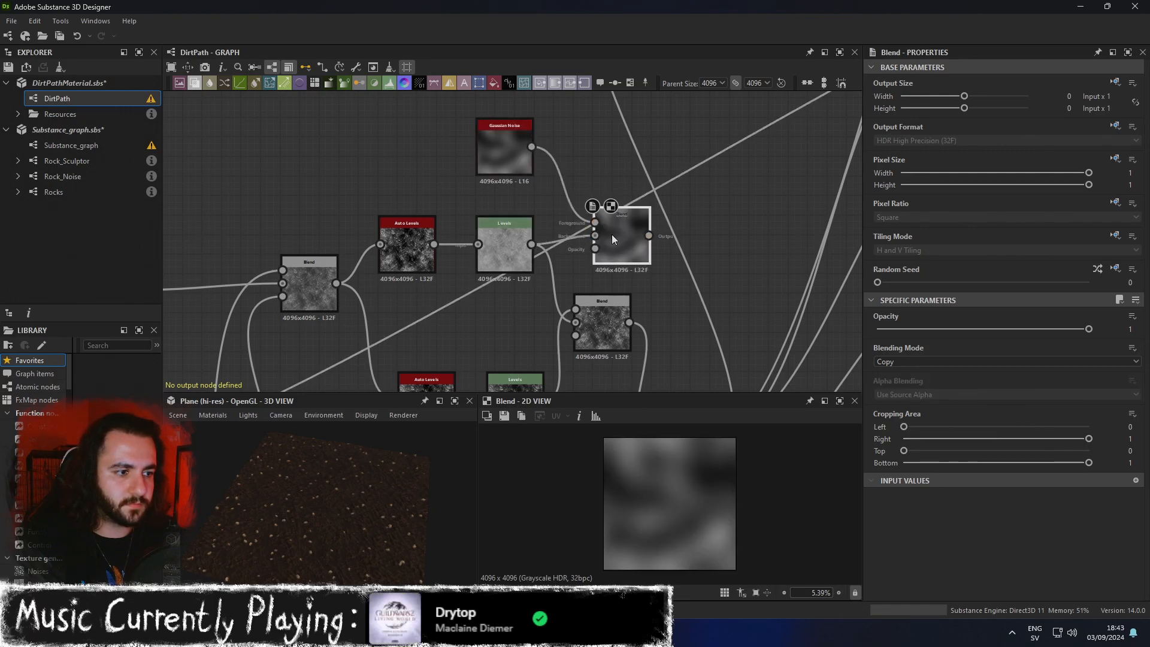
Set the new Blend to Multiply with an opacity of 0.55.
{"action": "left_click", "coordinate": [983, 361]}
{"action": "left_click", "coordinate": [910, 401]}
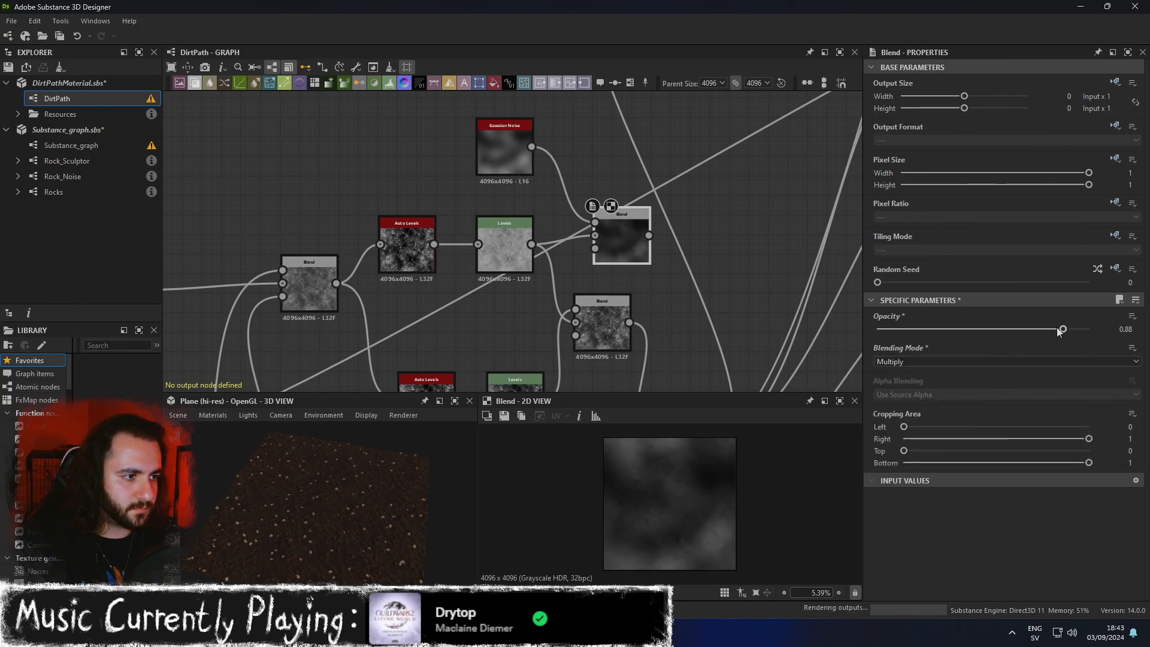
{"action": "left_click", "coordinate": [1031, 329]}
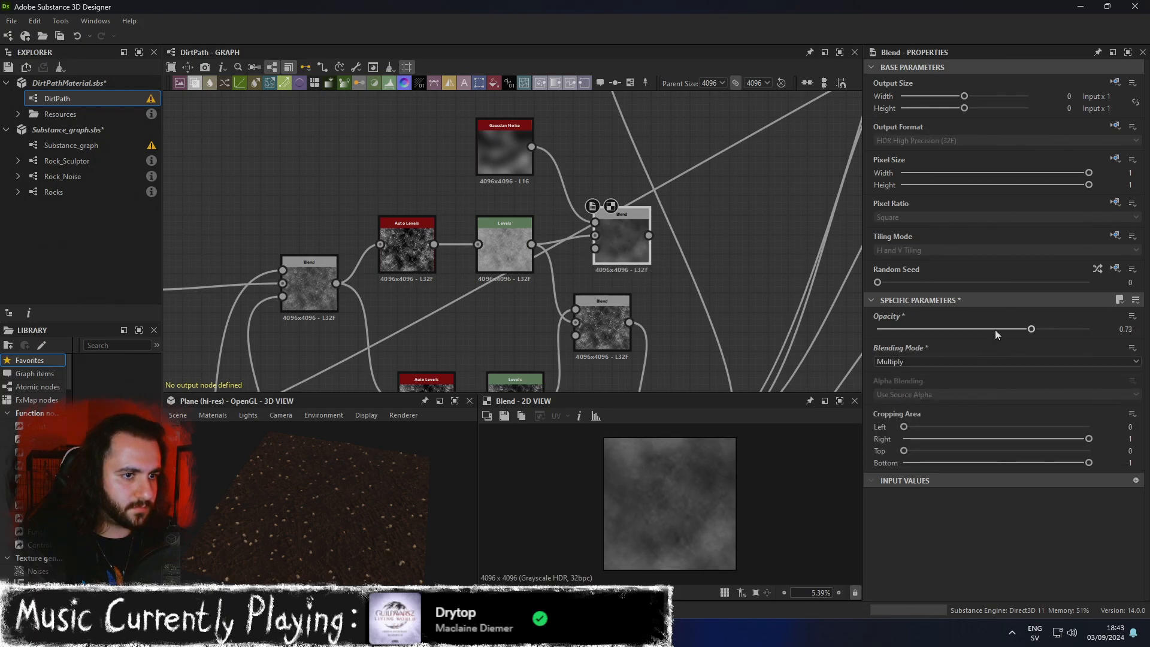
{"action": "middle_click_drag", "start_coordinate": [670, 317], "coordinate": [673, 245]}
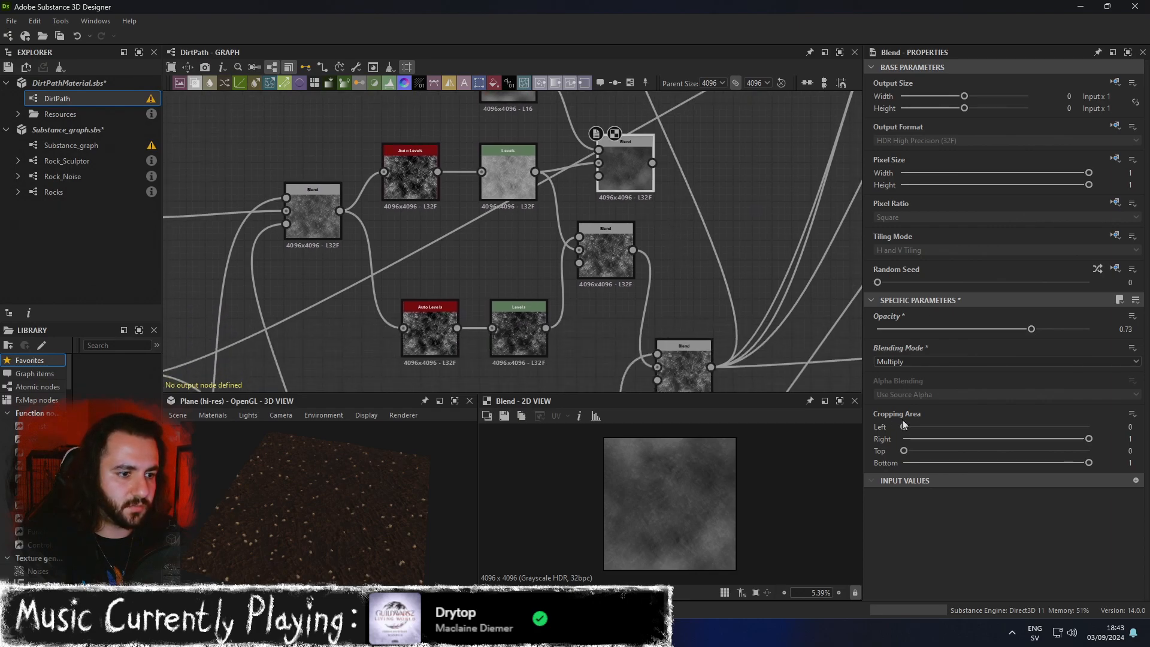
{"action": "left_click_drag", "start_coordinate": [1030, 329], "coordinate": [993, 328]}
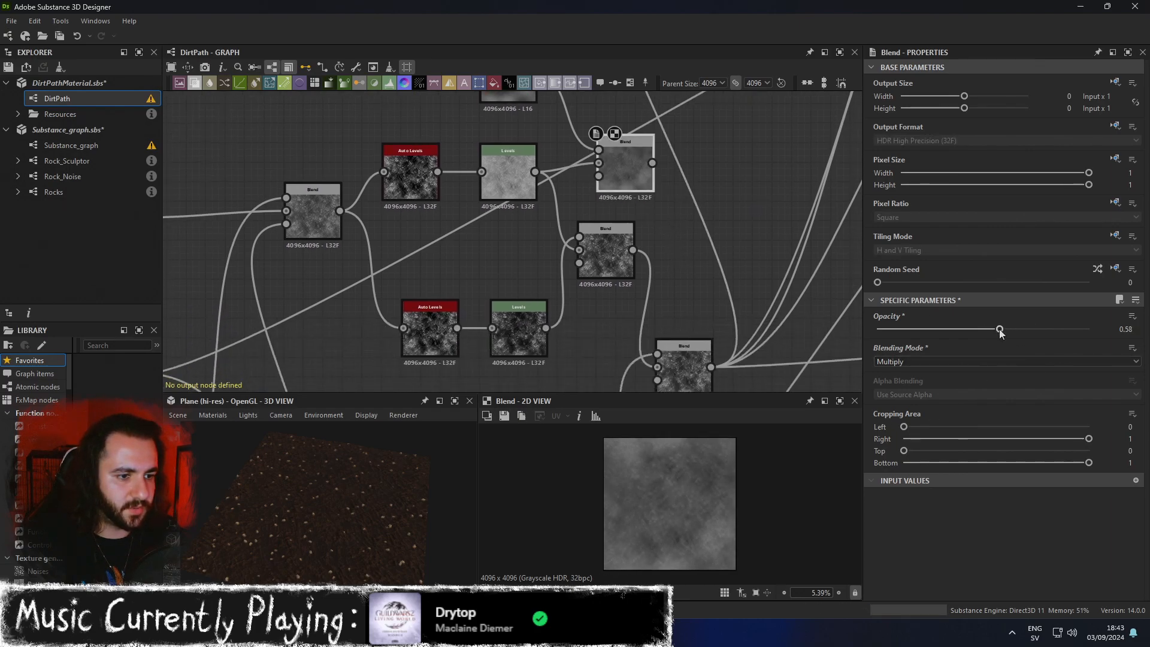
{"action": "middle_click_drag", "start_coordinate": [695, 265], "coordinate": [657, 220]}
Feed the Multiply Blend into the Min (Darken) Blend's background in place of the upper Levels and check the relief.
{"action": "middle_click_drag", "start_coordinate": [620, 113], "coordinate": [632, 155]}
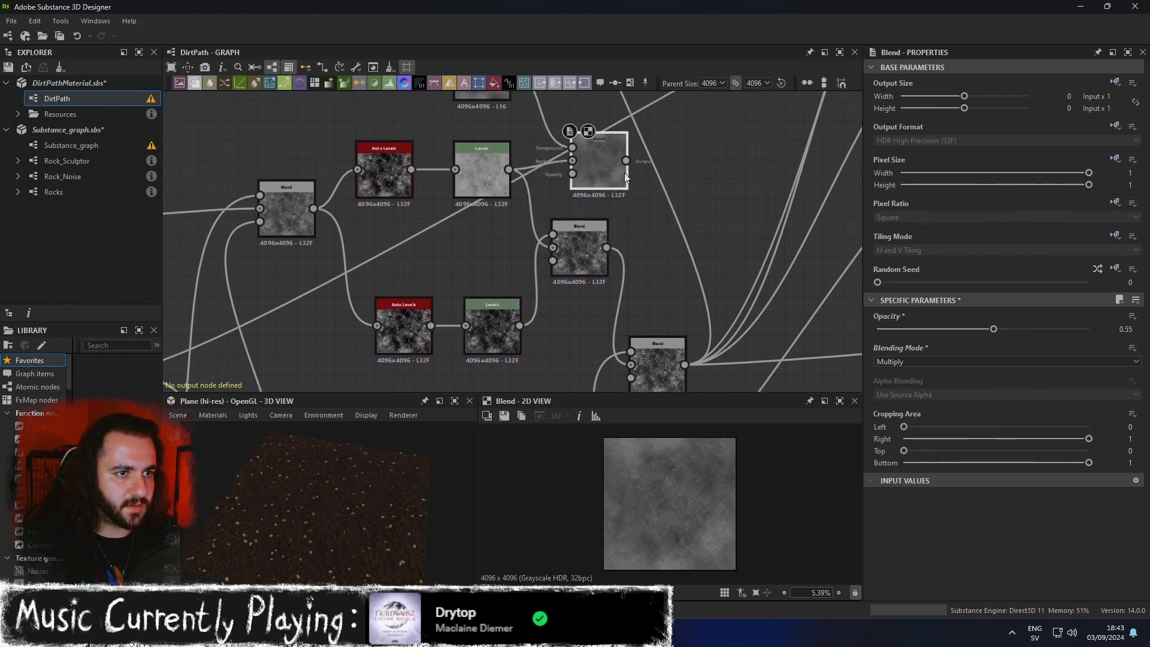
{"action": "left_click_drag", "start_coordinate": [570, 213], "coordinate": [553, 246]}
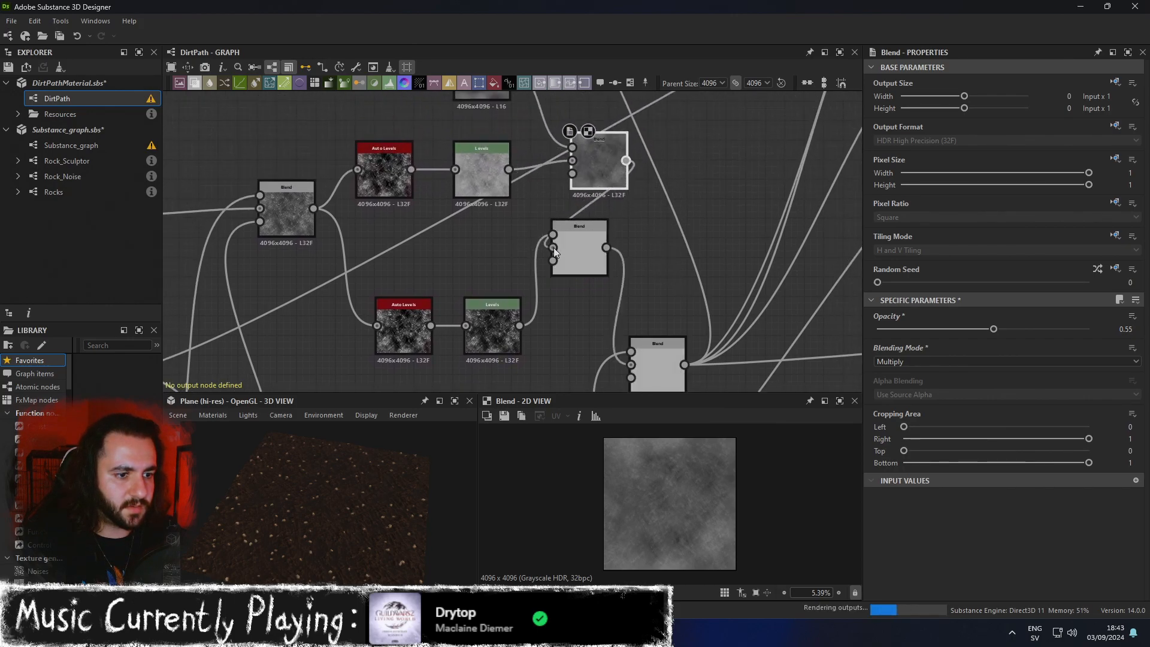
{"action": "left_click", "coordinate": [583, 256]}
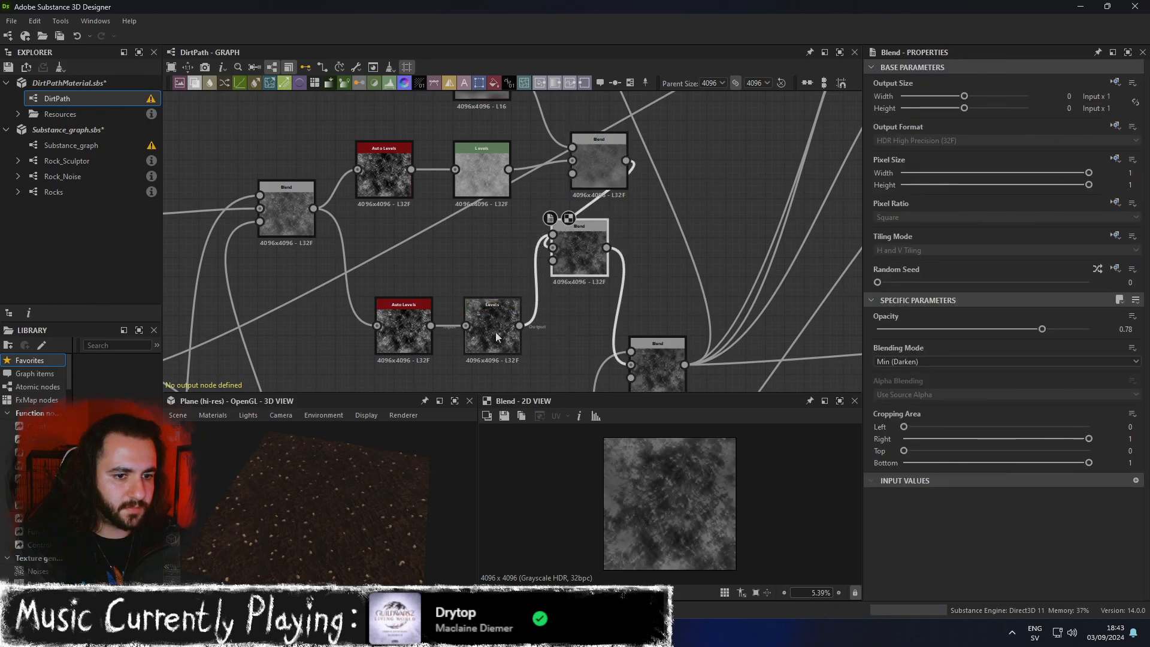
{"action": "scroll", "coordinate": [361, 536], "scroll_direction": "up", "scroll_amount": 8}
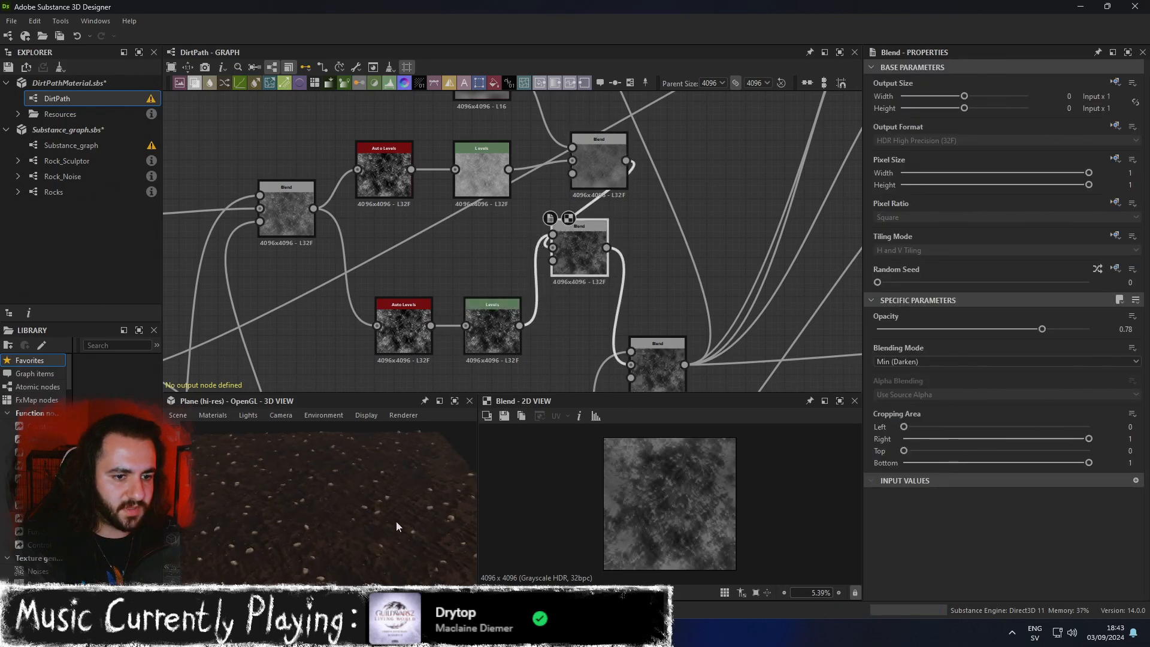
{"action": "left_click_drag", "start_coordinate": [598, 182], "coordinate": [559, 171]}
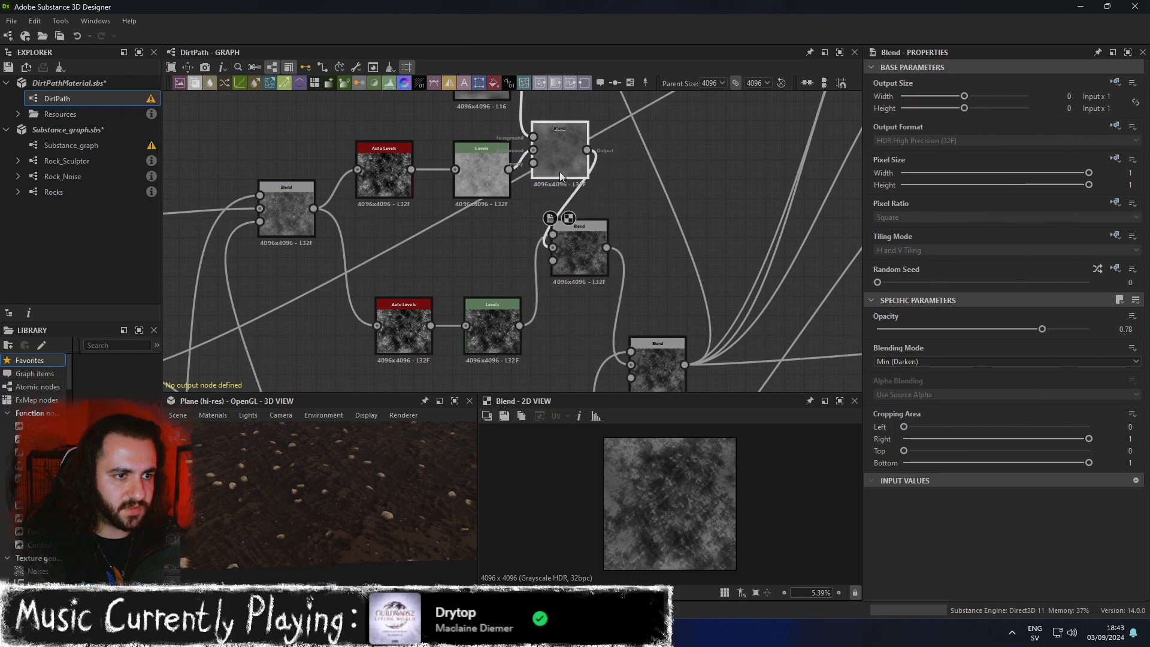
{"action": "left_click", "coordinate": [580, 257]}
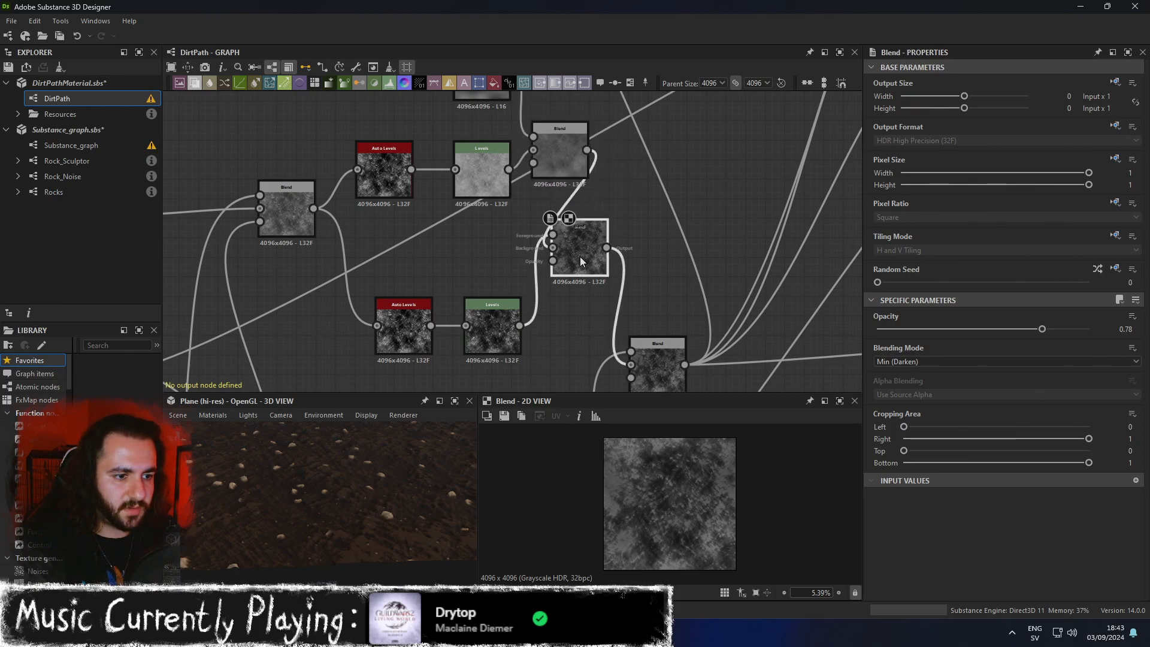
{"action": "scroll", "coordinate": [710, 452], "scroll_direction": "up", "scroll_amount": 6}
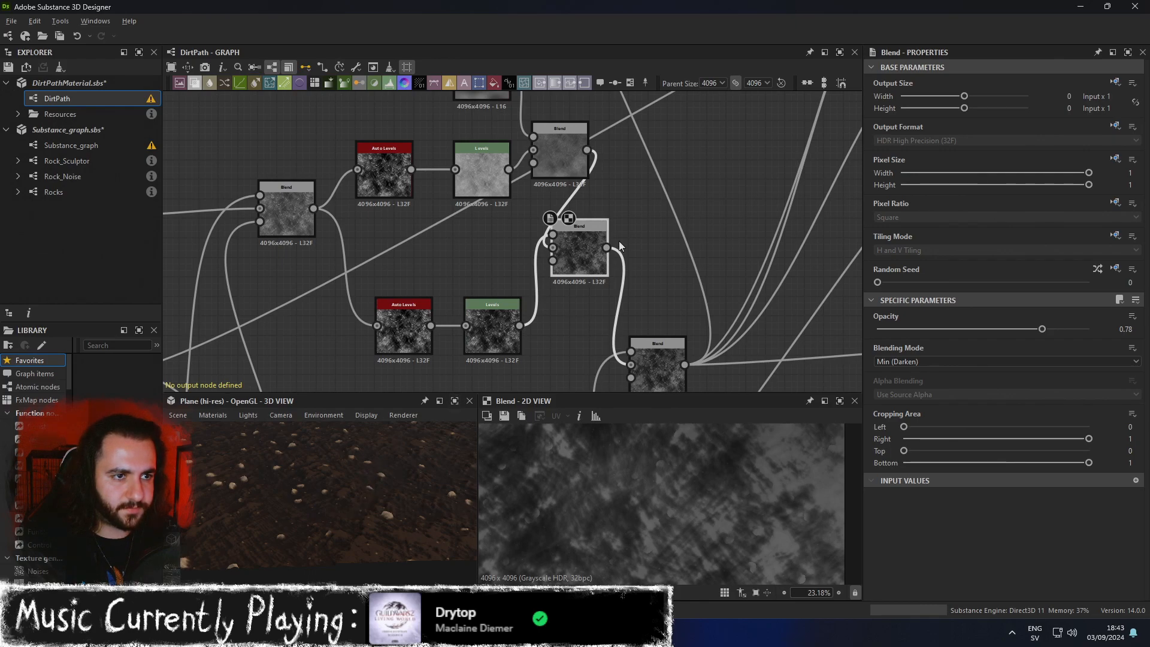
Rewire the Min (Darken) Blend with the upper Levels as background and the Gaussian Noise as foreground, leaving the Multiply Blend disconnected.
{"action": "middle_click_drag", "start_coordinate": [619, 242], "coordinate": [664, 358]}
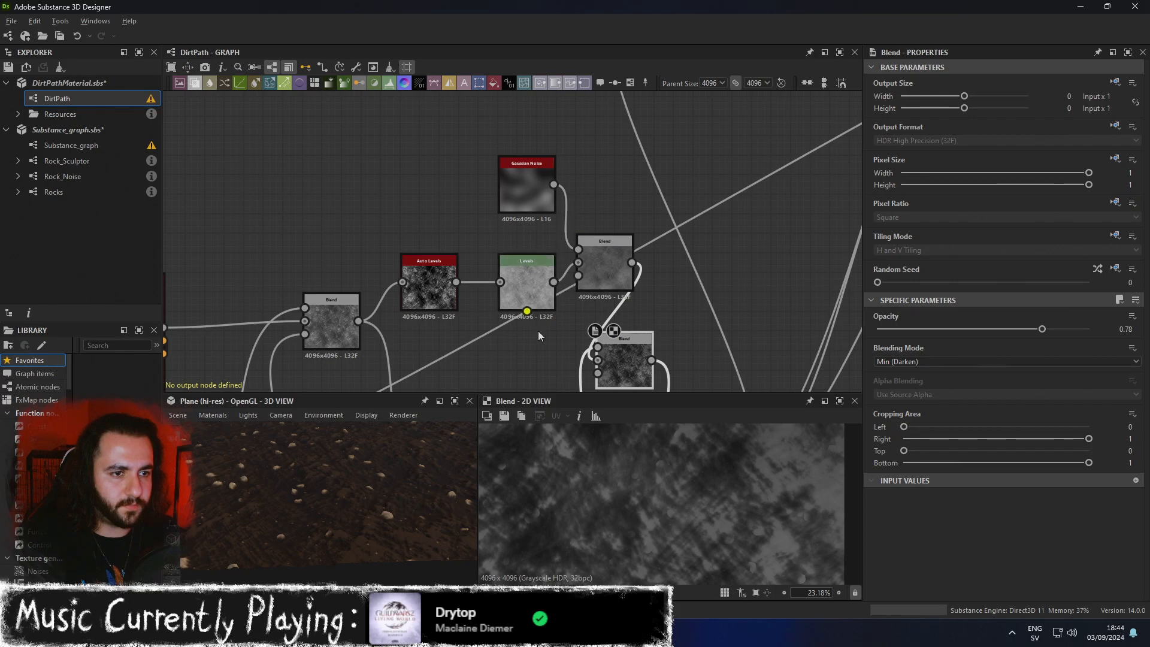
{"action": "middle_click_drag", "start_coordinate": [537, 331], "coordinate": [560, 236]}
{"action": "middle_click_drag", "start_coordinate": [593, 135], "coordinate": [593, 154]}
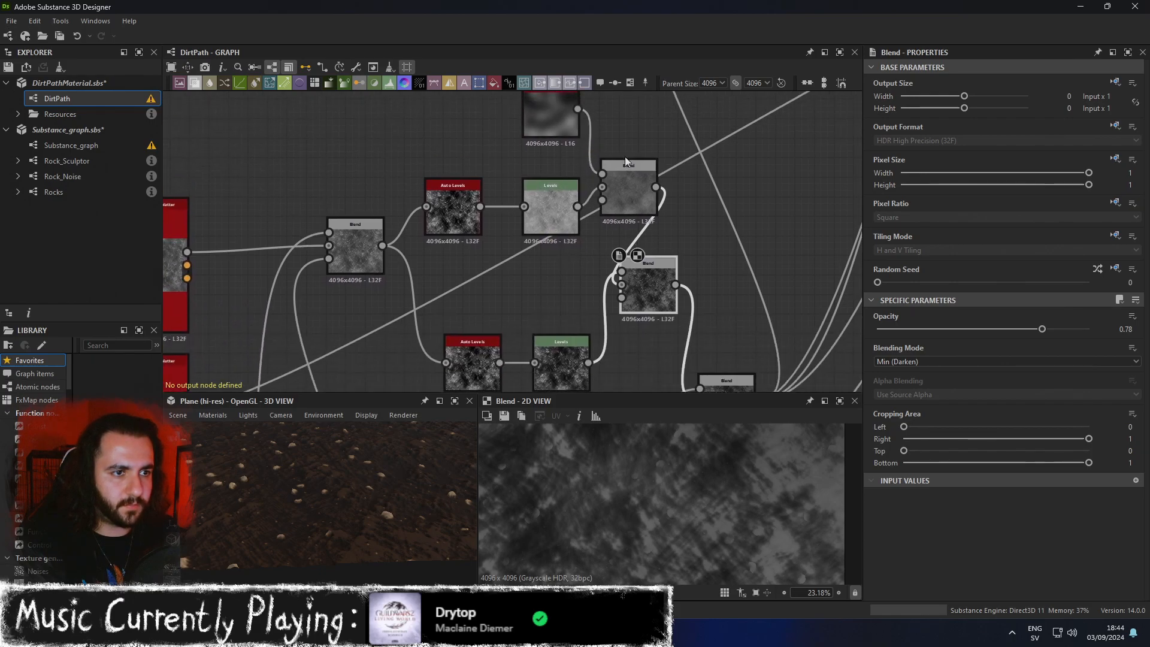
{"action": "left_click_drag", "start_coordinate": [636, 190], "coordinate": [647, 150]}
{"action": "left_click_drag", "start_coordinate": [577, 207], "coordinate": [628, 288]}
{"action": "left_click_drag", "start_coordinate": [579, 110], "coordinate": [623, 271]}
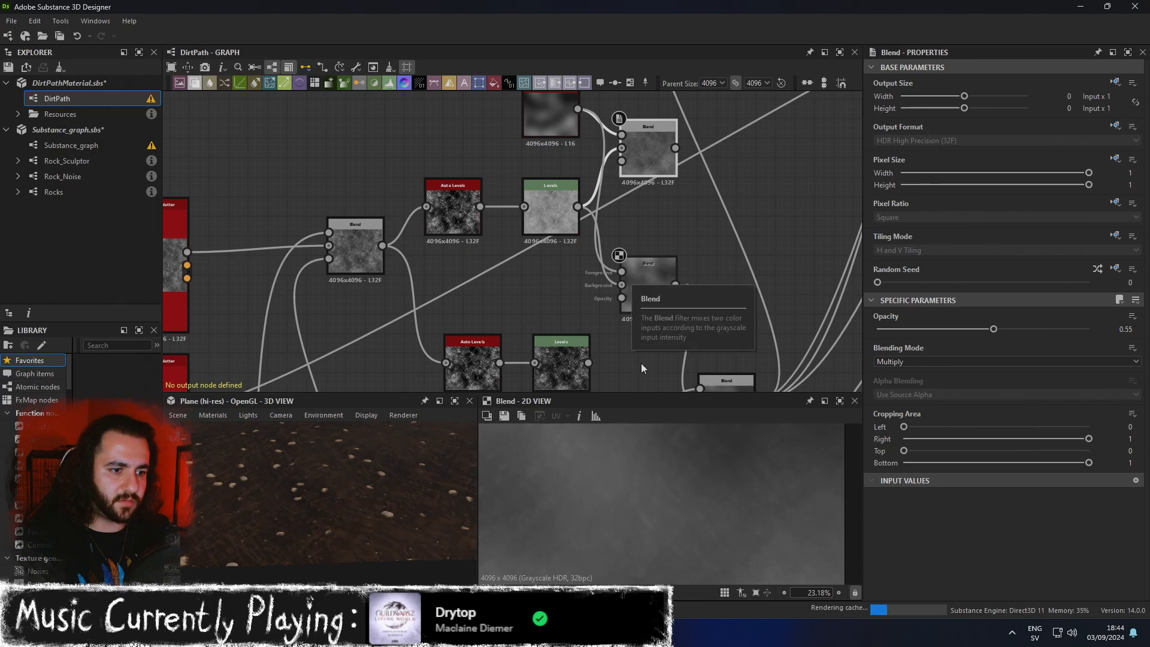
{"action": "scroll", "coordinate": [357, 472], "scroll_direction": "down", "scroll_amount": 5}
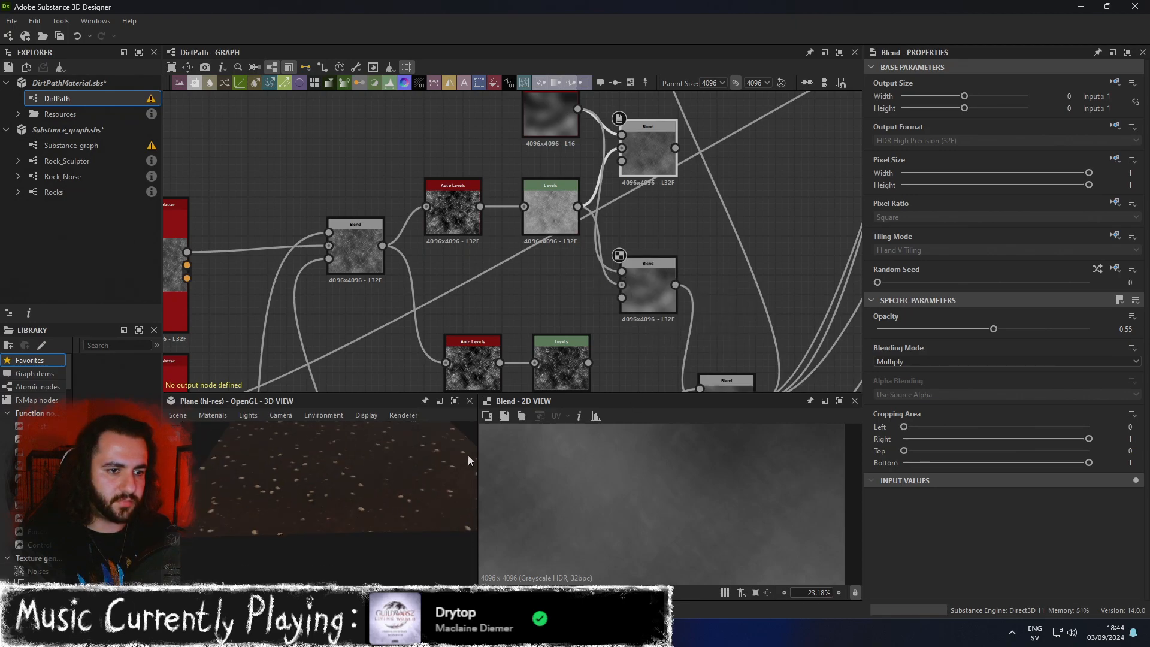
Switch the rewired Min (Darken) Blend to Multiply and set its opacity to 0.67.
{"action": "left_click", "coordinate": [638, 286]}
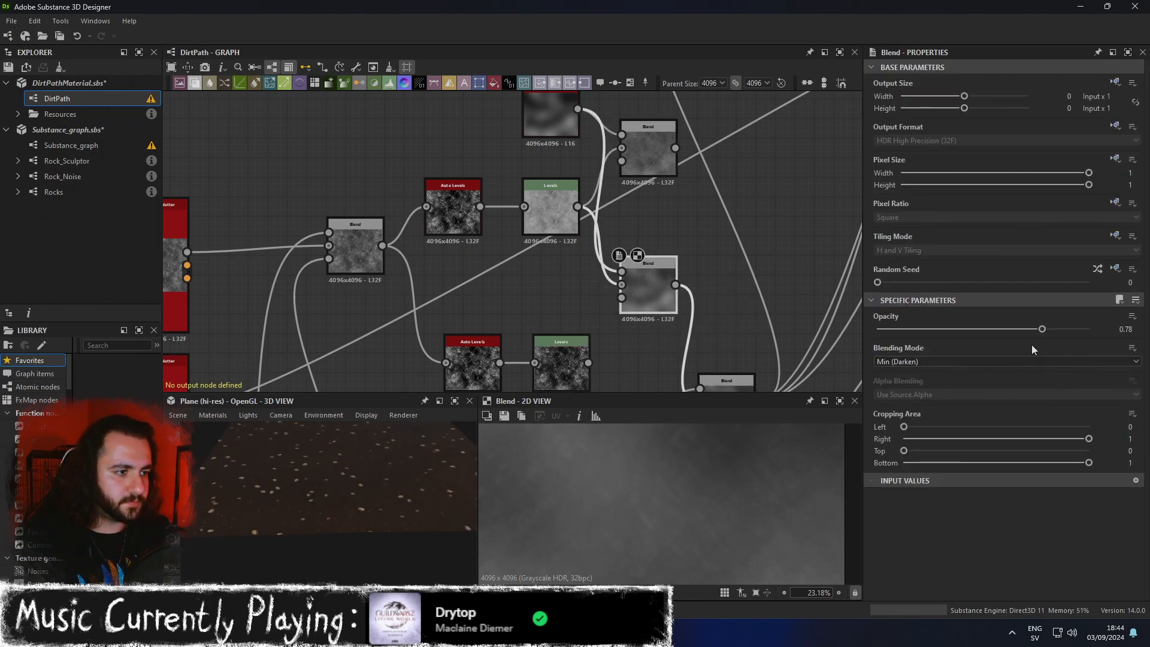
{"action": "left_click", "coordinate": [960, 329]}
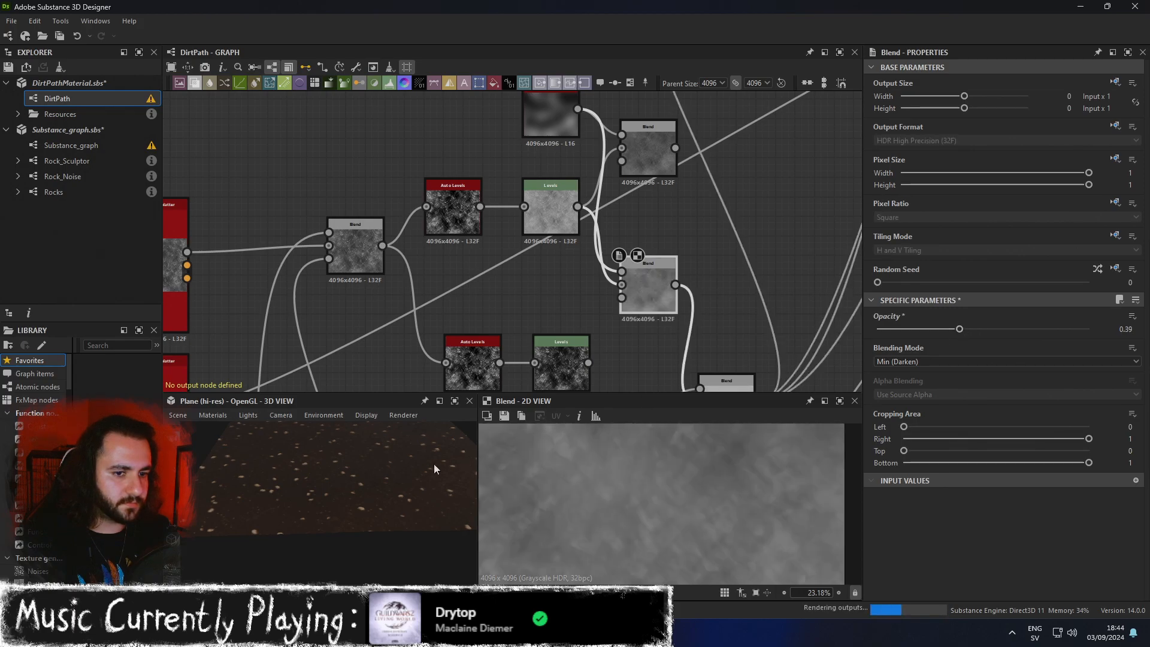
{"action": "left_click_drag", "start_coordinate": [384, 470], "coordinate": [391, 472]}
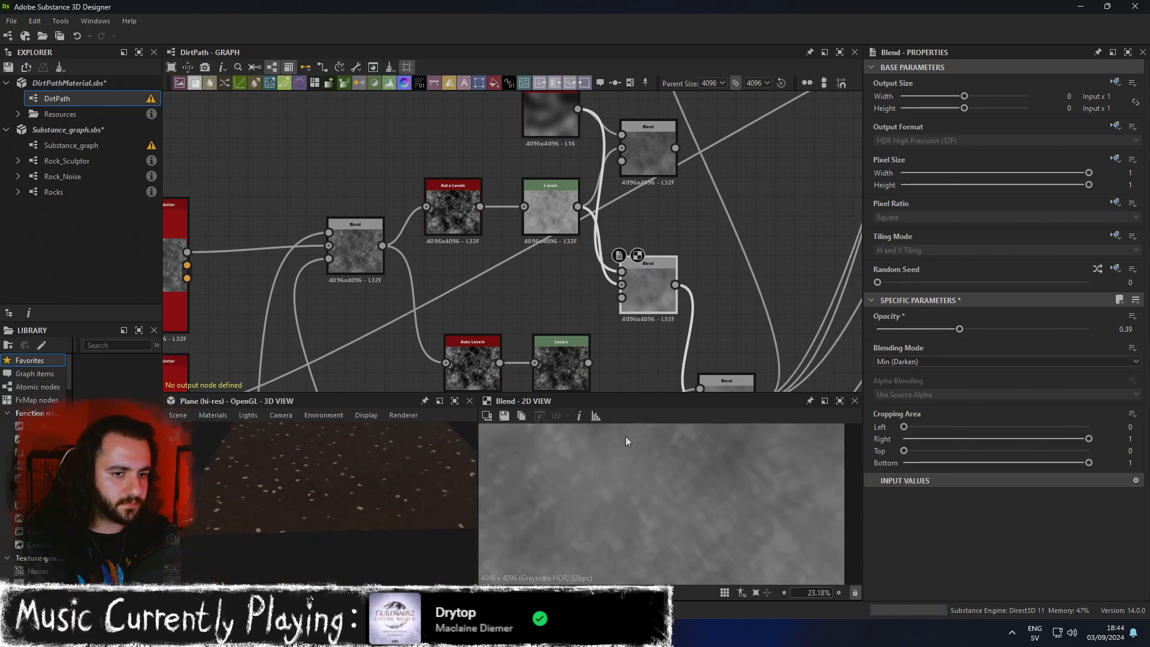
{"action": "left_click", "coordinate": [965, 359]}
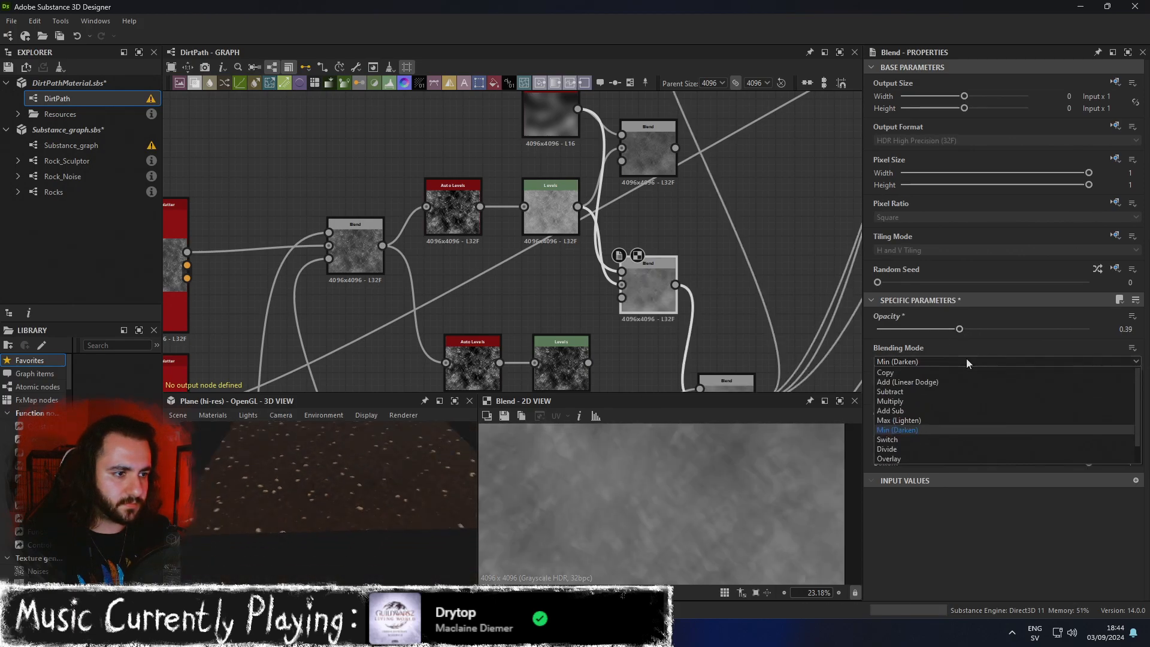
{"action": "left_click", "coordinate": [901, 398]}
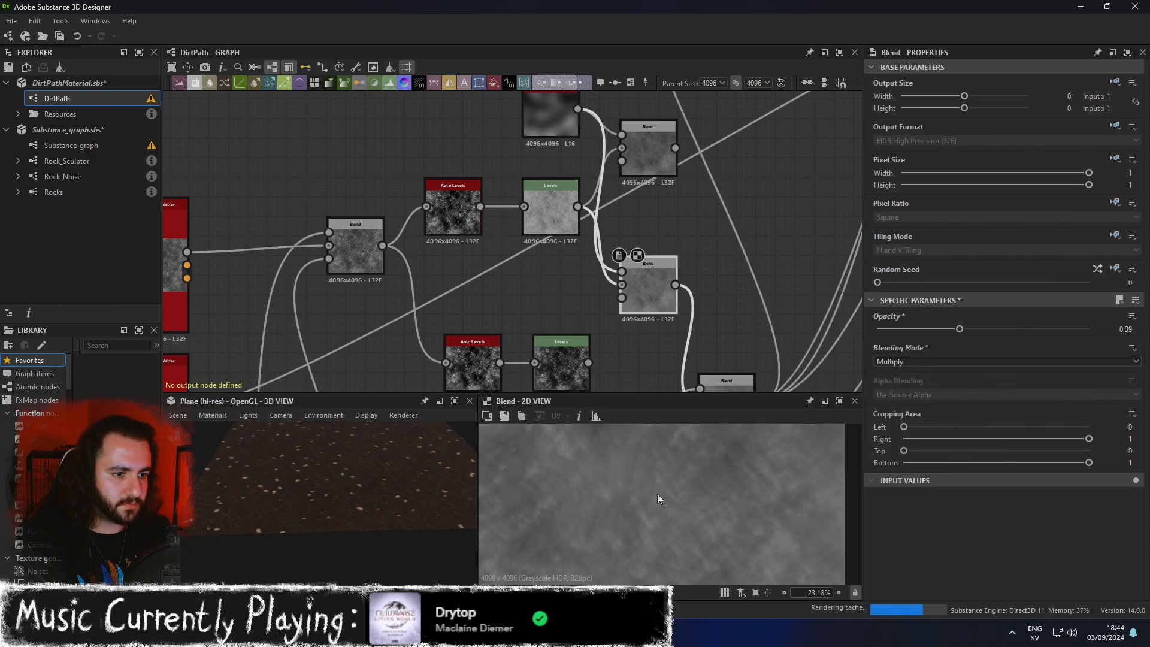
{"action": "scroll", "coordinate": [692, 493], "scroll_direction": "down", "scroll_amount": 2}
{"action": "scroll", "coordinate": [692, 494], "scroll_direction": "down", "scroll_amount": 3}
{"action": "left_click_drag", "start_coordinate": [965, 328], "coordinate": [1018, 329]}
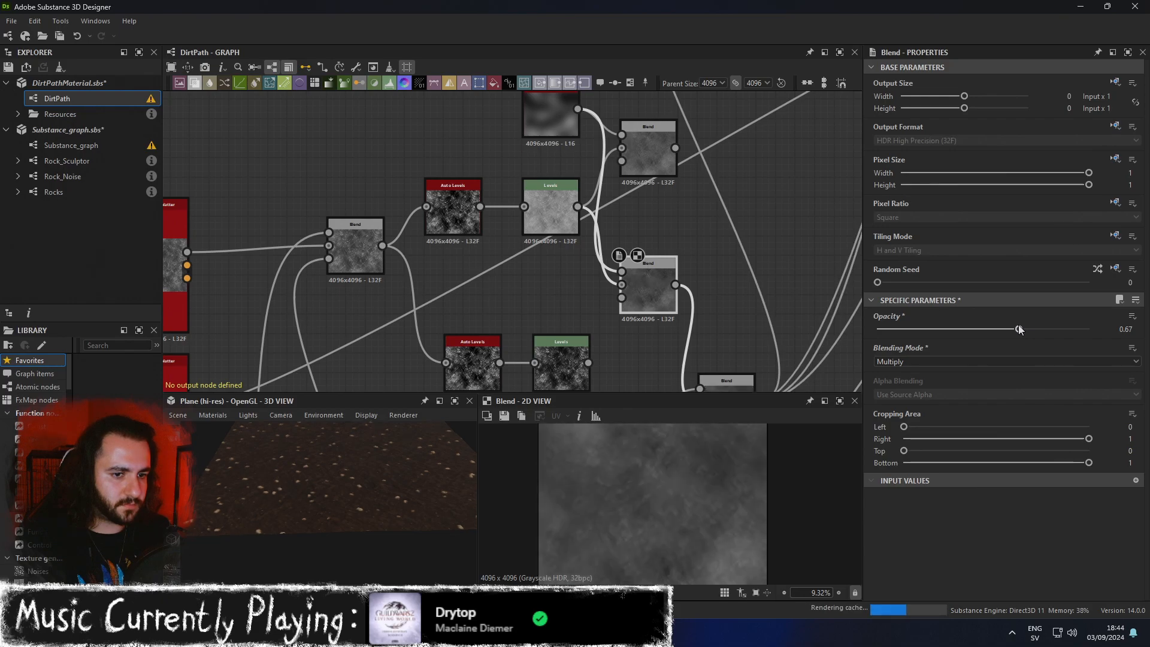
Examine the ground's large-scale height variation in the enlarged 3D view from several angles.
{"action": "scroll", "coordinate": [356, 456], "scroll_direction": "up", "scroll_amount": 3}
{"action": "left_click_drag", "start_coordinate": [356, 457], "coordinate": [390, 530]}
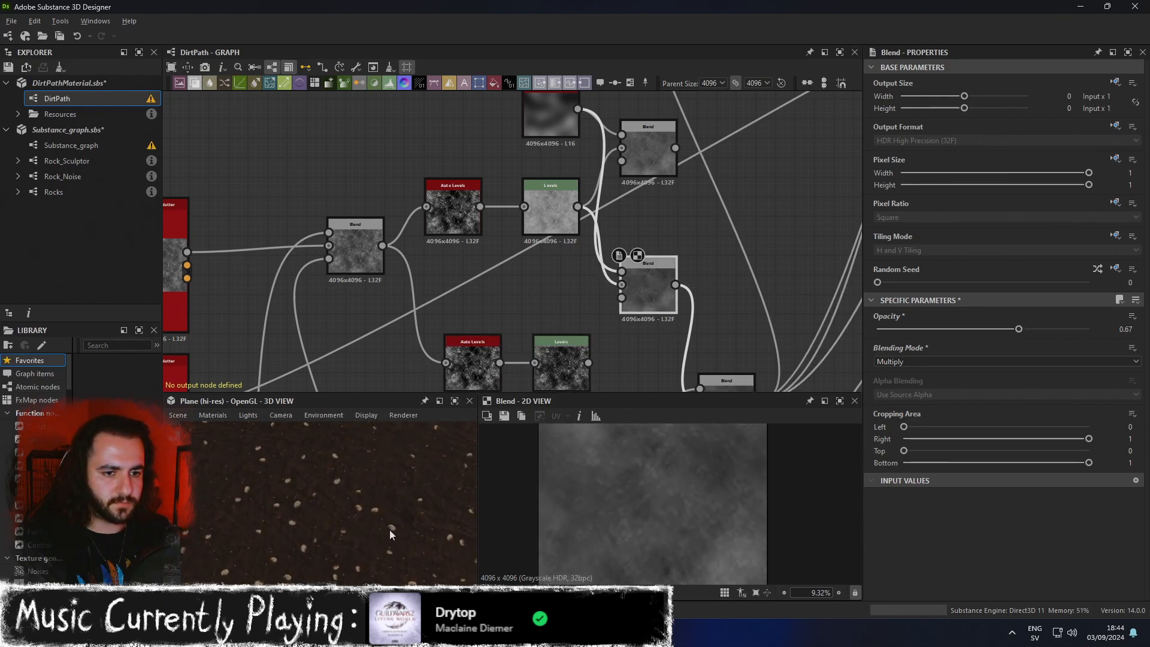
{"action": "left_click", "coordinate": [455, 400]}
{"action": "scroll", "coordinate": [479, 467], "scroll_direction": "down", "scroll_amount": 5}
{"action": "left_click_drag", "start_coordinate": [638, 338], "coordinate": [703, 303]}
{"action": "left_click", "coordinate": [1128, 52]}
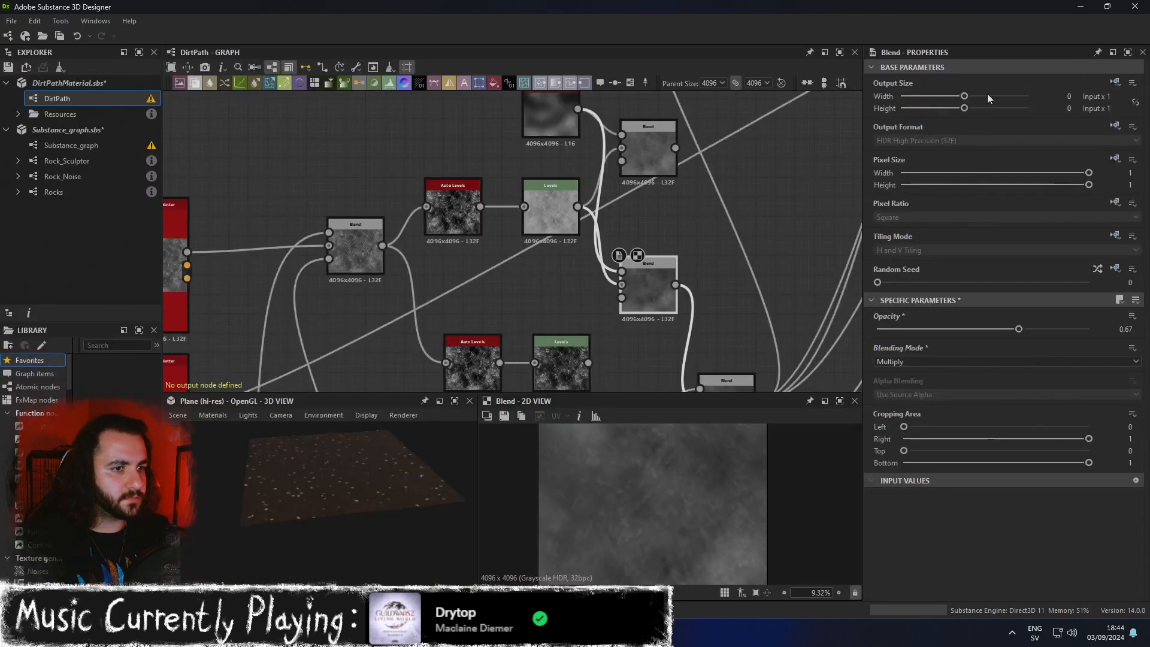
Set the Gaussian Noise's disorder to 0.26 and scale to 9, and check the ground up close in 3D.
{"action": "left_click", "coordinate": [568, 129]}
{"action": "scroll", "coordinate": [929, 547], "scroll_direction": "down", "scroll_amount": 2}
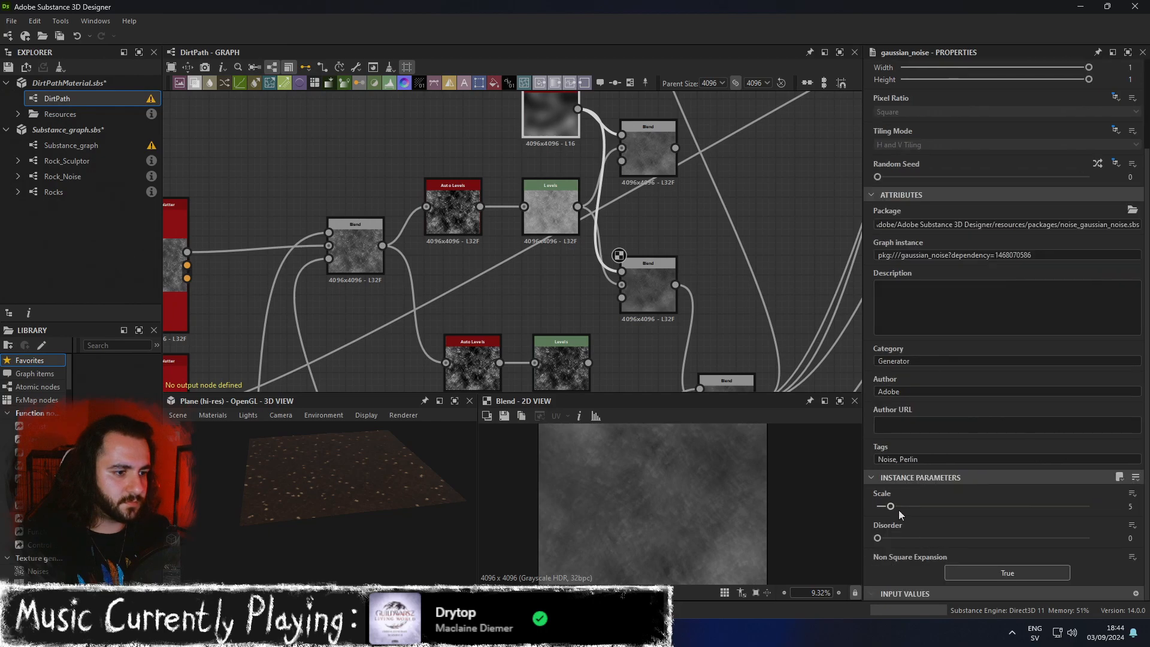
{"action": "left_click_drag", "start_coordinate": [878, 538], "coordinate": [932, 539]}
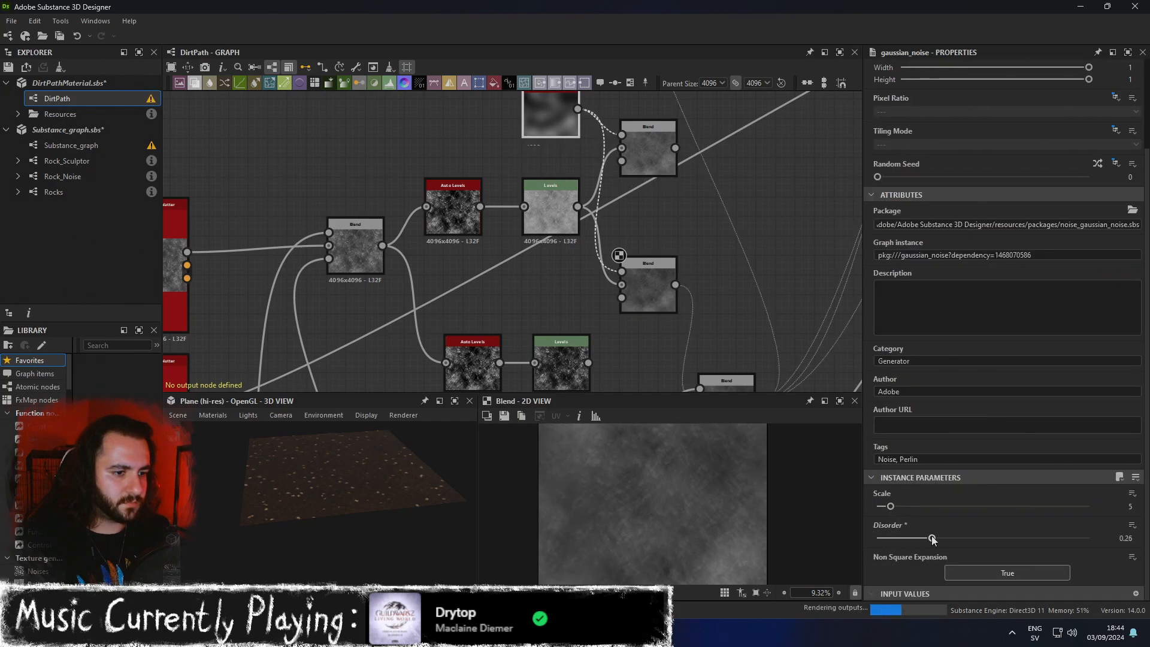
{"action": "left_click_drag", "start_coordinate": [890, 506], "coordinate": [904, 506]}
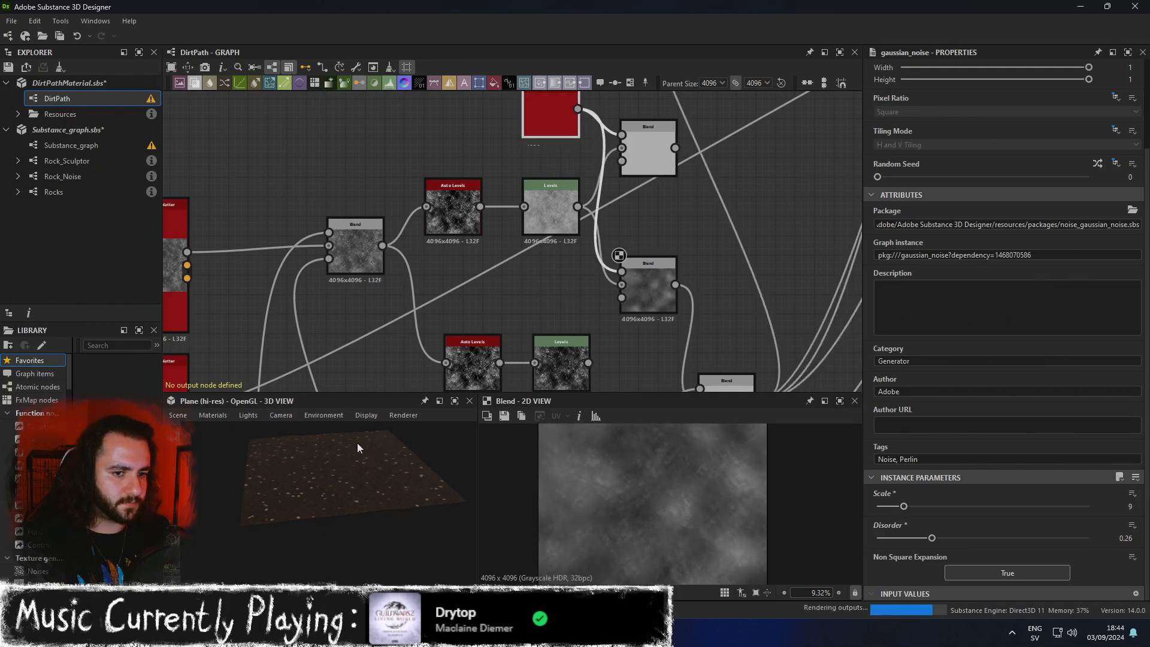
{"action": "scroll", "coordinate": [340, 490], "scroll_direction": "up", "scroll_amount": 5}
{"action": "mouse_move", "coordinate": [376, 477]}
{"action": "left_mouse_down"}
{"action": "mouse_move", "coordinate": [382, 456]}
{"action": "mouse_move", "coordinate": [376, 489]}
{"action": "left_mouse_up"}
Try Add (Linear Dodge) on the lower Multiply Blend, settle on Add Sub, and reduce its opacity to 0.26.
{"action": "left_click", "coordinate": [645, 284]}
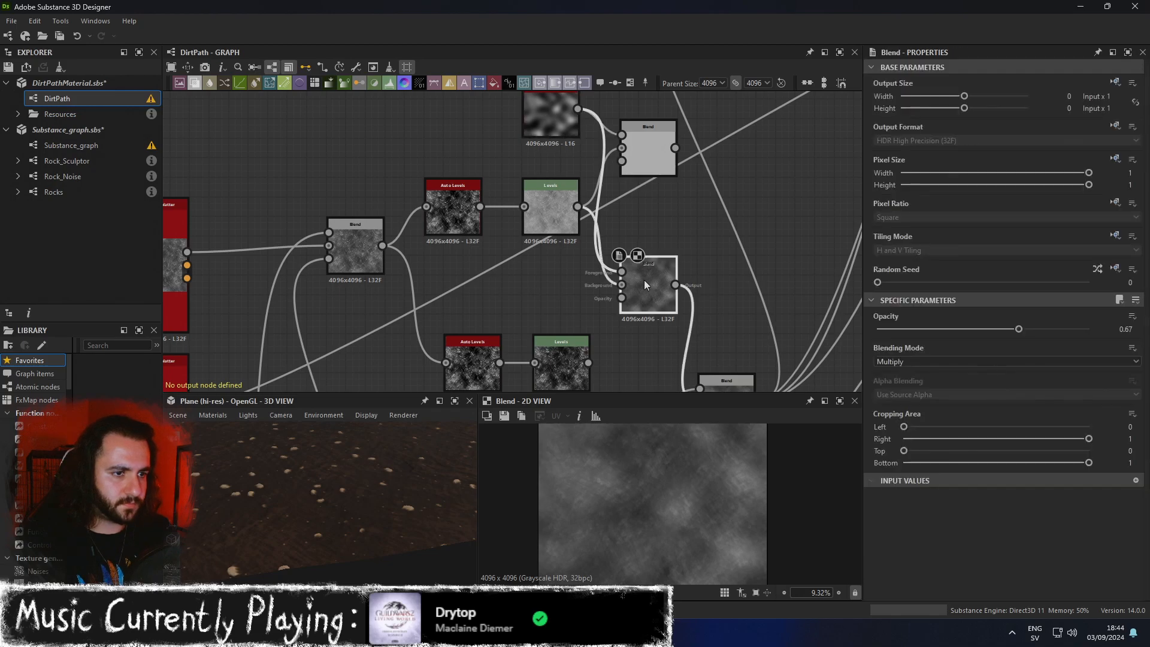
{"action": "left_click", "coordinate": [904, 362]}
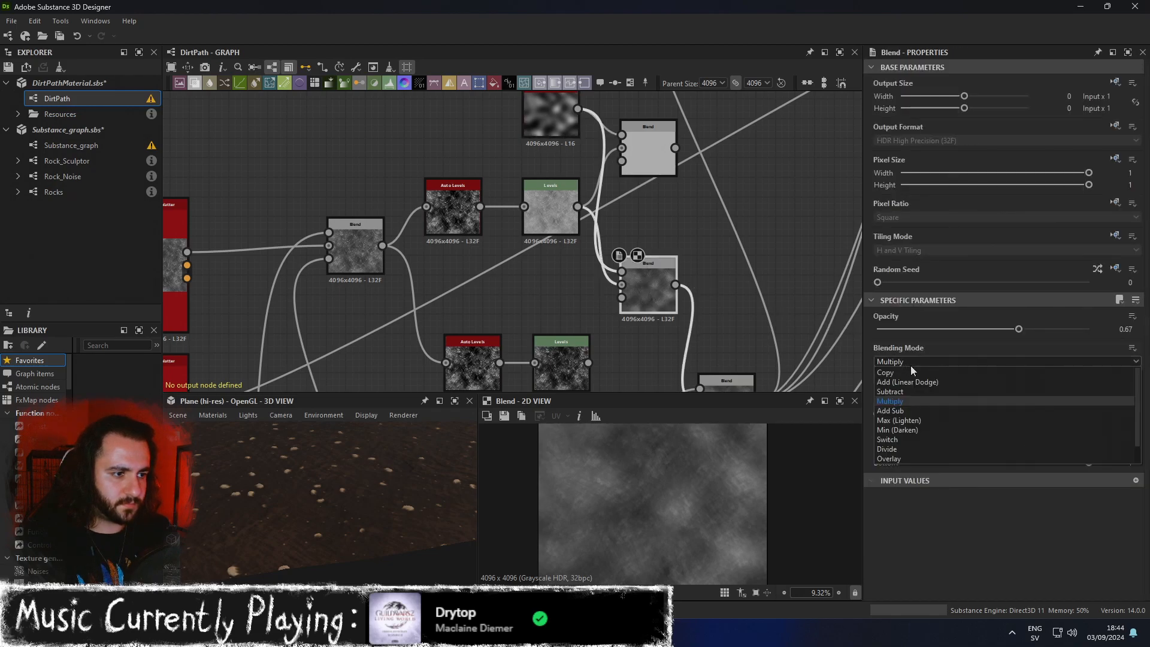
{"action": "left_click", "coordinate": [932, 386]}
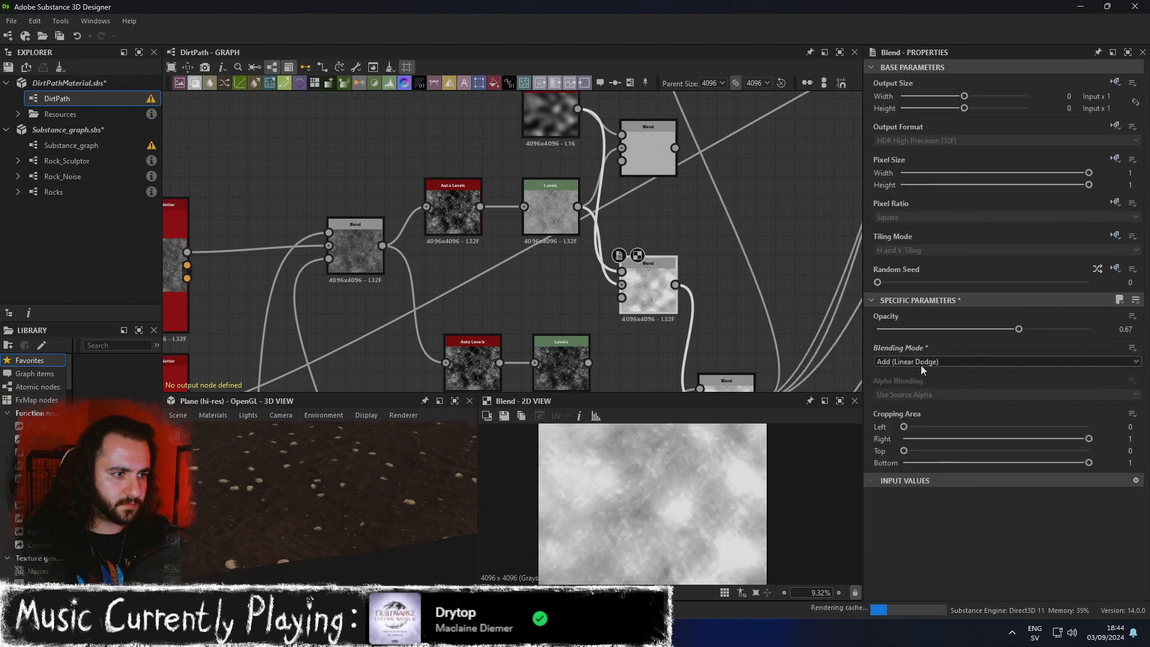
{"action": "left_click", "coordinate": [921, 363]}
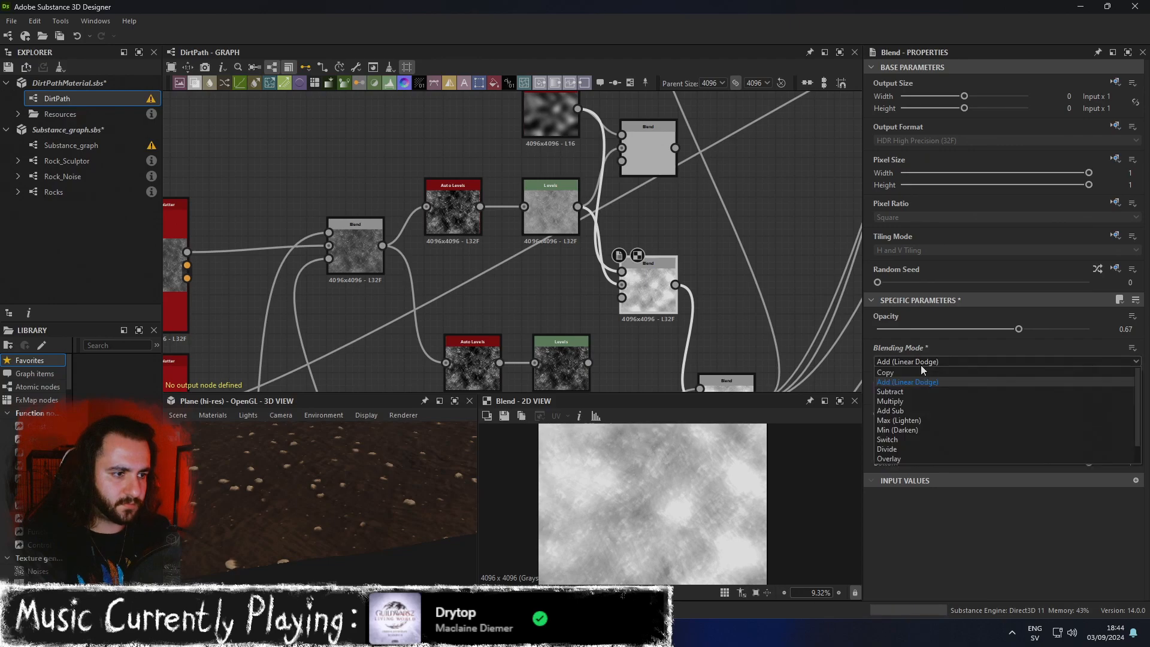
{"action": "left_click", "coordinate": [913, 411]}
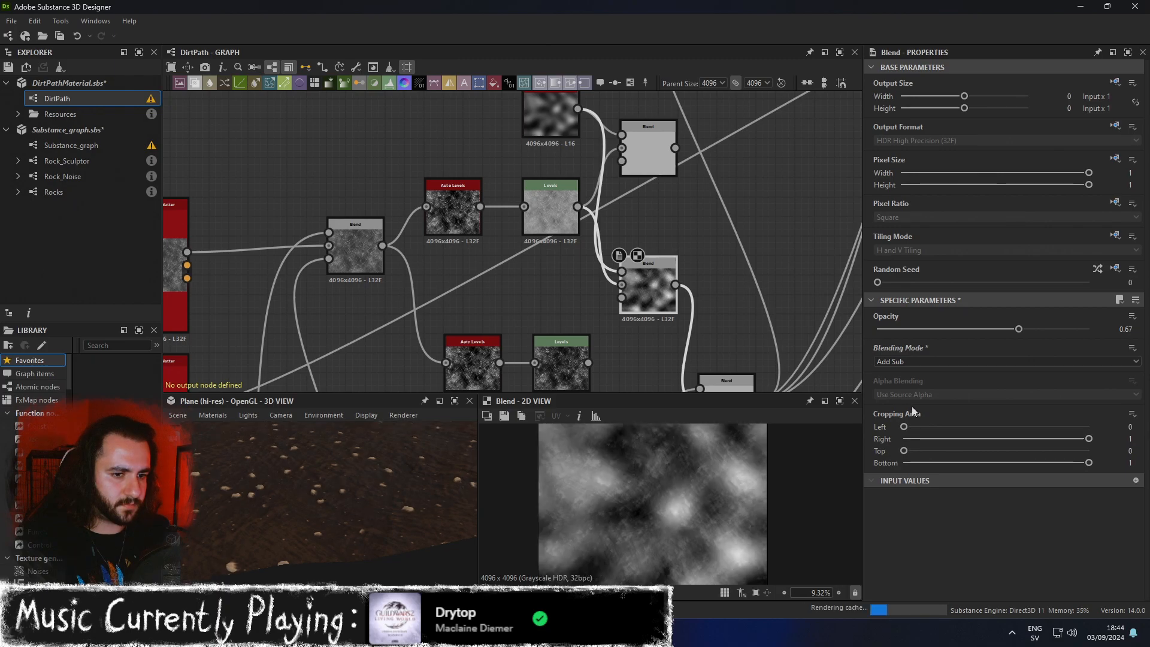
{"action": "left_click_drag", "start_coordinate": [370, 486], "coordinate": [418, 473]}
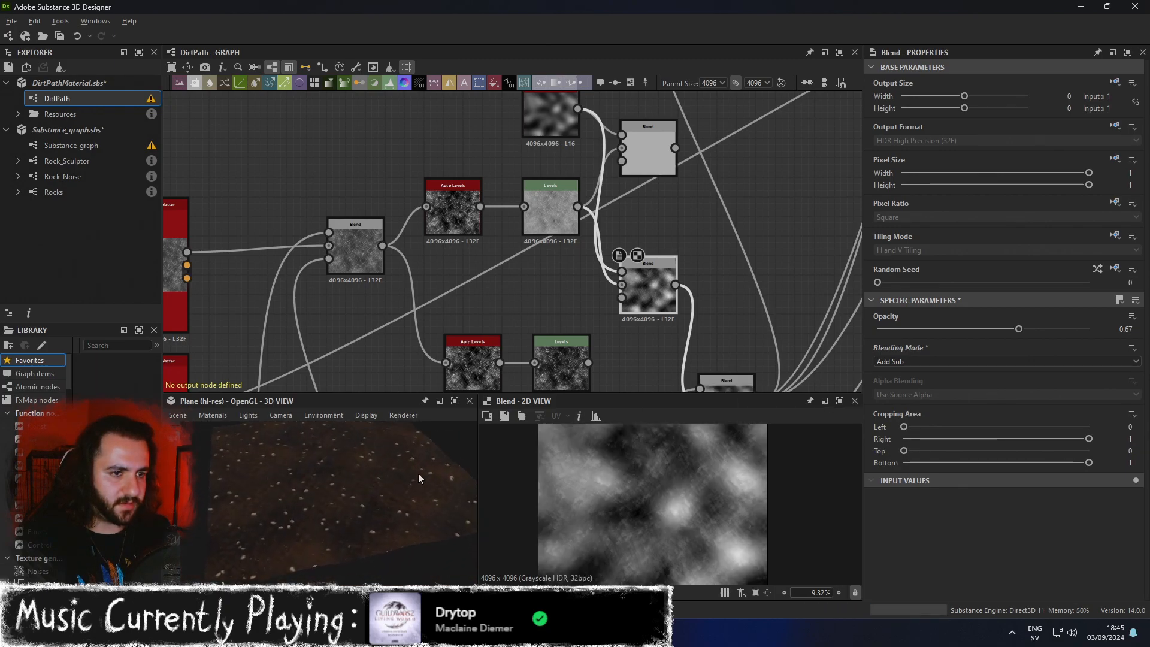
{"action": "left_click_drag", "start_coordinate": [1018, 329], "coordinate": [933, 333]}
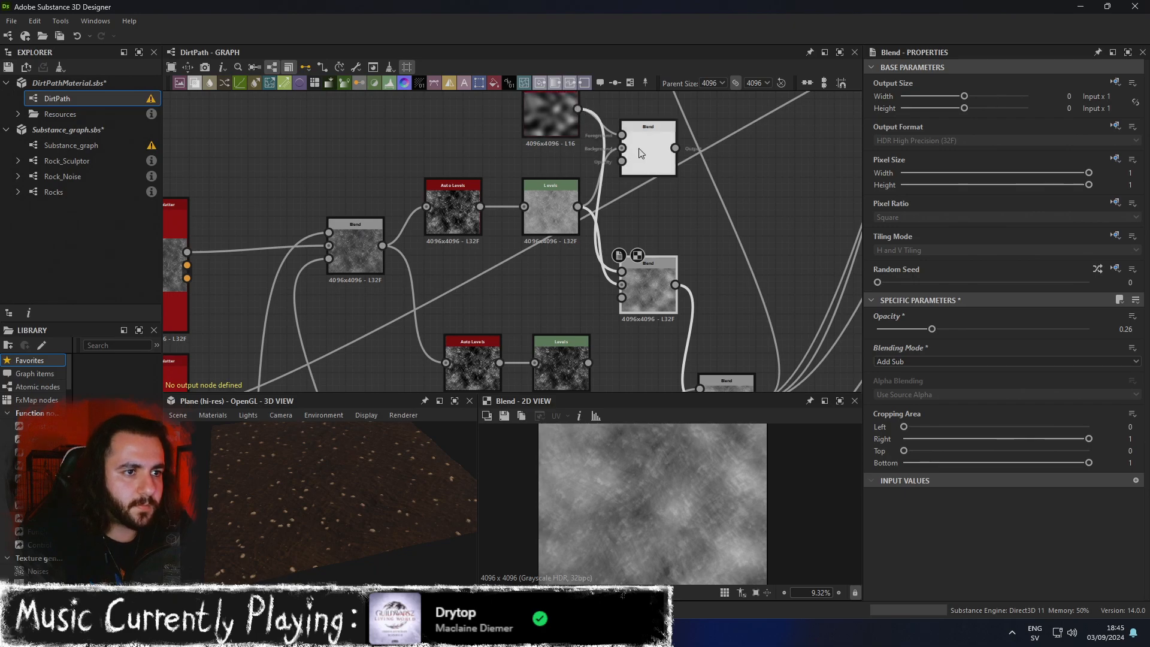
Feed the upper Multiply Blend and lower Levels into the Add Sub Blend instead of its current inputs, and inspect the relief in 3D.
{"action": "left_click_drag", "start_coordinate": [629, 282], "coordinate": [623, 284]}
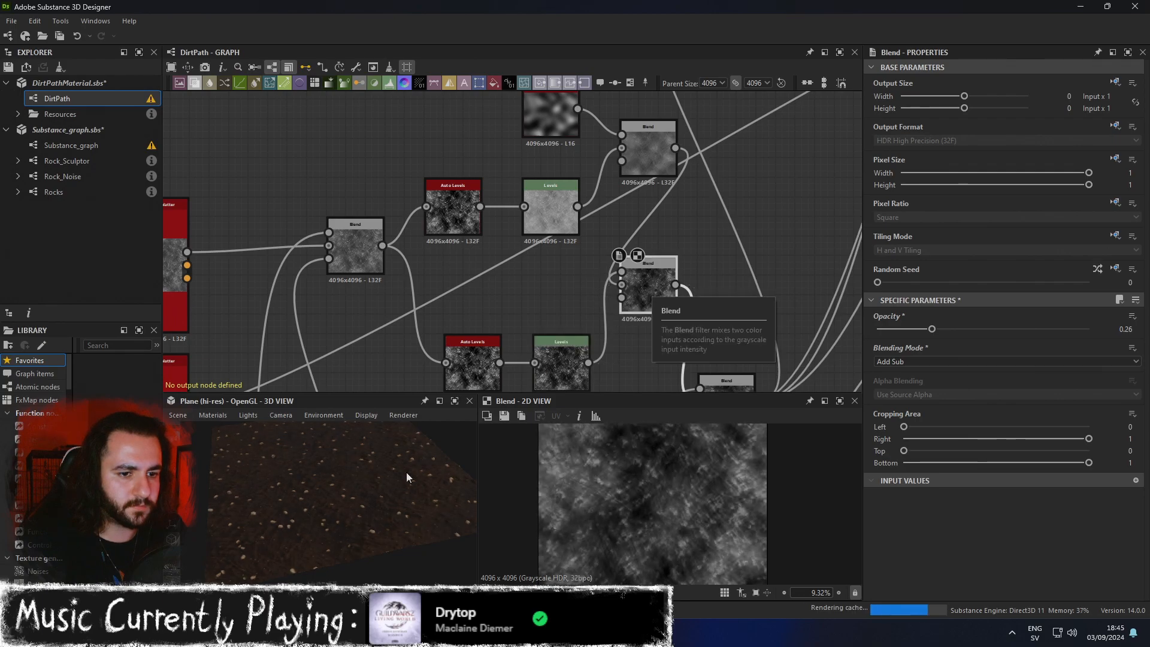
{"action": "left_click_drag", "start_coordinate": [380, 498], "coordinate": [450, 408]}
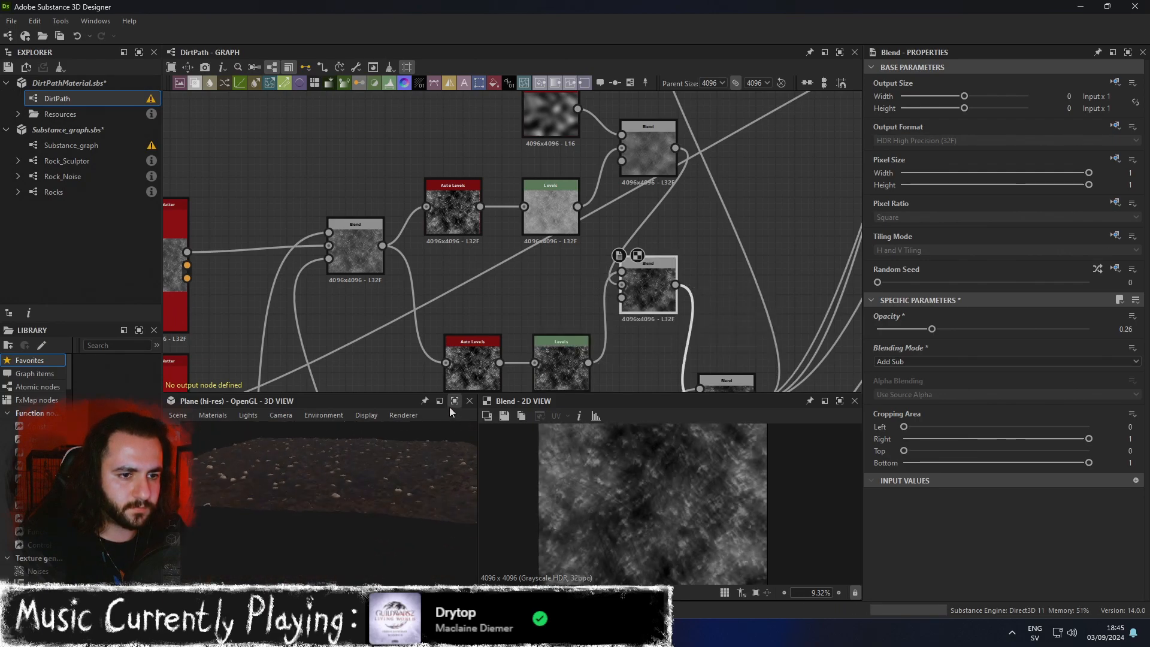
{"action": "left_click", "coordinate": [455, 401]}
{"action": "left_click_drag", "start_coordinate": [519, 429], "coordinate": [770, 264]}
{"action": "left_click", "coordinate": [1127, 52]}
Open the blending mode choices of the upper Multiply Blend that combines the Gaussian Noise with the upper Levels.
{"action": "left_click", "coordinate": [651, 153]}
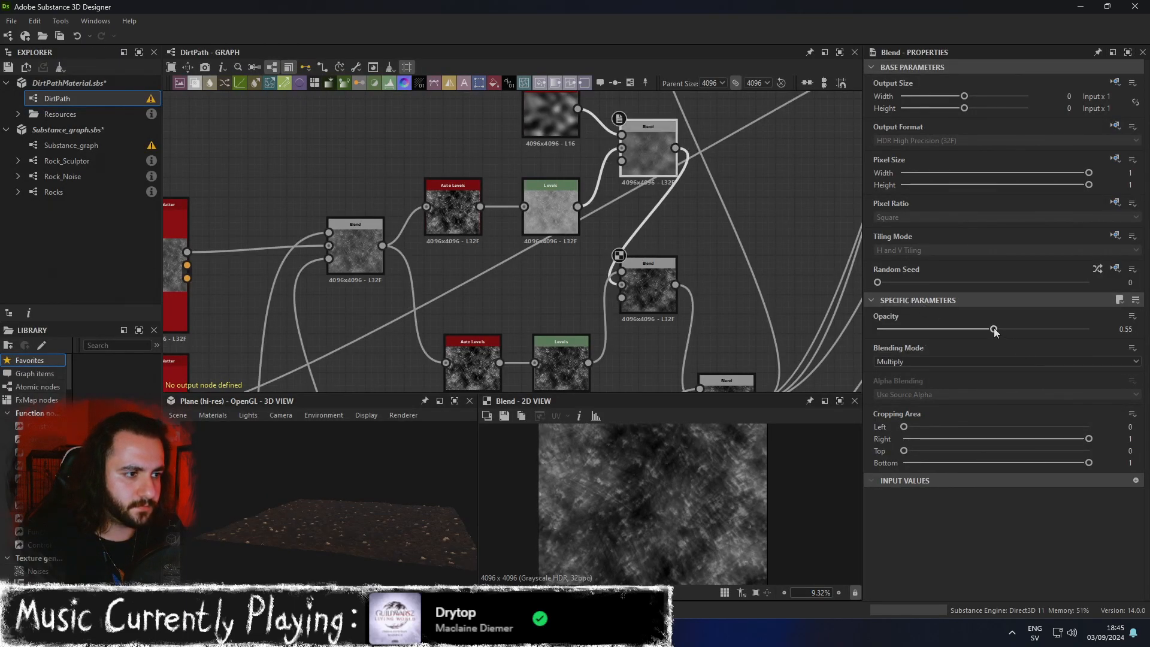
{"action": "left_click", "coordinate": [941, 363]}
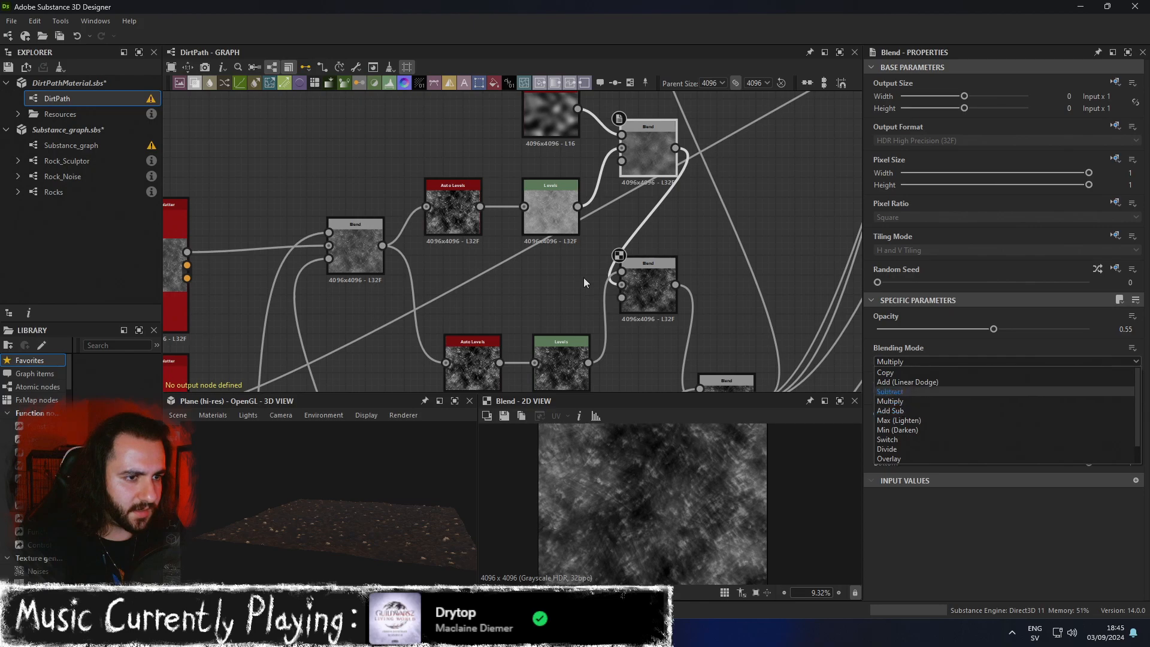
Set the Blend node fed by Gaussian Noise to Add Sub at 0.26 opacity and check the terrain in 3D.
{"action": "left_click", "coordinate": [646, 283]}
{"action": "left_click", "coordinate": [653, 171]}
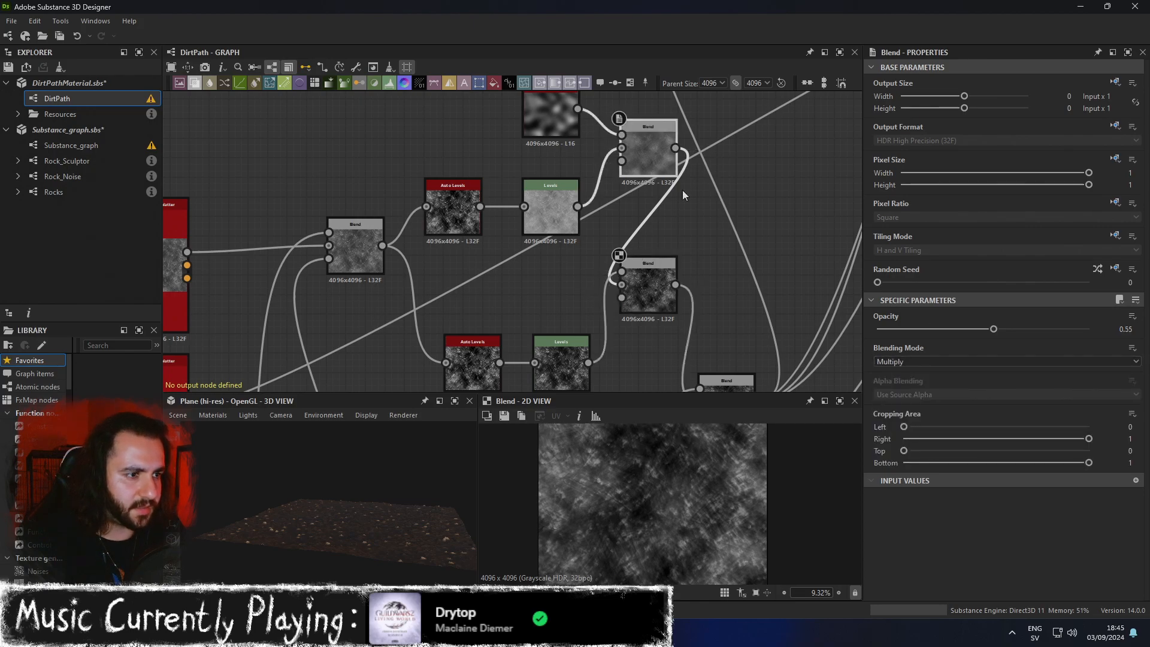
{"action": "left_click", "coordinate": [927, 361]}
{"action": "left_click", "coordinate": [900, 410]}
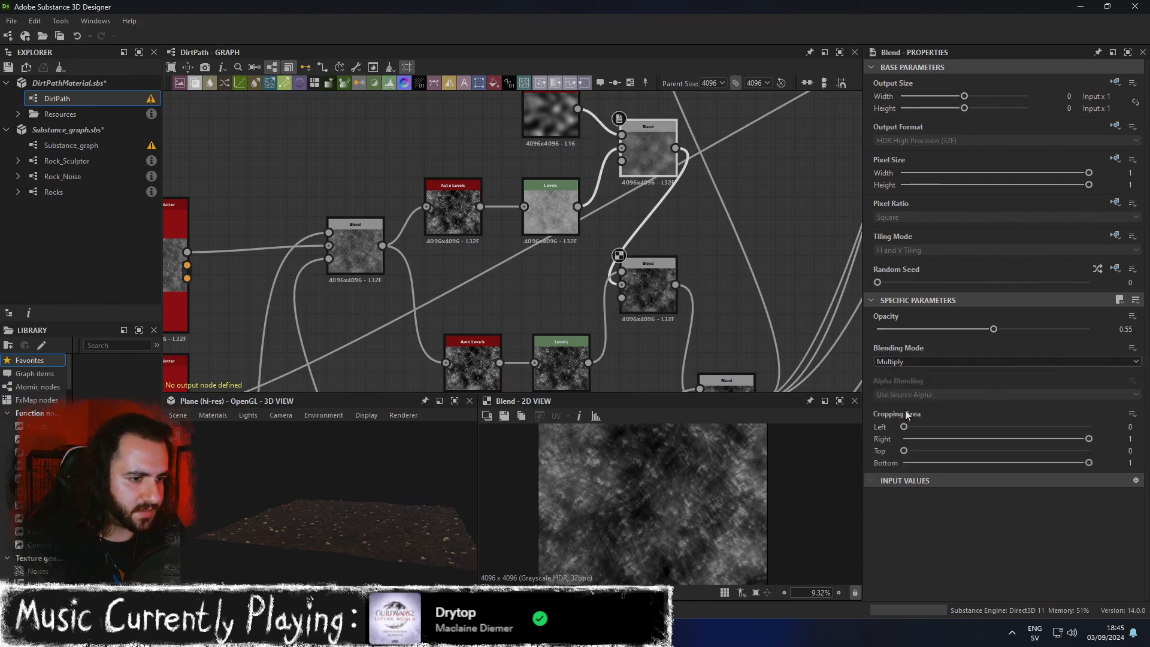
{"action": "left_click_drag", "start_coordinate": [992, 329], "coordinate": [933, 330]}
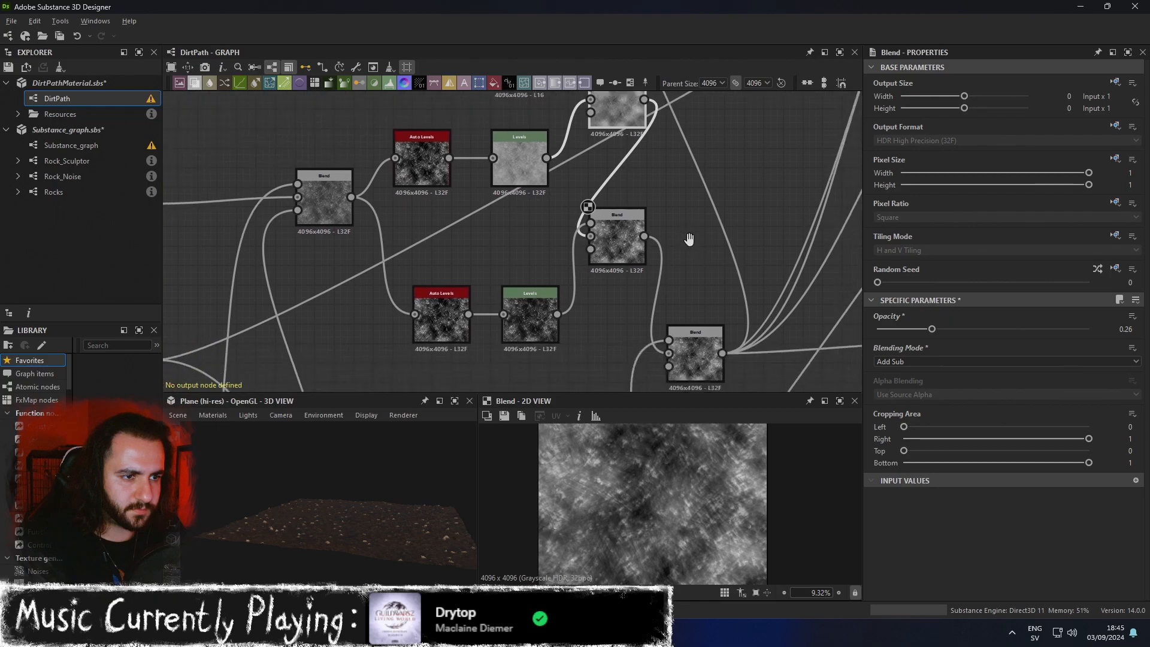
{"action": "left_click", "coordinate": [455, 401]}
{"action": "left_click_drag", "start_coordinate": [582, 430], "coordinate": [626, 368], "text": "alt"}
{"action": "left_click", "coordinate": [1127, 53]}
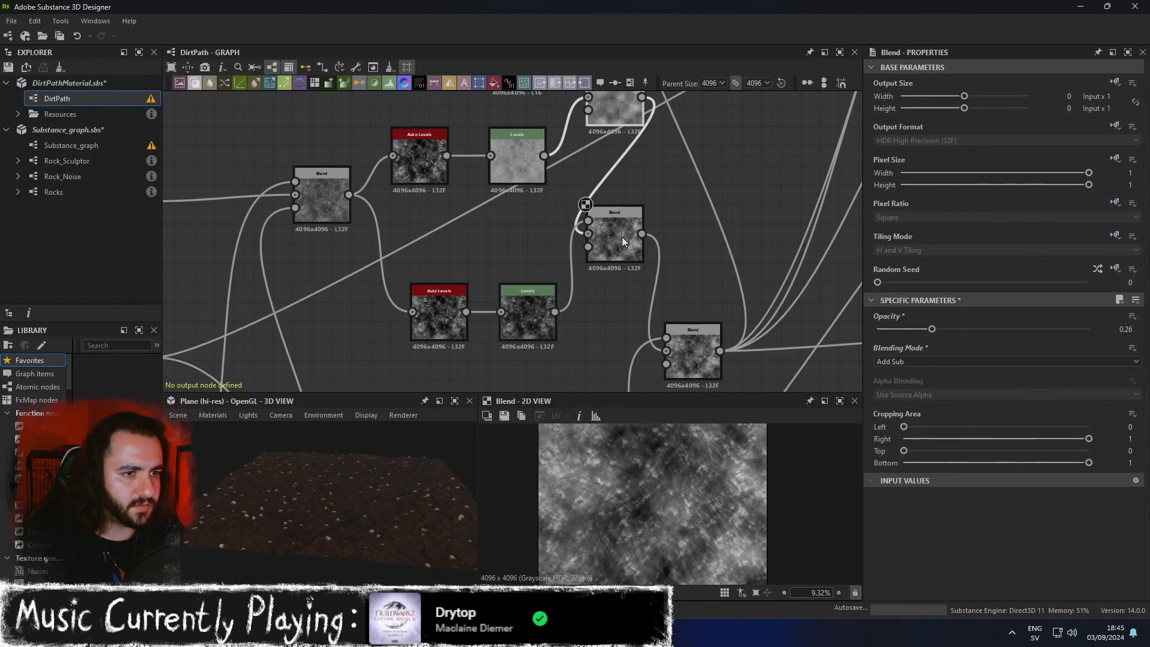
Rearrange the Gaussian Noise and the two Blend nodes so the first Blend follows its Levels node and the second sits further right.
{"action": "left_click_drag", "start_coordinate": [614, 105], "coordinate": [495, 243]}
{"action": "middle_click_drag", "start_coordinate": [515, 202], "coordinate": [572, 274]}
{"action": "left_click_drag", "start_coordinate": [577, 132], "coordinate": [499, 130]}
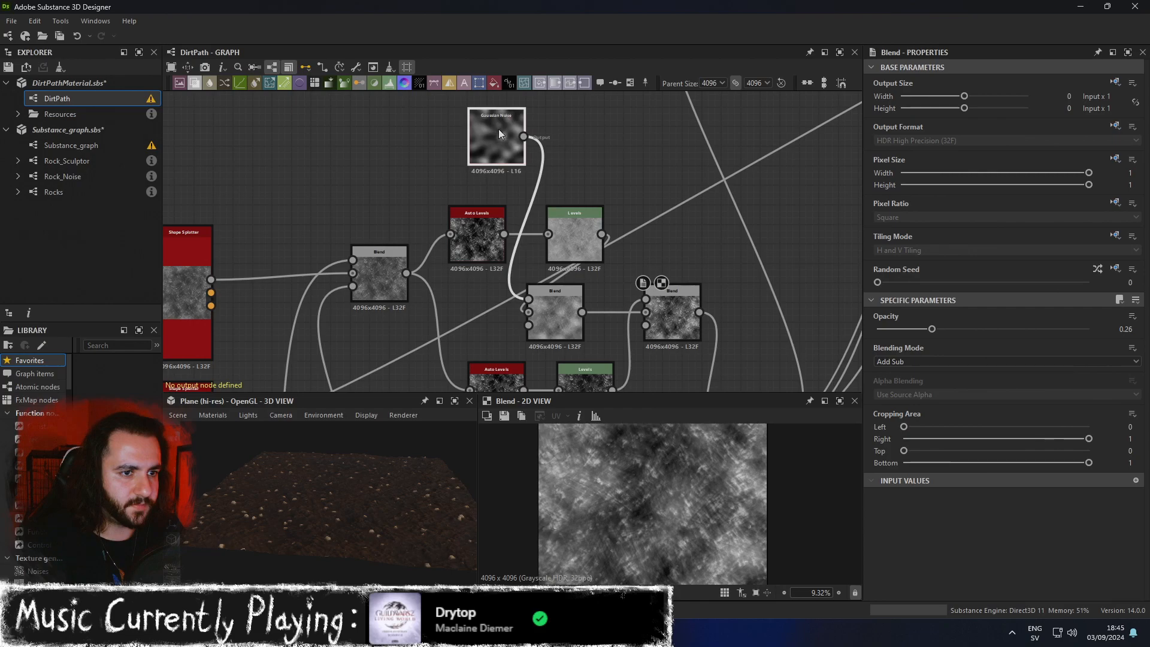
{"action": "left_click", "coordinate": [686, 326]}
{"action": "middle_click_drag", "start_coordinate": [686, 326], "coordinate": [638, 285]}
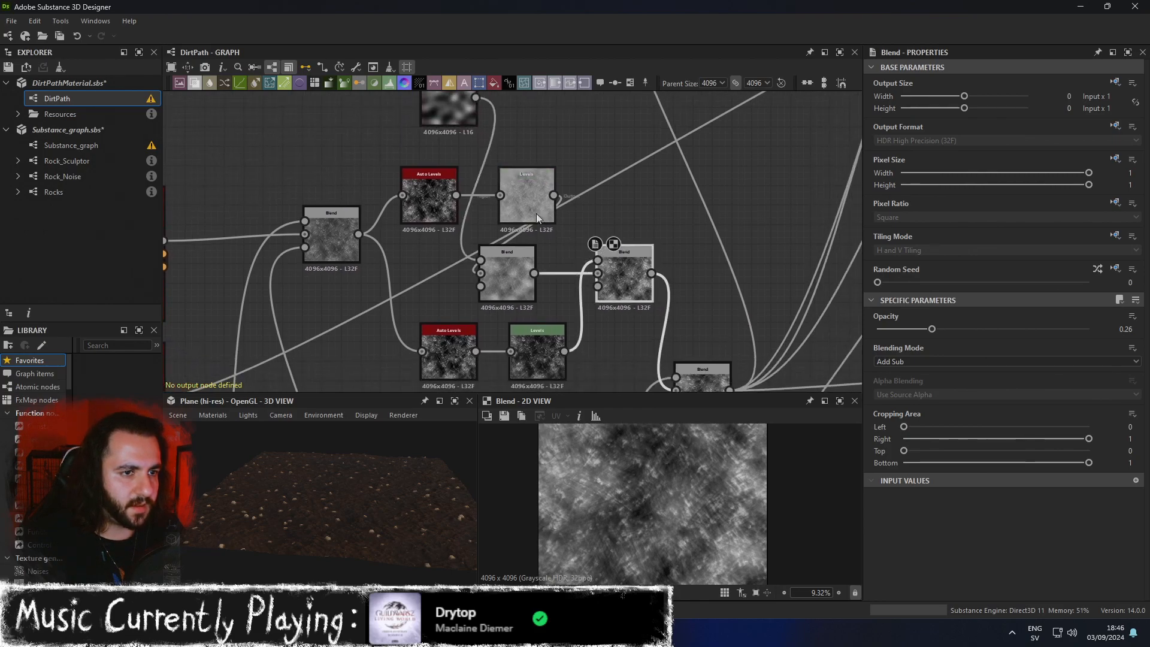
{"action": "left_click_drag", "start_coordinate": [517, 275], "coordinate": [622, 195]}
{"action": "left_click_drag", "start_coordinate": [623, 276], "coordinate": [711, 275]}
{"action": "middle_click_drag", "start_coordinate": [828, 318], "coordinate": [619, 315]}
{"action": "middle_click_drag", "start_coordinate": [508, 269], "coordinate": [618, 292]}
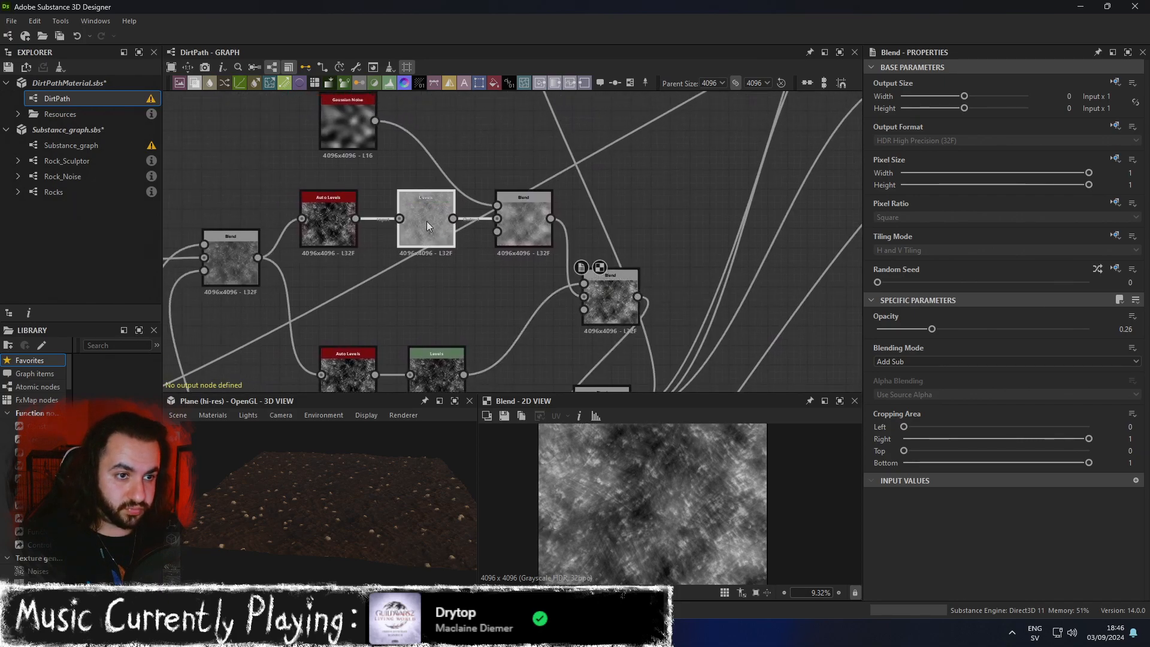
Try the Multiply blending mode on the downstream Blend node that merges the two Levels branches, and restore Add Sub.
{"action": "left_click", "coordinate": [427, 221]}
{"action": "left_click", "coordinate": [526, 225]}
{"action": "left_click", "coordinate": [621, 289]}
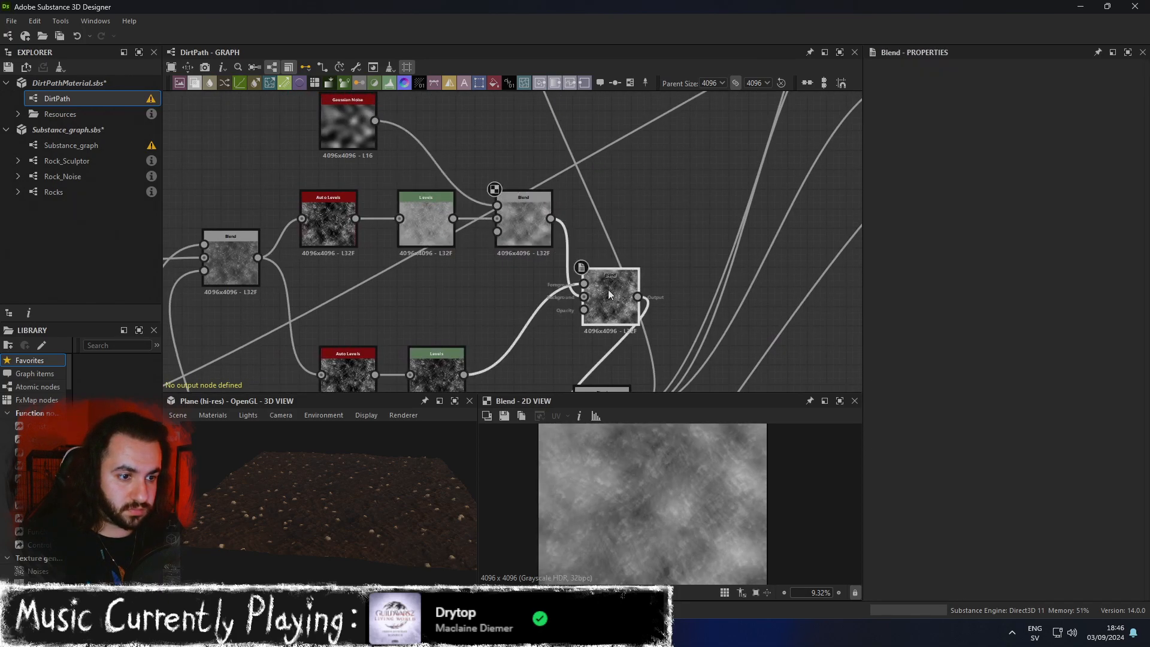
{"action": "left_click", "coordinate": [979, 360]}
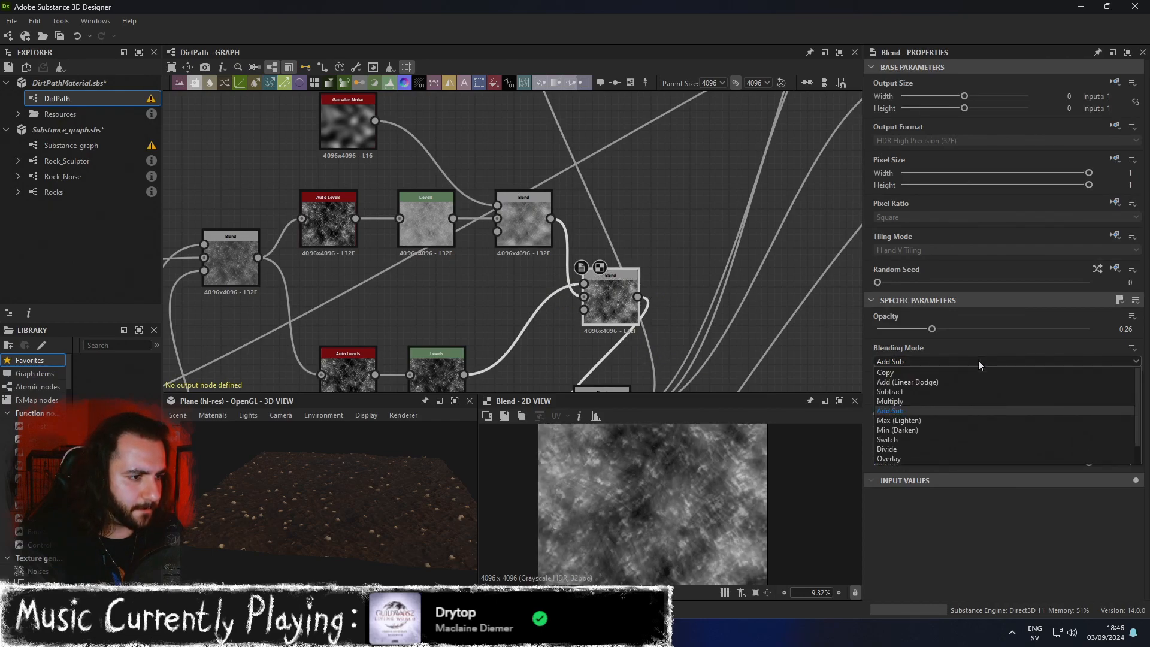
{"action": "left_click", "coordinate": [936, 400]}
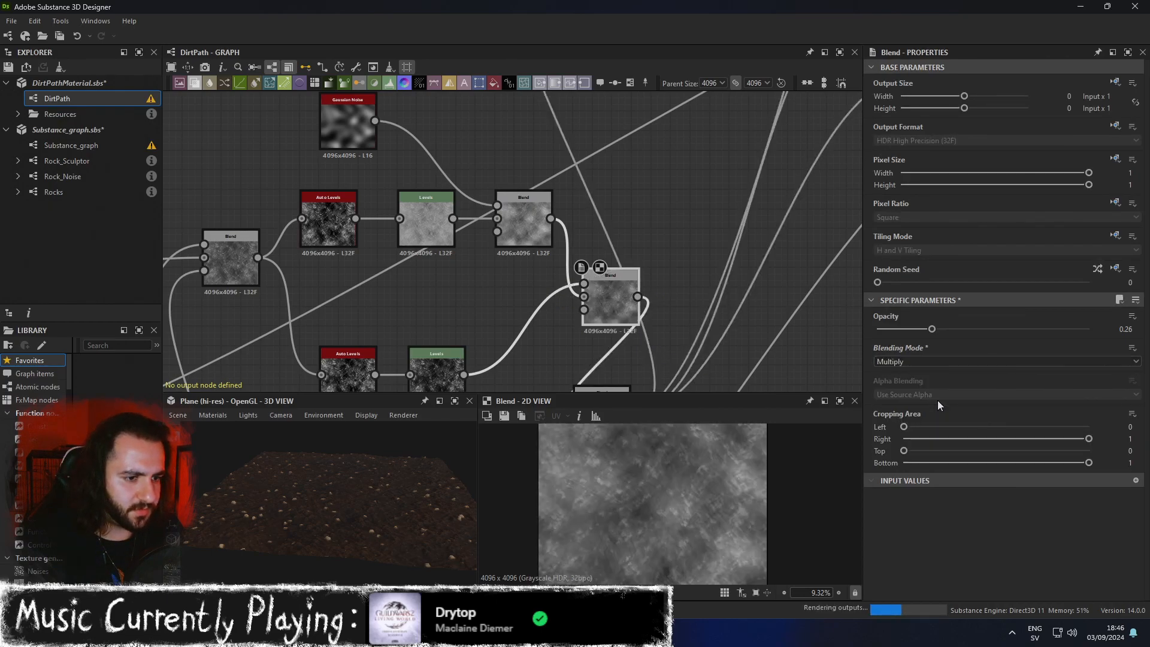
{"action": "left_click", "coordinate": [941, 360]}
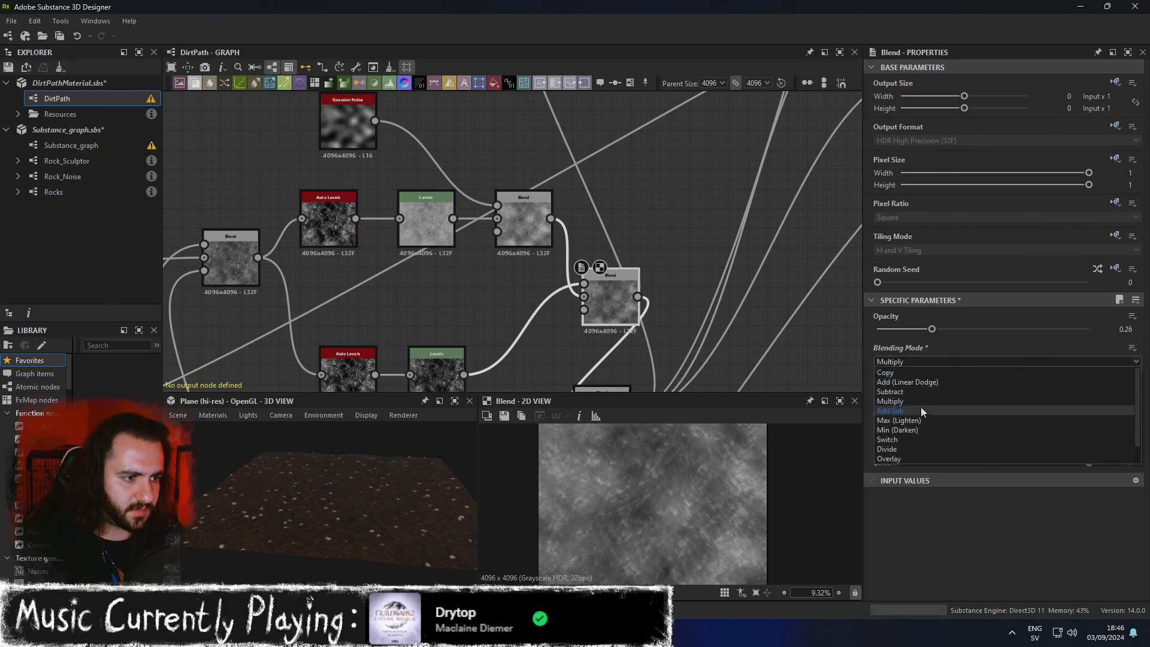
{"action": "left_click", "coordinate": [919, 412]}
Set the downstream Blend node's opacity to 0.14 and check the terrain in the enlarged 3D view.
{"action": "left_click_drag", "start_coordinate": [931, 328], "coordinate": [907, 330]}
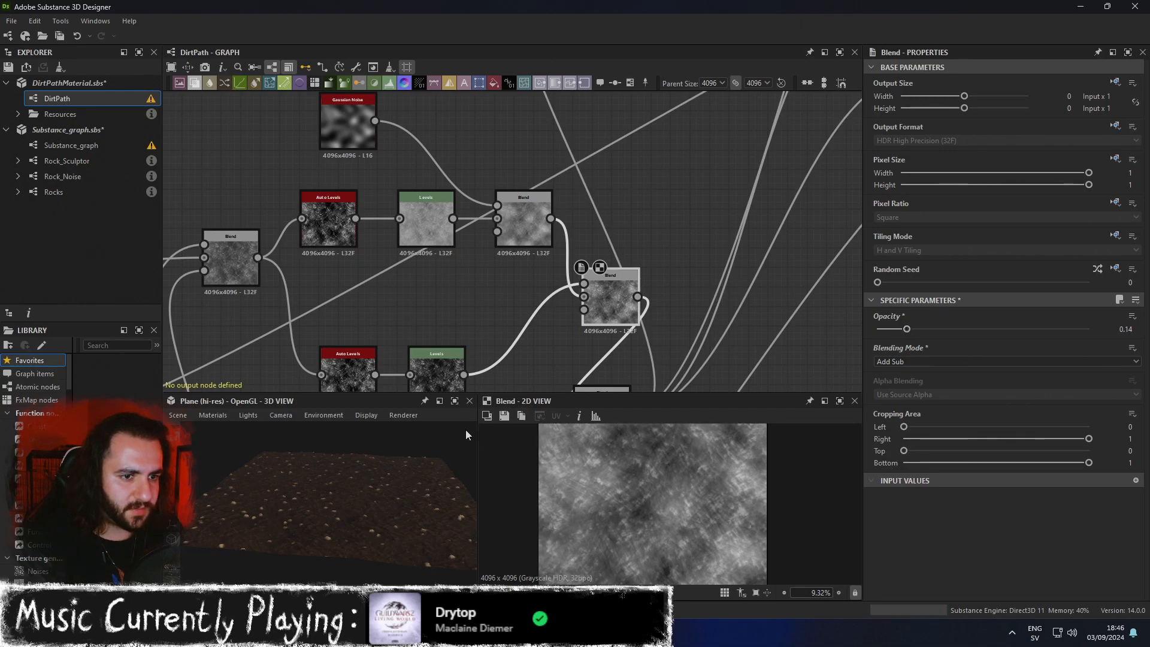
{"action": "left_click", "coordinate": [454, 405]}
{"action": "left_click_drag", "start_coordinate": [588, 430], "coordinate": [640, 409], "text": "alt"}
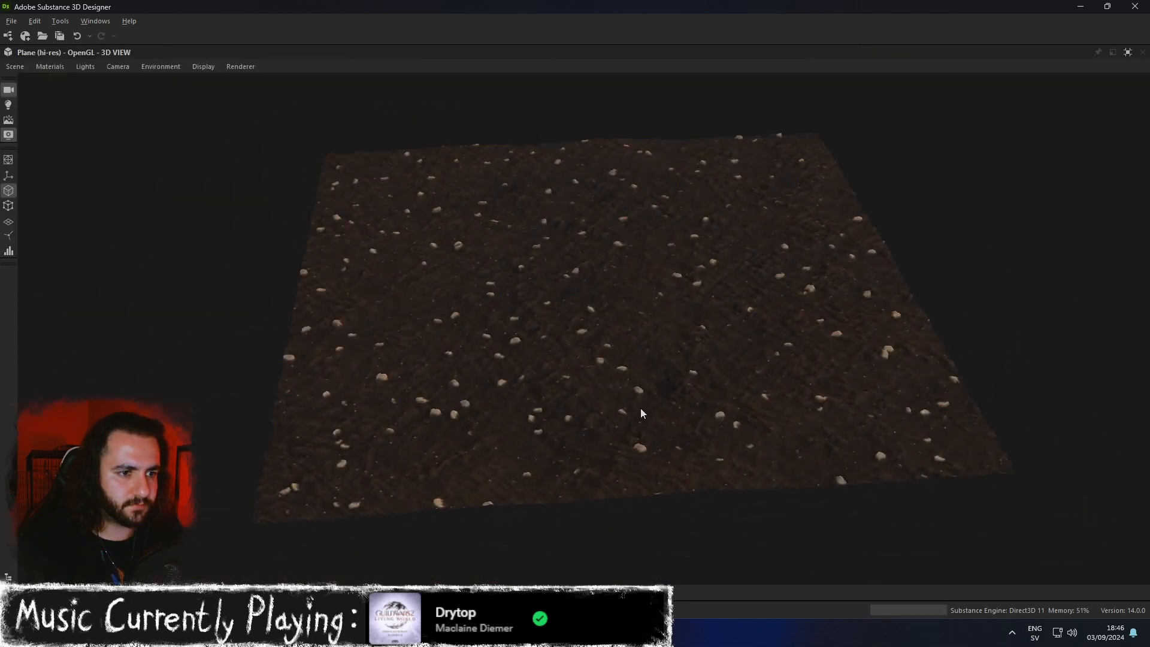
{"action": "left_click", "coordinate": [1128, 53]}
Set the opacity of the Blend node fed by Gaussian Noise to 0.38.
{"action": "left_click", "coordinate": [531, 220]}
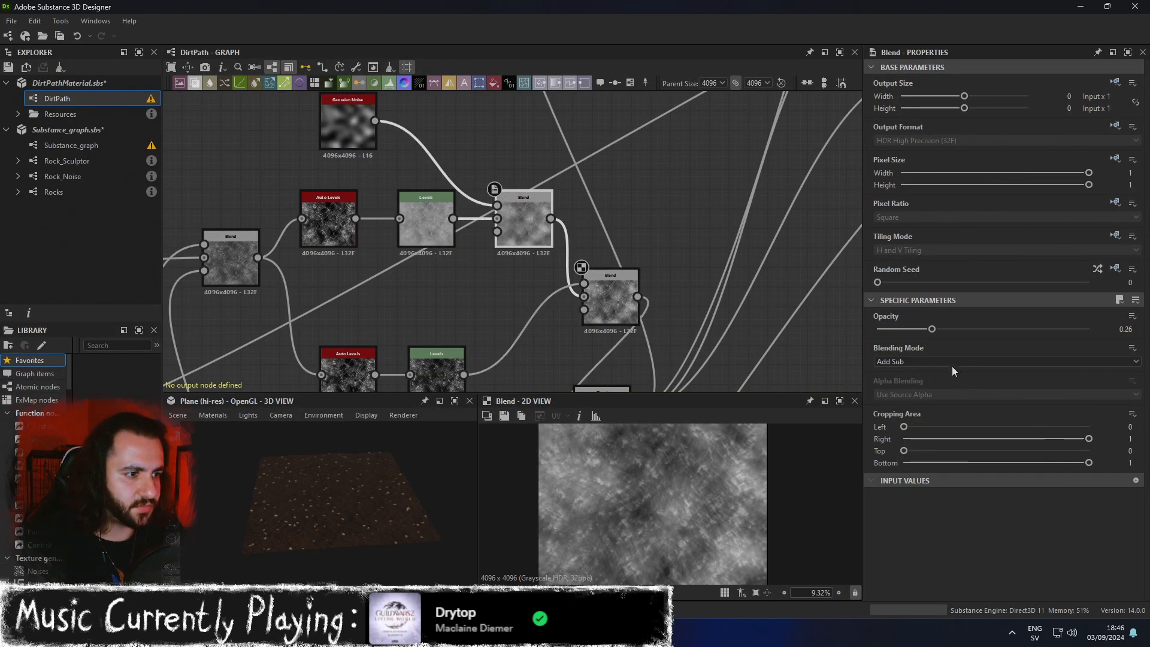
{"action": "left_click_drag", "start_coordinate": [940, 329], "coordinate": [972, 327]}
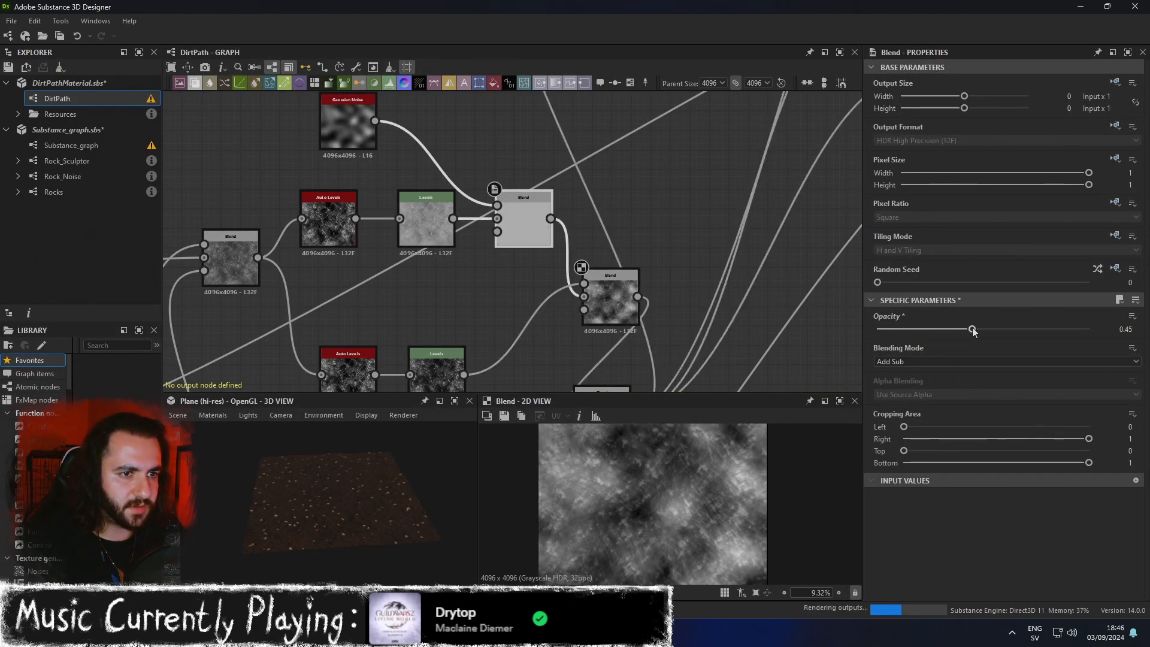
{"action": "left_click_drag", "start_coordinate": [972, 328], "coordinate": [958, 330]}
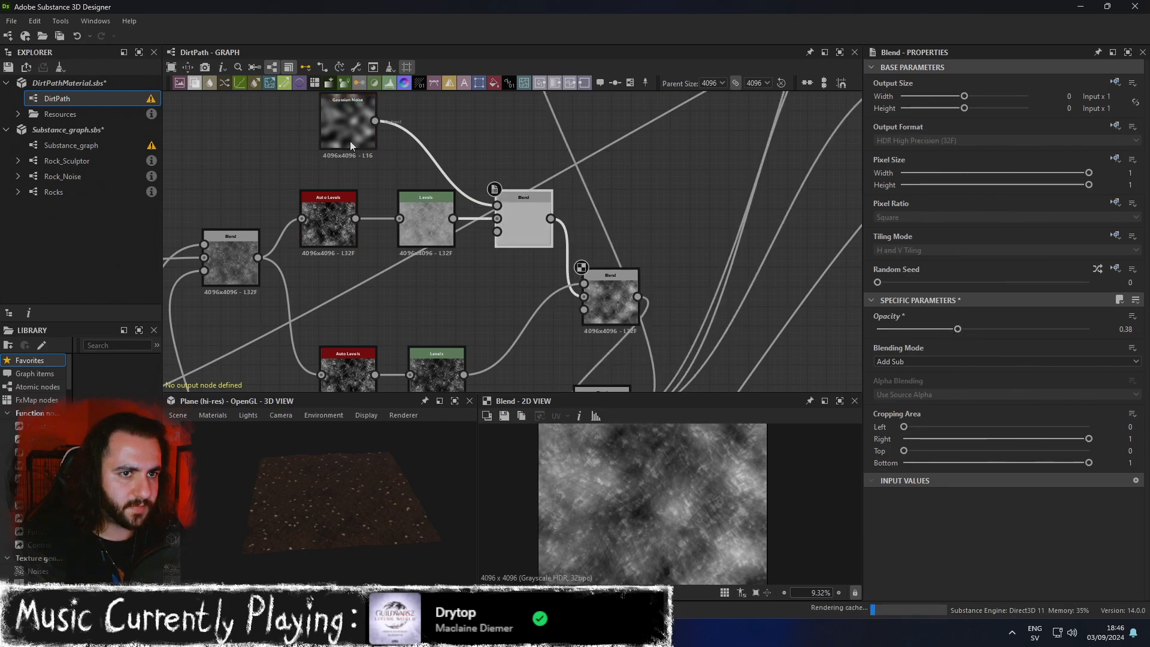
Set the Gaussian Noise node's scale to 5.
{"action": "left_click", "coordinate": [349, 139]}
{"action": "scroll", "coordinate": [999, 508], "scroll_direction": "down", "scroll_amount": 3}
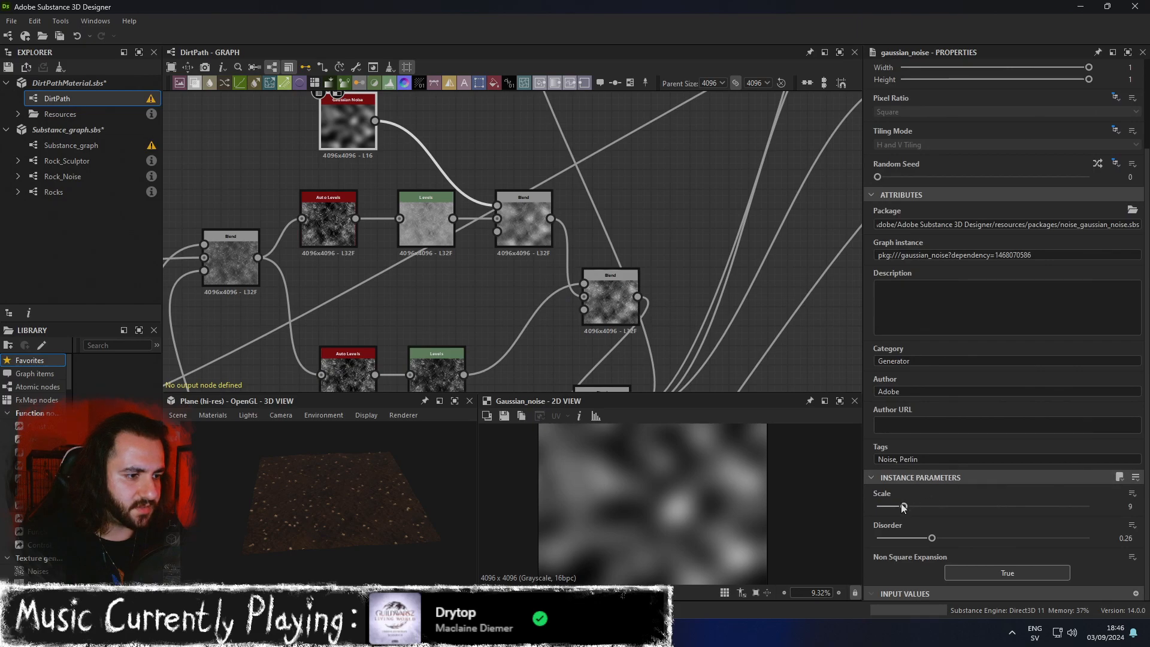
{"action": "left_click_drag", "start_coordinate": [903, 507], "coordinate": [890, 508]}
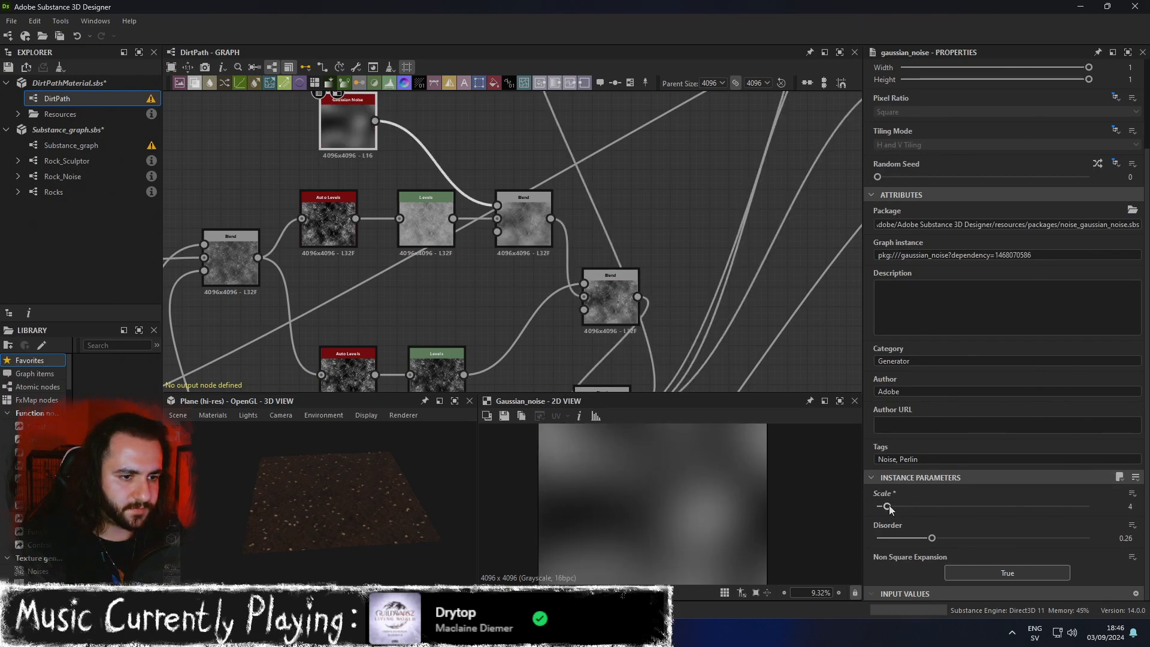
{"action": "left_click_drag", "start_coordinate": [890, 508], "coordinate": [893, 507]}
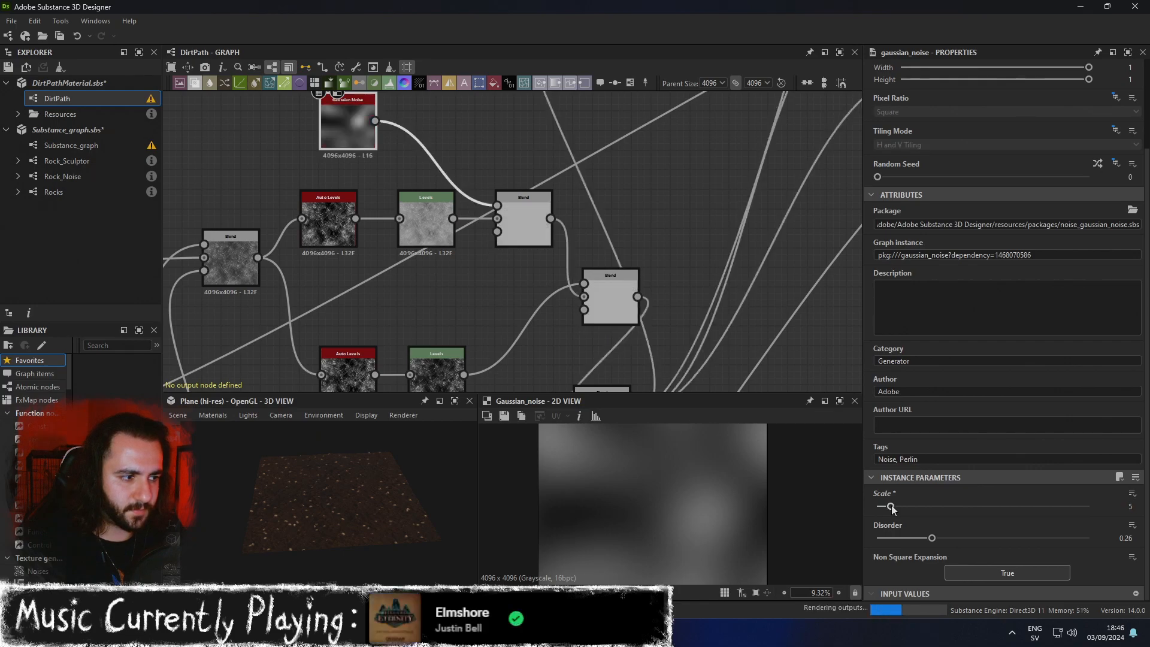
Examine the ground plane's large-scale height variation from several angles and distances in the enlarged 3D view.
{"action": "left_click", "coordinate": [455, 402]}
{"action": "scroll", "coordinate": [569, 501], "scroll_direction": "up", "scroll_amount": 2}
{"action": "left_click_drag", "start_coordinate": [570, 502], "coordinate": [697, 426]}
{"action": "scroll", "coordinate": [612, 425], "scroll_direction": "down", "scroll_amount": 3}
{"action": "left_click_drag", "start_coordinate": [619, 418], "coordinate": [765, 372]}
{"action": "scroll", "coordinate": [674, 469], "scroll_direction": "up", "scroll_amount": 2}
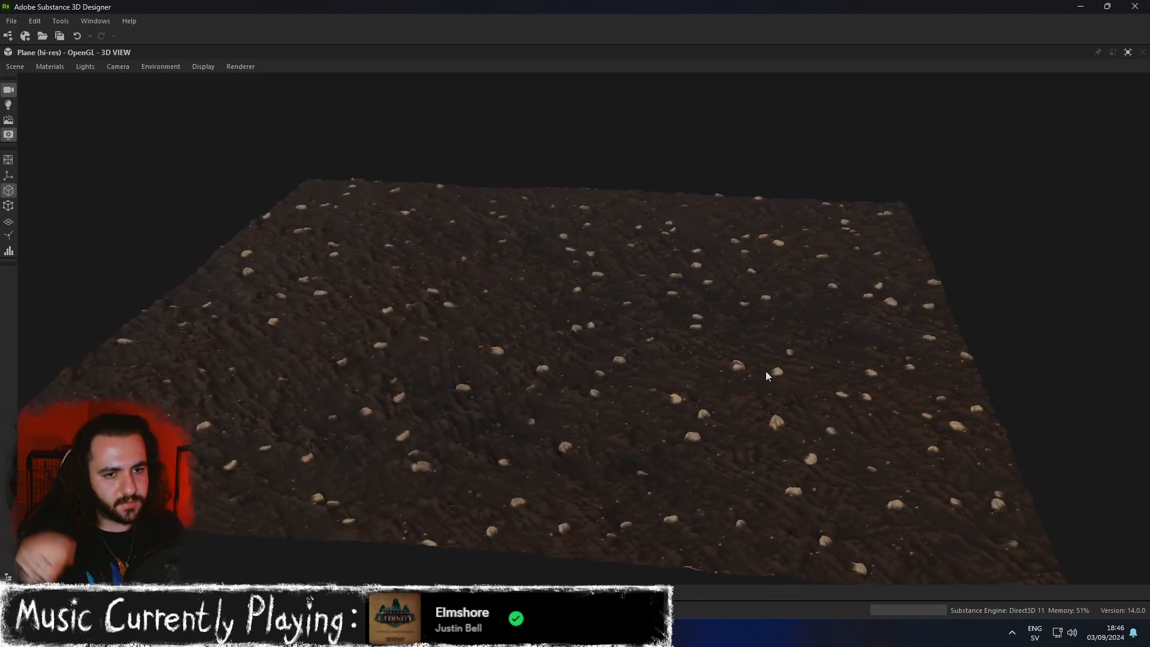
{"action": "left_click_drag", "start_coordinate": [711, 389], "coordinate": [663, 325]}
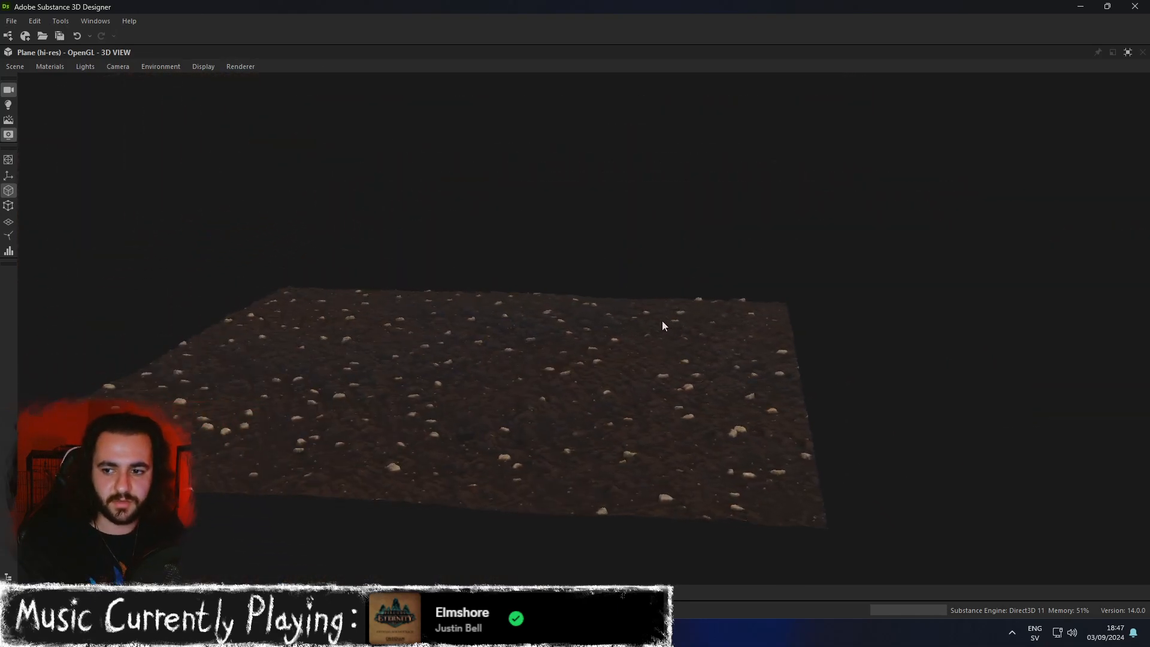
{"action": "left_click", "coordinate": [1128, 53]}
Select the whole upstream group of shape, splatter and blend nodes and shift it left, away from the downstream nodes.
{"action": "scroll", "coordinate": [635, 265], "scroll_direction": "down", "scroll_amount": 6}
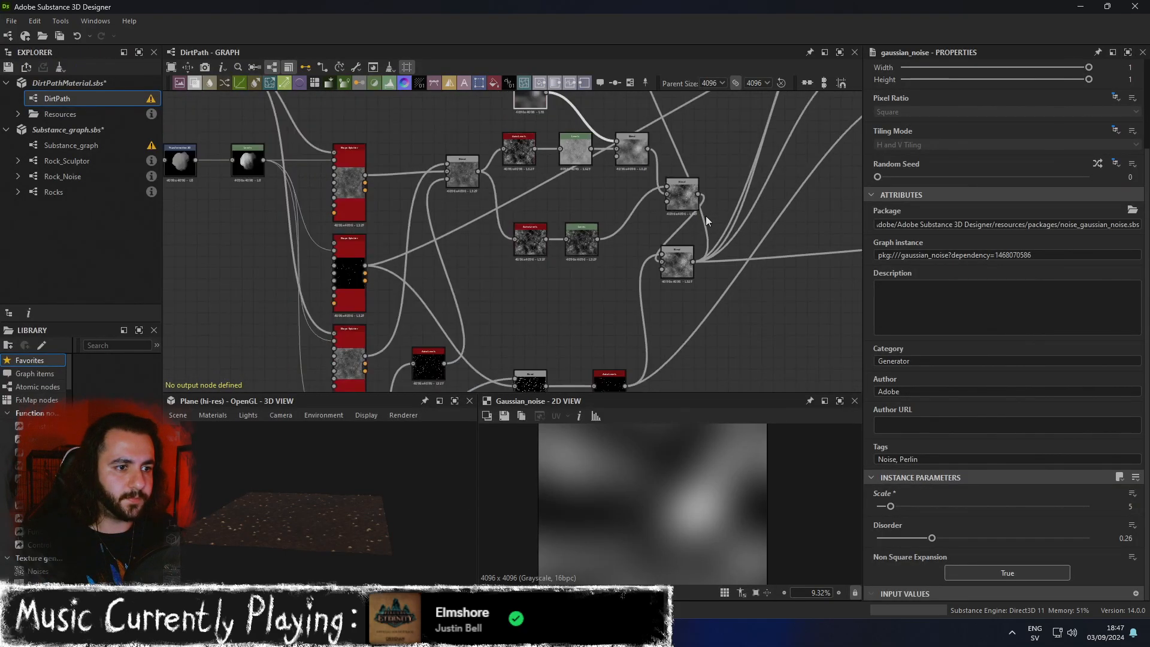
{"action": "left_click_drag", "start_coordinate": [708, 326], "coordinate": [451, 172]}
{"action": "left_click_drag", "start_coordinate": [378, 152], "coordinate": [377, 150]}
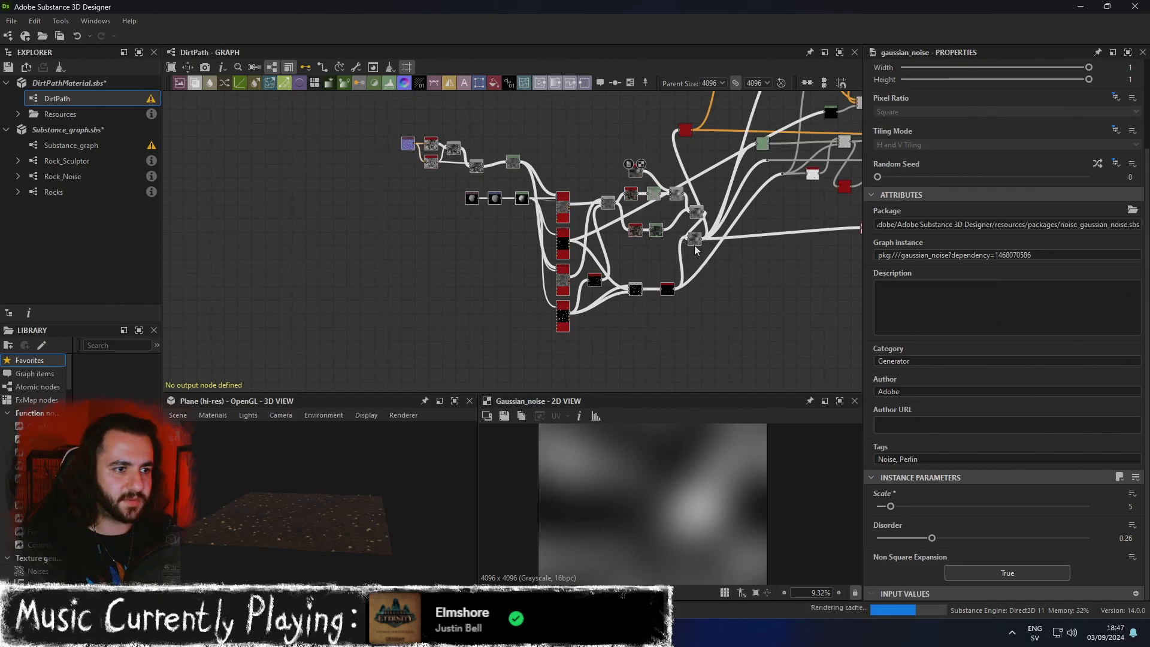
{"action": "left_click_drag", "start_coordinate": [557, 209], "coordinate": [475, 210]}
{"action": "left_click", "coordinate": [604, 105]}
Move the final Blend node of the height chain to the right of the Blend node that feeds it.
{"action": "middle_click_drag", "start_coordinate": [500, 158], "coordinate": [622, 193]}
{"action": "scroll", "coordinate": [621, 193], "scroll_direction": "up", "scroll_amount": 2}
{"action": "middle_click_drag", "start_coordinate": [711, 238], "coordinate": [720, 206]}
{"action": "scroll", "coordinate": [651, 232], "scroll_direction": "up", "scroll_amount": 1}
{"action": "middle_click_drag", "start_coordinate": [737, 264], "coordinate": [543, 222]}
{"action": "left_click", "coordinate": [631, 250]}
{"action": "left_click_drag", "start_coordinate": [631, 250], "coordinate": [686, 203]}
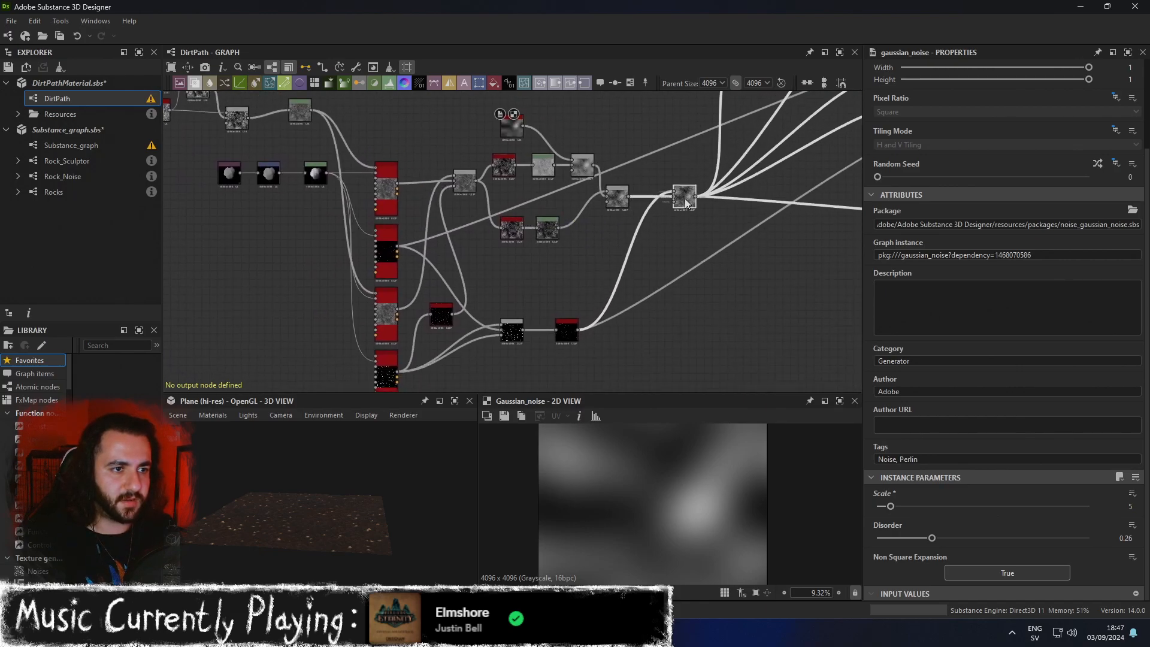
Move the three-node rock shape chain further left of the Shape Splatter nodes.
{"action": "scroll", "coordinate": [707, 257], "scroll_direction": "down", "scroll_amount": 2}
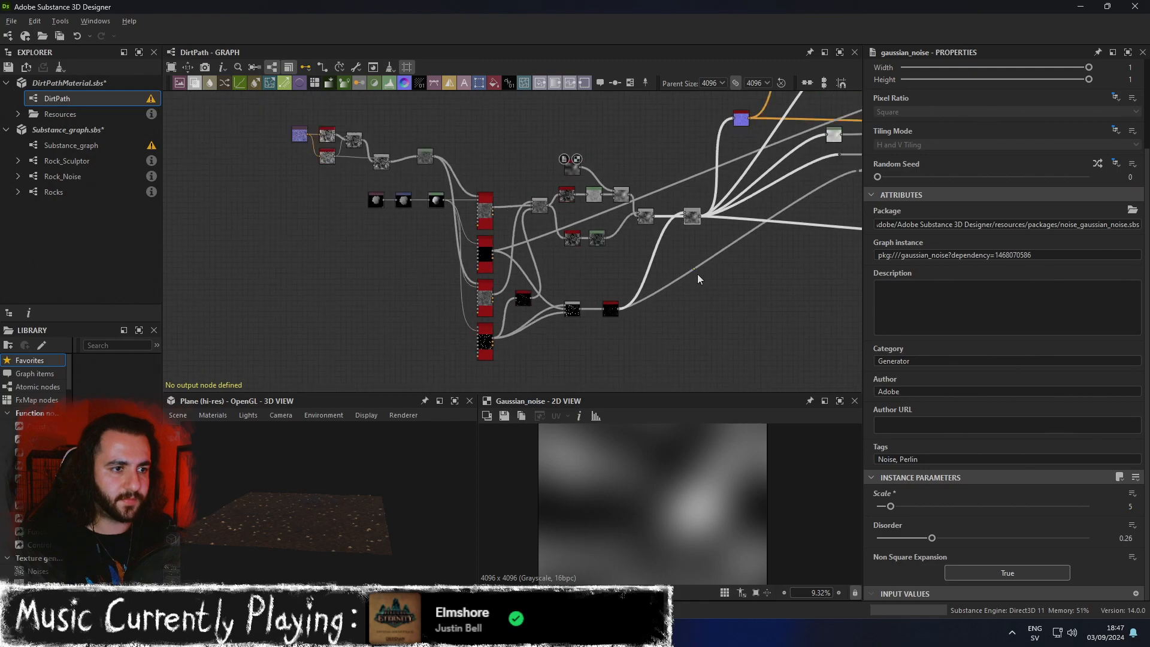
{"action": "middle_click_drag", "start_coordinate": [734, 265], "coordinate": [754, 298]}
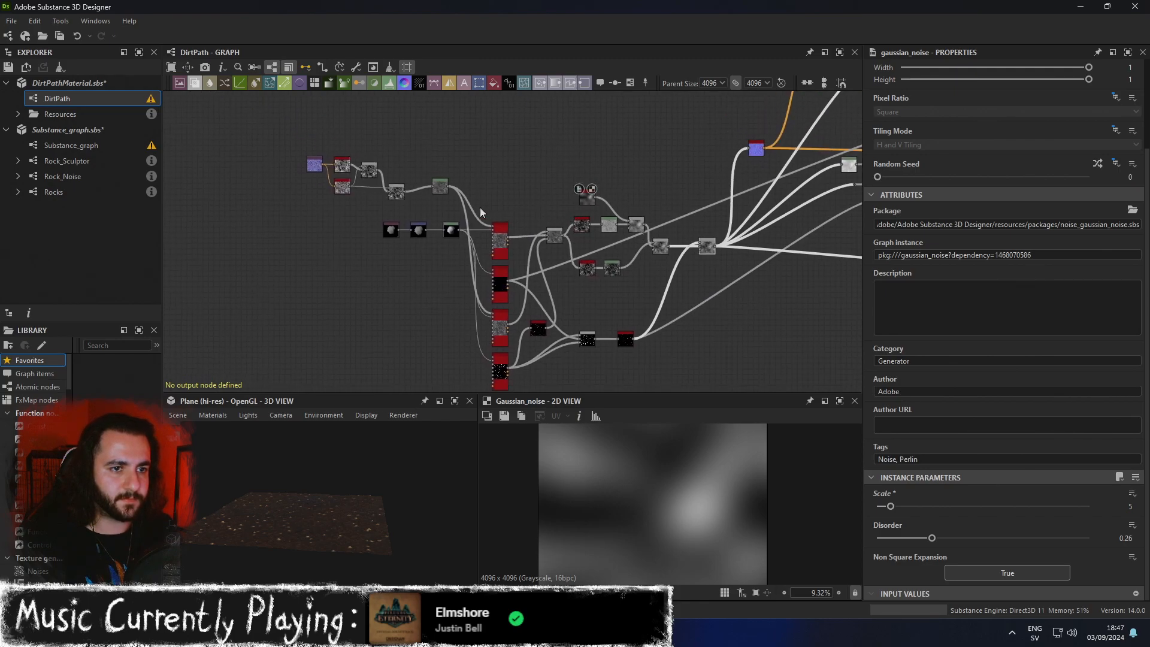
{"action": "middle_click_drag", "start_coordinate": [631, 236], "coordinate": [561, 203]}
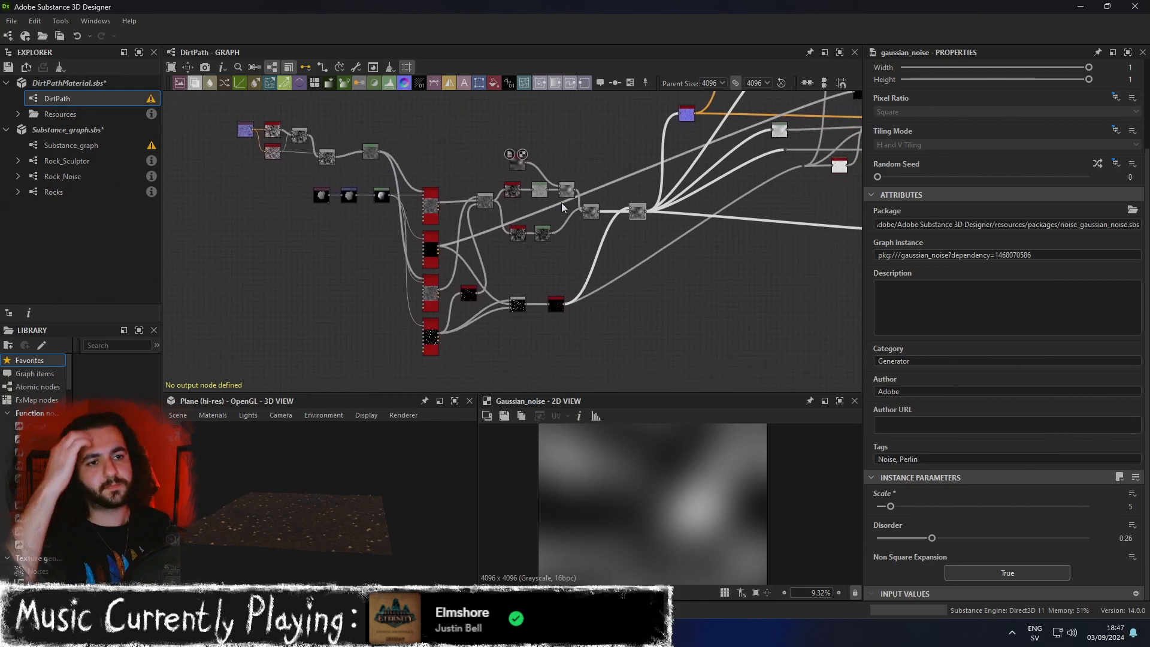
{"action": "left_click_drag", "start_coordinate": [386, 215], "coordinate": [235, 202]}
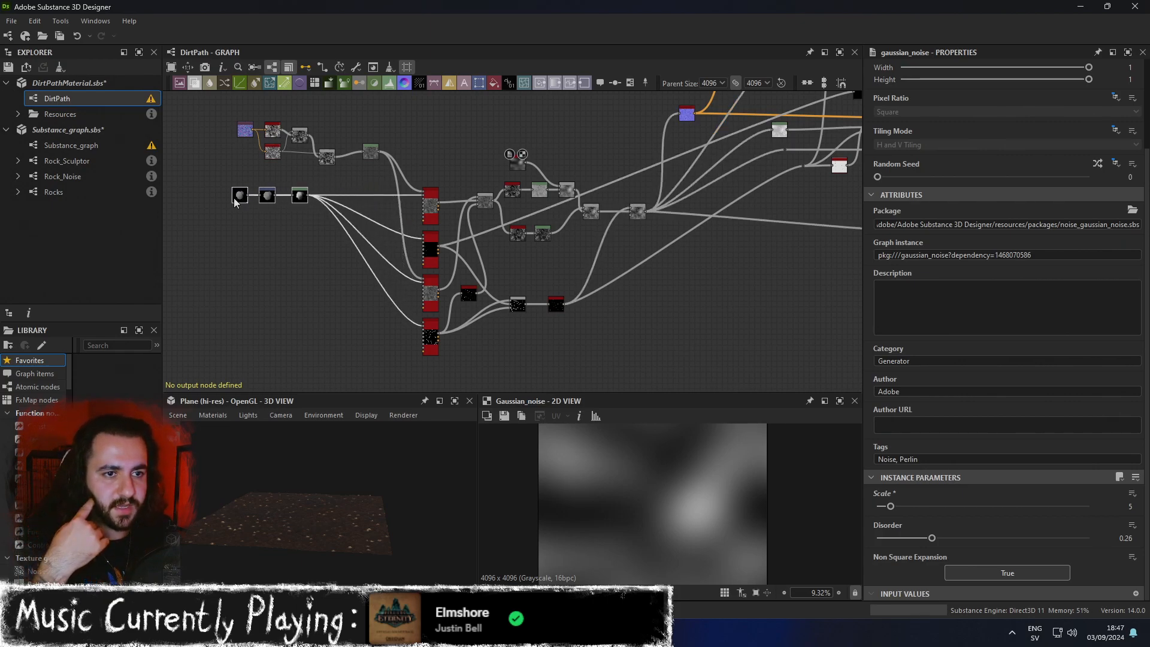
{"action": "left_click", "coordinate": [265, 263]}
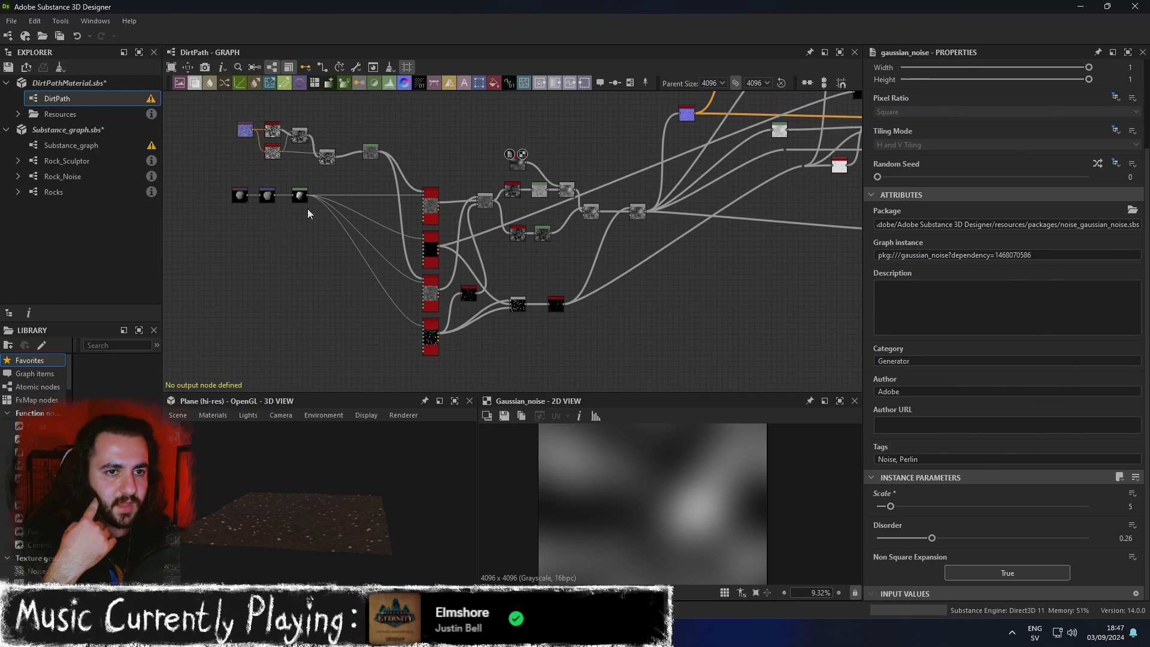
Preview the Blend node that merges the Shape Splatter outputs and examine the soil and stones up close in 3D.
{"action": "scroll", "coordinate": [480, 292], "scroll_direction": "up", "scroll_amount": 3}
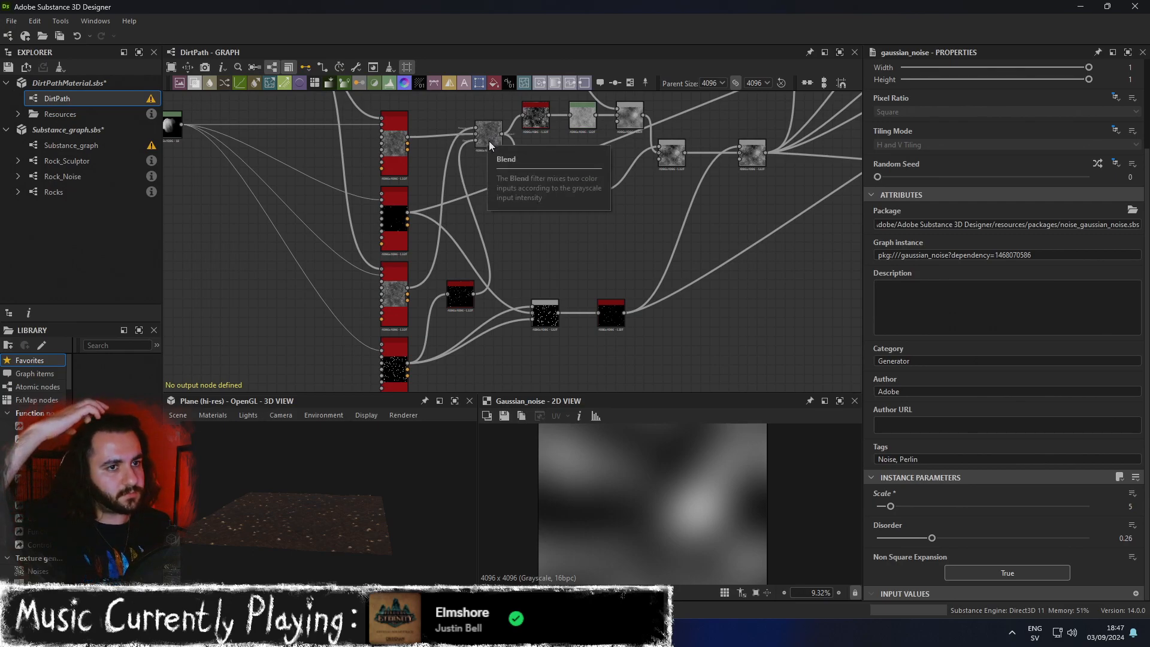
{"action": "left_click", "coordinate": [489, 141]}
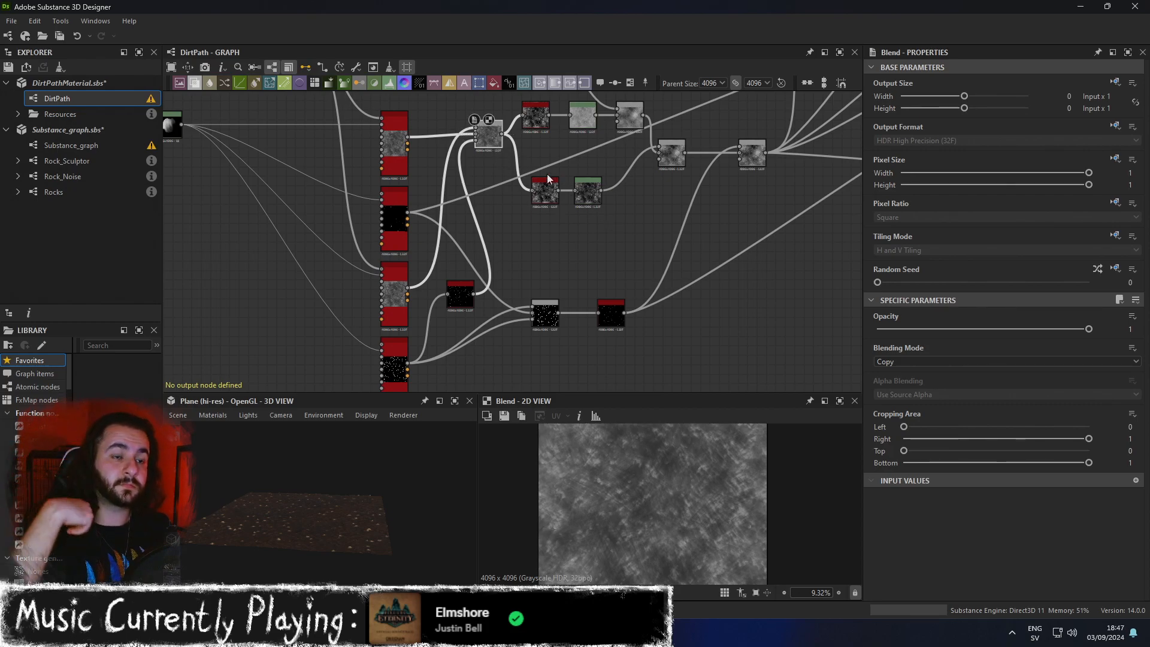
{"action": "left_click", "coordinate": [454, 401]}
{"action": "scroll", "coordinate": [623, 354], "scroll_direction": "up", "scroll_amount": 3}
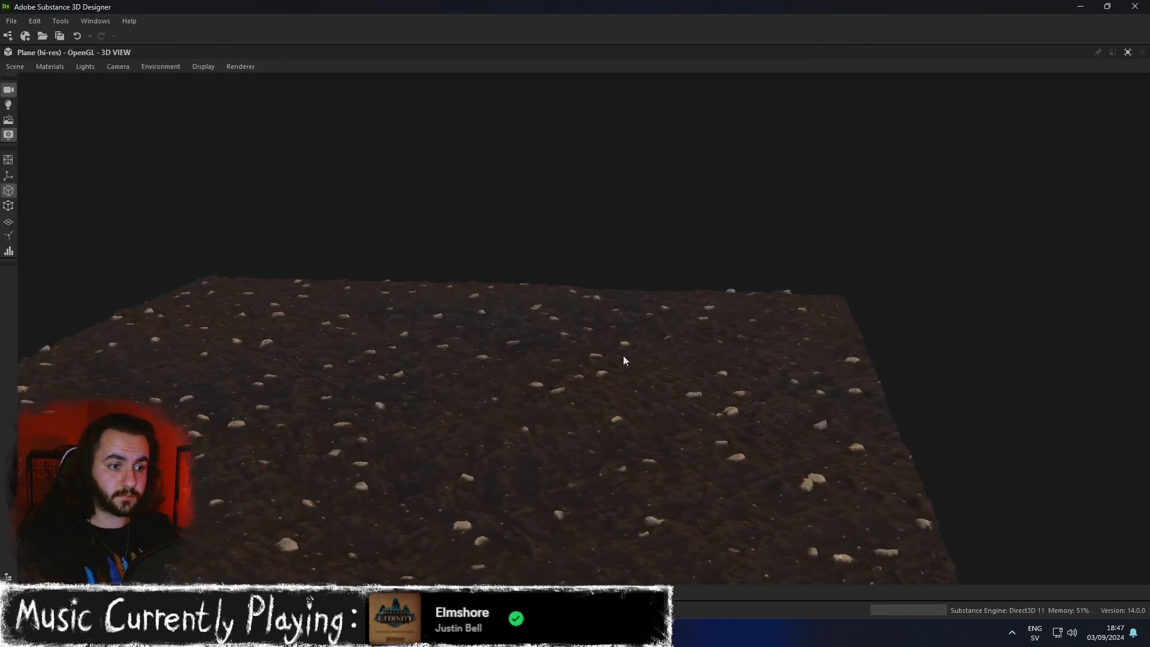
{"action": "scroll", "coordinate": [632, 351], "scroll_direction": "up", "scroll_amount": 6}
{"action": "middle_click_drag", "start_coordinate": [633, 369], "coordinate": [652, 329]}
{"action": "middle_click_drag", "start_coordinate": [641, 274], "coordinate": [663, 286]}
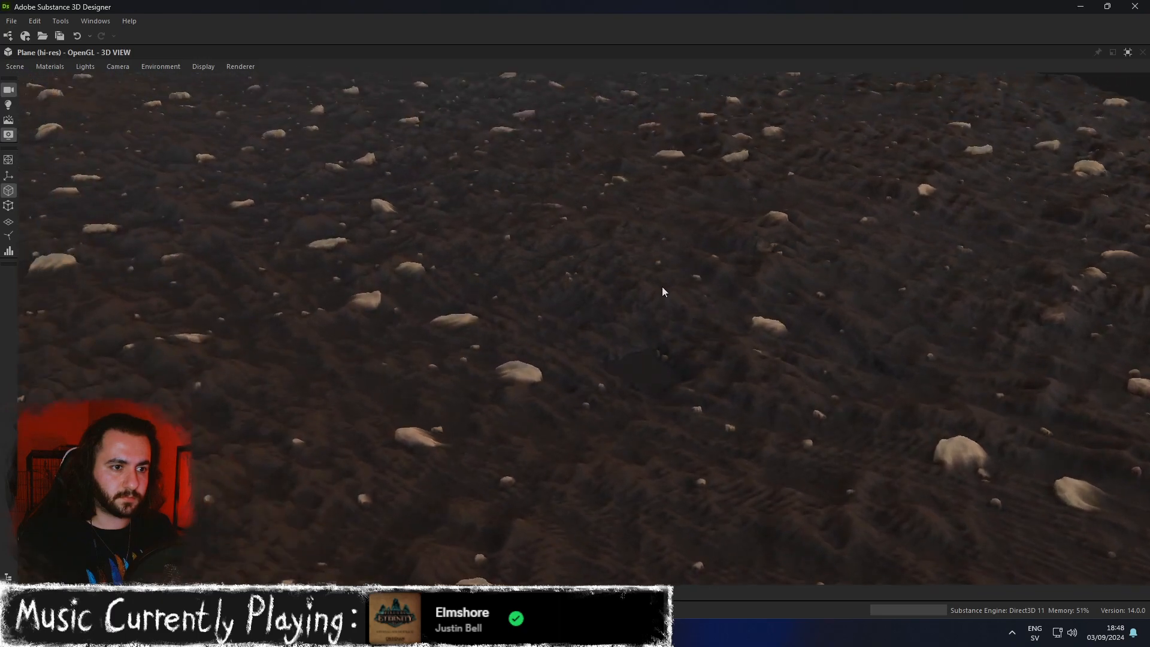
{"action": "scroll", "coordinate": [662, 290], "scroll_direction": "up", "scroll_amount": 3}
{"action": "left_click_drag", "start_coordinate": [662, 291], "coordinate": [642, 300]}
{"action": "scroll", "coordinate": [469, 456], "scroll_direction": "down", "scroll_amount": 5}
{"action": "left_click_drag", "start_coordinate": [472, 448], "coordinate": [531, 406]}
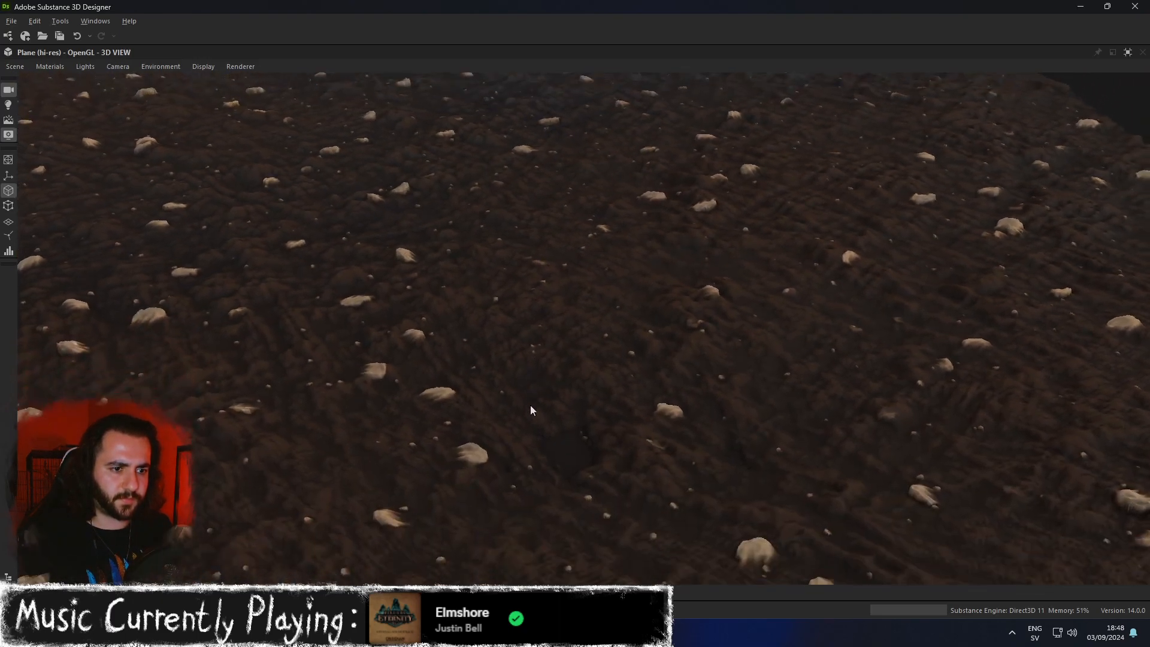
{"action": "left_click", "coordinate": [1127, 53]}
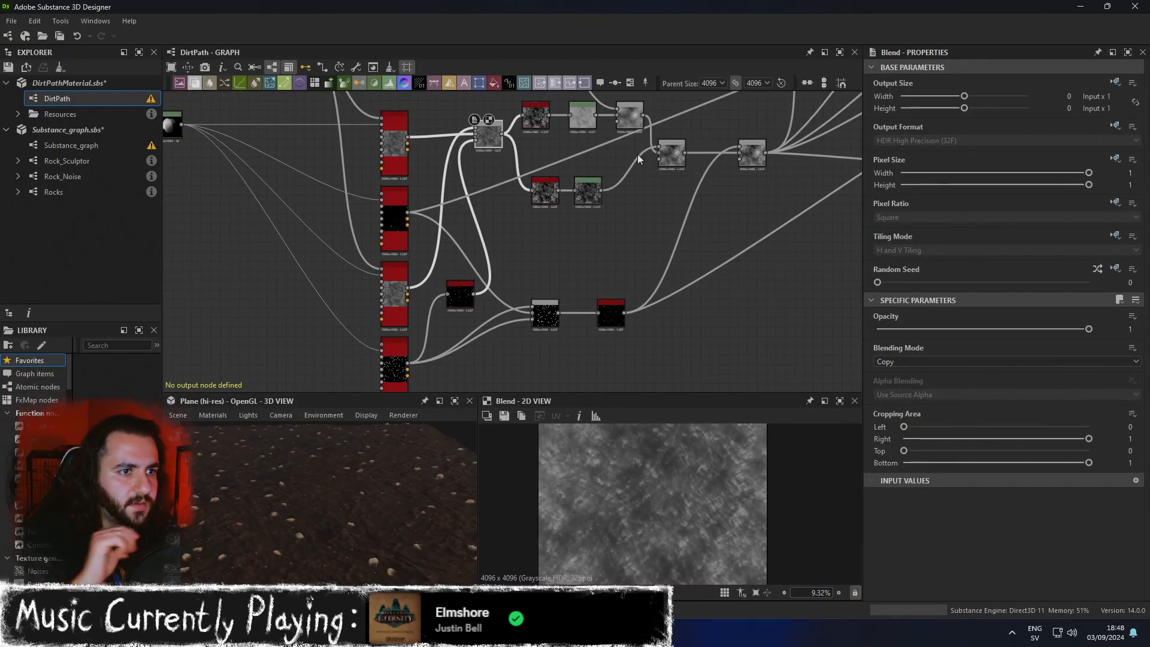
Set the opacity of the Add Sub Blend that mixes the Gaussian noise into the height to 0.29.
{"action": "scroll", "coordinate": [637, 154], "scroll_direction": "up", "scroll_amount": 3}
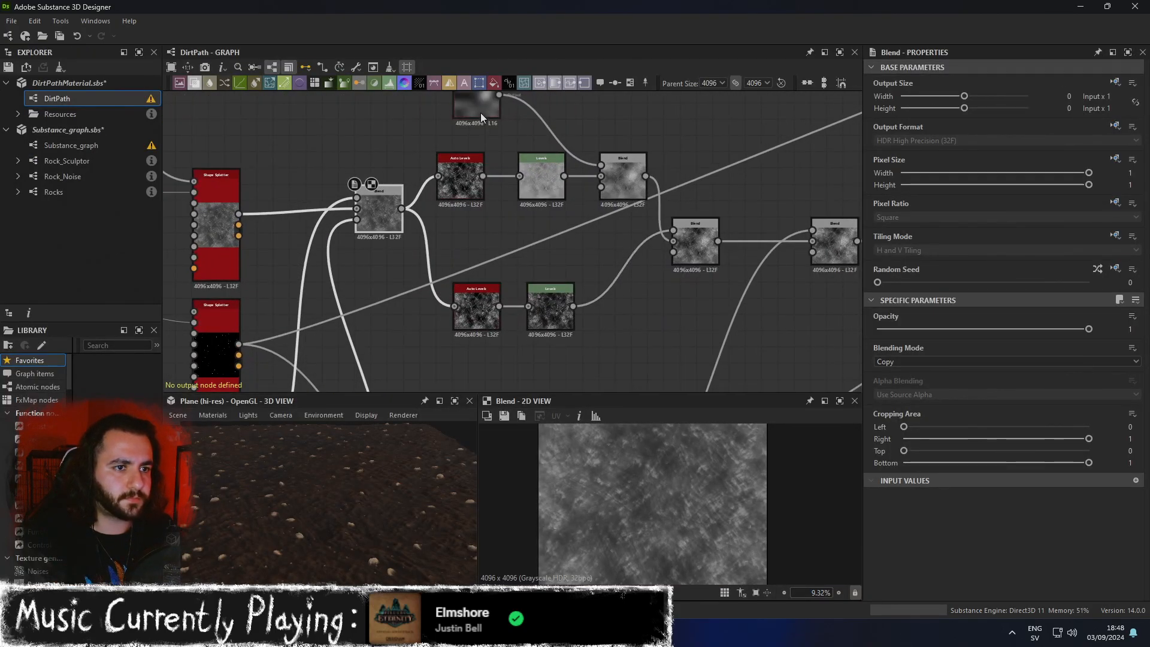
{"action": "left_click", "coordinate": [481, 116]}
{"action": "left_click", "coordinate": [620, 182]}
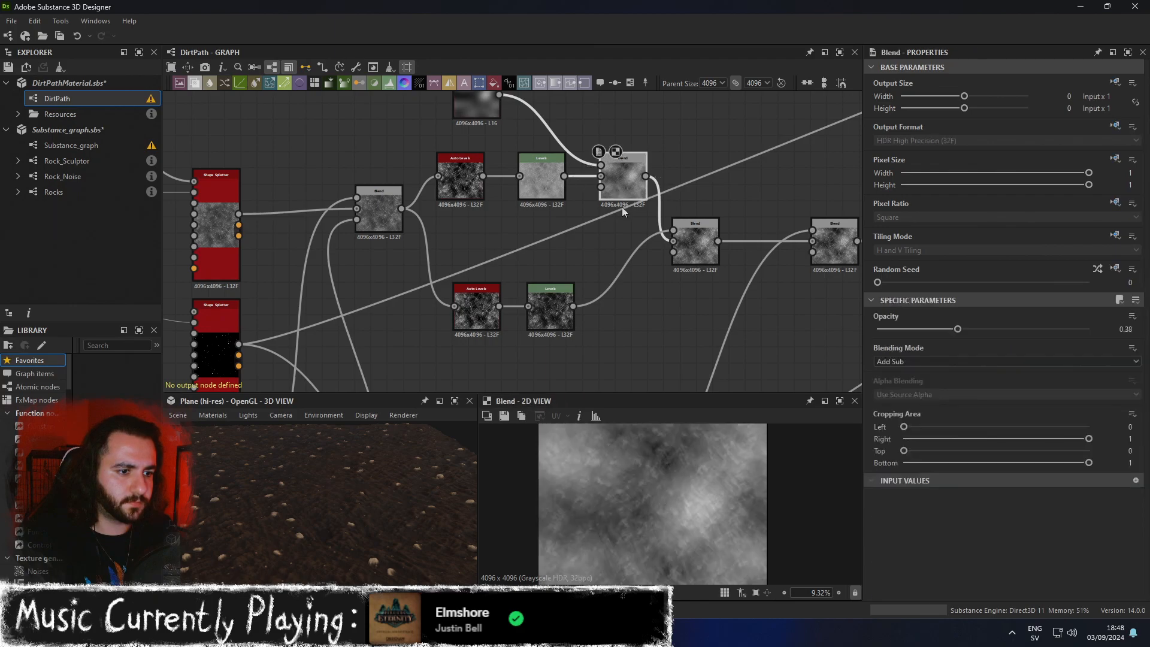
{"action": "scroll", "coordinate": [657, 443], "scroll_direction": "up", "scroll_amount": 5}
{"action": "scroll", "coordinate": [832, 473], "scroll_direction": "up", "scroll_amount": 1}
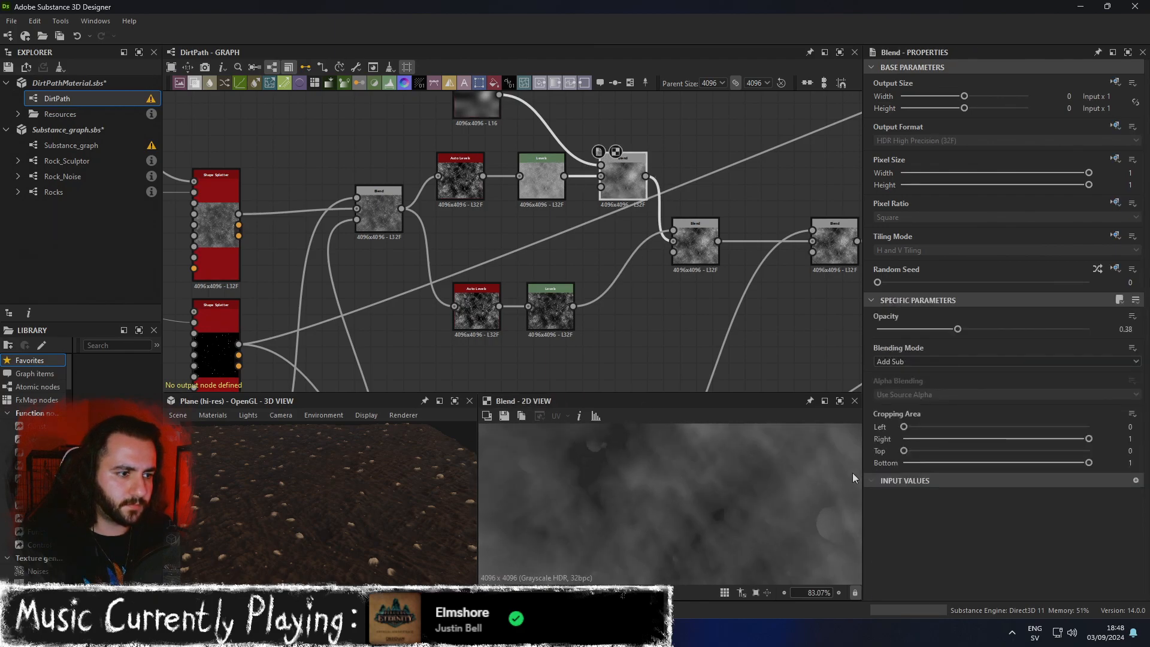
{"action": "left_click_drag", "start_coordinate": [957, 330], "coordinate": [861, 330]}
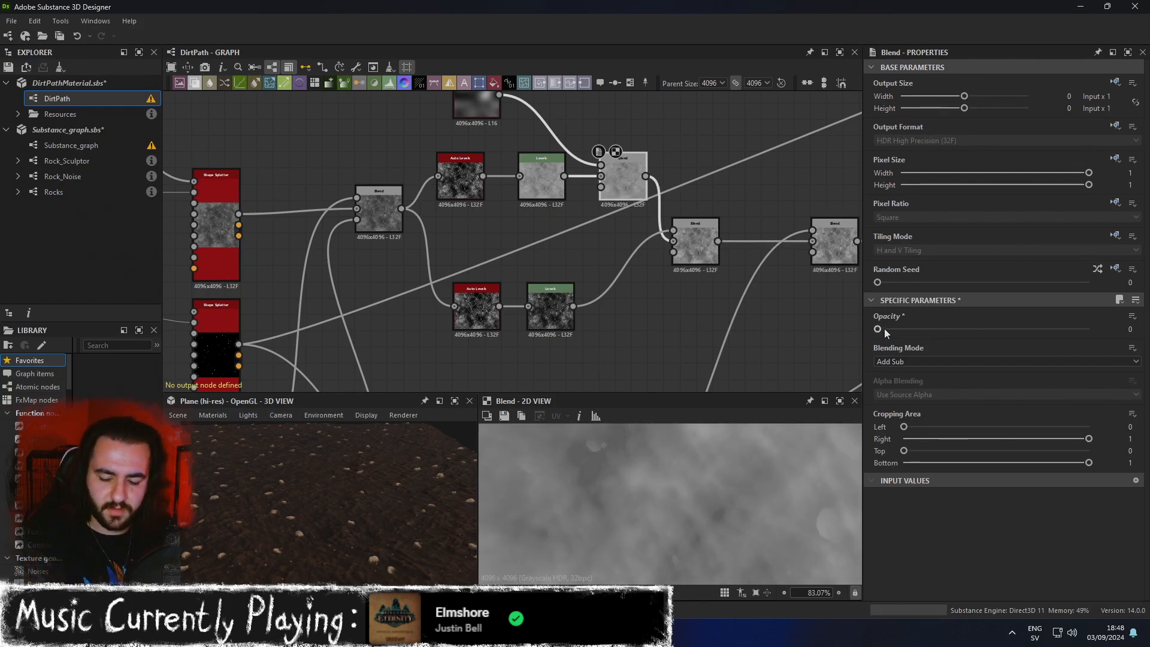
{"action": "key", "text": "ctrl+z"}
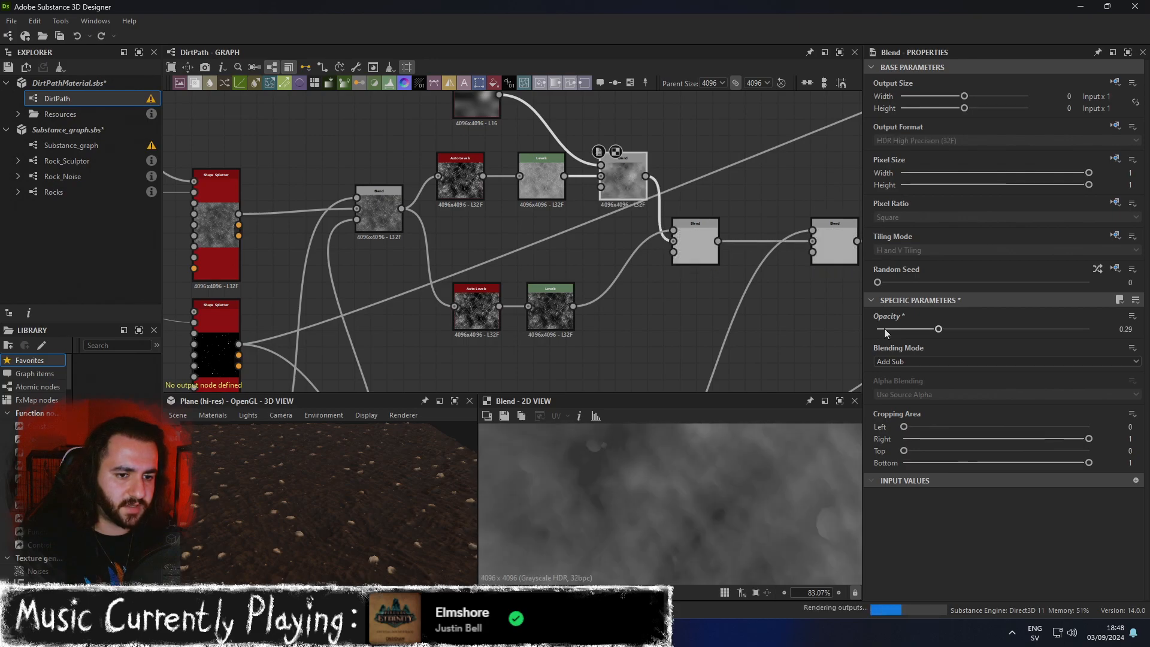
Preview the Auto Levels and Levels nodes that feed the Gaussian noise Blend in the 2D view.
{"action": "middle_click_drag", "start_coordinate": [575, 238], "coordinate": [606, 256]}
{"action": "double_click", "coordinate": [573, 195]}
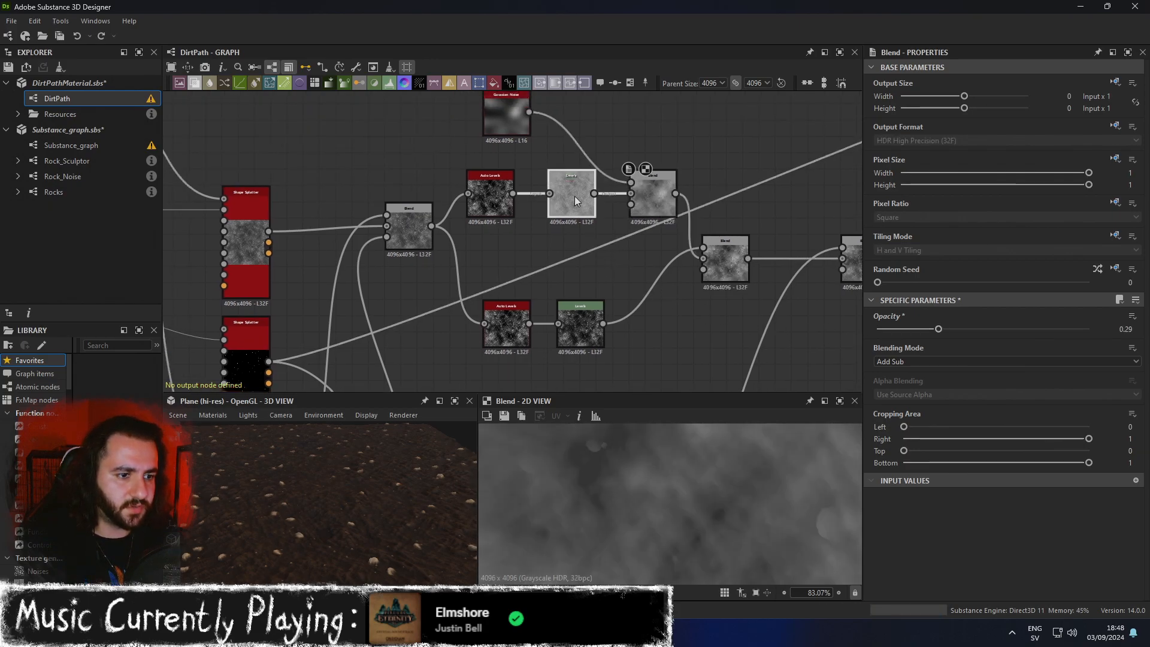
{"action": "double_click", "coordinate": [494, 199]}
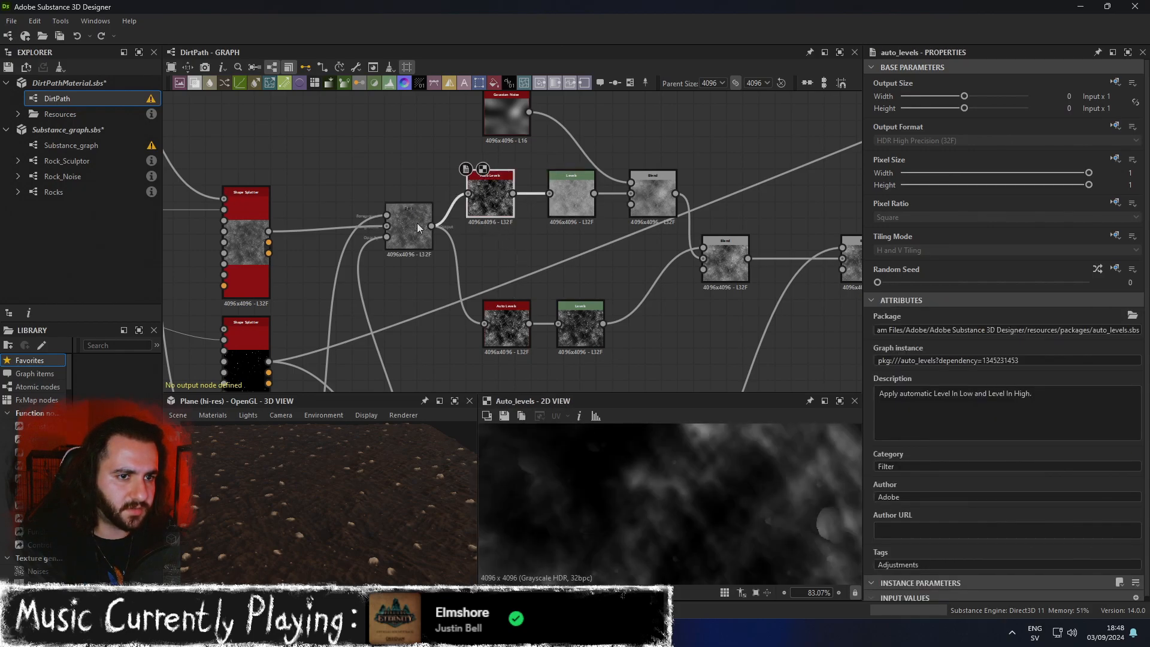
{"action": "double_click", "coordinate": [584, 196]}
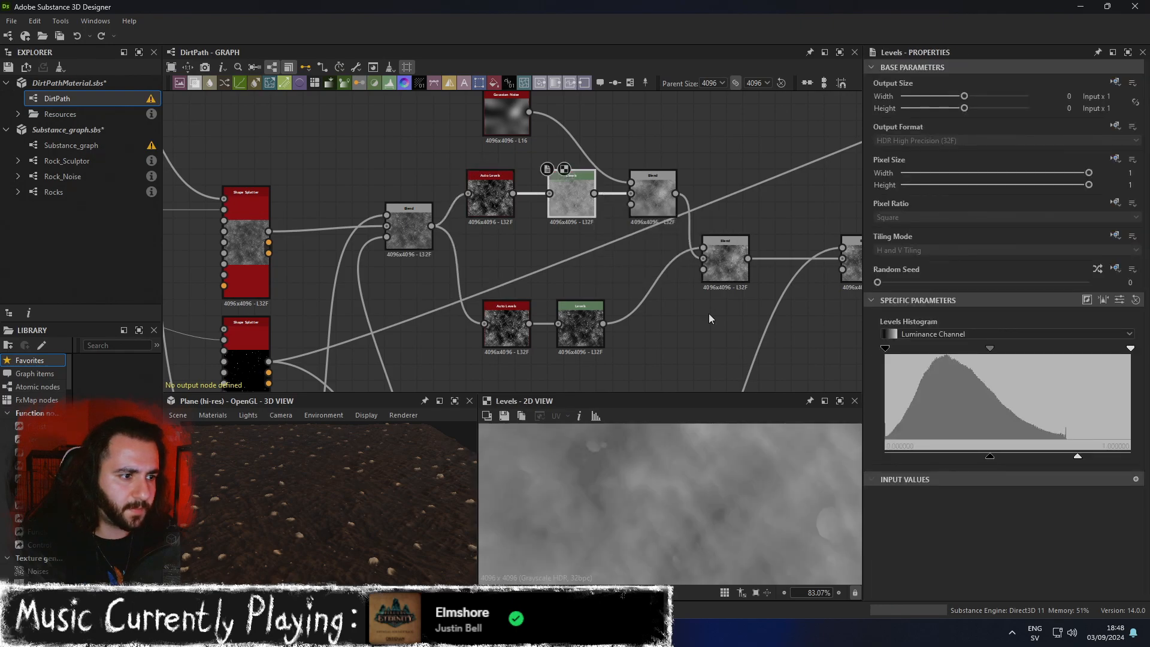
Try extending the Levels node's output range to full white and to full black, undoing each change.
{"action": "left_click_drag", "start_coordinate": [1078, 459], "coordinate": [1130, 456]}
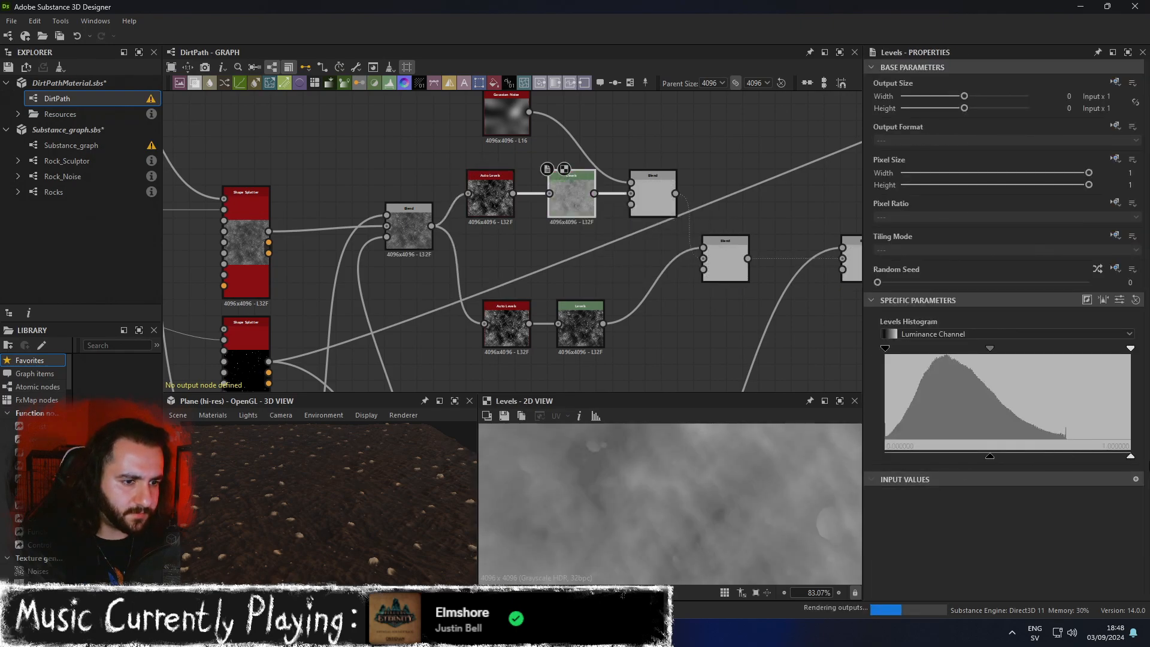
{"action": "key", "text": "ctrl+z"}
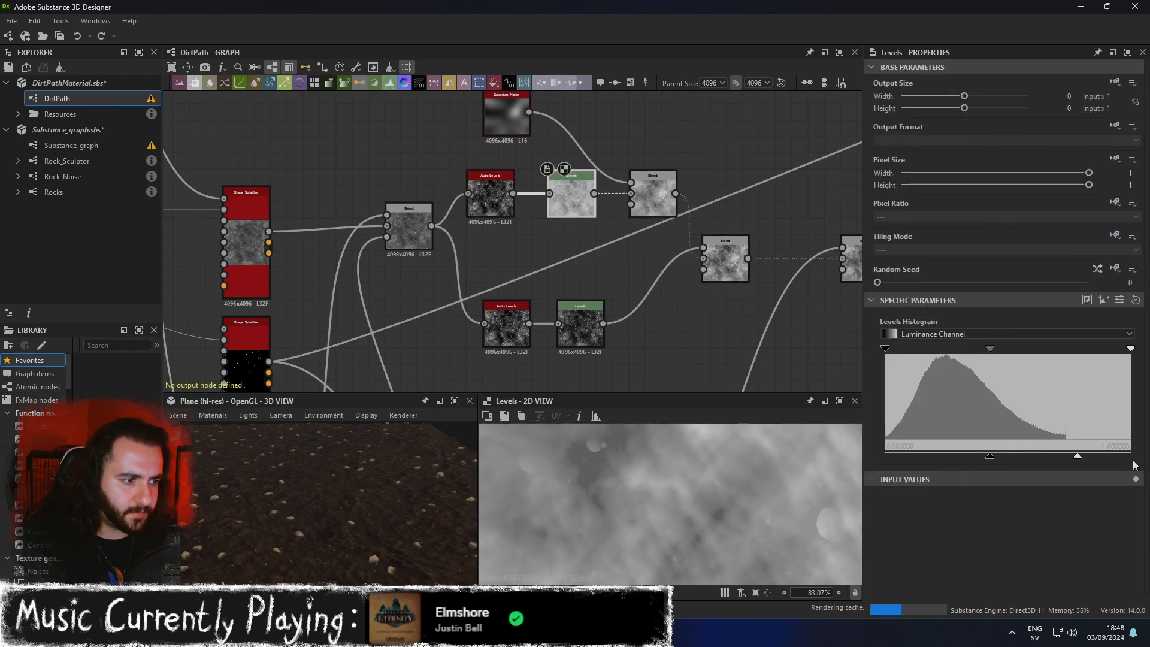
{"action": "left_click_drag", "start_coordinate": [988, 457], "coordinate": [782, 453]}
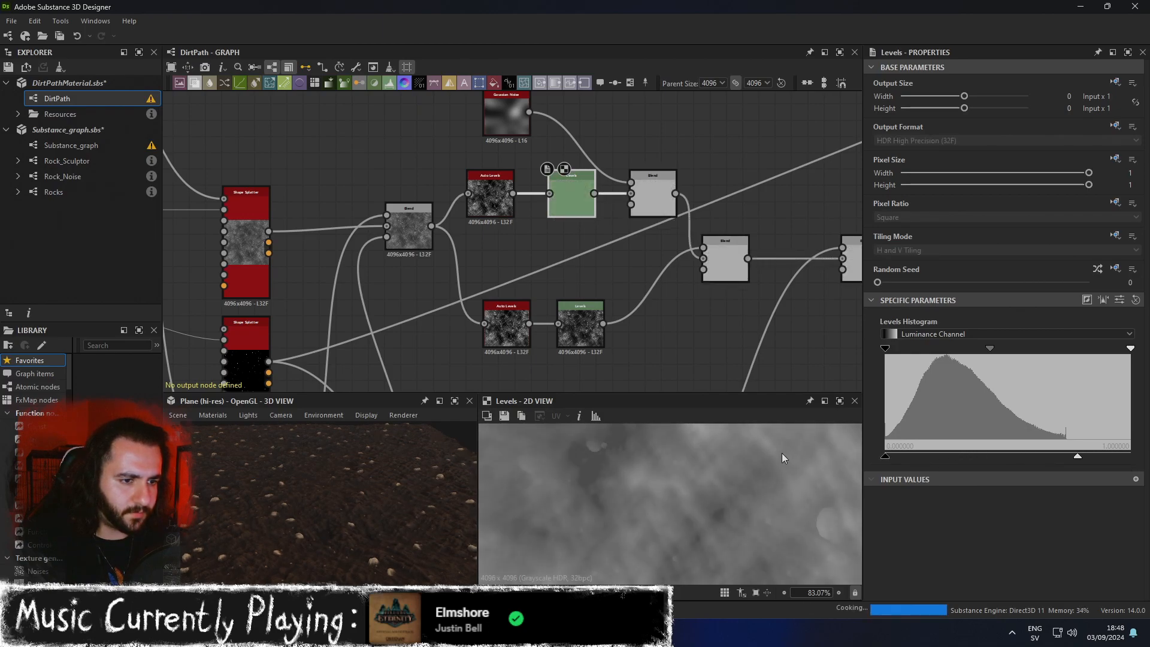
{"action": "key", "text": "ctrl+z"}
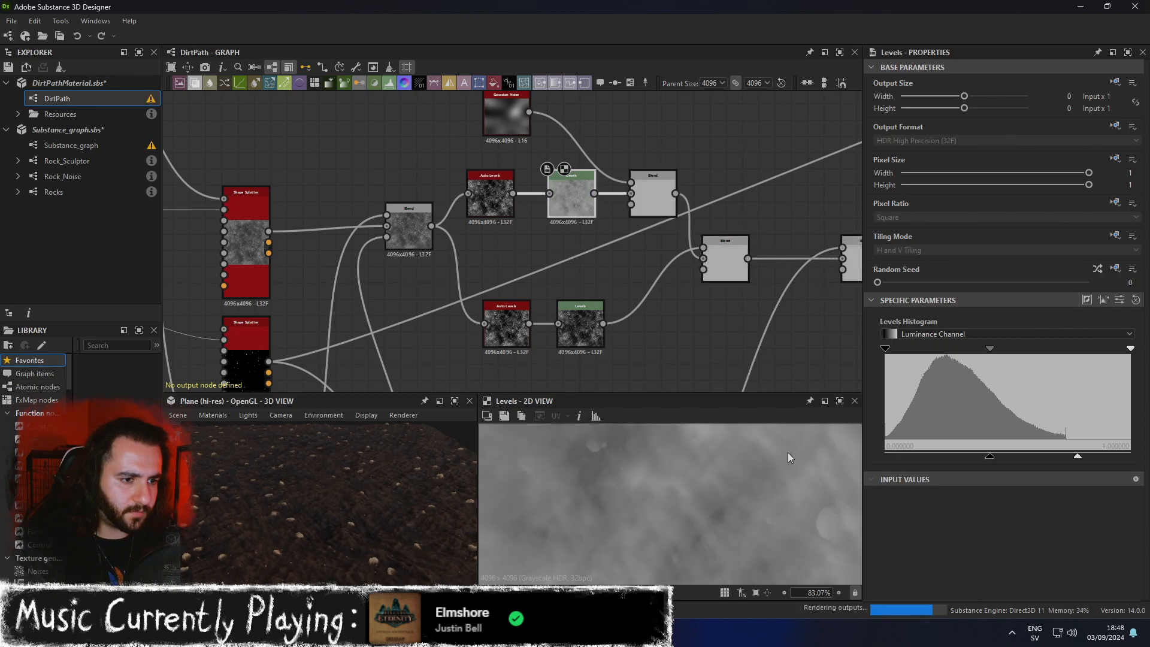
Shift the Levels node's input midtone slightly toward white to darken the map, checking the soil relief in 3D.
{"action": "left_click", "coordinate": [990, 347]}
{"action": "left_click_drag", "start_coordinate": [998, 350], "coordinate": [1003, 351]}
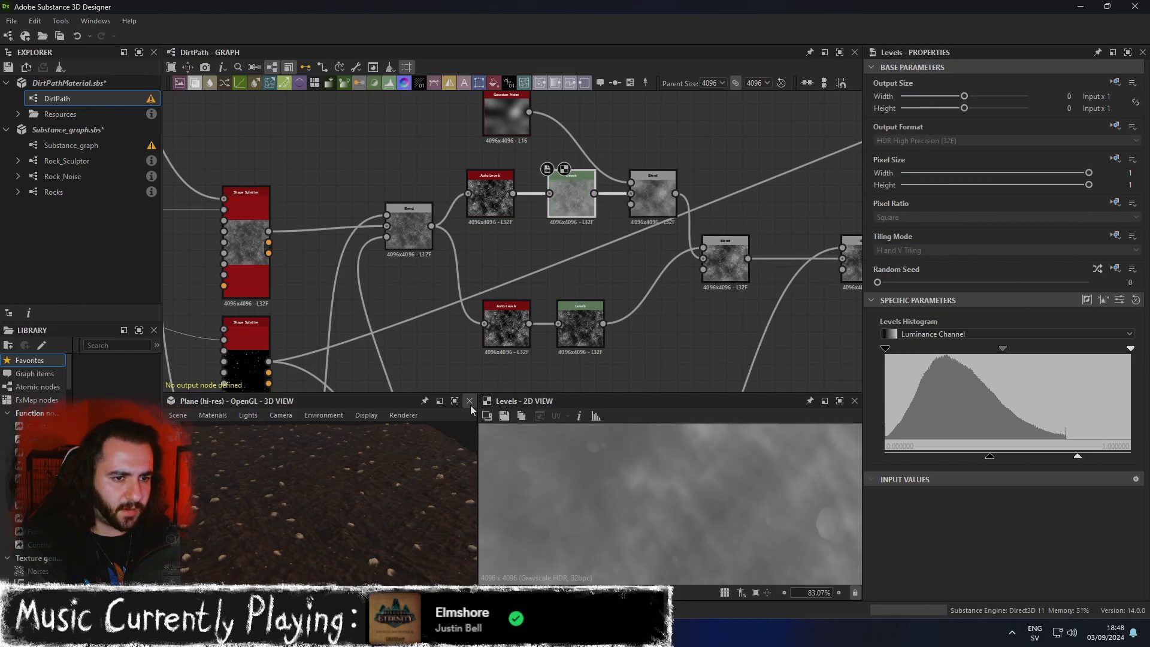
{"action": "left_click", "coordinate": [455, 401]}
{"action": "mouse_move", "coordinate": [593, 451]}
{"action": "left_mouse_down"}
{"action": "mouse_move", "coordinate": [597, 425]}
{"action": "mouse_move", "coordinate": [591, 436]}
{"action": "left_mouse_up"}
{"action": "left_click", "coordinate": [1128, 52]}
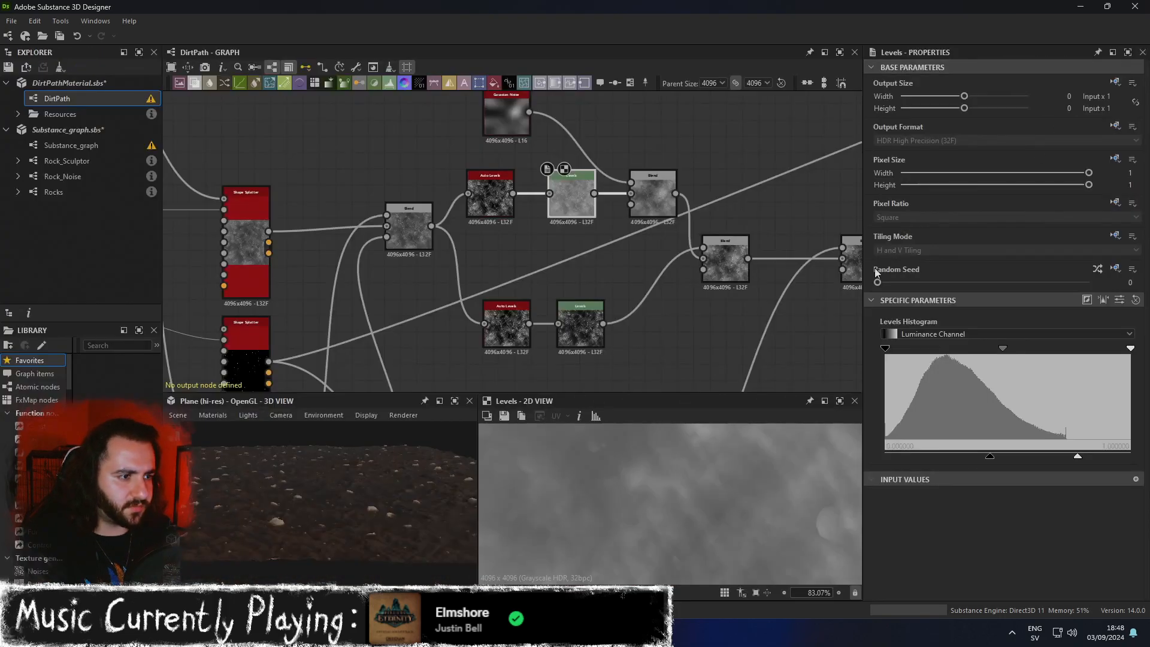
{"action": "left_click_drag", "start_coordinate": [1004, 349], "coordinate": [1012, 349]}
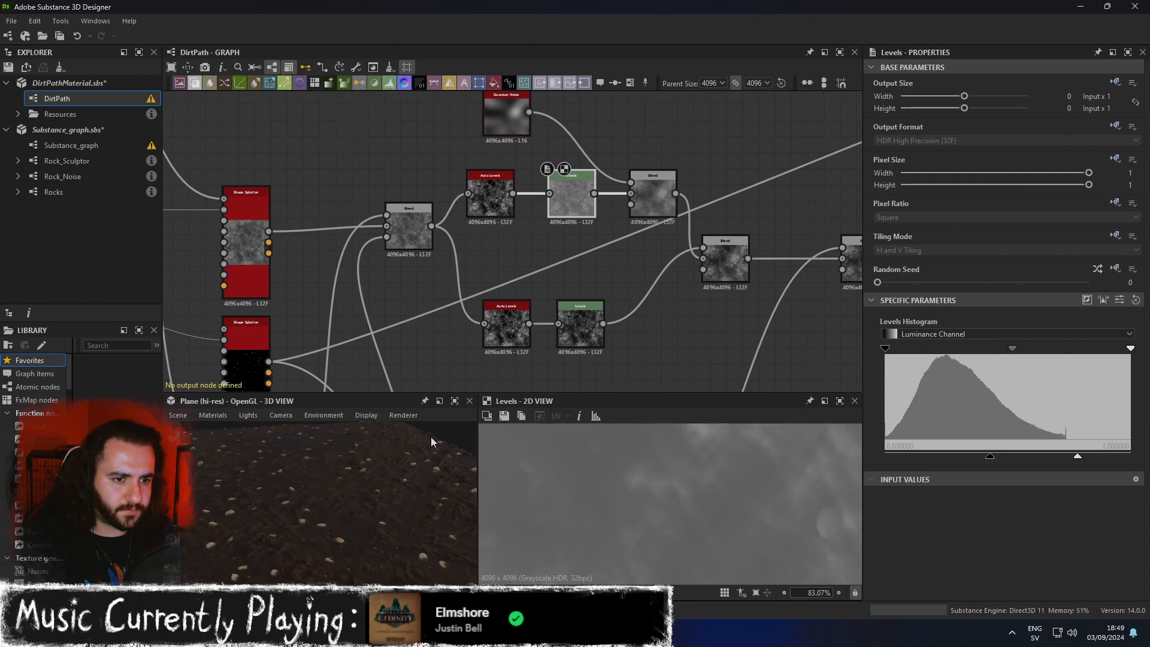
{"action": "left_click", "coordinate": [454, 400]}
{"action": "scroll", "coordinate": [608, 428], "scroll_direction": "up", "scroll_amount": 4}
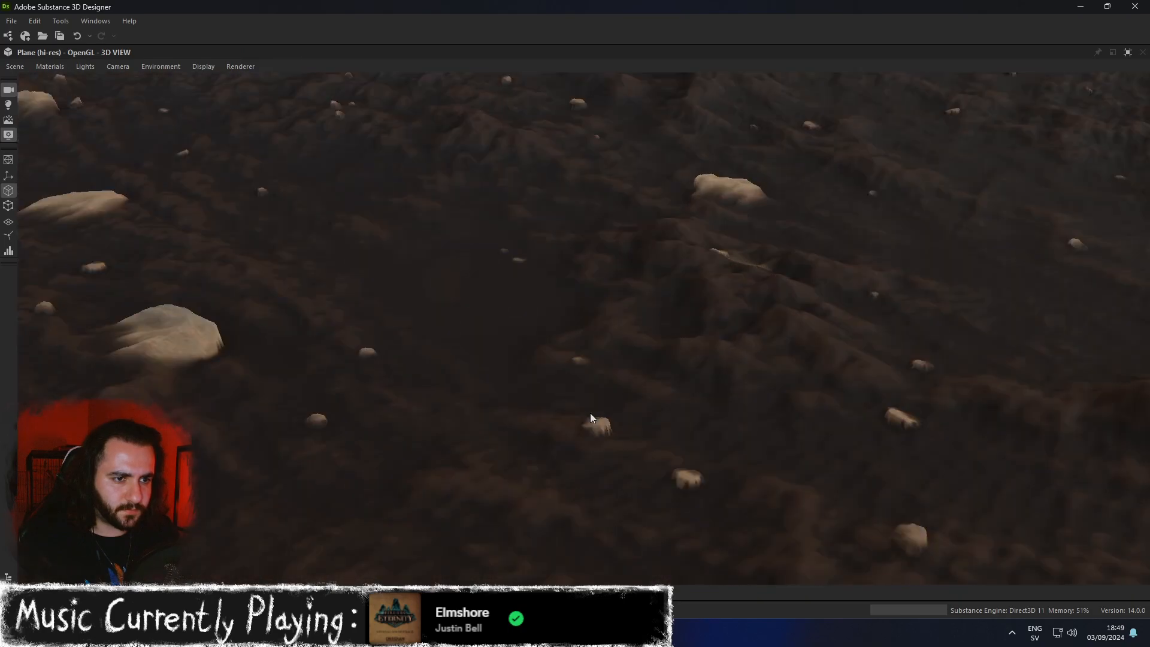
{"action": "scroll", "coordinate": [595, 412], "scroll_direction": "up", "scroll_amount": 2}
{"action": "scroll", "coordinate": [625, 422], "scroll_direction": "down", "scroll_amount": 6}
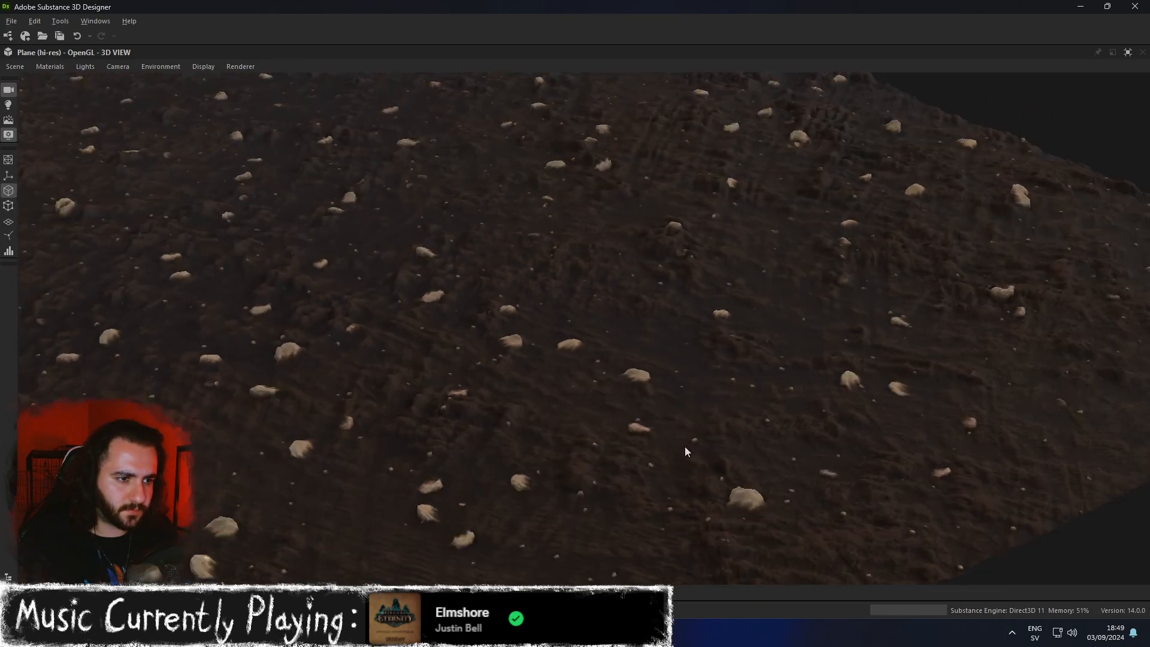
{"action": "scroll", "coordinate": [735, 448], "scroll_direction": "up", "scroll_amount": 3}
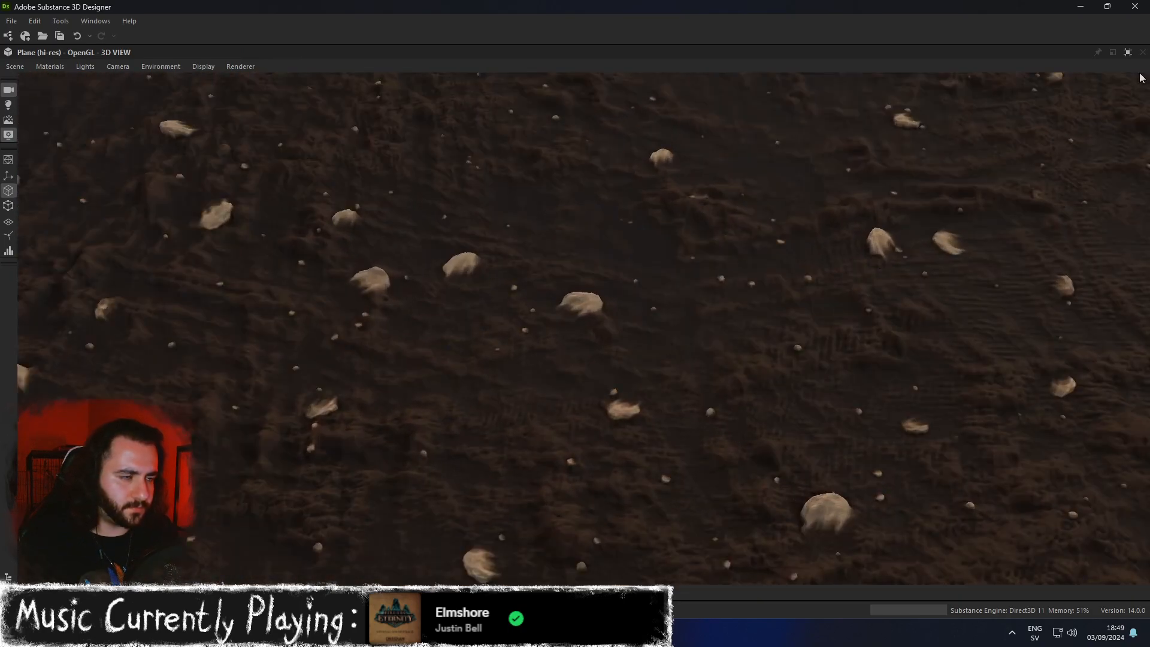
{"action": "left_click", "coordinate": [1126, 52]}
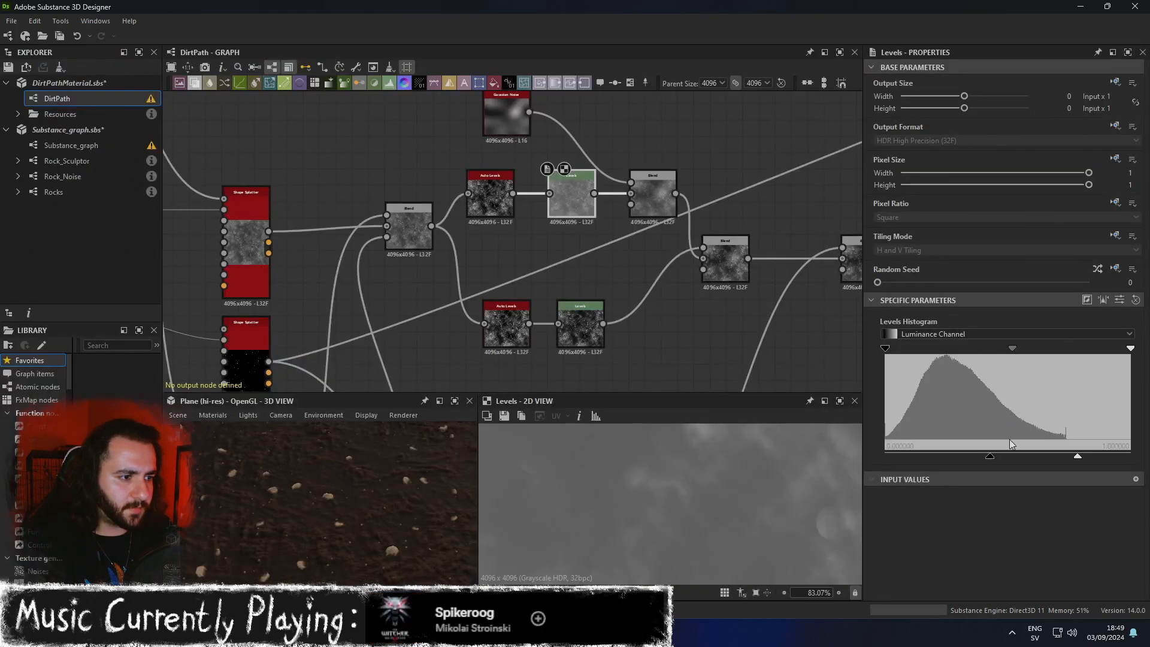
Lower the Levels node's black and white output levels and nudge its input midtone slightly back toward black, checking the plane in 3D.
{"action": "left_click_drag", "start_coordinate": [983, 457], "coordinate": [961, 459]}
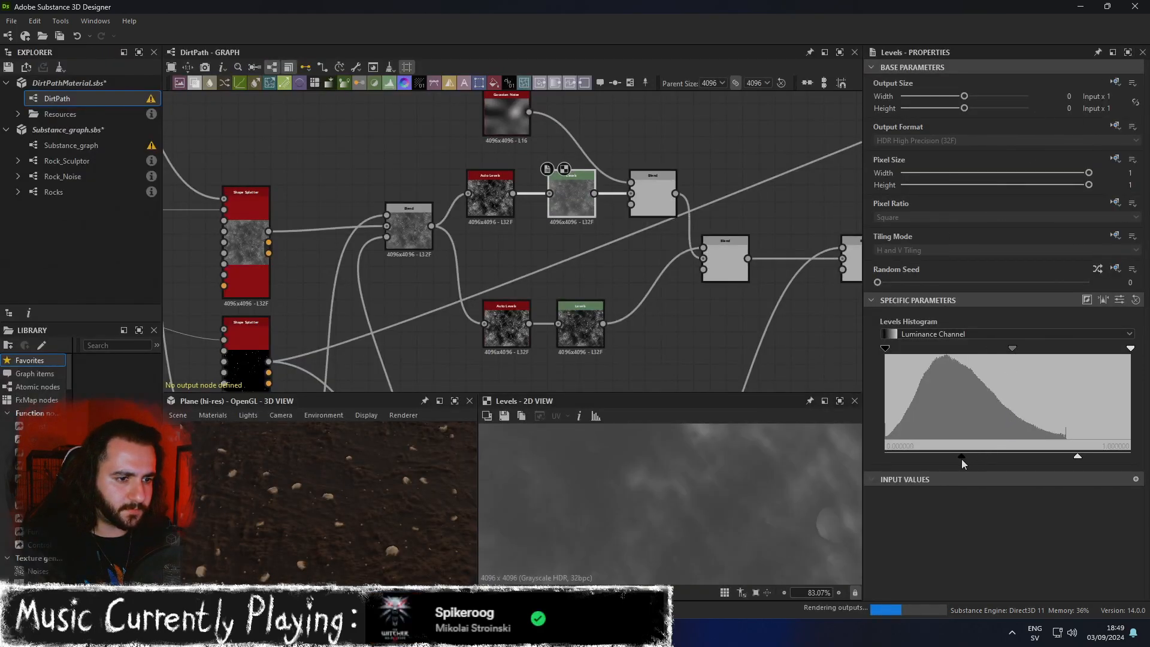
{"action": "left_click", "coordinate": [455, 400]}
{"action": "left_click_drag", "start_coordinate": [523, 375], "coordinate": [712, 359]}
{"action": "scroll", "coordinate": [593, 351], "scroll_direction": "down", "scroll_amount": 8}
{"action": "left_click", "coordinate": [1127, 53]}
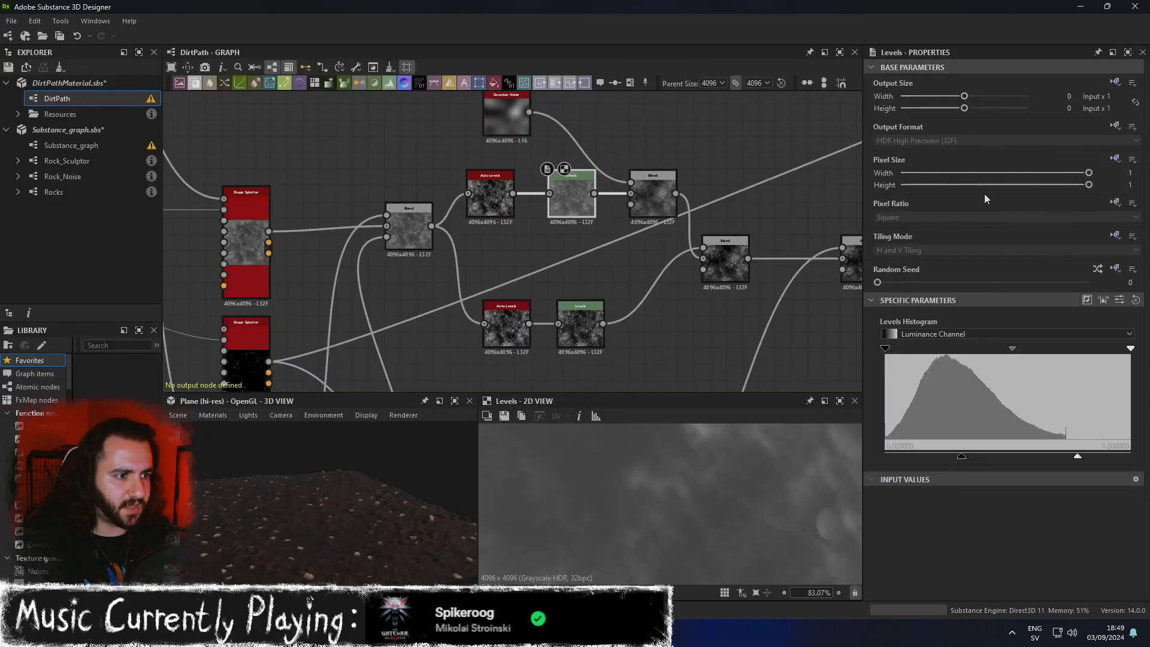
{"action": "left_click_drag", "start_coordinate": [1009, 347], "coordinate": [1009, 348]}
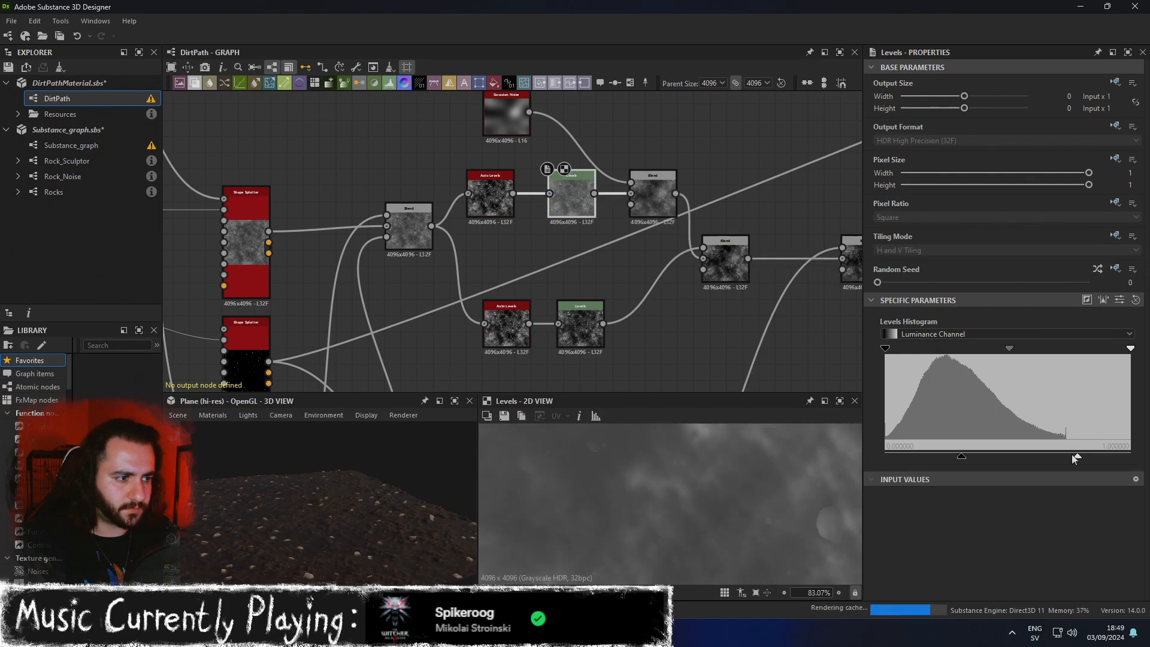
{"action": "left_click_drag", "start_coordinate": [1077, 455], "coordinate": [1058, 457]}
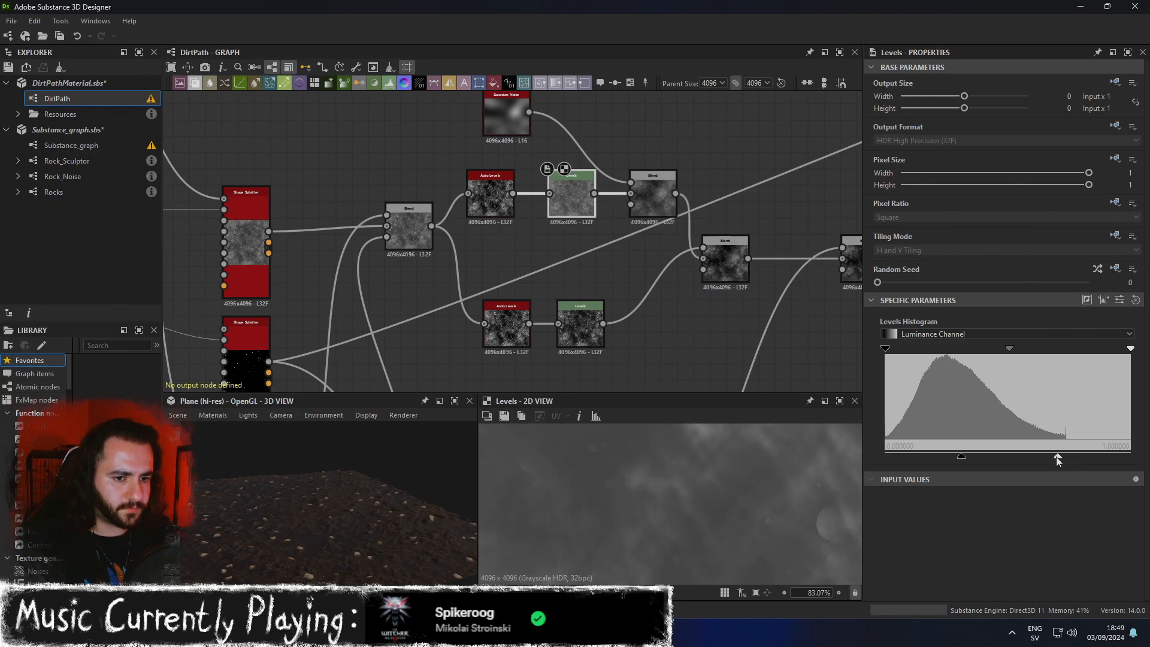
{"action": "left_click_drag", "start_coordinate": [1057, 456], "coordinate": [1051, 457]}
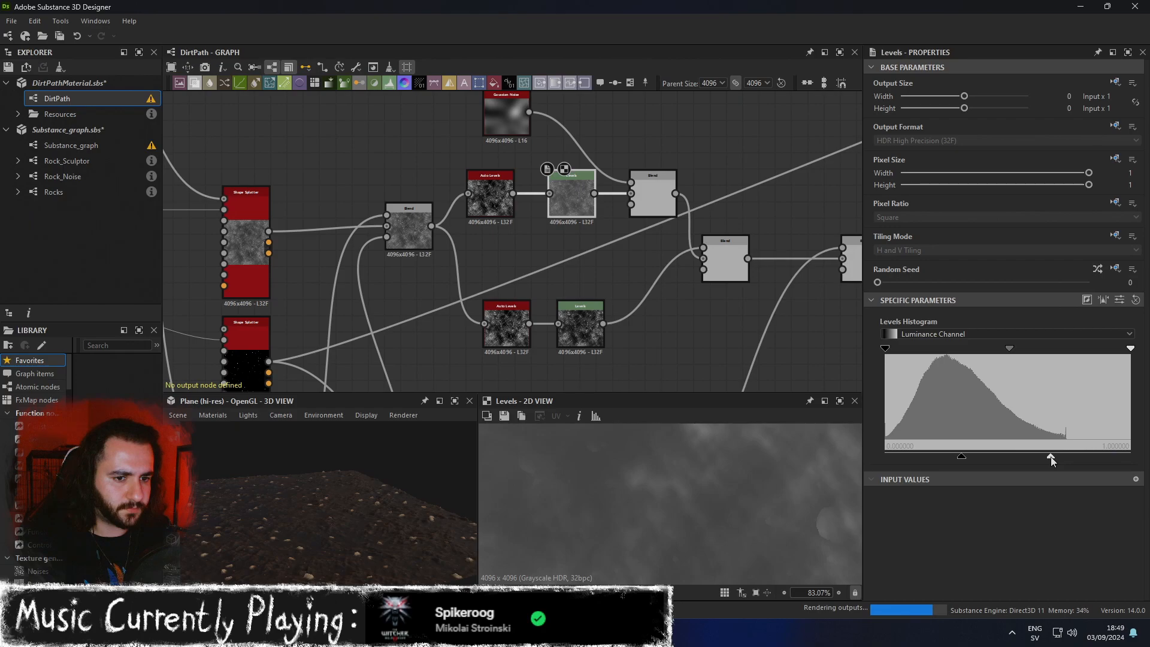
{"action": "left_click_drag", "start_coordinate": [962, 457], "coordinate": [979, 457]}
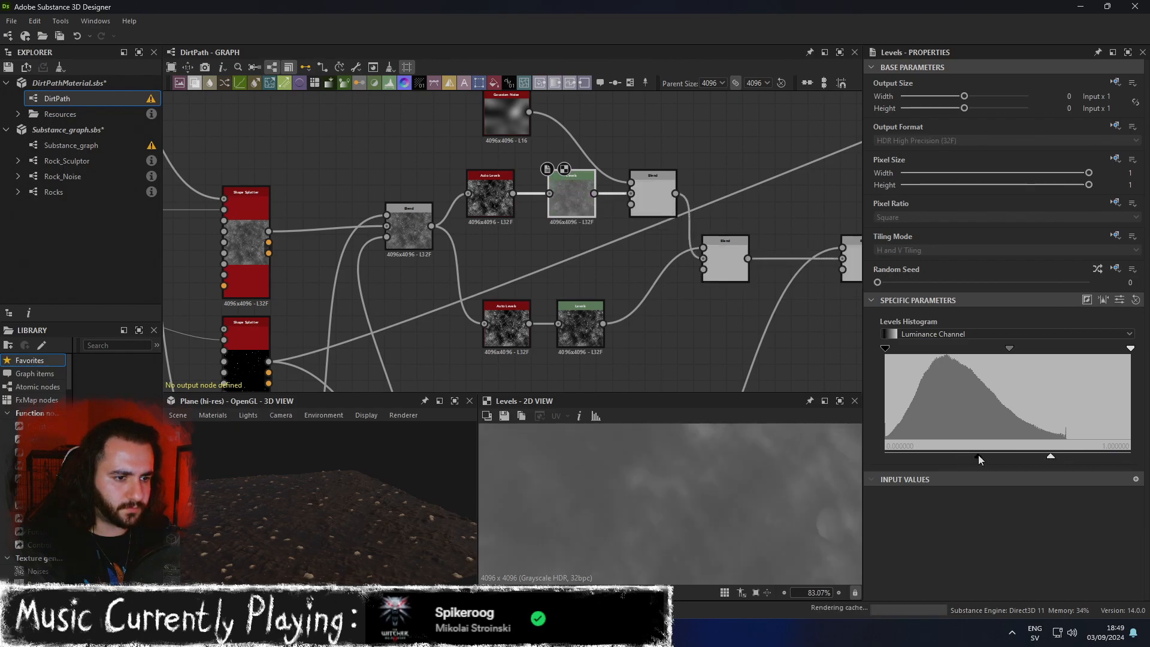
Examine the dirt surface and stones in the enlarged 3D view, up close, at low angles and from above.
{"action": "left_click", "coordinate": [455, 400]}
{"action": "scroll", "coordinate": [734, 412], "scroll_direction": "up", "scroll_amount": 10}
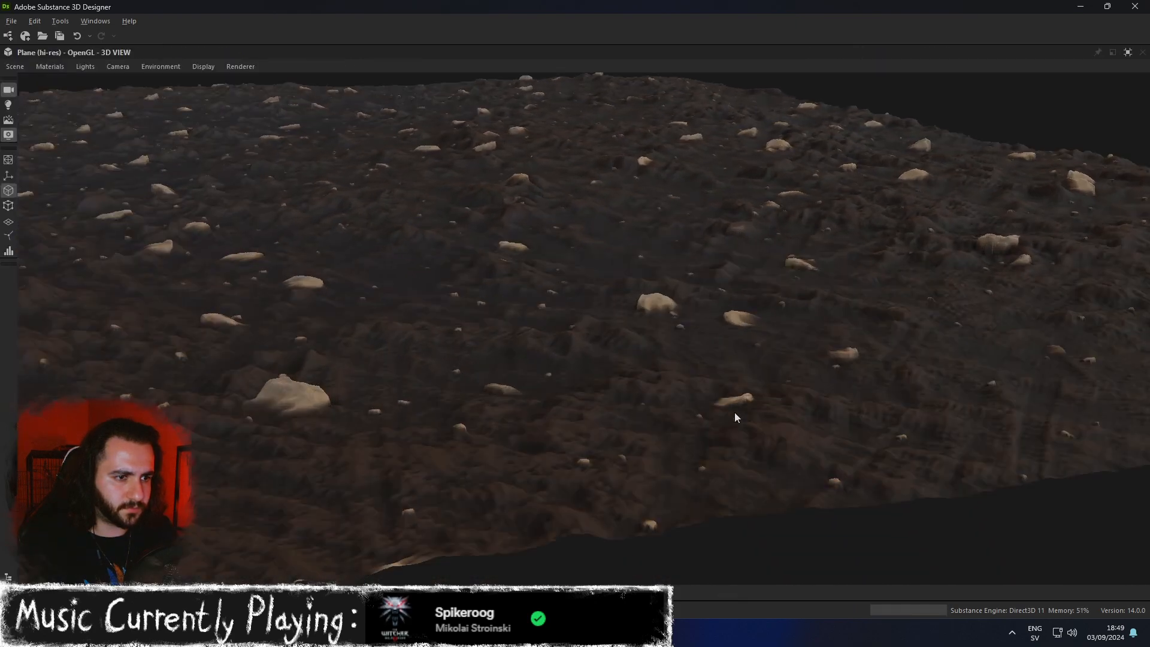
{"action": "left_click_drag", "start_coordinate": [738, 402], "coordinate": [861, 321]}
{"action": "scroll", "coordinate": [714, 413], "scroll_direction": "down", "scroll_amount": 5}
{"action": "scroll", "coordinate": [664, 365], "scroll_direction": "down", "scroll_amount": 5}
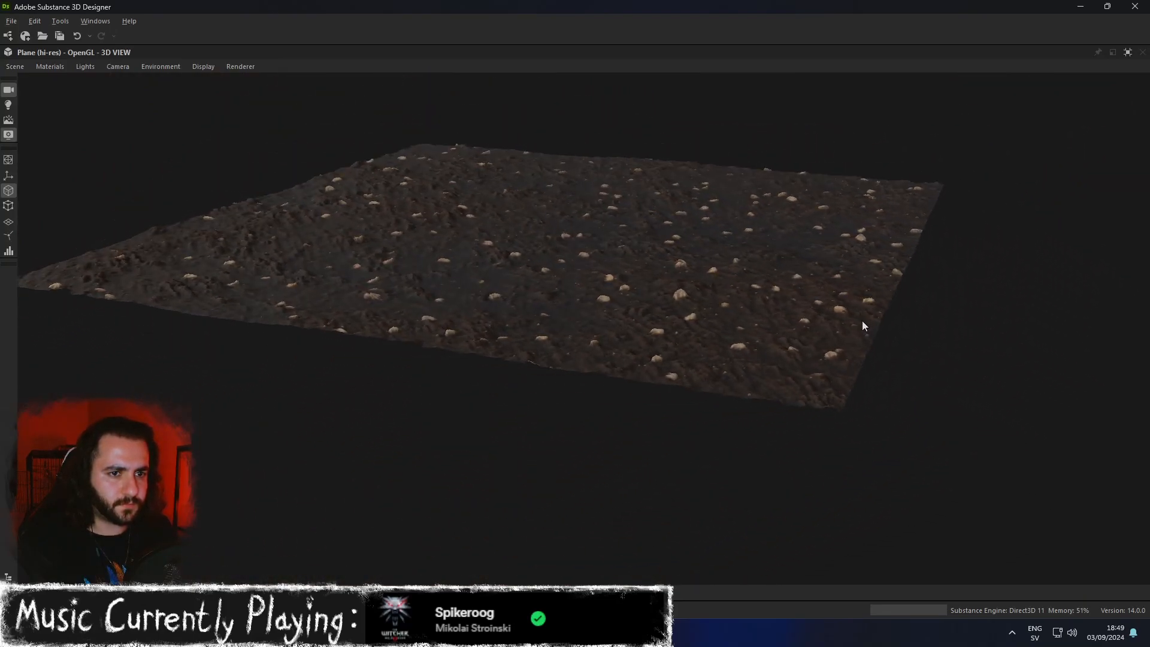
{"action": "scroll", "coordinate": [861, 321], "scroll_direction": "up", "scroll_amount": 5}
{"action": "left_click_drag", "start_coordinate": [882, 365], "coordinate": [814, 282]}
{"action": "scroll", "coordinate": [807, 347], "scroll_direction": "up", "scroll_amount": 3}
{"action": "left_click_drag", "start_coordinate": [825, 273], "coordinate": [918, 291]}
{"action": "left_click_drag", "start_coordinate": [755, 297], "coordinate": [725, 366]}
{"action": "scroll", "coordinate": [796, 322], "scroll_direction": "down", "scroll_amount": 2}
{"action": "scroll", "coordinate": [757, 360], "scroll_direction": "down", "scroll_amount": 3}
{"action": "middle_click_drag", "start_coordinate": [725, 367], "coordinate": [705, 350]}
{"action": "scroll", "coordinate": [706, 349], "scroll_direction": "up", "scroll_amount": 3}
{"action": "scroll", "coordinate": [706, 350], "scroll_direction": "down", "scroll_amount": 5}
{"action": "left_click_drag", "start_coordinate": [714, 349], "coordinate": [787, 335]}
{"action": "scroll", "coordinate": [770, 321], "scroll_direction": "up", "scroll_amount": 2}
{"action": "mouse_move", "coordinate": [786, 331]}
{"action": "middle_mouse_down"}
{"action": "mouse_move", "coordinate": [767, 297]}
{"action": "mouse_move", "coordinate": [781, 344]}
{"action": "middle_mouse_up"}
{"action": "mouse_move", "coordinate": [781, 344]}
{"action": "left_mouse_down"}
{"action": "mouse_move", "coordinate": [801, 358]}
{"action": "mouse_move", "coordinate": [784, 343]}
{"action": "left_mouse_up"}
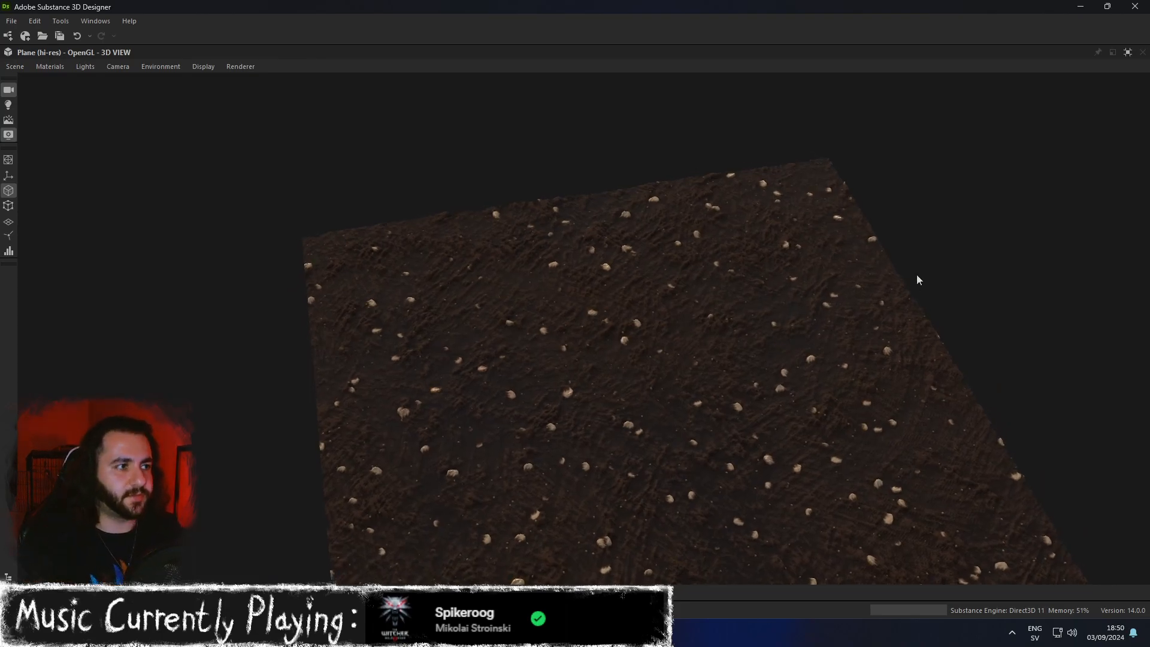
{"action": "left_click", "coordinate": [1127, 52]}
Insert a Dot on the long link leaving the second Shape Splatter and place it above the height chain to reroute the link.
{"action": "middle_click_drag", "start_coordinate": [391, 296], "coordinate": [697, 168]}
{"action": "scroll", "coordinate": [663, 245], "scroll_direction": "down", "scroll_amount": 6}
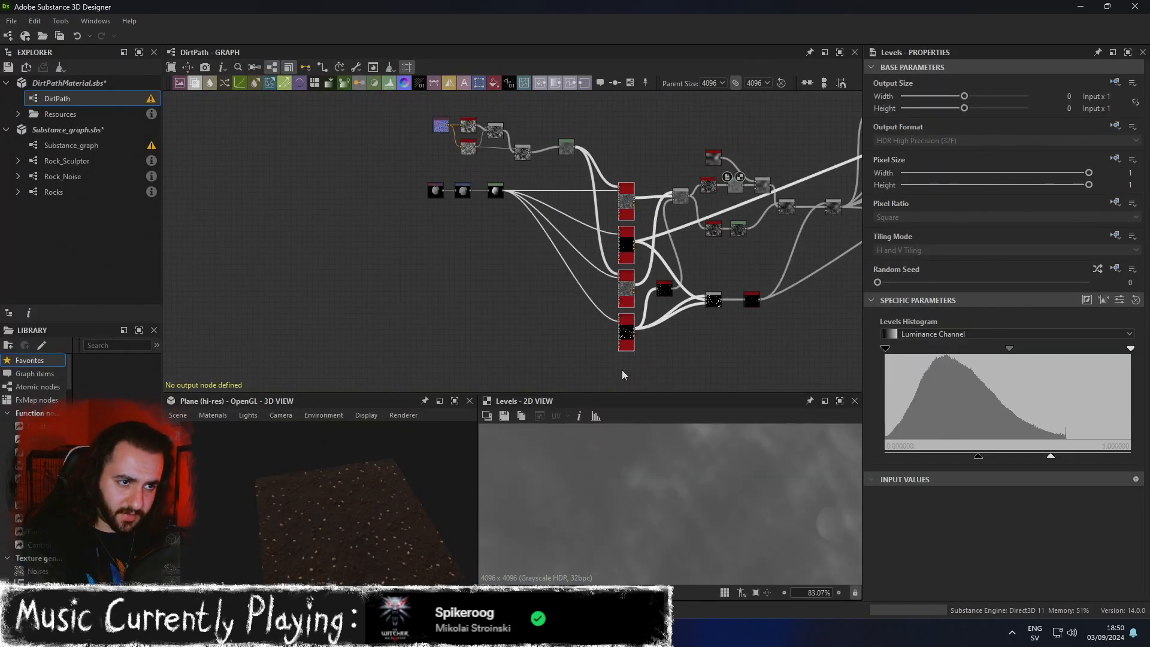
{"action": "scroll", "coordinate": [635, 237], "scroll_direction": "up", "scroll_amount": 7}
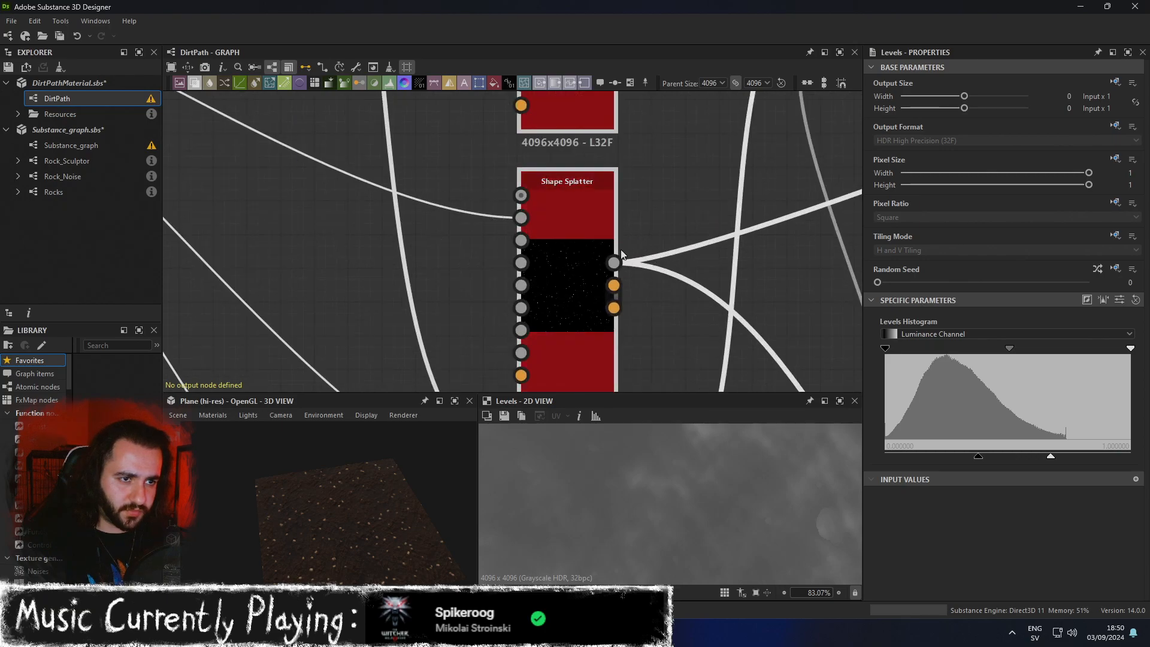
{"action": "scroll", "coordinate": [758, 328], "scroll_direction": "down", "scroll_amount": 8}
{"action": "middle_click_drag", "start_coordinate": [827, 296], "coordinate": [633, 240]}
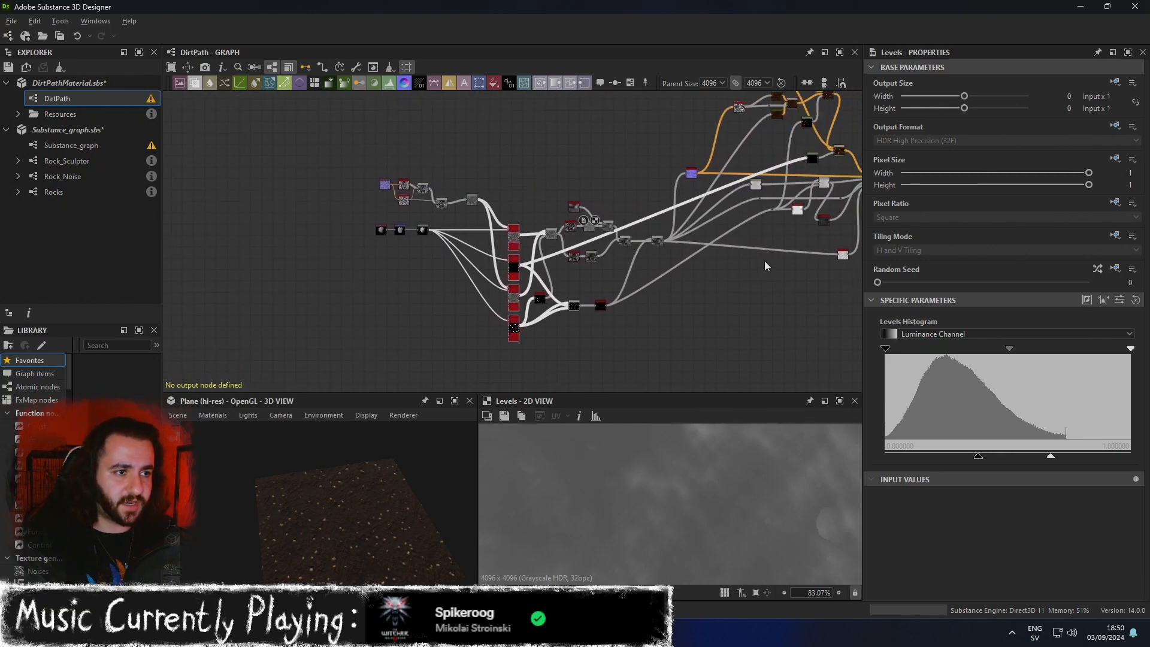
{"action": "scroll", "coordinate": [766, 262], "scroll_direction": "up", "scroll_amount": 2}
{"action": "middle_click_drag", "start_coordinate": [766, 261], "coordinate": [698, 296]}
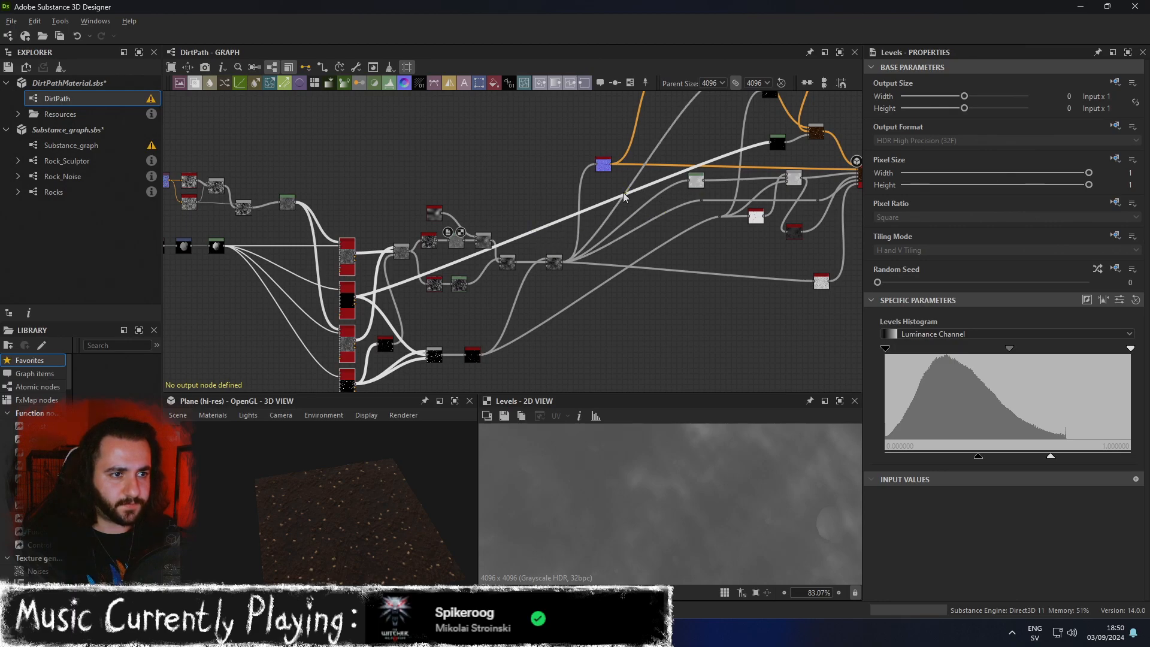
{"action": "left_click", "coordinate": [609, 200], "text": "alt"}
{"action": "double_click", "coordinate": [609, 201]}
{"action": "left_click_drag", "start_coordinate": [609, 201], "coordinate": [378, 147]}
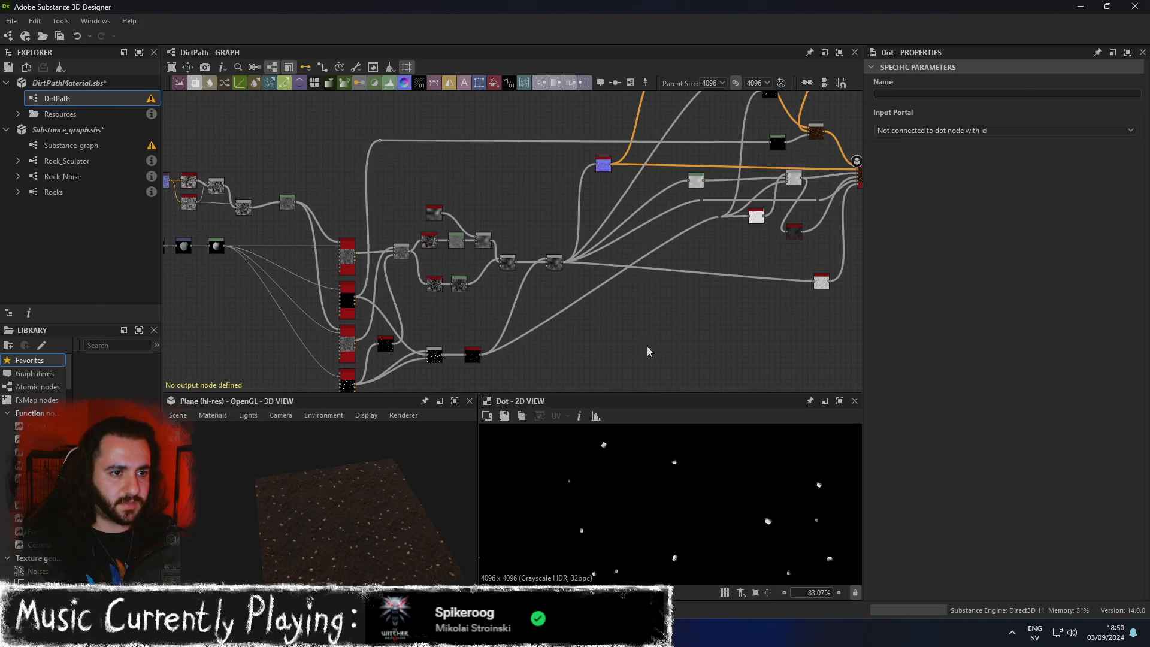
Reroute the lower stone chain's long output link through a Dot level with that row, and align the lowest downstream node with the final height Blend.
{"action": "left_click", "coordinate": [565, 307], "text": "alt"}
{"action": "double_click", "coordinate": [566, 308]}
{"action": "left_click_drag", "start_coordinate": [567, 307], "coordinate": [694, 355]}
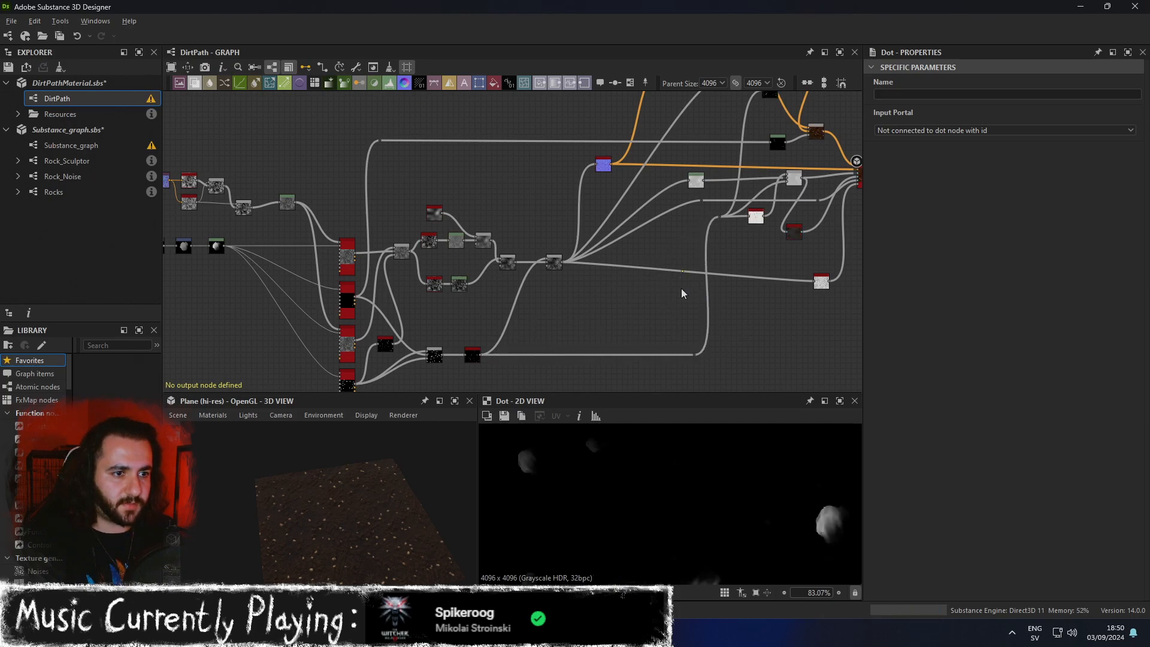
{"action": "middle_click_drag", "start_coordinate": [682, 289], "coordinate": [667, 312]}
{"action": "left_click_drag", "start_coordinate": [817, 304], "coordinate": [816, 285]}
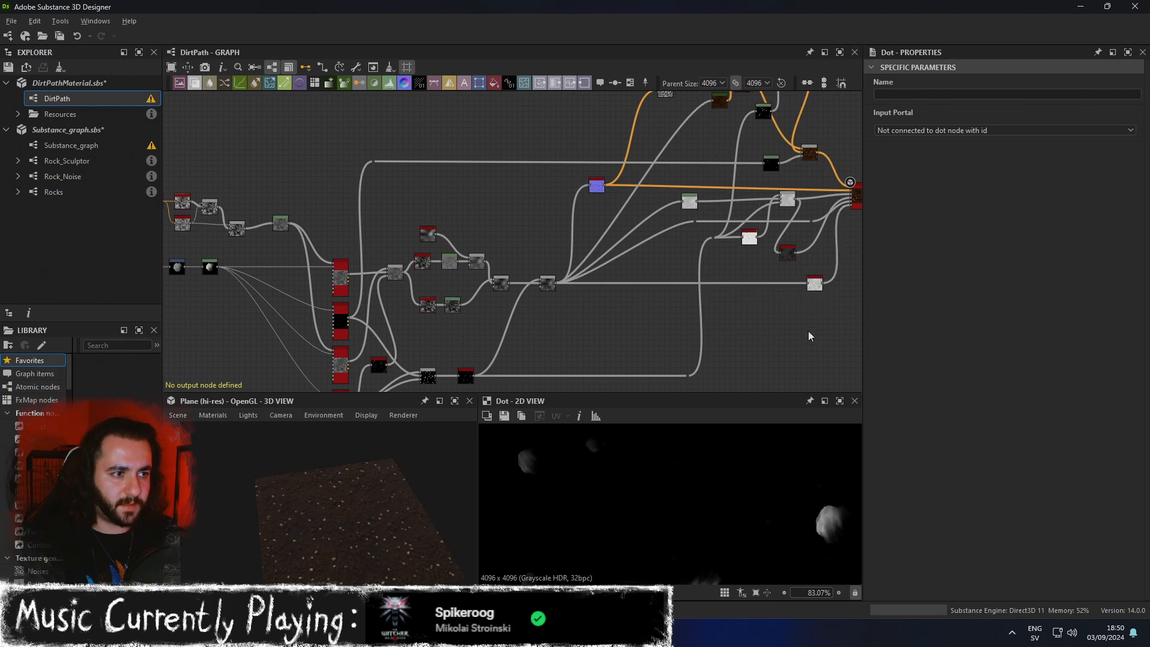
Preview the normal map from the Height to Normal World Units node across its full area.
{"action": "middle_click_drag", "start_coordinate": [807, 333], "coordinate": [722, 350]}
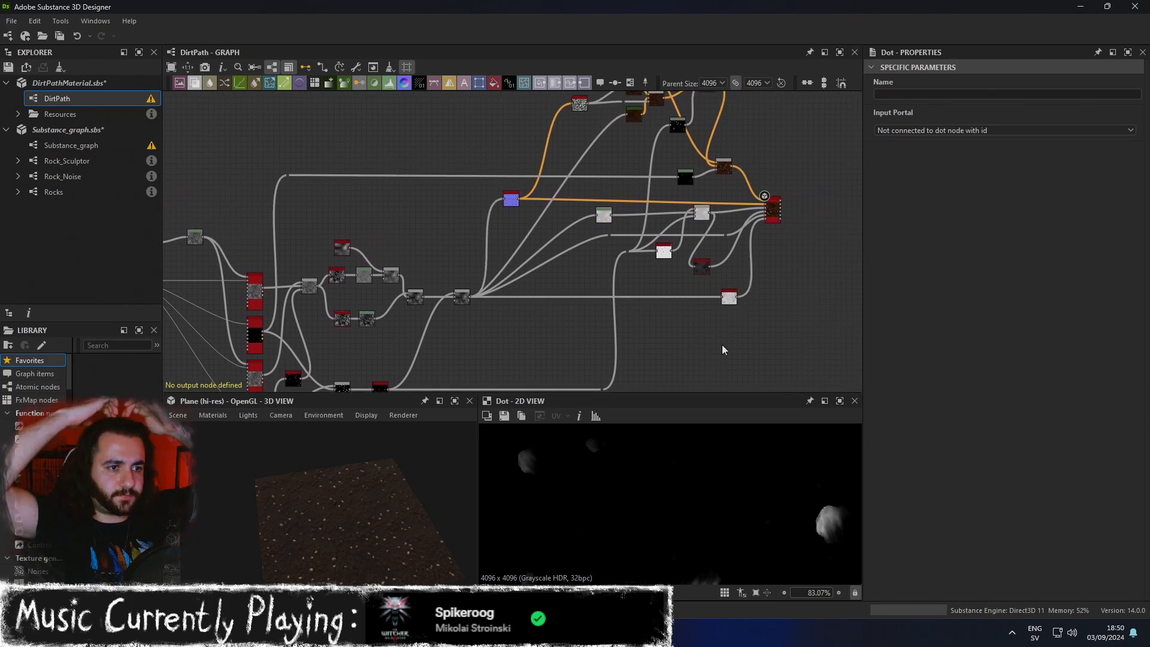
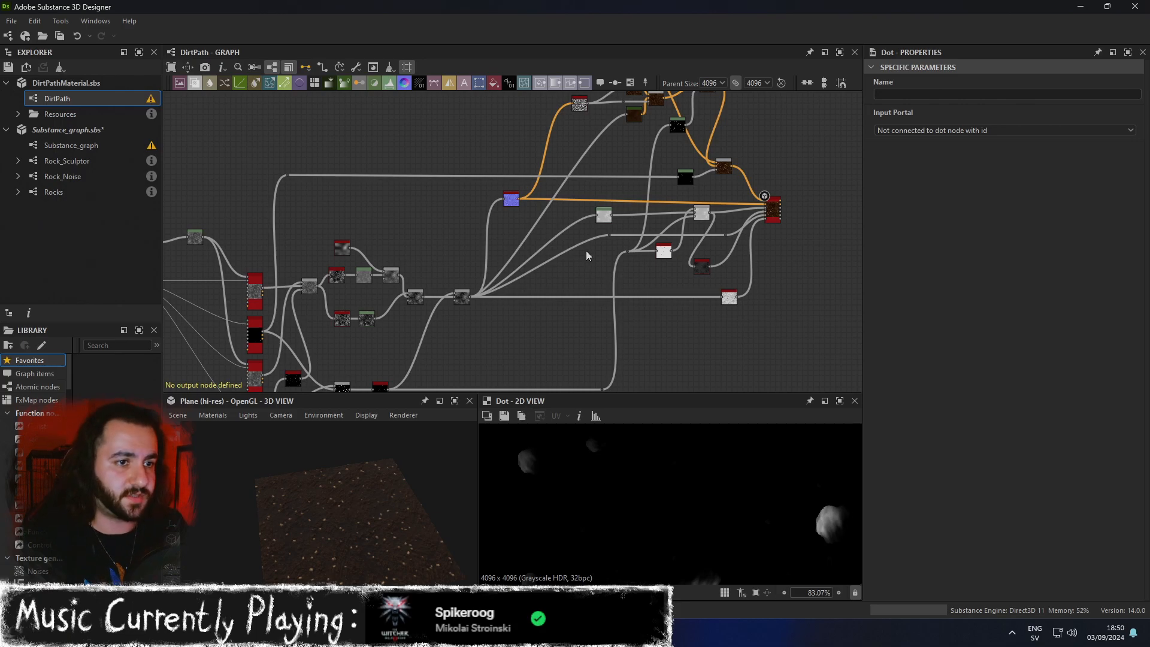
{"action": "left_click", "coordinate": [514, 202]}
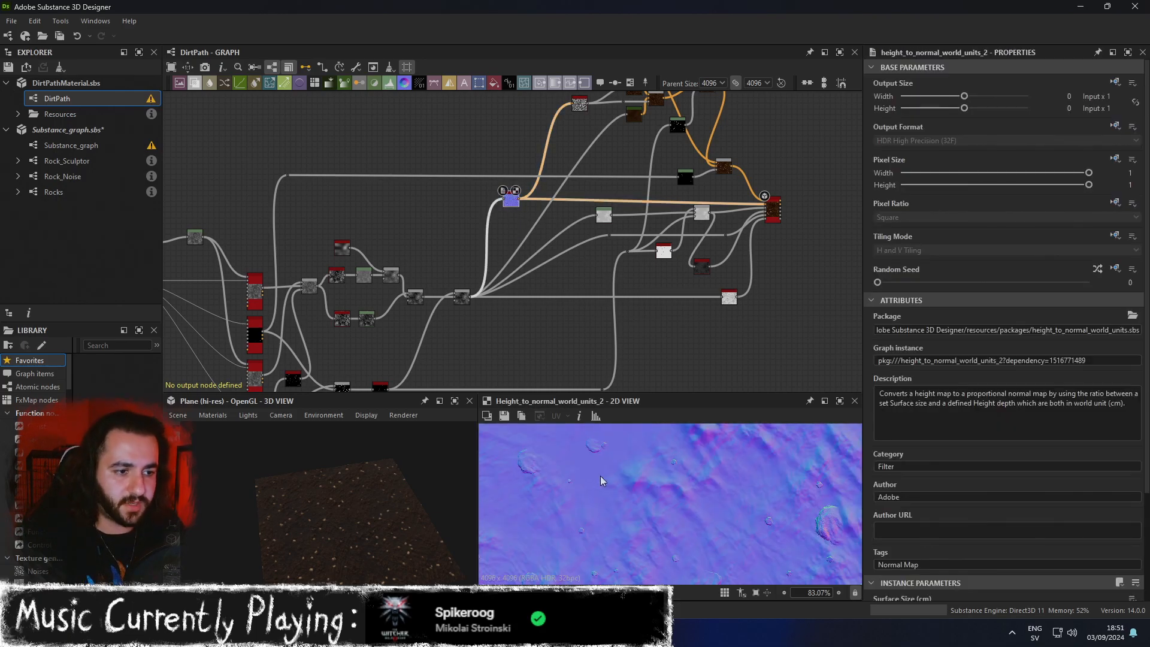
{"action": "scroll", "coordinate": [662, 490], "scroll_direction": "down", "scroll_amount": 5}
{"action": "scroll", "coordinate": [670, 499], "scroll_direction": "up", "scroll_amount": 3}
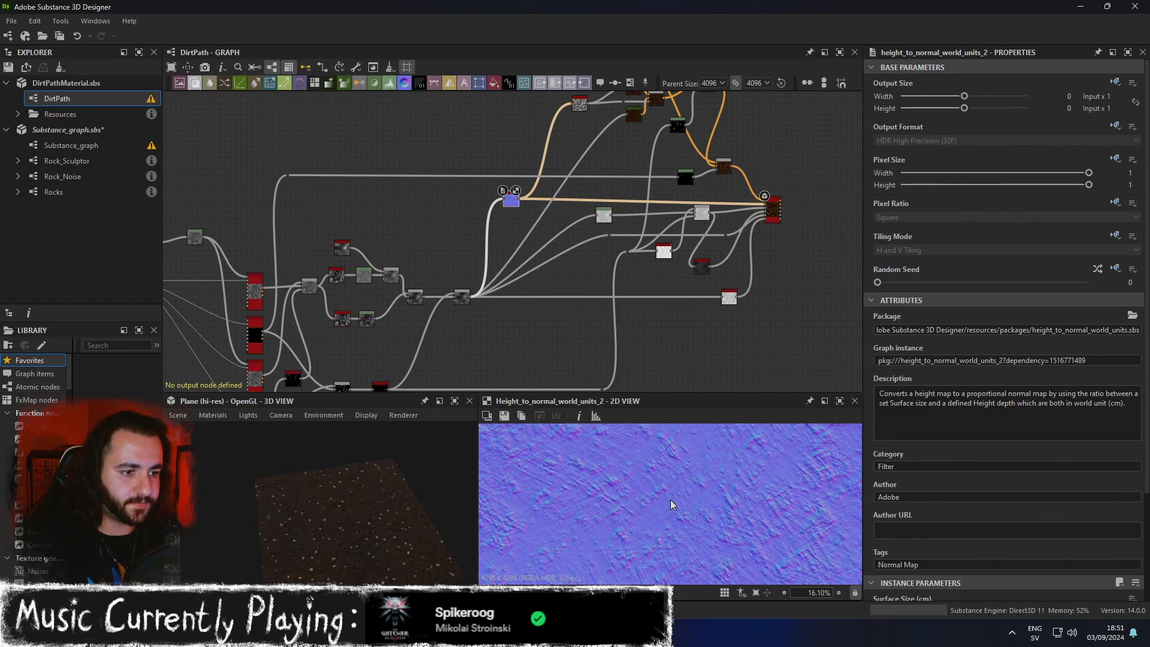
Enlarge the 3D view and examine the whole dirt plane from above.
{"action": "left_click", "coordinate": [455, 401]}
{"action": "scroll", "coordinate": [750, 405], "scroll_direction": "down", "scroll_amount": 3}
{"action": "left_click_drag", "start_coordinate": [702, 406], "coordinate": [687, 366]}
{"action": "scroll", "coordinate": [738, 398], "scroll_direction": "up", "scroll_amount": 3}
{"action": "scroll", "coordinate": [703, 403], "scroll_direction": "down", "scroll_amount": 3}
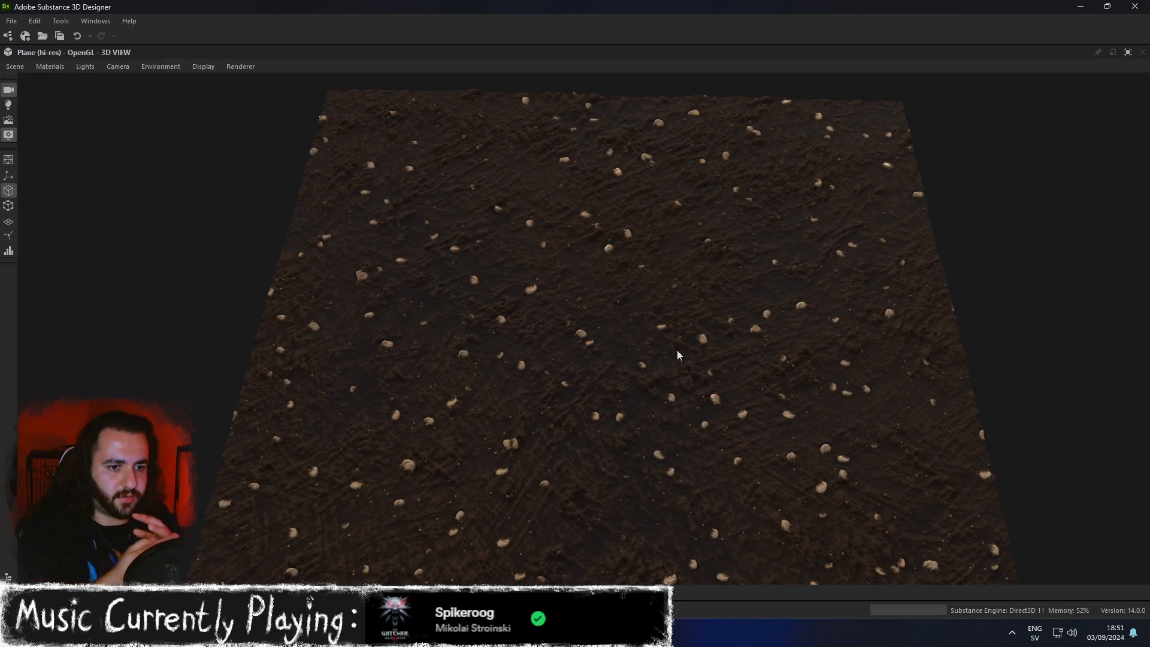
{"action": "left_click_drag", "start_coordinate": [679, 356], "coordinate": [581, 425]}
Examine the dirt relief and stones up close at low angles, including the plane's edge, and restore the normal view layout.
{"action": "scroll", "coordinate": [579, 420], "scroll_direction": "up", "scroll_amount": 3}
{"action": "middle_click_drag", "start_coordinate": [580, 420], "coordinate": [591, 393]}
{"action": "scroll", "coordinate": [591, 411], "scroll_direction": "up", "scroll_amount": 4}
{"action": "left_click_drag", "start_coordinate": [590, 375], "coordinate": [577, 380], "text": "alt"}
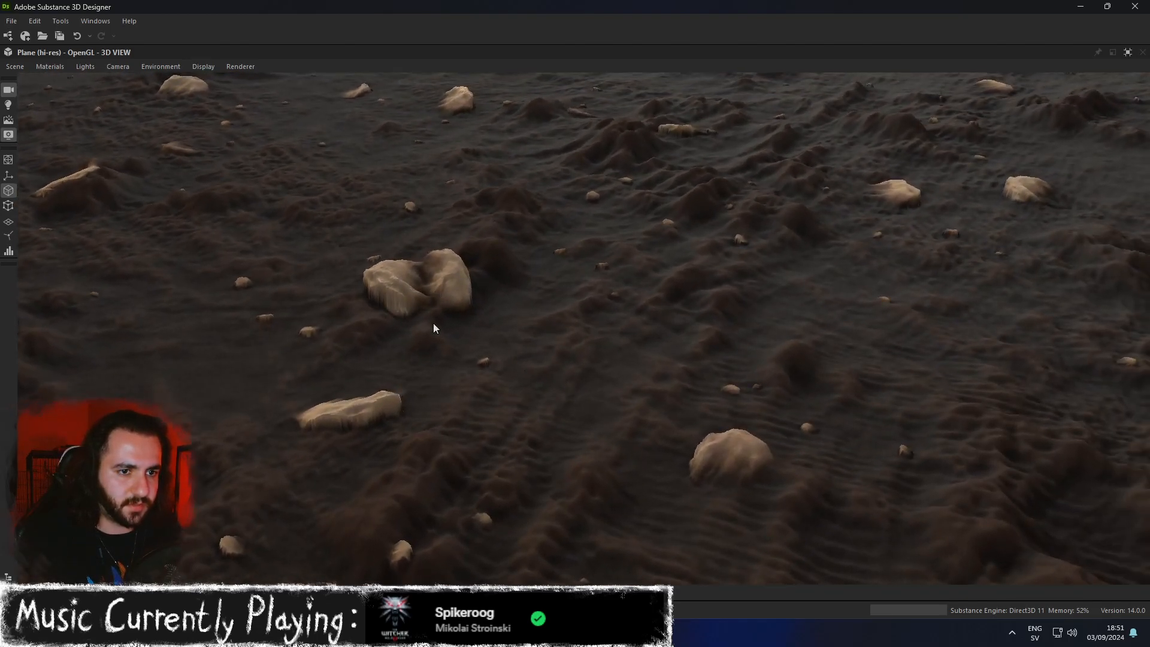
{"action": "scroll", "coordinate": [421, 343], "scroll_direction": "up", "scroll_amount": 3}
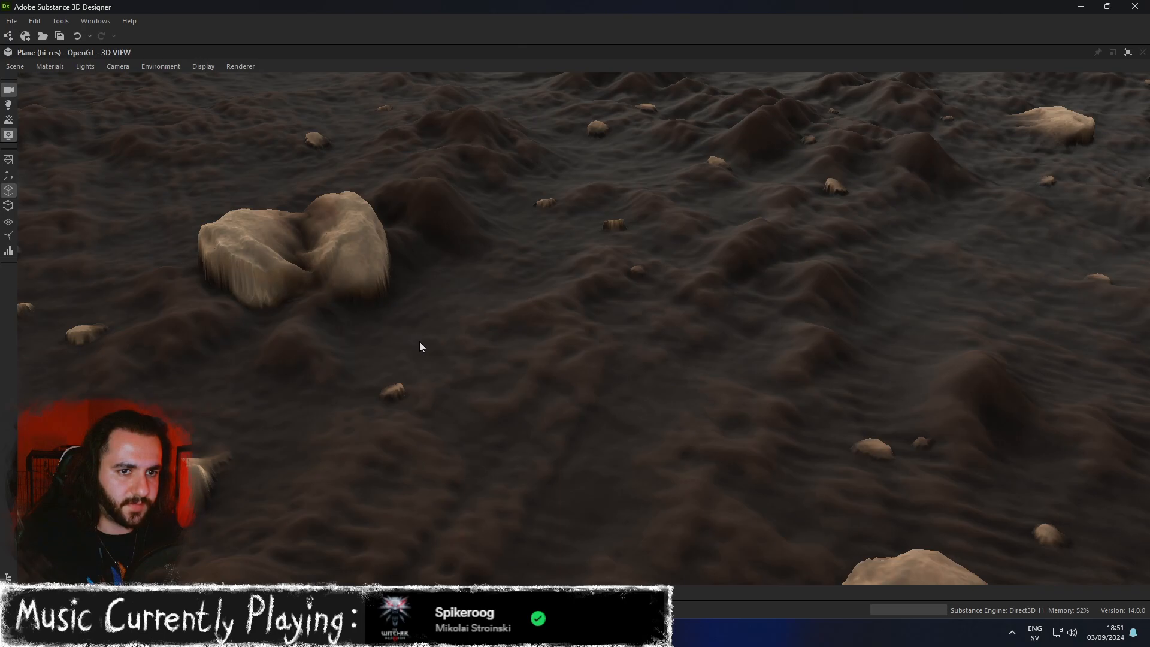
{"action": "scroll", "coordinate": [421, 346], "scroll_direction": "down", "scroll_amount": 5}
{"action": "mouse_move", "coordinate": [647, 230]}
{"action": "left_mouse_down", "text": "alt"}
{"action": "mouse_move", "coordinate": [620, 197]}
{"action": "mouse_move", "coordinate": [619, 218]}
{"action": "mouse_move", "coordinate": [641, 207]}
{"action": "mouse_move", "coordinate": [655, 222]}
{"action": "left_mouse_up", "text": "alt"}
{"action": "middle_click_drag", "start_coordinate": [655, 222], "coordinate": [645, 222], "text": "alt"}
{"action": "scroll", "coordinate": [646, 223], "scroll_direction": "up", "scroll_amount": 5}
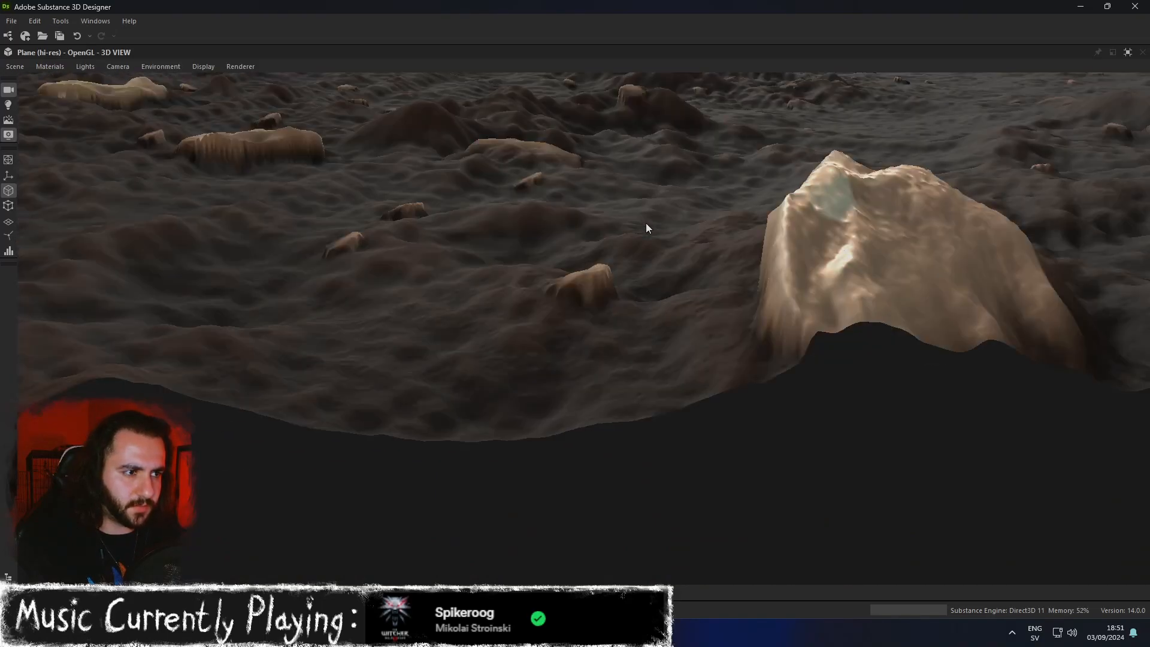
{"action": "scroll", "coordinate": [646, 222], "scroll_direction": "down", "scroll_amount": 4}
{"action": "left_click_drag", "start_coordinate": [647, 226], "coordinate": [653, 242], "text": "alt"}
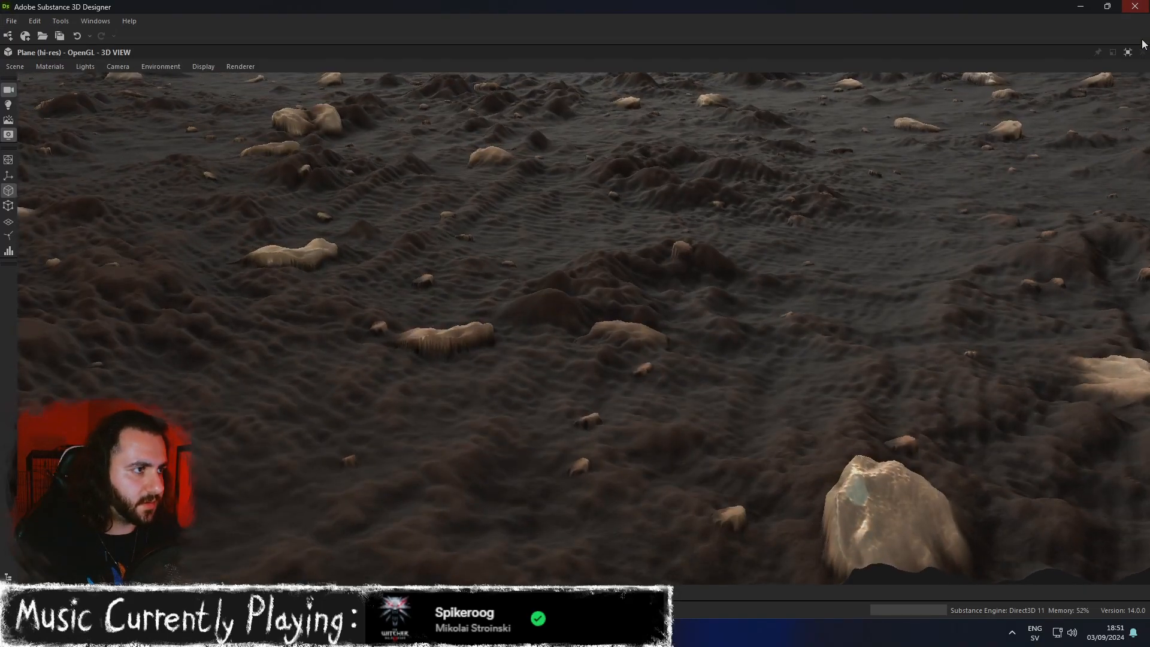
{"action": "left_click", "coordinate": [1128, 53]}
Inspect the Blend node feeding Base Material and the inverted stone mask connected to it.
{"action": "scroll", "coordinate": [669, 248], "scroll_direction": "up", "scroll_amount": 3}
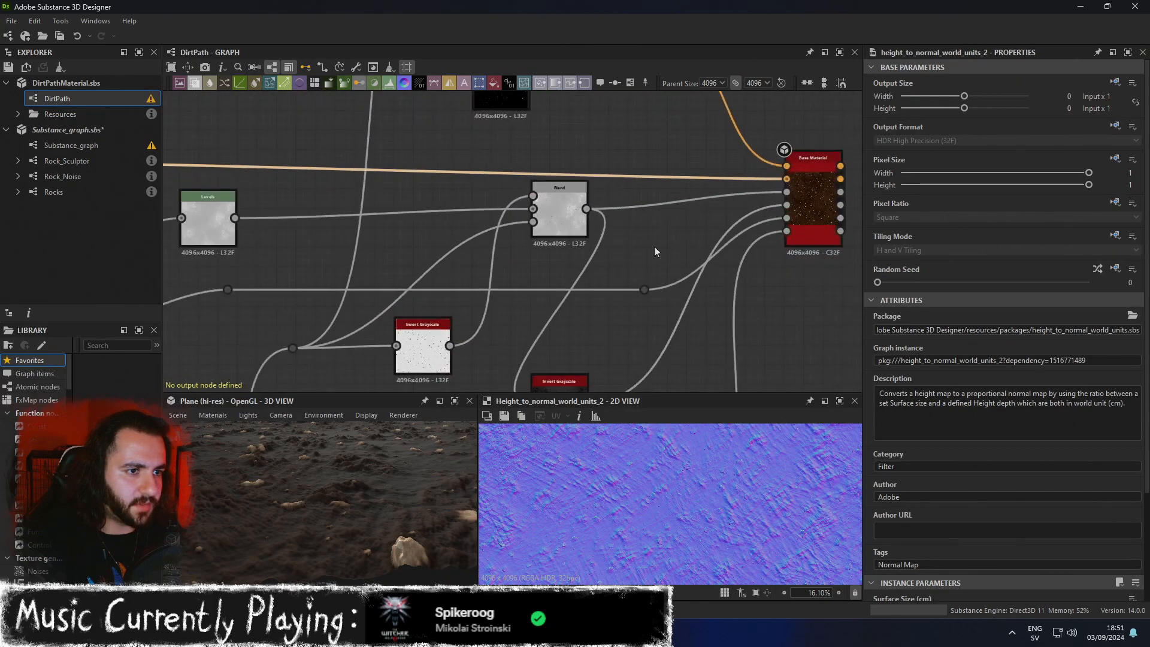
{"action": "scroll", "coordinate": [533, 199], "scroll_direction": "up", "scroll_amount": 4}
{"action": "double_click", "coordinate": [531, 203]}
{"action": "scroll", "coordinate": [613, 384], "scroll_direction": "down", "scroll_amount": 4}
{"action": "scroll", "coordinate": [673, 491], "scroll_direction": "down", "scroll_amount": 4}
{"action": "scroll", "coordinate": [673, 493], "scroll_direction": "up", "scroll_amount": 2}
{"action": "middle_click_drag", "start_coordinate": [437, 299], "coordinate": [547, 231]}
{"action": "left_click", "coordinate": [437, 226]}
{"action": "double_click", "coordinate": [592, 287]}
{"action": "middle_click_drag", "start_coordinate": [675, 279], "coordinate": [621, 270]}
{"action": "scroll", "coordinate": [595, 271], "scroll_direction": "up", "scroll_amount": 3}
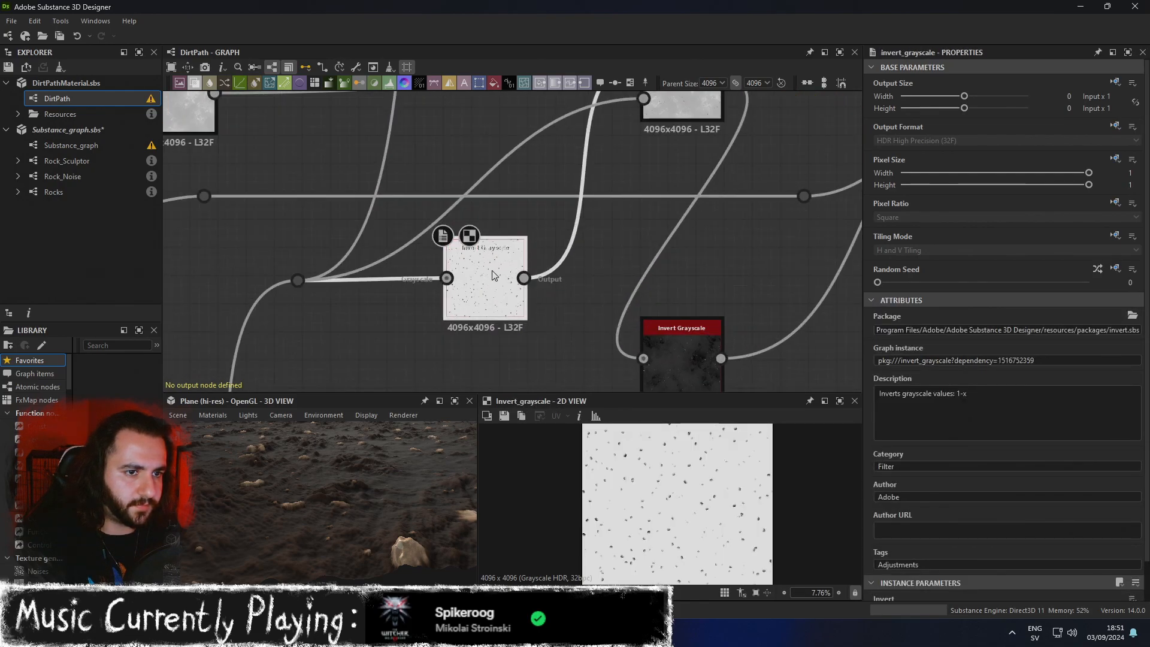
Insert a Levels node between the stone mask's Invert Grayscale and the Blend node.
{"action": "left_click_drag", "start_coordinate": [503, 274], "coordinate": [488, 274]}
{"action": "key", "text": "space"}
{"action": "type", "text": "levels"}
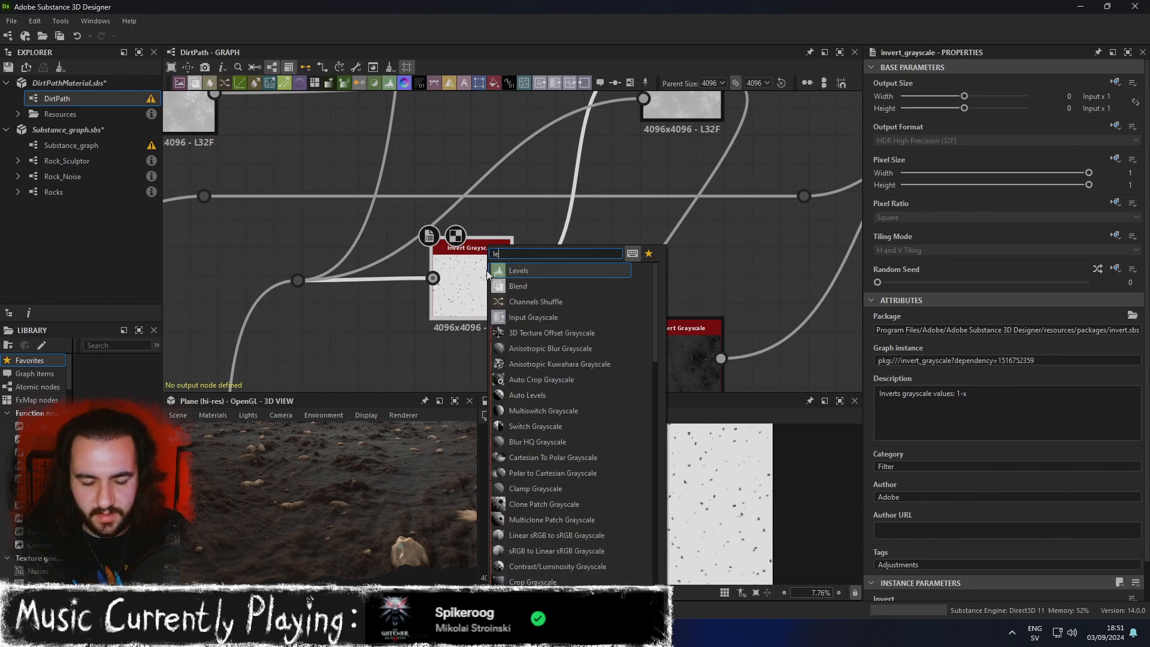
{"action": "key", "text": "Return"}
{"action": "left_click_drag", "start_coordinate": [607, 223], "coordinate": [577, 305]}
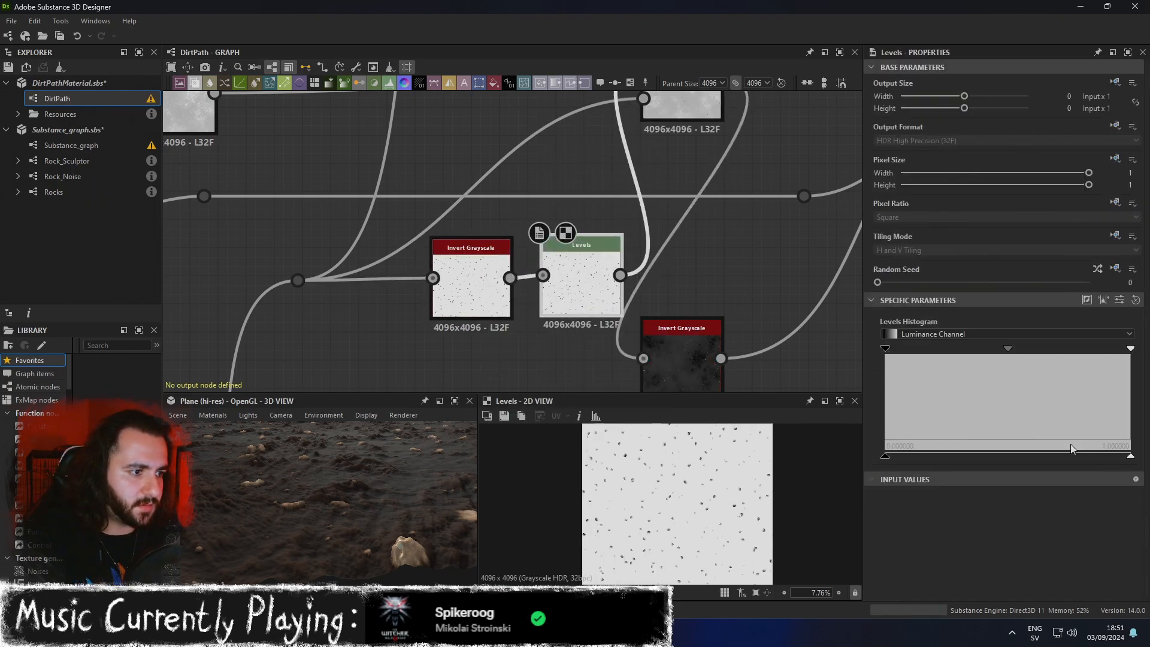
Raise the new Levels node's output black level slightly and shift its input midtone toward black to soften the stone mask.
{"action": "mouse_move", "coordinate": [1130, 457]}
{"action": "left_mouse_down"}
{"action": "mouse_move", "coordinate": [1012, 454]}
{"action": "mouse_move", "coordinate": [1132, 455]}
{"action": "left_mouse_up"}
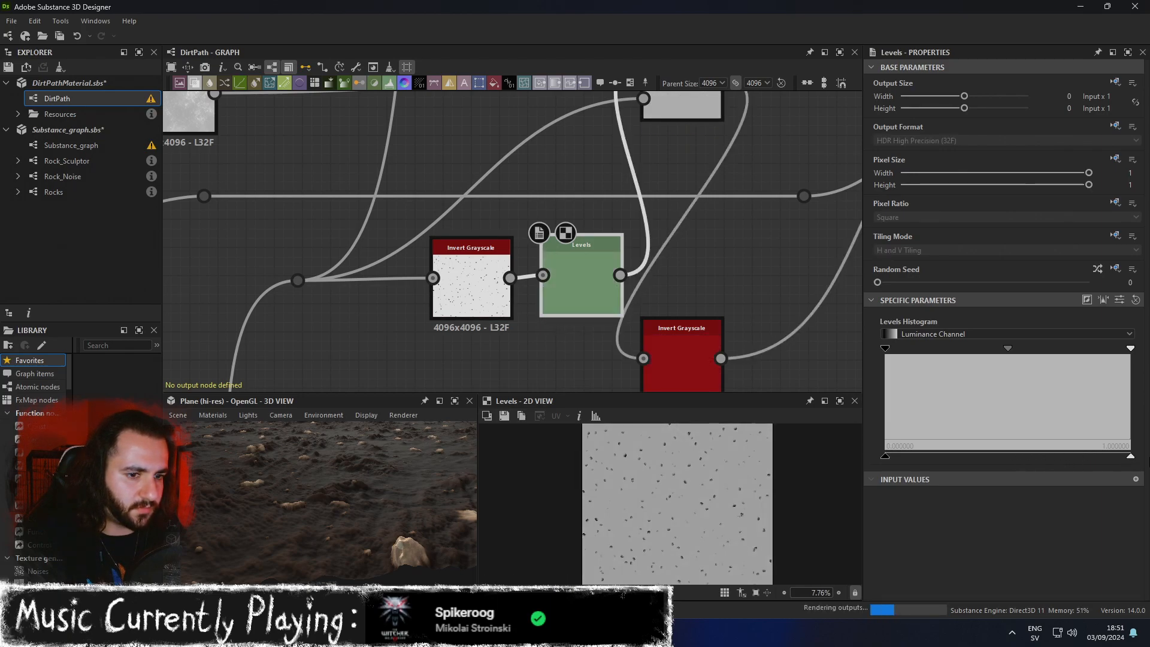
{"action": "mouse_move", "coordinate": [885, 457]}
{"action": "left_mouse_down"}
{"action": "mouse_move", "coordinate": [1024, 465]}
{"action": "mouse_move", "coordinate": [885, 458]}
{"action": "left_mouse_up"}
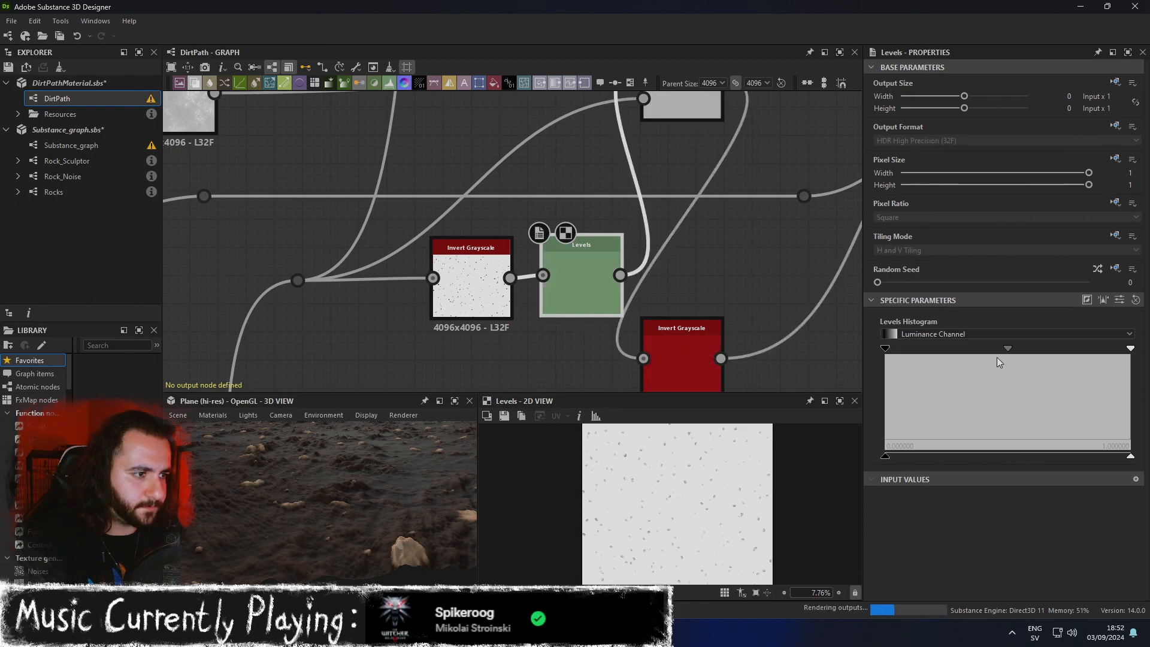
{"action": "left_click_drag", "start_coordinate": [1008, 350], "coordinate": [936, 354]}
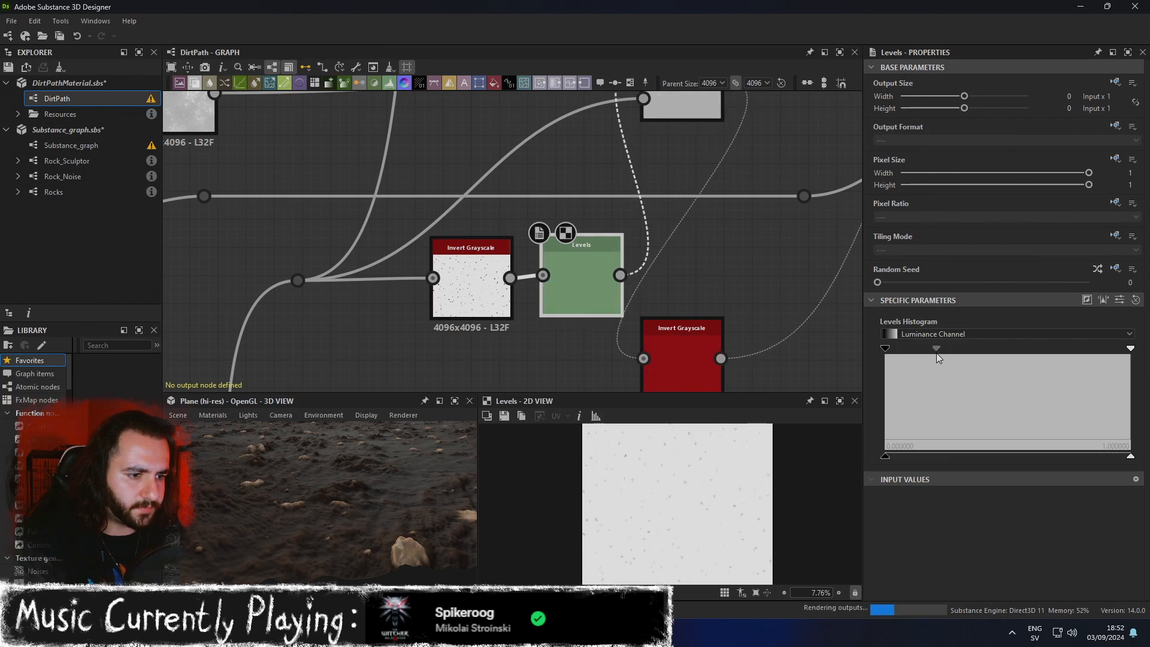
{"action": "left_click_drag", "start_coordinate": [886, 458], "coordinate": [908, 454]}
{"action": "left_click_drag", "start_coordinate": [936, 348], "coordinate": [950, 347]}
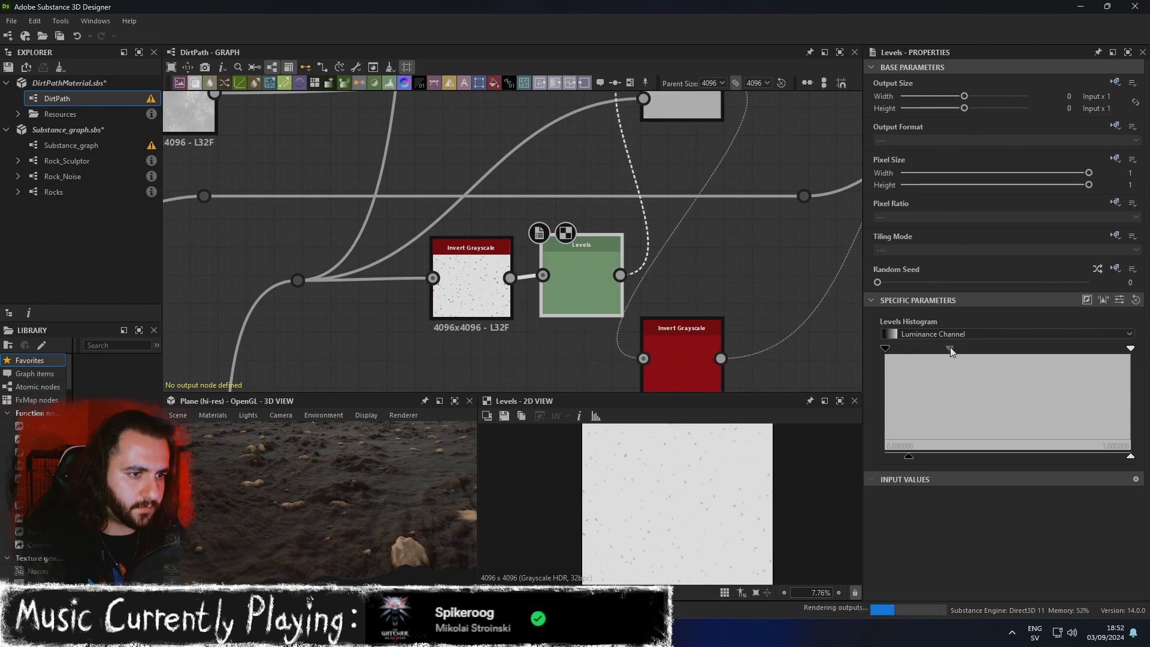
{"action": "middle_click_drag", "start_coordinate": [688, 170], "coordinate": [696, 253]}
{"action": "left_click_drag", "start_coordinate": [949, 349], "coordinate": [973, 350]}
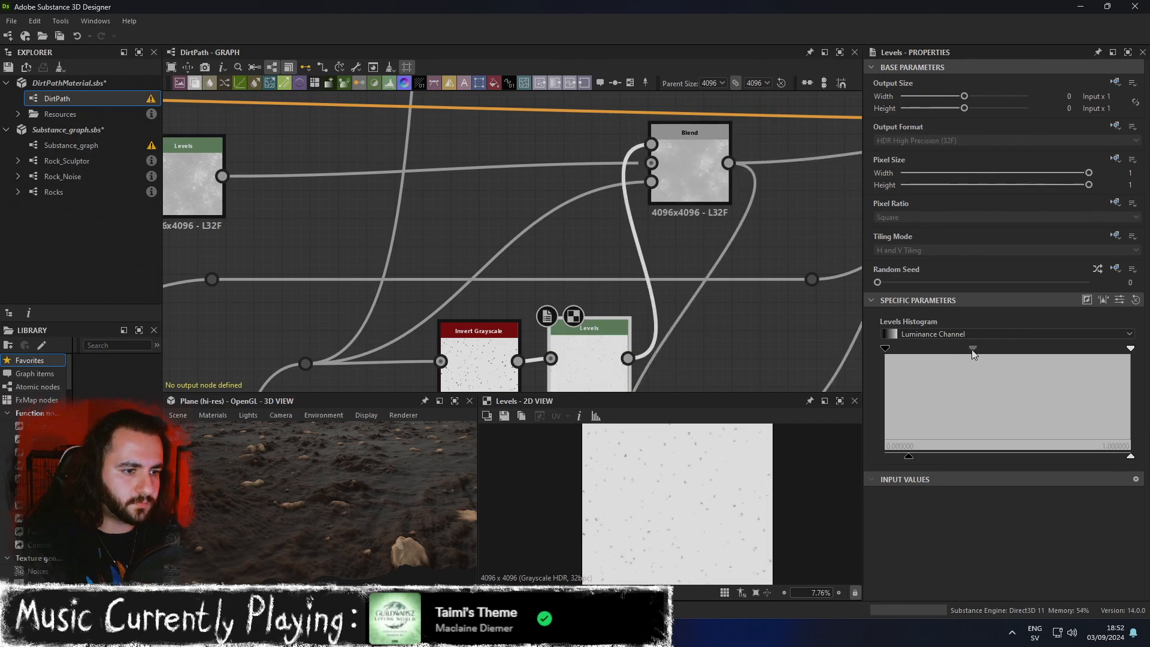
Compare the 2D previews of the Blend, the Invert Grayscale after it, and the stone mask's Levels.
{"action": "double_click", "coordinate": [682, 175]}
{"action": "middle_click_drag", "start_coordinate": [760, 290], "coordinate": [718, 223]}
{"action": "double_click", "coordinate": [646, 360]}
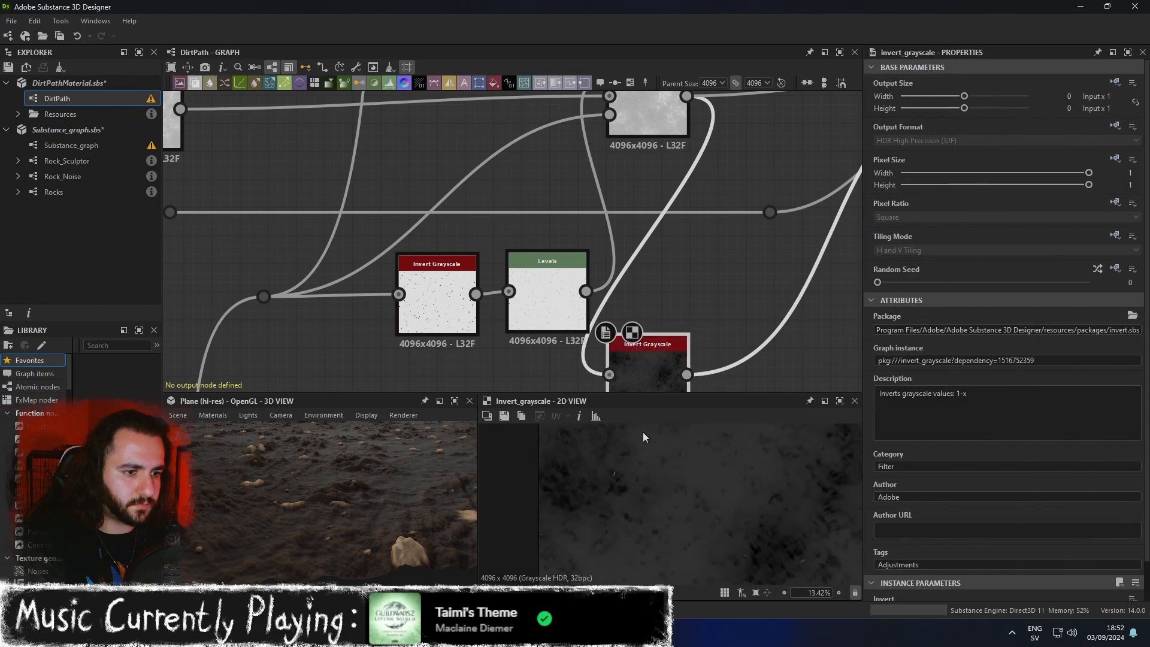
{"action": "double_click", "coordinate": [548, 307]}
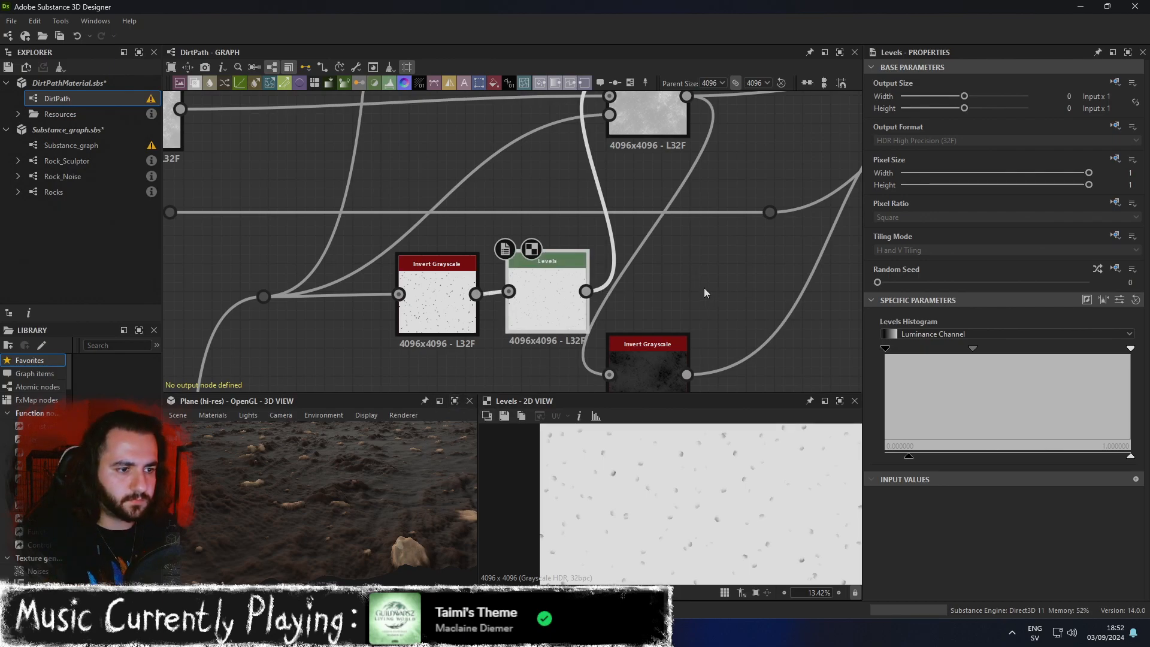
Move the Invert Grayscale after the Blend closer to Base Material and place the Levels node beside the stone mask's inverter.
{"action": "middle_click_drag", "start_coordinate": [689, 270], "coordinate": [603, 282]}
{"action": "scroll", "coordinate": [603, 288], "scroll_direction": "down", "scroll_amount": 2}
{"action": "left_click_drag", "start_coordinate": [560, 347], "coordinate": [617, 340]}
{"action": "left_click_drag", "start_coordinate": [485, 288], "coordinate": [477, 303]}
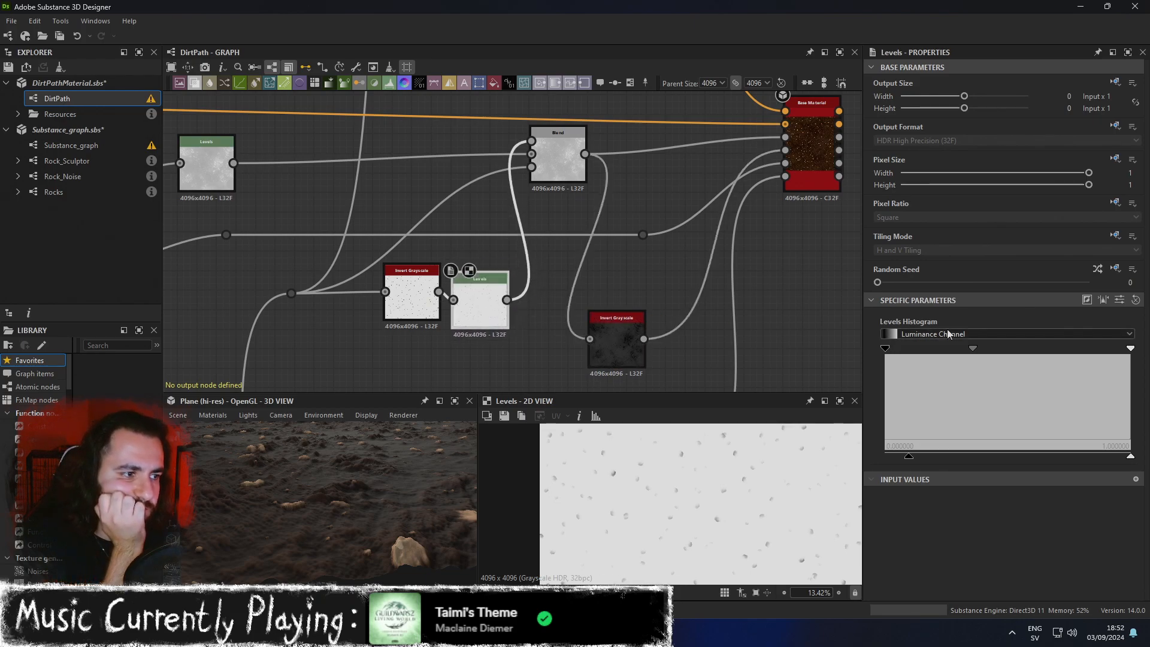
Reset the stone mask Levels' output black level, lower its input white level, and shift the midtone further toward black.
{"action": "left_click_drag", "start_coordinate": [907, 456], "coordinate": [874, 440]}
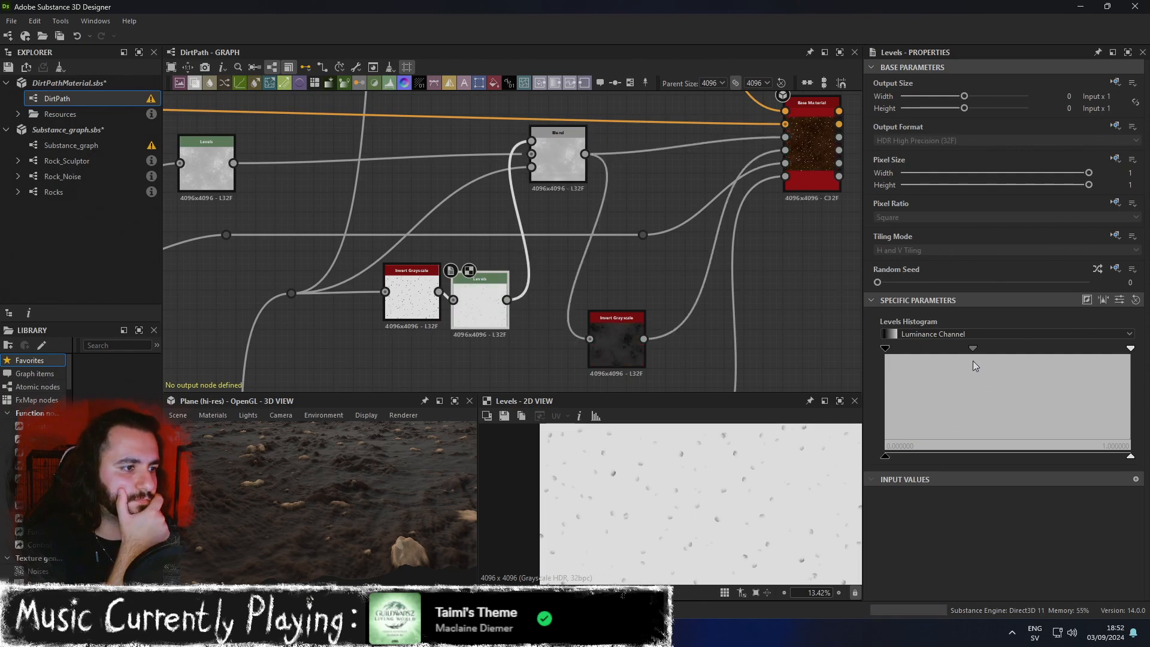
{"action": "left_click_drag", "start_coordinate": [885, 348], "coordinate": [822, 359]}
{"action": "left_click_drag", "start_coordinate": [1130, 347], "coordinate": [1022, 354]}
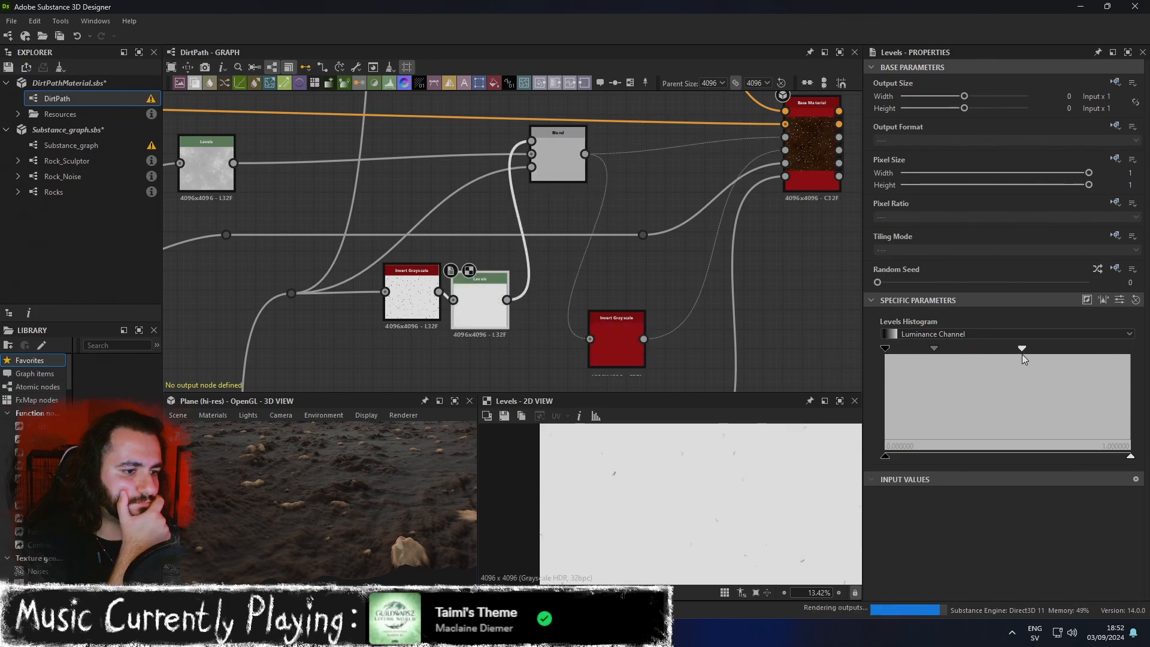
{"action": "mouse_move", "coordinate": [936, 349]}
{"action": "left_mouse_down"}
{"action": "mouse_move", "coordinate": [987, 352]}
{"action": "mouse_move", "coordinate": [920, 357]}
{"action": "left_mouse_up"}
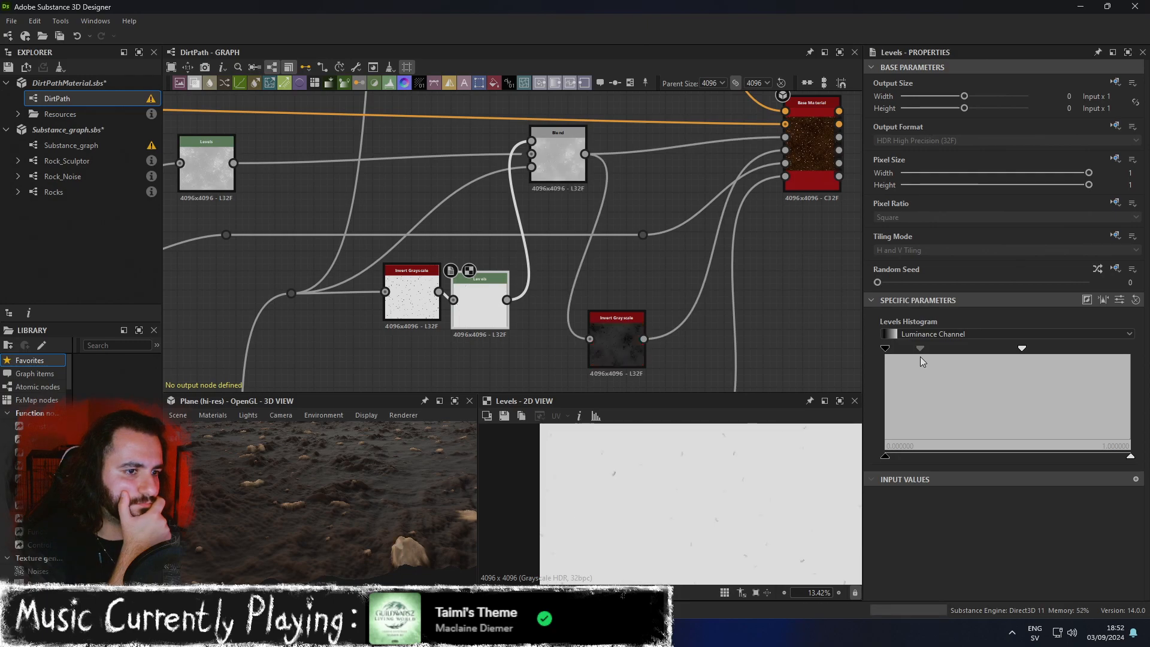
{"action": "left_click_drag", "start_coordinate": [919, 357], "coordinate": [925, 357]}
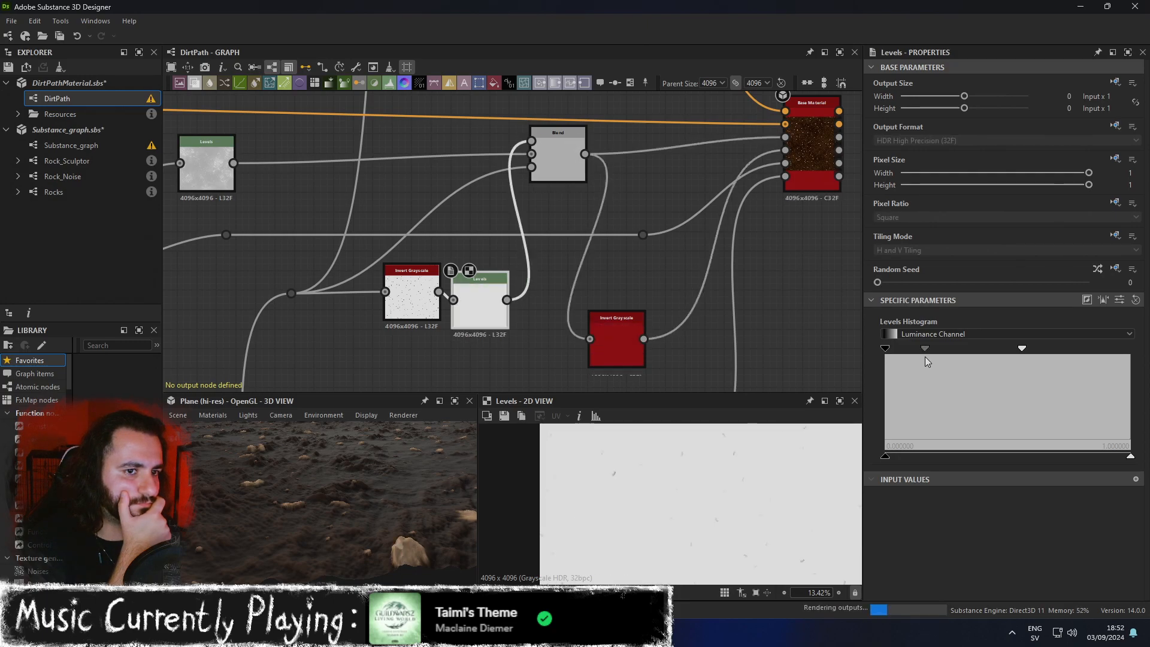
Lower the stone mask Levels' output white level to a mid grey and move its input midtone all the way to black.
{"action": "left_click_drag", "start_coordinate": [1132, 457], "coordinate": [1044, 459]}
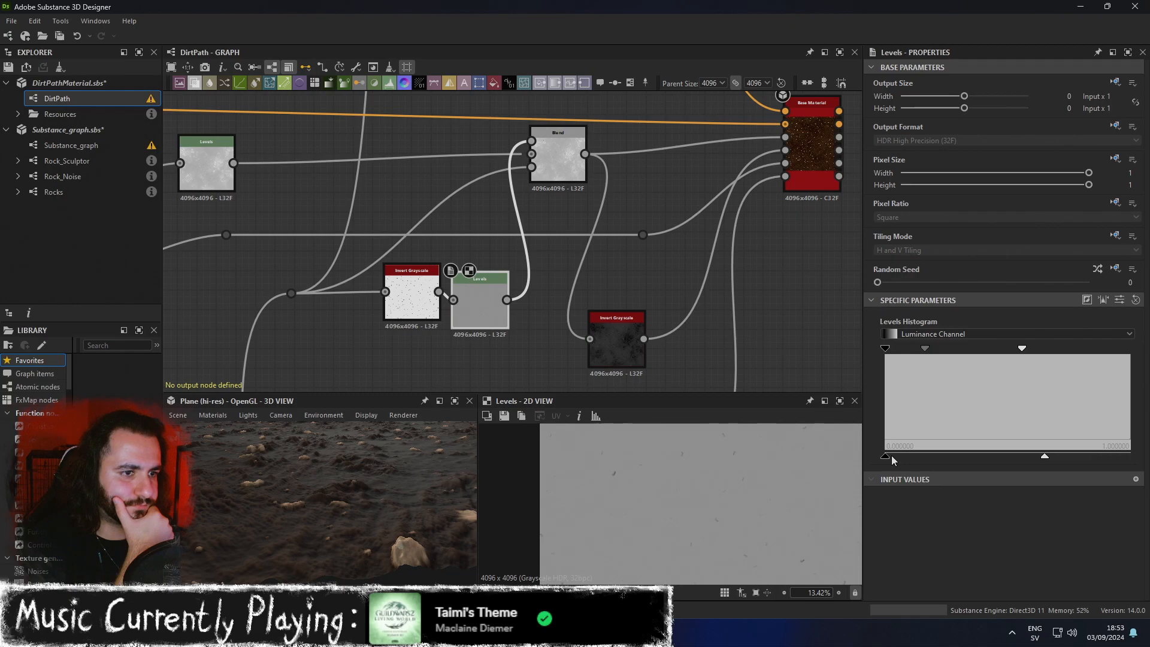
{"action": "left_click_drag", "start_coordinate": [1045, 457], "coordinate": [996, 458]}
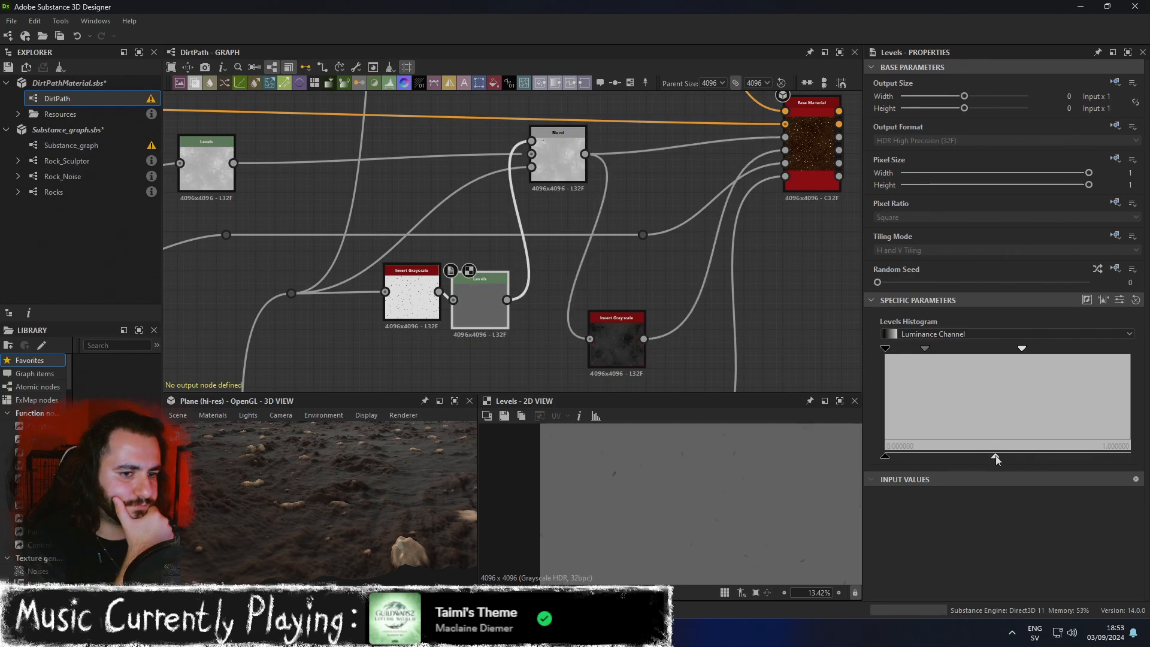
{"action": "left_click_drag", "start_coordinate": [996, 458], "coordinate": [1047, 455]}
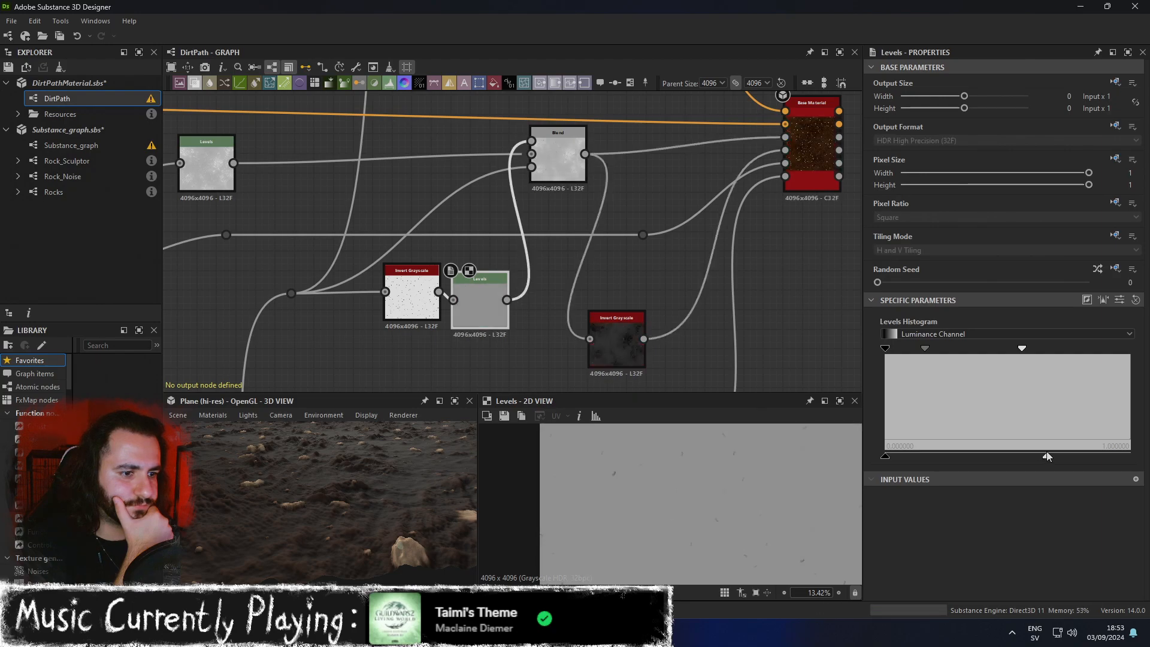
{"action": "left_click_drag", "start_coordinate": [924, 347], "coordinate": [957, 351]}
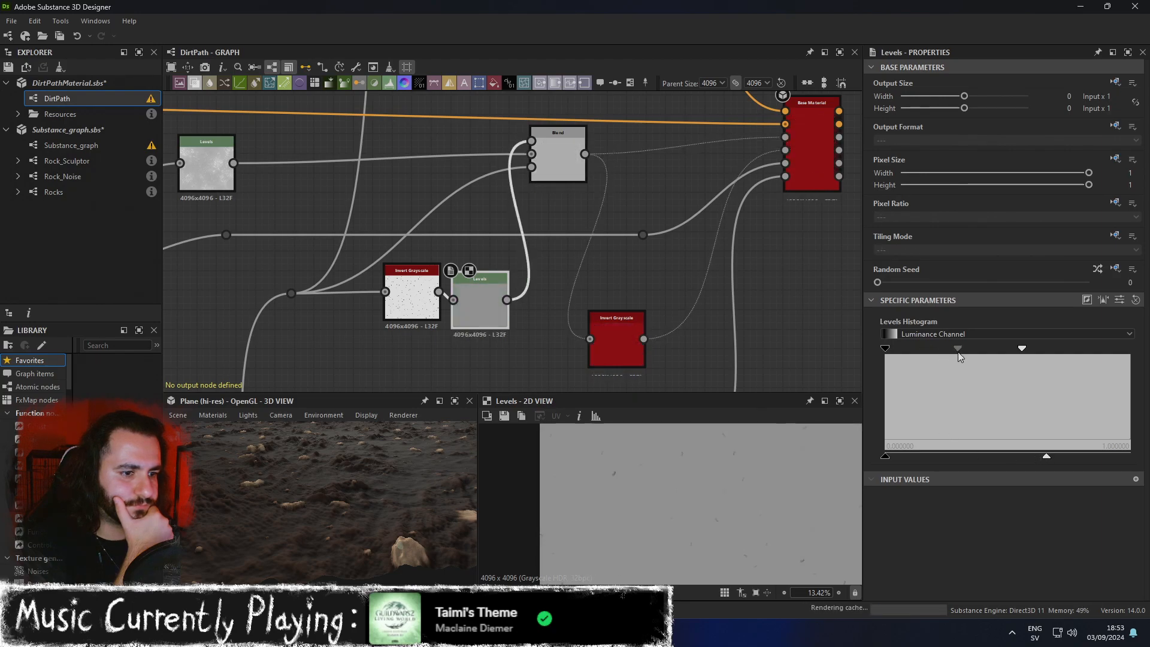
{"action": "left_click_drag", "start_coordinate": [958, 352], "coordinate": [884, 358]}
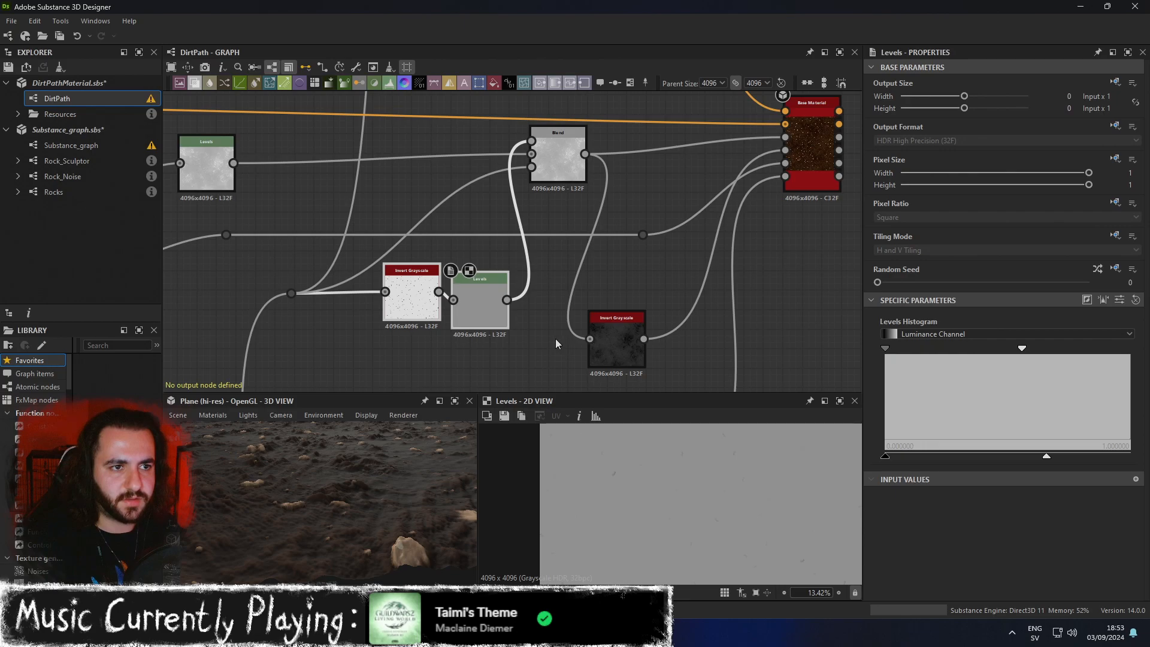
Replace the stone mask's Invert Grayscale and Levels with an Input Grayscale node, default value 202, linked to the Blend's foreground input.
{"action": "key", "text": "Delete"}
{"action": "key", "text": "space"}
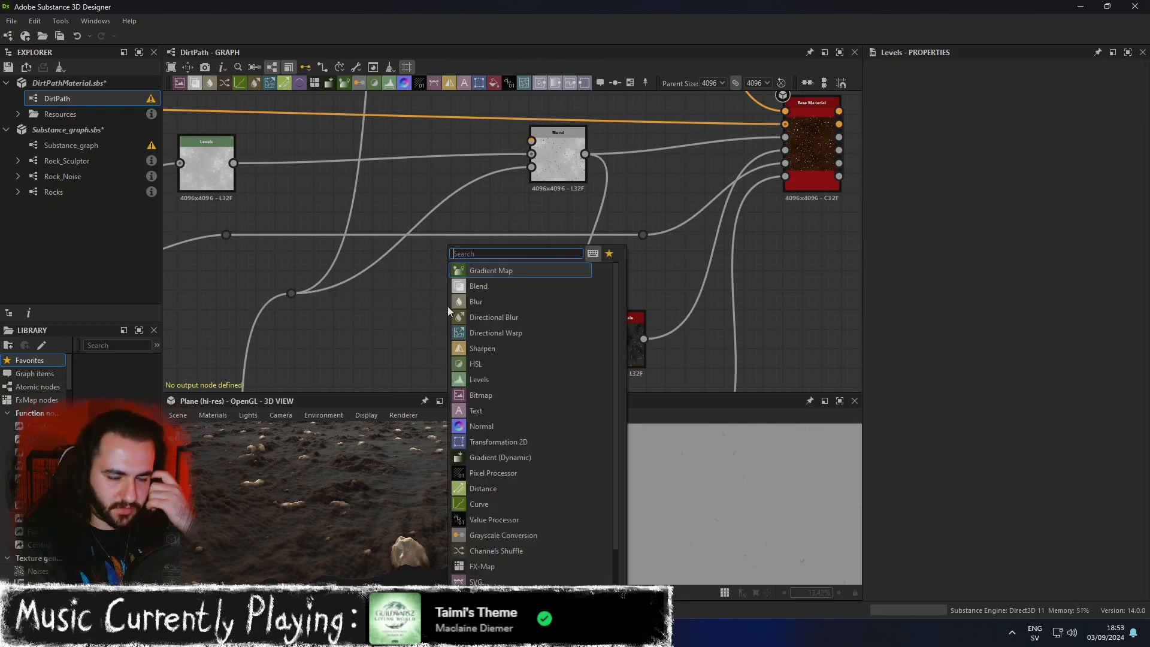
{"action": "type", "text": "gray"}
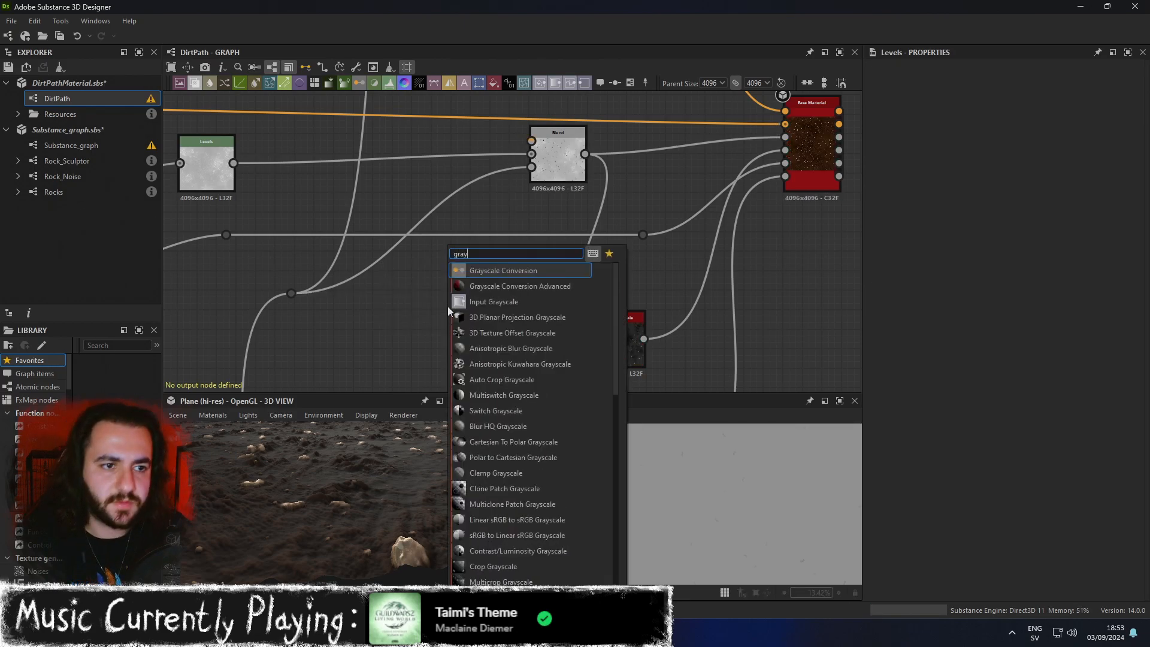
{"action": "key", "text": "Down"}
{"action": "key", "text": "Down"}
{"action": "key", "text": "Return"}
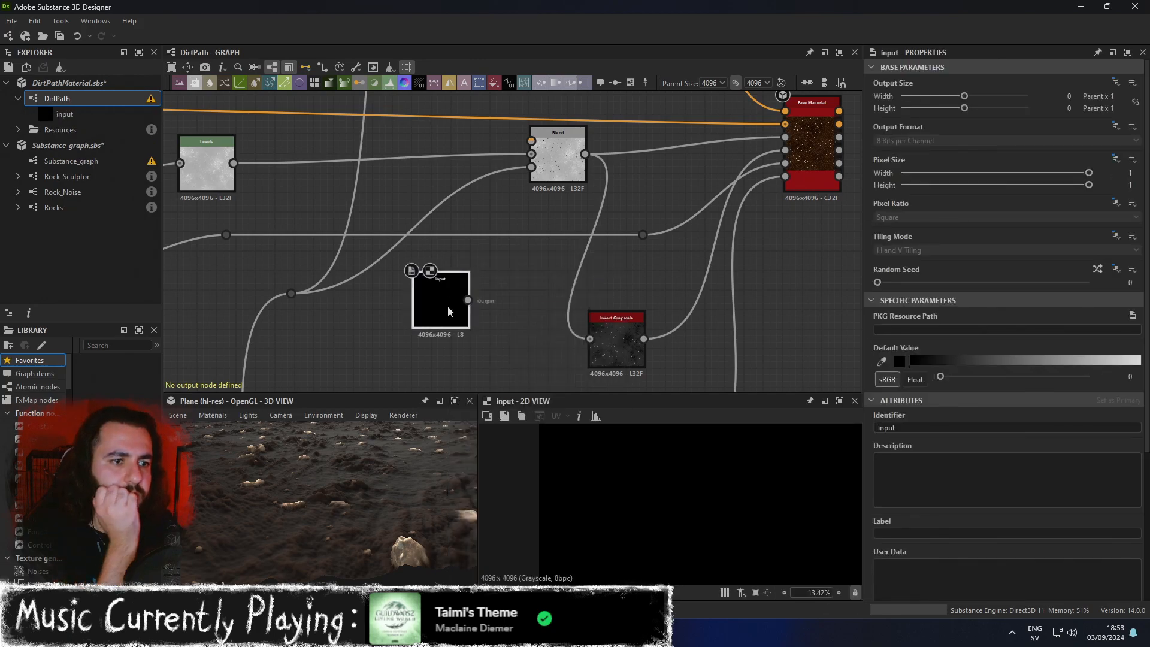
{"action": "left_click_drag", "start_coordinate": [1044, 359], "coordinate": [1093, 360]}
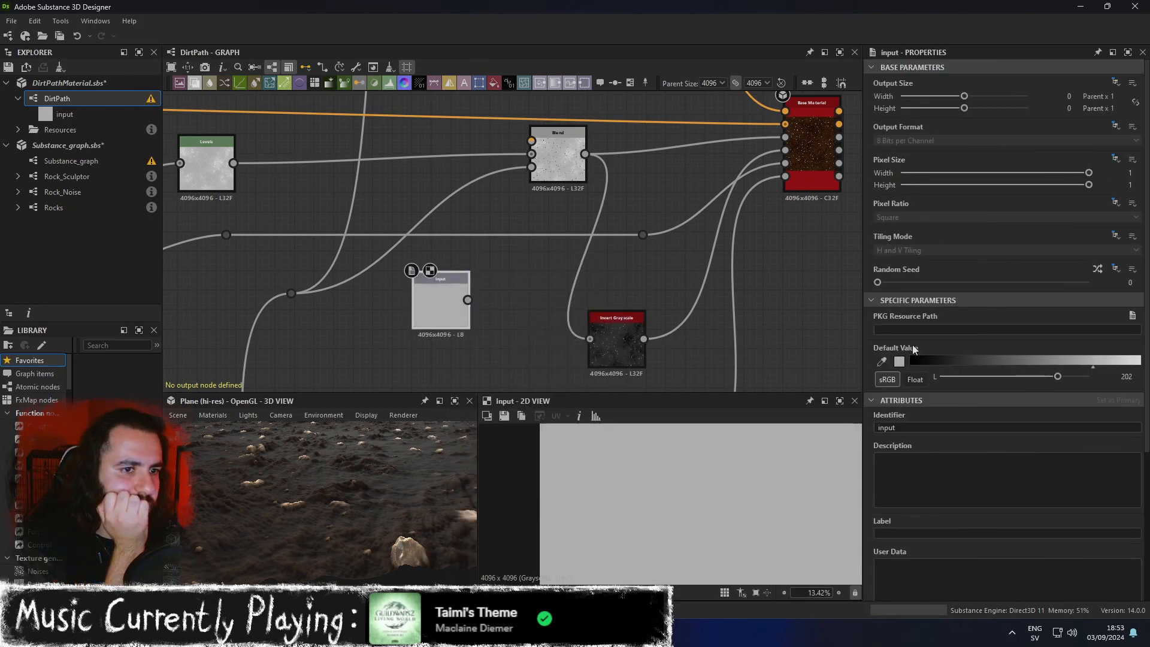
{"action": "left_click_drag", "start_coordinate": [468, 300], "coordinate": [531, 168]}
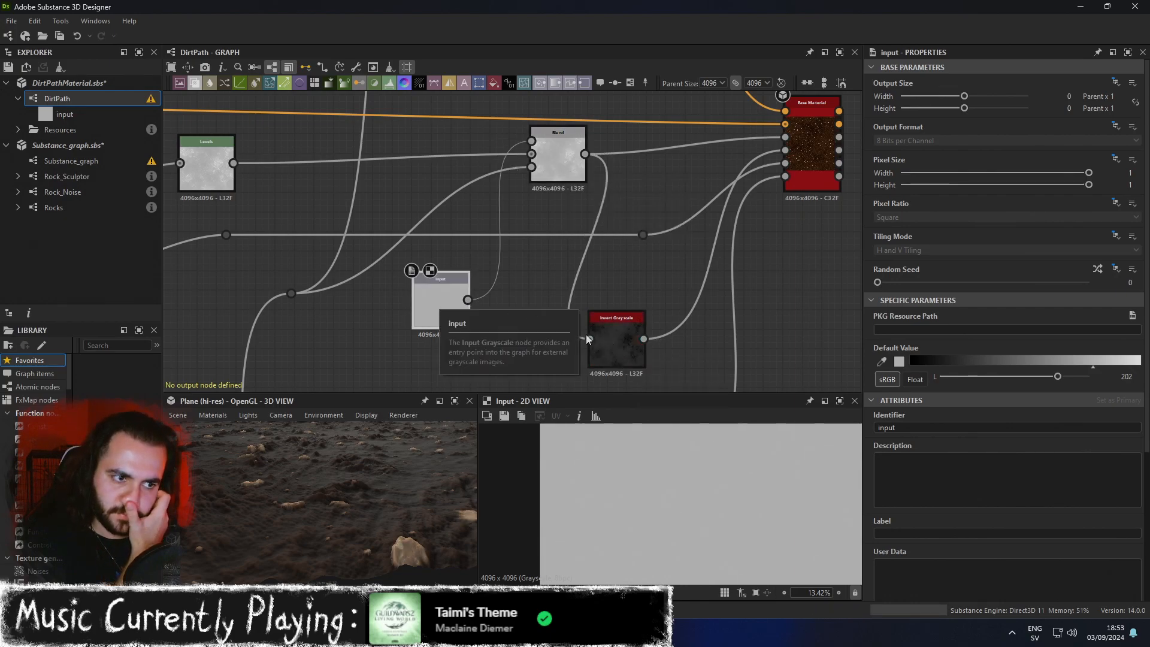
Lower the Input Grayscale node's default value to 157, checking the Invert Grayscale and Blend outputs in the 2D view.
{"action": "left_click_drag", "start_coordinate": [1058, 377], "coordinate": [1038, 383]}
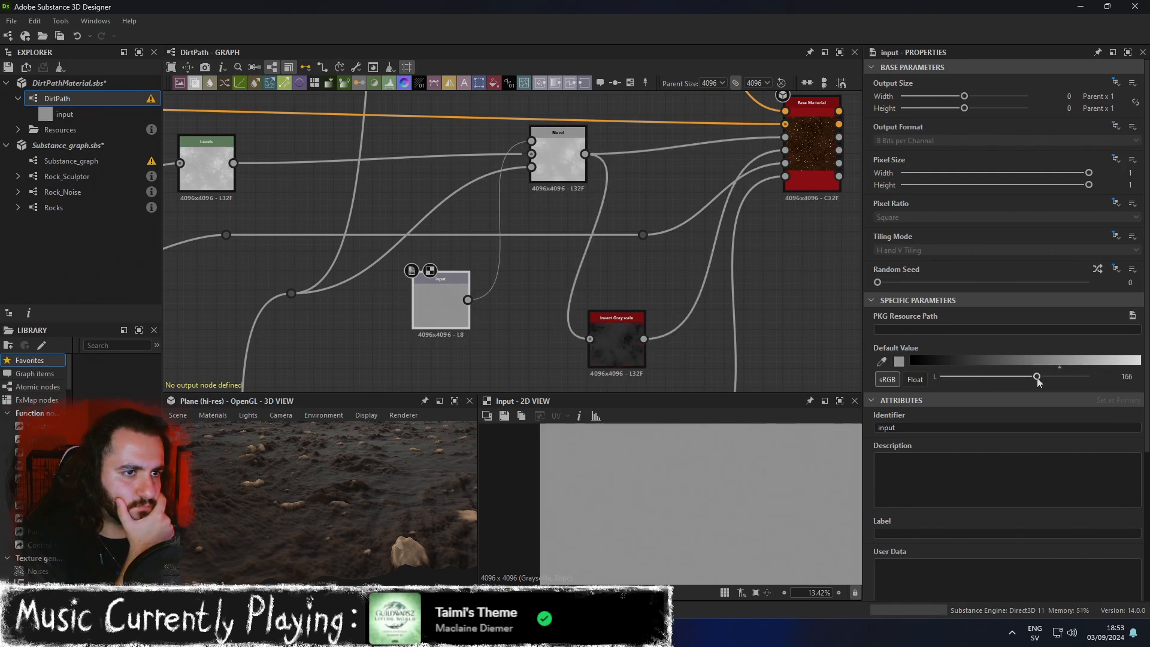
{"action": "left_click", "coordinate": [616, 340]}
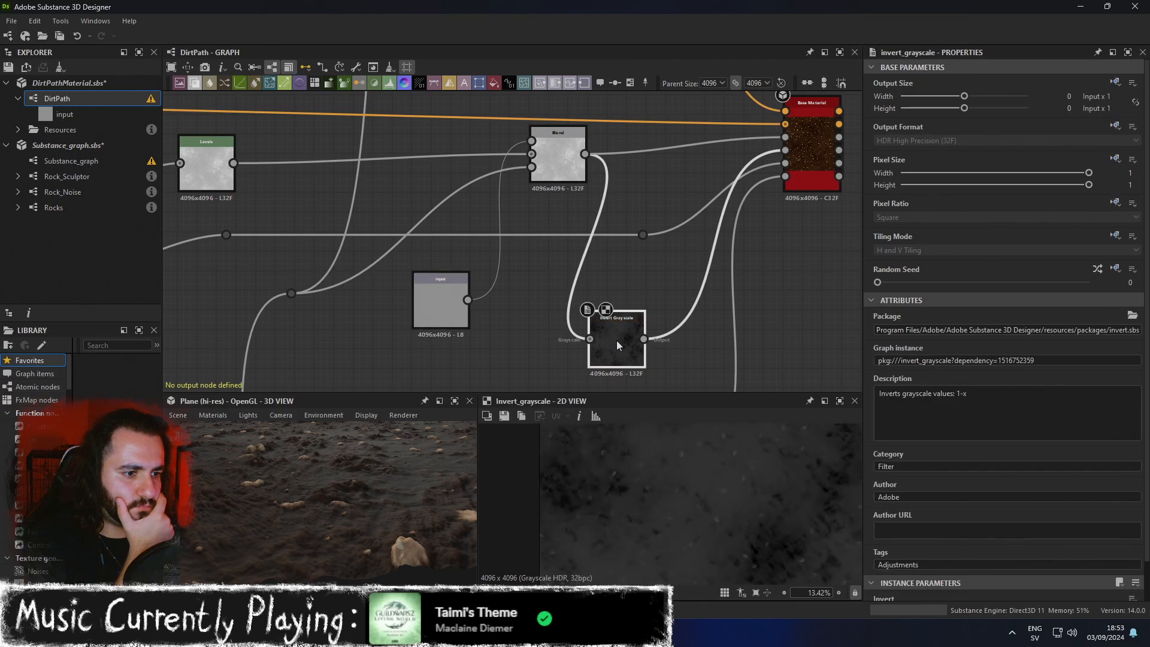
{"action": "left_click", "coordinate": [560, 165]}
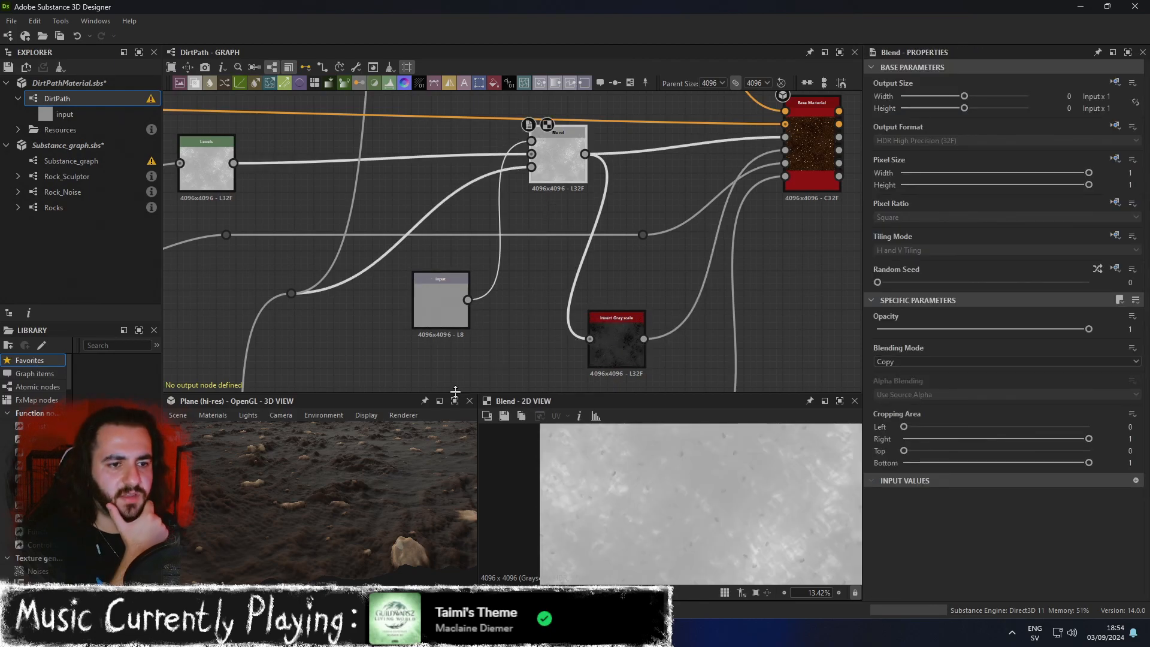
{"action": "scroll", "coordinate": [400, 540], "scroll_direction": "up", "scroll_amount": 4}
{"action": "scroll", "coordinate": [401, 540], "scroll_direction": "down", "scroll_amount": 3}
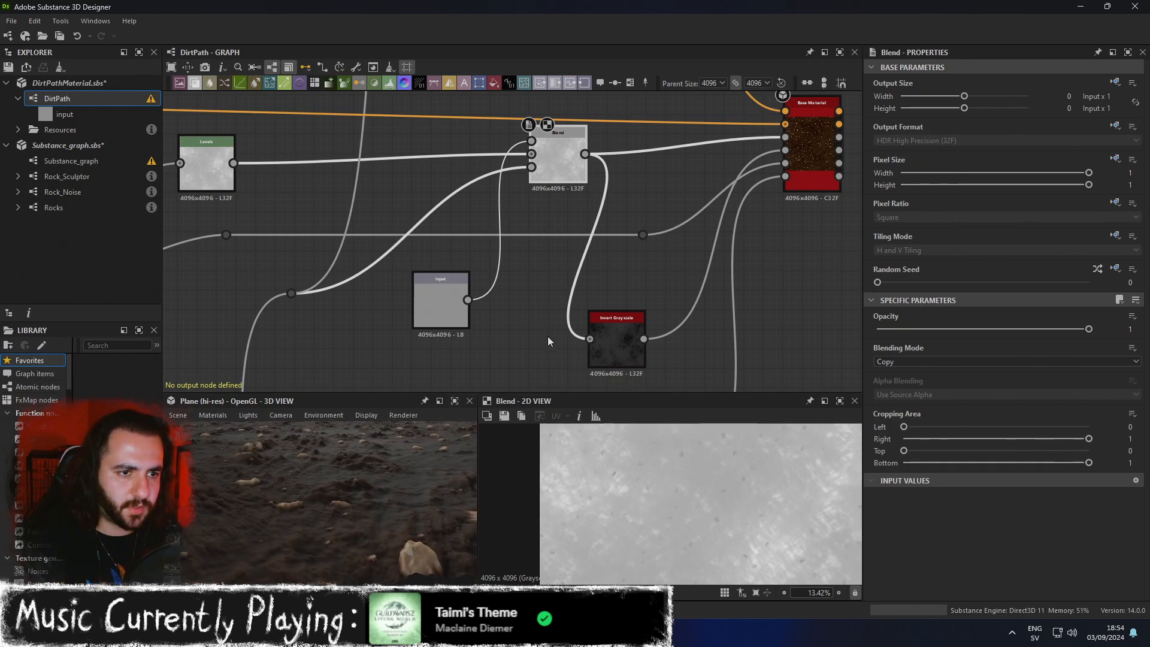
{"action": "left_click", "coordinate": [444, 300]}
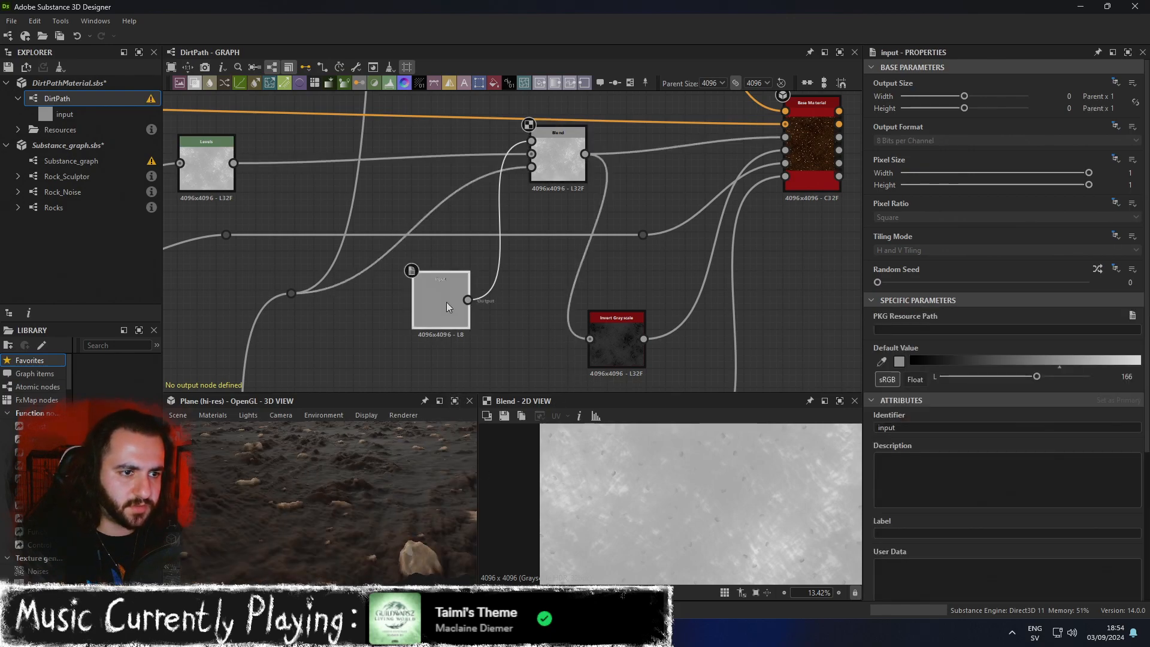
{"action": "left_click_drag", "start_coordinate": [1089, 377], "coordinate": [1032, 375]}
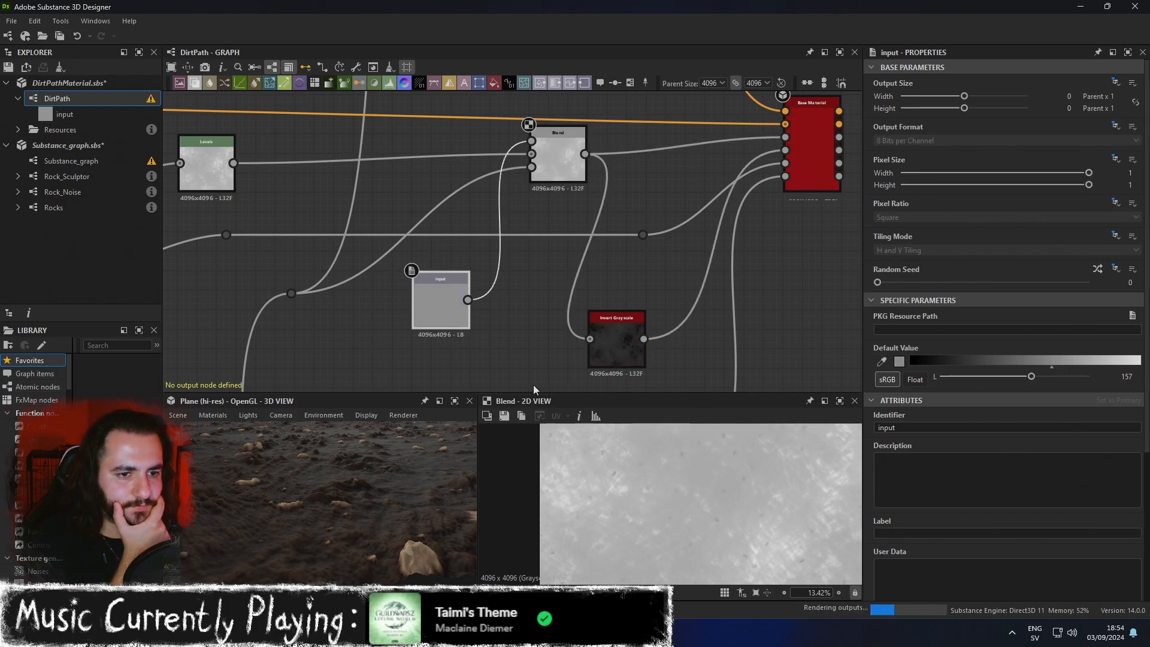
Examine the dirt path material on the plane in an enlarged 3D view, from close up and from farther away.
{"action": "left_click", "coordinate": [454, 400]}
{"action": "left_click_drag", "start_coordinate": [647, 456], "coordinate": [702, 414]}
{"action": "scroll", "coordinate": [699, 408], "scroll_direction": "up", "scroll_amount": 7}
{"action": "scroll", "coordinate": [707, 435], "scroll_direction": "down", "scroll_amount": 3}
{"action": "scroll", "coordinate": [750, 419], "scroll_direction": "down", "scroll_amount": 4}
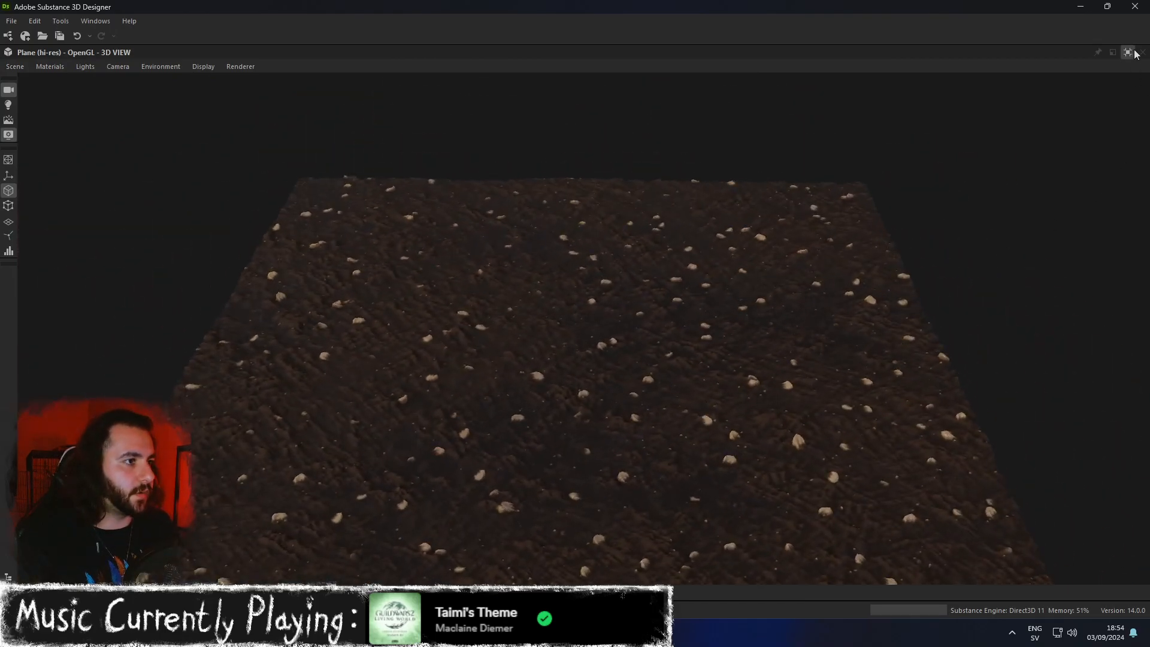
{"action": "left_click", "coordinate": [1128, 52]}
{"action": "scroll", "coordinate": [709, 245], "scroll_direction": "up", "scroll_amount": 1}
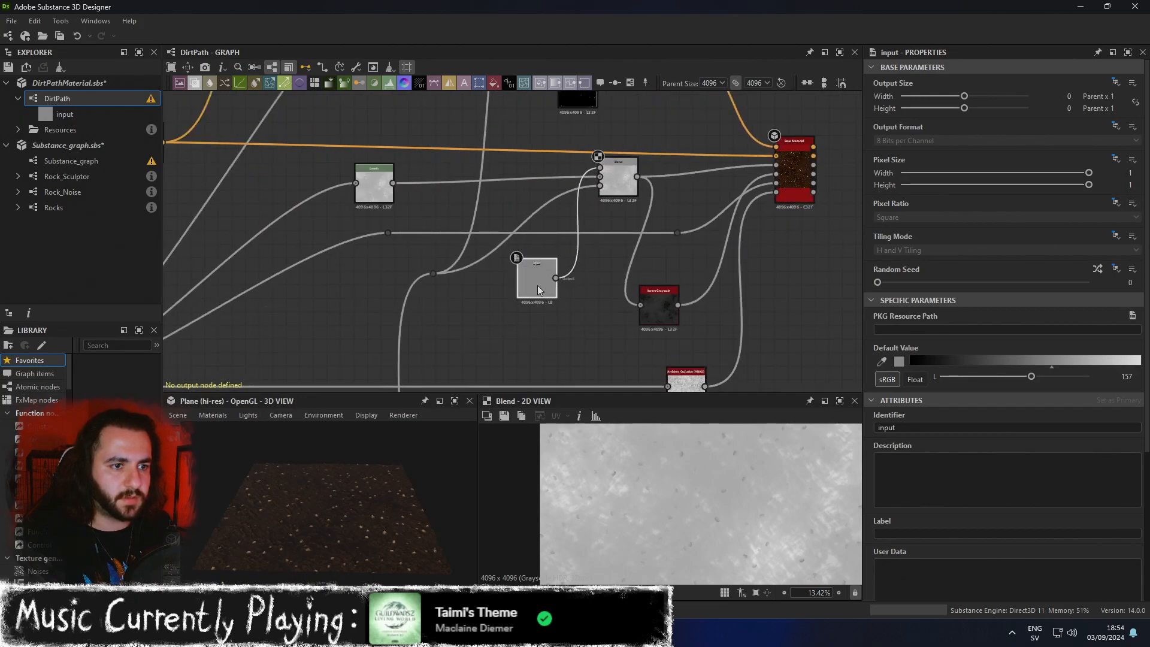
Shift the two-dot link feeding Base Material downward and place the Input Grayscale node just below the Blend.
{"action": "mouse_move", "coordinate": [537, 287]}
{"action": "left_mouse_down"}
{"action": "mouse_move", "coordinate": [509, 156]}
{"action": "mouse_move", "coordinate": [513, 110]}
{"action": "mouse_move", "coordinate": [520, 131]}
{"action": "mouse_move", "coordinate": [469, 200]}
{"action": "mouse_move", "coordinate": [431, 214]}
{"action": "mouse_move", "coordinate": [541, 238]}
{"action": "mouse_move", "coordinate": [537, 274]}
{"action": "left_mouse_up"}
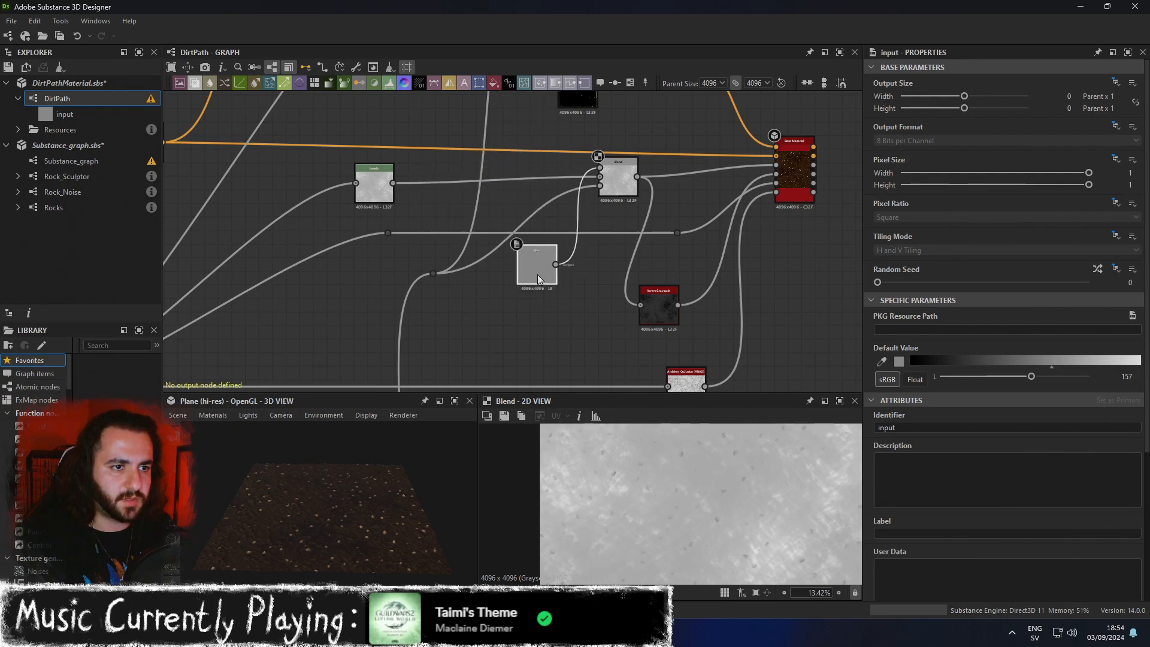
{"action": "scroll", "coordinate": [736, 255], "scroll_direction": "down", "scroll_amount": 2}
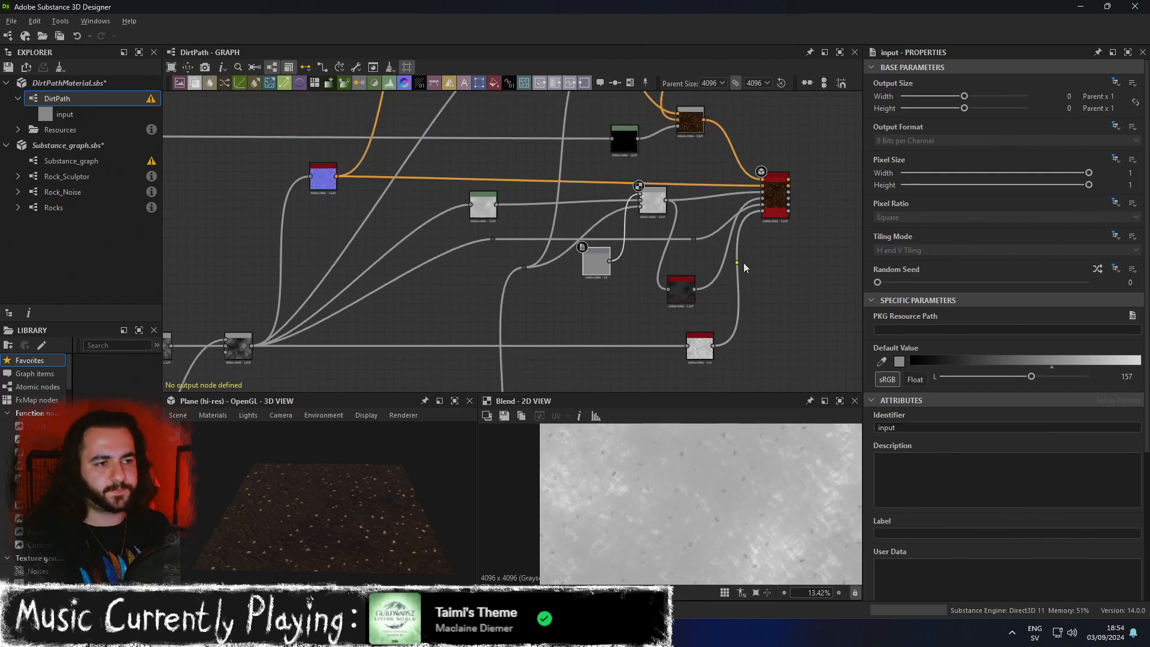
{"action": "scroll", "coordinate": [753, 276], "scroll_direction": "down", "scroll_amount": 2}
{"action": "scroll", "coordinate": [652, 273], "scroll_direction": "up", "scroll_amount": 3}
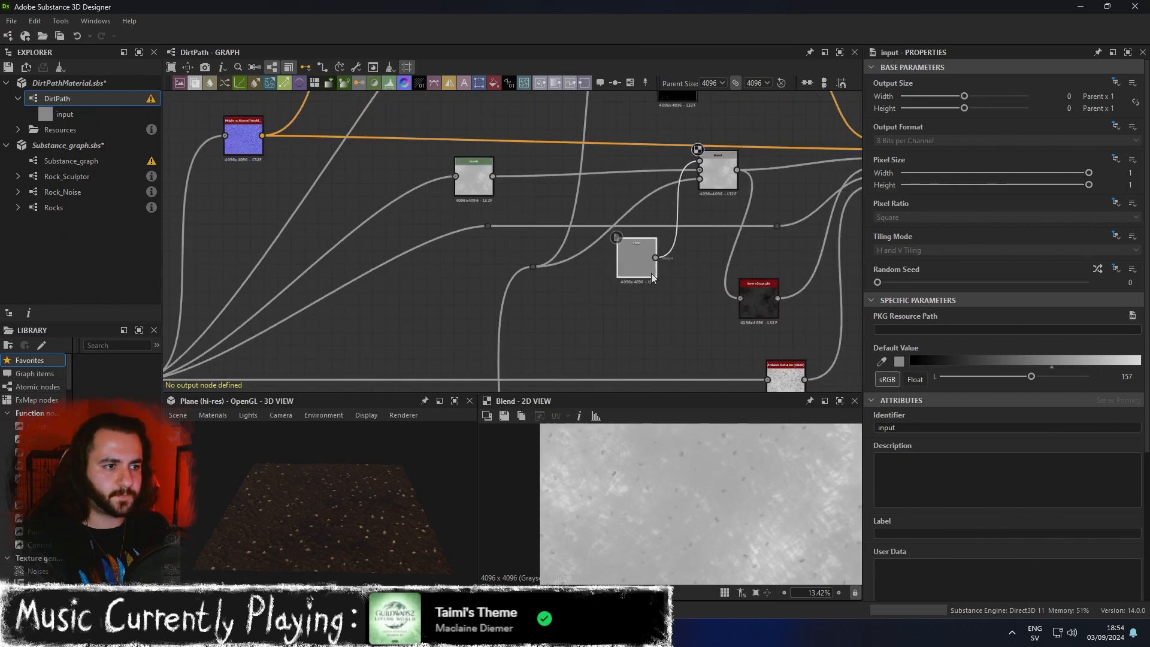
{"action": "middle_click_drag", "start_coordinate": [707, 261], "coordinate": [659, 266]}
{"action": "left_click_drag", "start_coordinate": [745, 253], "coordinate": [439, 270]}
{"action": "left_click", "coordinate": [584, 336]}
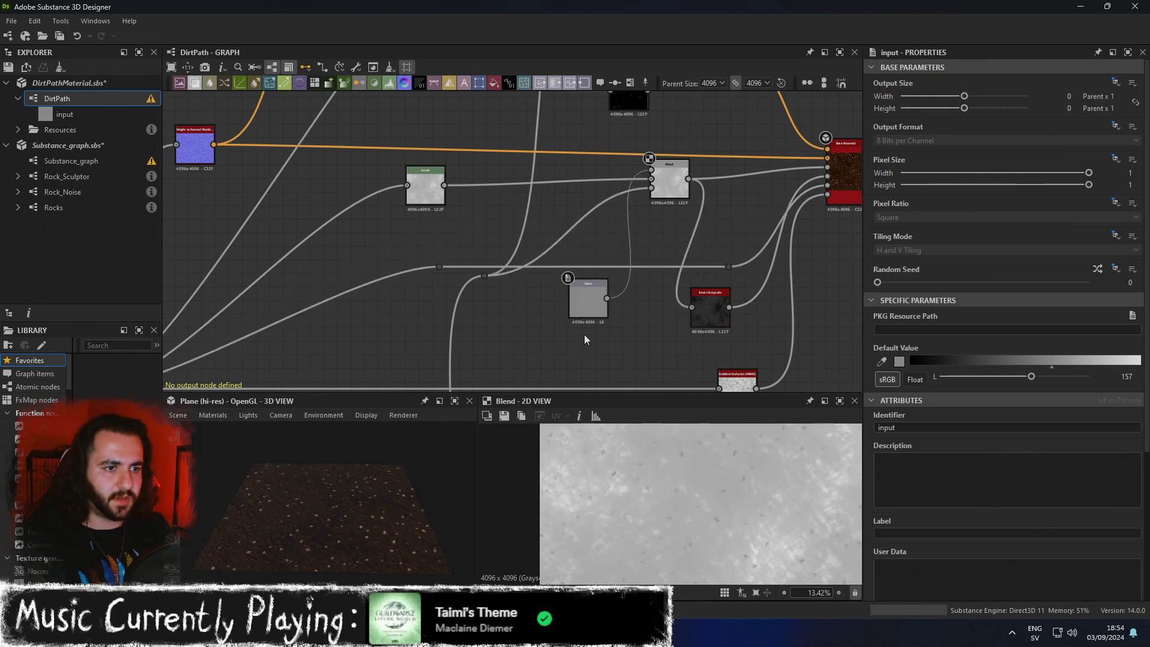
{"action": "left_click_drag", "start_coordinate": [595, 272], "coordinate": [622, 236]}
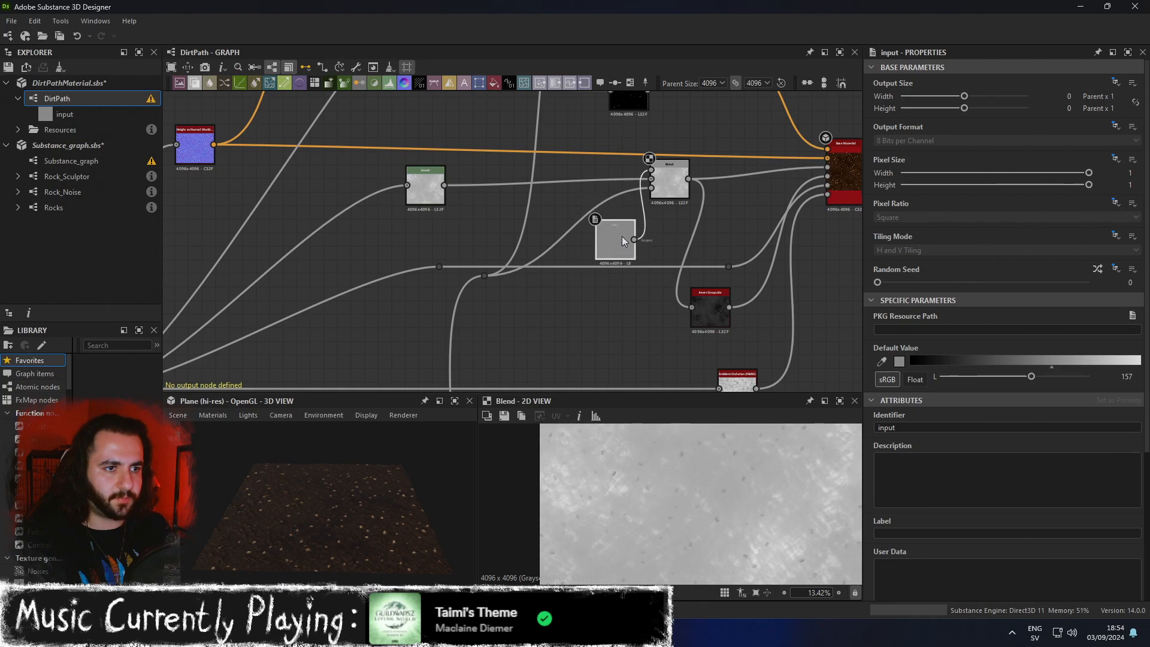
Raise the stone mask's dot toward the Blend's level and tuck the Input Grayscale and Invert Grayscale nodes close beneath the Blend.
{"action": "left_click_drag", "start_coordinate": [484, 272], "coordinate": [494, 199]}
{"action": "left_click_drag", "start_coordinate": [613, 239], "coordinate": [588, 225]}
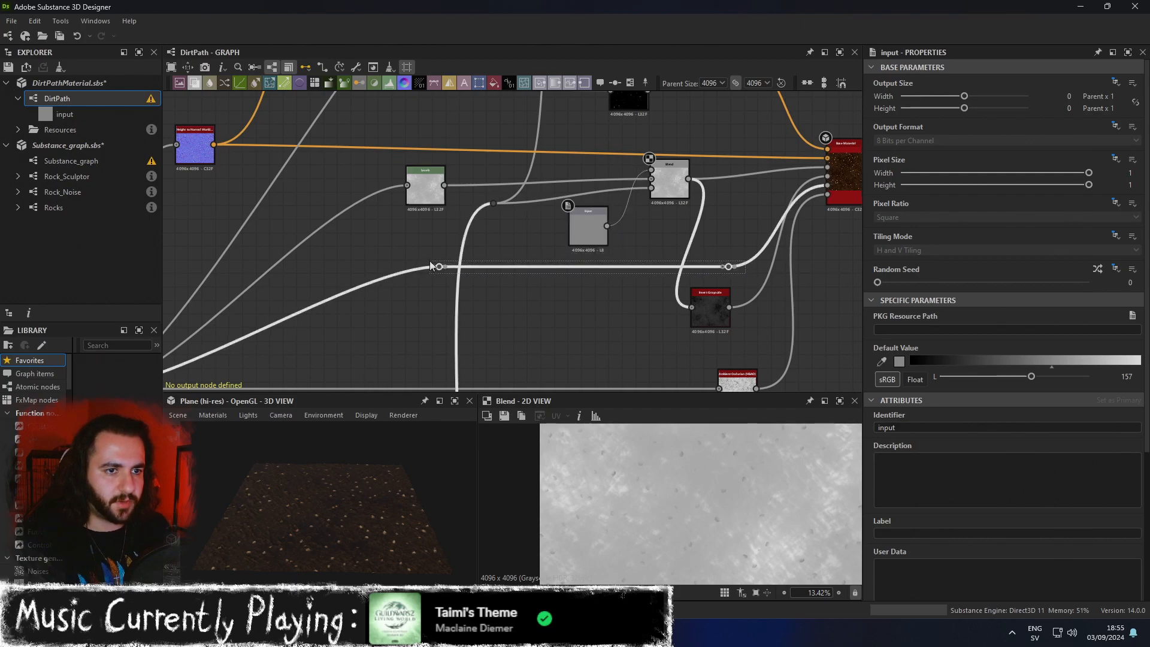
{"action": "left_click_drag", "start_coordinate": [439, 266], "coordinate": [440, 256]}
{"action": "left_click", "coordinate": [609, 323]}
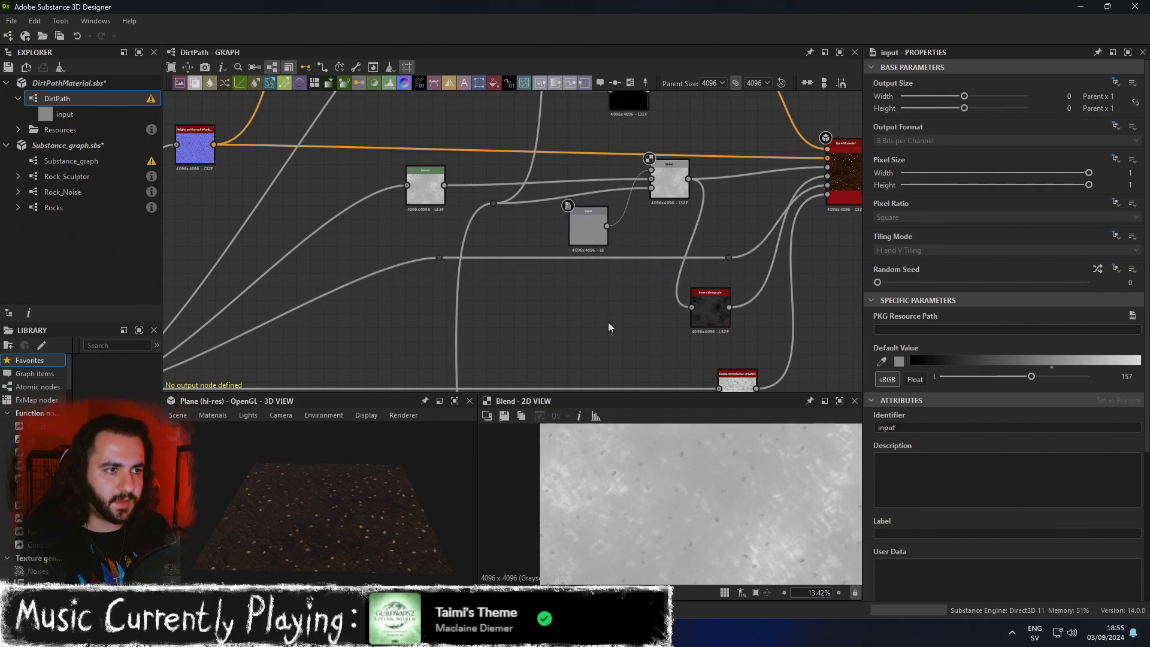
{"action": "left_click_drag", "start_coordinate": [712, 311], "coordinate": [725, 216]}
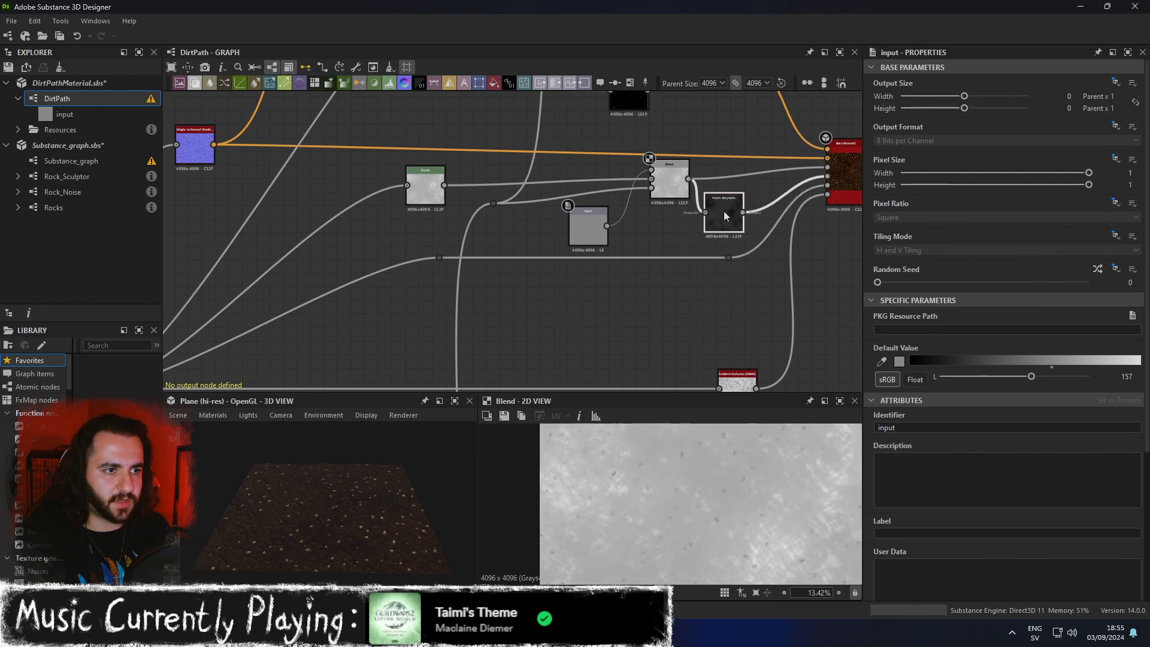
{"action": "left_click", "coordinate": [708, 310]}
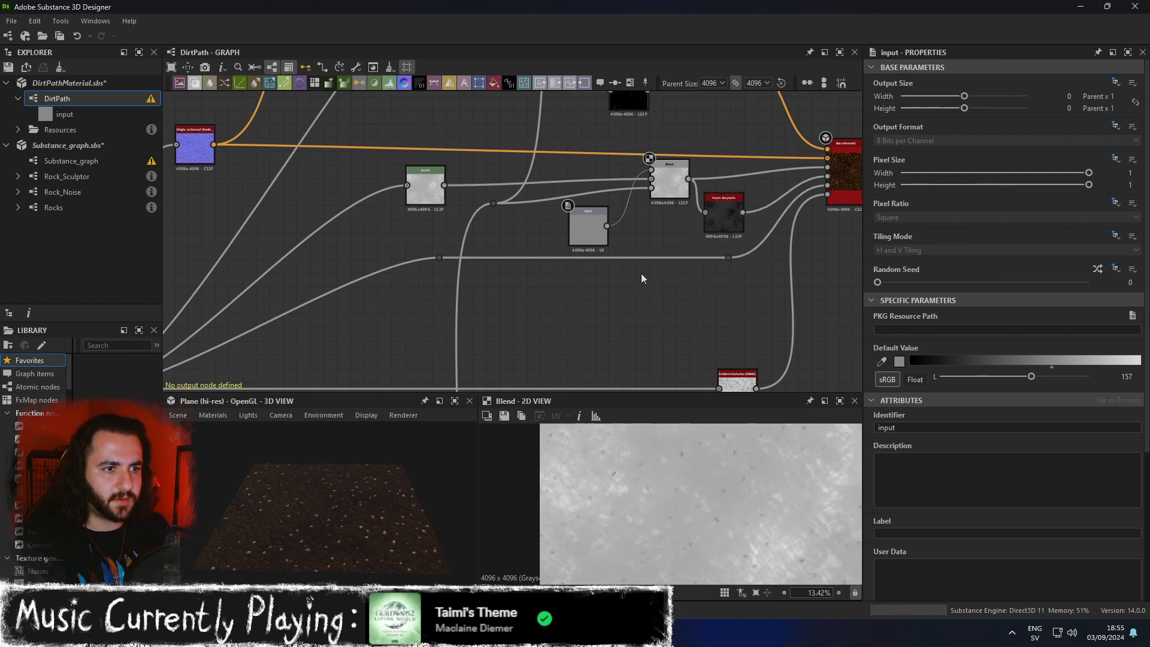
Insert a dot in the normal map link near Base Material and raise the Height to Normal World Units node level with it.
{"action": "scroll", "coordinate": [674, 225], "scroll_direction": "up", "scroll_amount": 2}
{"action": "middle_click_drag", "start_coordinate": [617, 232], "coordinate": [529, 309]}
{"action": "scroll", "coordinate": [602, 314], "scroll_direction": "down", "scroll_amount": 1}
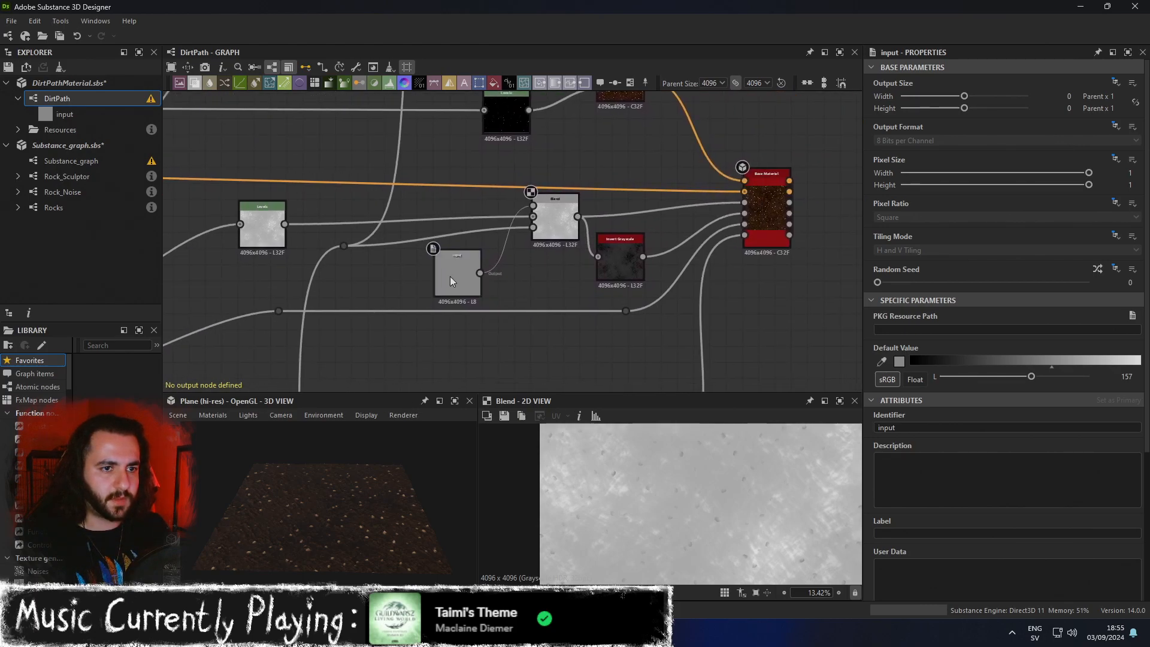
{"action": "left_click", "coordinate": [546, 223]}
{"action": "left_click", "coordinate": [597, 240]}
{"action": "middle_click_drag", "start_coordinate": [607, 333], "coordinate": [678, 309]}
{"action": "scroll", "coordinate": [632, 307], "scroll_direction": "down", "scroll_amount": 1}
{"action": "scroll", "coordinate": [677, 309], "scroll_direction": "down", "scroll_amount": 1}
{"action": "middle_click_drag", "start_coordinate": [550, 272], "coordinate": [611, 292]}
{"action": "middle_click_drag", "start_coordinate": [658, 248], "coordinate": [703, 298]}
{"action": "middle_click_drag", "start_coordinate": [778, 236], "coordinate": [707, 230]}
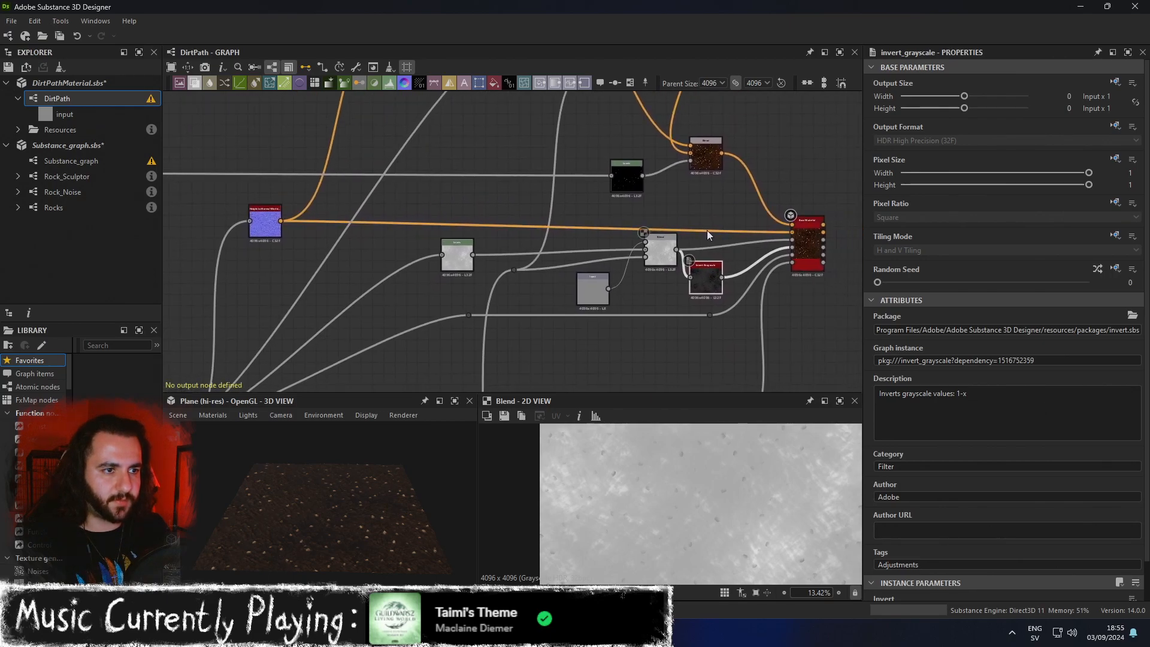
{"action": "left_click", "coordinate": [708, 233], "text": "alt"}
{"action": "left_click_drag", "start_coordinate": [708, 232], "coordinate": [722, 207]}
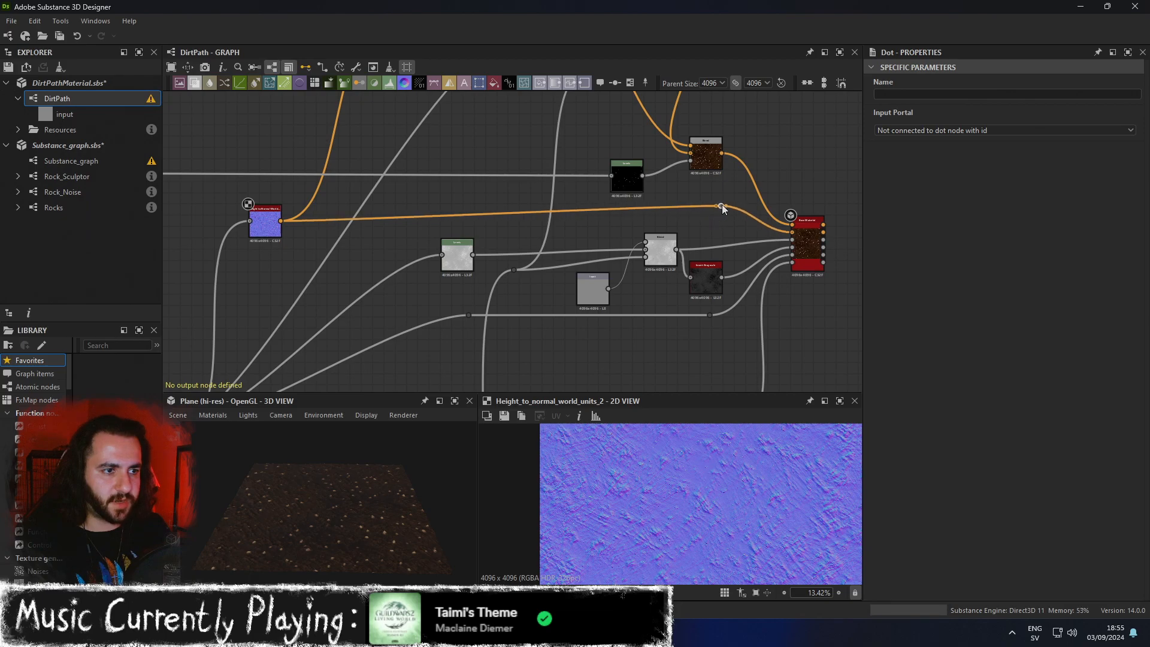
{"action": "left_click_drag", "start_coordinate": [260, 228], "coordinate": [264, 210]}
Place the Input Grayscale node above the Blend's incoming links and raise the normal map node and its dot to clear it.
{"action": "left_click", "coordinate": [591, 290]}
{"action": "left_click_drag", "start_coordinate": [592, 290], "coordinate": [595, 227]}
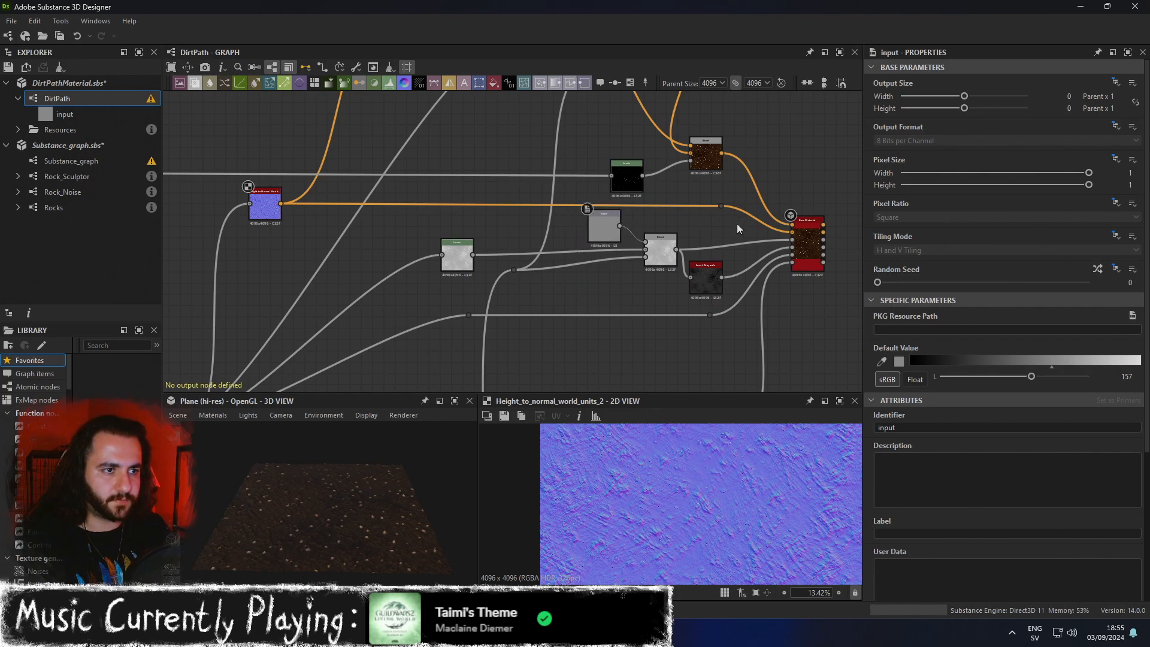
{"action": "left_click", "coordinate": [721, 205]}
{"action": "left_click_drag", "start_coordinate": [721, 206], "coordinate": [720, 199]}
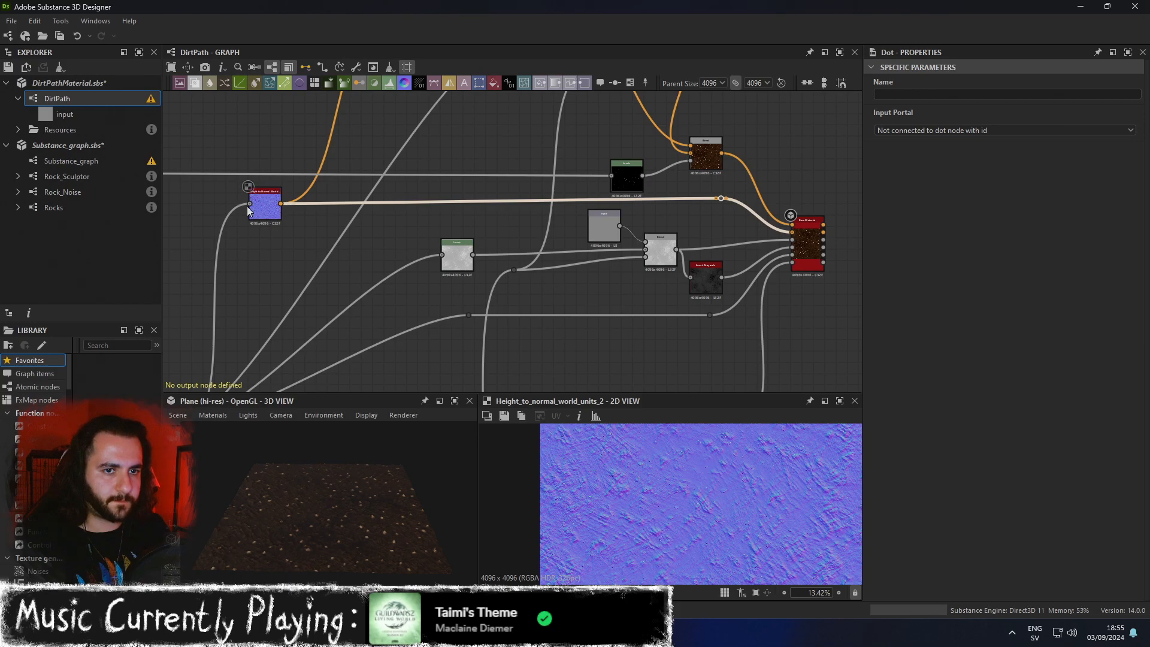
{"action": "left_click_drag", "start_coordinate": [269, 213], "coordinate": [269, 206]}
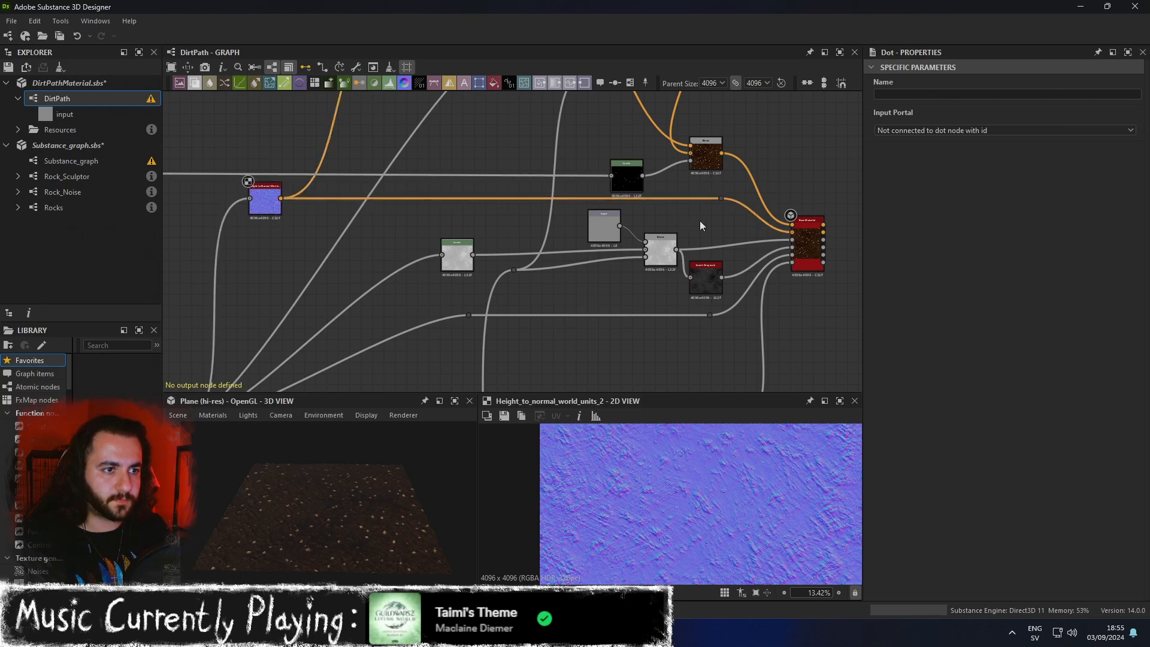
Move the black Levels node feeding the final color Blend up, and raise its incoming link's far dot to straighten the line.
{"action": "middle_click_drag", "start_coordinate": [705, 210], "coordinate": [702, 271]}
{"action": "left_click_drag", "start_coordinate": [620, 239], "coordinate": [615, 221]}
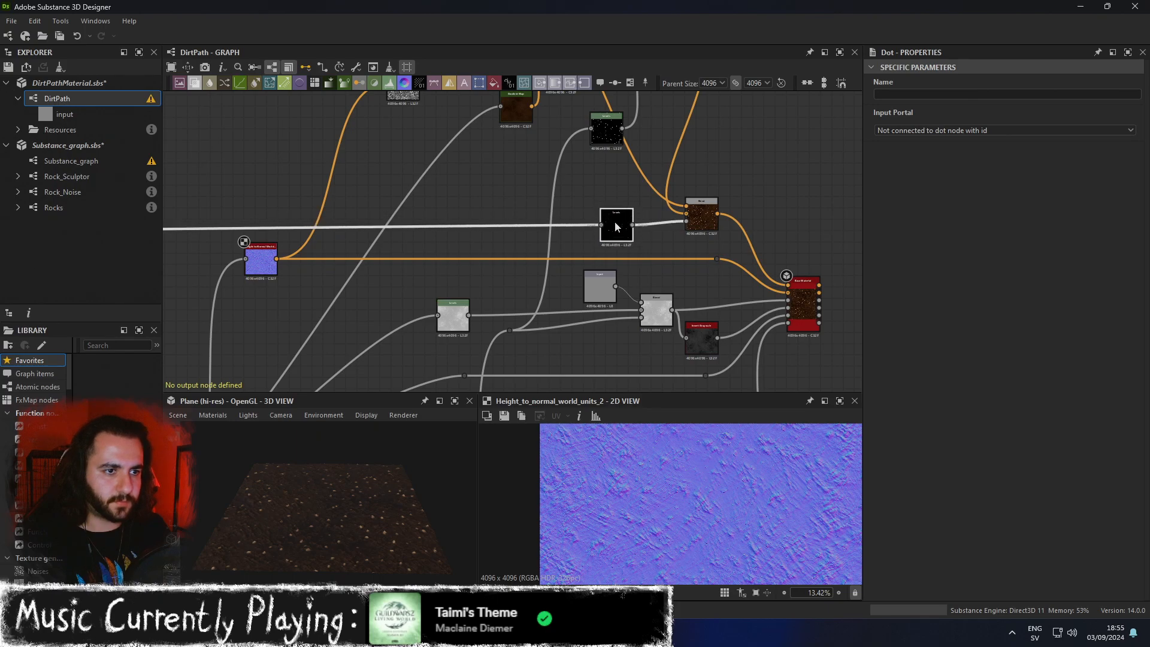
{"action": "left_click", "coordinate": [417, 251]}
{"action": "middle_click_drag", "start_coordinate": [414, 239], "coordinate": [613, 205]}
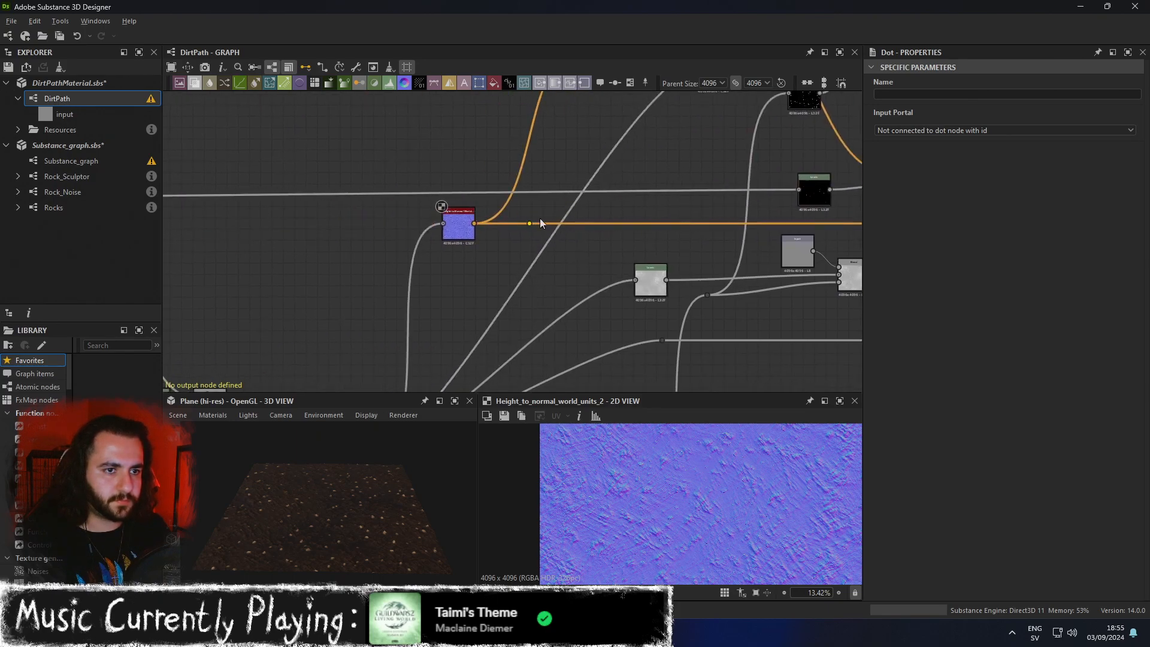
{"action": "scroll", "coordinate": [534, 216], "scroll_direction": "down", "scroll_amount": 3}
{"action": "left_click_drag", "start_coordinate": [251, 228], "coordinate": [228, 203]}
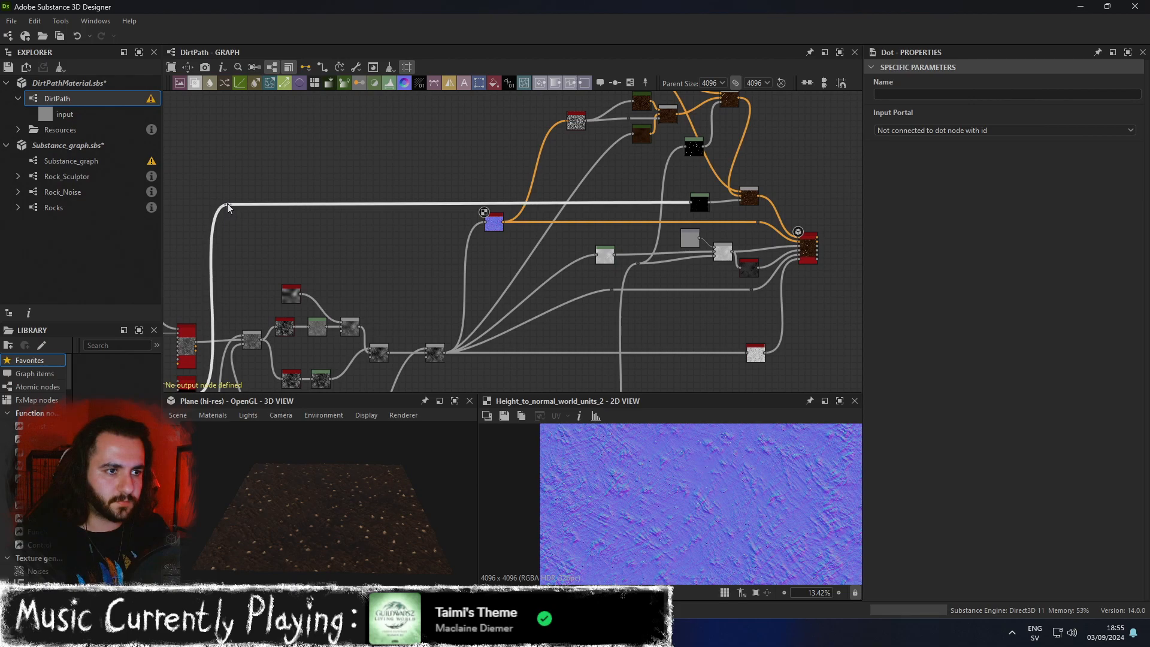
{"action": "left_click", "coordinate": [315, 154]}
Move the Ambient Occlusion node up beneath Invert Grayscale and nudge the two-dot link between them slightly upward.
{"action": "middle_click_drag", "start_coordinate": [725, 276], "coordinate": [639, 240]}
{"action": "scroll", "coordinate": [663, 252], "scroll_direction": "up", "scroll_amount": 1}
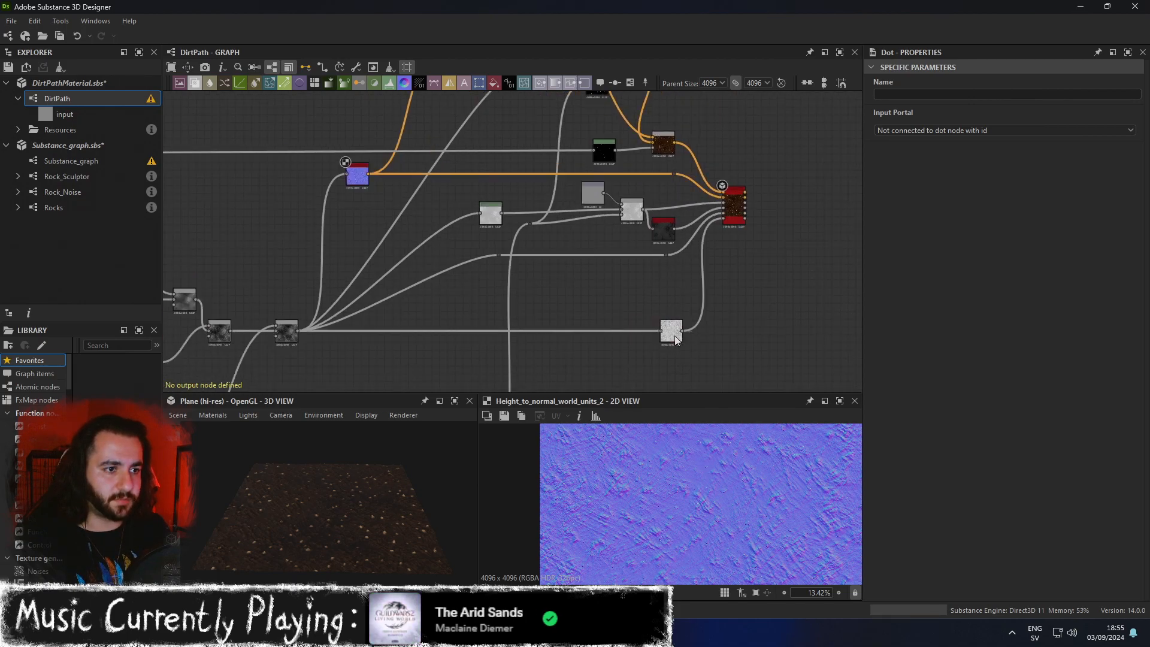
{"action": "left_click_drag", "start_coordinate": [675, 334], "coordinate": [676, 283]}
{"action": "left_click", "coordinate": [648, 315]}
{"action": "scroll", "coordinate": [622, 333], "scroll_direction": "up", "scroll_amount": 3}
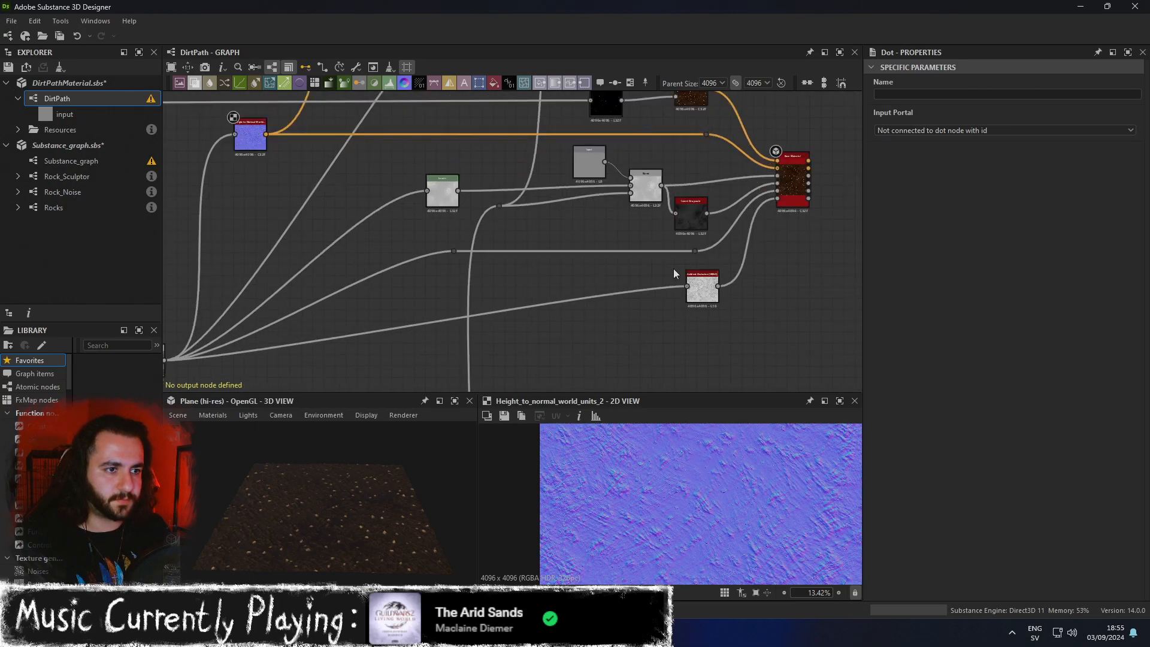
{"action": "left_click_drag", "start_coordinate": [710, 257], "coordinate": [454, 244]}
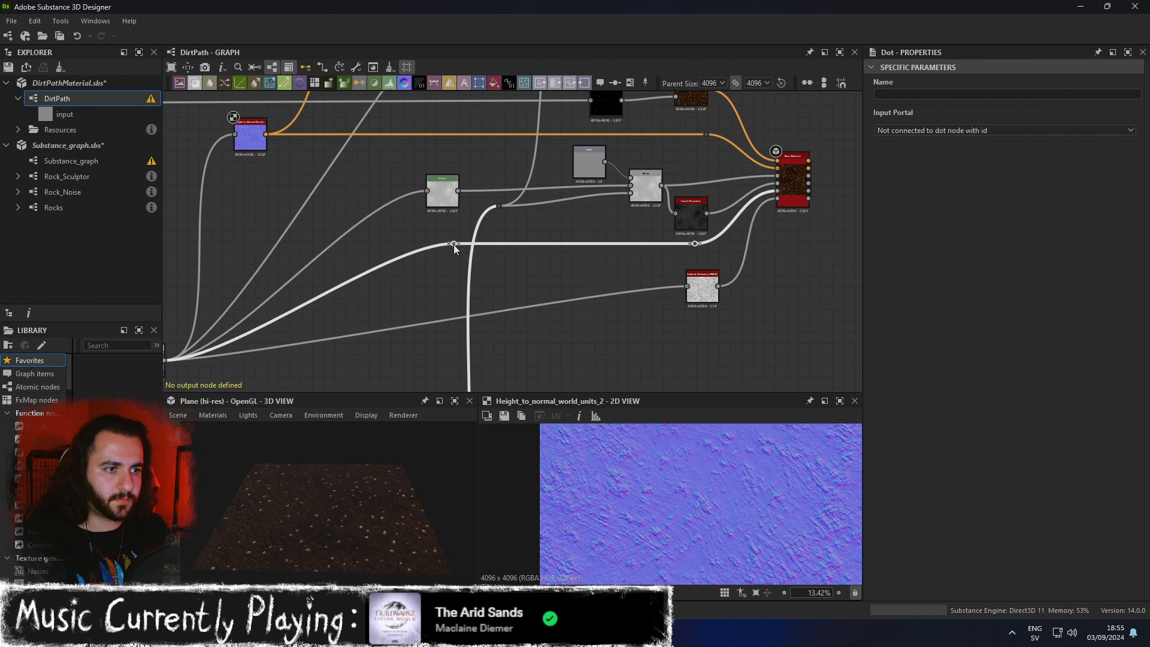
{"action": "left_click", "coordinate": [433, 225]}
{"action": "middle_click_drag", "start_coordinate": [438, 227], "coordinate": [443, 262]}
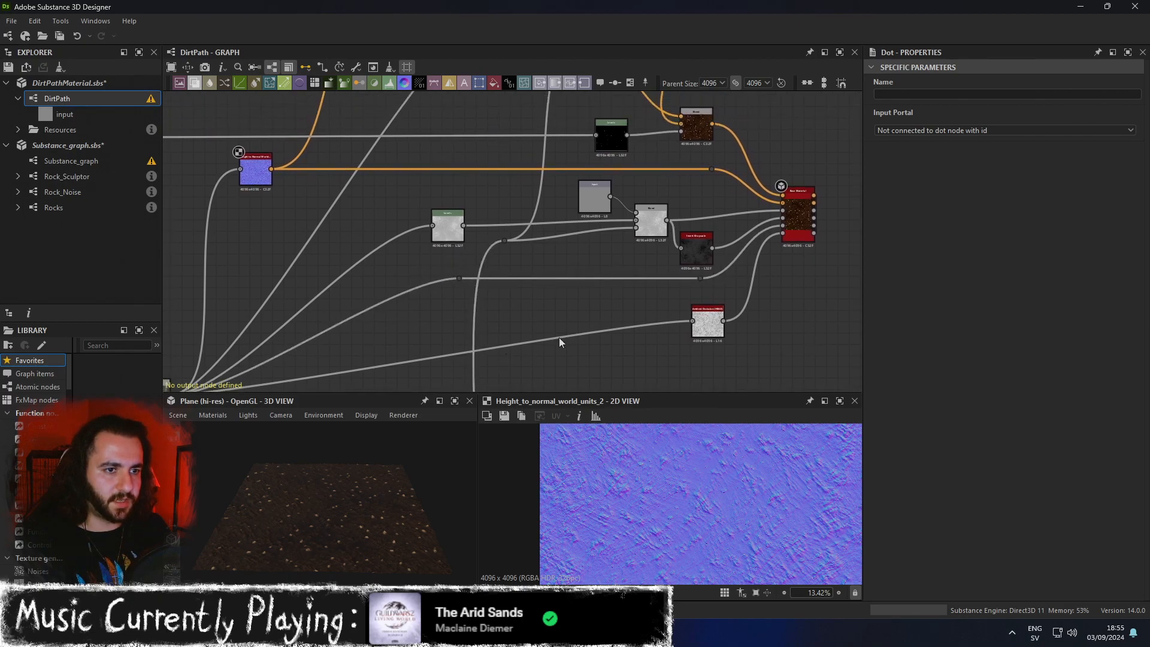
Compact the color branch by shifting the final color Blend, the speckled mask Levels and the upper color Blend closer to their inputs.
{"action": "scroll", "coordinate": [558, 329], "scroll_direction": "down", "scroll_amount": 10}
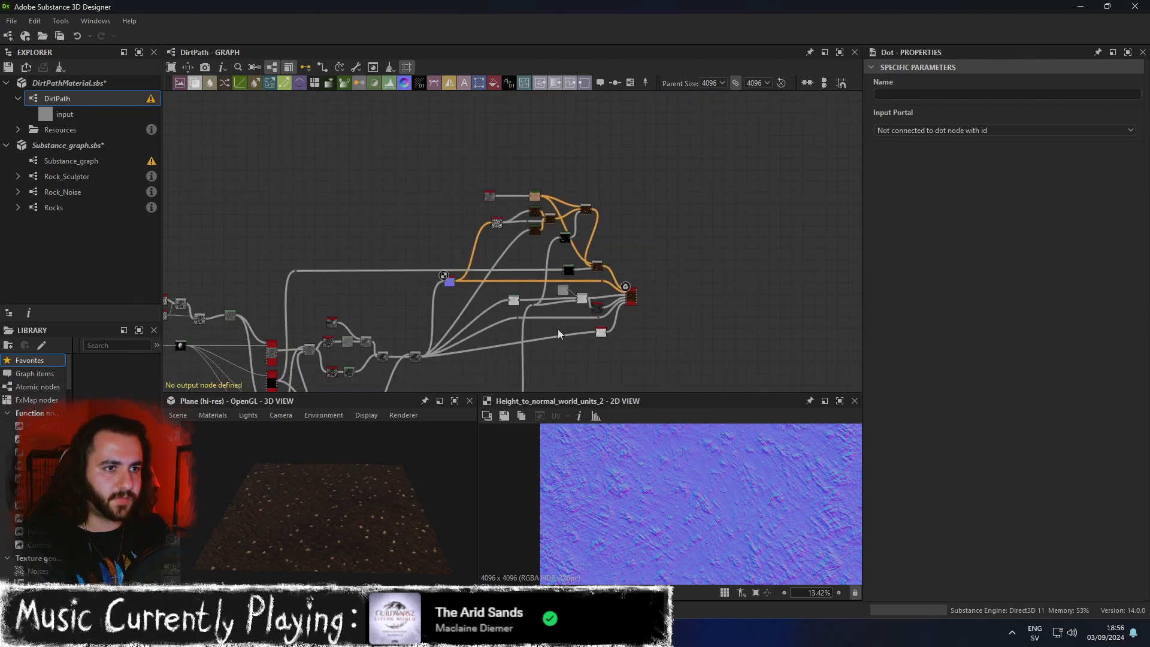
{"action": "scroll", "coordinate": [604, 251], "scroll_direction": "up", "scroll_amount": 5}
{"action": "left_click", "coordinate": [614, 318]}
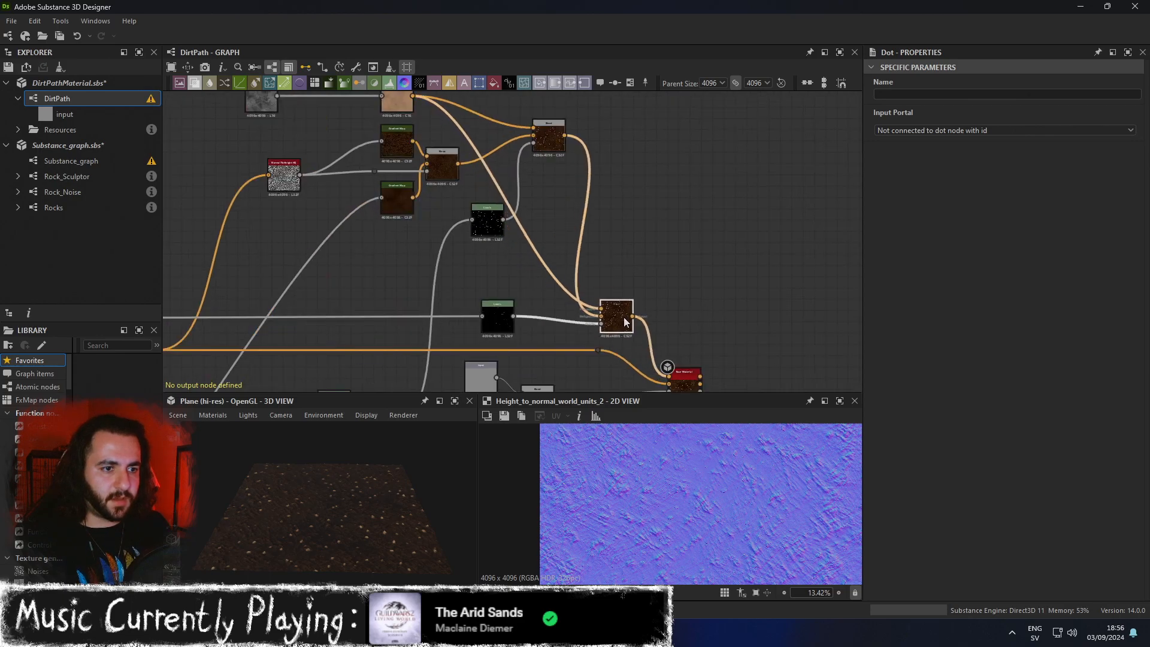
{"action": "left_click_drag", "start_coordinate": [615, 316], "coordinate": [616, 310]}
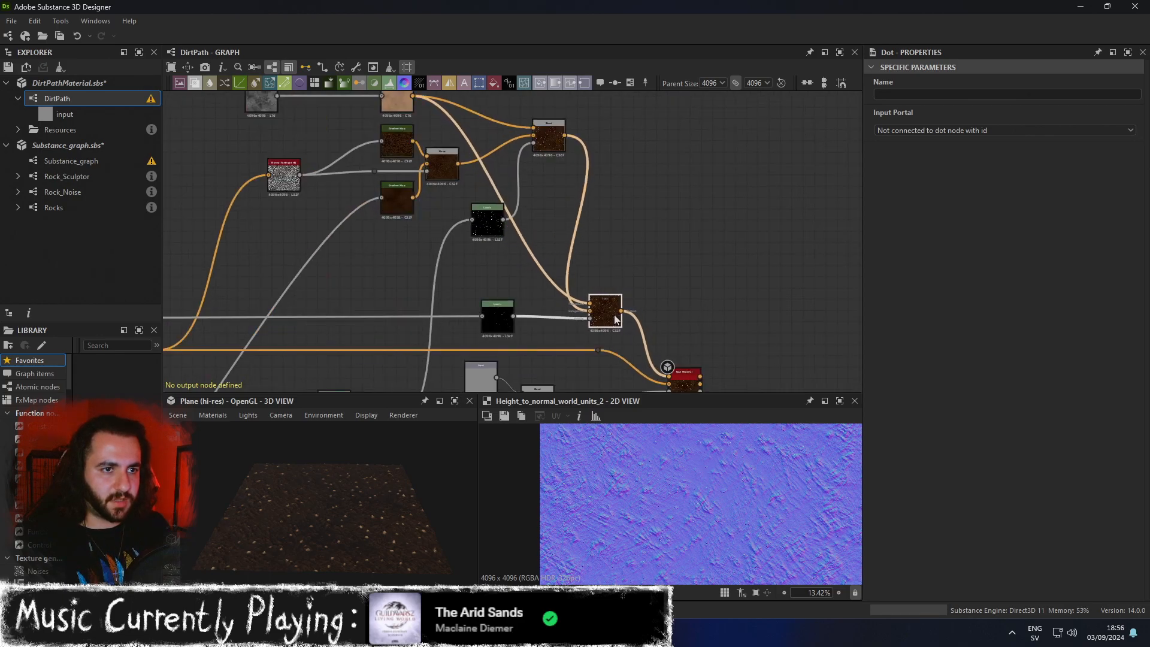
{"action": "left_click_drag", "start_coordinate": [483, 226], "coordinate": [448, 226]}
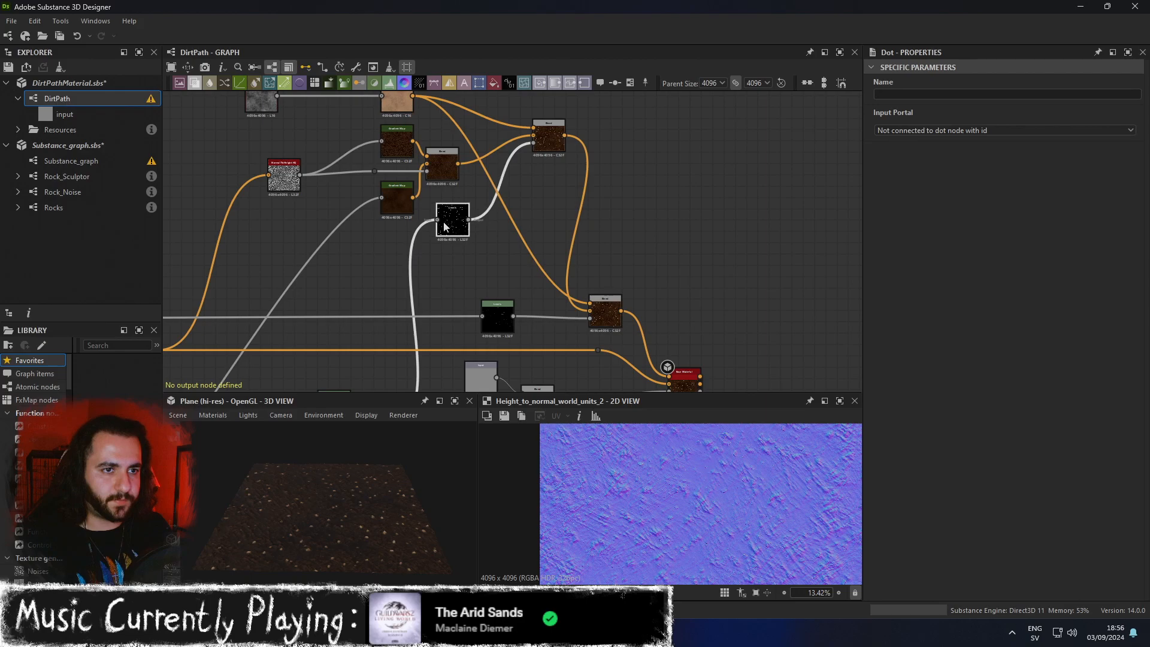
{"action": "left_click_drag", "start_coordinate": [549, 152], "coordinate": [526, 172]}
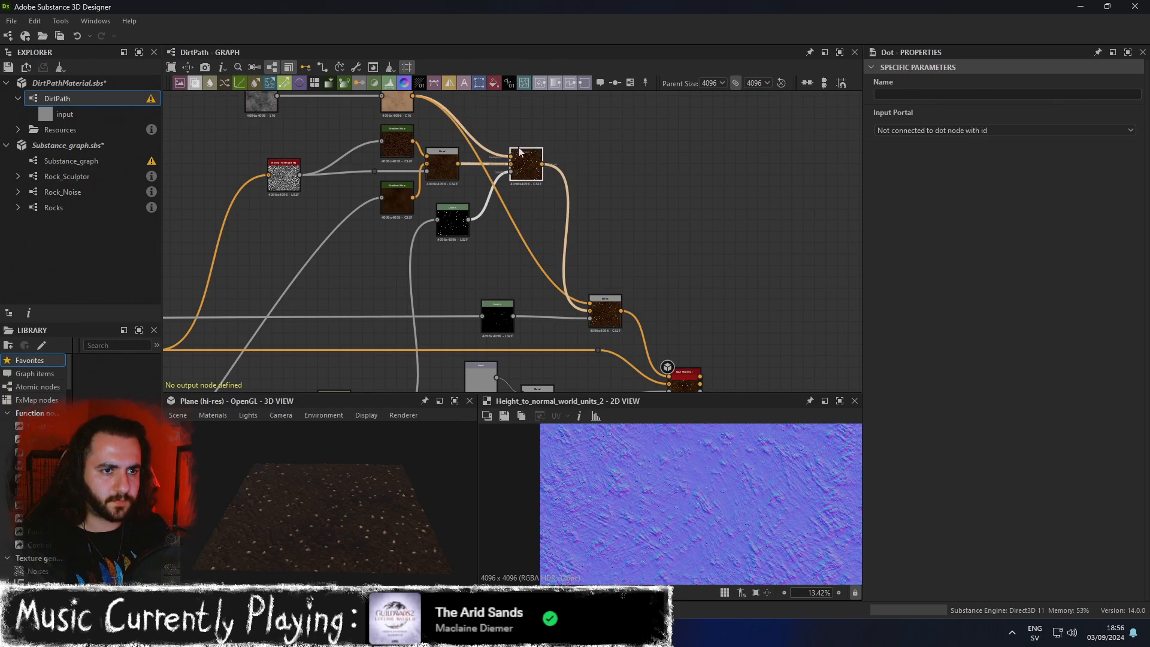
Add a dot on the tan color link into the upper color Blend, route the final color Blend's input from it, and raise the dot.
{"action": "double_click", "coordinate": [489, 150]}
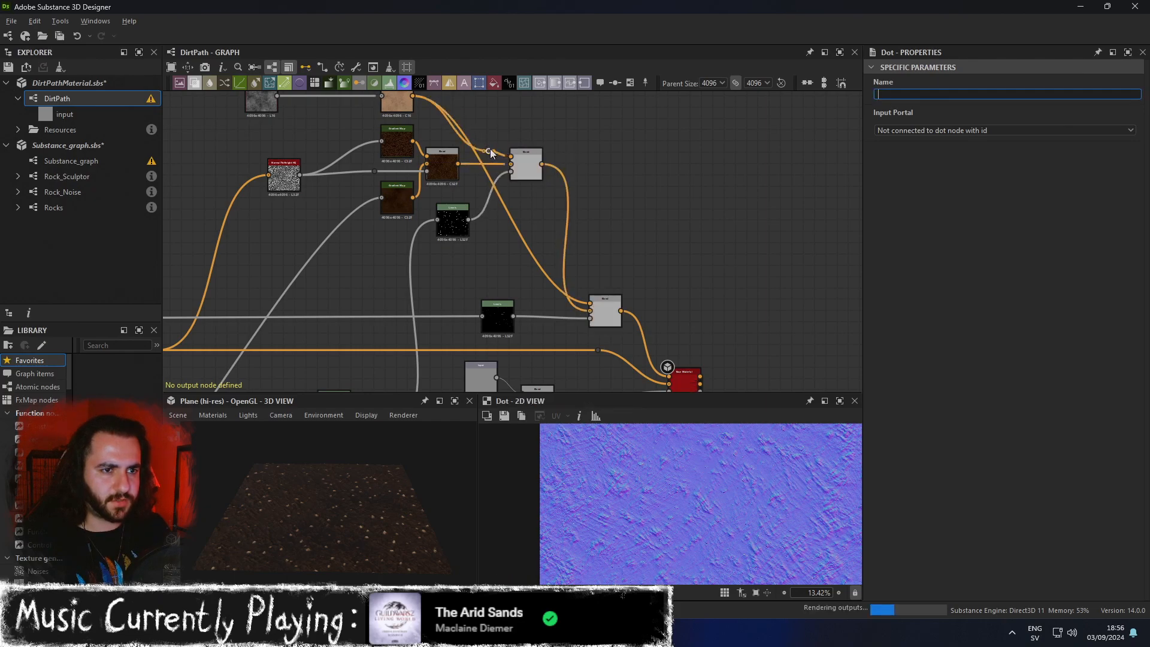
{"action": "left_click_drag", "start_coordinate": [495, 165], "coordinate": [590, 304]}
{"action": "mouse_move", "coordinate": [488, 149]}
{"action": "left_mouse_down"}
{"action": "mouse_move", "coordinate": [474, 166]}
{"action": "mouse_move", "coordinate": [483, 193]}
{"action": "mouse_move", "coordinate": [490, 155]}
{"action": "mouse_move", "coordinate": [473, 116]}
{"action": "mouse_move", "coordinate": [509, 116]}
{"action": "mouse_move", "coordinate": [464, 127]}
{"action": "mouse_move", "coordinate": [474, 134]}
{"action": "left_mouse_up"}
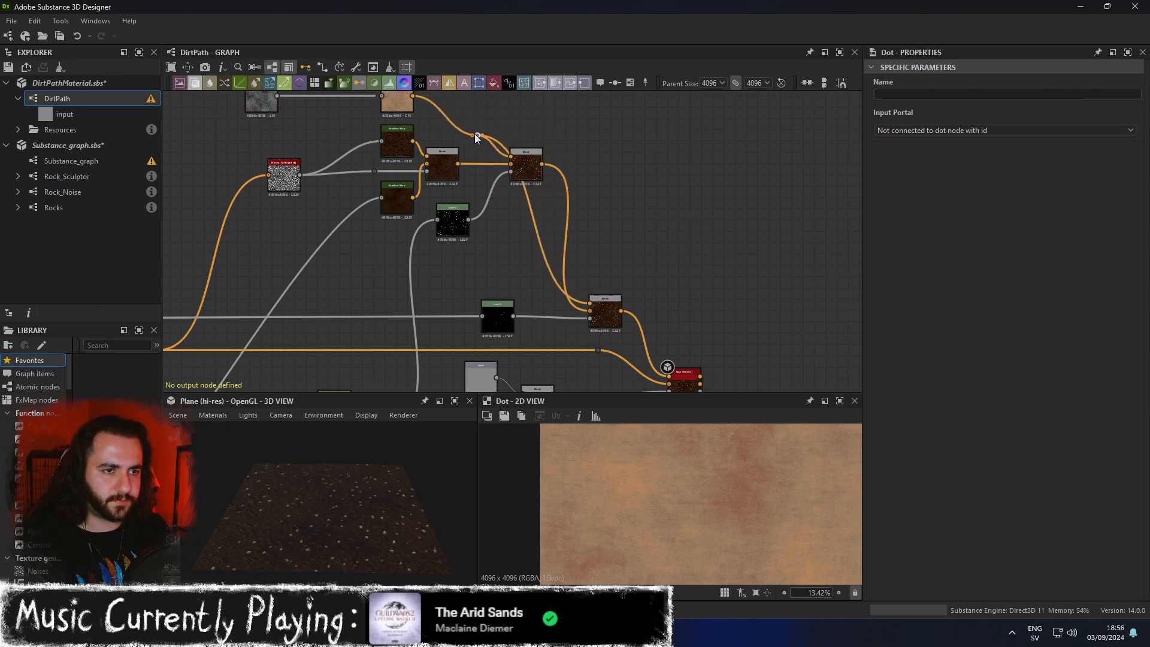
Shift the upper color Blend slightly away from its inputs, align the new dot with its incoming links, and save the material.
{"action": "left_click_drag", "start_coordinate": [521, 169], "coordinate": [554, 170]}
{"action": "left_click_drag", "start_coordinate": [473, 135], "coordinate": [483, 160]}
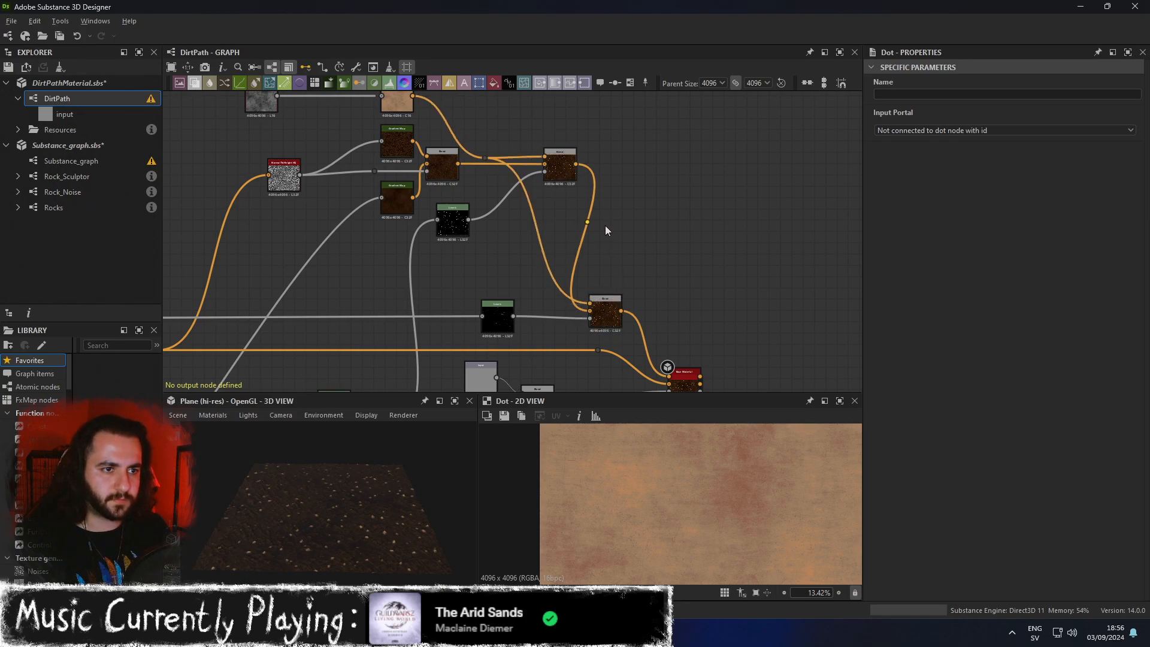
{"action": "left_click_drag", "start_coordinate": [561, 174], "coordinate": [542, 172]}
{"action": "left_click_drag", "start_coordinate": [548, 163], "coordinate": [547, 164]}
{"action": "left_click", "coordinate": [593, 150]}
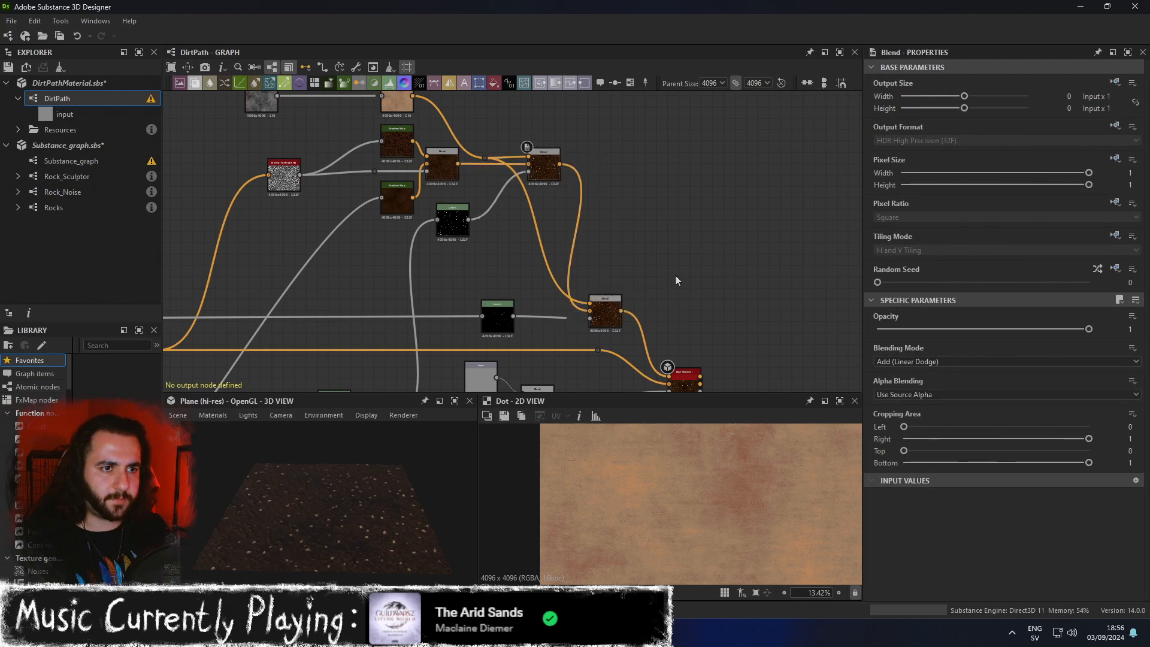
{"action": "scroll", "coordinate": [648, 268], "scroll_direction": "down", "scroll_amount": 6}
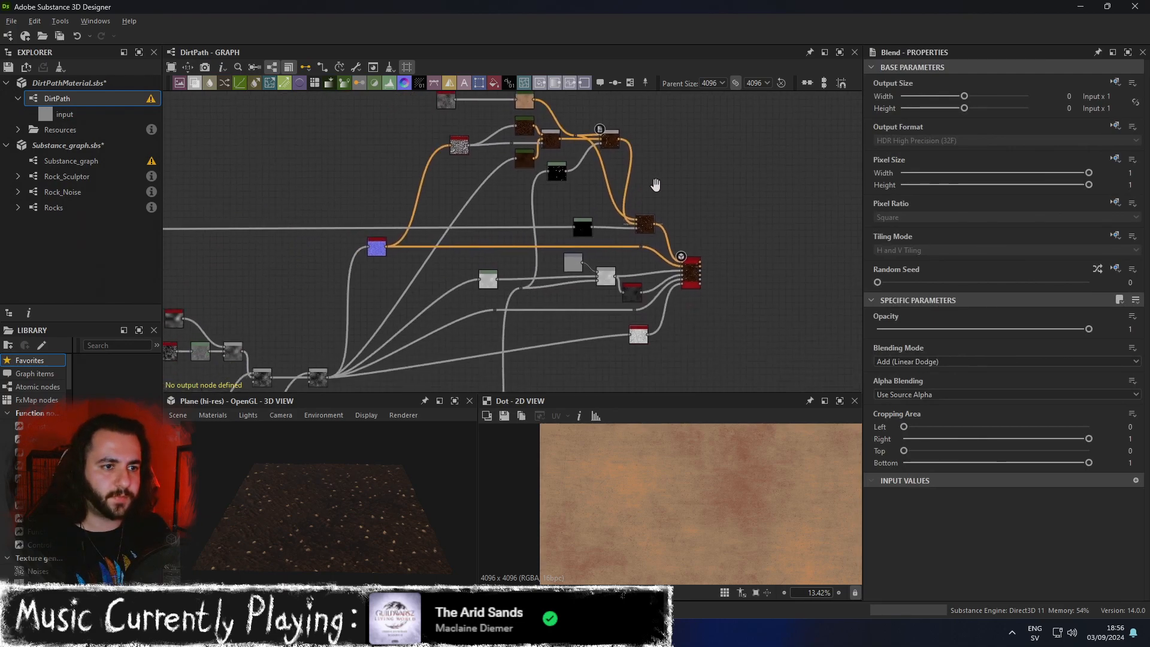
{"action": "key", "text": "f"}
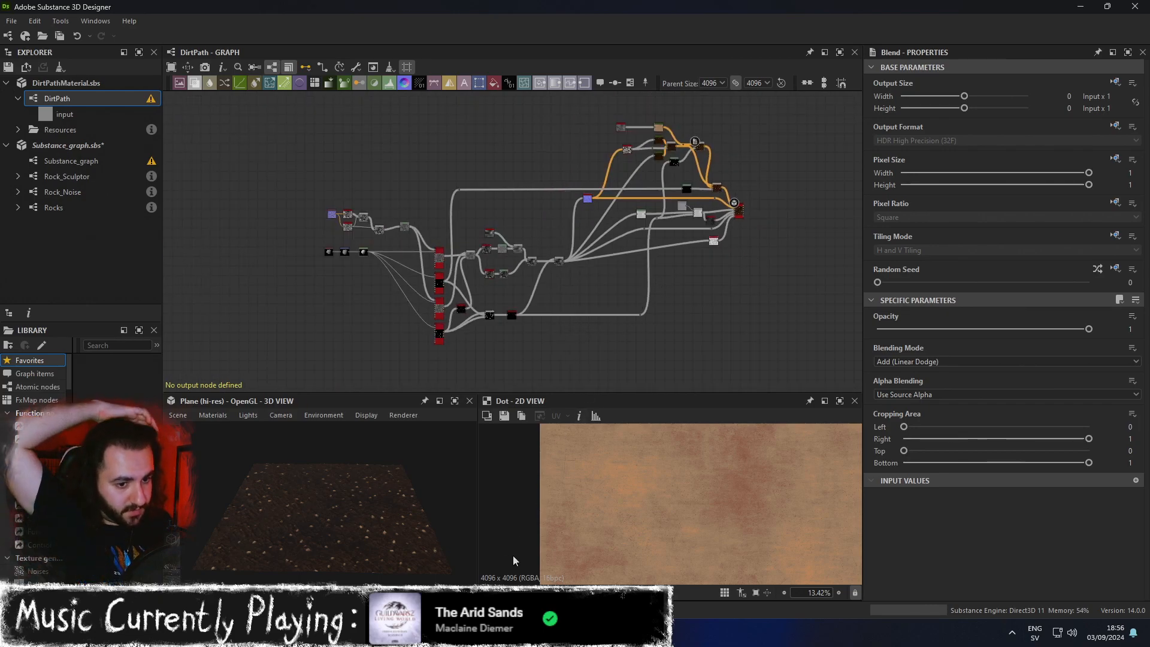
Switch to Blender and hide the sculpted DirtMat plane and the rock object Cube.010 in the viewport.
{"action": "left_click", "coordinate": [339, 633]}
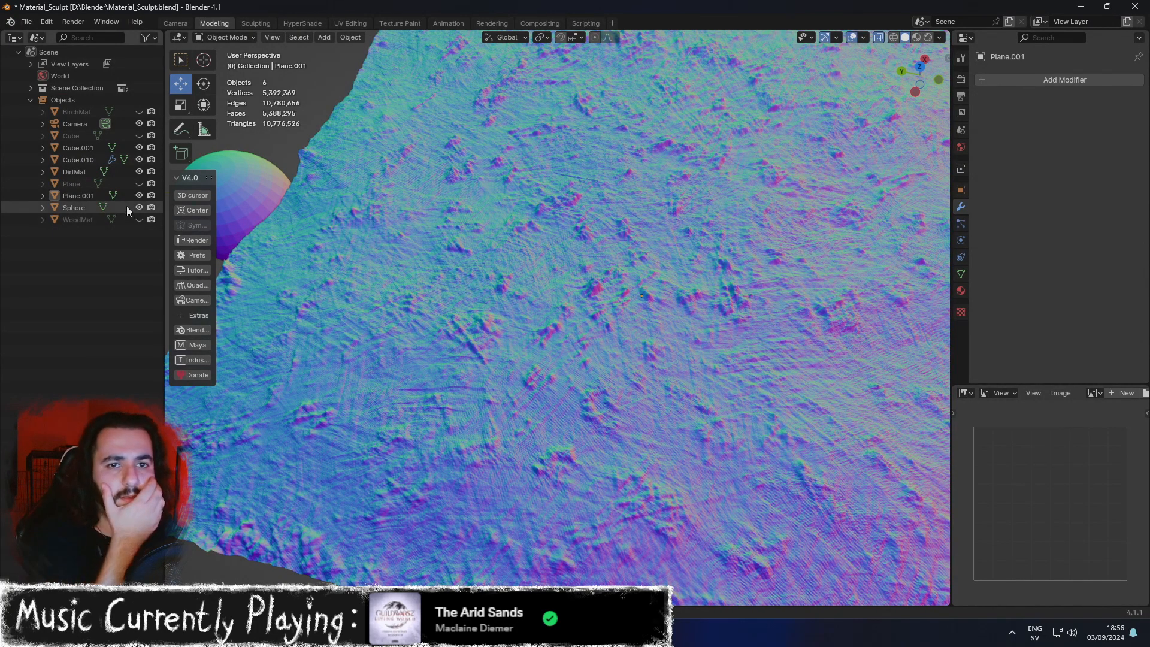
{"action": "mouse_move", "coordinate": [522, 633]}
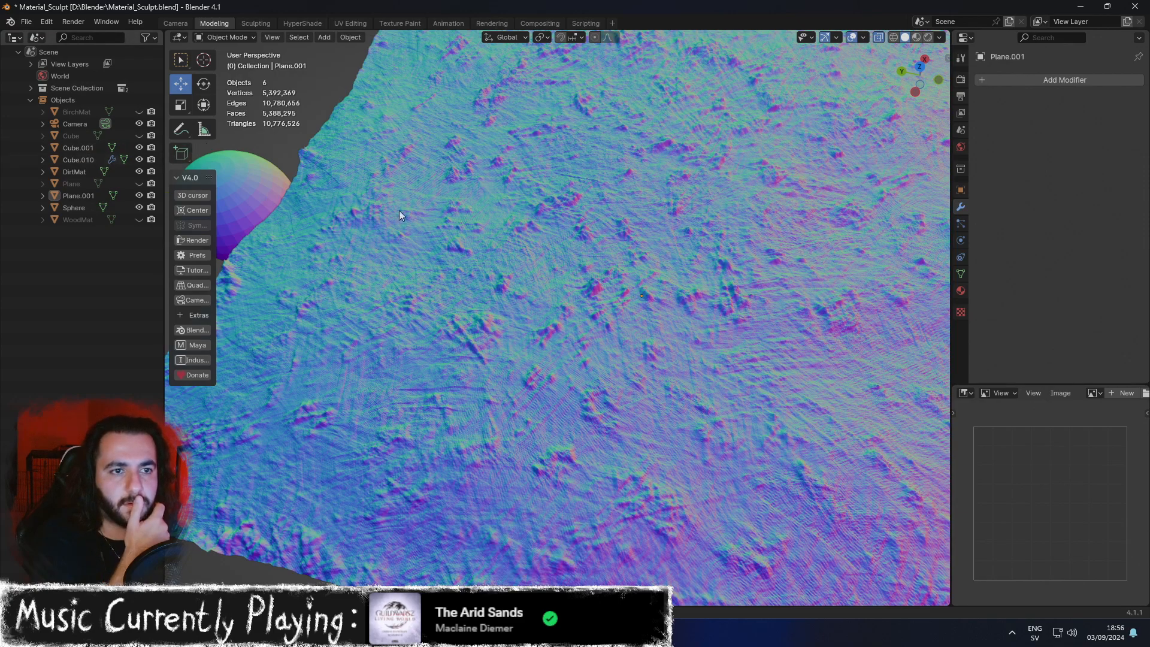
{"action": "scroll", "coordinate": [414, 211], "scroll_direction": "down", "scroll_amount": 5}
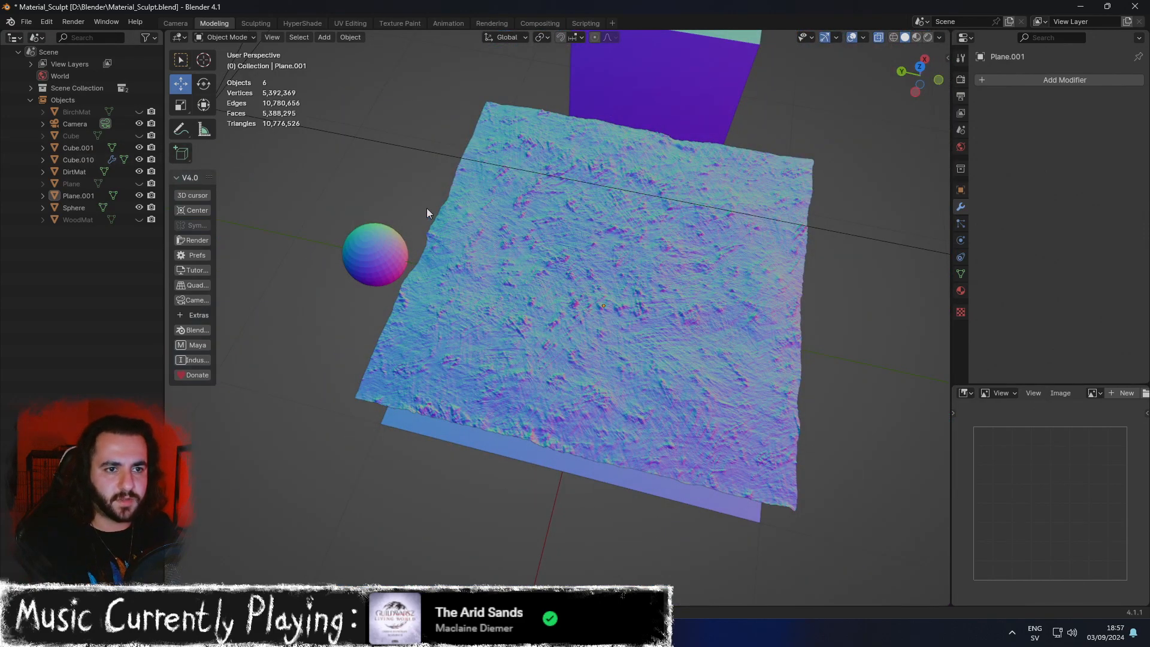
{"action": "middle_click_drag", "start_coordinate": [637, 242], "coordinate": [617, 287]}
{"action": "left_click", "coordinate": [129, 172]}
{"action": "left_click", "coordinate": [138, 172]}
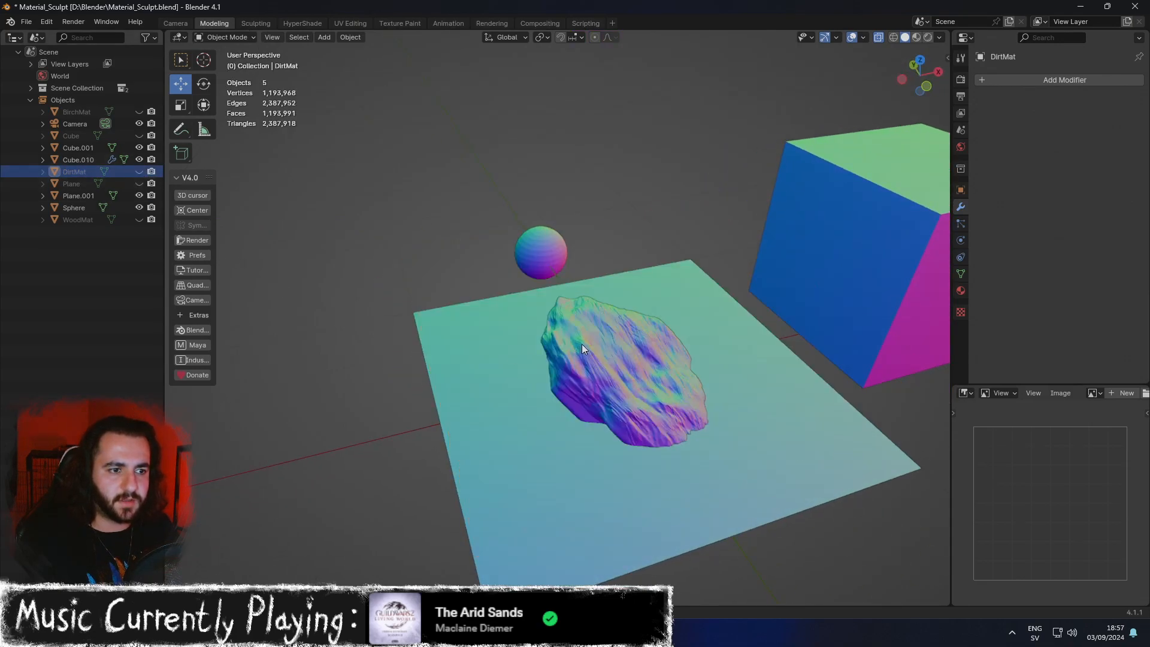
{"action": "left_click", "coordinate": [581, 343]}
{"action": "left_click", "coordinate": [138, 159]}
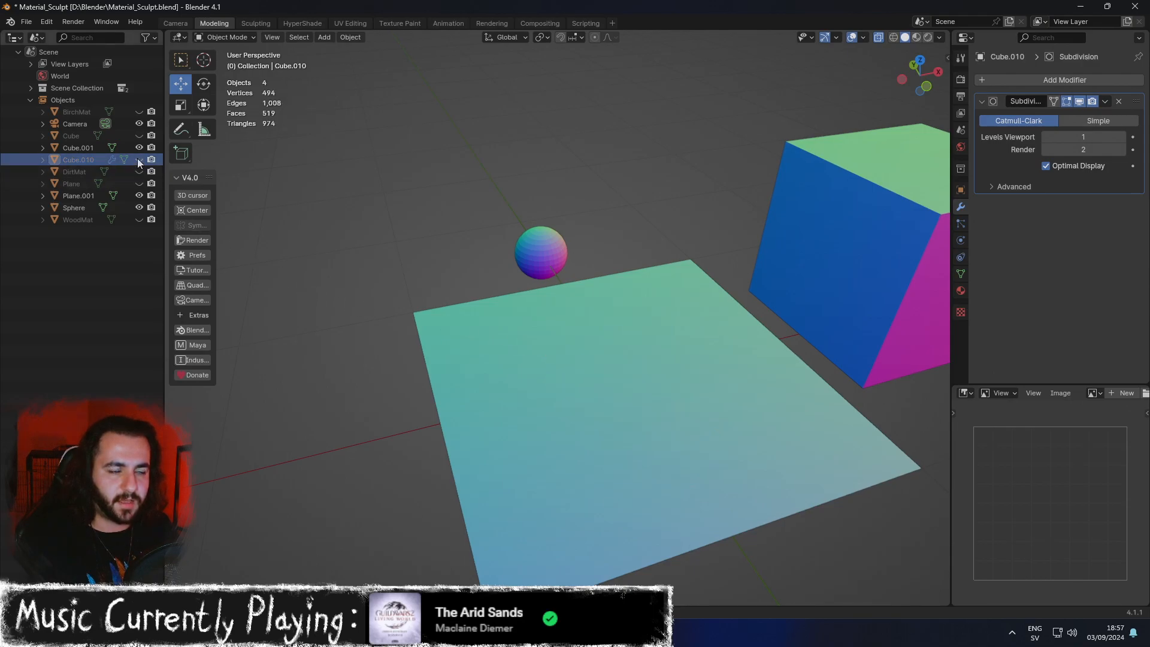
{"action": "middle_click_drag", "start_coordinate": [497, 201], "coordinate": [531, 203]}
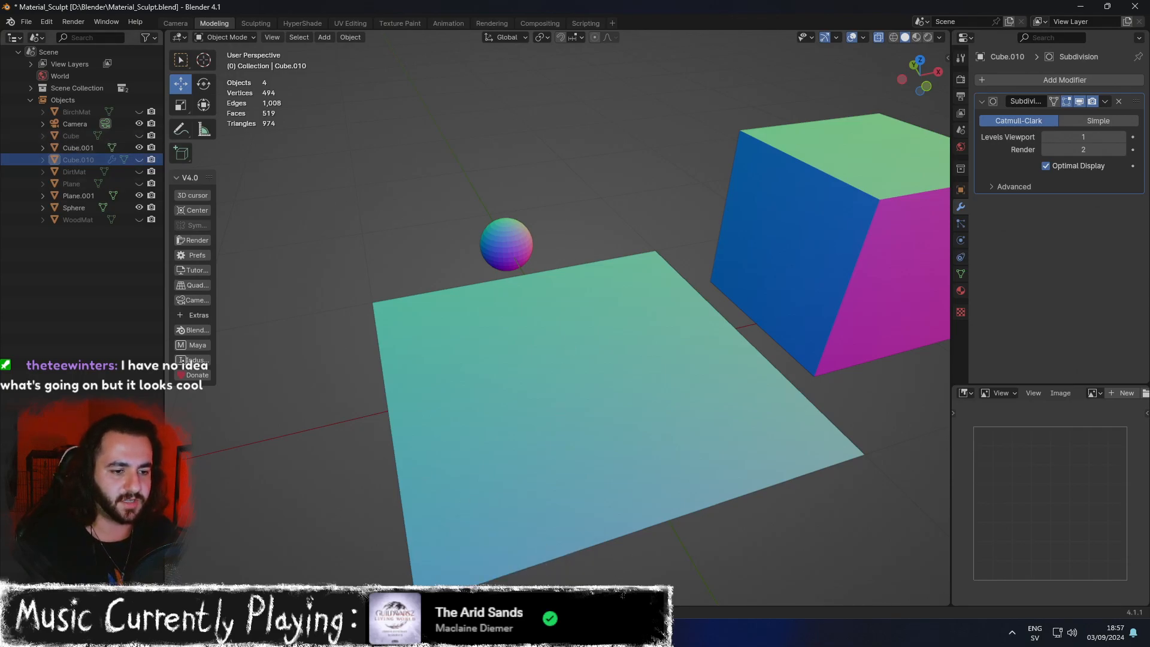
Return to Substance 3D Designer and examine the dirt material on the plane in an enlarged 3D view.
{"action": "left_click", "coordinate": [522, 633]}
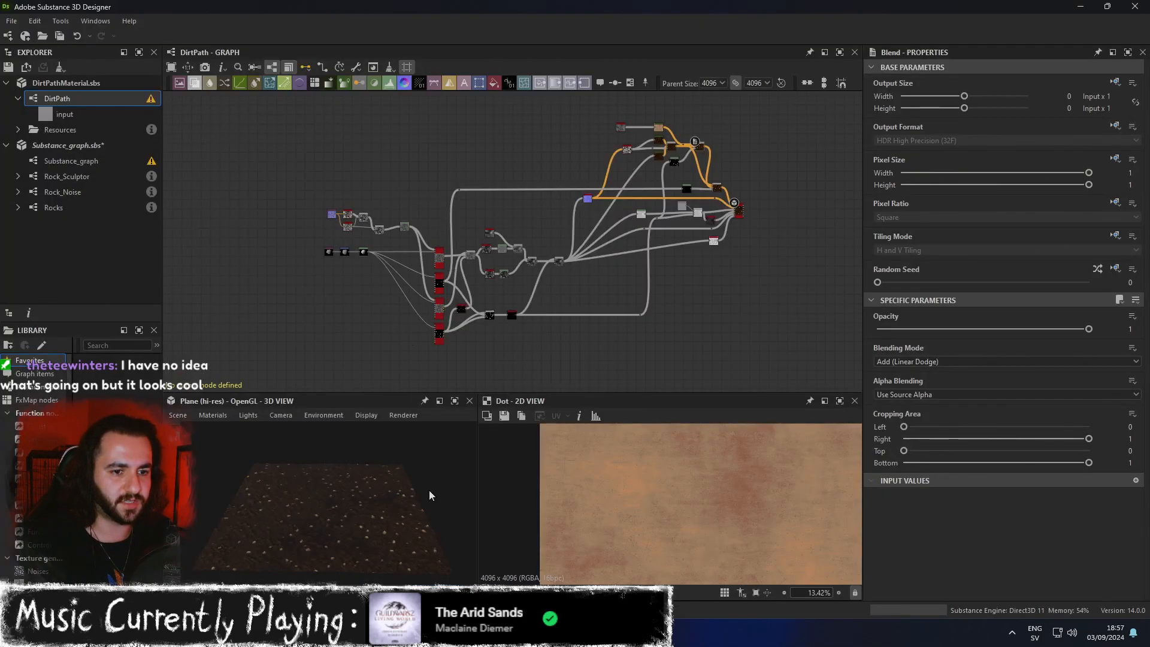
{"action": "left_click", "coordinate": [455, 402]}
{"action": "scroll", "coordinate": [537, 437], "scroll_direction": "up", "scroll_amount": 2}
{"action": "scroll", "coordinate": [539, 439], "scroll_direction": "down", "scroll_amount": 3}
{"action": "left_click_drag", "start_coordinate": [548, 448], "coordinate": [755, 296]}
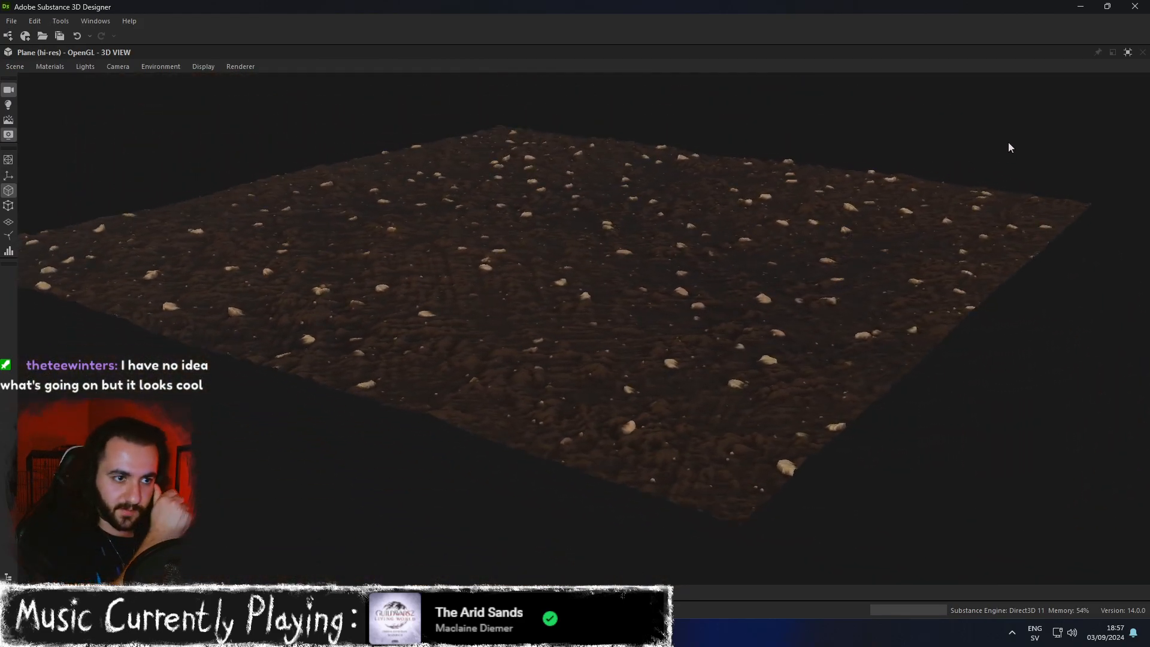
{"action": "left_click", "coordinate": [1127, 54]}
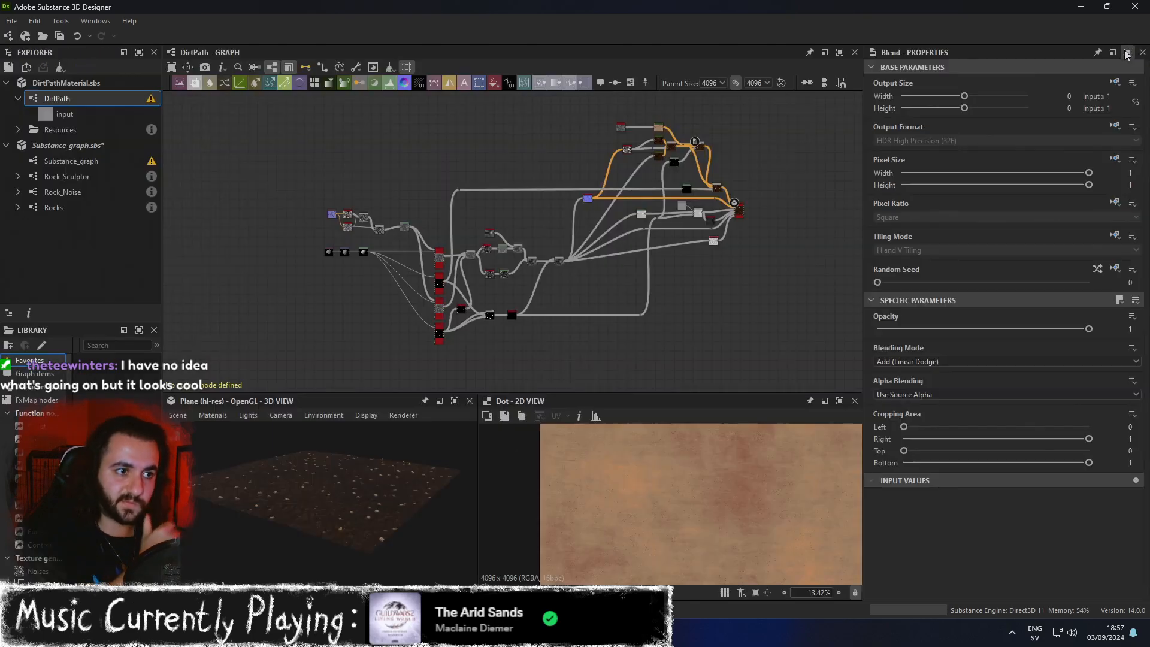
Preview the dirt material on a Sphere in the enlarged 3D view and inspect it from several angles and distances.
{"action": "left_click", "coordinate": [178, 415]}
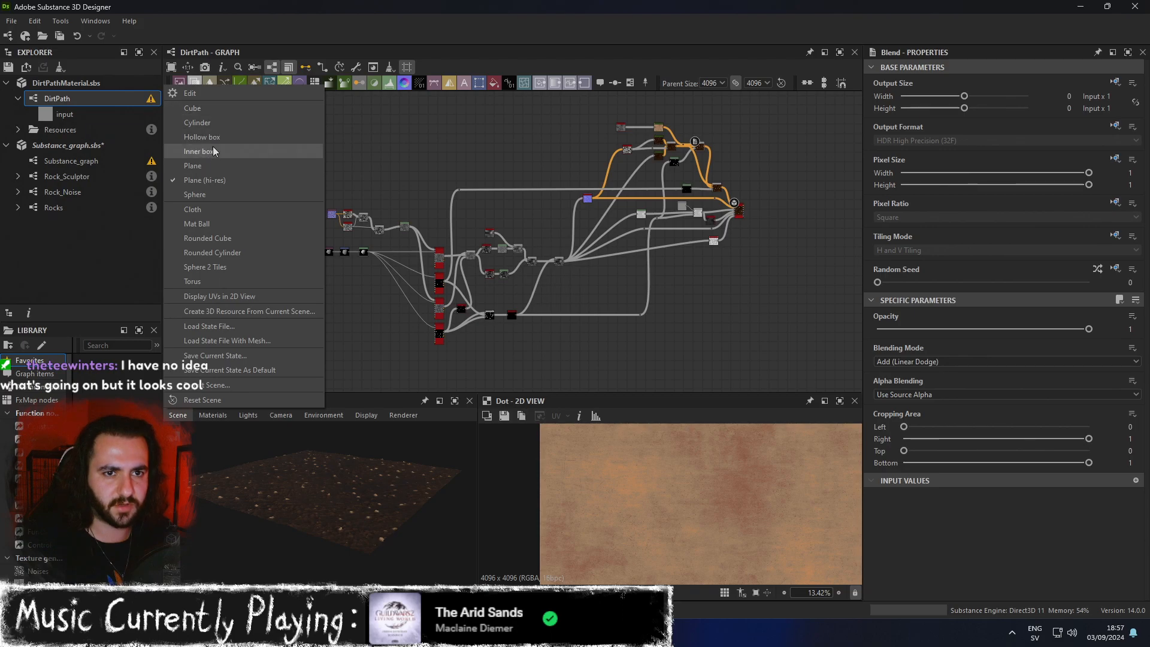
{"action": "left_click", "coordinate": [221, 194]}
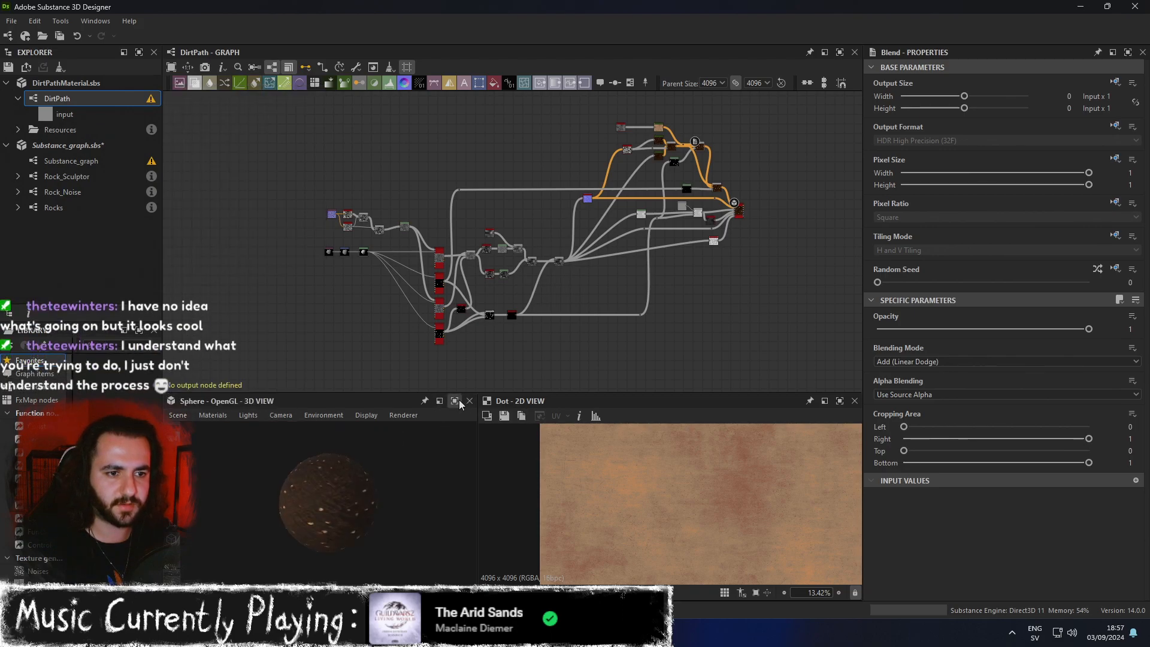
{"action": "left_click", "coordinate": [456, 400]}
{"action": "left_click_drag", "start_coordinate": [598, 394], "coordinate": [693, 390]}
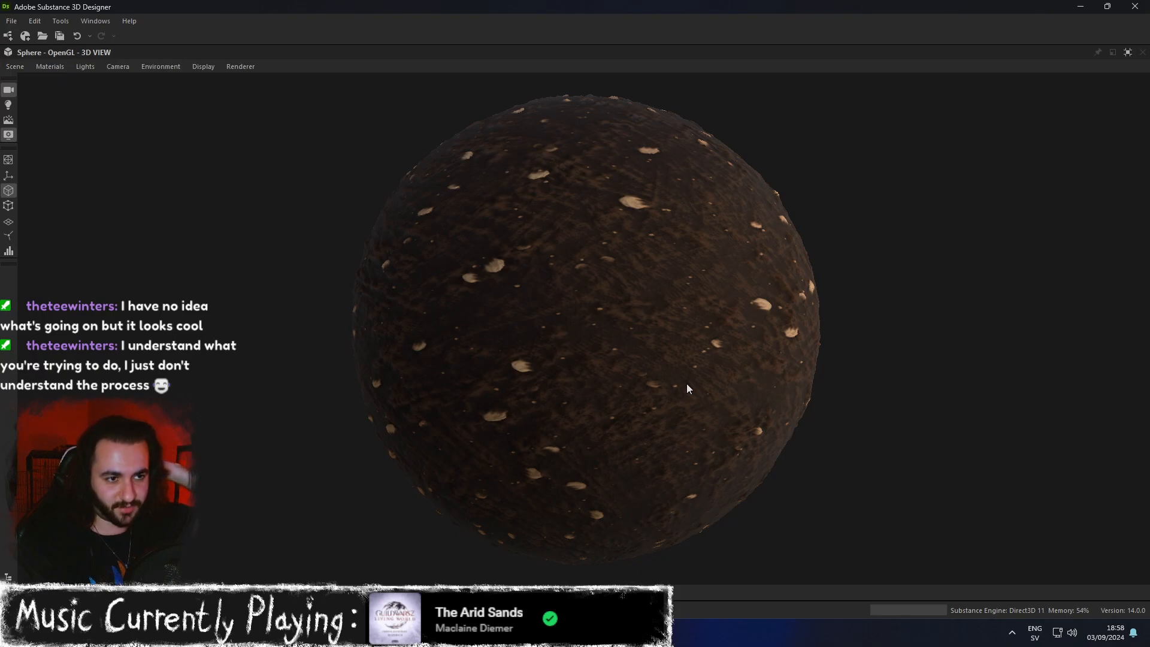
{"action": "left_click_drag", "start_coordinate": [696, 382], "coordinate": [629, 350]}
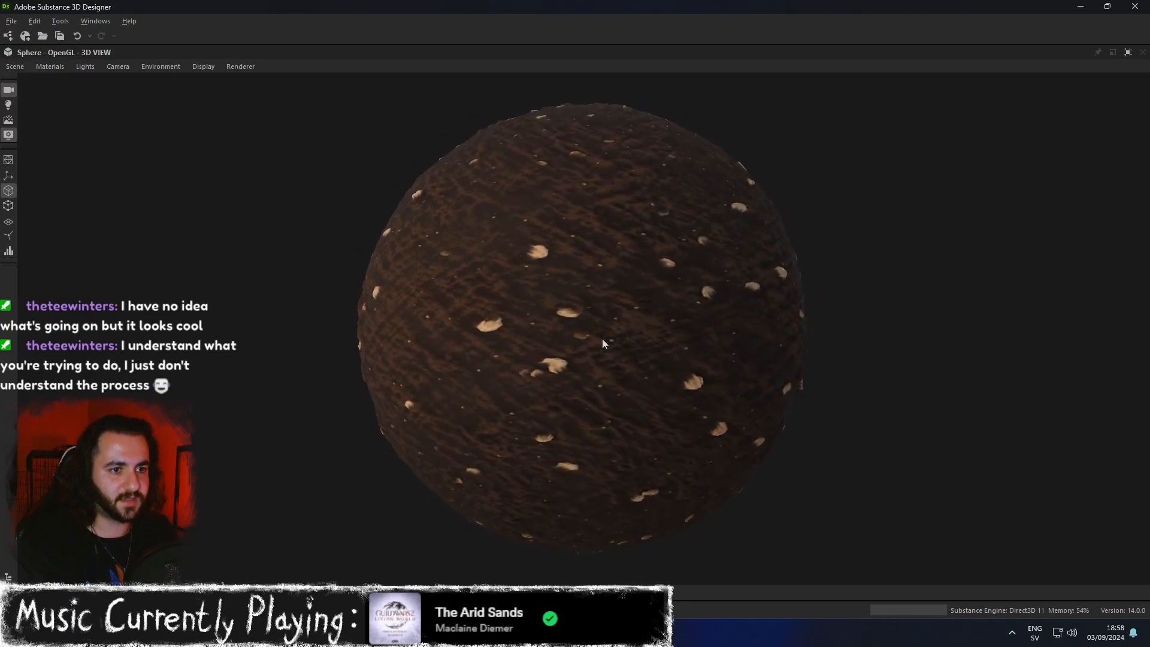
{"action": "scroll", "coordinate": [556, 360], "scroll_direction": "down", "scroll_amount": 3}
{"action": "scroll", "coordinate": [556, 361], "scroll_direction": "down", "scroll_amount": 3}
{"action": "mouse_move", "coordinate": [714, 340]}
{"action": "left_mouse_down"}
{"action": "mouse_move", "coordinate": [624, 323]}
{"action": "mouse_move", "coordinate": [581, 341]}
{"action": "mouse_move", "coordinate": [718, 333]}
{"action": "left_mouse_up"}
{"action": "scroll", "coordinate": [688, 329], "scroll_direction": "up", "scroll_amount": 3}
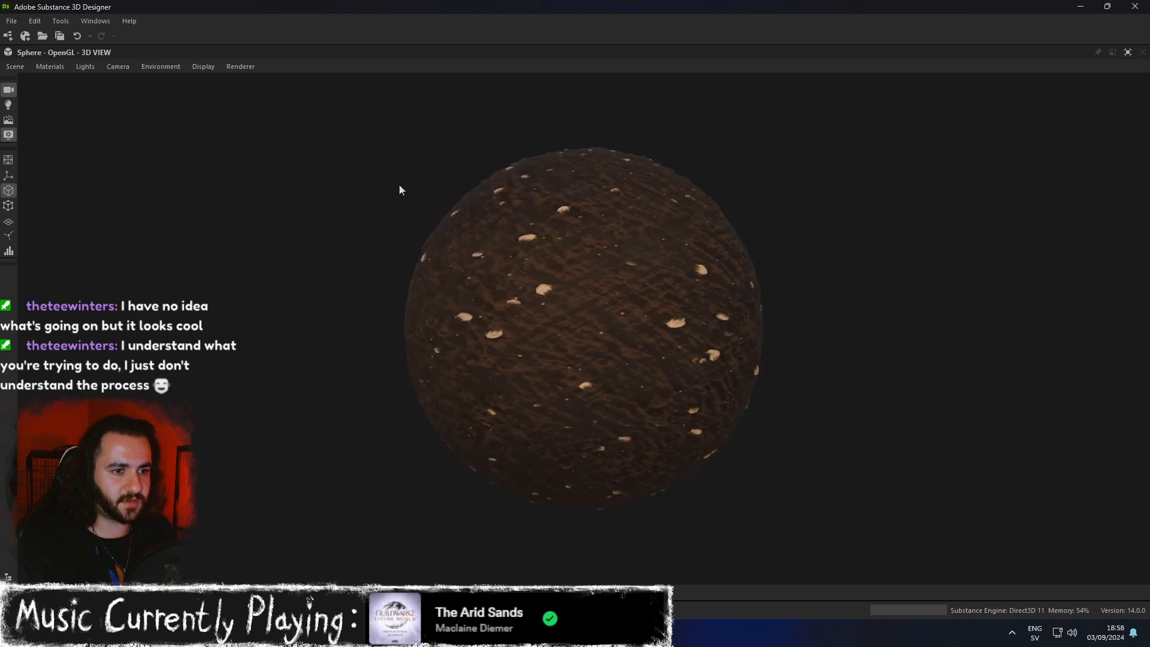
Preview the dirt material on a Cylinder and inspect its surface from several angles and distances.
{"action": "left_click", "coordinate": [15, 67]}
{"action": "mouse_move", "coordinate": [50, 68]}
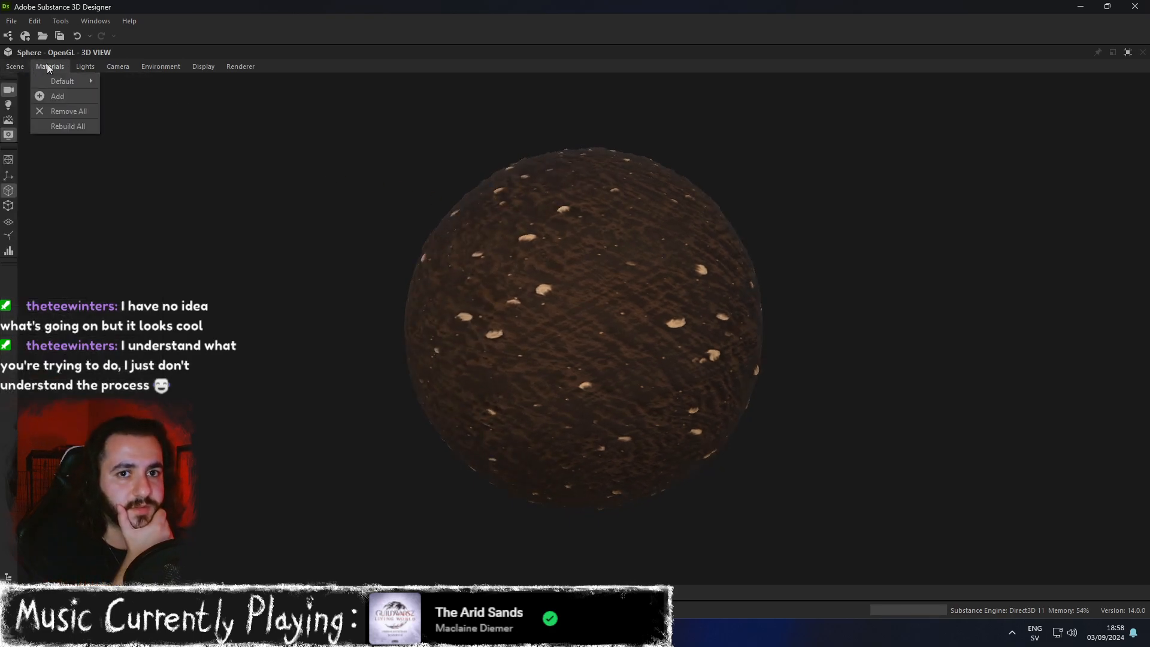
{"action": "mouse_move", "coordinate": [12, 70]}
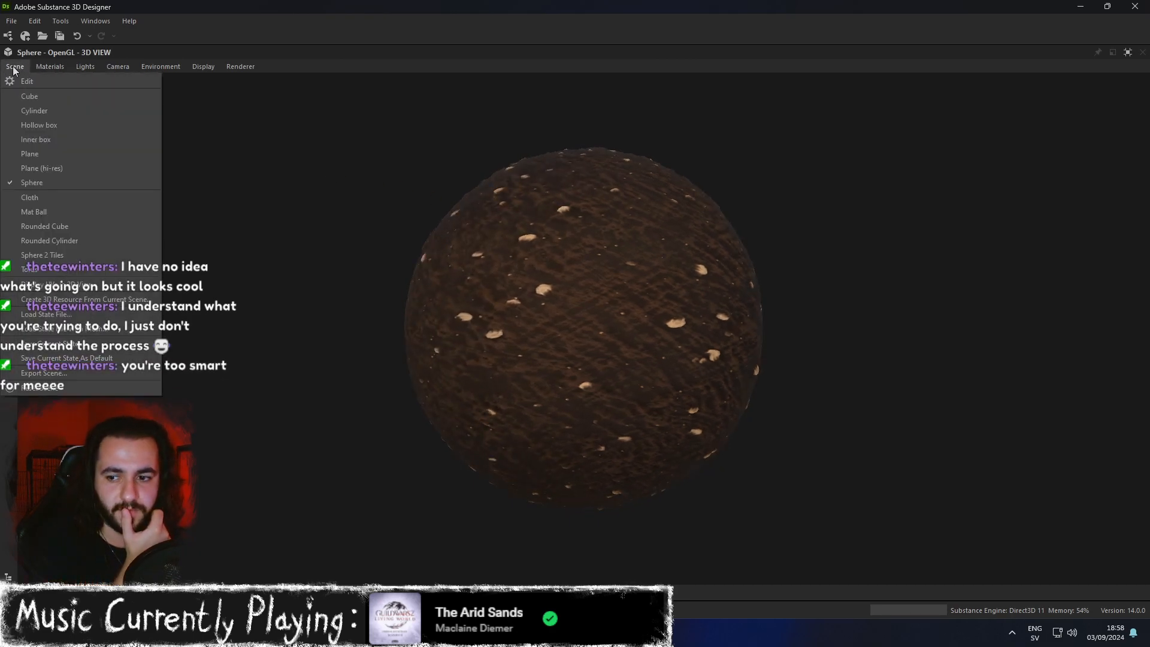
{"action": "left_click", "coordinate": [55, 112]}
{"action": "left_click_drag", "start_coordinate": [535, 232], "coordinate": [630, 273], "text": "alt"}
{"action": "scroll", "coordinate": [606, 272], "scroll_direction": "down", "scroll_amount": 3}
{"action": "scroll", "coordinate": [630, 272], "scroll_direction": "down", "scroll_amount": 2}
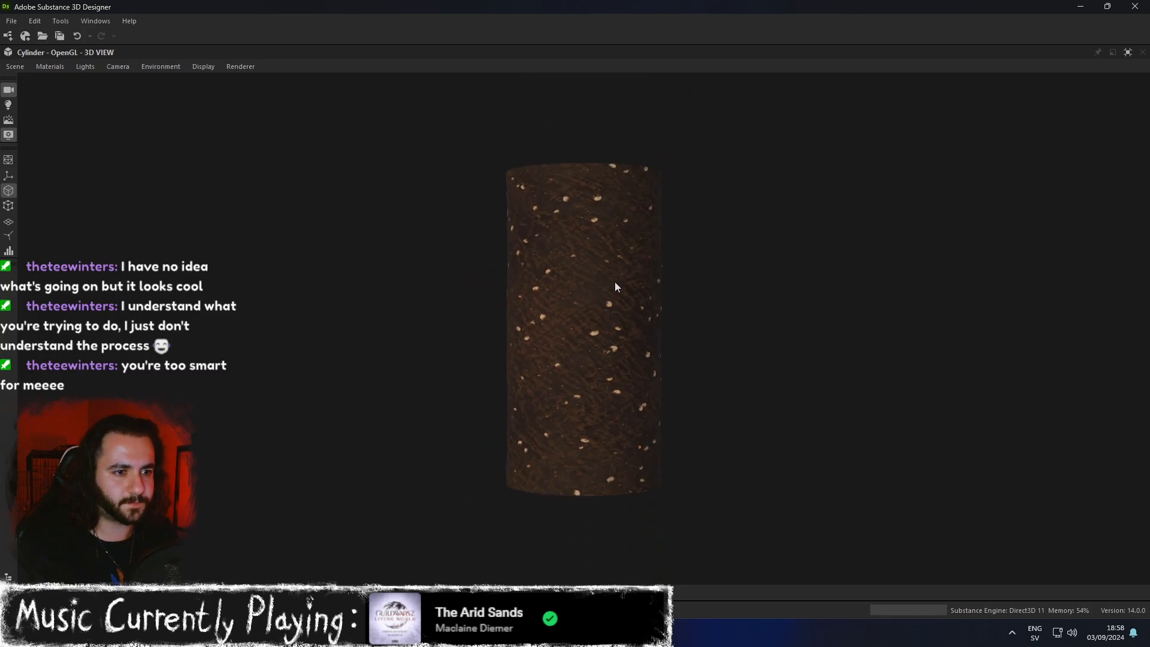
{"action": "scroll", "coordinate": [615, 282], "scroll_direction": "up", "scroll_amount": 3}
Preview the dirt material on a Cube and check how it looks across the faces.
{"action": "left_click", "coordinate": [15, 65]}
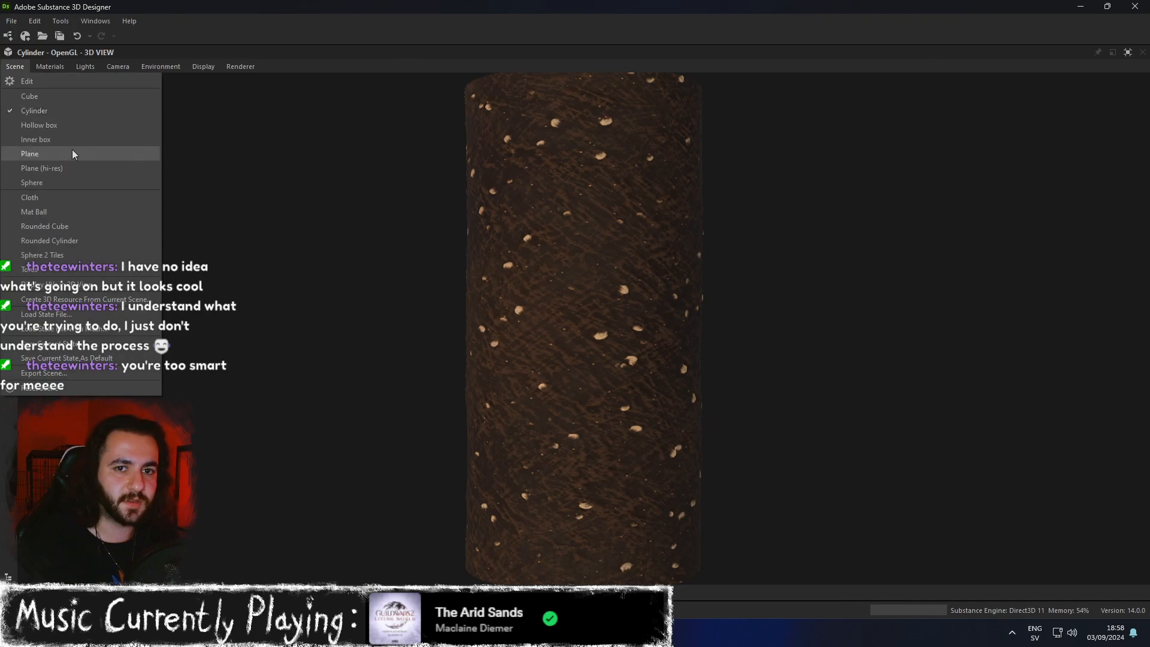
{"action": "left_click", "coordinate": [65, 97]}
{"action": "left_click_drag", "start_coordinate": [513, 303], "coordinate": [667, 346], "text": "alt"}
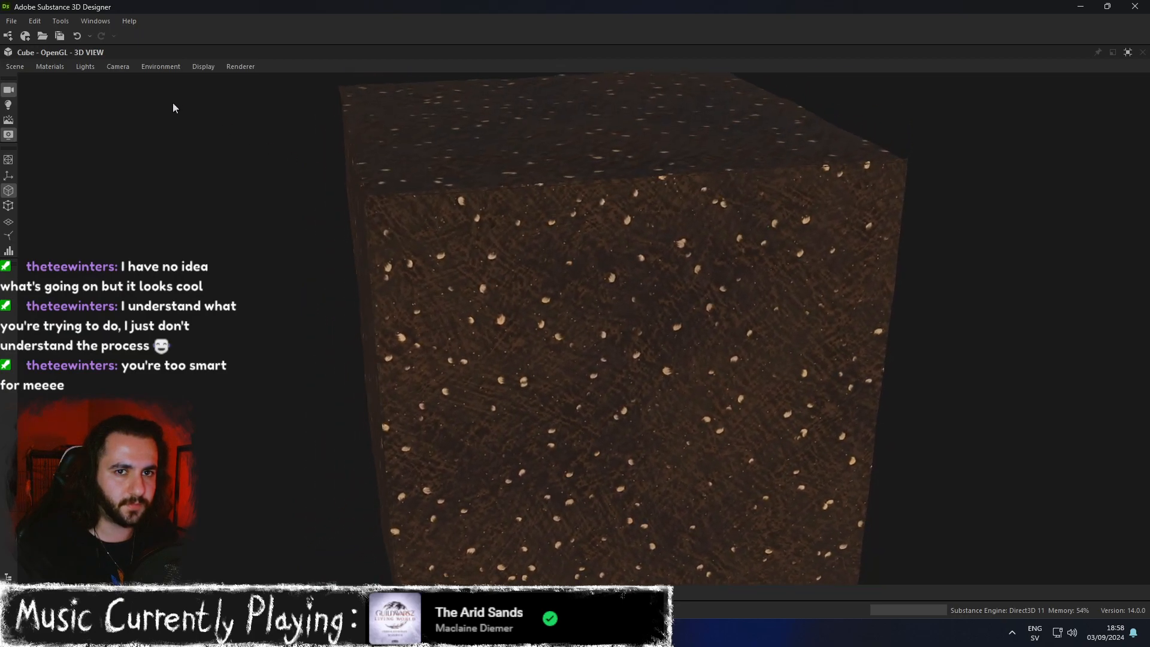
Set the preview mesh back to Plane (hi-res), check the material on it, and restore the 3D view to its normal size.
{"action": "left_click", "coordinate": [15, 67]}
{"action": "left_click", "coordinate": [80, 169]}
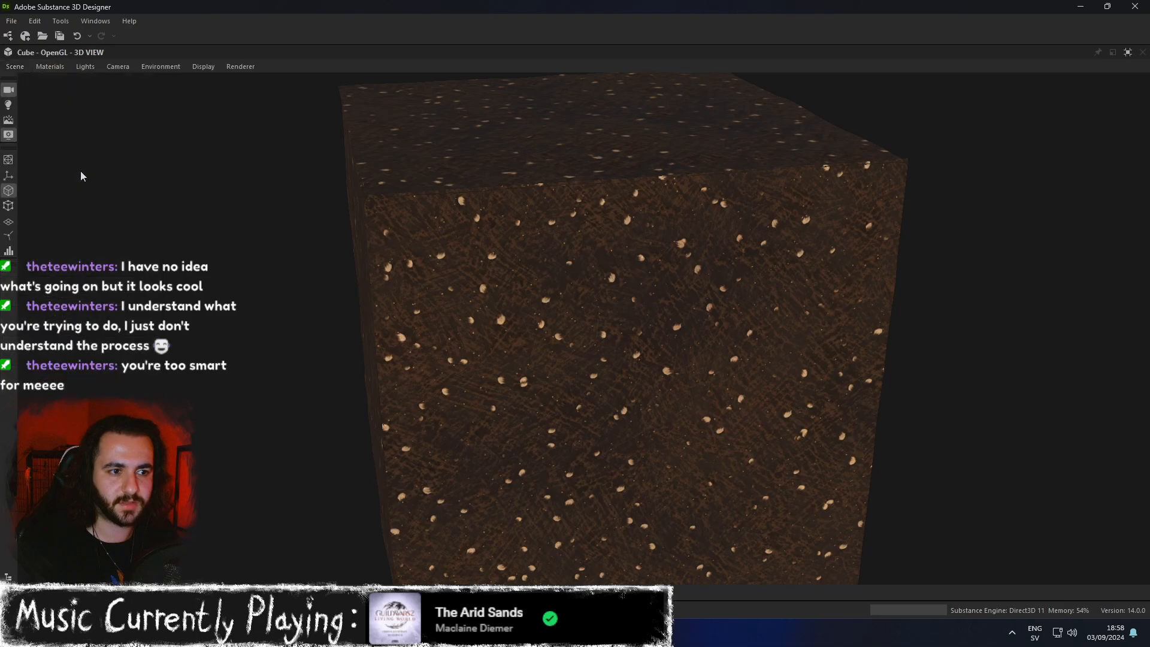
{"action": "left_click_drag", "start_coordinate": [611, 339], "coordinate": [696, 345], "text": "alt"}
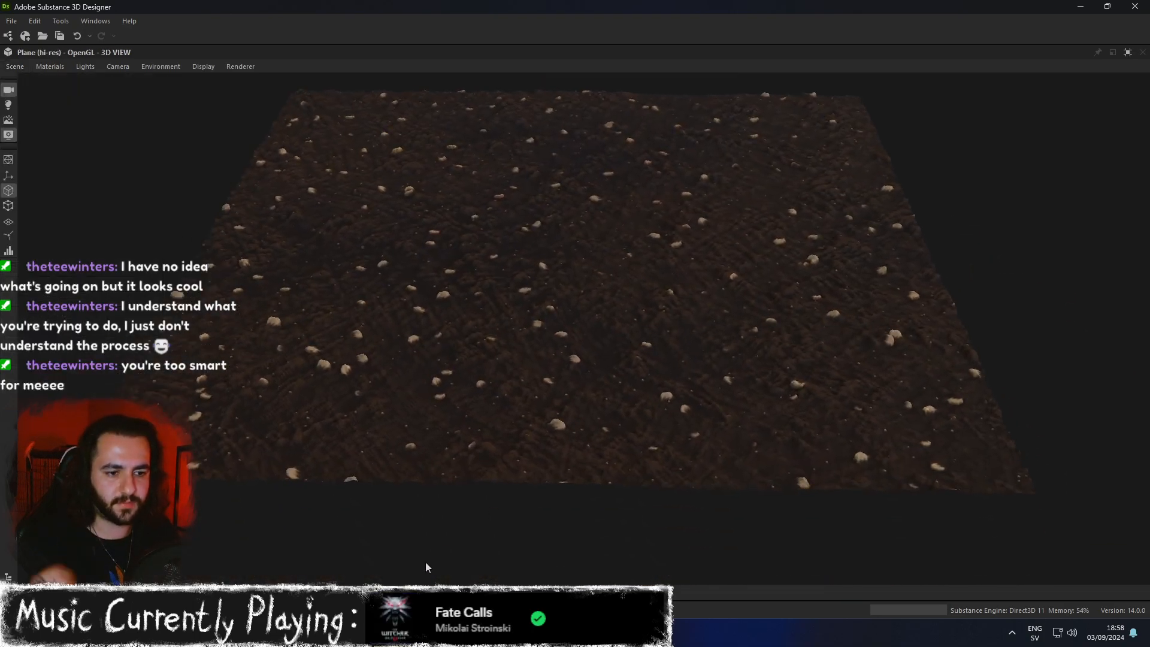
{"action": "mouse_move", "coordinate": [339, 633]}
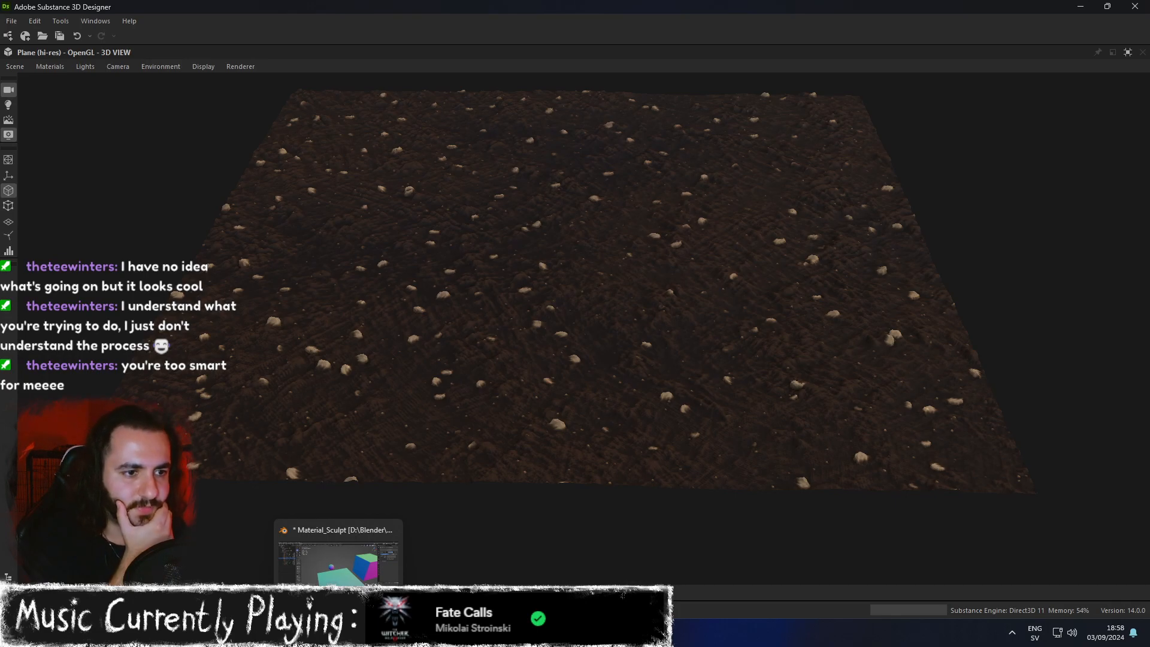
{"action": "left_click", "coordinate": [1127, 53]}
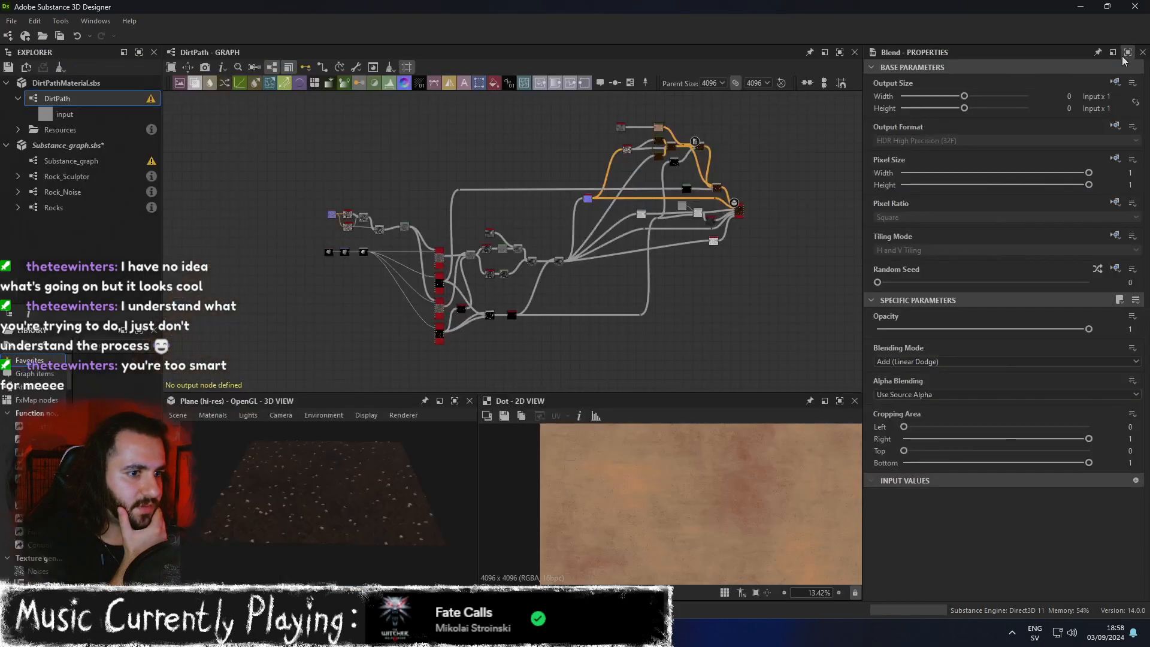
Set the topmost Shape Splatter node's Scale Random to 1 and its Scale No Overlap to 1.
{"action": "scroll", "coordinate": [441, 317], "scroll_direction": "up", "scroll_amount": 5}
{"action": "double_click", "coordinate": [445, 163]}
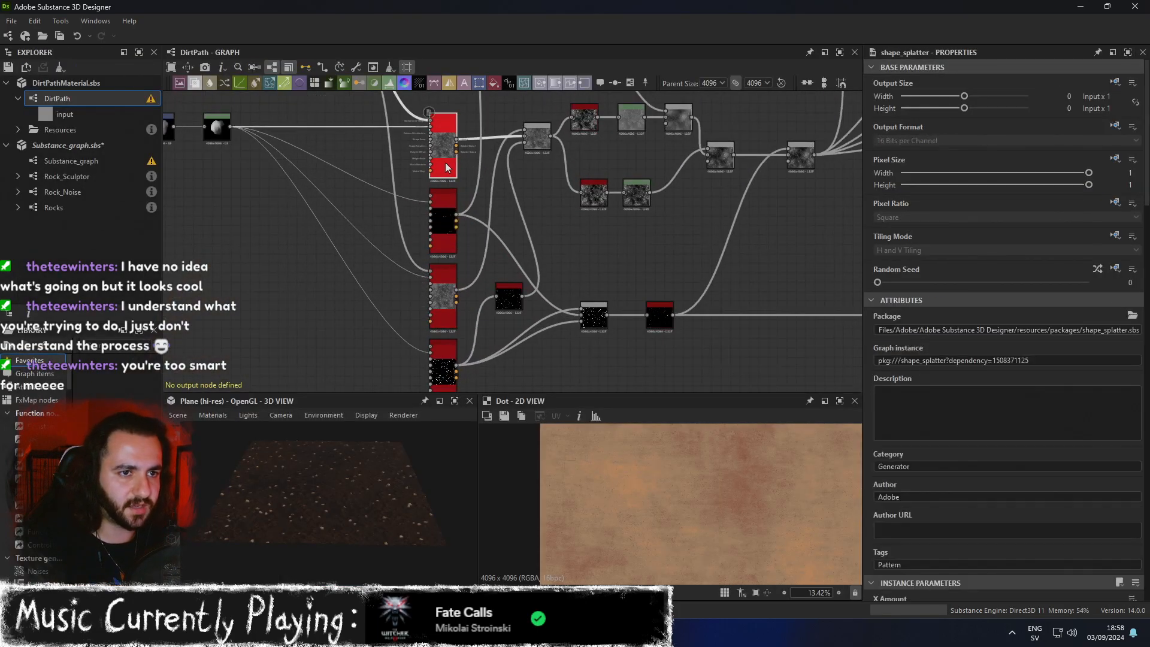
{"action": "scroll", "coordinate": [1018, 448], "scroll_direction": "down", "scroll_amount": 10}
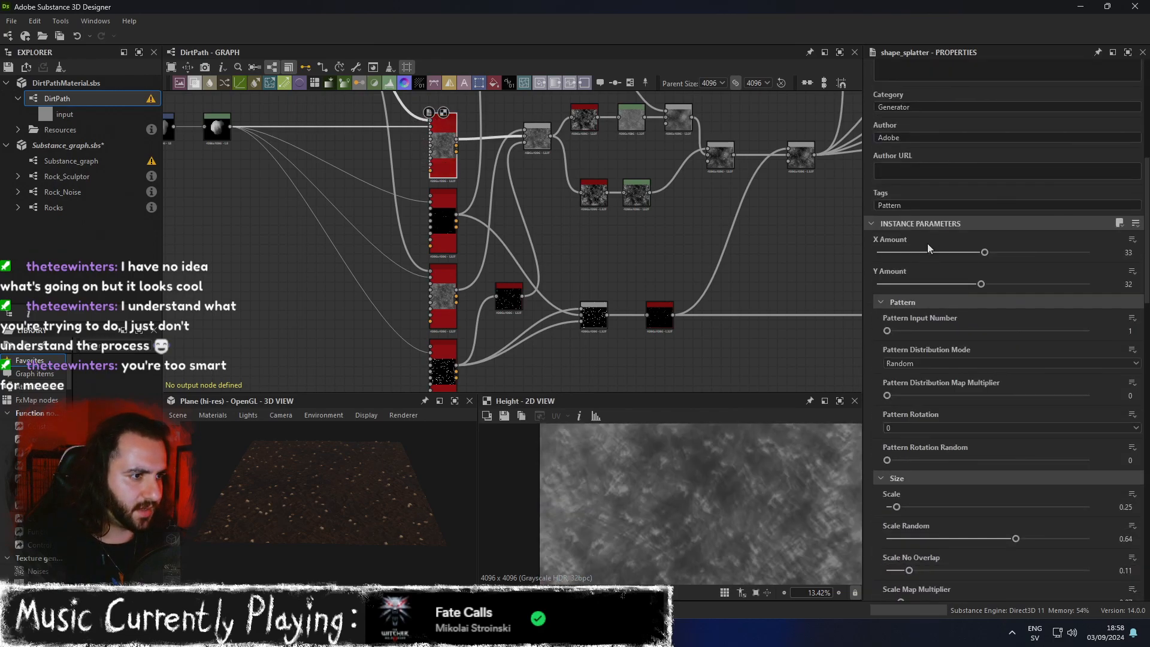
{"action": "scroll", "coordinate": [924, 436], "scroll_direction": "down", "scroll_amount": 3}
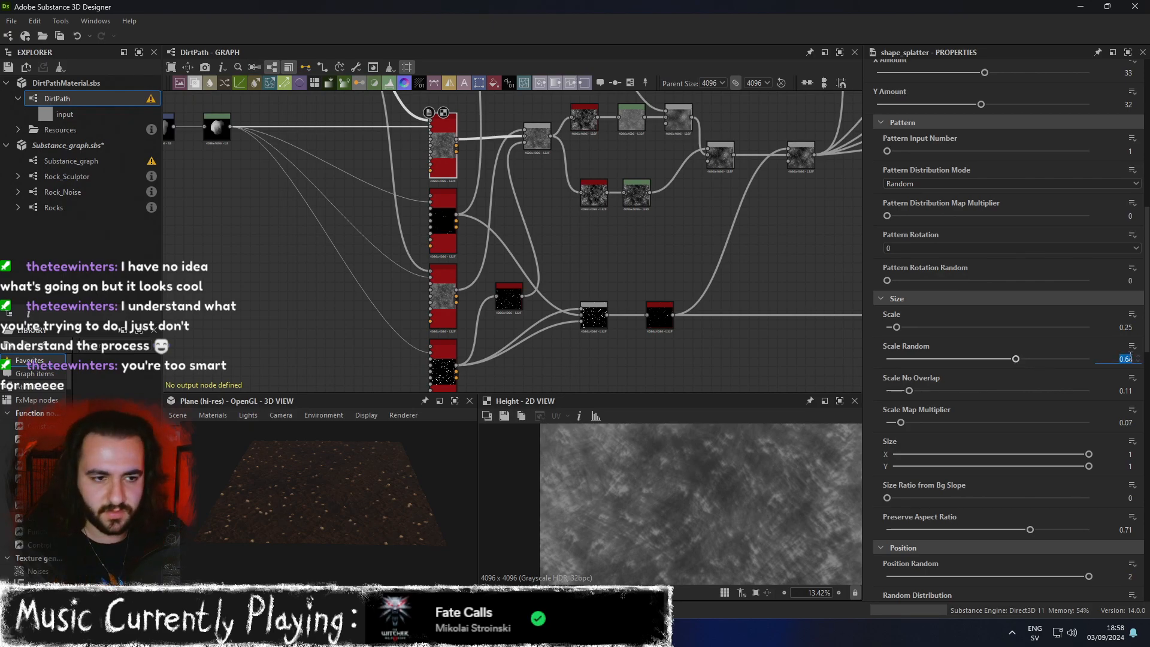
{"action": "key", "text": "Return"}
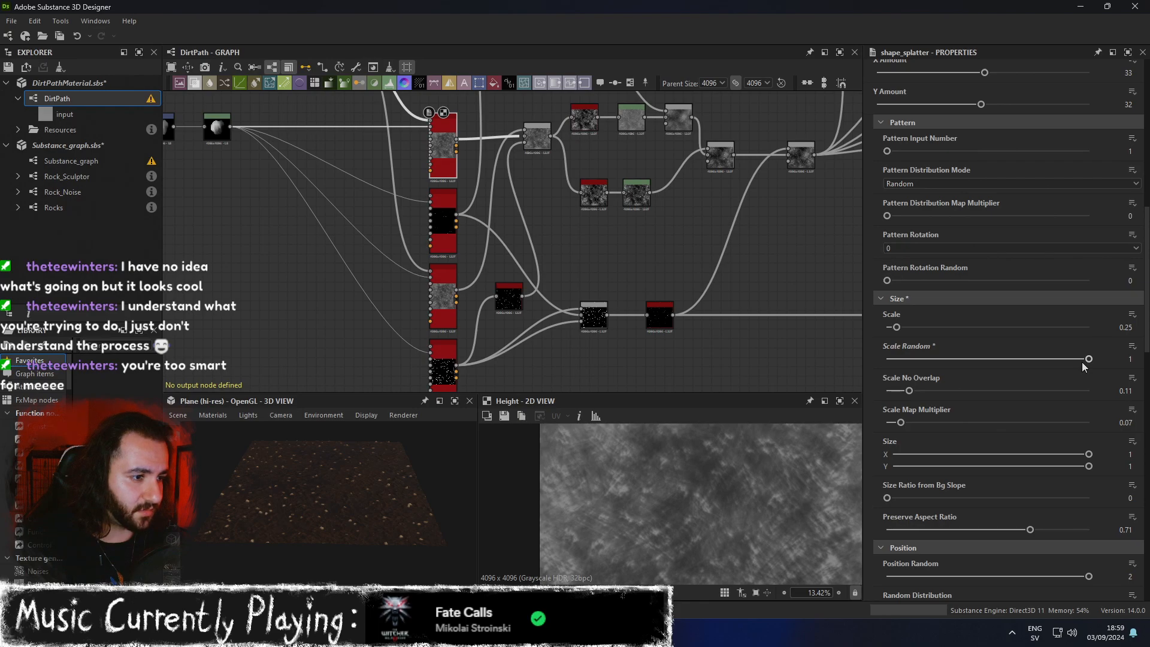
{"action": "left_click_drag", "start_coordinate": [911, 390], "coordinate": [1089, 391]}
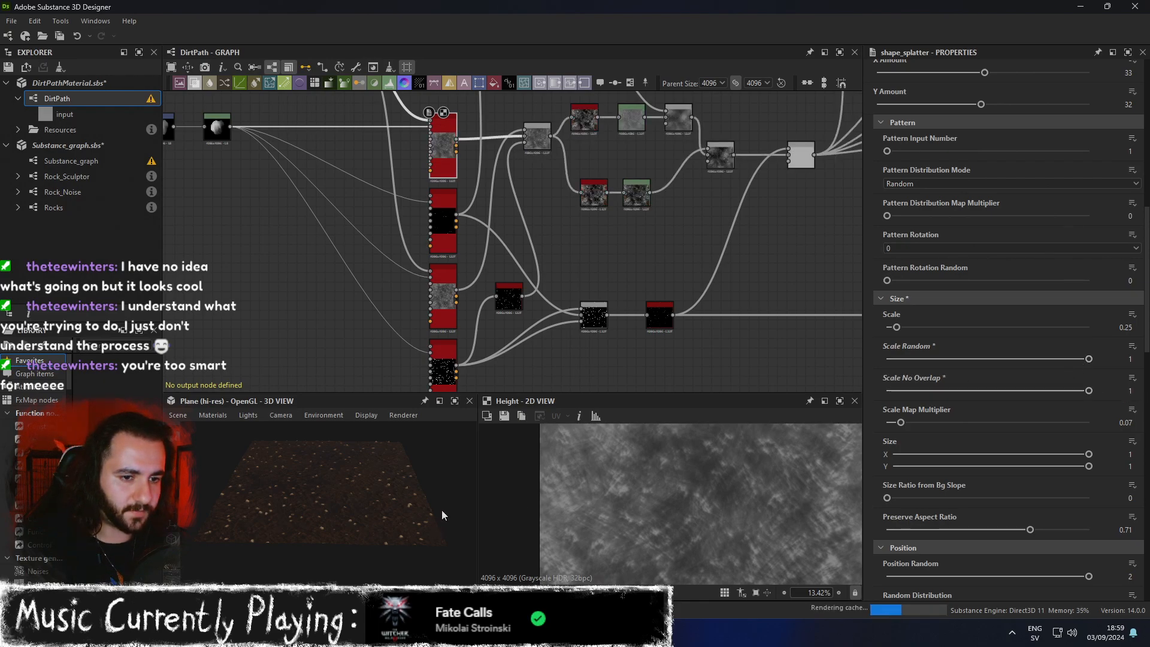
Try a Scale Random of 1 and a Scale No Overlap of 1 on the second Shape Splatter node, and undo both changes.
{"action": "double_click", "coordinate": [448, 228]}
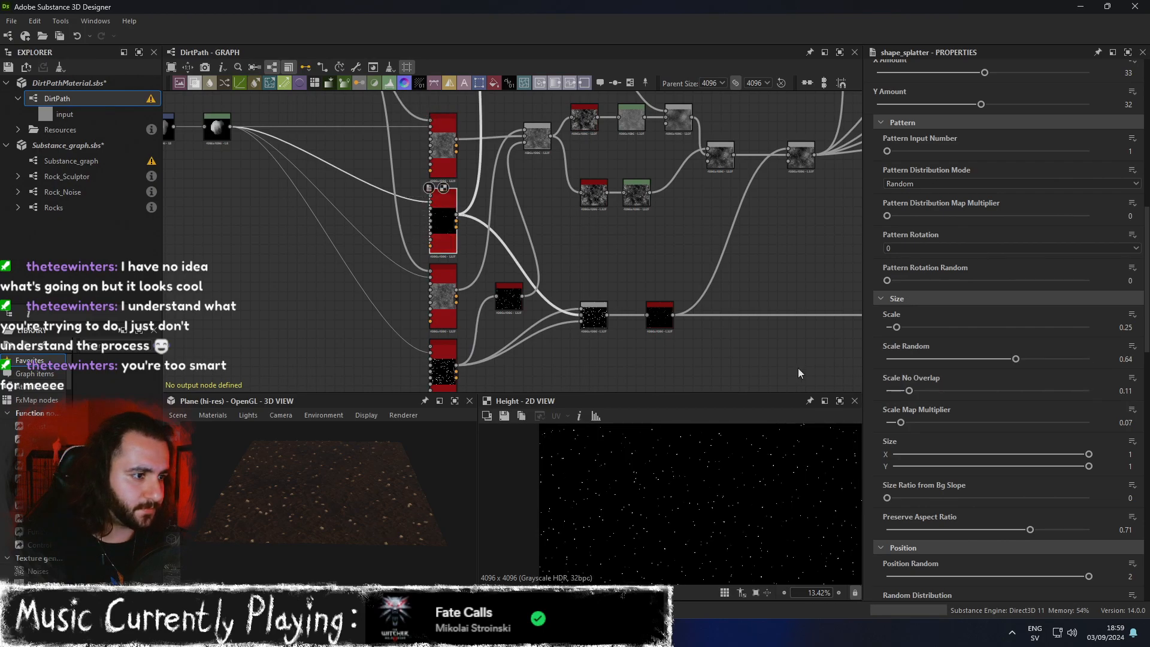
{"action": "left_click_drag", "start_coordinate": [1026, 358], "coordinate": [1096, 359]}
{"action": "left_click_drag", "start_coordinate": [1037, 394], "coordinate": [1096, 390]}
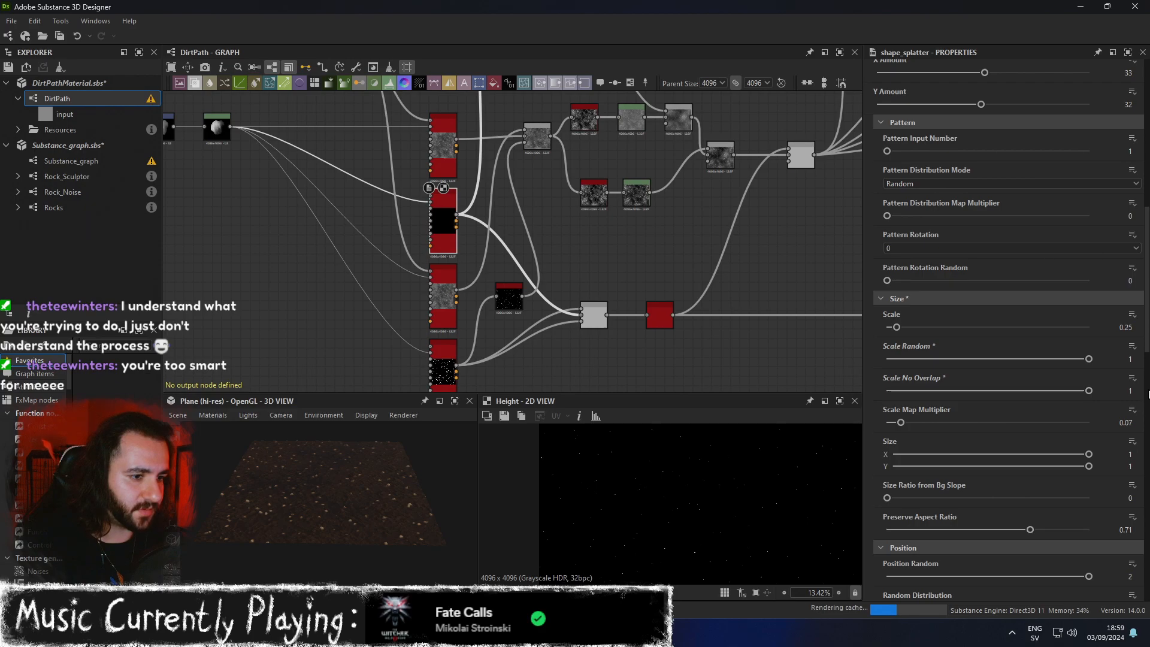
{"action": "key", "text": "ctrl+z"}
{"action": "key", "text": "ctrl+z"}
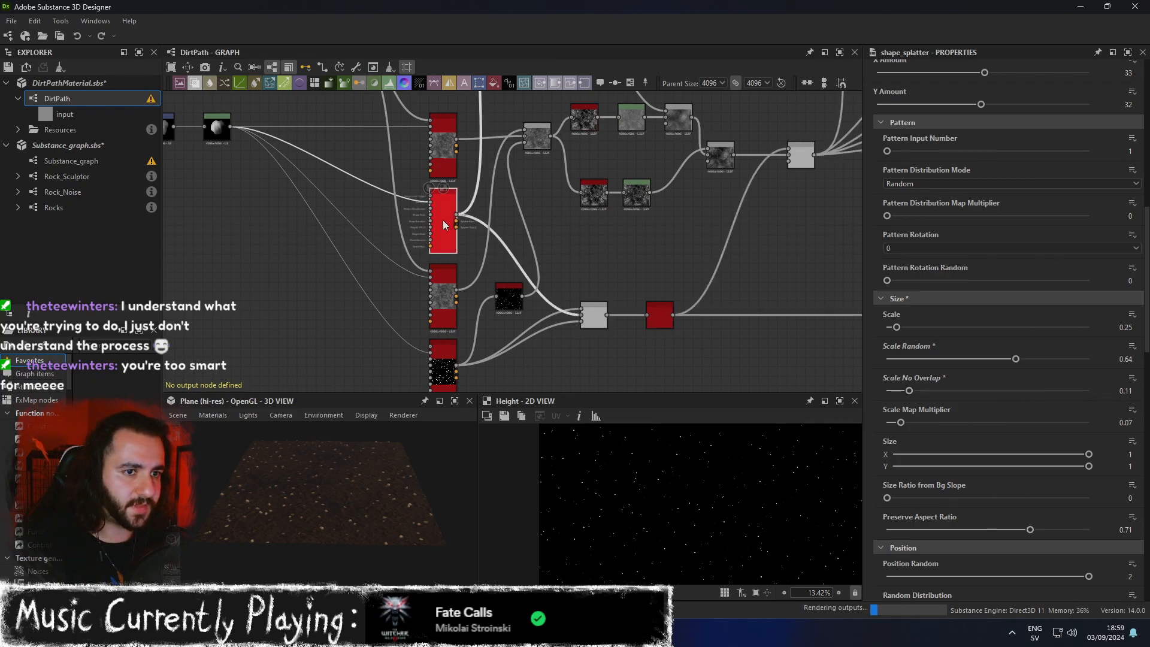
Set the third Shape Splatter node's Scale Random to 1 and its Scale No Overlap to 1.
{"action": "double_click", "coordinate": [441, 155]}
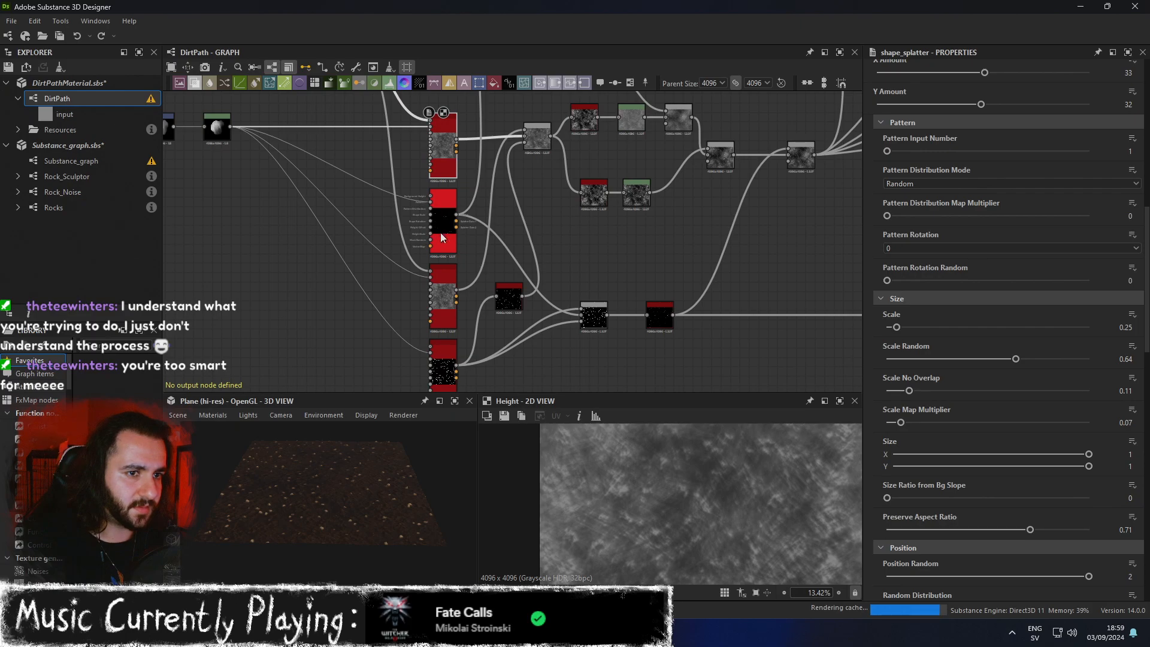
{"action": "double_click", "coordinate": [445, 306]}
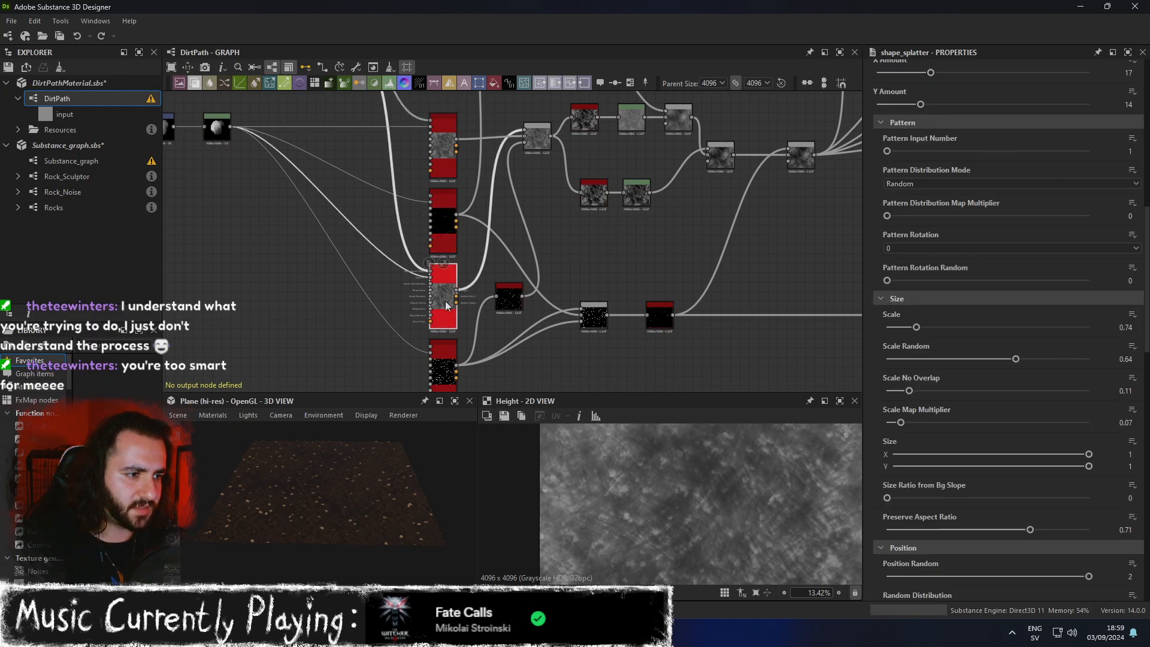
{"action": "left_click_drag", "start_coordinate": [1016, 359], "coordinate": [1148, 364]}
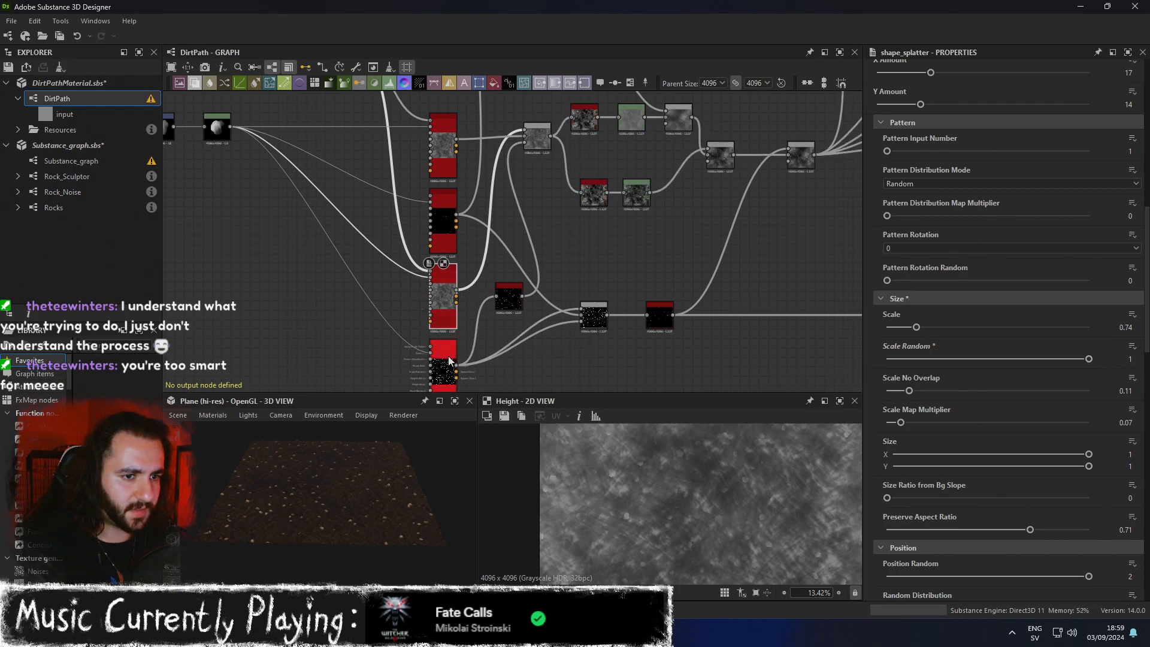
{"action": "left_click_drag", "start_coordinate": [949, 391], "coordinate": [1089, 391]}
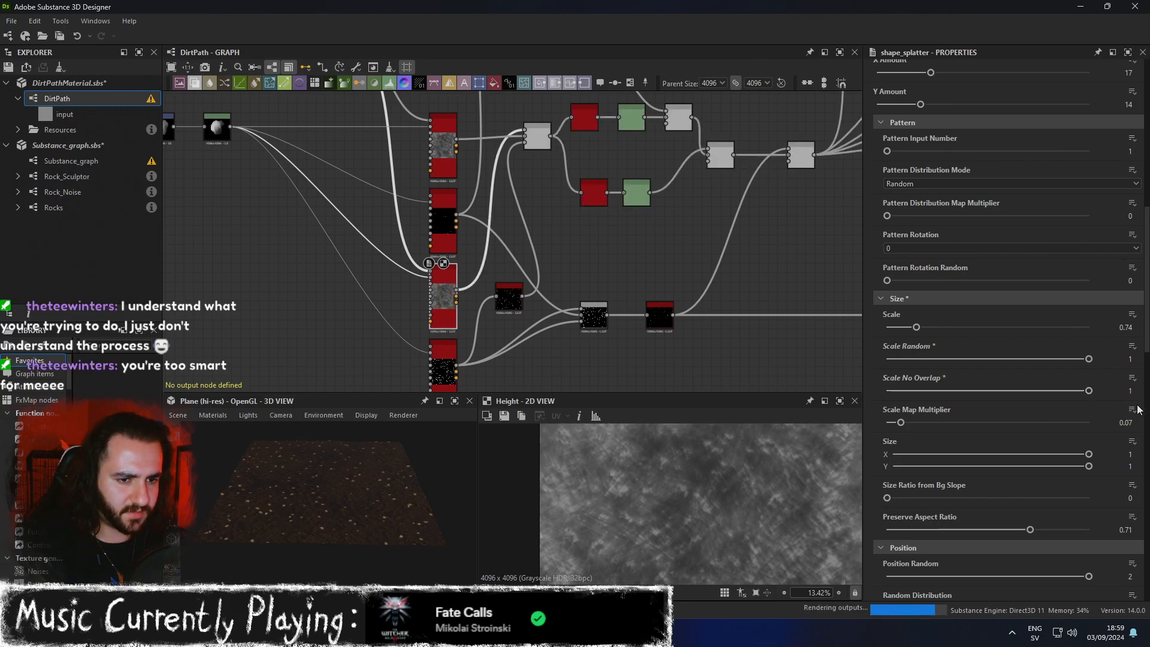
Set the lowest Shape Splatter node's Scale Random to 1, Scale No Overlap to 0.34 and Scale Map Multiplier to 0.
{"action": "left_click", "coordinate": [443, 353]}
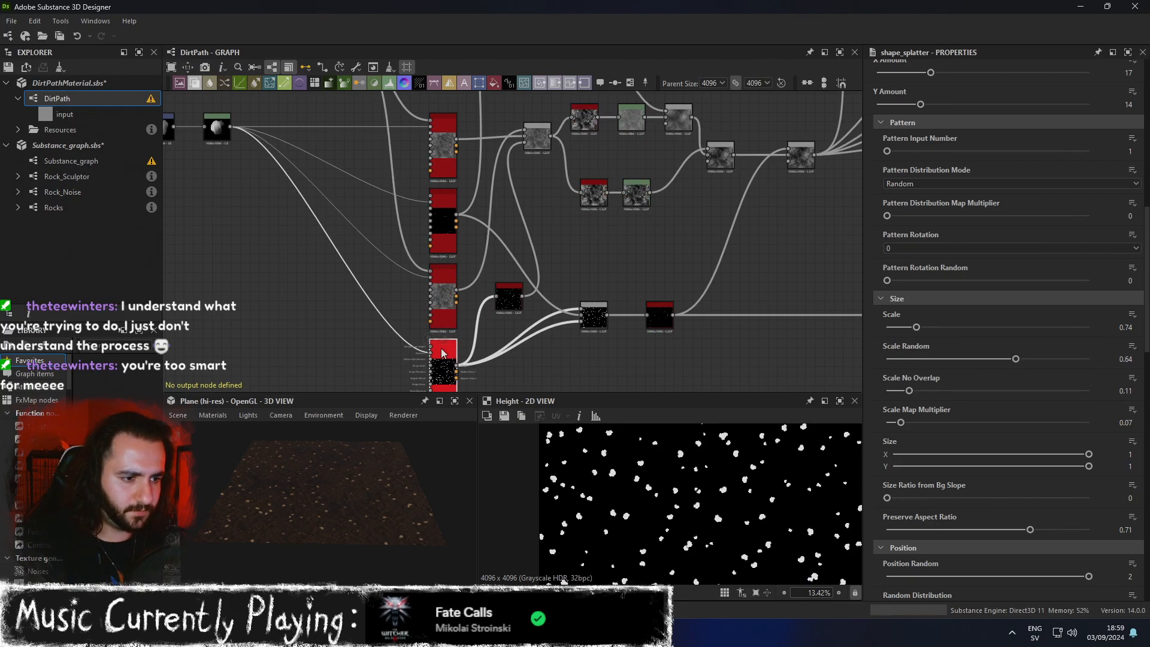
{"action": "left_click_drag", "start_coordinate": [1016, 359], "coordinate": [1102, 396]}
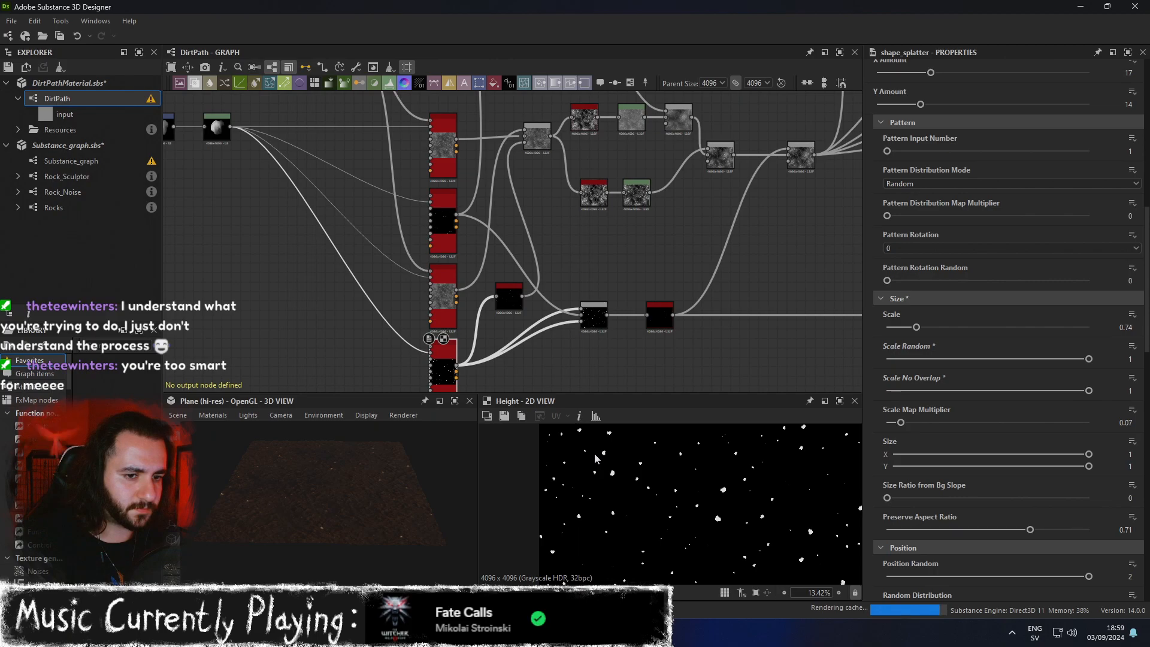
{"action": "left_click", "coordinate": [985, 390]}
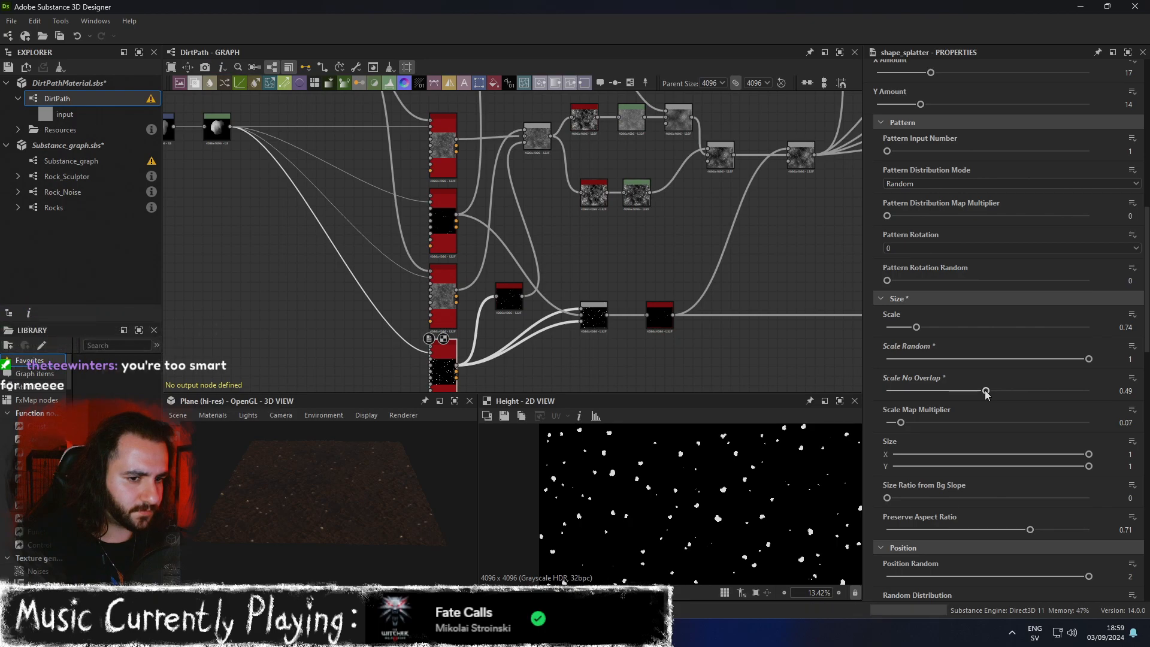
{"action": "left_click", "coordinate": [956, 391]}
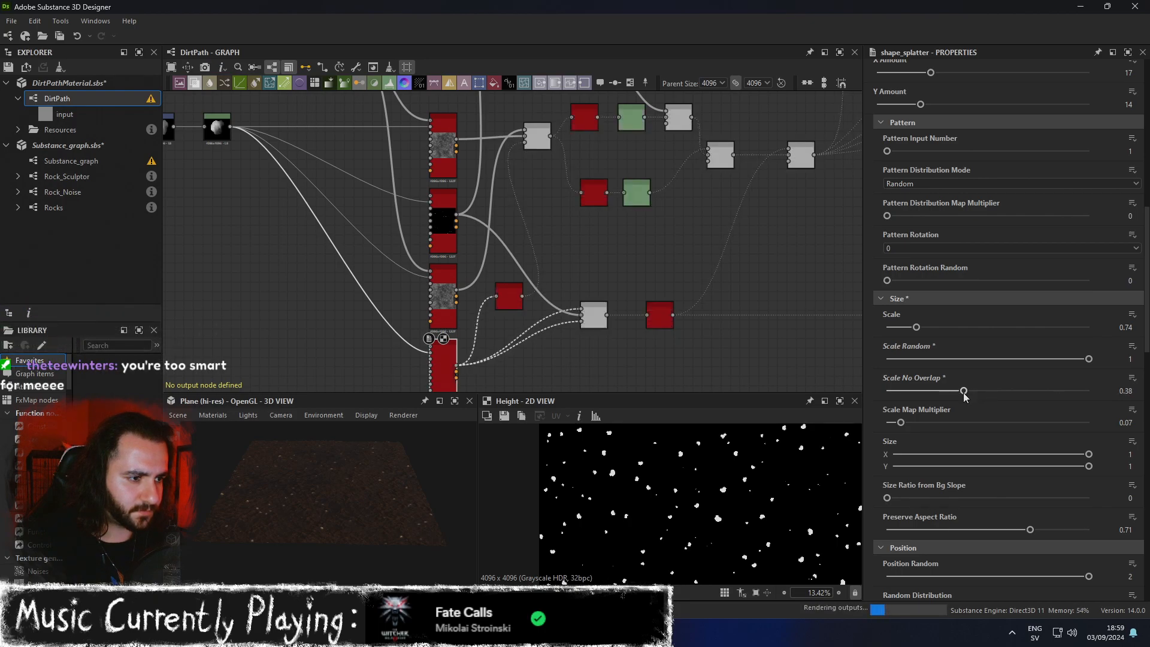
{"action": "left_click", "coordinate": [1044, 422]}
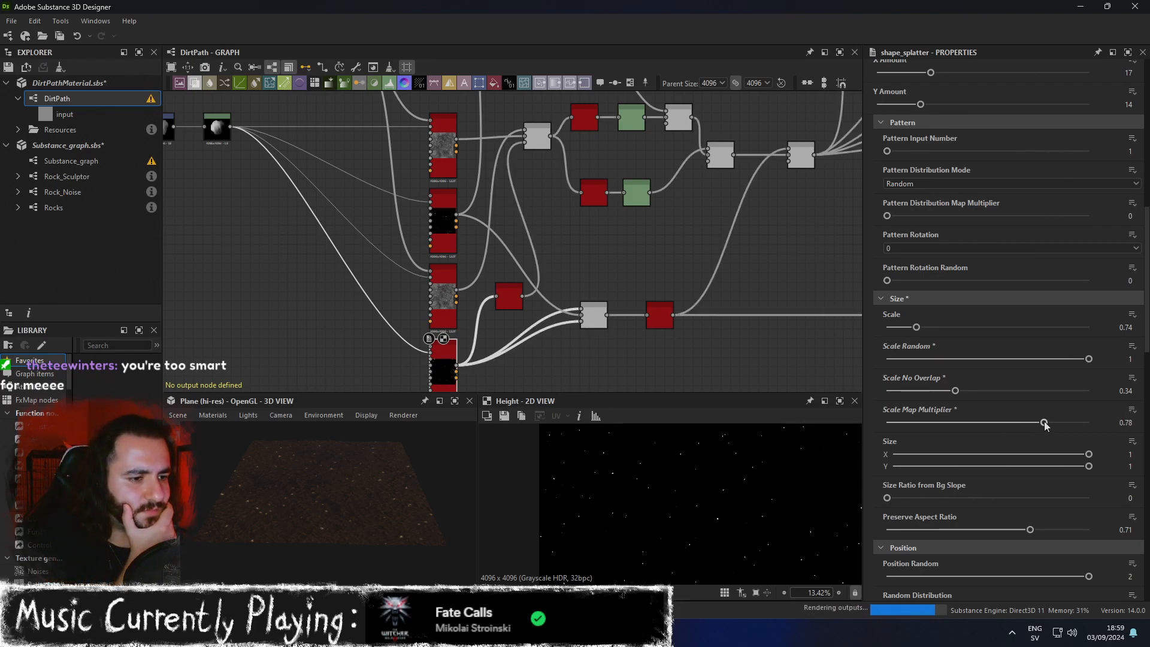
{"action": "left_click_drag", "start_coordinate": [1023, 427], "coordinate": [836, 426]}
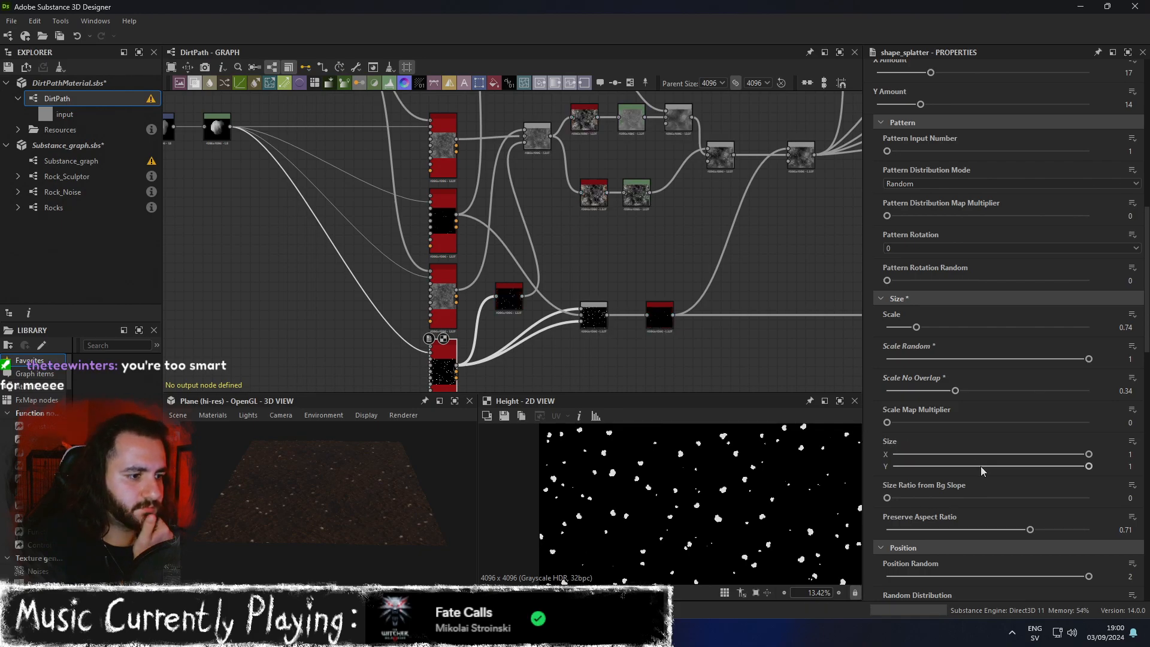
Try a Size Y of 0.65 and a Size Ratio from Bg Slope of 0.59 on the lowest Shape Splatter, restoring 1 and 0.
{"action": "left_click", "coordinate": [1020, 467]}
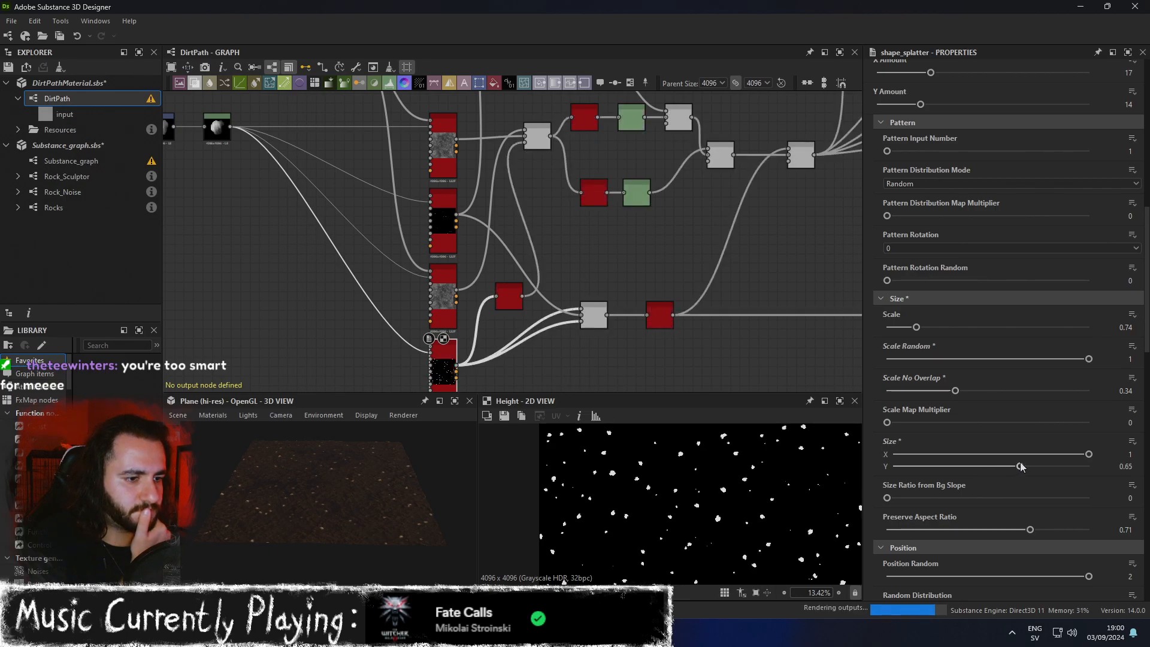
{"action": "left_click_drag", "start_coordinate": [1020, 467], "coordinate": [1127, 470]}
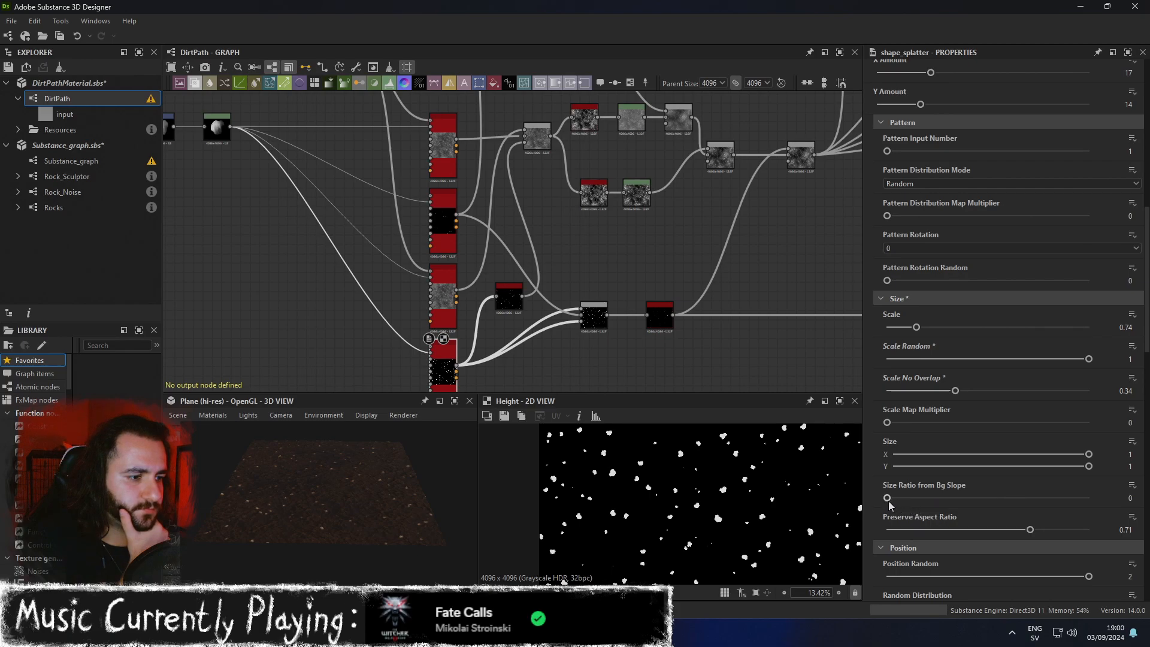
{"action": "left_click_drag", "start_coordinate": [901, 502], "coordinate": [1008, 507]}
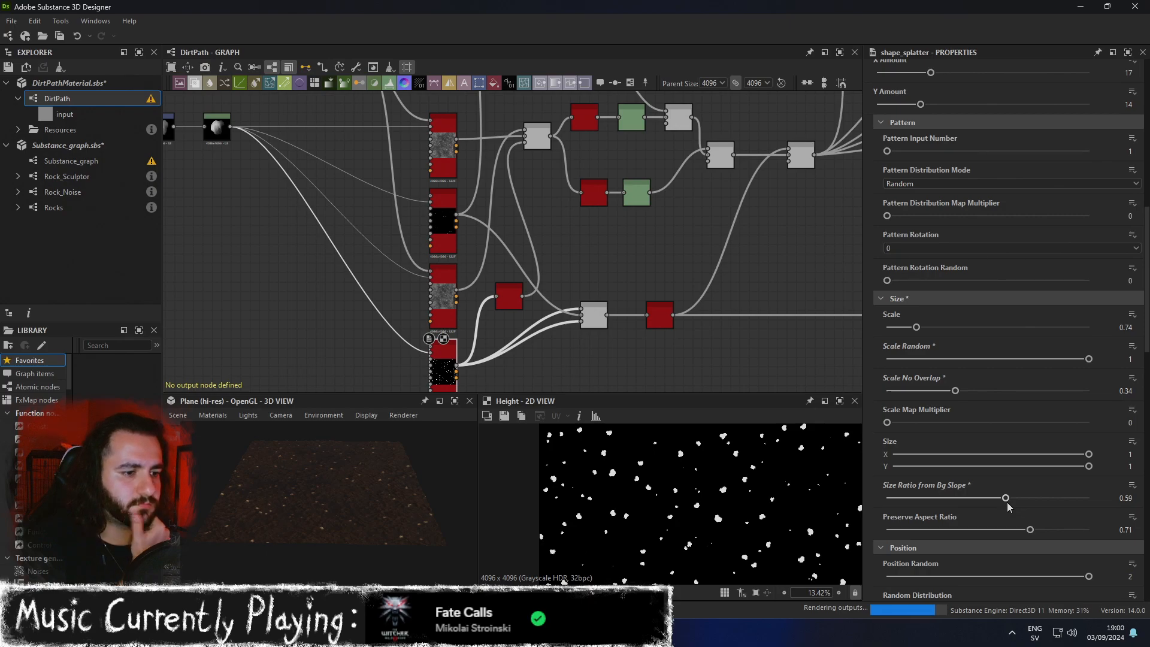
{"action": "left_click_drag", "start_coordinate": [1007, 504], "coordinate": [862, 482]}
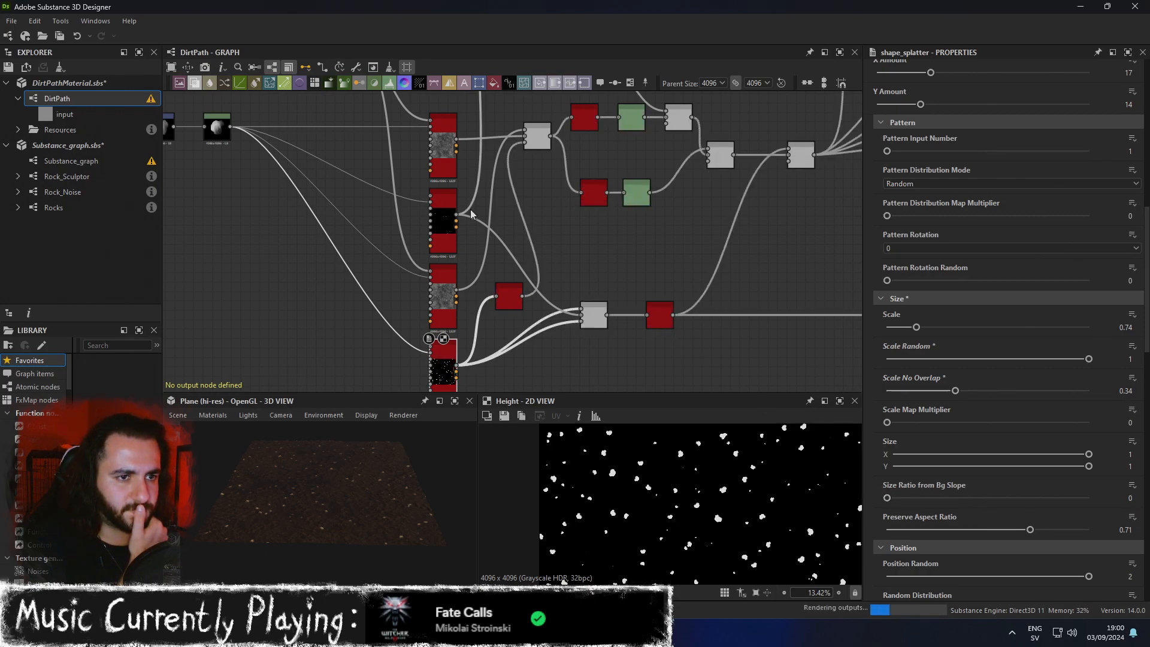
Compare the height outputs and size parameters of the four stacked Shape Splatter nodes.
{"action": "left_click", "coordinate": [444, 165]}
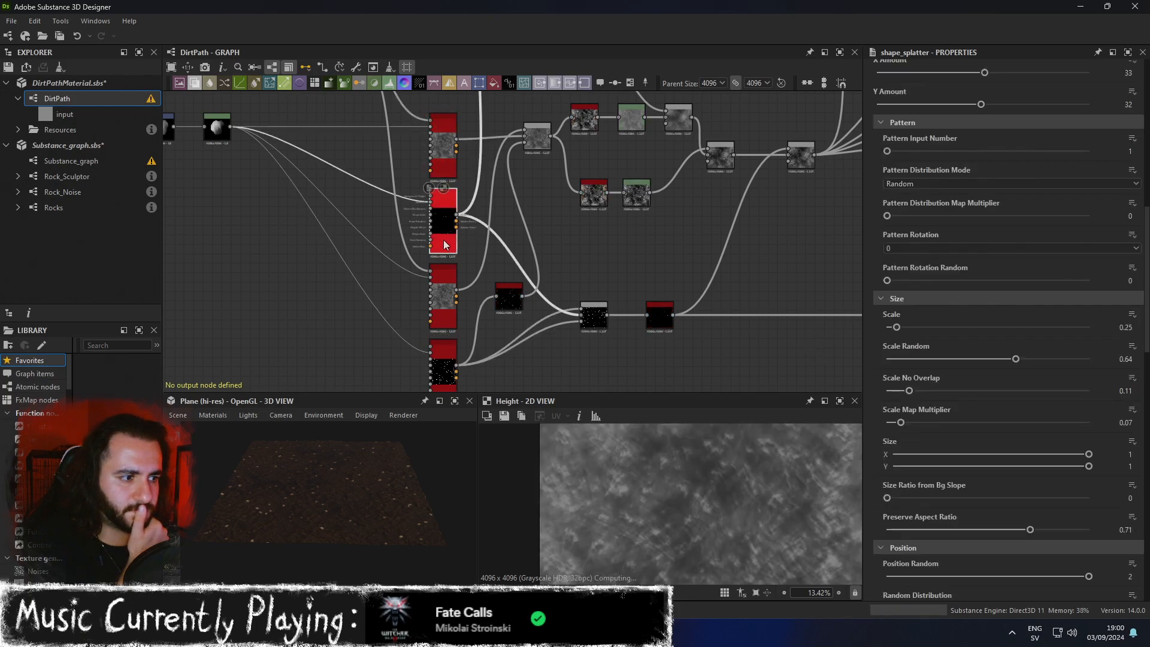
{"action": "double_click", "coordinate": [446, 245]}
{"action": "left_click", "coordinate": [439, 165]}
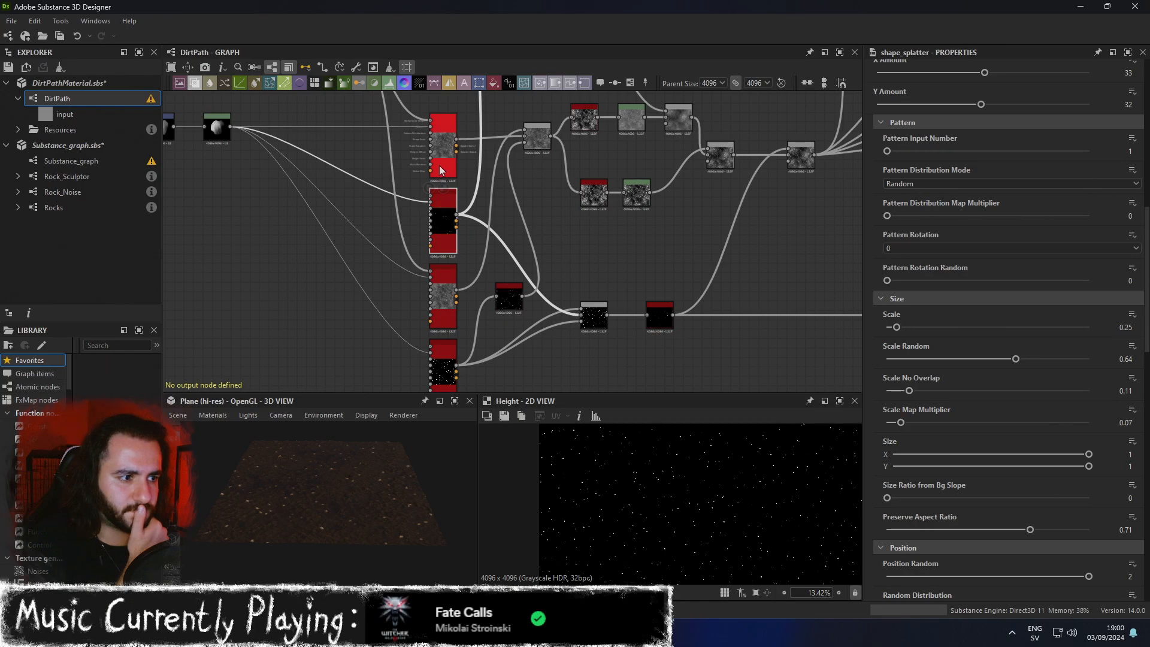
{"action": "double_click", "coordinate": [440, 165]}
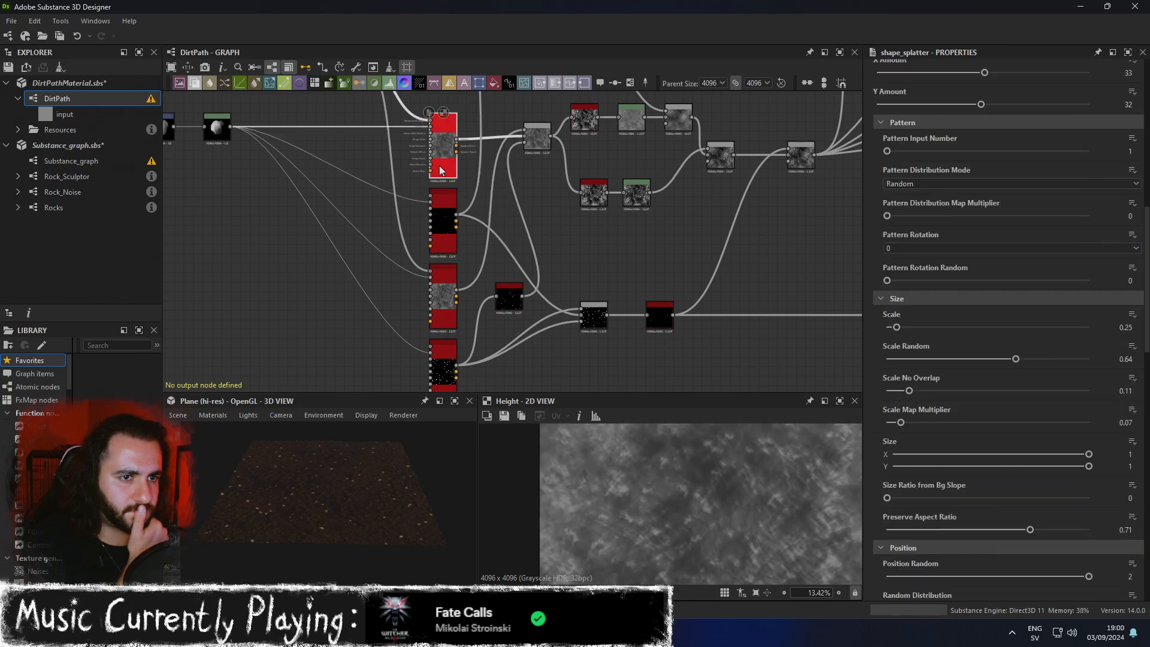
{"action": "left_click", "coordinate": [444, 208]}
{"action": "double_click", "coordinate": [443, 297]}
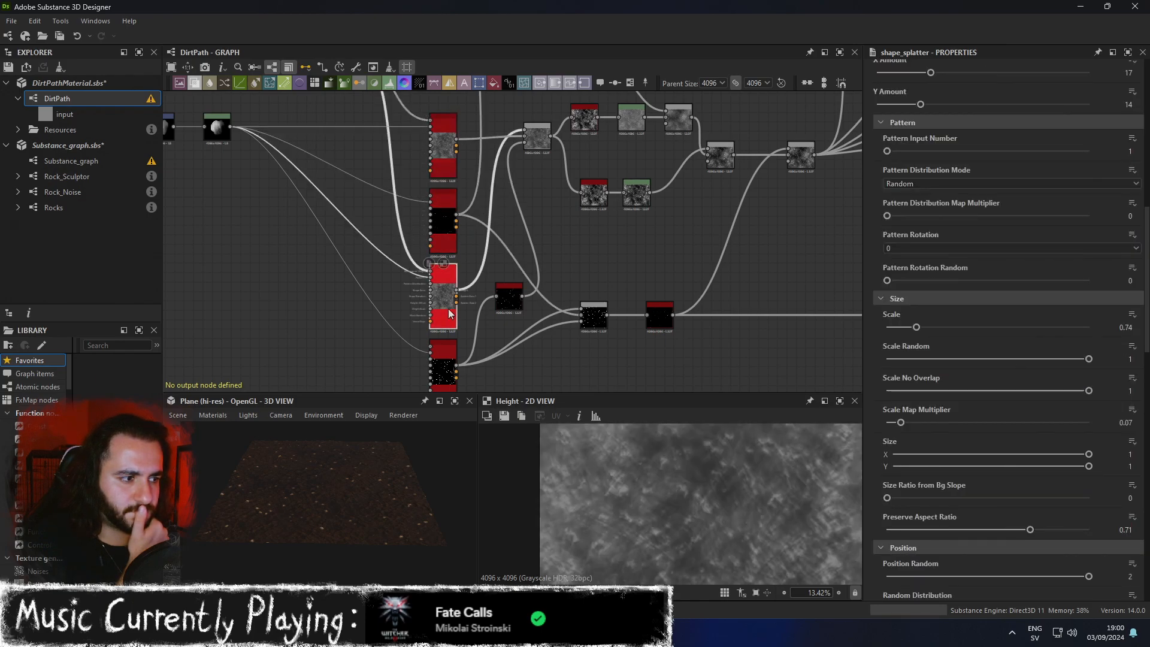
{"action": "double_click", "coordinate": [450, 372]}
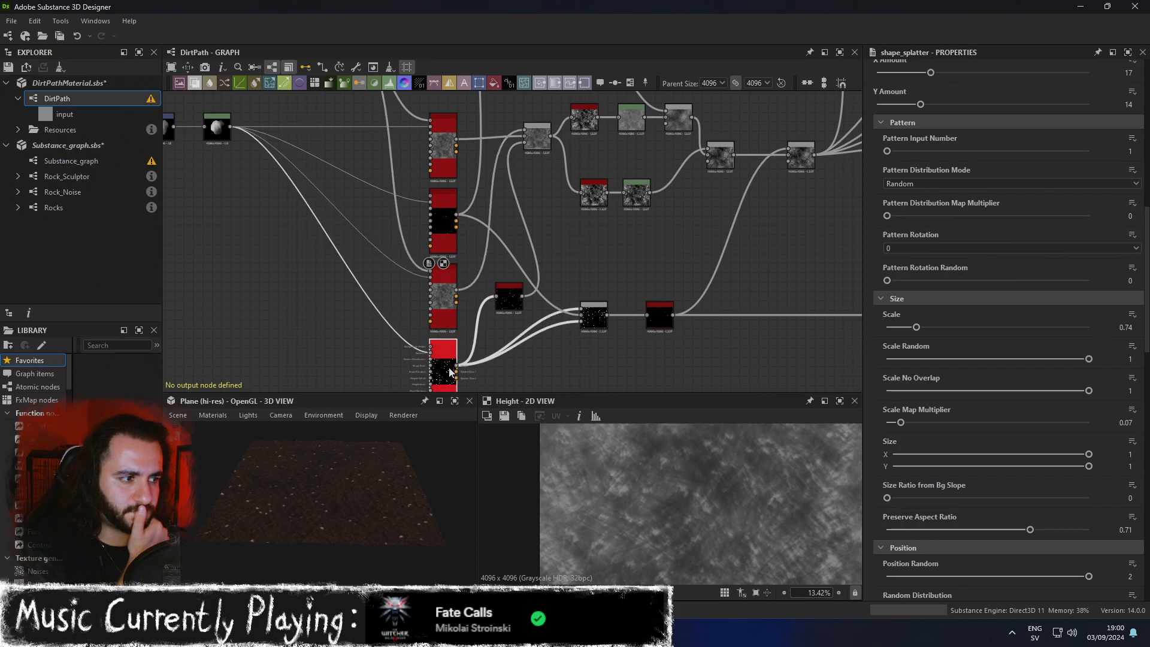
Set the third Shape Splatter node's Scale No Overlap to 0.34.
{"action": "double_click", "coordinate": [445, 310]}
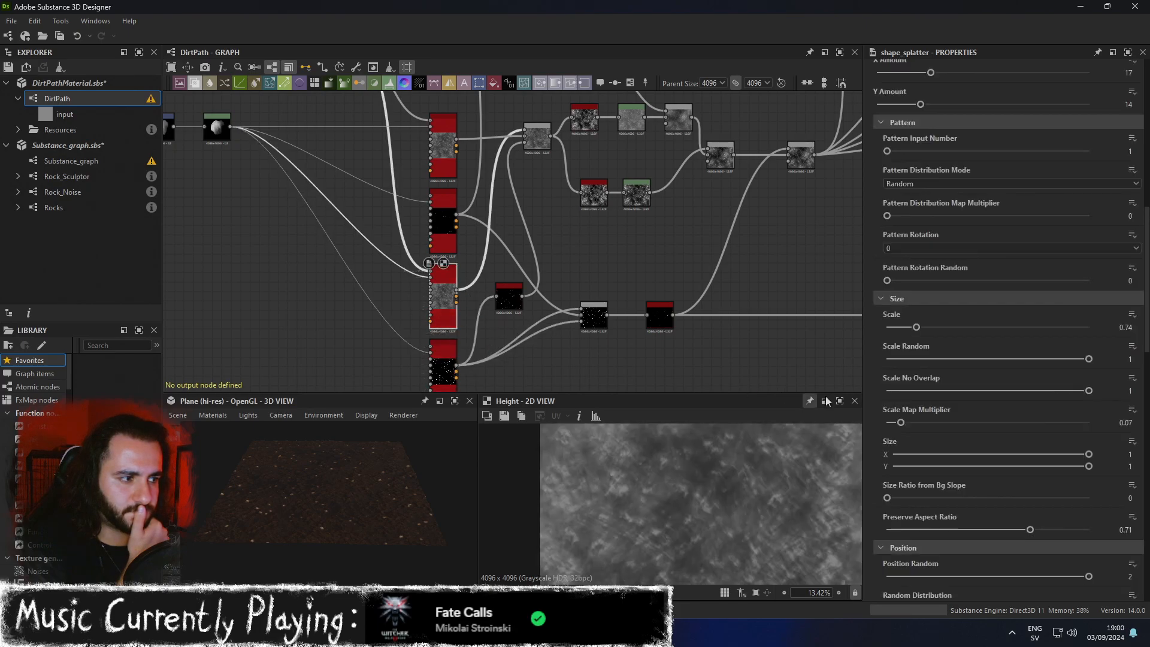
{"action": "left_click", "coordinate": [952, 390]}
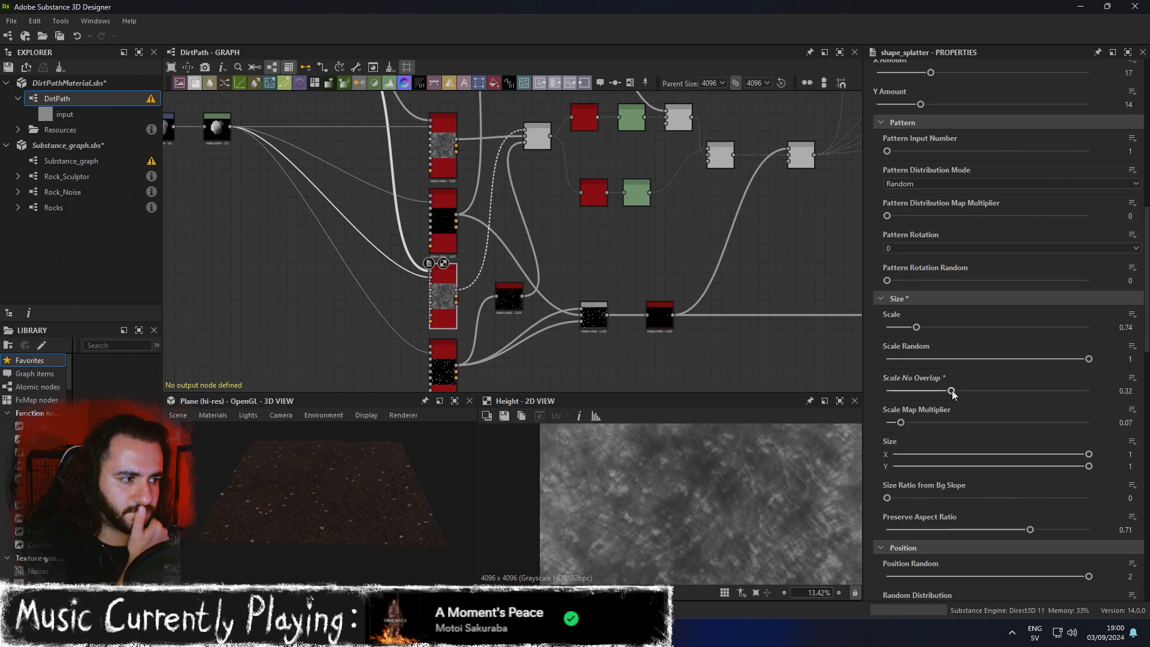
{"action": "left_click_drag", "start_coordinate": [952, 391], "coordinate": [957, 393]}
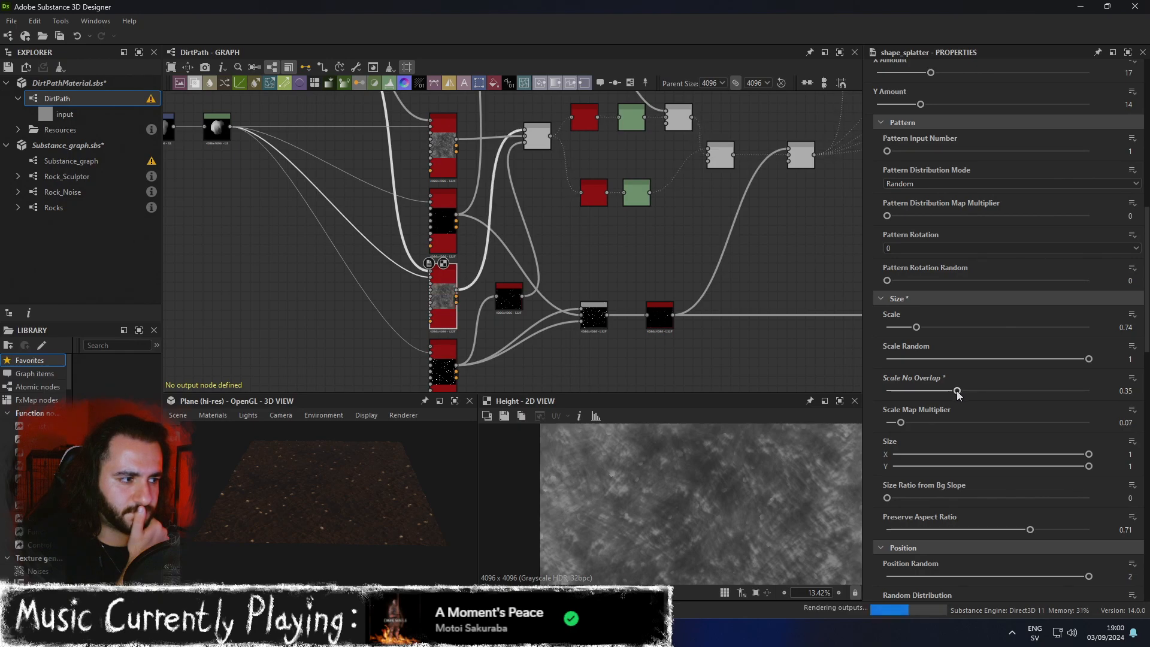
{"action": "left_click", "coordinate": [1134, 390]}
{"action": "key", "text": "BackSpace"}
{"action": "type", "text": "3"}
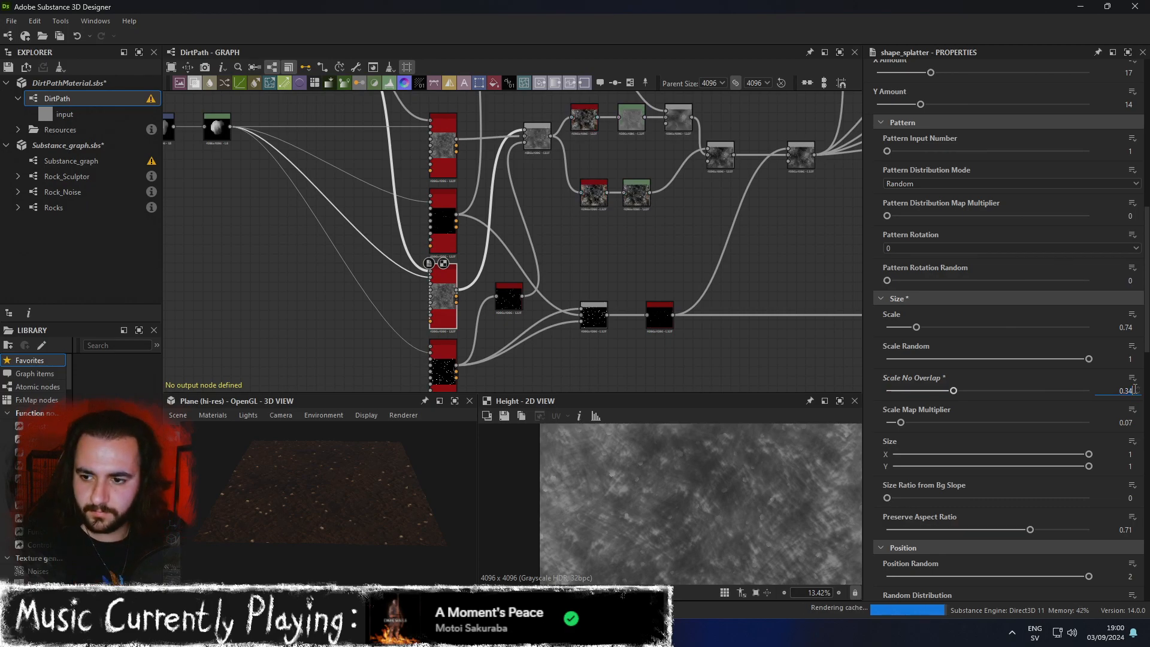
{"action": "key", "text": "BackSpace"}
{"action": "type", "text": "4"}
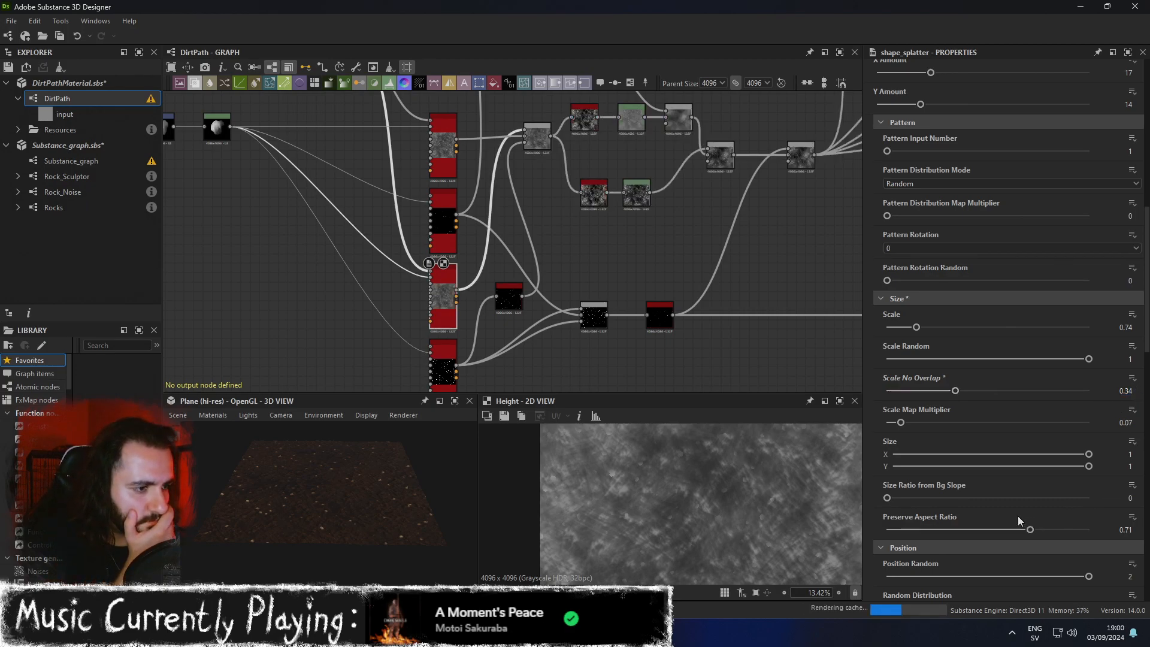
Try a Size Ratio from Bg Slope of 0.95 and Preserve Aspect Ratio values of 0, 1 and 0.59, restoring 0 and 0.71.
{"action": "left_click_drag", "start_coordinate": [888, 500], "coordinate": [1079, 506]}
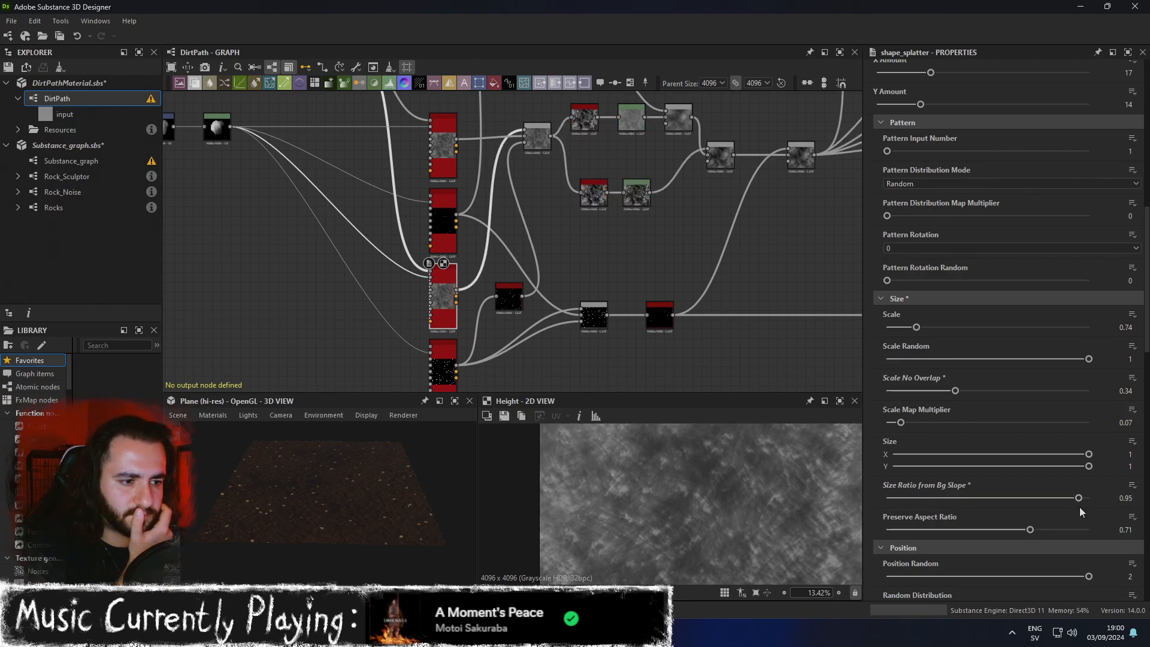
{"action": "left_click_drag", "start_coordinate": [1079, 503], "coordinate": [872, 502]}
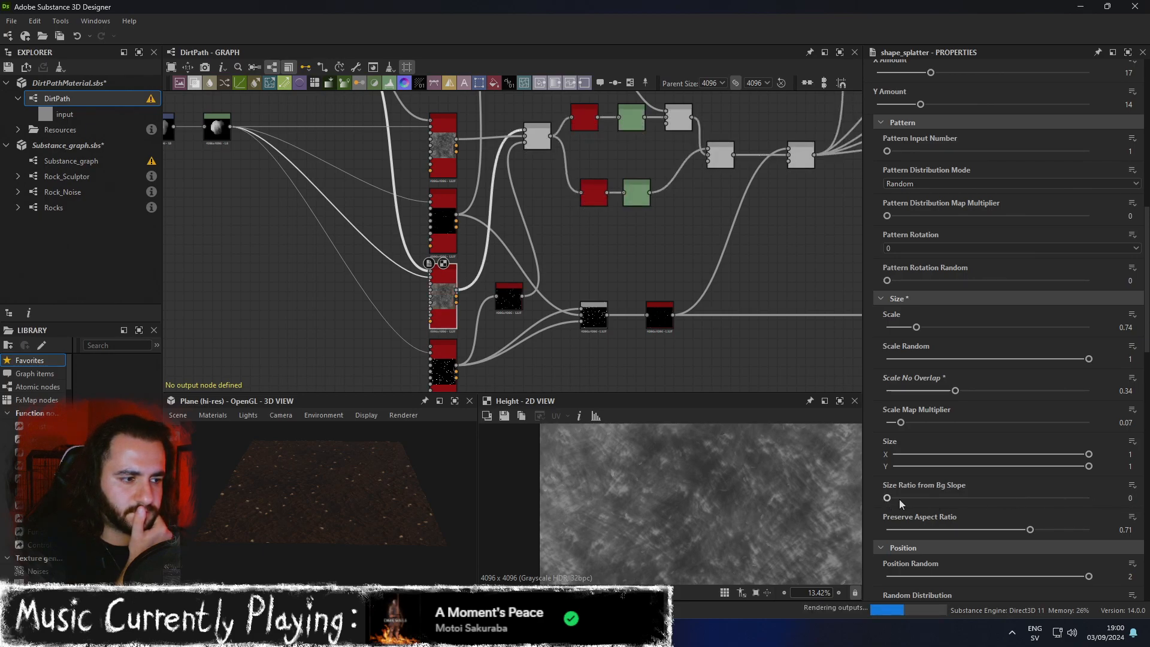
{"action": "left_click_drag", "start_coordinate": [1019, 526], "coordinate": [869, 533]}
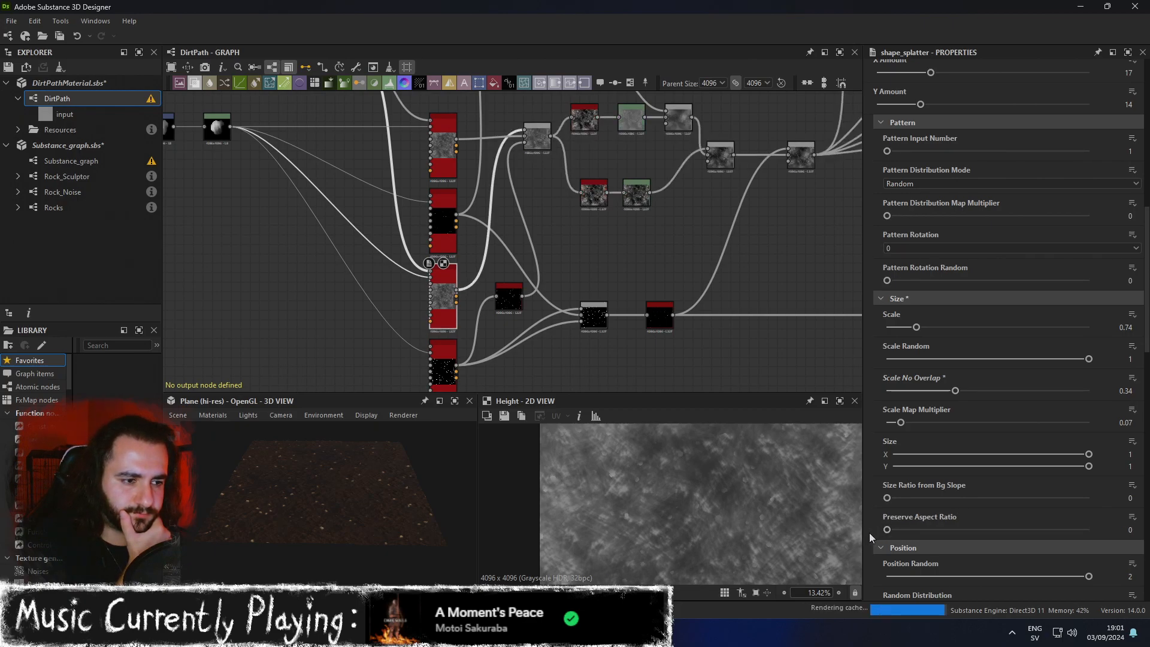
{"action": "left_click_drag", "start_coordinate": [881, 531], "coordinate": [1116, 523]}
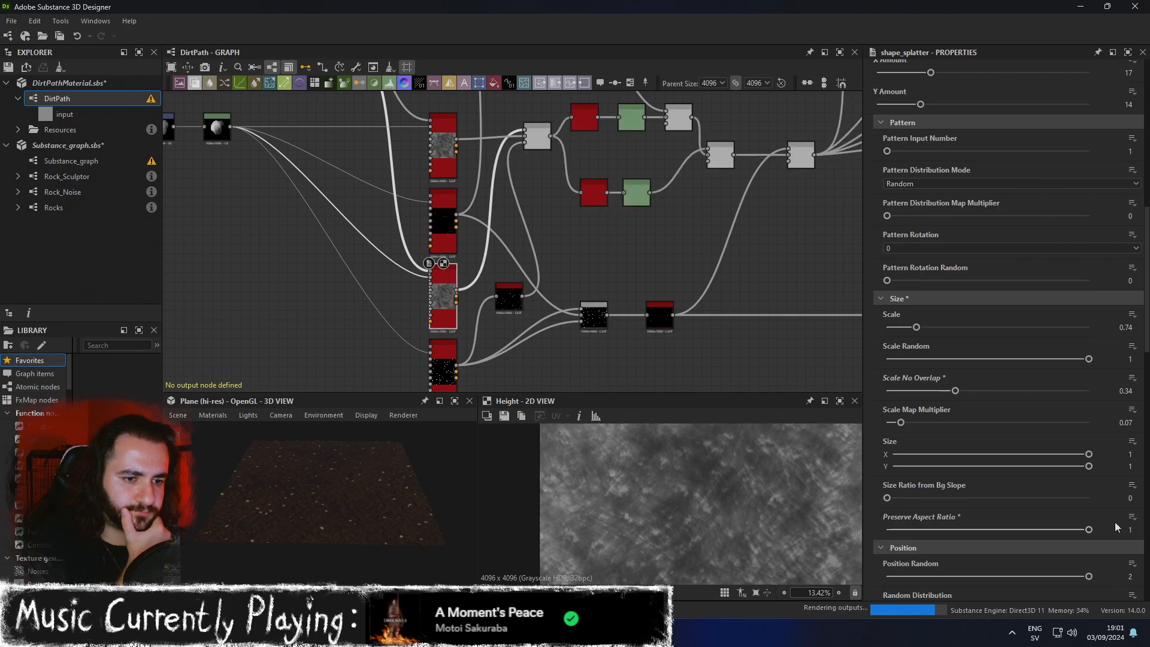
{"action": "left_click", "coordinate": [1005, 528]}
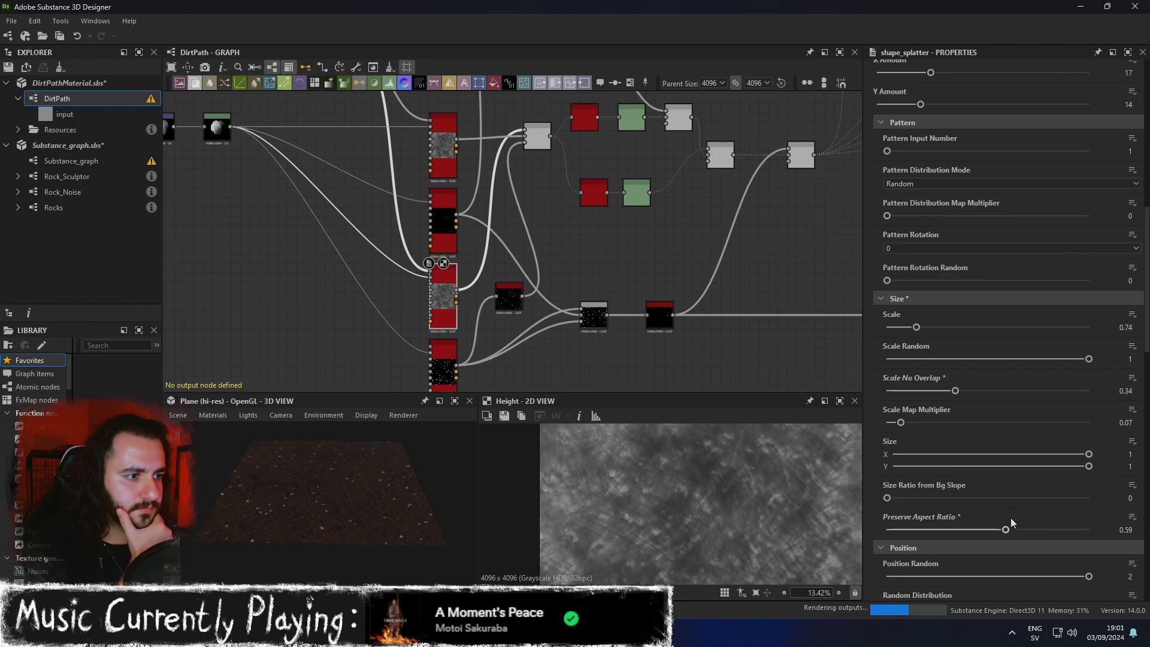
{"action": "key", "text": "ctrl+z"}
{"action": "key", "text": "ctrl+z"}
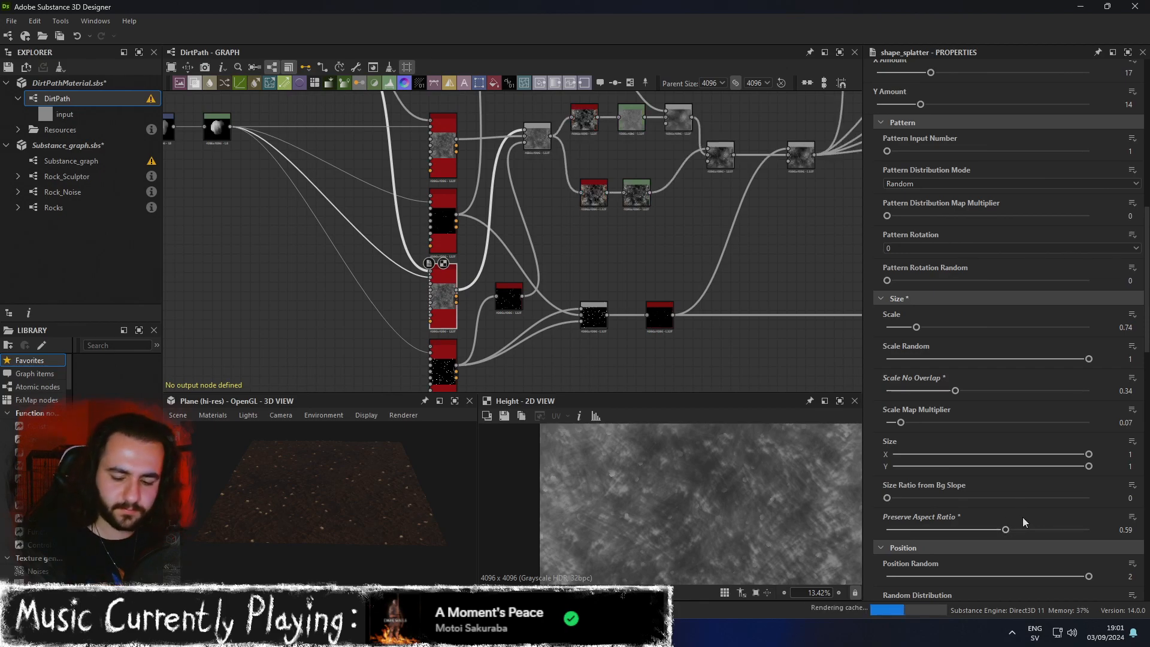
{"action": "left_click", "coordinate": [1030, 529]}
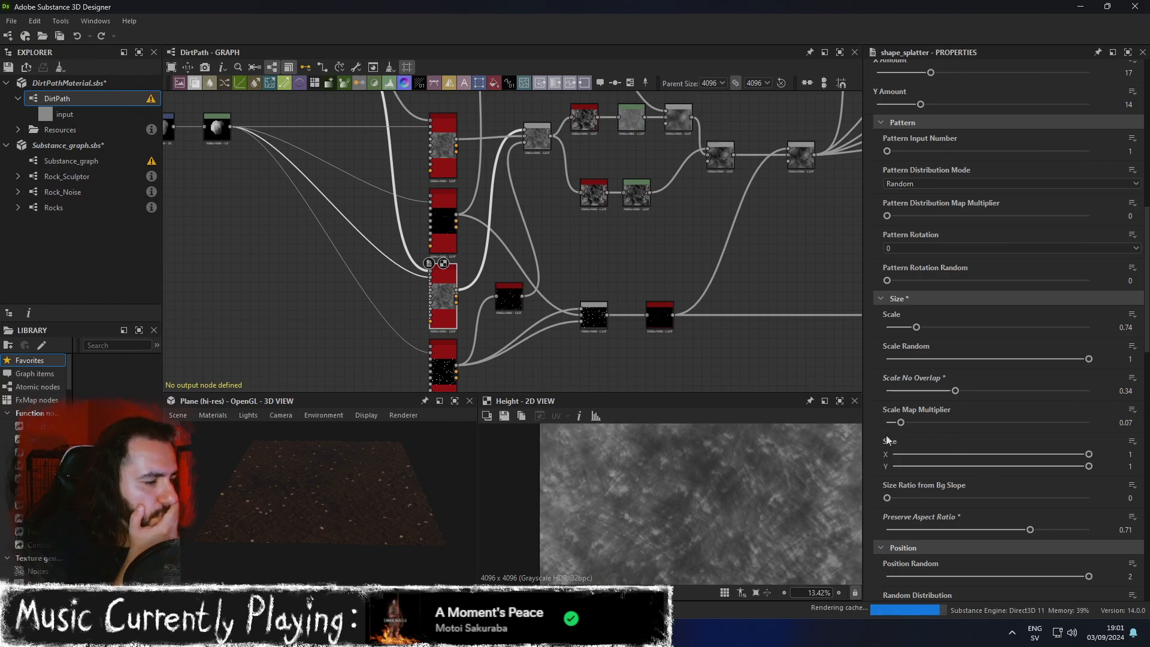
Compare the third Shape Splatter node with the lowest one and reset the third node's Scale Map Multiplier to 0.
{"action": "double_click", "coordinate": [439, 360]}
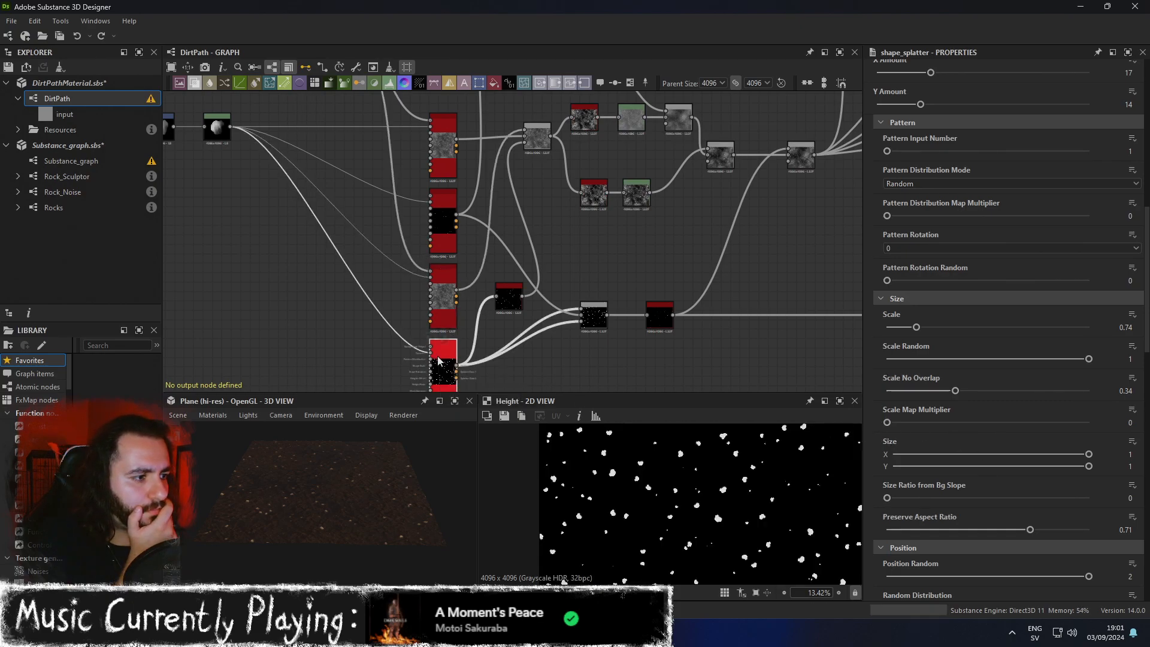
{"action": "left_click", "coordinate": [435, 314]}
{"action": "mouse_move", "coordinate": [887, 422]}
{"action": "left_mouse_down"}
{"action": "mouse_move", "coordinate": [901, 422]}
{"action": "mouse_move", "coordinate": [887, 422]}
{"action": "left_mouse_up"}
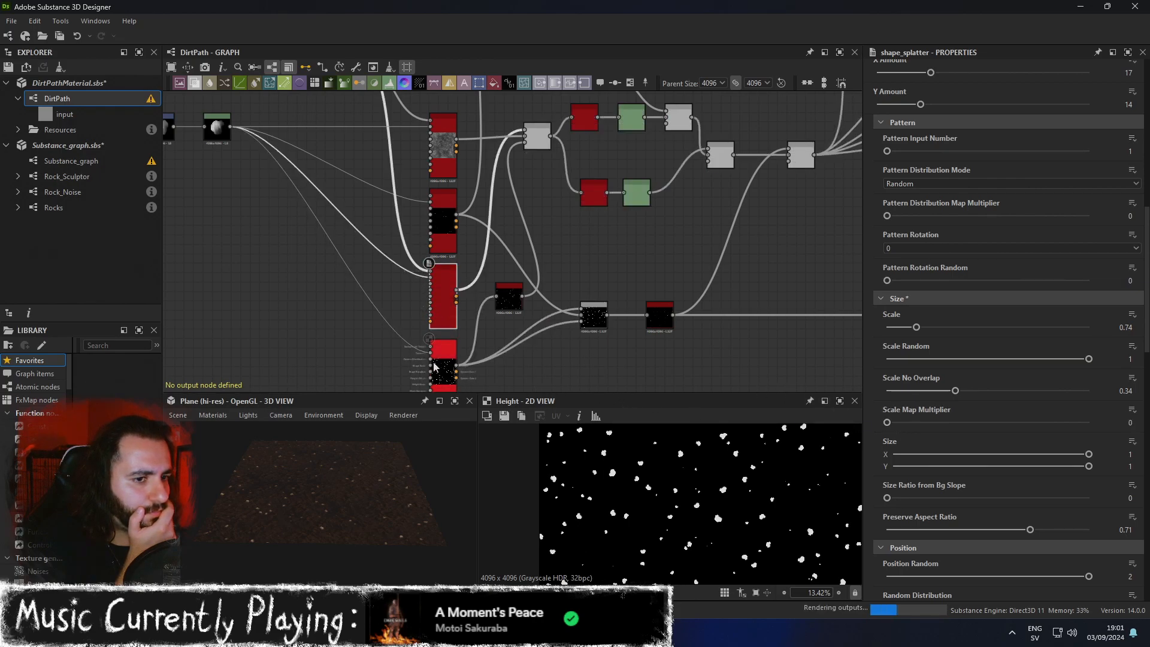
{"action": "double_click", "coordinate": [437, 316]}
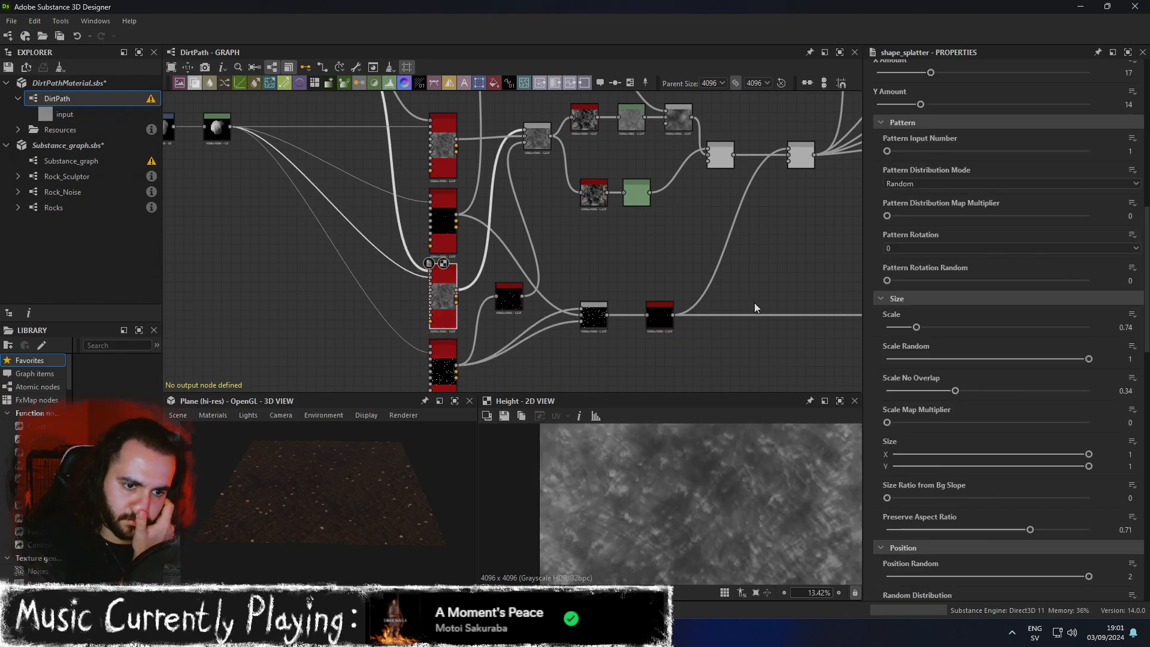
Try Scale values of 1.49, 1.82 and 1.45 on the third Shape Splatter node.
{"action": "left_click_drag", "start_coordinate": [916, 327], "coordinate": [947, 328]}
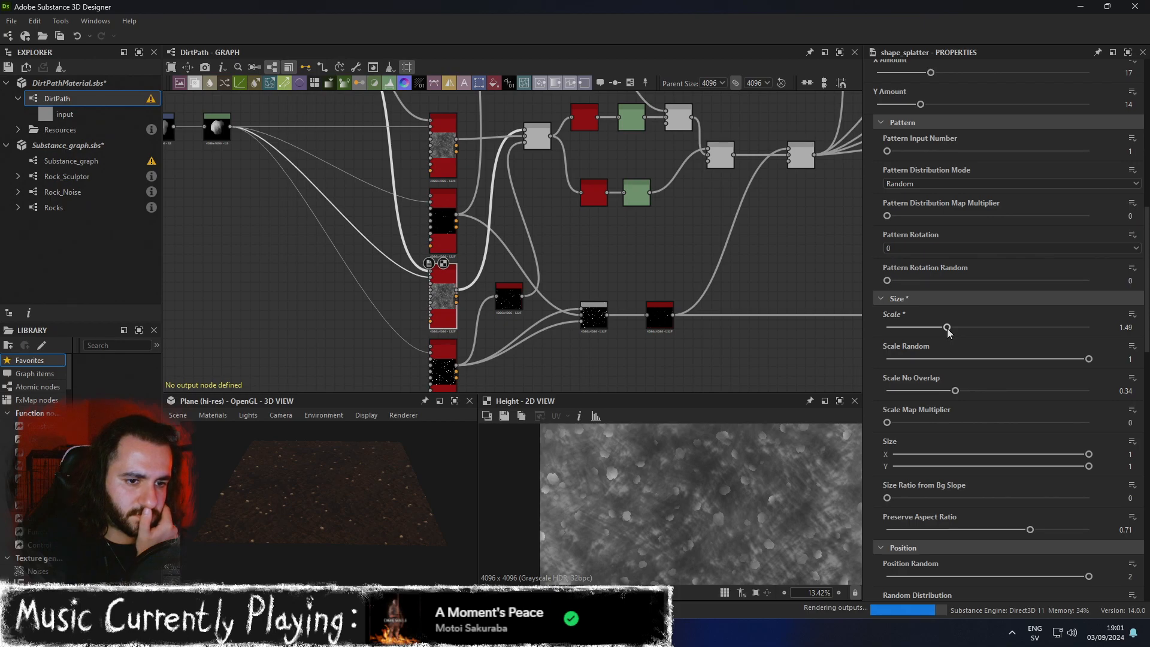
{"action": "left_click_drag", "start_coordinate": [948, 333], "coordinate": [961, 334]}
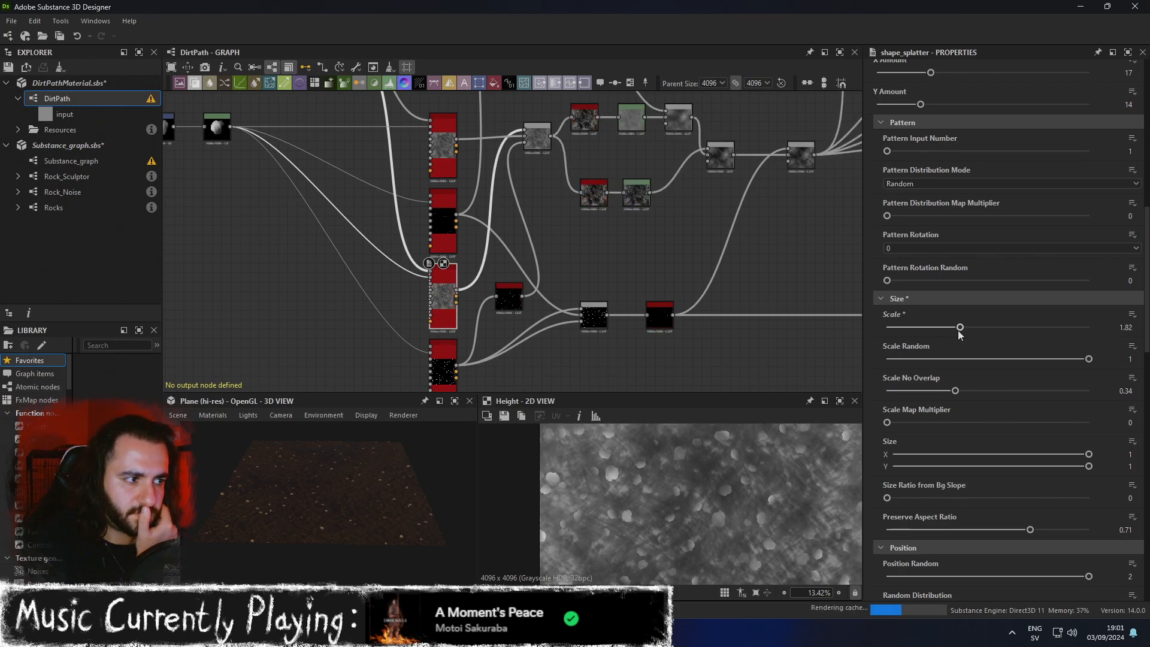
{"action": "left_click_drag", "start_coordinate": [958, 334], "coordinate": [941, 328]}
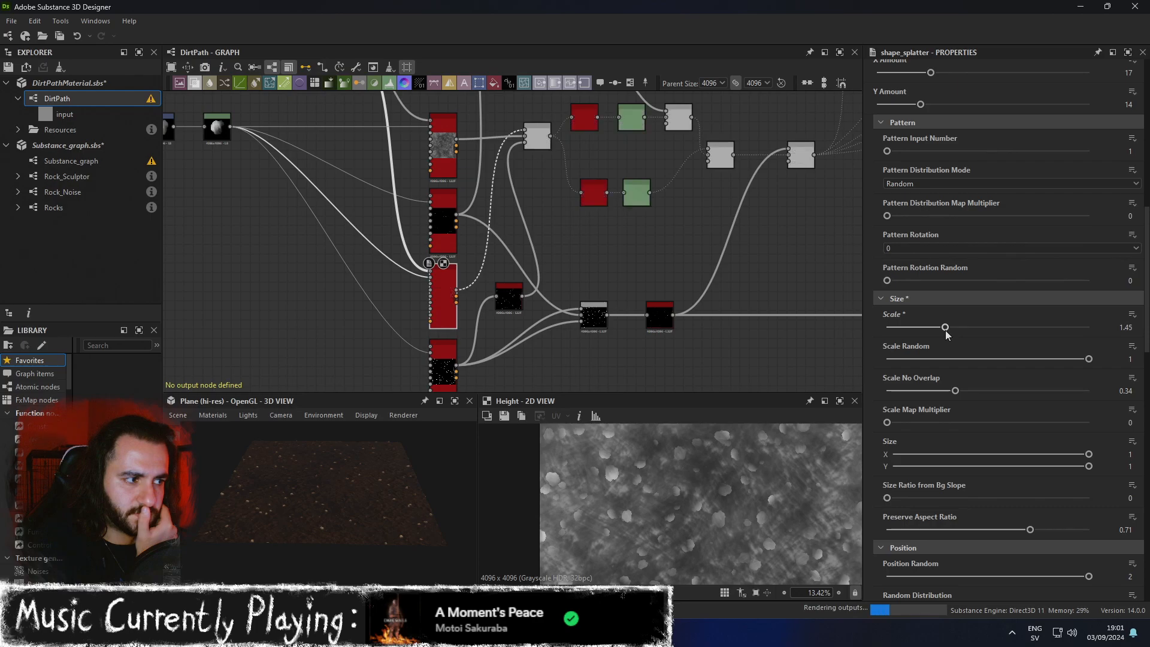
Set the lowest Shape Splatter node's Scale to 1.35.
{"action": "double_click", "coordinate": [451, 350]}
{"action": "left_click_drag", "start_coordinate": [926, 327], "coordinate": [941, 327]}
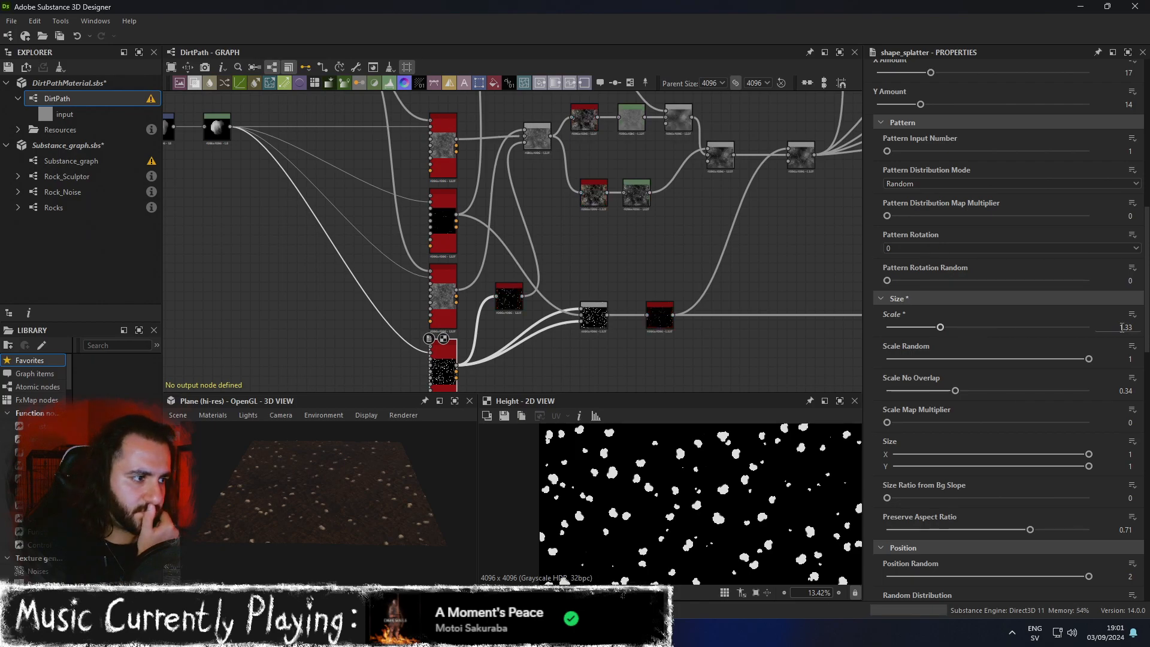
{"action": "type", "text": "5"}
{"action": "key", "text": "Return"}
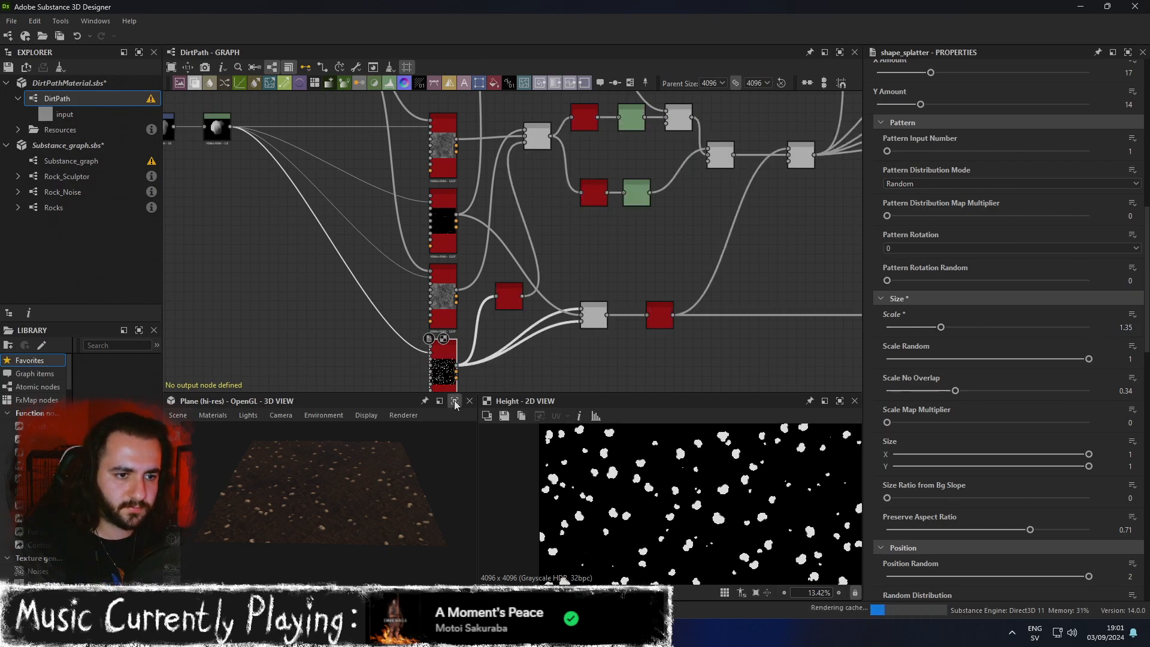
Examine the size and spread of the rocks on the dirt plane in an enlarged 3D view, up close and from farther away.
{"action": "left_click", "coordinate": [454, 401]}
{"action": "scroll", "coordinate": [645, 329], "scroll_direction": "up", "scroll_amount": 10}
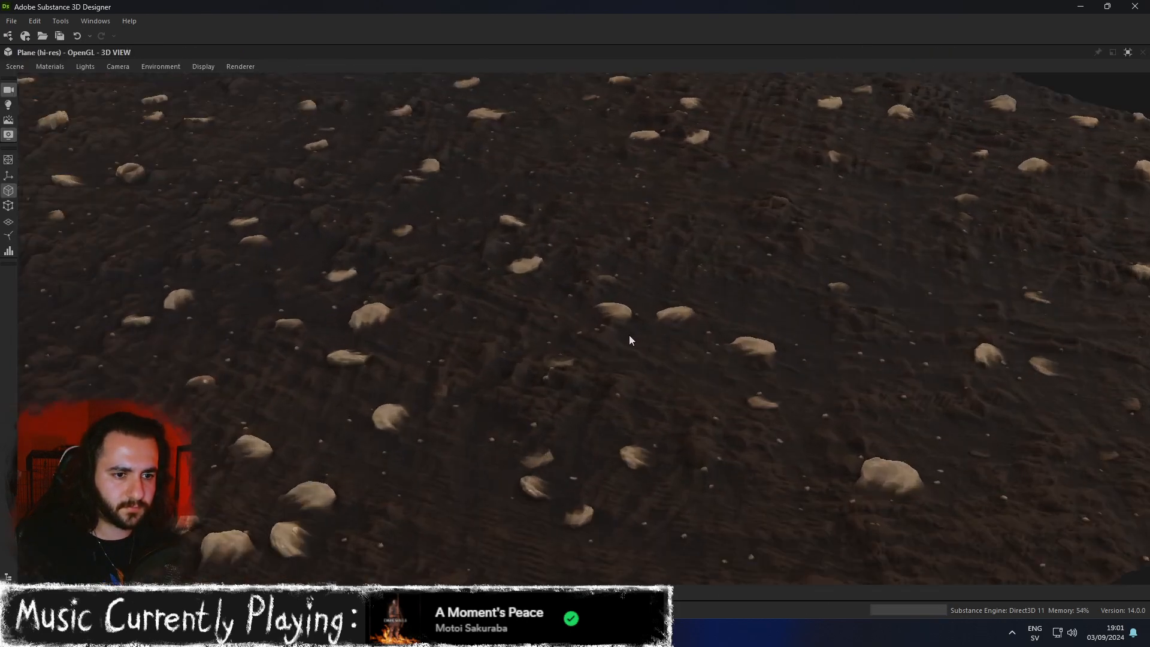
{"action": "scroll", "coordinate": [661, 321], "scroll_direction": "up", "scroll_amount": 10}
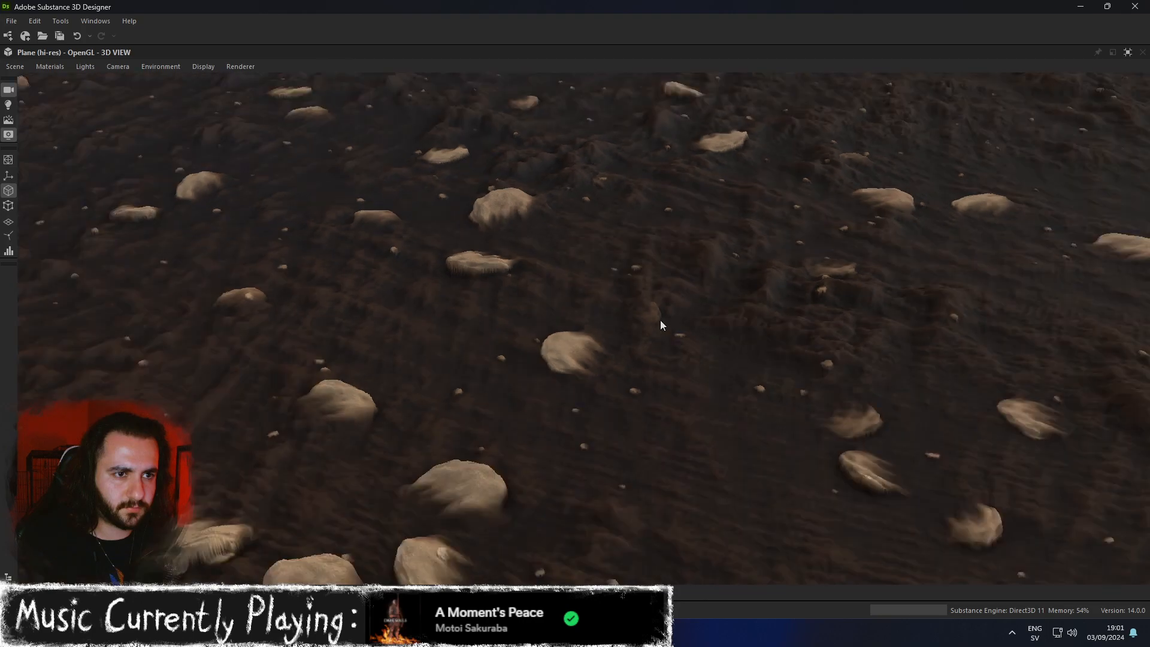
{"action": "scroll", "coordinate": [659, 322], "scroll_direction": "down", "scroll_amount": 15}
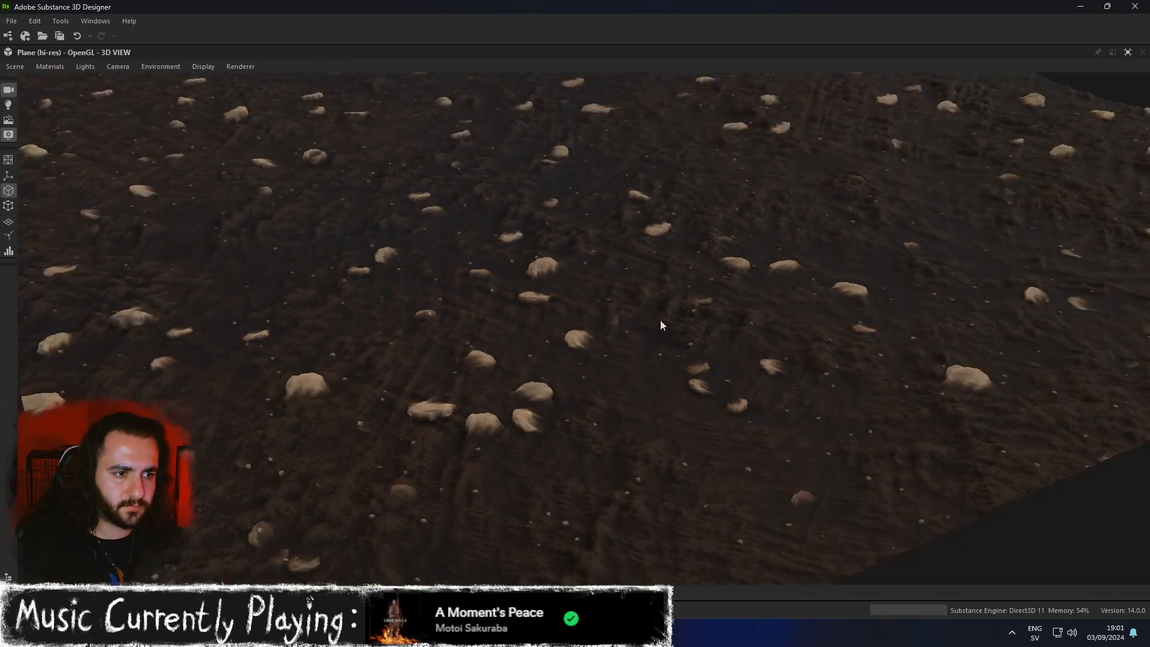
{"action": "scroll", "coordinate": [695, 305], "scroll_direction": "up", "scroll_amount": 2}
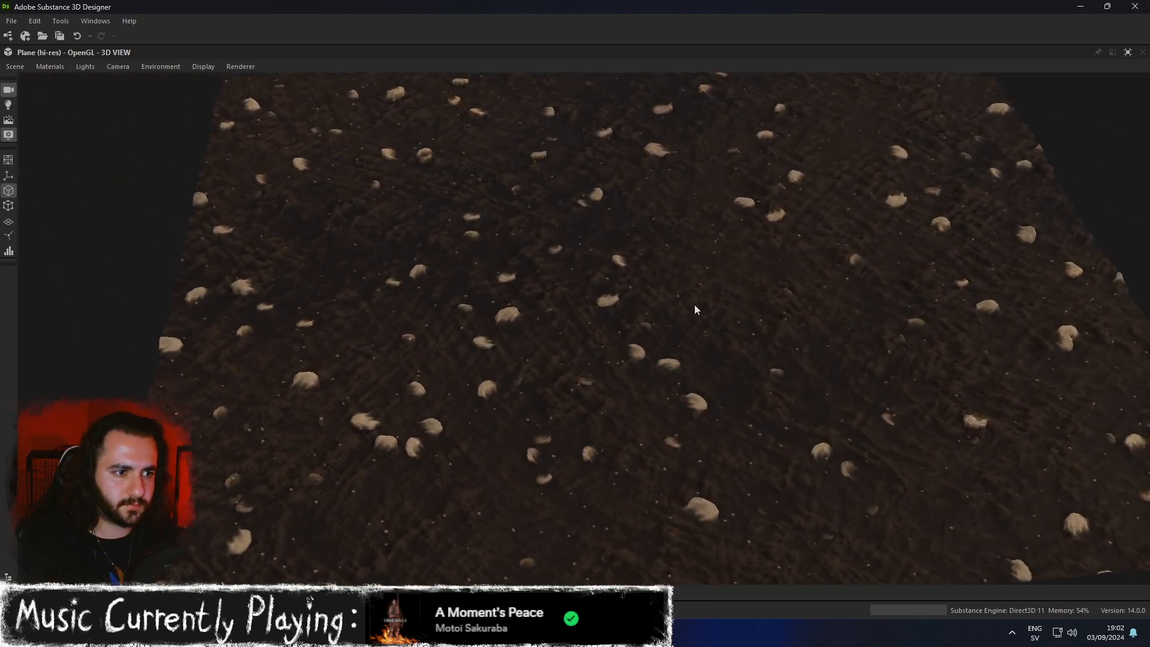
{"action": "scroll", "coordinate": [695, 305], "scroll_direction": "down", "scroll_amount": 4}
{"action": "left_click_drag", "start_coordinate": [705, 302], "coordinate": [695, 353]}
{"action": "scroll", "coordinate": [695, 355], "scroll_direction": "down", "scroll_amount": 4}
{"action": "middle_click_drag", "start_coordinate": [695, 355], "coordinate": [698, 361]}
{"action": "scroll", "coordinate": [697, 361], "scroll_direction": "up", "scroll_amount": 3}
{"action": "left_click_drag", "start_coordinate": [697, 361], "coordinate": [660, 327]}
{"action": "scroll", "coordinate": [673, 331], "scroll_direction": "up", "scroll_amount": 2}
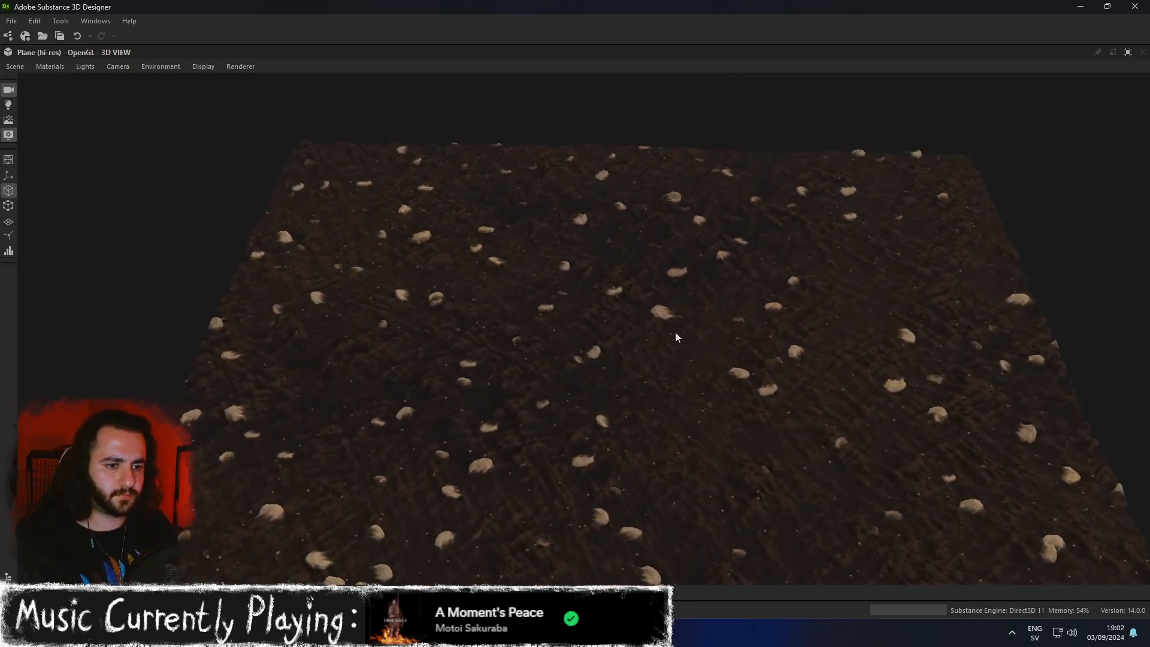
{"action": "scroll", "coordinate": [663, 391], "scroll_direction": "up", "scroll_amount": 6}
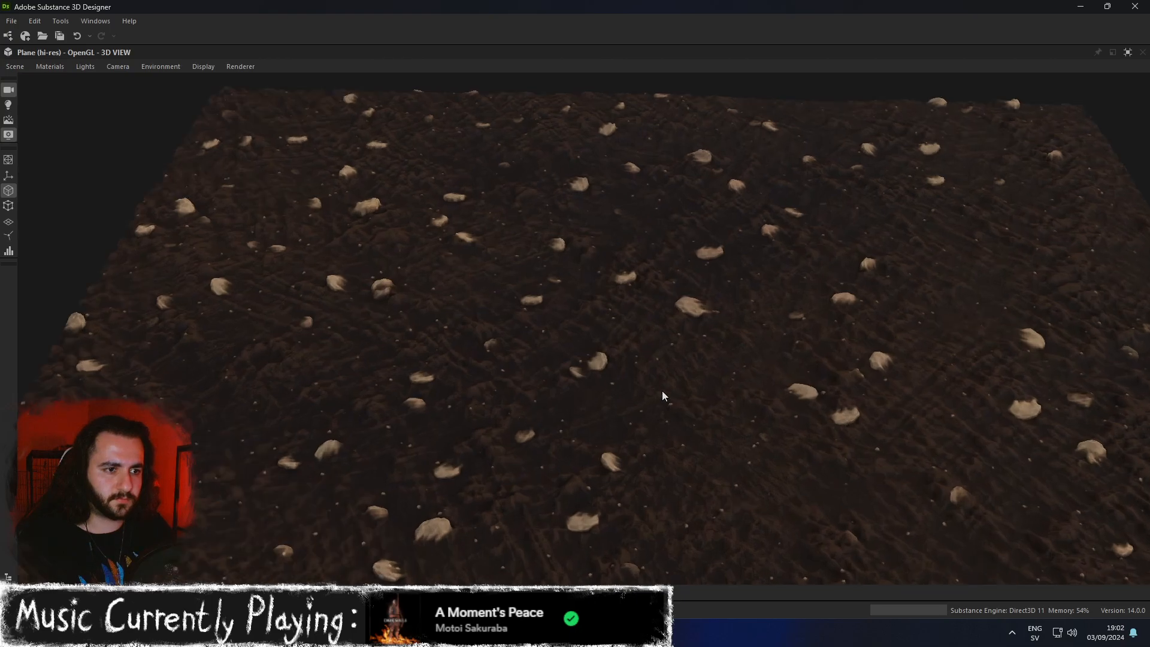
{"action": "left_click_drag", "start_coordinate": [746, 367], "coordinate": [695, 382]}
{"action": "scroll", "coordinate": [731, 329], "scroll_direction": "down", "scroll_amount": 3}
{"action": "scroll", "coordinate": [675, 369], "scroll_direction": "down", "scroll_amount": 7}
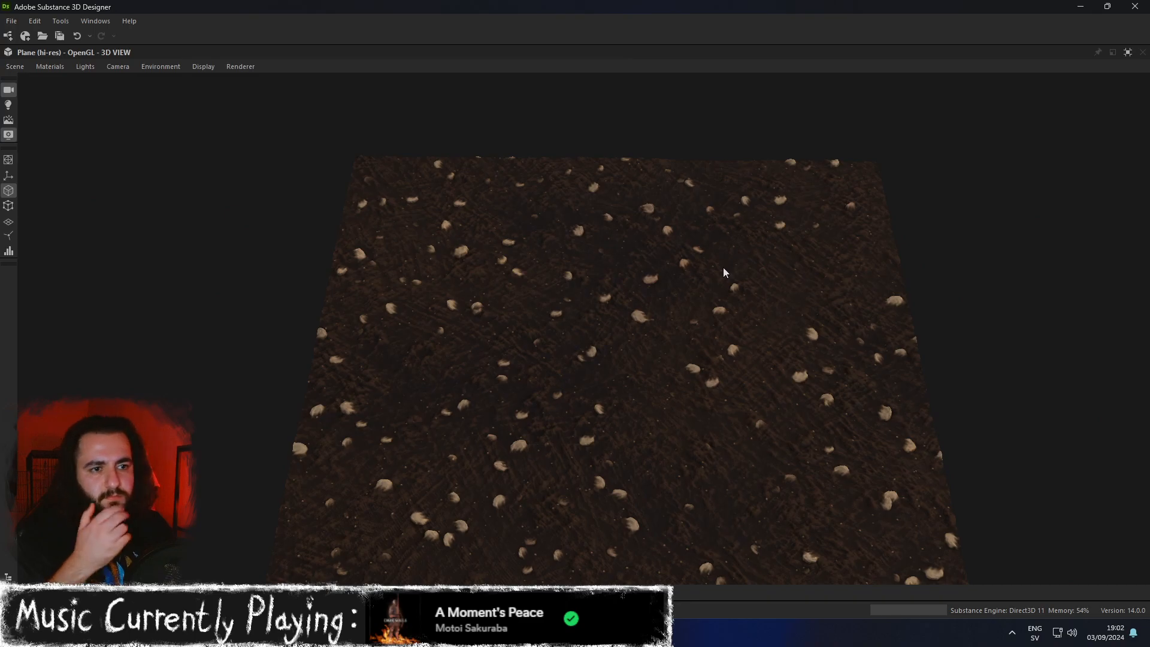
{"action": "left_click", "coordinate": [1128, 52]}
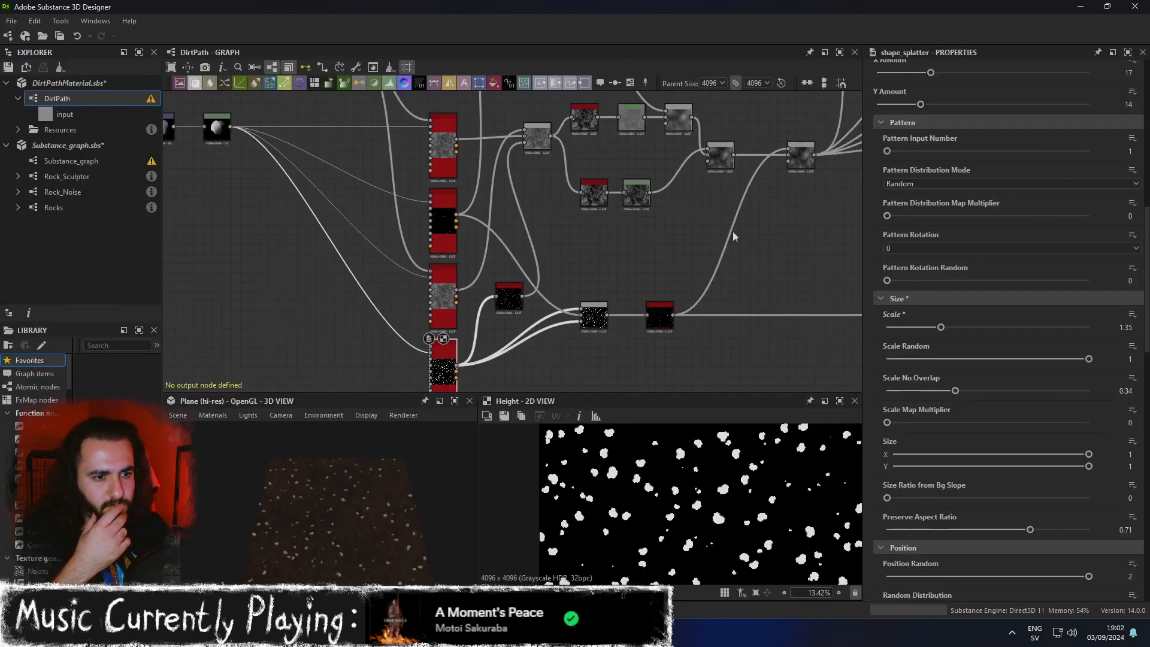
{"action": "middle_click_drag", "start_coordinate": [418, 484], "coordinate": [413, 468]}
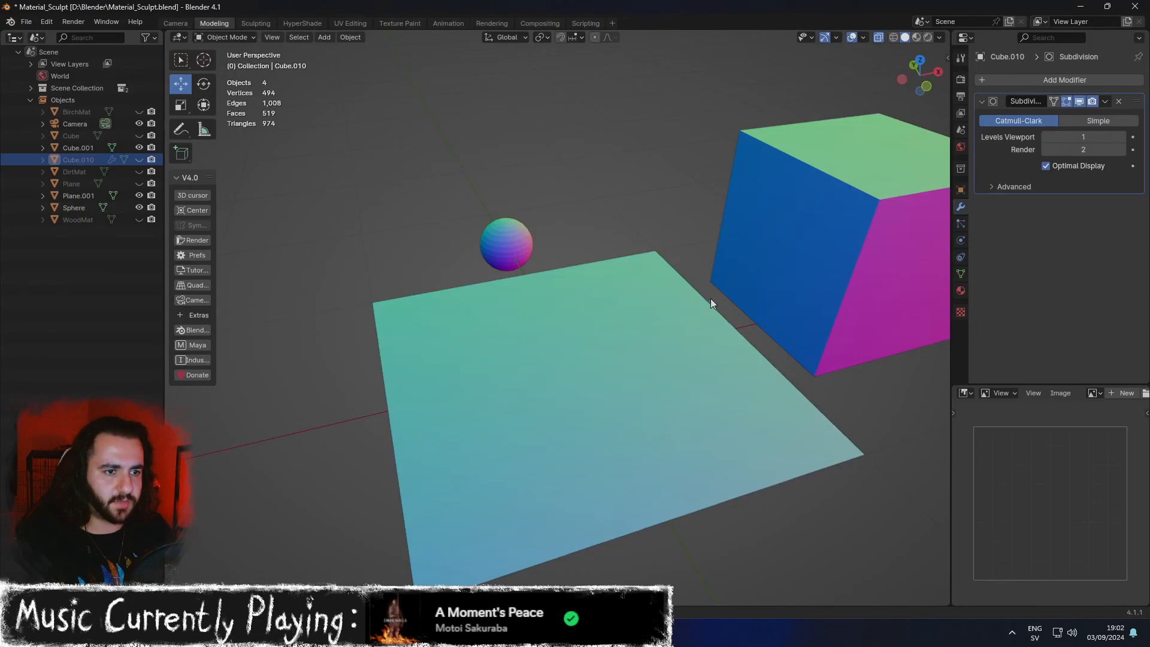
Switch to Blender and save the sculpt scene as a new file named Material_Sculpt_Rocks.blend.
{"action": "scroll", "coordinate": [710, 298], "scroll_direction": "down", "scroll_amount": 3}
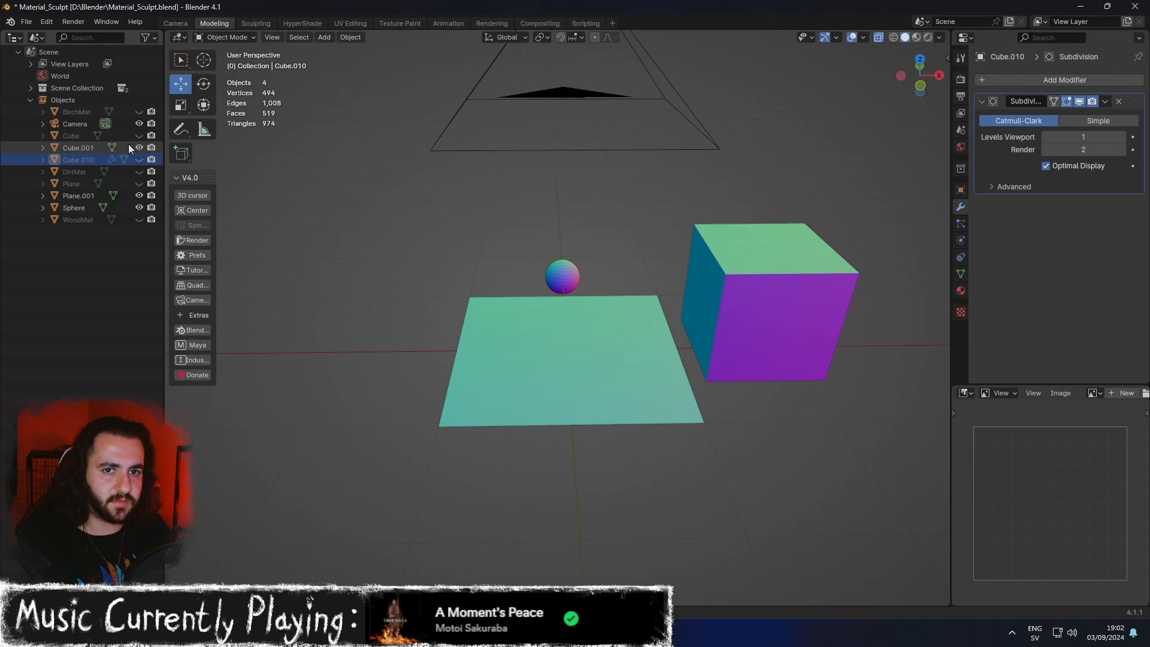
{"action": "left_click", "coordinate": [22, 23]}
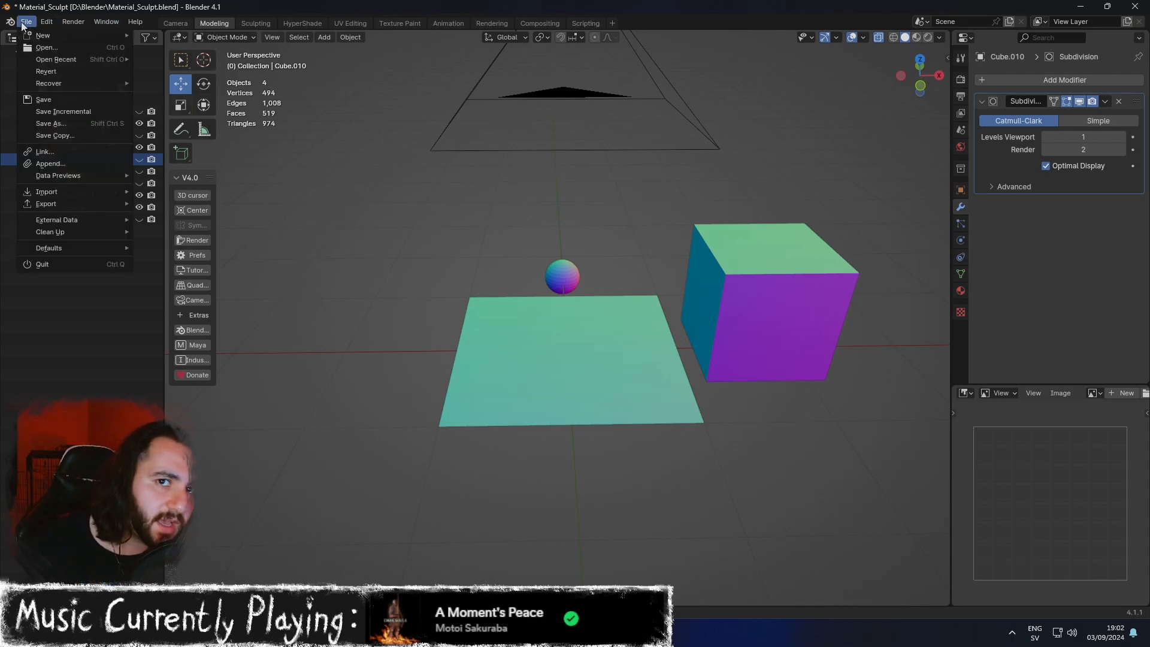
{"action": "left_click", "coordinate": [77, 124]}
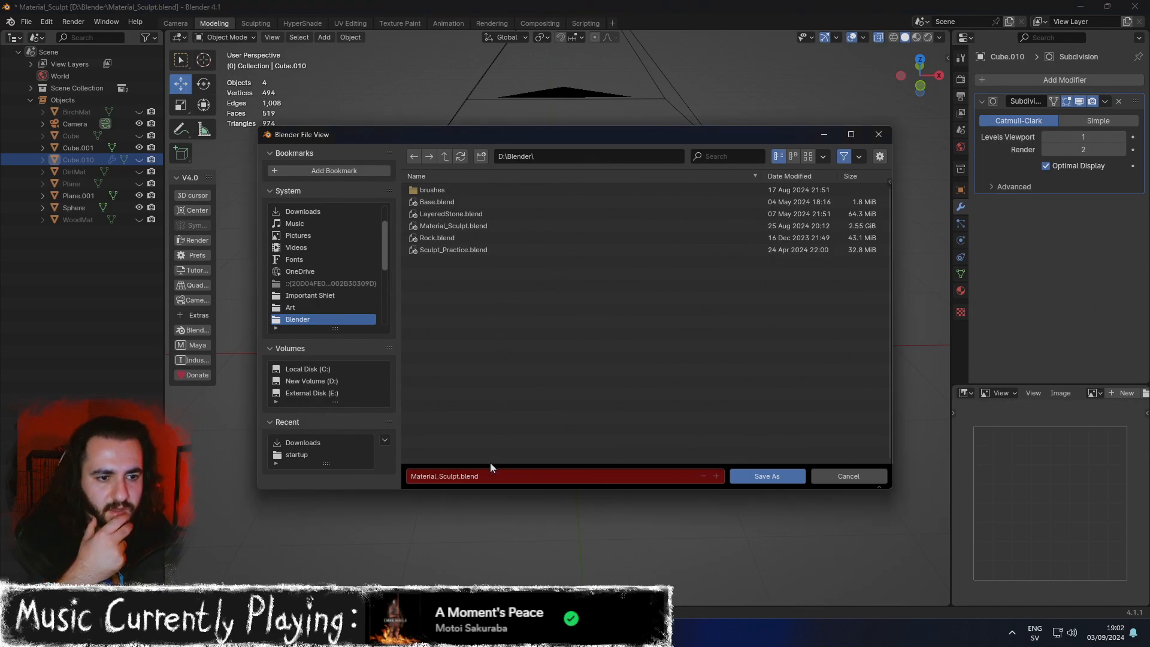
{"action": "left_click", "coordinate": [521, 477]}
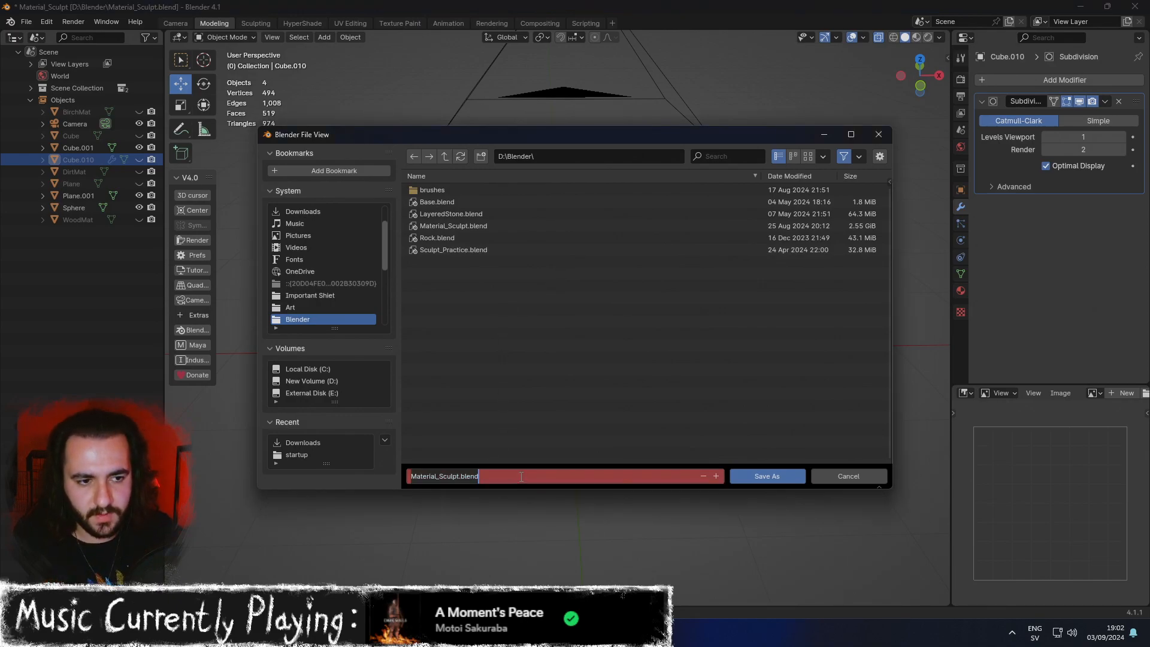
{"action": "key", "text": "Home"}
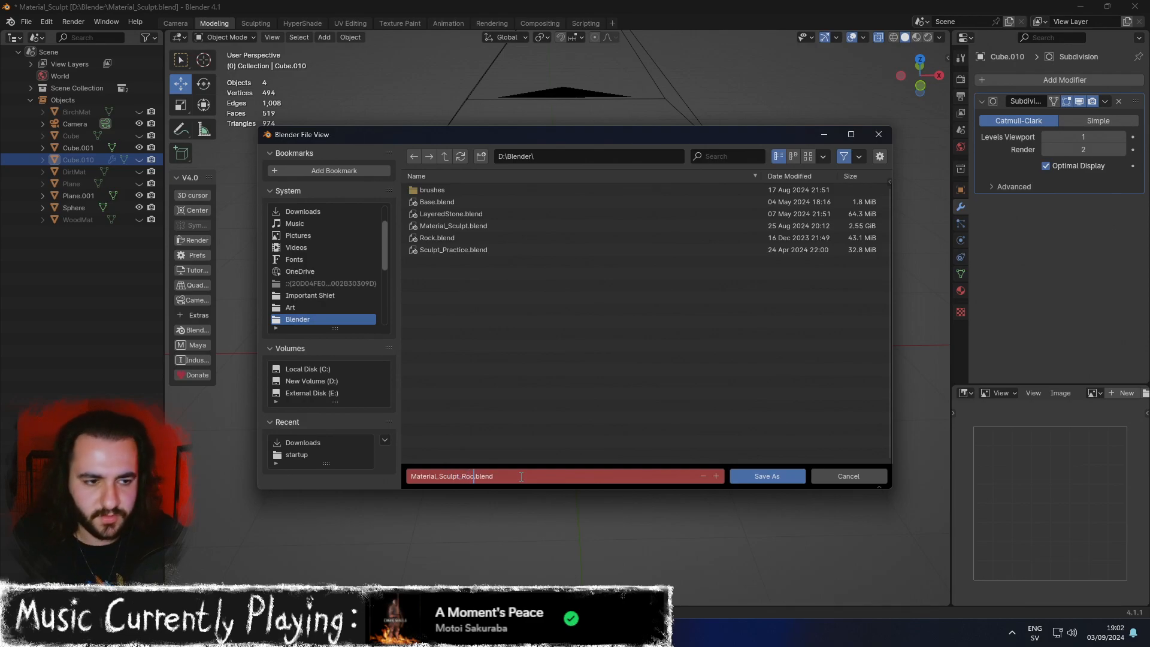
{"action": "key", "text": "Return"}
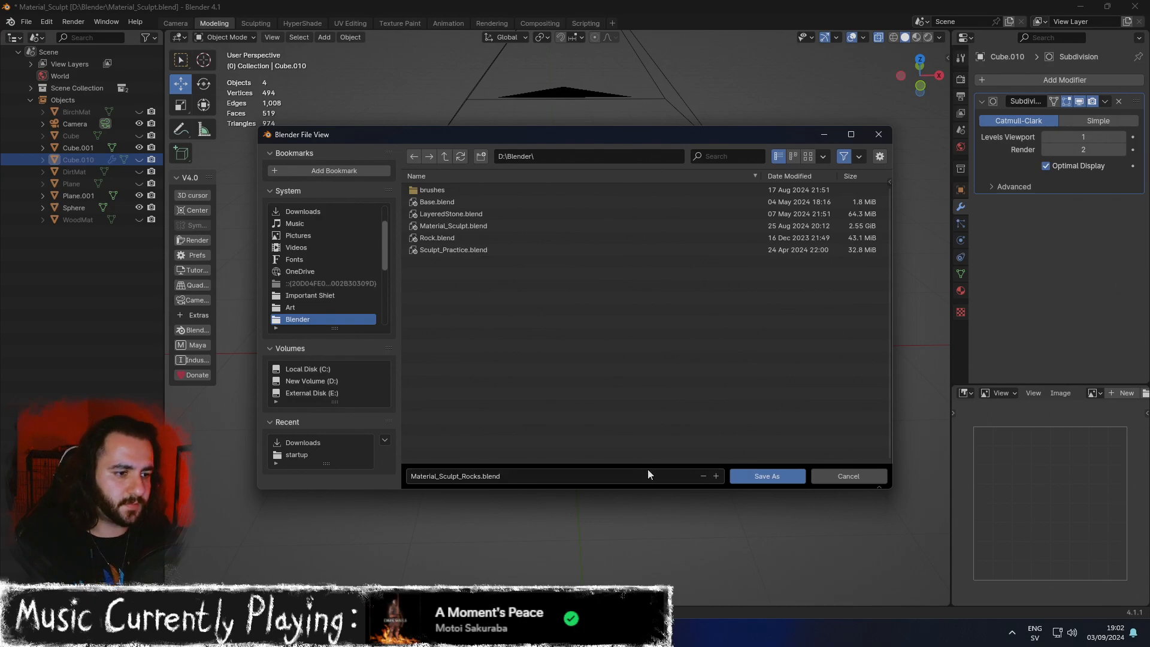
{"action": "left_click", "coordinate": [760, 477]}
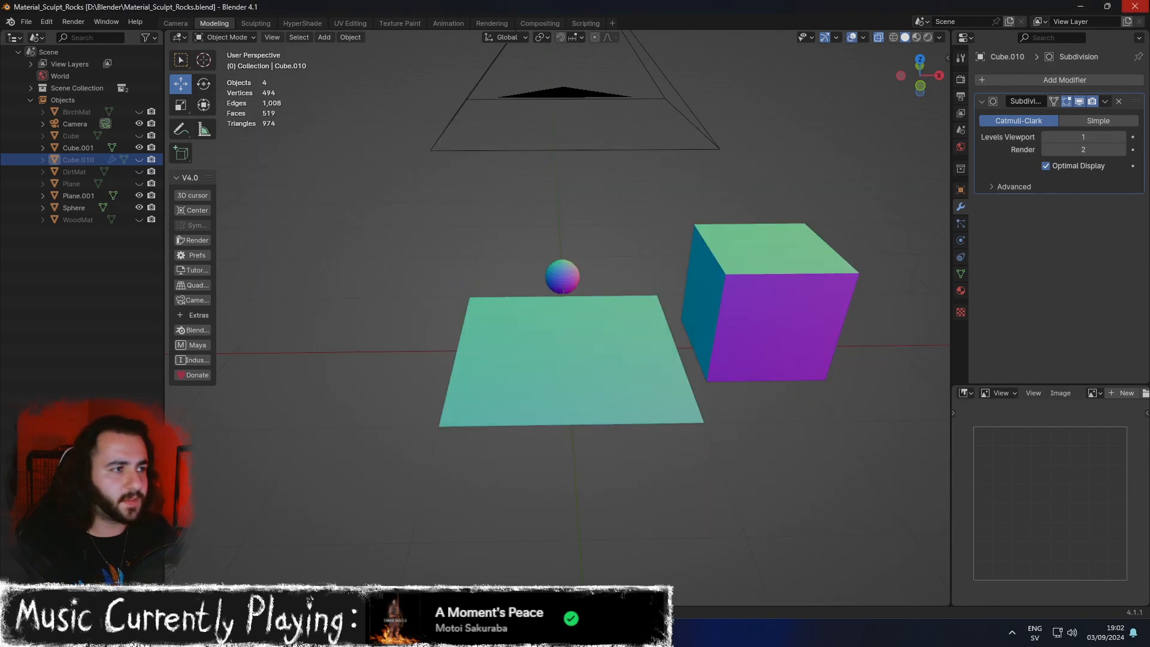
Close Blender and reopen Material_Sculpt_Rocks from the Blender folder on the D: drive.
{"action": "left_click", "coordinate": [1133, 8]}
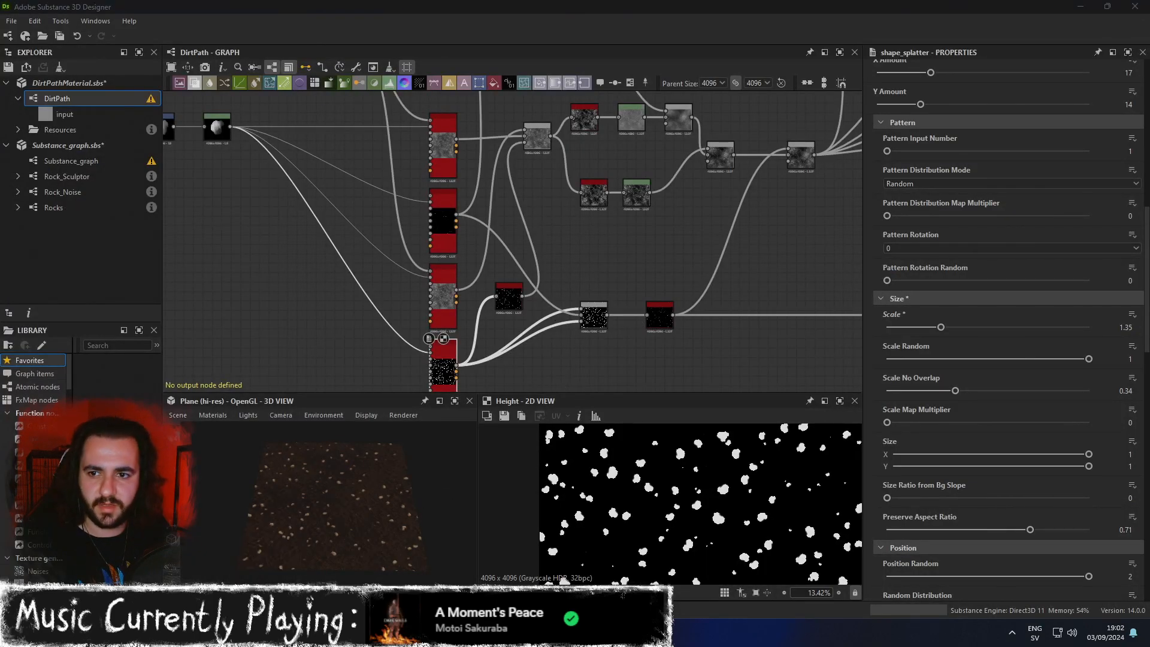
{"action": "left_click_drag", "start_coordinate": [0, 270], "coordinate": [648, 173]}
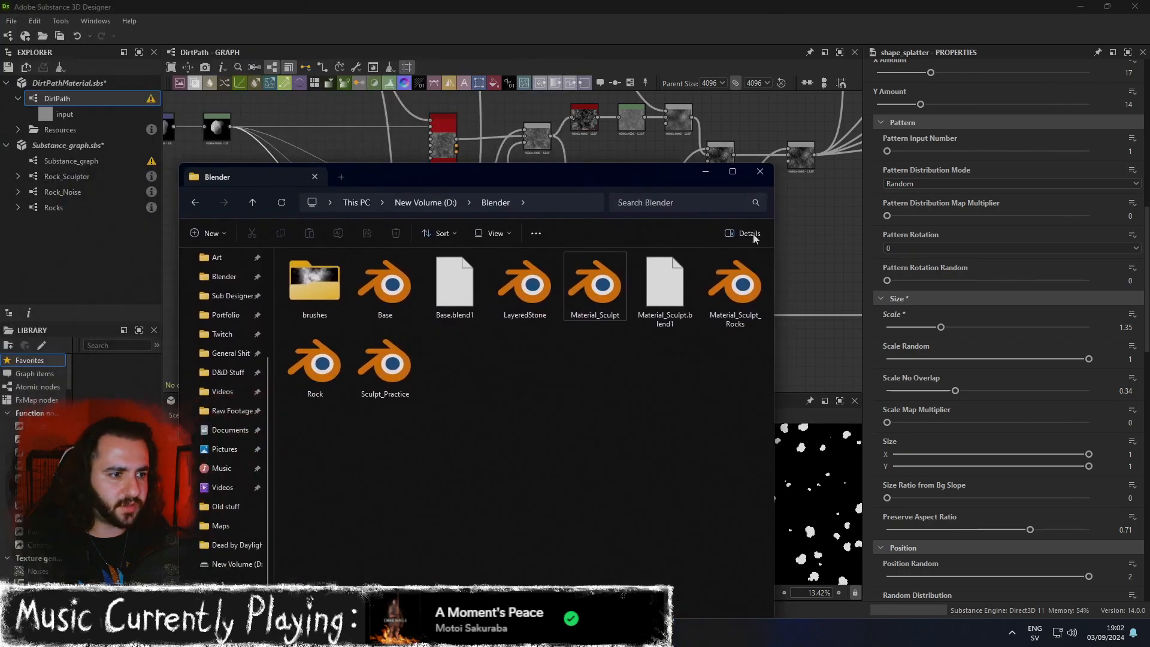
{"action": "left_click", "coordinate": [743, 287]}
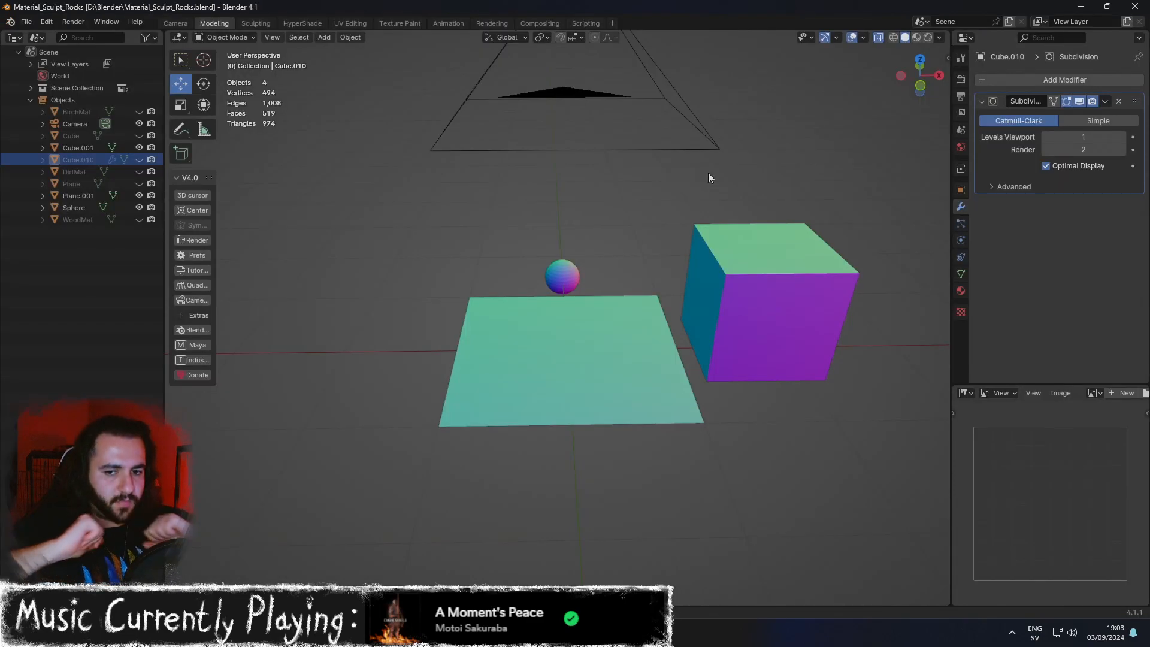
Unhide the DirtMat object and delete it from the scene.
{"action": "left_click", "coordinate": [71, 172]}
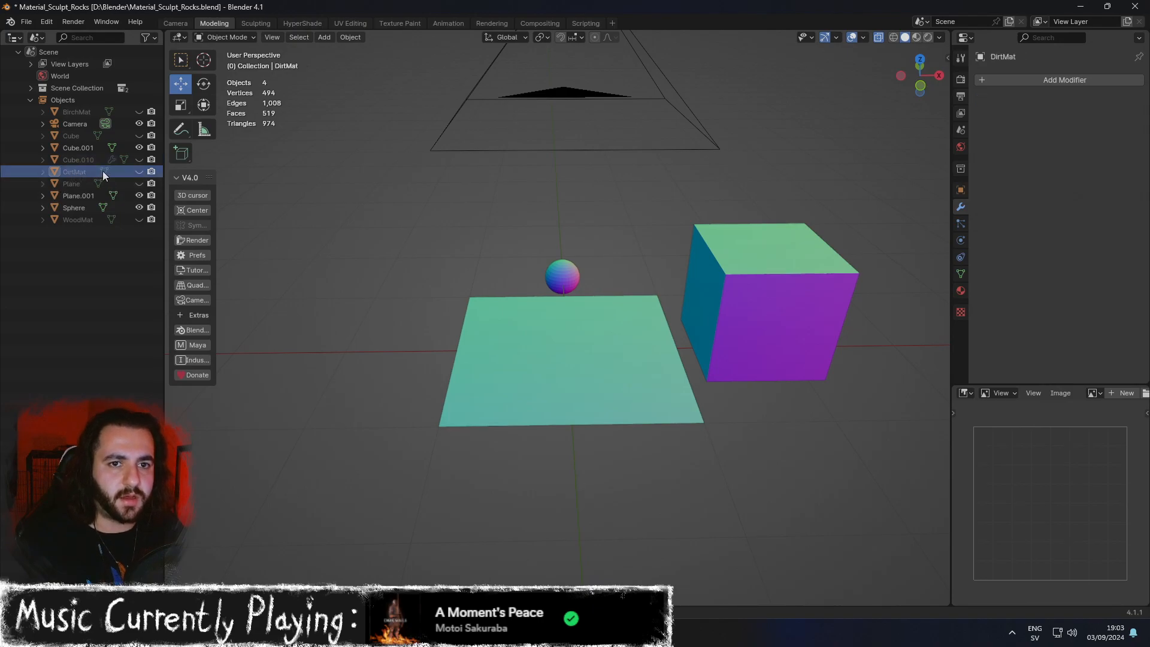
{"action": "left_click", "coordinate": [138, 171]}
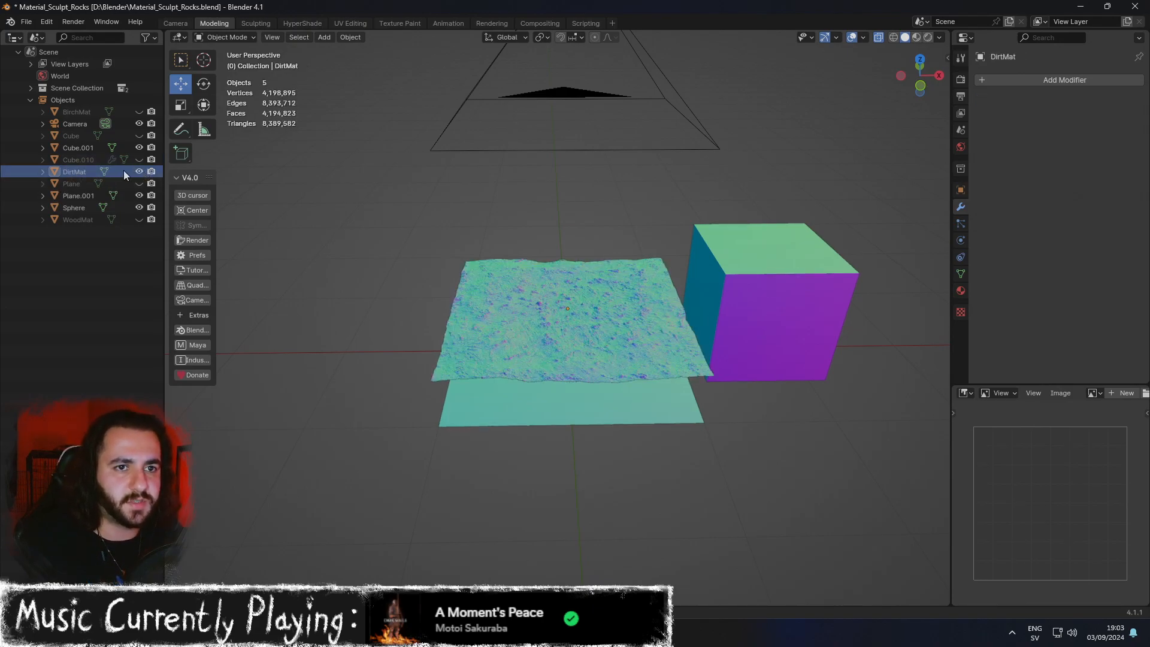
{"action": "left_click", "coordinate": [78, 171]}
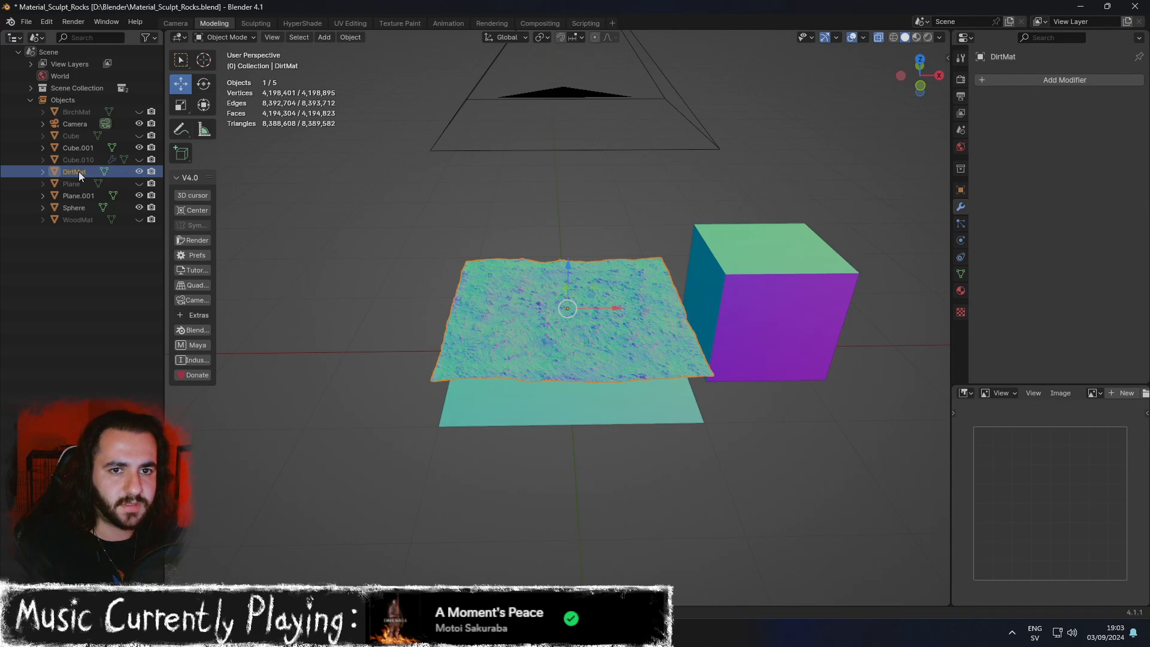
{"action": "right_click", "coordinate": [78, 171]}
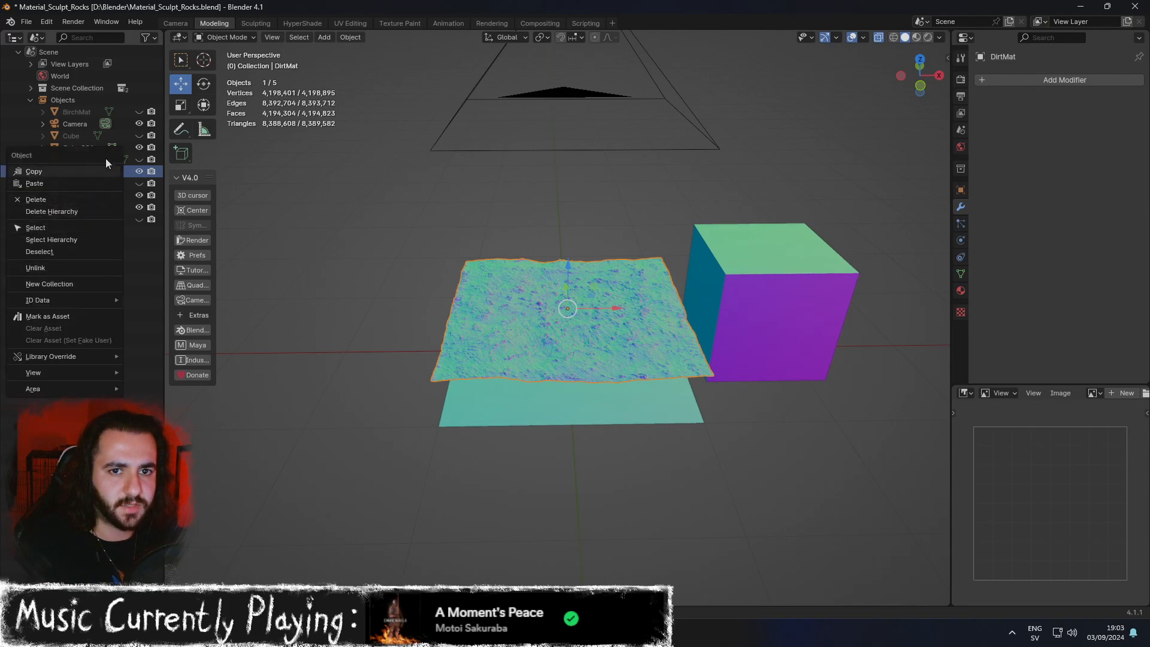
{"action": "key", "text": "Delete"}
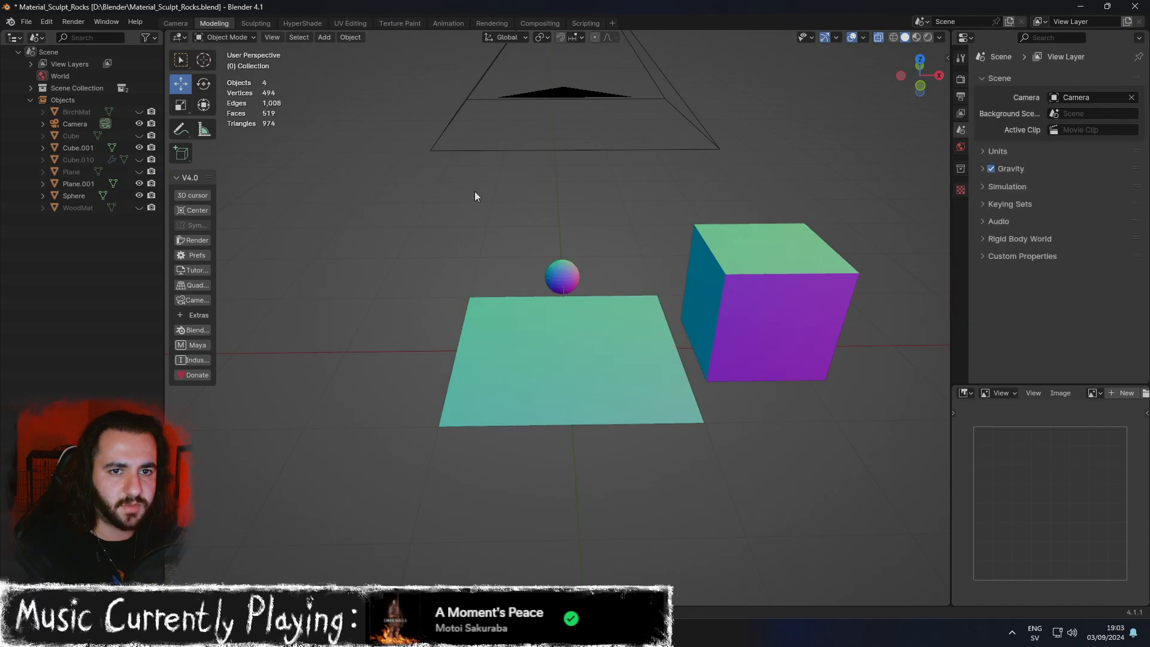
Briefly show the hidden Cube.010 object to check what it is, and hide it again.
{"action": "left_click", "coordinate": [139, 159]}
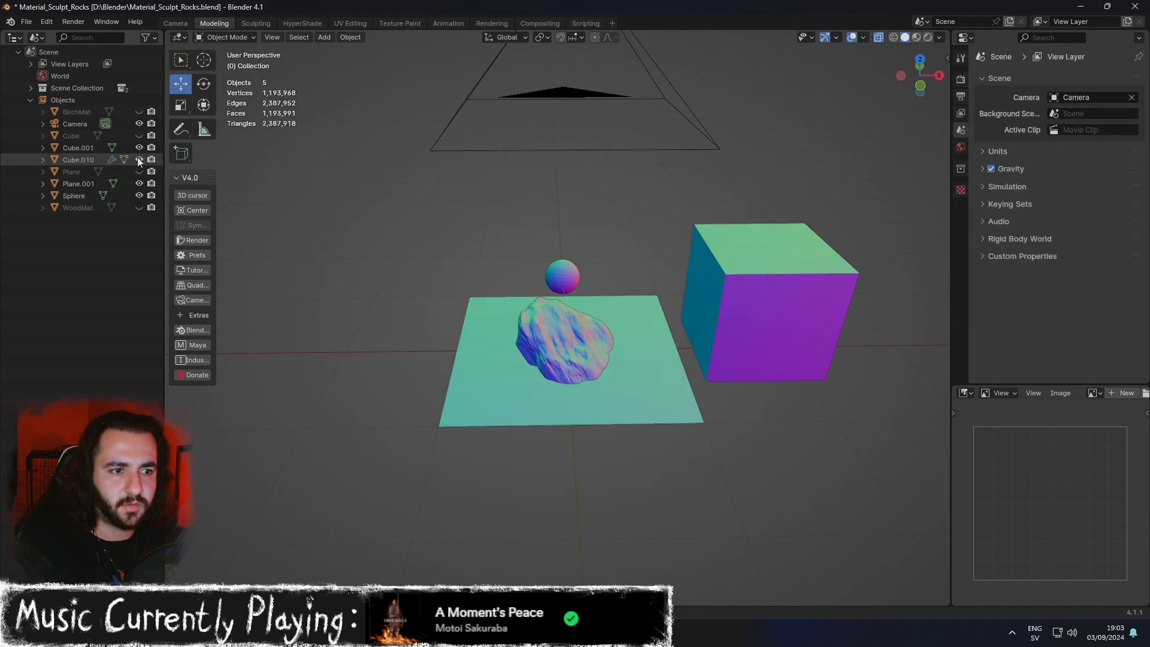
{"action": "left_click", "coordinate": [70, 158]}
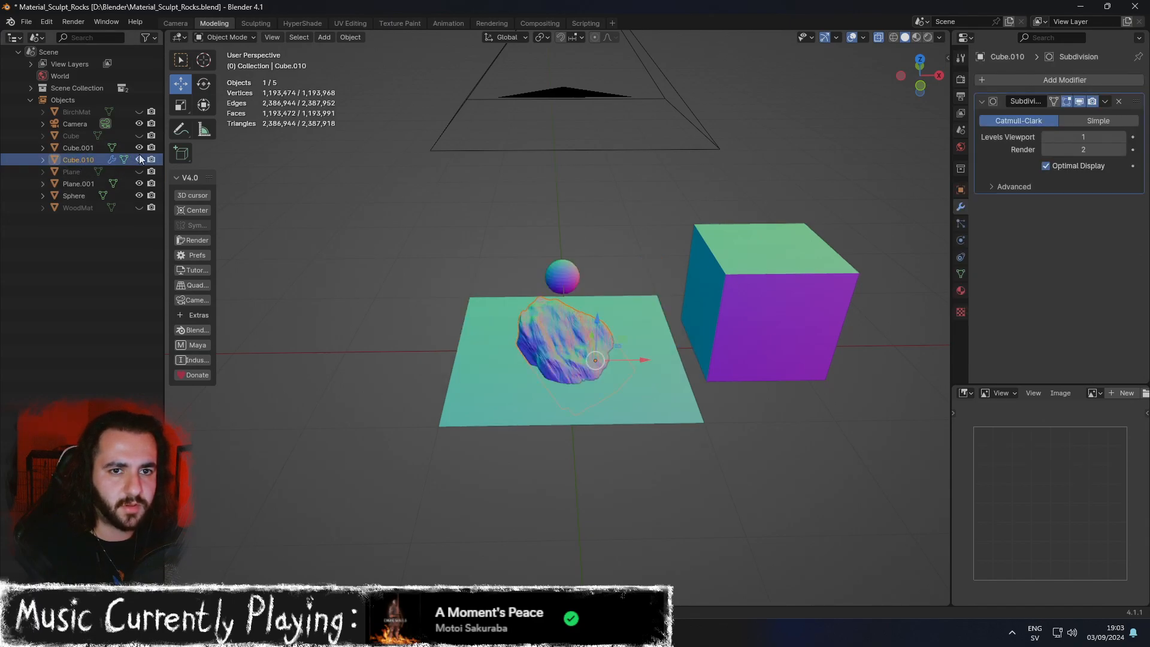
{"action": "left_click", "coordinate": [138, 159]}
{"action": "left_click", "coordinate": [85, 146]}
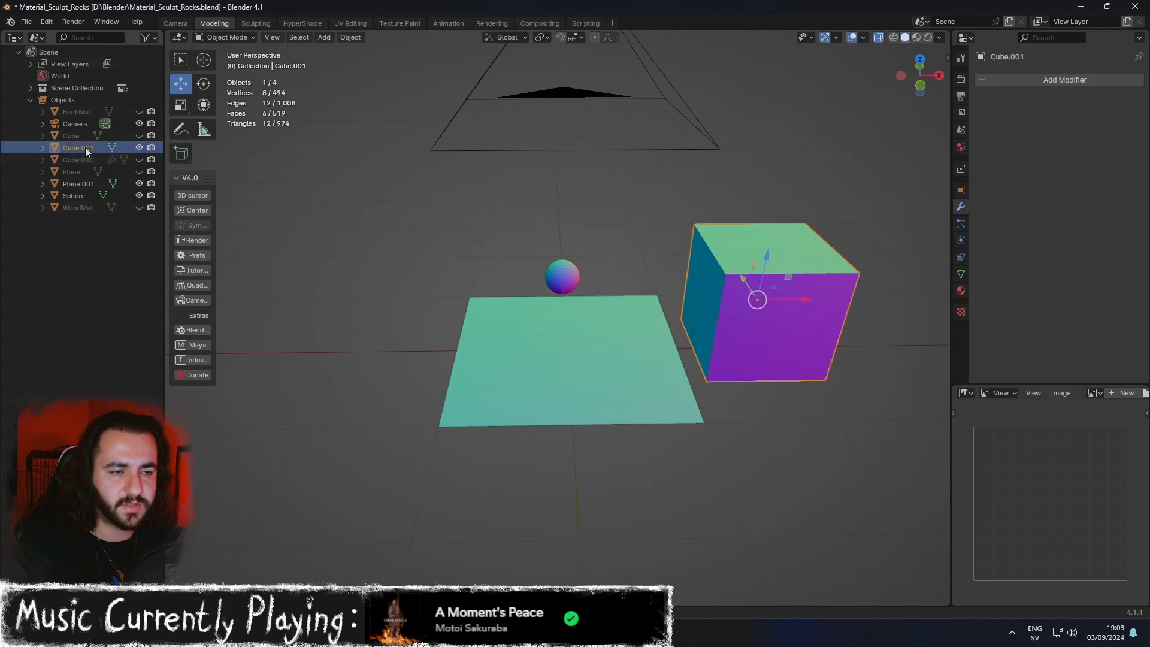
Unhide the Cube and BirchMat objects and delete both from the scene.
{"action": "left_click", "coordinate": [140, 136]}
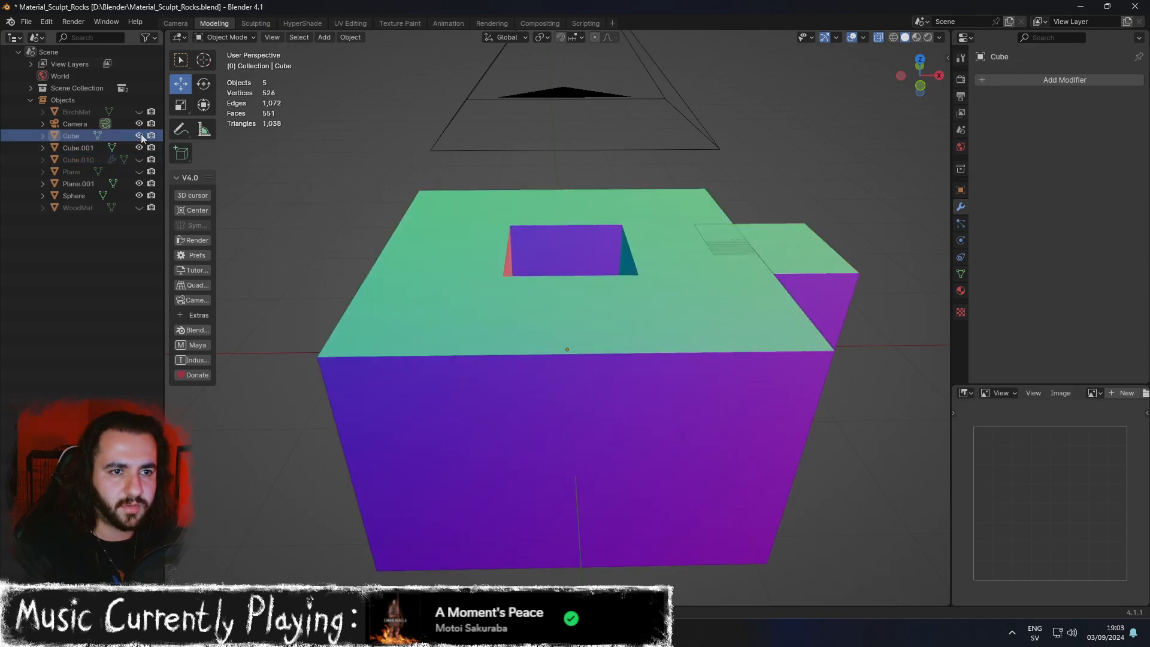
{"action": "left_click", "coordinate": [76, 136]}
{"action": "key", "text": "Delete"}
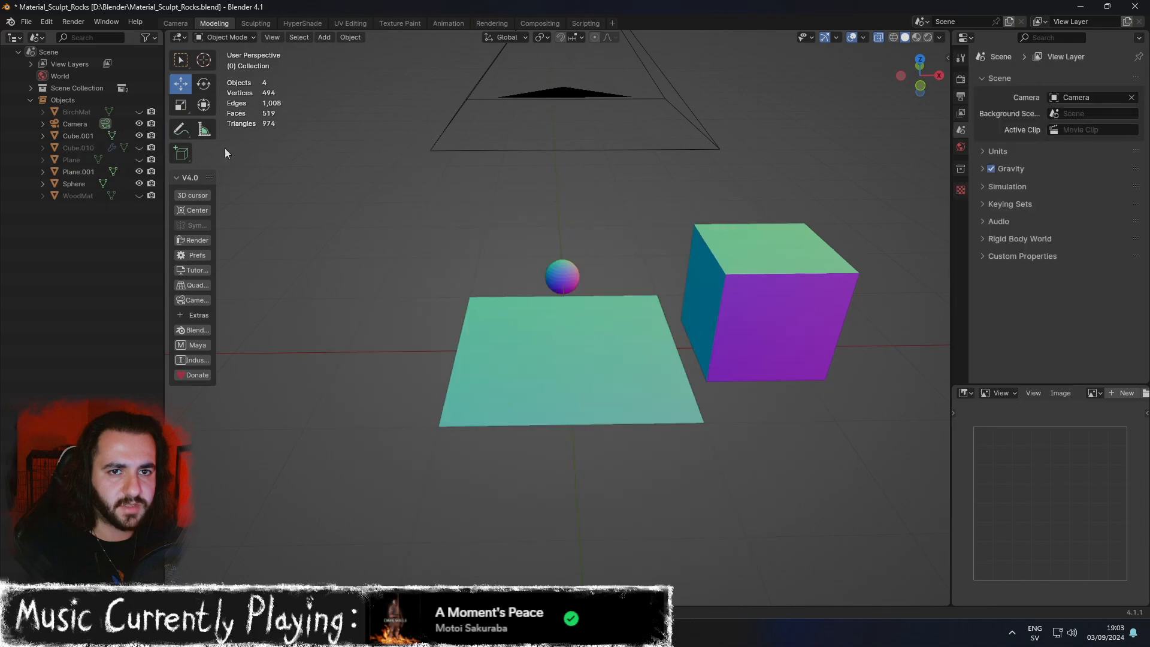
{"action": "left_click", "coordinate": [135, 112]}
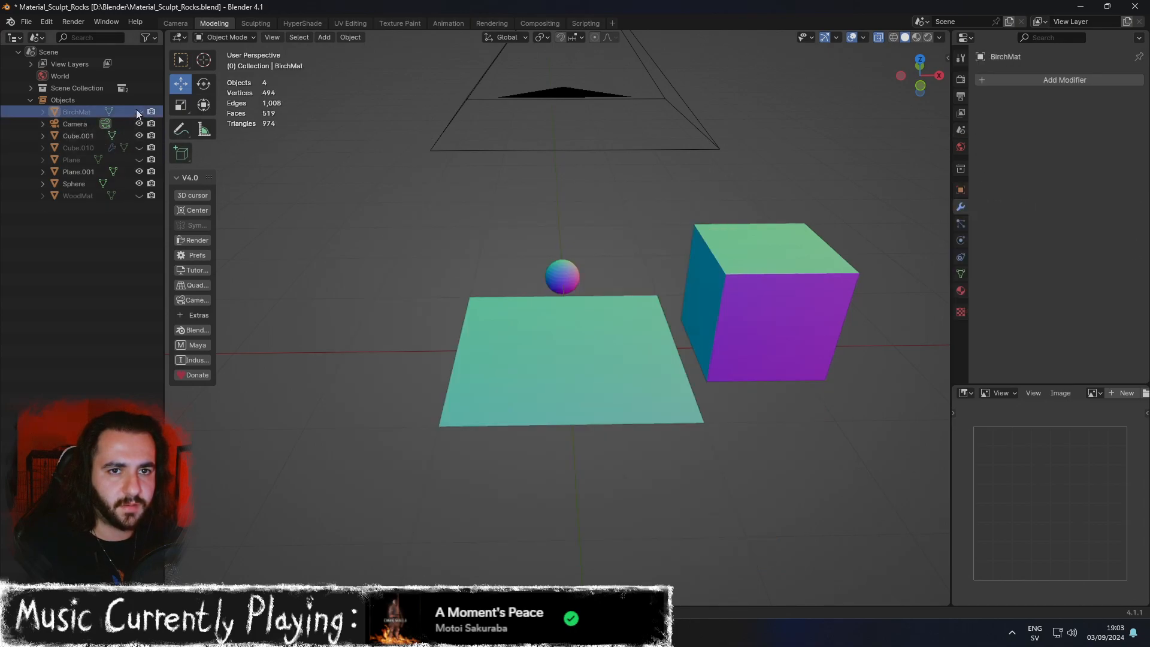
{"action": "left_click", "coordinate": [139, 112]}
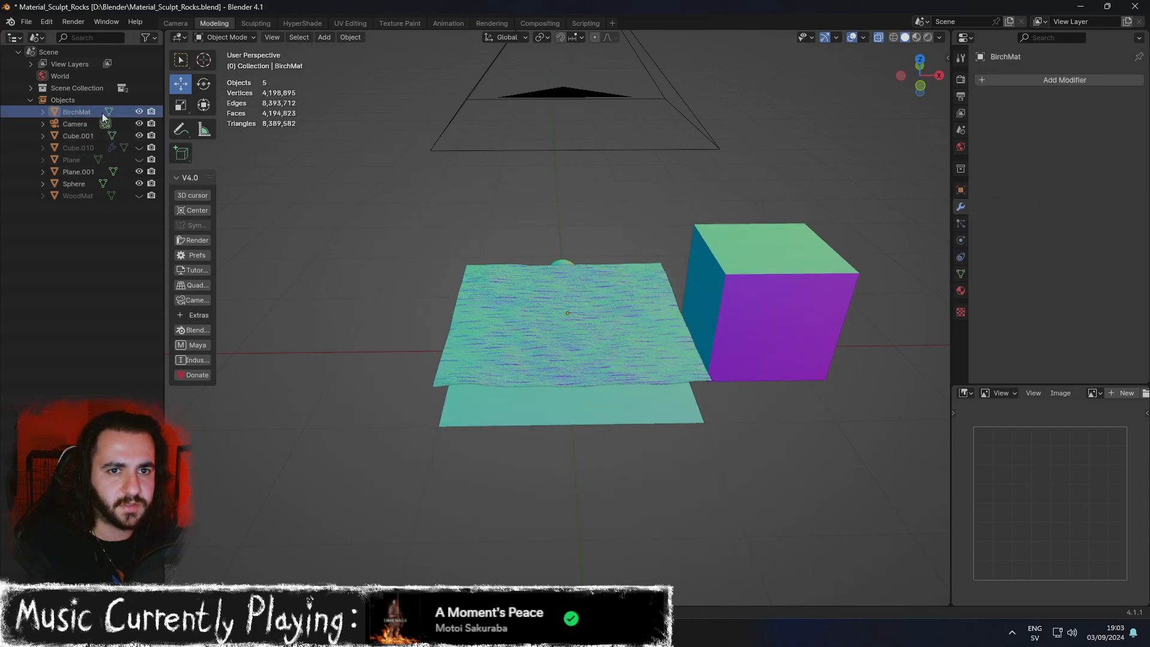
{"action": "key", "text": "Delete"}
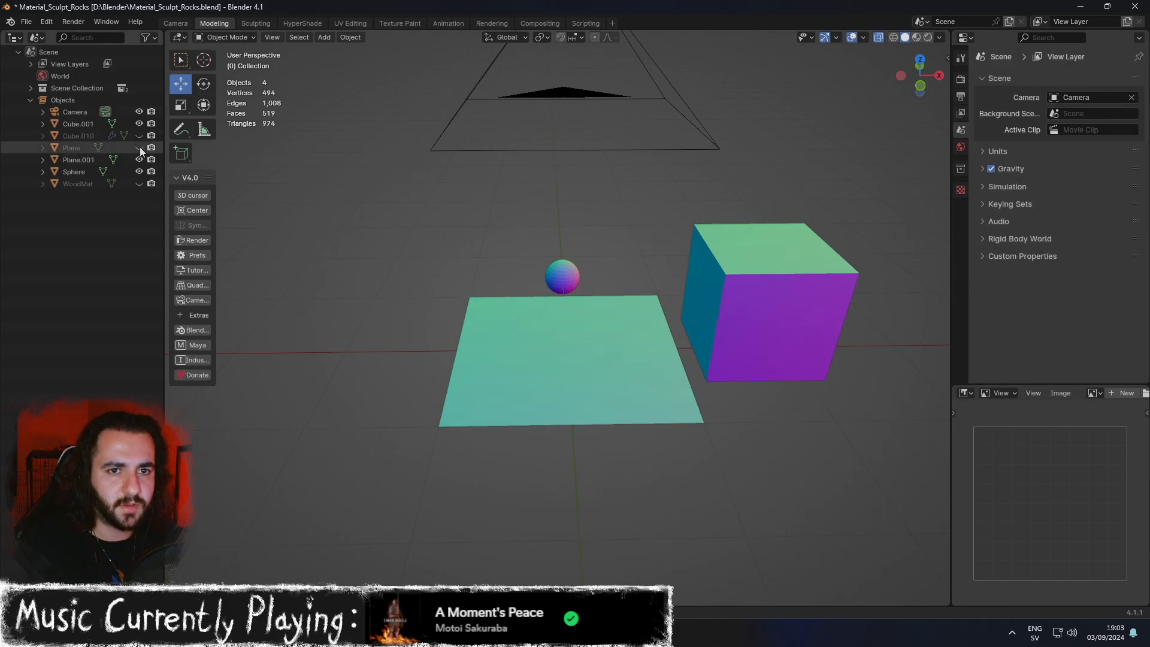
Unhide the Plane and WoodMat objects and delete both from the scene.
{"action": "left_click", "coordinate": [139, 147]}
{"action": "left_click", "coordinate": [82, 148]}
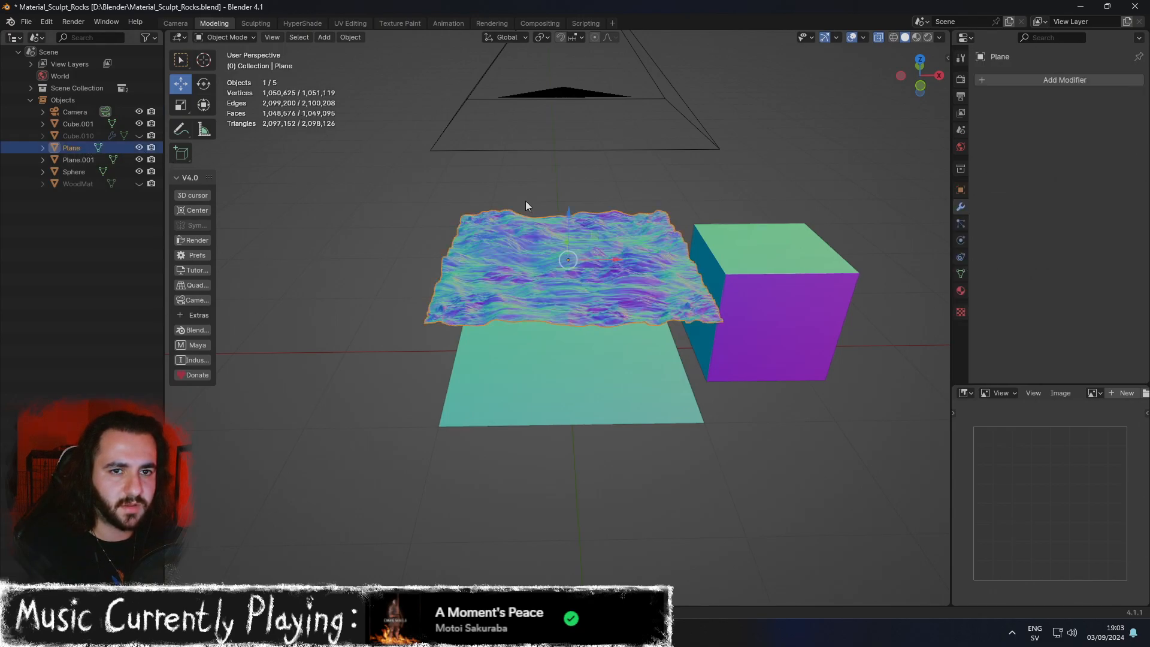
{"action": "key", "text": "Delete"}
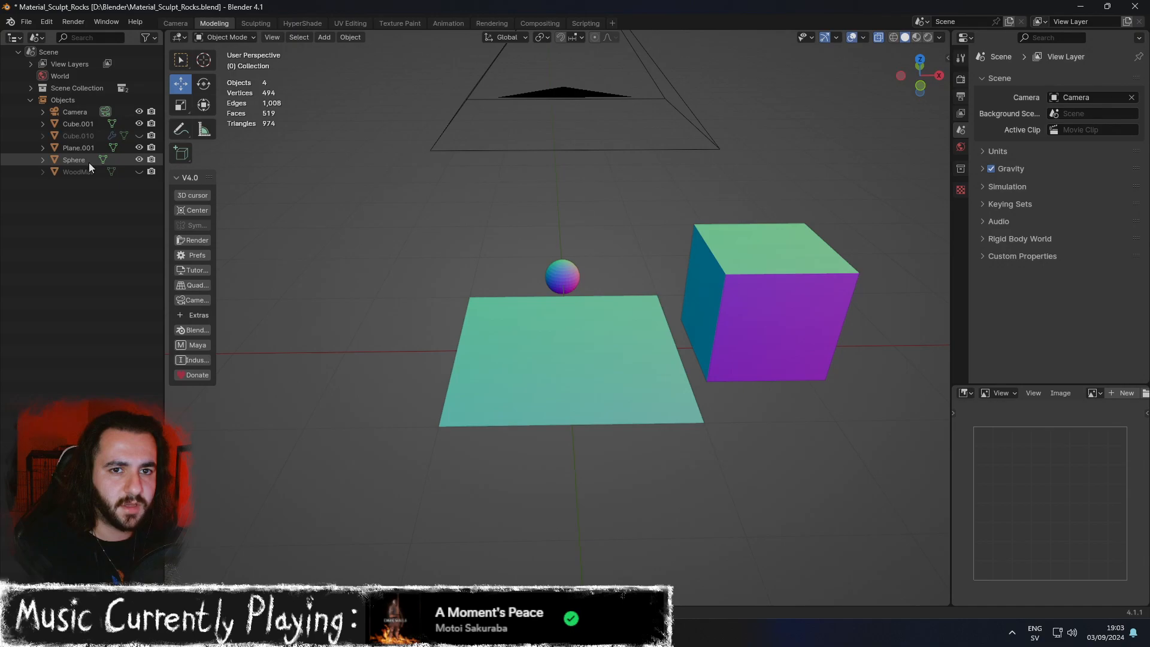
{"action": "left_click", "coordinate": [88, 161]}
{"action": "left_click", "coordinate": [85, 173]}
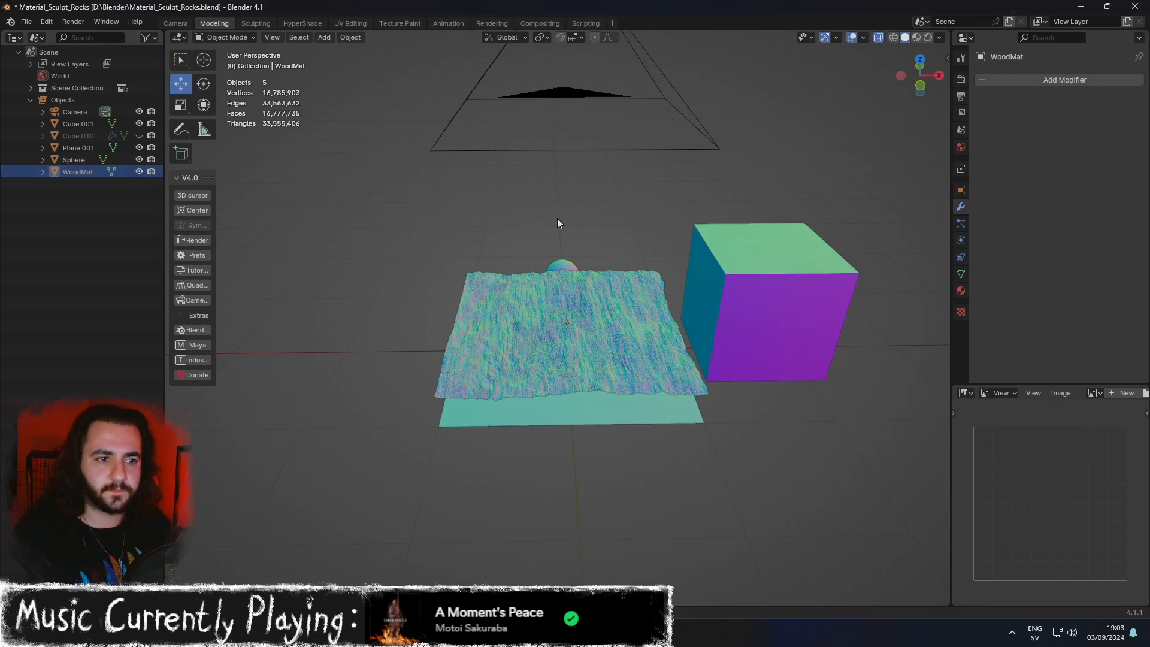
{"action": "key", "text": "Delete"}
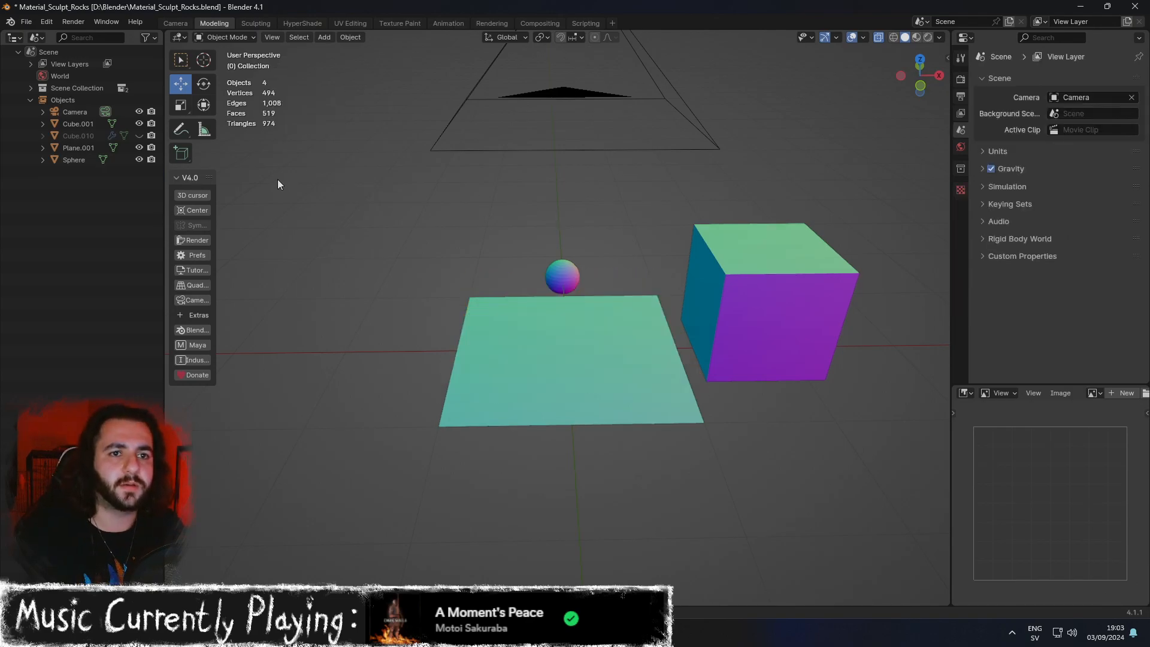
Check the Cube.010 rock once more, leave it hidden, and save the cleaned-up file.
{"action": "left_click", "coordinate": [139, 136]}
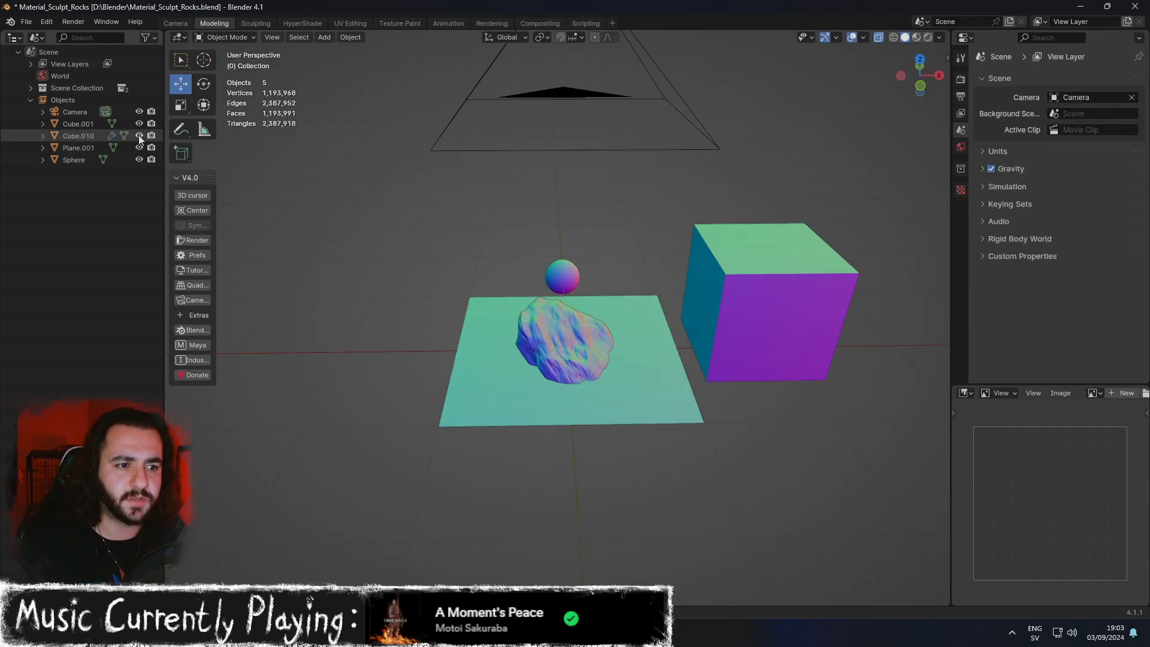
{"action": "left_click", "coordinate": [139, 135]}
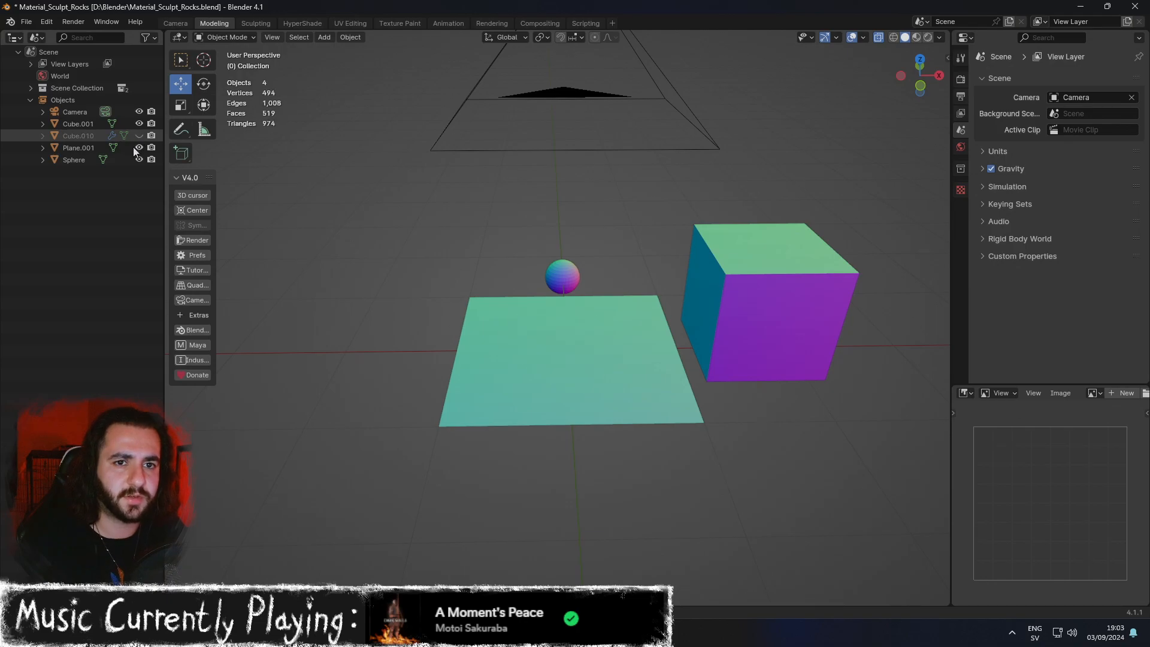
{"action": "middle_click_drag", "start_coordinate": [331, 182], "coordinate": [382, 190]}
{"action": "key", "text": "ctrl+s"}
Compare the file sizes of Material_Sculpt_Rocks and Material_Sculpt in the refreshed Blender folder, and return to Blender.
{"action": "left_click", "coordinate": [252, 632]}
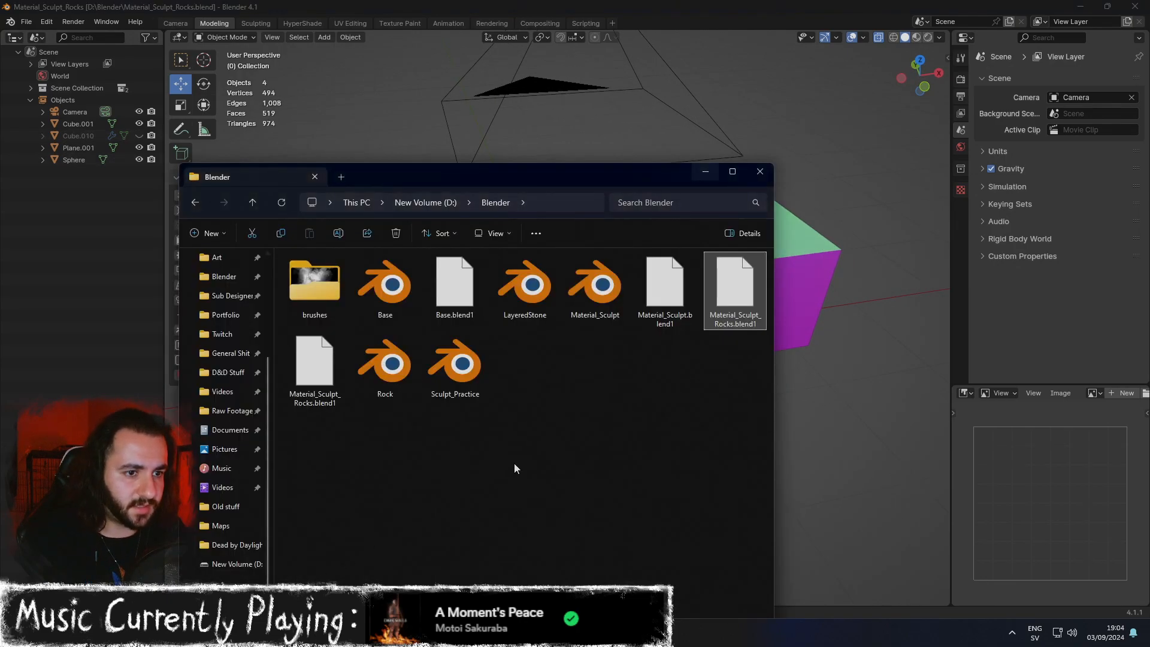
{"action": "left_click", "coordinate": [609, 407]}
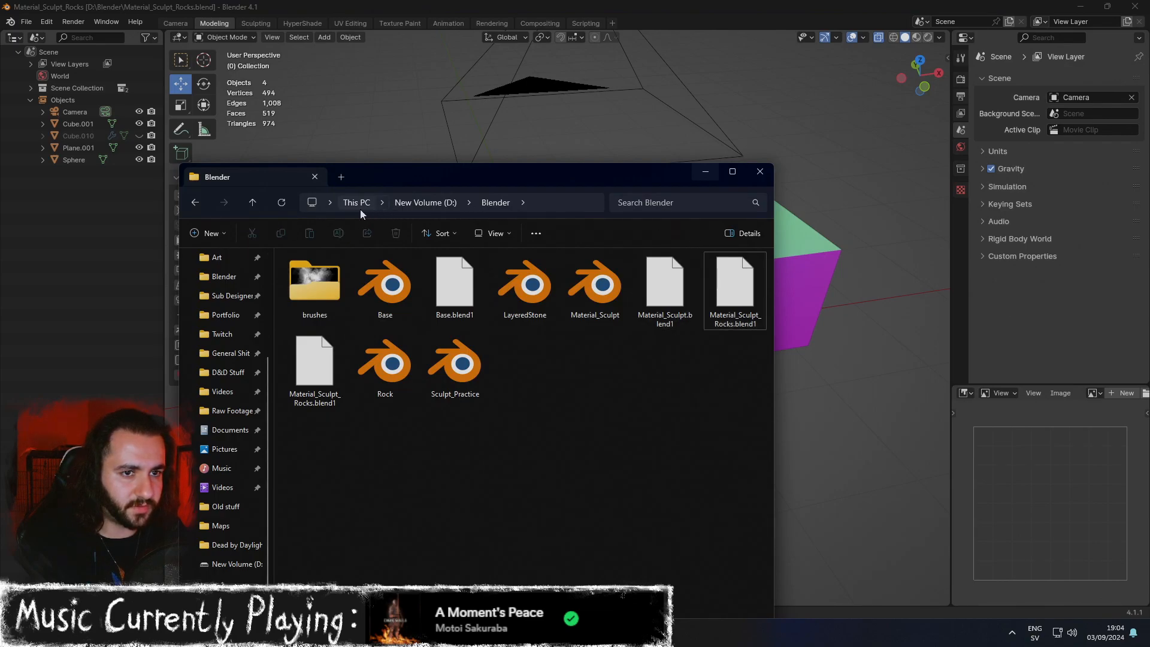
{"action": "left_click", "coordinate": [282, 204]}
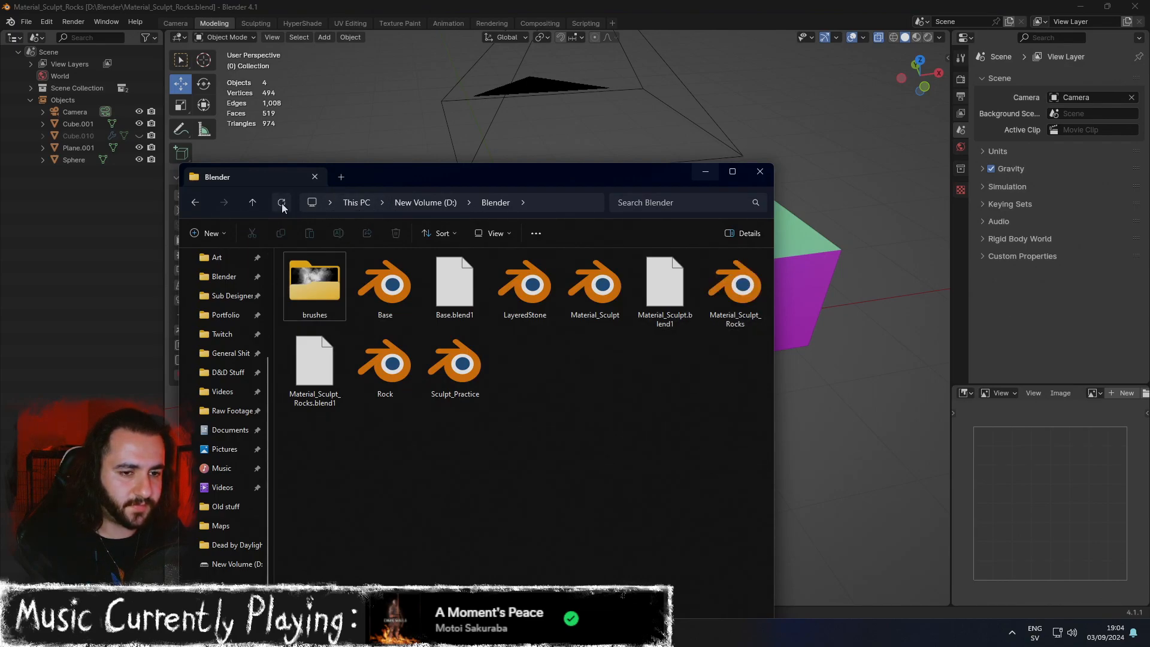
{"action": "left_click_drag", "start_coordinate": [578, 166], "coordinate": [552, 75]}
{"action": "left_click", "coordinate": [692, 211]}
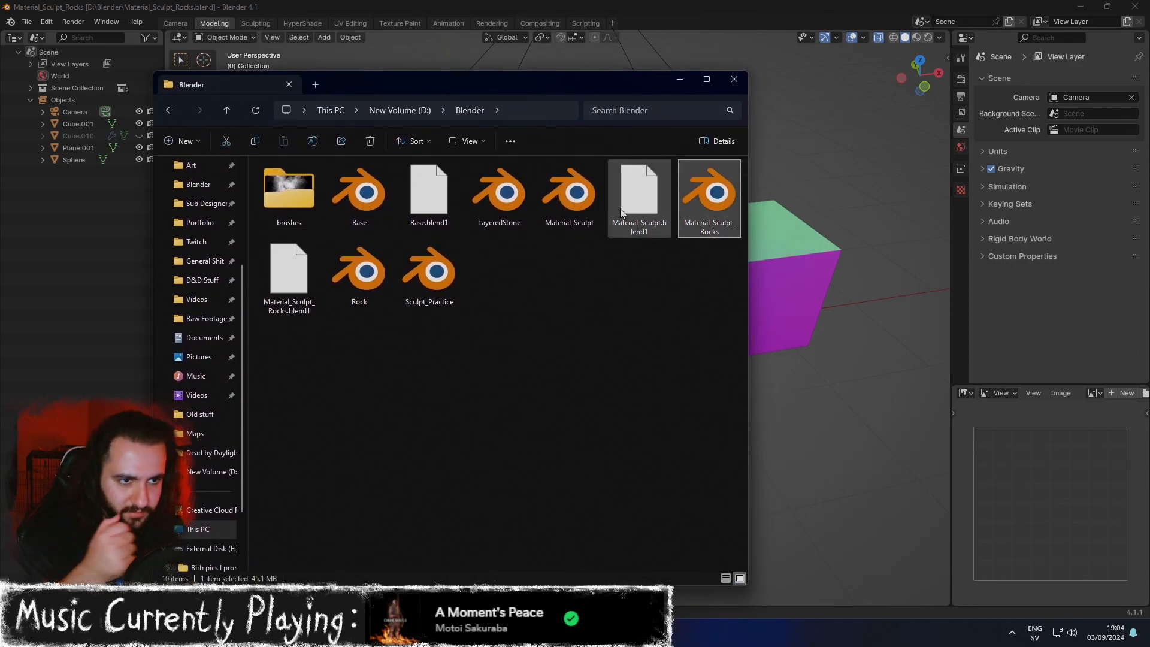
{"action": "left_click", "coordinate": [569, 192]}
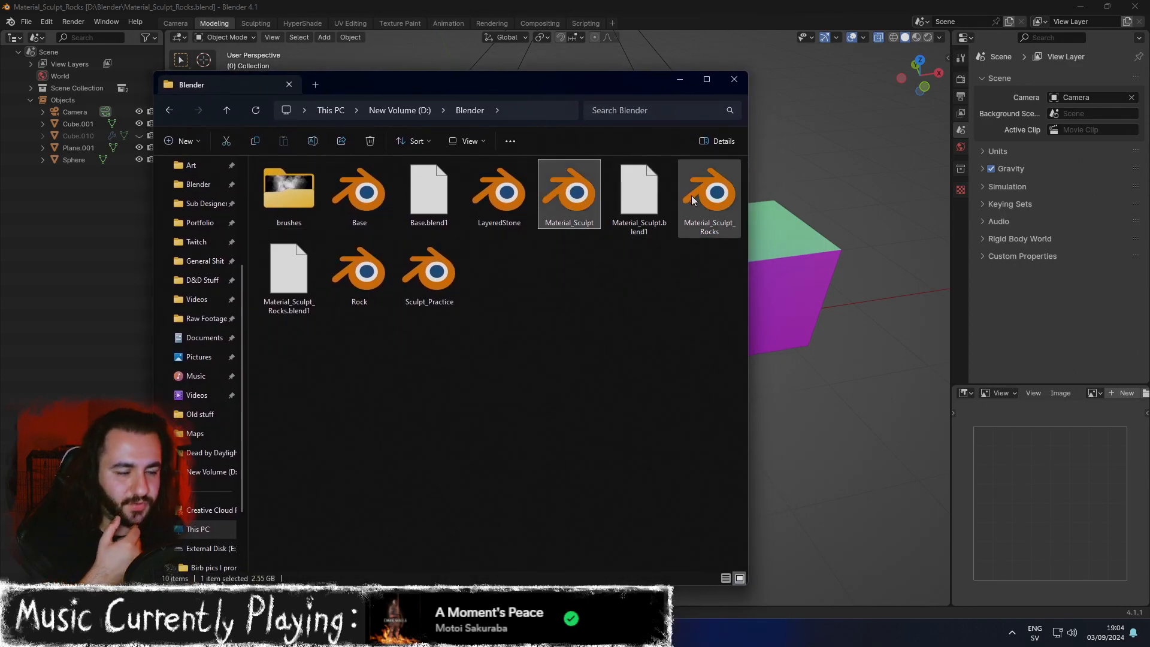
{"action": "left_click", "coordinate": [679, 79]}
Change the viewport shading from the rainbow MatCap to the plain grey one.
{"action": "middle_click_drag", "start_coordinate": [641, 121], "coordinate": [603, 289]}
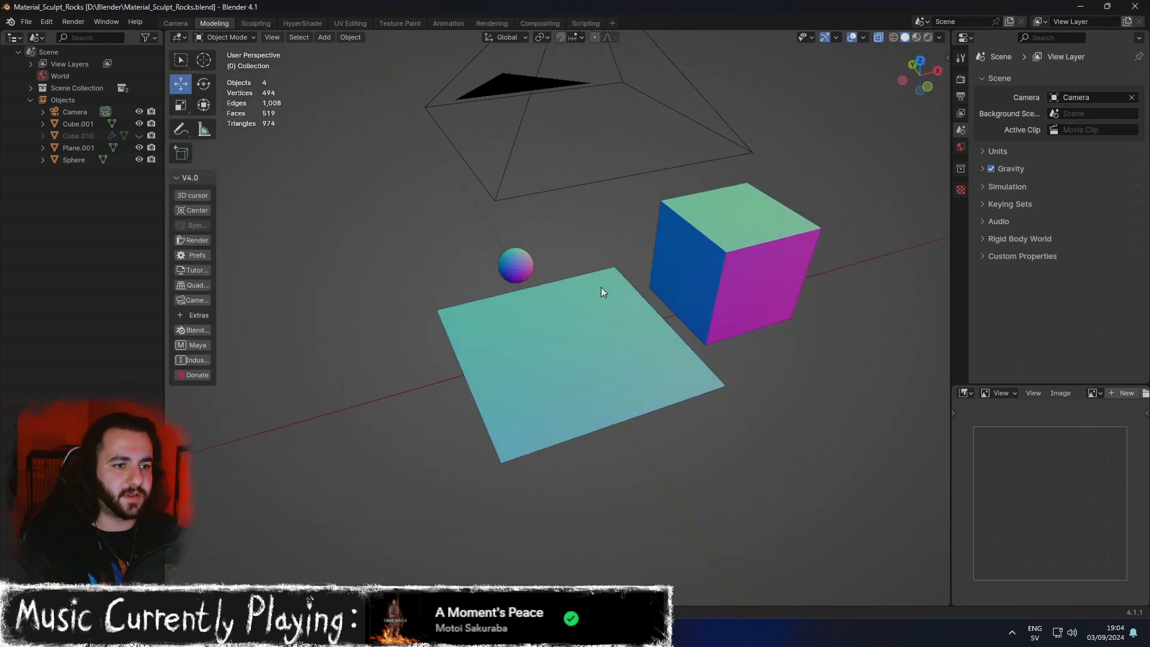
{"action": "scroll", "coordinate": [603, 293], "scroll_direction": "up", "scroll_amount": 3}
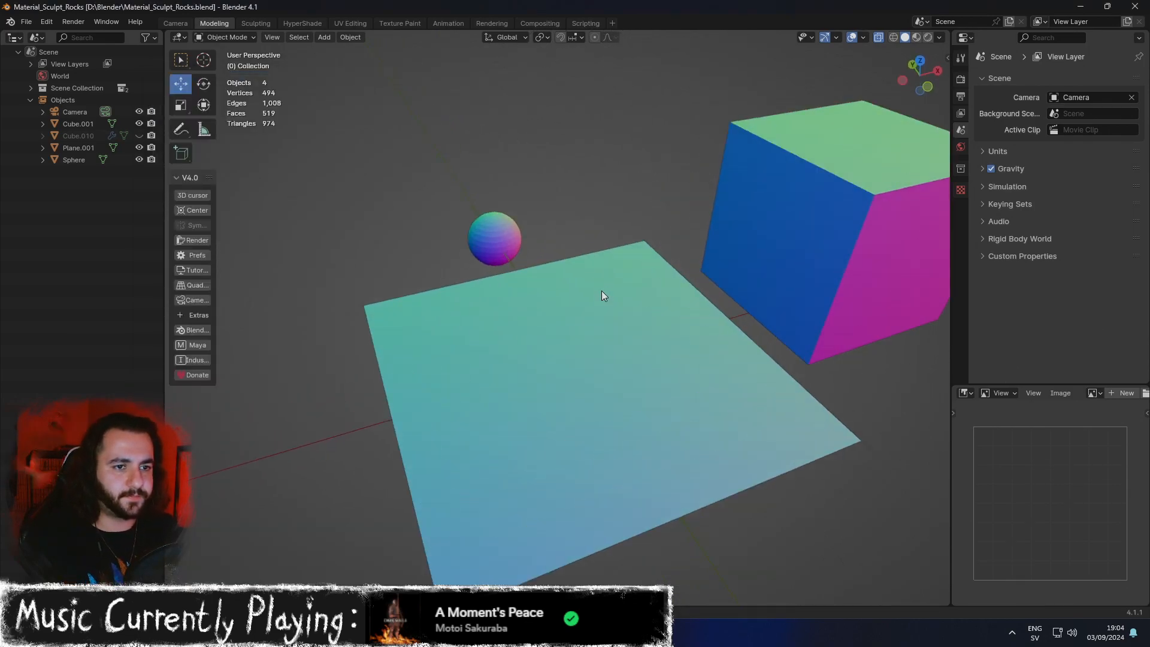
{"action": "left_click", "coordinate": [938, 37]}
{"action": "left_click", "coordinate": [928, 124]}
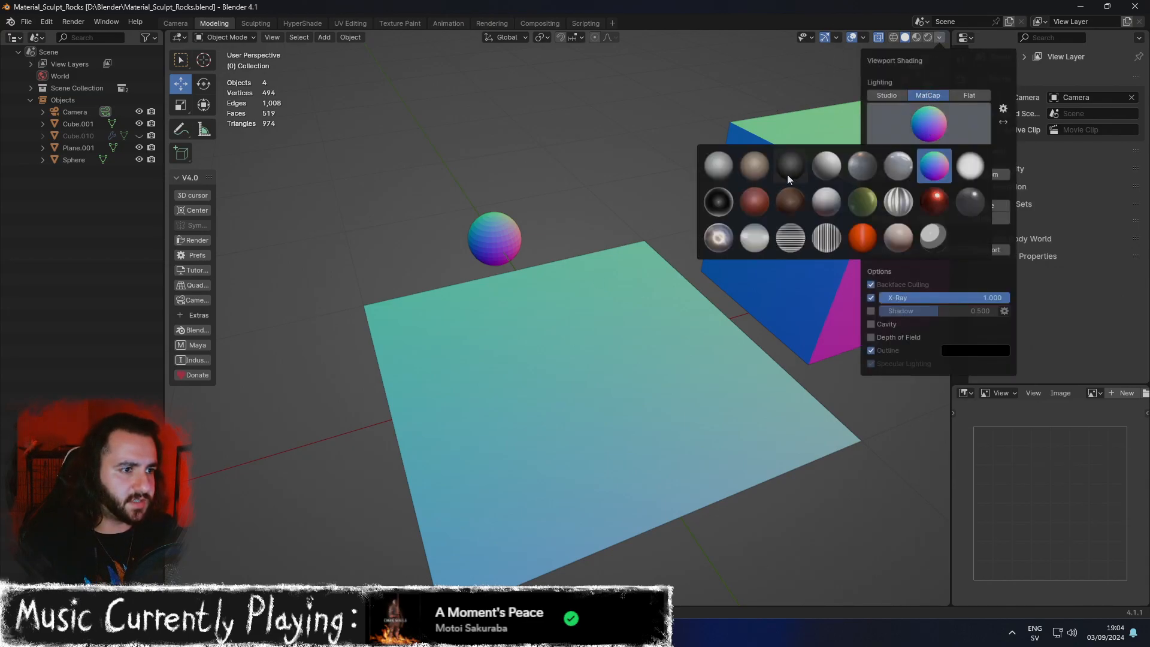
{"action": "left_click", "coordinate": [732, 164]}
{"action": "middle_click_drag", "start_coordinate": [751, 214], "coordinate": [723, 237]}
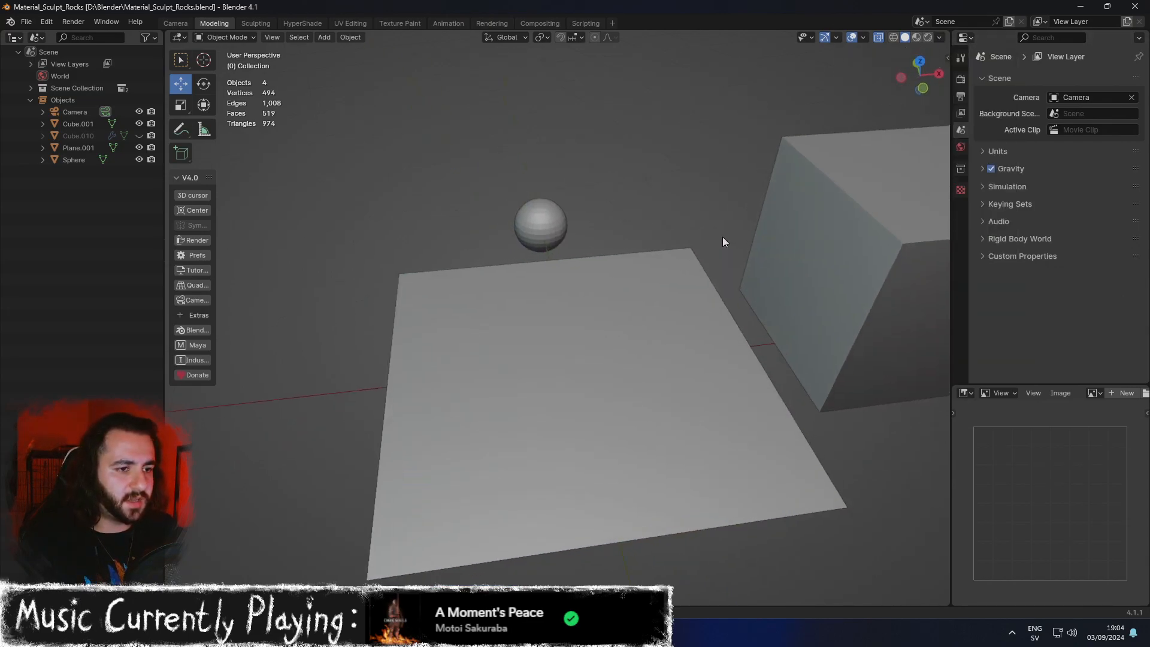
Add a 2 m mesh cube at the world origin.
{"action": "key", "text": "shift+a"}
{"action": "mouse_move", "coordinate": [711, 249]}
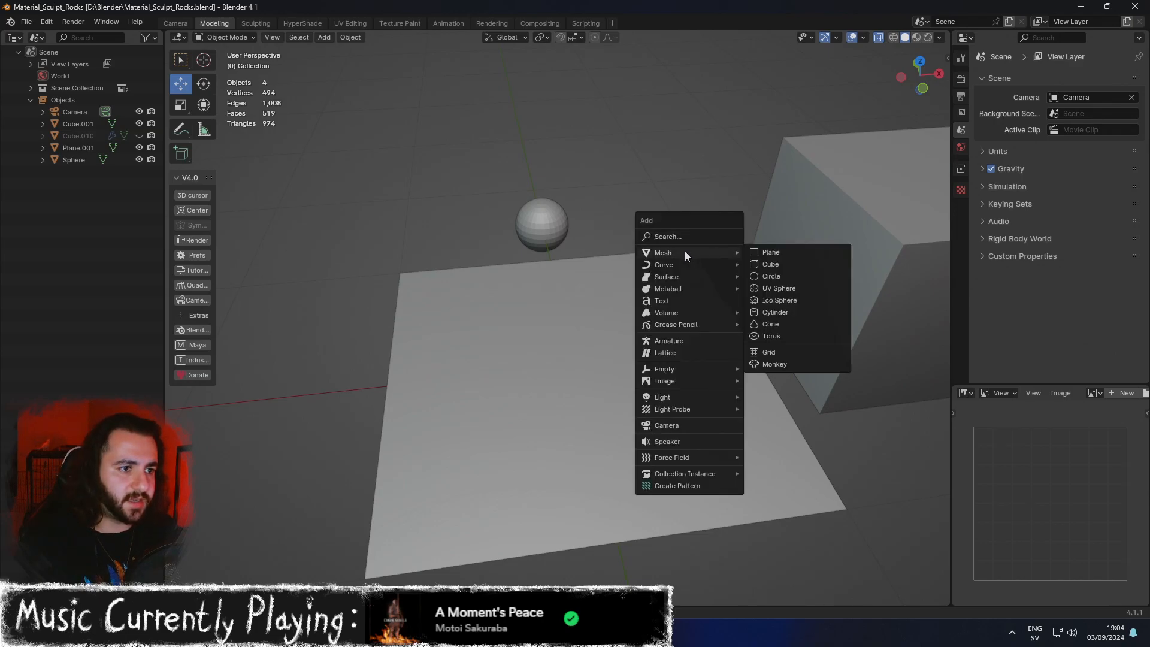
{"action": "left_click", "coordinate": [770, 264]}
{"action": "middle_click_drag", "start_coordinate": [598, 339], "coordinate": [690, 323]}
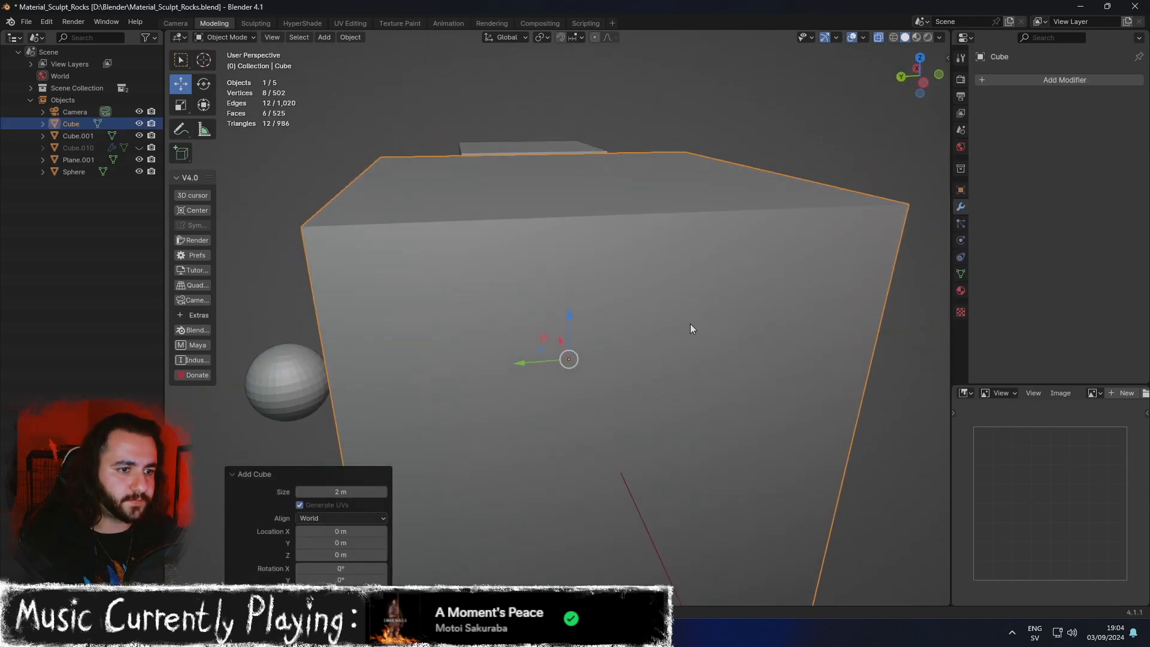
{"action": "key", "text": "shift+space"}
{"action": "key", "text": "s"}
{"action": "left_click_drag", "start_coordinate": [612, 336], "coordinate": [736, 334]}
{"action": "key", "text": "w"}
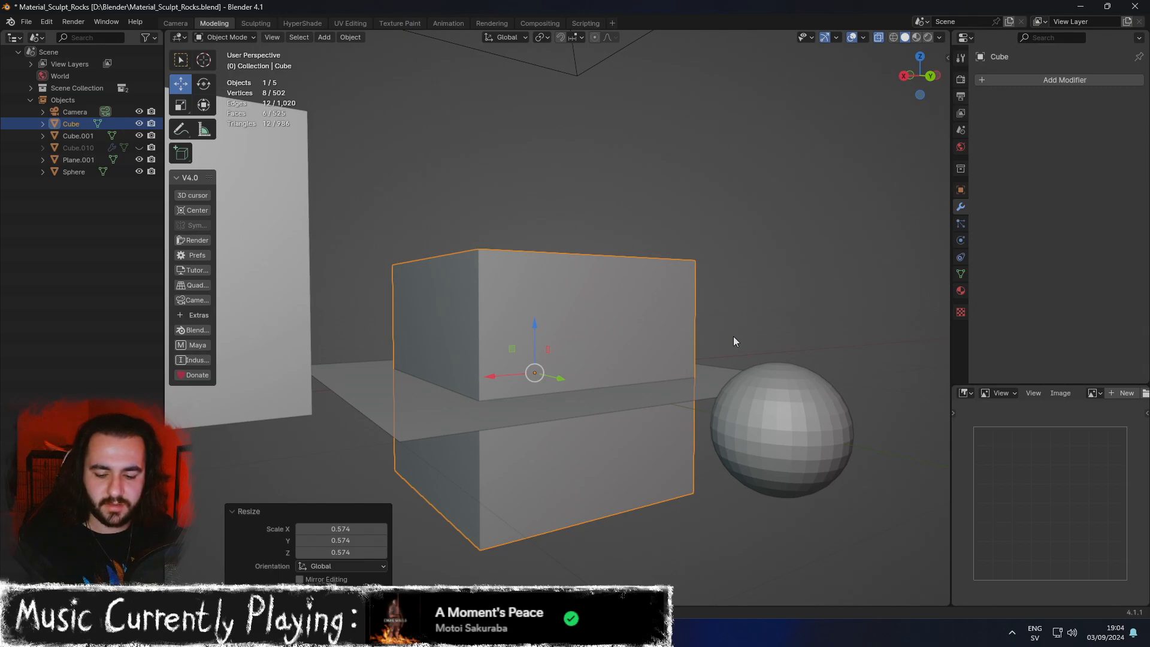
{"action": "left_click_drag", "start_coordinate": [528, 332], "coordinate": [574, 250]}
{"action": "key", "text": "ctrl+z"}
{"action": "key", "text": "ctrl+z"}
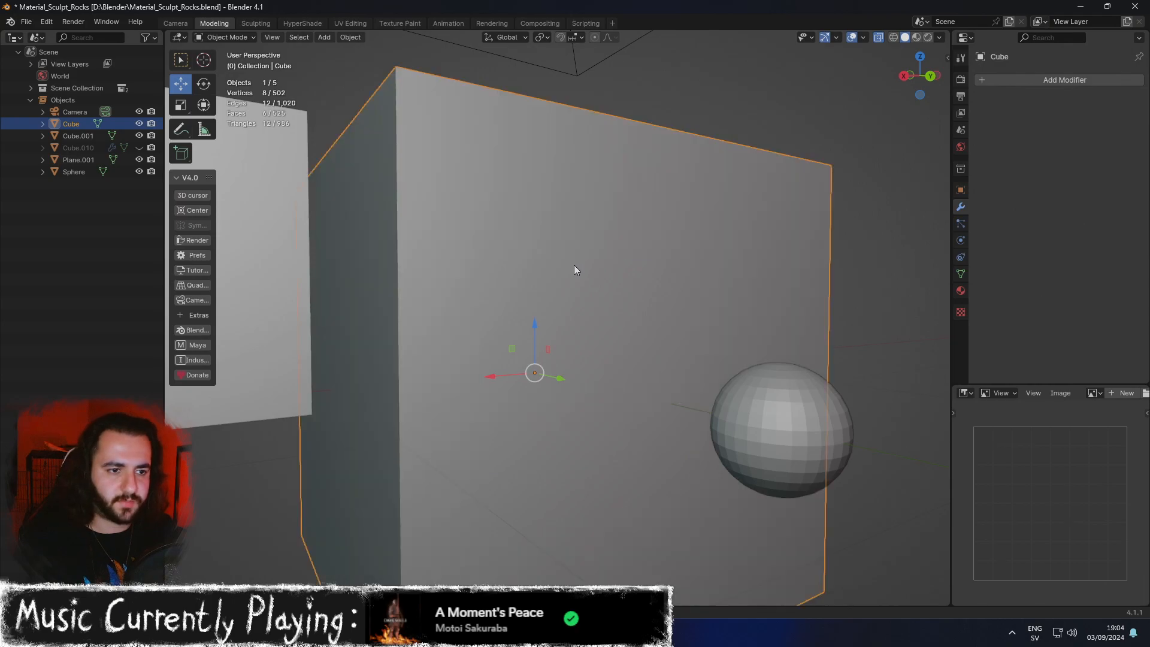
Scale the new cube down uniformly to about 0.516.
{"action": "scroll", "coordinate": [601, 275], "scroll_direction": "down", "scroll_amount": 4}
{"action": "key", "text": "r"}
{"action": "left_click_drag", "start_coordinate": [592, 307], "coordinate": [546, 329]}
{"action": "key", "text": "w"}
{"action": "scroll", "coordinate": [573, 311], "scroll_direction": "up", "scroll_amount": 2}
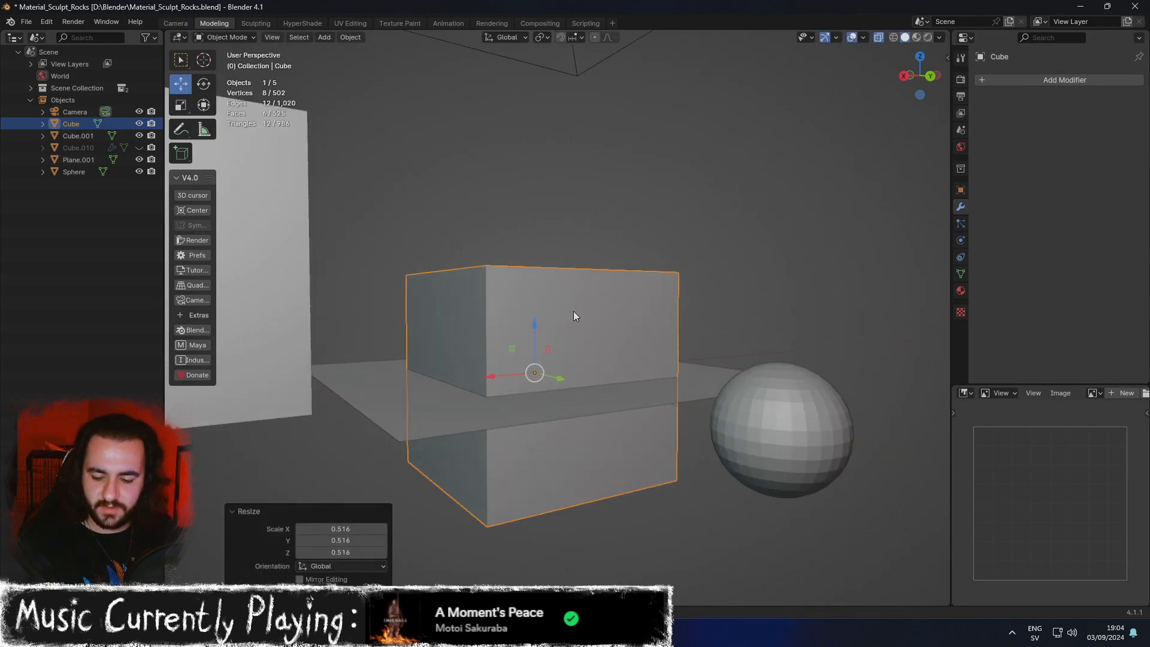
Duplicate the small cube, move the copy up off the original, and rotate it to a tilted angle.
{"action": "key", "text": "ctrl+v"}
{"action": "left_click_drag", "start_coordinate": [545, 349], "coordinate": [623, 228]}
{"action": "key", "text": "e"}
{"action": "middle_click_drag", "start_coordinate": [623, 228], "coordinate": [598, 244]}
{"action": "left_click_drag", "start_coordinate": [525, 260], "coordinate": [577, 293]}
{"action": "key", "text": "w"}
{"action": "mouse_move", "coordinate": [578, 294]}
{"action": "middle_mouse_down"}
{"action": "mouse_move", "coordinate": [627, 308]}
{"action": "mouse_move", "coordinate": [569, 309]}
{"action": "middle_mouse_up"}
Position the tilted copy so that it overlaps an upper corner of the original cube.
{"action": "left_click_drag", "start_coordinate": [536, 297], "coordinate": [667, 269]}
{"action": "middle_click_drag", "start_coordinate": [667, 270], "coordinate": [736, 215]}
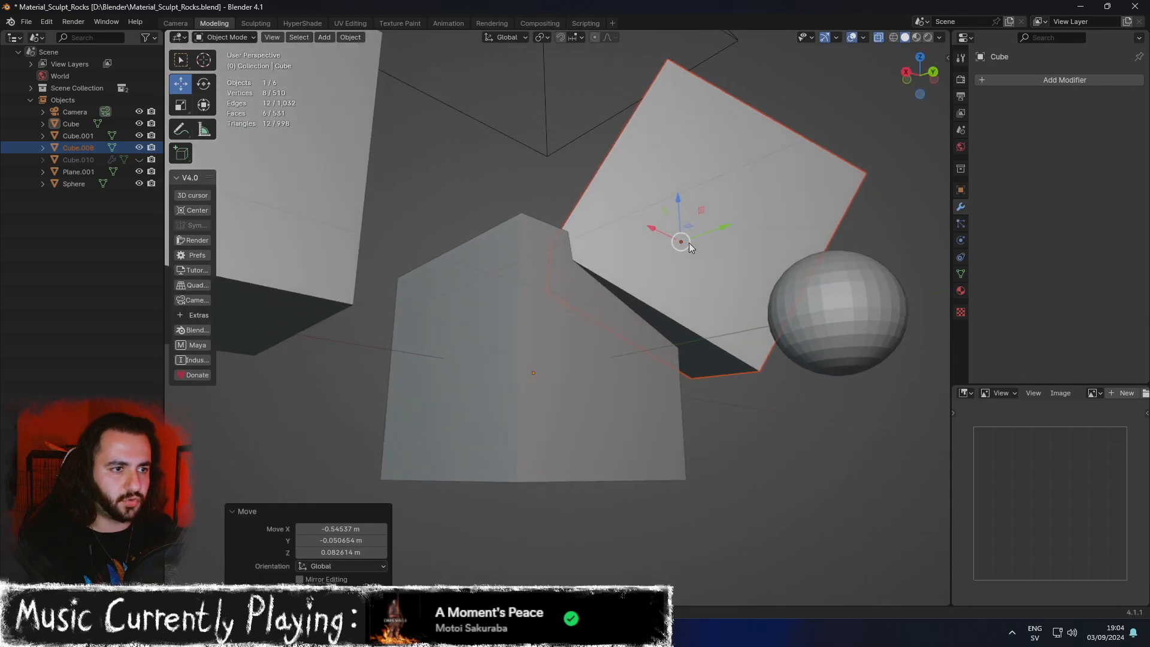
{"action": "left_click_drag", "start_coordinate": [689, 226], "coordinate": [656, 214]}
{"action": "middle_click_drag", "start_coordinate": [656, 214], "coordinate": [506, 200]}
{"action": "left_click_drag", "start_coordinate": [482, 201], "coordinate": [530, 196]}
{"action": "middle_click_drag", "start_coordinate": [530, 195], "coordinate": [518, 214]}
{"action": "left_click_drag", "start_coordinate": [486, 223], "coordinate": [480, 204]}
Add a Boolean modifier in Difference mode to the original cube, with the tilted Cube.008 as its object.
{"action": "left_click", "coordinate": [659, 314]}
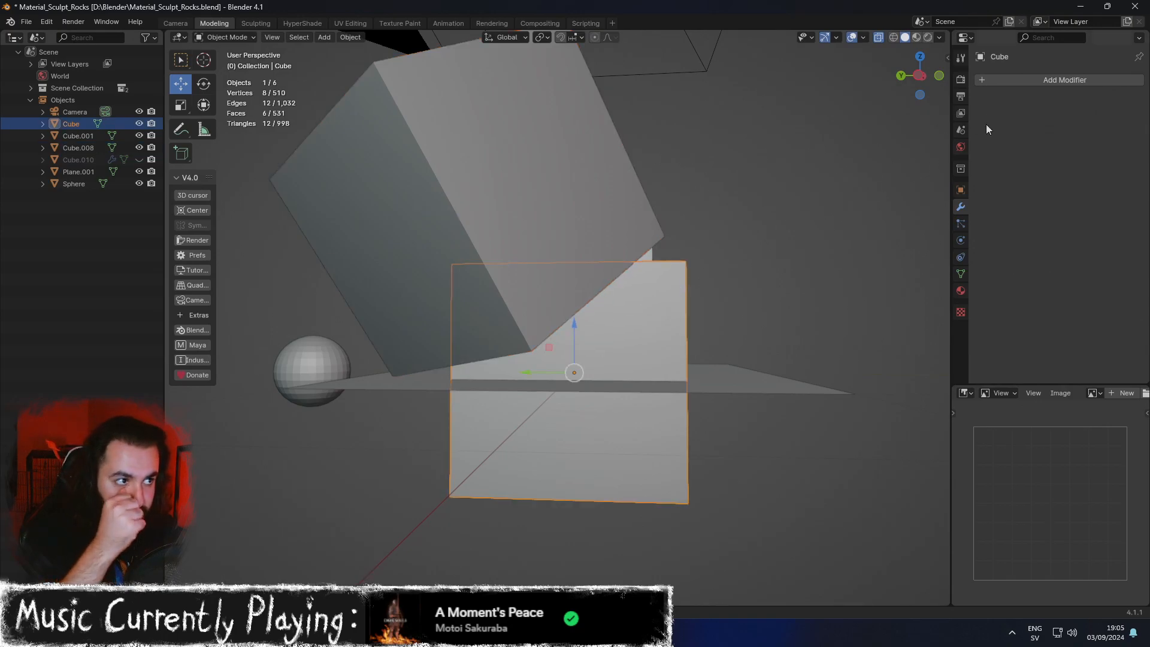
{"action": "left_click", "coordinate": [1032, 80]}
{"action": "type", "text": "boll"}
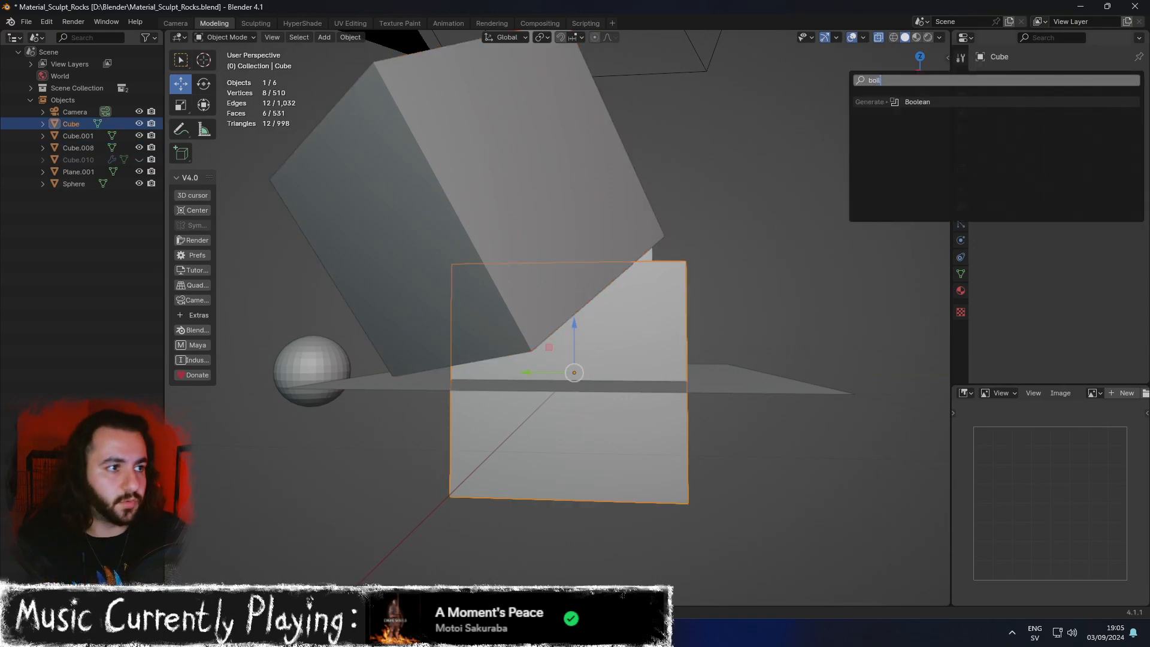
{"action": "key", "text": "BackSpace"}
{"action": "key", "text": "Return"}
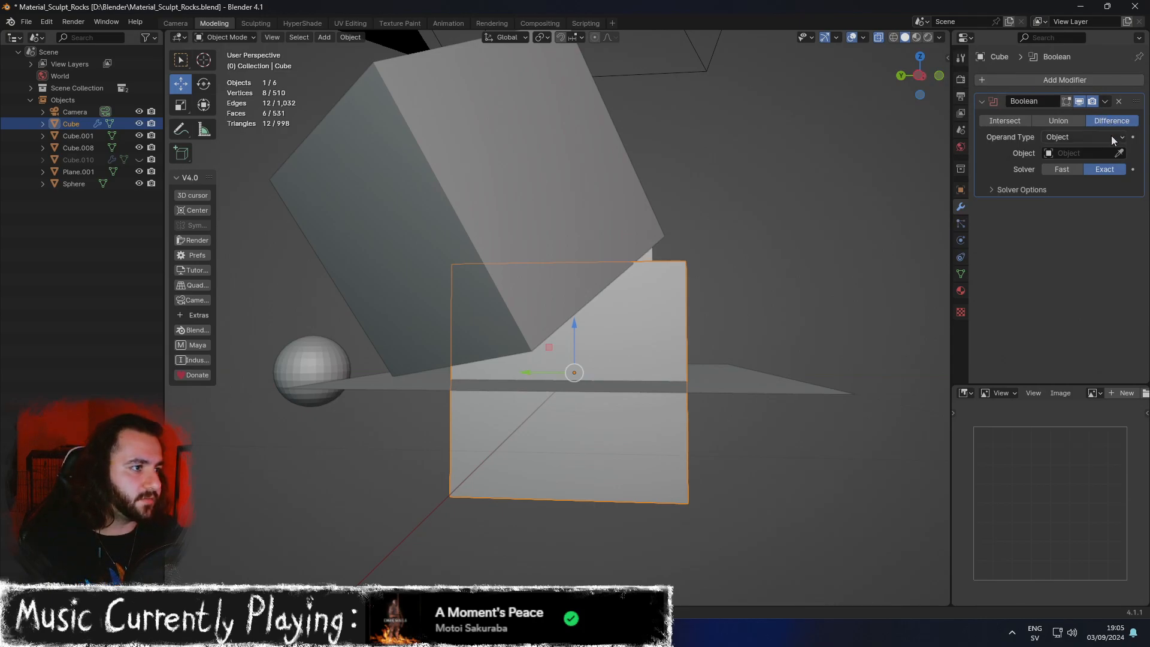
{"action": "left_click", "coordinate": [1119, 153]}
{"action": "left_click", "coordinate": [502, 159]}
{"action": "middle_click_drag", "start_coordinate": [606, 181], "coordinate": [561, 215]}
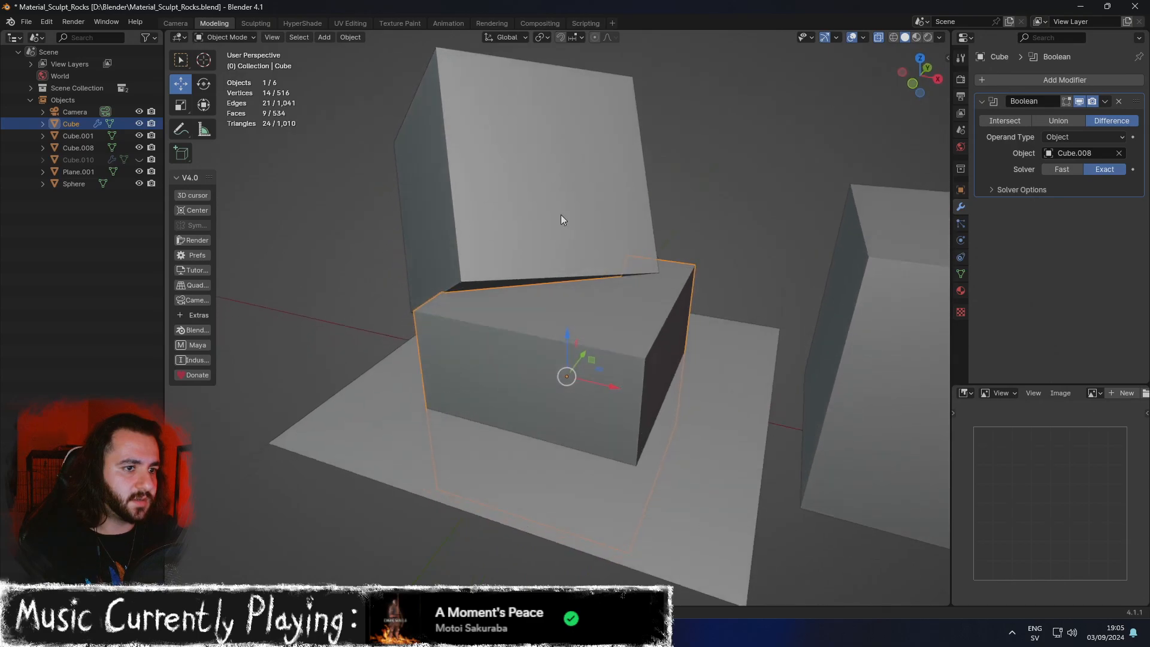
Scale up the tilted cutter cube so that it spans more of the original cube.
{"action": "left_click", "coordinate": [587, 136]}
{"action": "key", "text": "s"}
{"action": "left_click_drag", "start_coordinate": [559, 207], "coordinate": [593, 207]}
{"action": "key", "text": "w"}
{"action": "middle_click_drag", "start_coordinate": [572, 222], "coordinate": [489, 338]}
Select the tilted cutter cube and move it slightly to adjust where it cuts the original cube.
{"action": "left_click", "coordinate": [680, 313]}
{"action": "left_click", "coordinate": [768, 209]}
{"action": "middle_click_drag", "start_coordinate": [768, 210], "coordinate": [799, 287]}
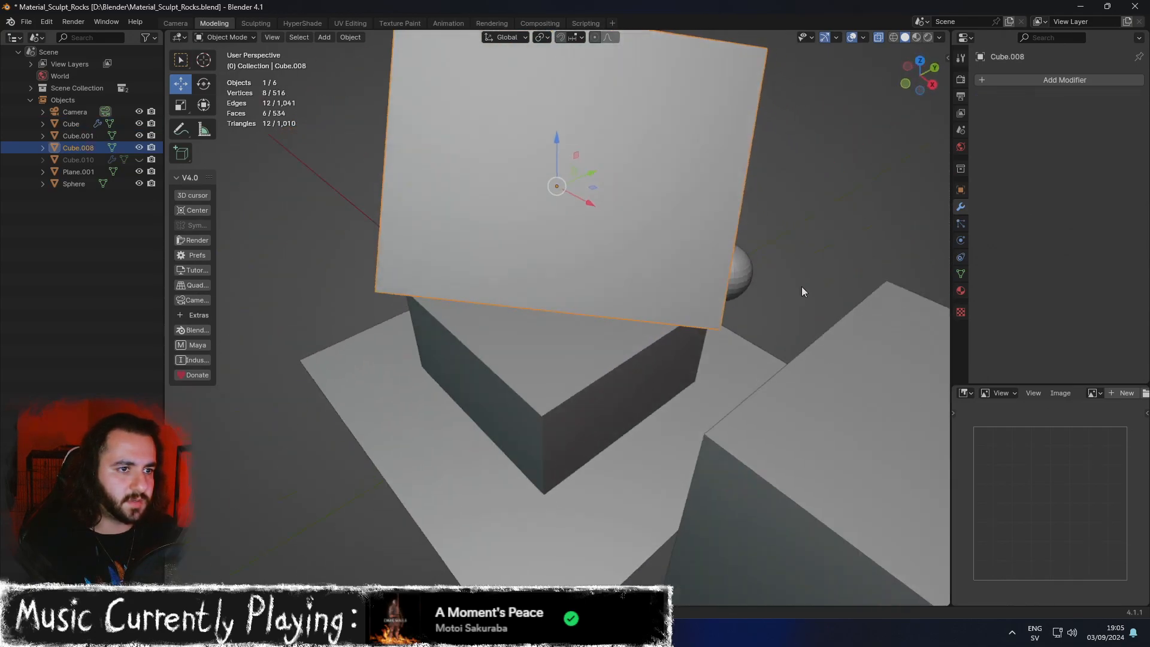
{"action": "key", "text": "g"}
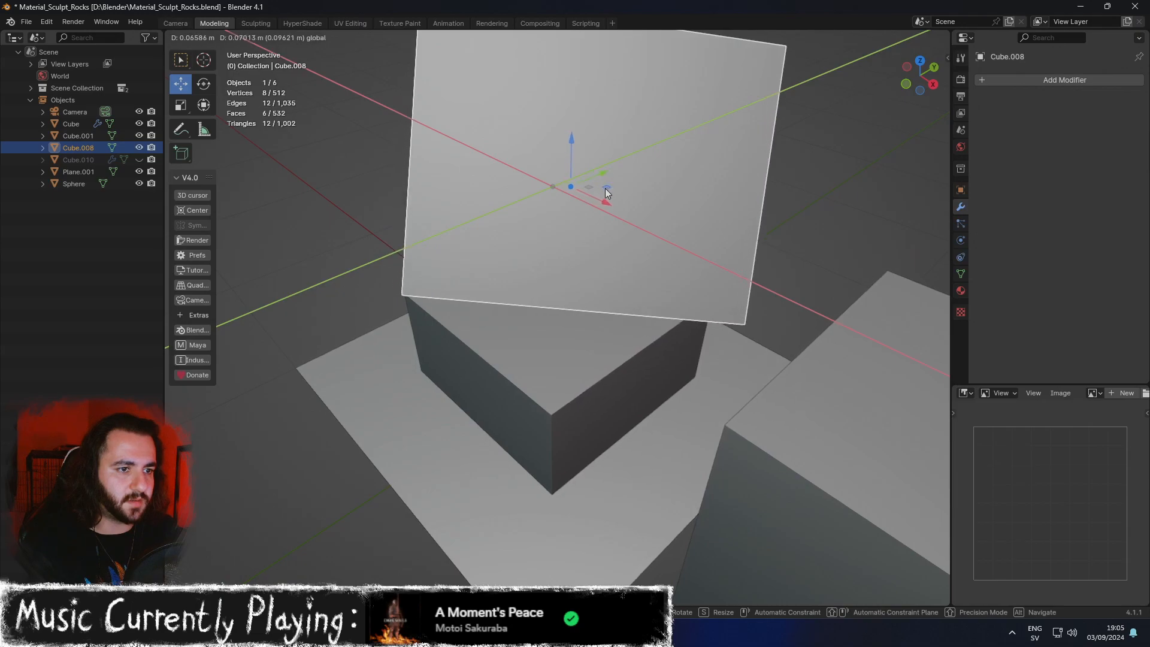
{"action": "left_click", "coordinate": [605, 192]}
{"action": "middle_click_drag", "start_coordinate": [605, 192], "coordinate": [652, 159]}
Apply the Boolean modifier on the original cube to make the first slanted cut permanent.
{"action": "left_click", "coordinate": [639, 343]}
{"action": "middle_click_drag", "start_coordinate": [627, 337], "coordinate": [697, 292]}
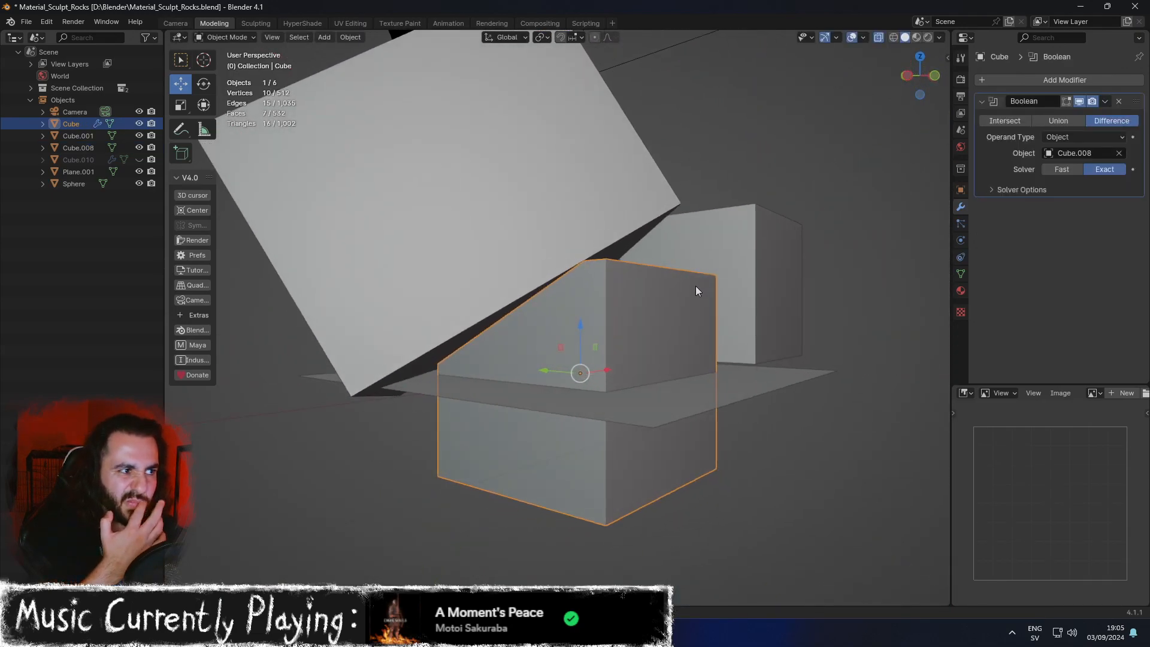
{"action": "left_click", "coordinate": [1105, 101]}
{"action": "left_click", "coordinate": [1059, 117]}
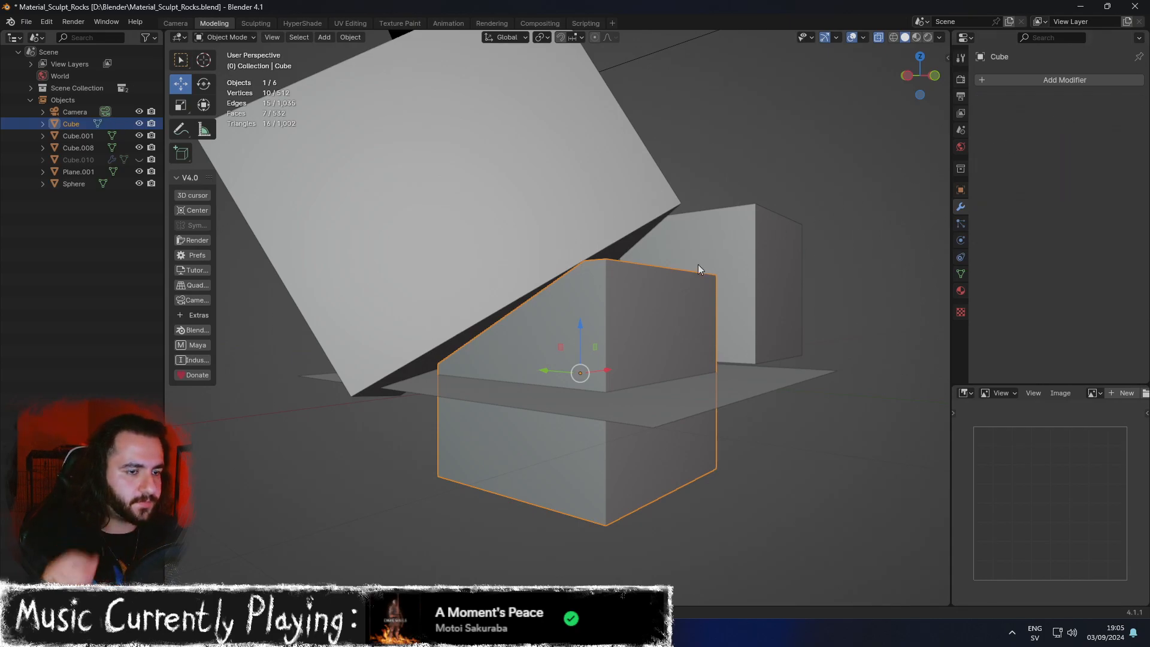
Rotate the tilted cutter cube to a new angle and move it so it overlaps another upper edge of the block.
{"action": "middle_click_drag", "start_coordinate": [708, 293], "coordinate": [561, 261]}
{"action": "left_click", "coordinate": [562, 200]}
{"action": "middle_click_drag", "start_coordinate": [617, 185], "coordinate": [521, 198]}
{"action": "key", "text": "e"}
{"action": "left_click_drag", "start_coordinate": [663, 218], "coordinate": [829, 157]}
{"action": "key", "text": "w"}
{"action": "middle_click_drag", "start_coordinate": [729, 208], "coordinate": [687, 222]}
{"action": "left_click_drag", "start_coordinate": [686, 222], "coordinate": [549, 199]}
{"action": "middle_click_drag", "start_coordinate": [548, 198], "coordinate": [639, 294]}
Add a Difference Boolean modifier to the original cube using Cube.008 as the object, and apply it.
{"action": "left_click", "coordinate": [598, 329]}
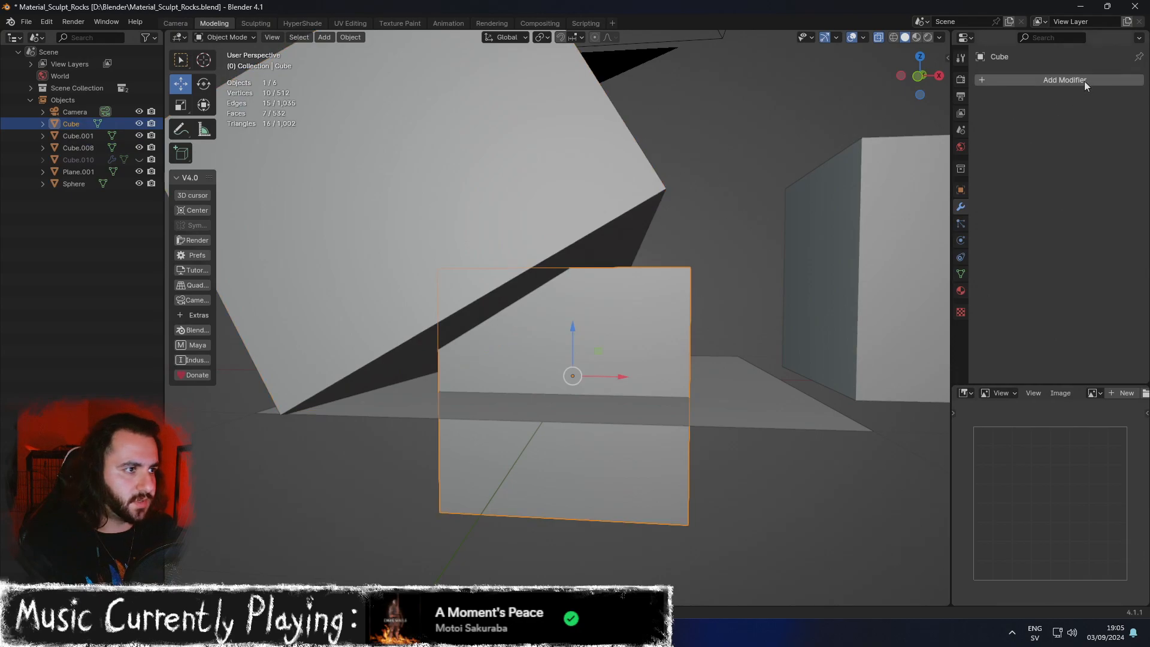
{"action": "left_click", "coordinate": [1091, 77]}
{"action": "type", "text": "bol"}
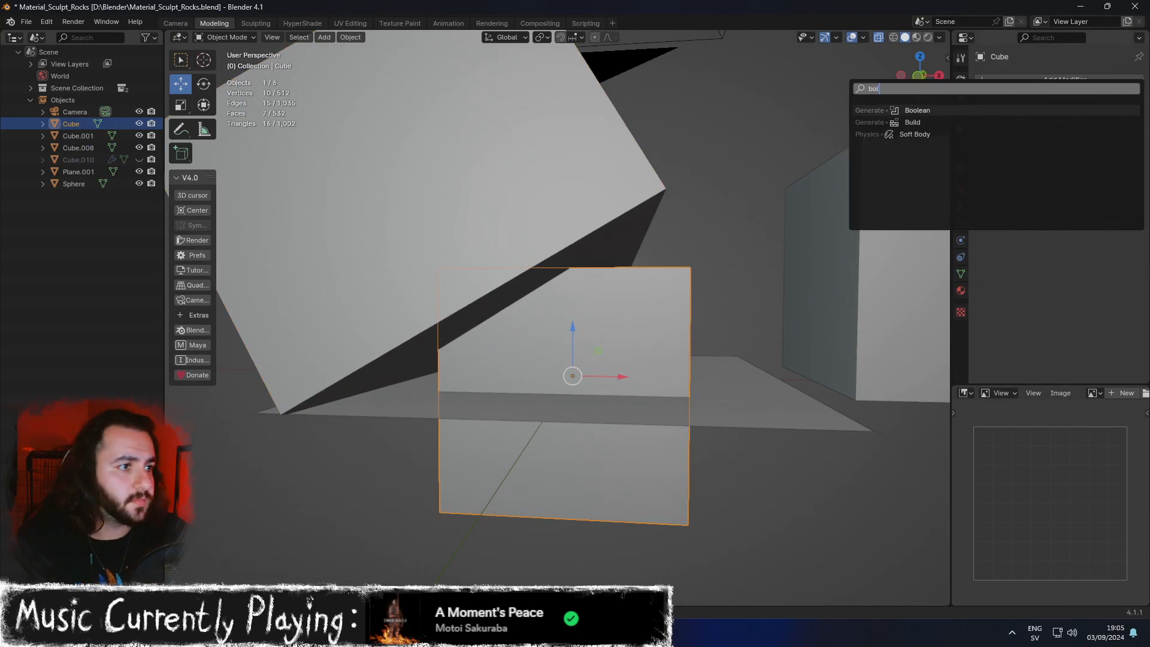
{"action": "key", "text": "Return"}
{"action": "left_click", "coordinate": [1120, 153]}
{"action": "left_click", "coordinate": [506, 142]}
{"action": "middle_click_drag", "start_coordinate": [668, 230], "coordinate": [612, 277]}
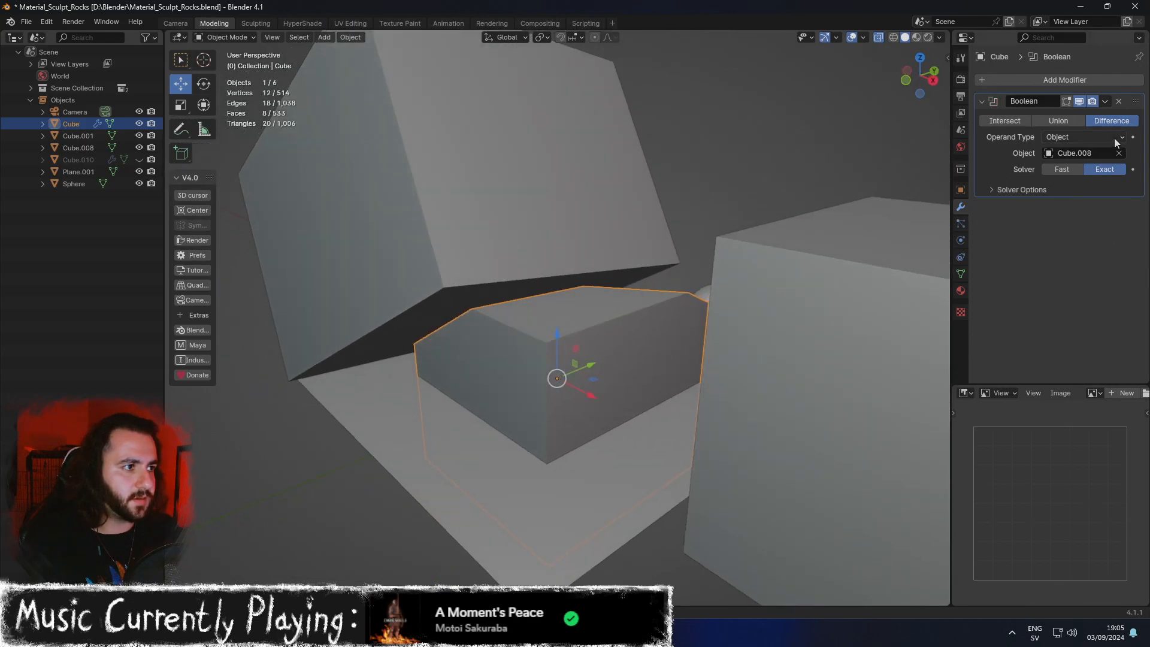
{"action": "left_click", "coordinate": [1106, 102]}
{"action": "left_click", "coordinate": [1058, 119]}
Rotate the cutter cube freely and move it across the top of the block towards a side that is still uncut.
{"action": "middle_click_drag", "start_coordinate": [800, 239], "coordinate": [786, 190]}
{"action": "left_click", "coordinate": [676, 157]}
{"action": "middle_click_drag", "start_coordinate": [677, 157], "coordinate": [576, 193]}
{"action": "key", "text": "r"}
{"action": "key", "text": "r"}
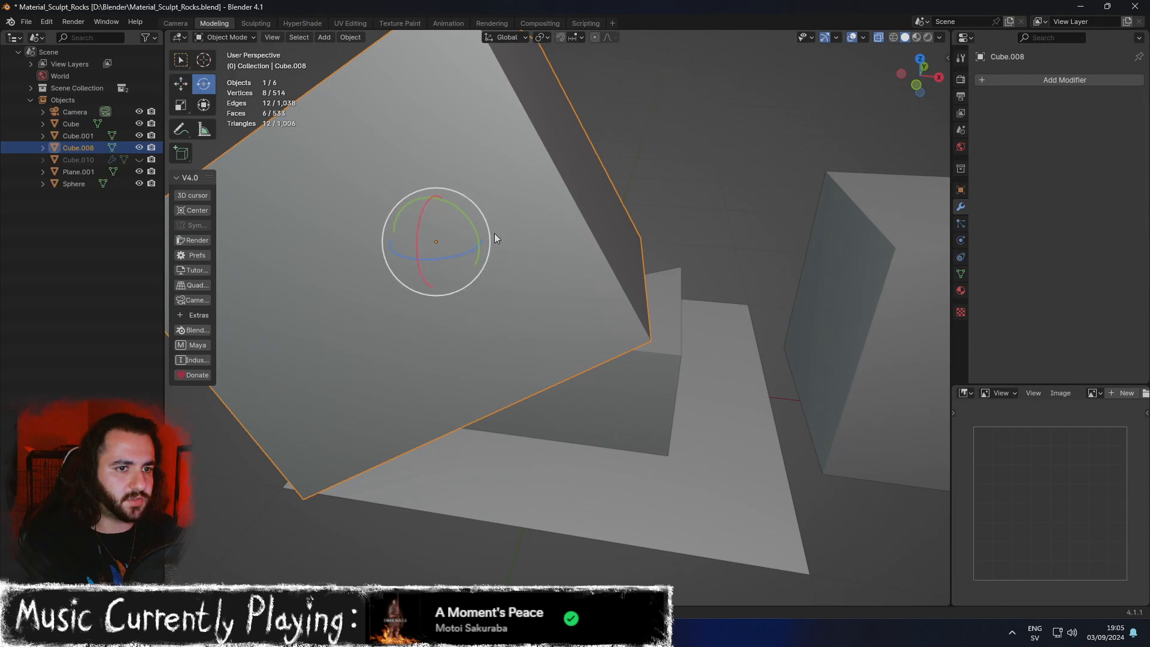
{"action": "left_click_drag", "start_coordinate": [475, 223], "coordinate": [543, 249]}
{"action": "key", "text": "w"}
{"action": "left_click_drag", "start_coordinate": [543, 249], "coordinate": [600, 222], "text": "alt"}
{"action": "middle_click_drag", "start_coordinate": [599, 226], "coordinate": [540, 224]}
{"action": "left_click_drag", "start_coordinate": [499, 228], "coordinate": [730, 167]}
{"action": "middle_click_drag", "start_coordinate": [730, 167], "coordinate": [831, 162]}
Refine the cutter cube's tilt and height so that it overlaps the uncut upper edge of the block.
{"action": "key", "text": "r"}
{"action": "key", "text": "e"}
{"action": "key", "text": "r"}
{"action": "left_click_drag", "start_coordinate": [724, 161], "coordinate": [684, 166]}
{"action": "key", "text": "e"}
{"action": "key", "text": "r"}
{"action": "key", "text": "r"}
{"action": "key", "text": "w"}
{"action": "middle_click_drag", "start_coordinate": [687, 162], "coordinate": [686, 149]}
{"action": "left_click_drag", "start_coordinate": [684, 144], "coordinate": [682, 173]}
{"action": "middle_click_drag", "start_coordinate": [682, 172], "coordinate": [673, 133]}
{"action": "left_click_drag", "start_coordinate": [689, 171], "coordinate": [689, 192]}
{"action": "middle_click_drag", "start_coordinate": [689, 193], "coordinate": [597, 340]}
Cut the block again with a Difference Boolean modifier that uses the repositioned Cube.008, and apply the modifier.
{"action": "left_click", "coordinate": [597, 344]}
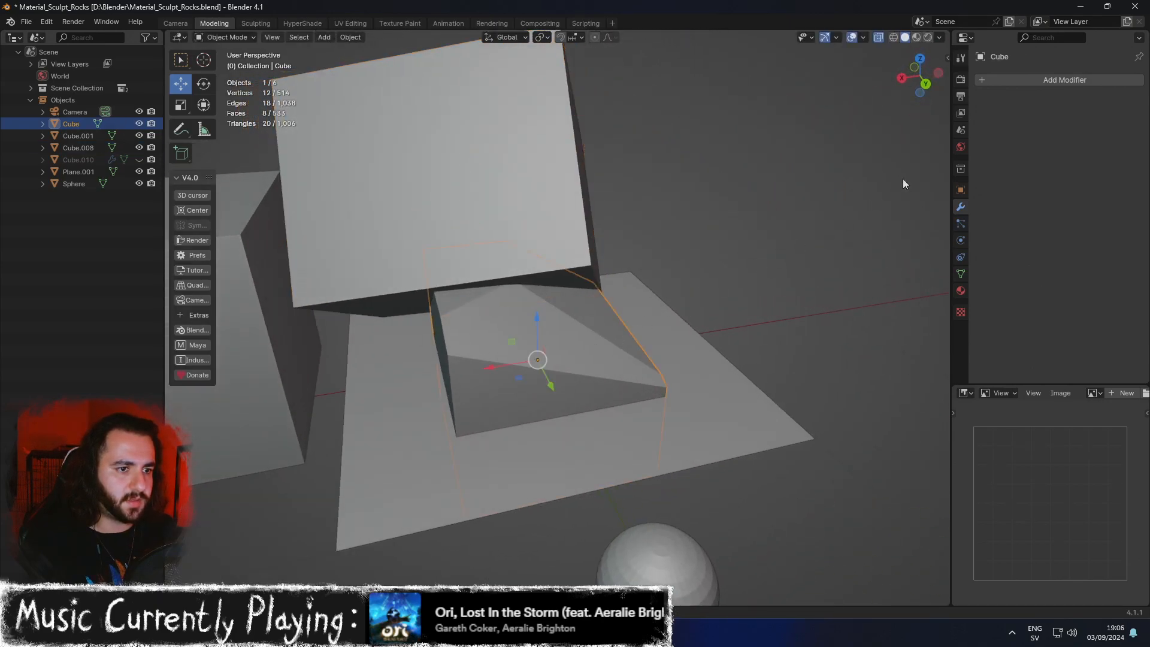
{"action": "left_click", "coordinate": [1047, 80]}
{"action": "type", "text": "bool"}
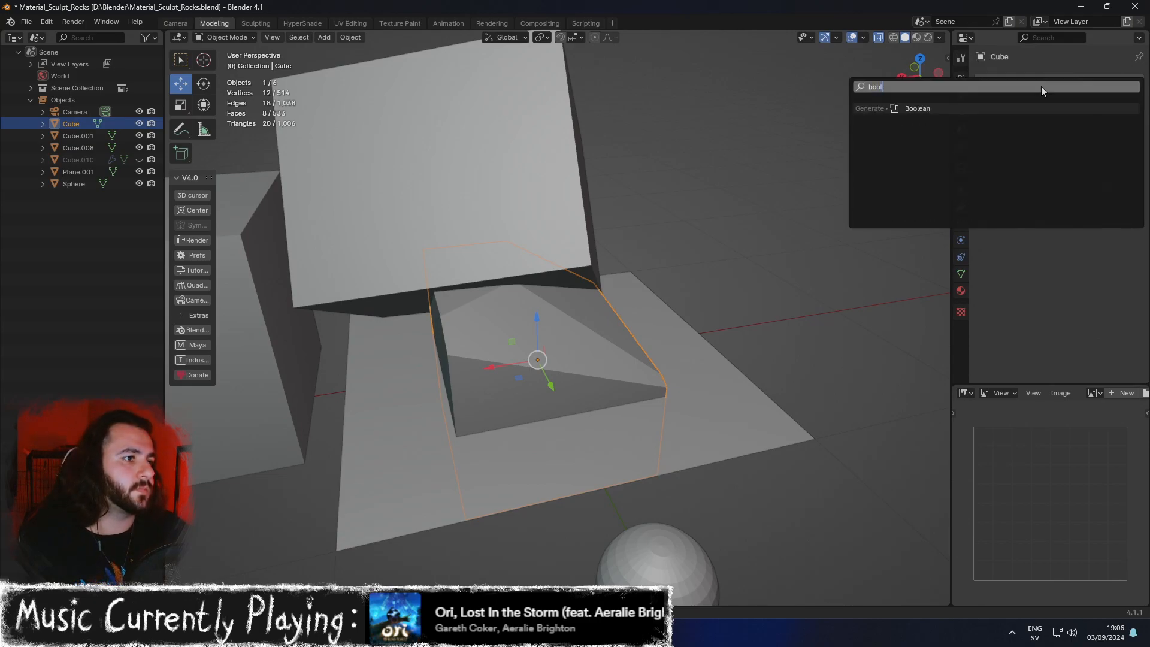
{"action": "key", "text": "Return"}
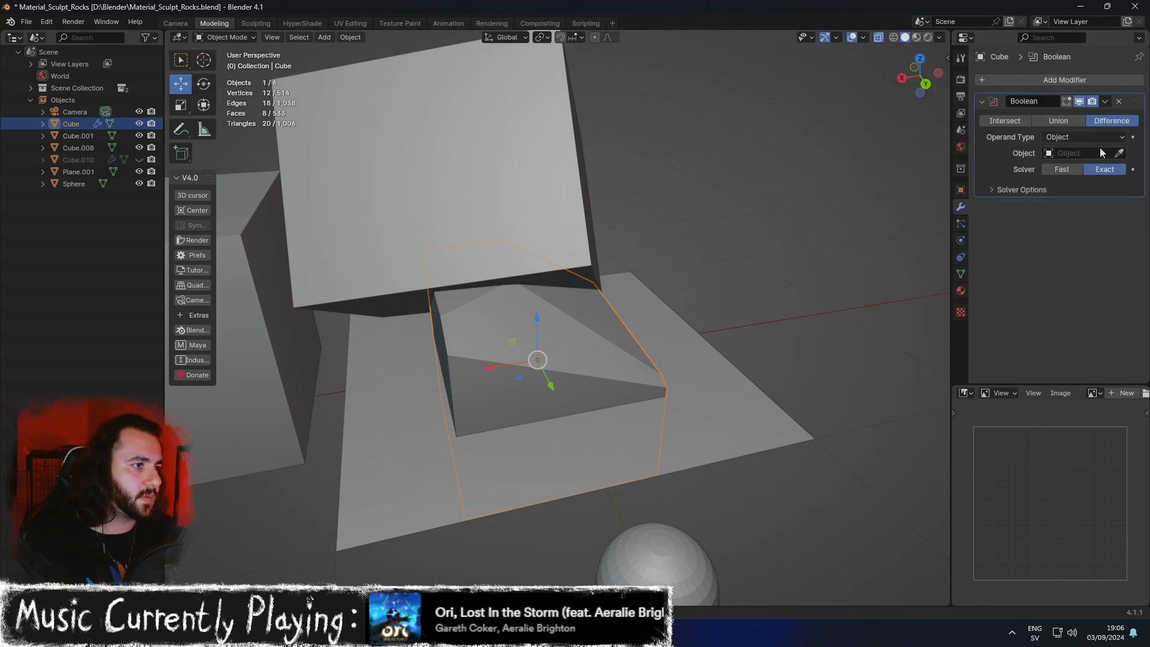
{"action": "left_click", "coordinate": [1113, 157]}
{"action": "left_click", "coordinate": [511, 107]}
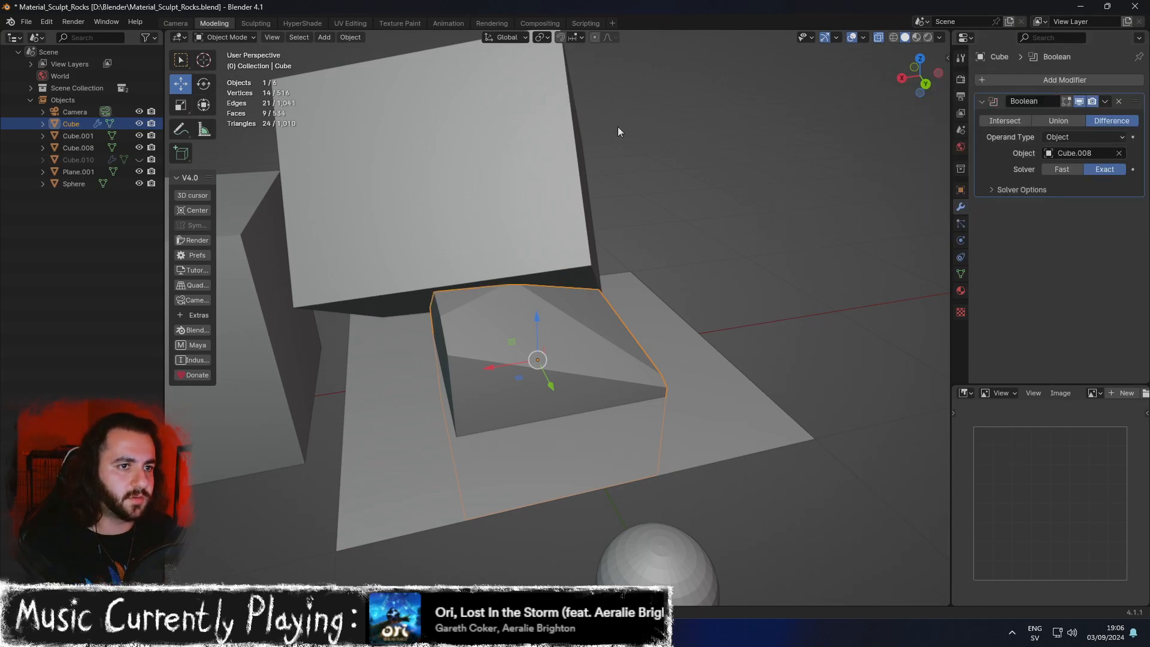
{"action": "left_click", "coordinate": [1104, 102]}
{"action": "left_click", "coordinate": [1077, 114]}
Trackball-rotate the cutter cube by about 2.86° and 13.2°, and adjust its tilt further around a single axis.
{"action": "middle_click_drag", "start_coordinate": [757, 160], "coordinate": [666, 206]}
{"action": "left_click", "coordinate": [636, 160]}
{"action": "key", "text": "r"}
{"action": "key", "text": "r"}
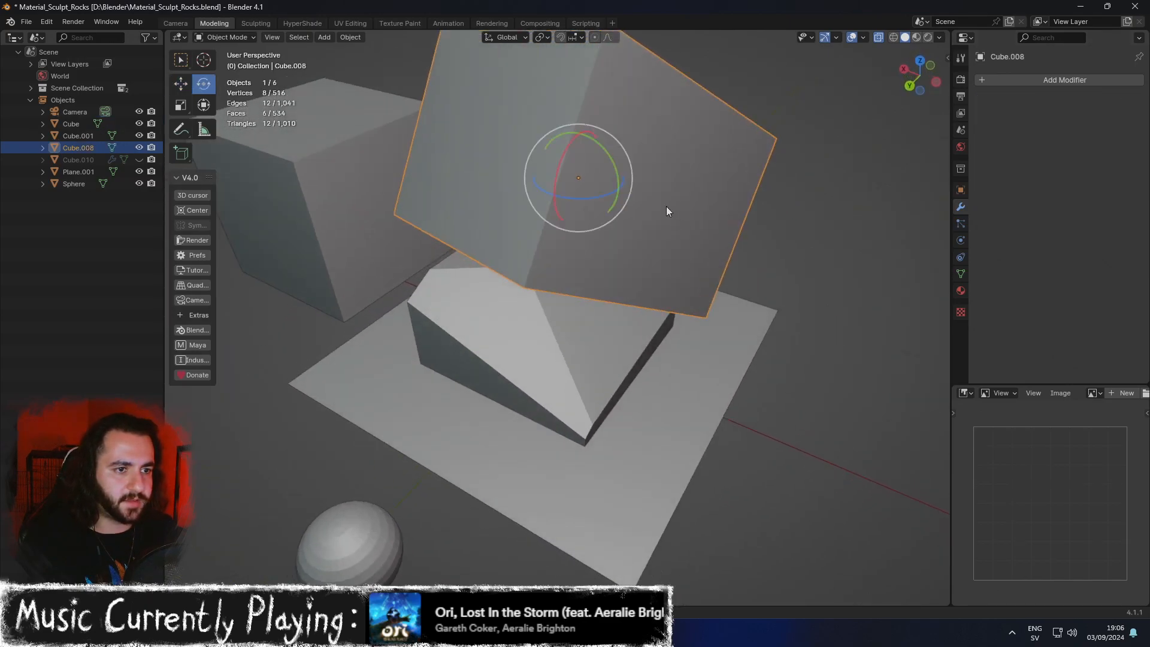
{"action": "left_click", "coordinate": [619, 164]}
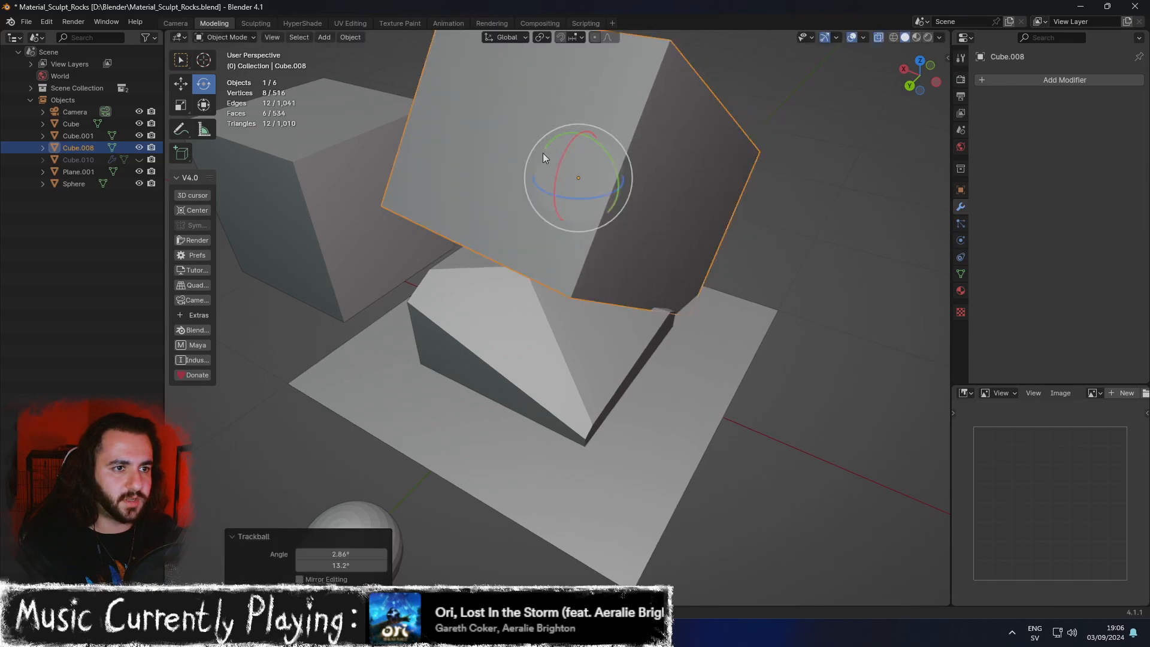
{"action": "left_click_drag", "start_coordinate": [558, 157], "coordinate": [590, 155]}
{"action": "key", "text": "w"}
{"action": "key", "text": "e"}
{"action": "key", "text": "w"}
Move the cutter cube about 0.34 m in X and 0.81 m in Y, and rotate it about -15.3° around X.
{"action": "middle_click_drag", "start_coordinate": [595, 163], "coordinate": [582, 157]}
{"action": "left_click_drag", "start_coordinate": [556, 196], "coordinate": [451, 213]}
{"action": "left_click", "coordinate": [415, 216]}
{"action": "middle_click_drag", "start_coordinate": [415, 217], "coordinate": [294, 204]}
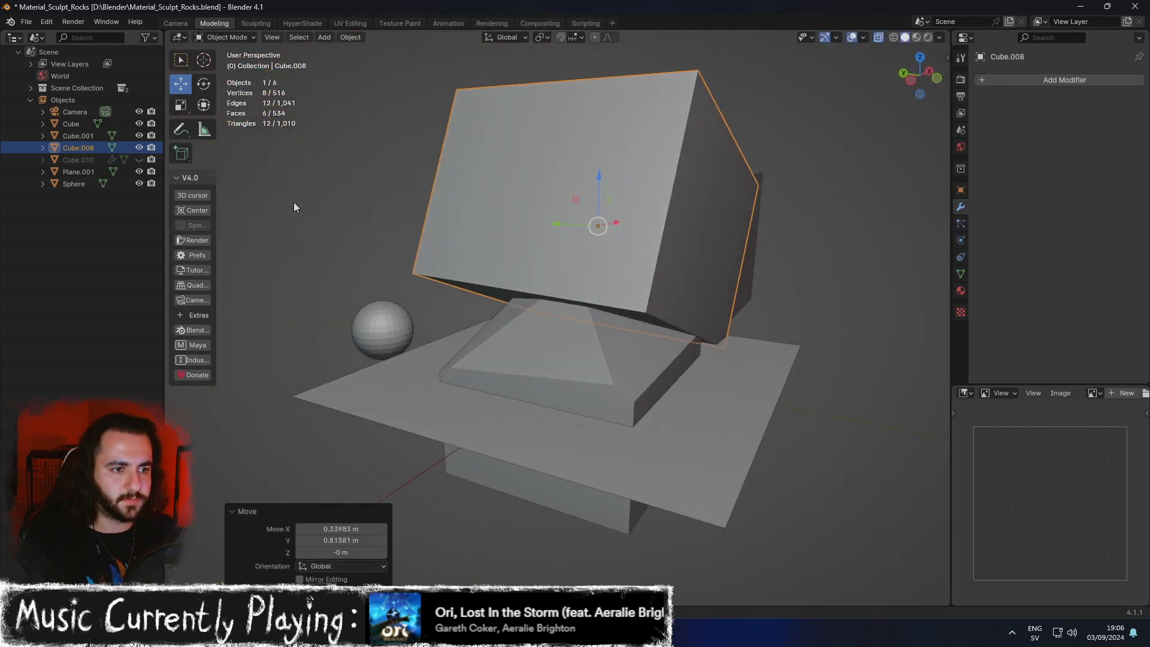
{"action": "key", "text": "e"}
{"action": "left_click_drag", "start_coordinate": [641, 214], "coordinate": [632, 202]}
{"action": "middle_click_drag", "start_coordinate": [632, 202], "coordinate": [723, 189]}
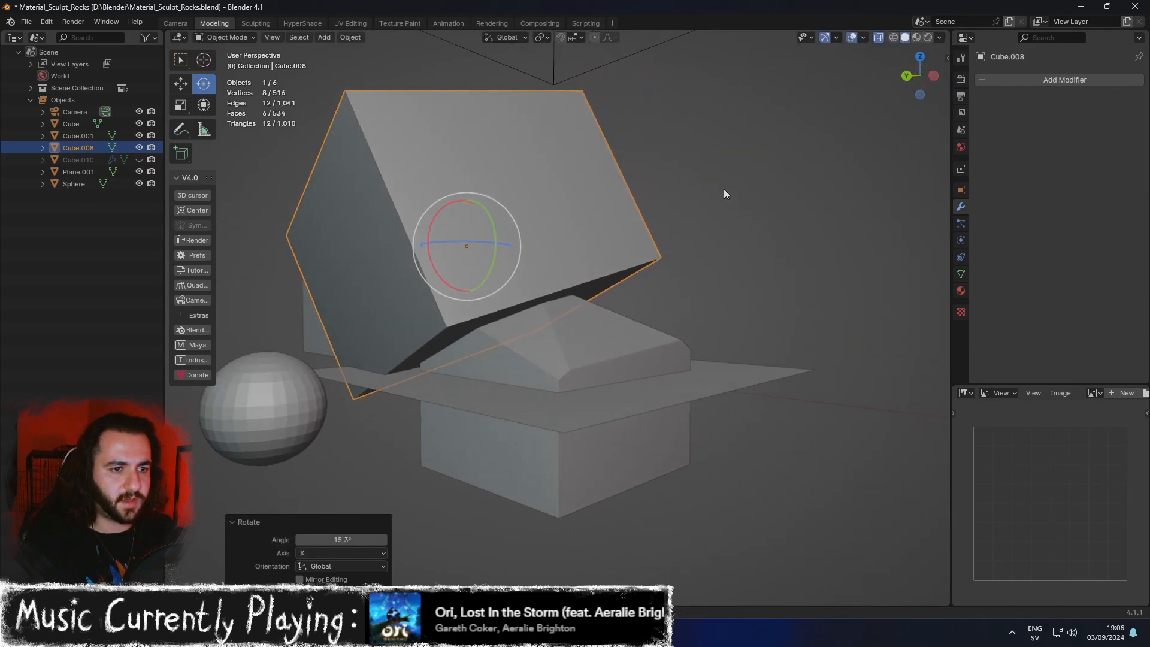
Add another Boolean Difference modifier with Cube.008 to the block and apply it for the last angled cut.
{"action": "left_click", "coordinate": [657, 334]}
{"action": "left_click", "coordinate": [1066, 80]}
{"action": "left_click", "coordinate": [1018, 76]}
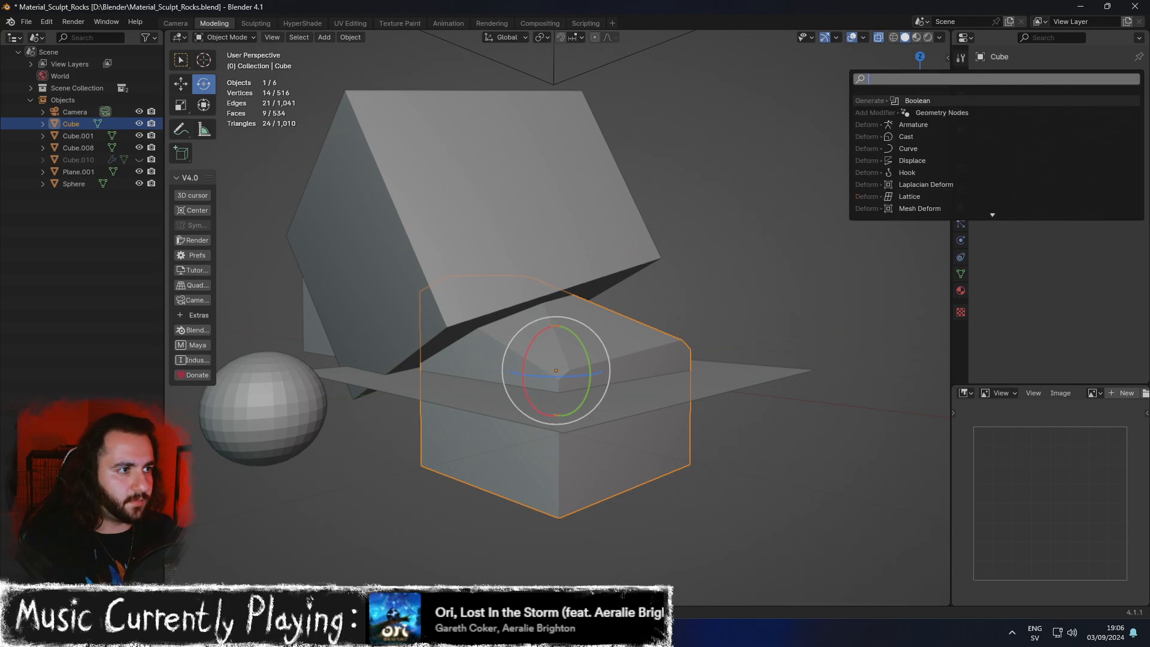
{"action": "type", "text": "boole"}
{"action": "key", "text": "Return"}
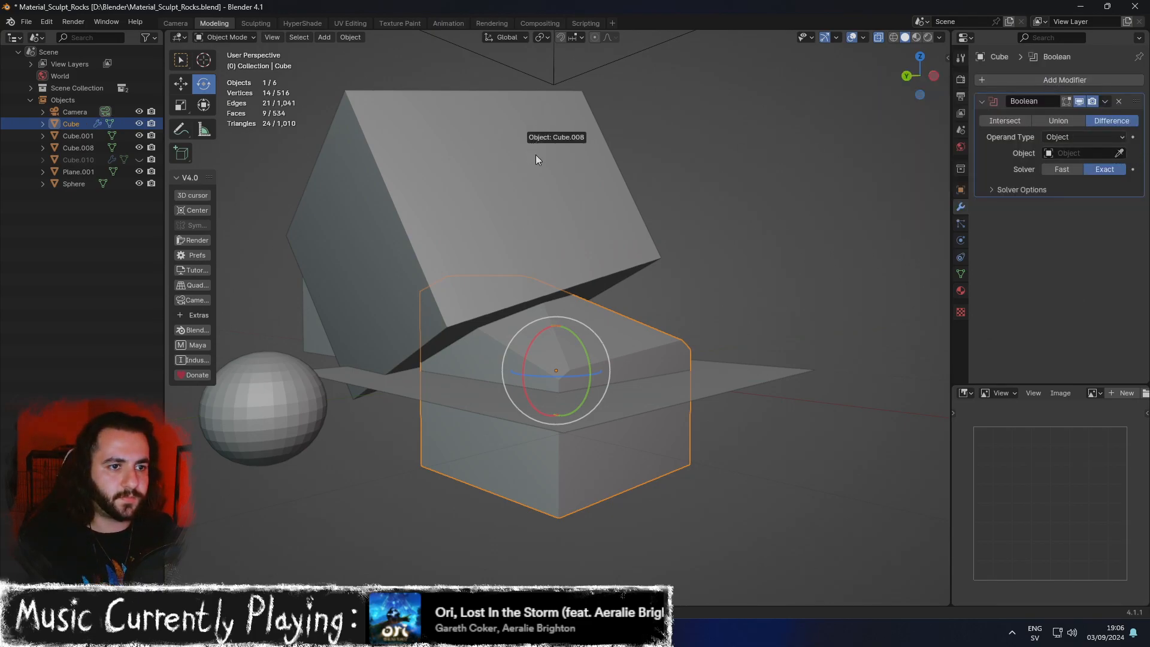
{"action": "left_click", "coordinate": [1105, 101]}
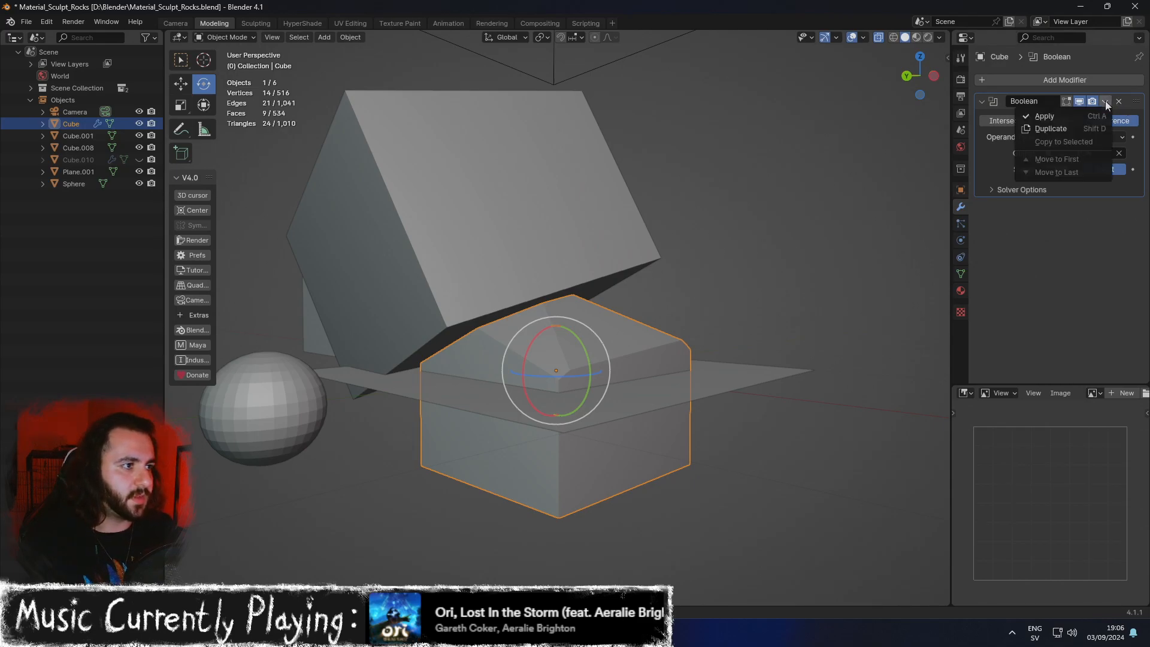
{"action": "left_click", "coordinate": [1068, 116]}
Delete the tilted cutter cube and raise the cut rock block slightly along Z.
{"action": "left_click", "coordinate": [585, 177]}
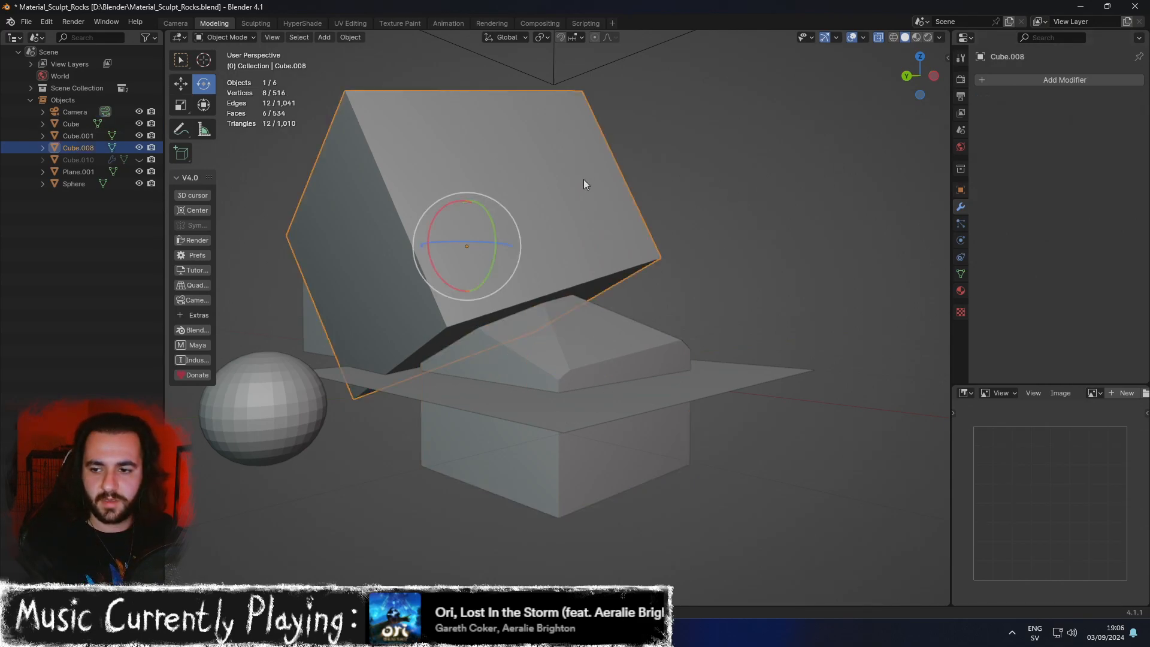
{"action": "key", "text": "Delete"}
{"action": "middle_click_drag", "start_coordinate": [536, 243], "coordinate": [612, 328]}
{"action": "left_click", "coordinate": [613, 328]}
{"action": "middle_click_drag", "start_coordinate": [599, 275], "coordinate": [541, 301]}
{"action": "key", "text": "w"}
{"action": "left_click_drag", "start_coordinate": [560, 326], "coordinate": [561, 311]}
{"action": "middle_click_drag", "start_coordinate": [561, 311], "coordinate": [512, 368]}
Try to shift the top vertex of the block's front side in Edit Mode, and undo the move.
{"action": "right_click_drag", "start_coordinate": [494, 361], "coordinate": [457, 355]}
{"action": "left_click", "coordinate": [488, 347]}
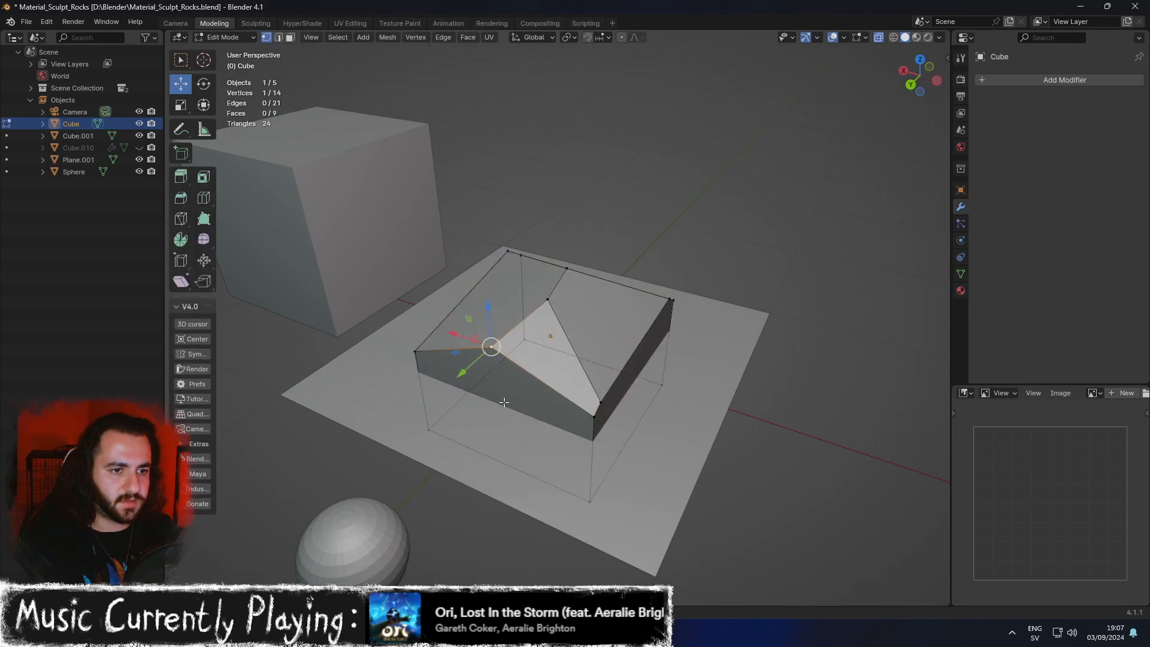
{"action": "left_click_drag", "start_coordinate": [466, 383], "coordinate": [441, 384]}
{"action": "middle_click_drag", "start_coordinate": [442, 384], "coordinate": [559, 318]}
{"action": "key", "text": "ctrl+z"}
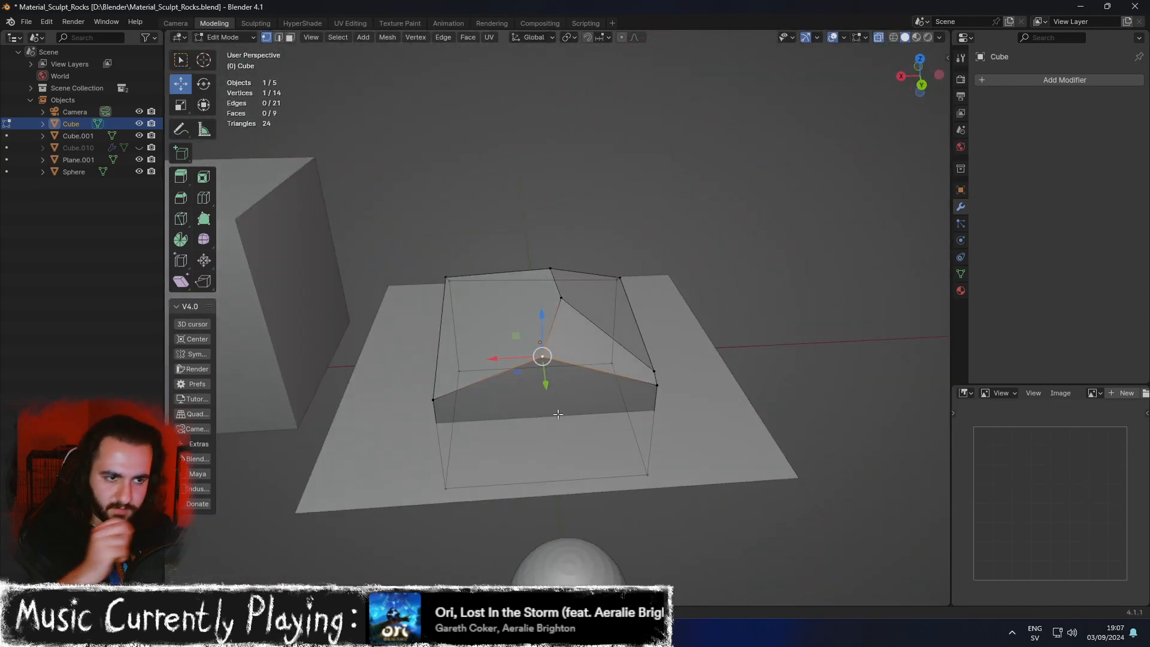
Select the block's front side face in face mode and extrude it outward by about 0.24 m.
{"action": "right_click", "coordinate": [578, 382]}
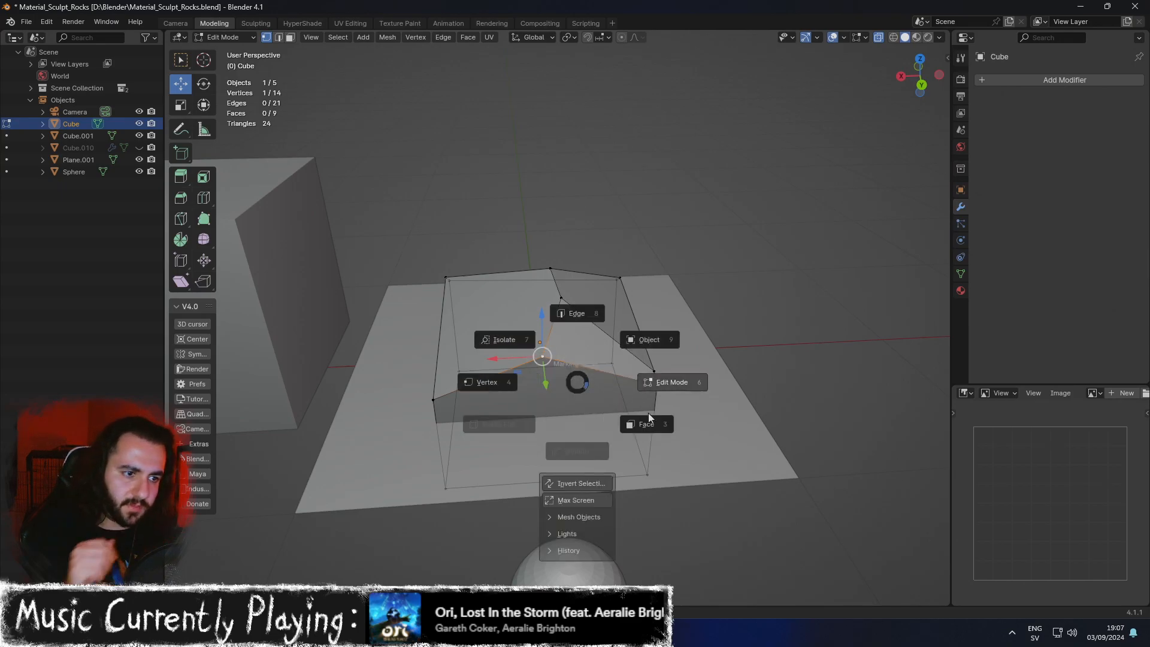
{"action": "left_click", "coordinate": [646, 424]}
{"action": "left_click", "coordinate": [546, 429]}
{"action": "middle_click_drag", "start_coordinate": [547, 429], "coordinate": [533, 441]}
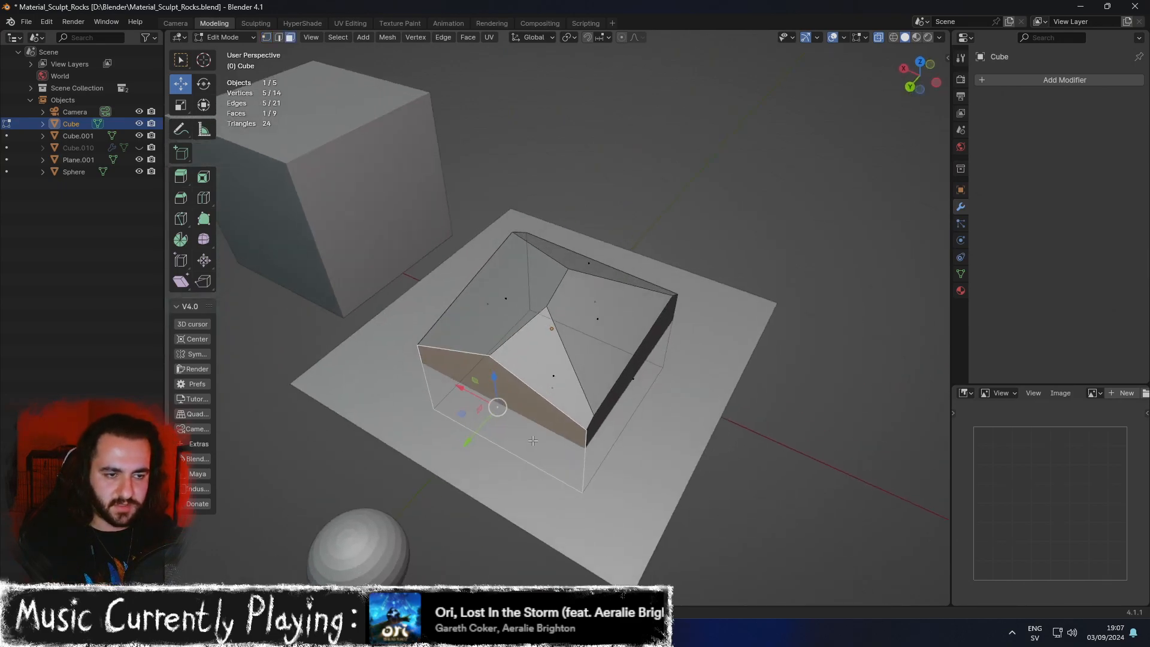
{"action": "key", "text": "e"}
{"action": "left_click", "coordinate": [496, 454]}
Scale the extruded end face narrower along X and move it about -0.14 m along X.
{"action": "key", "text": "shift+space"}
{"action": "key", "text": "s"}
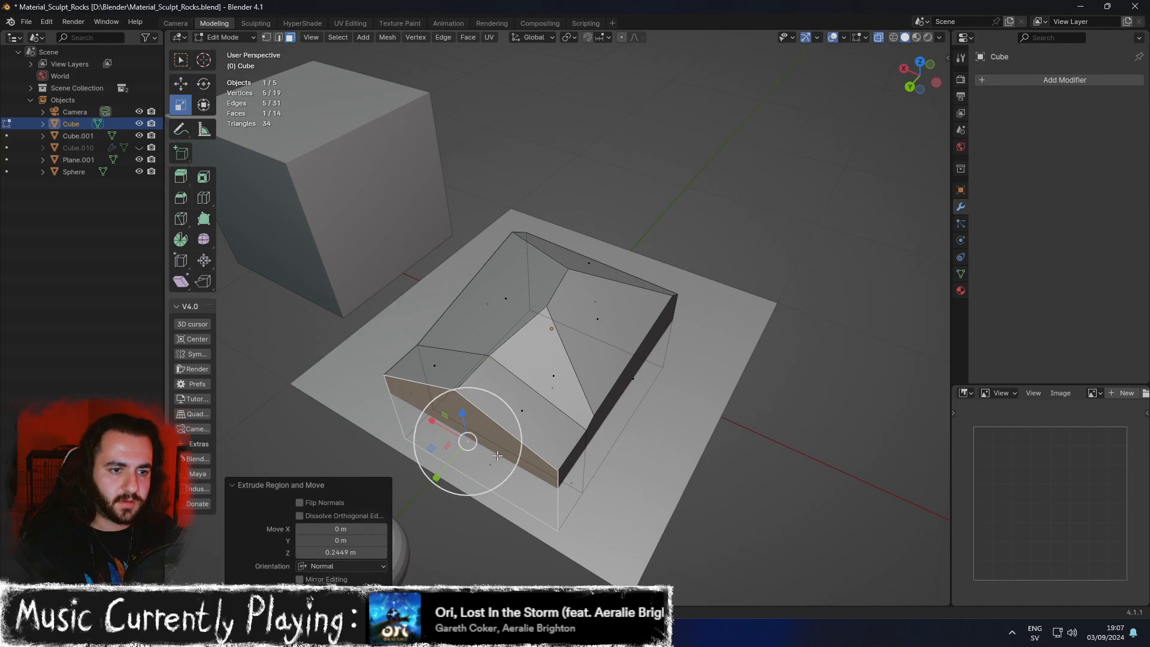
{"action": "left_click_drag", "start_coordinate": [432, 421], "coordinate": [451, 432]}
{"action": "middle_click_drag", "start_coordinate": [568, 421], "coordinate": [614, 420]}
{"action": "key", "text": "shift+space"}
{"action": "key", "text": "g"}
{"action": "left_click_drag", "start_coordinate": [590, 486], "coordinate": [598, 475]}
{"action": "middle_click_drag", "start_coordinate": [598, 474], "coordinate": [578, 468]}
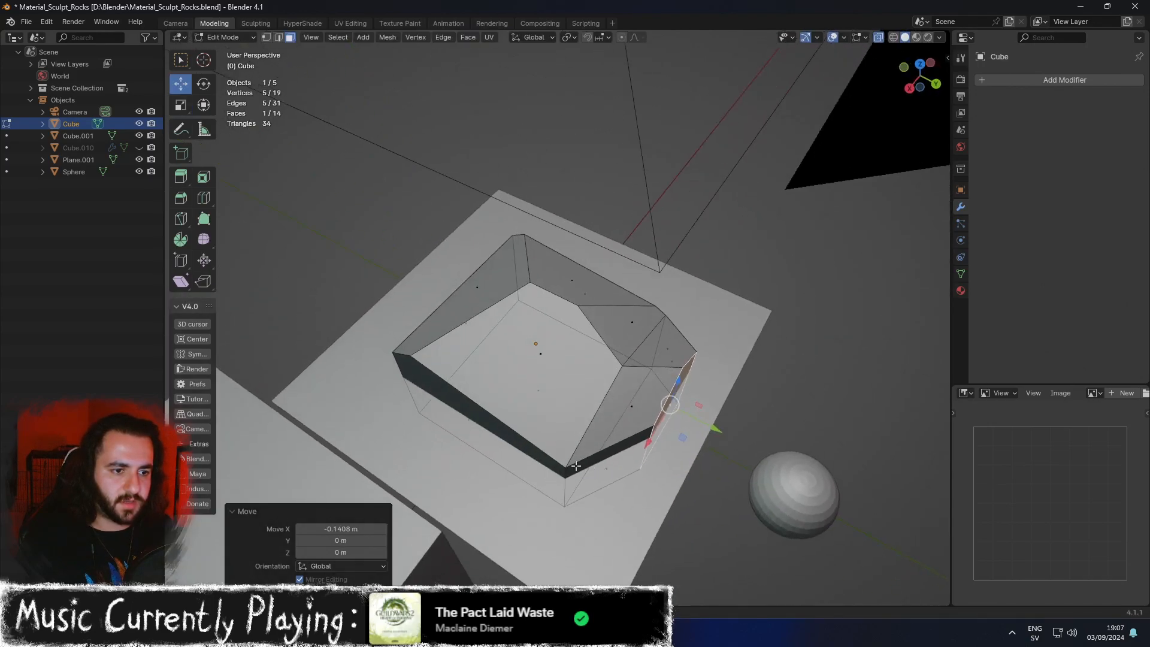
Select the vertical corner edge beside the extruded section in edge mode and shift it to taper the rock's outline.
{"action": "right_click_drag", "start_coordinate": [564, 476], "coordinate": [559, 389]}
{"action": "left_click", "coordinate": [564, 483]}
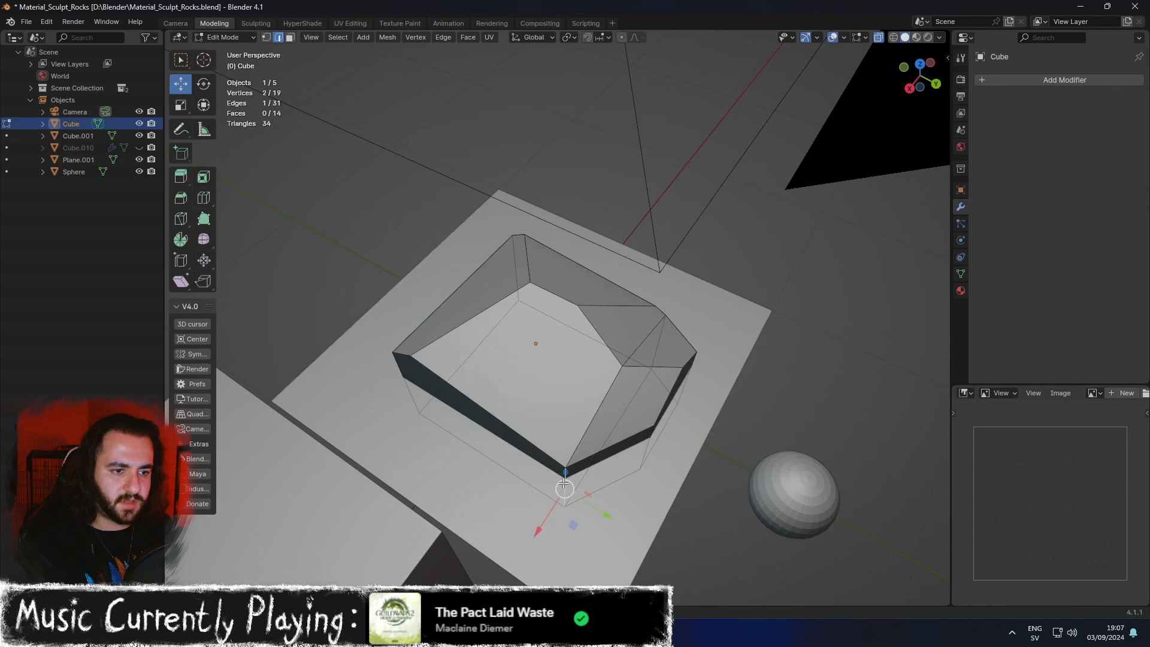
{"action": "left_click_drag", "start_coordinate": [580, 519], "coordinate": [551, 500]}
{"action": "middle_click_drag", "start_coordinate": [551, 500], "coordinate": [898, 362]}
Select the peak vertex of the extruded end in vertex mode and lower it about 0.12 m along Z.
{"action": "right_click_drag", "start_coordinate": [461, 346], "coordinate": [384, 321]}
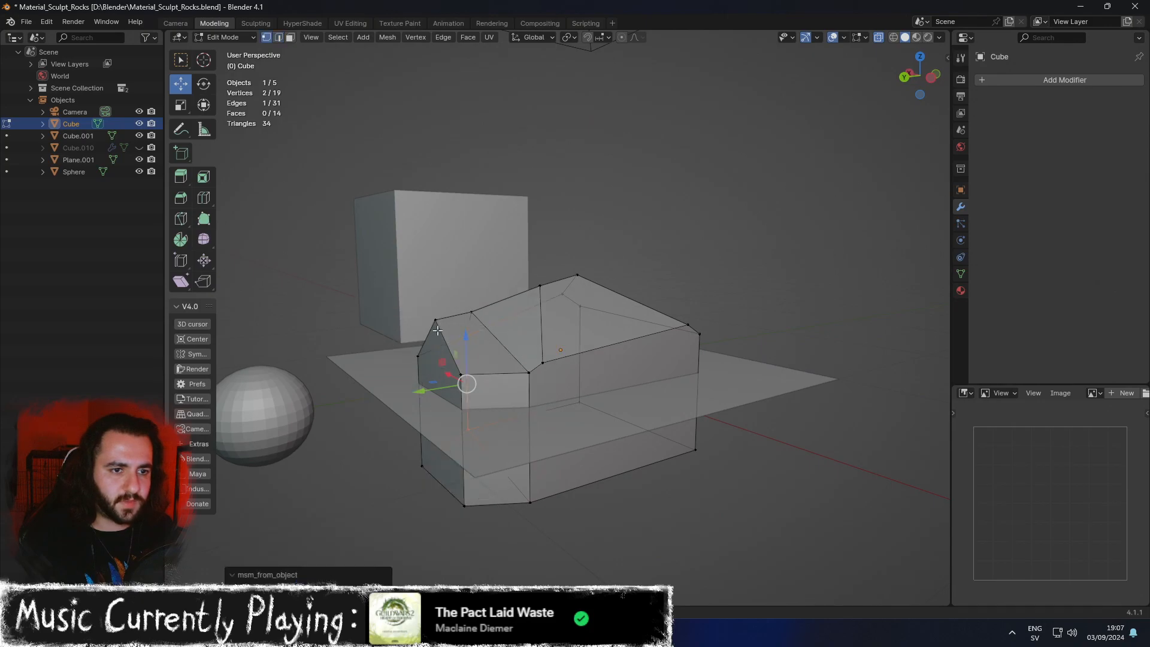
{"action": "left_click", "coordinate": [437, 314]}
{"action": "left_click_drag", "start_coordinate": [439, 300], "coordinate": [443, 316]}
{"action": "middle_click_drag", "start_coordinate": [442, 316], "coordinate": [793, 388]}
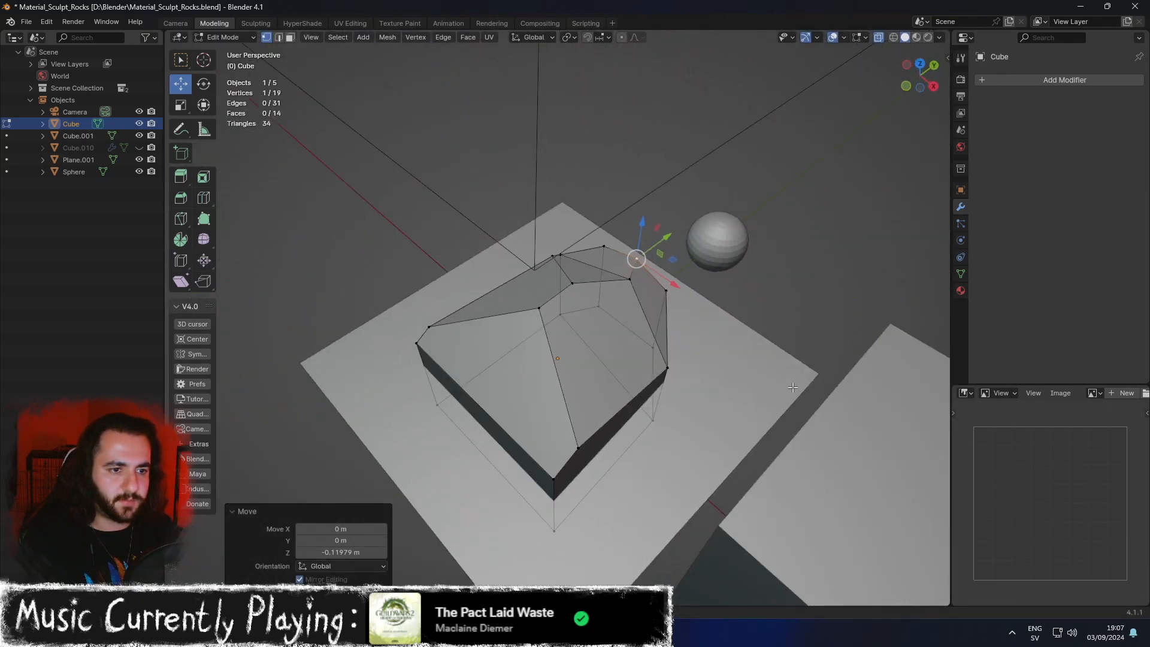
Move the upper side vertex where the extrusion joins the block, including about -0.26 m in Y and 0.08 m in Z.
{"action": "left_click", "coordinate": [555, 480]}
{"action": "left_click_drag", "start_coordinate": [589, 479], "coordinate": [578, 476]}
{"action": "right_click", "coordinate": [579, 476]}
{"action": "middle_click_drag", "start_coordinate": [577, 463], "coordinate": [609, 440]}
{"action": "left_click_drag", "start_coordinate": [675, 416], "coordinate": [652, 464]}
{"action": "middle_click_drag", "start_coordinate": [651, 477], "coordinate": [445, 374]}
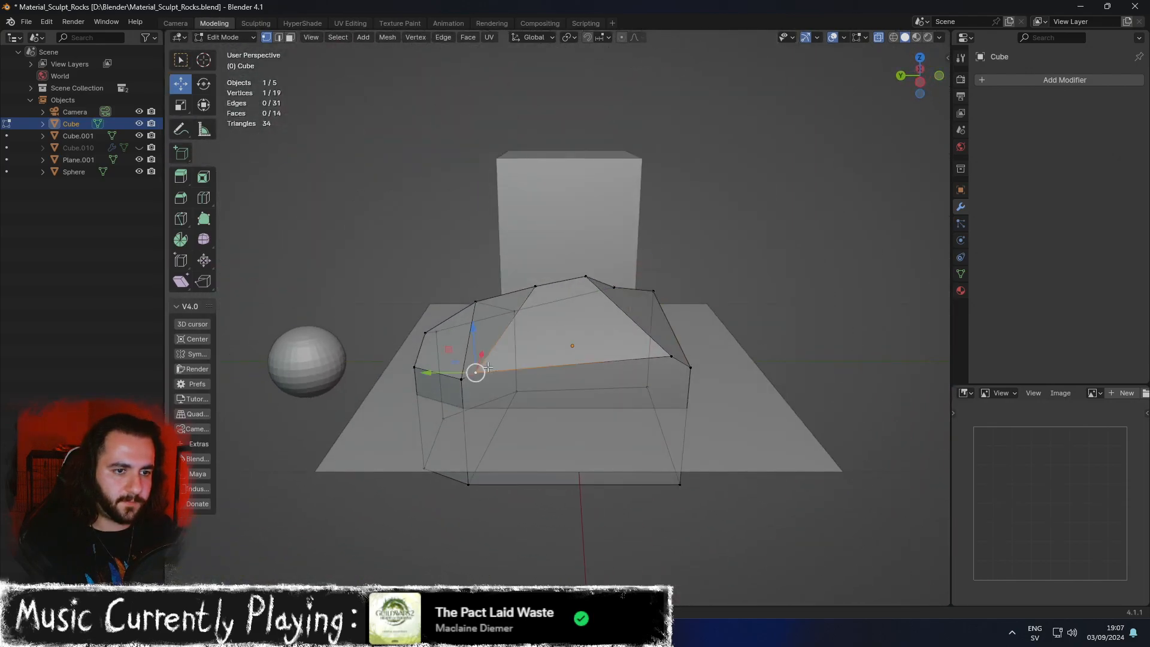
{"action": "left_click_drag", "start_coordinate": [476, 373], "coordinate": [518, 353]}
{"action": "middle_click_drag", "start_coordinate": [518, 353], "coordinate": [649, 397]}
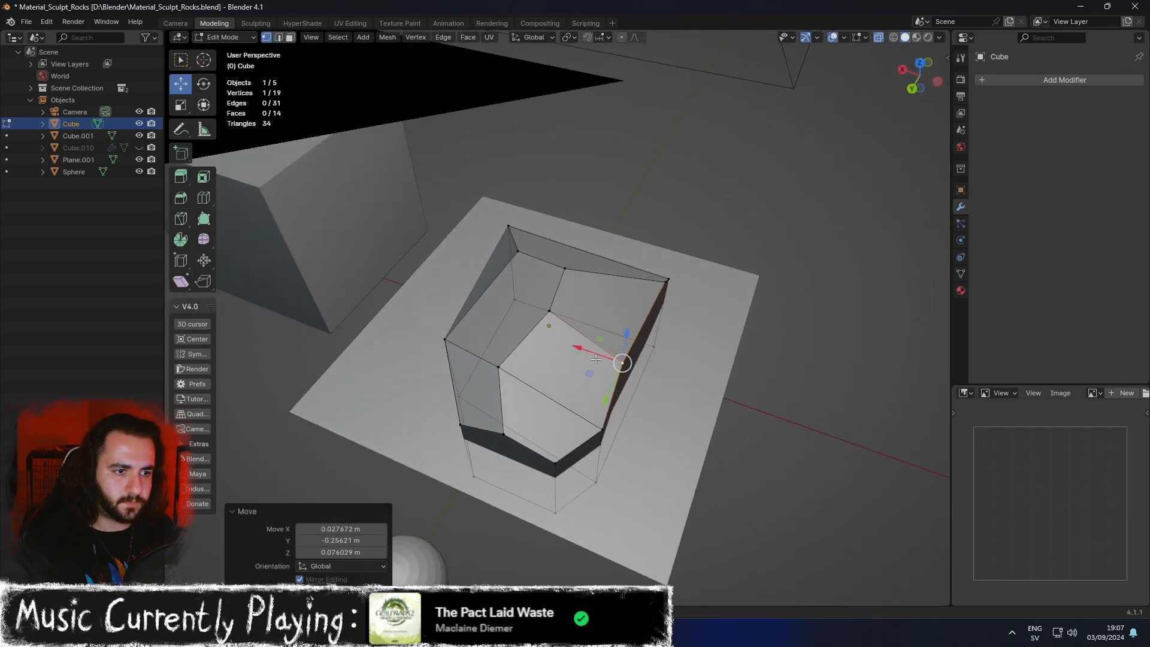
{"action": "left_click_drag", "start_coordinate": [590, 374], "coordinate": [586, 372]}
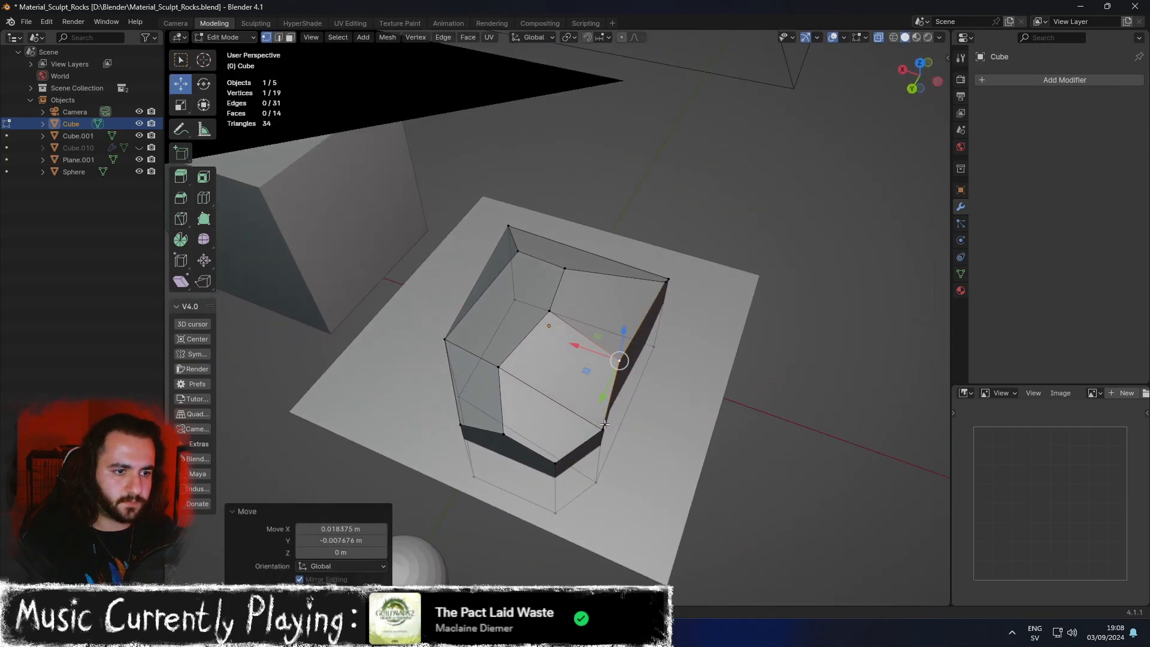
Move the neighbouring upper corner vertex of the extruded section about 0.07 m in X and -0.06 m in Y.
{"action": "left_click", "coordinate": [598, 429]}
{"action": "left_click_drag", "start_coordinate": [570, 442], "coordinate": [568, 426]}
{"action": "middle_click_drag", "start_coordinate": [543, 421], "coordinate": [682, 294]}
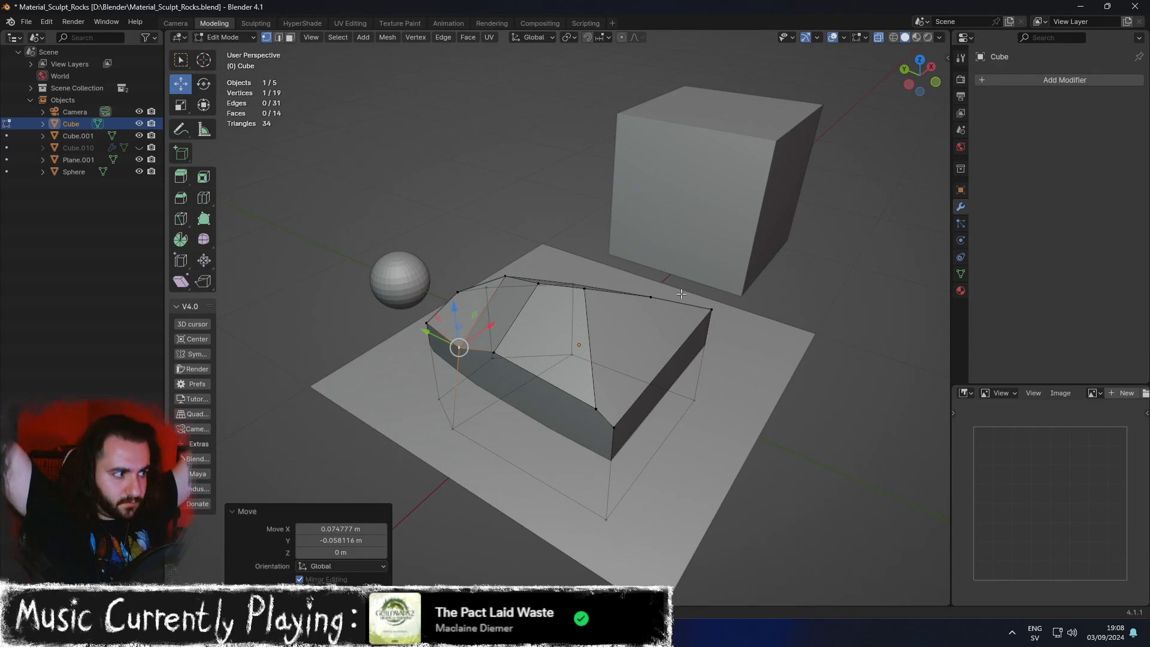
Add a new 2 m cube at the world origin while editing the rock mesh.
{"action": "mouse_move", "coordinate": [681, 294]}
{"action": "middle_mouse_down"}
{"action": "mouse_move", "coordinate": [683, 371]}
{"action": "mouse_move", "coordinate": [684, 270]}
{"action": "middle_mouse_up"}
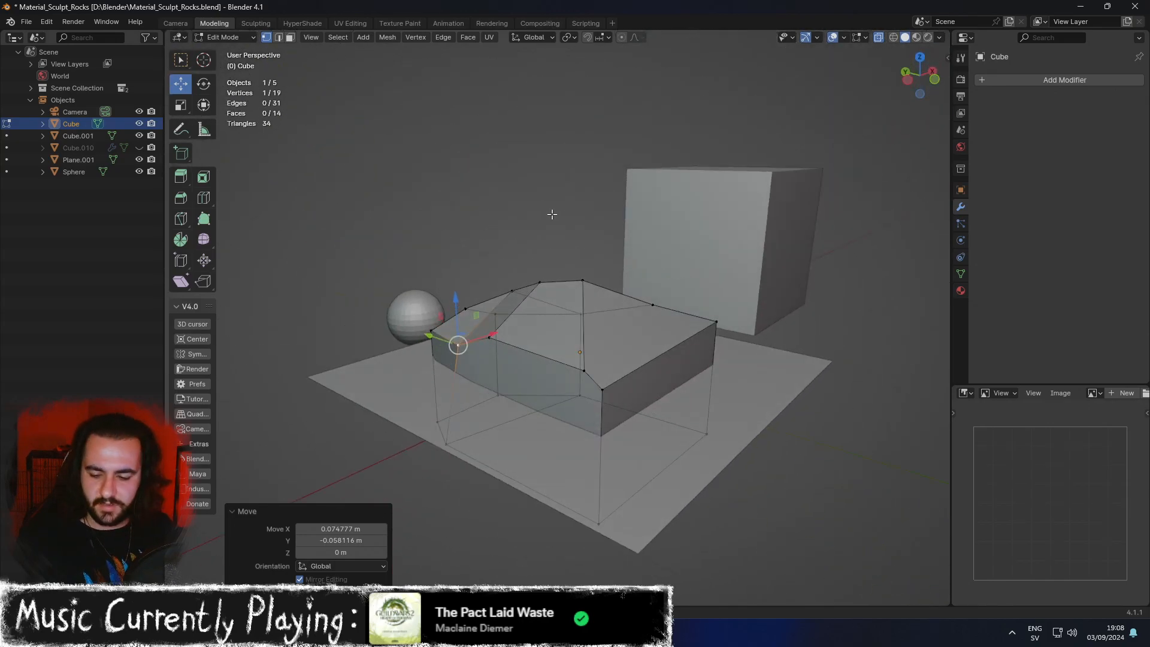
{"action": "key", "text": "shift+a"}
{"action": "left_click", "coordinate": [496, 226]}
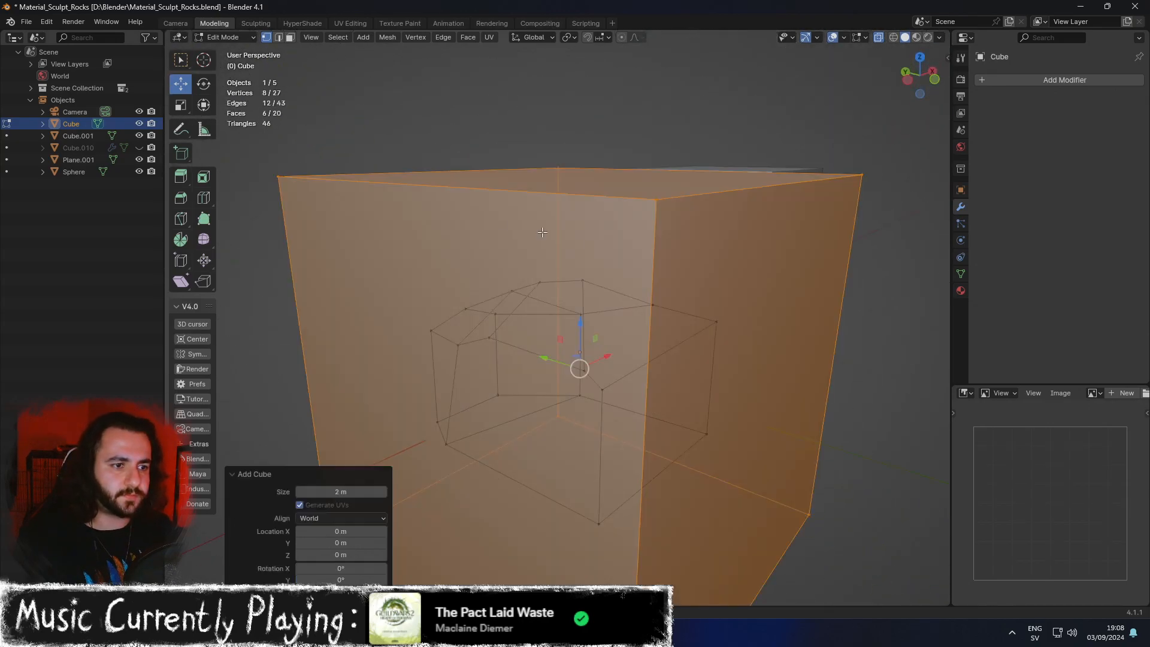
Scale the added cube by about 0.432, rotate it and move it beside the rock before leaving Edit Mode.
{"action": "key", "text": "s"}
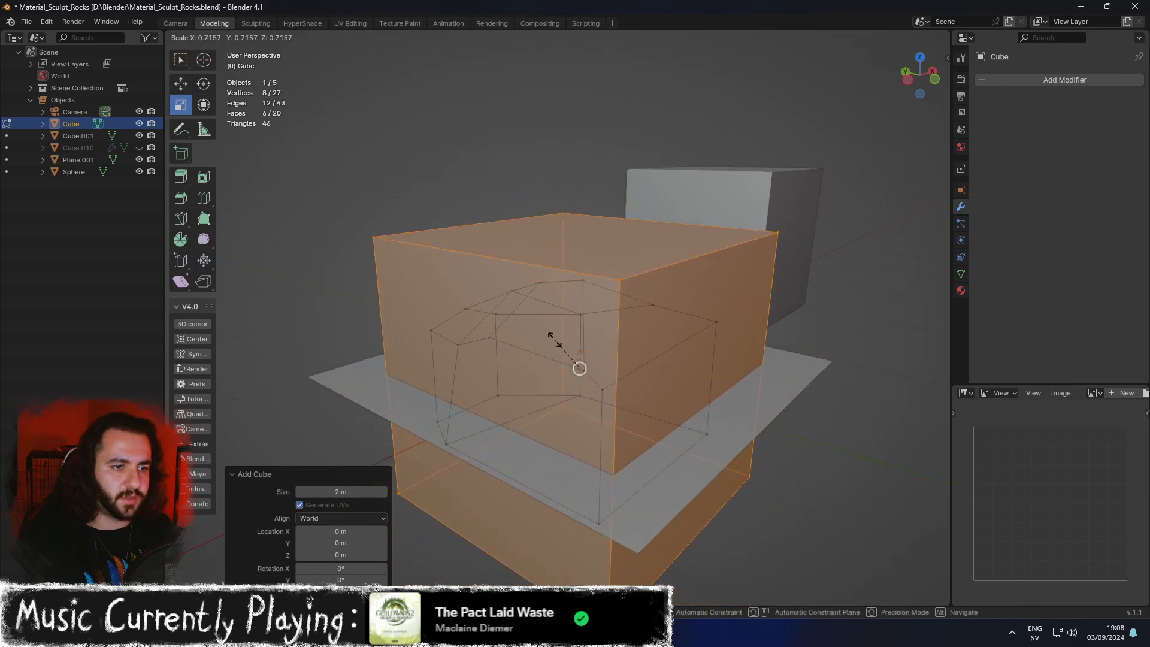
{"action": "left_click_drag", "start_coordinate": [583, 345], "coordinate": [584, 346]}
{"action": "key", "text": "w"}
{"action": "key", "text": "e"}
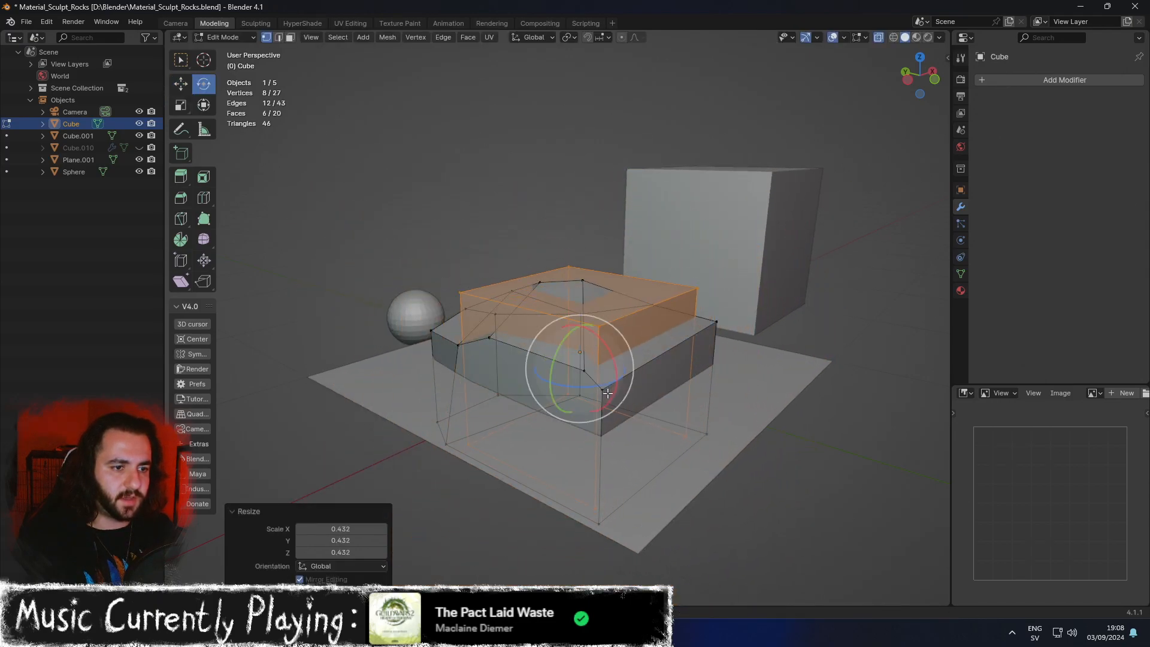
{"action": "left_click_drag", "start_coordinate": [578, 388], "coordinate": [610, 382]}
{"action": "left_click_drag", "start_coordinate": [566, 340], "coordinate": [740, 371]}
{"action": "key", "text": "w"}
{"action": "middle_click_drag", "start_coordinate": [740, 371], "coordinate": [447, 295]}
{"action": "key", "text": "Tab"}
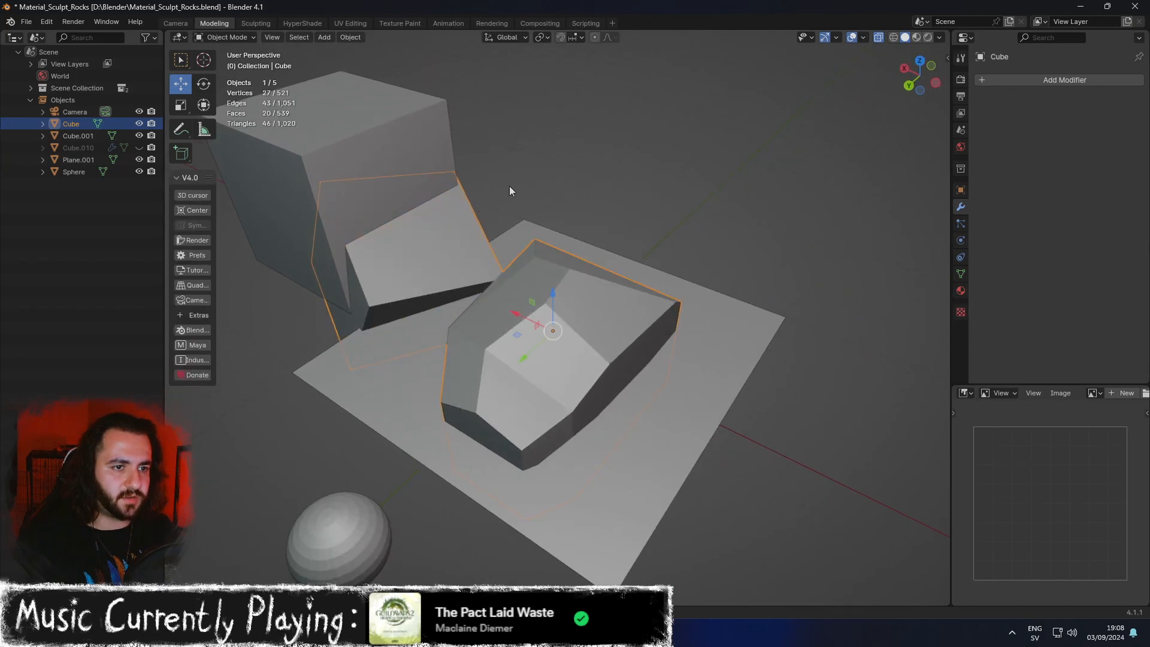
Undo the cube added inside the rock mesh and return to Object Mode.
{"action": "left_click", "coordinate": [580, 175]}
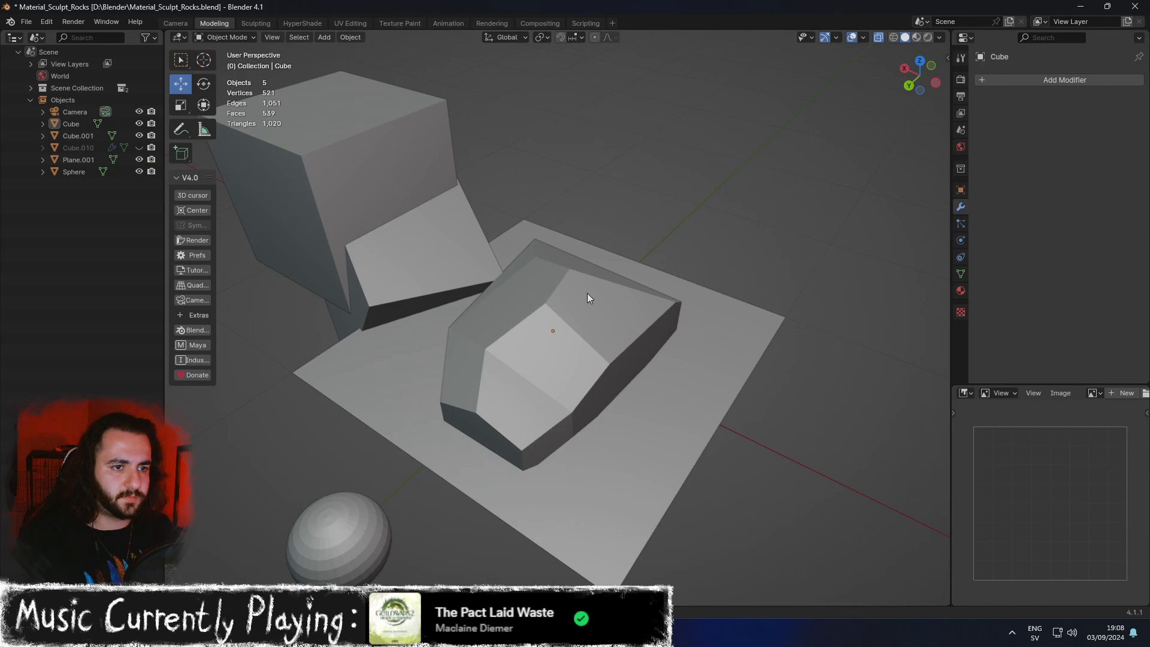
{"action": "left_click", "coordinate": [587, 297]}
{"action": "middle_click_drag", "start_coordinate": [587, 298], "coordinate": [587, 203]}
{"action": "key", "text": "Tab"}
{"action": "key", "text": "ctrl+z"}
{"action": "key", "text": "ctrl+z"}
{"action": "key", "text": "ctrl+z"}
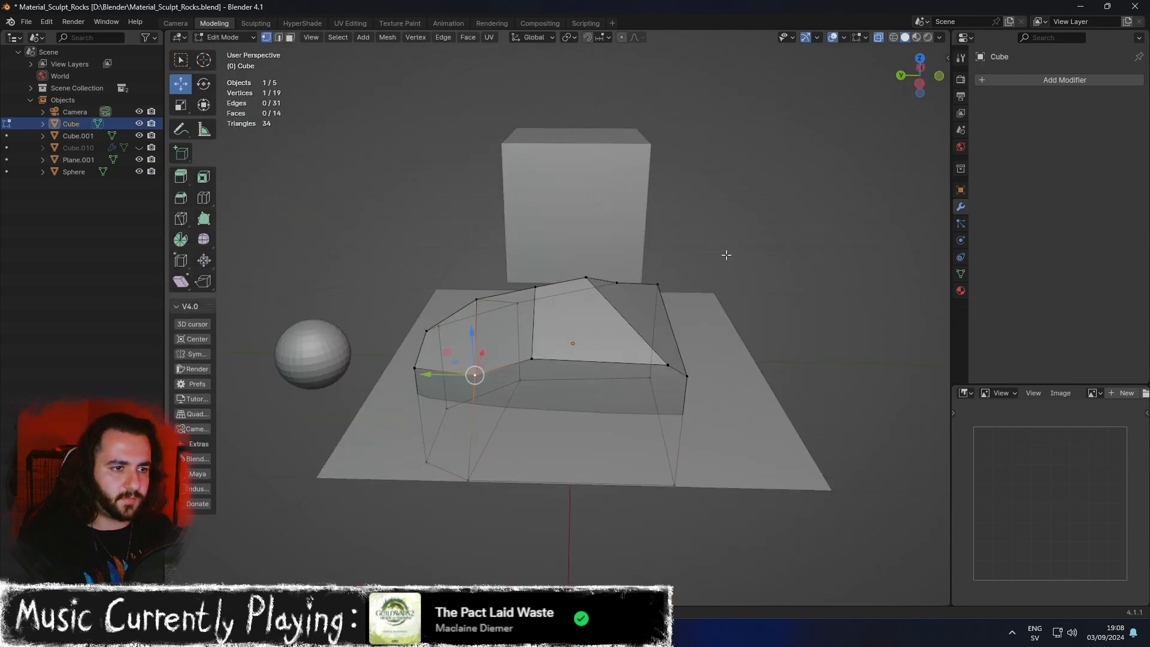
{"action": "key", "text": "Tab"}
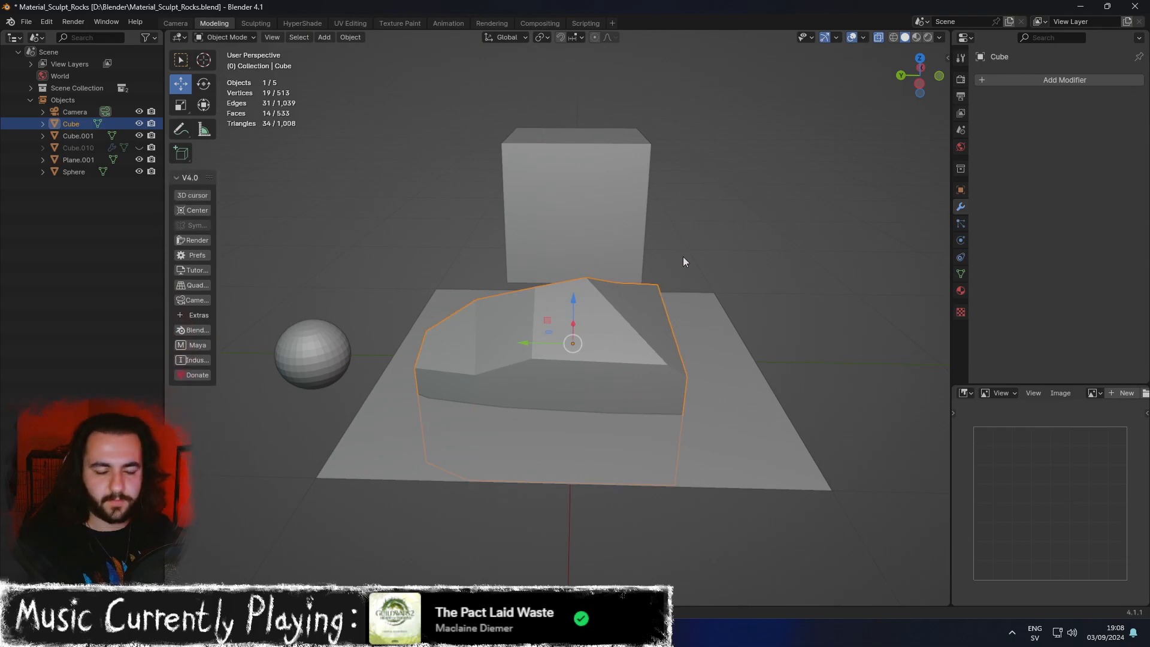
Add a separate 2 m cube at the world origin in Object Mode and scale it down to about a third.
{"action": "key", "text": "ctrl+a"}
{"action": "left_click", "coordinate": [712, 241]}
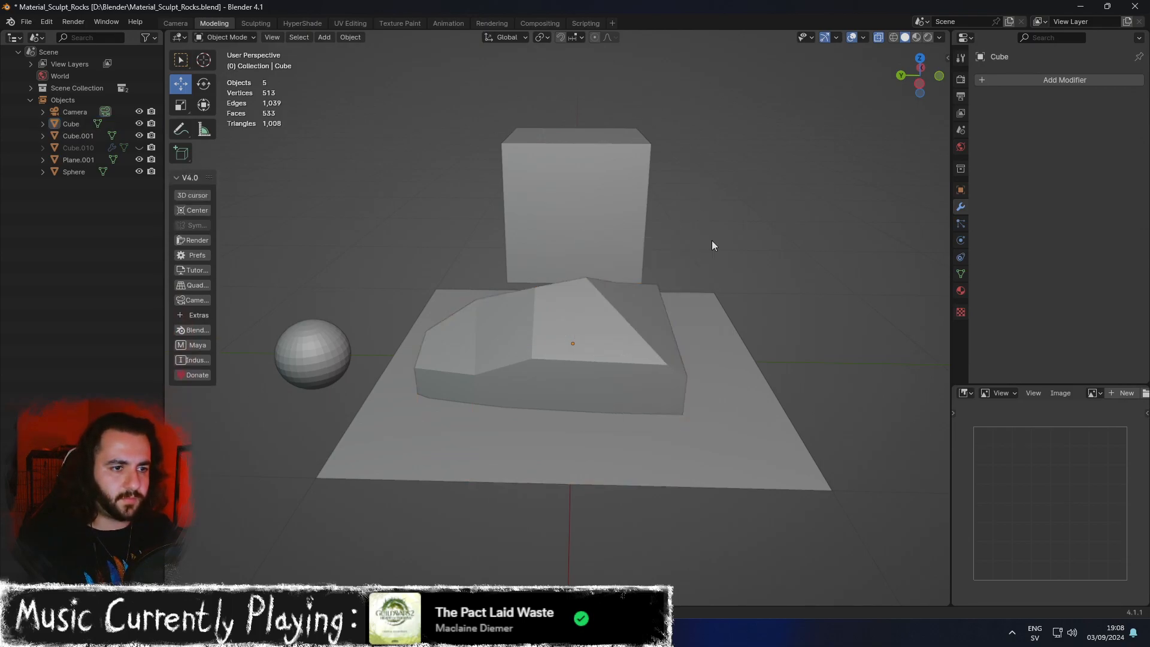
{"action": "key", "text": "shift+a"}
{"action": "mouse_move", "coordinate": [706, 245]}
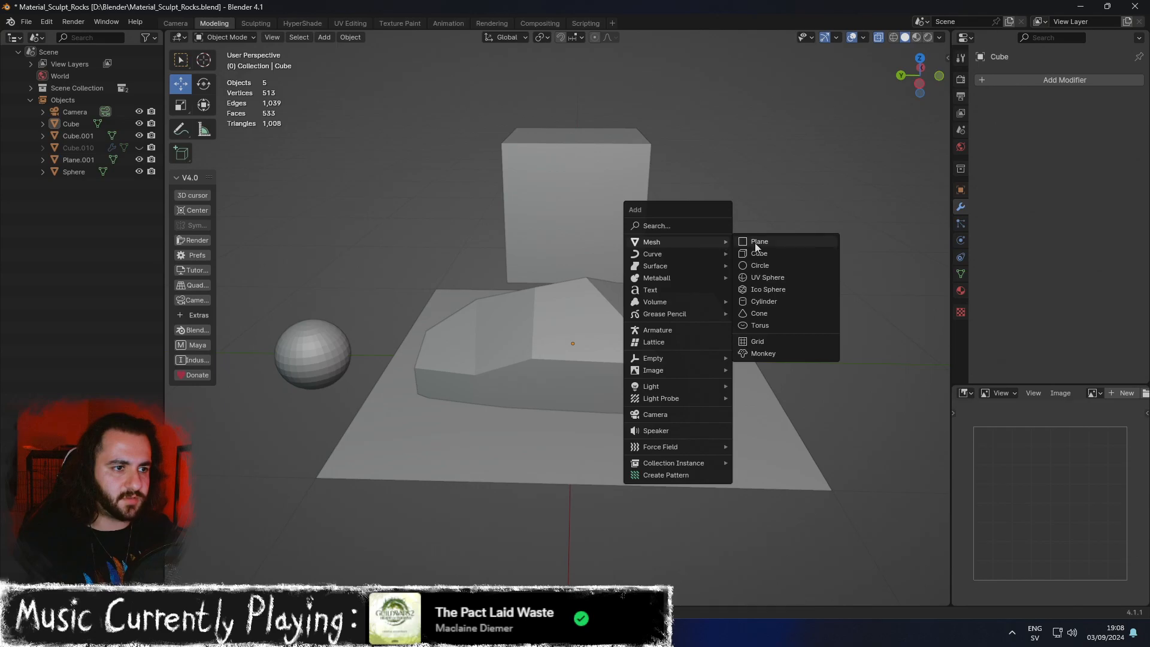
{"action": "left_click", "coordinate": [768, 254]}
{"action": "middle_click_drag", "start_coordinate": [766, 271], "coordinate": [635, 340]}
{"action": "key", "text": "s"}
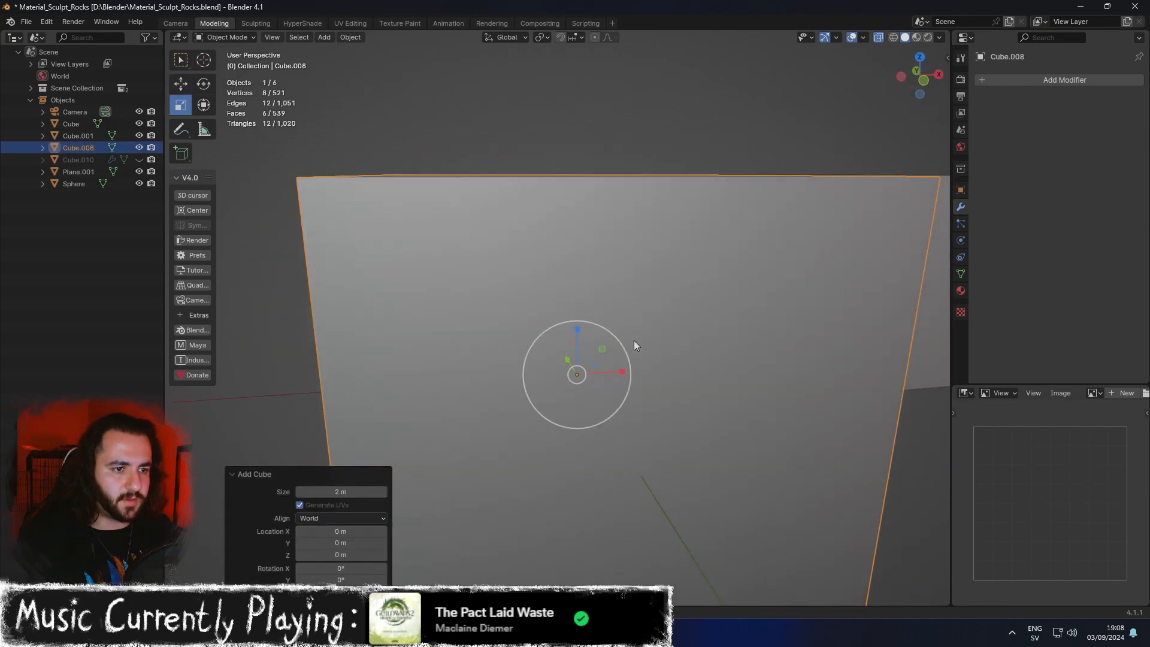
{"action": "key", "text": "s"}
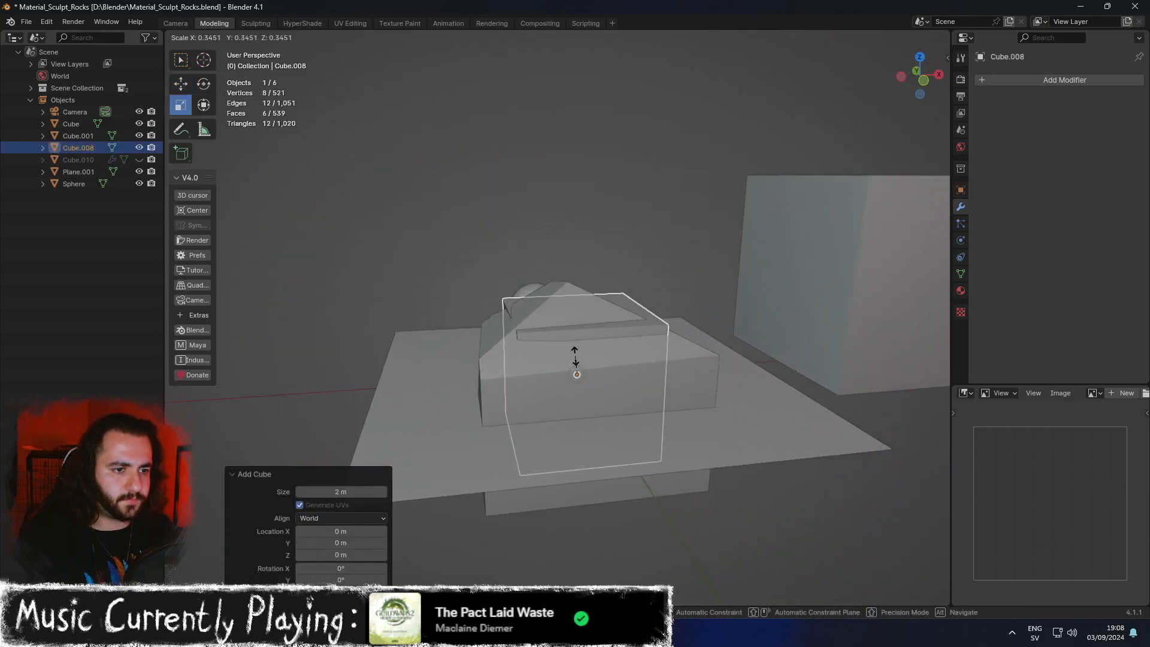
{"action": "left_click", "coordinate": [577, 359]}
Trackball-rotate the new cutter cube by about -20.1° and -41.3°.
{"action": "middle_click_drag", "start_coordinate": [637, 334], "coordinate": [634, 383]}
{"action": "key", "text": "r"}
{"action": "key", "text": "r"}
{"action": "left_click", "coordinate": [565, 364]}
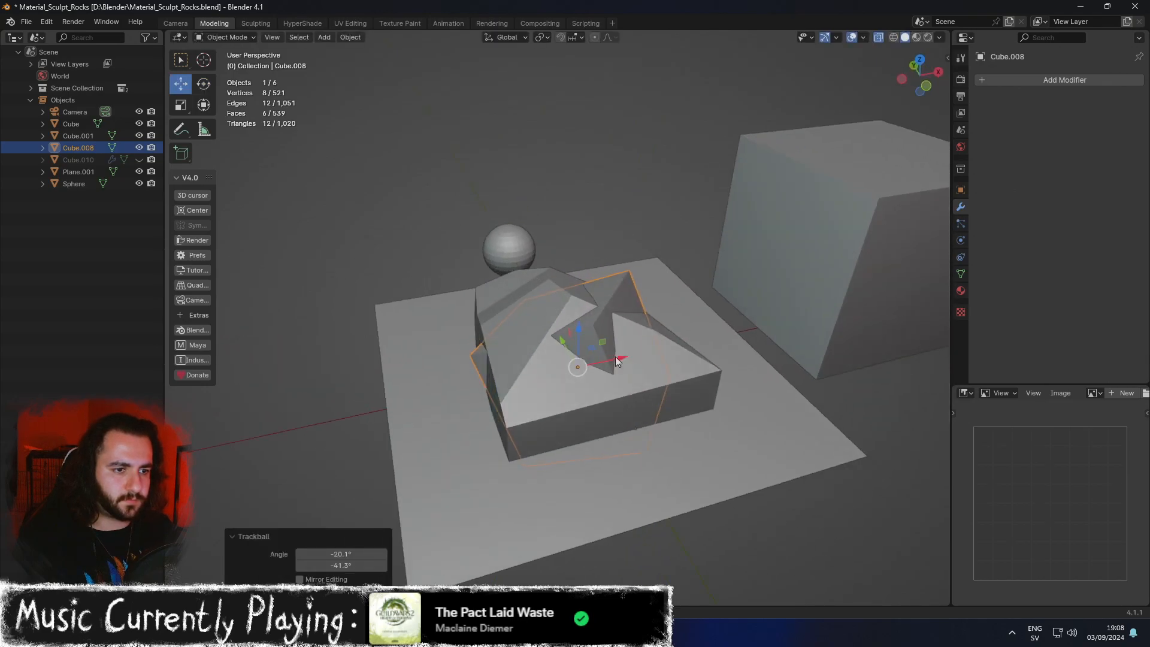
Move the cutter cube to overlap one end of the rock, including about -0.67 m in Y and -0.15 m in X.
{"action": "key", "text": "g"}
{"action": "key", "text": "x"}
{"action": "left_click", "coordinate": [751, 377]}
{"action": "middle_click_drag", "start_coordinate": [751, 378], "coordinate": [794, 345]}
{"action": "left_click_drag", "start_coordinate": [493, 288], "coordinate": [583, 273]}
{"action": "middle_click_drag", "start_coordinate": [583, 273], "coordinate": [435, 240]}
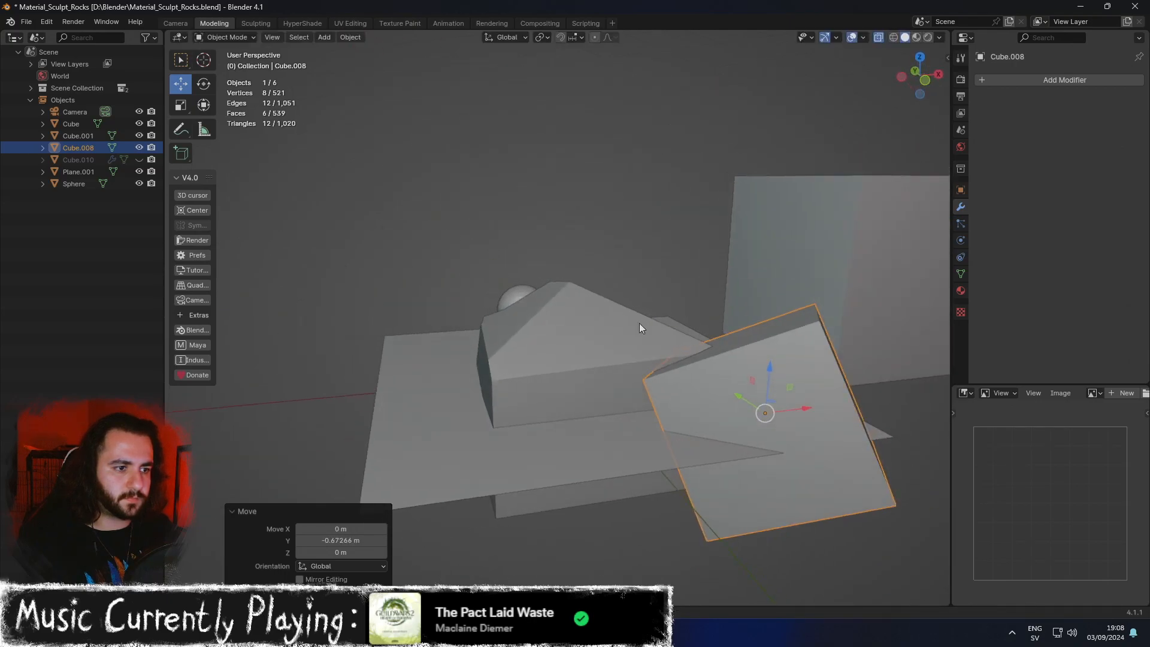
{"action": "key", "text": "g"}
{"action": "key", "text": "z"}
{"action": "left_click", "coordinate": [747, 315]}
{"action": "middle_click_drag", "start_coordinate": [747, 315], "coordinate": [787, 368]}
{"action": "key", "text": "g"}
{"action": "key", "text": "x"}
{"action": "left_click", "coordinate": [757, 325]}
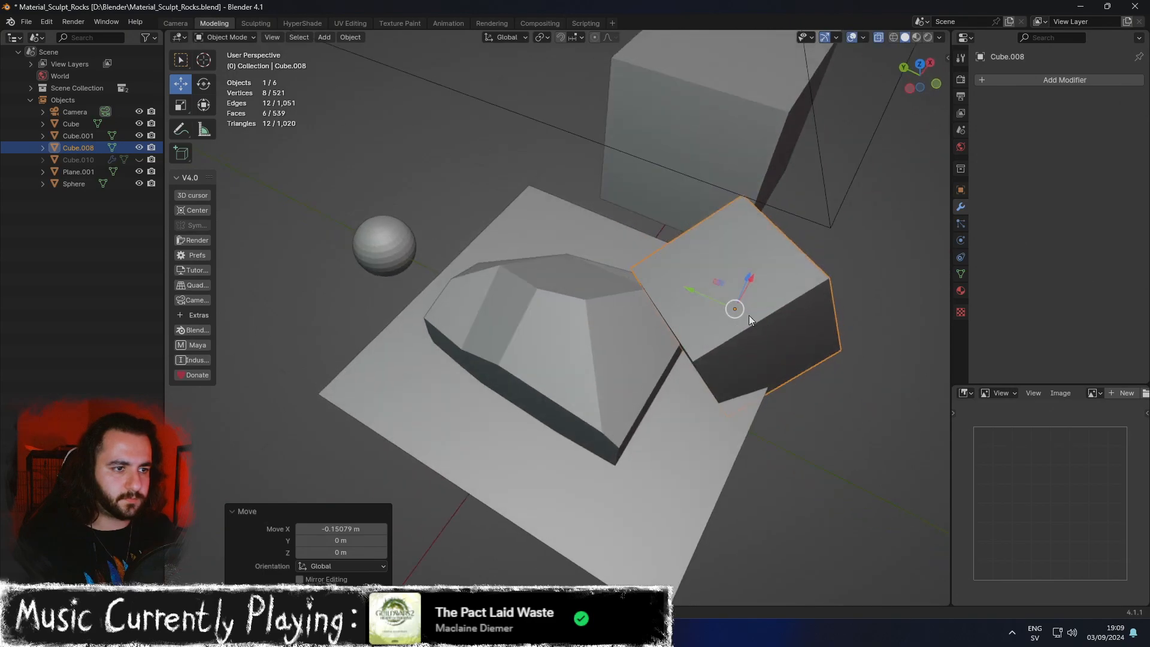
Fine-tune the cutter cube's overlap with the rock's end, finishing with about 0.10 m in X and 0.08 m in Y.
{"action": "left_click_drag", "start_coordinate": [740, 311], "coordinate": [724, 294]}
{"action": "middle_click_drag", "start_coordinate": [725, 294], "coordinate": [655, 262]}
{"action": "key", "text": "r"}
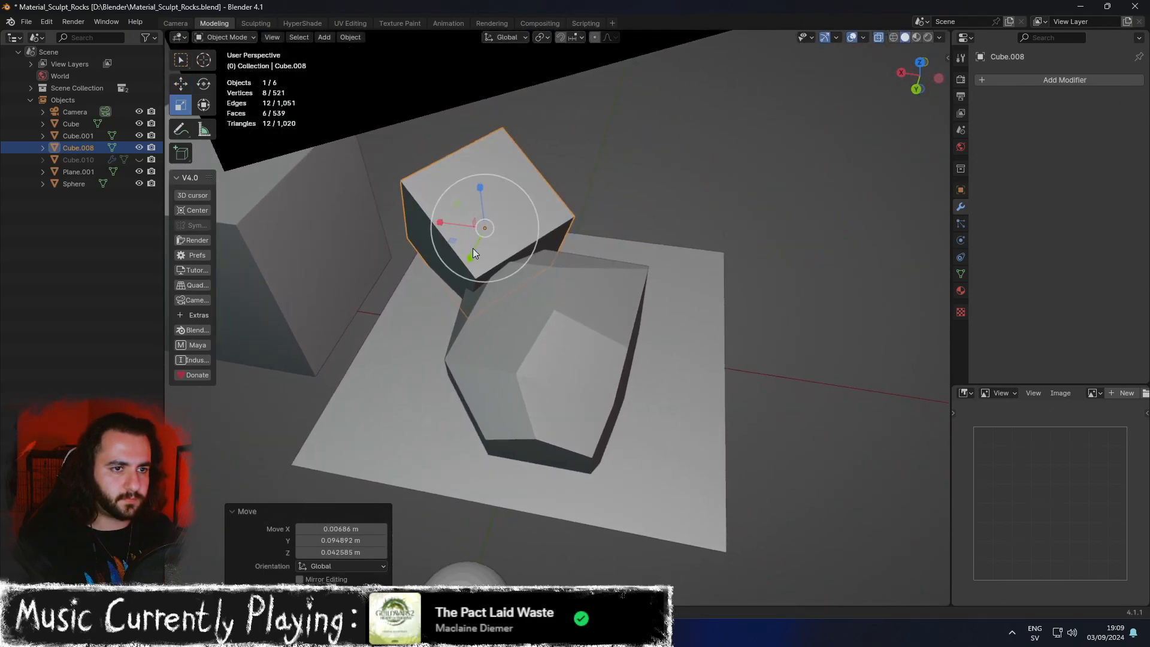
{"action": "key", "text": "w"}
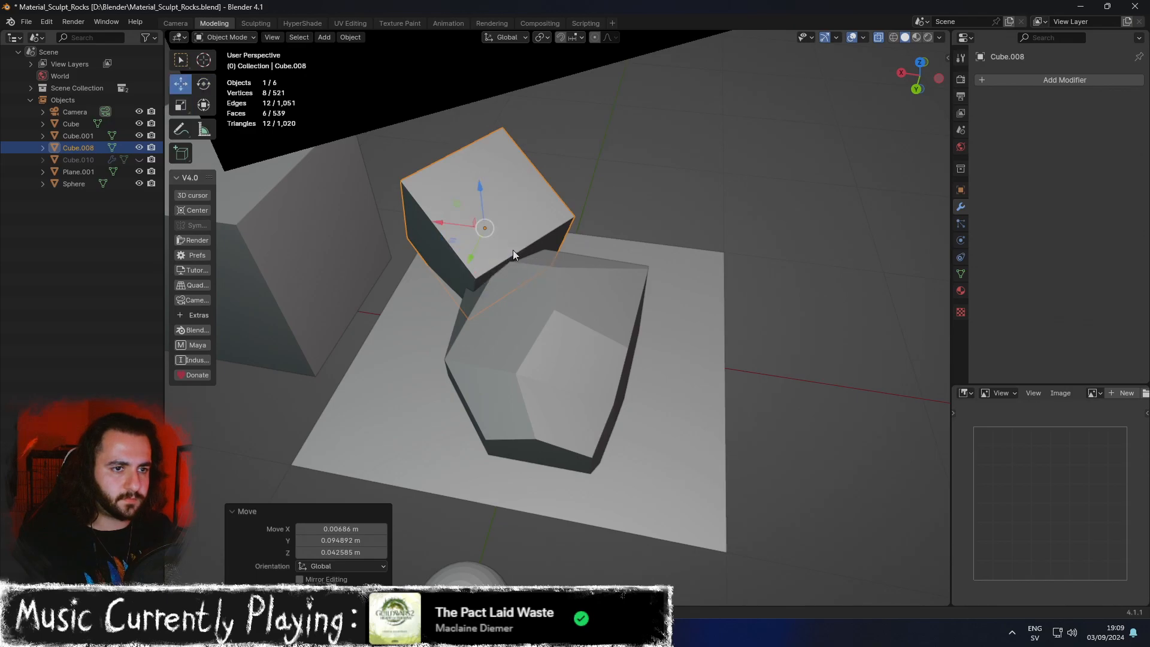
{"action": "middle_click_drag", "start_coordinate": [512, 250], "coordinate": [544, 224]}
{"action": "left_click_drag", "start_coordinate": [545, 224], "coordinate": [515, 210]}
{"action": "middle_click_drag", "start_coordinate": [516, 211], "coordinate": [435, 248]}
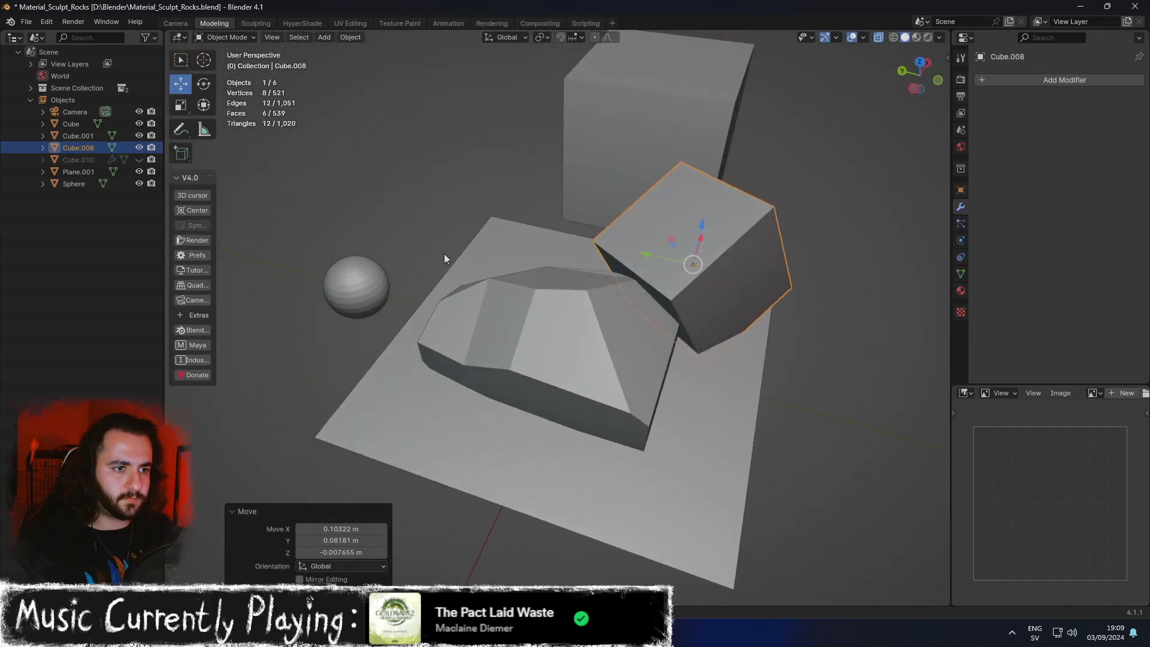
Add a Boolean Difference modifier to the rock with the cutter cube as its object and apply it.
{"action": "left_click", "coordinate": [615, 369]}
{"action": "left_click", "coordinate": [1044, 79]}
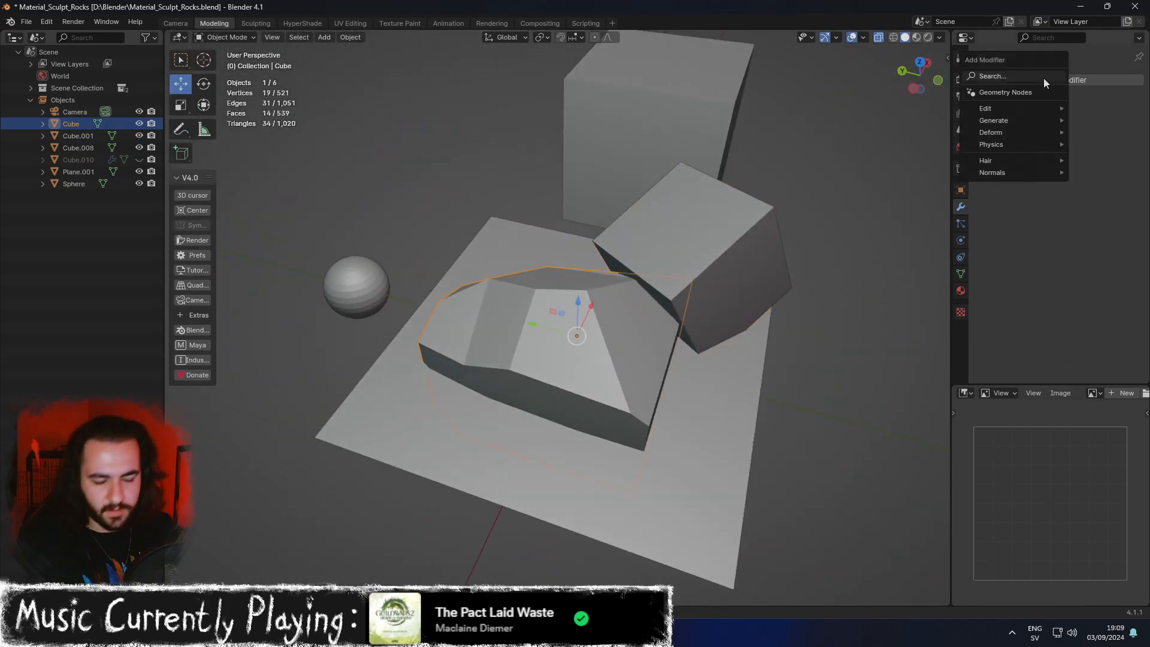
{"action": "type", "text": "boole"}
{"action": "key", "text": "Return"}
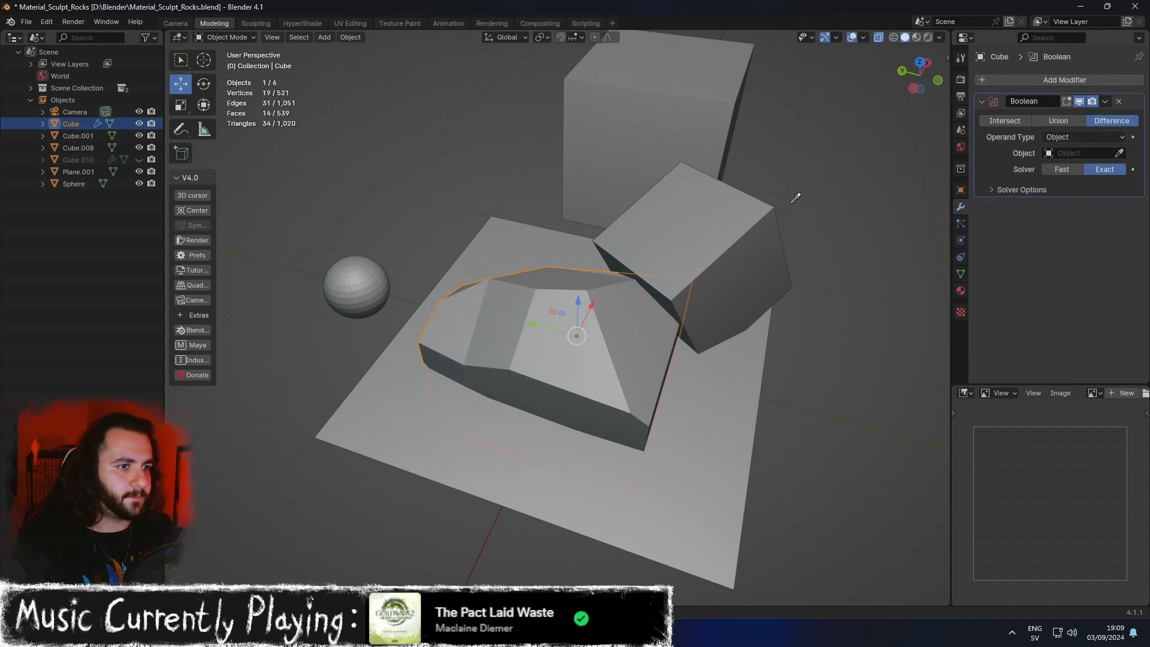
{"action": "left_click", "coordinate": [764, 230]}
{"action": "middle_click_drag", "start_coordinate": [753, 228], "coordinate": [727, 246]}
{"action": "left_click", "coordinate": [1105, 102]}
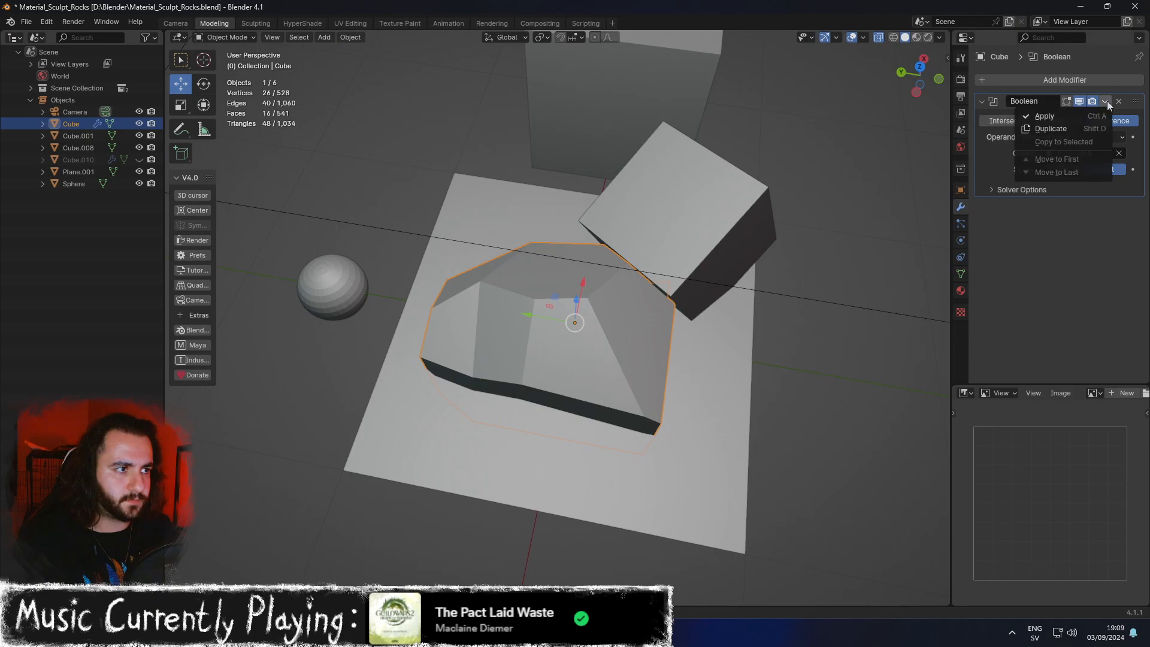
{"action": "left_click", "coordinate": [1083, 113]}
Rotate the cutter cube and move it about -1.14 m in X and -0.14 m in Y to another rock corner.
{"action": "middle_click_drag", "start_coordinate": [715, 251], "coordinate": [493, 230]}
{"action": "left_click", "coordinate": [516, 167]}
{"action": "key", "text": "e"}
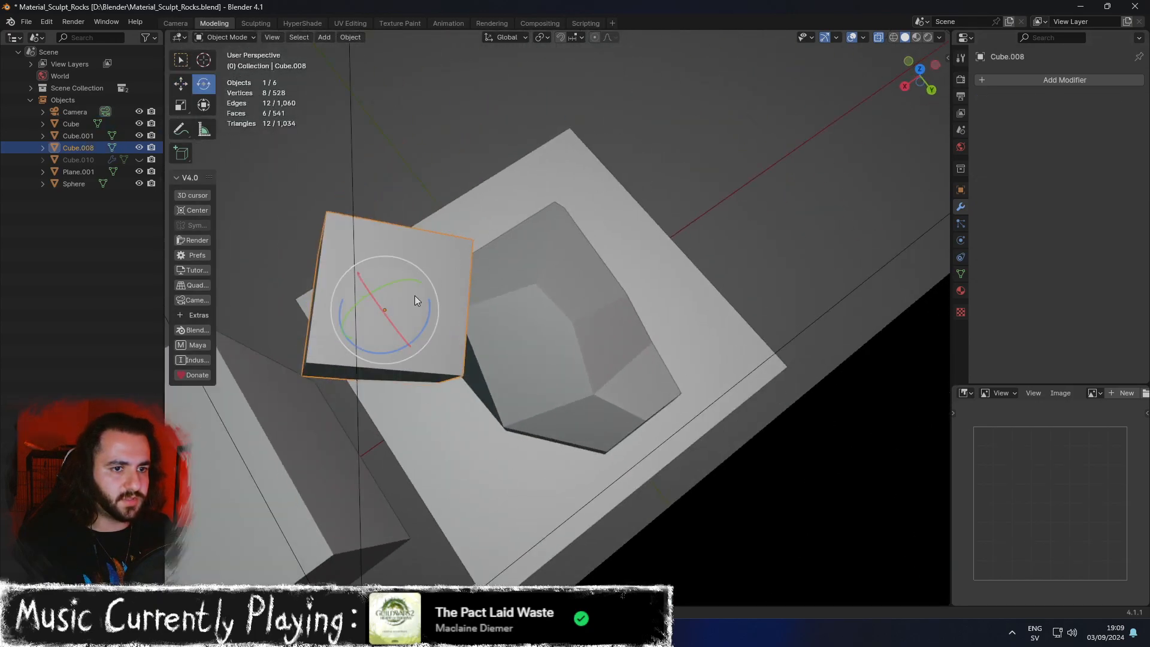
{"action": "left_click_drag", "start_coordinate": [422, 328], "coordinate": [534, 183]}
{"action": "key", "text": "w"}
{"action": "middle_click_drag", "start_coordinate": [535, 183], "coordinate": [451, 301]}
{"action": "middle_click_drag", "start_coordinate": [583, 247], "coordinate": [698, 224]}
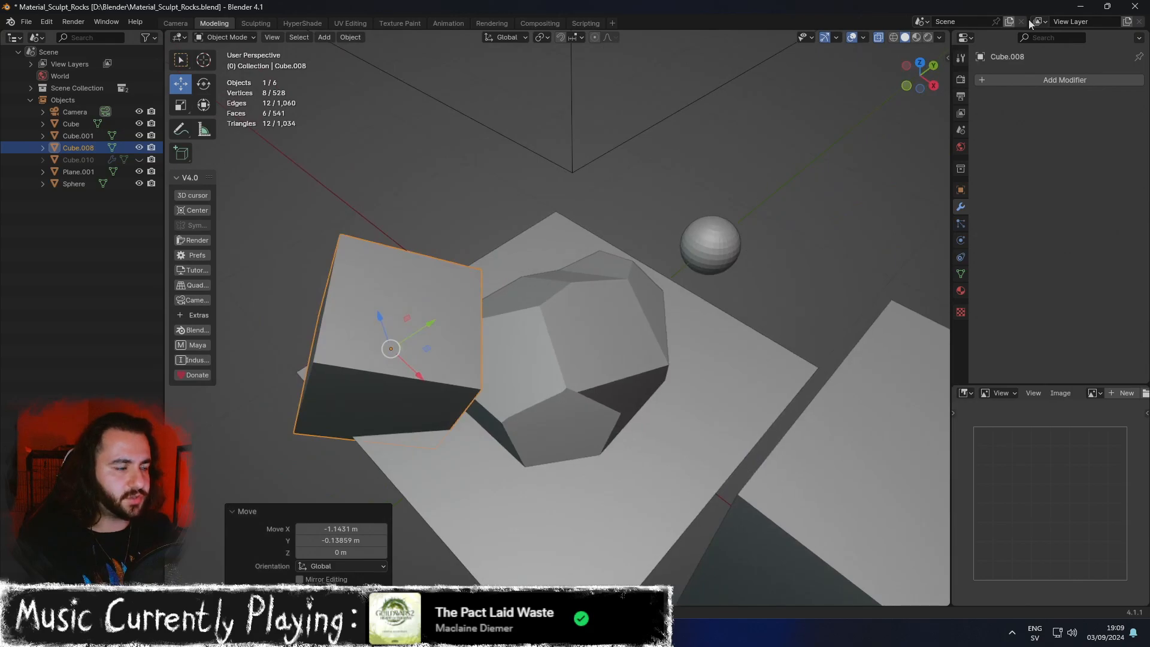
Cut the second rock corner with a Boolean Difference modifier using Cube.008 and apply the modifier.
{"action": "left_click", "coordinate": [625, 318]}
{"action": "left_click", "coordinate": [1064, 80]}
{"action": "type", "text": "bo"}
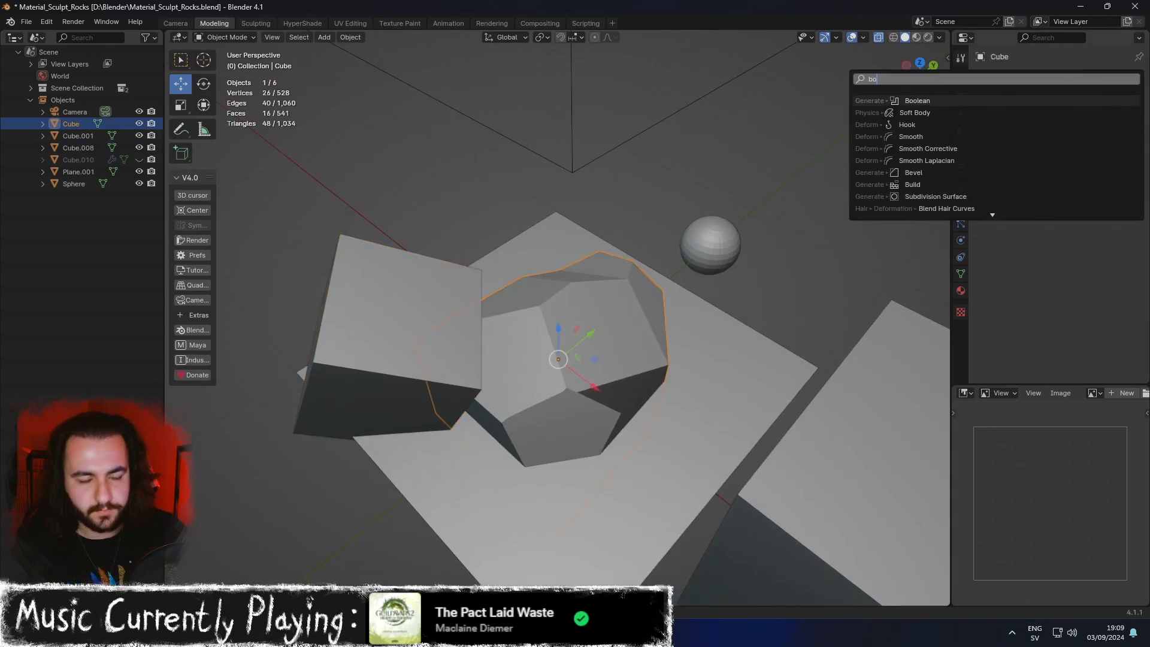
{"action": "type", "text": "olea"}
{"action": "key", "text": "Return"}
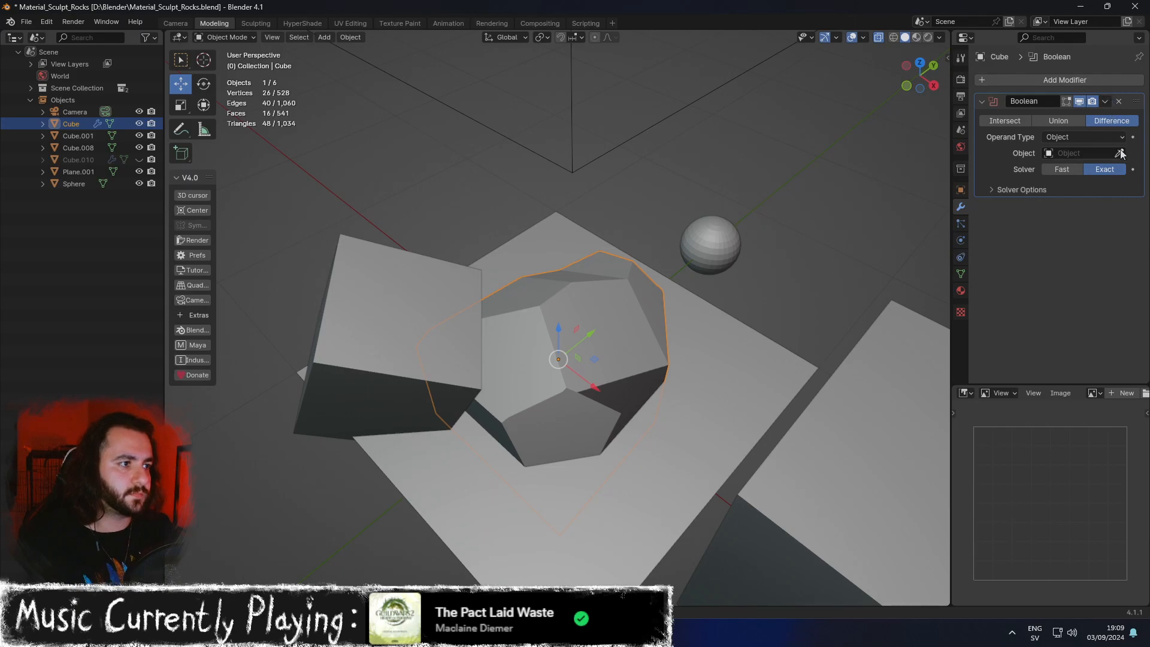
{"action": "middle_click_drag", "start_coordinate": [476, 303], "coordinate": [520, 270]}
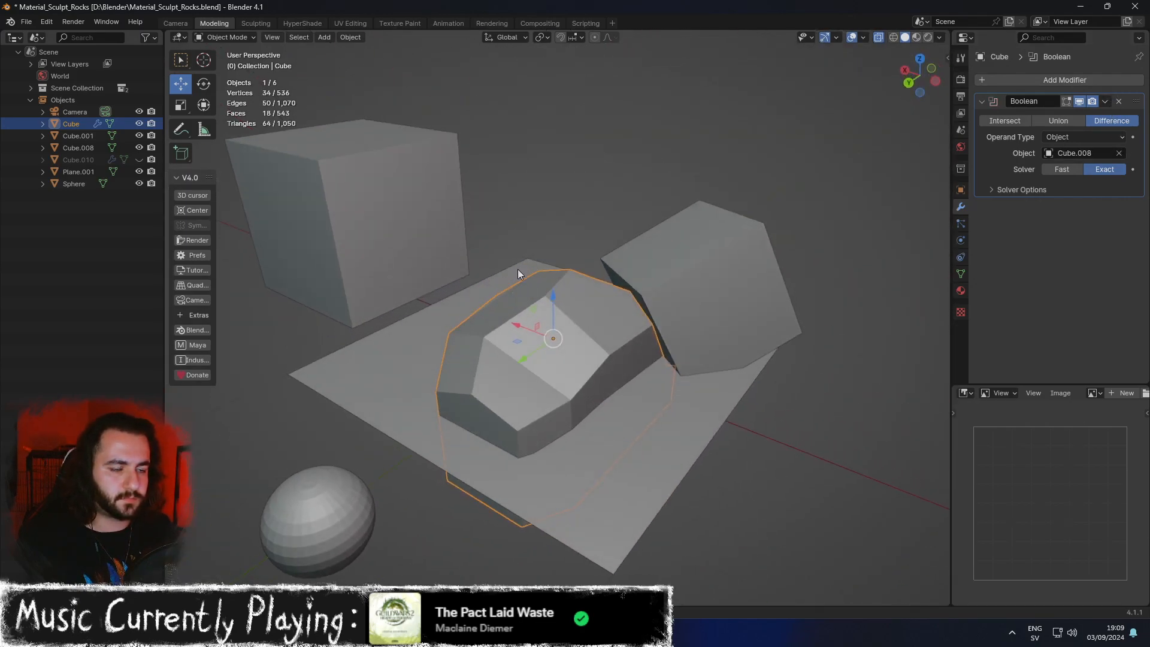
{"action": "middle_click_drag", "start_coordinate": [582, 345], "coordinate": [582, 393]}
{"action": "left_click", "coordinate": [1105, 101]}
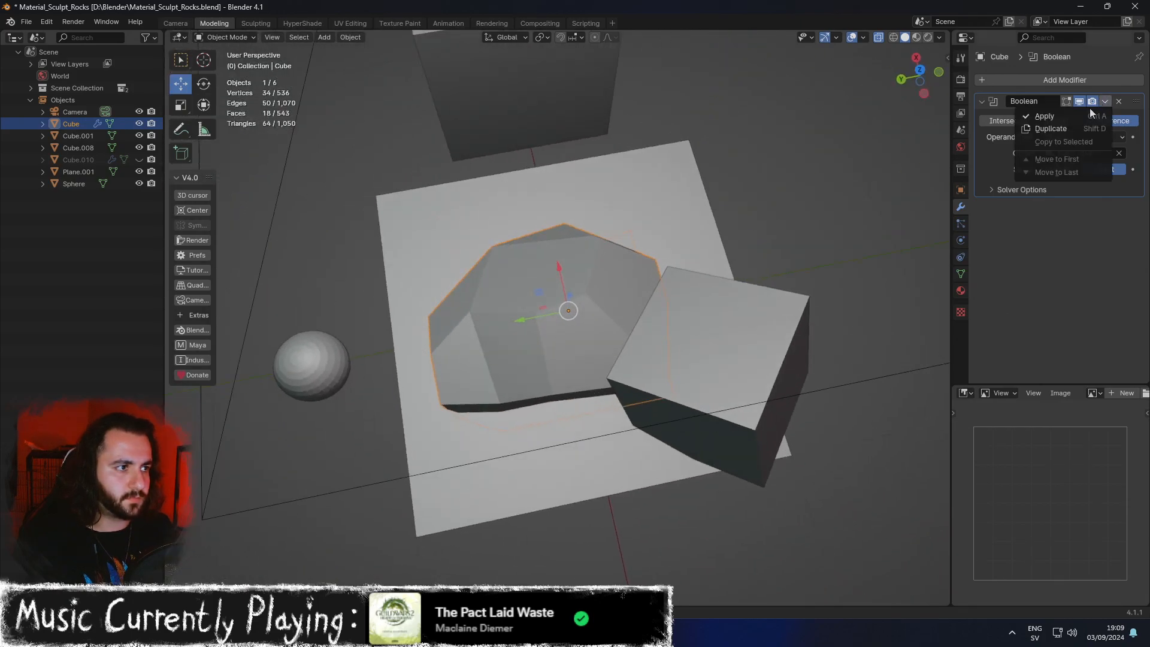
{"action": "key", "text": "ctrl+a"}
Delete the cutter cube used for the Boolean cuts.
{"action": "left_click", "coordinate": [715, 334]}
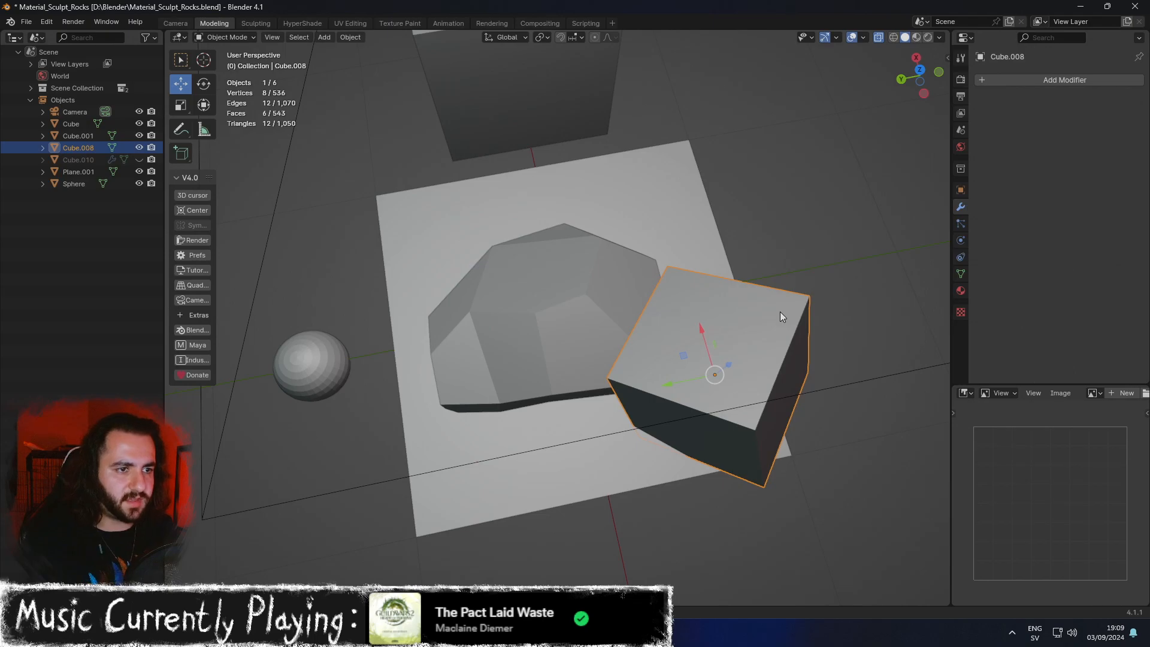
{"action": "key", "text": "Delete"}
{"action": "middle_click_drag", "start_coordinate": [721, 300], "coordinate": [587, 295]}
Adjust the rock's vertices around the Boolean cuts in Edit Mode and save the file.
{"action": "key", "text": "Tab"}
{"action": "right_click_drag", "start_coordinate": [516, 395], "coordinate": [478, 347]}
{"action": "left_click", "coordinate": [547, 346]}
{"action": "middle_click_drag", "start_coordinate": [513, 440], "coordinate": [509, 463]}
{"action": "left_click_drag", "start_coordinate": [504, 459], "coordinate": [501, 436]}
{"action": "middle_click_drag", "start_coordinate": [500, 437], "coordinate": [494, 460]}
{"action": "left_click_drag", "start_coordinate": [502, 443], "coordinate": [469, 408]}
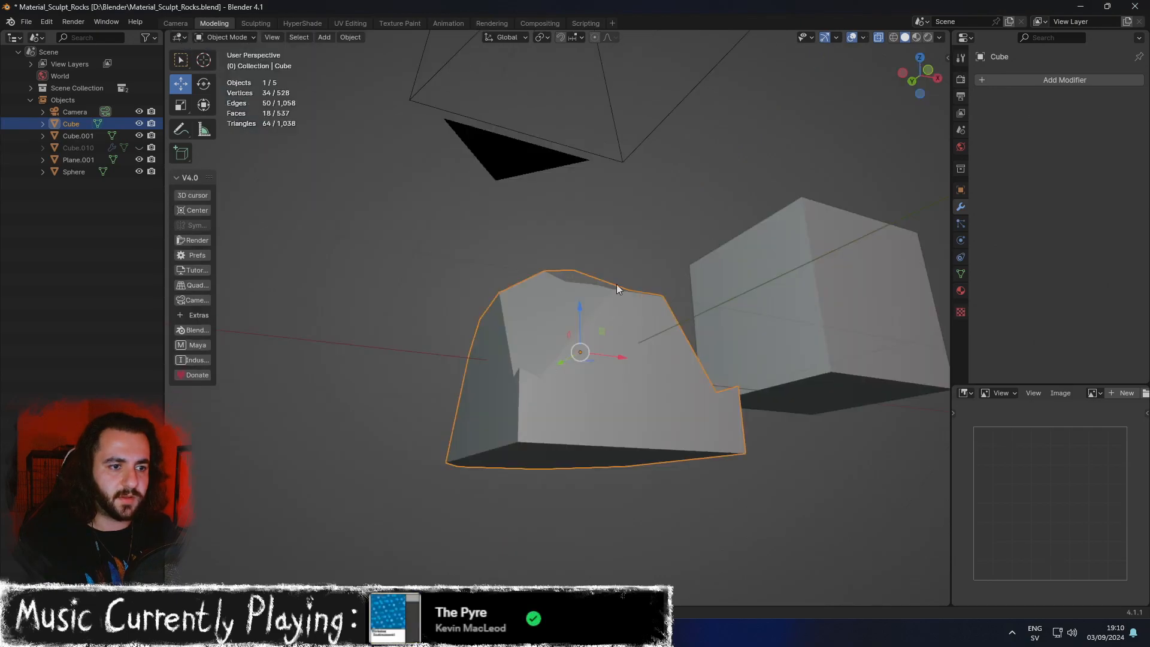
{"action": "middle_click_drag", "start_coordinate": [617, 284], "coordinate": [565, 379]}
{"action": "key", "text": "ctrl+s"}
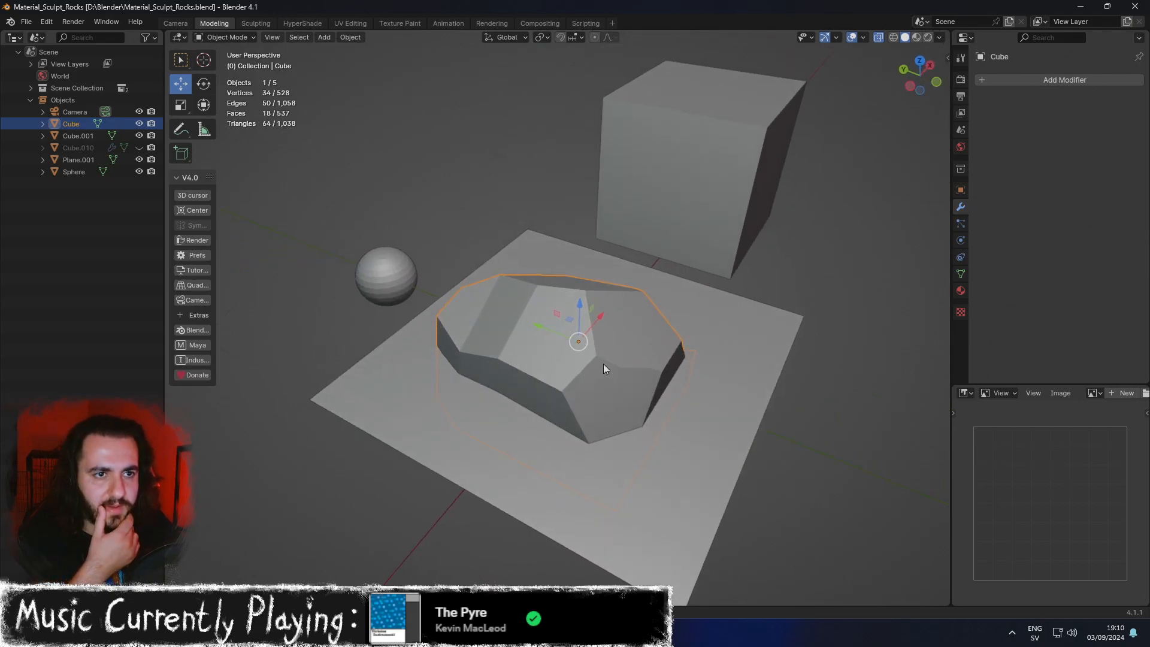
Add a Subdivision Surface modifier to the rock and set its type to Simple.
{"action": "left_click", "coordinate": [1030, 79]}
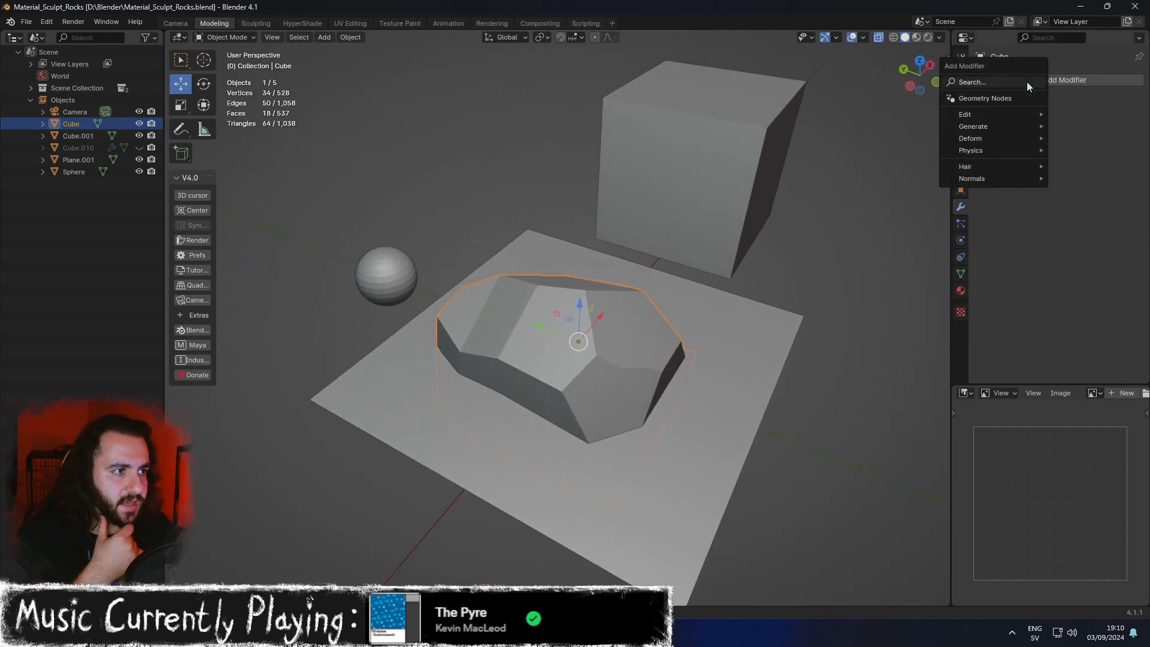
{"action": "left_click", "coordinate": [1030, 80]}
{"action": "type", "text": "sub"}
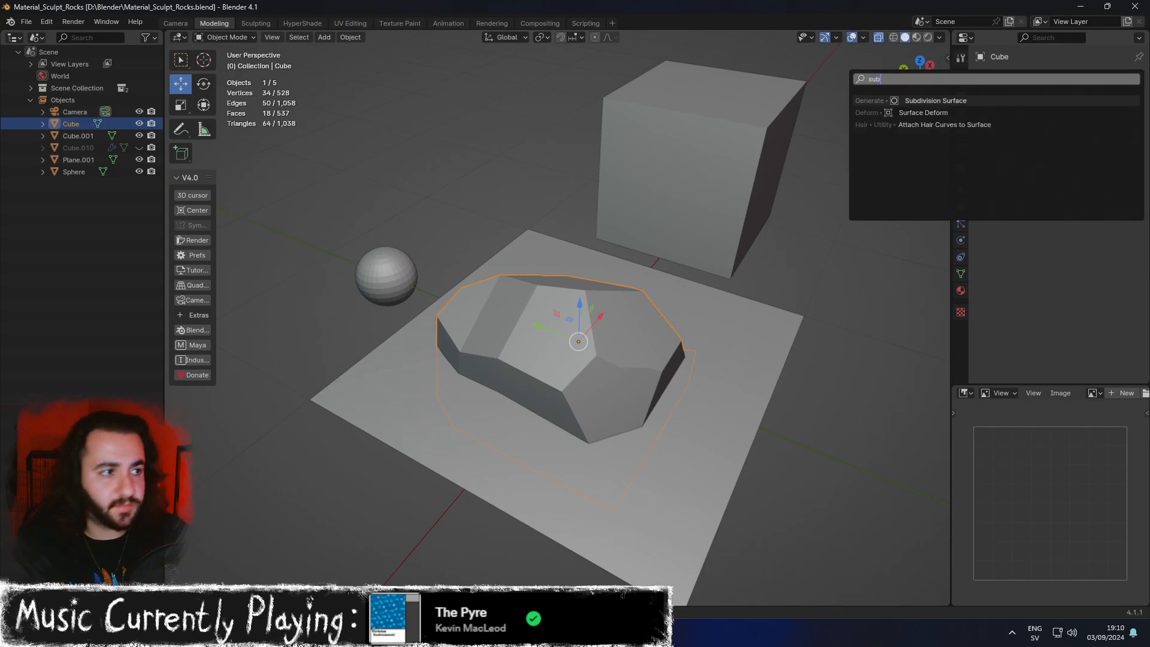
{"action": "key", "text": "Return"}
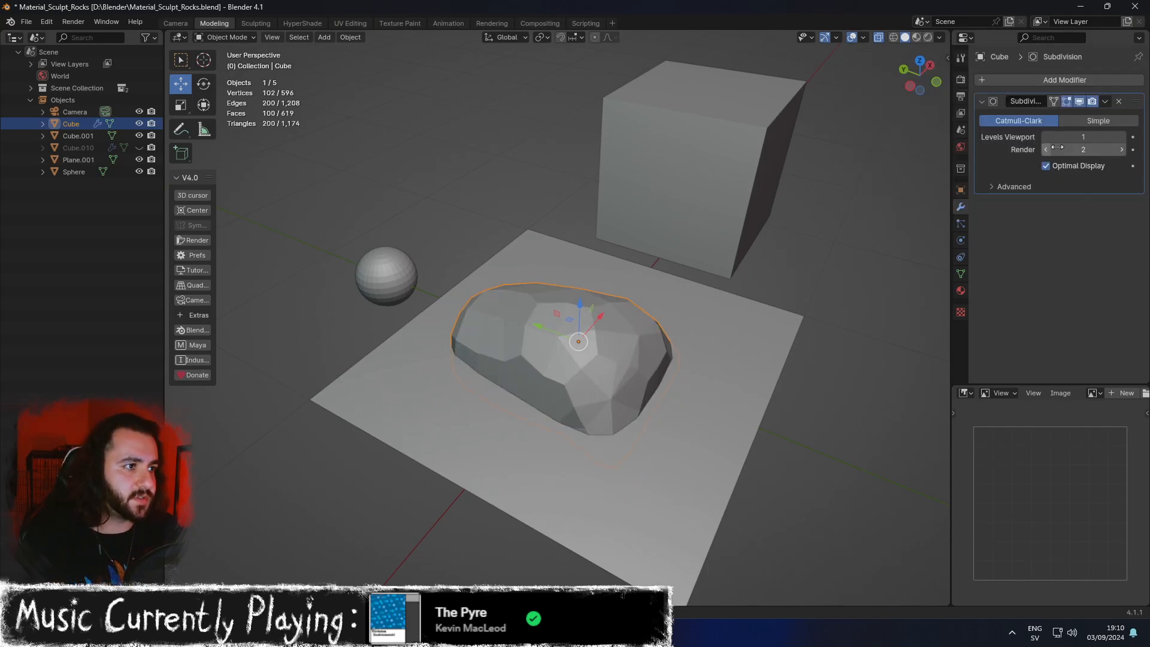
{"action": "left_click", "coordinate": [1099, 121]}
{"action": "middle_click_drag", "start_coordinate": [689, 336], "coordinate": [687, 366]}
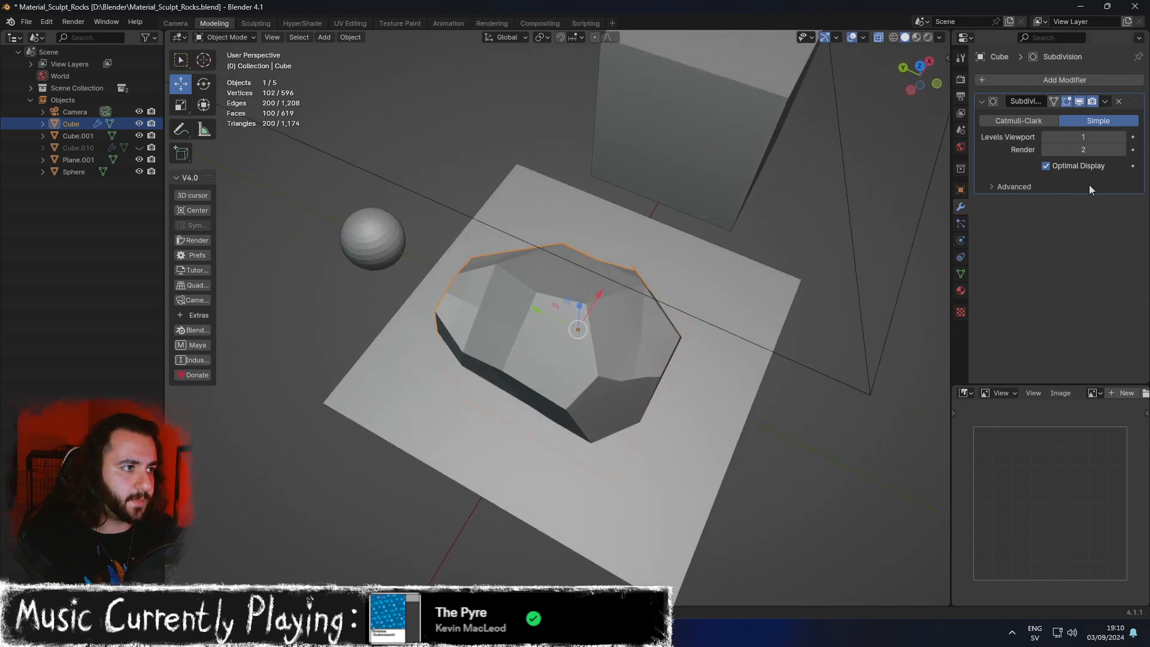
Try different viewport levels for the Simple subdivision and remove the modifier from the rock.
{"action": "left_click", "coordinate": [1123, 137]}
{"action": "left_click", "coordinate": [1123, 137]}
{"action": "middle_click_drag", "start_coordinate": [893, 231], "coordinate": [442, 352]}
{"action": "key", "text": "ctrl+1"}
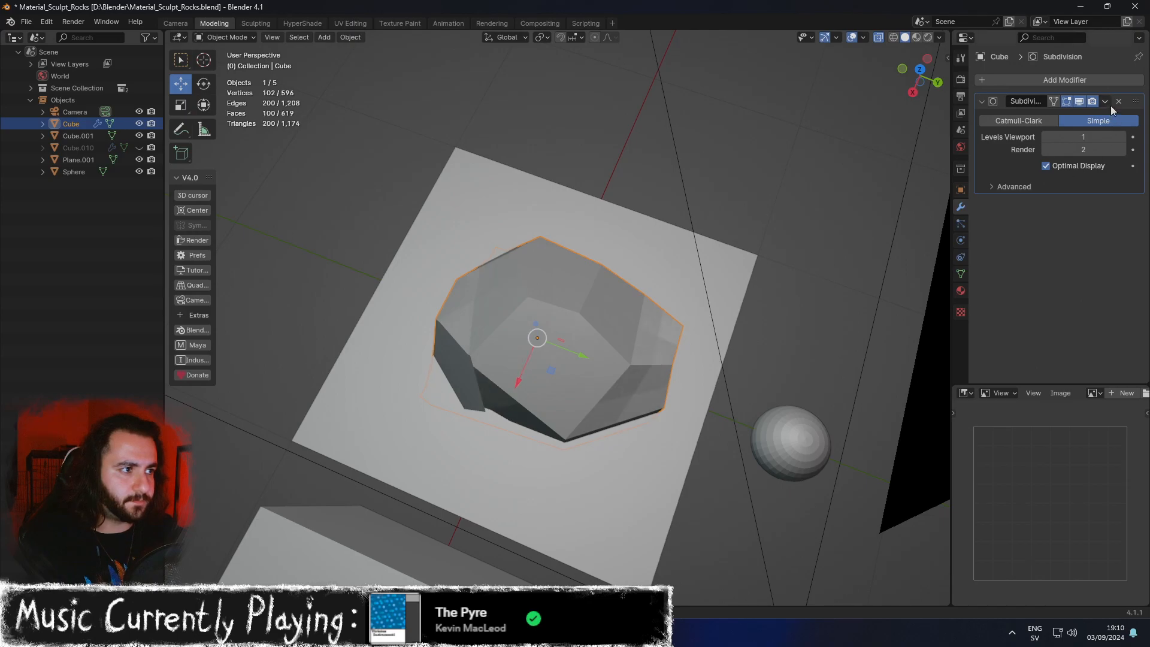
{"action": "left_click", "coordinate": [1119, 101]}
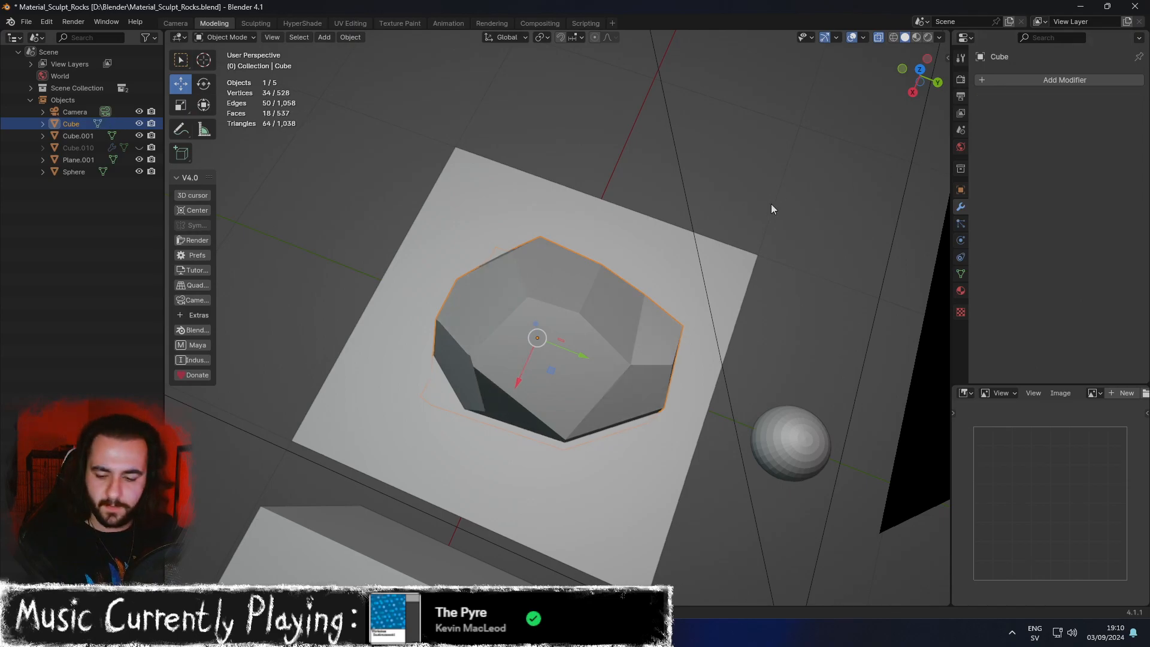
Give the rock a Catmull-Clark Subdivision Surface modifier with viewport level 3.
{"action": "key", "text": "ctrl+3"}
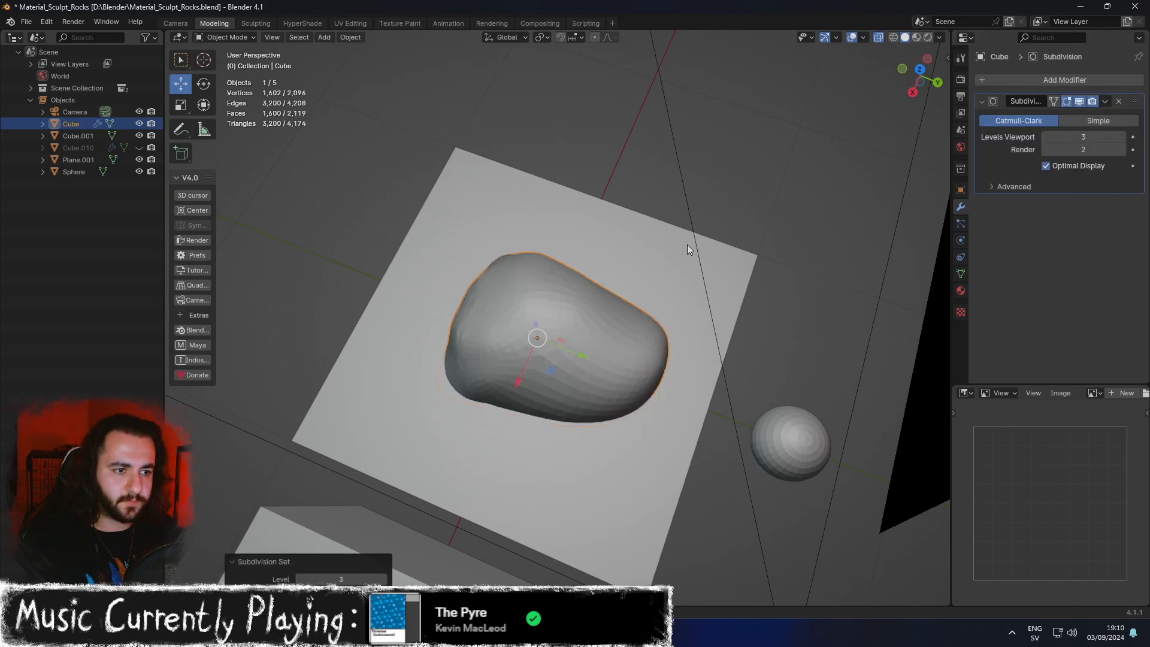
Try the Simple type on the rock's Subdivision Surface modifier, inspect the mesh around the cuts, and remove the modifier.
{"action": "left_click", "coordinate": [1090, 120]}
{"action": "middle_click_drag", "start_coordinate": [616, 303], "coordinate": [785, 210]}
{"action": "scroll", "coordinate": [671, 395], "scroll_direction": "up", "scroll_amount": 3}
{"action": "middle_click_drag", "start_coordinate": [671, 395], "coordinate": [583, 333]}
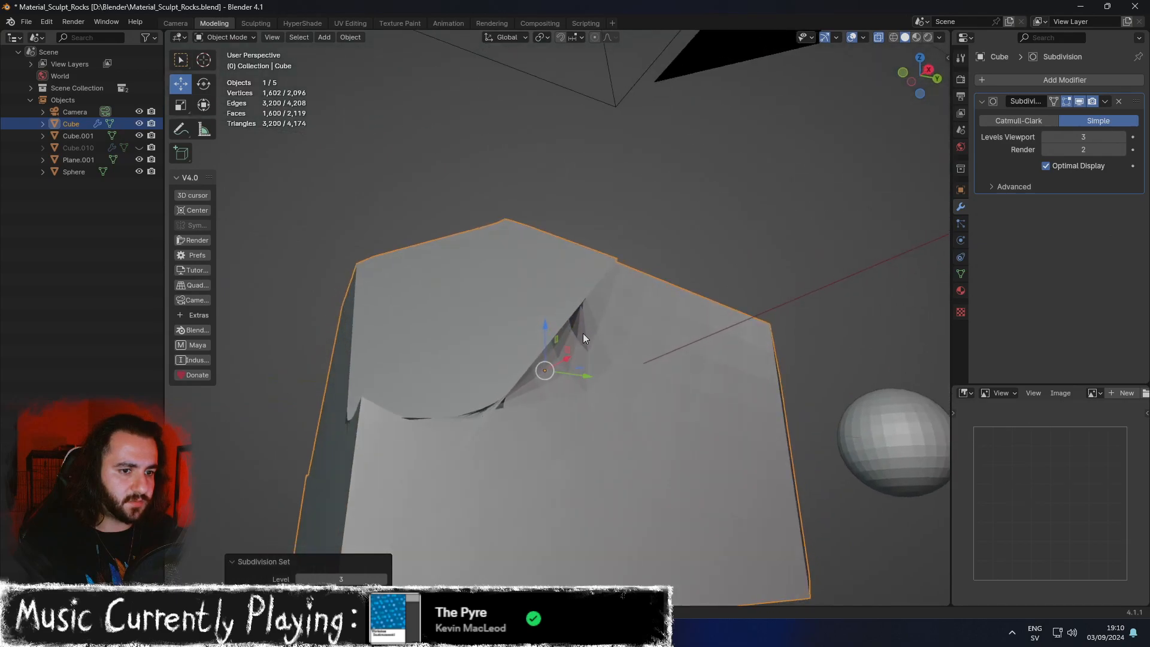
{"action": "middle_click_drag", "start_coordinate": [422, 386], "coordinate": [607, 405]}
{"action": "scroll", "coordinate": [687, 380], "scroll_direction": "up", "scroll_amount": 3}
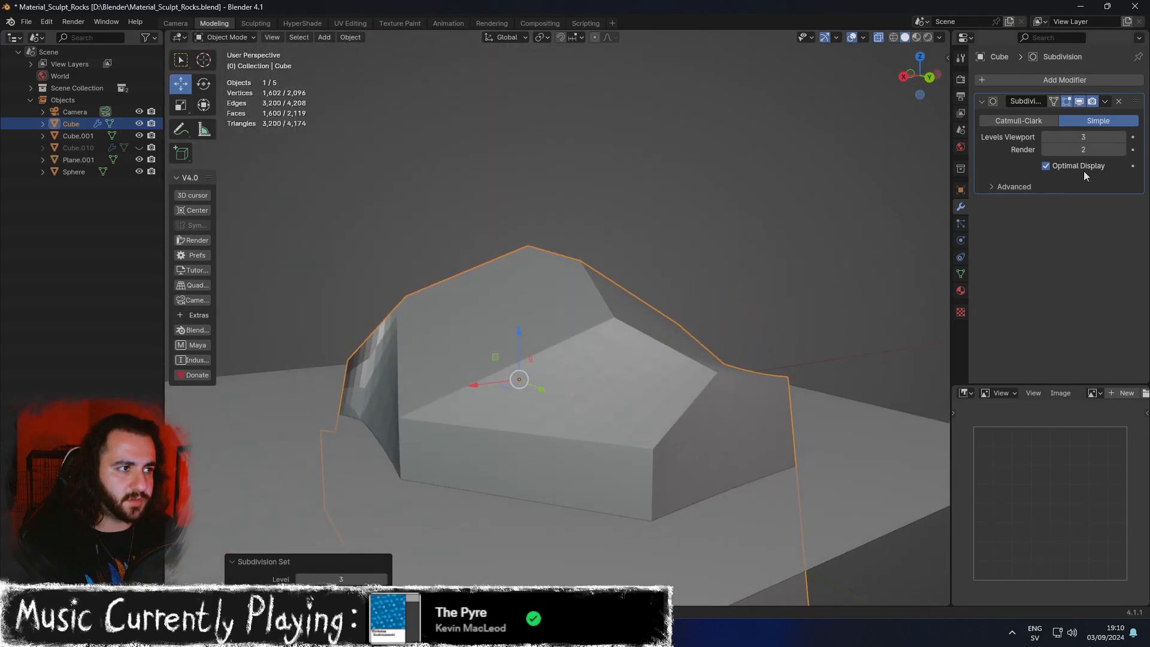
{"action": "left_click", "coordinate": [1118, 103]}
Add a Remesh modifier to the rock and set its voxel size to about 0.132 m.
{"action": "middle_click_drag", "start_coordinate": [534, 301], "coordinate": [631, 296]}
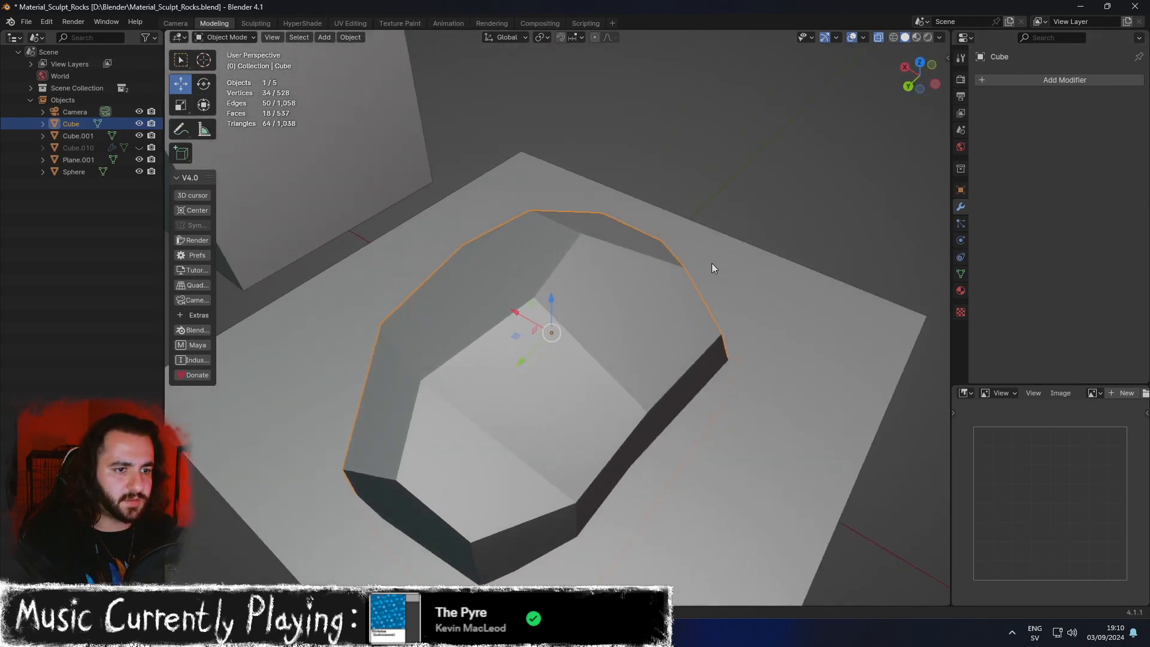
{"action": "left_click", "coordinate": [1079, 78]}
{"action": "type", "text": "re"}
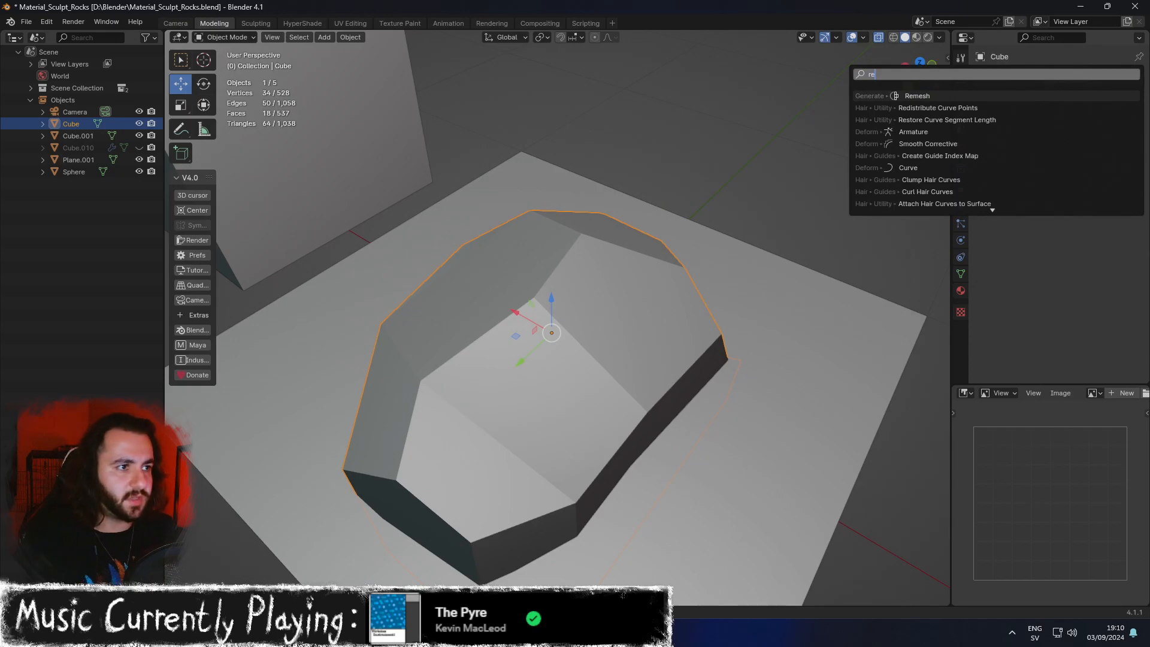
{"action": "left_click", "coordinate": [917, 96]}
{"action": "middle_click_drag", "start_coordinate": [865, 145], "coordinate": [904, 162]}
{"action": "left_click_drag", "start_coordinate": [1083, 137], "coordinate": [1098, 137]}
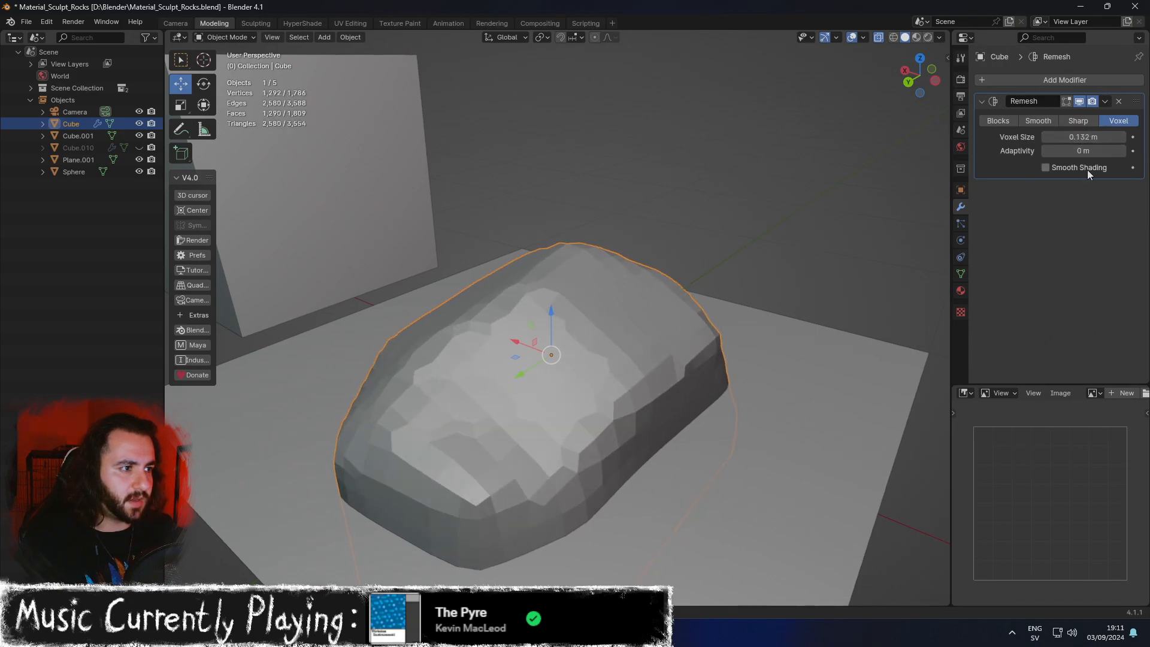
Switch the rock's Remesh modifier to Sharp mode and apply it to the mesh.
{"action": "middle_click_drag", "start_coordinate": [683, 248], "coordinate": [257, 235]}
{"action": "scroll", "coordinate": [551, 359], "scroll_direction": "down", "scroll_amount": 4}
{"action": "left_click", "coordinate": [1090, 120]}
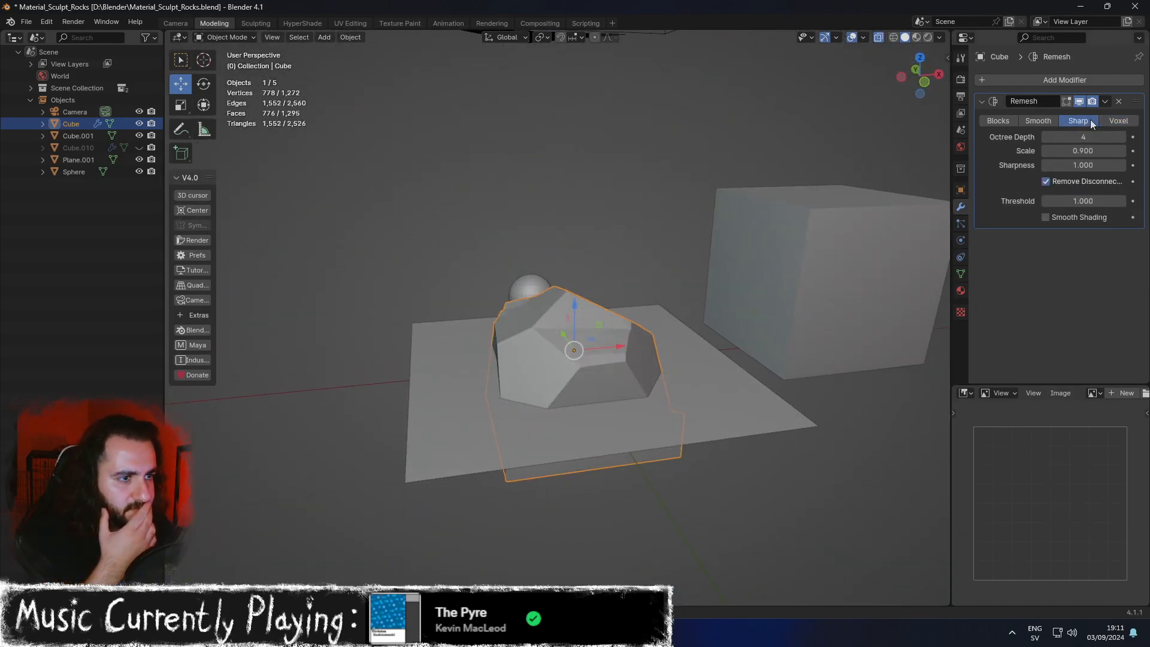
{"action": "scroll", "coordinate": [632, 332], "scroll_direction": "up", "scroll_amount": 3}
{"action": "middle_click_drag", "start_coordinate": [584, 345], "coordinate": [304, 347]}
{"action": "left_click", "coordinate": [1105, 101]}
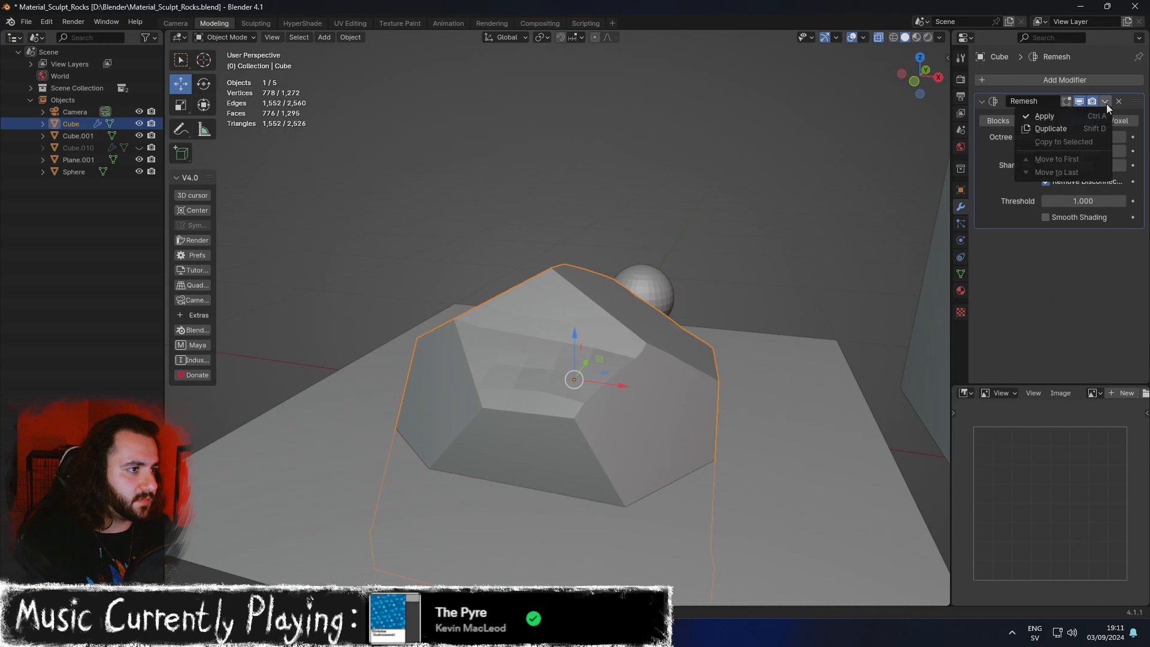
{"action": "left_click", "coordinate": [1081, 115]}
Add a Simple Subdivision Surface modifier to the remeshed rock with viewport level 2.
{"action": "middle_click_drag", "start_coordinate": [714, 301], "coordinate": [779, 350]}
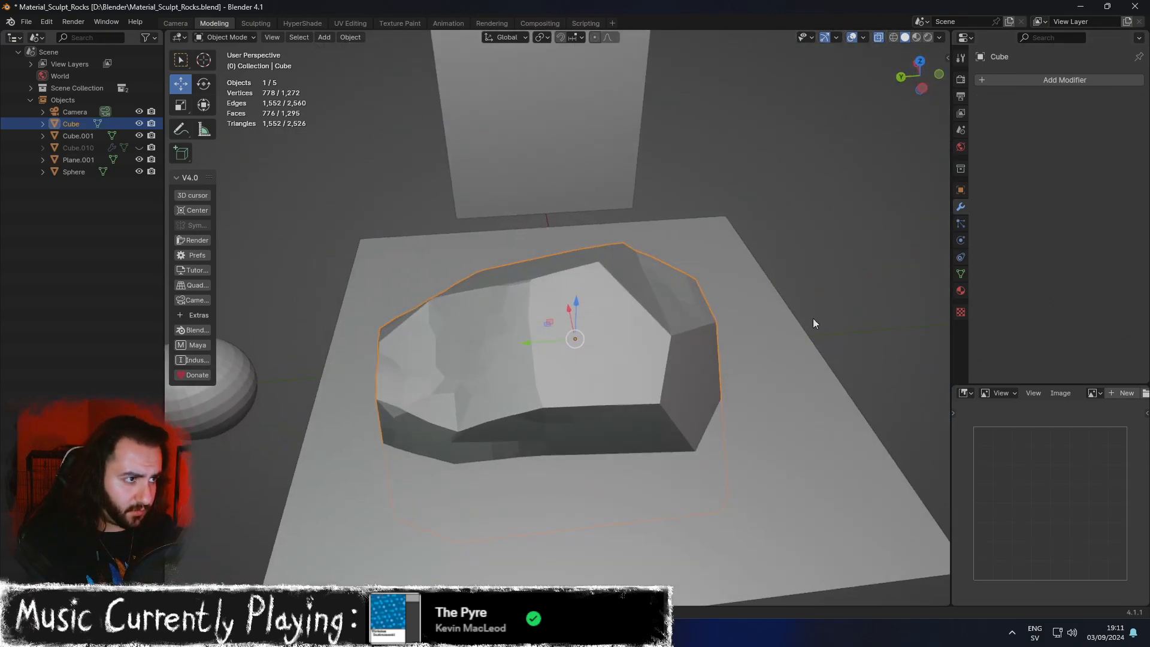
{"action": "left_click", "coordinate": [1072, 81]}
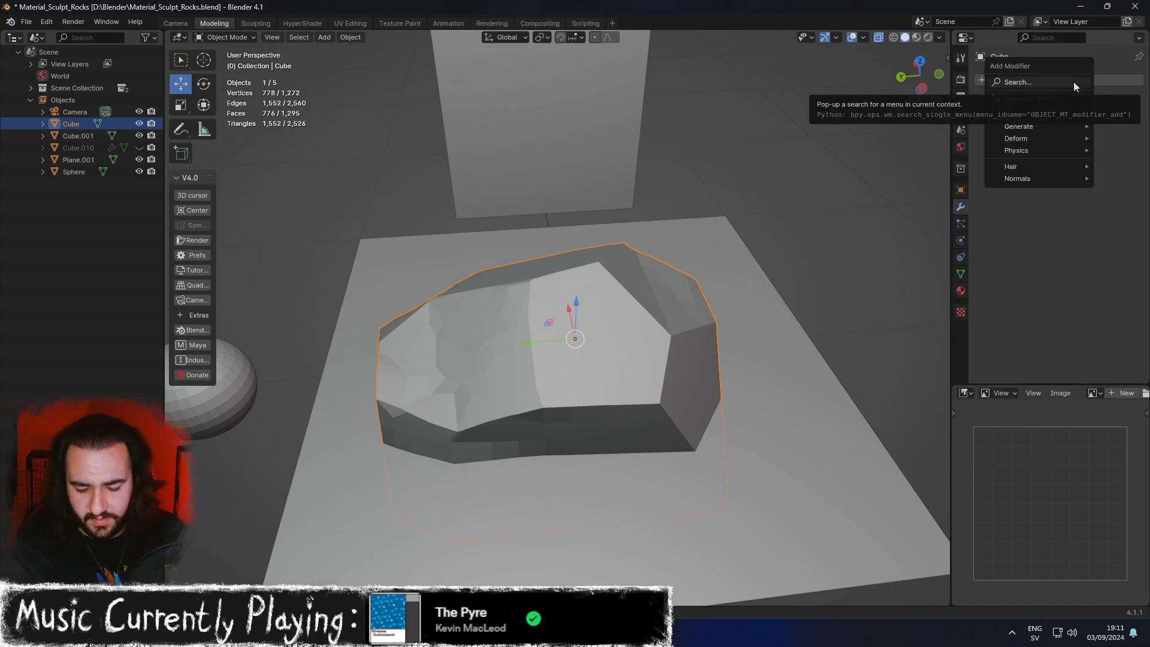
{"action": "type", "text": "sub"}
{"action": "key", "text": "Return"}
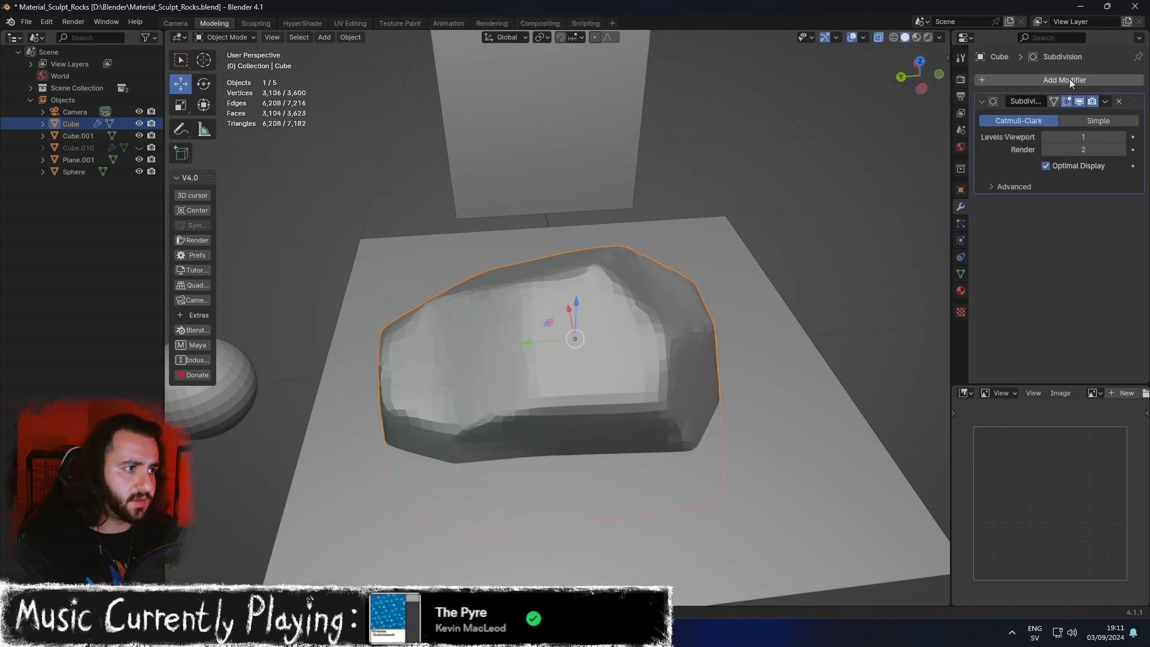
{"action": "left_click", "coordinate": [1083, 117]}
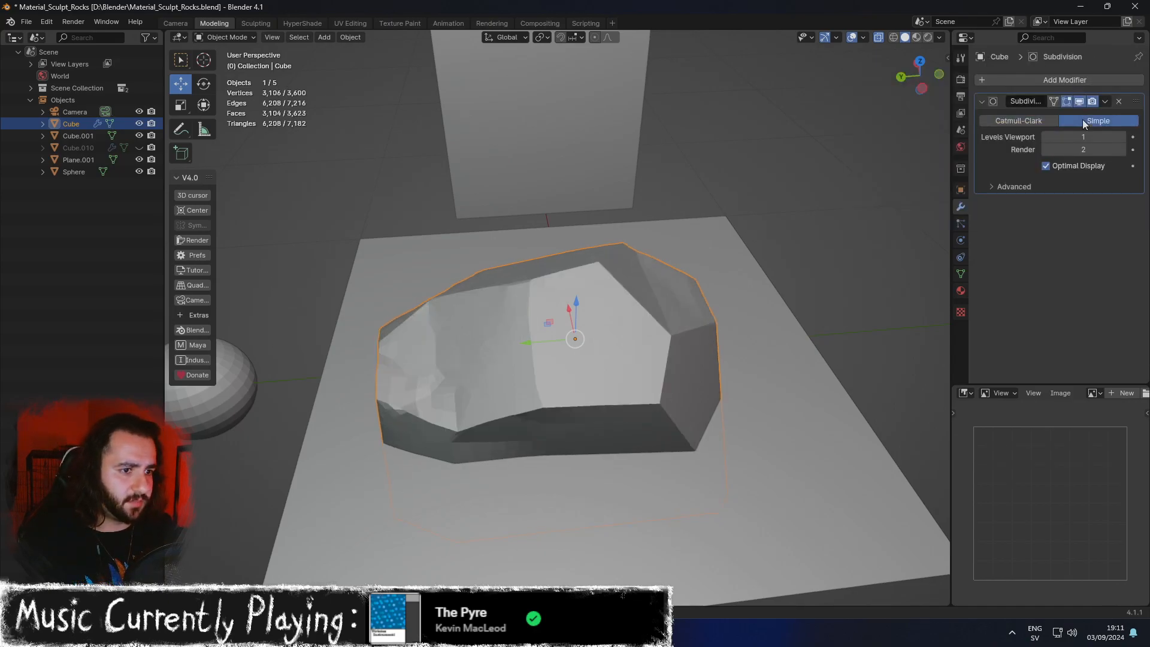
{"action": "left_click", "coordinate": [1123, 137]}
{"action": "middle_click_drag", "start_coordinate": [869, 198], "coordinate": [818, 149]}
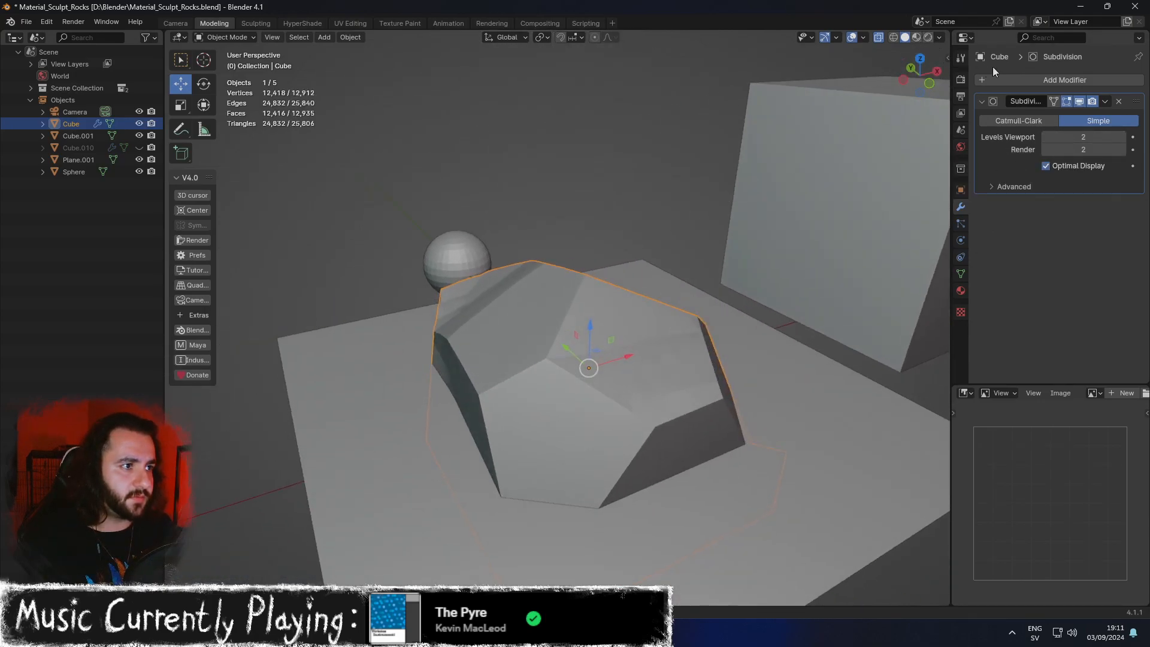
Apply the Simple Subdivision Surface modifier to the rock and save the file.
{"action": "left_click", "coordinate": [1105, 104]}
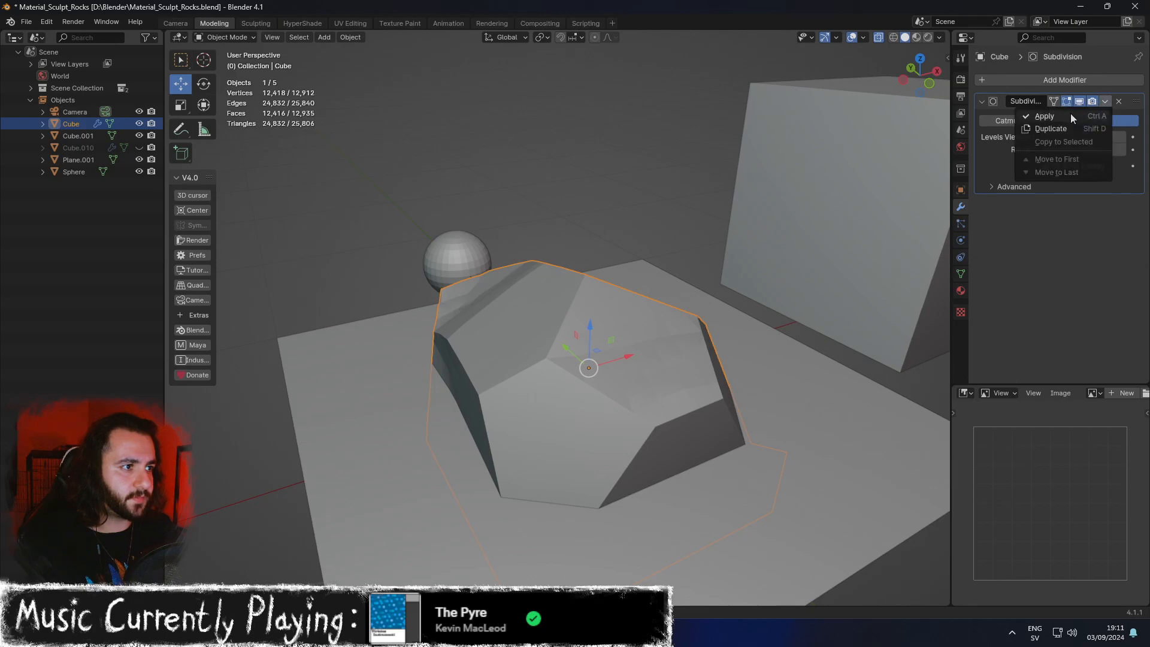
{"action": "left_click", "coordinate": [1069, 113]}
{"action": "middle_click_drag", "start_coordinate": [900, 172], "coordinate": [804, 308]}
{"action": "key", "text": "ctrl+s"}
Shade the rock smooth and switch to the Sculpting workspace with the rock in view.
{"action": "scroll", "coordinate": [647, 326], "scroll_direction": "up", "scroll_amount": 3}
{"action": "middle_click_drag", "start_coordinate": [541, 367], "coordinate": [548, 340]}
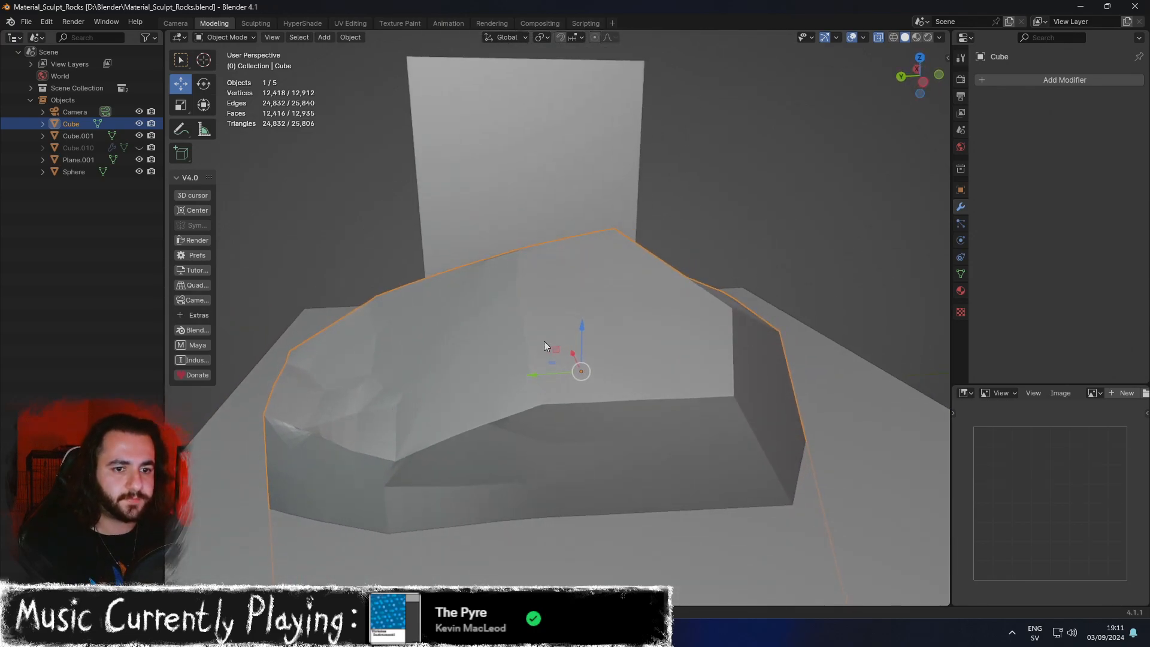
{"action": "right_click", "coordinate": [520, 359]}
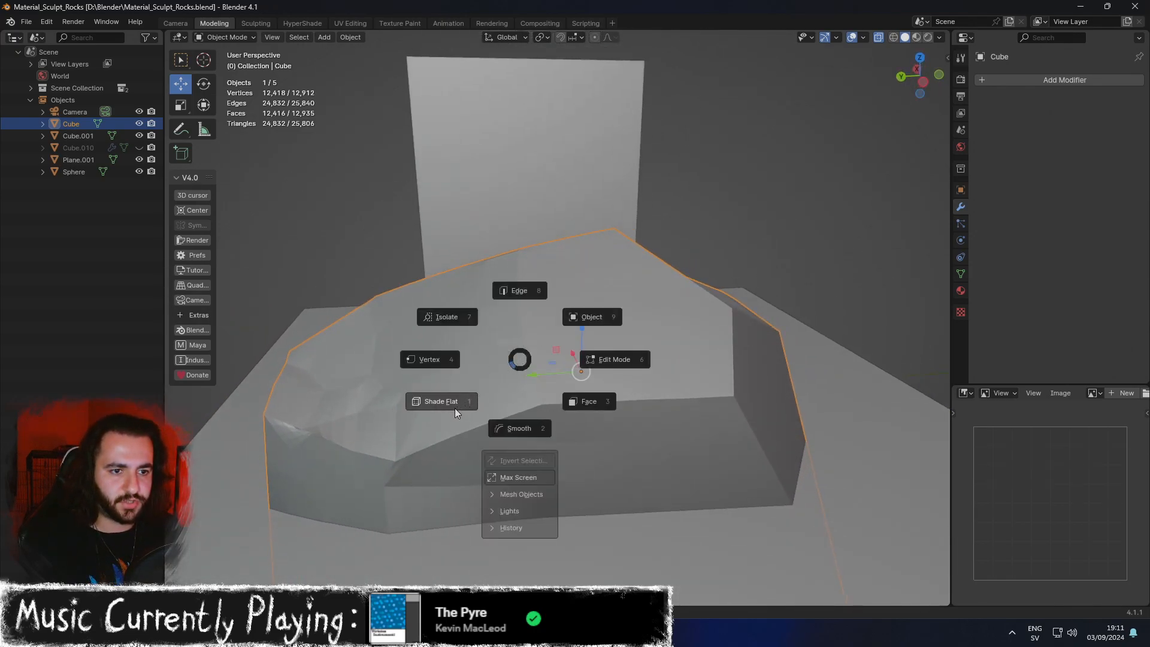
{"action": "left_click", "coordinate": [511, 426]}
{"action": "middle_click_drag", "start_coordinate": [465, 418], "coordinate": [508, 420]}
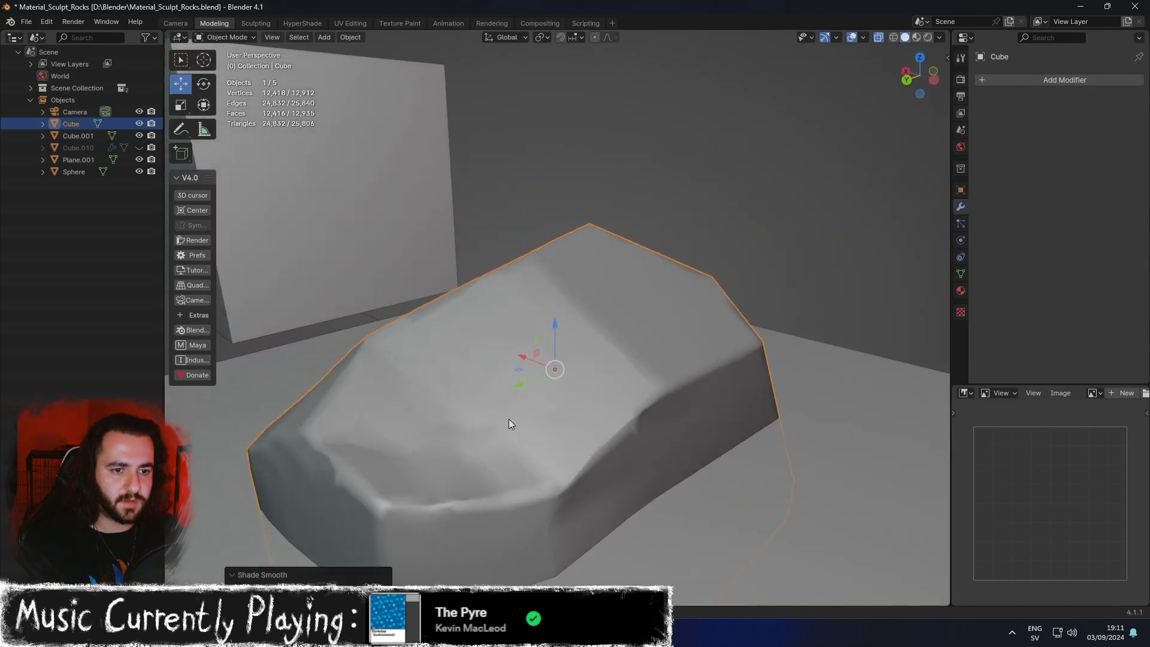
{"action": "left_click", "coordinate": [256, 23]}
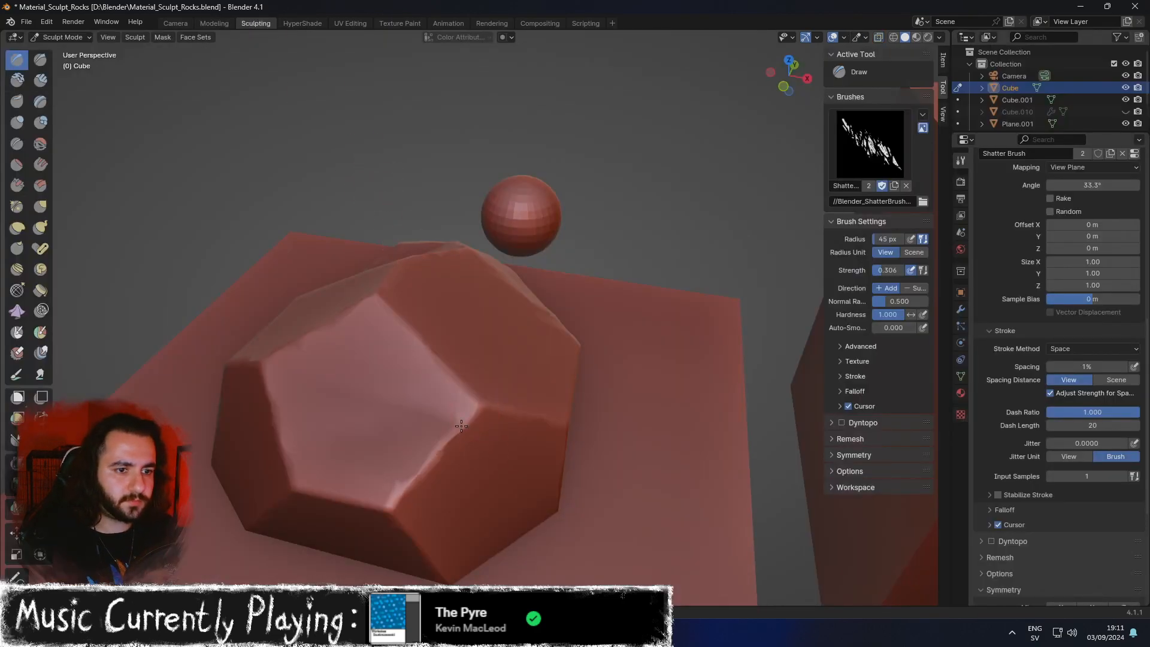
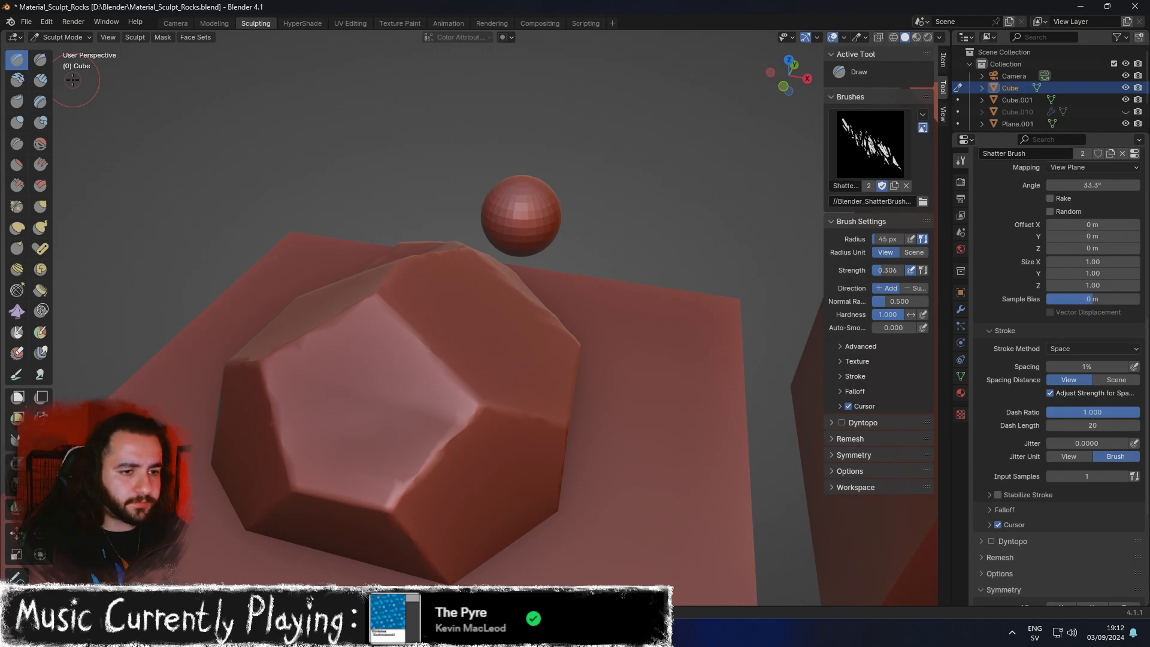
{"action": "middle_click_drag", "start_coordinate": [491, 305], "coordinate": [513, 347]}
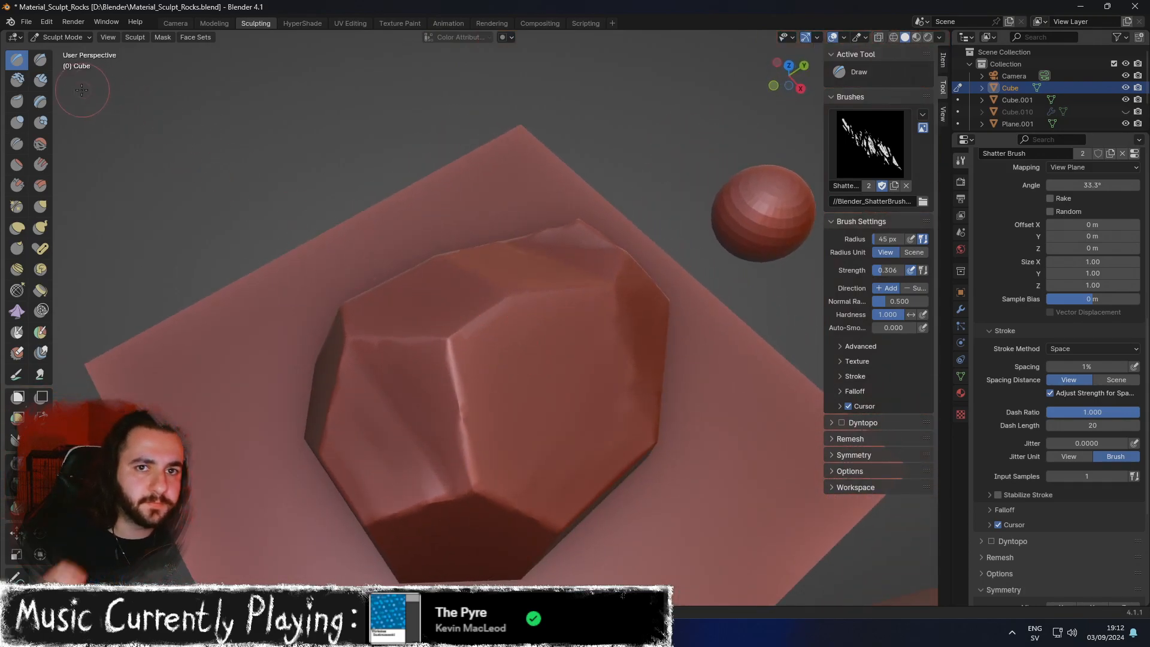
Assign a keyboard shortcut to the Smooth sculpt brush.
{"action": "right_click", "coordinate": [21, 60]}
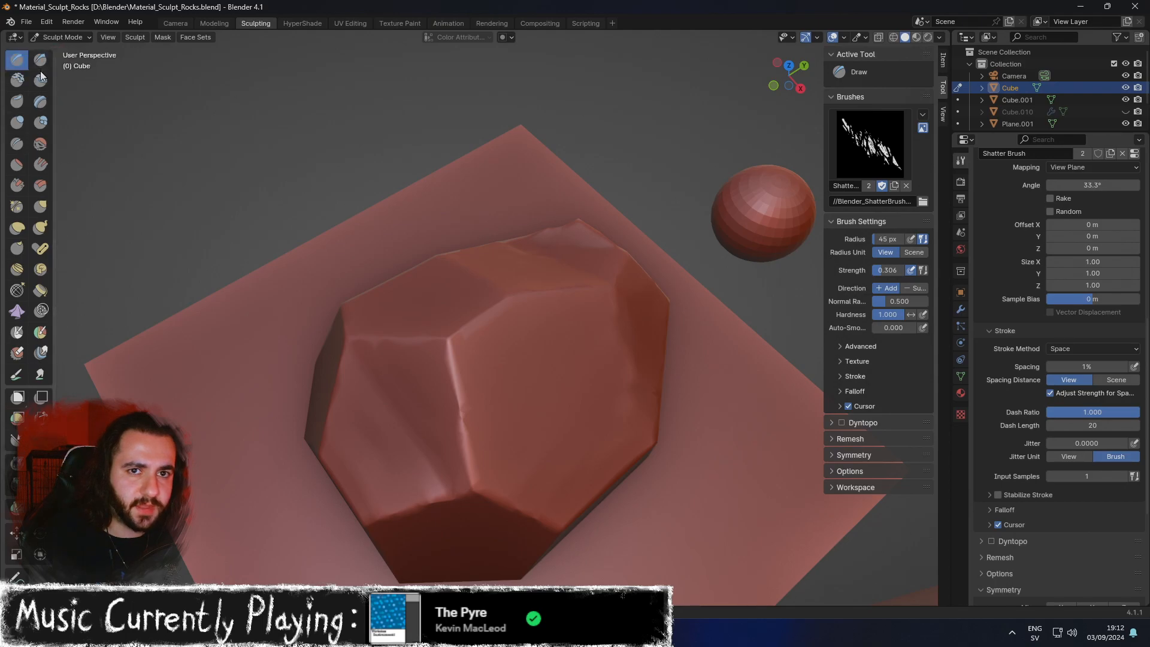
{"action": "right_click", "coordinate": [40, 75]}
{"action": "left_click", "coordinate": [60, 78]}
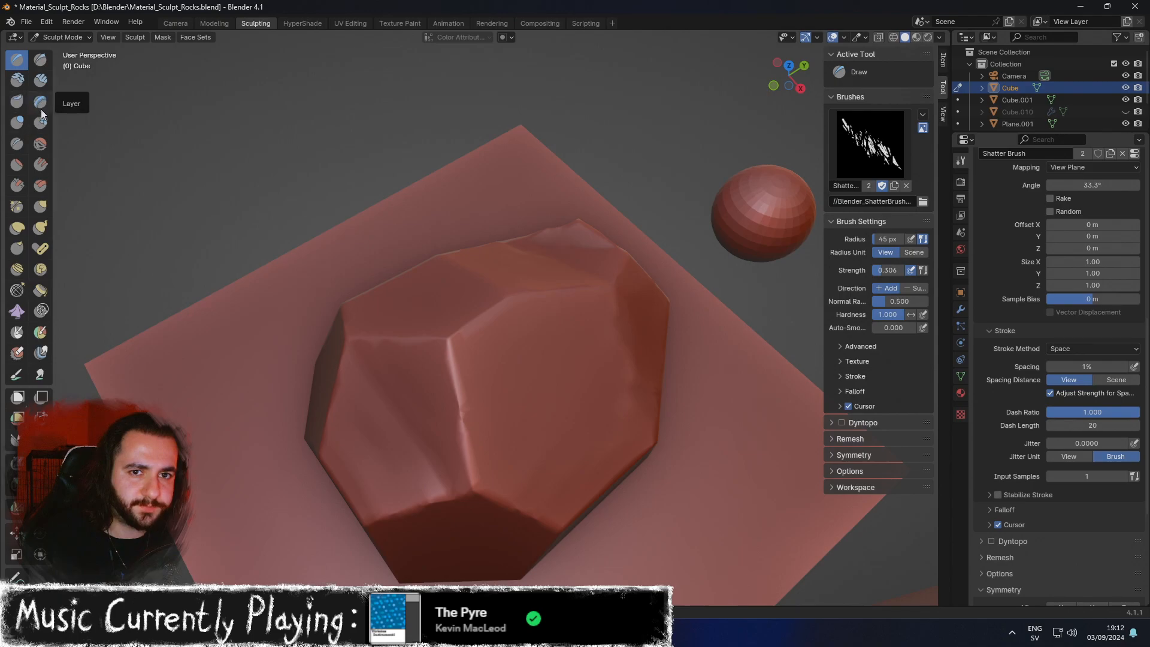
{"action": "right_click", "coordinate": [17, 142]}
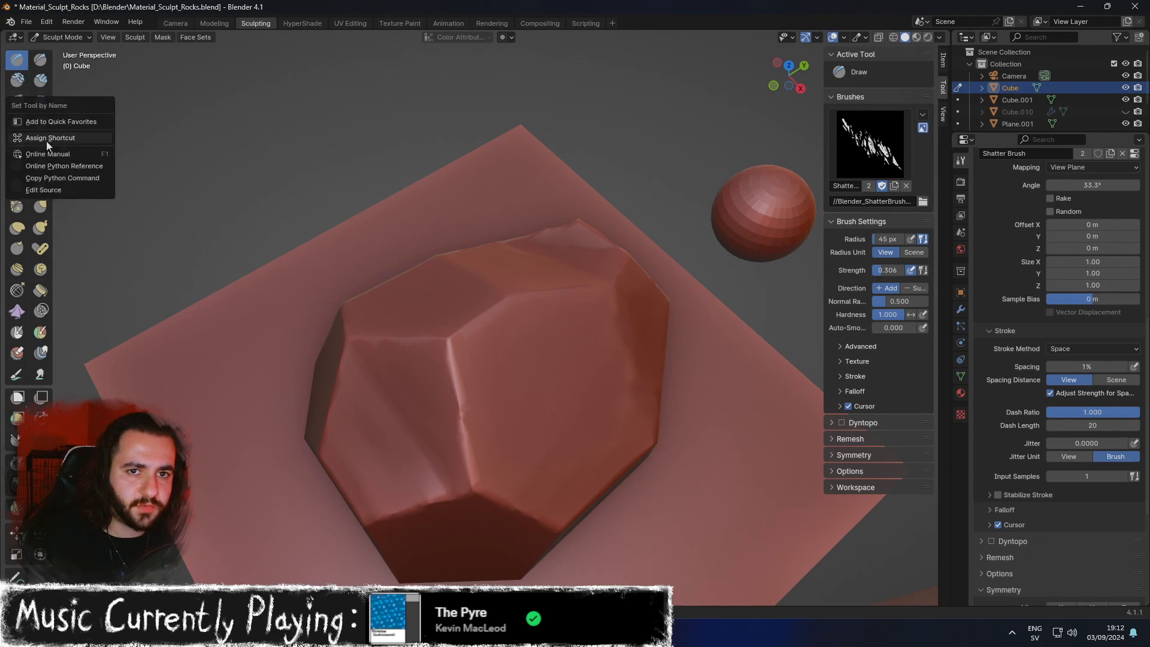
{"action": "left_click", "coordinate": [48, 139]}
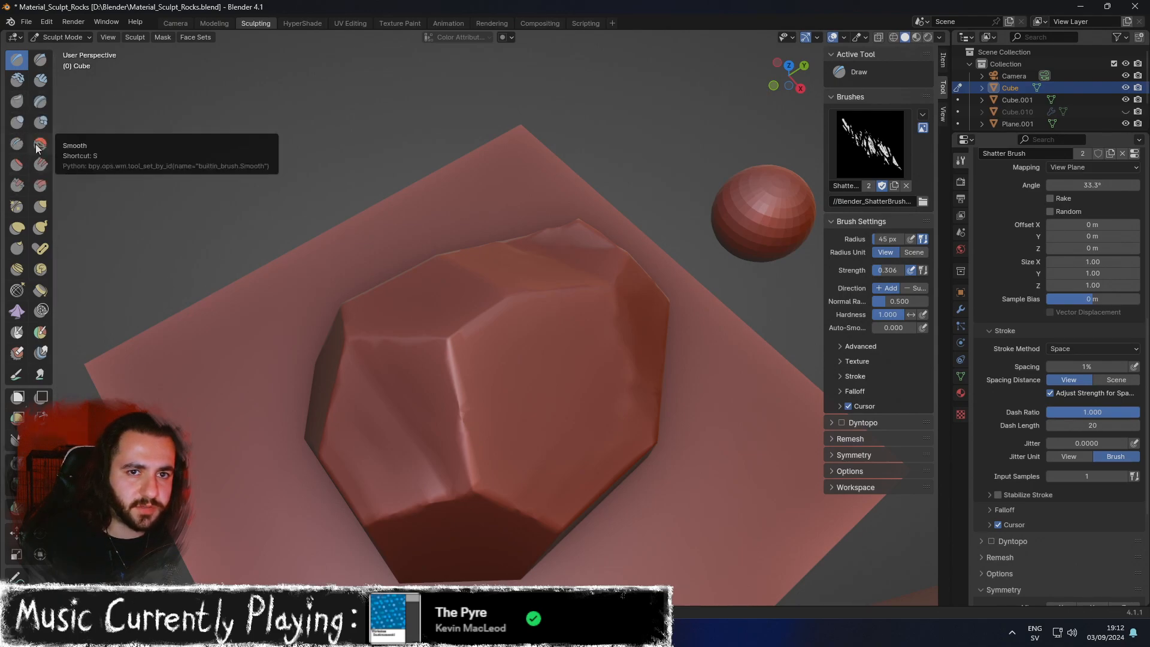
{"action": "right_click", "coordinate": [40, 144]}
{"action": "left_click", "coordinate": [45, 145]}
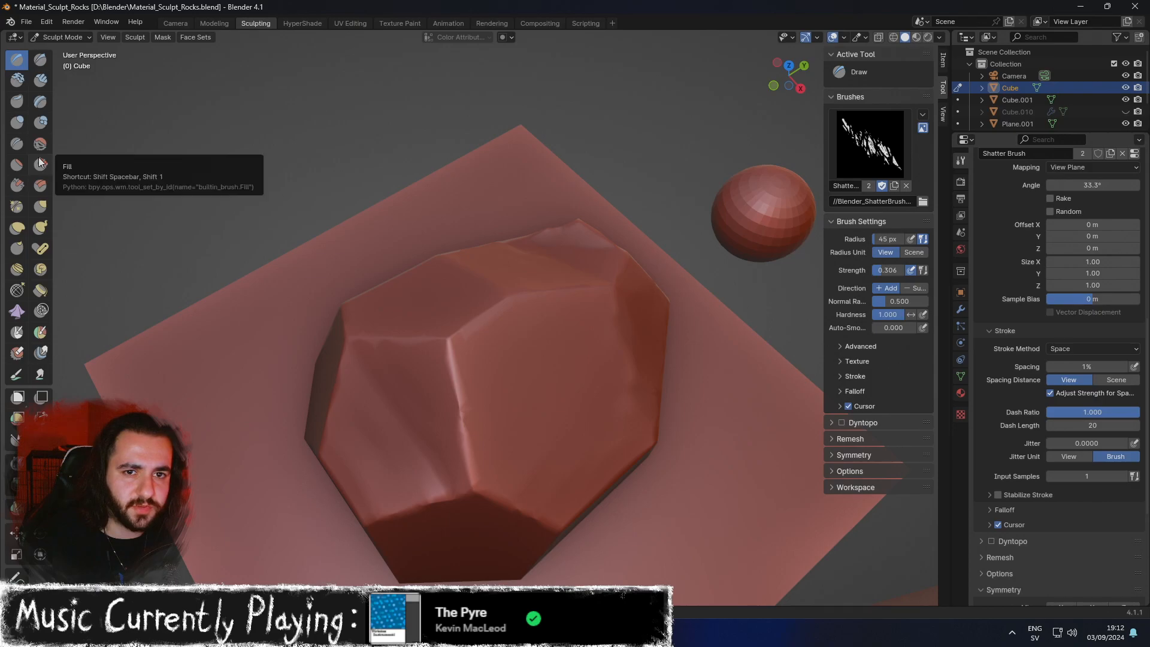
Assign keyboard shortcuts to the Fill, Scrape and Grab sculpt brushes.
{"action": "right_click", "coordinate": [39, 162]}
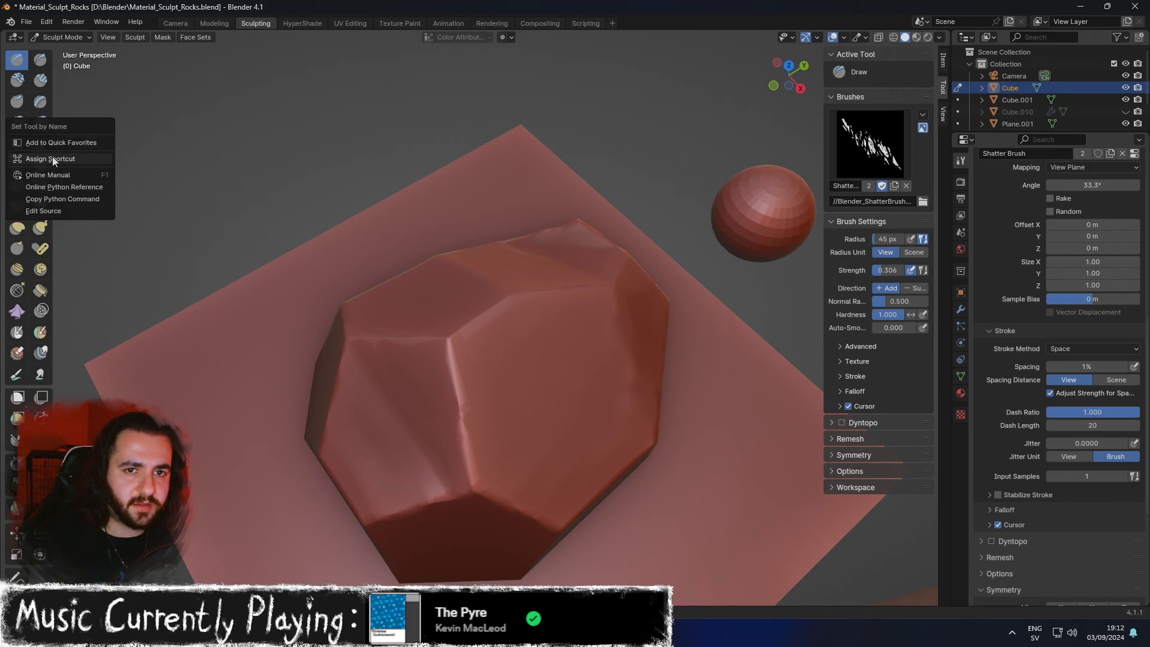
{"action": "left_click", "coordinate": [52, 157]}
{"action": "key", "text": "Escape"}
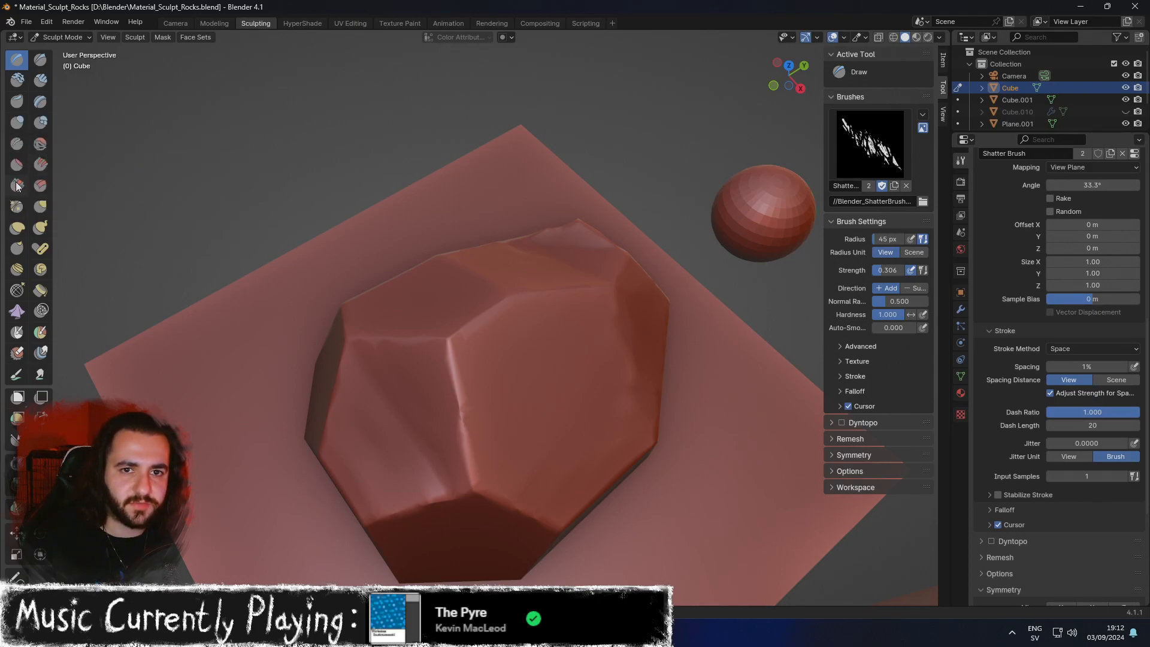
{"action": "right_click", "coordinate": [52, 183]}
{"action": "left_click", "coordinate": [51, 183]}
{"action": "key", "text": "Escape"}
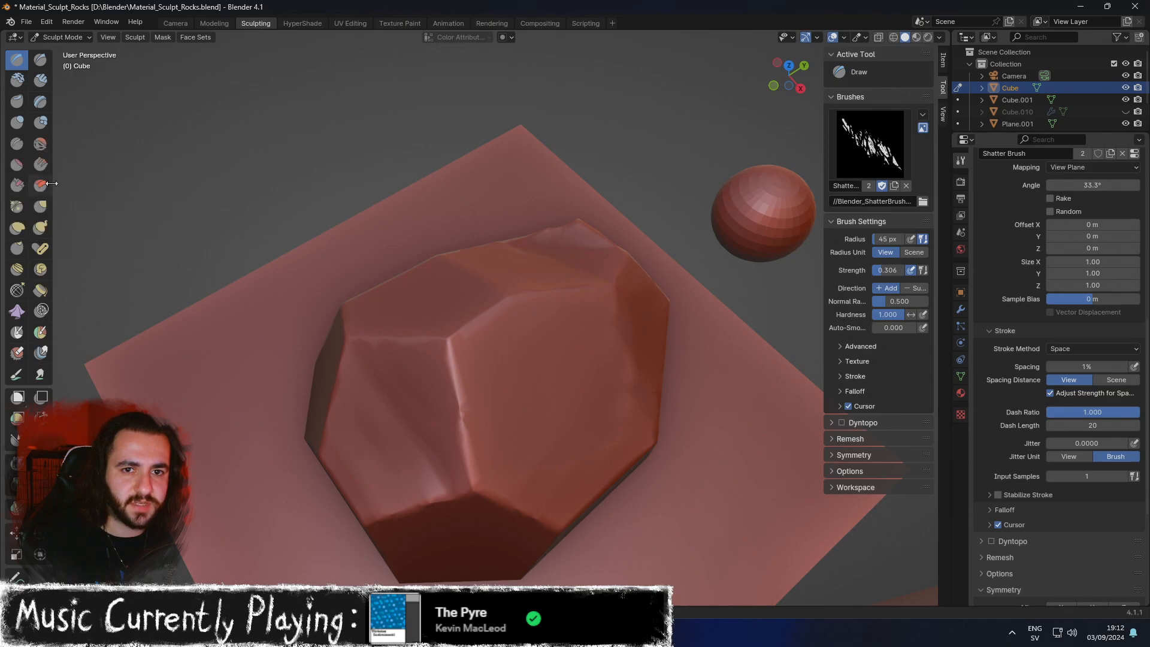
{"action": "right_click", "coordinate": [37, 207]}
{"action": "left_click", "coordinate": [42, 207]}
{"action": "key", "text": "Escape"}
Switch through the Smooth and Fill brushes and make the Scrape brush active.
{"action": "middle_click_drag", "start_coordinate": [486, 374], "coordinate": [541, 351]}
{"action": "key", "text": "shift+t"}
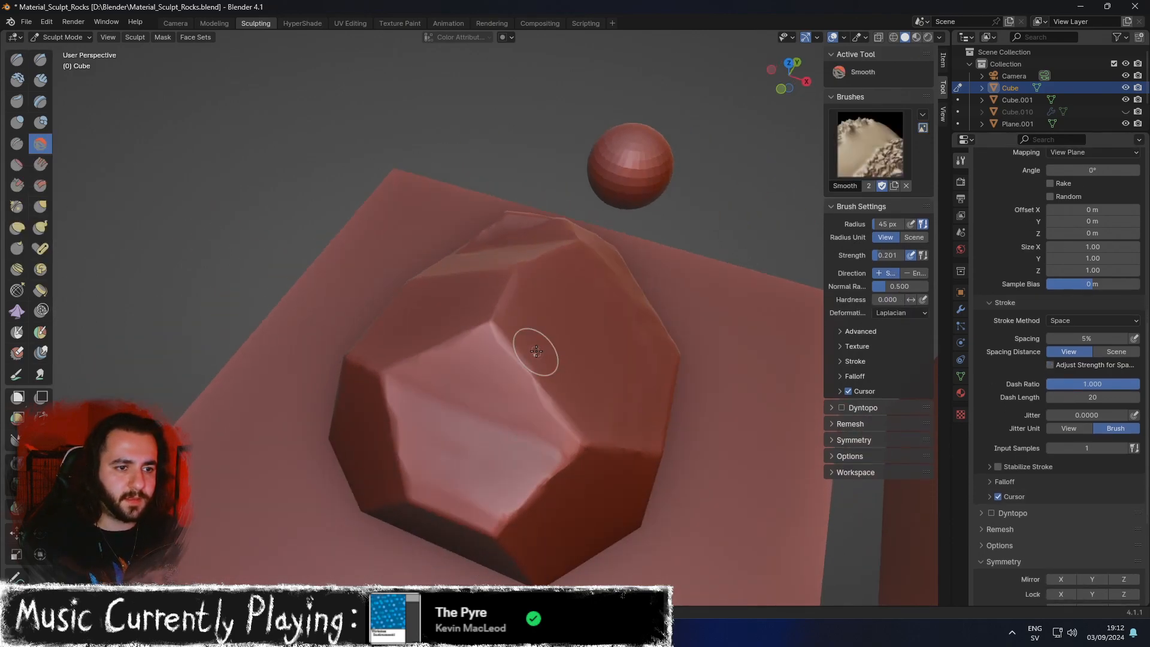
{"action": "key", "text": "ctrl+t"}
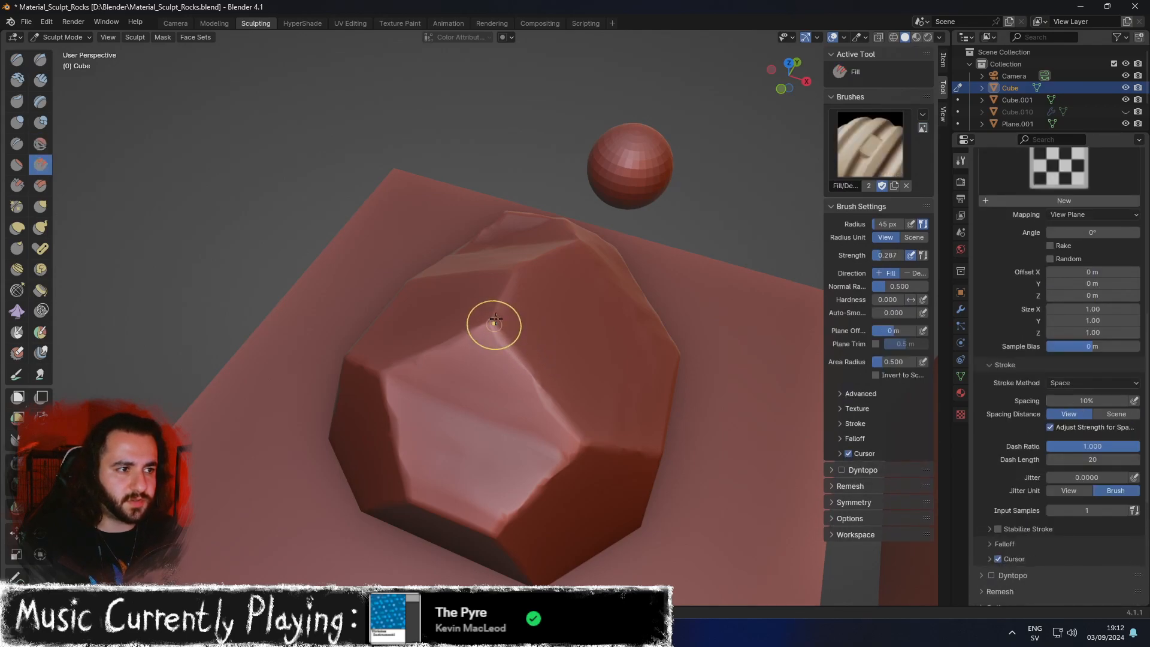
{"action": "key", "text": "alt+t"}
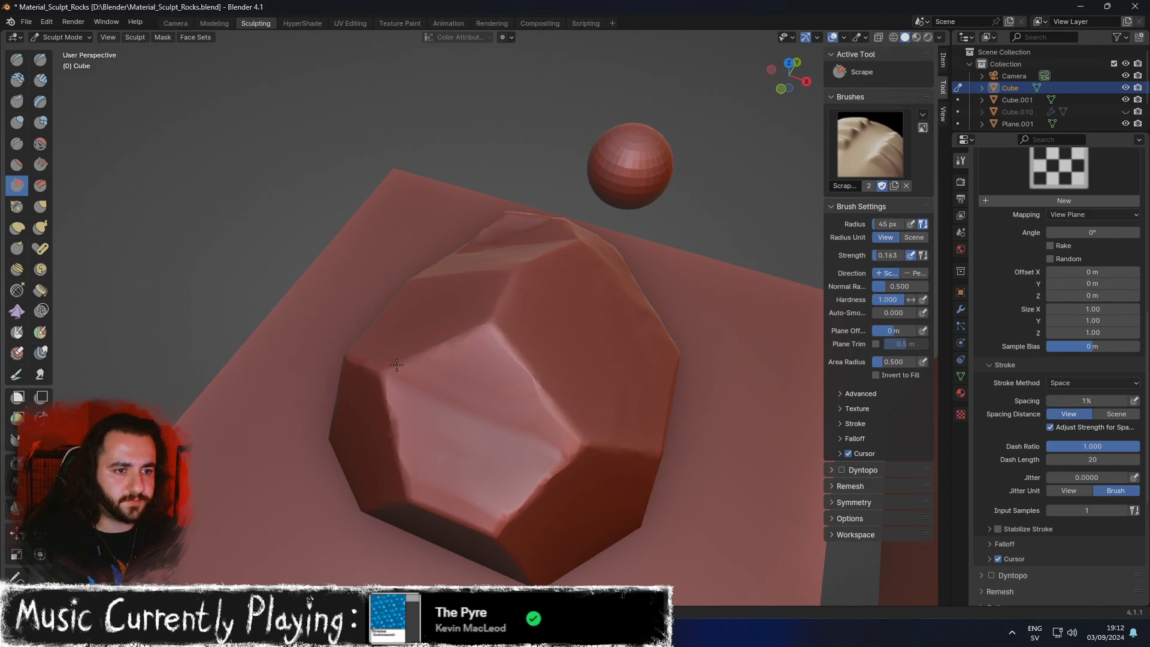
Set the Scrape brush strength to 0.376 and scrape down the sharp edges around the rock's front facets.
{"action": "middle_click_drag", "start_coordinate": [413, 365], "coordinate": [475, 333]}
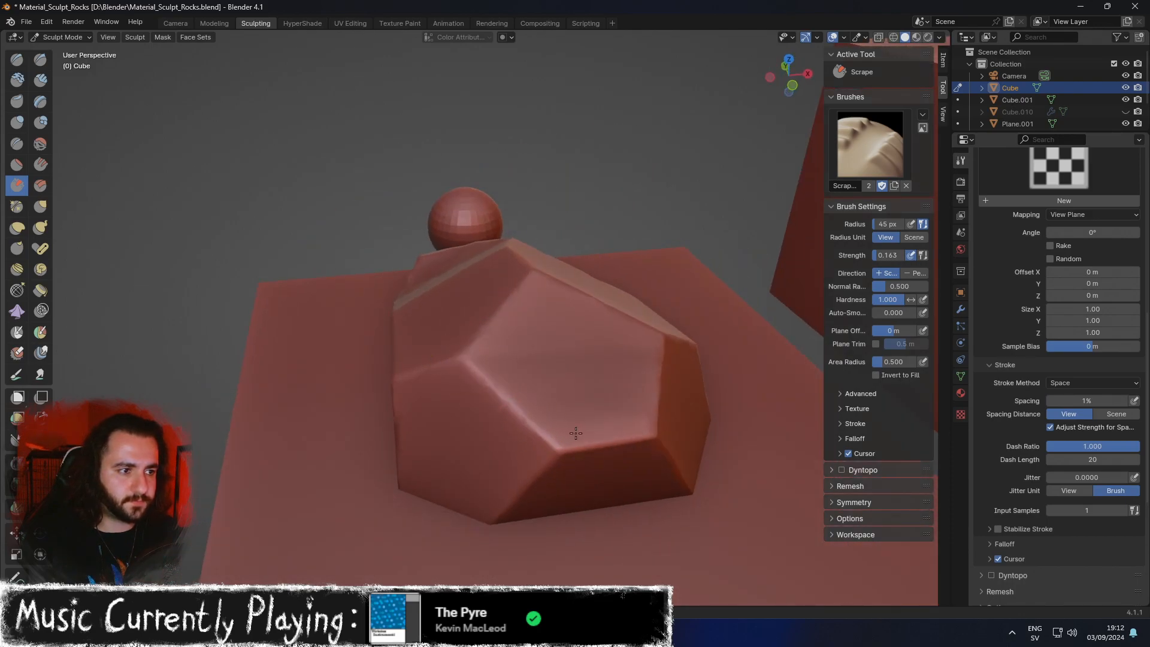
{"action": "right_click", "coordinate": [541, 343]}
{"action": "left_click_drag", "start_coordinate": [459, 357], "coordinate": [478, 356]}
{"action": "left_click_drag", "start_coordinate": [510, 305], "coordinate": [470, 388]}
{"action": "middle_click_drag", "start_coordinate": [565, 470], "coordinate": [599, 443]}
{"action": "left_click_drag", "start_coordinate": [456, 368], "coordinate": [387, 382]}
Scrape the ridges along the rock's long side and the lower edge of its sloping end facet.
{"action": "middle_click_drag", "start_coordinate": [388, 383], "coordinate": [490, 351]}
{"action": "scroll", "coordinate": [491, 351], "scroll_direction": "up", "scroll_amount": 2}
{"action": "mouse_move", "coordinate": [564, 350]}
{"action": "left_mouse_down"}
{"action": "mouse_move", "coordinate": [513, 379]}
{"action": "mouse_move", "coordinate": [464, 440]}
{"action": "left_mouse_up"}
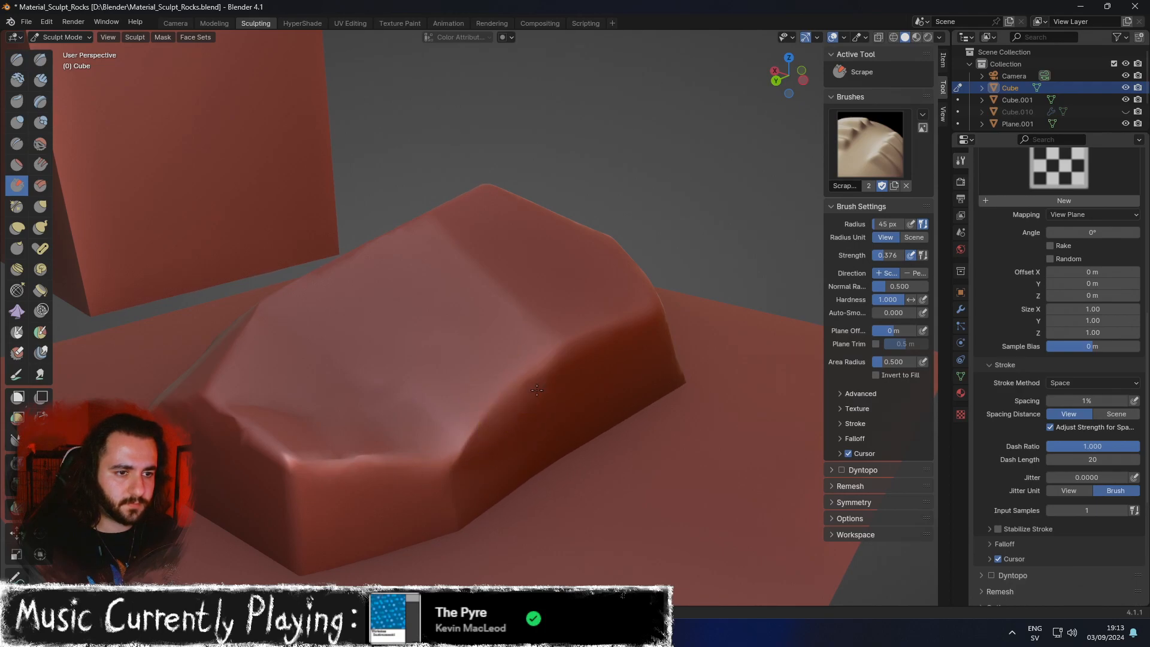
{"action": "middle_click_drag", "start_coordinate": [432, 480], "coordinate": [518, 536]}
{"action": "left_click_drag", "start_coordinate": [519, 545], "coordinate": [377, 533]}
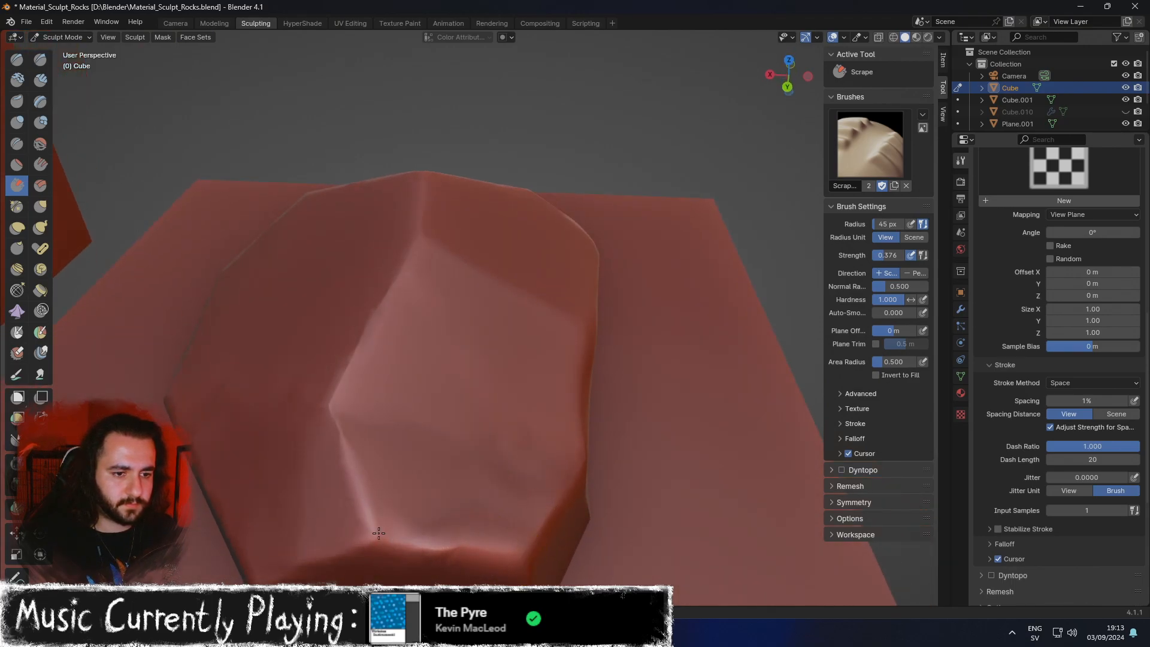
{"action": "left_click_drag", "start_coordinate": [510, 559], "coordinate": [342, 548]}
{"action": "left_click_drag", "start_coordinate": [462, 539], "coordinate": [332, 544]}
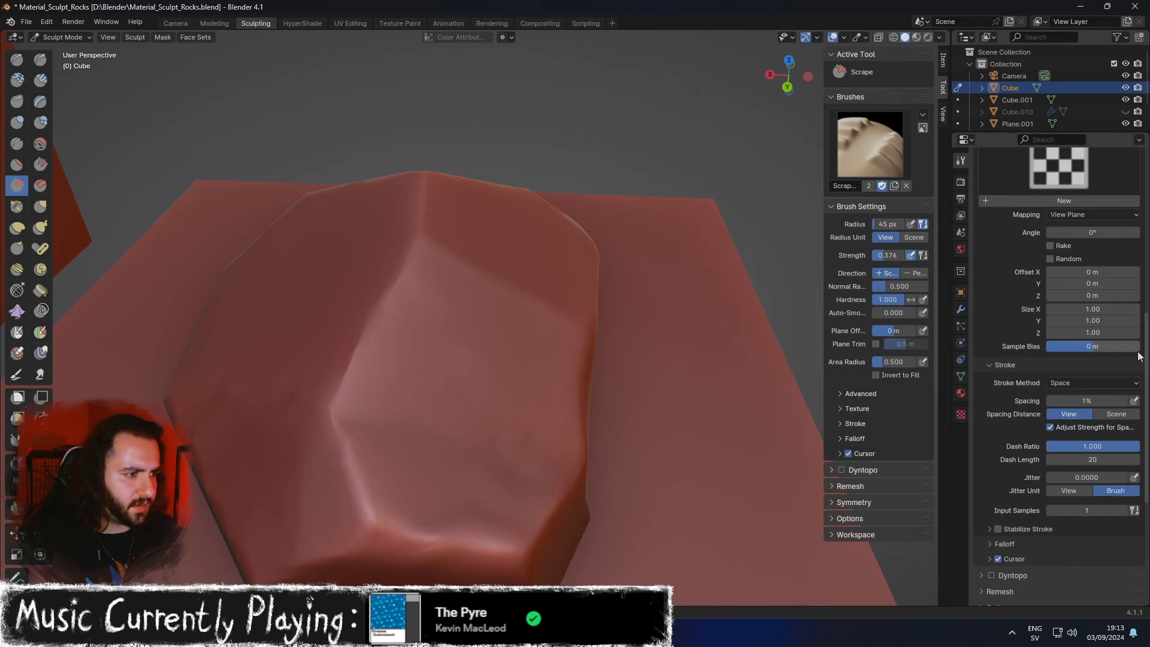
Set the Scrape brush strength to 0.626 and wear down the edges bordering the rock's sloping end facet.
{"action": "scroll", "coordinate": [1097, 382], "scroll_direction": "up", "scroll_amount": 8}
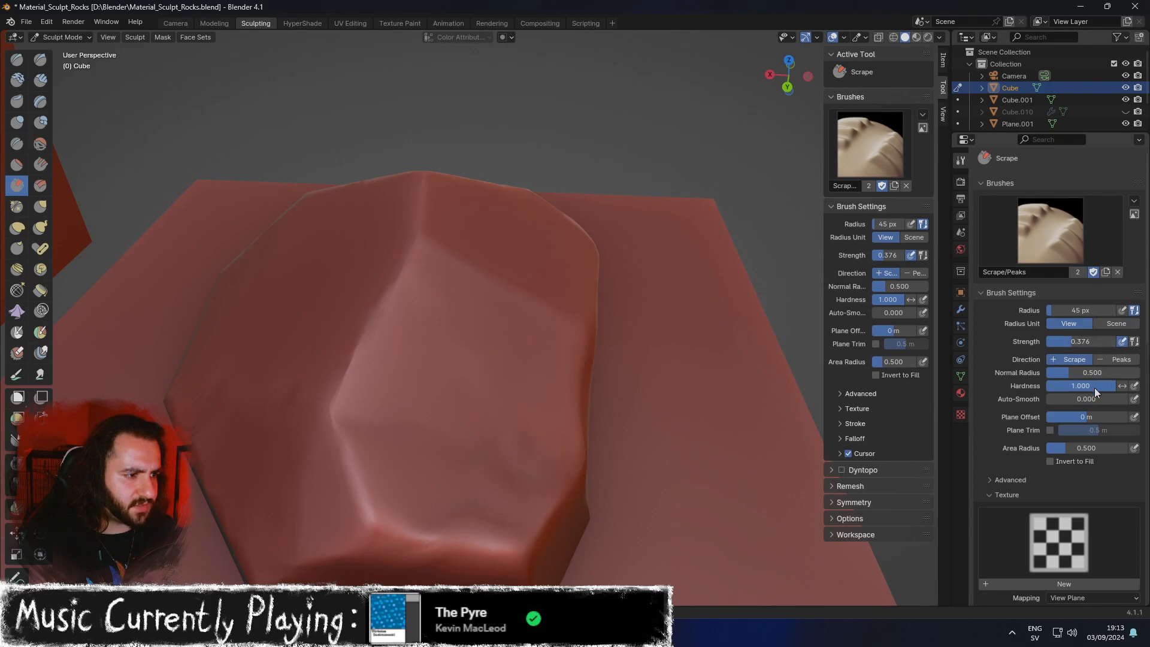
{"action": "middle_click_drag", "start_coordinate": [696, 372], "coordinate": [518, 352]}
{"action": "right_click", "coordinate": [500, 352]}
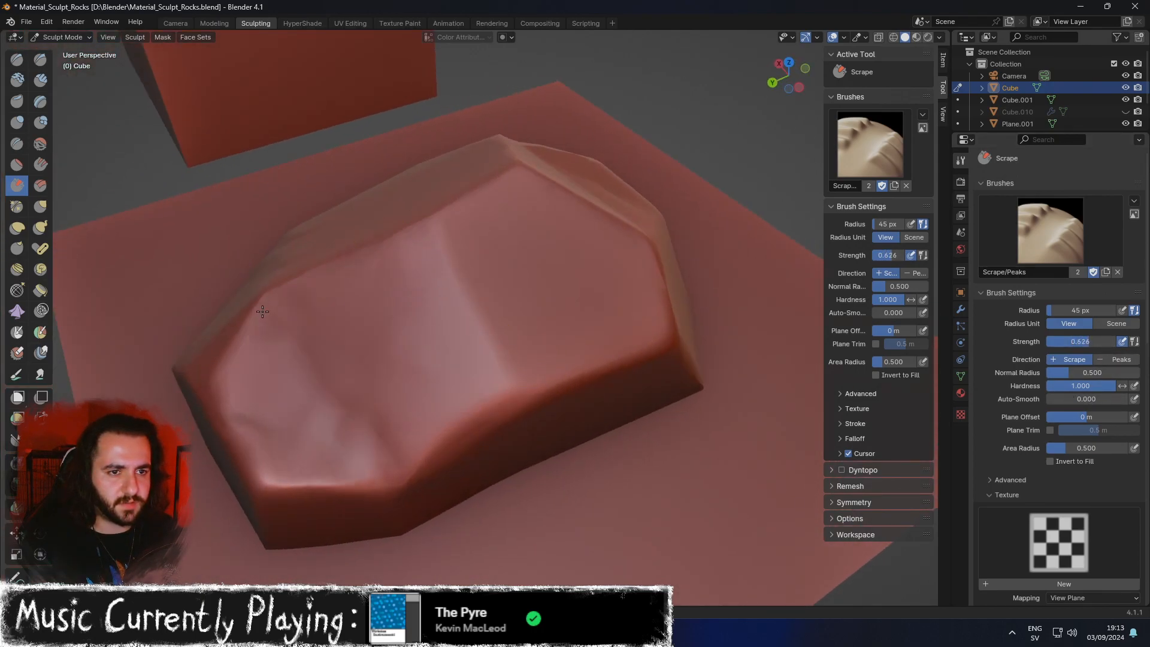
{"action": "middle_click_drag", "start_coordinate": [270, 308], "coordinate": [373, 290]}
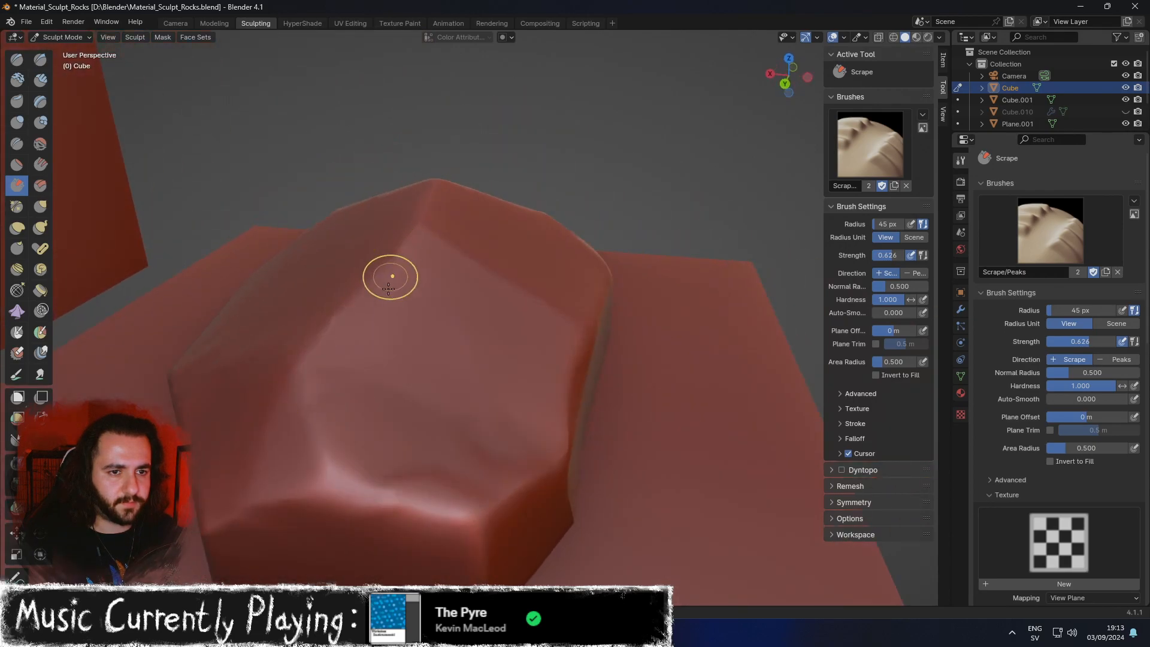
{"action": "middle_click_drag", "start_coordinate": [478, 261], "coordinate": [433, 272]}
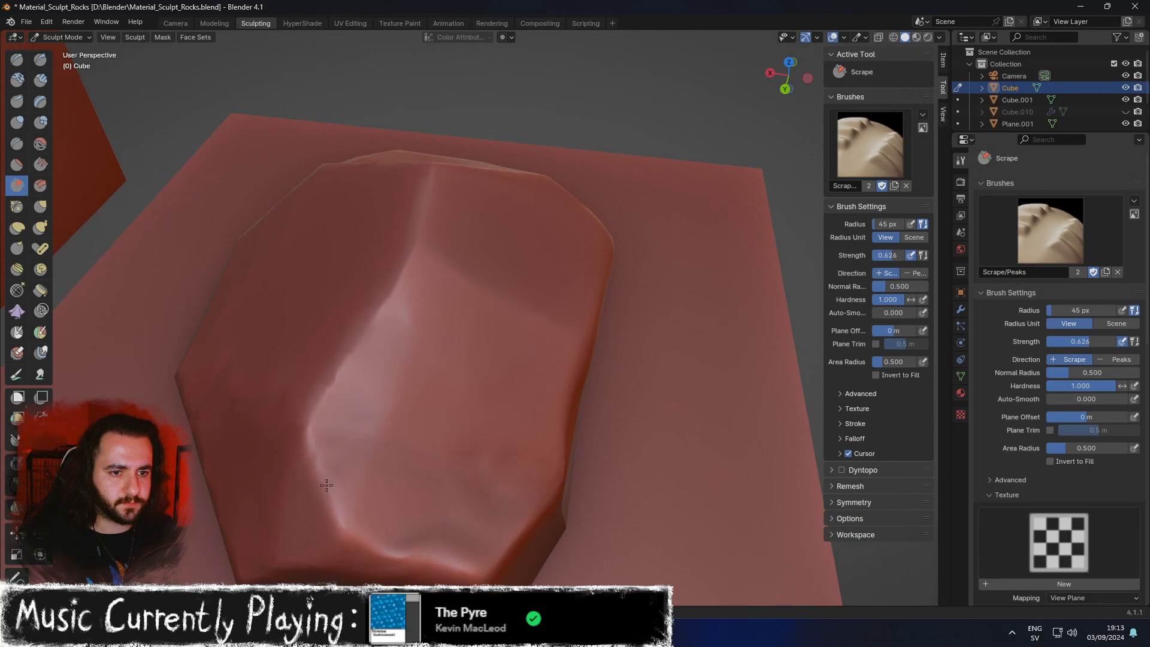
{"action": "middle_click_drag", "start_coordinate": [315, 418], "coordinate": [483, 405]}
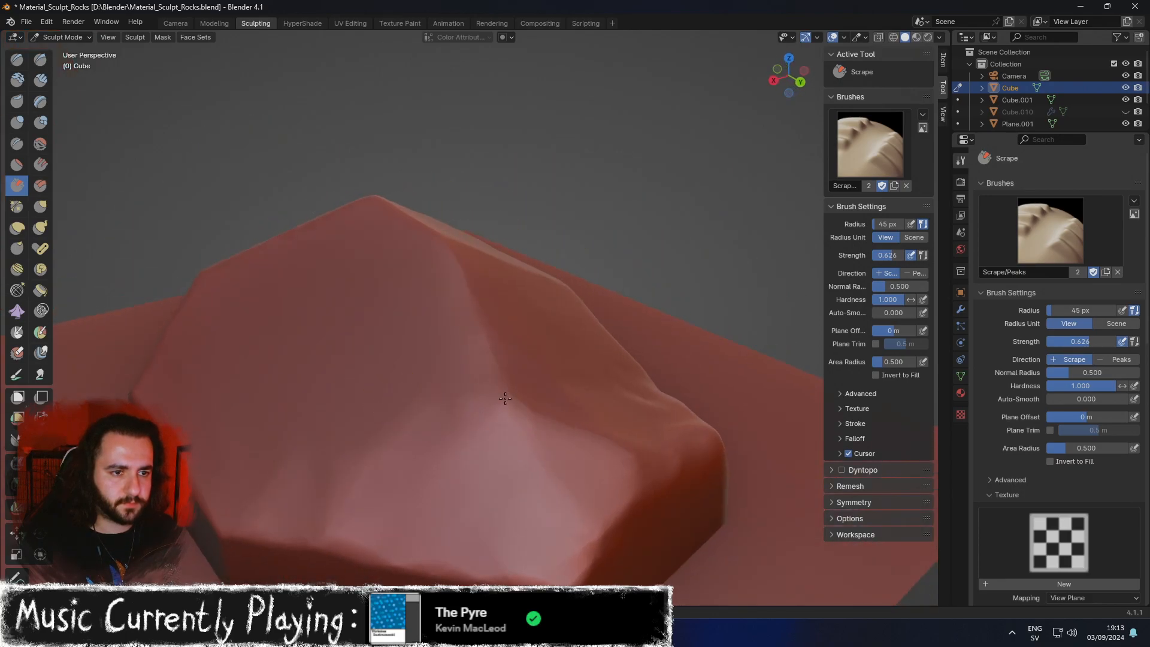
Scrape the remaining hard edges around the rock's sides and lower rim so the facets blend unevenly.
{"action": "scroll", "coordinate": [506, 426], "scroll_direction": "down", "scroll_amount": 2}
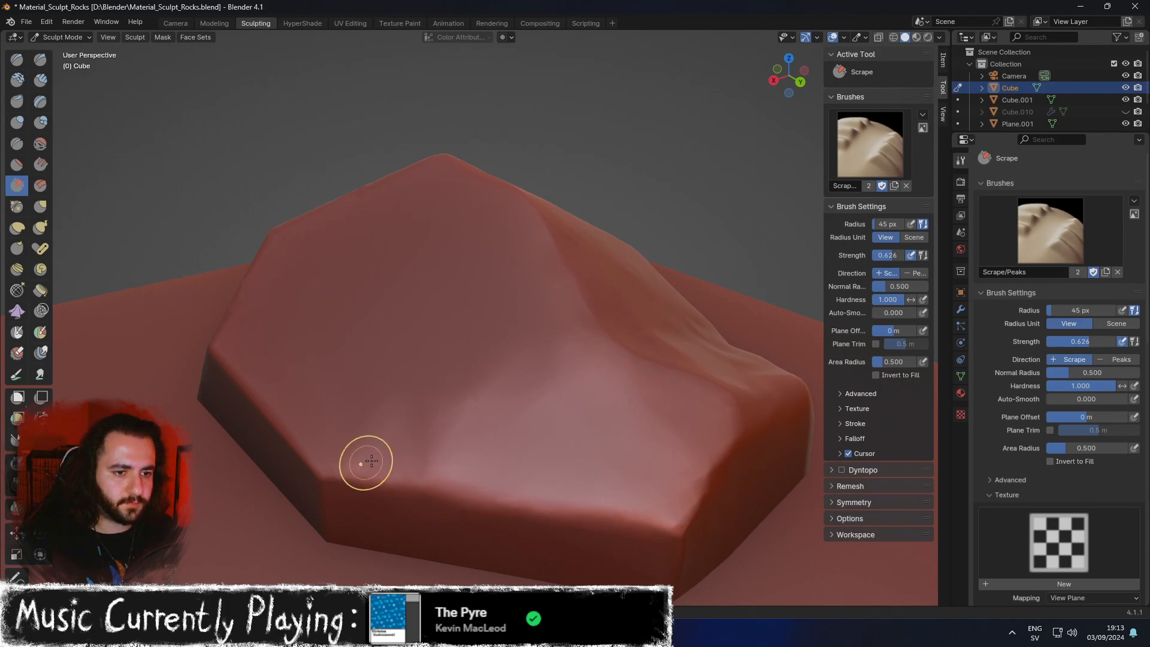
{"action": "middle_click_drag", "start_coordinate": [359, 462], "coordinate": [641, 473]}
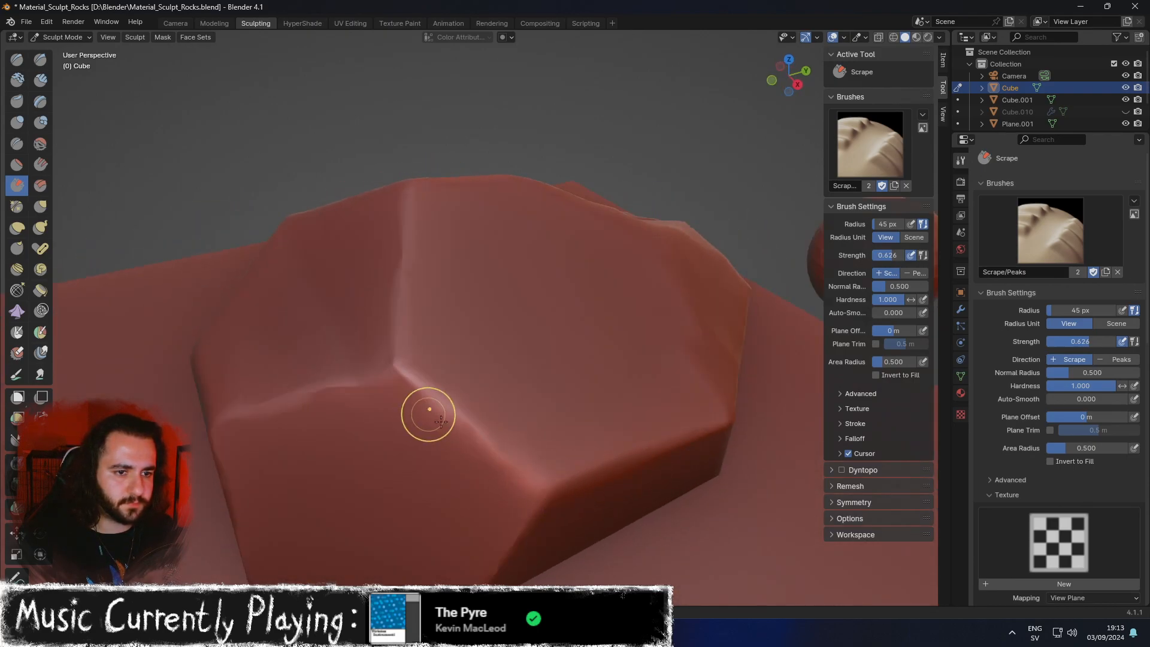
{"action": "middle_click_drag", "start_coordinate": [521, 411], "coordinate": [561, 328]}
{"action": "middle_click_drag", "start_coordinate": [508, 421], "coordinate": [523, 411]}
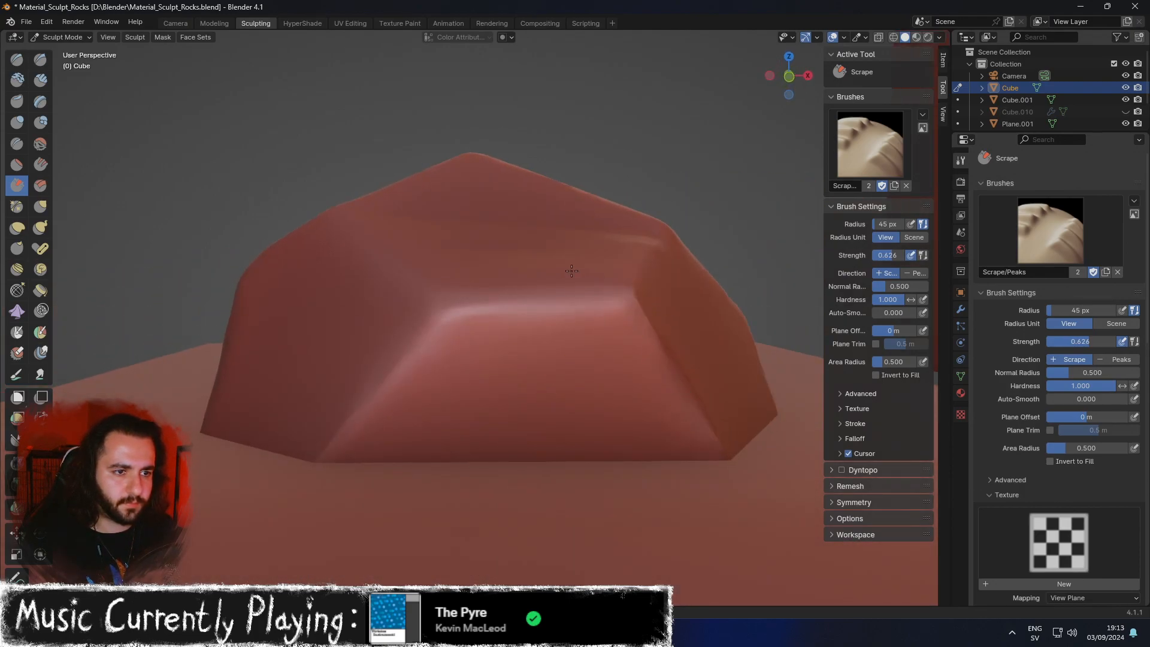
{"action": "middle_click_drag", "start_coordinate": [477, 320], "coordinate": [499, 402]}
{"action": "scroll", "coordinate": [497, 402], "scroll_direction": "down", "scroll_amount": 2}
{"action": "middle_click_drag", "start_coordinate": [396, 393], "coordinate": [494, 388]}
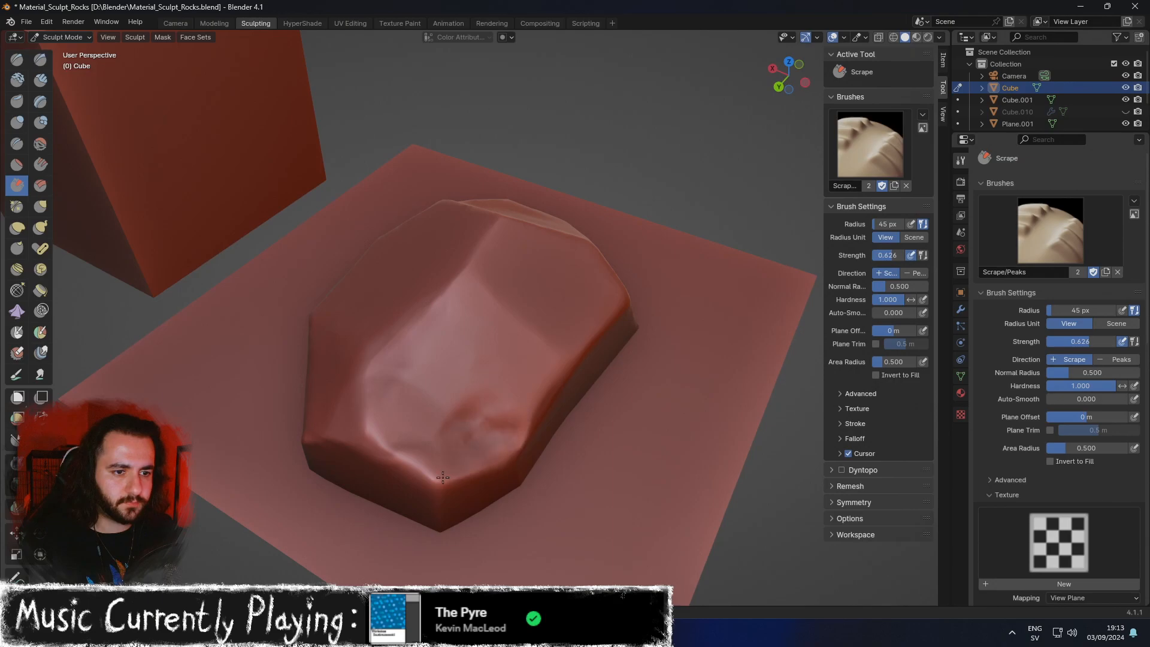
{"action": "middle_click_drag", "start_coordinate": [385, 403], "coordinate": [411, 415]}
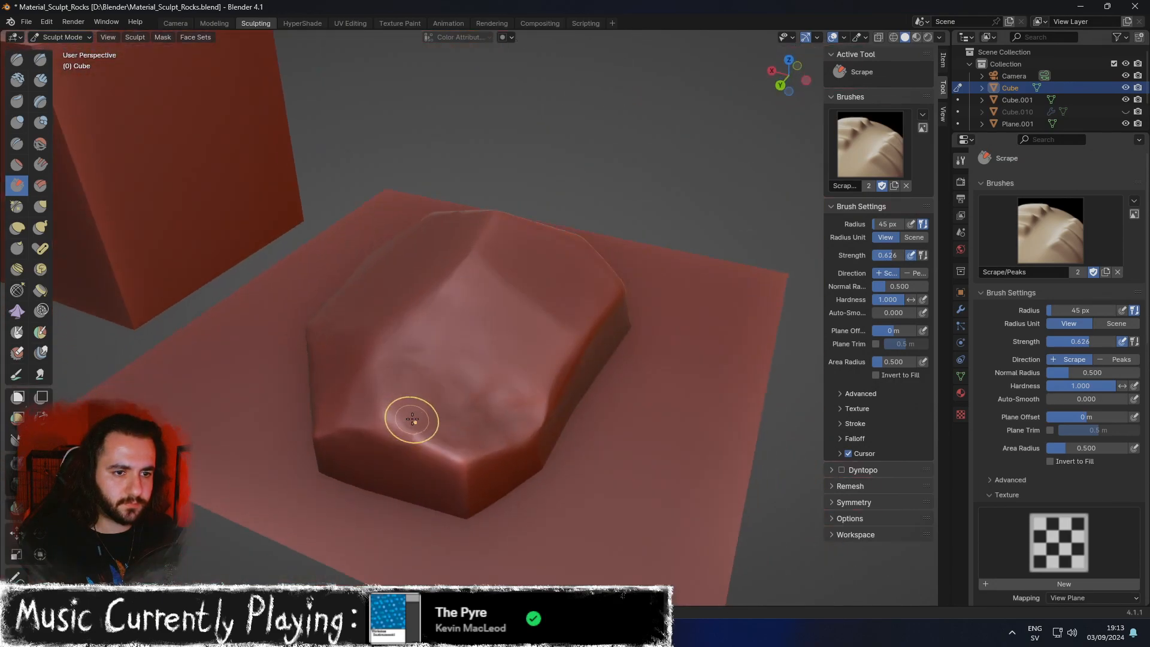
Scrape irregular dents into the sloping end facet of the rock with short overlapping strokes.
{"action": "left_click_drag", "start_coordinate": [403, 386], "coordinate": [405, 410]}
{"action": "left_click_drag", "start_coordinate": [428, 334], "coordinate": [446, 430]}
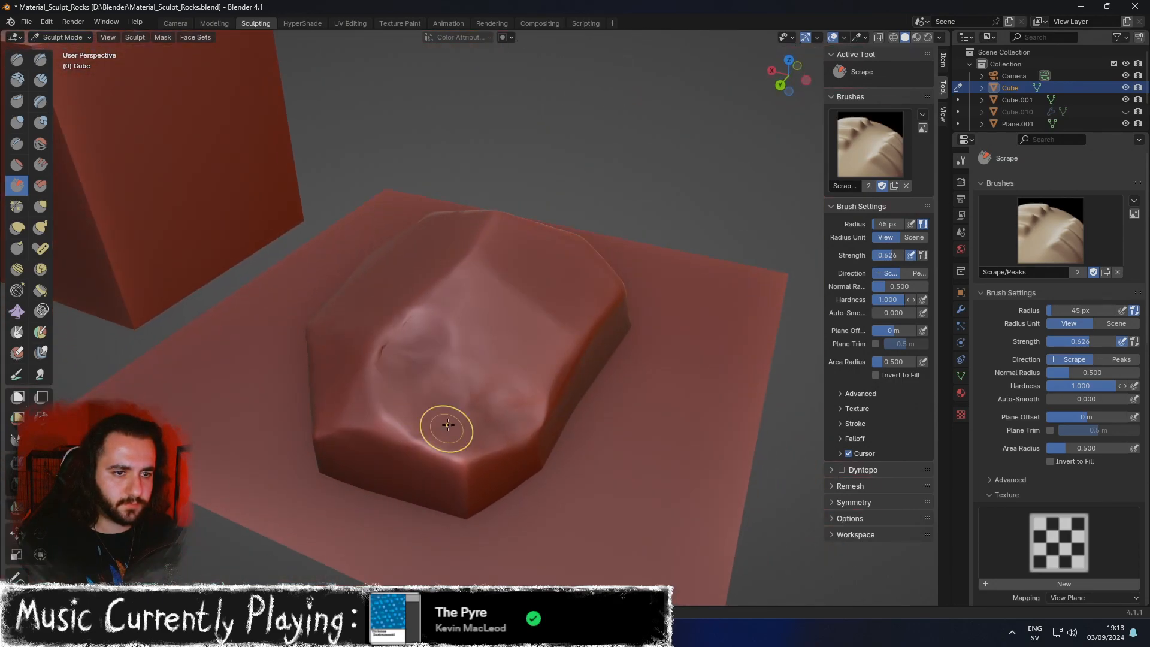
{"action": "left_click_drag", "start_coordinate": [415, 313], "coordinate": [400, 368]}
{"action": "left_click_drag", "start_coordinate": [438, 330], "coordinate": [397, 427]}
{"action": "mouse_move", "coordinate": [487, 406]}
{"action": "middle_mouse_down"}
{"action": "mouse_move", "coordinate": [339, 454]}
{"action": "mouse_move", "coordinate": [388, 380]}
{"action": "middle_mouse_up"}
{"action": "left_click_drag", "start_coordinate": [407, 375], "coordinate": [472, 293]}
{"action": "left_click_drag", "start_coordinate": [465, 346], "coordinate": [485, 318]}
{"action": "left_click_drag", "start_coordinate": [514, 420], "coordinate": [529, 406]}
Deepen the hollow in the sloping end facet and roughen the ridges around it with the Scrape brush.
{"action": "middle_click_drag", "start_coordinate": [529, 406], "coordinate": [470, 359]}
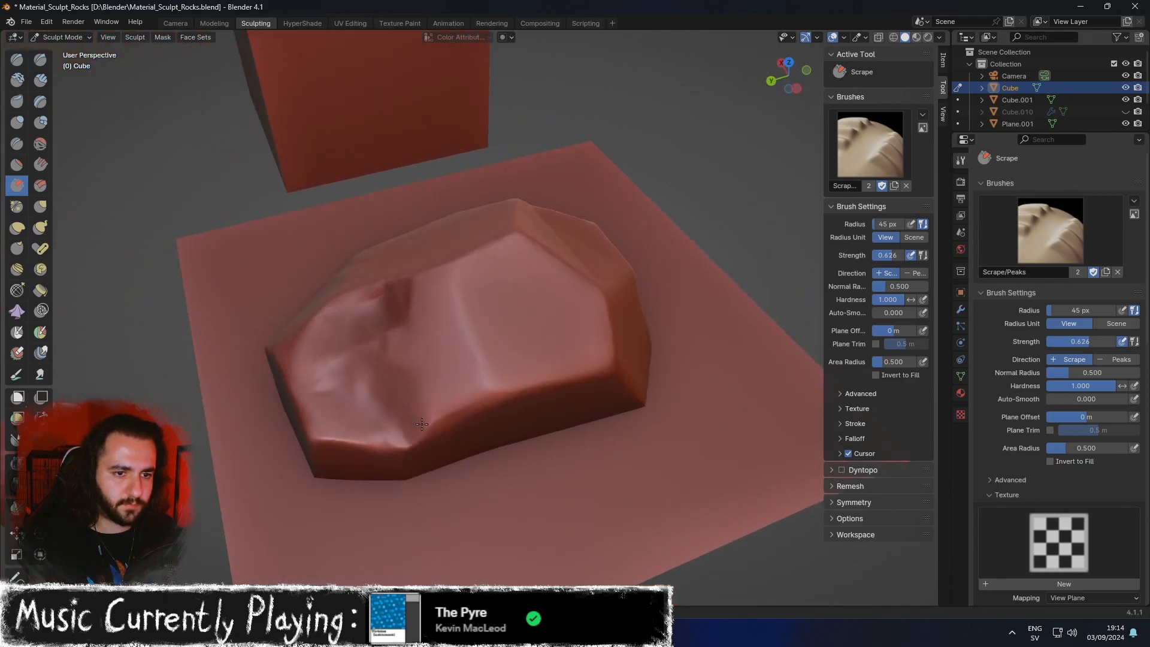
{"action": "mouse_move", "coordinate": [321, 429]}
{"action": "middle_mouse_down"}
{"action": "mouse_move", "coordinate": [449, 357]}
{"action": "mouse_move", "coordinate": [532, 363]}
{"action": "middle_mouse_up"}
{"action": "left_click_drag", "start_coordinate": [531, 355], "coordinate": [442, 407]}
{"action": "mouse_move", "coordinate": [442, 460]}
{"action": "left_mouse_down"}
{"action": "mouse_move", "coordinate": [383, 413]}
{"action": "mouse_move", "coordinate": [296, 398]}
{"action": "left_mouse_up"}
{"action": "left_click_drag", "start_coordinate": [432, 406], "coordinate": [472, 373]}
{"action": "mouse_move", "coordinate": [473, 363]}
{"action": "middle_mouse_down"}
{"action": "mouse_move", "coordinate": [522, 403]}
{"action": "mouse_move", "coordinate": [526, 449]}
{"action": "mouse_move", "coordinate": [548, 459]}
{"action": "middle_mouse_up"}
{"action": "left_click_drag", "start_coordinate": [437, 446], "coordinate": [439, 322]}
{"action": "scroll", "coordinate": [501, 396], "scroll_direction": "down", "scroll_amount": 4}
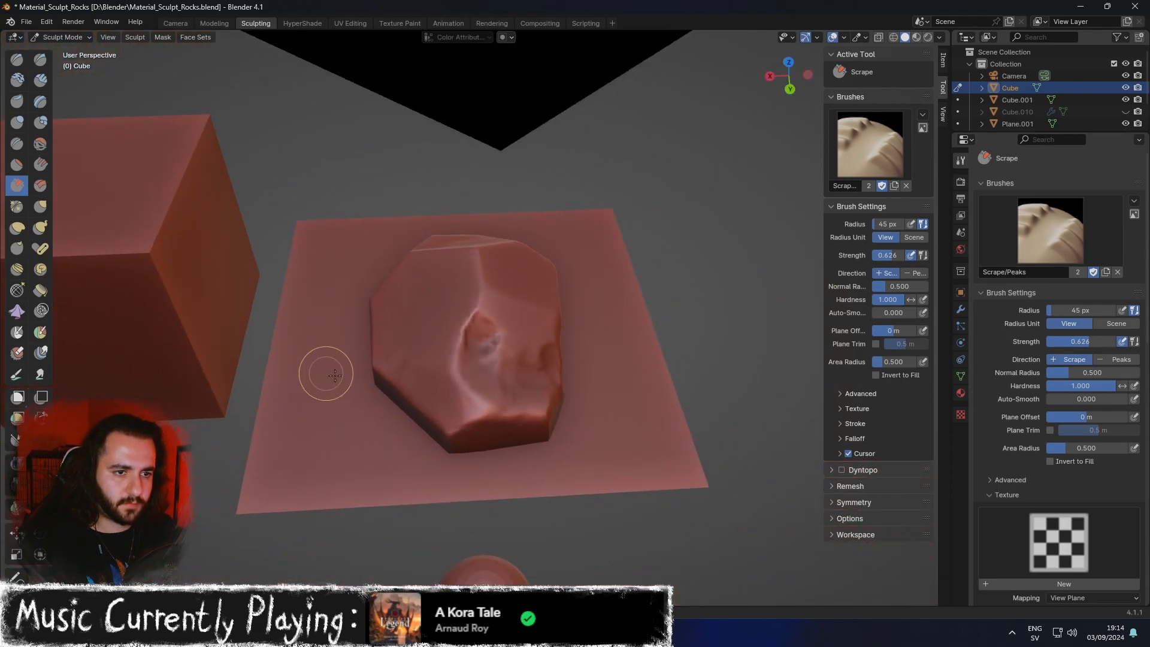
Scrape an uneven hollow into the facet at the rock's opposite end and soften the ridges around it.
{"action": "middle_click_drag", "start_coordinate": [321, 372], "coordinate": [456, 398]}
{"action": "scroll", "coordinate": [535, 337], "scroll_direction": "up", "scroll_amount": 1}
{"action": "scroll", "coordinate": [534, 338], "scroll_direction": "up", "scroll_amount": 3}
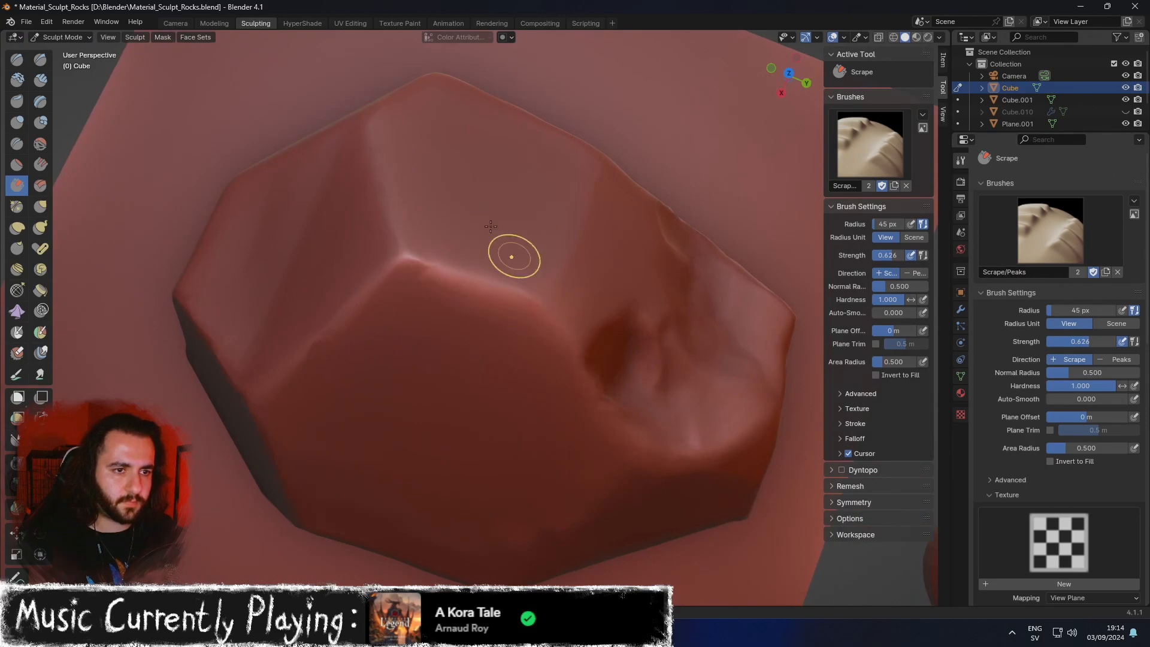
{"action": "scroll", "coordinate": [526, 277], "scroll_direction": "down", "scroll_amount": 5}
{"action": "mouse_move", "coordinate": [484, 269]}
{"action": "left_mouse_down"}
{"action": "mouse_move", "coordinate": [516, 324]}
{"action": "mouse_move", "coordinate": [474, 288]}
{"action": "mouse_move", "coordinate": [440, 299]}
{"action": "left_mouse_up"}
{"action": "middle_click_drag", "start_coordinate": [439, 297], "coordinate": [511, 259]}
{"action": "mouse_move", "coordinate": [446, 315]}
{"action": "left_mouse_down"}
{"action": "mouse_move", "coordinate": [445, 359]}
{"action": "mouse_move", "coordinate": [408, 343]}
{"action": "left_mouse_up"}
{"action": "mouse_move", "coordinate": [402, 349]}
{"action": "middle_mouse_down"}
{"action": "mouse_move", "coordinate": [521, 359]}
{"action": "mouse_move", "coordinate": [503, 339]}
{"action": "mouse_move", "coordinate": [547, 358]}
{"action": "mouse_move", "coordinate": [529, 331]}
{"action": "mouse_move", "coordinate": [498, 344]}
{"action": "mouse_move", "coordinate": [609, 360]}
{"action": "middle_mouse_up"}
{"action": "mouse_move", "coordinate": [570, 395]}
{"action": "middle_mouse_down", "text": "ctrl"}
{"action": "mouse_move", "coordinate": [506, 374]}
{"action": "mouse_move", "coordinate": [483, 342]}
{"action": "mouse_move", "coordinate": [542, 328]}
{"action": "mouse_move", "coordinate": [416, 396]}
{"action": "mouse_move", "coordinate": [395, 368]}
{"action": "mouse_move", "coordinate": [410, 369]}
{"action": "mouse_move", "coordinate": [373, 339]}
{"action": "mouse_move", "coordinate": [379, 326]}
{"action": "mouse_move", "coordinate": [531, 372]}
{"action": "mouse_move", "coordinate": [622, 308]}
{"action": "mouse_move", "coordinate": [590, 371]}
{"action": "middle_mouse_up", "text": "ctrl"}
{"action": "left_click_drag", "start_coordinate": [511, 394], "coordinate": [453, 280]}
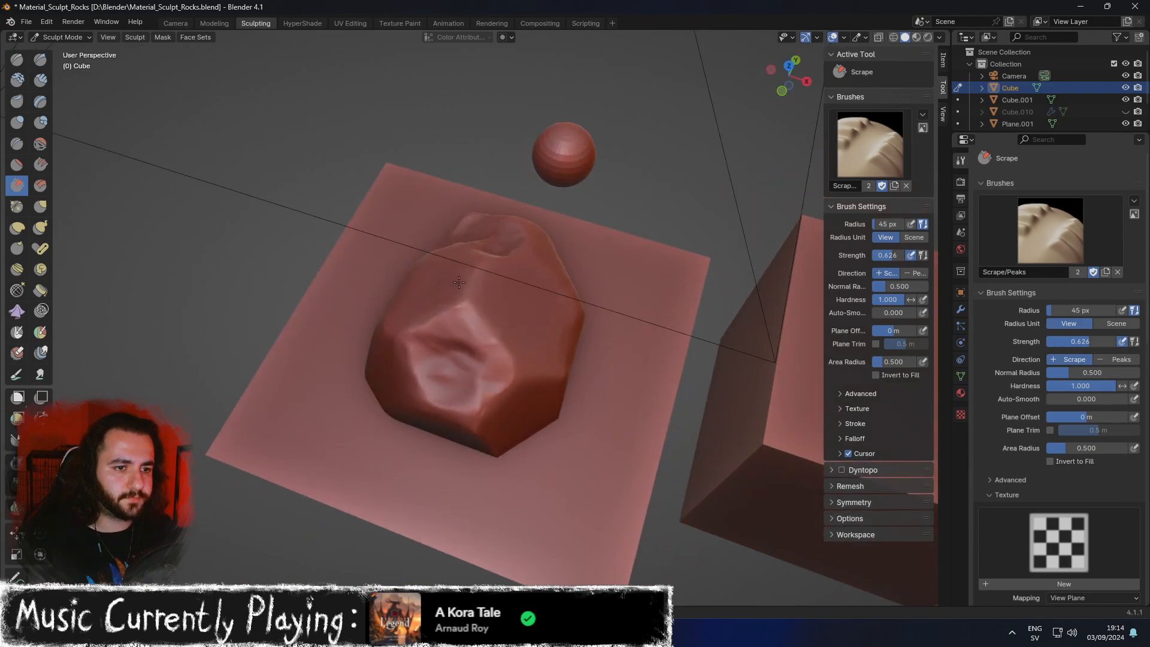
Switch to the Draw tool's Shatter Brush and set its strength to 0.488.
{"action": "key", "text": "x"}
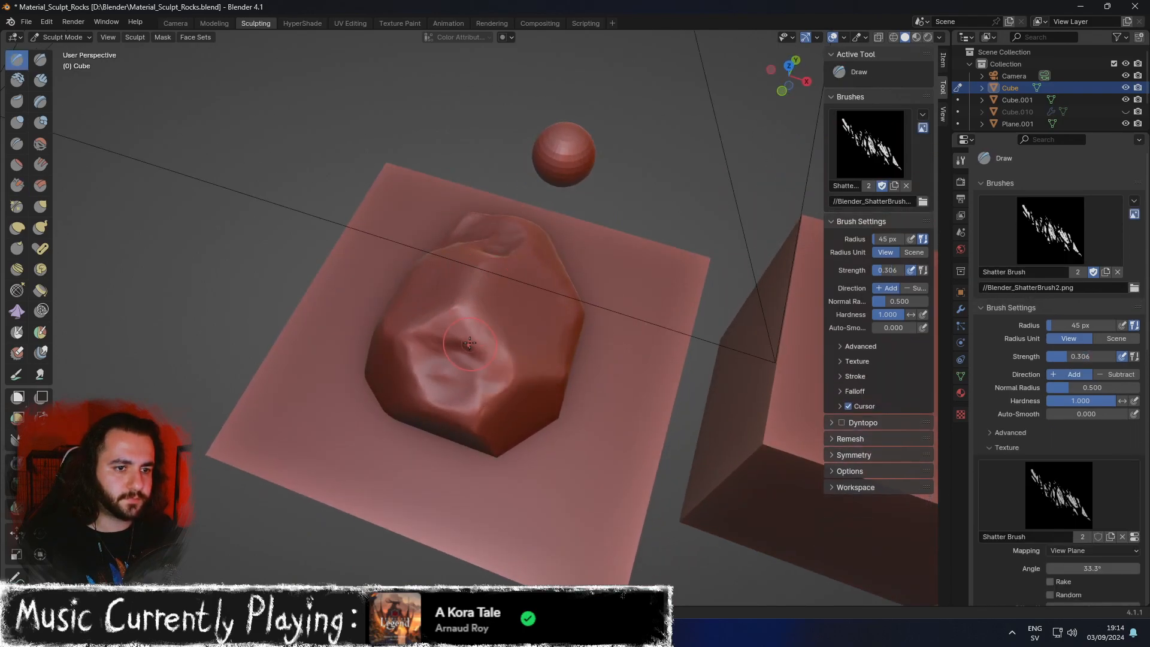
{"action": "scroll", "coordinate": [470, 343], "scroll_direction": "up", "scroll_amount": 2}
{"action": "right_click", "coordinate": [505, 333]}
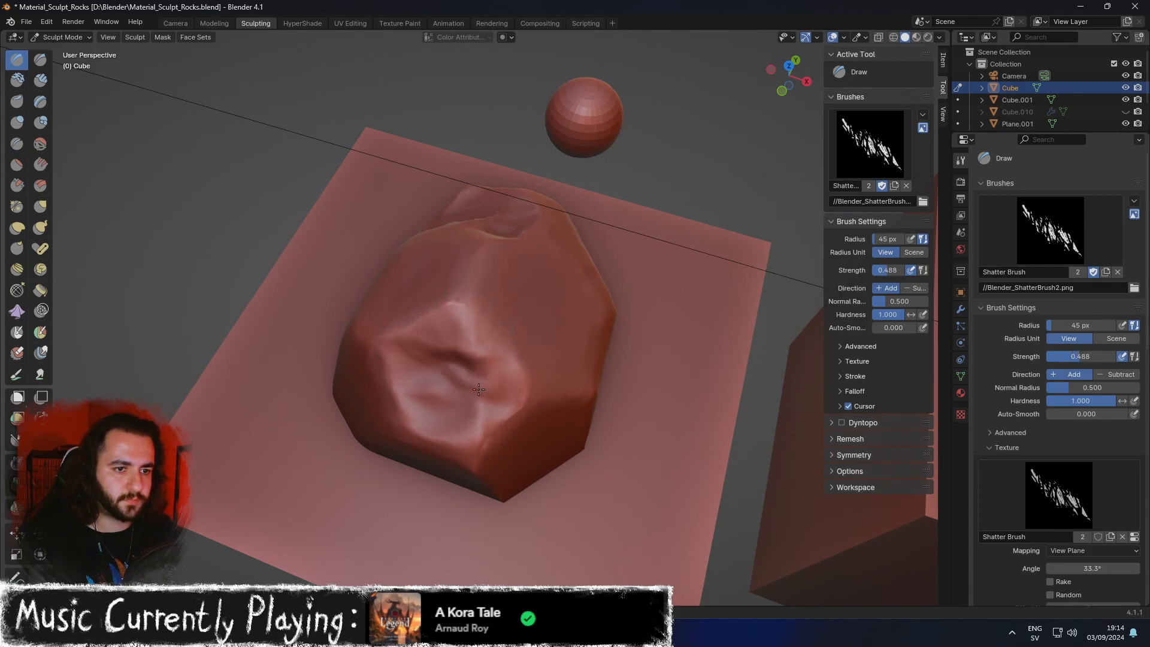
Try a Shatter Brush stroke across the broad side facet of the rock and undo it.
{"action": "middle_click_drag", "start_coordinate": [374, 365], "coordinate": [459, 290]}
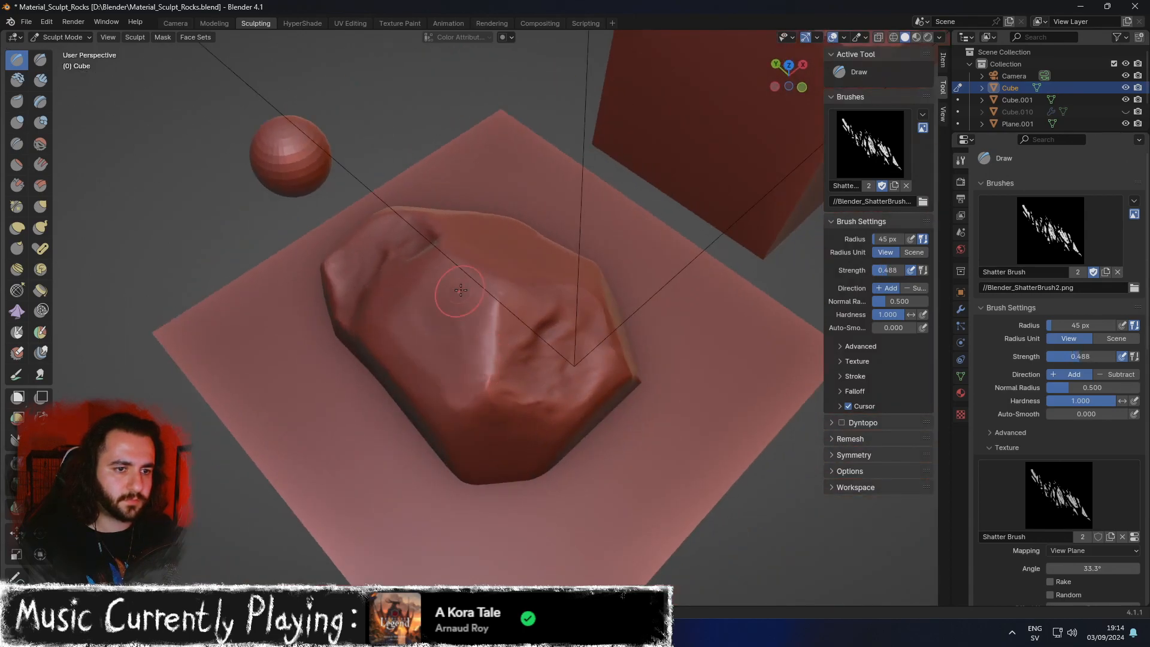
{"action": "middle_click_drag", "start_coordinate": [420, 355], "coordinate": [471, 294]}
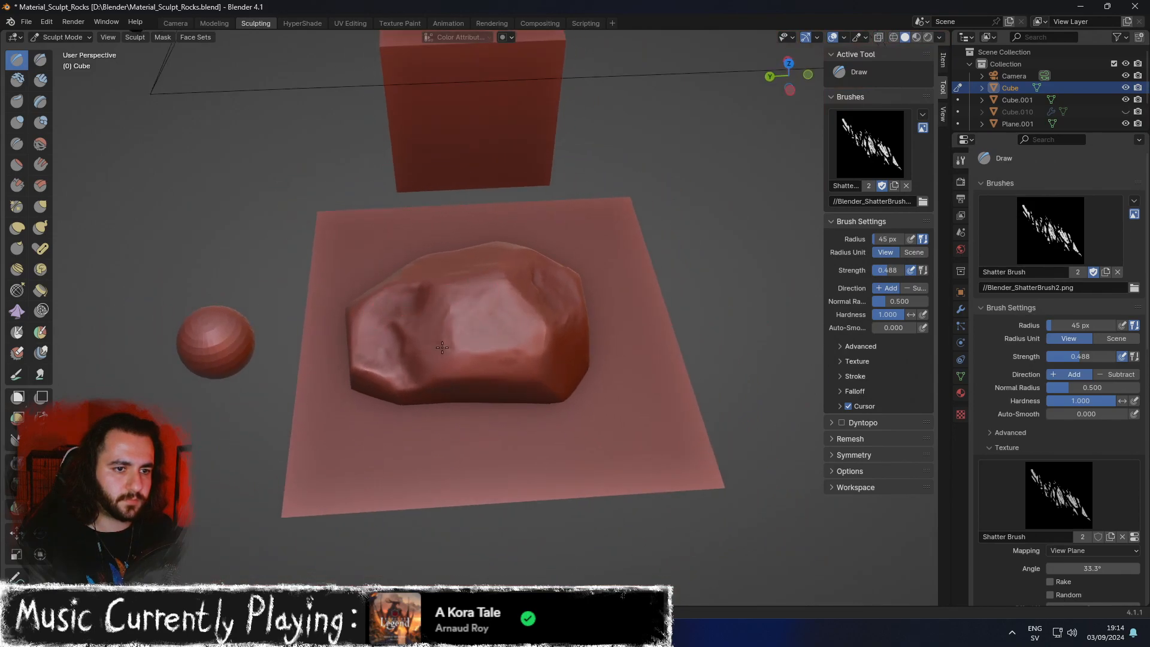
{"action": "left_click_drag", "start_coordinate": [426, 346], "coordinate": [483, 325]}
{"action": "key", "text": "ctrl+z"}
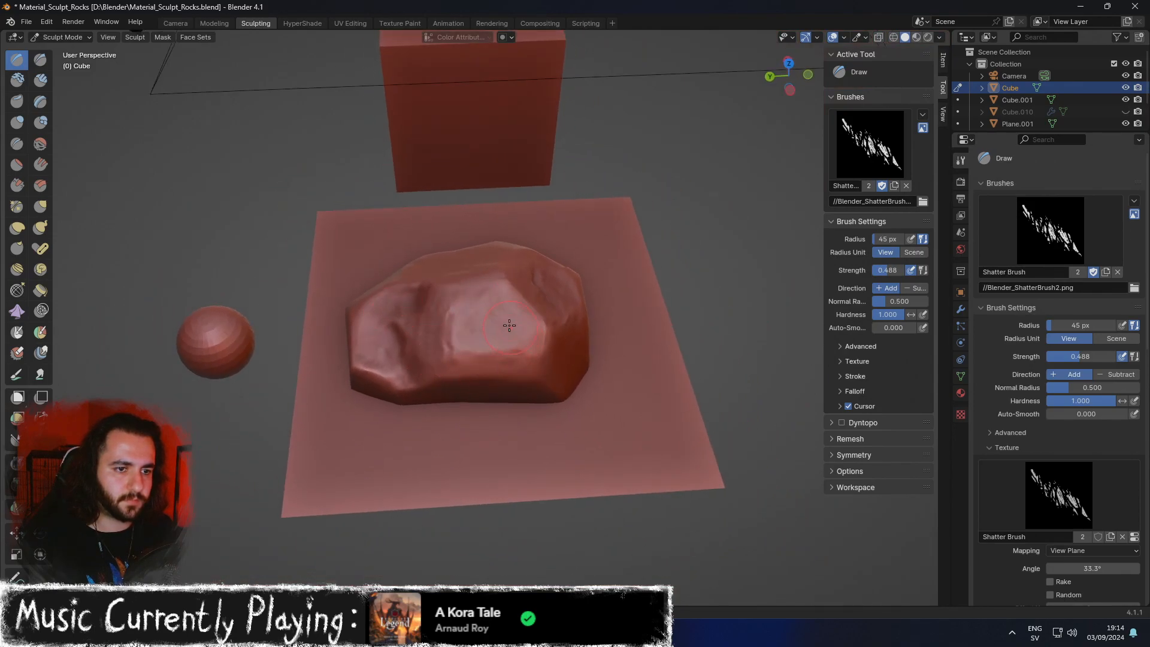
Switch back to the Scrape brush and wear down the ridges around the rock's end and side facets.
{"action": "middle_click_drag", "start_coordinate": [458, 329], "coordinate": [478, 291]}
{"action": "middle_click_drag", "start_coordinate": [442, 383], "coordinate": [458, 330]}
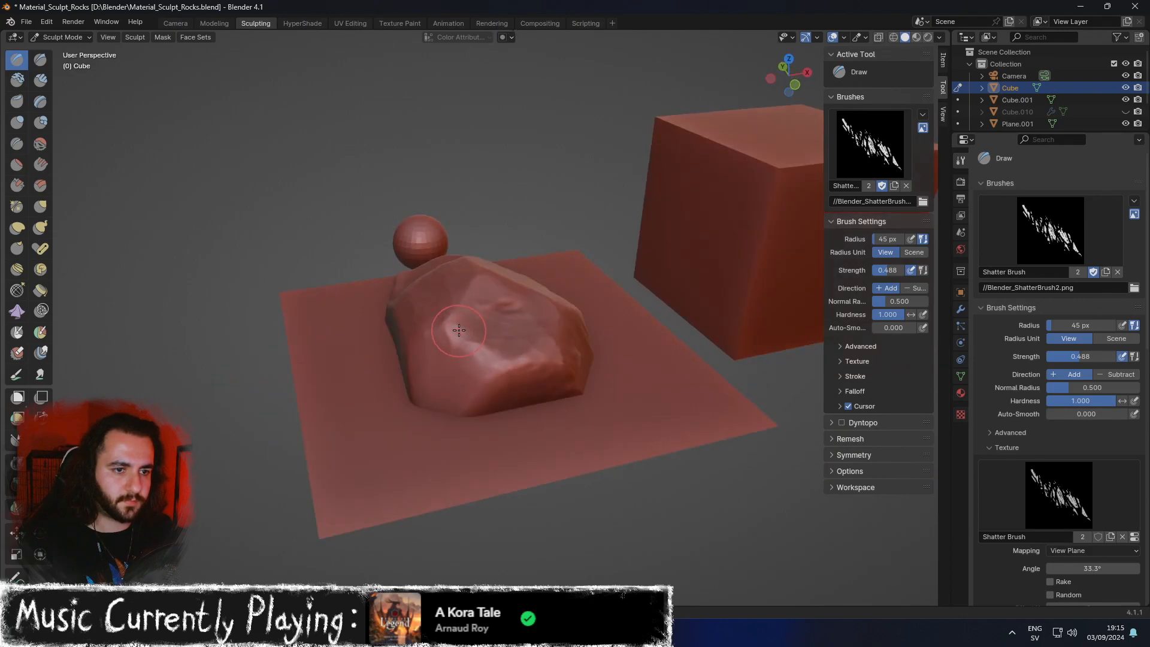
{"action": "middle_click_drag", "start_coordinate": [431, 388], "coordinate": [515, 408]}
{"action": "key", "text": "shift+t"}
{"action": "left_click_drag", "start_coordinate": [504, 342], "coordinate": [490, 318]}
{"action": "middle_click_drag", "start_coordinate": [502, 360], "coordinate": [573, 335]}
{"action": "middle_click_drag", "start_coordinate": [540, 383], "coordinate": [421, 369]}
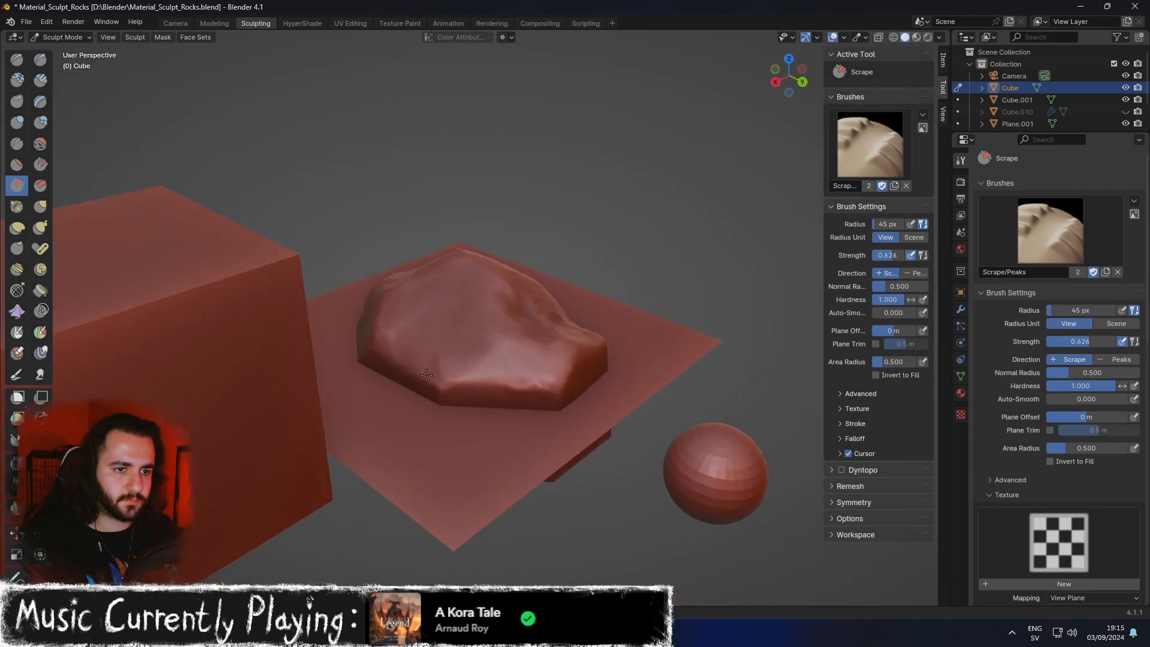
Scrape the hollowed end facet facing away from the sphere and chip its lower corner.
{"action": "middle_click_drag", "start_coordinate": [498, 375], "coordinate": [660, 459]}
{"action": "mouse_move", "coordinate": [402, 282]}
{"action": "left_mouse_down"}
{"action": "mouse_move", "coordinate": [442, 293]}
{"action": "mouse_move", "coordinate": [478, 281]}
{"action": "mouse_move", "coordinate": [448, 294]}
{"action": "mouse_move", "coordinate": [445, 365]}
{"action": "mouse_move", "coordinate": [461, 380]}
{"action": "left_mouse_up"}
{"action": "middle_click_drag", "start_coordinate": [533, 316], "coordinate": [611, 333]}
{"action": "scroll", "coordinate": [557, 347], "scroll_direction": "down", "scroll_amount": 3}
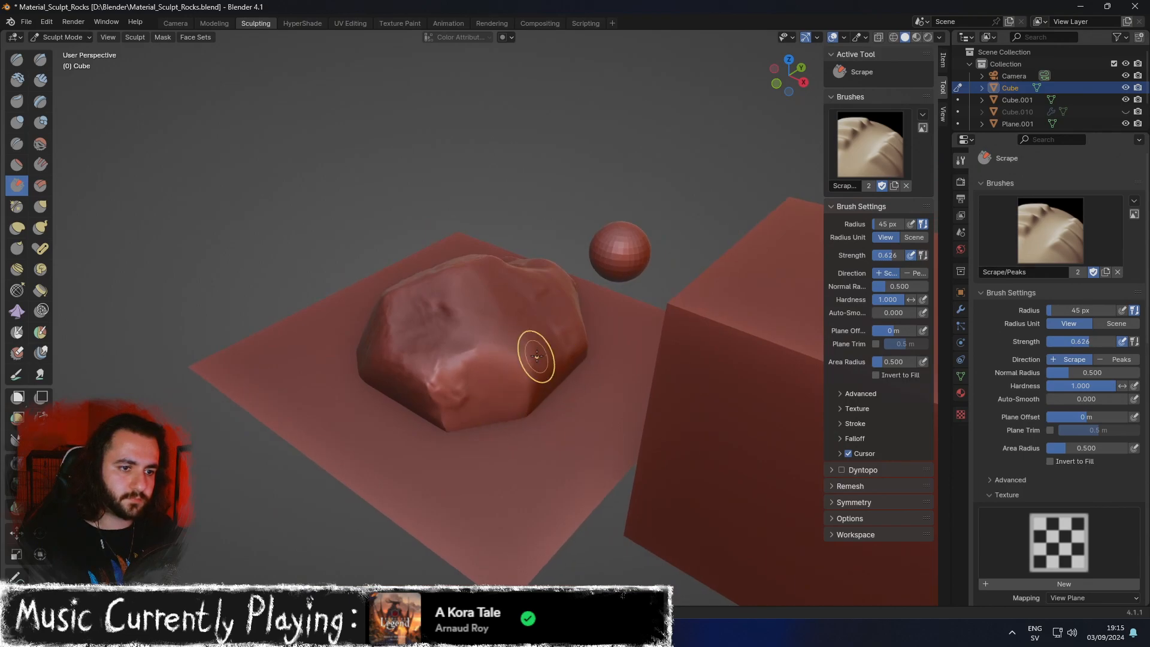
Scrape a notch into the lower edge of the broad side facing away from the large cube.
{"action": "scroll", "coordinate": [537, 357], "scroll_direction": "down", "scroll_amount": 4}
{"action": "middle_click_drag", "start_coordinate": [424, 357], "coordinate": [444, 332]}
{"action": "mouse_move", "coordinate": [513, 354]}
{"action": "middle_mouse_down"}
{"action": "mouse_move", "coordinate": [493, 338]}
{"action": "mouse_move", "coordinate": [526, 303]}
{"action": "middle_mouse_up"}
{"action": "scroll", "coordinate": [662, 324], "scroll_direction": "up", "scroll_amount": 4}
{"action": "scroll", "coordinate": [661, 326], "scroll_direction": "down", "scroll_amount": 4}
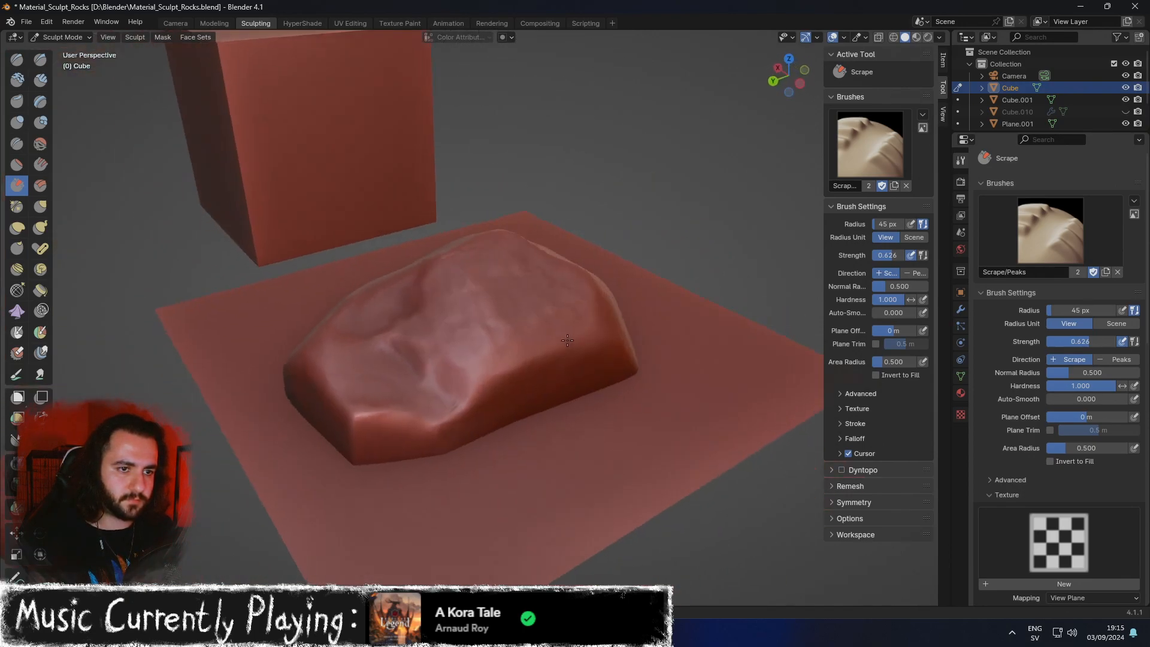
{"action": "middle_click_drag", "start_coordinate": [524, 410], "coordinate": [473, 365]}
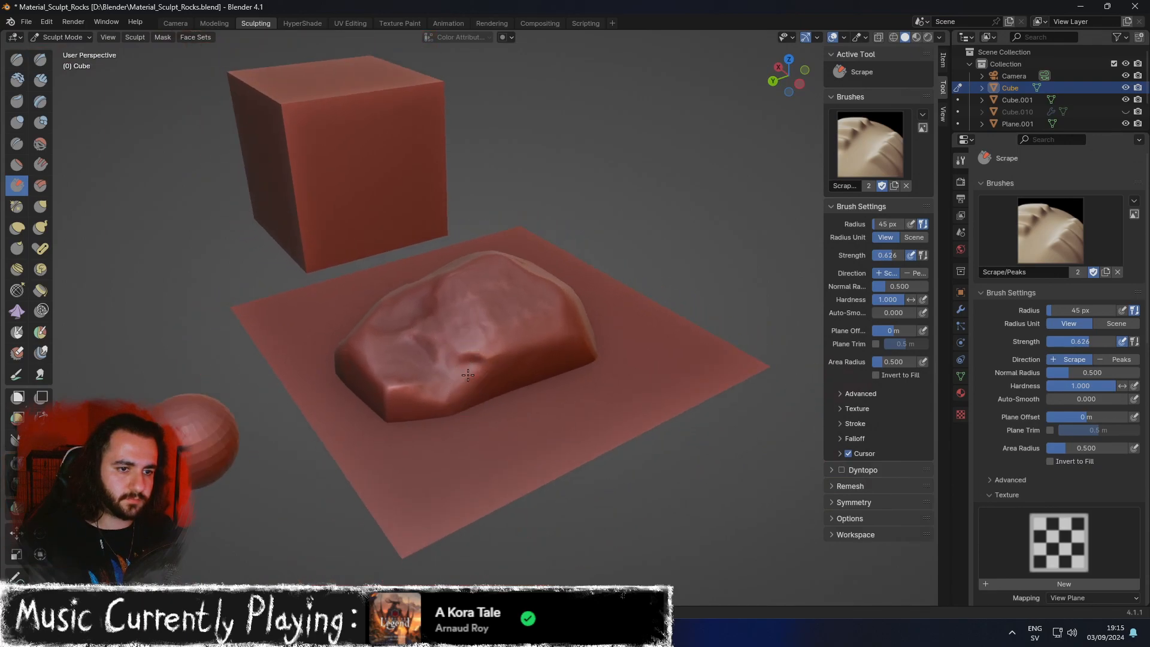
{"action": "mouse_move", "coordinate": [439, 408]}
{"action": "left_mouse_down"}
{"action": "mouse_move", "coordinate": [509, 329]}
{"action": "mouse_move", "coordinate": [544, 342]}
{"action": "left_mouse_up"}
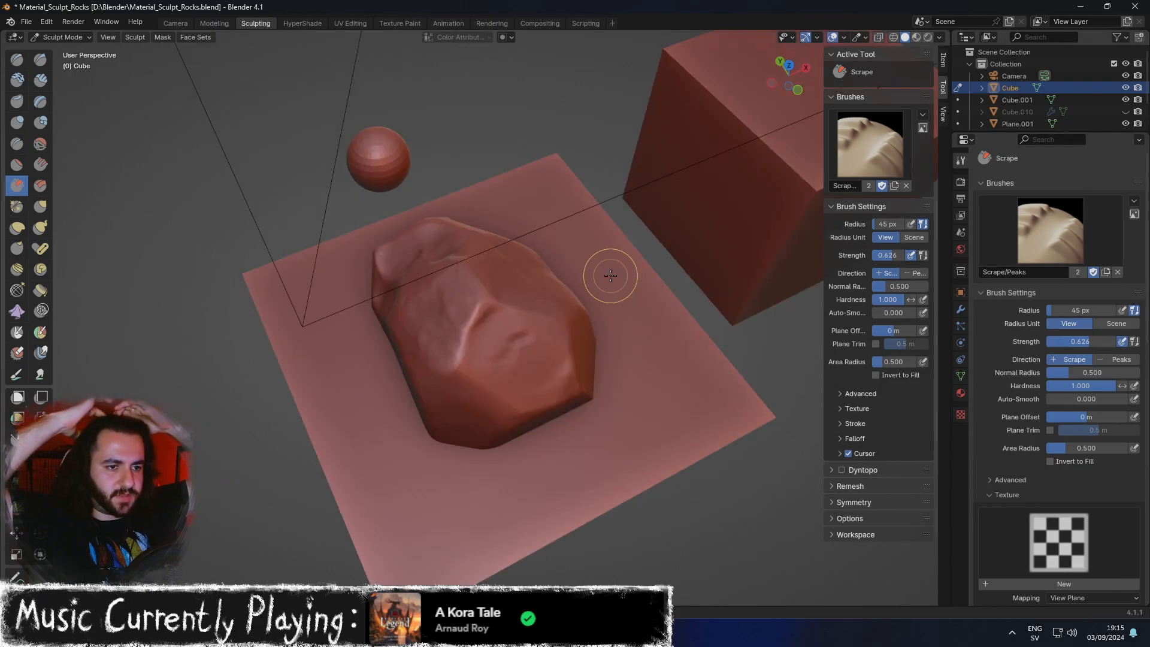
Deepen the notch in the broad side's lower edge and scrape the surface beside it.
{"action": "middle_click_drag", "start_coordinate": [487, 314], "coordinate": [412, 367]}
{"action": "left_click_drag", "start_coordinate": [412, 366], "coordinate": [440, 370]}
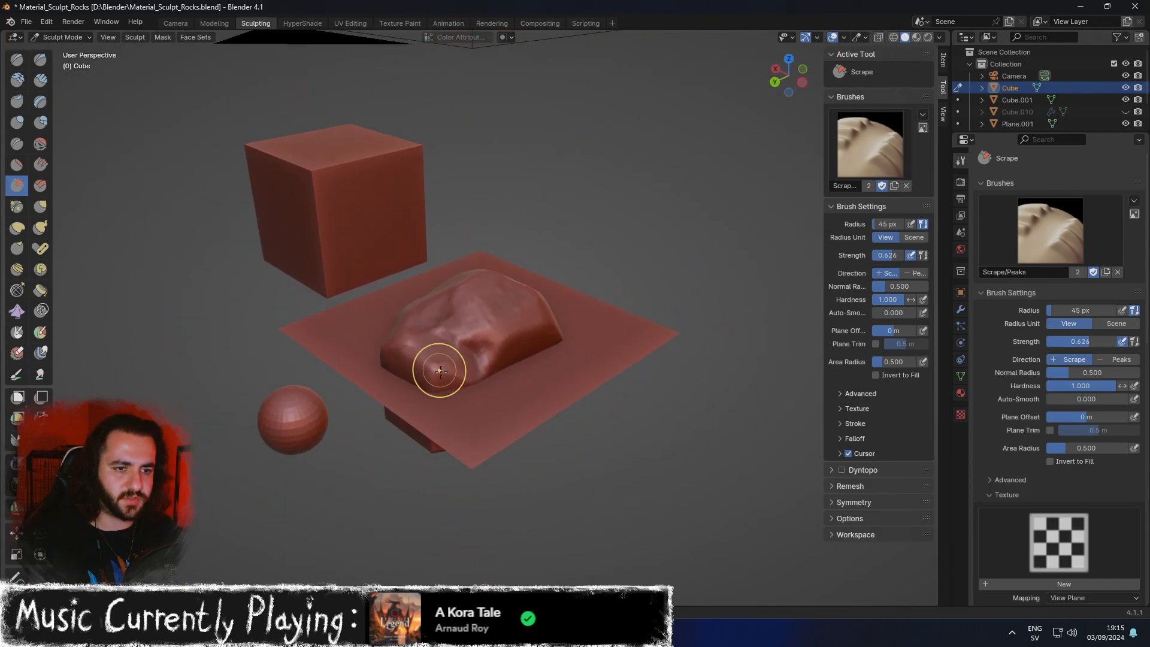
{"action": "middle_click_drag", "start_coordinate": [465, 364], "coordinate": [506, 362]}
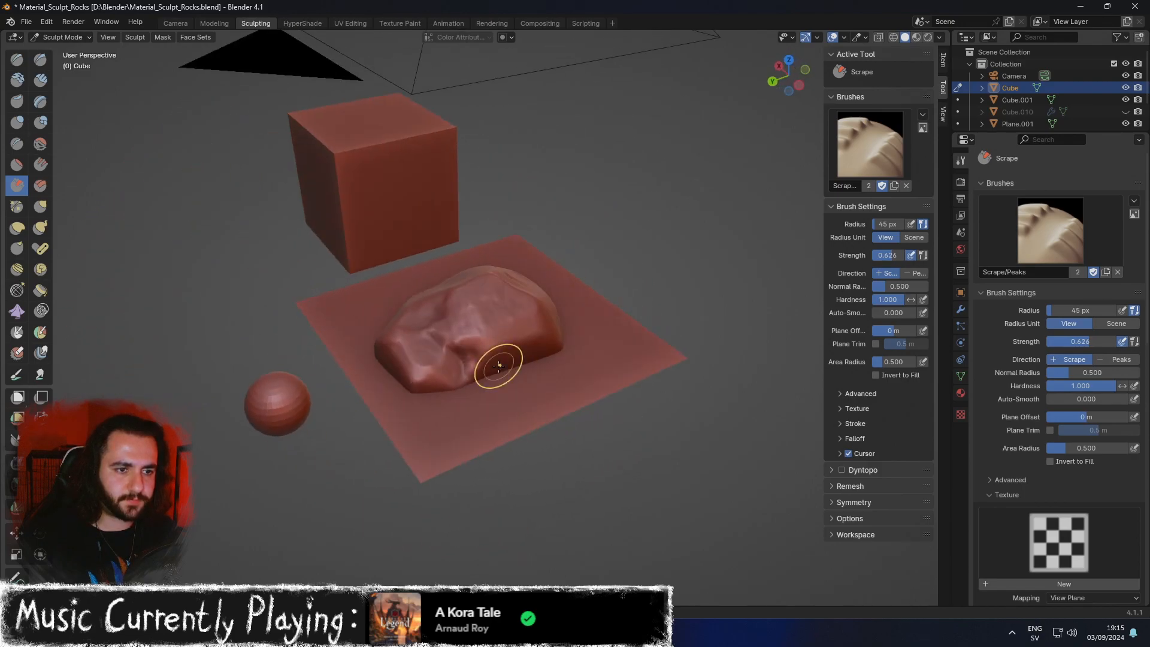
{"action": "scroll", "coordinate": [504, 362], "scroll_direction": "up", "scroll_amount": 3}
Rework the notch with the Crease brush and build its lower part back up with Clay Strips.
{"action": "key", "text": "shift+c"}
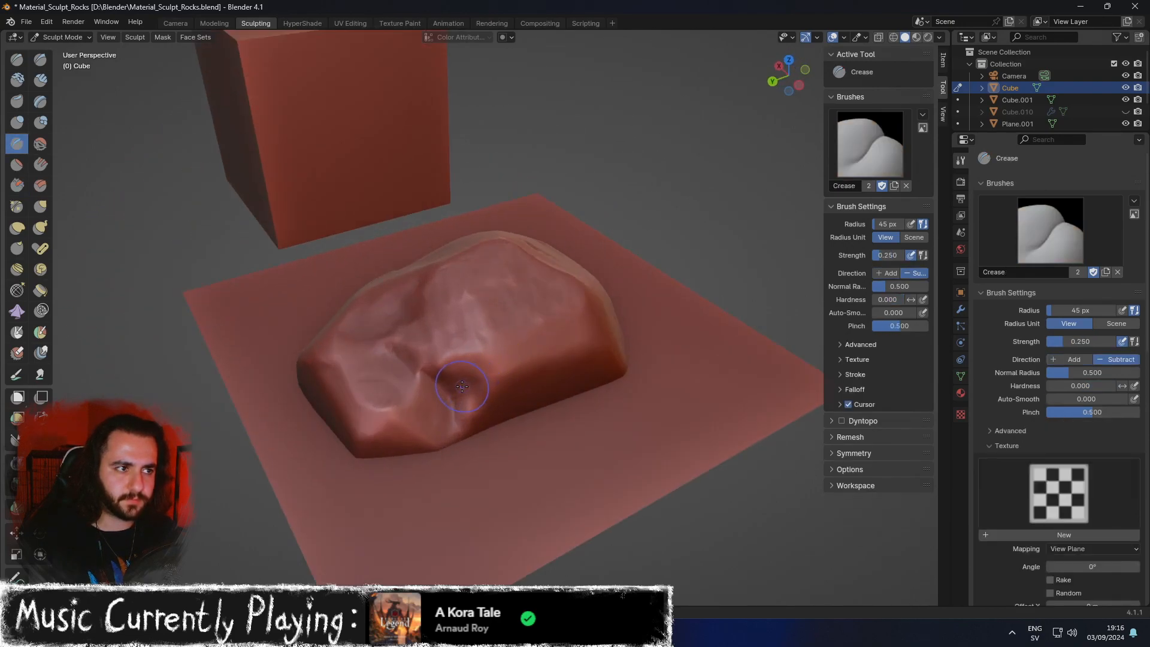
{"action": "key", "text": "c"}
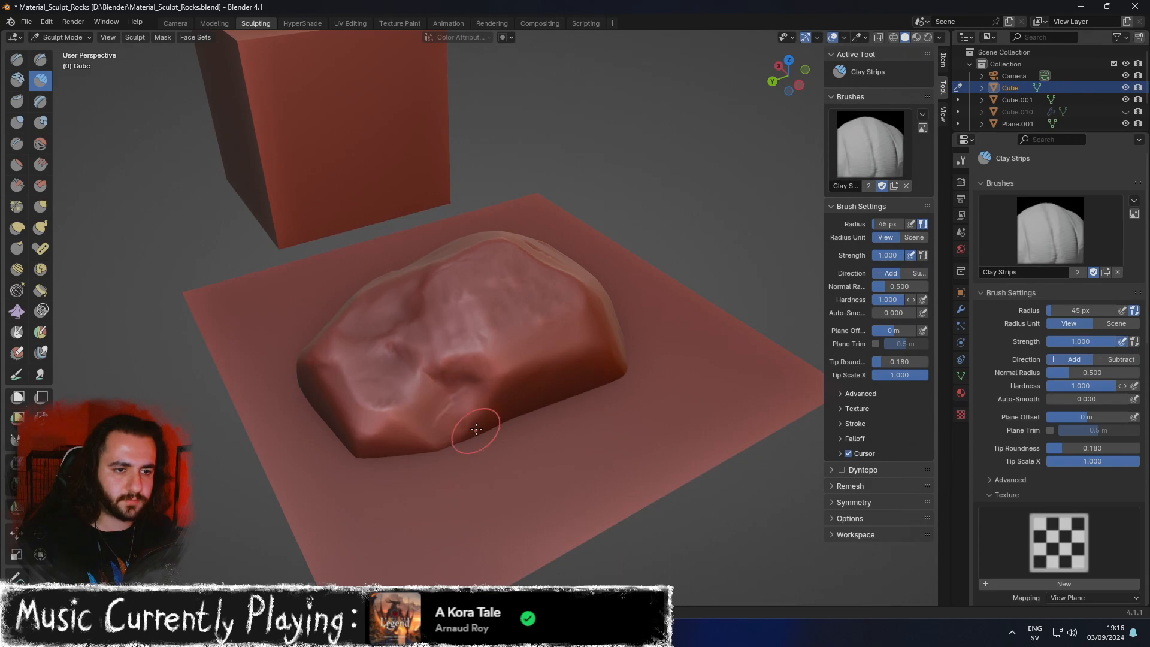
{"action": "scroll", "coordinate": [413, 356], "scroll_direction": "down", "scroll_amount": 4}
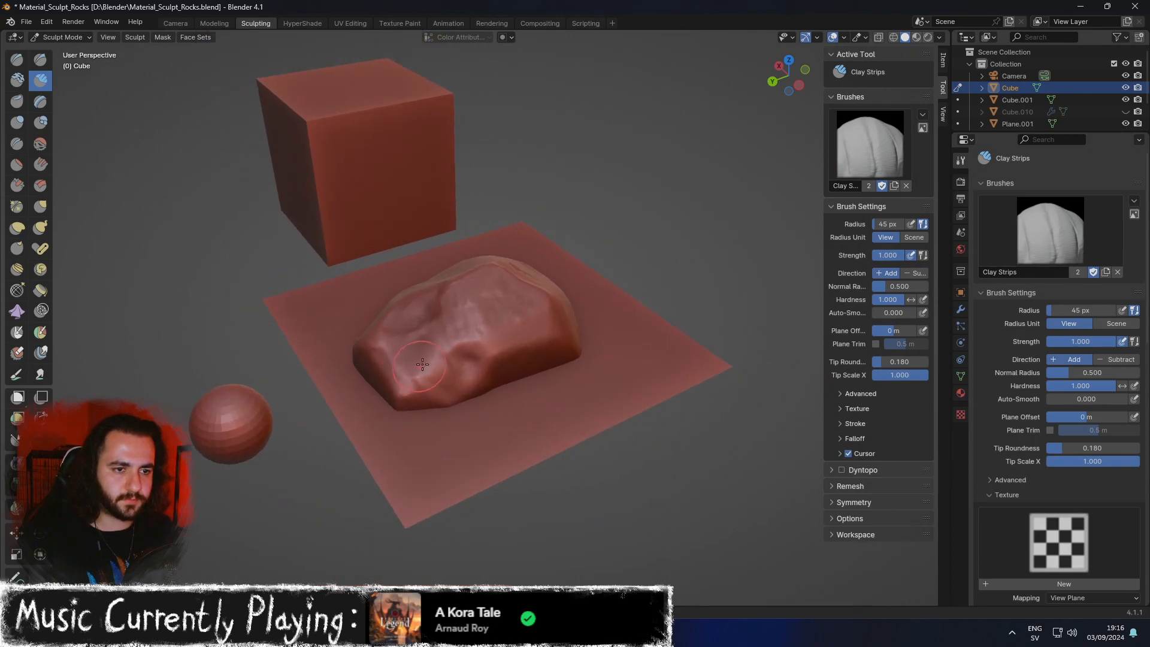
{"action": "mouse_move", "coordinate": [438, 356]}
{"action": "middle_mouse_down"}
{"action": "mouse_move", "coordinate": [430, 388]}
{"action": "mouse_move", "coordinate": [433, 349]}
{"action": "mouse_move", "coordinate": [475, 299]}
{"action": "mouse_move", "coordinate": [539, 319]}
{"action": "mouse_move", "coordinate": [585, 307]}
{"action": "middle_mouse_up"}
Return to the Scrape brush and even out the reworked broad side and its neighbouring edges.
{"action": "key", "text": "shift+t"}
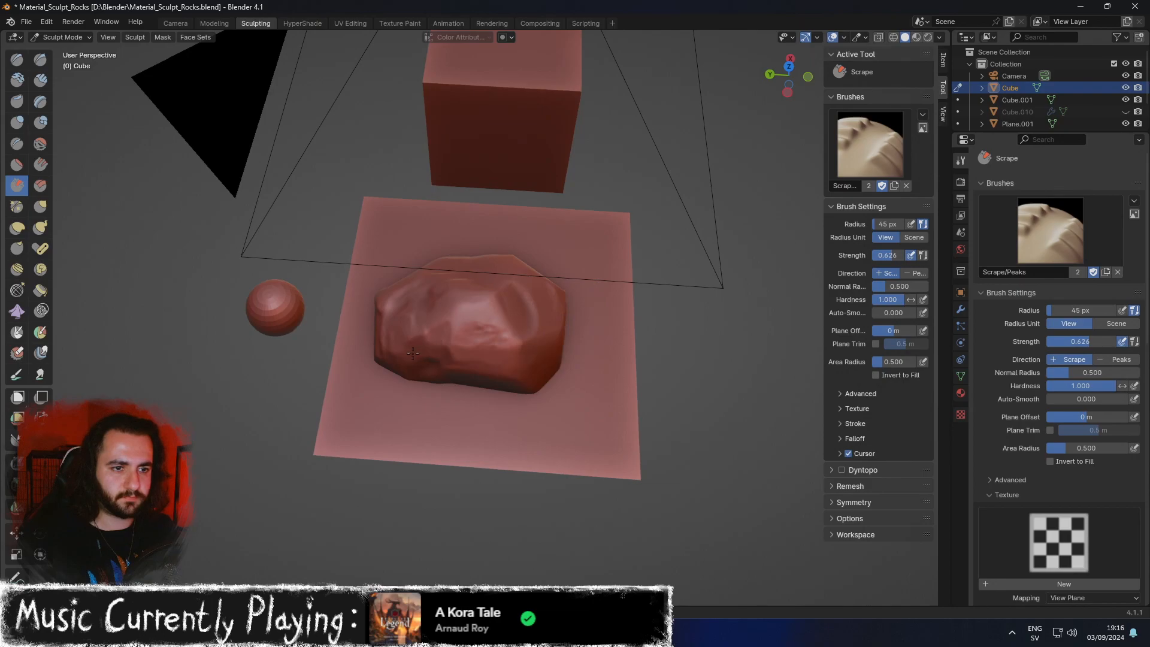
{"action": "mouse_move", "coordinate": [506, 337]}
{"action": "middle_mouse_down"}
{"action": "mouse_move", "coordinate": [462, 308]}
{"action": "mouse_move", "coordinate": [518, 326]}
{"action": "middle_mouse_up"}
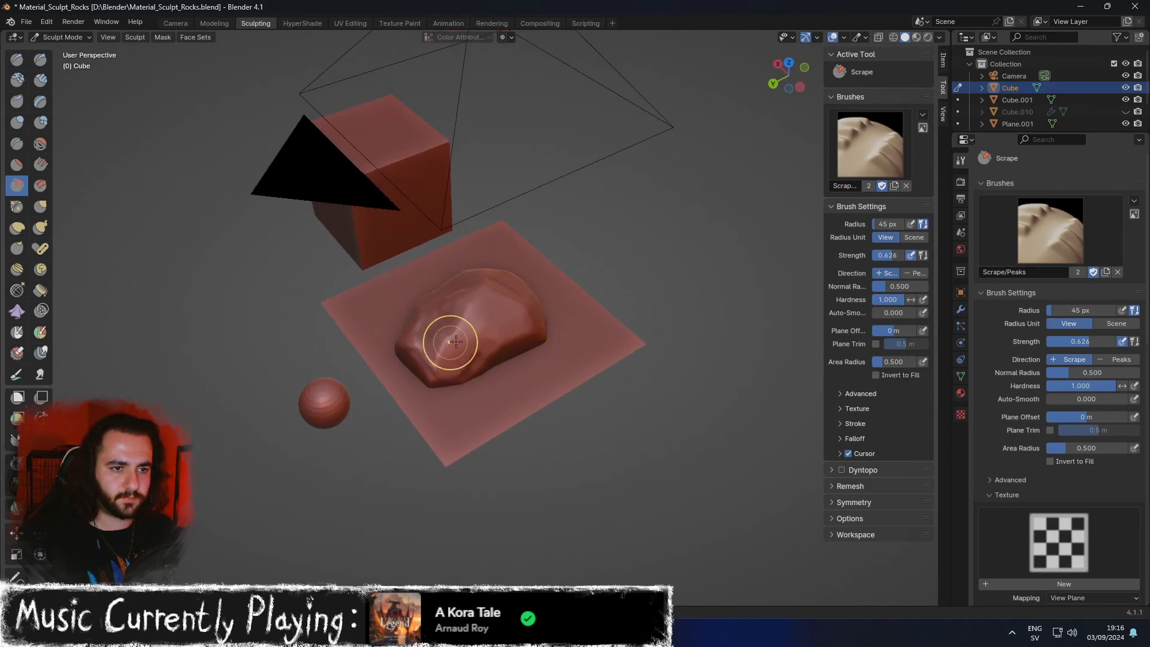
{"action": "middle_click_drag", "start_coordinate": [451, 342], "coordinate": [513, 333]}
{"action": "mouse_move", "coordinate": [442, 321]}
{"action": "middle_mouse_down"}
{"action": "mouse_move", "coordinate": [461, 335]}
{"action": "mouse_move", "coordinate": [446, 361]}
{"action": "mouse_move", "coordinate": [505, 318]}
{"action": "mouse_move", "coordinate": [445, 347]}
{"action": "mouse_move", "coordinate": [519, 307]}
{"action": "middle_mouse_up"}
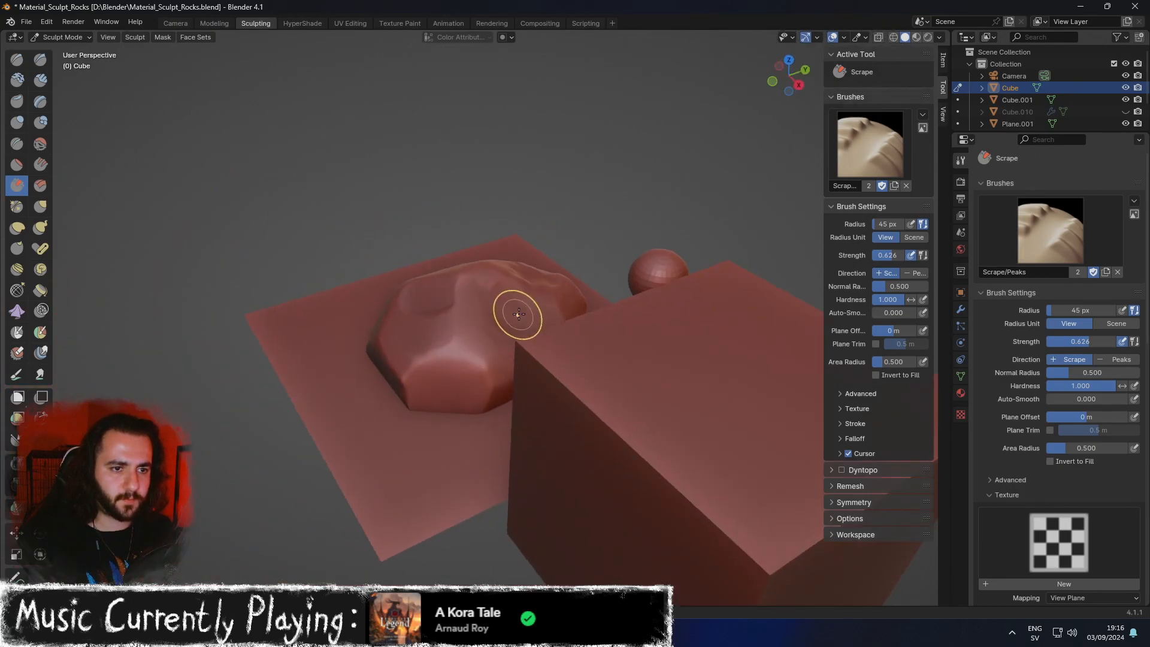
Switch to the Draw tool's Shatter Brush and cover the rock's sides, ends and upper facets with cracked texture.
{"action": "key", "text": "x"}
{"action": "middle_click_drag", "start_coordinate": [449, 304], "coordinate": [511, 338]}
{"action": "mouse_move", "coordinate": [466, 308]}
{"action": "middle_mouse_down"}
{"action": "mouse_move", "coordinate": [503, 333]}
{"action": "mouse_move", "coordinate": [501, 373]}
{"action": "middle_mouse_up"}
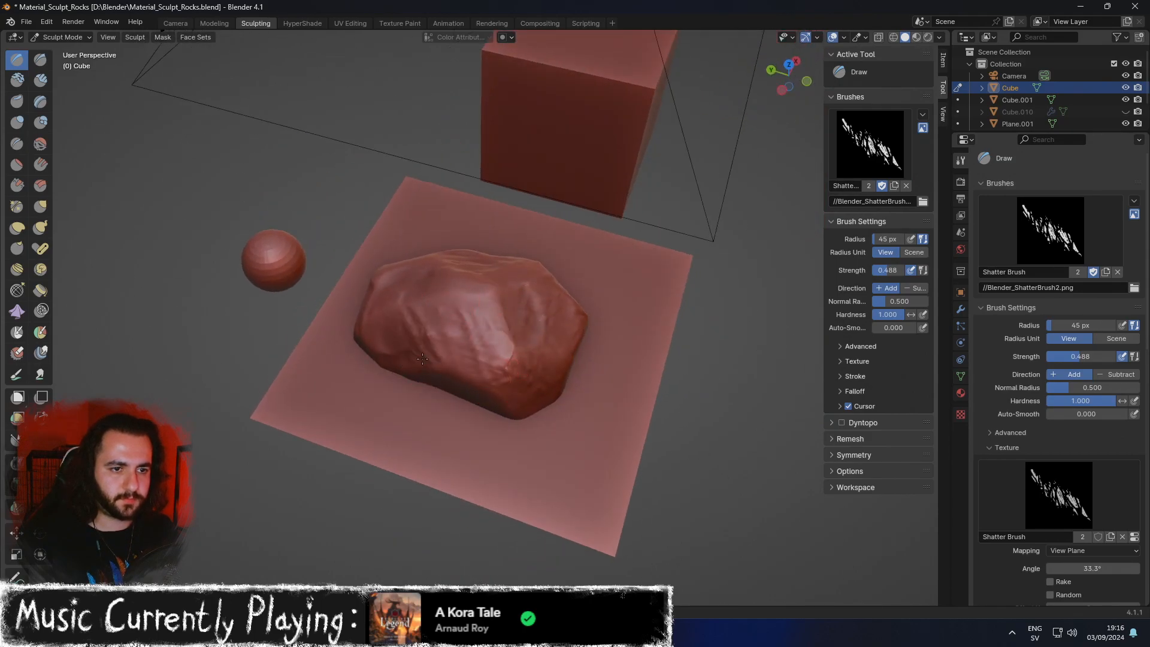
{"action": "middle_click_drag", "start_coordinate": [419, 348], "coordinate": [506, 328]}
{"action": "middle_click_drag", "start_coordinate": [439, 345], "coordinate": [455, 306]}
{"action": "middle_click_drag", "start_coordinate": [497, 398], "coordinate": [507, 372]}
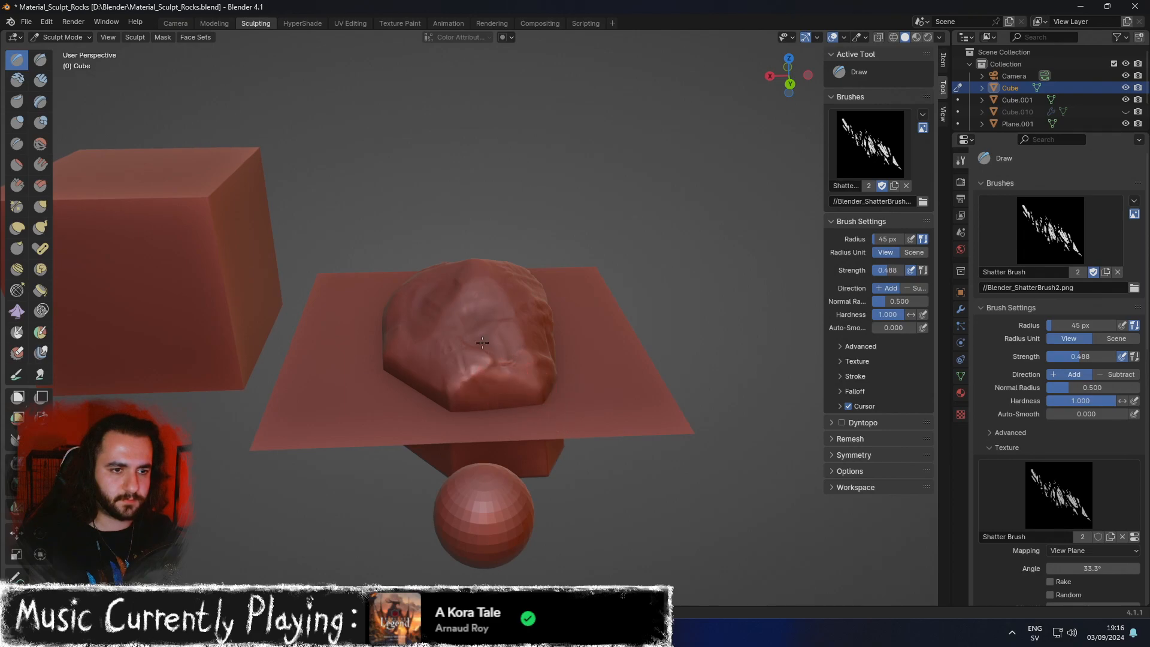
{"action": "middle_click_drag", "start_coordinate": [482, 365], "coordinate": [446, 294]}
{"action": "scroll", "coordinate": [448, 314], "scroll_direction": "up", "scroll_amount": 2}
Switch to the Scrape brush and flatten the cracked texture on the broad side facet, undoing the last stroke.
{"action": "key", "text": "c"}
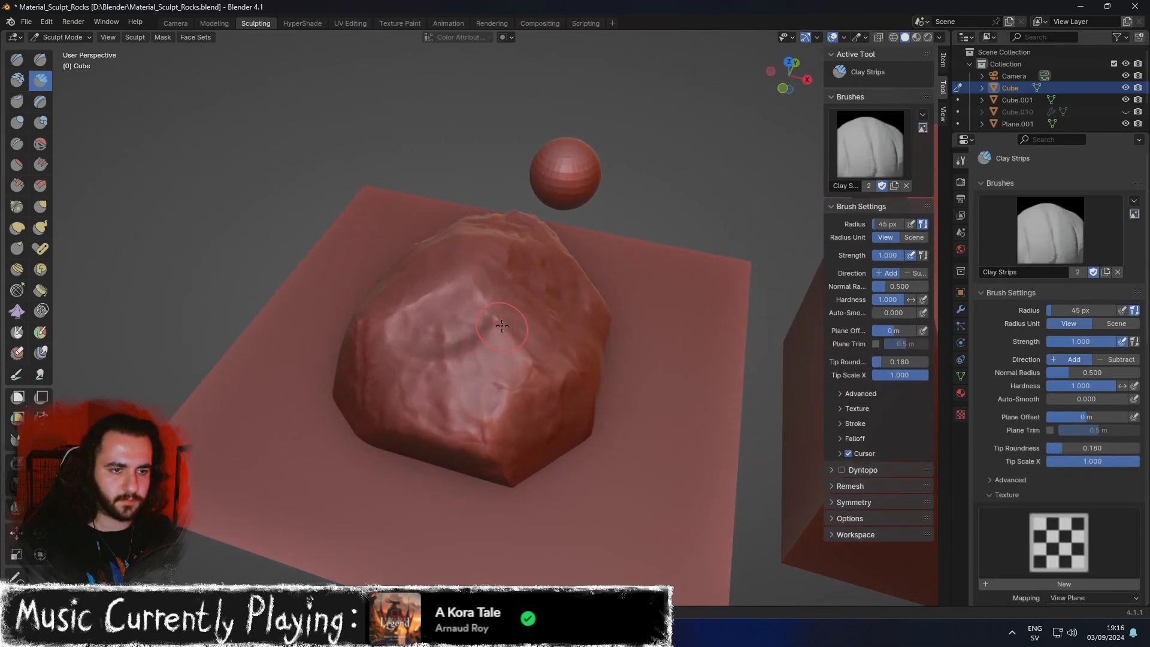
{"action": "scroll", "coordinate": [460, 283], "scroll_direction": "down", "scroll_amount": 3}
{"action": "middle_click_drag", "start_coordinate": [460, 283], "coordinate": [498, 300]}
{"action": "key", "text": "g"}
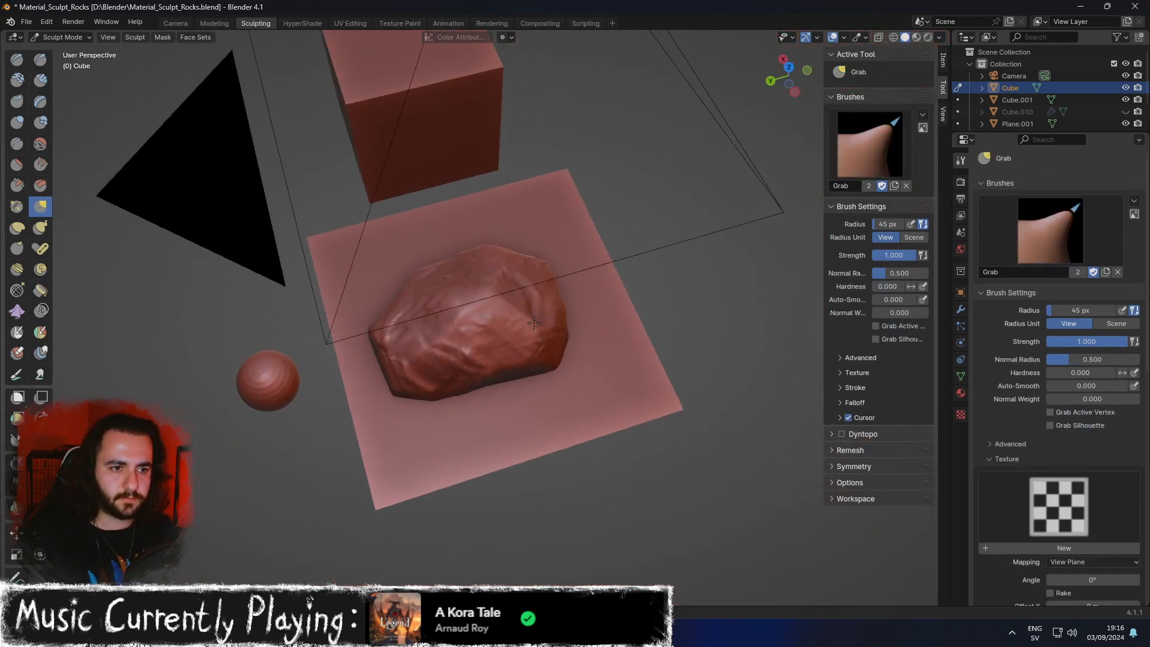
{"action": "key", "text": "shift+t"}
{"action": "left_click_drag", "start_coordinate": [523, 339], "coordinate": [518, 334]}
{"action": "key", "text": "shift+t"}
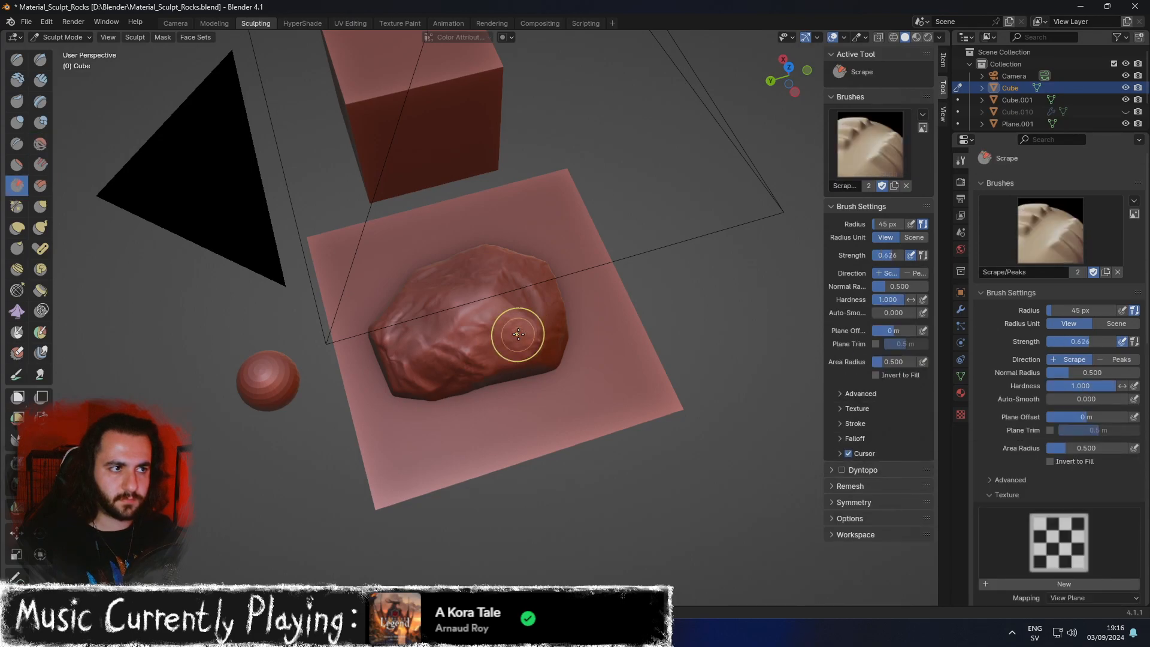
{"action": "scroll", "coordinate": [437, 367], "scroll_direction": "up", "scroll_amount": 5}
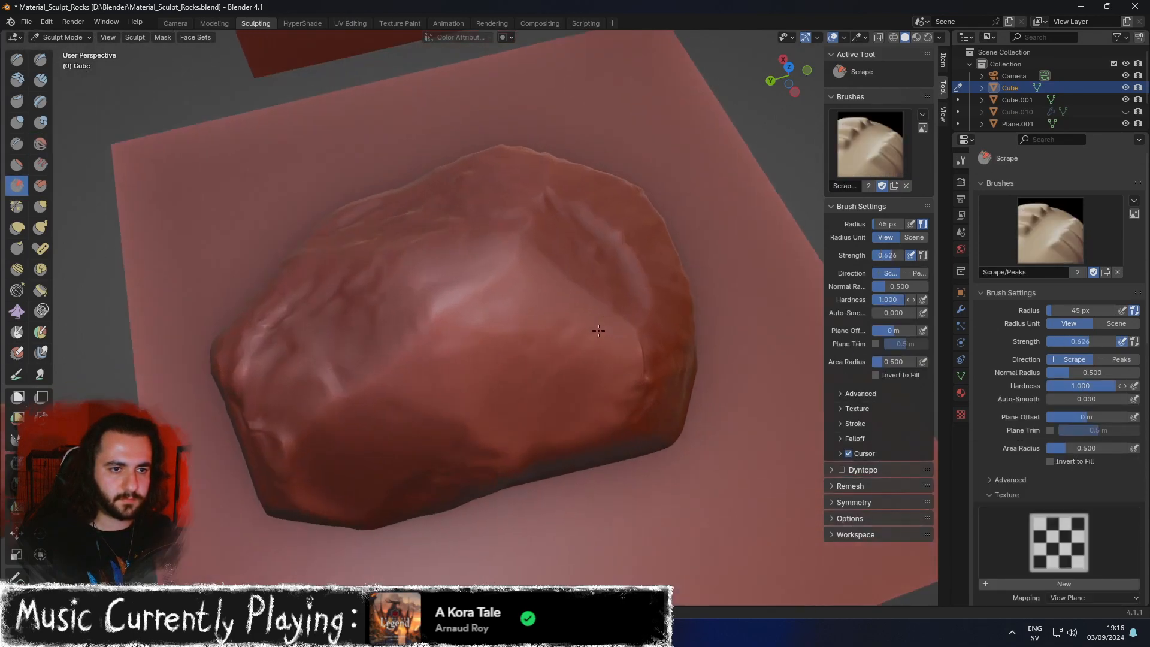
{"action": "key", "text": "ctrl+z"}
{"action": "mouse_move", "coordinate": [466, 435]}
{"action": "middle_mouse_down"}
{"action": "mouse_move", "coordinate": [465, 384]}
{"action": "mouse_move", "coordinate": [432, 330]}
{"action": "middle_mouse_up"}
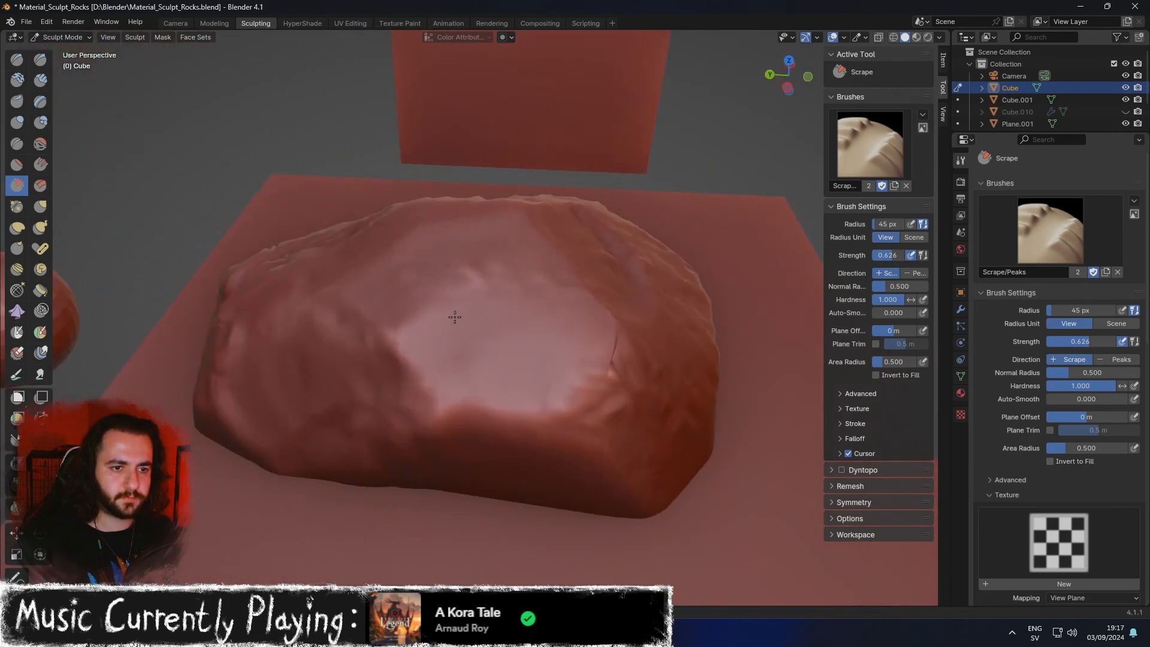
{"action": "middle_click_drag", "start_coordinate": [607, 360], "coordinate": [559, 372]}
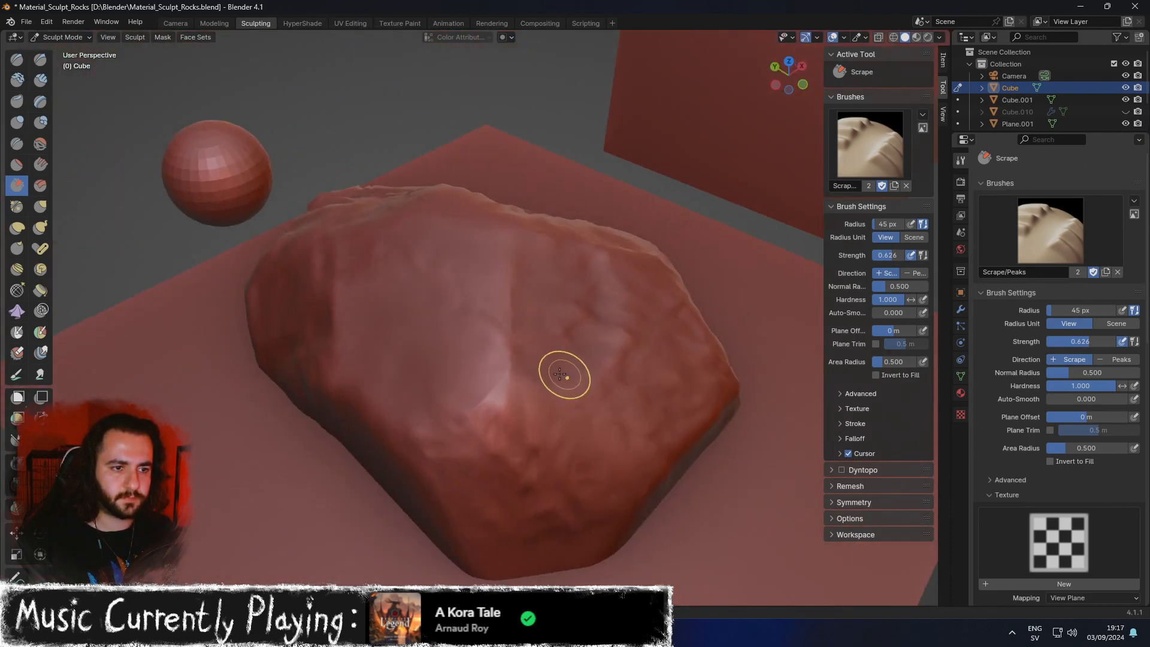
Scrape down the cracked texture on the end facing away from the sphere, keeping the hollow in its upper facet.
{"action": "middle_click_drag", "start_coordinate": [515, 472], "coordinate": [469, 415]}
{"action": "middle_click_drag", "start_coordinate": [487, 372], "coordinate": [459, 298]}
{"action": "middle_click_drag", "start_coordinate": [592, 403], "coordinate": [507, 428]}
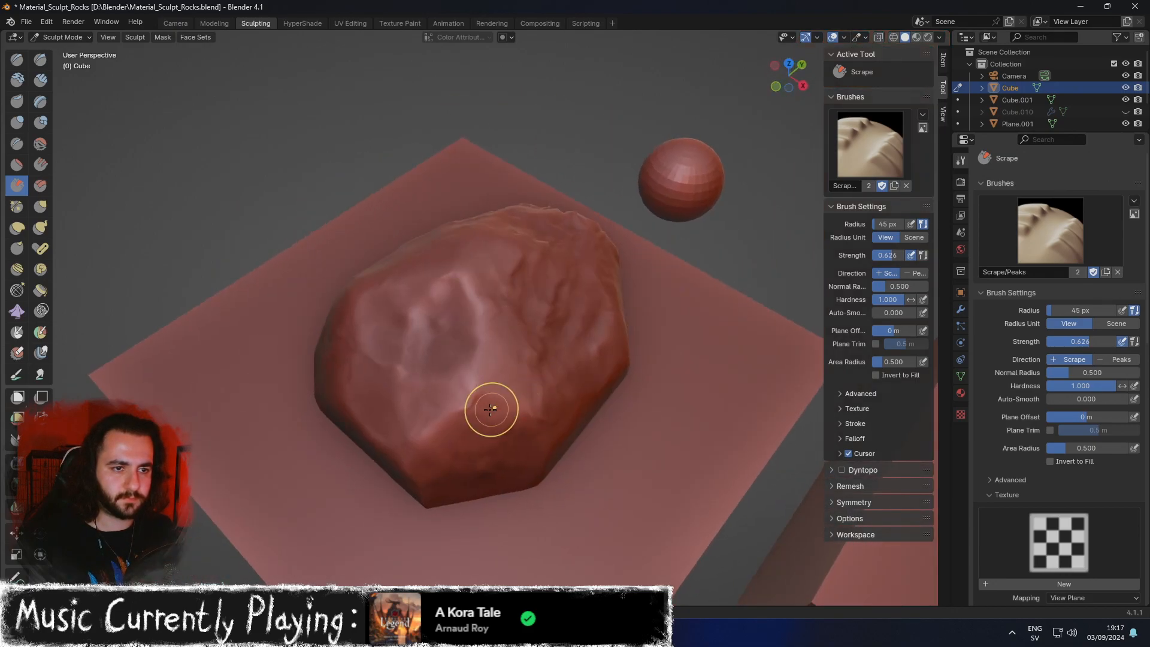
{"action": "middle_click_drag", "start_coordinate": [431, 262], "coordinate": [567, 289]}
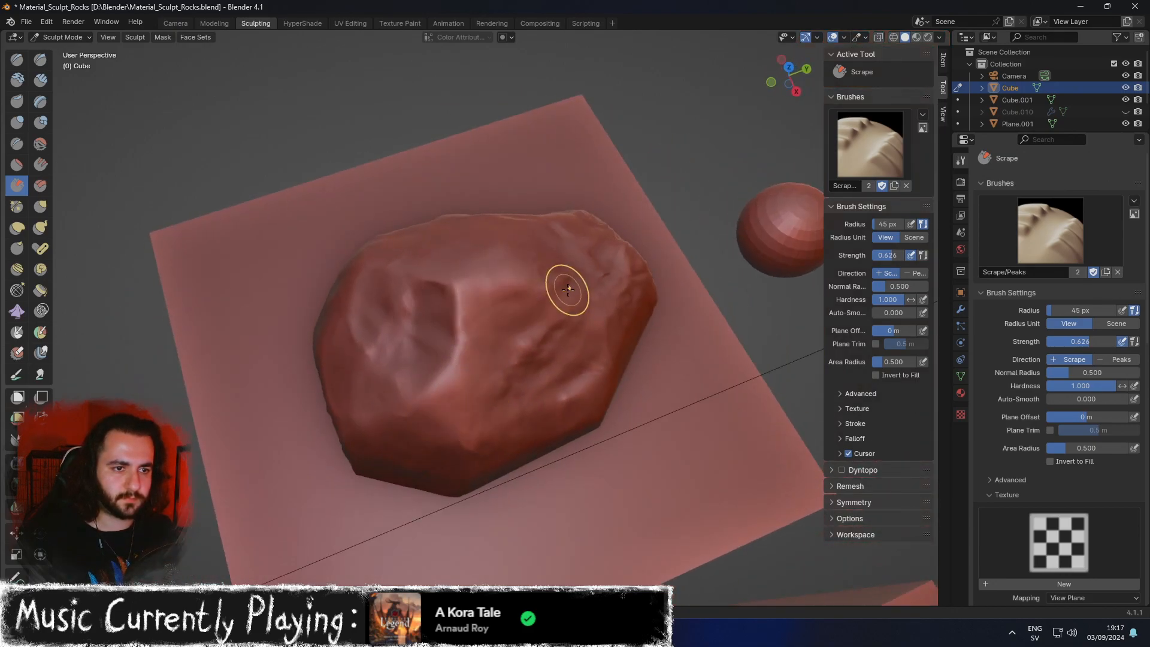
Scrape the broad side facing the large cube into uneven planes, with dents along its lower edge.
{"action": "middle_click_drag", "start_coordinate": [557, 359], "coordinate": [457, 393]}
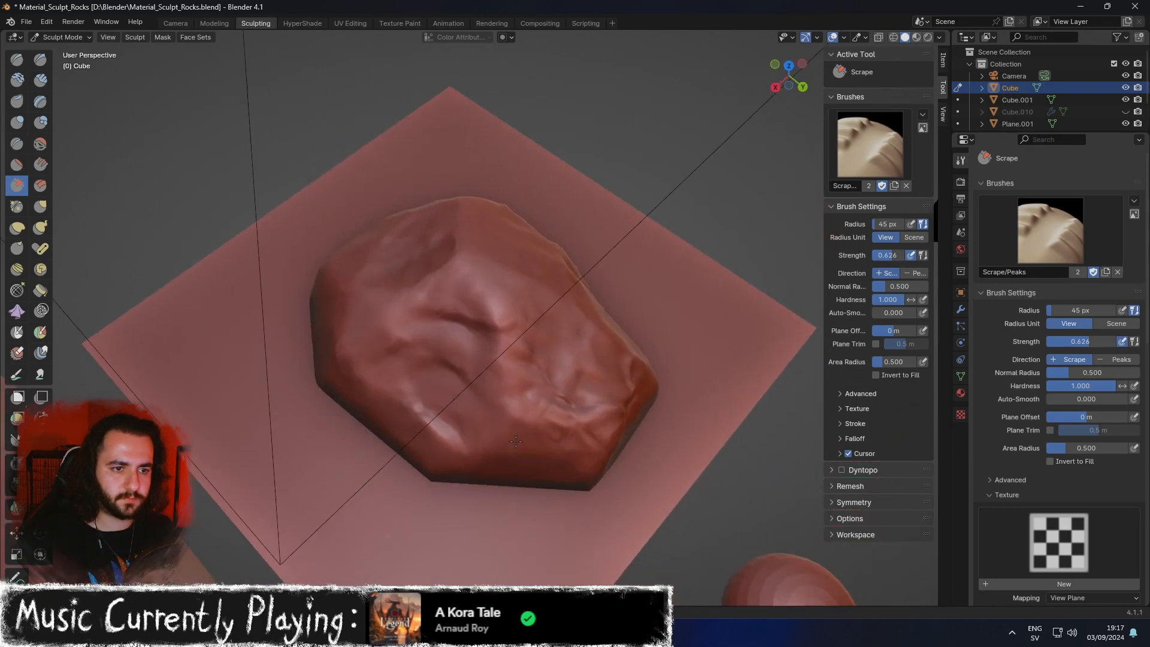
{"action": "middle_click_drag", "start_coordinate": [503, 465], "coordinate": [425, 413]}
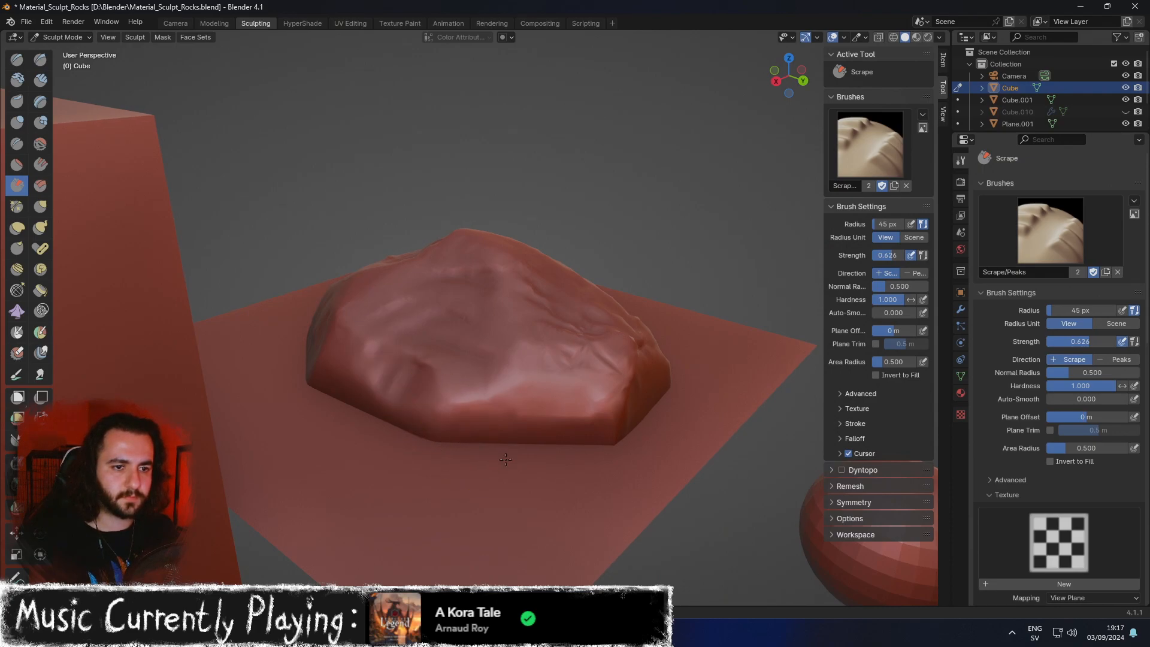
{"action": "middle_click_drag", "start_coordinate": [475, 423], "coordinate": [590, 472]}
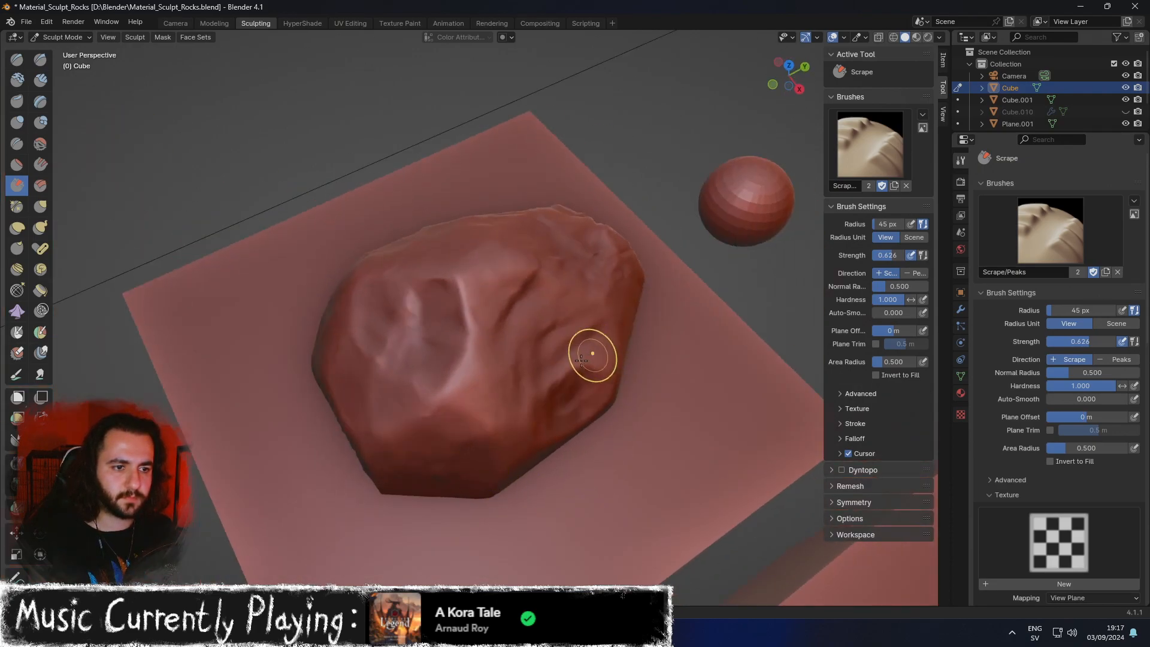
{"action": "mouse_move", "coordinate": [555, 398]}
{"action": "middle_mouse_down"}
{"action": "mouse_move", "coordinate": [535, 343]}
{"action": "mouse_move", "coordinate": [634, 412]}
{"action": "middle_mouse_up"}
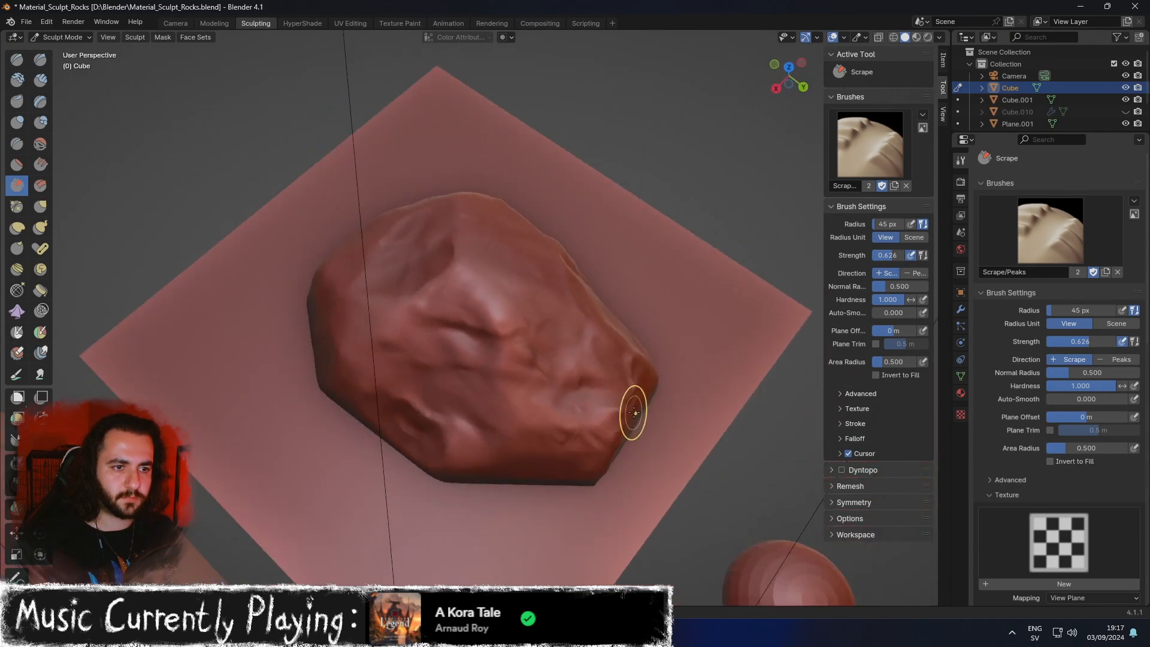
Scrape the end facet nearest the sphere and soften the texture around its lower corner.
{"action": "middle_click_drag", "start_coordinate": [562, 475], "coordinate": [503, 437]}
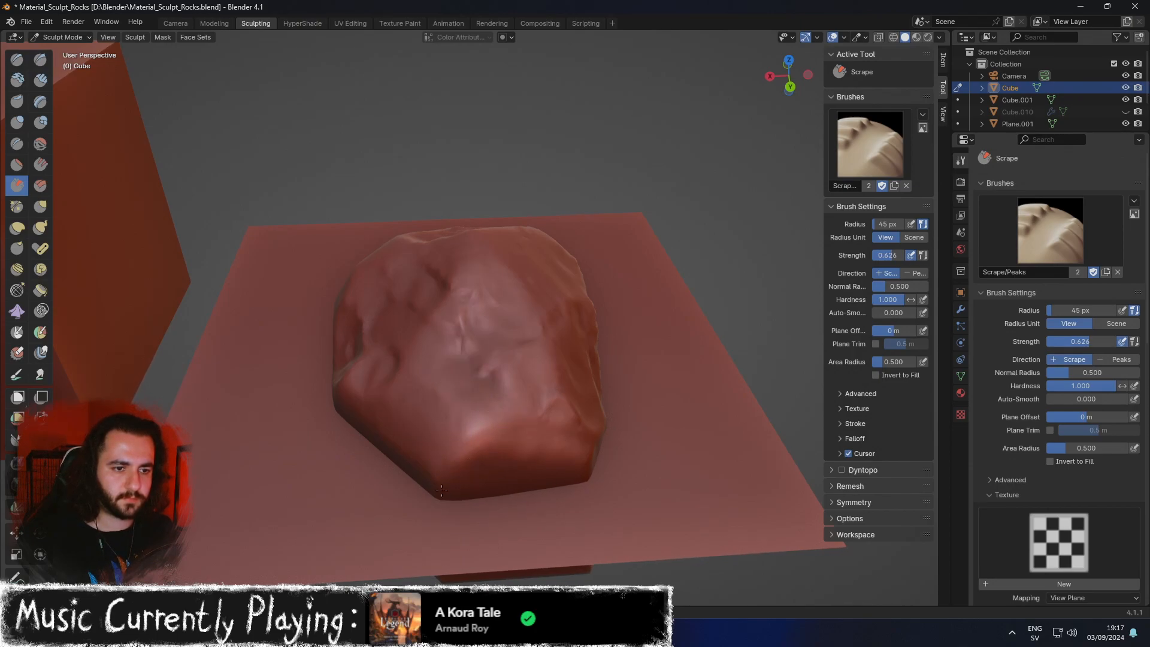
{"action": "middle_click_drag", "start_coordinate": [427, 485], "coordinate": [401, 446]}
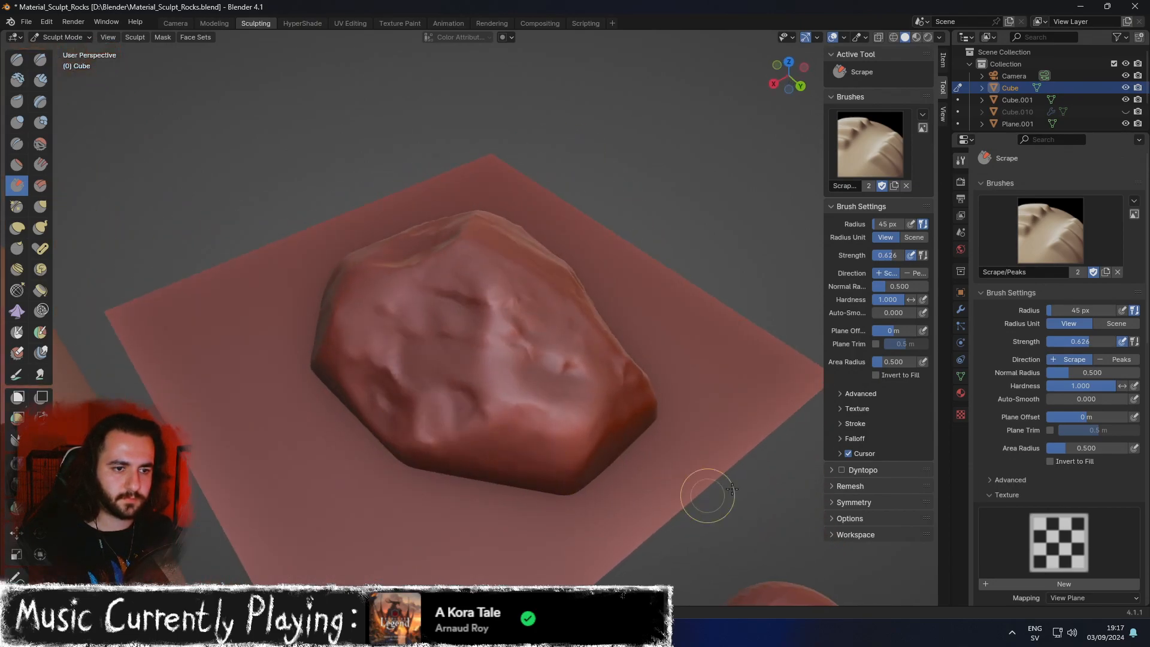
{"action": "middle_click_drag", "start_coordinate": [720, 492], "coordinate": [549, 469]}
Scrape broken ridges and hollows into the broad side facing away from the large cube.
{"action": "left_click_drag", "start_coordinate": [494, 324], "coordinate": [454, 351]}
{"action": "left_click_drag", "start_coordinate": [579, 389], "coordinate": [460, 411]}
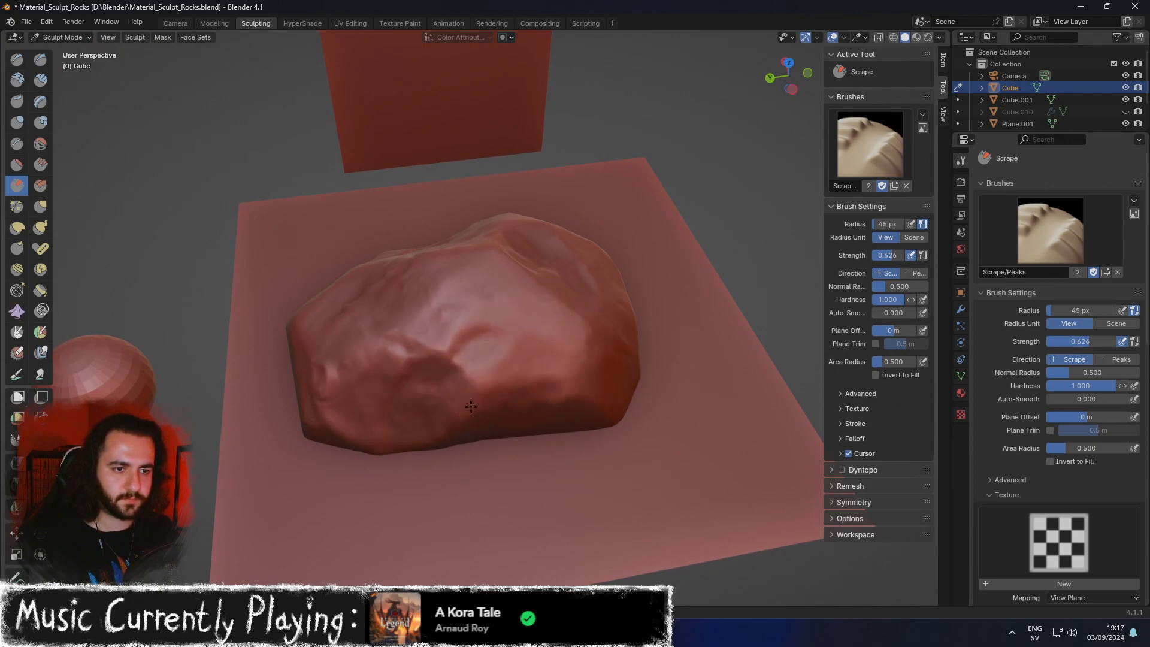
{"action": "mouse_move", "coordinate": [539, 371]}
{"action": "middle_mouse_down"}
{"action": "mouse_move", "coordinate": [569, 383]}
{"action": "mouse_move", "coordinate": [555, 344]}
{"action": "middle_mouse_up"}
{"action": "mouse_move", "coordinate": [533, 377]}
{"action": "left_mouse_down"}
{"action": "mouse_move", "coordinate": [485, 408]}
{"action": "mouse_move", "coordinate": [383, 438]}
{"action": "left_mouse_up"}
{"action": "mouse_move", "coordinate": [362, 424]}
{"action": "middle_mouse_down"}
{"action": "mouse_move", "coordinate": [377, 380]}
{"action": "mouse_move", "coordinate": [470, 410]}
{"action": "middle_mouse_up"}
{"action": "mouse_move", "coordinate": [380, 428]}
{"action": "middle_mouse_down"}
{"action": "mouse_move", "coordinate": [454, 449]}
{"action": "mouse_move", "coordinate": [498, 422]}
{"action": "middle_mouse_up"}
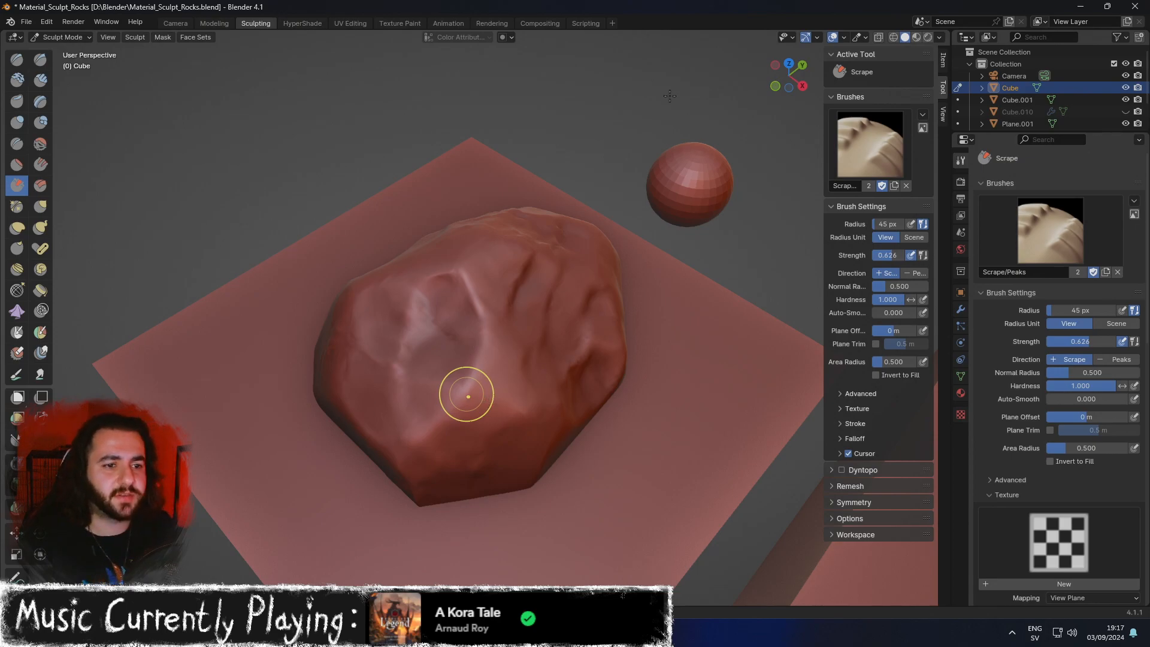
Scrape the lower edges and corners around the hollowed end and carve a dent beside the adjoining broad side's corner.
{"action": "middle_click_drag", "start_coordinate": [515, 424], "coordinate": [528, 391]}
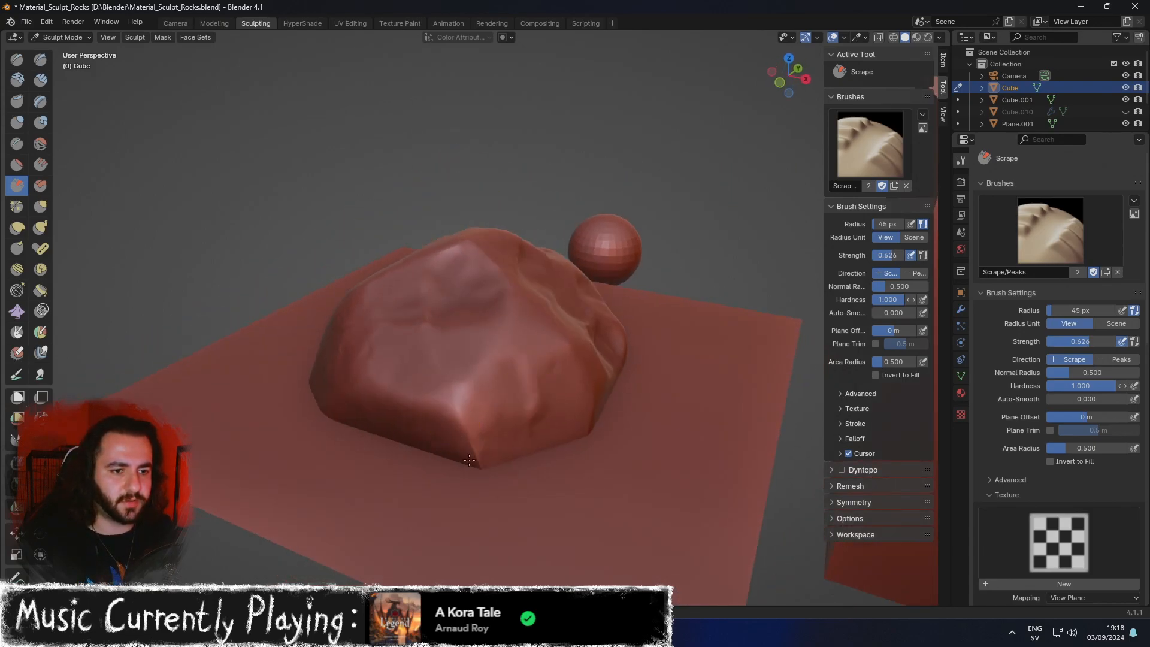
{"action": "mouse_move", "coordinate": [496, 469]}
{"action": "middle_mouse_down"}
{"action": "mouse_move", "coordinate": [495, 418]}
{"action": "mouse_move", "coordinate": [459, 415]}
{"action": "middle_mouse_up"}
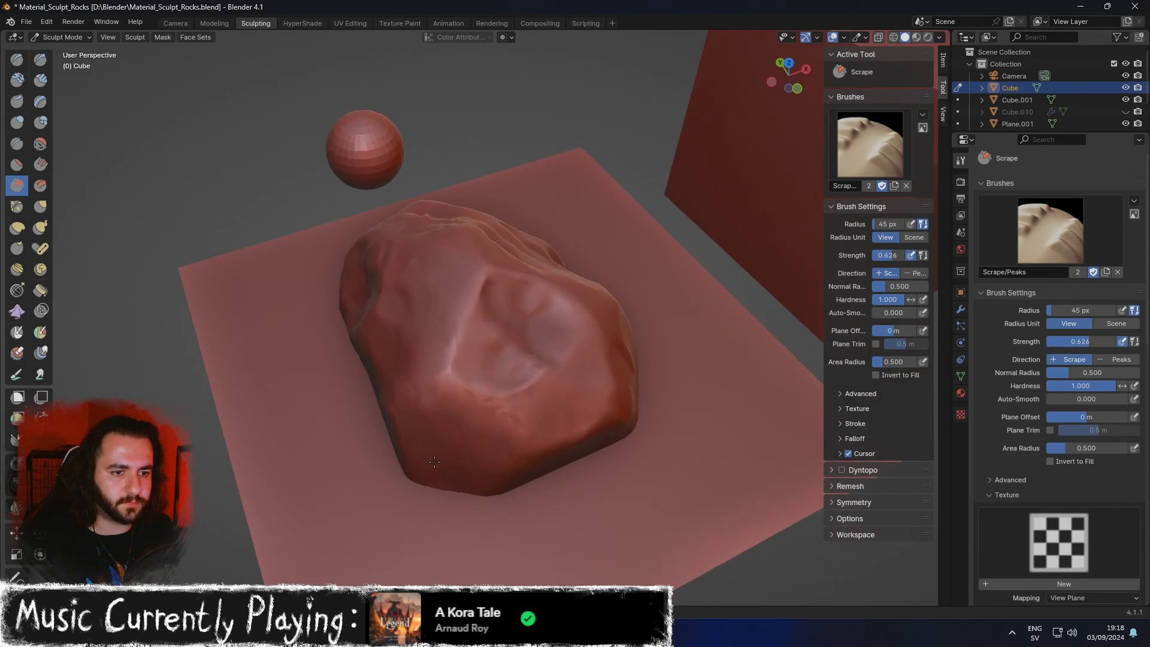
{"action": "middle_click_drag", "start_coordinate": [433, 458], "coordinate": [505, 444]}
{"action": "left_click_drag", "start_coordinate": [506, 438], "coordinate": [495, 421]}
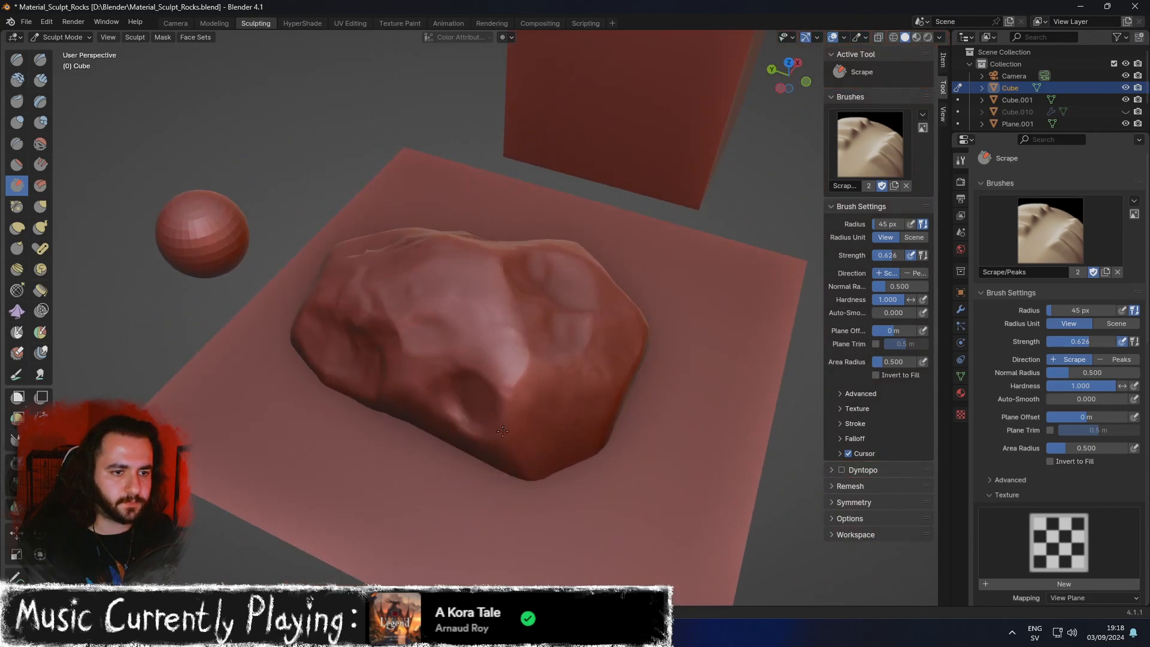
Scrape the dent near the lower corner of the broad side facing away from the large cube into a wider hollow.
{"action": "middle_click_drag", "start_coordinate": [533, 443], "coordinate": [567, 425]}
{"action": "mouse_move", "coordinate": [532, 411]}
{"action": "left_mouse_down"}
{"action": "mouse_move", "coordinate": [458, 378]}
{"action": "mouse_move", "coordinate": [538, 420]}
{"action": "left_mouse_up"}
{"action": "middle_click_drag", "start_coordinate": [639, 421], "coordinate": [629, 376]}
{"action": "mouse_move", "coordinate": [544, 385]}
{"action": "left_mouse_down"}
{"action": "mouse_move", "coordinate": [500, 403]}
{"action": "mouse_move", "coordinate": [539, 411]}
{"action": "left_mouse_up"}
{"action": "left_click_drag", "start_coordinate": [548, 351], "coordinate": [541, 340]}
{"action": "middle_click_drag", "start_coordinate": [540, 341], "coordinate": [396, 403]}
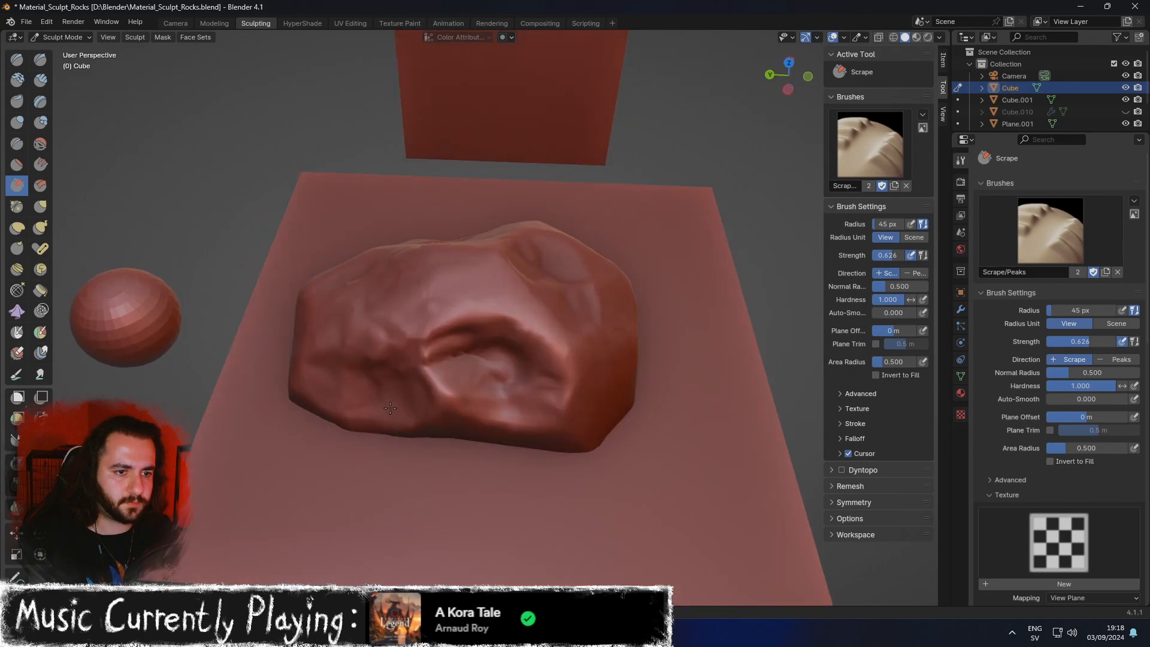
Scrape the rim of the wide hollow and the slope above it on the broad side facing away from the large cube.
{"action": "left_click_drag", "start_coordinate": [470, 370], "coordinate": [414, 358]}
{"action": "mouse_move", "coordinate": [535, 344]}
{"action": "left_mouse_down"}
{"action": "mouse_move", "coordinate": [423, 354]}
{"action": "mouse_move", "coordinate": [557, 366]}
{"action": "mouse_move", "coordinate": [503, 306]}
{"action": "mouse_move", "coordinate": [424, 312]}
{"action": "left_mouse_up"}
{"action": "mouse_move", "coordinate": [424, 312]}
{"action": "middle_mouse_down"}
{"action": "mouse_move", "coordinate": [496, 388]}
{"action": "mouse_move", "coordinate": [510, 384]}
{"action": "middle_mouse_up"}
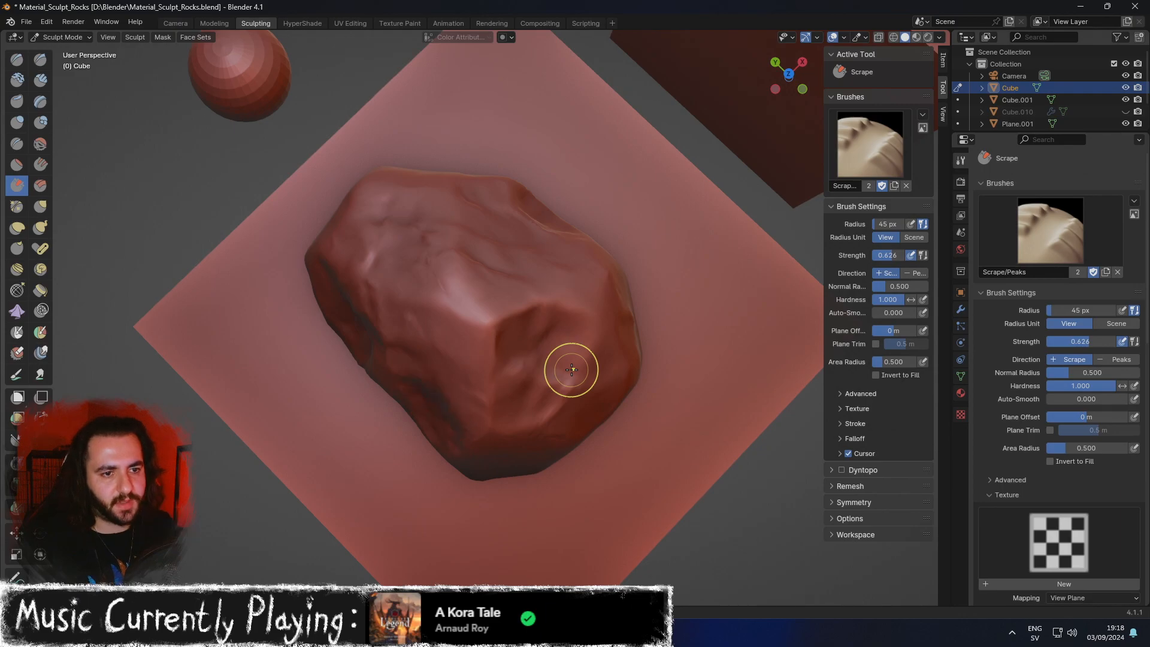
{"action": "mouse_move", "coordinate": [572, 369]}
{"action": "middle_mouse_down"}
{"action": "mouse_move", "coordinate": [429, 278]}
{"action": "mouse_move", "coordinate": [367, 261]}
{"action": "mouse_move", "coordinate": [400, 154]}
{"action": "middle_mouse_up"}
{"action": "scroll", "coordinate": [430, 278], "scroll_direction": "down", "scroll_amount": 4}
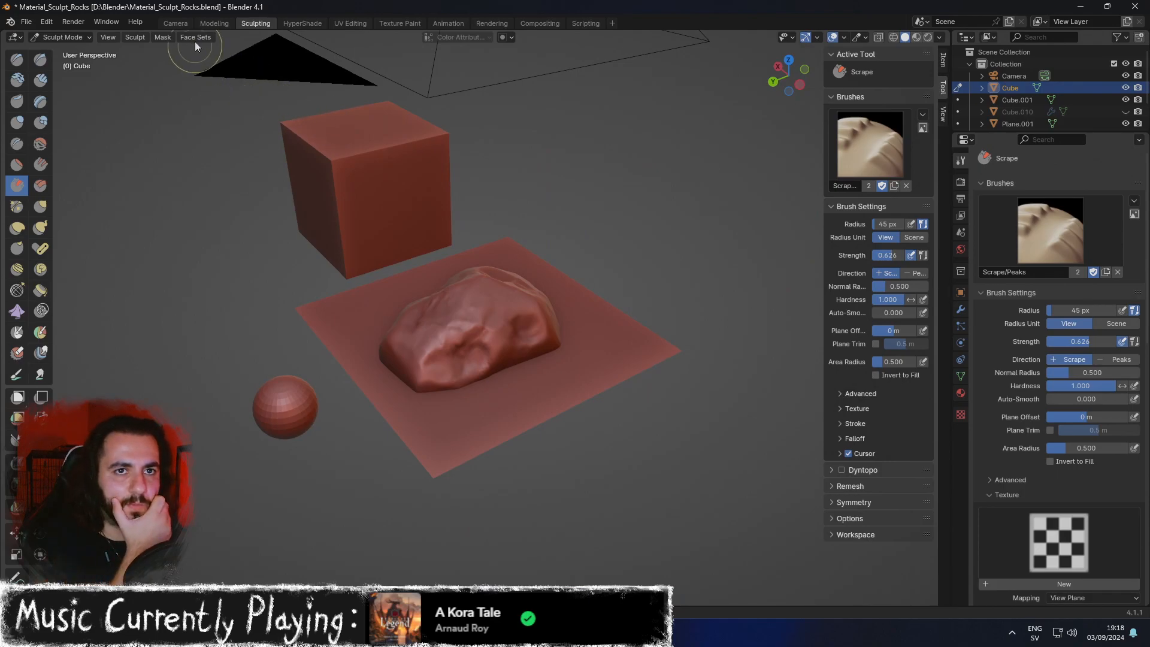
Switch to the modeling workspace and add a Subdivision Surface modifier to the rock.
{"action": "left_click", "coordinate": [231, 24]}
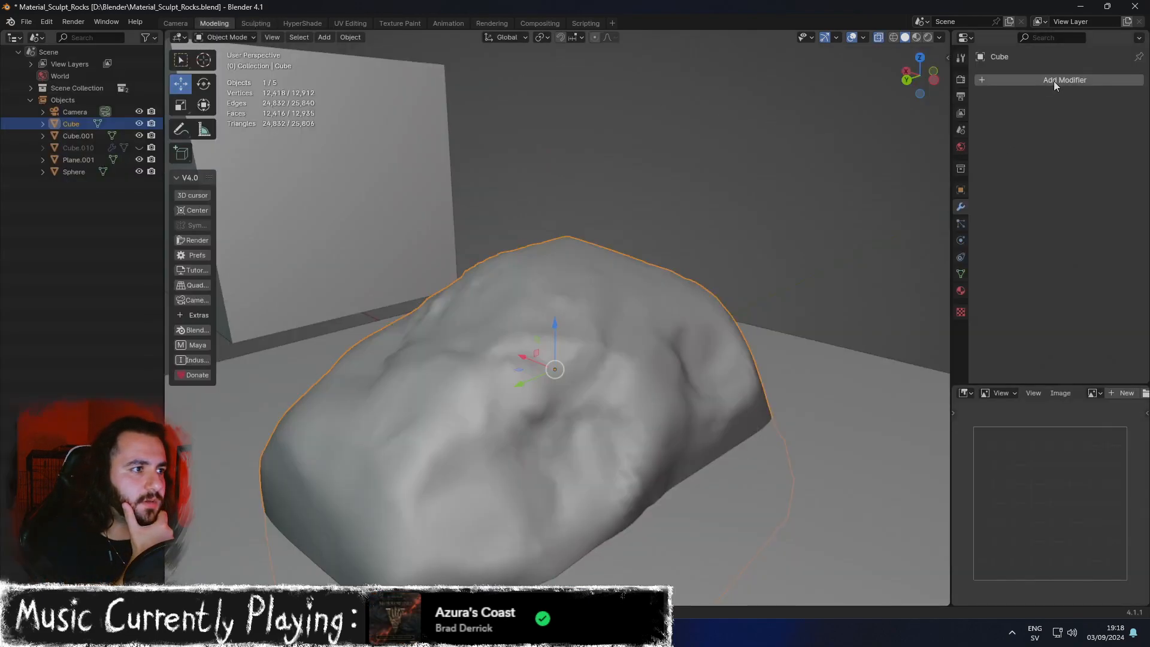
{"action": "left_click", "coordinate": [1054, 80]}
{"action": "type", "text": "sub"}
{"action": "key", "text": "Return"}
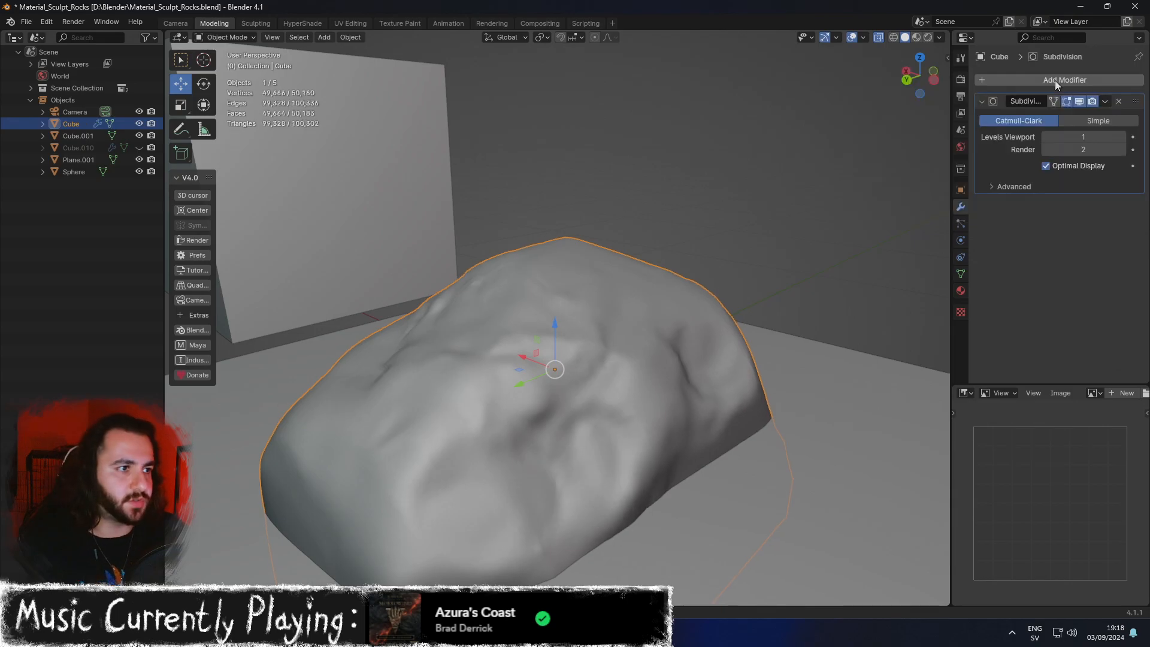
Alternate the subdivision type between Simple and Catmull-Clark to compare the rock's surface, ending on Catmull-Clark.
{"action": "left_click", "coordinate": [1092, 119]}
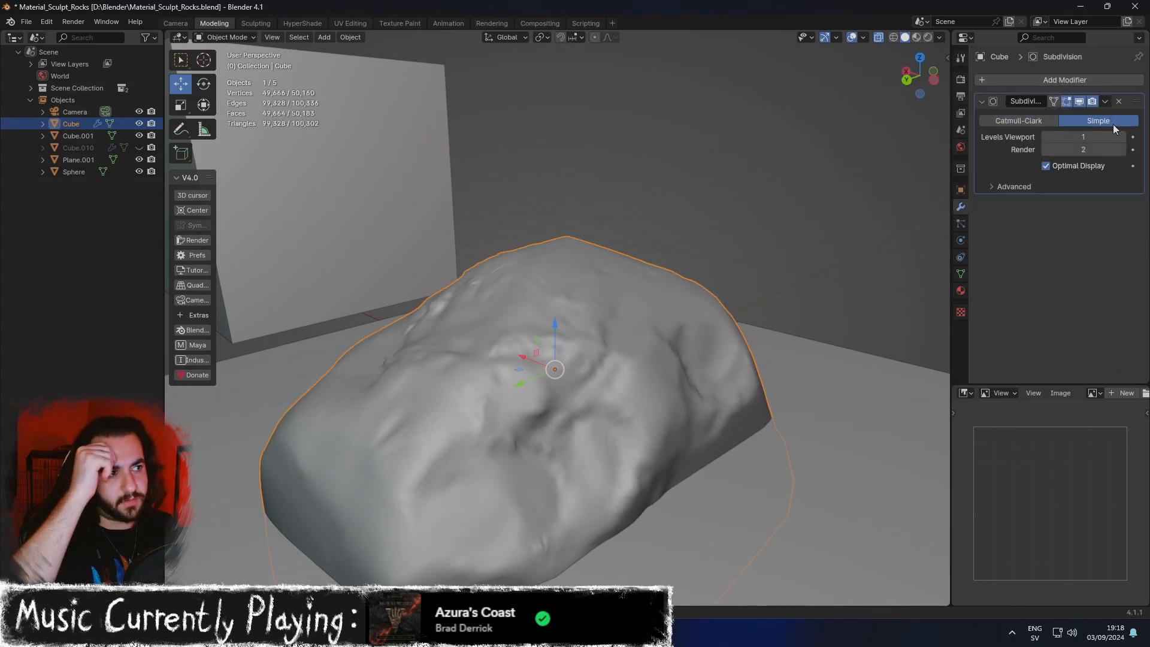
{"action": "left_click", "coordinate": [1029, 120]}
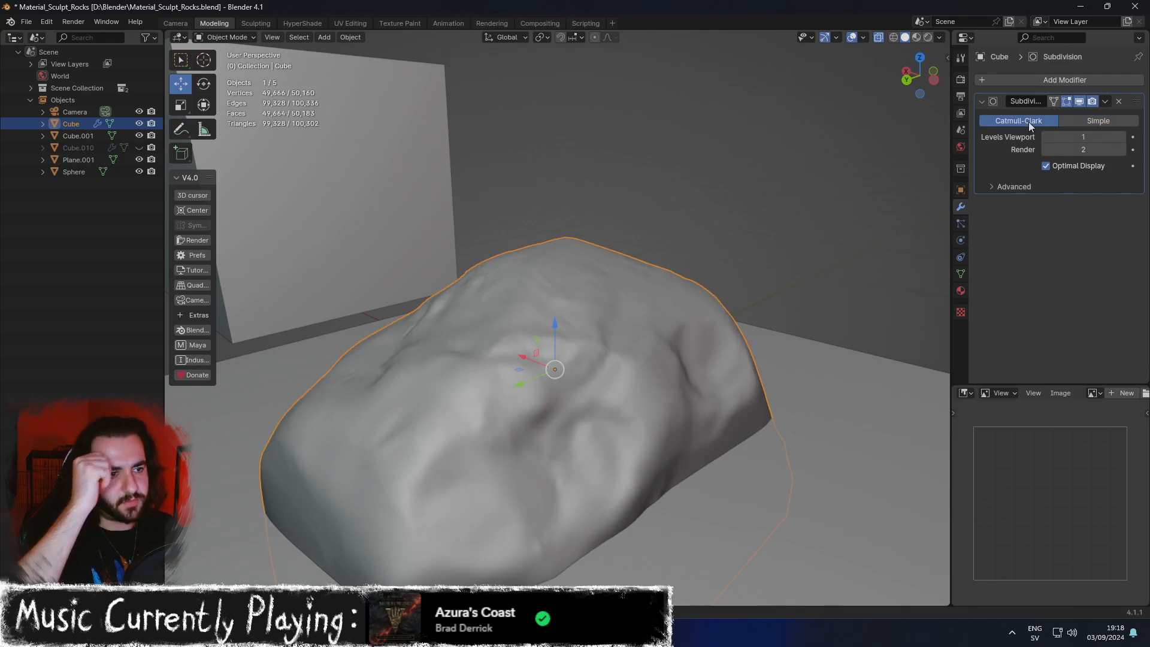
{"action": "left_click", "coordinate": [1088, 120]}
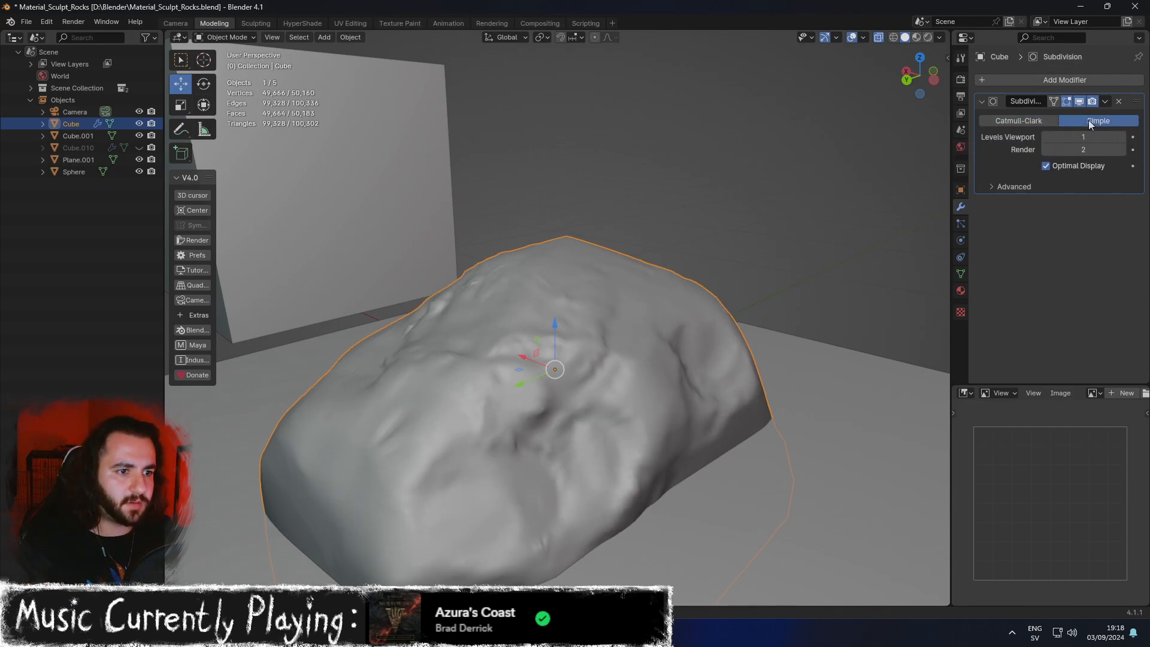
{"action": "left_click", "coordinate": [1020, 123]}
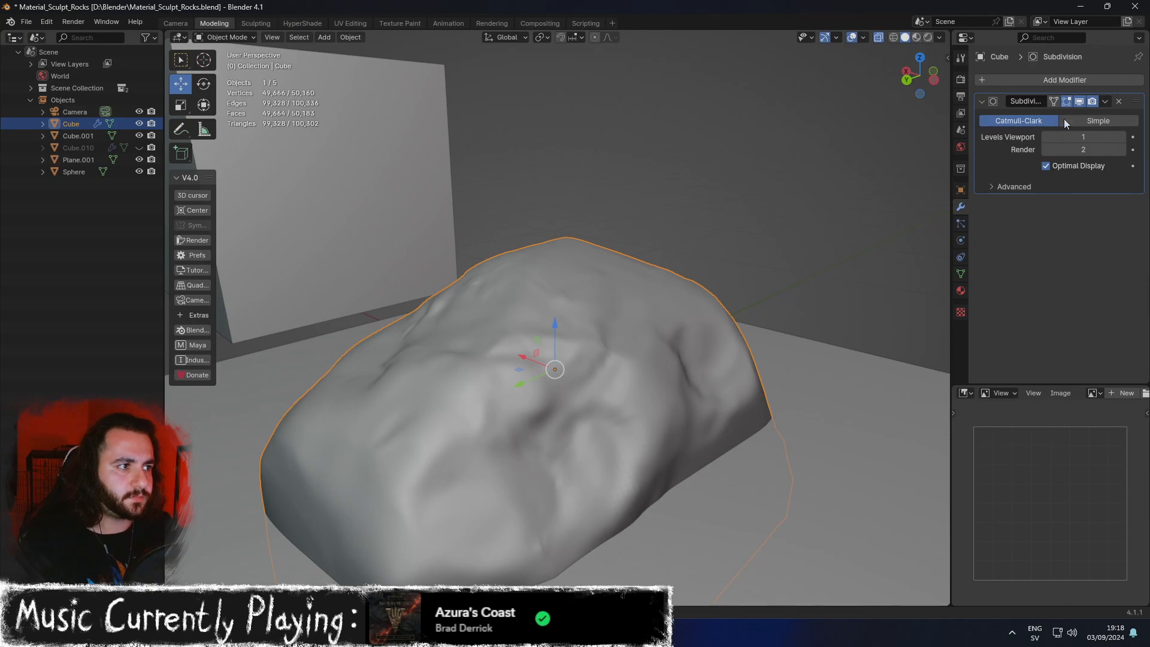
Set the viewport subdivision level to 2, apply the modifier and return to the sculpting workspace.
{"action": "left_click", "coordinate": [1123, 138]}
{"action": "middle_click_drag", "start_coordinate": [880, 200], "coordinate": [730, 276]}
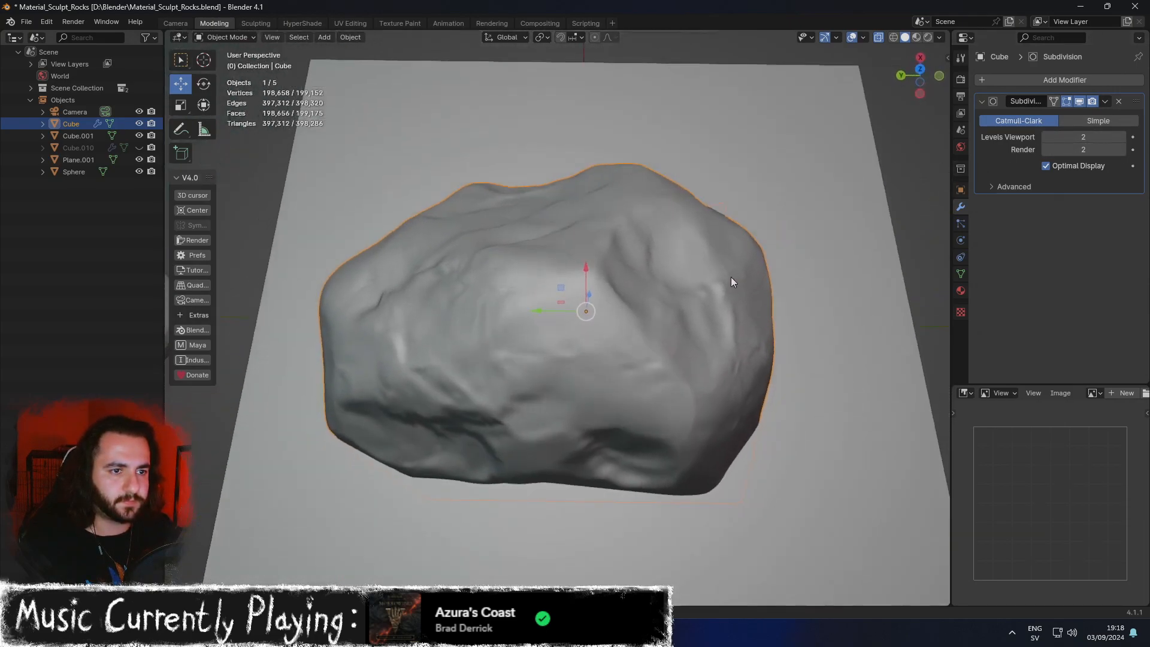
{"action": "left_click", "coordinate": [1105, 102]}
{"action": "left_click", "coordinate": [1072, 114]}
{"action": "left_click", "coordinate": [256, 23]}
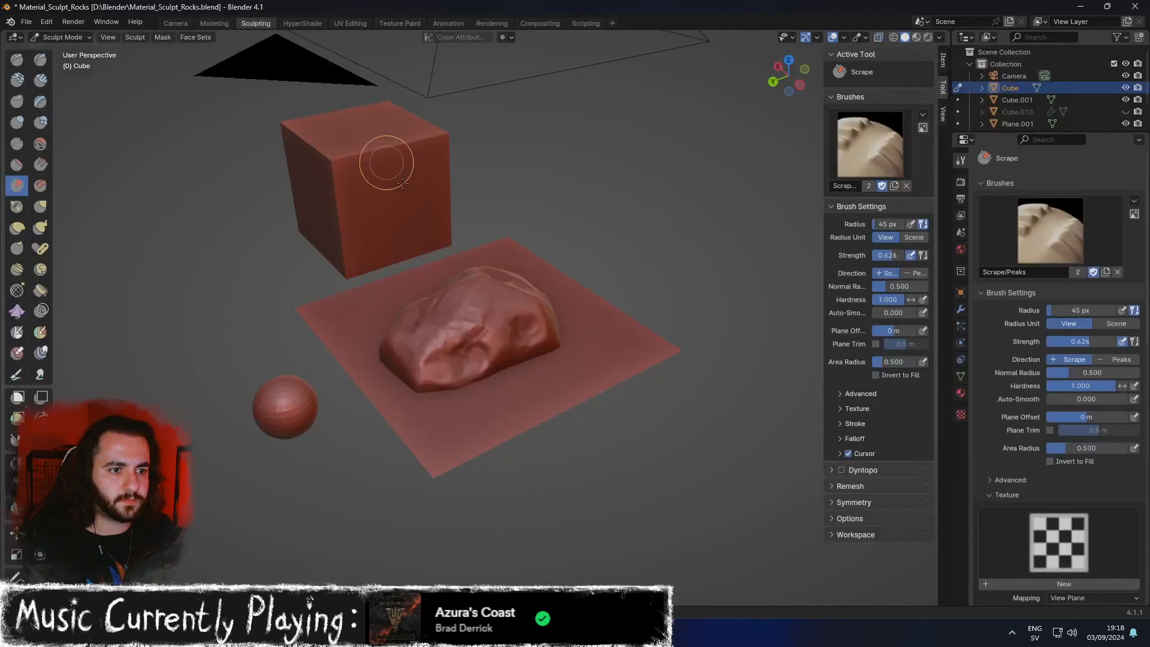
Scrape small uneven planes into the rock's end nearest the sphere, around its lower corner and edges.
{"action": "scroll", "coordinate": [660, 359], "scroll_direction": "up", "scroll_amount": 10}
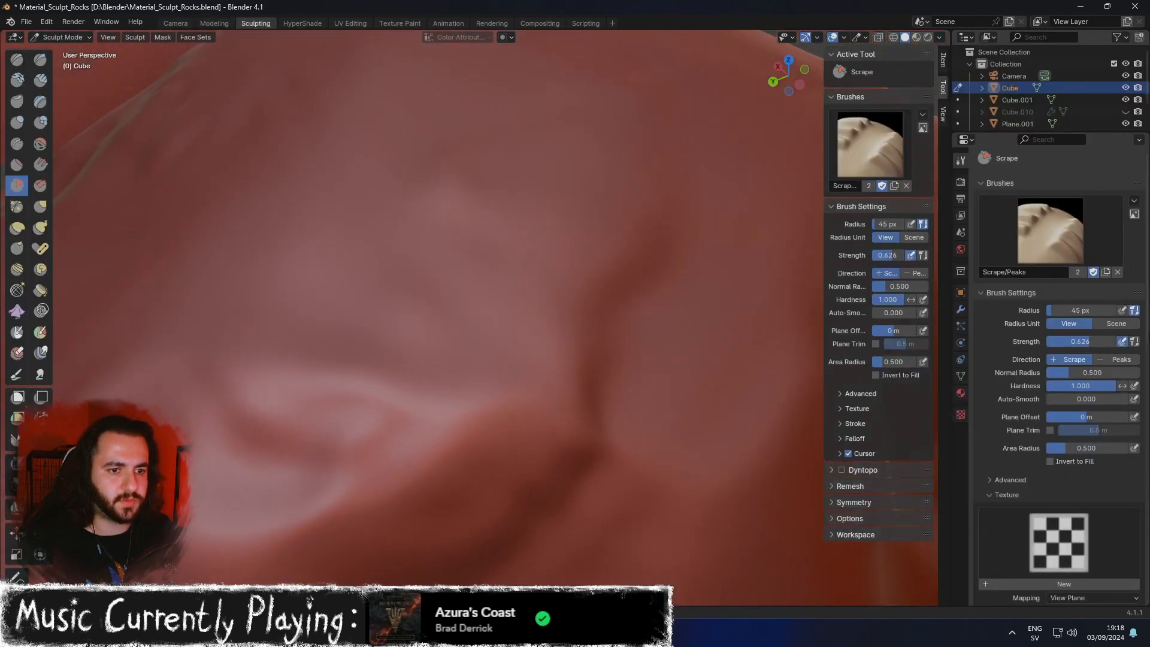
{"action": "scroll", "coordinate": [718, 236], "scroll_direction": "down", "scroll_amount": 8}
{"action": "scroll", "coordinate": [457, 376], "scroll_direction": "up", "scroll_amount": 5}
{"action": "mouse_move", "coordinate": [383, 384]}
{"action": "left_mouse_down"}
{"action": "mouse_move", "coordinate": [380, 396]}
{"action": "mouse_move", "coordinate": [403, 393]}
{"action": "left_mouse_up"}
{"action": "middle_click_drag", "start_coordinate": [389, 389], "coordinate": [431, 390]}
{"action": "left_click_drag", "start_coordinate": [384, 400], "coordinate": [422, 466]}
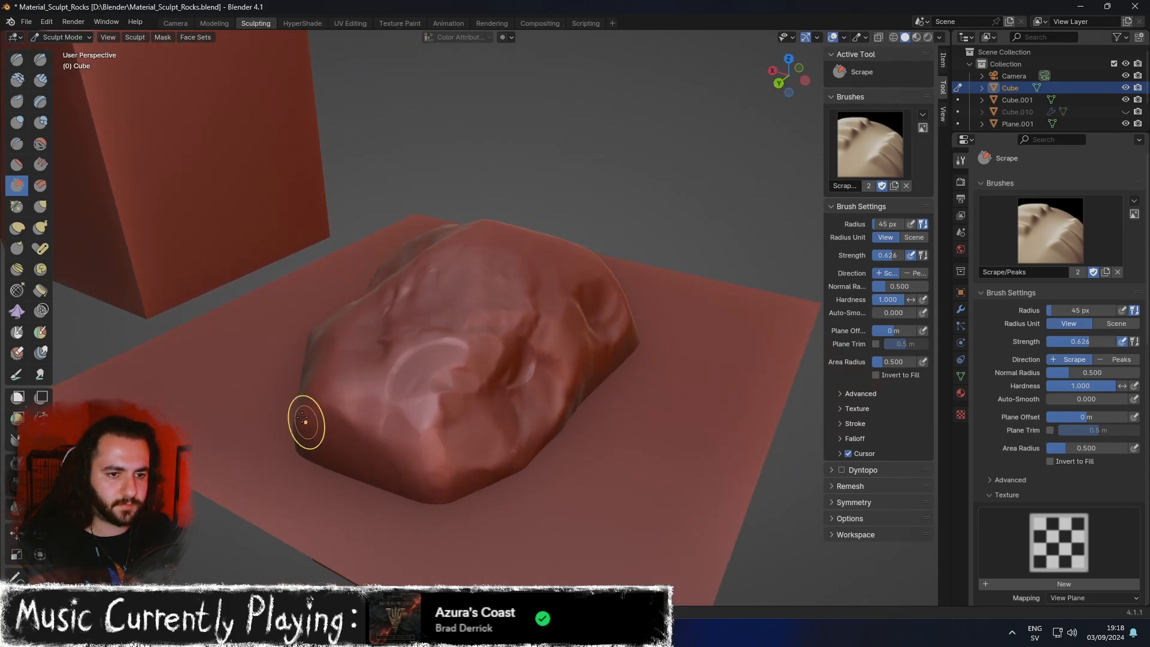
{"action": "middle_click_drag", "start_coordinate": [415, 490], "coordinate": [475, 548]}
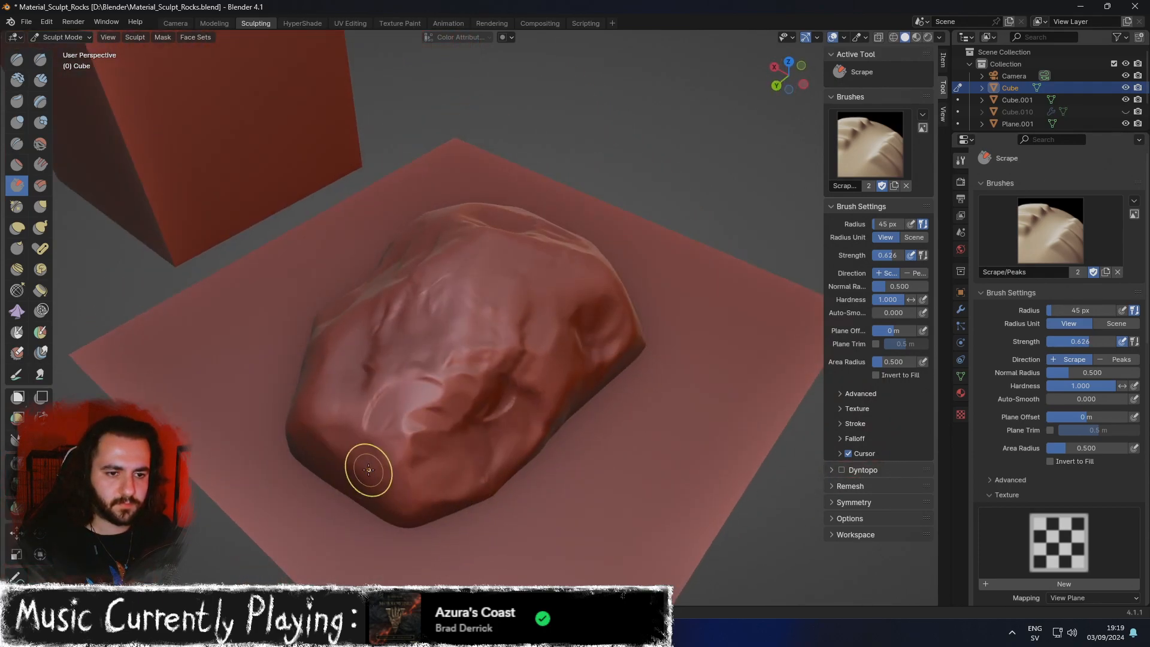
{"action": "middle_click_drag", "start_coordinate": [449, 419], "coordinate": [434, 471]}
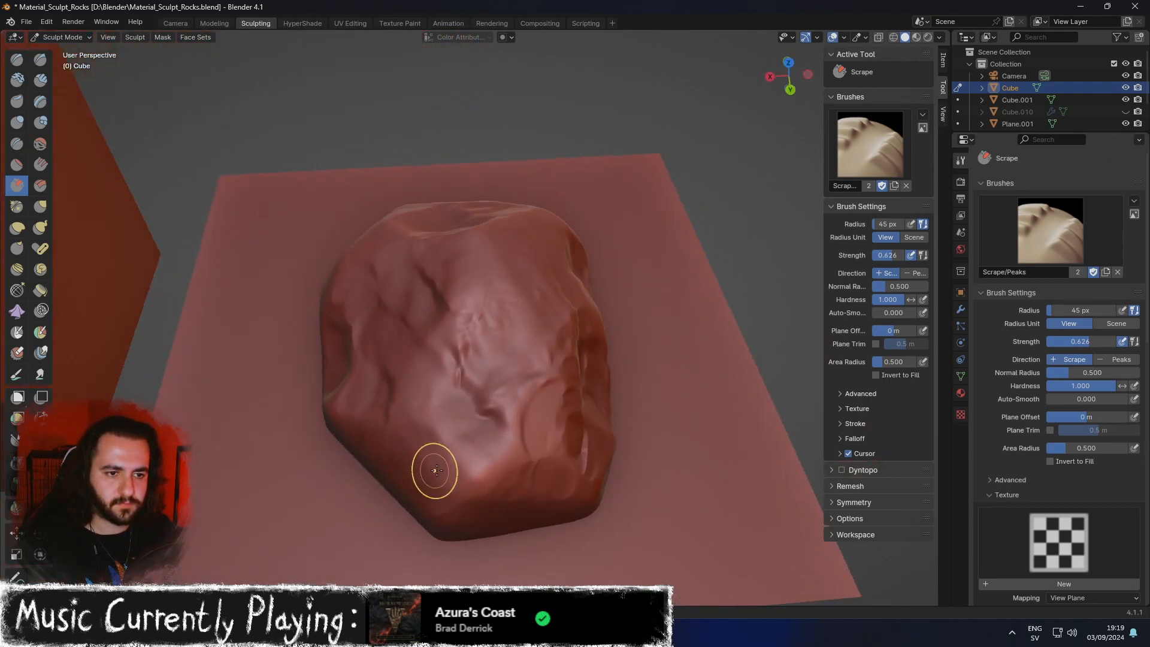
Set the Scrape brush strength to 0.307 and scrape creases and ledges into the broad side facing the large cube.
{"action": "middle_click_drag", "start_coordinate": [506, 477], "coordinate": [439, 374]}
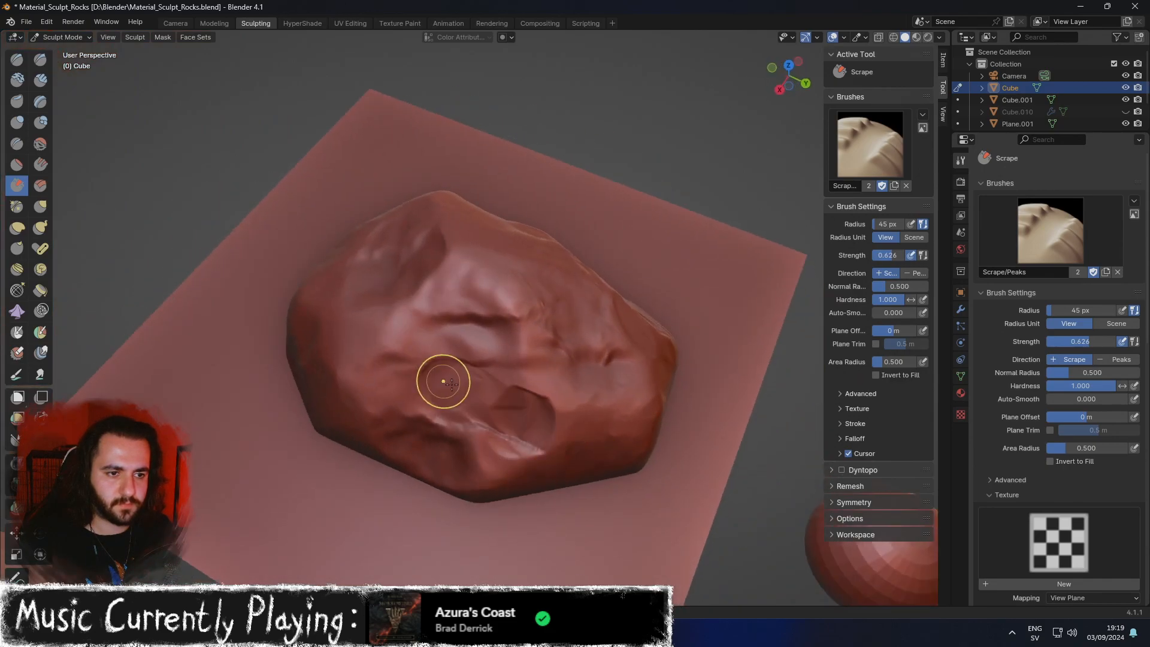
{"action": "key", "text": "c"}
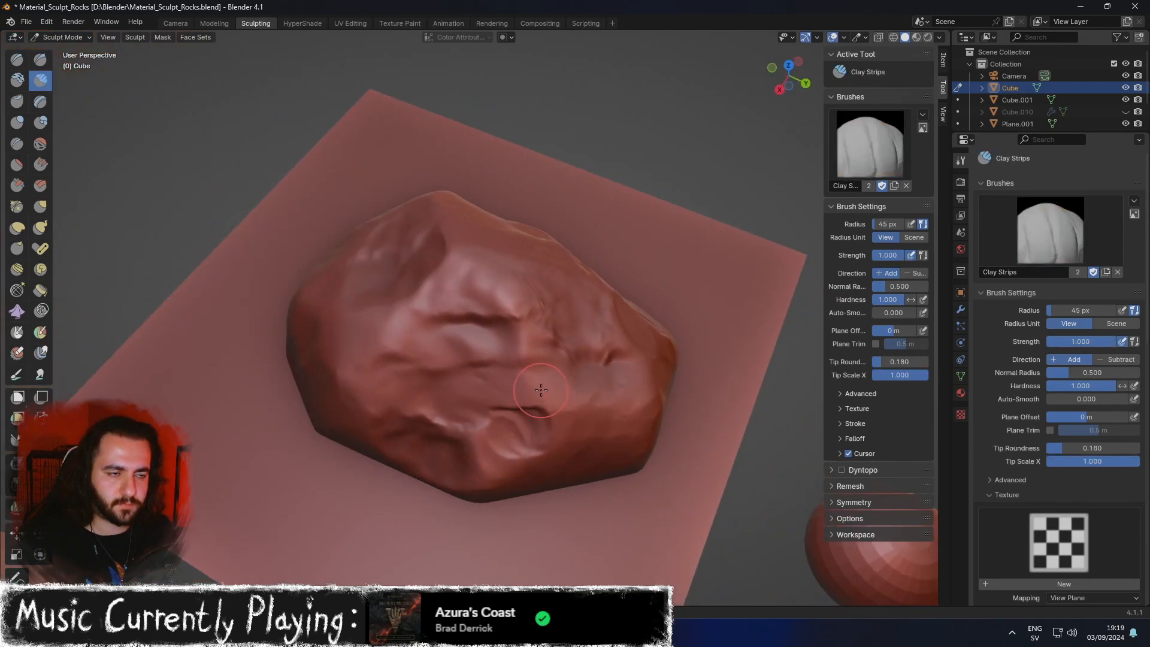
{"action": "key", "text": "g"}
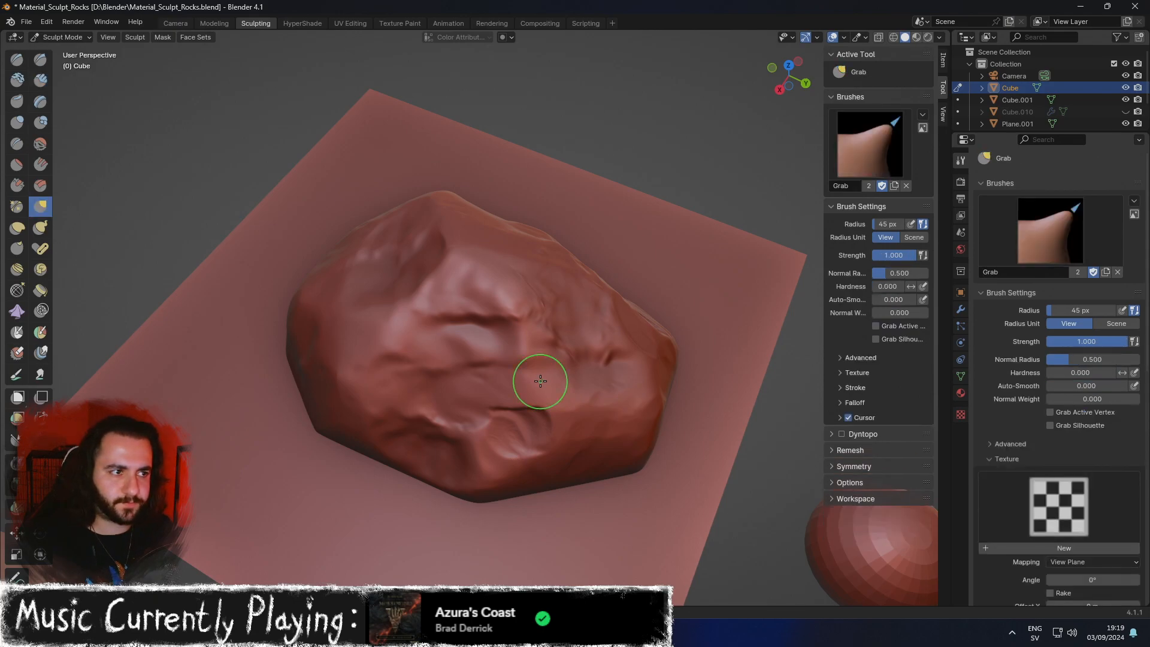
{"action": "key", "text": "shift+t"}
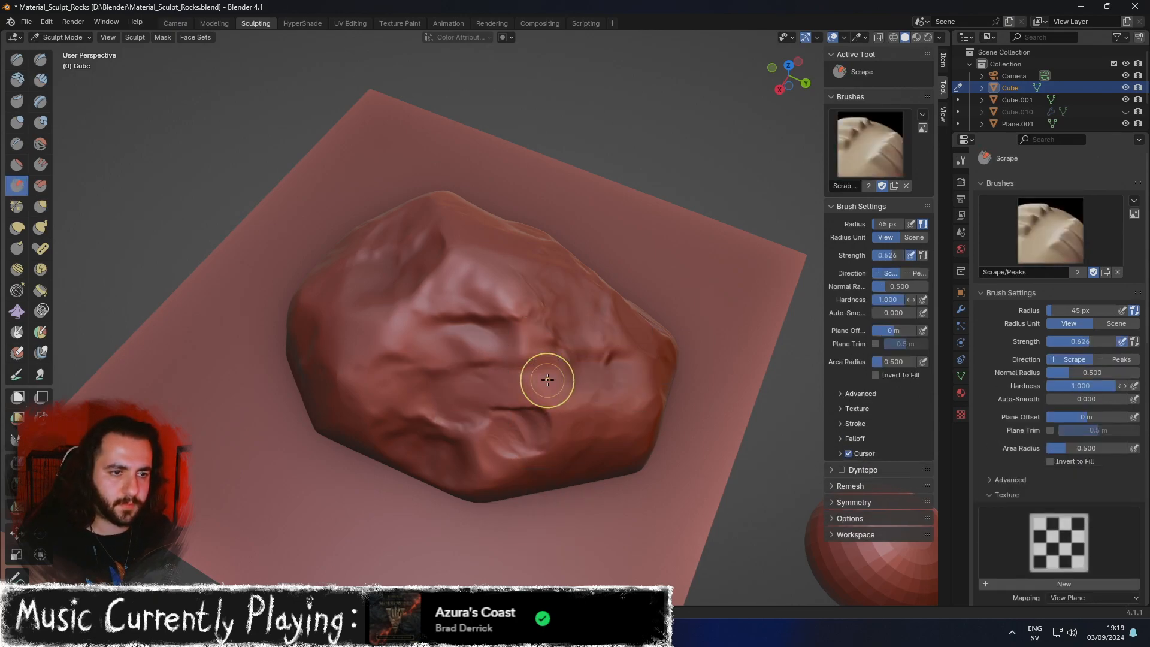
{"action": "right_click", "coordinate": [542, 380]}
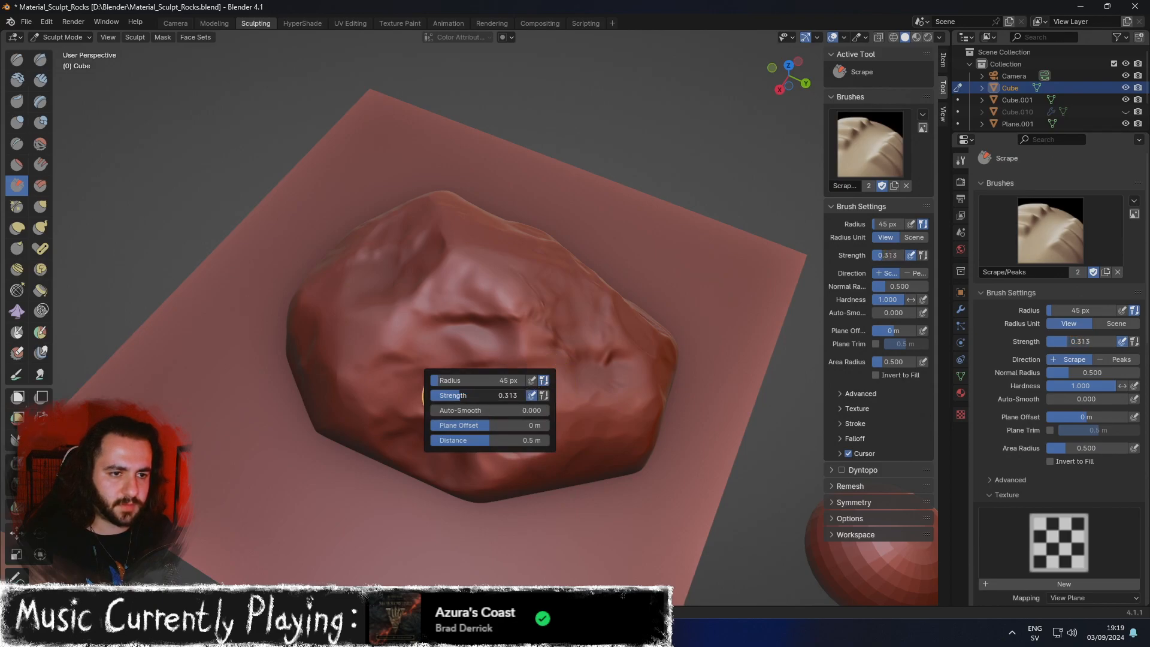
{"action": "left_click_drag", "start_coordinate": [460, 395], "coordinate": [459, 395]}
{"action": "mouse_move", "coordinate": [388, 321]}
{"action": "left_mouse_down"}
{"action": "mouse_move", "coordinate": [509, 333]}
{"action": "mouse_move", "coordinate": [353, 340]}
{"action": "mouse_move", "coordinate": [462, 341]}
{"action": "left_mouse_up"}
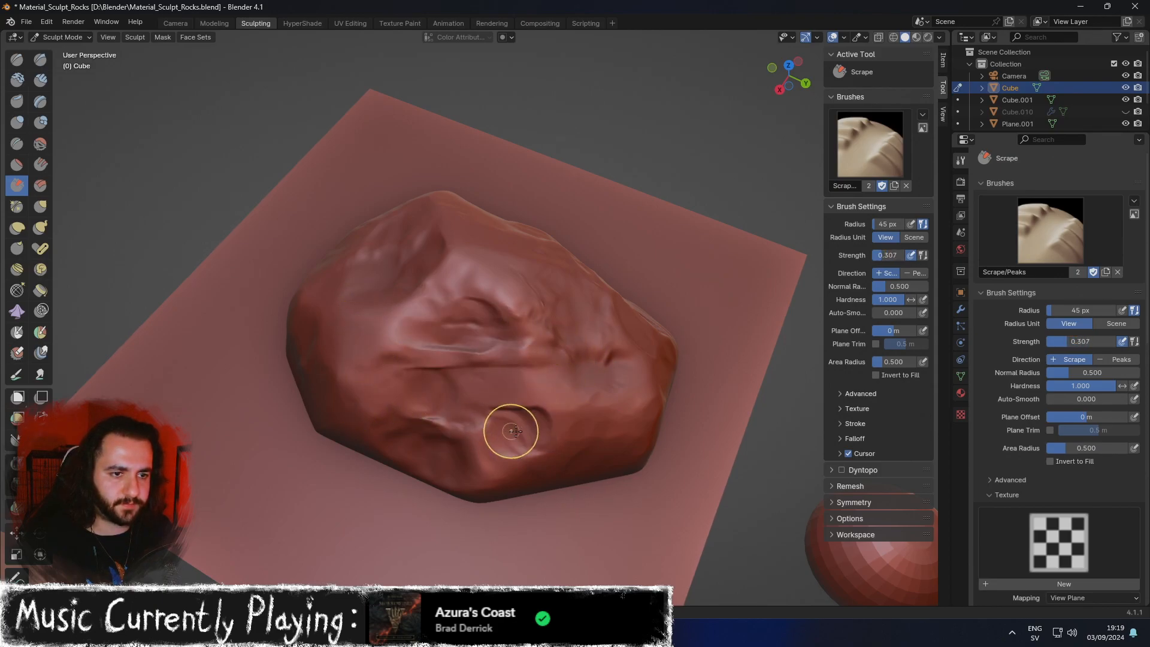
Scrape grooves and ridges into the end farthest from the sphere and the adjoining side facing the large cube.
{"action": "middle_click_drag", "start_coordinate": [491, 427], "coordinate": [459, 337]}
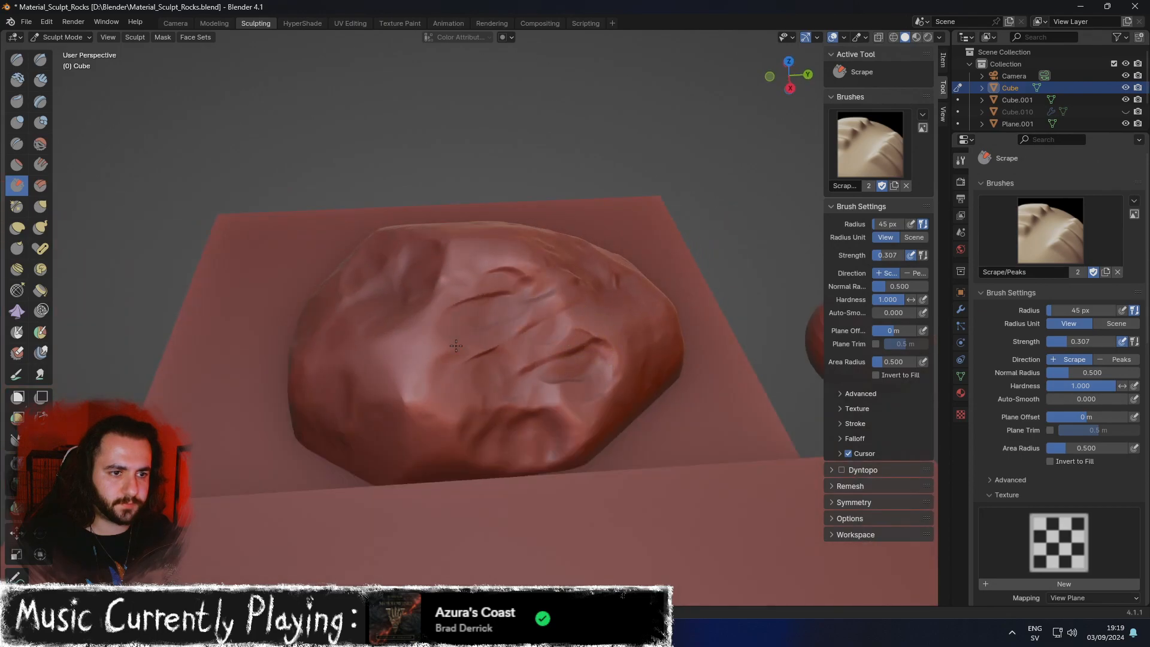
{"action": "middle_click_drag", "start_coordinate": [364, 406], "coordinate": [623, 297]}
{"action": "middle_click_drag", "start_coordinate": [604, 407], "coordinate": [542, 336]}
{"action": "middle_click_drag", "start_coordinate": [458, 316], "coordinate": [442, 436]}
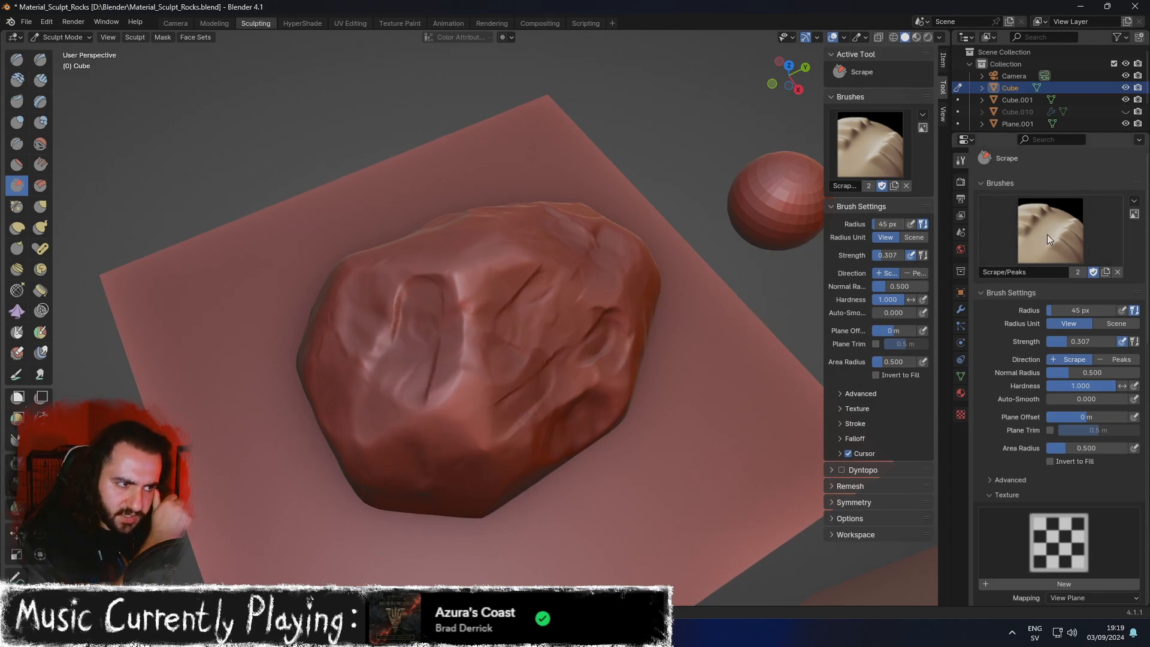
Assign the Cloudy Brush texture to the Scrape brush and roughen the end farthest from the sphere.
{"action": "scroll", "coordinate": [1108, 470], "scroll_direction": "down", "scroll_amount": 2}
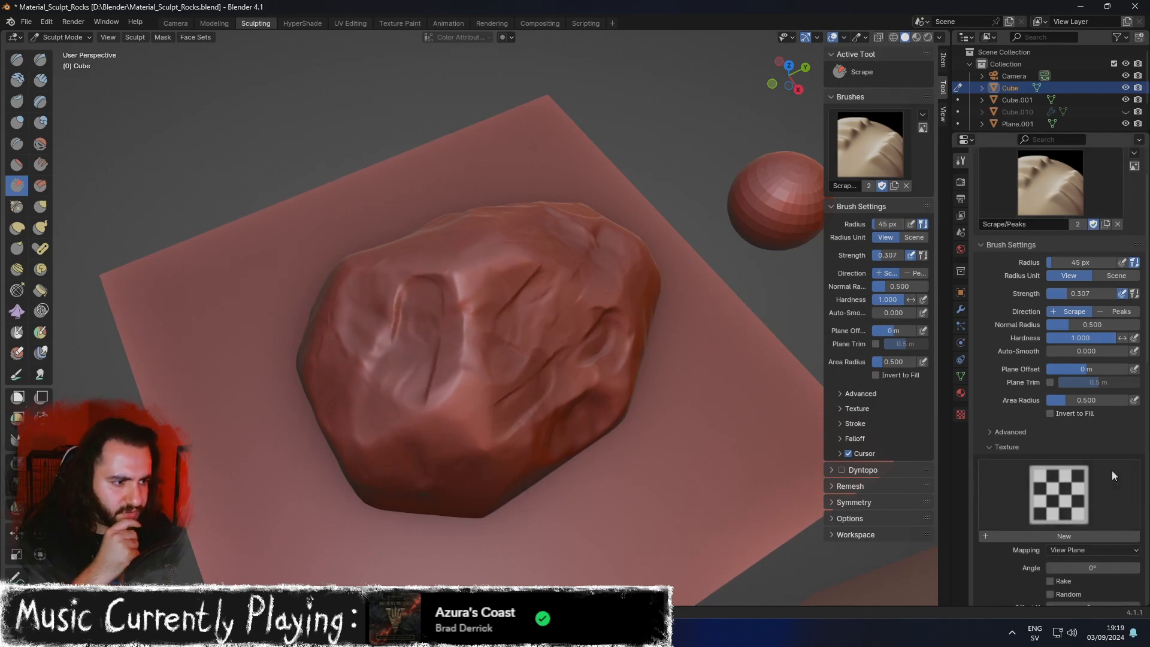
{"action": "left_click", "coordinate": [1083, 508]}
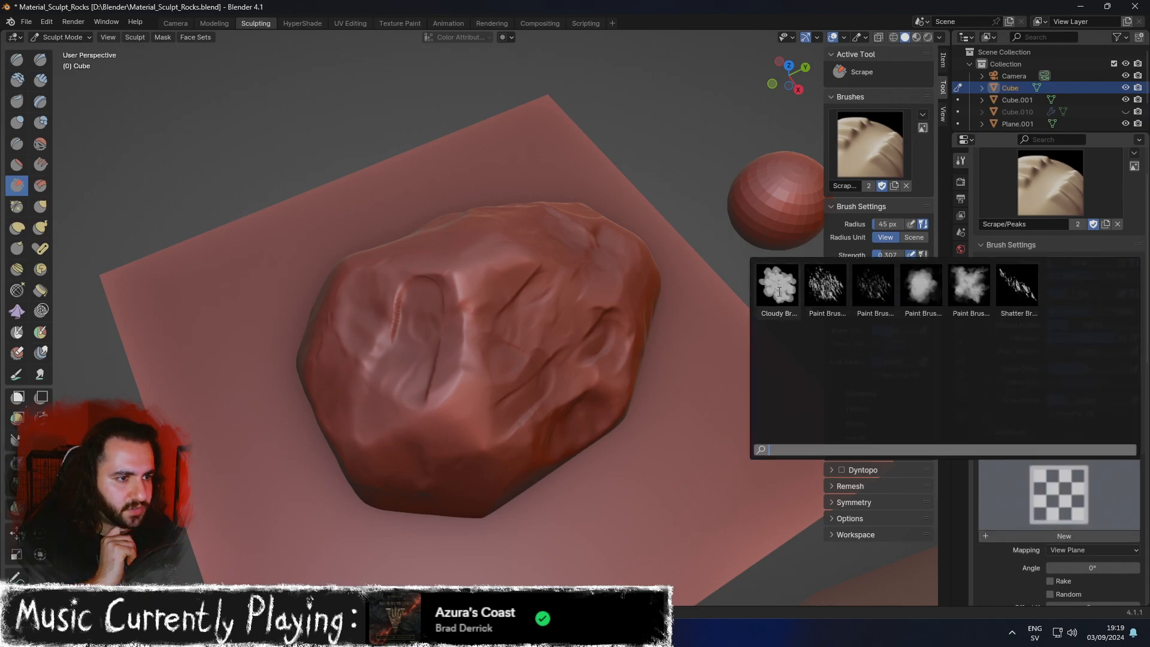
{"action": "left_click", "coordinate": [779, 292]}
{"action": "mouse_move", "coordinate": [449, 391]}
{"action": "middle_mouse_down"}
{"action": "mouse_move", "coordinate": [451, 261]}
{"action": "mouse_move", "coordinate": [506, 283]}
{"action": "middle_mouse_up"}
{"action": "middle_click_drag", "start_coordinate": [467, 406], "coordinate": [535, 387]}
{"action": "middle_click_drag", "start_coordinate": [560, 350], "coordinate": [490, 388]}
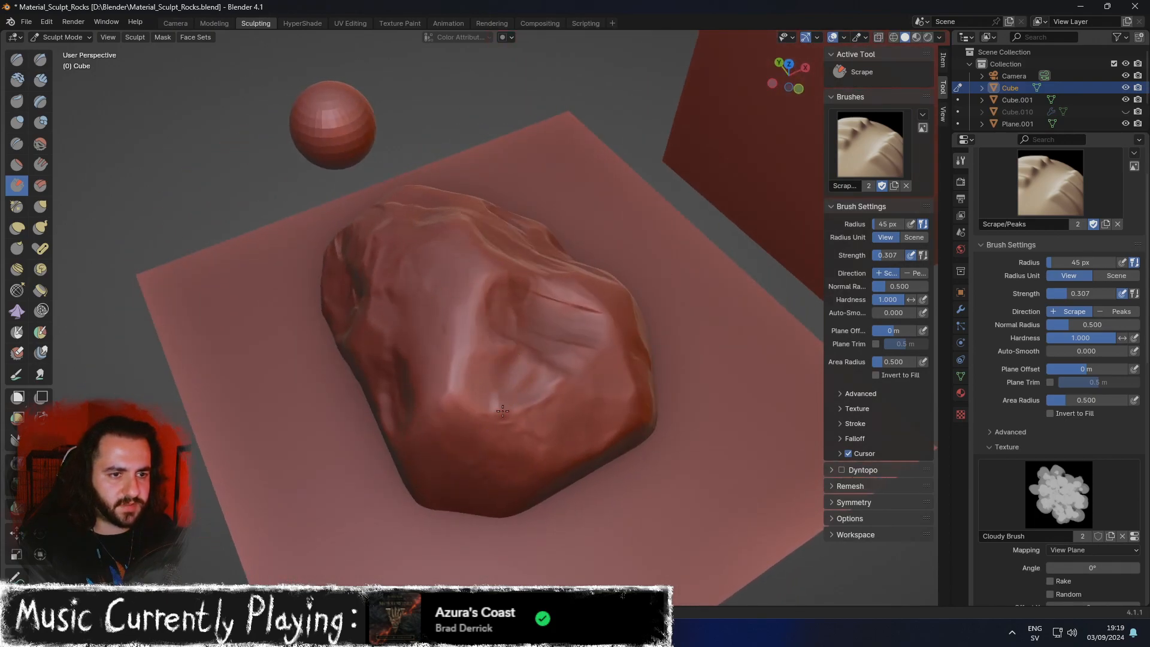
Scrape cloudy-textured dents and creases across the broad side facing the large cube.
{"action": "middle_click_drag", "start_coordinate": [585, 419], "coordinate": [431, 317]}
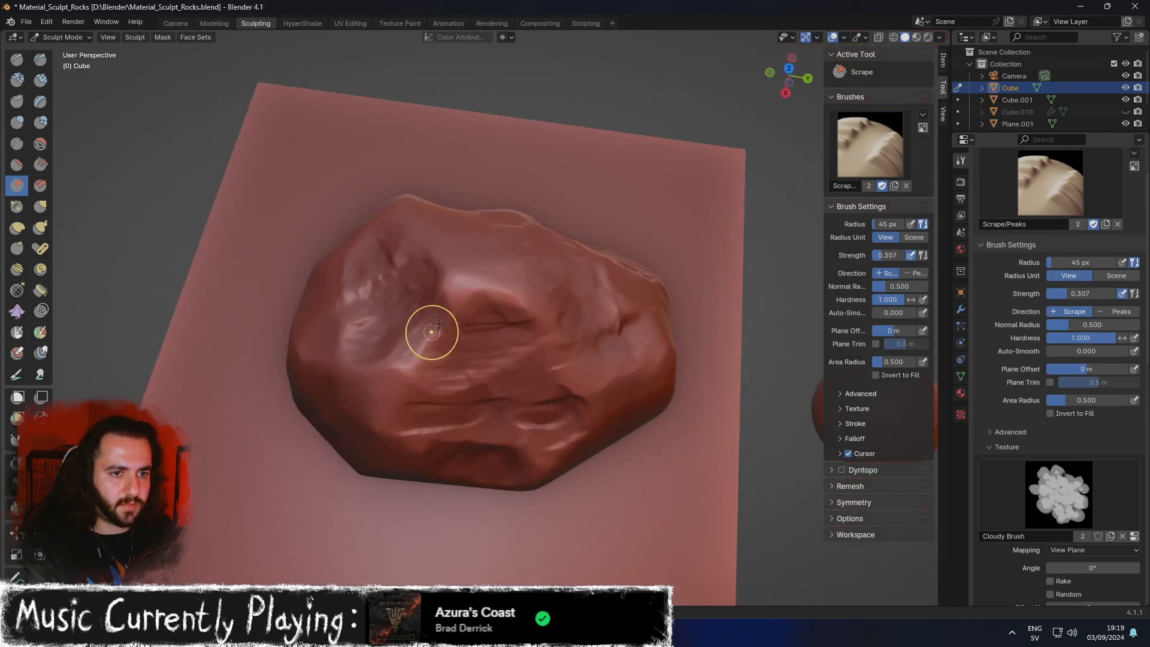
{"action": "mouse_move", "coordinate": [578, 392]}
{"action": "middle_mouse_down"}
{"action": "mouse_move", "coordinate": [590, 382]}
{"action": "mouse_move", "coordinate": [462, 375]}
{"action": "middle_mouse_up"}
{"action": "middle_click_drag", "start_coordinate": [350, 351], "coordinate": [514, 373]}
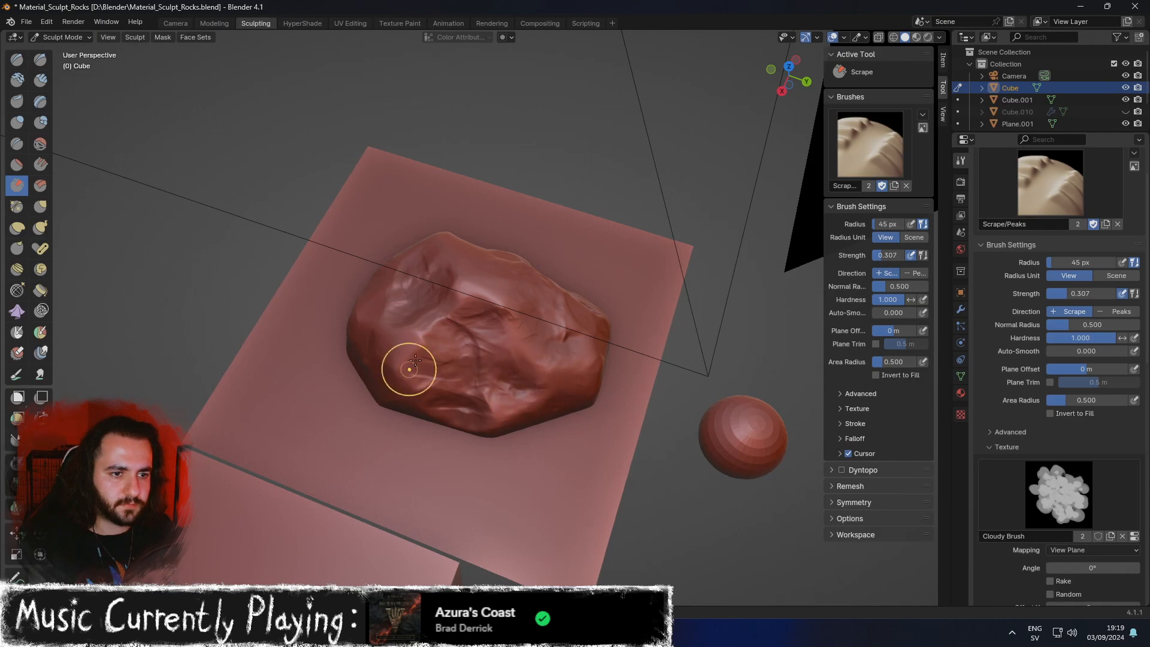
{"action": "middle_click_drag", "start_coordinate": [412, 357], "coordinate": [448, 267]}
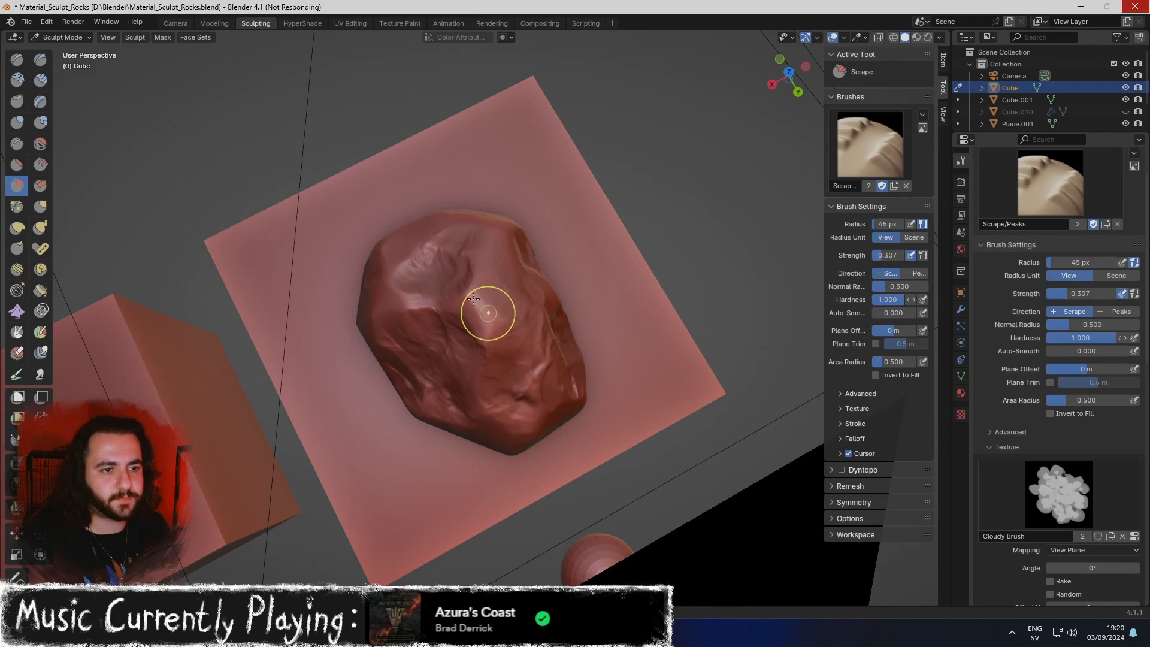
Scrape the corner where the end nearest the sphere meets the broad side facing away from the large cube.
{"action": "middle_click_drag", "start_coordinate": [453, 303], "coordinate": [463, 294]}
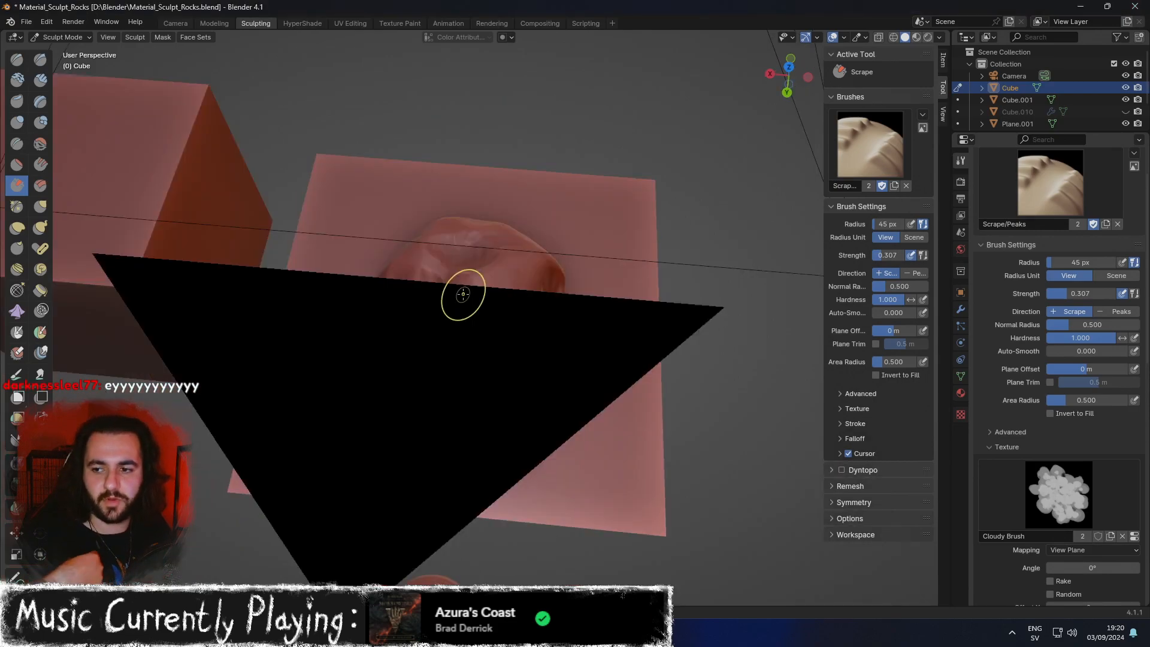
{"action": "mouse_move", "coordinate": [505, 239]}
{"action": "middle_mouse_down", "text": "ctrl"}
{"action": "mouse_move", "coordinate": [560, 253]}
{"action": "mouse_move", "coordinate": [532, 229]}
{"action": "middle_mouse_up", "text": "ctrl"}
{"action": "left_click_drag", "start_coordinate": [462, 396], "coordinate": [514, 373]}
{"action": "middle_click_drag", "start_coordinate": [590, 378], "coordinate": [496, 368]}
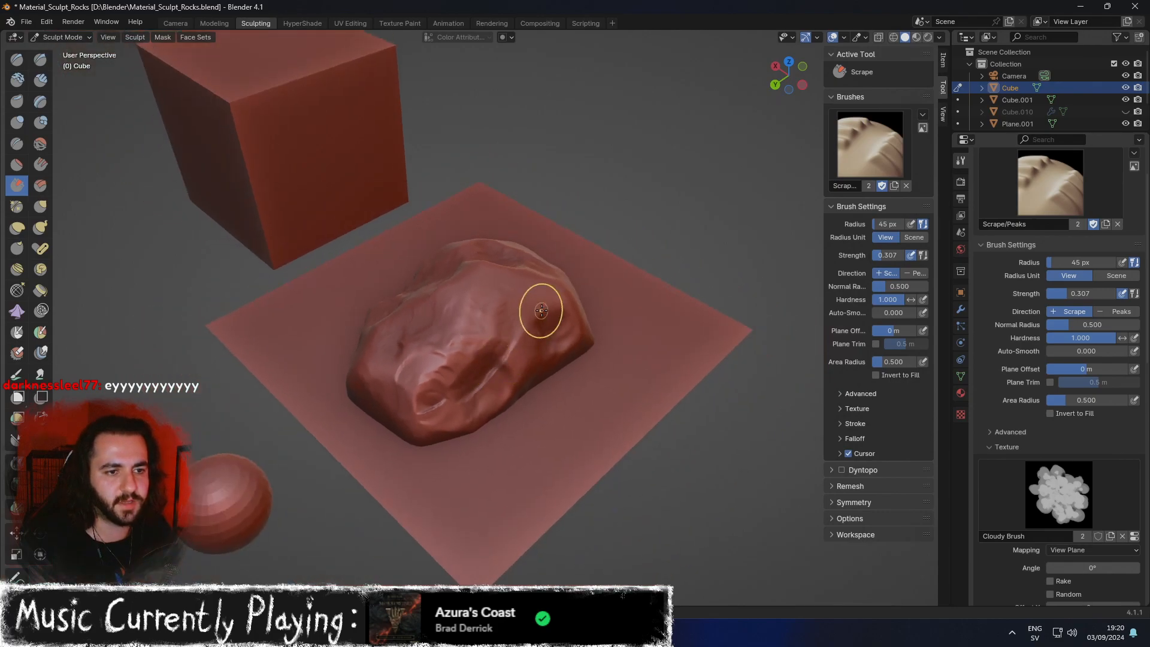
{"action": "middle_click_drag", "start_coordinate": [431, 385], "coordinate": [429, 369]}
{"action": "mouse_move", "coordinate": [429, 370]}
{"action": "left_mouse_down"}
{"action": "mouse_move", "coordinate": [447, 388]}
{"action": "mouse_move", "coordinate": [434, 368]}
{"action": "left_mouse_up"}
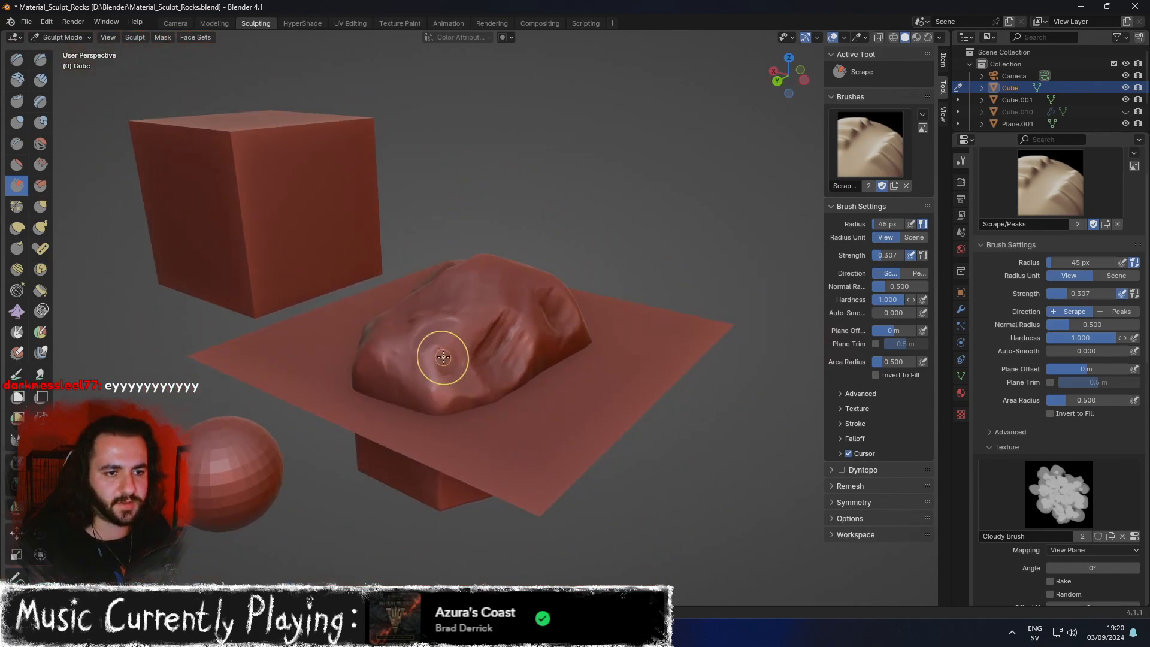
Roughen the hollow and lower edge of the broad side facing away from the large cube with the textured Scrape brush.
{"action": "mouse_move", "coordinate": [431, 367]}
{"action": "middle_mouse_down"}
{"action": "mouse_move", "coordinate": [465, 380]}
{"action": "mouse_move", "coordinate": [506, 372]}
{"action": "middle_mouse_up"}
{"action": "left_click_drag", "start_coordinate": [436, 384], "coordinate": [447, 400]}
{"action": "middle_click_drag", "start_coordinate": [511, 359], "coordinate": [511, 372]}
{"action": "left_click_drag", "start_coordinate": [510, 372], "coordinate": [426, 384]}
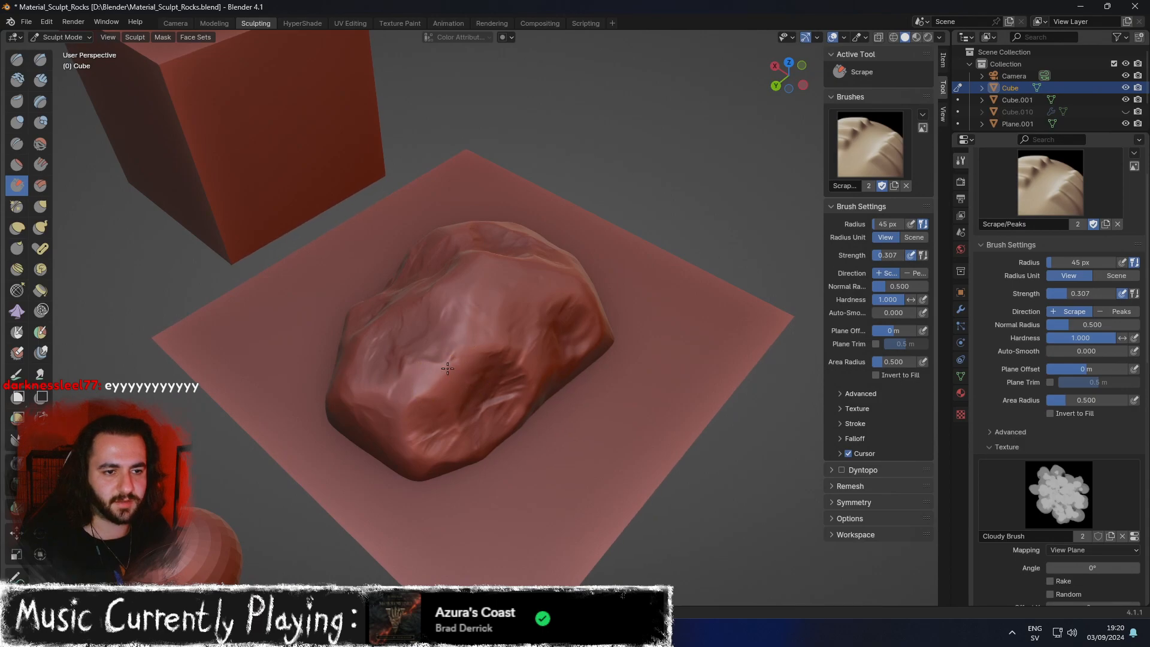
{"action": "middle_click_drag", "start_coordinate": [476, 380], "coordinate": [470, 392]}
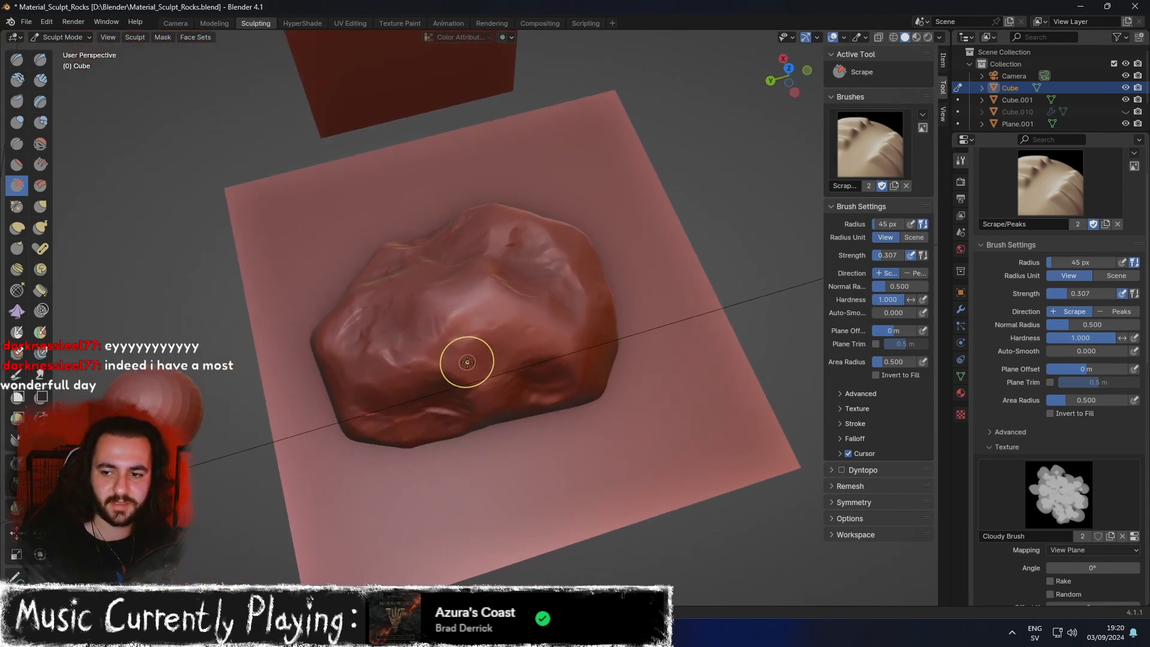
{"action": "mouse_move", "coordinate": [521, 379]}
{"action": "middle_mouse_down"}
{"action": "mouse_move", "coordinate": [555, 406]}
{"action": "mouse_move", "coordinate": [595, 380]}
{"action": "mouse_move", "coordinate": [474, 358]}
{"action": "mouse_move", "coordinate": [570, 339]}
{"action": "middle_mouse_up"}
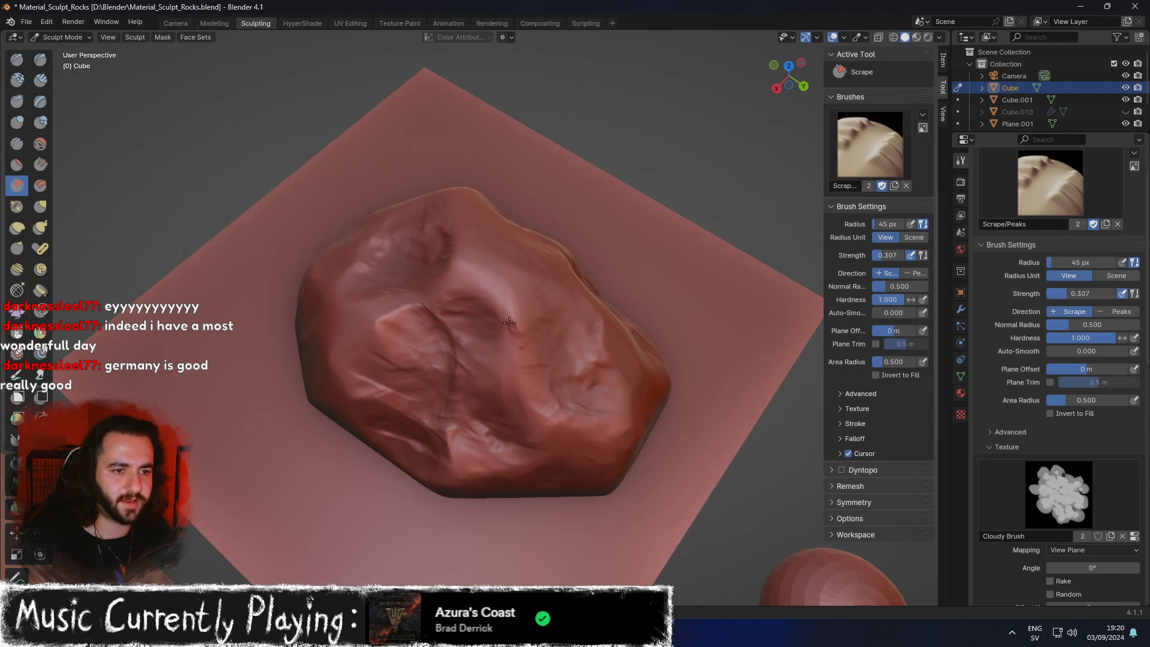
Build up raised forms across the broad side facing the large cube with the Clay Strips brush.
{"action": "middle_click_drag", "start_coordinate": [481, 299], "coordinate": [483, 294]}
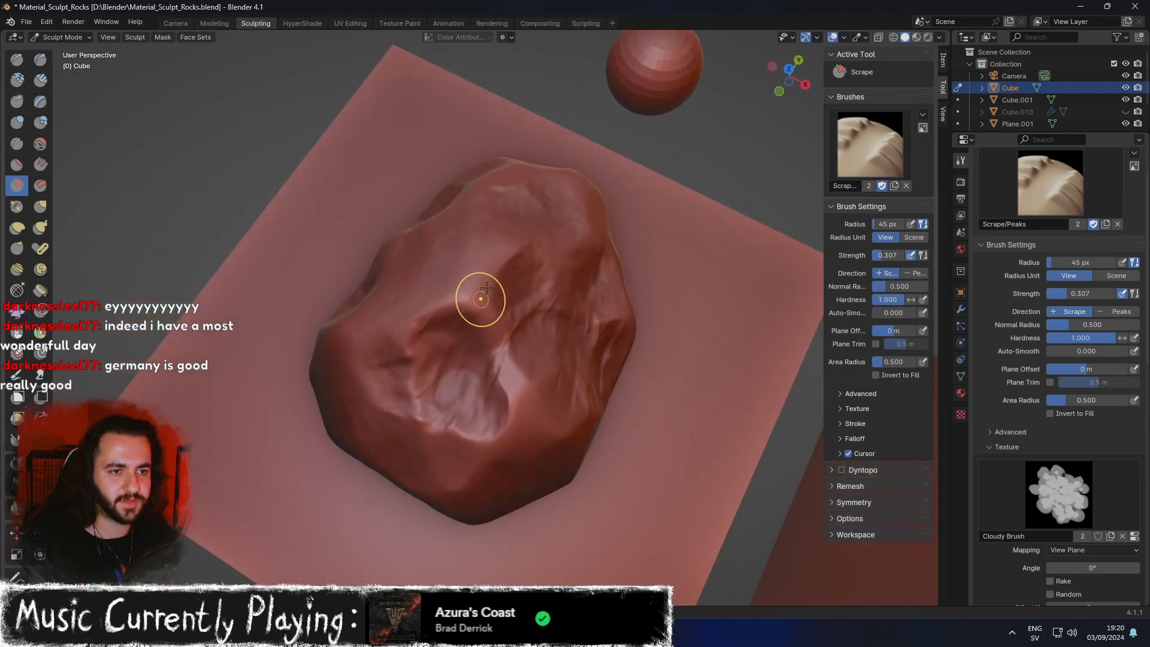
{"action": "mouse_move", "coordinate": [534, 441]}
{"action": "middle_mouse_down"}
{"action": "mouse_move", "coordinate": [558, 359]}
{"action": "mouse_move", "coordinate": [500, 324]}
{"action": "middle_mouse_up"}
{"action": "mouse_move", "coordinate": [445, 361]}
{"action": "middle_mouse_down"}
{"action": "mouse_move", "coordinate": [674, 279]}
{"action": "mouse_move", "coordinate": [772, 336]}
{"action": "middle_mouse_up"}
{"action": "scroll", "coordinate": [516, 360], "scroll_direction": "up", "scroll_amount": 3}
{"action": "middle_click_drag", "start_coordinate": [516, 360], "coordinate": [587, 327]}
{"action": "key", "text": "c"}
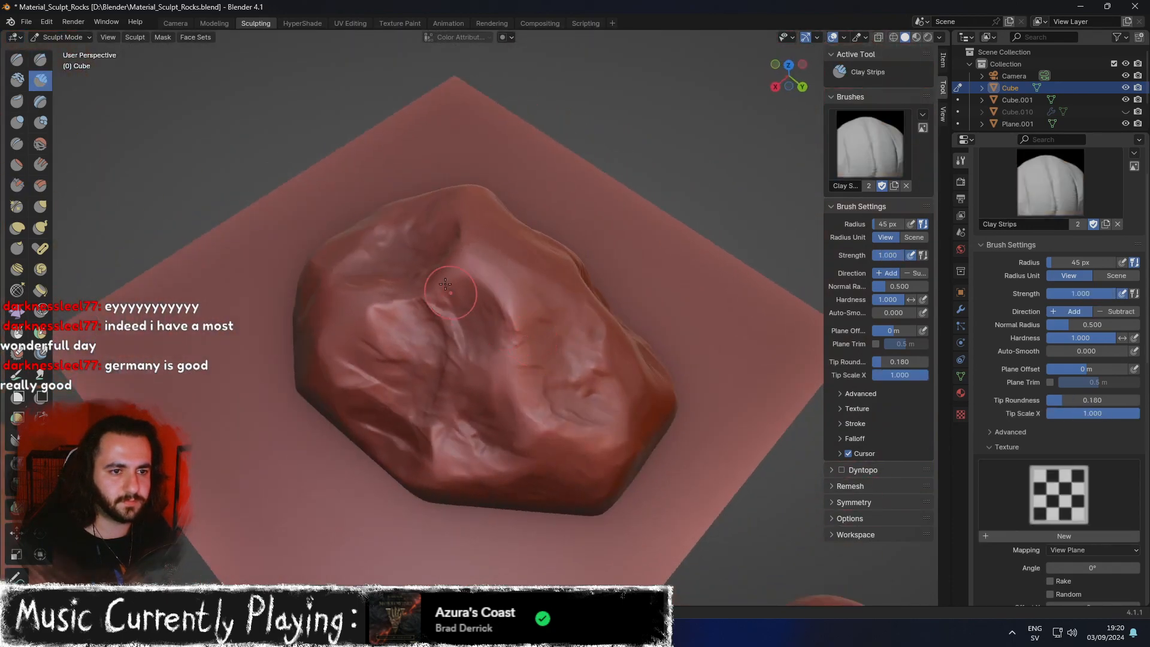
{"action": "mouse_move", "coordinate": [456, 314]}
{"action": "middle_mouse_down"}
{"action": "mouse_move", "coordinate": [514, 321]}
{"action": "mouse_move", "coordinate": [459, 315]}
{"action": "middle_mouse_up"}
{"action": "right_click", "coordinate": [513, 321]}
{"action": "key", "text": "Escape"}
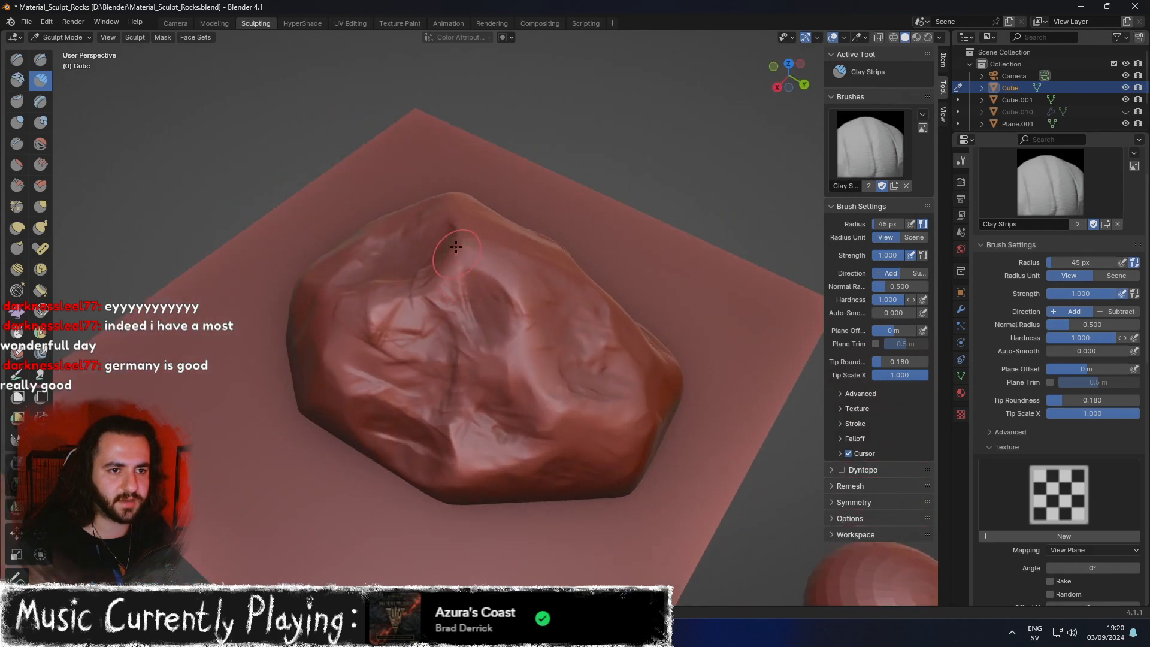
{"action": "middle_click_drag", "start_coordinate": [456, 252], "coordinate": [527, 307]}
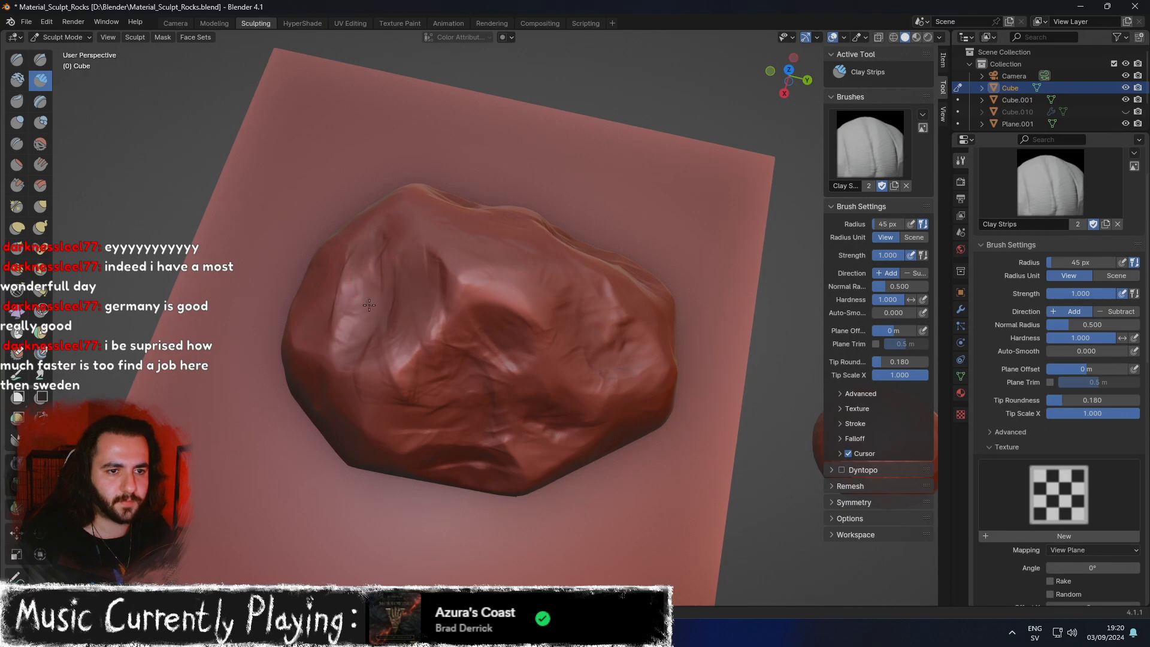
{"action": "left_click_drag", "start_coordinate": [457, 309], "coordinate": [370, 391]}
{"action": "mouse_move", "coordinate": [446, 341]}
{"action": "left_mouse_down"}
{"action": "mouse_move", "coordinate": [527, 353]}
{"action": "mouse_move", "coordinate": [515, 326]}
{"action": "mouse_move", "coordinate": [539, 372]}
{"action": "mouse_move", "coordinate": [501, 392]}
{"action": "mouse_move", "coordinate": [539, 342]}
{"action": "left_mouse_up"}
Add Clay Strips material where the end nearest the sphere meets the broad side facing the large cube.
{"action": "mouse_move", "coordinate": [520, 340]}
{"action": "middle_mouse_down"}
{"action": "mouse_move", "coordinate": [477, 282]}
{"action": "mouse_move", "coordinate": [448, 323]}
{"action": "middle_mouse_up"}
{"action": "mouse_move", "coordinate": [448, 322]}
{"action": "left_mouse_down"}
{"action": "mouse_move", "coordinate": [473, 350]}
{"action": "mouse_move", "coordinate": [431, 359]}
{"action": "mouse_move", "coordinate": [455, 408]}
{"action": "mouse_move", "coordinate": [463, 362]}
{"action": "mouse_move", "coordinate": [390, 272]}
{"action": "left_mouse_up"}
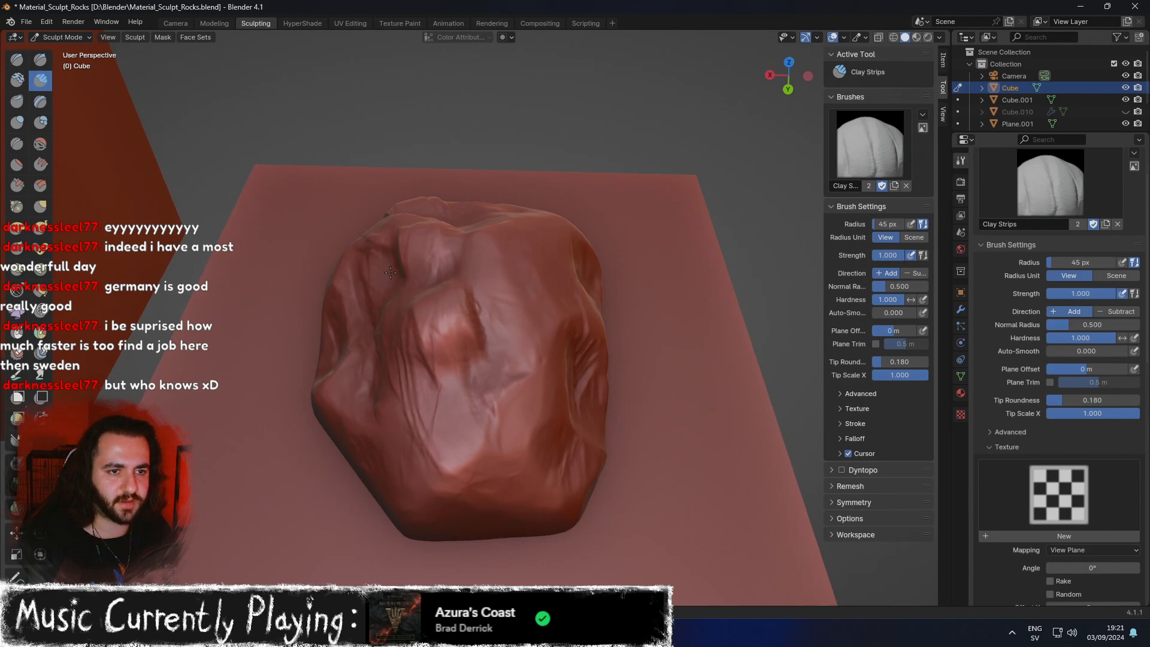
{"action": "middle_click_drag", "start_coordinate": [396, 262], "coordinate": [600, 317]}
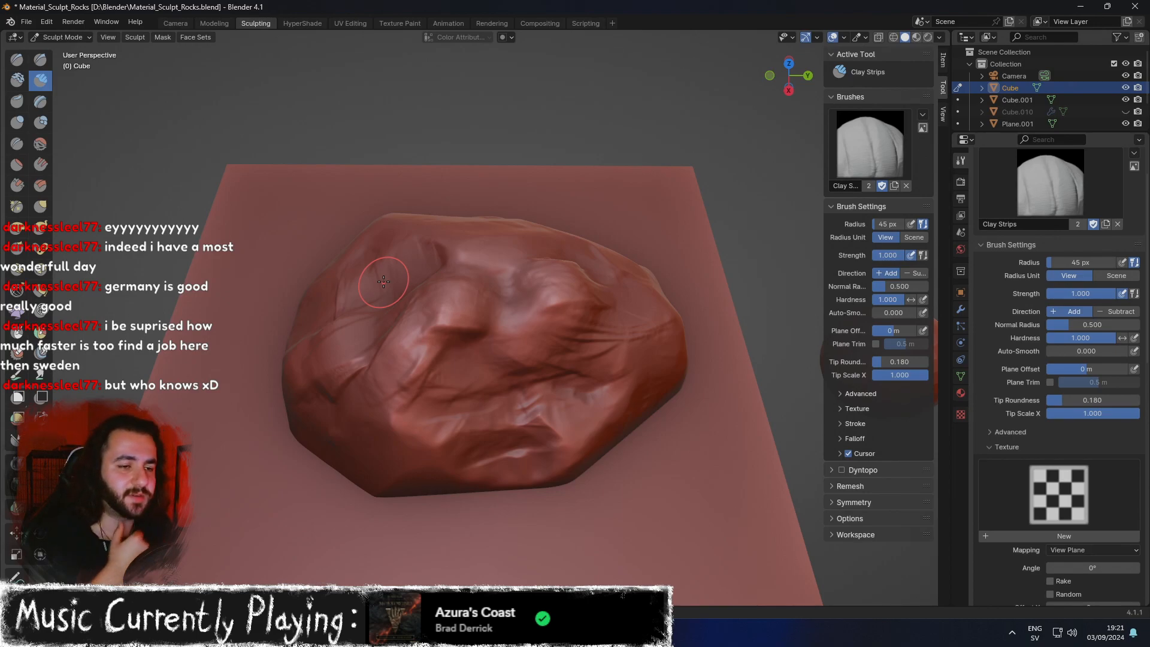
{"action": "mouse_move", "coordinate": [383, 281]}
{"action": "middle_mouse_down"}
{"action": "mouse_move", "coordinate": [432, 253]}
{"action": "mouse_move", "coordinate": [660, 299]}
{"action": "mouse_move", "coordinate": [441, 307]}
{"action": "mouse_move", "coordinate": [455, 303]}
{"action": "middle_mouse_up"}
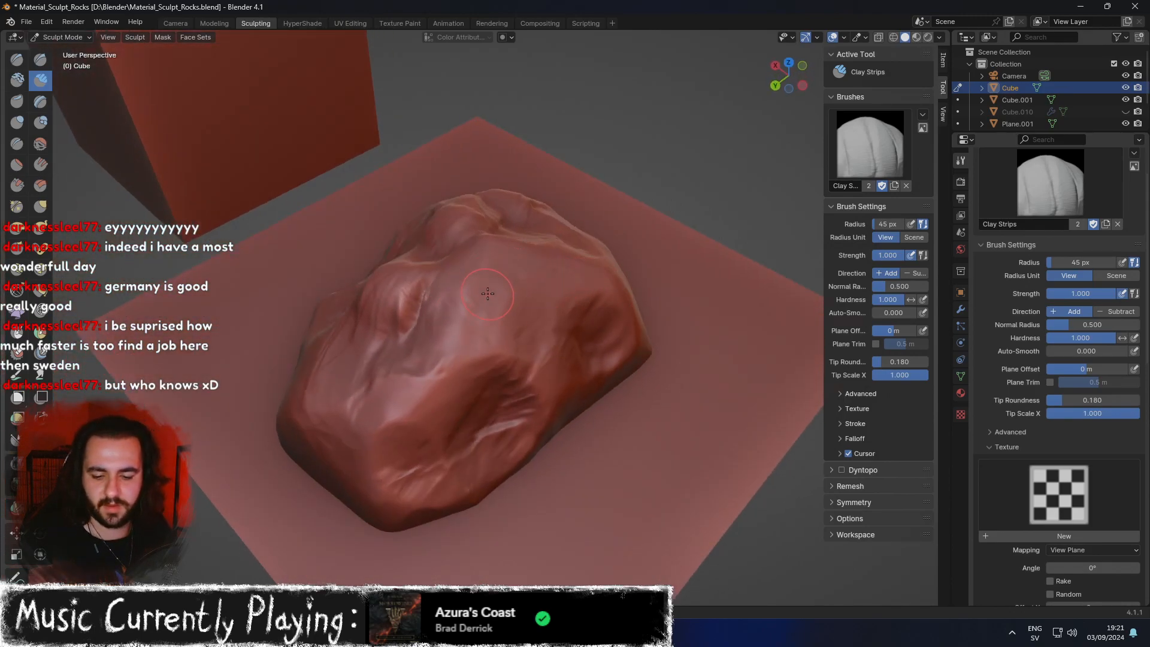
Scrape a dented hollow into the upper surface near the sphere end, using the Cloudy Brush texture.
{"action": "key", "text": "g"}
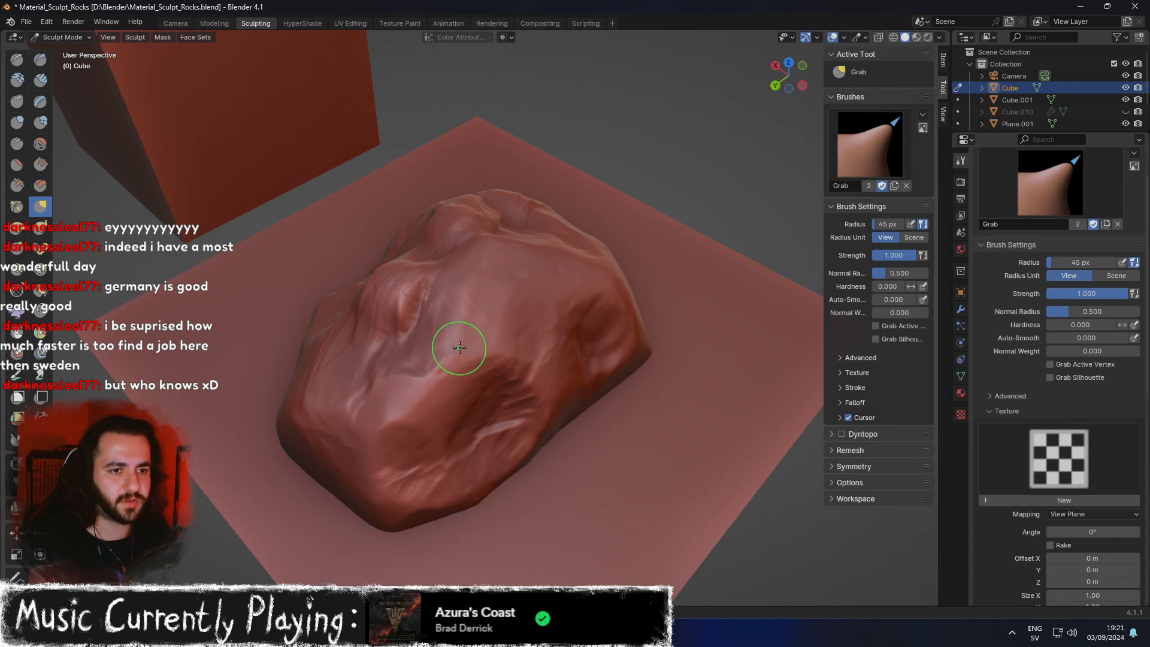
{"action": "key", "text": "shift+t"}
{"action": "mouse_move", "coordinate": [404, 354]}
{"action": "left_mouse_down"}
{"action": "mouse_move", "coordinate": [399, 323]}
{"action": "mouse_move", "coordinate": [389, 333]}
{"action": "left_mouse_up"}
{"action": "middle_click_drag", "start_coordinate": [393, 332], "coordinate": [422, 300]}
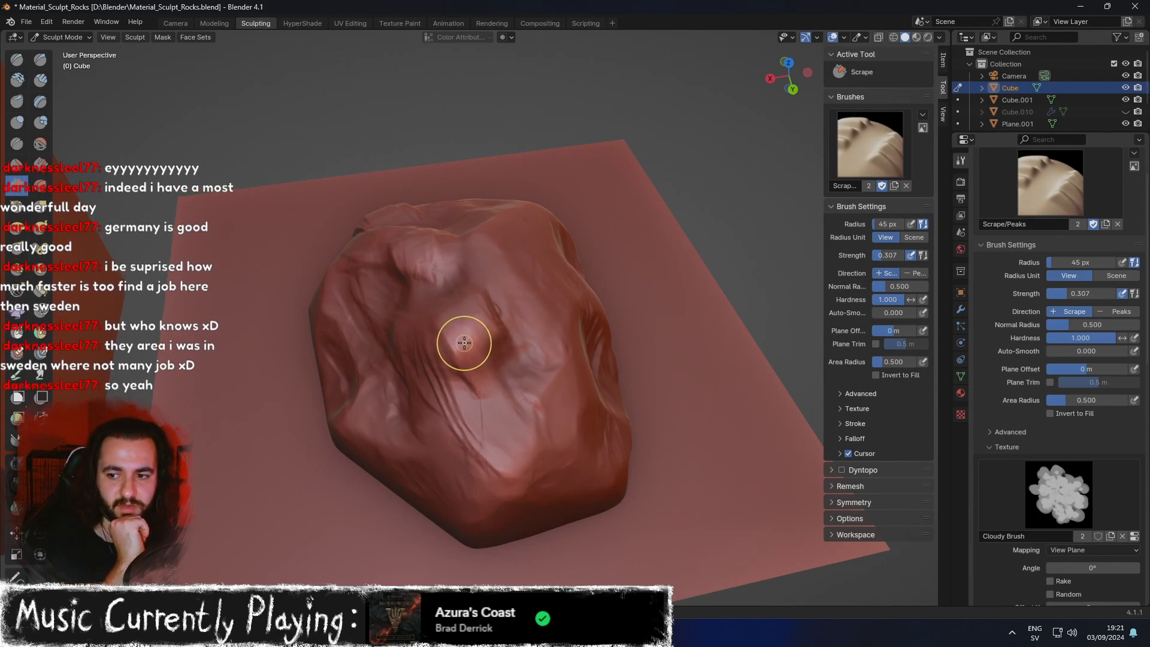
{"action": "left_click_drag", "start_coordinate": [480, 340], "coordinate": [522, 358]}
{"action": "left_click_drag", "start_coordinate": [458, 312], "coordinate": [522, 352]}
{"action": "mouse_move", "coordinate": [491, 317]}
{"action": "middle_mouse_down"}
{"action": "mouse_move", "coordinate": [451, 292]}
{"action": "mouse_move", "coordinate": [457, 300]}
{"action": "middle_mouse_up"}
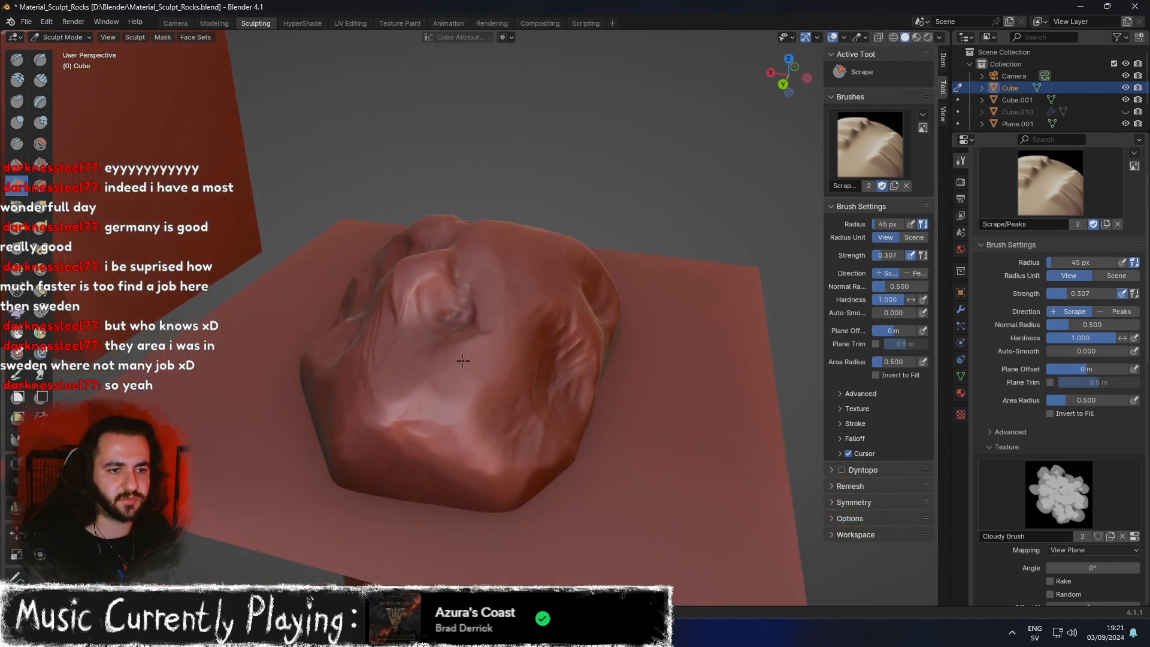
{"action": "middle_click_drag", "start_coordinate": [462, 356], "coordinate": [537, 398]}
{"action": "middle_click_drag", "start_coordinate": [527, 355], "coordinate": [683, 363]}
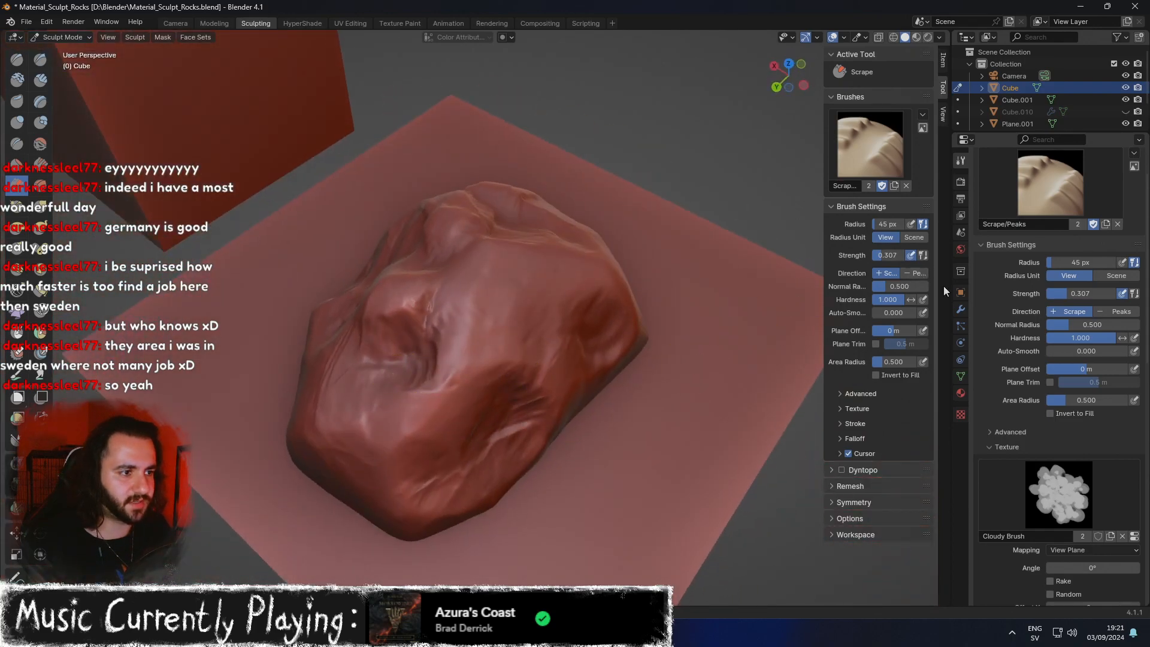
Assign the Paint Brush 03 texture to the Scrape brush and soften the built-up forms around the side facing the large cube.
{"action": "left_click", "coordinate": [1081, 486]}
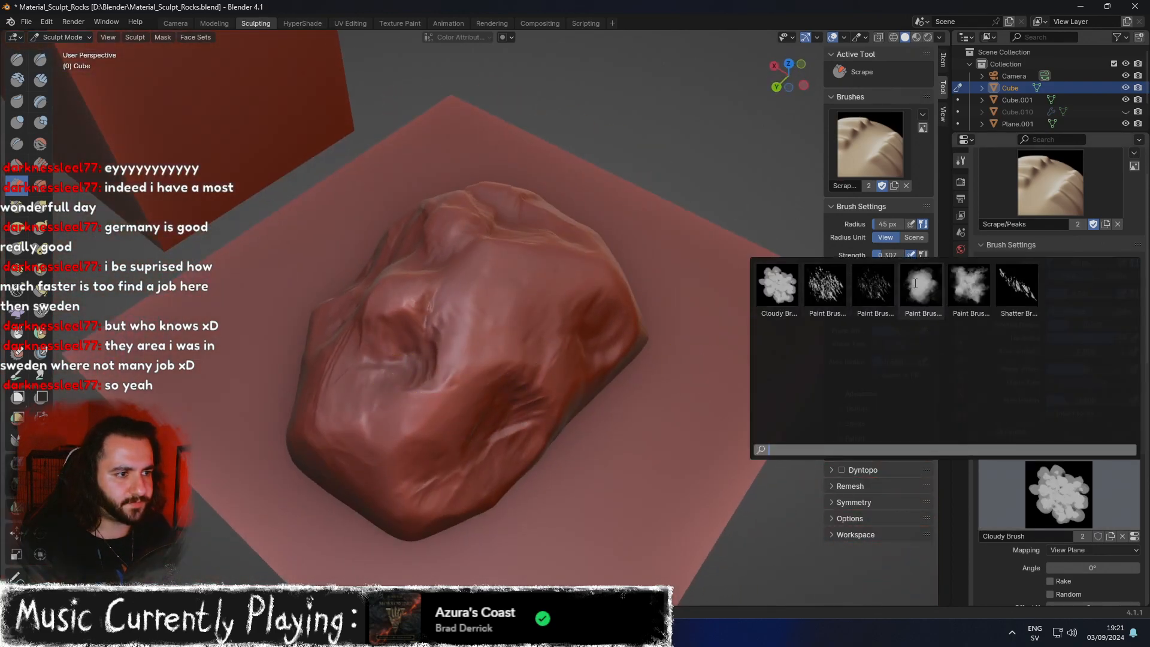
{"action": "left_click", "coordinate": [922, 287]}
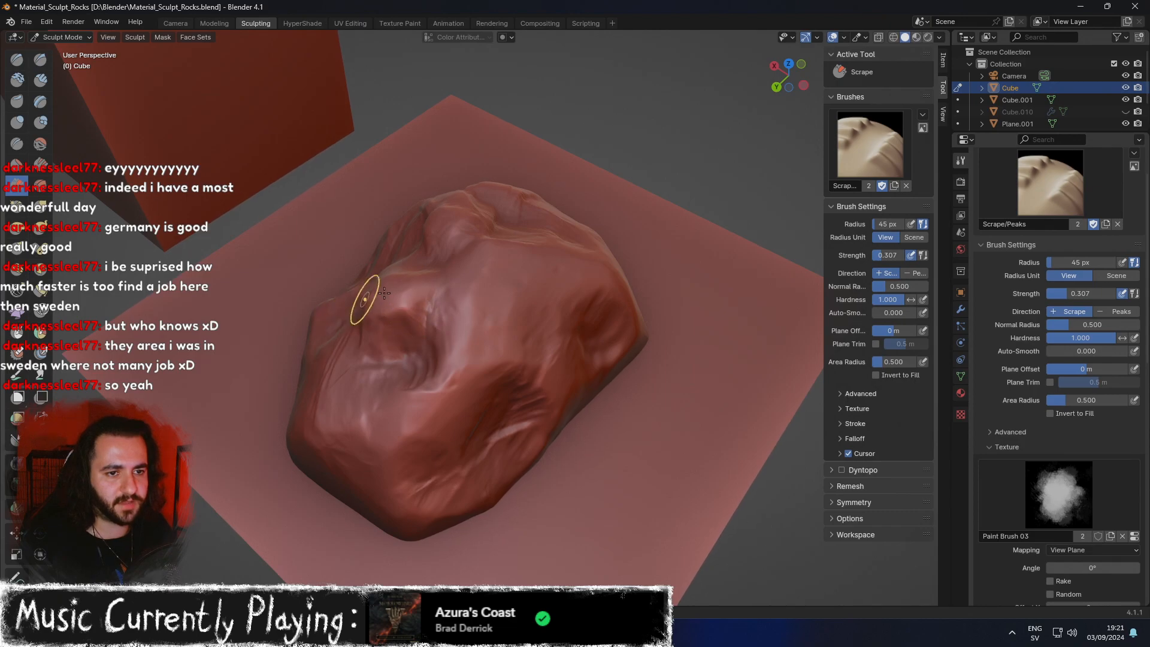
{"action": "middle_click_drag", "start_coordinate": [375, 310], "coordinate": [527, 367]}
{"action": "mouse_move", "coordinate": [349, 269]}
{"action": "left_mouse_down"}
{"action": "mouse_move", "coordinate": [383, 320]}
{"action": "mouse_move", "coordinate": [385, 354]}
{"action": "left_mouse_up"}
{"action": "mouse_move", "coordinate": [346, 339]}
{"action": "left_mouse_down"}
{"action": "mouse_move", "coordinate": [354, 335]}
{"action": "mouse_move", "coordinate": [396, 434]}
{"action": "left_mouse_up"}
{"action": "middle_click_drag", "start_coordinate": [446, 421], "coordinate": [506, 414]}
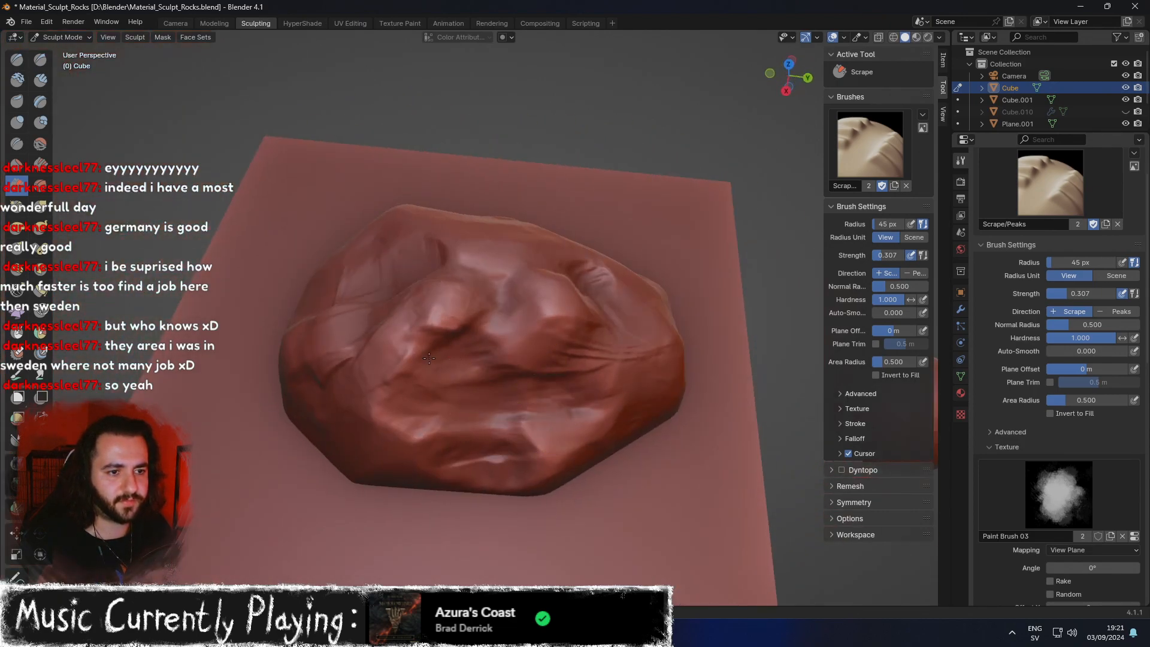
Scrape broader planes over the end farthest from the sphere and along the upper ridge with the Paint Brush 03 texture.
{"action": "middle_click_drag", "start_coordinate": [516, 353], "coordinate": [523, 389]}
{"action": "middle_click_drag", "start_coordinate": [522, 390], "coordinate": [522, 491], "text": "ctrl"}
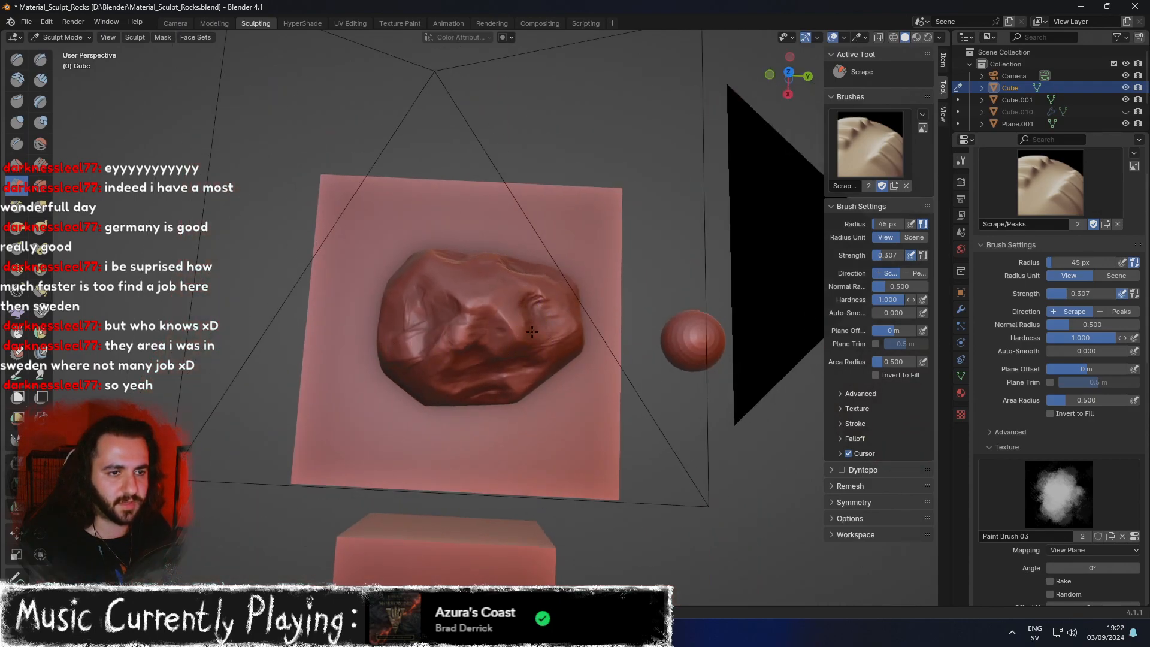
{"action": "mouse_move", "coordinate": [461, 295]}
{"action": "left_mouse_down"}
{"action": "mouse_move", "coordinate": [504, 324]}
{"action": "mouse_move", "coordinate": [436, 276]}
{"action": "mouse_move", "coordinate": [494, 321]}
{"action": "left_mouse_up"}
{"action": "mouse_move", "coordinate": [418, 346]}
{"action": "left_mouse_down"}
{"action": "mouse_move", "coordinate": [479, 329]}
{"action": "mouse_move", "coordinate": [415, 311]}
{"action": "mouse_move", "coordinate": [418, 360]}
{"action": "mouse_move", "coordinate": [391, 299]}
{"action": "left_mouse_up"}
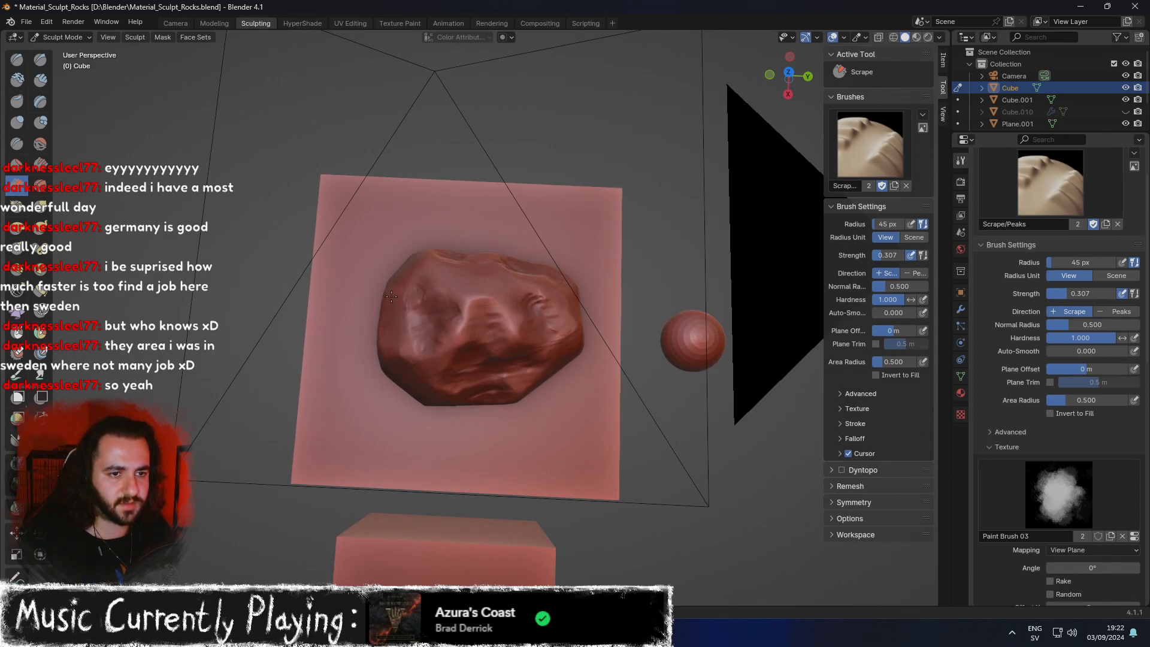
{"action": "mouse_move", "coordinate": [435, 376]}
{"action": "left_mouse_down"}
{"action": "mouse_move", "coordinate": [417, 282]}
{"action": "mouse_move", "coordinate": [428, 299]}
{"action": "left_mouse_up"}
{"action": "mouse_move", "coordinate": [512, 284]}
{"action": "left_mouse_down"}
{"action": "mouse_move", "coordinate": [560, 295]}
{"action": "mouse_move", "coordinate": [470, 278]}
{"action": "left_mouse_up"}
{"action": "middle_click_drag", "start_coordinate": [470, 278], "coordinate": [736, 309]}
{"action": "scroll", "coordinate": [557, 288], "scroll_direction": "up", "scroll_amount": 2}
{"action": "mouse_move", "coordinate": [515, 284]}
{"action": "middle_mouse_down"}
{"action": "mouse_move", "coordinate": [719, 259]}
{"action": "mouse_move", "coordinate": [657, 275]}
{"action": "middle_mouse_up"}
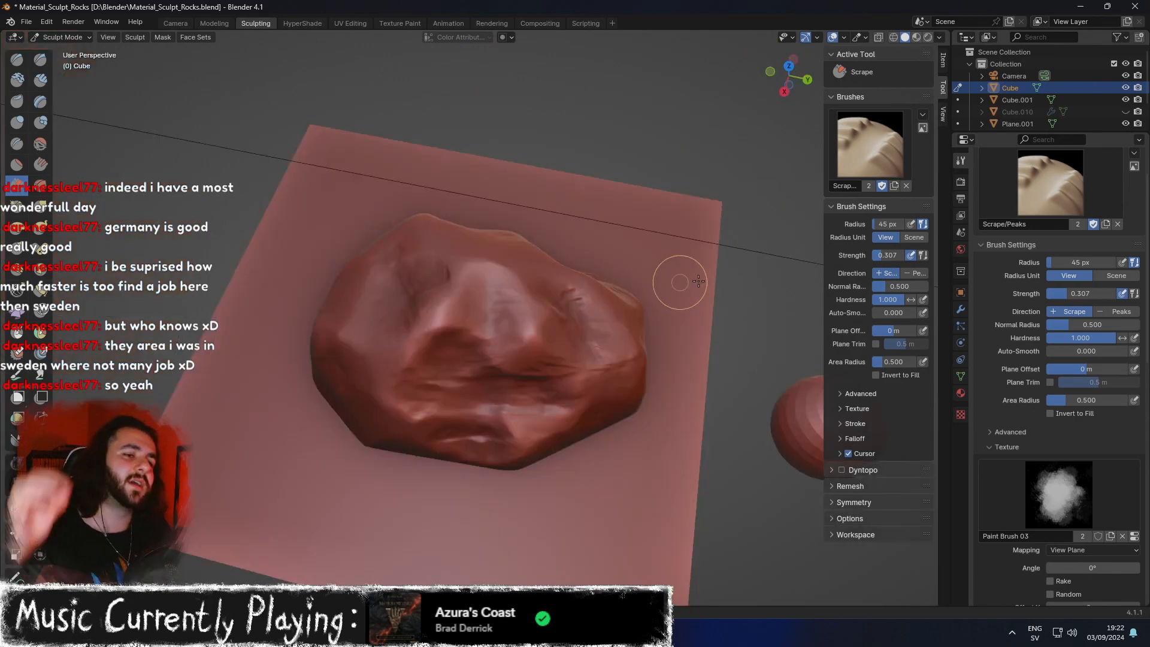
Bulk out the end farthest from the sphere and the middle of the cube-facing side with Clay Strips.
{"action": "middle_click_drag", "start_coordinate": [551, 341], "coordinate": [515, 351]}
{"action": "key", "text": "c"}
{"action": "mouse_move", "coordinate": [419, 294]}
{"action": "left_mouse_down"}
{"action": "mouse_move", "coordinate": [402, 305]}
{"action": "mouse_move", "coordinate": [395, 365]}
{"action": "mouse_move", "coordinate": [380, 311]}
{"action": "mouse_move", "coordinate": [421, 343]}
{"action": "mouse_move", "coordinate": [377, 299]}
{"action": "mouse_move", "coordinate": [397, 326]}
{"action": "left_mouse_up"}
{"action": "middle_click_drag", "start_coordinate": [425, 318], "coordinate": [418, 290]}
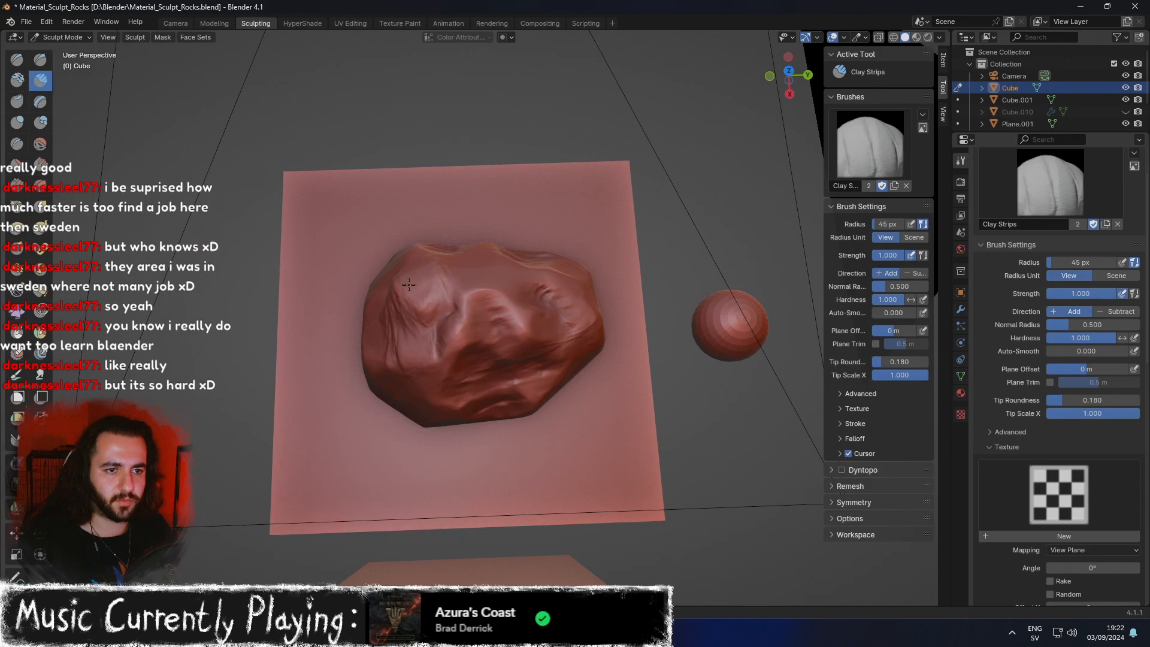
{"action": "left_click_drag", "start_coordinate": [408, 279], "coordinate": [423, 275]}
{"action": "left_click_drag", "start_coordinate": [510, 357], "coordinate": [418, 375]}
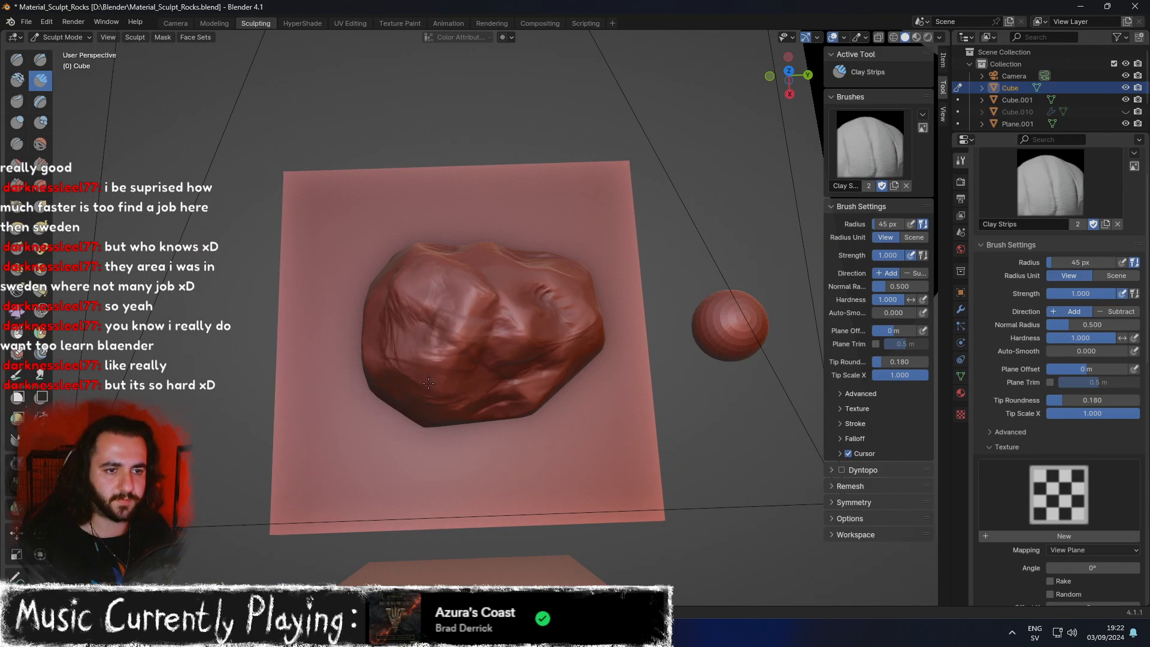
Scrape the newly added clay into smooth planes, from the end farthest from the sphere to the lower edge of the cube-facing side.
{"action": "key", "text": "g"}
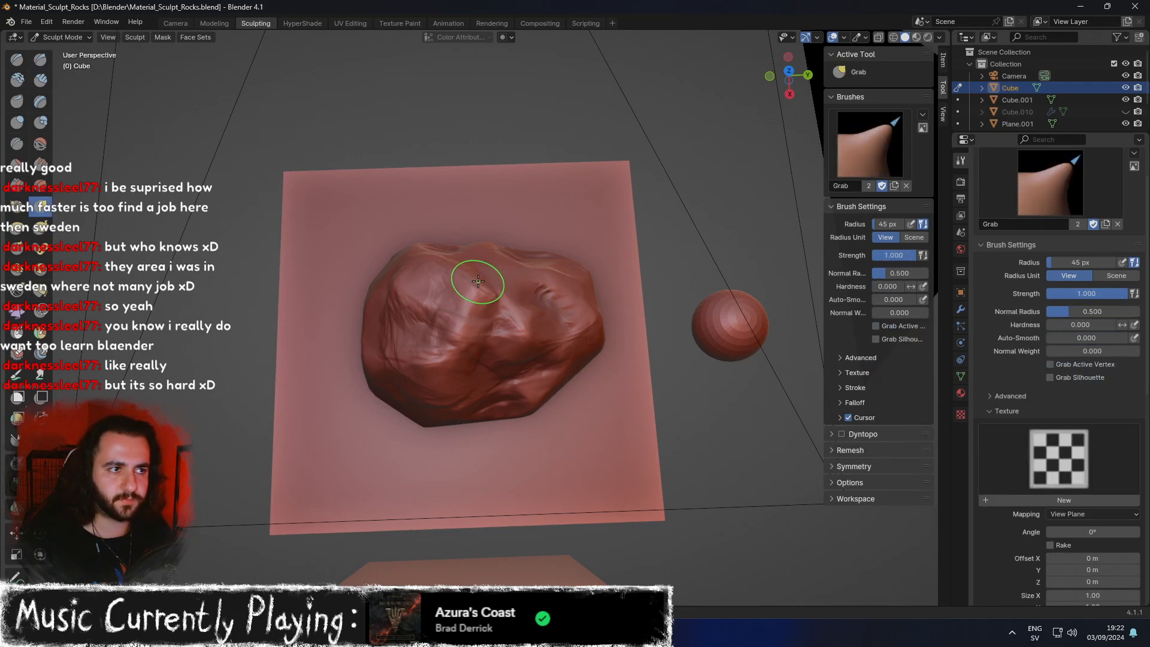
{"action": "key", "text": "shift+t"}
{"action": "left_click_drag", "start_coordinate": [417, 303], "coordinate": [438, 327]}
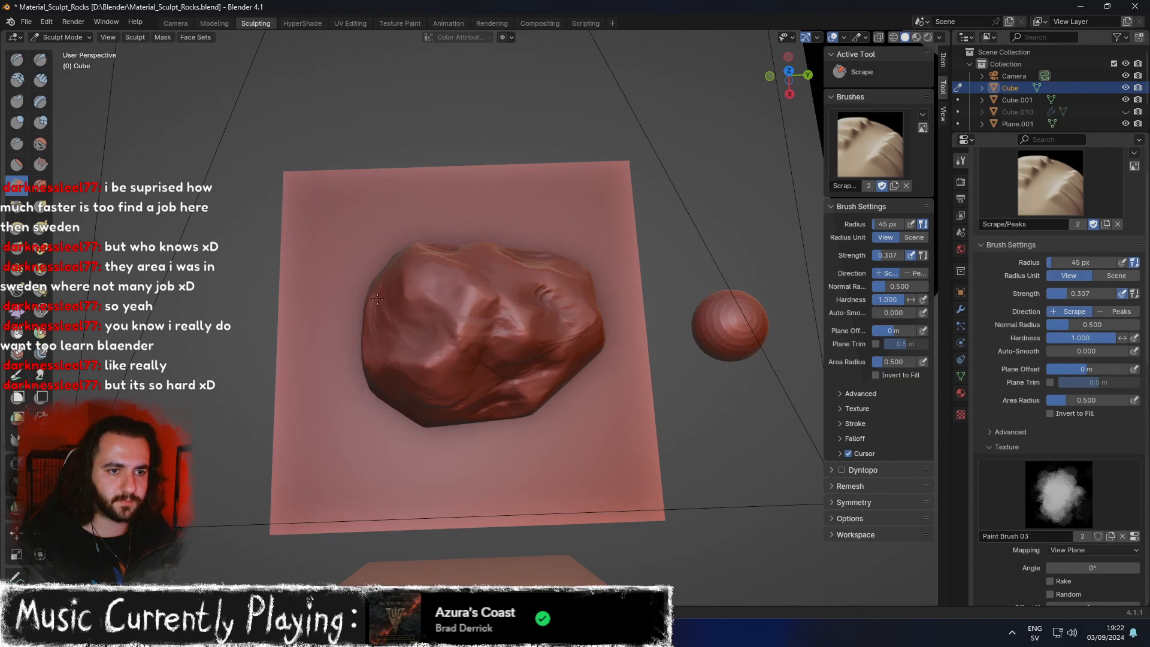
{"action": "mouse_move", "coordinate": [484, 339]}
{"action": "left_mouse_down"}
{"action": "mouse_move", "coordinate": [504, 347]}
{"action": "mouse_move", "coordinate": [506, 363]}
{"action": "left_mouse_up"}
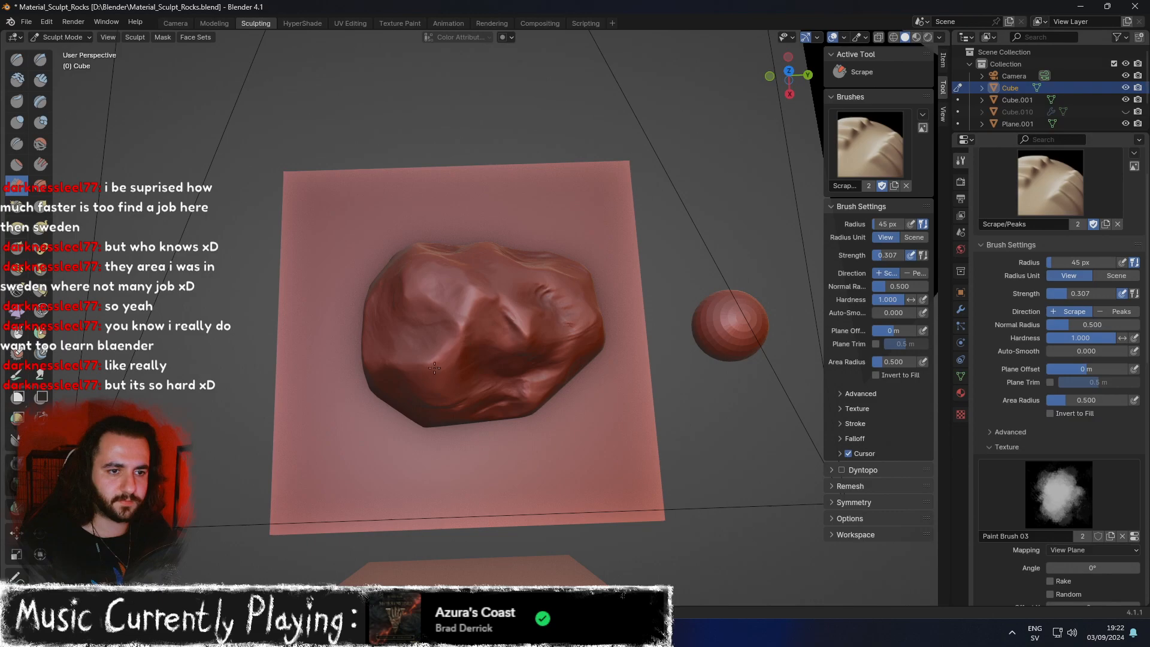
{"action": "left_click_drag", "start_coordinate": [505, 376], "coordinate": [557, 377]}
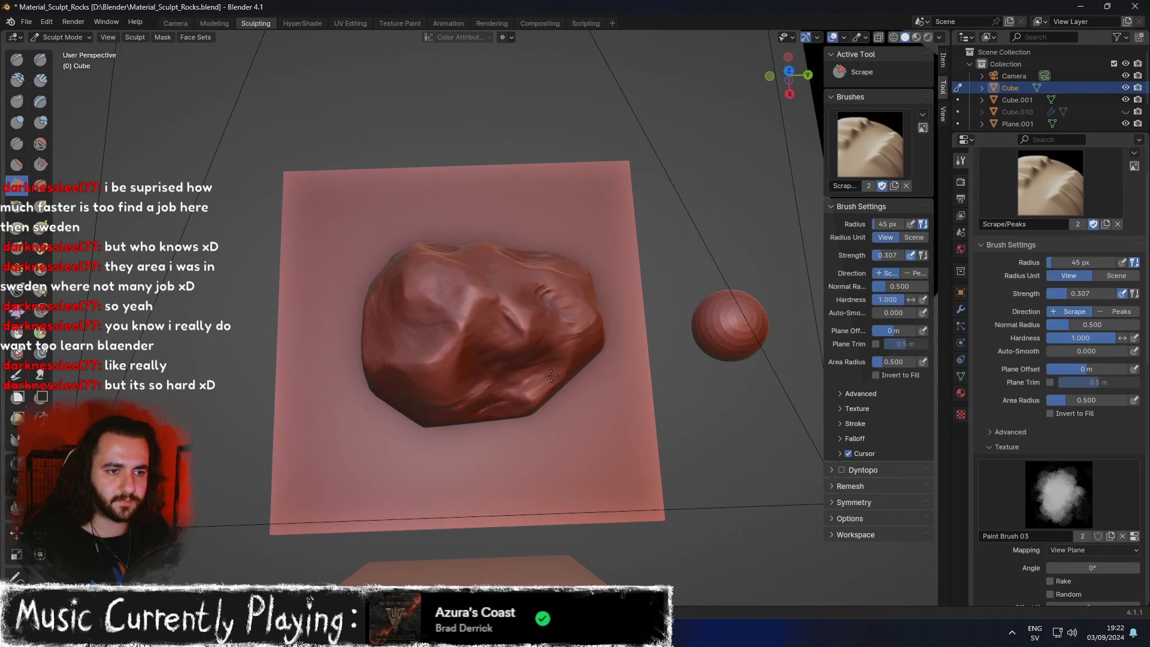
{"action": "left_click_drag", "start_coordinate": [499, 409], "coordinate": [509, 395]}
{"action": "middle_click_drag", "start_coordinate": [526, 411], "coordinate": [547, 367]}
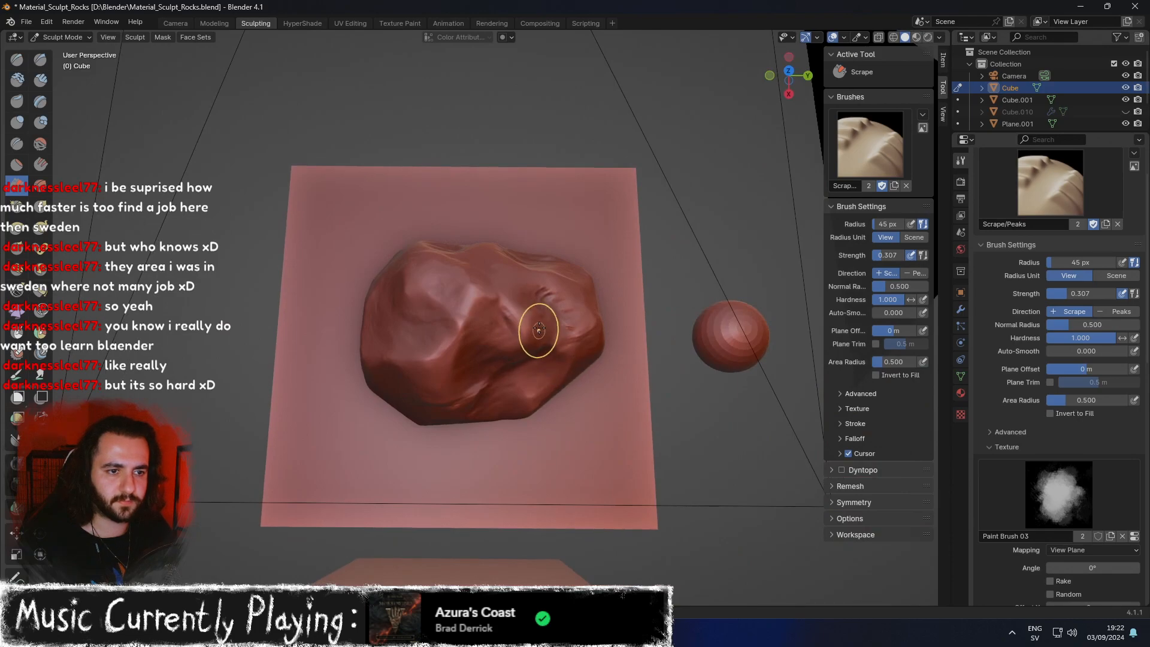
Assign the Shatter Brush texture to the Scrape brush and scratch fine fractures across the side facing the large cube.
{"action": "left_click", "coordinate": [1081, 469]}
{"action": "left_click", "coordinate": [1018, 289]}
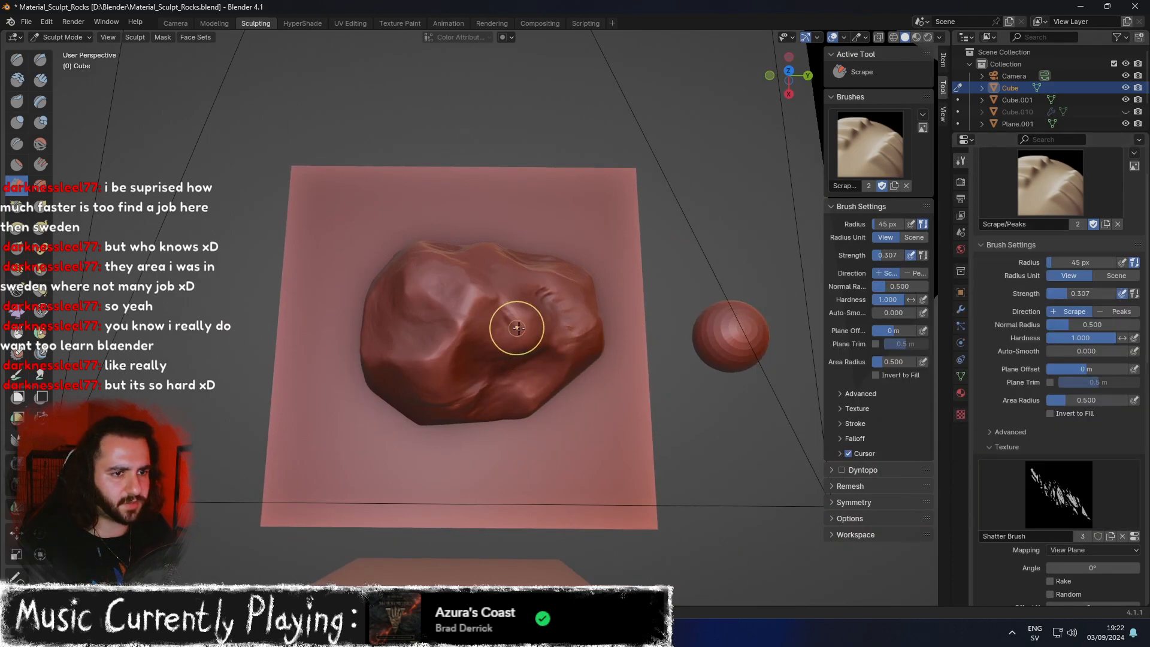
{"action": "left_click_drag", "start_coordinate": [424, 384], "coordinate": [493, 286]}
{"action": "mouse_move", "coordinate": [440, 361]}
{"action": "left_mouse_down"}
{"action": "mouse_move", "coordinate": [460, 327]}
{"action": "mouse_move", "coordinate": [431, 293]}
{"action": "mouse_move", "coordinate": [419, 333]}
{"action": "left_mouse_up"}
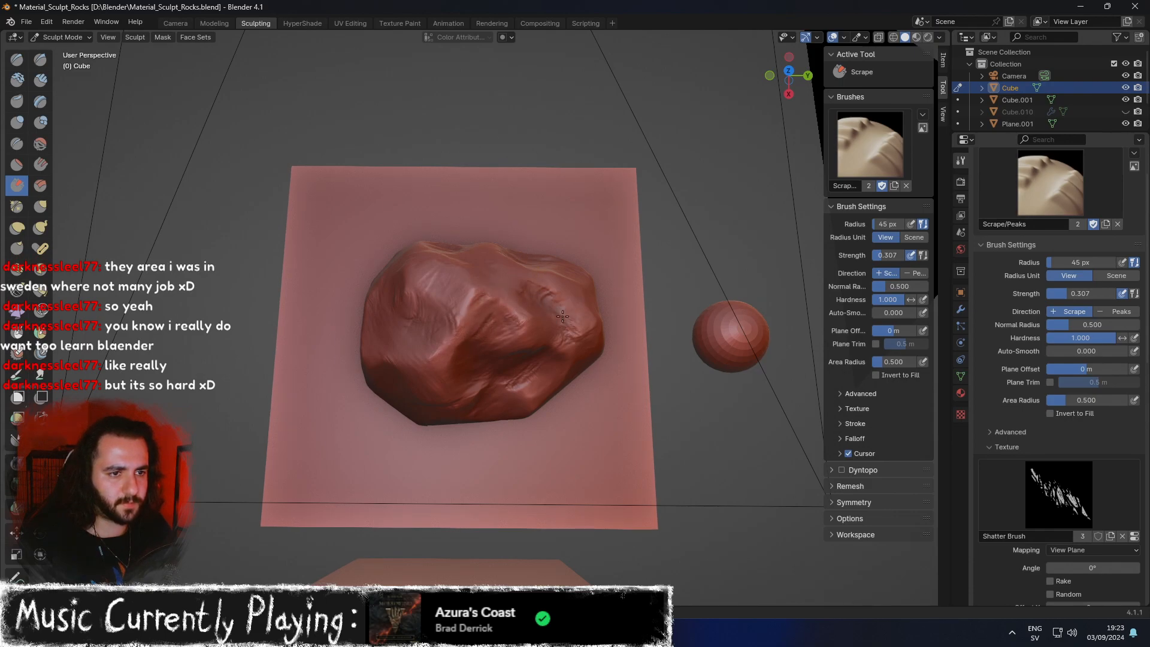
{"action": "middle_click_drag", "start_coordinate": [565, 308], "coordinate": [434, 330]}
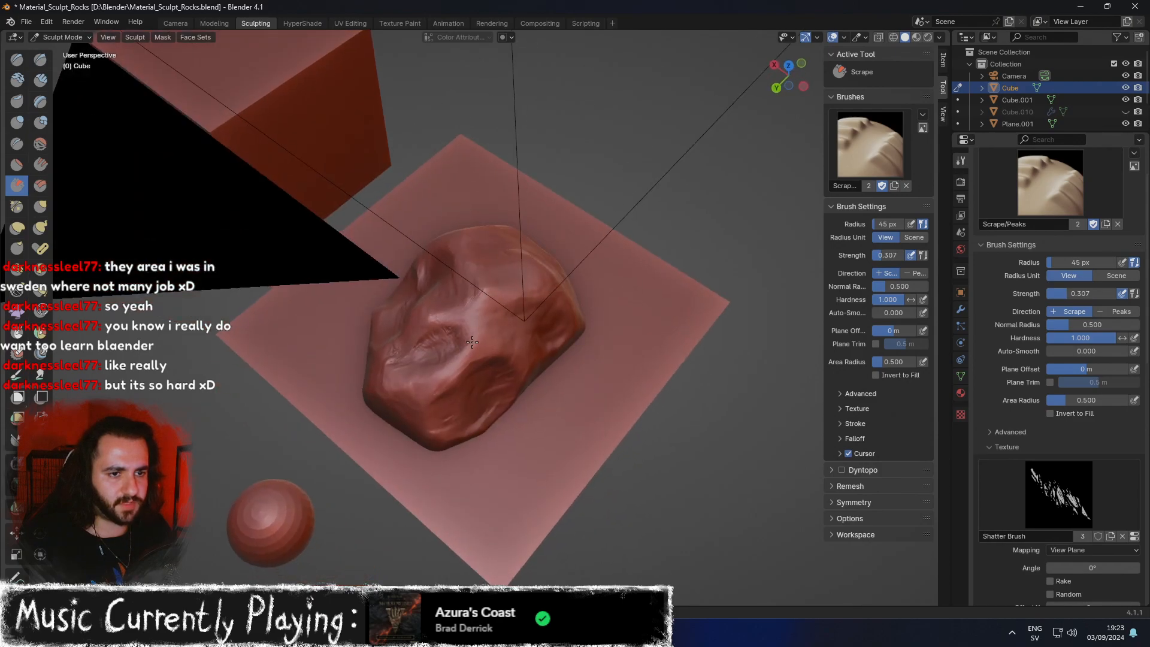
{"action": "middle_click_drag", "start_coordinate": [439, 399], "coordinate": [505, 348]}
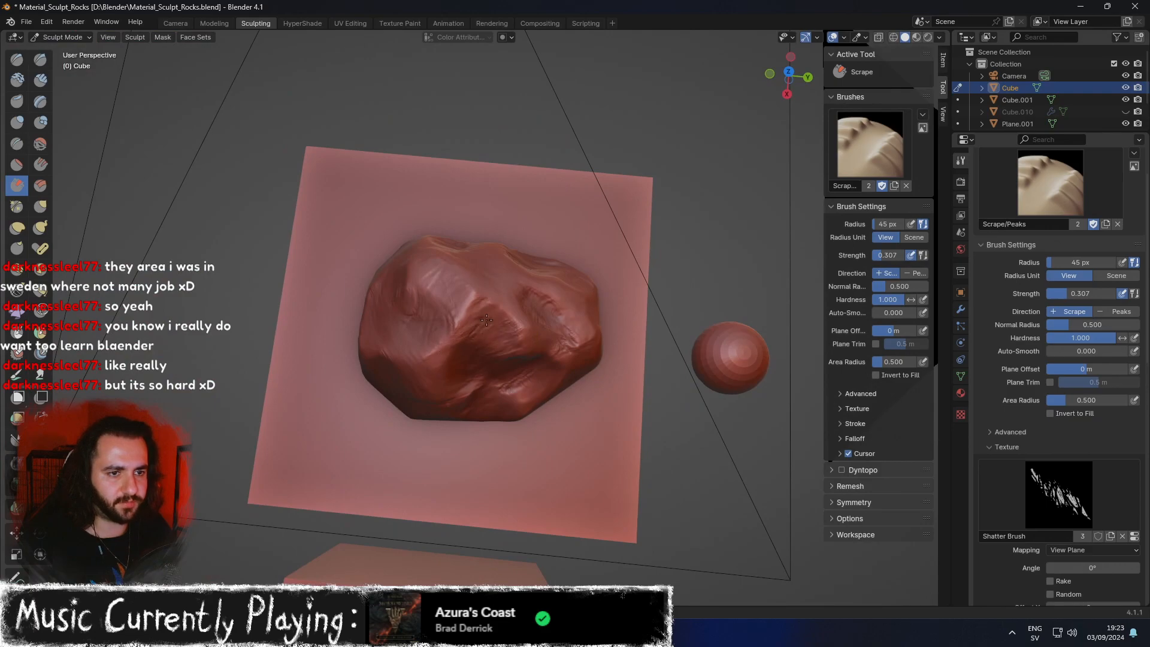
Scrape shatter-textured marks into the hollow near the sphere on the broad side facing away from the large cube.
{"action": "middle_click_drag", "start_coordinate": [437, 259], "coordinate": [498, 308]}
{"action": "left_click_drag", "start_coordinate": [492, 340], "coordinate": [386, 345]}
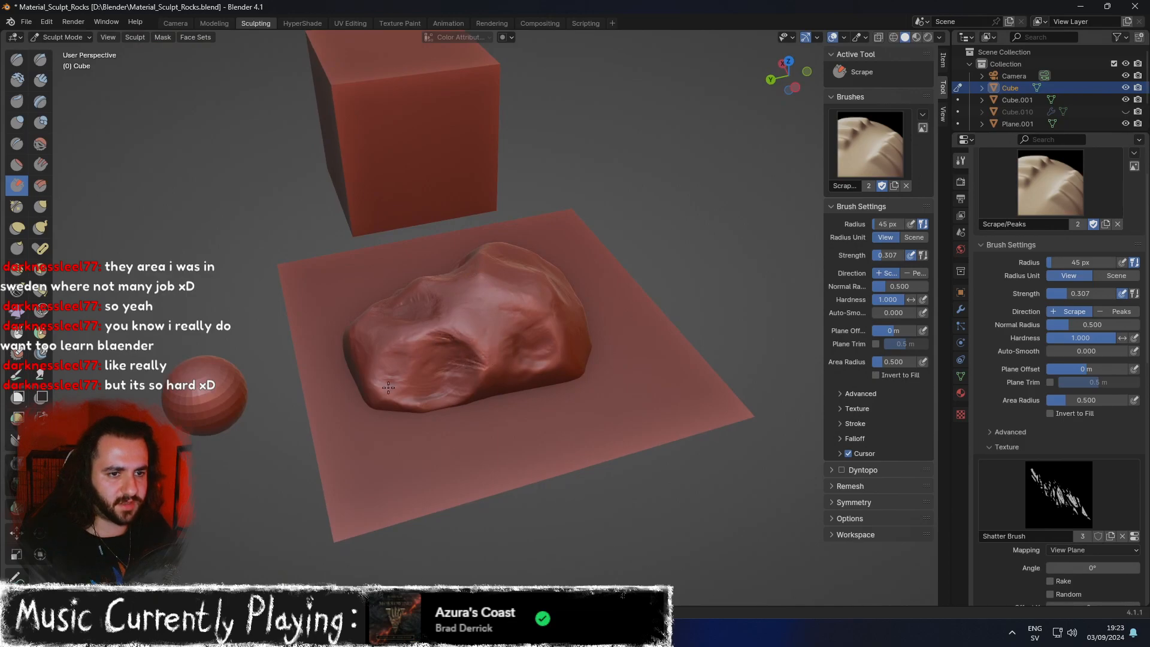
{"action": "middle_click_drag", "start_coordinate": [450, 358], "coordinate": [499, 353]}
{"action": "middle_click_drag", "start_coordinate": [435, 421], "coordinate": [547, 497]}
{"action": "middle_click_drag", "start_coordinate": [721, 483], "coordinate": [565, 365]}
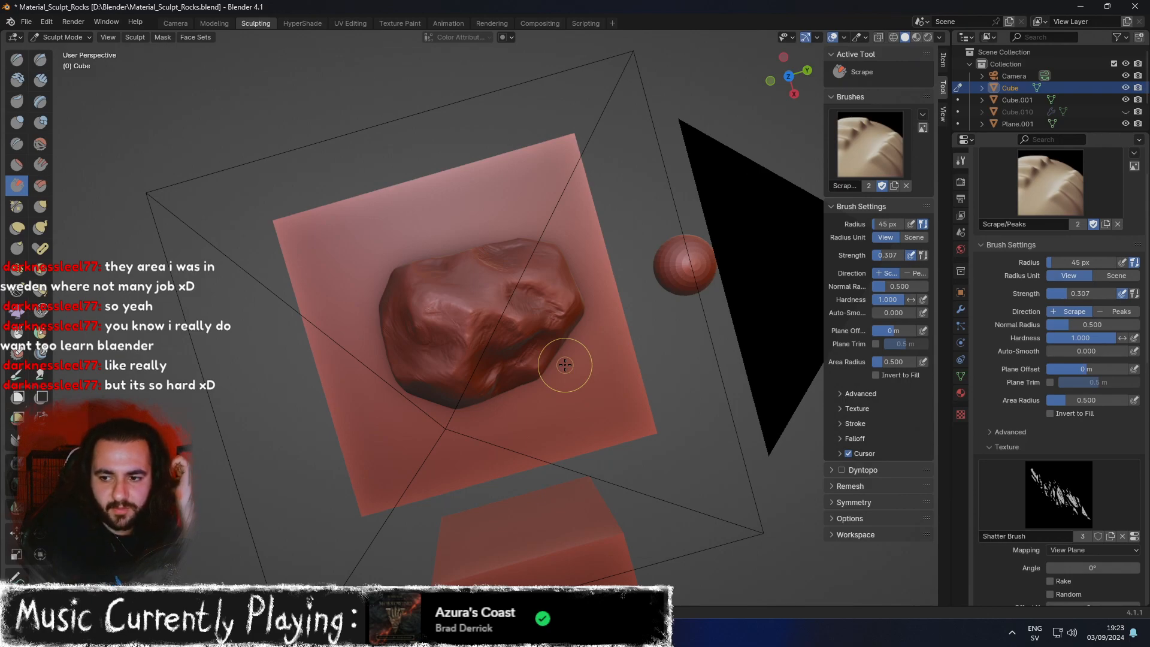
{"action": "middle_click_drag", "start_coordinate": [590, 301], "coordinate": [610, 338]}
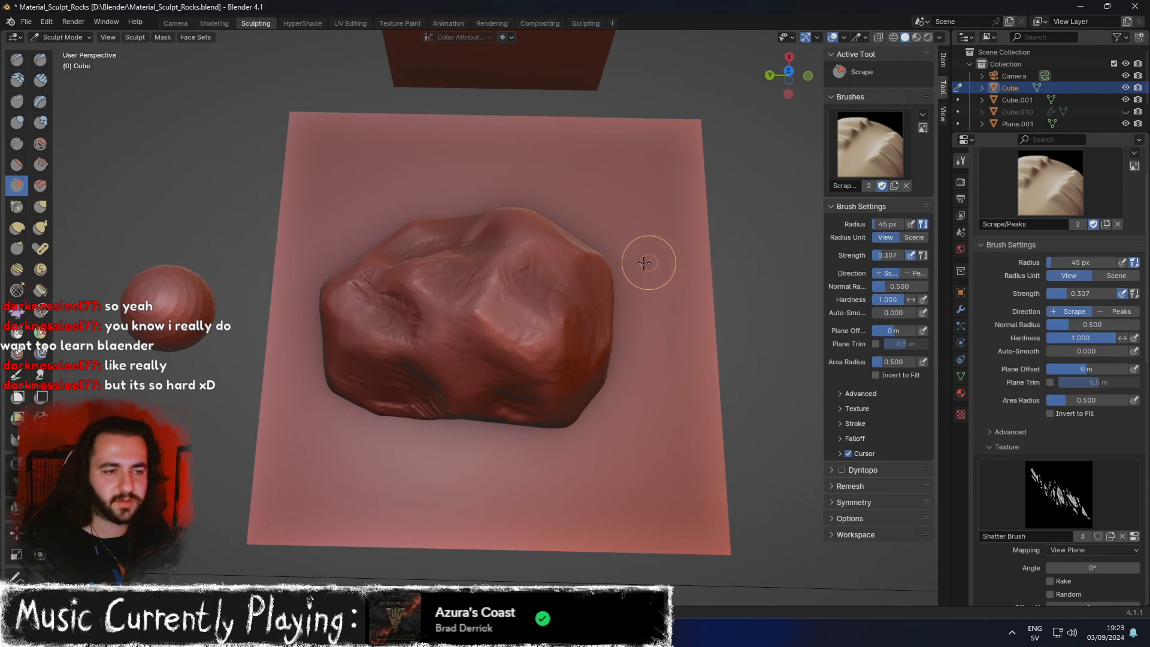
Carve a crease into the upper surface near the sphere end with the subtractive Crease brush.
{"action": "key", "text": "shift+c"}
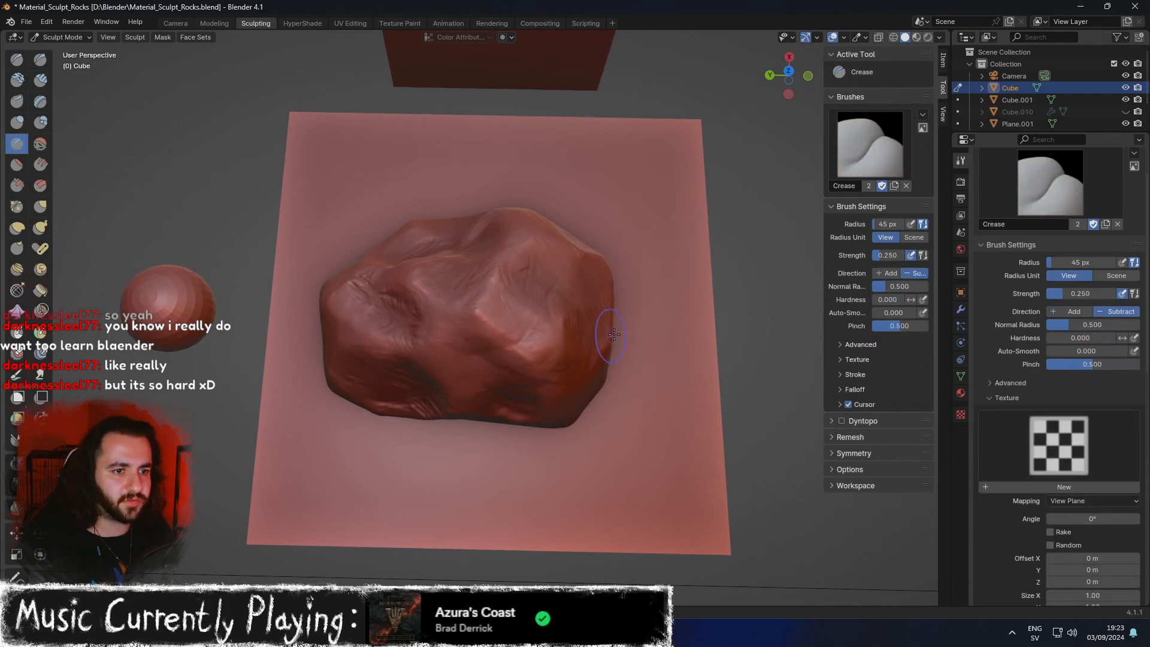
{"action": "middle_click_drag", "start_coordinate": [527, 312], "coordinate": [547, 326]}
{"action": "left_click_drag", "start_coordinate": [455, 347], "coordinate": [394, 387]}
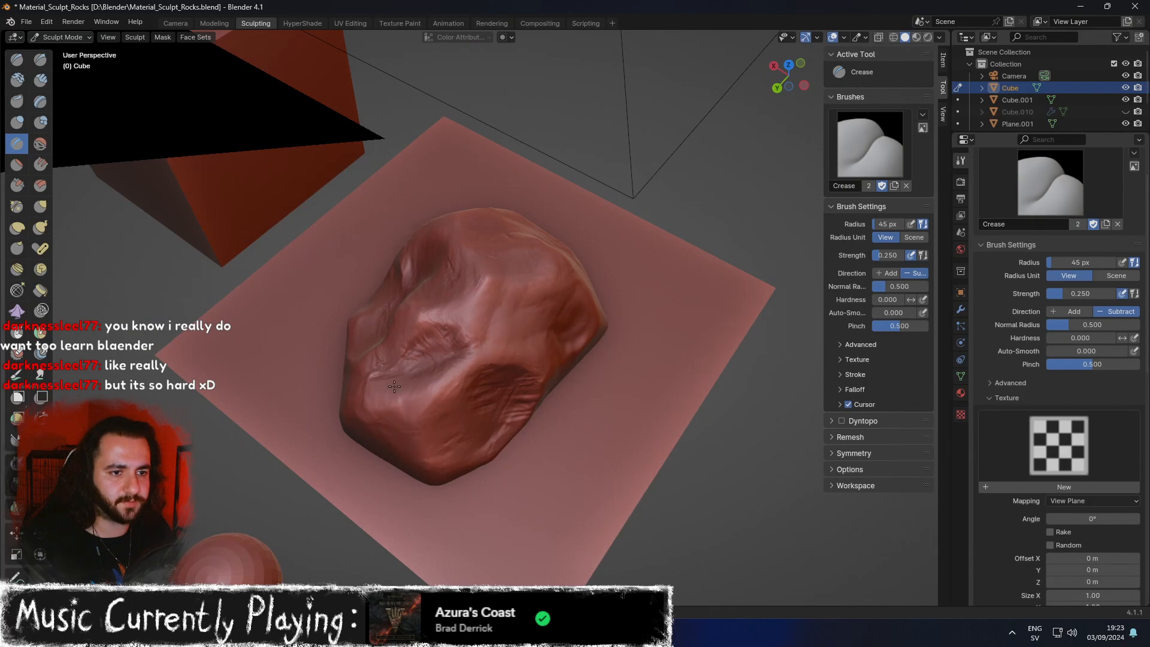
{"action": "middle_click_drag", "start_coordinate": [424, 362], "coordinate": [527, 398]}
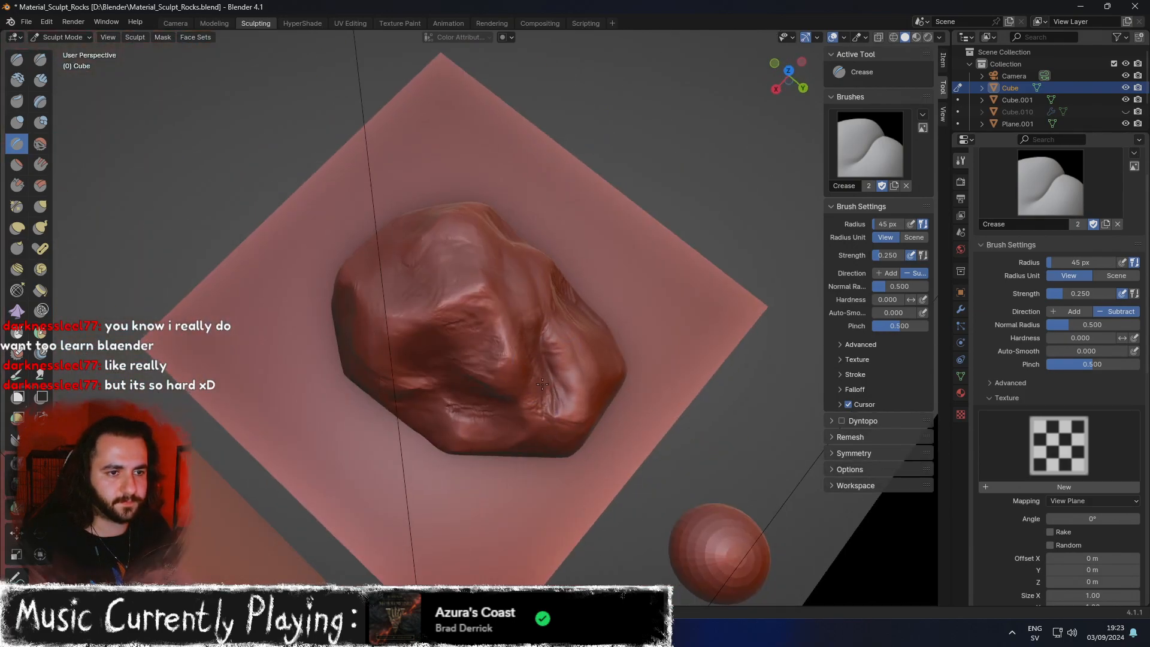
{"action": "middle_click_drag", "start_coordinate": [487, 251], "coordinate": [763, 332]}
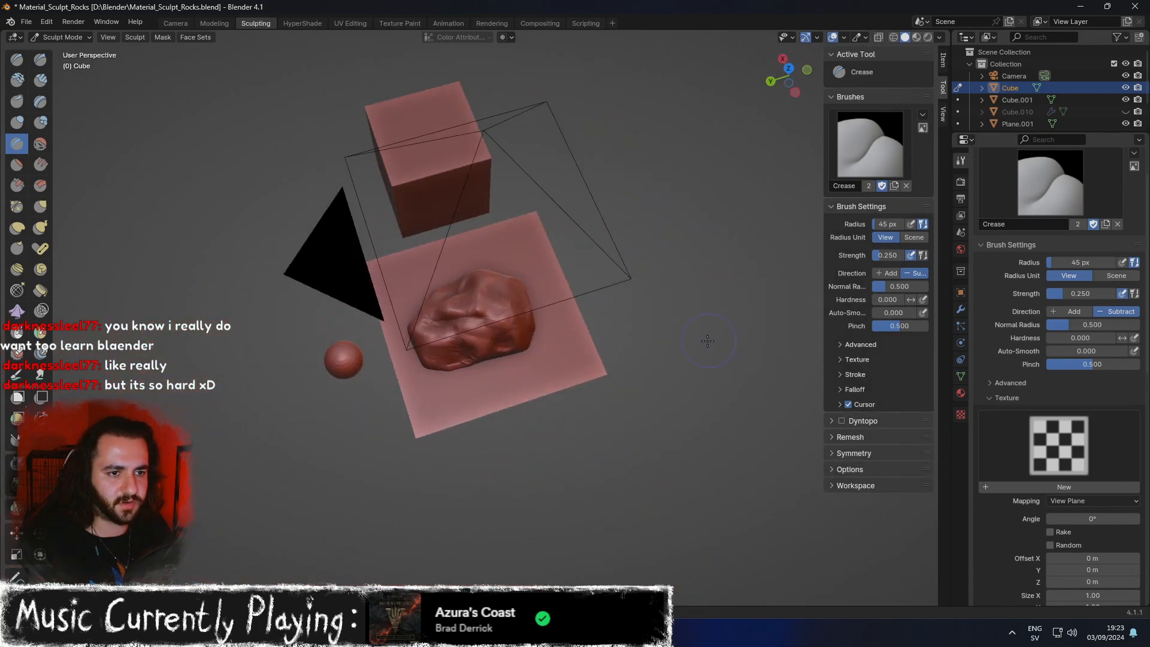
Check the sculpted rock from several angles and close the Blender file without saving the changes.
{"action": "middle_click_drag", "start_coordinate": [556, 348], "coordinate": [631, 277]}
{"action": "scroll", "coordinate": [631, 277], "scroll_direction": "up", "scroll_amount": 8}
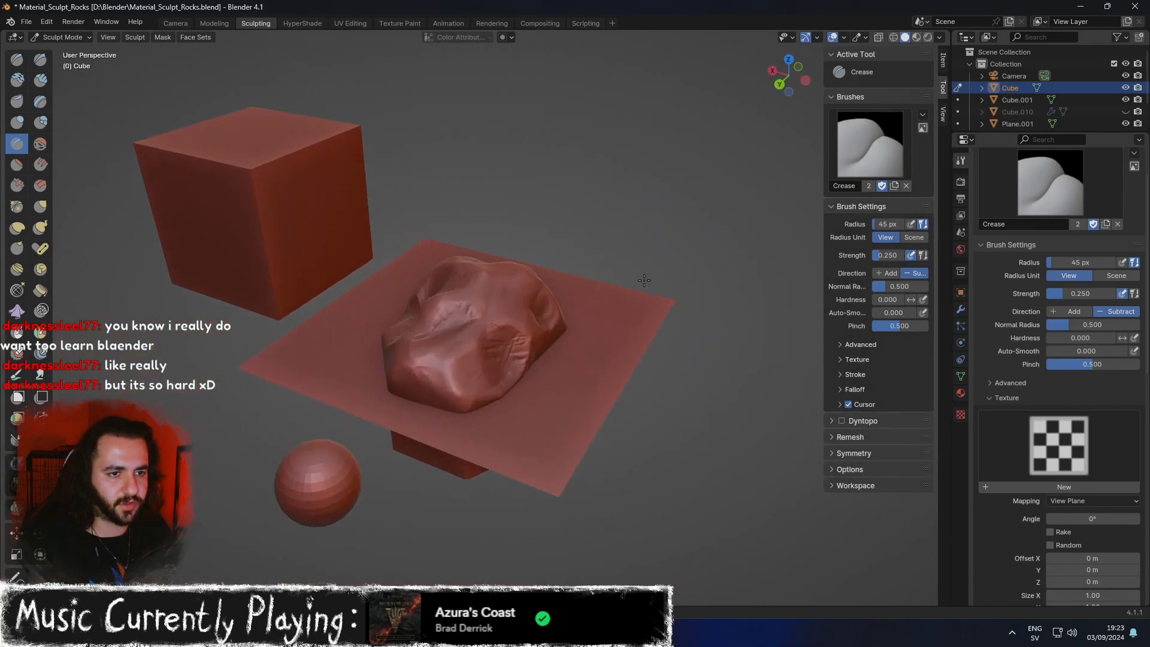
{"action": "scroll", "coordinate": [479, 293], "scroll_direction": "down", "scroll_amount": 4}
{"action": "middle_click_drag", "start_coordinate": [479, 294], "coordinate": [593, 321]}
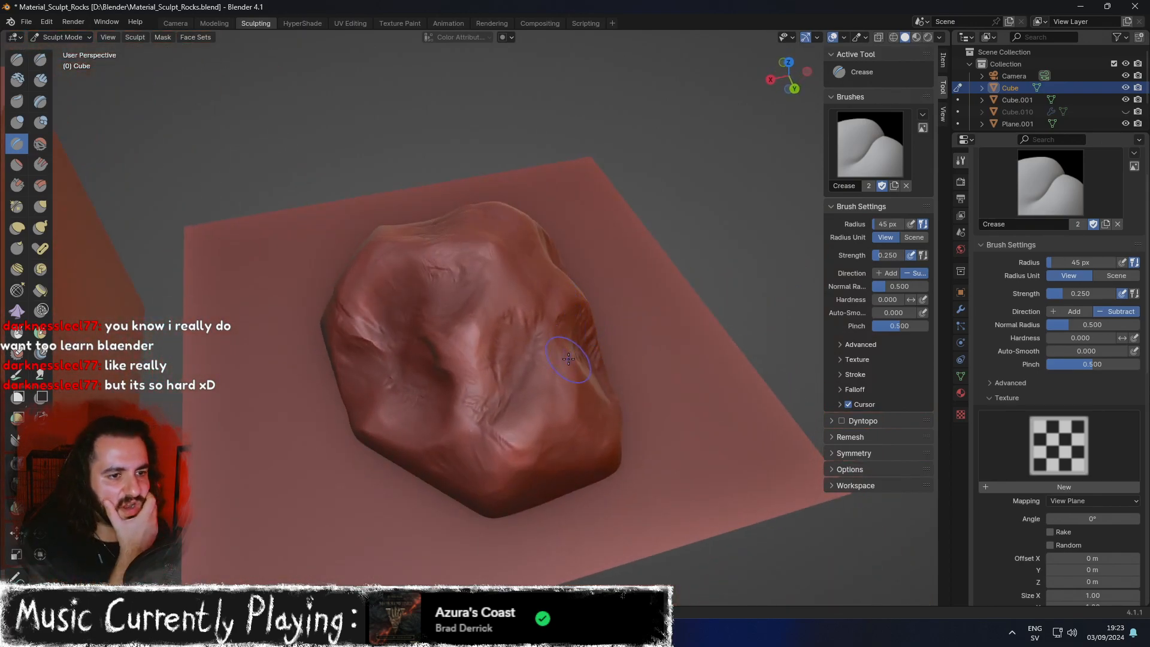
{"action": "left_click", "coordinate": [1135, 7]}
{"action": "left_click", "coordinate": [599, 338]}
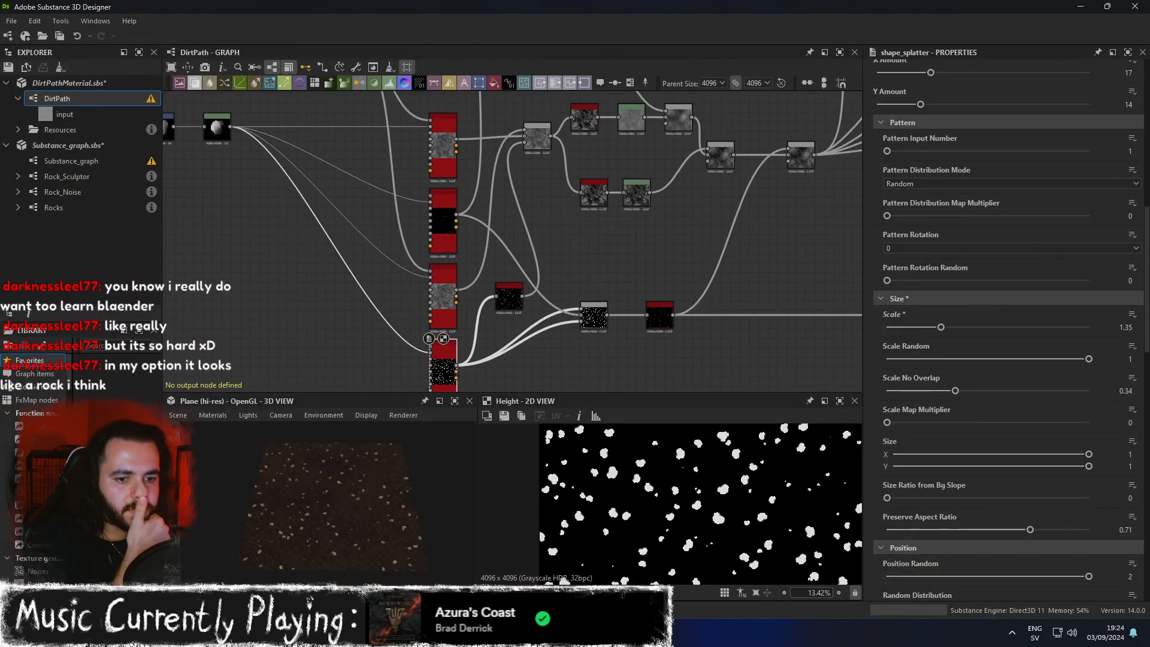
Reopen Material_Sculpt_Rocks from the Blender folder on drive D and switch to the Sculpting workspace.
{"action": "left_click", "coordinate": [258, 633]}
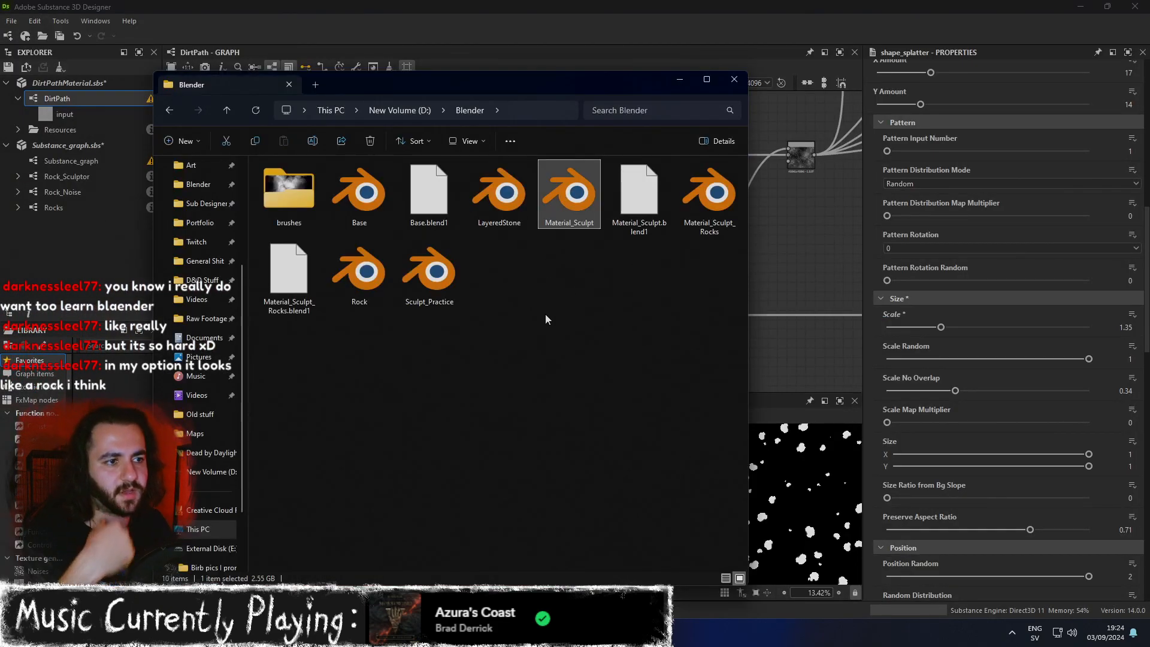
{"action": "left_click", "coordinate": [717, 200]}
{"action": "double_click", "coordinate": [719, 200]}
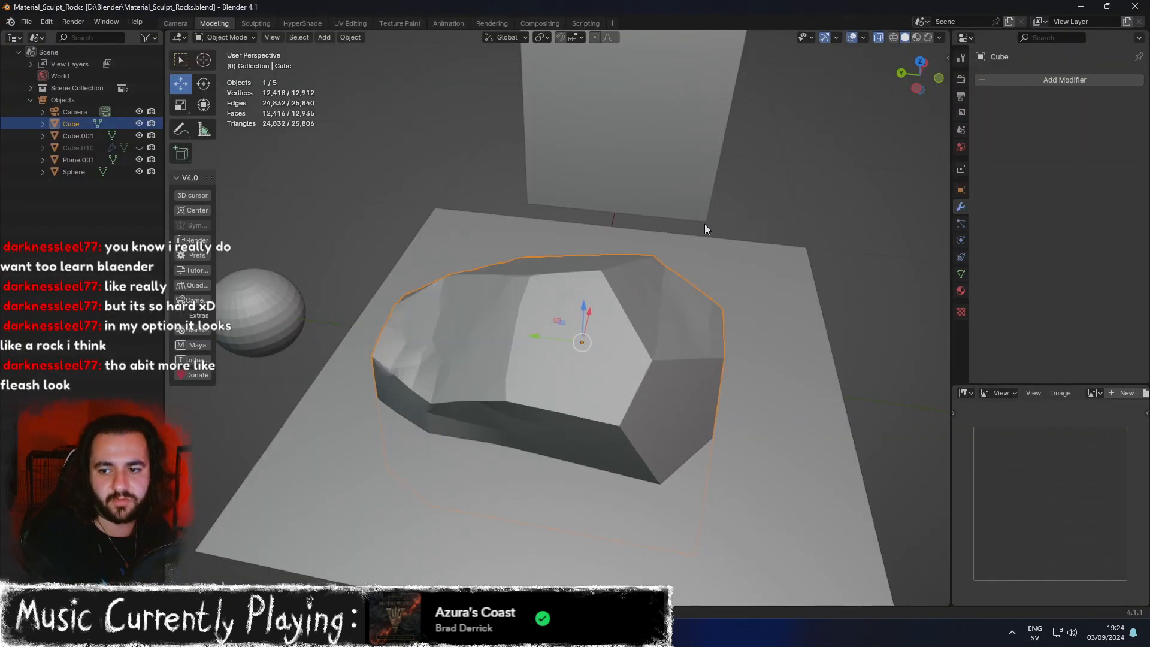
{"action": "middle_click_drag", "start_coordinate": [679, 391], "coordinate": [630, 355]}
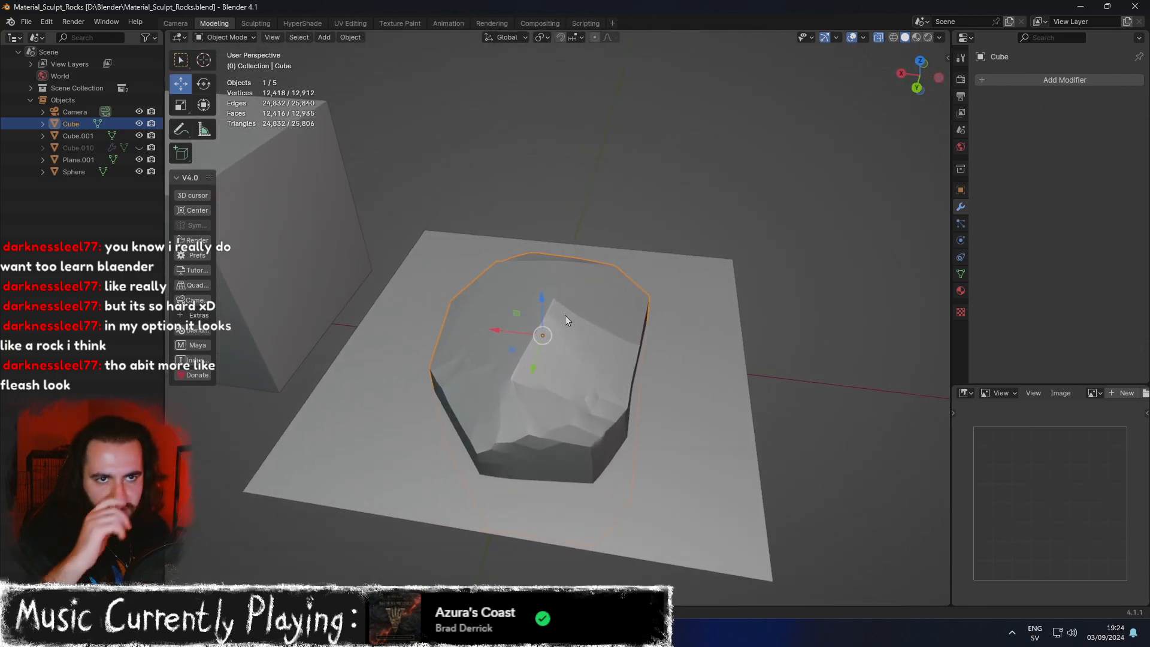
{"action": "left_click", "coordinate": [256, 23]}
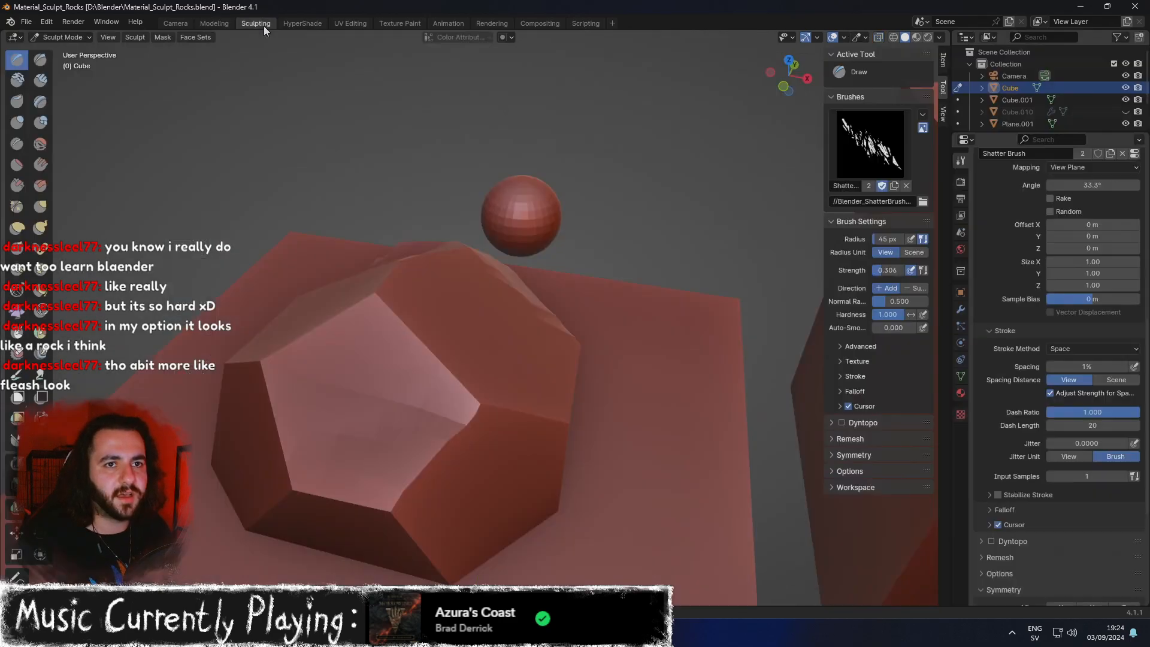
{"action": "middle_click_drag", "start_coordinate": [556, 319], "coordinate": [669, 303]}
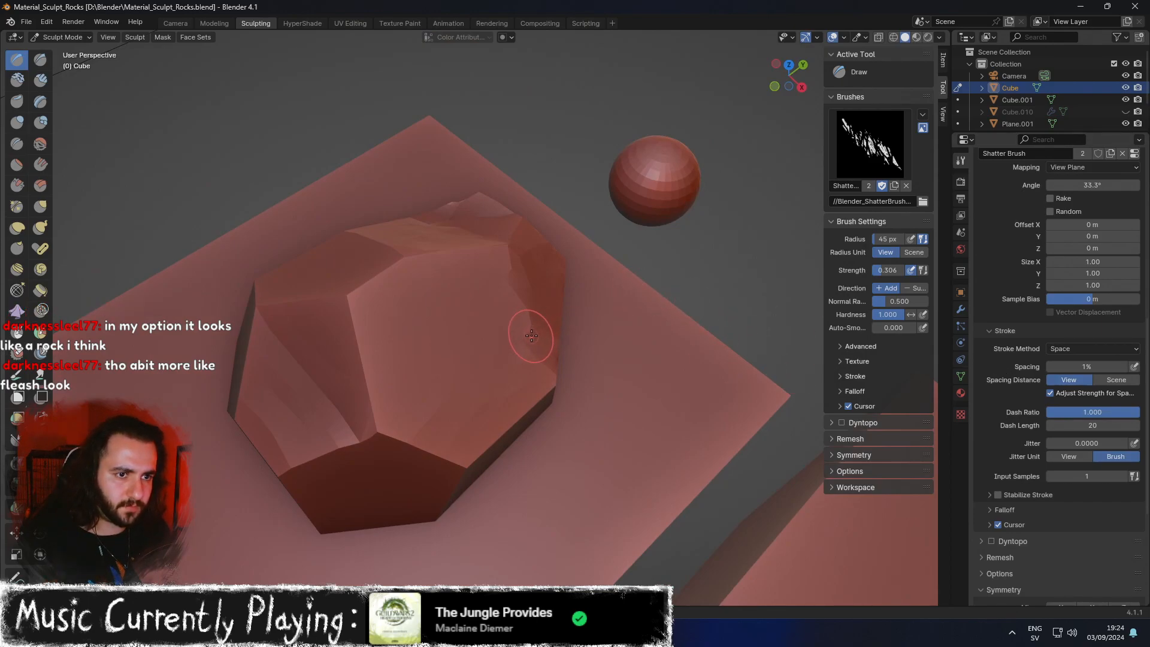
{"action": "right_click", "coordinate": [18, 60]}
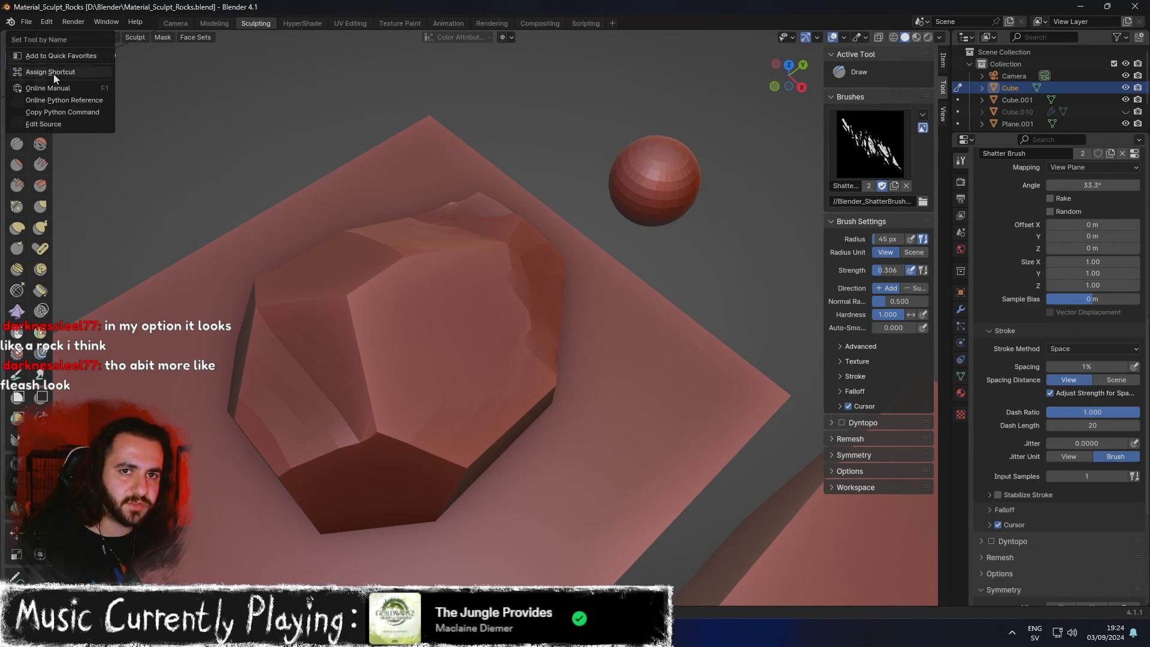
{"action": "left_click", "coordinate": [52, 74]}
{"action": "key", "text": "Escape"}
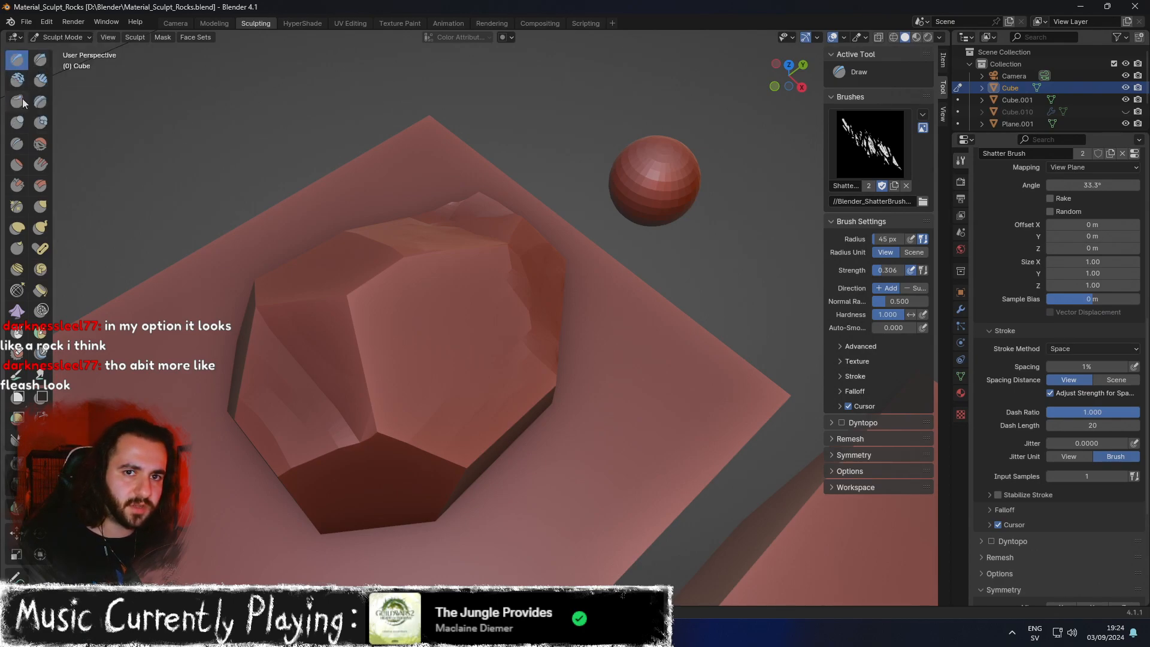
{"action": "right_click", "coordinate": [45, 78]}
{"action": "key", "text": "Escape"}
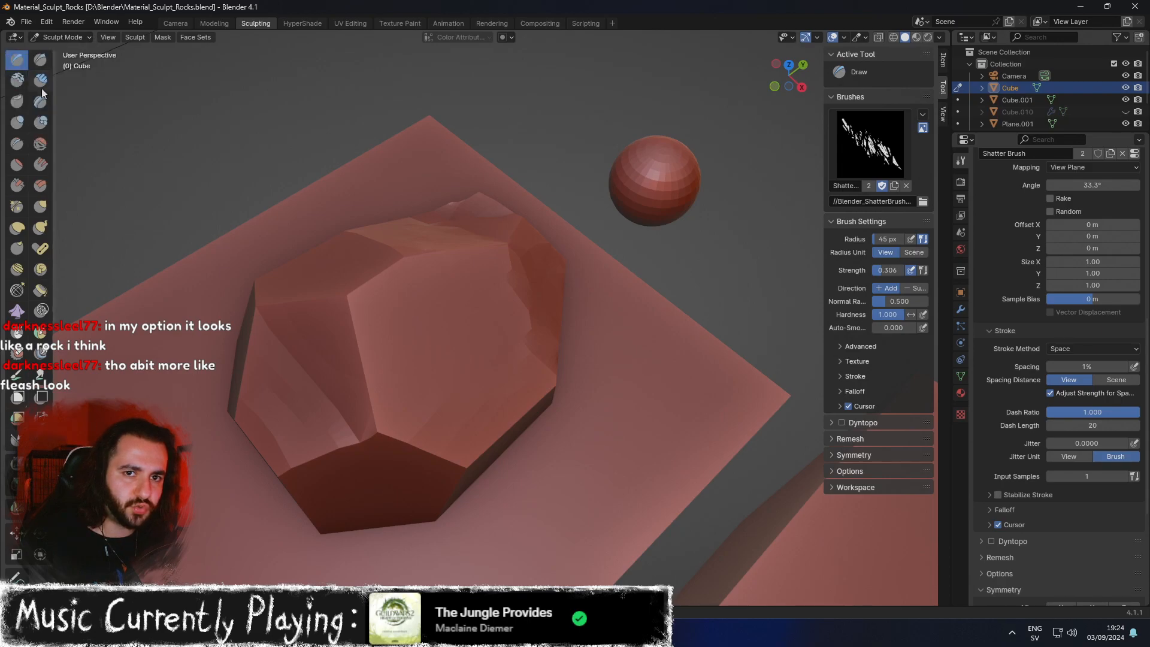
{"action": "right_click", "coordinate": [17, 144]}
{"action": "key", "text": "Escape"}
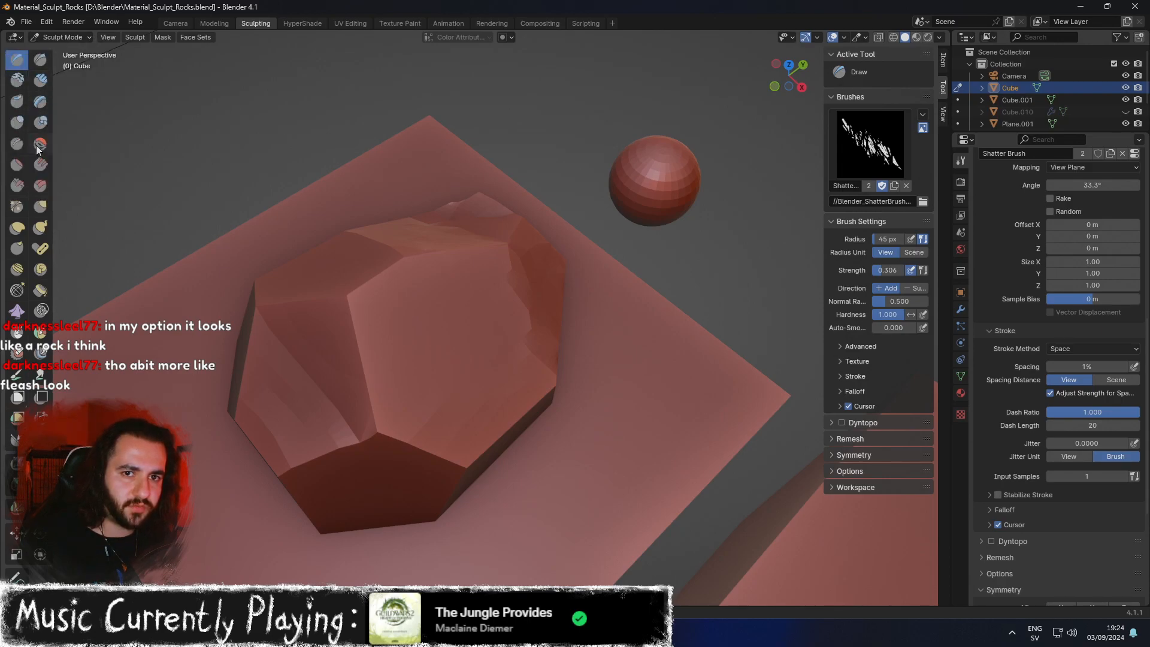
{"action": "right_click", "coordinate": [40, 146]}
{"action": "left_click", "coordinate": [41, 143]}
{"action": "key", "text": "Escape"}
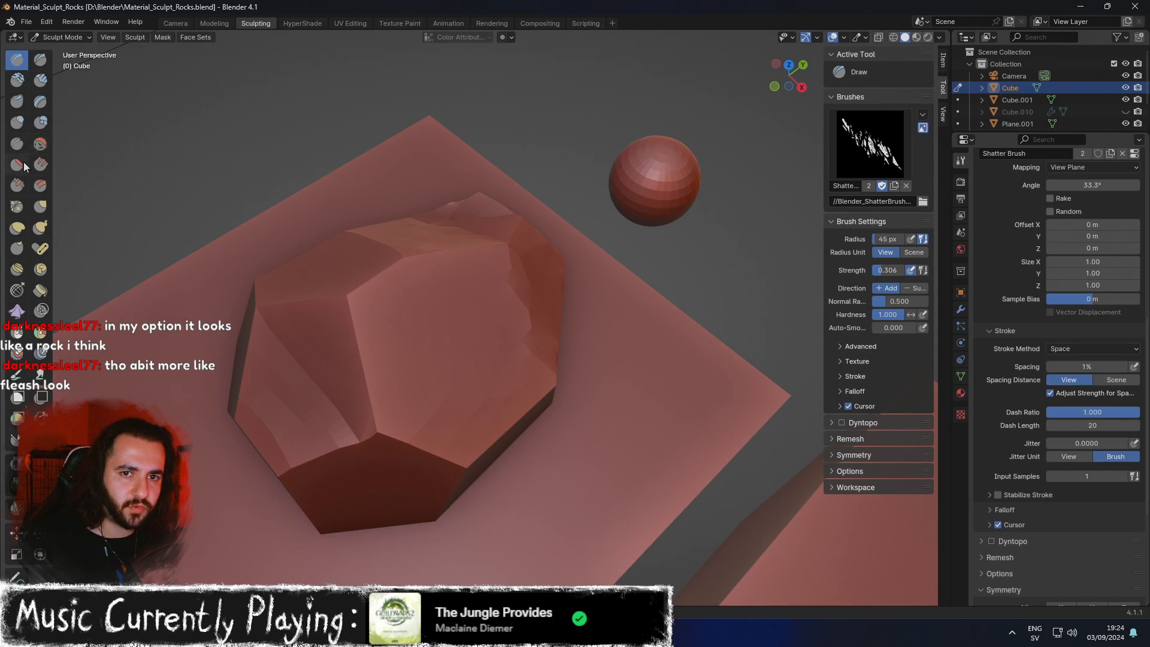
{"action": "right_click", "coordinate": [41, 165]}
{"action": "key", "text": "Escape"}
{"action": "right_click", "coordinate": [24, 181]}
{"action": "left_click", "coordinate": [24, 181]}
{"action": "key", "text": "Escape"}
{"action": "right_click", "coordinate": [44, 203]}
{"action": "left_click", "coordinate": [52, 204]}
{"action": "key", "text": "Escape"}
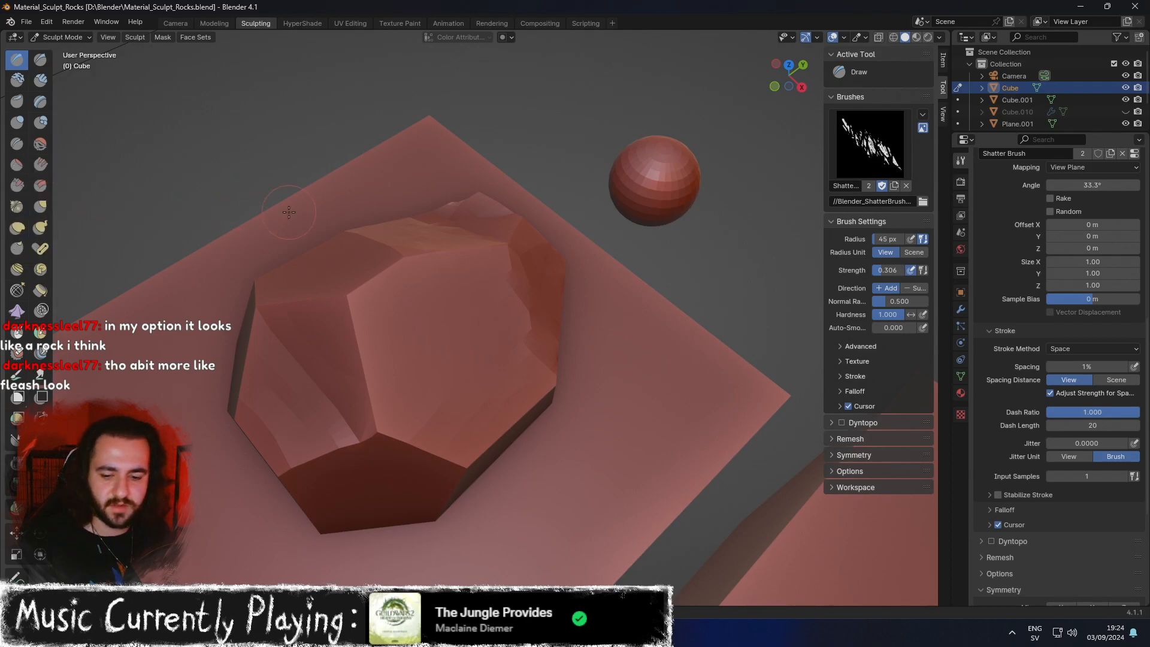
Activate the Scrape brush and assign the Shatter Brush texture to it.
{"action": "key", "text": "shift+t"}
{"action": "middle_click_drag", "start_coordinate": [493, 344], "coordinate": [457, 350]}
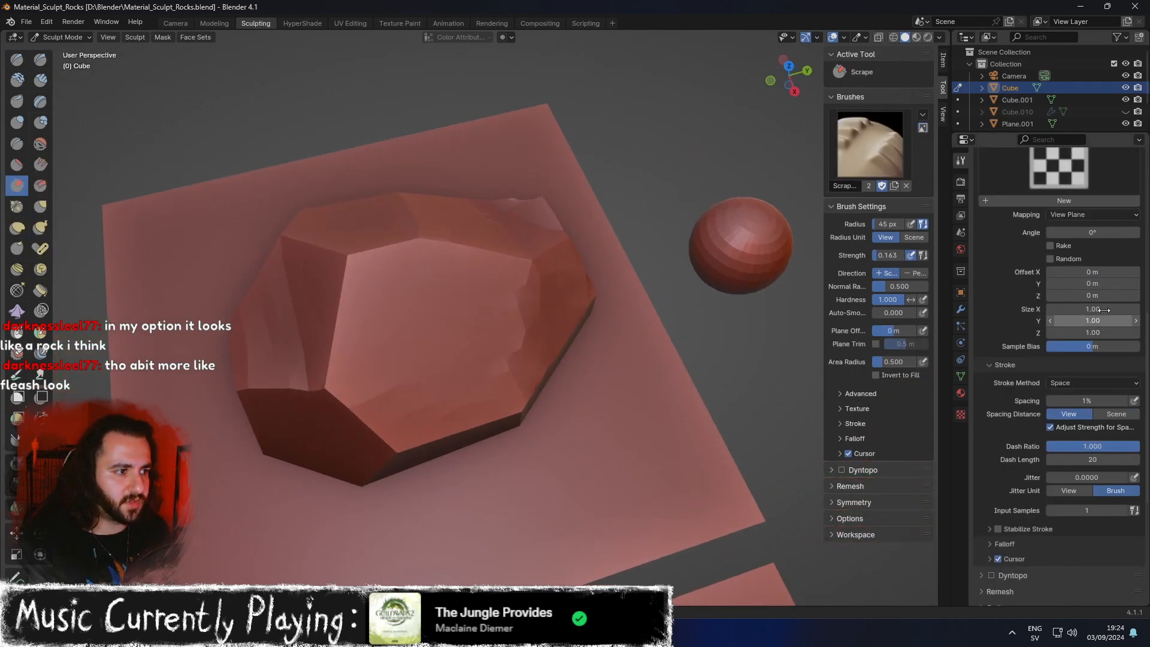
{"action": "scroll", "coordinate": [1109, 304], "scroll_direction": "up", "scroll_amount": 4}
{"action": "scroll", "coordinate": [1110, 303], "scroll_direction": "up", "scroll_amount": 3}
{"action": "left_click", "coordinate": [1058, 324]}
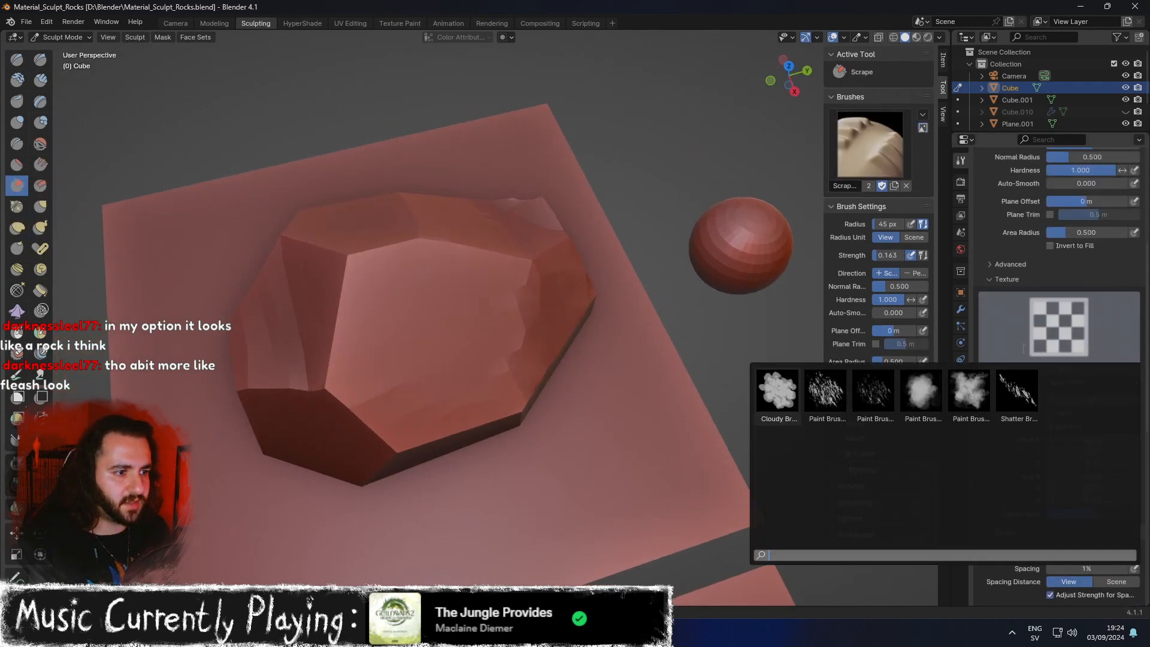
{"action": "left_click", "coordinate": [1018, 392]}
Set the Scrape brush strength to 0.432 and scrape shatter-textured marks across the rock's end facet farthest from the sphere.
{"action": "middle_click_drag", "start_coordinate": [315, 385], "coordinate": [342, 291]}
{"action": "middle_click_drag", "start_coordinate": [403, 401], "coordinate": [461, 386]}
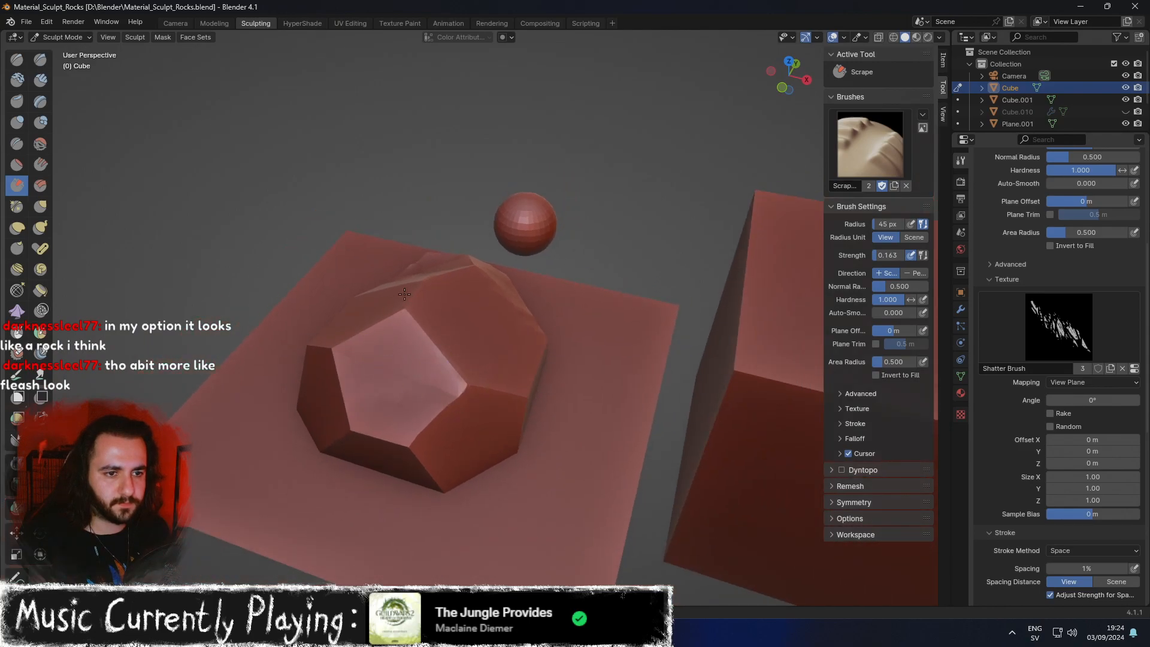
{"action": "middle_click_drag", "start_coordinate": [416, 329], "coordinate": [467, 347]}
{"action": "right_click", "coordinate": [421, 384]}
{"action": "left_click_drag", "start_coordinate": [421, 381], "coordinate": [453, 381]}
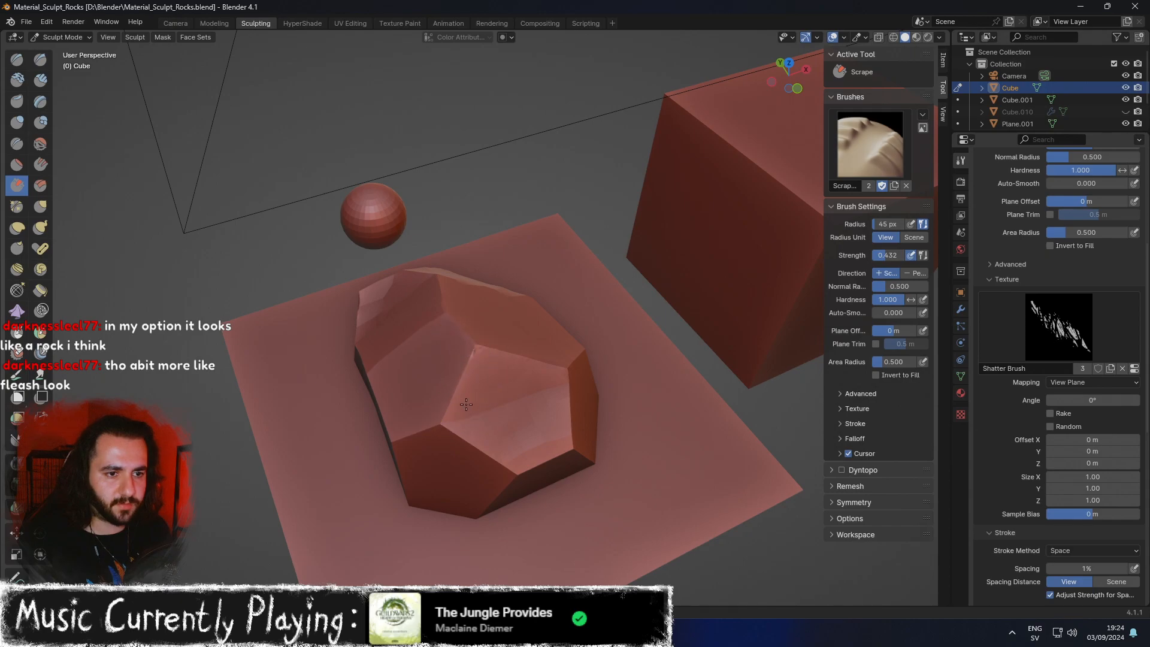
{"action": "middle_click_drag", "start_coordinate": [488, 385], "coordinate": [488, 411]}
{"action": "left_click_drag", "start_coordinate": [515, 427], "coordinate": [535, 380]}
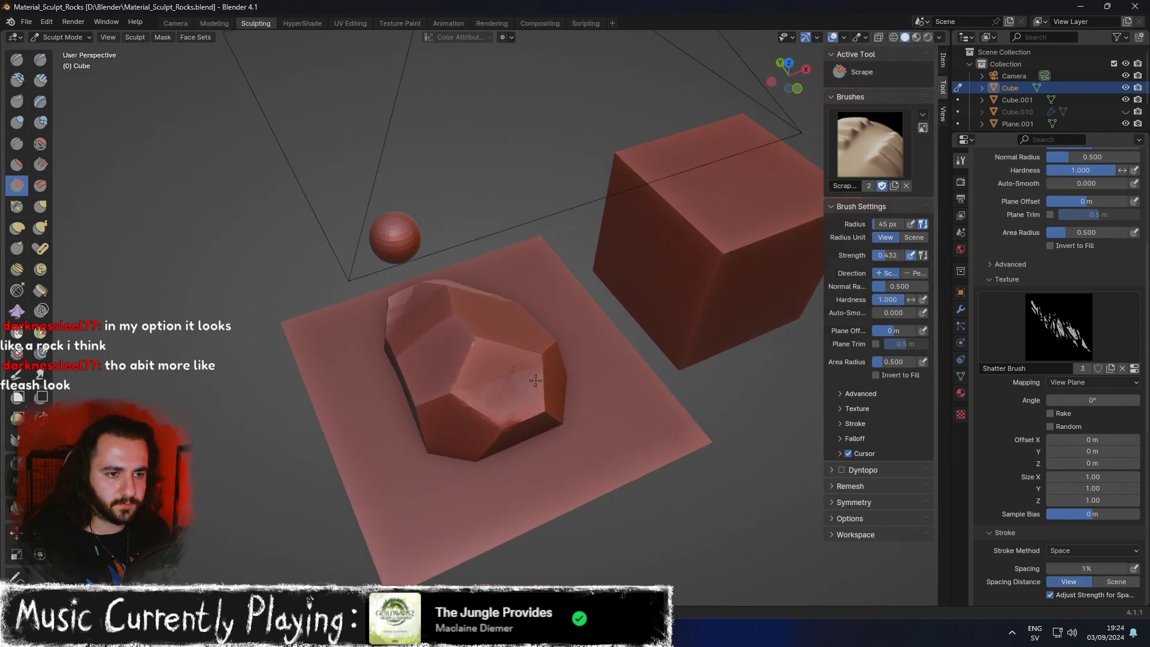
Scrape shatter marks near the sphere end of the broad side facing away from the large cube.
{"action": "middle_click_drag", "start_coordinate": [465, 347], "coordinate": [508, 389]}
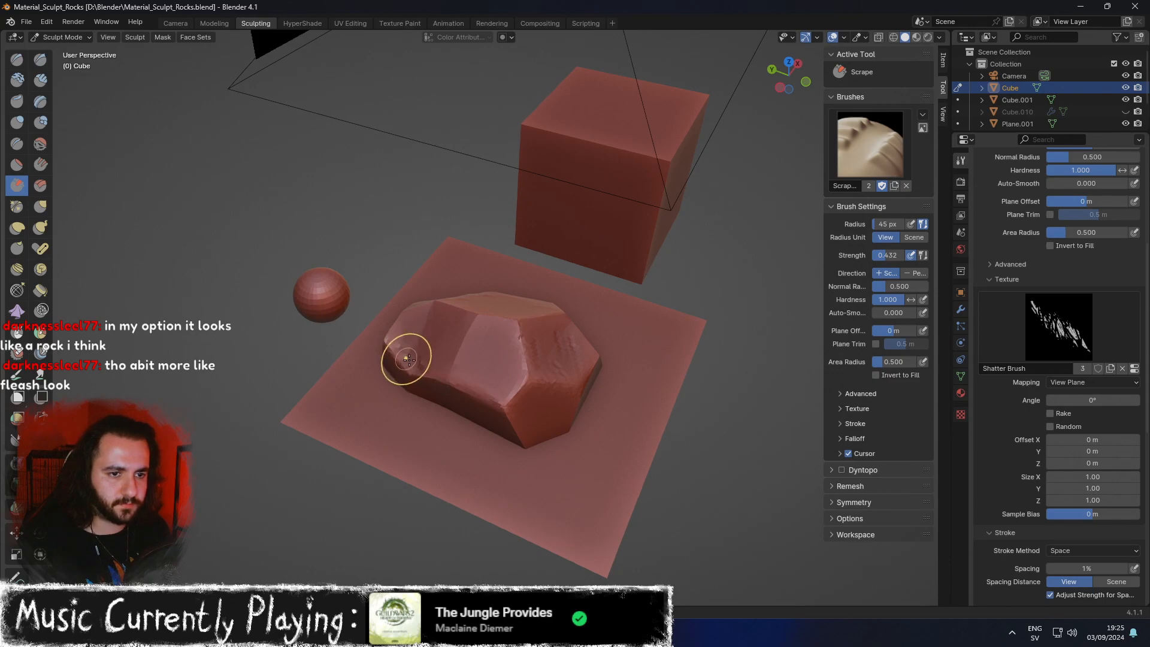
{"action": "middle_click_drag", "start_coordinate": [405, 352], "coordinate": [466, 376]}
{"action": "middle_click_drag", "start_coordinate": [423, 343], "coordinate": [502, 318]}
Apply smooth shading to the rock in the Modeling workspace and return to the Sculpting workspace.
{"action": "right_click", "coordinate": [527, 305]}
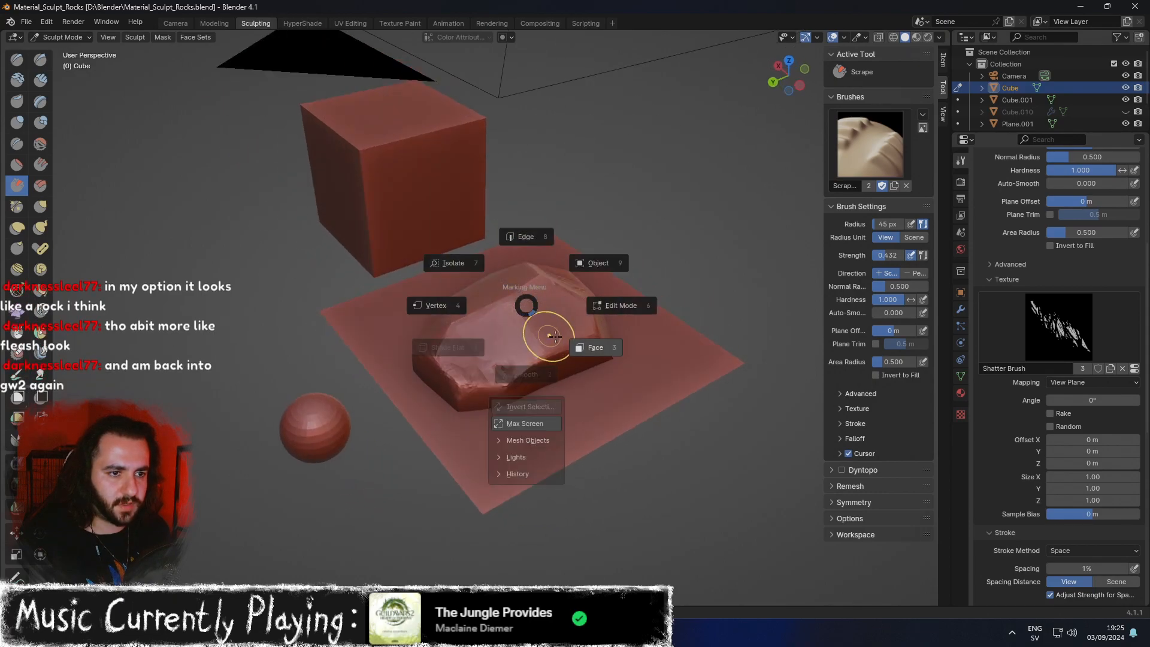
{"action": "left_click", "coordinate": [525, 305]}
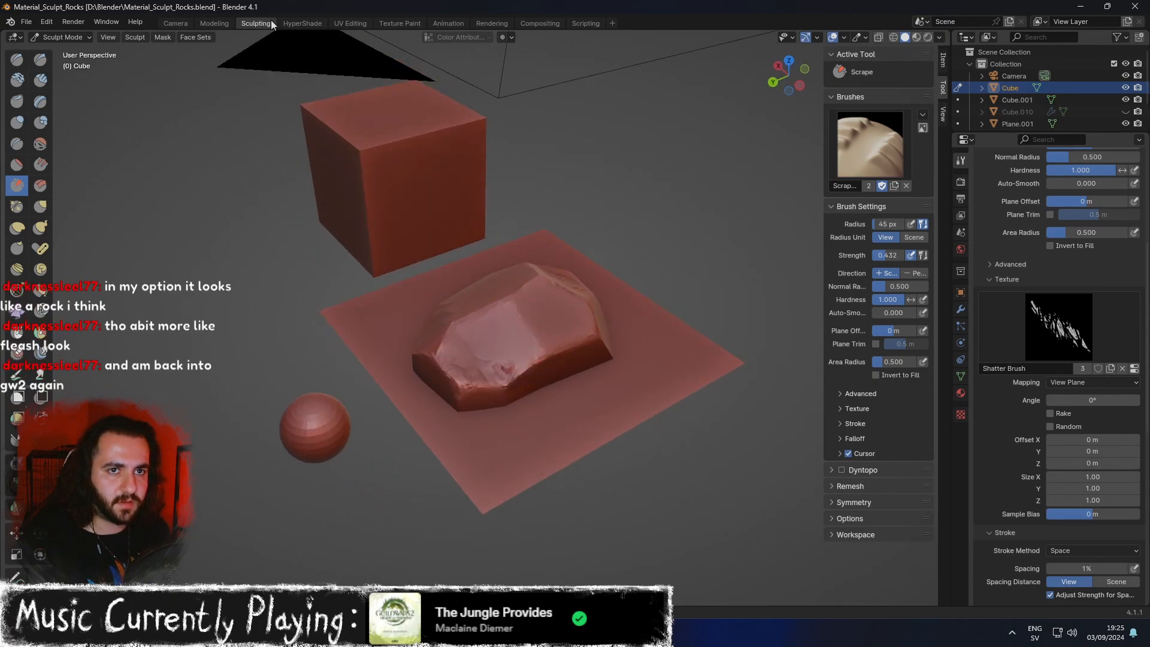
{"action": "left_click", "coordinate": [222, 24]}
{"action": "right_click", "coordinate": [535, 352]}
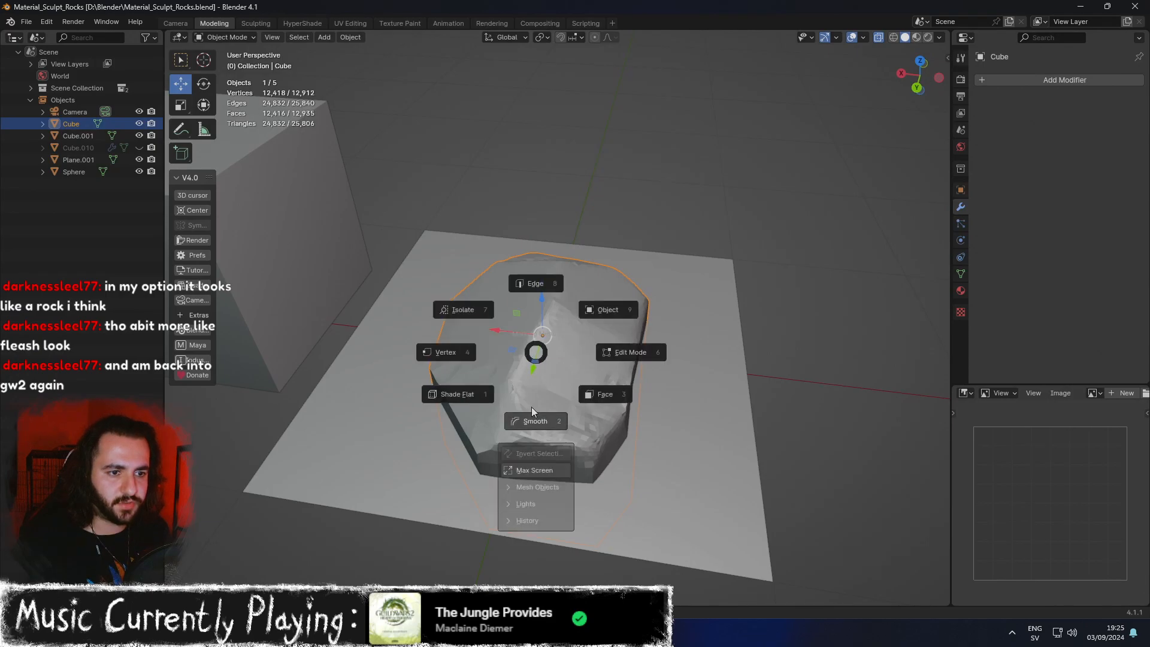
{"action": "left_click", "coordinate": [531, 409]}
{"action": "left_click", "coordinate": [262, 23]}
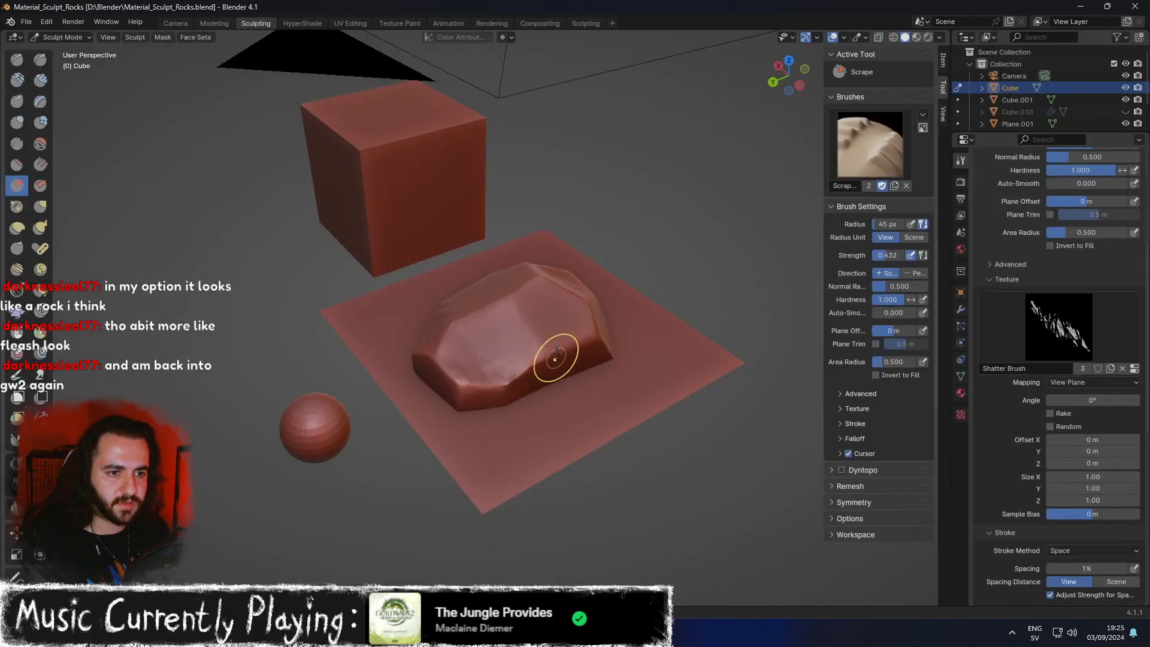
Scrape from the side facing away from the large cube up to the rock's upper edge with the Shatter Brush texture.
{"action": "left_click_drag", "start_coordinate": [515, 379], "coordinate": [497, 298]}
{"action": "middle_click_drag", "start_coordinate": [503, 316], "coordinate": [551, 316]}
{"action": "mouse_move", "coordinate": [518, 316]}
{"action": "left_mouse_down"}
{"action": "mouse_move", "coordinate": [500, 314]}
{"action": "mouse_move", "coordinate": [508, 281]}
{"action": "left_mouse_up"}
{"action": "middle_click_drag", "start_coordinate": [454, 357], "coordinate": [509, 375]}
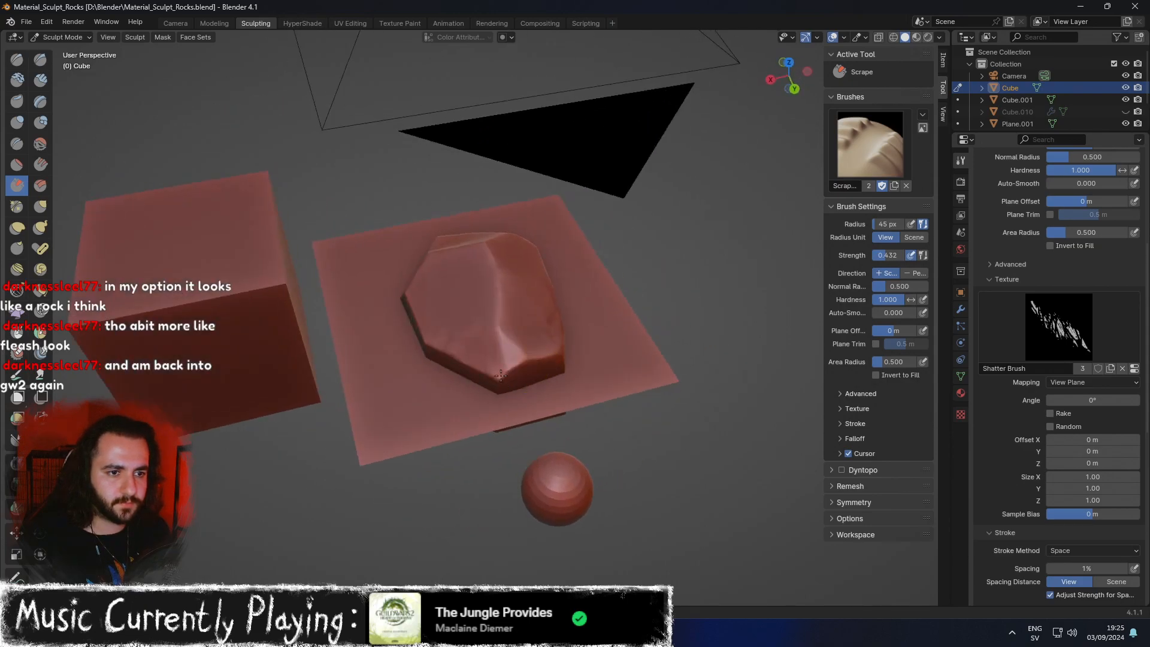
Examine the scraped planes and edges of the smooth-shaded rock from above and from all sides.
{"action": "middle_click_drag", "start_coordinate": [457, 341], "coordinate": [480, 336]}
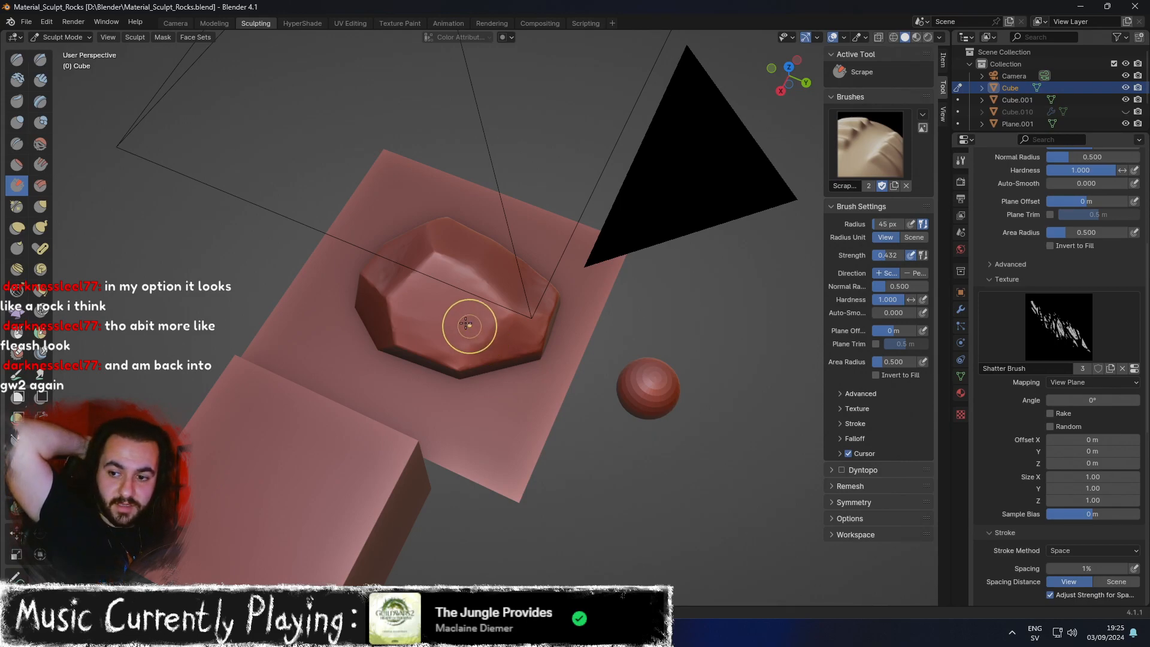
{"action": "scroll", "coordinate": [469, 331], "scroll_direction": "up", "scroll_amount": 3}
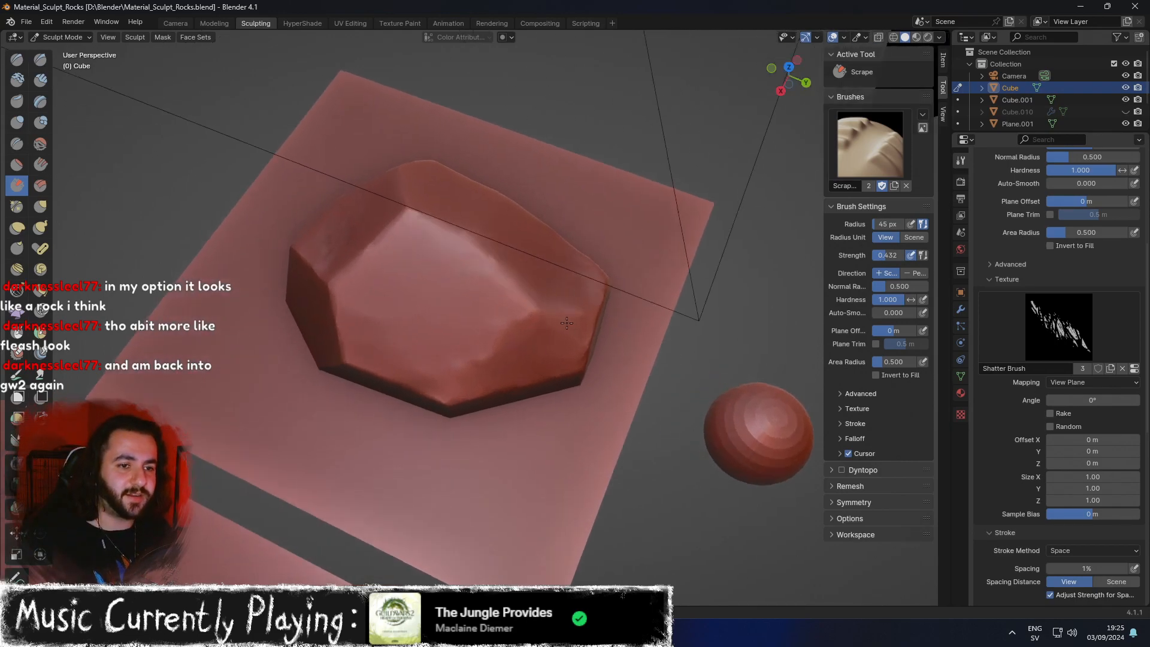
{"action": "middle_click_drag", "start_coordinate": [477, 346], "coordinate": [557, 335]}
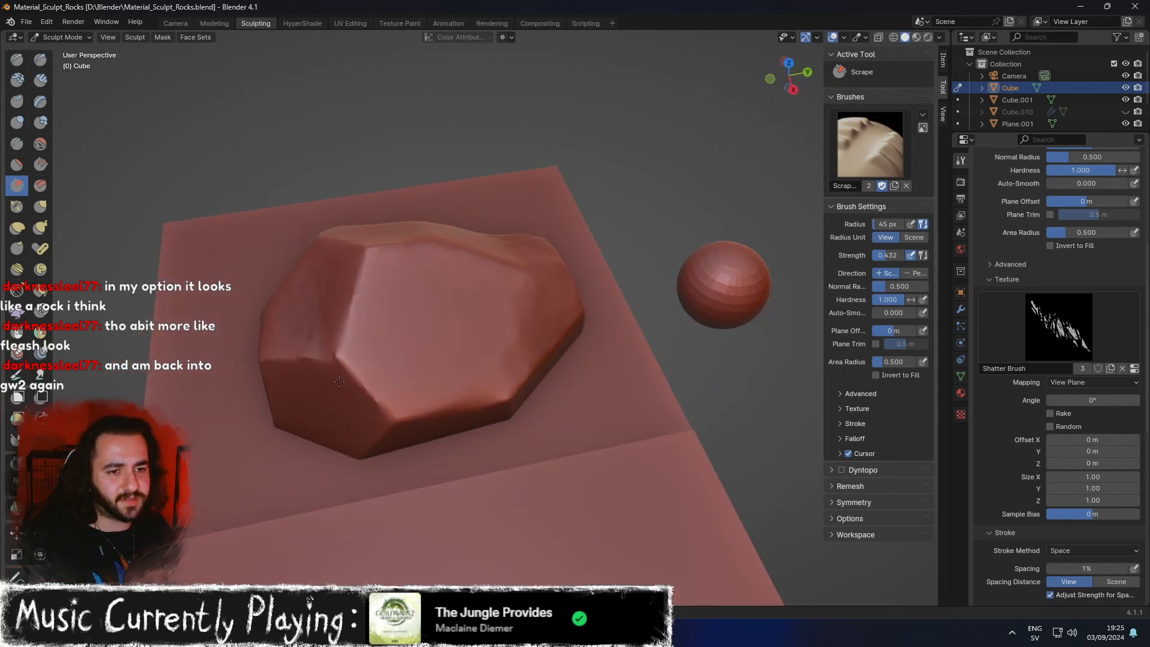
{"action": "middle_click_drag", "start_coordinate": [355, 325], "coordinate": [455, 251]}
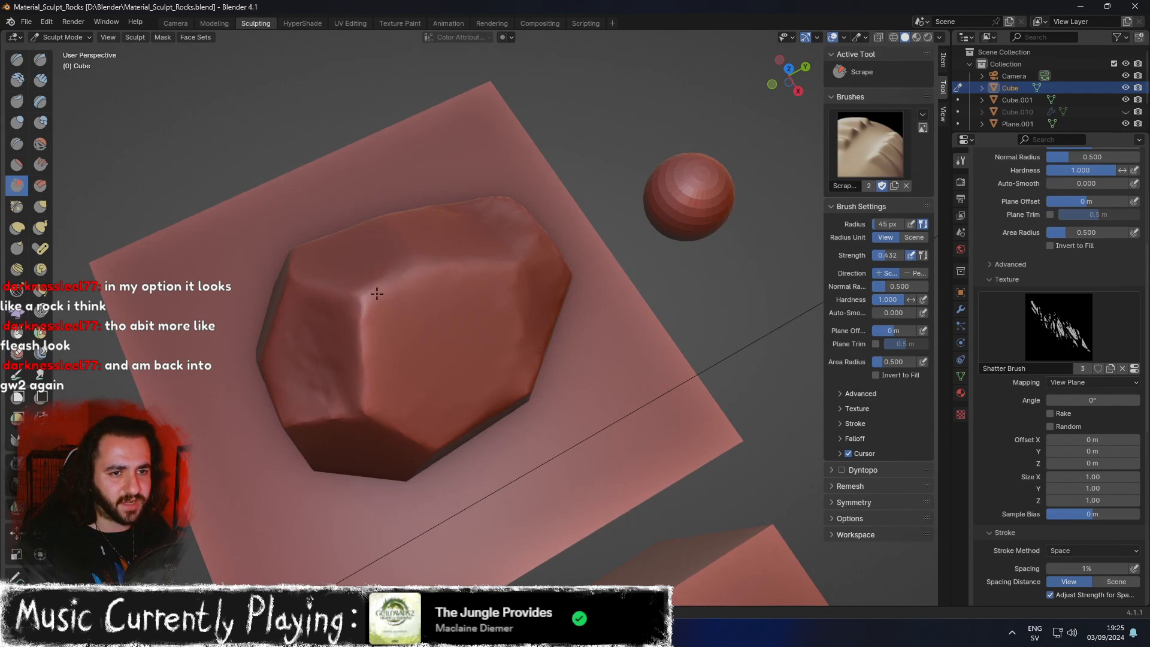
{"action": "scroll", "coordinate": [410, 298], "scroll_direction": "down", "scroll_amount": 2}
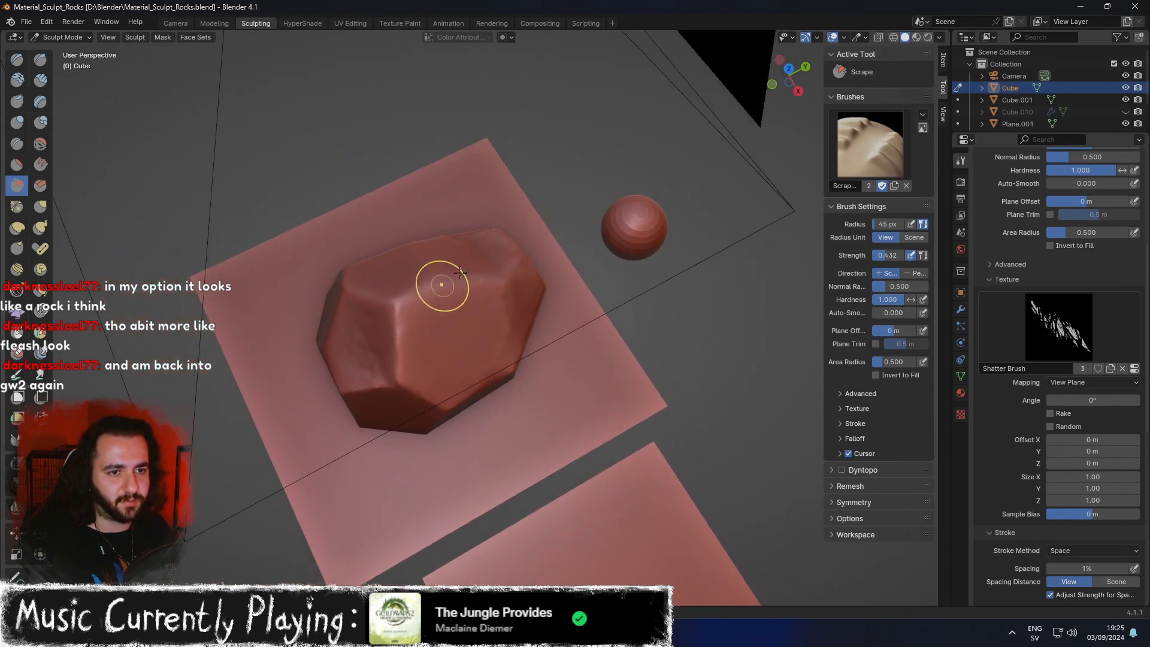
{"action": "scroll", "coordinate": [420, 367], "scroll_direction": "down", "scroll_amount": 2}
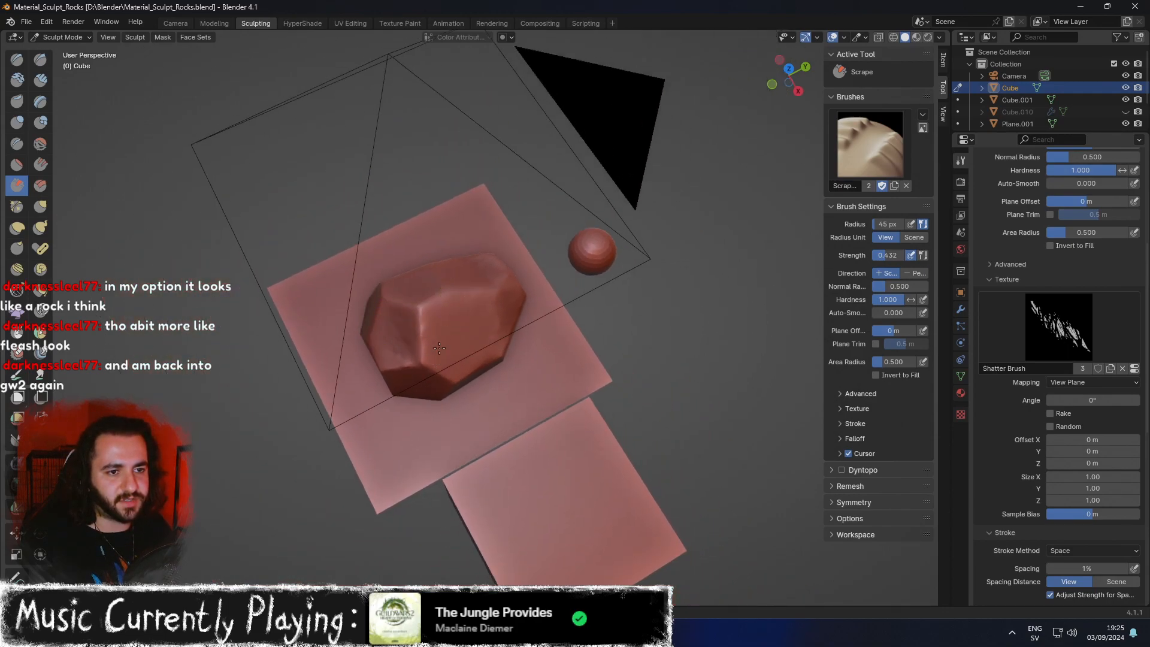
{"action": "middle_click_drag", "start_coordinate": [451, 311], "coordinate": [575, 330]}
{"action": "middle_click_drag", "start_coordinate": [477, 352], "coordinate": [560, 323]}
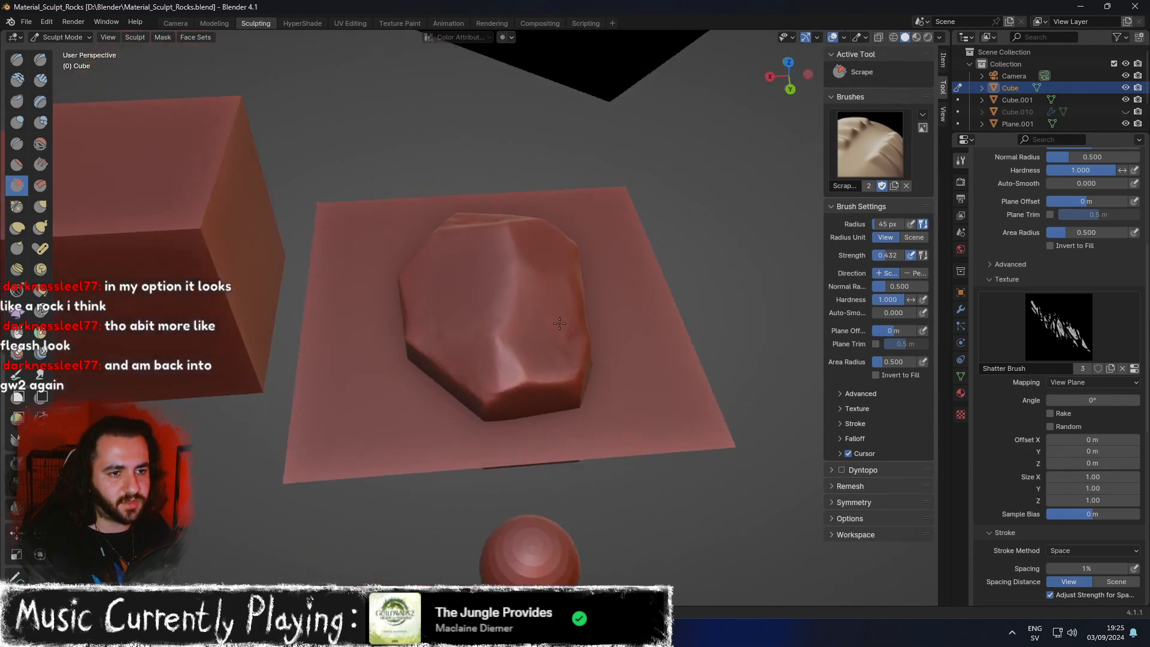
{"action": "mouse_move", "coordinate": [484, 302]}
{"action": "middle_mouse_down"}
{"action": "mouse_move", "coordinate": [509, 328]}
{"action": "mouse_move", "coordinate": [422, 334]}
{"action": "middle_mouse_up"}
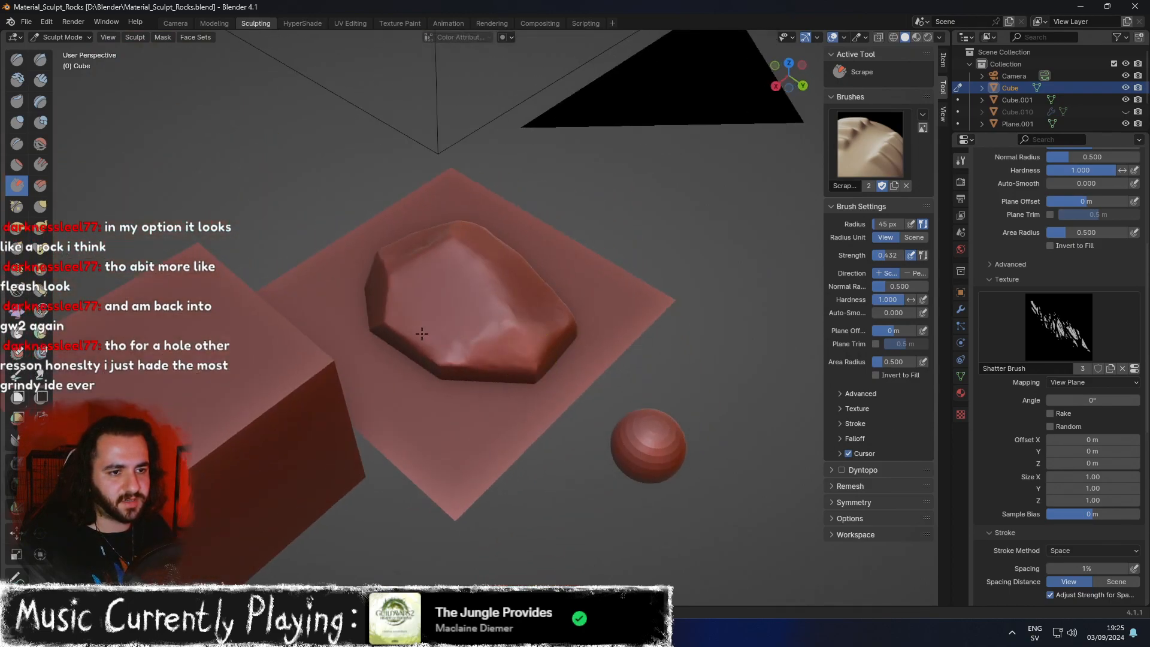
Scrape the lower part of the end facet farthest from the sphere with the Shatter Brush texture.
{"action": "mouse_move", "coordinate": [555, 386]}
{"action": "middle_mouse_down"}
{"action": "mouse_move", "coordinate": [385, 359]}
{"action": "mouse_move", "coordinate": [496, 354]}
{"action": "middle_mouse_up"}
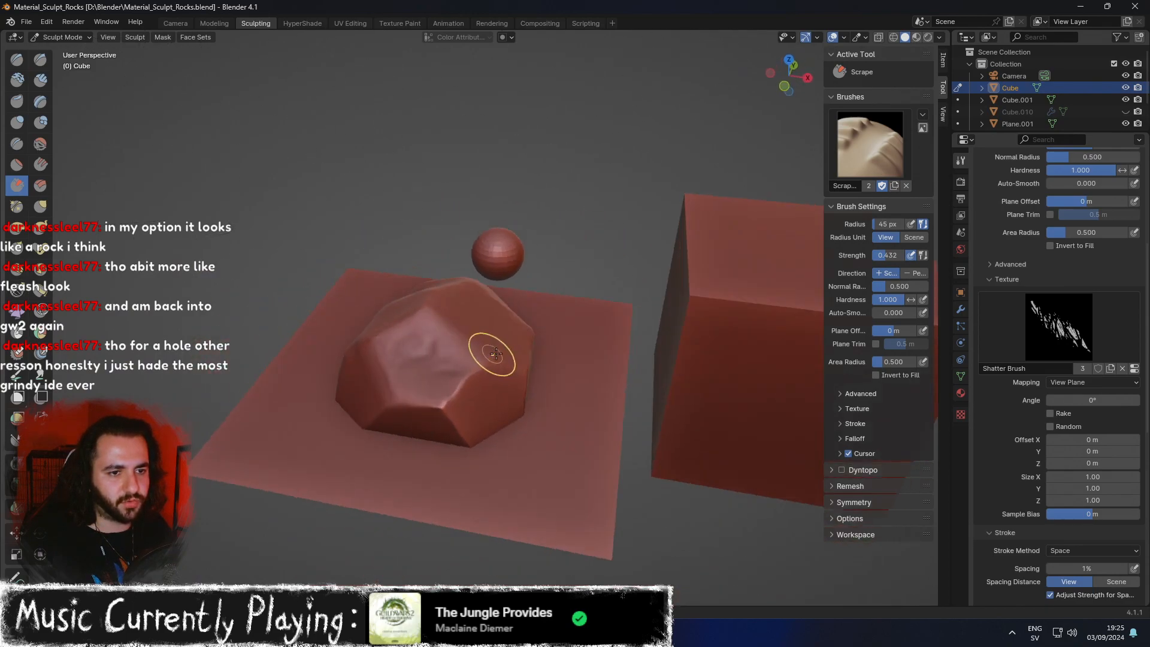
{"action": "mouse_move", "coordinate": [425, 399]}
{"action": "left_mouse_down"}
{"action": "mouse_move", "coordinate": [474, 380]}
{"action": "mouse_move", "coordinate": [444, 414]}
{"action": "mouse_move", "coordinate": [408, 395]}
{"action": "left_mouse_up"}
{"action": "middle_click_drag", "start_coordinate": [408, 395], "coordinate": [472, 342]}
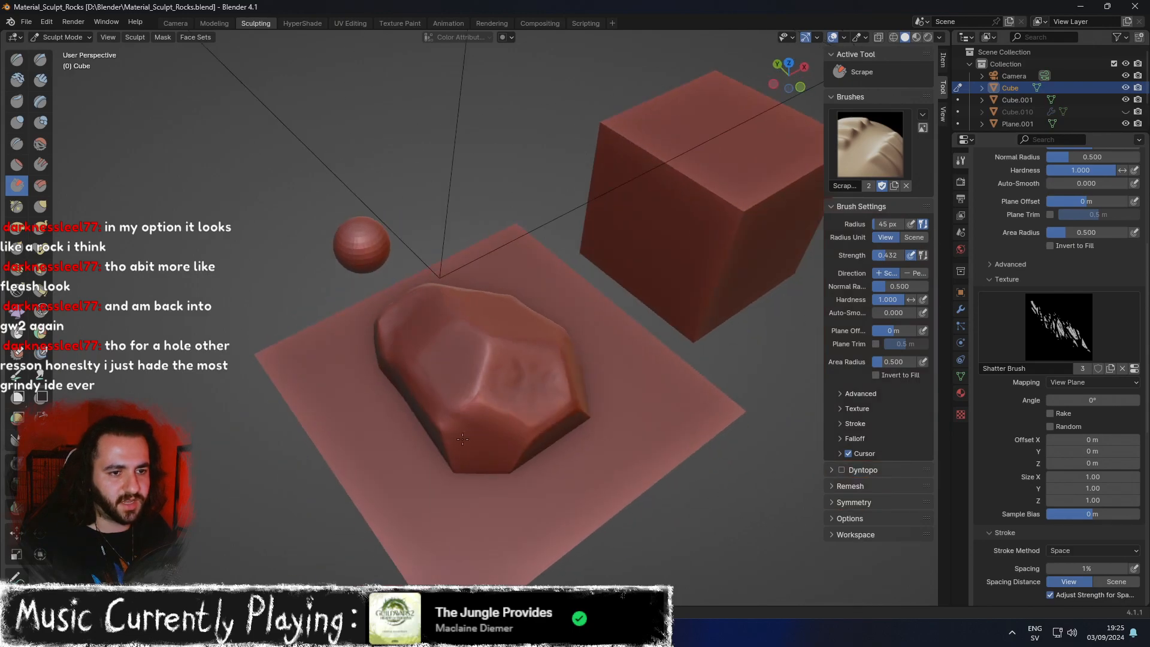
{"action": "middle_click_drag", "start_coordinate": [472, 415], "coordinate": [595, 400]}
{"action": "middle_click_drag", "start_coordinate": [508, 290], "coordinate": [551, 290]}
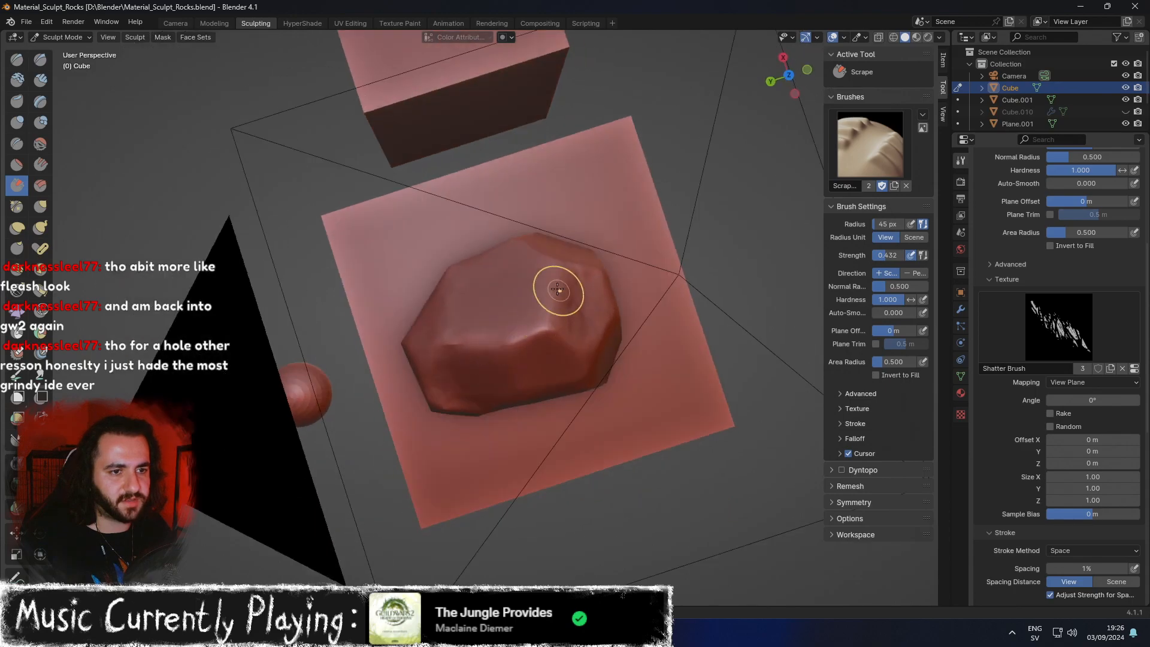
{"action": "mouse_move", "coordinate": [496, 336]}
{"action": "middle_mouse_down"}
{"action": "mouse_move", "coordinate": [480, 316]}
{"action": "mouse_move", "coordinate": [529, 329]}
{"action": "middle_mouse_up"}
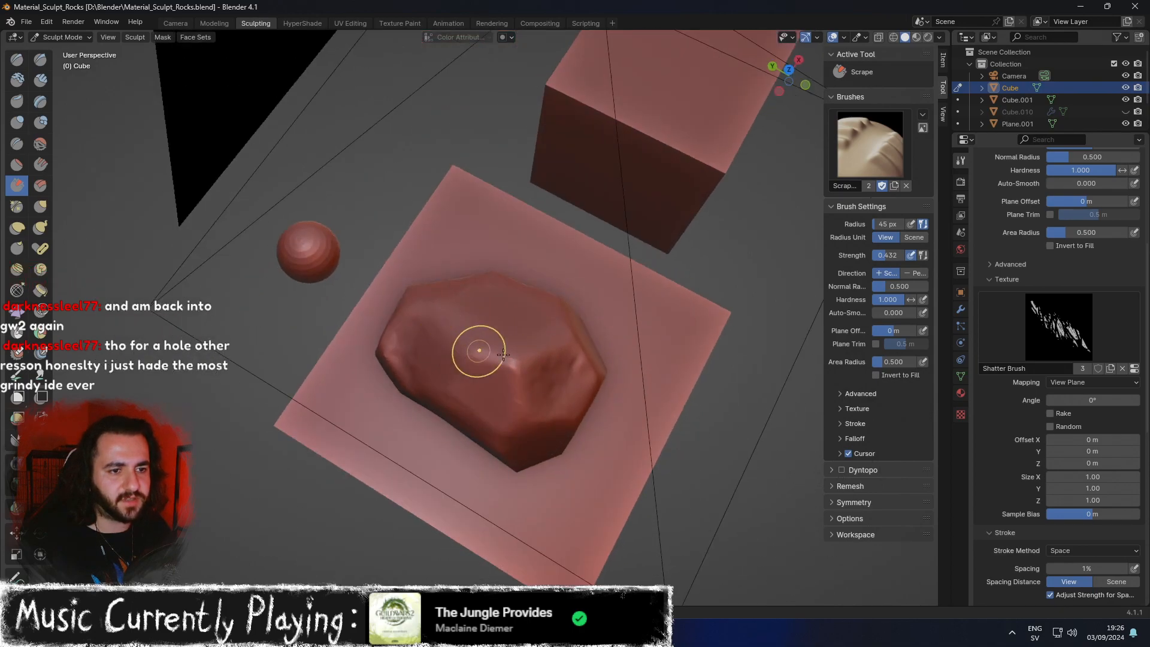
{"action": "middle_click_drag", "start_coordinate": [535, 375], "coordinate": [511, 256]}
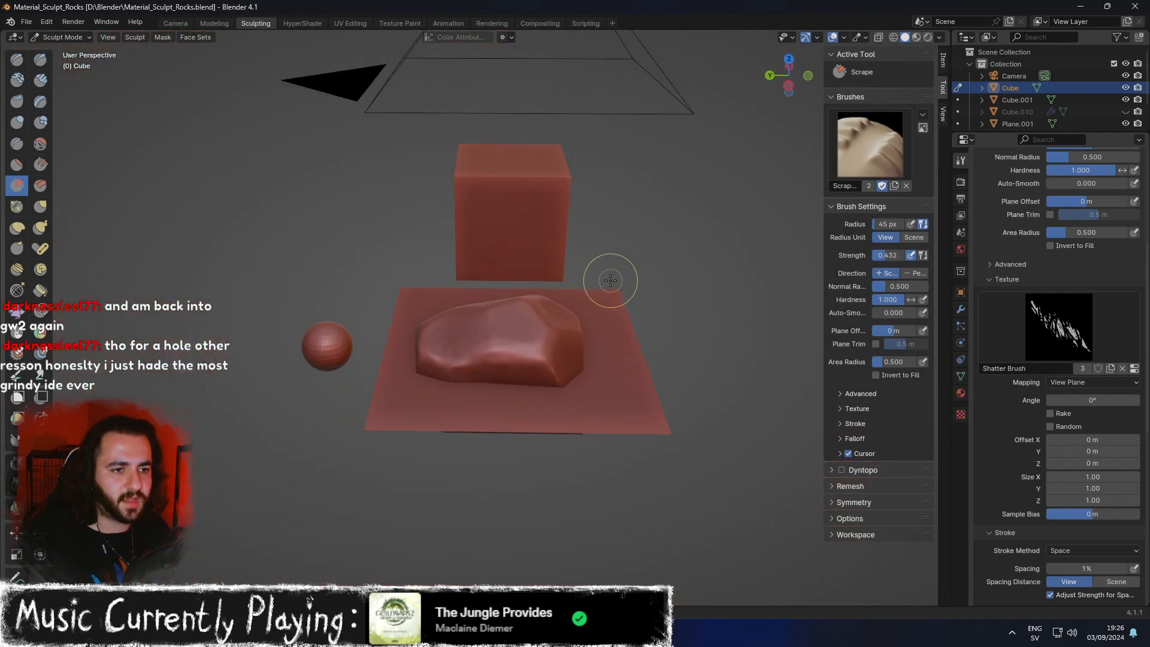
Add a Subdivision Surface modifier to the rock in the Modeling workspace and set its type to Simple.
{"action": "left_click", "coordinate": [213, 23]}
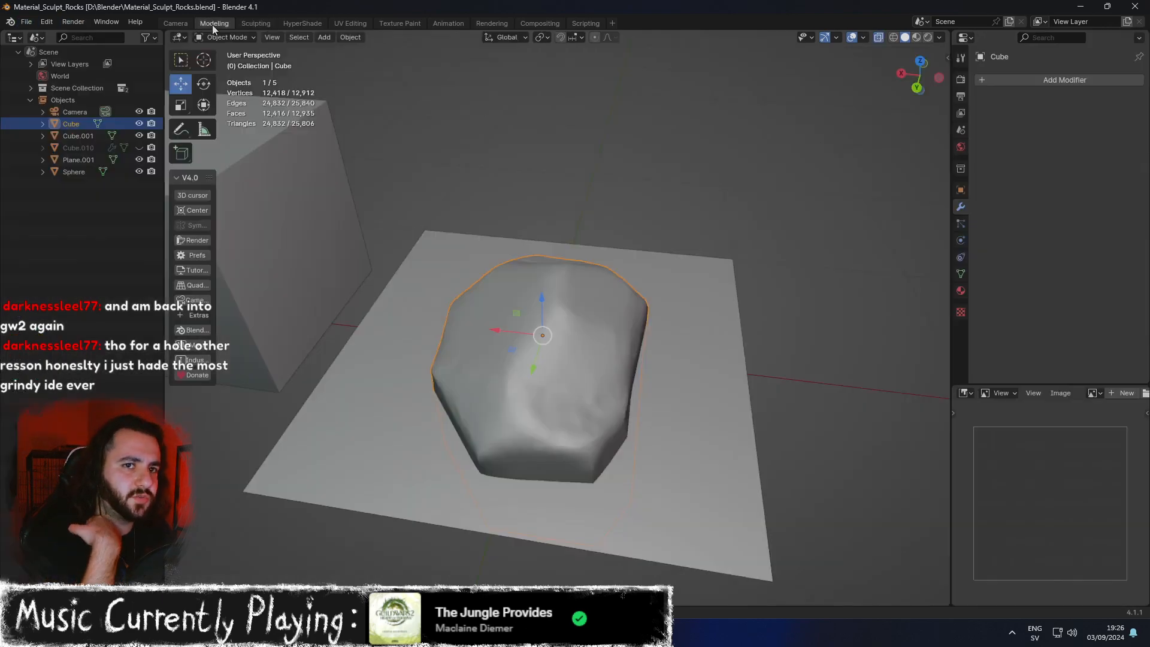
{"action": "left_click", "coordinate": [1090, 79]}
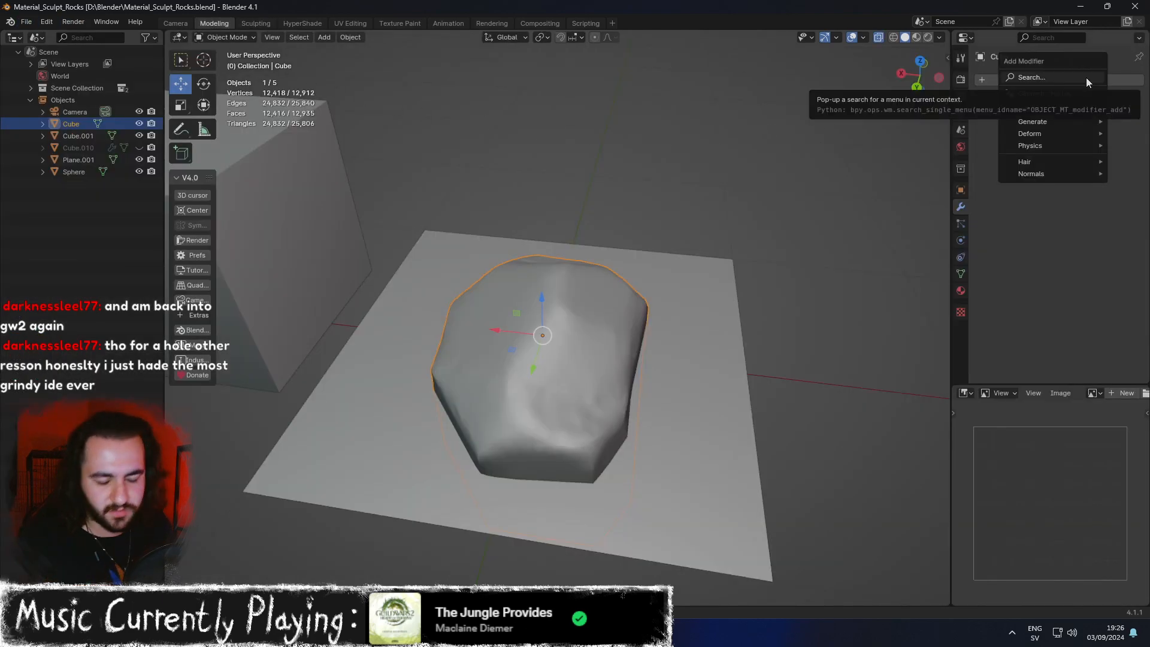
{"action": "left_click", "coordinate": [1087, 77]}
{"action": "type", "text": "sub"}
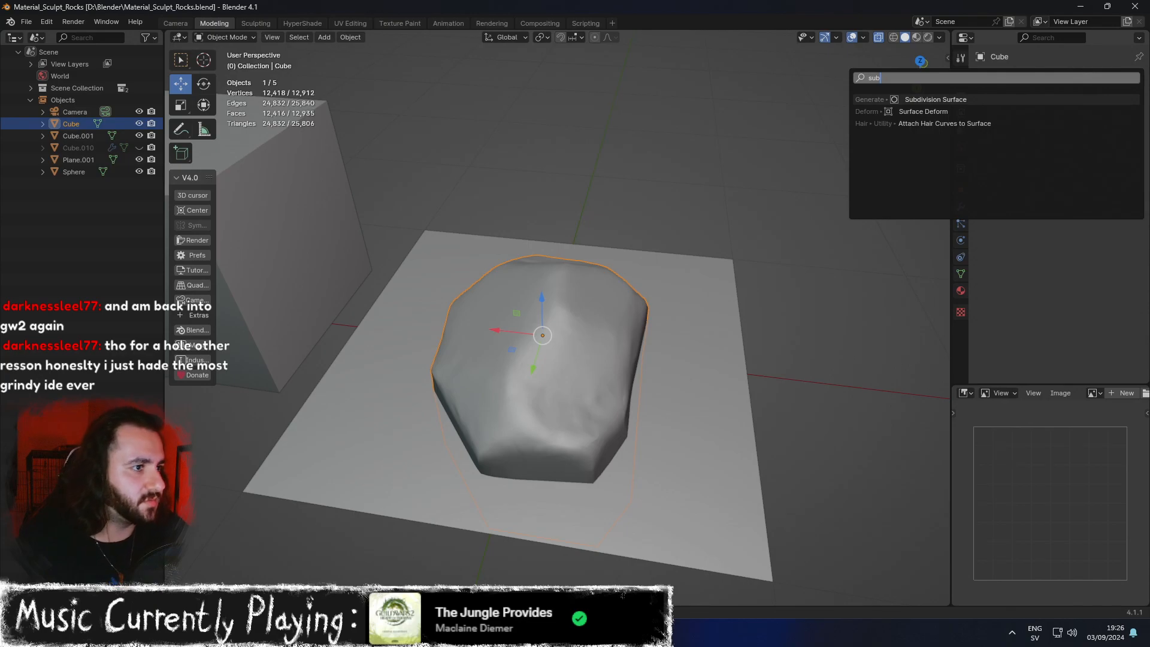
{"action": "key", "text": "Return"}
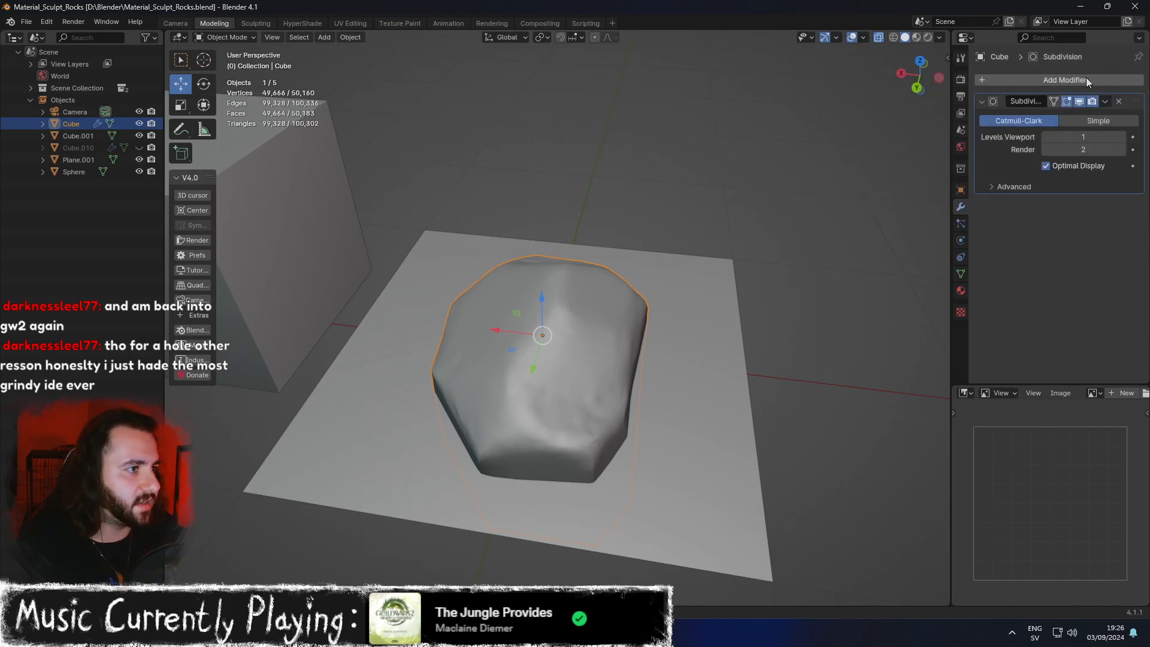
{"action": "left_click", "coordinate": [1108, 119]}
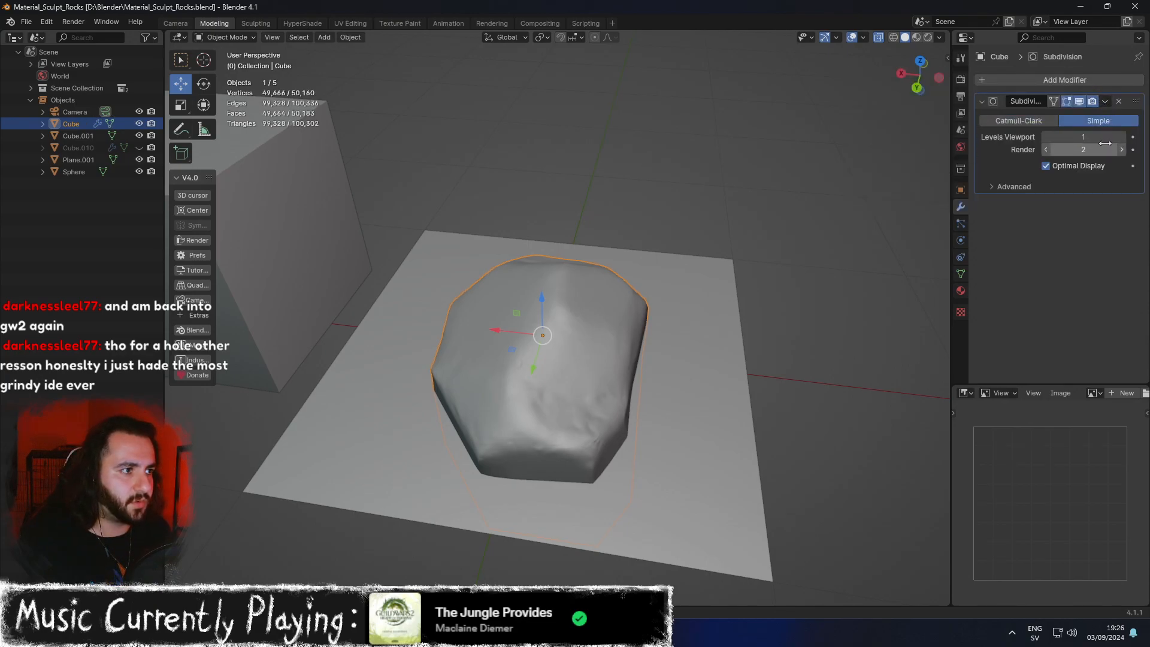
Raise the Subdivision modifier's viewport level to 2 and apply the modifier to the rock.
{"action": "left_click", "coordinate": [1122, 137]}
{"action": "middle_click_drag", "start_coordinate": [725, 275], "coordinate": [665, 251]}
{"action": "left_click", "coordinate": [1105, 101]}
{"action": "left_click", "coordinate": [1072, 118]}
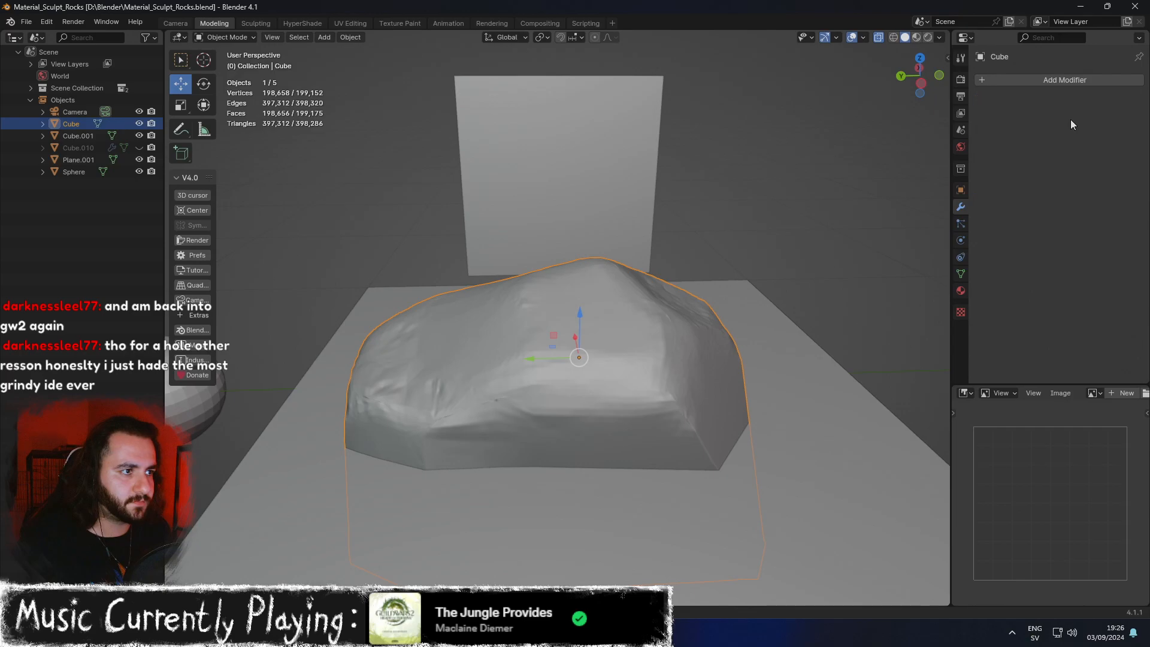
Return to the Sculpting workspace and scrape the end of the rock nearest the sphere with the Shatter Brush texture.
{"action": "left_click", "coordinate": [268, 23]}
{"action": "mouse_move", "coordinate": [473, 342]}
{"action": "middle_mouse_down"}
{"action": "mouse_move", "coordinate": [410, 390]}
{"action": "mouse_move", "coordinate": [529, 347]}
{"action": "middle_mouse_up"}
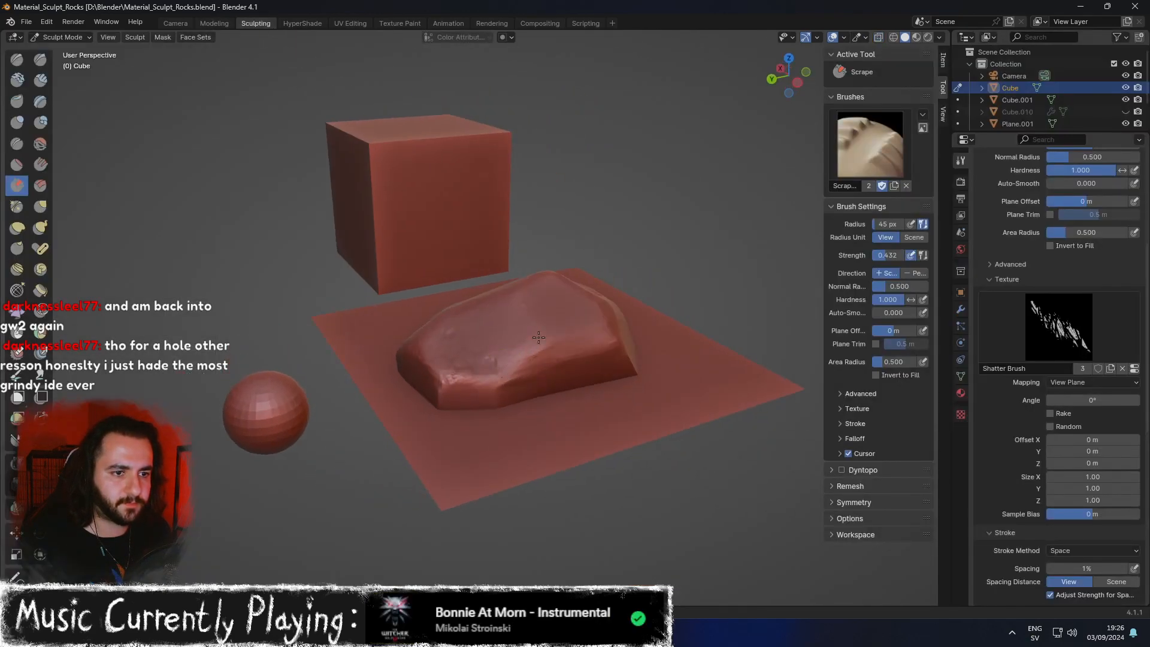
{"action": "scroll", "coordinate": [538, 351], "scroll_direction": "down", "scroll_amount": 2}
{"action": "left_click_drag", "start_coordinate": [485, 330], "coordinate": [465, 369]}
{"action": "middle_click_drag", "start_coordinate": [447, 335], "coordinate": [488, 377]}
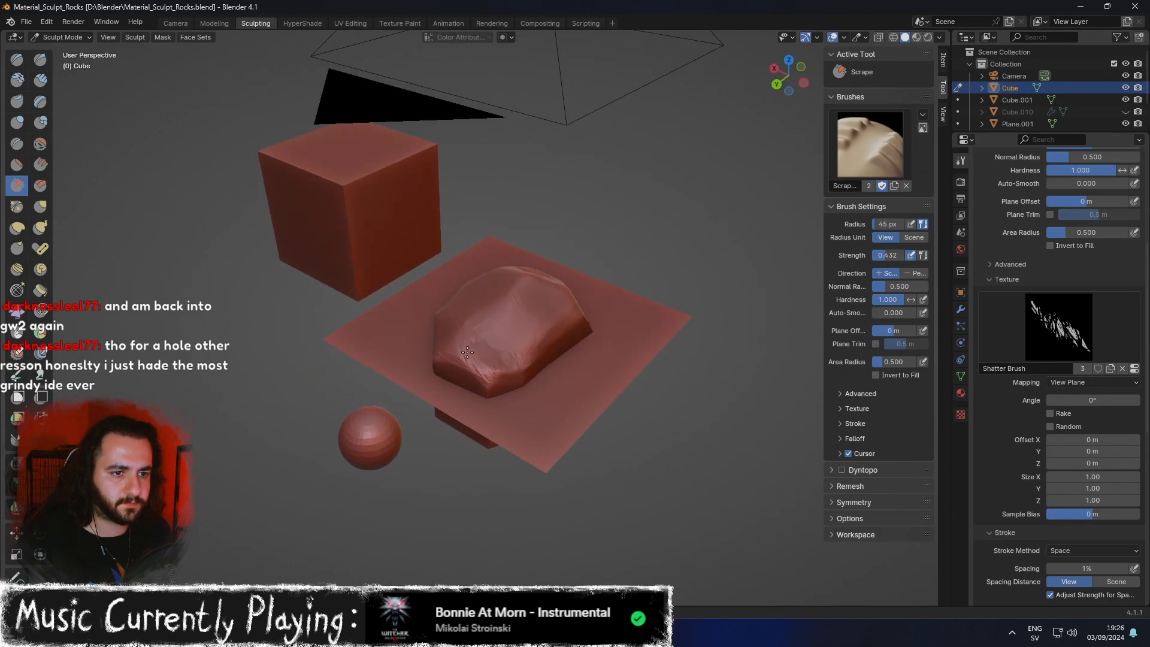
Set the Scrape radius to 95 px and strength to 0.551, and scrape further across the end facing the sphere.
{"action": "middle_click_drag", "start_coordinate": [509, 314], "coordinate": [509, 305]}
{"action": "scroll", "coordinate": [497, 323], "scroll_direction": "up", "scroll_amount": 4}
{"action": "right_click", "coordinate": [490, 353]}
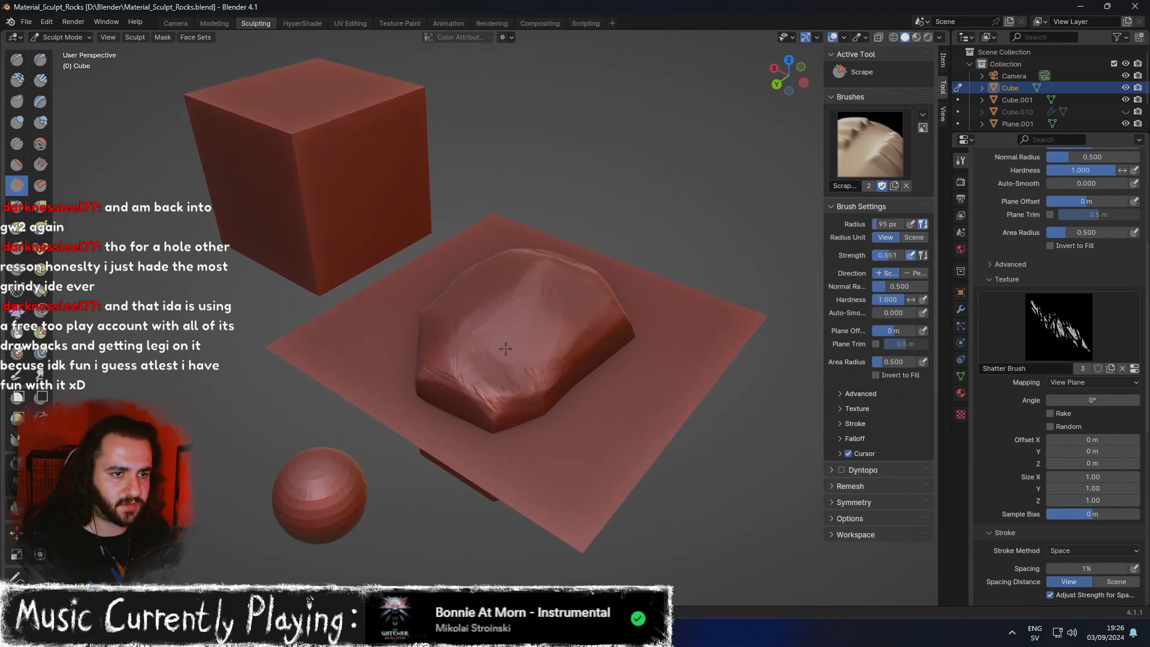
{"action": "middle_click_drag", "start_coordinate": [473, 375], "coordinate": [542, 406]}
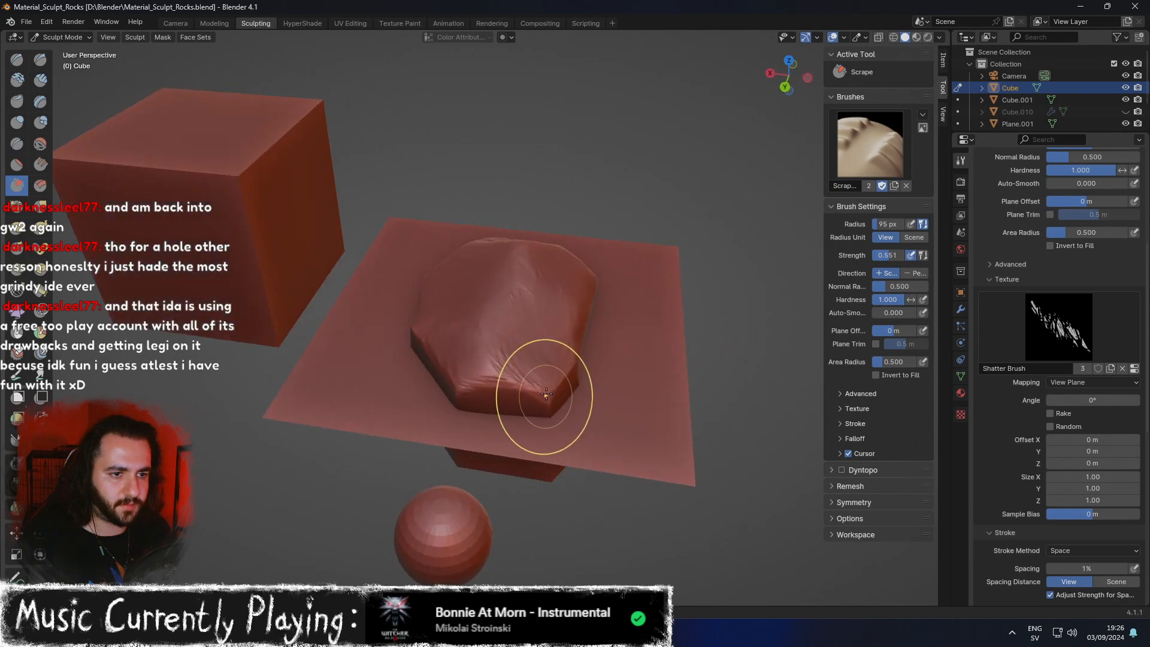
{"action": "left_click_drag", "start_coordinate": [490, 395], "coordinate": [473, 390]}
Scrape the broad facet facing the large cube and its bordering edges towards the end farthest from the sphere.
{"action": "mouse_move", "coordinate": [455, 394]}
{"action": "middle_mouse_down"}
{"action": "mouse_move", "coordinate": [475, 364]}
{"action": "mouse_move", "coordinate": [460, 311]}
{"action": "middle_mouse_up"}
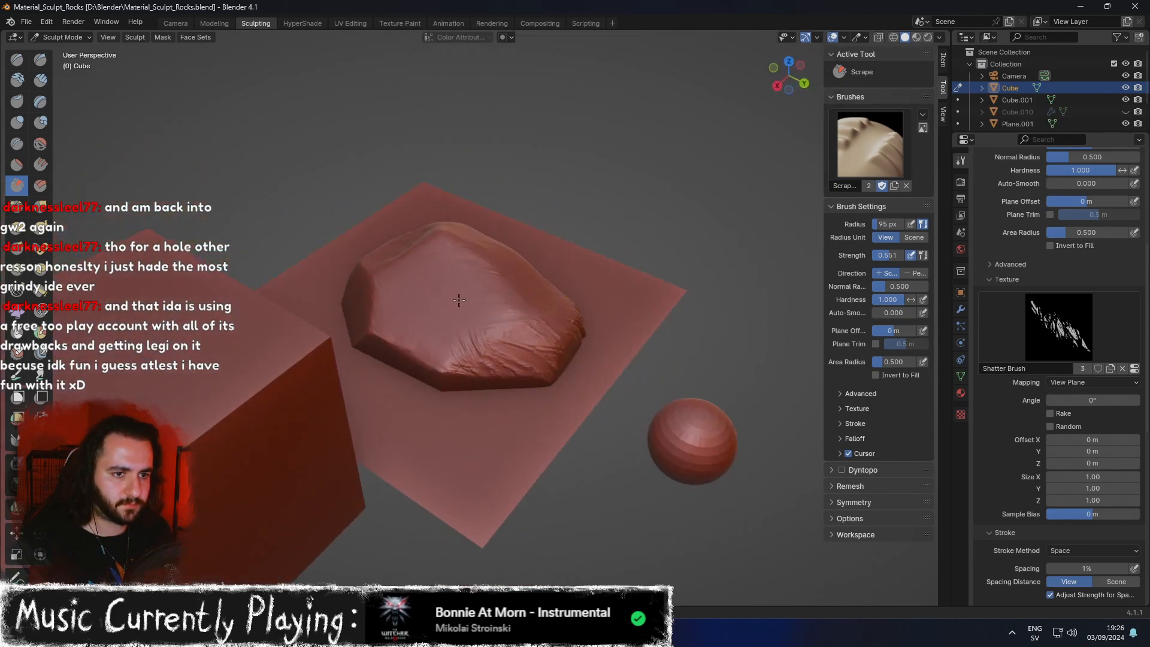
{"action": "left_click_drag", "start_coordinate": [476, 293], "coordinate": [500, 298]}
{"action": "middle_click_drag", "start_coordinate": [493, 296], "coordinate": [548, 320]}
{"action": "mouse_move", "coordinate": [548, 320]}
{"action": "left_mouse_down"}
{"action": "mouse_move", "coordinate": [470, 378]}
{"action": "mouse_move", "coordinate": [459, 319]}
{"action": "left_mouse_up"}
{"action": "mouse_move", "coordinate": [459, 318]}
{"action": "left_mouse_down"}
{"action": "mouse_move", "coordinate": [436, 324]}
{"action": "mouse_move", "coordinate": [464, 300]}
{"action": "mouse_move", "coordinate": [397, 311]}
{"action": "left_mouse_up"}
{"action": "middle_click_drag", "start_coordinate": [420, 357], "coordinate": [421, 390]}
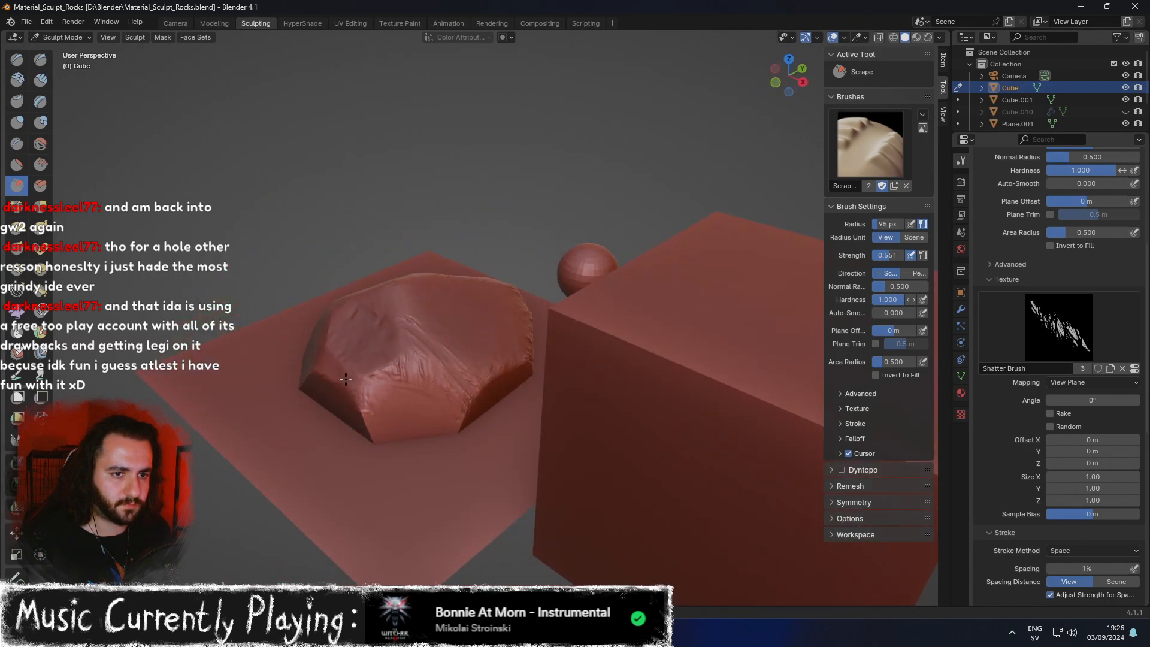
Scrape the end facet farthest from the sphere and continue onto the side facing away from the large cube.
{"action": "middle_click_drag", "start_coordinate": [339, 372], "coordinate": [425, 394]}
{"action": "mouse_move", "coordinate": [426, 393]}
{"action": "left_mouse_down"}
{"action": "mouse_move", "coordinate": [433, 440]}
{"action": "mouse_move", "coordinate": [509, 399]}
{"action": "left_mouse_up"}
{"action": "mouse_move", "coordinate": [509, 398]}
{"action": "middle_mouse_down"}
{"action": "mouse_move", "coordinate": [634, 403]}
{"action": "mouse_move", "coordinate": [645, 424]}
{"action": "middle_mouse_up"}
{"action": "left_click_drag", "start_coordinate": [623, 371], "coordinate": [555, 421]}
{"action": "mouse_move", "coordinate": [557, 335]}
{"action": "left_mouse_down"}
{"action": "mouse_move", "coordinate": [587, 333]}
{"action": "mouse_move", "coordinate": [502, 343]}
{"action": "left_mouse_up"}
Set the Scrape radius to 58 px and strength to 0.457, and scrape the edges around the end farthest from the sphere.
{"action": "right_click", "coordinate": [584, 329]}
{"action": "left_click_drag", "start_coordinate": [572, 292], "coordinate": [621, 347]}
{"action": "mouse_move", "coordinate": [594, 363]}
{"action": "middle_mouse_down"}
{"action": "mouse_move", "coordinate": [602, 386]}
{"action": "mouse_move", "coordinate": [613, 343]}
{"action": "middle_mouse_up"}
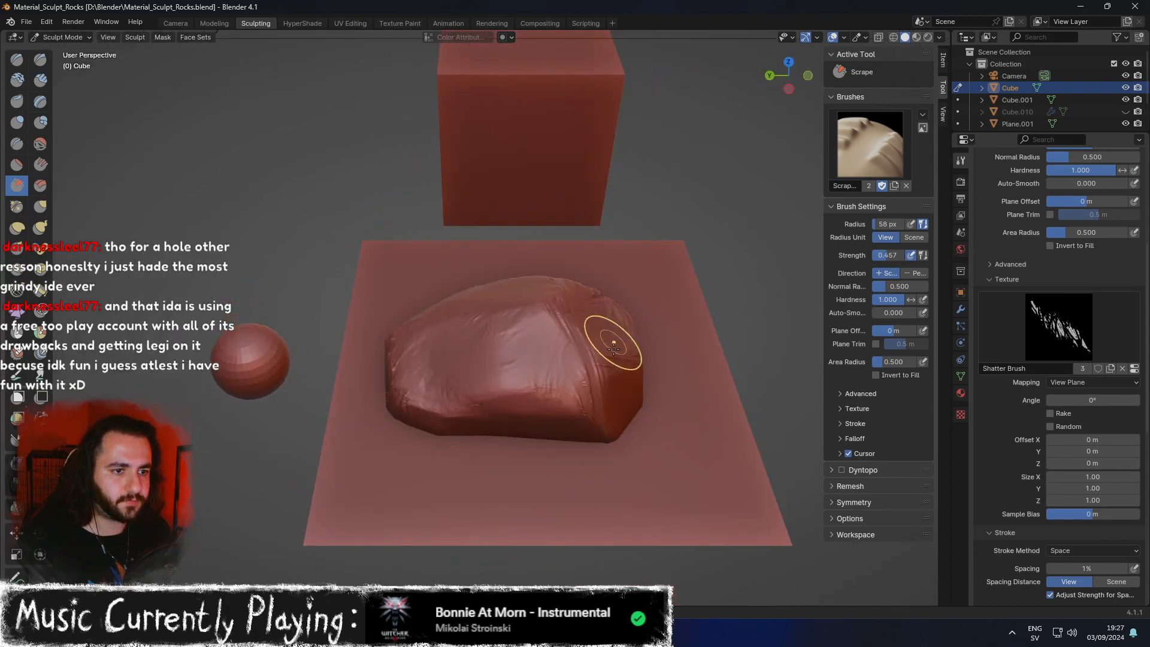
Add raised shatter marks with the textured Draw brush on the broad facets facing towards and away from the large cube.
{"action": "mouse_move", "coordinate": [450, 374]}
{"action": "middle_mouse_down"}
{"action": "mouse_move", "coordinate": [583, 371]}
{"action": "mouse_move", "coordinate": [459, 371]}
{"action": "middle_mouse_up"}
{"action": "key", "text": "w"}
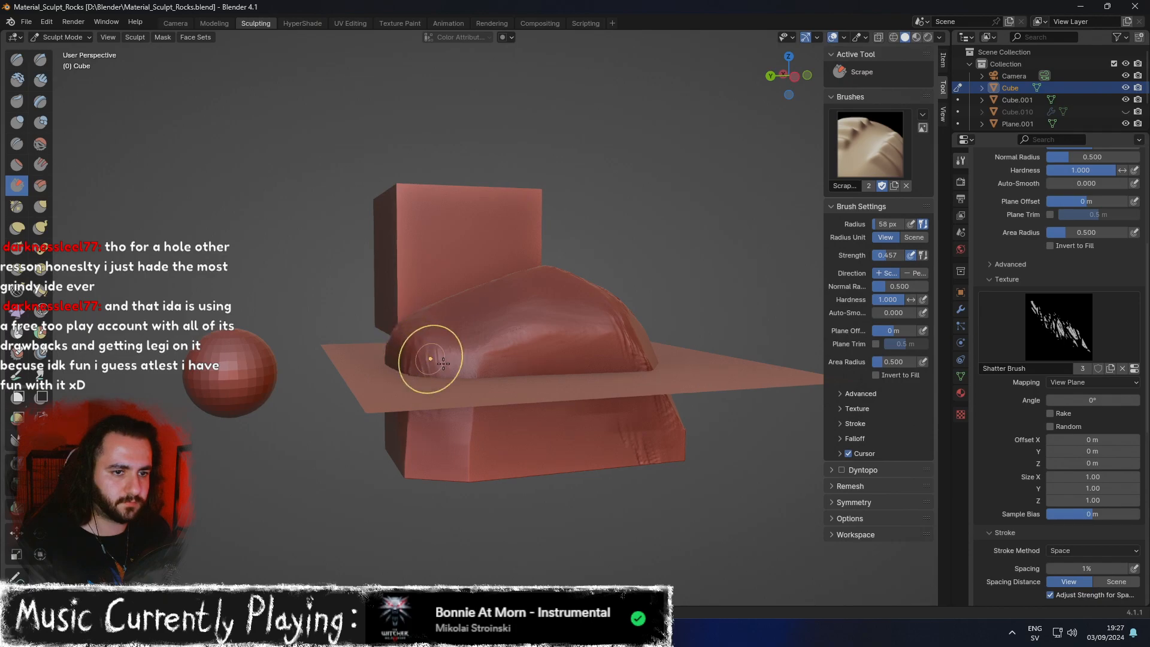
{"action": "middle_click_drag", "start_coordinate": [436, 360], "coordinate": [528, 365]}
{"action": "mouse_move", "coordinate": [444, 326]}
{"action": "middle_mouse_down"}
{"action": "mouse_move", "coordinate": [490, 360]}
{"action": "mouse_move", "coordinate": [626, 364]}
{"action": "middle_mouse_up"}
{"action": "middle_click_drag", "start_coordinate": [475, 338], "coordinate": [521, 308]}
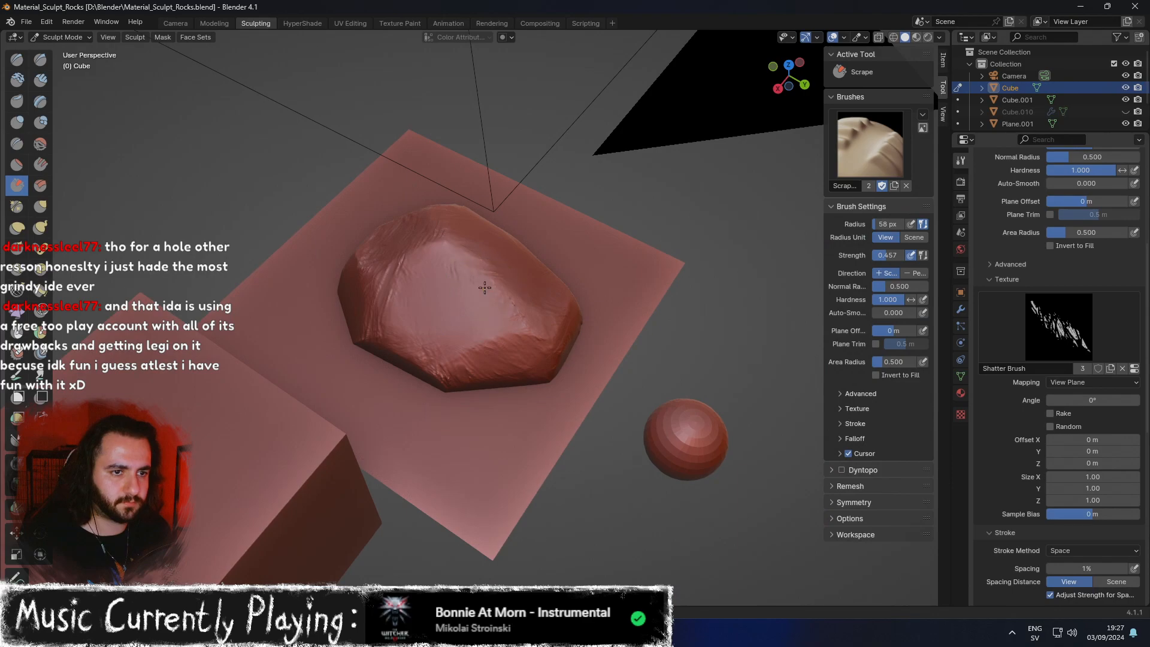
{"action": "middle_click_drag", "start_coordinate": [410, 295], "coordinate": [451, 305]}
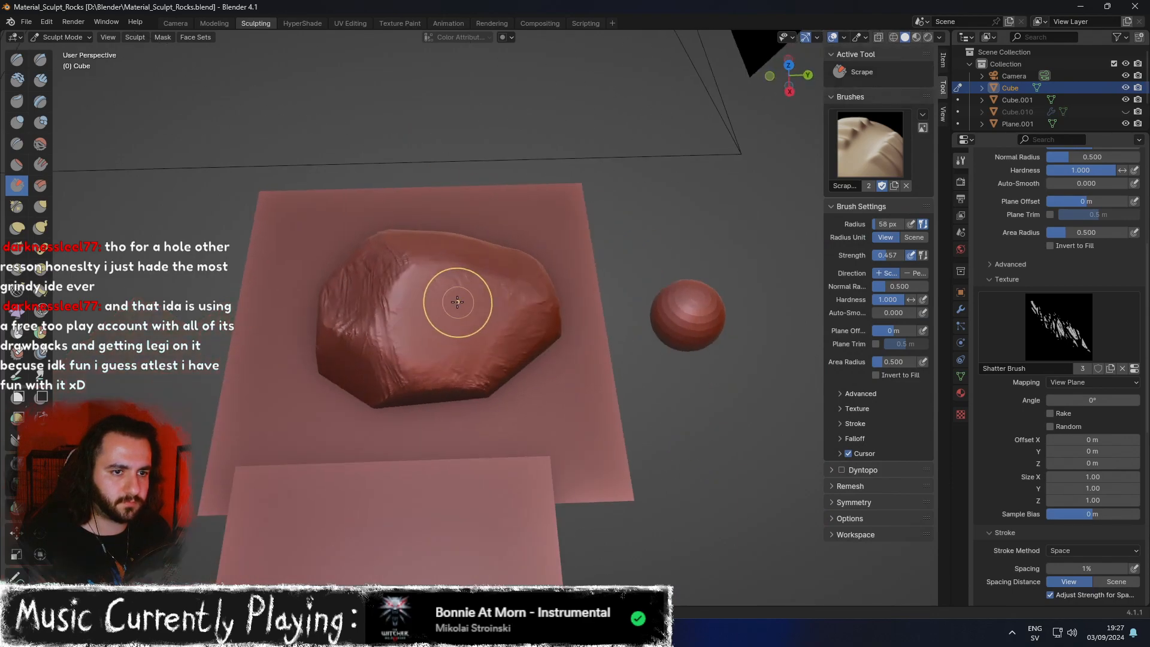
{"action": "key", "text": "x"}
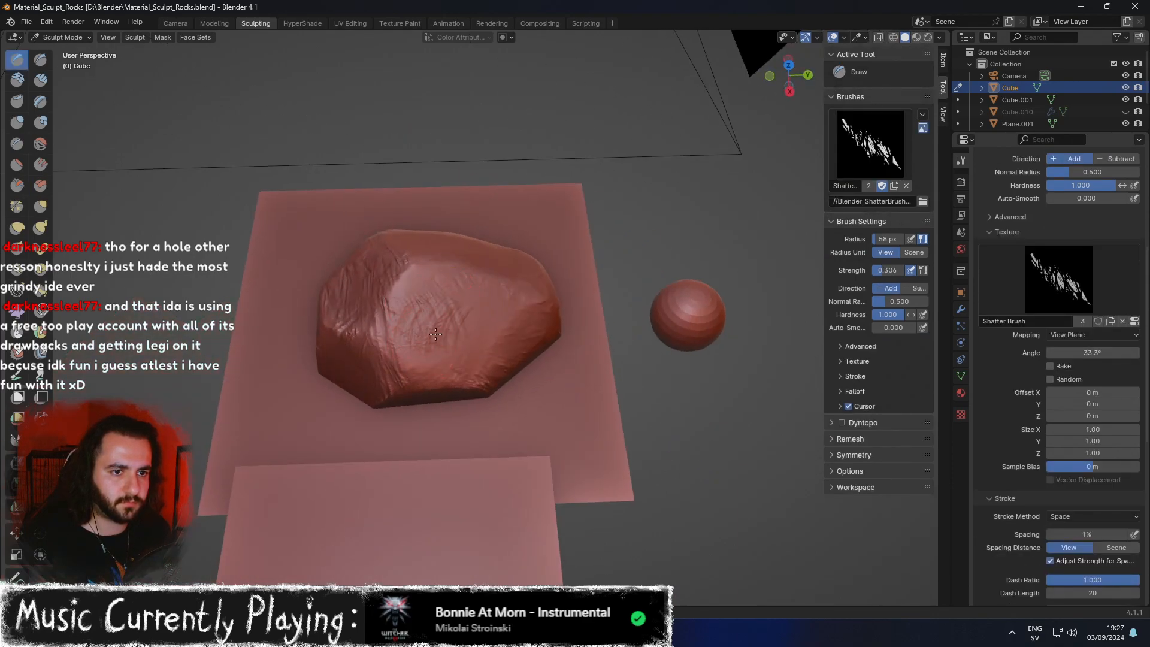
{"action": "mouse_move", "coordinate": [462, 291]}
{"action": "left_mouse_down"}
{"action": "mouse_move", "coordinate": [501, 312]}
{"action": "mouse_move", "coordinate": [476, 365]}
{"action": "left_mouse_up"}
{"action": "middle_click_drag", "start_coordinate": [476, 368], "coordinate": [755, 351]}
{"action": "mouse_move", "coordinate": [592, 341]}
{"action": "left_mouse_down"}
{"action": "mouse_move", "coordinate": [503, 345]}
{"action": "mouse_move", "coordinate": [468, 384]}
{"action": "mouse_move", "coordinate": [526, 329]}
{"action": "mouse_move", "coordinate": [456, 357]}
{"action": "mouse_move", "coordinate": [484, 393]}
{"action": "left_mouse_up"}
Scrape down the raised shatter marks on the rock's broad upper facets with the Shatter Brush texture.
{"action": "key", "text": "shift+t"}
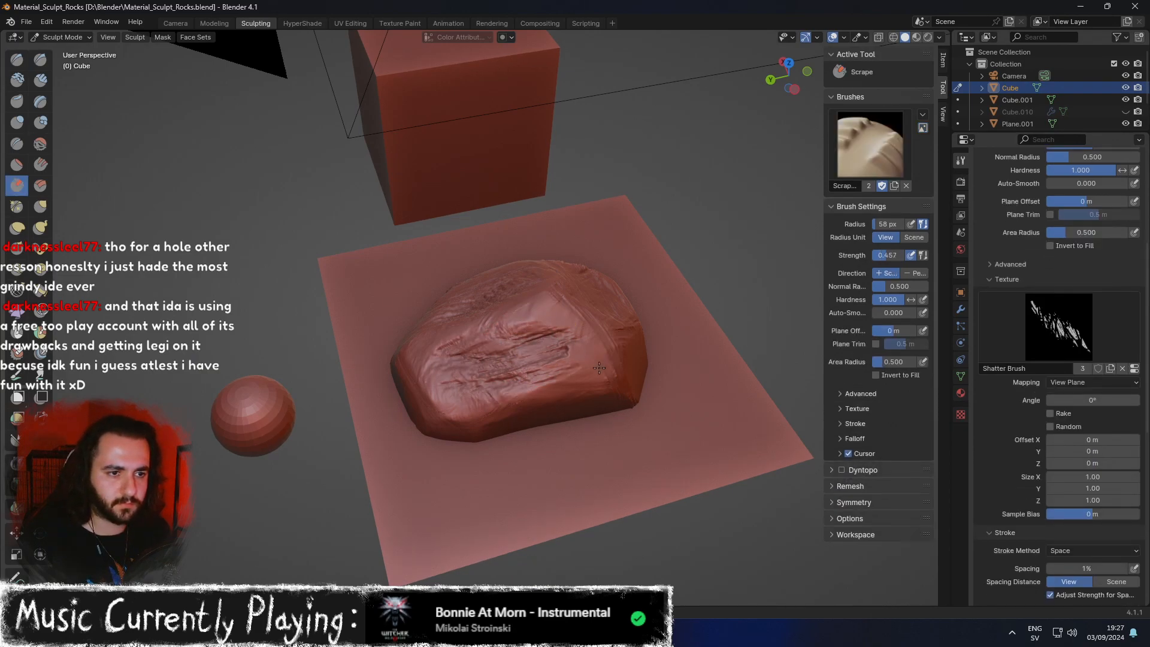
{"action": "scroll", "coordinate": [616, 341], "scroll_direction": "up", "scroll_amount": 2}
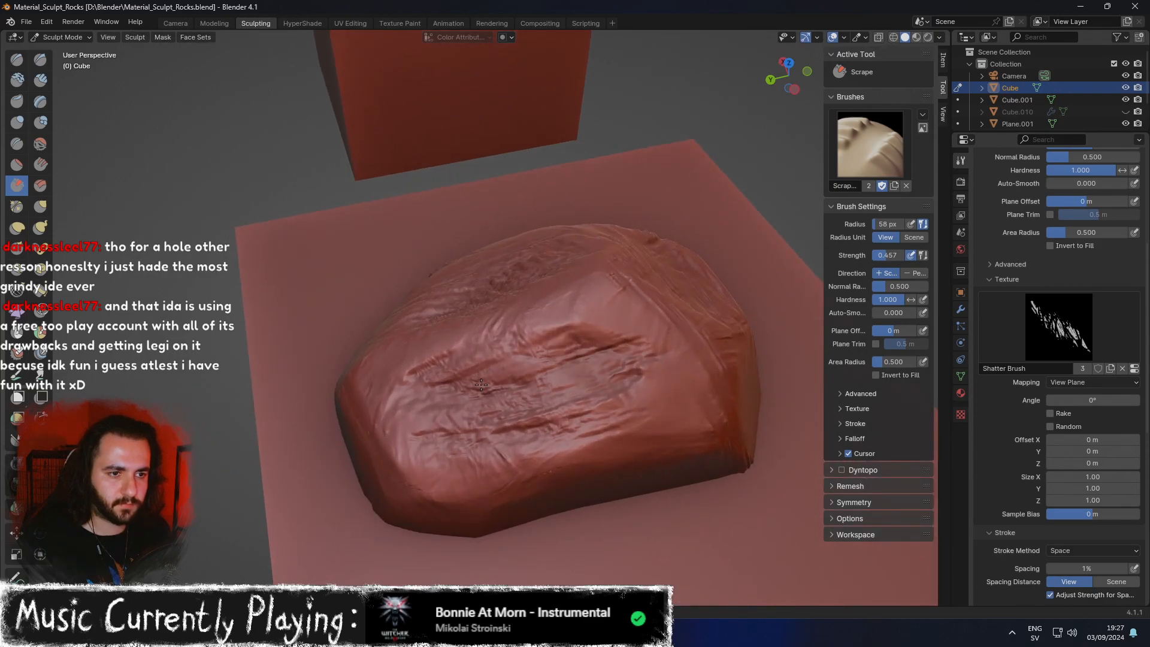
{"action": "mouse_move", "coordinate": [501, 372]}
{"action": "middle_mouse_down"}
{"action": "mouse_move", "coordinate": [566, 372]}
{"action": "mouse_move", "coordinate": [635, 344]}
{"action": "mouse_move", "coordinate": [692, 359]}
{"action": "middle_mouse_up"}
{"action": "left_click_drag", "start_coordinate": [548, 322], "coordinate": [372, 286]}
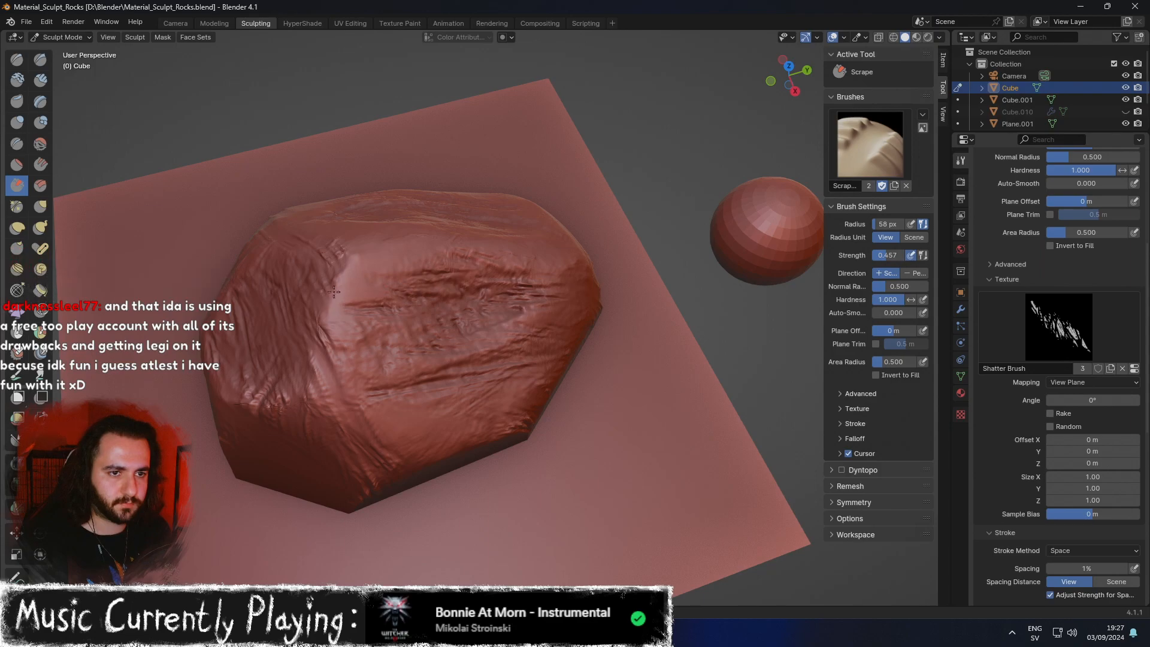
{"action": "middle_click_drag", "start_coordinate": [372, 285], "coordinate": [579, 305]}
{"action": "left_click_drag", "start_coordinate": [554, 329], "coordinate": [523, 327]}
{"action": "left_click_drag", "start_coordinate": [370, 319], "coordinate": [361, 305]}
{"action": "left_click_drag", "start_coordinate": [361, 290], "coordinate": [470, 336]}
{"action": "left_click_drag", "start_coordinate": [421, 275], "coordinate": [450, 265]}
{"action": "middle_click_drag", "start_coordinate": [399, 237], "coordinate": [441, 275]}
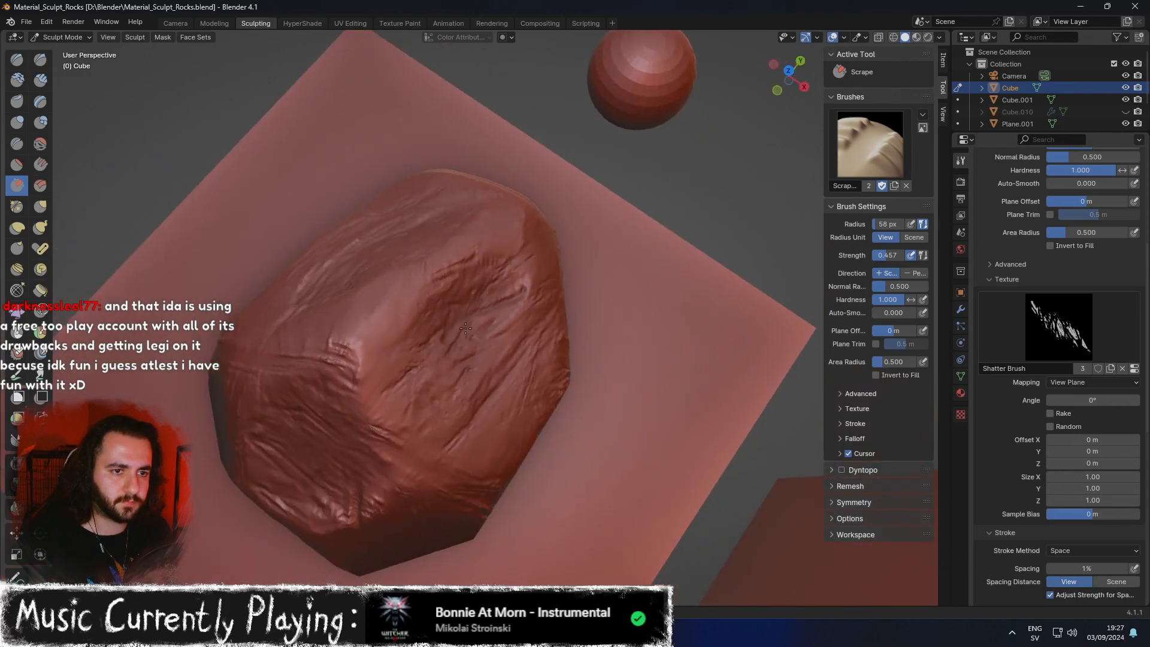
Examine the rock's shatter-textured facets and overall silhouette from above and from all sides.
{"action": "middle_click_drag", "start_coordinate": [462, 326], "coordinate": [446, 268]}
{"action": "middle_click_drag", "start_coordinate": [434, 366], "coordinate": [509, 386]}
{"action": "middle_click_drag", "start_coordinate": [379, 386], "coordinate": [451, 373]}
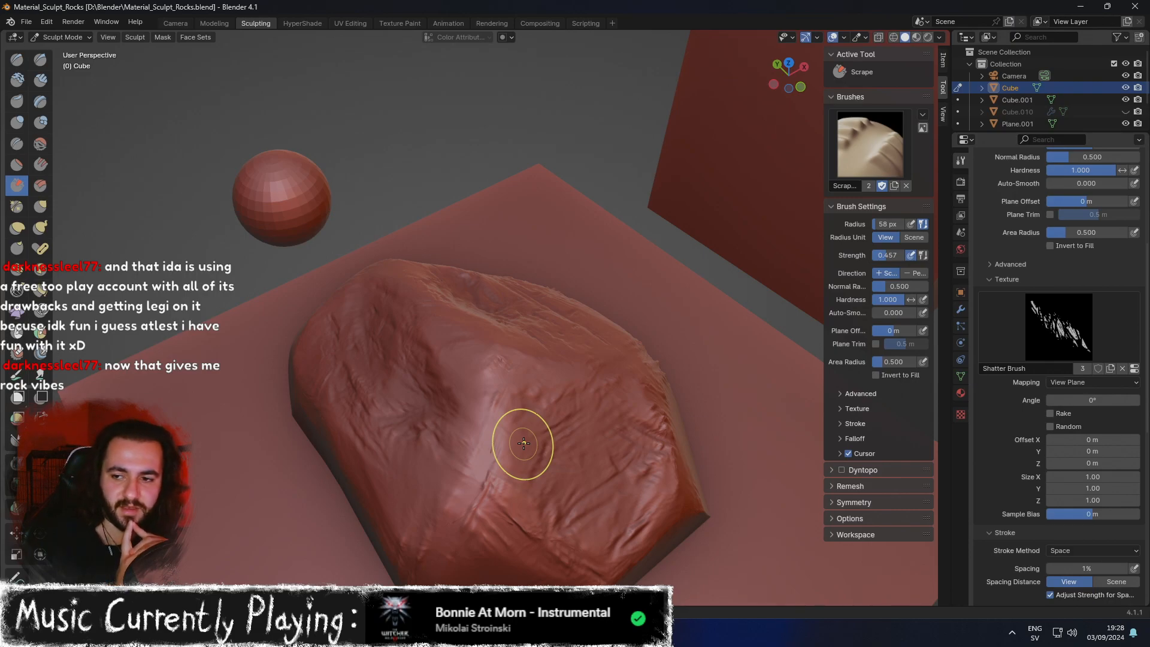
{"action": "scroll", "coordinate": [518, 427], "scroll_direction": "down", "scroll_amount": 3}
{"action": "middle_click_drag", "start_coordinate": [521, 432], "coordinate": [416, 385]}
{"action": "middle_click_drag", "start_coordinate": [473, 274], "coordinate": [511, 316]}
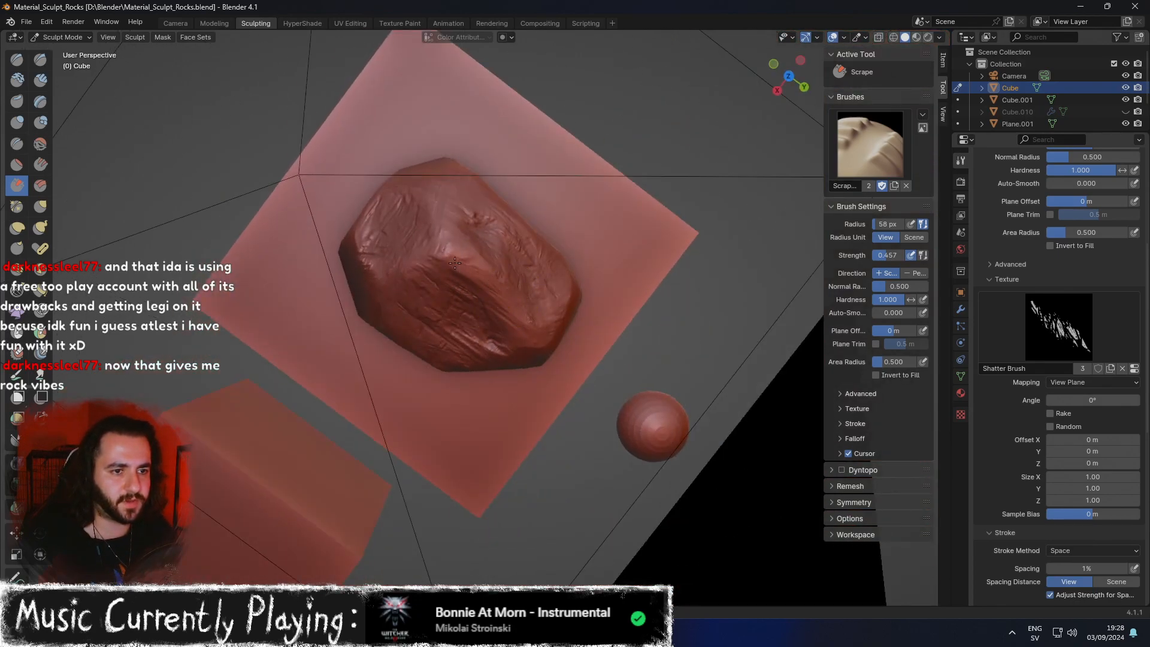
{"action": "mouse_move", "coordinate": [580, 275]}
{"action": "middle_mouse_down"}
{"action": "mouse_move", "coordinate": [481, 260]}
{"action": "mouse_move", "coordinate": [531, 296]}
{"action": "middle_mouse_up"}
{"action": "middle_click_drag", "start_coordinate": [391, 343], "coordinate": [529, 388]}
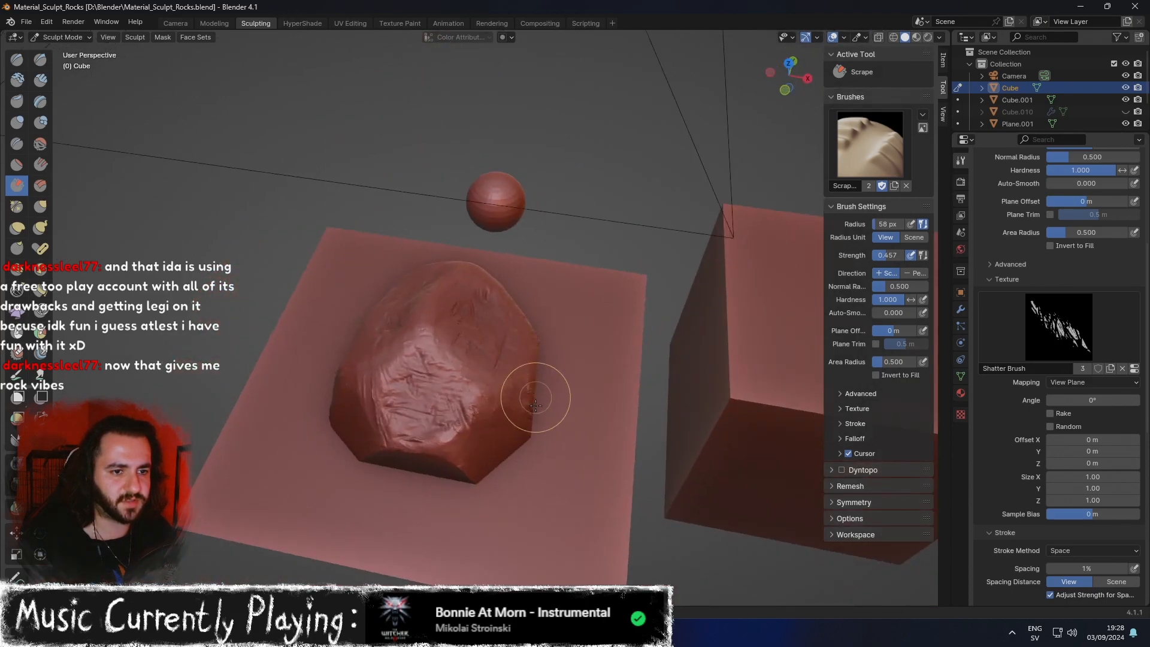
{"action": "middle_click_drag", "start_coordinate": [431, 405], "coordinate": [418, 306]}
{"action": "middle_click_drag", "start_coordinate": [523, 382], "coordinate": [538, 394]}
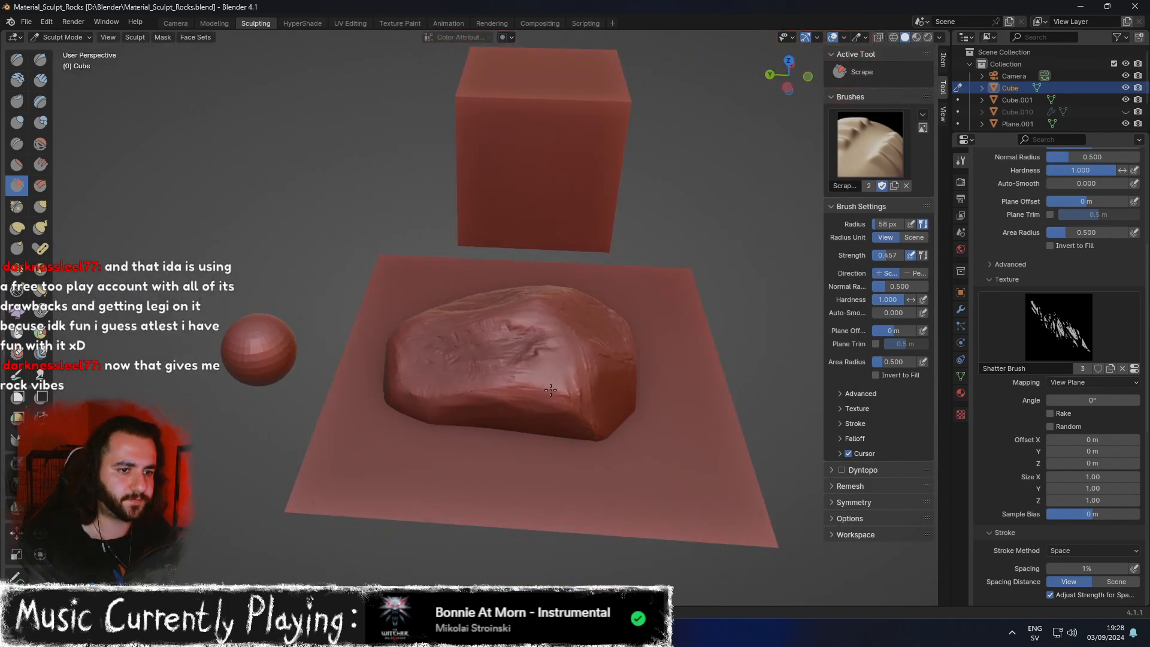
{"action": "middle_click_drag", "start_coordinate": [423, 380], "coordinate": [447, 382]}
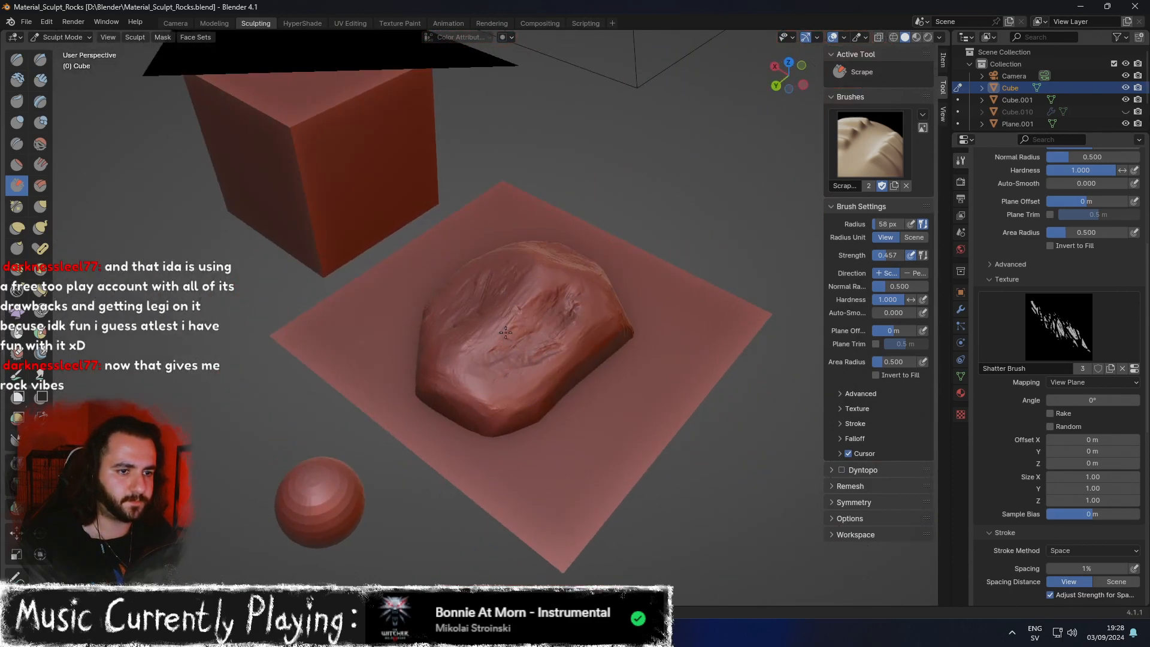
{"action": "middle_click_drag", "start_coordinate": [588, 285], "coordinate": [570, 354]}
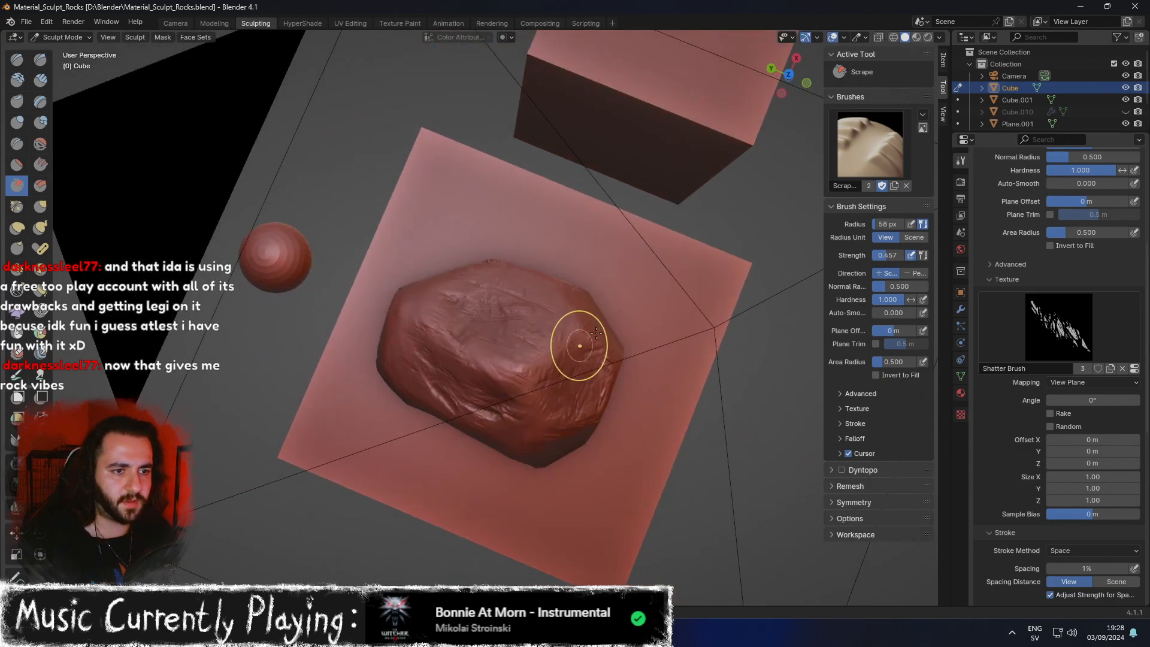
{"action": "middle_click_drag", "start_coordinate": [633, 298], "coordinate": [174, 243]}
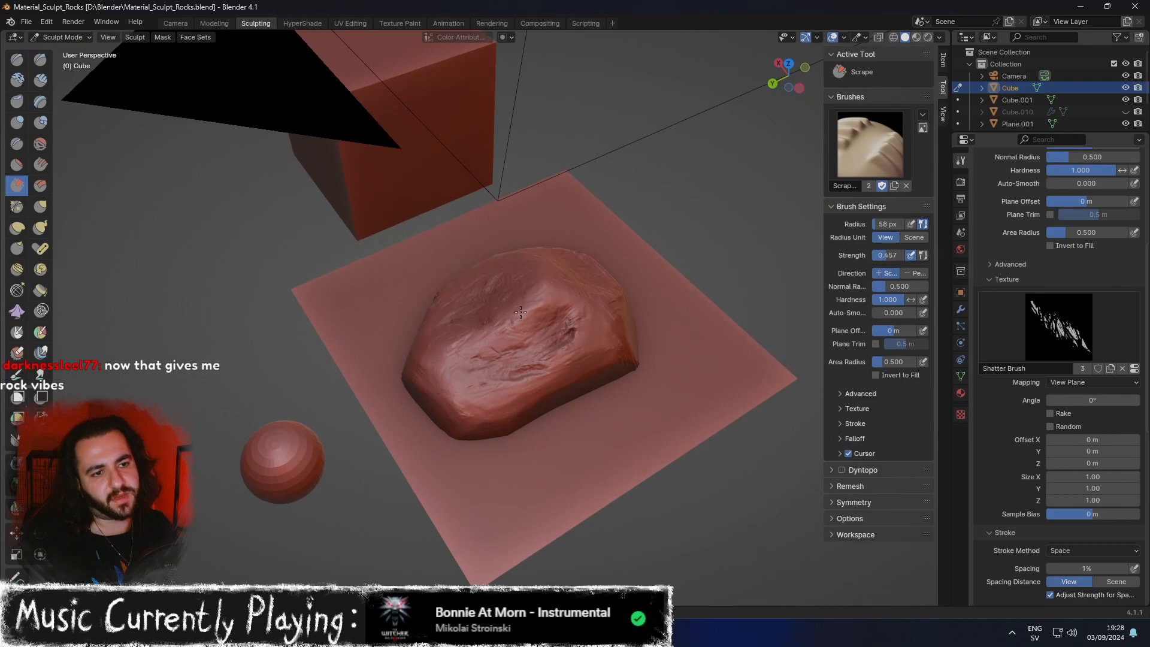
Sculpt bold ridges across the broad facet facing away from the large cube with the Clay Strips brush.
{"action": "scroll", "coordinate": [550, 342], "scroll_direction": "up", "scroll_amount": 2}
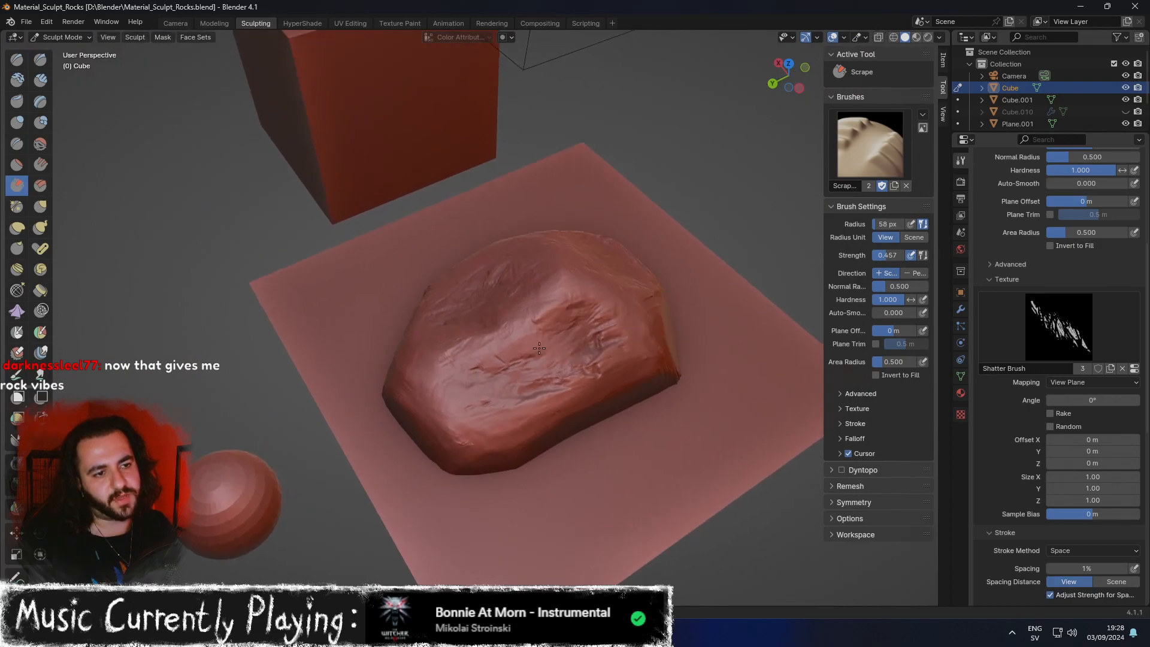
{"action": "middle_click_drag", "start_coordinate": [479, 354], "coordinate": [659, 348]}
{"action": "mouse_move", "coordinate": [550, 311]}
{"action": "middle_mouse_down"}
{"action": "mouse_move", "coordinate": [39, 291]}
{"action": "mouse_move", "coordinate": [75, 298]}
{"action": "middle_mouse_up"}
{"action": "middle_click_drag", "start_coordinate": [322, 323], "coordinate": [377, 353]}
{"action": "key", "text": "c"}
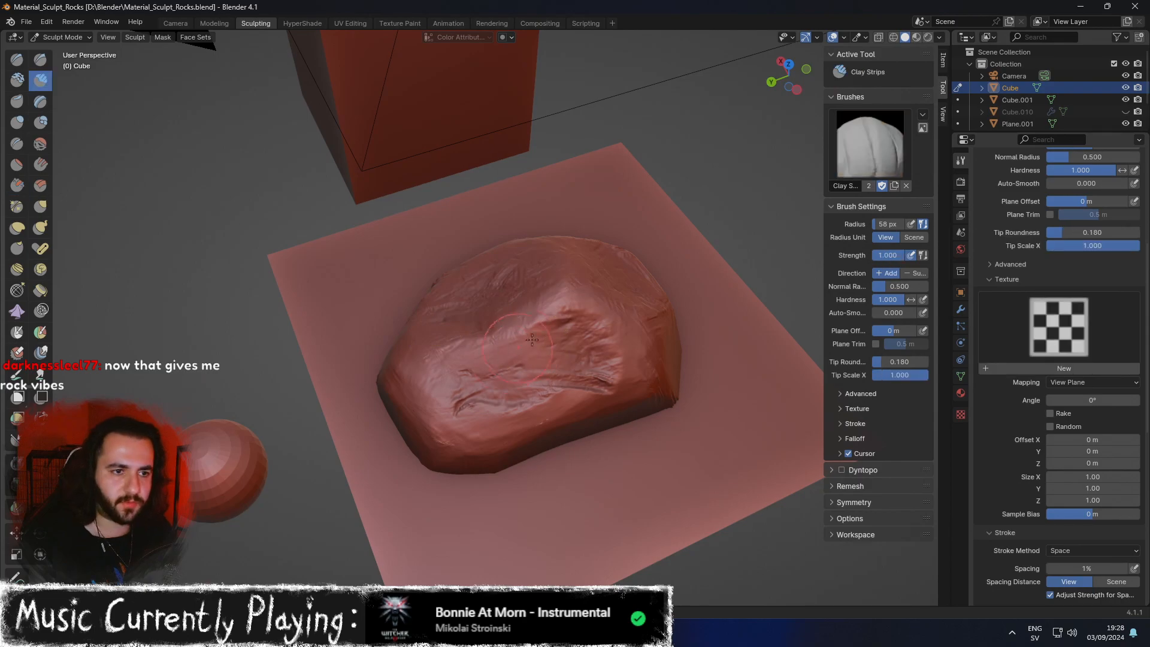
{"action": "scroll", "coordinate": [497, 334], "scroll_direction": "up", "scroll_amount": 2}
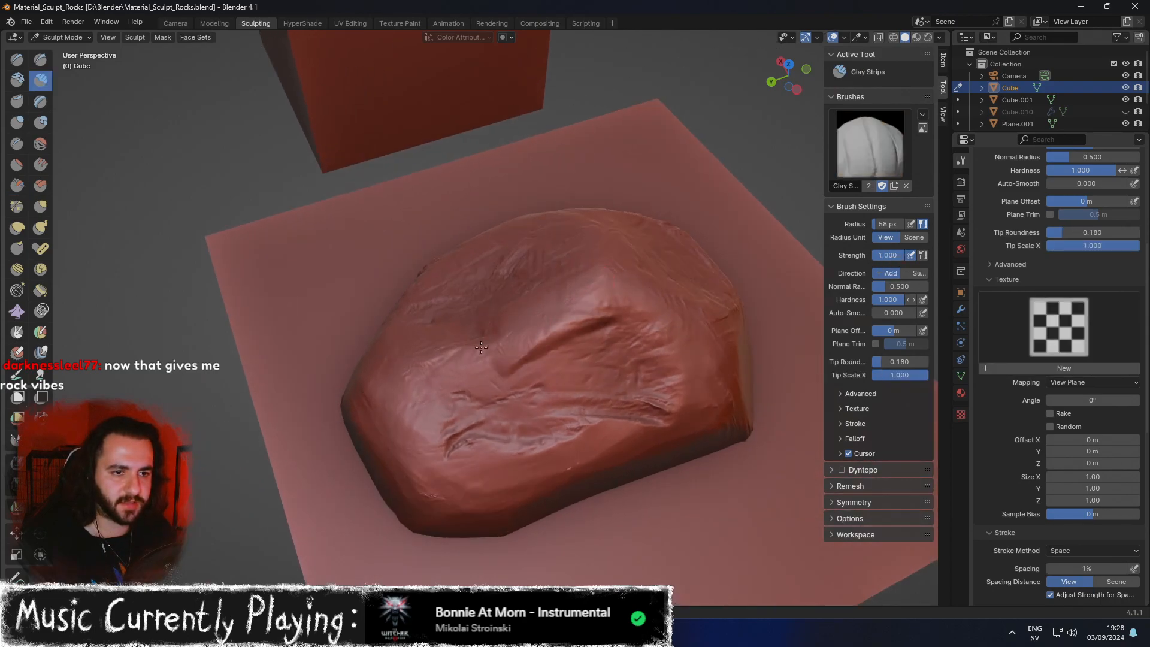
{"action": "left_click_drag", "start_coordinate": [369, 372], "coordinate": [586, 322]}
{"action": "middle_click_drag", "start_coordinate": [377, 424], "coordinate": [443, 374]}
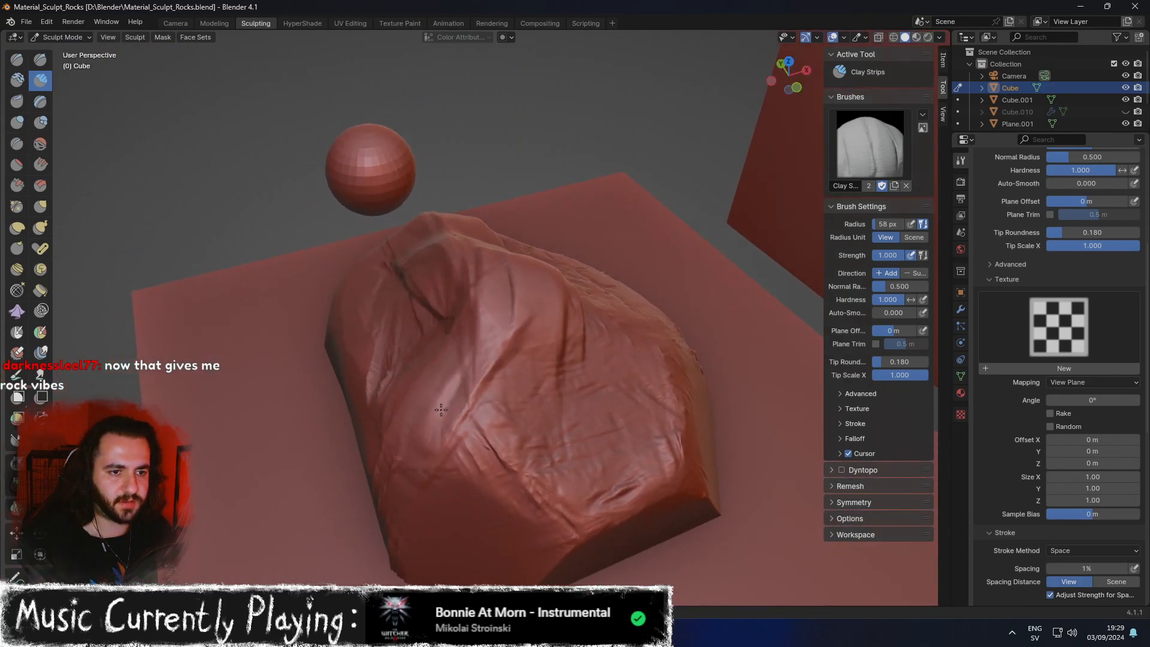
Scrape down the ridged surface of the broad facet facing the large cube with the Shatter Brush texture.
{"action": "middle_click_drag", "start_coordinate": [515, 449], "coordinate": [432, 478]}
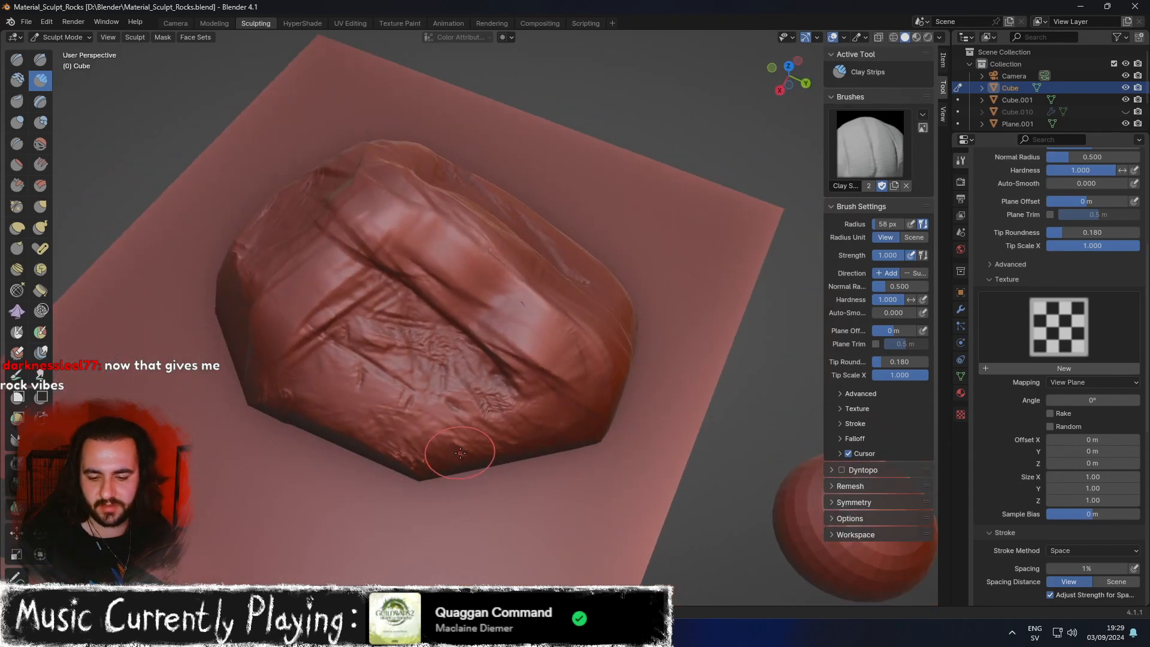
{"action": "key", "text": "g"}
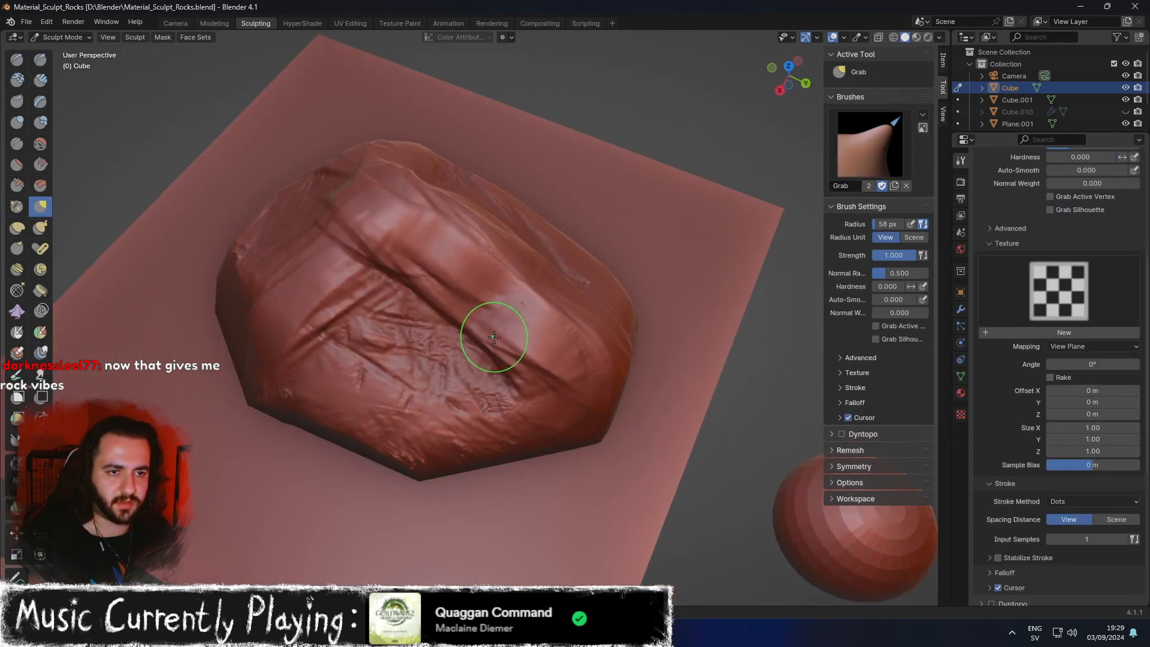
{"action": "key", "text": "shift+t"}
{"action": "left_click_drag", "start_coordinate": [337, 222], "coordinate": [556, 384]}
{"action": "left_click_drag", "start_coordinate": [298, 321], "coordinate": [413, 336]}
{"action": "scroll", "coordinate": [407, 323], "scroll_direction": "down", "scroll_amount": 4}
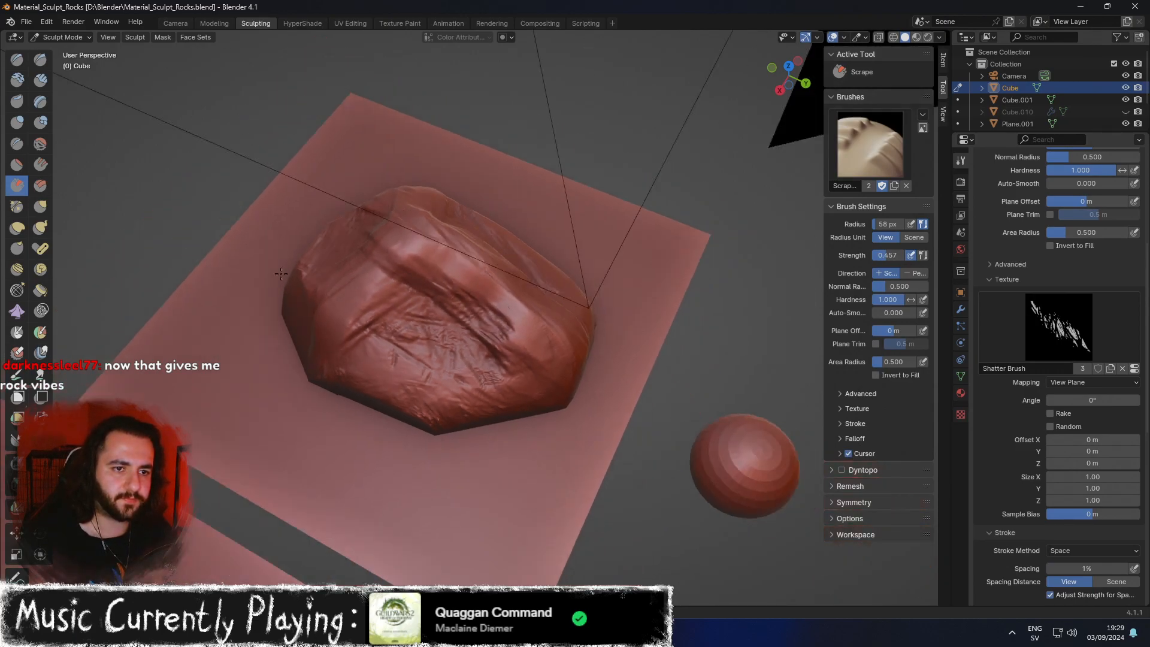
{"action": "left_click_drag", "start_coordinate": [377, 298], "coordinate": [444, 341]}
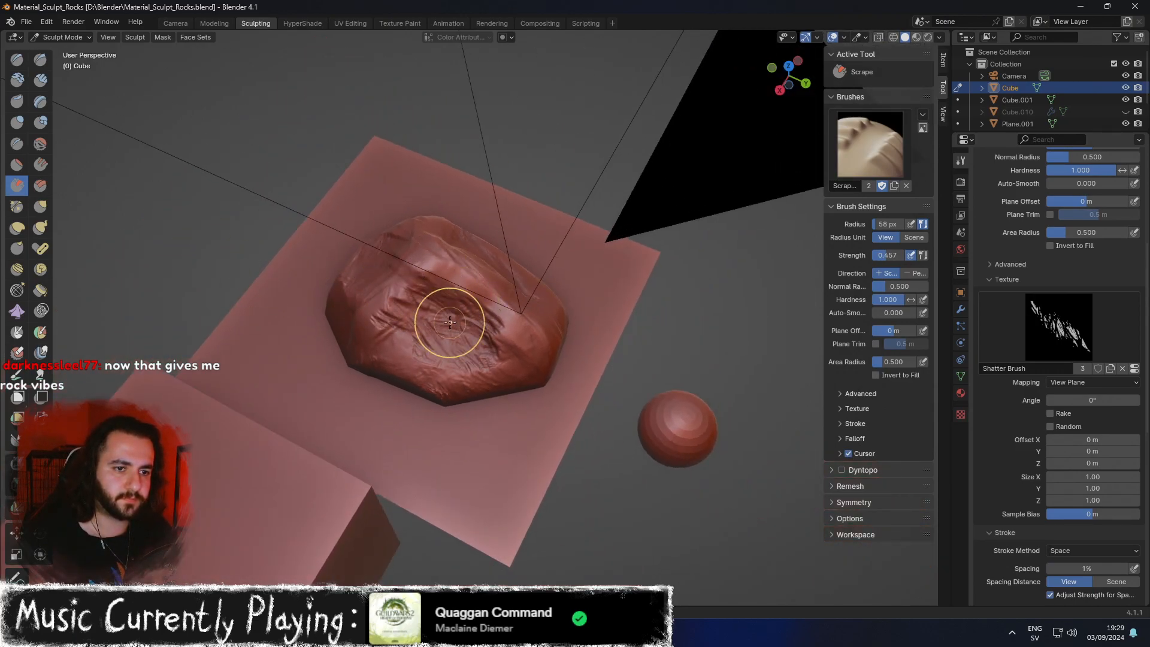
{"action": "scroll", "coordinate": [404, 342], "scroll_direction": "up", "scroll_amount": 3}
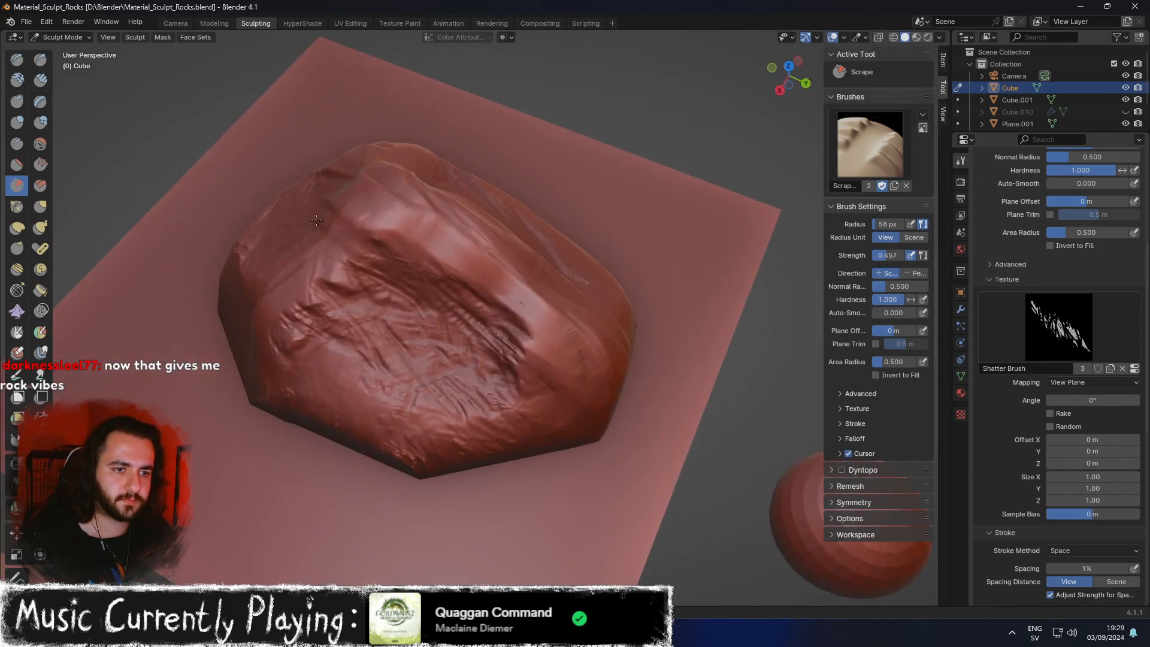
Scrape the rock's end facets and upper edges with the shatter-textured Scrape brush.
{"action": "middle_click_drag", "start_coordinate": [338, 276], "coordinate": [557, 327]}
{"action": "scroll", "coordinate": [569, 329], "scroll_direction": "down", "scroll_amount": 4}
{"action": "mouse_move", "coordinate": [395, 288]}
{"action": "middle_mouse_down"}
{"action": "mouse_move", "coordinate": [445, 325]}
{"action": "mouse_move", "coordinate": [491, 324]}
{"action": "middle_mouse_up"}
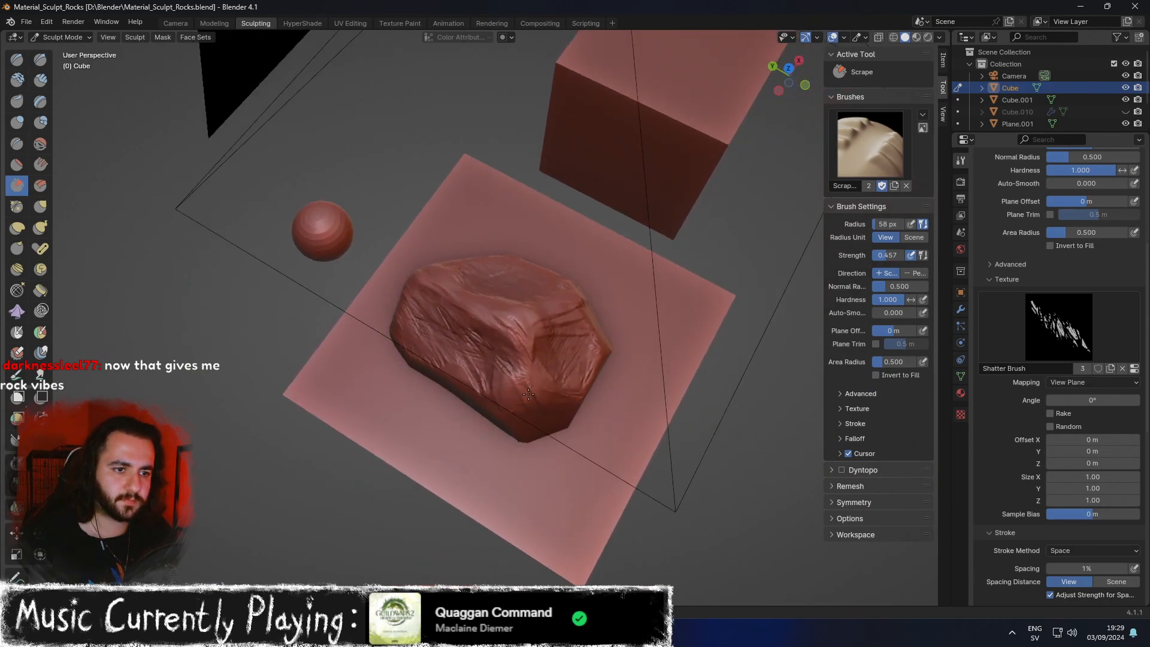
{"action": "middle_click_drag", "start_coordinate": [533, 405], "coordinate": [462, 346]}
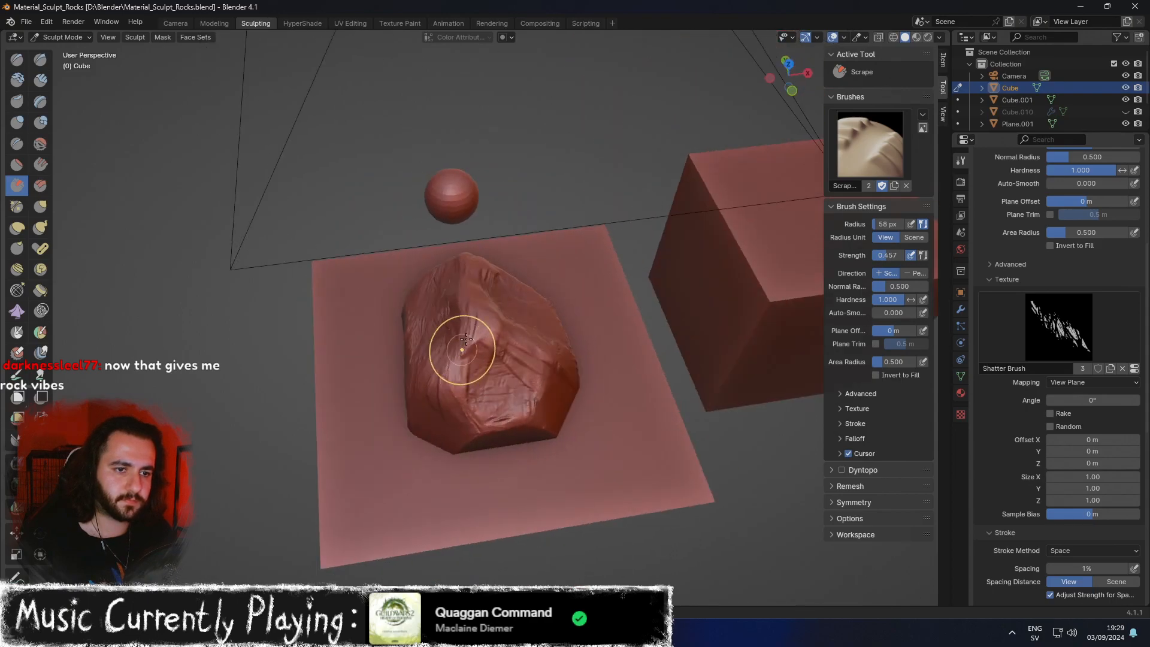
{"action": "middle_click_drag", "start_coordinate": [541, 376], "coordinate": [573, 315]}
{"action": "middle_click_drag", "start_coordinate": [511, 246], "coordinate": [739, 236]}
{"action": "left_click_drag", "start_coordinate": [597, 293], "coordinate": [512, 357]}
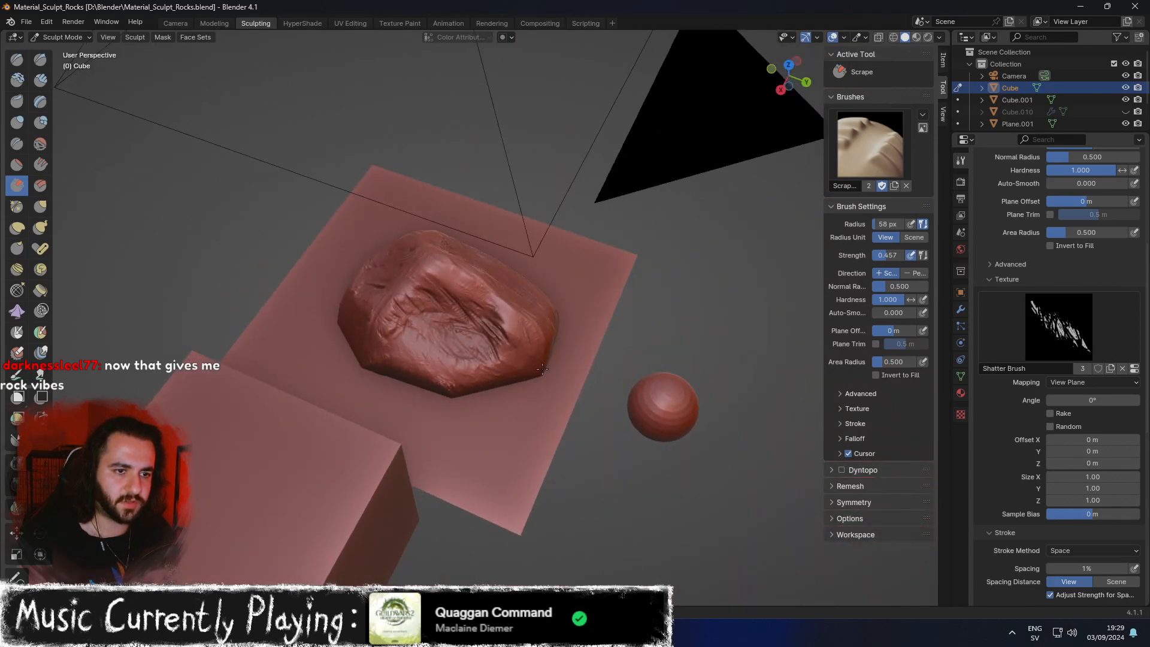
{"action": "mouse_move", "coordinate": [524, 321]}
{"action": "middle_mouse_down"}
{"action": "mouse_move", "coordinate": [636, 309]}
{"action": "mouse_move", "coordinate": [479, 318]}
{"action": "mouse_move", "coordinate": [451, 299]}
{"action": "middle_mouse_up"}
Add raised shatter marks across the hollow of the broad facet facing the large cube with the textured Draw brush.
{"action": "key", "text": "x"}
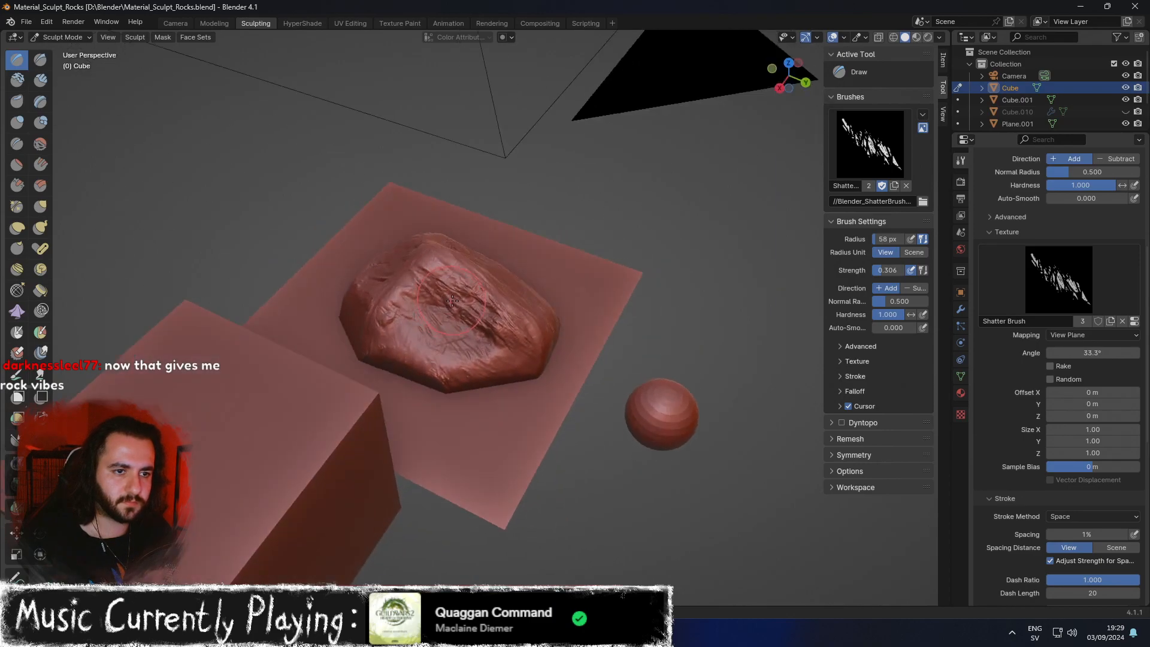
{"action": "scroll", "coordinate": [451, 299], "scroll_direction": "up", "scroll_amount": 5}
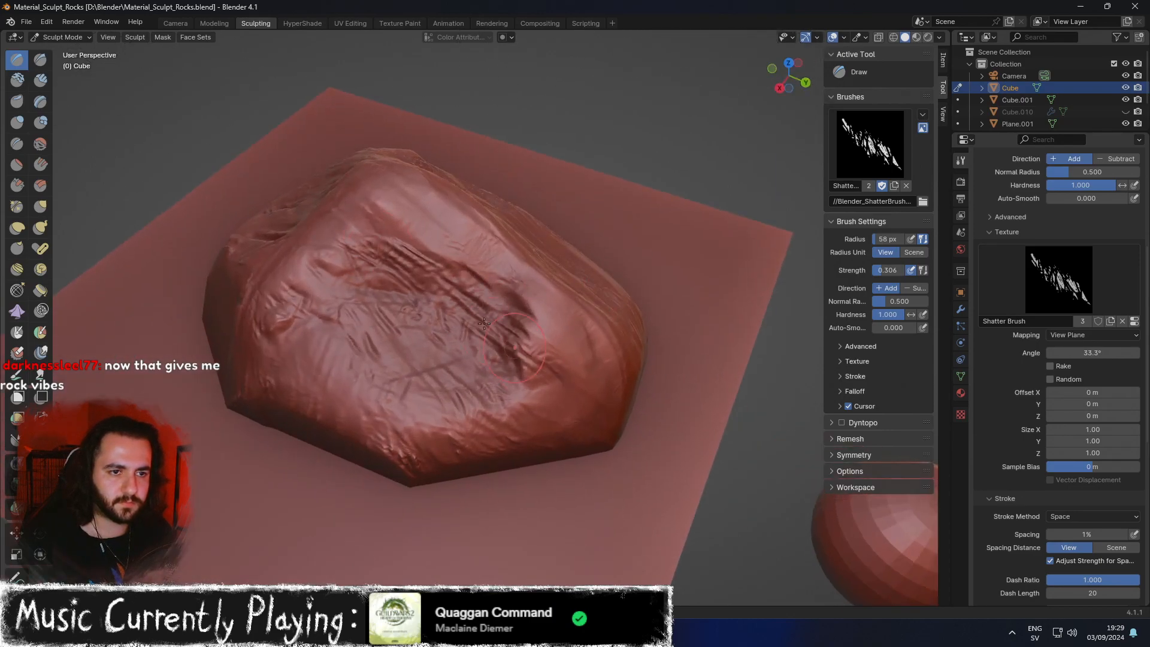
{"action": "scroll", "coordinate": [511, 319], "scroll_direction": "down", "scroll_amount": 2}
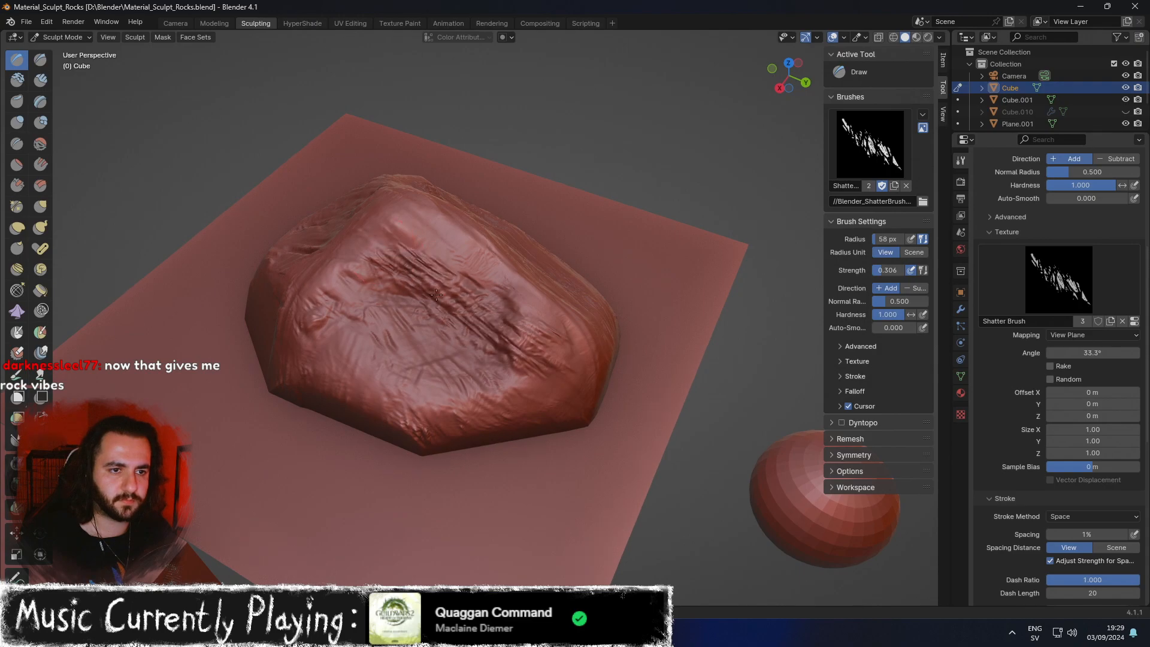
{"action": "middle_click_drag", "start_coordinate": [533, 320], "coordinate": [750, 312]}
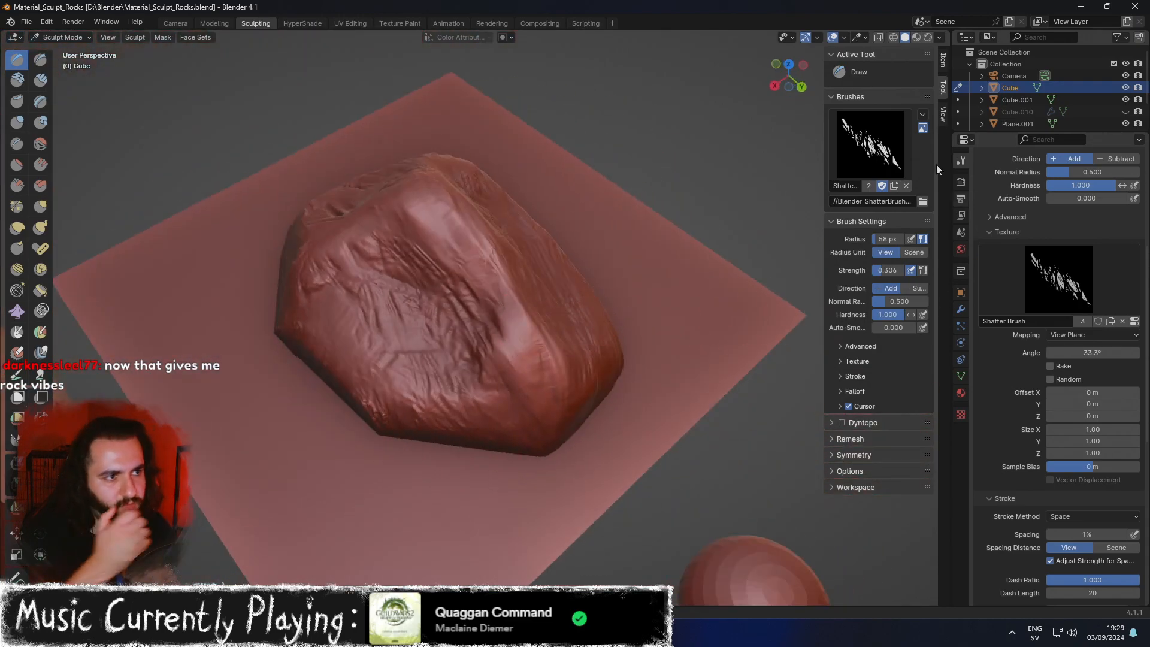
Build up soft lengthwise ridges on the long side facet and its upper edge with the Paint Brush 03 Draw brush.
{"action": "left_click", "coordinate": [863, 135]}
{"action": "left_click", "coordinate": [695, 209]}
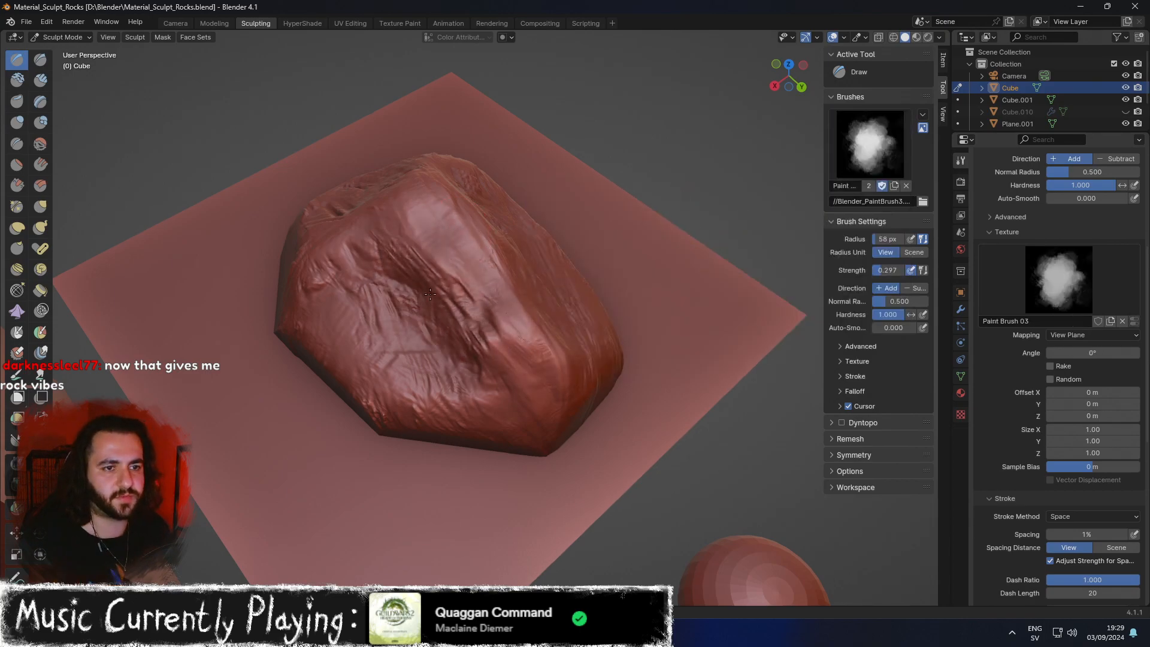
{"action": "middle_click_drag", "start_coordinate": [417, 274], "coordinate": [593, 330]}
{"action": "middle_click_drag", "start_coordinate": [533, 379], "coordinate": [496, 309]}
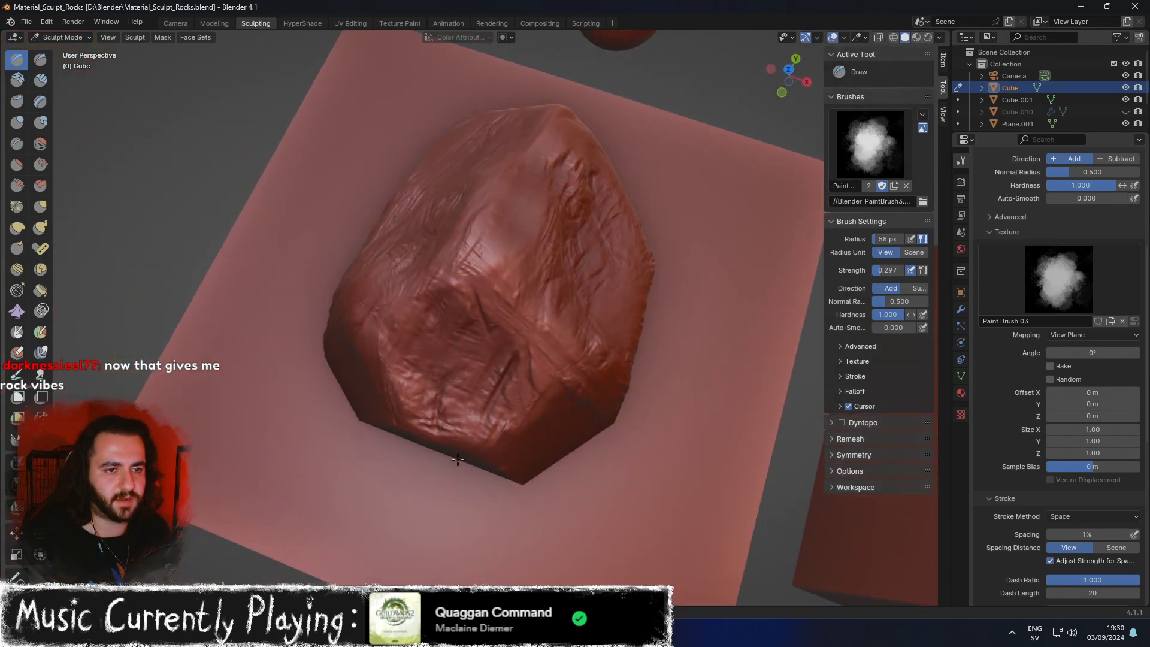
{"action": "middle_click_drag", "start_coordinate": [428, 386], "coordinate": [469, 334]}
{"action": "middle_click_drag", "start_coordinate": [592, 386], "coordinate": [483, 445]}
{"action": "middle_click_drag", "start_coordinate": [400, 451], "coordinate": [486, 440]}
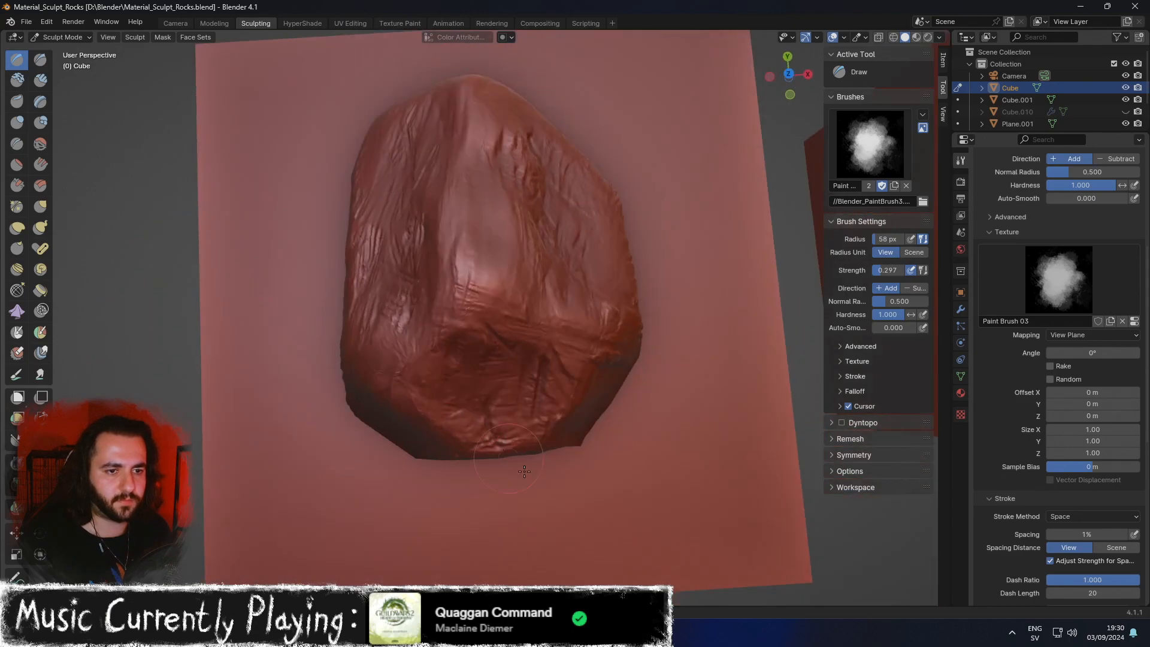
{"action": "left_click_drag", "start_coordinate": [384, 365], "coordinate": [381, 239]}
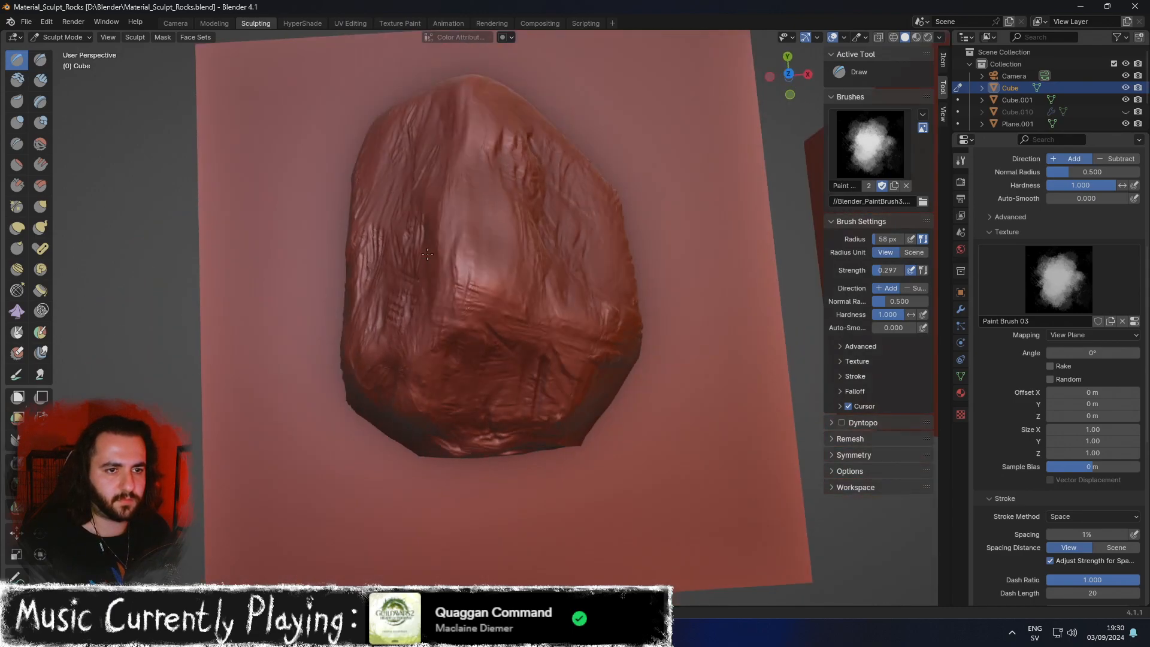
{"action": "left_click_drag", "start_coordinate": [460, 239], "coordinate": [470, 321]}
{"action": "left_click_drag", "start_coordinate": [449, 105], "coordinate": [428, 357]}
{"action": "left_click_drag", "start_coordinate": [439, 150], "coordinate": [413, 350]}
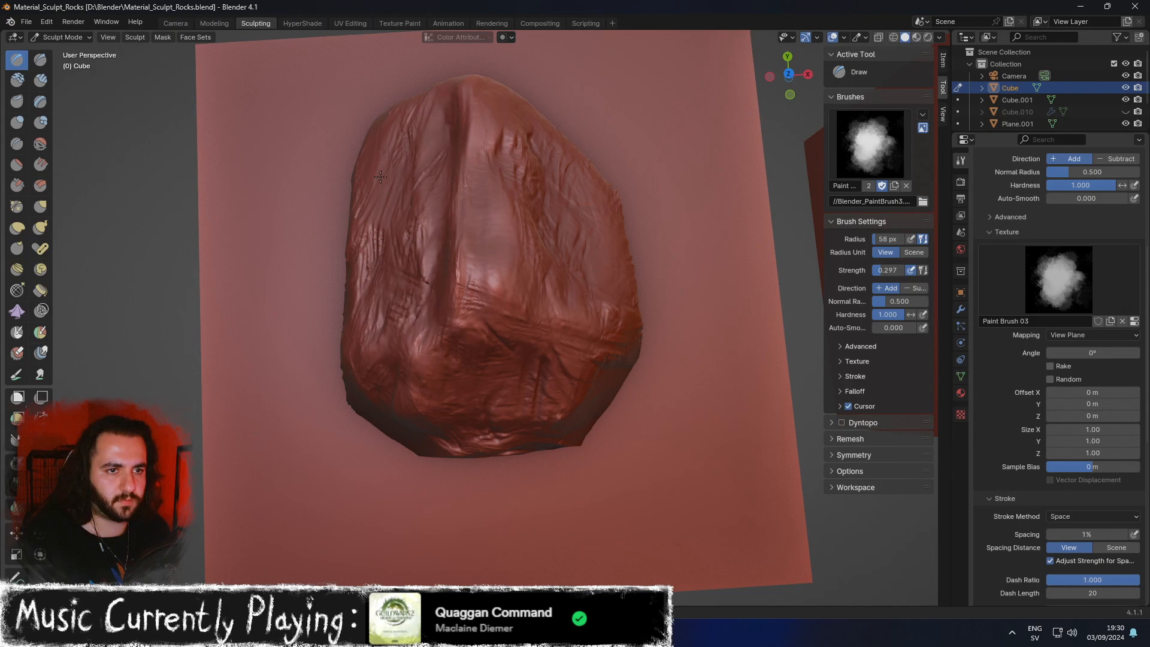
{"action": "left_click_drag", "start_coordinate": [402, 180], "coordinate": [395, 321]}
{"action": "left_click_drag", "start_coordinate": [423, 203], "coordinate": [413, 326]}
{"action": "left_click_drag", "start_coordinate": [386, 264], "coordinate": [371, 314]}
Examine the built-up ridges and the rock's overall form from all sides and close up.
{"action": "mouse_move", "coordinate": [429, 286]}
{"action": "middle_mouse_down"}
{"action": "mouse_move", "coordinate": [512, 231]}
{"action": "mouse_move", "coordinate": [540, 287]}
{"action": "middle_mouse_up"}
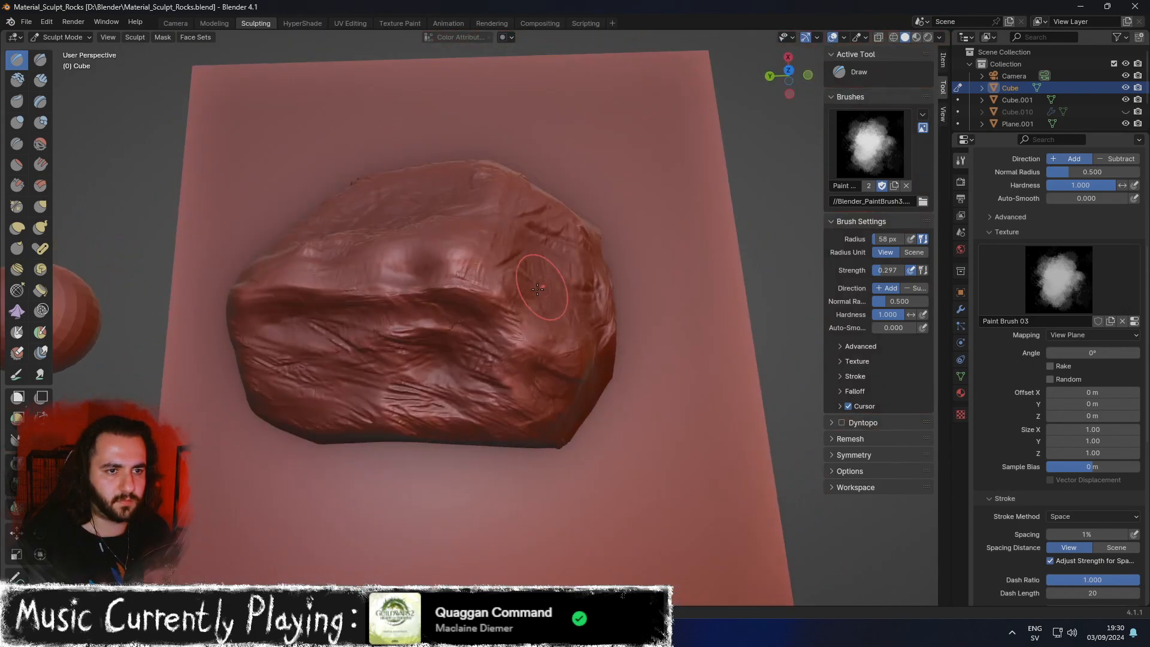
{"action": "middle_click_drag", "start_coordinate": [415, 340], "coordinate": [497, 362]}
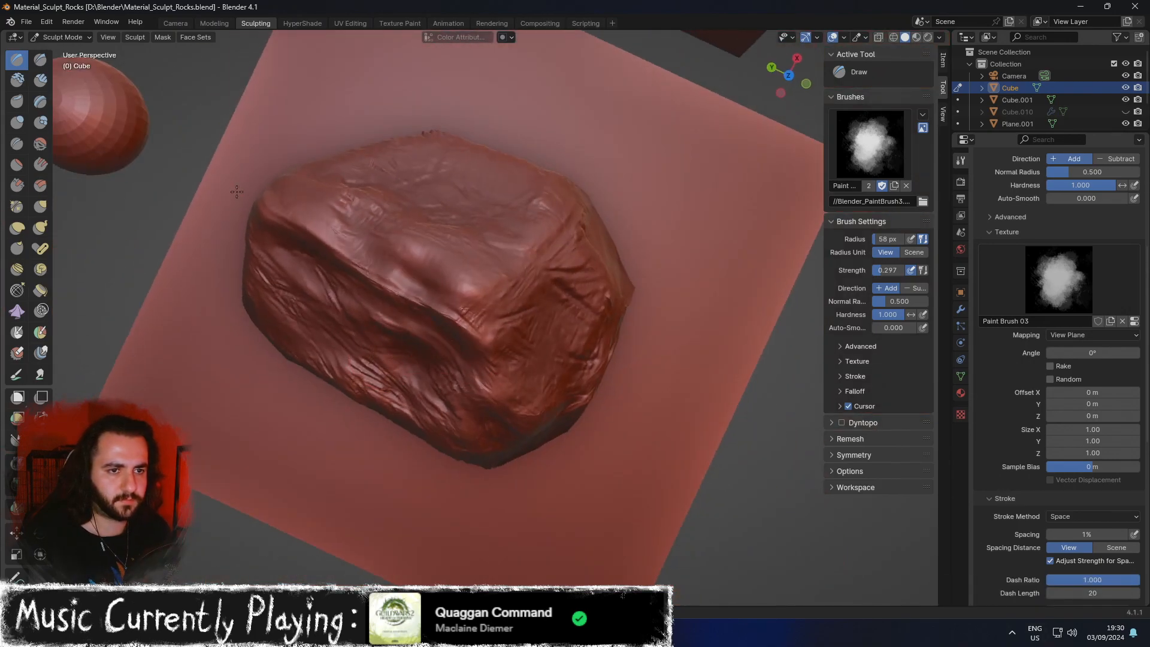
{"action": "middle_click_drag", "start_coordinate": [389, 299], "coordinate": [662, 289]}
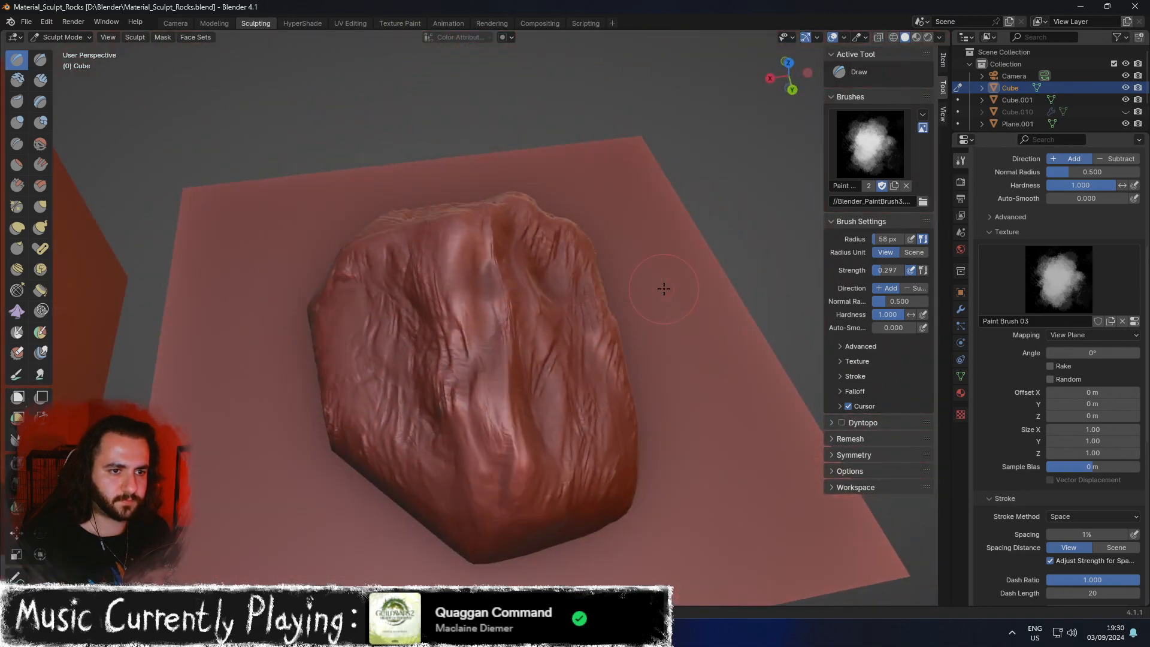
{"action": "scroll", "coordinate": [661, 289], "scroll_direction": "down", "scroll_amount": 3}
{"action": "middle_click_drag", "start_coordinate": [521, 293], "coordinate": [366, 271]}
{"action": "scroll", "coordinate": [599, 333], "scroll_direction": "up", "scroll_amount": 3}
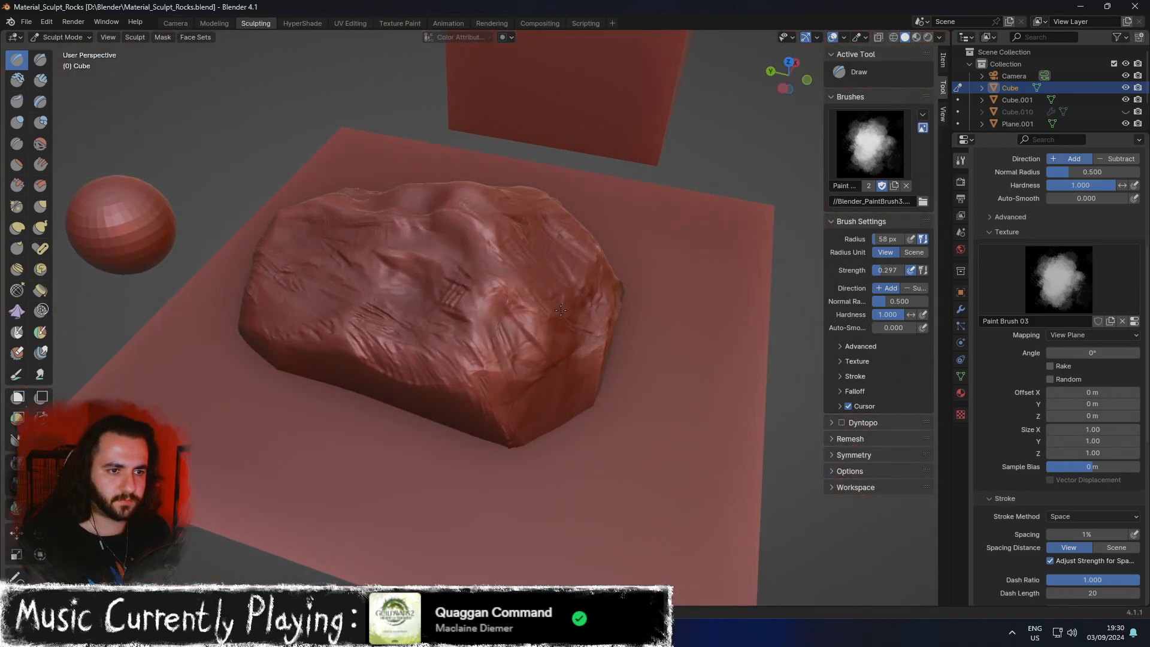
{"action": "middle_click_drag", "start_coordinate": [297, 317], "coordinate": [365, 295]}
{"action": "scroll", "coordinate": [410, 333], "scroll_direction": "down", "scroll_amount": 3}
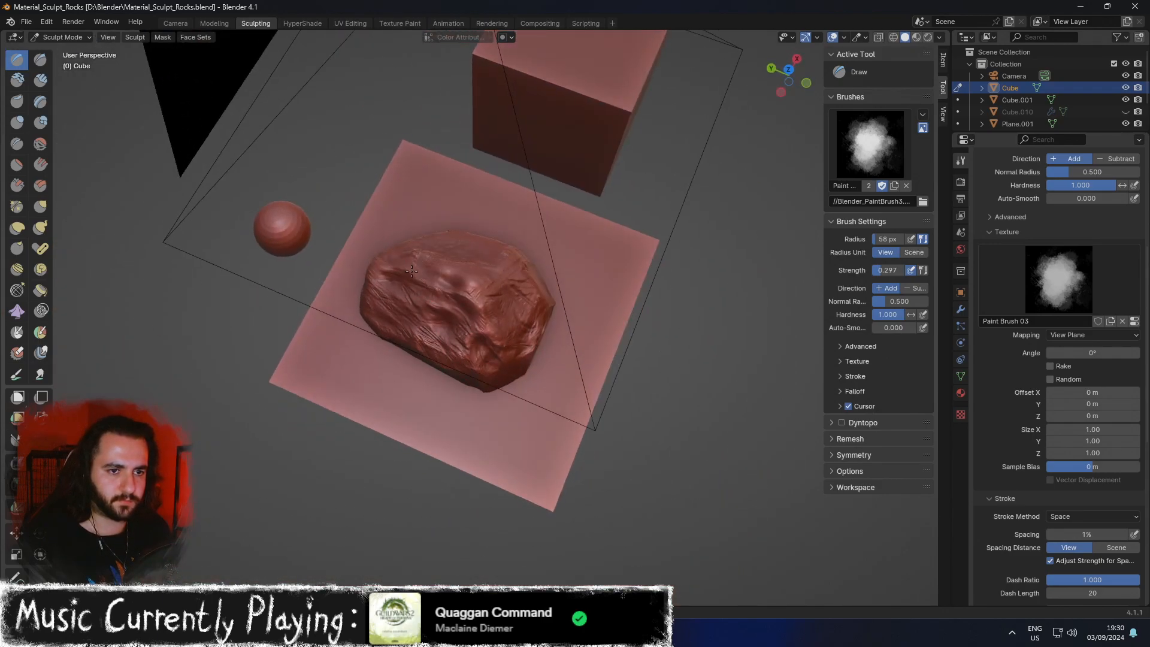
{"action": "middle_click_drag", "start_coordinate": [518, 312], "coordinate": [772, 306]}
{"action": "scroll", "coordinate": [462, 287], "scroll_direction": "up", "scroll_amount": 11}
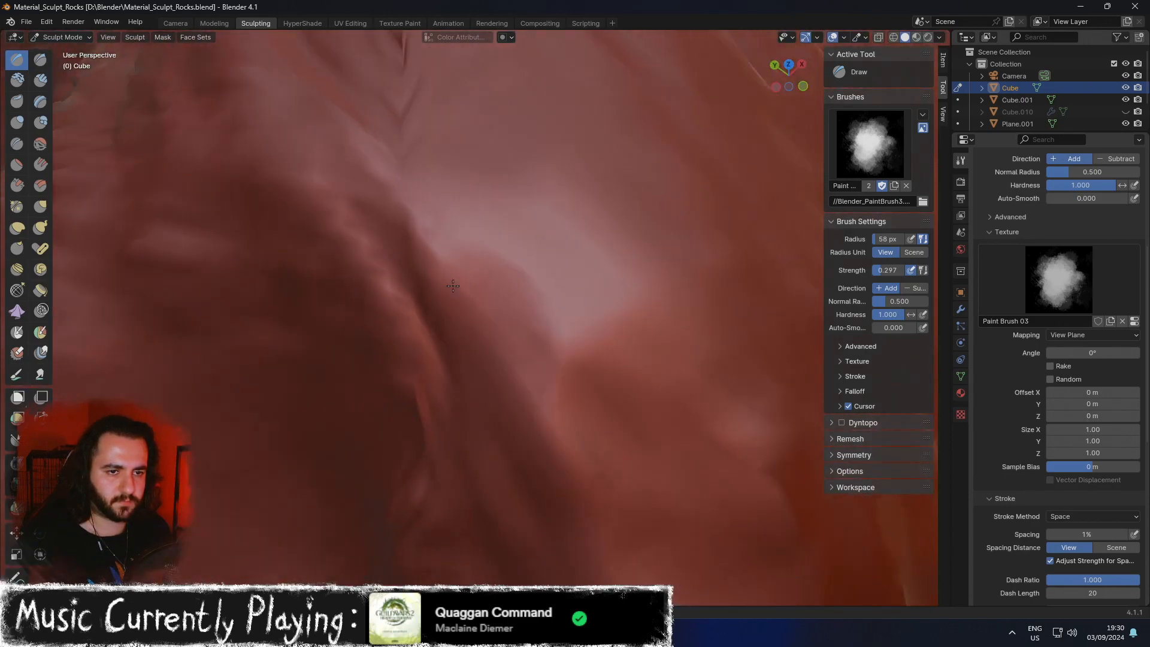
{"action": "scroll", "coordinate": [247, 236], "scroll_direction": "down", "scroll_amount": 5}
{"action": "middle_click_drag", "start_coordinate": [247, 236], "coordinate": [372, 244]}
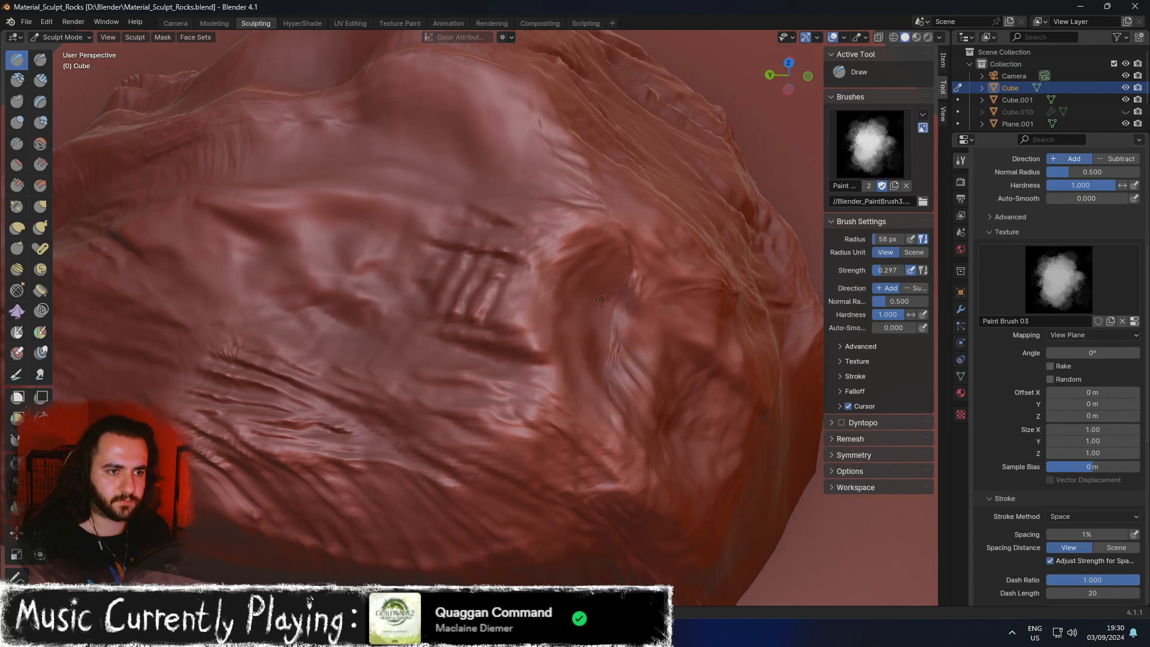
{"action": "scroll", "coordinate": [485, 271], "scroll_direction": "down", "scroll_amount": 8}
{"action": "middle_click_drag", "start_coordinate": [486, 271], "coordinate": [646, 289]}
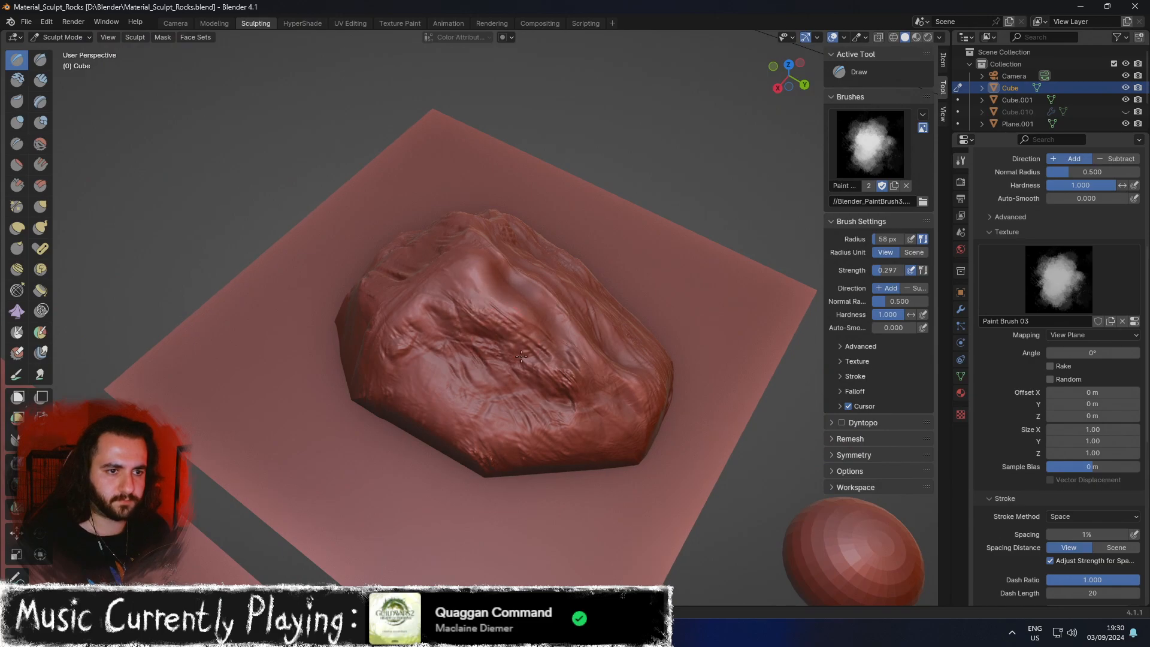
Switch to the Fill brush and set its strength to 0.538.
{"action": "key", "text": "shift+c"}
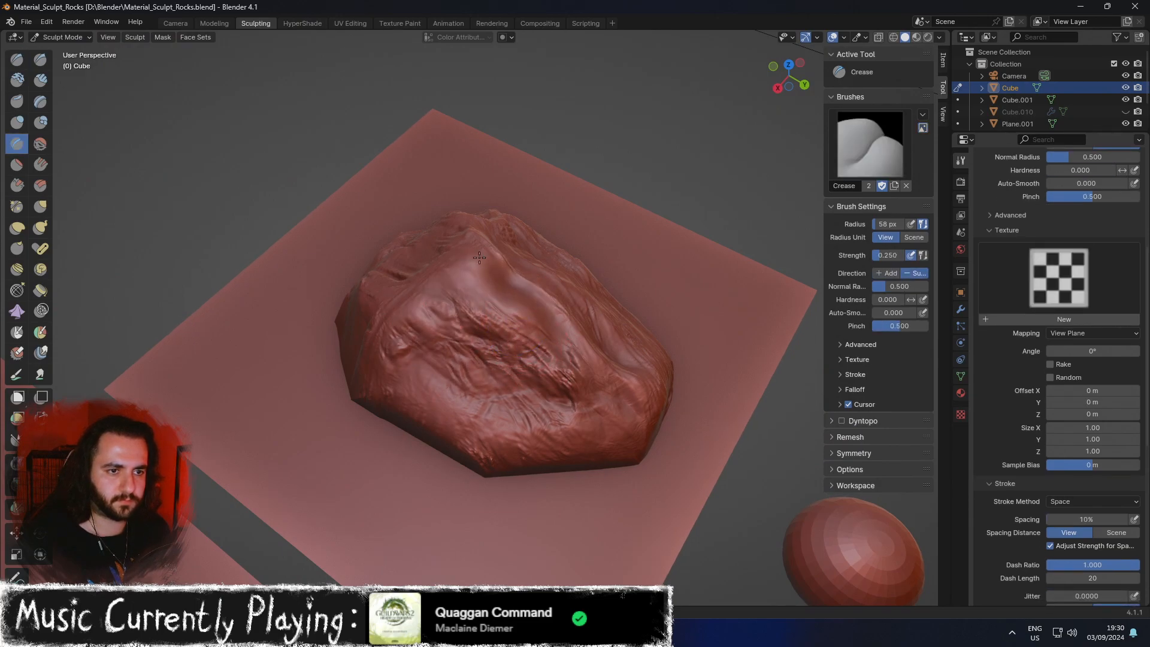
{"action": "middle_click_drag", "start_coordinate": [553, 330], "coordinate": [510, 286]}
{"action": "key", "text": "shift+s"}
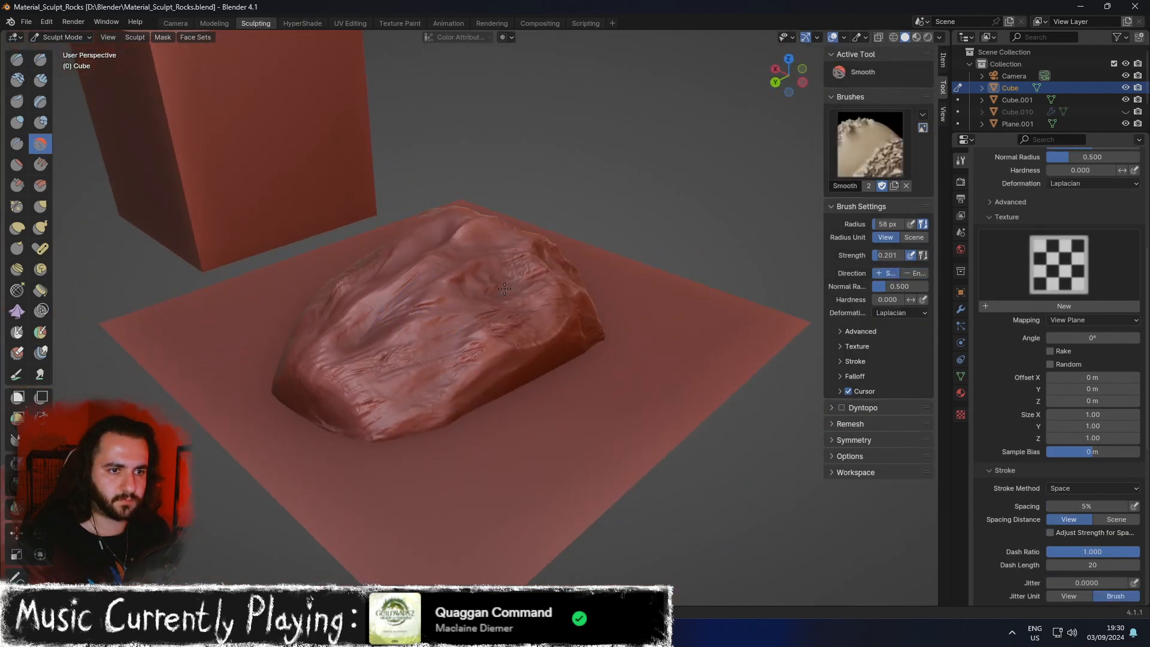
{"action": "middle_click_drag", "start_coordinate": [545, 326], "coordinate": [521, 336]}
{"action": "key", "text": "shift+t"}
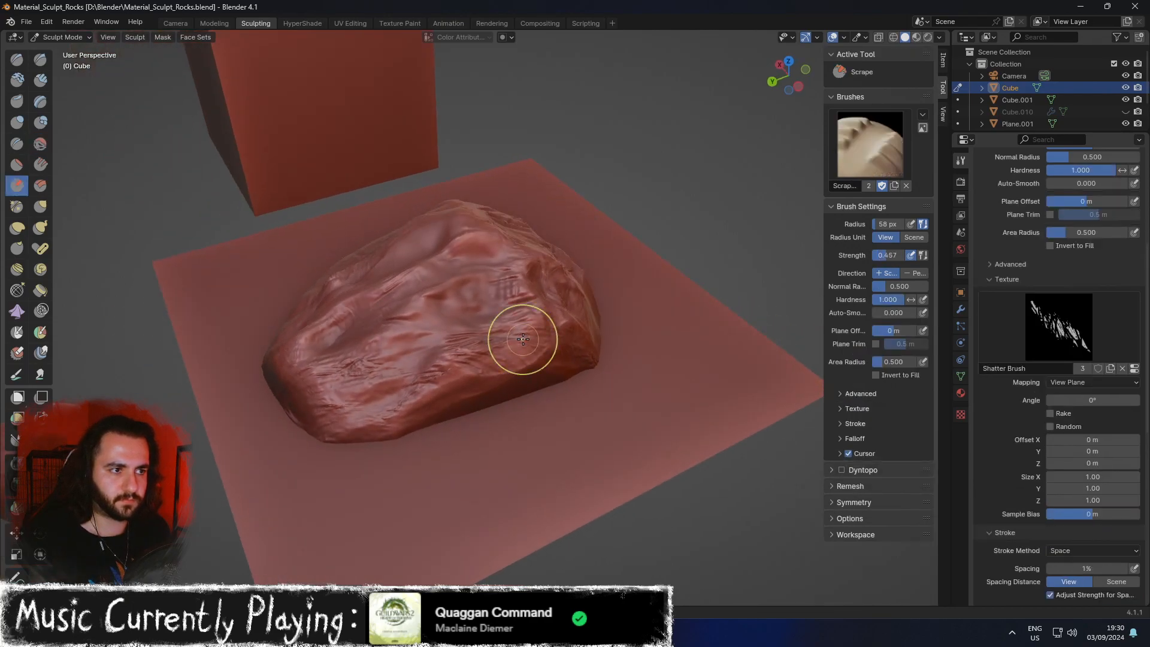
{"action": "key", "text": "shift+t"}
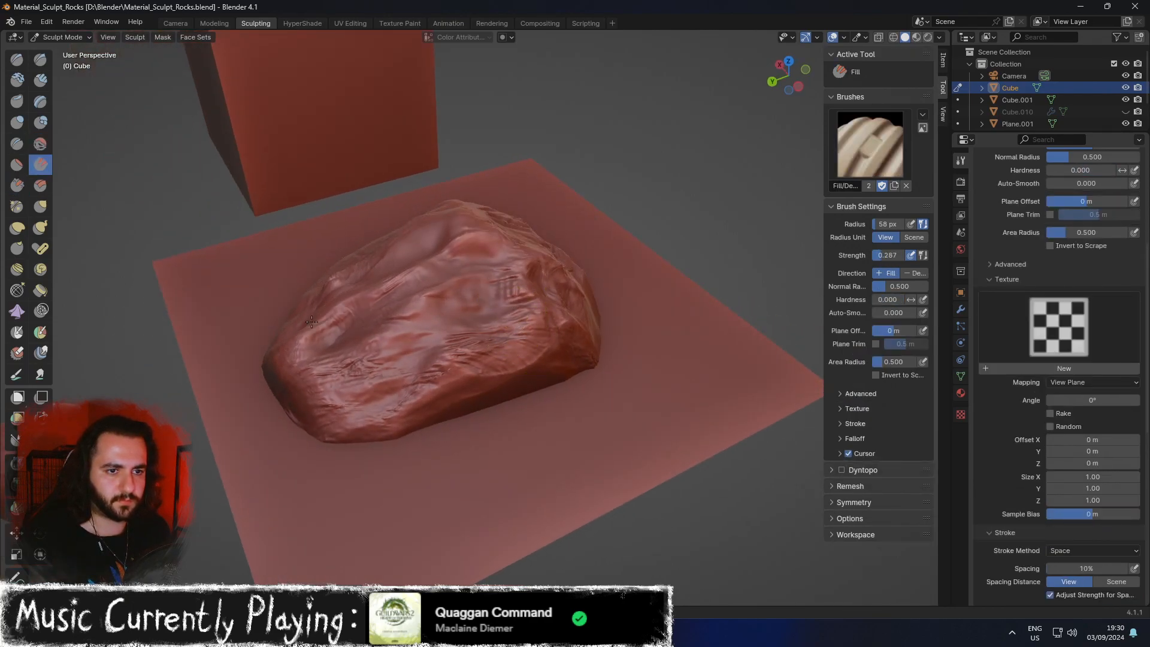
{"action": "middle_click_drag", "start_coordinate": [361, 341], "coordinate": [355, 398]}
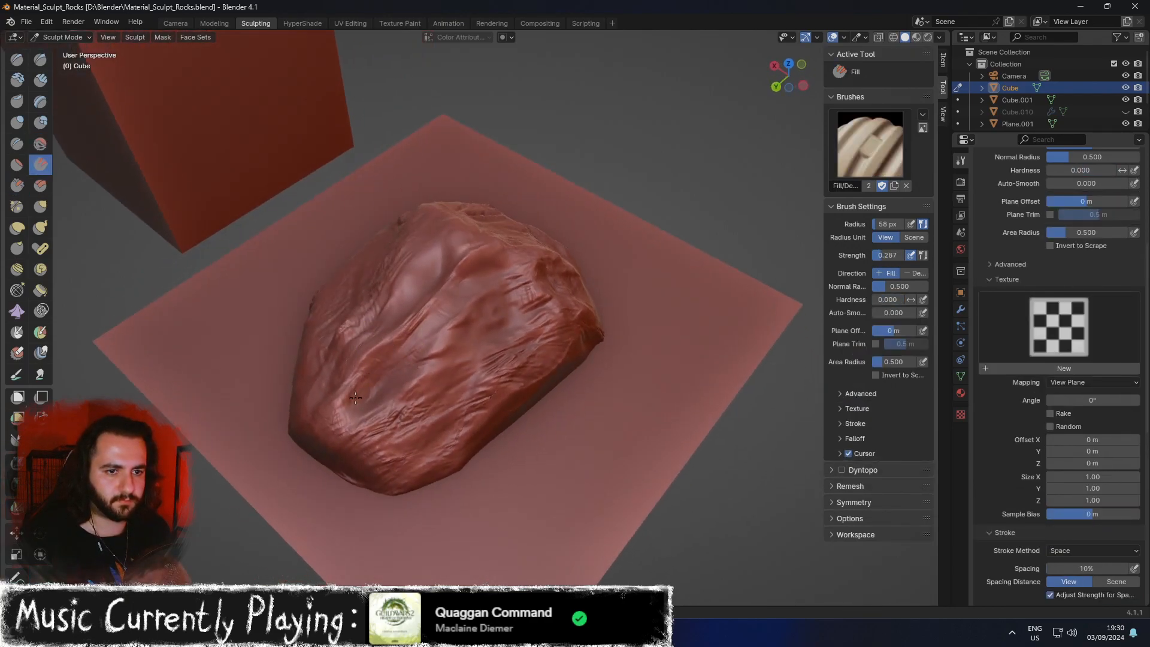
{"action": "right_click", "coordinate": [438, 333]}
{"action": "left_click_drag", "start_coordinate": [373, 349], "coordinate": [398, 349]}
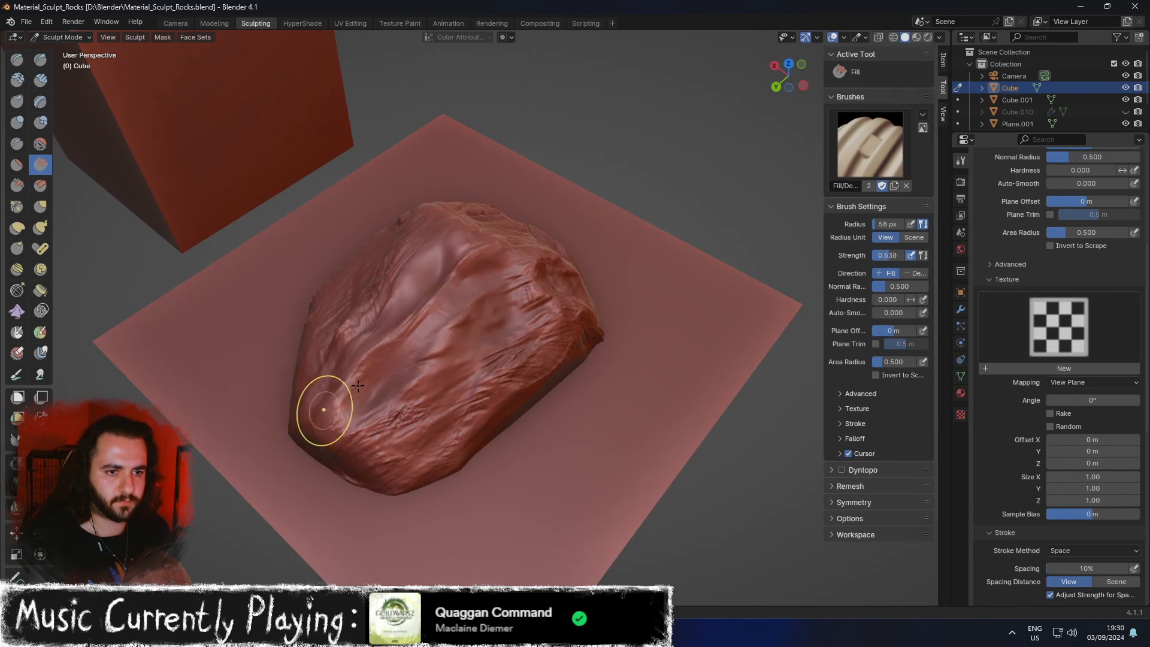
Soften the grooves and recesses around the rock's top and sides with the Fill brush.
{"action": "middle_click_drag", "start_coordinate": [411, 341], "coordinate": [393, 359]}
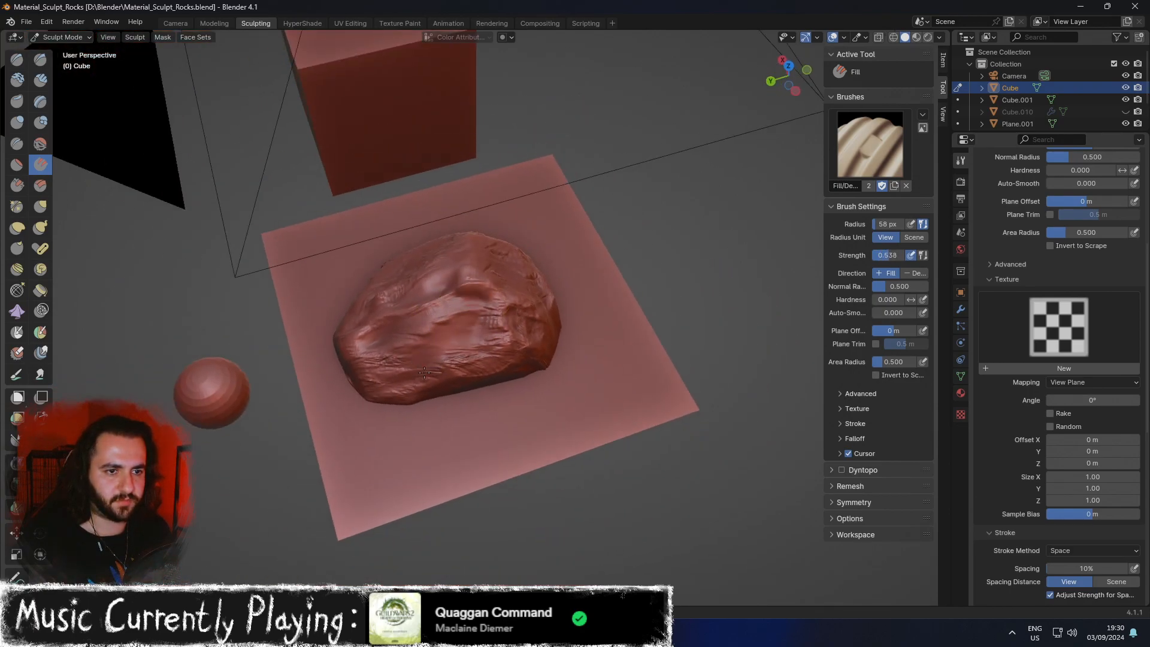
{"action": "middle_click_drag", "start_coordinate": [435, 320], "coordinate": [362, 341]}
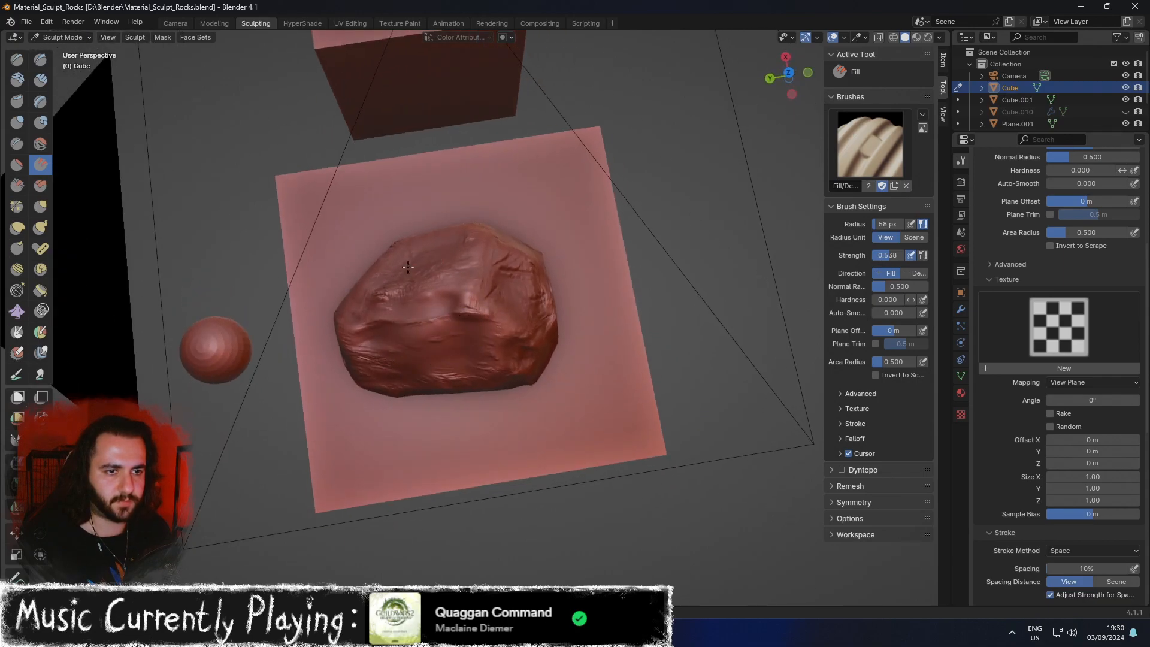
{"action": "middle_click_drag", "start_coordinate": [520, 285], "coordinate": [496, 288]}
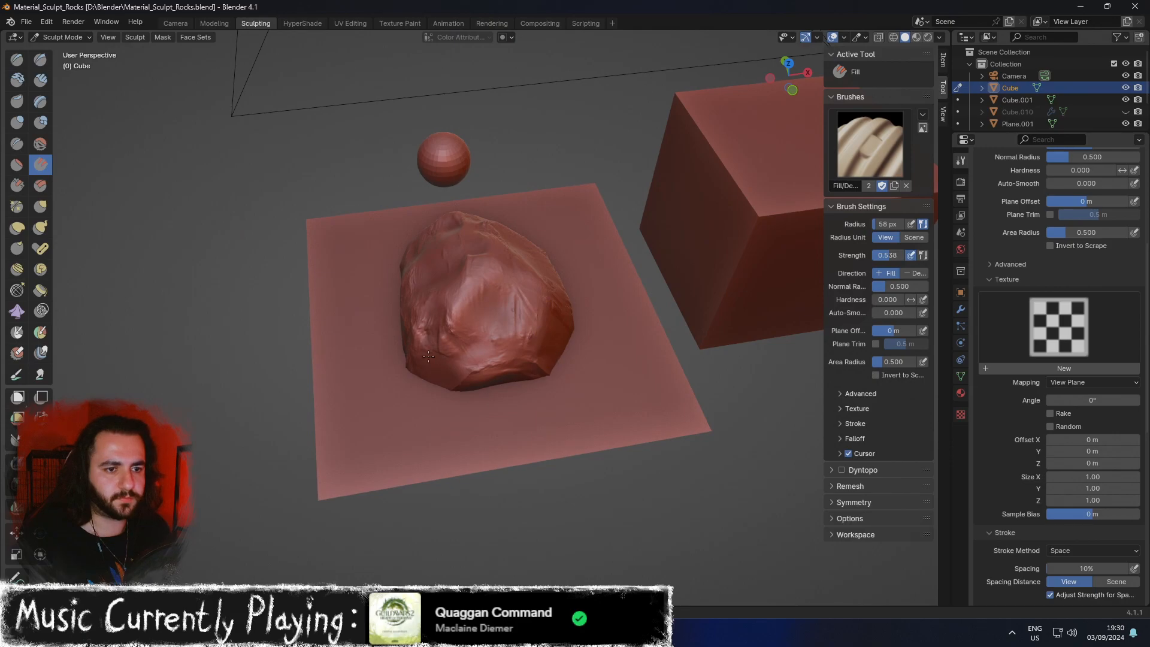
{"action": "middle_click_drag", "start_coordinate": [431, 323], "coordinate": [516, 309]}
{"action": "middle_click_drag", "start_coordinate": [398, 373], "coordinate": [773, 303]}
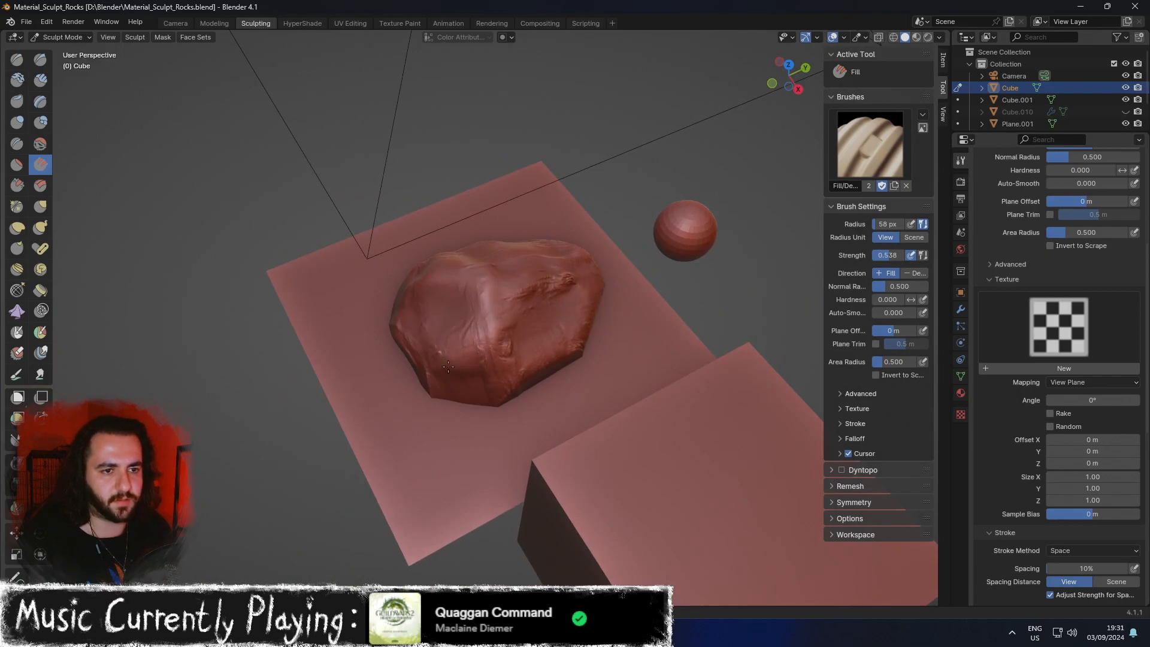
Switch to the Clay Strips brush and stroke across the rock's textured long side beside the central ridge.
{"action": "middle_click_drag", "start_coordinate": [468, 336], "coordinate": [463, 383]}
{"action": "middle_click_drag", "start_coordinate": [356, 323], "coordinate": [487, 295]}
{"action": "key", "text": "c"}
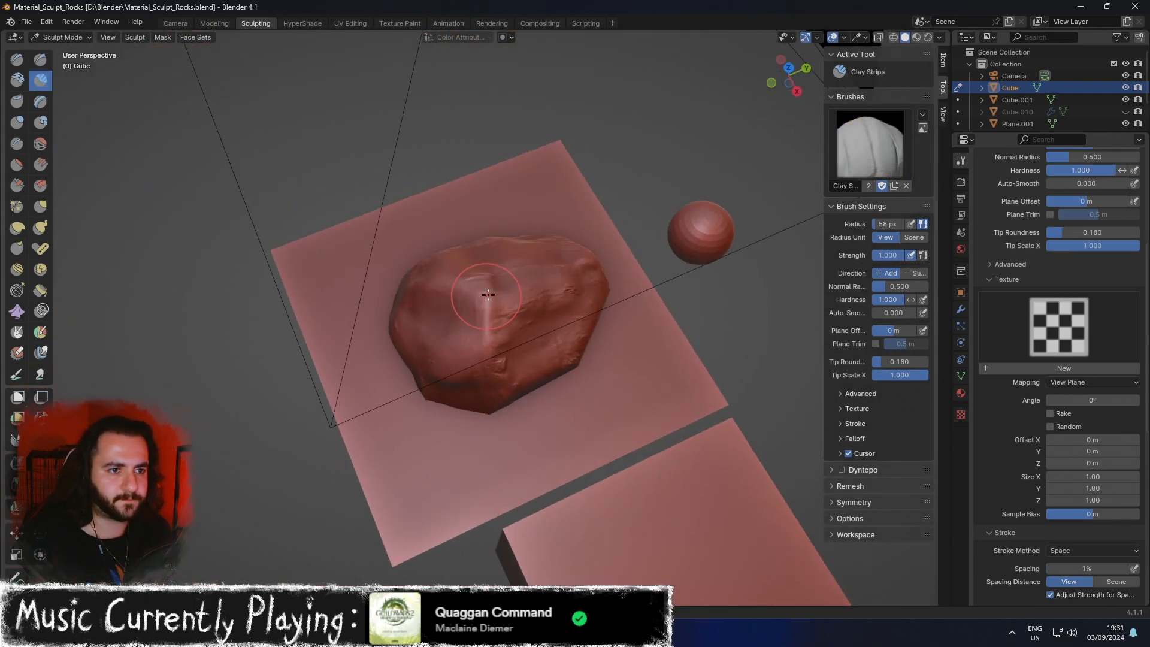
{"action": "scroll", "coordinate": [486, 295], "scroll_direction": "up", "scroll_amount": 1}
{"action": "scroll", "coordinate": [496, 327], "scroll_direction": "up", "scroll_amount": 1}
{"action": "left_click_drag", "start_coordinate": [606, 265], "coordinate": [515, 318]}
{"action": "mouse_move", "coordinate": [400, 352]}
{"action": "middle_mouse_down"}
{"action": "mouse_move", "coordinate": [493, 320]}
{"action": "mouse_move", "coordinate": [444, 259]}
{"action": "middle_mouse_up"}
{"action": "middle_click_drag", "start_coordinate": [422, 304], "coordinate": [476, 298]}
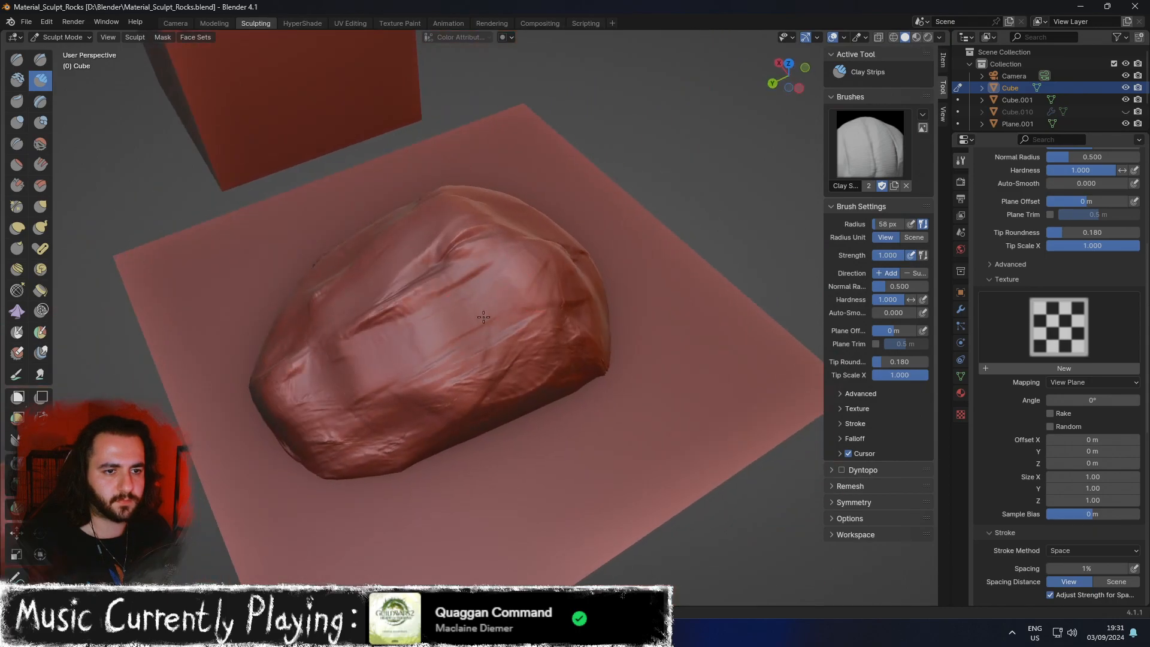
Lay Clay Strips strokes over the rock's top and lengthwise down its central ridge.
{"action": "middle_click_drag", "start_coordinate": [473, 380], "coordinate": [350, 245]}
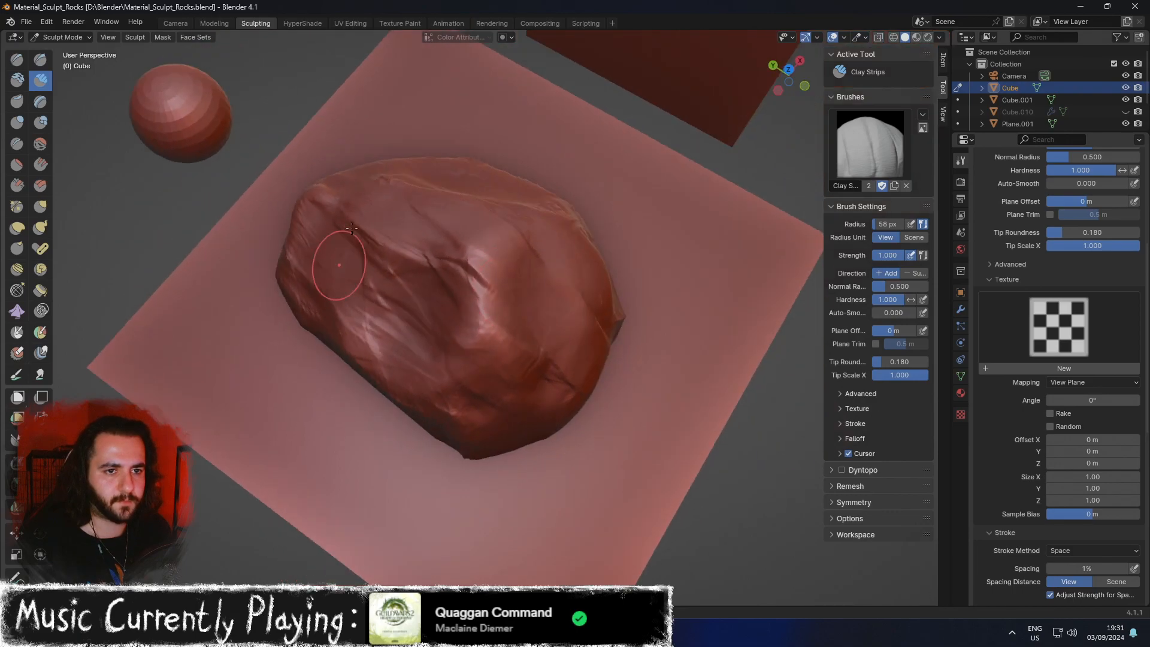
{"action": "middle_click_drag", "start_coordinate": [414, 311], "coordinate": [418, 345]}
{"action": "scroll", "coordinate": [418, 345], "scroll_direction": "up", "scroll_amount": 2}
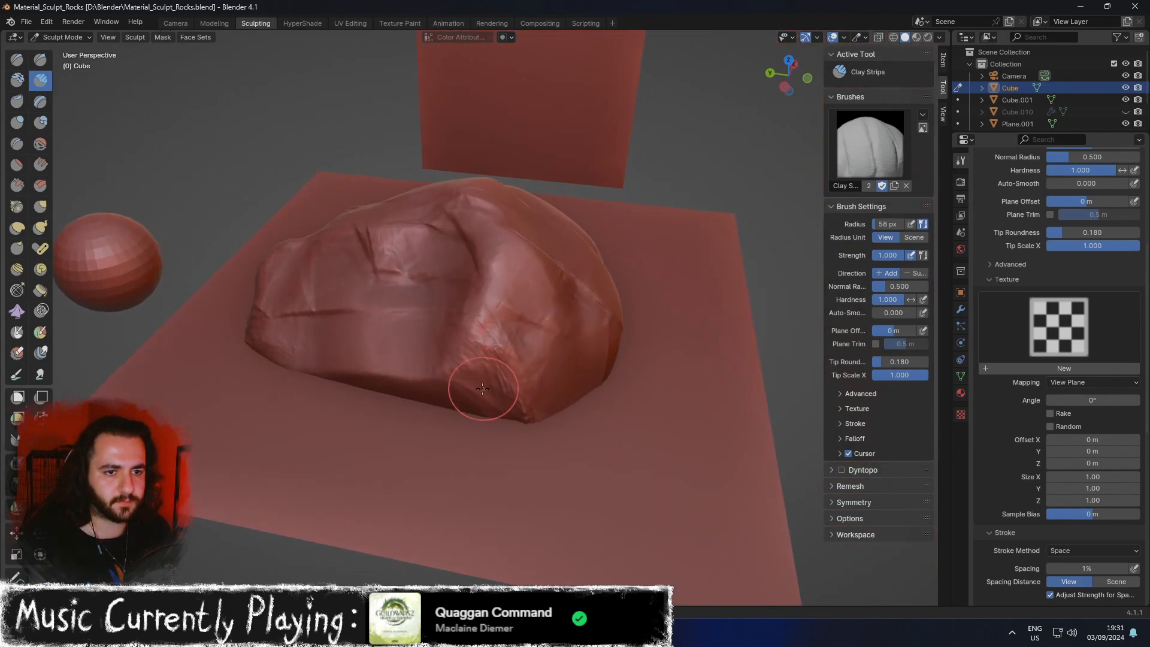
{"action": "middle_click_drag", "start_coordinate": [373, 359], "coordinate": [543, 339]}
{"action": "mouse_move", "coordinate": [506, 288]}
{"action": "left_mouse_down"}
{"action": "mouse_move", "coordinate": [497, 279]}
{"action": "mouse_move", "coordinate": [448, 347]}
{"action": "left_mouse_up"}
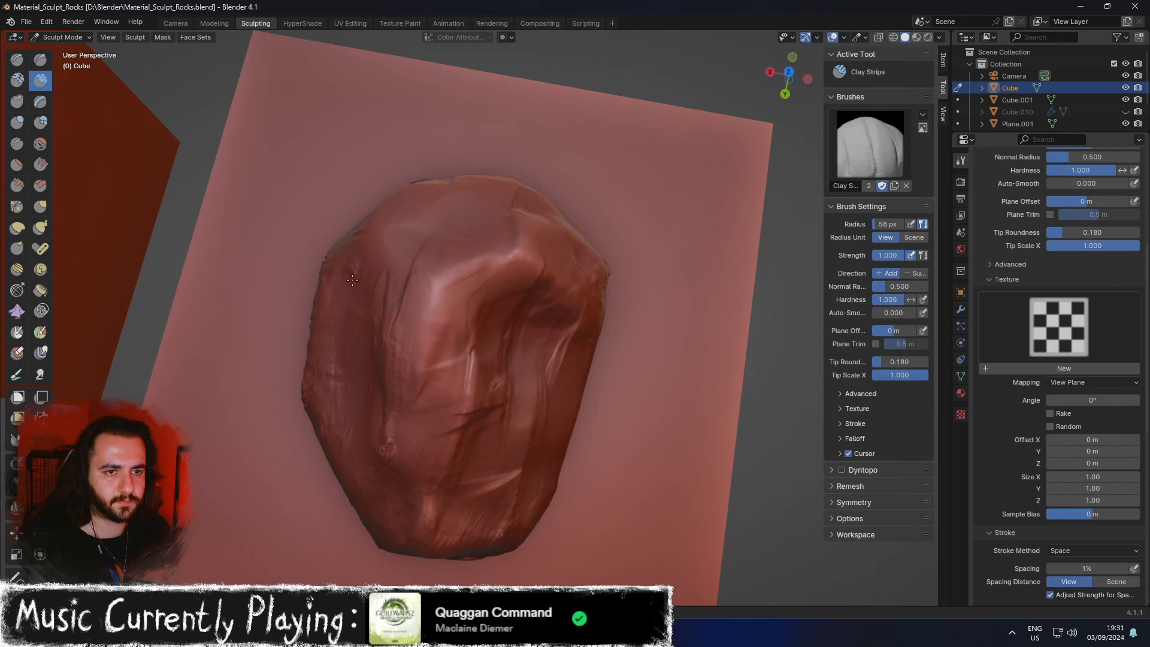
{"action": "left_click_drag", "start_coordinate": [458, 277], "coordinate": [405, 405]}
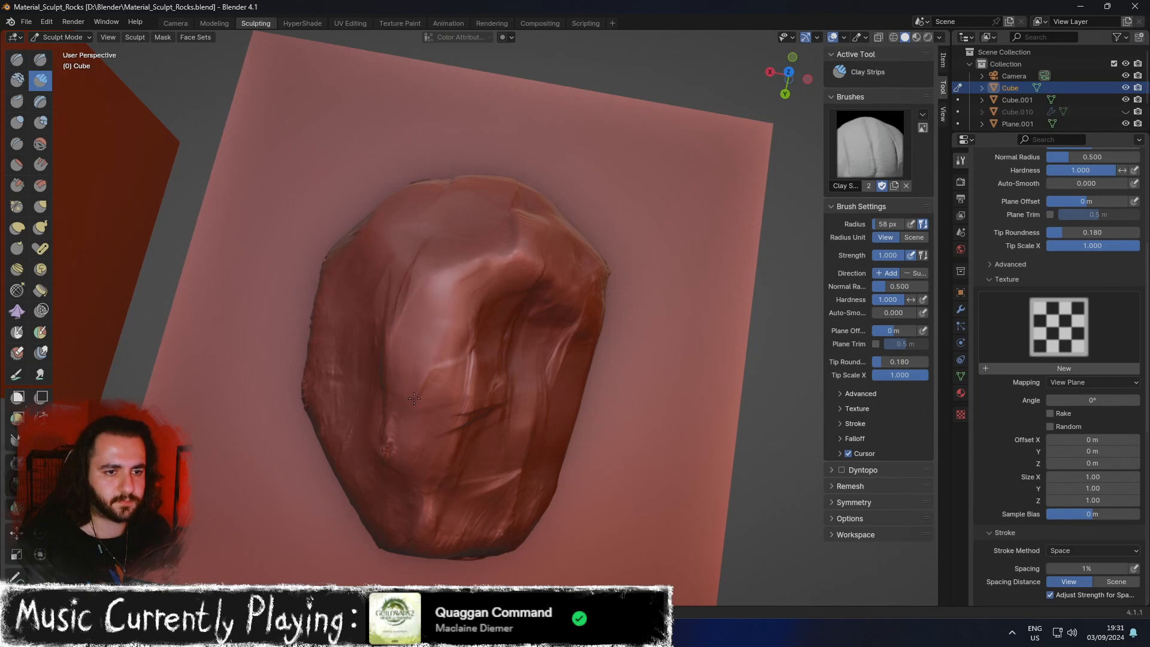
Break up the broad long side facet and its lower edge with diagonal Clay Strips strokes.
{"action": "middle_click_drag", "start_coordinate": [404, 322], "coordinate": [557, 420]}
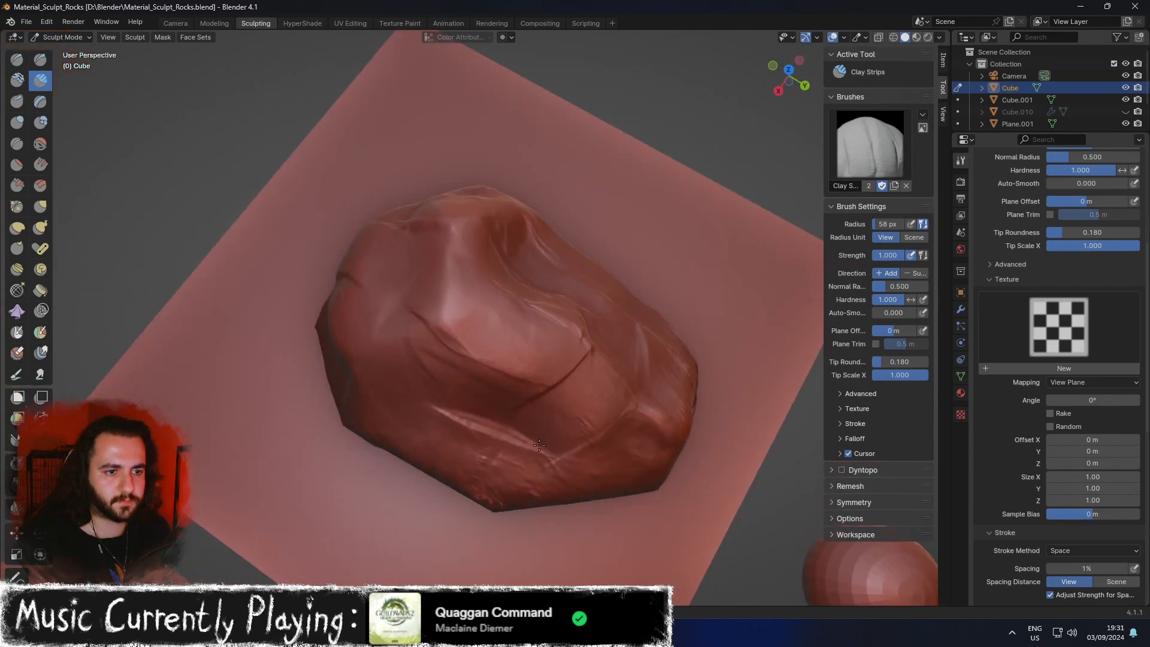
{"action": "mouse_move", "coordinate": [578, 427]}
{"action": "left_mouse_down"}
{"action": "mouse_move", "coordinate": [479, 353]}
{"action": "mouse_move", "coordinate": [495, 378]}
{"action": "left_mouse_up"}
{"action": "middle_click_drag", "start_coordinate": [495, 378], "coordinate": [483, 304]}
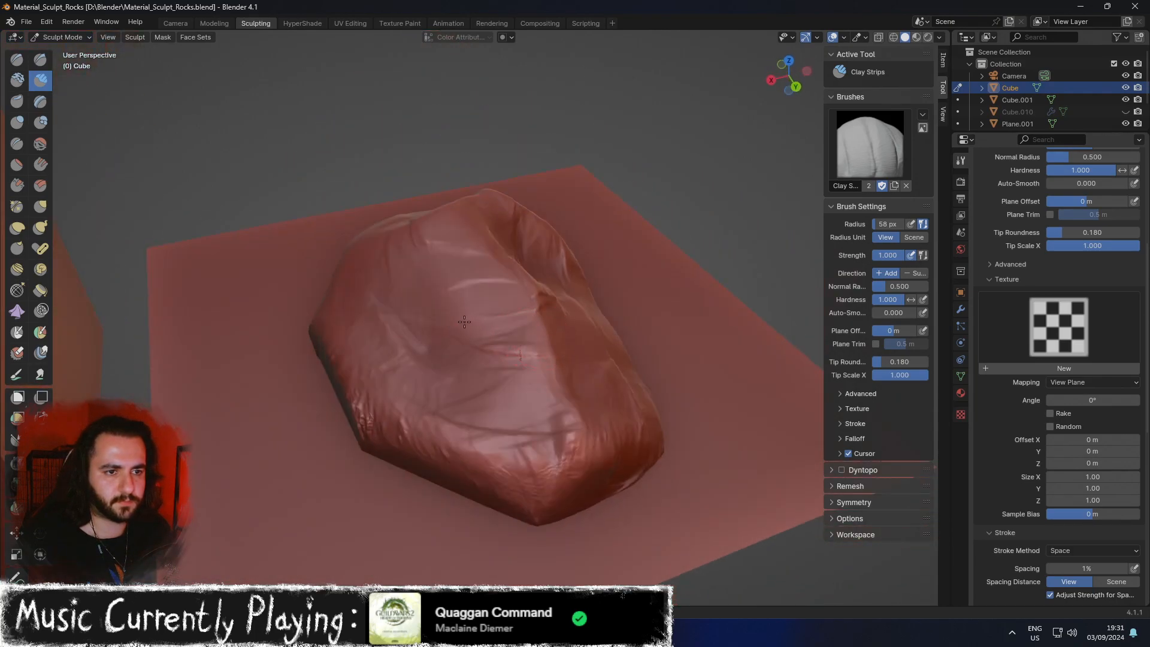
{"action": "left_click_drag", "start_coordinate": [434, 260], "coordinate": [494, 384]}
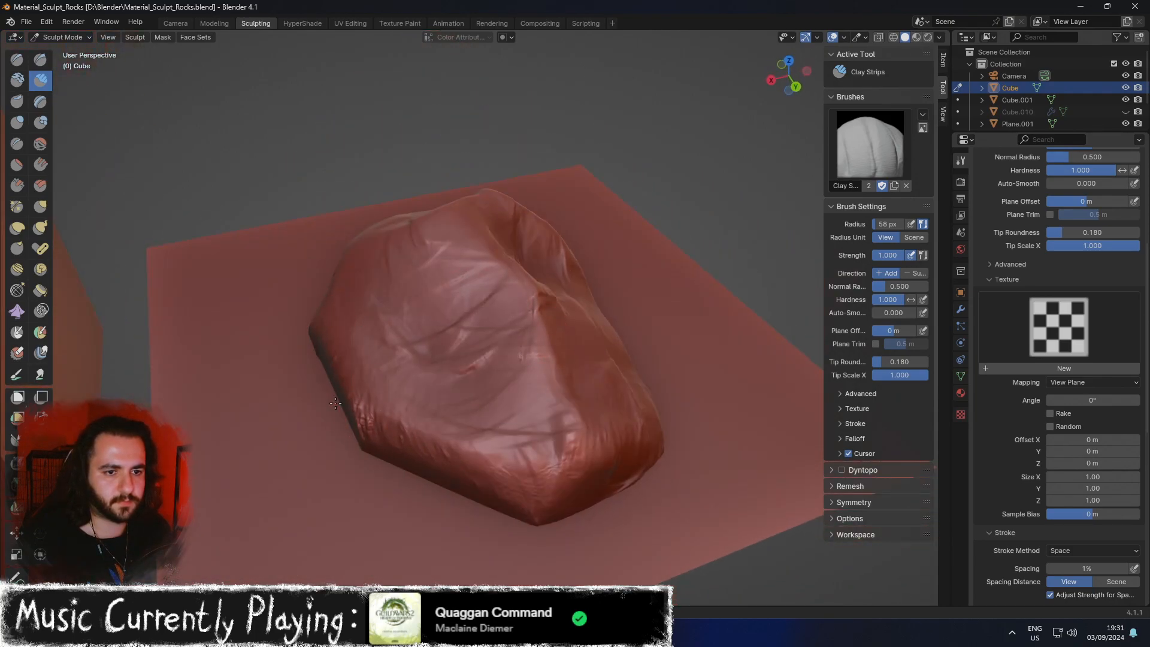
{"action": "left_click_drag", "start_coordinate": [371, 420], "coordinate": [492, 461]}
{"action": "middle_click_drag", "start_coordinate": [492, 461], "coordinate": [626, 479]}
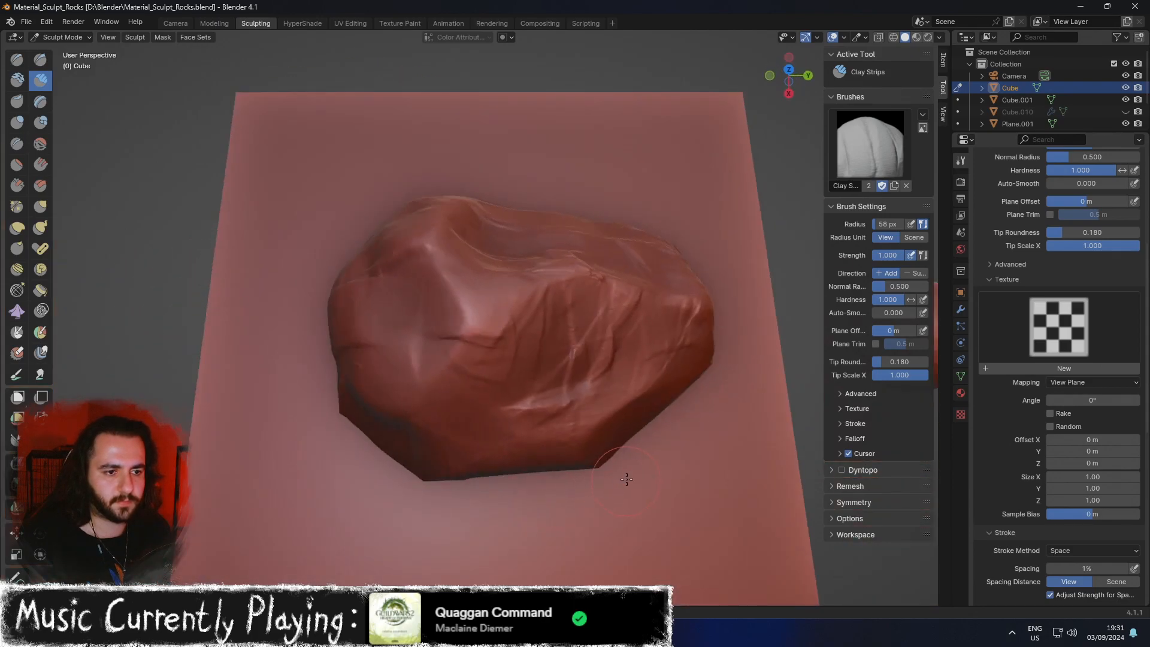
{"action": "mouse_move", "coordinate": [548, 441]}
{"action": "left_mouse_down"}
{"action": "mouse_move", "coordinate": [603, 406]}
{"action": "mouse_move", "coordinate": [531, 347]}
{"action": "mouse_move", "coordinate": [509, 363]}
{"action": "left_mouse_up"}
{"action": "mouse_move", "coordinate": [530, 440]}
{"action": "middle_mouse_down"}
{"action": "mouse_move", "coordinate": [654, 470]}
{"action": "mouse_move", "coordinate": [672, 385]}
{"action": "middle_mouse_up"}
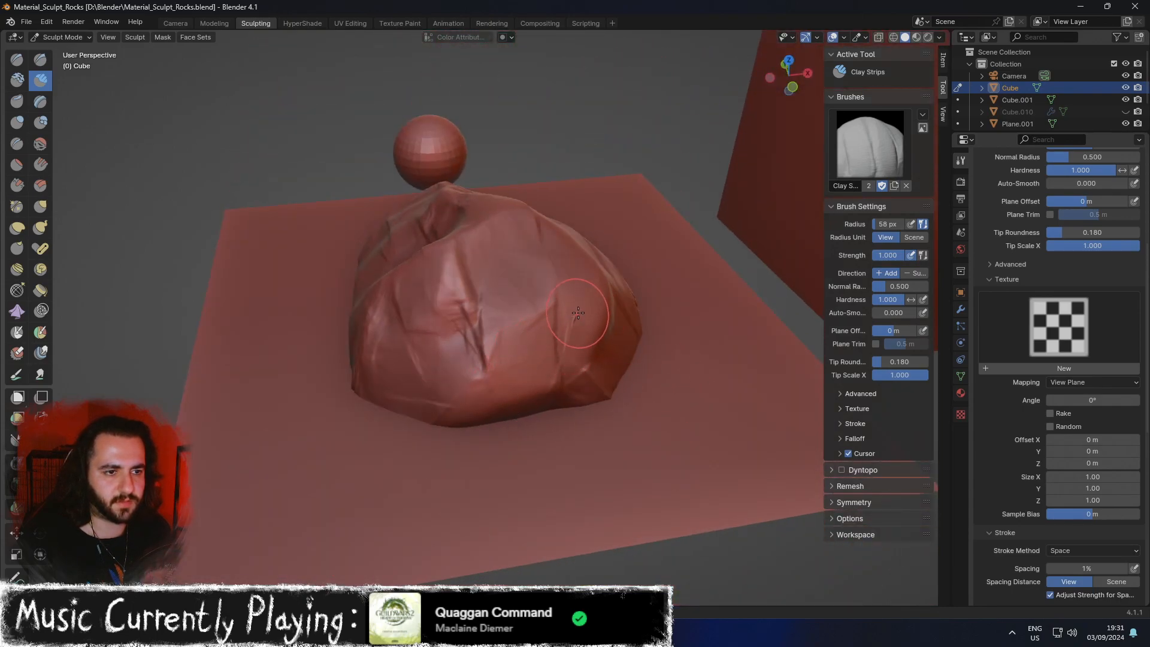
Shape the rock's blunt end and the adjoining lower side with short diagonal Clay Strips strokes.
{"action": "middle_click_drag", "start_coordinate": [569, 329], "coordinate": [520, 322]}
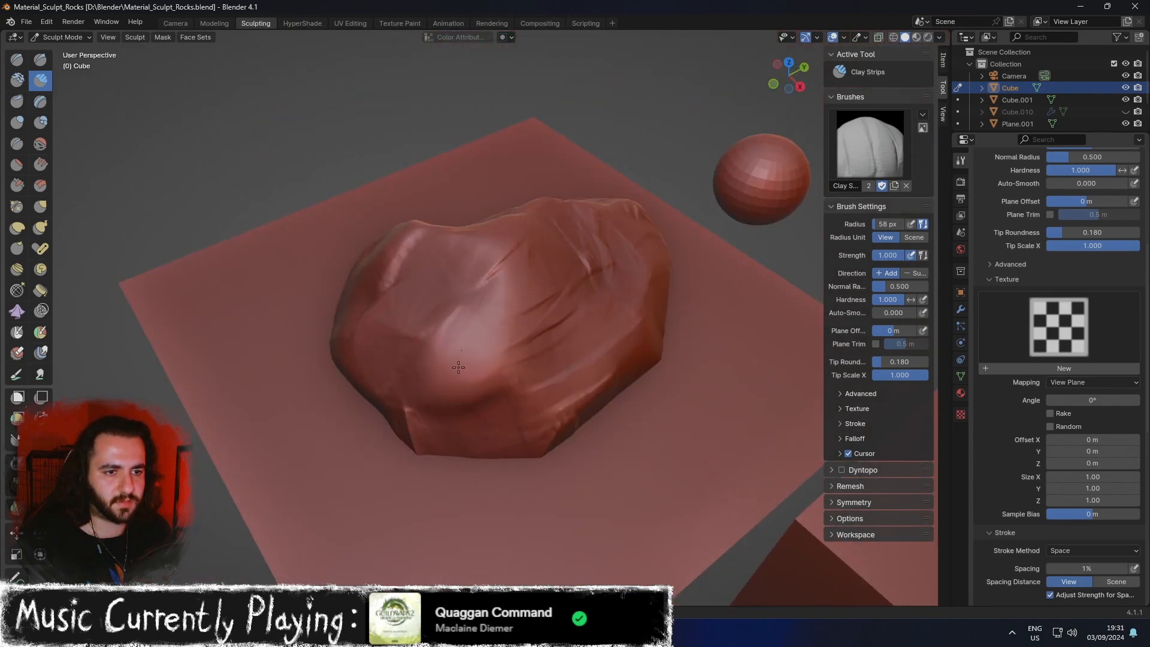
{"action": "middle_click_drag", "start_coordinate": [458, 395], "coordinate": [485, 380]}
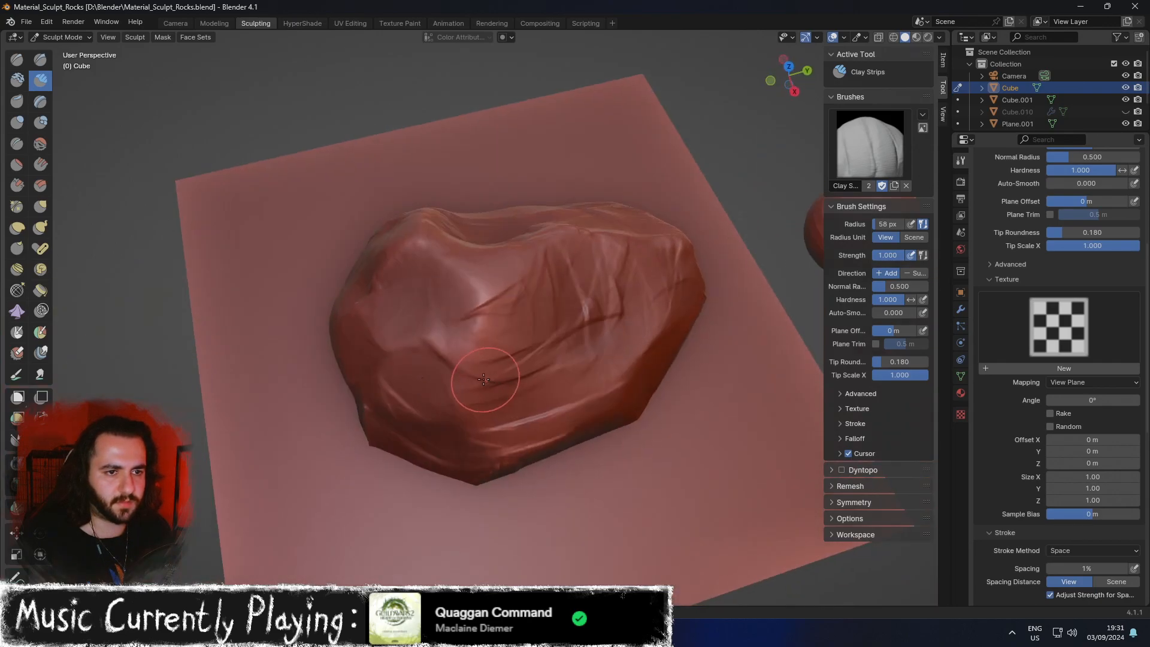
{"action": "middle_click_drag", "start_coordinate": [420, 360], "coordinate": [451, 381]}
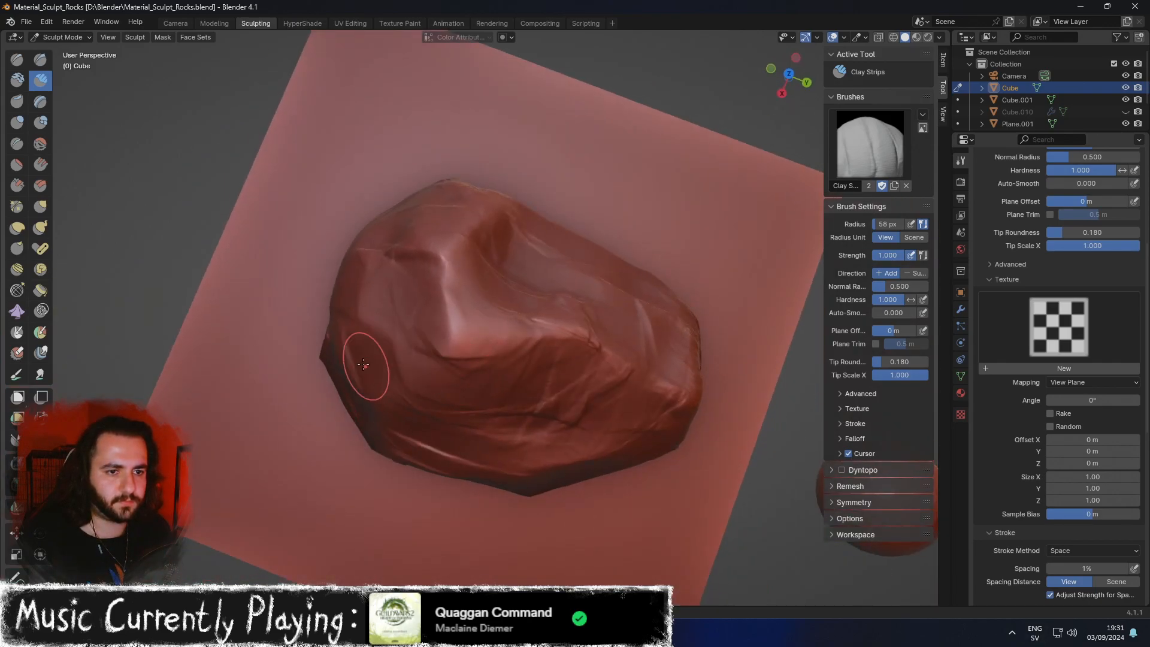
{"action": "middle_click_drag", "start_coordinate": [447, 330], "coordinate": [614, 375]}
{"action": "left_click_drag", "start_coordinate": [575, 314], "coordinate": [488, 362]}
{"action": "left_click_drag", "start_coordinate": [551, 336], "coordinate": [476, 360]}
{"action": "middle_click_drag", "start_coordinate": [462, 333], "coordinate": [612, 324]}
{"action": "middle_click_drag", "start_coordinate": [517, 335], "coordinate": [446, 306]}
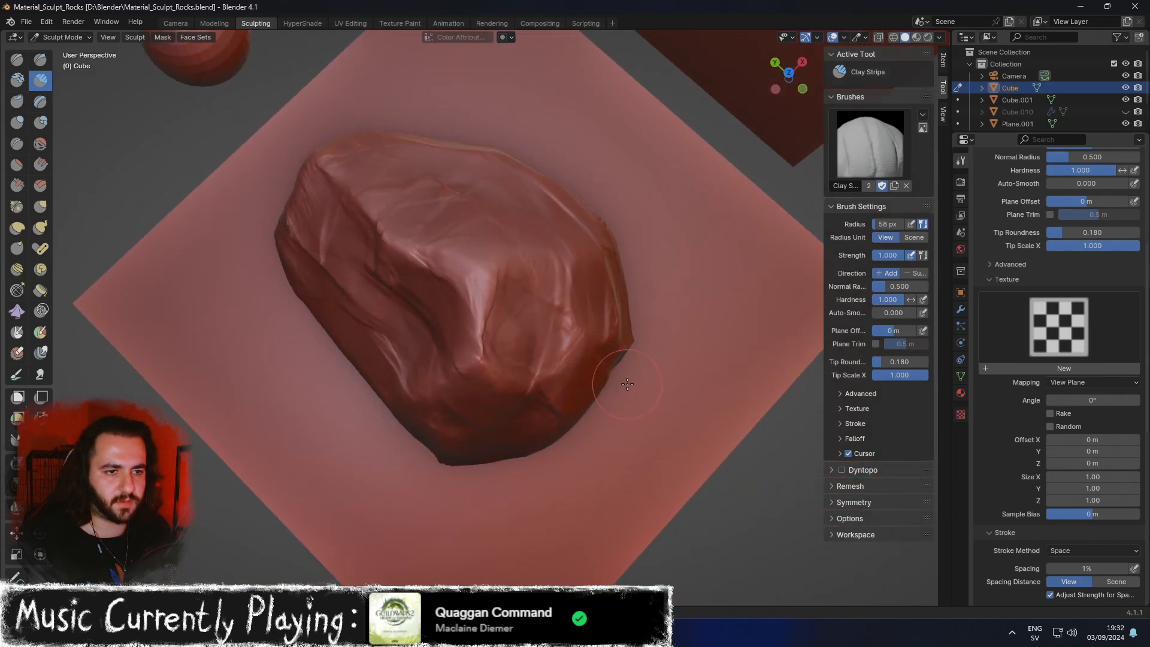
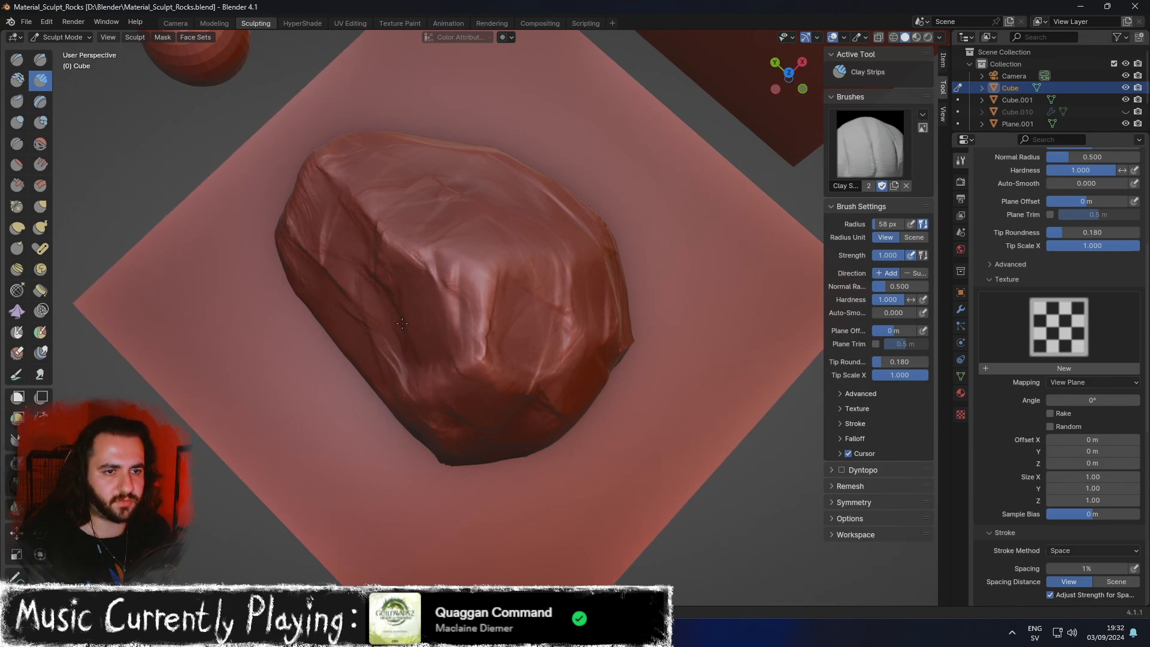
Add Clay Strips strokes to the blunt end and near-horizontal layers low on the long side facet.
{"action": "middle_click_drag", "start_coordinate": [451, 343], "coordinate": [522, 337]}
{"action": "left_click_drag", "start_coordinate": [523, 338], "coordinate": [537, 382]}
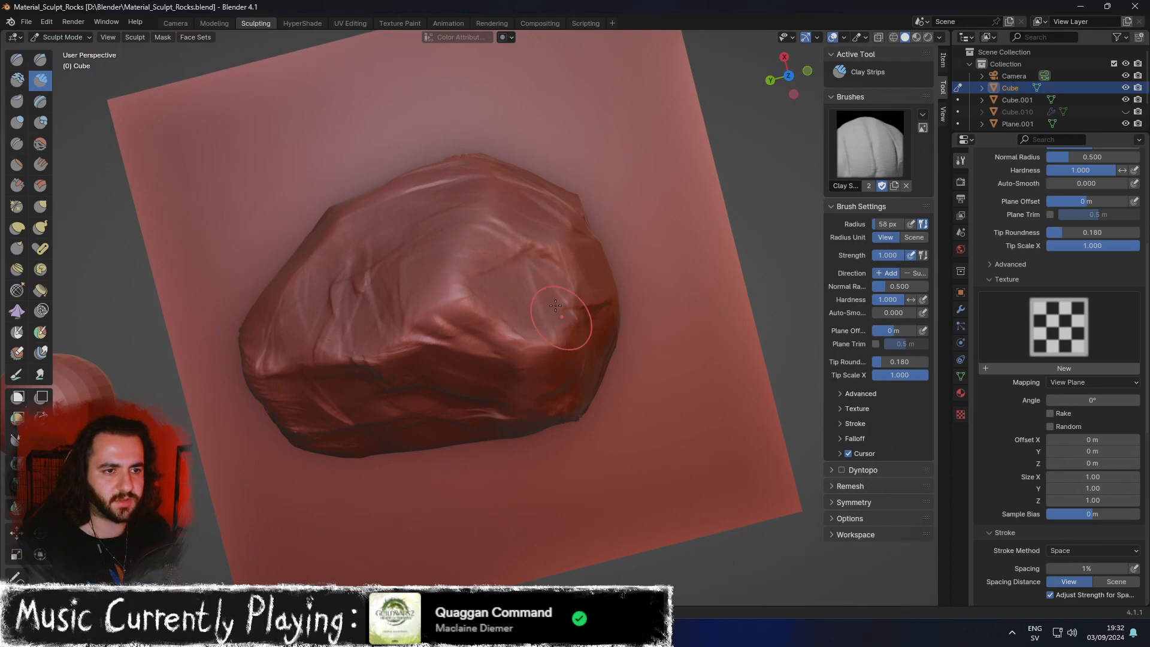
{"action": "middle_click_drag", "start_coordinate": [420, 206], "coordinate": [658, 309]}
{"action": "middle_click_drag", "start_coordinate": [641, 357], "coordinate": [548, 335]}
{"action": "left_click_drag", "start_coordinate": [610, 379], "coordinate": [522, 407]}
{"action": "left_click_drag", "start_coordinate": [606, 413], "coordinate": [514, 430]}
{"action": "left_click_drag", "start_coordinate": [604, 362], "coordinate": [518, 371]}
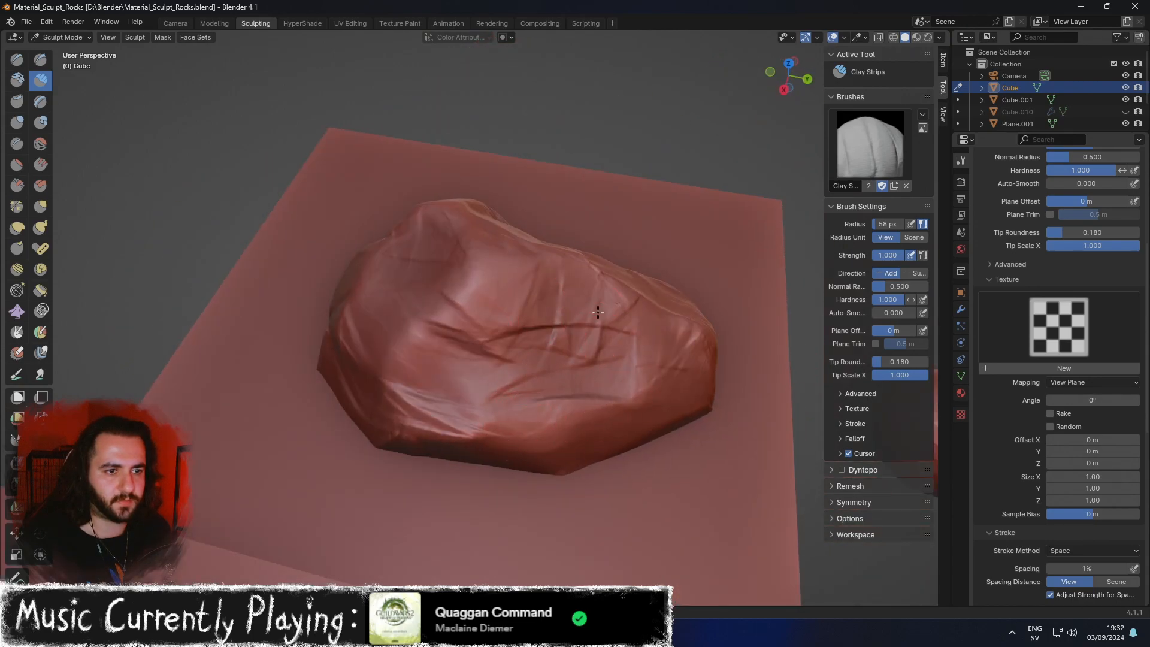
Layer Clay Strips strokes across the upper long facet and around the corner onto the blunt end.
{"action": "left_click_drag", "start_coordinate": [597, 312], "coordinate": [462, 309]}
{"action": "left_click_drag", "start_coordinate": [527, 346], "coordinate": [465, 349]}
{"action": "mouse_move", "coordinate": [548, 320]}
{"action": "left_mouse_down"}
{"action": "mouse_move", "coordinate": [491, 336]}
{"action": "mouse_move", "coordinate": [491, 353]}
{"action": "left_mouse_up"}
{"action": "mouse_move", "coordinate": [544, 372]}
{"action": "middle_mouse_down"}
{"action": "mouse_move", "coordinate": [546, 444]}
{"action": "mouse_move", "coordinate": [570, 393]}
{"action": "mouse_move", "coordinate": [553, 382]}
{"action": "middle_mouse_up"}
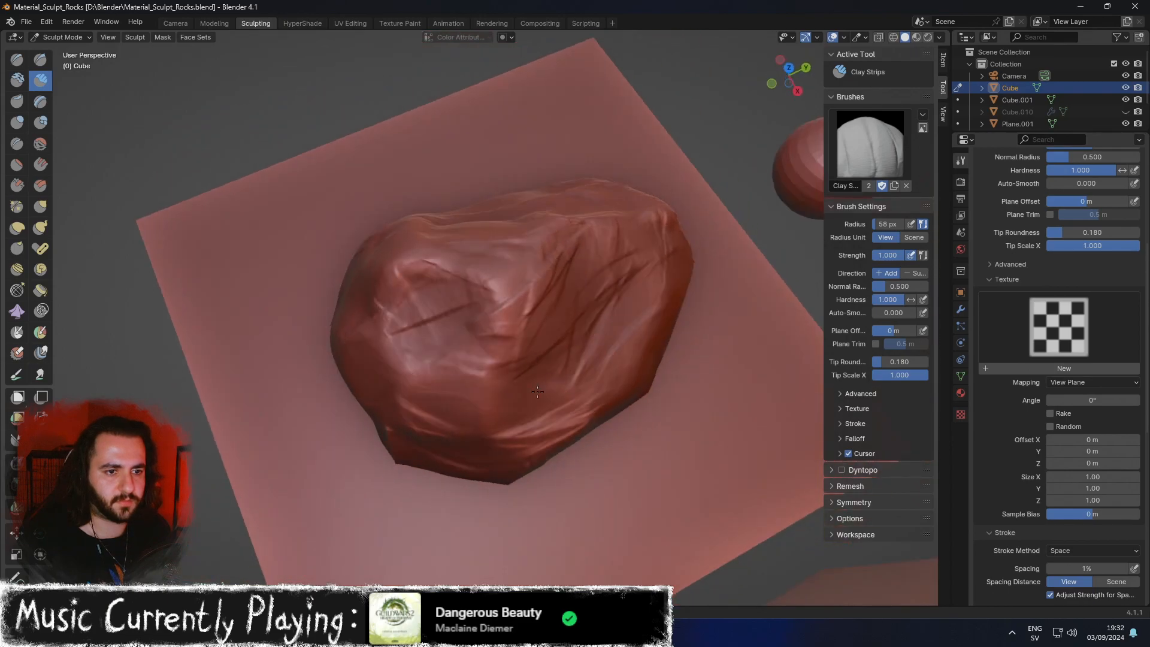
{"action": "middle_click_drag", "start_coordinate": [488, 437], "coordinate": [600, 370]}
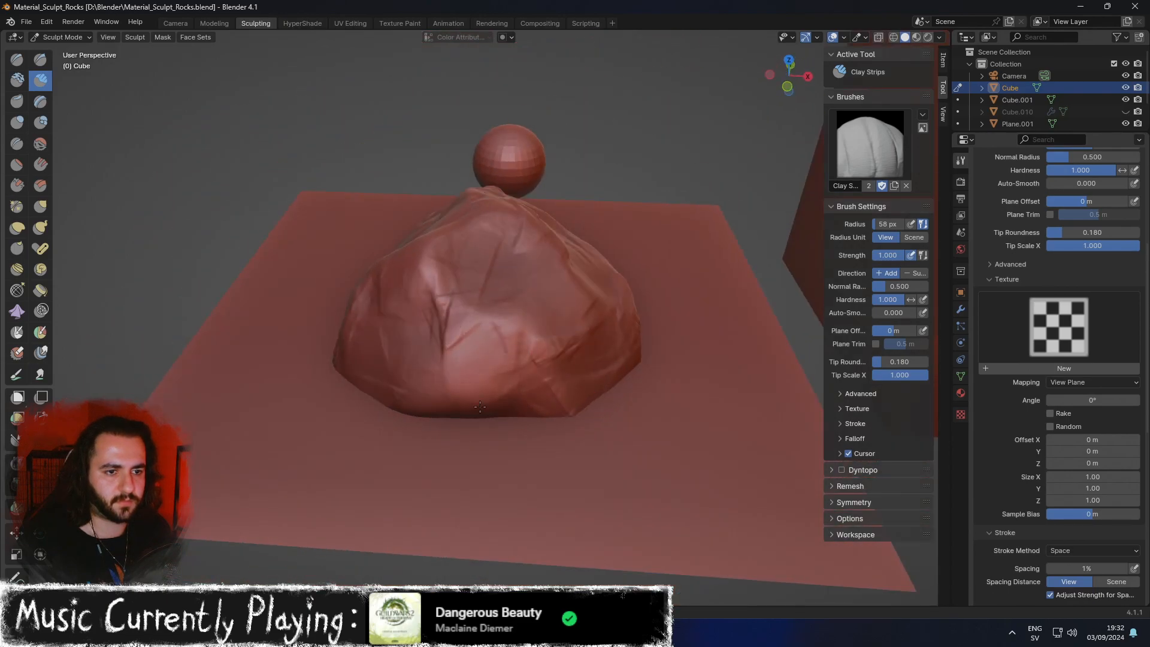
{"action": "mouse_move", "coordinate": [553, 402]}
{"action": "left_mouse_down"}
{"action": "mouse_move", "coordinate": [384, 430]}
{"action": "mouse_move", "coordinate": [566, 398]}
{"action": "left_mouse_up"}
Run horizontal Clay Strips strokes along the base of the rock's blunt end.
{"action": "middle_click_drag", "start_coordinate": [602, 375], "coordinate": [542, 414]}
{"action": "left_click_drag", "start_coordinate": [530, 452], "coordinate": [452, 460]}
{"action": "mouse_move", "coordinate": [566, 448]}
{"action": "left_mouse_down"}
{"action": "mouse_move", "coordinate": [443, 461]}
{"action": "mouse_move", "coordinate": [354, 387]}
{"action": "left_mouse_up"}
{"action": "left_click_drag", "start_coordinate": [393, 423], "coordinate": [478, 418]}
{"action": "middle_click_drag", "start_coordinate": [479, 376], "coordinate": [578, 419]}
{"action": "left_click_drag", "start_coordinate": [593, 413], "coordinate": [536, 423]}
Sculpt long lengthwise Clay Strips strokes across the opposite long side and its lower edge.
{"action": "scroll", "coordinate": [573, 375], "scroll_direction": "down", "scroll_amount": 3}
{"action": "middle_click_drag", "start_coordinate": [503, 440], "coordinate": [609, 413]}
{"action": "mouse_move", "coordinate": [554, 288]}
{"action": "middle_mouse_down"}
{"action": "mouse_move", "coordinate": [625, 309]}
{"action": "mouse_move", "coordinate": [666, 298]}
{"action": "middle_mouse_up"}
{"action": "scroll", "coordinate": [540, 344], "scroll_direction": "up", "scroll_amount": 4}
{"action": "middle_click_drag", "start_coordinate": [587, 358], "coordinate": [689, 336]}
{"action": "left_click_drag", "start_coordinate": [375, 349], "coordinate": [594, 382]}
{"action": "scroll", "coordinate": [527, 395], "scroll_direction": "up", "scroll_amount": 1}
{"action": "left_click_drag", "start_coordinate": [414, 441], "coordinate": [566, 466]}
{"action": "mouse_move", "coordinate": [599, 386]}
{"action": "left_mouse_down"}
{"action": "mouse_move", "coordinate": [367, 326]}
{"action": "mouse_move", "coordinate": [539, 329]}
{"action": "left_mouse_up"}
Carry the Clay Strips strokes around the rock's side and down its narrow, steep flank.
{"action": "middle_click_drag", "start_coordinate": [542, 359], "coordinate": [604, 385]}
{"action": "left_click_drag", "start_coordinate": [441, 405], "coordinate": [674, 404]}
{"action": "mouse_move", "coordinate": [635, 398]}
{"action": "middle_mouse_down"}
{"action": "mouse_move", "coordinate": [559, 418]}
{"action": "mouse_move", "coordinate": [478, 417]}
{"action": "middle_mouse_up"}
{"action": "mouse_move", "coordinate": [353, 306]}
{"action": "left_mouse_down"}
{"action": "mouse_move", "coordinate": [364, 485]}
{"action": "mouse_move", "coordinate": [387, 431]}
{"action": "left_mouse_up"}
{"action": "left_click_drag", "start_coordinate": [385, 375], "coordinate": [360, 353]}
{"action": "left_click_drag", "start_coordinate": [379, 468], "coordinate": [401, 521]}
{"action": "left_click_drag", "start_coordinate": [319, 383], "coordinate": [345, 473]}
Blend the narrow end into the neighbouring side with a diagonal Clay Strips stroke.
{"action": "middle_click_drag", "start_coordinate": [310, 420], "coordinate": [412, 383], "text": "shift"}
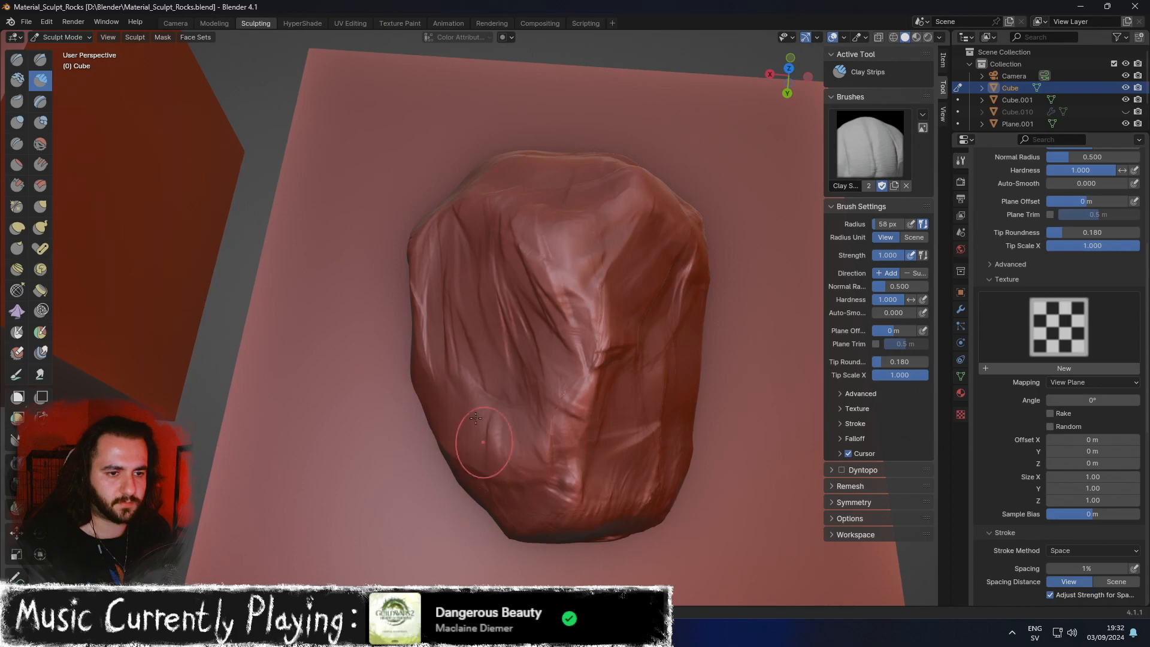
{"action": "mouse_move", "coordinate": [657, 485]}
{"action": "middle_mouse_down"}
{"action": "mouse_move", "coordinate": [605, 447]}
{"action": "mouse_move", "coordinate": [565, 469]}
{"action": "mouse_move", "coordinate": [464, 350]}
{"action": "mouse_move", "coordinate": [484, 374]}
{"action": "mouse_move", "coordinate": [576, 360]}
{"action": "middle_mouse_up"}
{"action": "mouse_move", "coordinate": [464, 389]}
{"action": "middle_mouse_down"}
{"action": "mouse_move", "coordinate": [526, 397]}
{"action": "mouse_move", "coordinate": [516, 383]}
{"action": "middle_mouse_up"}
{"action": "middle_click_drag", "start_coordinate": [517, 384], "coordinate": [625, 420], "text": "ctrl"}
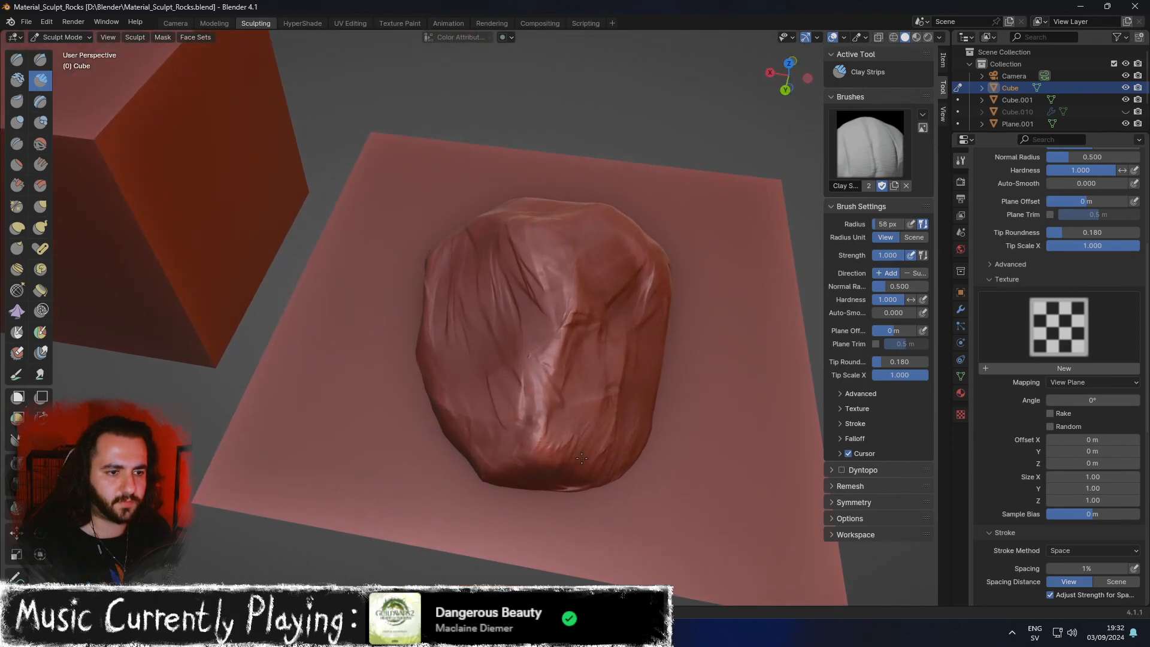
{"action": "mouse_move", "coordinate": [554, 498]}
{"action": "left_mouse_down"}
{"action": "mouse_move", "coordinate": [520, 510]}
{"action": "mouse_move", "coordinate": [439, 391]}
{"action": "left_mouse_up"}
{"action": "middle_click_drag", "start_coordinate": [464, 382], "coordinate": [456, 448]}
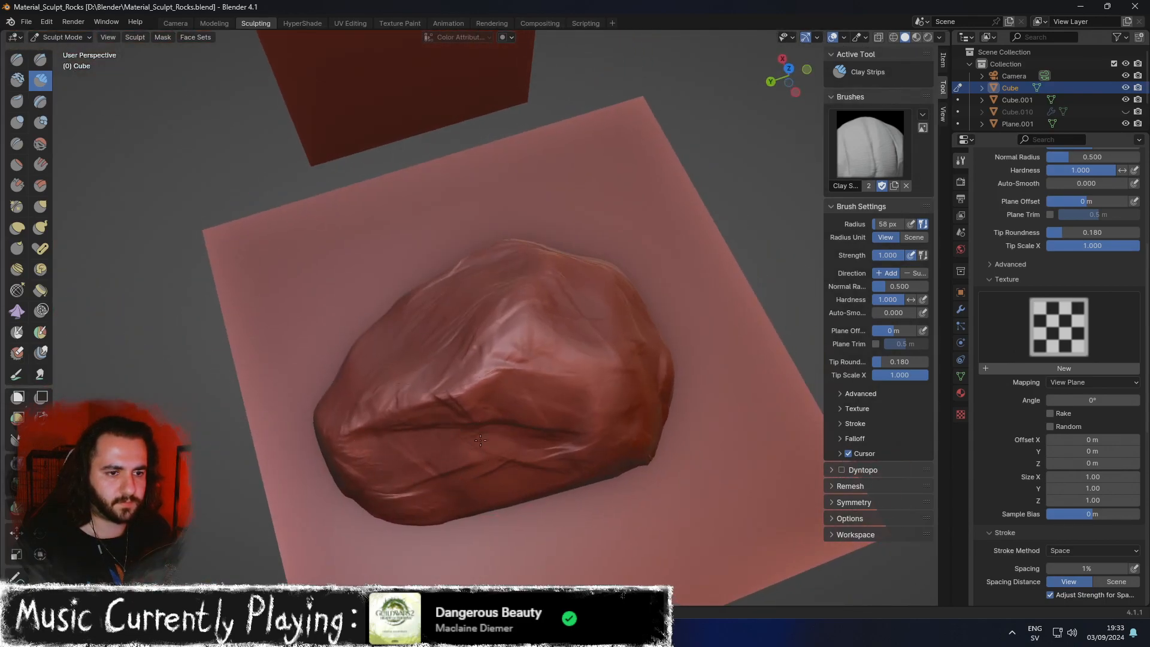
Examine the layered strokes on the rock's flanks and ends from several angles and close up.
{"action": "middle_click_drag", "start_coordinate": [662, 408], "coordinate": [606, 404]}
{"action": "scroll", "coordinate": [405, 400], "scroll_direction": "down", "scroll_amount": 4}
{"action": "scroll", "coordinate": [531, 371], "scroll_direction": "up", "scroll_amount": 2}
{"action": "middle_click_drag", "start_coordinate": [531, 372], "coordinate": [676, 386]}
{"action": "scroll", "coordinate": [689, 386], "scroll_direction": "up", "scroll_amount": 7}
{"action": "scroll", "coordinate": [681, 398], "scroll_direction": "down", "scroll_amount": 4}
{"action": "mouse_move", "coordinate": [539, 348]}
{"action": "middle_mouse_down"}
{"action": "mouse_move", "coordinate": [476, 326]}
{"action": "mouse_move", "coordinate": [482, 318]}
{"action": "middle_mouse_up"}
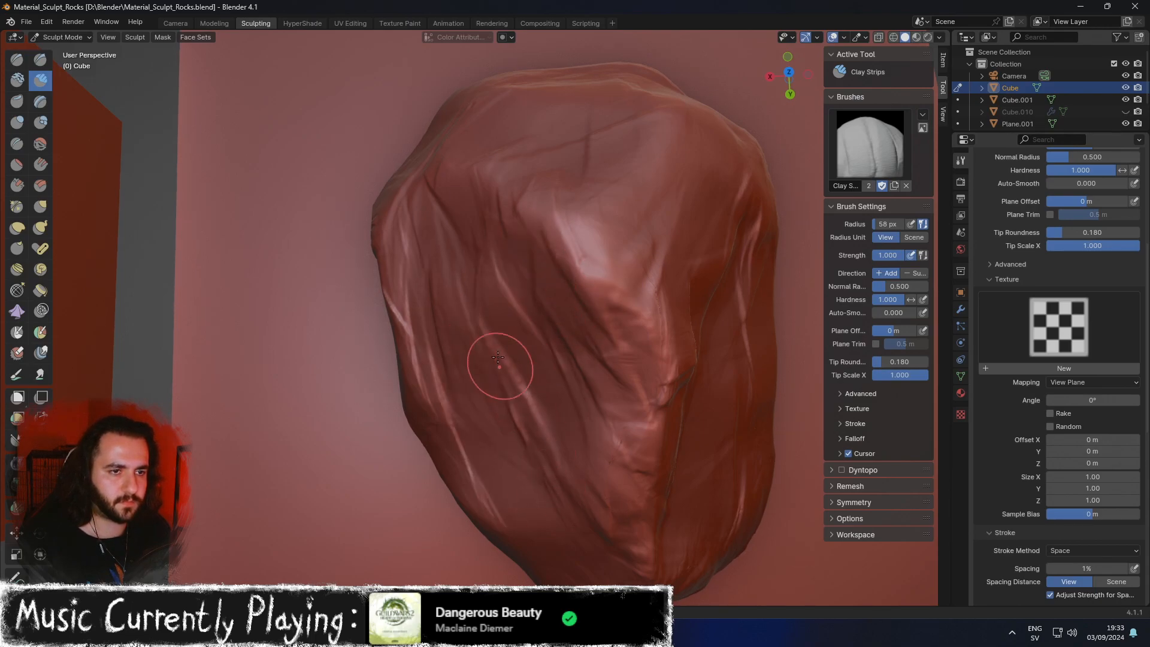
{"action": "middle_click_drag", "start_coordinate": [498, 361], "coordinate": [576, 309]}
{"action": "scroll", "coordinate": [534, 239], "scroll_direction": "down", "scroll_amount": 5}
{"action": "middle_click_drag", "start_coordinate": [533, 239], "coordinate": [338, 262]}
{"action": "scroll", "coordinate": [358, 323], "scroll_direction": "up", "scroll_amount": 4}
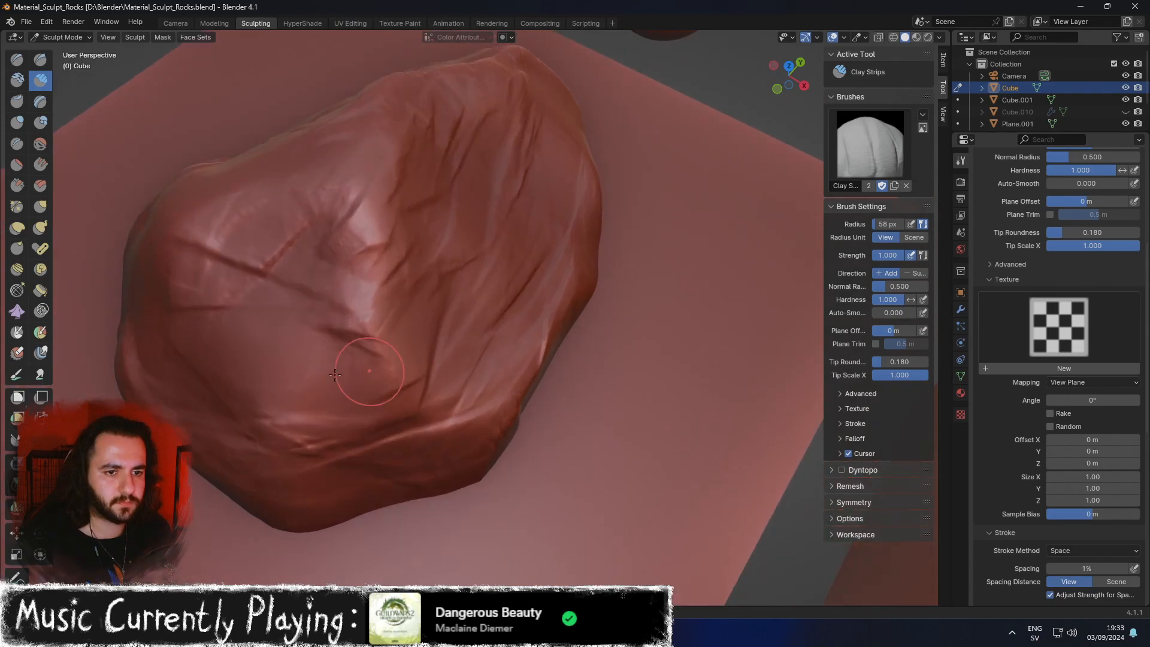
Add Clay Strips creases to the rock's blunt end and check the surface from all sides.
{"action": "mouse_move", "coordinate": [211, 347]}
{"action": "left_mouse_down"}
{"action": "mouse_move", "coordinate": [263, 360]}
{"action": "mouse_move", "coordinate": [257, 423]}
{"action": "mouse_move", "coordinate": [288, 390]}
{"action": "mouse_move", "coordinate": [305, 422]}
{"action": "left_mouse_up"}
{"action": "mouse_move", "coordinate": [185, 347]}
{"action": "middle_mouse_down"}
{"action": "mouse_move", "coordinate": [432, 387]}
{"action": "mouse_move", "coordinate": [432, 376]}
{"action": "middle_mouse_up"}
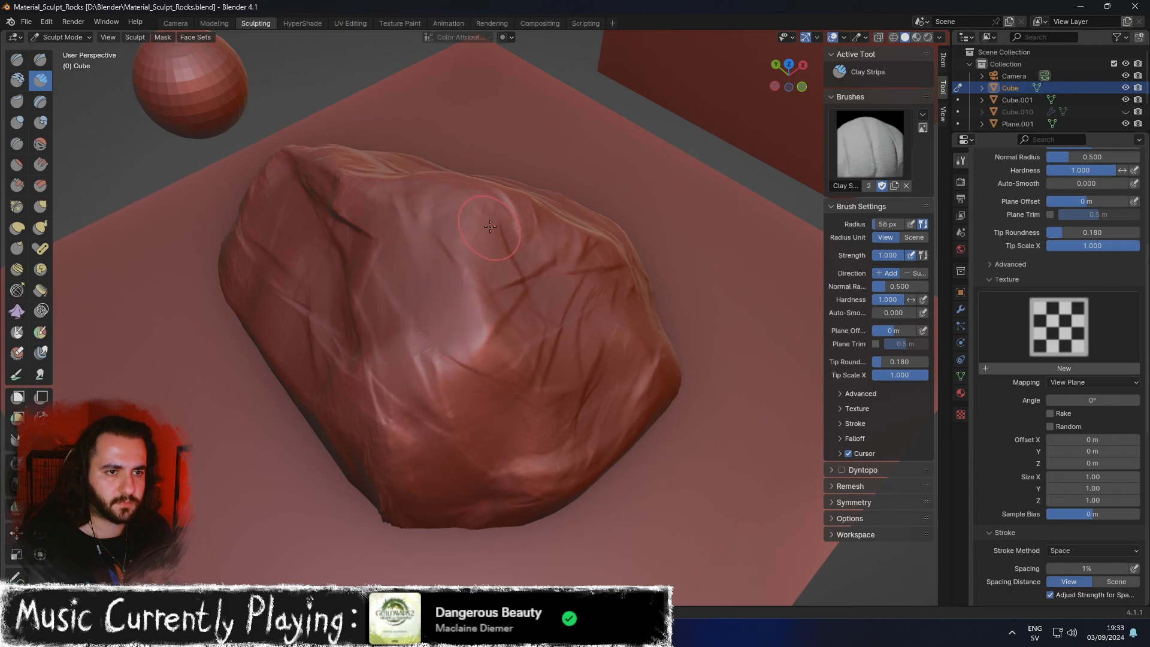
{"action": "middle_click_drag", "start_coordinate": [321, 257], "coordinate": [359, 385]}
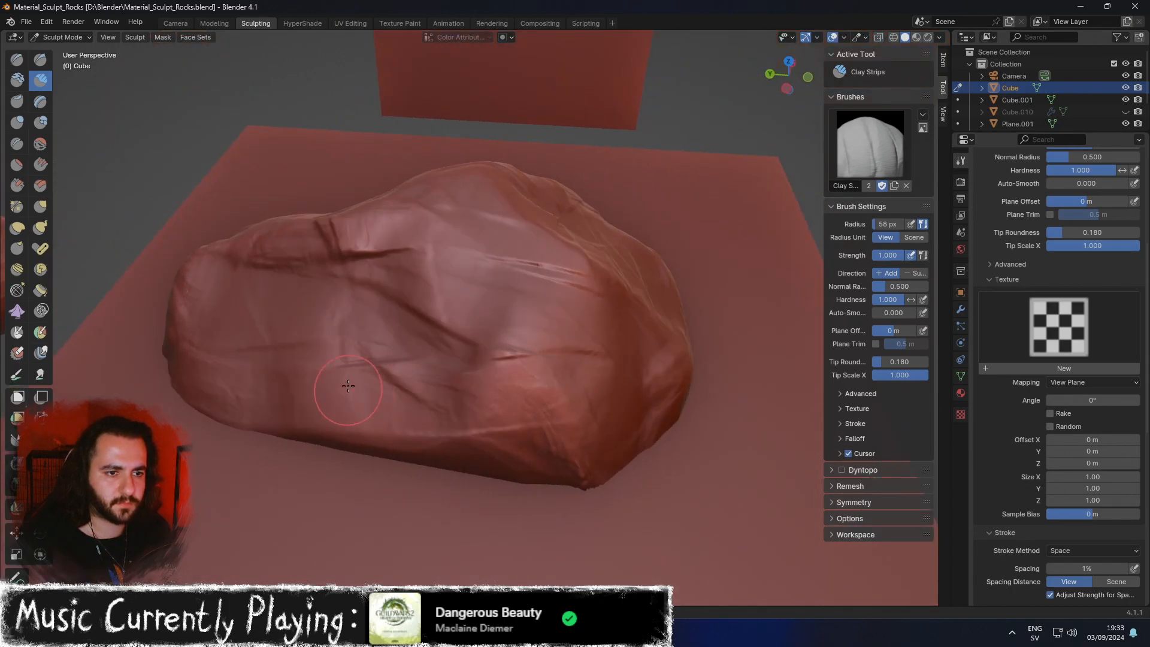
{"action": "middle_click_drag", "start_coordinate": [391, 346], "coordinate": [389, 314]}
{"action": "mouse_move", "coordinate": [296, 386]}
{"action": "middle_mouse_down"}
{"action": "mouse_move", "coordinate": [423, 444]}
{"action": "mouse_move", "coordinate": [487, 359]}
{"action": "middle_mouse_up"}
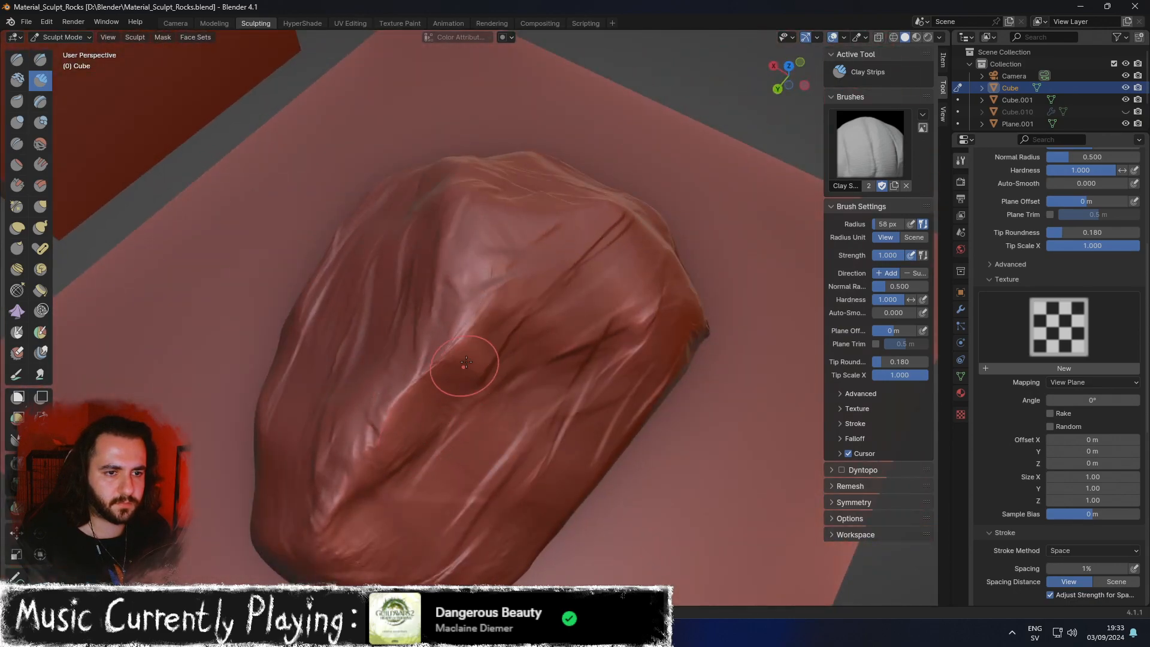
{"action": "middle_click_drag", "start_coordinate": [390, 398], "coordinate": [526, 390]}
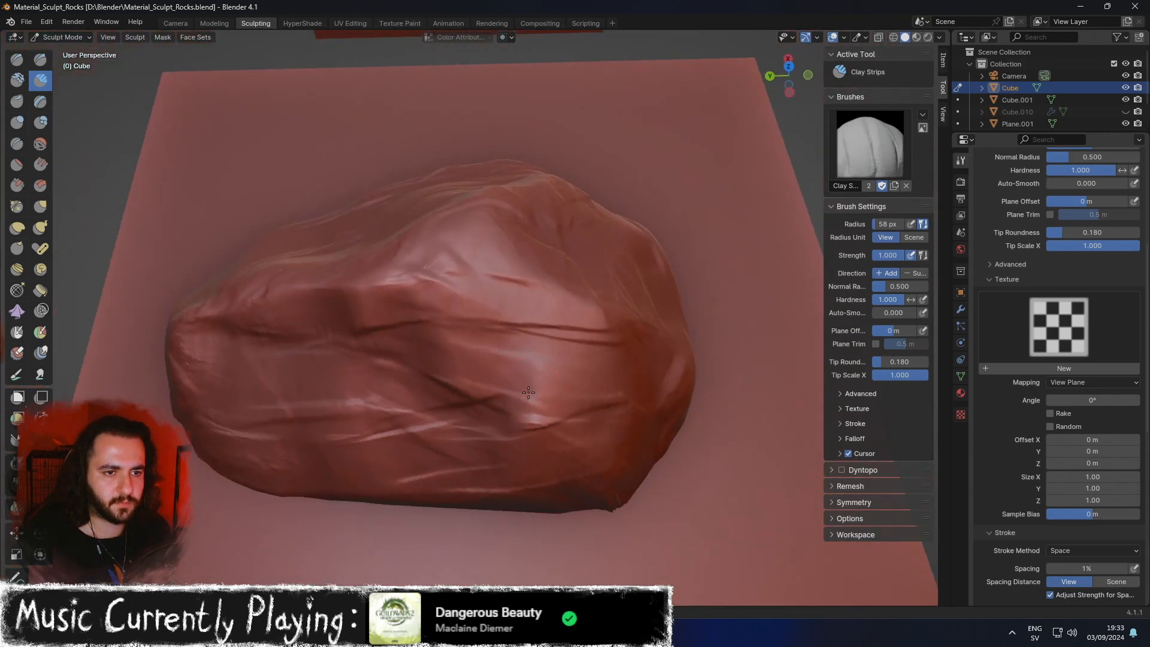
{"action": "scroll", "coordinate": [527, 390], "scroll_direction": "down", "scroll_amount": 4}
{"action": "middle_click_drag", "start_coordinate": [389, 360], "coordinate": [355, 356]}
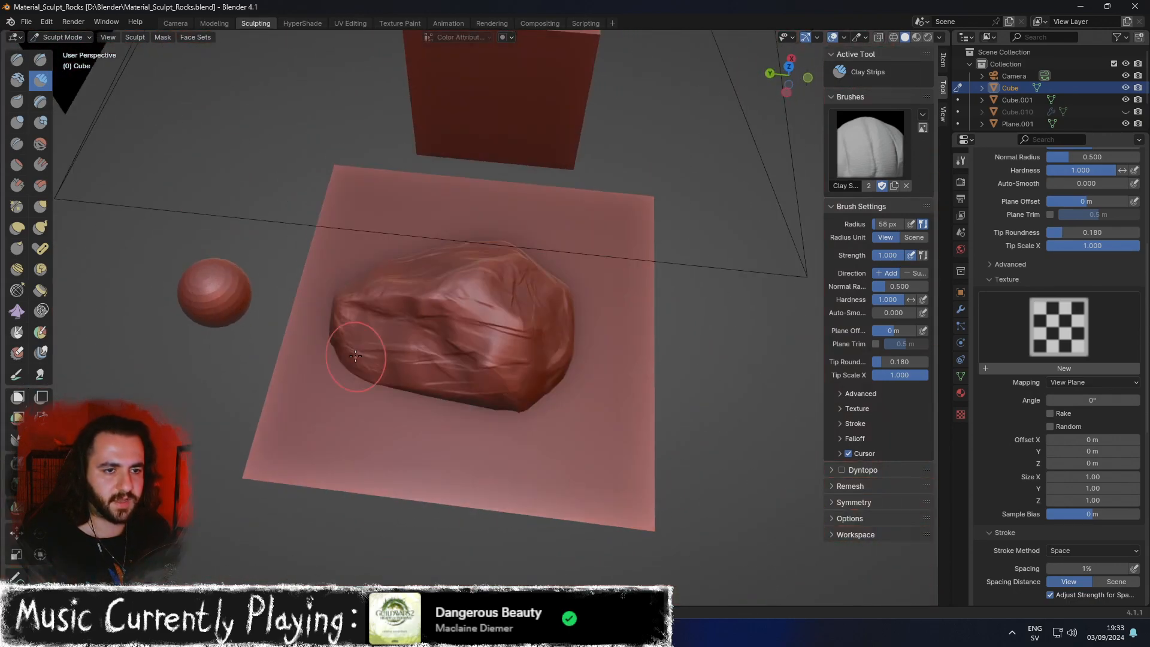
Add a Catmull-Clark Subdivision modifier with 2 viewport levels to the rock, apply it and return to sculpting.
{"action": "left_click", "coordinate": [216, 23]}
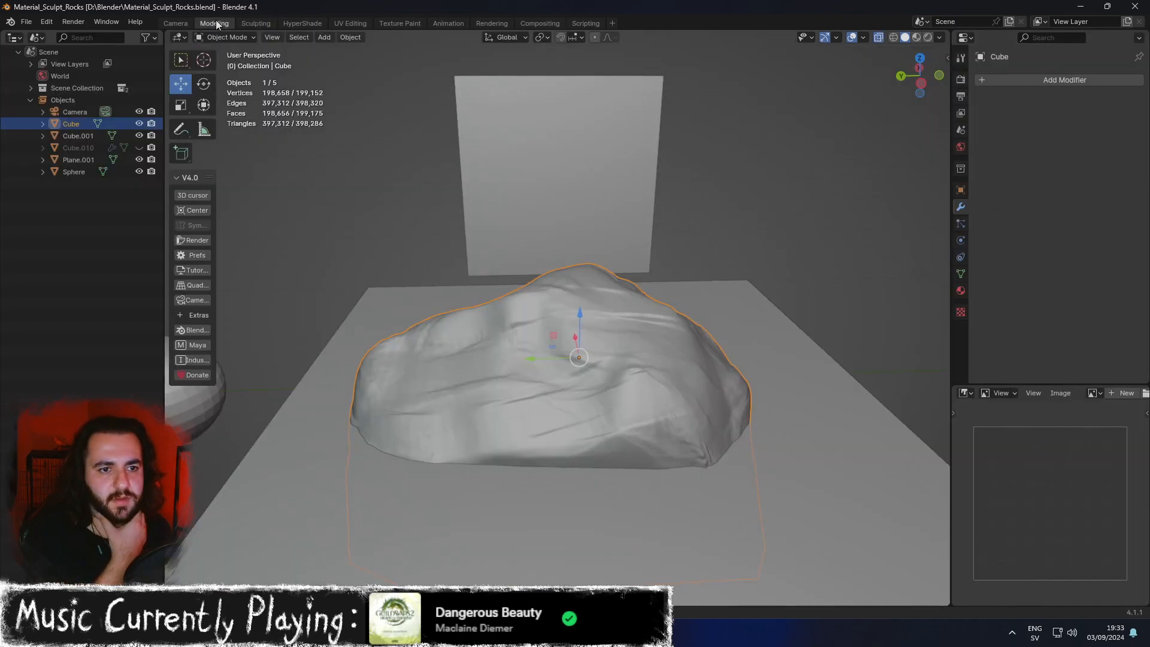
{"action": "left_click", "coordinate": [1040, 80]}
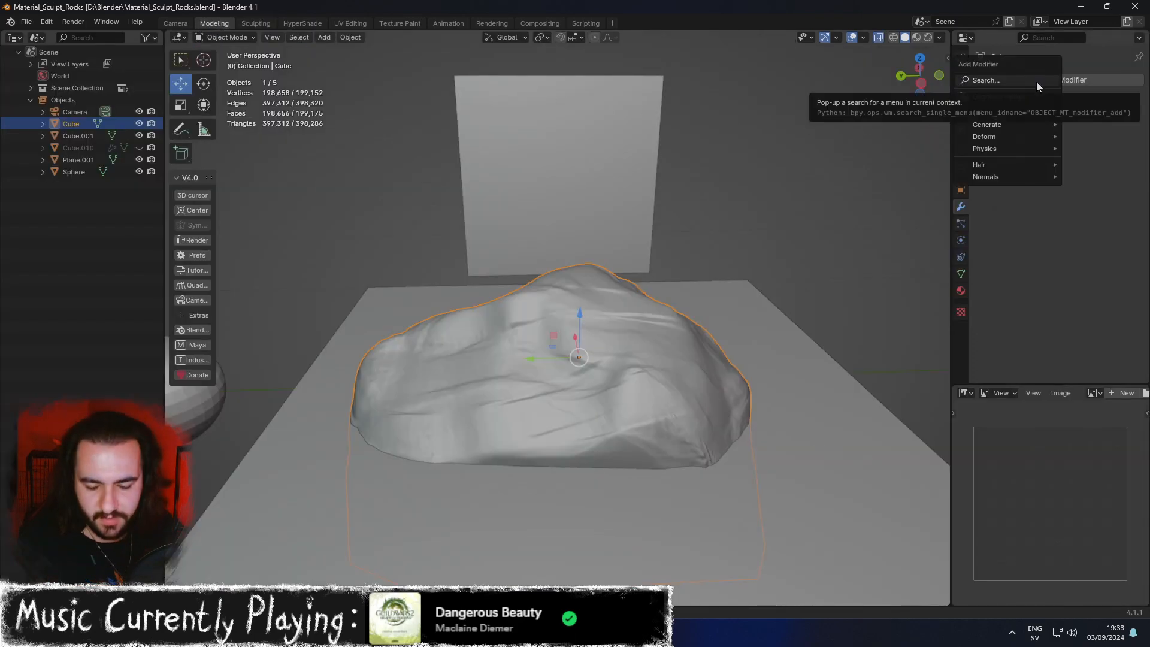
{"action": "type", "text": "sub"}
{"action": "key", "text": "Return"}
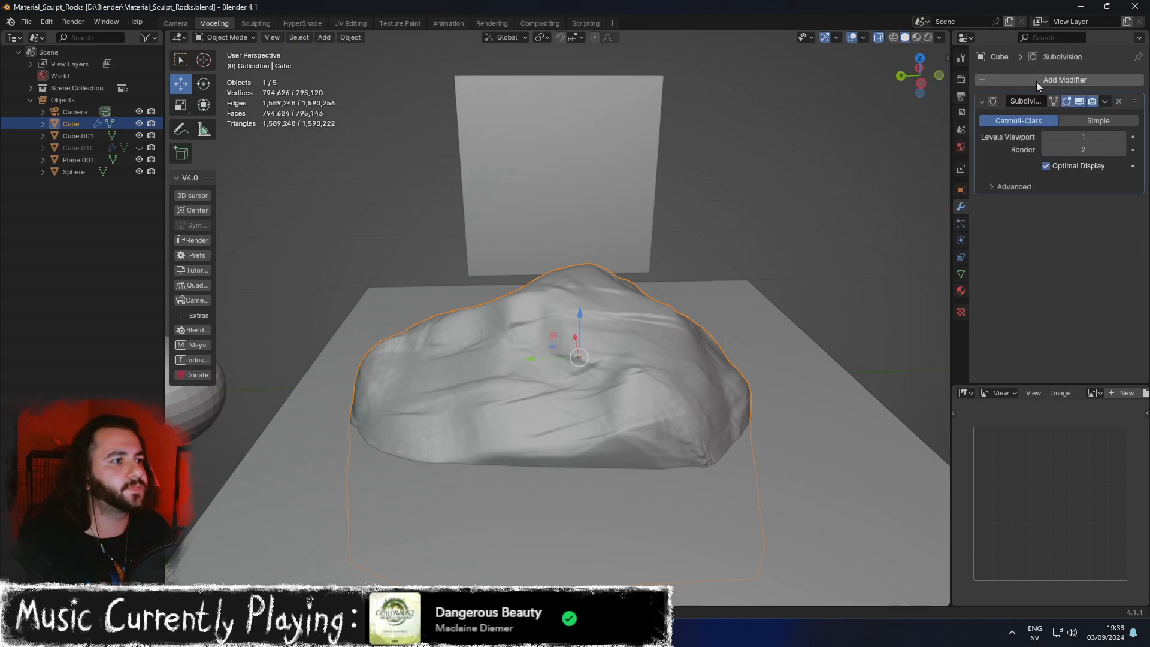
{"action": "middle_click_drag", "start_coordinate": [641, 252], "coordinate": [610, 364]}
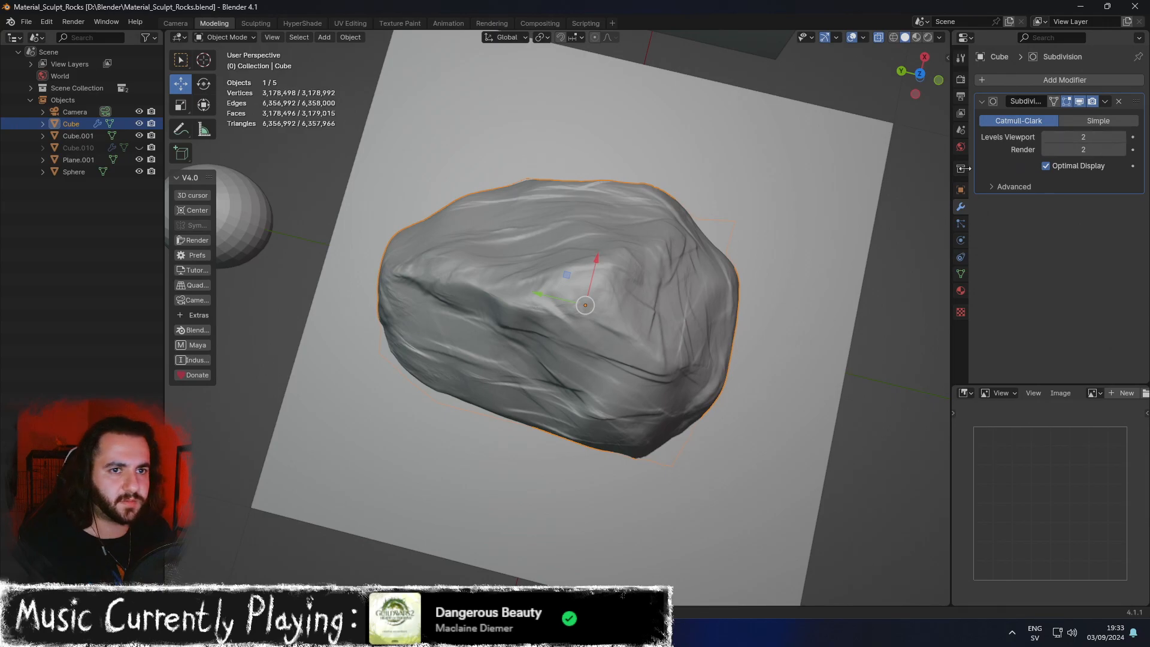
{"action": "left_click", "coordinate": [1106, 103]}
{"action": "left_click", "coordinate": [1045, 117]}
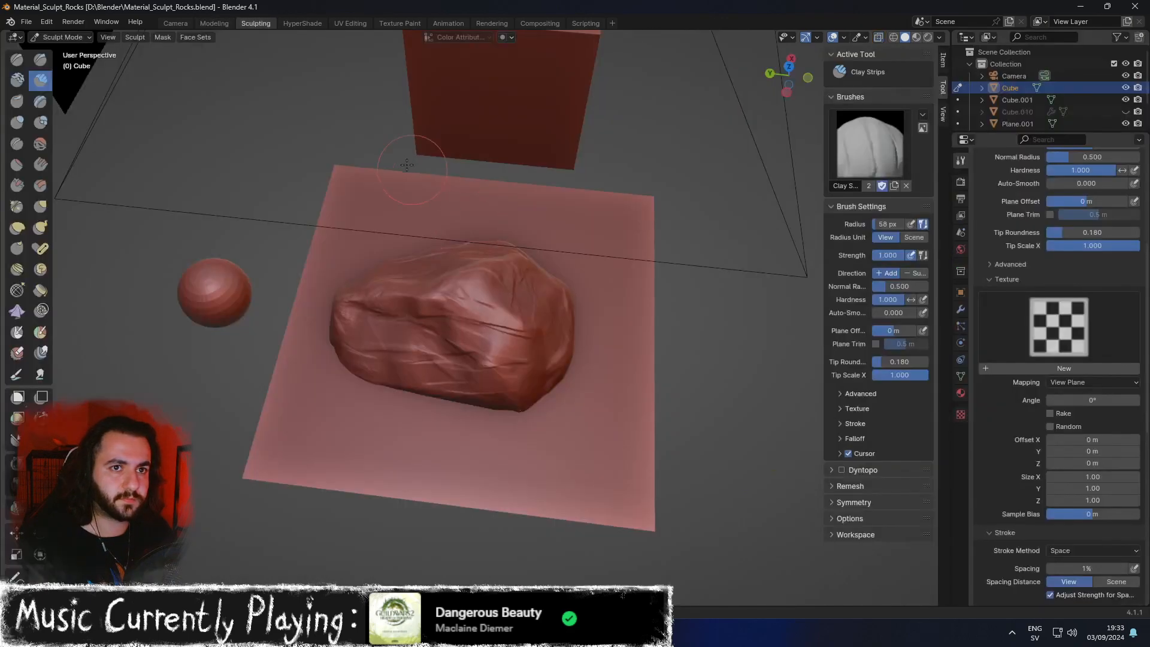
Add long diagonal Clay Strips strokes across the rock's long flank beside its raised ridge.
{"action": "middle_click_drag", "start_coordinate": [423, 178], "coordinate": [527, 221]}
{"action": "scroll", "coordinate": [539, 240], "scroll_direction": "up", "scroll_amount": 5}
{"action": "left_click_drag", "start_coordinate": [576, 286], "coordinate": [476, 330]}
{"action": "left_click_drag", "start_coordinate": [626, 316], "coordinate": [563, 356]}
{"action": "left_click_drag", "start_coordinate": [597, 289], "coordinate": [454, 361]}
{"action": "left_click_drag", "start_coordinate": [572, 357], "coordinate": [384, 442]}
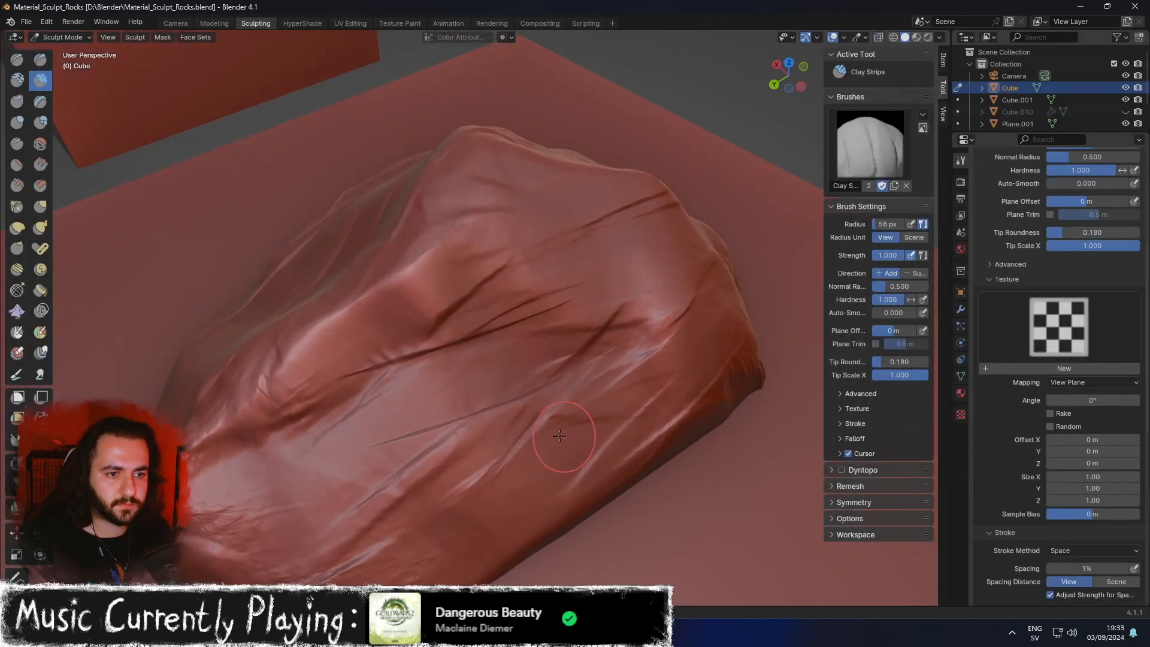
Extend the Clay Strips layering along the lower part of the same flank down to the narrow end.
{"action": "middle_click_drag", "start_coordinate": [575, 430], "coordinate": [536, 440]}
{"action": "left_click_drag", "start_coordinate": [486, 437], "coordinate": [207, 527]}
{"action": "left_click_drag", "start_coordinate": [490, 324], "coordinate": [273, 381]}
{"action": "left_click_drag", "start_coordinate": [392, 465], "coordinate": [186, 491]}
{"action": "left_click_drag", "start_coordinate": [369, 469], "coordinate": [545, 424]}
{"action": "scroll", "coordinate": [626, 389], "scroll_direction": "down", "scroll_amount": 2}
{"action": "left_click_drag", "start_coordinate": [621, 373], "coordinate": [477, 424]}
{"action": "left_click_drag", "start_coordinate": [543, 408], "coordinate": [395, 441]}
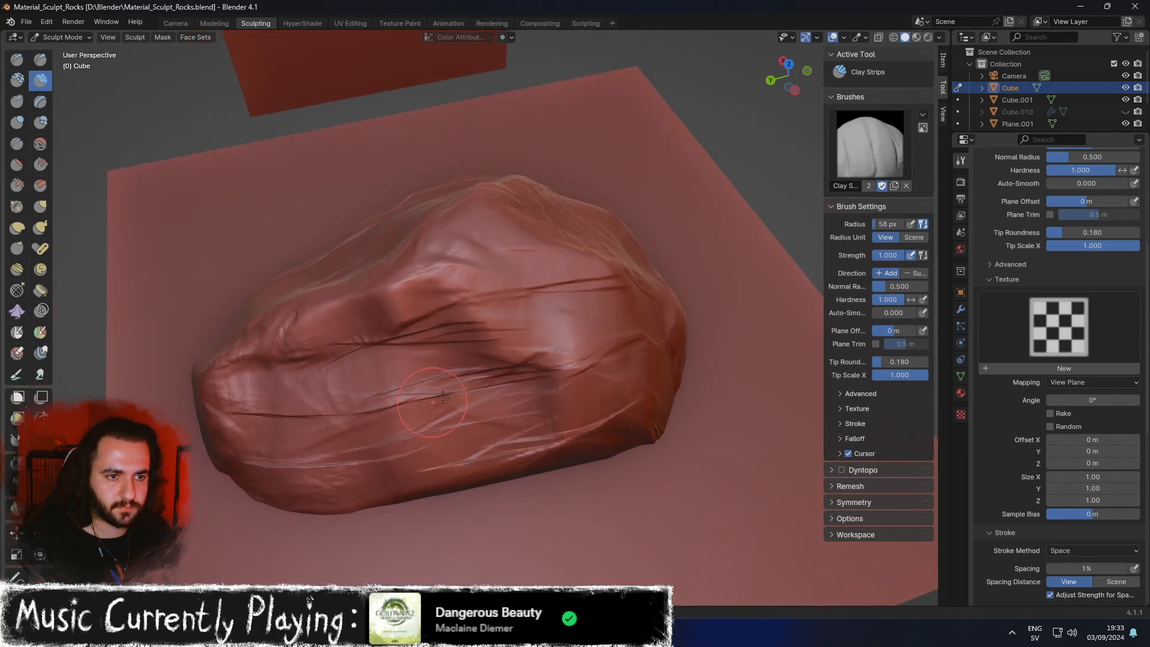
Set the Clay Strips strength to 0.675 and add softer creases over the rock's top and blunt end.
{"action": "middle_click_drag", "start_coordinate": [562, 362], "coordinate": [384, 358]}
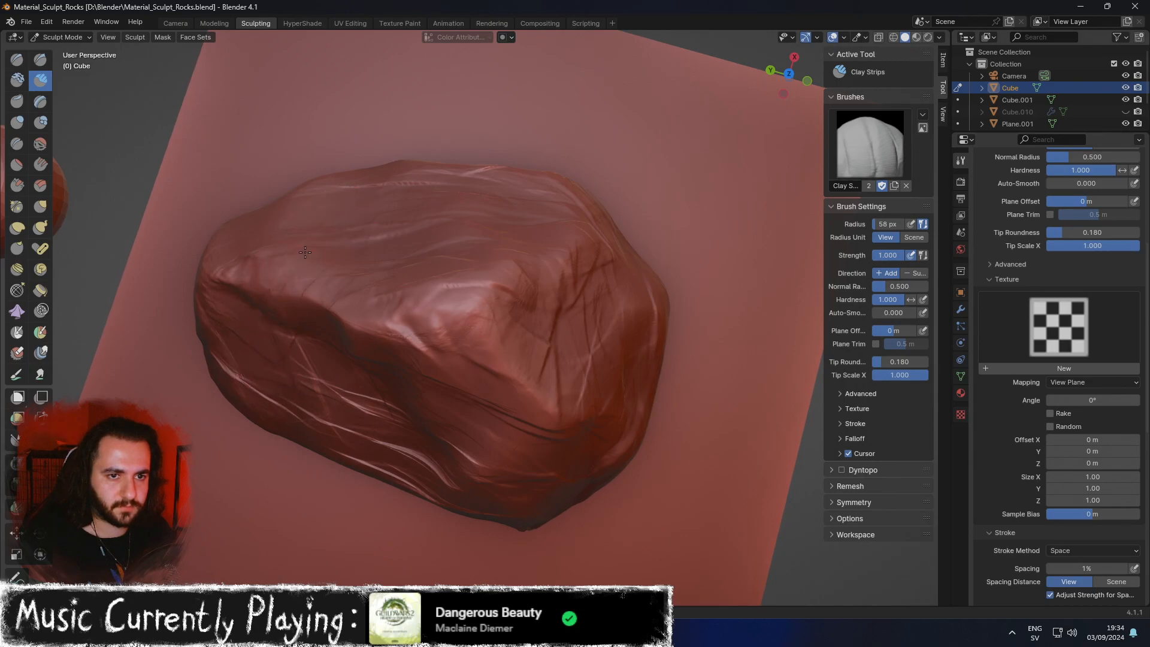
{"action": "right_click", "coordinate": [363, 240]}
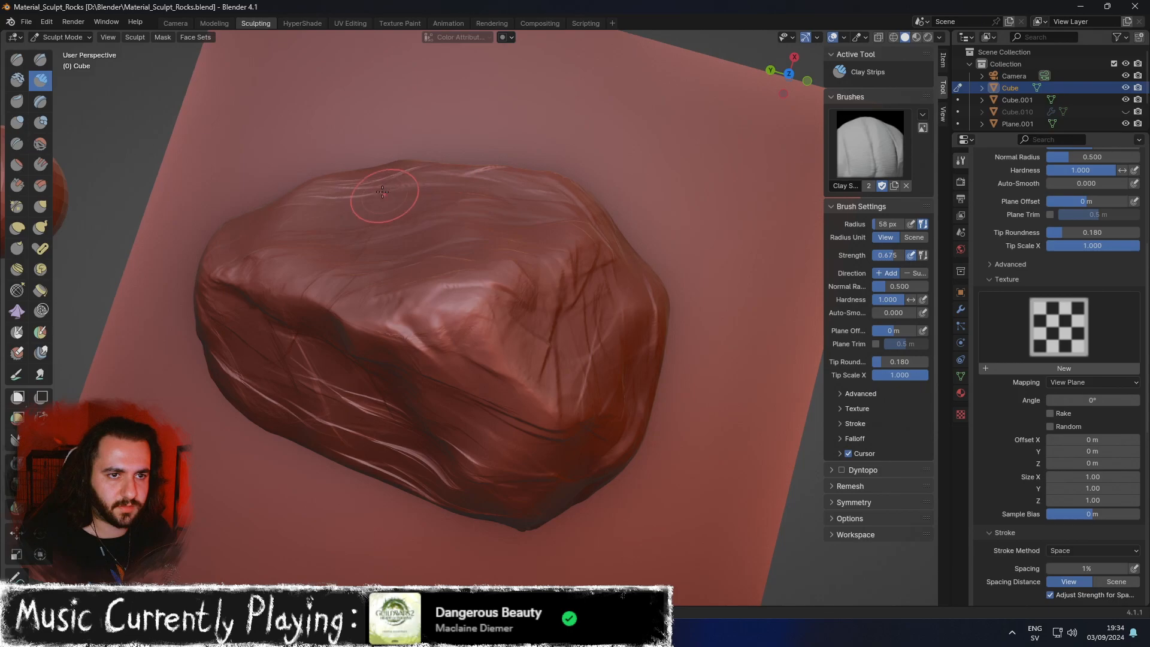
{"action": "middle_click_drag", "start_coordinate": [559, 296], "coordinate": [527, 294]}
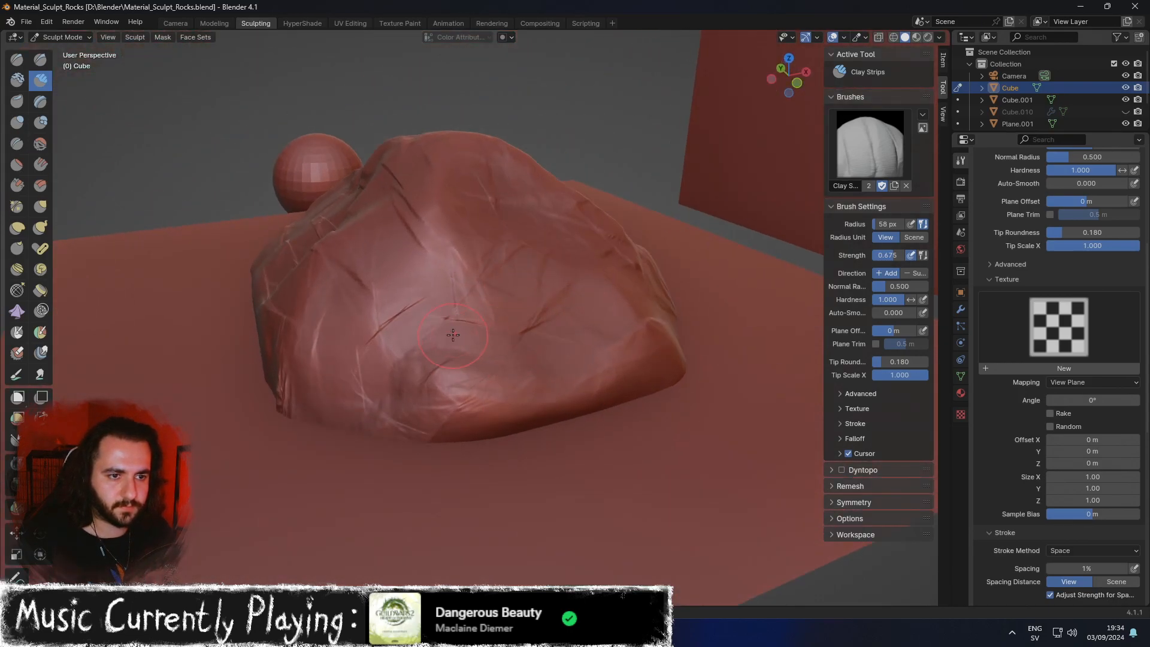
{"action": "middle_click_drag", "start_coordinate": [453, 334], "coordinate": [419, 359]}
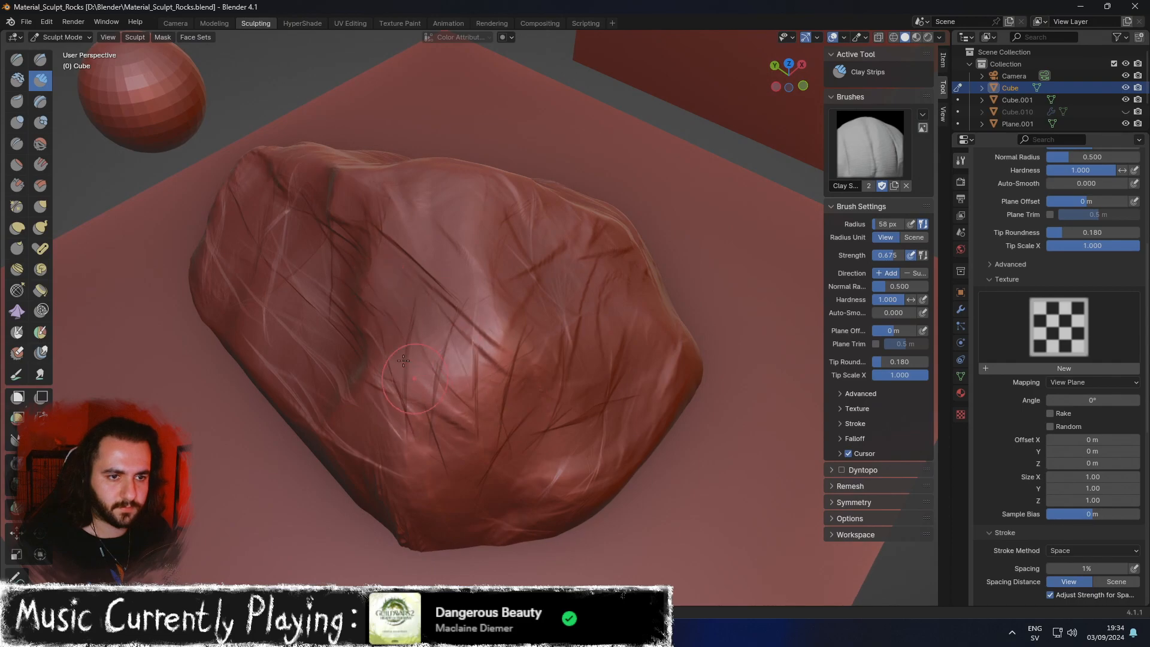
{"action": "middle_click_drag", "start_coordinate": [586, 461], "coordinate": [573, 488]}
{"action": "scroll", "coordinate": [539, 450], "scroll_direction": "down", "scroll_amount": 2}
{"action": "middle_click_drag", "start_coordinate": [465, 379], "coordinate": [513, 409]}
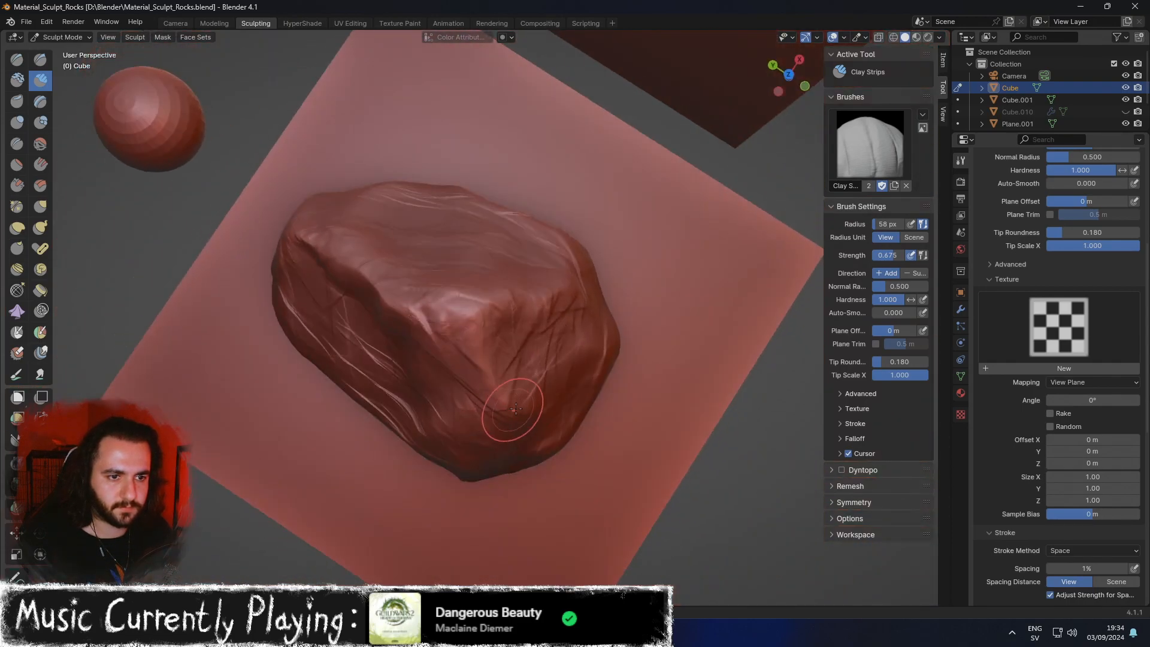
{"action": "scroll", "coordinate": [513, 409], "scroll_direction": "up", "scroll_amount": 1}
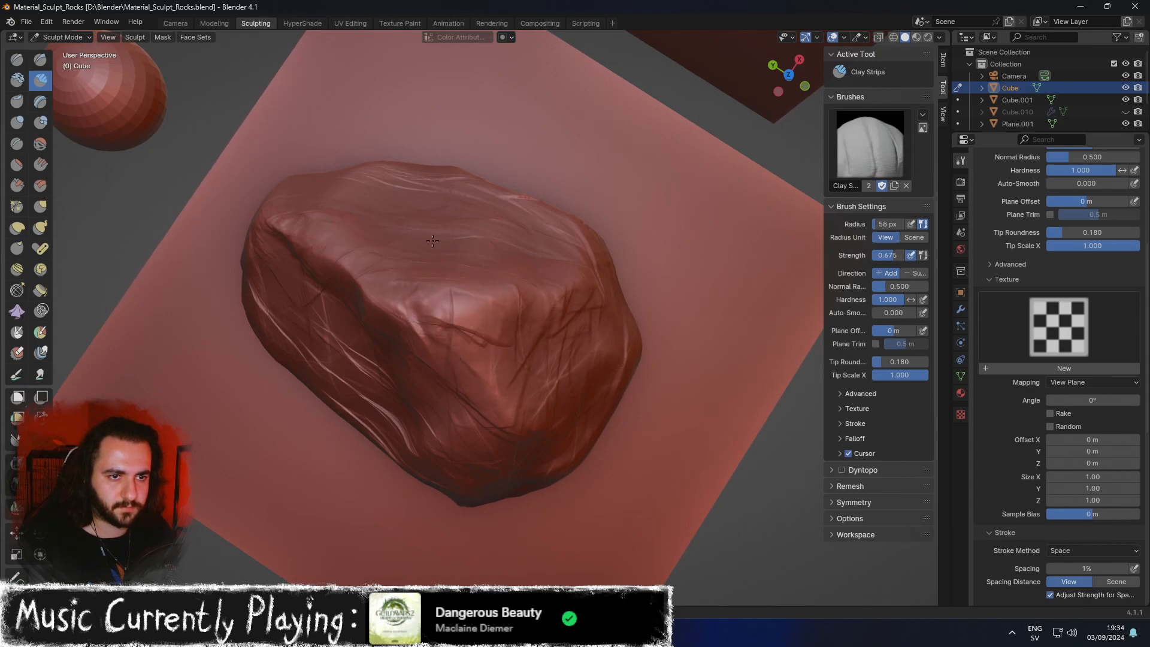
Crosshatch the blunt end and both long flanks with further Clay Strips creases.
{"action": "middle_click_drag", "start_coordinate": [550, 370], "coordinate": [469, 284]}
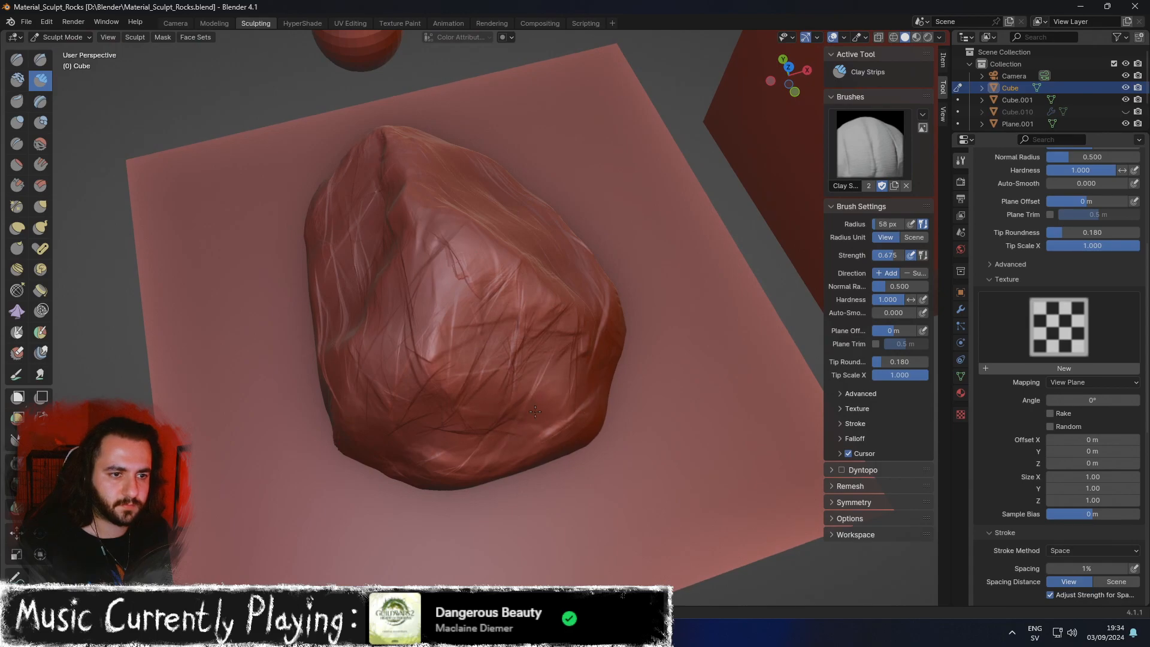
{"action": "middle_click_drag", "start_coordinate": [539, 413], "coordinate": [504, 407]}
{"action": "middle_click_drag", "start_coordinate": [580, 231], "coordinate": [425, 289]}
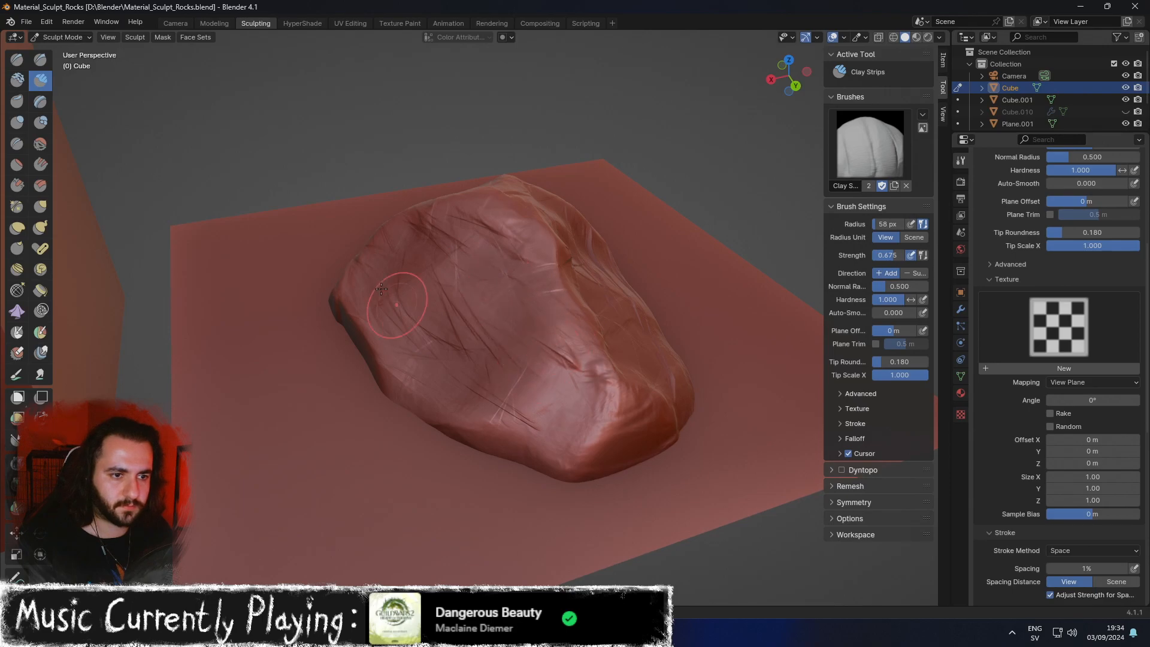
{"action": "mouse_move", "coordinate": [398, 331]}
{"action": "middle_mouse_down"}
{"action": "mouse_move", "coordinate": [420, 314]}
{"action": "mouse_move", "coordinate": [548, 350]}
{"action": "mouse_move", "coordinate": [480, 368]}
{"action": "mouse_move", "coordinate": [424, 356]}
{"action": "middle_mouse_up"}
{"action": "mouse_move", "coordinate": [418, 311]}
{"action": "middle_mouse_down"}
{"action": "mouse_move", "coordinate": [507, 313]}
{"action": "mouse_move", "coordinate": [355, 341]}
{"action": "middle_mouse_up"}
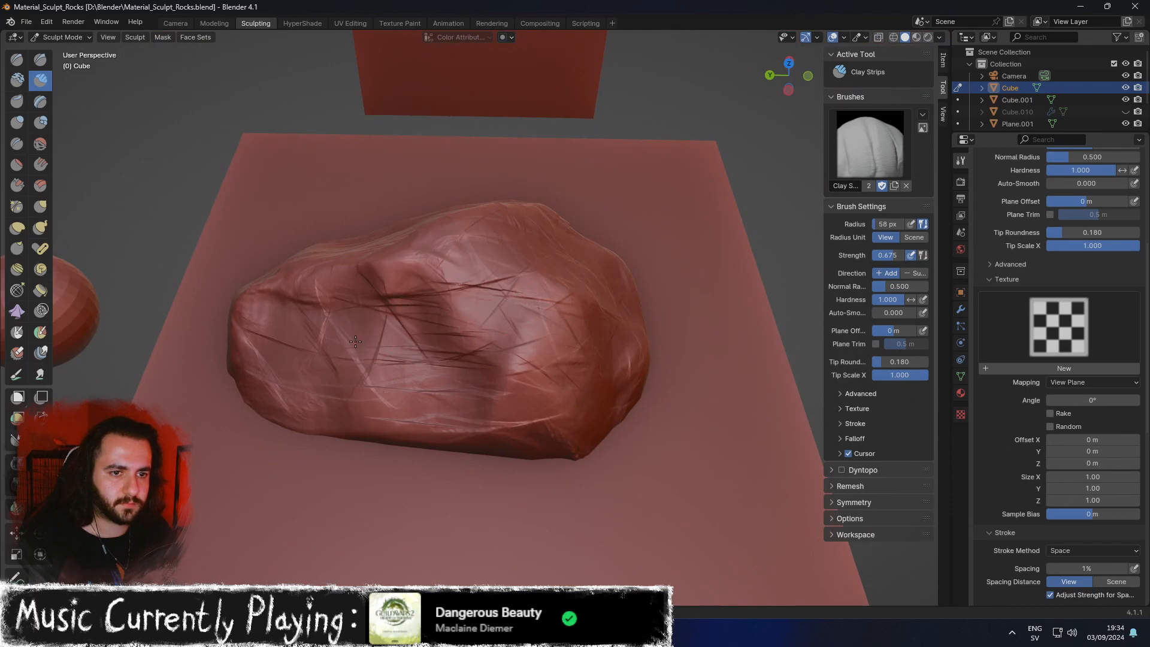
{"action": "middle_click_drag", "start_coordinate": [366, 385], "coordinate": [717, 399]}
Switch to the Scrape brush with its Shatter Brush texture and try strokes on the far flank.
{"action": "key", "text": "shift+t"}
{"action": "mouse_move", "coordinate": [618, 379]}
{"action": "left_mouse_down"}
{"action": "mouse_move", "coordinate": [575, 395]}
{"action": "mouse_move", "coordinate": [408, 325]}
{"action": "left_mouse_up"}
{"action": "middle_click_drag", "start_coordinate": [464, 361], "coordinate": [541, 318]}
{"action": "scroll", "coordinate": [548, 284], "scroll_direction": "up", "scroll_amount": 1}
{"action": "middle_click_drag", "start_coordinate": [563, 258], "coordinate": [591, 289]}
{"action": "left_click_drag", "start_coordinate": [500, 335], "coordinate": [503, 269]}
{"action": "scroll", "coordinate": [503, 268], "scroll_direction": "down", "scroll_amount": 2}
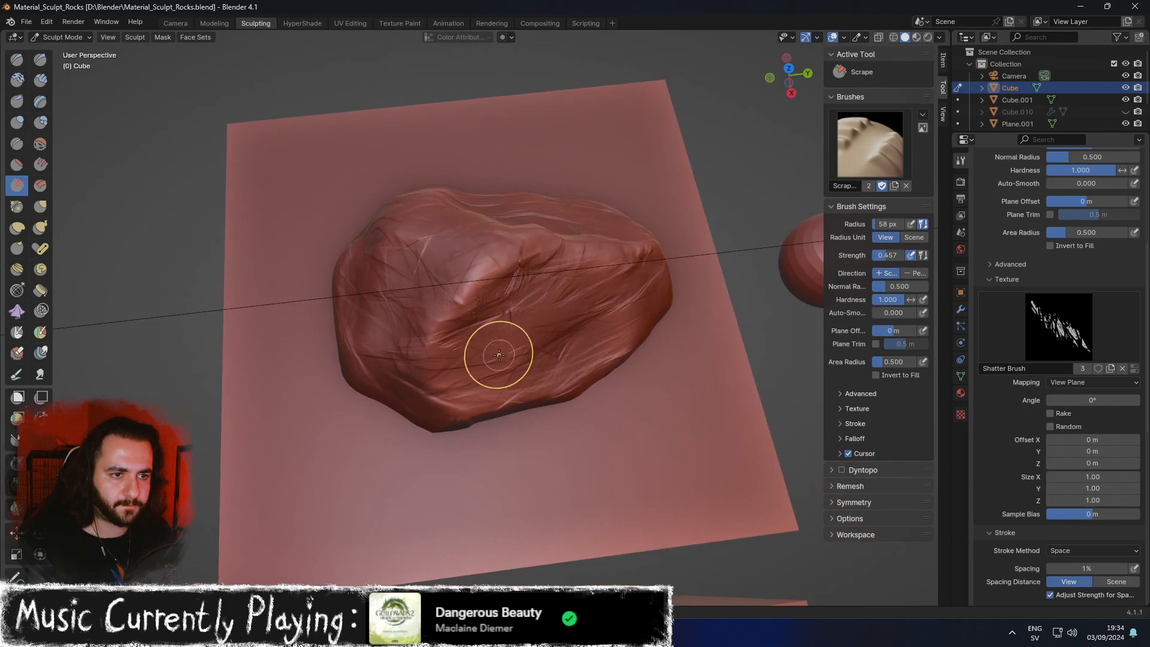
Set the Scrape strength to 0.269 and work shattered marks into the blunt end, top and flanks.
{"action": "right_click", "coordinate": [587, 268]}
{"action": "left_click_drag", "start_coordinate": [548, 296], "coordinate": [523, 296]}
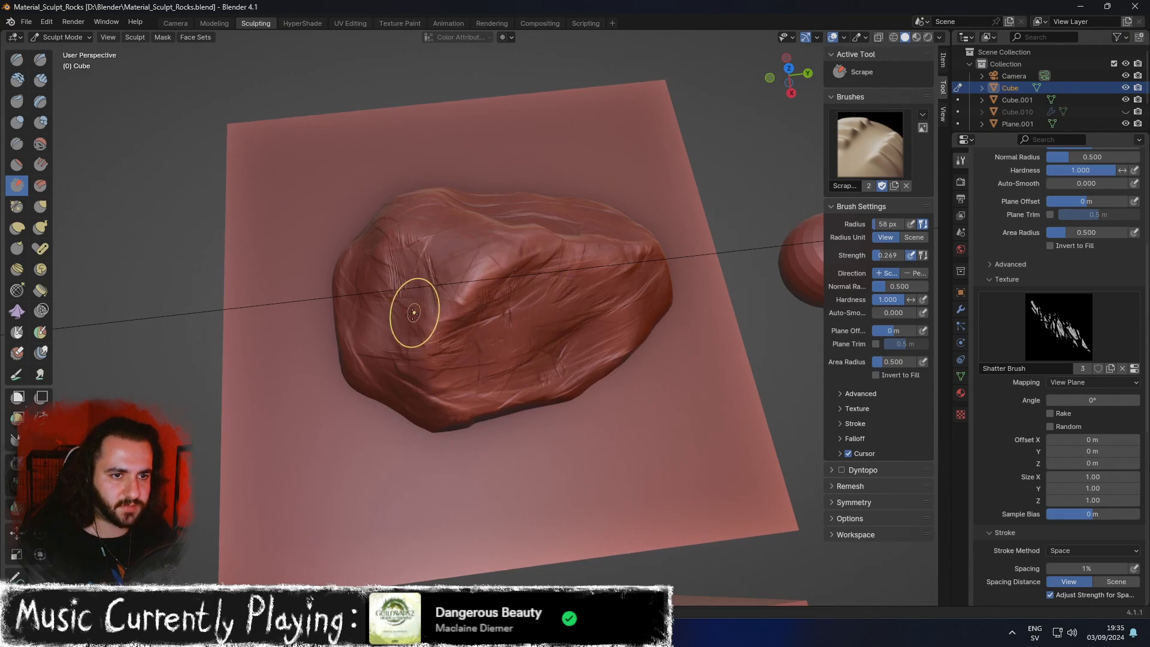
{"action": "middle_click_drag", "start_coordinate": [411, 303], "coordinate": [508, 287]}
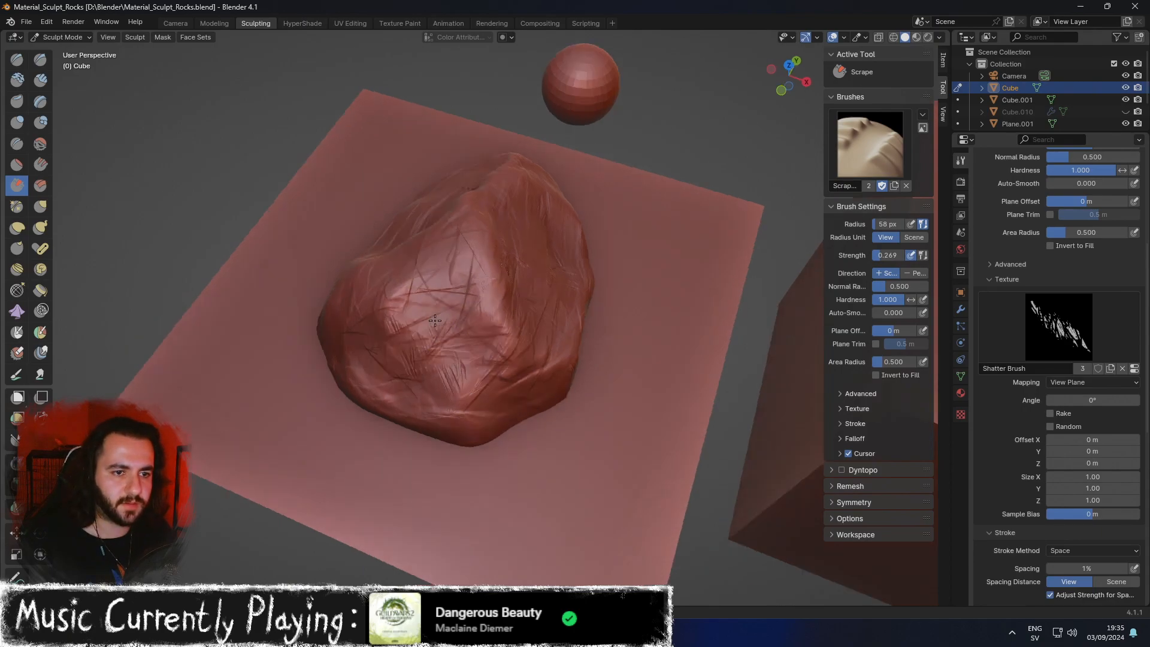
{"action": "middle_click_drag", "start_coordinate": [423, 375], "coordinate": [456, 294]}
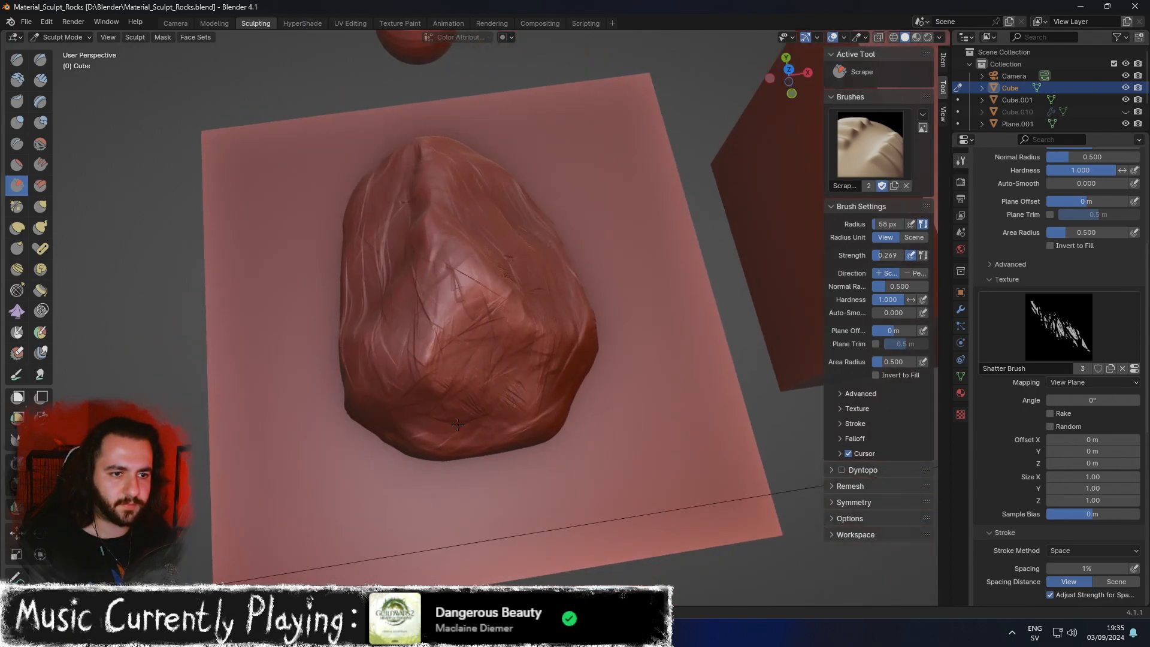
{"action": "middle_click_drag", "start_coordinate": [474, 379], "coordinate": [475, 386]}
{"action": "middle_click_drag", "start_coordinate": [539, 321], "coordinate": [527, 389]}
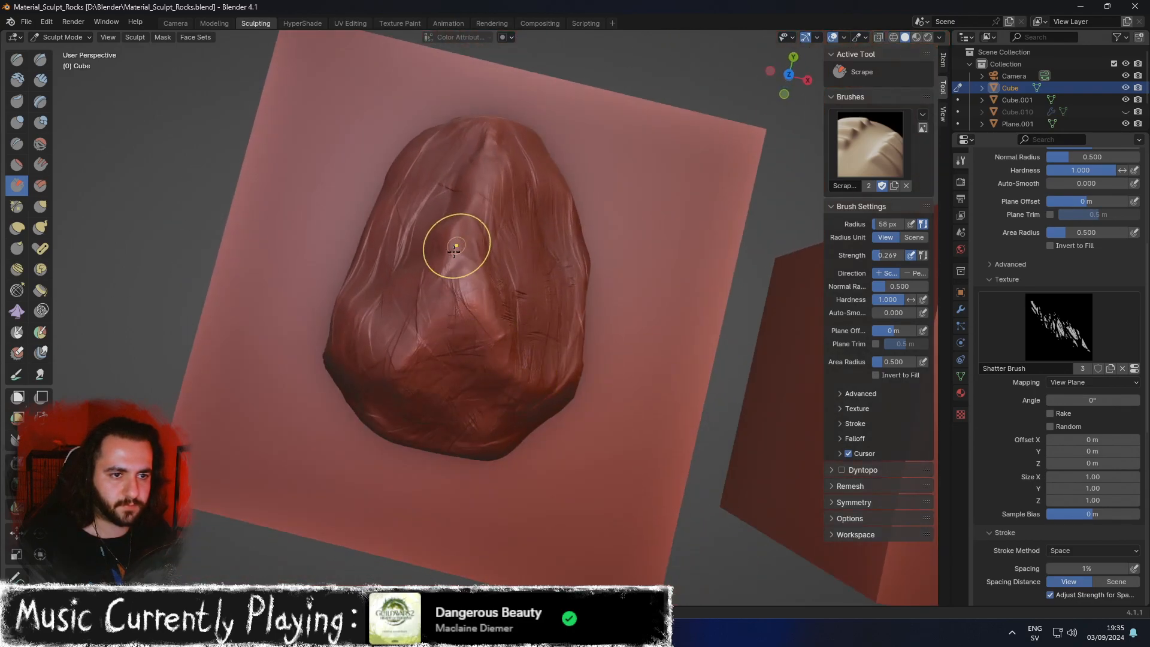
{"action": "middle_click_drag", "start_coordinate": [480, 208], "coordinate": [538, 247]}
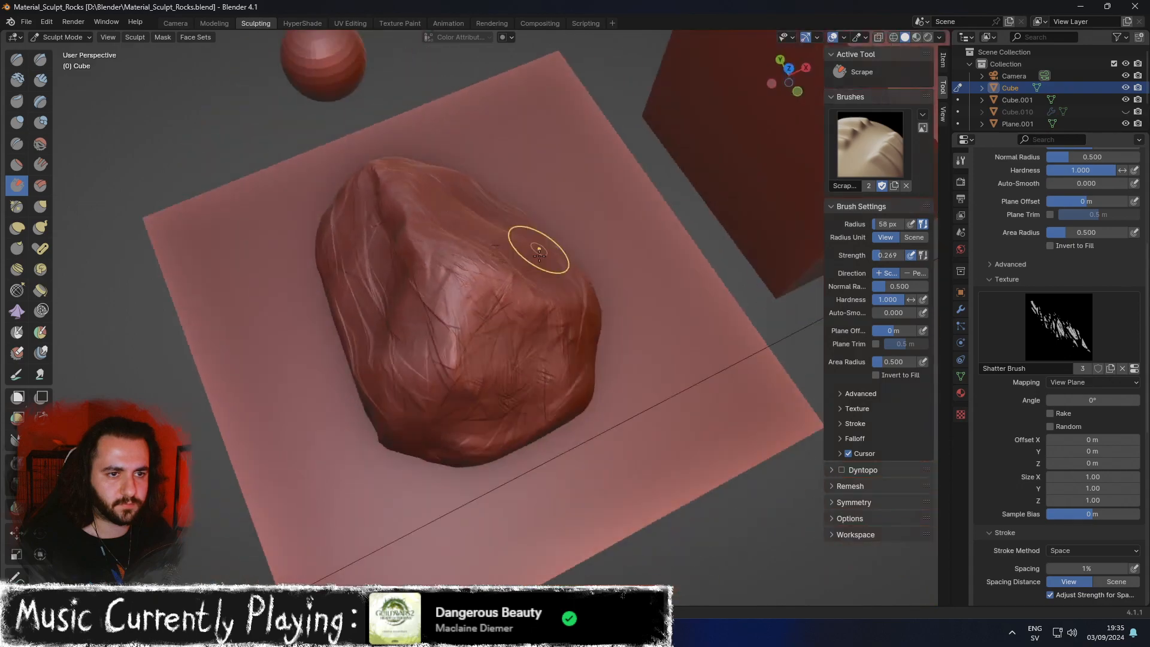
{"action": "middle_click_drag", "start_coordinate": [426, 281], "coordinate": [447, 297]}
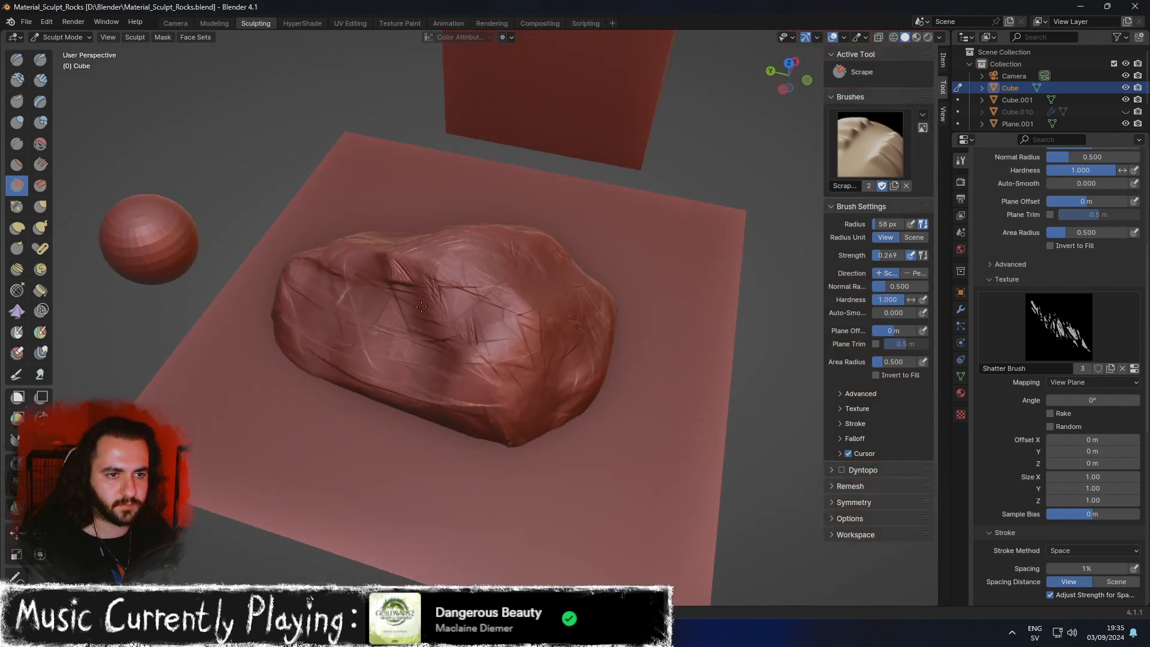
{"action": "middle_click_drag", "start_coordinate": [398, 329], "coordinate": [532, 316]}
{"action": "middle_click_drag", "start_coordinate": [461, 302], "coordinate": [560, 318]}
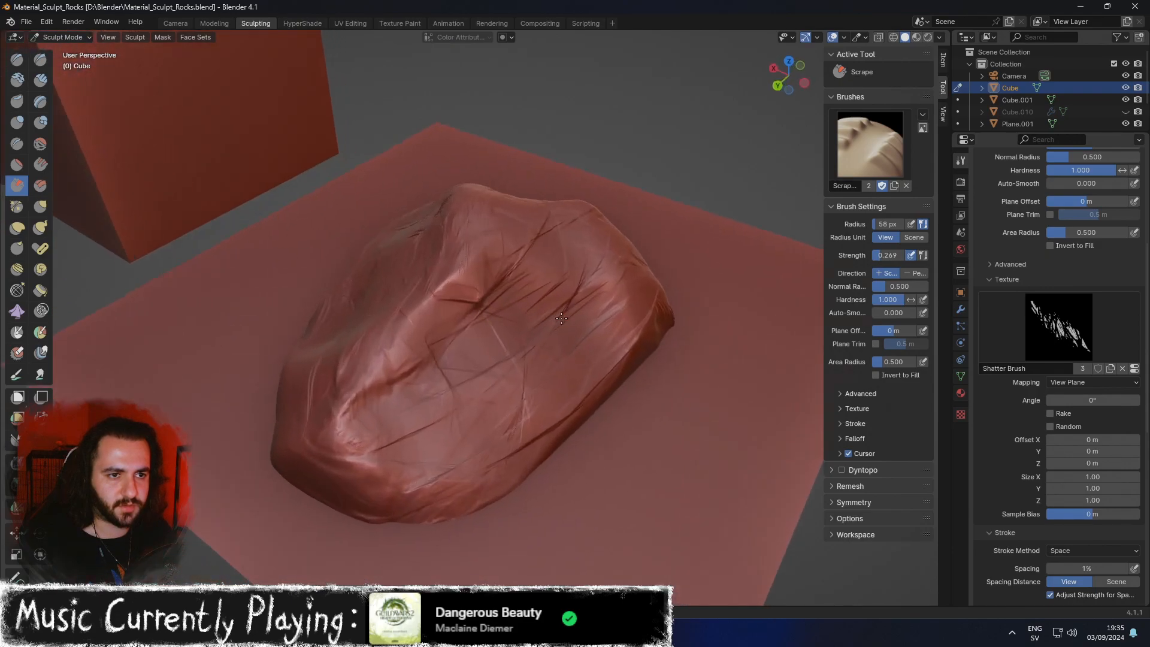
Set the Scrape strength to 0.219 and scrape fine marks into the hollow of the long flank.
{"action": "right_click", "coordinate": [492, 337]}
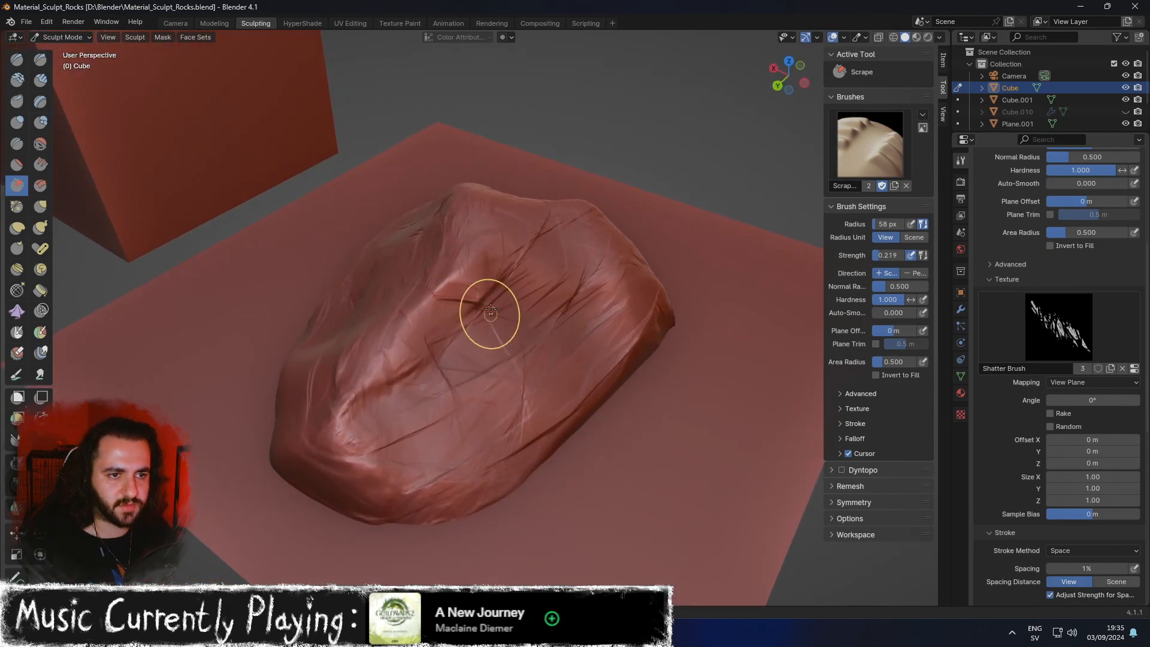
{"action": "left_click_drag", "start_coordinate": [470, 304], "coordinate": [448, 329]}
{"action": "left_click_drag", "start_coordinate": [471, 272], "coordinate": [433, 342]}
{"action": "left_click_drag", "start_coordinate": [373, 379], "coordinate": [372, 385]}
{"action": "middle_click_drag", "start_coordinate": [451, 321], "coordinate": [398, 352]}
{"action": "left_click_drag", "start_coordinate": [372, 416], "coordinate": [331, 415]}
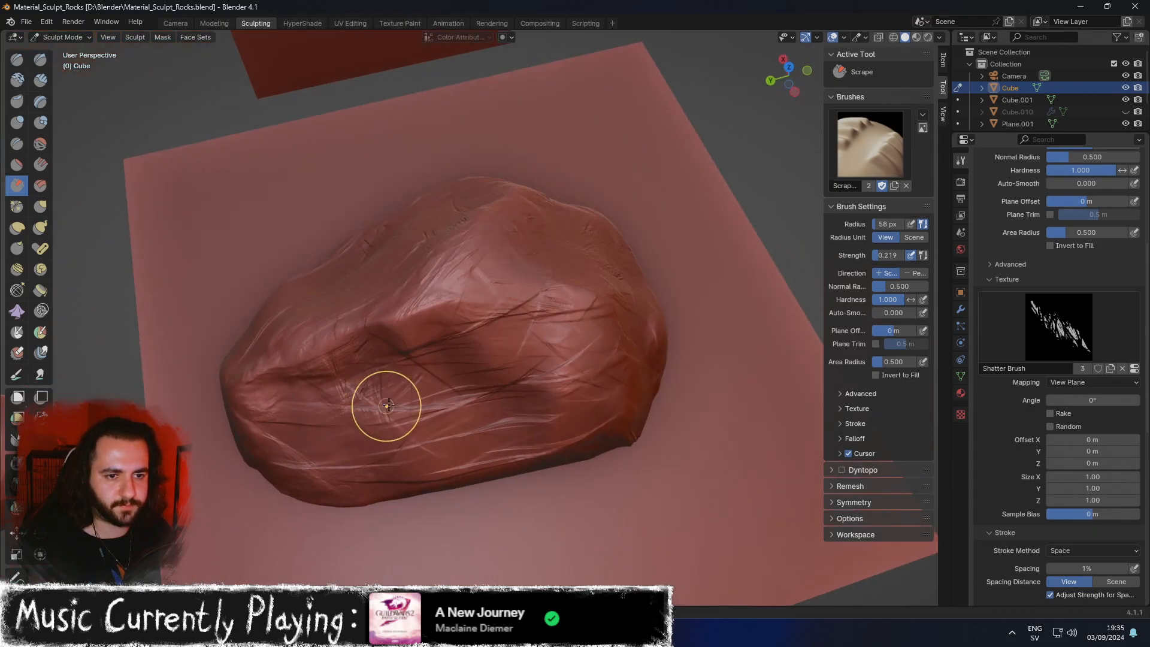
Scrape short shattered marks along the flank from below the ridge to the narrow end.
{"action": "middle_click_drag", "start_coordinate": [386, 406], "coordinate": [382, 470], "text": "ctrl"}
{"action": "left_click_drag", "start_coordinate": [320, 392], "coordinate": [374, 422]}
{"action": "left_click_drag", "start_coordinate": [436, 383], "coordinate": [436, 386]}
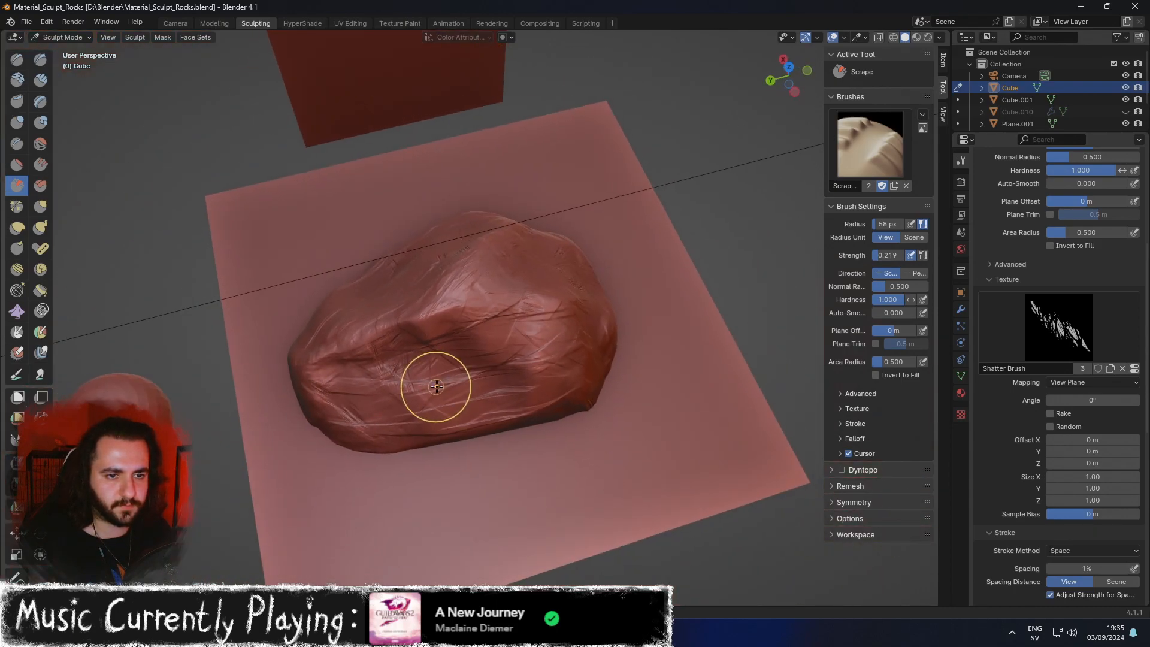
{"action": "middle_click_drag", "start_coordinate": [437, 386], "coordinate": [488, 355], "text": "shift"}
{"action": "mouse_move", "coordinate": [487, 355]}
{"action": "left_mouse_down"}
{"action": "mouse_move", "coordinate": [415, 346]}
{"action": "mouse_move", "coordinate": [407, 366]}
{"action": "left_mouse_up"}
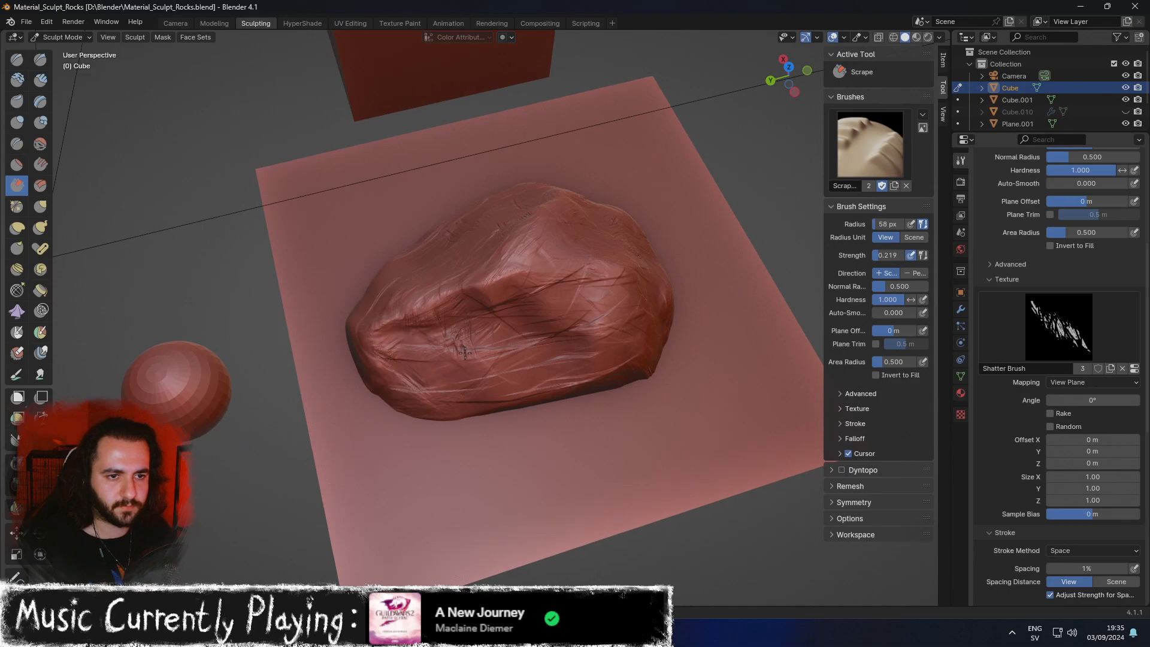
{"action": "left_click_drag", "start_coordinate": [490, 393], "coordinate": [453, 364]}
{"action": "middle_click_drag", "start_coordinate": [509, 422], "coordinate": [555, 364], "text": "ctrl"}
{"action": "mouse_move", "coordinate": [524, 384]}
{"action": "left_mouse_down"}
{"action": "mouse_move", "coordinate": [430, 372]}
{"action": "mouse_move", "coordinate": [369, 381]}
{"action": "left_mouse_up"}
{"action": "middle_click_drag", "start_coordinate": [373, 358], "coordinate": [439, 448]}
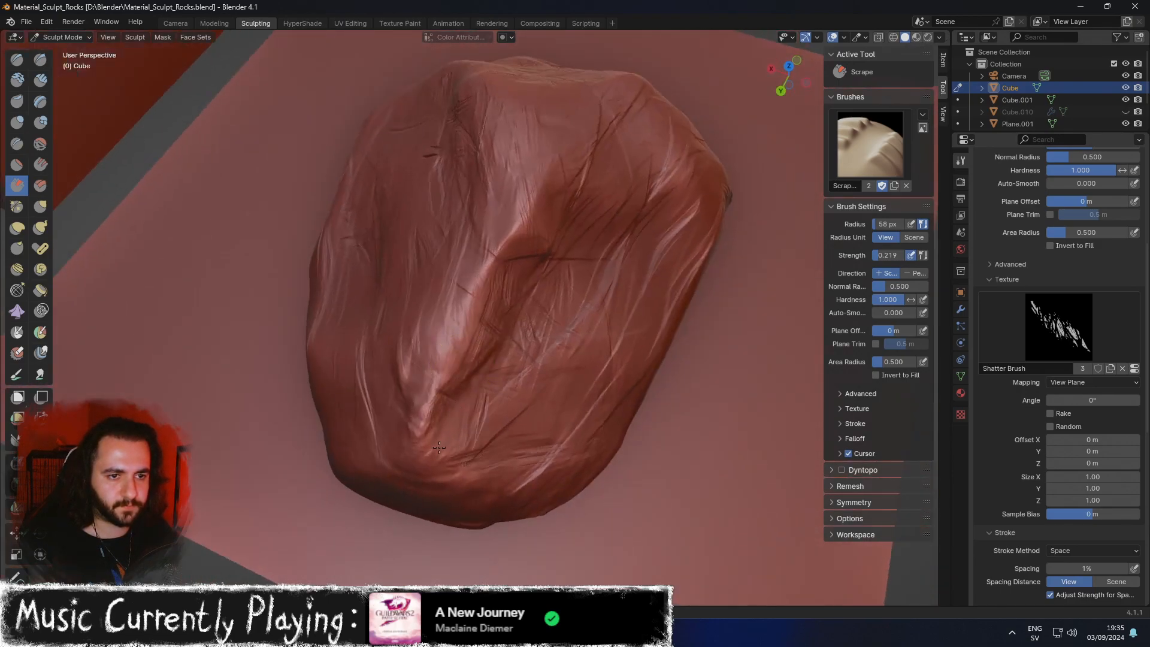
{"action": "middle_click_drag", "start_coordinate": [608, 312], "coordinate": [513, 303]}
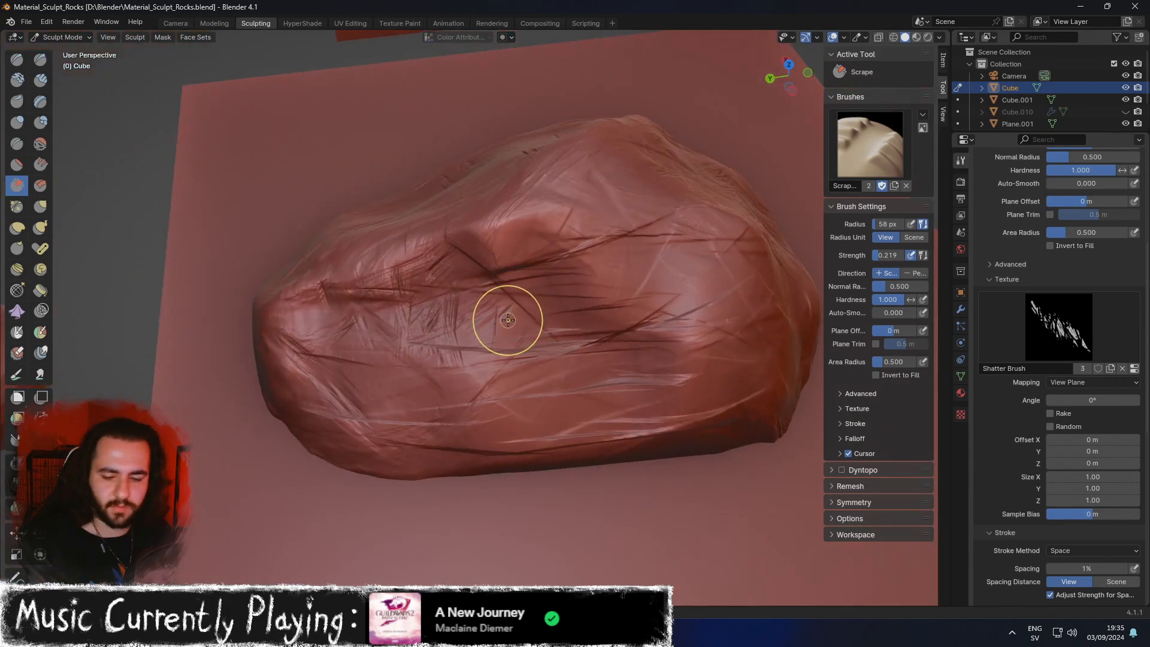
Switch to the Draw tool and activate its Shatter Brush brush.
{"action": "key", "text": "x"}
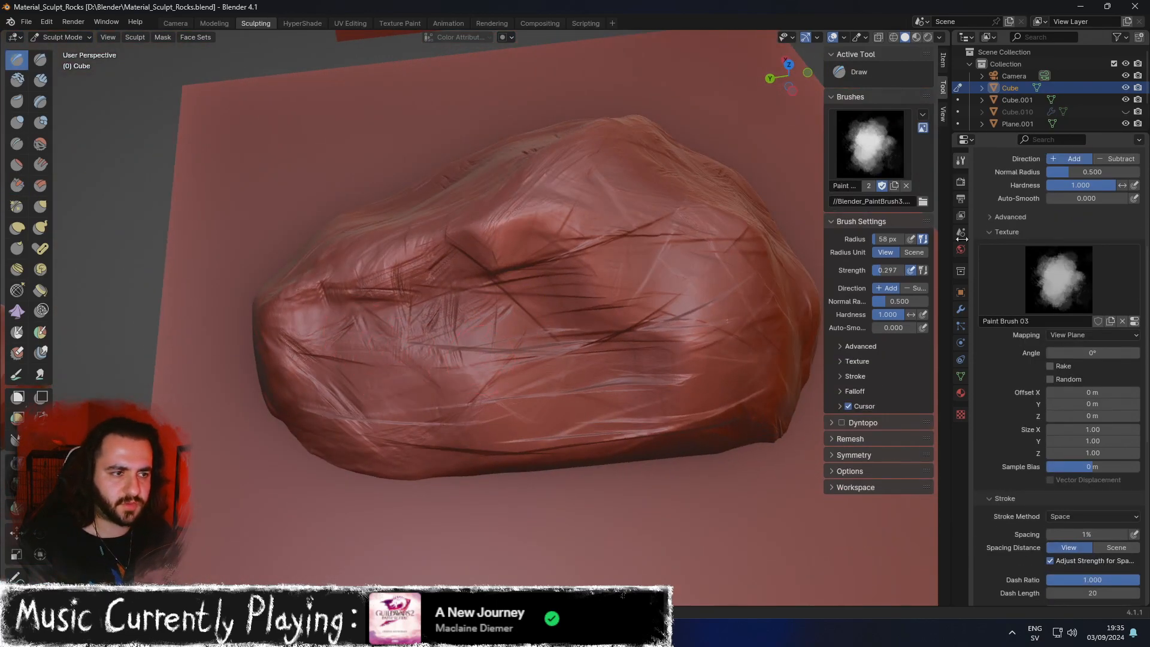
{"action": "left_click", "coordinate": [1001, 260]}
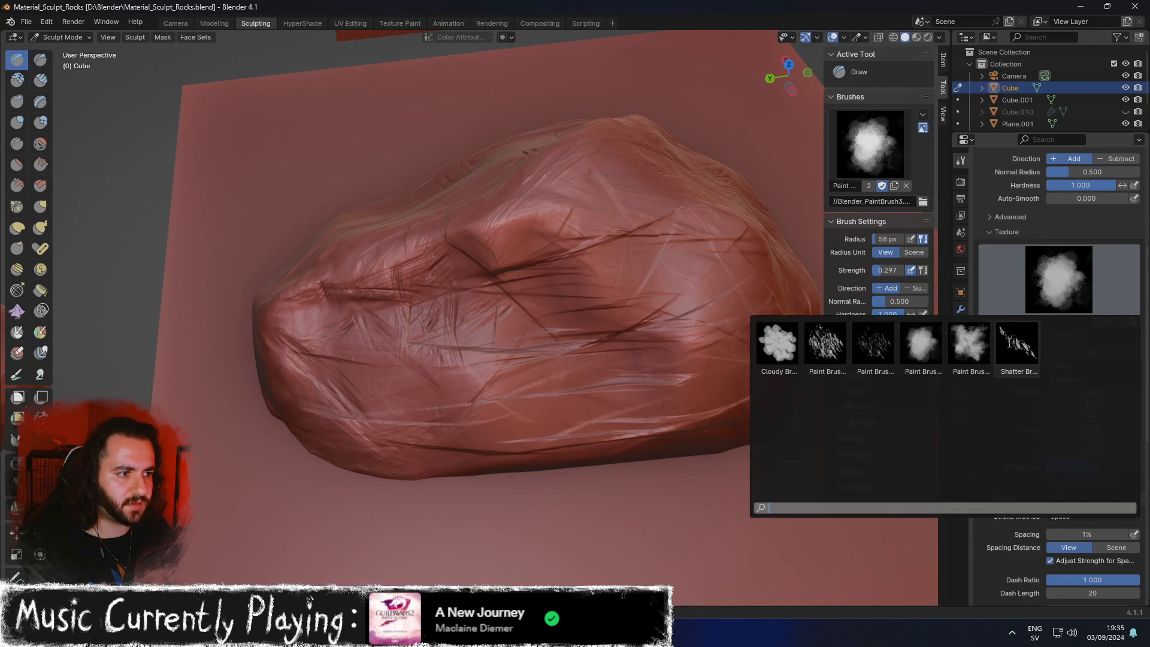
{"action": "left_click", "coordinate": [1014, 339]}
{"action": "left_click", "coordinate": [1096, 296]}
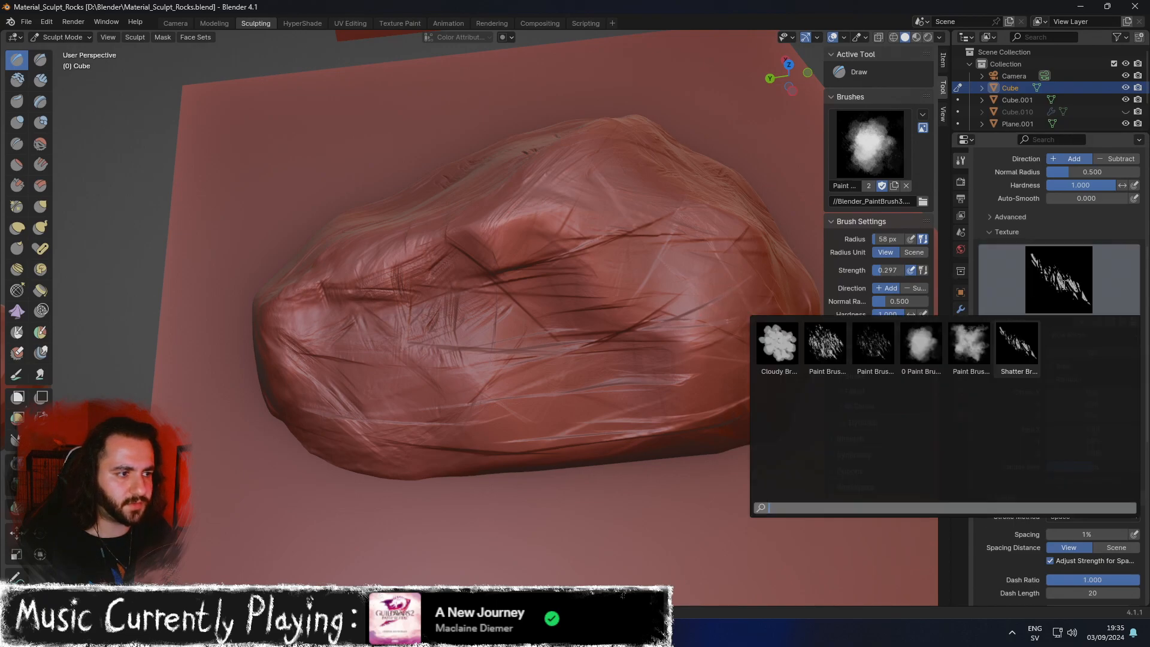
{"action": "left_click", "coordinate": [922, 344]}
{"action": "left_click", "coordinate": [868, 169]}
{"action": "left_click", "coordinate": [789, 213]}
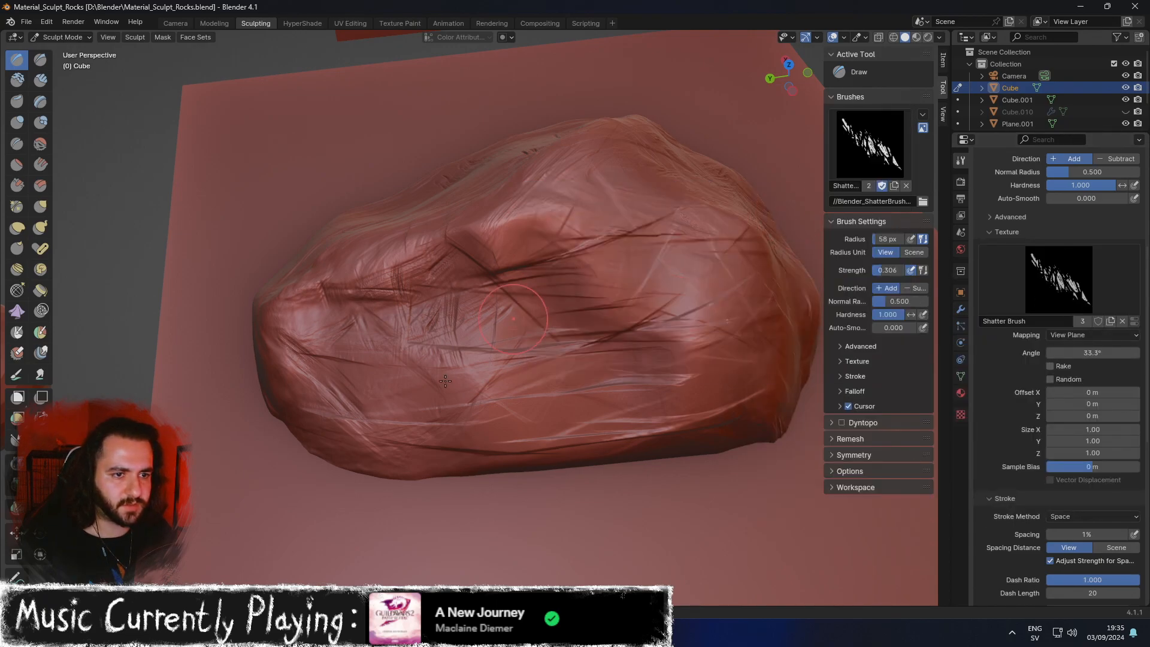
Add Shatter Brush texture with Draw strokes on the long flank and along the ridge above the narrow end.
{"action": "middle_click_drag", "start_coordinate": [447, 375], "coordinate": [574, 293]}
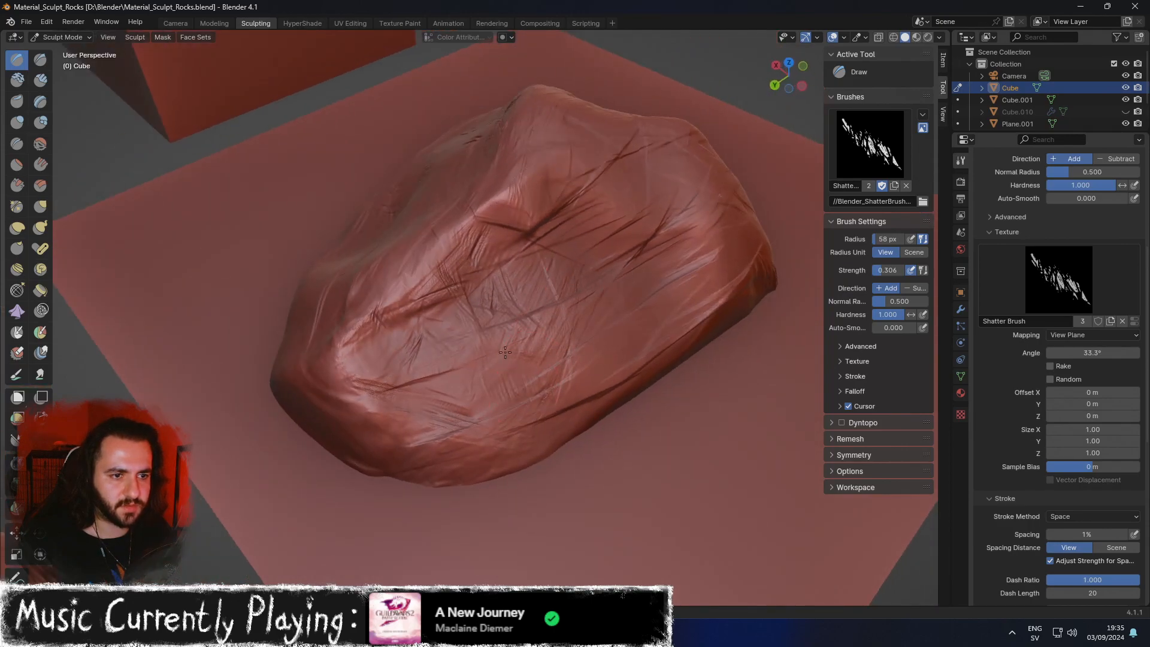
{"action": "middle_click_drag", "start_coordinate": [424, 373], "coordinate": [440, 380]}
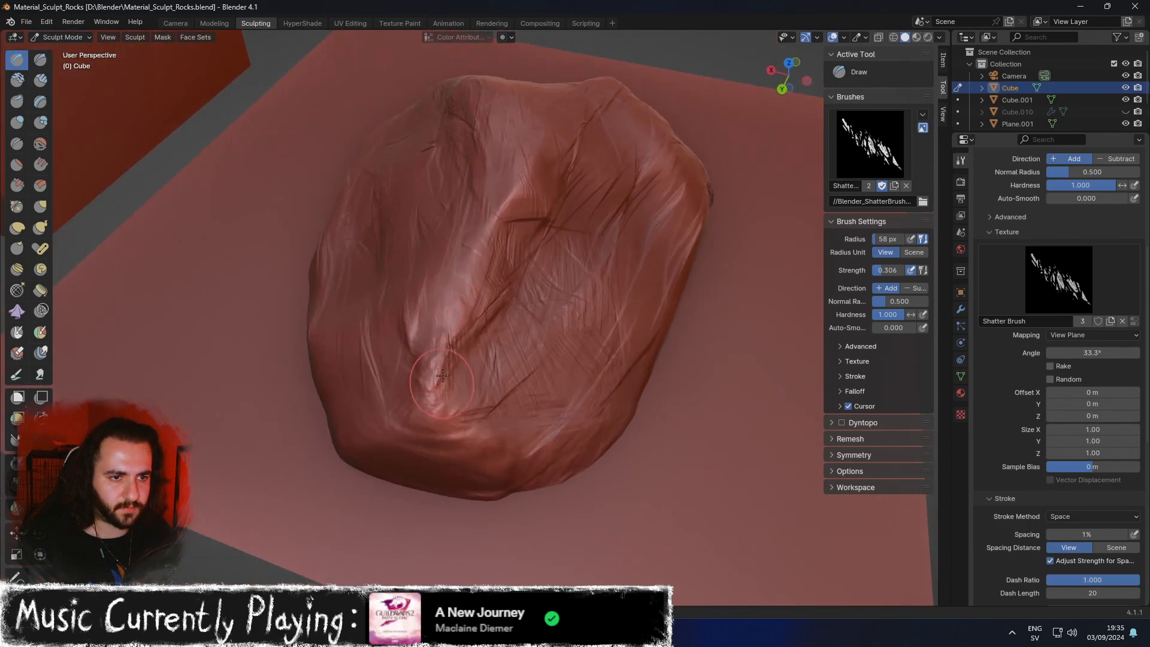
{"action": "middle_click_drag", "start_coordinate": [437, 321], "coordinate": [470, 201]}
{"action": "middle_click_drag", "start_coordinate": [476, 288], "coordinate": [517, 284]}
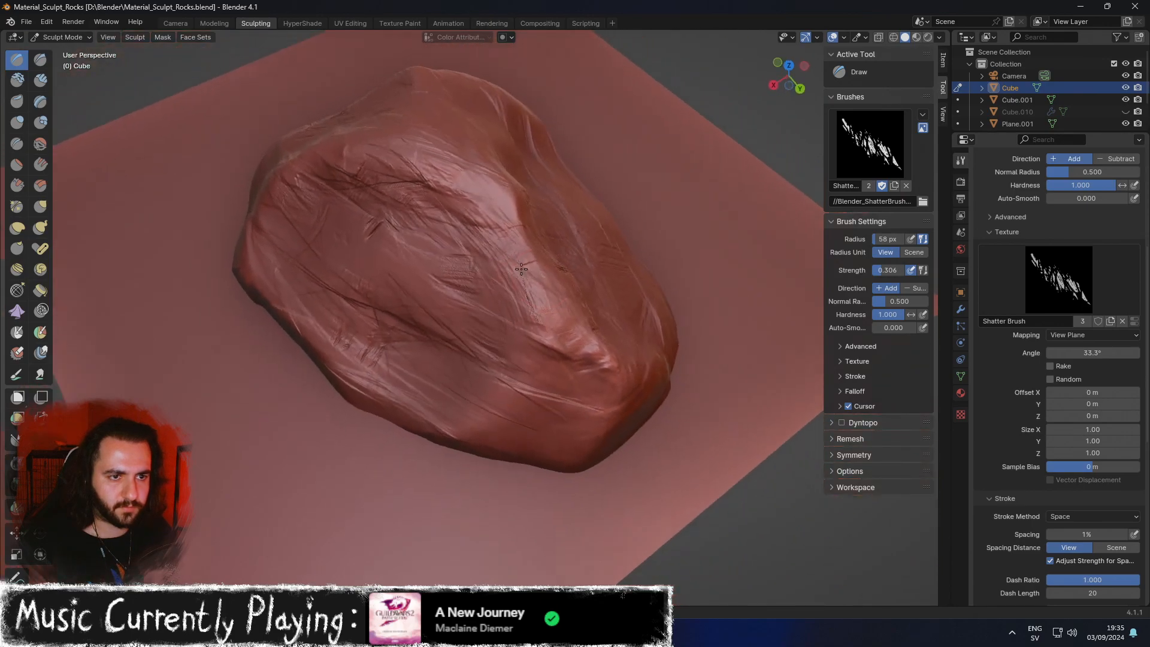
Cover the opposite flank and the top with fine Shatter Brush marks using the Draw tool.
{"action": "scroll", "coordinate": [503, 281], "scroll_direction": "down", "scroll_amount": 1}
{"action": "left_click_drag", "start_coordinate": [467, 273], "coordinate": [421, 286]}
{"action": "mouse_move", "coordinate": [440, 296]}
{"action": "middle_mouse_down"}
{"action": "mouse_move", "coordinate": [428, 321]}
{"action": "mouse_move", "coordinate": [386, 312]}
{"action": "middle_mouse_up"}
{"action": "mouse_move", "coordinate": [401, 293]}
{"action": "left_mouse_down"}
{"action": "mouse_move", "coordinate": [416, 279]}
{"action": "mouse_move", "coordinate": [438, 284]}
{"action": "left_mouse_up"}
{"action": "middle_click_drag", "start_coordinate": [443, 280], "coordinate": [524, 290]}
{"action": "middle_click_drag", "start_coordinate": [410, 293], "coordinate": [419, 282]}
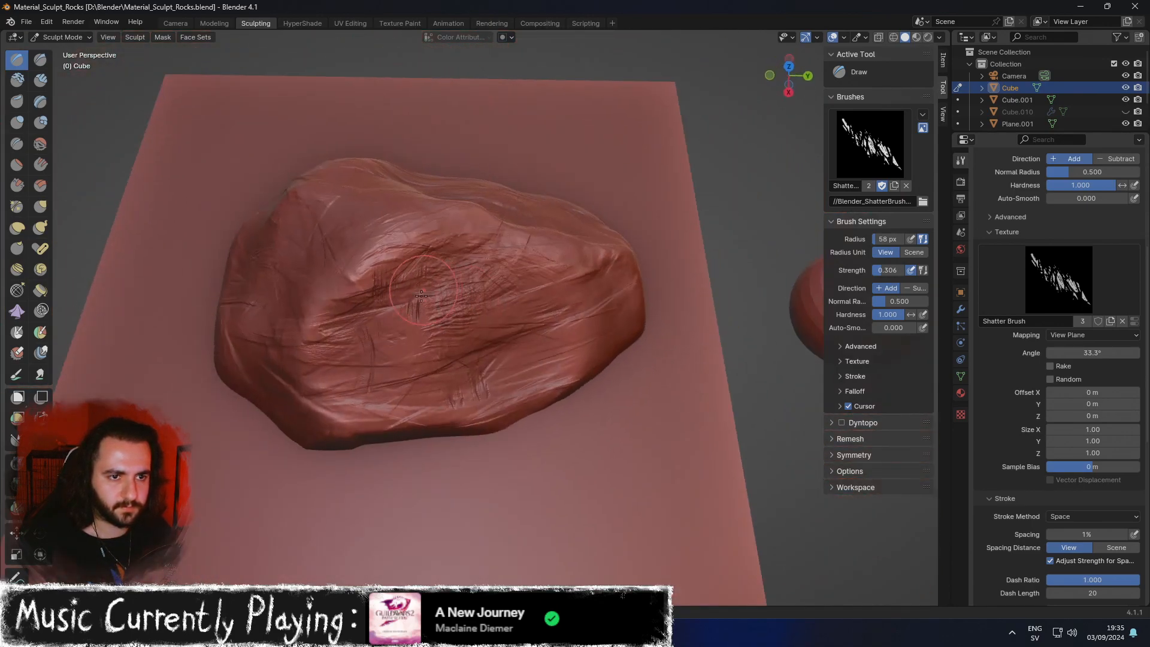
{"action": "mouse_move", "coordinate": [404, 333]}
{"action": "middle_mouse_down"}
{"action": "mouse_move", "coordinate": [356, 315]}
{"action": "mouse_move", "coordinate": [436, 329]}
{"action": "middle_mouse_up"}
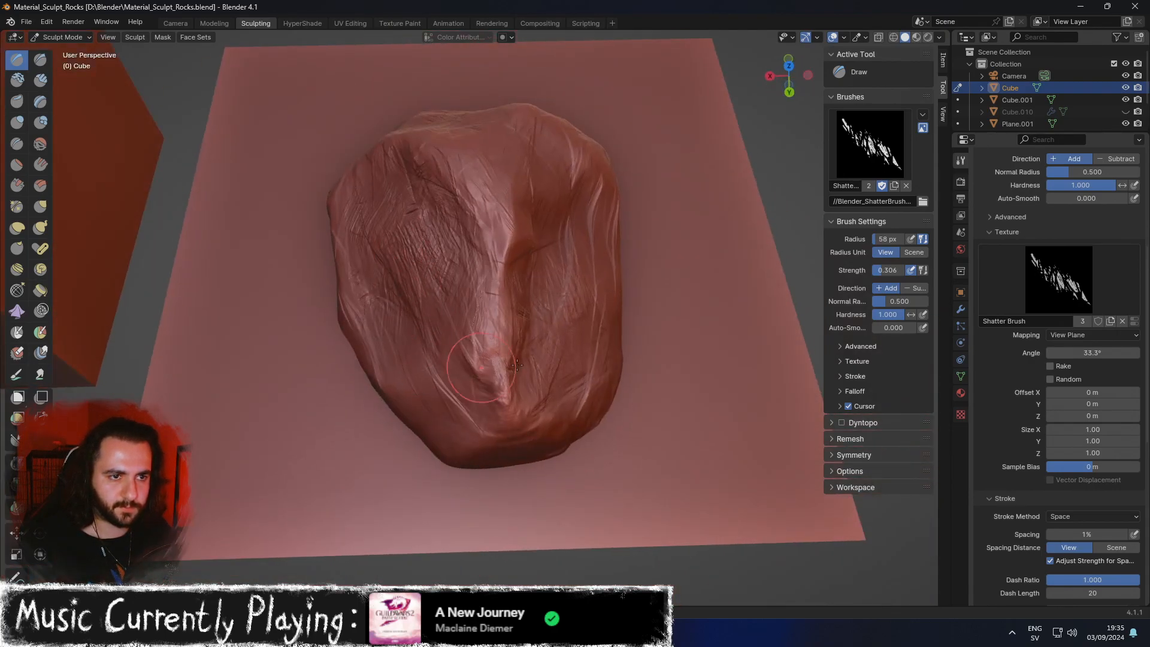
{"action": "middle_click_drag", "start_coordinate": [623, 219], "coordinate": [484, 272]}
{"action": "scroll", "coordinate": [531, 257], "scroll_direction": "down", "scroll_amount": 2}
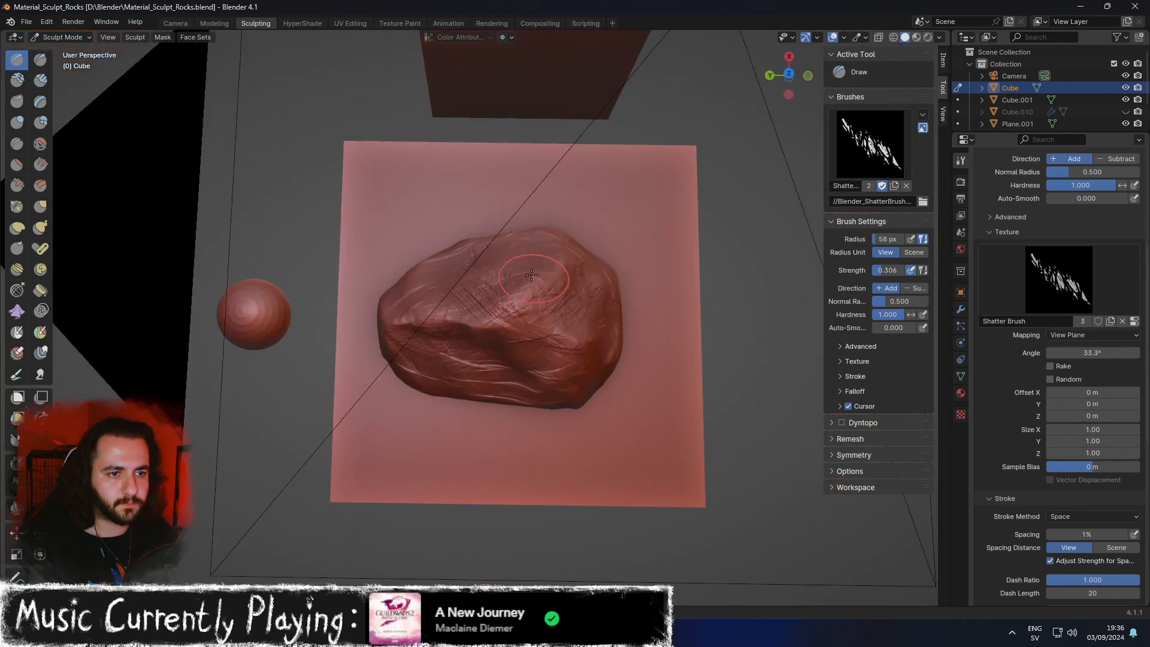
Add Shatter Brush marks with the Draw tool across the middle of the steep flank, undoing and redoing the last stroke.
{"action": "middle_click_drag", "start_coordinate": [455, 304], "coordinate": [485, 268]}
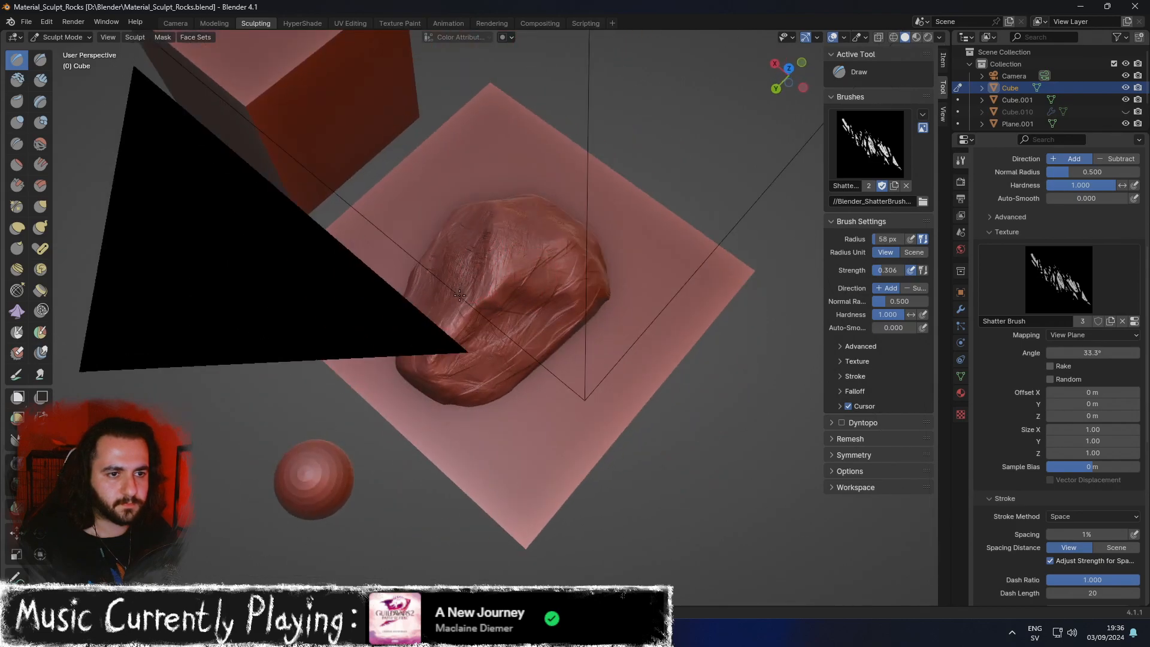
{"action": "scroll", "coordinate": [459, 297], "scroll_direction": "up", "scroll_amount": 2}
{"action": "middle_click_drag", "start_coordinate": [414, 288], "coordinate": [462, 271]}
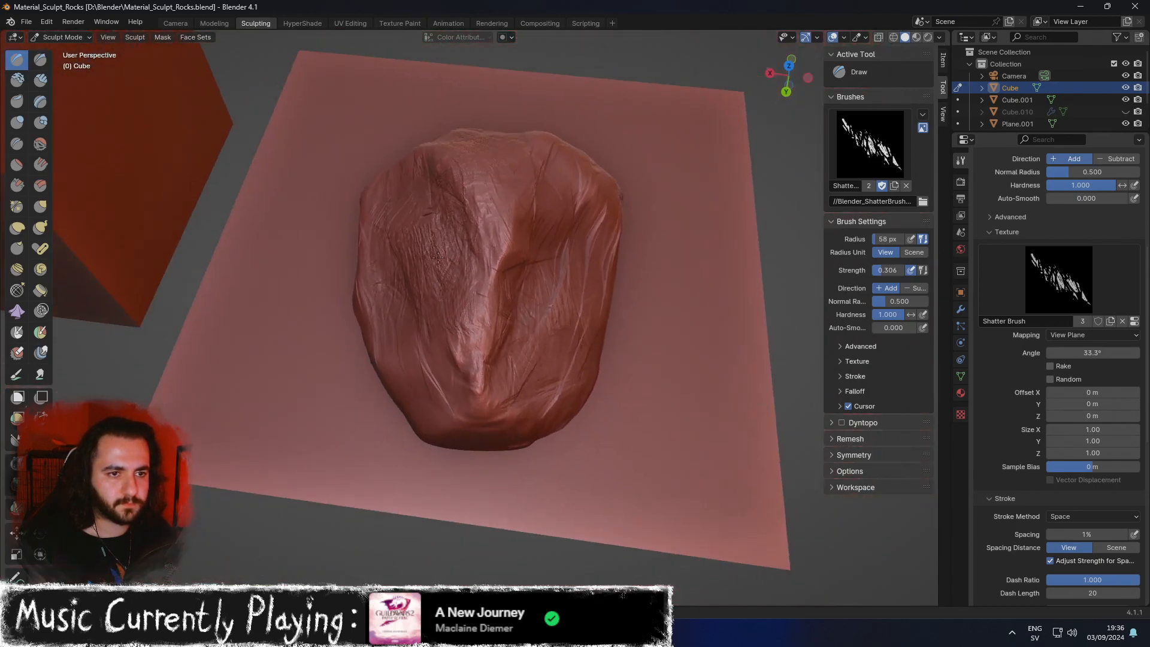
{"action": "middle_click_drag", "start_coordinate": [460, 323], "coordinate": [514, 233]}
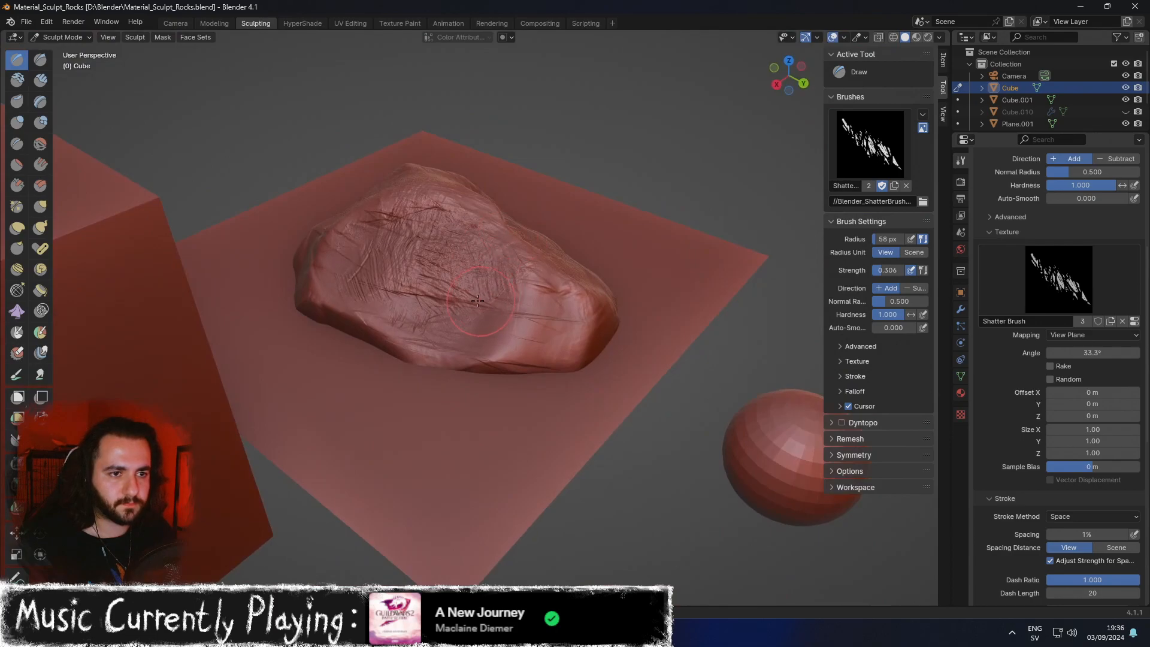
{"action": "left_click_drag", "start_coordinate": [426, 295], "coordinate": [473, 307]}
{"action": "middle_click_drag", "start_coordinate": [455, 292], "coordinate": [488, 311]}
{"action": "scroll", "coordinate": [515, 321], "scroll_direction": "up", "scroll_amount": 2}
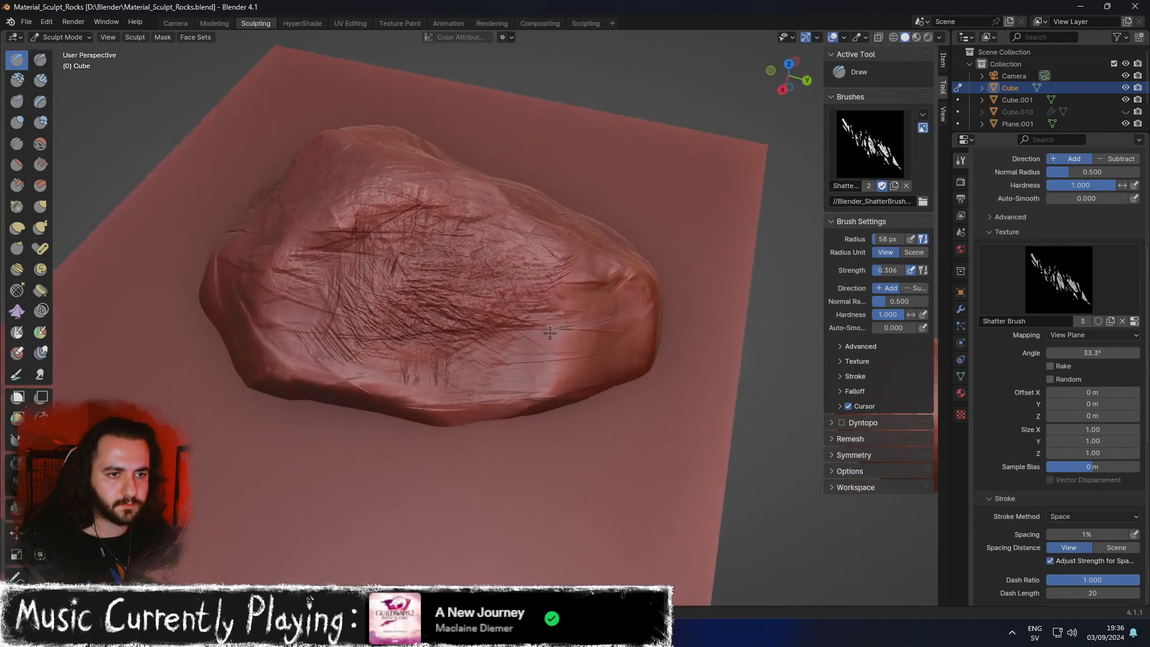
{"action": "key", "text": "ctrl+z"}
{"action": "left_click_drag", "start_coordinate": [539, 358], "coordinate": [556, 335]}
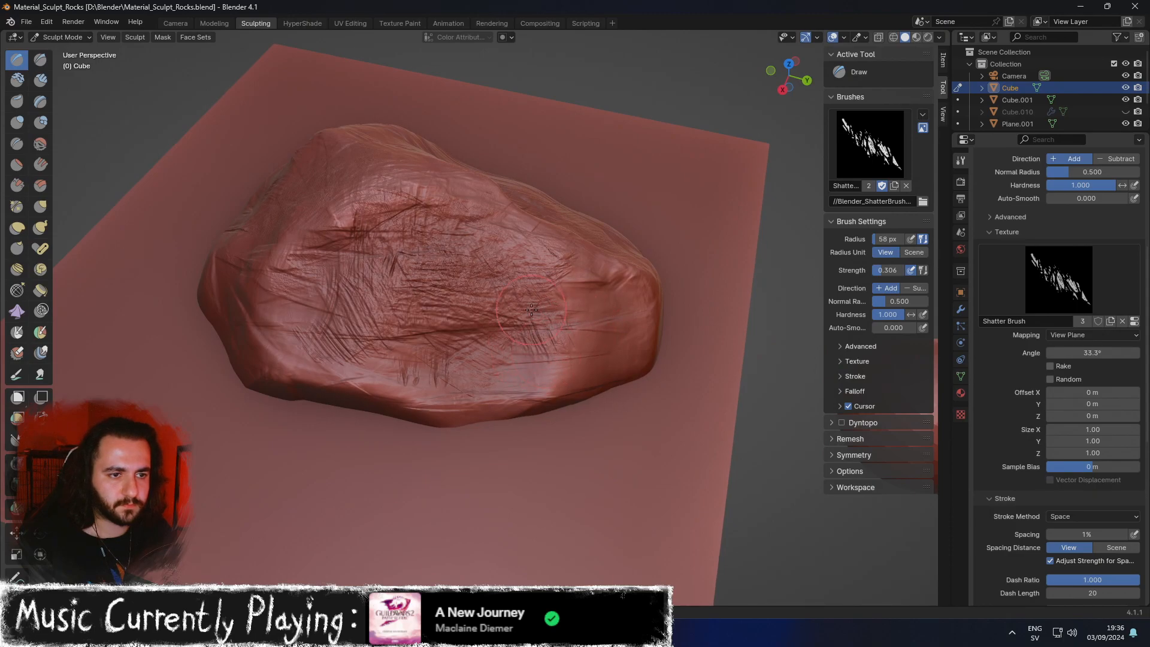
Extend the Shatter Brush marks along the steep flank onto the smooth narrow end.
{"action": "middle_click_drag", "start_coordinate": [580, 316], "coordinate": [546, 315]}
{"action": "scroll", "coordinate": [547, 315], "scroll_direction": "down", "scroll_amount": 1}
{"action": "left_click_drag", "start_coordinate": [544, 316], "coordinate": [560, 319]}
{"action": "middle_click_drag", "start_coordinate": [561, 313], "coordinate": [515, 300]}
{"action": "left_click_drag", "start_coordinate": [548, 315], "coordinate": [530, 307]}
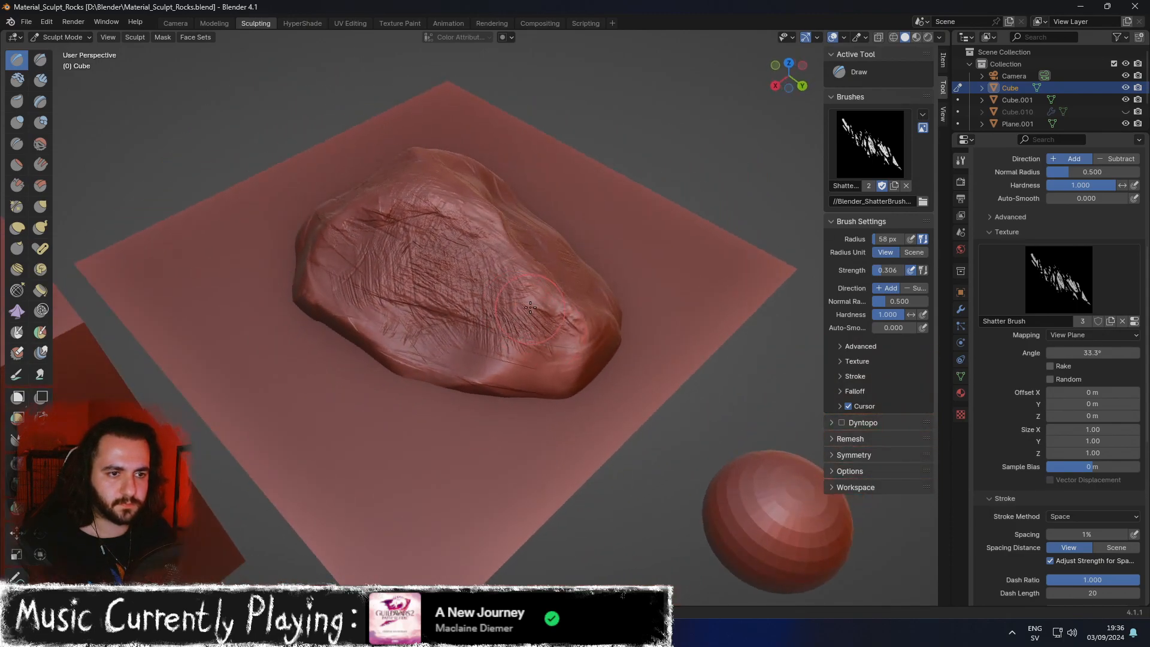
Lower the Draw brush strength to 0.275 and add Shatter Brush marks over the rock's broad end.
{"action": "middle_click_drag", "start_coordinate": [530, 372], "coordinate": [564, 369]}
{"action": "right_click", "coordinate": [515, 367]}
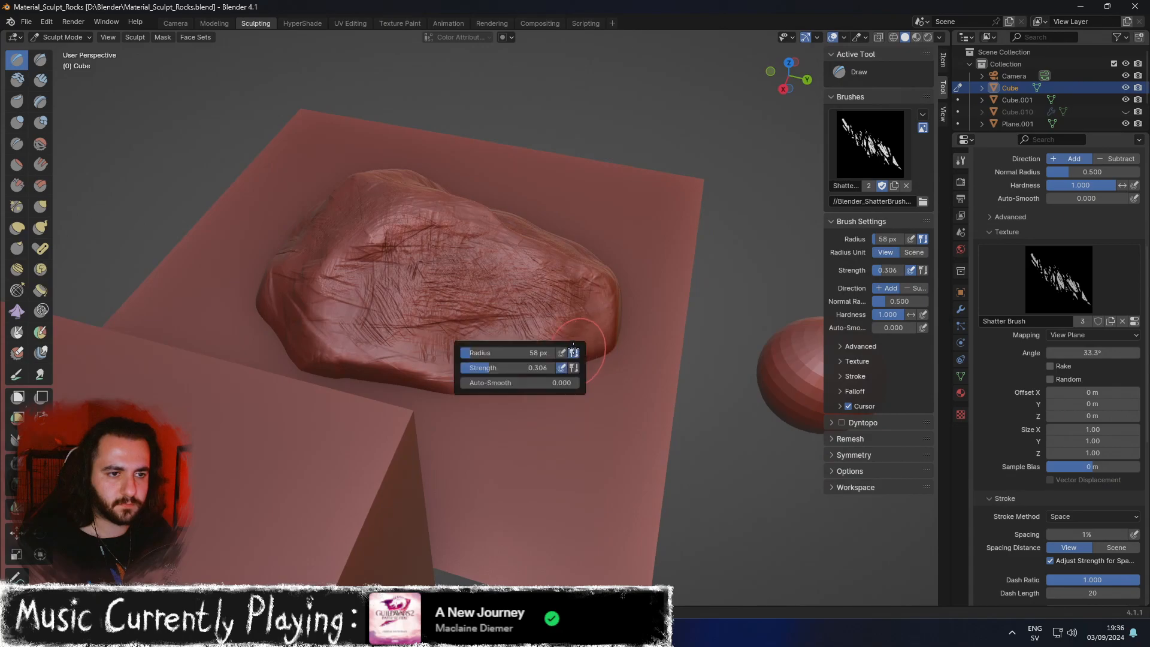
{"action": "left_click_drag", "start_coordinate": [490, 367], "coordinate": [486, 368]}
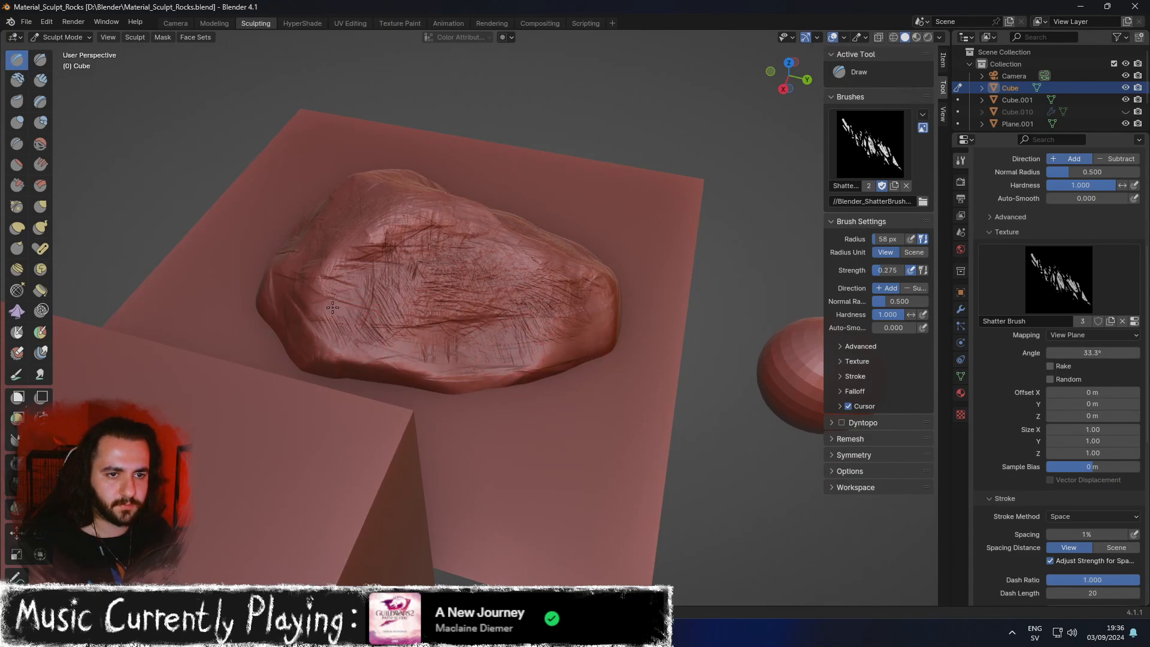
{"action": "middle_click_drag", "start_coordinate": [336, 306], "coordinate": [378, 395]}
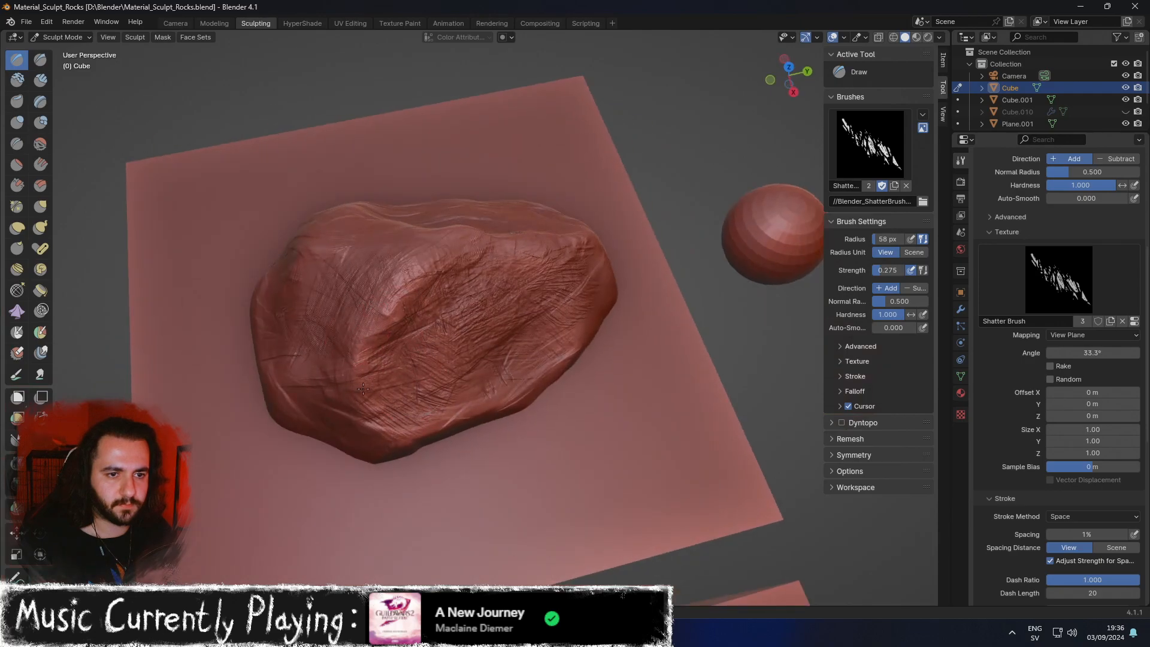
{"action": "middle_click_drag", "start_coordinate": [290, 332], "coordinate": [361, 326]}
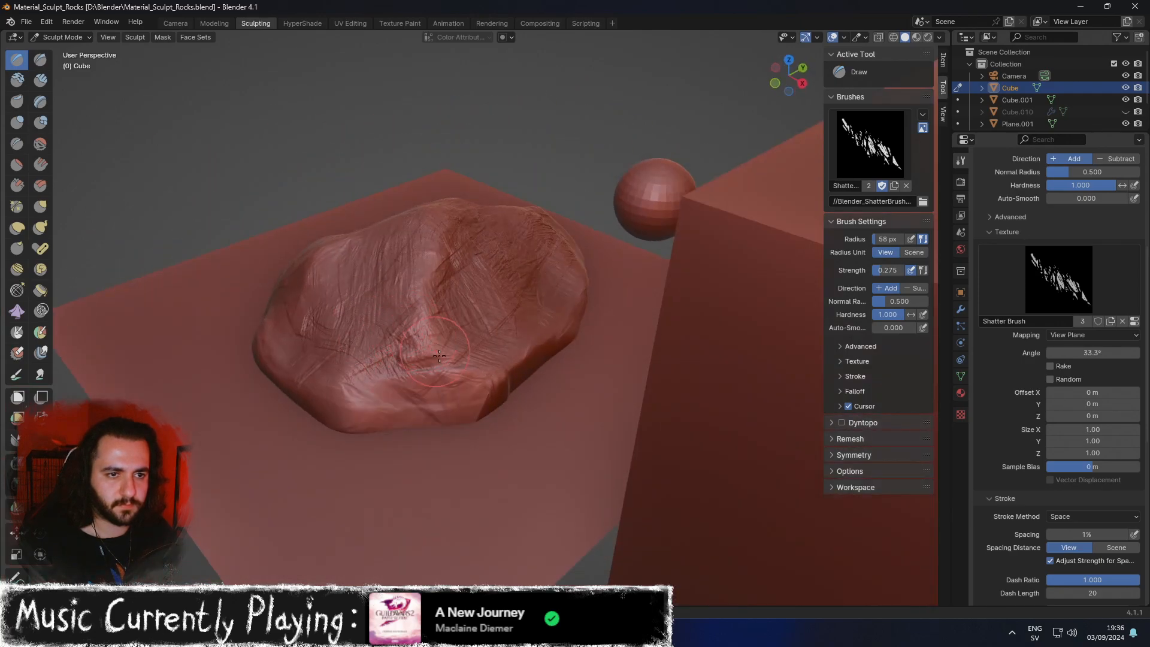
{"action": "middle_click_drag", "start_coordinate": [436, 350], "coordinate": [448, 410]}
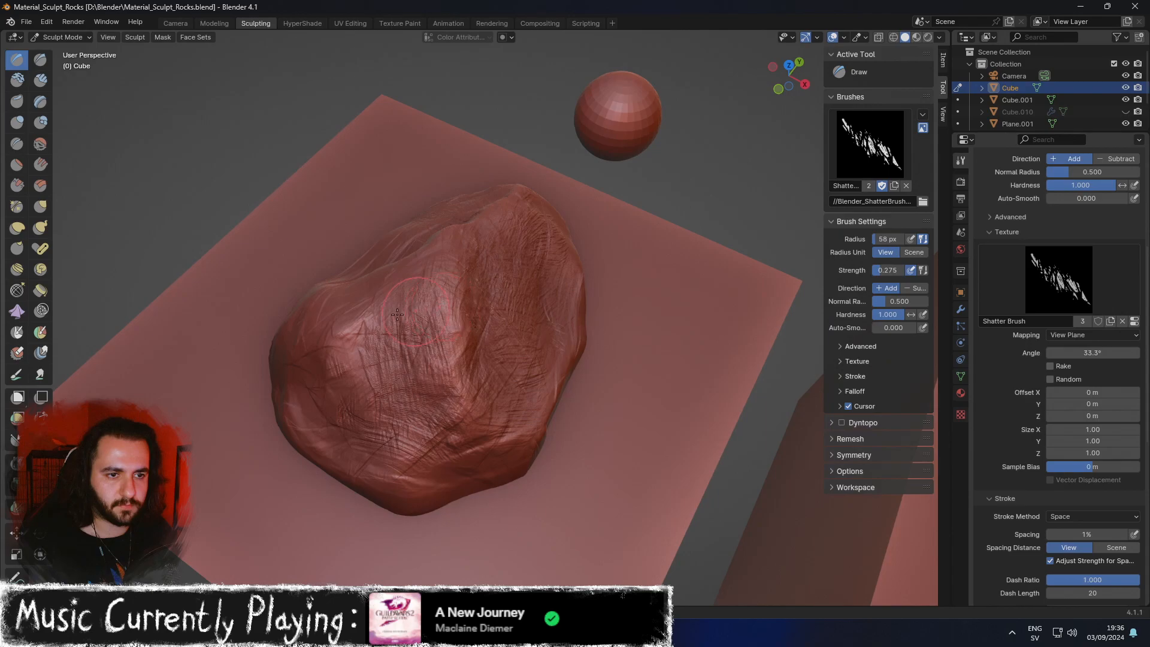
{"action": "middle_click_drag", "start_coordinate": [410, 312], "coordinate": [338, 324]}
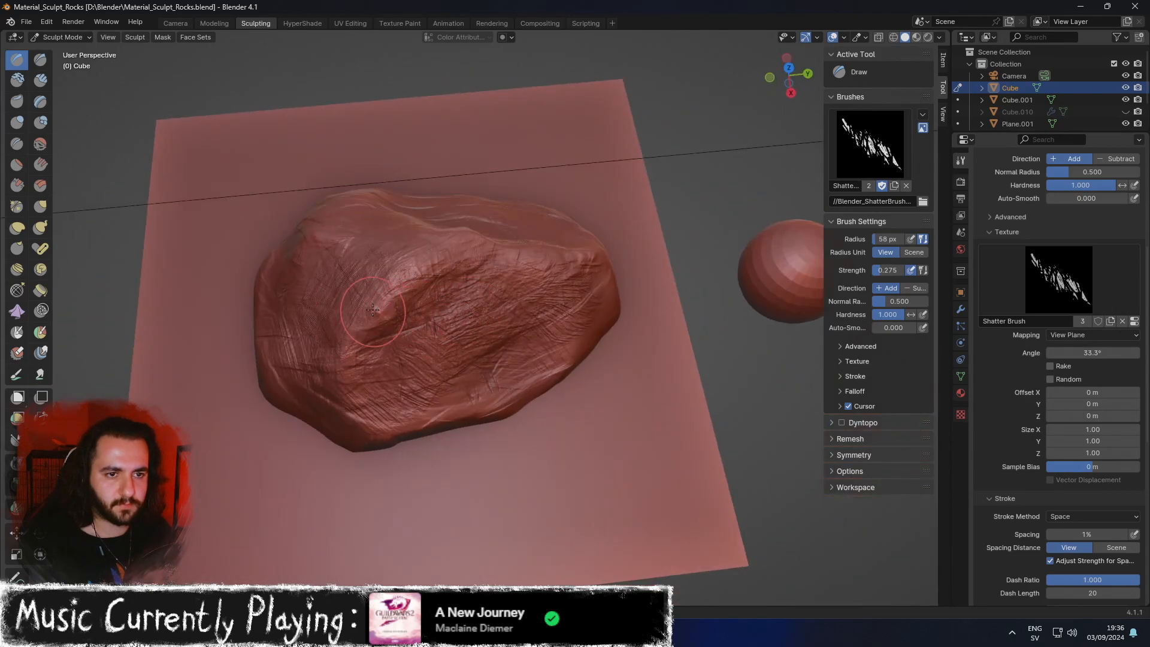
Examine the shatter texture up close on both flanks, along the ridge and around the broad end.
{"action": "mouse_move", "coordinate": [388, 317]}
{"action": "middle_mouse_down"}
{"action": "mouse_move", "coordinate": [442, 257]}
{"action": "mouse_move", "coordinate": [598, 275]}
{"action": "mouse_move", "coordinate": [644, 251]}
{"action": "middle_mouse_up"}
{"action": "scroll", "coordinate": [650, 282], "scroll_direction": "up", "scroll_amount": 5}
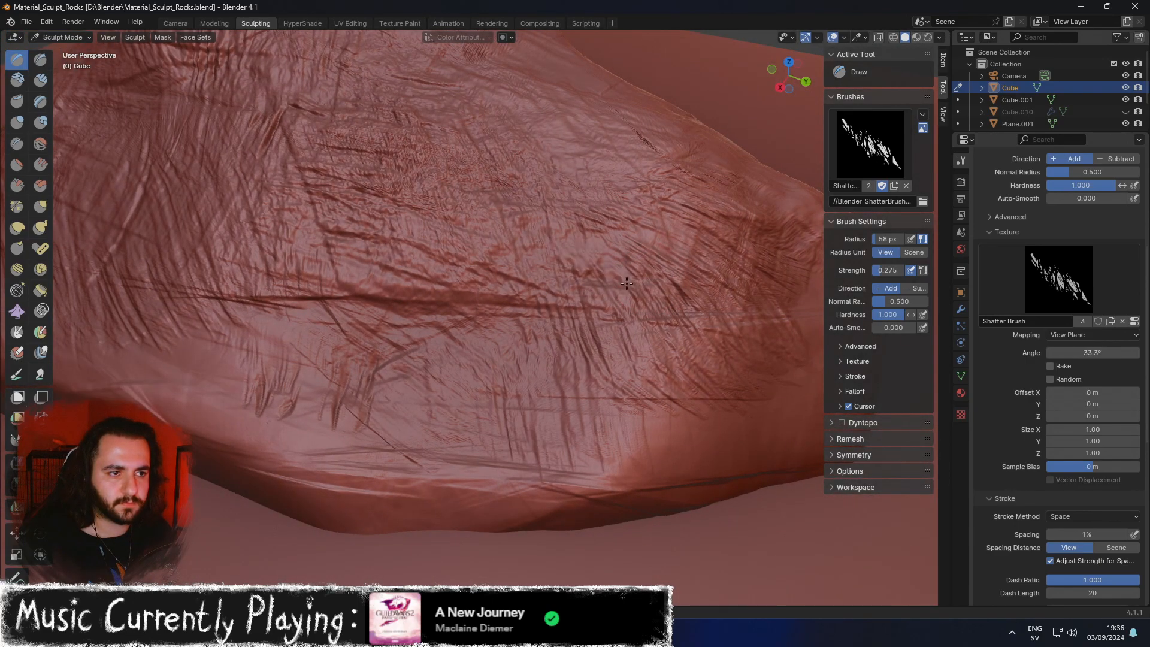
{"action": "scroll", "coordinate": [612, 288], "scroll_direction": "down", "scroll_amount": 5}
{"action": "middle_click_drag", "start_coordinate": [532, 266], "coordinate": [481, 336]}
{"action": "middle_click_drag", "start_coordinate": [475, 239], "coordinate": [450, 270]}
{"action": "middle_click_drag", "start_coordinate": [544, 319], "coordinate": [451, 260]}
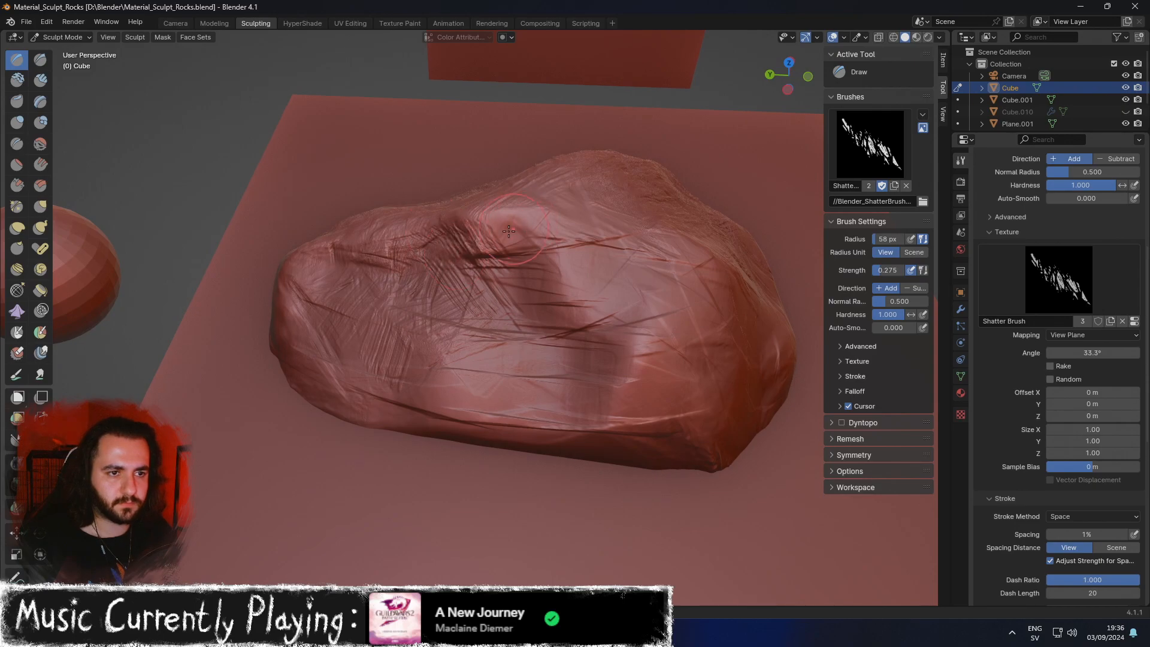
{"action": "middle_click_drag", "start_coordinate": [487, 211], "coordinate": [489, 250]}
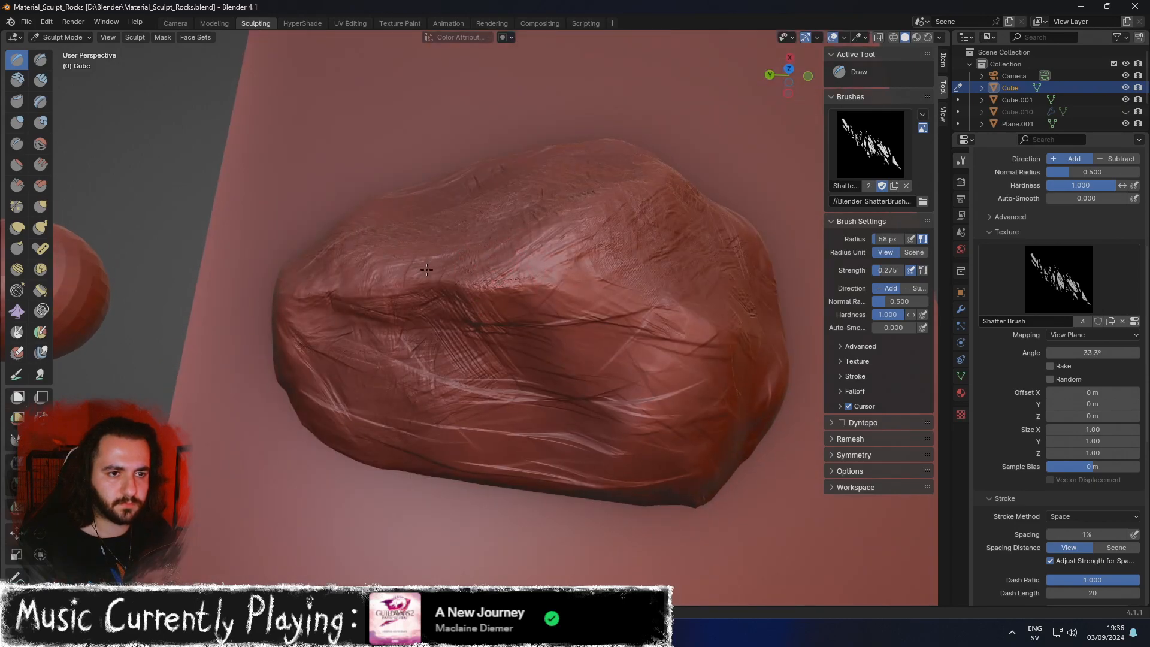
{"action": "middle_click_drag", "start_coordinate": [514, 295], "coordinate": [444, 289]}
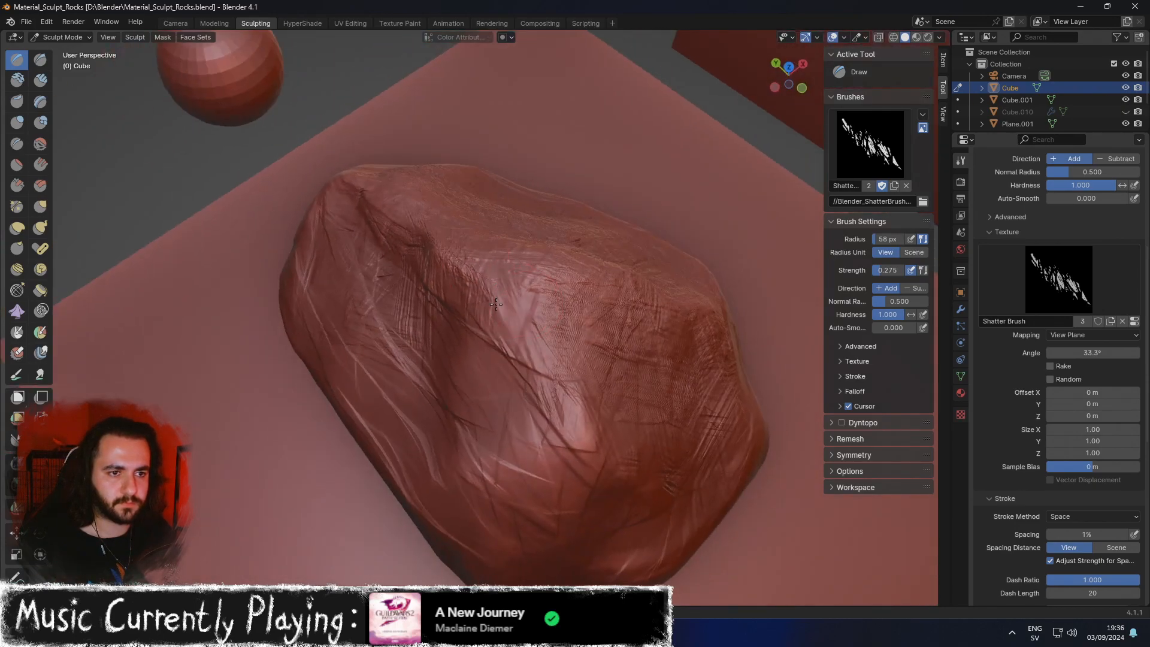
{"action": "middle_click_drag", "start_coordinate": [533, 311], "coordinate": [470, 326]}
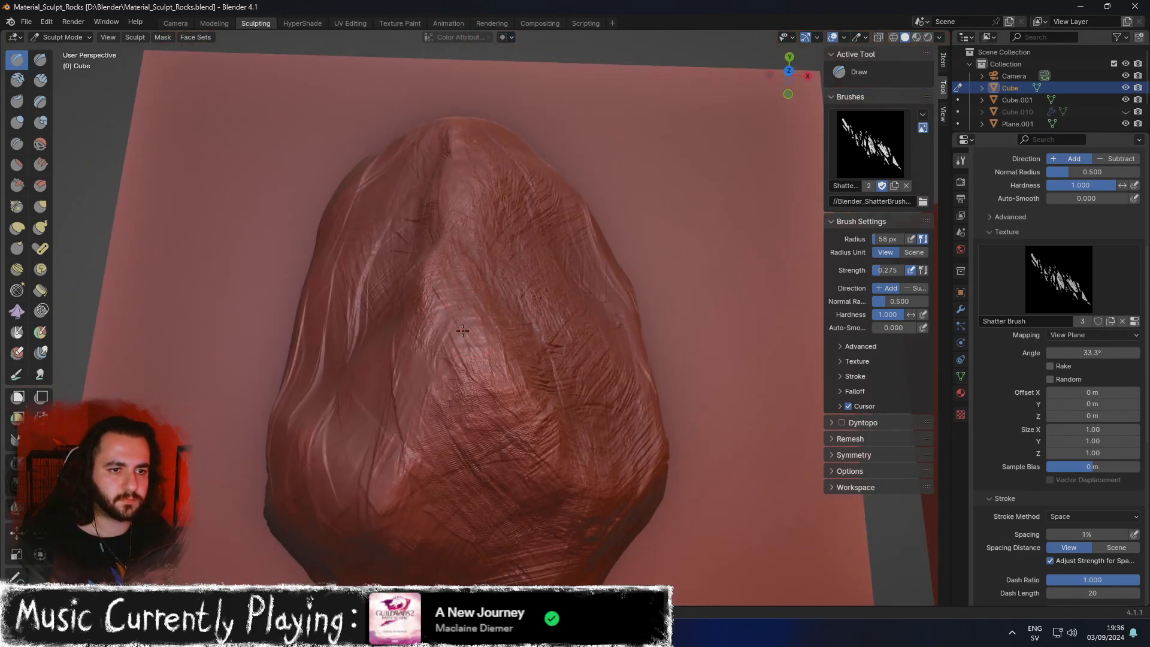
Fill the smooth areas of the long flank below the ridge with more Shatter Brush marks.
{"action": "middle_click_drag", "start_coordinate": [457, 273], "coordinate": [522, 250]}
{"action": "scroll", "coordinate": [580, 317], "scroll_direction": "down", "scroll_amount": 3}
{"action": "mouse_move", "coordinate": [526, 334]}
{"action": "middle_mouse_down"}
{"action": "mouse_move", "coordinate": [509, 368]}
{"action": "mouse_move", "coordinate": [596, 306]}
{"action": "middle_mouse_up"}
{"action": "middle_click_drag", "start_coordinate": [521, 307], "coordinate": [534, 312]}
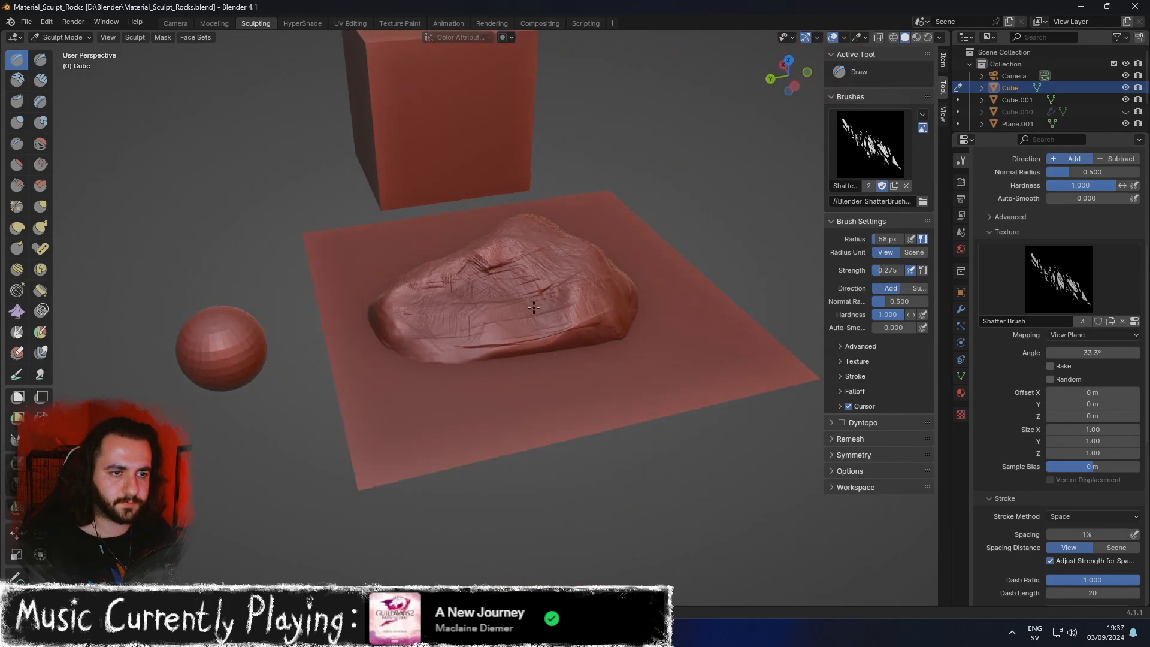
{"action": "mouse_move", "coordinate": [460, 310]}
{"action": "middle_mouse_down"}
{"action": "mouse_move", "coordinate": [408, 316]}
{"action": "mouse_move", "coordinate": [599, 321]}
{"action": "middle_mouse_up"}
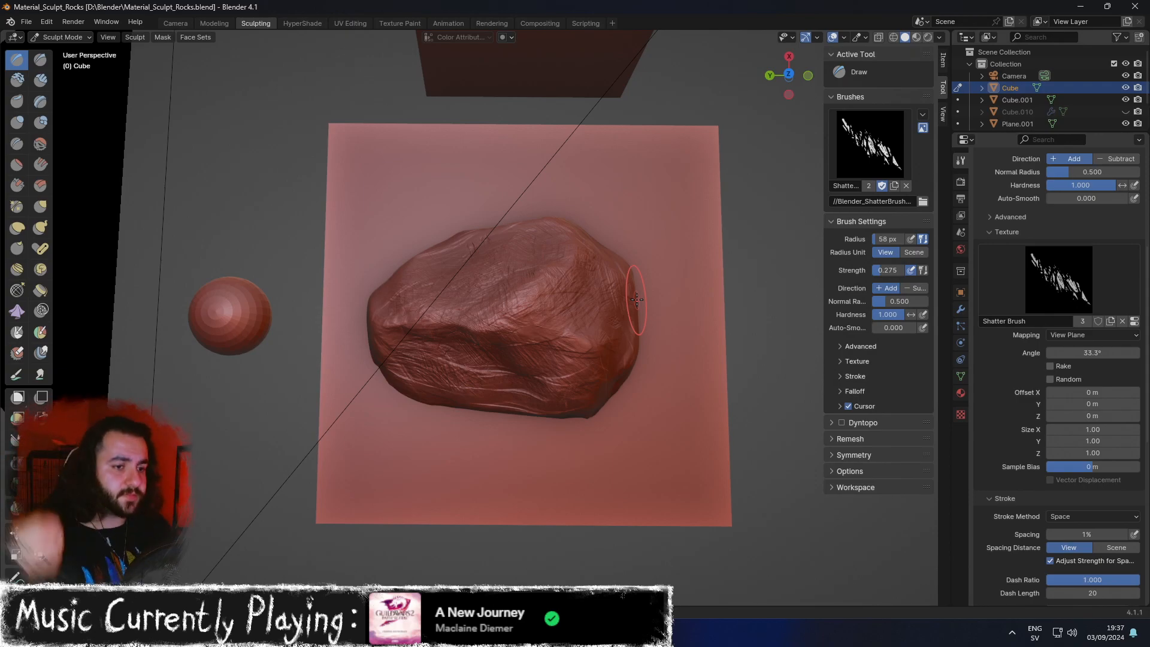
Switch to the Clay Strips tool and set its brush radius to 42 px.
{"action": "mouse_move", "coordinate": [606, 271]}
{"action": "middle_mouse_down"}
{"action": "mouse_move", "coordinate": [516, 282]}
{"action": "mouse_move", "coordinate": [530, 321]}
{"action": "mouse_move", "coordinate": [482, 278]}
{"action": "middle_mouse_up"}
{"action": "key", "text": "c"}
{"action": "scroll", "coordinate": [478, 276], "scroll_direction": "up", "scroll_amount": 3}
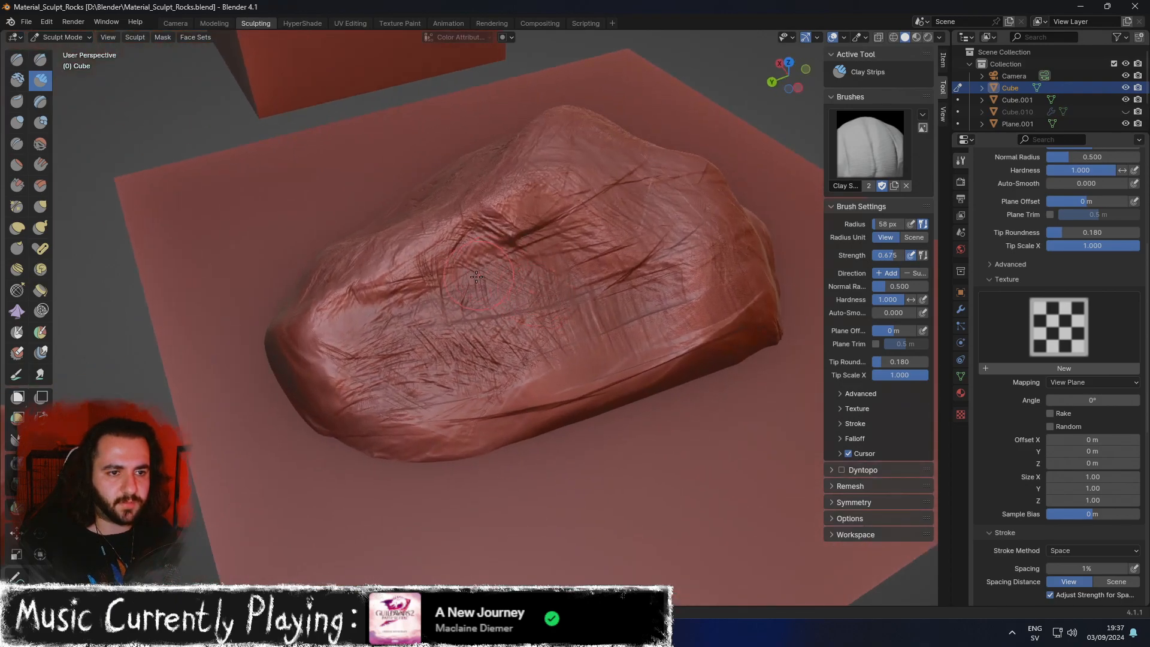
{"action": "right_click", "coordinate": [480, 309]}
{"action": "left_click_drag", "start_coordinate": [411, 309], "coordinate": [407, 286]}
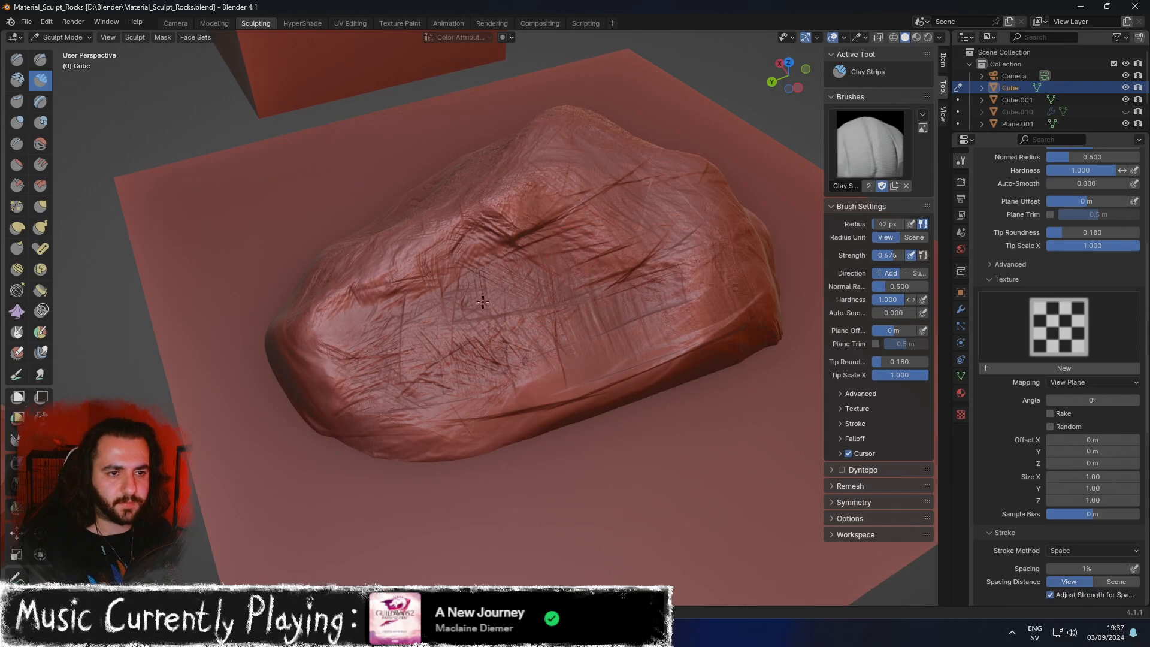
Cut a shallow notch into the ridge between the peak and the narrow end with Clay Strips.
{"action": "middle_click_drag", "start_coordinate": [359, 353], "coordinate": [562, 384]}
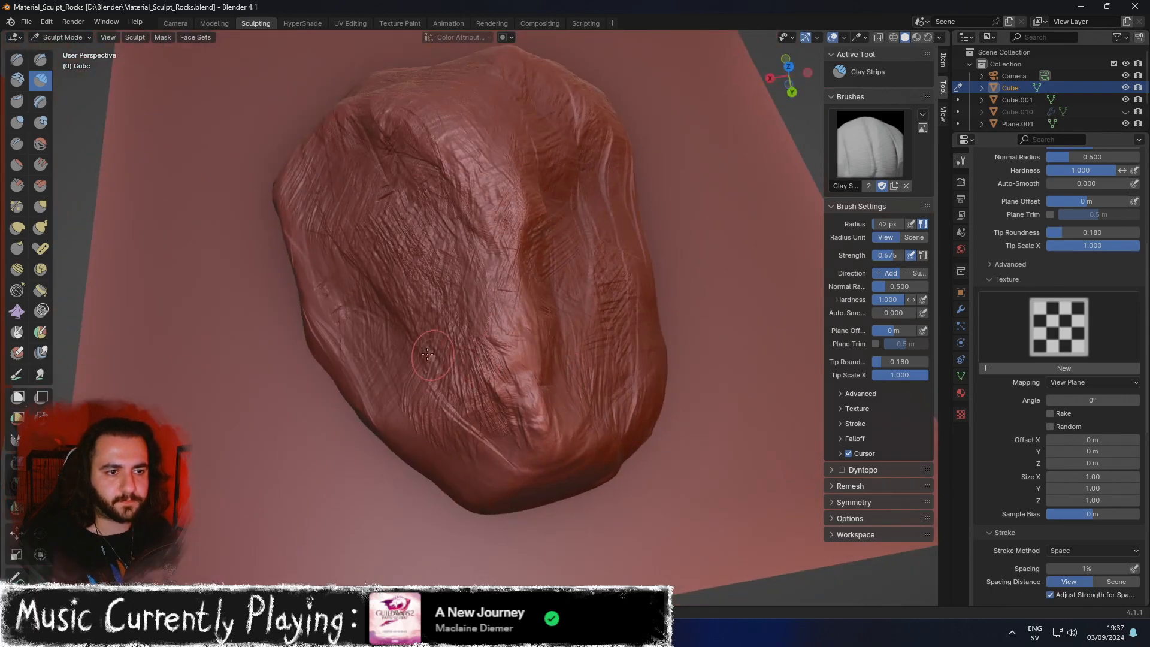
{"action": "middle_click_drag", "start_coordinate": [431, 354], "coordinate": [557, 354]}
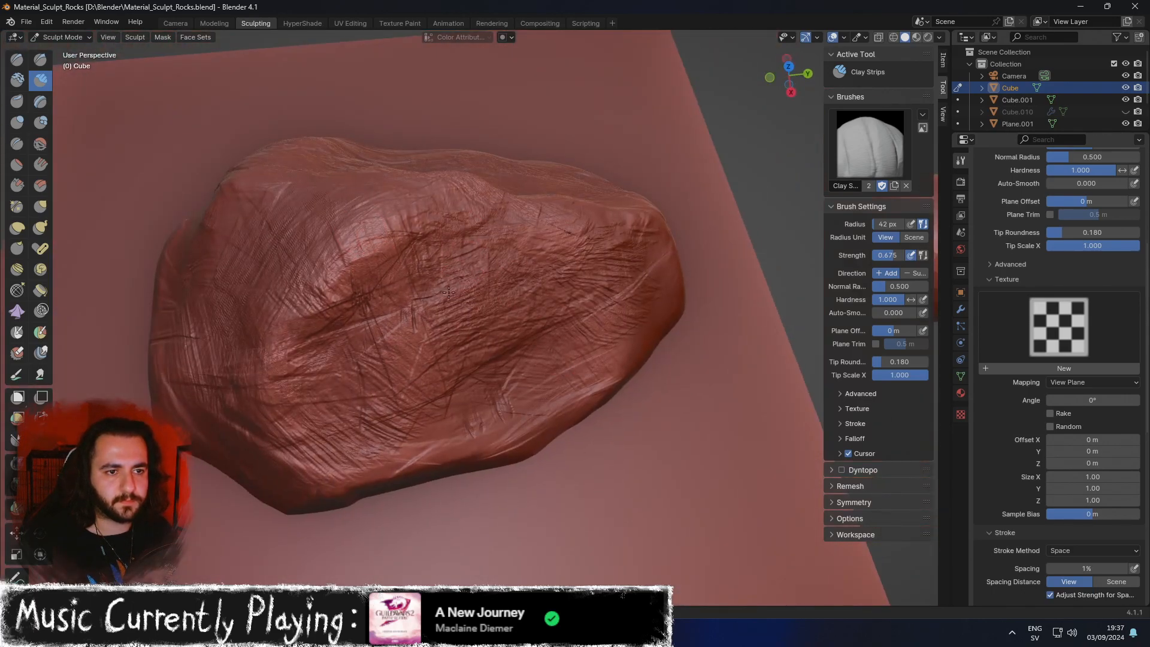
{"action": "middle_click_drag", "start_coordinate": [473, 273], "coordinate": [358, 213]}
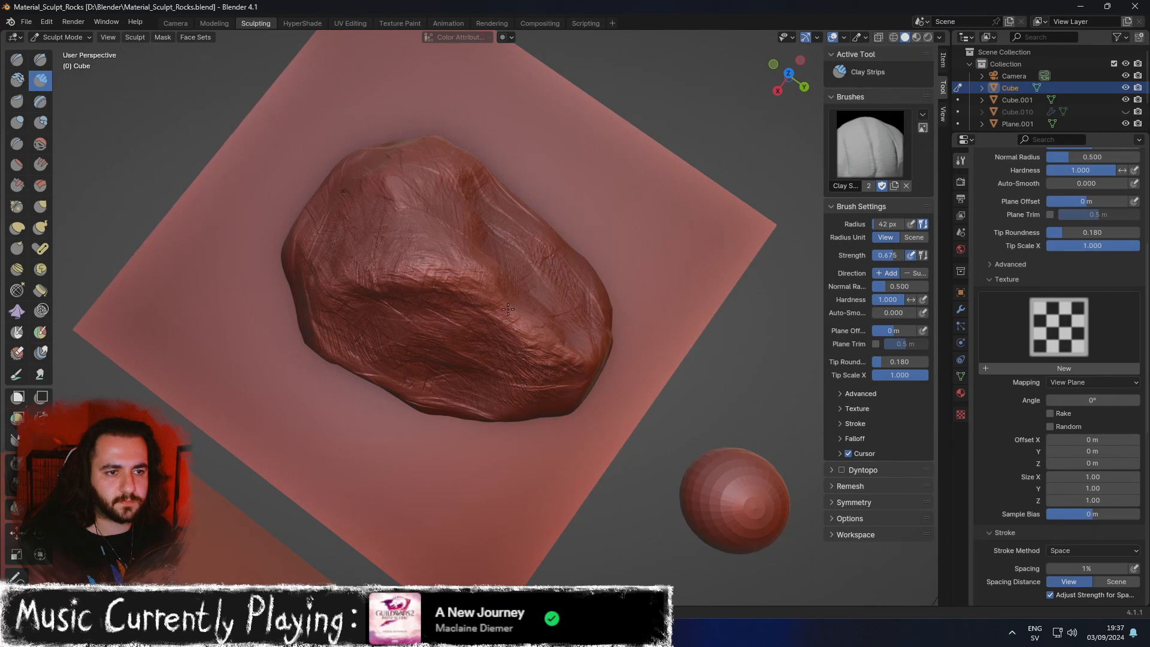
{"action": "middle_click_drag", "start_coordinate": [503, 264], "coordinate": [549, 269]}
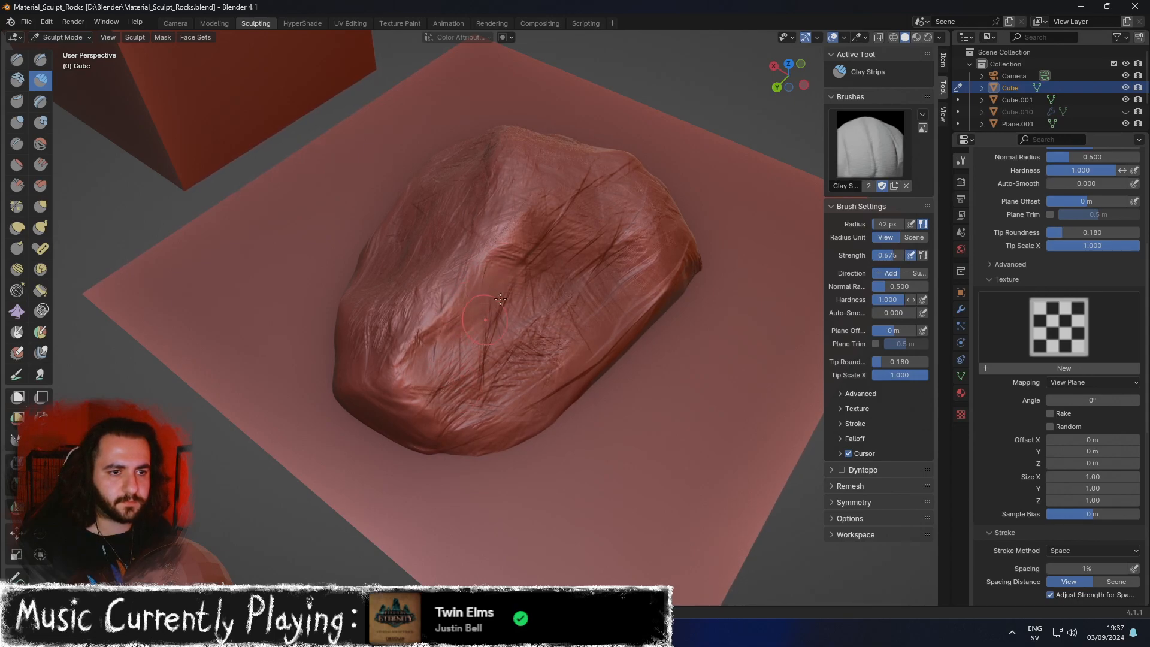
{"action": "middle_click_drag", "start_coordinate": [509, 335], "coordinate": [562, 378]}
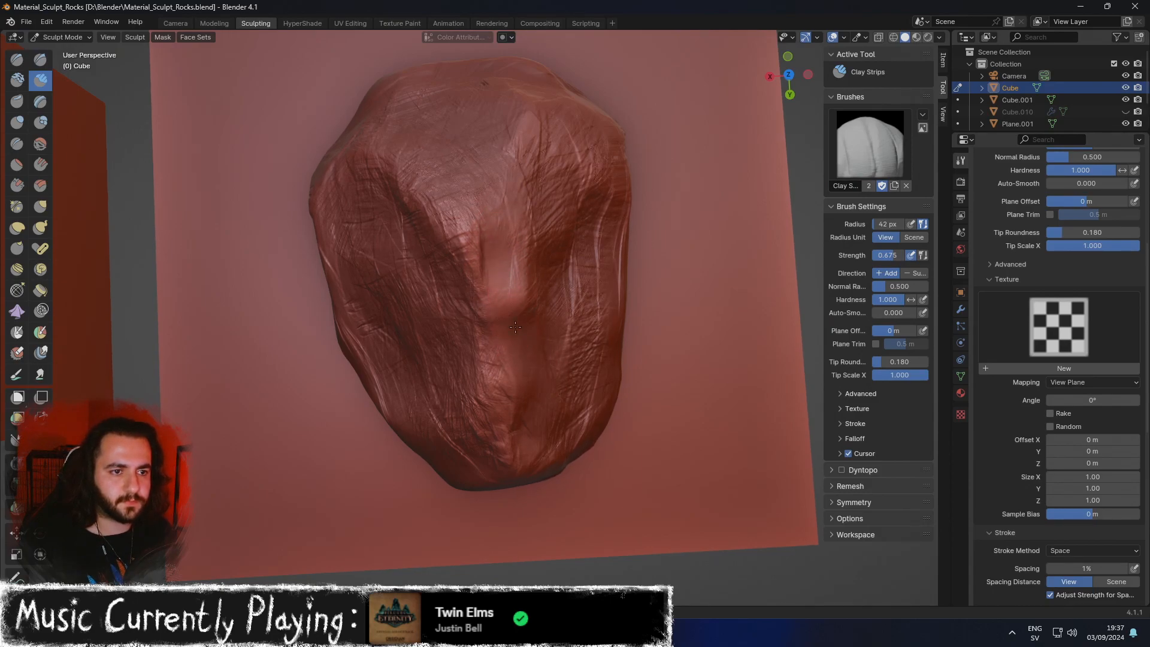
{"action": "middle_click_drag", "start_coordinate": [521, 326], "coordinate": [433, 242]}
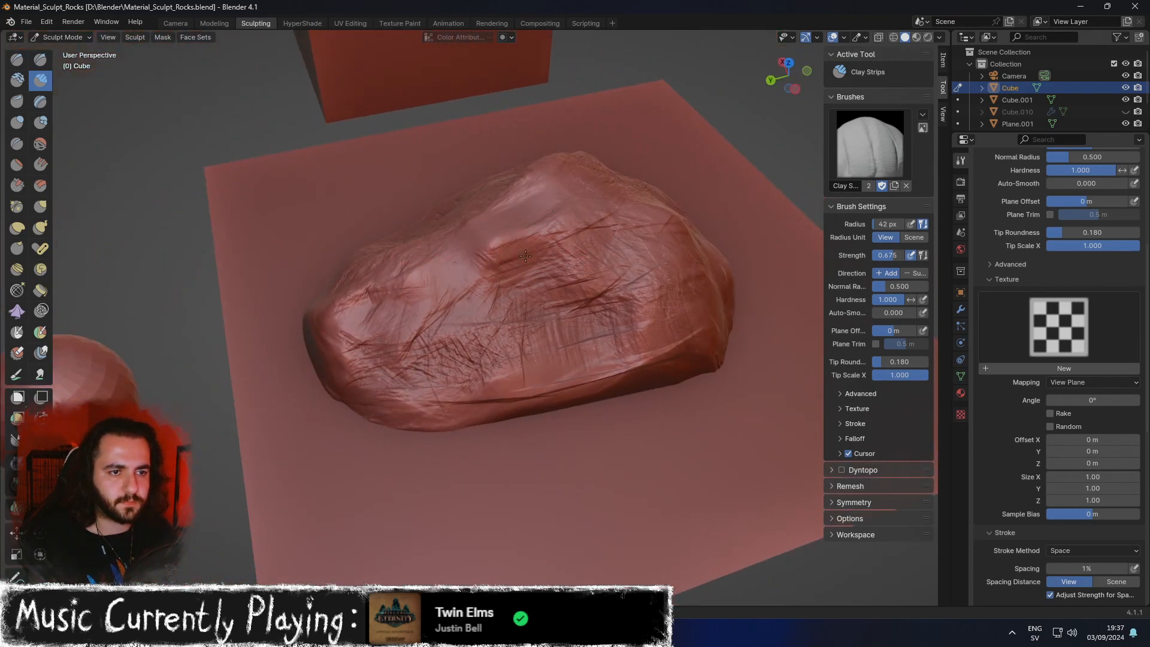
{"action": "middle_click_drag", "start_coordinate": [540, 271], "coordinate": [581, 278]}
{"action": "scroll", "coordinate": [581, 277], "scroll_direction": "up", "scroll_amount": 1}
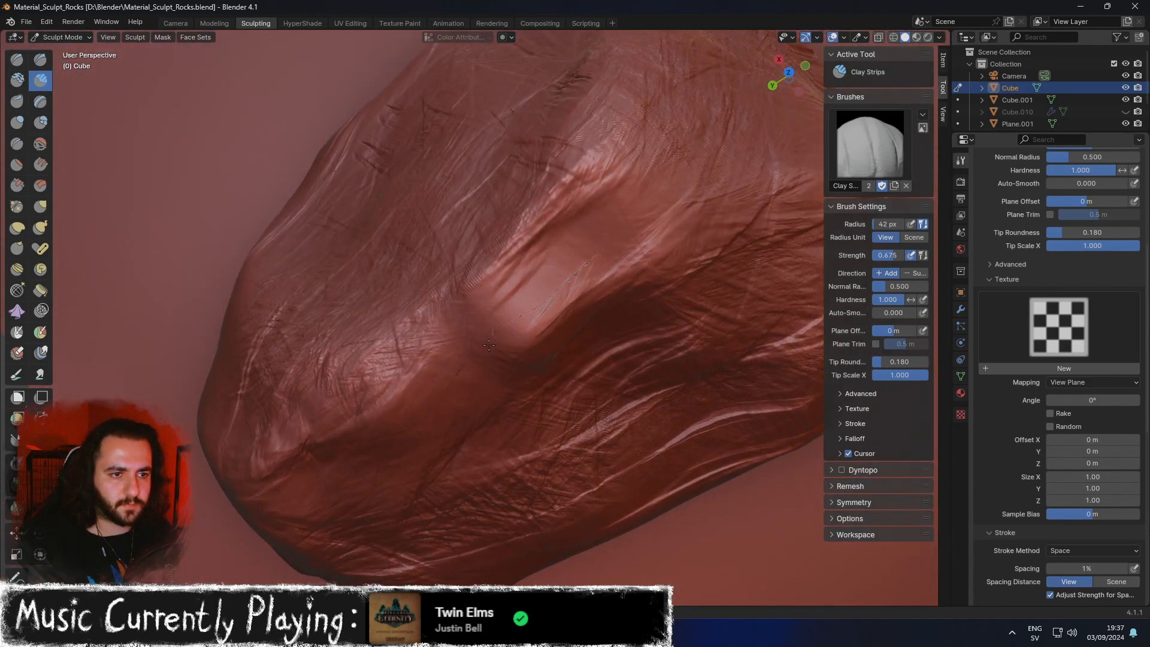
Deepen and widen the ridge notch with Clay Strips strokes, reshaping the ledge and crease just below it.
{"action": "left_click_drag", "start_coordinate": [544, 293], "coordinate": [497, 370]}
{"action": "left_click_drag", "start_coordinate": [587, 261], "coordinate": [506, 357]}
{"action": "middle_click_drag", "start_coordinate": [535, 379], "coordinate": [460, 224]}
{"action": "scroll", "coordinate": [458, 223], "scroll_direction": "down", "scroll_amount": 4}
{"action": "scroll", "coordinate": [458, 221], "scroll_direction": "up", "scroll_amount": 3}
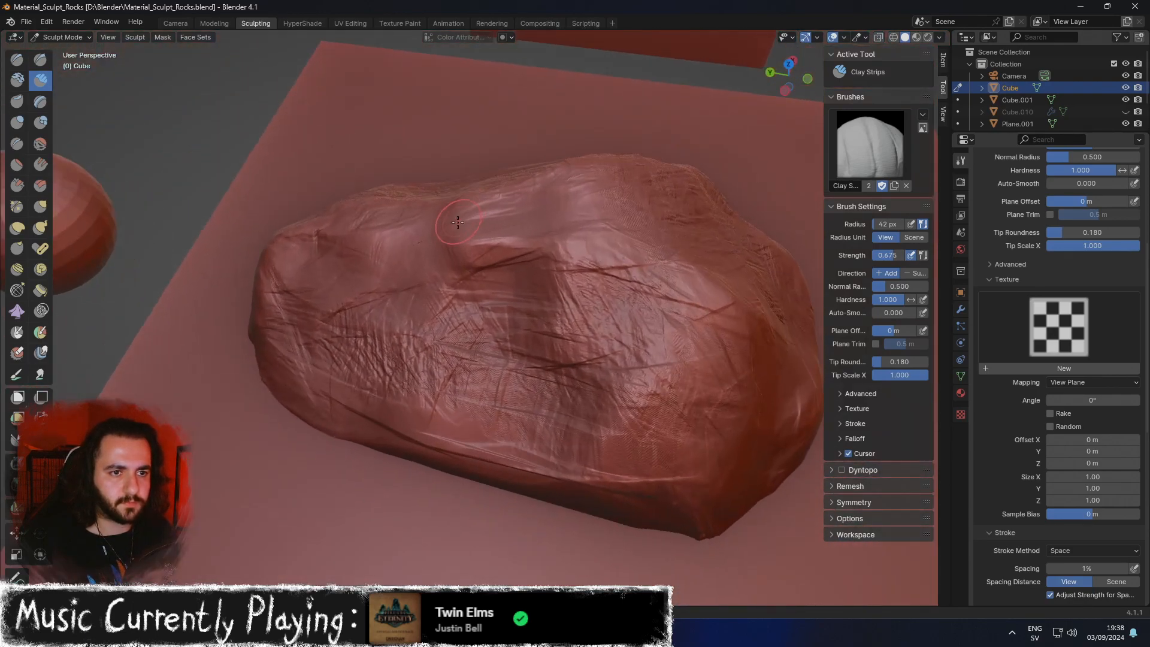
{"action": "mouse_move", "coordinate": [472, 231]}
{"action": "left_mouse_down"}
{"action": "mouse_move", "coordinate": [440, 215]}
{"action": "mouse_move", "coordinate": [401, 257]}
{"action": "left_mouse_up"}
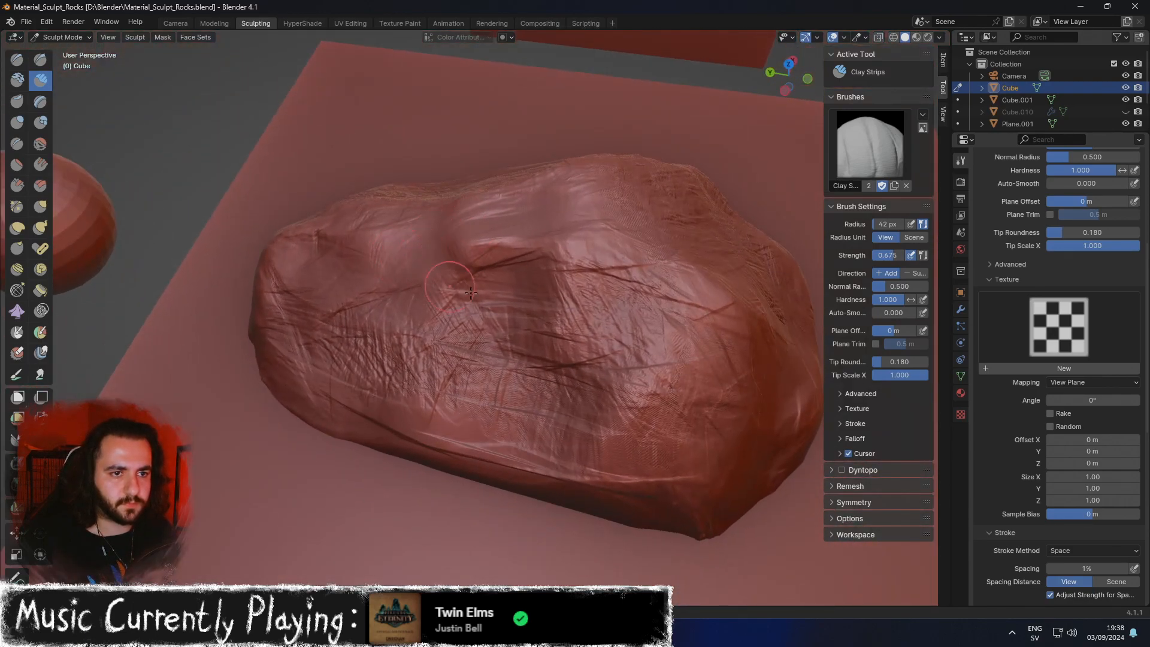
{"action": "left_click_drag", "start_coordinate": [517, 260], "coordinate": [480, 257]}
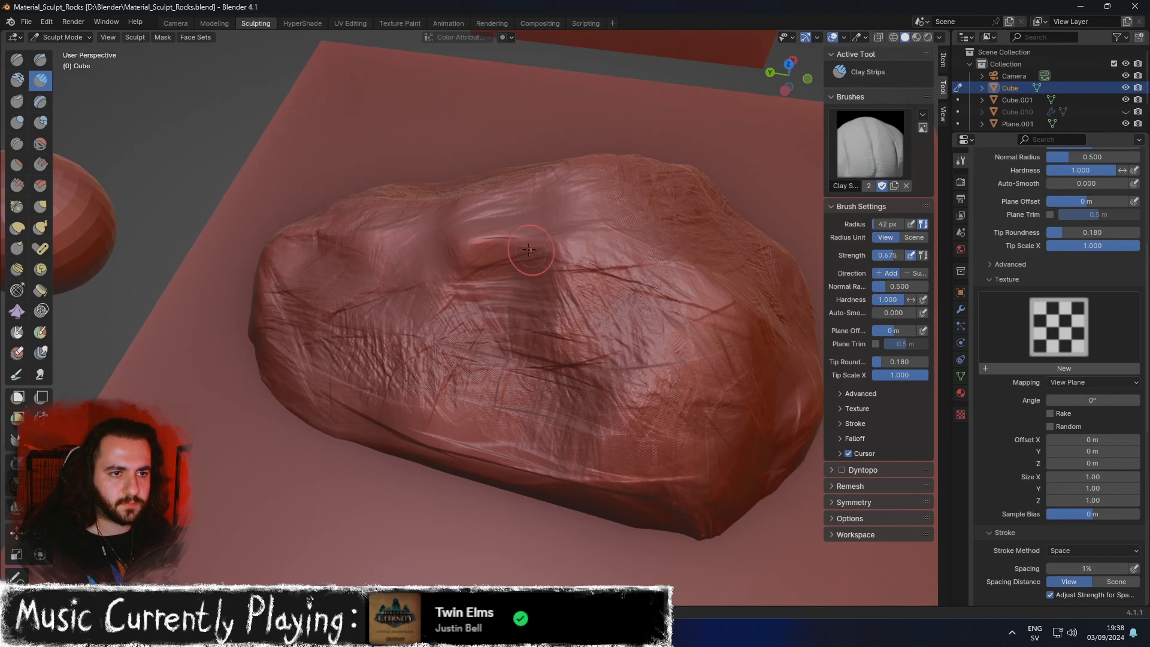
{"action": "mouse_move", "coordinate": [528, 254]}
{"action": "middle_mouse_down"}
{"action": "mouse_move", "coordinate": [686, 278]}
{"action": "mouse_move", "coordinate": [609, 304]}
{"action": "mouse_move", "coordinate": [467, 300]}
{"action": "middle_mouse_up"}
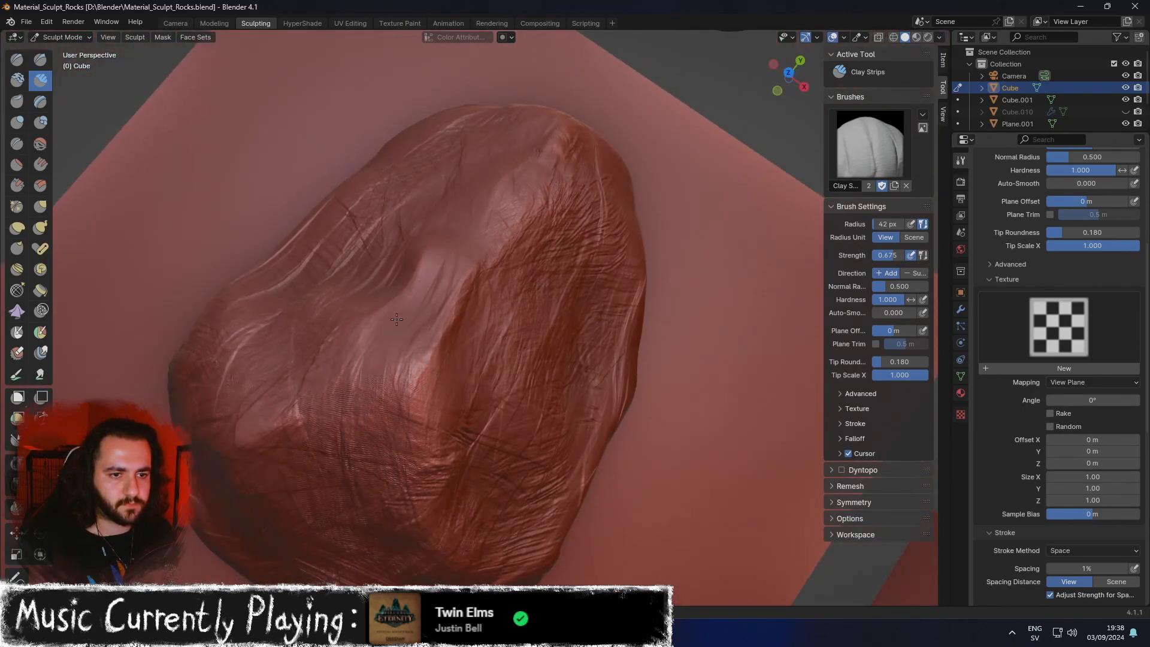
Switch back to the Draw tool with the Shatter Brush and check the reworked ridge from several sides.
{"action": "key", "text": "x"}
{"action": "middle_click_drag", "start_coordinate": [388, 360], "coordinate": [535, 293]}
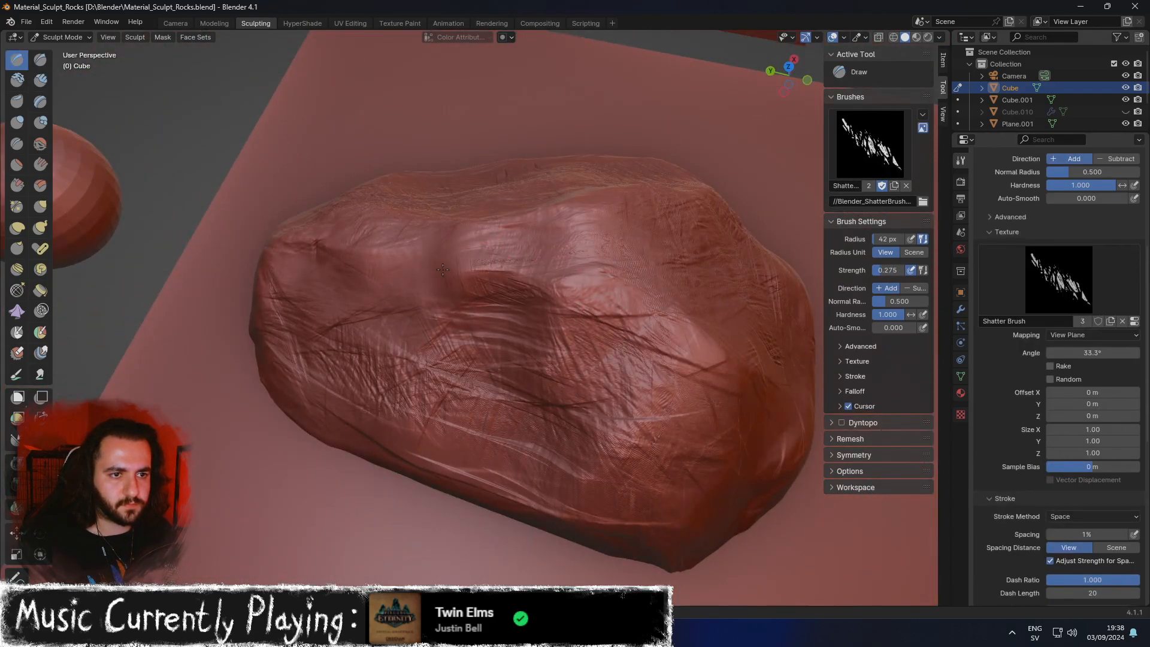
{"action": "middle_click_drag", "start_coordinate": [458, 299], "coordinate": [522, 276]}
{"action": "middle_click_drag", "start_coordinate": [451, 276], "coordinate": [499, 303]}
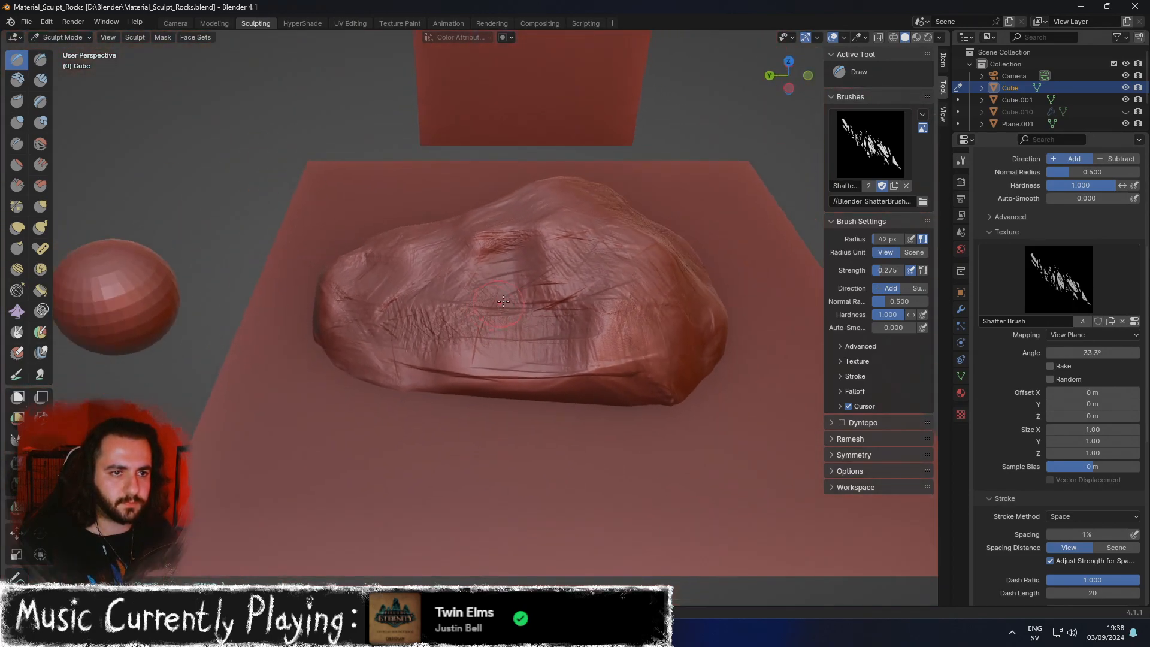
{"action": "middle_click_drag", "start_coordinate": [420, 376], "coordinate": [655, 254]}
{"action": "middle_click_drag", "start_coordinate": [593, 365], "coordinate": [473, 358]}
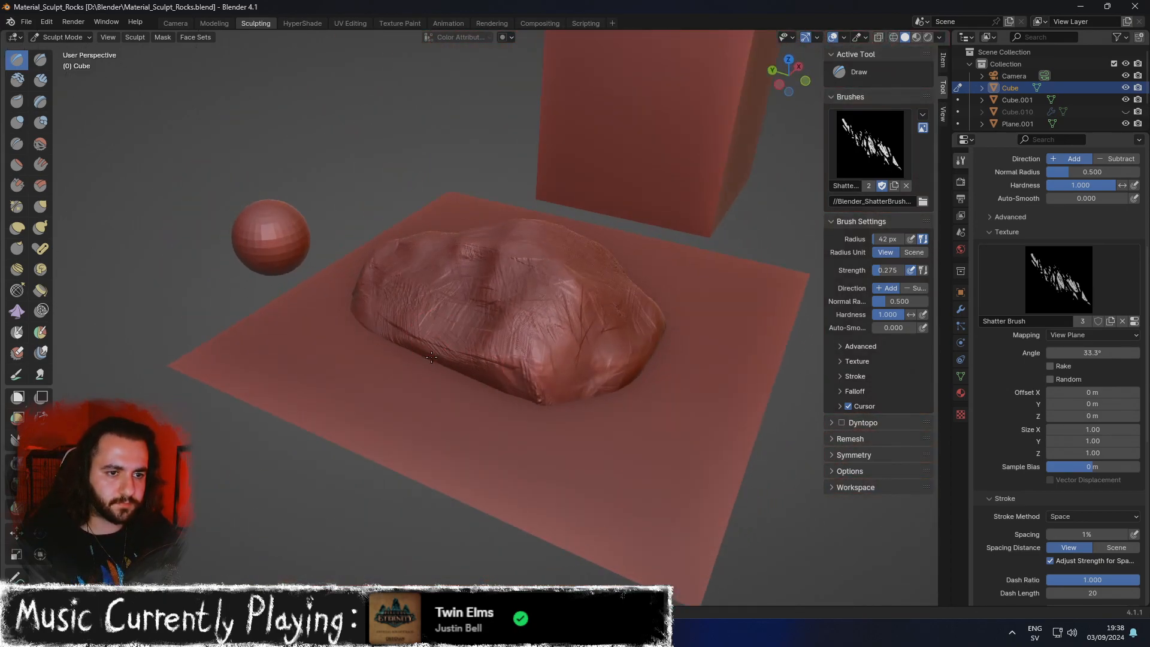
Switch to Clay Strips and reshape the slope below the peak on the rock's broad end with a few short strokes.
{"action": "mouse_move", "coordinate": [586, 373]}
{"action": "middle_mouse_down"}
{"action": "mouse_move", "coordinate": [499, 416]}
{"action": "mouse_move", "coordinate": [446, 370]}
{"action": "middle_mouse_up"}
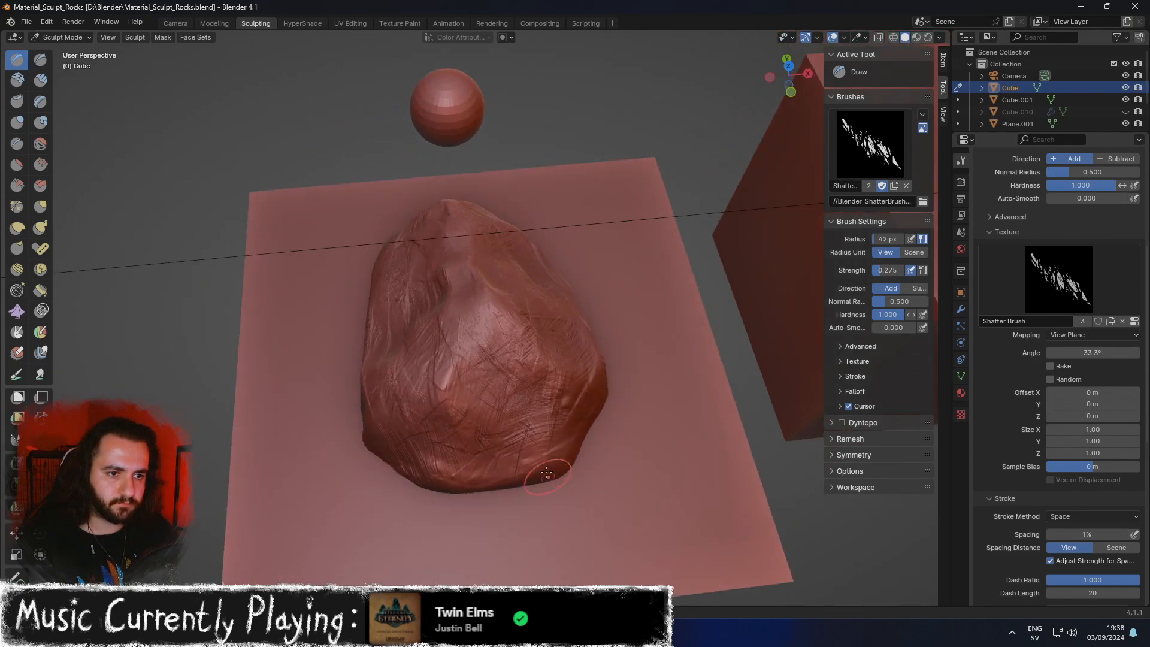
{"action": "mouse_move", "coordinate": [473, 458]}
{"action": "middle_mouse_down"}
{"action": "mouse_move", "coordinate": [420, 373]}
{"action": "mouse_move", "coordinate": [474, 423]}
{"action": "middle_mouse_up"}
{"action": "key", "text": "c"}
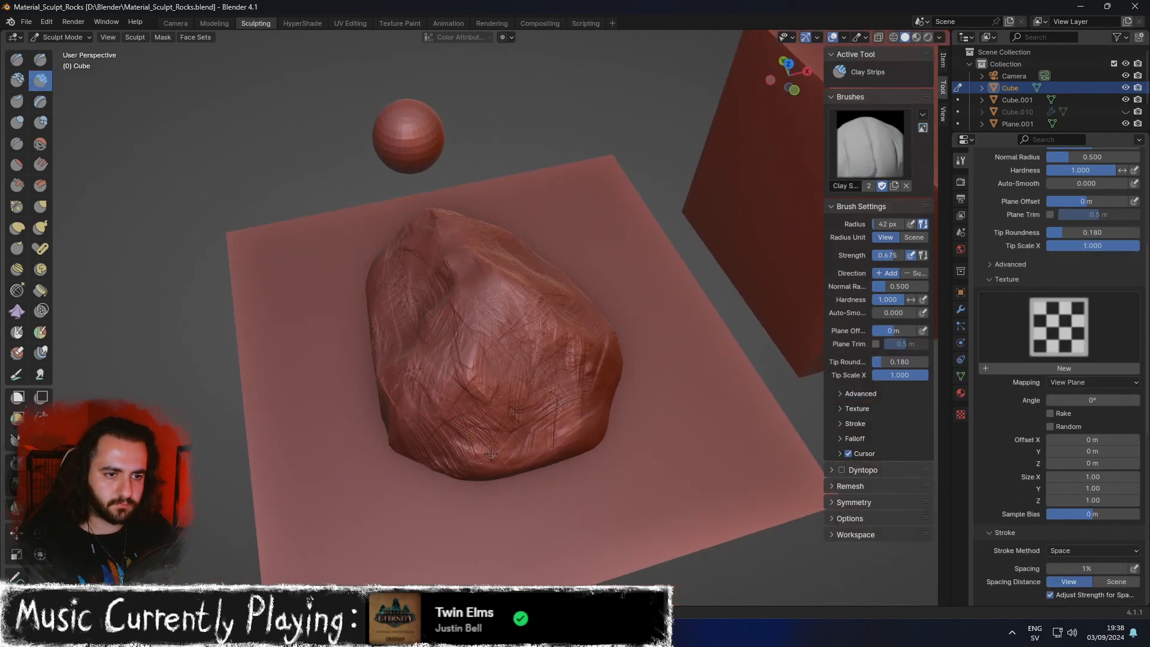
{"action": "mouse_move", "coordinate": [442, 430]}
{"action": "left_mouse_down"}
{"action": "mouse_move", "coordinate": [410, 395]}
{"action": "mouse_move", "coordinate": [470, 461]}
{"action": "left_mouse_up"}
{"action": "left_click_drag", "start_coordinate": [416, 411], "coordinate": [467, 459]}
{"action": "left_click_drag", "start_coordinate": [444, 390], "coordinate": [487, 395]}
Rework the lower edge of the rock's broad end with long Clay Strips strokes running along its base.
{"action": "middle_click_drag", "start_coordinate": [477, 354], "coordinate": [424, 395]}
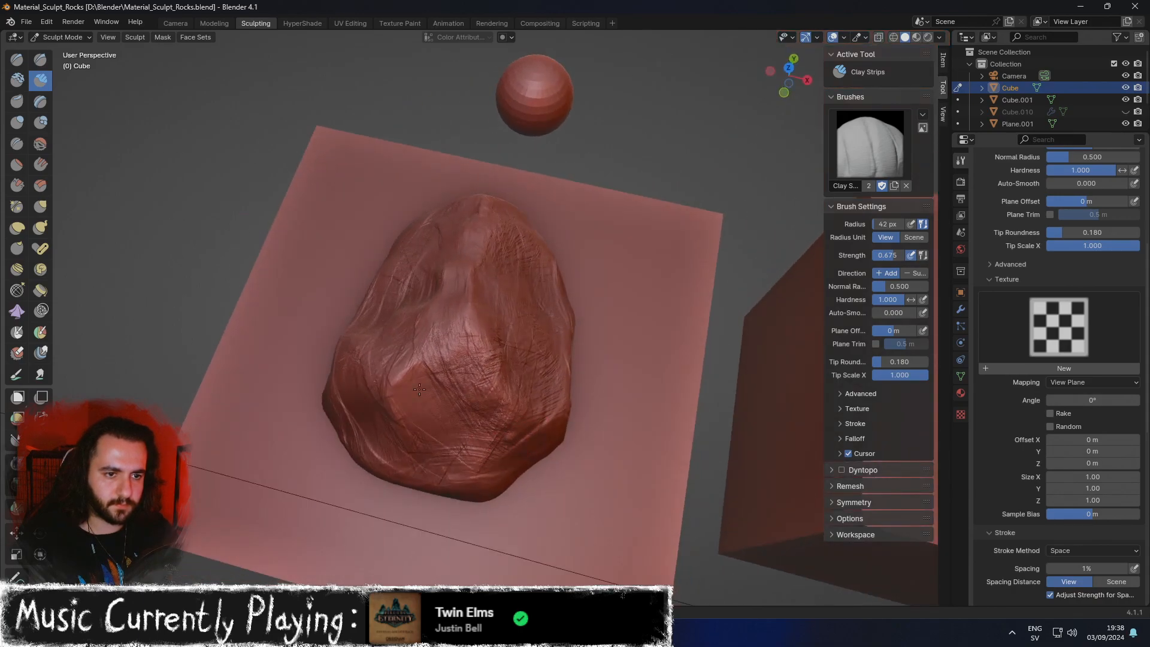
{"action": "scroll", "coordinate": [419, 431], "scroll_direction": "up", "scroll_amount": 2}
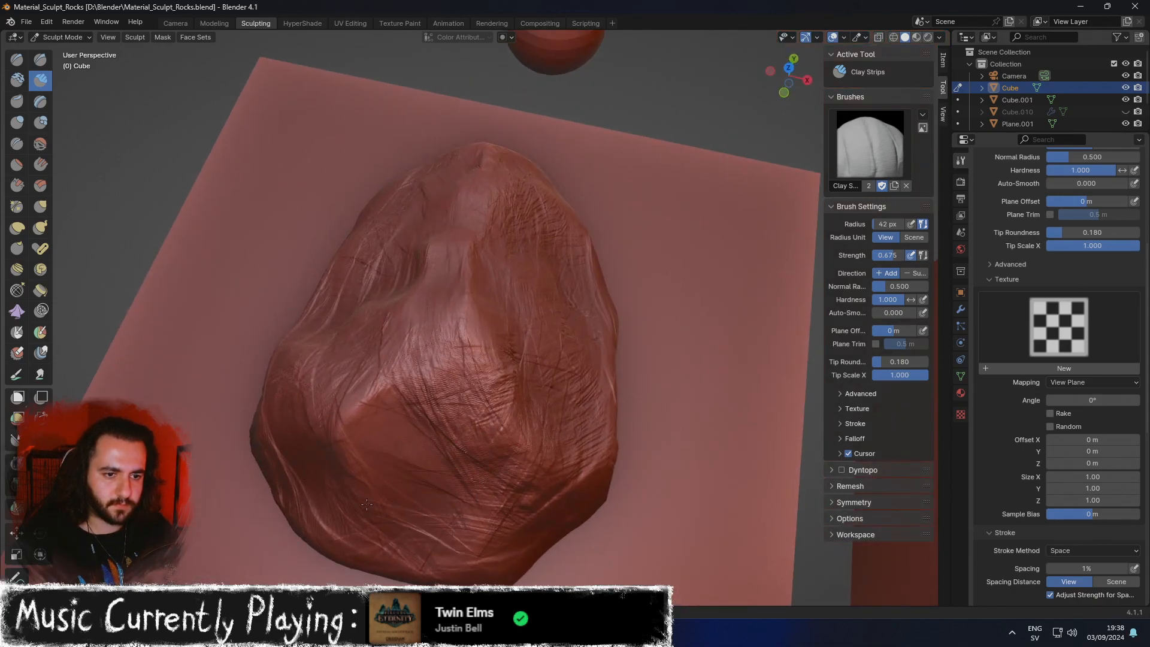
{"action": "left_click_drag", "start_coordinate": [356, 524], "coordinate": [447, 567]}
{"action": "left_click_drag", "start_coordinate": [333, 536], "coordinate": [437, 574]}
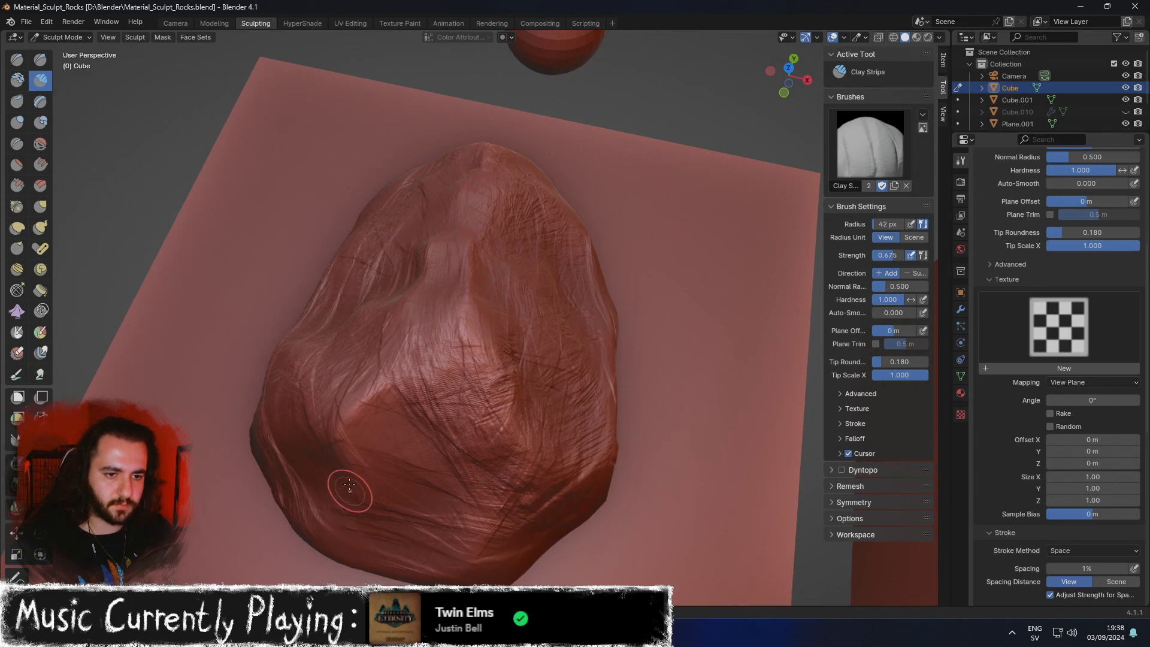
Examine the rock's overall silhouette, ridge and surface detail from all sides, both close up and from a distance.
{"action": "middle_click_drag", "start_coordinate": [487, 583], "coordinate": [585, 523]}
{"action": "mouse_move", "coordinate": [567, 403]}
{"action": "middle_mouse_down"}
{"action": "mouse_move", "coordinate": [617, 390]}
{"action": "mouse_move", "coordinate": [564, 423]}
{"action": "middle_mouse_up"}
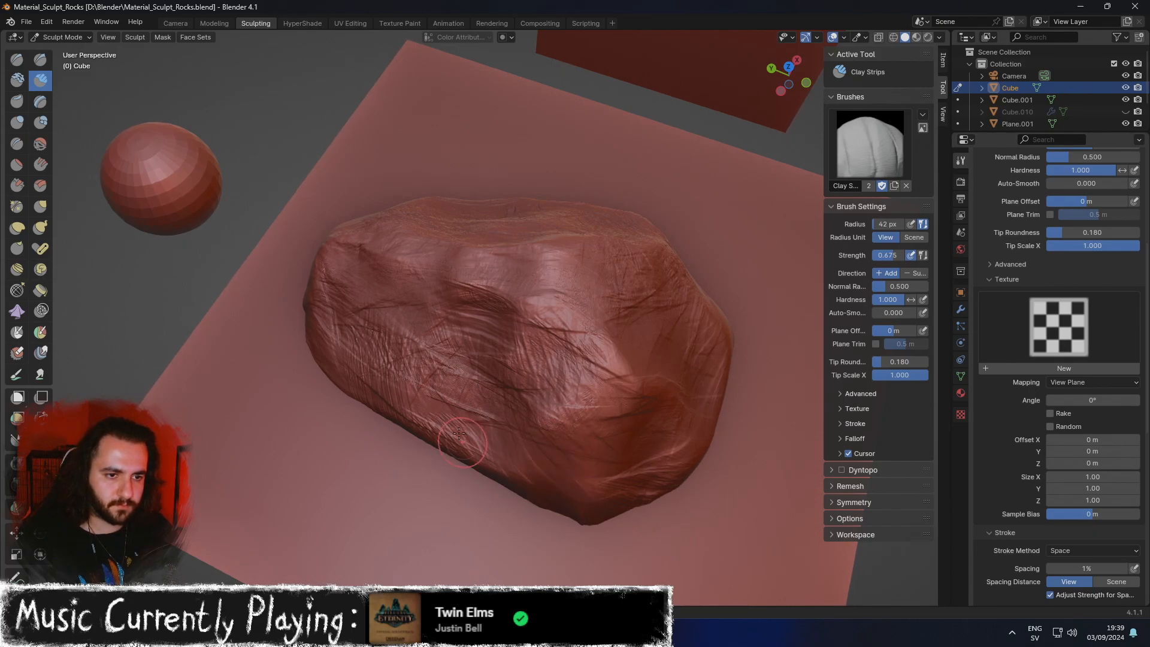
{"action": "middle_click_drag", "start_coordinate": [441, 418], "coordinate": [706, 215]}
{"action": "scroll", "coordinate": [681, 312], "scroll_direction": "up", "scroll_amount": 3}
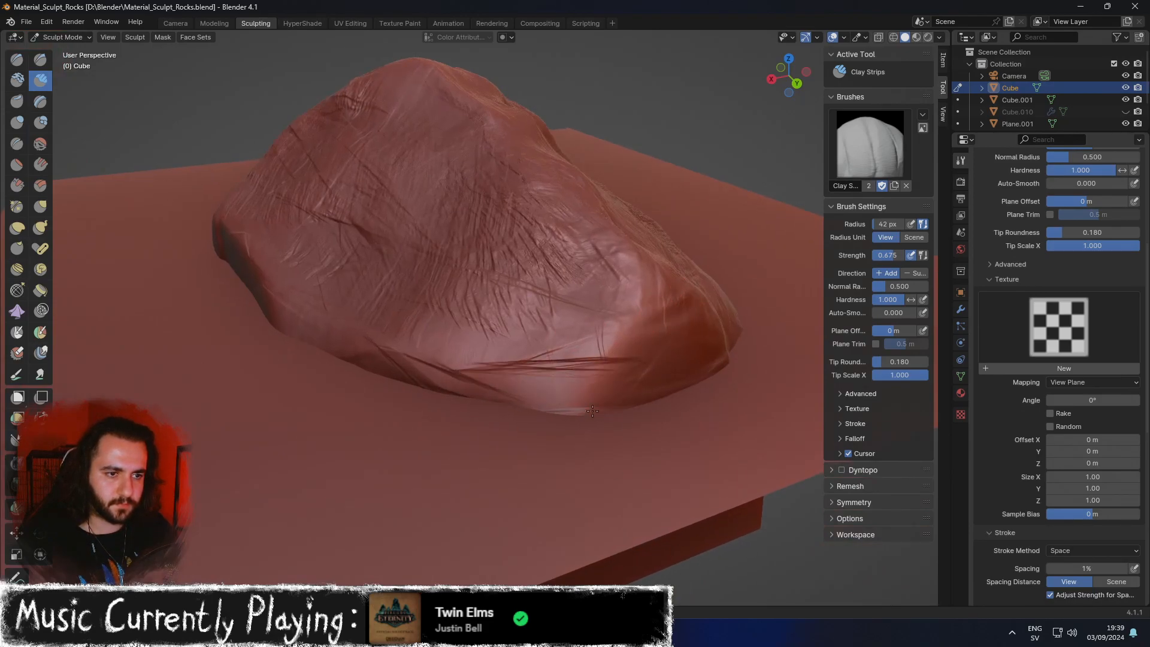
{"action": "scroll", "coordinate": [623, 422], "scroll_direction": "down", "scroll_amount": 3}
{"action": "middle_click_drag", "start_coordinate": [559, 419], "coordinate": [662, 419]}
{"action": "scroll", "coordinate": [661, 420], "scroll_direction": "up", "scroll_amount": 3}
{"action": "scroll", "coordinate": [661, 420], "scroll_direction": "up", "scroll_amount": 1}
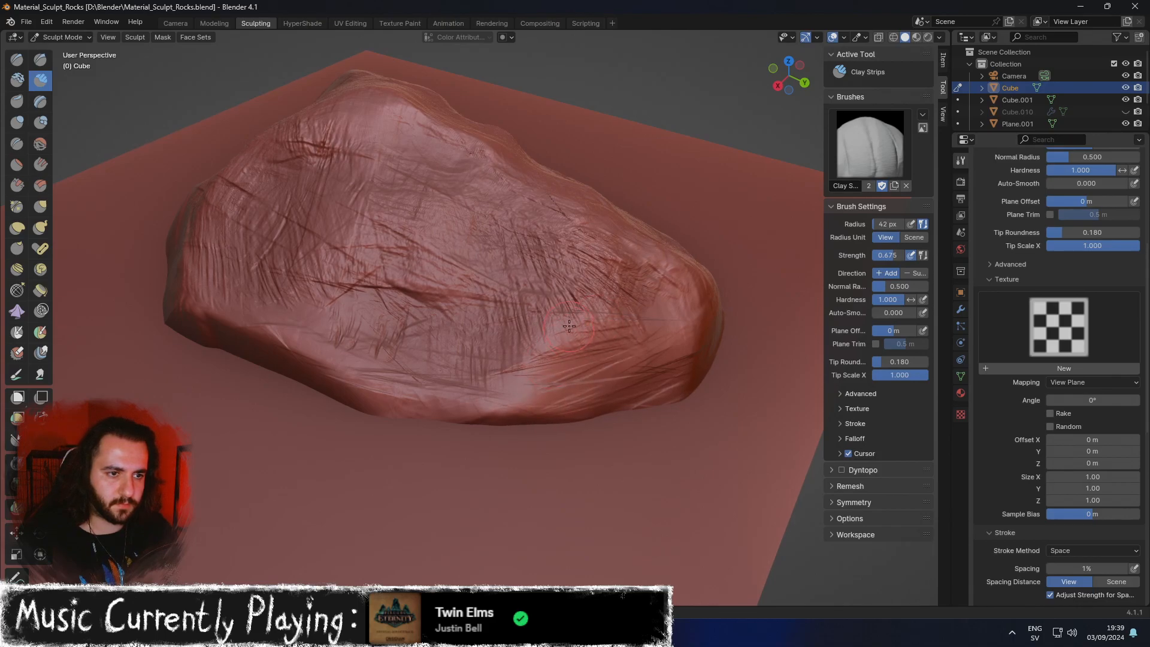
{"action": "middle_click_drag", "start_coordinate": [584, 351], "coordinate": [549, 426]}
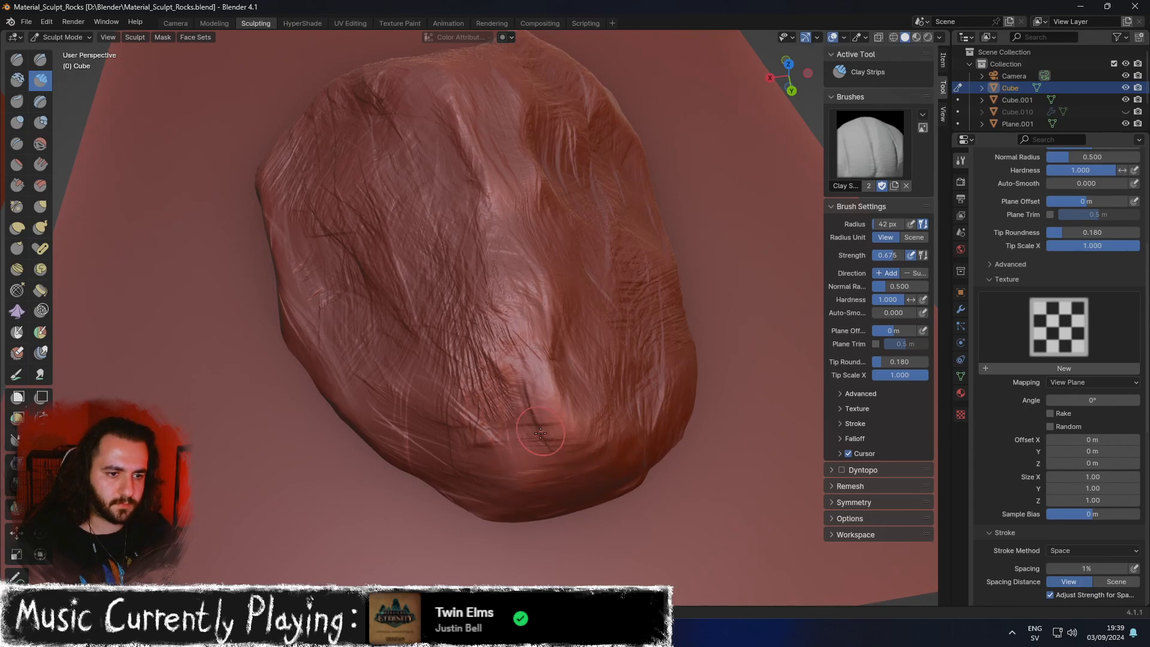
{"action": "middle_click_drag", "start_coordinate": [517, 427], "coordinate": [501, 334]}
{"action": "scroll", "coordinate": [407, 352], "scroll_direction": "down", "scroll_amount": 5}
{"action": "scroll", "coordinate": [468, 371], "scroll_direction": "up", "scroll_amount": 3}
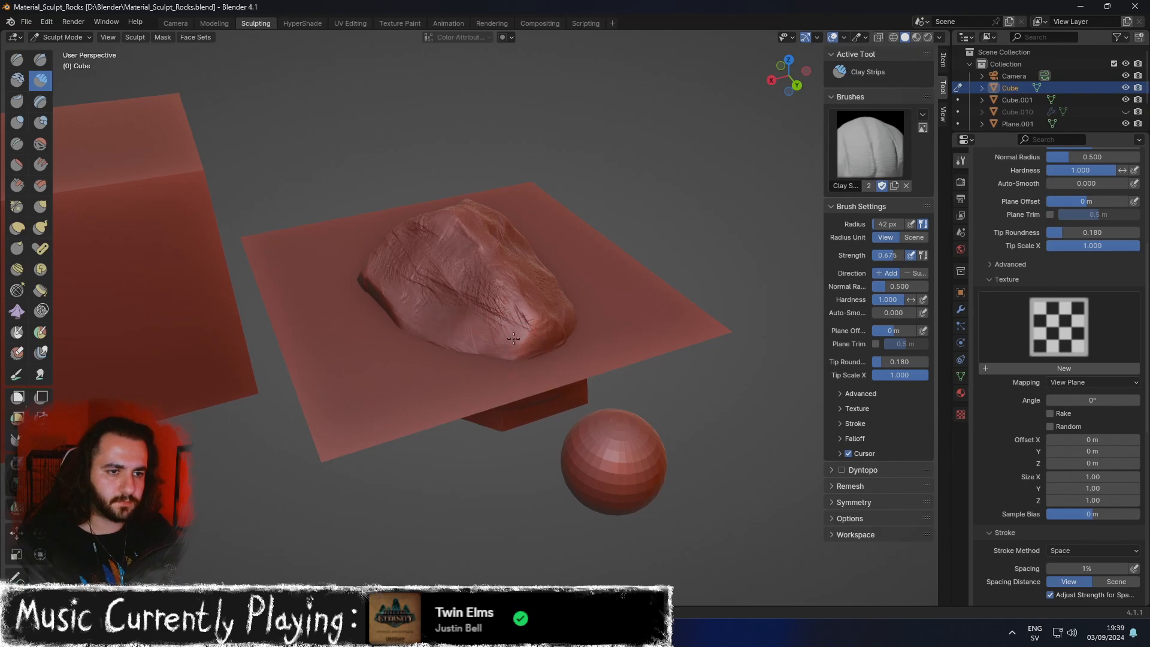
{"action": "middle_click_drag", "start_coordinate": [493, 298], "coordinate": [477, 399]}
{"action": "scroll", "coordinate": [496, 424], "scroll_direction": "up", "scroll_amount": 3}
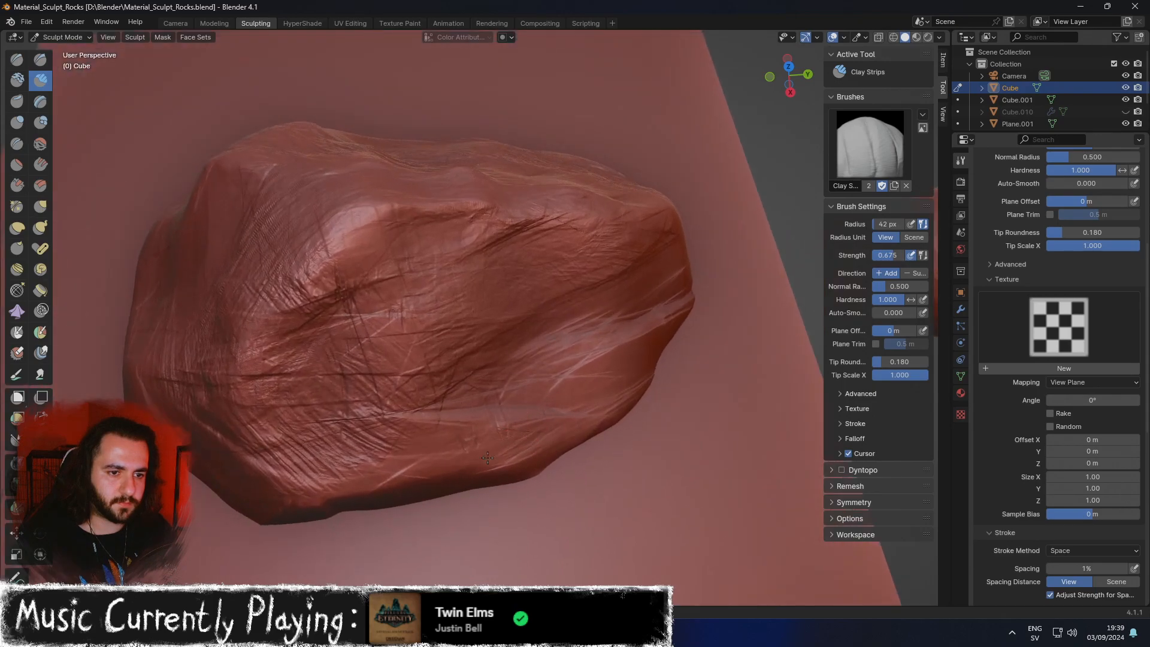
{"action": "middle_click_drag", "start_coordinate": [384, 461], "coordinate": [500, 382]}
{"action": "middle_click_drag", "start_coordinate": [608, 410], "coordinate": [614, 323]}
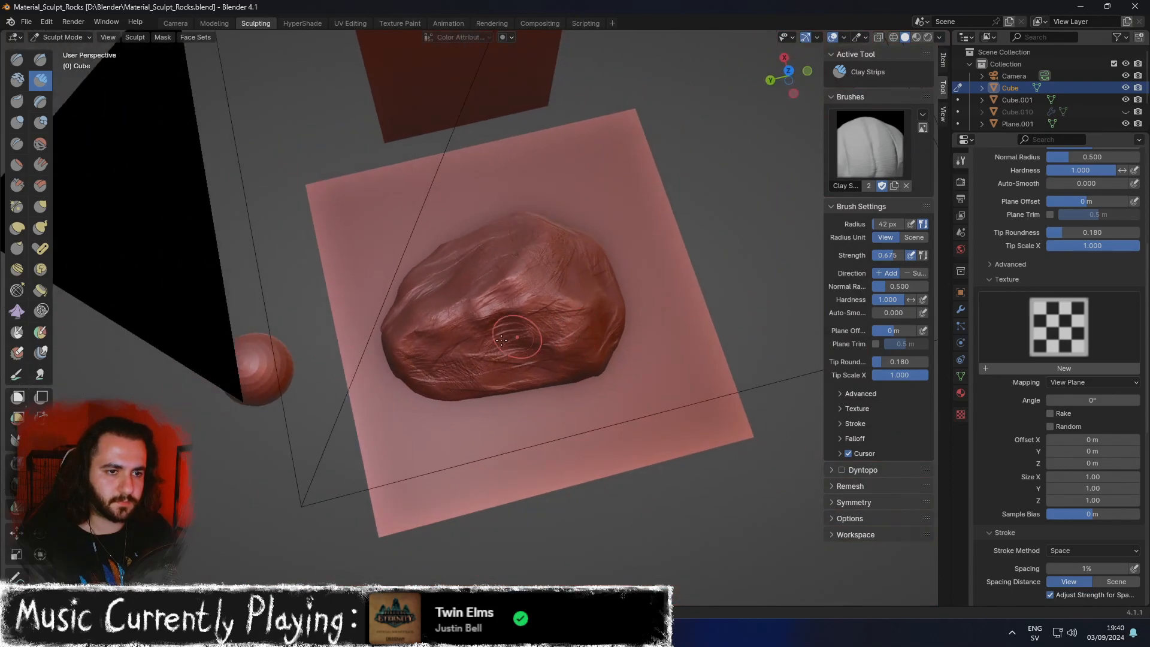
Sculpt Clay Strips strokes across the lower front face and toward the narrow end of the rock.
{"action": "scroll", "coordinate": [362, 352], "scroll_direction": "up", "scroll_amount": 2}
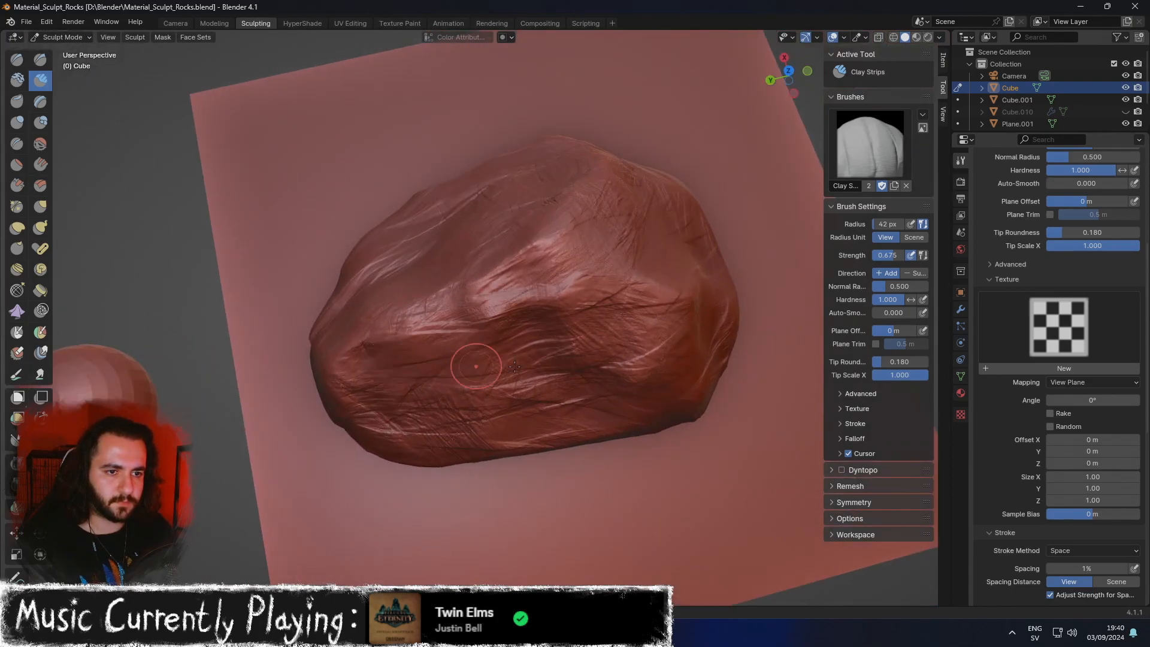
{"action": "middle_click_drag", "start_coordinate": [577, 380], "coordinate": [503, 382]}
{"action": "mouse_move", "coordinate": [503, 382]}
{"action": "left_mouse_down"}
{"action": "mouse_move", "coordinate": [575, 359]}
{"action": "mouse_move", "coordinate": [493, 395]}
{"action": "left_mouse_up"}
{"action": "mouse_move", "coordinate": [386, 343]}
{"action": "left_mouse_down"}
{"action": "mouse_move", "coordinate": [545, 326]}
{"action": "mouse_move", "coordinate": [432, 323]}
{"action": "left_mouse_up"}
{"action": "middle_click_drag", "start_coordinate": [432, 323], "coordinate": [595, 385]}
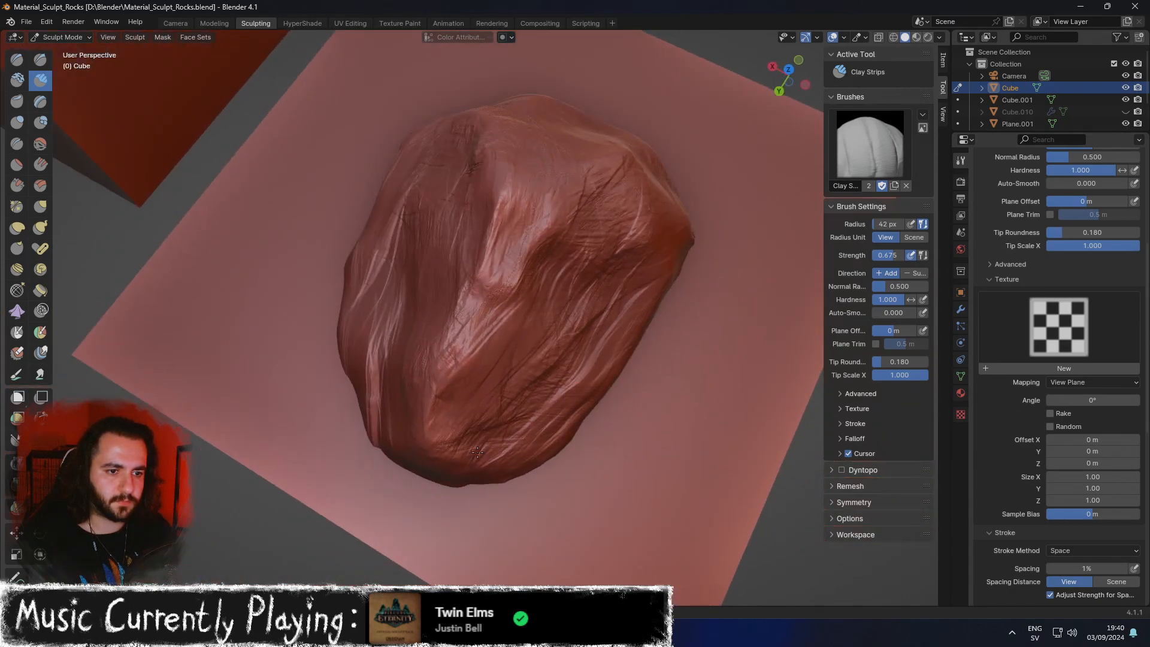
Shape the rock's lower edge beside the narrow end with Clay Strips strokes, working where the stone meets the ground plane.
{"action": "middle_click_drag", "start_coordinate": [507, 446], "coordinate": [481, 460]}
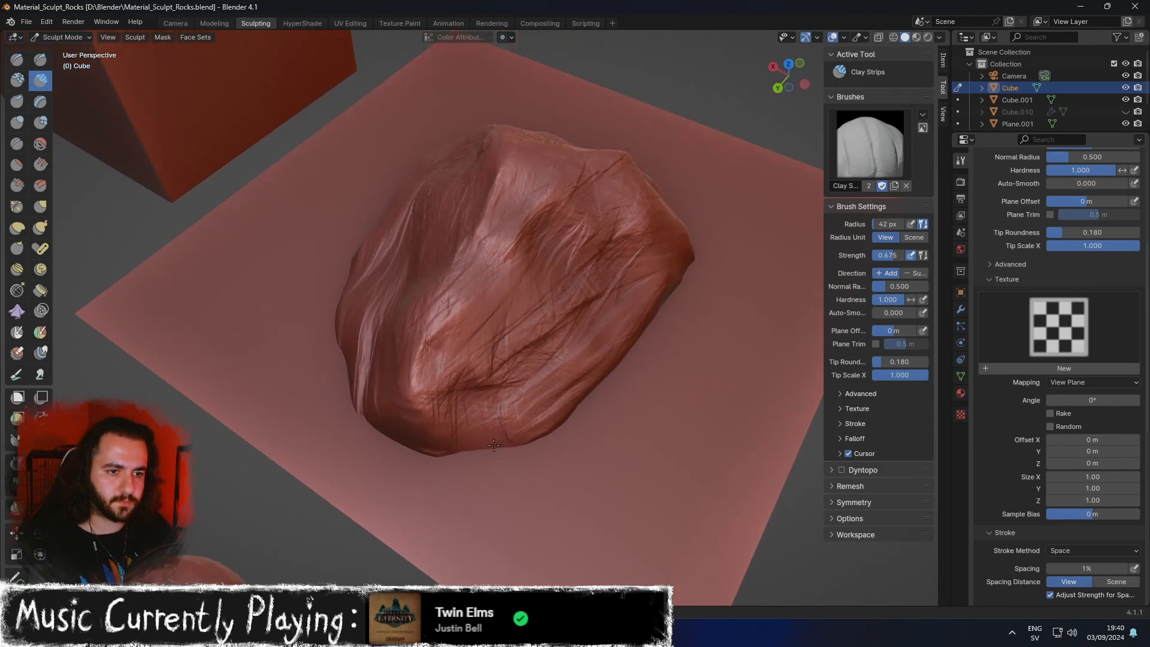
{"action": "left_click_drag", "start_coordinate": [463, 409], "coordinate": [453, 399]}
{"action": "middle_click_drag", "start_coordinate": [428, 360], "coordinate": [485, 376]}
{"action": "scroll", "coordinate": [485, 376], "scroll_direction": "up", "scroll_amount": 4}
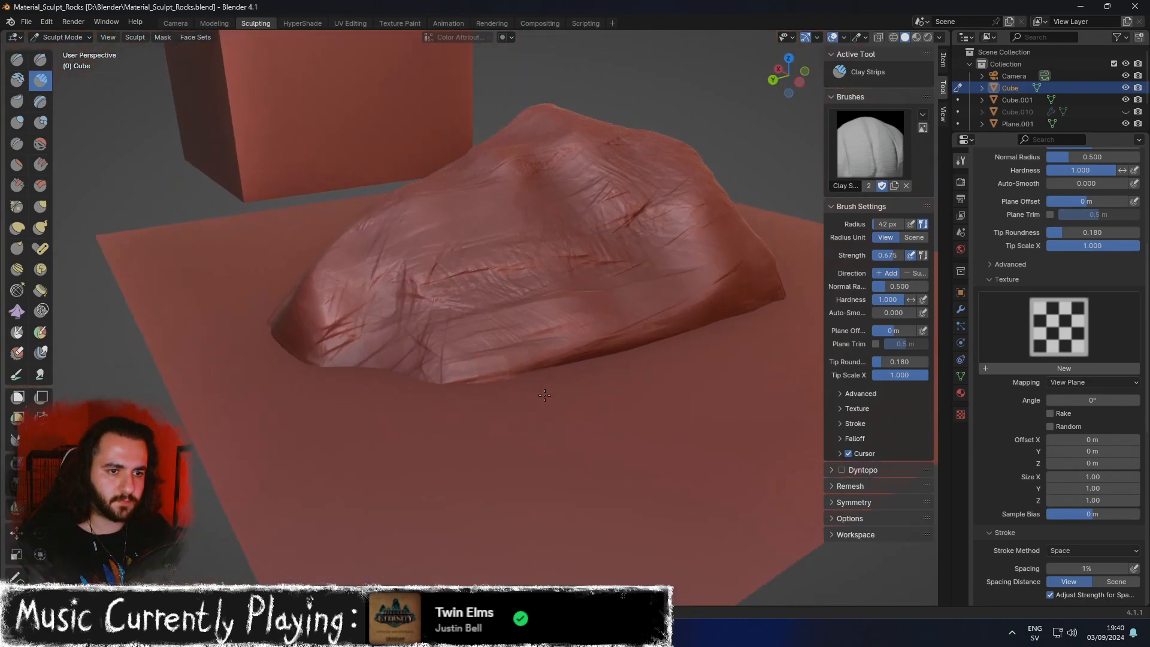
{"action": "left_click_drag", "start_coordinate": [475, 391], "coordinate": [354, 400]}
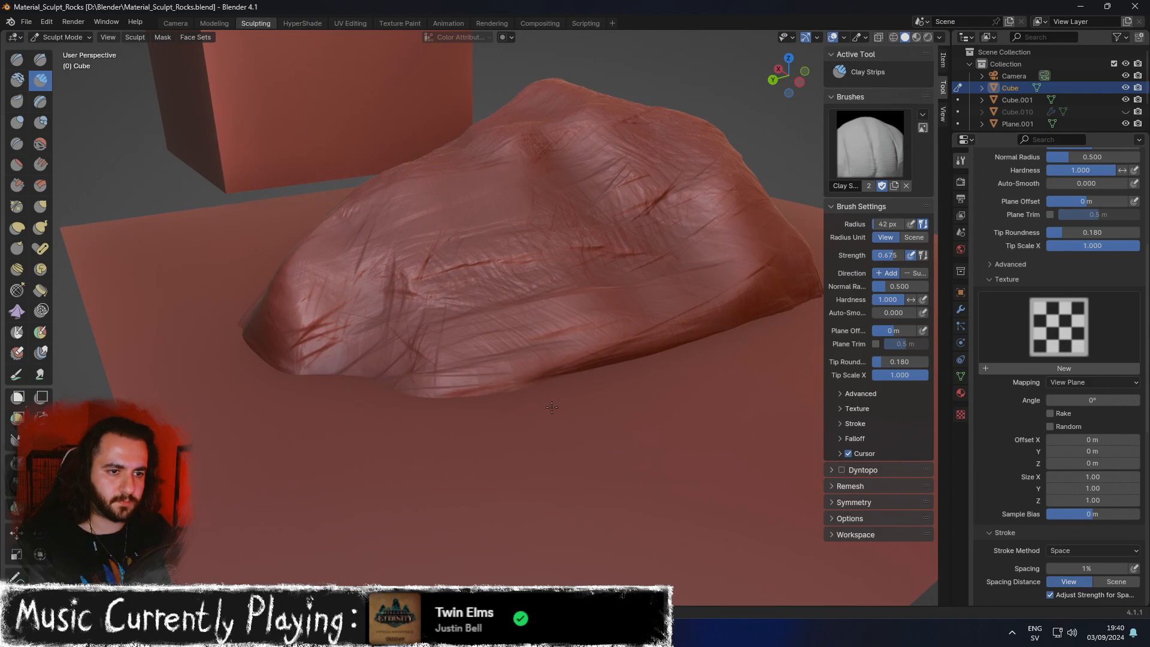
{"action": "mouse_move", "coordinate": [622, 354]}
{"action": "middle_mouse_down"}
{"action": "mouse_move", "coordinate": [566, 430]}
{"action": "mouse_move", "coordinate": [614, 446]}
{"action": "mouse_move", "coordinate": [606, 419]}
{"action": "middle_mouse_up"}
{"action": "scroll", "coordinate": [604, 419], "scroll_direction": "down", "scroll_amount": 2}
{"action": "mouse_move", "coordinate": [526, 450]}
{"action": "left_mouse_down"}
{"action": "mouse_move", "coordinate": [513, 454]}
{"action": "mouse_move", "coordinate": [527, 418]}
{"action": "left_mouse_up"}
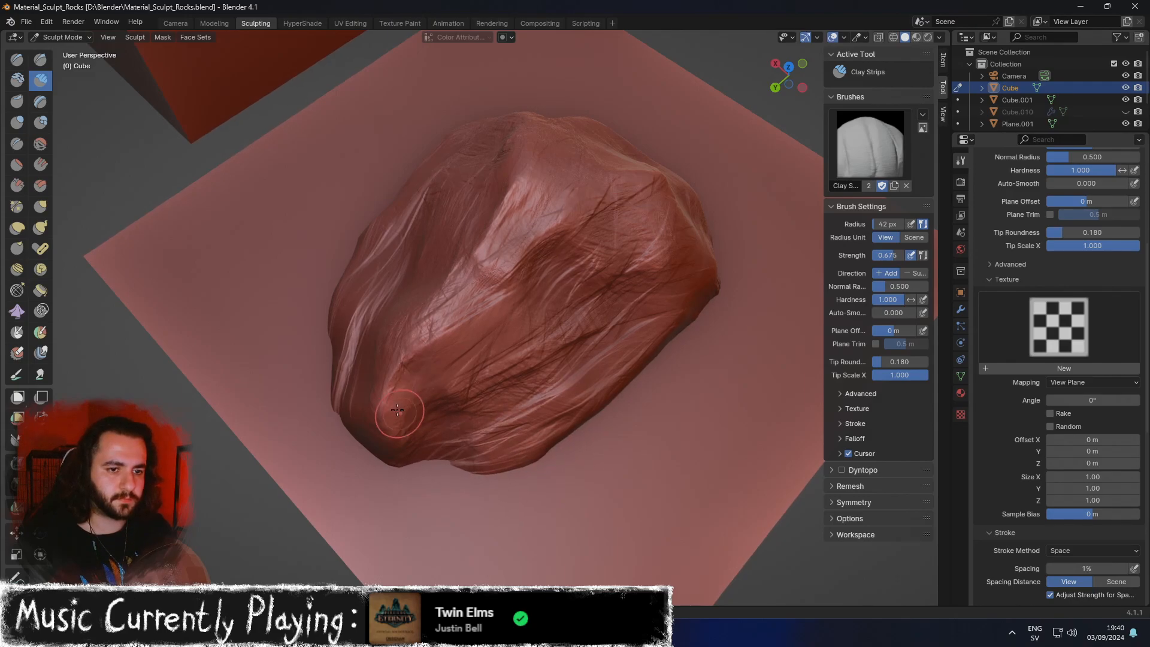
Shape the rounded tip of the rock's narrow end with several short, overlapping Clay Strips strokes.
{"action": "middle_click_drag", "start_coordinate": [398, 443], "coordinate": [461, 403]}
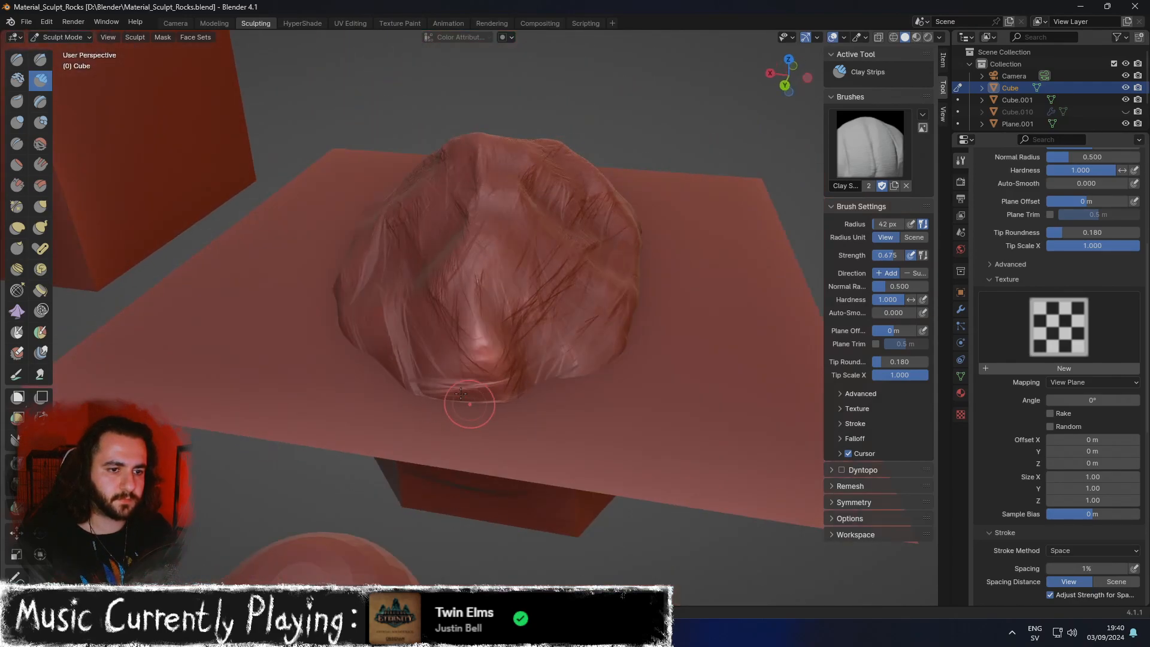
{"action": "middle_click_drag", "start_coordinate": [436, 385], "coordinate": [556, 405]}
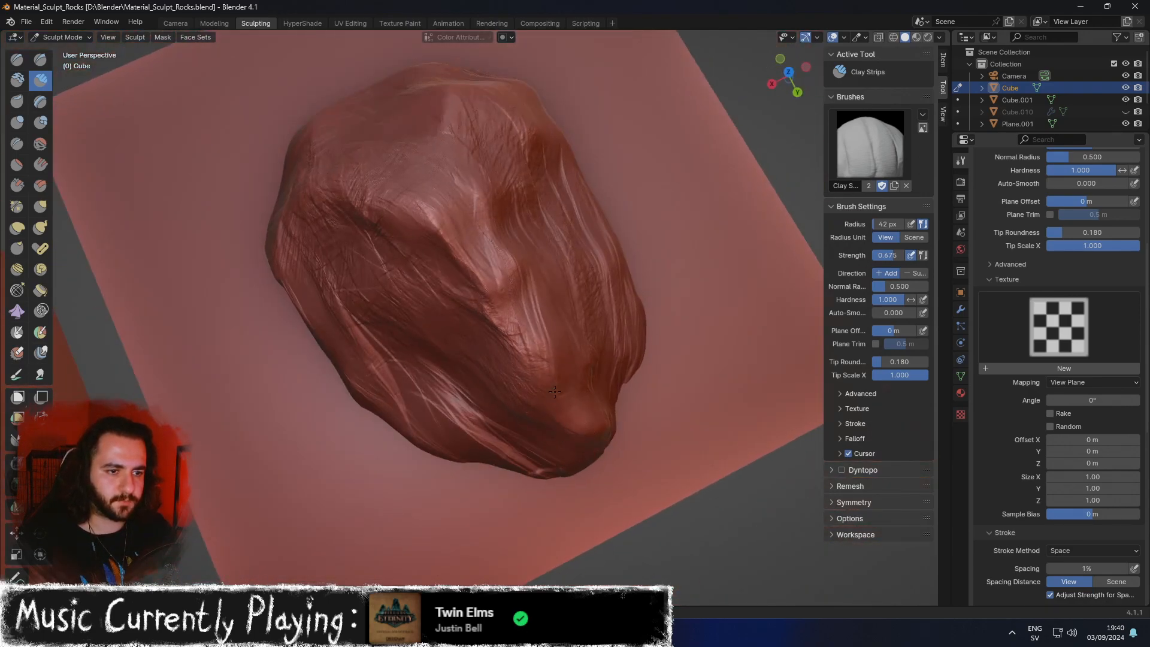
{"action": "middle_click_drag", "start_coordinate": [558, 348], "coordinate": [398, 385]}
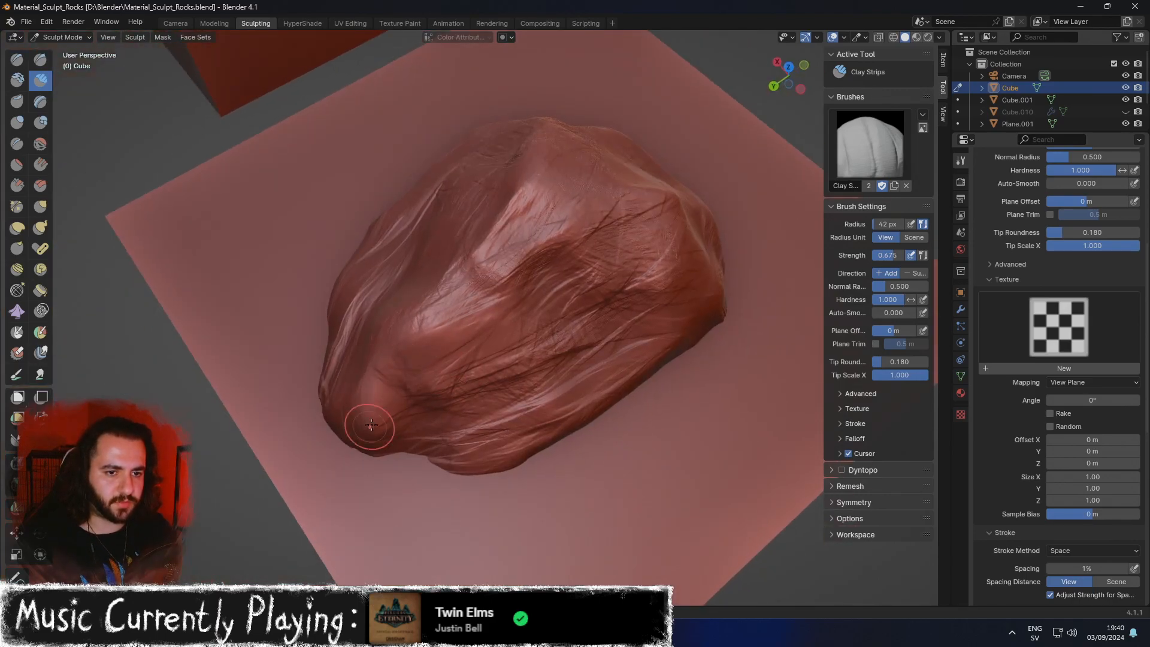
{"action": "scroll", "coordinate": [390, 415], "scroll_direction": "up", "scroll_amount": 2}
{"action": "middle_click_drag", "start_coordinate": [431, 421], "coordinate": [455, 390]}
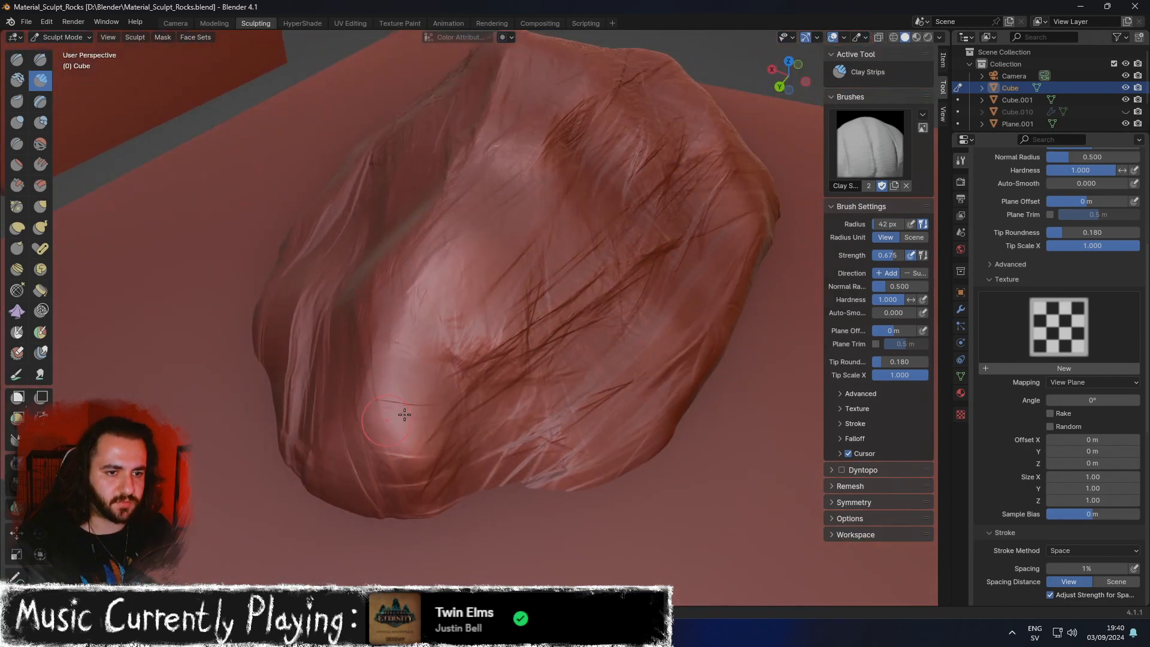
{"action": "left_click_drag", "start_coordinate": [373, 433], "coordinate": [425, 471]}
{"action": "left_click_drag", "start_coordinate": [381, 385], "coordinate": [412, 453]}
{"action": "mouse_move", "coordinate": [351, 421]}
{"action": "left_mouse_down"}
{"action": "mouse_move", "coordinate": [390, 479]}
{"action": "mouse_move", "coordinate": [419, 449]}
{"action": "left_mouse_up"}
{"action": "scroll", "coordinate": [462, 450], "scroll_direction": "down", "scroll_amount": 3}
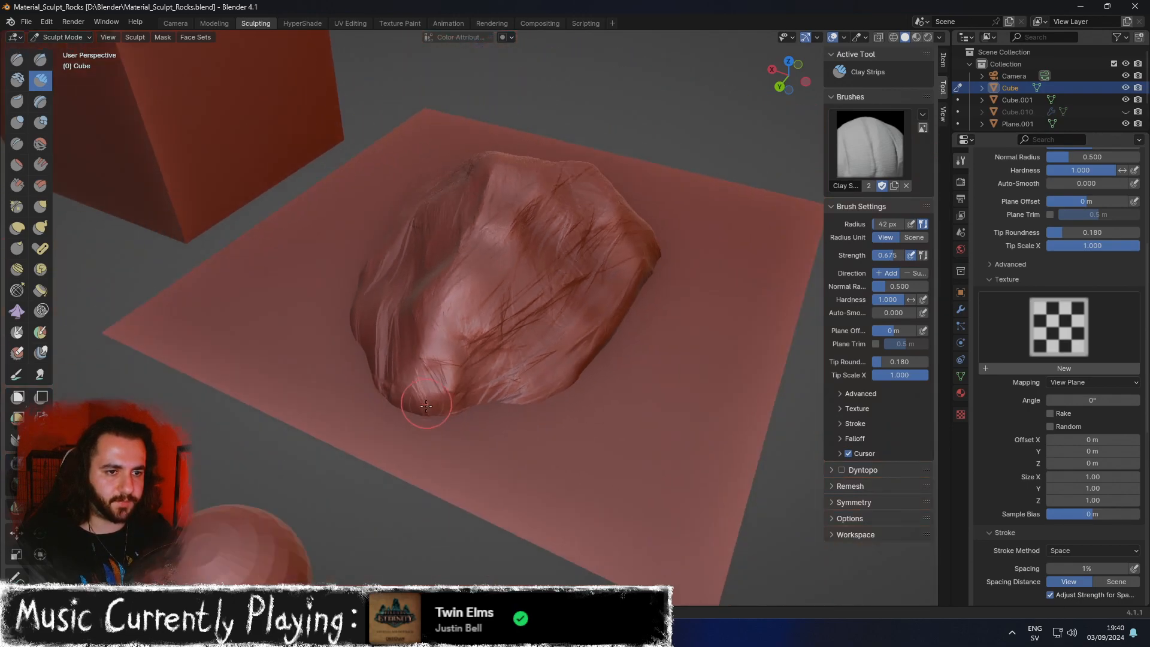
Sculpt Clay Strips strokes along the rock's long side face and onto the facet beside its central hollow.
{"action": "middle_click_drag", "start_coordinate": [462, 450], "coordinate": [369, 477]}
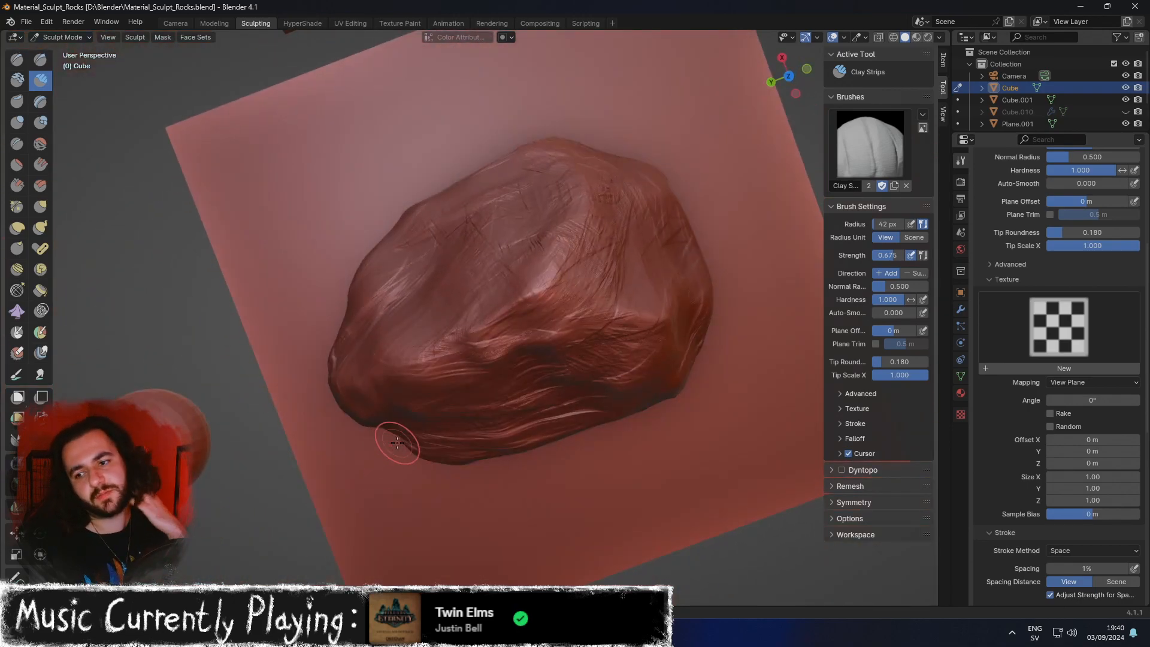
{"action": "mouse_move", "coordinate": [424, 415]}
{"action": "middle_mouse_down"}
{"action": "mouse_move", "coordinate": [529, 336]}
{"action": "mouse_move", "coordinate": [623, 378]}
{"action": "middle_mouse_up"}
{"action": "middle_click_drag", "start_coordinate": [419, 279], "coordinate": [506, 331]}
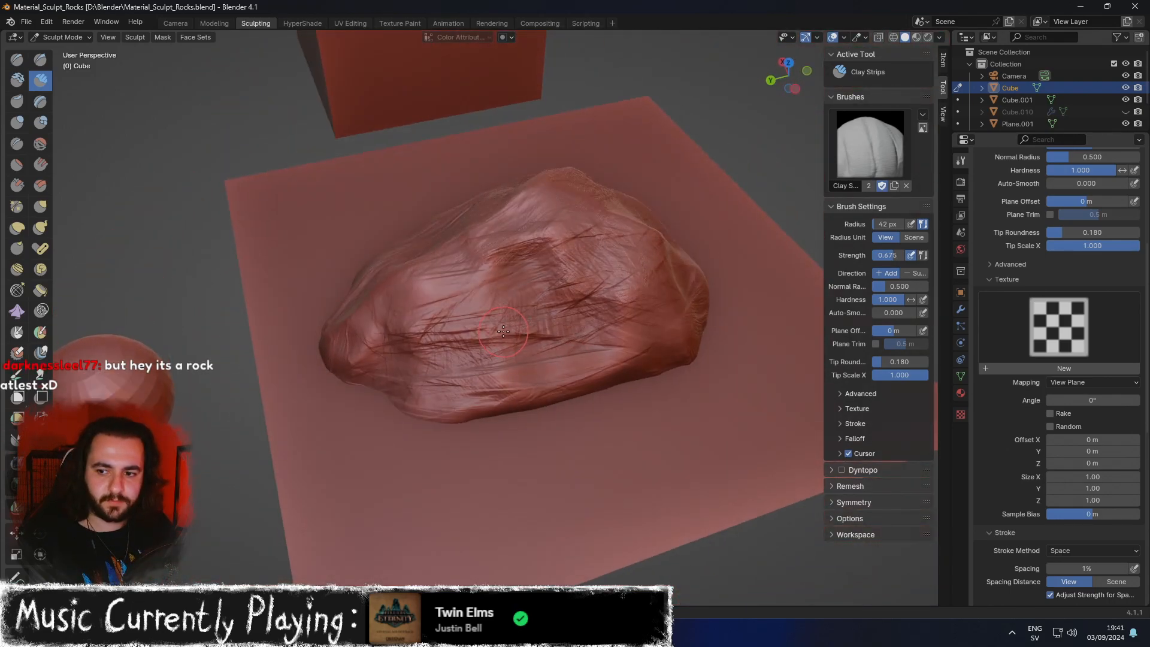
{"action": "mouse_move", "coordinate": [546, 322]}
{"action": "left_mouse_down"}
{"action": "mouse_move", "coordinate": [455, 303]}
{"action": "mouse_move", "coordinate": [429, 331]}
{"action": "left_mouse_up"}
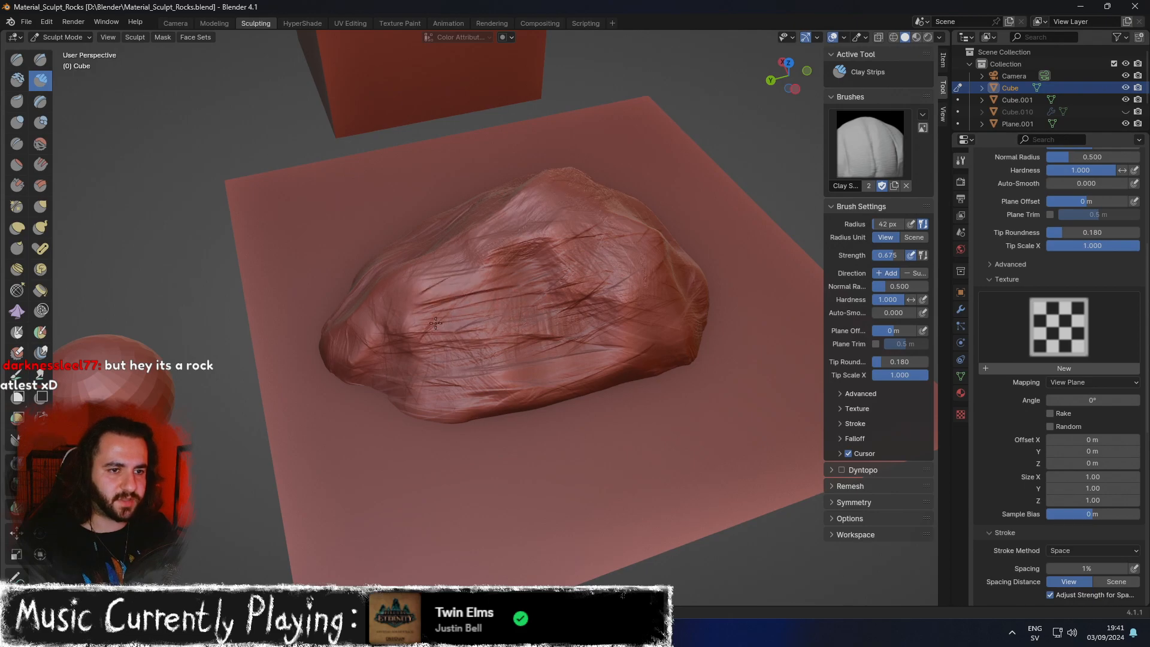
{"action": "middle_click_drag", "start_coordinate": [421, 334], "coordinate": [387, 291]}
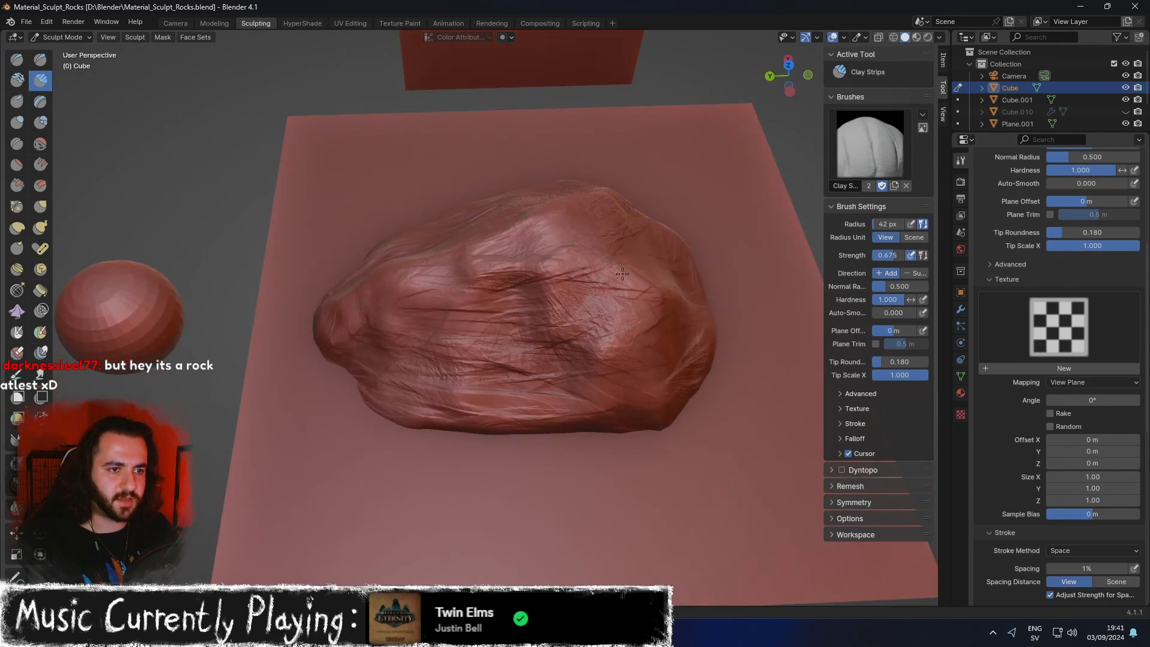
{"action": "left_click_drag", "start_coordinate": [584, 306], "coordinate": [579, 301]}
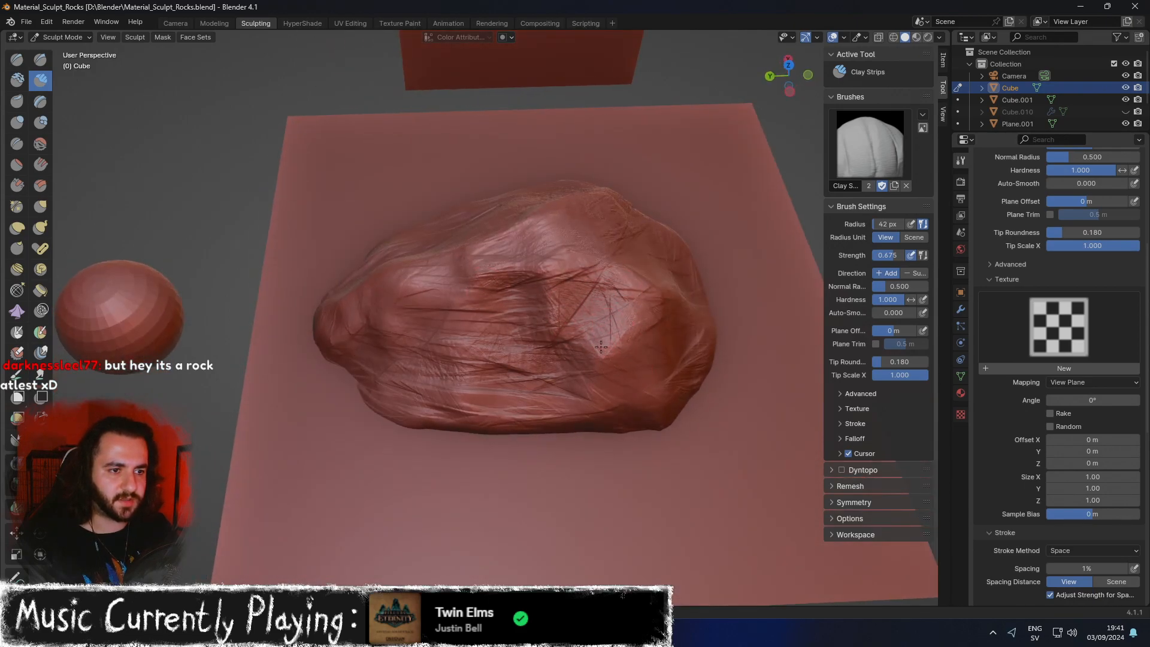
Work Clay Strips strokes into the long side face and along the ridge that separates it from the upper slope.
{"action": "middle_click_drag", "start_coordinate": [601, 382], "coordinate": [624, 375]}
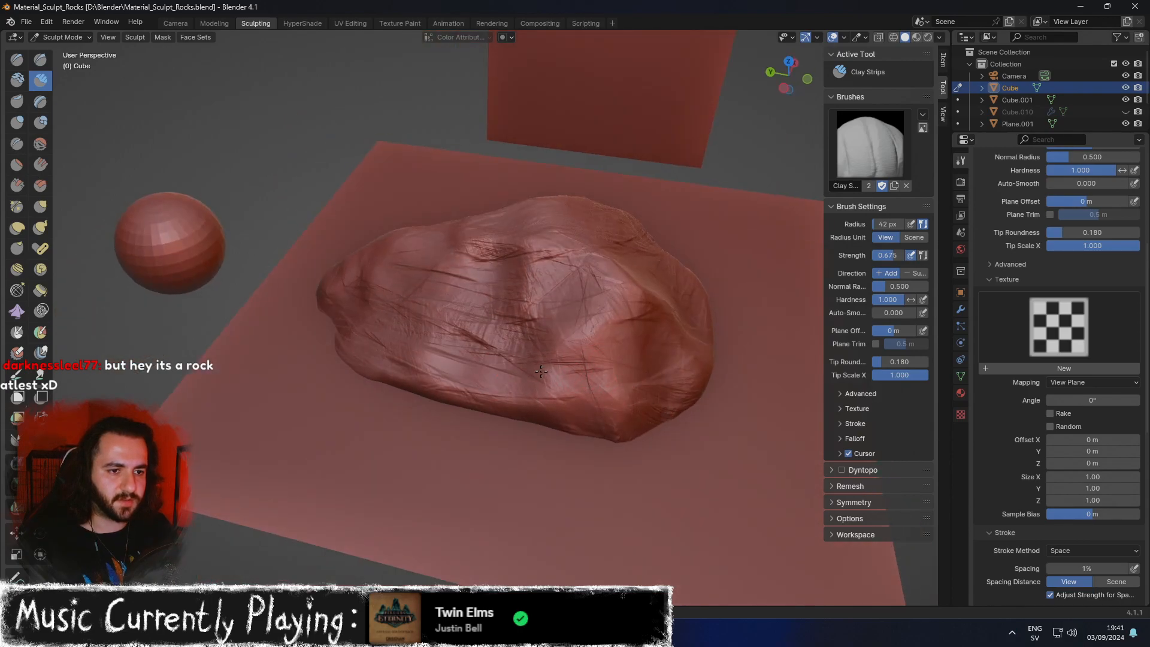
{"action": "middle_click_drag", "start_coordinate": [539, 380], "coordinate": [372, 331]}
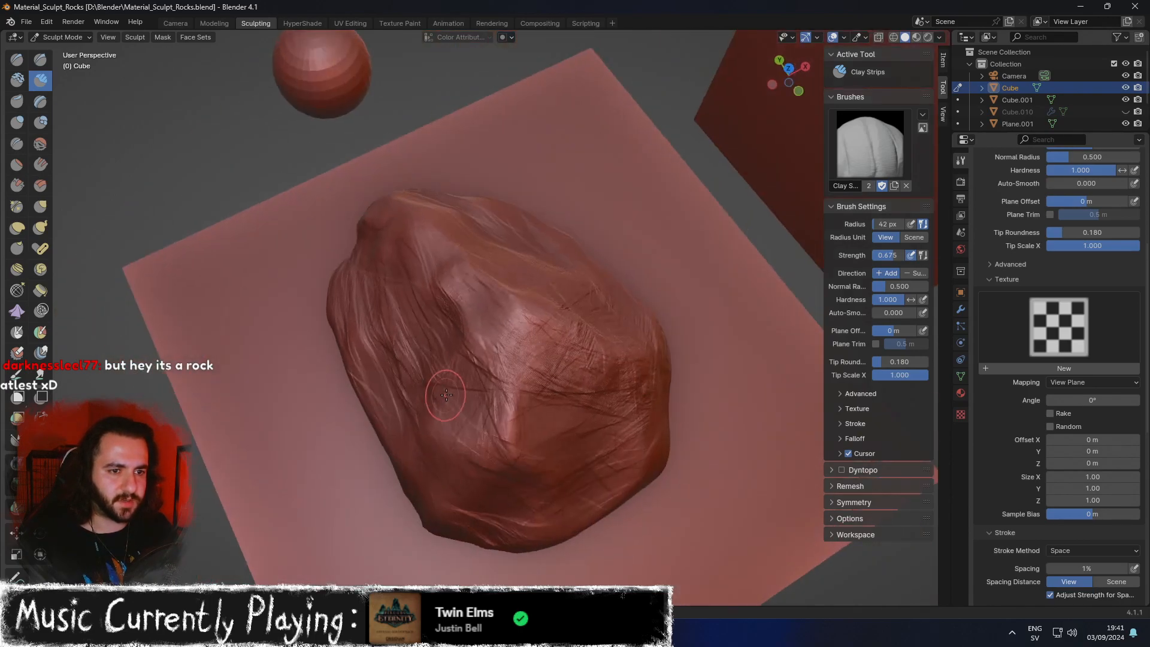
{"action": "mouse_move", "coordinate": [372, 331]}
{"action": "left_mouse_down"}
{"action": "mouse_move", "coordinate": [411, 321]}
{"action": "mouse_move", "coordinate": [464, 363]}
{"action": "left_mouse_up"}
{"action": "middle_click_drag", "start_coordinate": [480, 354], "coordinate": [552, 333]}
{"action": "scroll", "coordinate": [548, 334], "scroll_direction": "up", "scroll_amount": 2}
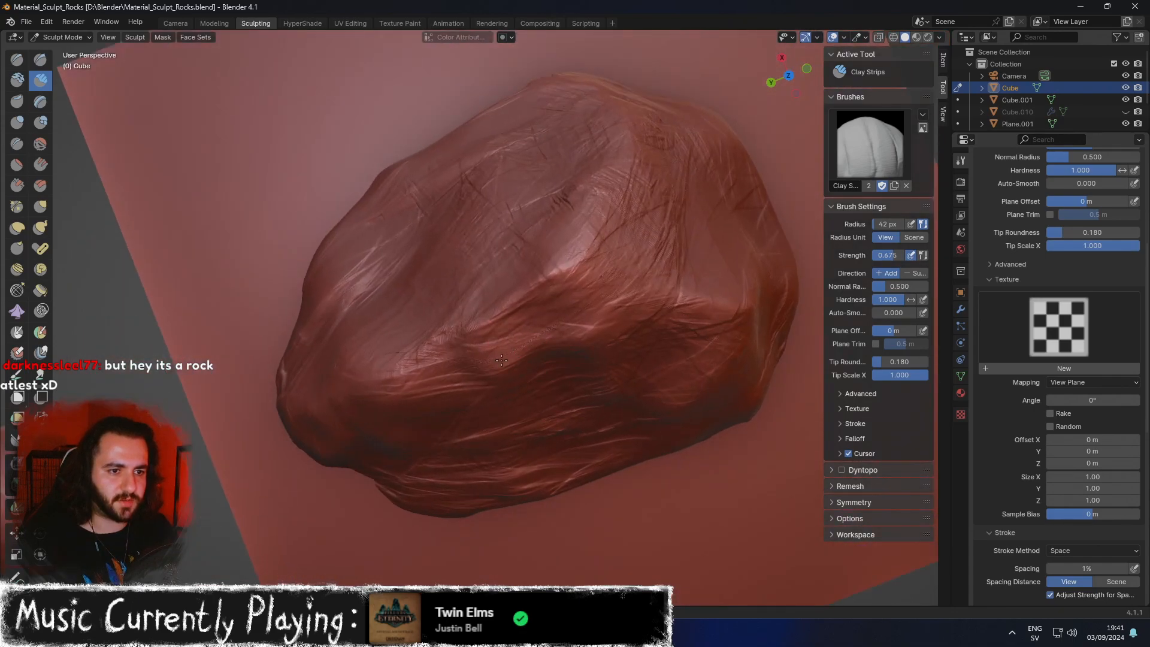
{"action": "middle_click_drag", "start_coordinate": [506, 373], "coordinate": [578, 294]}
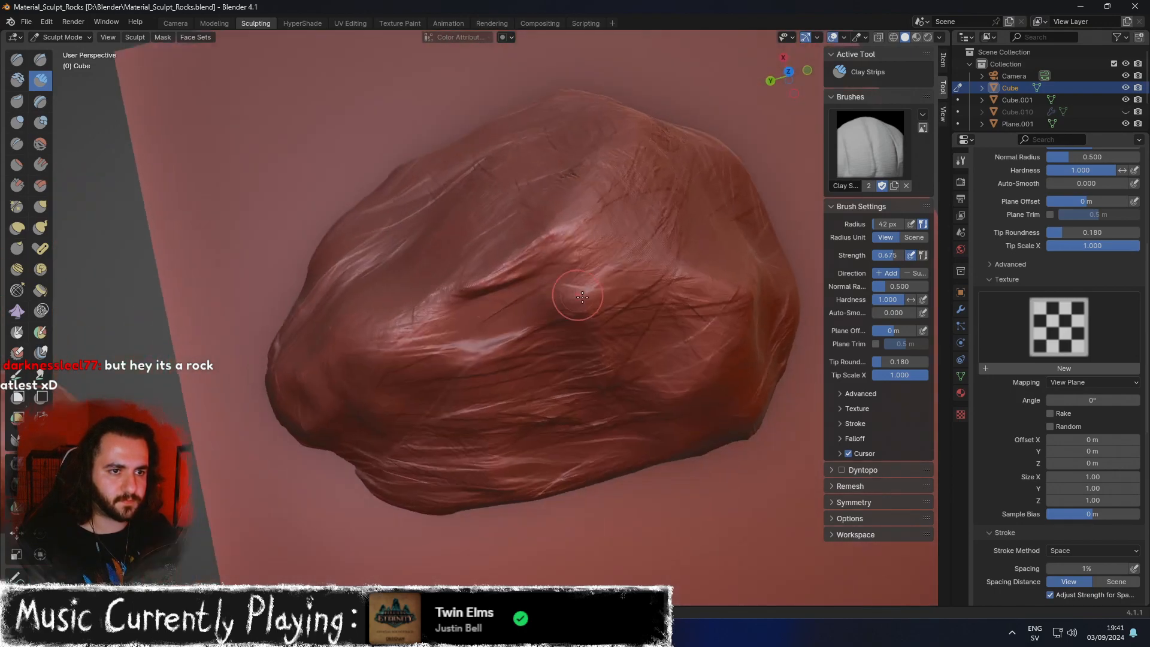
{"action": "middle_click_drag", "start_coordinate": [489, 400], "coordinate": [386, 321]}
{"action": "middle_click_drag", "start_coordinate": [334, 236], "coordinate": [407, 287]}
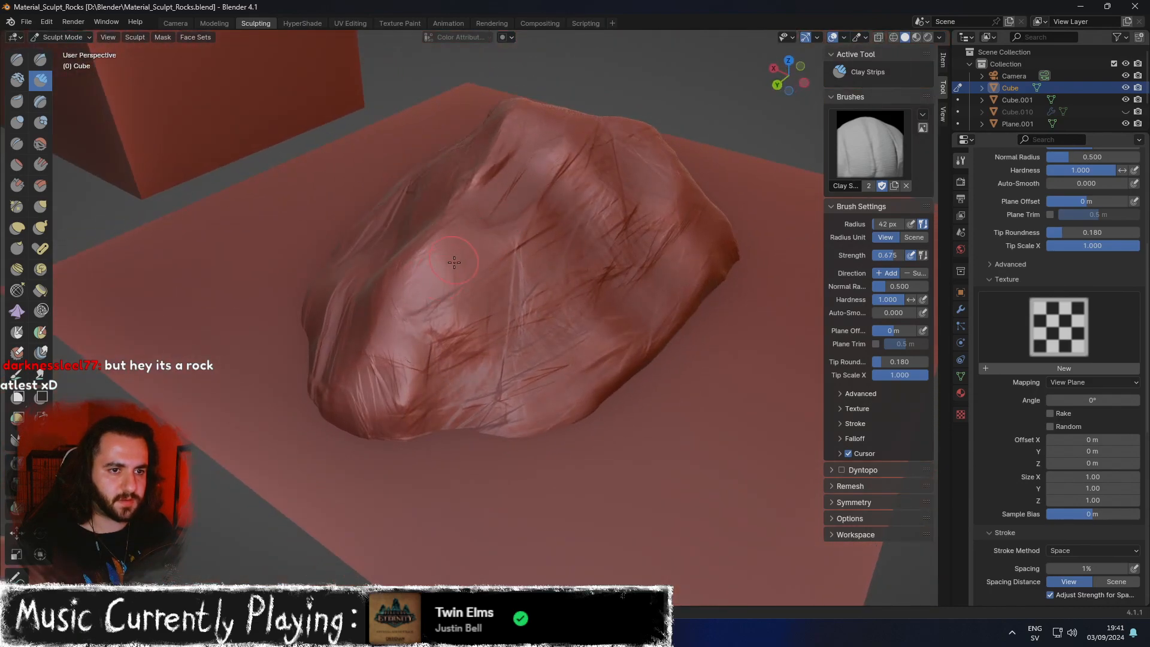
{"action": "mouse_move", "coordinate": [443, 302]}
{"action": "middle_mouse_down"}
{"action": "mouse_move", "coordinate": [392, 287]}
{"action": "mouse_move", "coordinate": [509, 306]}
{"action": "middle_mouse_up"}
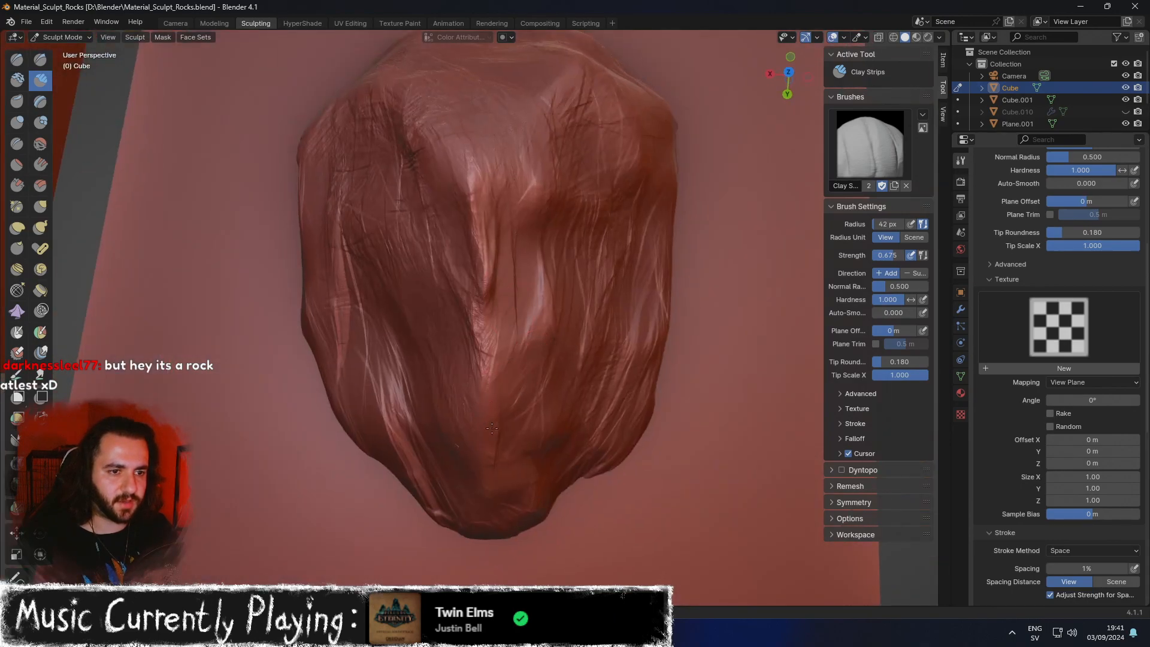
Set the Clay Strips brush strength to 0.844.
{"action": "right_click", "coordinate": [512, 395]}
{"action": "left_click_drag", "start_coordinate": [495, 399], "coordinate": [516, 399]}
{"action": "middle_click_drag", "start_coordinate": [540, 346], "coordinate": [477, 323]}
{"action": "middle_click_drag", "start_coordinate": [497, 384], "coordinate": [398, 347]}
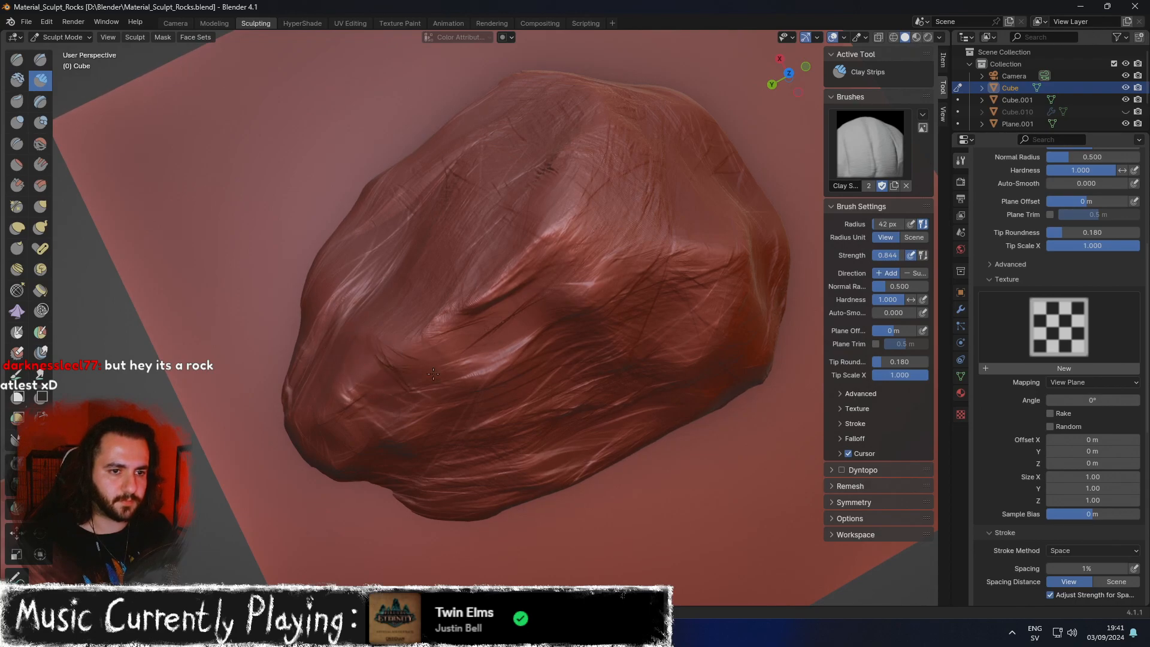
Sculpt a series of parallel downward Clay Strips strokes over the upper facets at the rock's broad end.
{"action": "middle_click_drag", "start_coordinate": [408, 394], "coordinate": [716, 207]}
{"action": "scroll", "coordinate": [614, 285], "scroll_direction": "down", "scroll_amount": 4}
{"action": "mouse_move", "coordinate": [642, 235]}
{"action": "middle_mouse_down"}
{"action": "mouse_move", "coordinate": [609, 261]}
{"action": "mouse_move", "coordinate": [620, 238]}
{"action": "middle_mouse_up"}
{"action": "scroll", "coordinate": [610, 261], "scroll_direction": "up", "scroll_amount": 5}
{"action": "scroll", "coordinate": [525, 301], "scroll_direction": "down", "scroll_amount": 4}
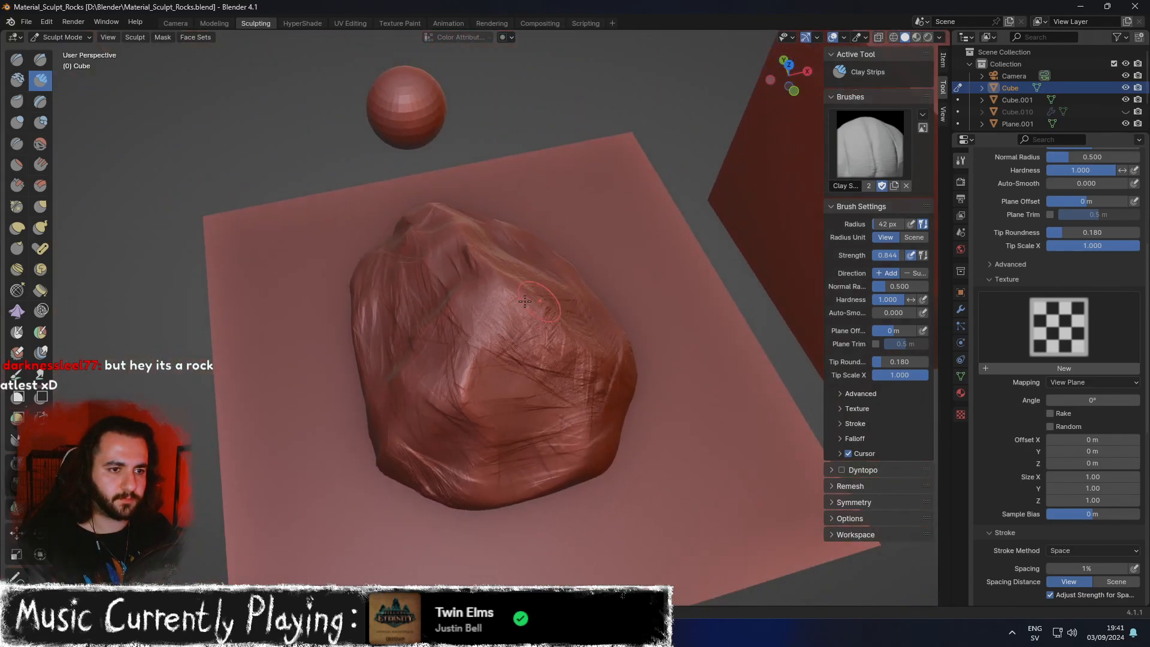
{"action": "left_click_drag", "start_coordinate": [504, 304], "coordinate": [509, 389]}
{"action": "left_click_drag", "start_coordinate": [542, 316], "coordinate": [542, 381]}
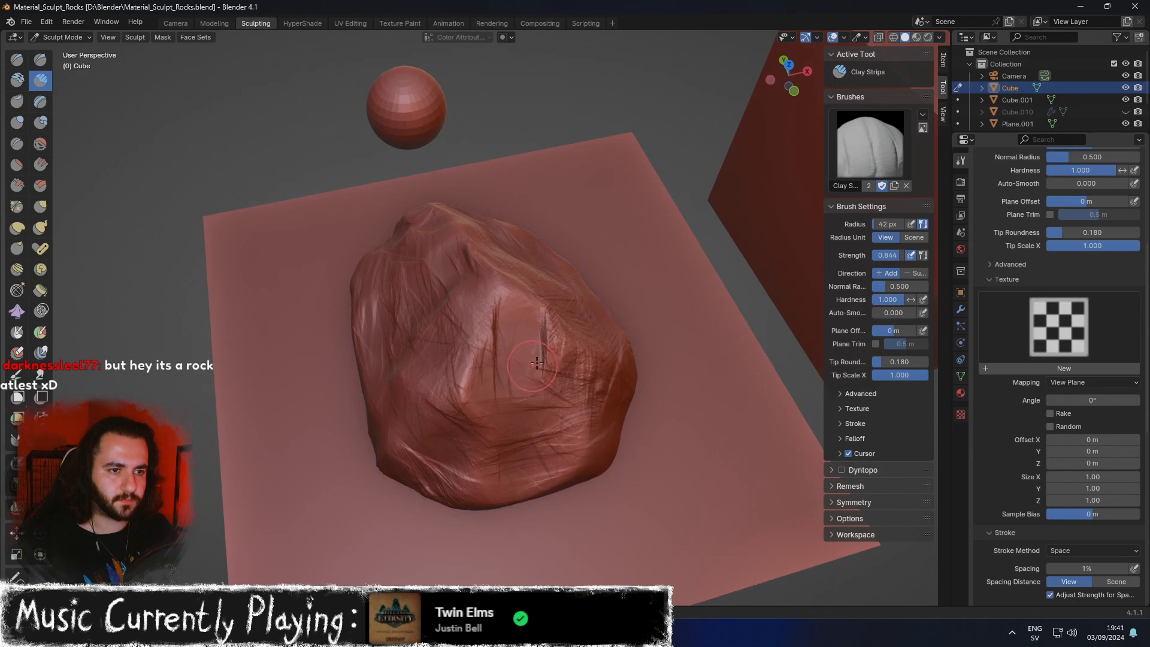
{"action": "scroll", "coordinate": [542, 353], "scroll_direction": "up", "scroll_amount": 4}
{"action": "left_click_drag", "start_coordinate": [582, 297], "coordinate": [594, 378]}
{"action": "left_click_drag", "start_coordinate": [616, 305], "coordinate": [624, 414]}
{"action": "left_click_drag", "start_coordinate": [544, 328], "coordinate": [533, 440]}
{"action": "left_click_drag", "start_coordinate": [507, 335], "coordinate": [511, 389]}
{"action": "left_click_drag", "start_coordinate": [481, 390], "coordinate": [483, 472]}
Add crossing Clay Strips strokes to the lower part of the side face, close to the broad end's corner.
{"action": "scroll", "coordinate": [488, 420], "scroll_direction": "down", "scroll_amount": 3}
{"action": "middle_click_drag", "start_coordinate": [494, 414], "coordinate": [433, 372]}
{"action": "middle_click_drag", "start_coordinate": [312, 383], "coordinate": [575, 335]}
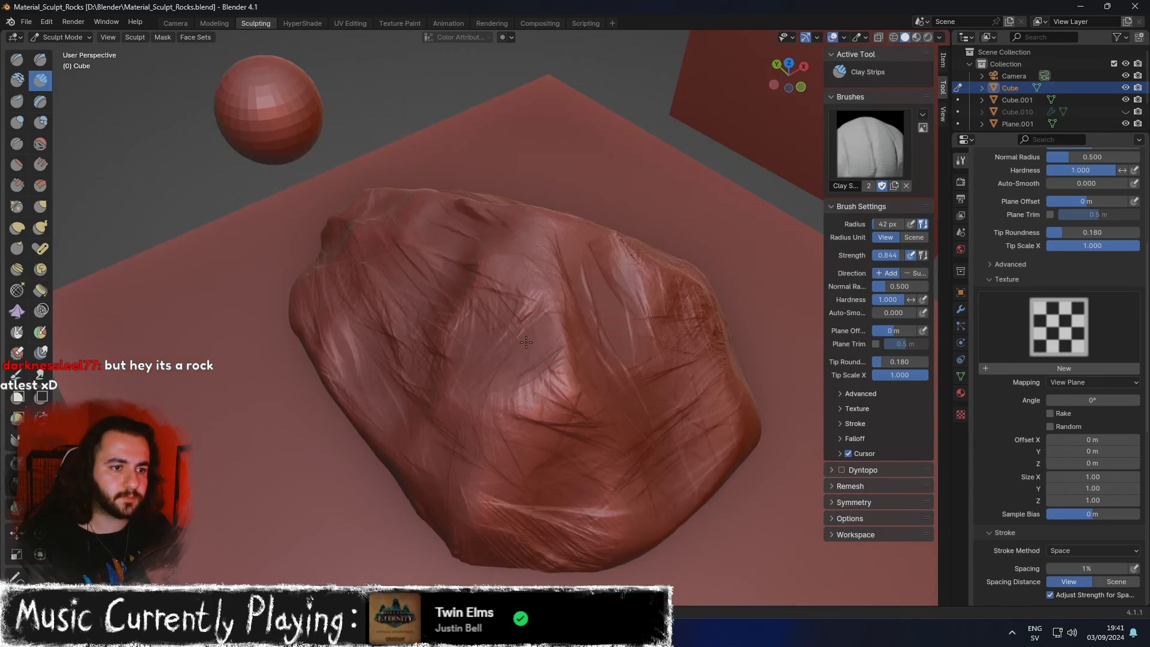
{"action": "mouse_move", "coordinate": [498, 409]}
{"action": "left_mouse_down"}
{"action": "mouse_move", "coordinate": [479, 489]}
{"action": "mouse_move", "coordinate": [530, 470]}
{"action": "left_mouse_up"}
{"action": "left_click_drag", "start_coordinate": [459, 443], "coordinate": [480, 496]}
{"action": "left_click_drag", "start_coordinate": [499, 424], "coordinate": [539, 474]}
{"action": "left_click_drag", "start_coordinate": [459, 426], "coordinate": [541, 406]}
{"action": "left_click_drag", "start_coordinate": [477, 468], "coordinate": [603, 507]}
Rework the facet between the central hollow and the broad end's ridge with diagonal Clay Strips strokes.
{"action": "middle_click_drag", "start_coordinate": [583, 498], "coordinate": [520, 462]}
{"action": "scroll", "coordinate": [479, 450], "scroll_direction": "down", "scroll_amount": 3}
{"action": "middle_click_drag", "start_coordinate": [432, 431], "coordinate": [559, 464]}
{"action": "scroll", "coordinate": [558, 463], "scroll_direction": "up", "scroll_amount": 5}
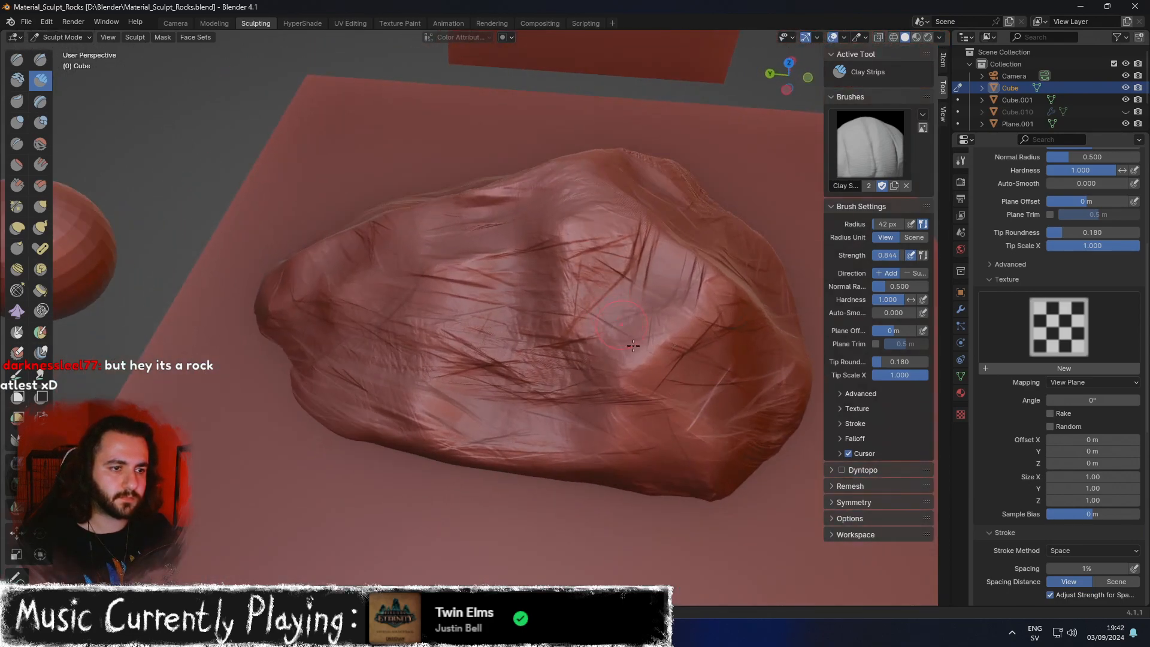
{"action": "left_click_drag", "start_coordinate": [581, 344], "coordinate": [620, 445]}
{"action": "left_click_drag", "start_coordinate": [625, 336], "coordinate": [664, 381]}
{"action": "left_click_drag", "start_coordinate": [630, 304], "coordinate": [672, 395]}
{"action": "left_click_drag", "start_coordinate": [579, 344], "coordinate": [618, 403]}
{"action": "mouse_move", "coordinate": [647, 353]}
{"action": "left_mouse_down"}
{"action": "mouse_move", "coordinate": [671, 432]}
{"action": "mouse_move", "coordinate": [614, 398]}
{"action": "left_mouse_up"}
{"action": "left_click_drag", "start_coordinate": [708, 278], "coordinate": [706, 321]}
Switch to the Draw tool with the Shatter Brush texture and sculpt a stroke of fracture detail on the rock.
{"action": "middle_click_drag", "start_coordinate": [667, 308], "coordinate": [546, 464]}
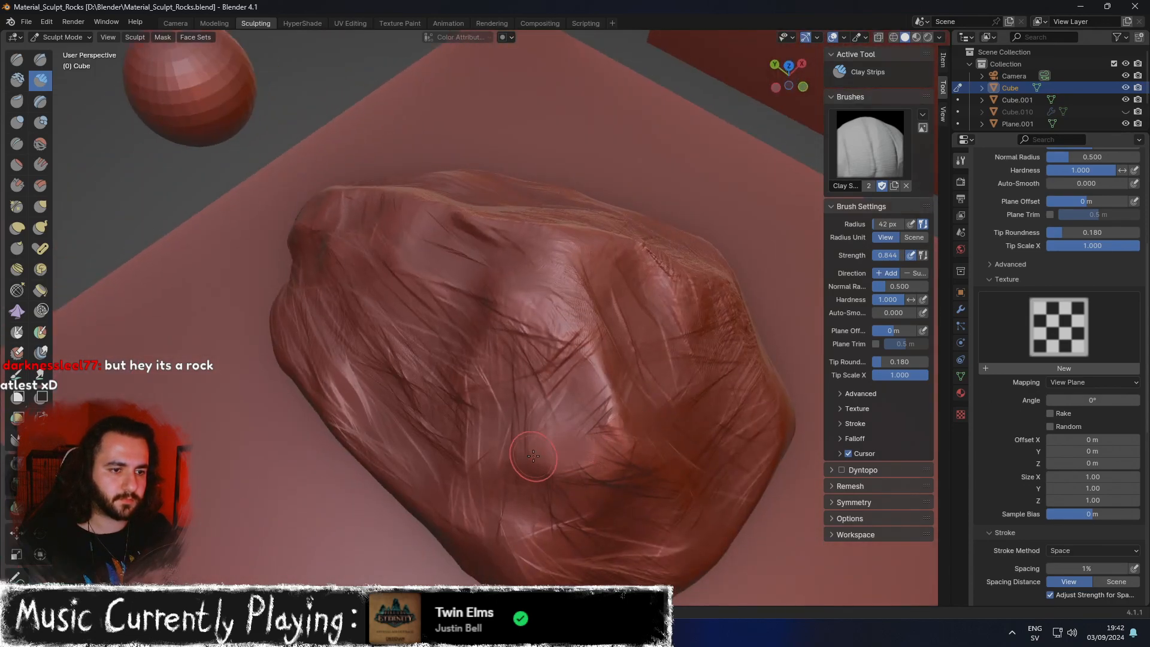
{"action": "scroll", "coordinate": [501, 483], "scroll_direction": "down", "scroll_amount": 4}
{"action": "mouse_move", "coordinate": [527, 423]}
{"action": "middle_mouse_down"}
{"action": "mouse_move", "coordinate": [466, 452]}
{"action": "mouse_move", "coordinate": [430, 449]}
{"action": "mouse_move", "coordinate": [566, 453]}
{"action": "middle_mouse_up"}
{"action": "key", "text": "x"}
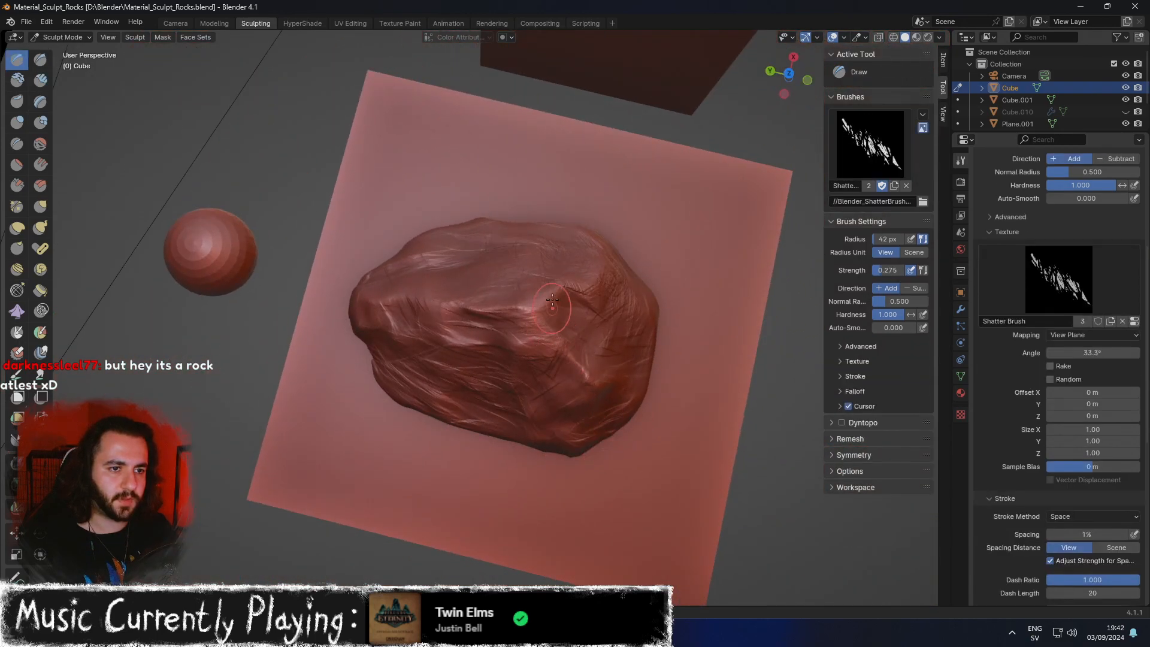
{"action": "mouse_move", "coordinate": [468, 287]}
{"action": "middle_mouse_down"}
{"action": "mouse_move", "coordinate": [635, 257]}
{"action": "mouse_move", "coordinate": [509, 267]}
{"action": "middle_mouse_up"}
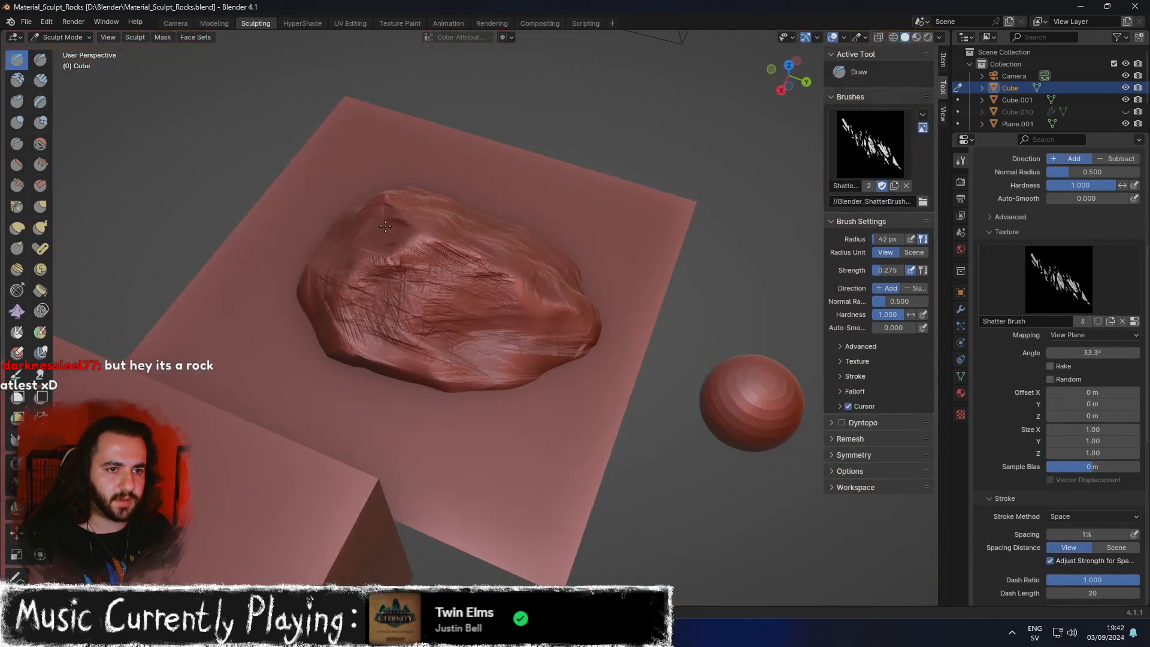
{"action": "left_click_drag", "start_coordinate": [420, 272], "coordinate": [457, 301]}
{"action": "mouse_move", "coordinate": [437, 275]}
{"action": "middle_mouse_down"}
{"action": "mouse_move", "coordinate": [488, 308]}
{"action": "mouse_move", "coordinate": [467, 353]}
{"action": "mouse_move", "coordinate": [474, 305]}
{"action": "middle_mouse_up"}
{"action": "mouse_move", "coordinate": [401, 353]}
{"action": "middle_mouse_down"}
{"action": "mouse_move", "coordinate": [494, 356]}
{"action": "mouse_move", "coordinate": [534, 324]}
{"action": "mouse_move", "coordinate": [479, 323]}
{"action": "middle_mouse_up"}
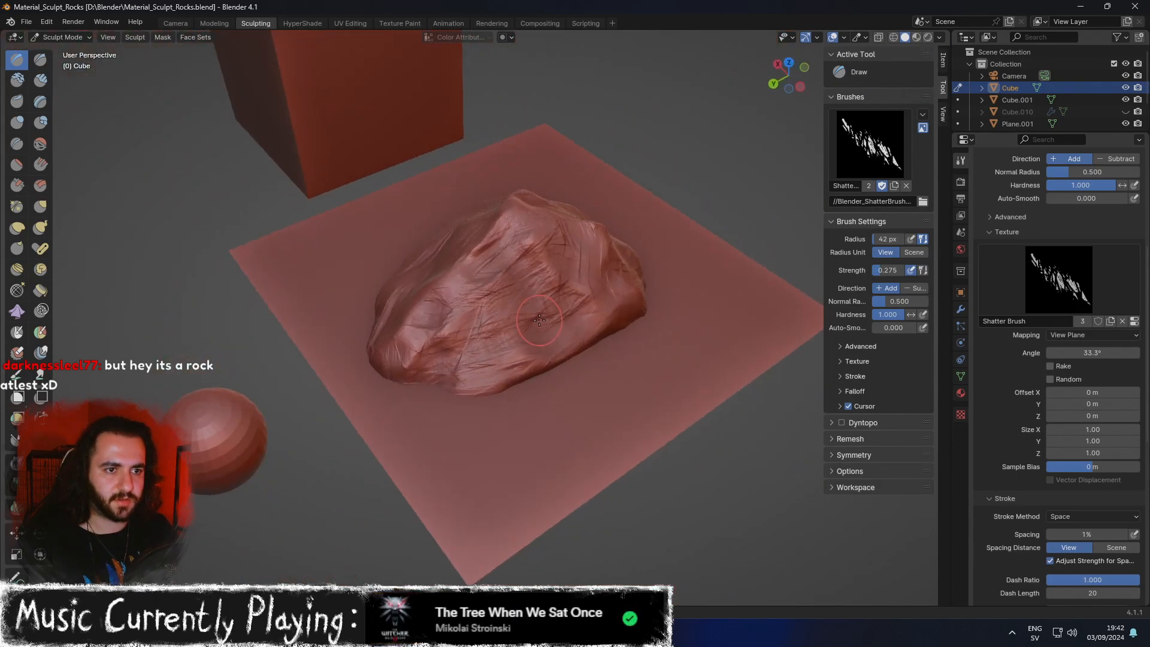
Set the strength of the Draw tool's shatter brush to 0.169.
{"action": "right_click", "coordinate": [479, 321]}
{"action": "left_click_drag", "start_coordinate": [473, 334], "coordinate": [443, 335]}
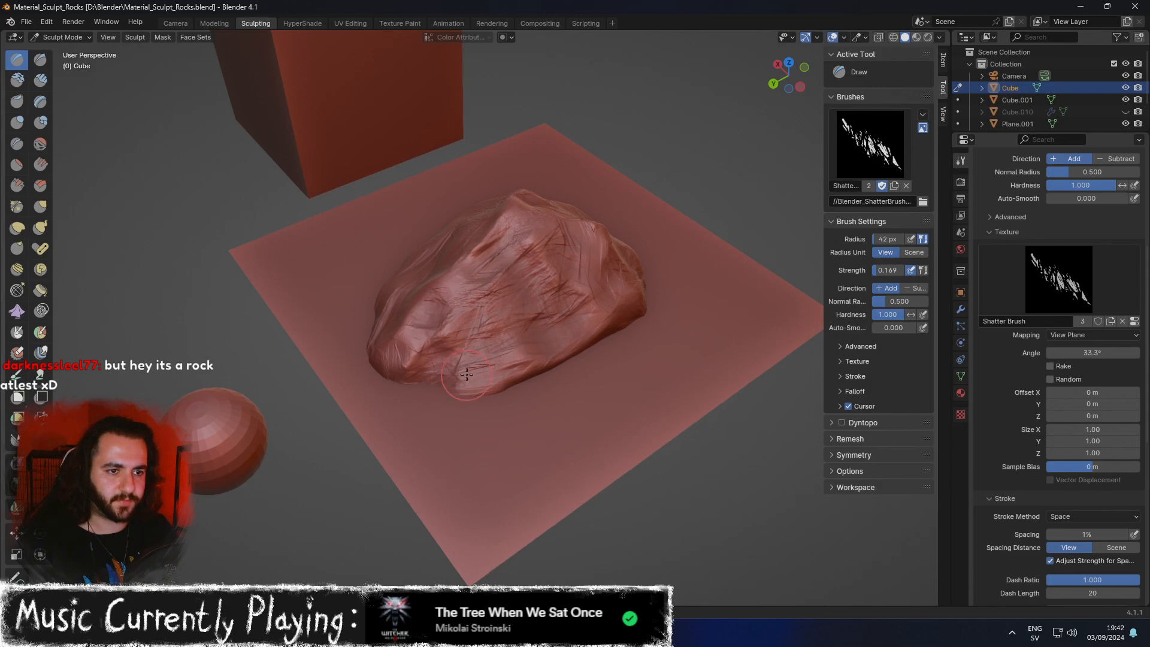
{"action": "middle_click_drag", "start_coordinate": [524, 369], "coordinate": [536, 354]}
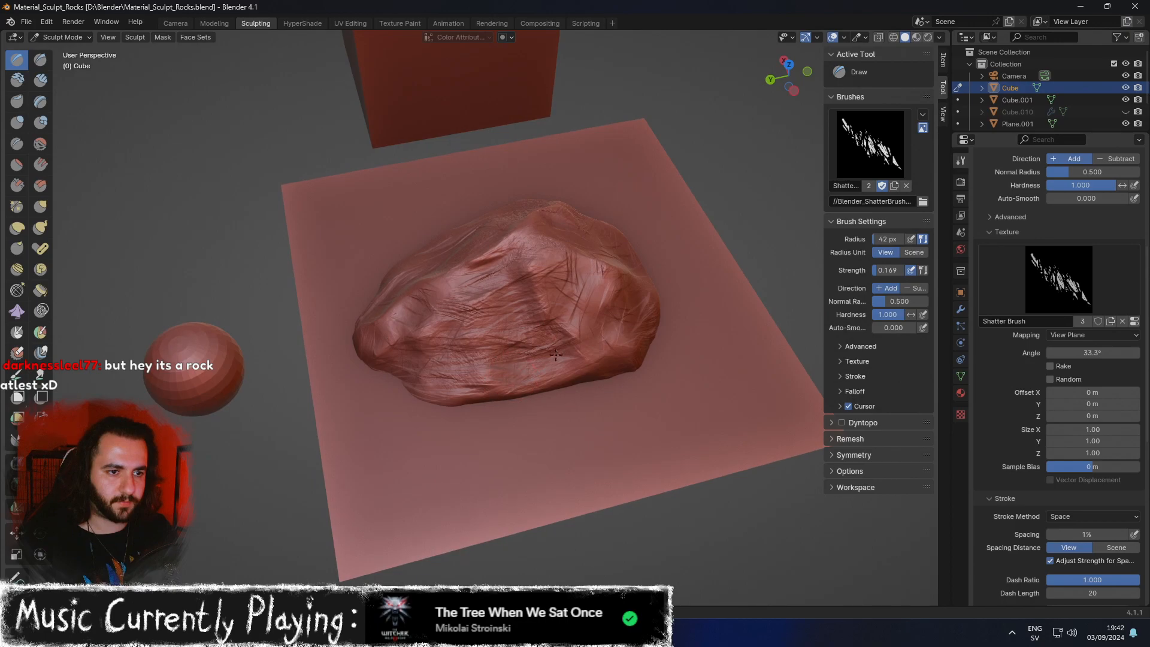
{"action": "middle_click_drag", "start_coordinate": [564, 376], "coordinate": [592, 323]}
{"action": "mouse_move", "coordinate": [575, 366]}
{"action": "middle_mouse_down"}
{"action": "mouse_move", "coordinate": [599, 369]}
{"action": "mouse_move", "coordinate": [575, 370]}
{"action": "middle_mouse_up"}
Set the shatter brush to a 76 px radius and 0.175 strength for detailing the long side face.
{"action": "right_click", "coordinate": [525, 366]}
{"action": "mouse_move", "coordinate": [509, 365]}
{"action": "left_mouse_down"}
{"action": "mouse_move", "coordinate": [470, 379]}
{"action": "mouse_move", "coordinate": [479, 378]}
{"action": "left_mouse_up"}
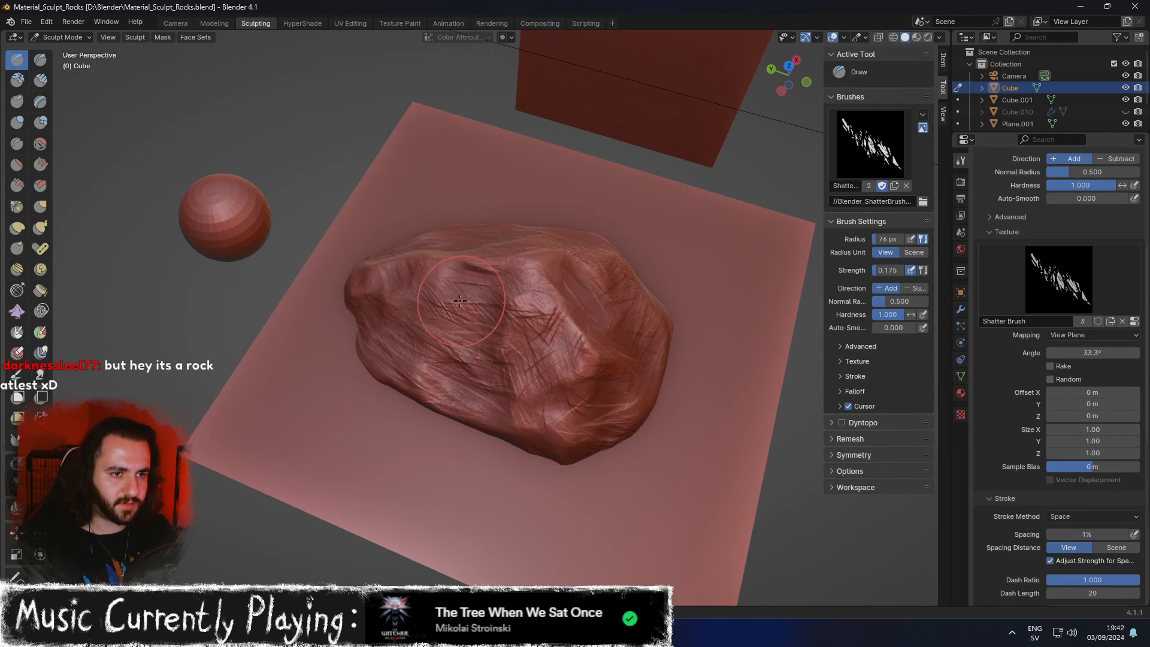
{"action": "mouse_move", "coordinate": [461, 300]}
{"action": "middle_mouse_down"}
{"action": "mouse_move", "coordinate": [521, 315]}
{"action": "mouse_move", "coordinate": [512, 383]}
{"action": "middle_mouse_up"}
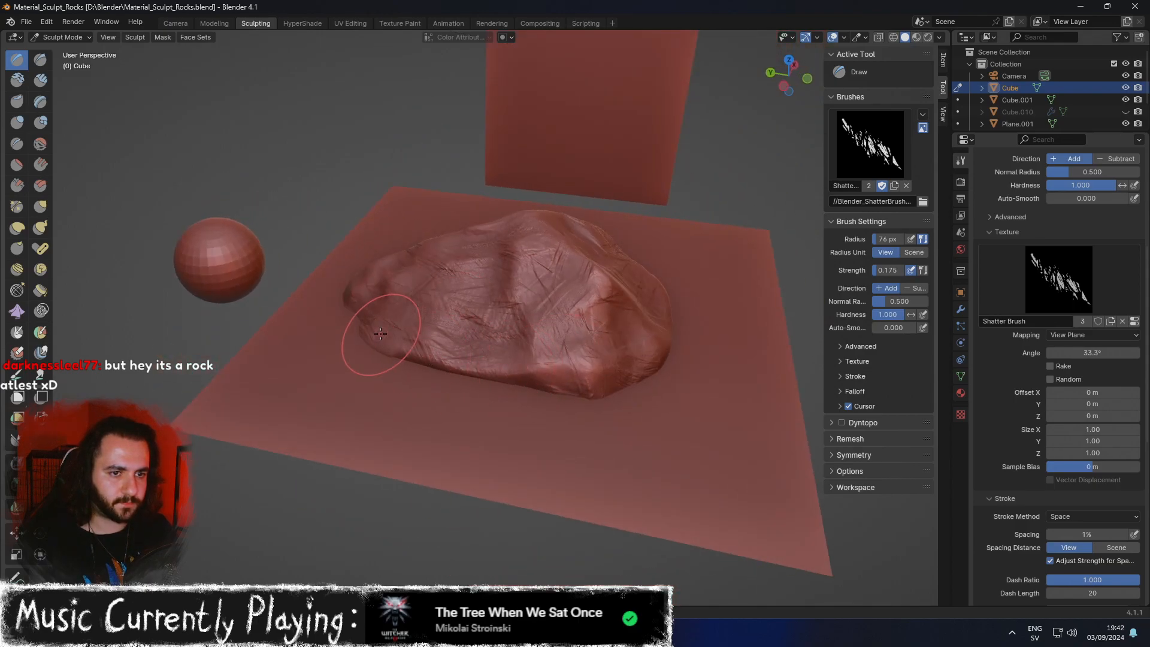
Sculpt shatter-textured fracture detail across the rock's long side face and around its broad end.
{"action": "middle_click_drag", "start_coordinate": [381, 333], "coordinate": [477, 385]}
{"action": "mouse_move", "coordinate": [424, 314]}
{"action": "middle_mouse_down"}
{"action": "mouse_move", "coordinate": [475, 362]}
{"action": "mouse_move", "coordinate": [515, 298]}
{"action": "mouse_move", "coordinate": [477, 343]}
{"action": "middle_mouse_up"}
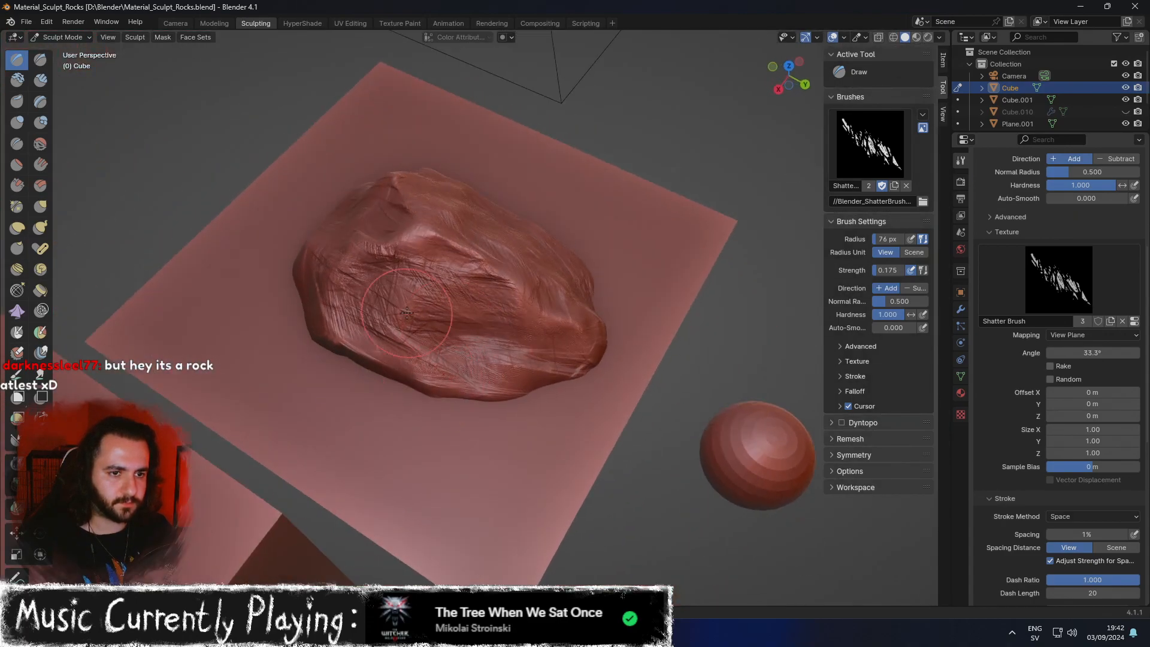
{"action": "middle_click_drag", "start_coordinate": [397, 378], "coordinate": [411, 417]}
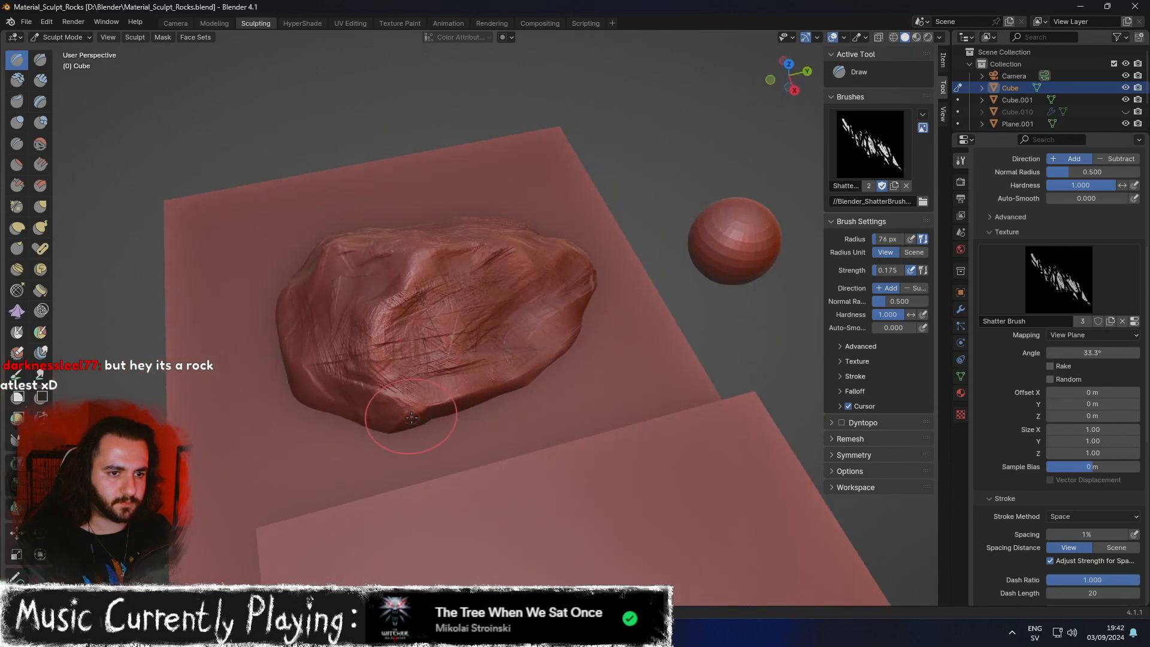
{"action": "mouse_move", "coordinate": [428, 343]}
{"action": "middle_mouse_down"}
{"action": "mouse_move", "coordinate": [437, 316]}
{"action": "mouse_move", "coordinate": [413, 364]}
{"action": "mouse_move", "coordinate": [431, 390]}
{"action": "mouse_move", "coordinate": [464, 349]}
{"action": "middle_mouse_up"}
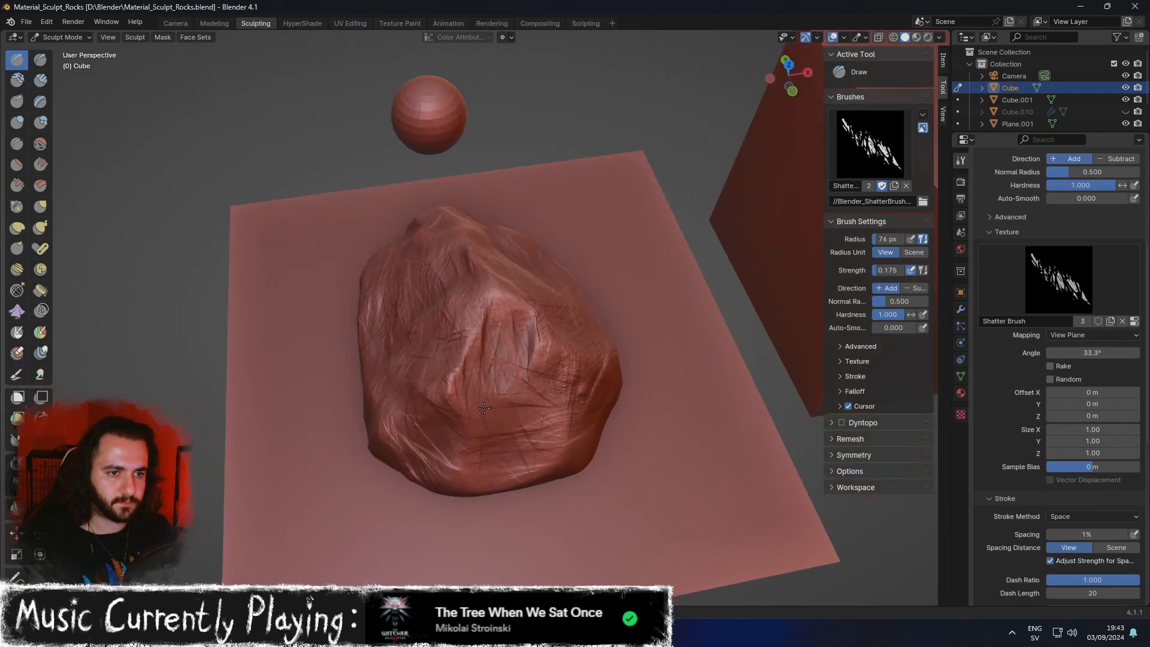
{"action": "middle_click_drag", "start_coordinate": [548, 399], "coordinate": [587, 326]}
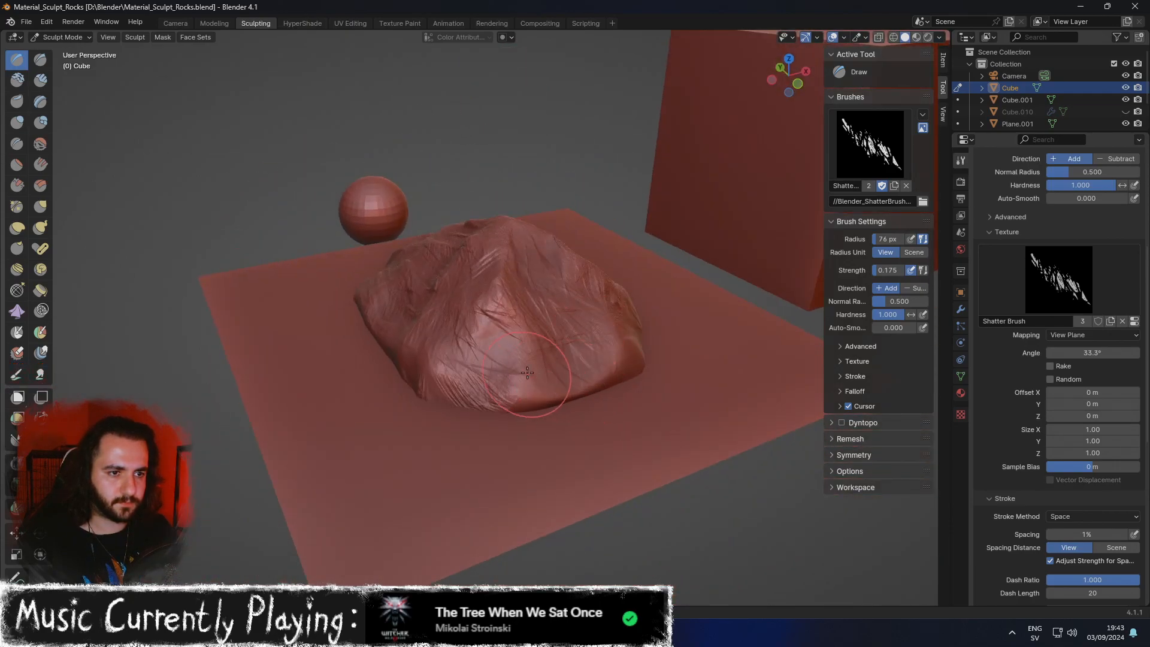
{"action": "mouse_move", "coordinate": [454, 342]}
{"action": "middle_mouse_down"}
{"action": "mouse_move", "coordinate": [443, 345]}
{"action": "mouse_move", "coordinate": [477, 339]}
{"action": "middle_mouse_up"}
{"action": "middle_click_drag", "start_coordinate": [511, 413], "coordinate": [514, 398]}
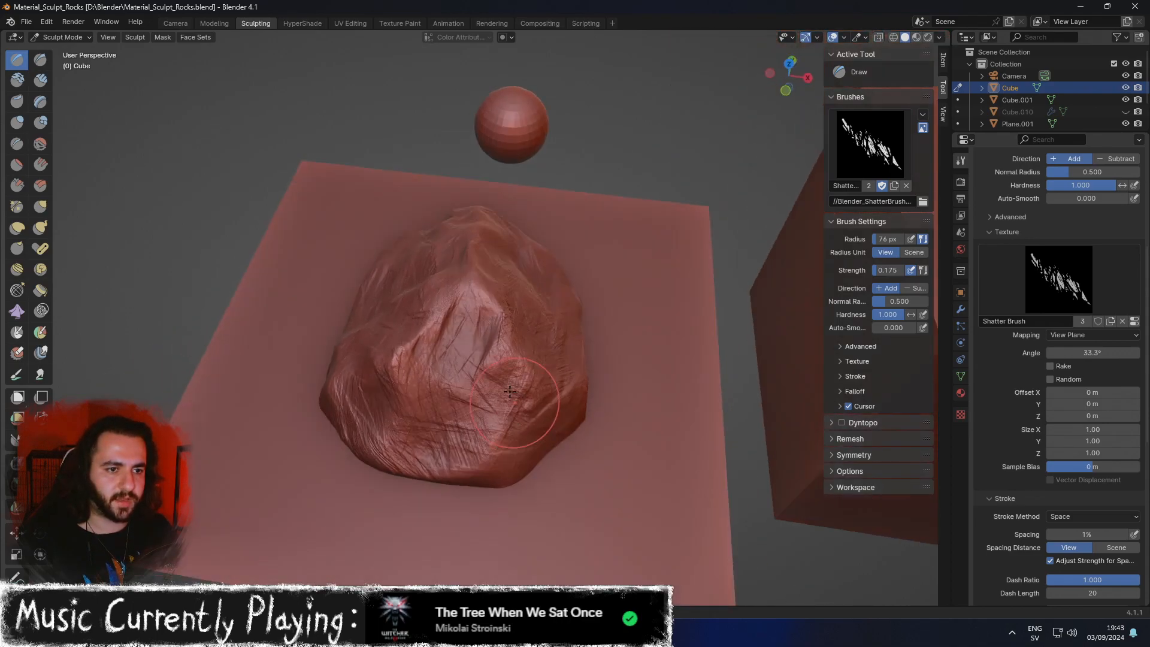
Add denser shatter strokes to the broad end's facets and along its lower edge.
{"action": "middle_click_drag", "start_coordinate": [474, 330], "coordinate": [549, 407]}
{"action": "middle_click_drag", "start_coordinate": [481, 358], "coordinate": [504, 323]}
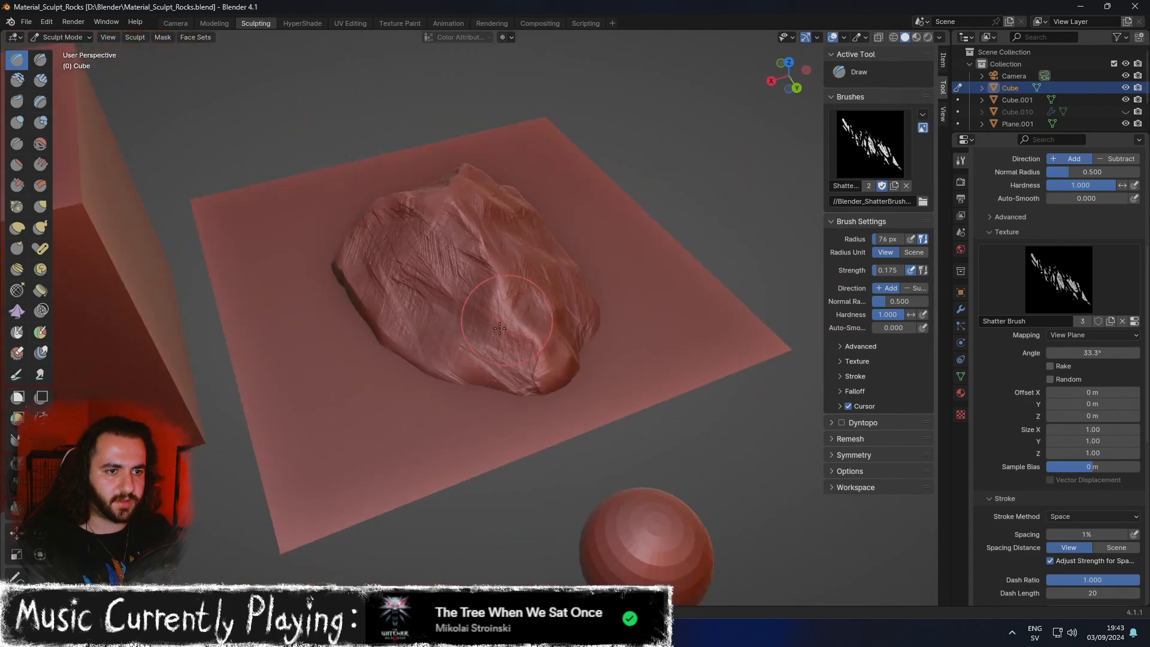
{"action": "middle_click_drag", "start_coordinate": [435, 296], "coordinate": [475, 304]}
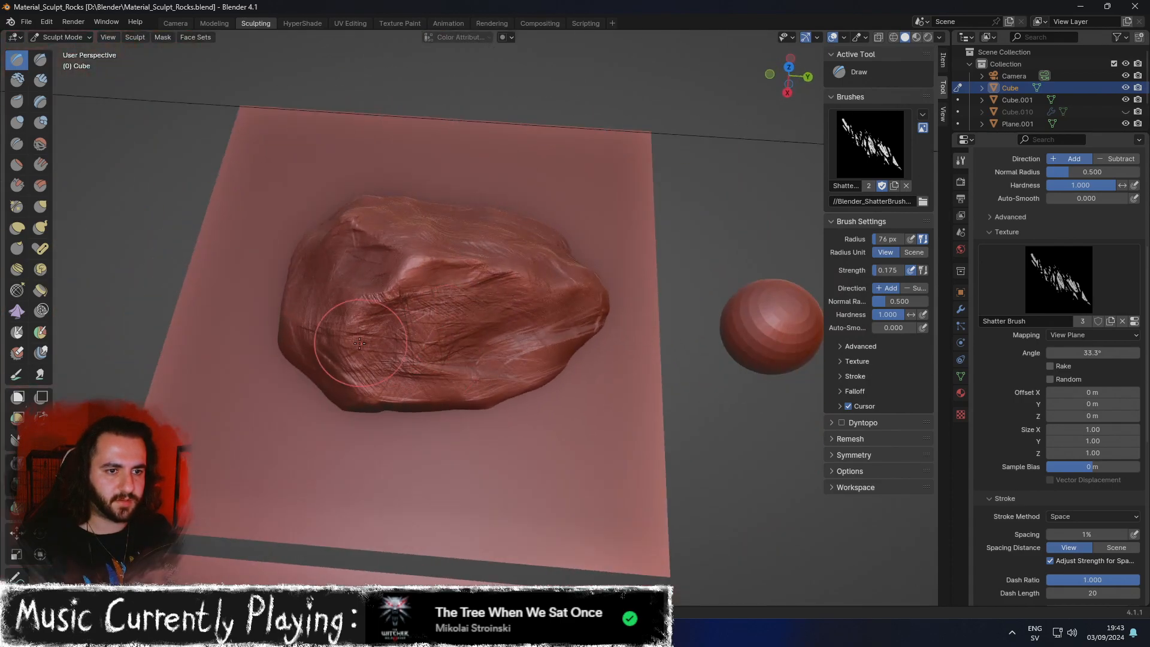
{"action": "middle_click_drag", "start_coordinate": [364, 389], "coordinate": [424, 323]}
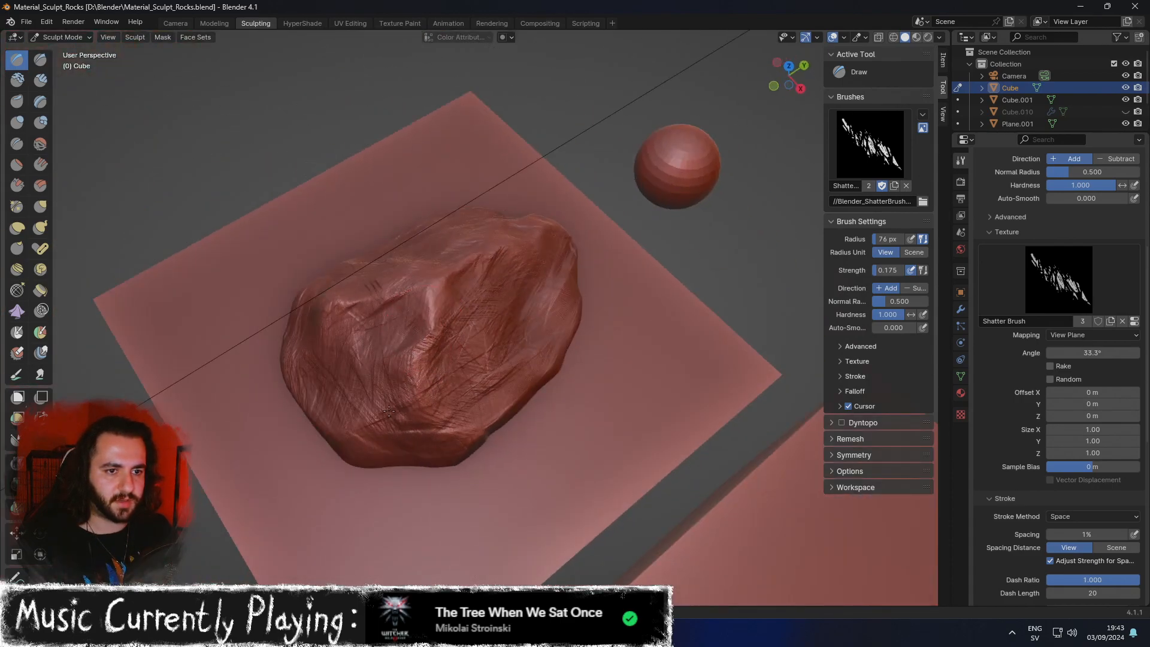
{"action": "middle_click_drag", "start_coordinate": [429, 427], "coordinate": [457, 375]}
{"action": "left_click_drag", "start_coordinate": [405, 420], "coordinate": [460, 425]}
{"action": "middle_click_drag", "start_coordinate": [496, 419], "coordinate": [494, 346]}
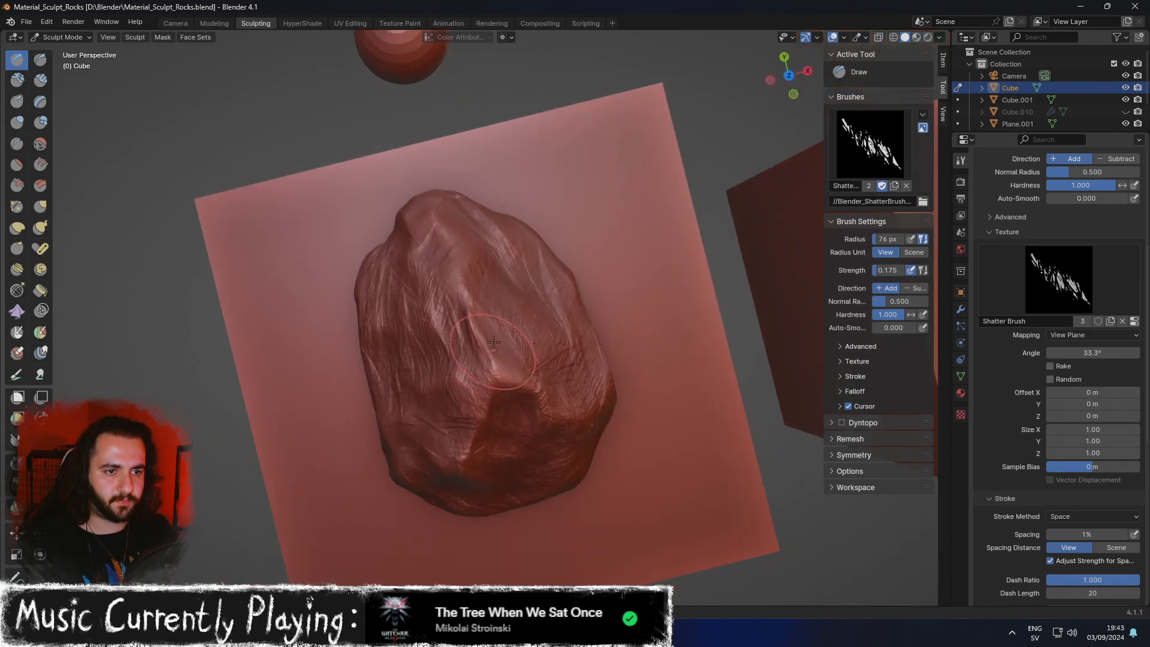
Add shatter fracture detail around the hollow below the central ridge and check it up close from above.
{"action": "middle_click_drag", "start_coordinate": [481, 277], "coordinate": [460, 359]}
{"action": "middle_click_drag", "start_coordinate": [385, 347], "coordinate": [414, 403]}
{"action": "scroll", "coordinate": [420, 395], "scroll_direction": "up", "scroll_amount": 8}
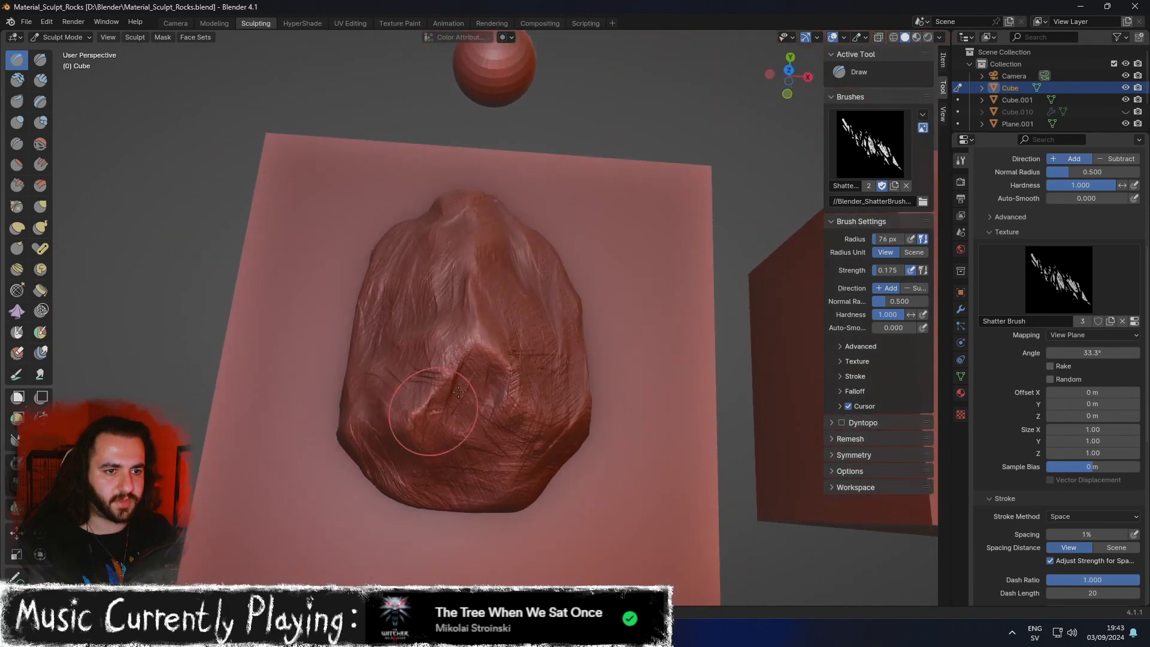
{"action": "scroll", "coordinate": [515, 342], "scroll_direction": "down", "scroll_amount": 8}
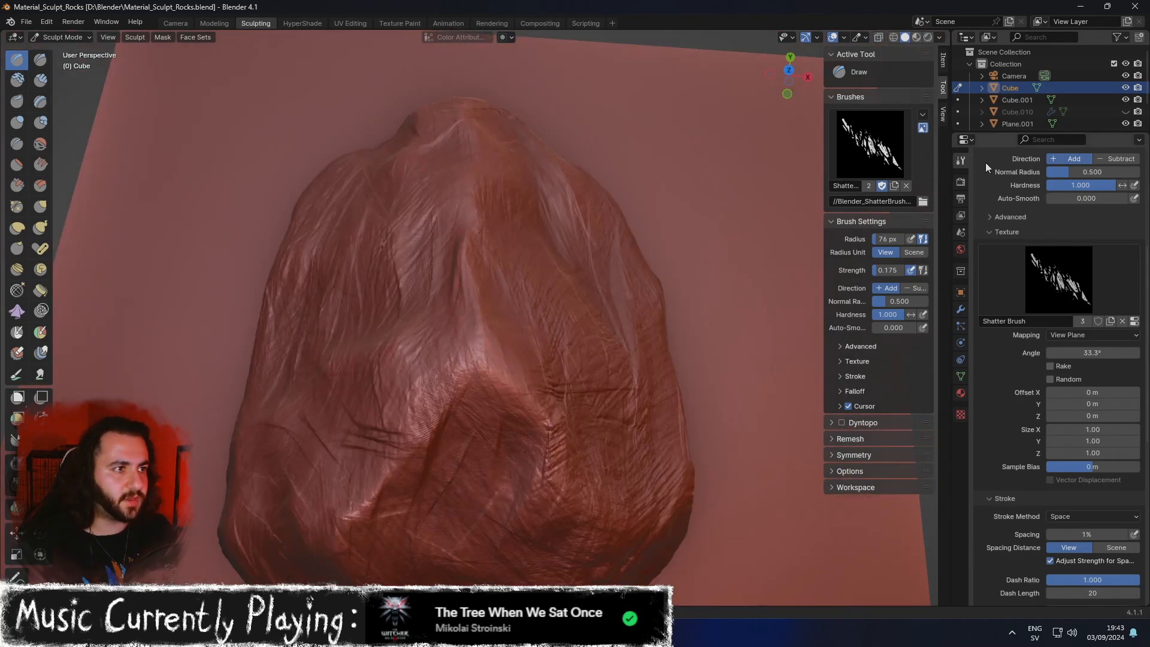
{"action": "left_click", "coordinate": [215, 23]}
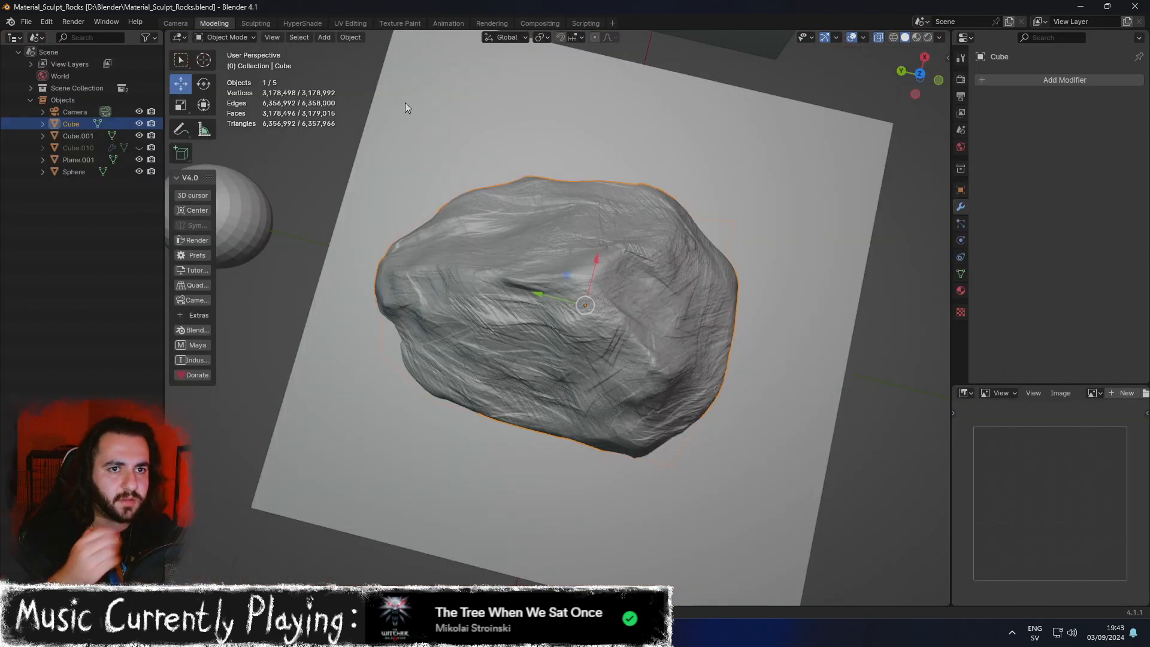
{"action": "left_click", "coordinate": [1036, 76]}
{"action": "key", "text": "space"}
{"action": "type", "text": "sub"}
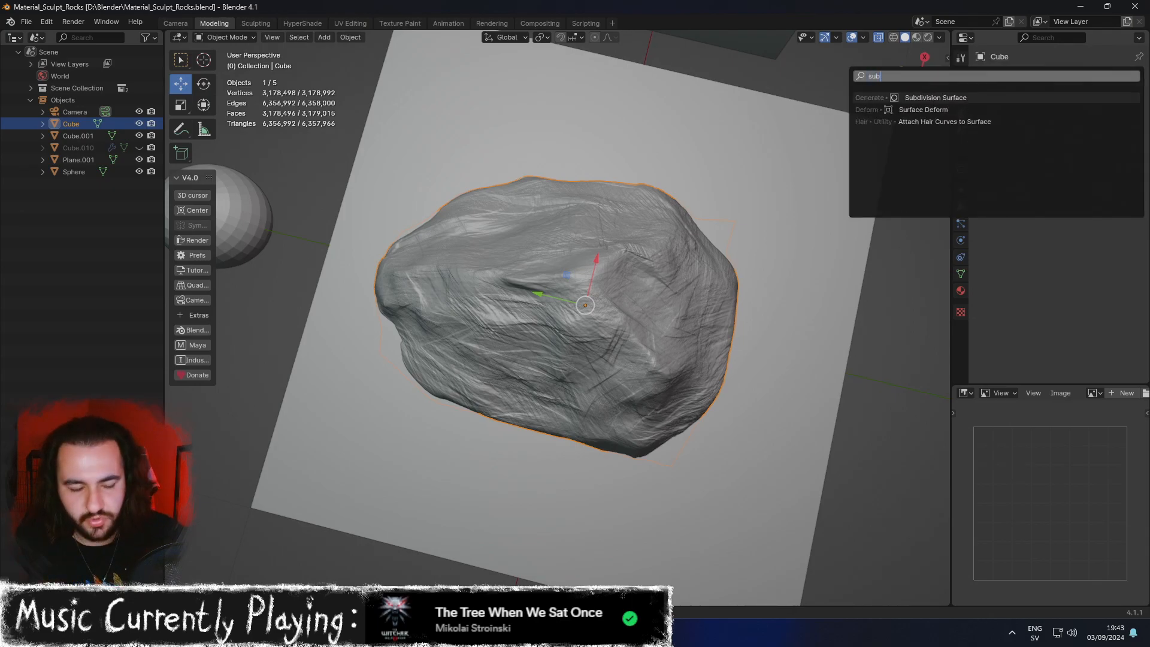
{"action": "key", "text": "Escape"}
{"action": "scroll", "coordinate": [655, 197], "scroll_direction": "down", "scroll_amount": 4}
{"action": "middle_click_drag", "start_coordinate": [674, 260], "coordinate": [586, 177]}
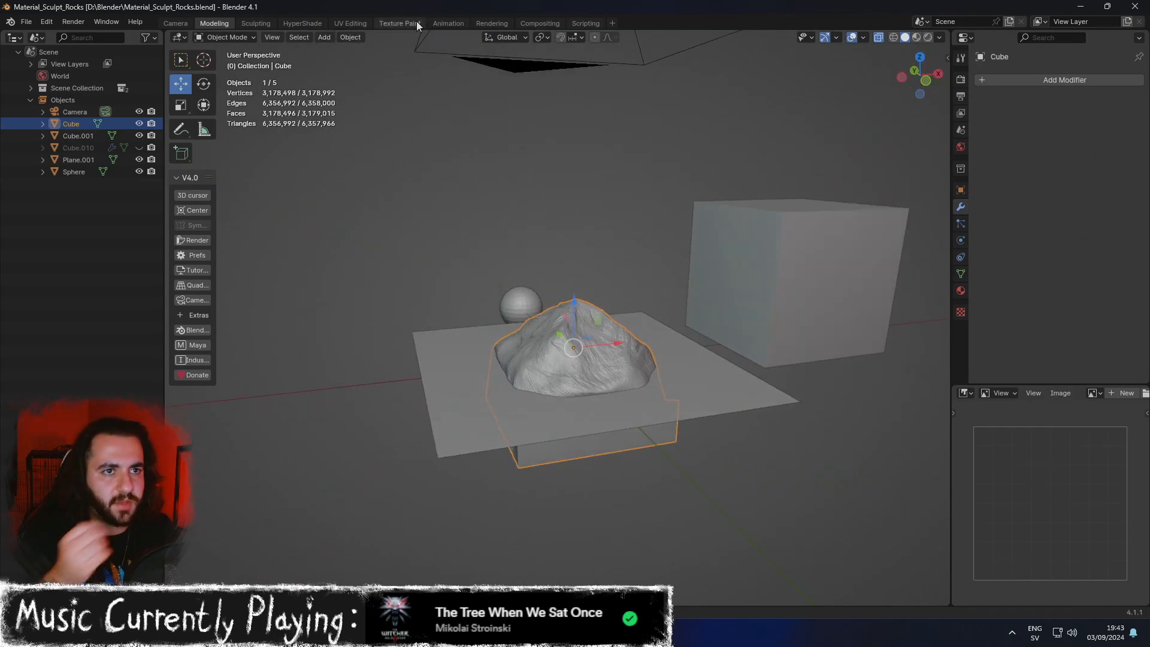
Switch to the HyperShade workspace and assign the existing material named Material to the rock.
{"action": "left_click", "coordinate": [386, 24]}
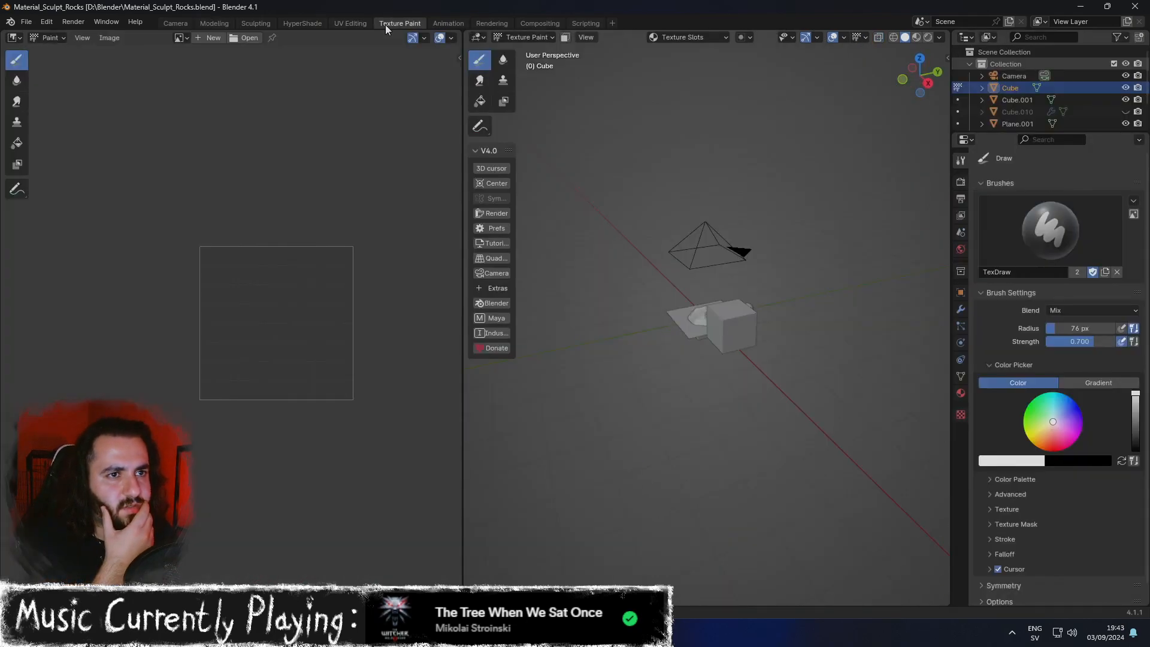
{"action": "left_click", "coordinate": [493, 24]}
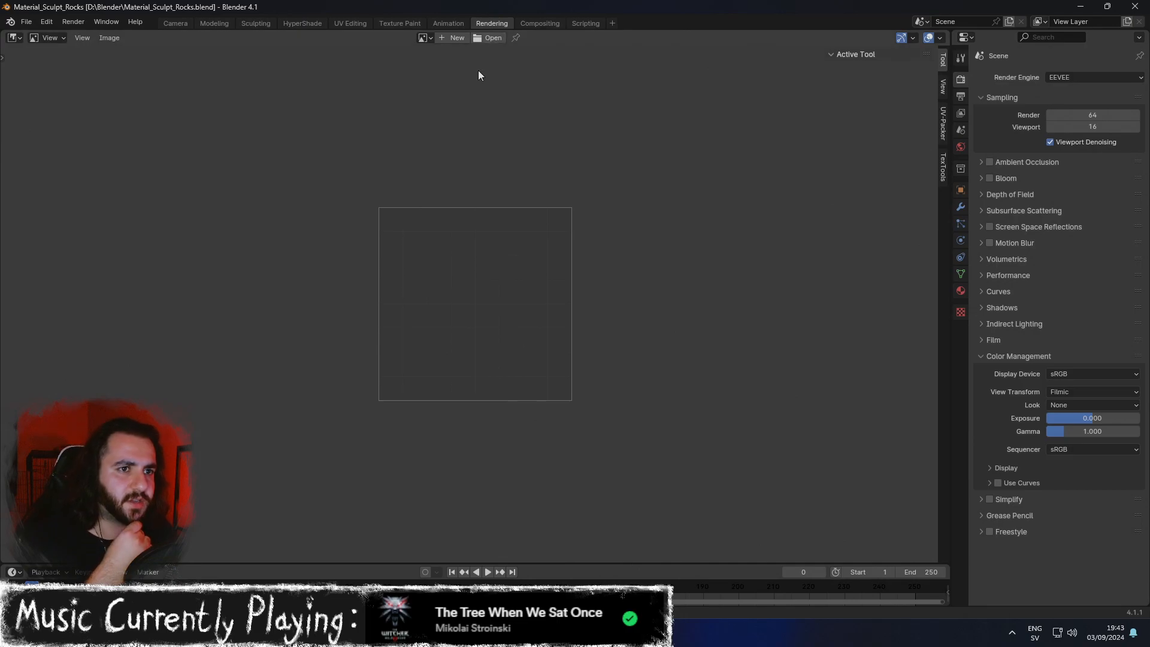
{"action": "left_click", "coordinate": [308, 24]}
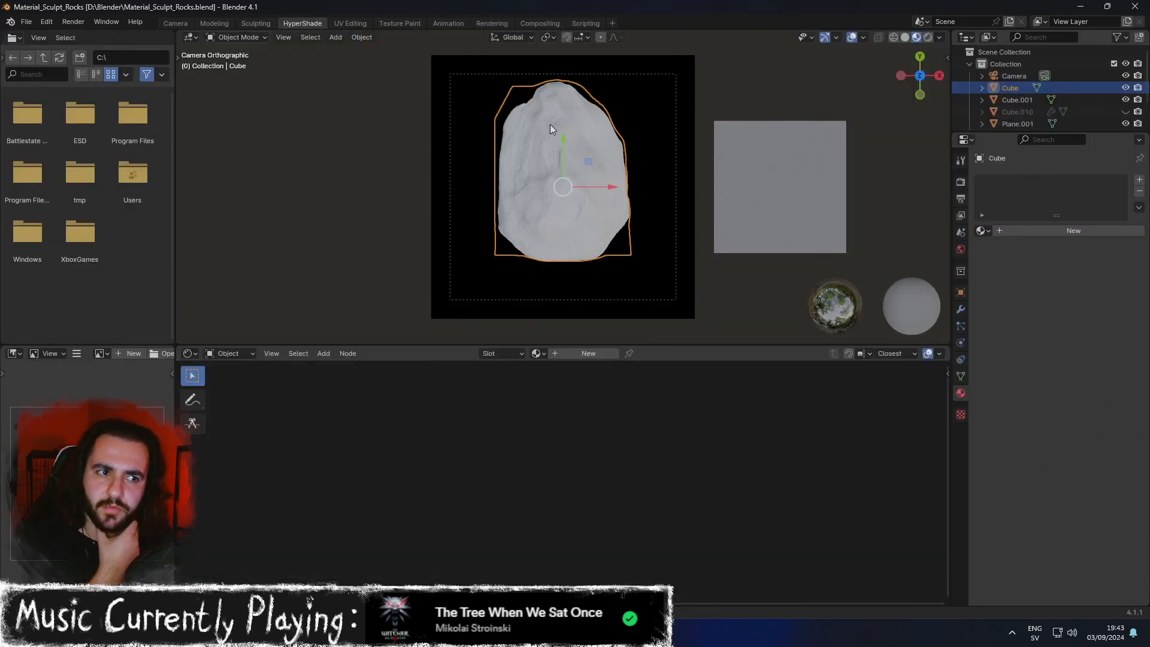
{"action": "scroll", "coordinate": [585, 140], "scroll_direction": "up", "scroll_amount": 4}
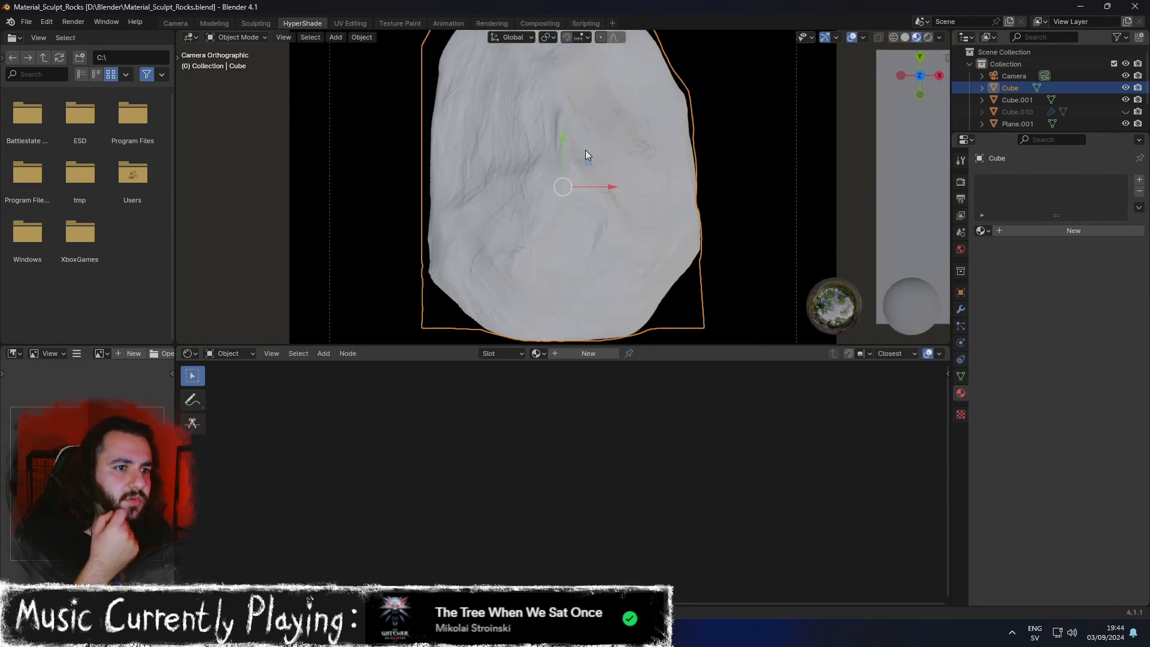
{"action": "scroll", "coordinate": [584, 150], "scroll_direction": "down", "scroll_amount": 2}
{"action": "scroll", "coordinate": [719, 159], "scroll_direction": "down", "scroll_amount": 2}
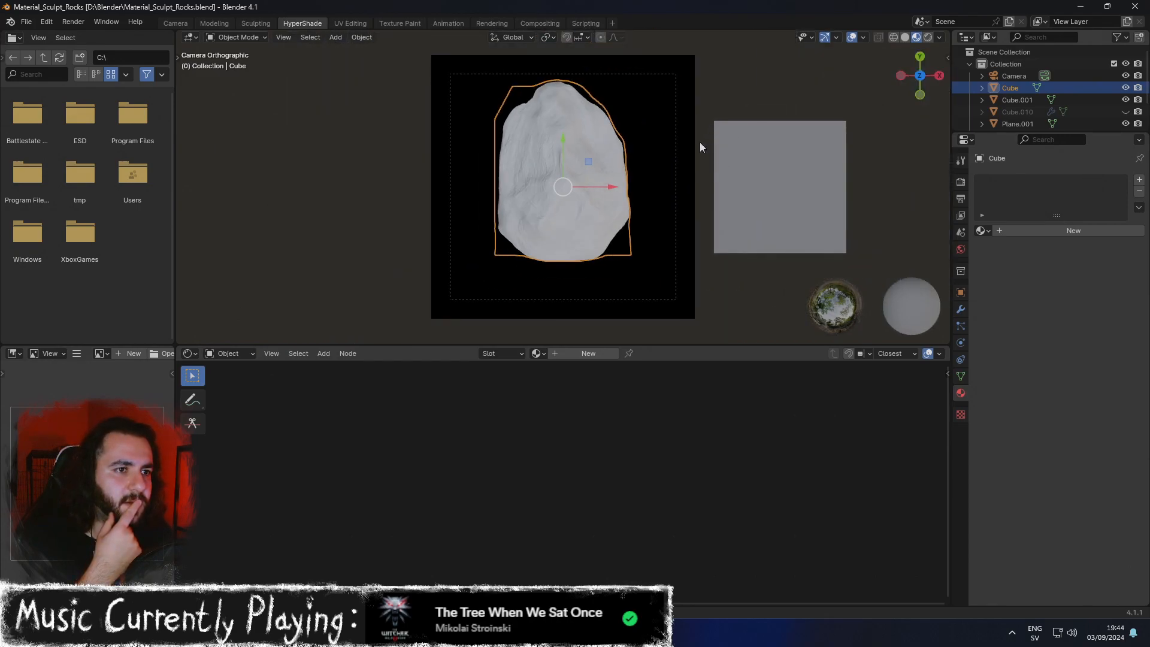
{"action": "left_click", "coordinate": [538, 353]}
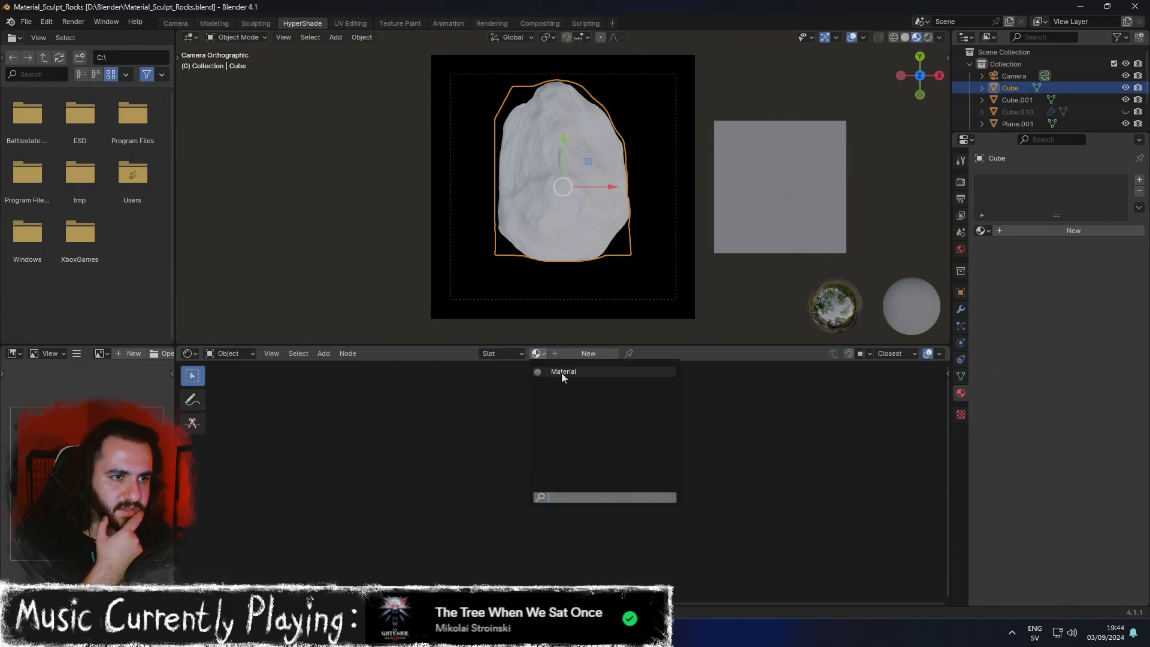
{"action": "left_click", "coordinate": [562, 372]}
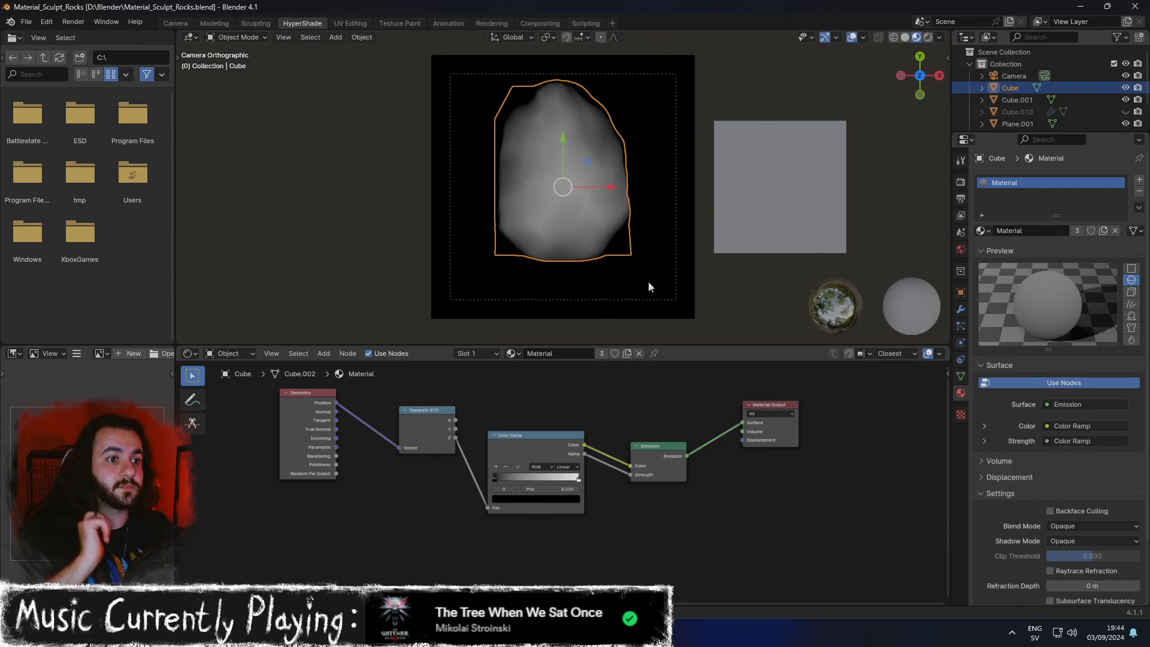
Deselect the rock, render a viewport image of its grayscale height shading, and examine the framing.
{"action": "left_click", "coordinate": [713, 265]}
{"action": "left_click", "coordinate": [738, 214]}
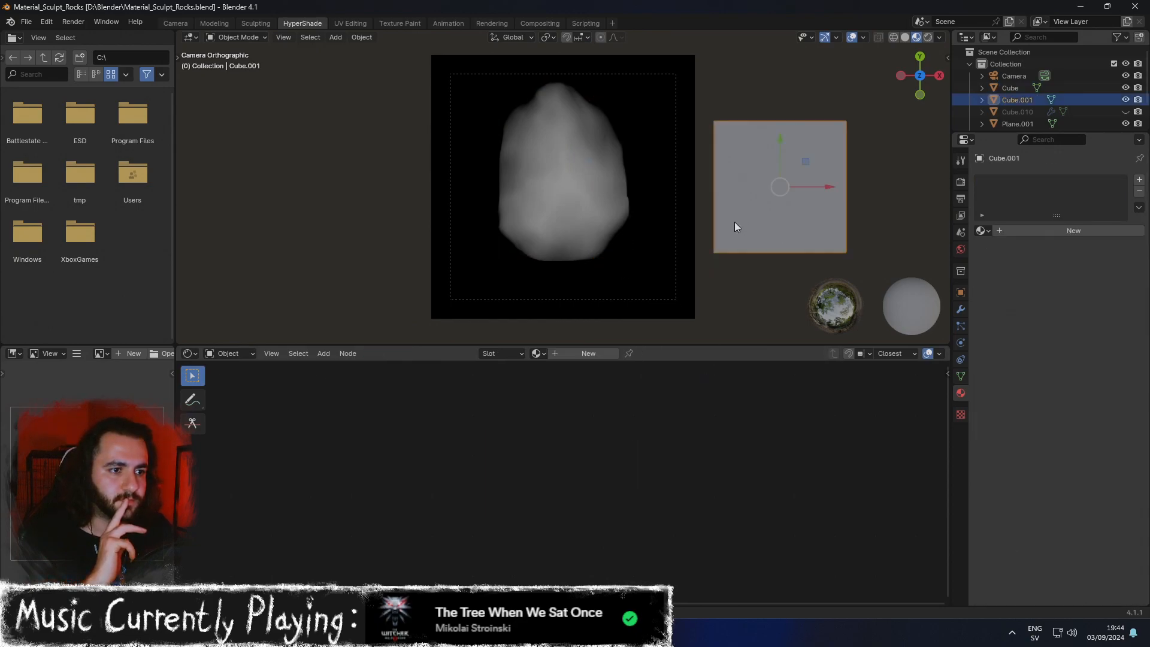
{"action": "left_click", "coordinate": [284, 37]}
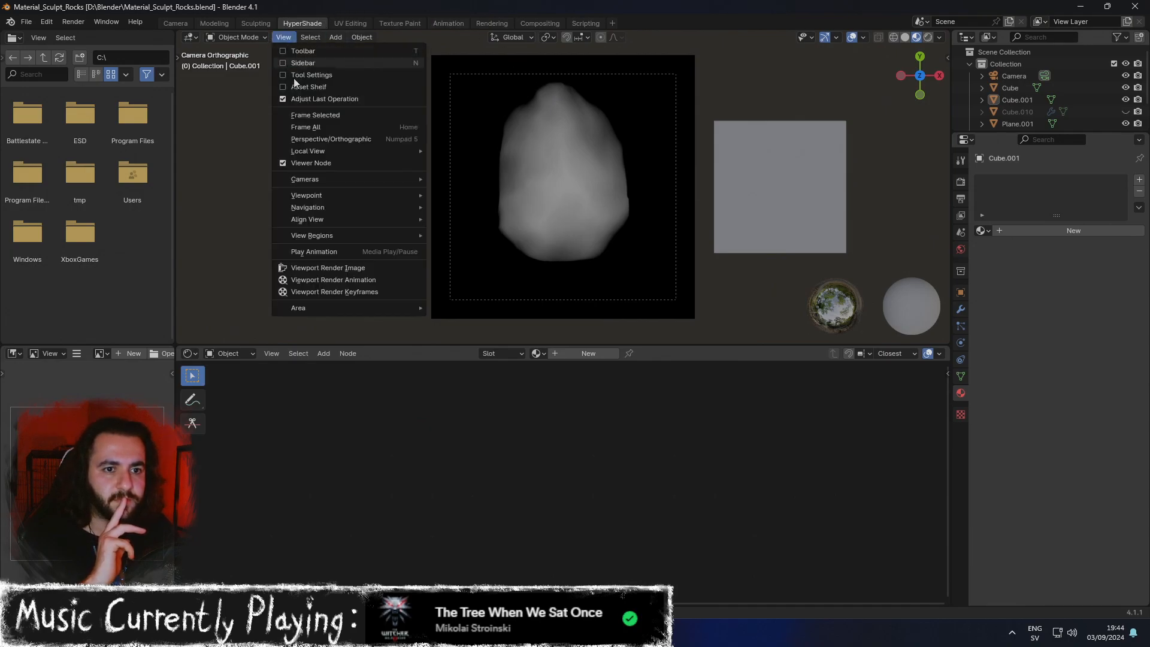
{"action": "mouse_move", "coordinate": [329, 197]}
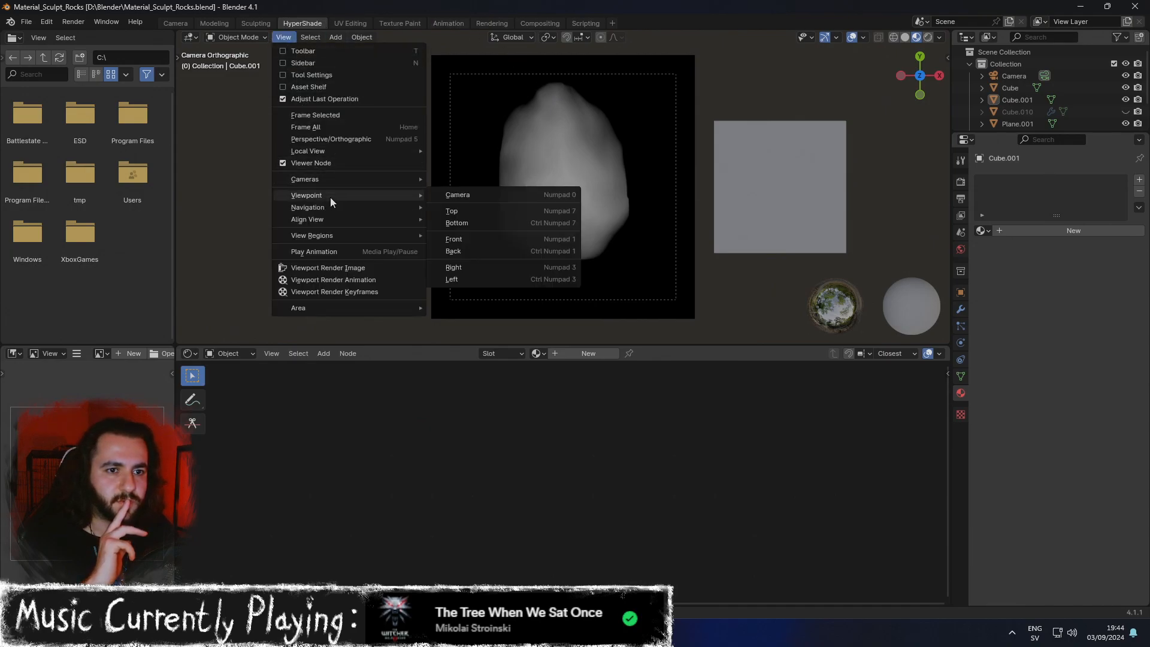
{"action": "left_click", "coordinate": [336, 268]}
{"action": "scroll", "coordinate": [431, 361], "scroll_direction": "down", "scroll_amount": 5}
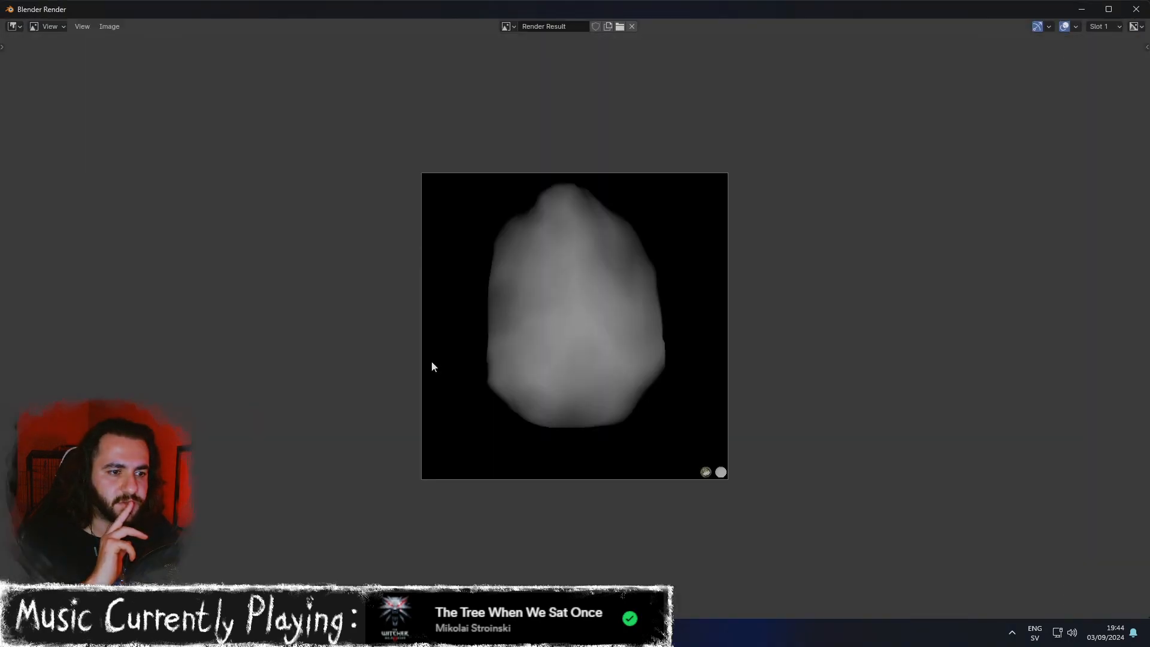
{"action": "scroll", "coordinate": [539, 394], "scroll_direction": "up", "scroll_amount": 4}
{"action": "scroll", "coordinate": [678, 423], "scroll_direction": "down", "scroll_amount": 2}
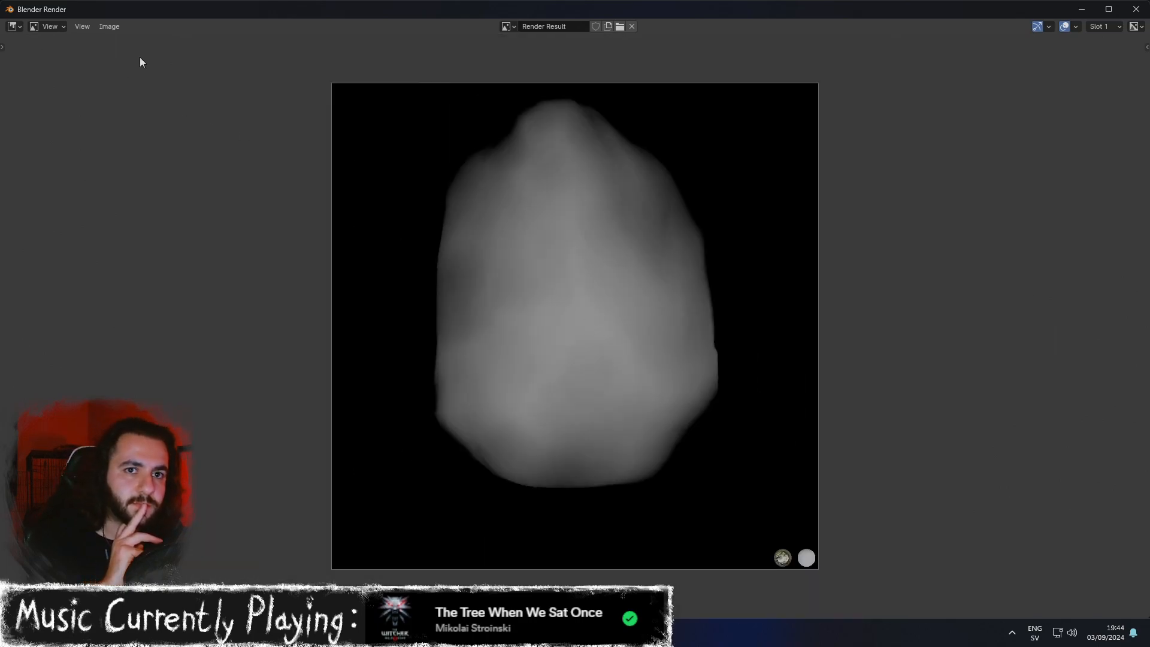
{"action": "left_click", "coordinate": [1135, 11]}
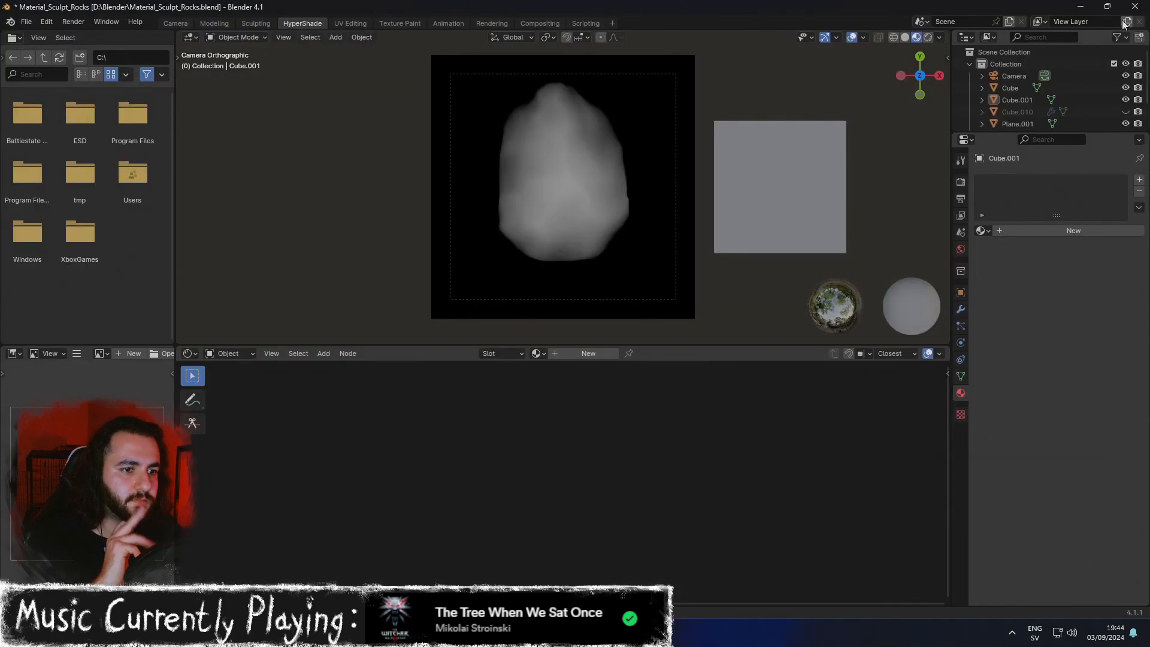
Move the rock down slightly along Y to centre it in the camera frame, deselect it, and render the viewport image.
{"action": "left_click", "coordinate": [542, 163]}
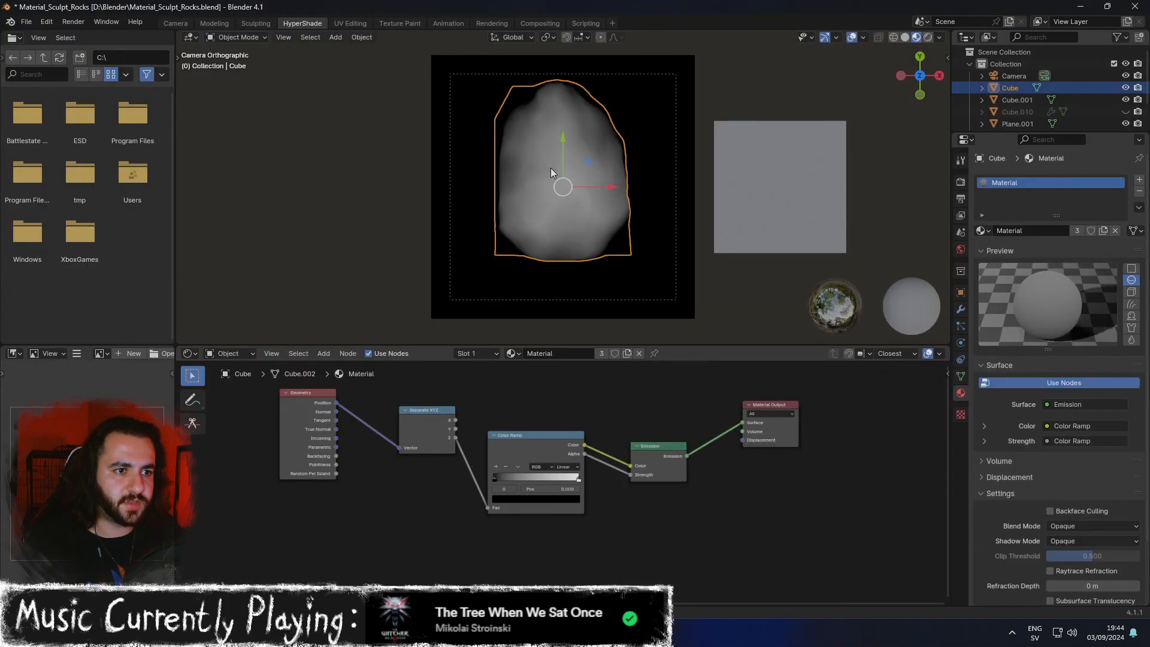
{"action": "left_click_drag", "start_coordinate": [563, 143], "coordinate": [566, 154]}
{"action": "left_click", "coordinate": [757, 290]}
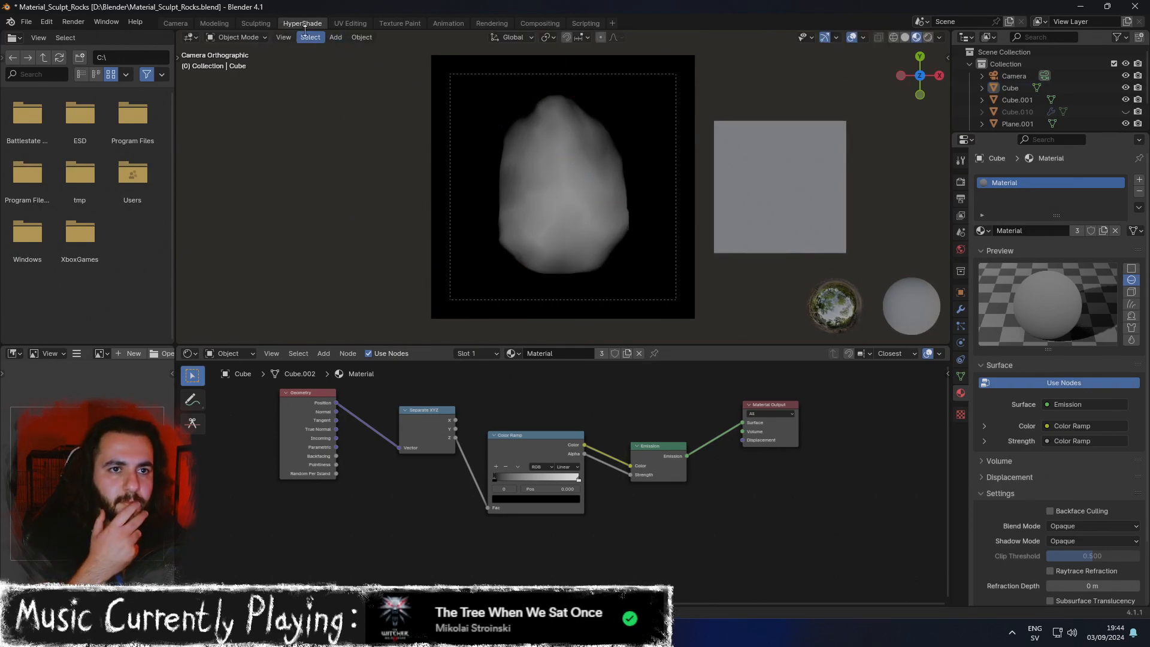
{"action": "left_click", "coordinate": [283, 37]}
{"action": "left_click", "coordinate": [329, 267]}
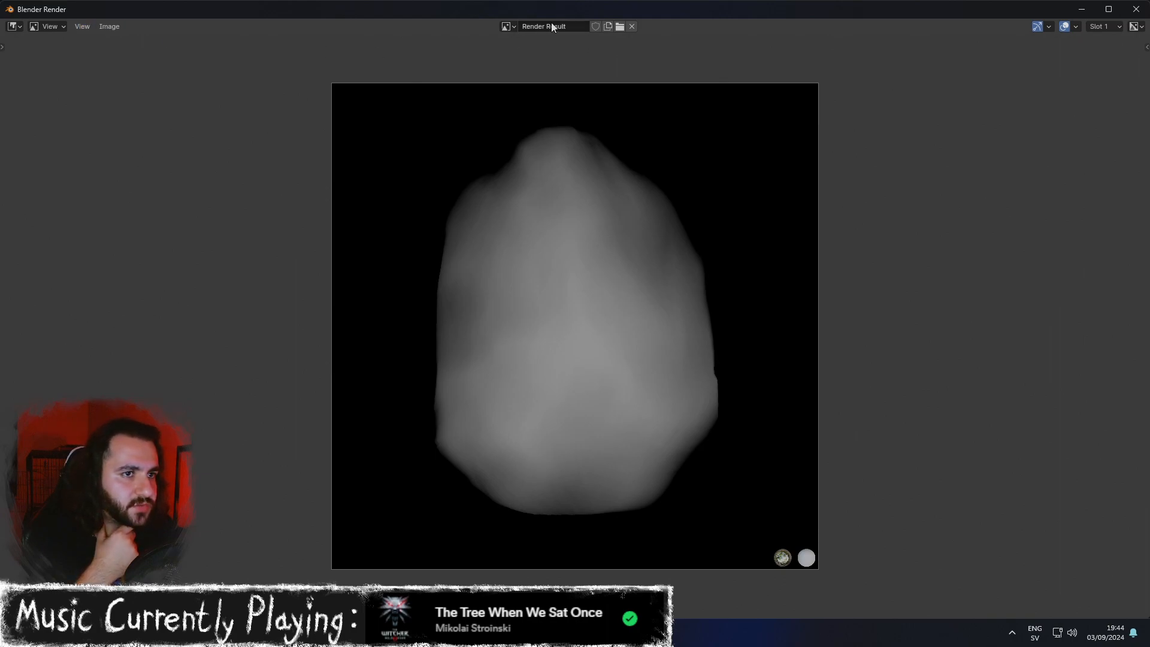
Examine the render result's available images and display channels, comparing Color with Color & Alpha.
{"action": "left_click", "coordinate": [516, 27]}
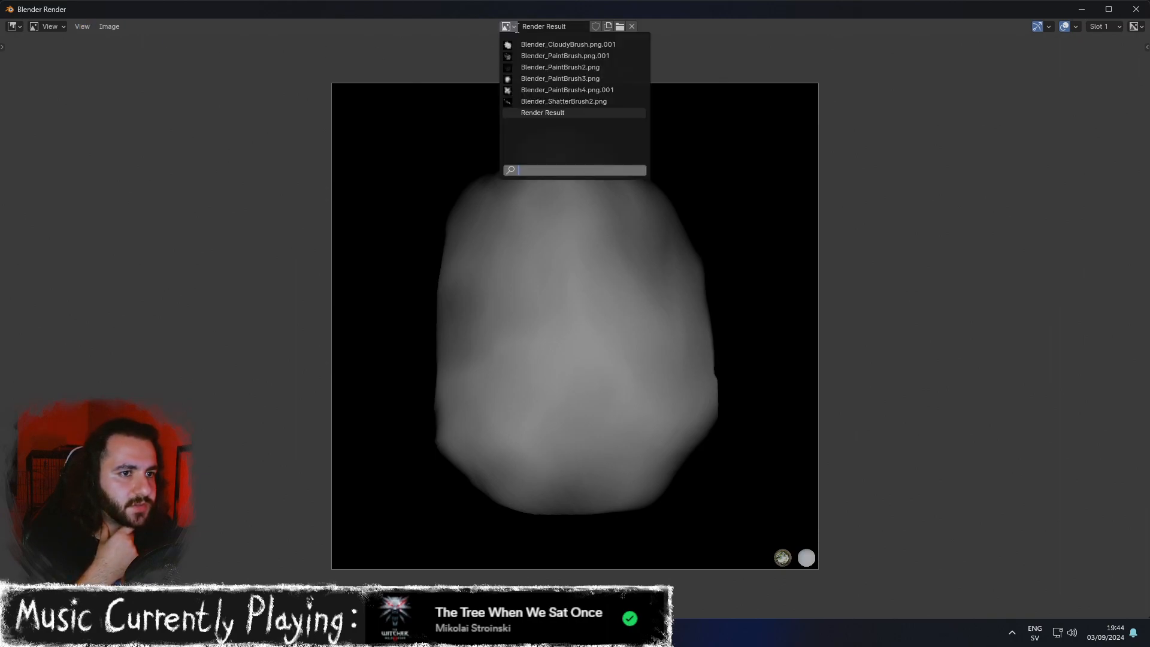
{"action": "left_click", "coordinate": [515, 28]}
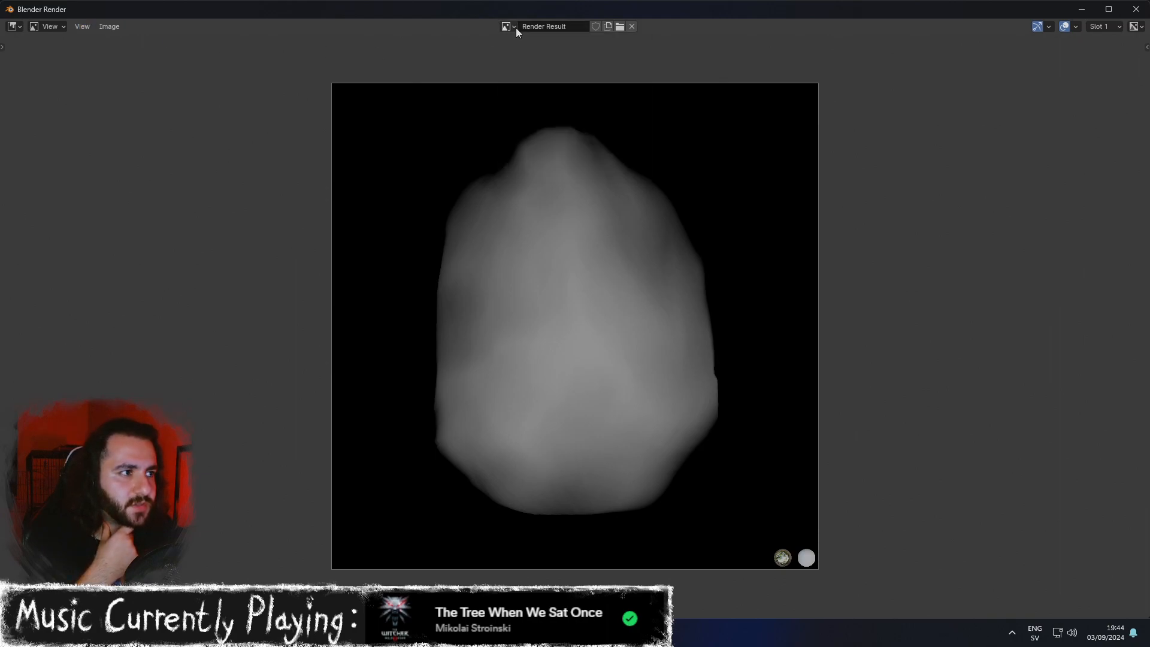
{"action": "left_click", "coordinate": [1064, 27]}
{"action": "left_click", "coordinate": [1037, 26]}
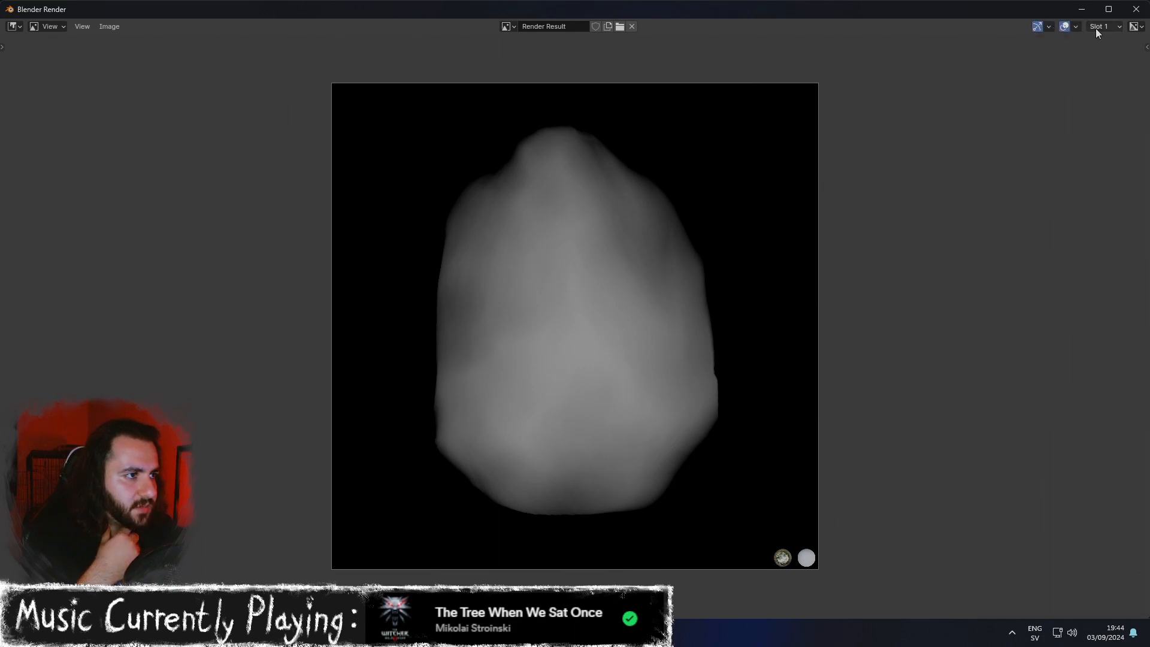
{"action": "left_click", "coordinate": [1134, 27]}
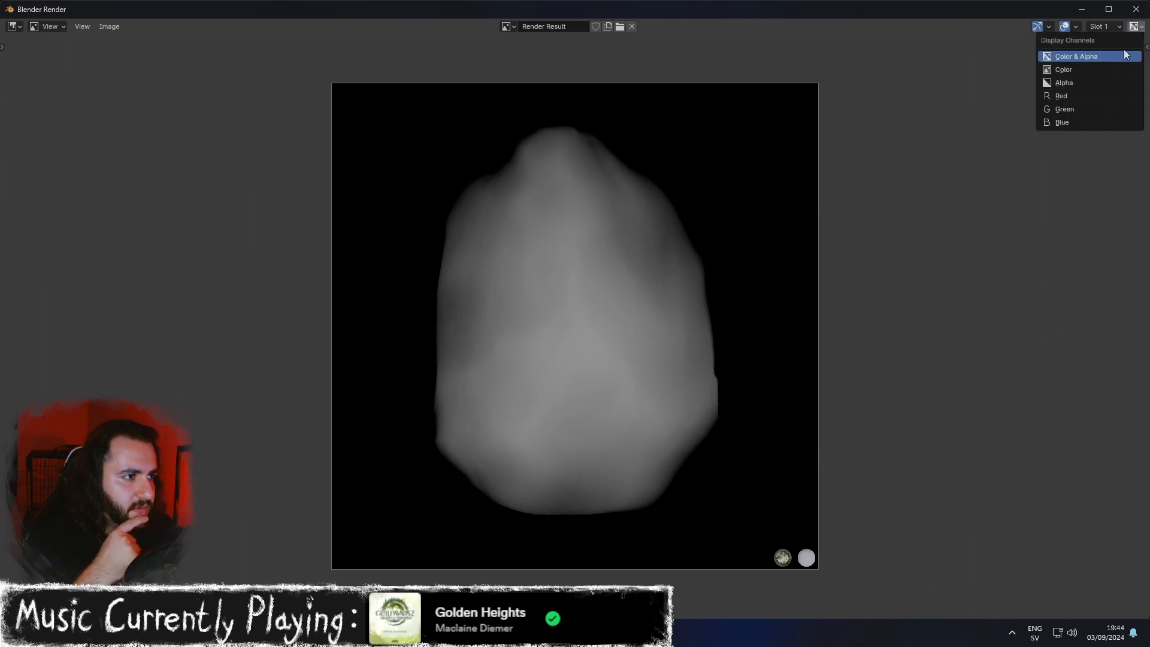
{"action": "left_click", "coordinate": [1077, 74]}
{"action": "left_click", "coordinate": [1134, 26]}
{"action": "left_click", "coordinate": [1104, 58]}
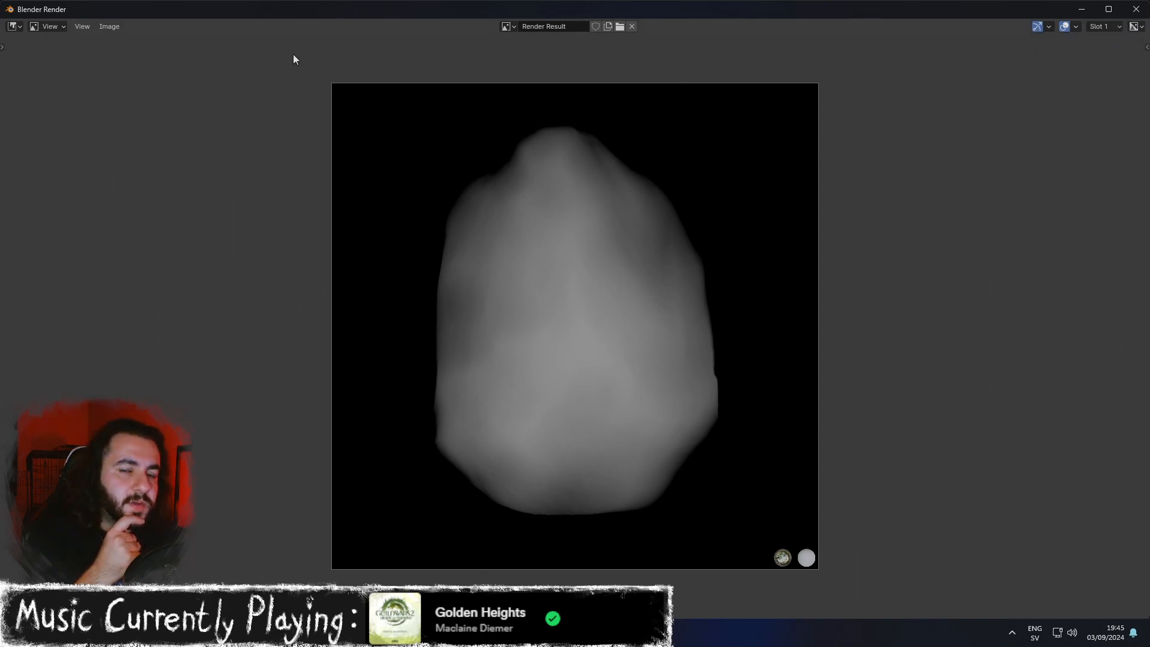
{"action": "left_click", "coordinate": [13, 27]}
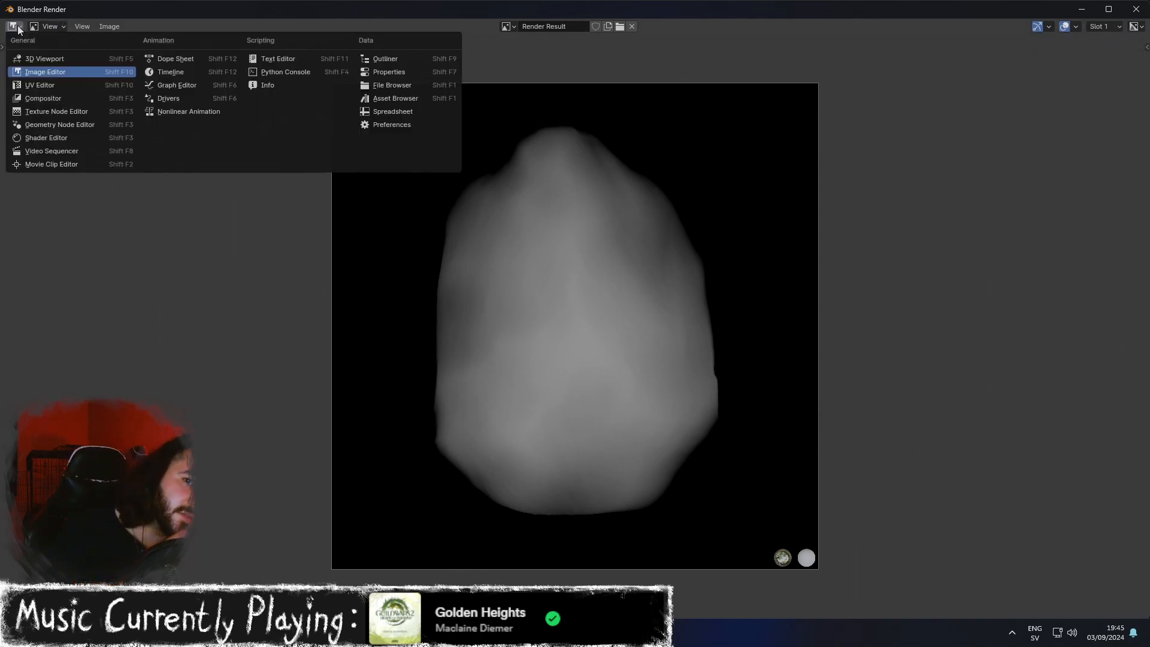
{"action": "left_click", "coordinate": [59, 26]}
{"action": "left_click", "coordinate": [58, 26]}
{"action": "left_click", "coordinate": [59, 26]}
{"action": "left_click", "coordinate": [82, 26]}
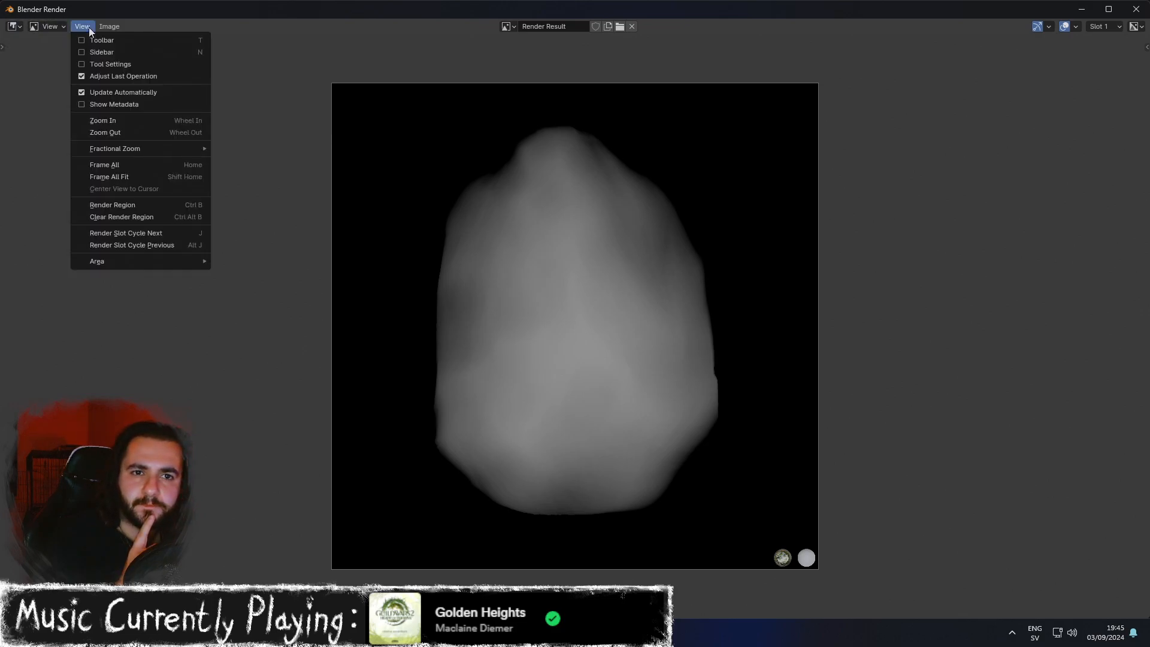
Save the render result as a PNG named Pebble2 in D:\Sub Designer and close the render window.
{"action": "mouse_move", "coordinate": [101, 30]}
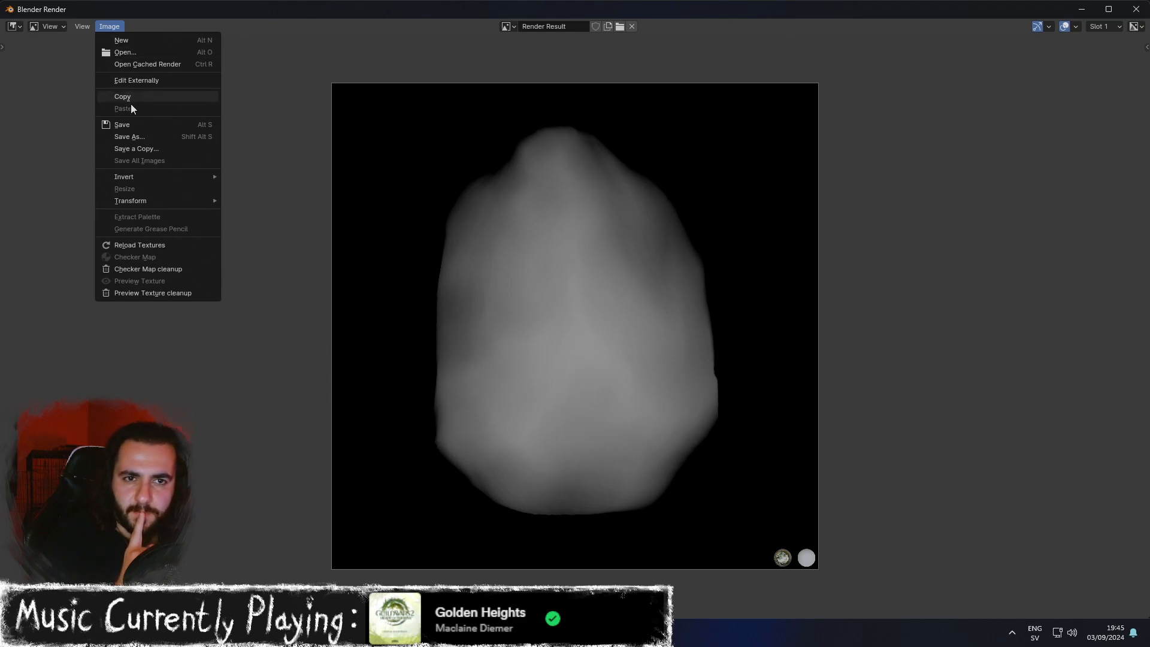
{"action": "left_click", "coordinate": [145, 138]}
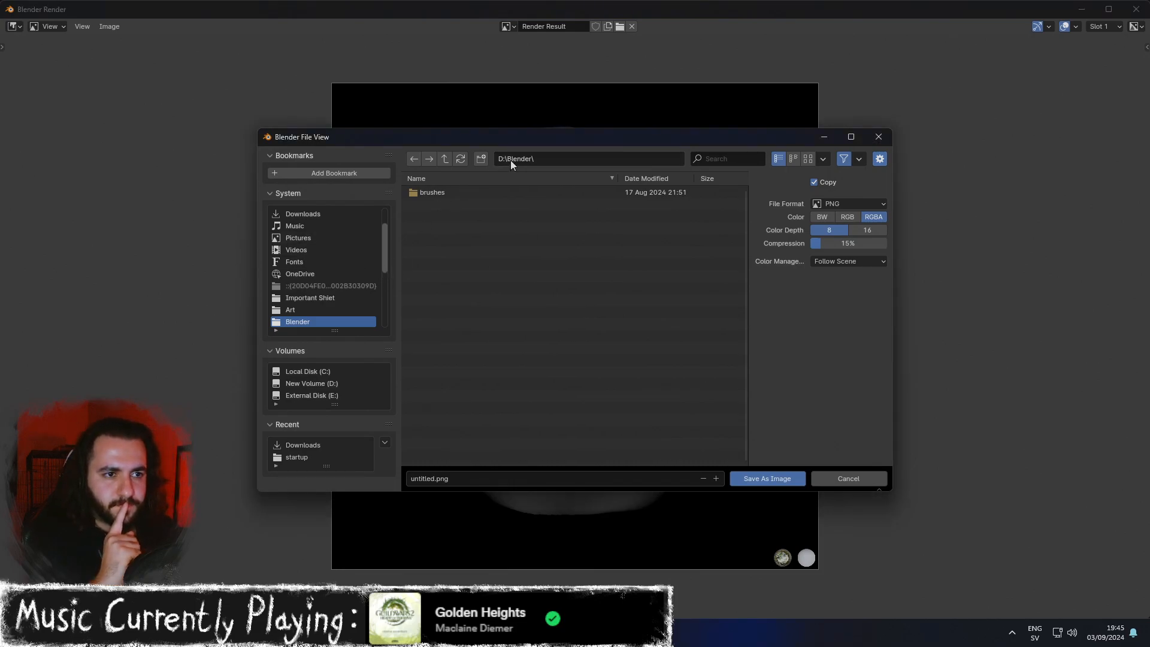
{"action": "scroll", "coordinate": [386, 245], "scroll_direction": "down", "scroll_amount": 4}
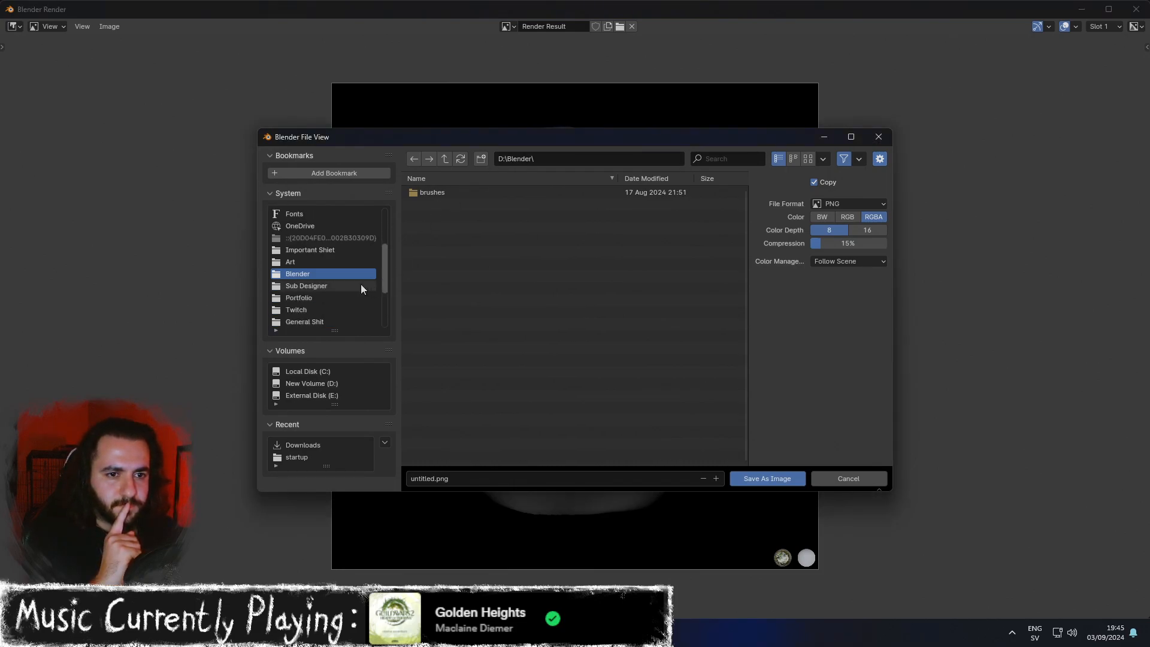
{"action": "left_click", "coordinate": [358, 285]}
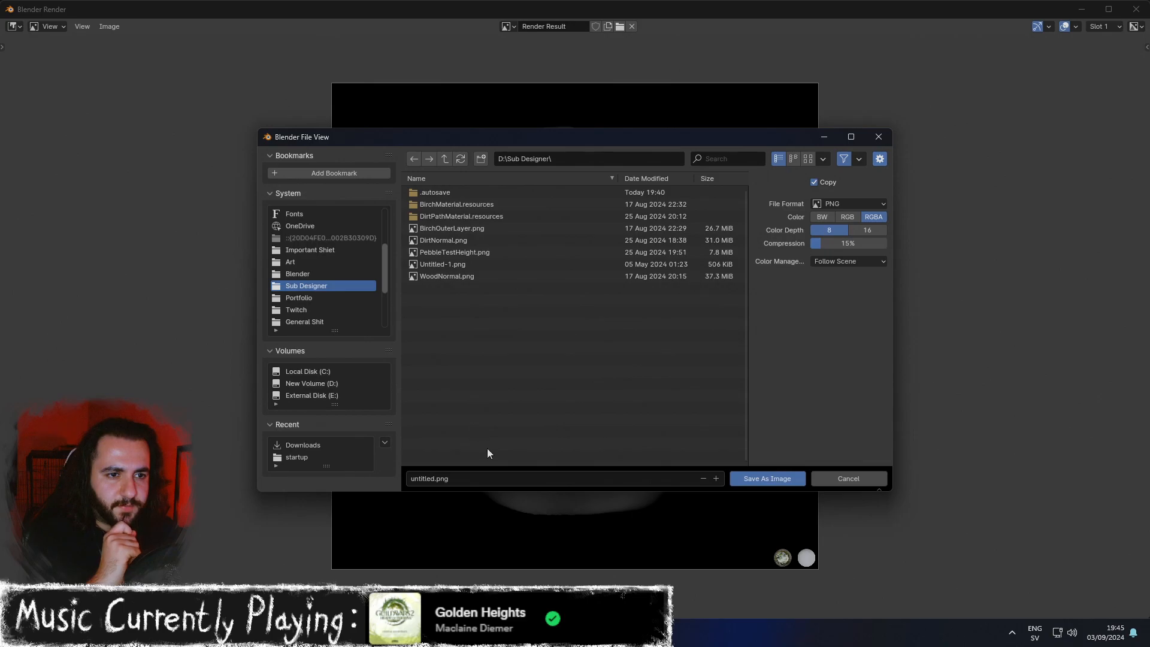
{"action": "left_click", "coordinate": [454, 476]}
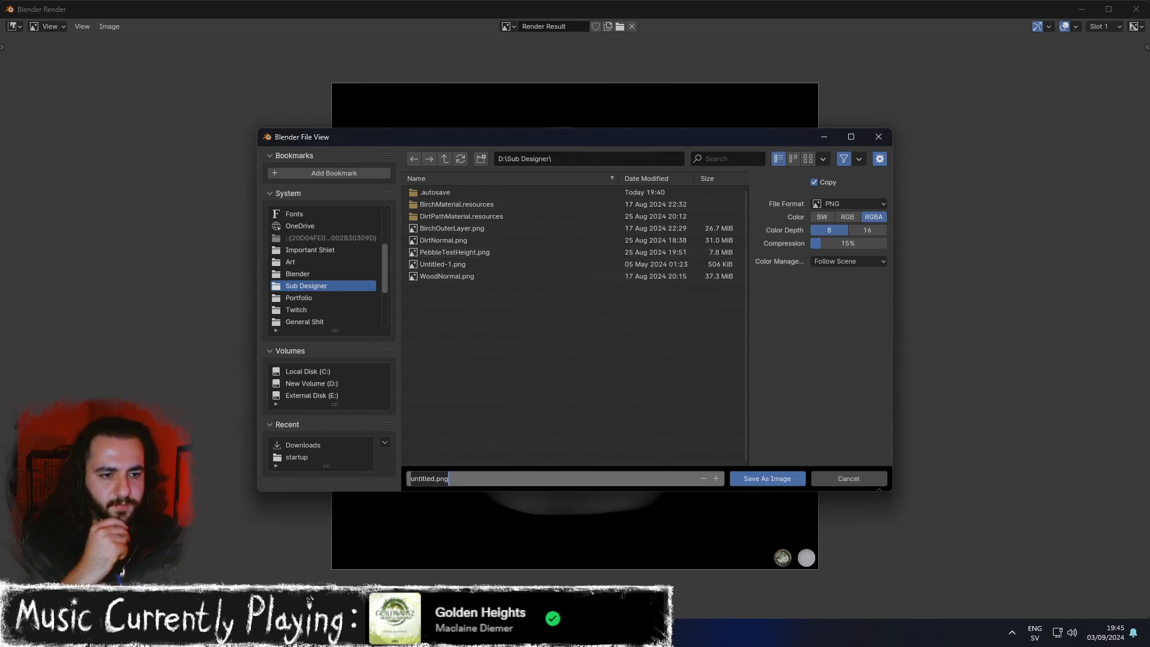
{"action": "type", "text": "Pebble2.png"}
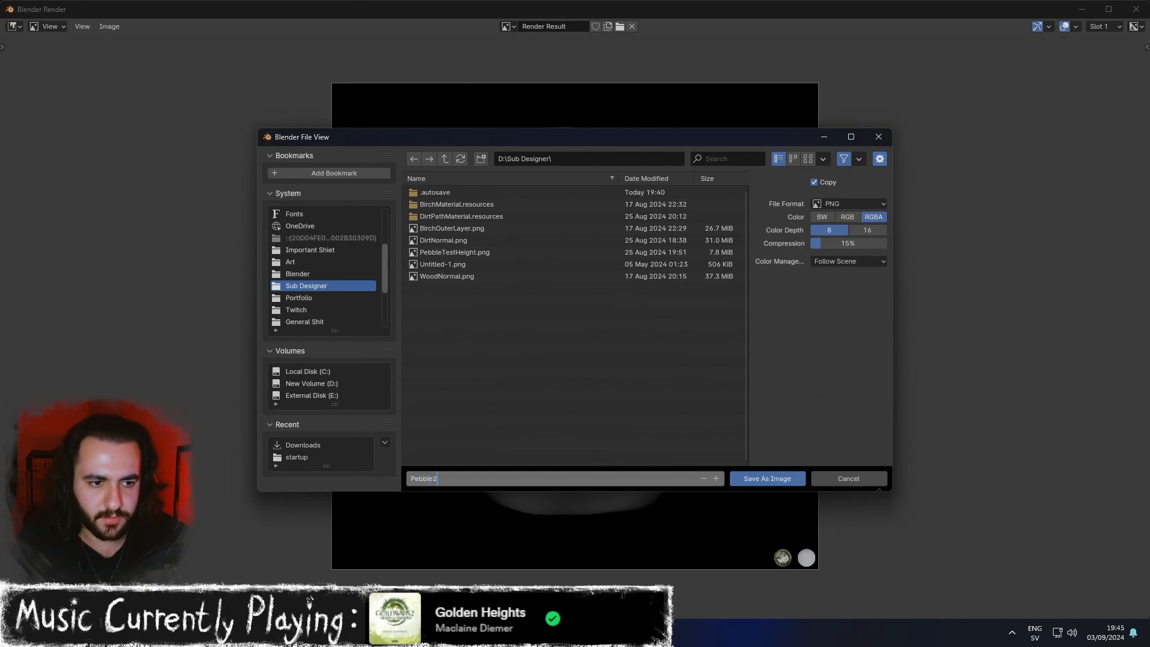
{"action": "key", "text": "Return"}
{"action": "left_click", "coordinate": [767, 478]}
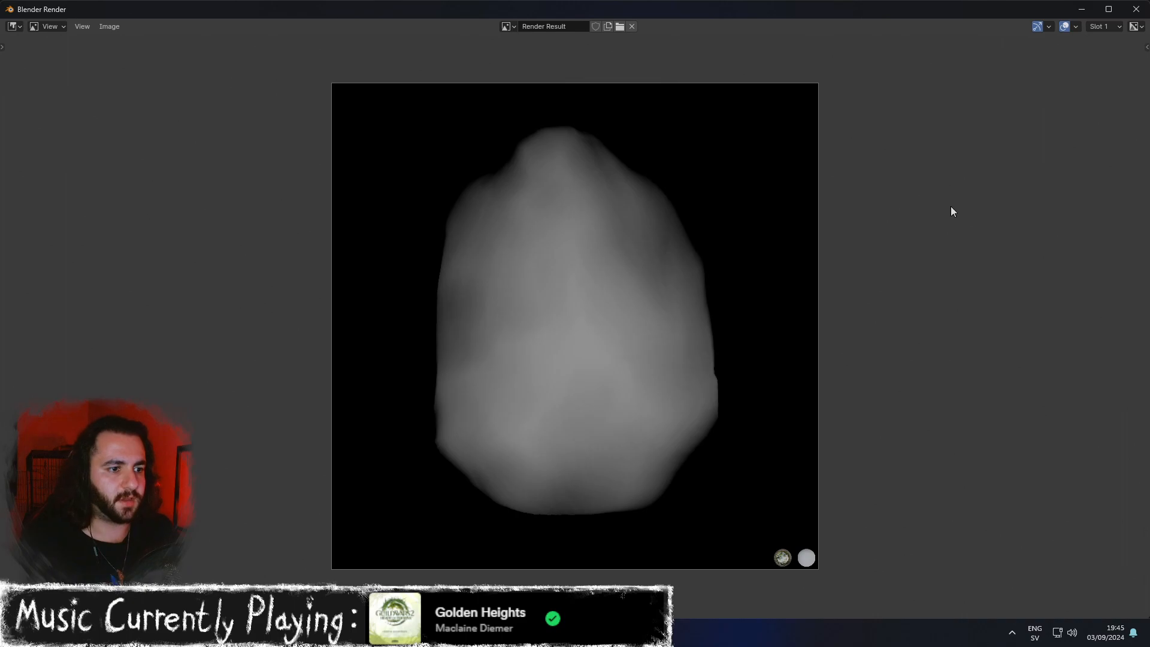
{"action": "left_click", "coordinate": [1138, 8]}
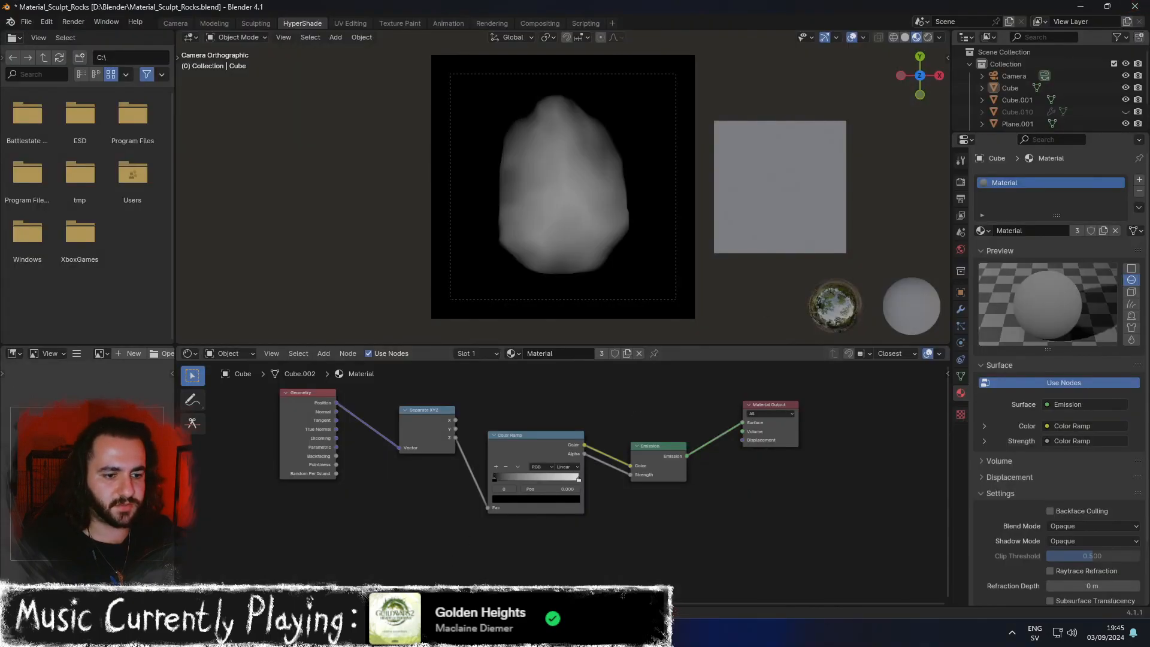
Switch to Substance 3D Designer and bring the existing pebble bitmap chain in the DirtPath graph into close view.
{"action": "left_click", "coordinate": [635, 633]}
{"action": "middle_click_drag", "start_coordinate": [263, 219], "coordinate": [492, 255]}
{"action": "left_click", "coordinate": [305, 184]}
{"action": "middle_click_drag", "start_coordinate": [389, 242], "coordinate": [481, 289]}
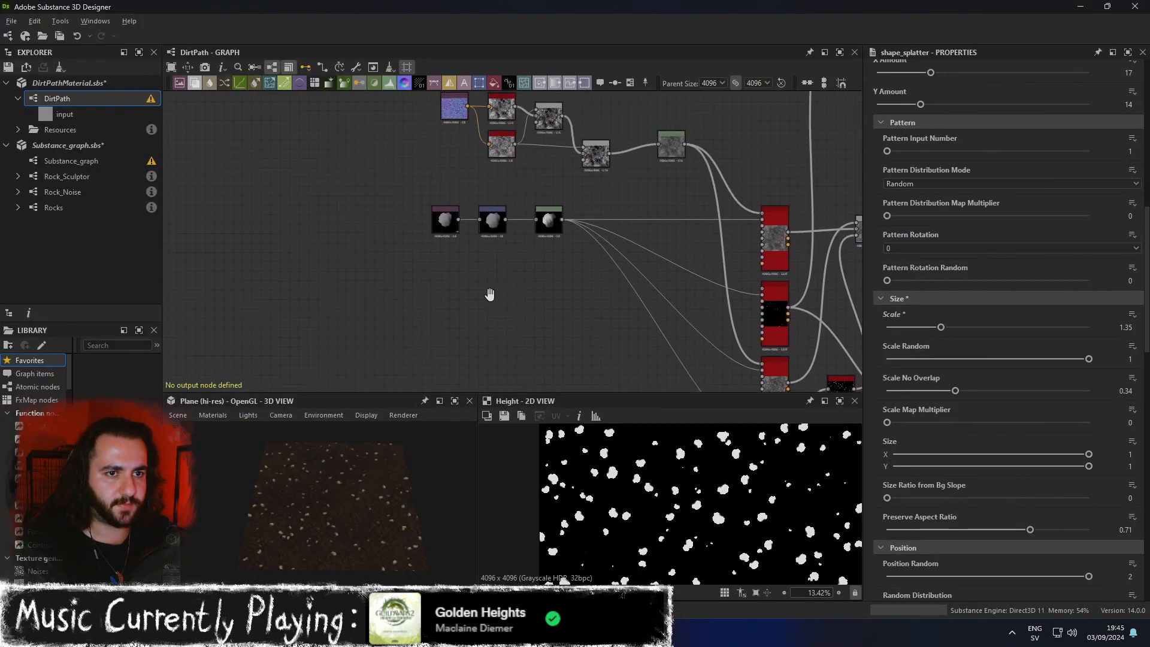
{"action": "scroll", "coordinate": [386, 239], "scroll_direction": "up", "scroll_amount": 4}
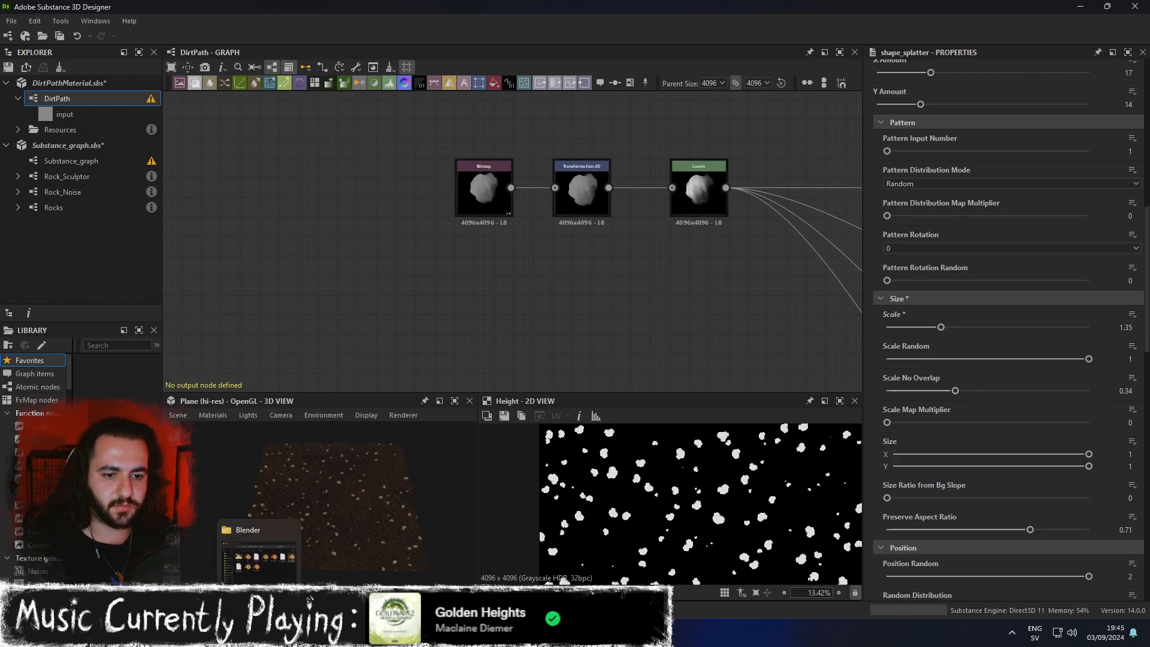
Import the Pebble2 image from D:\Sub Designer into the DirtPath graph and place its bitmap node directly below the existing pebble bitmap.
{"action": "left_click", "coordinate": [260, 633]}
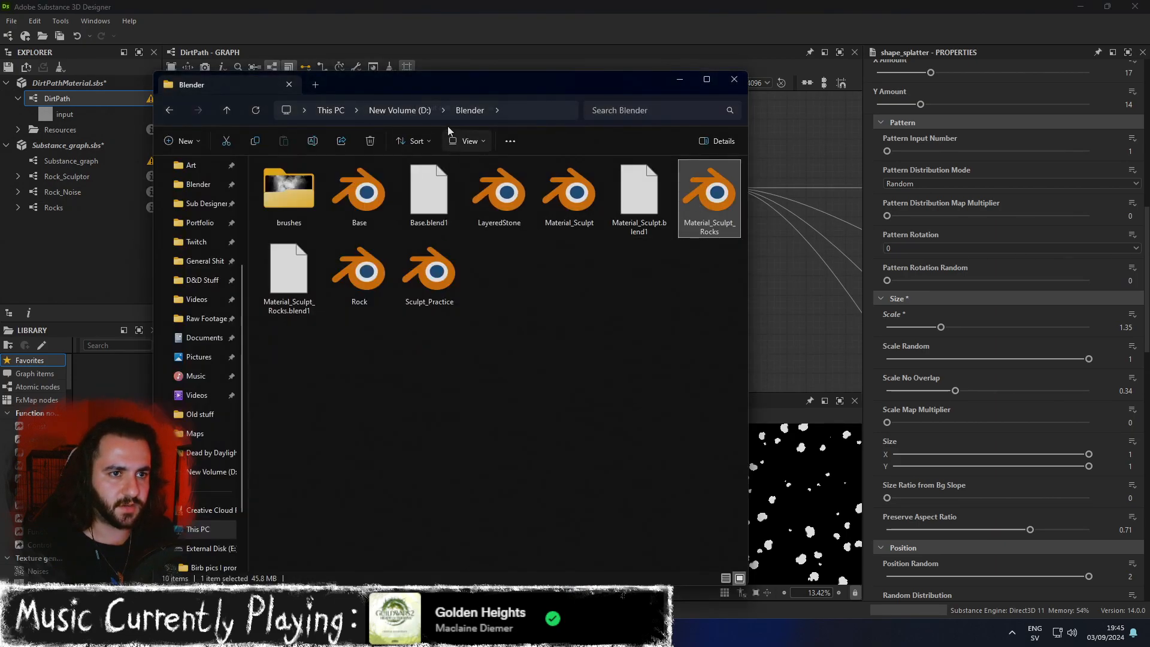
{"action": "left_click", "coordinate": [417, 110]}
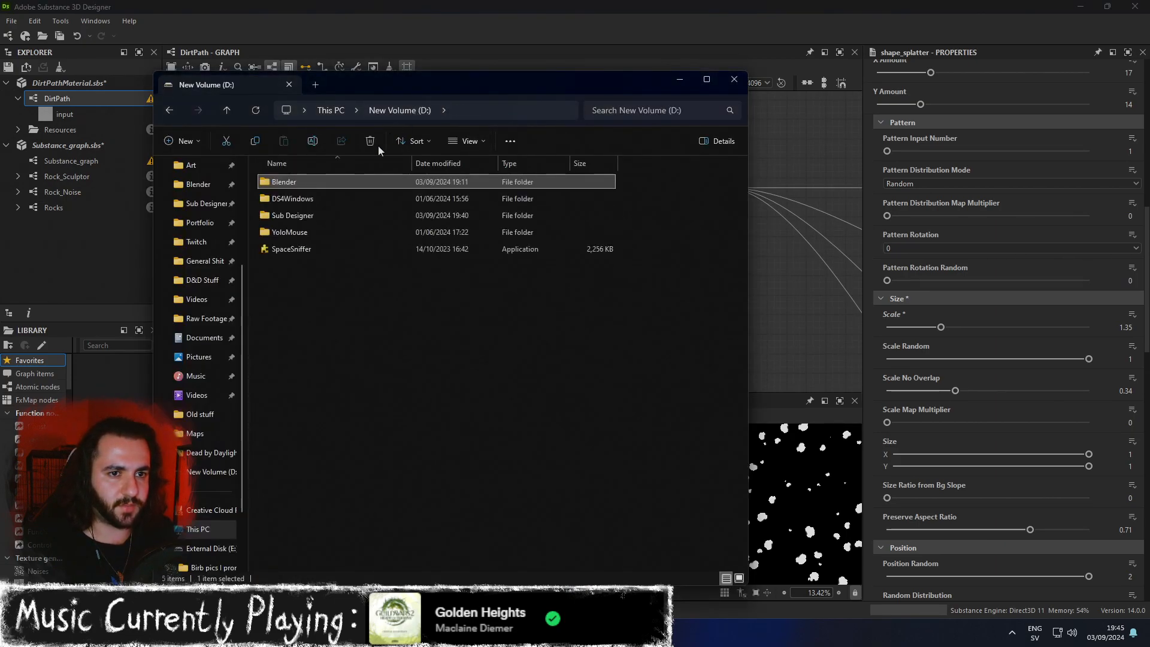
{"action": "double_click", "coordinate": [327, 211]}
{"action": "left_click", "coordinate": [296, 279]}
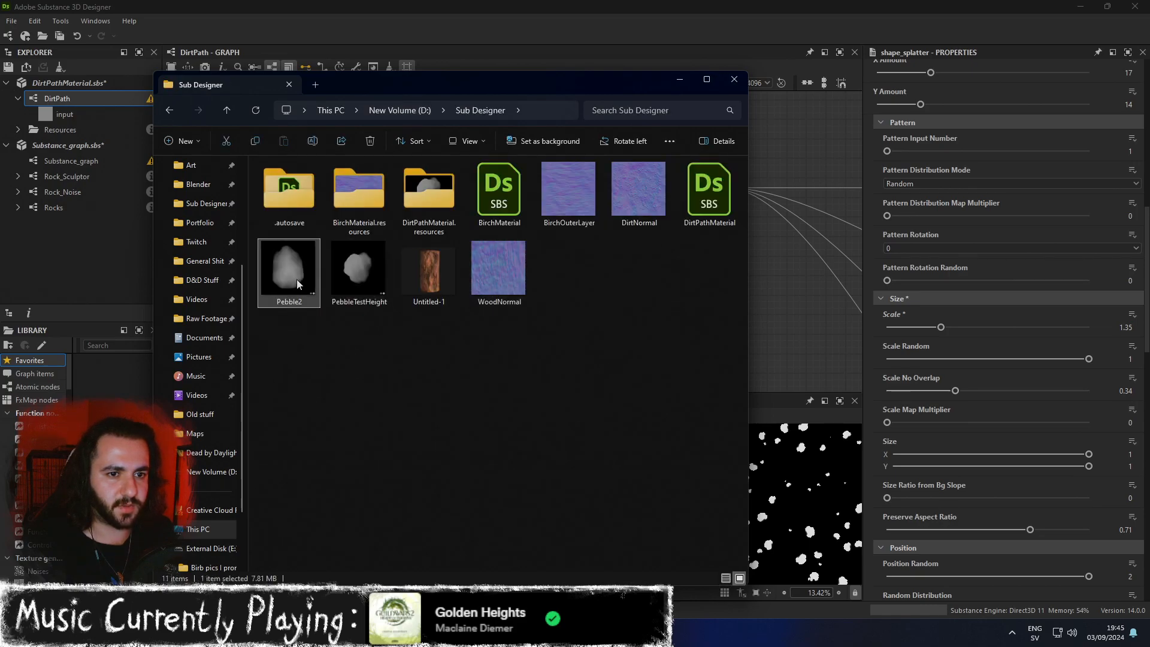
{"action": "left_click_drag", "start_coordinate": [497, 81], "coordinate": [866, 126]}
{"action": "left_click_drag", "start_coordinate": [672, 286], "coordinate": [465, 279]}
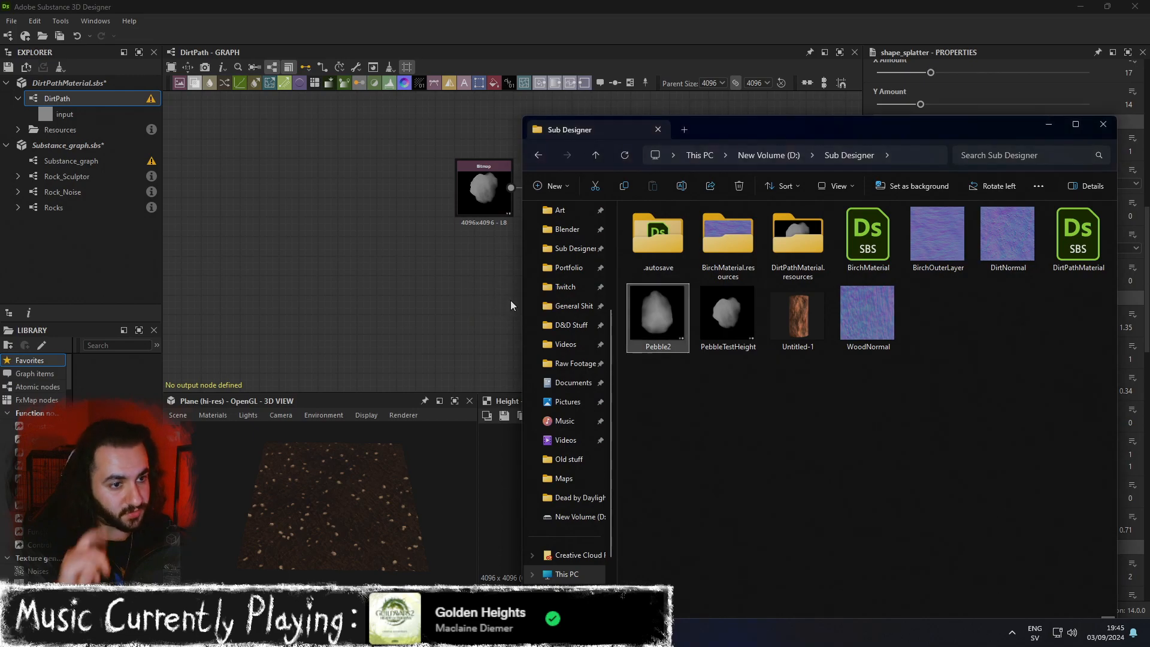
{"action": "left_click", "coordinate": [1051, 127]}
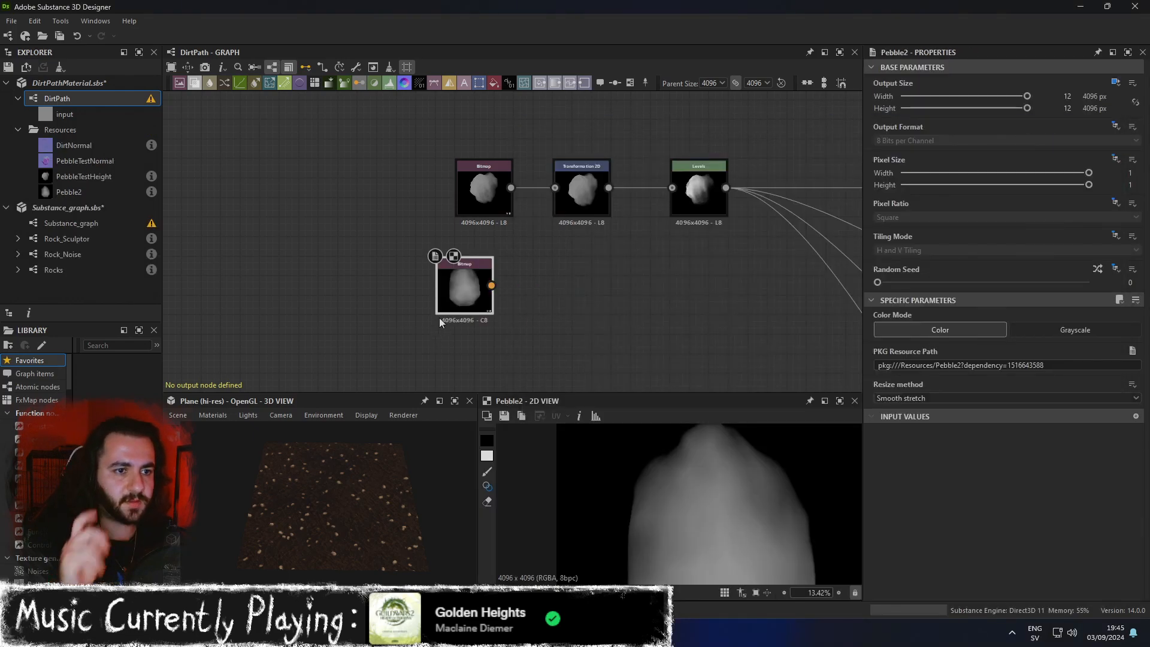
{"action": "left_click_drag", "start_coordinate": [459, 292], "coordinate": [479, 259]}
Duplicate the Transformation 2D node below the original, feed it from the Pebble2 bitmap, and preview the result in the 2D view.
{"action": "left_click", "coordinate": [590, 202]}
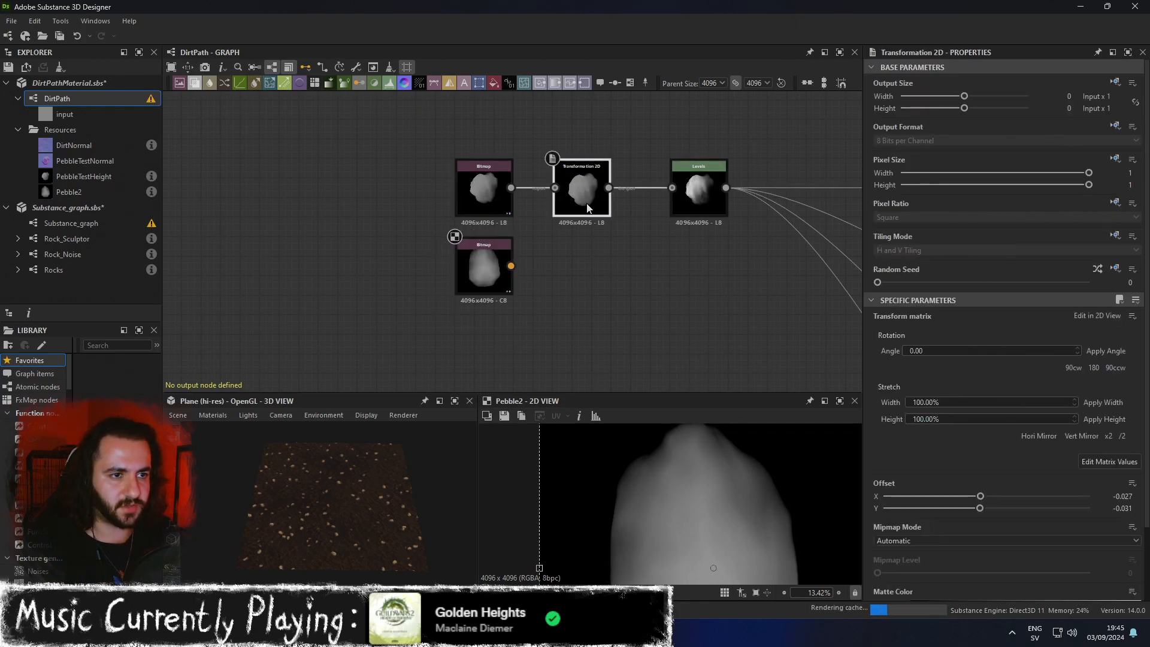
{"action": "key", "text": "ctrl+shift+d"}
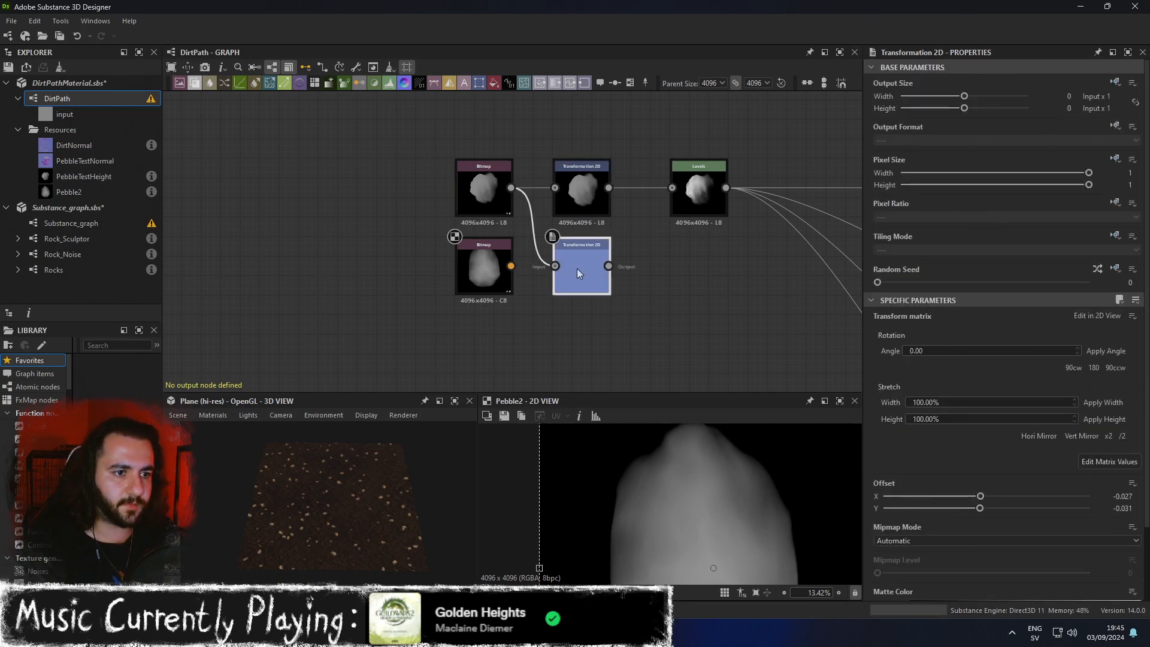
{"action": "left_click_drag", "start_coordinate": [577, 286], "coordinate": [556, 266]}
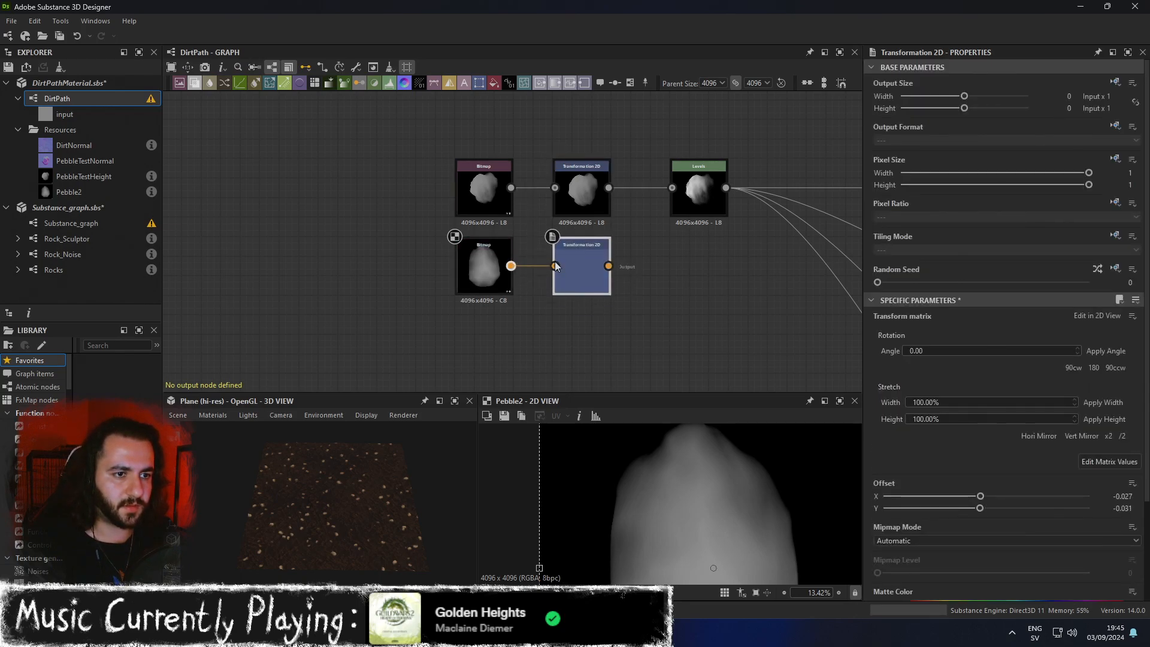
{"action": "double_click", "coordinate": [574, 266]}
{"action": "scroll", "coordinate": [706, 509], "scroll_direction": "down", "scroll_amount": 5}
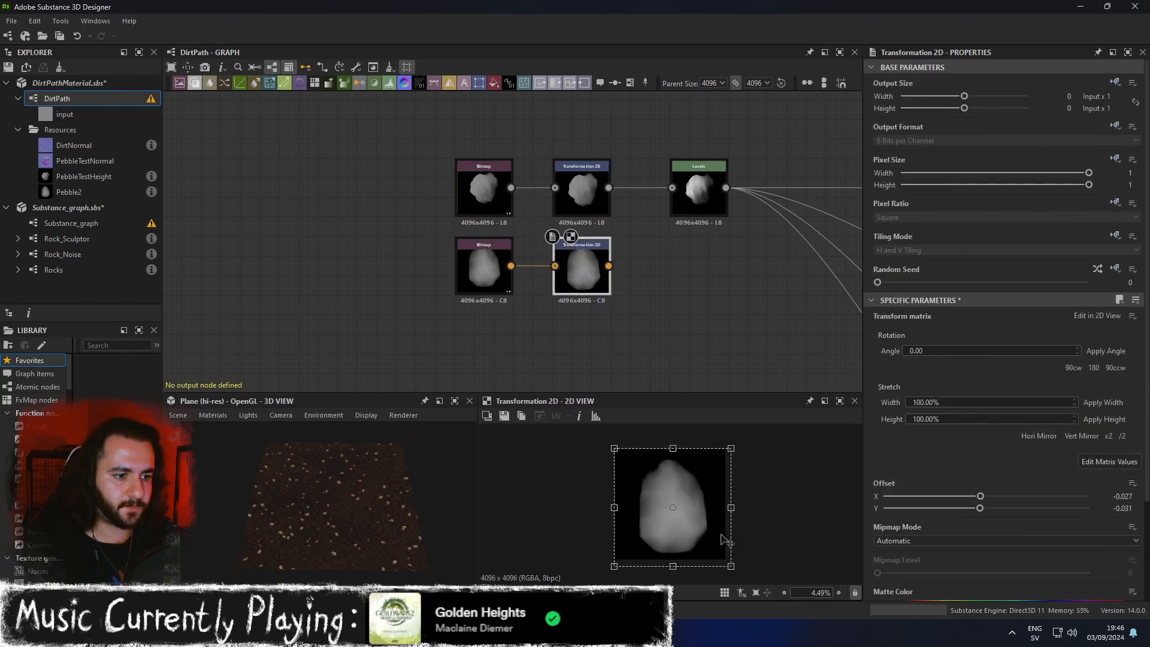
Duplicate the Levels node below the original, connect the new Transformation 2D output to it, and preview the levelled pebble.
{"action": "middle_click_drag", "start_coordinate": [687, 315], "coordinate": [400, 200]}
{"action": "scroll", "coordinate": [604, 303], "scroll_direction": "down", "scroll_amount": 2}
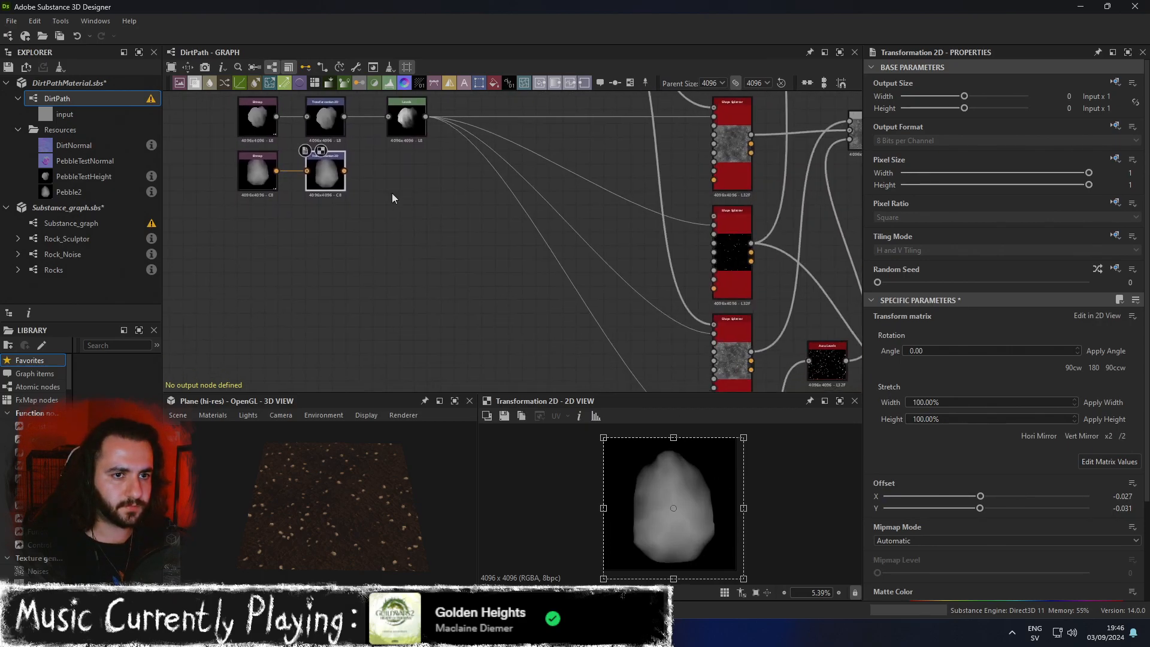
{"action": "scroll", "coordinate": [410, 180], "scroll_direction": "up", "scroll_amount": 2}
{"action": "left_click", "coordinate": [419, 166]}
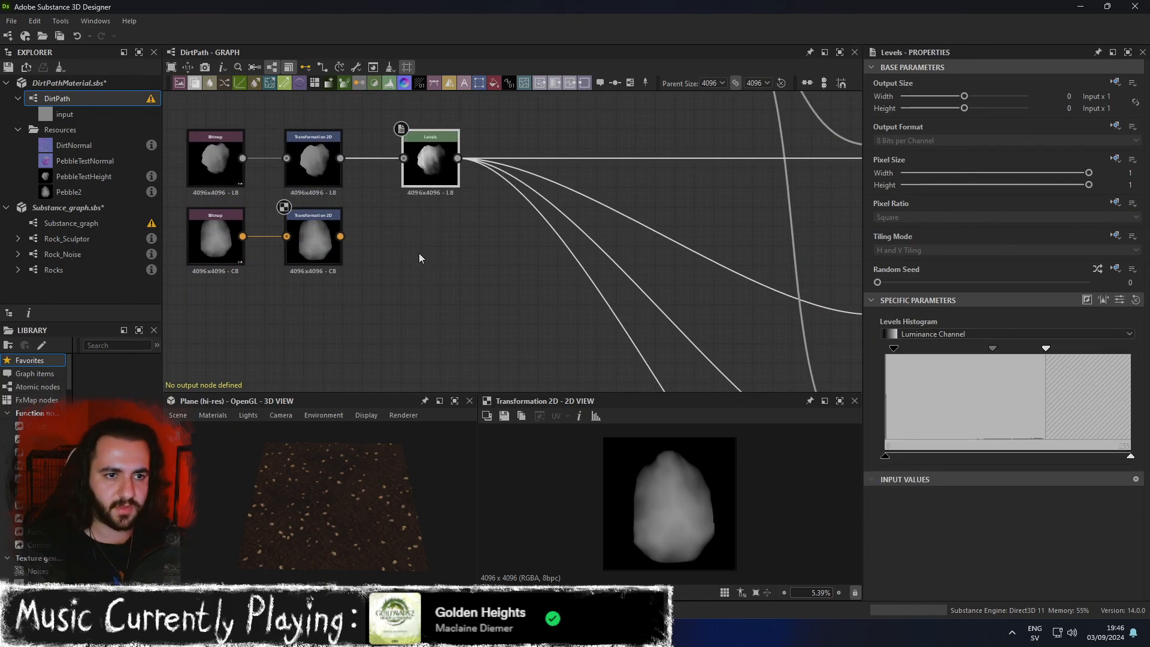
{"action": "key", "text": "ctrl+d"}
{"action": "left_click_drag", "start_coordinate": [340, 236], "coordinate": [404, 236]}
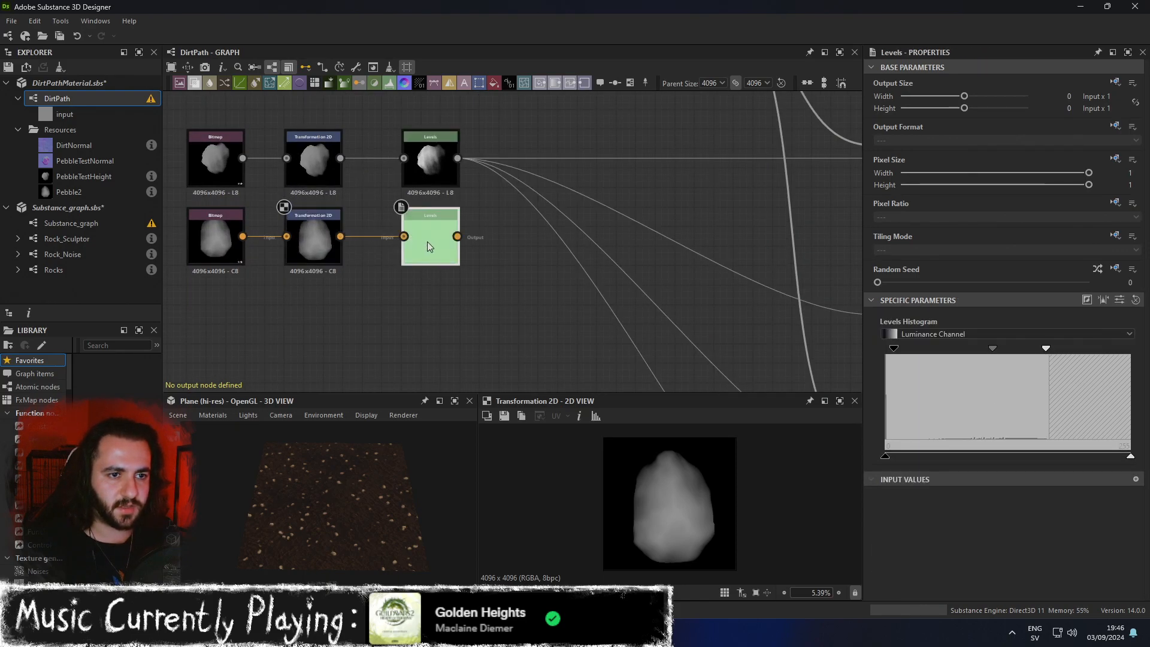
{"action": "double_click", "coordinate": [430, 242]}
{"action": "scroll", "coordinate": [473, 262], "scroll_direction": "down", "scroll_amount": 2}
{"action": "middle_click_drag", "start_coordinate": [572, 276], "coordinate": [716, 264]}
{"action": "middle_click_drag", "start_coordinate": [643, 266], "coordinate": [354, 241]}
{"action": "scroll", "coordinate": [354, 241], "scroll_direction": "up", "scroll_amount": 1}
{"action": "left_click_drag", "start_coordinate": [309, 200], "coordinate": [340, 232]}
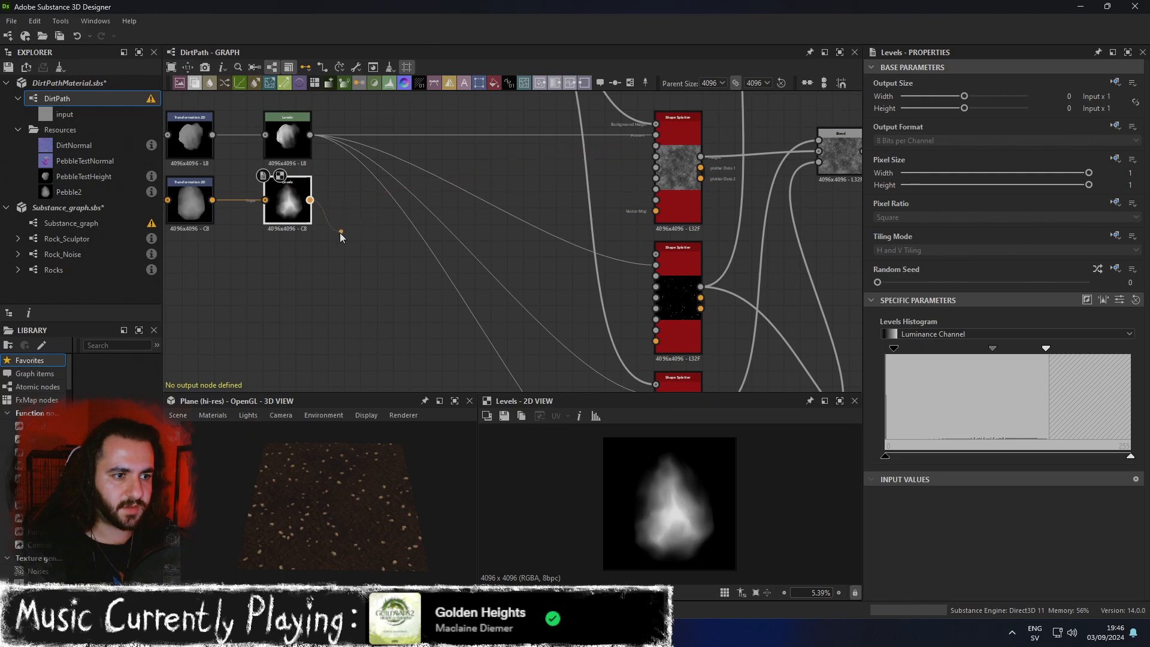
Examine the Shape Splatter pattern inputs in Substance_graph, and return to the DirtPath graph.
{"action": "double_click", "coordinate": [72, 224]}
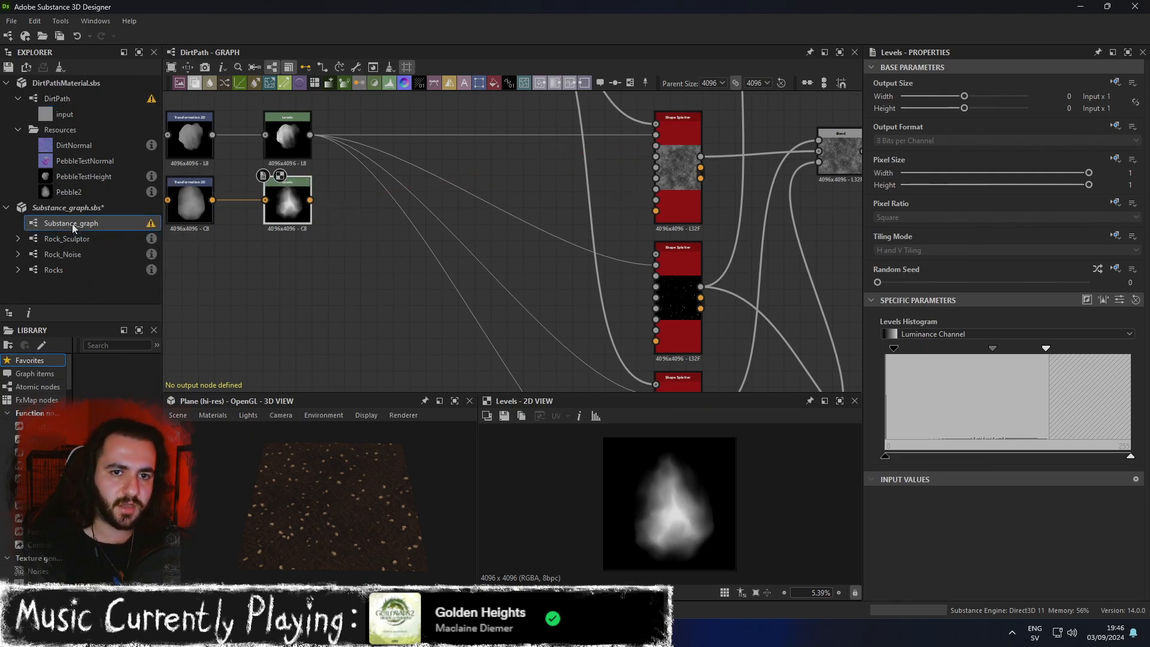
{"action": "scroll", "coordinate": [616, 335], "scroll_direction": "up", "scroll_amount": 10}
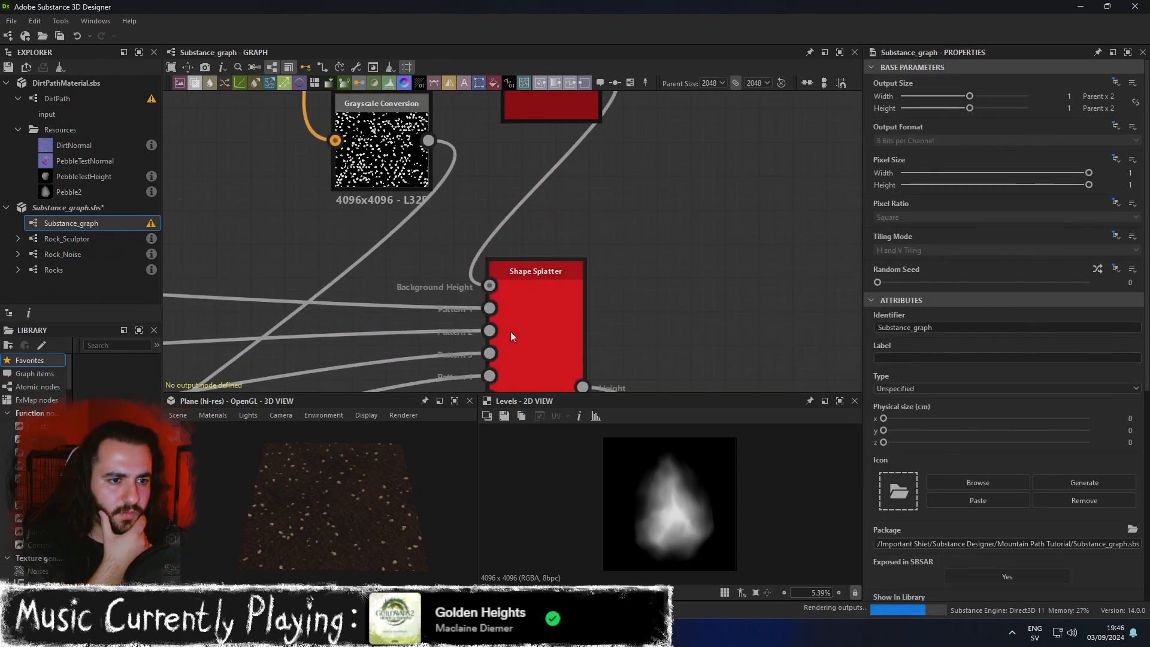
{"action": "scroll", "coordinate": [509, 332], "scroll_direction": "down", "scroll_amount": 5}
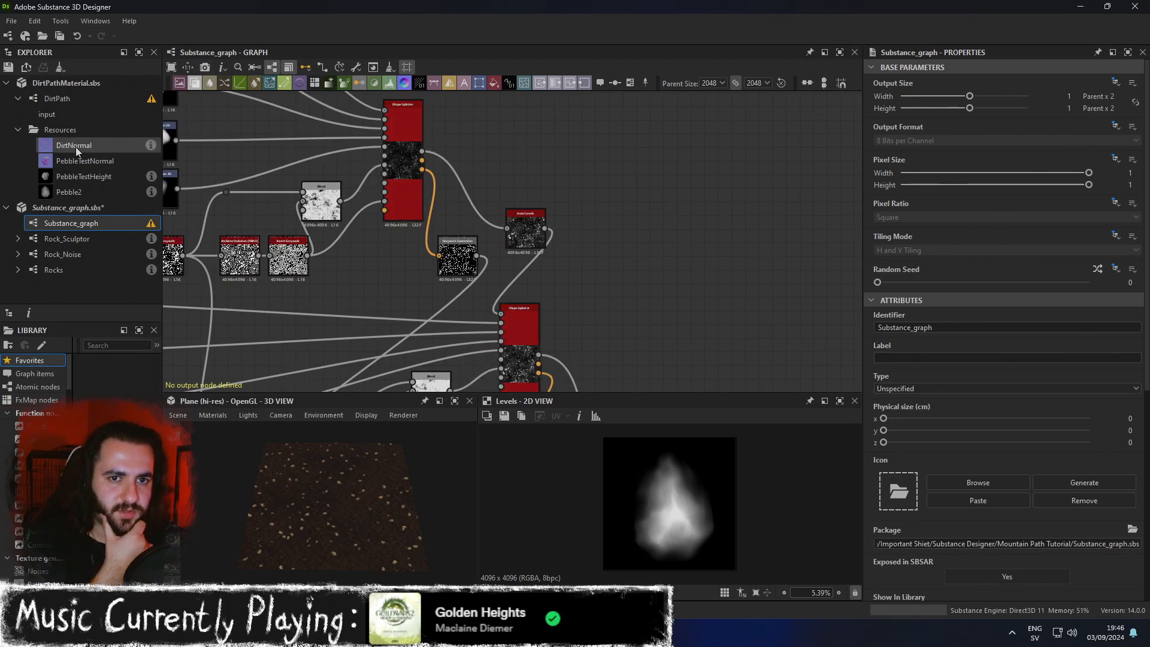
{"action": "left_click", "coordinate": [86, 99]}
{"action": "double_click", "coordinate": [84, 98]}
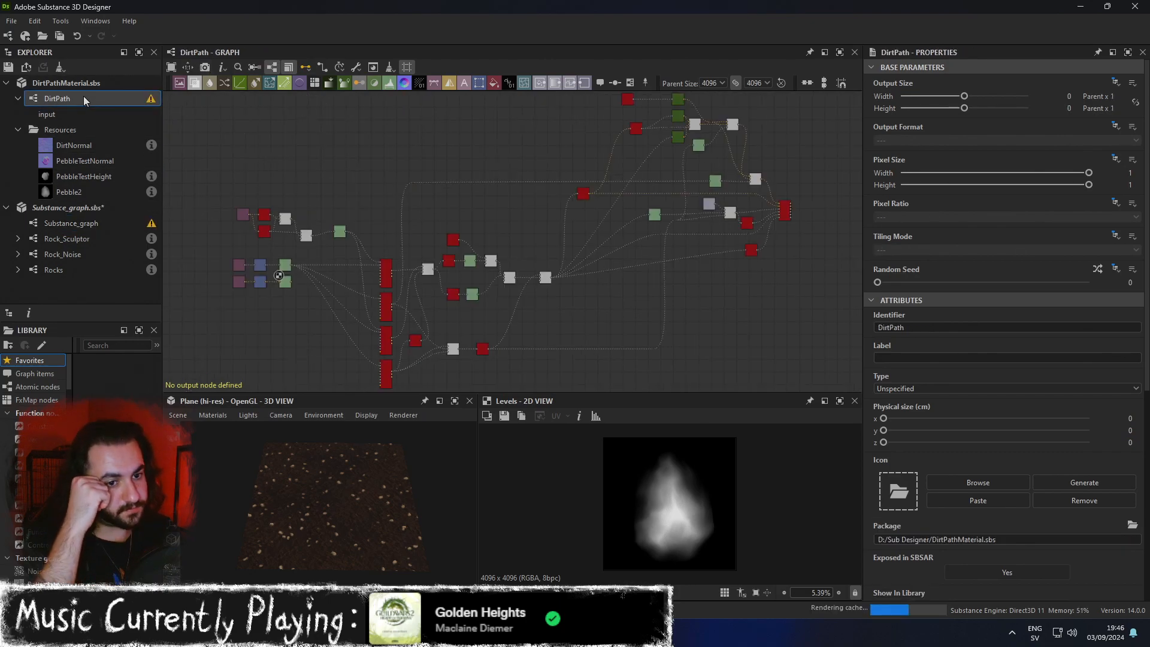
Set the Pattern Input Number of the uppermost Shape Splatter fed by the pebble Levels to 2.
{"action": "scroll", "coordinate": [395, 251], "scroll_direction": "up", "scroll_amount": 3}
{"action": "middle_click_drag", "start_coordinate": [383, 261], "coordinate": [498, 130]}
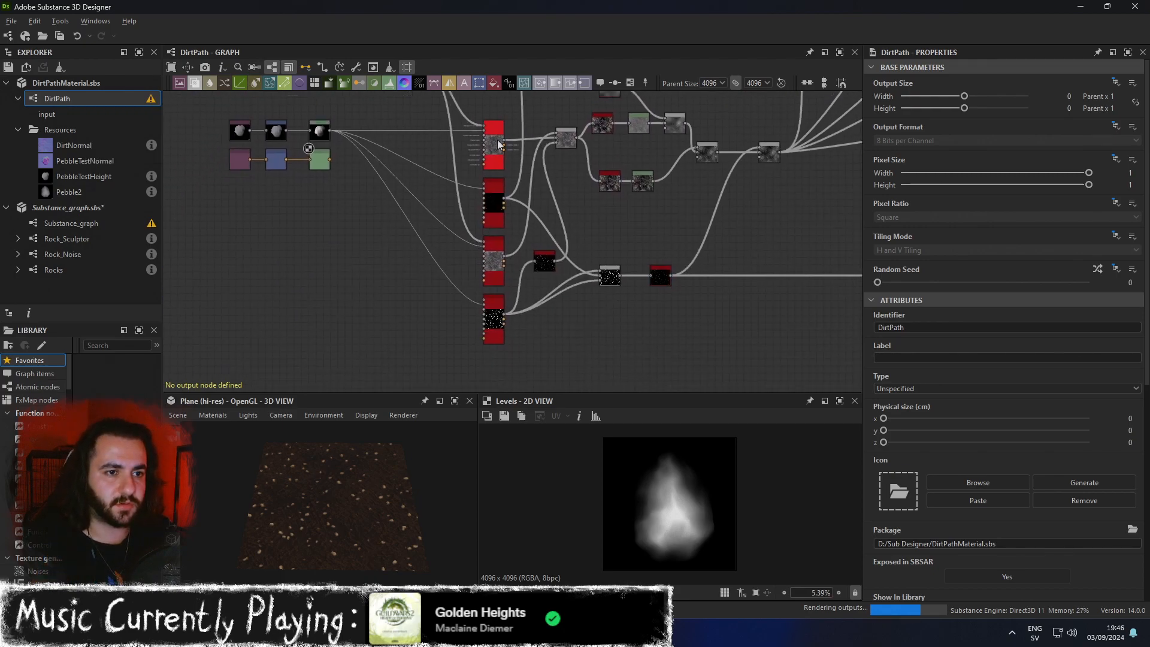
{"action": "scroll", "coordinate": [497, 144], "scroll_direction": "up", "scroll_amount": 2}
{"action": "left_click", "coordinate": [497, 160]}
{"action": "scroll", "coordinate": [939, 472], "scroll_direction": "down", "scroll_amount": 6}
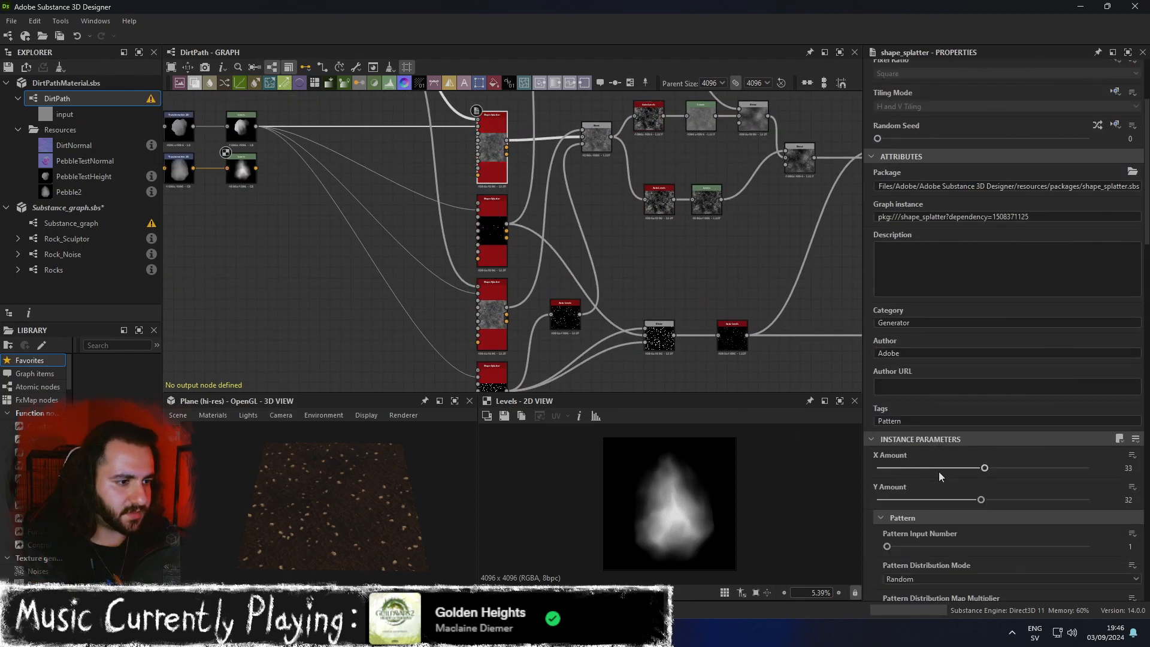
{"action": "scroll", "coordinate": [937, 476], "scroll_direction": "down", "scroll_amount": 1}
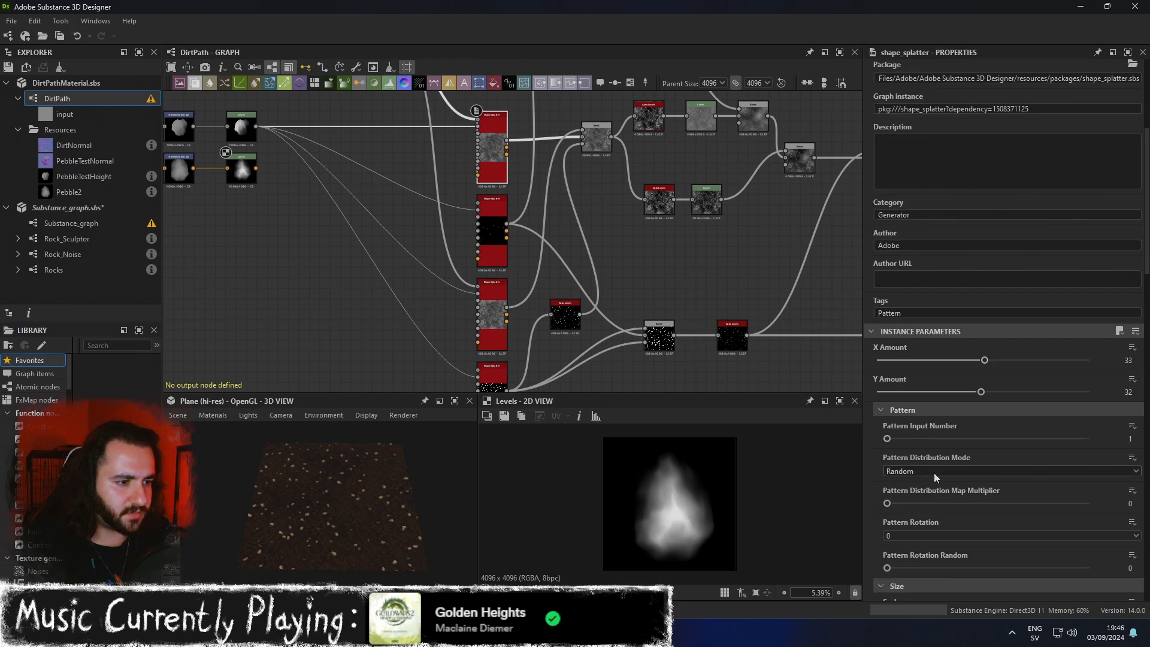
{"action": "scroll", "coordinate": [917, 497], "scroll_direction": "down", "scroll_amount": 2}
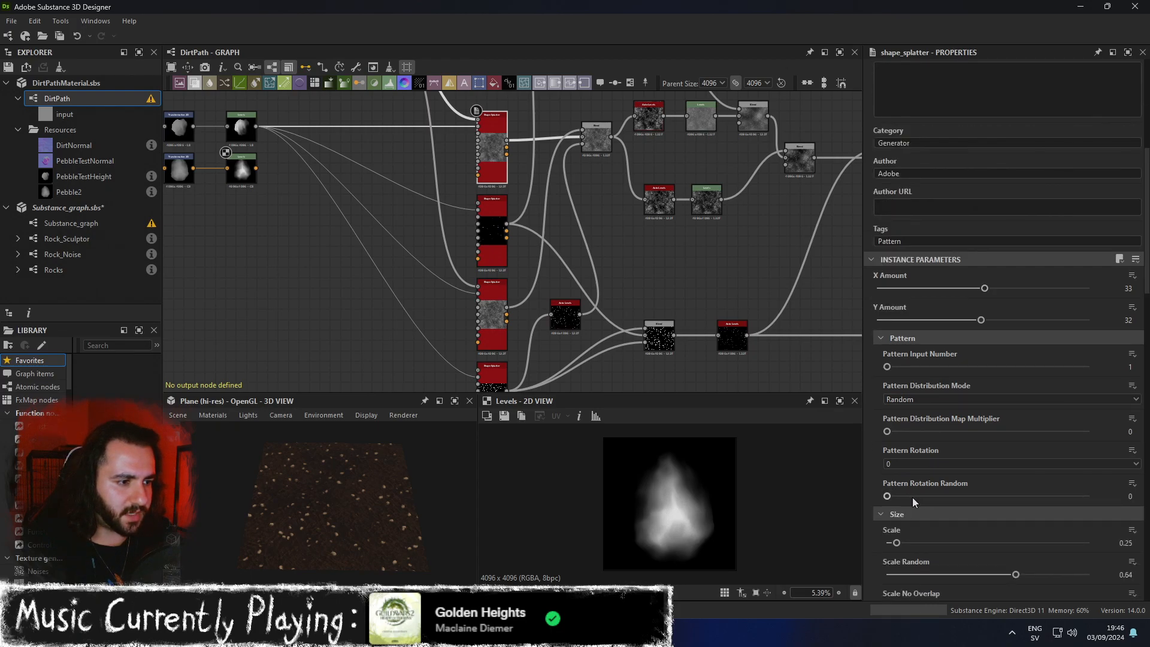
{"action": "left_click", "coordinate": [913, 366]}
Set the Pattern Input Number of the three remaining Shape Splatter nodes in the column to 2.
{"action": "left_click", "coordinate": [497, 240]}
{"action": "left_click", "coordinate": [490, 316]}
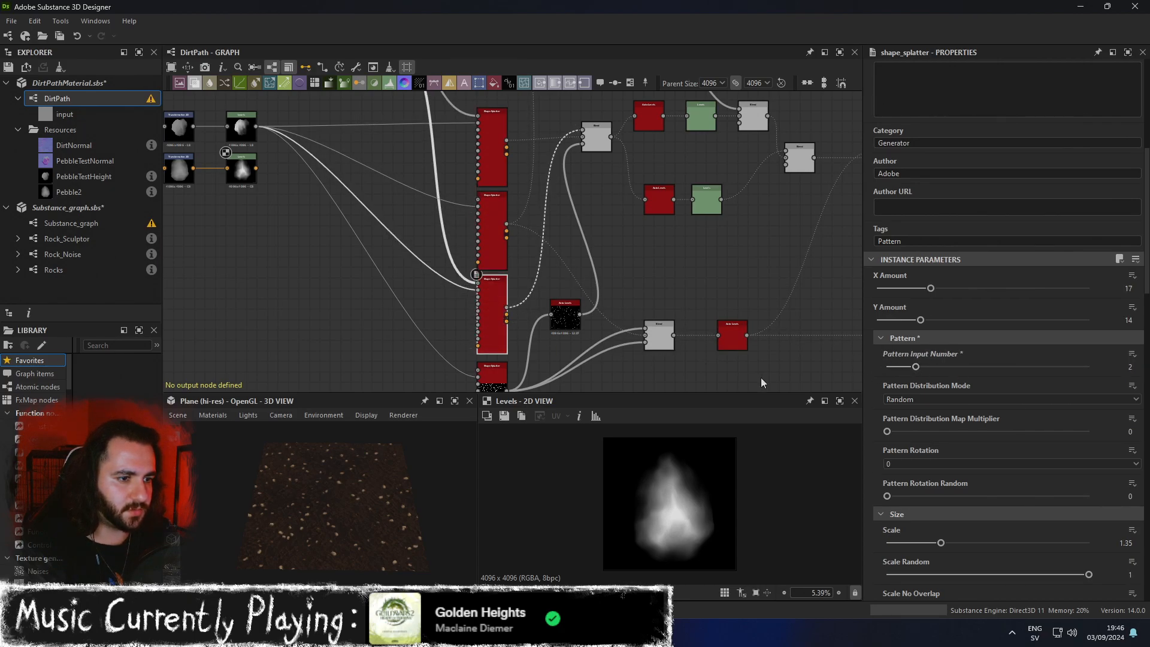
{"action": "left_click", "coordinate": [492, 377]}
{"action": "left_click_drag", "start_coordinate": [896, 366], "coordinate": [916, 366]}
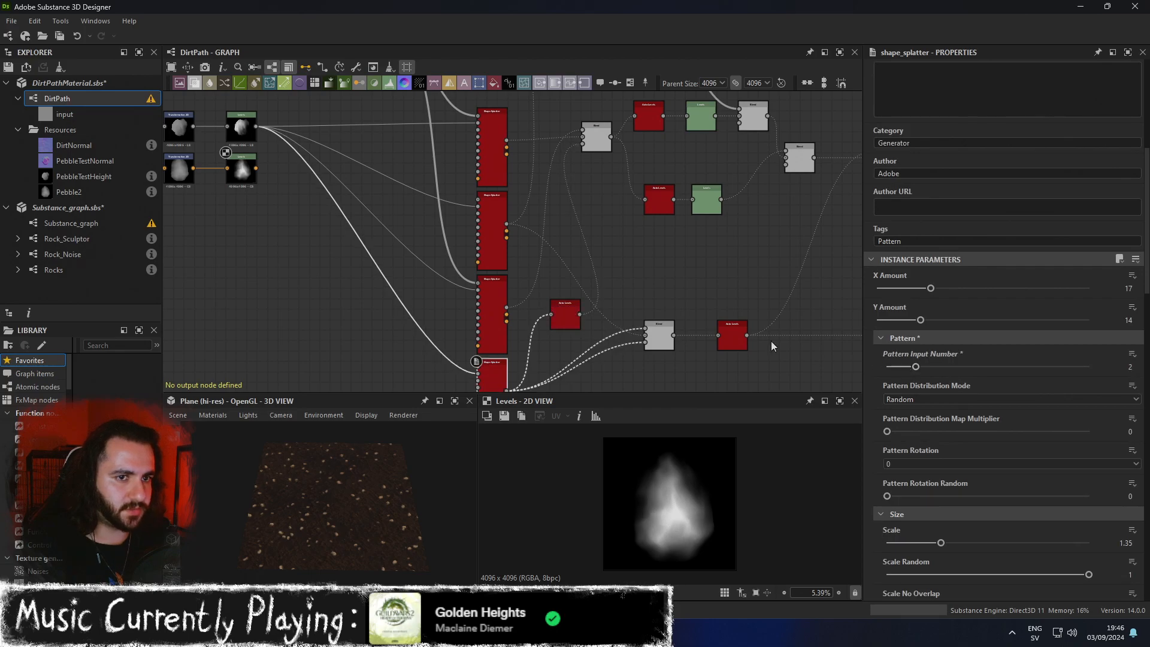
Connect the lower pebble Levels output to the Pattern 2 input of the uppermost Shape Splatter.
{"action": "scroll", "coordinate": [318, 144], "scroll_direction": "up", "scroll_amount": 2}
{"action": "middle_click_drag", "start_coordinate": [259, 159], "coordinate": [266, 190]}
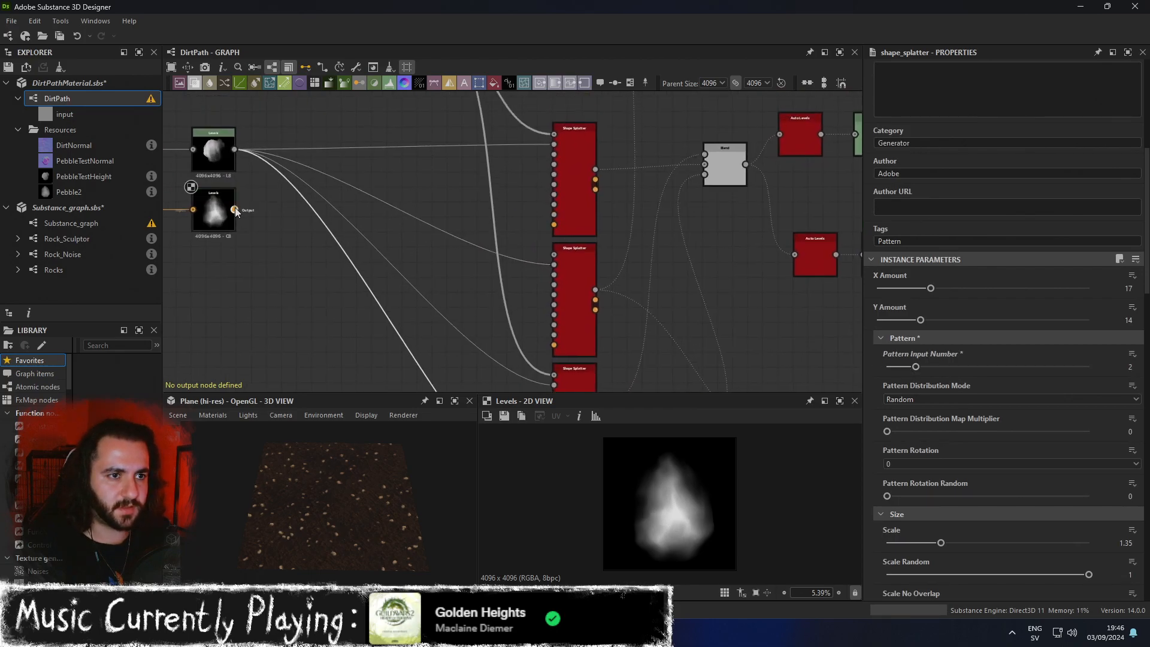
{"action": "left_click_drag", "start_coordinate": [520, 157], "coordinate": [561, 157]}
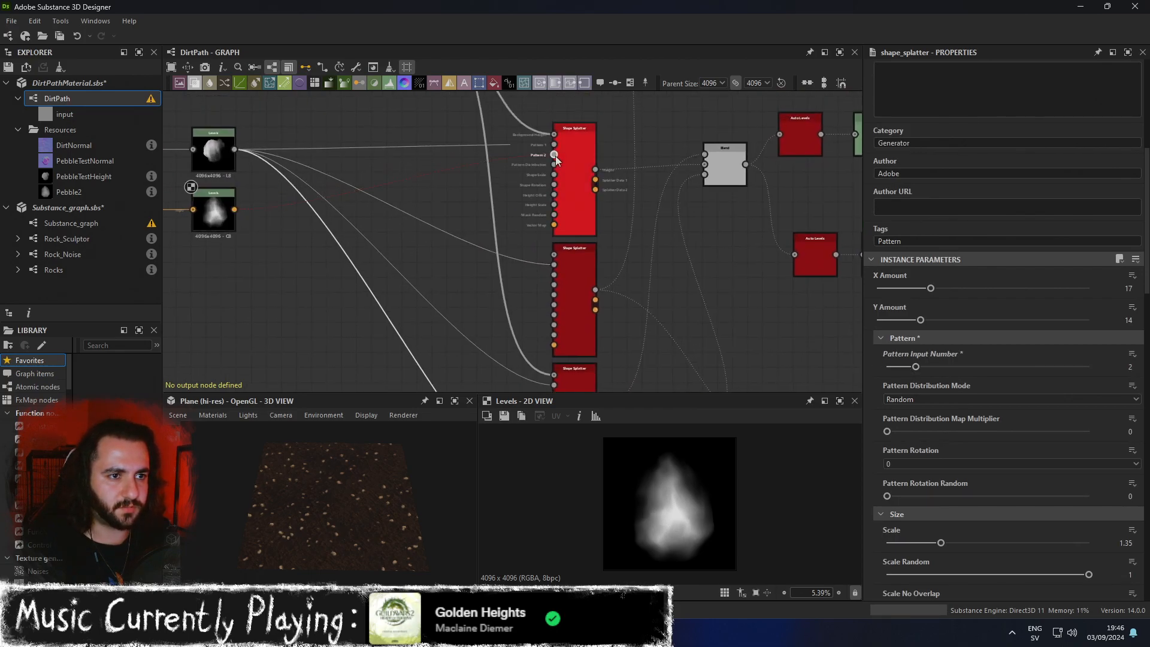
Set the Color Mode of the Pebble2 Bitmap node to Grayscale.
{"action": "middle_click_drag", "start_coordinate": [258, 254], "coordinate": [472, 262]}
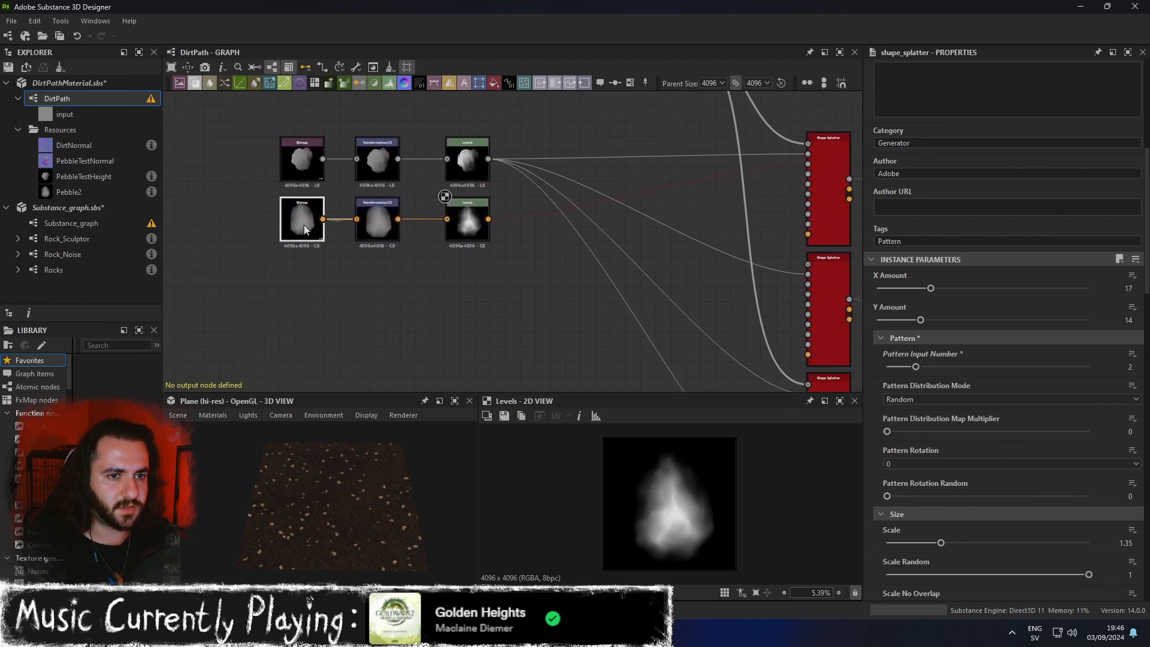
{"action": "double_click", "coordinate": [304, 225]}
{"action": "left_click", "coordinate": [1099, 334]}
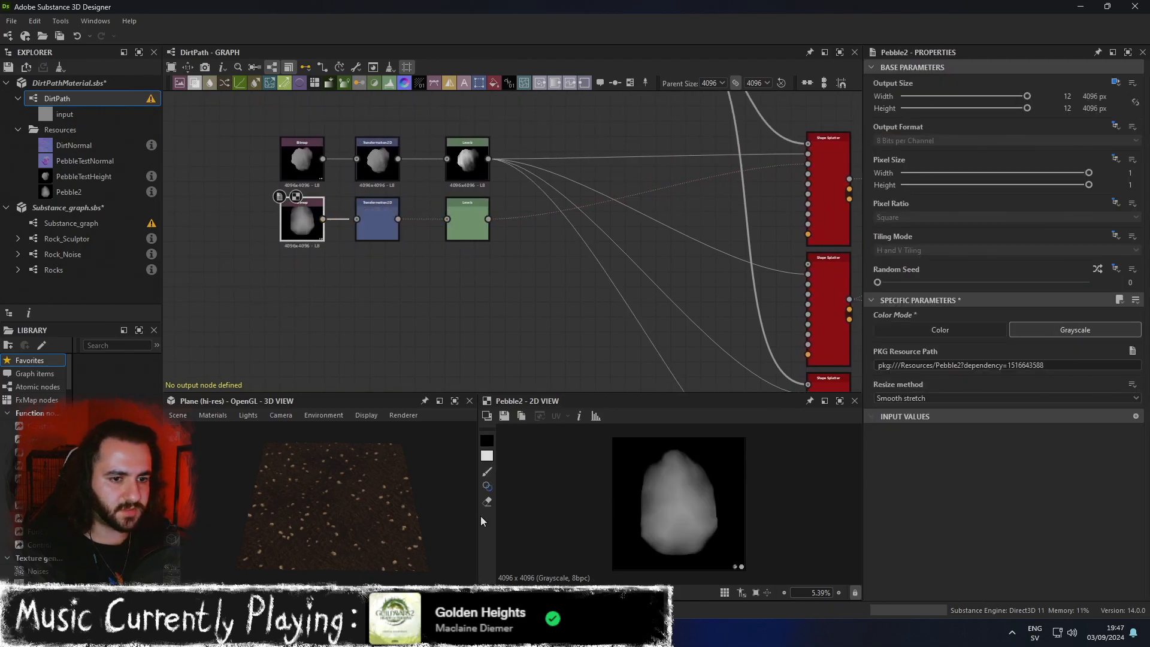
Connect the lower pebble Levels output to the Pattern 2 inputs of the three remaining Shape Splatter nodes.
{"action": "middle_click_drag", "start_coordinate": [631, 255], "coordinate": [563, 221]}
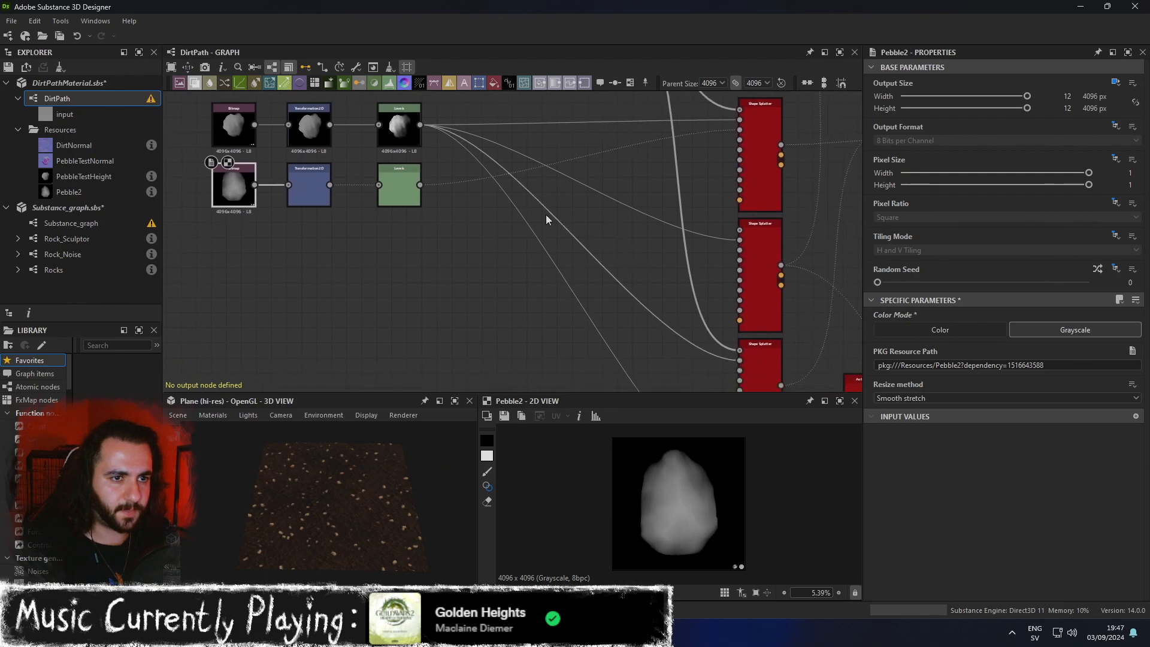
{"action": "left_click_drag", "start_coordinate": [488, 200], "coordinate": [742, 252]}
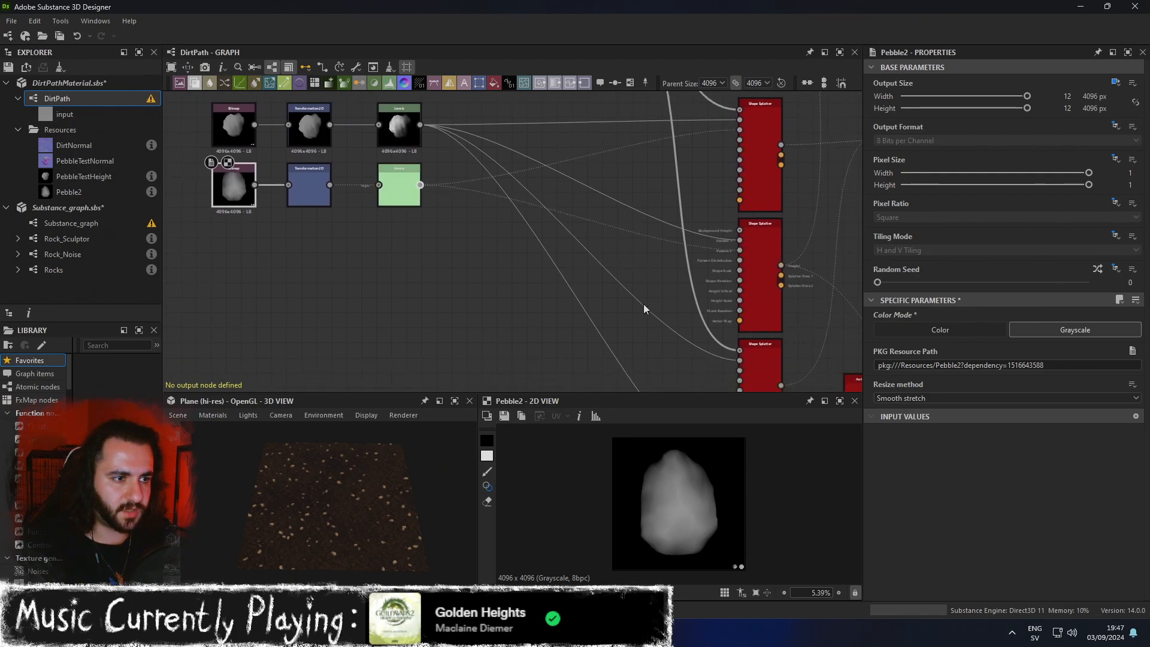
{"action": "middle_click_drag", "start_coordinate": [616, 298], "coordinate": [562, 238]}
{"action": "left_click_drag", "start_coordinate": [364, 127], "coordinate": [685, 311]}
{"action": "middle_click_drag", "start_coordinate": [587, 319], "coordinate": [576, 290]}
{"action": "scroll", "coordinate": [560, 260], "scroll_direction": "down", "scroll_amount": 4}
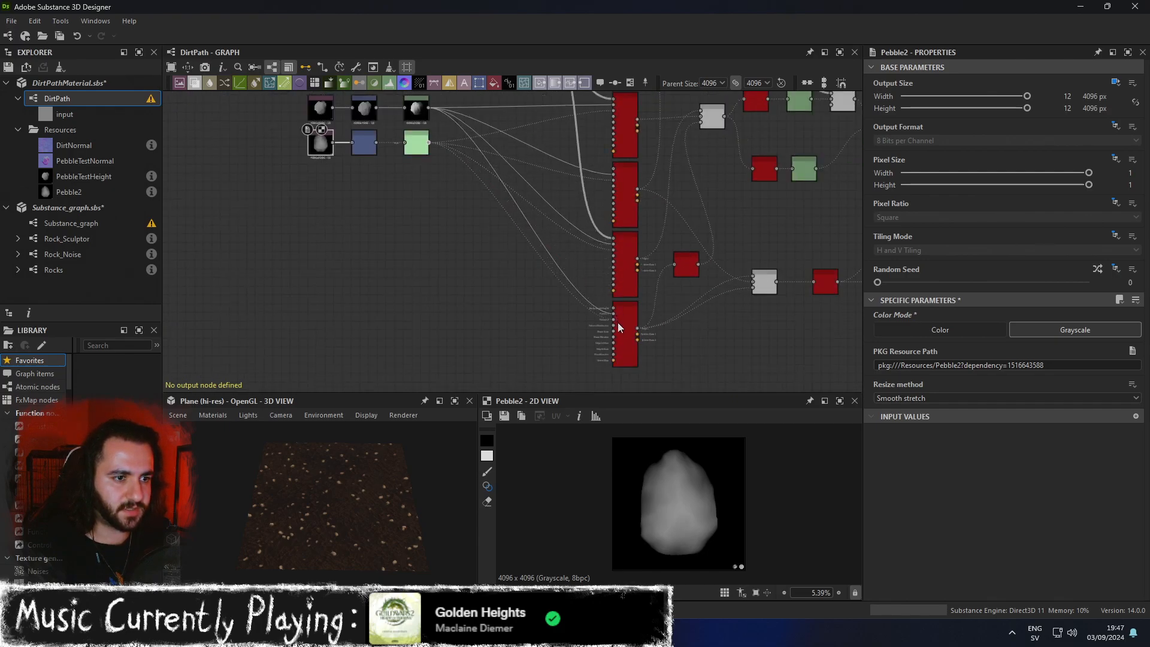
{"action": "left_click_drag", "start_coordinate": [611, 321], "coordinate": [612, 320]}
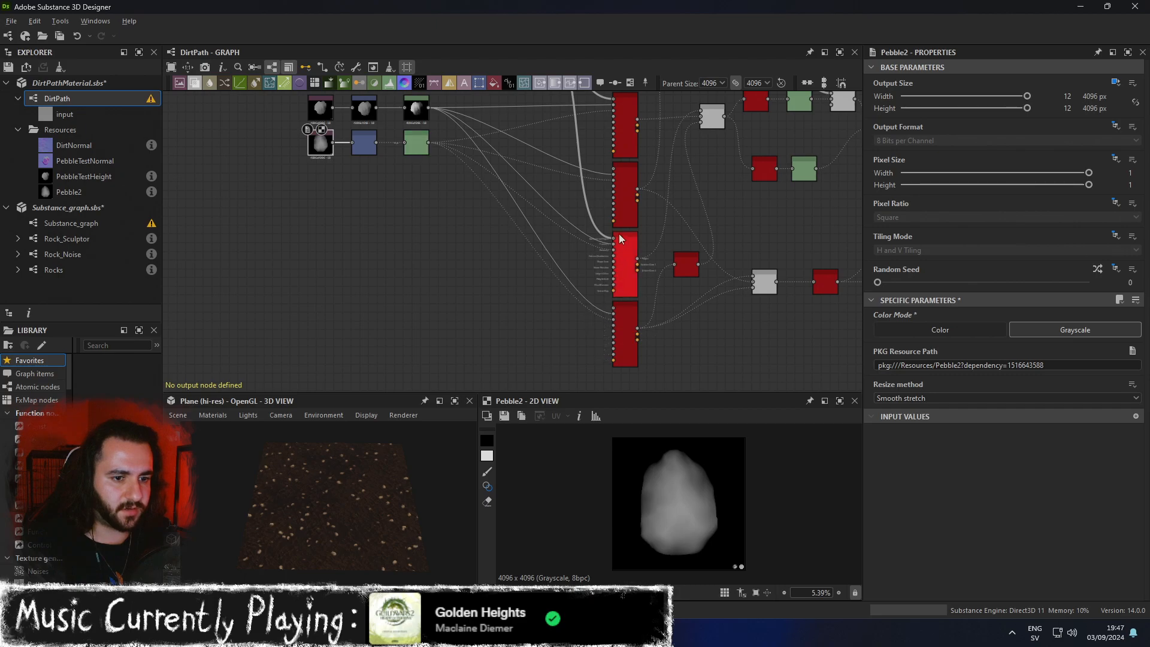
Preview the height outputs of the four Shape Splatter nodes one after another.
{"action": "middle_click_drag", "start_coordinate": [621, 200], "coordinate": [617, 260]}
{"action": "left_click", "coordinate": [623, 182]}
{"action": "double_click", "coordinate": [621, 246]}
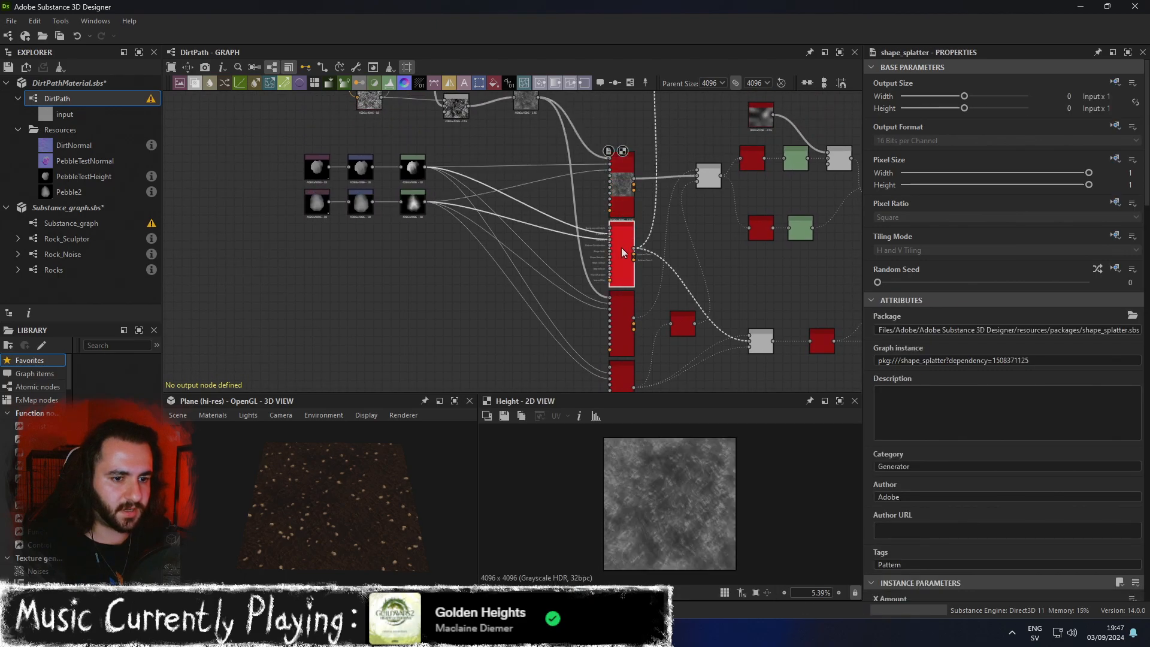
{"action": "double_click", "coordinate": [616, 325]}
{"action": "middle_click_drag", "start_coordinate": [619, 361], "coordinate": [603, 312]}
{"action": "double_click", "coordinate": [607, 333]}
Preview the PBR base material node's base color and show its outputs in the 3D view.
{"action": "middle_click_drag", "start_coordinate": [656, 262], "coordinate": [426, 280]}
{"action": "middle_click_drag", "start_coordinate": [726, 263], "coordinate": [383, 285]}
{"action": "scroll", "coordinate": [511, 283], "scroll_direction": "down", "scroll_amount": 2}
{"action": "double_click", "coordinate": [746, 116]}
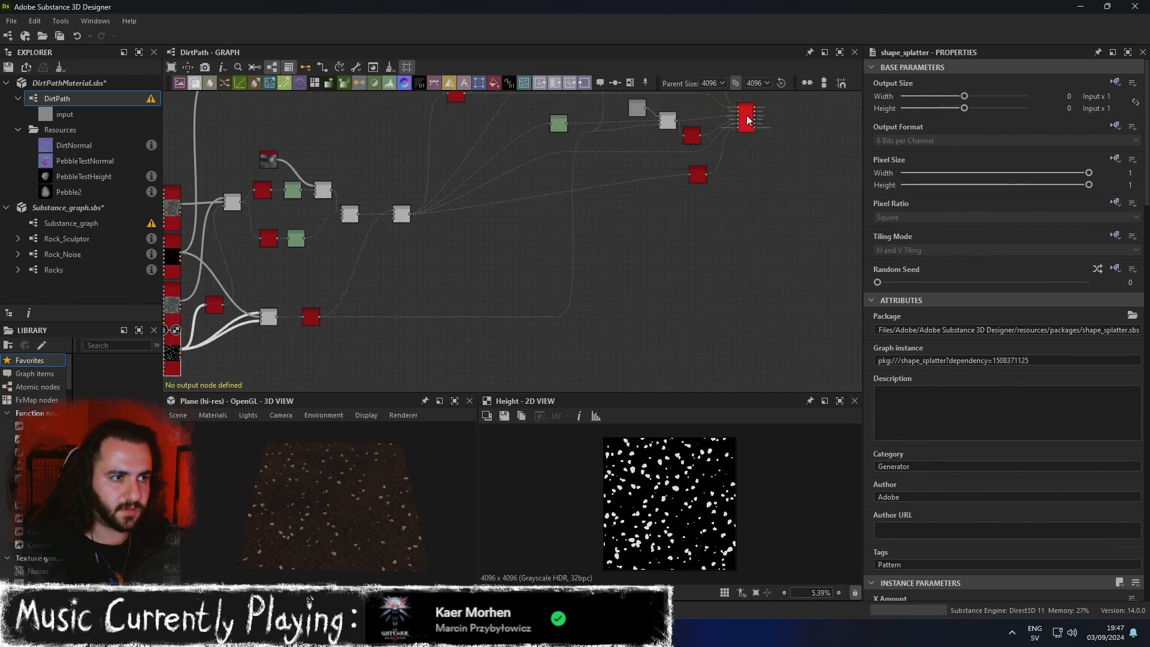
{"action": "right_click", "coordinate": [746, 120]}
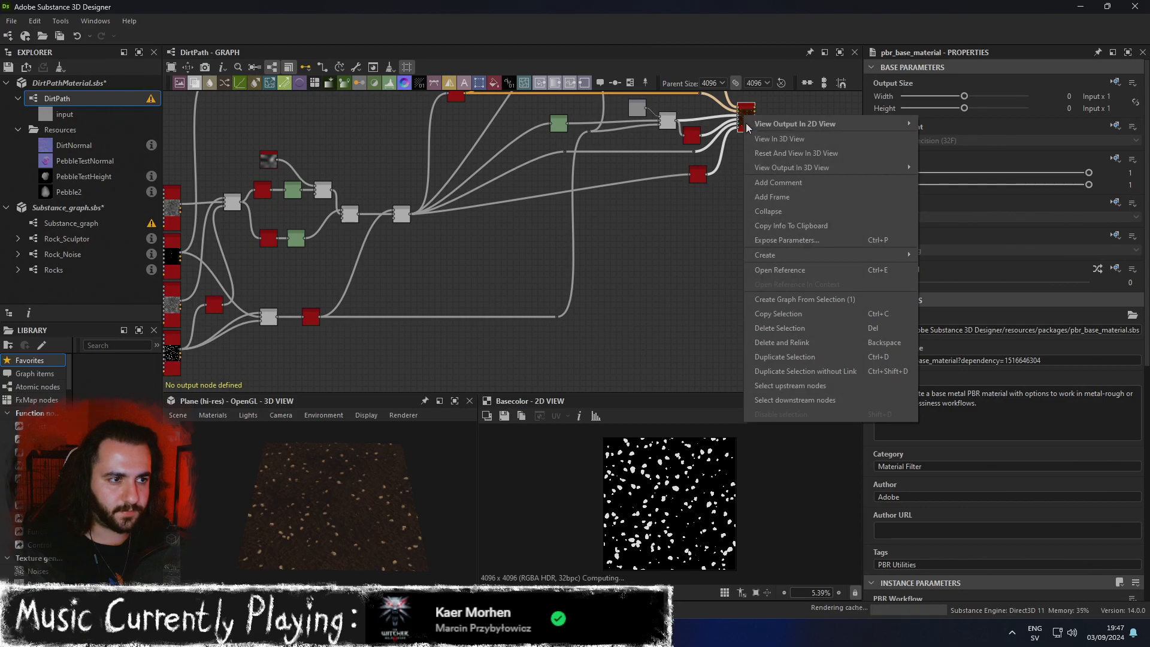
{"action": "left_click", "coordinate": [789, 142]}
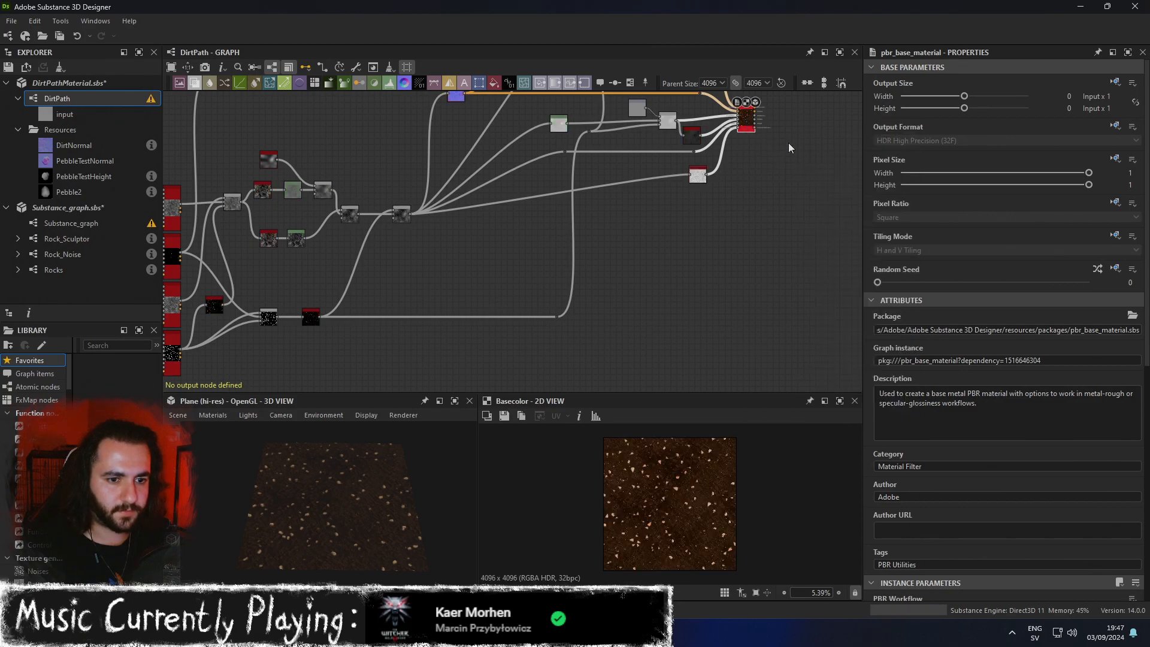
Examine the scattered pebble shapes on the ground plane in the enlarged 3D view, and return to the graph.
{"action": "left_click", "coordinate": [454, 400]}
{"action": "left_click_drag", "start_coordinate": [588, 397], "coordinate": [549, 293]}
{"action": "middle_click_drag", "start_coordinate": [548, 289], "coordinate": [664, 365]}
{"action": "scroll", "coordinate": [664, 364], "scroll_direction": "up", "scroll_amount": 6}
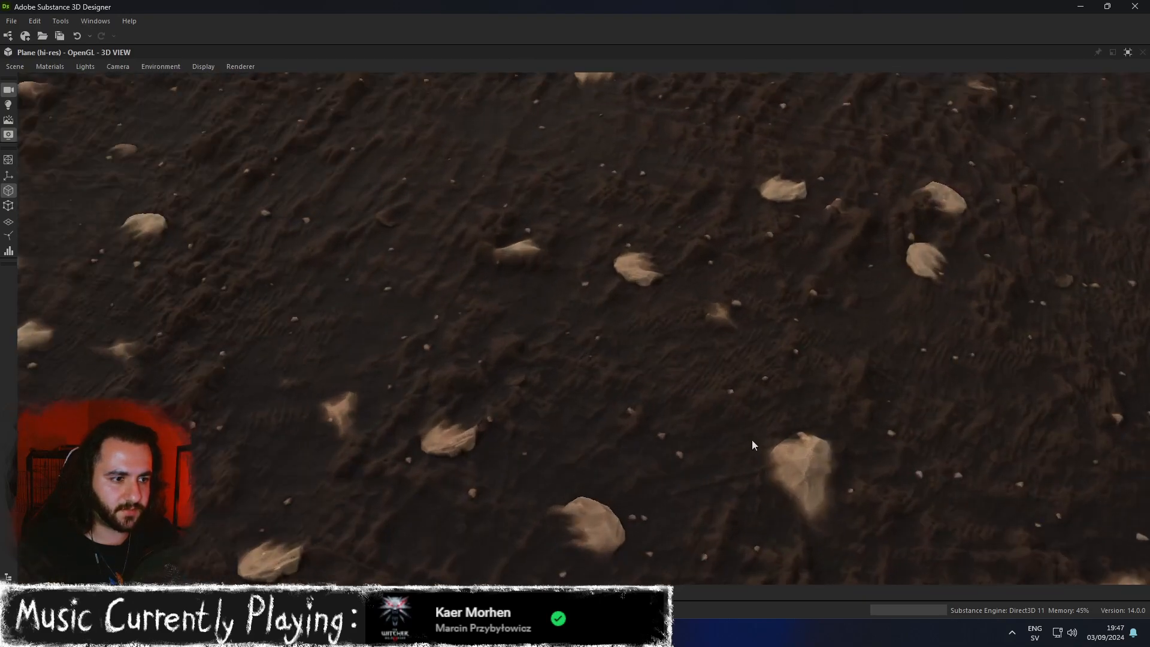
{"action": "middle_click_drag", "start_coordinate": [748, 439], "coordinate": [724, 405]}
{"action": "scroll", "coordinate": [724, 405], "scroll_direction": "up", "scroll_amount": 5}
{"action": "left_click_drag", "start_coordinate": [709, 365], "coordinate": [770, 346]}
{"action": "scroll", "coordinate": [767, 349], "scroll_direction": "up", "scroll_amount": 5}
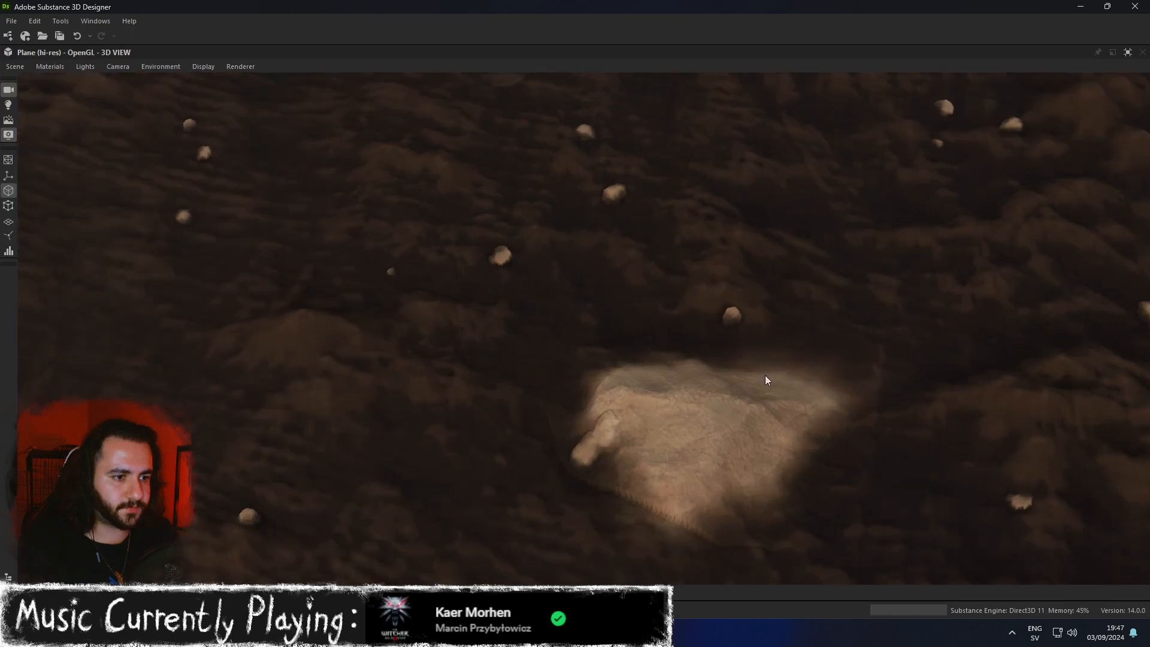
{"action": "scroll", "coordinate": [771, 393], "scroll_direction": "down", "scroll_amount": 10}
{"action": "scroll", "coordinate": [760, 396], "scroll_direction": "down", "scroll_amount": 5}
{"action": "left_click_drag", "start_coordinate": [749, 386], "coordinate": [722, 336]}
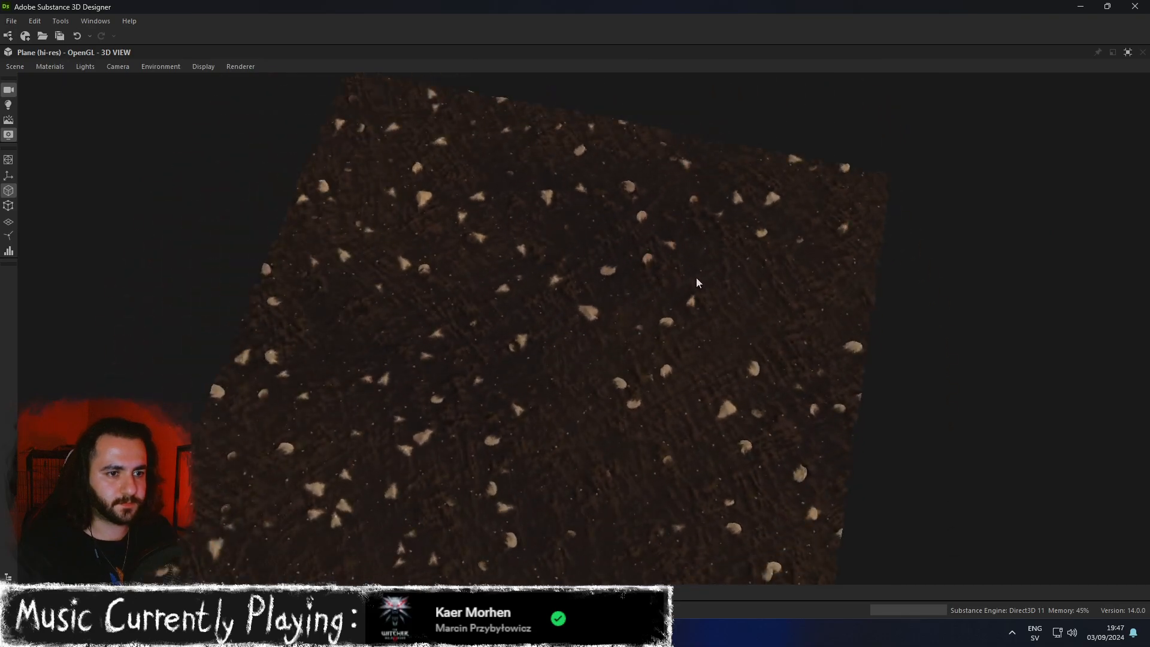
{"action": "left_click", "coordinate": [1127, 52]}
Lower the midtone point in the histograms of both pebble Levels nodes to brighten the pebble heights.
{"action": "middle_click_drag", "start_coordinate": [404, 279], "coordinate": [857, 256]}
{"action": "scroll", "coordinate": [462, 223], "scroll_direction": "up", "scroll_amount": 1}
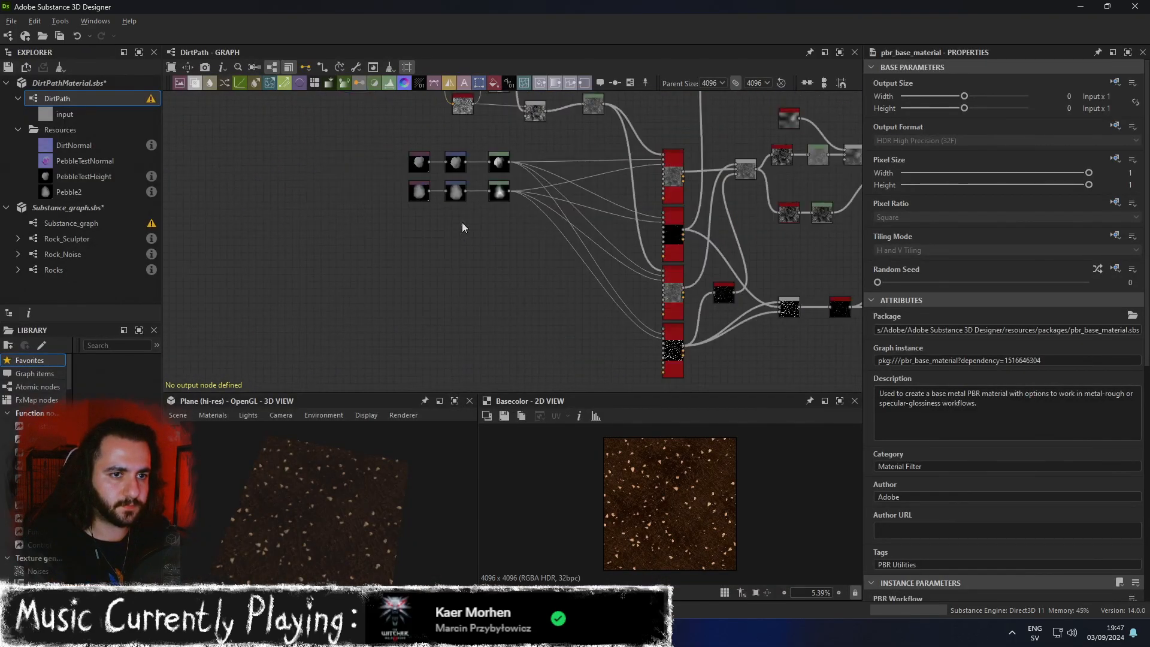
{"action": "middle_click_drag", "start_coordinate": [487, 226], "coordinate": [695, 233]}
{"action": "scroll", "coordinate": [716, 133], "scroll_direction": "up", "scroll_amount": 3}
{"action": "scroll", "coordinate": [695, 236], "scroll_direction": "up", "scroll_amount": 5}
{"action": "middle_click_drag", "start_coordinate": [723, 191], "coordinate": [678, 227]}
{"action": "left_click", "coordinate": [689, 163]}
{"action": "left_click_drag", "start_coordinate": [991, 346], "coordinate": [957, 351]}
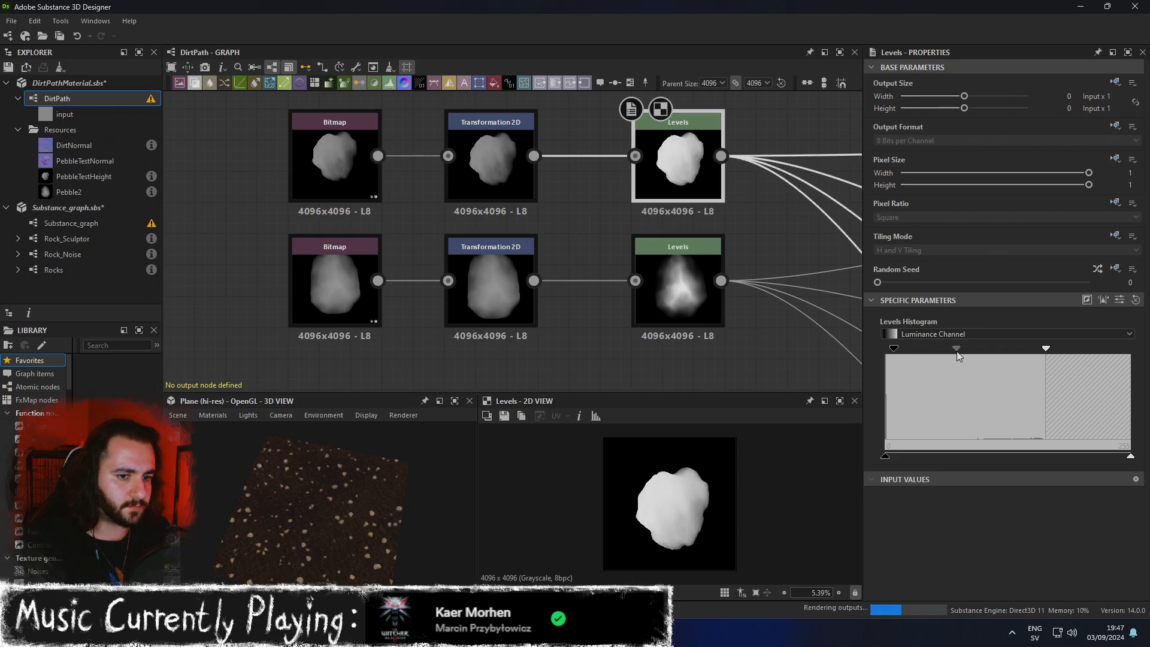
{"action": "left_click_drag", "start_coordinate": [958, 351], "coordinate": [965, 350]}
{"action": "double_click", "coordinate": [689, 287]}
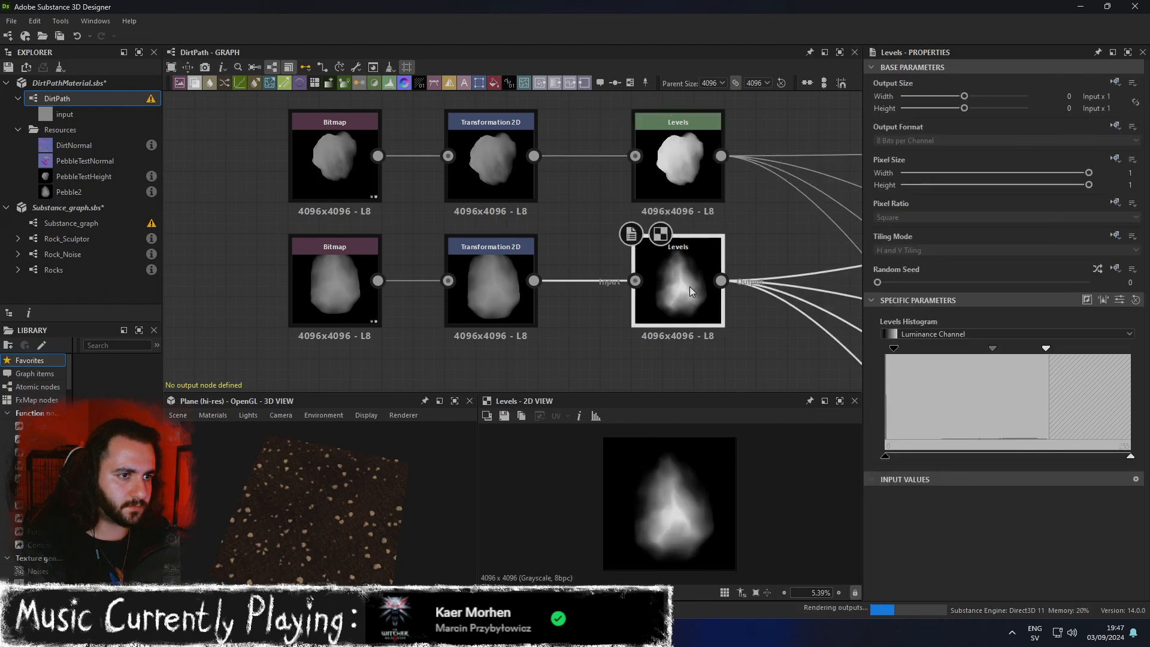
{"action": "mouse_move", "coordinate": [986, 348]}
{"action": "left_mouse_down"}
{"action": "mouse_move", "coordinate": [940, 347]}
{"action": "mouse_move", "coordinate": [968, 348]}
{"action": "left_mouse_up"}
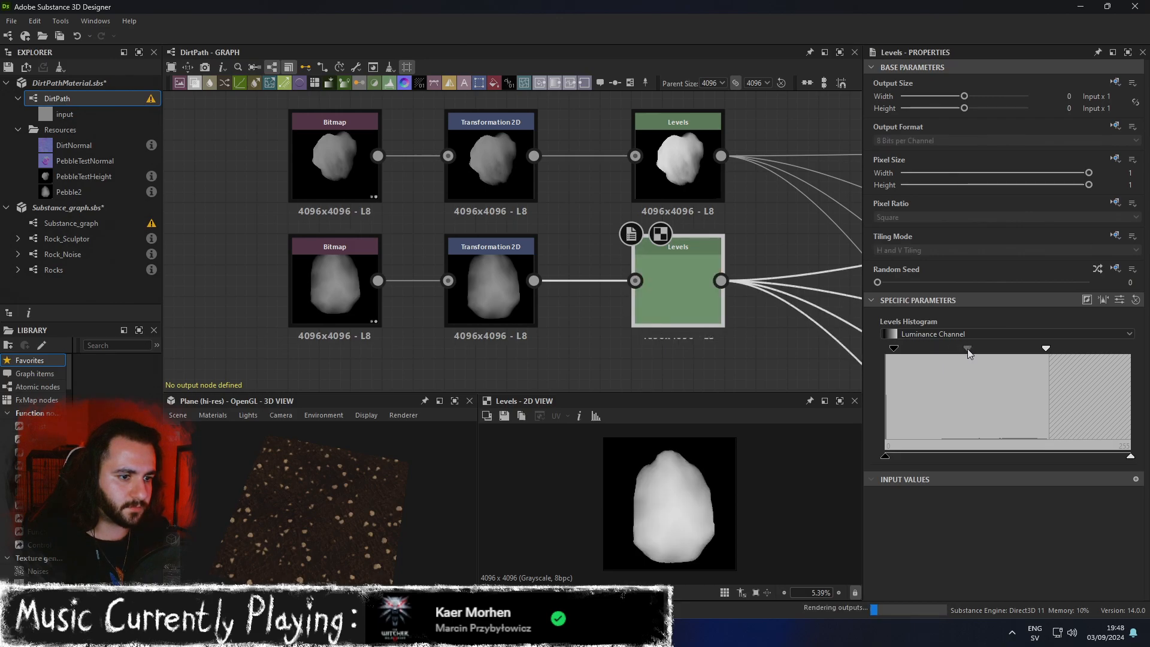
Enlarge the 3D view and examine how the brightened pebbles sit across the whole ground plane.
{"action": "scroll", "coordinate": [361, 529], "scroll_direction": "up", "scroll_amount": 3}
{"action": "scroll", "coordinate": [349, 515], "scroll_direction": "up", "scroll_amount": 3}
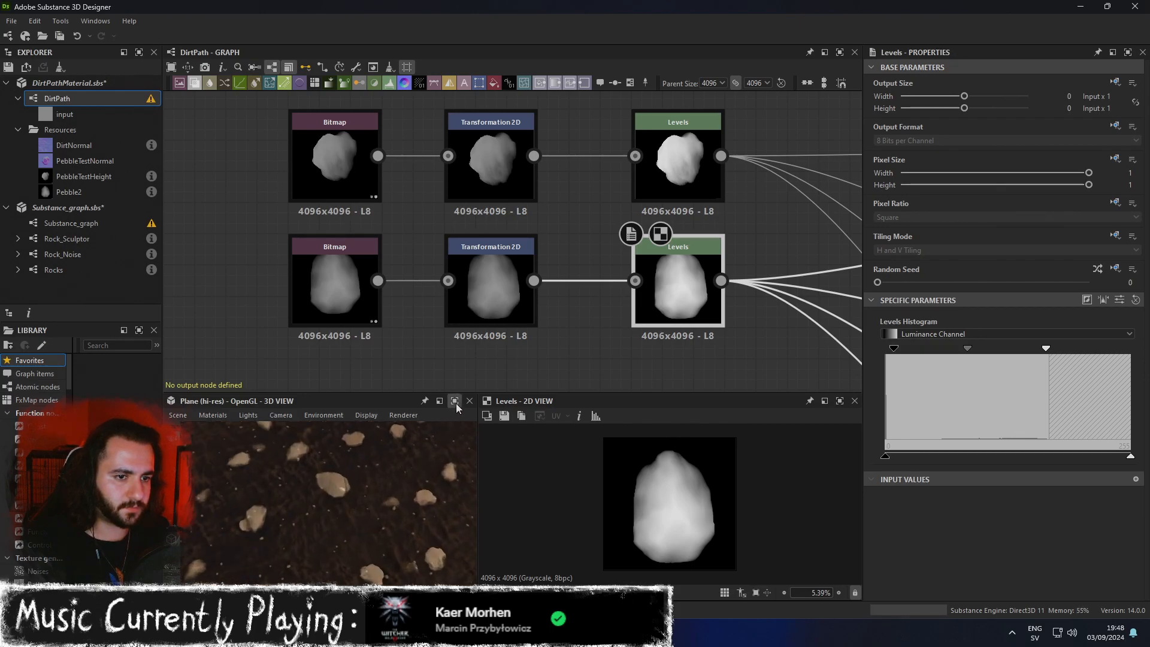
{"action": "left_click", "coordinate": [455, 404]}
{"action": "left_click_drag", "start_coordinate": [539, 426], "coordinate": [623, 335]}
{"action": "right_click_drag", "start_coordinate": [622, 329], "coordinate": [621, 422]}
{"action": "middle_click_drag", "start_coordinate": [621, 422], "coordinate": [627, 345]}
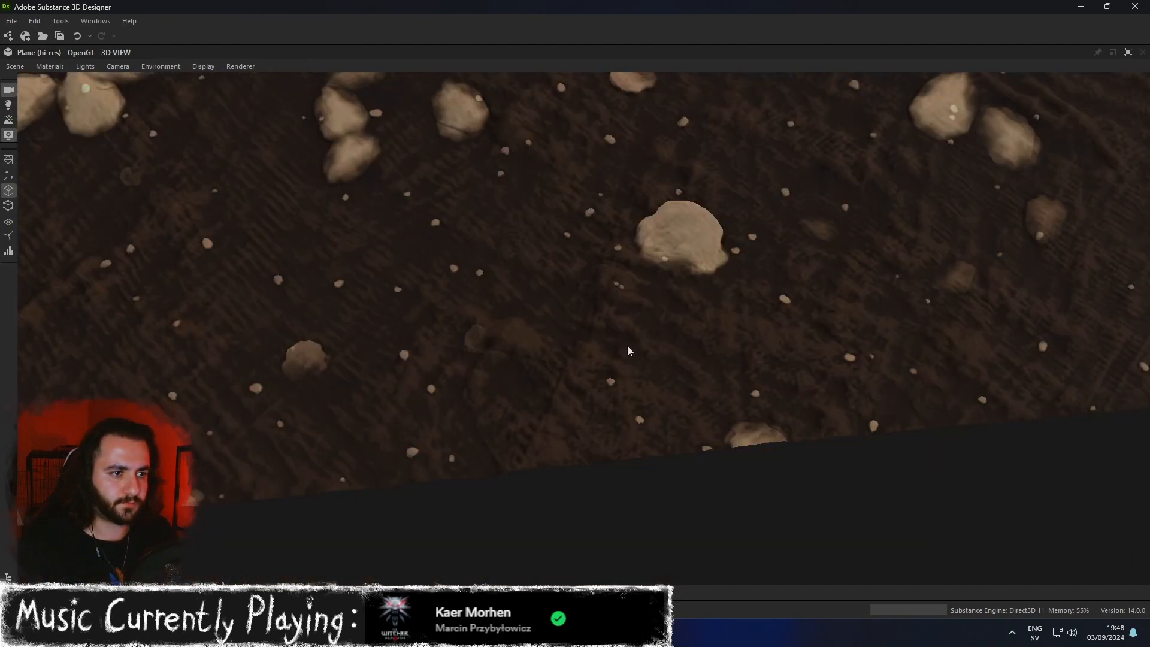
{"action": "right_click_drag", "start_coordinate": [627, 346], "coordinate": [635, 299]}
{"action": "middle_click_drag", "start_coordinate": [634, 299], "coordinate": [650, 371]}
{"action": "left_click_drag", "start_coordinate": [650, 372], "coordinate": [649, 337]}
{"action": "scroll", "coordinate": [629, 315], "scroll_direction": "down", "scroll_amount": 5}
{"action": "middle_click_drag", "start_coordinate": [650, 336], "coordinate": [652, 350]}
{"action": "scroll", "coordinate": [651, 351], "scroll_direction": "down", "scroll_amount": 3}
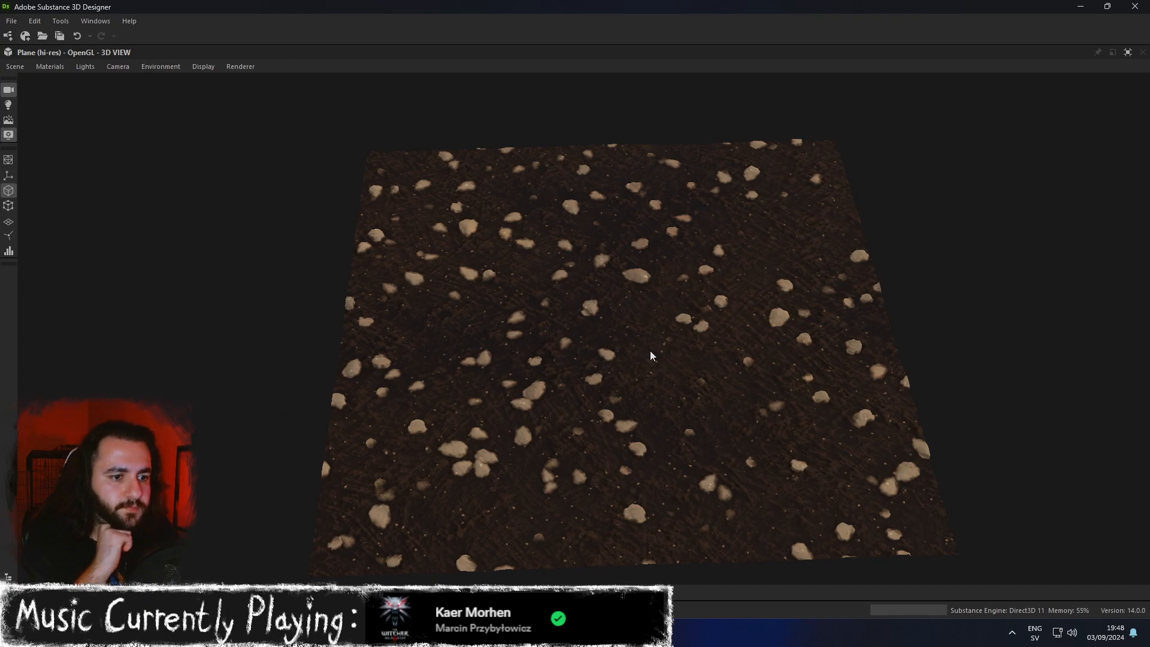
Examine the overlapping pebble clusters and the dirt between them from closer and lower angles.
{"action": "scroll", "coordinate": [505, 442], "scroll_direction": "up", "scroll_amount": 8}
{"action": "middle_click_drag", "start_coordinate": [517, 444], "coordinate": [553, 369]}
{"action": "scroll", "coordinate": [555, 314], "scroll_direction": "up", "scroll_amount": 5}
{"action": "middle_click_drag", "start_coordinate": [558, 291], "coordinate": [573, 329]}
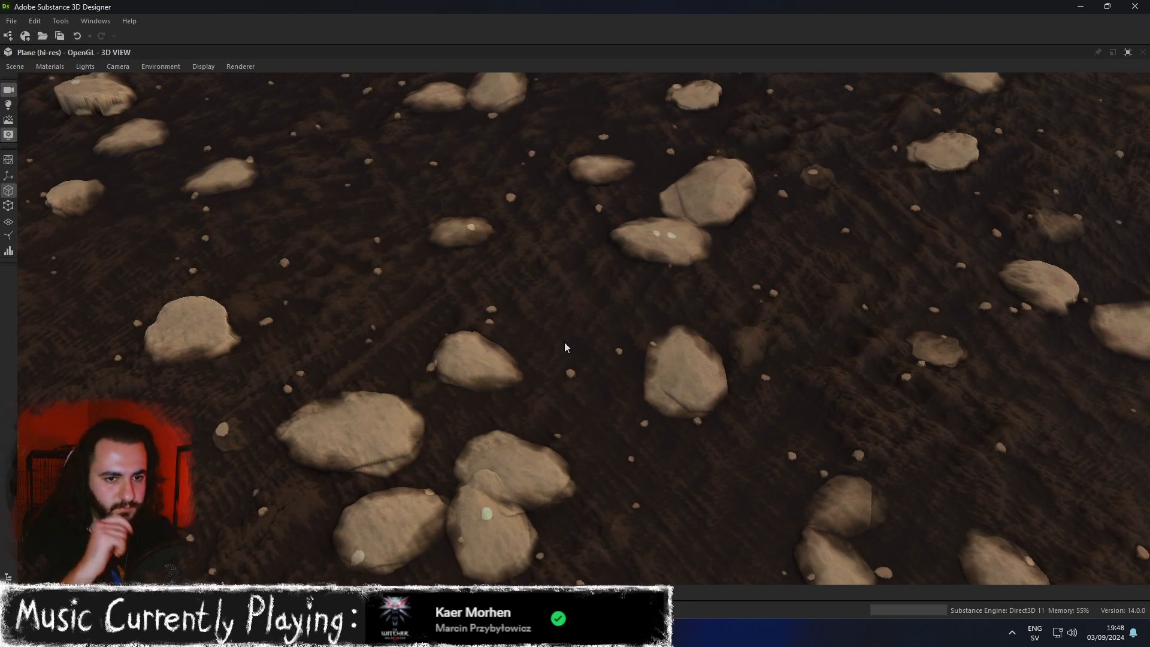
{"action": "scroll", "coordinate": [563, 345], "scroll_direction": "down", "scroll_amount": 4}
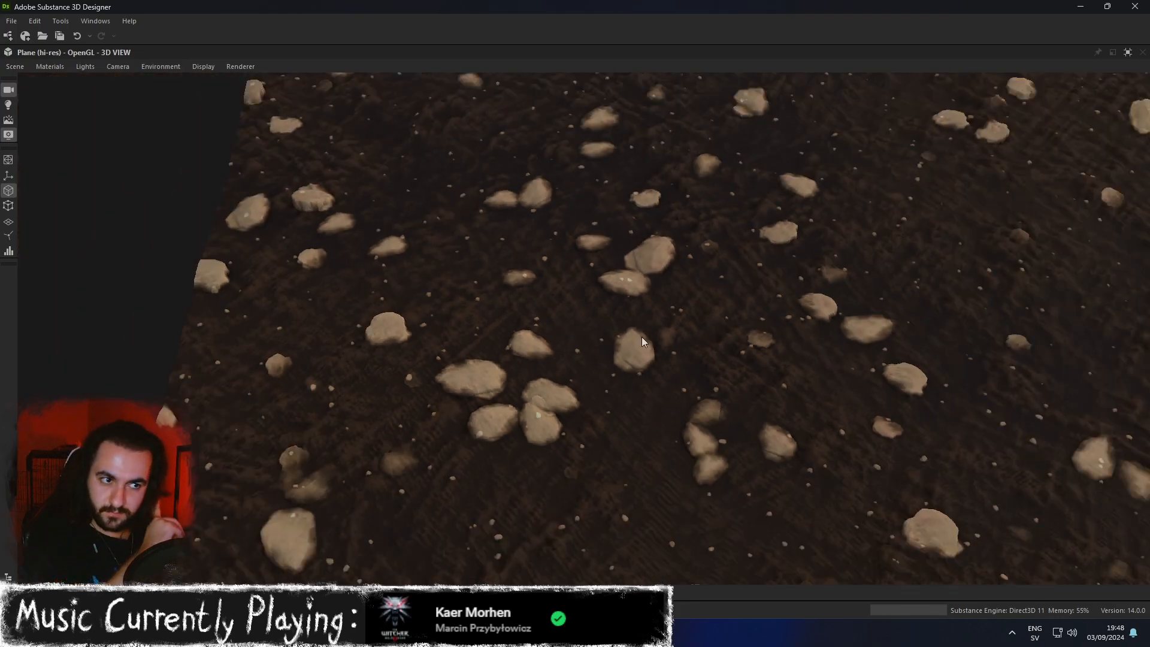
{"action": "scroll", "coordinate": [649, 346], "scroll_direction": "down", "scroll_amount": 6}
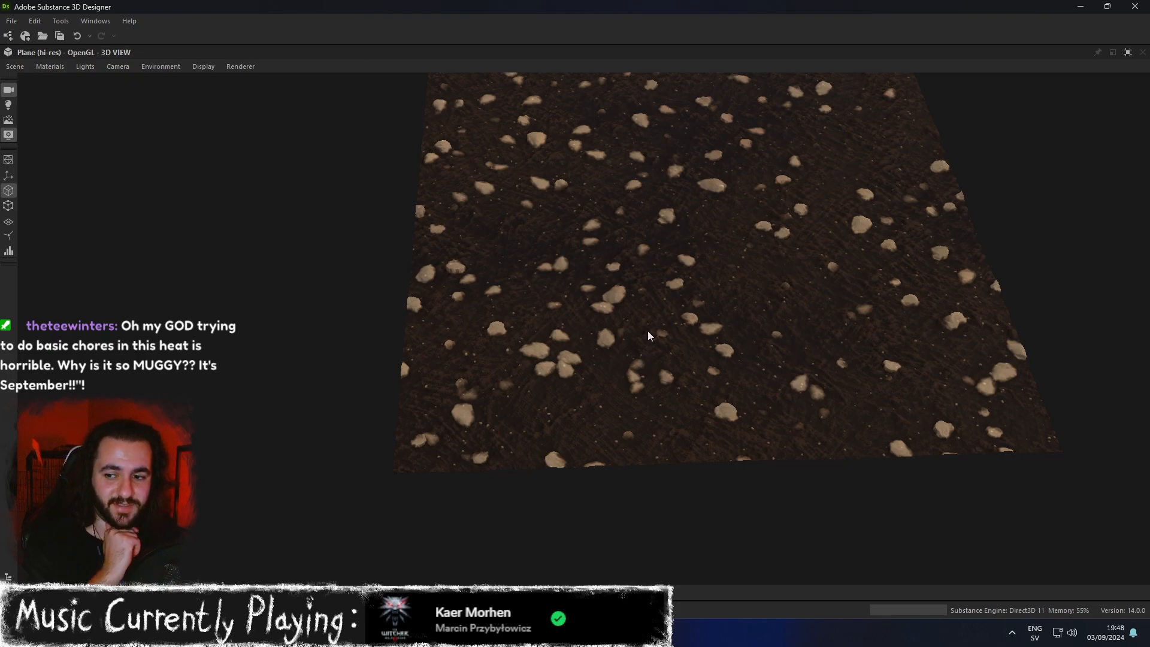
{"action": "scroll", "coordinate": [778, 351], "scroll_direction": "up", "scroll_amount": 5}
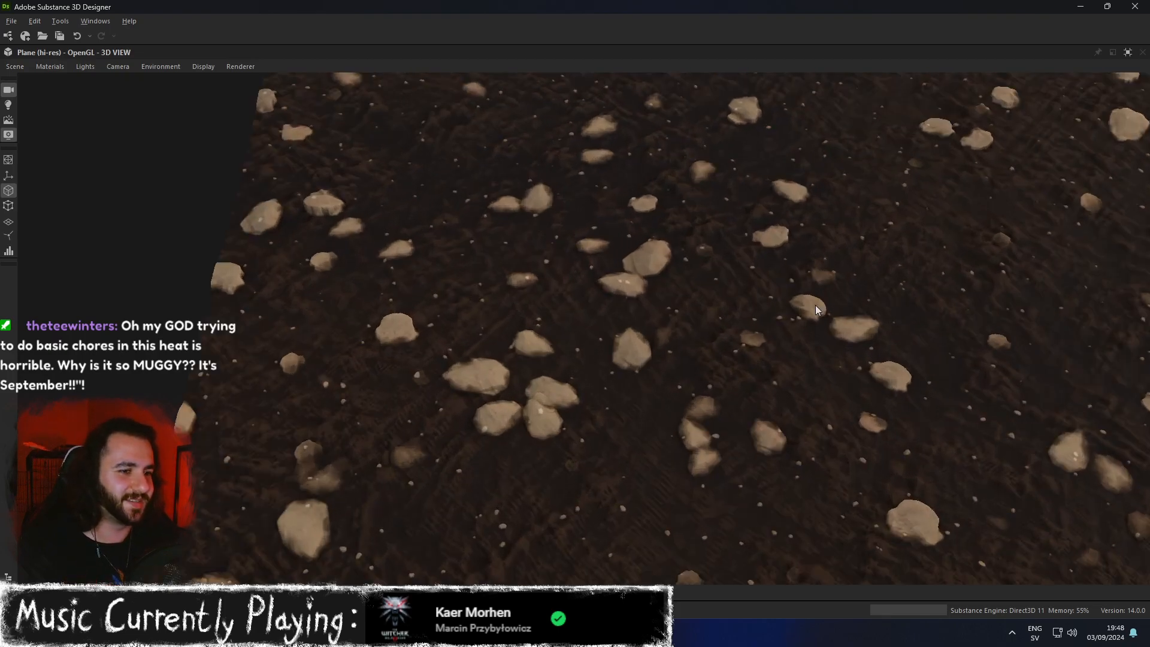
{"action": "left_click_drag", "start_coordinate": [720, 328], "coordinate": [798, 354]}
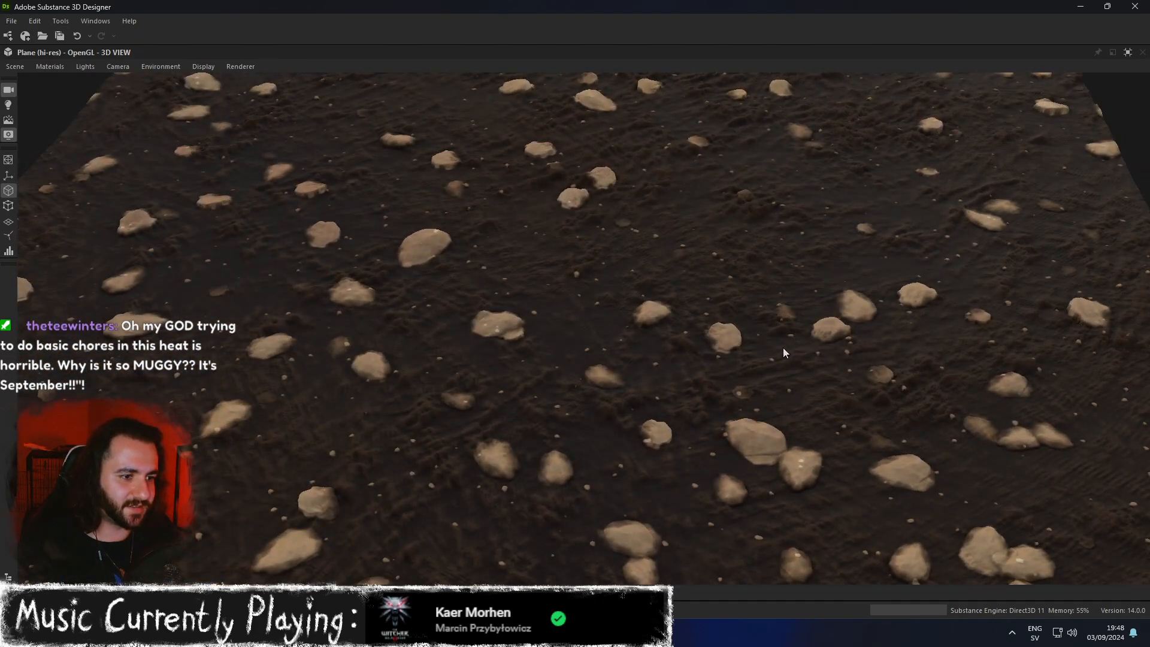
{"action": "scroll", "coordinate": [683, 365], "scroll_direction": "up", "scroll_amount": 10}
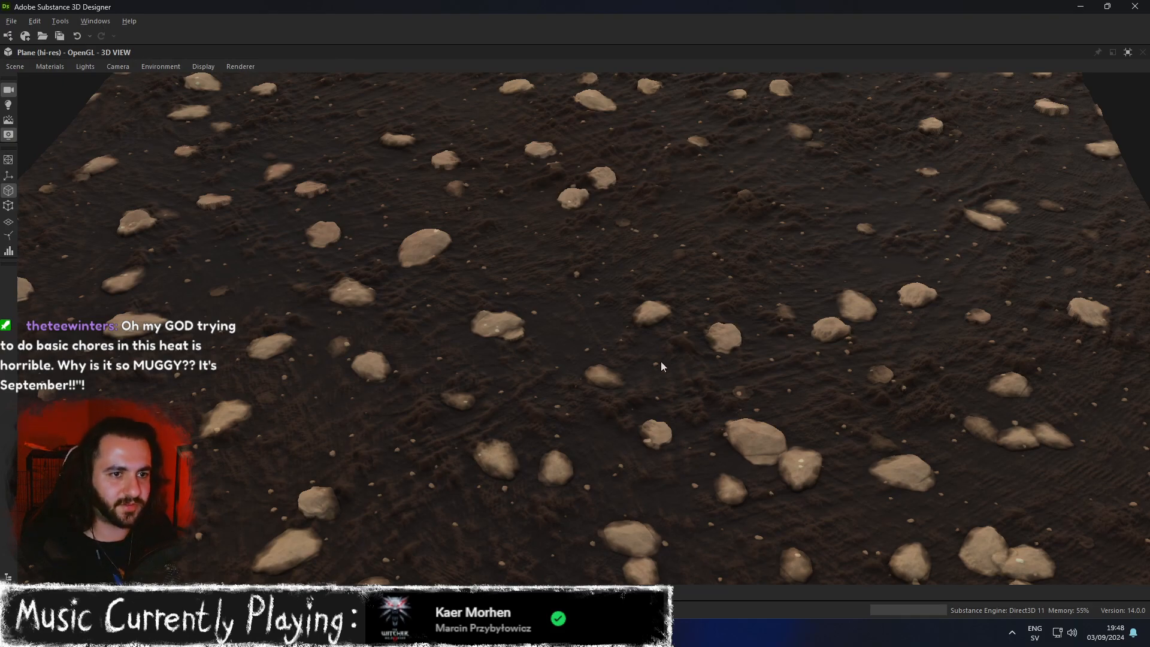
{"action": "left_click_drag", "start_coordinate": [635, 346], "coordinate": [686, 337]}
{"action": "middle_click_drag", "start_coordinate": [696, 327], "coordinate": [674, 338]}
{"action": "left_click_drag", "start_coordinate": [674, 338], "coordinate": [808, 271]}
{"action": "scroll", "coordinate": [681, 336], "scroll_direction": "down", "scroll_amount": 10}
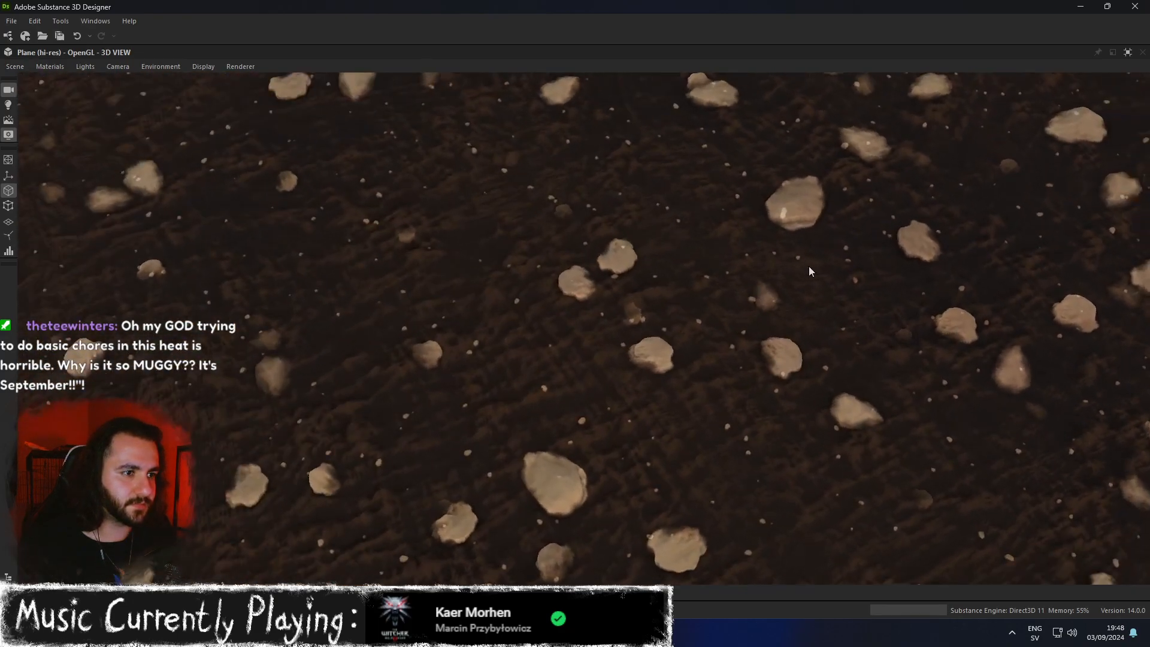
Examine the large pebble with the small pale stone on it up close, checking its stretched edge.
{"action": "scroll", "coordinate": [812, 260], "scroll_direction": "up", "scroll_amount": 3}
{"action": "middle_click_drag", "start_coordinate": [812, 260], "coordinate": [813, 269]}
{"action": "scroll", "coordinate": [812, 270], "scroll_direction": "up", "scroll_amount": 6}
{"action": "scroll", "coordinate": [805, 272], "scroll_direction": "up", "scroll_amount": 6}
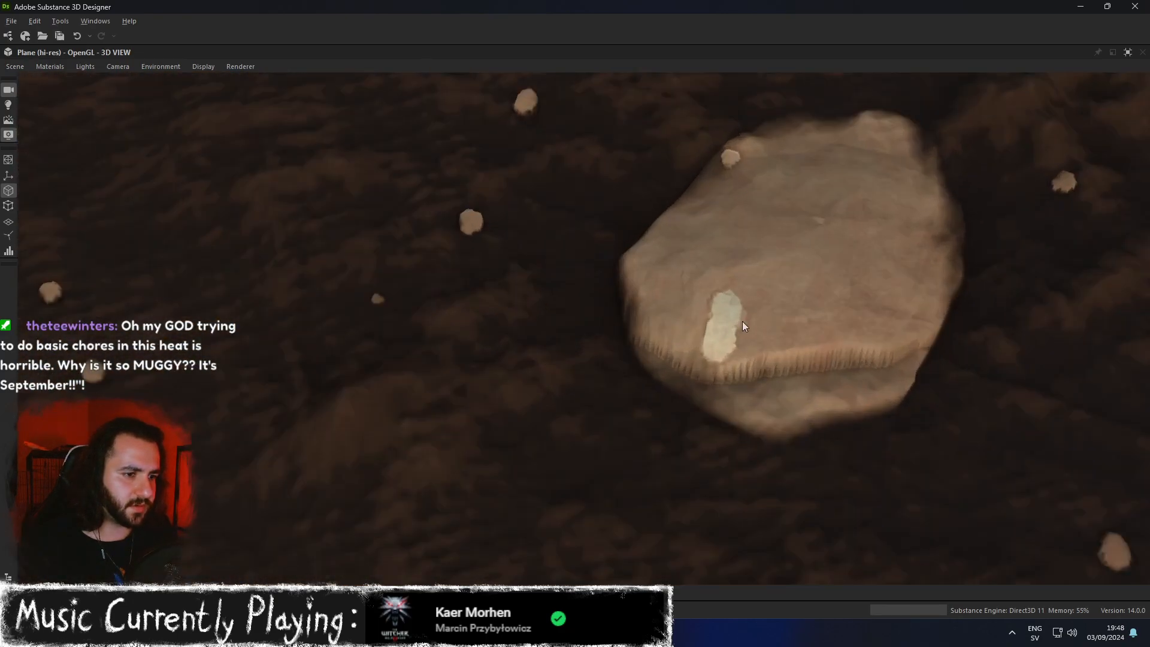
{"action": "left_click_drag", "start_coordinate": [742, 321], "coordinate": [811, 325]}
{"action": "middle_click_drag", "start_coordinate": [829, 304], "coordinate": [768, 315]}
{"action": "left_click_drag", "start_coordinate": [767, 315], "coordinate": [797, 261]}
{"action": "middle_click_drag", "start_coordinate": [796, 261], "coordinate": [781, 287]}
{"action": "scroll", "coordinate": [781, 287], "scroll_direction": "up", "scroll_amount": 3}
{"action": "scroll", "coordinate": [781, 286], "scroll_direction": "down", "scroll_amount": 10}
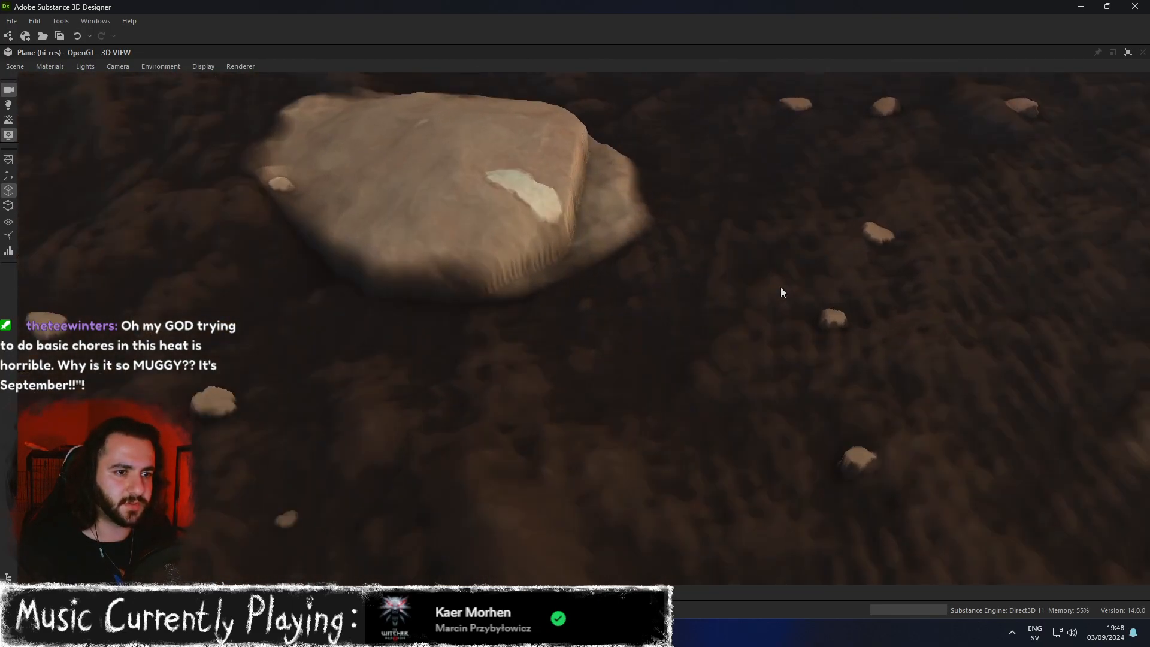
Compare the pebble distribution from above with the pebbles' side profiles at a low viewing angle.
{"action": "middle_click_drag", "start_coordinate": [765, 309], "coordinate": [786, 296]}
{"action": "mouse_move", "coordinate": [785, 296]}
{"action": "left_mouse_down"}
{"action": "mouse_move", "coordinate": [798, 275]}
{"action": "mouse_move", "coordinate": [790, 308]}
{"action": "left_mouse_up"}
{"action": "scroll", "coordinate": [786, 280], "scroll_direction": "down", "scroll_amount": 5}
{"action": "scroll", "coordinate": [791, 319], "scroll_direction": "down", "scroll_amount": 3}
{"action": "scroll", "coordinate": [434, 333], "scroll_direction": "up", "scroll_amount": 10}
{"action": "scroll", "coordinate": [444, 331], "scroll_direction": "down", "scroll_amount": 3}
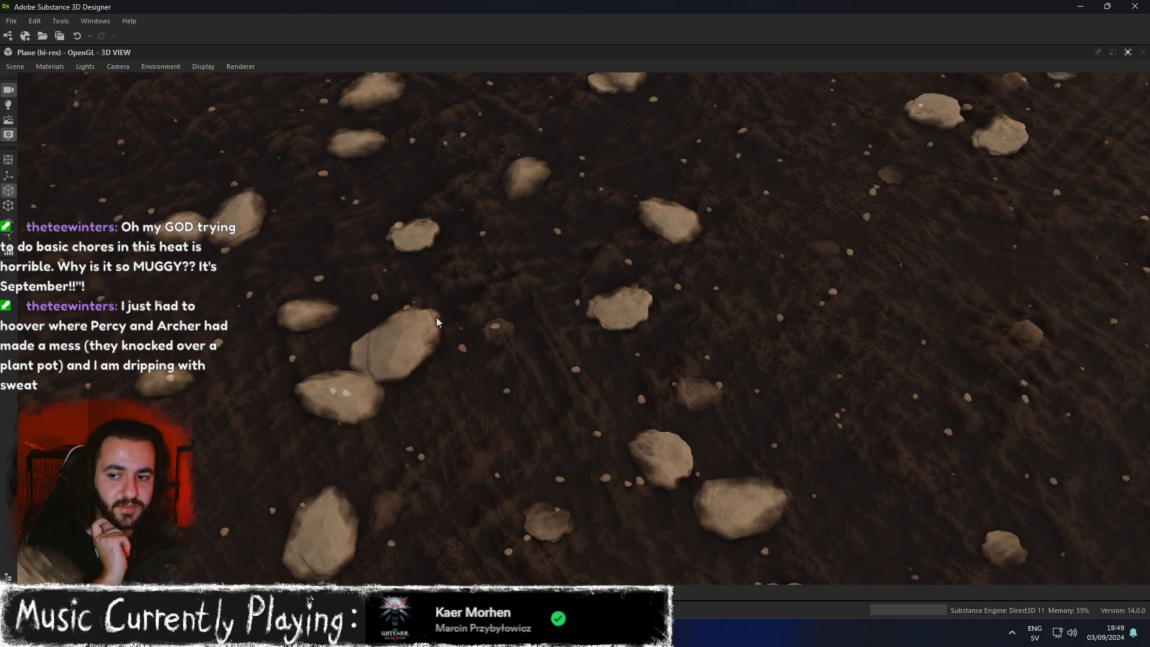
{"action": "scroll", "coordinate": [461, 311], "scroll_direction": "down", "scroll_amount": 3}
{"action": "scroll", "coordinate": [648, 329], "scroll_direction": "up", "scroll_amount": 8}
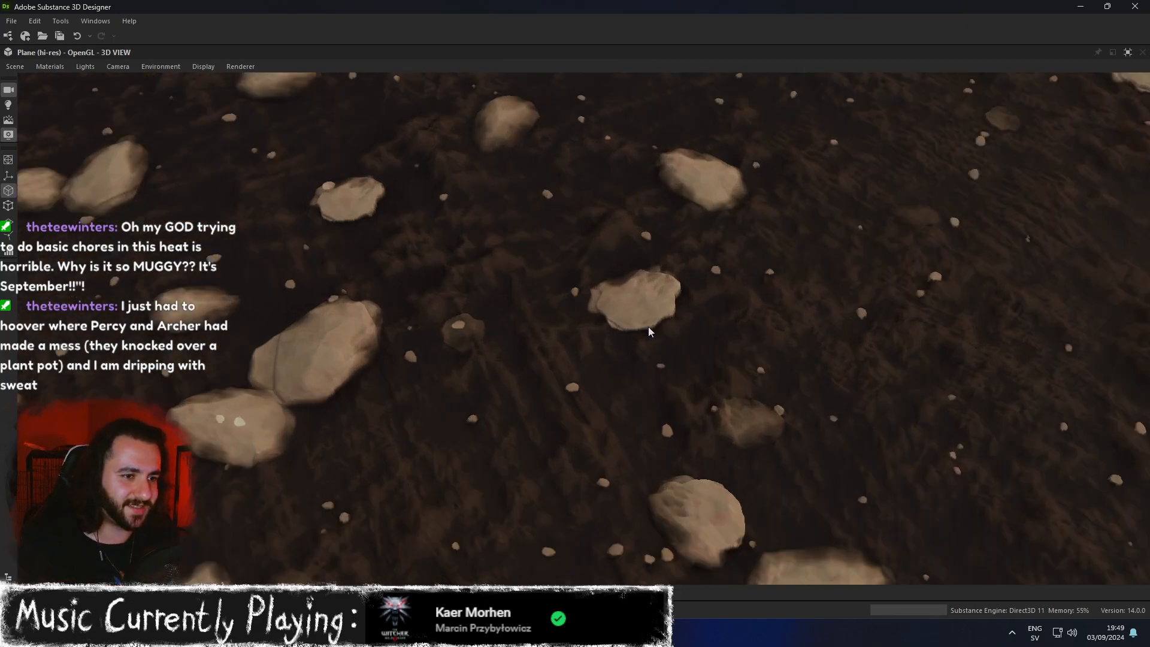
{"action": "scroll", "coordinate": [648, 324], "scroll_direction": "down", "scroll_amount": 8}
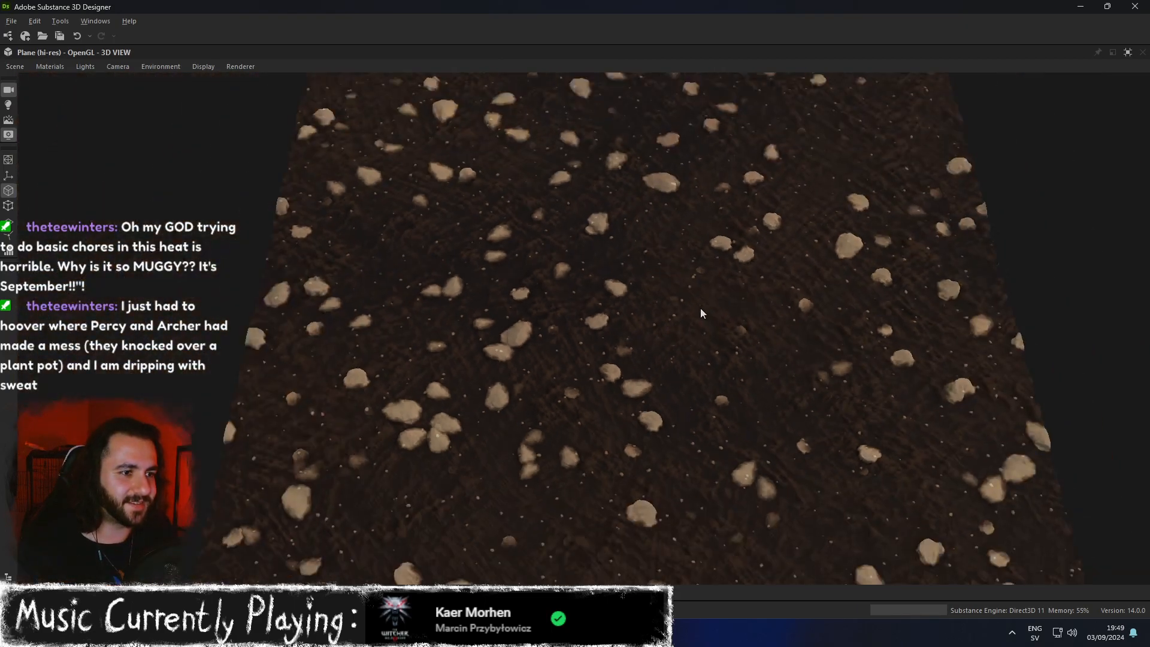
{"action": "scroll", "coordinate": [687, 327], "scroll_direction": "up", "scroll_amount": 6}
{"action": "left_click_drag", "start_coordinate": [877, 357], "coordinate": [790, 293]}
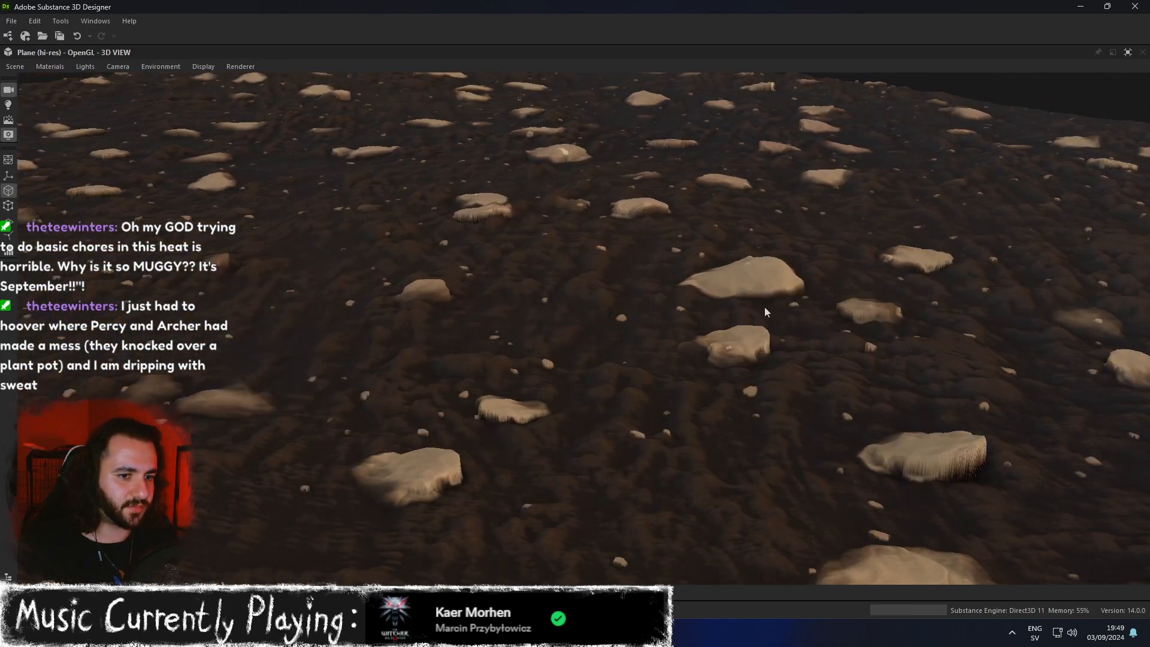
Restore the panel layout from the enlarged 3D view and open Substance_graph at its Shape Splatter section for reference.
{"action": "left_click_drag", "start_coordinate": [639, 318], "coordinate": [718, 346]}
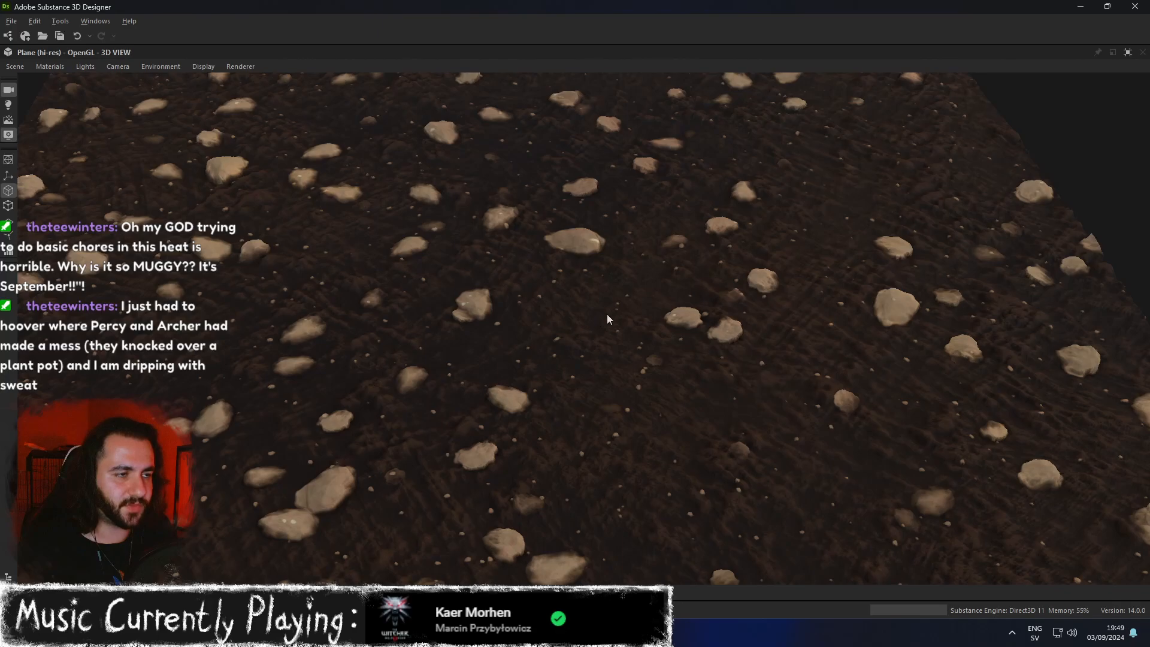
{"action": "left_click", "coordinate": [1128, 52]}
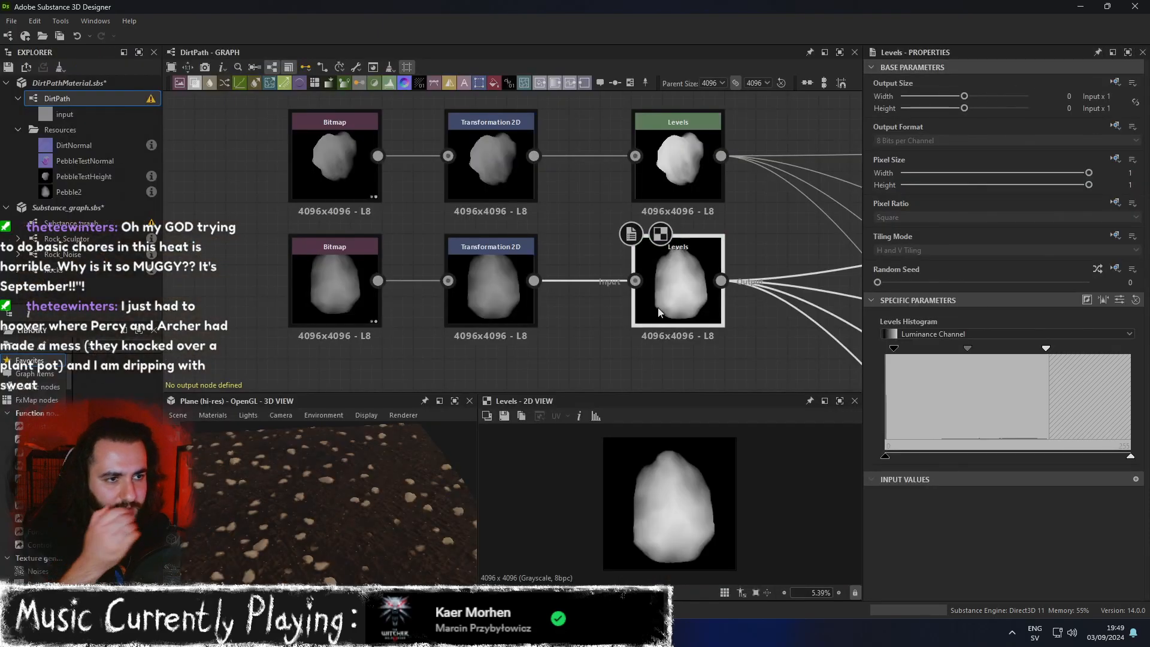
{"action": "scroll", "coordinate": [664, 302], "scroll_direction": "down", "scroll_amount": 4}
{"action": "middle_click_drag", "start_coordinate": [813, 206], "coordinate": [576, 142]}
{"action": "left_click", "coordinate": [98, 228]}
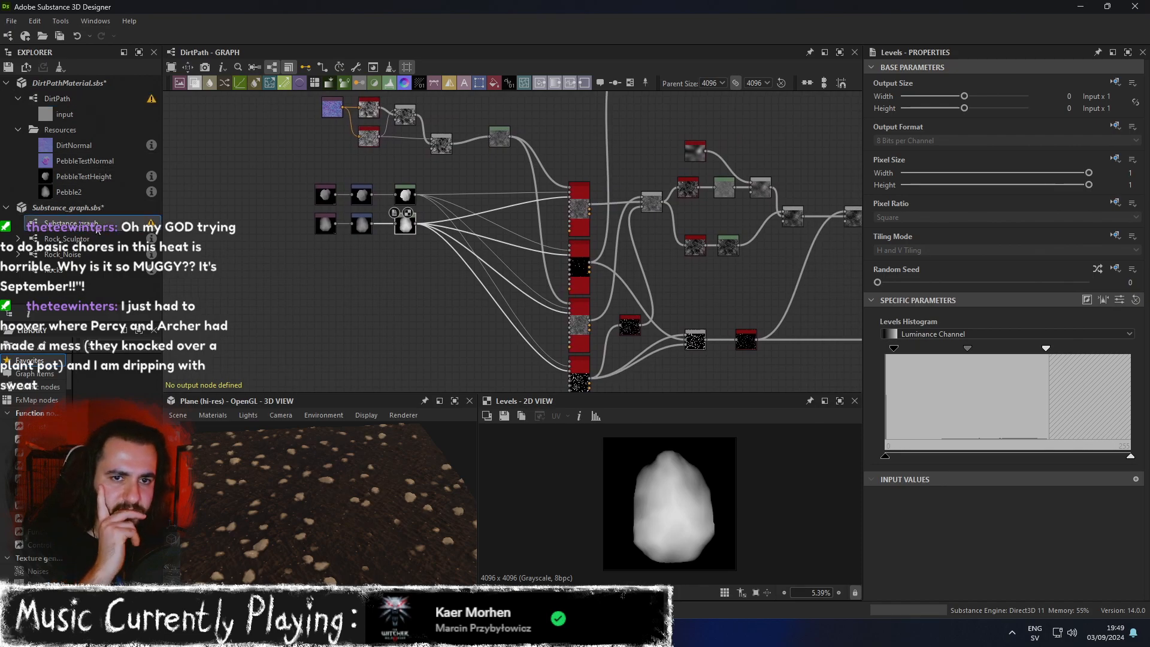
{"action": "double_click", "coordinate": [103, 224]}
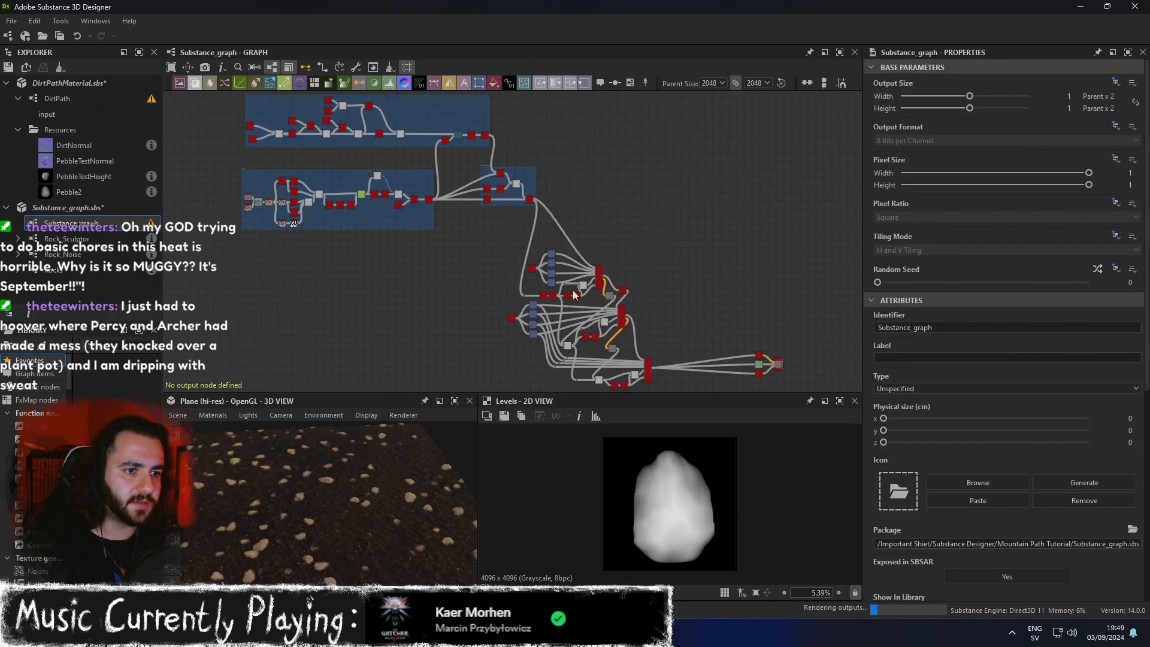
{"action": "scroll", "coordinate": [678, 317], "scroll_direction": "up", "scroll_amount": 3}
{"action": "scroll", "coordinate": [678, 317], "scroll_direction": "up", "scroll_amount": 5}
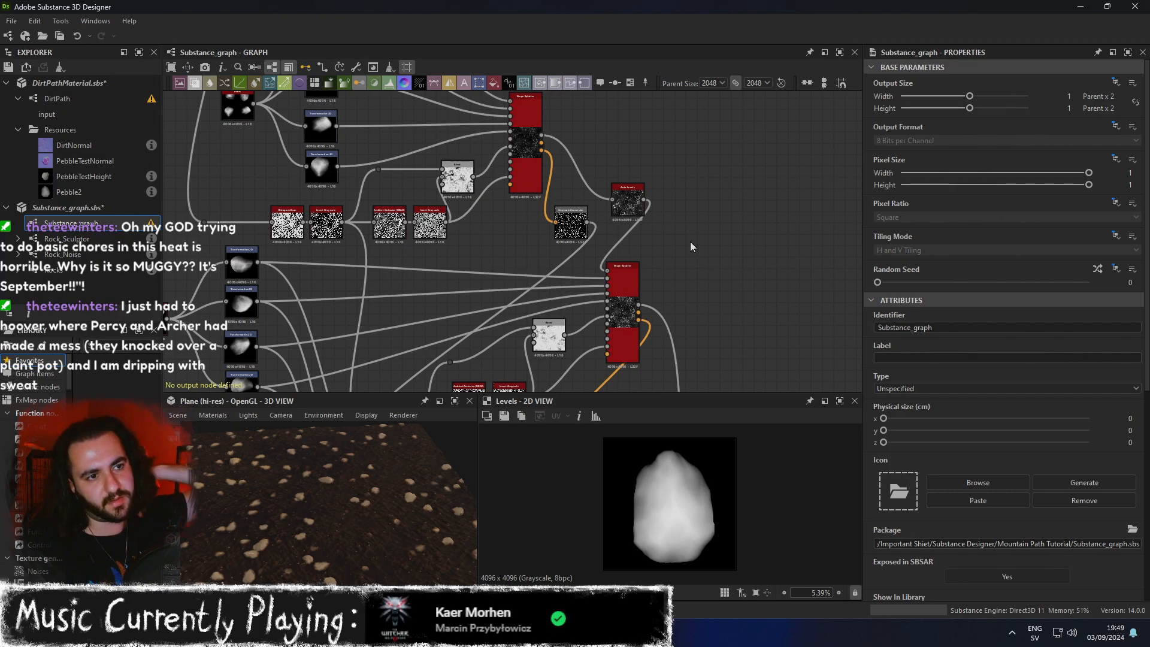
Compare the height outputs of the two chained Shape Splatters in Substance_graph up close.
{"action": "double_click", "coordinate": [530, 160]}
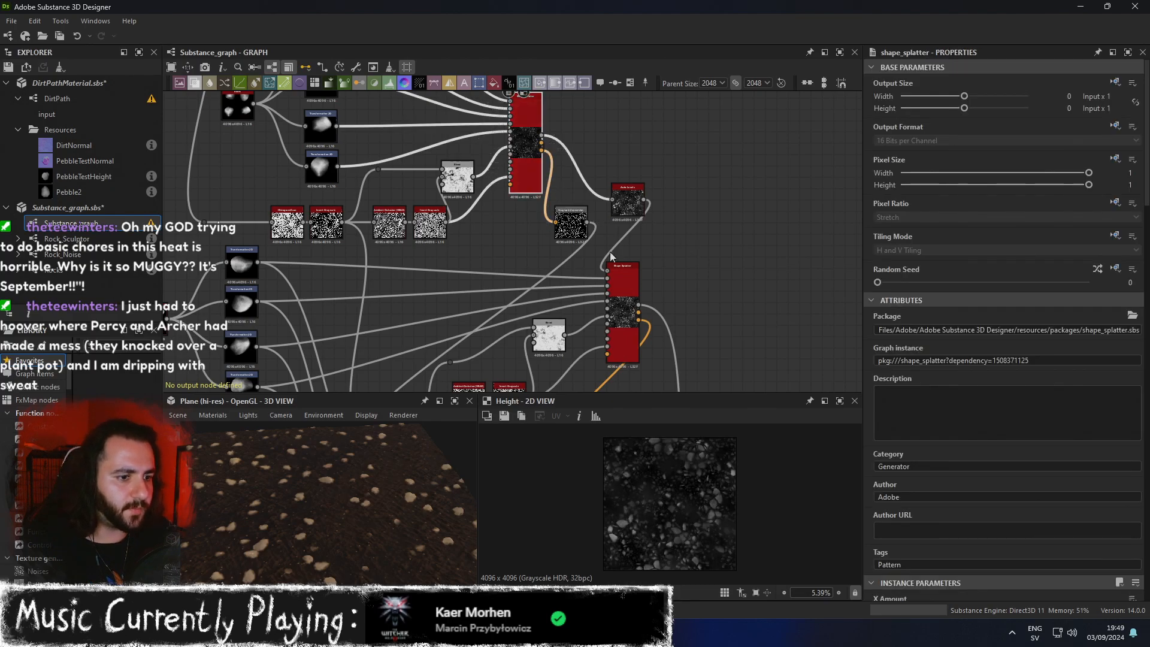
{"action": "double_click", "coordinate": [624, 312]}
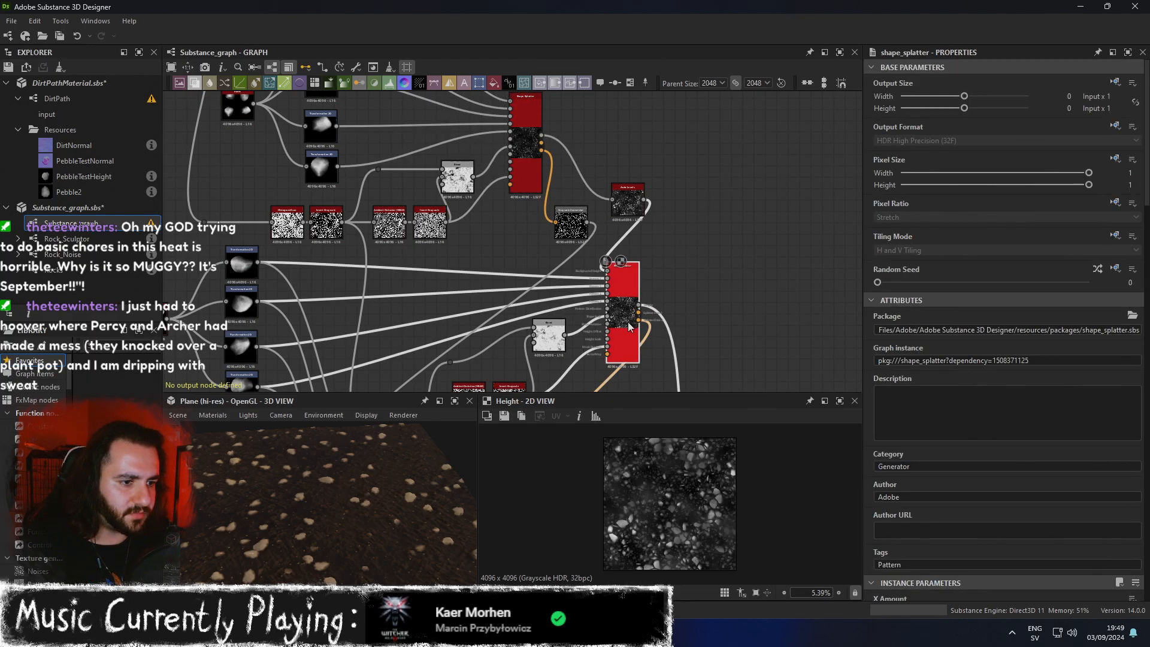
{"action": "scroll", "coordinate": [702, 508], "scroll_direction": "up", "scroll_amount": 10}
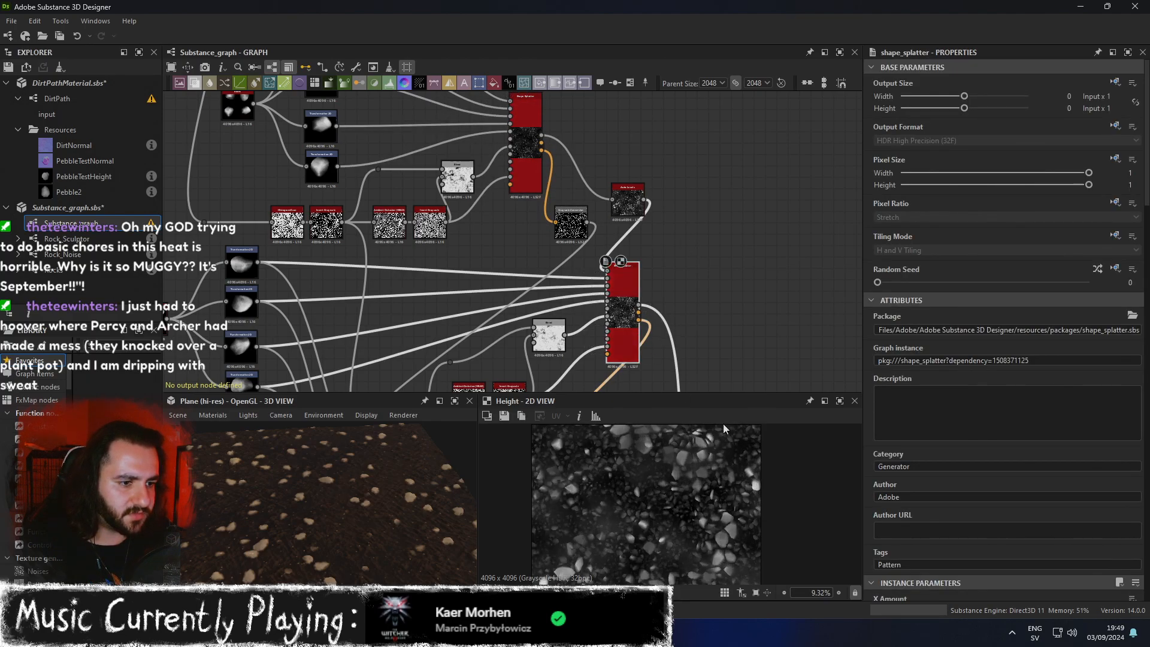
{"action": "double_click", "coordinate": [526, 153]}
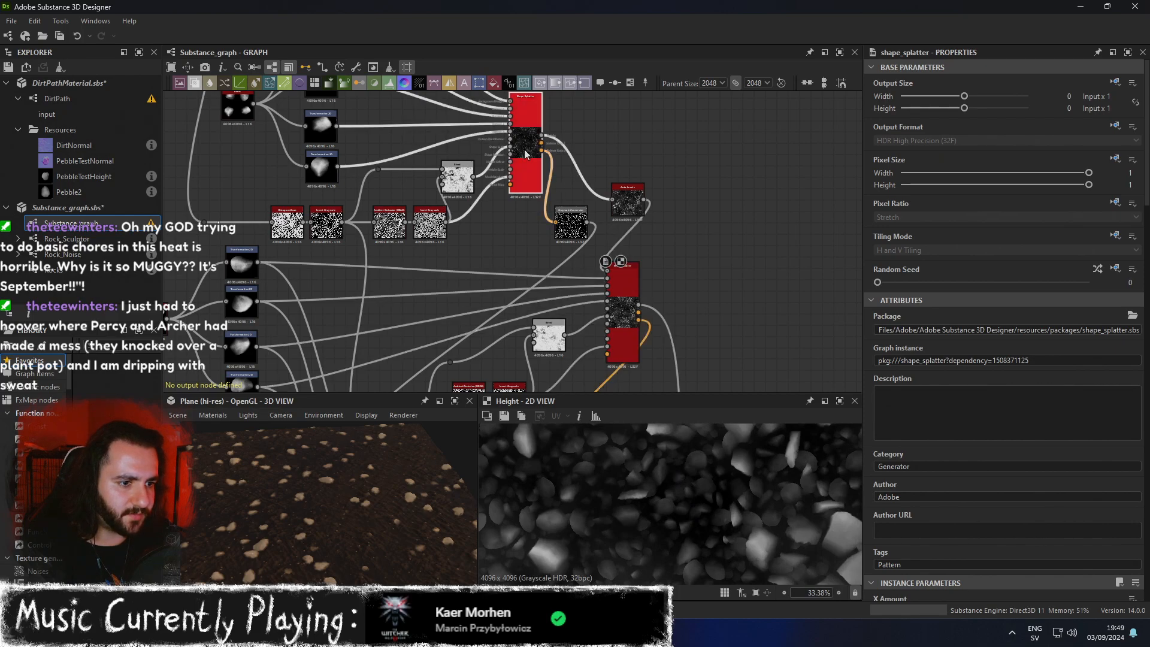
{"action": "double_click", "coordinate": [629, 298]}
Trace how the rock shapes, masks and first splatter result feed into the second Shape Splatter in Substance_graph.
{"action": "middle_click_drag", "start_coordinate": [686, 280], "coordinate": [666, 222]}
{"action": "middle_click_drag", "start_coordinate": [556, 204], "coordinate": [624, 357]}
{"action": "scroll", "coordinate": [577, 239], "scroll_direction": "down", "scroll_amount": 2}
{"action": "middle_click_drag", "start_coordinate": [570, 249], "coordinate": [577, 173]}
{"action": "scroll", "coordinate": [396, 282], "scroll_direction": "up", "scroll_amount": 9}
{"action": "scroll", "coordinate": [498, 301], "scroll_direction": "down", "scroll_amount": 8}
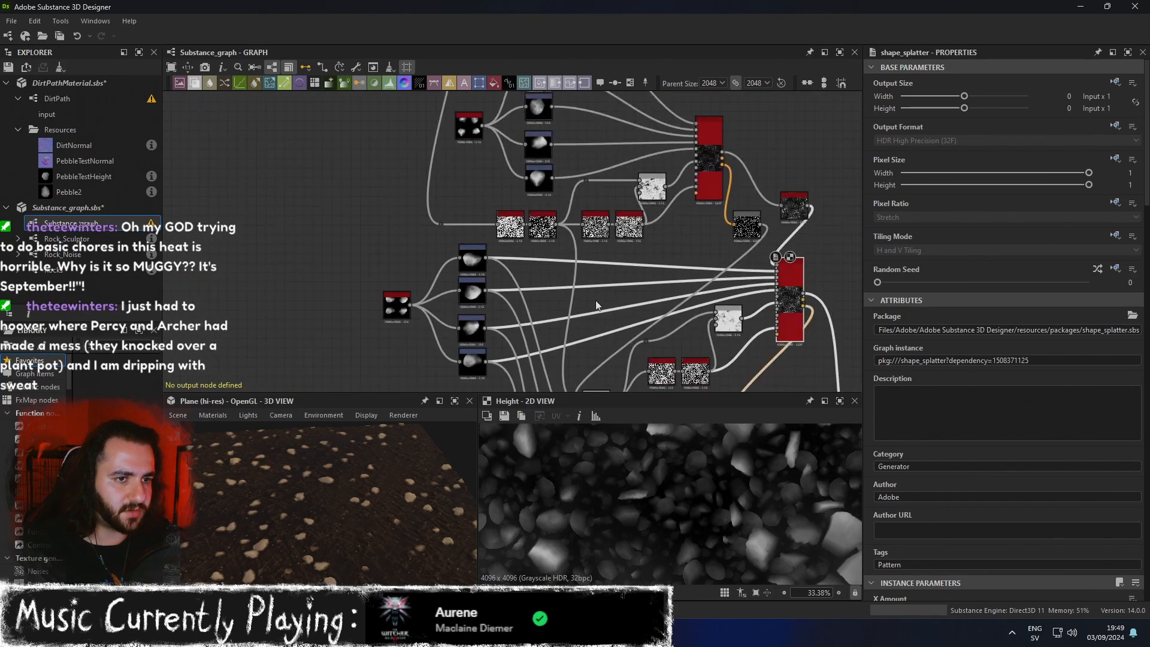
{"action": "middle_click_drag", "start_coordinate": [596, 306], "coordinate": [460, 245]}
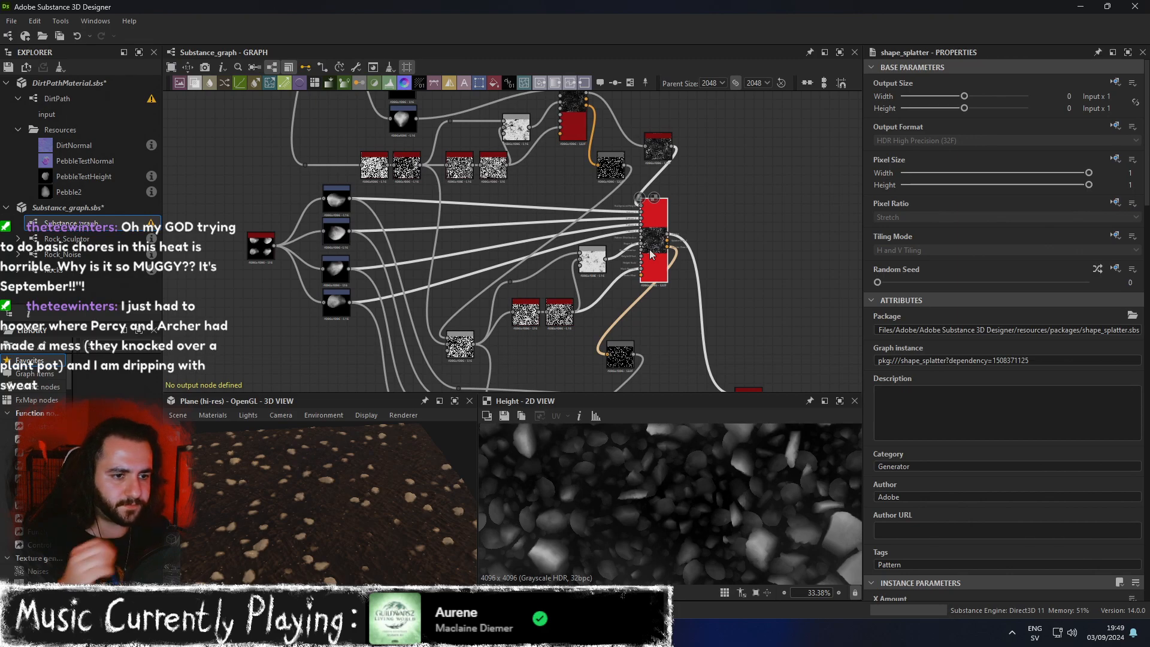
Return to the DirtPath graph and compare the height outputs of its first and third Shape Splatters.
{"action": "double_click", "coordinate": [93, 101]}
{"action": "scroll", "coordinate": [451, 340], "scroll_direction": "up", "scroll_amount": 3}
{"action": "middle_click_drag", "start_coordinate": [293, 254], "coordinate": [680, 261]}
{"action": "scroll", "coordinate": [680, 261], "scroll_direction": "up", "scroll_amount": 1}
{"action": "middle_click_drag", "start_coordinate": [680, 262], "coordinate": [523, 235]}
{"action": "left_click", "coordinate": [621, 174]}
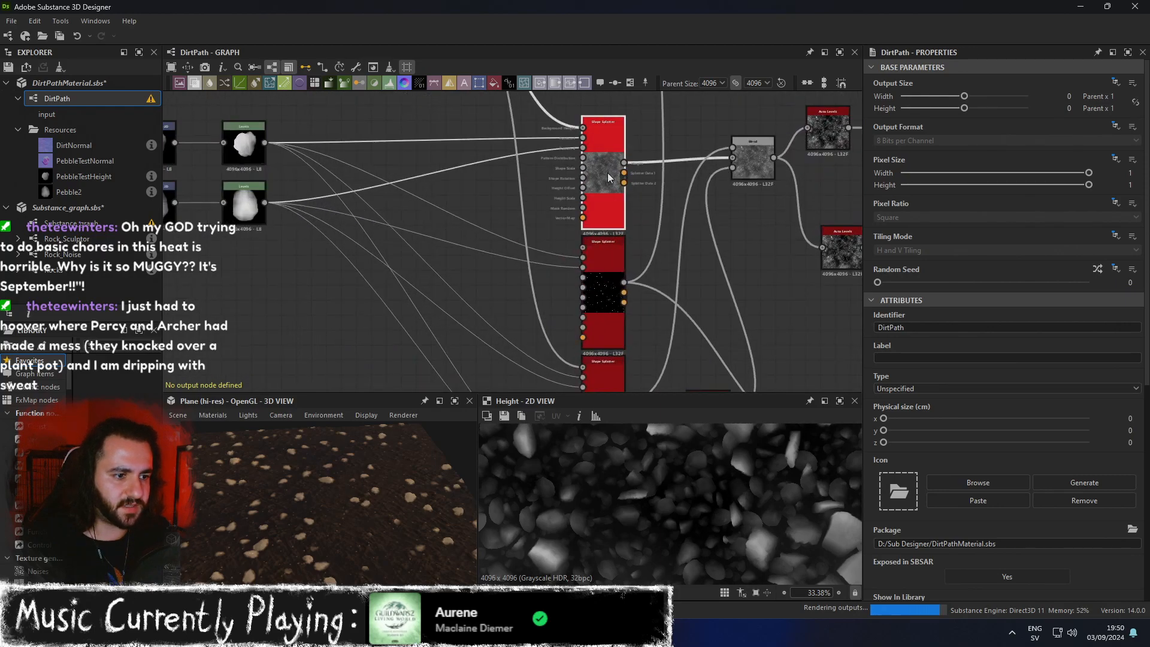
{"action": "scroll", "coordinate": [593, 251], "scroll_direction": "down", "scroll_amount": 2}
{"action": "left_click", "coordinate": [598, 293]}
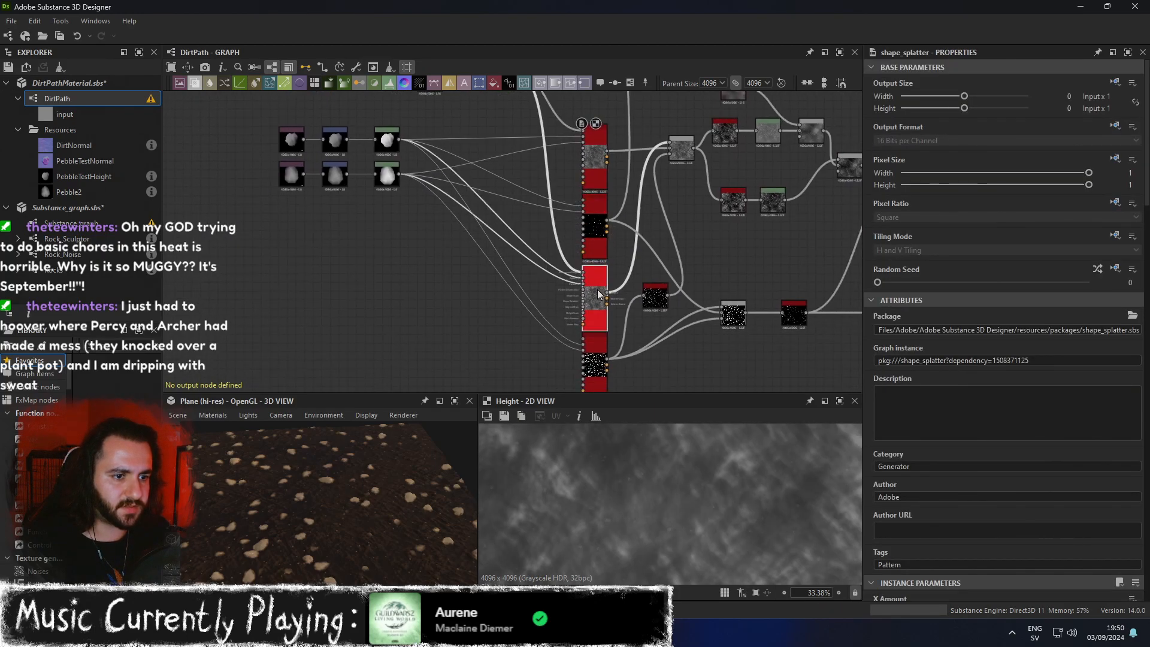
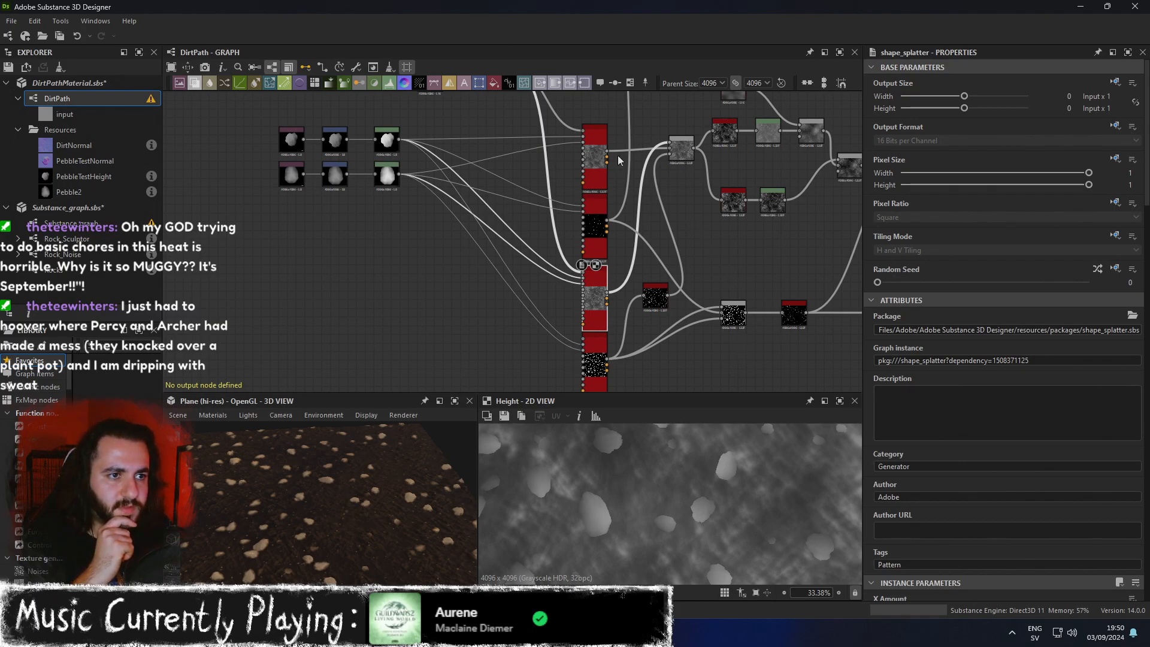
Try to feed the first Shape Splatter's height into the third Shape Splatter's background input.
{"action": "left_click_drag", "start_coordinate": [617, 113], "coordinate": [573, 168]}
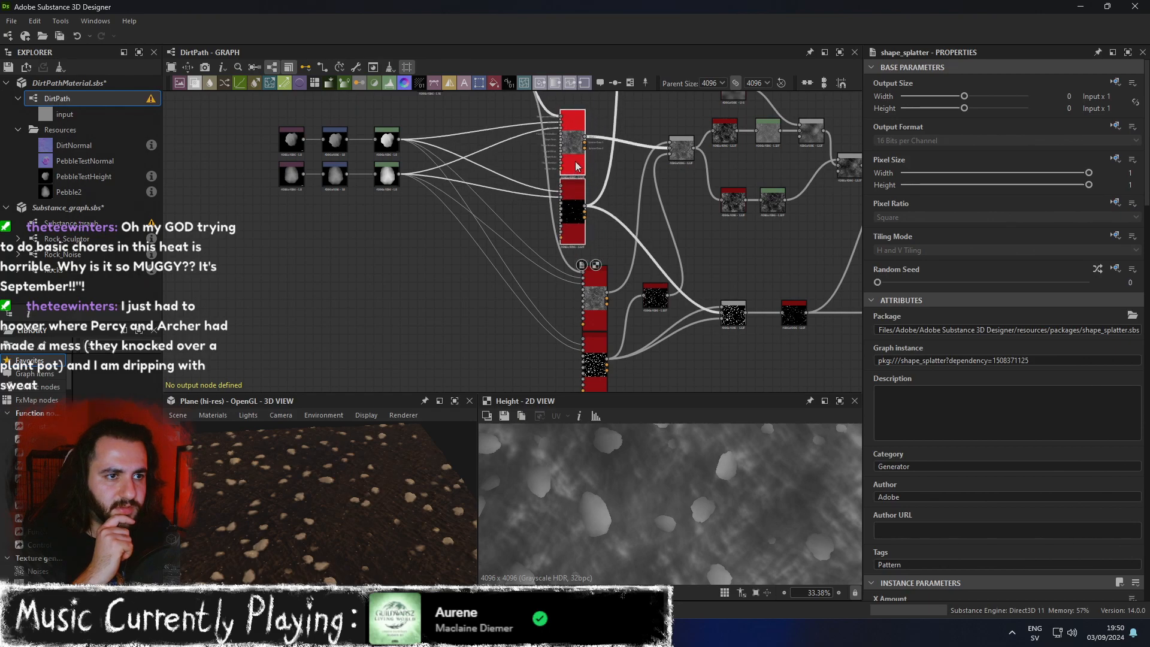
{"action": "left_click", "coordinate": [589, 271]}
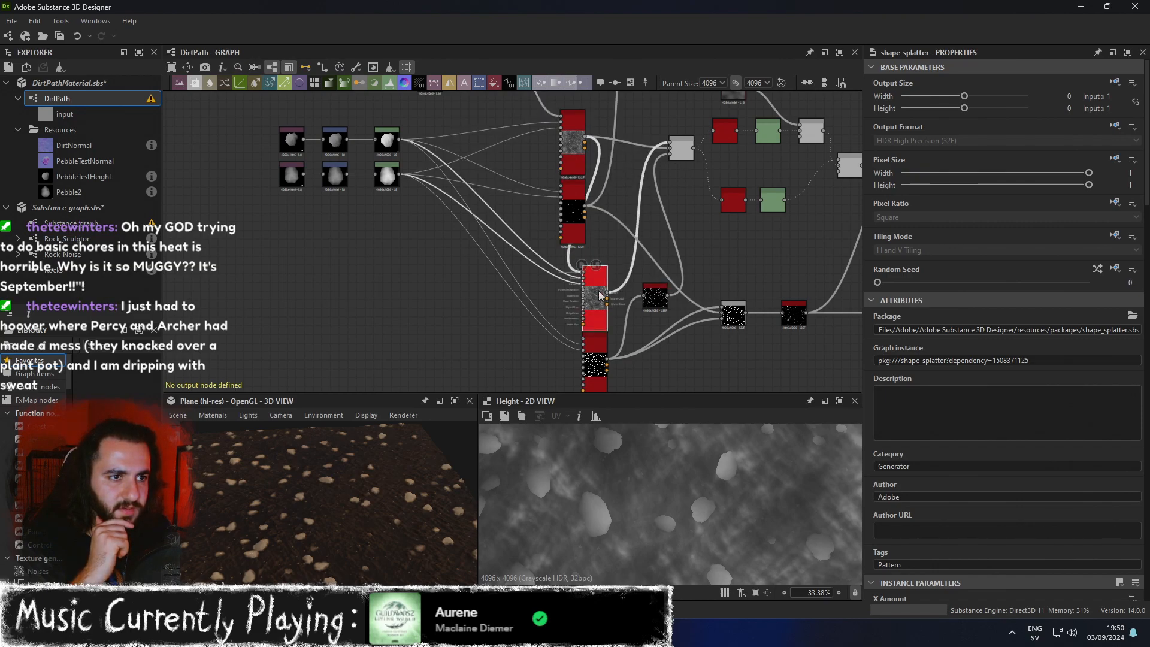
{"action": "left_click", "coordinate": [578, 153]}
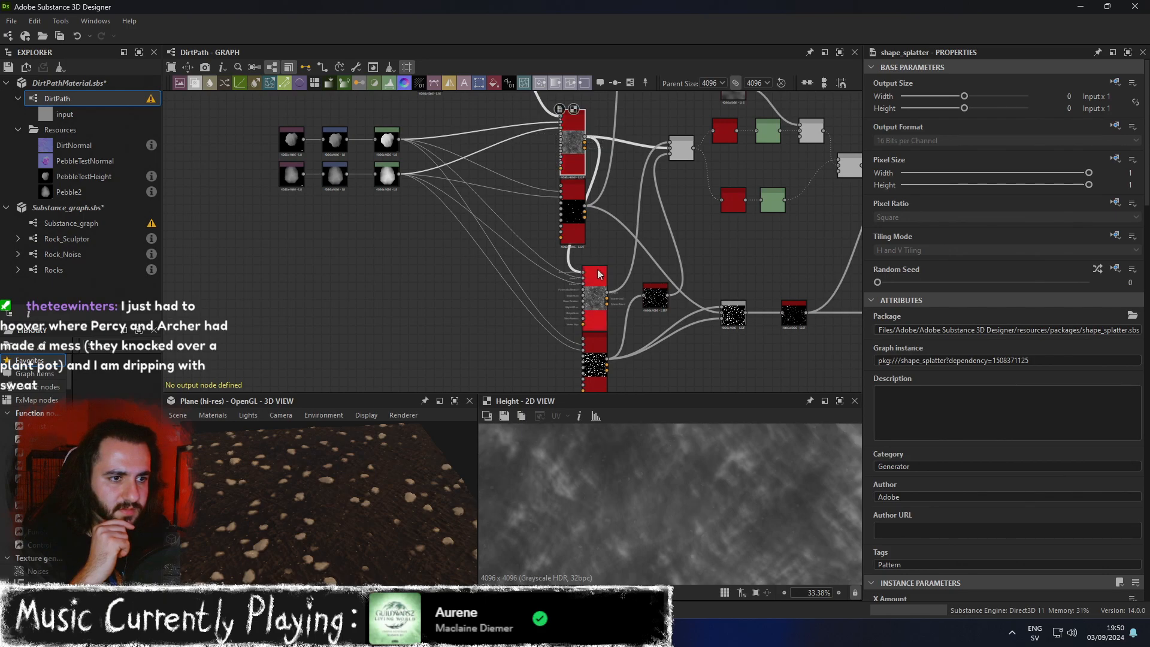
{"action": "left_click_drag", "start_coordinate": [574, 145], "coordinate": [577, 143]}
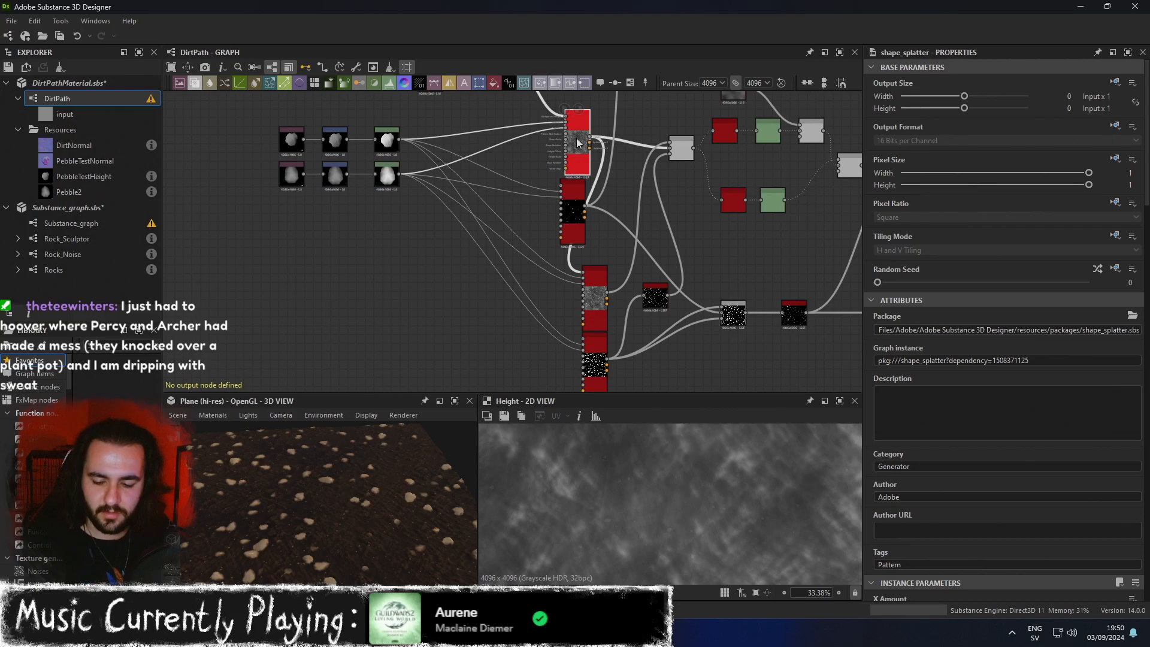
{"action": "key", "text": "ctrl+z"}
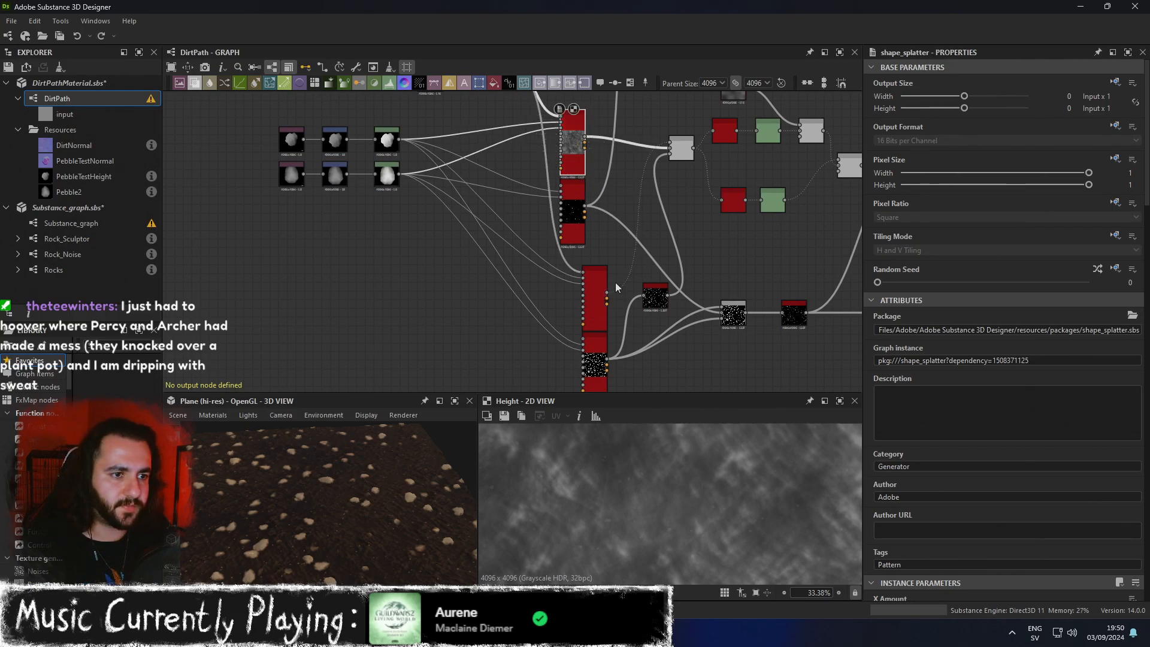
Place the lower Shape Splatter pair before the upper pair and connect the third splatter's height to the first splatter's background.
{"action": "left_click", "coordinate": [573, 187]}
{"action": "left_click_drag", "start_coordinate": [573, 182], "coordinate": [612, 174]}
{"action": "mouse_move", "coordinate": [605, 293]}
{"action": "left_mouse_down"}
{"action": "mouse_move", "coordinate": [601, 301]}
{"action": "mouse_move", "coordinate": [605, 288]}
{"action": "left_mouse_up"}
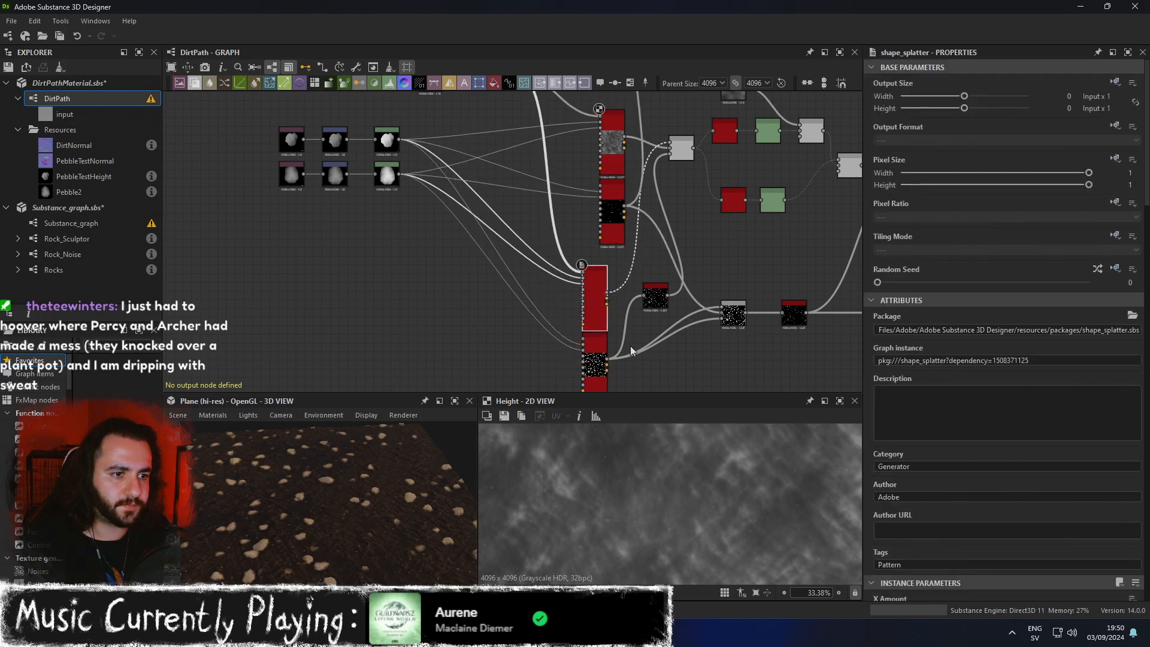
{"action": "left_click_drag", "start_coordinate": [635, 379], "coordinate": [529, 328]}
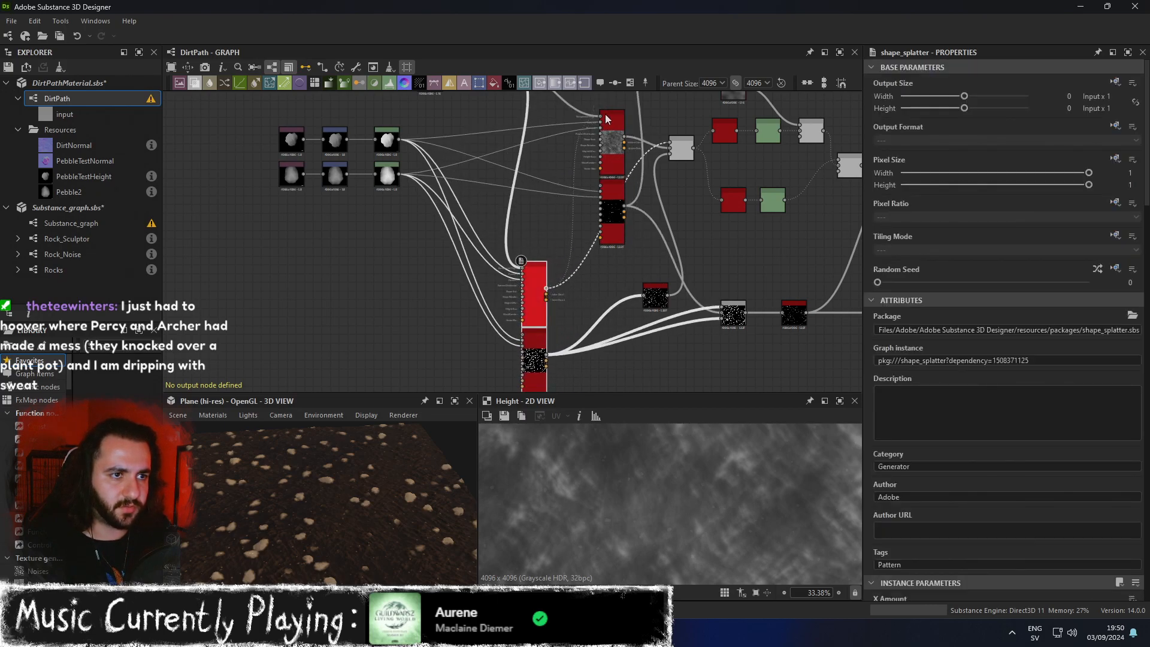
{"action": "left_click", "coordinate": [605, 115]}
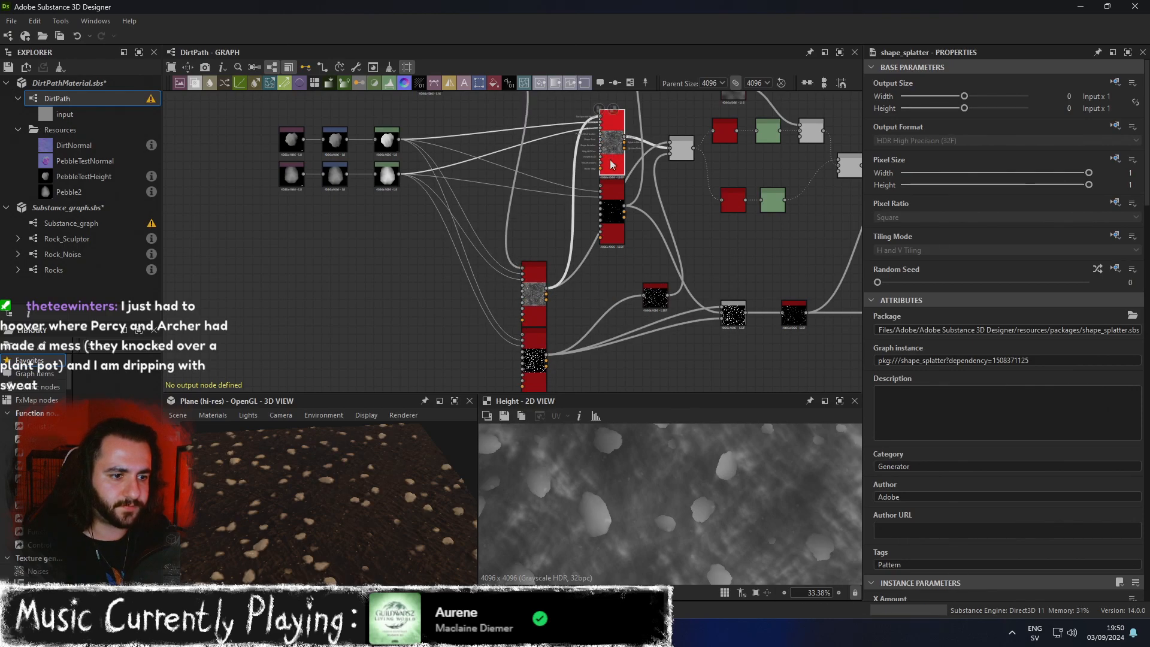
Connect the fourth Shape Splatter's height to the background input of the second Shape Splatter and preview the combined pebble mask.
{"action": "left_click_drag", "start_coordinate": [546, 357], "coordinate": [603, 193]}
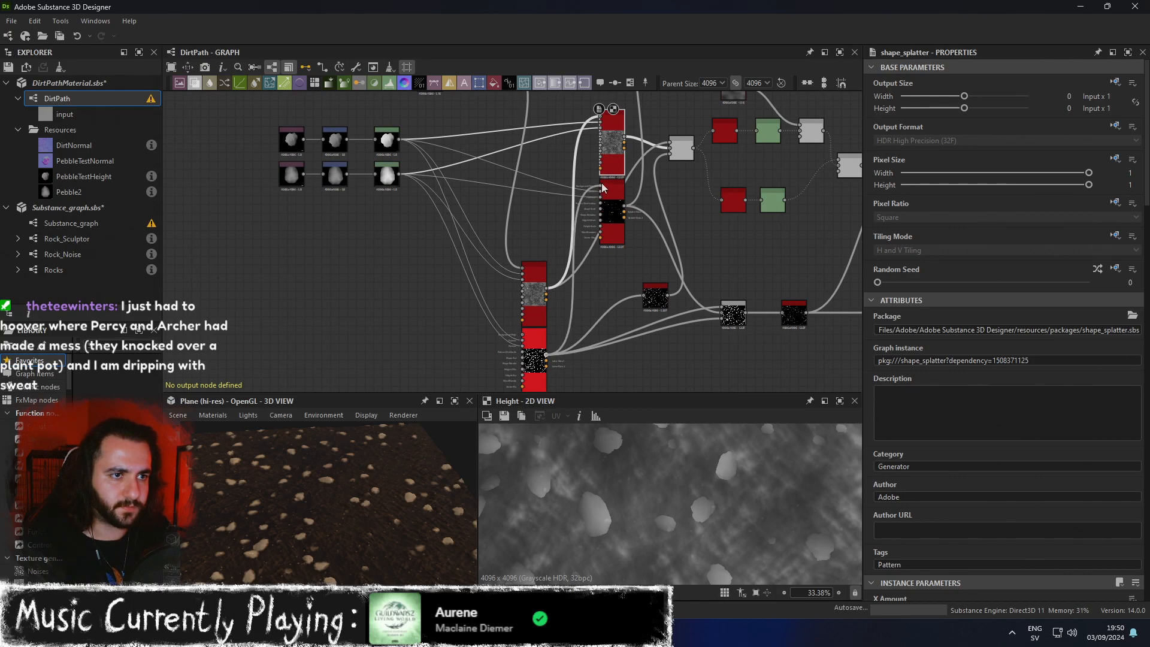
{"action": "left_click_drag", "start_coordinate": [602, 184], "coordinate": [578, 300]}
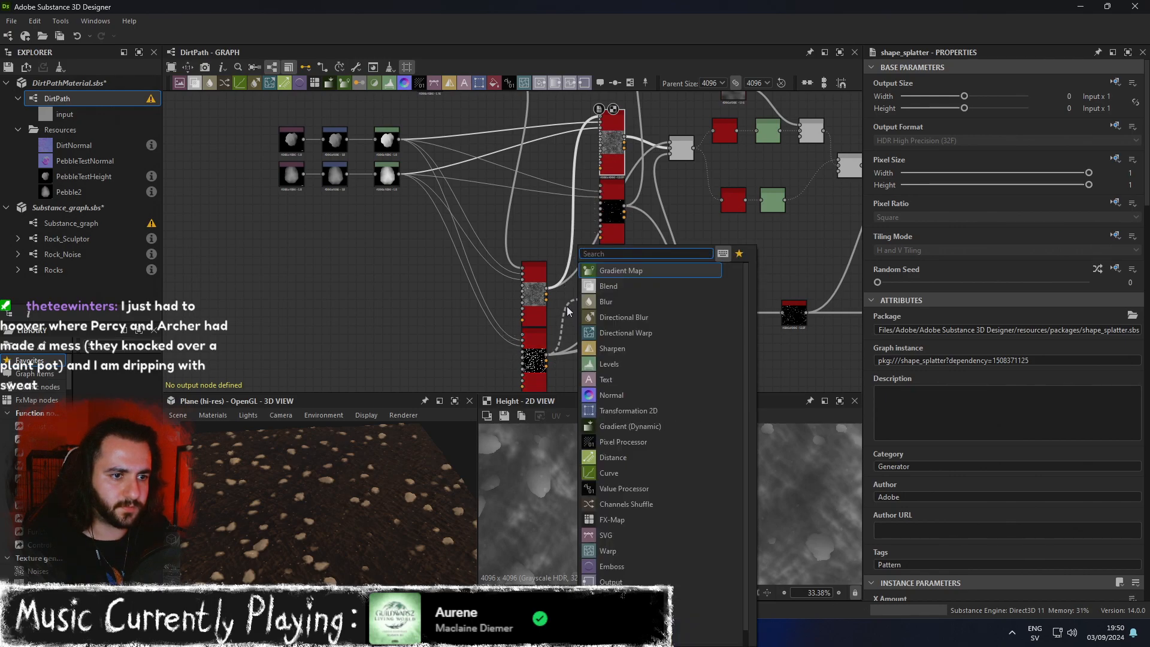
{"action": "left_click", "coordinate": [566, 307]}
{"action": "left_click_drag", "start_coordinate": [546, 358], "coordinate": [602, 201]}
{"action": "left_click", "coordinate": [609, 214]}
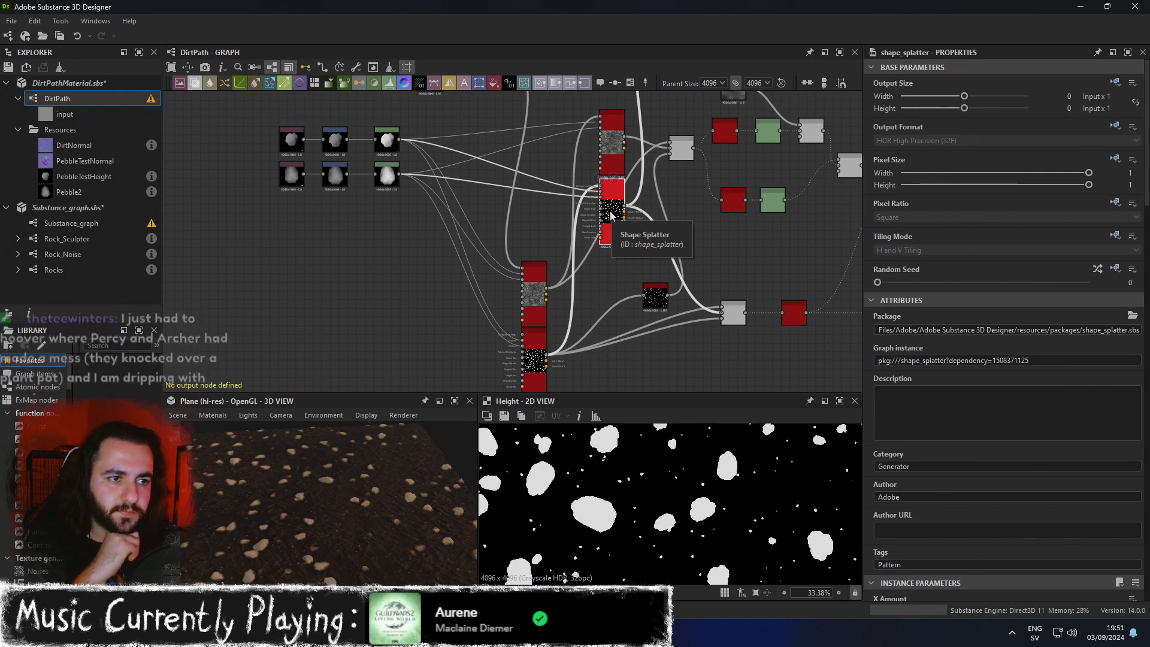
Check the combined pebble height up close and examine the small stones on the larger pebbles in the enlarged 3D view.
{"action": "left_click", "coordinate": [607, 140]}
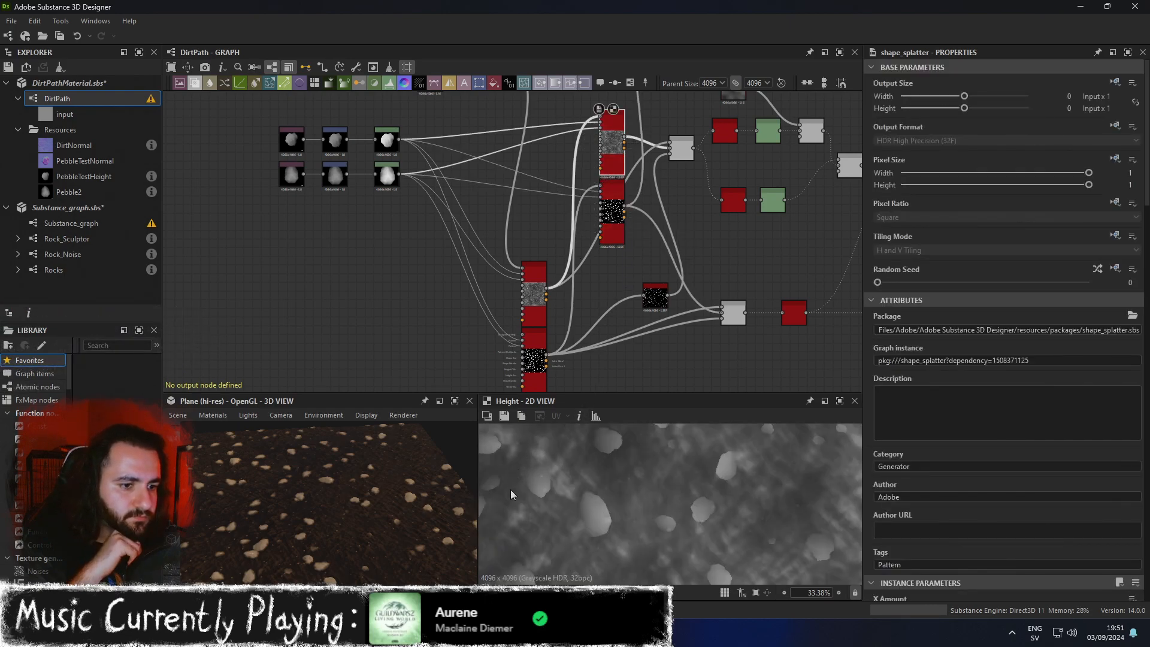
{"action": "scroll", "coordinate": [553, 478], "scroll_direction": "up", "scroll_amount": 6}
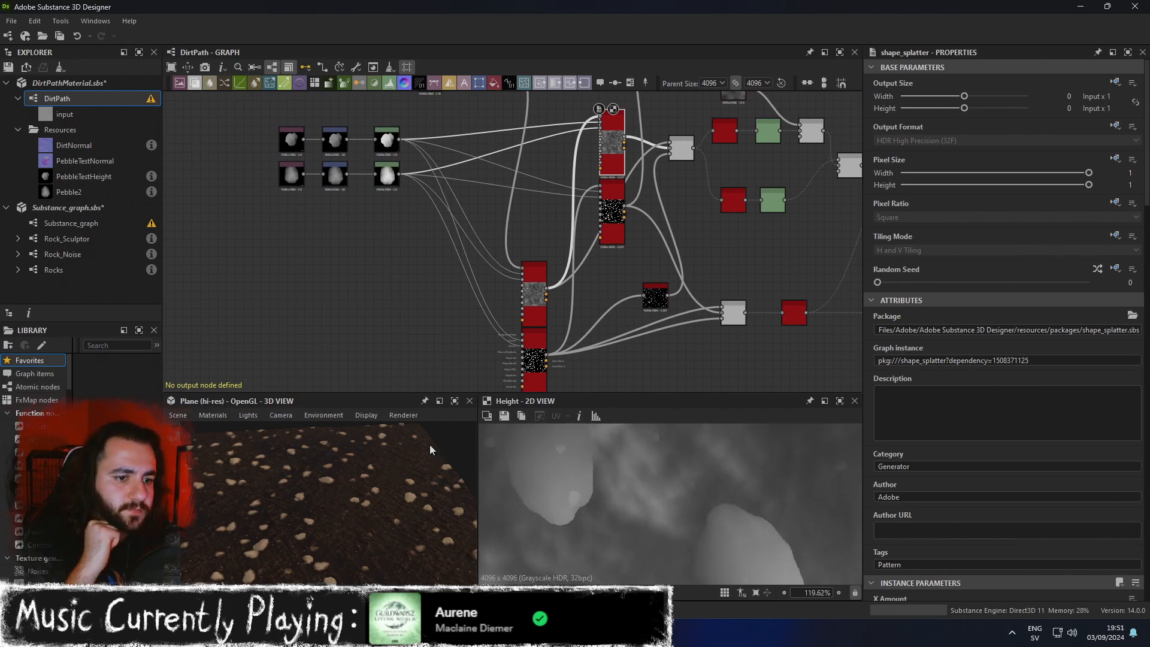
{"action": "left_click", "coordinate": [455, 401]}
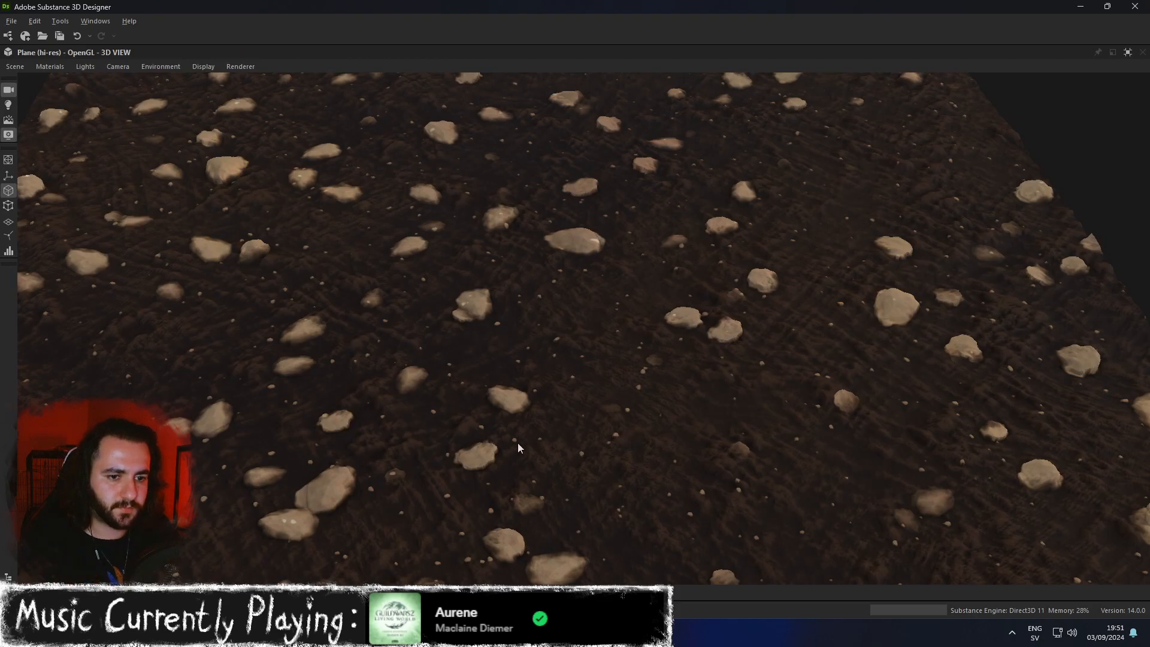
{"action": "scroll", "coordinate": [548, 404], "scroll_direction": "up", "scroll_amount": 10}
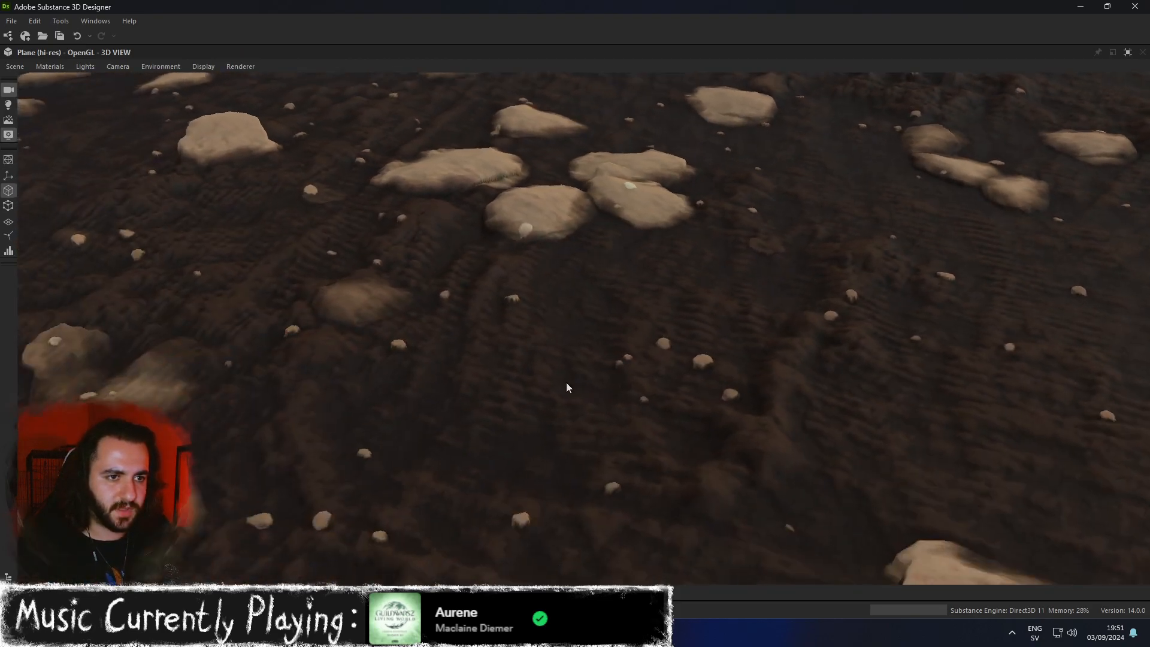
{"action": "scroll", "coordinate": [566, 382], "scroll_direction": "down", "scroll_amount": 8}
{"action": "left_click_drag", "start_coordinate": [566, 382], "coordinate": [616, 330], "text": "alt"}
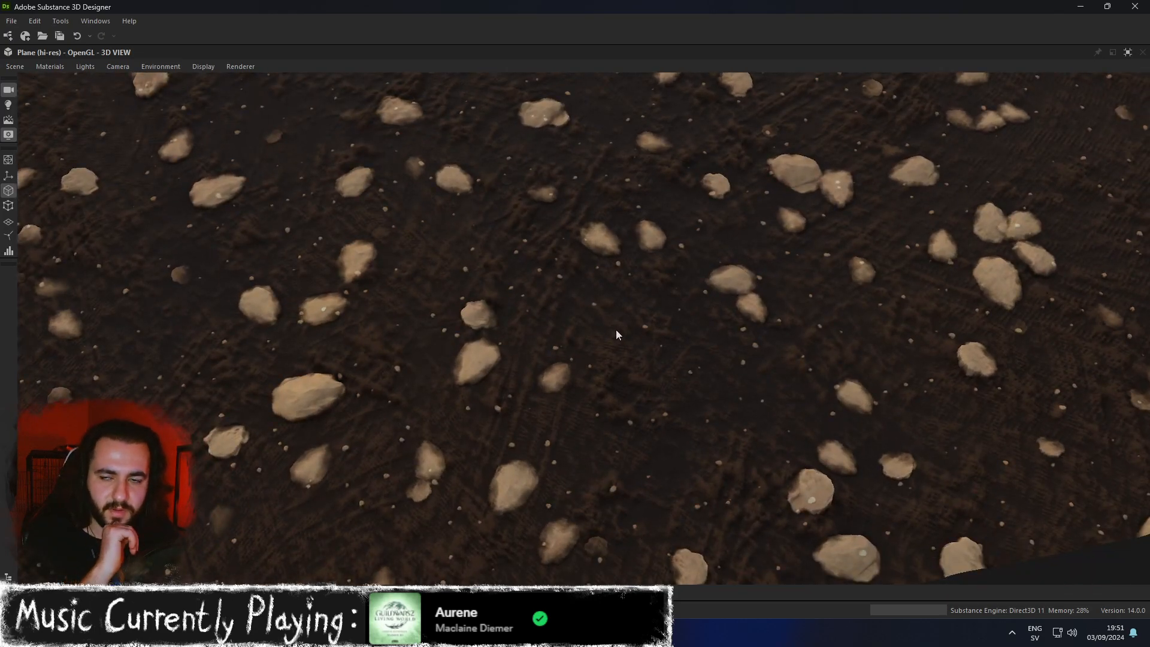
{"action": "scroll", "coordinate": [611, 331], "scroll_direction": "down", "scroll_amount": 6}
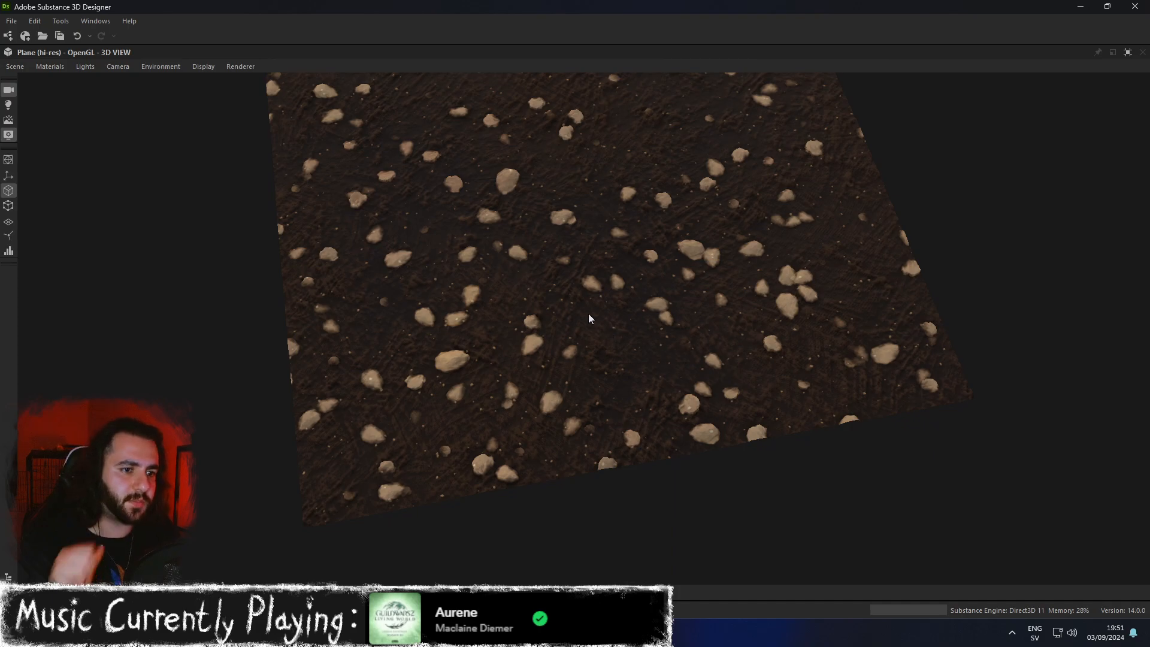
{"action": "left_click_drag", "start_coordinate": [634, 236], "coordinate": [723, 284], "text": "alt"}
{"action": "scroll", "coordinate": [647, 300], "scroll_direction": "up", "scroll_amount": 8}
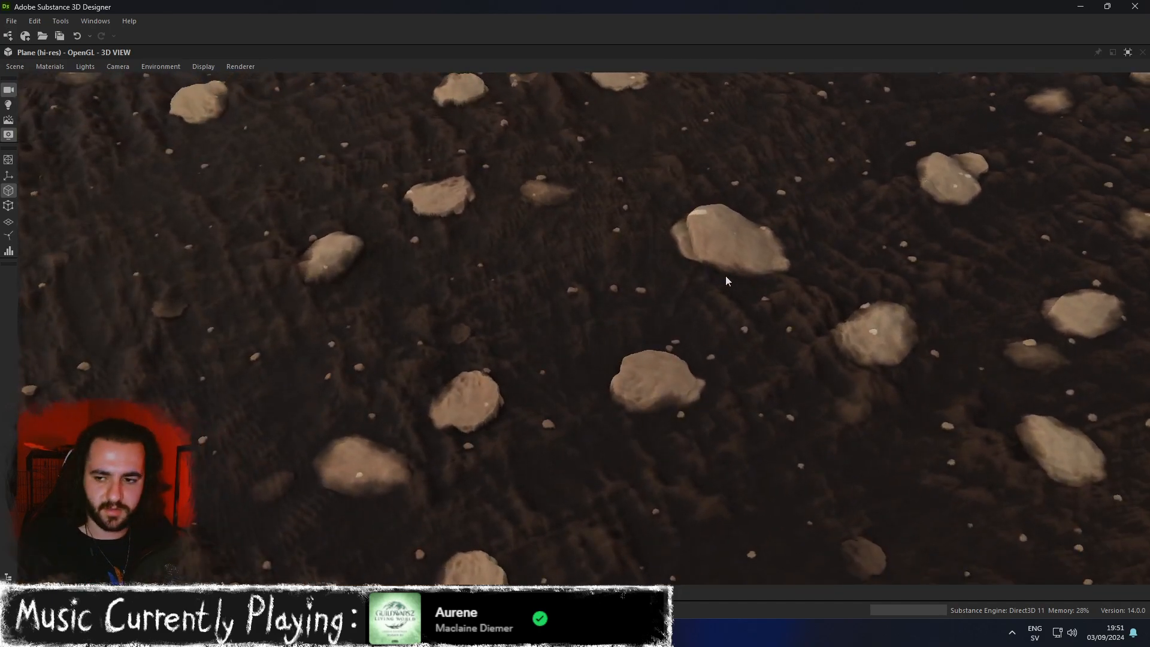
Move the height Blend node lower and connect the first Shape Splatter's height directly to the upper Auto Levels node.
{"action": "left_click", "coordinate": [1128, 52]}
{"action": "middle_click_drag", "start_coordinate": [698, 180], "coordinate": [576, 200]}
{"action": "left_click", "coordinate": [657, 232]}
{"action": "left_click_drag", "start_coordinate": [559, 152], "coordinate": [571, 226]}
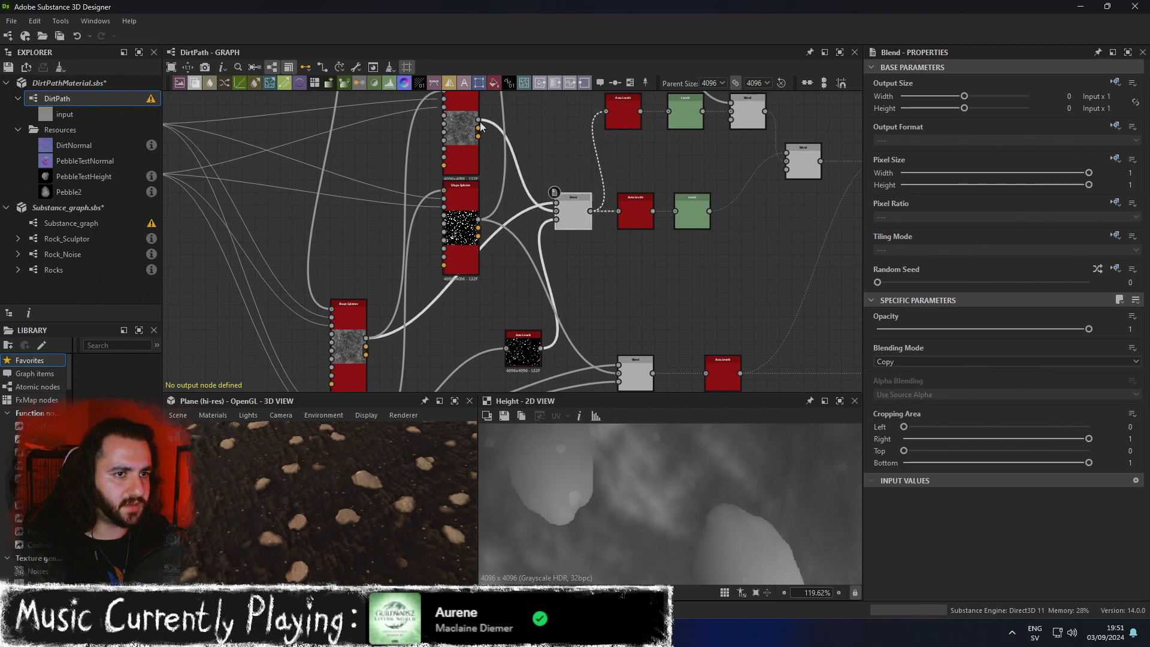
{"action": "left_click_drag", "start_coordinate": [478, 120], "coordinate": [617, 123]}
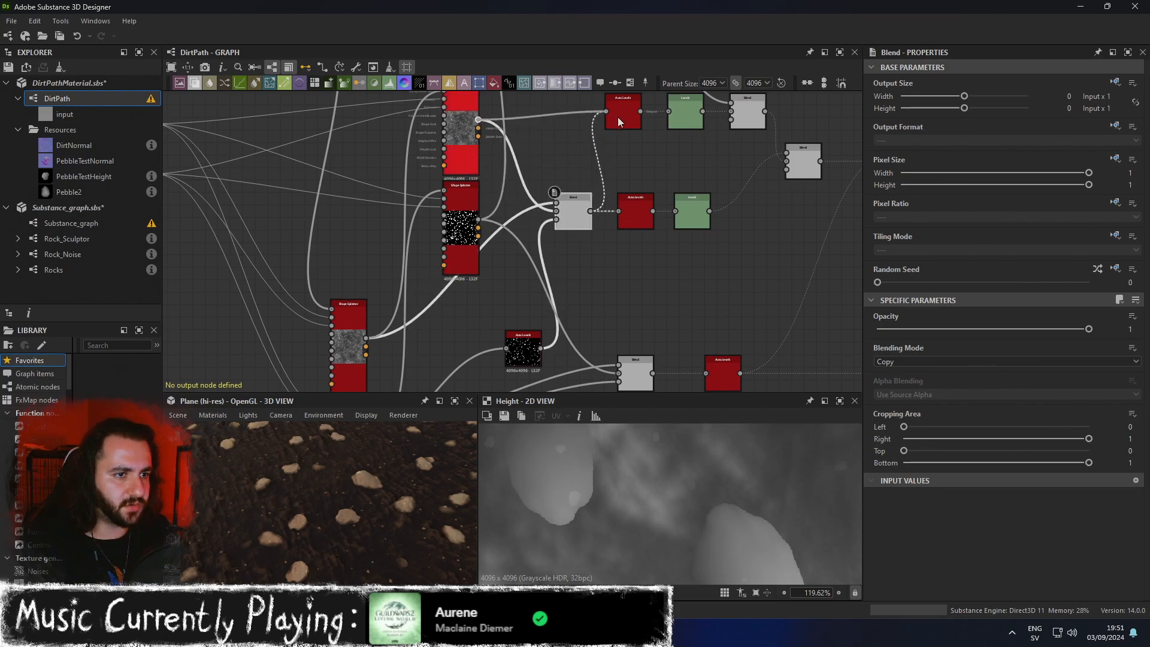
{"action": "left_click", "coordinate": [805, 163]}
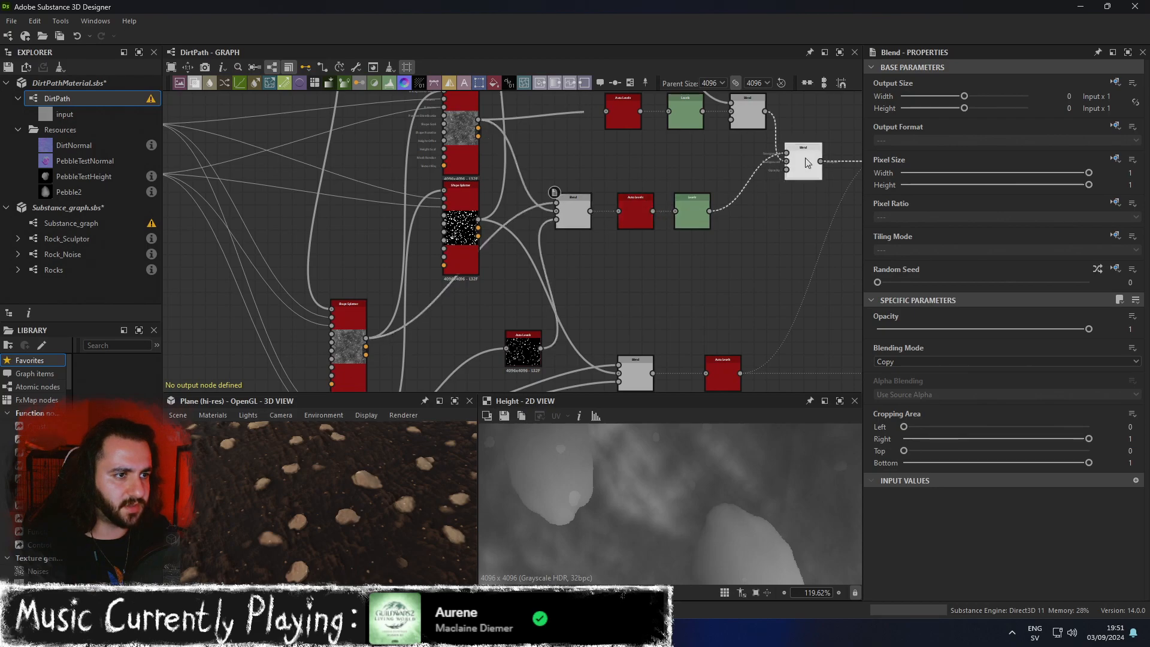
Preview the Add Sub Blend and move the lower Blend, Auto Levels and Levels chain further down in the graph.
{"action": "double_click", "coordinate": [808, 163]}
{"action": "middle_click_drag", "start_coordinate": [770, 182], "coordinate": [656, 240]}
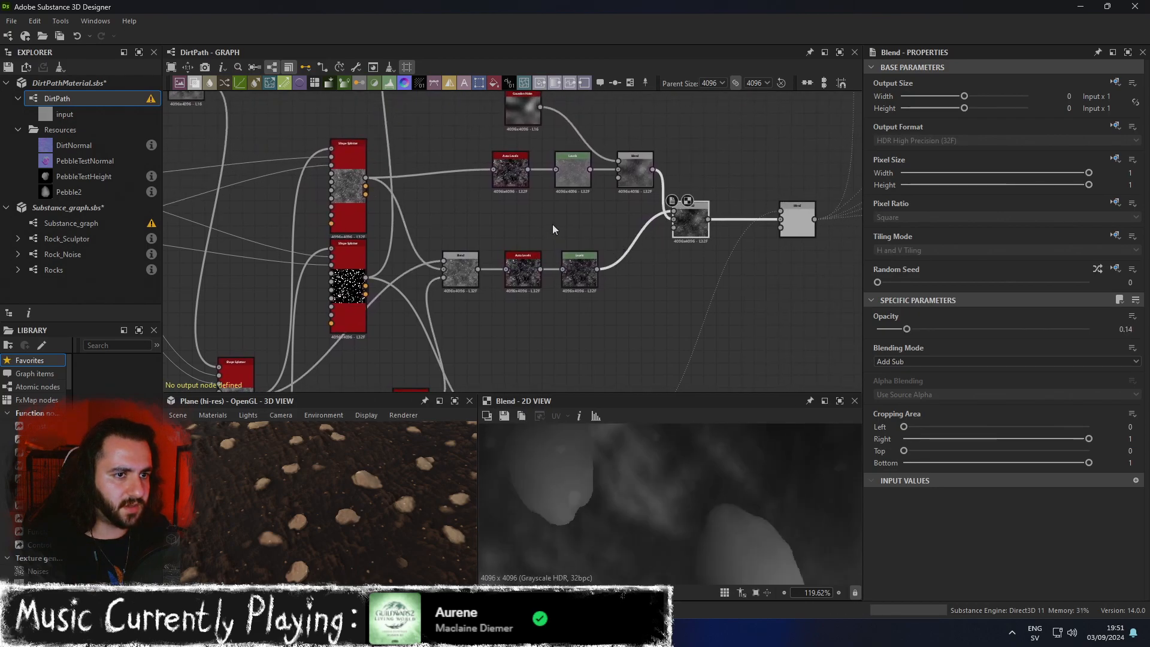
{"action": "left_click_drag", "start_coordinate": [634, 302], "coordinate": [469, 279]}
{"action": "left_click_drag", "start_coordinate": [470, 279], "coordinate": [521, 328]}
{"action": "middle_click_drag", "start_coordinate": [652, 279], "coordinate": [580, 264]}
{"action": "scroll", "coordinate": [551, 268], "scroll_direction": "down", "scroll_amount": 2}
{"action": "scroll", "coordinate": [500, 265], "scroll_direction": "up", "scroll_amount": 2}
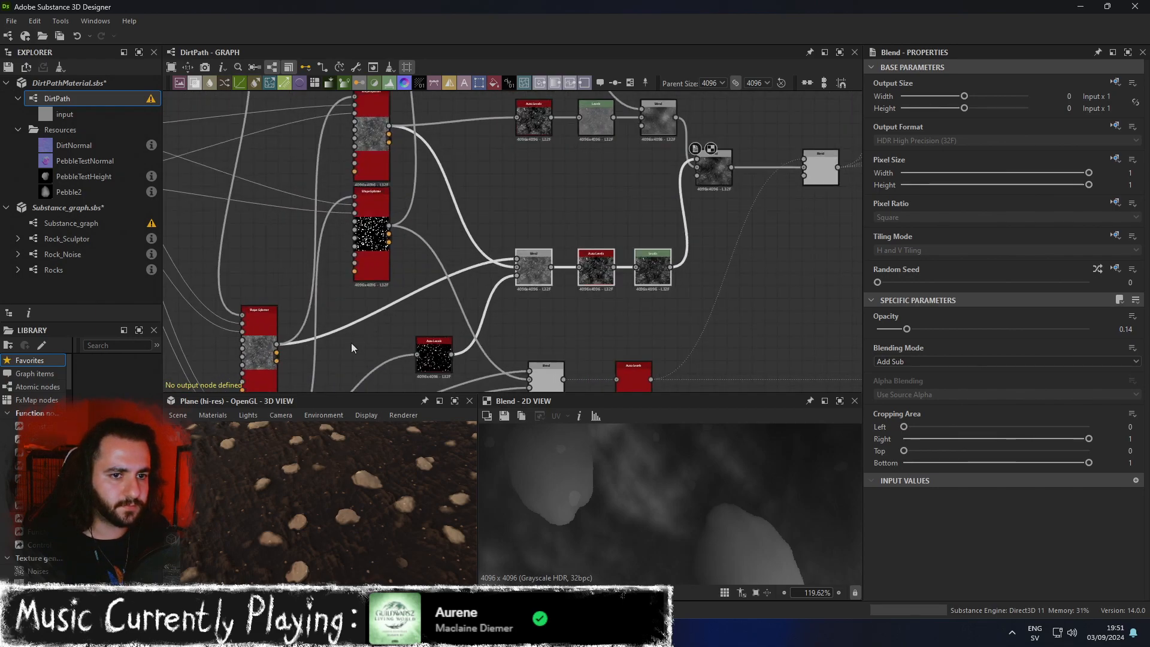
Disconnect the lower Levels node from the Add Sub Blend and connect the upper Blend directly to the final Blend, bypassing the Add Sub node.
{"action": "left_click_drag", "start_coordinate": [658, 211], "coordinate": [701, 213]}
{"action": "left_click_drag", "start_coordinate": [712, 174], "coordinate": [708, 199]}
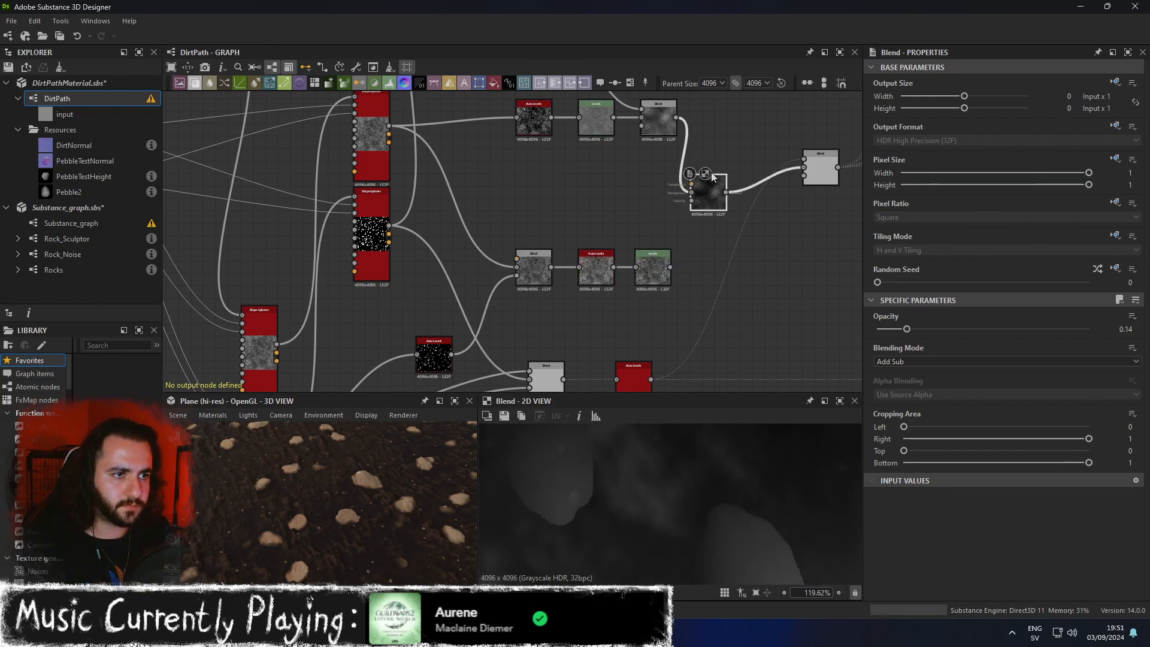
{"action": "left_click_drag", "start_coordinate": [677, 118], "coordinate": [804, 169]}
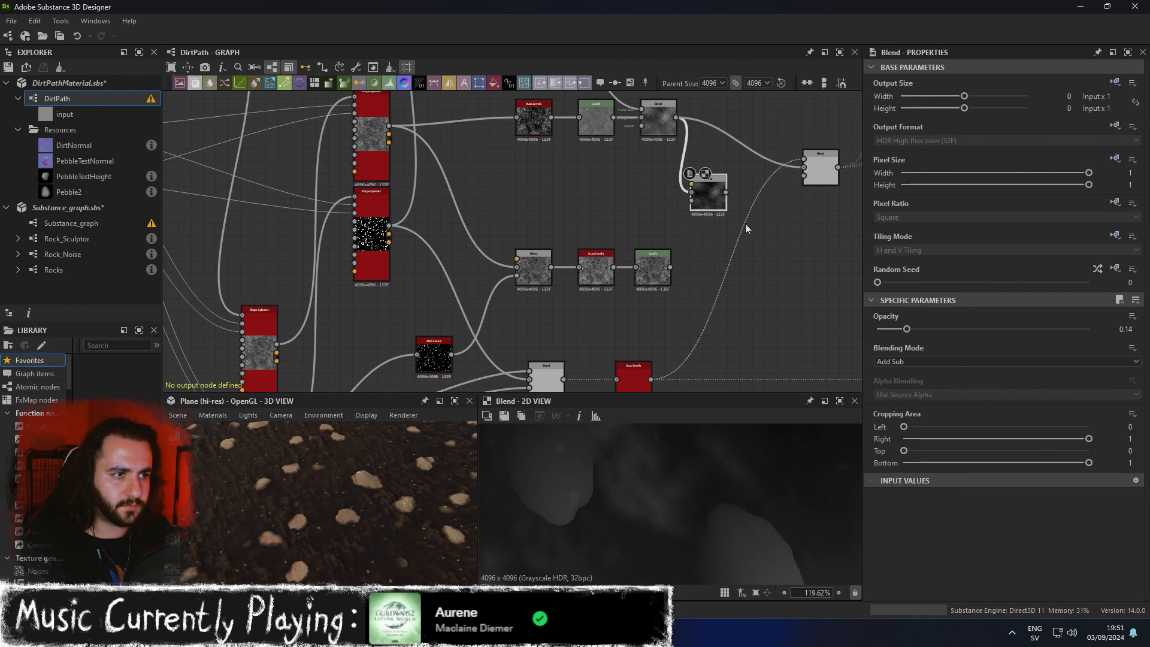
{"action": "middle_click_drag", "start_coordinate": [762, 272], "coordinate": [728, 221]}
{"action": "scroll", "coordinate": [727, 220], "scroll_direction": "down", "scroll_amount": 1}
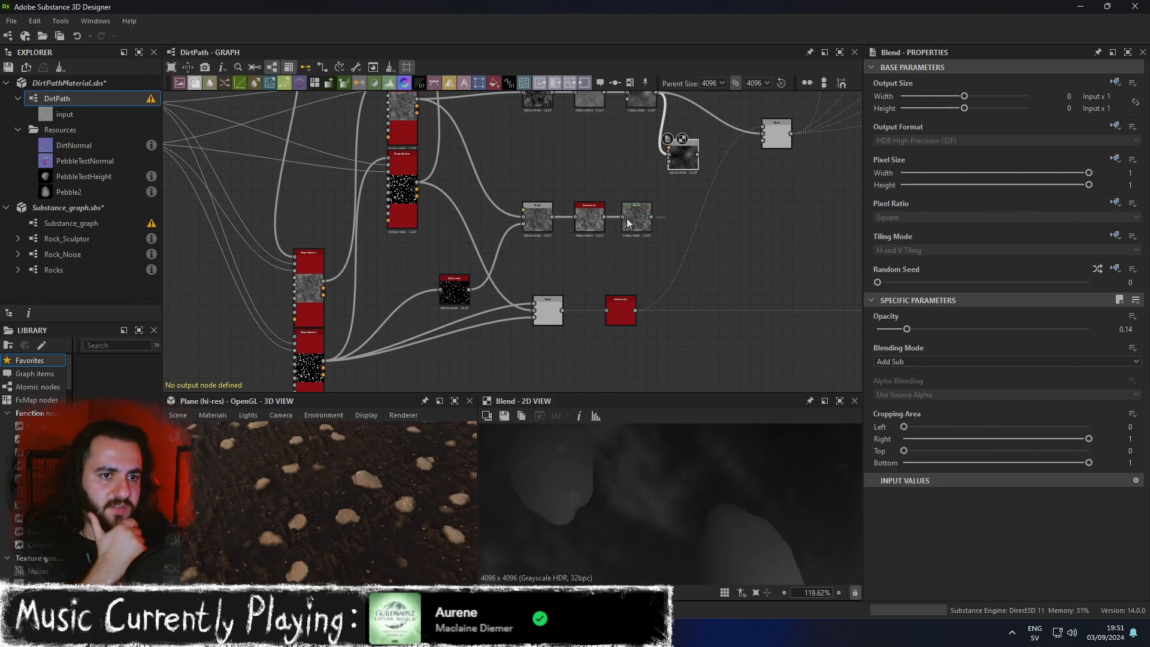
Move the third and fourth Shape Splatters closer to the pebble inputs and raise the Auto Levels node that follows them.
{"action": "scroll", "coordinate": [458, 268], "scroll_direction": "down", "scroll_amount": 2}
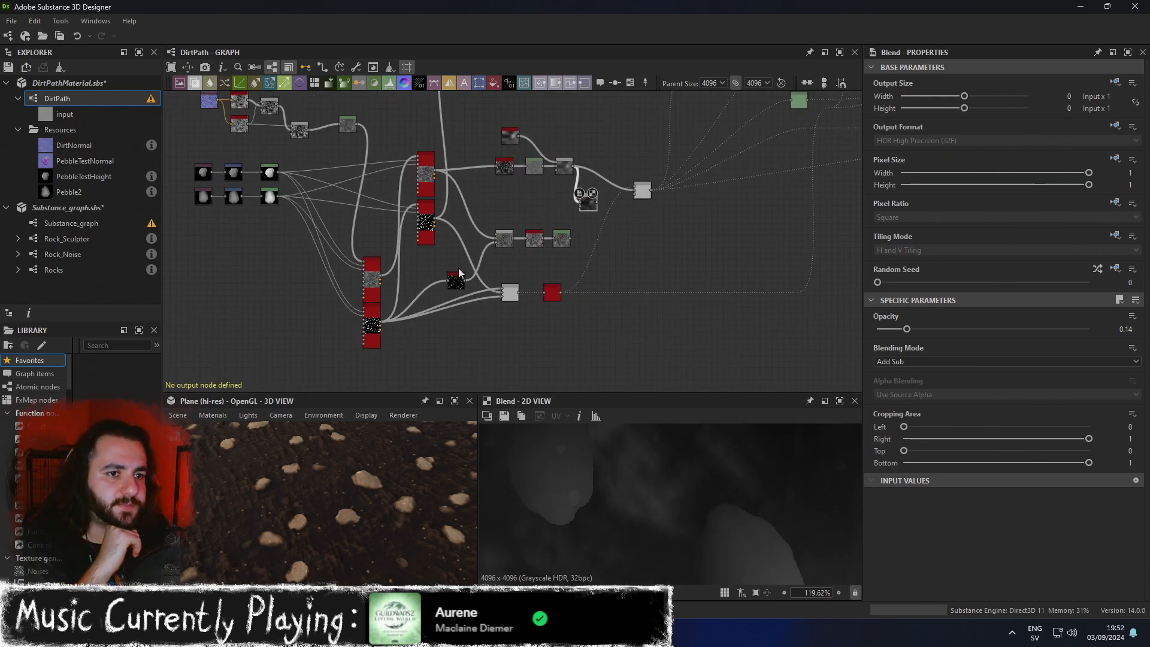
{"action": "middle_click_drag", "start_coordinate": [300, 242], "coordinate": [403, 275]}
{"action": "left_click_drag", "start_coordinate": [401, 264], "coordinate": [243, 207]}
{"action": "middle_click_drag", "start_coordinate": [267, 139], "coordinate": [332, 182]}
{"action": "left_click_drag", "start_coordinate": [353, 154], "coordinate": [388, 173]}
{"action": "middle_click_drag", "start_coordinate": [541, 357], "coordinate": [472, 277]}
{"action": "left_click", "coordinate": [472, 276]}
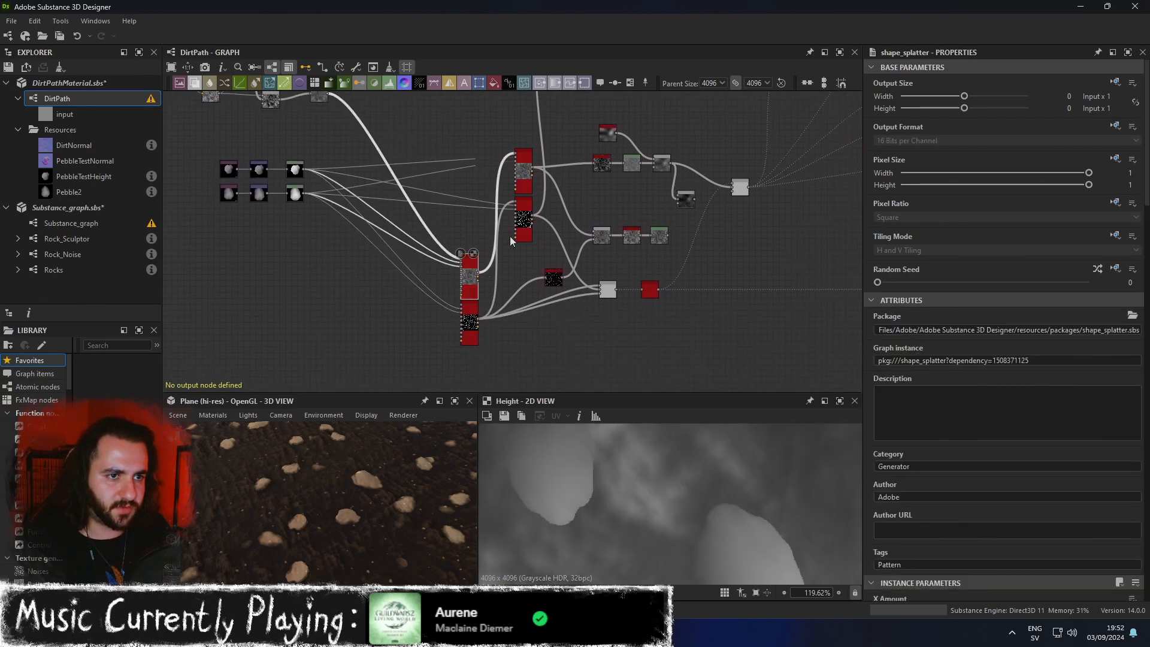
{"action": "left_click_drag", "start_coordinate": [479, 370], "coordinate": [418, 251]}
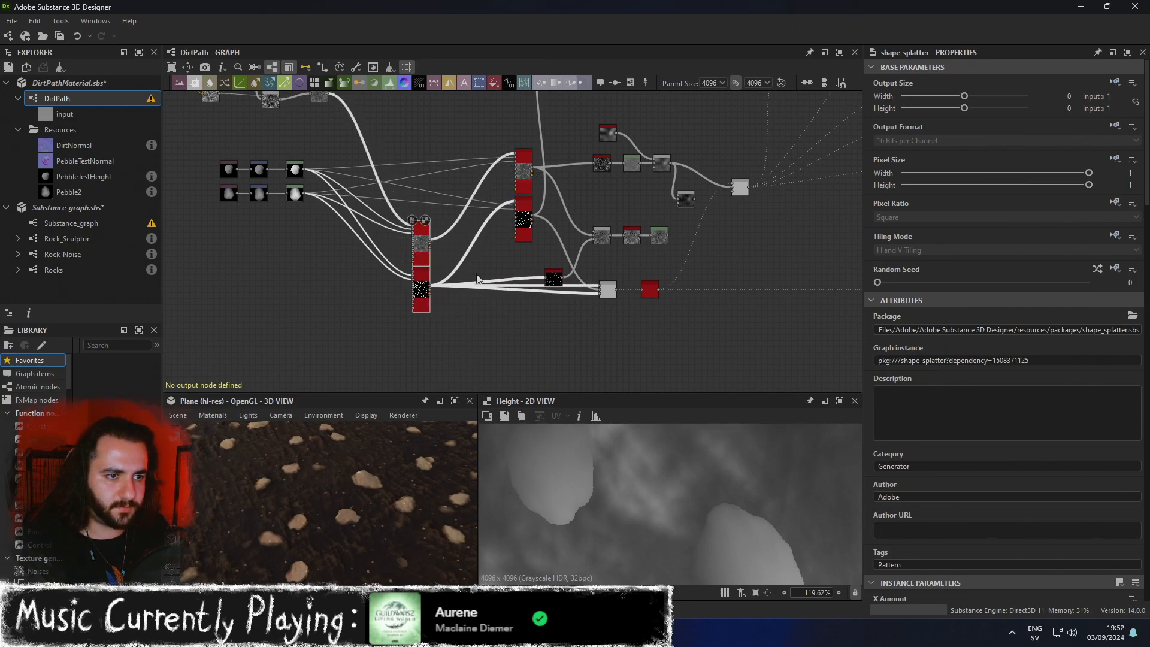
{"action": "left_click", "coordinate": [611, 318]}
{"action": "left_click_drag", "start_coordinate": [555, 280], "coordinate": [548, 269]}
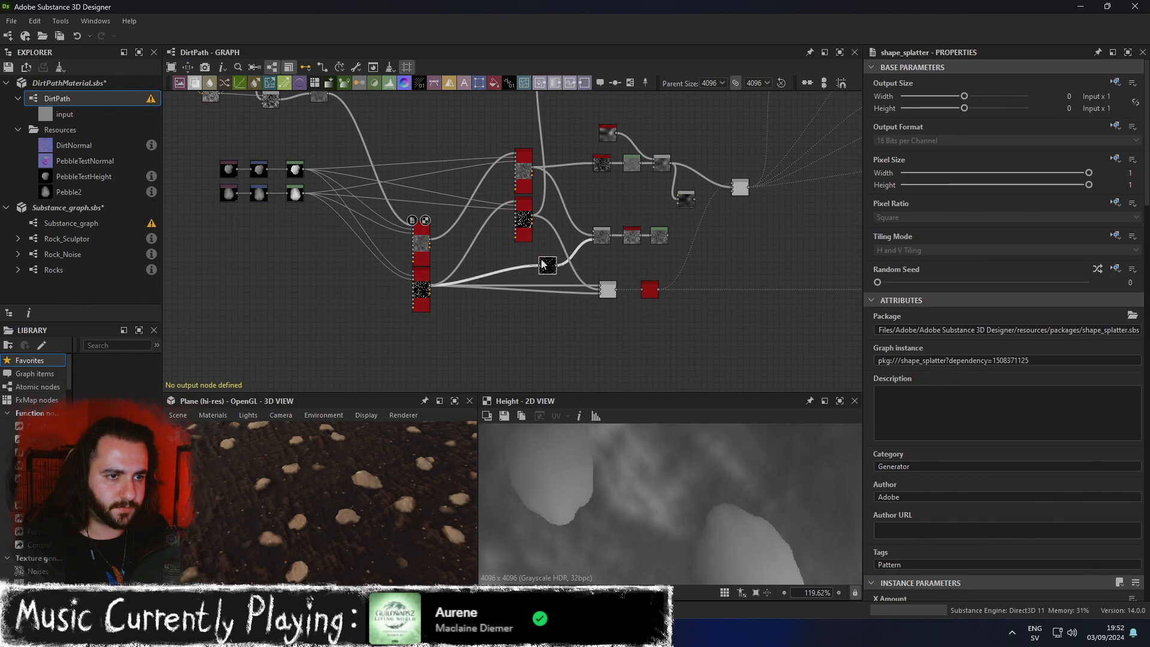
{"action": "scroll", "coordinate": [506, 255], "scroll_direction": "up", "scroll_amount": 2}
{"action": "left_click_drag", "start_coordinate": [545, 113], "coordinate": [590, 243]}
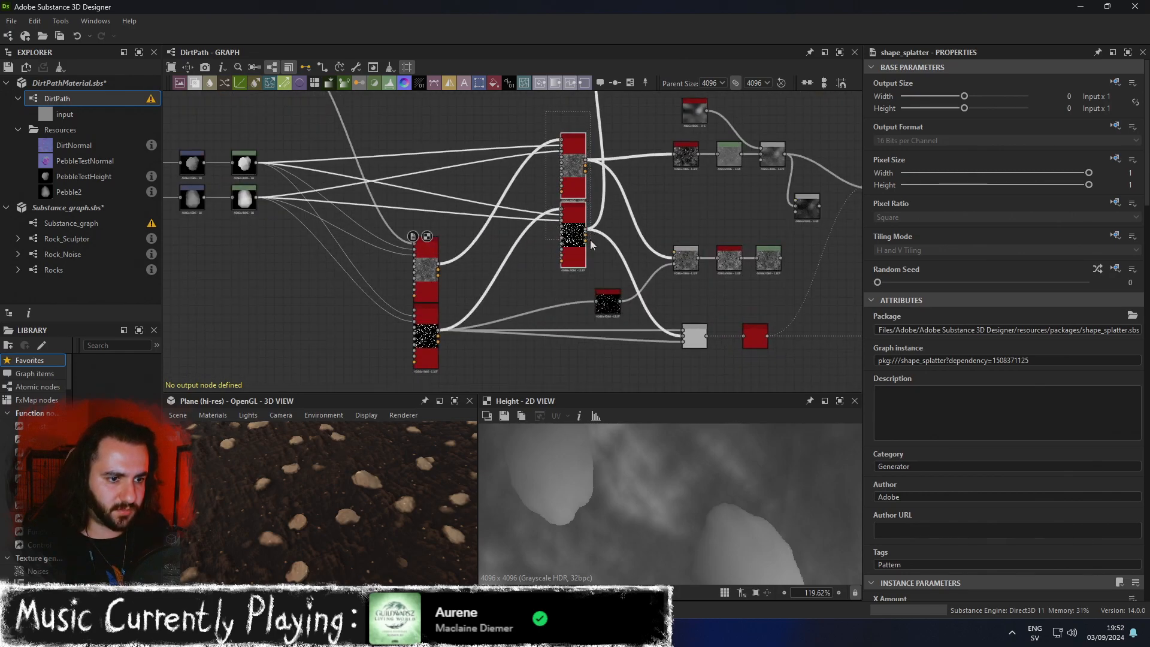
{"action": "left_click", "coordinate": [578, 174]}
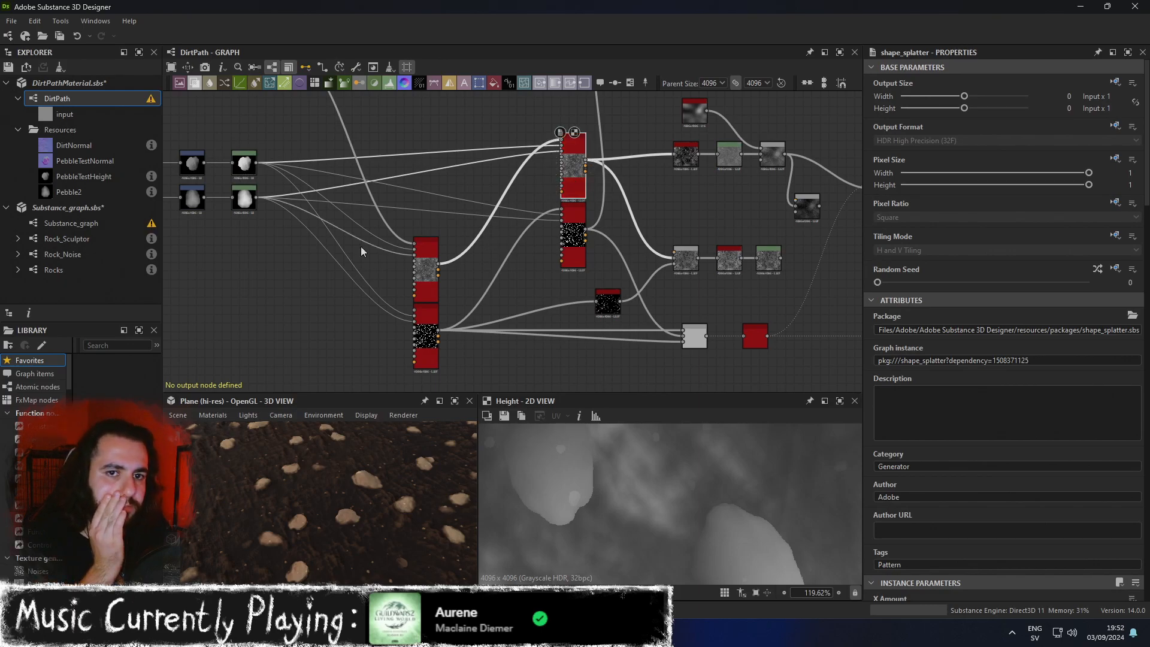
Open Substance_graph and preview the heights of its first two chained Shape Splatters.
{"action": "double_click", "coordinate": [101, 225]}
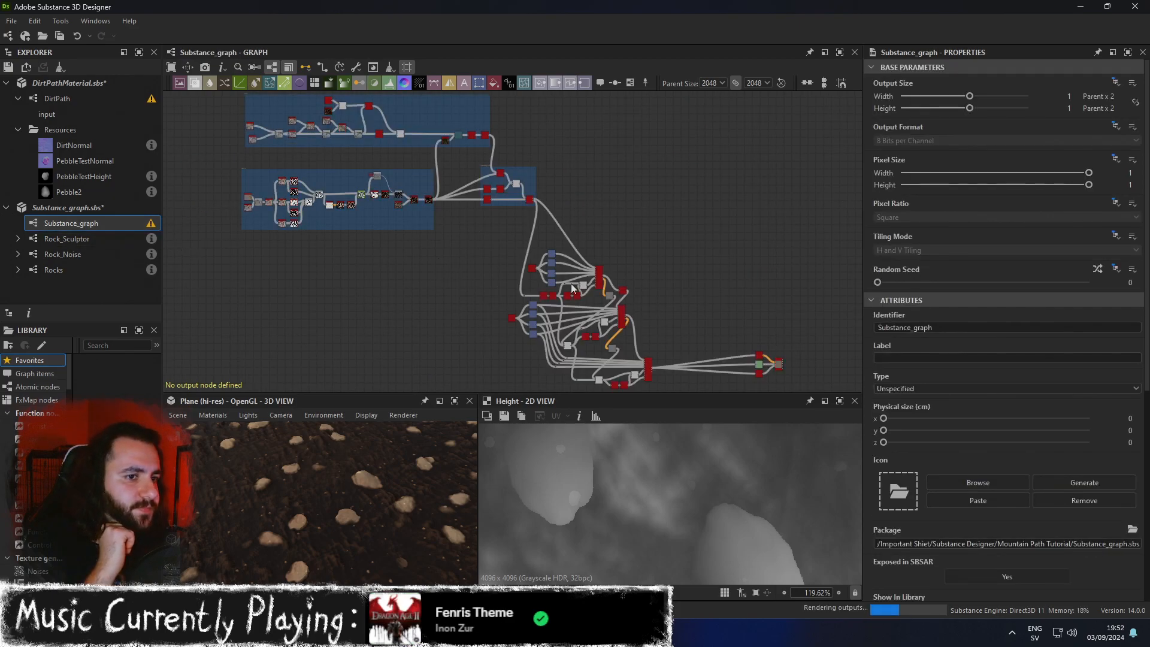
{"action": "scroll", "coordinate": [616, 299], "scroll_direction": "up", "scroll_amount": 2}
{"action": "scroll", "coordinate": [615, 299], "scroll_direction": "up", "scroll_amount": 3}
{"action": "double_click", "coordinate": [568, 250]}
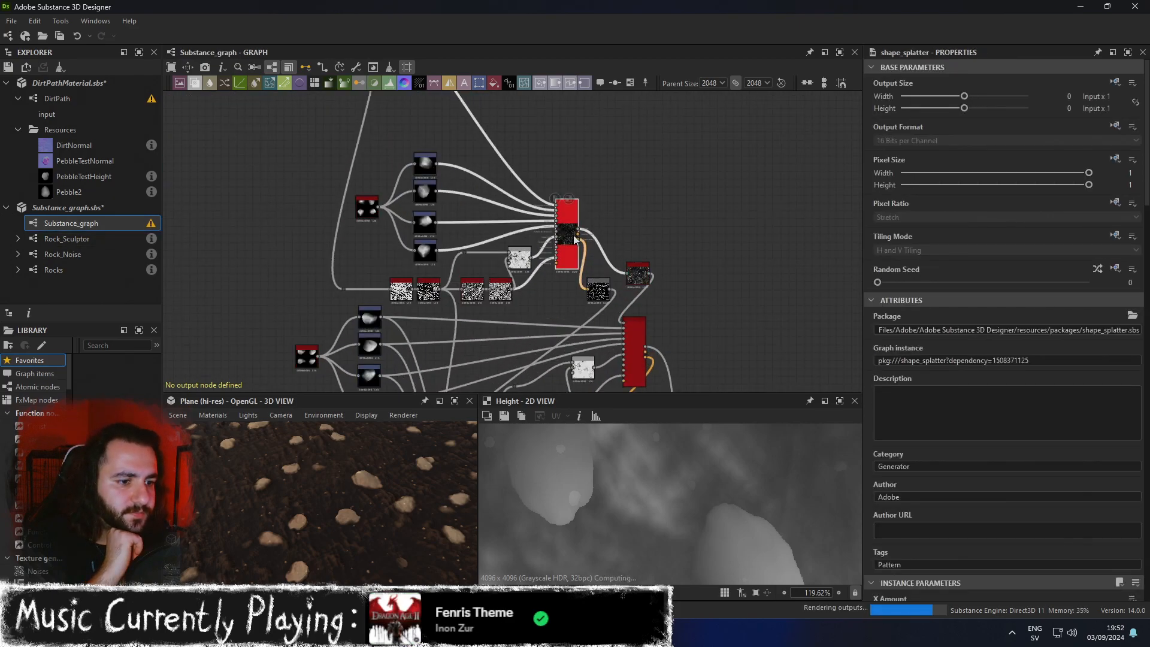
{"action": "middle_click_drag", "start_coordinate": [644, 329], "coordinate": [591, 228]}
{"action": "scroll", "coordinate": [566, 236], "scroll_direction": "up", "scroll_amount": 2}
{"action": "double_click", "coordinate": [591, 237]}
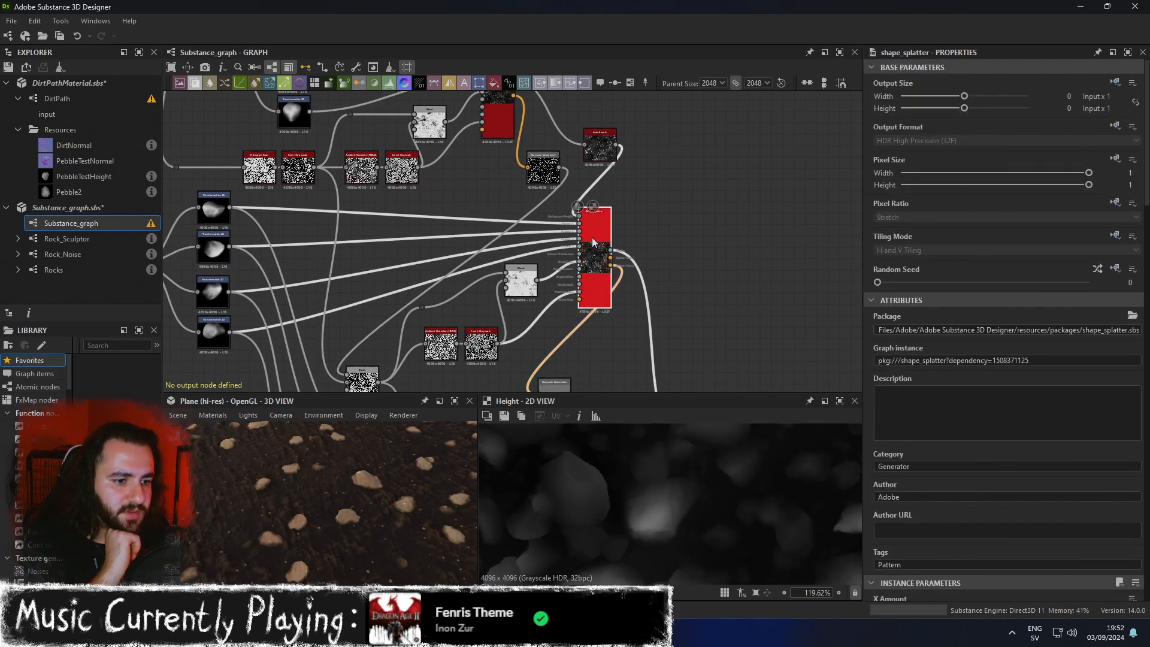
Review the second Shape Splatter's instance parameters through the Height section and compare them with the first splatter's.
{"action": "scroll", "coordinate": [1070, 514], "scroll_direction": "down", "scroll_amount": 5}
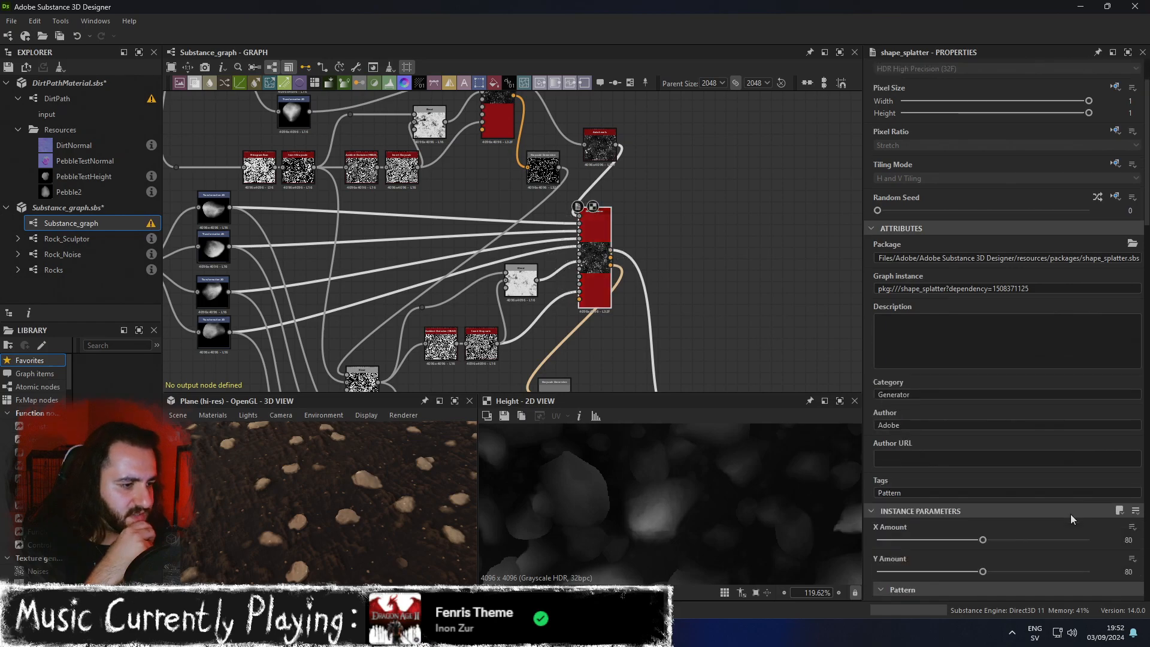
{"action": "scroll", "coordinate": [1068, 514], "scroll_direction": "down", "scroll_amount": 3}
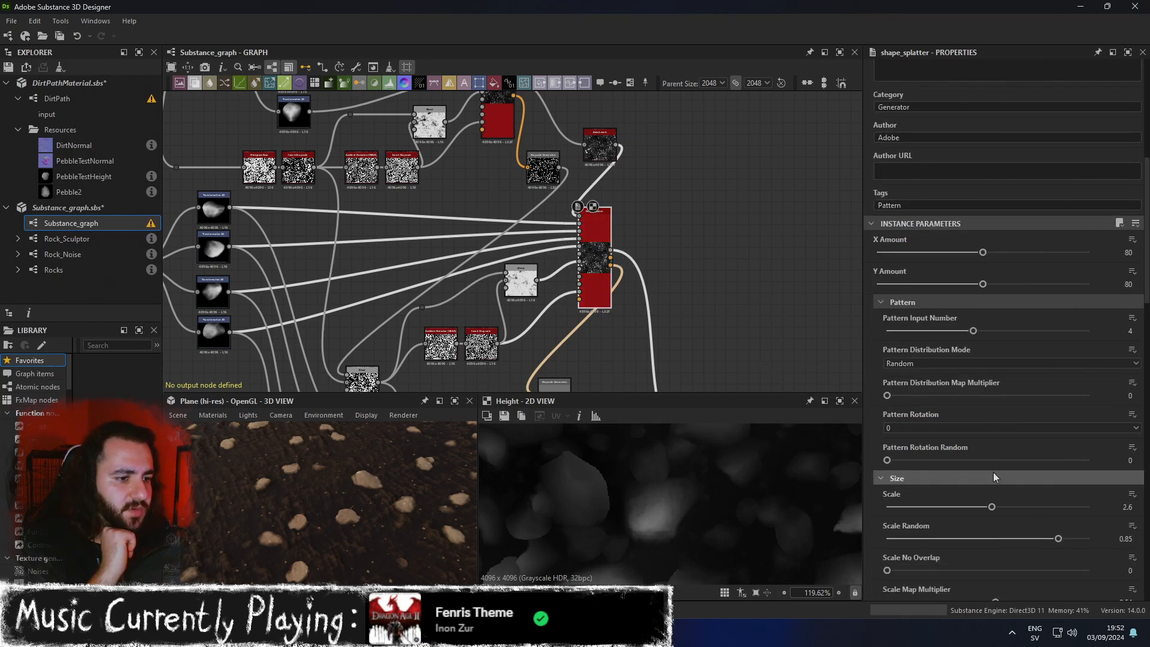
{"action": "scroll", "coordinate": [993, 472], "scroll_direction": "down", "scroll_amount": 5}
{"action": "scroll", "coordinate": [993, 472], "scroll_direction": "down", "scroll_amount": 10}
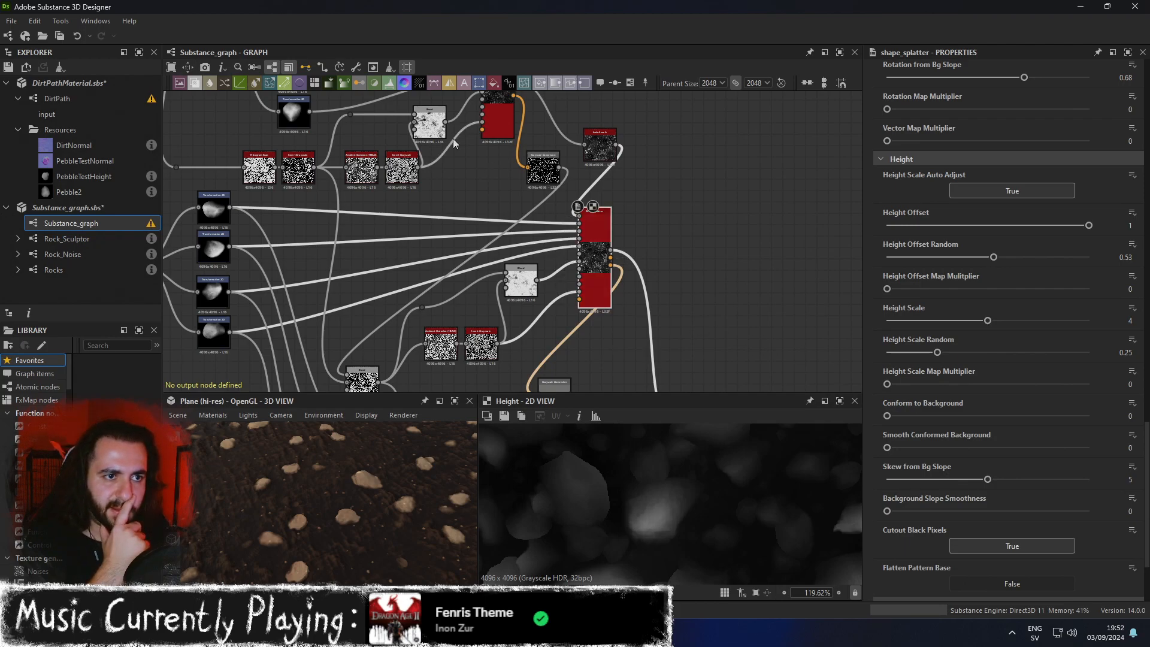
{"action": "double_click", "coordinate": [502, 123]}
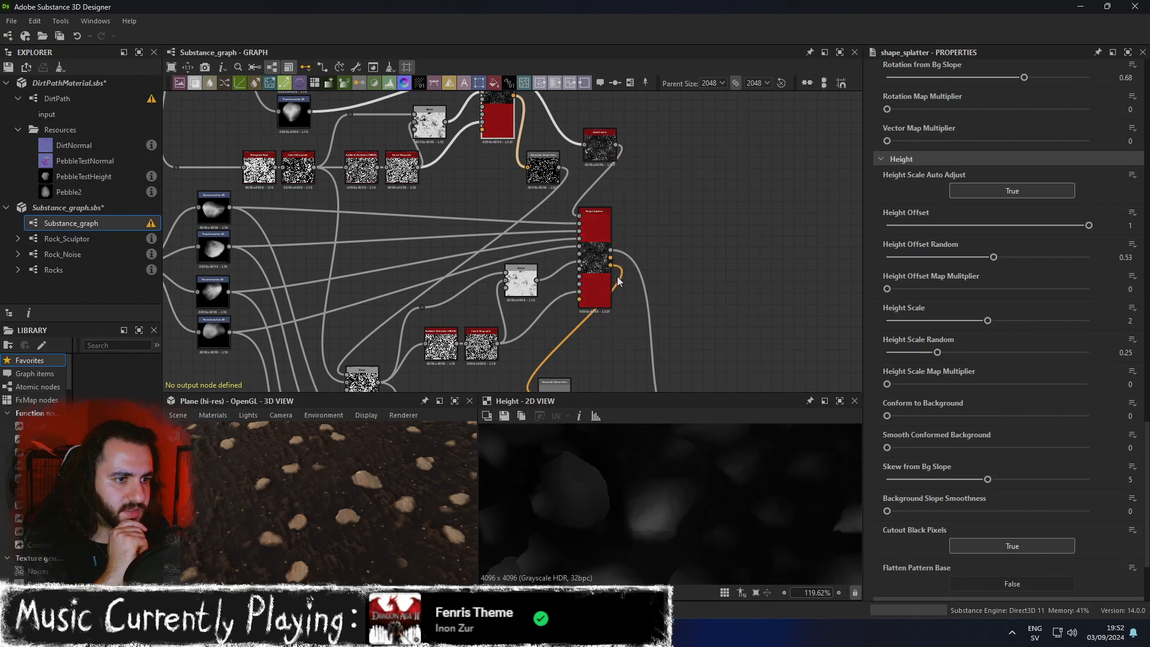
{"action": "double_click", "coordinate": [599, 266]}
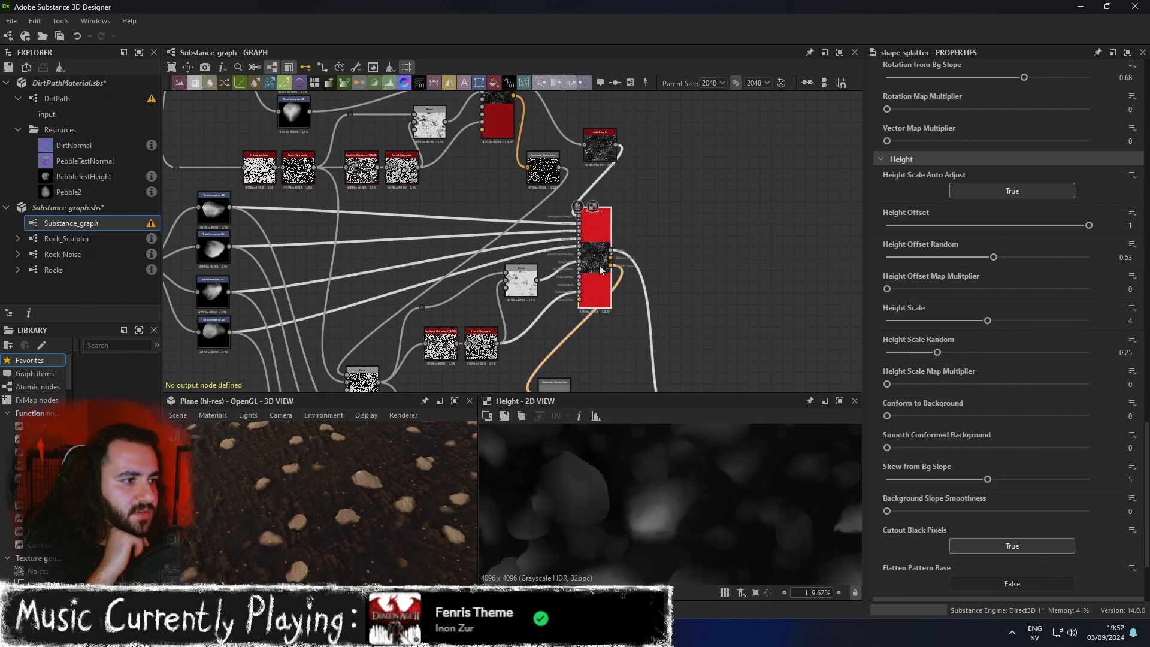
Trace the splatter background back to the Height Blend in the blending group and examine its settings and inputs.
{"action": "scroll", "coordinate": [601, 290], "scroll_direction": "down", "scroll_amount": 3}
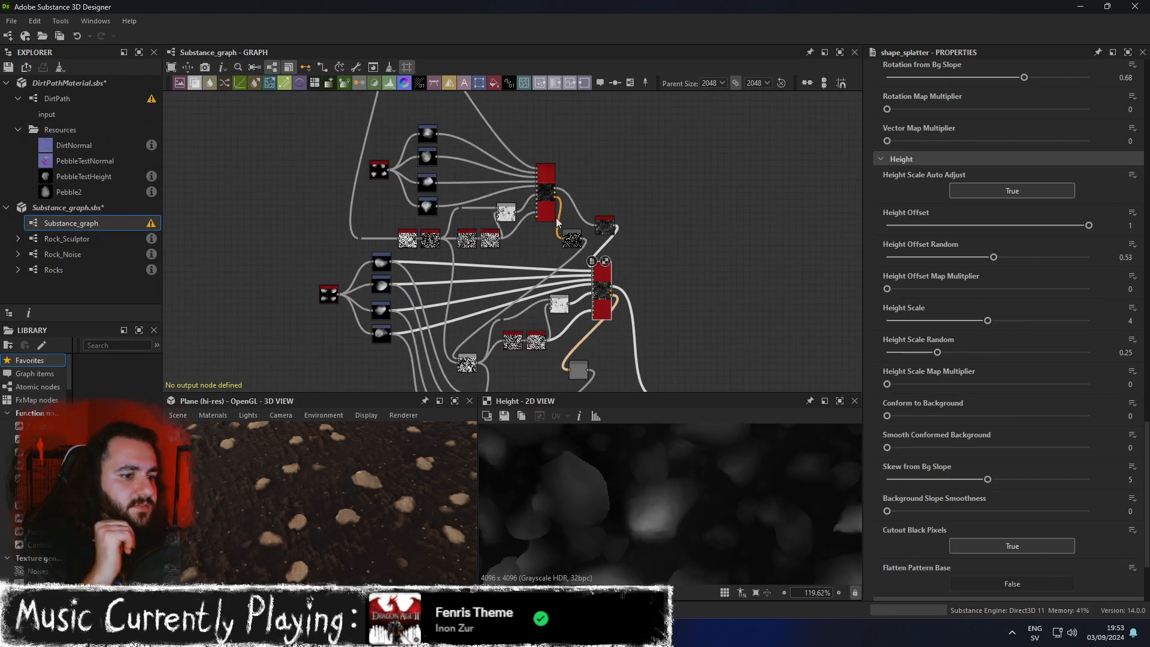
{"action": "middle_click_drag", "start_coordinate": [601, 157], "coordinate": [651, 261]}
{"action": "scroll", "coordinate": [650, 261], "scroll_direction": "down", "scroll_amount": 2}
{"action": "middle_click_drag", "start_coordinate": [581, 180], "coordinate": [618, 246]}
{"action": "scroll", "coordinate": [618, 245], "scroll_direction": "up", "scroll_amount": 3}
{"action": "scroll", "coordinate": [629, 210], "scroll_direction": "down", "scroll_amount": 2}
{"action": "scroll", "coordinate": [648, 203], "scroll_direction": "up", "scroll_amount": 2}
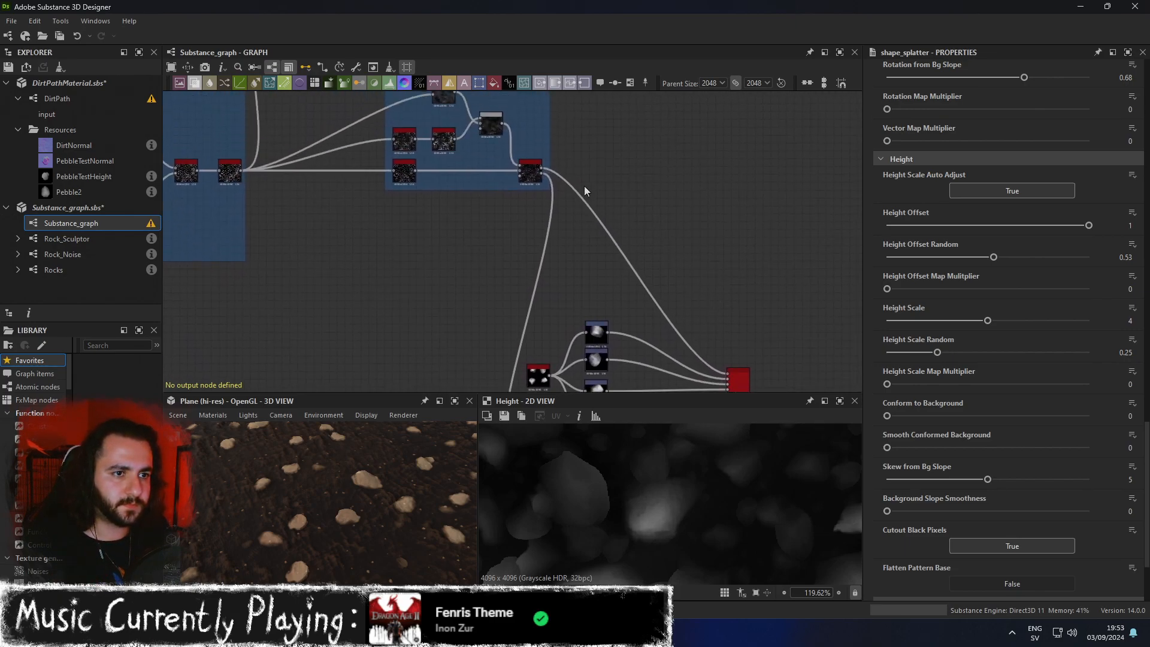
{"action": "left_click", "coordinate": [527, 173]}
{"action": "scroll", "coordinate": [599, 227], "scroll_direction": "up", "scroll_amount": 4}
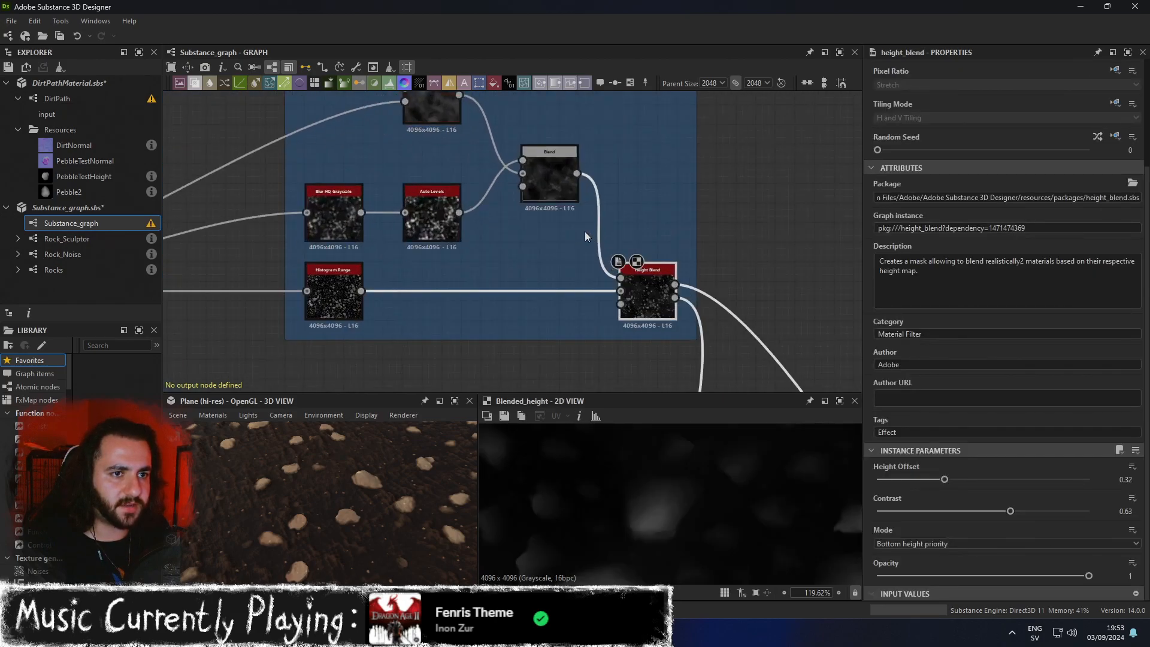
{"action": "middle_click_drag", "start_coordinate": [500, 207], "coordinate": [537, 251]}
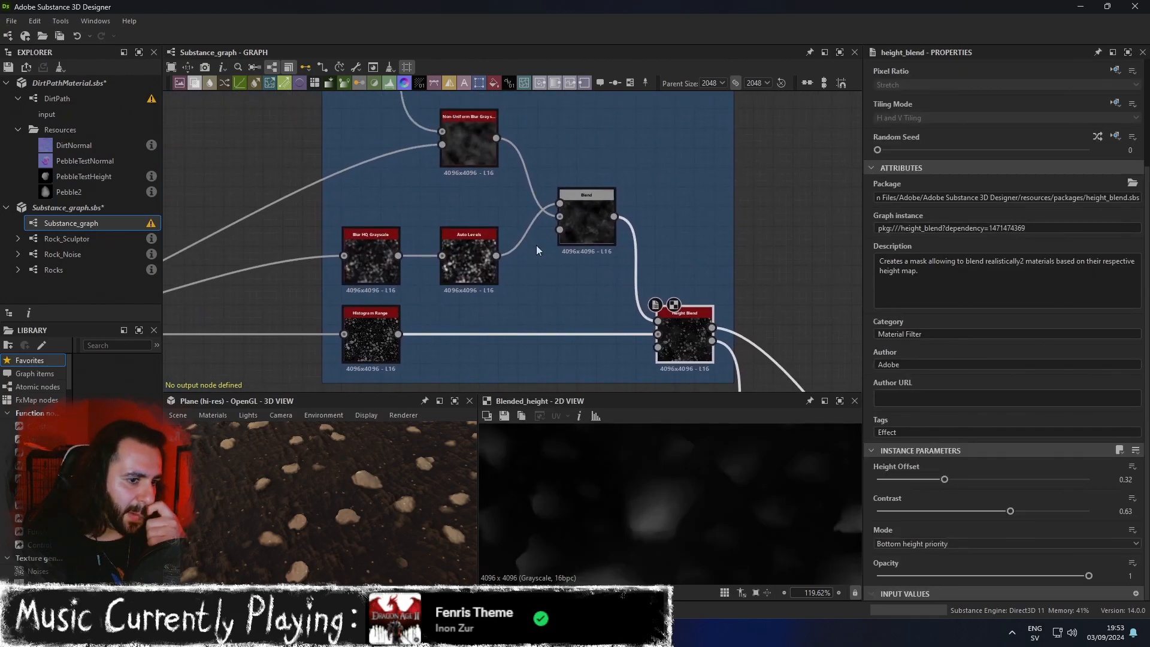
{"action": "left_click", "coordinate": [580, 225]}
{"action": "left_click", "coordinate": [680, 335]}
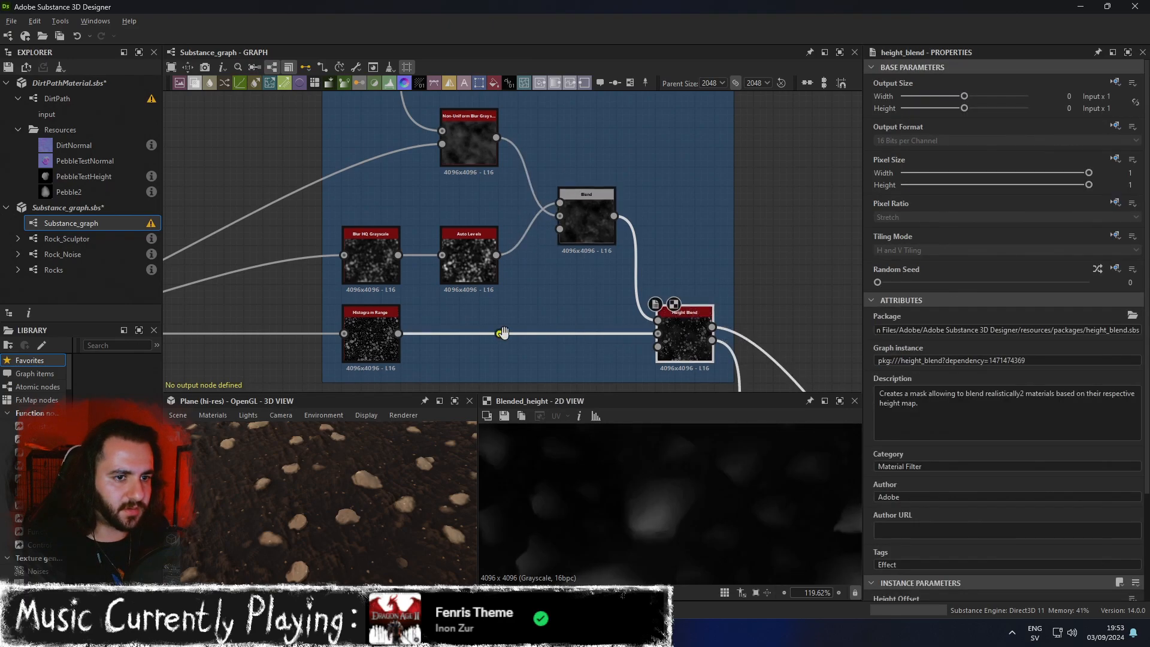
Preview the Histogram Range node feeding the Height Blend and examine its whole stone pattern.
{"action": "middle_click_drag", "start_coordinate": [500, 334], "coordinate": [651, 226]}
{"action": "left_click", "coordinate": [527, 229]}
{"action": "scroll", "coordinate": [610, 340], "scroll_direction": "down", "scroll_amount": 3}
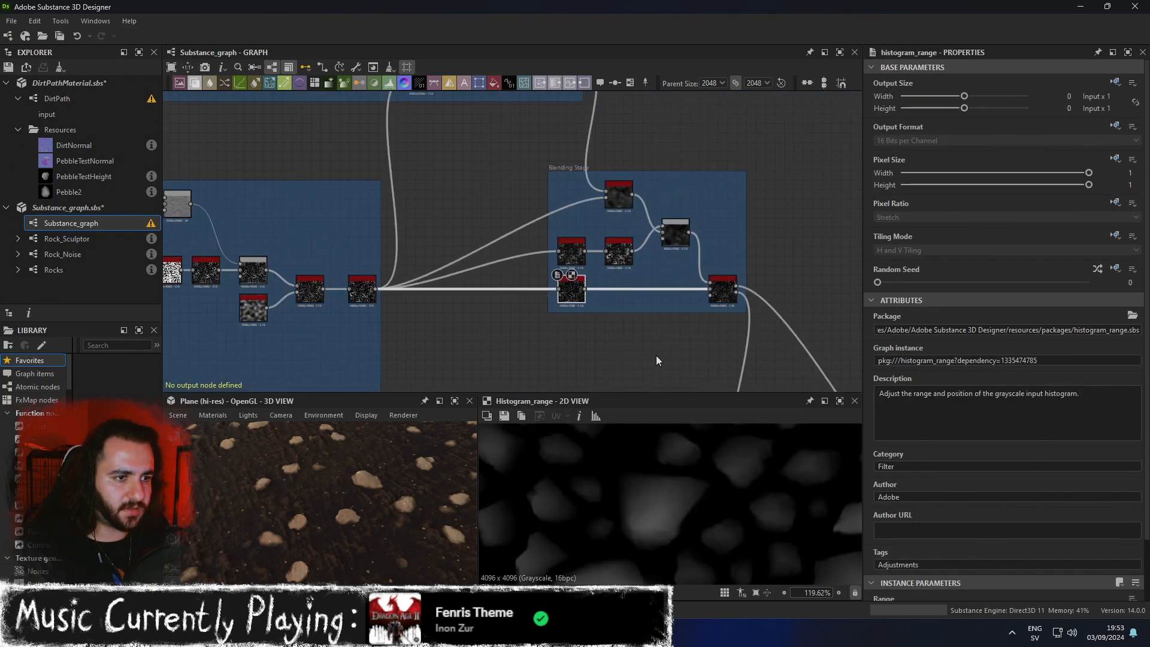
{"action": "middle_click_drag", "start_coordinate": [651, 355], "coordinate": [791, 277]}
{"action": "middle_click_drag", "start_coordinate": [425, 274], "coordinate": [503, 218]}
{"action": "scroll", "coordinate": [677, 525], "scroll_direction": "down", "scroll_amount": 3}
{"action": "scroll", "coordinate": [715, 542], "scroll_direction": "down", "scroll_amount": 6}
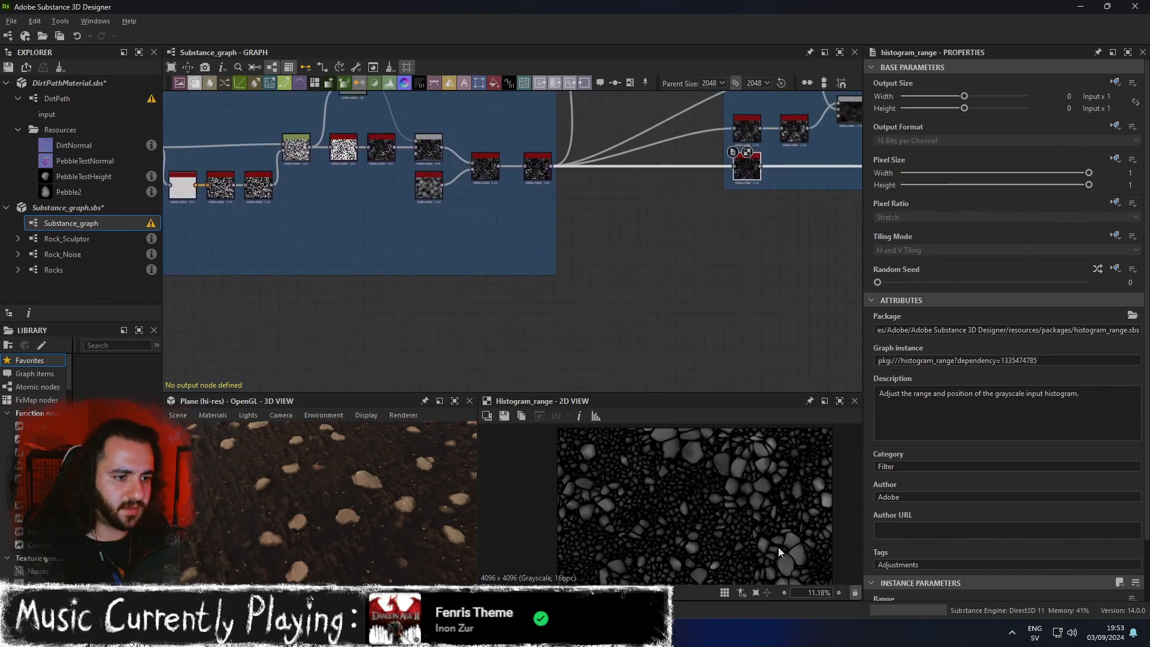
{"action": "scroll", "coordinate": [660, 518], "scroll_direction": "up", "scroll_amount": 2}
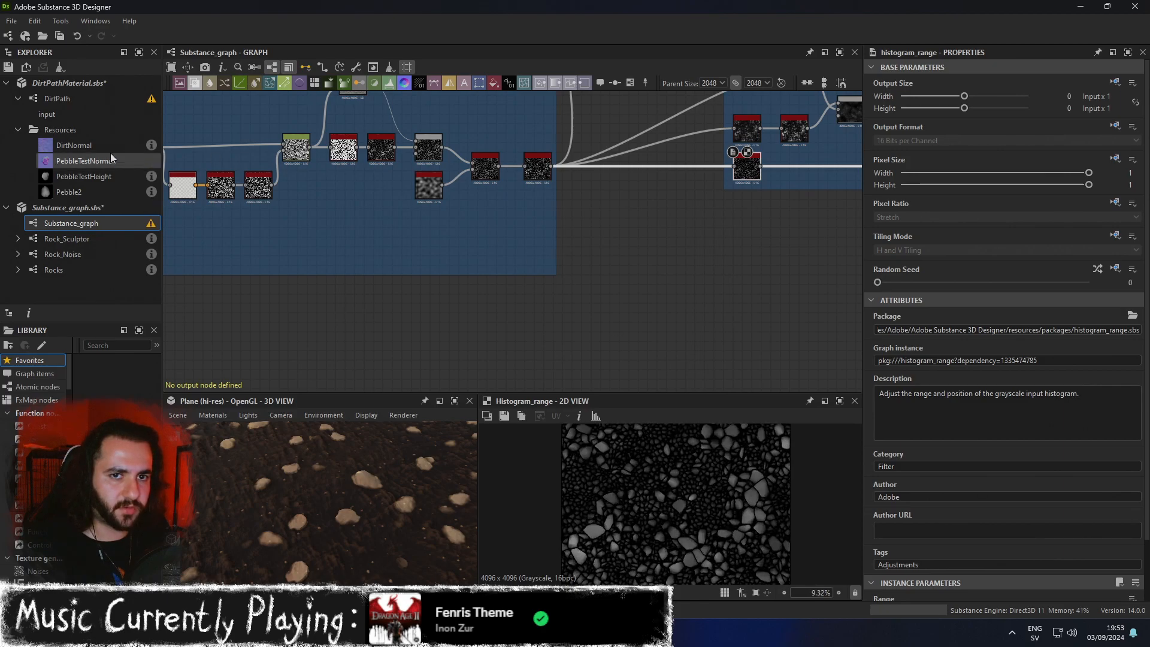
Return to the DirtPath graph and disconnect the dirt Levels node from the third Shape Splatter's background input.
{"action": "left_click", "coordinate": [80, 99]}
{"action": "double_click", "coordinate": [80, 99]}
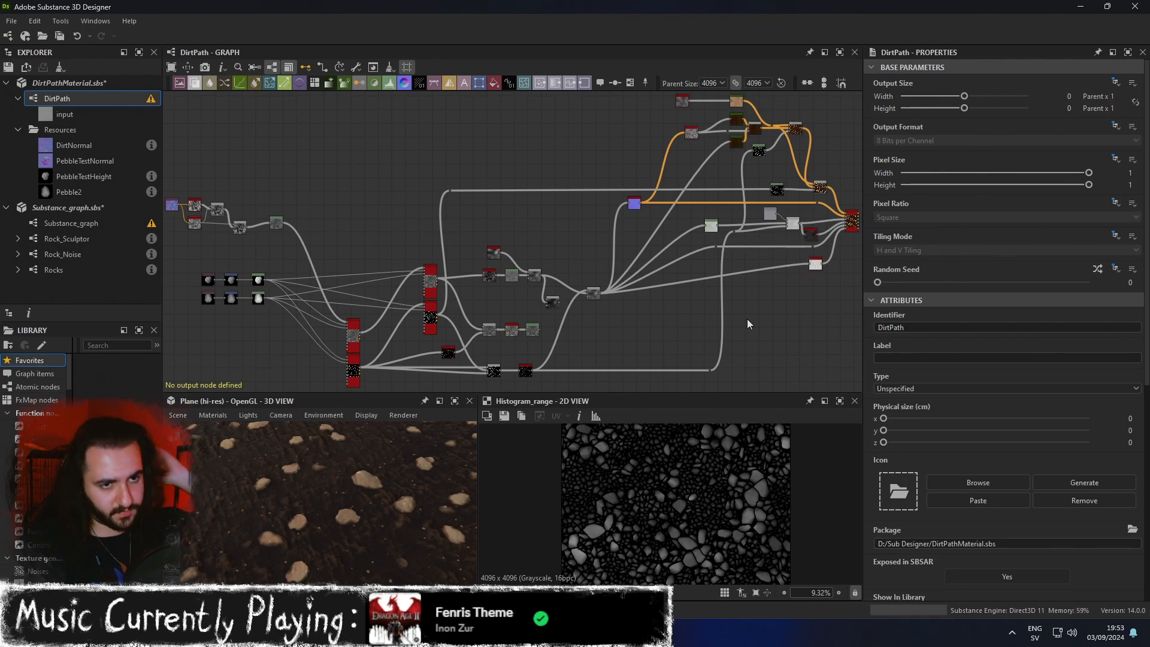
{"action": "scroll", "coordinate": [412, 232], "scroll_direction": "up", "scroll_amount": 3}
{"action": "middle_click_drag", "start_coordinate": [342, 280], "coordinate": [394, 185]}
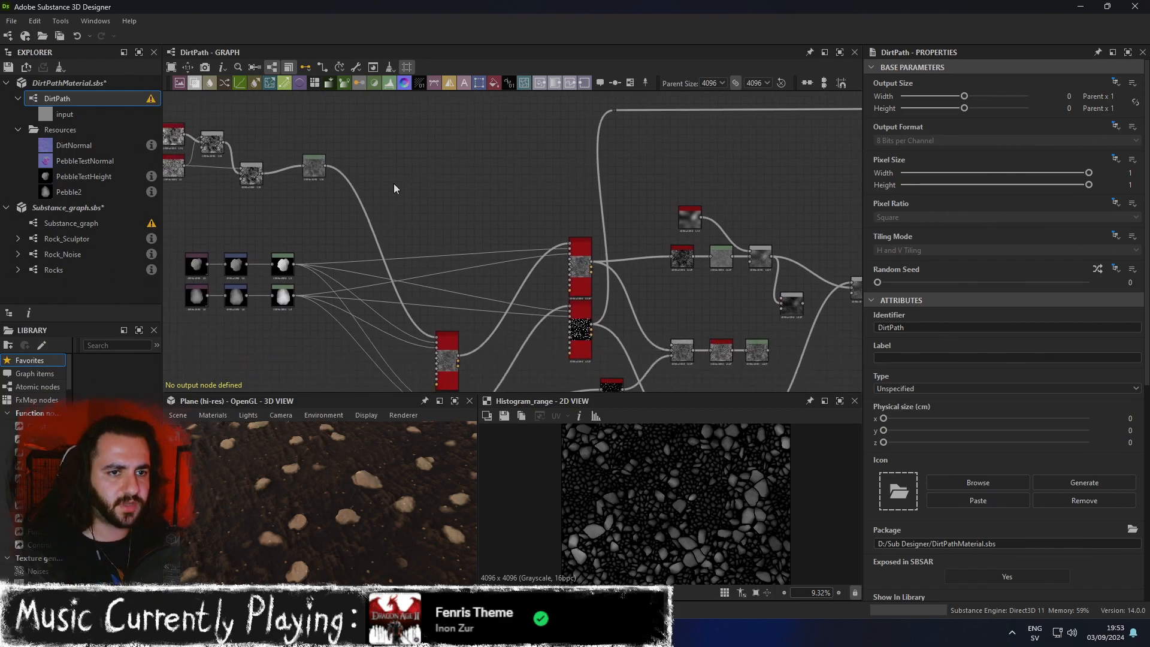
{"action": "key", "text": "Delete"}
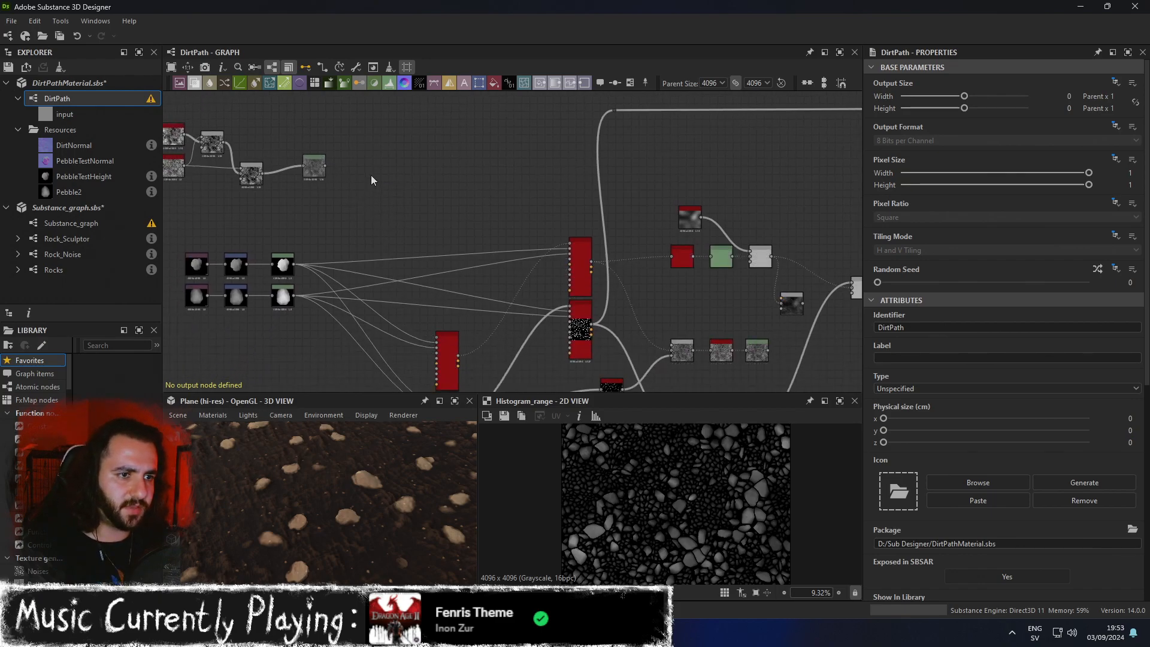
Preview the height output of the upper Shape Splatter and of the one feeding its background, comparing their pebbles.
{"action": "double_click", "coordinate": [447, 351]}
{"action": "left_click", "coordinate": [580, 278]}
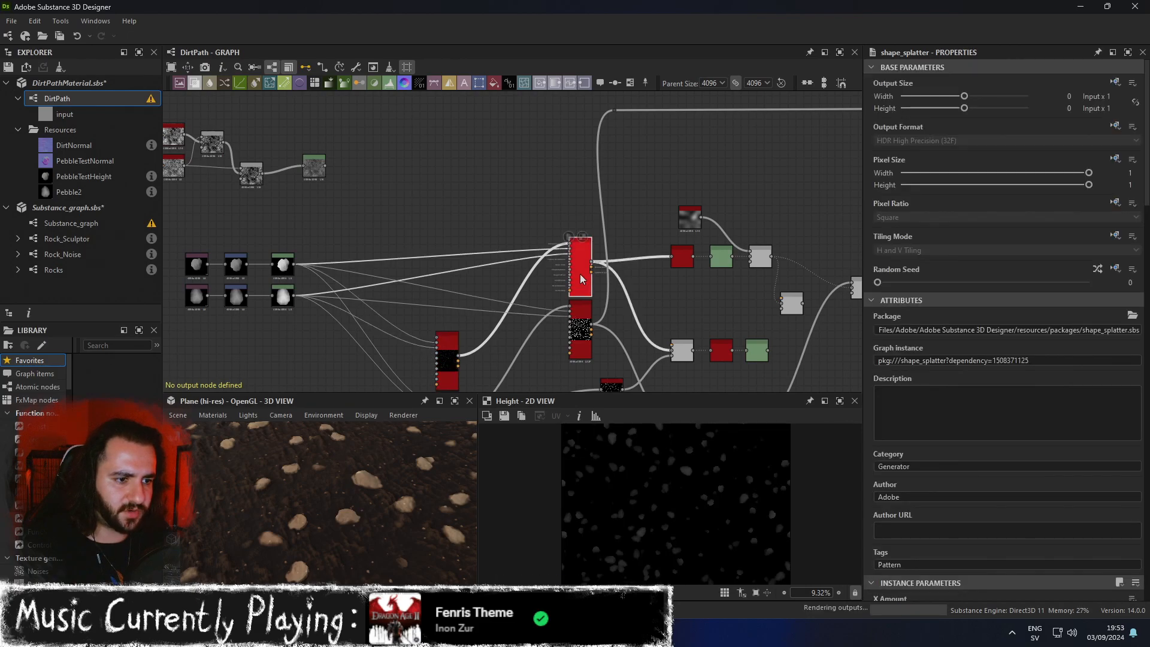
{"action": "scroll", "coordinate": [682, 497], "scroll_direction": "up", "scroll_amount": 6}
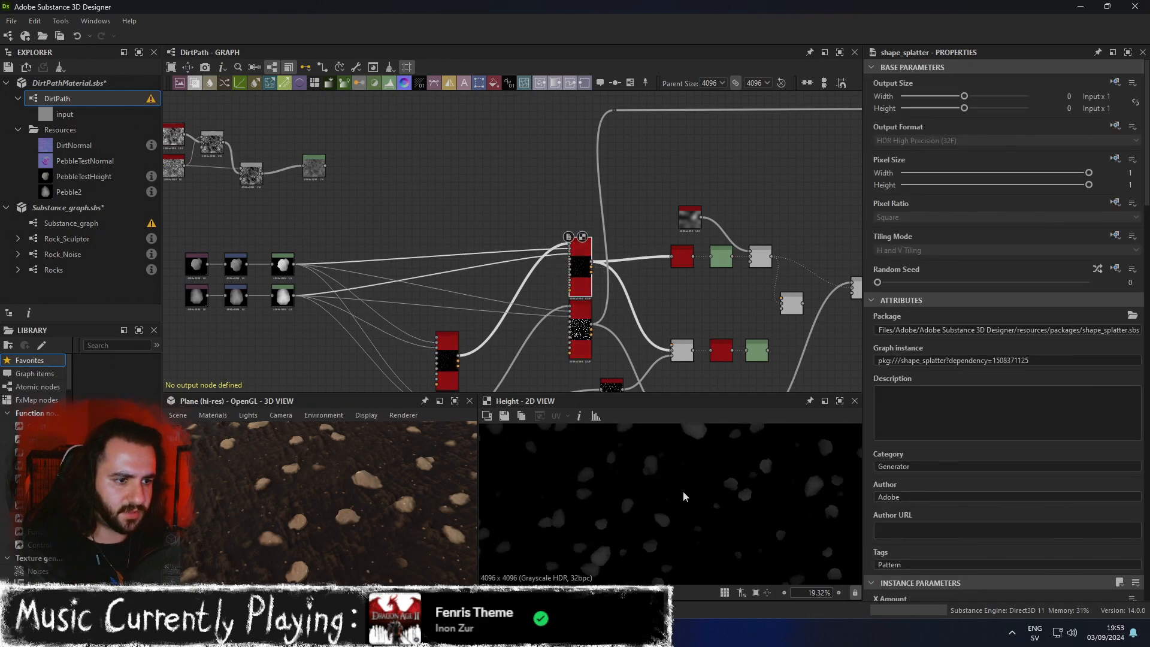
{"action": "left_click", "coordinate": [451, 366]}
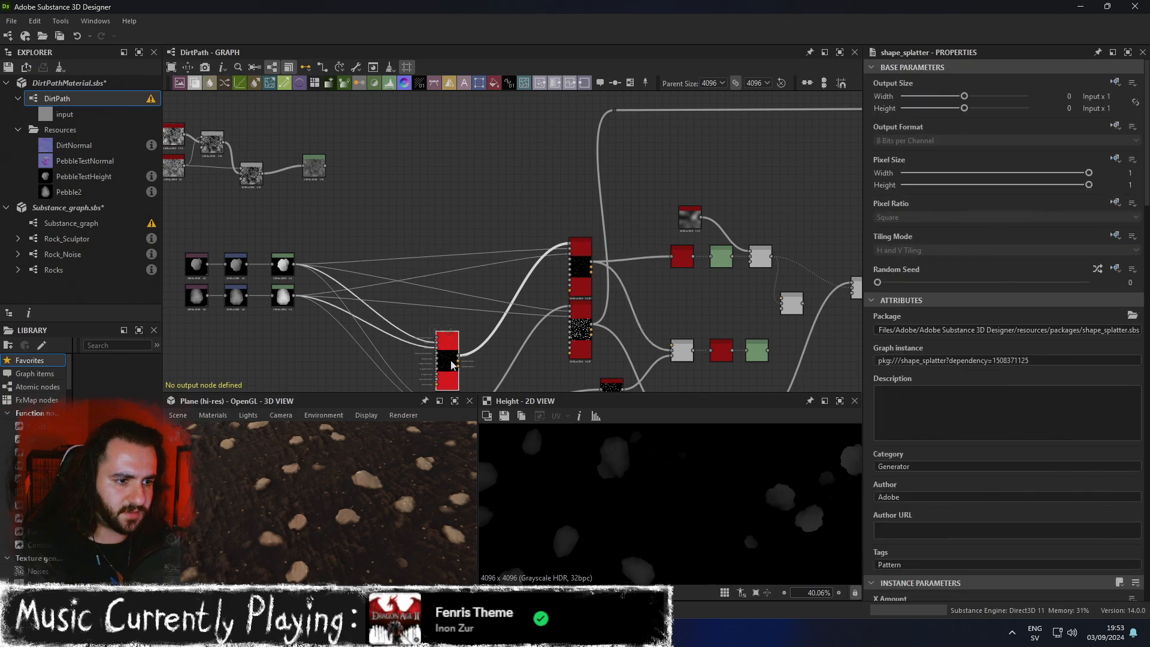
{"action": "left_click", "coordinate": [581, 276]}
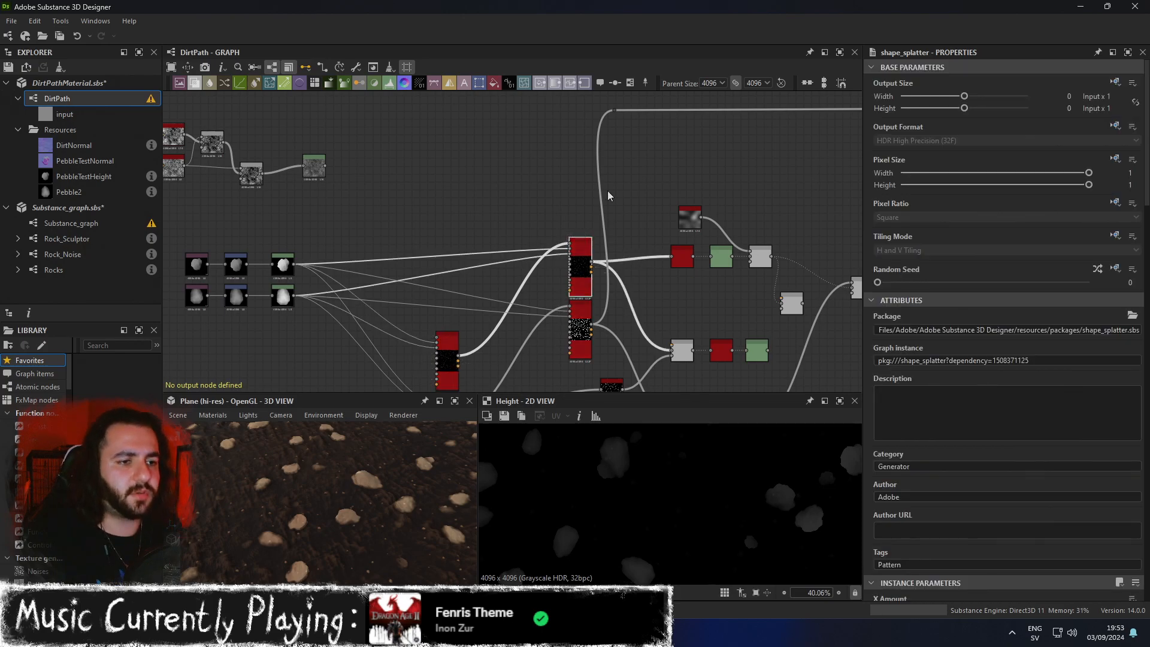
Try Skew from Bg Slope values of 9.82 and 3.4 on the downstream Shape Splatter.
{"action": "scroll", "coordinate": [897, 331], "scroll_direction": "down", "scroll_amount": 15}
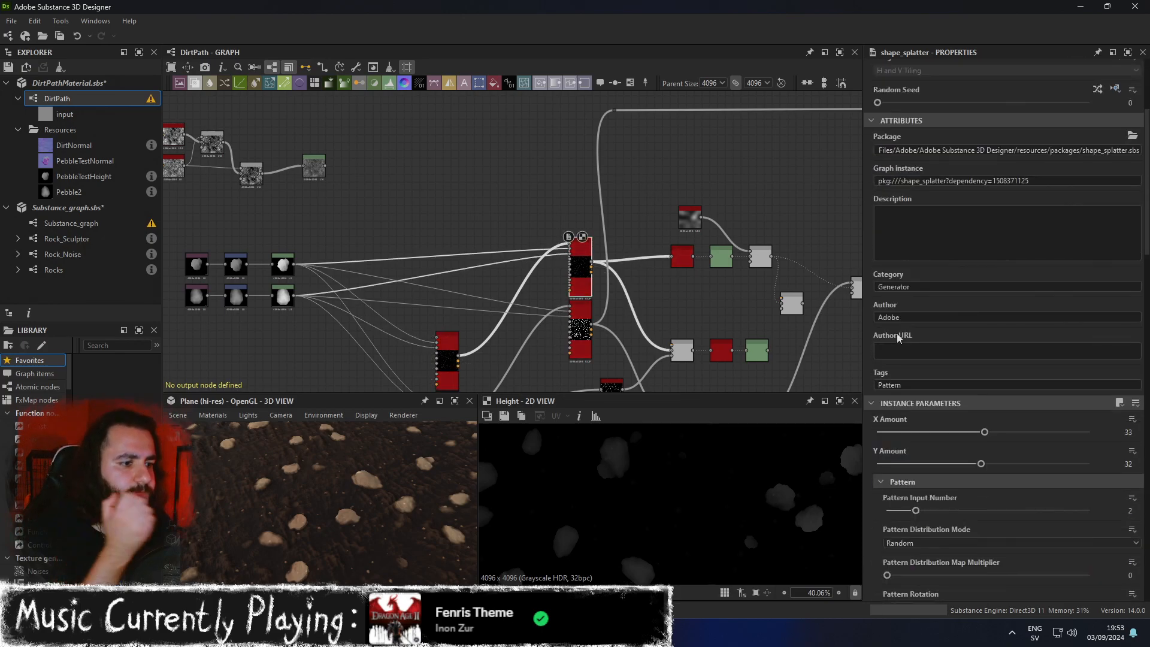
{"action": "scroll", "coordinate": [925, 326], "scroll_direction": "down", "scroll_amount": 10}
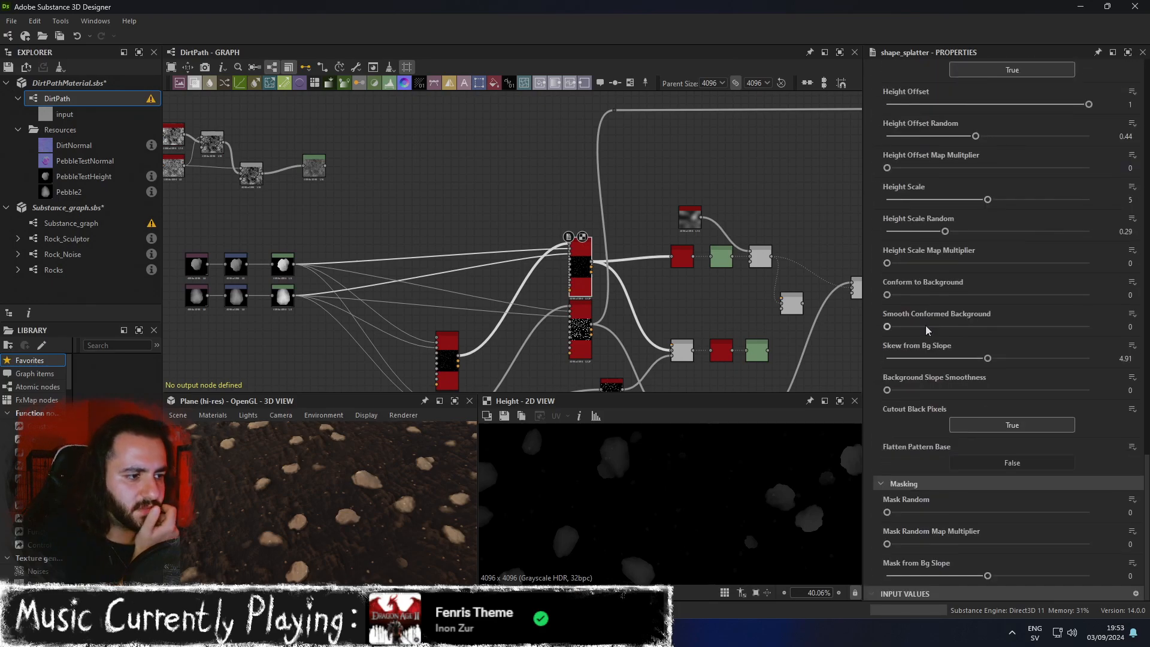
{"action": "left_click_drag", "start_coordinate": [937, 358], "coordinate": [1137, 370]}
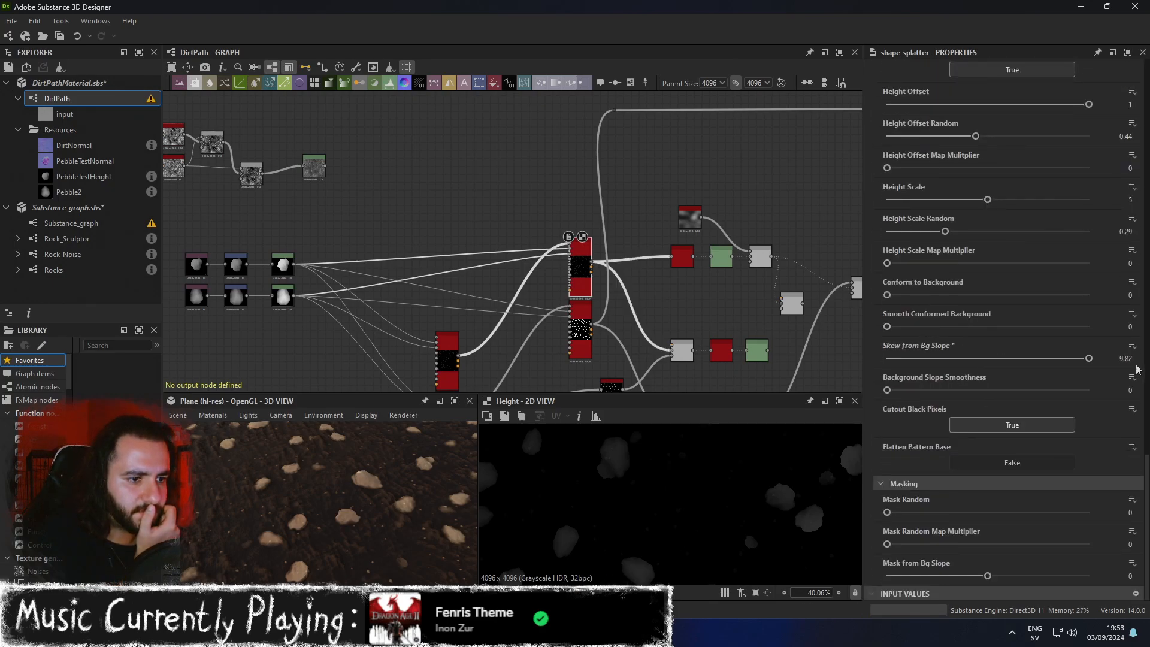
{"action": "scroll", "coordinate": [603, 451], "scroll_direction": "up", "scroll_amount": 6}
{"action": "left_click_drag", "start_coordinate": [1018, 358], "coordinate": [957, 358]}
{"action": "scroll", "coordinate": [970, 393], "scroll_direction": "up", "scroll_amount": 2}
{"action": "scroll", "coordinate": [972, 399], "scroll_direction": "up", "scroll_amount": 1}
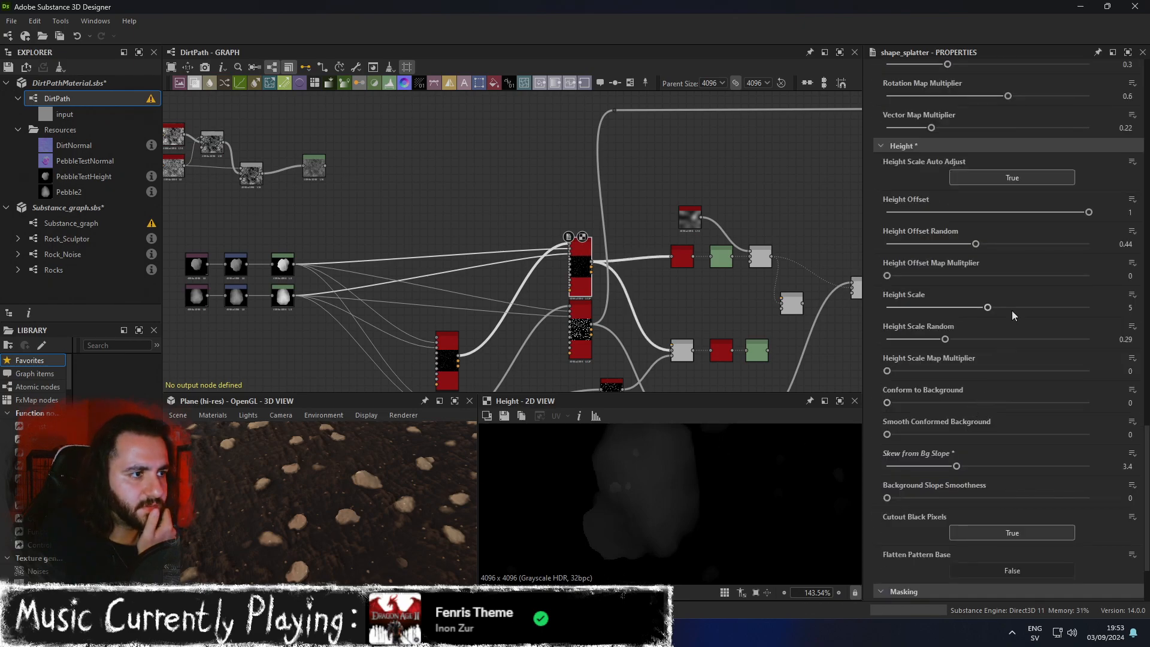
Test Height Scale Auto Adjust and Conform to Background on the downstream Shape Splatter, keeping them at True and 0.
{"action": "left_click", "coordinate": [1015, 173]}
{"action": "left_click", "coordinate": [1015, 173]}
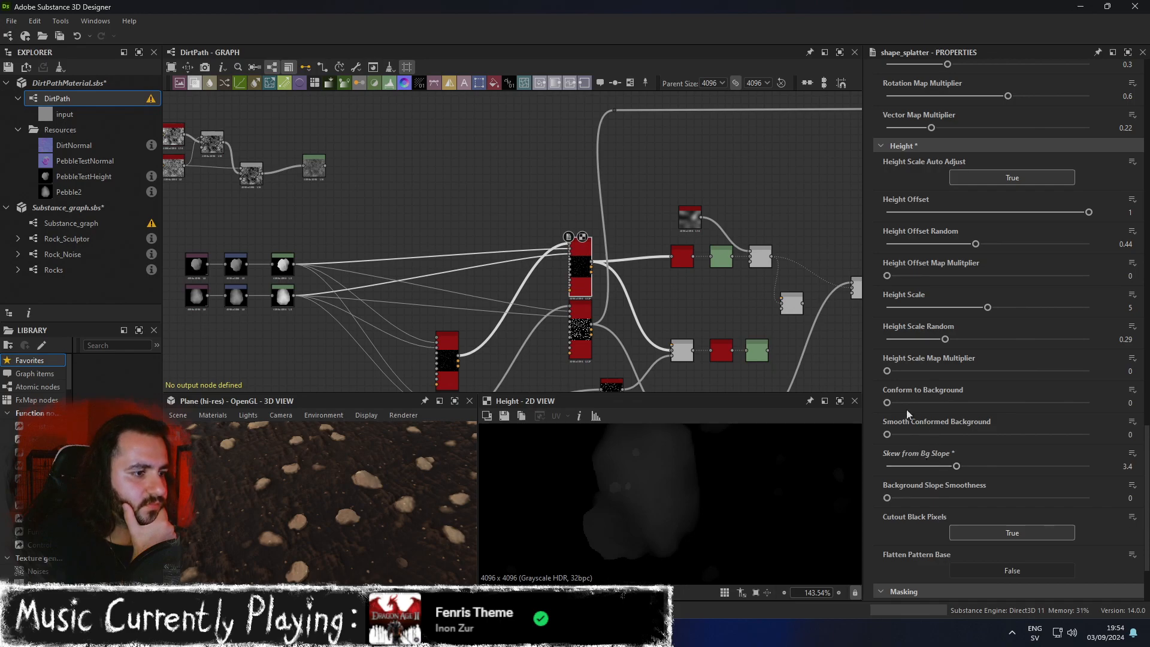
{"action": "mouse_move", "coordinate": [887, 403]}
{"action": "left_mouse_down"}
{"action": "mouse_move", "coordinate": [1096, 404]}
{"action": "mouse_move", "coordinate": [873, 401]}
{"action": "left_mouse_up"}
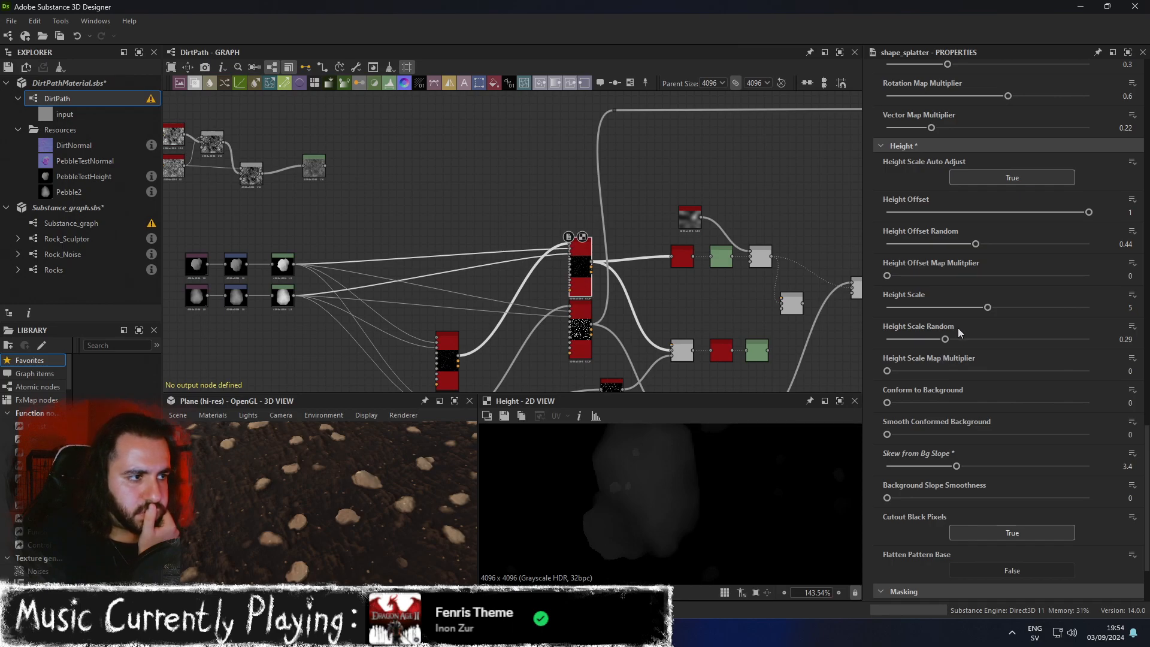
Set Skew from Bg Slope to 4.79 and test toggling Cutout Black Pixels and Flatten Pattern Base.
{"action": "left_click_drag", "start_coordinate": [958, 466], "coordinate": [985, 466]}
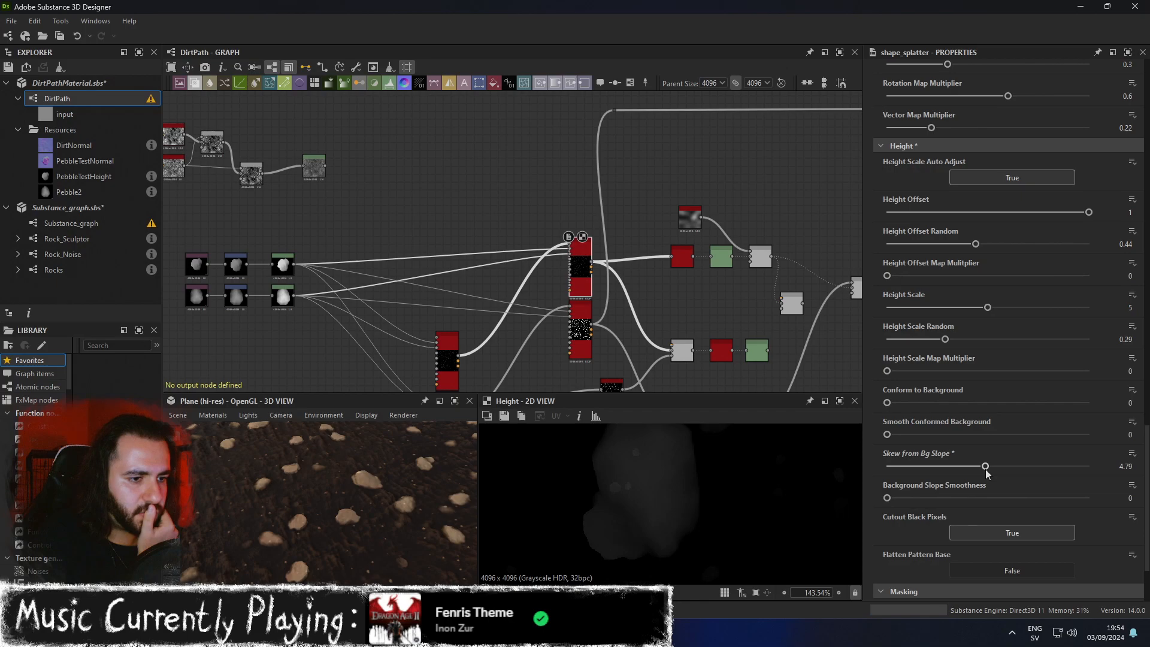
{"action": "left_click", "coordinate": [989, 535]}
{"action": "left_click", "coordinate": [988, 535]}
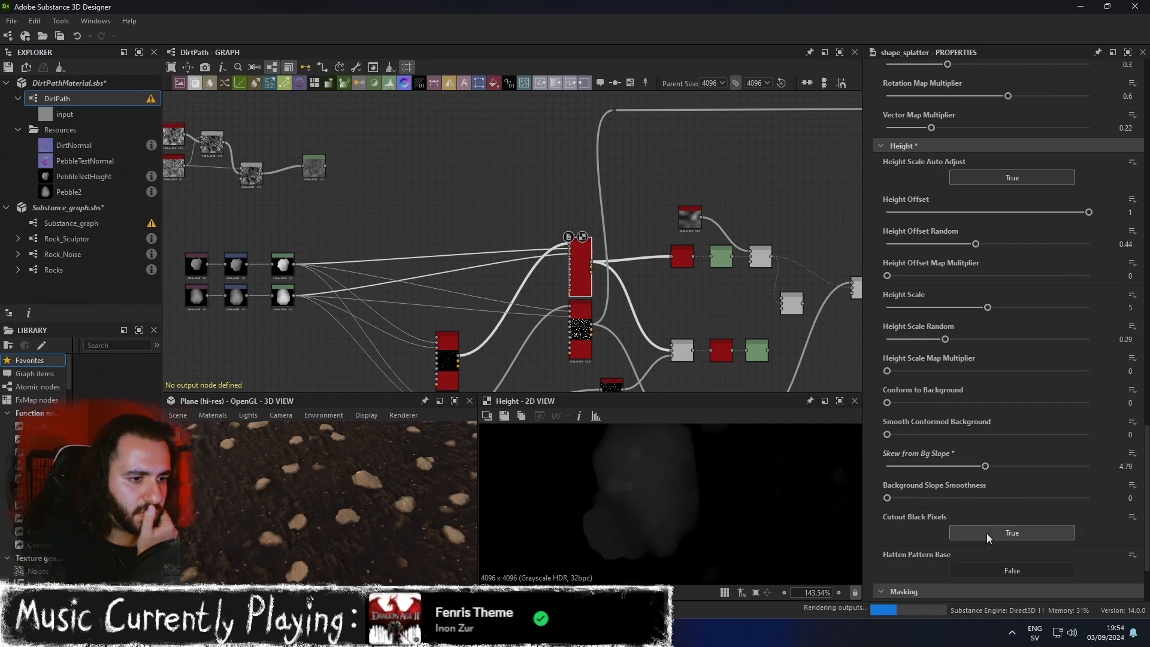
{"action": "left_click", "coordinate": [988, 571]}
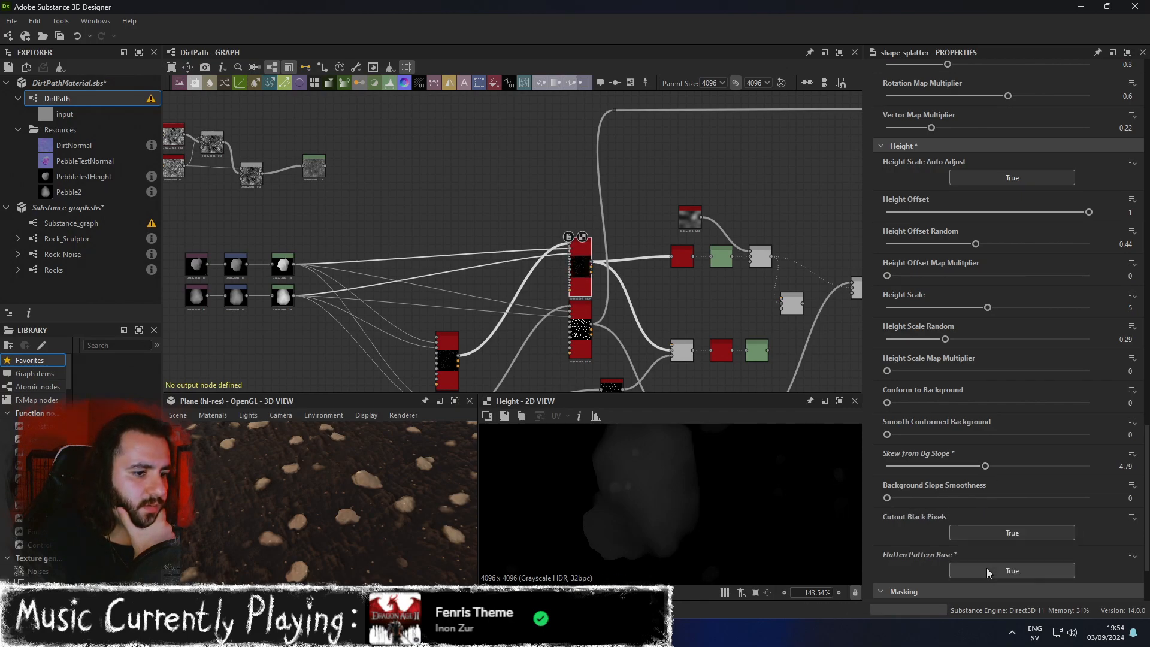
{"action": "left_click", "coordinate": [988, 572]}
Examine the upstream Shape Splatter's Height settings and pebble pattern, and compare them with the whole 3D plane.
{"action": "middle_click_drag", "start_coordinate": [627, 316], "coordinate": [665, 204]}
{"action": "left_click", "coordinate": [485, 252]}
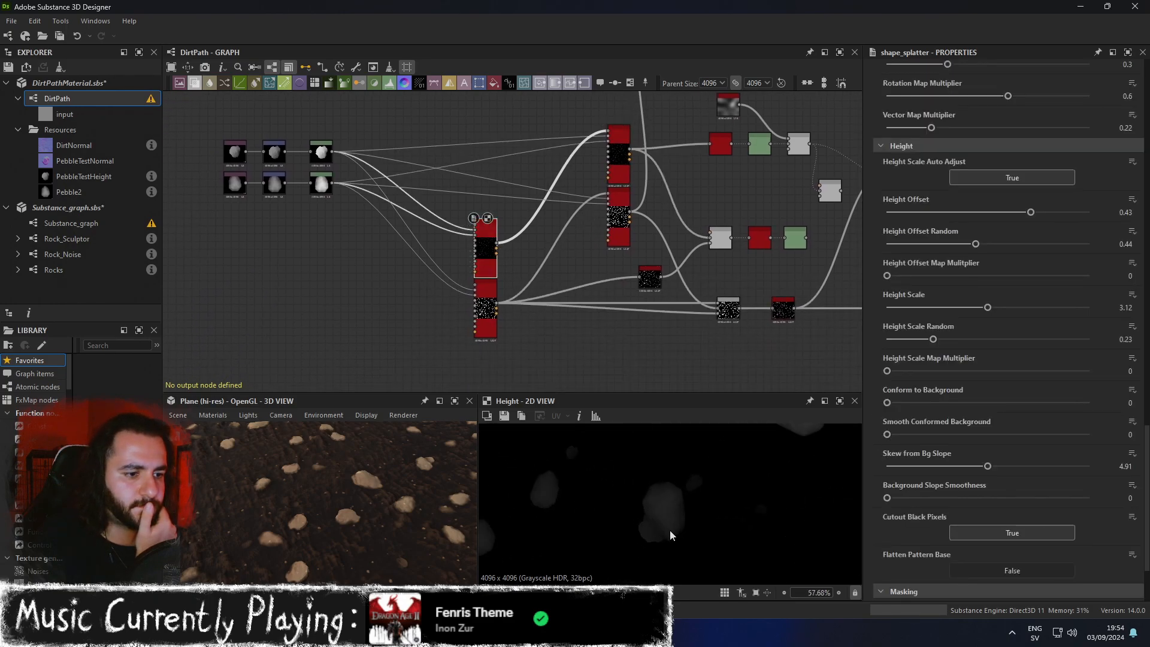
{"action": "scroll", "coordinate": [667, 528], "scroll_direction": "down", "scroll_amount": 1}
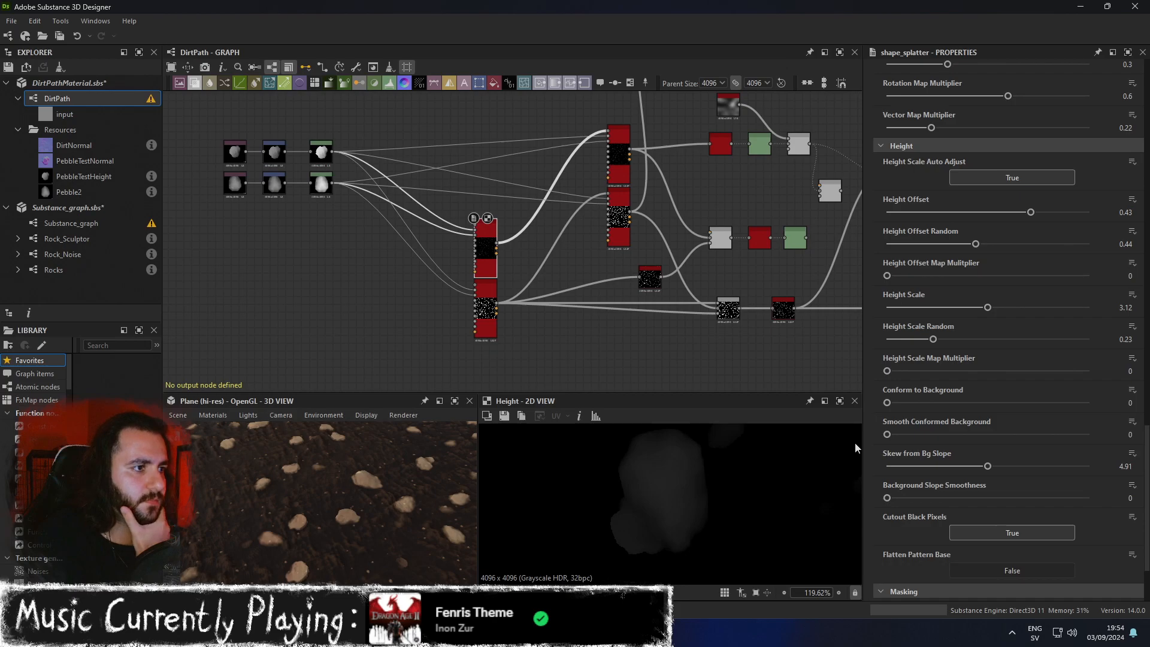
{"action": "scroll", "coordinate": [740, 470], "scroll_direction": "down", "scroll_amount": 15}
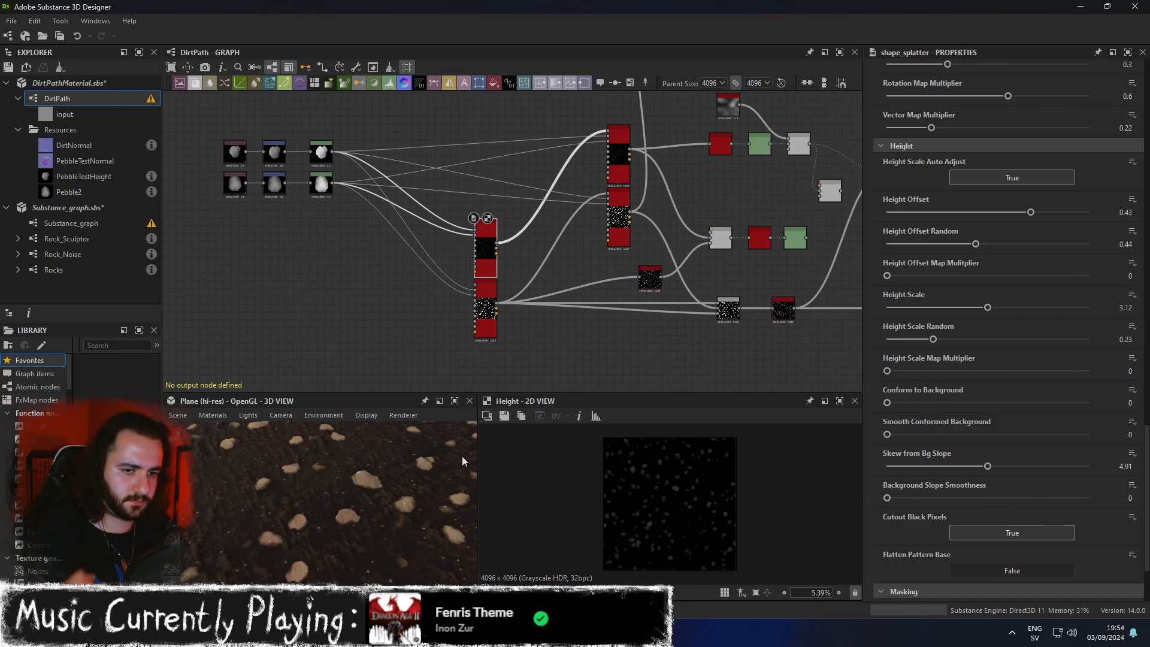
{"action": "mouse_move", "coordinate": [406, 497]}
{"action": "left_mouse_down"}
{"action": "mouse_move", "coordinate": [436, 427]}
{"action": "mouse_move", "coordinate": [422, 491]}
{"action": "left_mouse_up"}
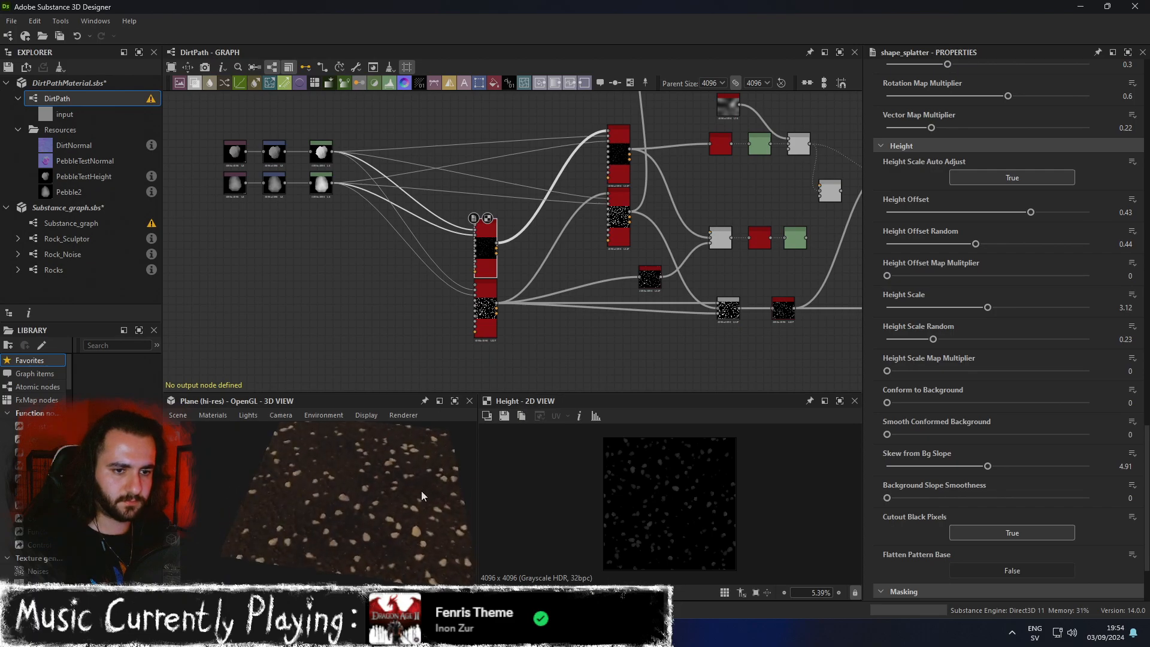
Inspect the pebbles on the 3D plane and preview the Add Sub Blend that combines them with the soft noise.
{"action": "middle_click_drag", "start_coordinate": [664, 240], "coordinate": [570, 289]}
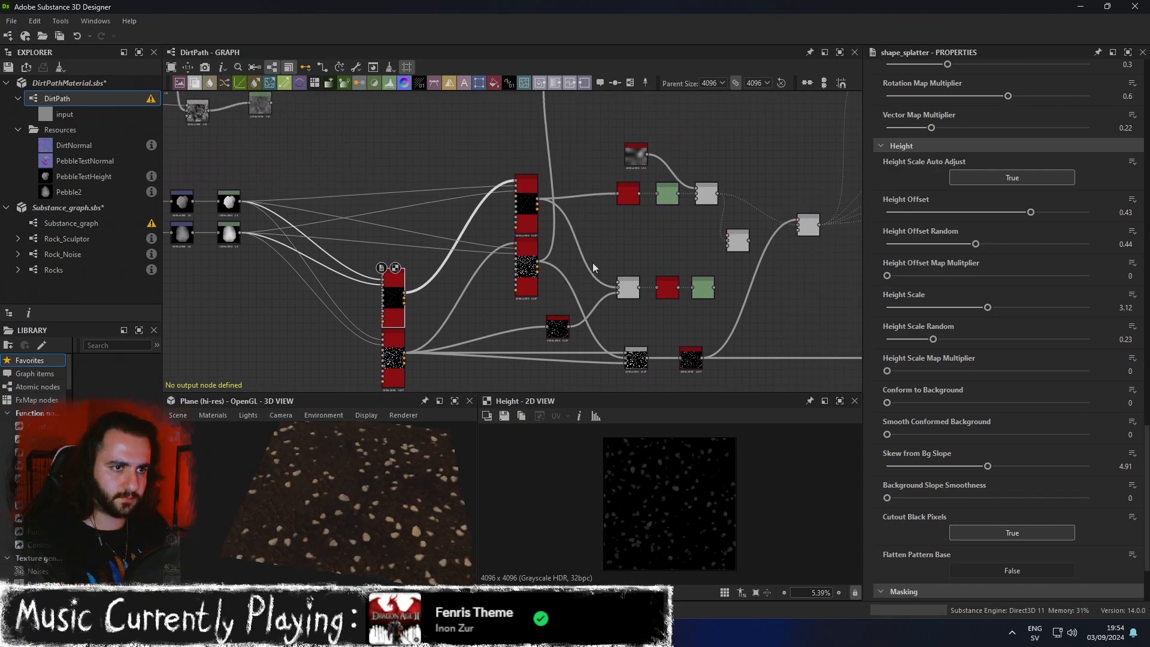
{"action": "key", "text": "f"}
{"action": "scroll", "coordinate": [399, 507], "scroll_direction": "up", "scroll_amount": 5}
{"action": "mouse_move", "coordinate": [398, 508]}
{"action": "left_mouse_down"}
{"action": "mouse_move", "coordinate": [361, 512]}
{"action": "mouse_move", "coordinate": [383, 546]}
{"action": "mouse_move", "coordinate": [379, 508]}
{"action": "left_mouse_up"}
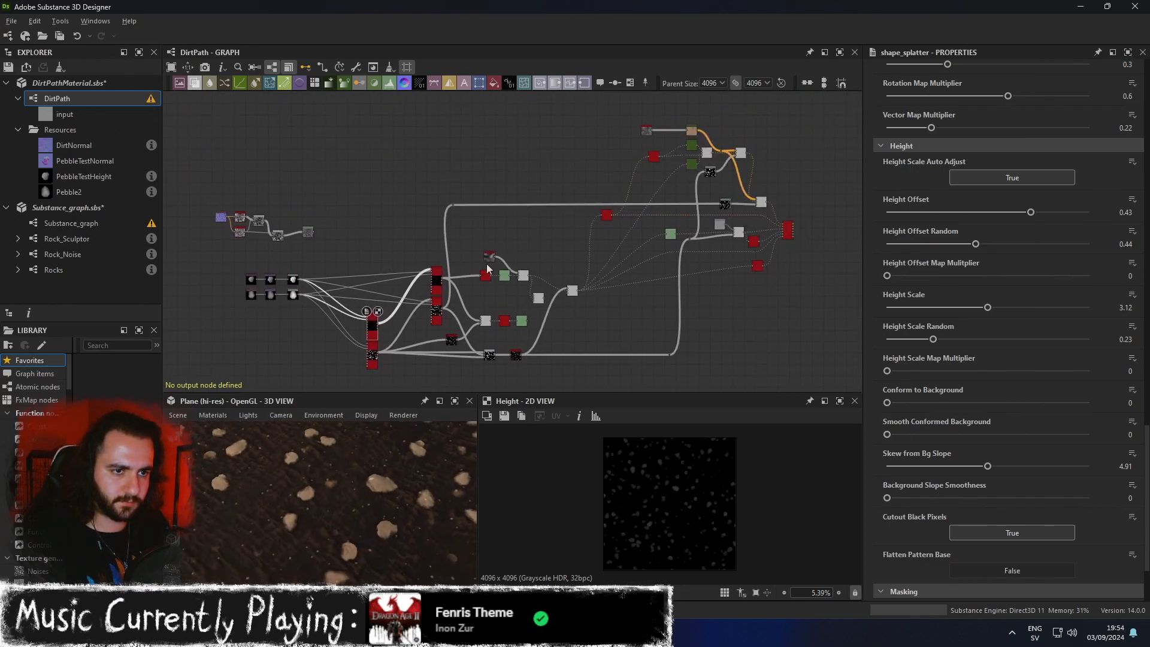
{"action": "scroll", "coordinate": [506, 294], "scroll_direction": "up", "scroll_amount": 5}
{"action": "left_click", "coordinate": [552, 254]}
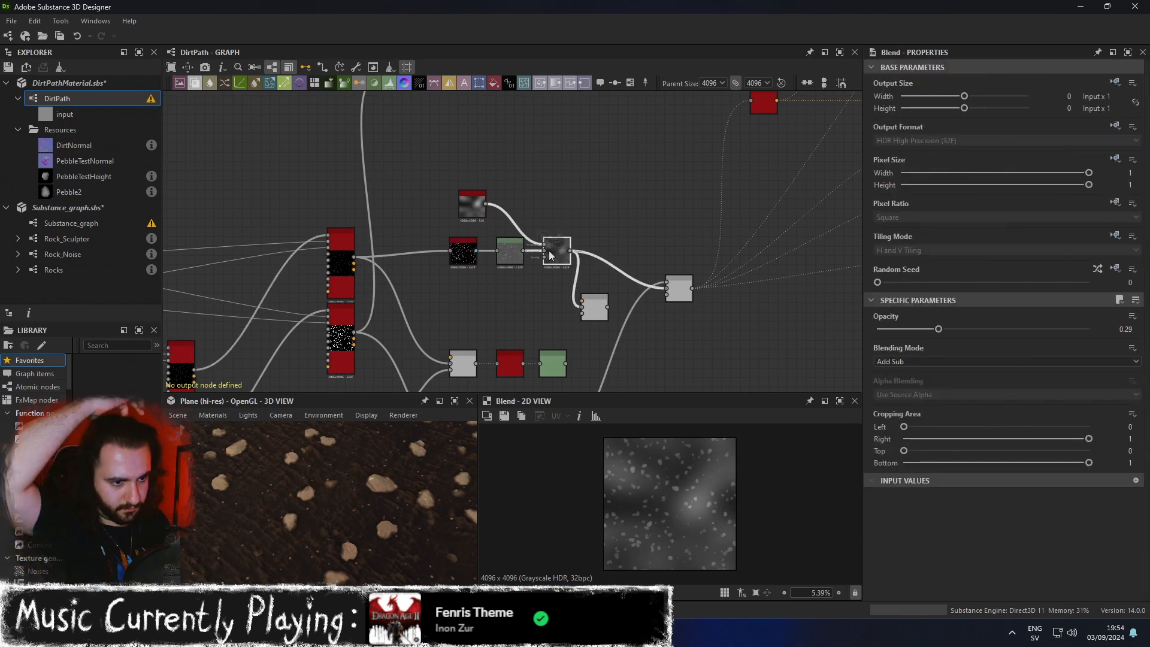
{"action": "scroll", "coordinate": [685, 476], "scroll_direction": "up", "scroll_amount": 8}
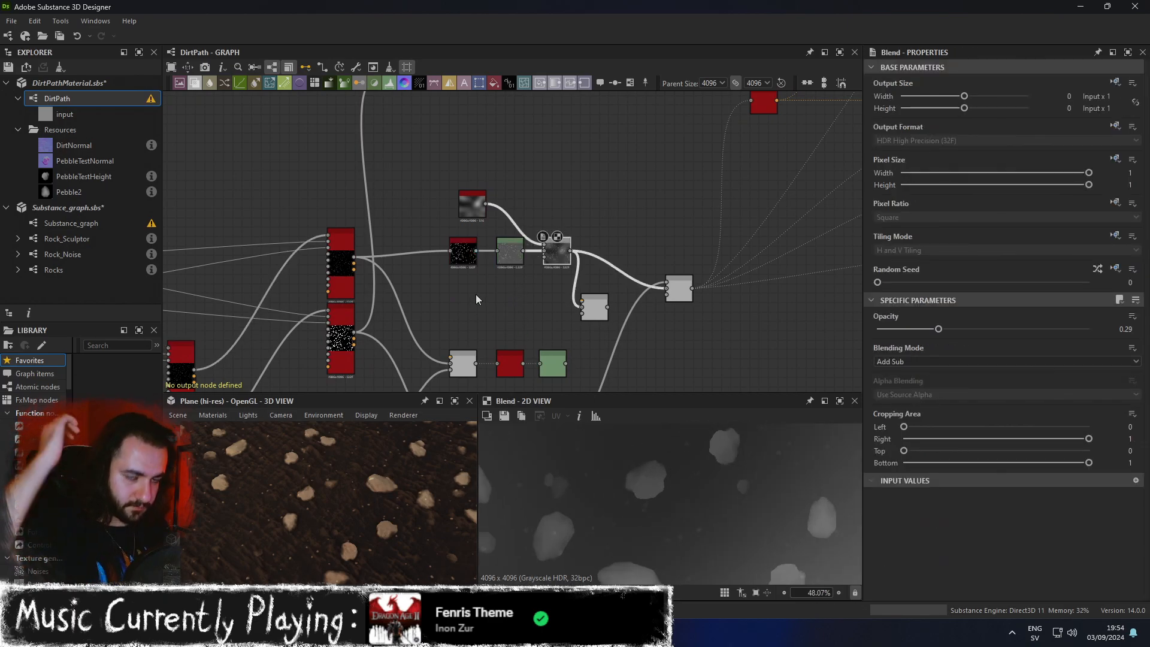
Compare the amount, pattern and size parameters of the downstream and upstream Shape Splatters.
{"action": "middle_click_drag", "start_coordinate": [436, 300], "coordinate": [664, 202]}
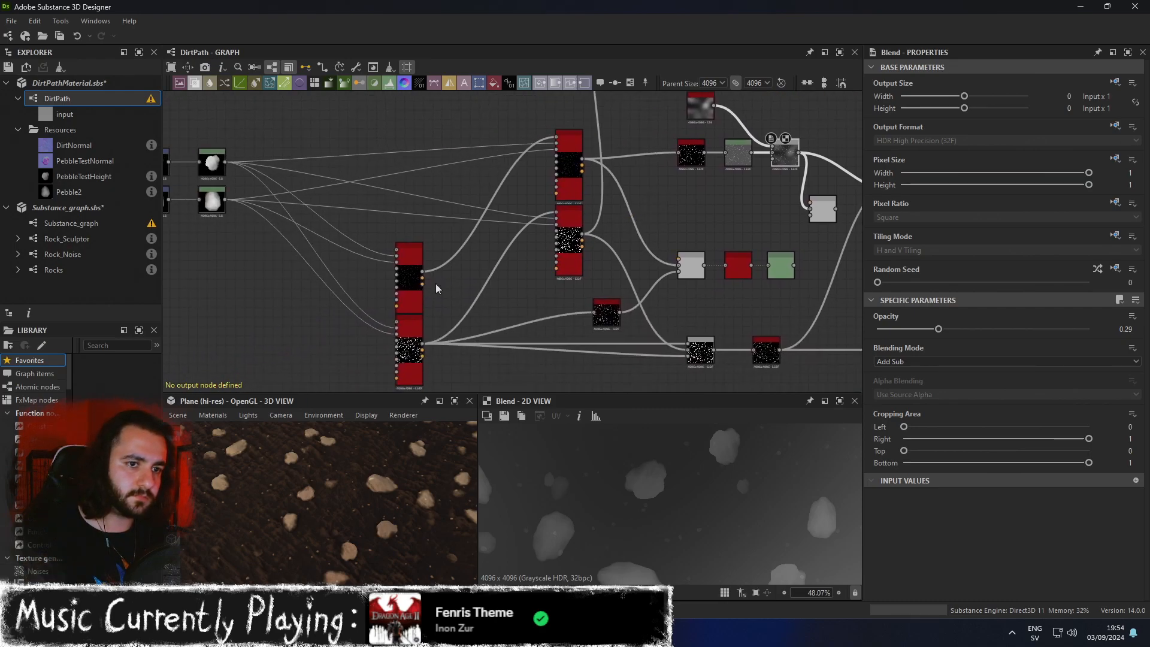
{"action": "left_click", "coordinate": [410, 256]}
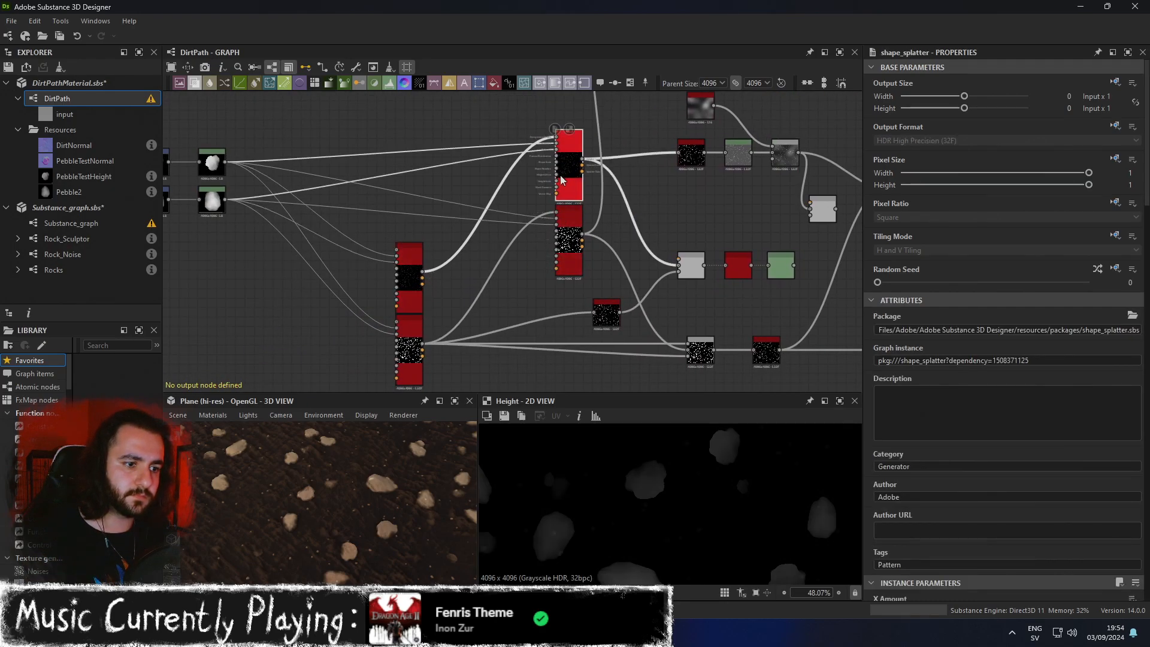
{"action": "scroll", "coordinate": [508, 251], "scroll_direction": "up", "scroll_amount": 3}
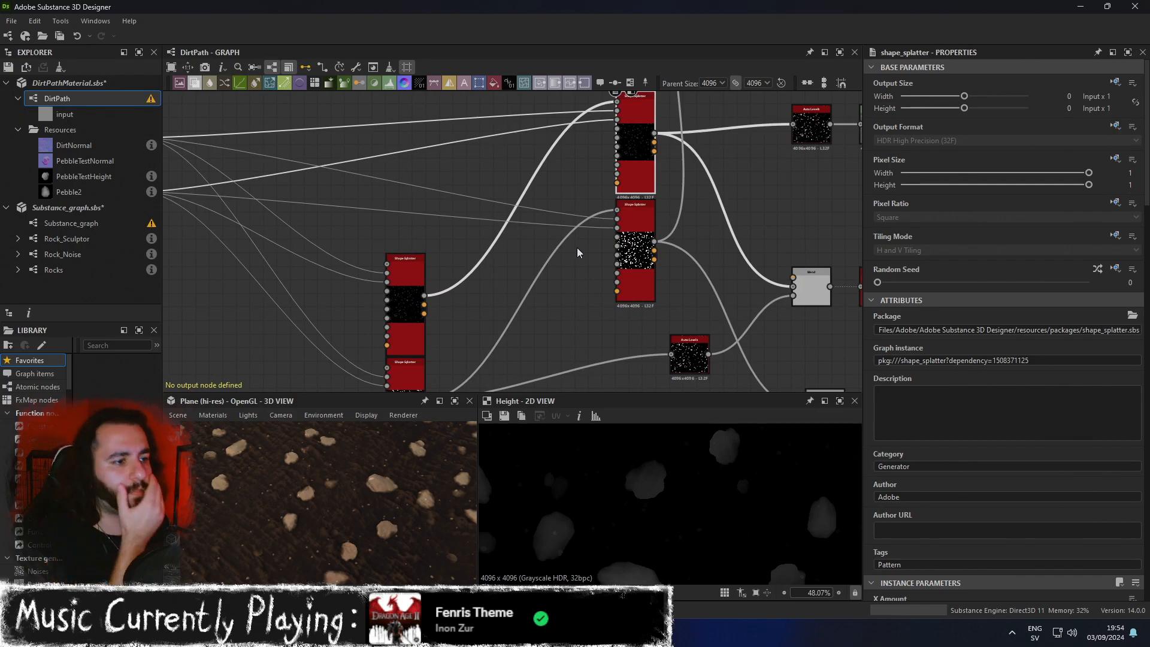
{"action": "scroll", "coordinate": [984, 387], "scroll_direction": "down", "scroll_amount": 6}
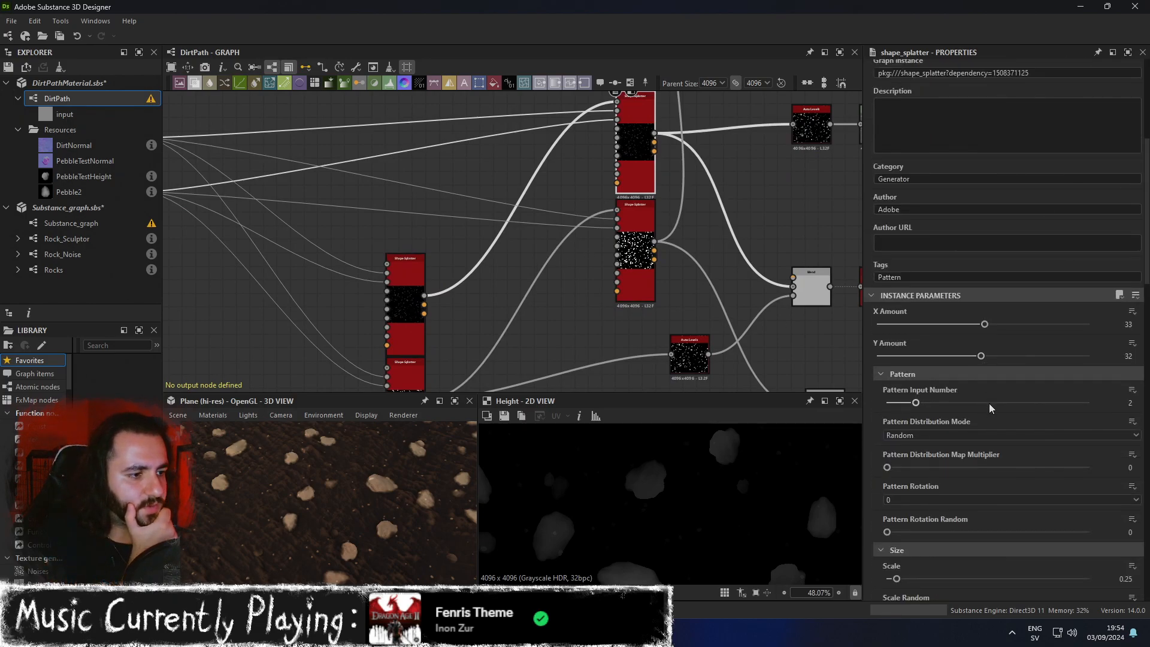
{"action": "scroll", "coordinate": [999, 423], "scroll_direction": "down", "scroll_amount": 2}
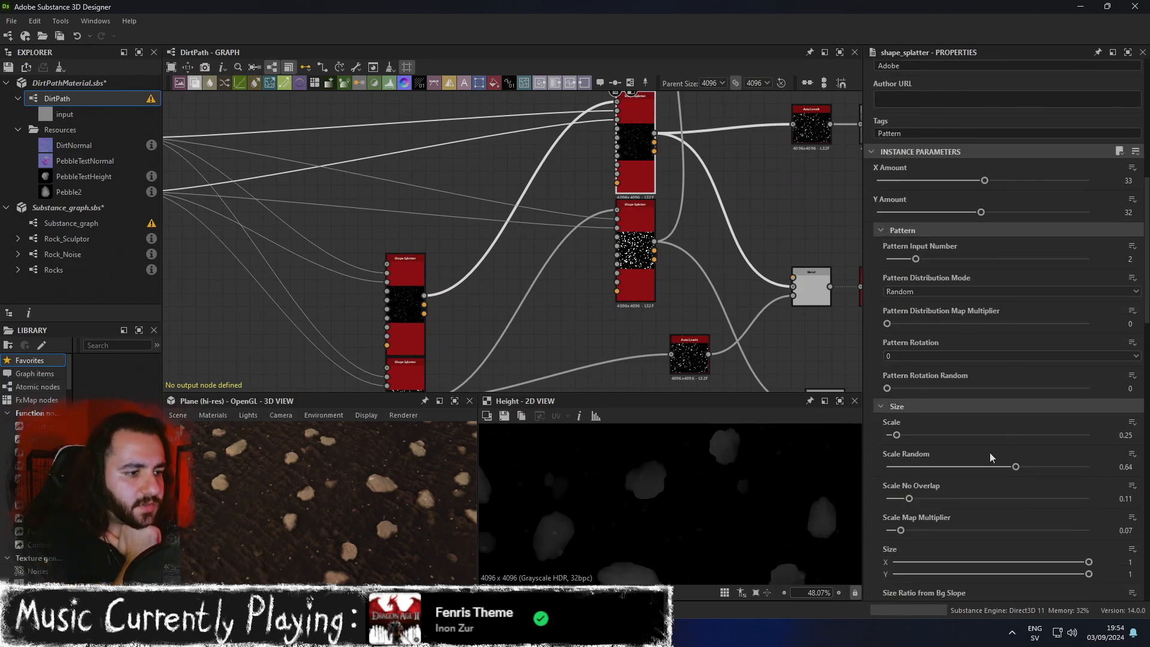
{"action": "left_click", "coordinate": [402, 300]}
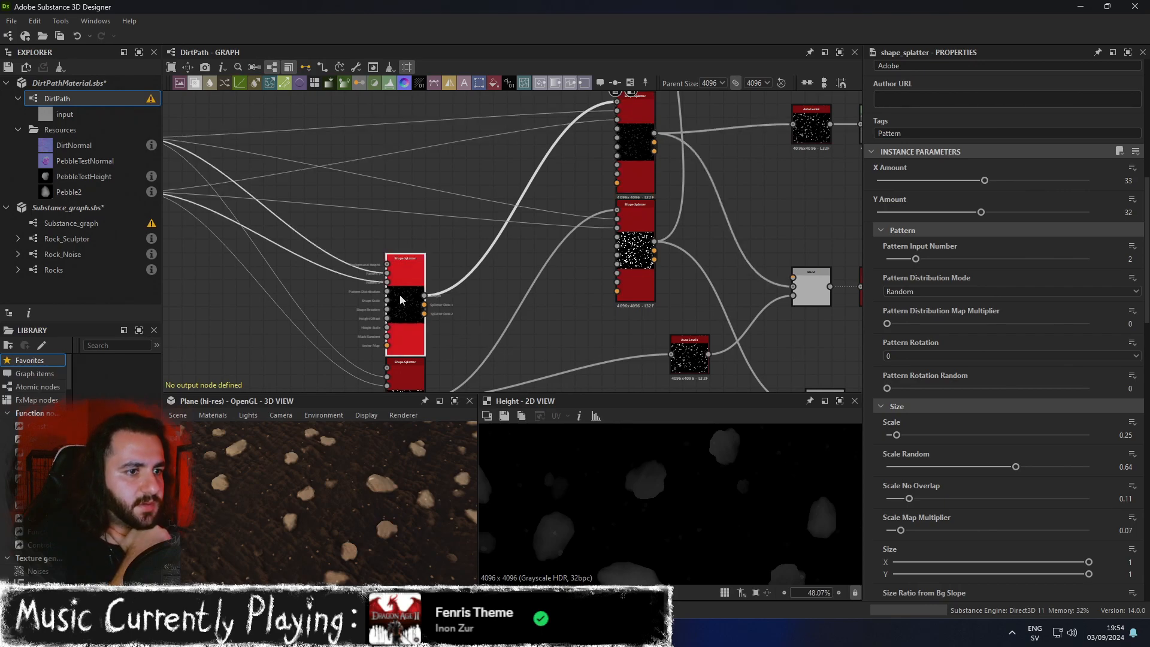
{"action": "scroll", "coordinate": [590, 505], "scroll_direction": "down", "scroll_amount": 8}
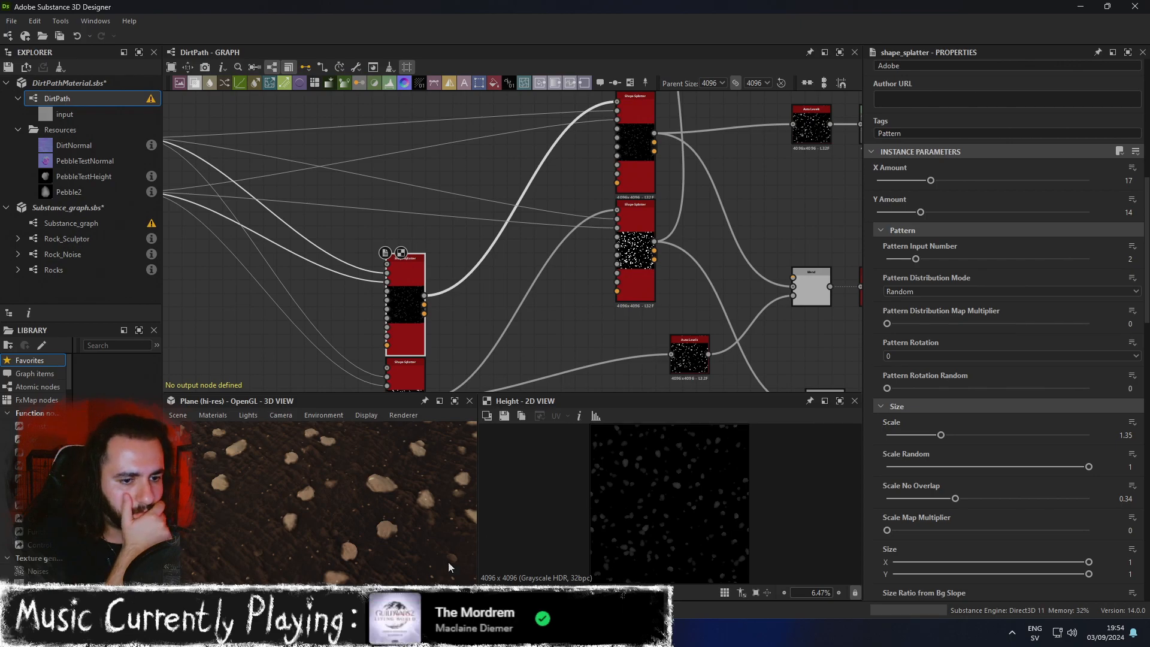
Check how Auto Levels feeds the Shape Splatter's background in Substance_graph and return to the DirtPath graph.
{"action": "left_click", "coordinate": [62, 223]}
{"action": "double_click", "coordinate": [62, 223]}
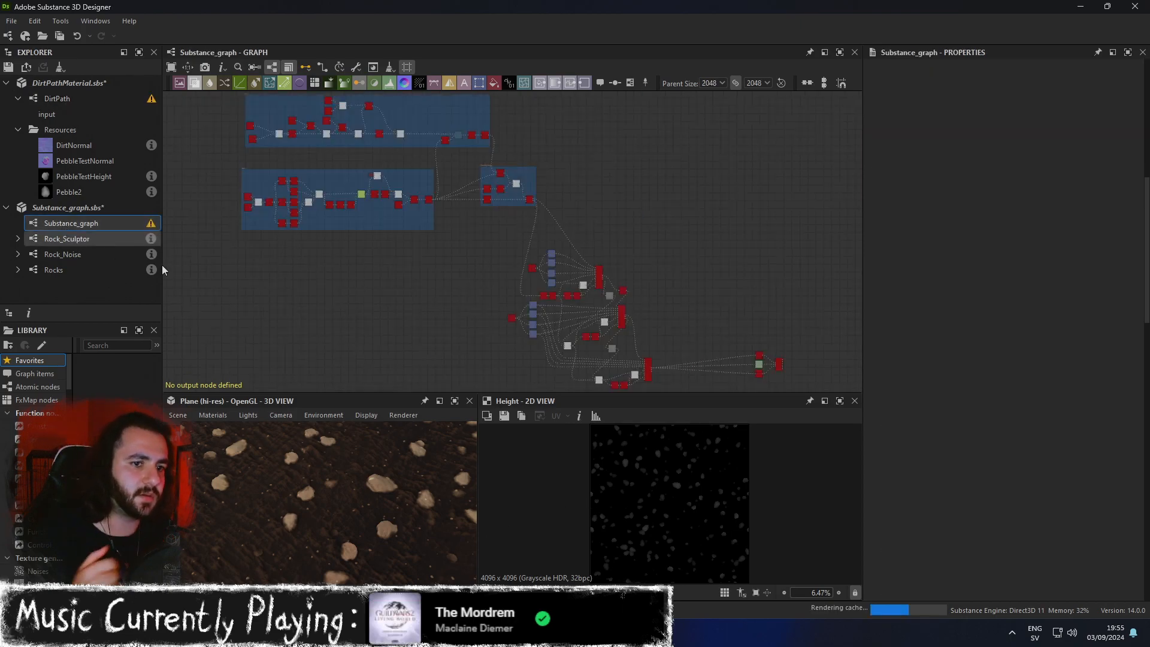
{"action": "scroll", "coordinate": [549, 220], "scroll_direction": "up", "scroll_amount": 5}
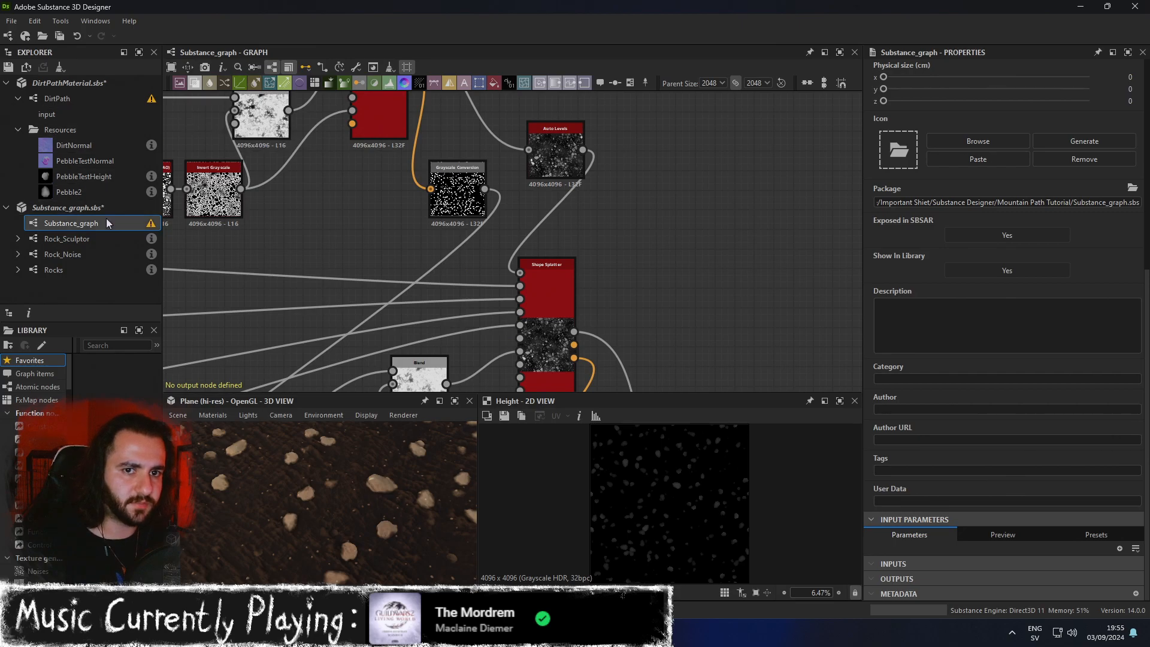
{"action": "left_click", "coordinate": [69, 101]}
{"action": "double_click", "coordinate": [70, 101]}
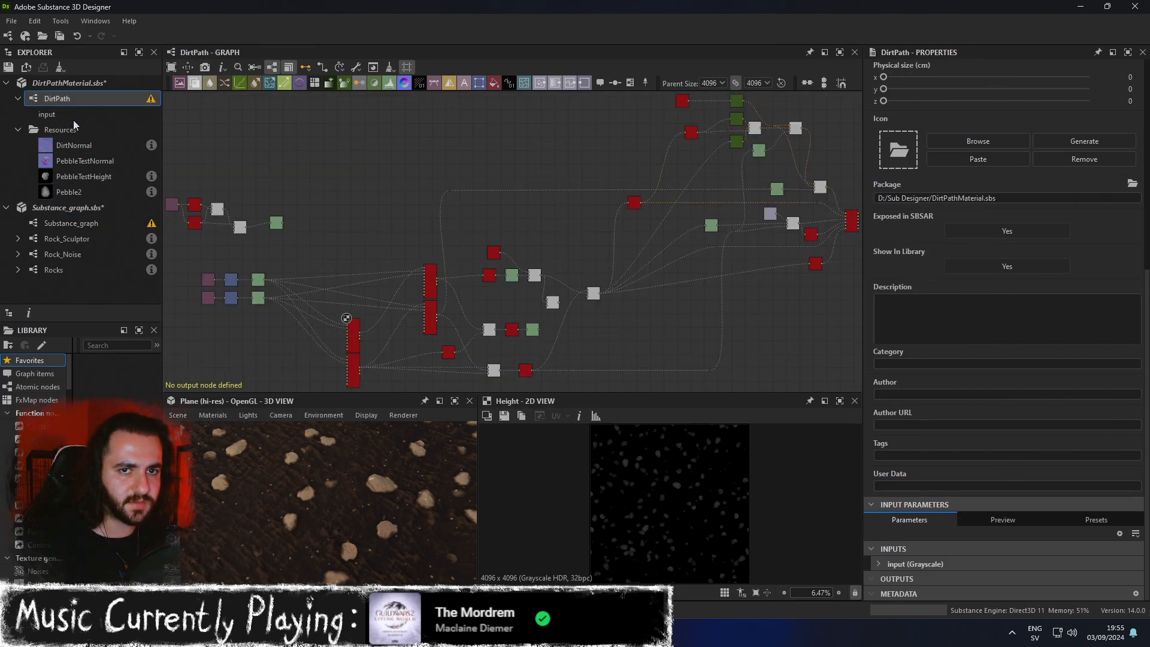
Insert an Auto Levels node on the link between the upstream Shape Splatter and the downstream splatter's background input.
{"action": "scroll", "coordinate": [360, 300], "scroll_direction": "up", "scroll_amount": 5}
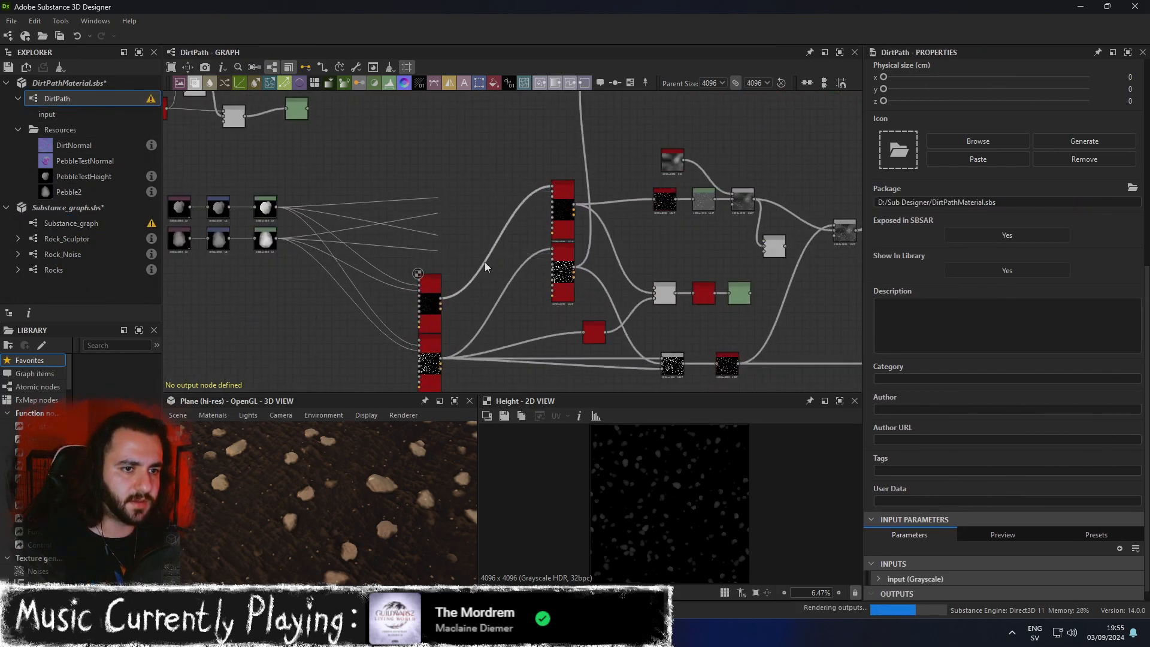
{"action": "left_click", "coordinate": [469, 284]}
{"action": "key", "text": "space"}
{"action": "type", "text": "auto"}
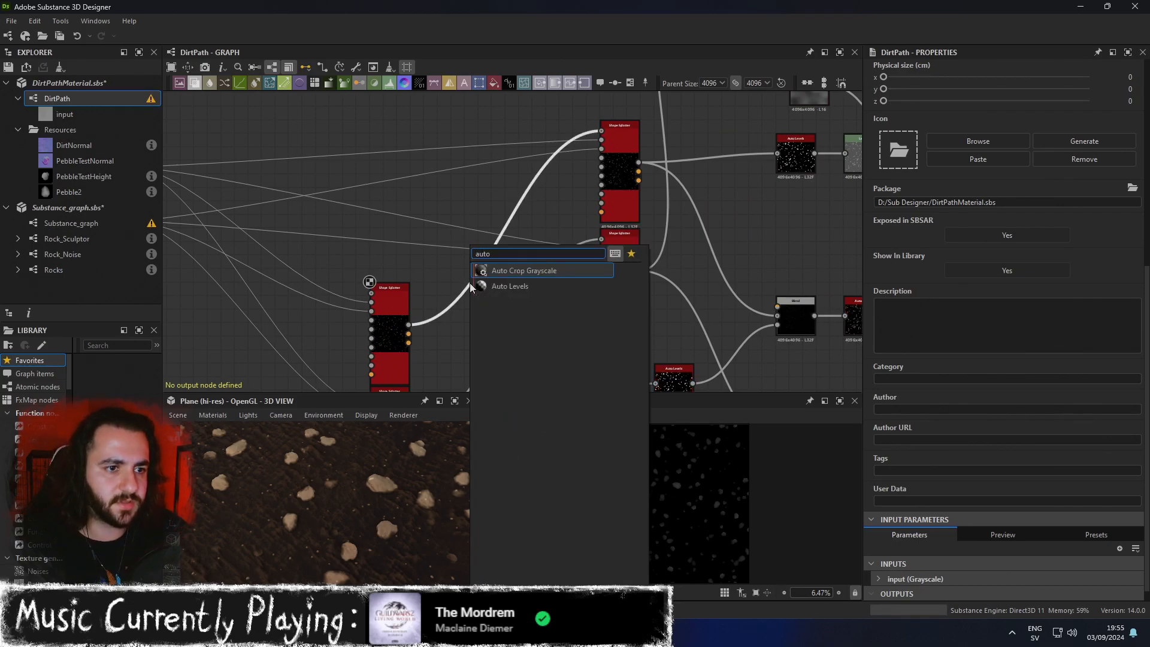
{"action": "left_click", "coordinate": [473, 286]}
{"action": "left_click_drag", "start_coordinate": [509, 267], "coordinate": [482, 312]}
Preview the downstream Shape Splatter's height output and examine its pebbles up close and as a whole.
{"action": "left_click", "coordinate": [614, 192]}
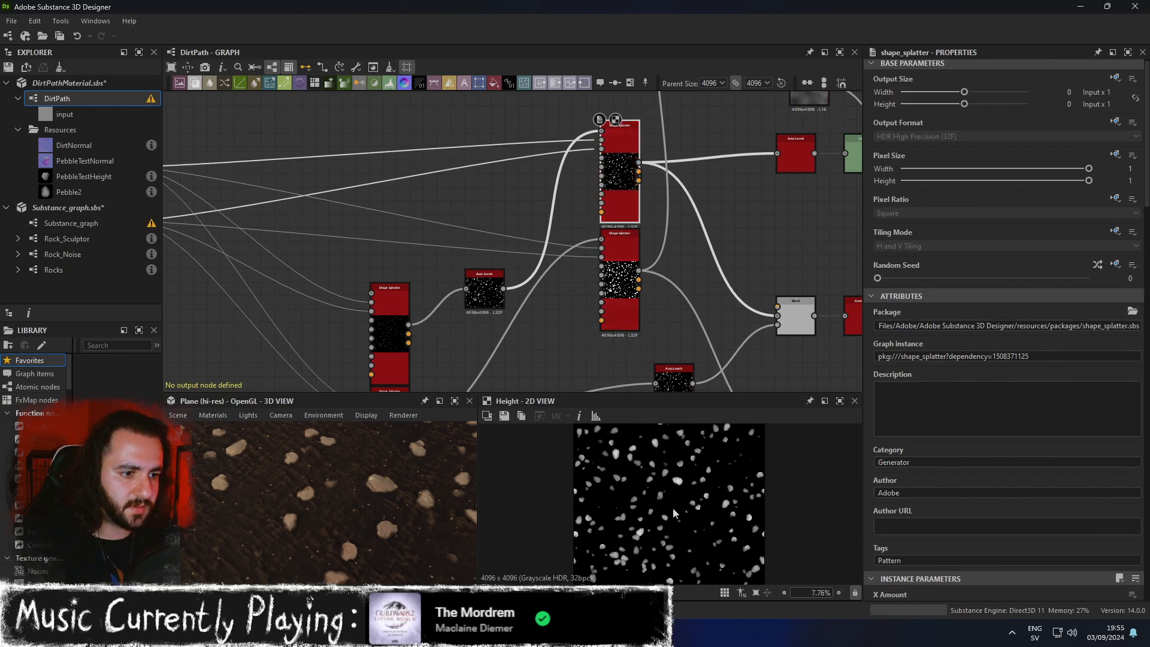
{"action": "scroll", "coordinate": [700, 461], "scroll_direction": "up", "scroll_amount": 10}
{"action": "scroll", "coordinate": [668, 472], "scroll_direction": "down", "scroll_amount": 8}
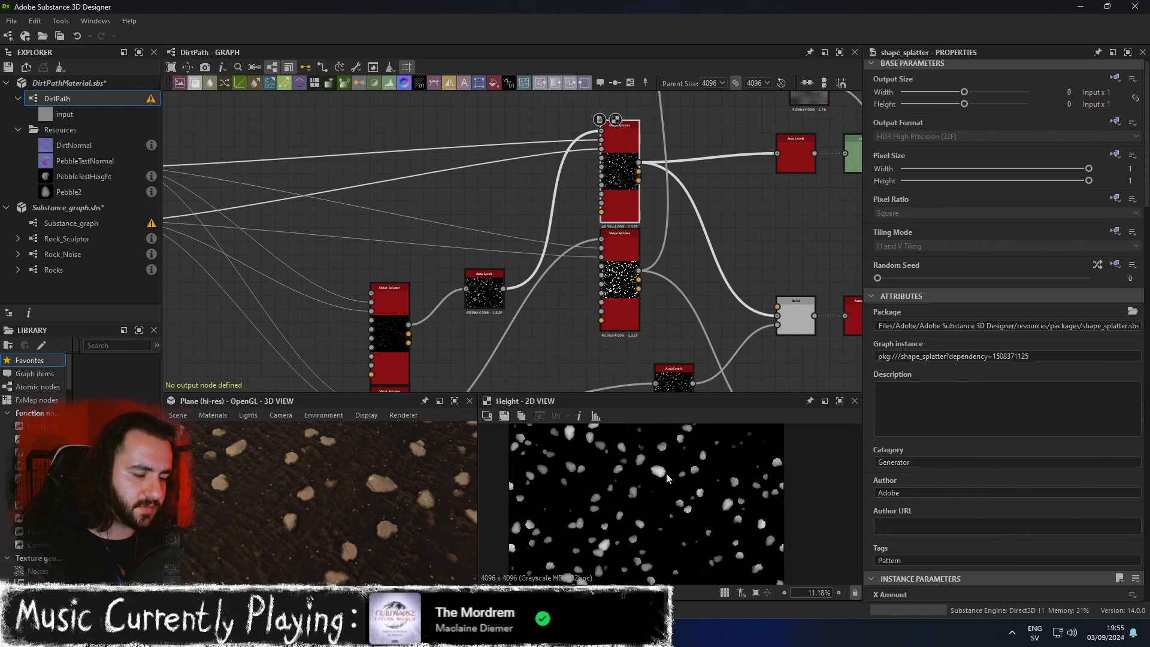
Undo the repositioning and insertion of the Auto Levels node between the upstream and downstream Shape Splatters.
{"action": "left_click_drag", "start_coordinate": [381, 510], "coordinate": [343, 451]}
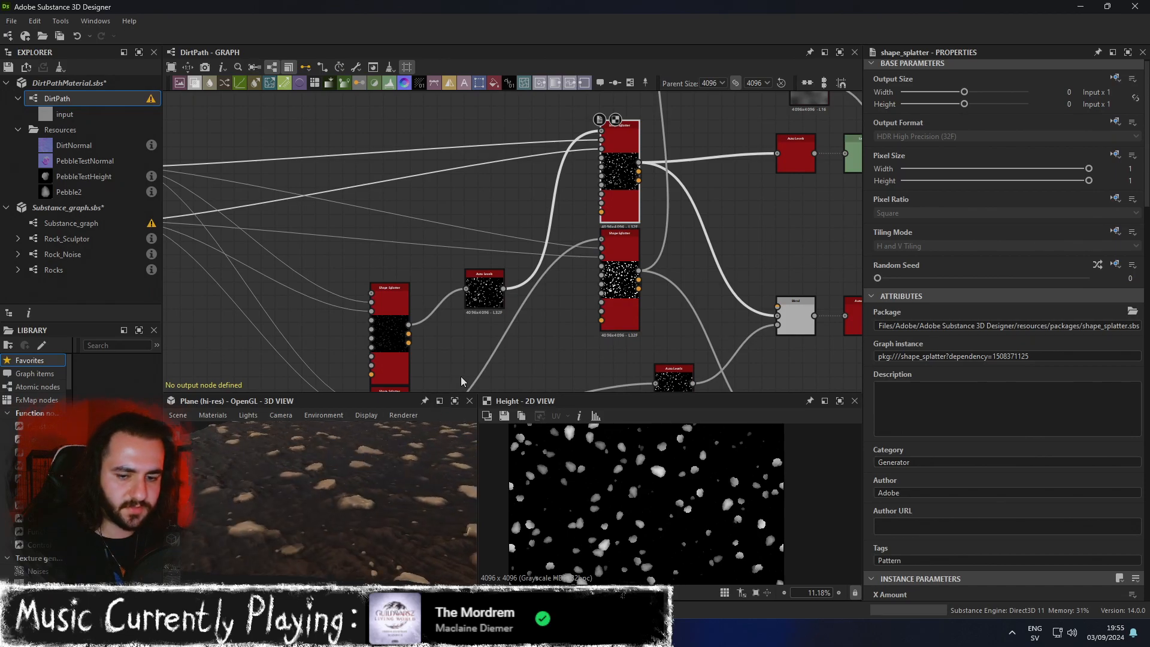
{"action": "key", "text": "ctrl+z"}
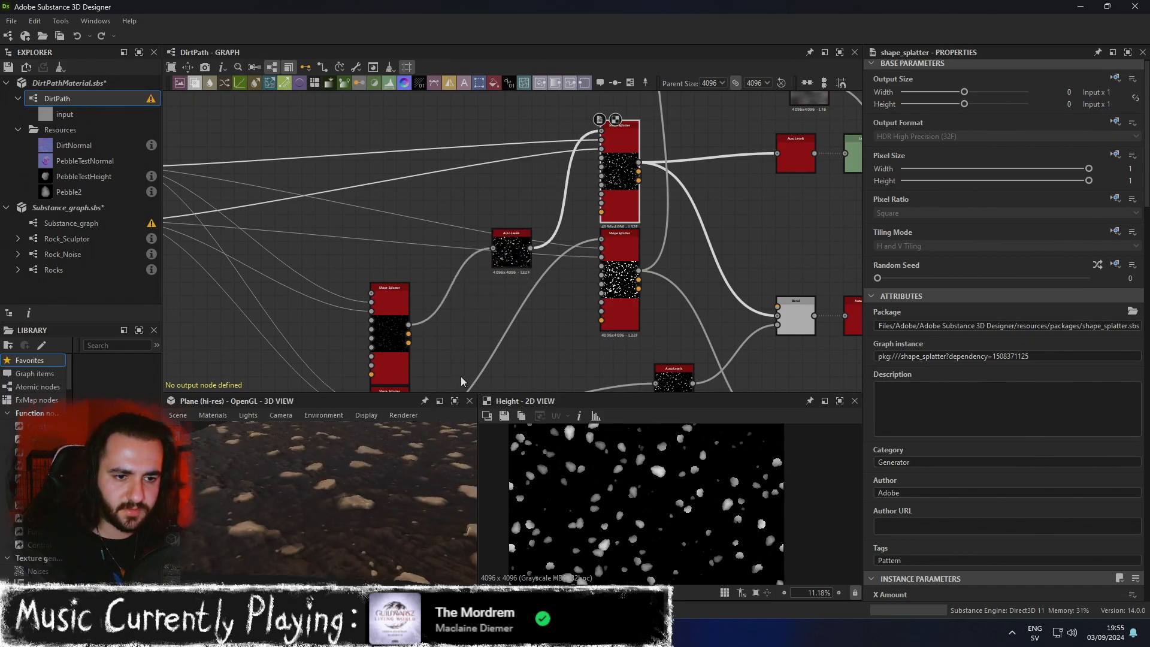
{"action": "key", "text": "ctrl+z"}
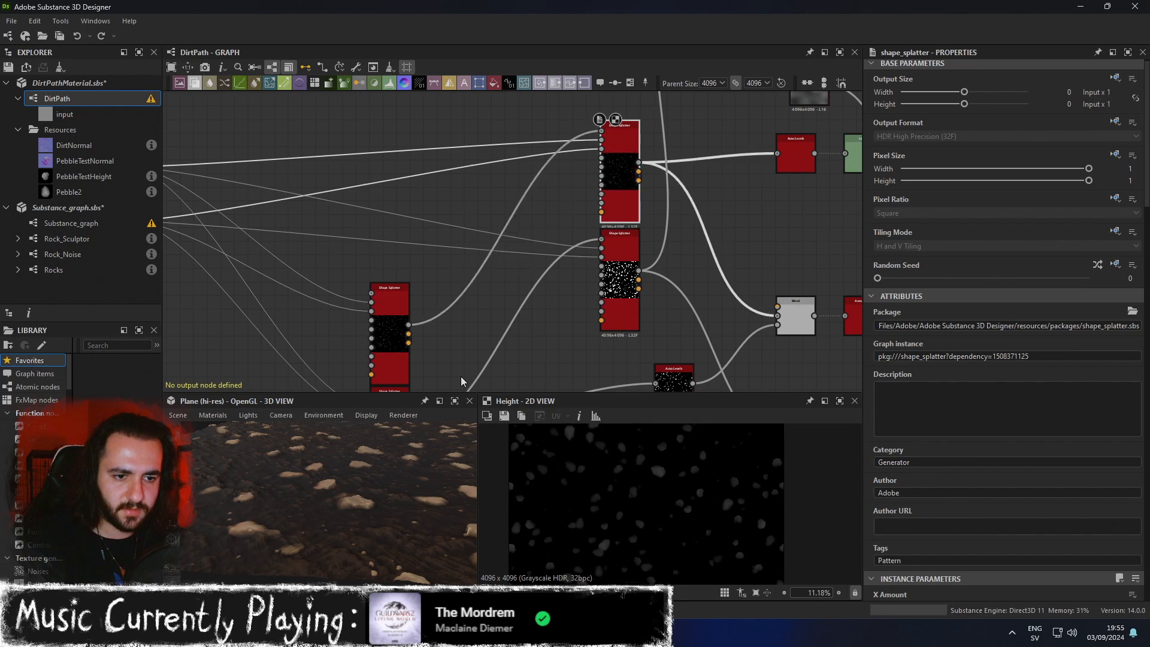
Preview the PBR Base Material node's base color and show its outputs in the 3D view.
{"action": "scroll", "coordinate": [584, 337], "scroll_direction": "down", "scroll_amount": 3}
{"action": "middle_click_drag", "start_coordinate": [758, 228], "coordinate": [629, 201]}
{"action": "middle_click_drag", "start_coordinate": [751, 226], "coordinate": [557, 270]}
{"action": "middle_click_drag", "start_coordinate": [804, 222], "coordinate": [409, 271]}
{"action": "scroll", "coordinate": [410, 271], "scroll_direction": "down", "scroll_amount": 1}
{"action": "double_click", "coordinate": [569, 217]}
{"action": "right_click", "coordinate": [568, 215]}
{"action": "left_click", "coordinate": [599, 238]}
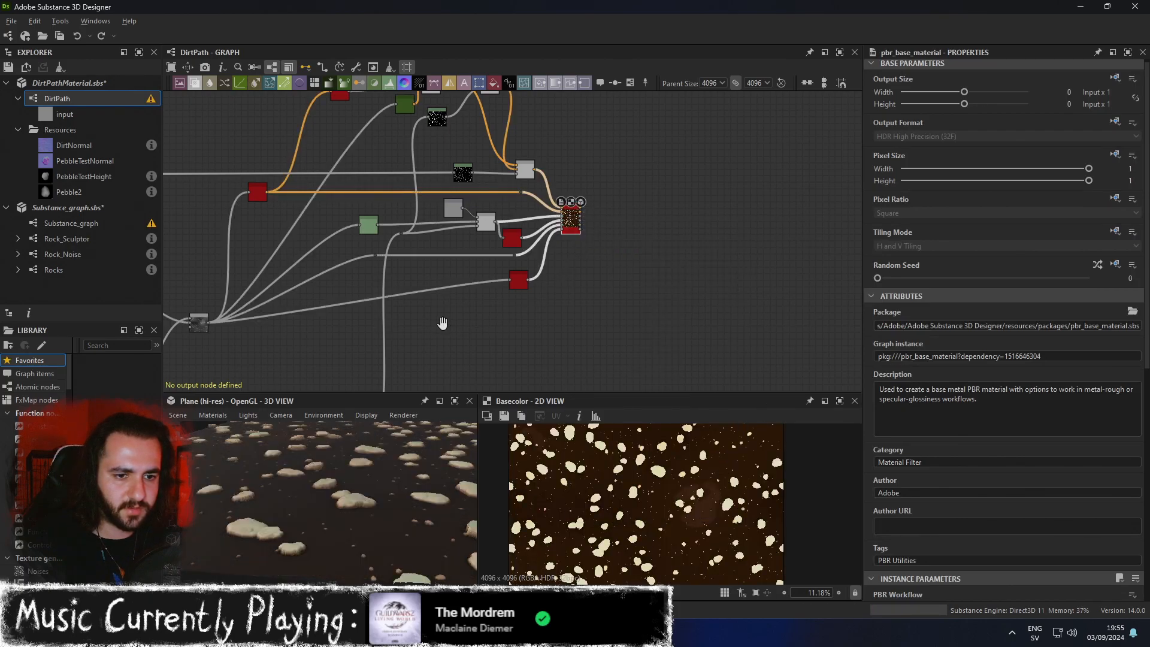
Examine the large pebbles' shapes and overlaps up close and from above in the maximized 3D view.
{"action": "middle_click_drag", "start_coordinate": [441, 330], "coordinate": [534, 298]}
{"action": "scroll", "coordinate": [334, 509], "scroll_direction": "up", "scroll_amount": 2}
{"action": "scroll", "coordinate": [336, 509], "scroll_direction": "up", "scroll_amount": 2}
{"action": "left_click_drag", "start_coordinate": [335, 538], "coordinate": [326, 512]}
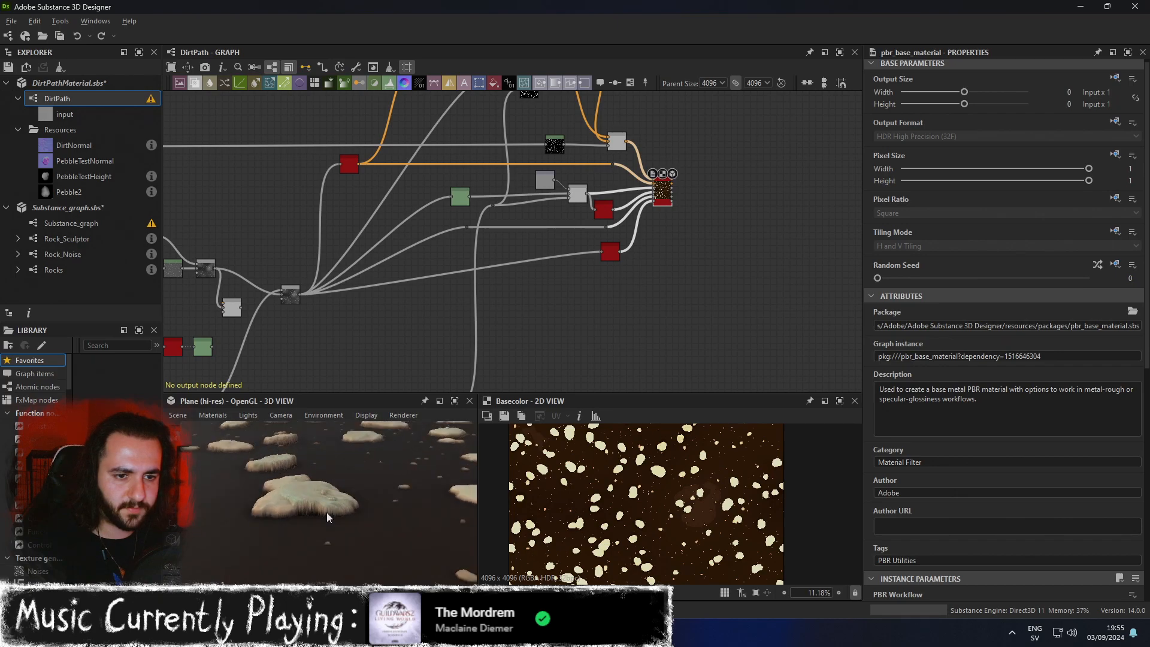
{"action": "left_click", "coordinate": [440, 400]}
{"action": "scroll", "coordinate": [496, 441], "scroll_direction": "down", "scroll_amount": 3}
{"action": "left_click_drag", "start_coordinate": [496, 442], "coordinate": [692, 340]}
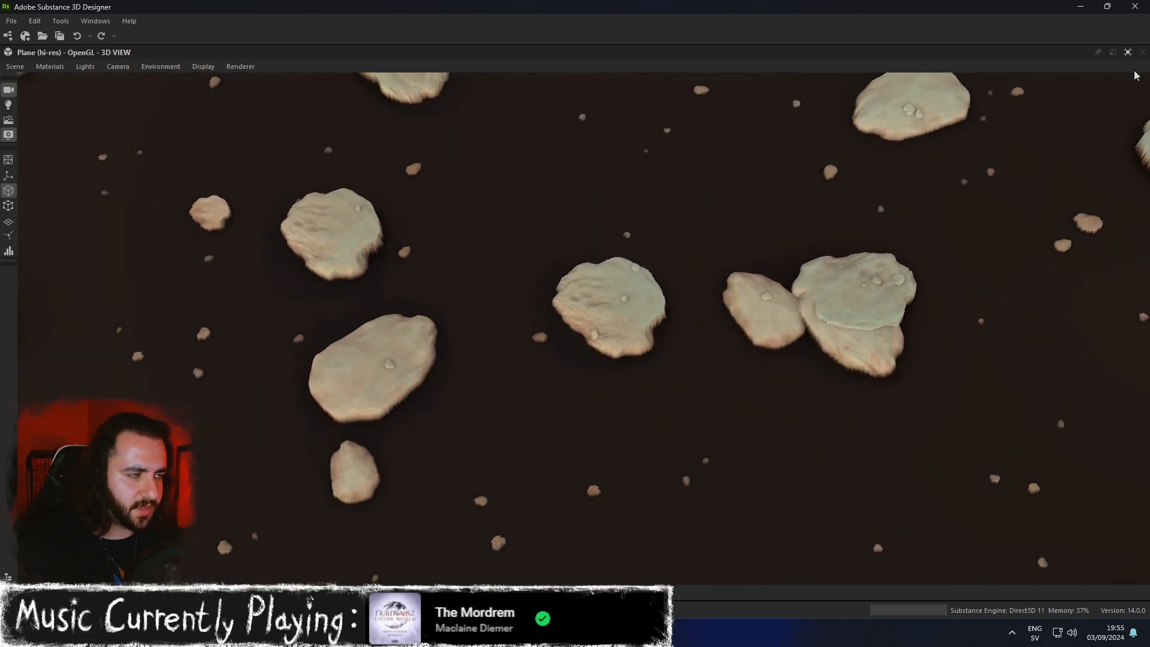
{"action": "left_click", "coordinate": [1127, 53]}
Set Scale No Overlap to 1 on the Shape Splatter feeding the downstream splatter's background, trying 0 and undoing that trial.
{"action": "middle_click_drag", "start_coordinate": [174, 384], "coordinate": [501, 312]}
{"action": "scroll", "coordinate": [621, 294], "scroll_direction": "up", "scroll_amount": 5}
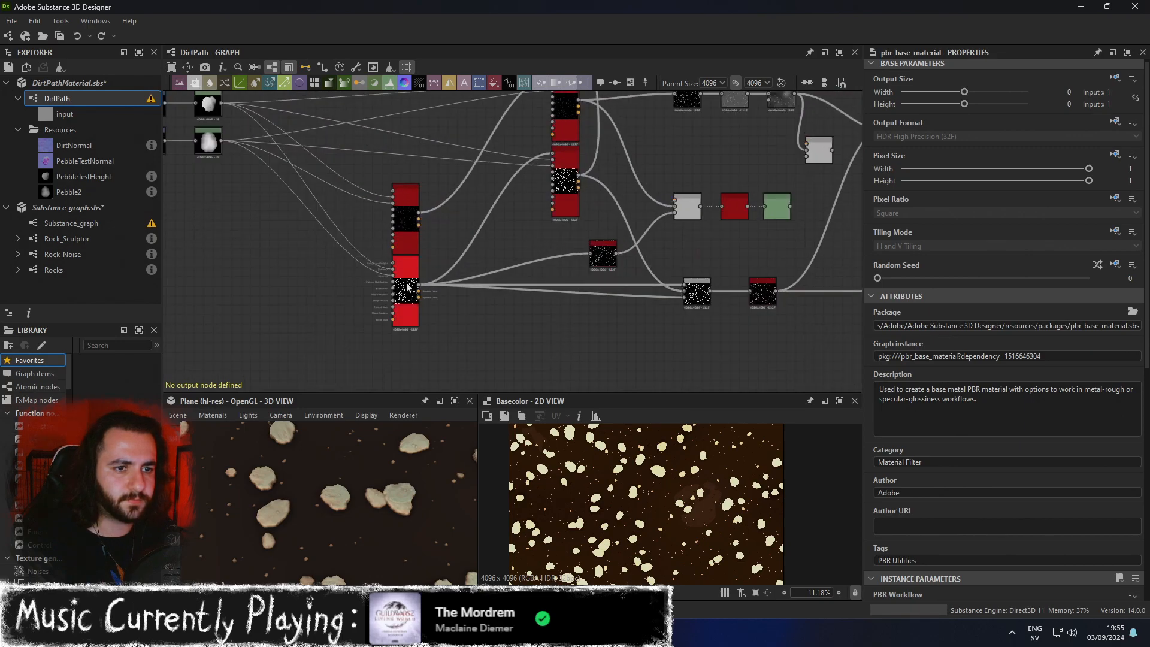
{"action": "double_click", "coordinate": [405, 221]}
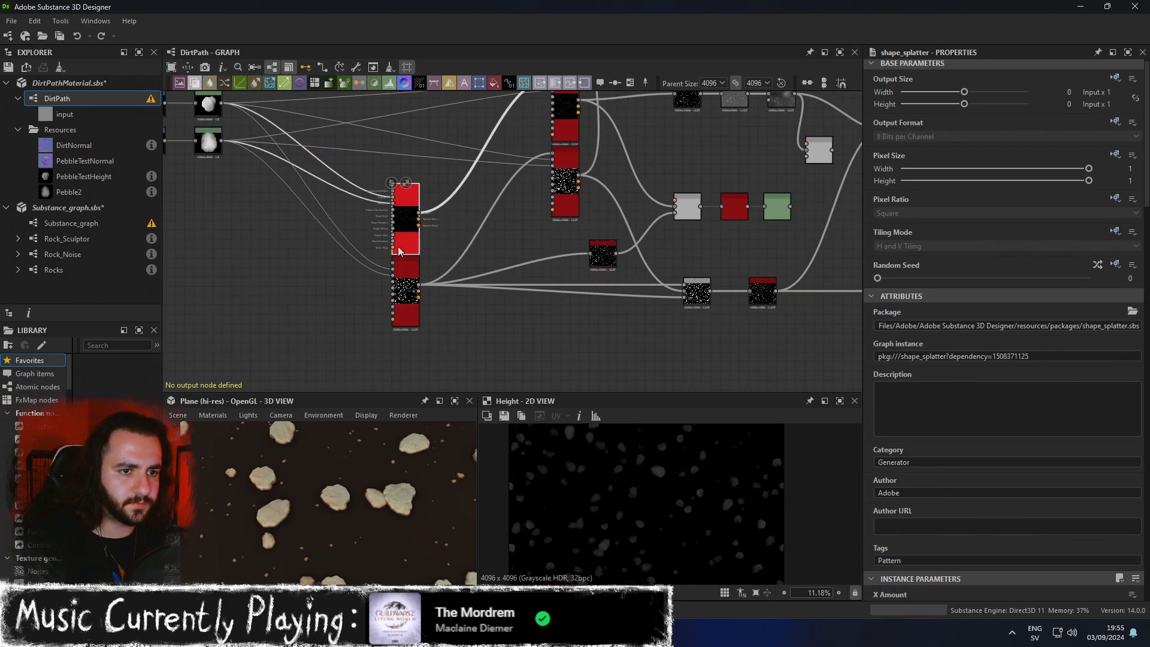
{"action": "double_click", "coordinate": [407, 281]}
{"action": "double_click", "coordinate": [409, 233]}
{"action": "scroll", "coordinate": [941, 357], "scroll_direction": "down", "scroll_amount": 10}
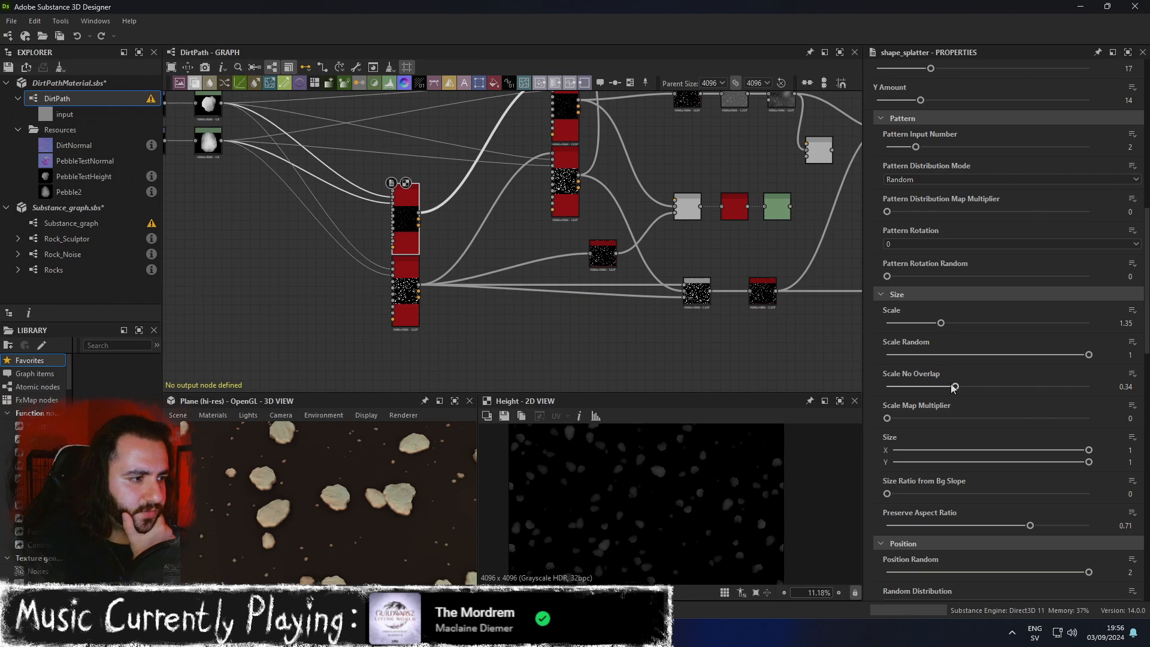
{"action": "left_click_drag", "start_coordinate": [979, 386], "coordinate": [1119, 383]}
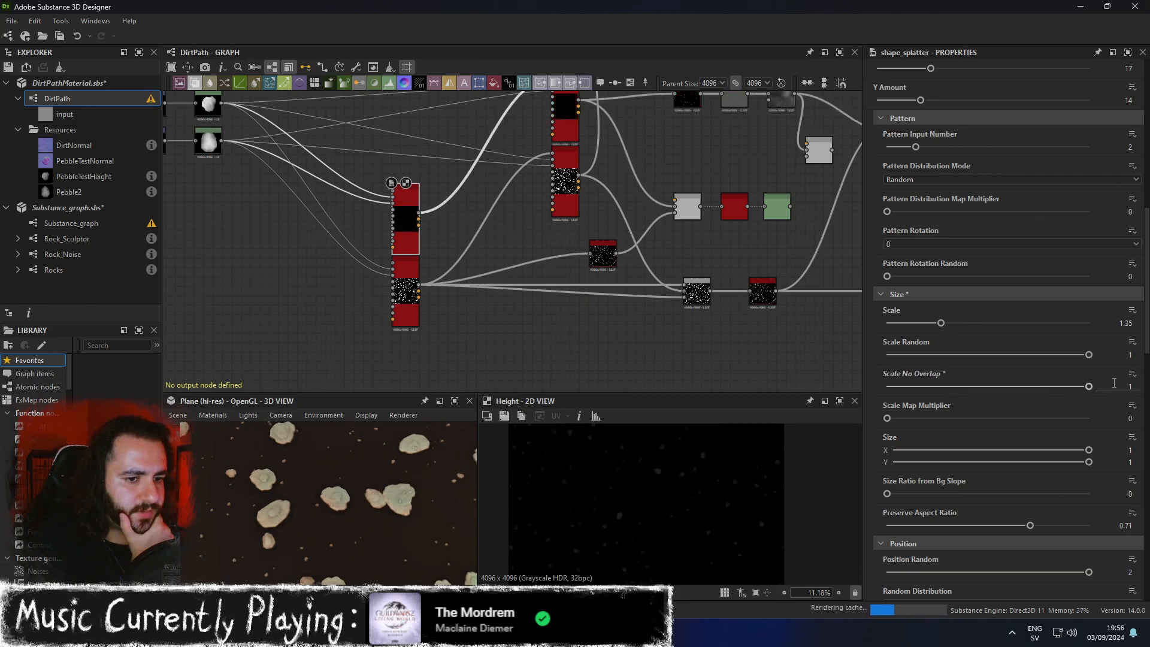
{"action": "left_click_drag", "start_coordinate": [1086, 385], "coordinate": [875, 396]}
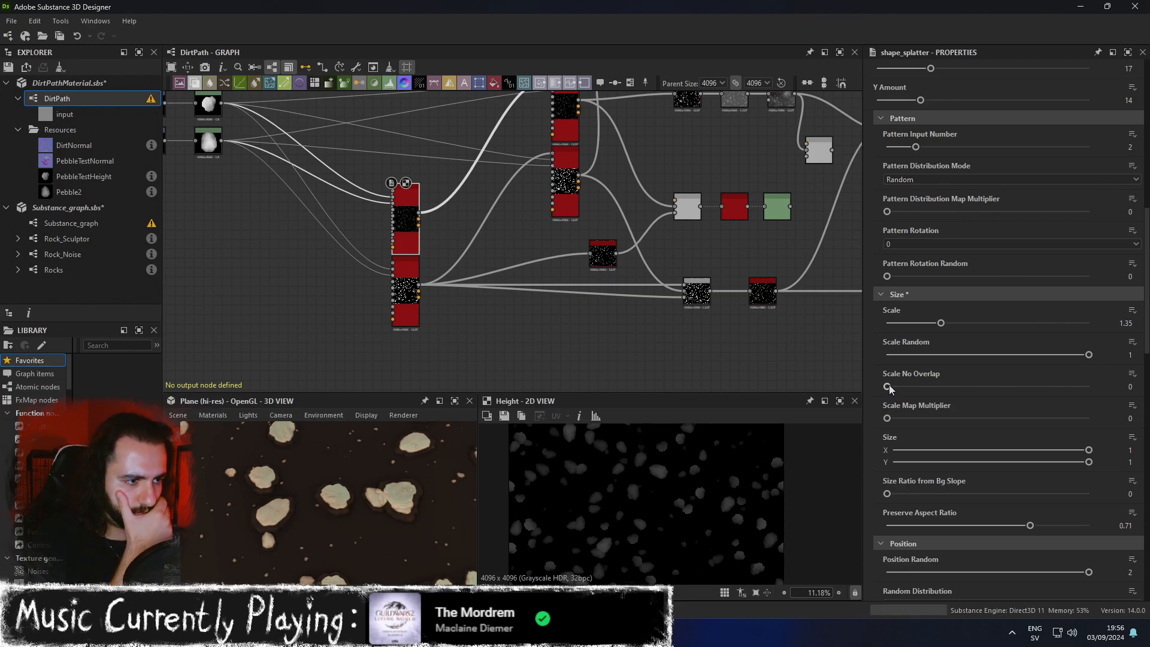
{"action": "key", "text": "ctrl+z"}
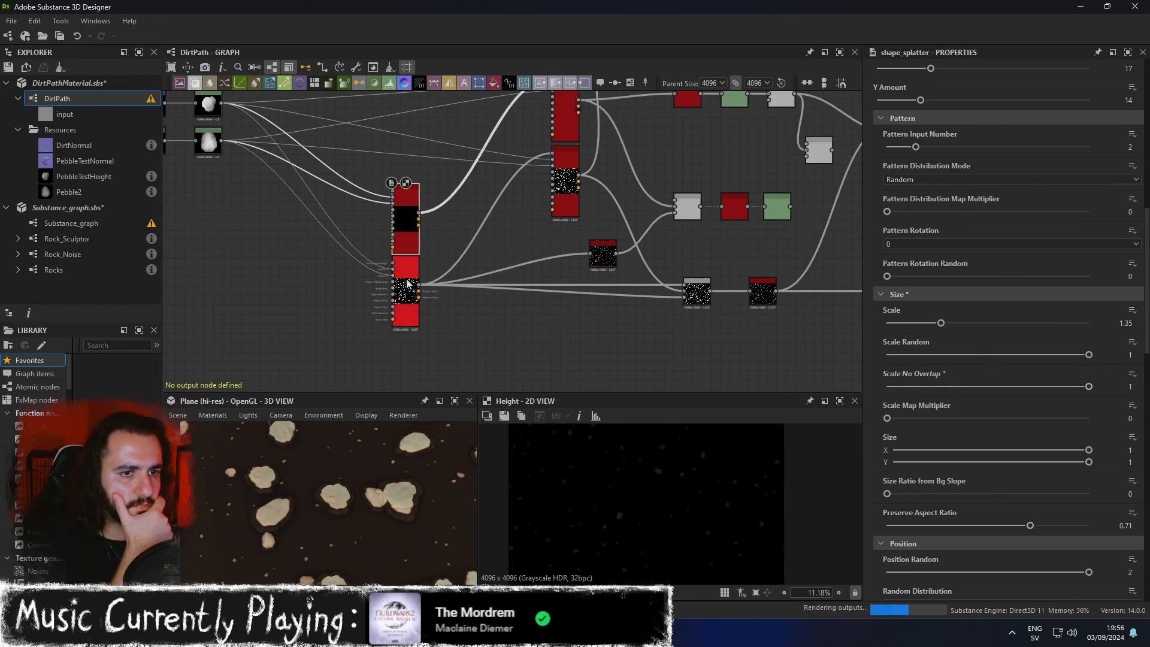
Set Scale No Overlap to 1 on the lower upstream Shape Splatter and preview its height output.
{"action": "left_click", "coordinate": [408, 269]}
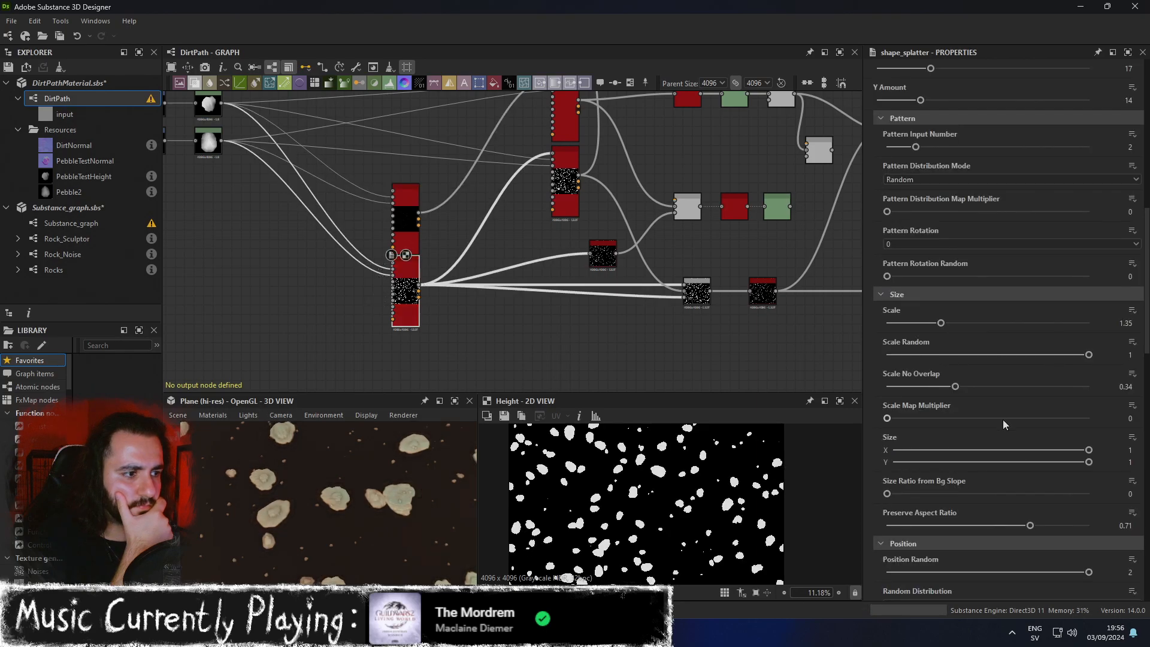
{"action": "left_click_drag", "start_coordinate": [955, 387], "coordinate": [1096, 387]}
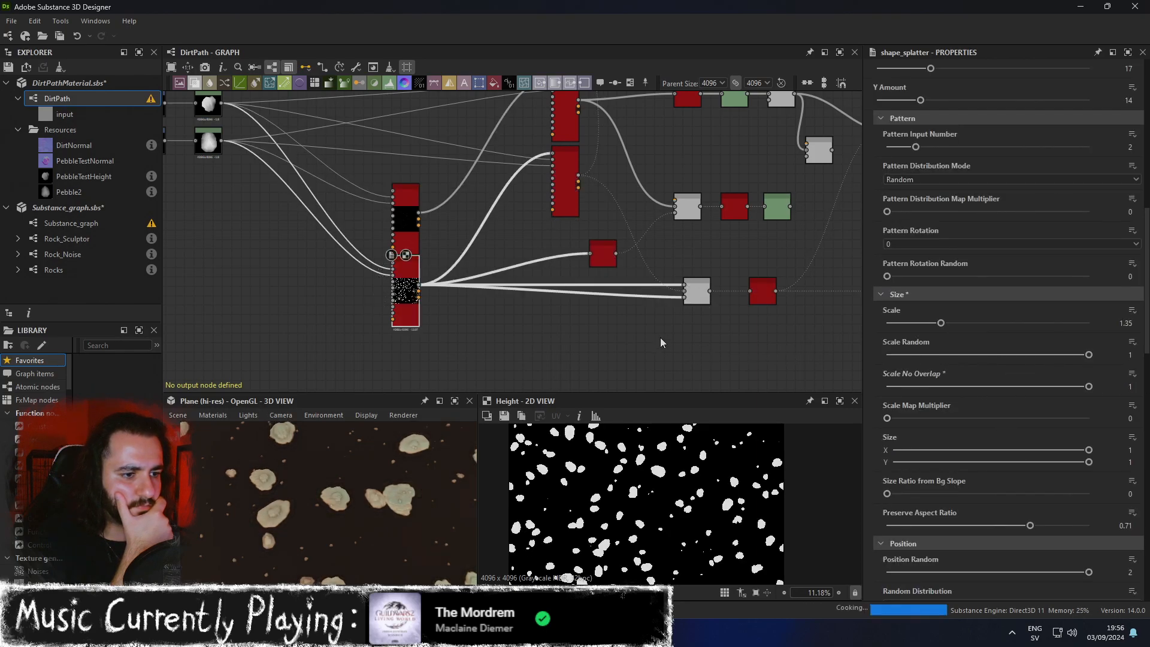
{"action": "left_click", "coordinate": [404, 223]}
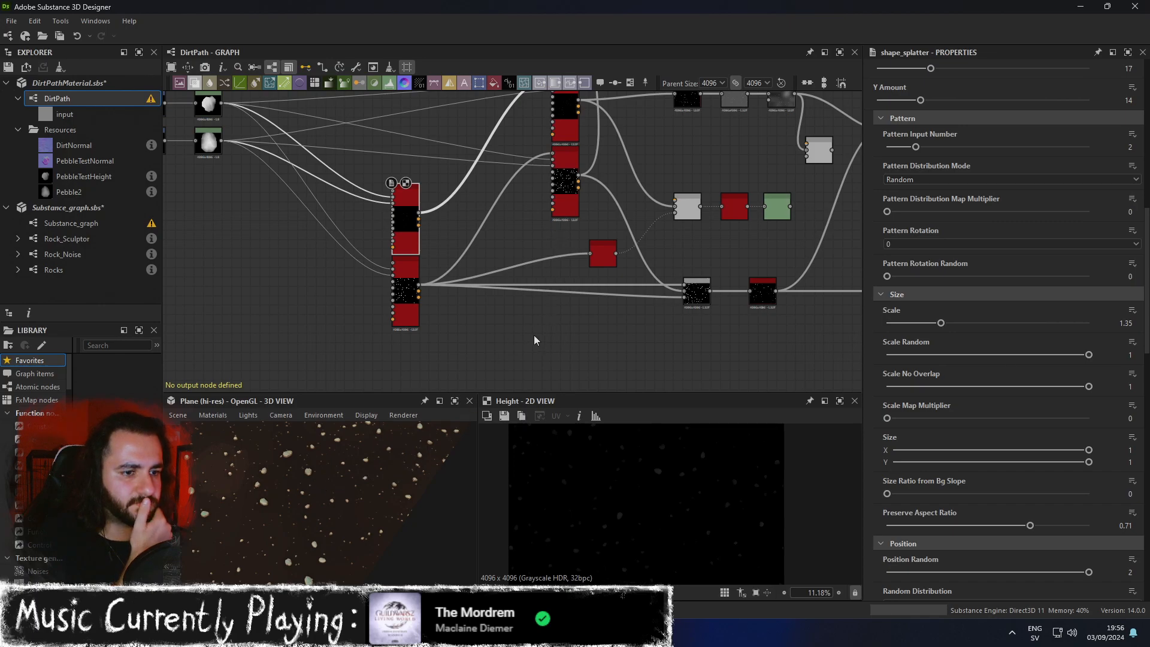
{"action": "left_click", "coordinate": [404, 285]}
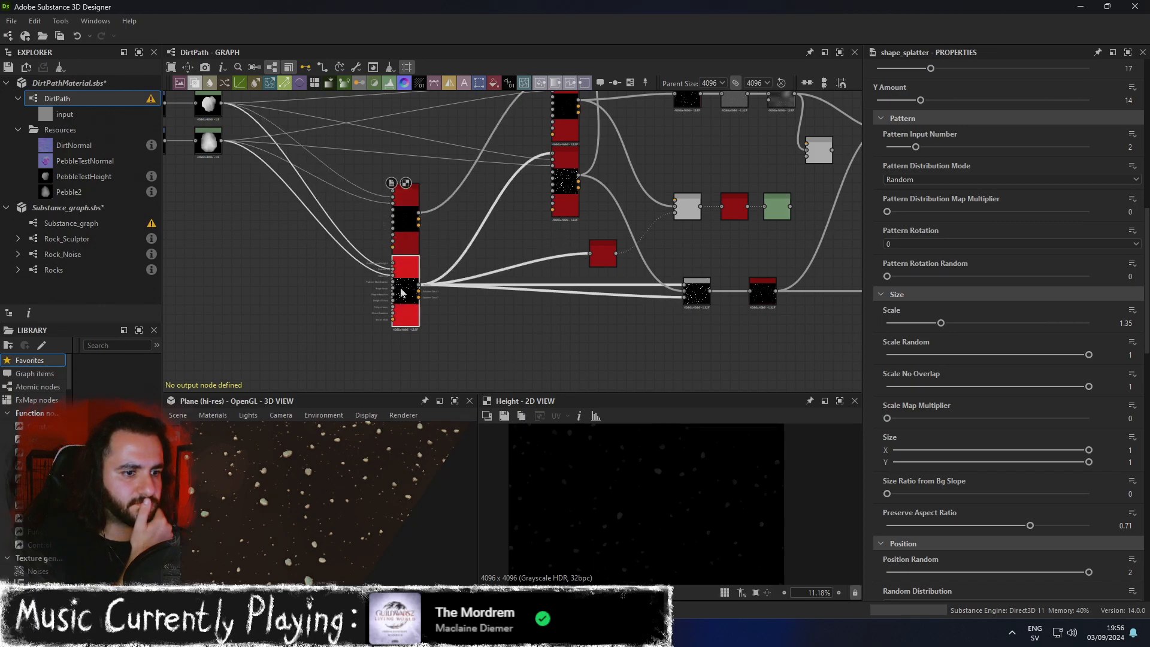
Insert an Auto Levels node on the link from the upper upstream Shape Splatter and place it beside that splatter.
{"action": "left_click", "coordinate": [461, 190]}
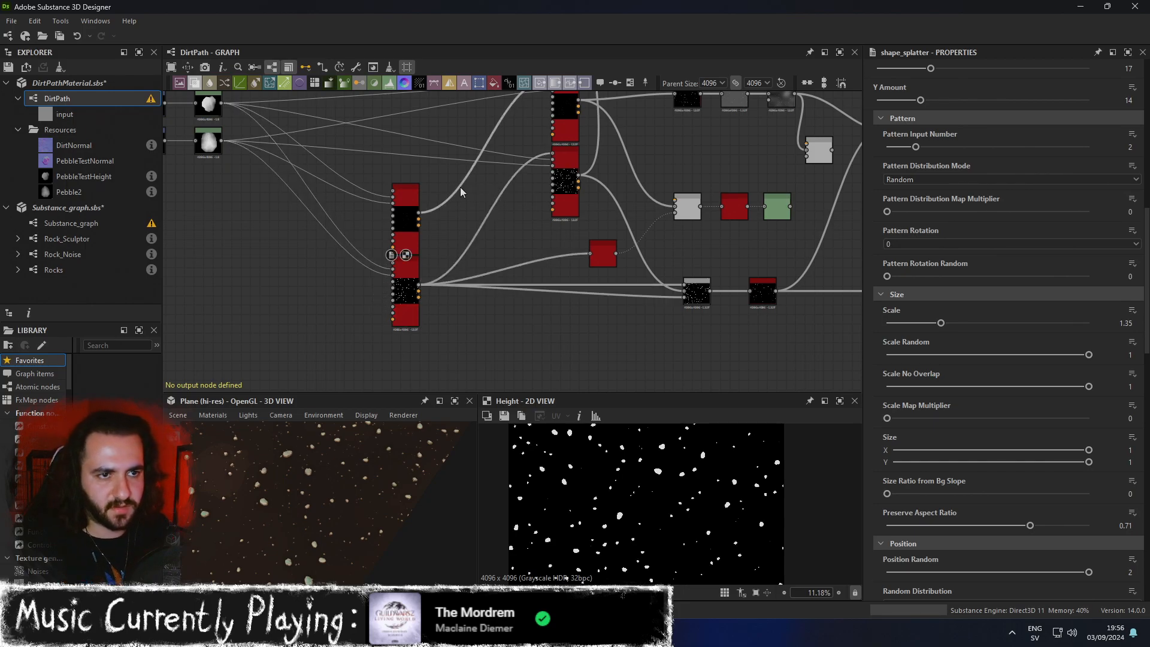
{"action": "key", "text": "space"}
{"action": "type", "text": "auto lev"}
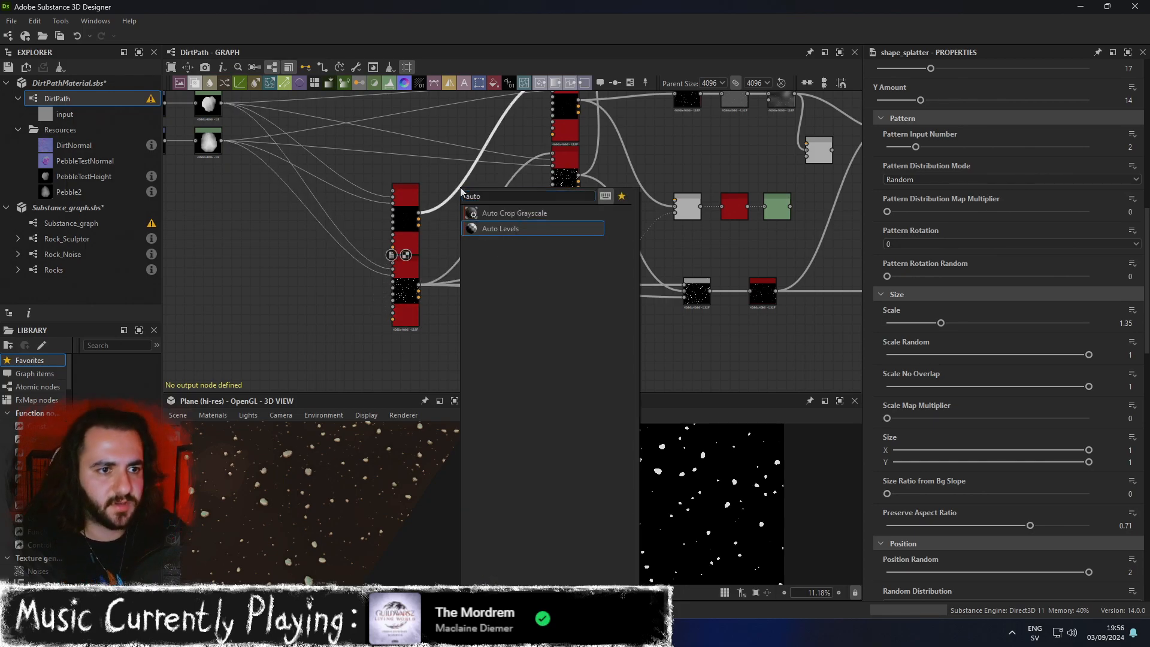
{"action": "key", "text": "Return"}
{"action": "left_click_drag", "start_coordinate": [500, 169], "coordinate": [471, 206]}
Preview the downstream Shape Splatter's height output and inspect the scattered pebbles in the maximized 3D view.
{"action": "double_click", "coordinate": [554, 111]}
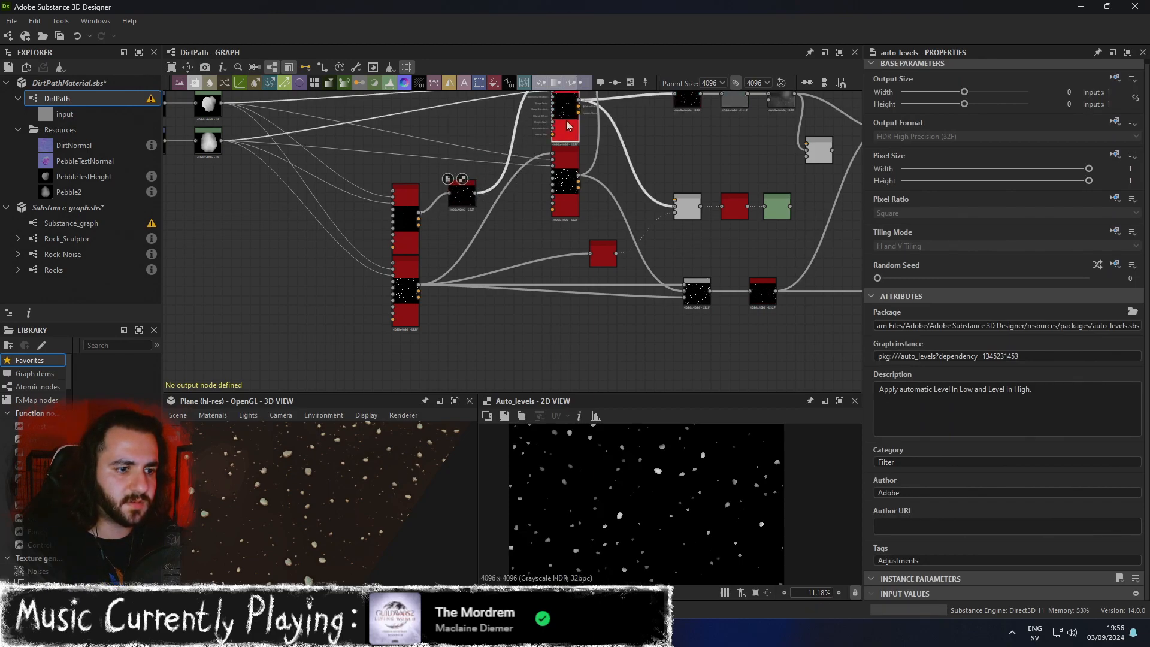
{"action": "scroll", "coordinate": [662, 459], "scroll_direction": "up", "scroll_amount": 10}
{"action": "scroll", "coordinate": [685, 517], "scroll_direction": "down", "scroll_amount": 8}
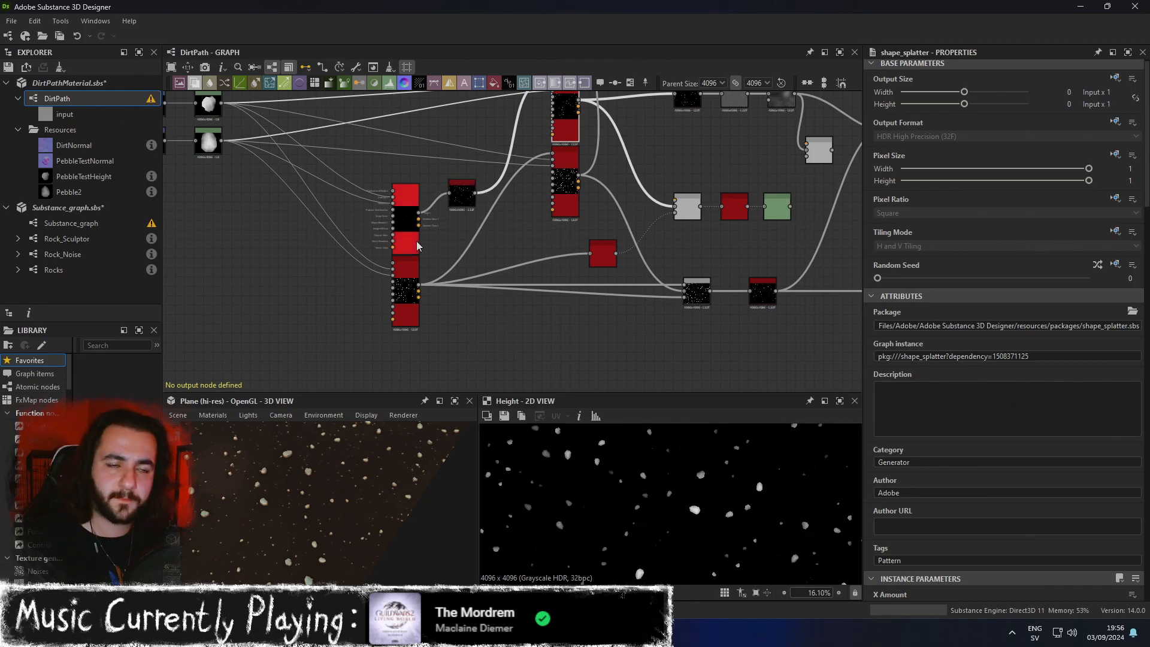
{"action": "left_click_drag", "start_coordinate": [394, 479], "coordinate": [408, 450]}
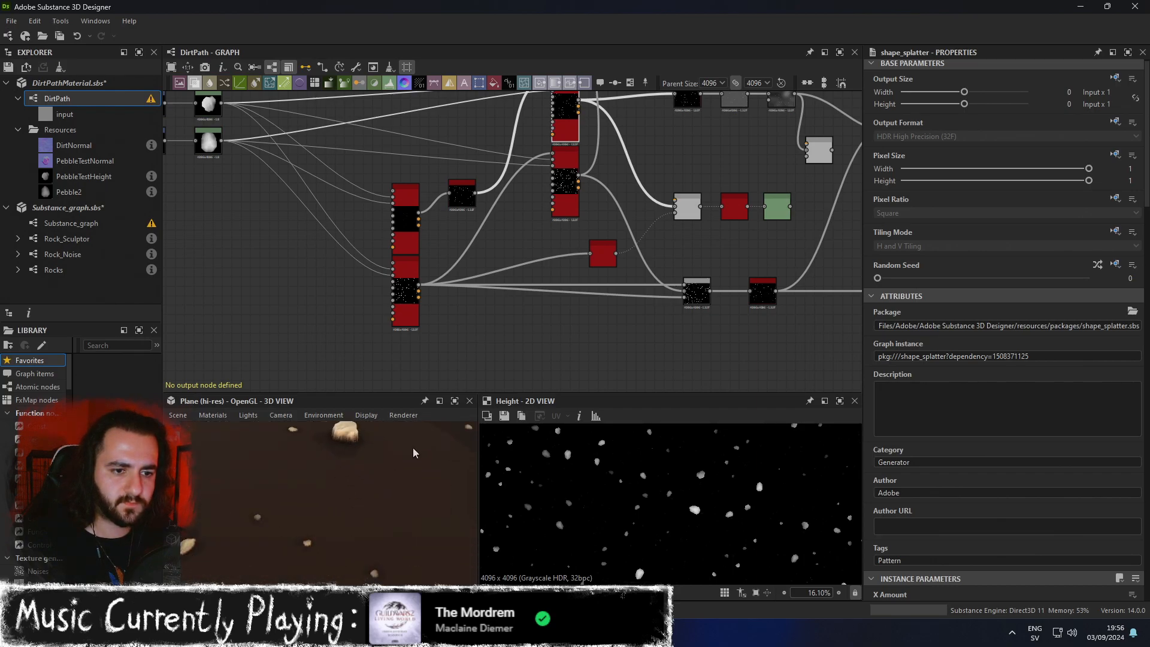
{"action": "left_click", "coordinate": [455, 401]}
{"action": "scroll", "coordinate": [455, 505], "scroll_direction": "down", "scroll_amount": 5}
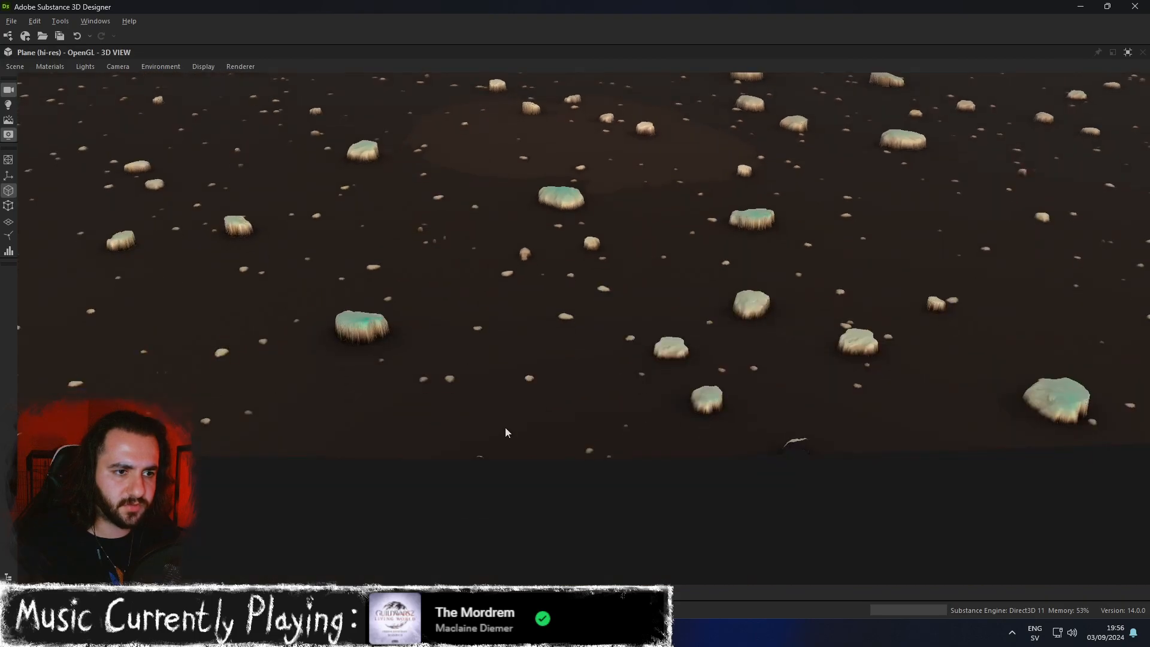
{"action": "left_click_drag", "start_coordinate": [505, 426], "coordinate": [566, 342]}
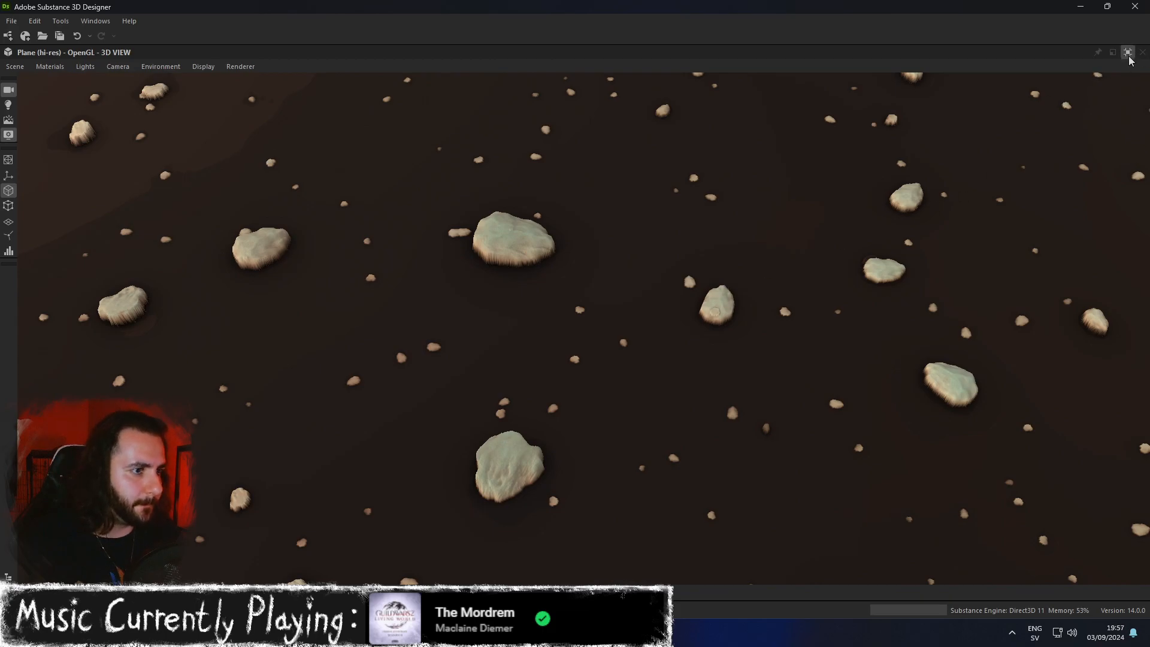
{"action": "left_click", "coordinate": [1127, 54]}
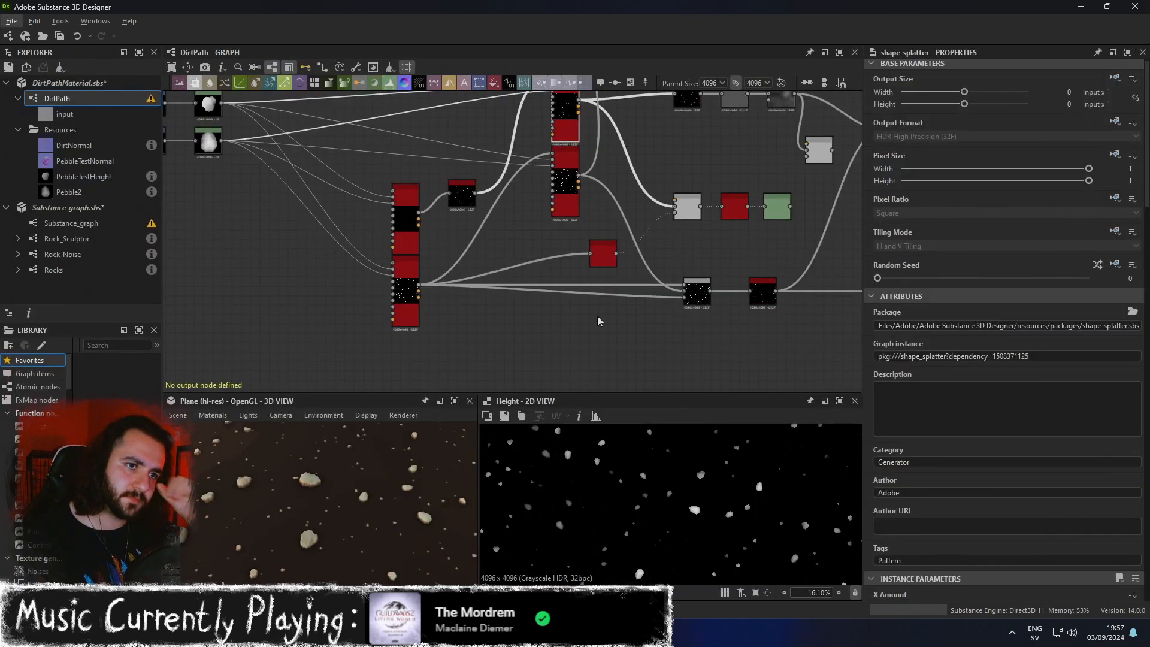
Examine how Ambient Occlusion (HBAO) and Invert Grayscale feed the Shape Splatter in Substance_graph and return to the DirtPath graph.
{"action": "scroll", "coordinate": [553, 153], "scroll_direction": "up", "scroll_amount": 2}
{"action": "middle_click_drag", "start_coordinate": [525, 144], "coordinate": [529, 197]}
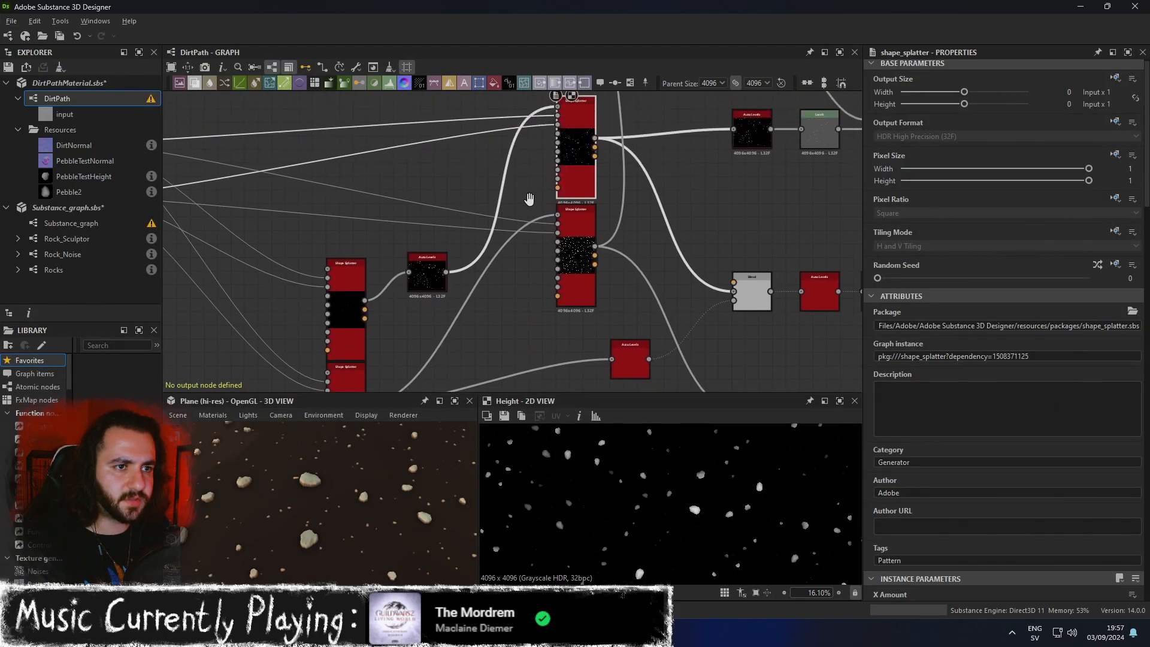
{"action": "scroll", "coordinate": [560, 188], "scroll_direction": "up", "scroll_amount": 2}
{"action": "scroll", "coordinate": [563, 183], "scroll_direction": "down", "scroll_amount": 1}
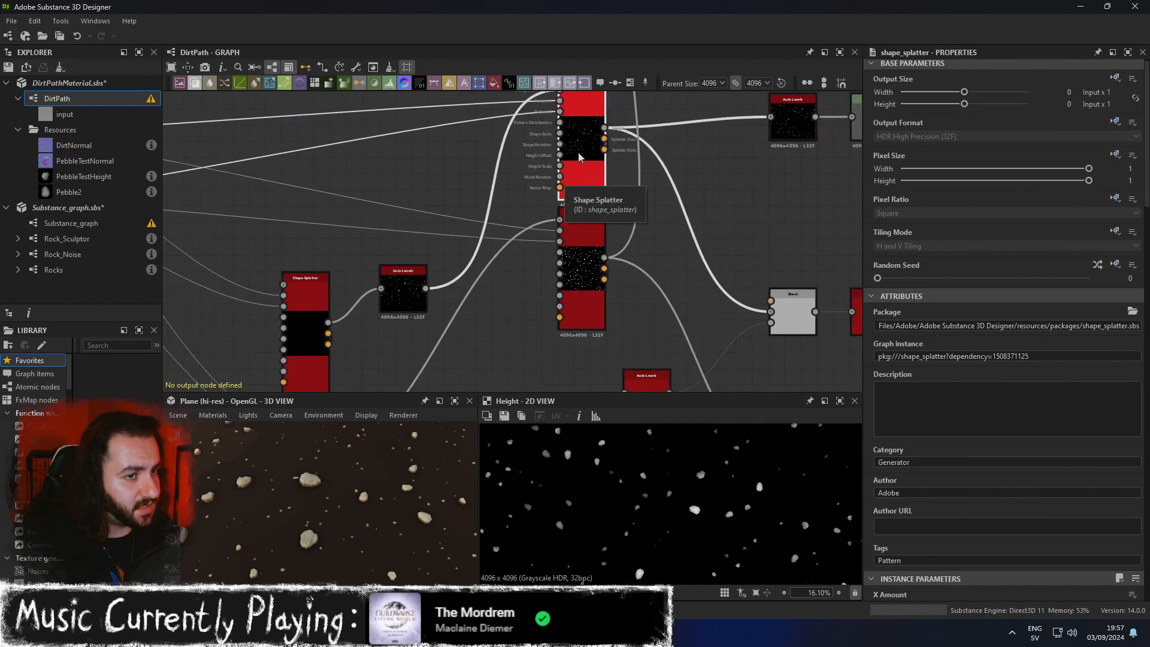
{"action": "left_click", "coordinate": [100, 225]}
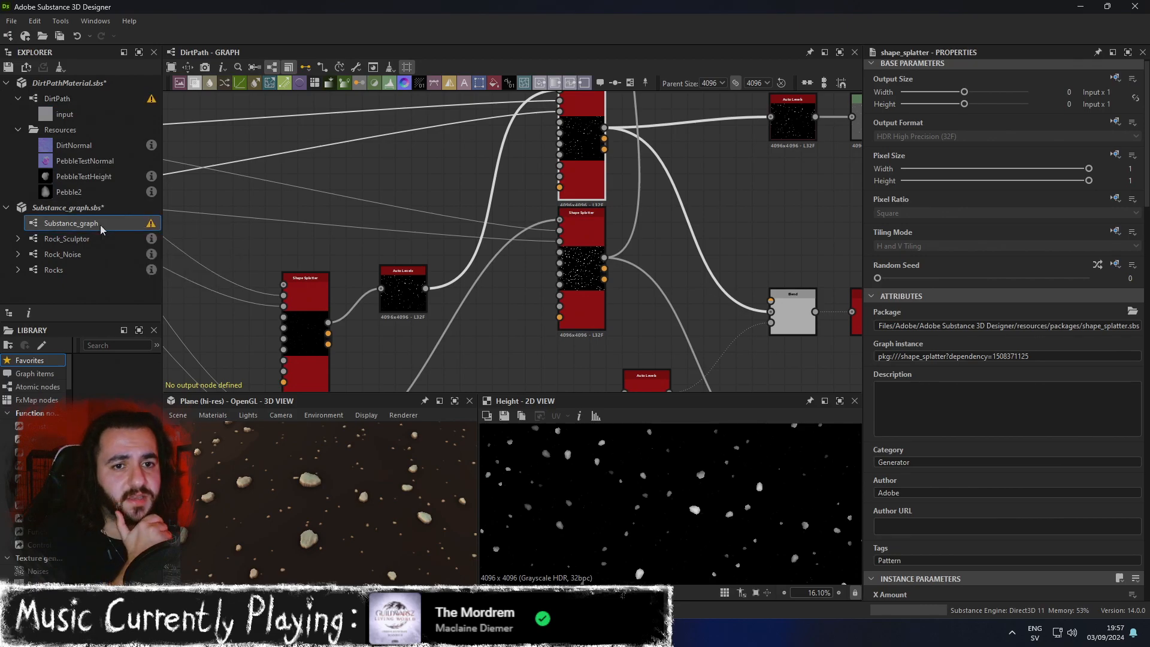
{"action": "double_click", "coordinate": [100, 225]}
{"action": "scroll", "coordinate": [635, 333], "scroll_direction": "up", "scroll_amount": 4}
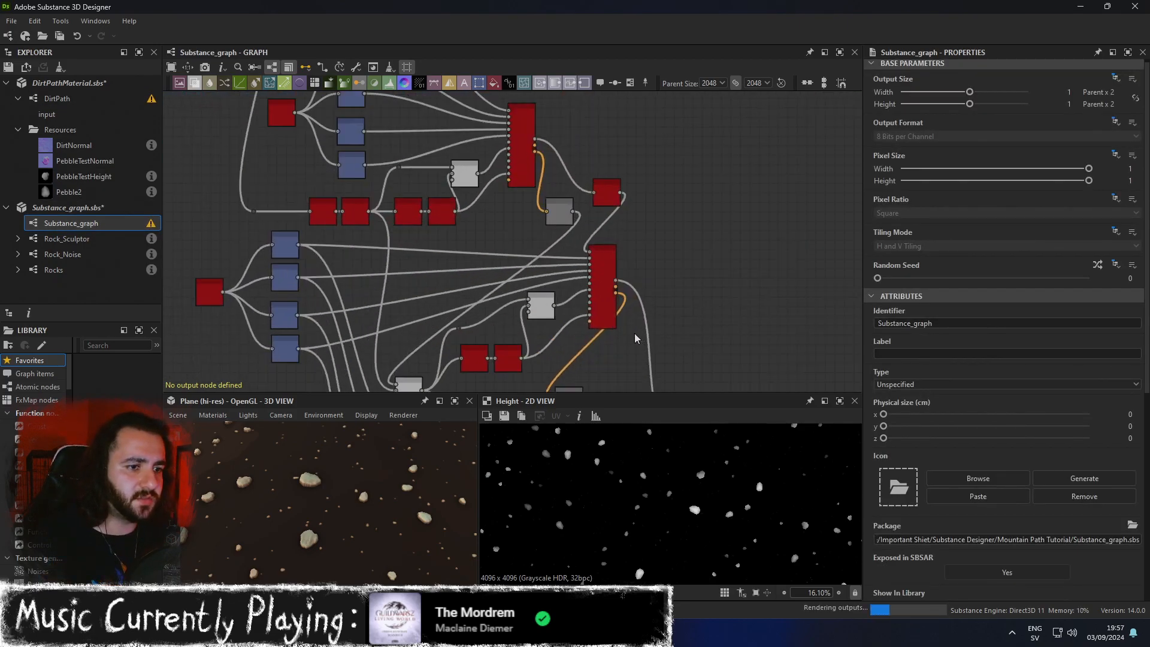
{"action": "middle_click_drag", "start_coordinate": [463, 358], "coordinate": [541, 259]}
{"action": "middle_click_drag", "start_coordinate": [479, 304], "coordinate": [611, 301]}
{"action": "scroll", "coordinate": [655, 313], "scroll_direction": "up", "scroll_amount": 6}
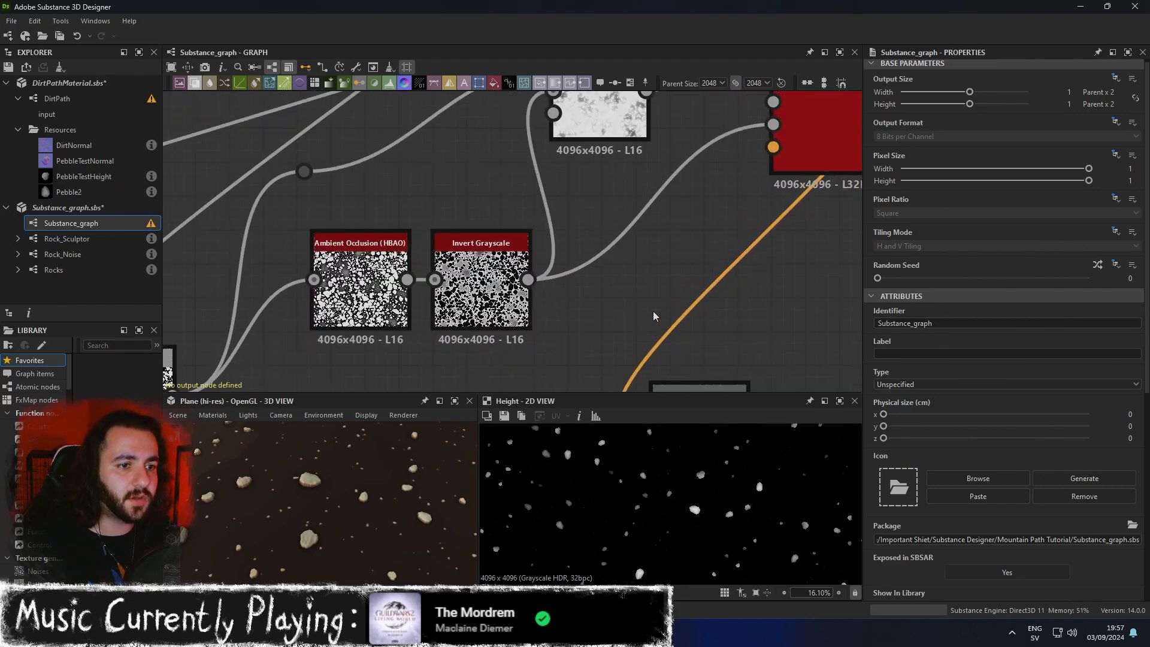
{"action": "scroll", "coordinate": [460, 275], "scroll_direction": "up", "scroll_amount": 1}
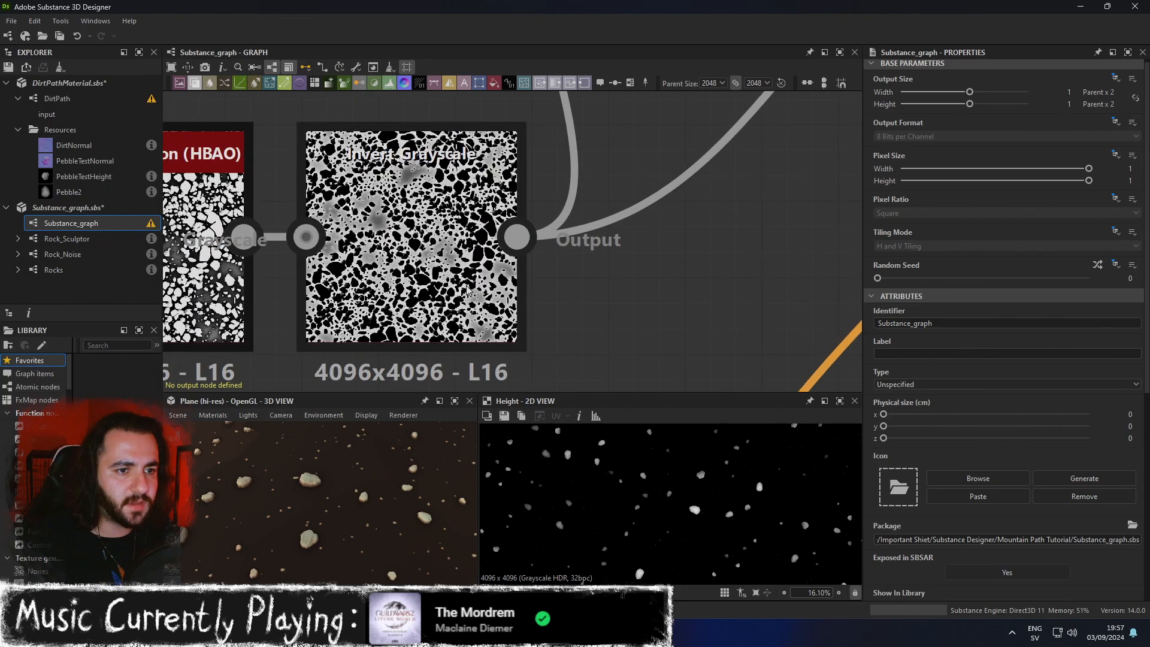
{"action": "scroll", "coordinate": [466, 290], "scroll_direction": "down", "scroll_amount": 6}
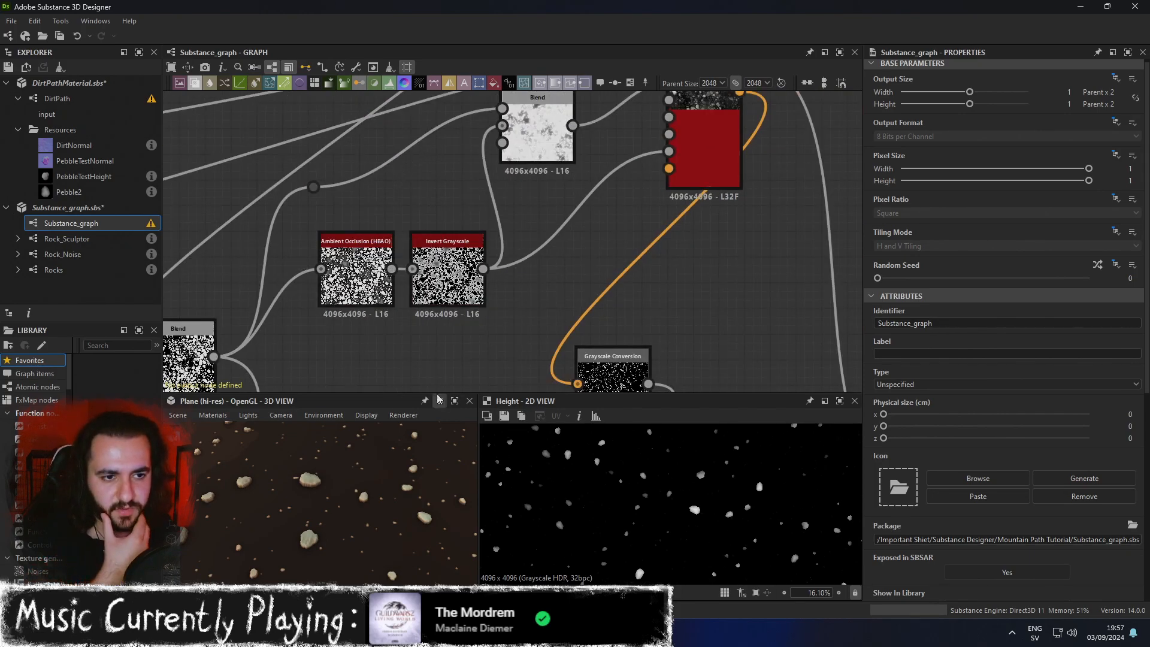
{"action": "left_click", "coordinate": [82, 102]}
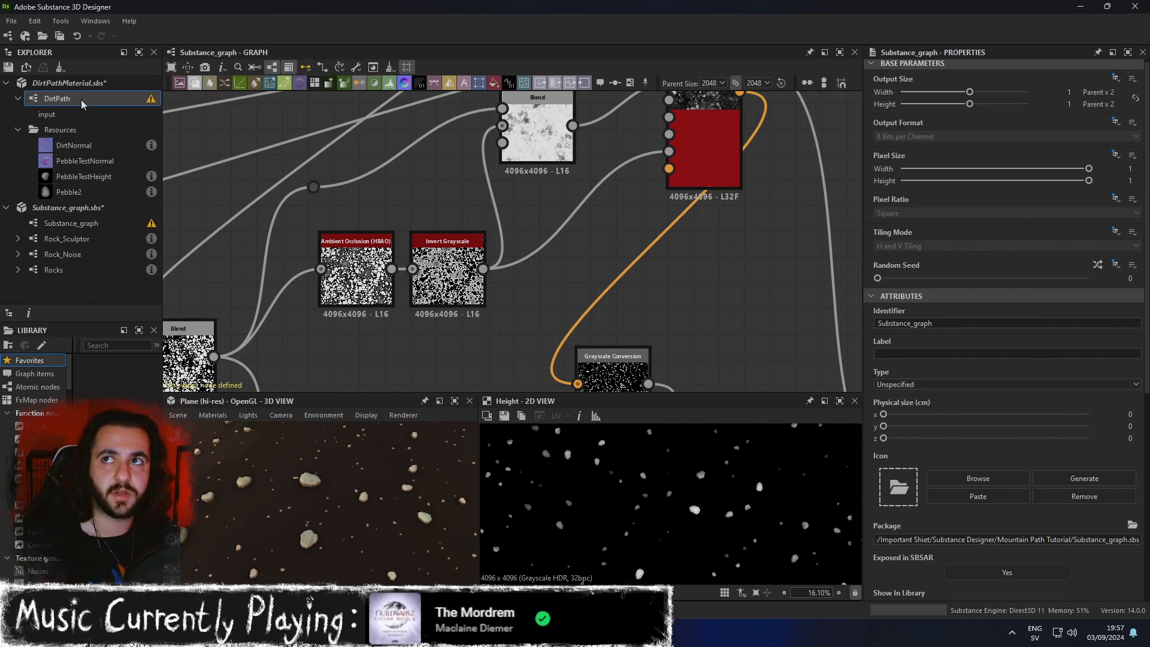
{"action": "double_click", "coordinate": [82, 100]}
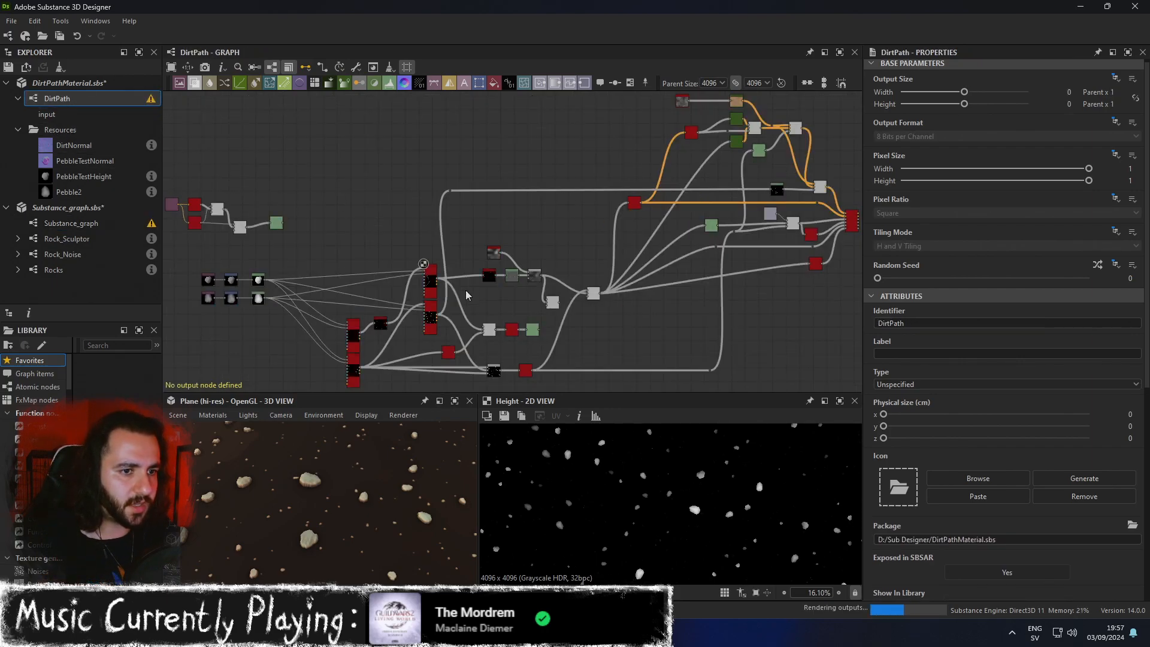
{"action": "scroll", "coordinate": [461, 279], "scroll_direction": "up", "scroll_amount": 8}
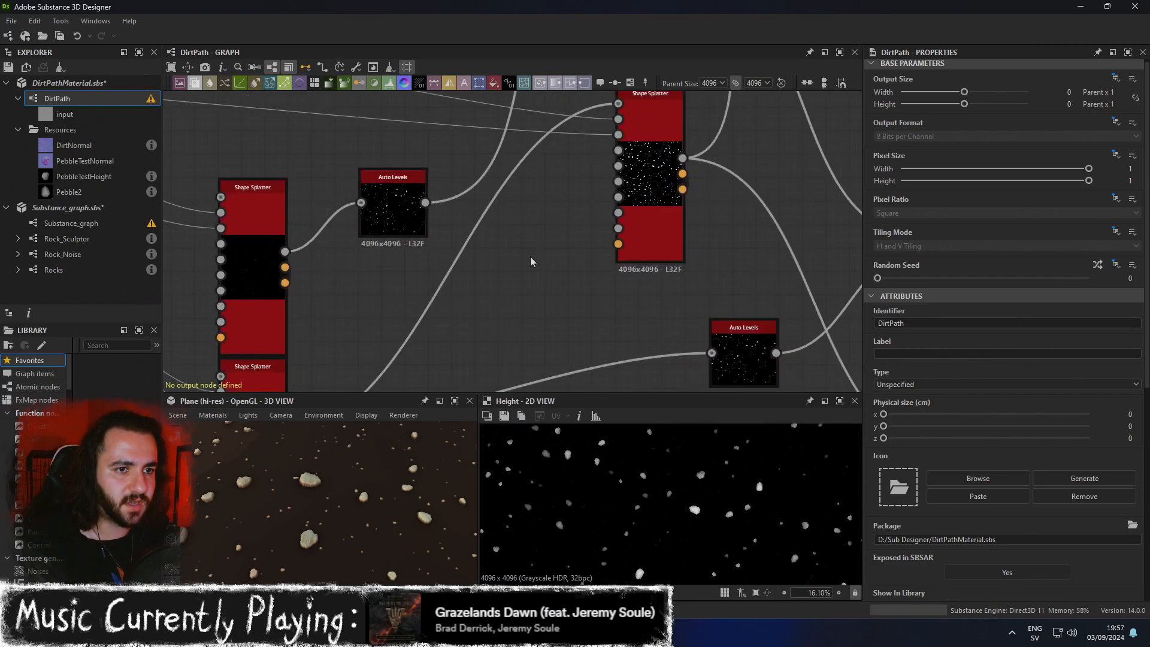
{"action": "left_click", "coordinate": [405, 234]}
{"action": "key", "text": "space"}
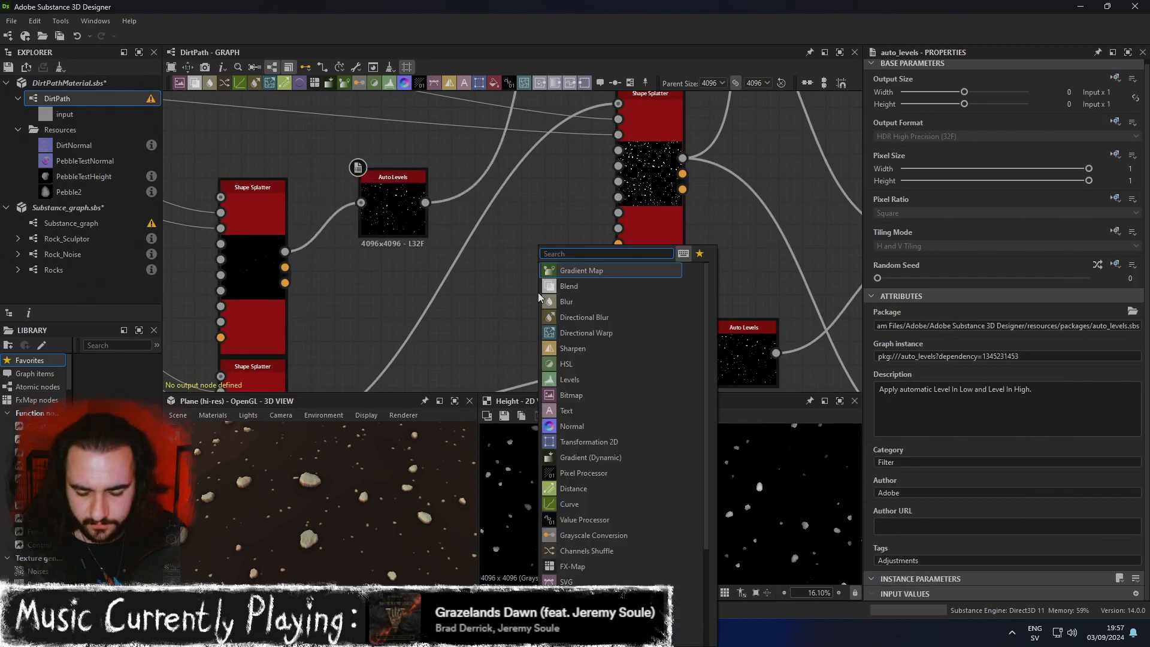
{"action": "type", "text": "invert"}
{"action": "key", "text": "Return"}
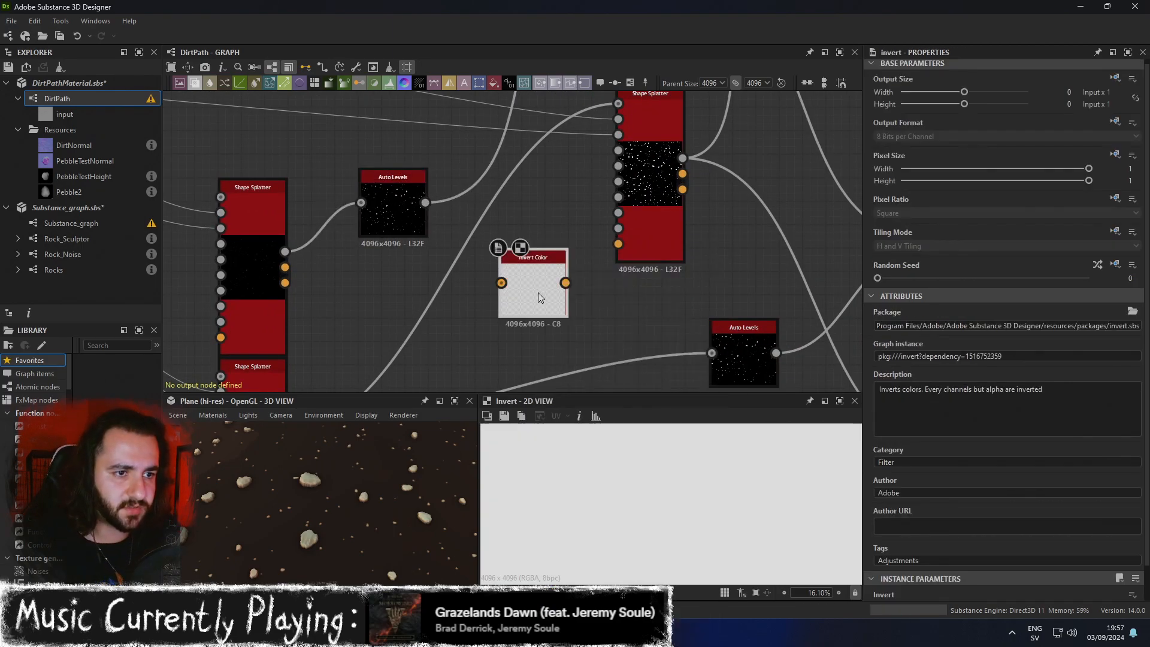
{"action": "key", "text": "ctrl+z"}
Add an Invert Grayscale node fed by the Auto Levels output and connect it to the lower downstream Shape Splatter's Mask Random input.
{"action": "key", "text": "space"}
{"action": "type", "text": "invert"}
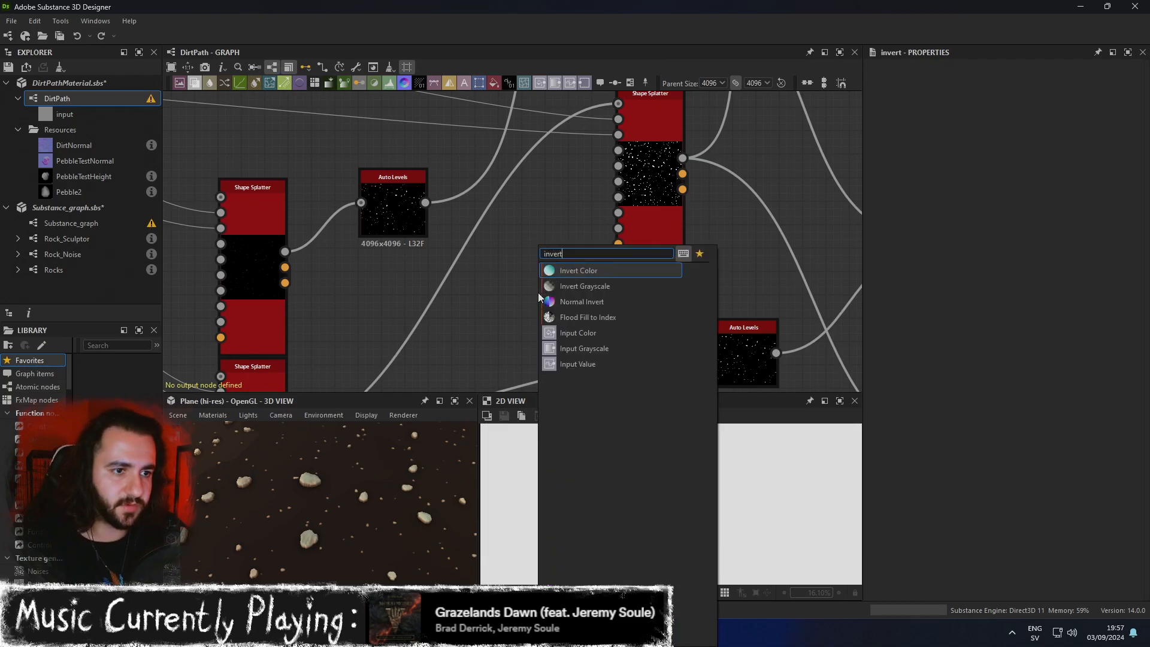
{"action": "key", "text": "Down"}
{"action": "key", "text": "Down"}
{"action": "key", "text": "Up"}
{"action": "key", "text": "Return"}
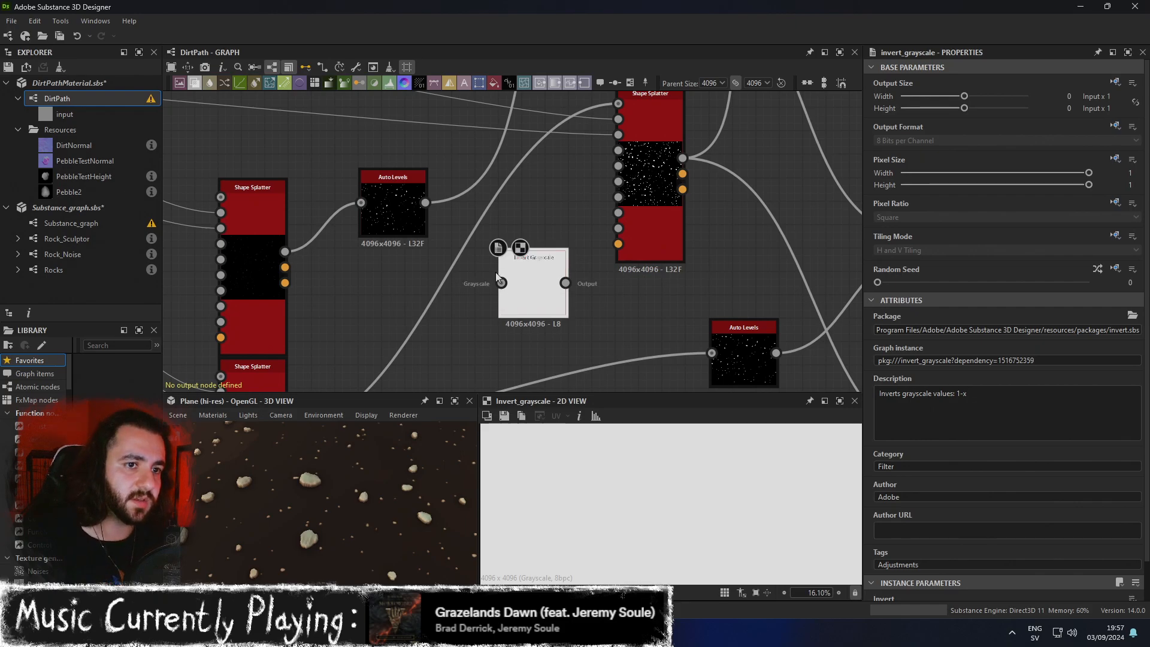
{"action": "left_click_drag", "start_coordinate": [501, 293], "coordinate": [502, 285]}
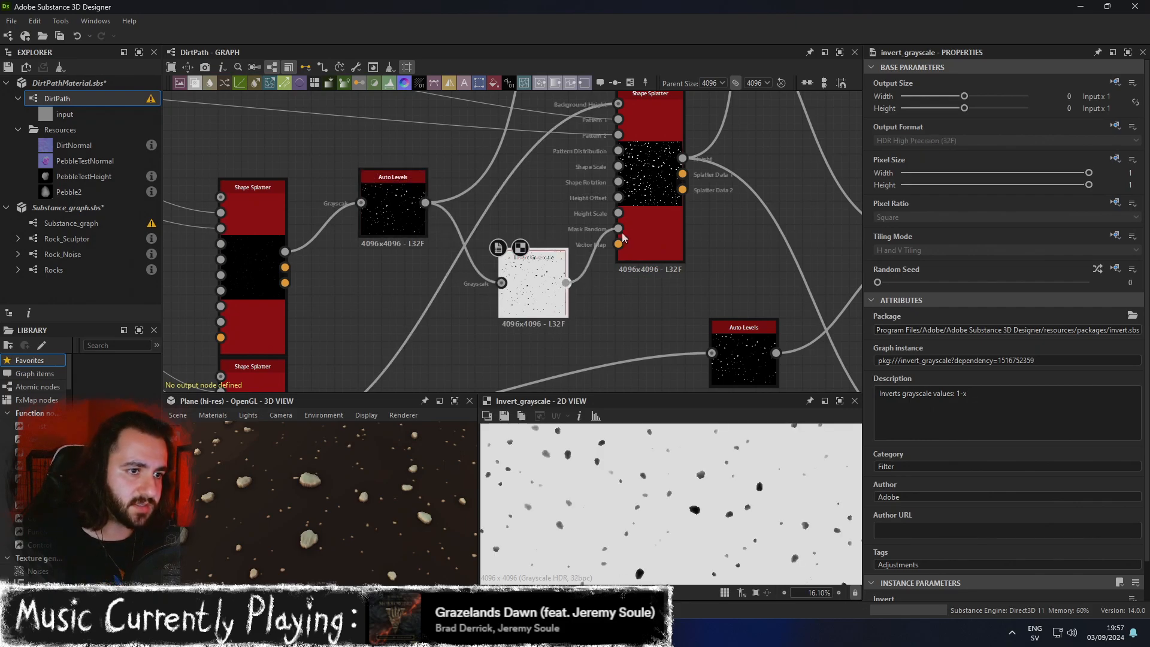
Preview the lower downstream Shape Splatter's height output and inspect the masked pebbles in the maximized 3D view.
{"action": "left_click", "coordinate": [657, 227]}
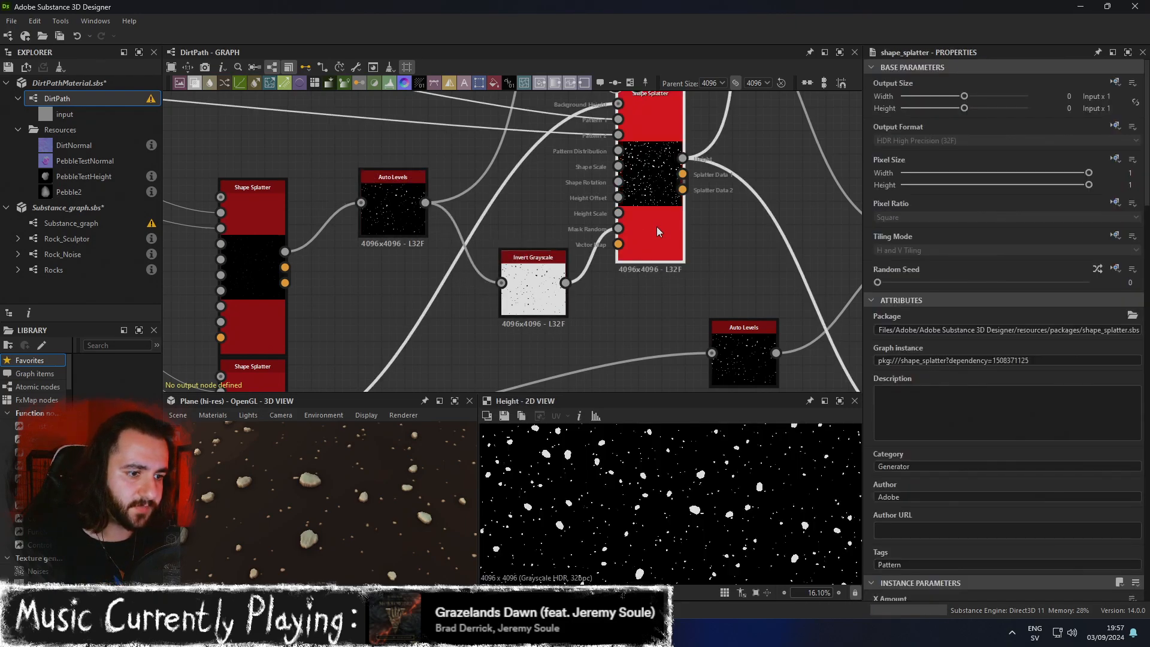
{"action": "scroll", "coordinate": [611, 519], "scroll_direction": "up", "scroll_amount": 1}
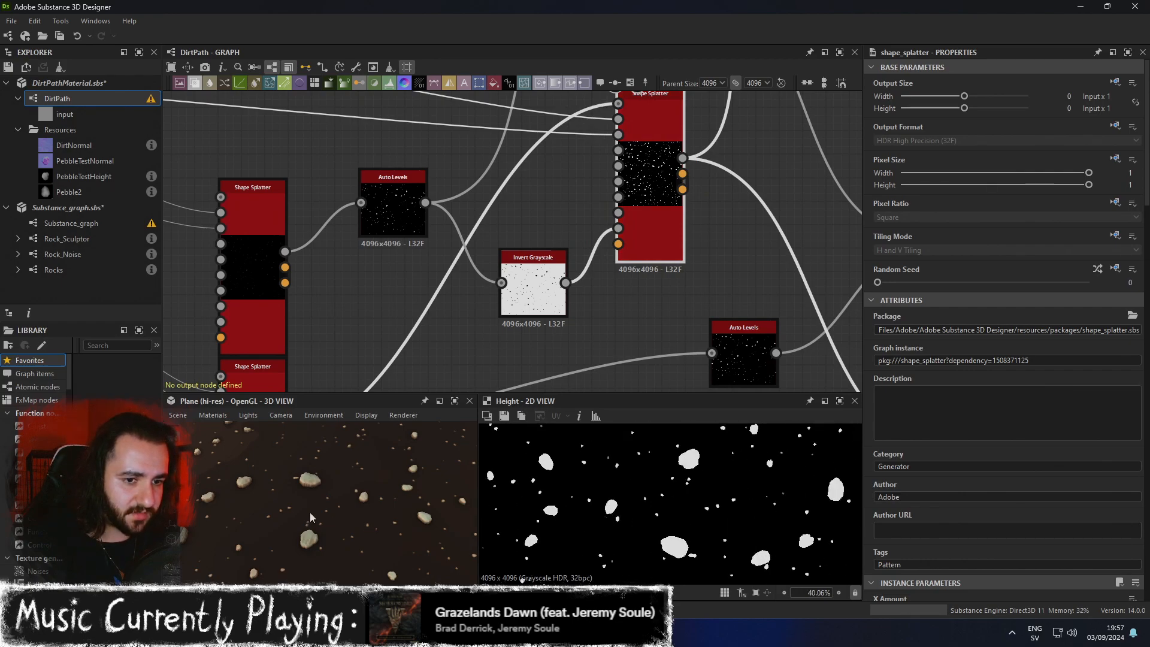
{"action": "scroll", "coordinate": [303, 495], "scroll_direction": "up", "scroll_amount": 4}
{"action": "scroll", "coordinate": [303, 495], "scroll_direction": "down", "scroll_amount": 3}
{"action": "left_click", "coordinate": [456, 401]}
{"action": "left_click_drag", "start_coordinate": [450, 483], "coordinate": [540, 413]}
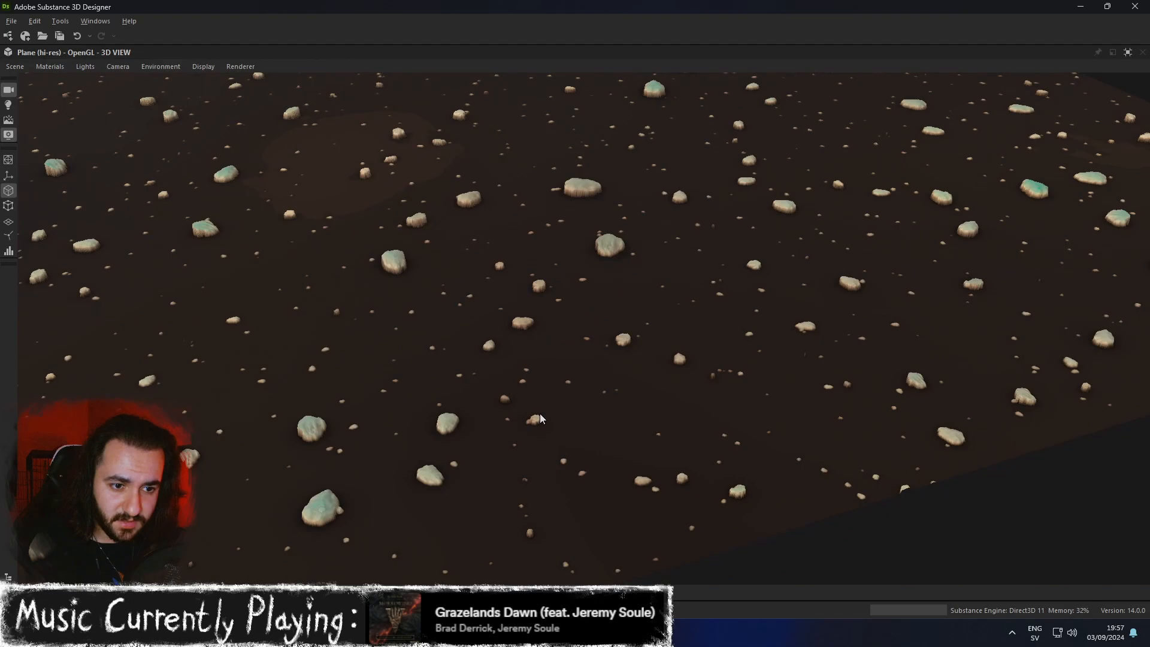
{"action": "scroll", "coordinate": [372, 483], "scroll_direction": "up", "scroll_amount": 3}
{"action": "middle_click_drag", "start_coordinate": [371, 483], "coordinate": [408, 444]}
{"action": "mouse_move", "coordinate": [480, 329]}
{"action": "middle_mouse_down"}
{"action": "mouse_move", "coordinate": [469, 343]}
{"action": "mouse_move", "coordinate": [483, 321]}
{"action": "middle_mouse_up"}
{"action": "scroll", "coordinate": [470, 335], "scroll_direction": "up", "scroll_amount": 3}
{"action": "scroll", "coordinate": [607, 331], "scroll_direction": "down", "scroll_amount": 3}
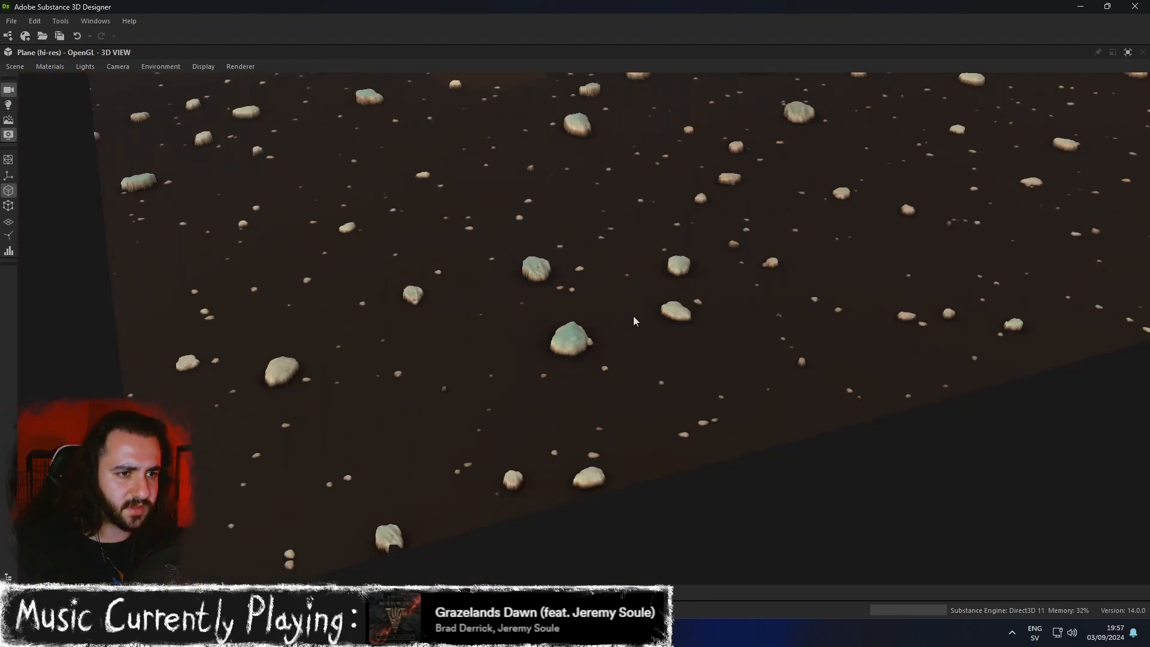
{"action": "left_click", "coordinate": [1126, 53]}
Connect Invert Grayscale to the upper downstream Shape Splatter's Mask Random input as well and shift the node closer to Auto Levels.
{"action": "scroll", "coordinate": [759, 293], "scroll_direction": "down", "scroll_amount": 4}
{"action": "middle_click_drag", "start_coordinate": [760, 291], "coordinate": [495, 305]}
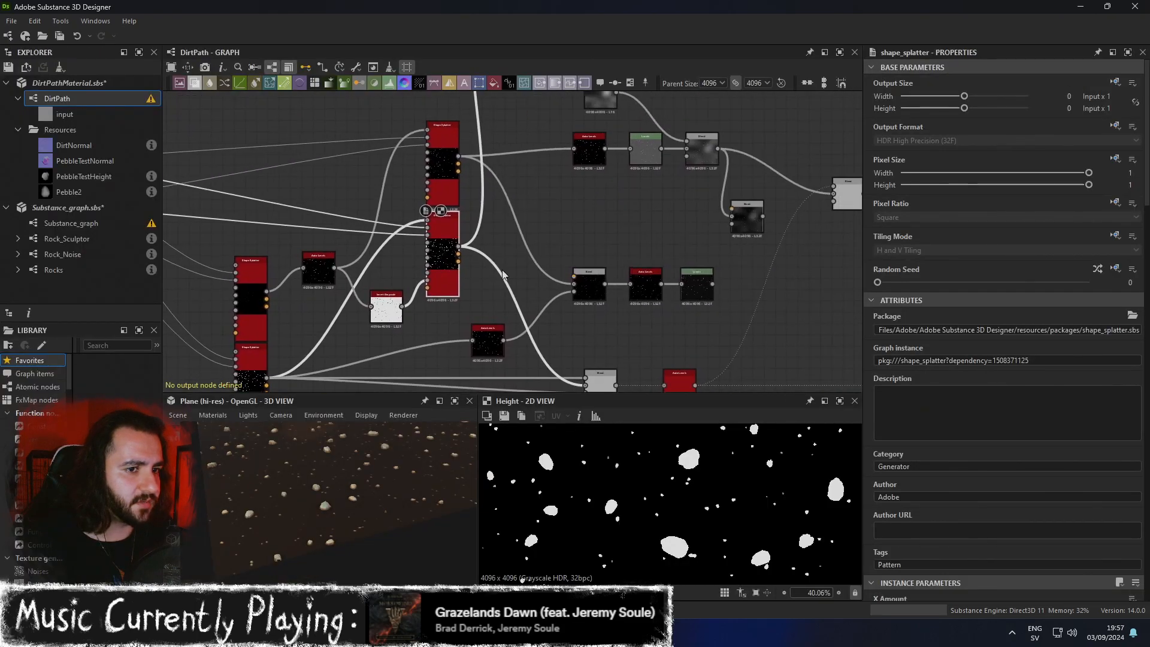
{"action": "scroll", "coordinate": [407, 294], "scroll_direction": "up", "scroll_amount": 2}
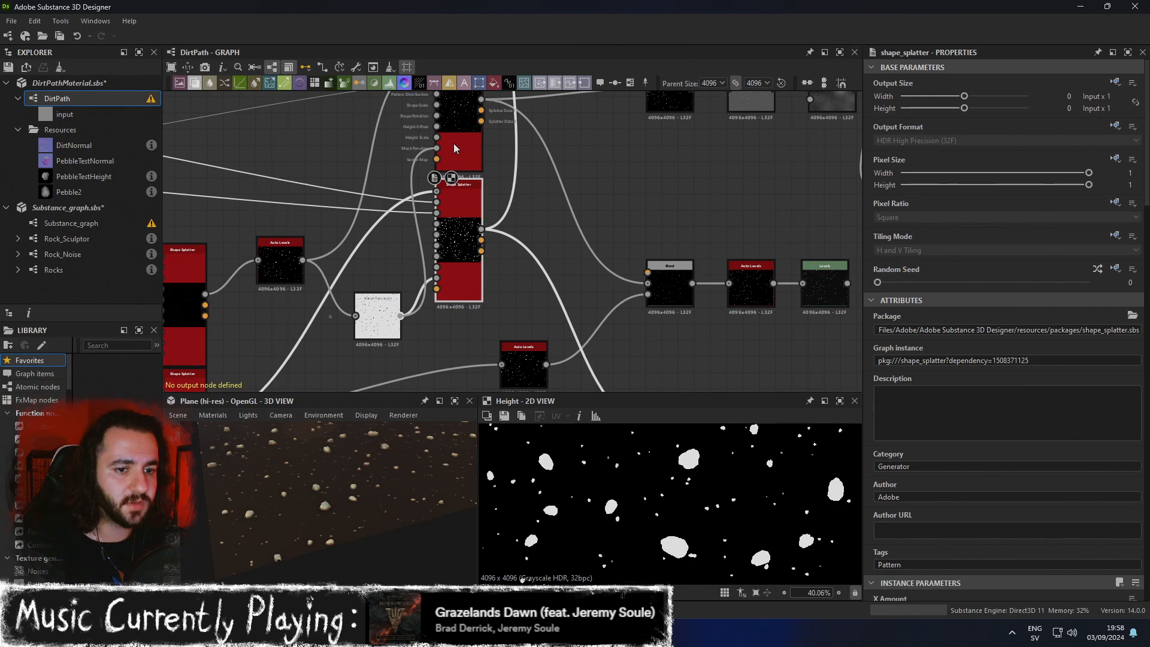
{"action": "scroll", "coordinate": [357, 544], "scroll_direction": "up", "scroll_amount": 3}
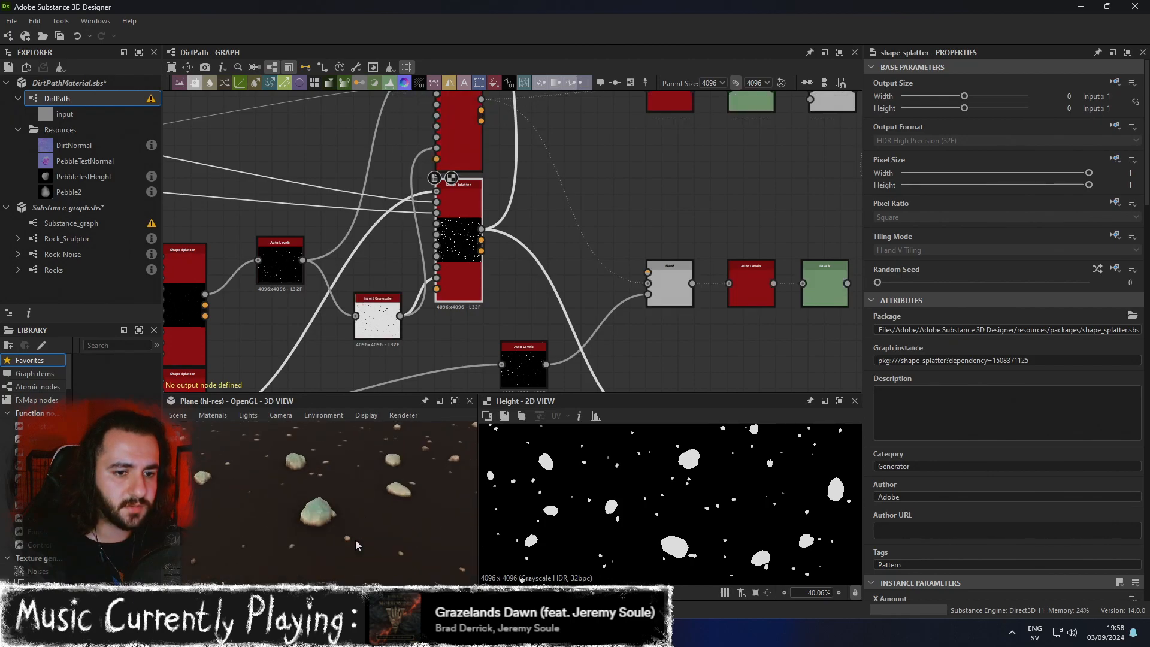
{"action": "left_click_drag", "start_coordinate": [388, 318], "coordinate": [372, 317]}
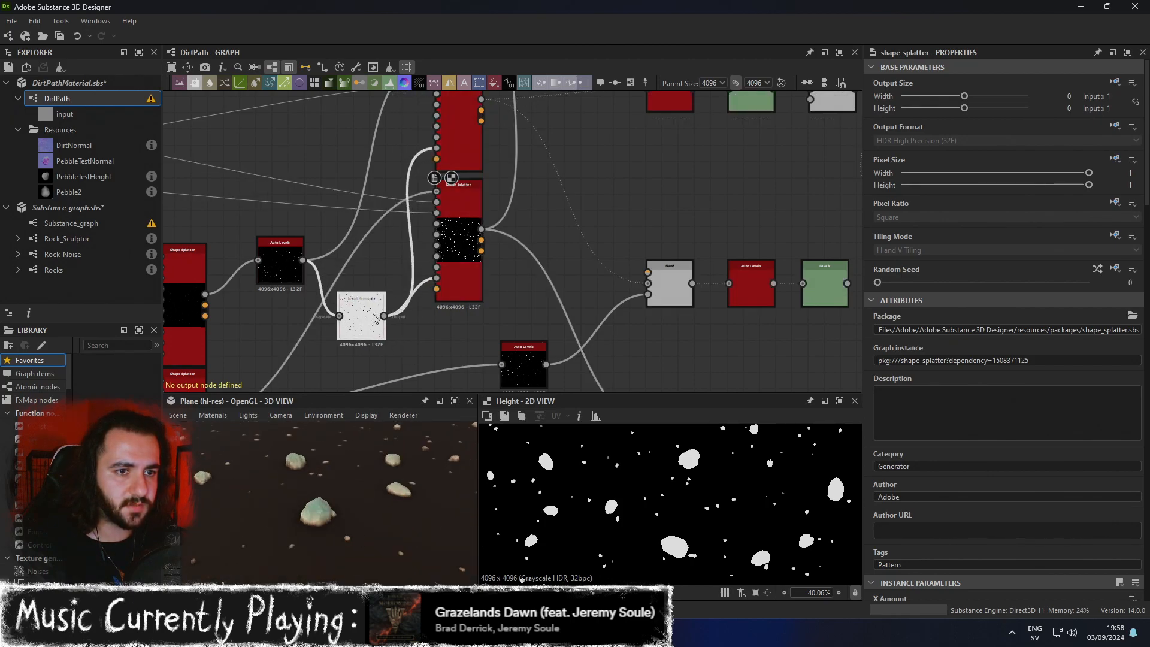
Show the PBR base material node's outputs in the 3D view and preview its base color.
{"action": "scroll", "coordinate": [719, 222], "scroll_direction": "down", "scroll_amount": 6}
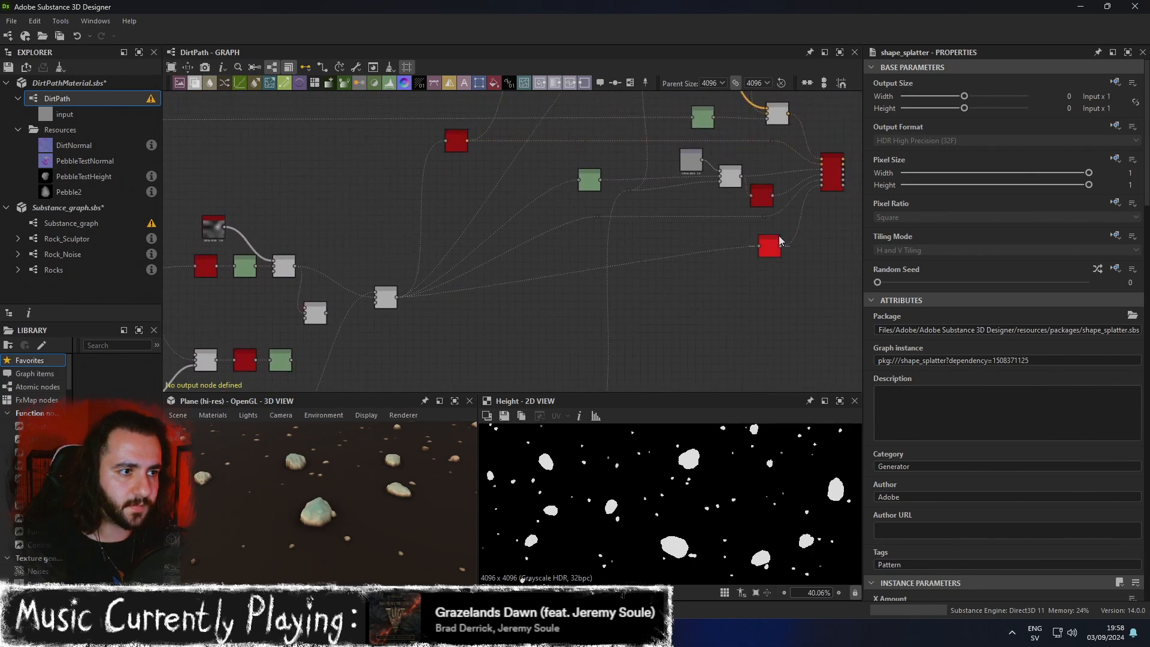
{"action": "right_click", "coordinate": [837, 177]}
{"action": "left_click", "coordinate": [853, 192]}
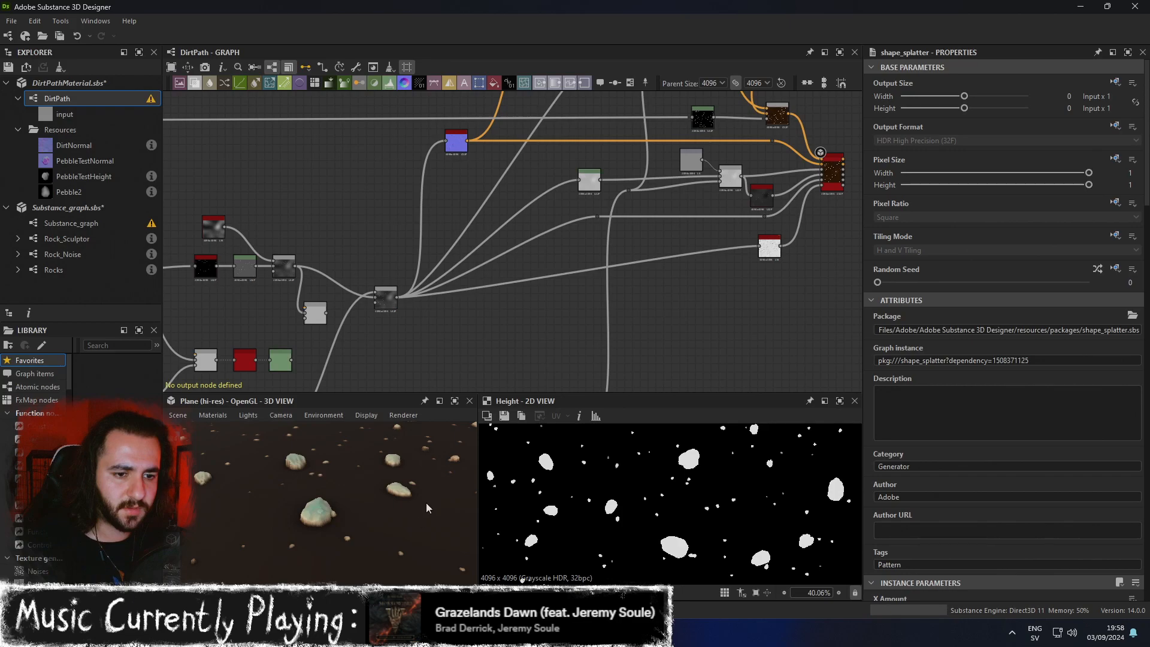
{"action": "double_click", "coordinate": [828, 176]}
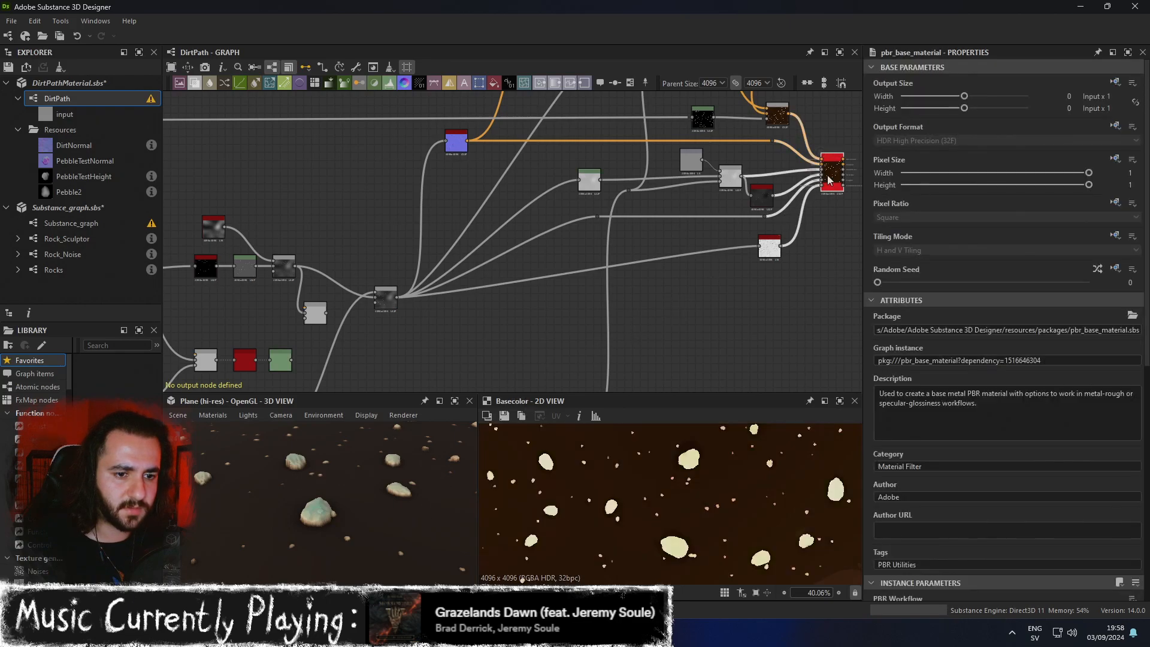
{"action": "right_click", "coordinate": [828, 176]}
{"action": "left_click", "coordinate": [852, 200]}
Preview the Auto Levels node following the upper downstream Shape Splatter and inspect the pebbles up close in 3D.
{"action": "middle_click_drag", "start_coordinate": [371, 329], "coordinate": [593, 290]}
{"action": "scroll", "coordinate": [443, 278], "scroll_direction": "up", "scroll_amount": 2}
{"action": "middle_click_drag", "start_coordinate": [430, 259], "coordinate": [580, 249]}
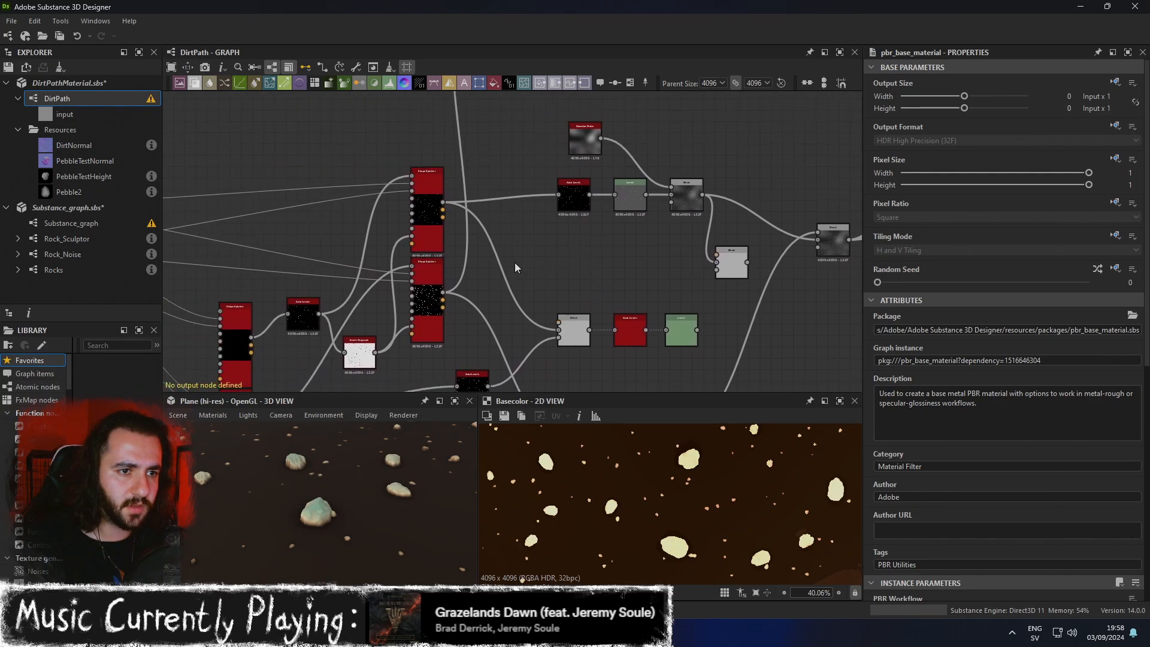
{"action": "double_click", "coordinate": [573, 202]}
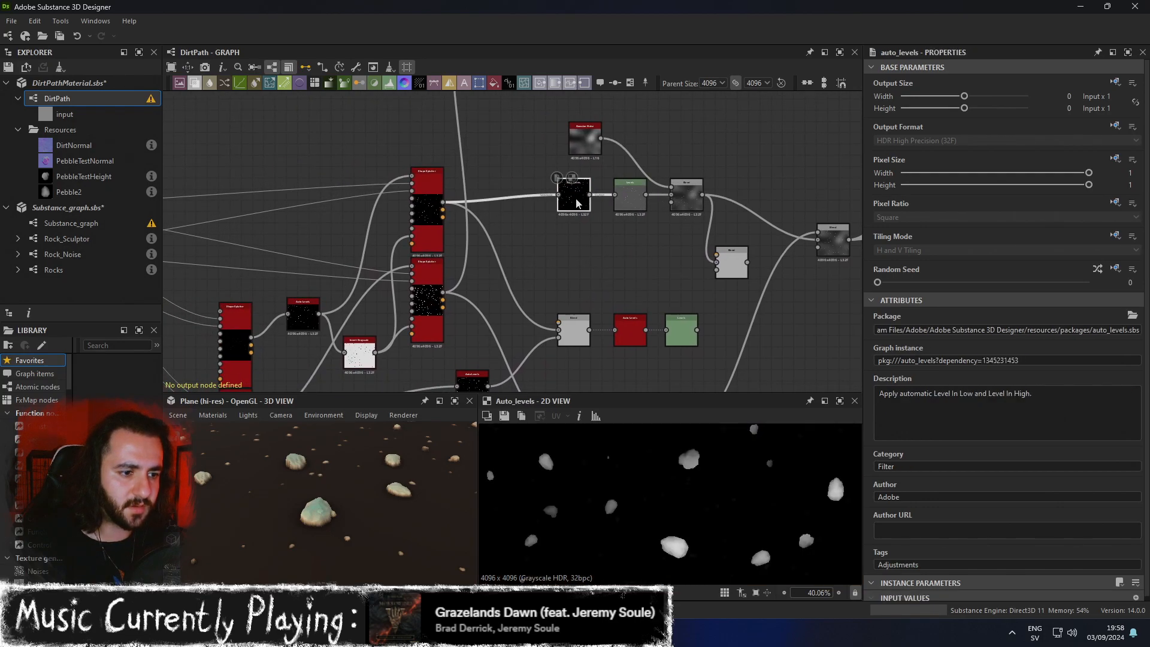
{"action": "scroll", "coordinate": [343, 529], "scroll_direction": "up", "scroll_amount": 6}
{"action": "scroll", "coordinate": [343, 527], "scroll_direction": "down", "scroll_amount": 5}
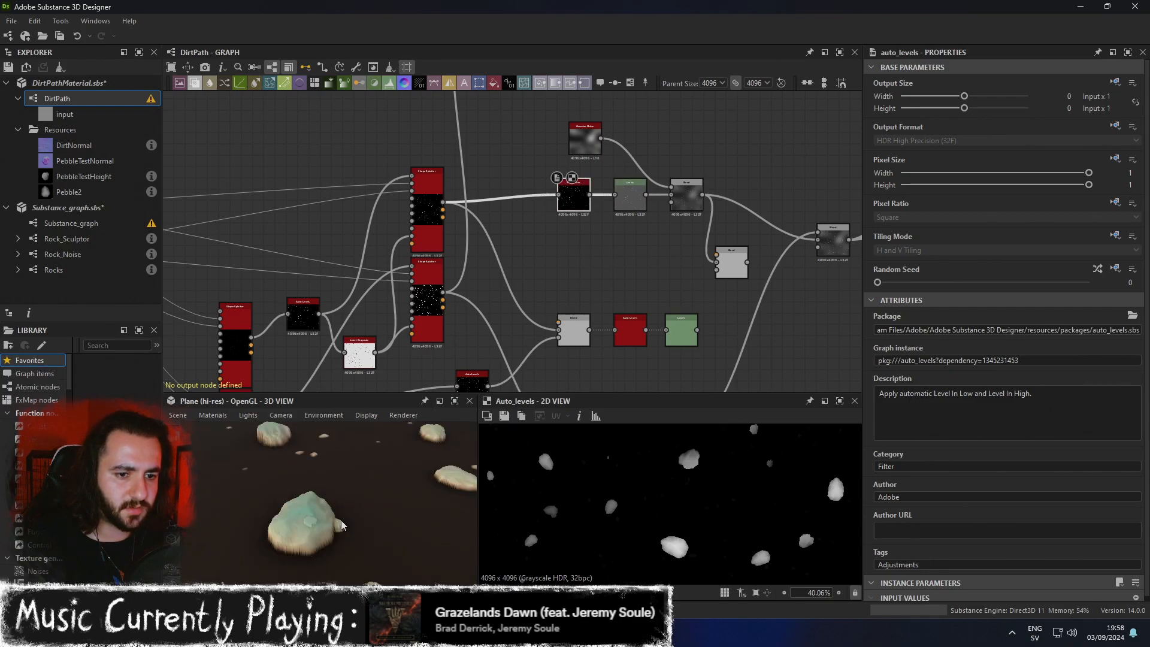
{"action": "scroll", "coordinate": [342, 526], "scroll_direction": "down", "scroll_amount": 3}
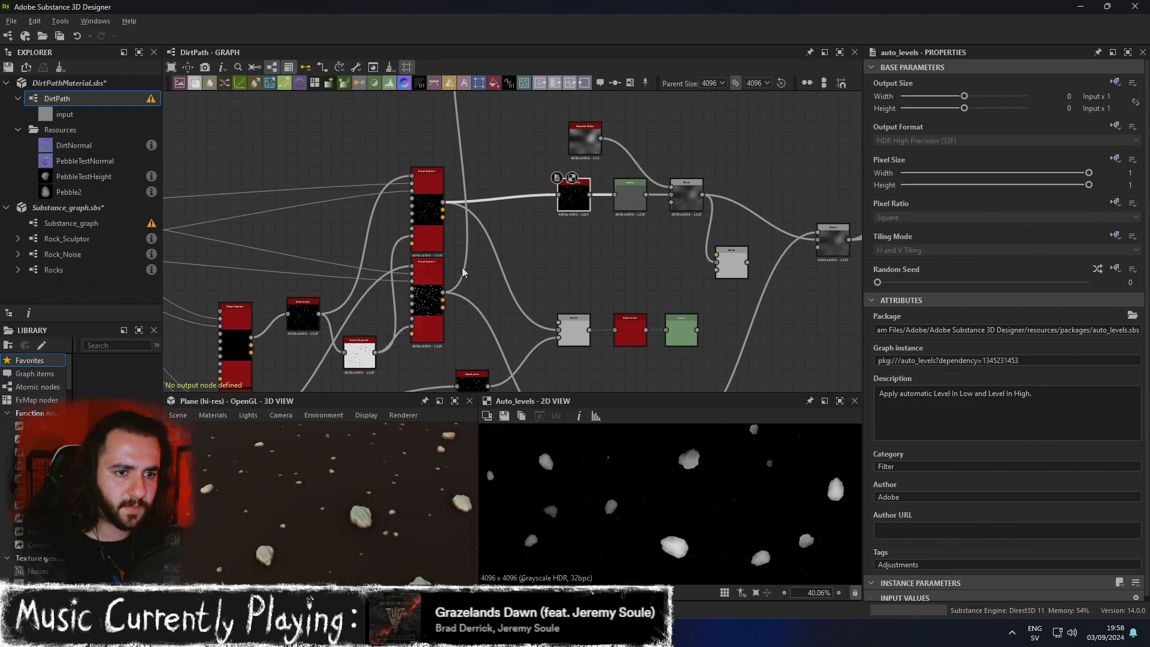
Compare the height outputs of the upper and lower downstream Shape Splatters with the 3D pebbles.
{"action": "middle_click_drag", "start_coordinate": [455, 294], "coordinate": [530, 240]}
{"action": "scroll", "coordinate": [531, 240], "scroll_direction": "up", "scroll_amount": 2}
{"action": "double_click", "coordinate": [501, 133]}
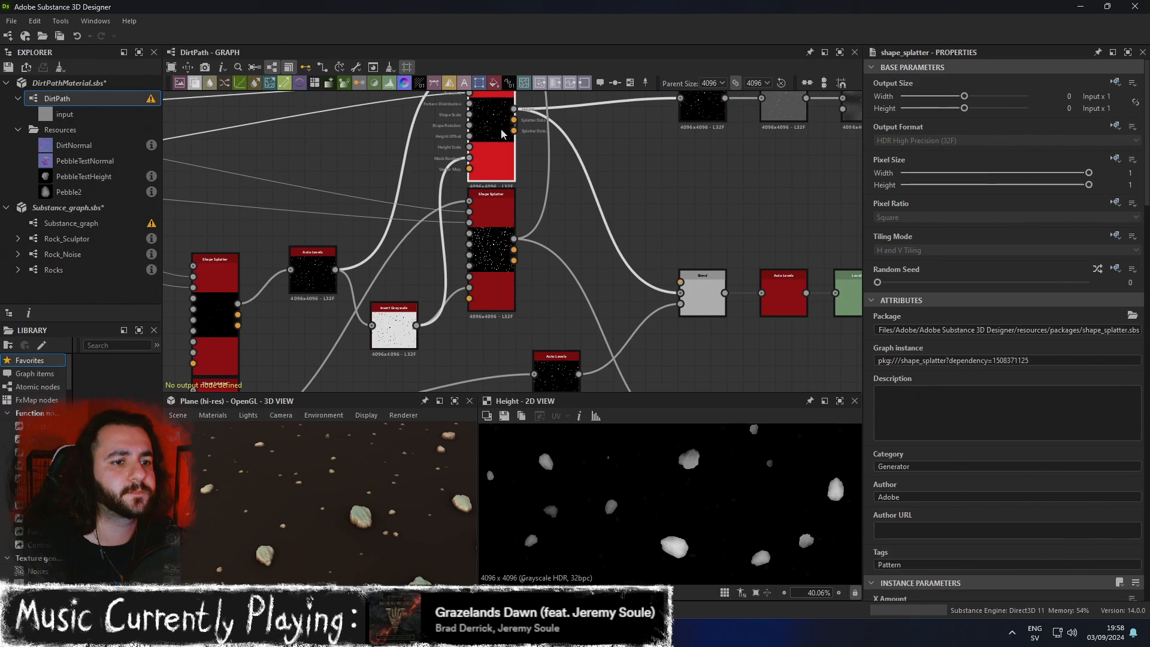
{"action": "double_click", "coordinate": [489, 261]}
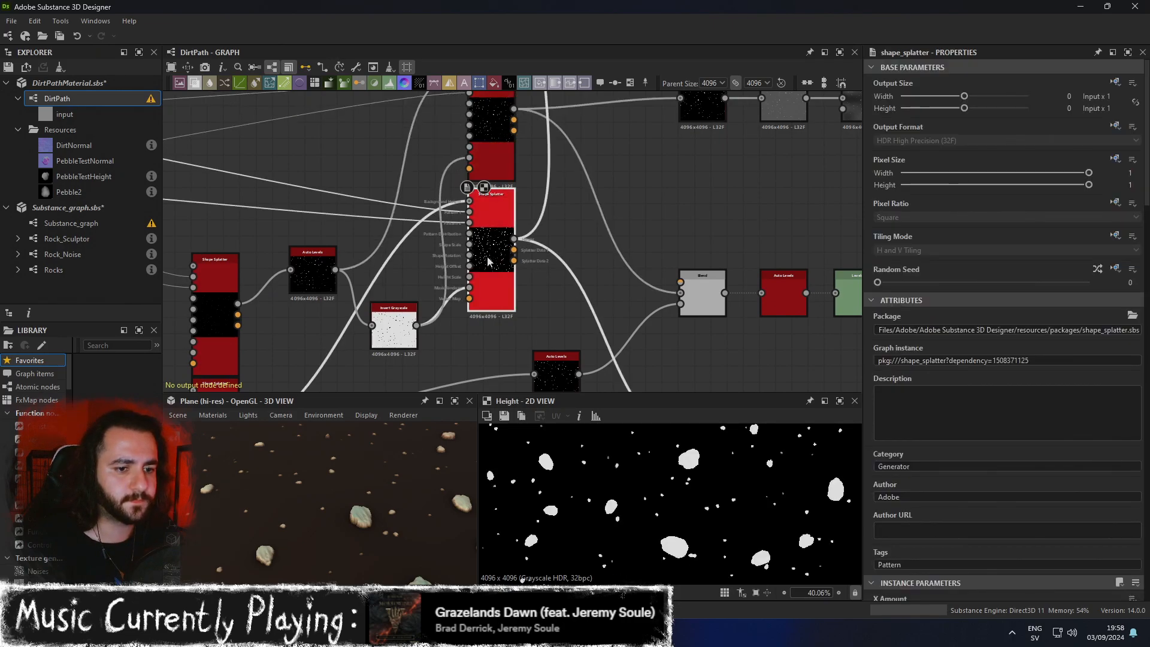
{"action": "scroll", "coordinate": [328, 550], "scroll_direction": "up", "scroll_amount": 4}
{"action": "scroll", "coordinate": [328, 549], "scroll_direction": "down", "scroll_amount": 4}
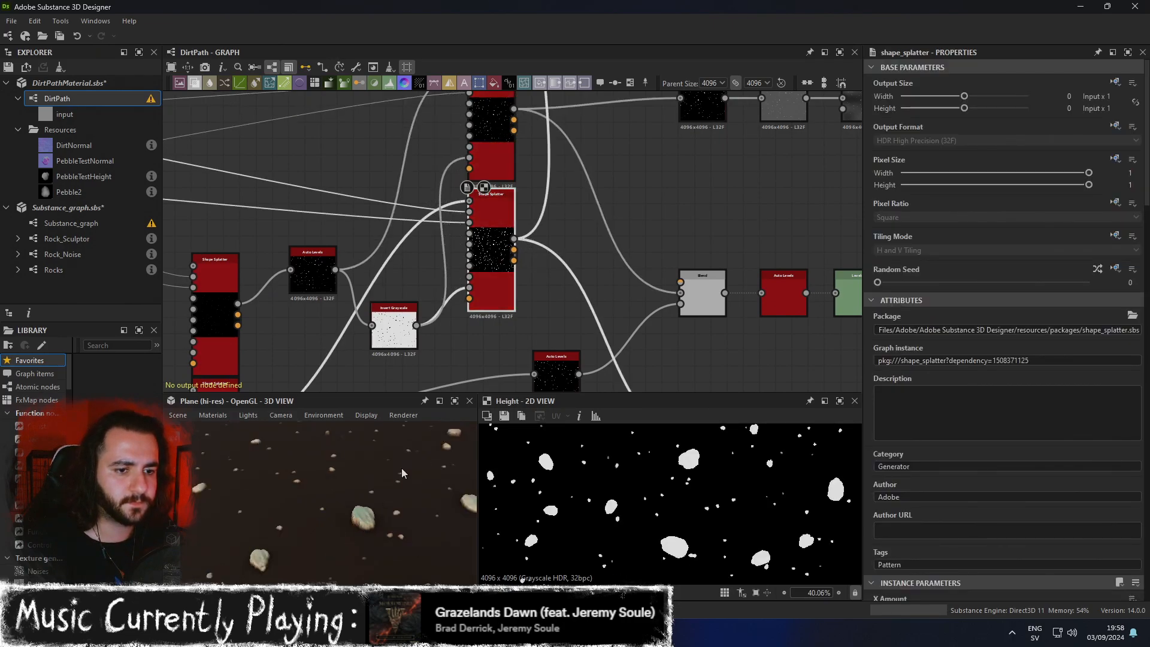
Examine the pebble spacing and overlaps across the whole plane in the maximized 3D view.
{"action": "left_click", "coordinate": [454, 401]}
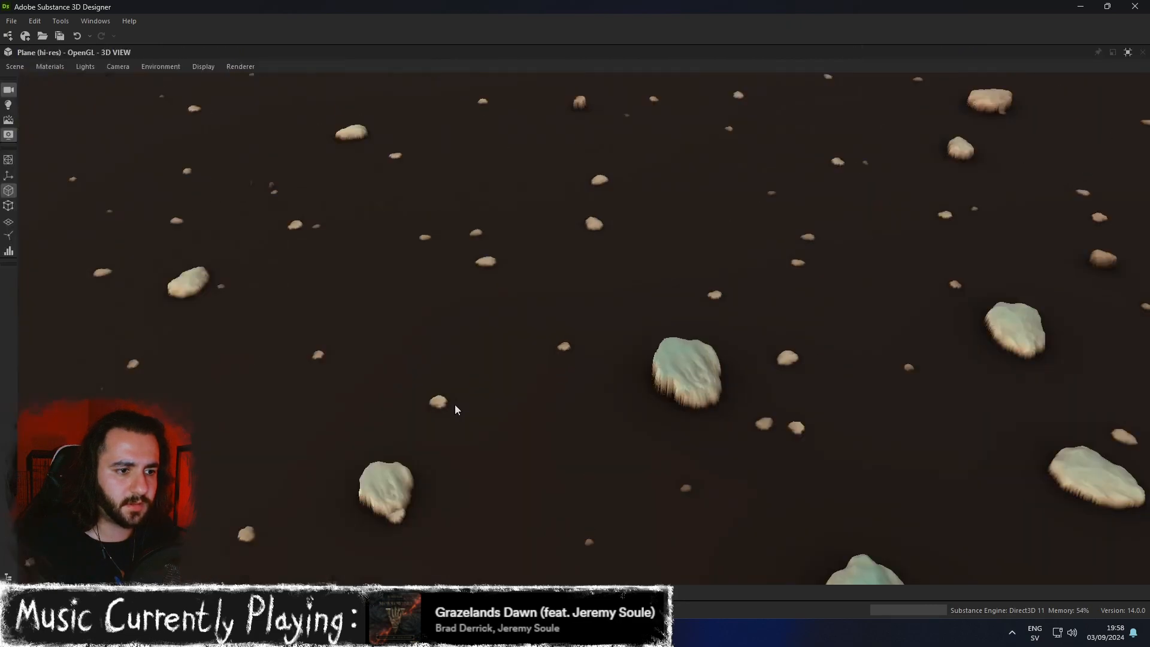
{"action": "scroll", "coordinate": [462, 405], "scroll_direction": "up", "scroll_amount": 6}
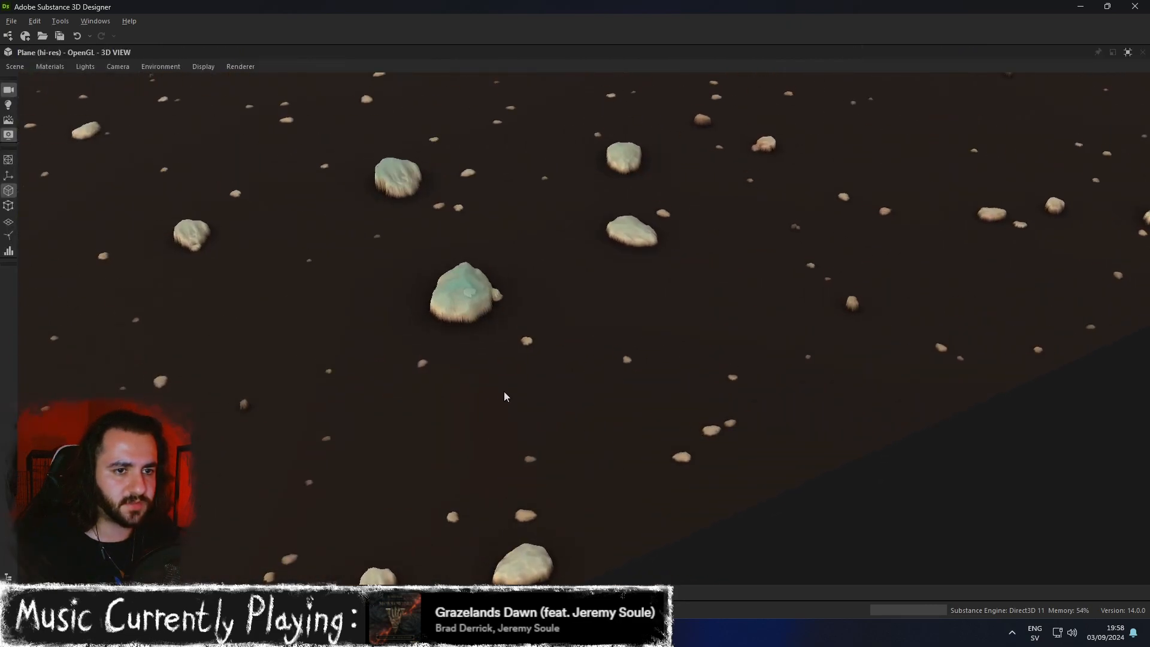
{"action": "scroll", "coordinate": [475, 309], "scroll_direction": "down", "scroll_amount": 5}
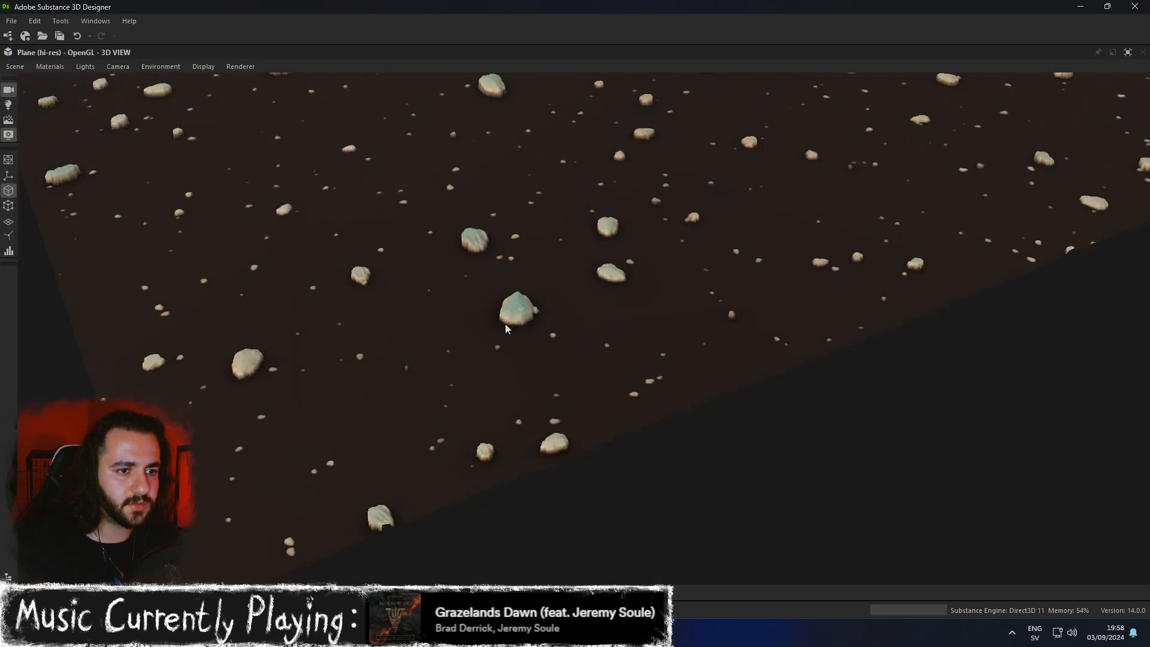
{"action": "left_click_drag", "start_coordinate": [428, 314], "coordinate": [625, 313]}
{"action": "scroll", "coordinate": [635, 310], "scroll_direction": "down", "scroll_amount": 8}
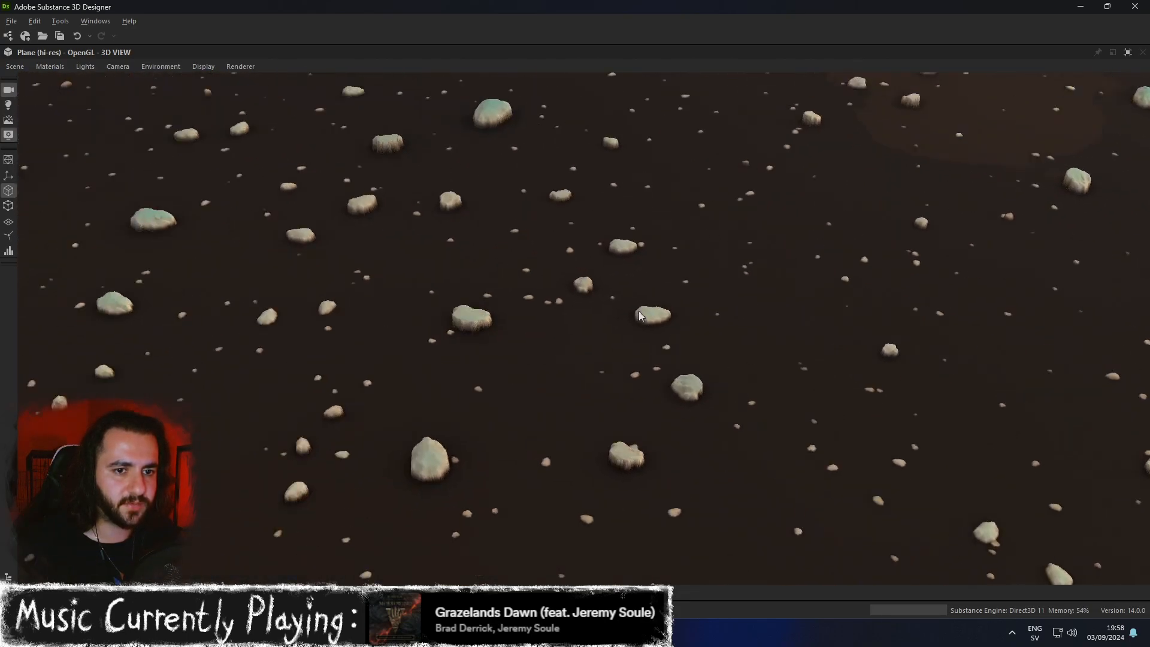
{"action": "scroll", "coordinate": [730, 282], "scroll_direction": "up", "scroll_amount": 6}
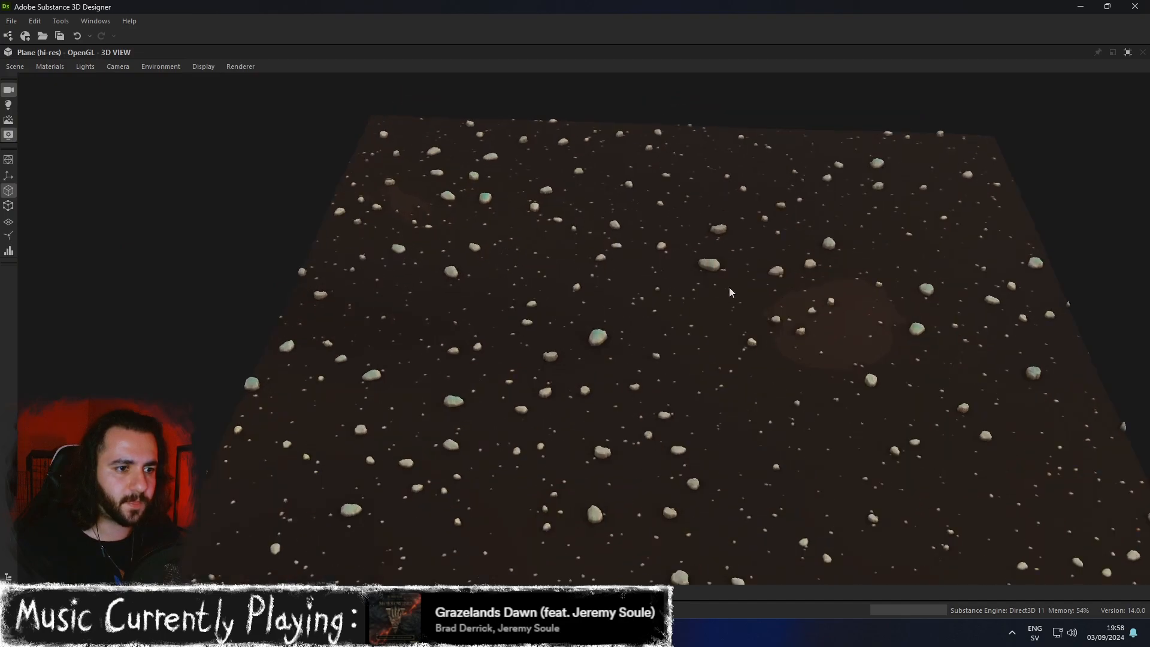
{"action": "left_click", "coordinate": [1128, 52]}
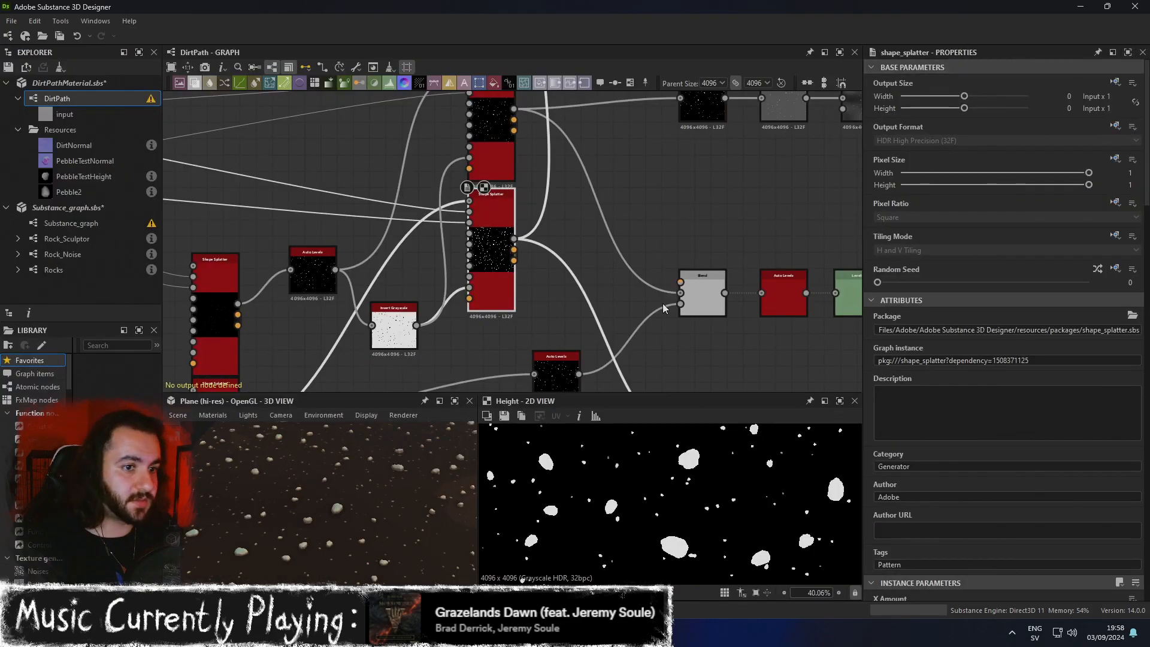
Examine the Invert Grayscale mask and its links between Auto Levels and the downstream Shape Splatters.
{"action": "scroll", "coordinate": [663, 307], "scroll_direction": "down", "scroll_amount": 2}
{"action": "middle_click_drag", "start_coordinate": [446, 331], "coordinate": [576, 287]}
{"action": "scroll", "coordinate": [576, 287], "scroll_direction": "up", "scroll_amount": 2}
{"action": "scroll", "coordinate": [578, 288], "scroll_direction": "up", "scroll_amount": 6}
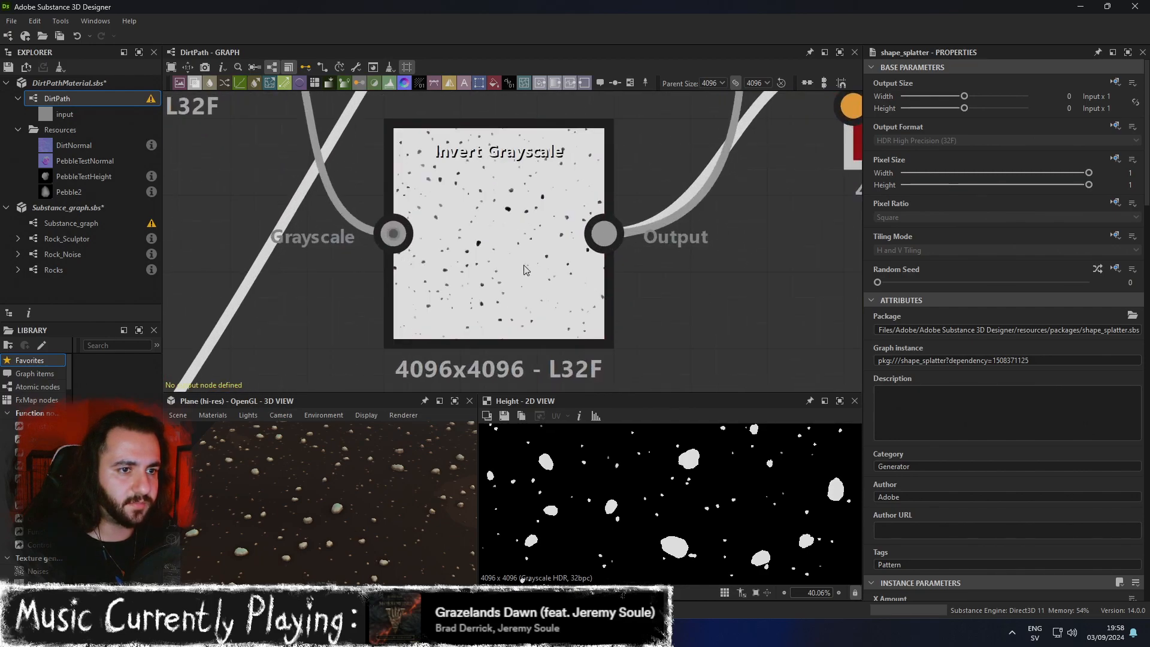
{"action": "scroll", "coordinate": [500, 330], "scroll_direction": "down", "scroll_amount": 3}
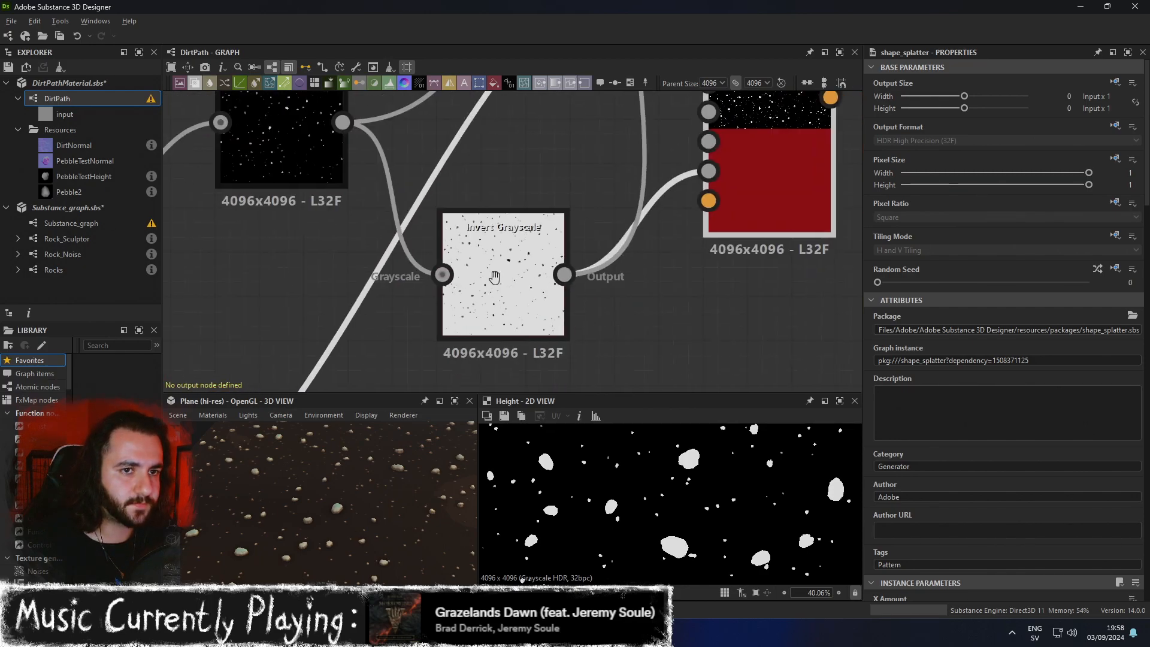
{"action": "middle_click_drag", "start_coordinate": [343, 288], "coordinate": [484, 302]}
{"action": "scroll", "coordinate": [484, 301], "scroll_direction": "down", "scroll_amount": 2}
{"action": "middle_click_drag", "start_coordinate": [517, 222], "coordinate": [531, 72]}
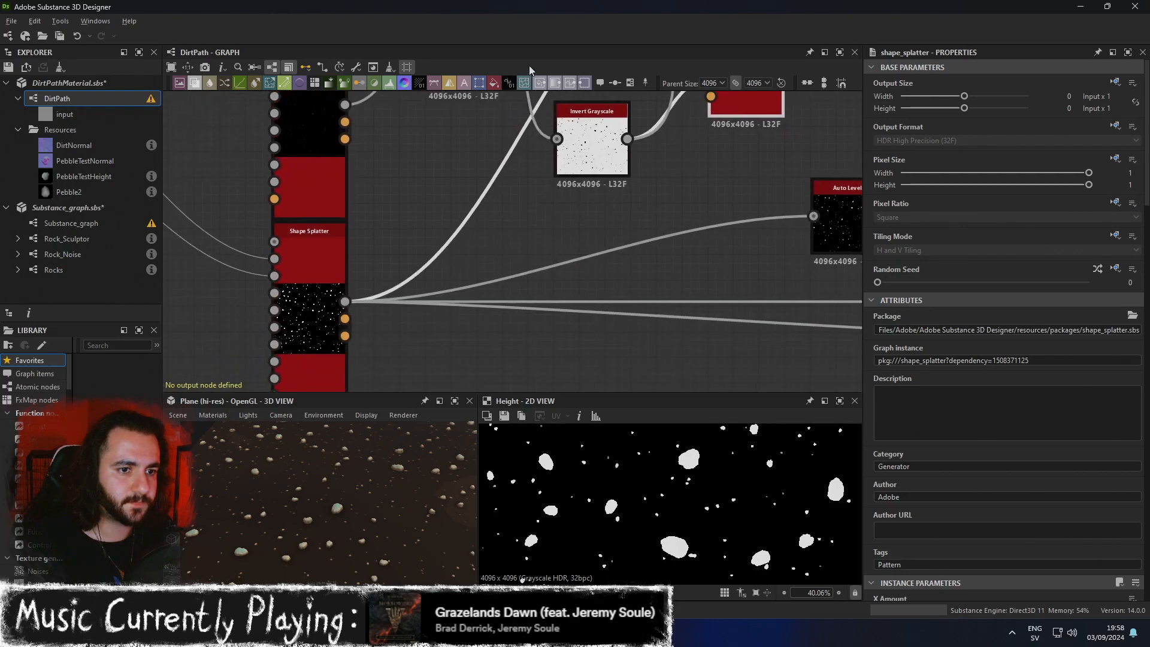
Preview the height outputs of the lower and upper upstream Shape Splatters.
{"action": "middle_click_drag", "start_coordinate": [485, 303], "coordinate": [531, 193]}
{"action": "middle_click_drag", "start_coordinate": [498, 247], "coordinate": [513, 358]}
{"action": "left_click", "coordinate": [364, 277]}
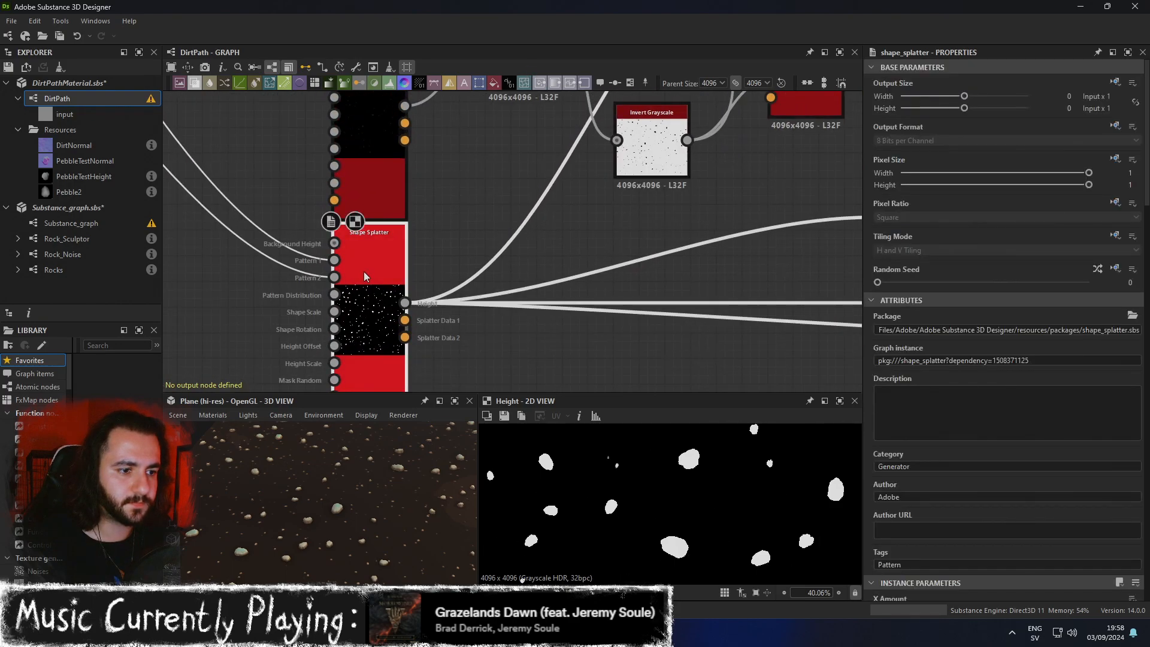
{"action": "scroll", "coordinate": [365, 276], "scroll_direction": "down", "scroll_amount": 2}
{"action": "middle_click_drag", "start_coordinate": [403, 269], "coordinate": [417, 294]}
{"action": "double_click", "coordinate": [386, 221]}
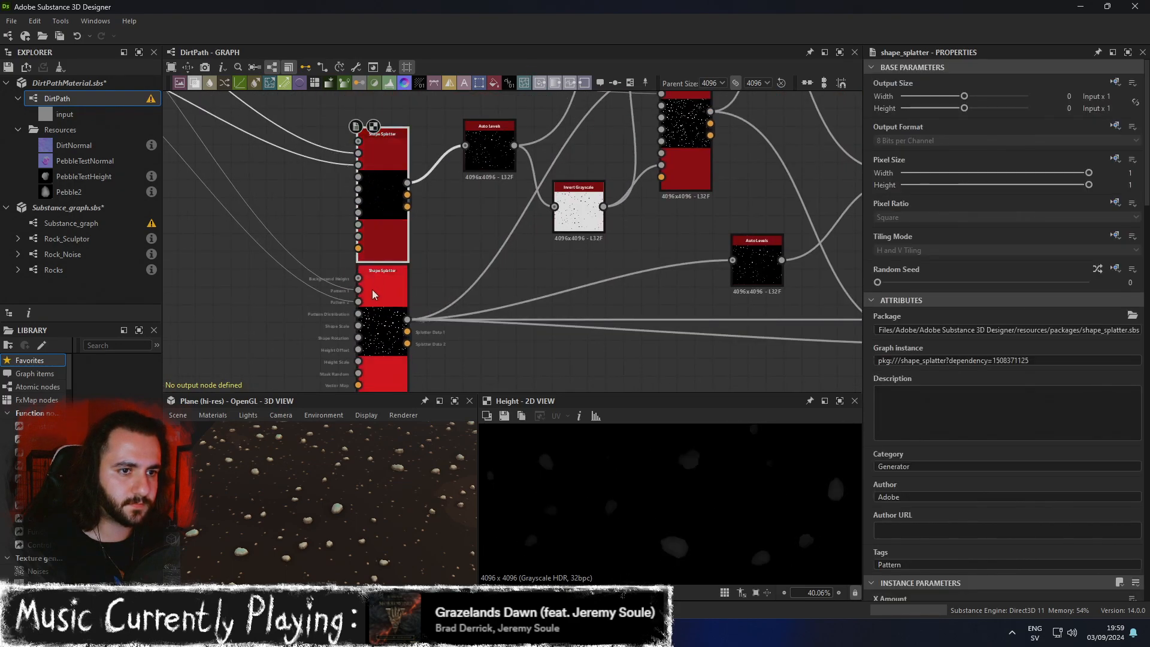
Feed the Invert Grayscale node from the lower upstream Shape Splatter's height output instead of Auto Levels and preview the mask.
{"action": "left_click", "coordinate": [373, 316]}
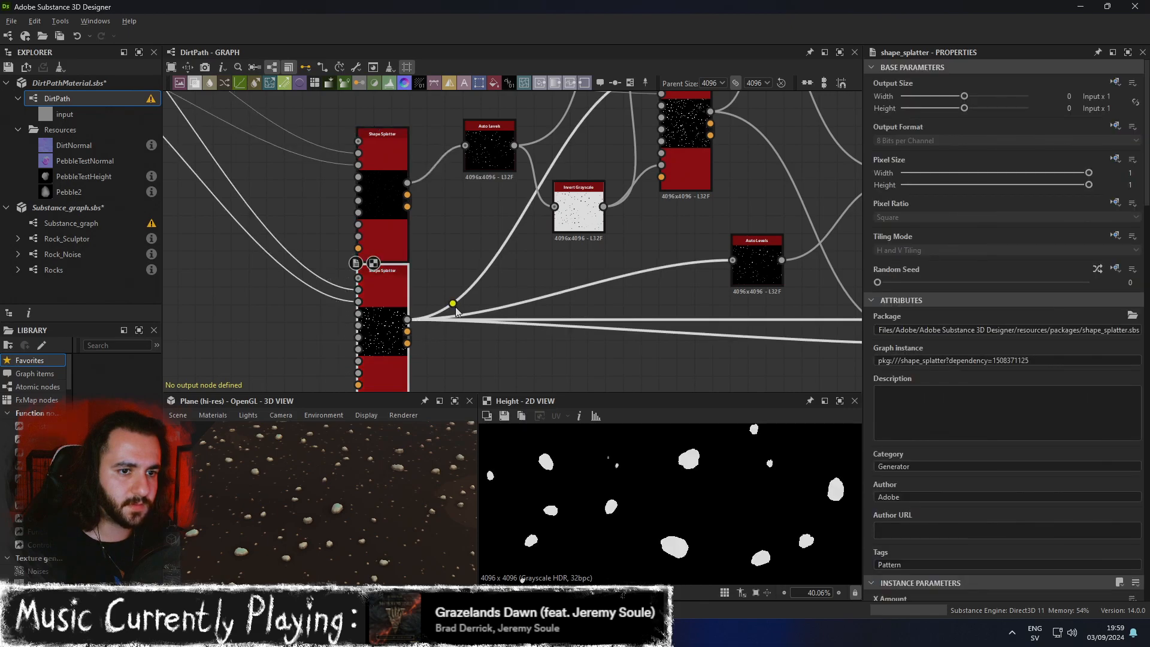
{"action": "middle_click_drag", "start_coordinate": [456, 310], "coordinate": [455, 329]}
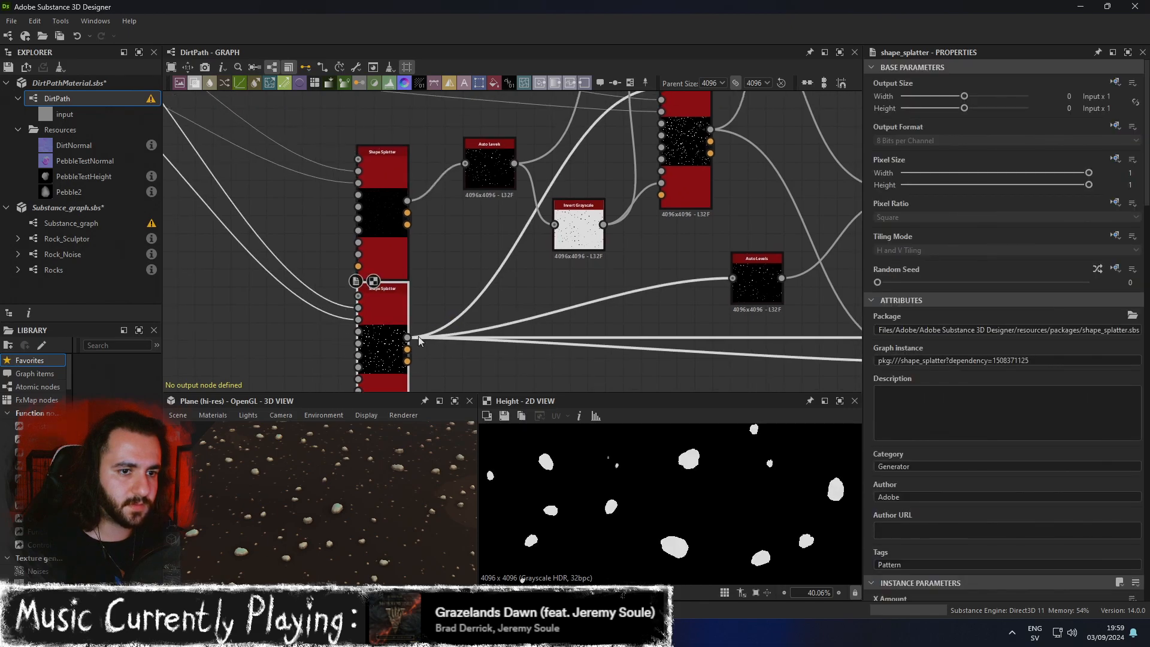
{"action": "double_click", "coordinate": [583, 228]}
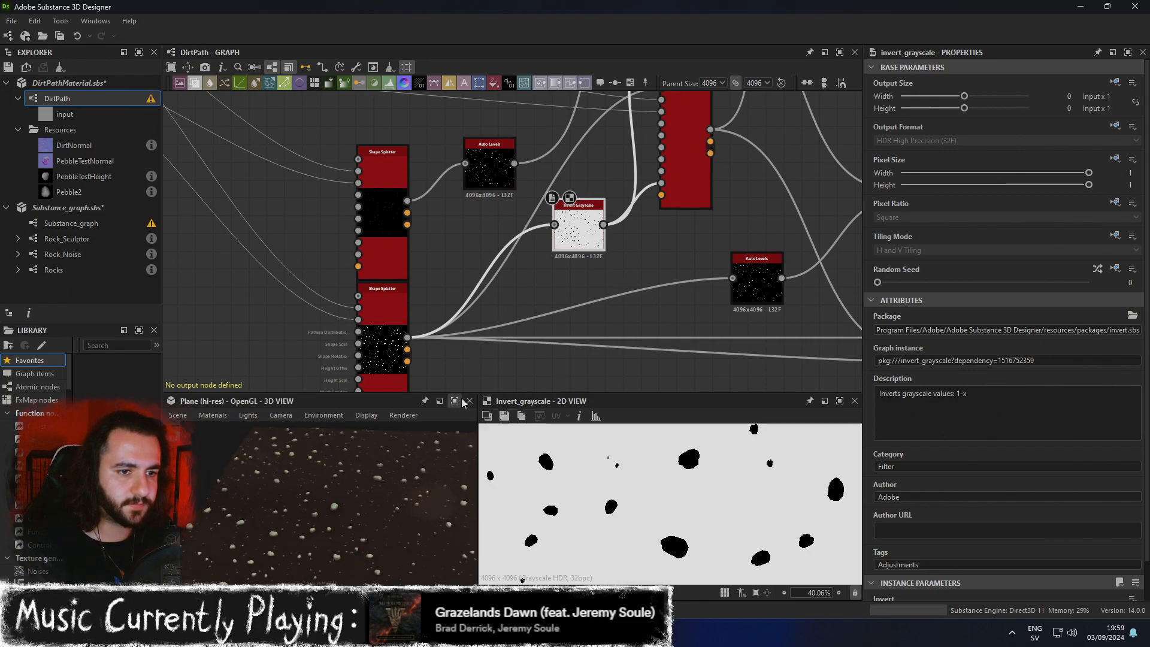
Examine the small pebbles overlapping the large ones up close in the maximized 3D view.
{"action": "left_click", "coordinate": [455, 400]}
{"action": "left_click_drag", "start_coordinate": [626, 400], "coordinate": [538, 375]}
{"action": "scroll", "coordinate": [536, 372], "scroll_direction": "up", "scroll_amount": 8}
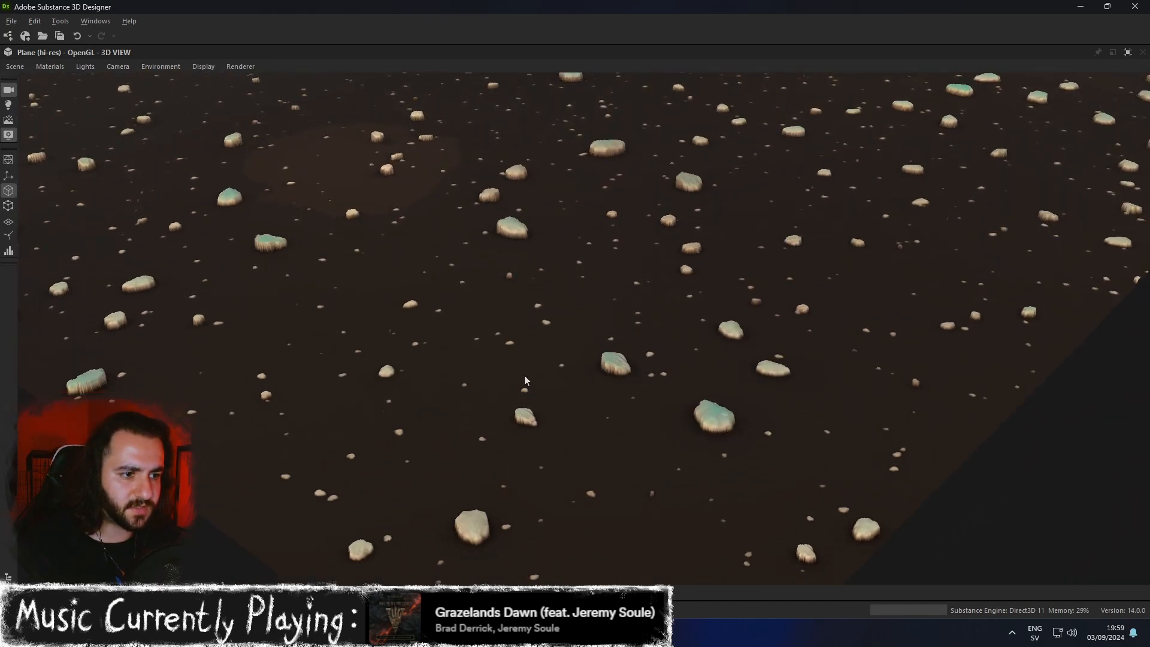
{"action": "scroll", "coordinate": [518, 366], "scroll_direction": "up", "scroll_amount": 5}
{"action": "mouse_move", "coordinate": [518, 366]}
{"action": "left_mouse_down"}
{"action": "mouse_move", "coordinate": [498, 380]}
{"action": "mouse_move", "coordinate": [512, 371]}
{"action": "left_mouse_up"}
{"action": "scroll", "coordinate": [514, 376], "scroll_direction": "down", "scroll_amount": 10}
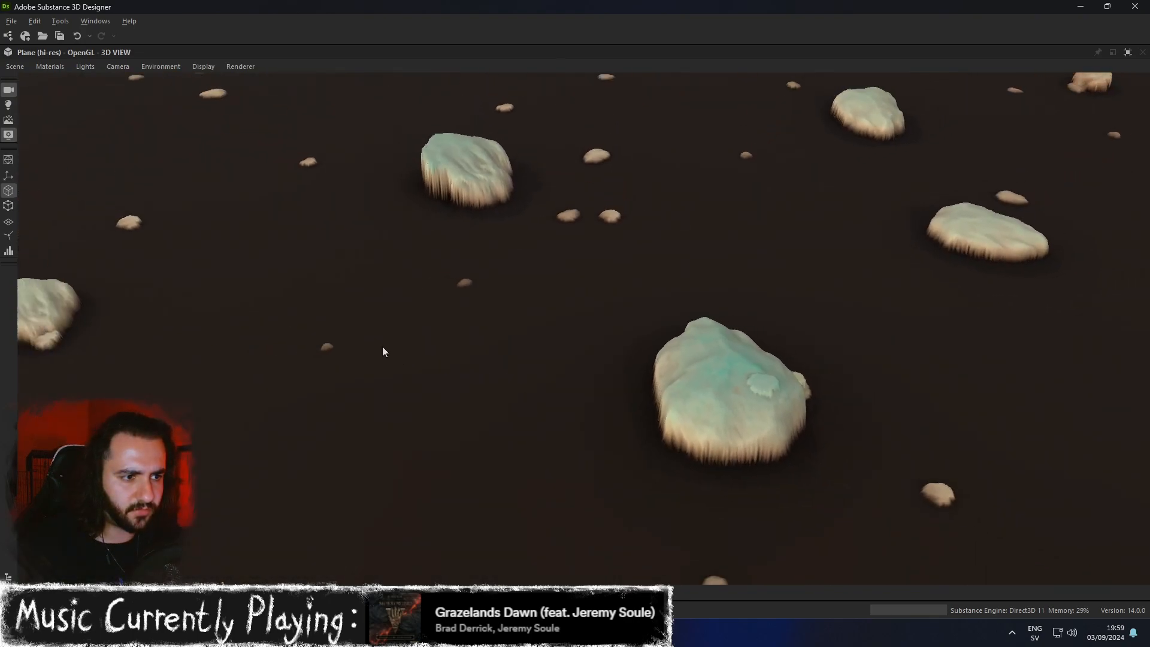
{"action": "middle_click_drag", "start_coordinate": [383, 354], "coordinate": [519, 352]}
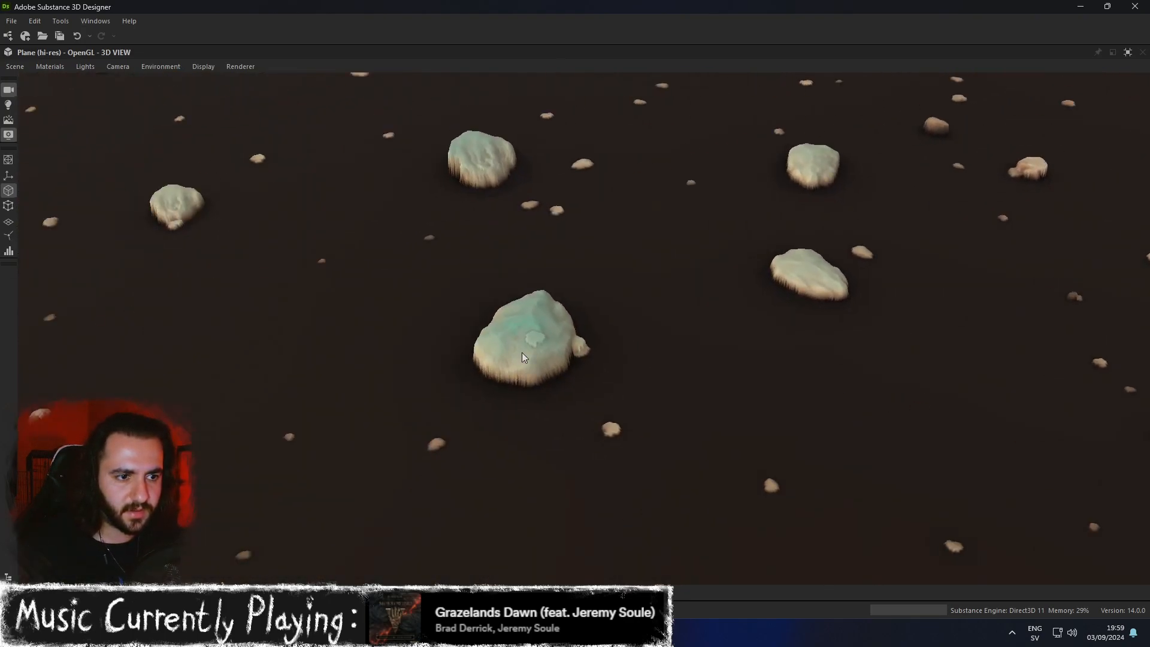
{"action": "left_click", "coordinate": [1128, 53]}
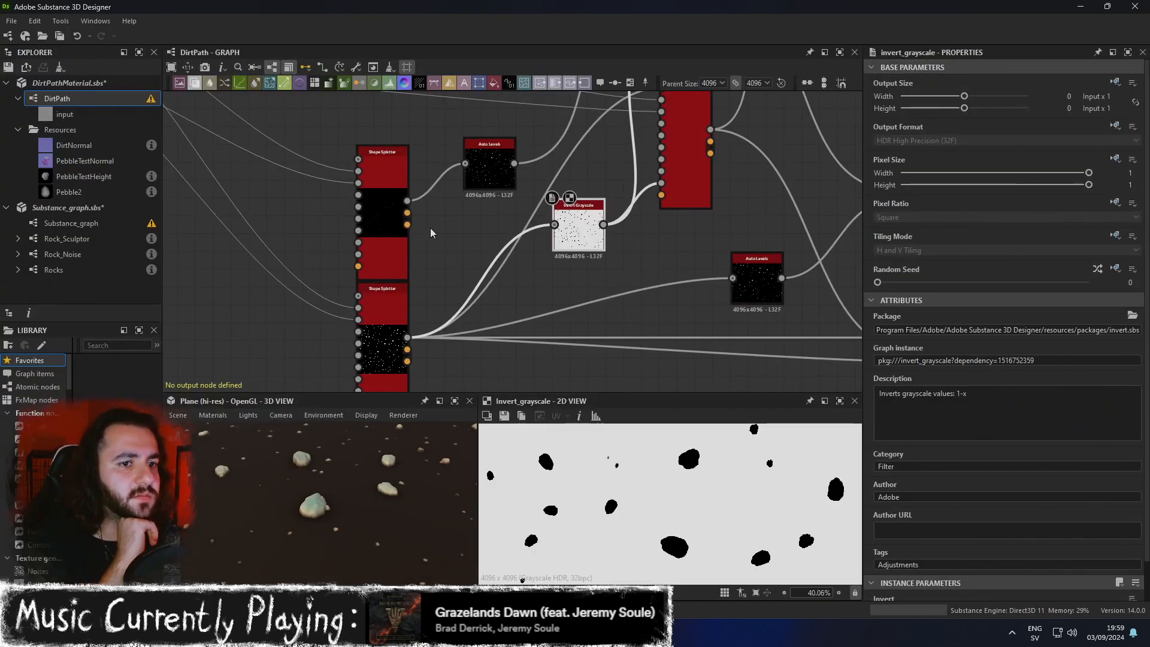
Preview the upper upstream Shape Splatter's height output and compare it with the 3D pebbles.
{"action": "double_click", "coordinate": [392, 236]}
{"action": "scroll", "coordinate": [330, 525], "scroll_direction": "up", "scroll_amount": 3}
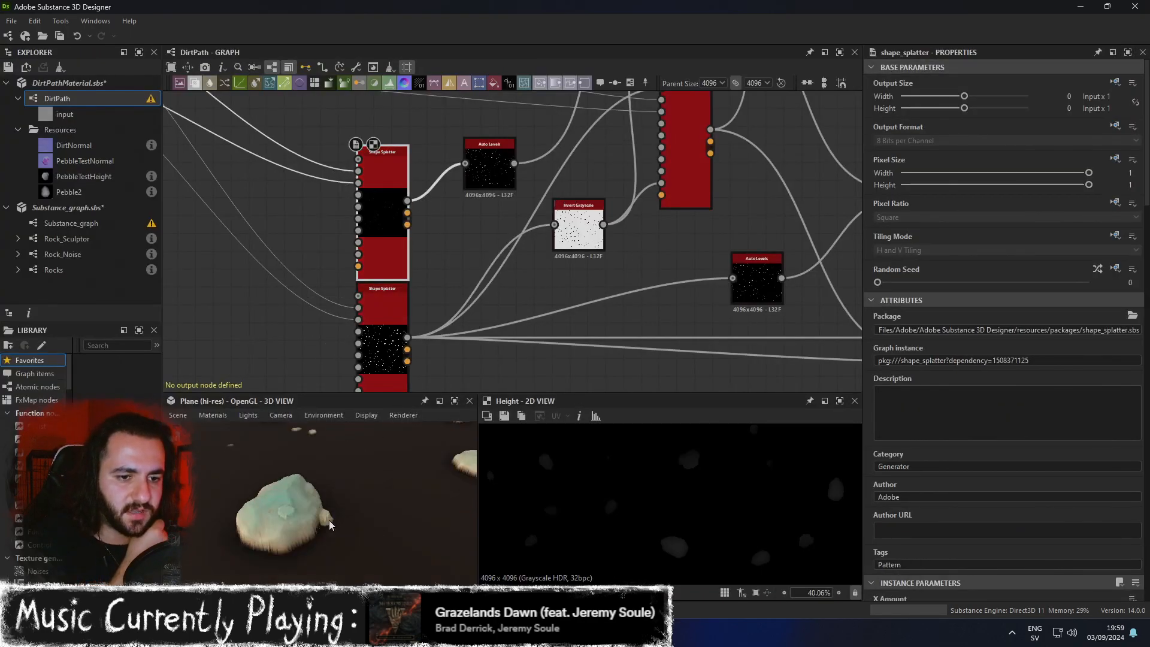
{"action": "scroll", "coordinate": [330, 525], "scroll_direction": "down", "scroll_amount": 1}
{"action": "scroll", "coordinate": [638, 521], "scroll_direction": "down", "scroll_amount": 4}
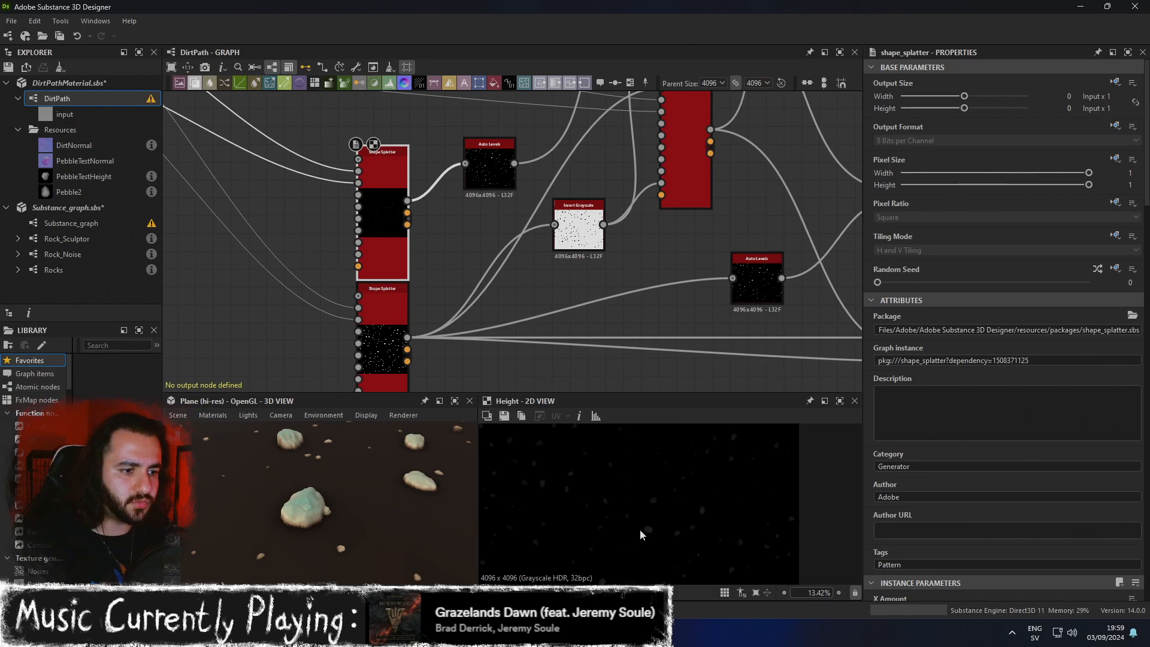
{"action": "scroll", "coordinate": [666, 456], "scroll_direction": "up", "scroll_amount": 5}
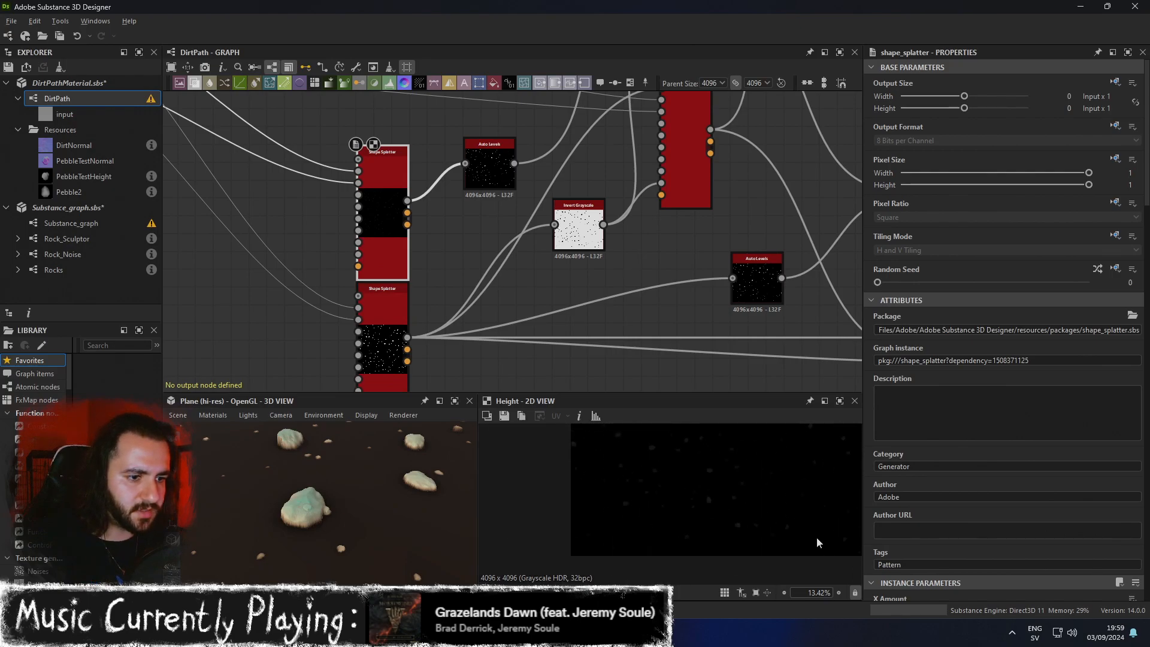
Preview the Auto Levels node after the upper upstream Shape Splatter and inspect its pebble brightness across the whole map.
{"action": "middle_click_drag", "start_coordinate": [603, 311], "coordinate": [604, 413]}
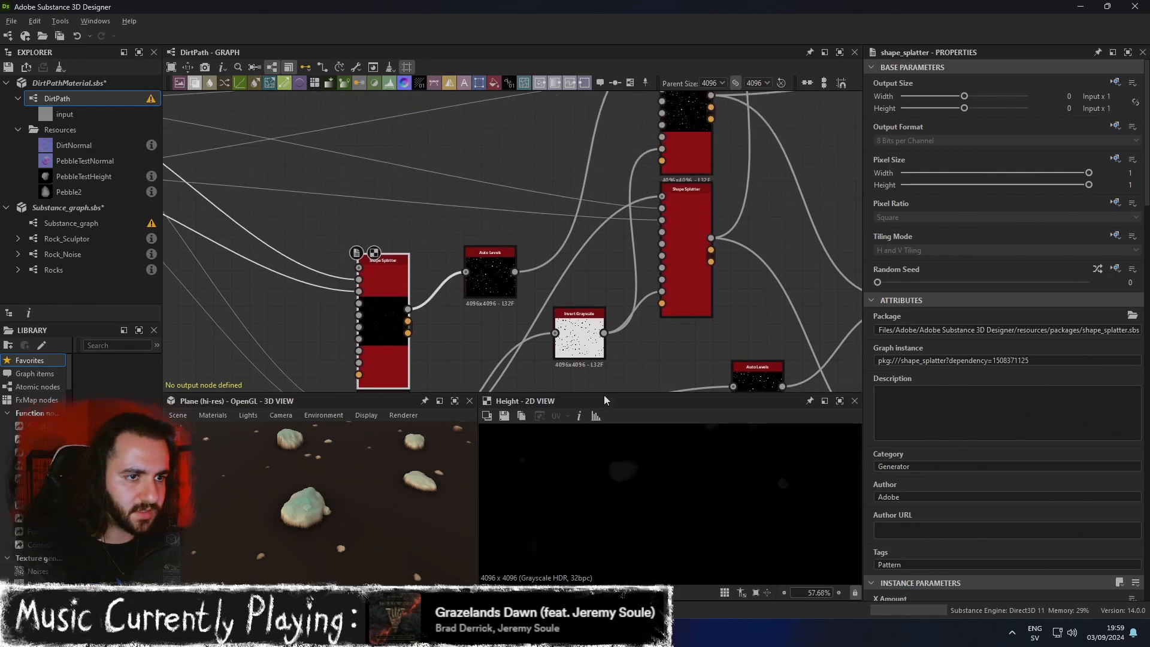
{"action": "double_click", "coordinate": [490, 275]}
{"action": "middle_click_drag", "start_coordinate": [641, 530], "coordinate": [652, 475]}
{"action": "scroll", "coordinate": [627, 527], "scroll_direction": "up", "scroll_amount": 2}
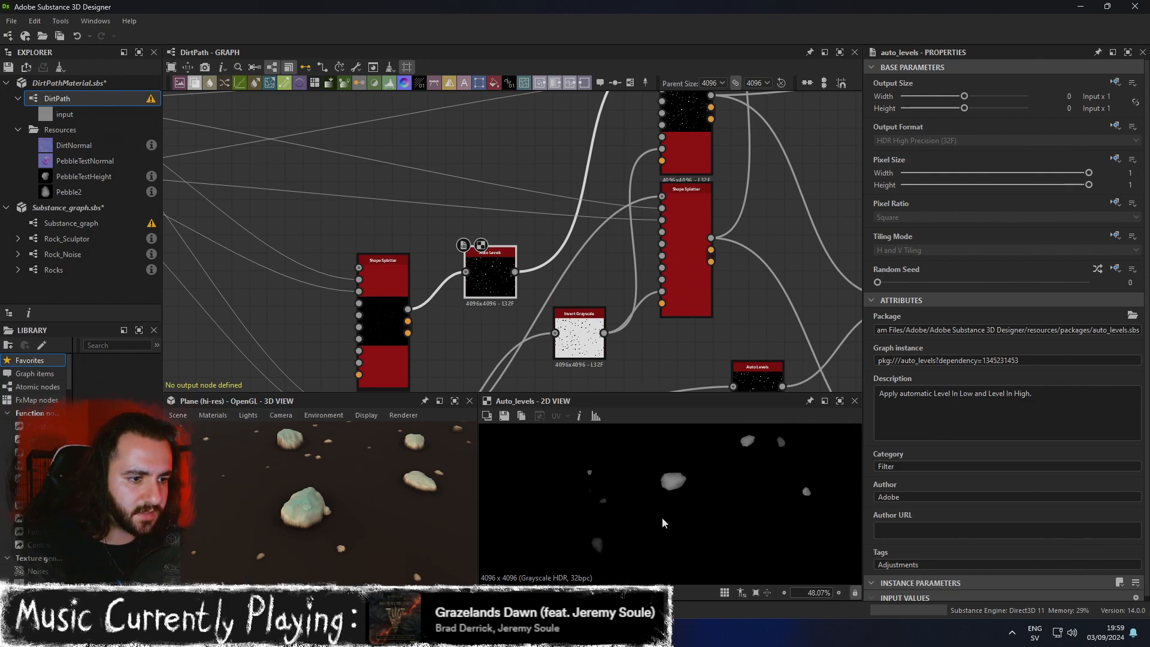
{"action": "scroll", "coordinate": [652, 474], "scroll_direction": "up", "scroll_amount": 6}
{"action": "scroll", "coordinate": [641, 479], "scroll_direction": "down", "scroll_amount": 10}
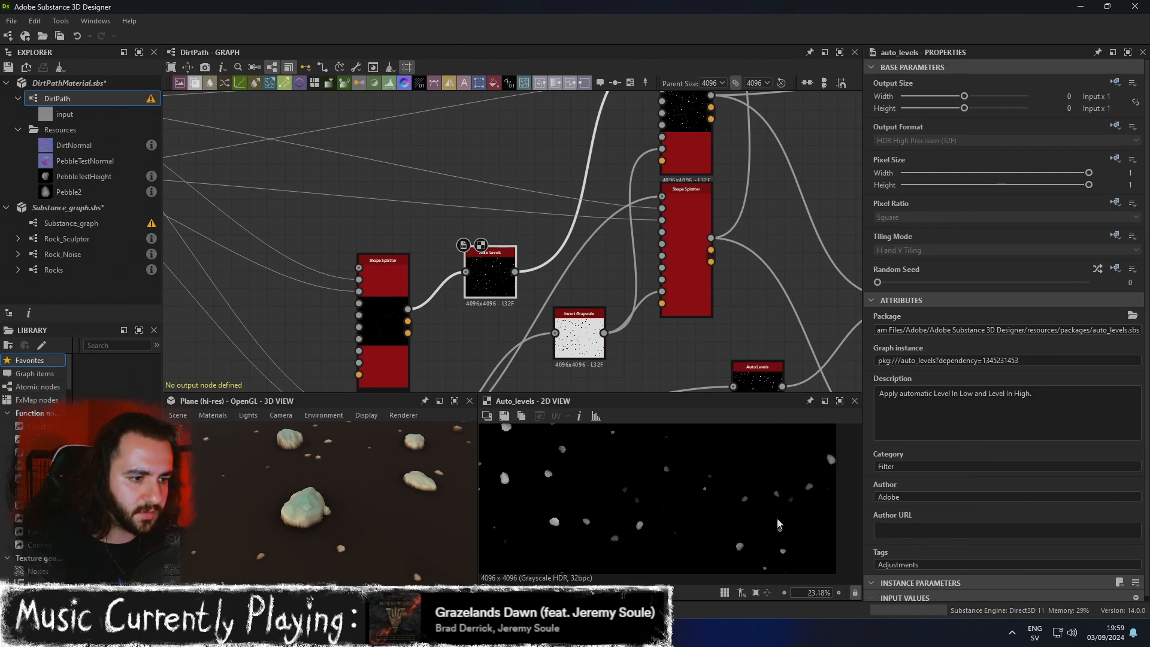
{"action": "scroll", "coordinate": [771, 518], "scroll_direction": "up", "scroll_amount": 7}
{"action": "middle_click_drag", "start_coordinate": [789, 519], "coordinate": [721, 542]}
{"action": "scroll", "coordinate": [679, 523], "scroll_direction": "down", "scroll_amount": 3}
{"action": "scroll", "coordinate": [706, 549], "scroll_direction": "down", "scroll_amount": 4}
{"action": "middle_click_drag", "start_coordinate": [696, 472], "coordinate": [688, 530]}
{"action": "scroll", "coordinate": [626, 486], "scroll_direction": "up", "scroll_amount": 7}
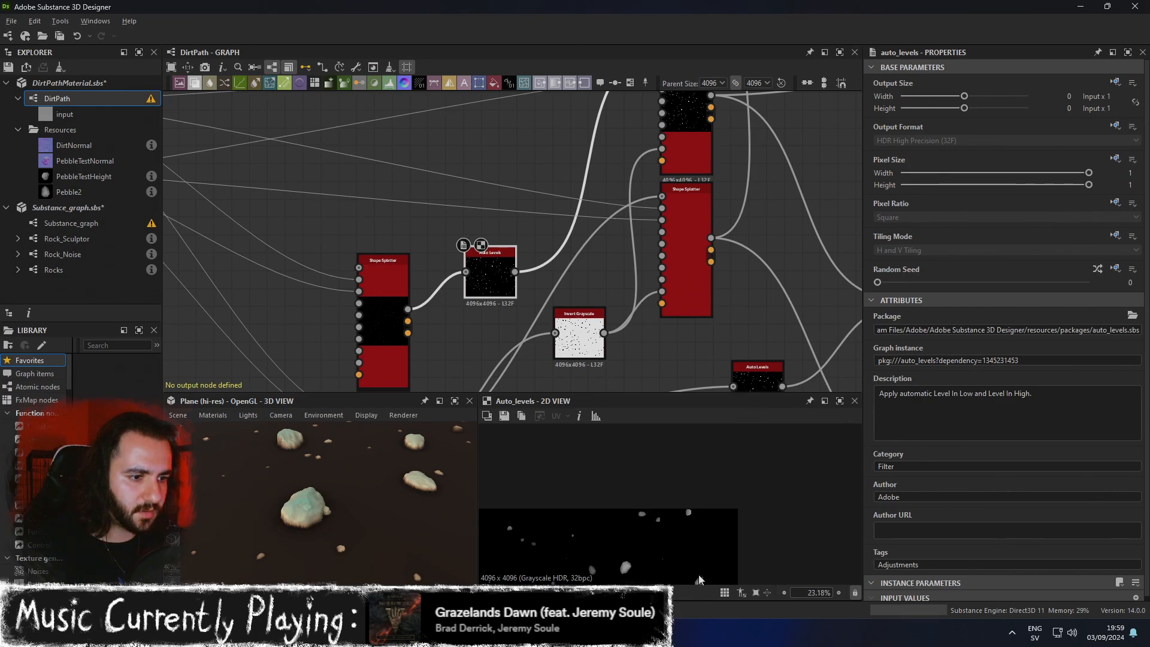
{"action": "scroll", "coordinate": [654, 505], "scroll_direction": "up", "scroll_amount": 2}
{"action": "scroll", "coordinate": [656, 505], "scroll_direction": "down", "scroll_amount": 9}
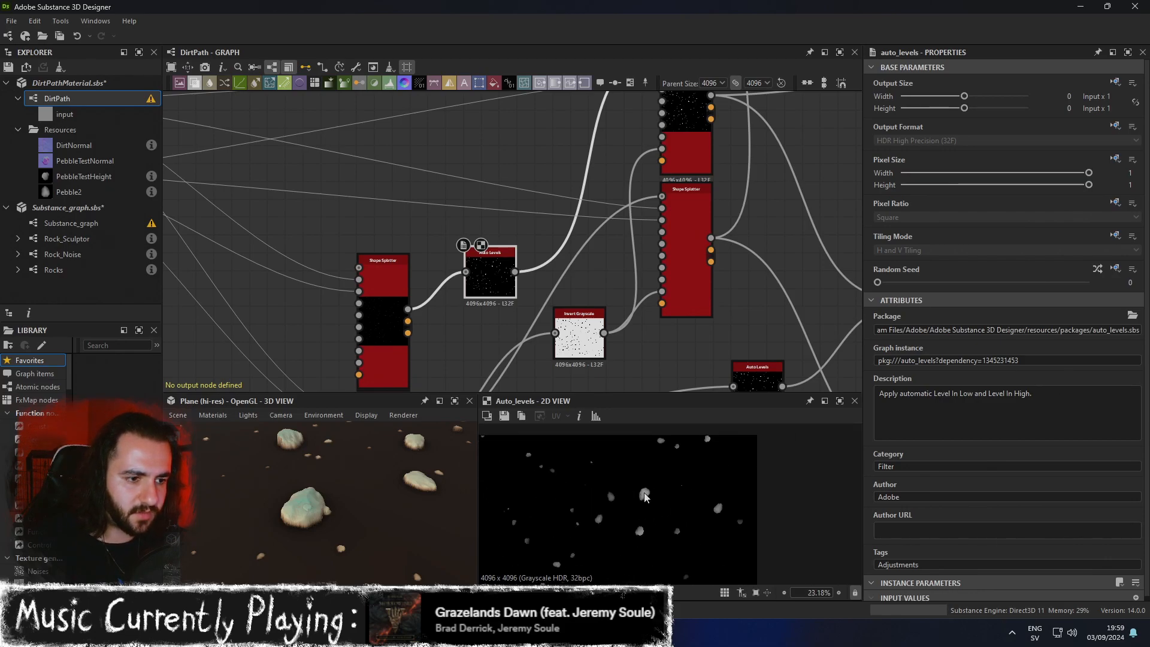
{"action": "scroll", "coordinate": [666, 501], "scroll_direction": "up", "scroll_amount": 1}
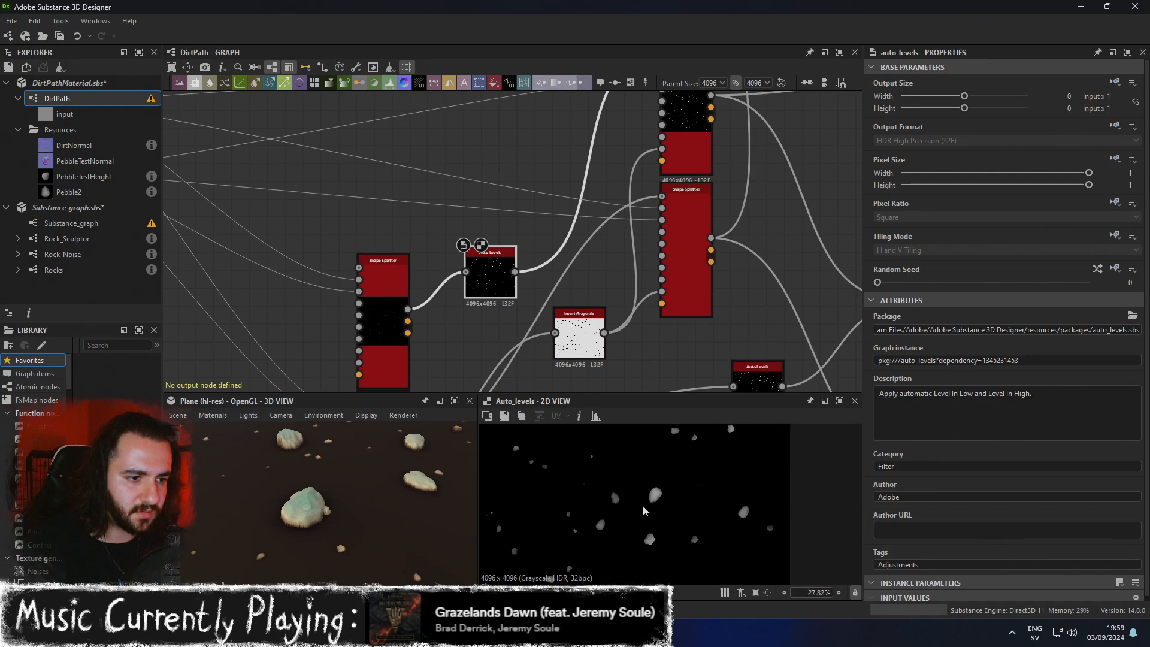
{"action": "middle_click_drag", "start_coordinate": [653, 506], "coordinate": [802, 505]}
{"action": "middle_click_drag", "start_coordinate": [554, 488], "coordinate": [761, 478]}
{"action": "mouse_move", "coordinate": [617, 488]}
{"action": "middle_mouse_down"}
{"action": "mouse_move", "coordinate": [779, 488]}
{"action": "mouse_move", "coordinate": [745, 486]}
{"action": "middle_mouse_up"}
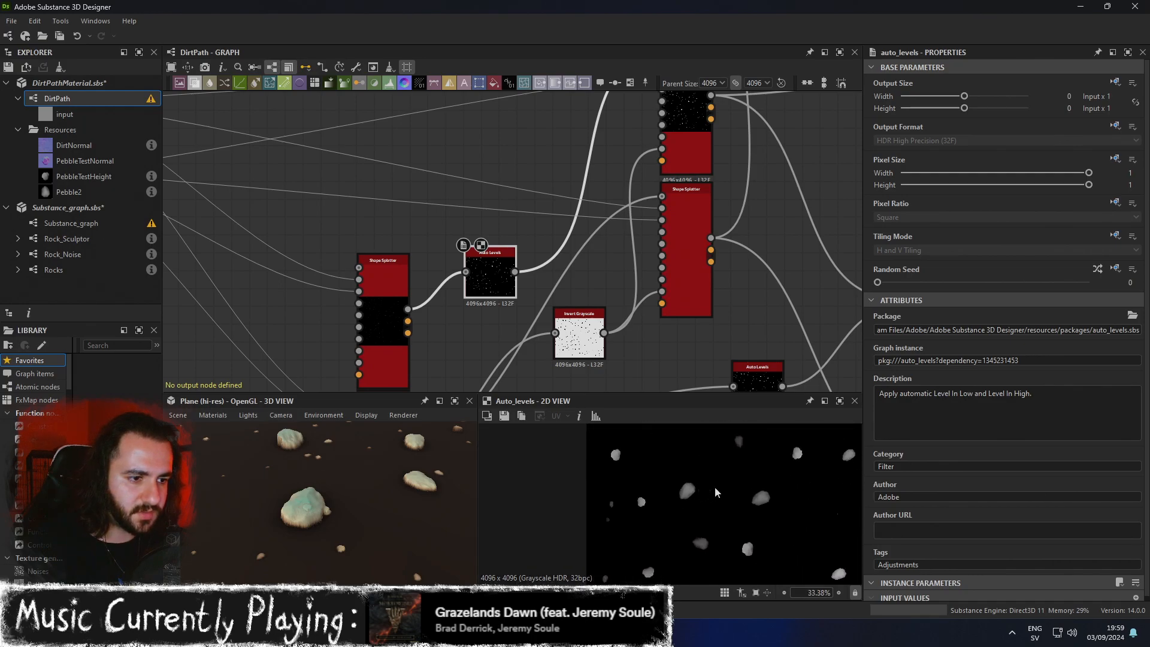
{"action": "scroll", "coordinate": [737, 490], "scroll_direction": "up", "scroll_amount": 2}
{"action": "scroll", "coordinate": [737, 490], "scroll_direction": "down", "scroll_amount": 2}
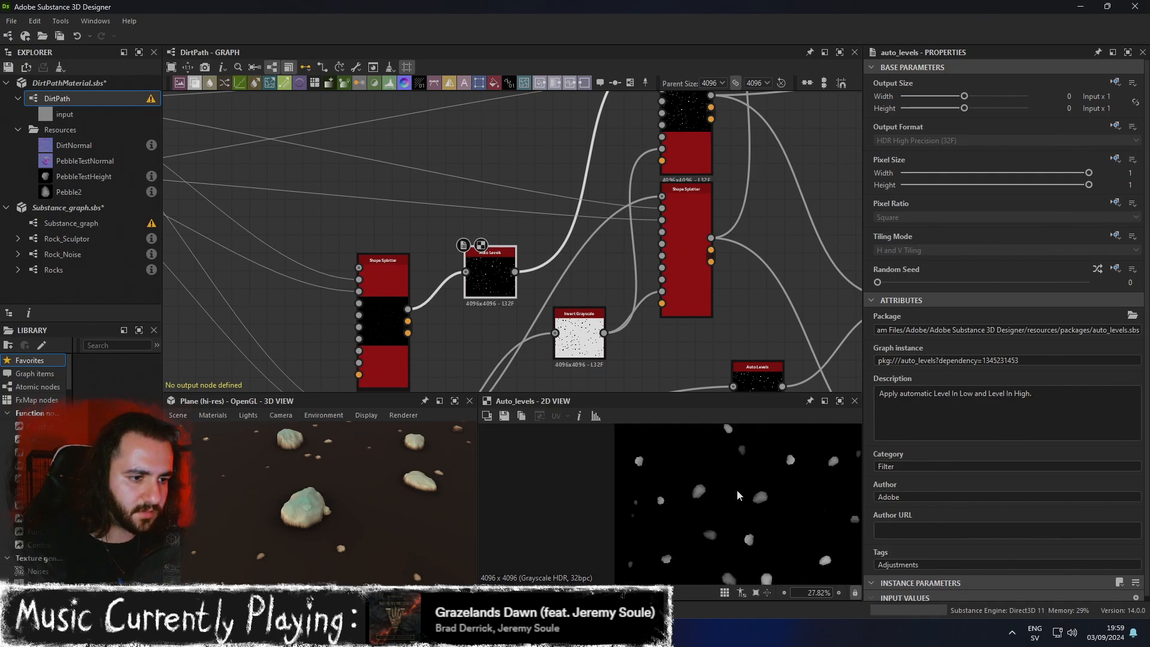
{"action": "scroll", "coordinate": [737, 490], "scroll_direction": "down", "scroll_amount": 3}
Preview the upper downstream Shape Splatter's height output and inspect its pebbles close up and as a whole.
{"action": "middle_click_drag", "start_coordinate": [744, 171], "coordinate": [619, 313]}
{"action": "double_click", "coordinate": [562, 238]}
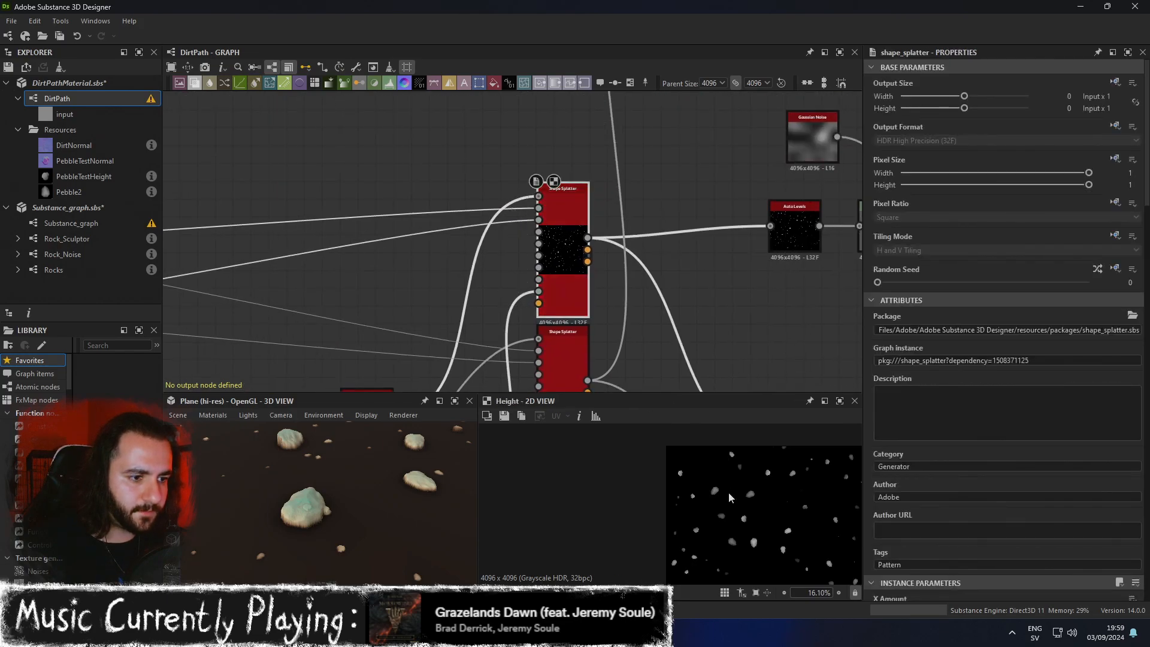
{"action": "scroll", "coordinate": [729, 495], "scroll_direction": "up", "scroll_amount": 6}
{"action": "scroll", "coordinate": [533, 504], "scroll_direction": "down", "scroll_amount": 5}
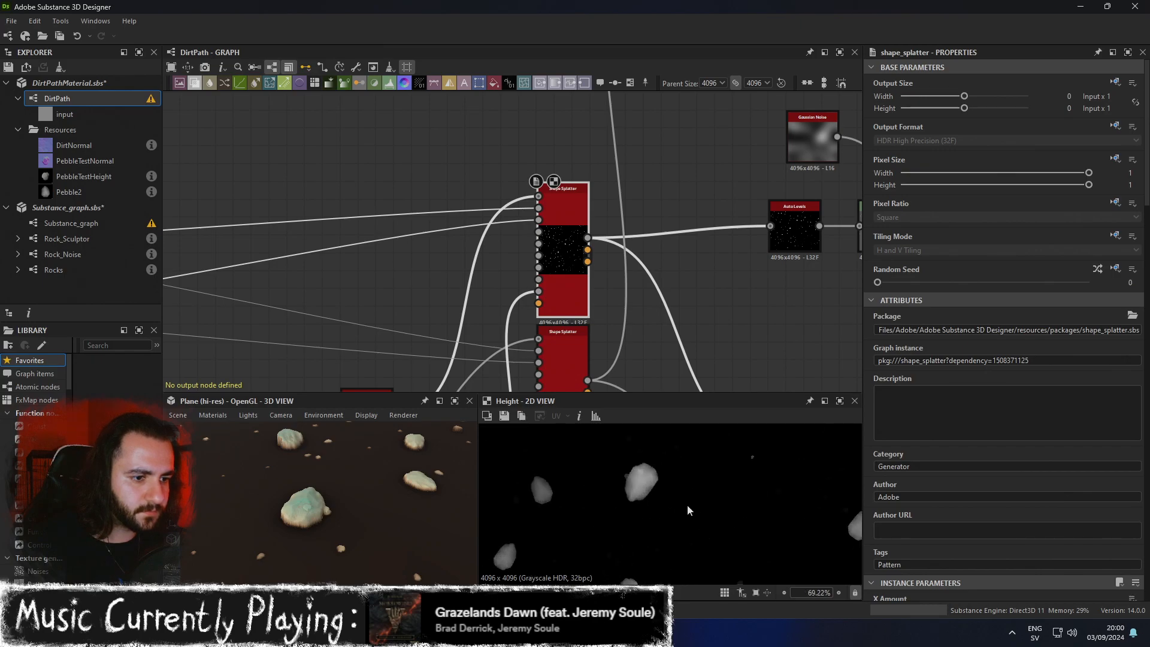
{"action": "scroll", "coordinate": [624, 466], "scroll_direction": "down", "scroll_amount": 3}
{"action": "middle_click_drag", "start_coordinate": [630, 468], "coordinate": [645, 526]}
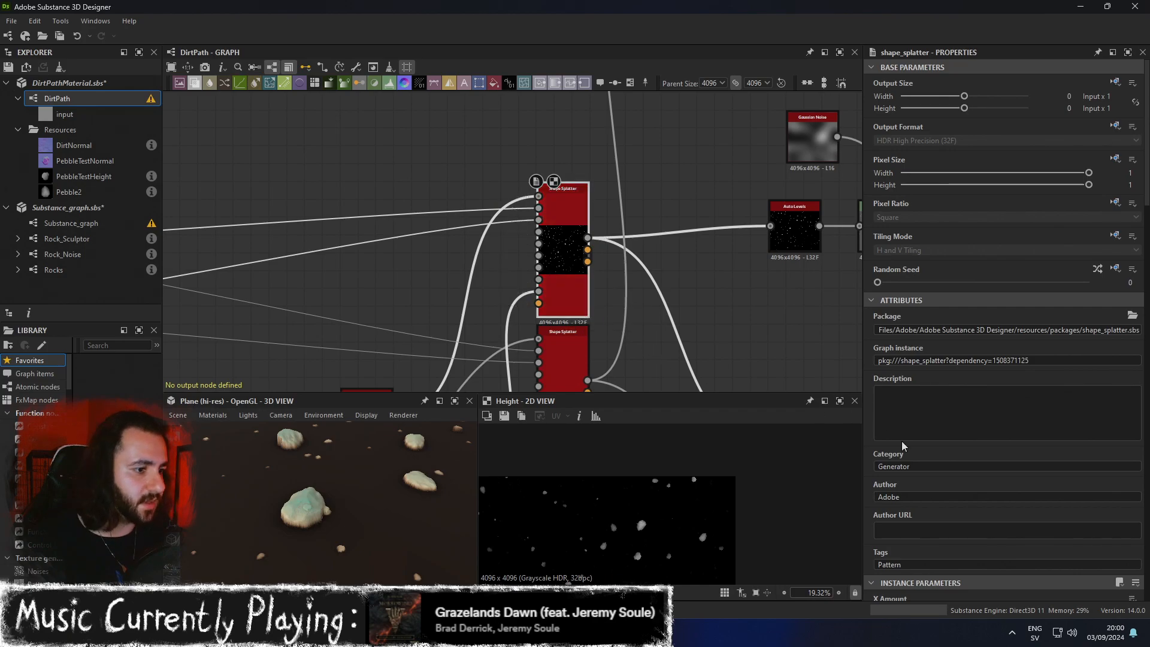
Set Mask Random to 1 on the upper downstream Shape Splatter.
{"action": "scroll", "coordinate": [964, 479], "scroll_direction": "down", "scroll_amount": 8}
{"action": "scroll", "coordinate": [964, 481], "scroll_direction": "down", "scroll_amount": 12}
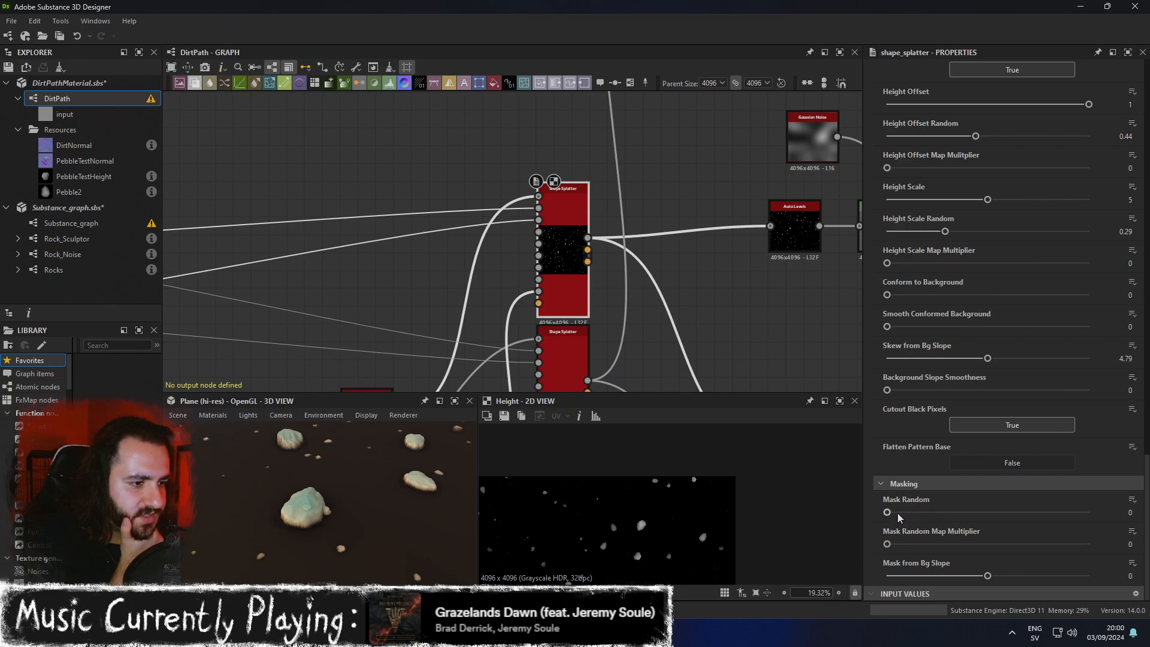
{"action": "left_click_drag", "start_coordinate": [887, 513], "coordinate": [1038, 512]}
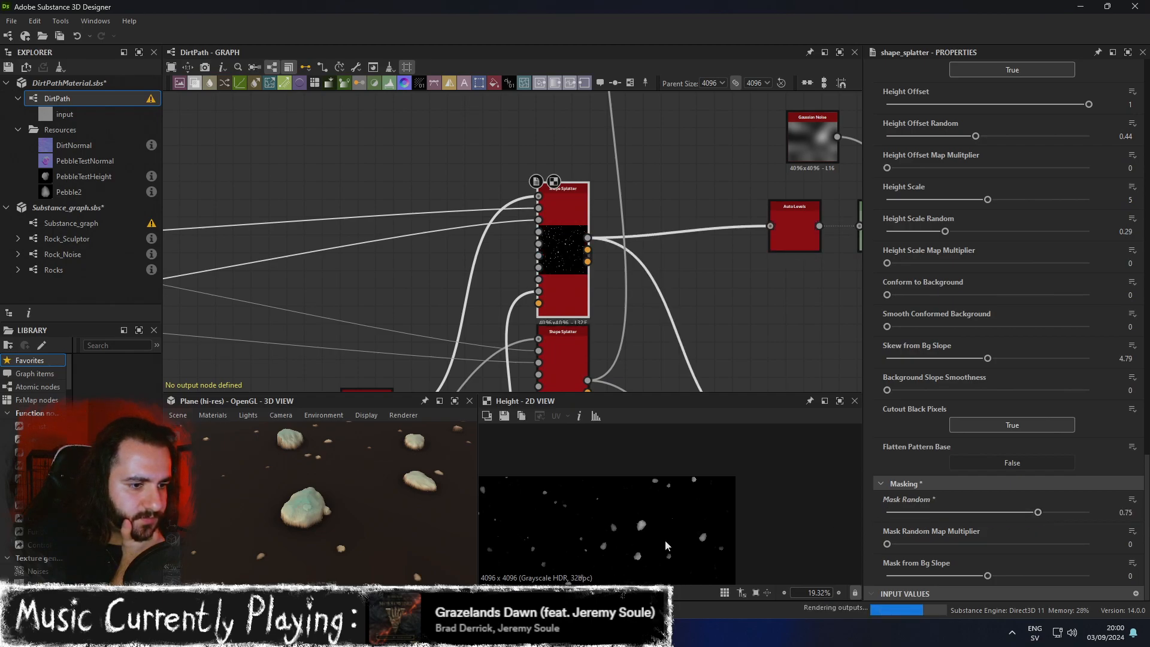
{"action": "scroll", "coordinate": [639, 534], "scroll_direction": "up", "scroll_amount": 5}
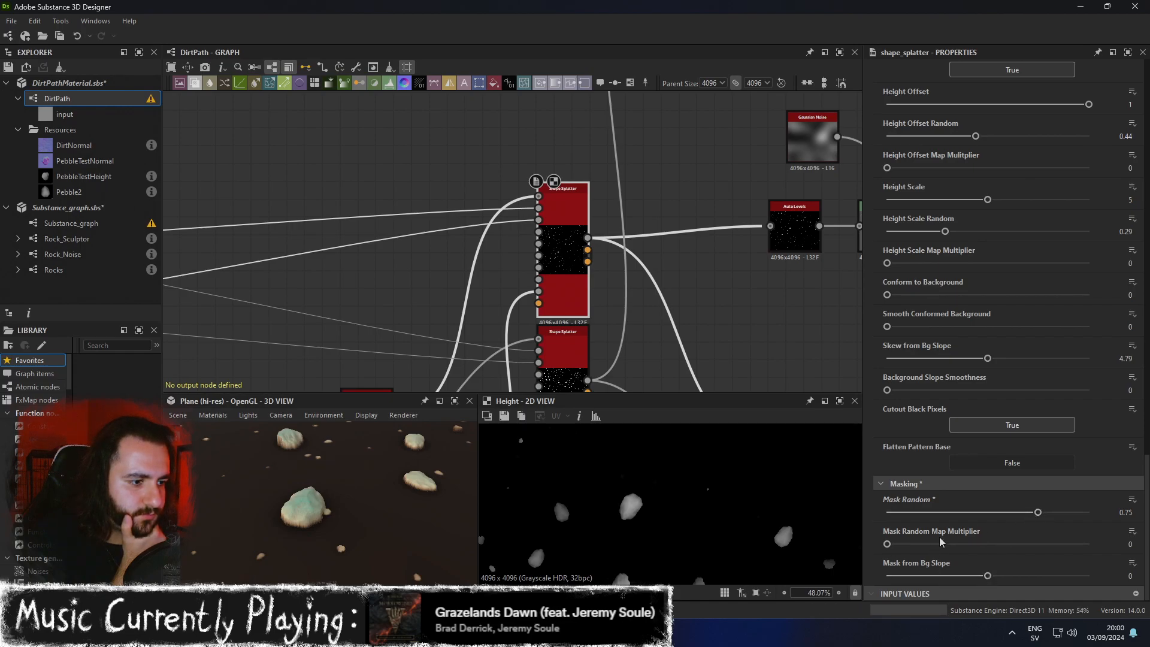
{"action": "left_click_drag", "start_coordinate": [1038, 513], "coordinate": [1092, 513]}
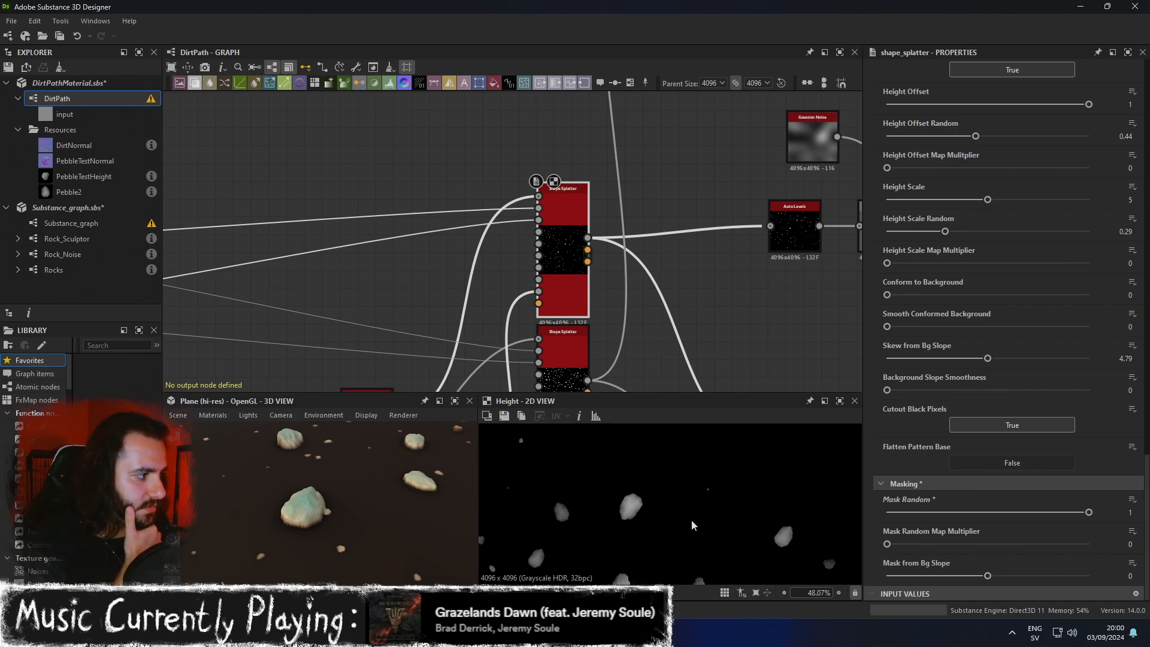
Examine the pebble distribution and overlaps in the maximized 3D view with the random masking applied.
{"action": "left_click", "coordinate": [455, 401]}
{"action": "scroll", "coordinate": [442, 448], "scroll_direction": "down", "scroll_amount": 7}
{"action": "middle_click_drag", "start_coordinate": [444, 447], "coordinate": [484, 433], "text": "alt"}
{"action": "left_click_drag", "start_coordinate": [485, 433], "coordinate": [638, 354], "text": "alt"}
{"action": "scroll", "coordinate": [637, 356], "scroll_direction": "up", "scroll_amount": 5}
{"action": "scroll", "coordinate": [637, 356], "scroll_direction": "down", "scroll_amount": 5}
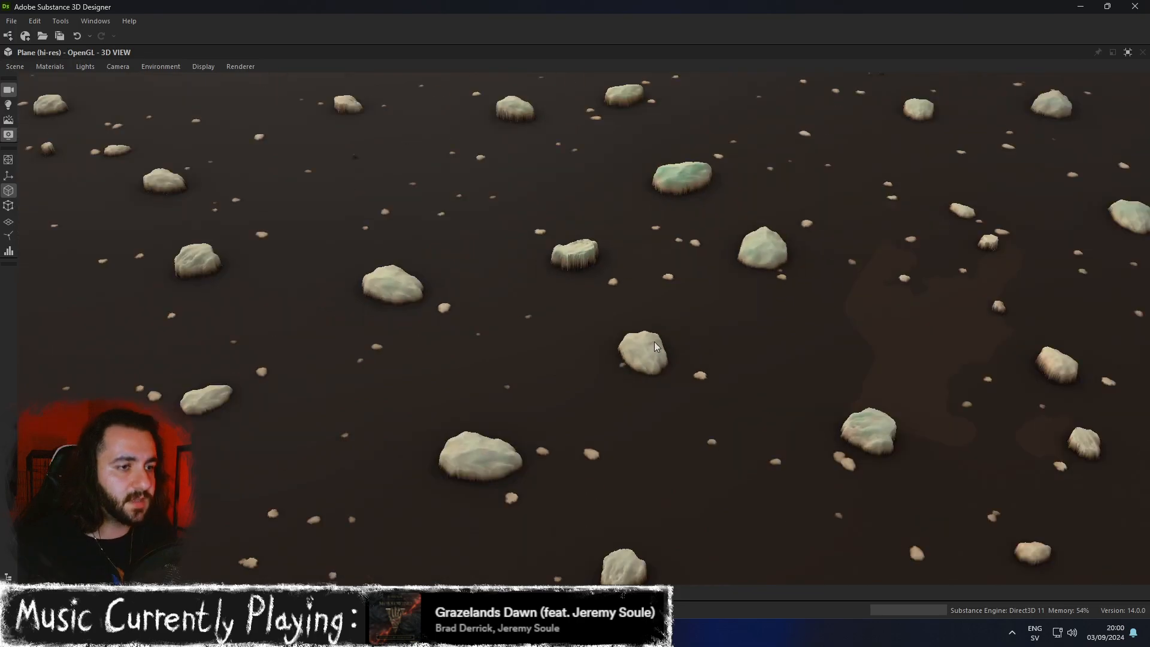
{"action": "left_click", "coordinate": [1127, 53]}
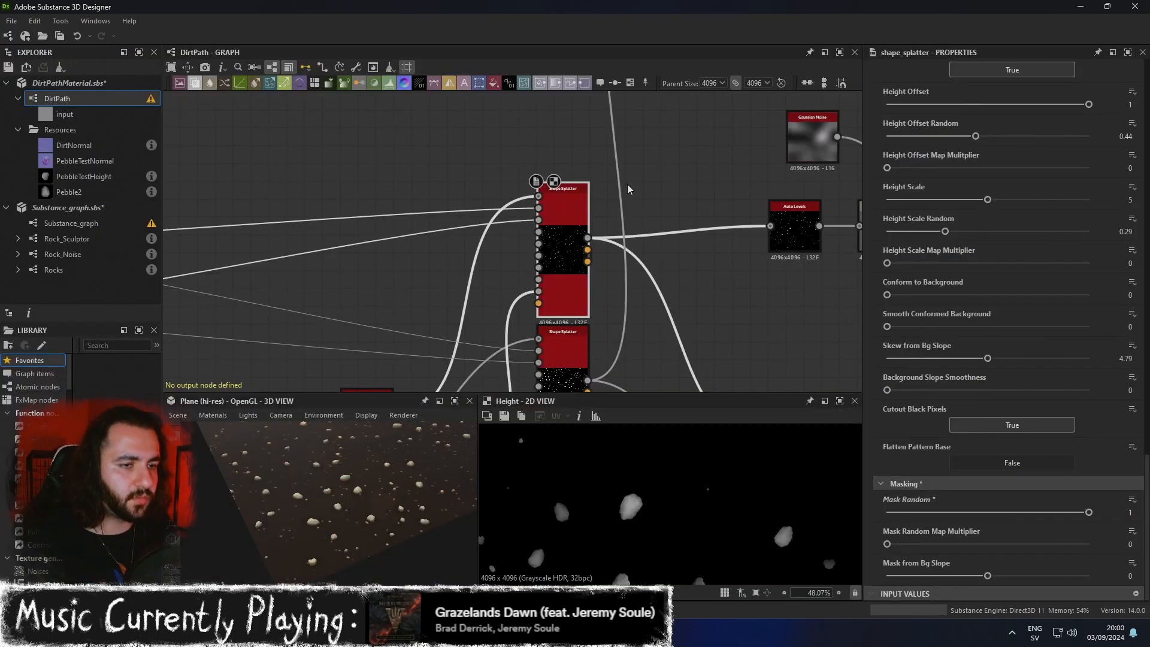
Connect the ground noise node's output to the Background Height input of the upper upstream Shape Splatter.
{"action": "scroll", "coordinate": [653, 222], "scroll_direction": "down", "scroll_amount": 3}
{"action": "middle_click_drag", "start_coordinate": [409, 187], "coordinate": [462, 191]}
{"action": "scroll", "coordinate": [519, 183], "scroll_direction": "down", "scroll_amount": 1}
{"action": "left_click_drag", "start_coordinate": [233, 131], "coordinate": [356, 322]}
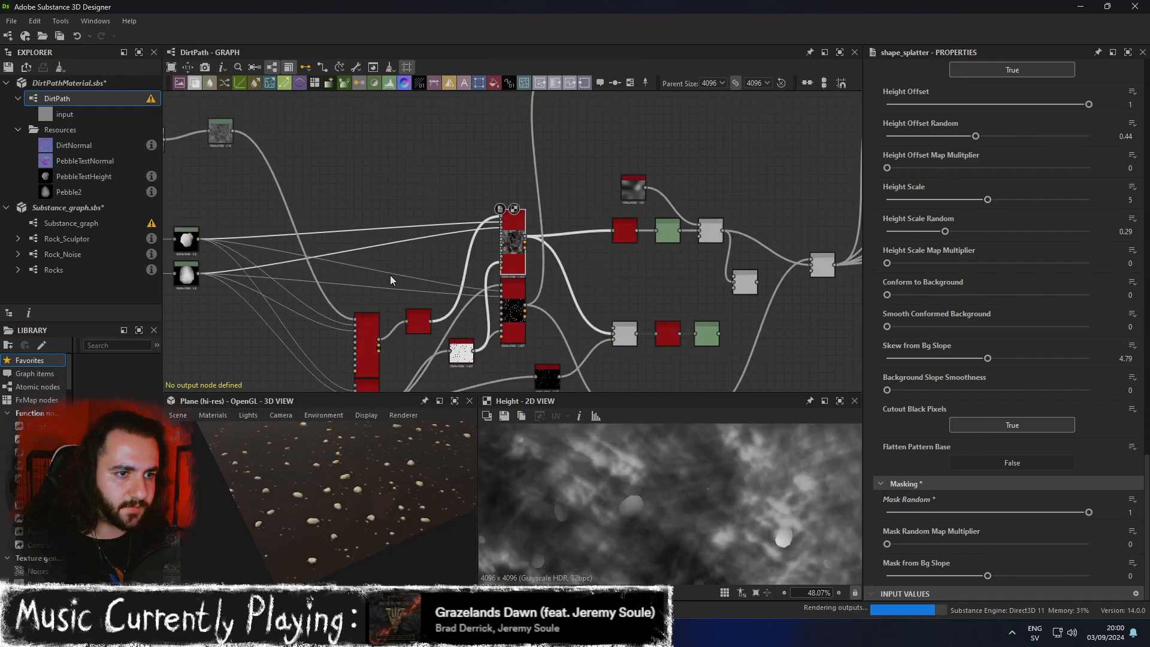
Examine the pebbles on the noisy ground in the maximized 3D view and inspect the splatter's full height map.
{"action": "left_click", "coordinate": [454, 403]}
{"action": "left_click_drag", "start_coordinate": [454, 404], "coordinate": [679, 289]}
{"action": "scroll", "coordinate": [680, 283], "scroll_direction": "up", "scroll_amount": 3}
{"action": "scroll", "coordinate": [632, 320], "scroll_direction": "down", "scroll_amount": 2}
{"action": "middle_click_drag", "start_coordinate": [644, 293], "coordinate": [686, 269]}
{"action": "scroll", "coordinate": [687, 268], "scroll_direction": "down", "scroll_amount": 4}
{"action": "left_click_drag", "start_coordinate": [678, 268], "coordinate": [832, 215]}
{"action": "scroll", "coordinate": [766, 307], "scroll_direction": "up", "scroll_amount": 2}
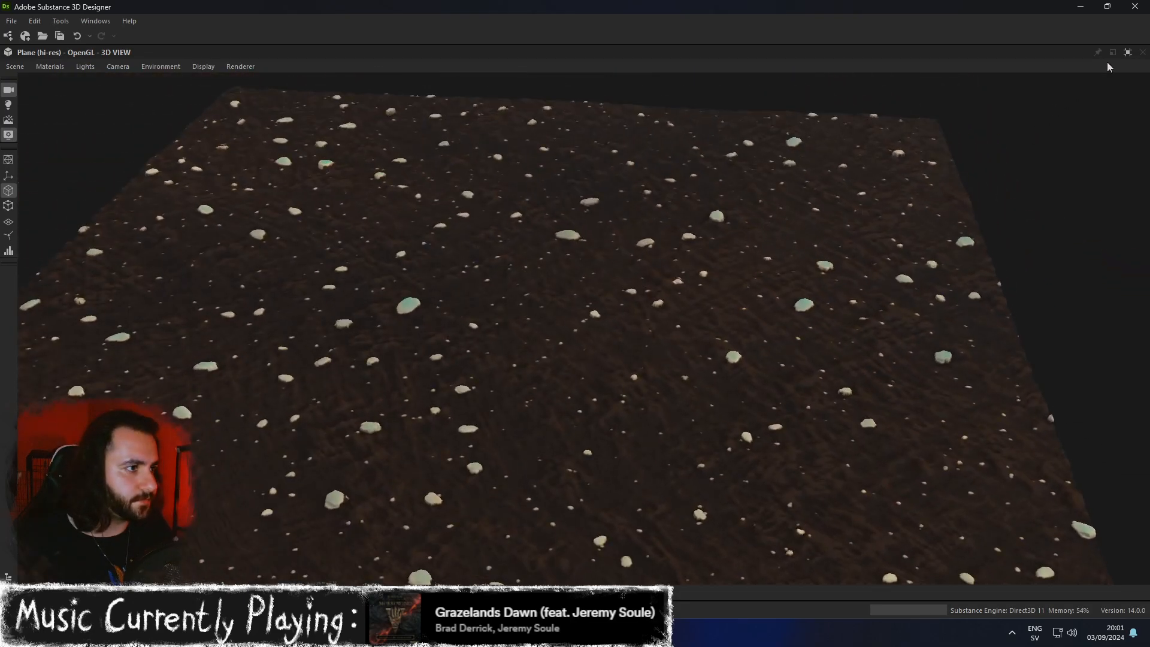
{"action": "left_click", "coordinate": [1127, 53]}
{"action": "scroll", "coordinate": [638, 459], "scroll_direction": "down", "scroll_amount": 5}
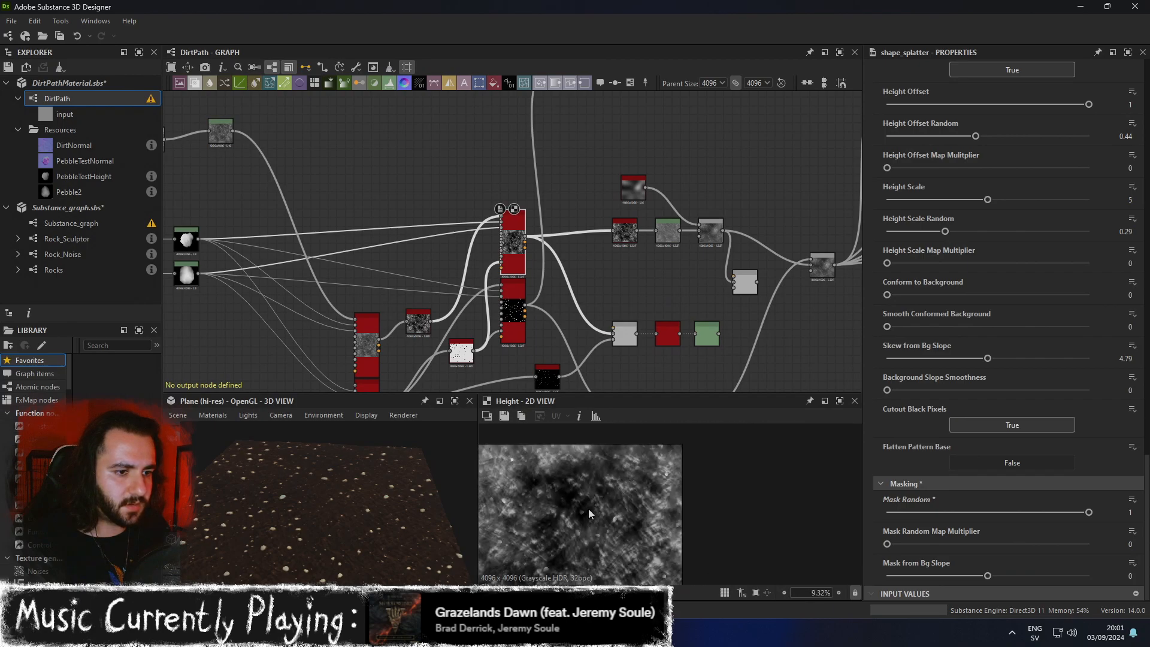
{"action": "scroll", "coordinate": [623, 264], "scroll_direction": "up", "scroll_amount": 4}
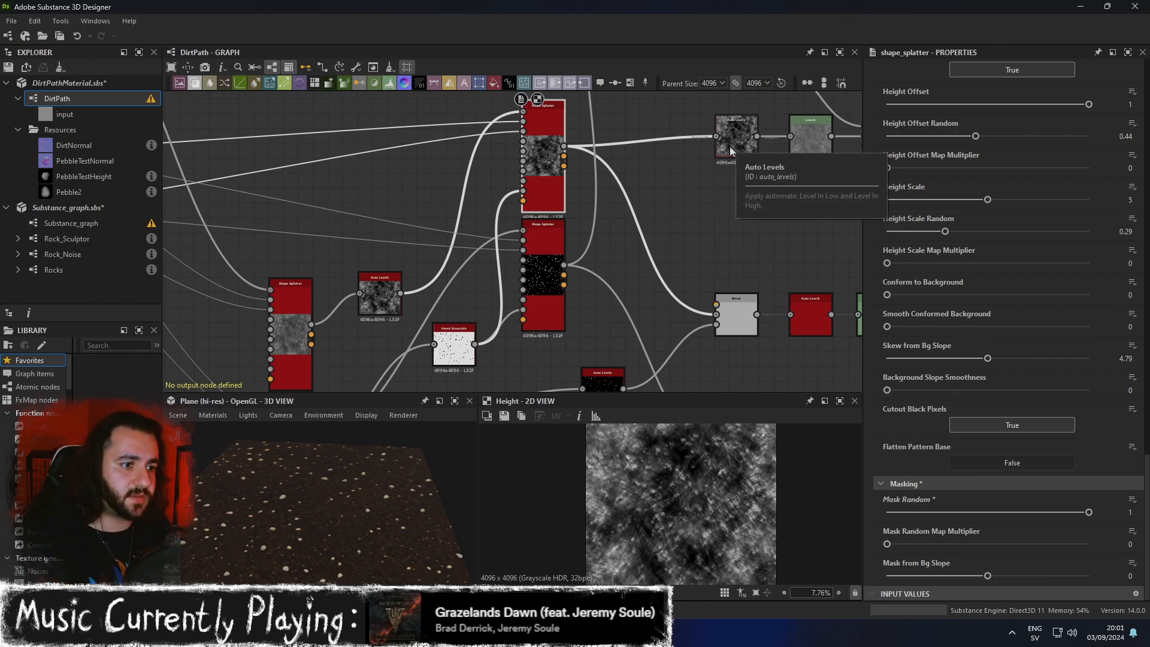
Connect the lower Levels output to the foreground of the Add Sub Blend fed by the upper chain and preview its result.
{"action": "middle_click_drag", "start_coordinate": [751, 192], "coordinate": [508, 235]}
{"action": "double_click", "coordinate": [724, 254]}
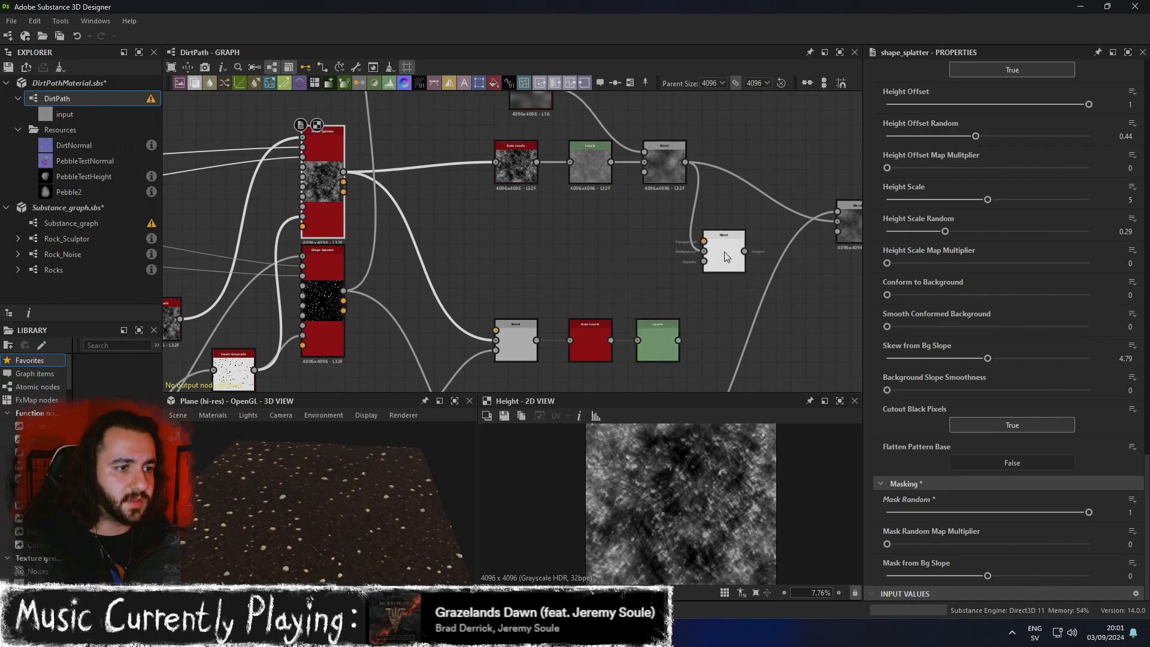
{"action": "double_click", "coordinate": [659, 337]}
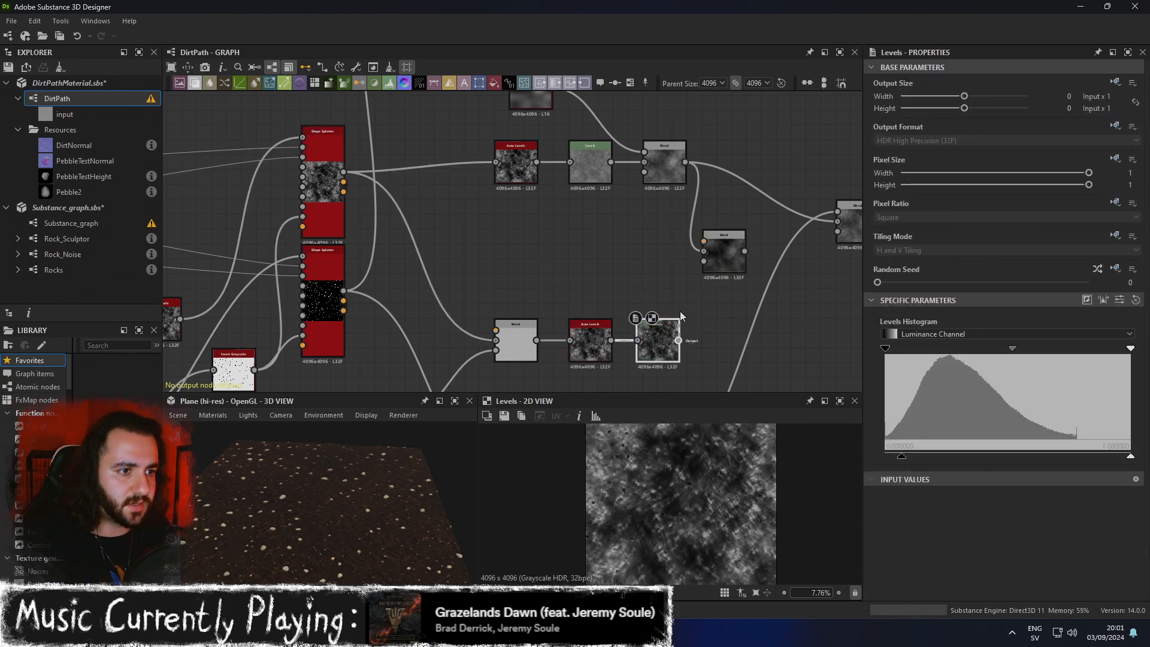
{"action": "middle_click_drag", "start_coordinate": [760, 254], "coordinate": [691, 258]}
{"action": "double_click", "coordinate": [645, 253]}
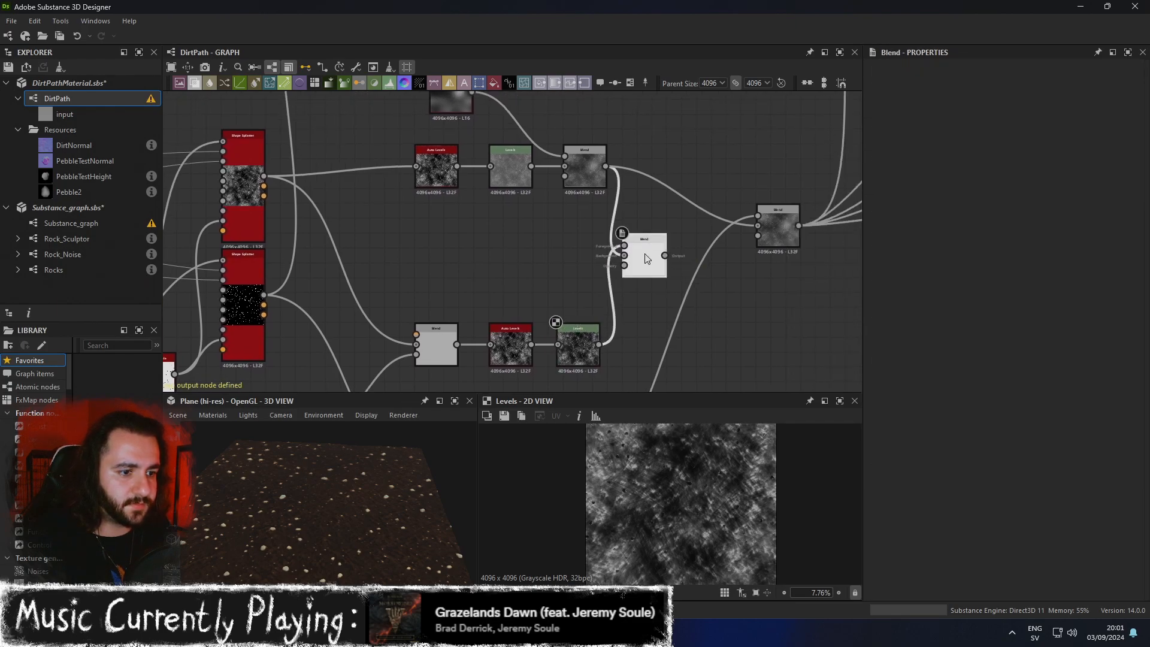
{"action": "scroll", "coordinate": [765, 254], "scroll_direction": "up", "scroll_amount": 1}
{"action": "middle_click_drag", "start_coordinate": [750, 257], "coordinate": [676, 277]}
{"action": "scroll", "coordinate": [709, 253], "scroll_direction": "up", "scroll_amount": 2}
{"action": "scroll", "coordinate": [664, 307], "scroll_direction": "down", "scroll_amount": 2}
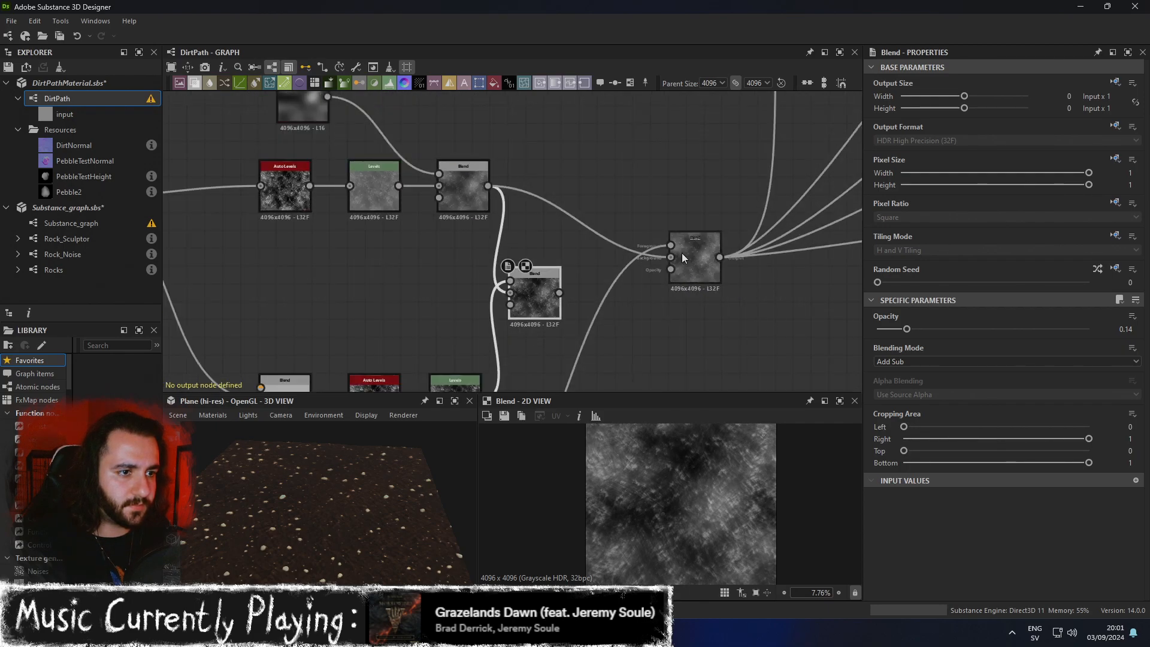
Try feeding the Add Sub Blend into the downstream Linear Dodge Blend's foreground, with the lower Auto Levels output as its opacity mask.
{"action": "scroll", "coordinate": [624, 321], "scroll_direction": "down", "scroll_amount": 2}
{"action": "middle_click_drag", "start_coordinate": [623, 321], "coordinate": [620, 185]}
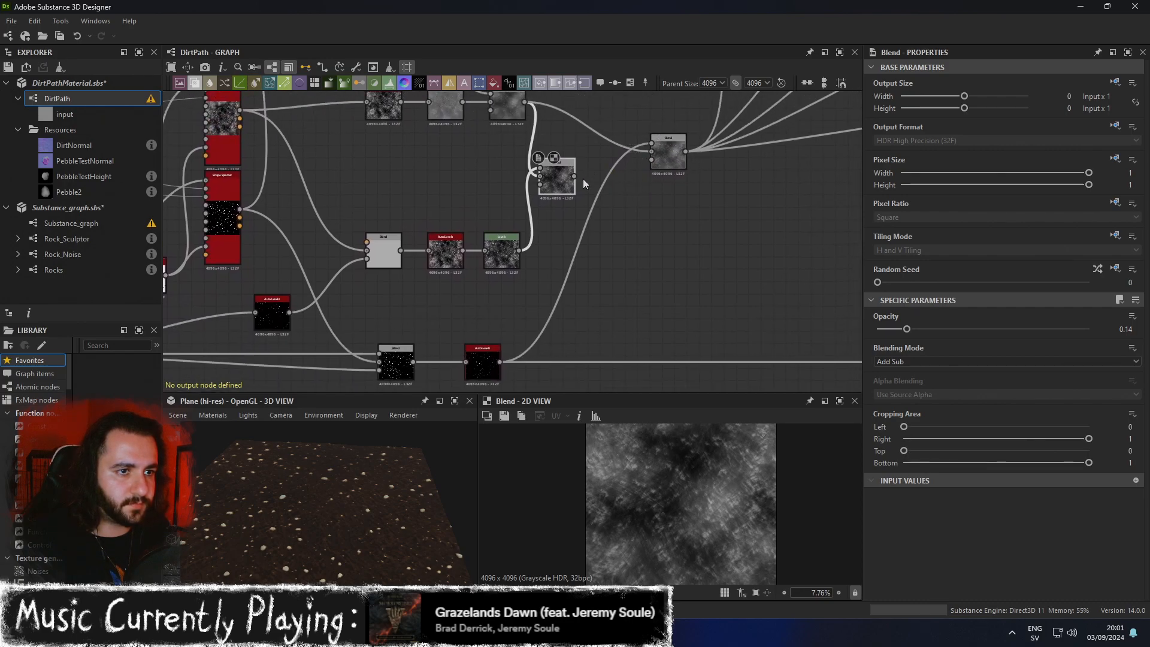
{"action": "left_click_drag", "start_coordinate": [573, 176], "coordinate": [641, 152]}
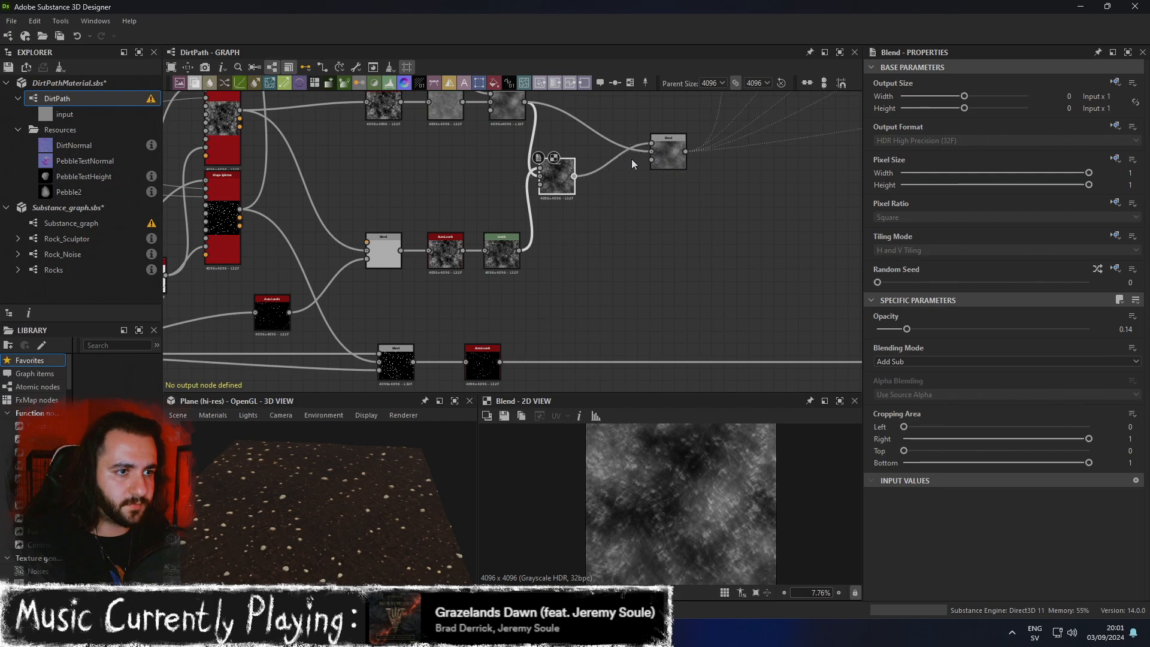
{"action": "left_click_drag", "start_coordinate": [500, 363], "coordinate": [652, 158]}
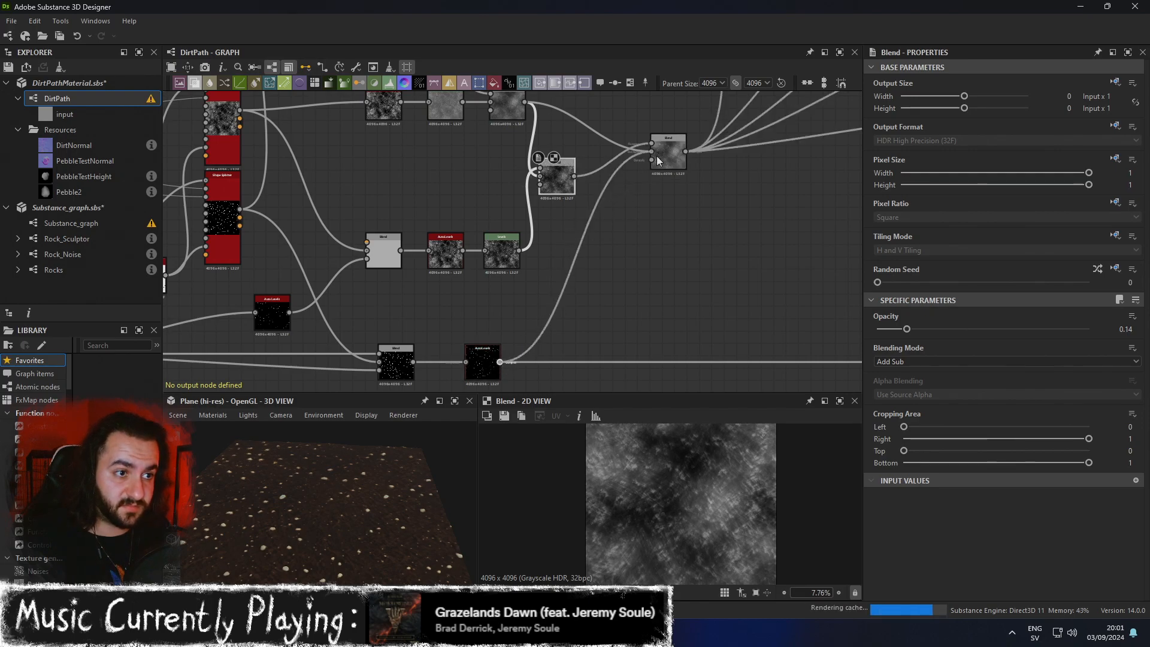
{"action": "scroll", "coordinate": [337, 515], "scroll_direction": "up", "scroll_amount": 5}
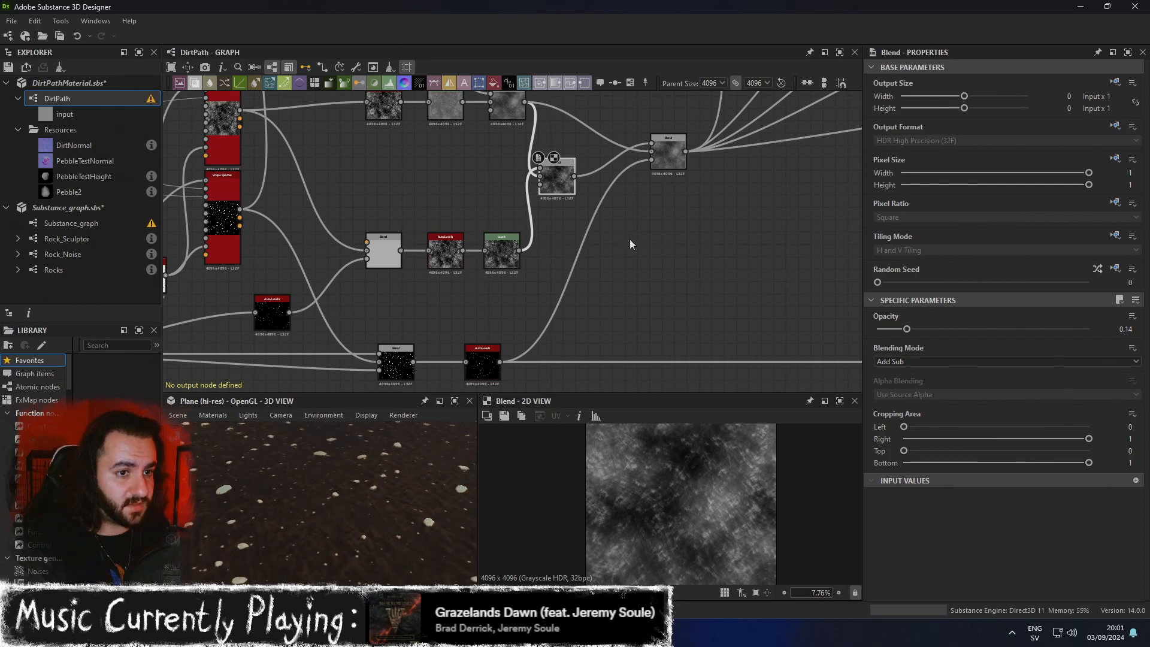
Undo the last three node connections, including the lower Levels link into the Add Sub Blend's foreground.
{"action": "key", "text": "ctrl+z"}
{"action": "key", "text": "ctrl+z"}
{"action": "key", "text": "ctrl+z"}
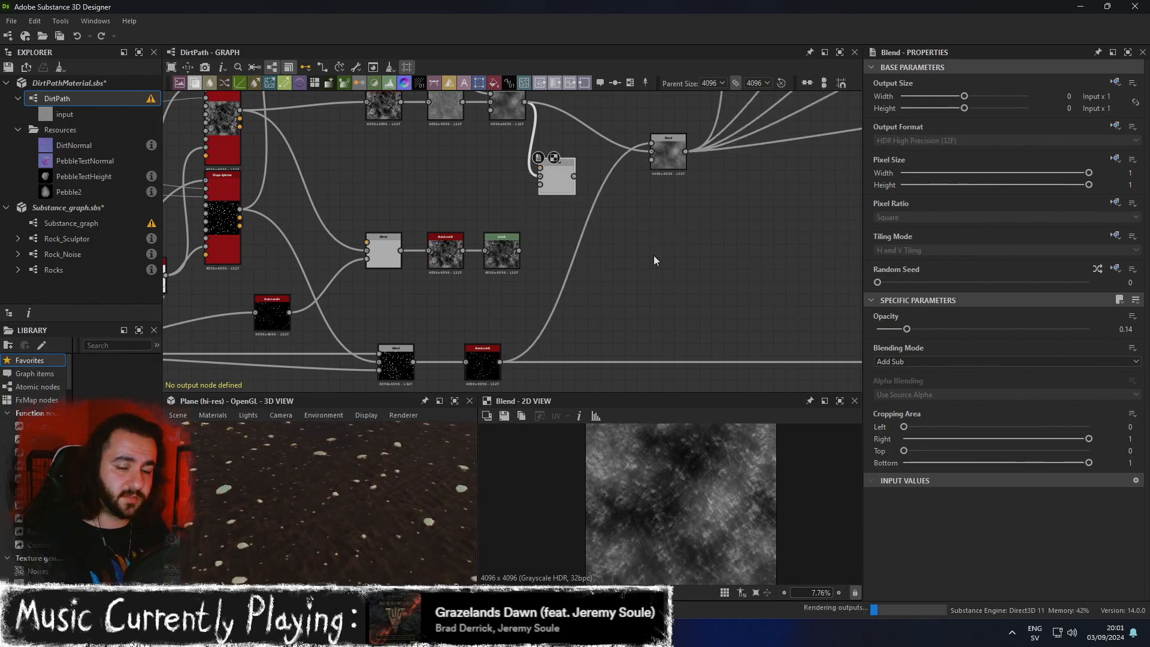
Check the settings of the upper and downstream Blends, then preview the downstream Blend and the lower Levels output.
{"action": "scroll", "coordinate": [677, 292], "scroll_direction": "down", "scroll_amount": 3}
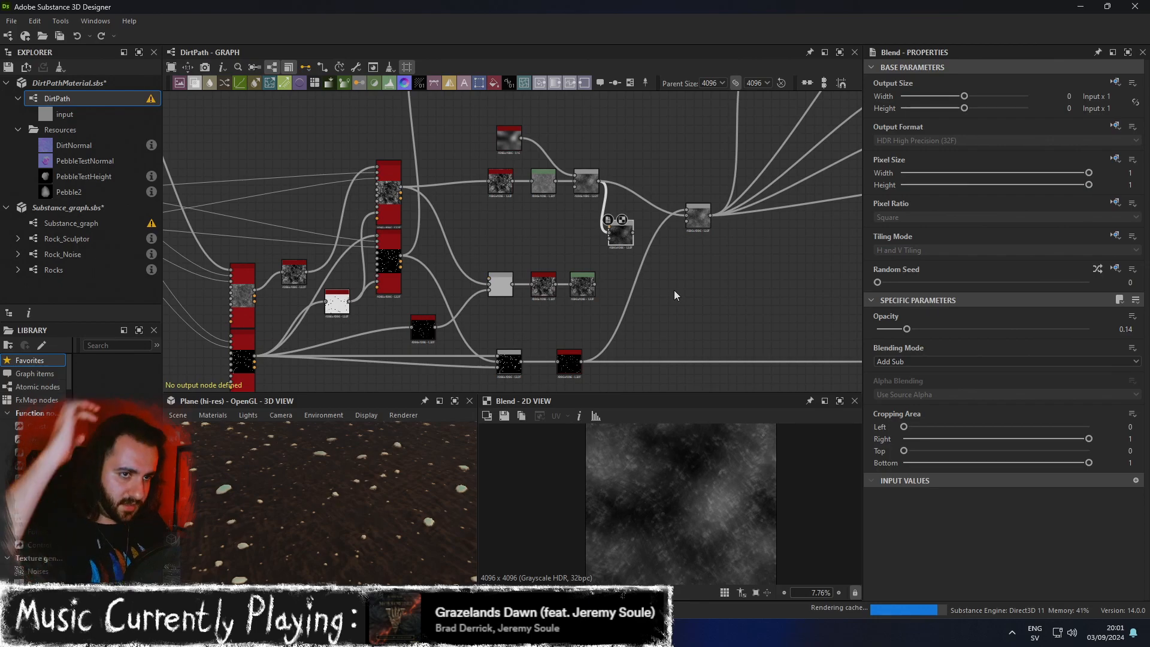
{"action": "left_click", "coordinate": [587, 172]}
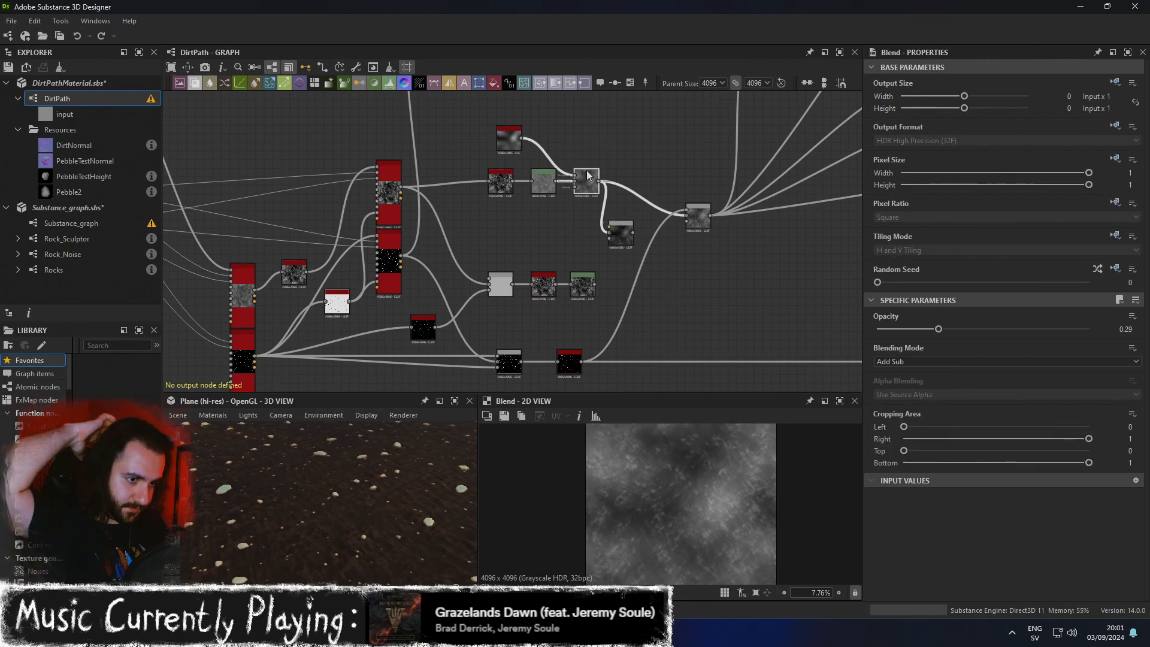
{"action": "left_click", "coordinate": [700, 214]}
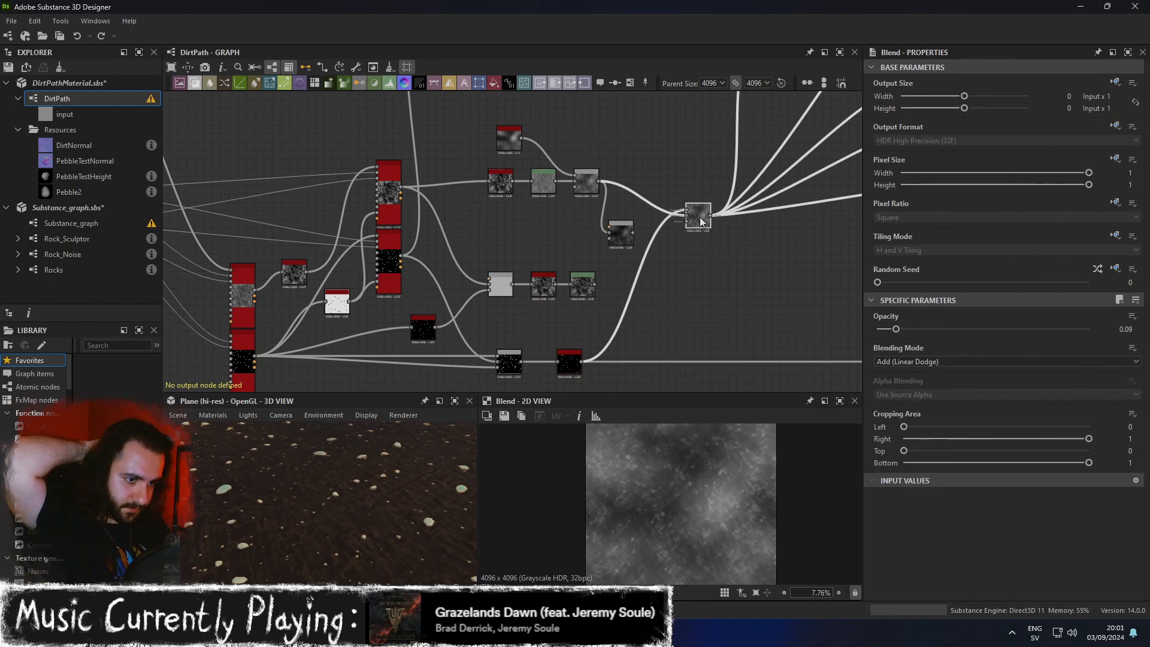
{"action": "scroll", "coordinate": [717, 488], "scroll_direction": "up", "scroll_amount": 3}
{"action": "scroll", "coordinate": [712, 482], "scroll_direction": "down", "scroll_amount": 2}
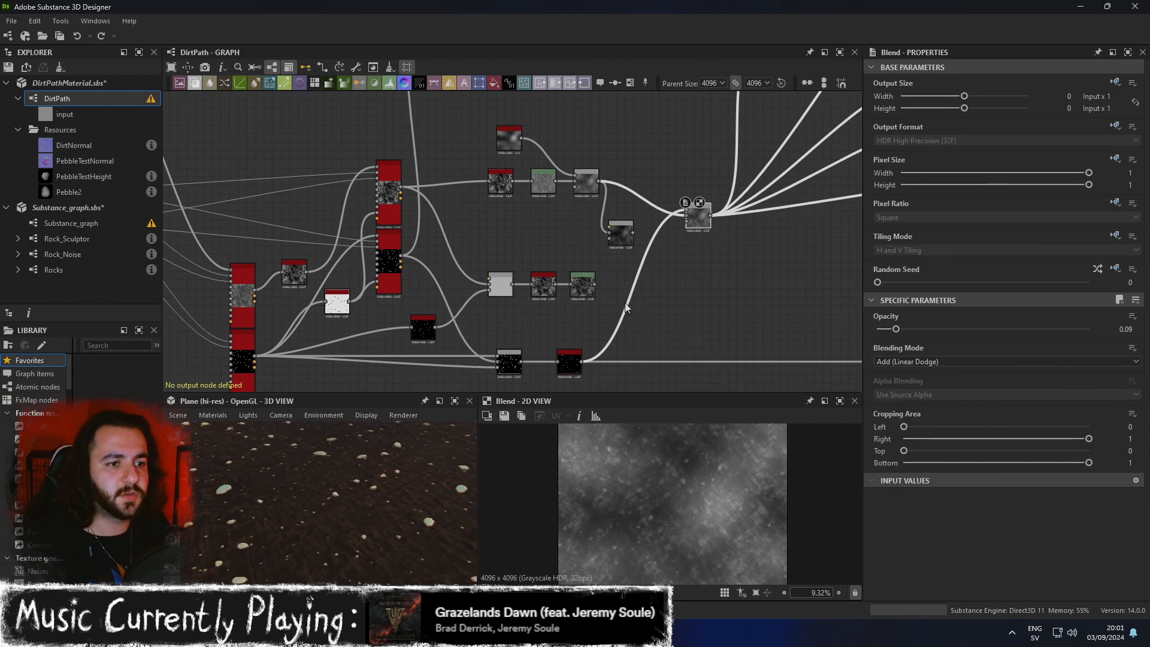
{"action": "scroll", "coordinate": [572, 285], "scroll_direction": "up", "scroll_amount": 3}
{"action": "left_click", "coordinate": [590, 285]}
{"action": "scroll", "coordinate": [684, 292], "scroll_direction": "down", "scroll_amount": 3}
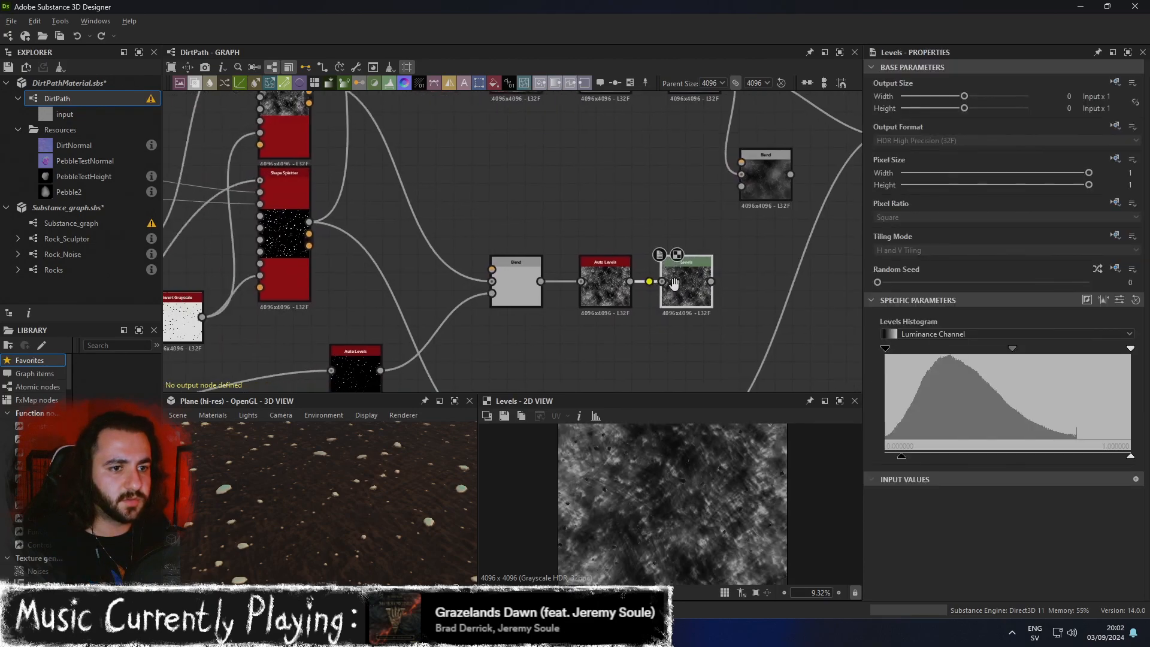
Preview the height-to-normal node's output and inspect the edges of the overlapping large pebble in the normal map.
{"action": "left_click_drag", "start_coordinate": [724, 322], "coordinate": [635, 280]}
{"action": "scroll", "coordinate": [650, 240], "scroll_direction": "down", "scroll_amount": 3}
{"action": "middle_click_drag", "start_coordinate": [622, 240], "coordinate": [441, 280]}
{"action": "middle_click_drag", "start_coordinate": [635, 250], "coordinate": [584, 298]}
{"action": "double_click", "coordinate": [545, 190]}
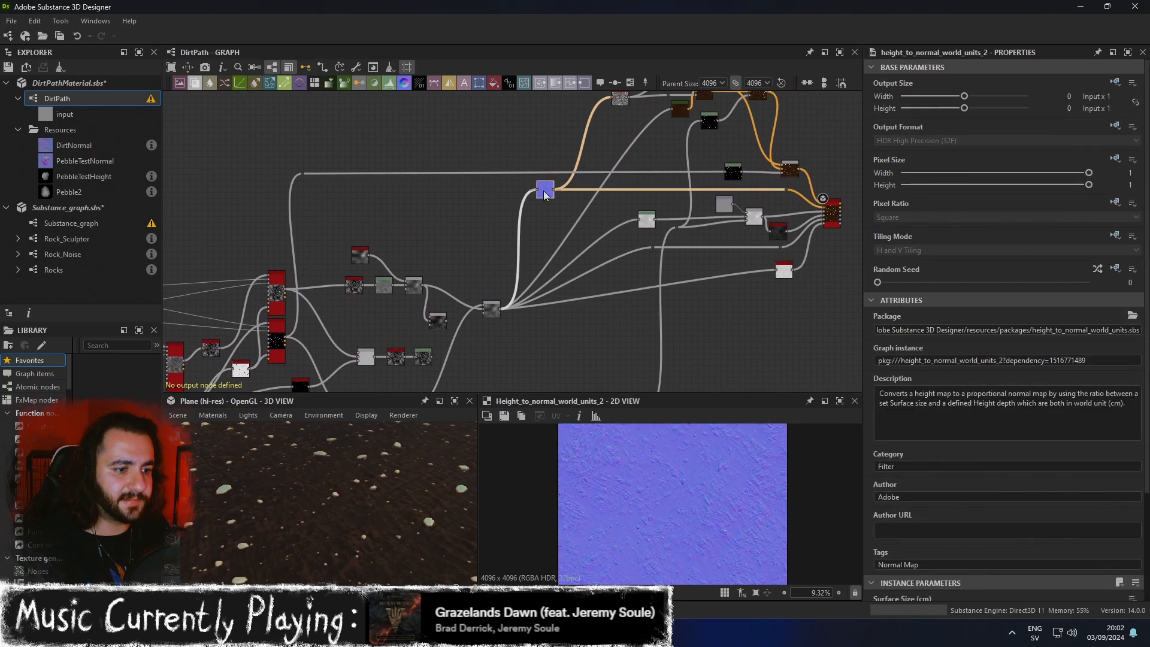
{"action": "scroll", "coordinate": [694, 479], "scroll_direction": "up", "scroll_amount": 3}
{"action": "scroll", "coordinate": [652, 516], "scroll_direction": "up", "scroll_amount": 3}
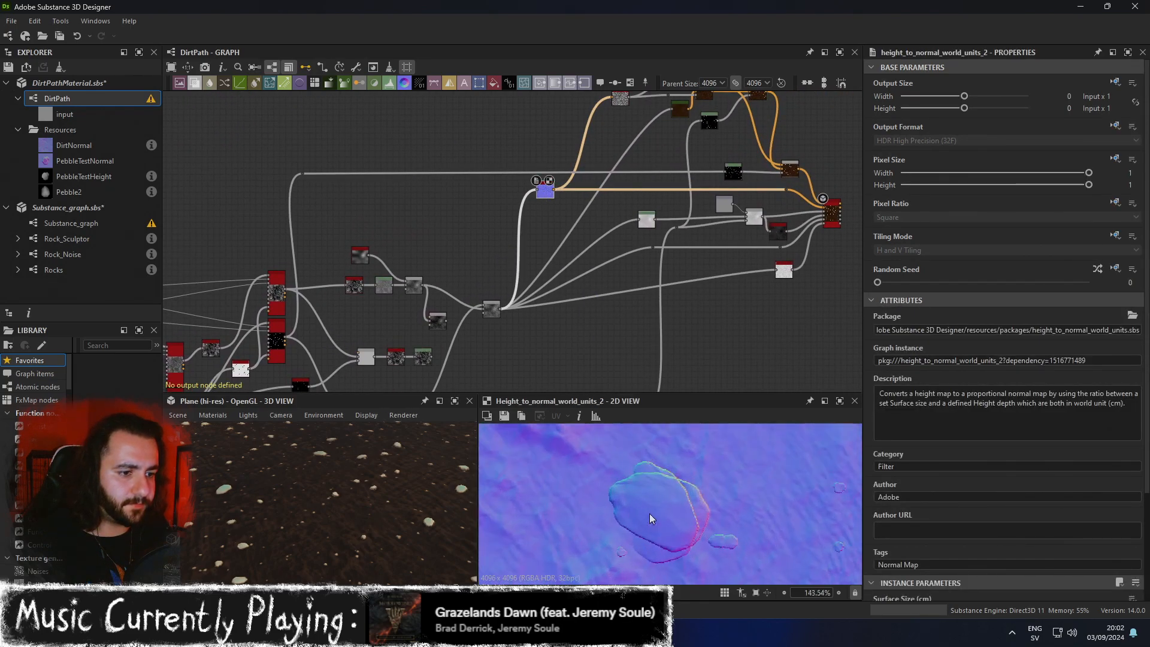
{"action": "scroll", "coordinate": [652, 517], "scroll_direction": "down", "scroll_amount": 2}
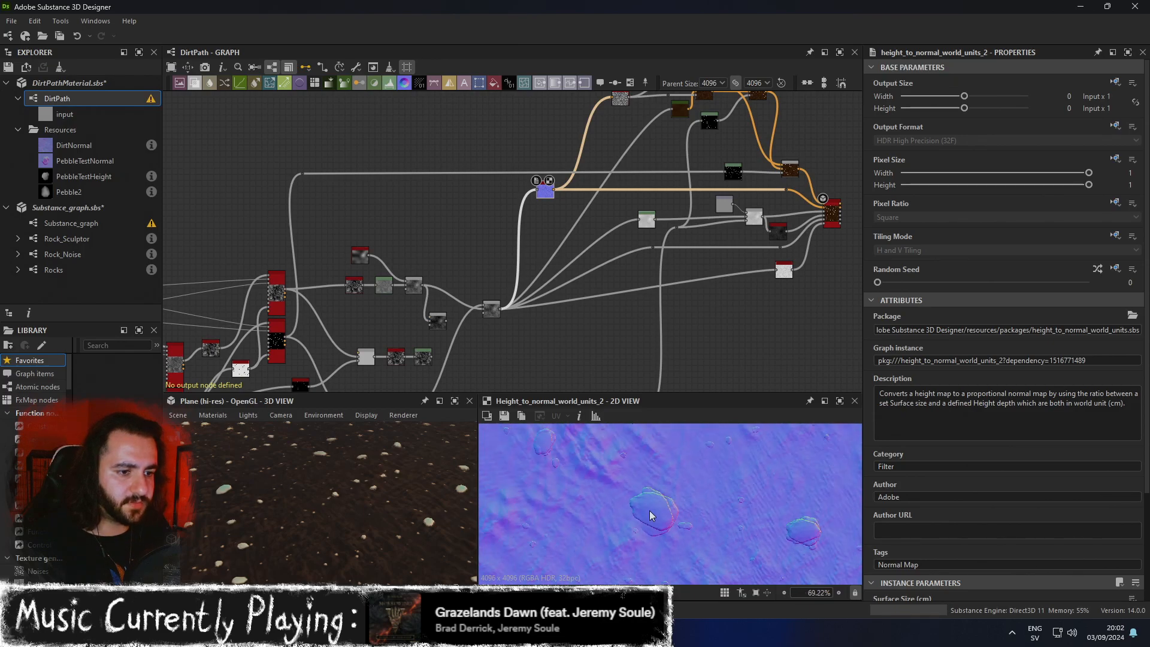
{"action": "scroll", "coordinate": [652, 517], "scroll_direction": "down", "scroll_amount": 1}
{"action": "scroll", "coordinate": [391, 497], "scroll_direction": "down", "scroll_amount": 3}
Compare the large overlapping pebble in the normal map with its appearance in the maximized 3D view.
{"action": "left_click_drag", "start_coordinate": [346, 495], "coordinate": [292, 499]}
{"action": "scroll", "coordinate": [713, 515], "scroll_direction": "down", "scroll_amount": 4}
{"action": "scroll", "coordinate": [683, 516], "scroll_direction": "up", "scroll_amount": 6}
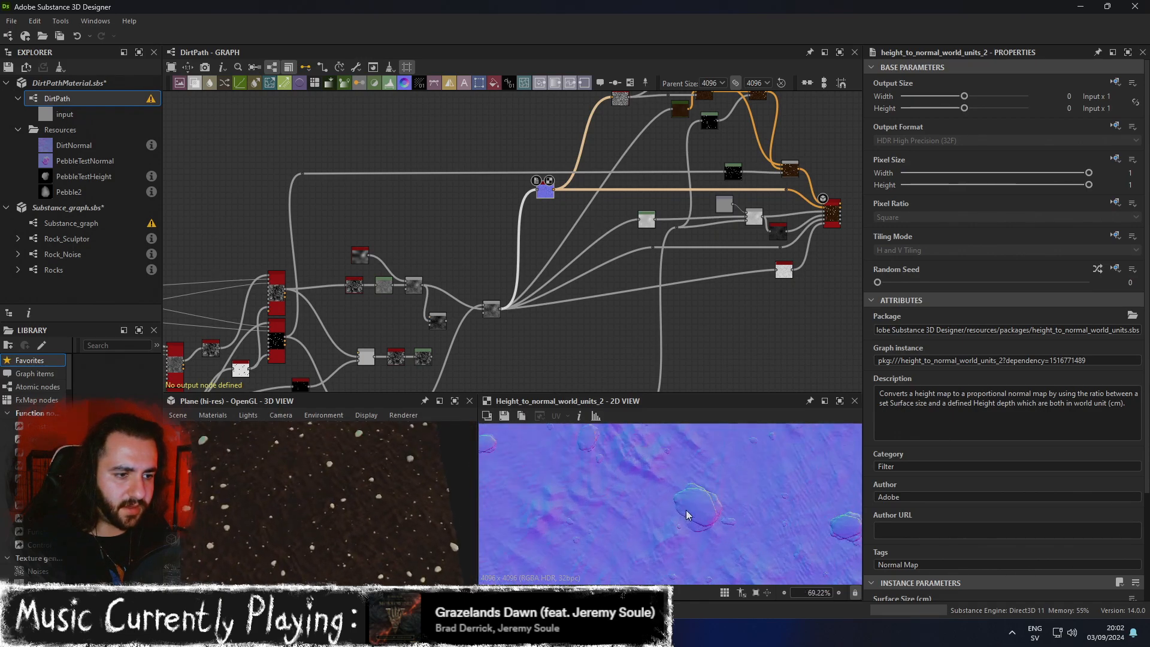
{"action": "left_click_drag", "start_coordinate": [402, 502], "coordinate": [462, 451]}
{"action": "left_click", "coordinate": [454, 402]}
{"action": "left_click_drag", "start_coordinate": [448, 407], "coordinate": [591, 319]}
{"action": "scroll", "coordinate": [604, 274], "scroll_direction": "up", "scroll_amount": 6}
{"action": "scroll", "coordinate": [585, 329], "scroll_direction": "up", "scroll_amount": 4}
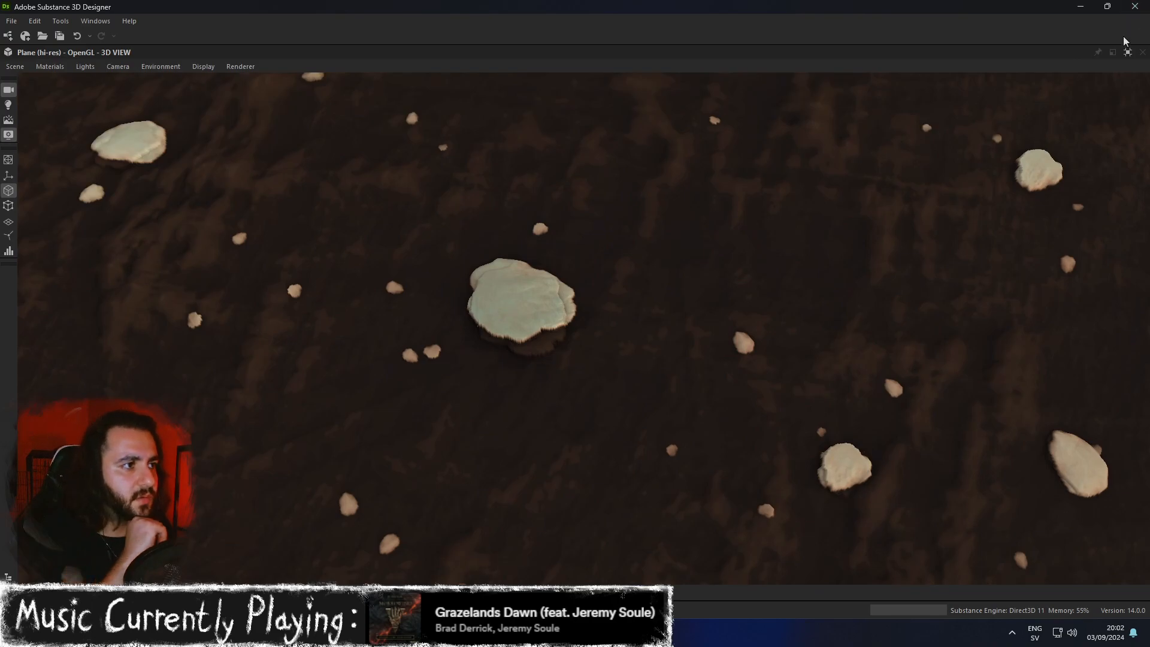
{"action": "left_click", "coordinate": [1127, 54]}
Inspect the wider normal map and preview the height output of the upstream Shape Splatter.
{"action": "scroll", "coordinate": [455, 309], "scroll_direction": "down", "scroll_amount": 1}
{"action": "middle_click_drag", "start_coordinate": [392, 325], "coordinate": [564, 296]}
{"action": "scroll", "coordinate": [697, 498], "scroll_direction": "down", "scroll_amount": 10}
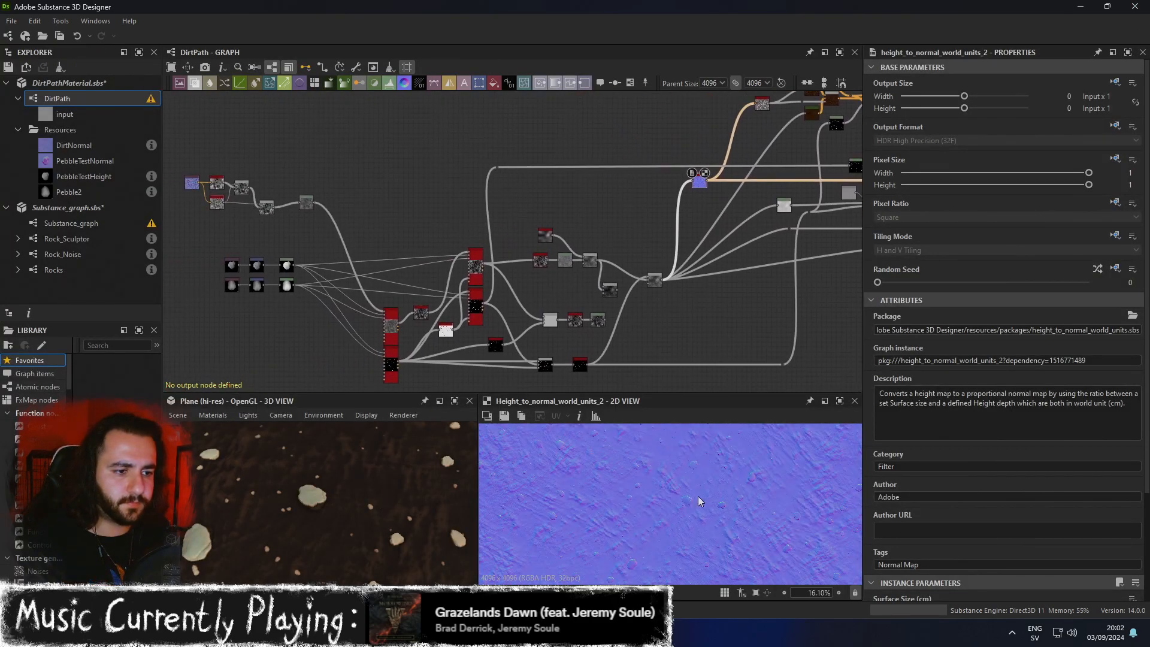
{"action": "scroll", "coordinate": [696, 500], "scroll_direction": "up", "scroll_amount": 6}
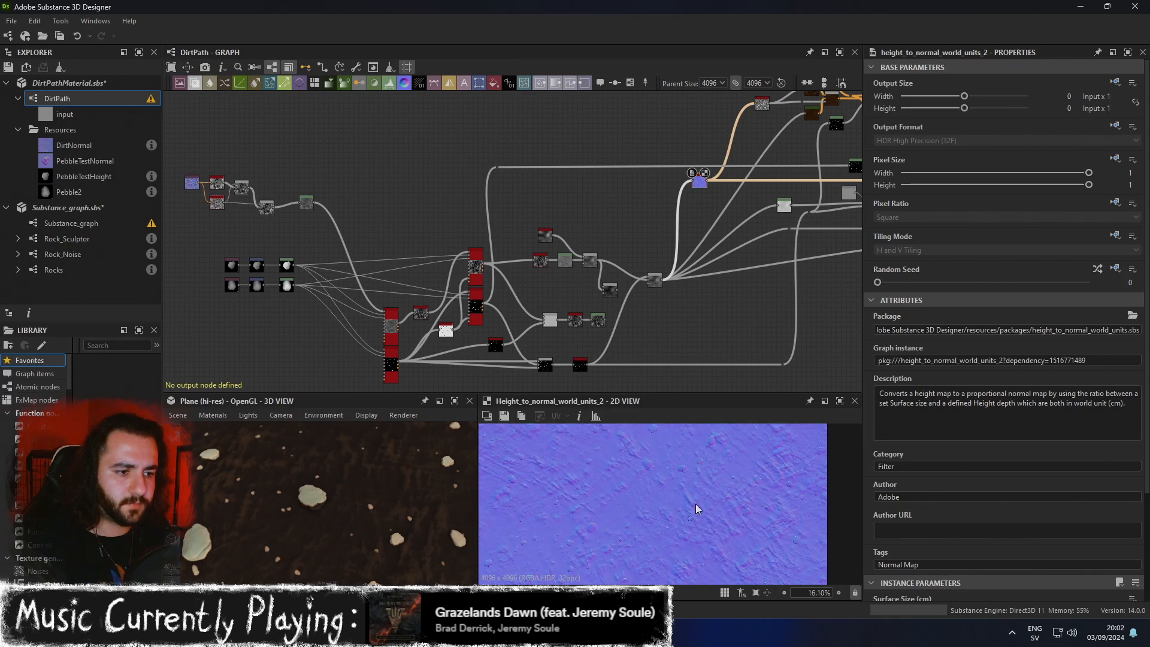
{"action": "double_click", "coordinate": [388, 334]}
{"action": "scroll", "coordinate": [709, 483], "scroll_direction": "down", "scroll_amount": 6}
{"action": "scroll", "coordinate": [717, 476], "scroll_direction": "up", "scroll_amount": 3}
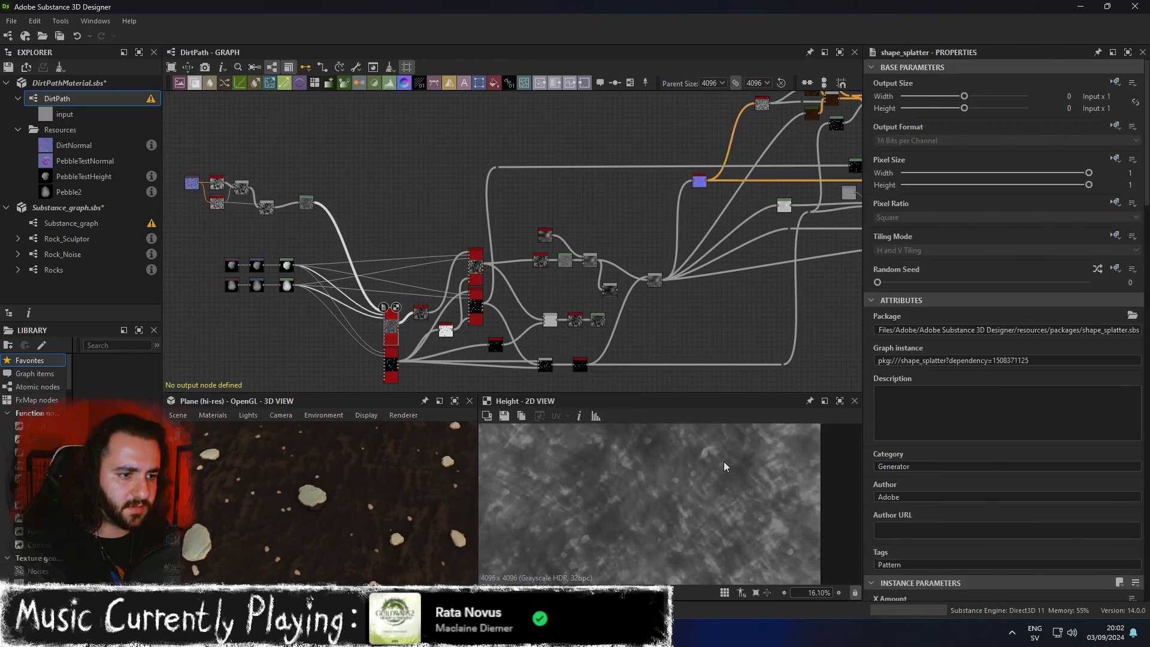
Examine the height output of the first Shape Splatter up close in the 2D view, checking how the pebbles sit in the dirt.
{"action": "scroll", "coordinate": [713, 461], "scroll_direction": "down", "scroll_amount": 4}
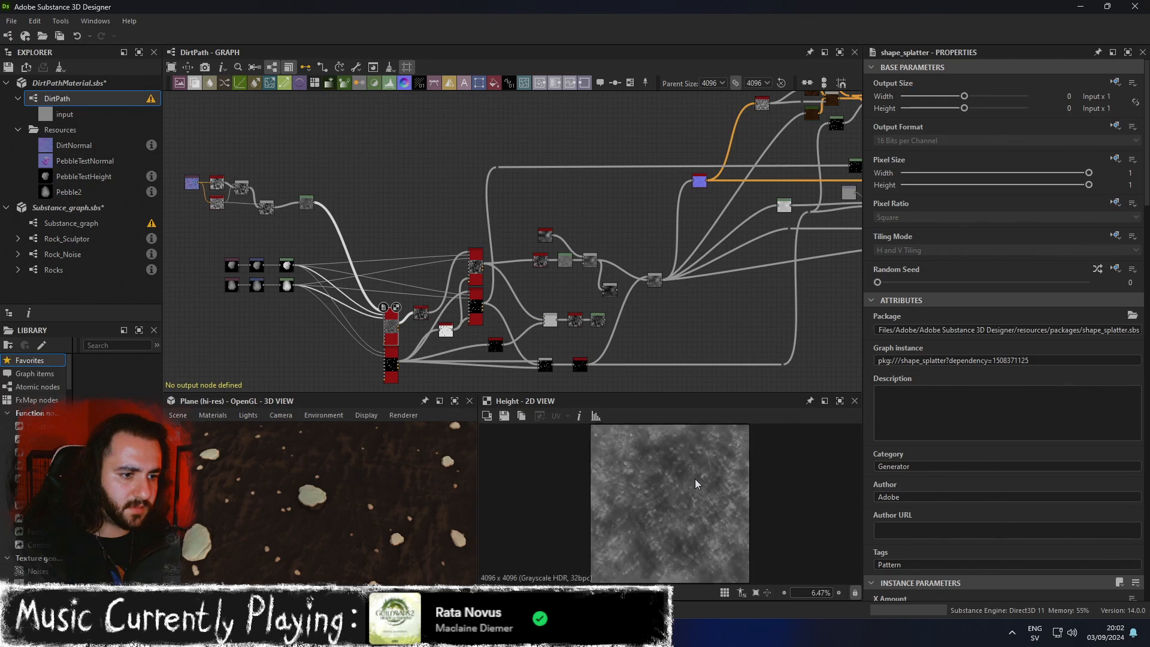
{"action": "scroll", "coordinate": [694, 478], "scroll_direction": "up", "scroll_amount": 8}
{"action": "middle_click_drag", "start_coordinate": [707, 473], "coordinate": [698, 510]}
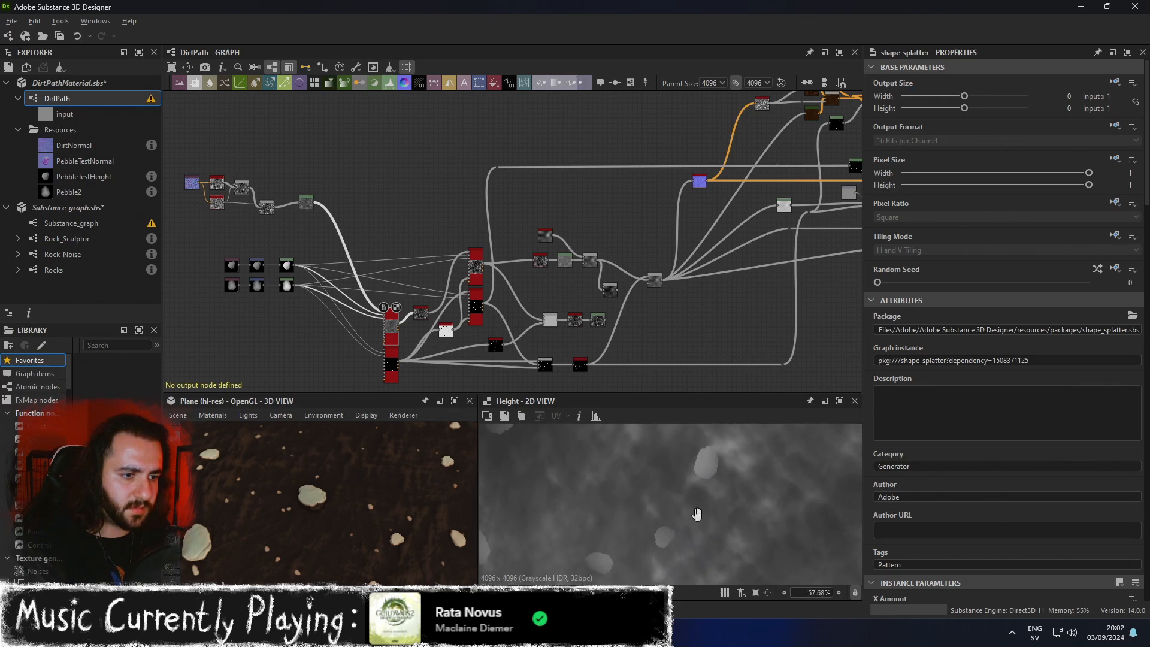
{"action": "scroll", "coordinate": [683, 527], "scroll_direction": "up", "scroll_amount": 2}
{"action": "scroll", "coordinate": [685, 455], "scroll_direction": "down", "scroll_amount": 5}
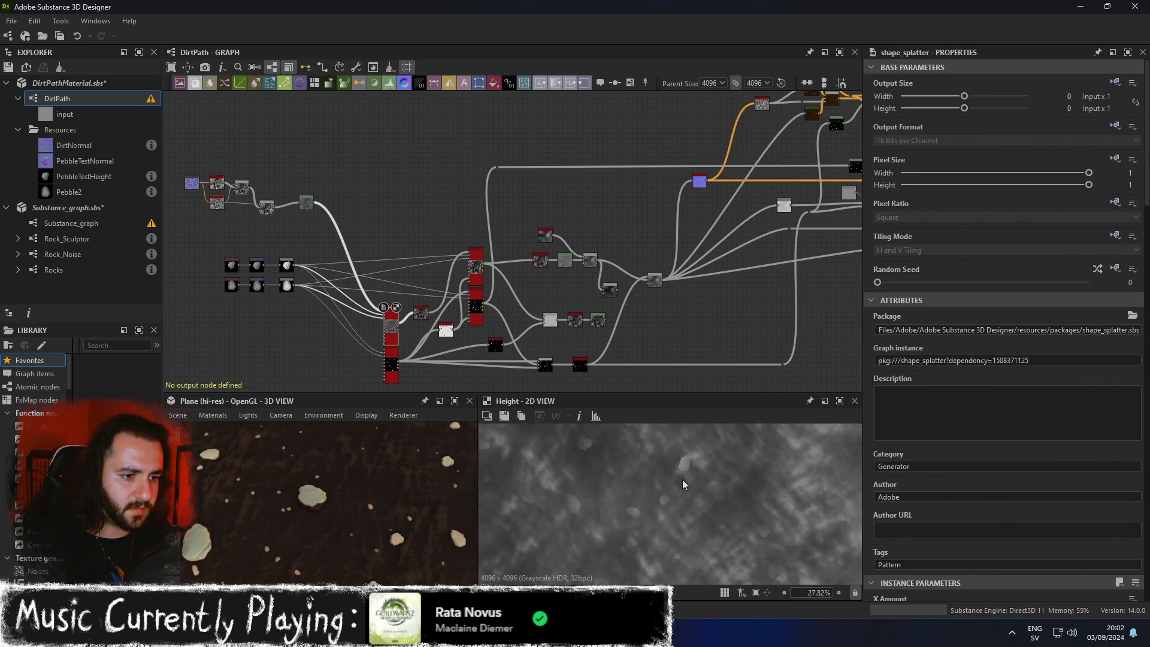
{"action": "middle_click_drag", "start_coordinate": [691, 484], "coordinate": [572, 398]}
{"action": "scroll", "coordinate": [668, 506], "scroll_direction": "up", "scroll_amount": 2}
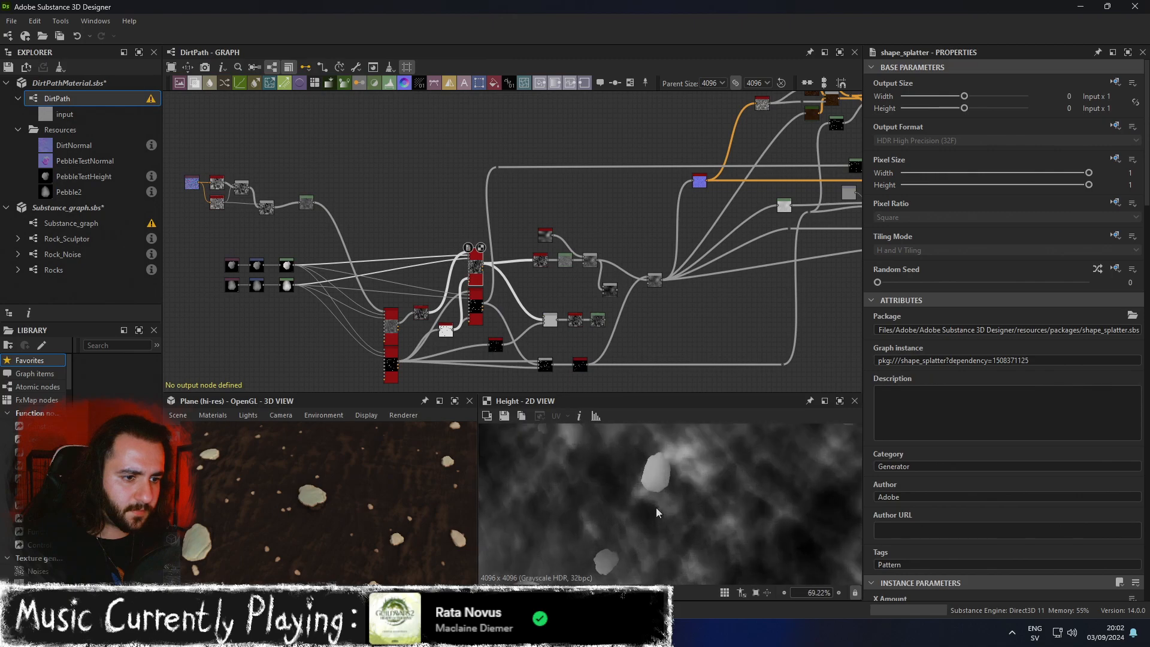
Examine the second Shape Splatter's height output in the 2D view, looking at both the large pebbles and the overall pattern.
{"action": "scroll", "coordinate": [656, 508], "scroll_direction": "up", "scroll_amount": 2}
{"action": "scroll", "coordinate": [661, 508], "scroll_direction": "down", "scroll_amount": 4}
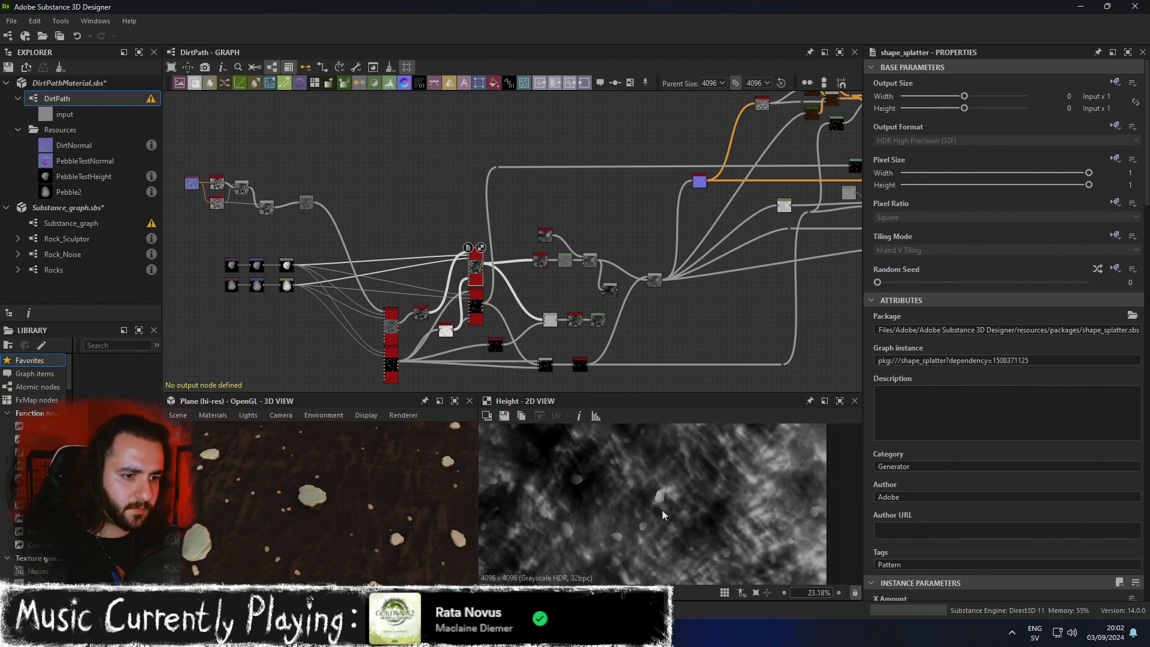
{"action": "middle_click_drag", "start_coordinate": [680, 521], "coordinate": [666, 478]}
{"action": "scroll", "coordinate": [527, 293], "scroll_direction": "up", "scroll_amount": 1}
{"action": "scroll", "coordinate": [526, 293], "scroll_direction": "up", "scroll_amount": 1}
{"action": "scroll", "coordinate": [548, 251], "scroll_direction": "up", "scroll_amount": 1}
Preview the Auto Levels, Levels and Blend nodes that follow the second Shape Splatter along the height chain.
{"action": "left_click", "coordinate": [554, 250]}
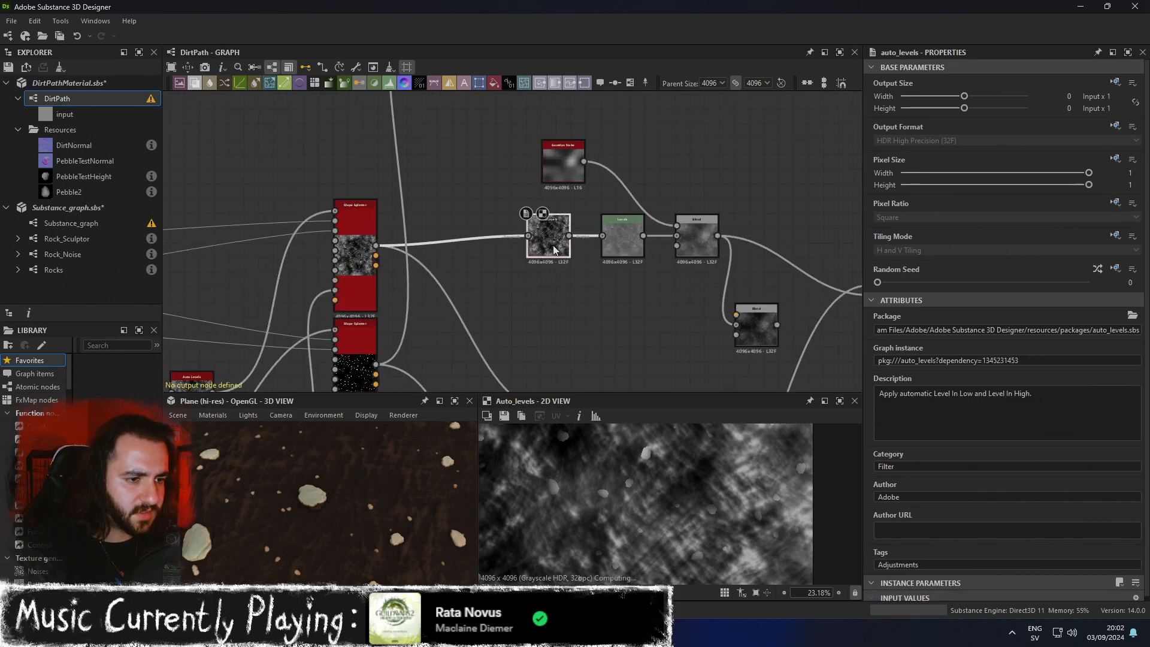
{"action": "left_click", "coordinate": [613, 243]}
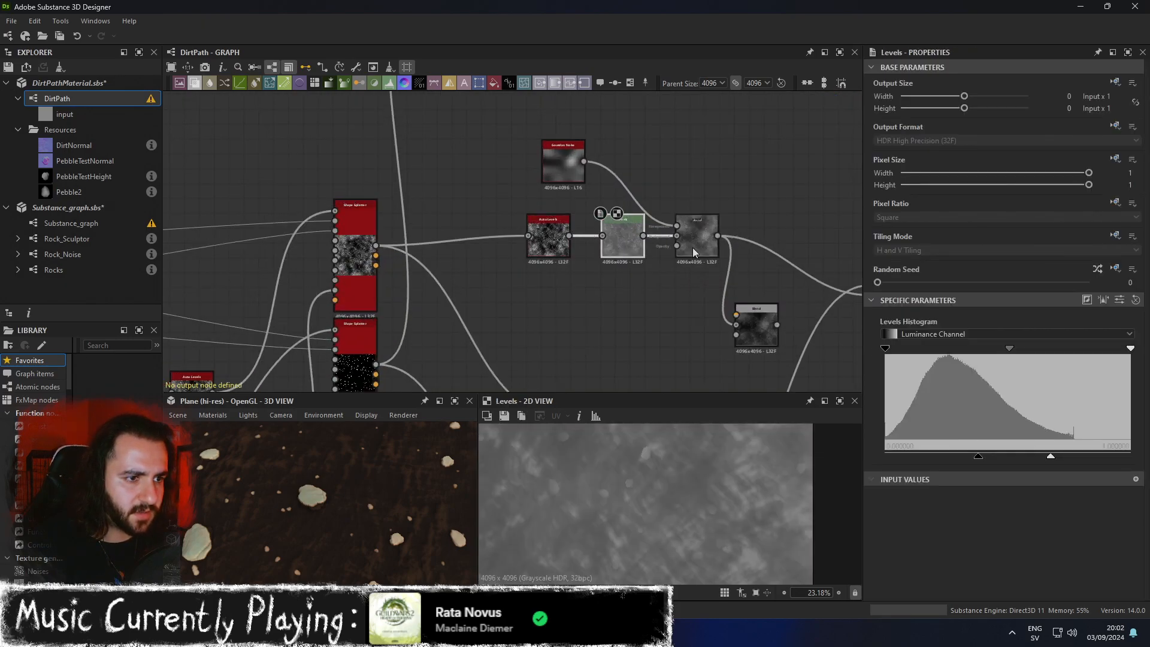
{"action": "left_click", "coordinate": [702, 250]}
{"action": "middle_click_drag", "start_coordinate": [749, 293], "coordinate": [551, 272]}
{"action": "left_click", "coordinate": [688, 277]}
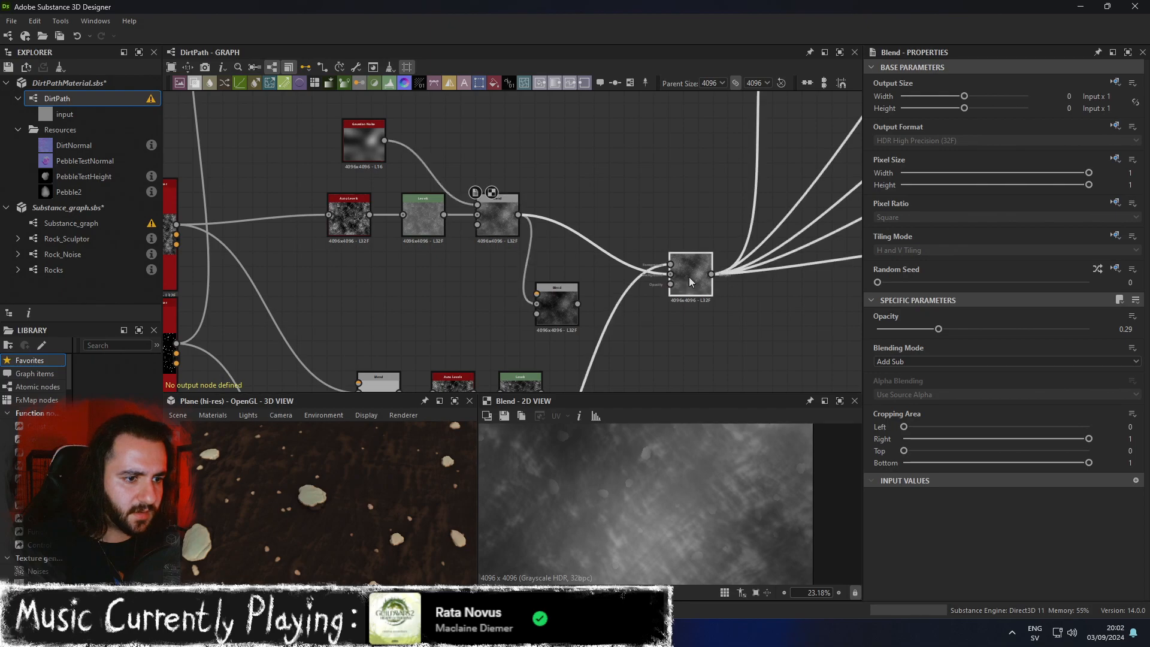
{"action": "left_click", "coordinate": [556, 306]}
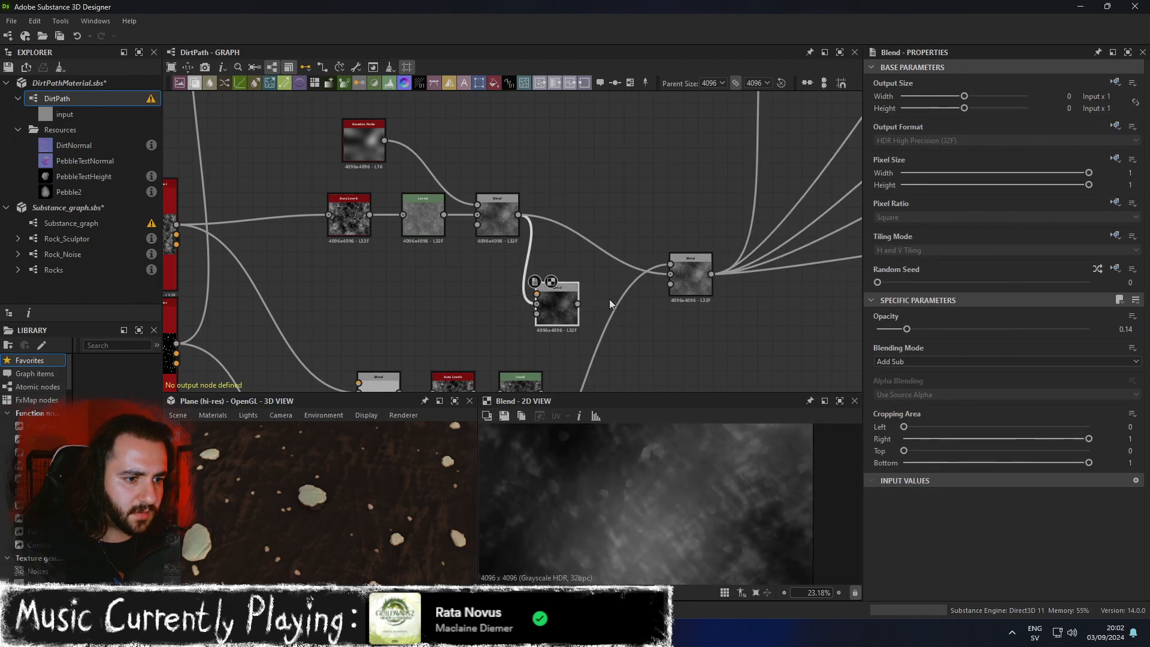
Inspect the pebbles in the final height Blend and compare them with the preceding Add Sub Blend.
{"action": "left_click", "coordinate": [688, 287]}
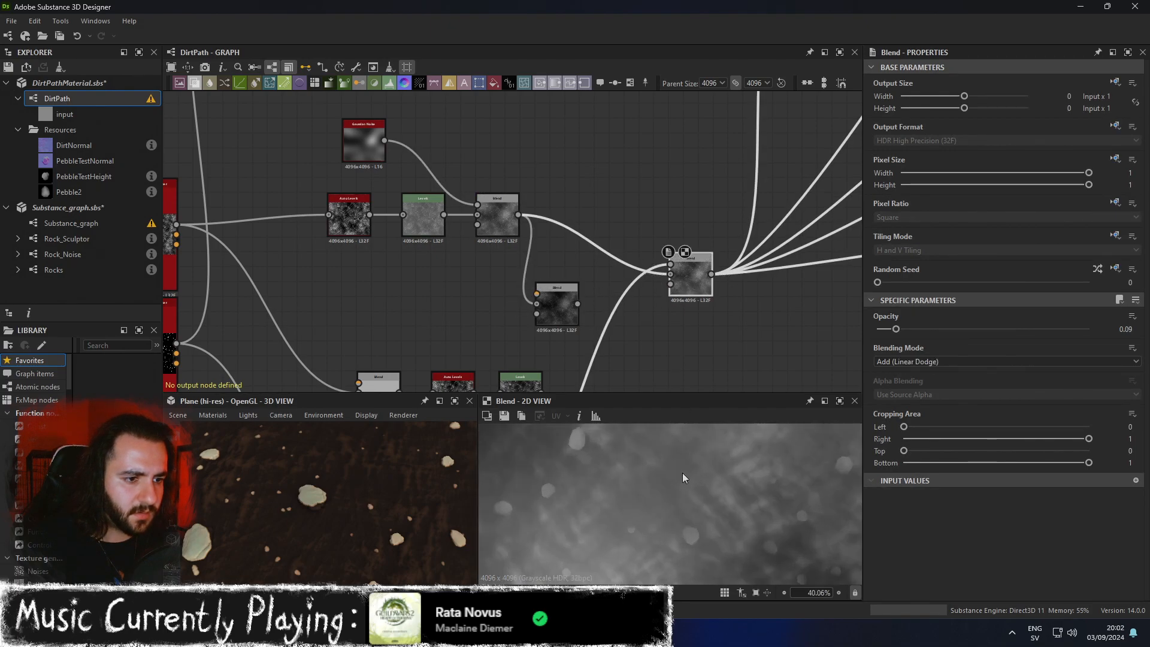
{"action": "scroll", "coordinate": [651, 472], "scroll_direction": "down", "scroll_amount": 2}
{"action": "scroll", "coordinate": [623, 481], "scroll_direction": "up", "scroll_amount": 4}
{"action": "scroll", "coordinate": [649, 492], "scroll_direction": "up", "scroll_amount": 4}
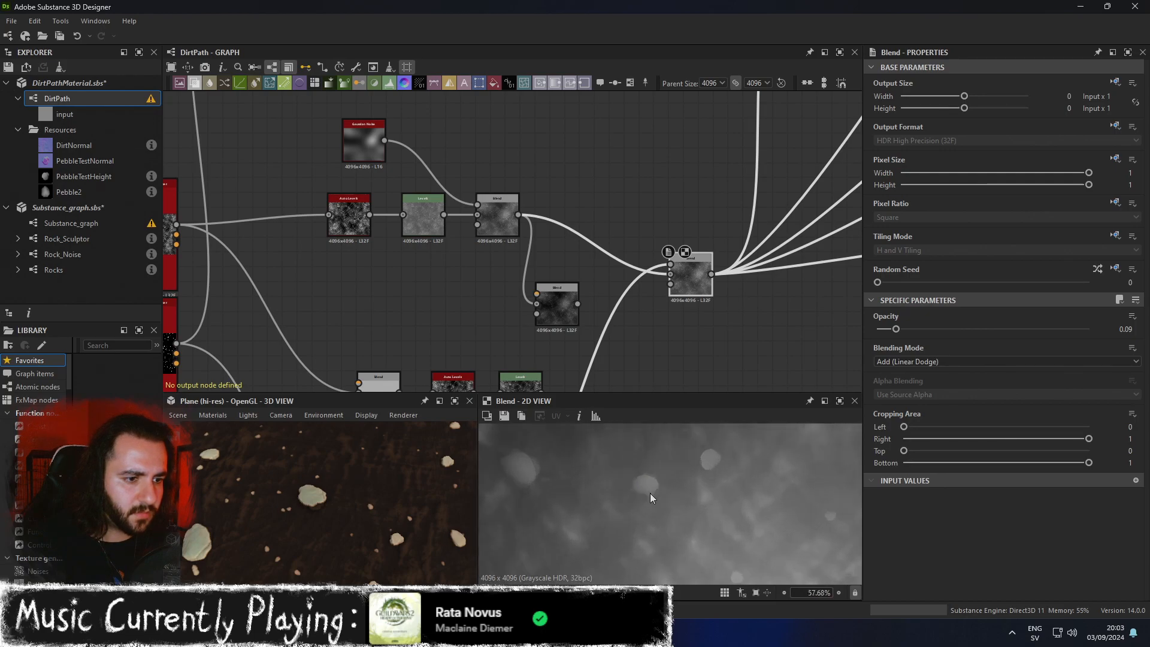
{"action": "middle_click_drag", "start_coordinate": [650, 485], "coordinate": [621, 516]}
{"action": "scroll", "coordinate": [617, 520], "scroll_direction": "down", "scroll_amount": 3}
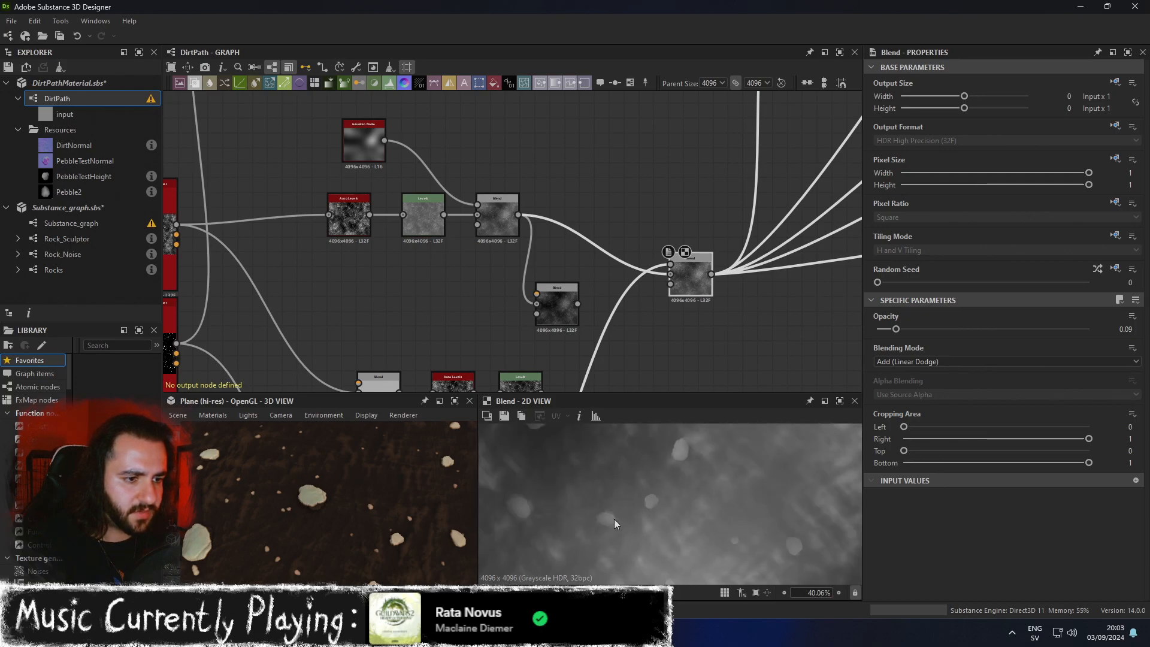
{"action": "left_click", "coordinate": [500, 225]}
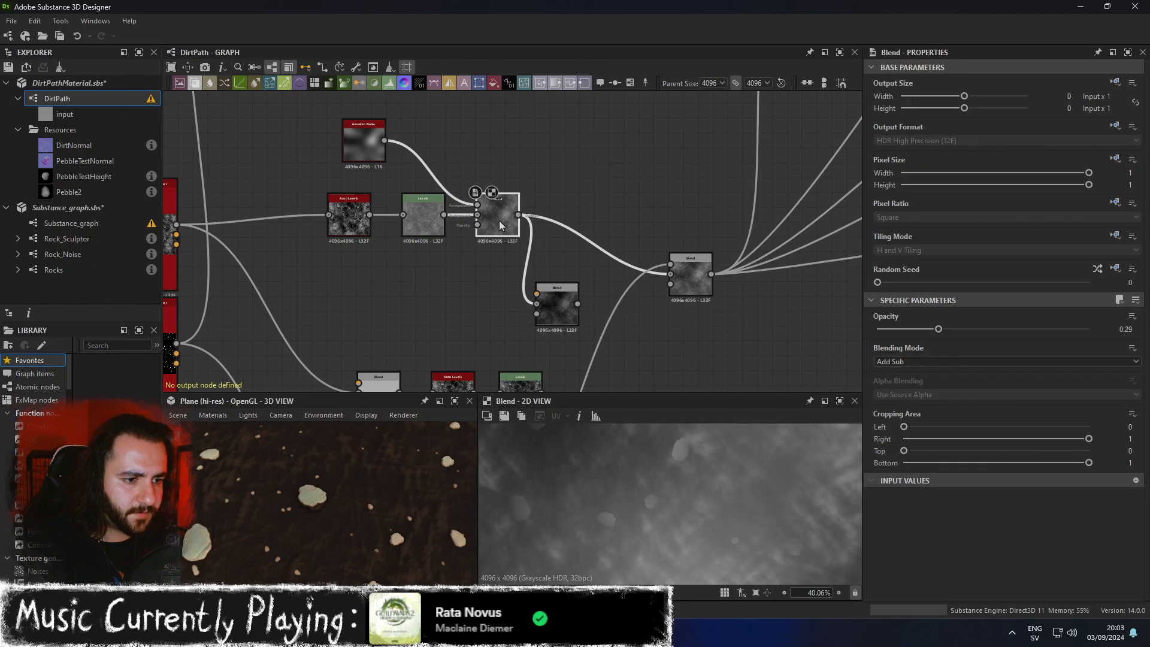
Disconnect the pebble mask's Auto Levels from the foreground input of the final height Blend.
{"action": "middle_click_drag", "start_coordinate": [629, 317], "coordinate": [600, 170]}
{"action": "left_click", "coordinate": [532, 328]}
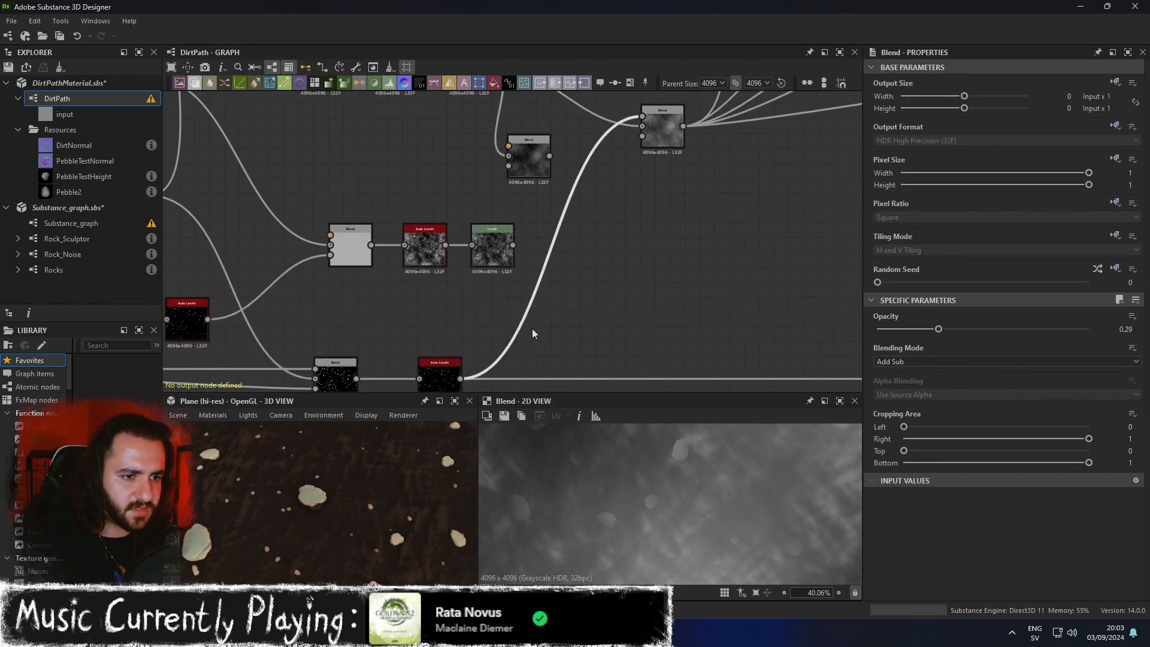
{"action": "key", "text": "Delete"}
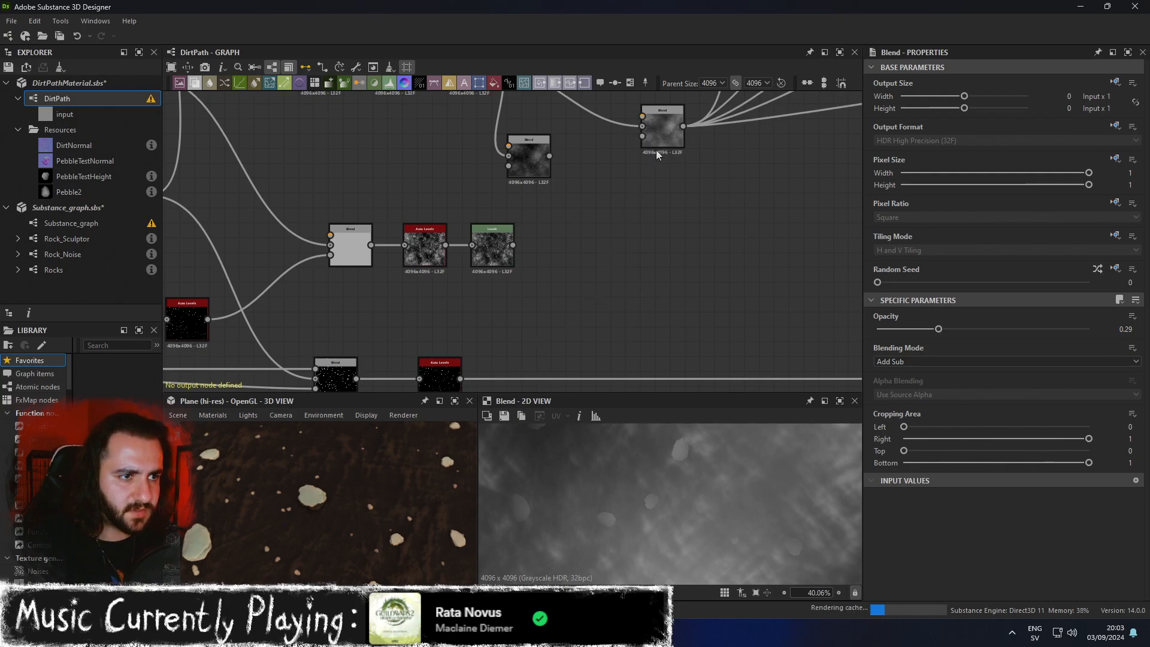
{"action": "left_click", "coordinate": [660, 136]}
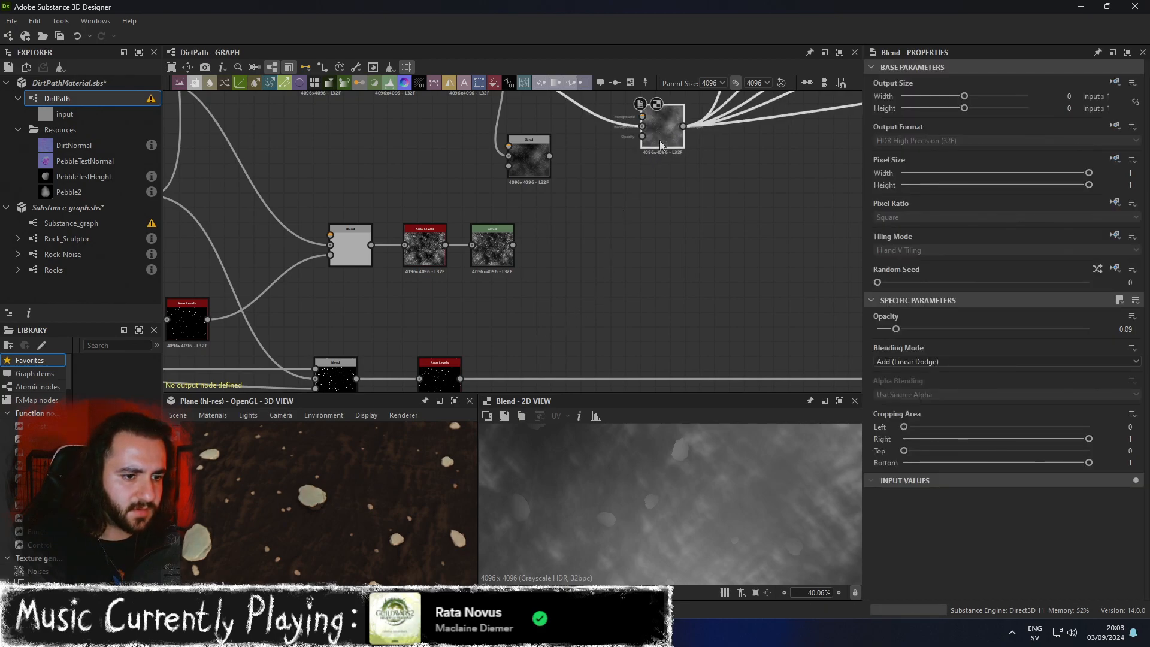
Show the PBR base material node's outputs in the 3D view and look over the nodes feeding it.
{"action": "scroll", "coordinate": [681, 233], "scroll_direction": "down", "scroll_amount": 2}
{"action": "middle_click_drag", "start_coordinate": [690, 208], "coordinate": [509, 342]}
{"action": "scroll", "coordinate": [508, 340], "scroll_direction": "down", "scroll_amount": 3}
{"action": "middle_click_drag", "start_coordinate": [678, 272], "coordinate": [450, 251]}
{"action": "right_click", "coordinate": [625, 193]}
{"action": "left_click", "coordinate": [649, 216]}
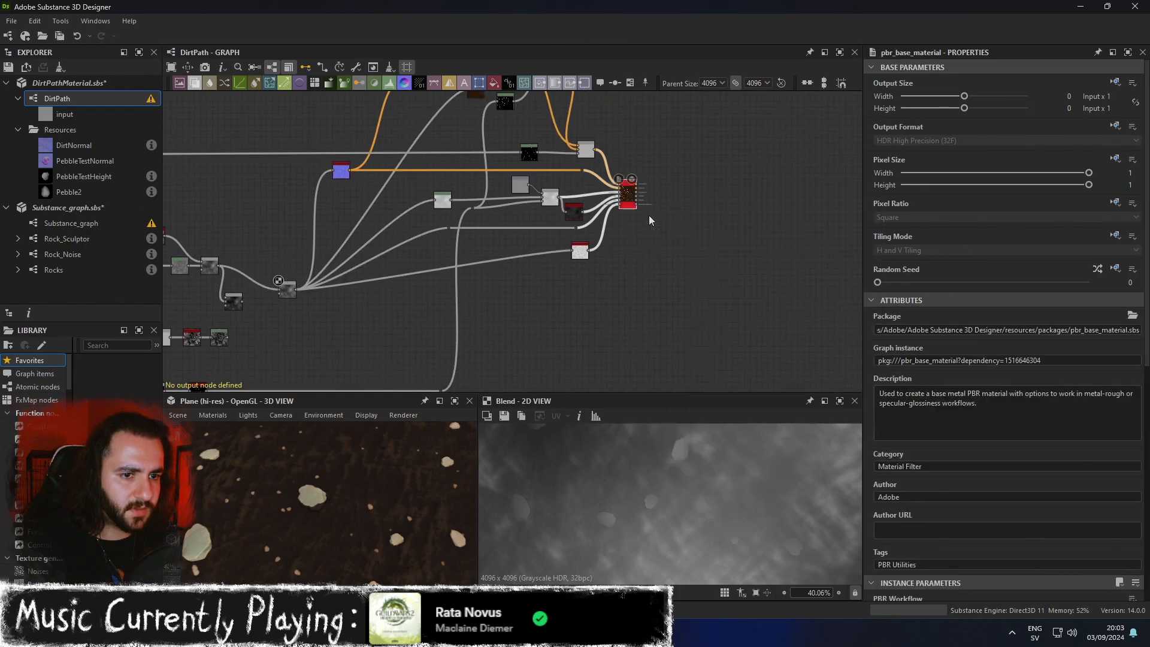
{"action": "middle_click_drag", "start_coordinate": [450, 274], "coordinate": [581, 271]}
{"action": "middle_click_drag", "start_coordinate": [571, 364], "coordinate": [571, 373]}
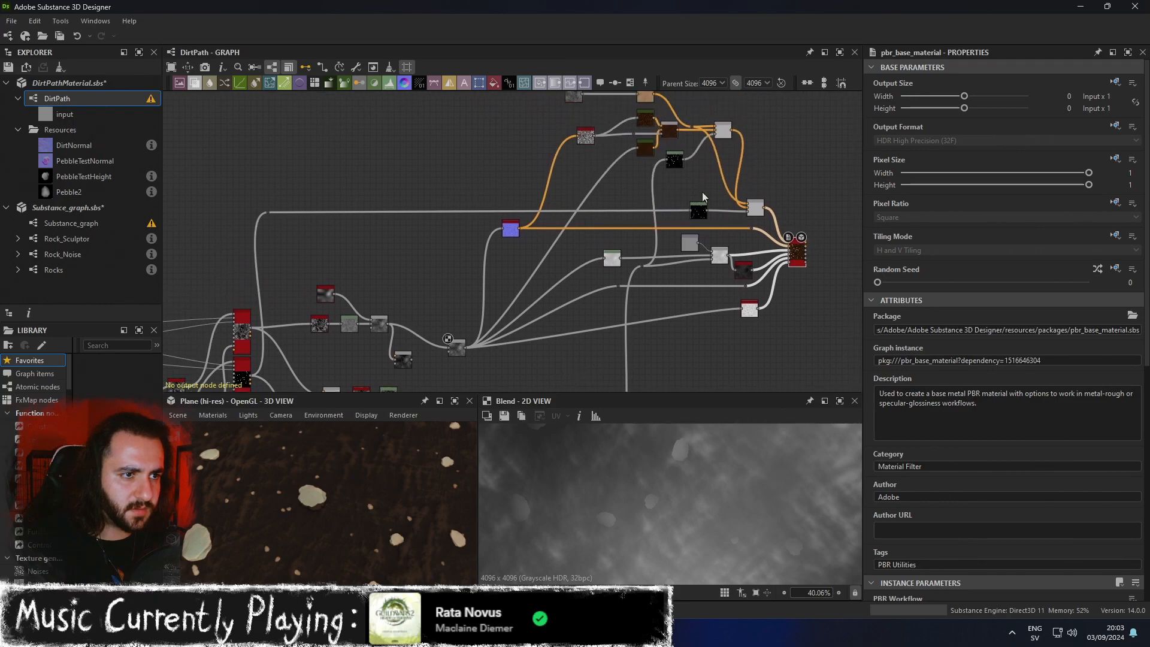
Preview the two colour Blend nodes ahead of the base material and inspect the pebble edges up close.
{"action": "double_click", "coordinate": [723, 130]}
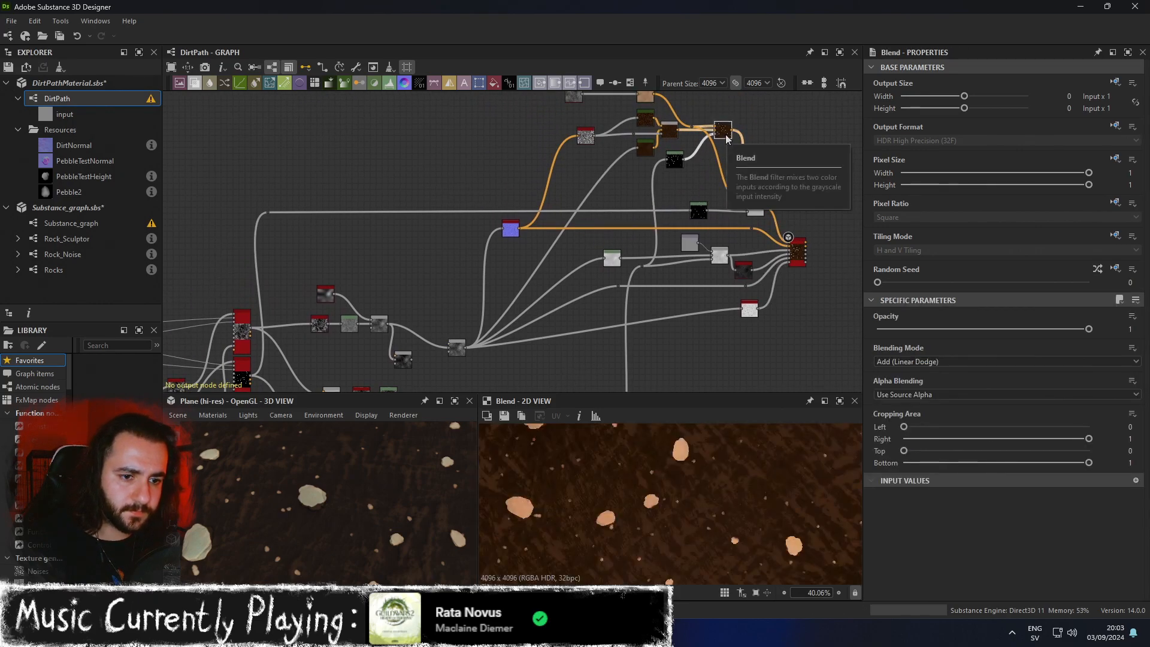
{"action": "right_click", "coordinate": [725, 130]}
{"action": "left_click", "coordinate": [698, 162]}
{"action": "double_click", "coordinate": [756, 209]}
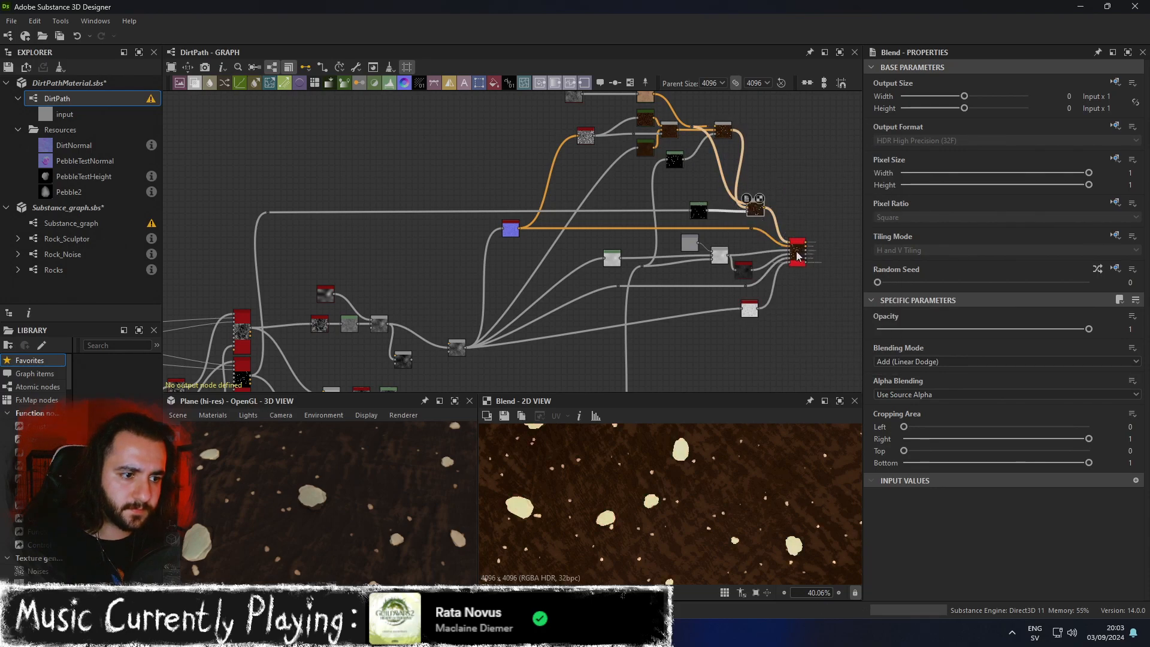
{"action": "scroll", "coordinate": [672, 501], "scroll_direction": "up", "scroll_amount": 8}
{"action": "scroll", "coordinate": [685, 475], "scroll_direction": "up", "scroll_amount": 4}
{"action": "scroll", "coordinate": [689, 474], "scroll_direction": "down", "scroll_amount": 5}
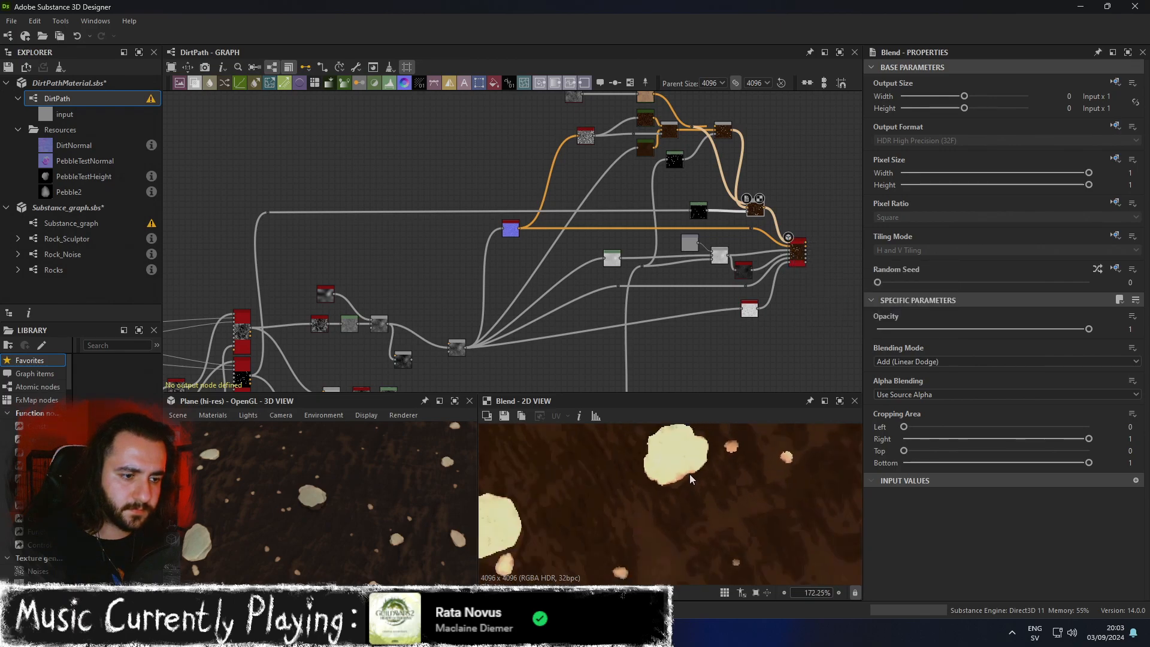
Compare the height outputs of the two stacked Shape Splatter nodes at the start of the pebble chain.
{"action": "middle_click_drag", "start_coordinate": [765, 321], "coordinate": [777, 217]}
{"action": "middle_click_drag", "start_coordinate": [573, 315], "coordinate": [768, 296]}
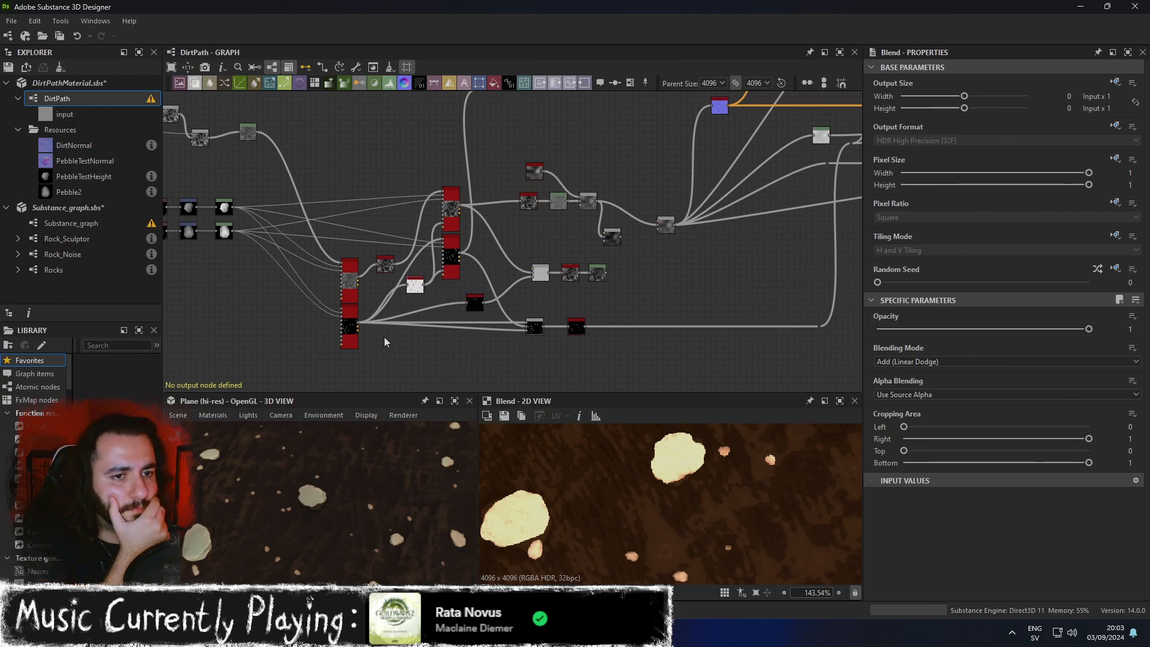
{"action": "scroll", "coordinate": [387, 335], "scroll_direction": "up", "scroll_amount": 2}
{"action": "scroll", "coordinate": [392, 324], "scroll_direction": "up", "scroll_amount": 2}
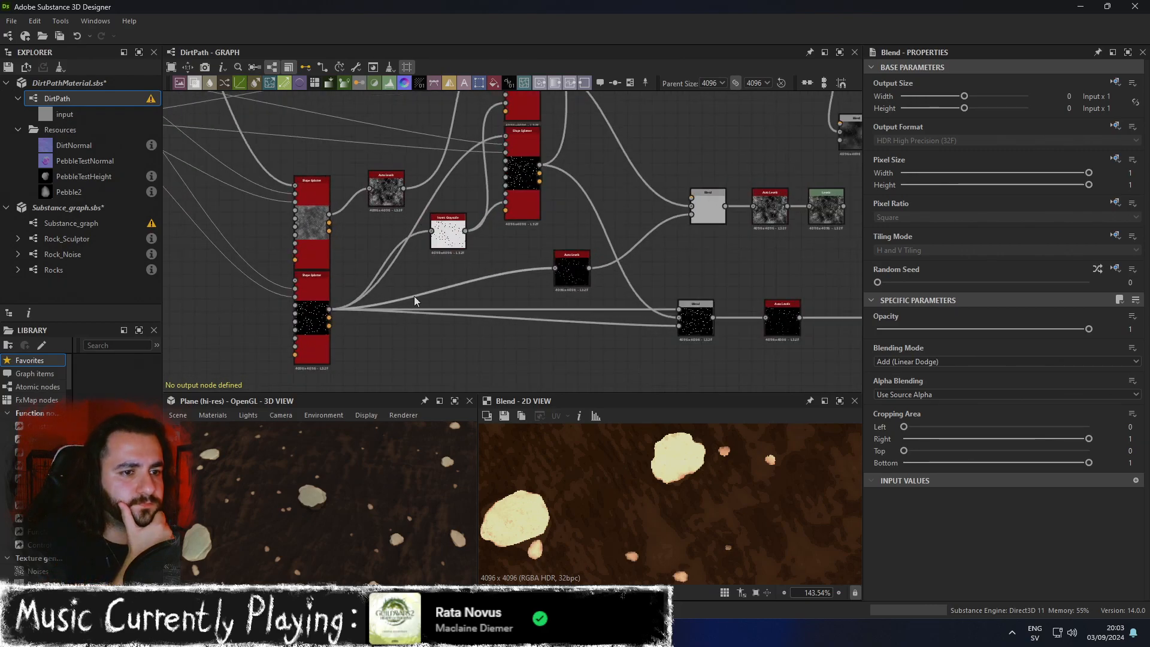
{"action": "double_click", "coordinate": [317, 235]}
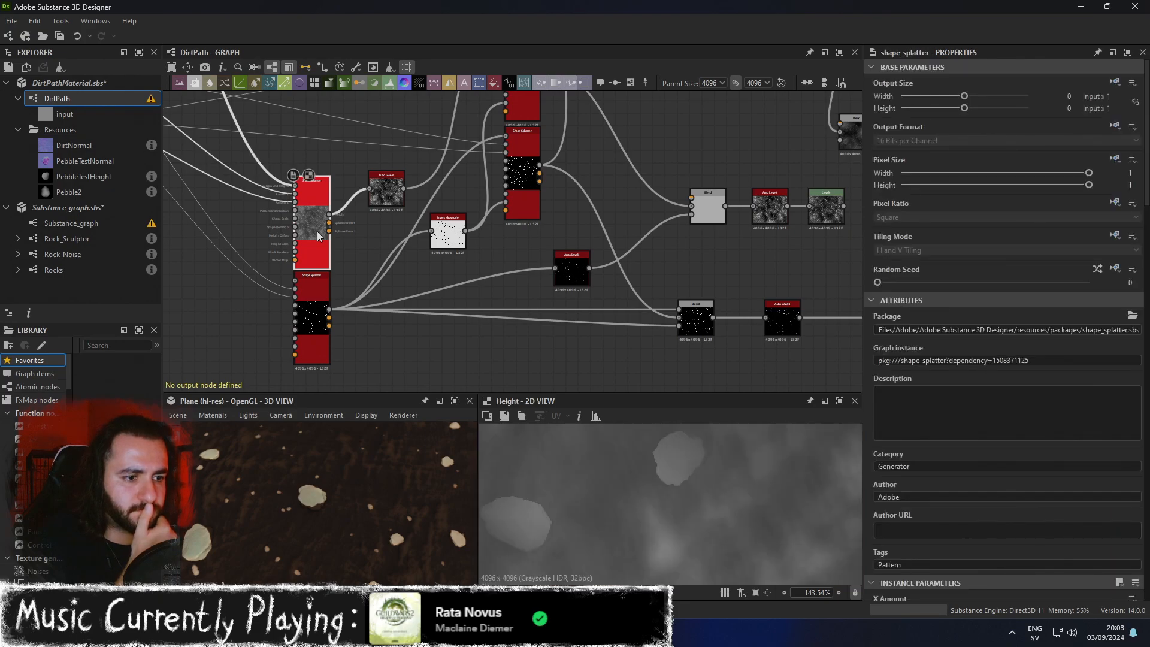
{"action": "double_click", "coordinate": [311, 314]}
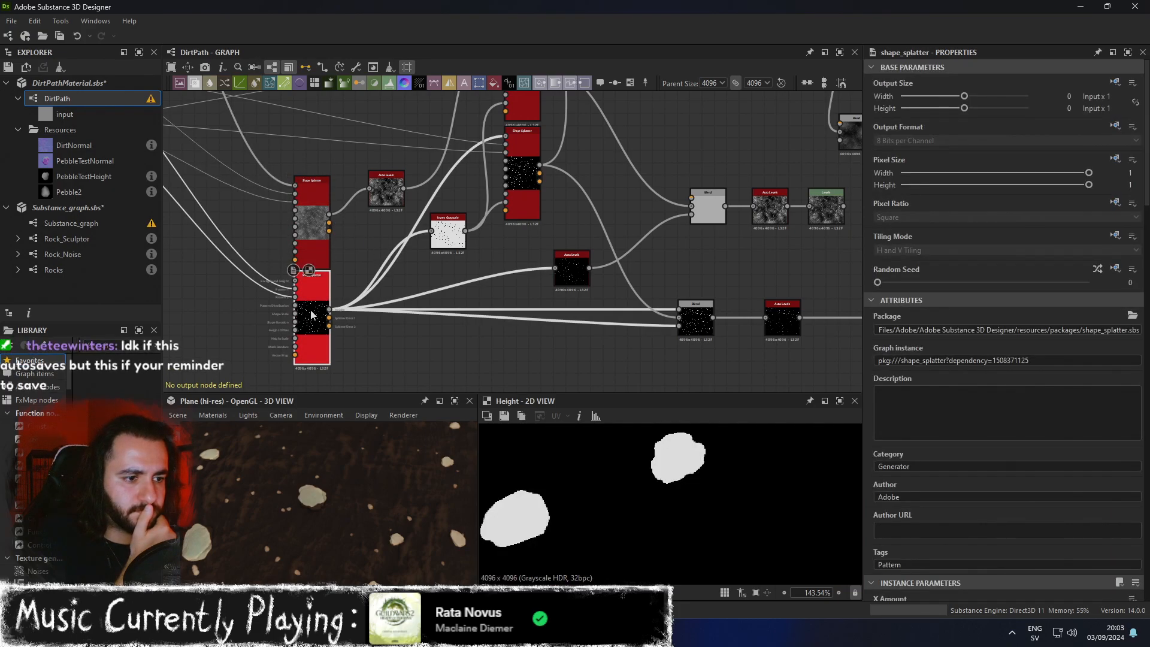
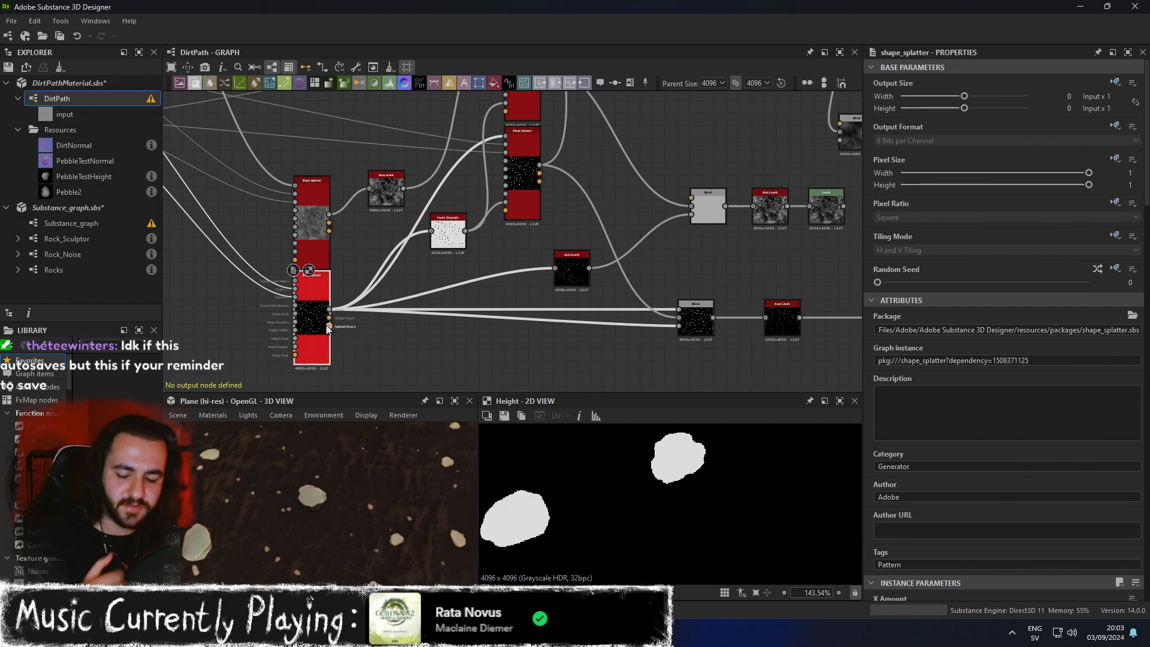
Place a copy of the upper Shape Splatter beside the lower mask splatter and disconnect the copy's background input.
{"action": "middle_click_drag", "start_coordinate": [310, 231], "coordinate": [411, 202]}
{"action": "left_click", "coordinate": [411, 201]}
{"action": "key", "text": "ctrl+v"}
{"action": "left_click_drag", "start_coordinate": [442, 321], "coordinate": [343, 318]}
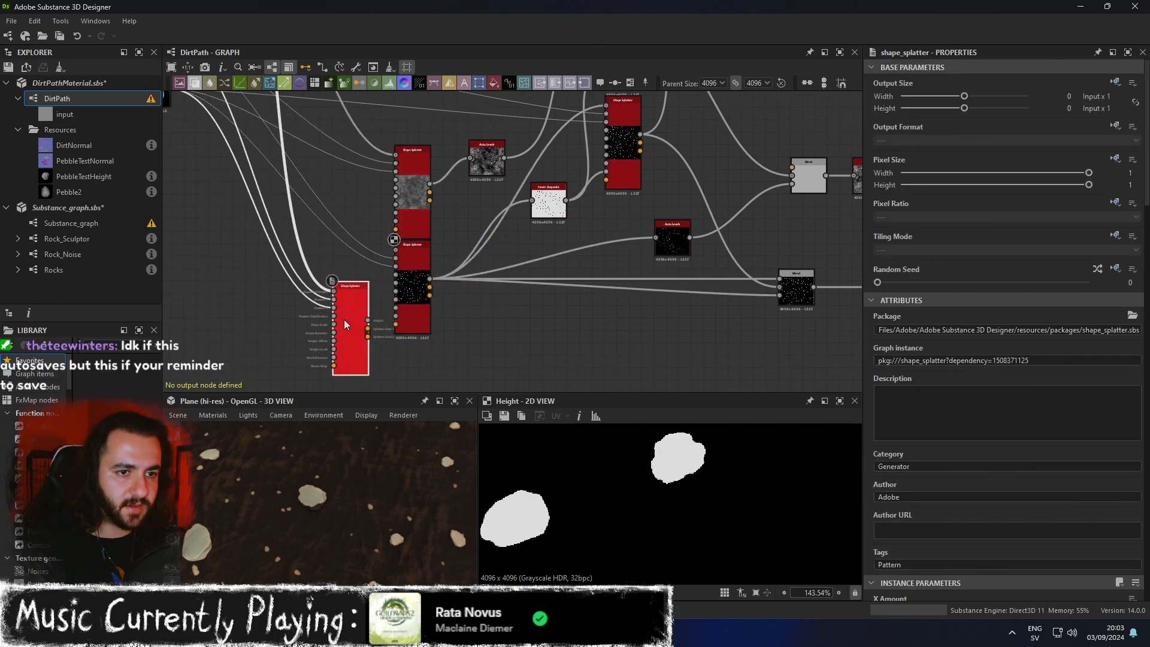
{"action": "left_click_drag", "start_coordinate": [318, 256], "coordinate": [296, 262]}
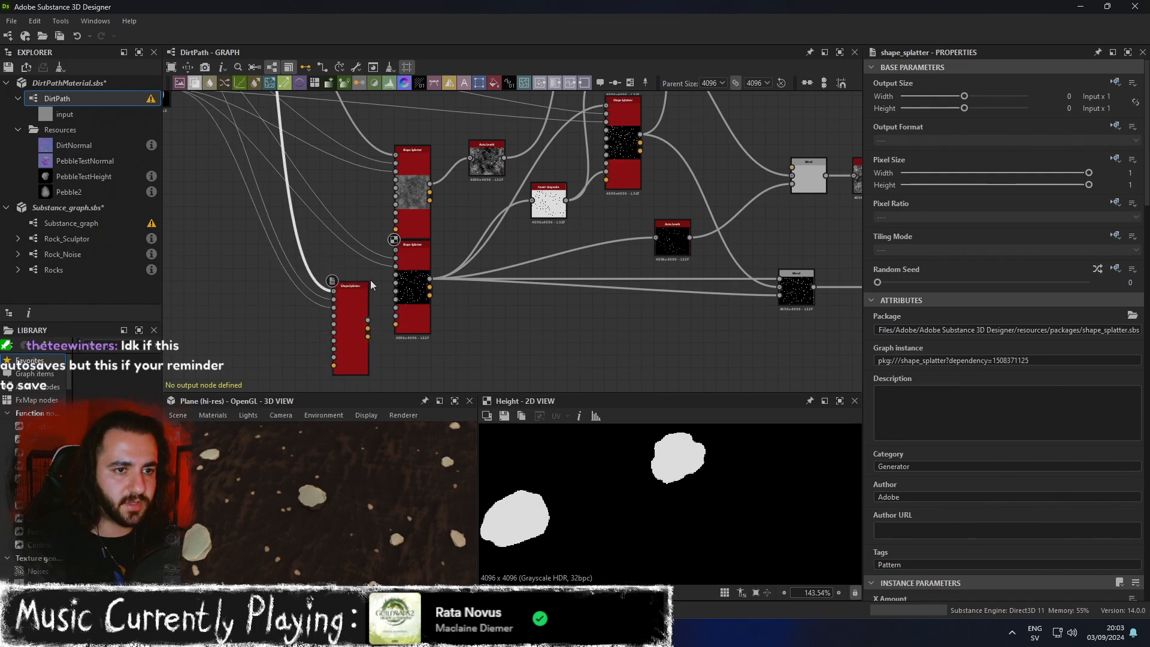
Try to replace the lower mask Shape Splatter with the copy by moving its output links over and deleting the original.
{"action": "mouse_move", "coordinate": [430, 279]}
{"action": "left_mouse_down", "text": "shift"}
{"action": "mouse_move", "coordinate": [367, 321]}
{"action": "mouse_move", "coordinate": [420, 270]}
{"action": "left_mouse_up", "text": "shift"}
{"action": "left_click", "coordinate": [419, 264]}
{"action": "key", "text": "Delete"}
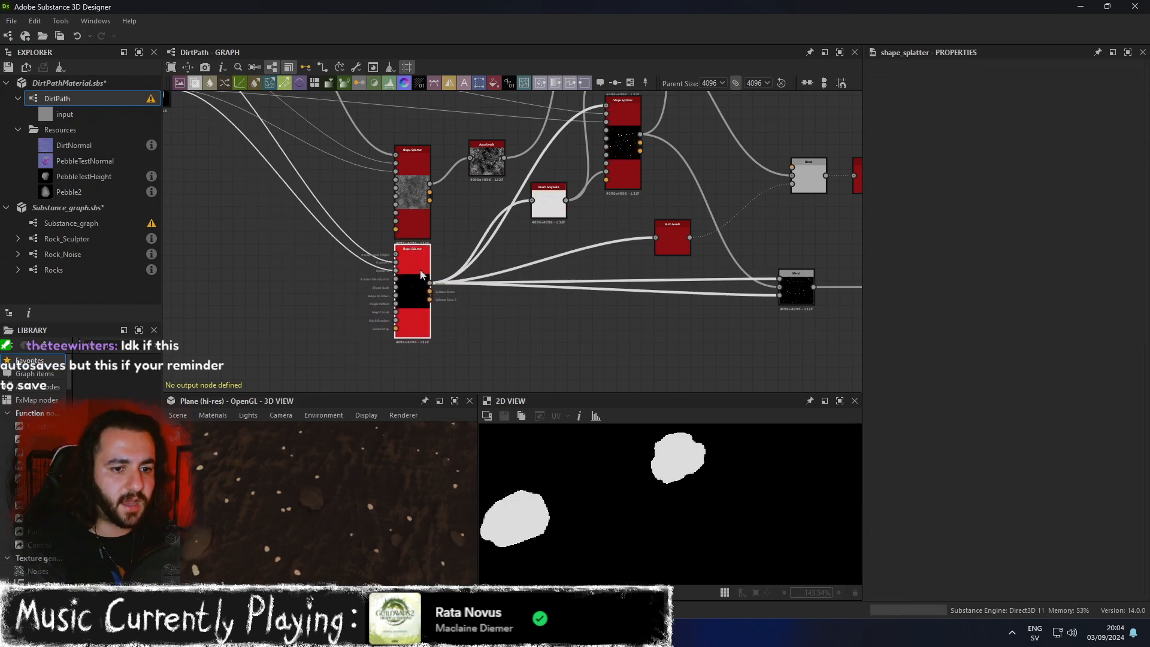
Undo the replacement of the lower mask Shape Splatter, back to its original output links.
{"action": "key", "text": "ctrl+z"}
{"action": "key", "text": "ctrl+z"}
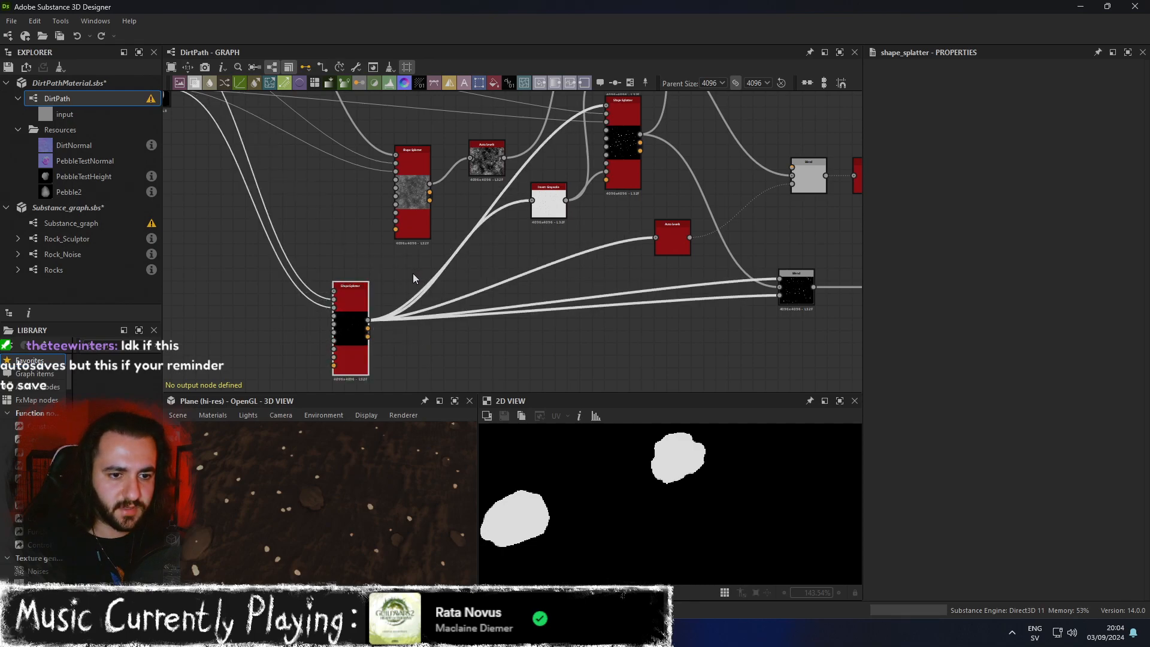
{"action": "key", "text": "ctrl+z"}
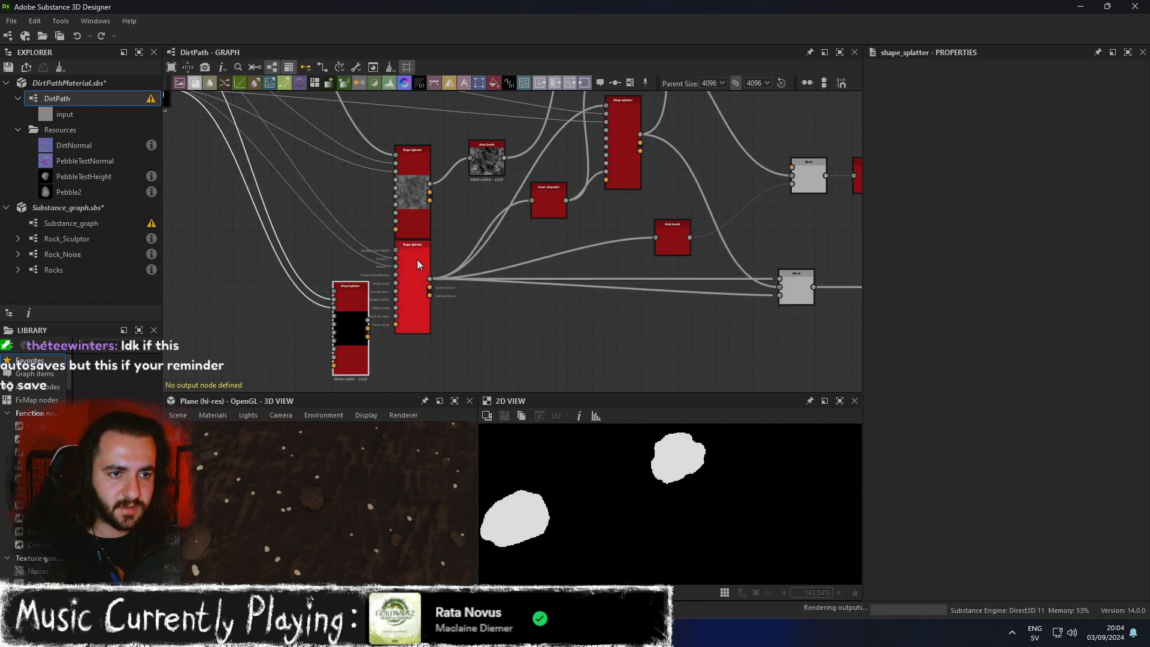
Compare the pattern, size, position, rotation and height parameters of the lower mask Shape Splatter with those of the copy.
{"action": "left_click", "coordinate": [406, 278]}
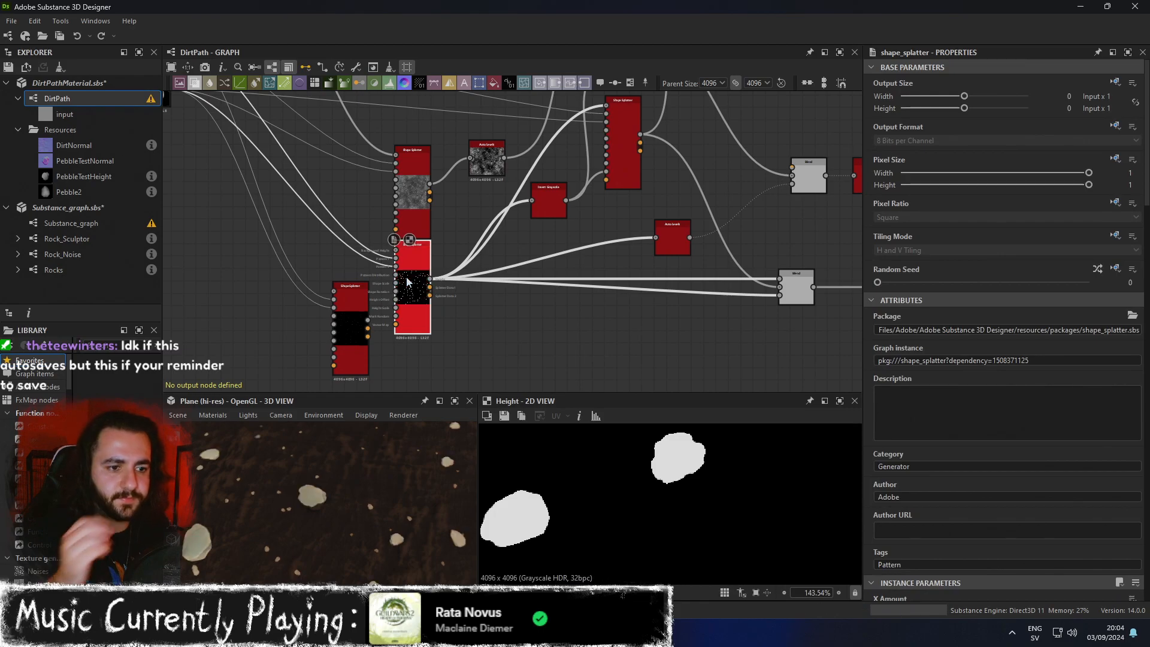
{"action": "scroll", "coordinate": [901, 413], "scroll_direction": "down", "scroll_amount": 5}
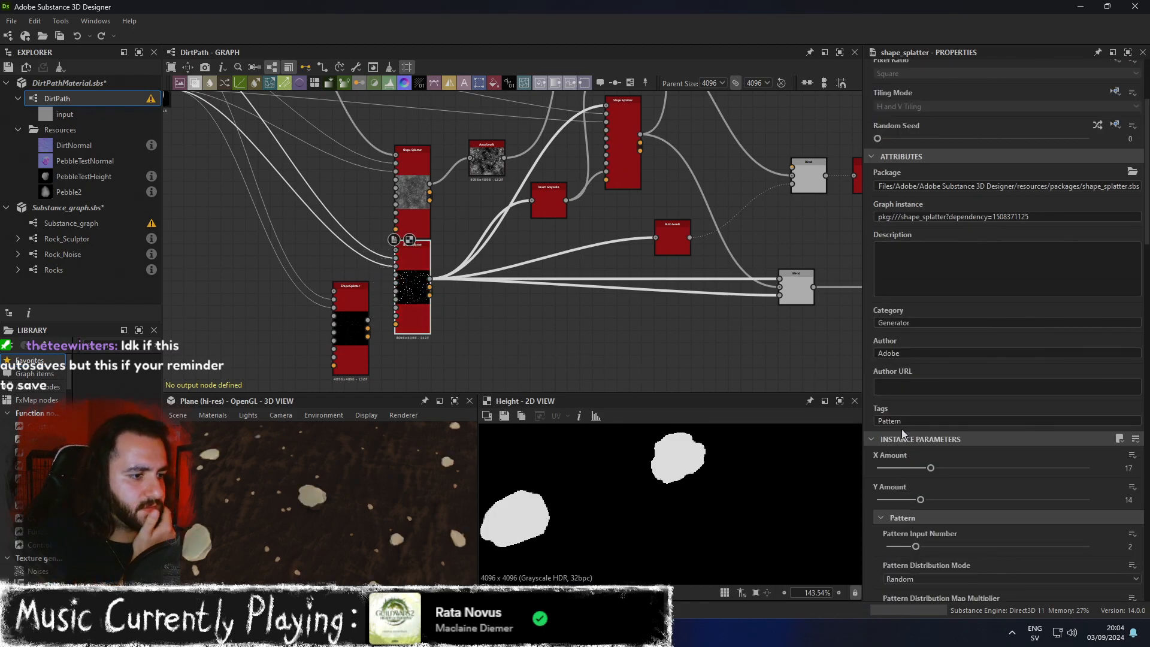
{"action": "scroll", "coordinate": [899, 435], "scroll_direction": "down", "scroll_amount": 6}
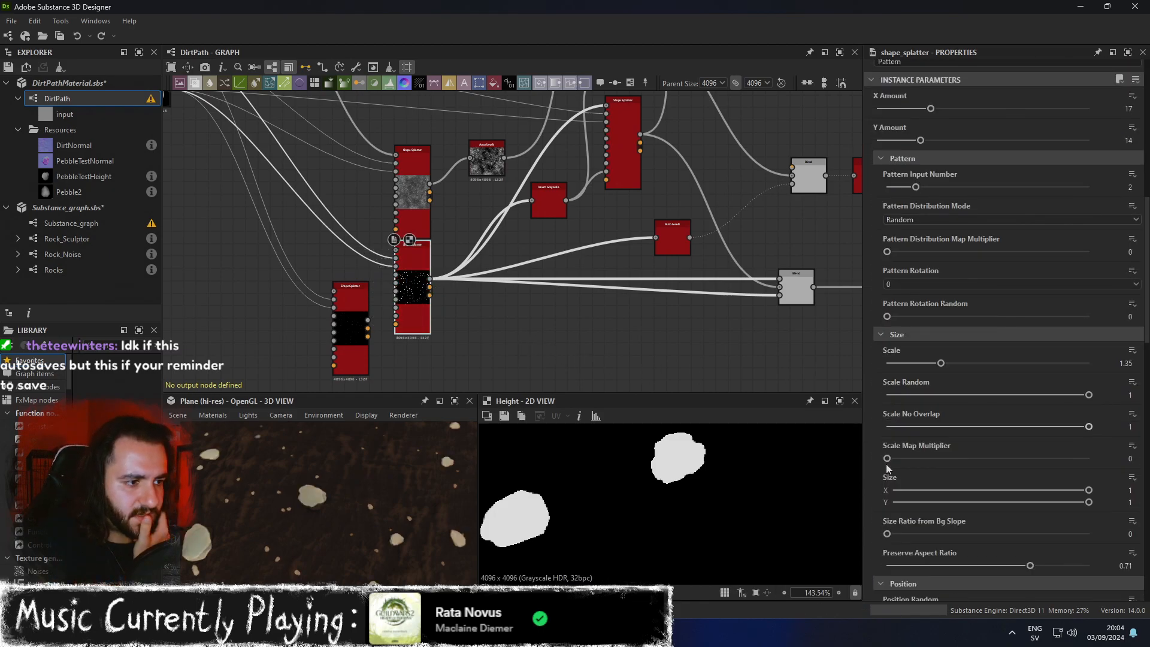
{"action": "scroll", "coordinate": [885, 464], "scroll_direction": "down", "scroll_amount": 1}
{"action": "left_click", "coordinate": [351, 331]}
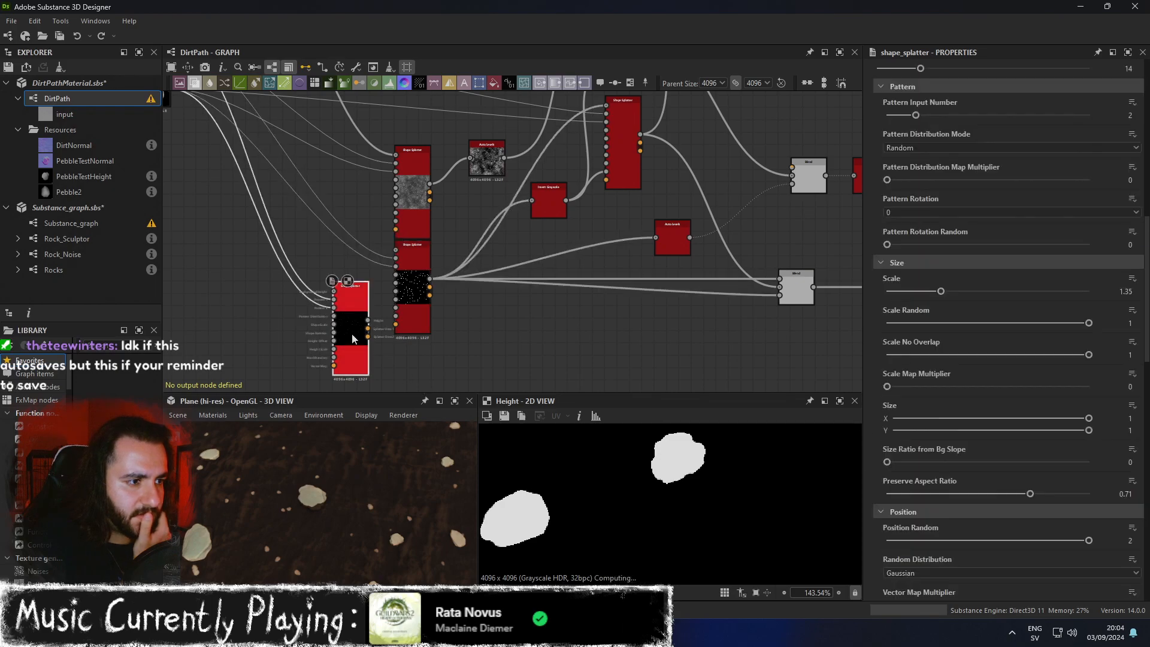
{"action": "left_click", "coordinate": [411, 309]}
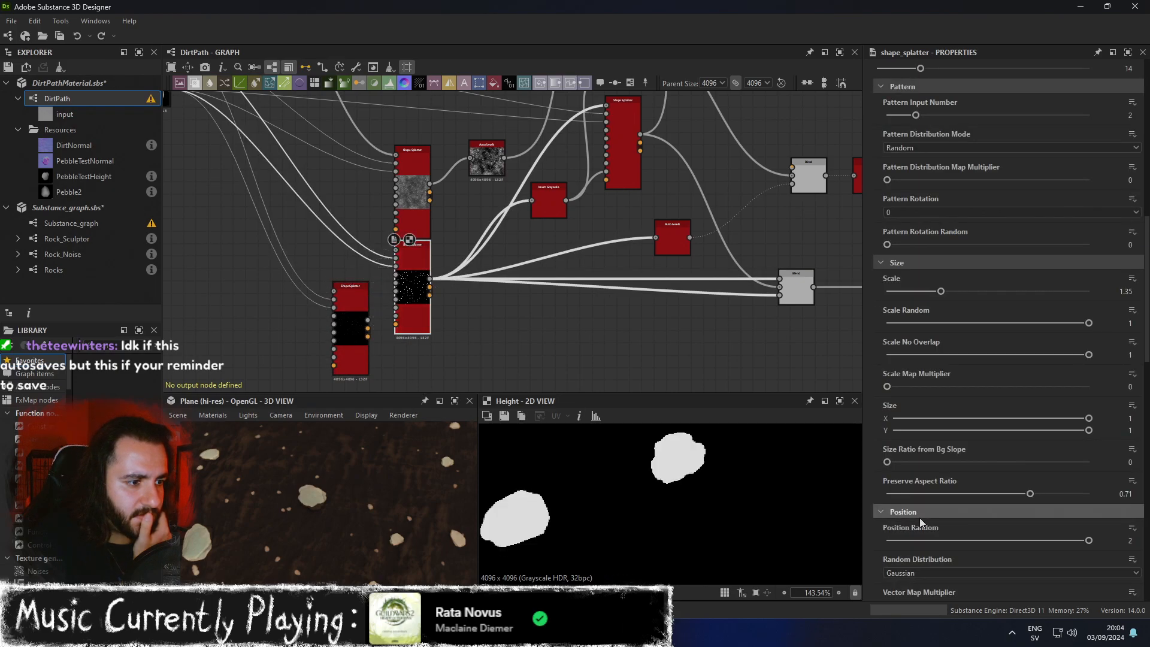
{"action": "scroll", "coordinate": [919, 519], "scroll_direction": "down", "scroll_amount": 2}
{"action": "scroll", "coordinate": [923, 519], "scroll_direction": "down", "scroll_amount": 6}
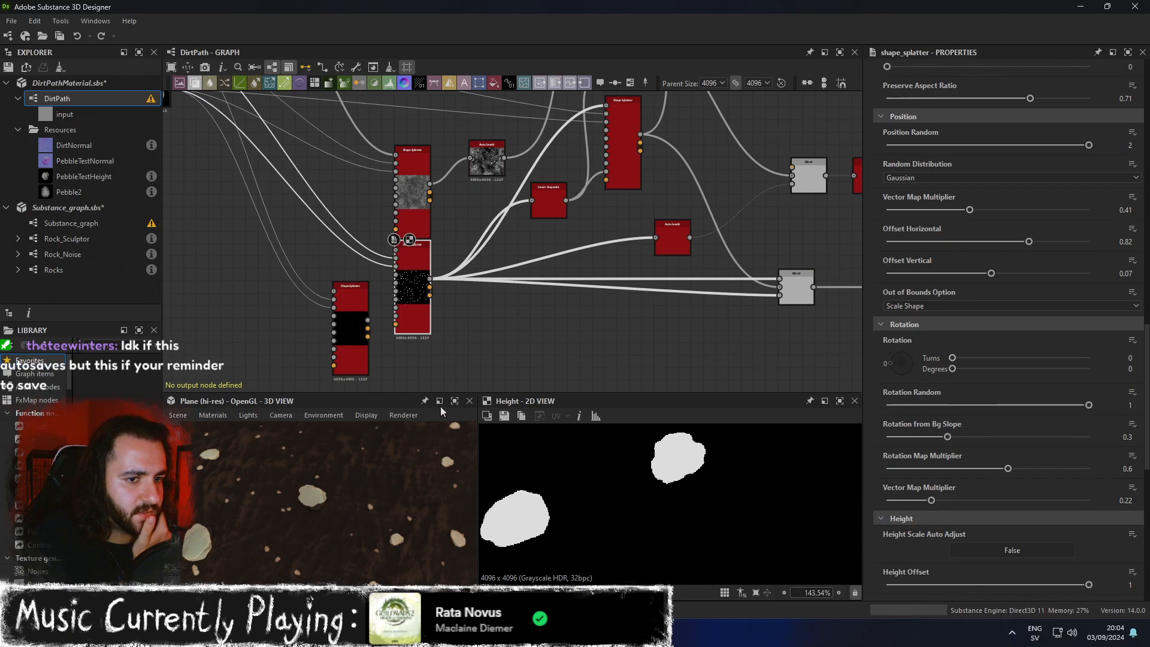
{"action": "scroll", "coordinate": [931, 582], "scroll_direction": "down", "scroll_amount": 6}
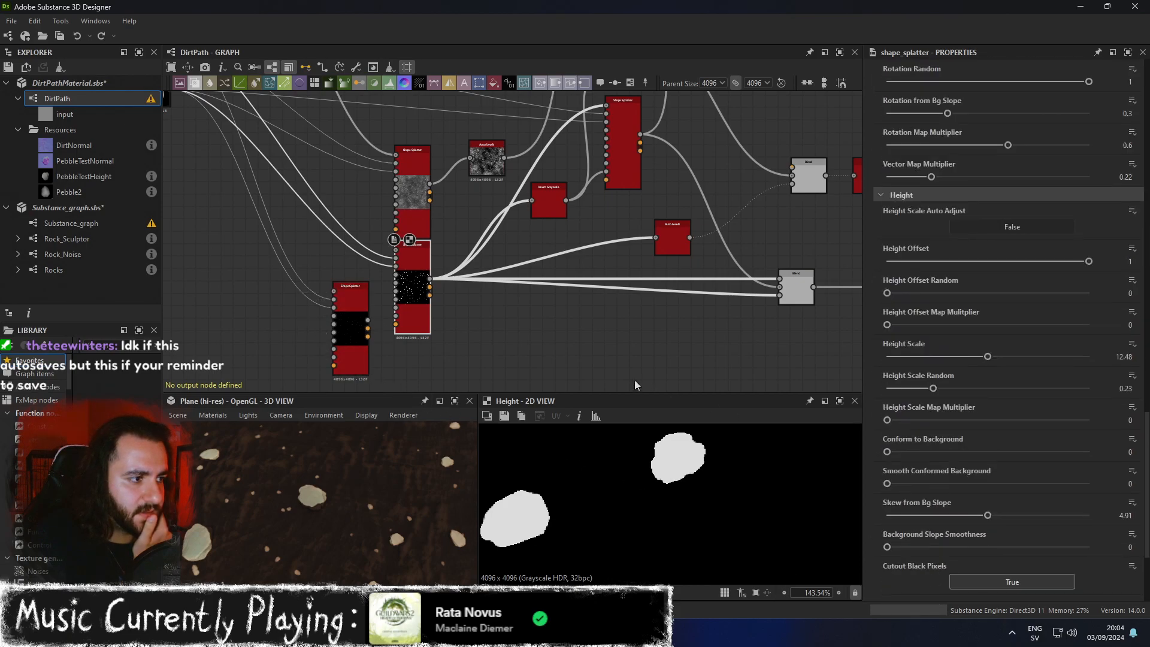
{"action": "left_click", "coordinate": [347, 328]}
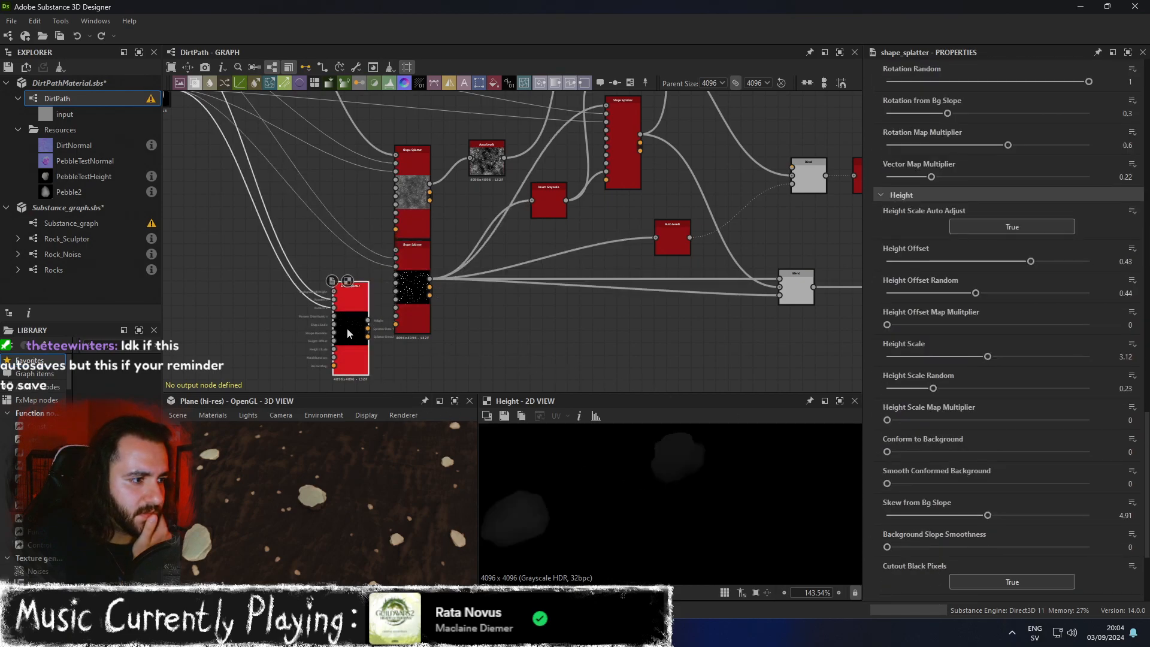
{"action": "left_click", "coordinate": [417, 311]}
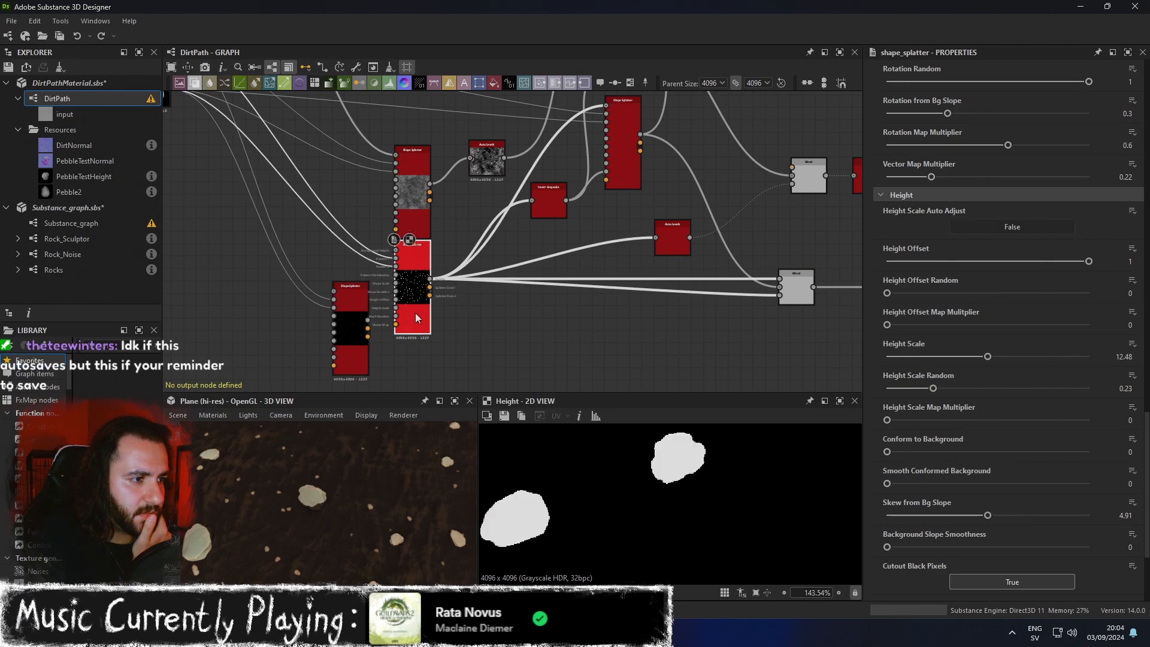
{"action": "left_click", "coordinate": [351, 339]}
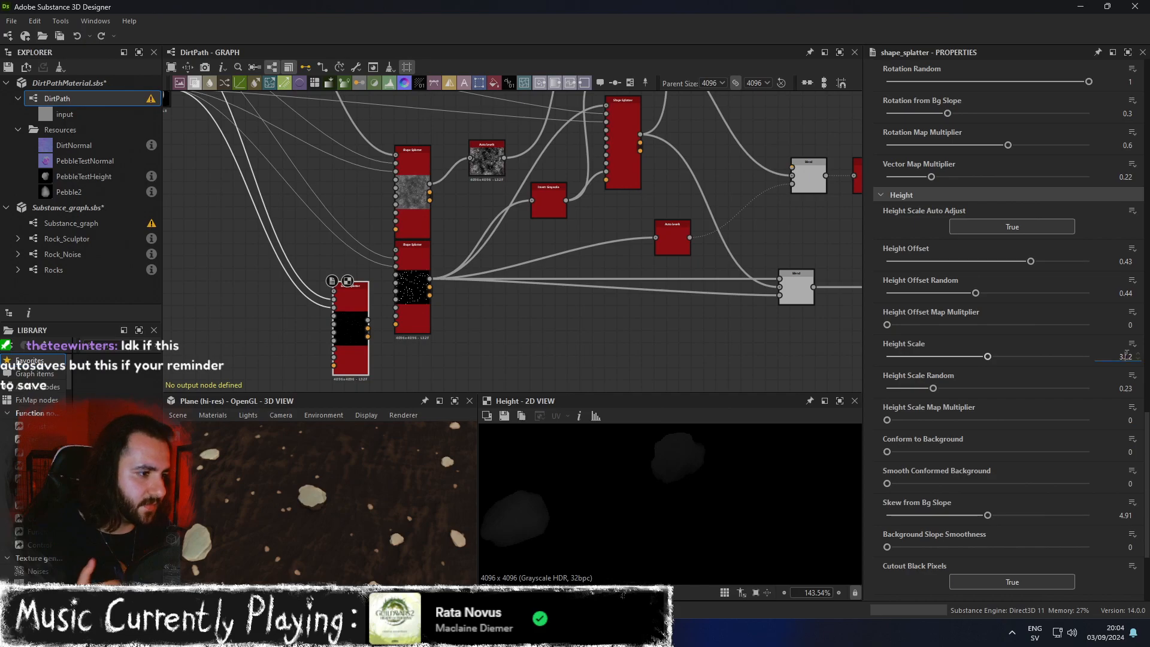
Match the copied Shape Splatter to the mask splatter by setting its Height Scale to 12.48 and Height Offset to 1.
{"action": "left_click", "coordinate": [411, 301]}
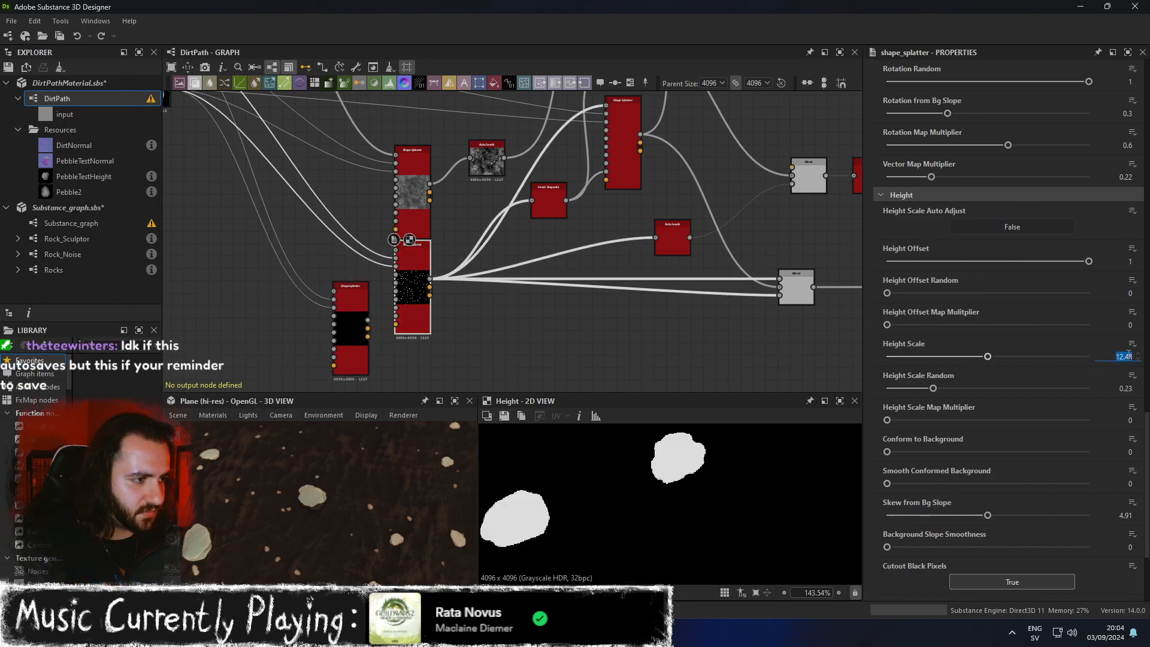
{"action": "double_click", "coordinate": [353, 352]}
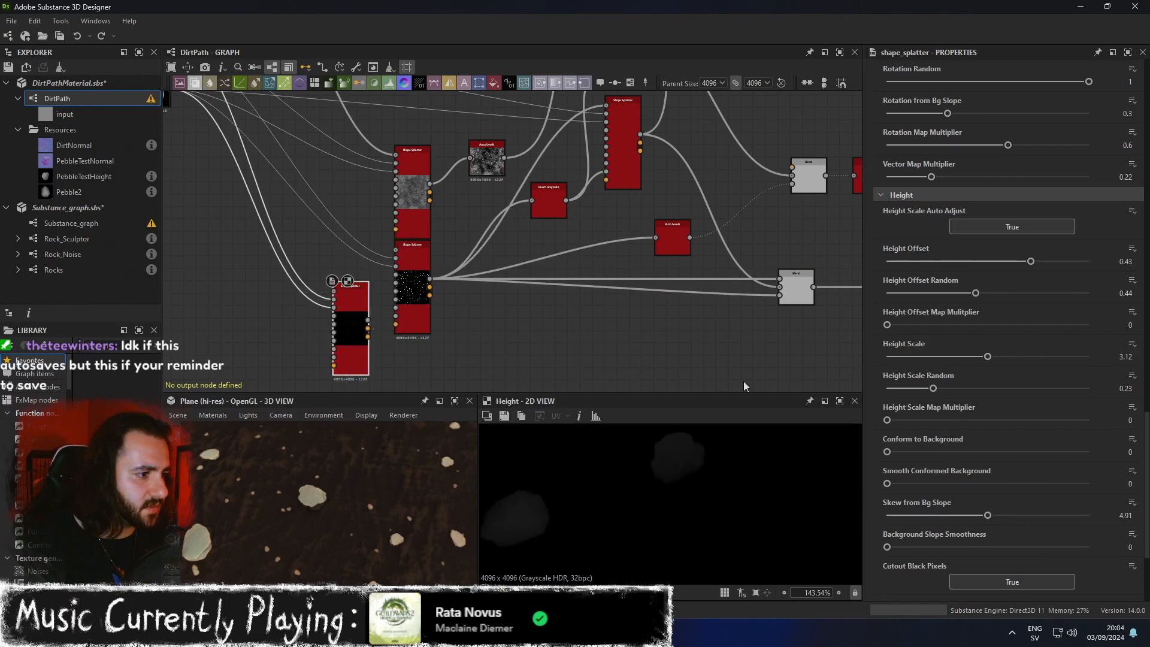
{"action": "type", "text": "2.48"}
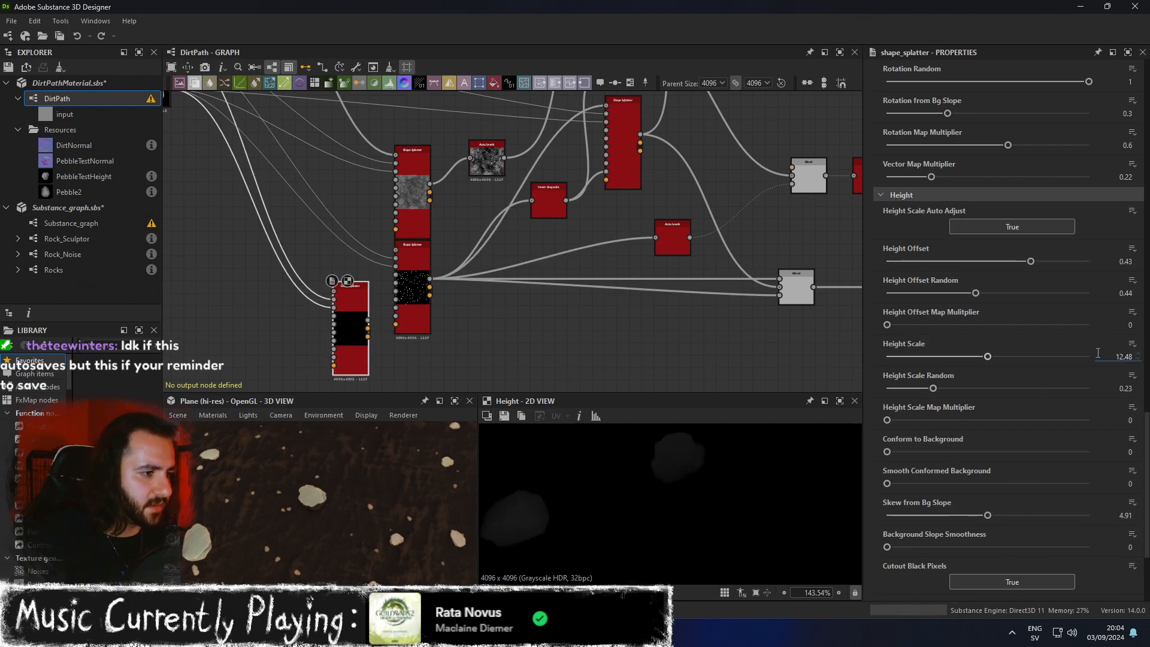
{"action": "key", "text": "Return"}
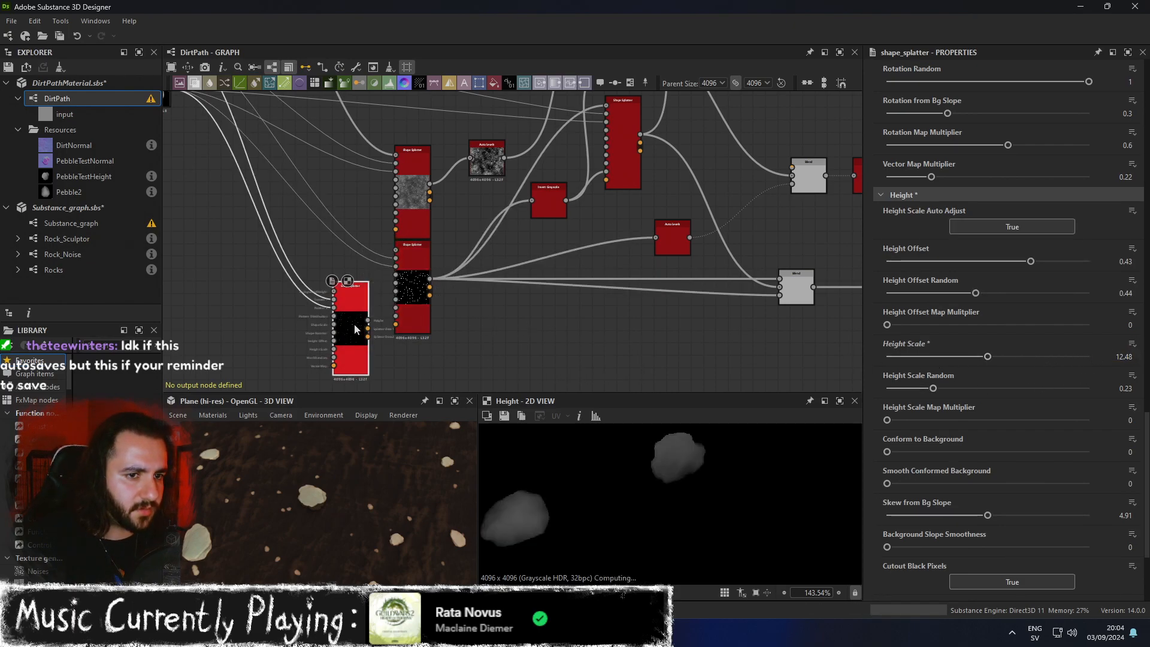
{"action": "left_click_drag", "start_coordinate": [1030, 262], "coordinate": [1088, 261]}
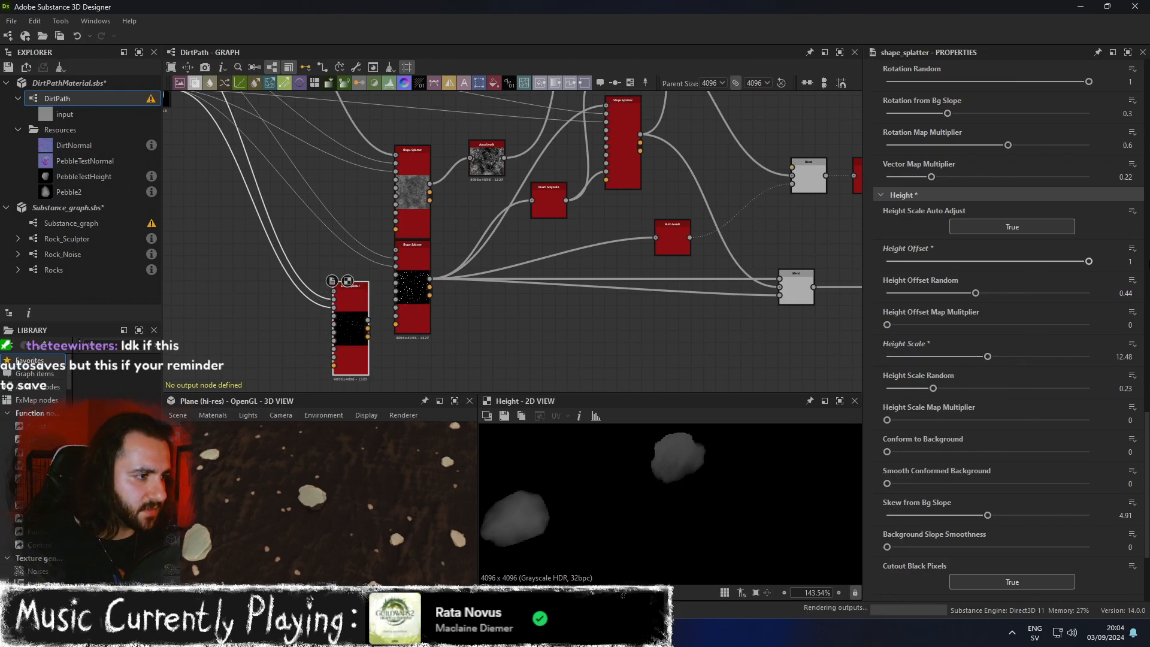
Compare the height output and Height settings of the copy against the original lower mask Shape Splatter.
{"action": "left_click", "coordinate": [411, 288]}
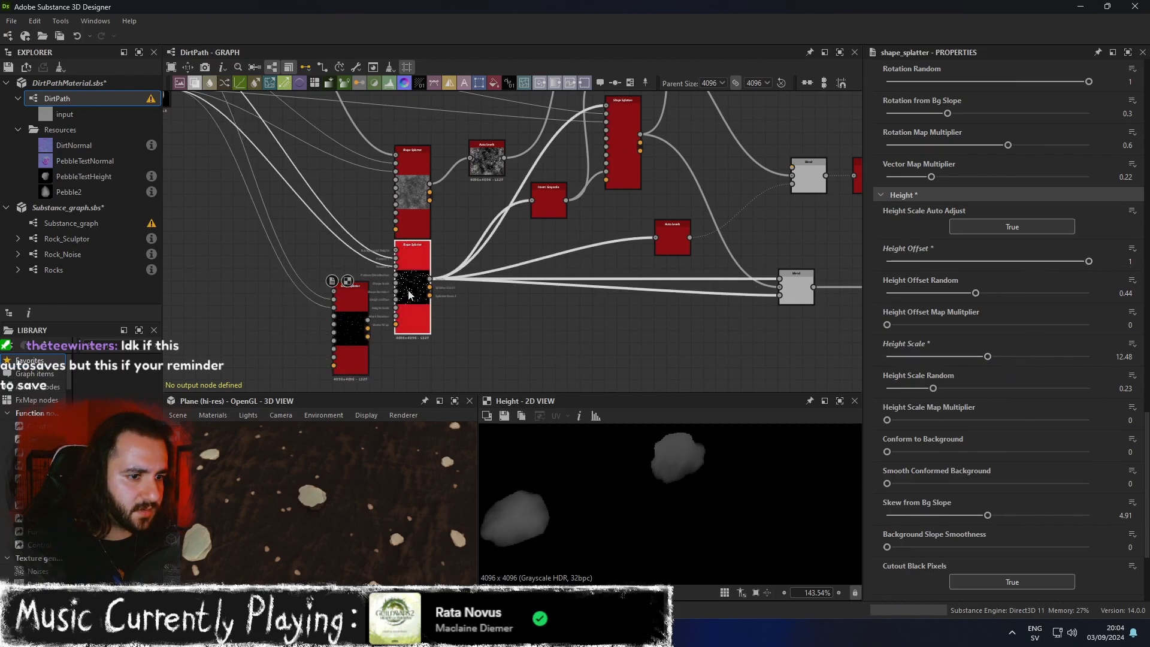
{"action": "double_click", "coordinate": [345, 318]}
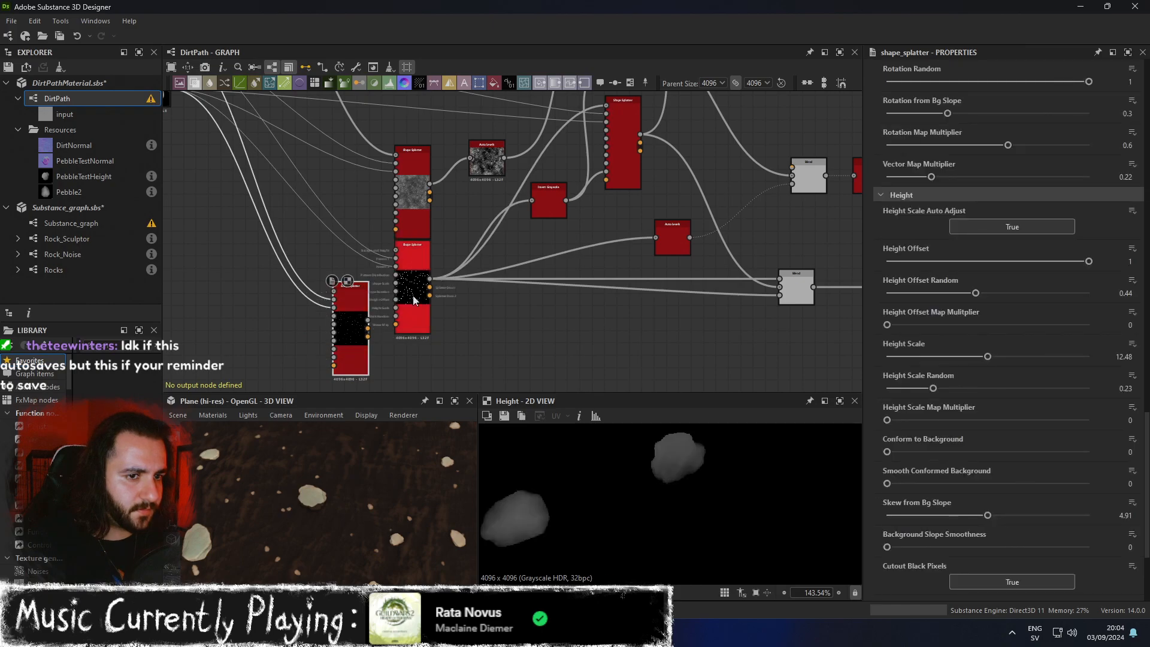
{"action": "double_click", "coordinate": [414, 298]}
{"action": "double_click", "coordinate": [352, 318]}
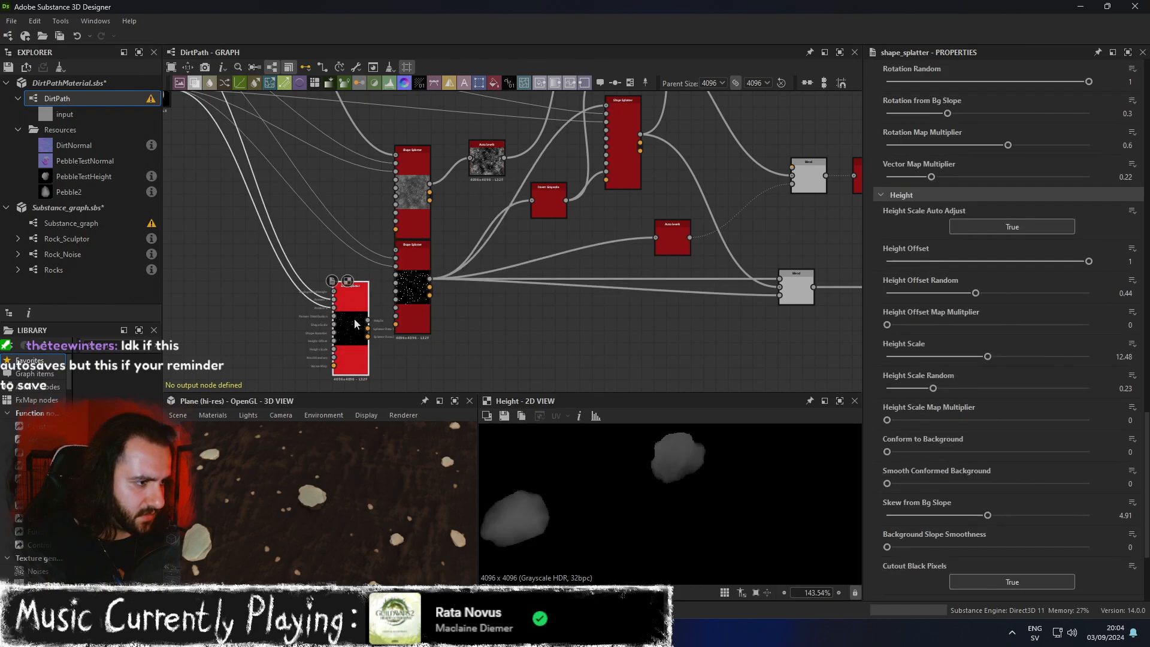
{"action": "double_click", "coordinate": [422, 316]}
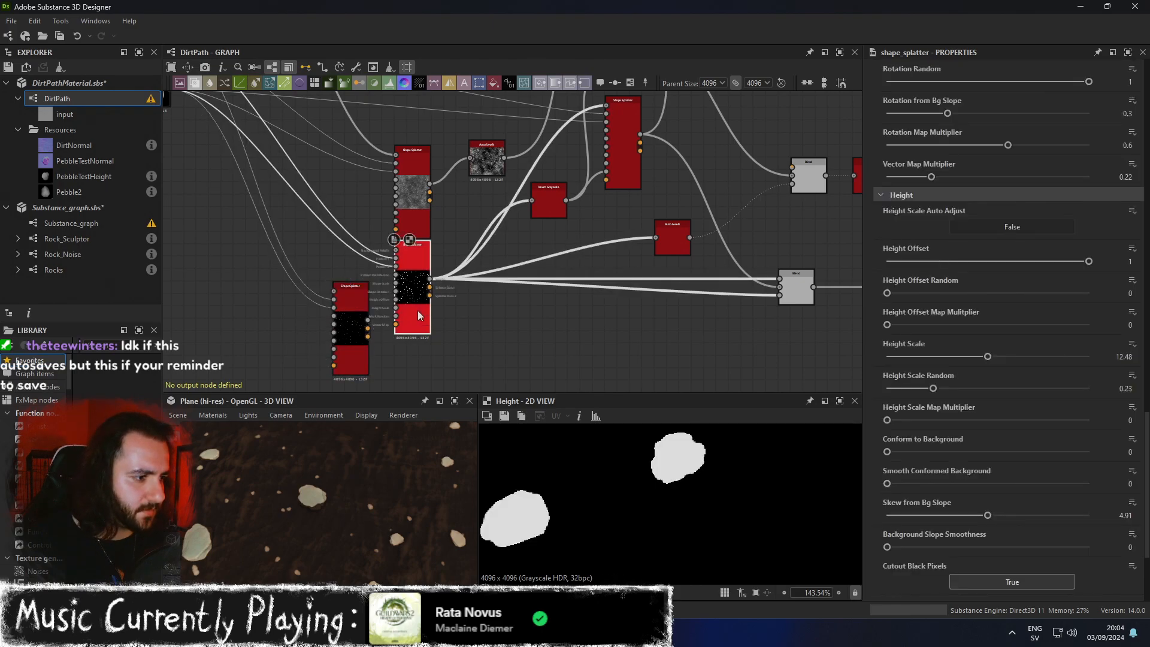
{"action": "double_click", "coordinate": [343, 337]}
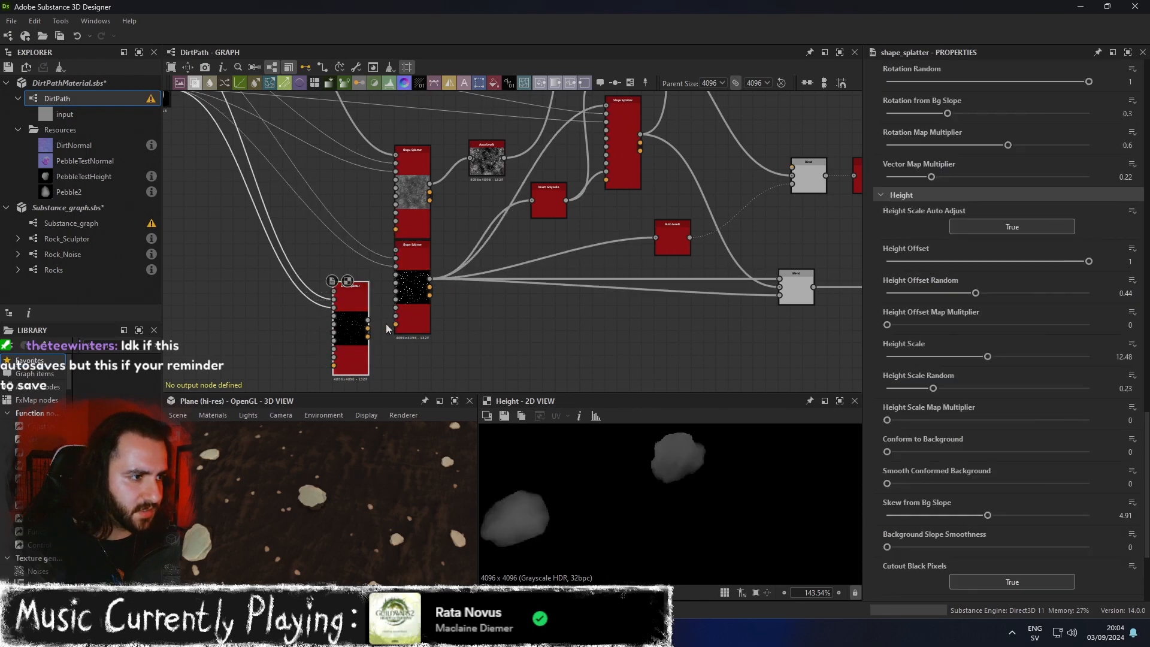
{"action": "double_click", "coordinate": [414, 309]}
{"action": "double_click", "coordinate": [349, 322]}
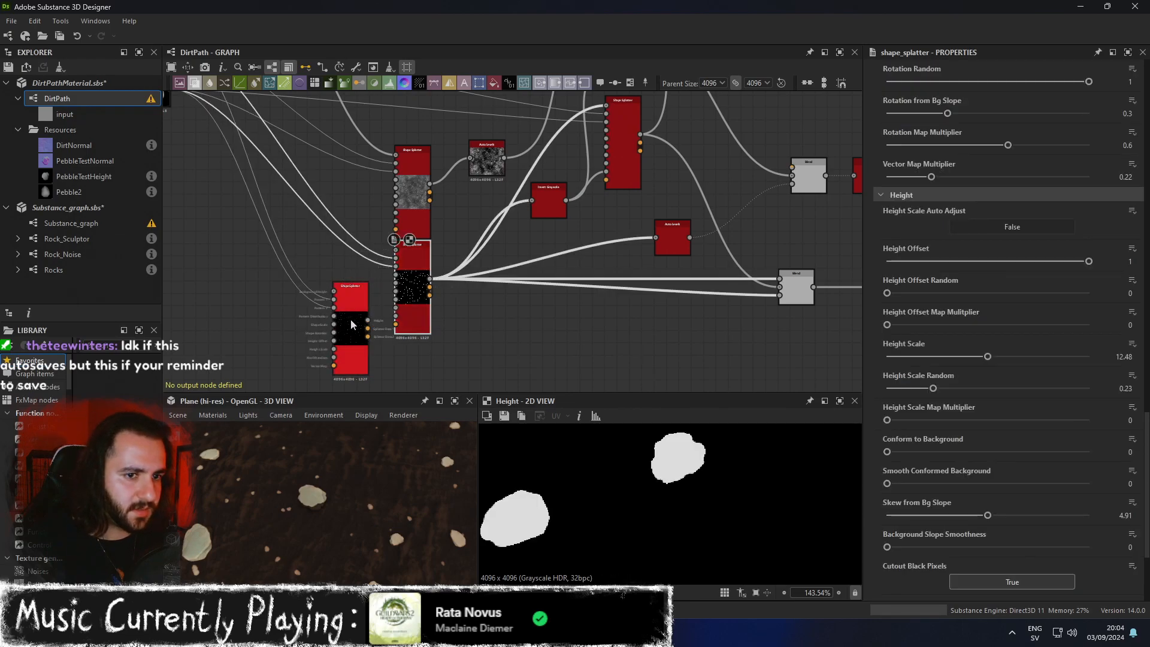
Set Height Scale Auto Adjust to False on the copy and check its height output against the original mask splatter.
{"action": "left_click", "coordinate": [983, 227]}
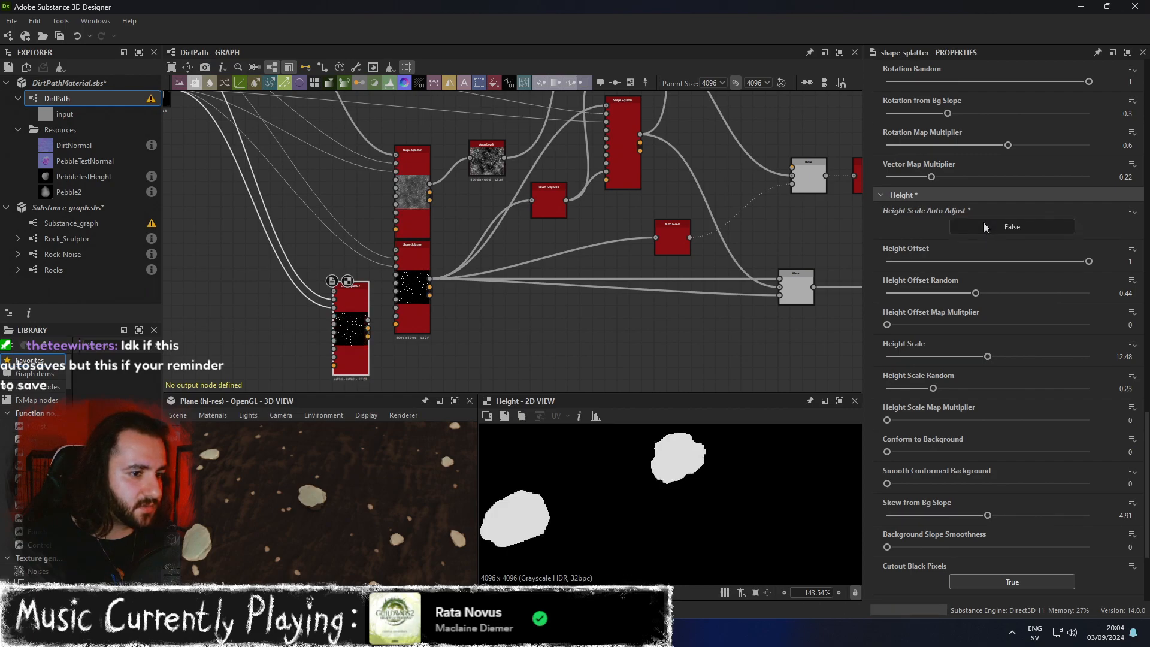
{"action": "left_click", "coordinate": [412, 287]}
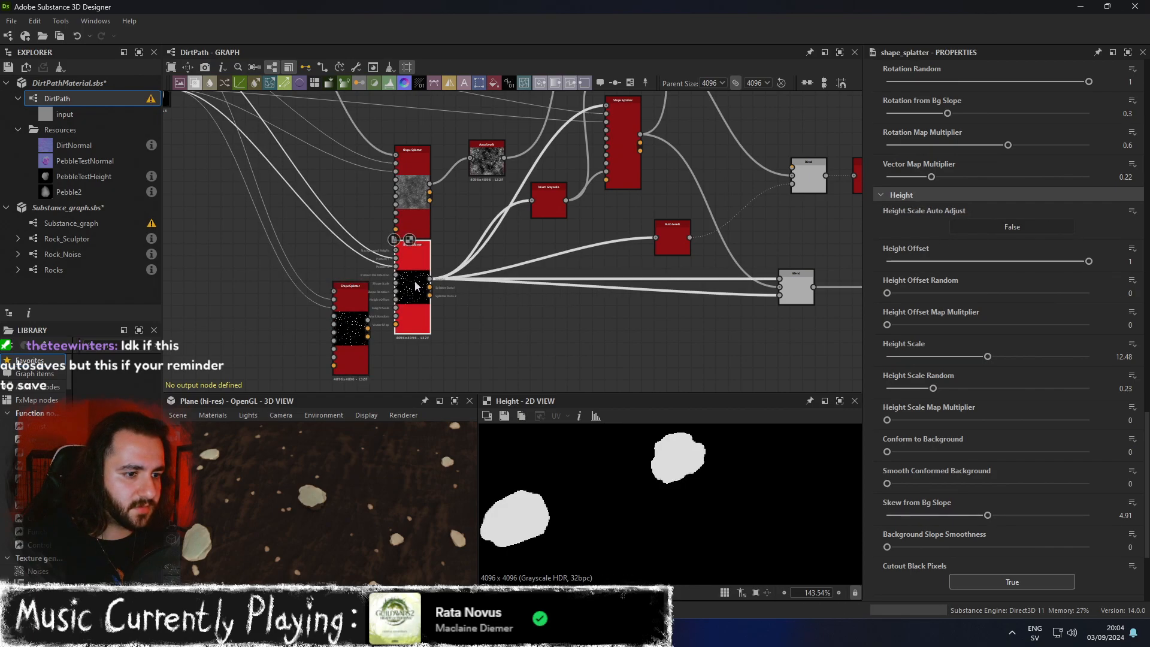
{"action": "left_click", "coordinate": [352, 302]}
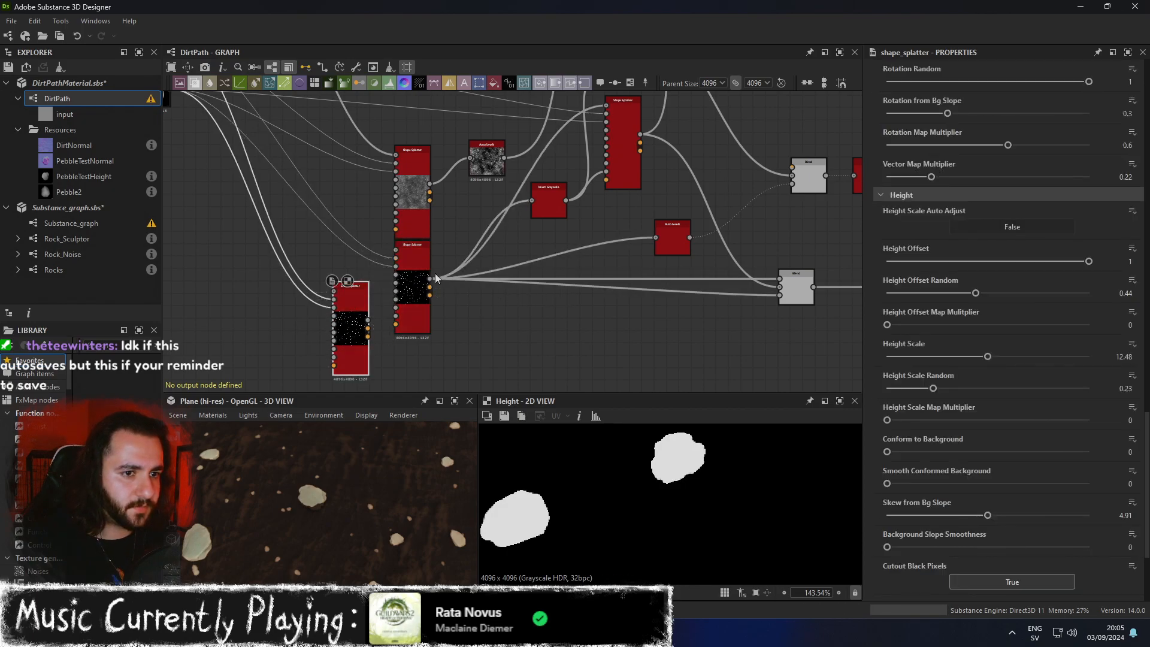
Replace the lower mask Shape Splatter with the copy by moving its output links over, deleting the original and placing the copy there.
{"action": "left_click_drag", "start_coordinate": [430, 279], "coordinate": [368, 321], "text": "shift"}
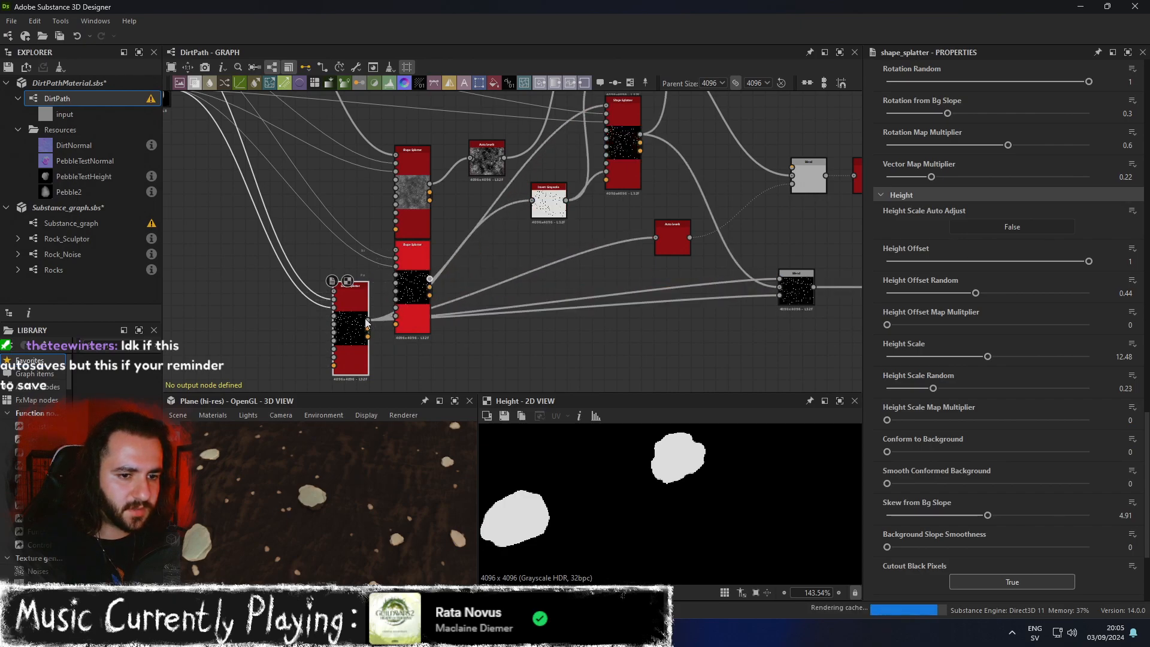
{"action": "left_click", "coordinate": [412, 277]}
{"action": "key", "text": "Delete"}
{"action": "left_click_drag", "start_coordinate": [349, 299], "coordinate": [410, 262]}
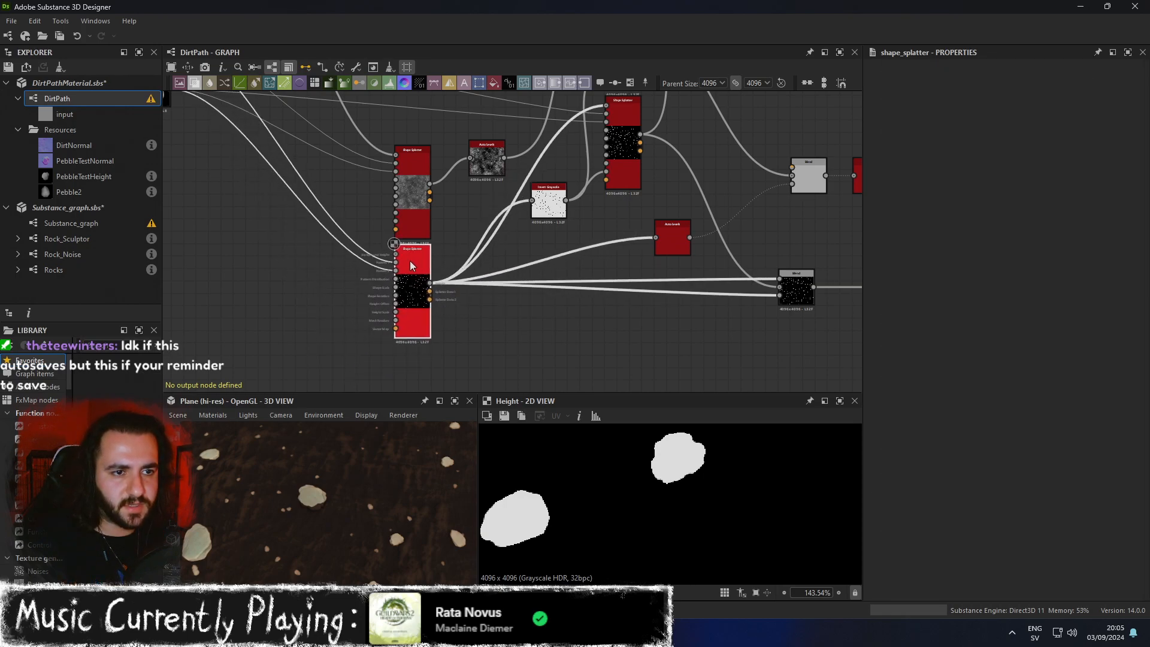
Compare the height outputs of the two stacked Shape Splatter nodes further down the pebble chain.
{"action": "middle_click_drag", "start_coordinate": [612, 206], "coordinate": [520, 327]}
{"action": "scroll", "coordinate": [519, 327], "scroll_direction": "up", "scroll_amount": 2}
{"action": "left_click", "coordinate": [551, 260]}
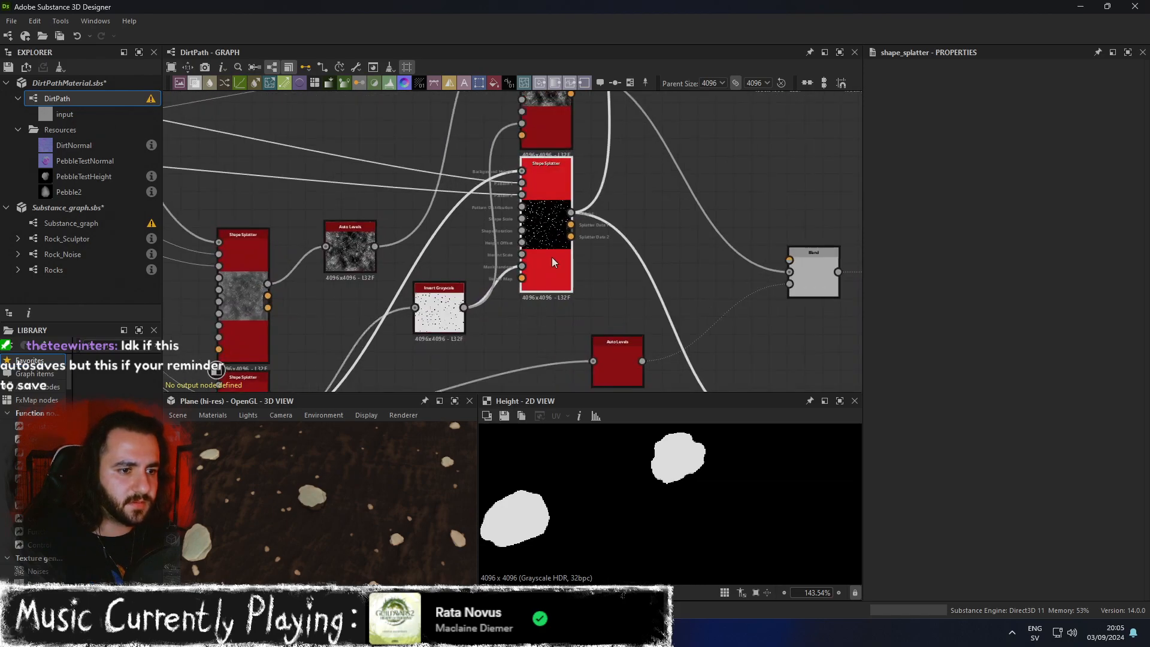
{"action": "double_click", "coordinate": [546, 130]}
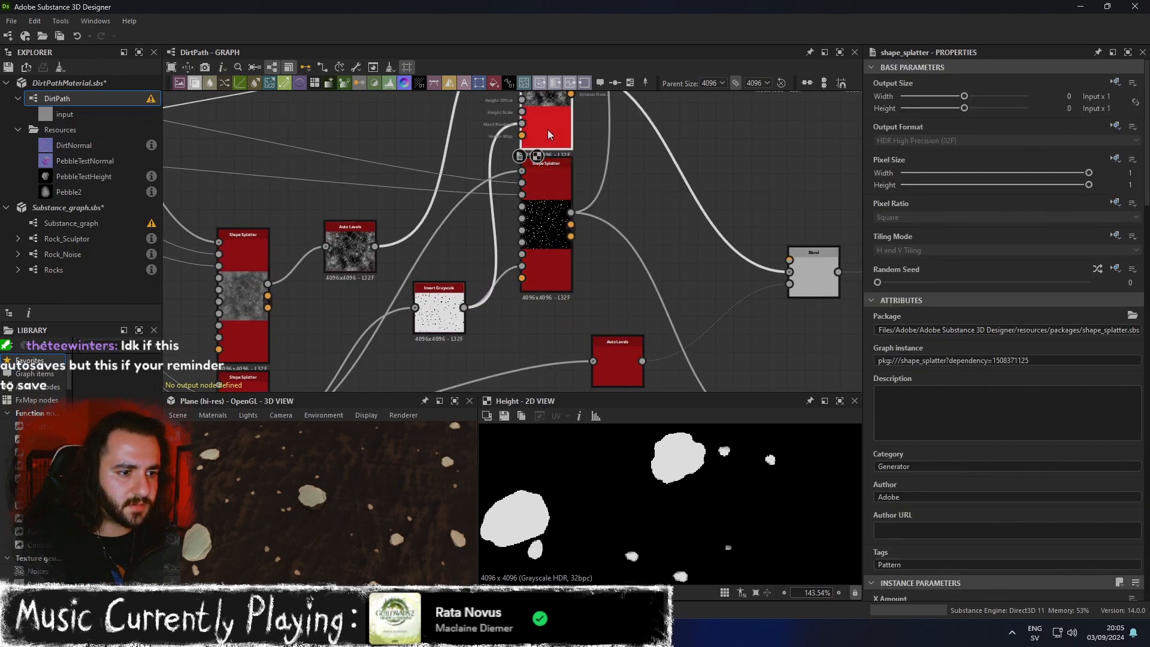
{"action": "left_click", "coordinate": [538, 208]}
{"action": "double_click", "coordinate": [539, 213]}
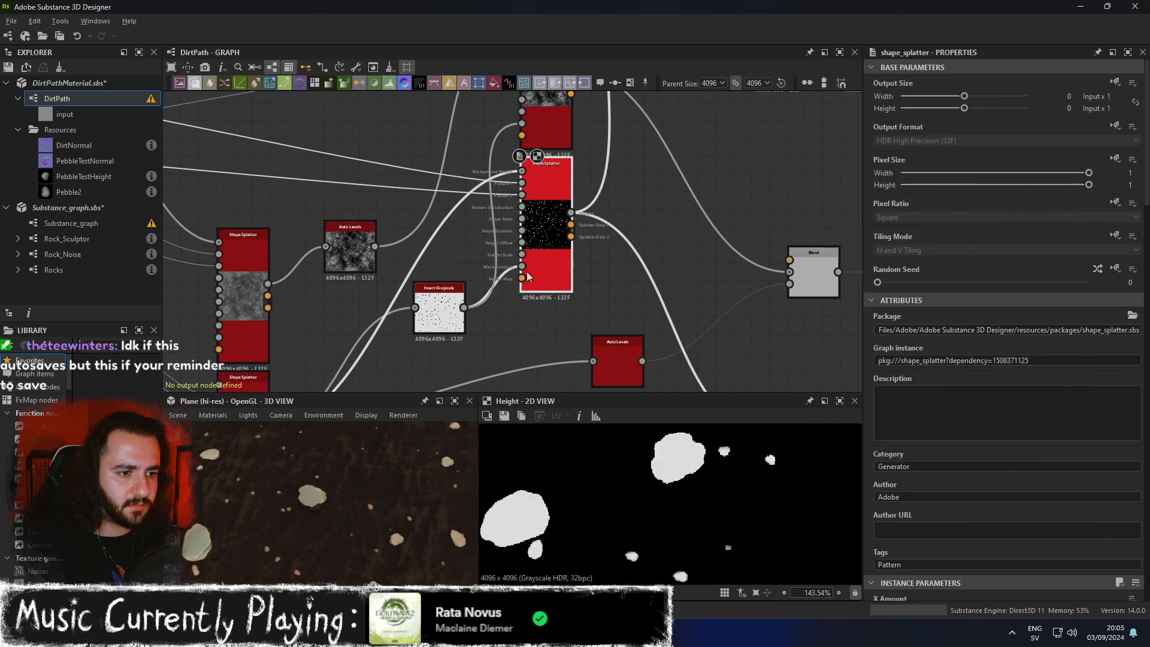
Compare the first height Shape Splatter's output with that of the replaced mask splatter below it.
{"action": "middle_click_drag", "start_coordinate": [528, 275], "coordinate": [592, 191]}
{"action": "double_click", "coordinate": [320, 247]}
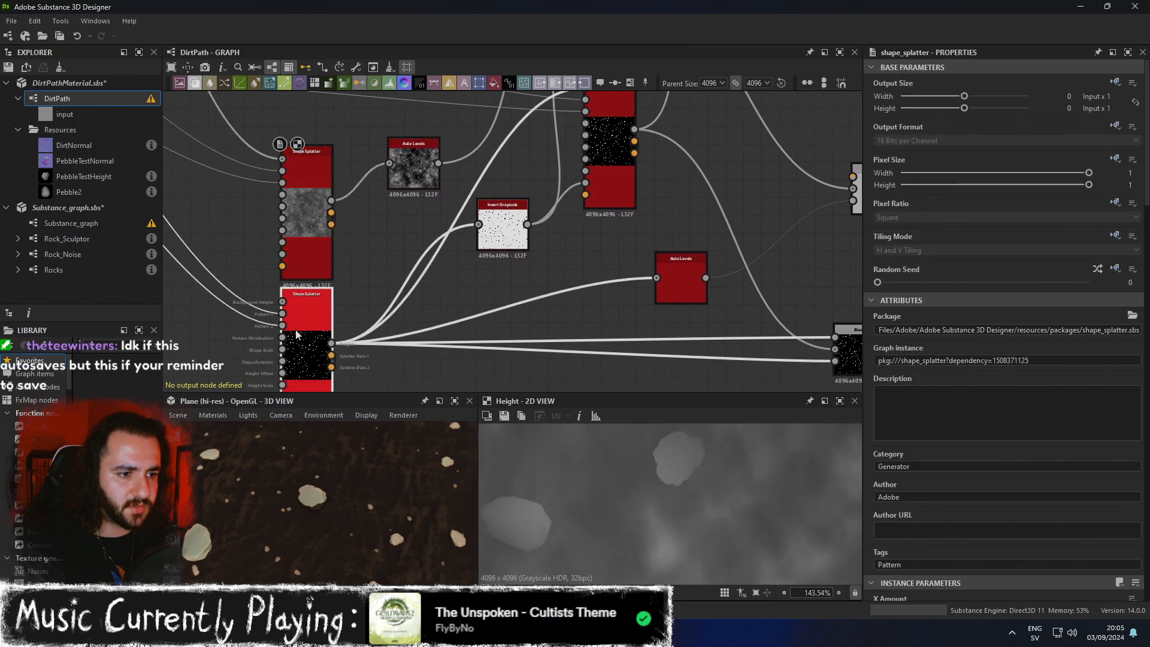
{"action": "double_click", "coordinate": [298, 322]}
{"action": "double_click", "coordinate": [297, 264]}
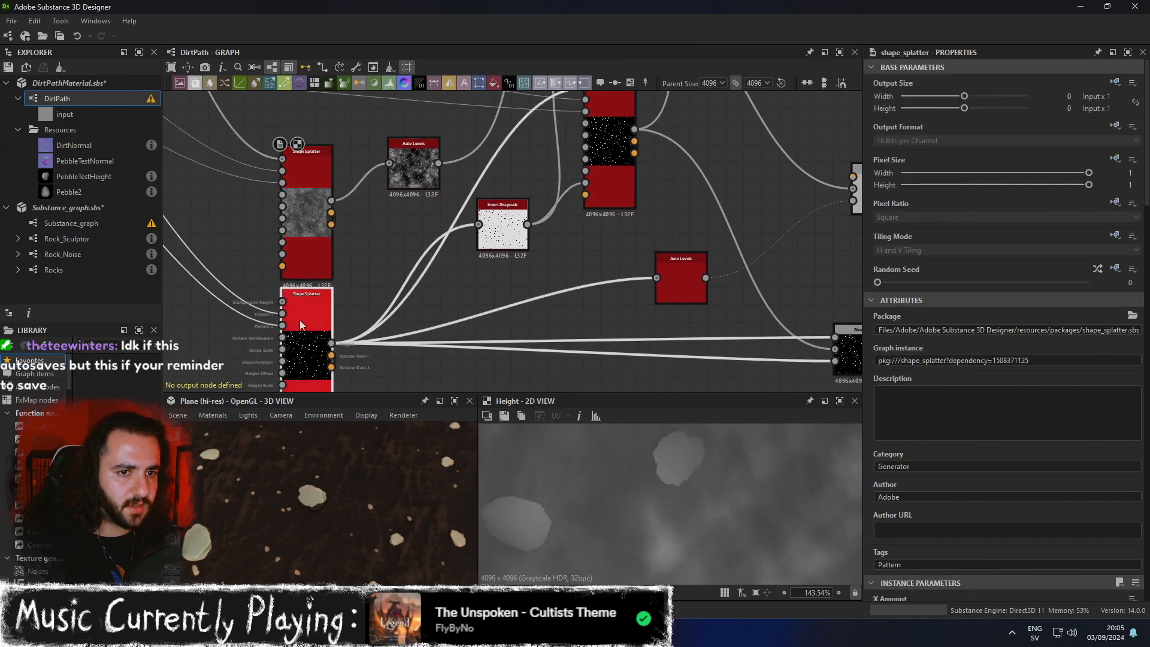
{"action": "double_click", "coordinate": [299, 320]}
{"action": "double_click", "coordinate": [301, 247]}
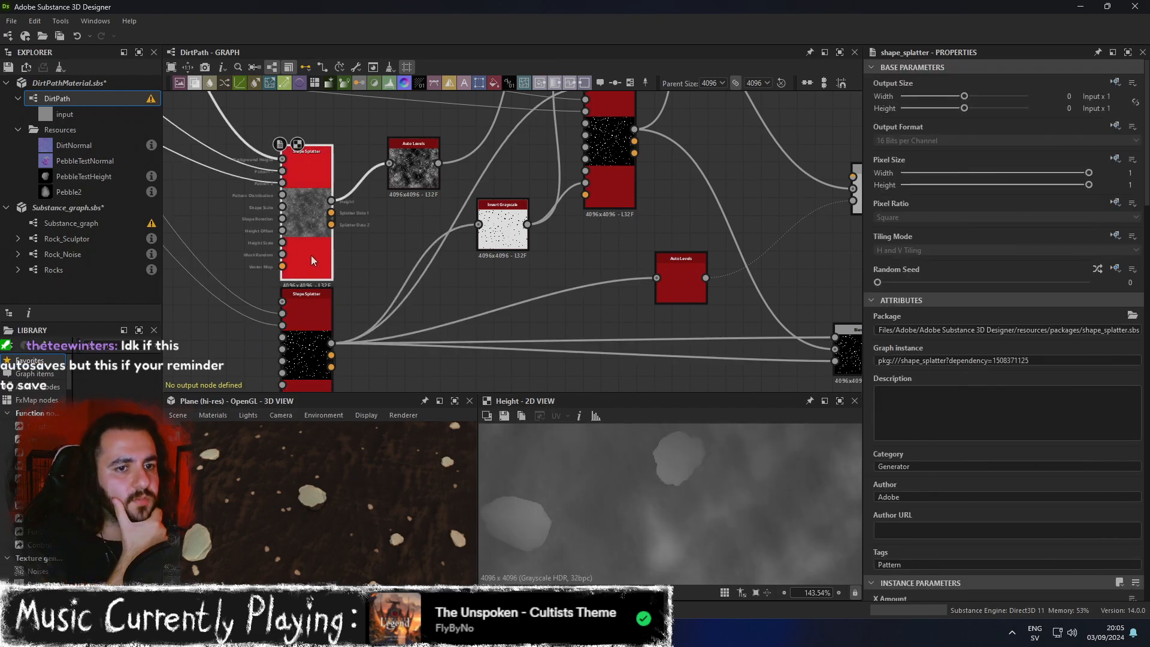
Connect the dirt height that feeds the upper Shape Splatter to the lower mask splatter's background height input as well.
{"action": "middle_click_drag", "start_coordinate": [347, 185], "coordinate": [519, 238]}
{"action": "middle_click_drag", "start_coordinate": [408, 198], "coordinate": [471, 280]}
{"action": "scroll", "coordinate": [471, 280], "scroll_direction": "down", "scroll_amount": 2}
{"action": "left_click_drag", "start_coordinate": [442, 220], "coordinate": [500, 356]}
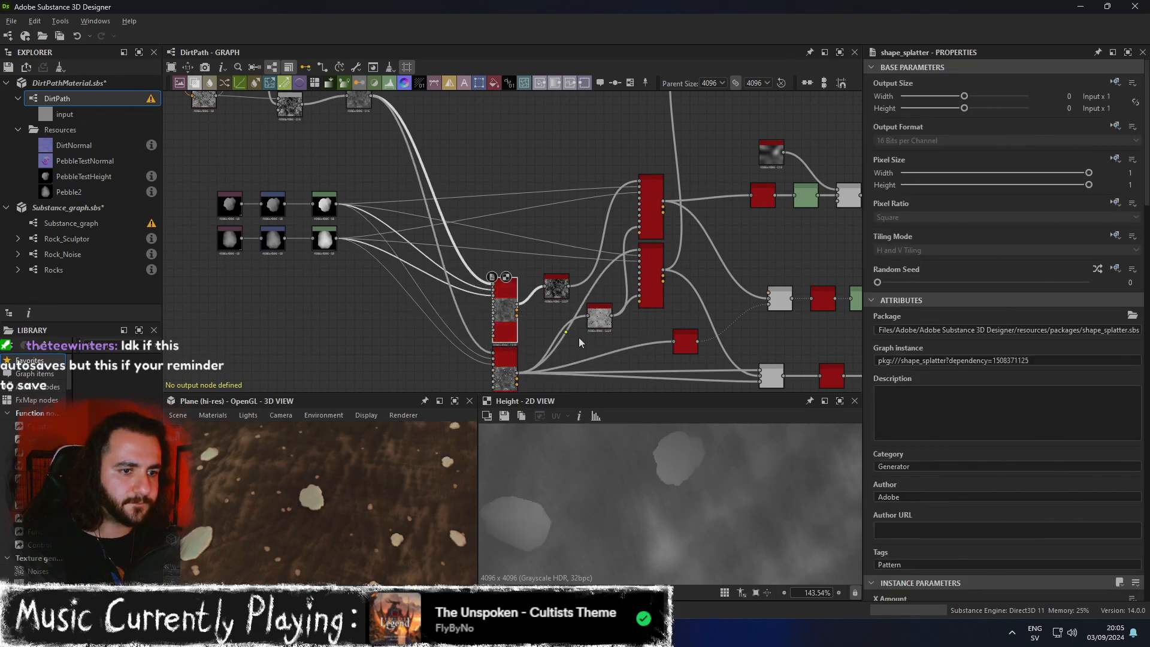
Inspect the pebbles on the dirt plane in an enlarged 3D view, then restore the normal layout.
{"action": "scroll", "coordinate": [490, 301], "scroll_direction": "up", "scroll_amount": 5}
{"action": "left_click_drag", "start_coordinate": [339, 478], "coordinate": [599, 358]}
{"action": "left_click", "coordinate": [454, 401]}
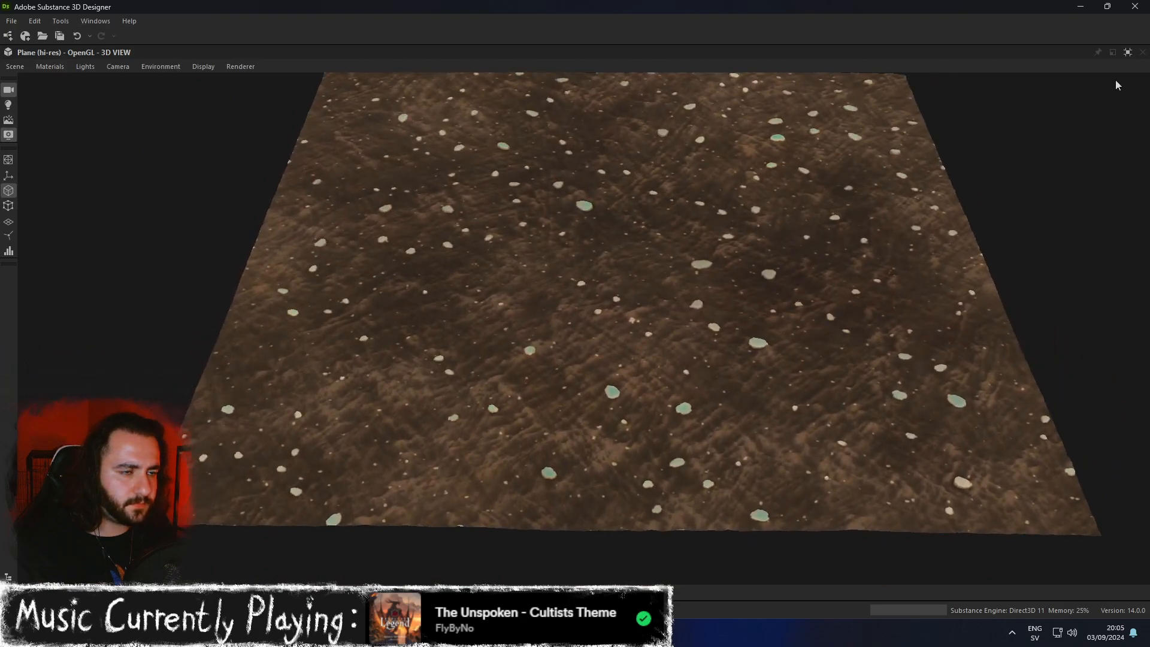
{"action": "left_click", "coordinate": [1128, 52]}
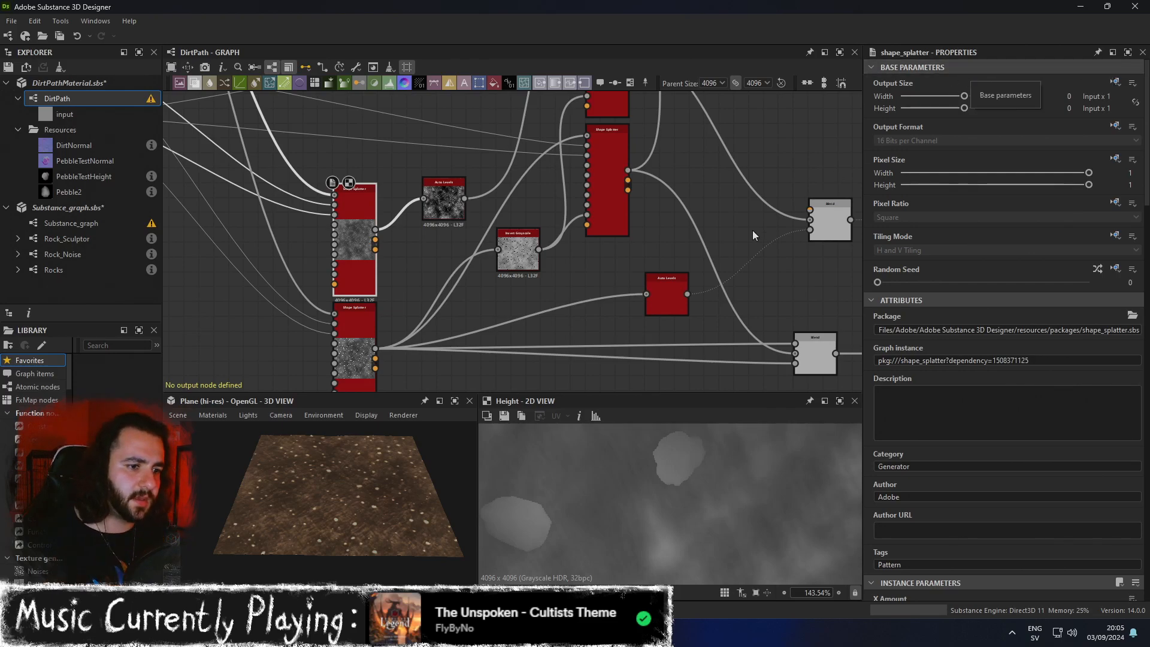
Compare the height outputs of the second pair of stacked Shape Splatter nodes and check the pebbles up close on the 3D plane.
{"action": "left_click", "coordinate": [609, 180]}
{"action": "middle_click_drag", "start_coordinate": [693, 182], "coordinate": [676, 291]}
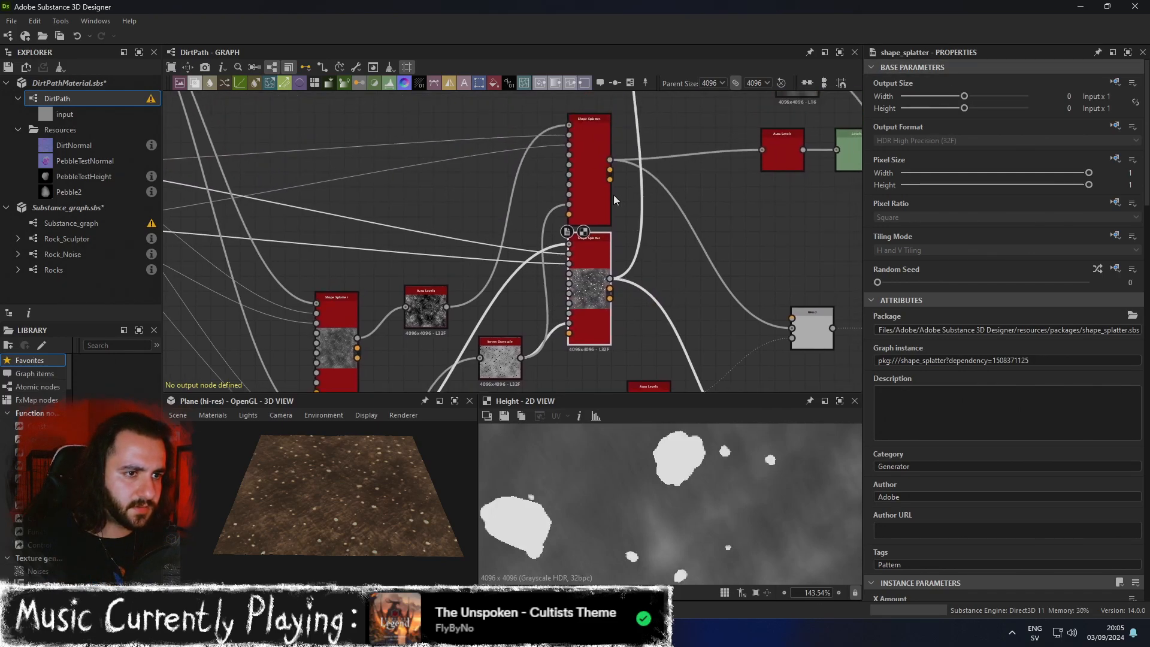
{"action": "double_click", "coordinate": [584, 197]}
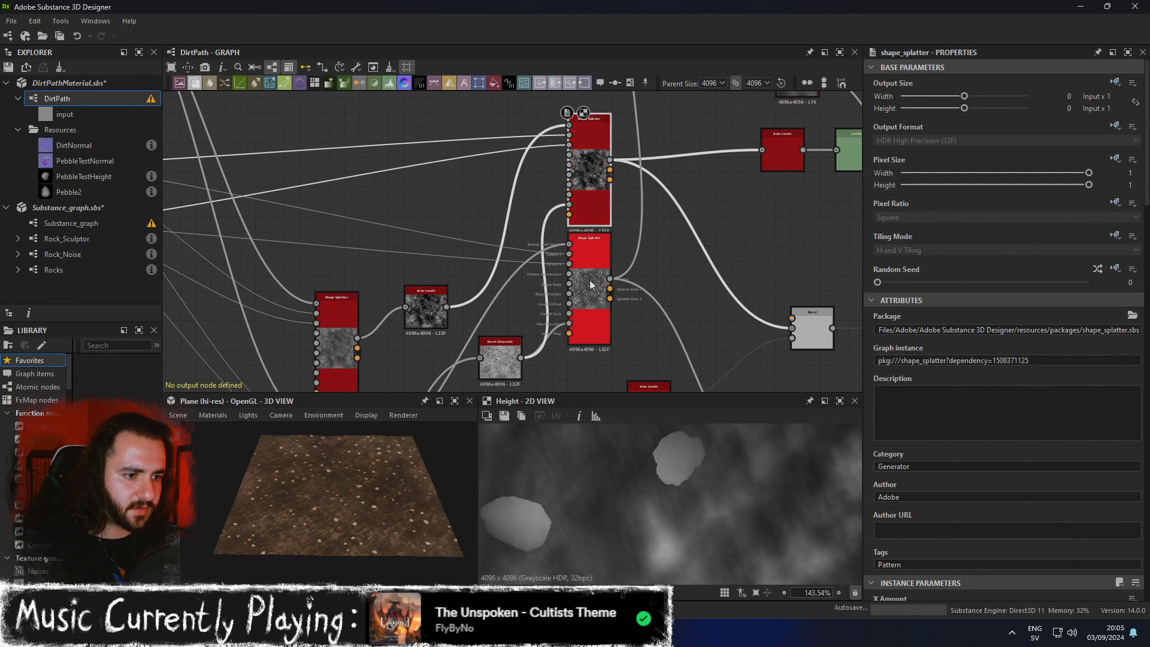
{"action": "double_click", "coordinate": [592, 284]}
{"action": "double_click", "coordinate": [593, 199]}
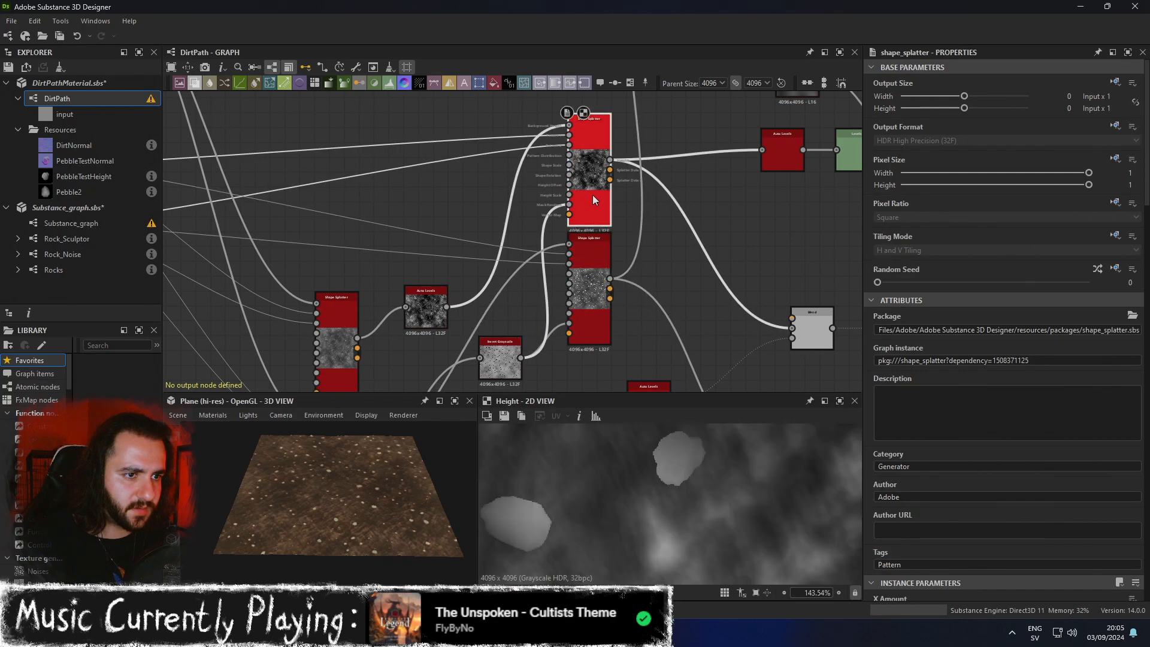
{"action": "double_click", "coordinate": [590, 287]}
{"action": "middle_click_drag", "start_coordinate": [694, 278], "coordinate": [679, 195]}
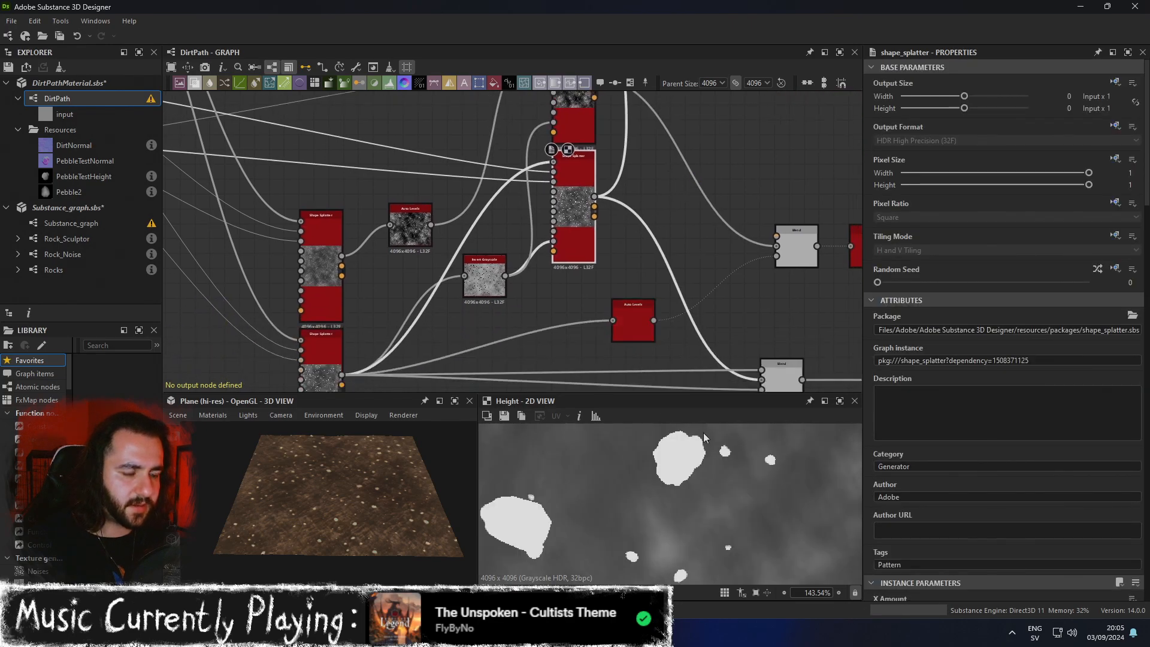
{"action": "scroll", "coordinate": [372, 476], "scroll_direction": "up", "scroll_amount": 5}
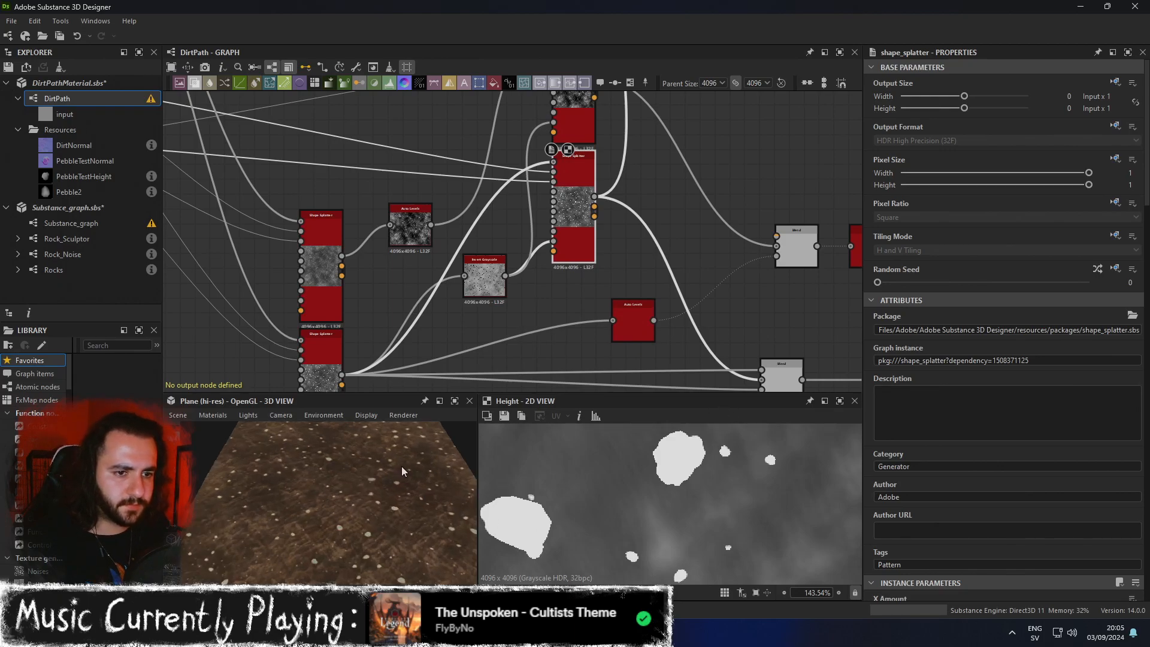
{"action": "scroll", "coordinate": [401, 466], "scroll_direction": "down", "scroll_amount": 6}
Preview the Blend that adds the pebble colour to the dirt and the Levels node that masks it.
{"action": "middle_click_drag", "start_coordinate": [749, 270], "coordinate": [444, 314]}
{"action": "scroll", "coordinate": [624, 312], "scroll_direction": "down", "scroll_amount": 4}
{"action": "middle_click_drag", "start_coordinate": [698, 258], "coordinate": [372, 356]}
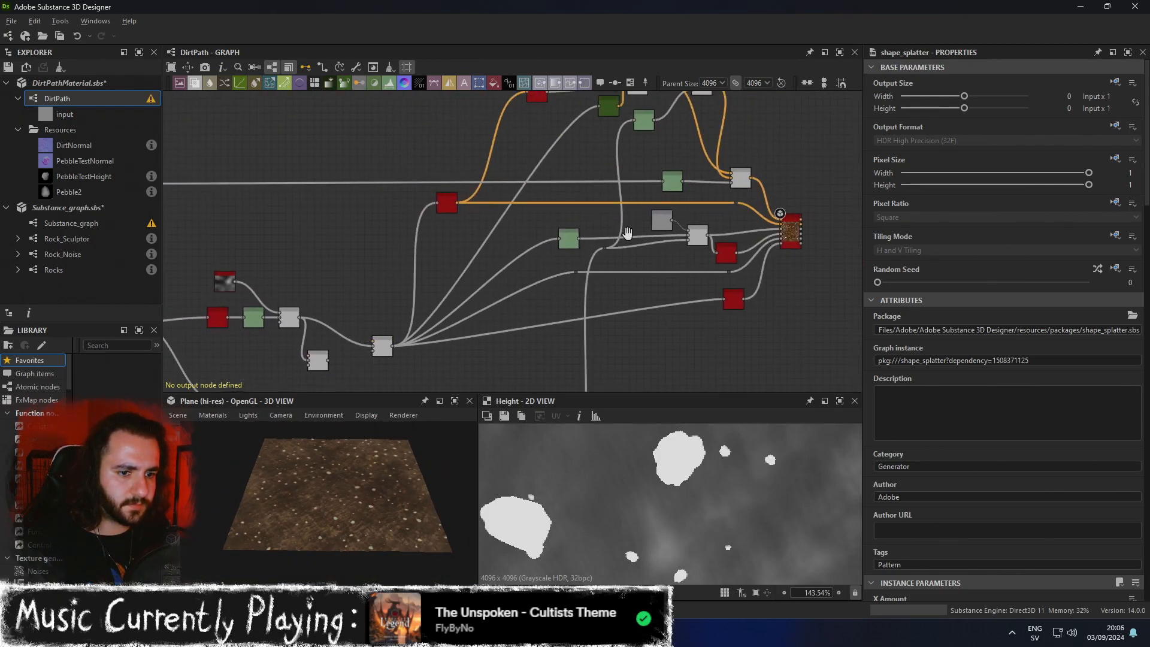
{"action": "middle_click_drag", "start_coordinate": [716, 145], "coordinate": [658, 242]}
{"action": "scroll", "coordinate": [597, 227], "scroll_direction": "up", "scroll_amount": 2}
{"action": "double_click", "coordinate": [664, 163]}
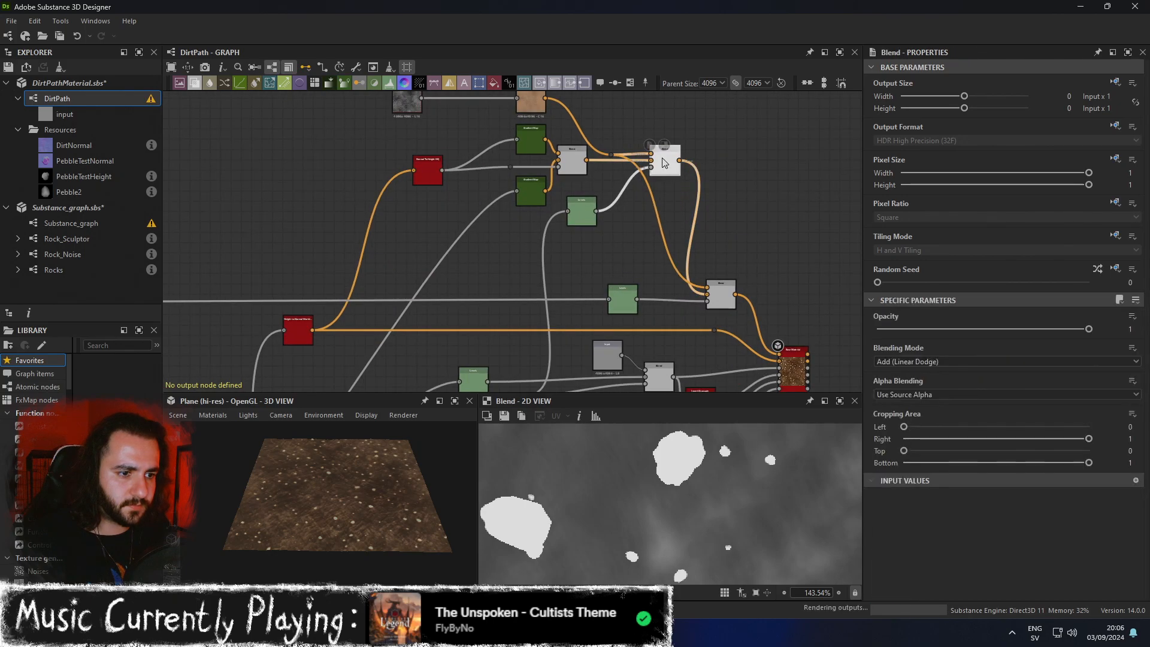
{"action": "scroll", "coordinate": [663, 166], "scroll_direction": "up", "scroll_amount": 2}
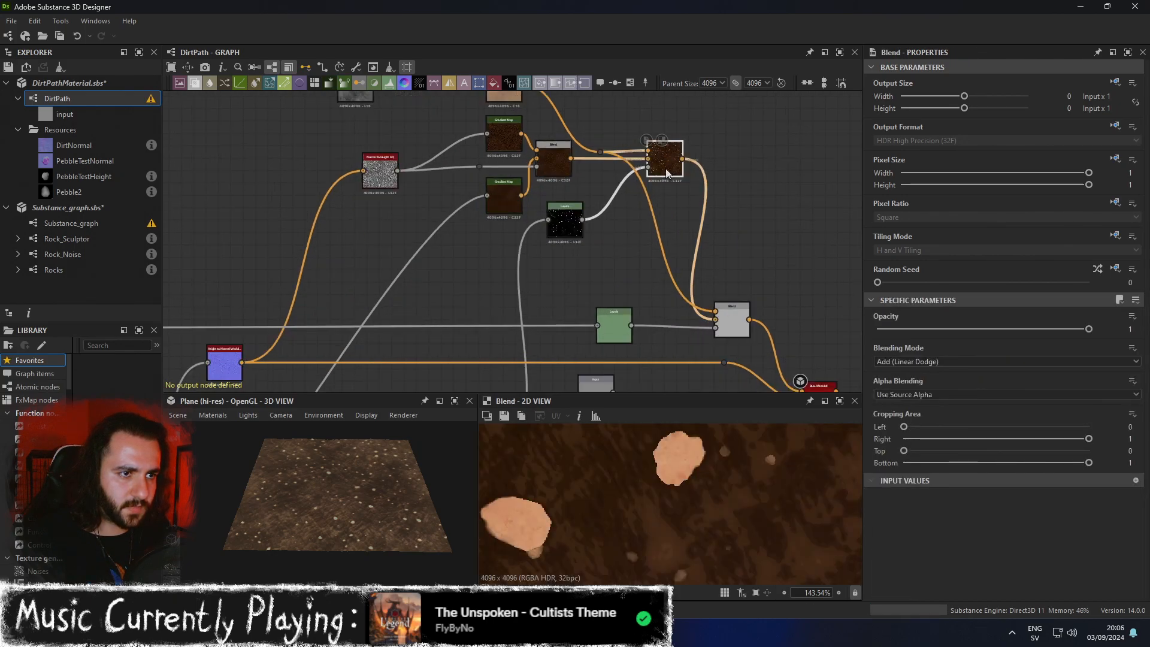
{"action": "middle_click_drag", "start_coordinate": [667, 182], "coordinate": [669, 254]}
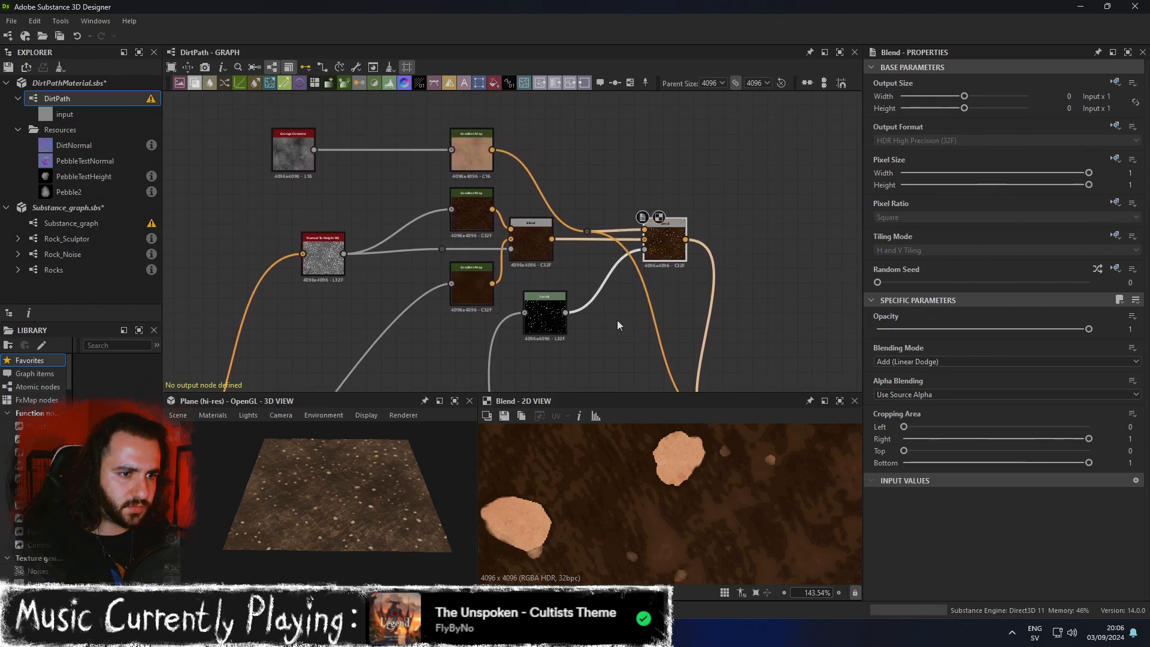
{"action": "scroll", "coordinate": [619, 319], "scroll_direction": "down", "scroll_amount": 2}
{"action": "double_click", "coordinate": [566, 315]}
{"action": "scroll", "coordinate": [576, 314], "scroll_direction": "down", "scroll_amount": 3}
{"action": "scroll", "coordinate": [663, 525], "scroll_direction": "down", "scroll_amount": 5}
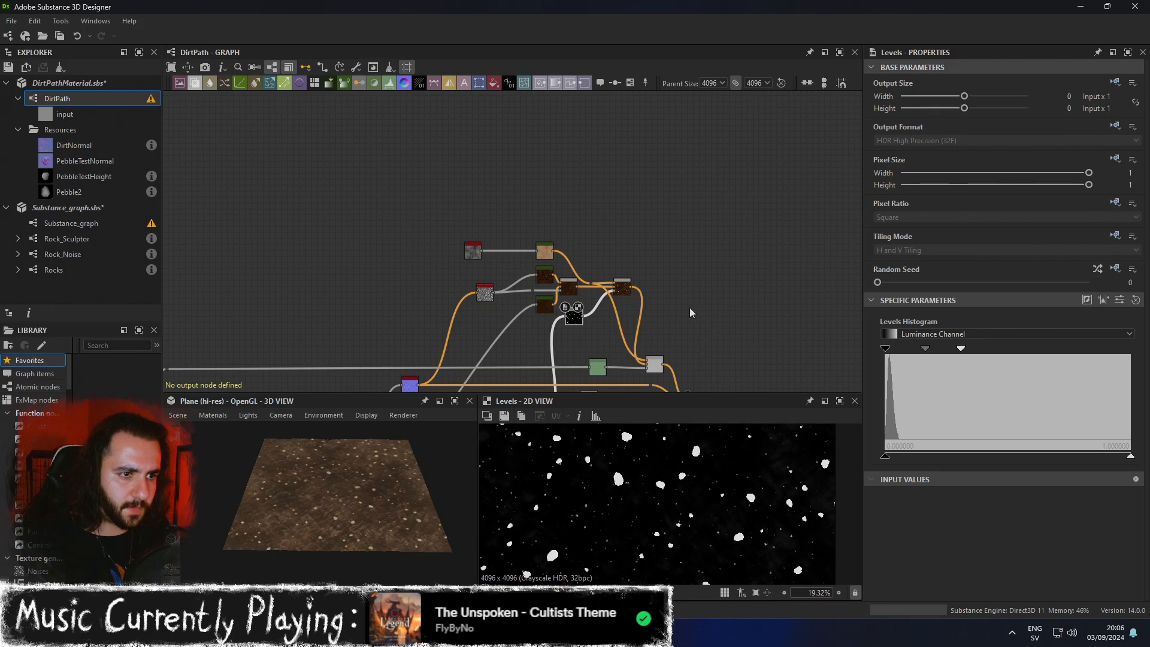
Preview the pebble colour Blend and the final Blend before the material node, and try out the final Blend's opacity, ending at 1.
{"action": "double_click", "coordinate": [624, 291]}
{"action": "middle_click_drag", "start_coordinate": [652, 324], "coordinate": [731, 223]}
{"action": "scroll", "coordinate": [665, 455], "scroll_direction": "down", "scroll_amount": 2}
{"action": "scroll", "coordinate": [724, 225], "scroll_direction": "up", "scroll_amount": 3}
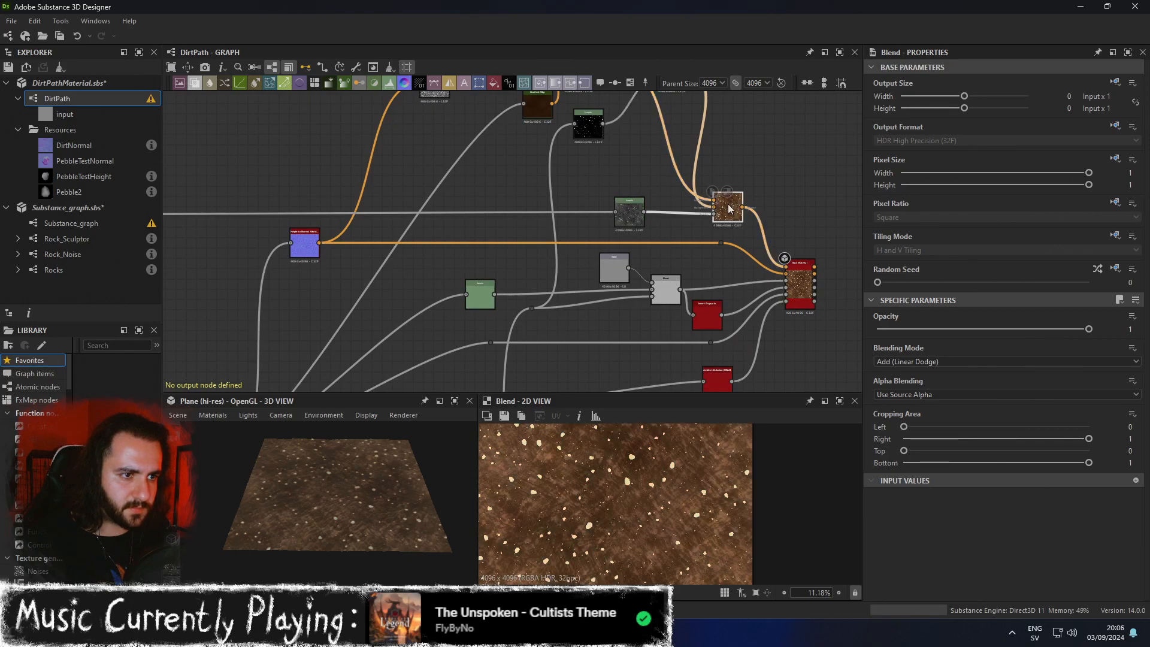
{"action": "mouse_move", "coordinate": [1089, 328]}
{"action": "left_mouse_down"}
{"action": "mouse_move", "coordinate": [898, 333]}
{"action": "mouse_move", "coordinate": [1096, 333]}
{"action": "left_mouse_up"}
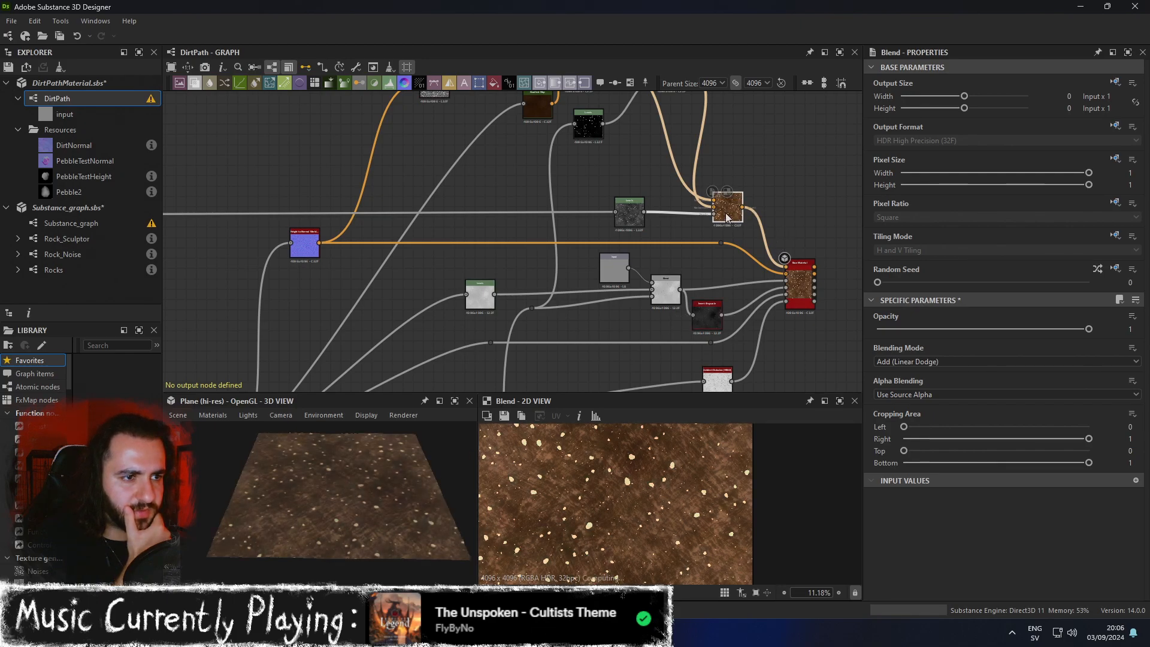
Insert an Auto Levels node between the Levels node and the final colour Blend's opacity input.
{"action": "left_click", "coordinate": [624, 219]}
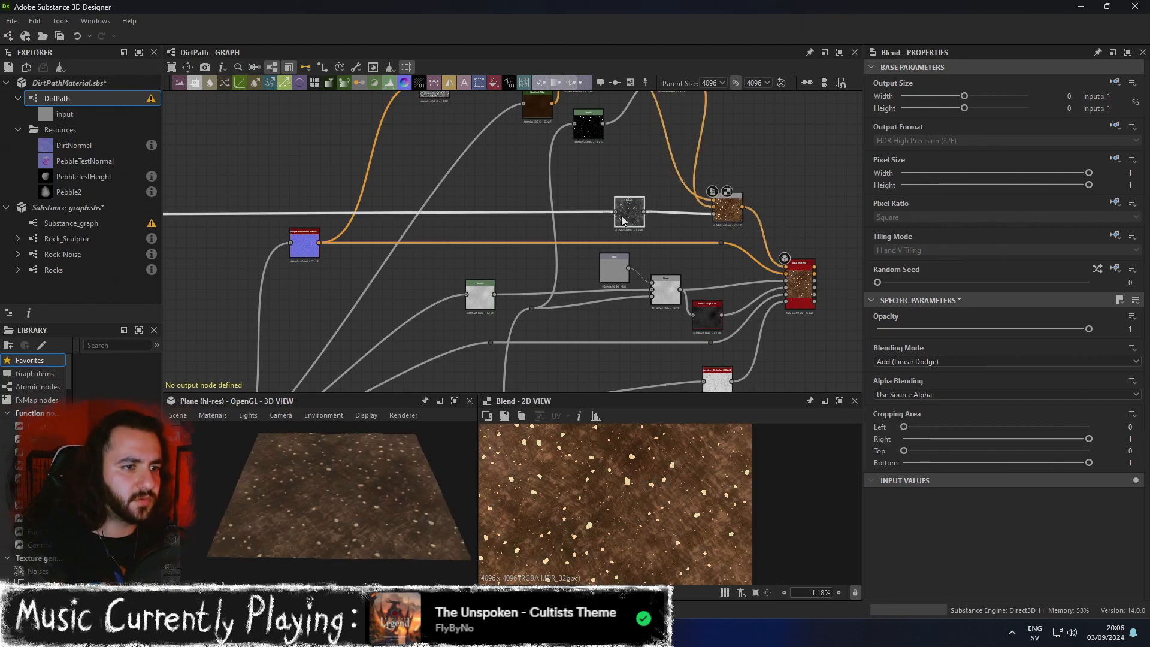
{"action": "key", "text": "space"}
{"action": "type", "text": "auto"}
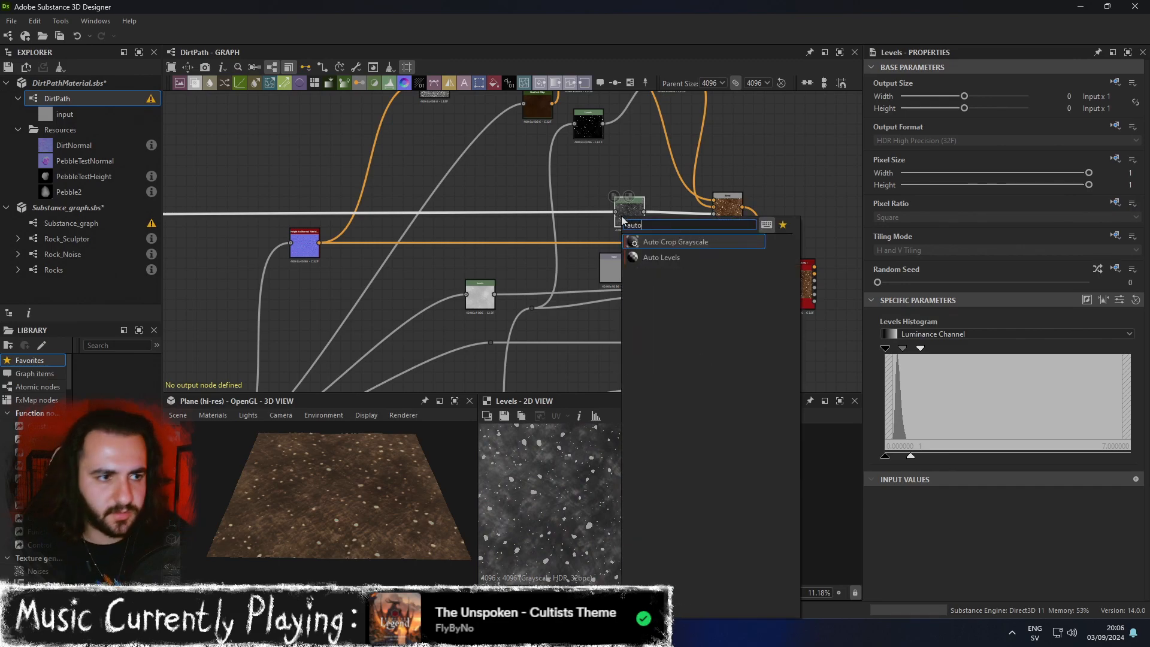
{"action": "key", "text": "Down"}
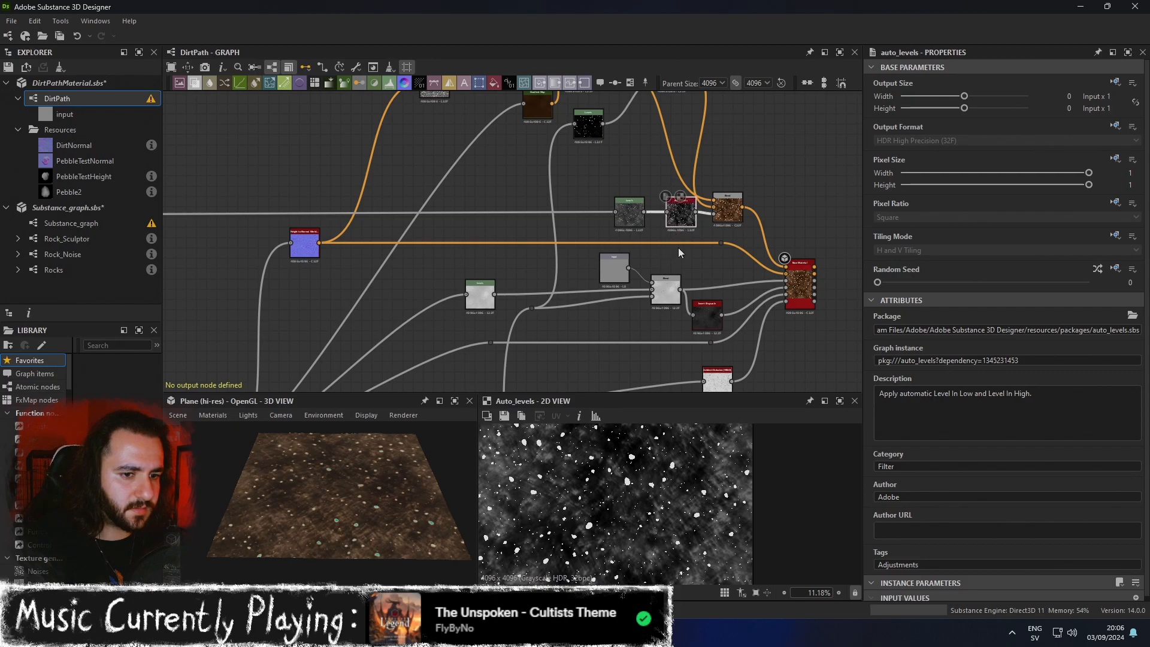
{"action": "left_click_drag", "start_coordinate": [612, 175], "coordinate": [641, 214]}
Inspect the pebble colours on the dirt plane from several angles in an enlarged 3D view, and restore the normal layout.
{"action": "left_click", "coordinate": [455, 400]}
{"action": "scroll", "coordinate": [620, 385], "scroll_direction": "up", "scroll_amount": 3}
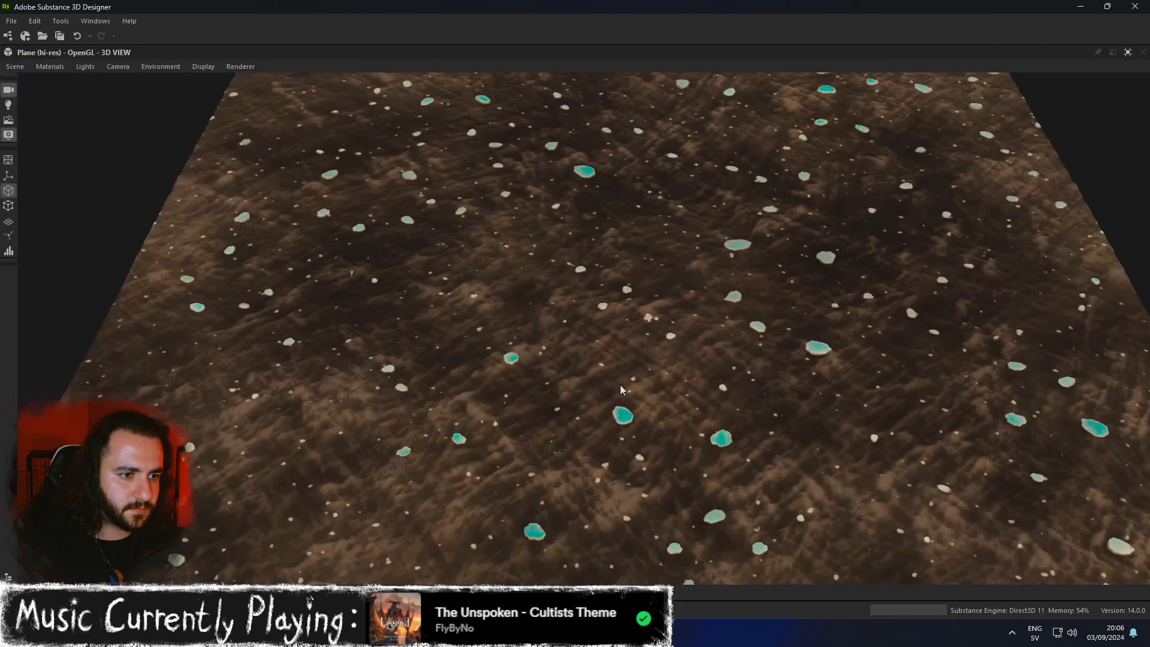
{"action": "scroll", "coordinate": [629, 366], "scroll_direction": "up", "scroll_amount": 2}
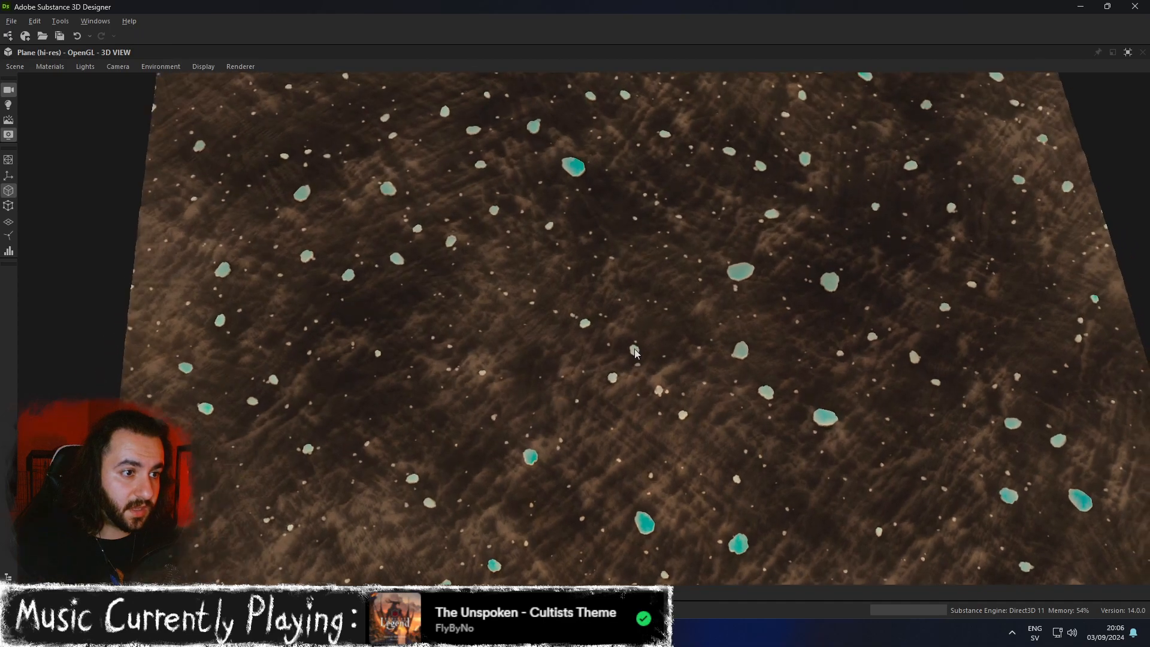
{"action": "scroll", "coordinate": [634, 359], "scroll_direction": "down", "scroll_amount": 1}
{"action": "left_click_drag", "start_coordinate": [634, 360], "coordinate": [739, 293], "text": "alt"}
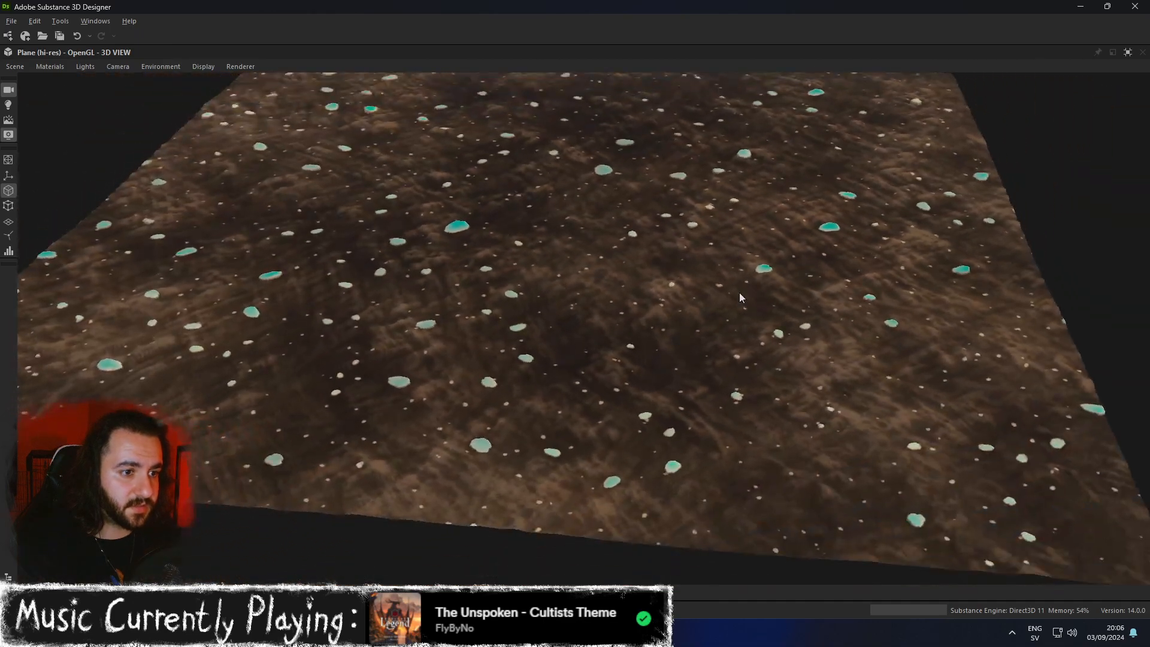
{"action": "scroll", "coordinate": [739, 293], "scroll_direction": "down", "scroll_amount": 2}
{"action": "scroll", "coordinate": [723, 334], "scroll_direction": "up", "scroll_amount": 4}
{"action": "middle_click_drag", "start_coordinate": [724, 331], "coordinate": [737, 386]}
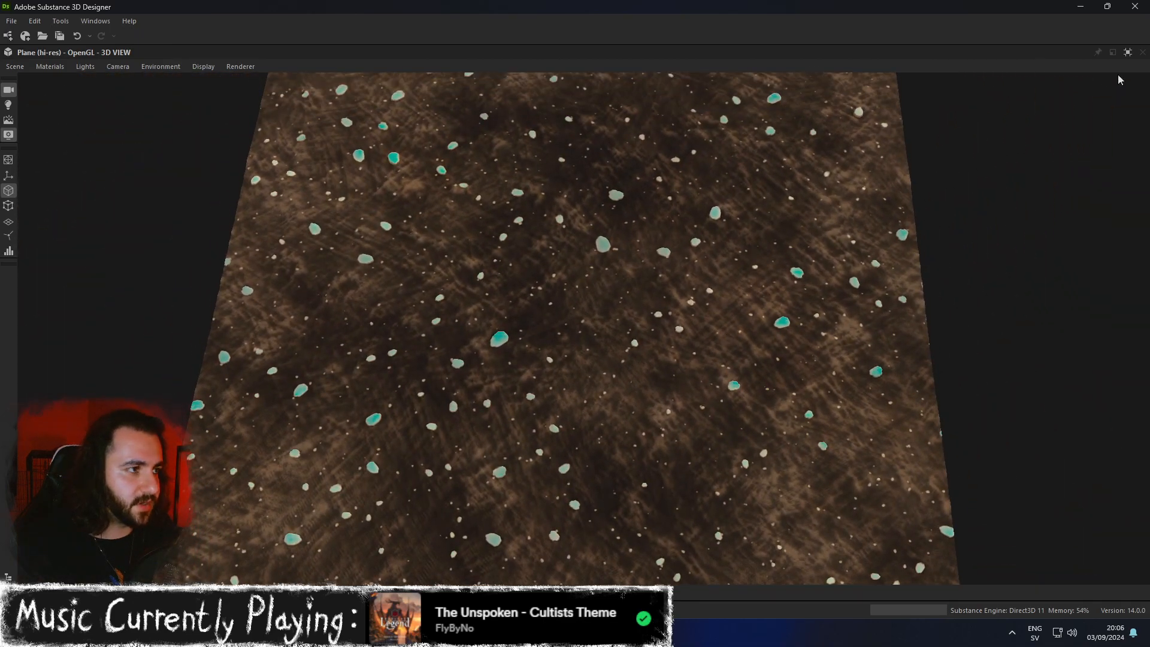
{"action": "left_click", "coordinate": [1129, 52]}
Move the Levels and Auto Levels nodes together farther away from the final colour Blend they mask.
{"action": "middle_click_drag", "start_coordinate": [729, 169], "coordinate": [735, 242]}
{"action": "scroll", "coordinate": [734, 243], "scroll_direction": "up", "scroll_amount": 2}
{"action": "middle_click_drag", "start_coordinate": [636, 229], "coordinate": [653, 286]}
{"action": "scroll", "coordinate": [652, 286], "scroll_direction": "down", "scroll_amount": 1}
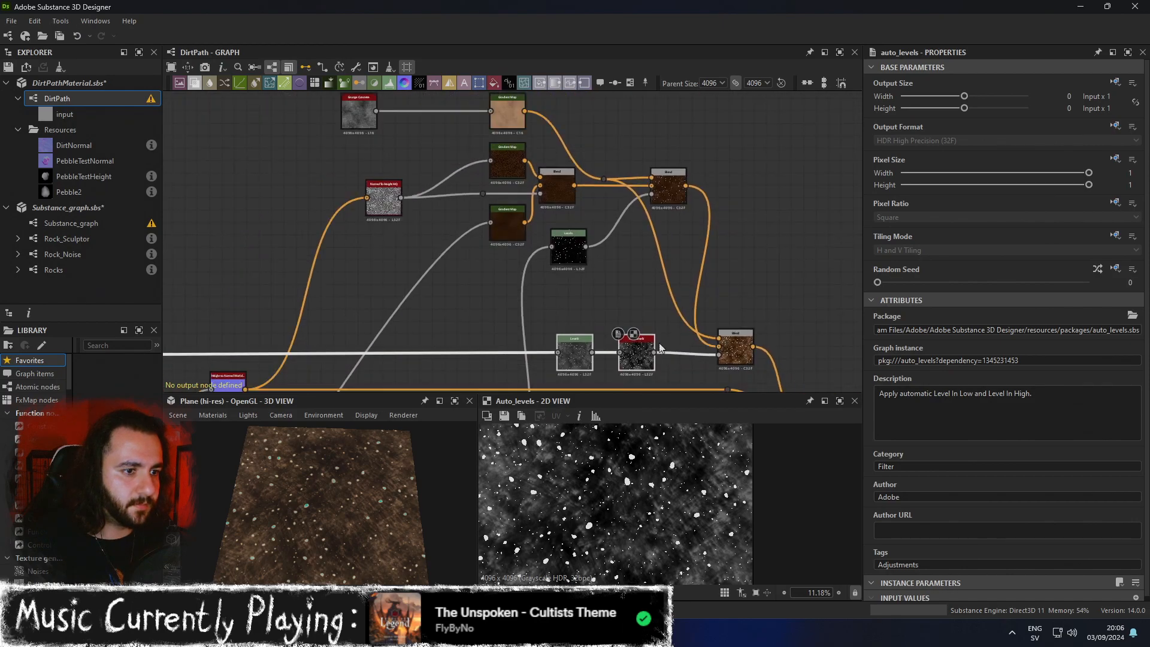
{"action": "left_click", "coordinate": [642, 364]}
{"action": "left_click", "coordinate": [578, 362], "text": "shift"}
{"action": "left_click_drag", "start_coordinate": [635, 358], "coordinate": [487, 360]}
{"action": "mouse_move", "coordinate": [600, 226]}
{"action": "middle_mouse_down"}
{"action": "mouse_move", "coordinate": [616, 281]}
{"action": "mouse_move", "coordinate": [601, 232]}
{"action": "middle_mouse_up"}
Set the final colour Blend's opacity to 0.41 and check the pebbles in an enlarged 3D view.
{"action": "left_click", "coordinate": [721, 360]}
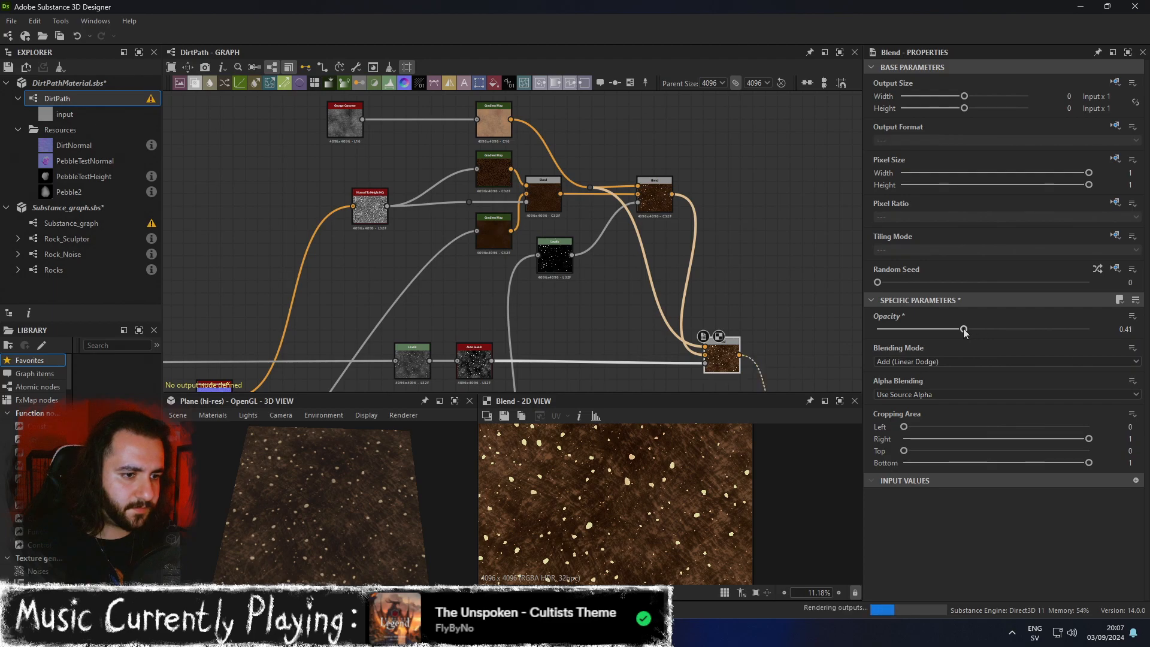
{"action": "left_click", "coordinate": [455, 403]}
{"action": "scroll", "coordinate": [543, 447], "scroll_direction": "up", "scroll_amount": 5}
{"action": "left_click_drag", "start_coordinate": [612, 462], "coordinate": [649, 432]}
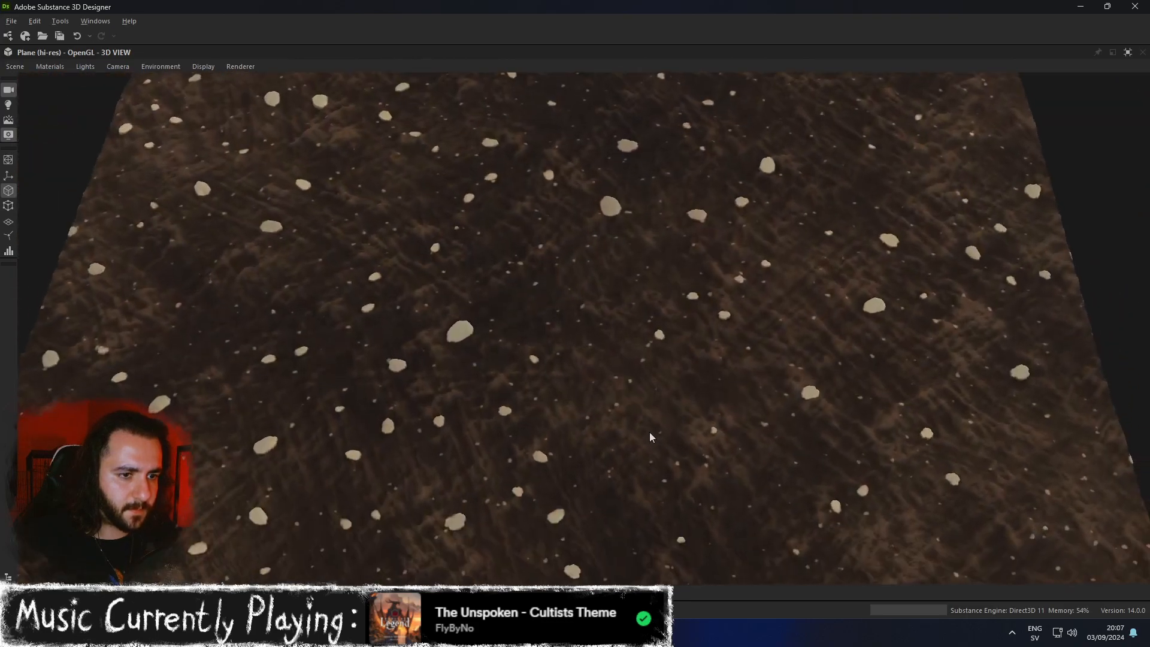
{"action": "left_click", "coordinate": [1127, 52]}
Trace the pebble colour mask from its Levels node back to the Blend and Auto Levels nodes that produce it.
{"action": "middle_click_drag", "start_coordinate": [613, 358], "coordinate": [605, 345]}
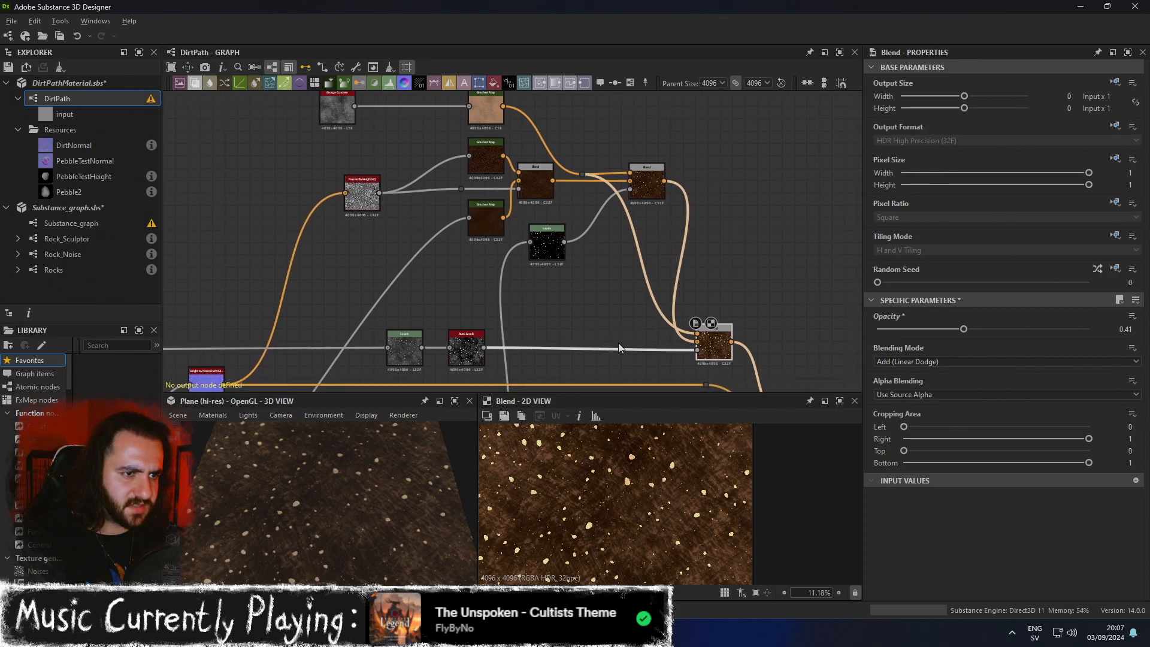
{"action": "double_click", "coordinate": [547, 244]}
{"action": "scroll", "coordinate": [566, 349], "scroll_direction": "down", "scroll_amount": 3}
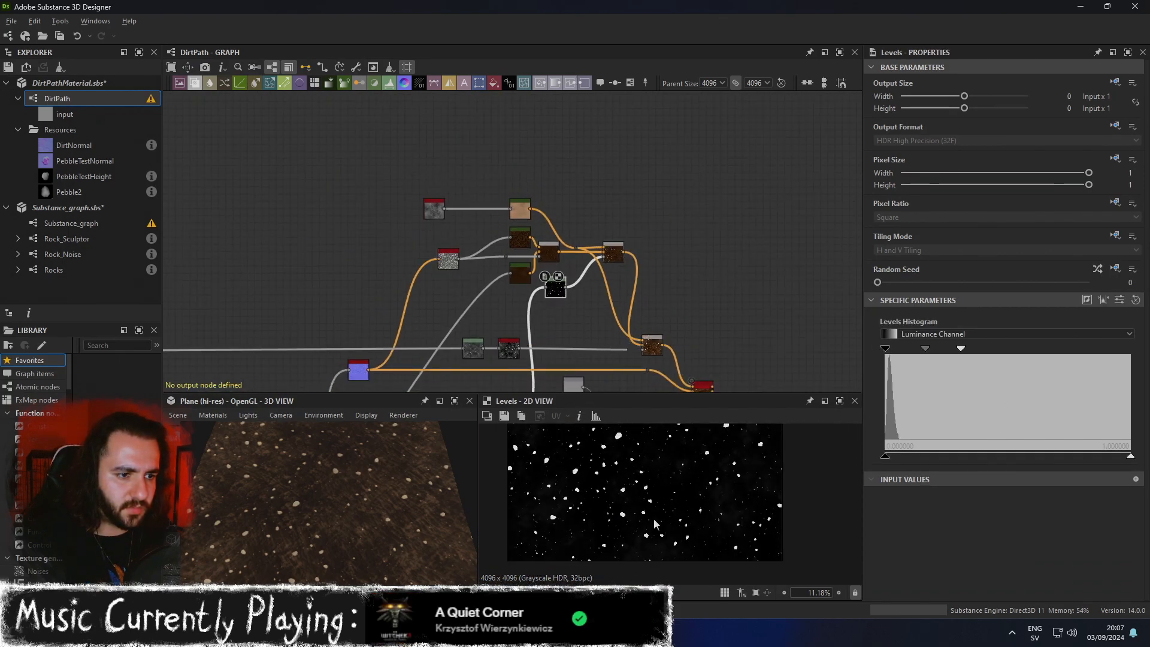
{"action": "scroll", "coordinate": [593, 384], "scroll_direction": "down", "scroll_amount": 2}
{"action": "middle_click_drag", "start_coordinate": [593, 384], "coordinate": [706, 182]}
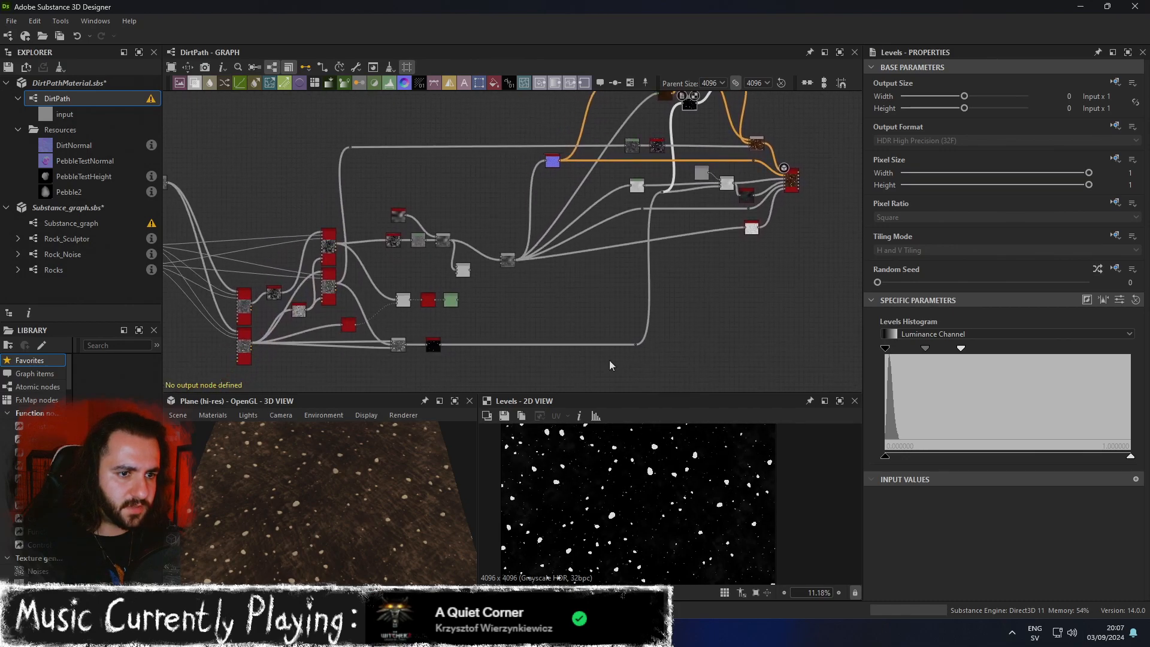
{"action": "middle_click_drag", "start_coordinate": [639, 351], "coordinate": [679, 316]}
{"action": "scroll", "coordinate": [640, 315], "scroll_direction": "up", "scroll_amount": 3}
{"action": "middle_click_drag", "start_coordinate": [355, 309], "coordinate": [549, 335]}
{"action": "scroll", "coordinate": [584, 341], "scroll_direction": "up", "scroll_amount": 4}
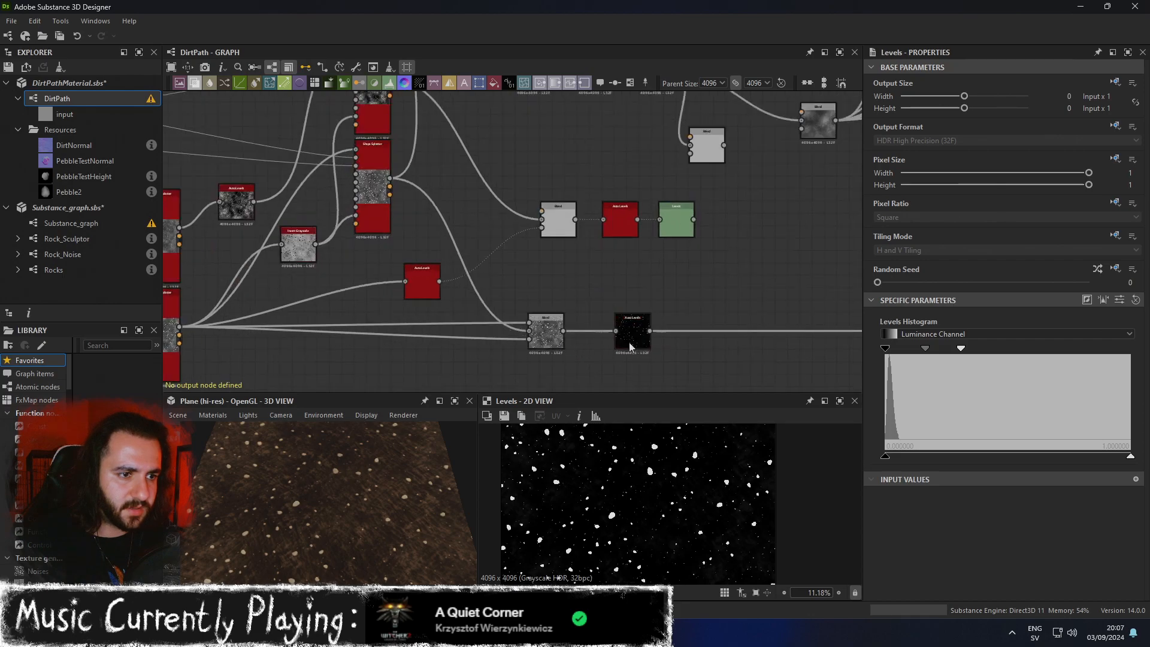
{"action": "left_click", "coordinate": [632, 327]}
{"action": "left_click", "coordinate": [511, 334]}
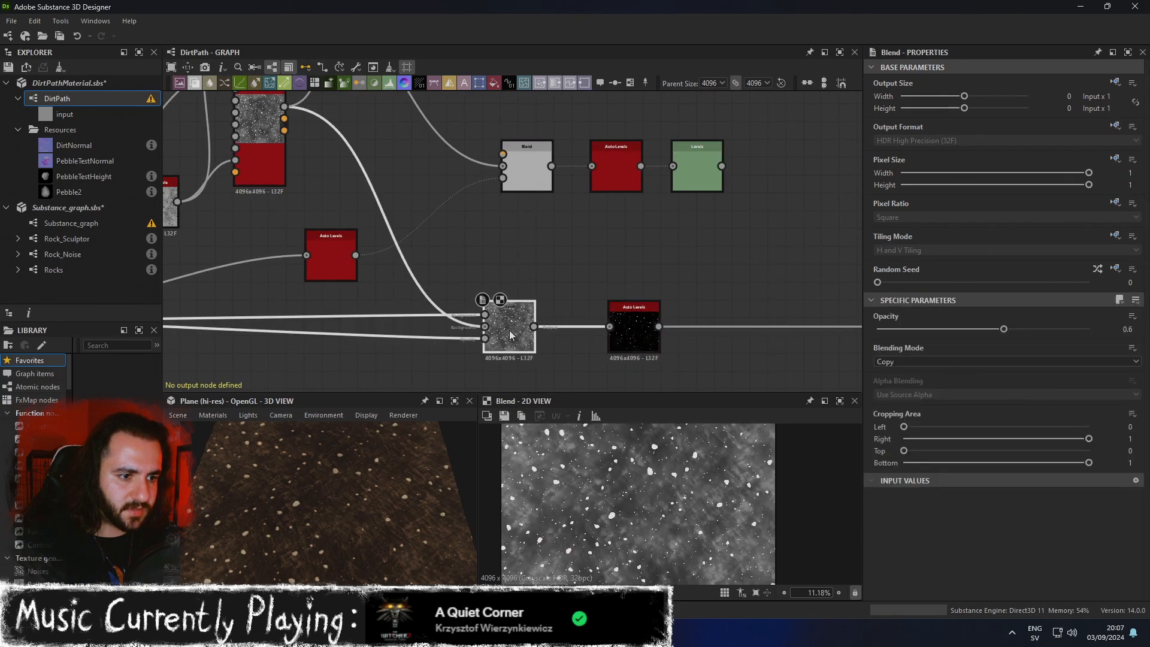
{"action": "double_click", "coordinate": [630, 329]}
{"action": "scroll", "coordinate": [689, 324], "scroll_direction": "down", "scroll_amount": 3}
Move the final colour Blend closer to the Auto Levels node that masks it.
{"action": "middle_click_drag", "start_coordinate": [829, 243], "coordinate": [480, 313]}
{"action": "middle_click_drag", "start_coordinate": [676, 276], "coordinate": [553, 407]}
{"action": "middle_click_drag", "start_coordinate": [687, 238], "coordinate": [626, 332]}
{"action": "middle_click_drag", "start_coordinate": [762, 378], "coordinate": [705, 296]}
{"action": "scroll", "coordinate": [706, 329], "scroll_direction": "up", "scroll_amount": 1}
{"action": "scroll", "coordinate": [705, 329], "scroll_direction": "up", "scroll_amount": 1}
{"action": "middle_click_drag", "start_coordinate": [706, 216], "coordinate": [620, 209]}
{"action": "left_click_drag", "start_coordinate": [632, 270], "coordinate": [559, 276]}
Connect the upper pebble colour Blend directly to the Base Material's colour input, bypassing the lower Blend, and shift the bypassed Blend slightly.
{"action": "middle_click_drag", "start_coordinate": [778, 264], "coordinate": [572, 263]}
{"action": "scroll", "coordinate": [518, 284], "scroll_direction": "down", "scroll_amount": 1}
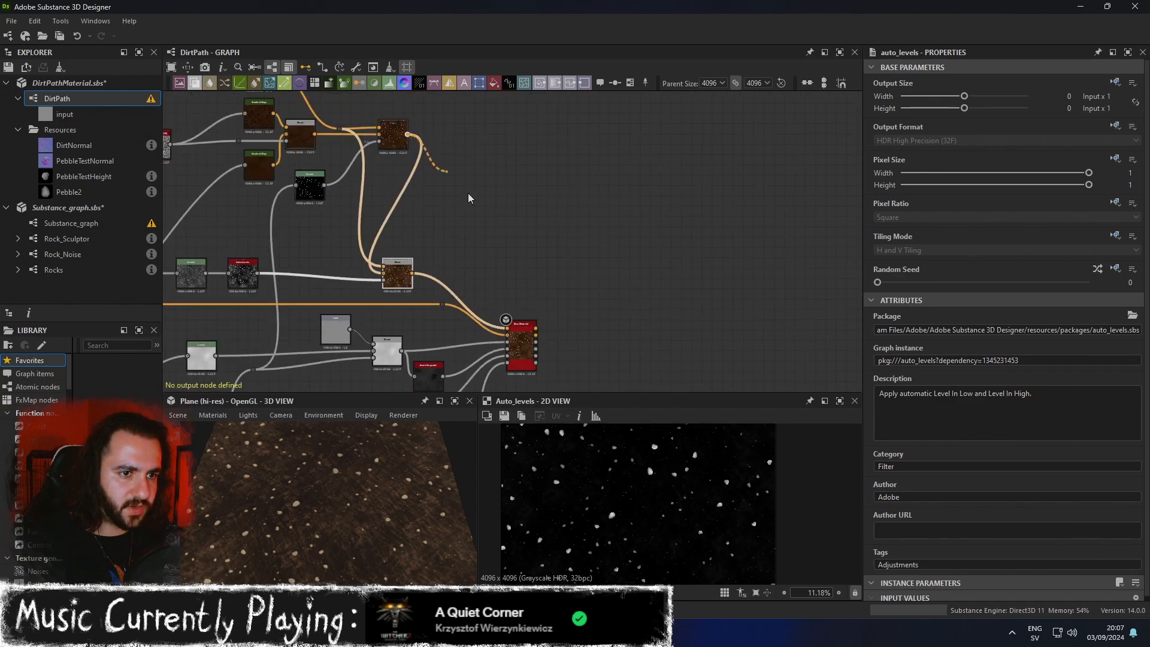
{"action": "left_click_drag", "start_coordinate": [518, 328], "coordinate": [519, 327]}
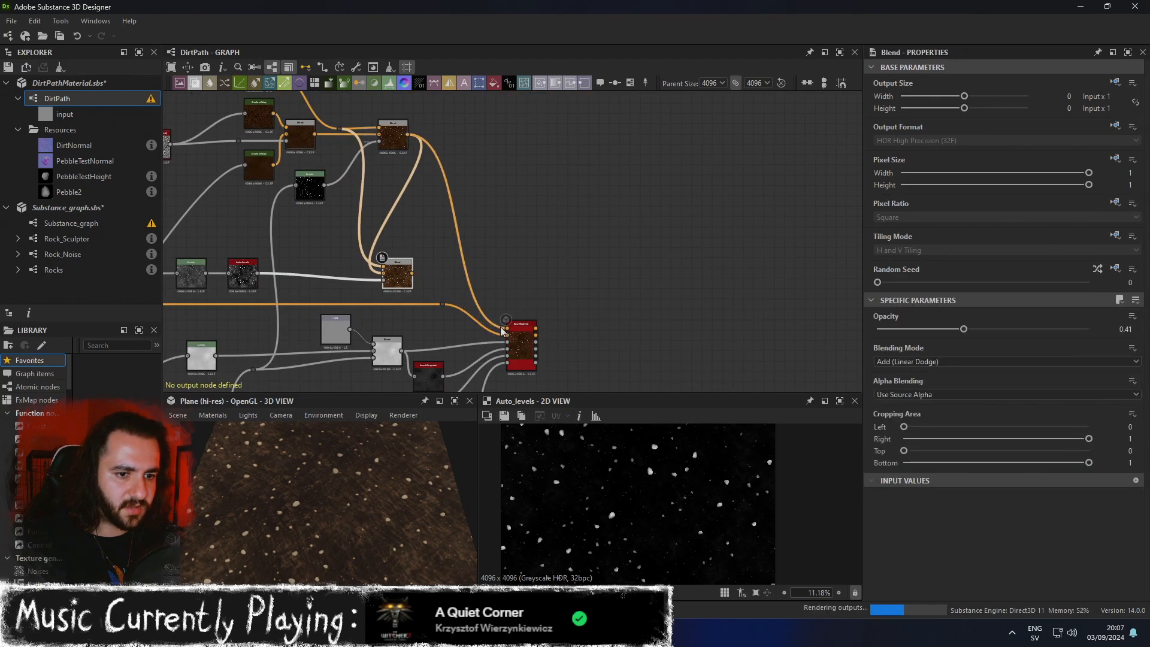
{"action": "left_click_drag", "start_coordinate": [400, 277], "coordinate": [410, 272]}
Inspect the pebbles without the lower Blend in an enlarged 3D view, and restore the normal layout.
{"action": "left_click", "coordinate": [458, 401]}
{"action": "scroll", "coordinate": [544, 418], "scroll_direction": "up", "scroll_amount": 4}
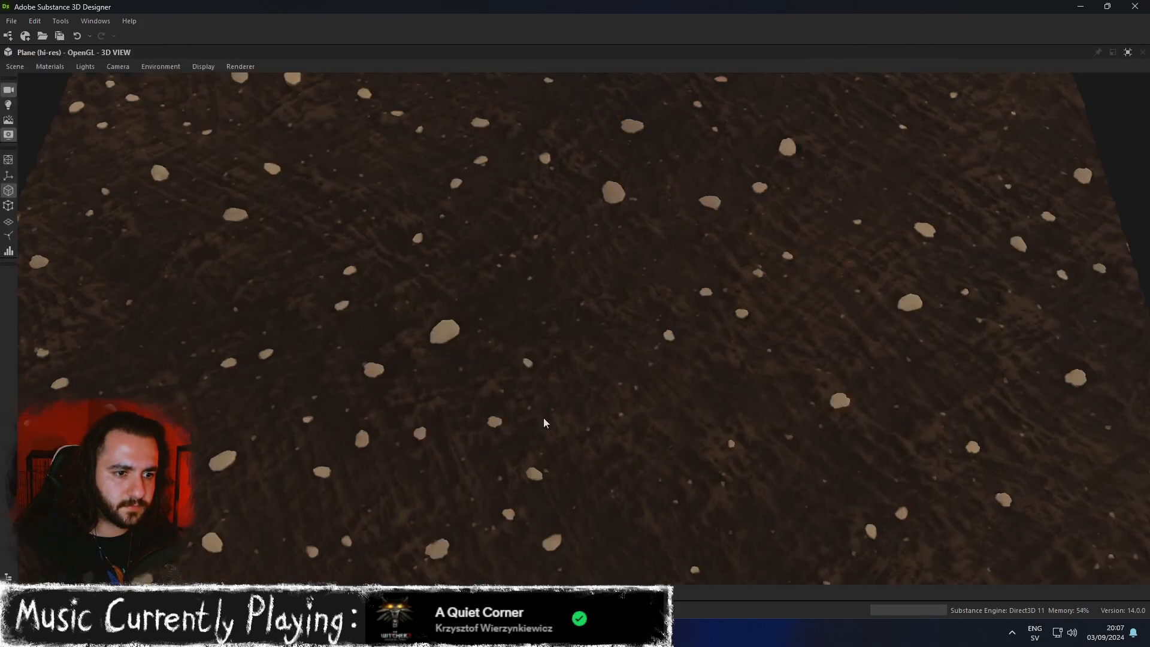
{"action": "scroll", "coordinate": [544, 418], "scroll_direction": "down", "scroll_amount": 3}
{"action": "left_click_drag", "start_coordinate": [547, 416], "coordinate": [591, 344]}
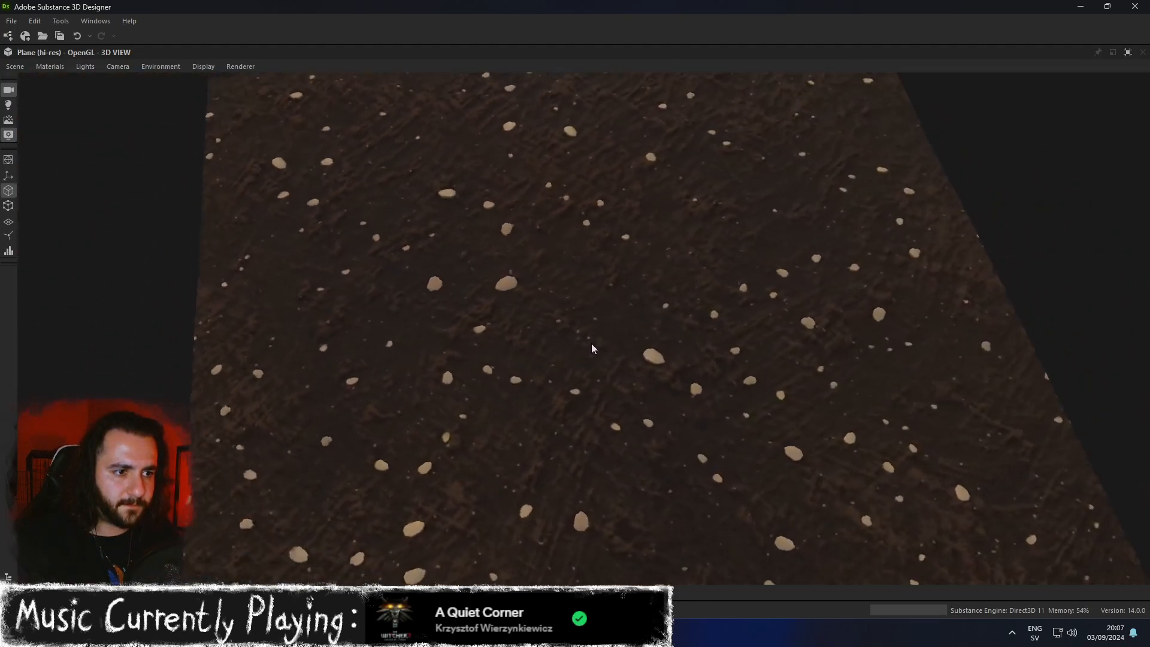
{"action": "left_click", "coordinate": [1128, 53]}
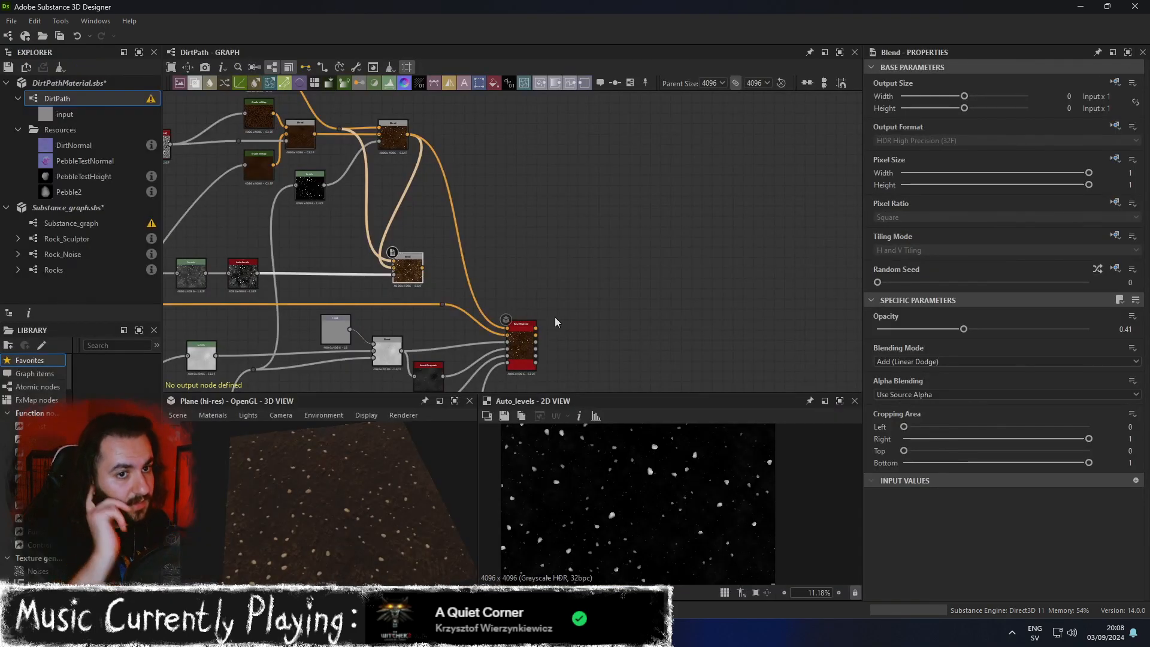
Compare the pebble colour Levels mask close up with the outputs of its source Blend and Auto Levels nodes.
{"action": "double_click", "coordinate": [310, 187]}
{"action": "scroll", "coordinate": [588, 453], "scroll_direction": "up", "scroll_amount": 2}
{"action": "scroll", "coordinate": [674, 474], "scroll_direction": "up", "scroll_amount": 3}
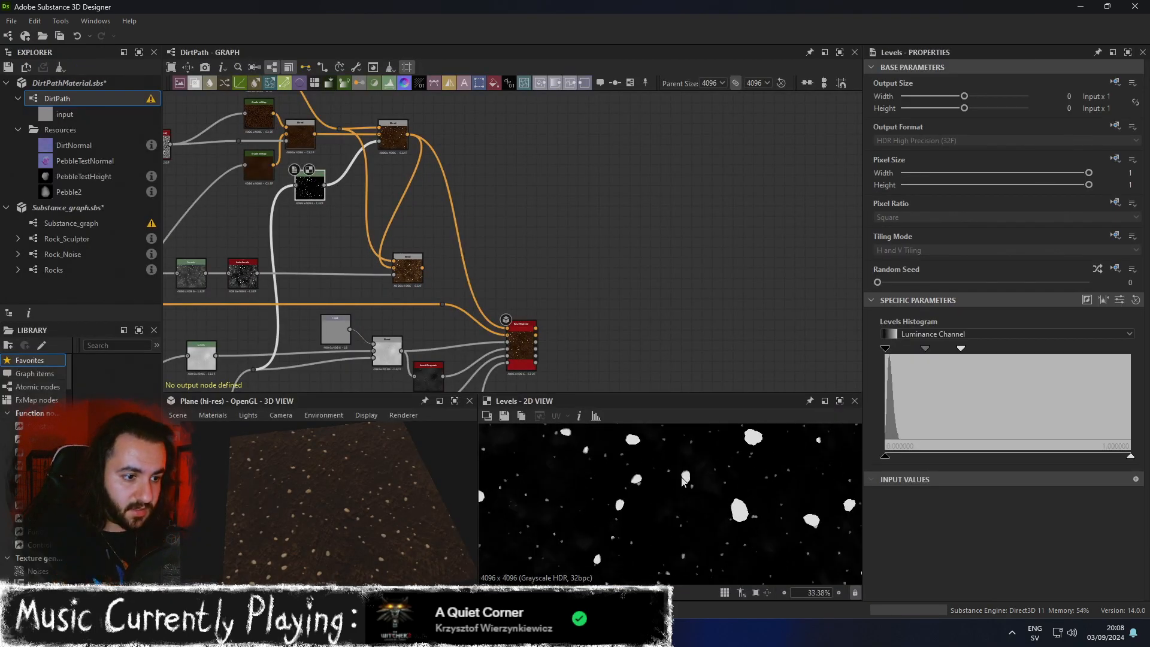
{"action": "middle_click_drag", "start_coordinate": [477, 278], "coordinate": [719, 108]}
{"action": "middle_click_drag", "start_coordinate": [551, 373], "coordinate": [689, 122]}
{"action": "middle_click_drag", "start_coordinate": [438, 278], "coordinate": [830, 299]}
{"action": "scroll", "coordinate": [541, 284], "scroll_direction": "up", "scroll_amount": 5}
{"action": "double_click", "coordinate": [383, 222]}
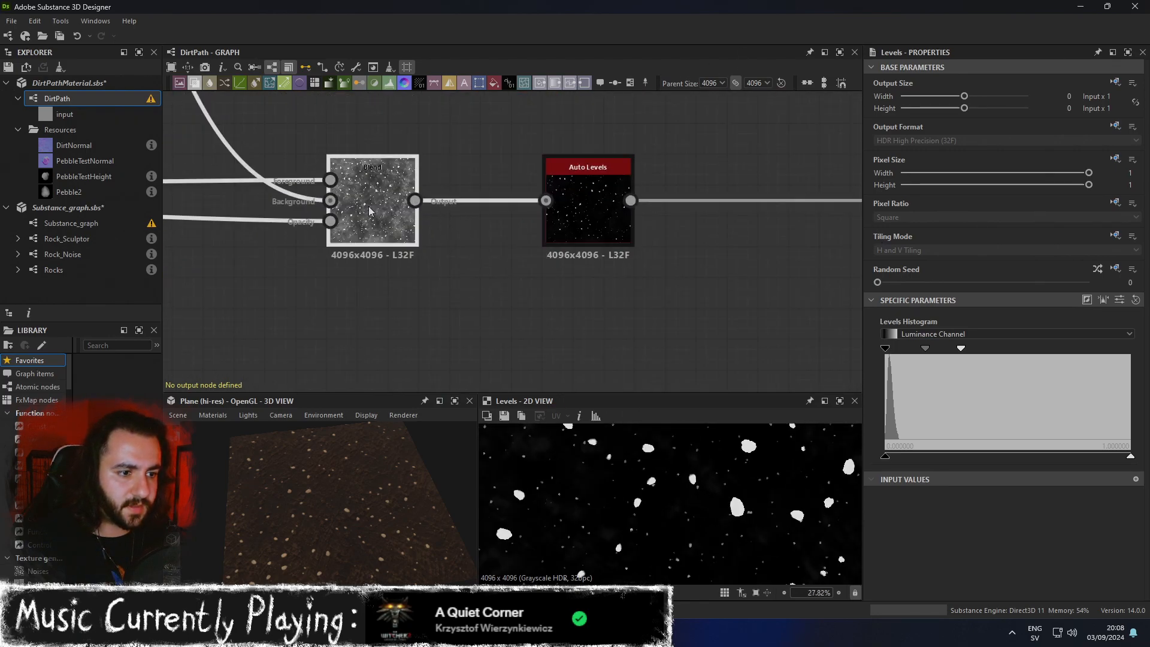
{"action": "double_click", "coordinate": [595, 224]}
{"action": "scroll", "coordinate": [669, 335], "scroll_direction": "down", "scroll_amount": 2}
{"action": "middle_click_drag", "start_coordinate": [694, 257], "coordinate": [686, 350]}
{"action": "scroll", "coordinate": [687, 350], "scroll_direction": "down", "scroll_amount": 3}
{"action": "left_click_drag", "start_coordinate": [405, 514], "coordinate": [395, 487]}
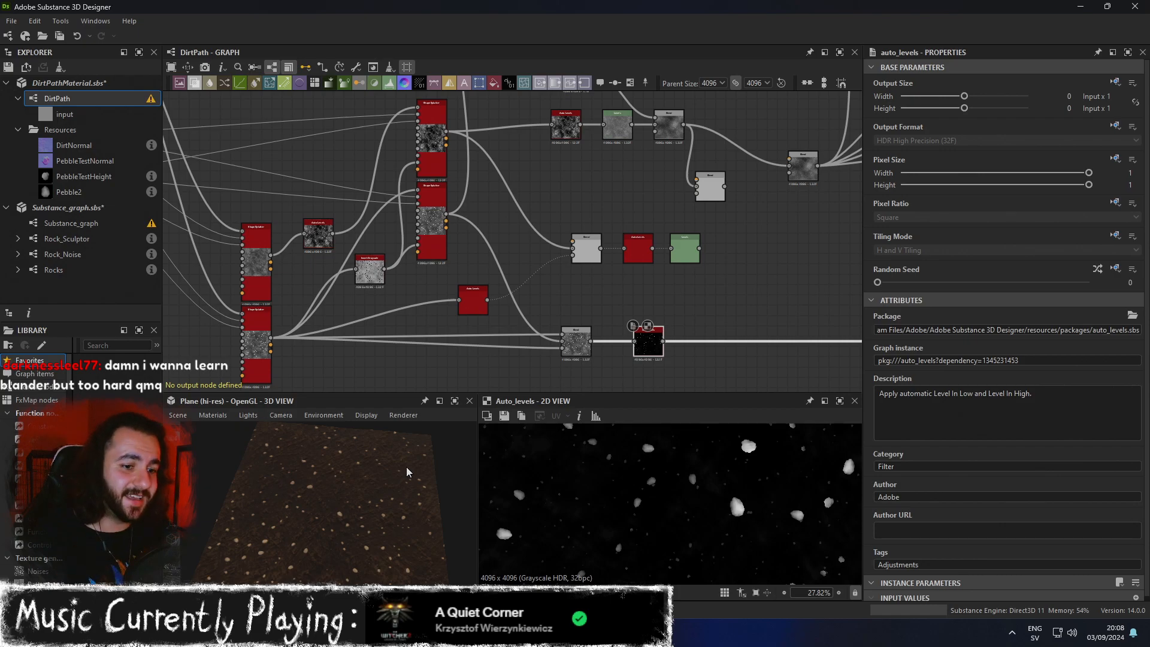
Inspect the pebbles on the dirt close up in an enlarged 3D view, and restore the normal layout.
{"action": "middle_click_drag", "start_coordinate": [454, 274], "coordinate": [568, 241]}
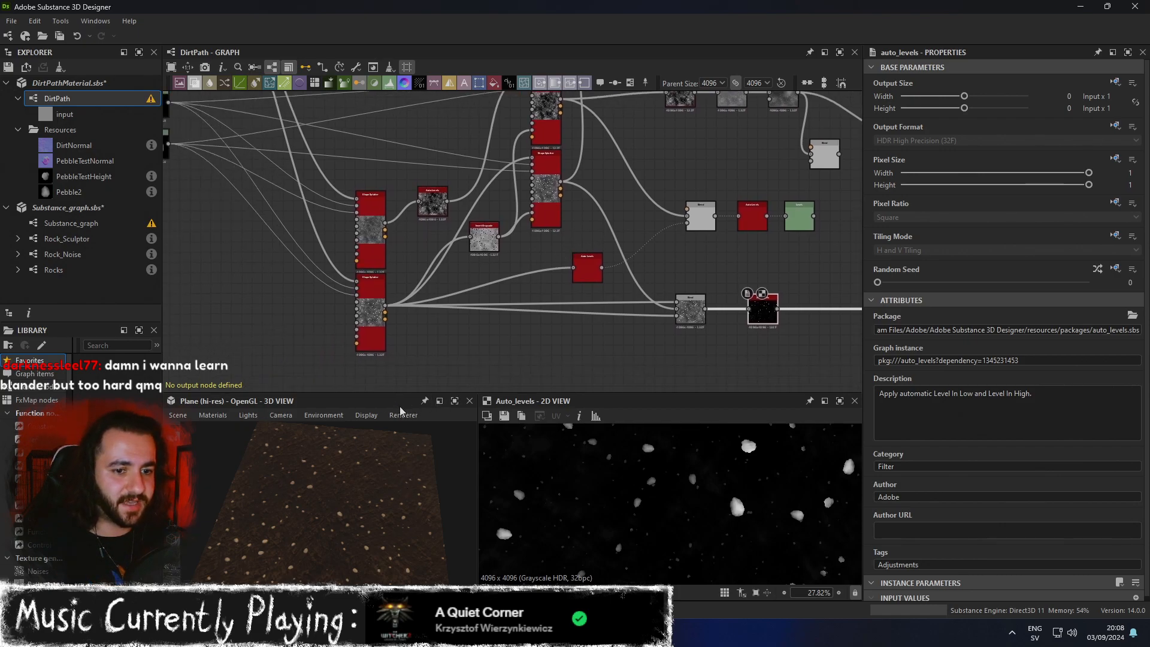
{"action": "left_click", "coordinate": [440, 402]}
{"action": "left_click_drag", "start_coordinate": [654, 406], "coordinate": [821, 284]}
{"action": "scroll", "coordinate": [562, 351], "scroll_direction": "up", "scroll_amount": 6}
{"action": "scroll", "coordinate": [694, 351], "scroll_direction": "down", "scroll_amount": 5}
{"action": "left_click", "coordinate": [1128, 53]}
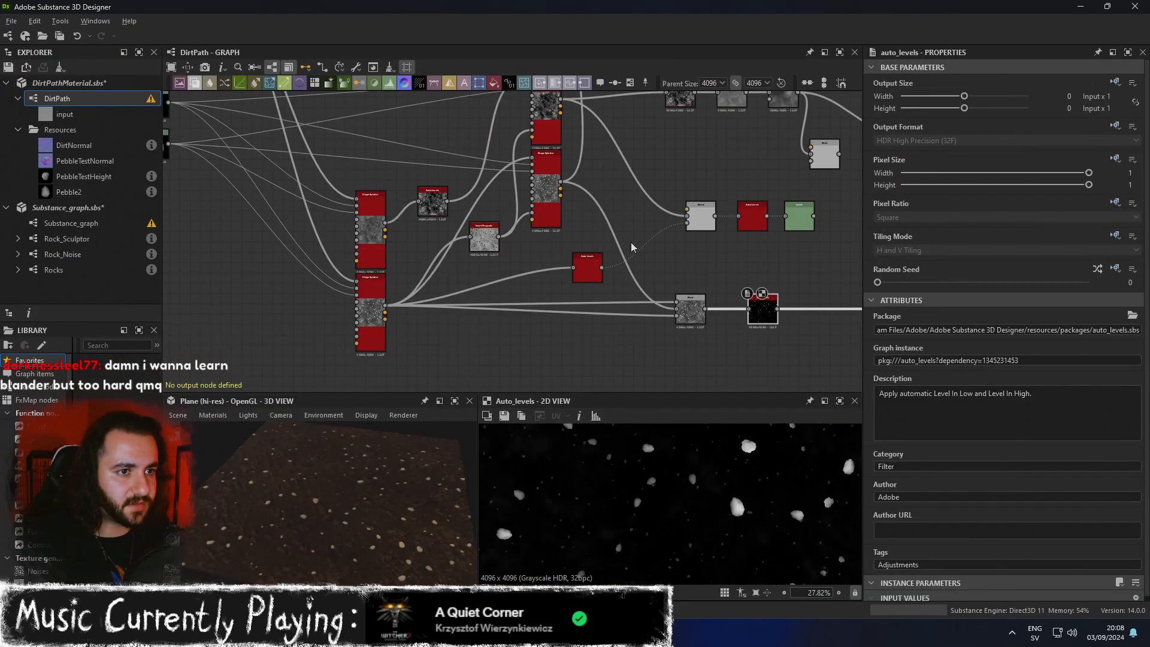
Preview the outputs along the dirt height chain, from Auto Levels through Levels to the Blend nodes.
{"action": "scroll", "coordinate": [634, 247], "scroll_direction": "up", "scroll_amount": 8}
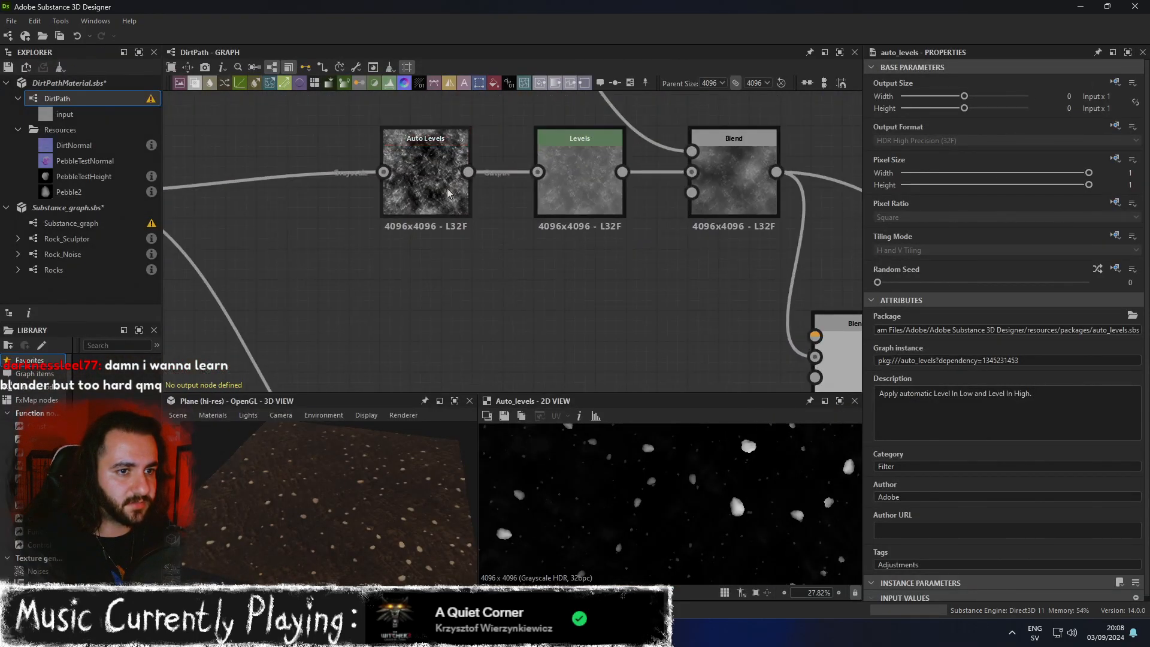
{"action": "double_click", "coordinate": [452, 193]}
{"action": "double_click", "coordinate": [605, 192]}
{"action": "middle_click_drag", "start_coordinate": [763, 264], "coordinate": [711, 297]}
{"action": "double_click", "coordinate": [548, 184]}
{"action": "scroll", "coordinate": [710, 297], "scroll_direction": "down", "scroll_amount": 3}
{"action": "middle_click_drag", "start_coordinate": [784, 304], "coordinate": [520, 267]}
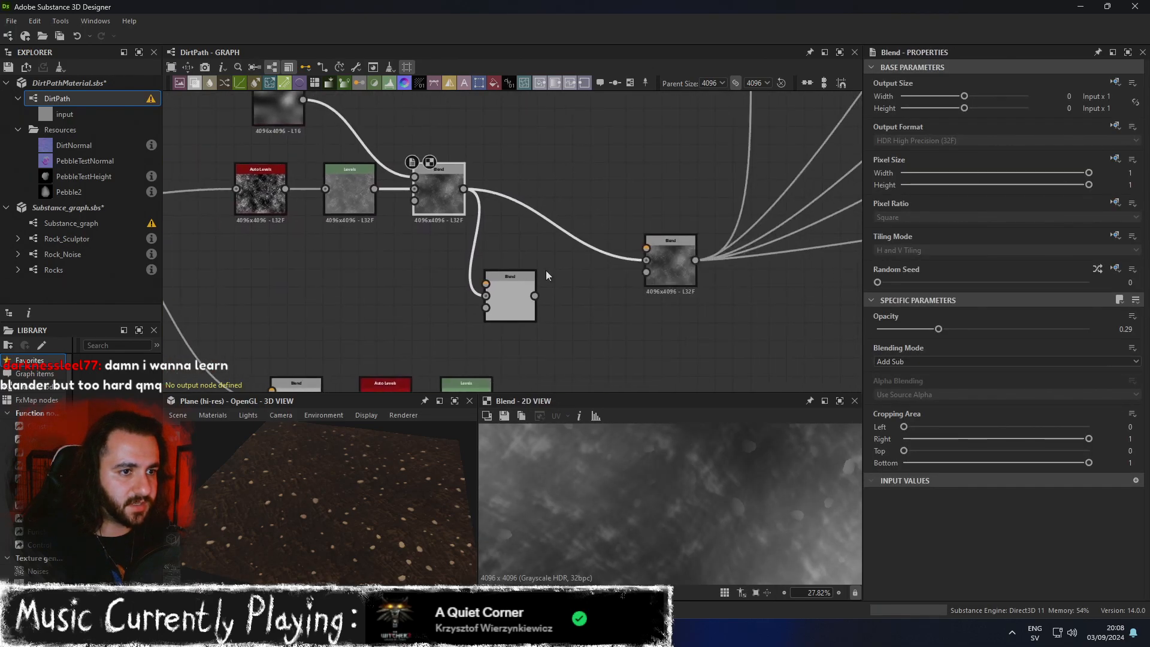
{"action": "double_click", "coordinate": [509, 297]}
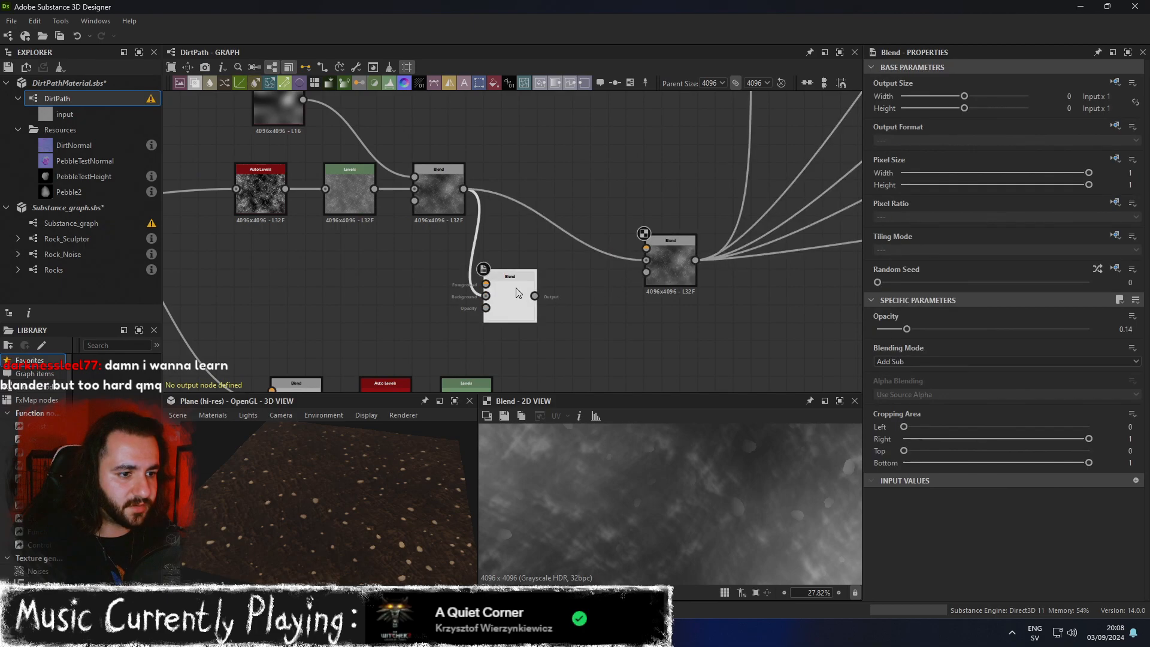
Trace the dirt height back from the Levels and Auto Levels nodes to the upper and lower Shape Splatter outputs.
{"action": "scroll", "coordinate": [581, 336], "scroll_direction": "down", "scroll_amount": 3}
{"action": "middle_click_drag", "start_coordinate": [579, 320], "coordinate": [657, 275]}
{"action": "scroll", "coordinate": [462, 347], "scroll_direction": "down", "scroll_amount": 4}
{"action": "scroll", "coordinate": [488, 306], "scroll_direction": "up", "scroll_amount": 3}
{"action": "scroll", "coordinate": [659, 264], "scroll_direction": "up", "scroll_amount": 3}
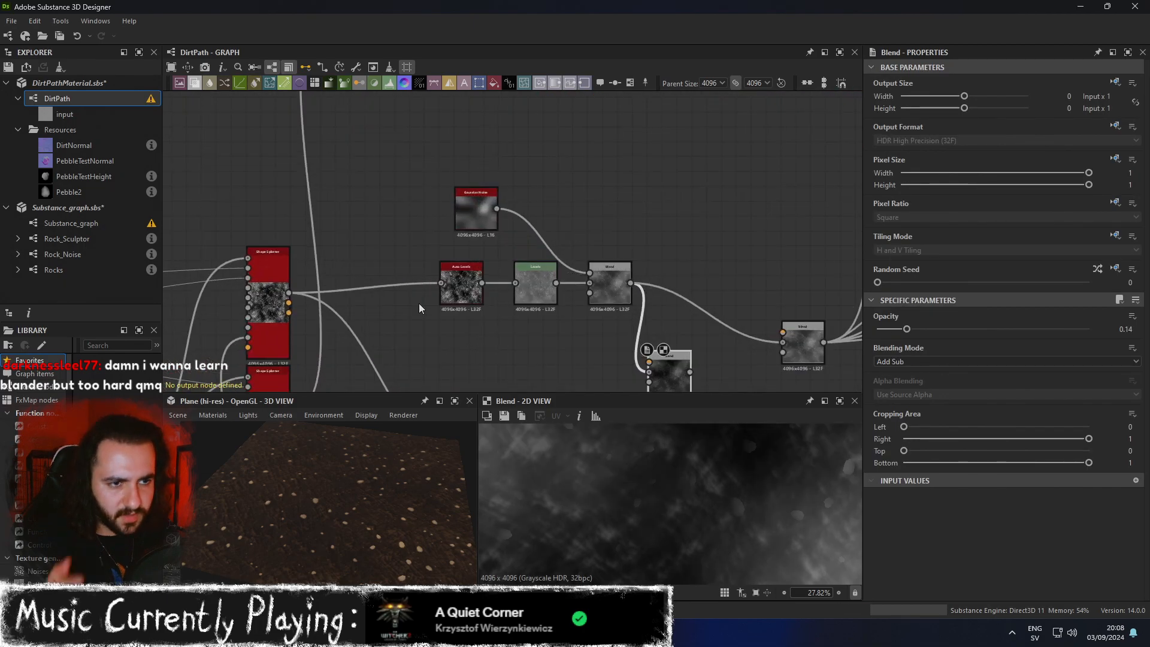
{"action": "double_click", "coordinate": [531, 273]}
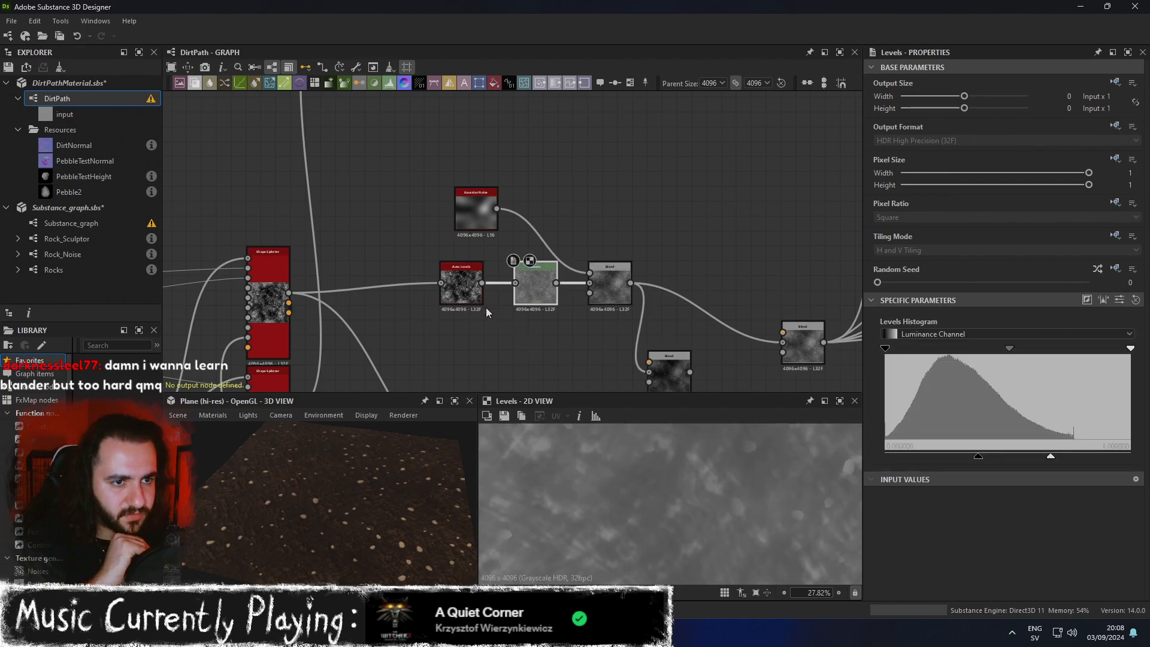
{"action": "double_click", "coordinate": [464, 299]}
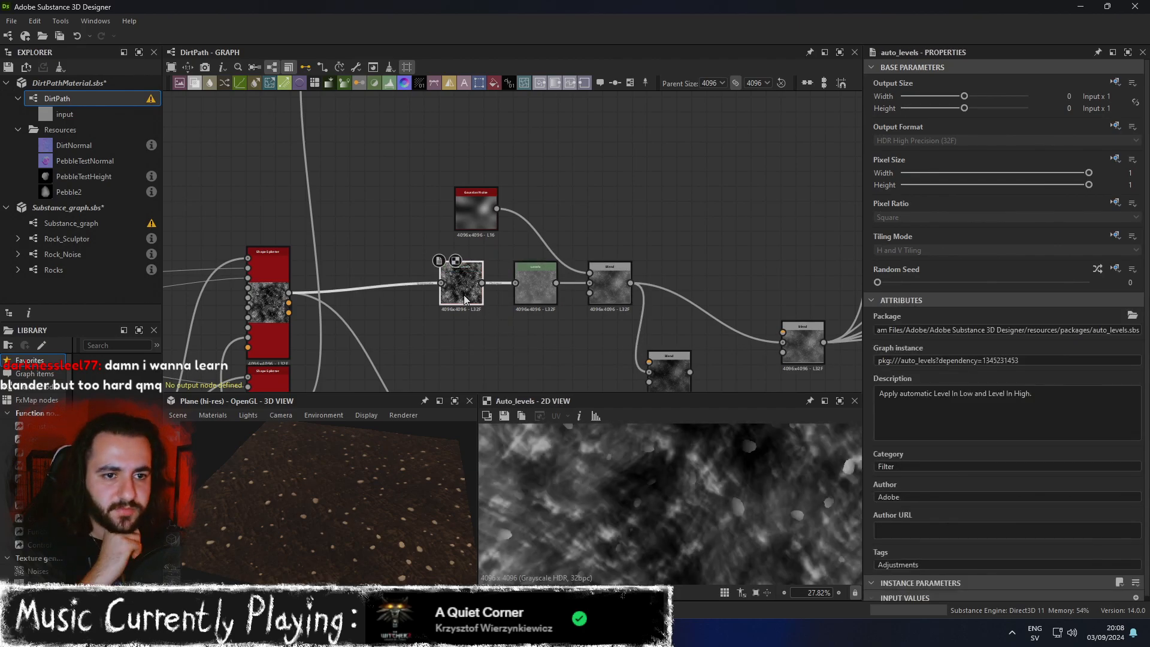
{"action": "double_click", "coordinate": [268, 297]}
{"action": "middle_click_drag", "start_coordinate": [485, 341], "coordinate": [525, 167]}
{"action": "double_click", "coordinate": [316, 261]}
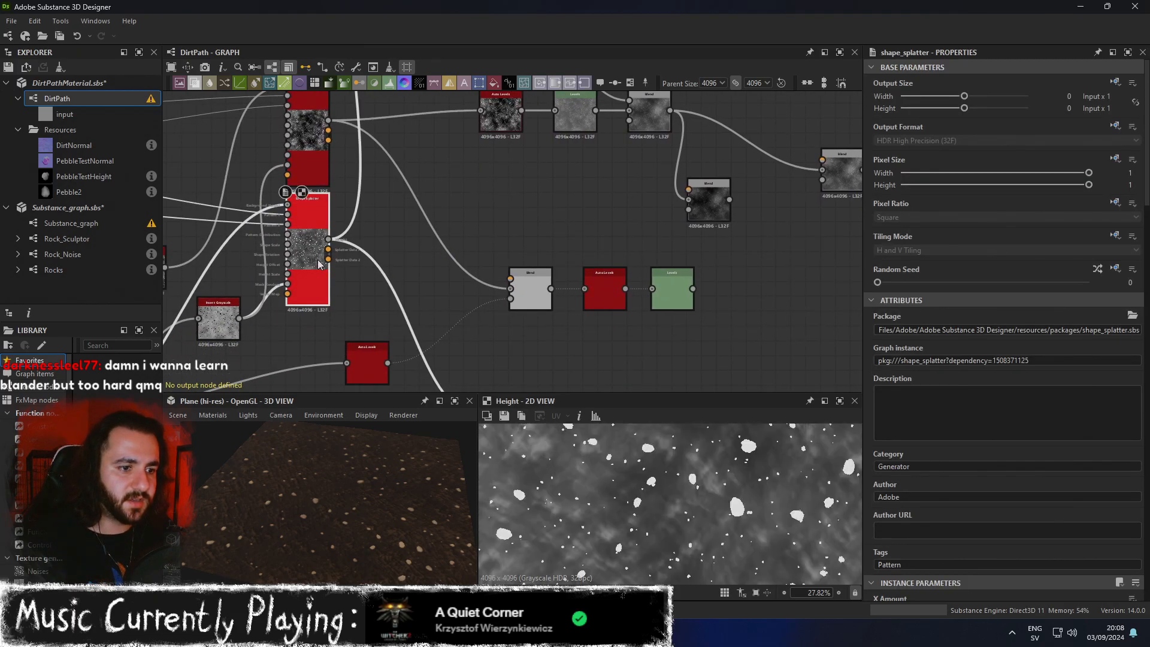
Connect the lower Shape Splatter's height to the foreground of the Blend below the height chain, and set that Blend's opacity to 0.03.
{"action": "middle_click_drag", "start_coordinate": [529, 260], "coordinate": [592, 289]}
{"action": "left_click", "coordinate": [587, 302]}
{"action": "middle_click_drag", "start_coordinate": [604, 226], "coordinate": [601, 256]}
{"action": "left_click", "coordinate": [675, 214]}
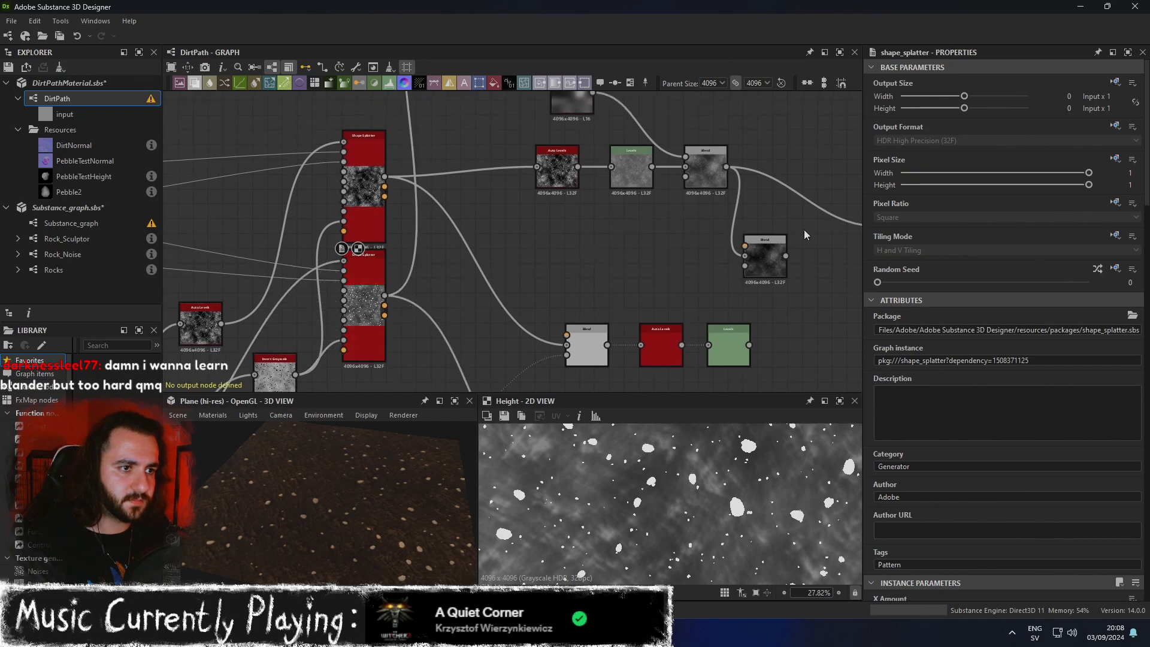
{"action": "left_click_drag", "start_coordinate": [387, 296], "coordinate": [745, 246]}
{"action": "double_click", "coordinate": [771, 258]}
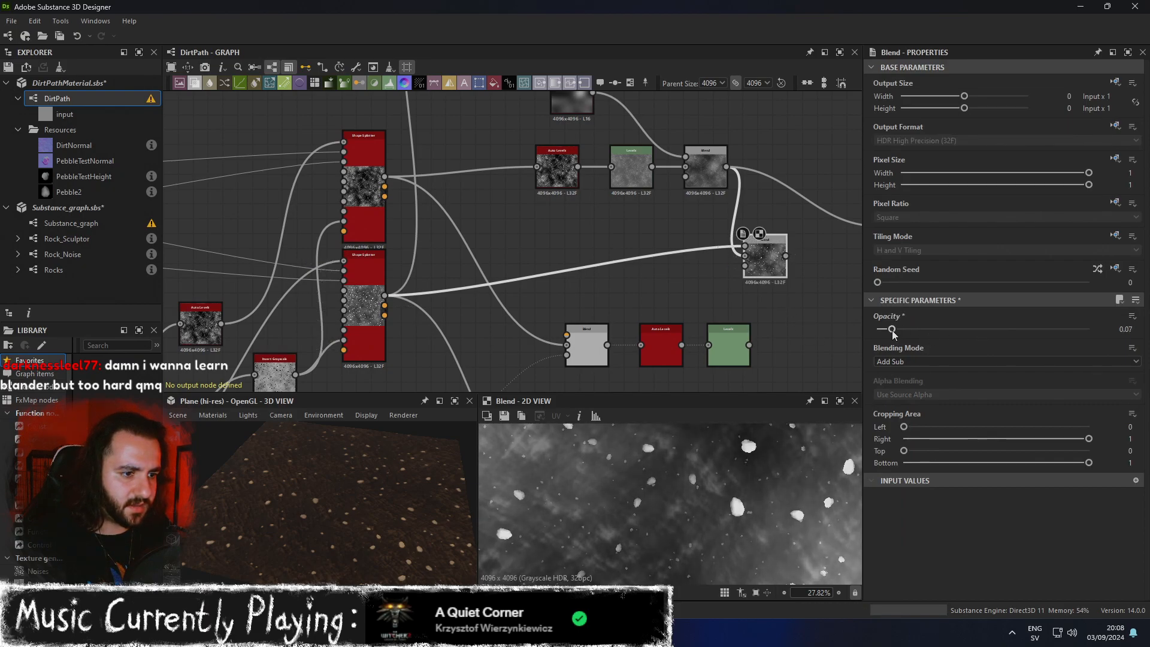
{"action": "left_click_drag", "start_coordinate": [886, 331], "coordinate": [884, 331]}
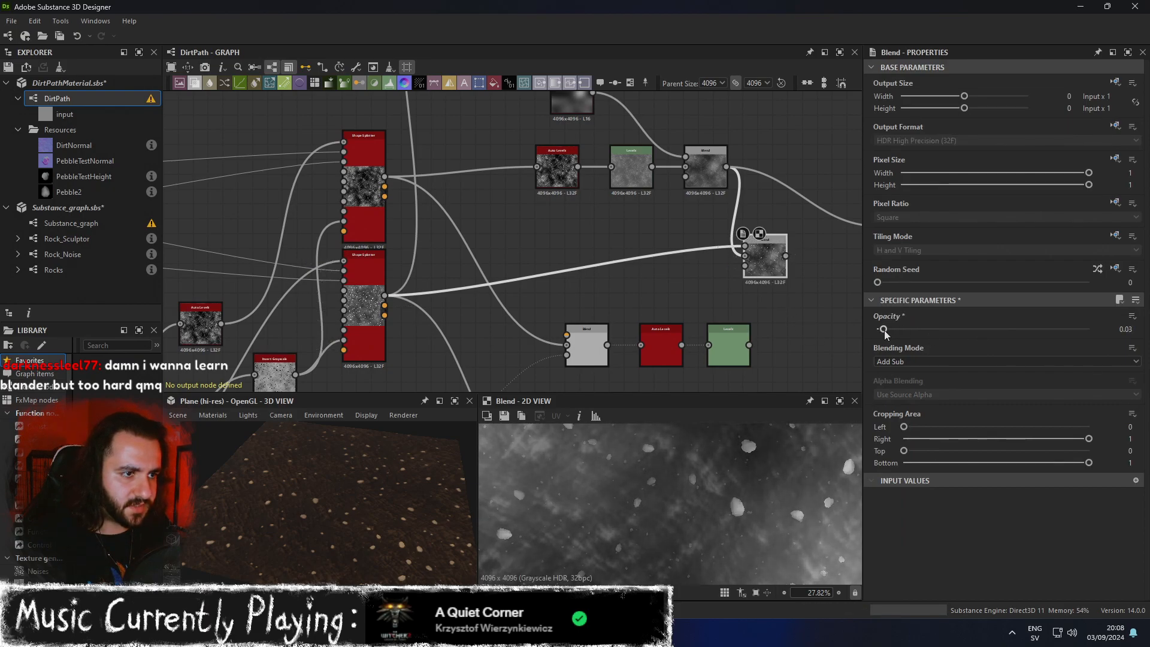
Feed that Add Sub Blend into the foreground of the final height Blend, and set the final Blend's opacity to 0.27.
{"action": "middle_click_drag", "start_coordinate": [758, 307], "coordinate": [591, 275]}
{"action": "left_click_drag", "start_coordinate": [665, 206], "coordinate": [663, 209]}
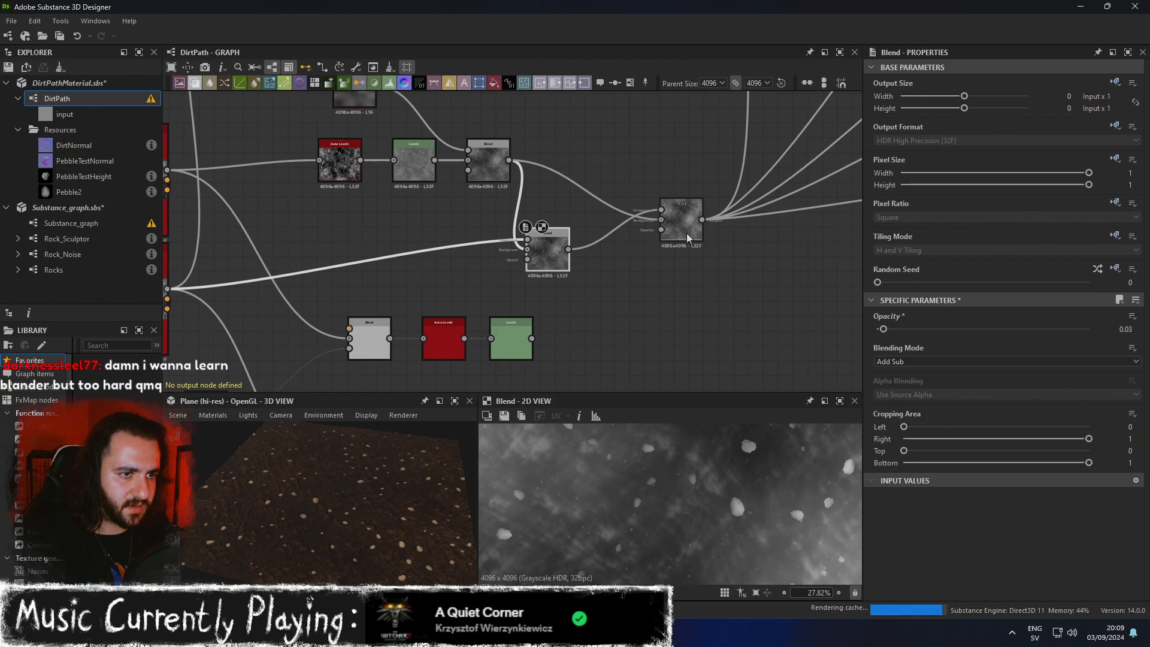
{"action": "left_click_drag", "start_coordinate": [334, 511], "coordinate": [407, 502]}
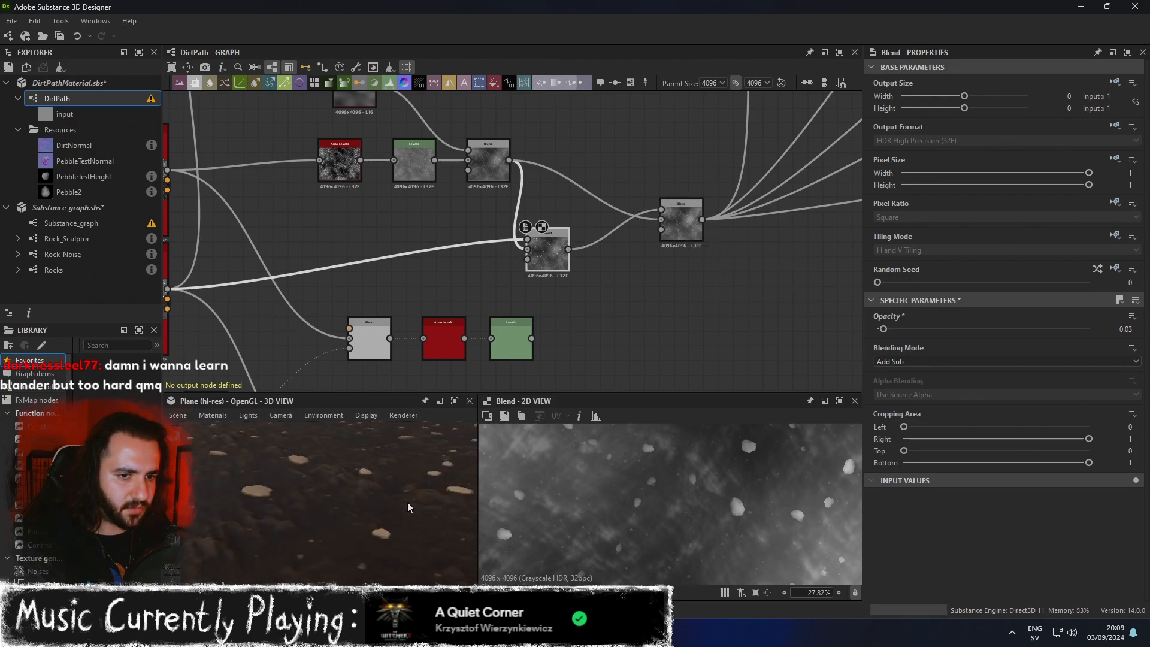
{"action": "left_click", "coordinate": [683, 232]}
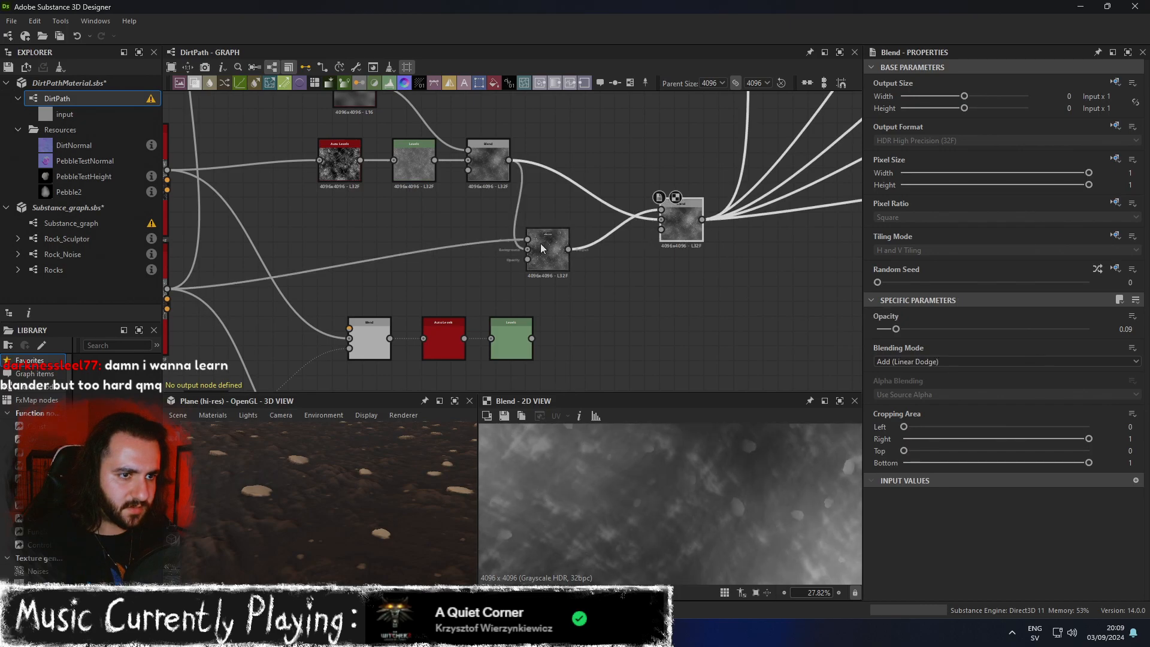
{"action": "left_click", "coordinate": [543, 248]}
{"action": "left_click", "coordinate": [684, 221]}
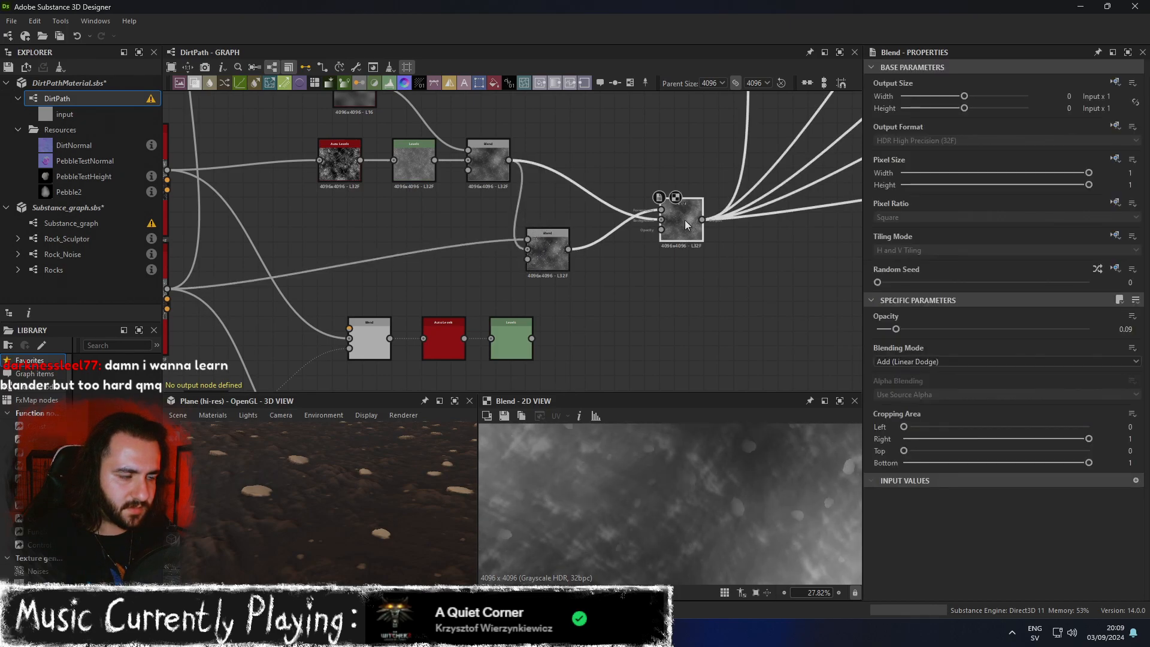
{"action": "mouse_move", "coordinate": [915, 329]}
{"action": "left_mouse_down"}
{"action": "mouse_move", "coordinate": [1058, 330]}
{"action": "mouse_move", "coordinate": [936, 331]}
{"action": "left_mouse_up"}
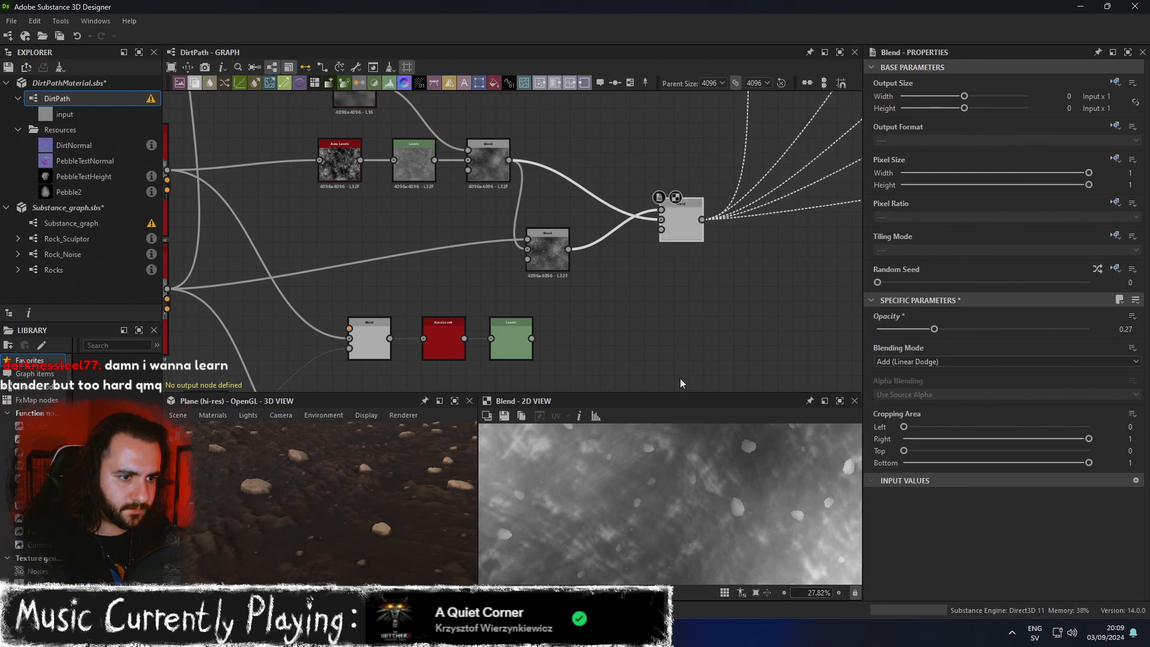
Examine the raised pebbles' height and edges from several distances and angles in an enlarged 3D view, and restore the normal layout.
{"action": "left_click_drag", "start_coordinate": [411, 519], "coordinate": [409, 447]}
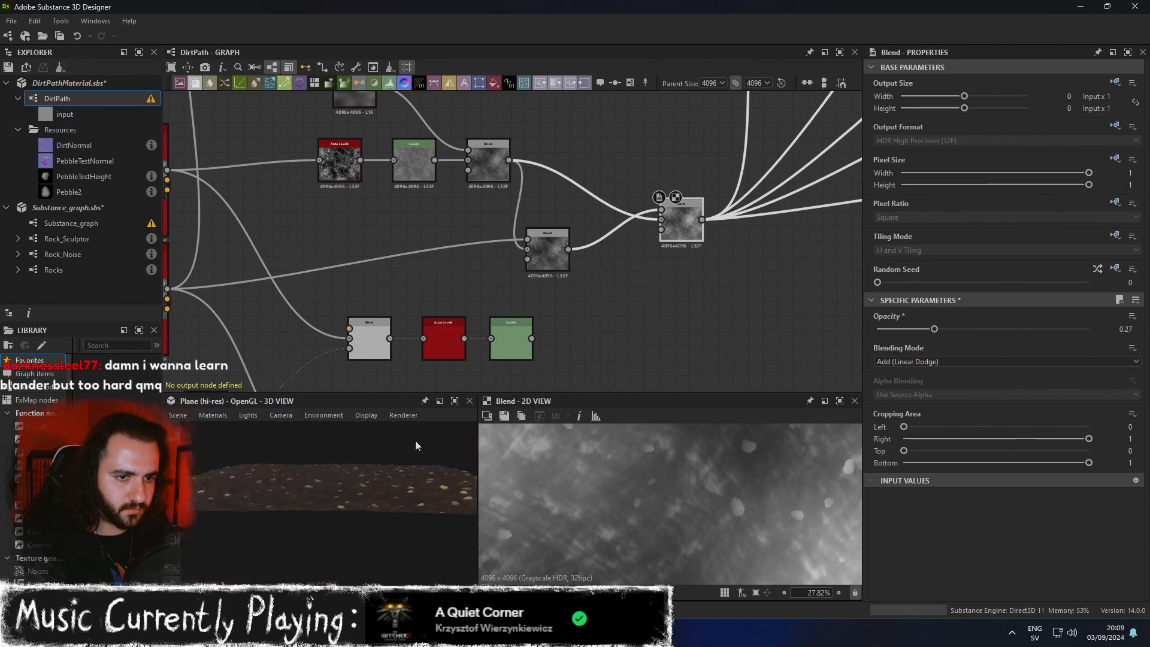
{"action": "left_click", "coordinate": [455, 401]}
{"action": "scroll", "coordinate": [497, 446], "scroll_direction": "up", "scroll_amount": 2}
{"action": "scroll", "coordinate": [563, 410], "scroll_direction": "down", "scroll_amount": 2}
{"action": "left_click_drag", "start_coordinate": [599, 341], "coordinate": [731, 397]}
{"action": "scroll", "coordinate": [623, 372], "scroll_direction": "down", "scroll_amount": 3}
{"action": "scroll", "coordinate": [650, 372], "scroll_direction": "up", "scroll_amount": 7}
{"action": "scroll", "coordinate": [613, 376], "scroll_direction": "down", "scroll_amount": 4}
{"action": "scroll", "coordinate": [555, 356], "scroll_direction": "up", "scroll_amount": 3}
{"action": "scroll", "coordinate": [689, 333], "scroll_direction": "down", "scroll_amount": 8}
{"action": "scroll", "coordinate": [668, 300], "scroll_direction": "up", "scroll_amount": 4}
{"action": "scroll", "coordinate": [733, 396], "scroll_direction": "up", "scroll_amount": 3}
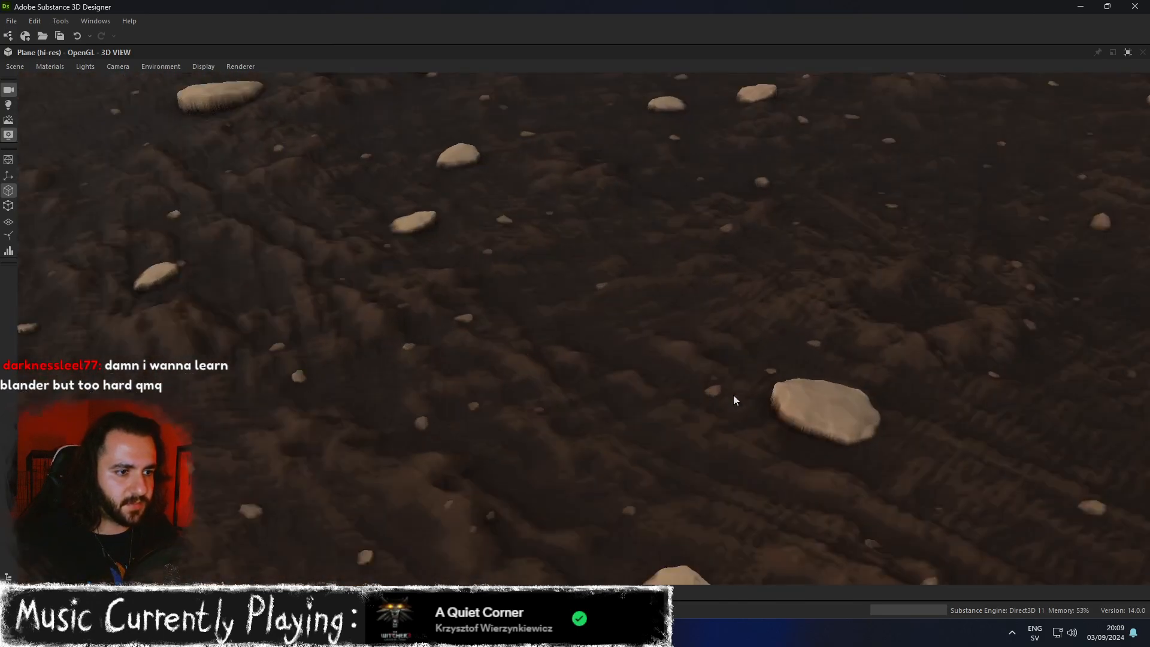
{"action": "left_click_drag", "start_coordinate": [842, 400], "coordinate": [1048, 169]}
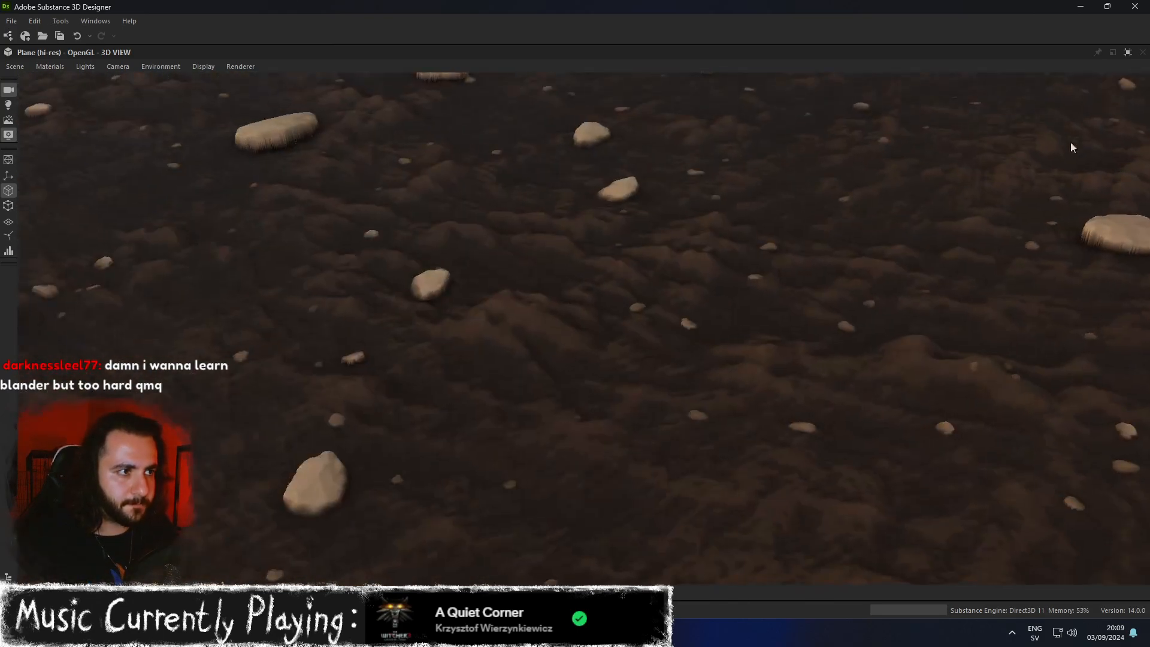
{"action": "left_click", "coordinate": [1129, 52]}
Darken the midtones slightly in the Levels nodes of both source pebble heights.
{"action": "scroll", "coordinate": [577, 340], "scroll_direction": "down", "scroll_amount": 3}
{"action": "middle_click_drag", "start_coordinate": [527, 278], "coordinate": [820, 204]}
{"action": "middle_click_drag", "start_coordinate": [436, 348], "coordinate": [833, 351]}
{"action": "scroll", "coordinate": [667, 205], "scroll_direction": "up", "scroll_amount": 2}
{"action": "left_click", "coordinate": [721, 215]}
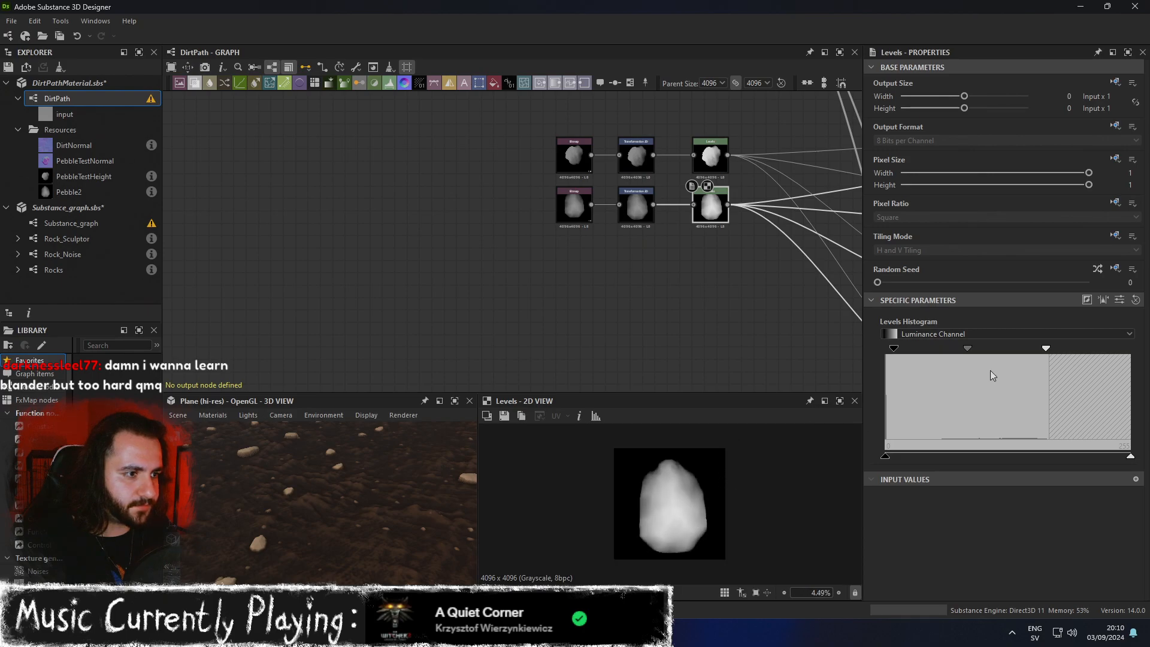
{"action": "mouse_move", "coordinate": [965, 347]}
{"action": "left_mouse_down"}
{"action": "mouse_move", "coordinate": [942, 352]}
{"action": "mouse_move", "coordinate": [993, 351]}
{"action": "mouse_move", "coordinate": [976, 351]}
{"action": "left_mouse_up"}
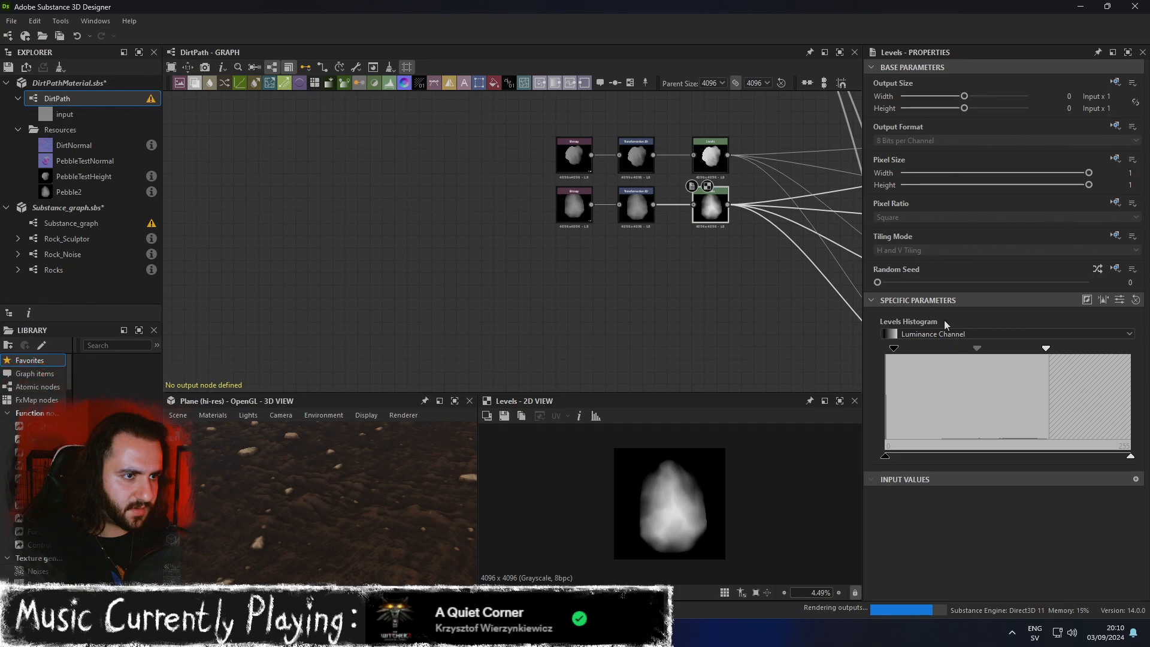
{"action": "left_click", "coordinate": [718, 159]}
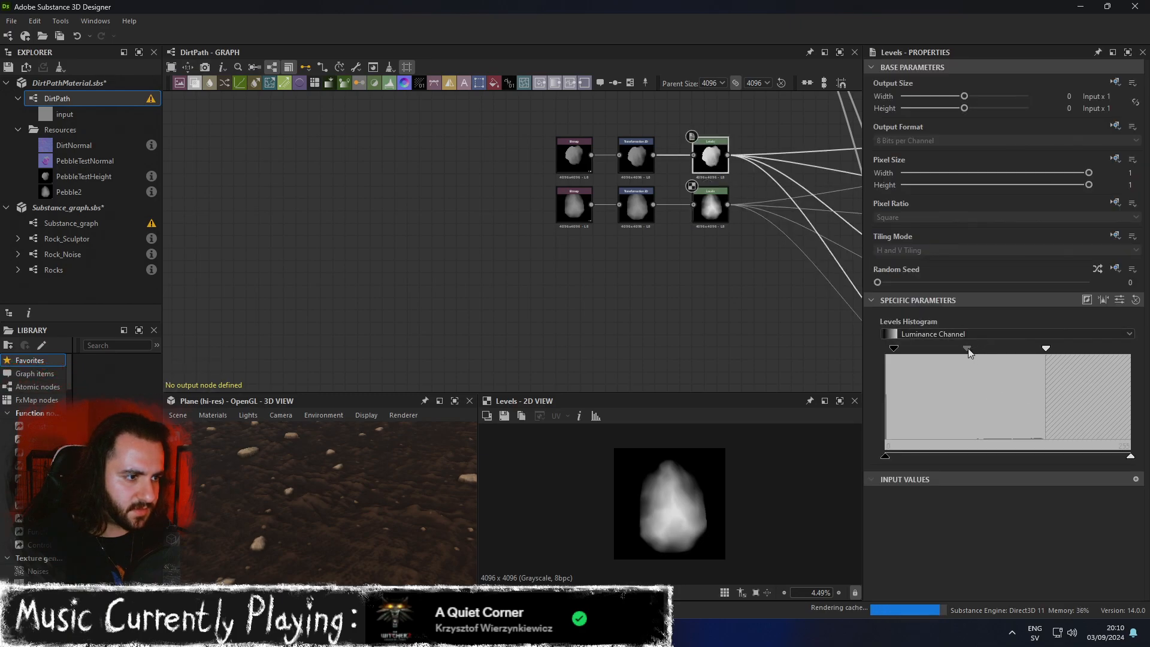
{"action": "left_click_drag", "start_coordinate": [968, 348], "coordinate": [975, 349]}
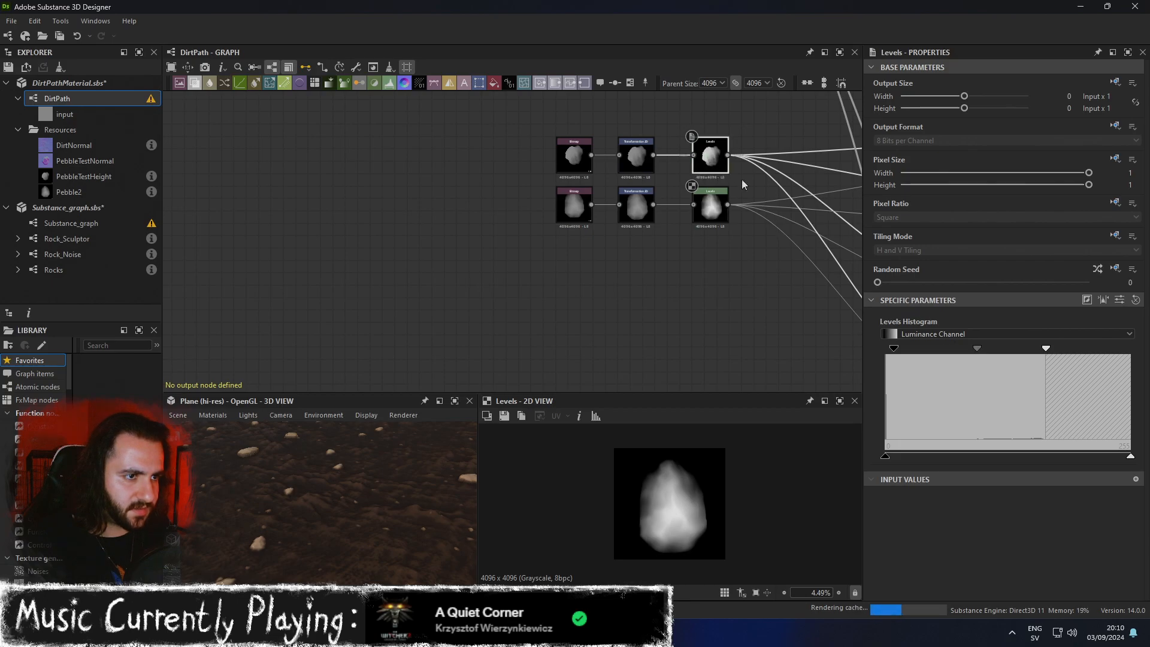
Check the pebble shapes with darker midtones across the whole plane in an enlarged 3D view, and restore the layout.
{"action": "left_click", "coordinate": [454, 401]}
{"action": "left_click_drag", "start_coordinate": [508, 392], "coordinate": [766, 366]}
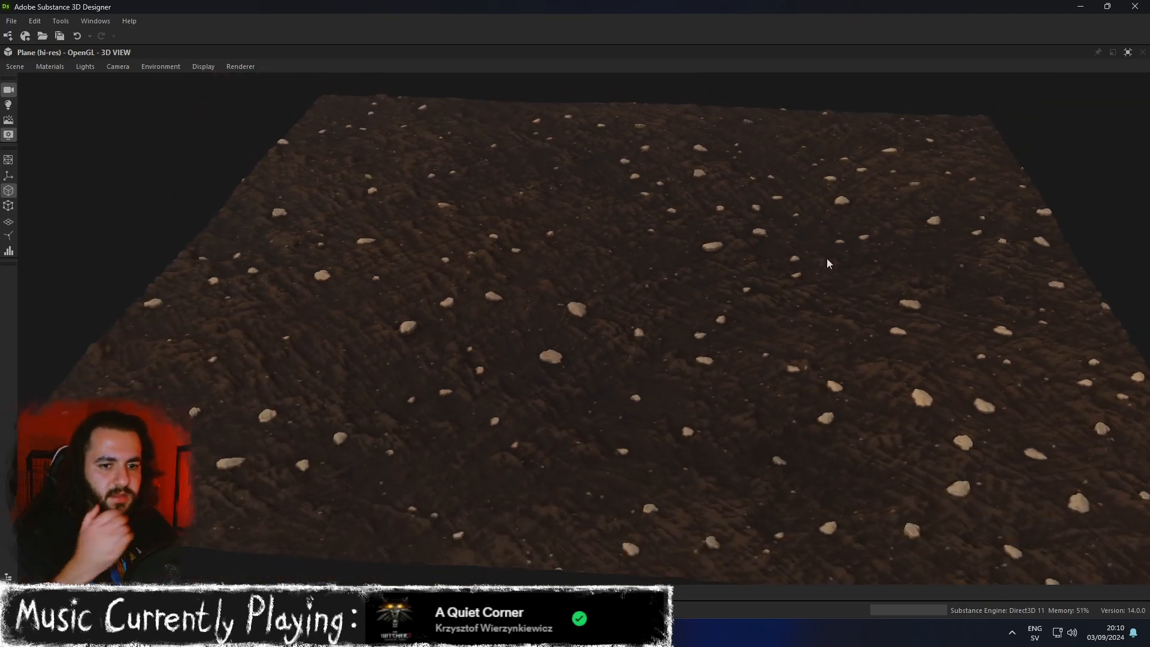
{"action": "left_click", "coordinate": [1125, 55]}
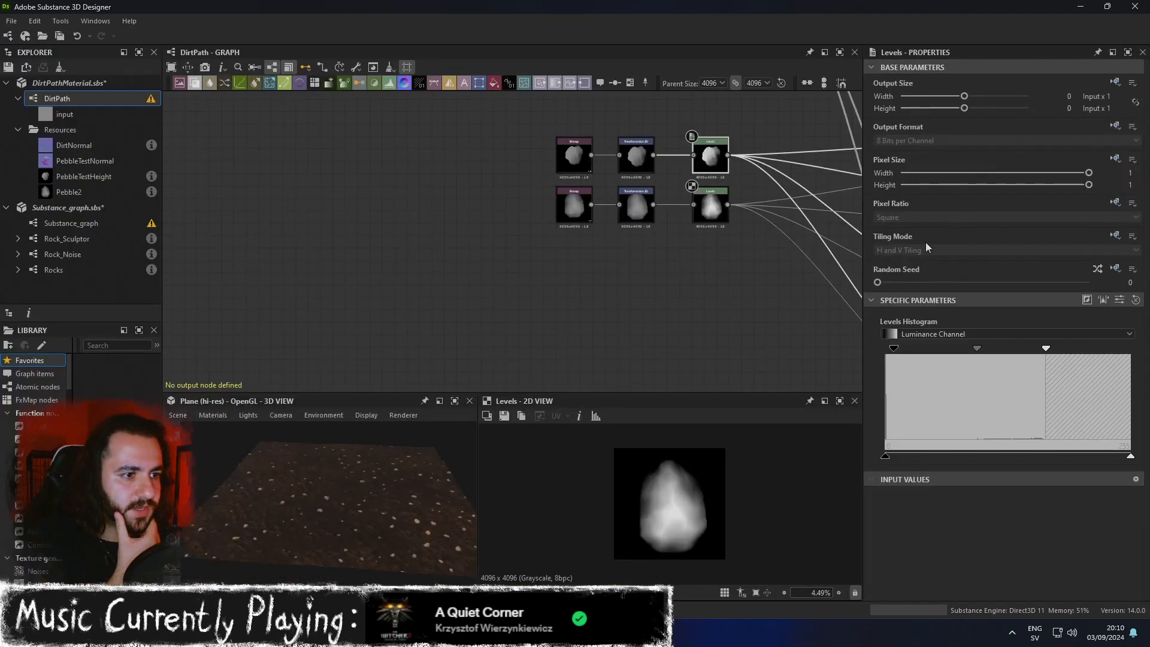
Darken the midtones of both source pebble Levels nodes a little further.
{"action": "left_click_drag", "start_coordinate": [978, 348], "coordinate": [983, 347]}
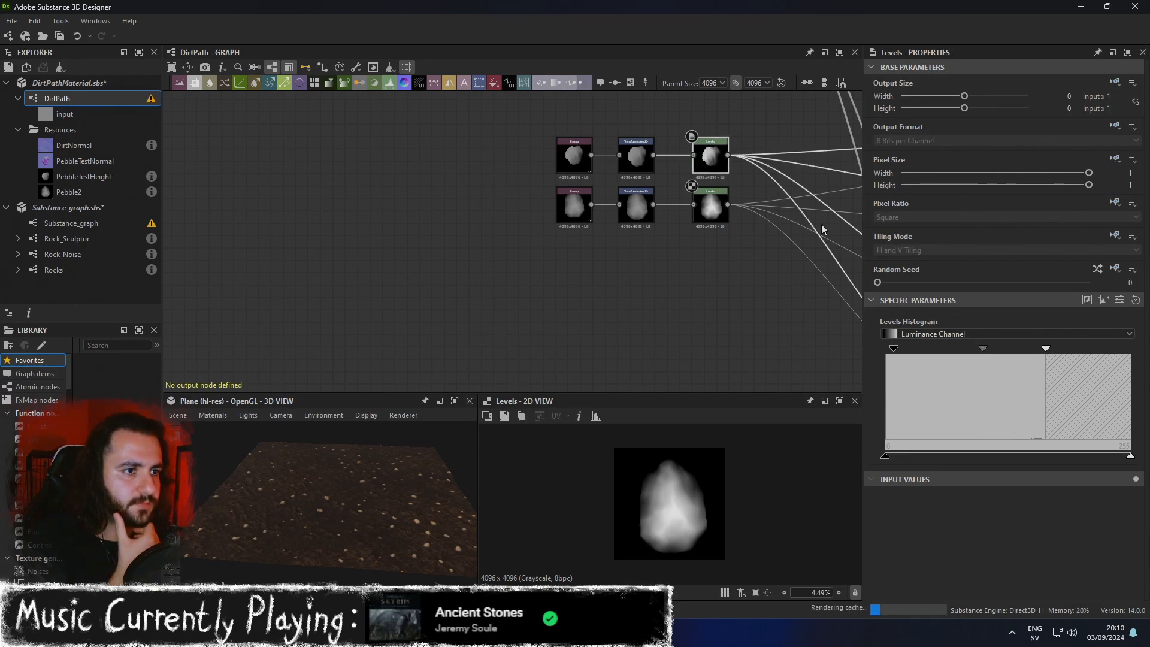
{"action": "left_click", "coordinate": [709, 210]}
{"action": "left_click_drag", "start_coordinate": [980, 350], "coordinate": [984, 350]}
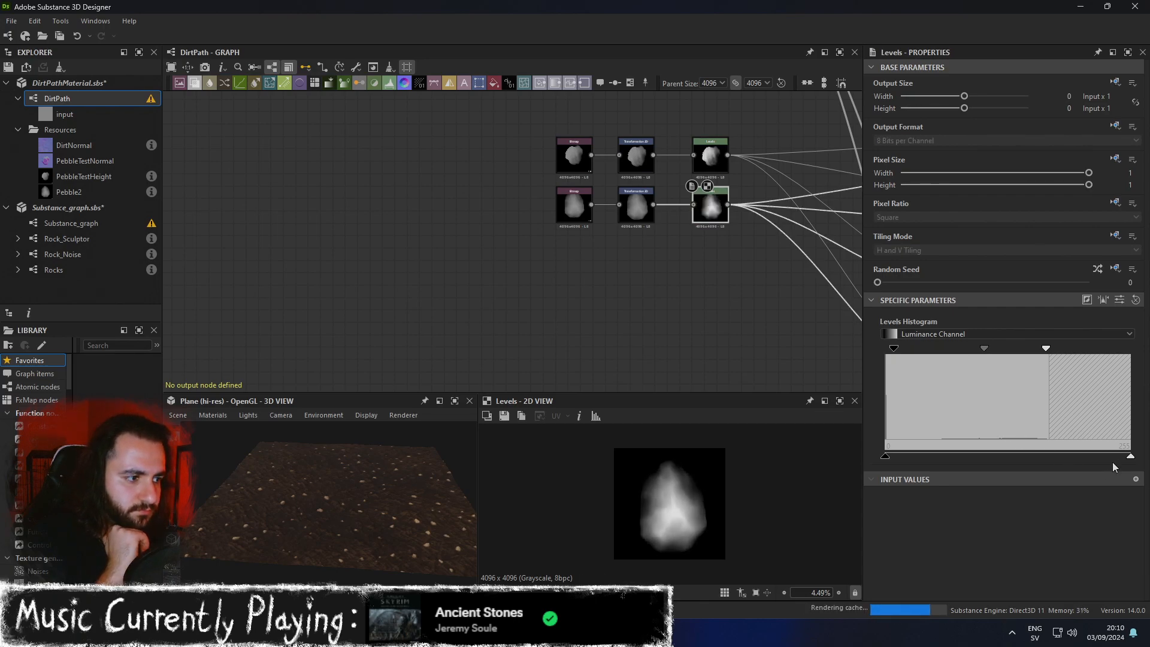
Examine the reshaped pebbles in an enlarged 3D view, both close up and across the whole dirt plane.
{"action": "left_click", "coordinate": [455, 402]}
{"action": "scroll", "coordinate": [688, 391], "scroll_direction": "up", "scroll_amount": 5}
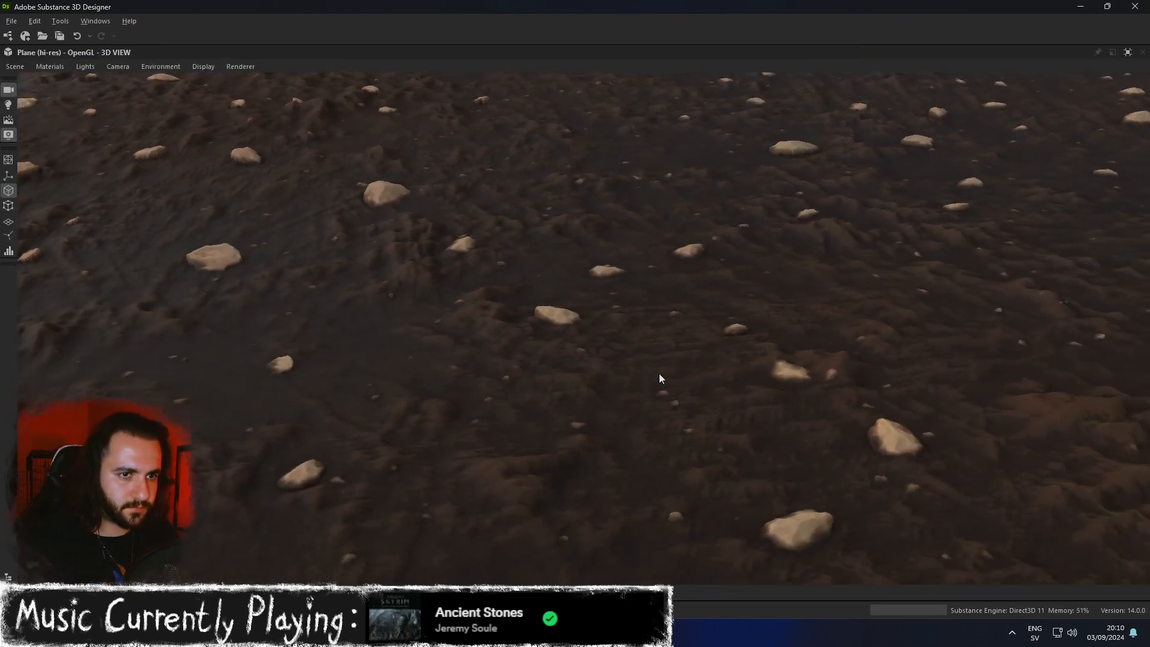
{"action": "scroll", "coordinate": [660, 378], "scroll_direction": "up", "scroll_amount": 8}
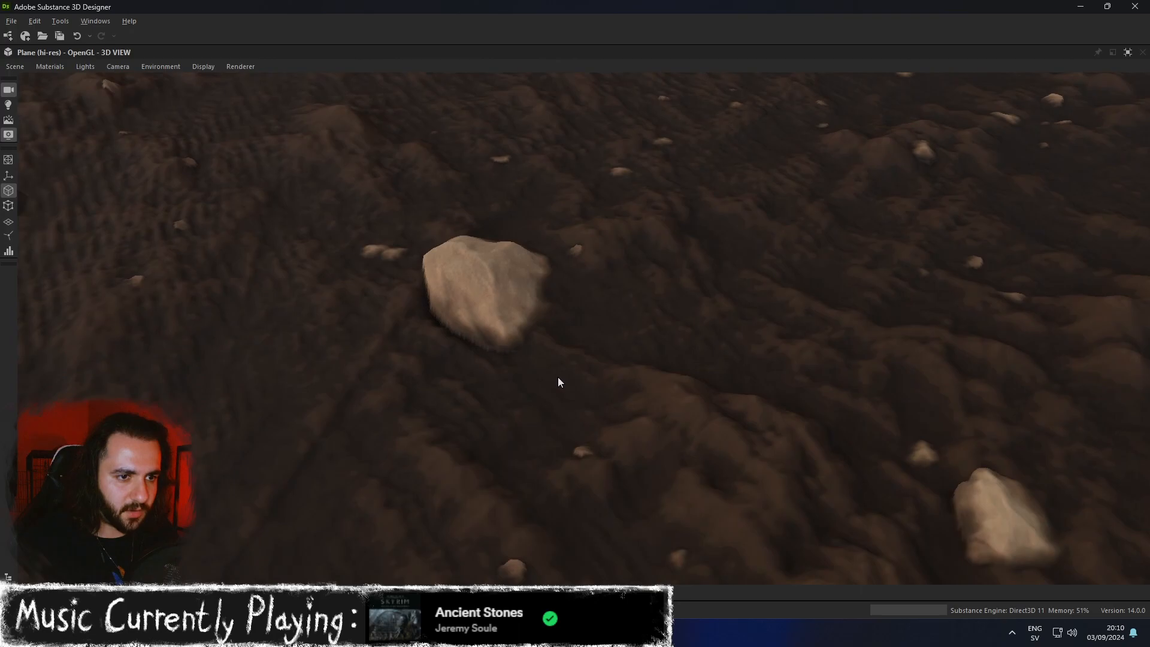
{"action": "scroll", "coordinate": [613, 326], "scroll_direction": "down", "scroll_amount": 5}
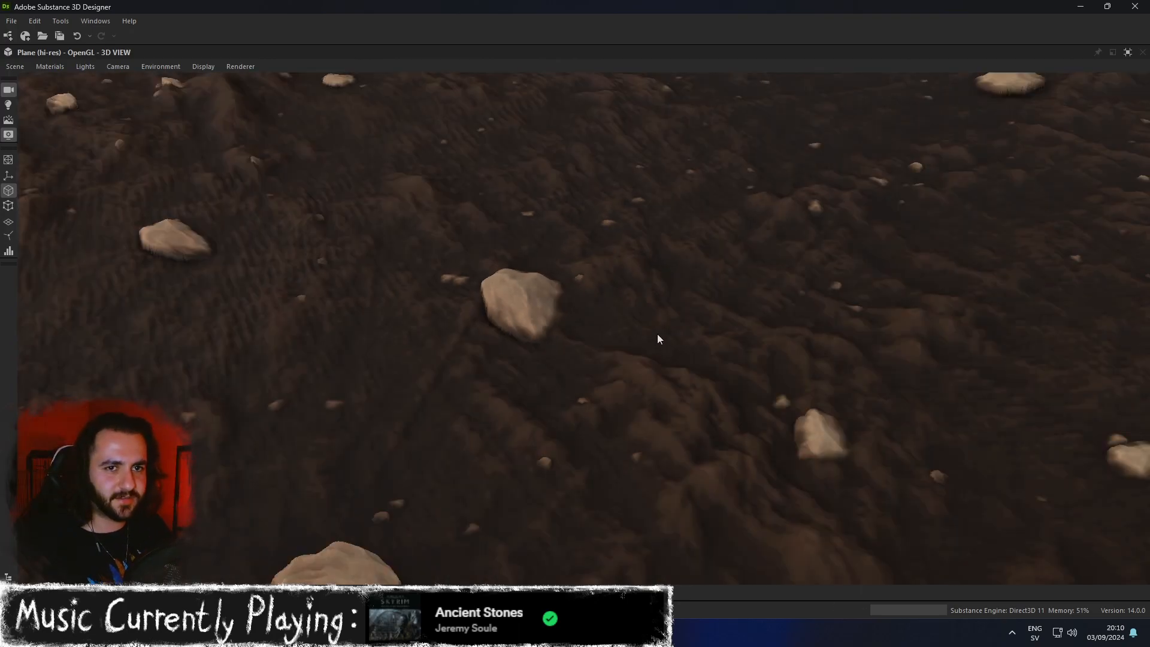
{"action": "scroll", "coordinate": [656, 335], "scroll_direction": "down", "scroll_amount": 4}
{"action": "scroll", "coordinate": [673, 351], "scroll_direction": "down", "scroll_amount": 6}
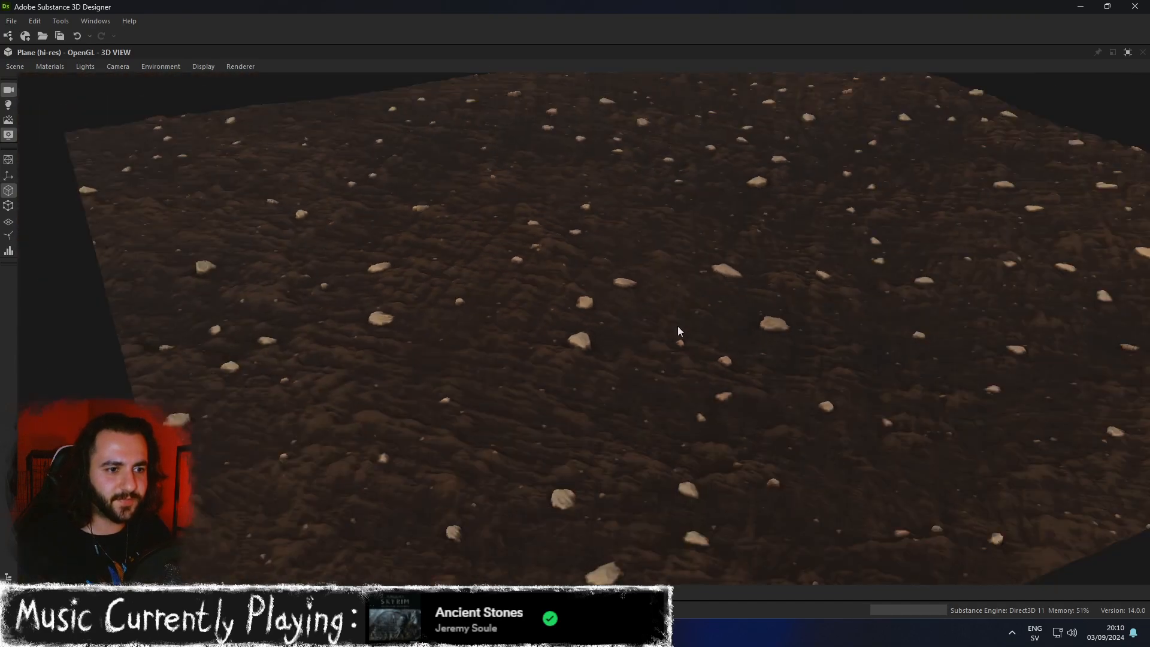
{"action": "scroll", "coordinate": [635, 322], "scroll_direction": "down", "scroll_amount": 4}
{"action": "left_click_drag", "start_coordinate": [638, 322], "coordinate": [773, 329]}
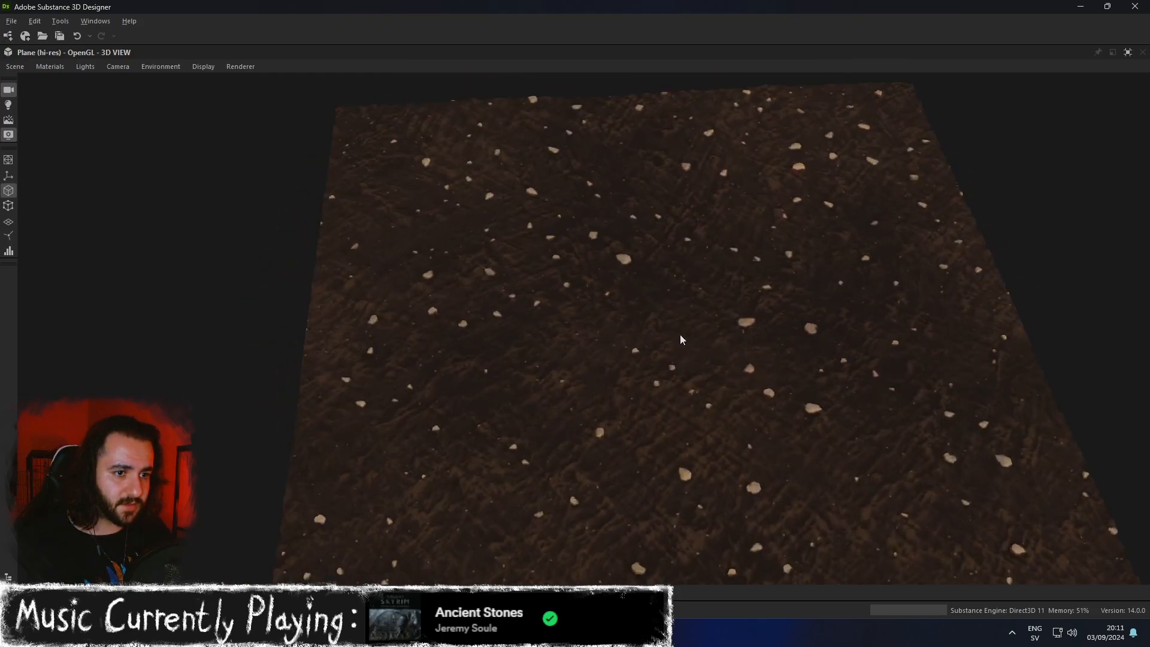
{"action": "left_click_drag", "start_coordinate": [677, 336], "coordinate": [780, 338]}
{"action": "left_click_drag", "start_coordinate": [649, 312], "coordinate": [632, 282]}
{"action": "scroll", "coordinate": [641, 330], "scroll_direction": "up", "scroll_amount": 4}
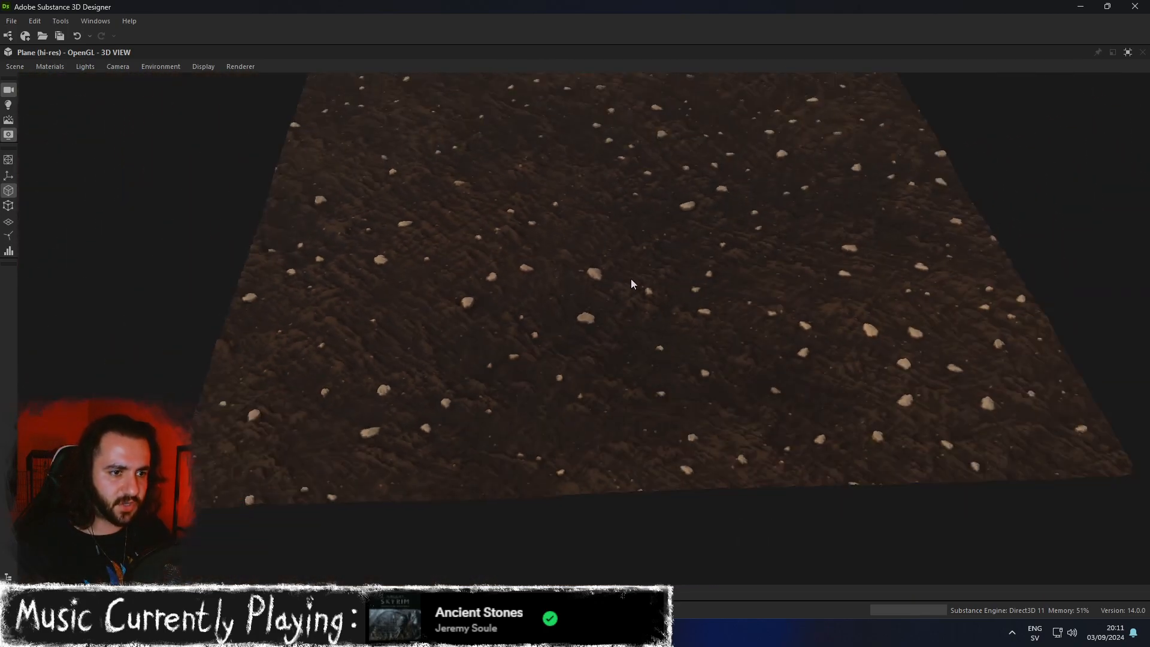
Preview the dirt material on a cylinder in the 3D view and examine the pebbles on its curved surface.
{"action": "left_click", "coordinate": [16, 67]}
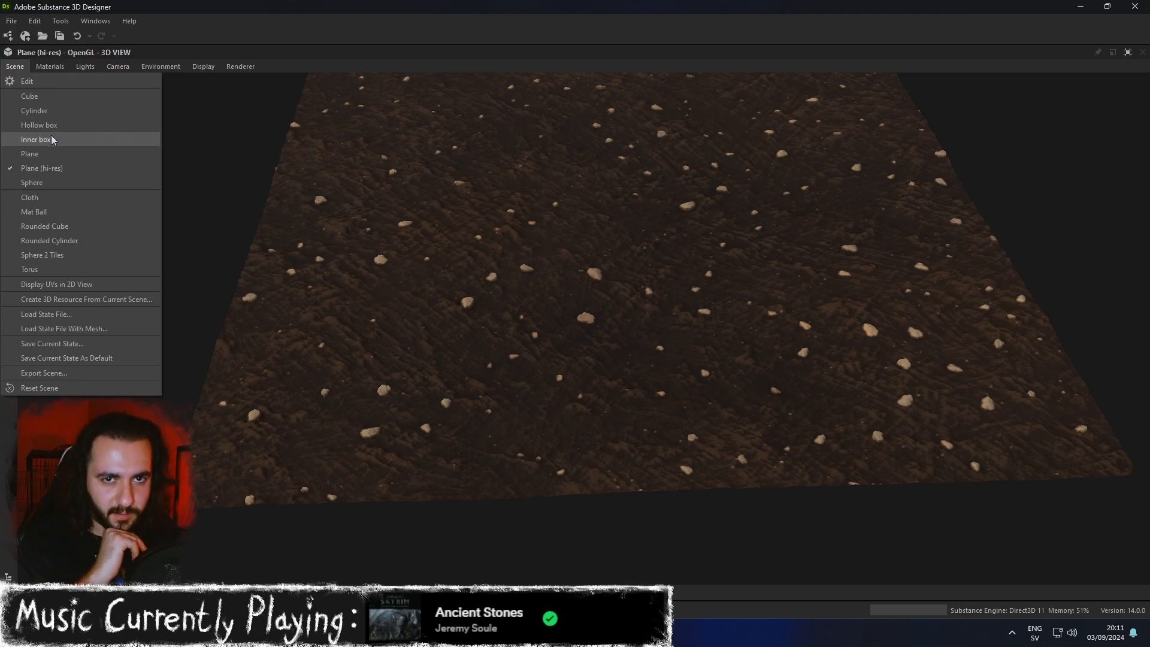
{"action": "left_click", "coordinate": [63, 109]}
{"action": "key", "text": "f"}
{"action": "left_click_drag", "start_coordinate": [594, 299], "coordinate": [727, 277]}
{"action": "scroll", "coordinate": [670, 269], "scroll_direction": "up", "scroll_amount": 6}
{"action": "scroll", "coordinate": [724, 280], "scroll_direction": "down", "scroll_amount": 3}
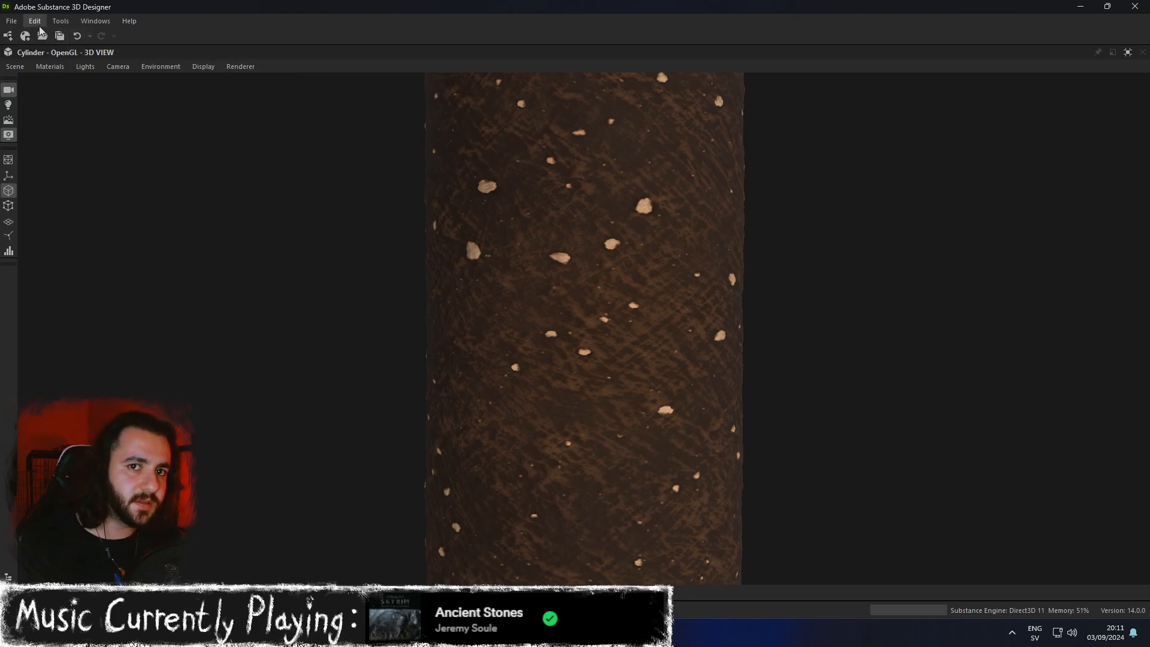
Preview the dirt material on a sphere, examine the pebbles from several angles, and restore the layout.
{"action": "left_click", "coordinate": [11, 21]}
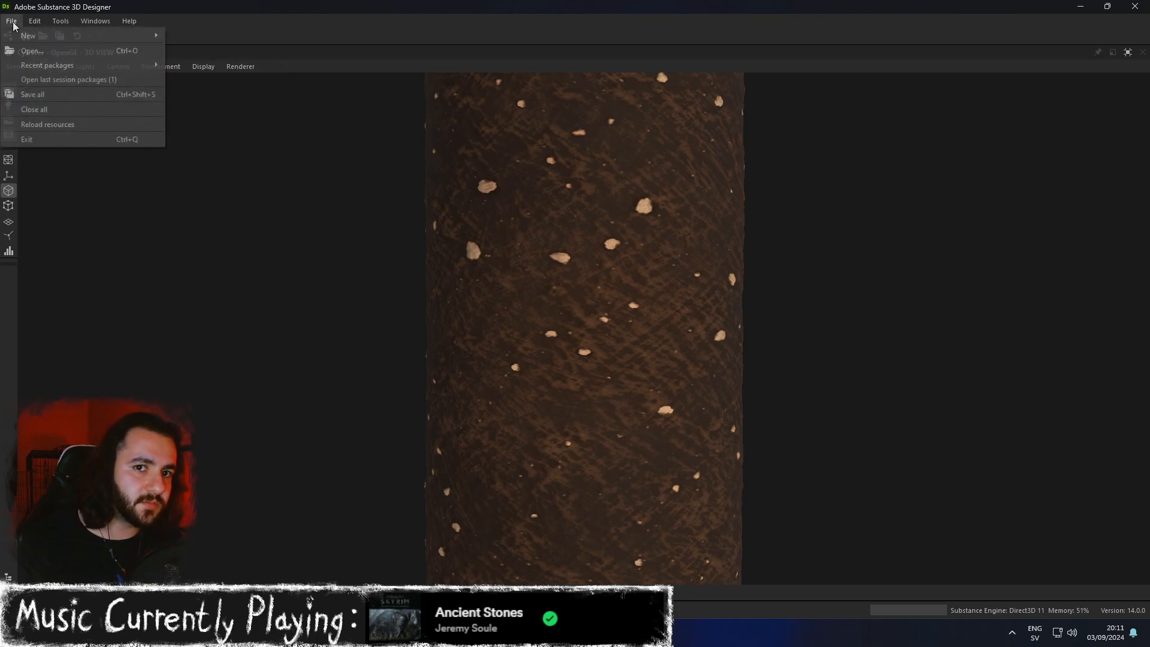
{"action": "left_click", "coordinate": [117, 7]}
{"action": "left_click", "coordinate": [15, 66]}
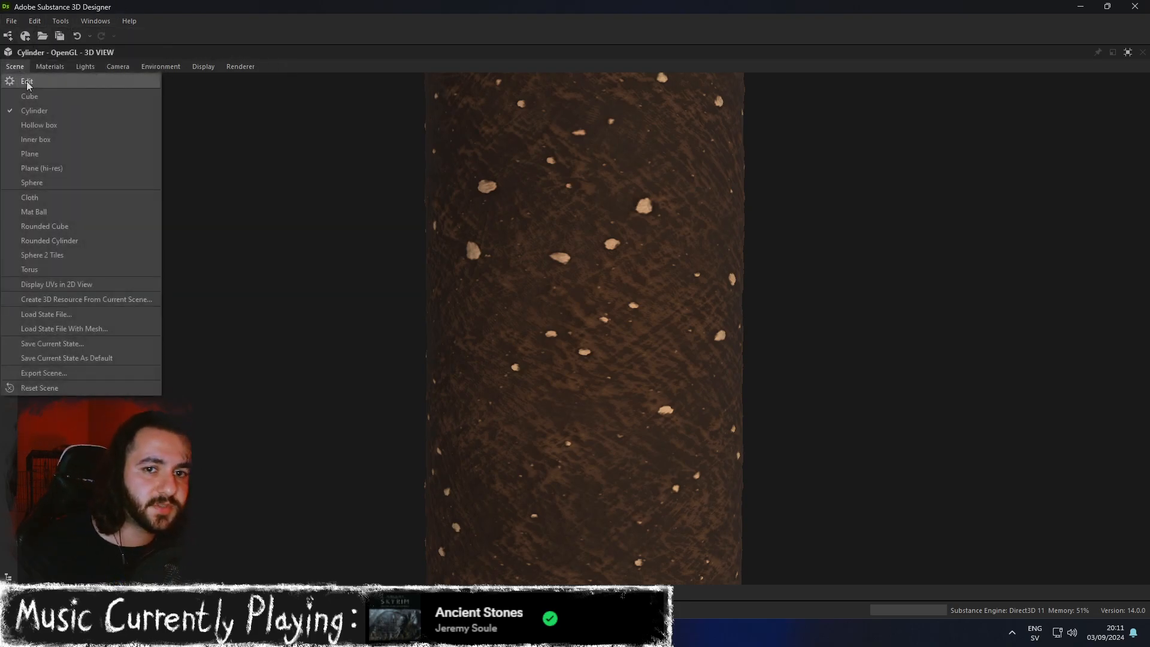
{"action": "left_click", "coordinate": [69, 183]}
{"action": "scroll", "coordinate": [657, 300], "scroll_direction": "up", "scroll_amount": 4}
{"action": "left_click_drag", "start_coordinate": [657, 300], "coordinate": [615, 311]}
{"action": "scroll", "coordinate": [707, 362], "scroll_direction": "up", "scroll_amount": 2}
{"action": "scroll", "coordinate": [708, 362], "scroll_direction": "down", "scroll_amount": 2}
{"action": "left_click_drag", "start_coordinate": [723, 359], "coordinate": [256, 331]}
{"action": "scroll", "coordinate": [611, 349], "scroll_direction": "down", "scroll_amount": 3}
{"action": "left_click", "coordinate": [12, 22]}
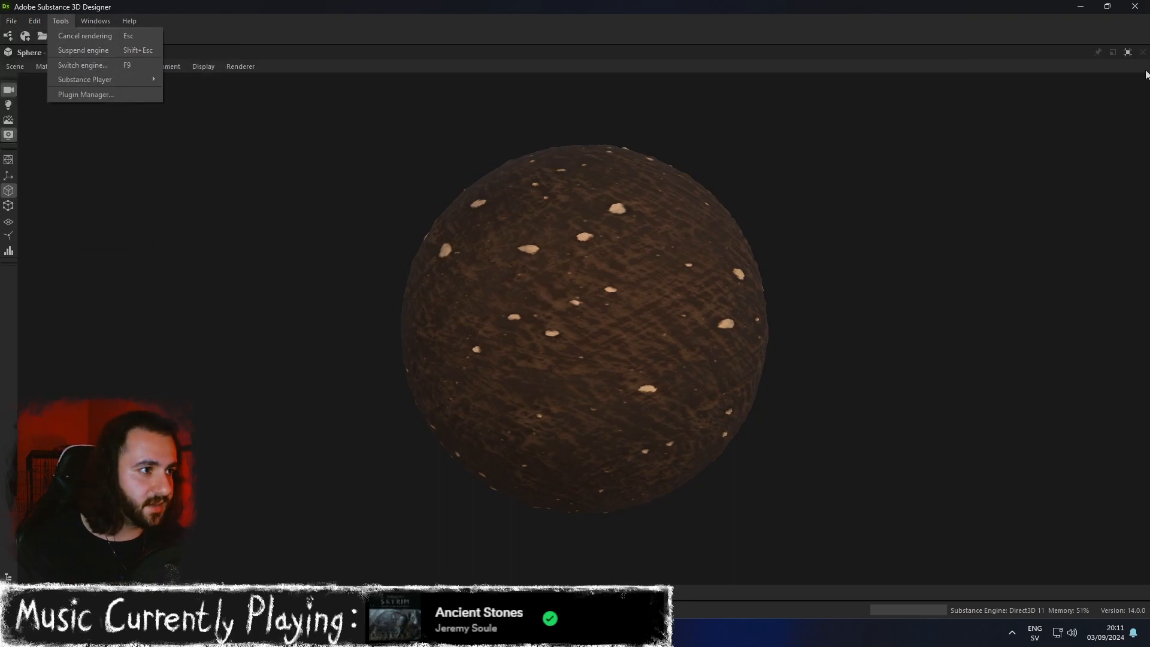
{"action": "left_click", "coordinate": [1125, 55]}
{"action": "left_click", "coordinate": [1126, 54]}
Return the preview to the high-resolution plane and examine the pebbles in an enlarged 3D view, close up and from afar.
{"action": "left_click", "coordinate": [180, 415]}
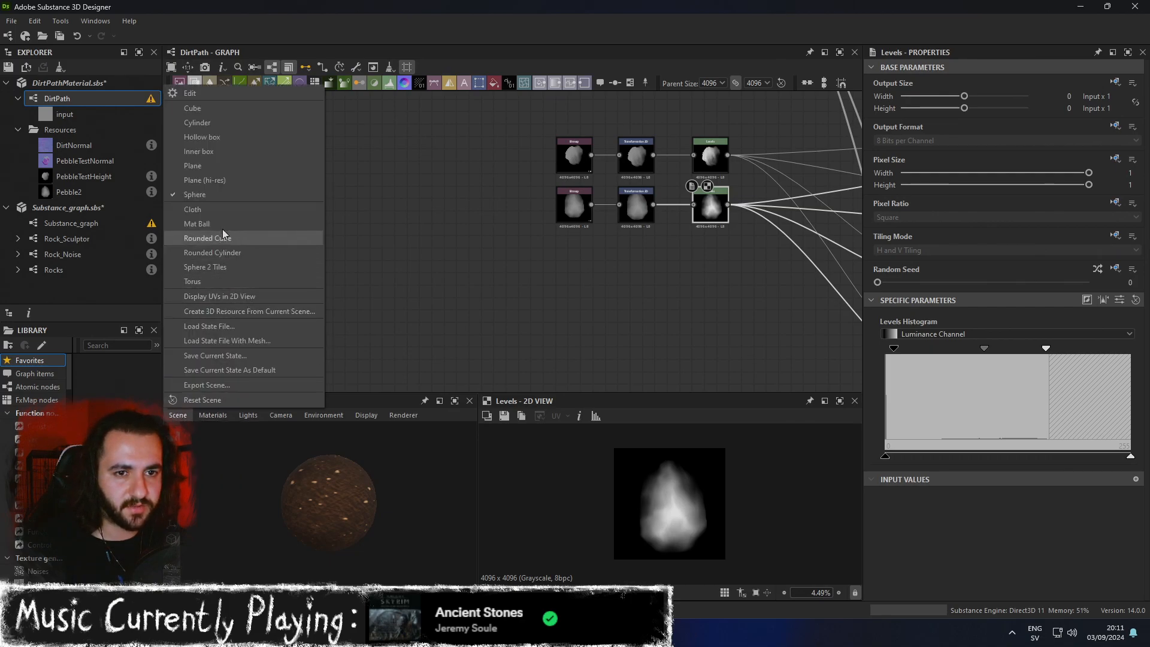
{"action": "left_click", "coordinate": [228, 179]}
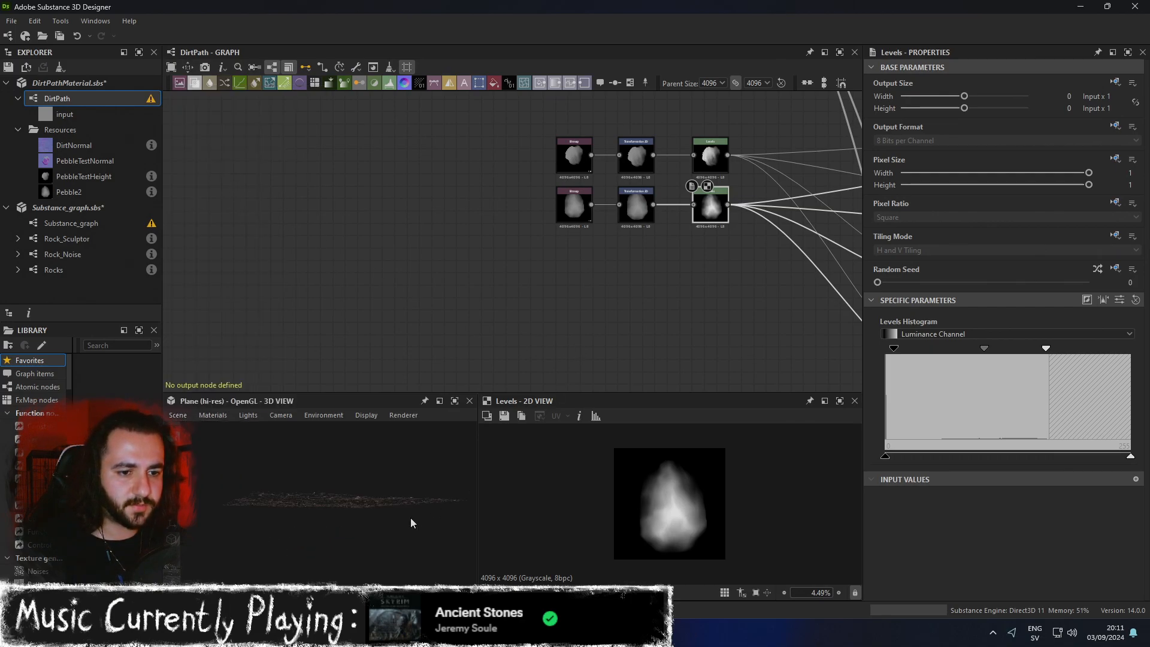
{"action": "left_click", "coordinate": [455, 401]}
{"action": "scroll", "coordinate": [537, 412], "scroll_direction": "down", "scroll_amount": 3}
{"action": "left_click_drag", "start_coordinate": [647, 336], "coordinate": [705, 401]}
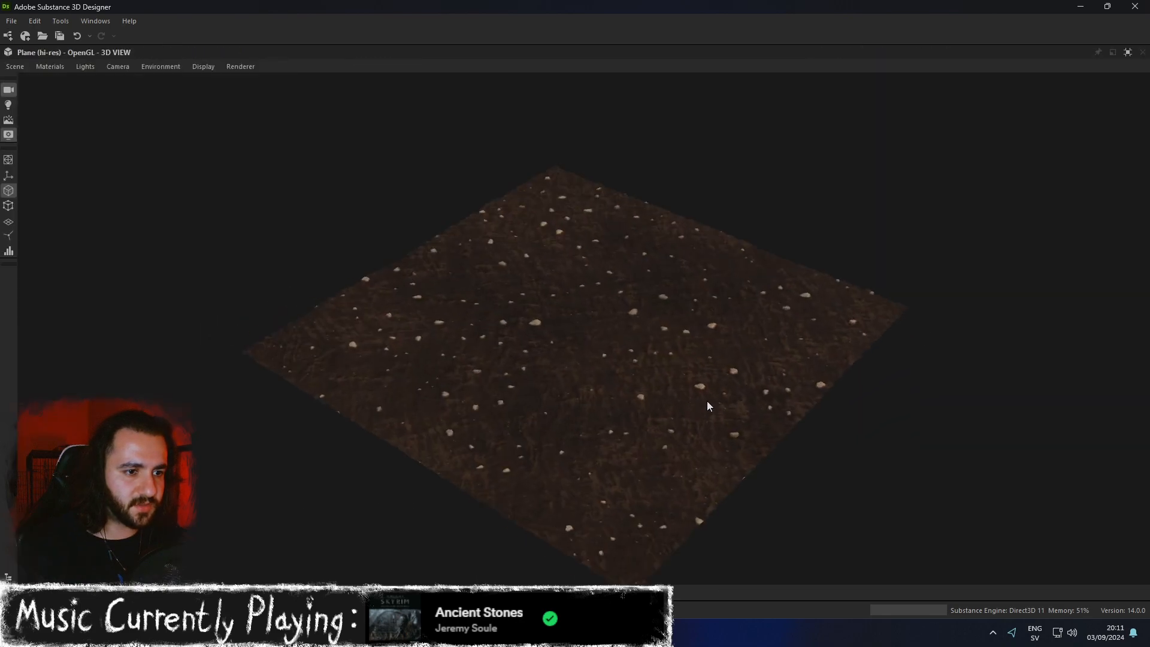
{"action": "scroll", "coordinate": [706, 401], "scroll_direction": "up", "scroll_amount": 4}
{"action": "left_click_drag", "start_coordinate": [637, 415], "coordinate": [684, 418]}
{"action": "scroll", "coordinate": [684, 418], "scroll_direction": "up", "scroll_amount": 4}
{"action": "middle_click_drag", "start_coordinate": [684, 418], "coordinate": [709, 379]}
{"action": "scroll", "coordinate": [669, 401], "scroll_direction": "down", "scroll_amount": 2}
{"action": "scroll", "coordinate": [669, 400], "scroll_direction": "down", "scroll_amount": 3}
{"action": "scroll", "coordinate": [683, 393], "scroll_direction": "up", "scroll_amount": 2}
{"action": "scroll", "coordinate": [681, 375], "scroll_direction": "down", "scroll_amount": 3}
{"action": "left_click", "coordinate": [1126, 53]}
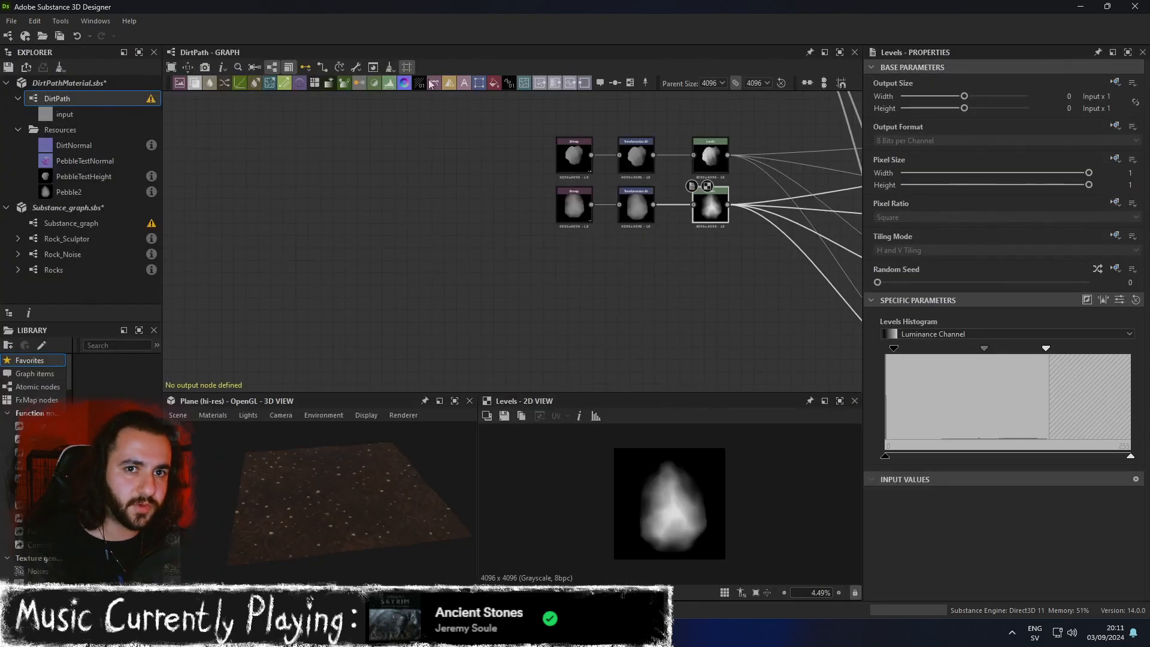
Open the Substance_graph graph and show its PBR base material node's outputs in the 3D view.
{"action": "left_click", "coordinate": [75, 224]}
{"action": "double_click", "coordinate": [75, 224]}
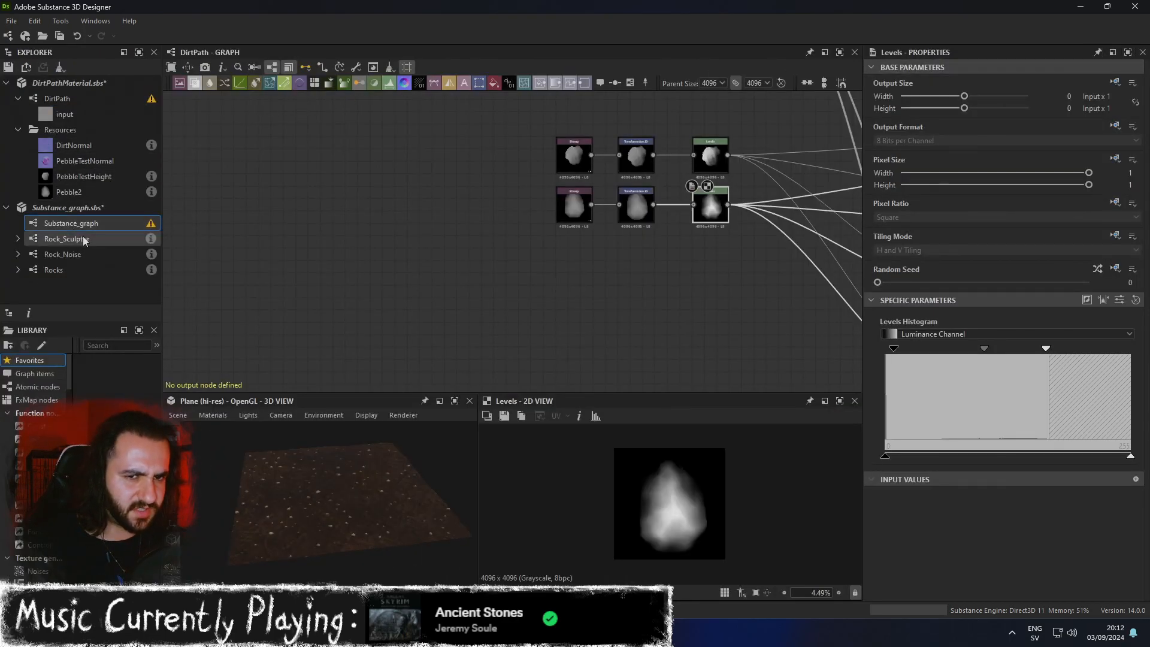
{"action": "middle_click_drag", "start_coordinate": [745, 245], "coordinate": [714, 215]}
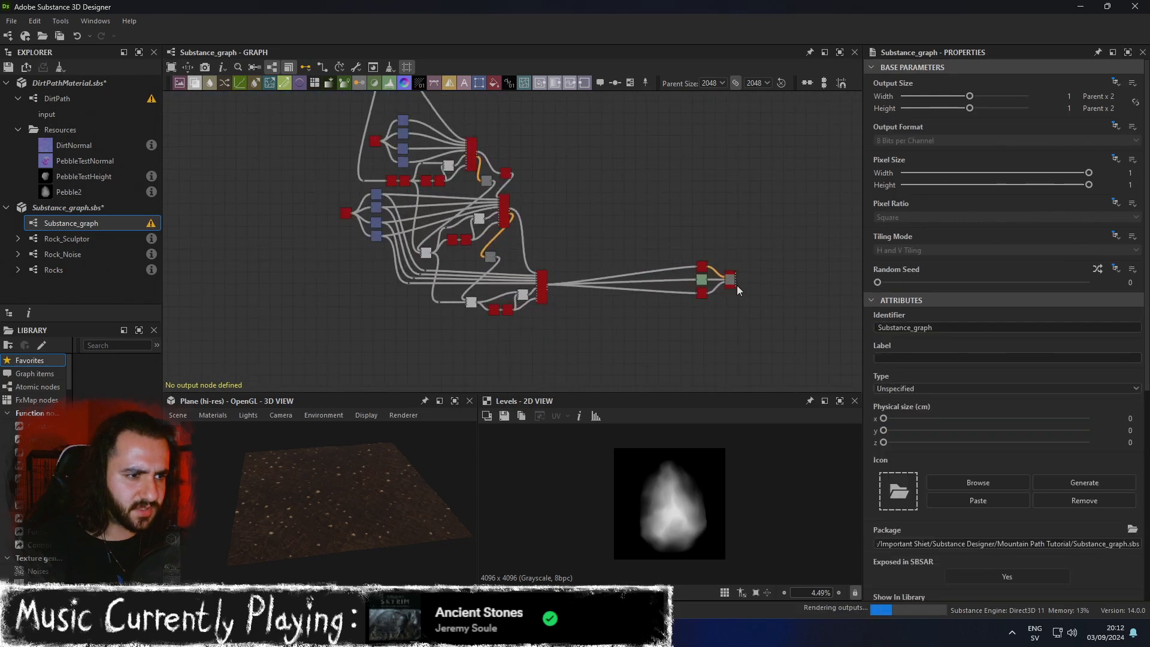
{"action": "right_click", "coordinate": [730, 288]}
{"action": "left_click", "coordinate": [767, 304]}
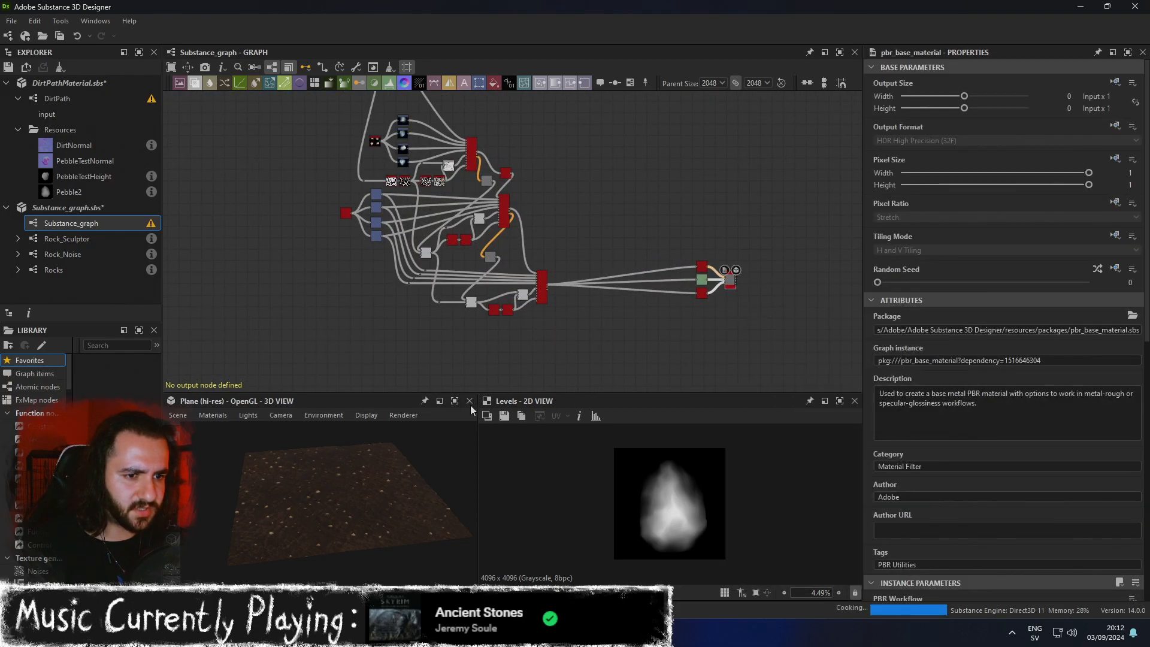
Examine the rocky terrain of Substance_graph in an enlarged 3D view from several angles, and restore the layout.
{"action": "left_click", "coordinate": [454, 400]}
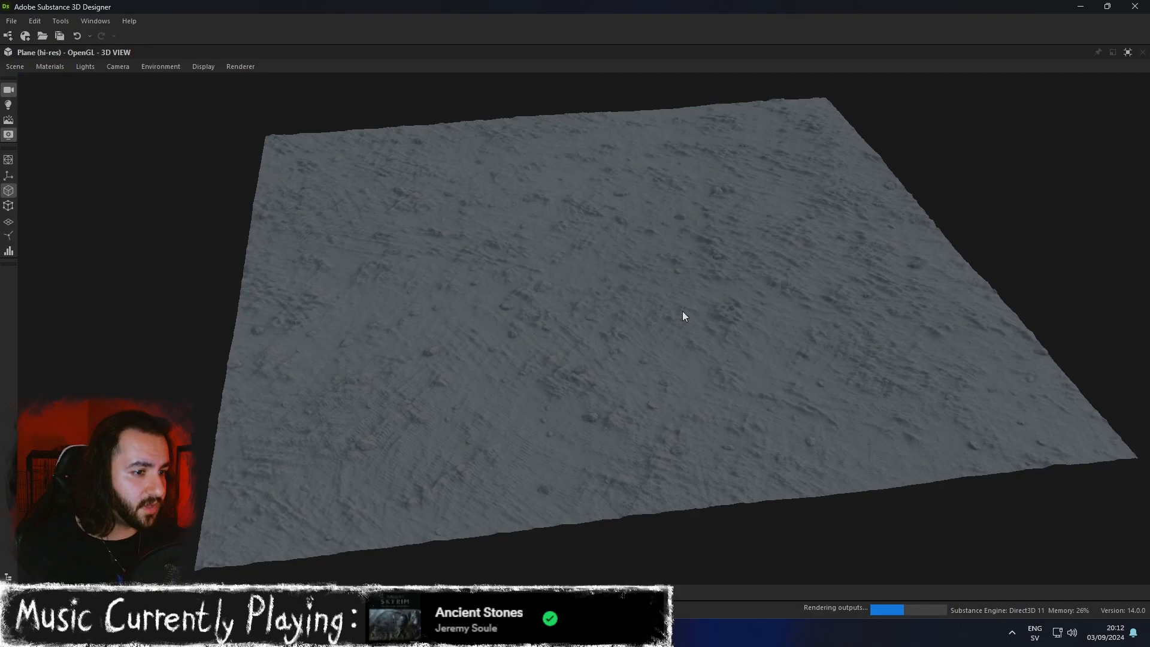
{"action": "left_click", "coordinate": [1128, 53]}
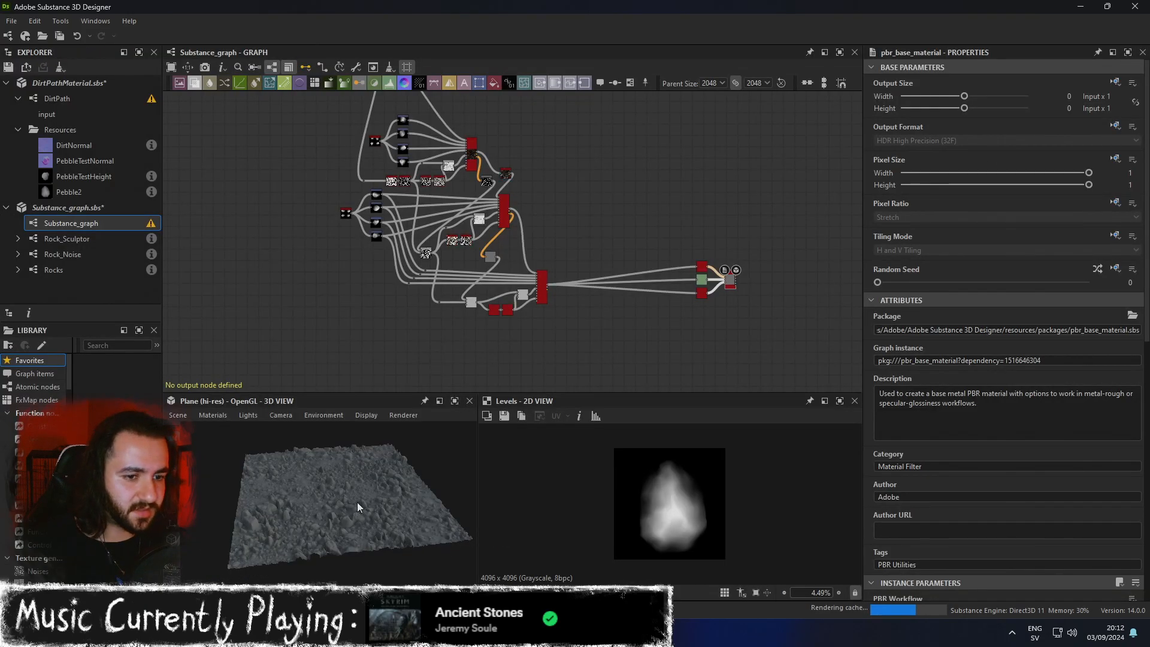
{"action": "scroll", "coordinate": [355, 501], "scroll_direction": "up", "scroll_amount": 3}
{"action": "left_click", "coordinate": [454, 401]}
{"action": "left_click_drag", "start_coordinate": [638, 383], "coordinate": [792, 346]}
{"action": "scroll", "coordinate": [665, 421], "scroll_direction": "down", "scroll_amount": 3}
{"action": "scroll", "coordinate": [774, 383], "scroll_direction": "up", "scroll_amount": 2}
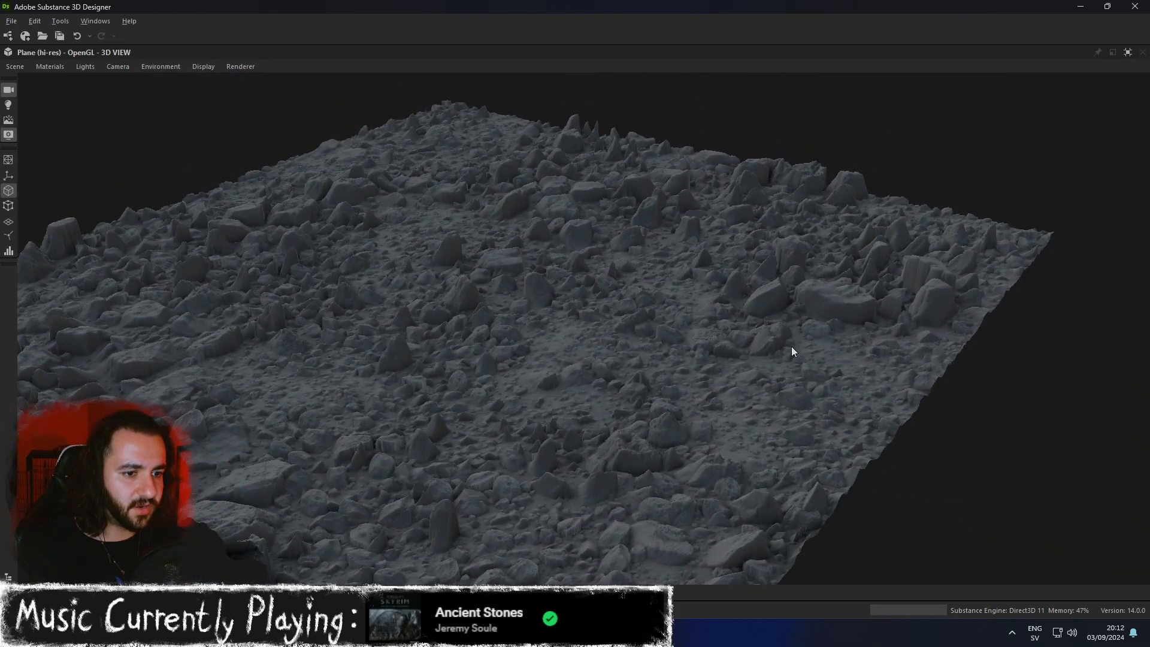
{"action": "left_click", "coordinate": [1127, 52]}
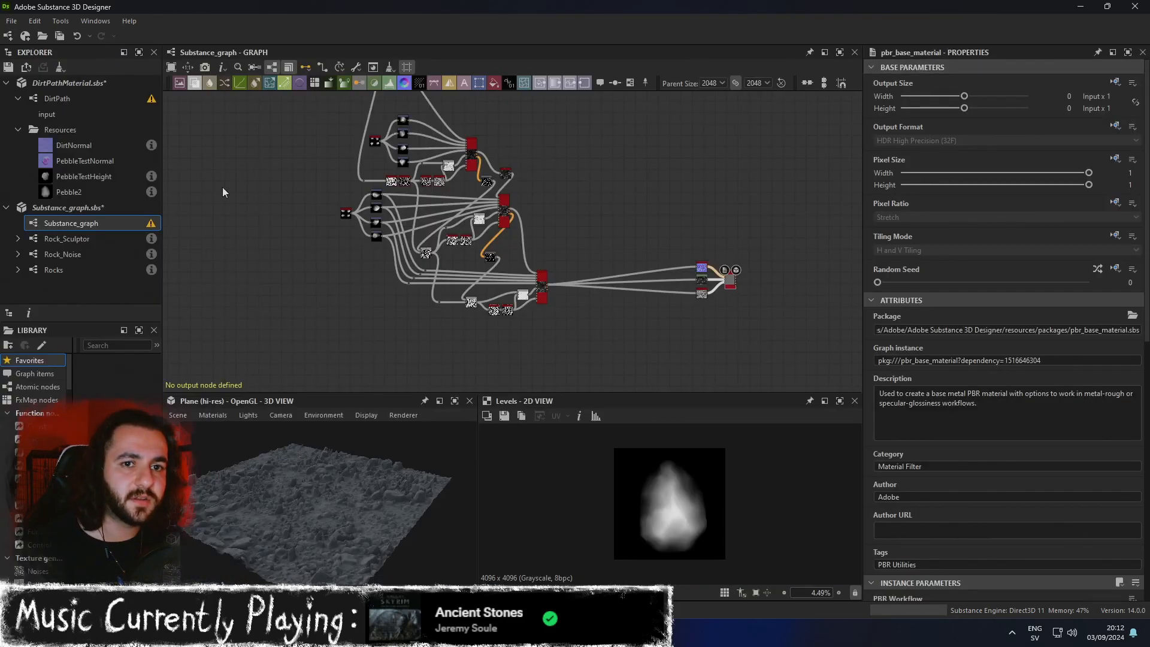
Close the Substance_graph.sbs package without saving its changes.
{"action": "right_click", "coordinate": [89, 208]}
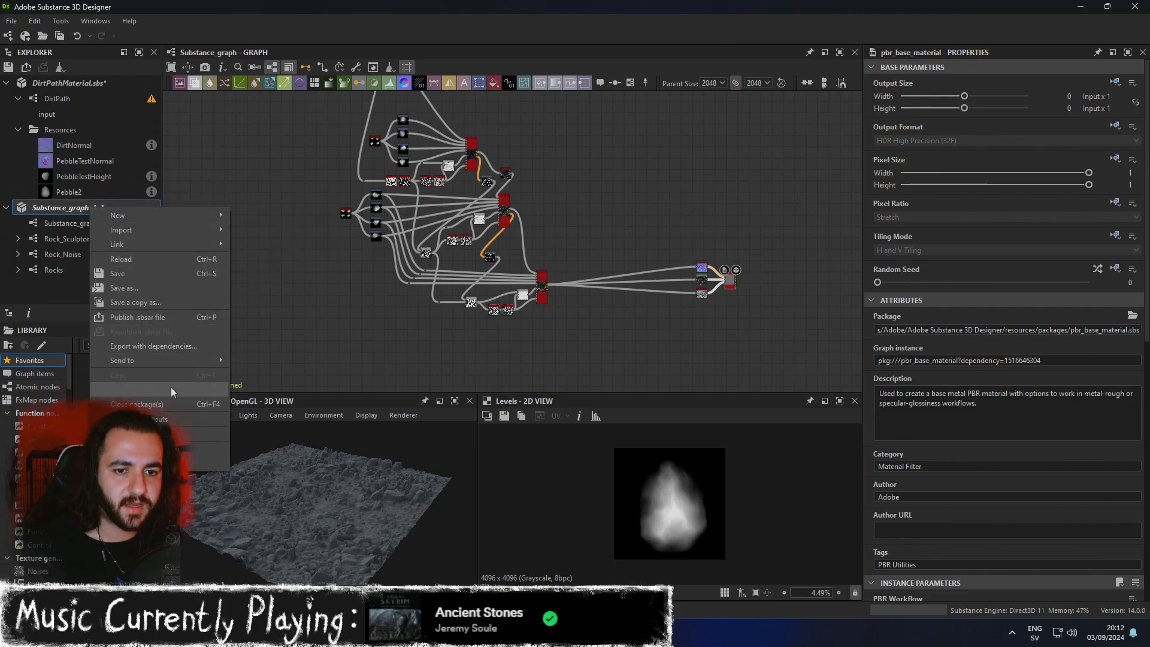
{"action": "left_click", "coordinate": [55, 207]}
{"action": "left_click", "coordinate": [76, 208]}
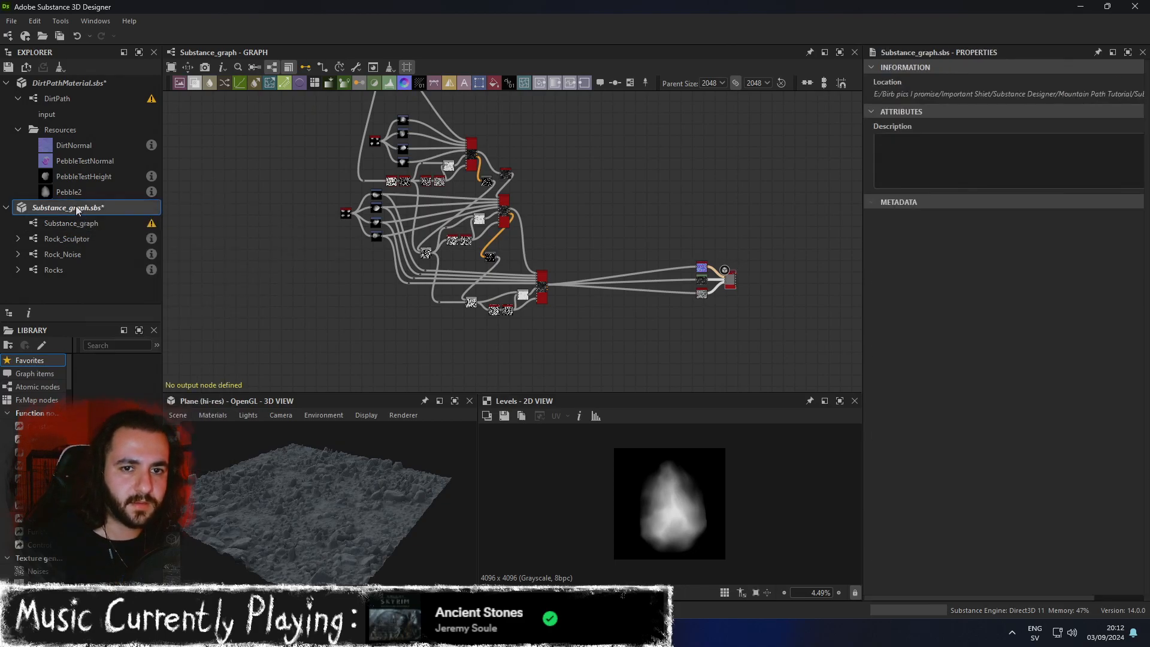
{"action": "right_click", "coordinate": [67, 208]}
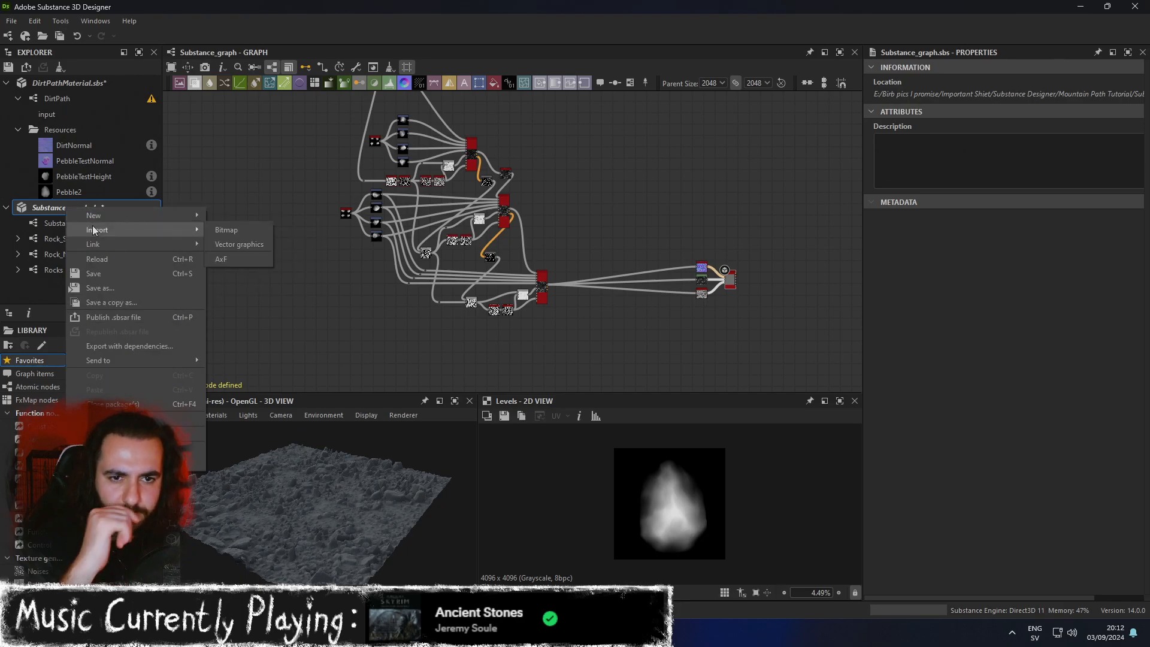
{"action": "left_click", "coordinate": [135, 404]}
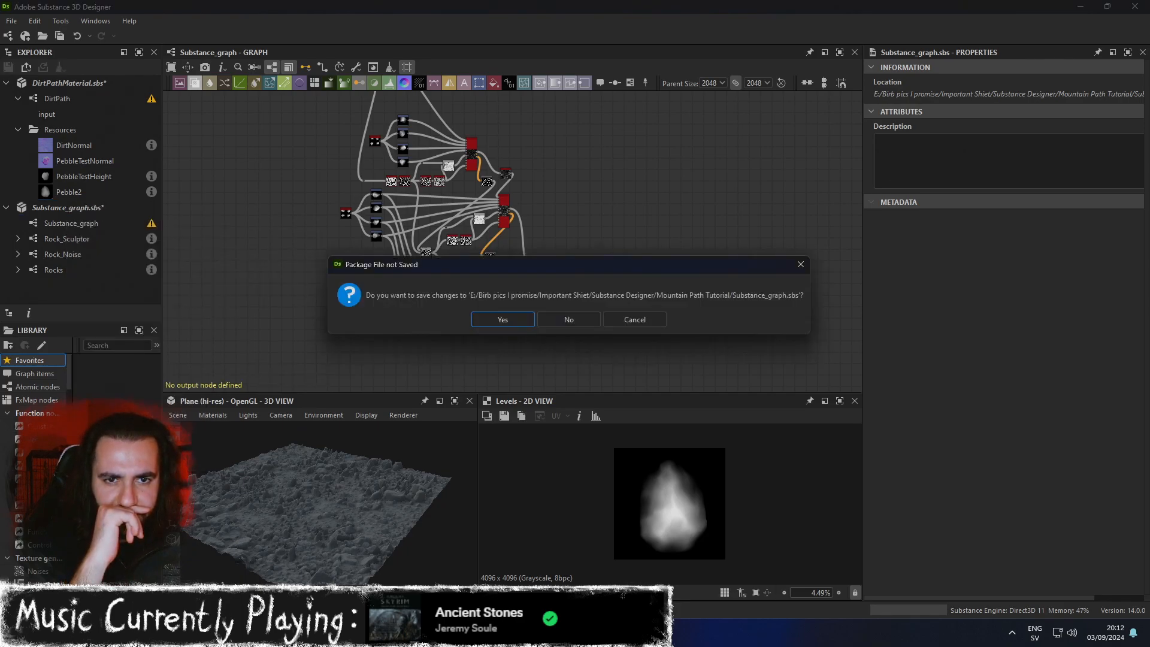
{"action": "left_click", "coordinate": [555, 319]}
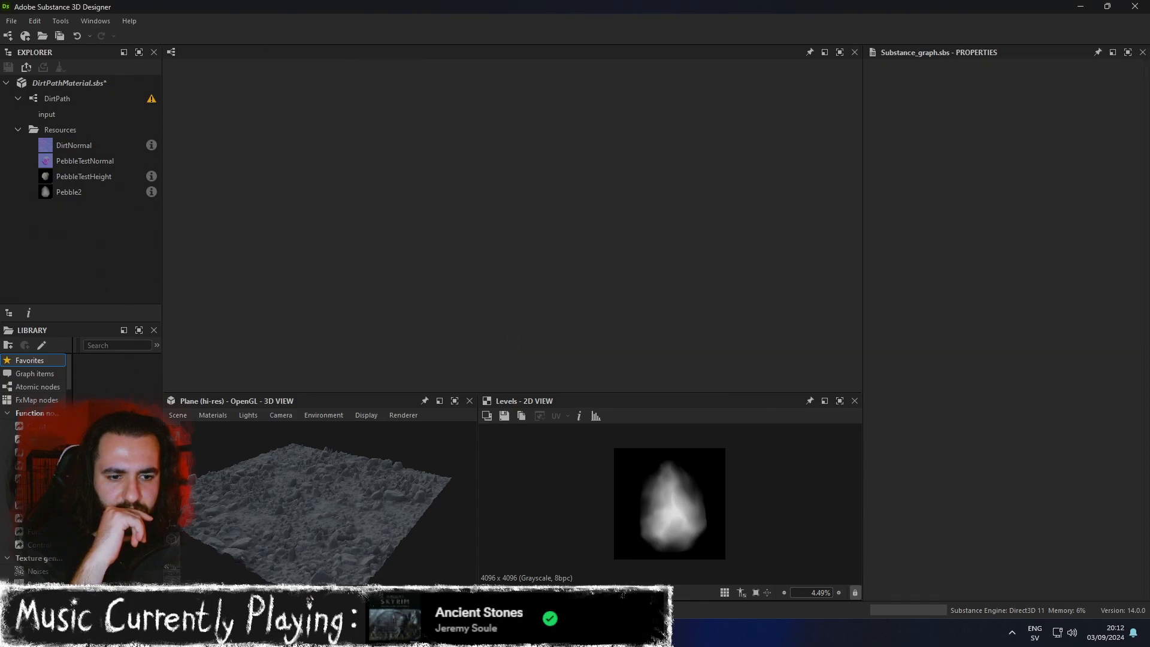
Switch to File Explorer and look through the Substance Designer project folder inside Important Shiet on the external disk.
{"action": "left_click", "coordinate": [259, 632]}
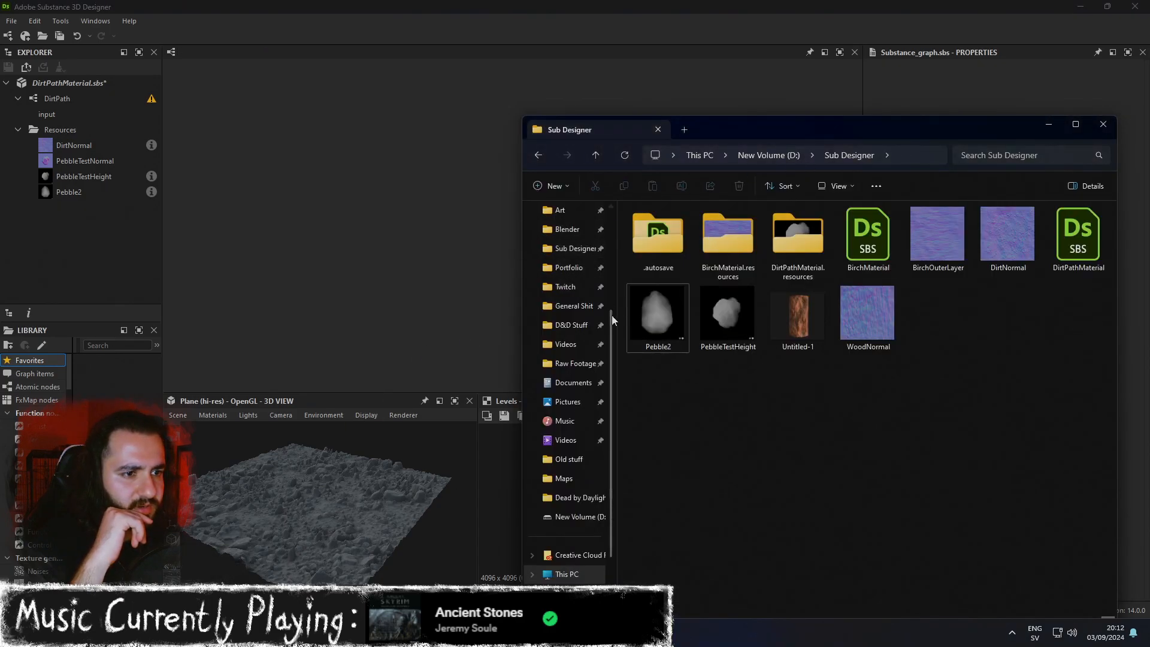
{"action": "left_click_drag", "start_coordinate": [611, 314], "coordinate": [620, 206]}
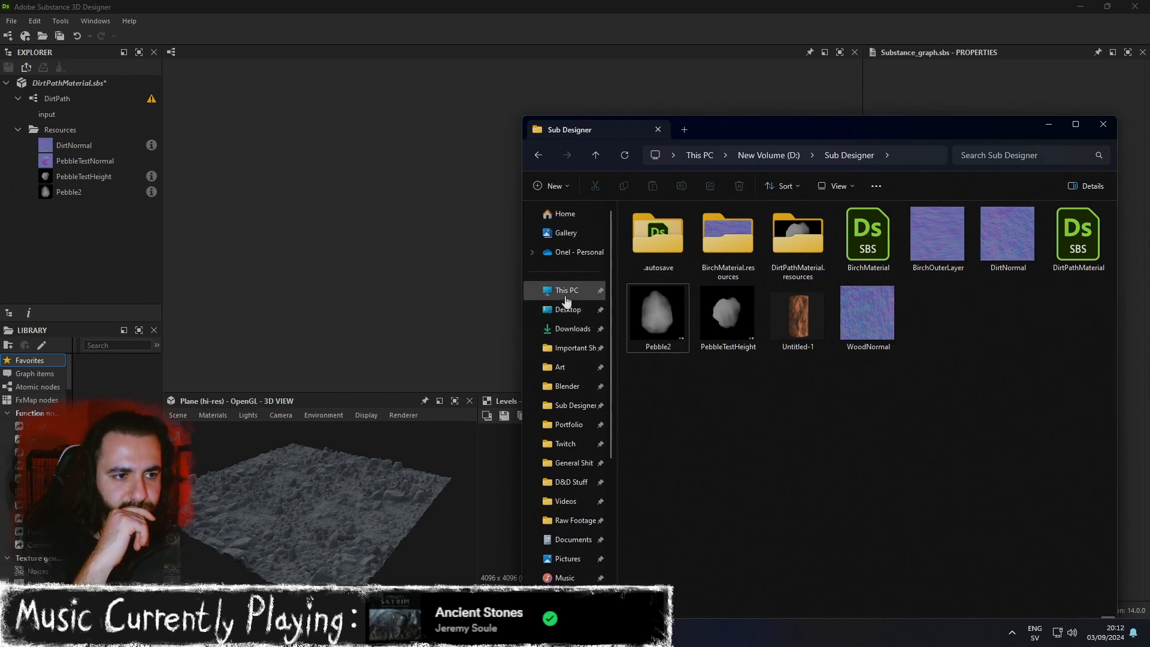
{"action": "left_click", "coordinate": [566, 290]}
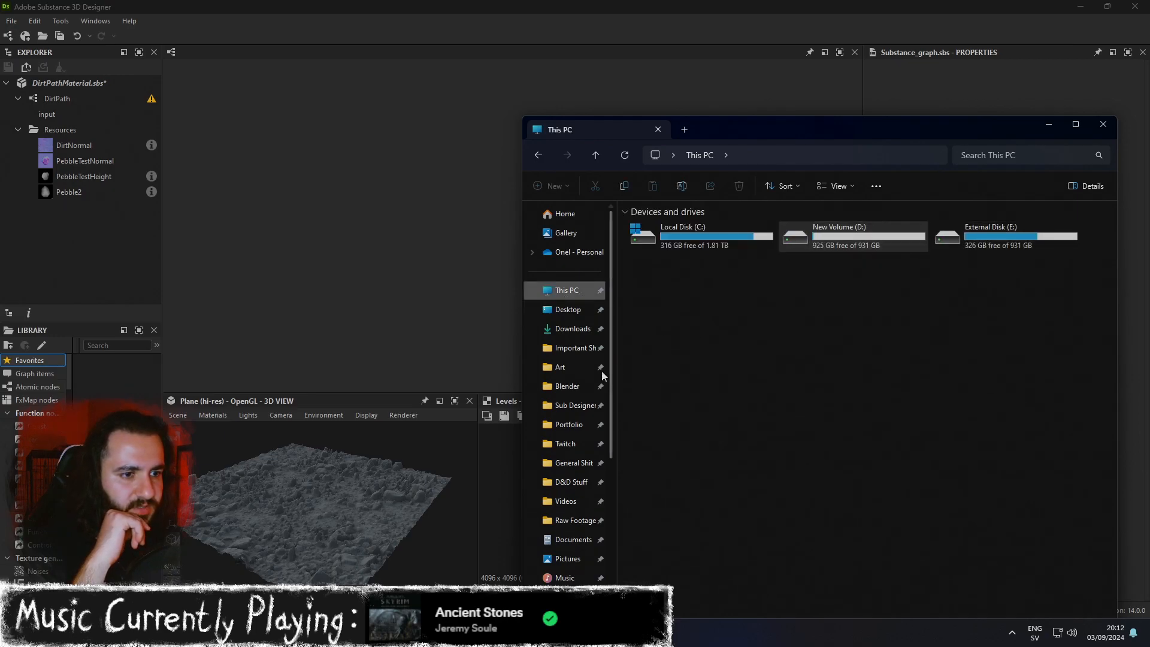
{"action": "left_click", "coordinate": [570, 352]}
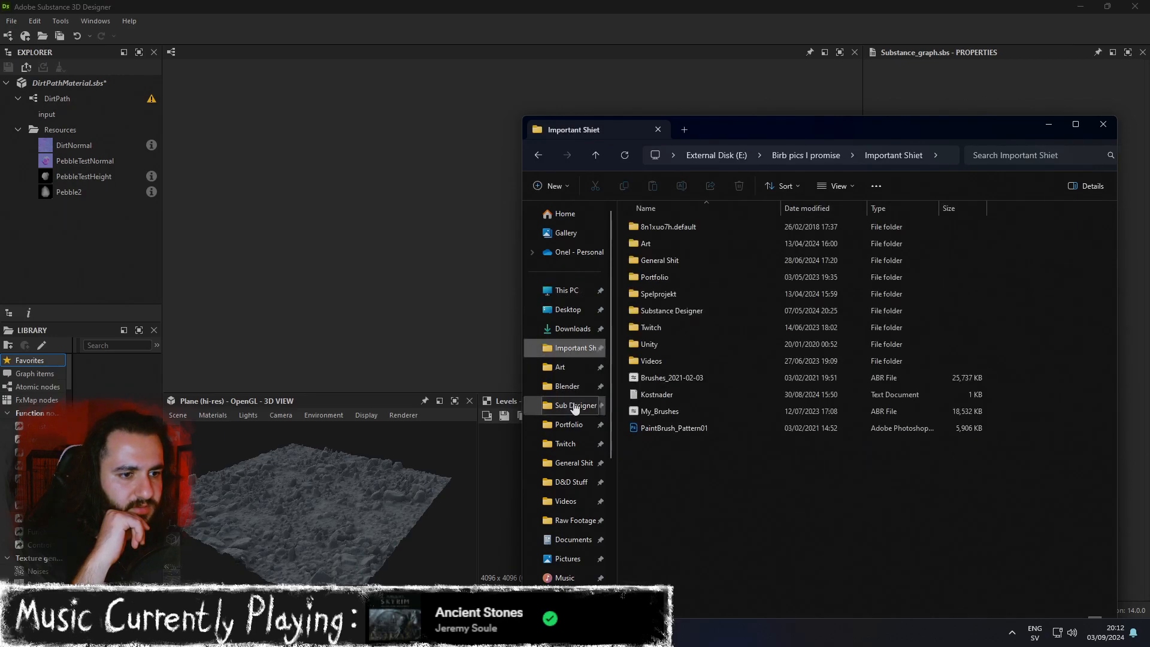
{"action": "left_click", "coordinate": [575, 405]}
{"action": "left_click", "coordinate": [568, 350]}
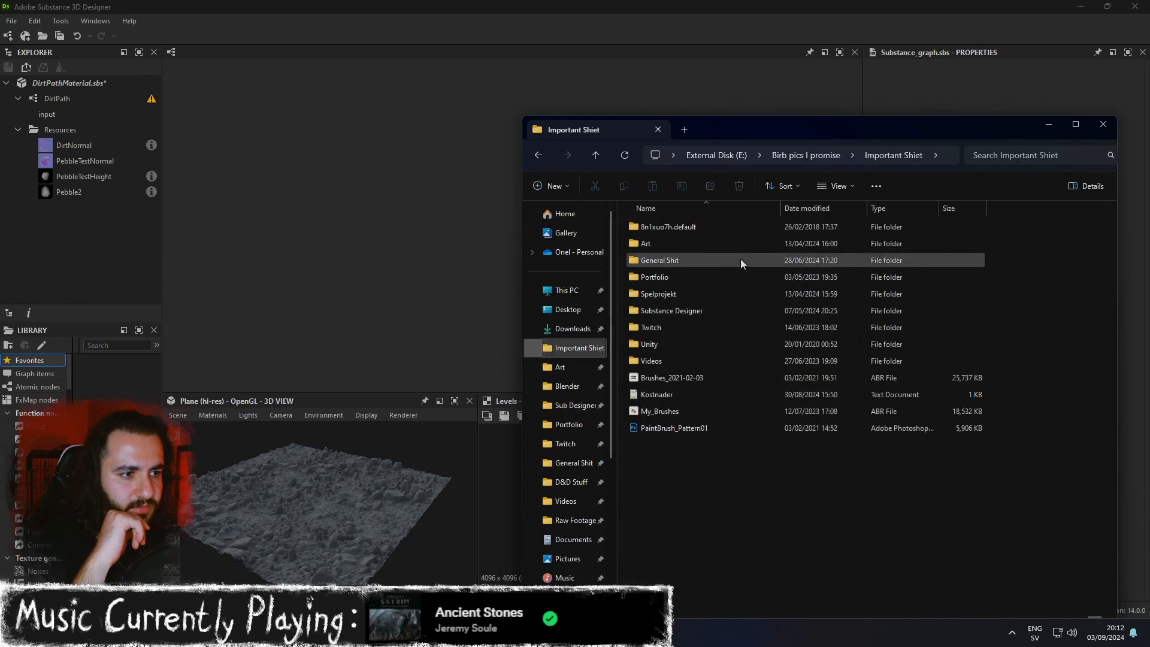
{"action": "double_click", "coordinate": [676, 310]}
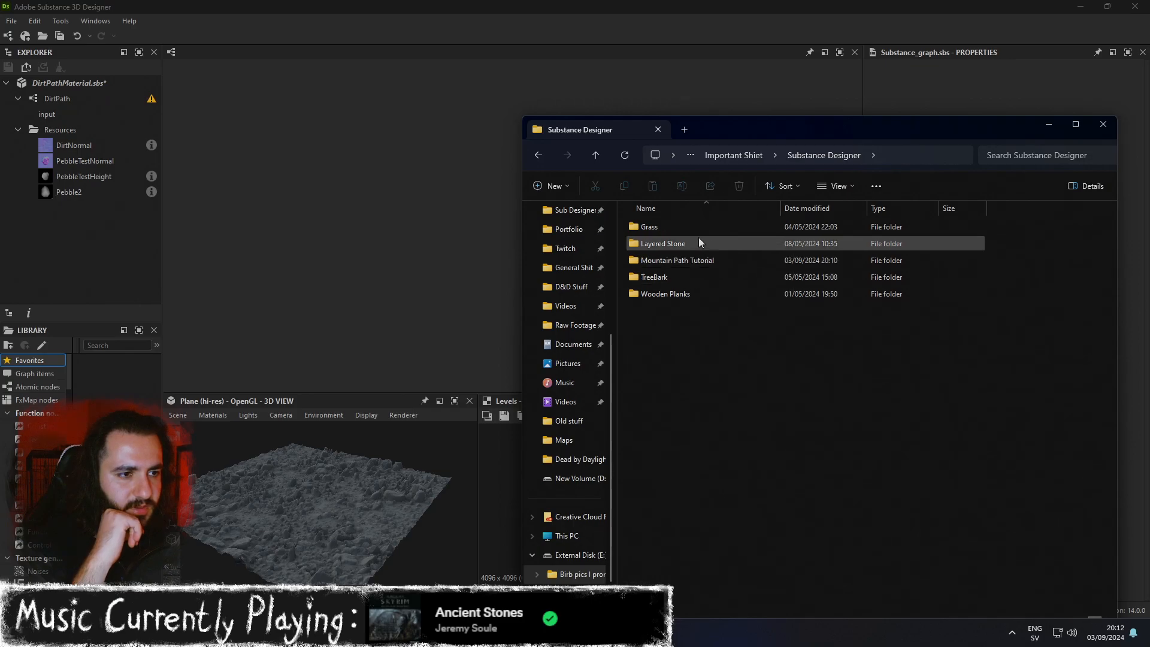
Look through the Forest Guardian game project's files inside the Spelprojekt folder, and return to Spelprojekt.
{"action": "left_click", "coordinate": [729, 156]}
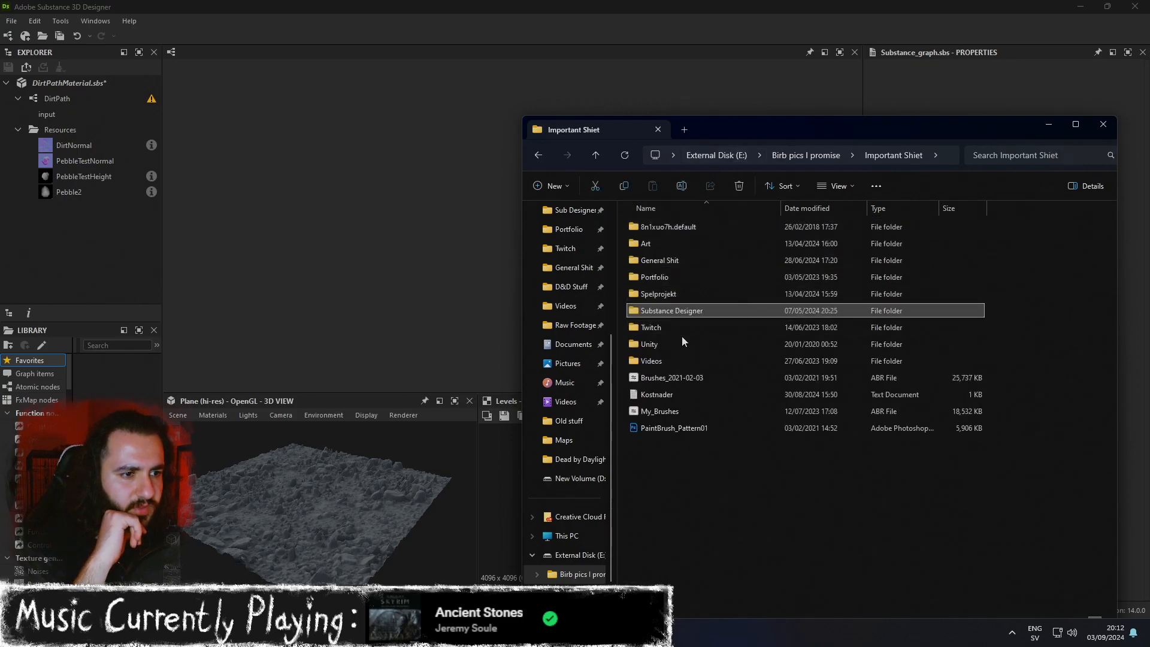
{"action": "double_click", "coordinate": [679, 293]}
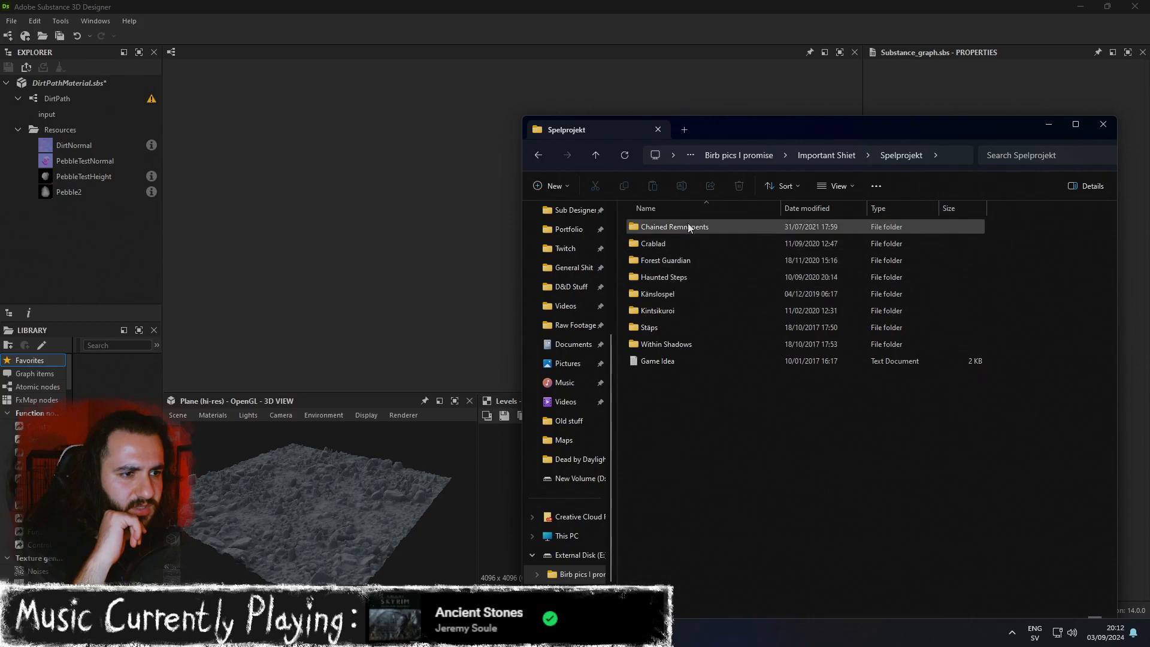
{"action": "double_click", "coordinate": [680, 261]}
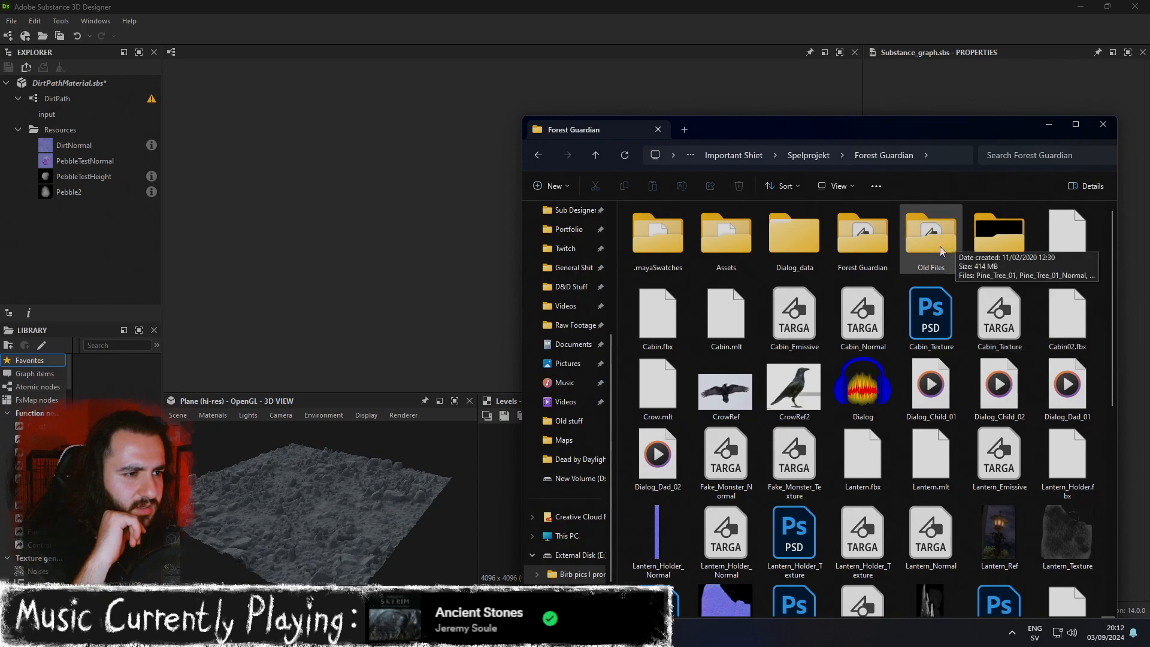
{"action": "scroll", "coordinate": [809, 292], "scroll_direction": "down", "scroll_amount": 5}
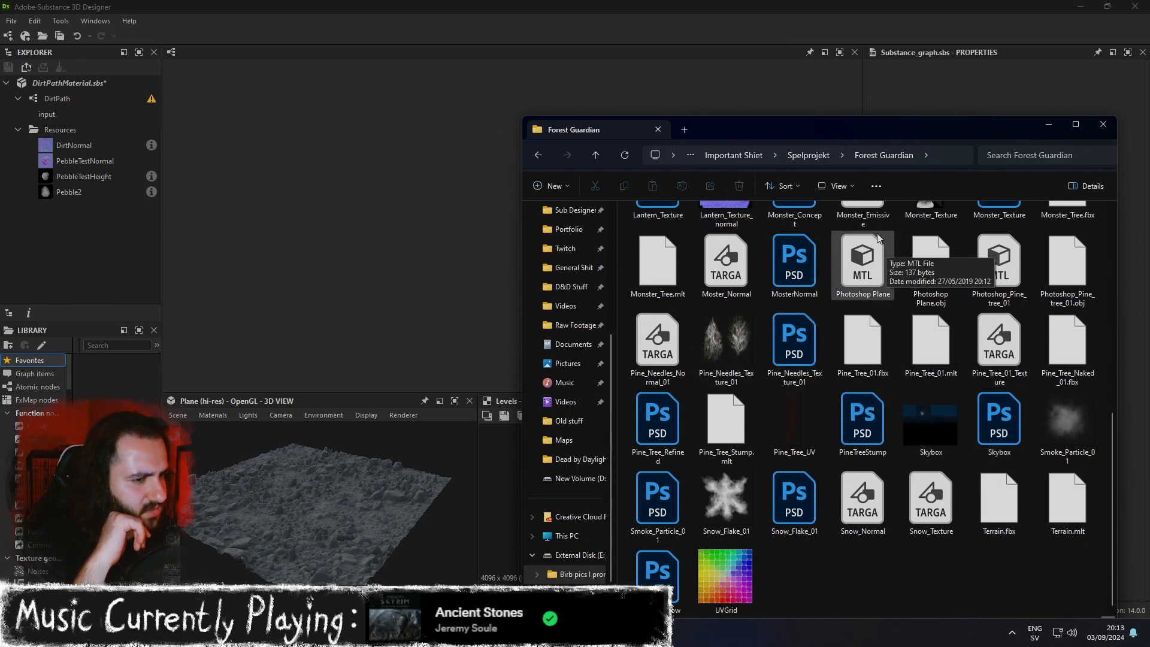
{"action": "left_click", "coordinate": [809, 155]}
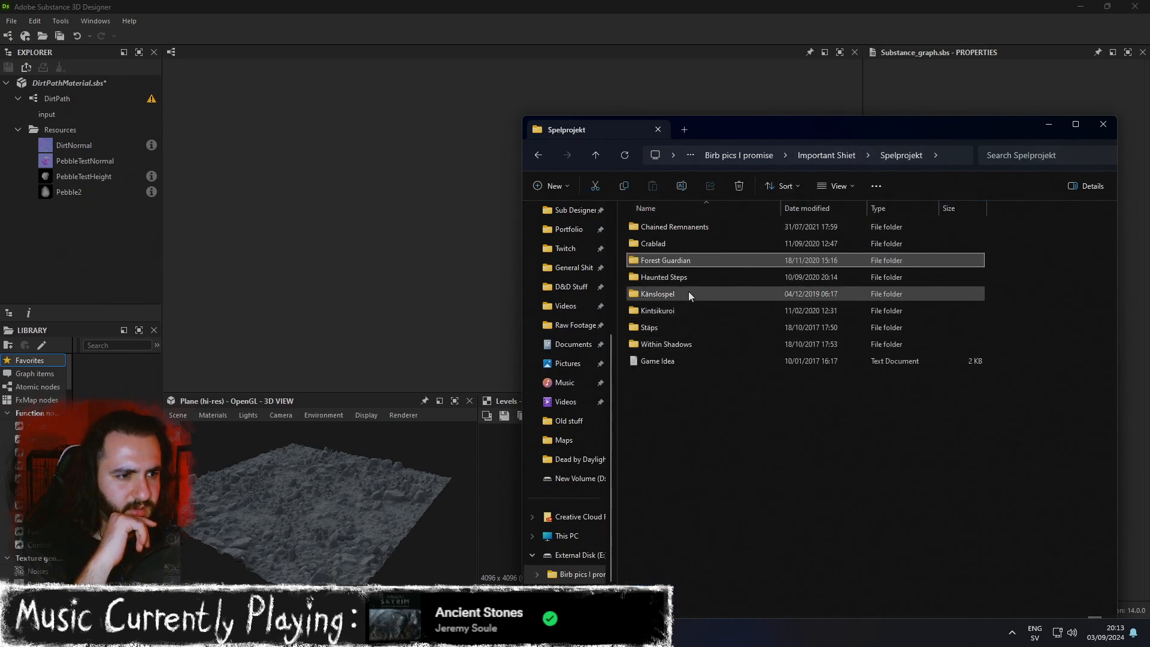
Browse from Important Shiet through General Shit, DSU 2D Grafik - Skövde and År 3 to ExJobb, and check its Assets folder.
{"action": "left_click", "coordinate": [830, 155]}
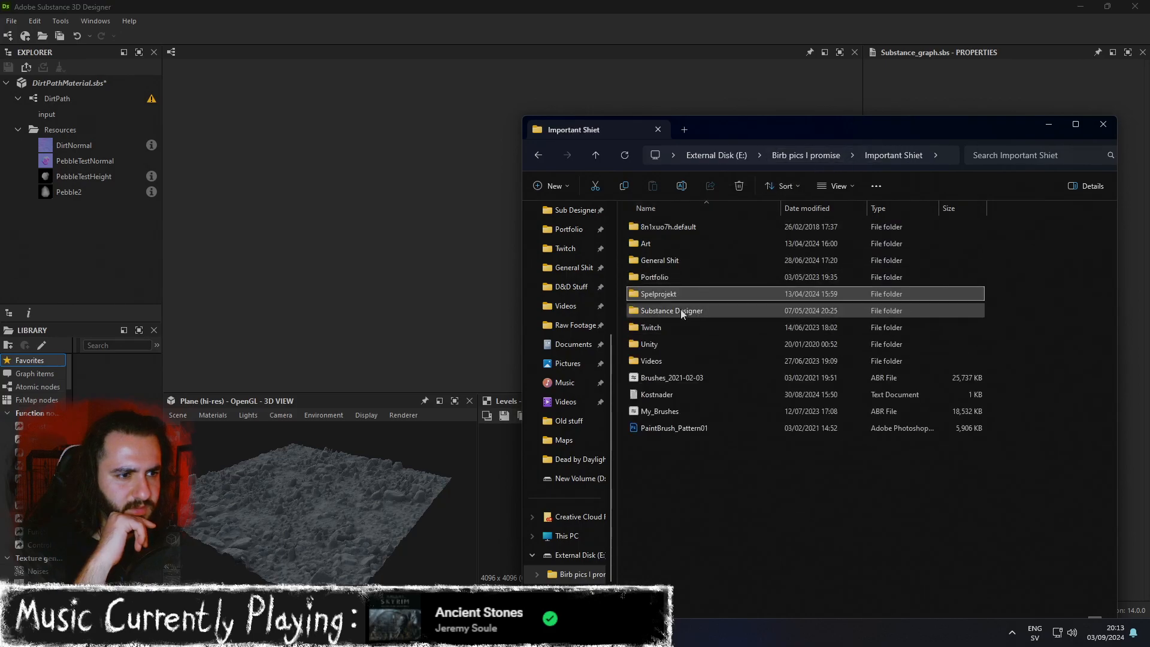
{"action": "double_click", "coordinate": [674, 264]}
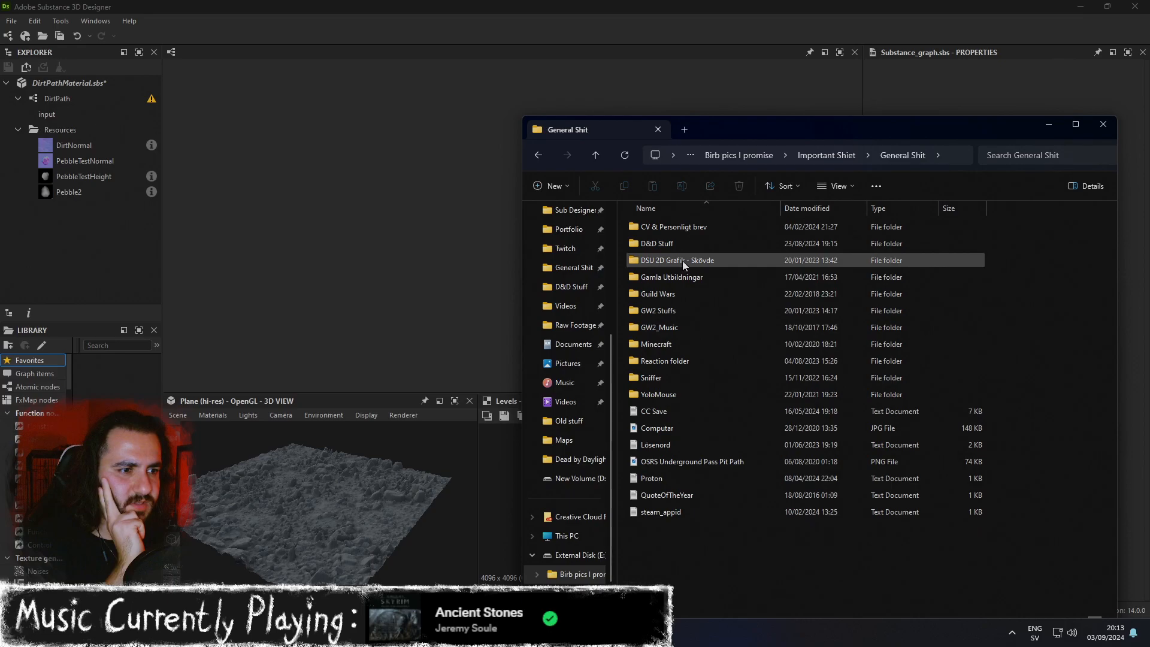
{"action": "double_click", "coordinate": [682, 261]}
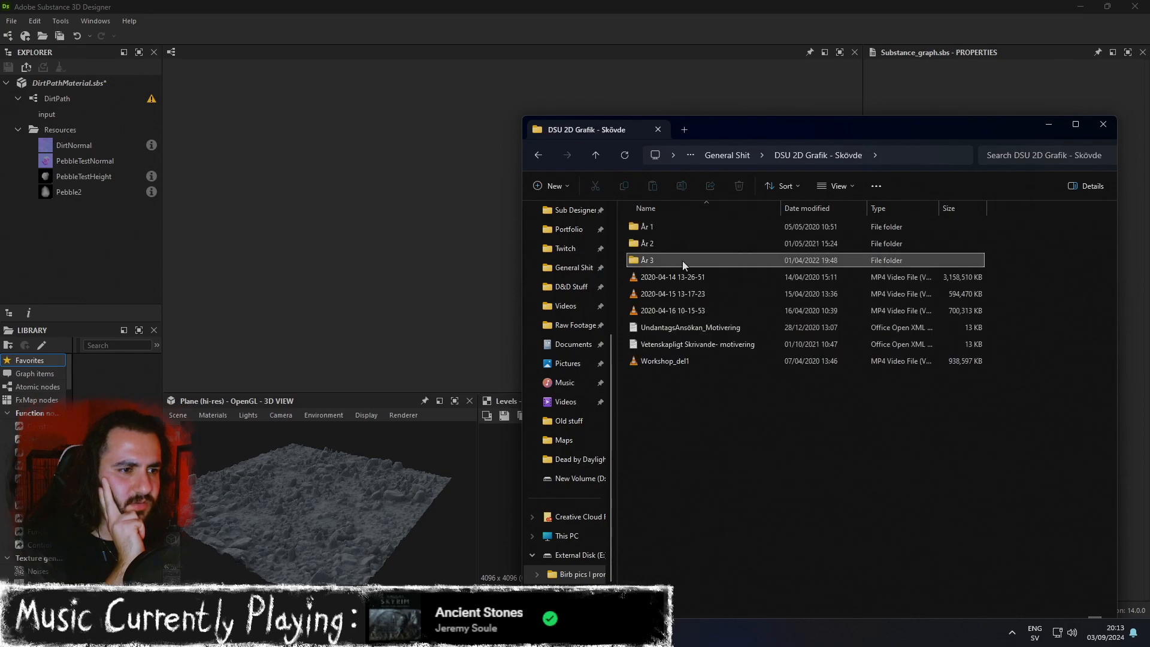
{"action": "double_click", "coordinate": [682, 261]}
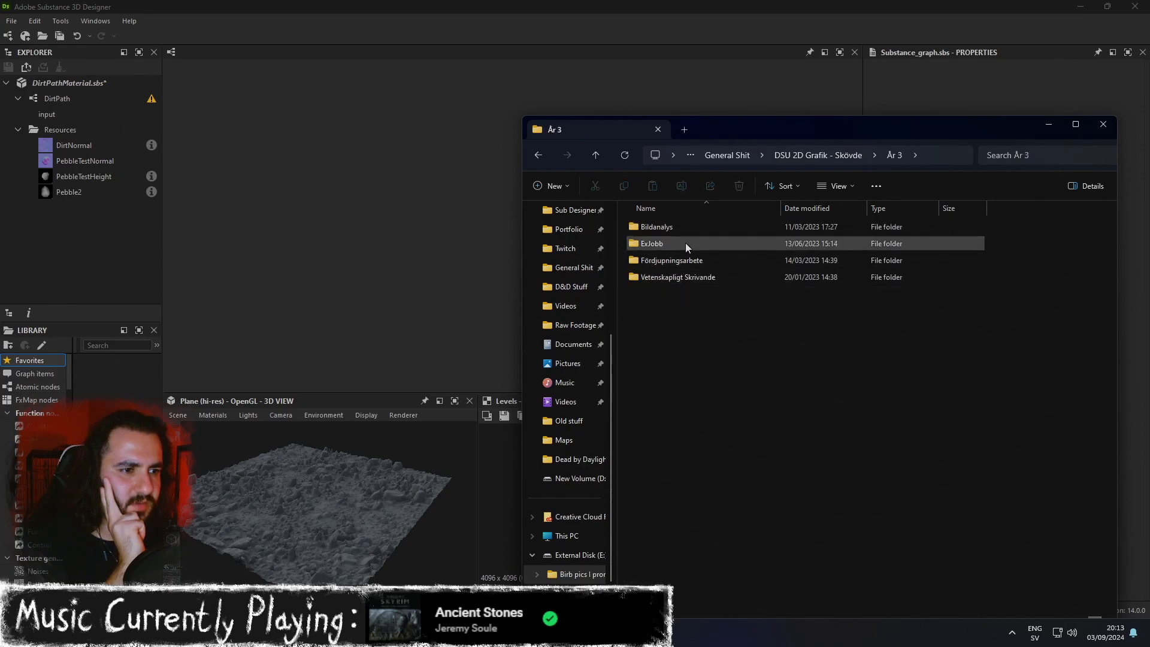
{"action": "double_click", "coordinate": [685, 243]}
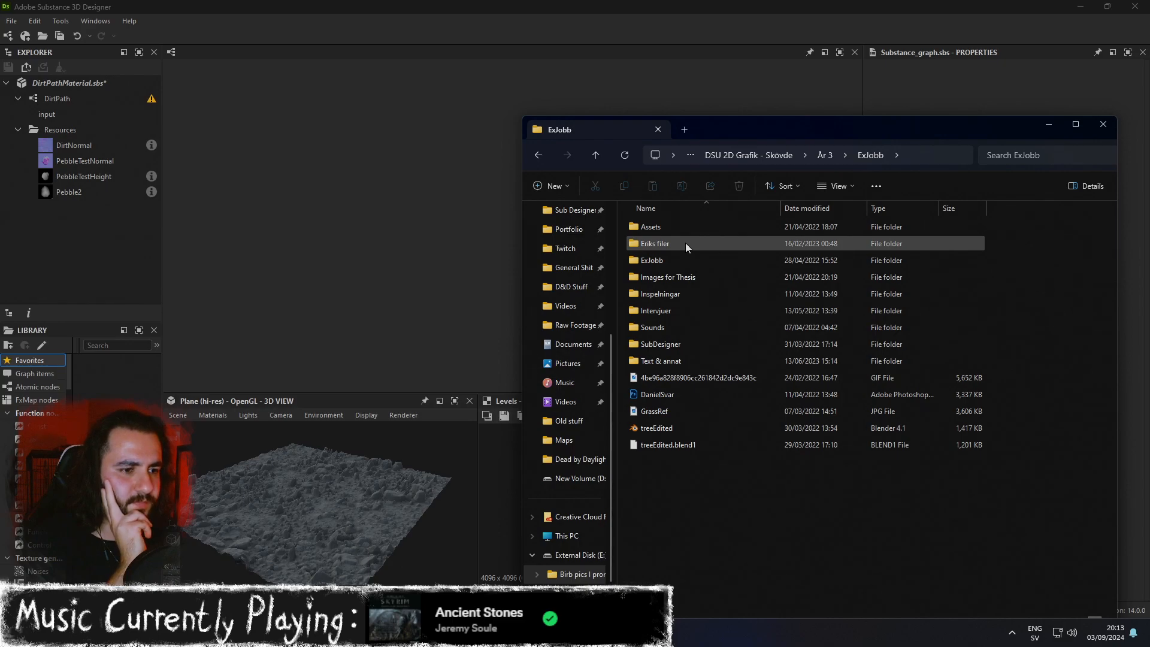
{"action": "double_click", "coordinate": [685, 228]}
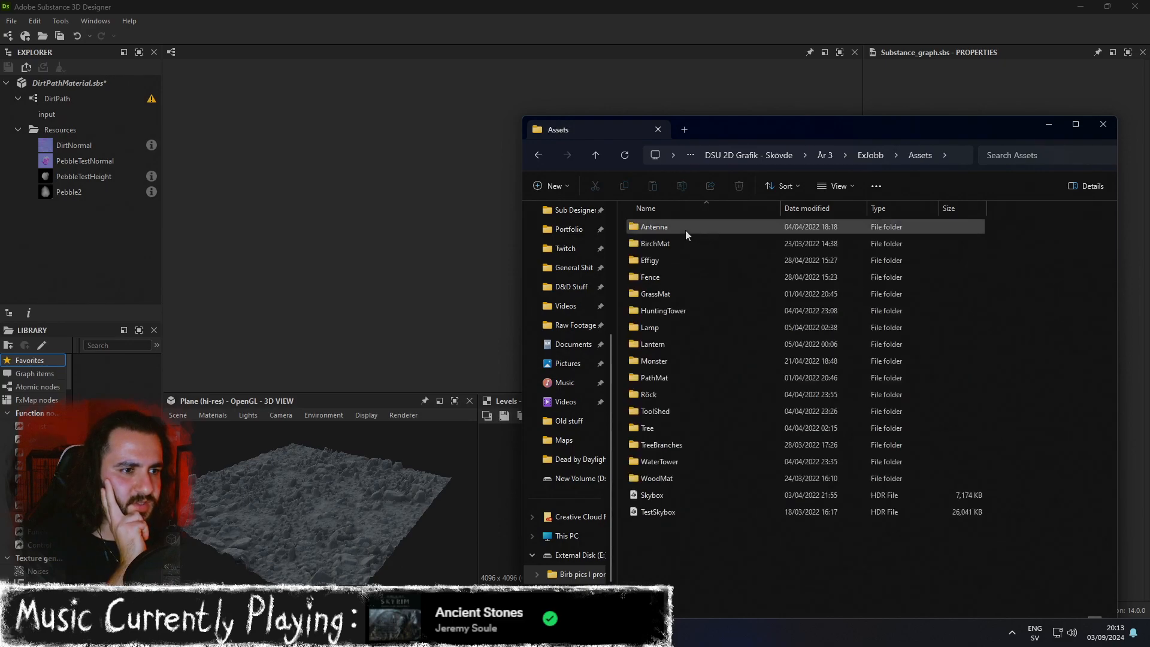
{"action": "left_click", "coordinate": [870, 155]}
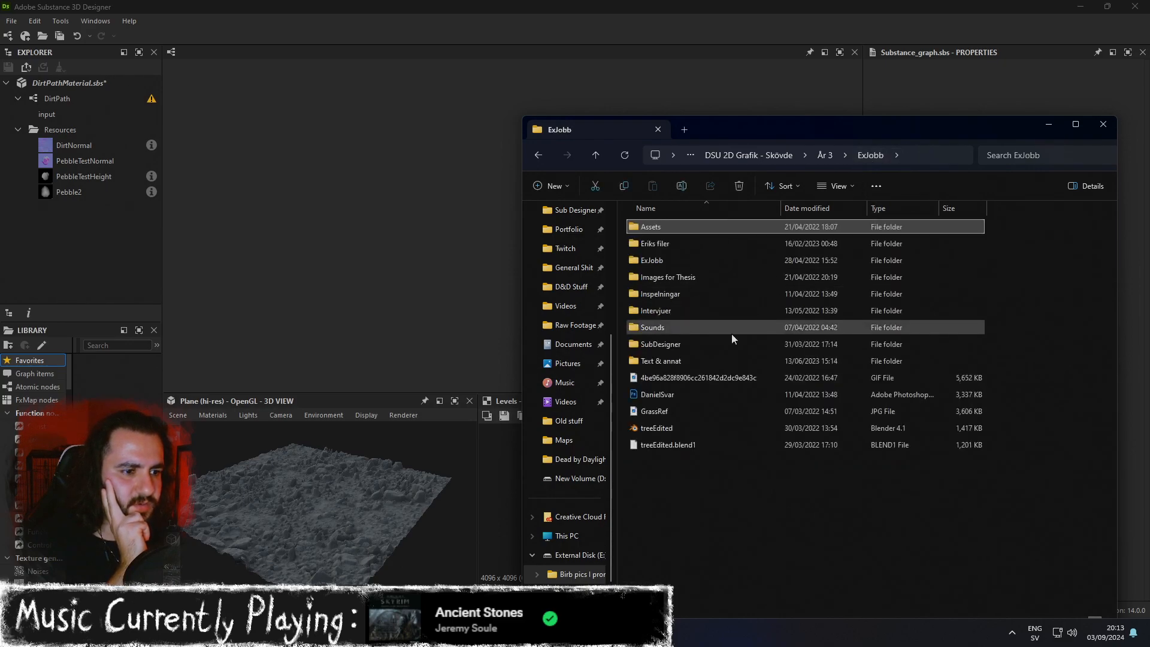
Open Path.sbs from ExJobb's SubDesigner Path folder in Substance 3D Designer, accept the format update, and close the update report.
{"action": "double_click", "coordinate": [680, 346]}
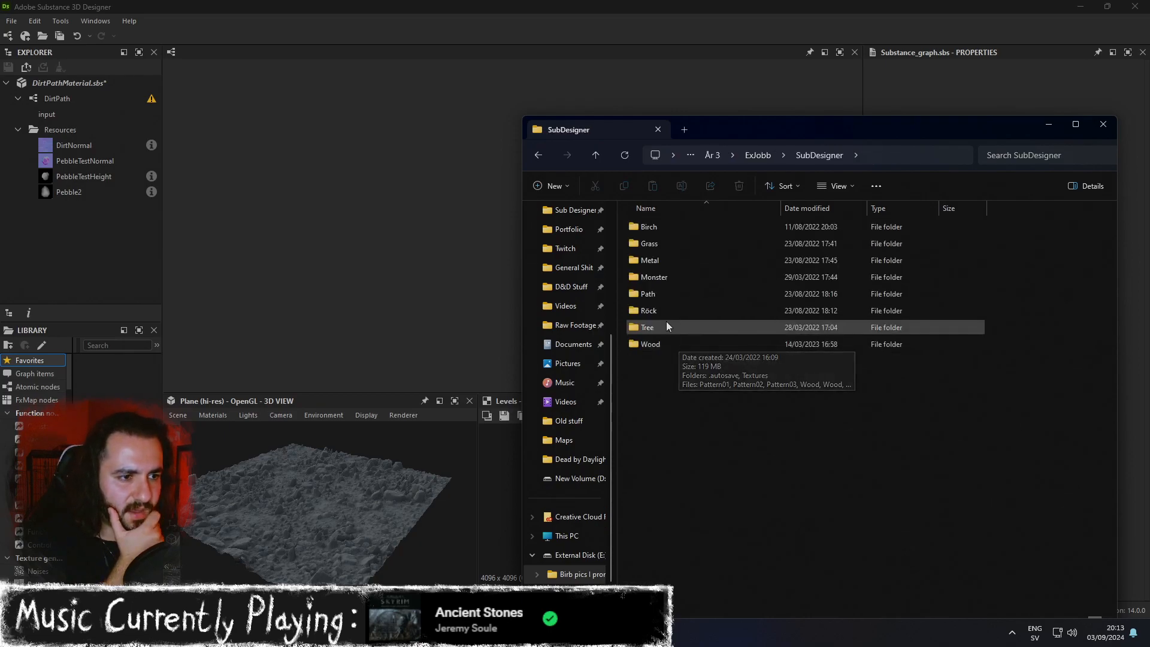
{"action": "double_click", "coordinate": [649, 293]}
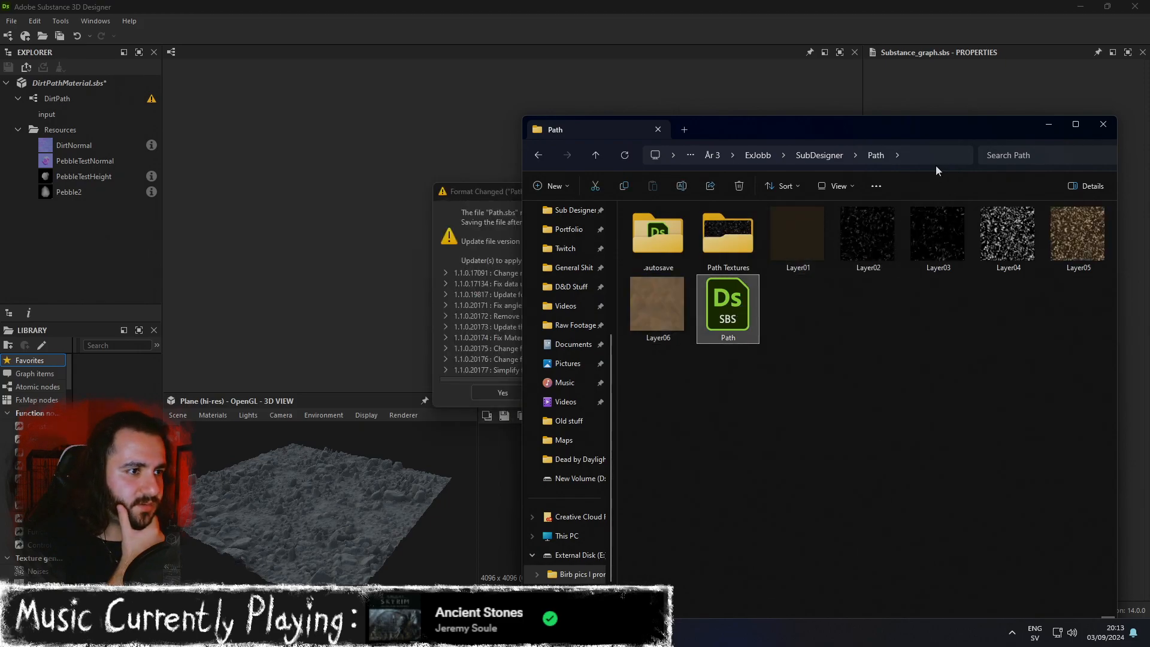
{"action": "left_click", "coordinate": [578, 392]}
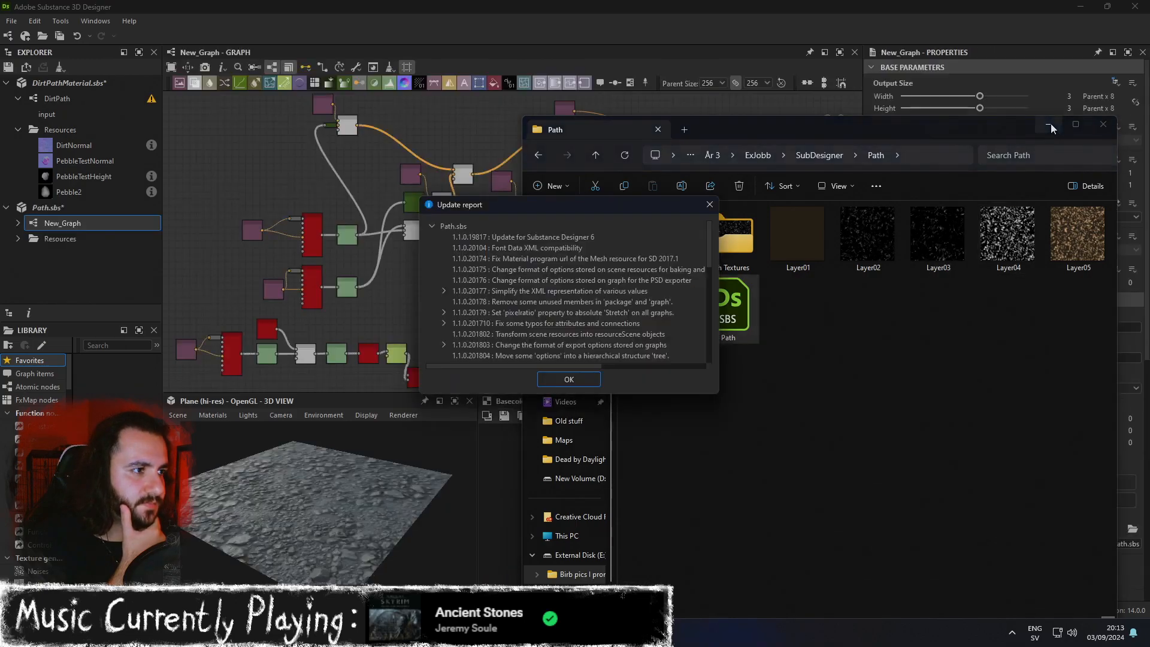
{"action": "left_click", "coordinate": [1050, 124]}
{"action": "left_click", "coordinate": [569, 376]}
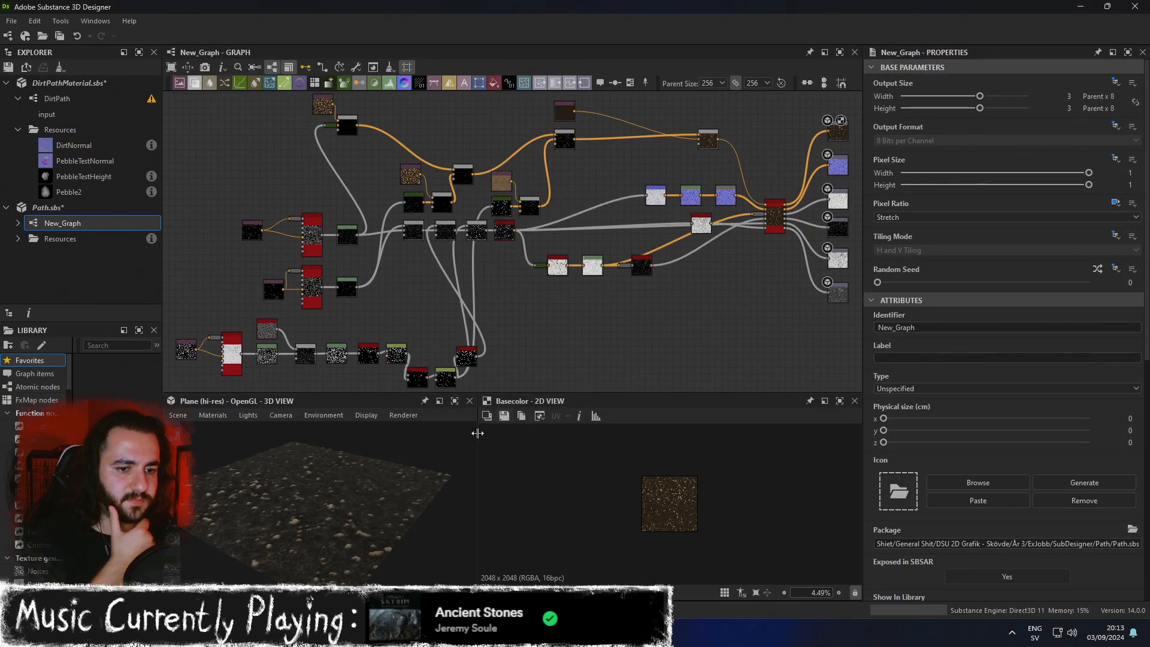
Examine the old Path material's pebbles and dirt in an enlarged 3D view from several angles, and restore the layout.
{"action": "left_click", "coordinate": [456, 401]}
{"action": "left_click_drag", "start_coordinate": [463, 402], "coordinate": [650, 363]}
{"action": "scroll", "coordinate": [649, 367], "scroll_direction": "up", "scroll_amount": 5}
{"action": "scroll", "coordinate": [649, 368], "scroll_direction": "down", "scroll_amount": 7}
{"action": "scroll", "coordinate": [650, 363], "scroll_direction": "down", "scroll_amount": 5}
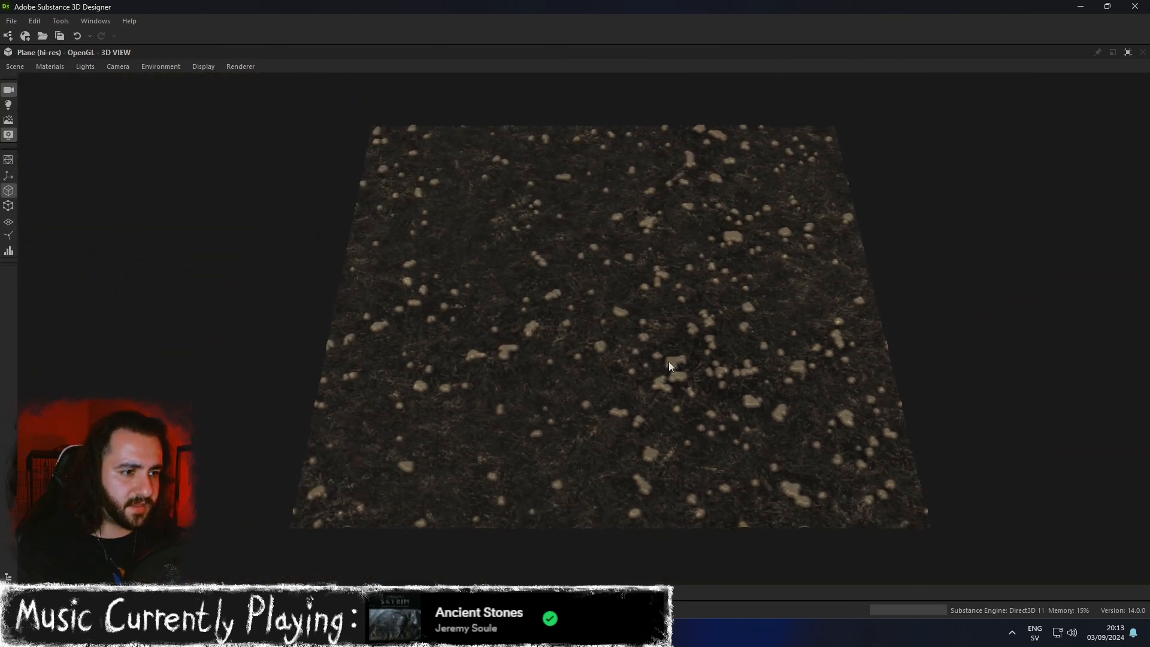
{"action": "scroll", "coordinate": [730, 370], "scroll_direction": "up", "scroll_amount": 8}
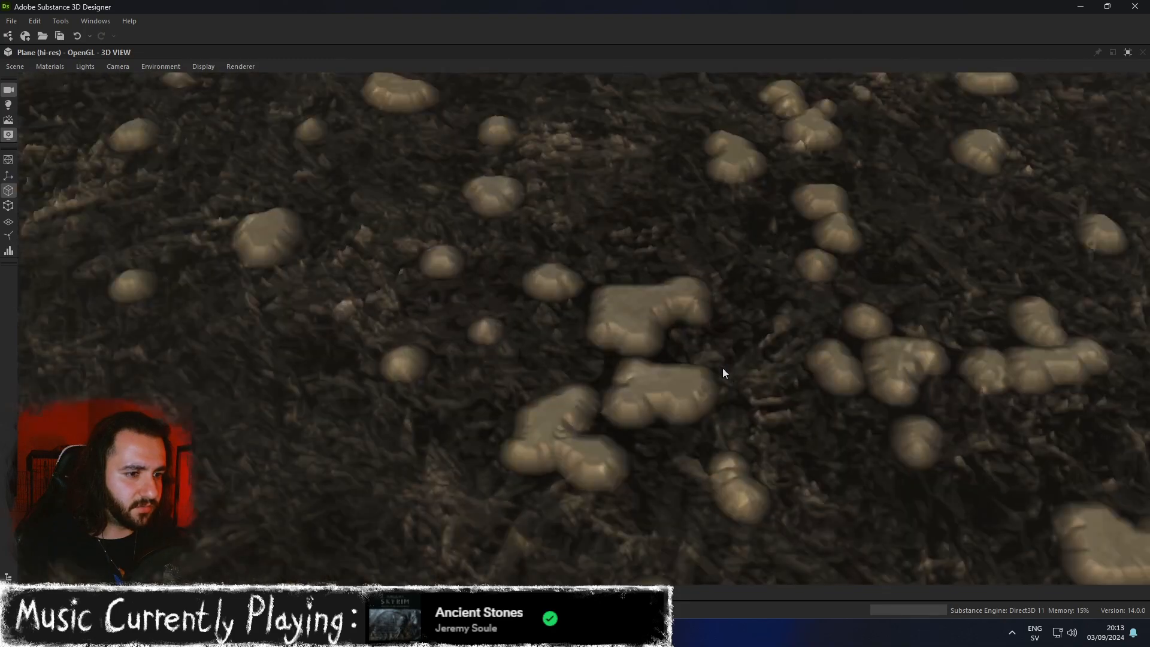
{"action": "scroll", "coordinate": [722, 368], "scroll_direction": "up", "scroll_amount": 2}
{"action": "scroll", "coordinate": [722, 368], "scroll_direction": "down", "scroll_amount": 4}
{"action": "left_click_drag", "start_coordinate": [688, 369], "coordinate": [634, 362]}
{"action": "scroll", "coordinate": [660, 358], "scroll_direction": "down", "scroll_amount": 6}
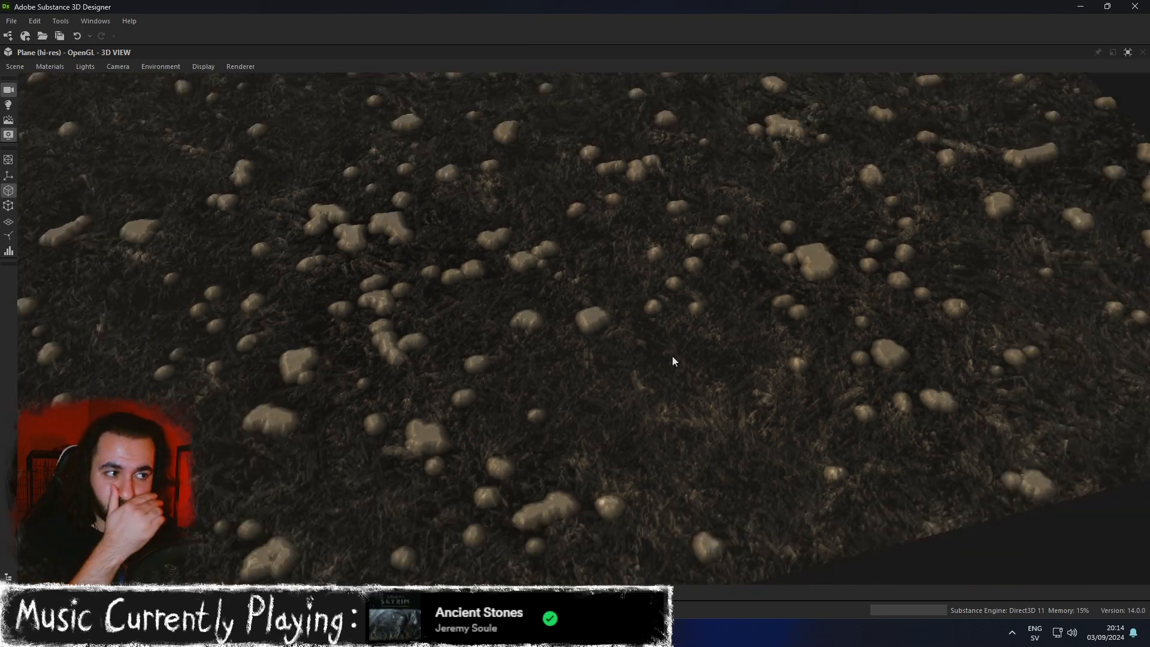
{"action": "scroll", "coordinate": [670, 355], "scroll_direction": "down", "scroll_amount": 3}
{"action": "left_click_drag", "start_coordinate": [669, 351], "coordinate": [625, 254], "text": "alt"}
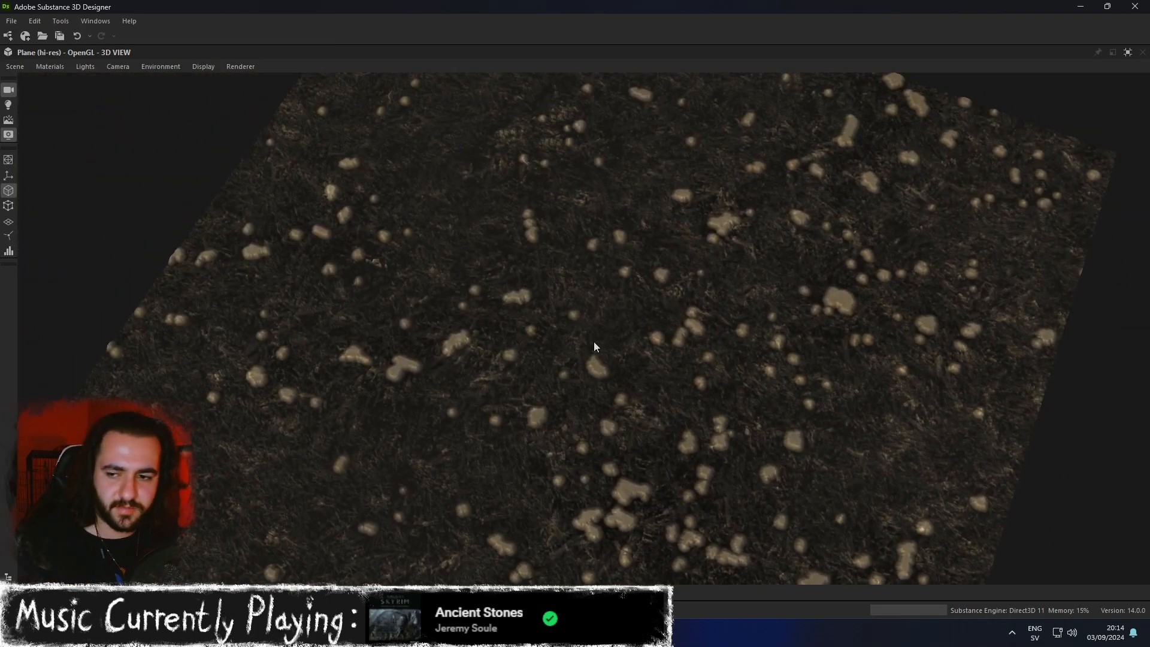
{"action": "left_click_drag", "start_coordinate": [650, 328], "coordinate": [628, 334], "text": "alt"}
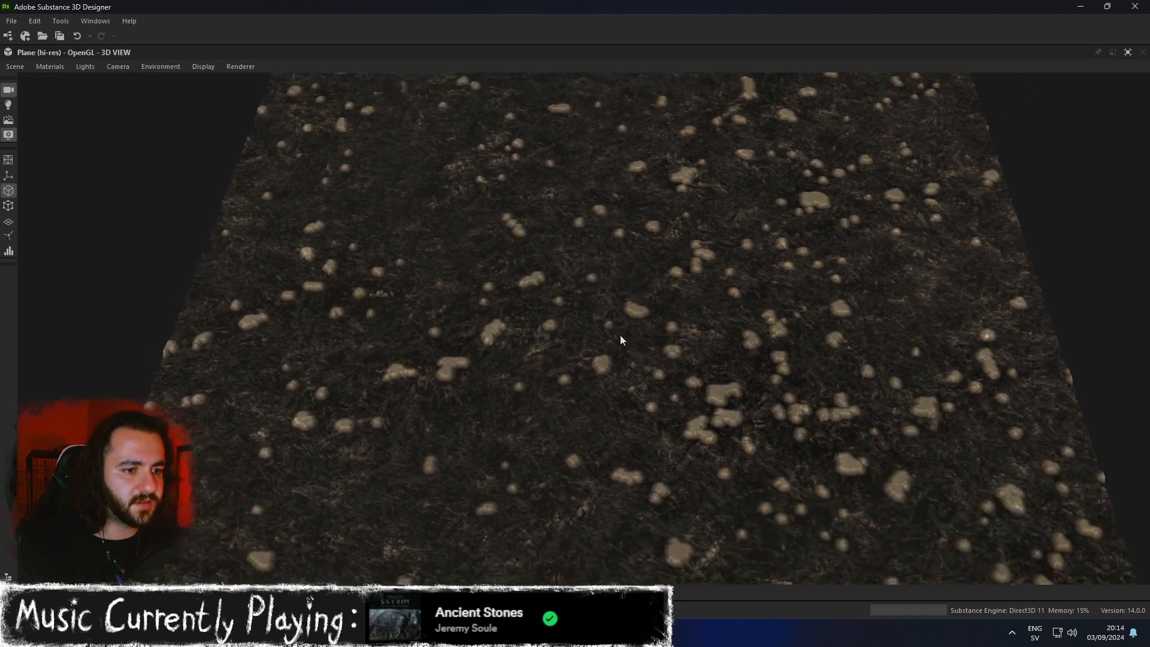
{"action": "scroll", "coordinate": [623, 343], "scroll_direction": "up", "scroll_amount": 5}
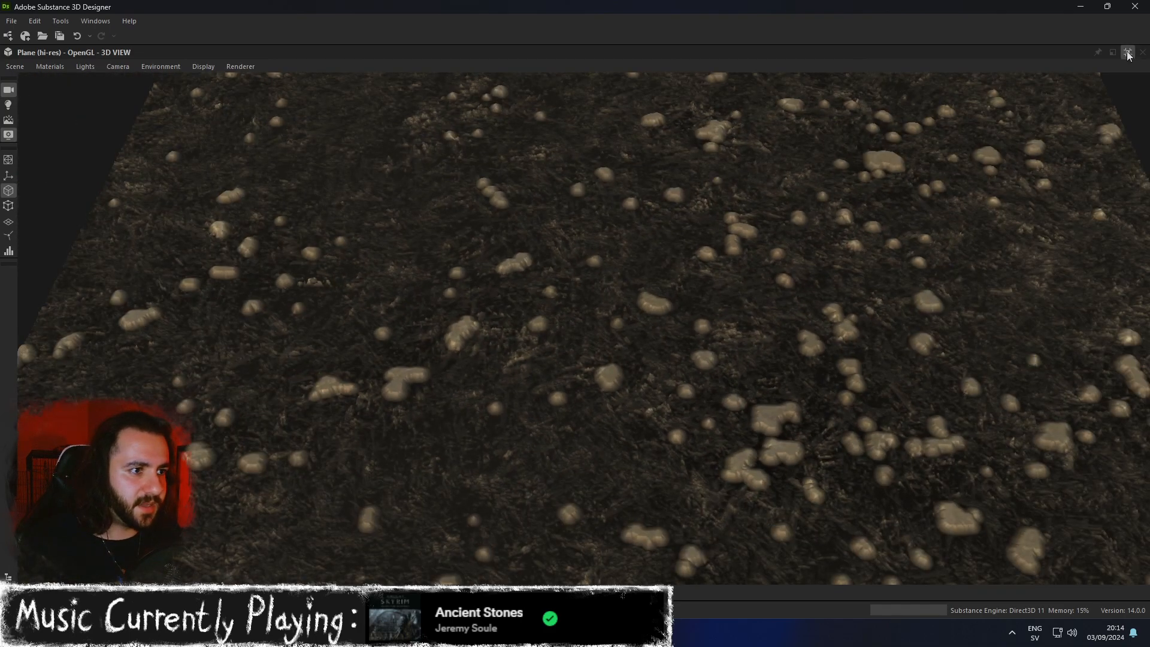
{"action": "left_click", "coordinate": [1128, 53]}
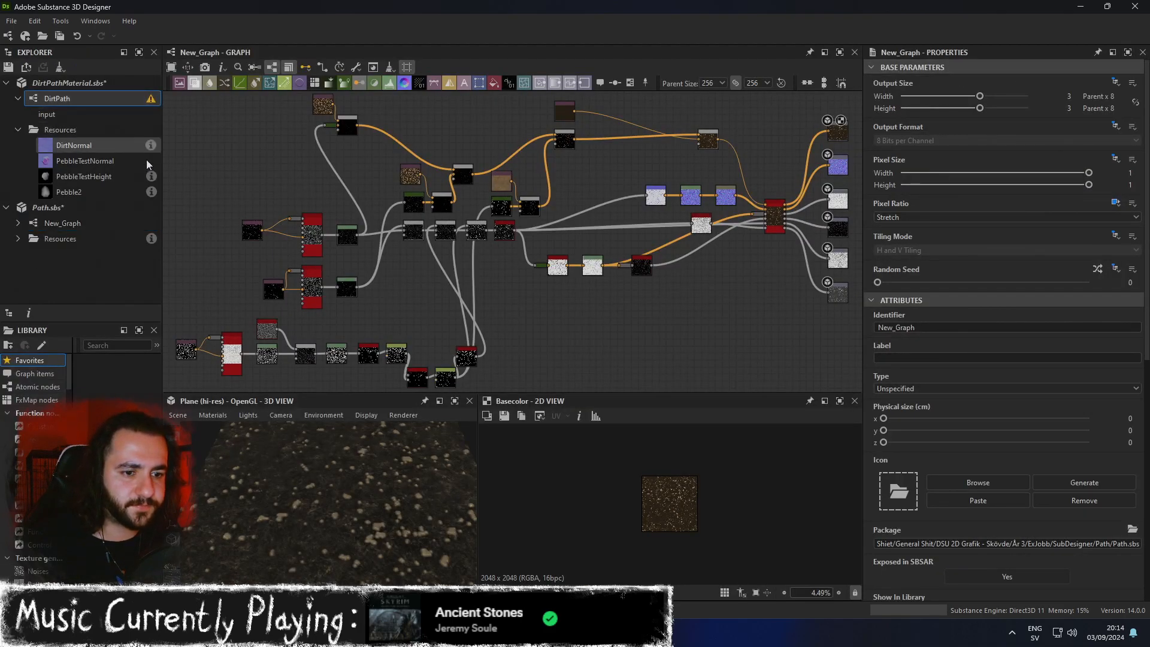
Show the DirtPath graph's material in the 3D view, examine it enlarged from several angles for comparison, and restore the layout.
{"action": "right_click", "coordinate": [852, 229]}
{"action": "left_click", "coordinate": [878, 245]}
{"action": "left_click", "coordinate": [456, 401]}
{"action": "scroll", "coordinate": [519, 397], "scroll_direction": "up", "scroll_amount": 3}
{"action": "scroll", "coordinate": [520, 397], "scroll_direction": "down", "scroll_amount": 5}
{"action": "left_click_drag", "start_coordinate": [594, 372], "coordinate": [706, 353]}
{"action": "scroll", "coordinate": [594, 406], "scroll_direction": "down", "scroll_amount": 3}
{"action": "scroll", "coordinate": [671, 365], "scroll_direction": "up", "scroll_amount": 5}
{"action": "scroll", "coordinate": [669, 367], "scroll_direction": "down", "scroll_amount": 8}
{"action": "left_click_drag", "start_coordinate": [667, 385], "coordinate": [606, 362]}
{"action": "scroll", "coordinate": [630, 389], "scroll_direction": "up", "scroll_amount": 5}
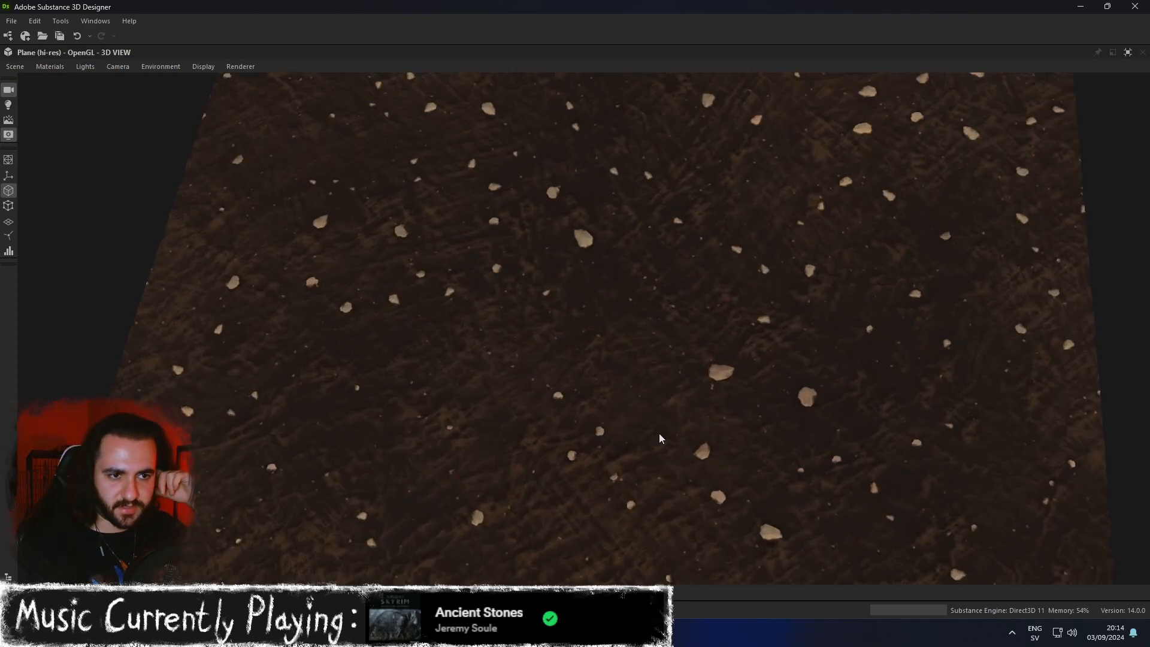
{"action": "scroll", "coordinate": [659, 438], "scroll_direction": "down", "scroll_amount": 4}
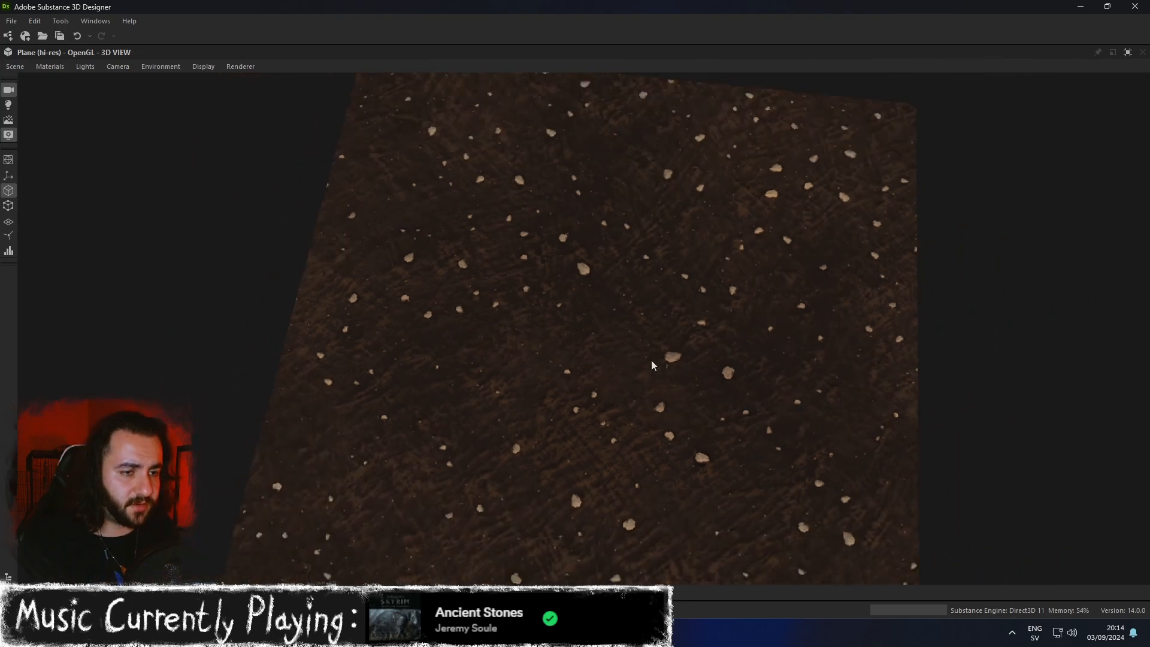
{"action": "mouse_move", "coordinate": [562, 299]}
{"action": "left_mouse_down"}
{"action": "mouse_move", "coordinate": [575, 259]}
{"action": "mouse_move", "coordinate": [616, 279]}
{"action": "mouse_move", "coordinate": [580, 288]}
{"action": "left_mouse_up"}
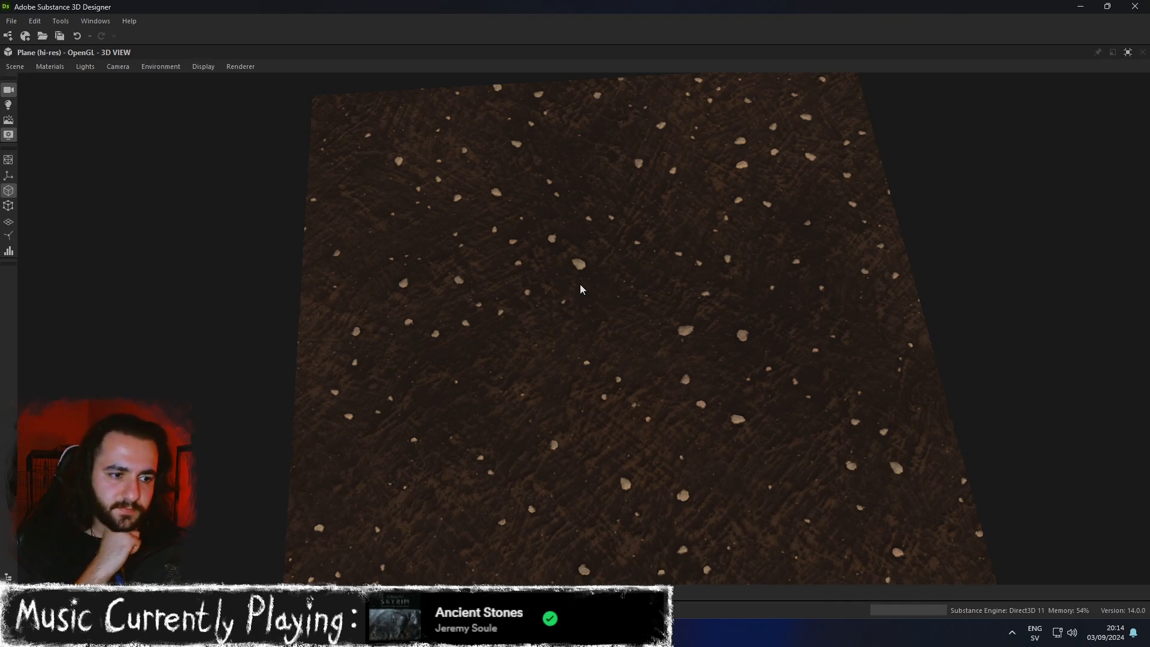
{"action": "left_click", "coordinate": [1129, 52]}
Preview the two normal-to-height conversions of the DirtNormal bitmap in the DirtPath graph.
{"action": "scroll", "coordinate": [747, 125], "scroll_direction": "up", "scroll_amount": 3}
{"action": "scroll", "coordinate": [756, 161], "scroll_direction": "down", "scroll_amount": 3}
{"action": "scroll", "coordinate": [585, 214], "scroll_direction": "up", "scroll_amount": 3}
{"action": "scroll", "coordinate": [588, 213], "scroll_direction": "down", "scroll_amount": 3}
{"action": "scroll", "coordinate": [419, 237], "scroll_direction": "up", "scroll_amount": 3}
{"action": "scroll", "coordinate": [420, 237], "scroll_direction": "down", "scroll_amount": 3}
{"action": "scroll", "coordinate": [357, 267], "scroll_direction": "up", "scroll_amount": 3}
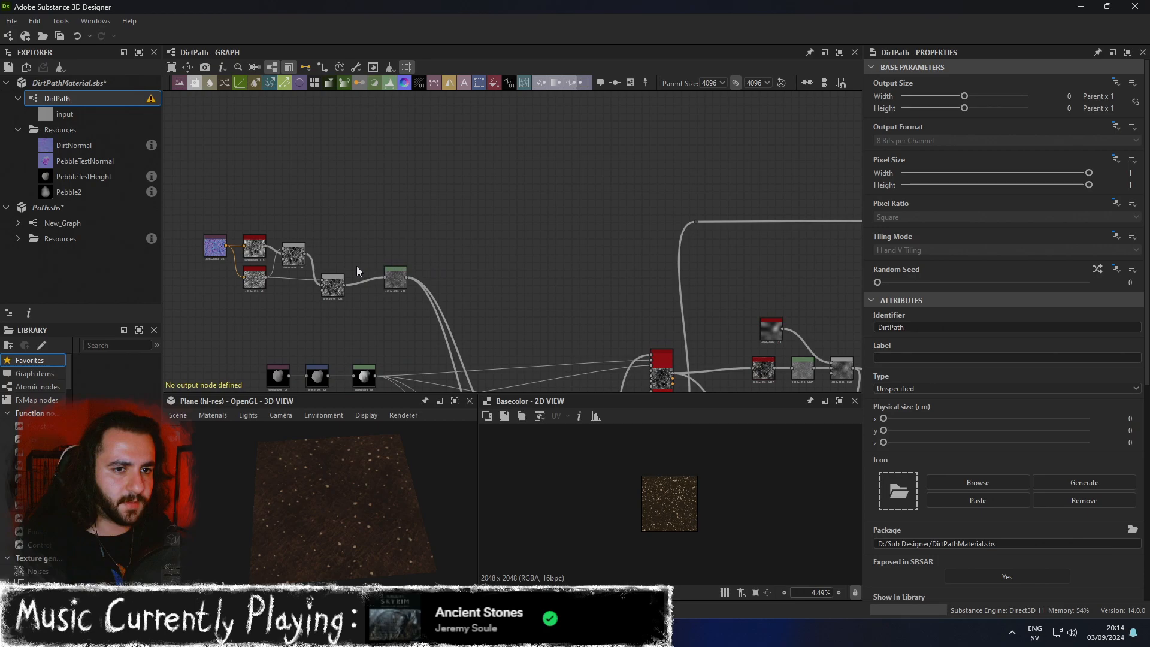
{"action": "double_click", "coordinate": [257, 251]}
{"action": "left_click", "coordinate": [254, 294]}
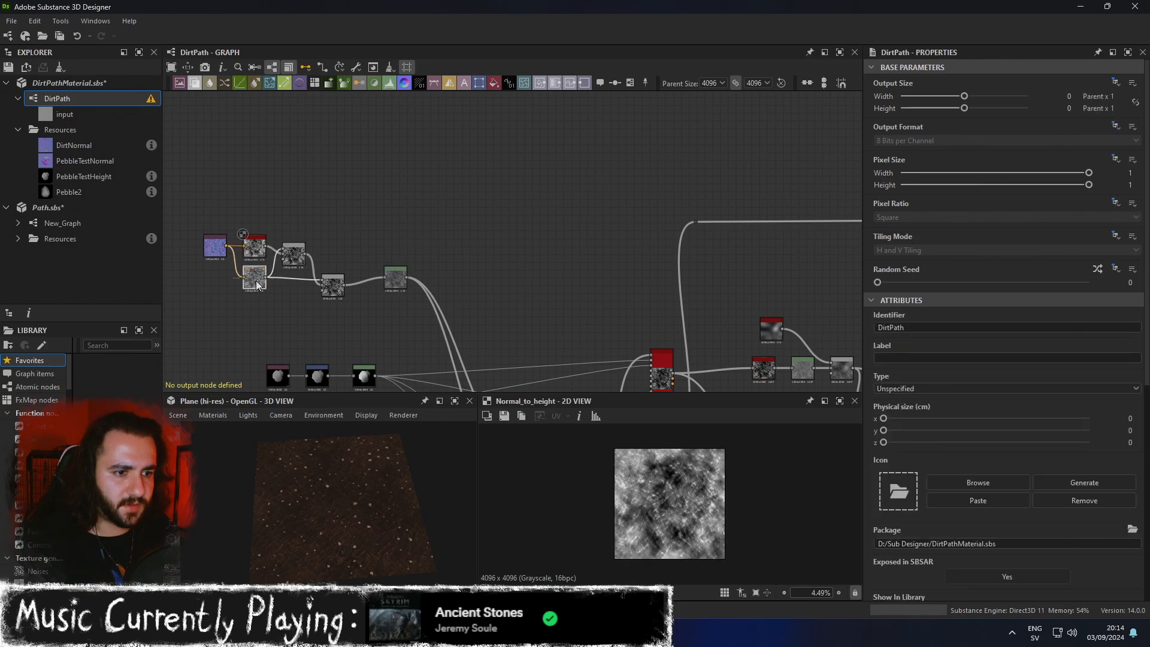
{"action": "double_click", "coordinate": [256, 284]}
{"action": "scroll", "coordinate": [259, 282], "scroll_direction": "up", "scroll_amount": 2}
{"action": "scroll", "coordinate": [395, 274], "scroll_direction": "down", "scroll_amount": 3}
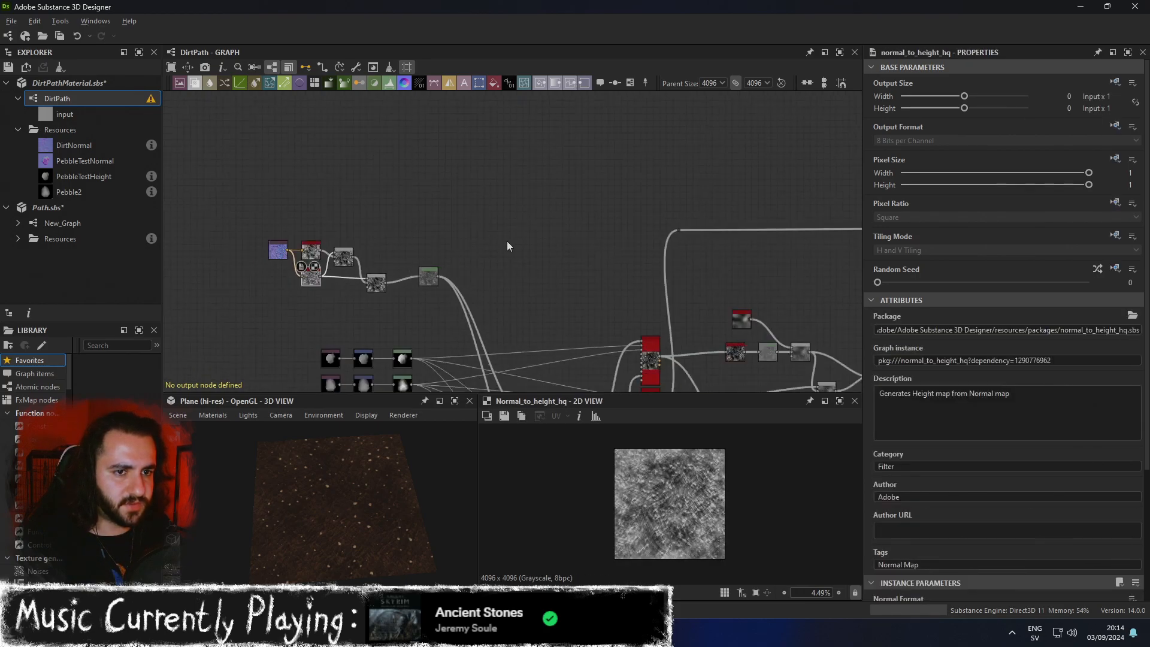
Preview the Normal To Height HQ node that feeds the dirt colour's Gradient Map and Blend nodes.
{"action": "middle_click_drag", "start_coordinate": [604, 244], "coordinate": [372, 282]}
{"action": "middle_click_drag", "start_coordinate": [289, 306], "coordinate": [210, 303]}
{"action": "scroll", "coordinate": [210, 303], "scroll_direction": "down", "scroll_amount": 1}
{"action": "middle_click_drag", "start_coordinate": [376, 285], "coordinate": [482, 277]}
{"action": "scroll", "coordinate": [678, 498], "scroll_direction": "up", "scroll_amount": 3}
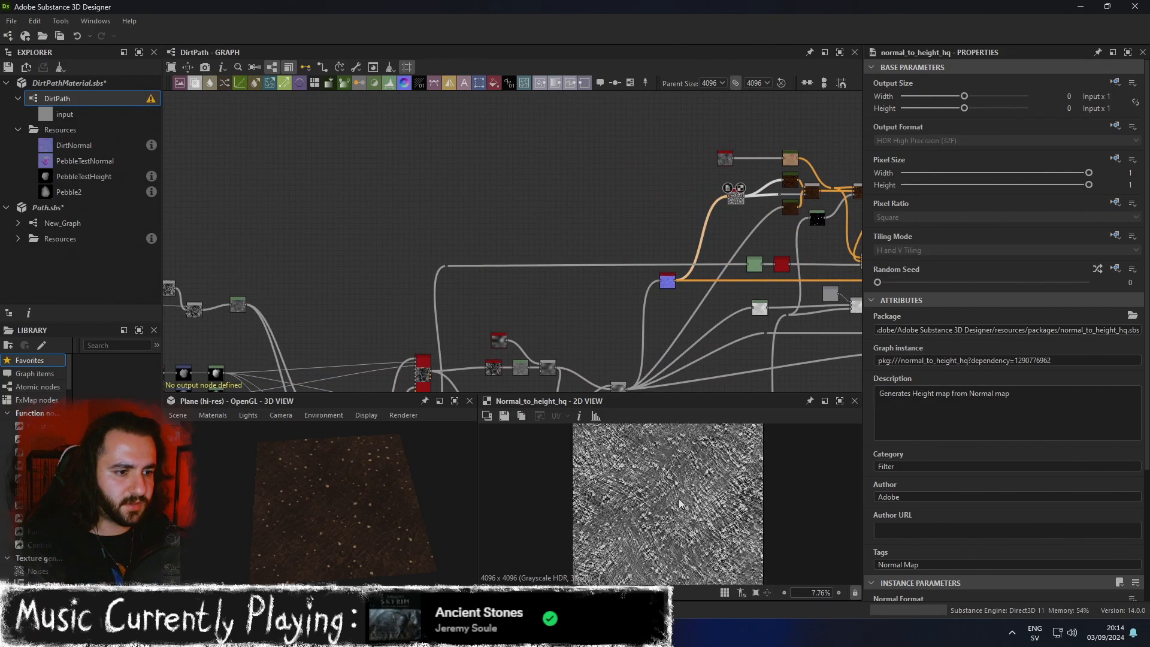
{"action": "scroll", "coordinate": [775, 264], "scroll_direction": "up", "scroll_amount": 2}
{"action": "middle_click_drag", "start_coordinate": [741, 233], "coordinate": [723, 290]}
{"action": "scroll", "coordinate": [710, 242], "scroll_direction": "up", "scroll_amount": 2}
{"action": "middle_click_drag", "start_coordinate": [713, 251], "coordinate": [587, 282]}
{"action": "scroll", "coordinate": [742, 248], "scroll_direction": "up", "scroll_amount": 4}
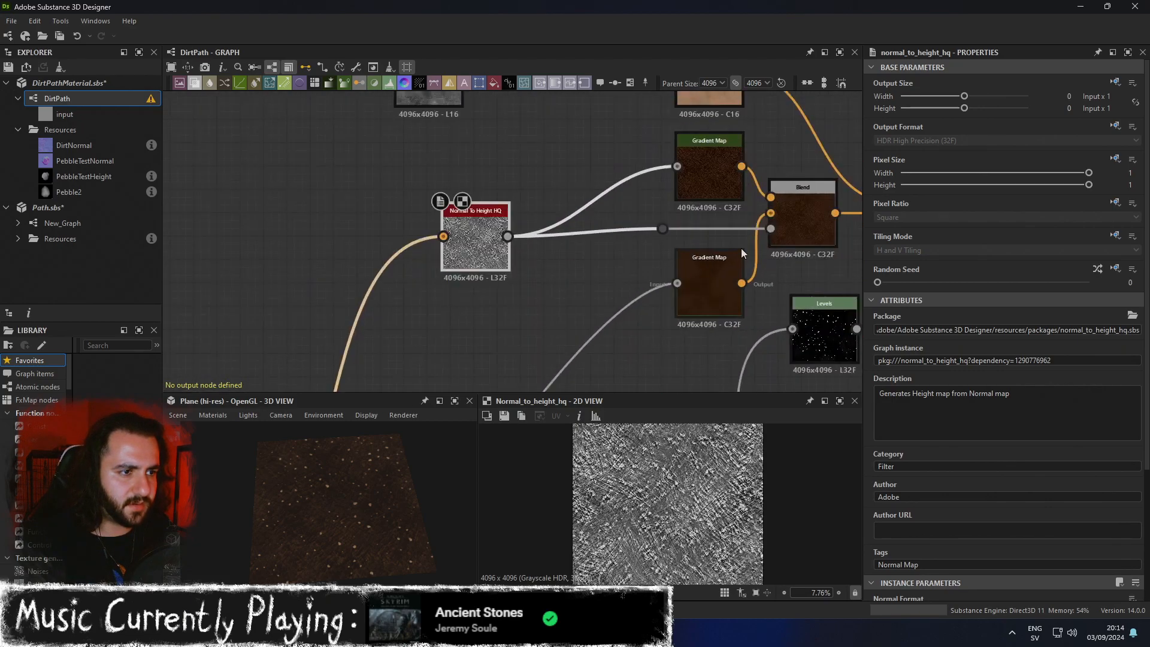
Preview the Blend that combines the two brown dirt Gradient Maps, and compare it with its foreground Gradient Map.
{"action": "left_click", "coordinate": [803, 192]}
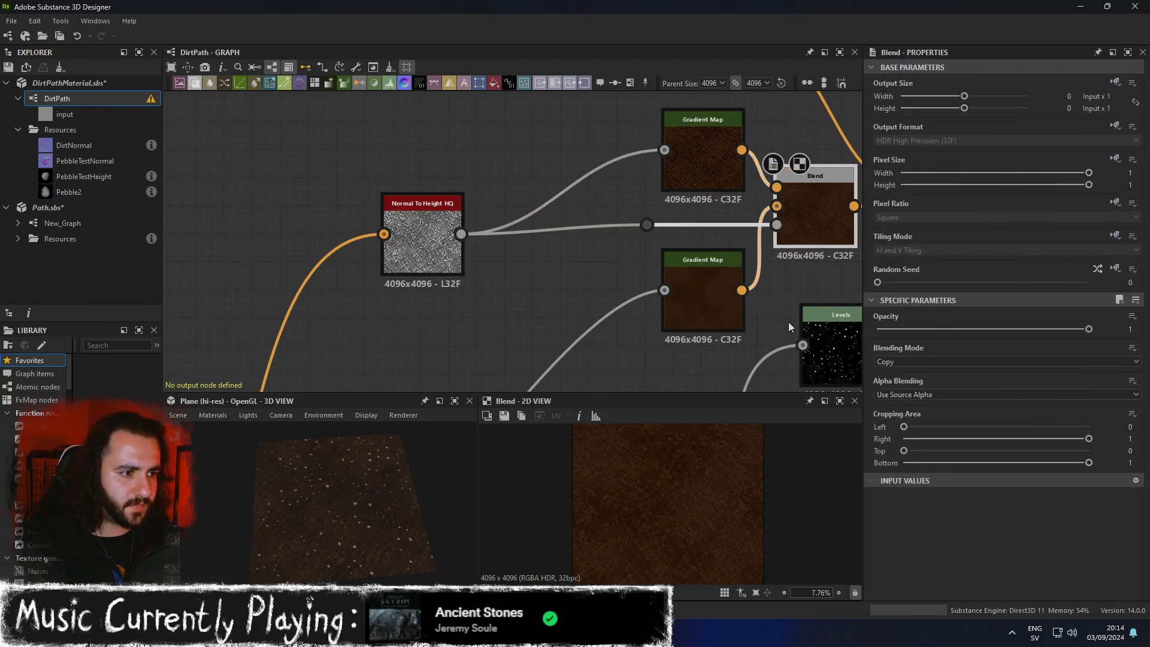
{"action": "middle_click_drag", "start_coordinate": [727, 308], "coordinate": [621, 323]}
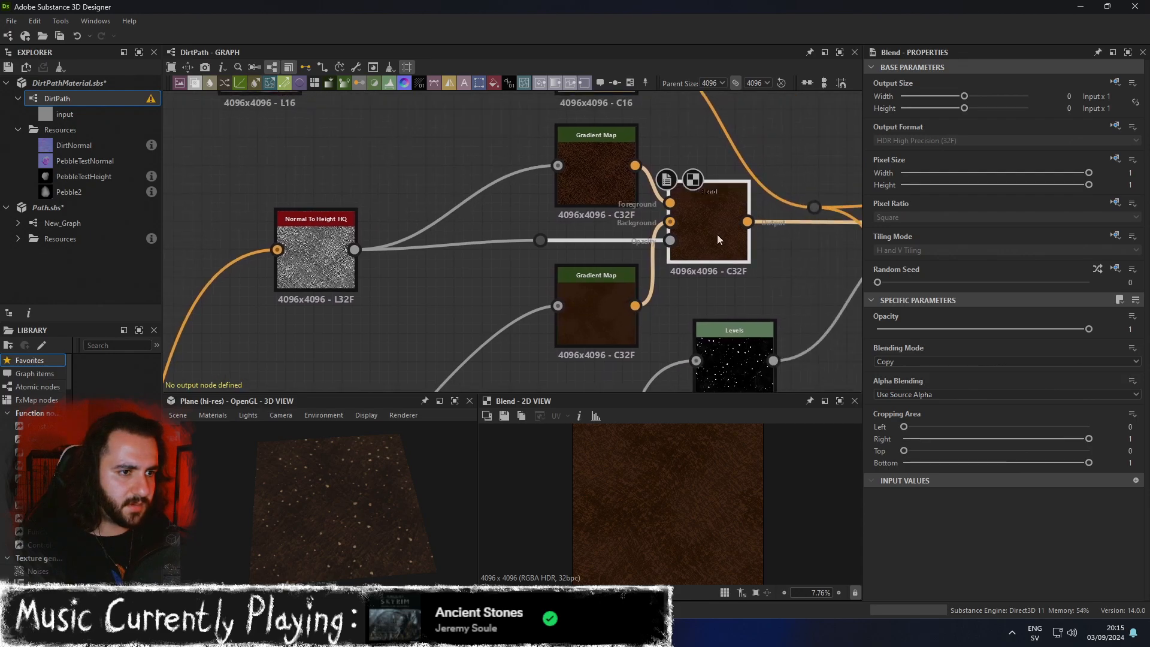
{"action": "left_click", "coordinate": [602, 179]}
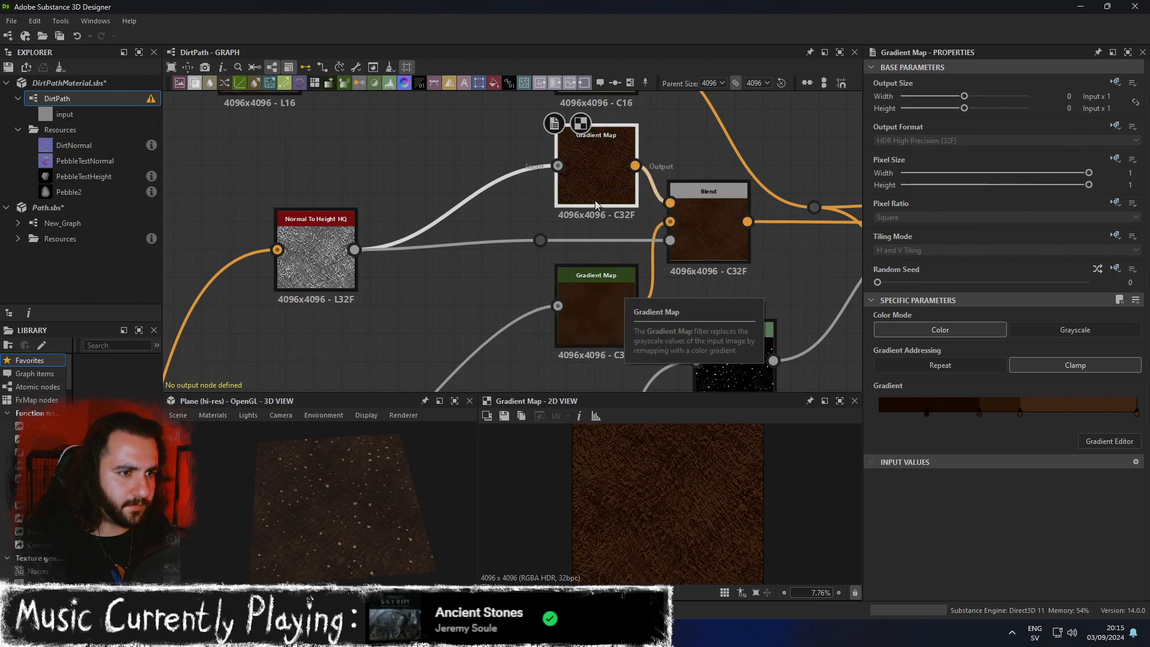
{"action": "left_click", "coordinate": [725, 231]}
{"action": "double_click", "coordinate": [725, 229]}
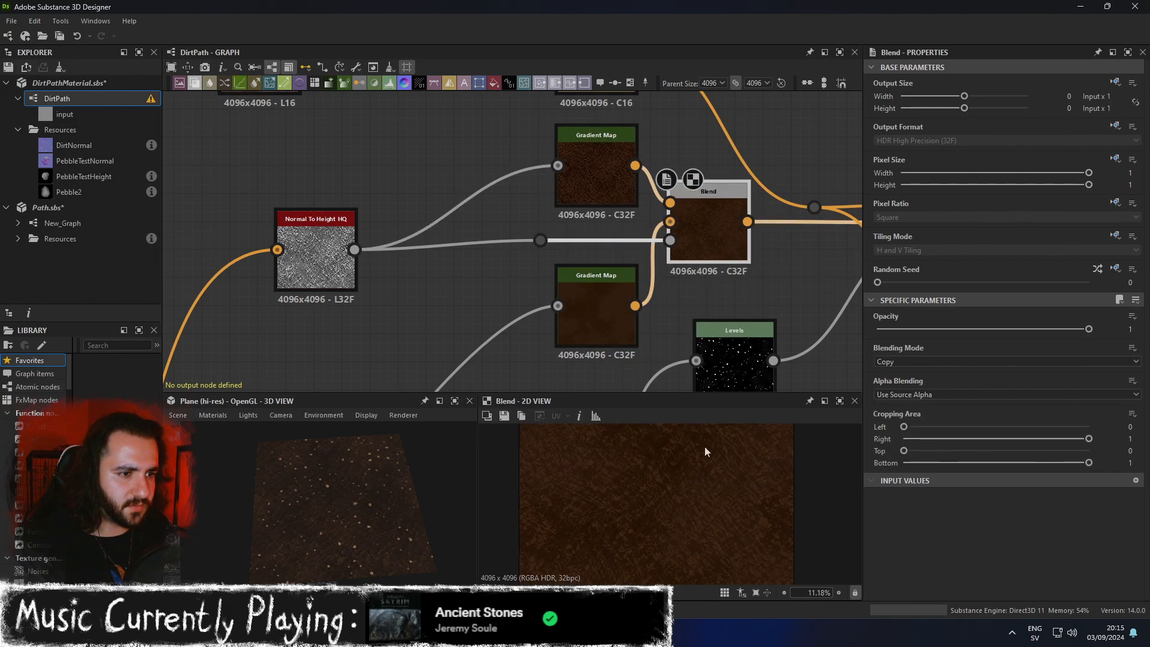
Try Add (Linear Dodge) on the Blend combining the dirt Gradient Maps, inspect the 3D surface, and switch the blending mode to Add Sub.
{"action": "left_click", "coordinate": [932, 361]}
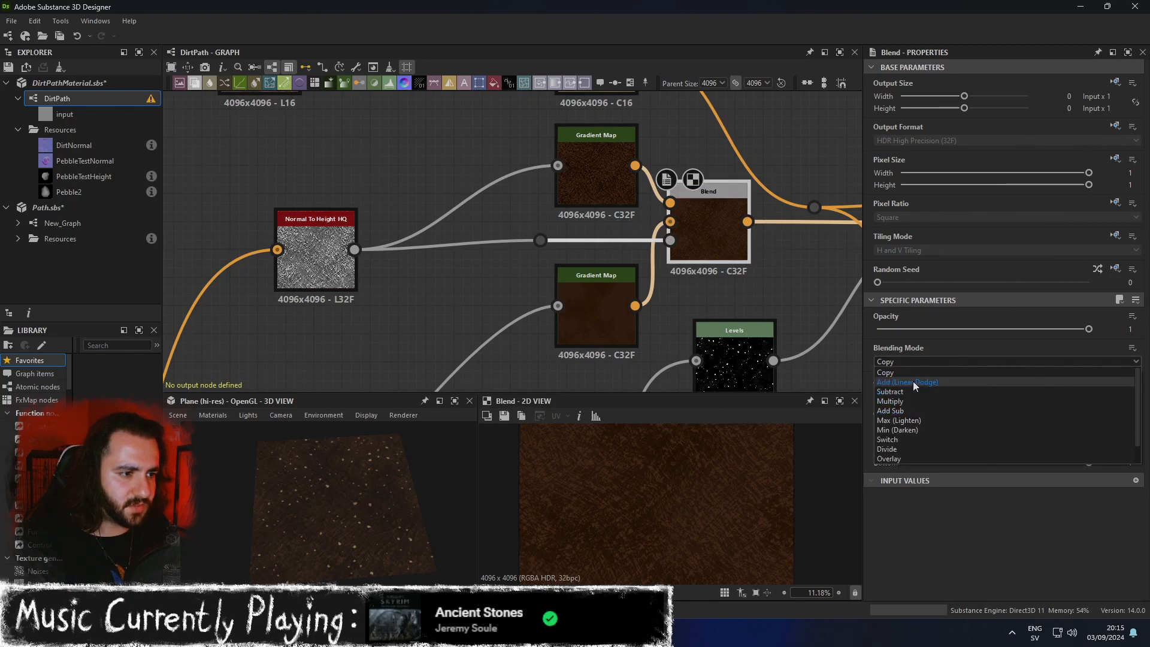
{"action": "left_click", "coordinate": [913, 382]}
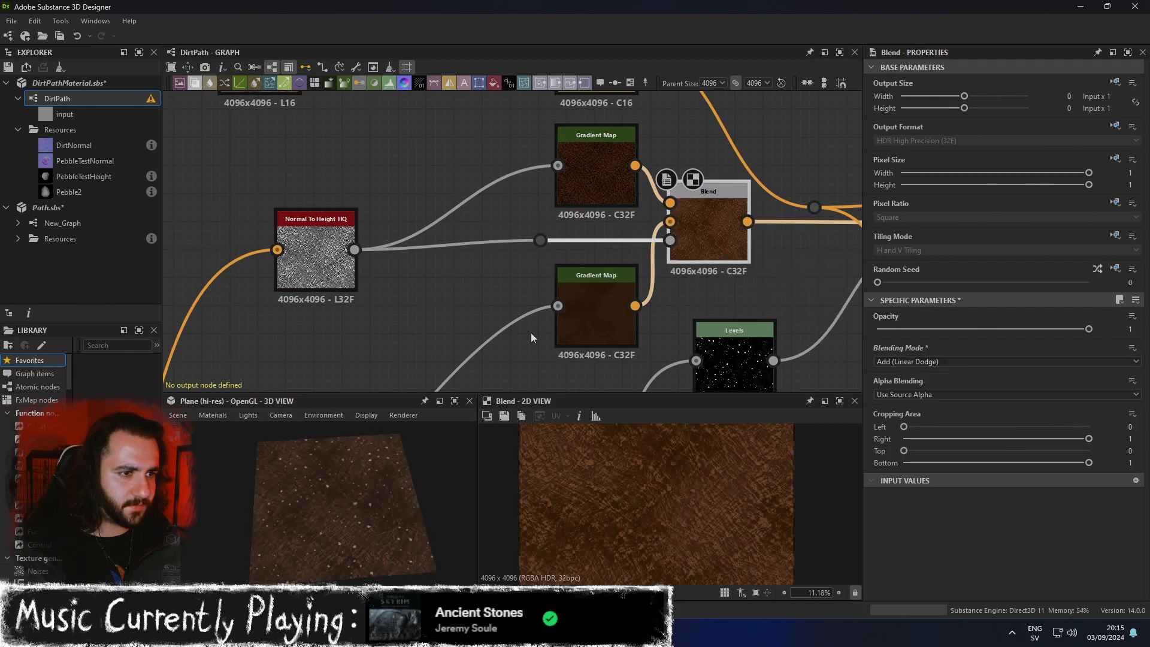
{"action": "scroll", "coordinate": [716, 234], "scroll_direction": "up", "scroll_amount": 5}
{"action": "scroll", "coordinate": [378, 479], "scroll_direction": "up", "scroll_amount": 5}
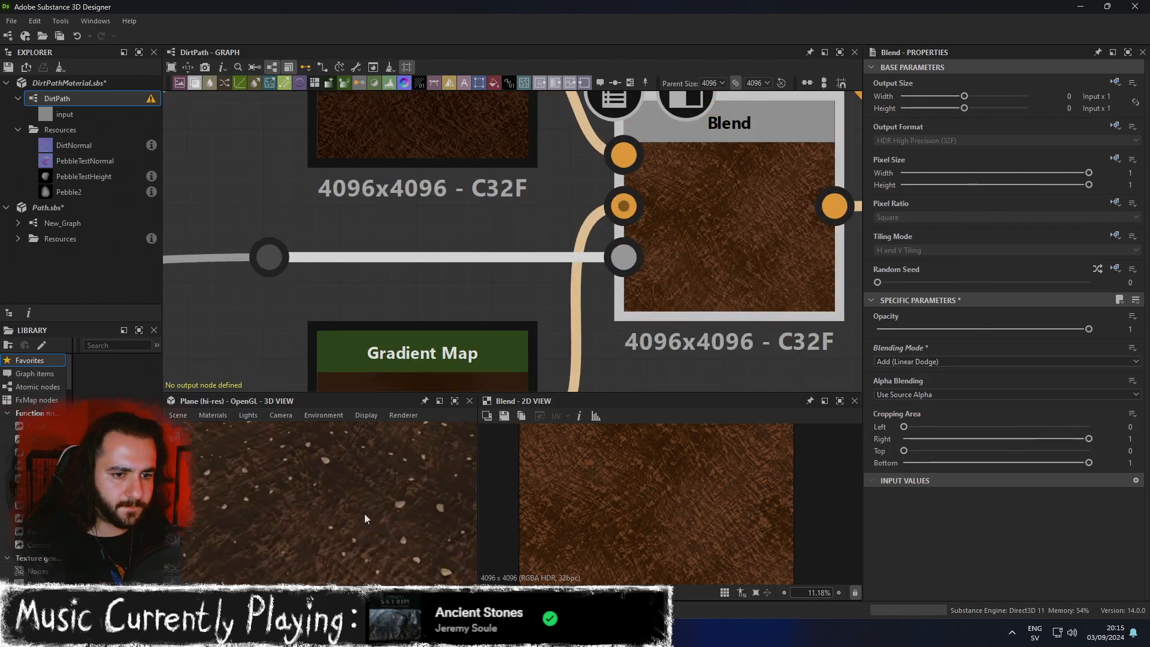
{"action": "left_click", "coordinate": [968, 362]}
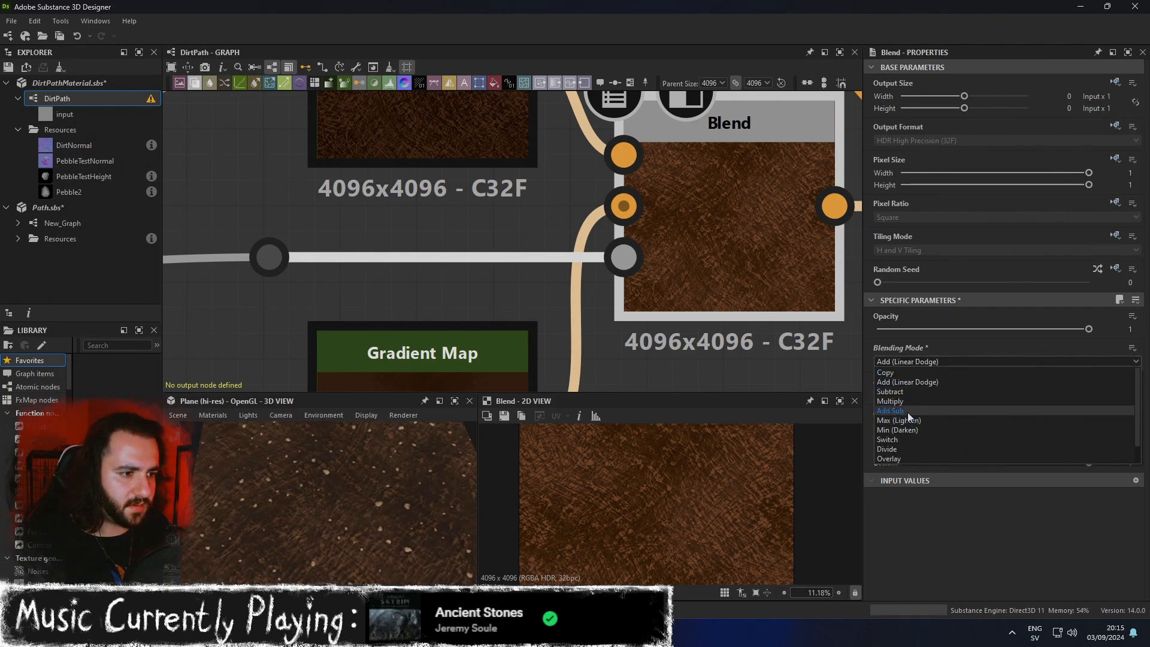
{"action": "left_click", "coordinate": [907, 411]}
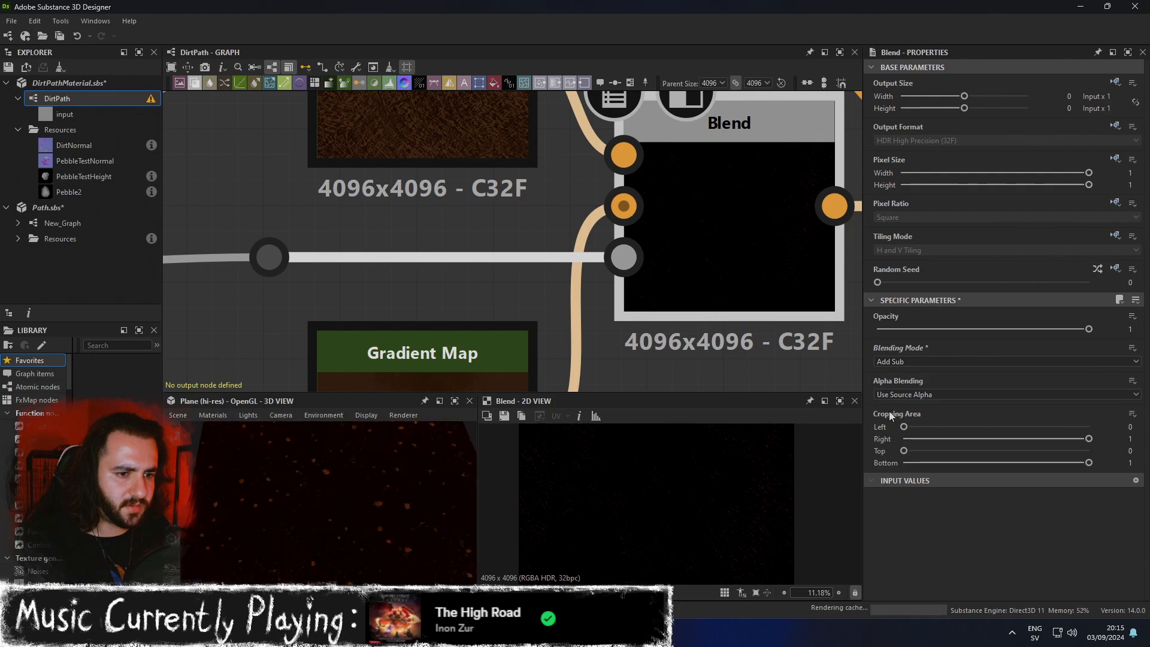
Try Multiply and Min (Darken) as blending modes on the Blend combining the dirt Gradient Maps, and inspect the 3D surface.
{"action": "left_click", "coordinate": [921, 363]}
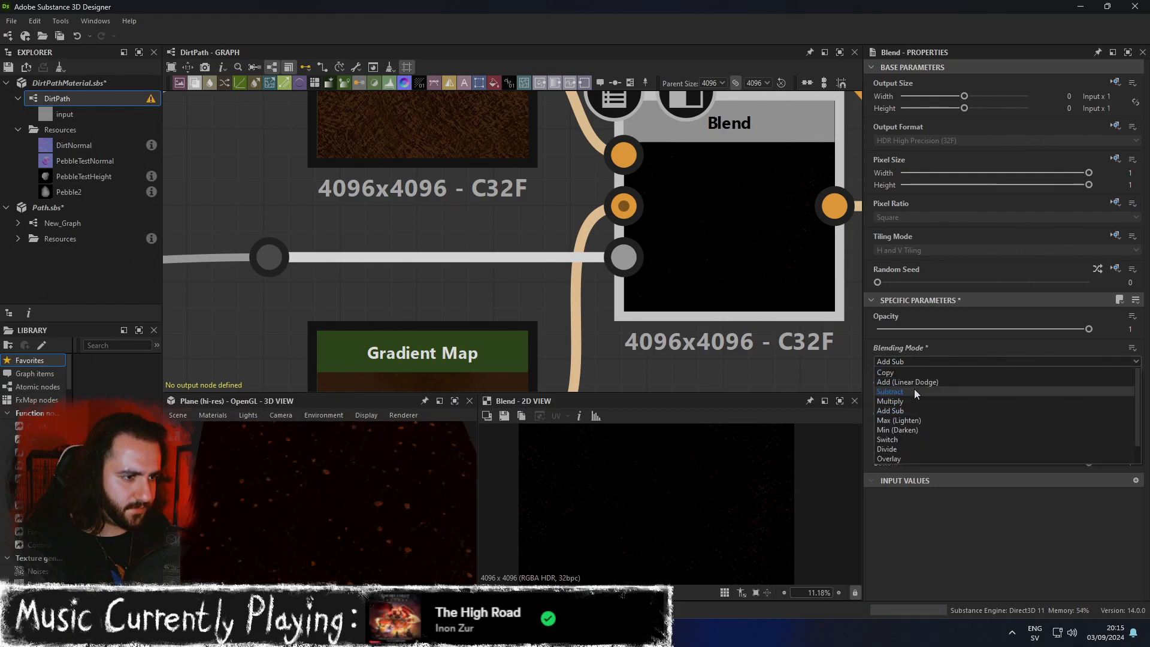
{"action": "left_click", "coordinate": [911, 398]}
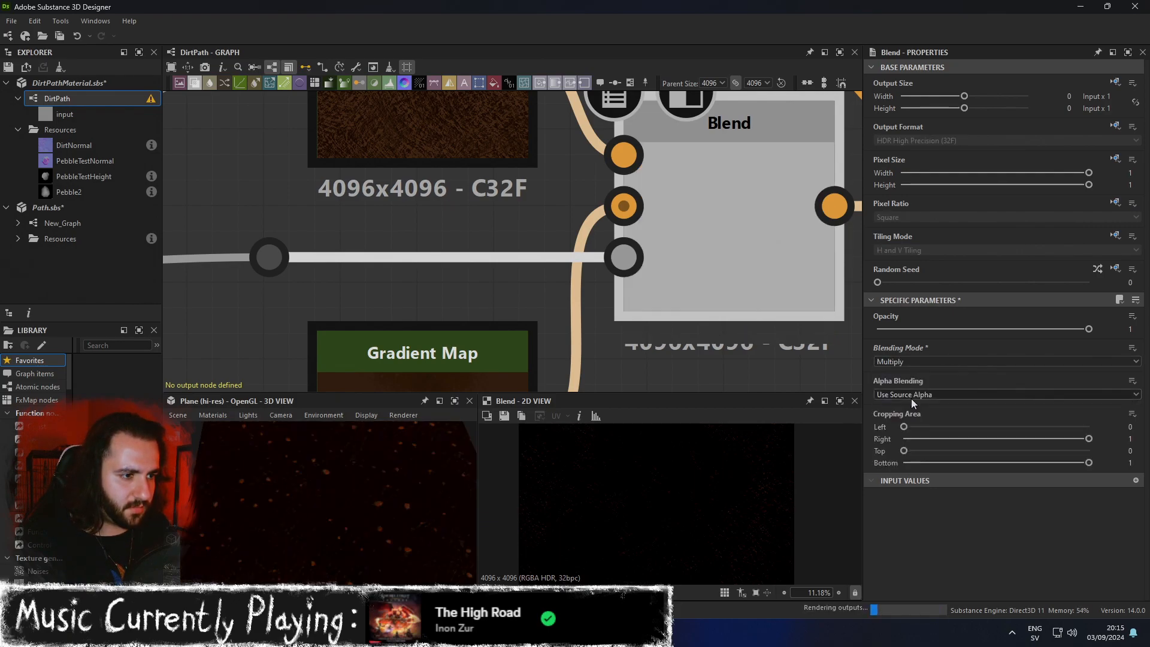
{"action": "left_click", "coordinate": [918, 362]}
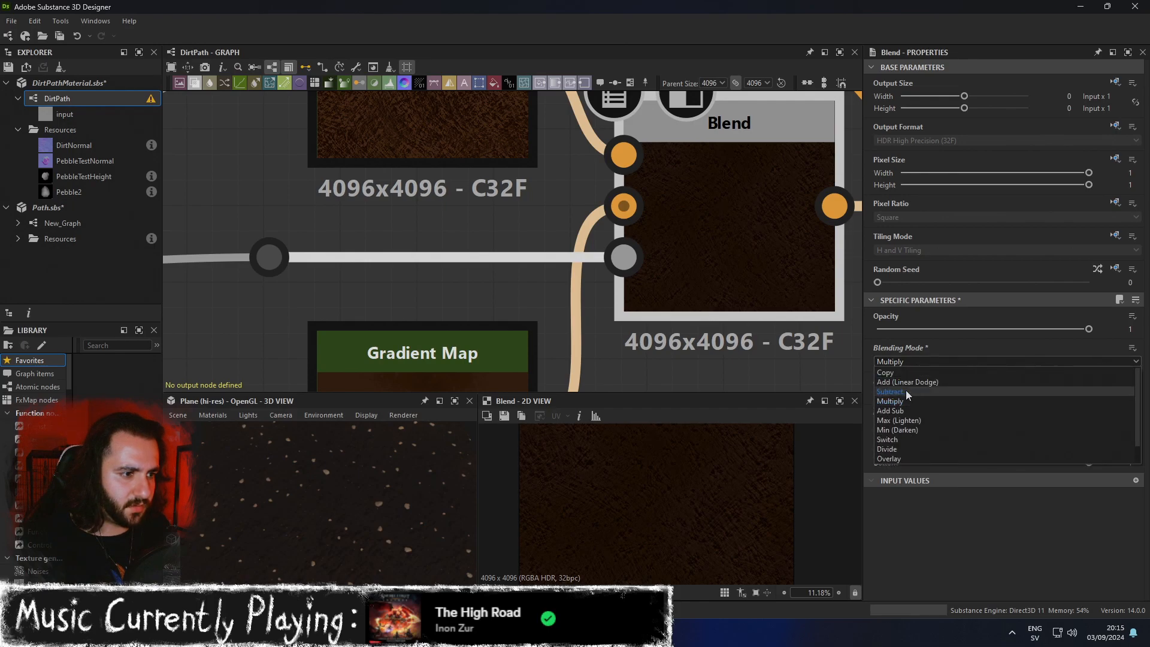
{"action": "left_click", "coordinate": [907, 431]}
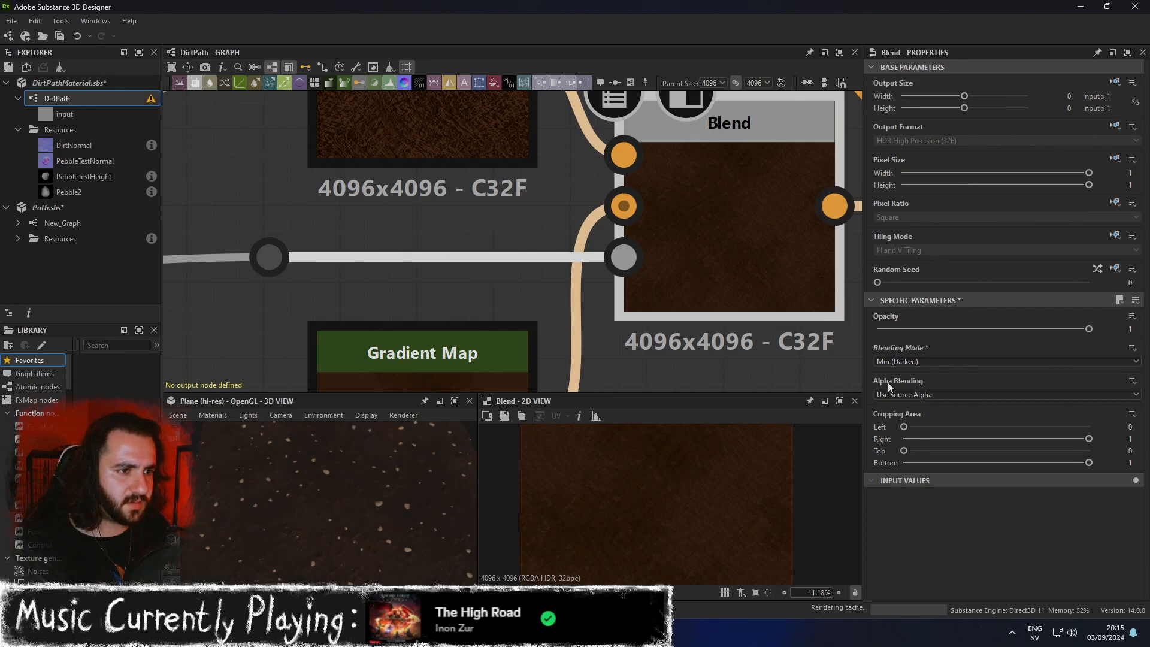
{"action": "scroll", "coordinate": [372, 498], "scroll_direction": "up", "scroll_amount": 8}
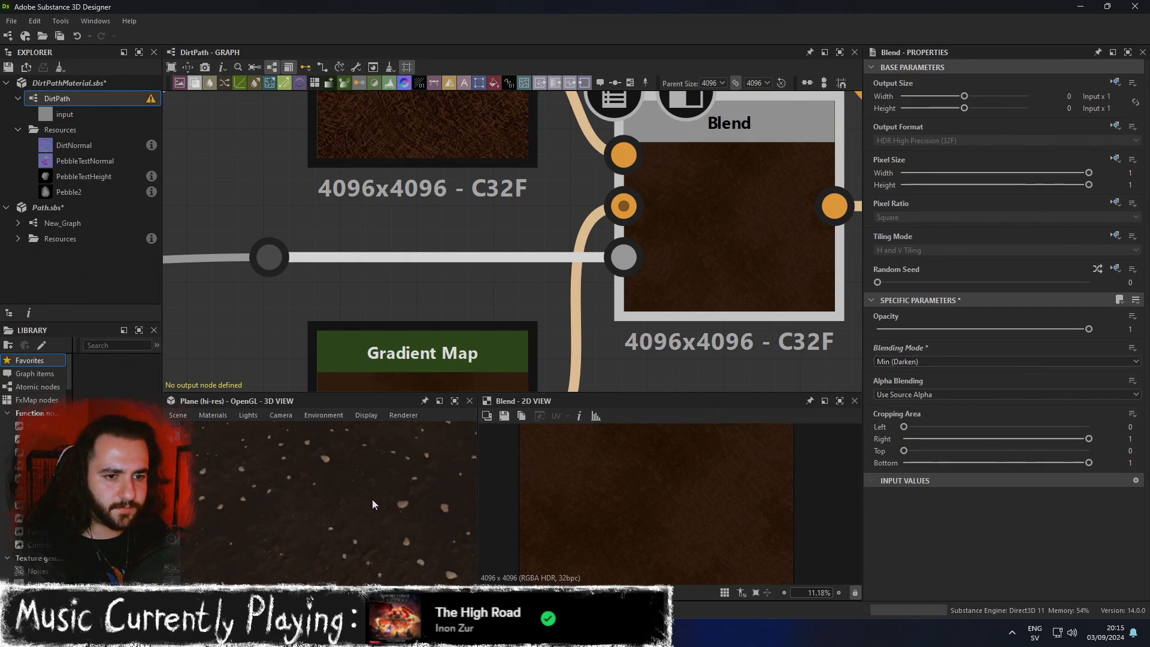
{"action": "scroll", "coordinate": [385, 508], "scroll_direction": "down", "scroll_amount": 5}
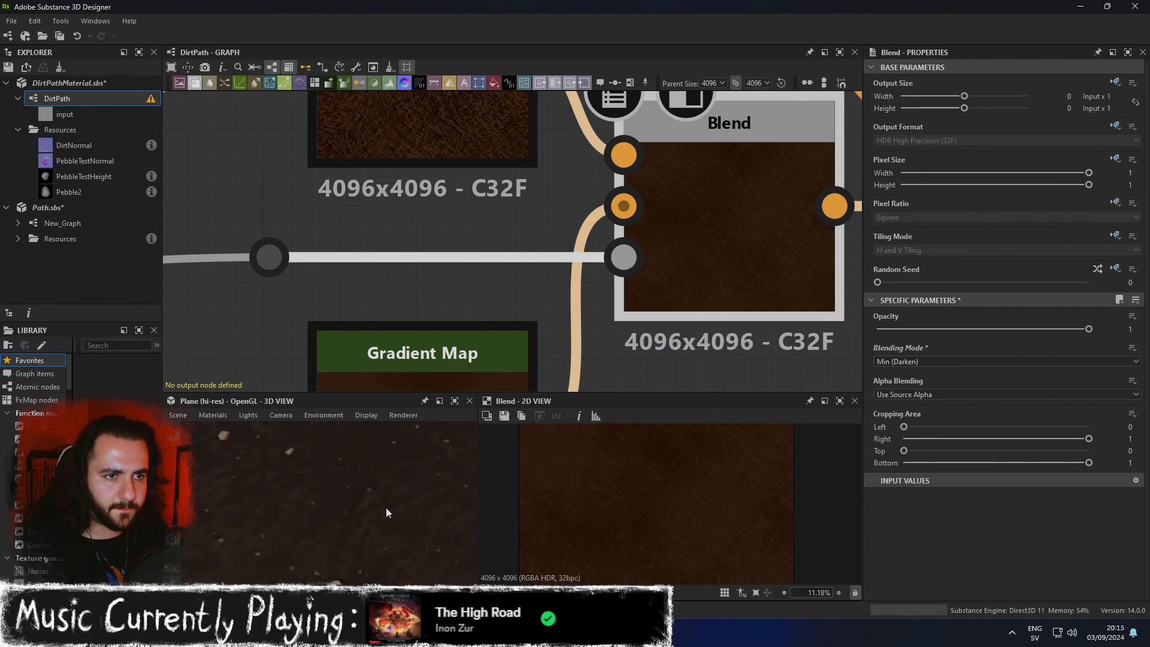
{"action": "scroll", "coordinate": [408, 296], "scroll_direction": "down", "scroll_amount": 3}
Try inserting an Auto Levels node after the Normal To Height HQ node that feeds the dirt colour, and undo it.
{"action": "middle_click_drag", "start_coordinate": [408, 295], "coordinate": [769, 254]}
{"action": "scroll", "coordinate": [293, 263], "scroll_direction": "up", "scroll_amount": 2}
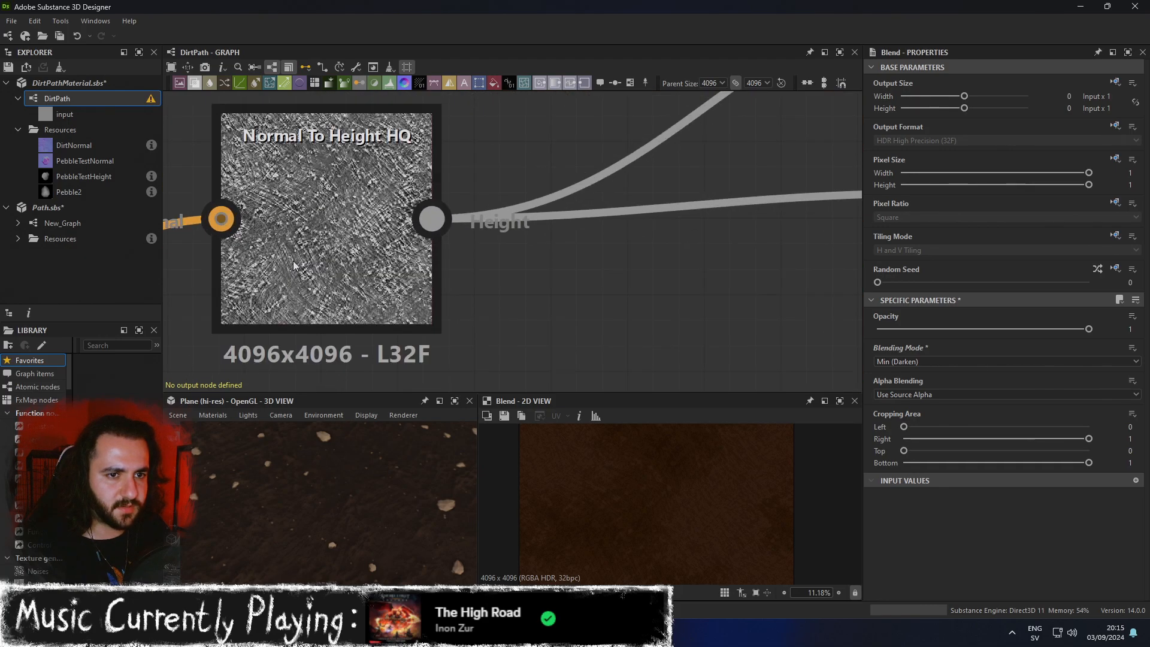
{"action": "left_click", "coordinate": [334, 227]}
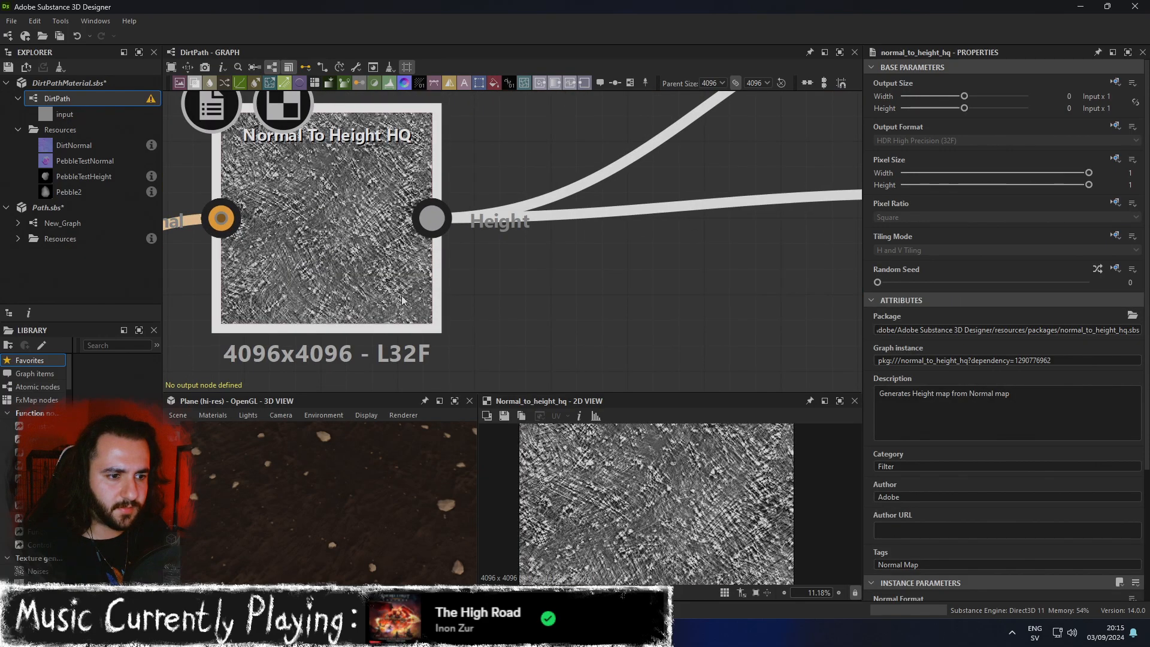
{"action": "scroll", "coordinate": [669, 323], "scroll_direction": "down", "scroll_amount": 2}
{"action": "middle_click_drag", "start_coordinate": [669, 323], "coordinate": [500, 298]}
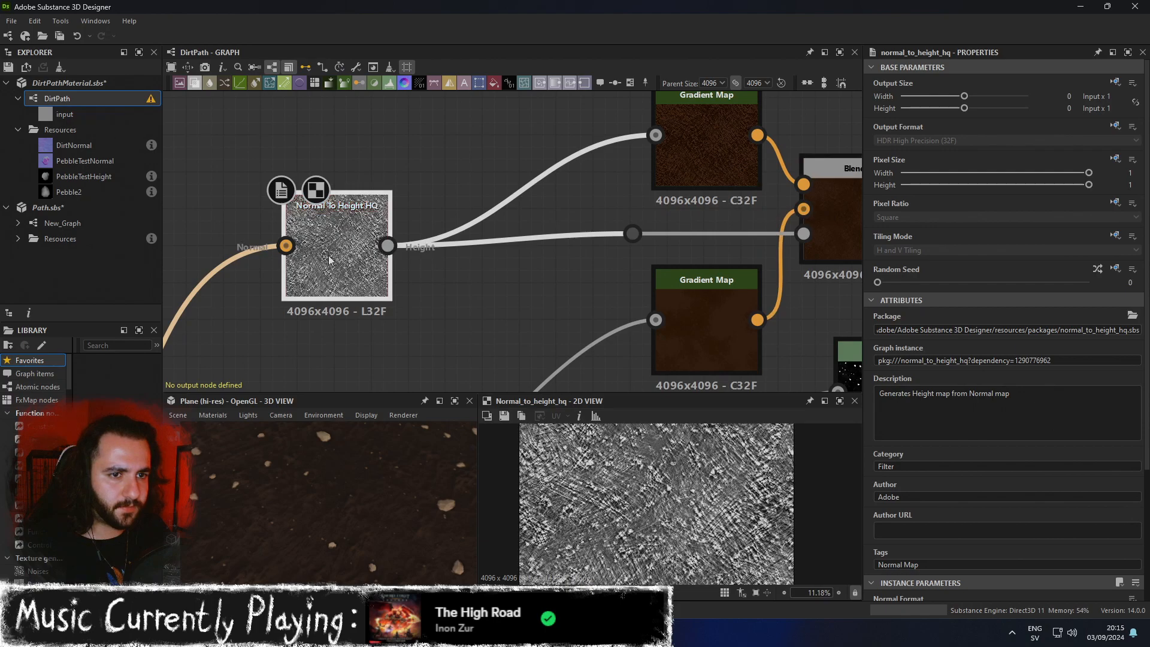
{"action": "left_click_drag", "start_coordinate": [347, 260], "coordinate": [292, 262]}
{"action": "key", "text": "space"}
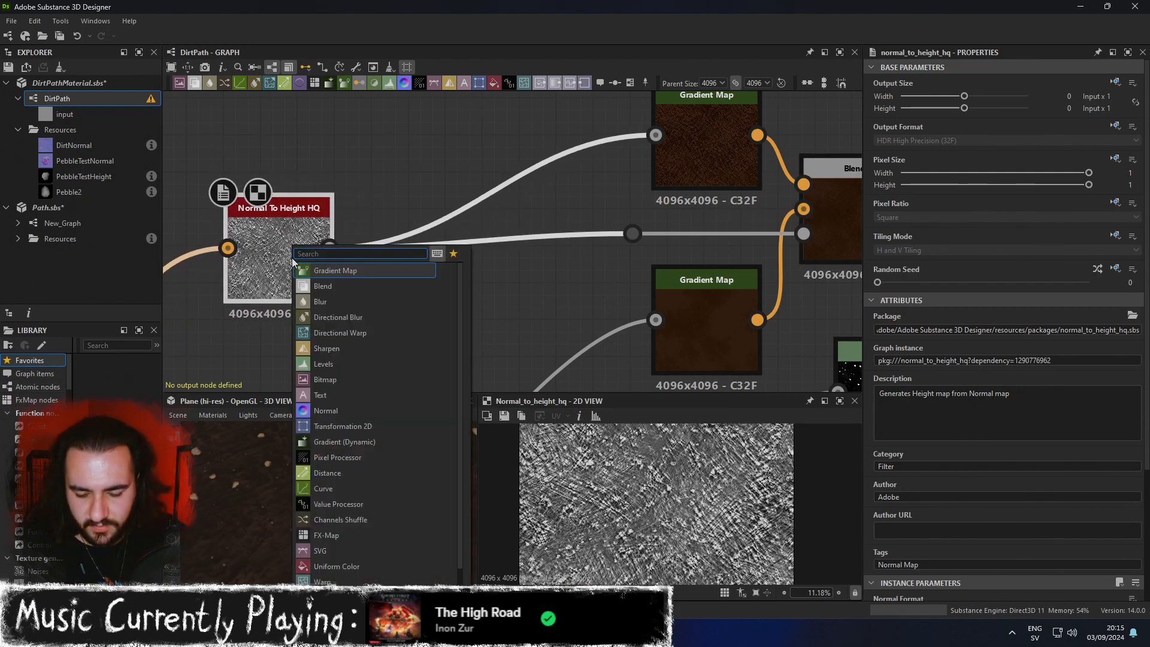
{"action": "type", "text": "auto"}
{"action": "key", "text": "Down"}
{"action": "key", "text": "Return"}
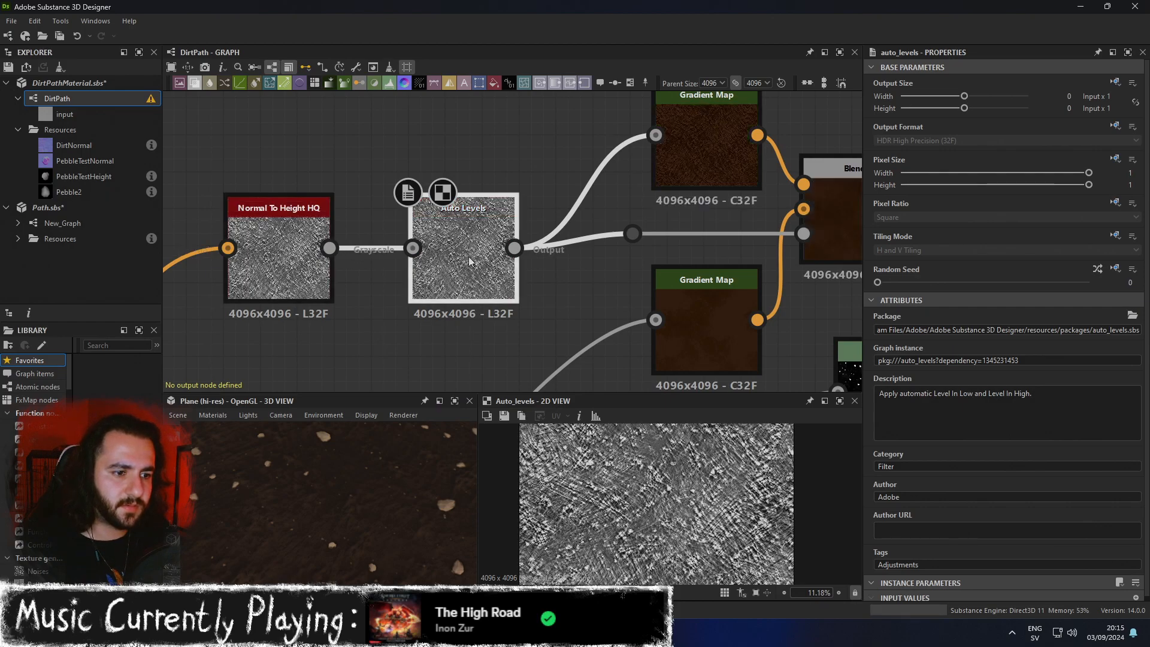
{"action": "key", "text": "ctrl+z"}
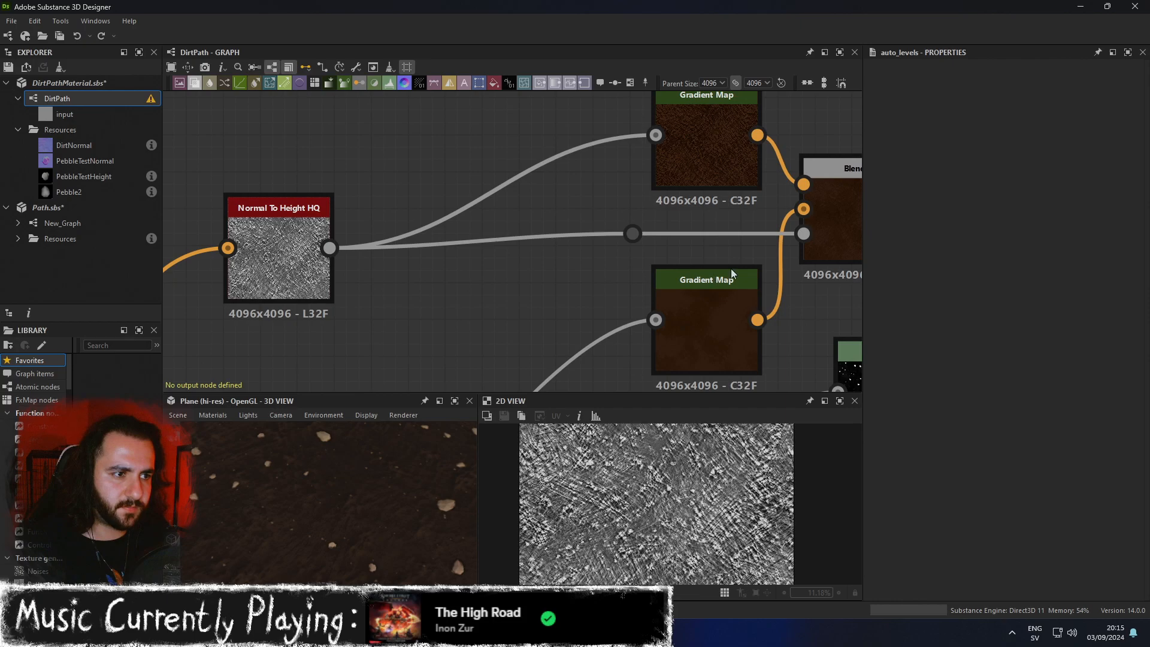
Set the interpolation of the dirt Blend's foreground Gradient Map to Smooth and recolour its last key to #8b6146.
{"action": "left_click", "coordinate": [827, 223]}
{"action": "middle_click_drag", "start_coordinate": [828, 223], "coordinate": [736, 228]}
{"action": "left_click", "coordinate": [632, 171]}
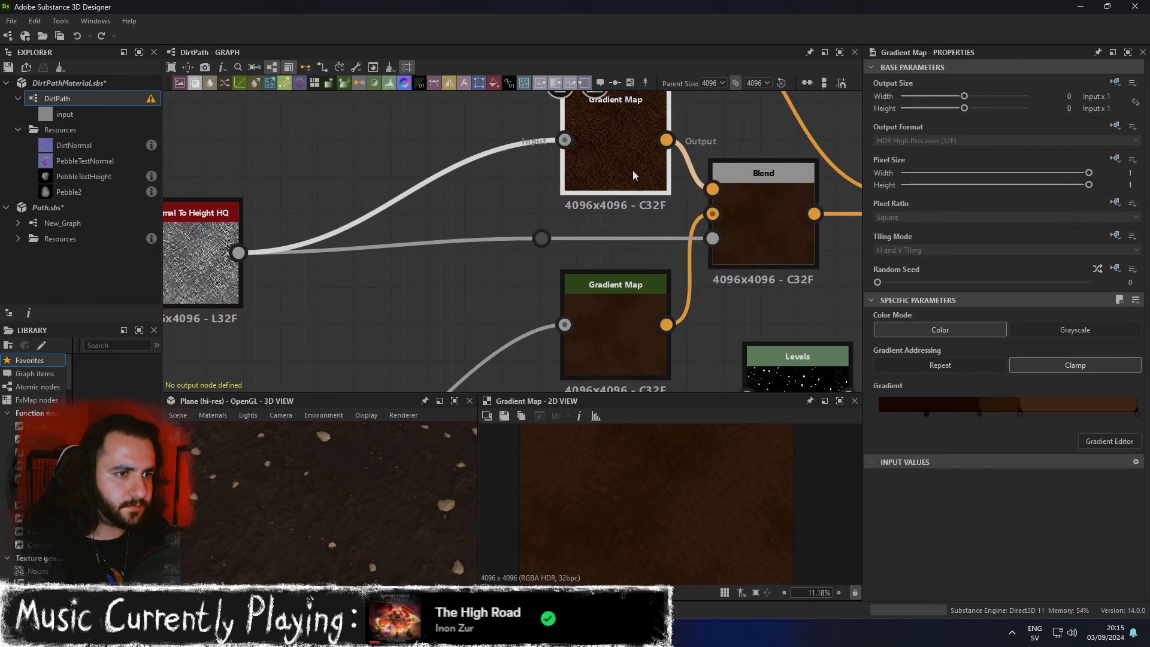
{"action": "left_click", "coordinate": [1108, 442]}
{"action": "left_click", "coordinate": [897, 174]}
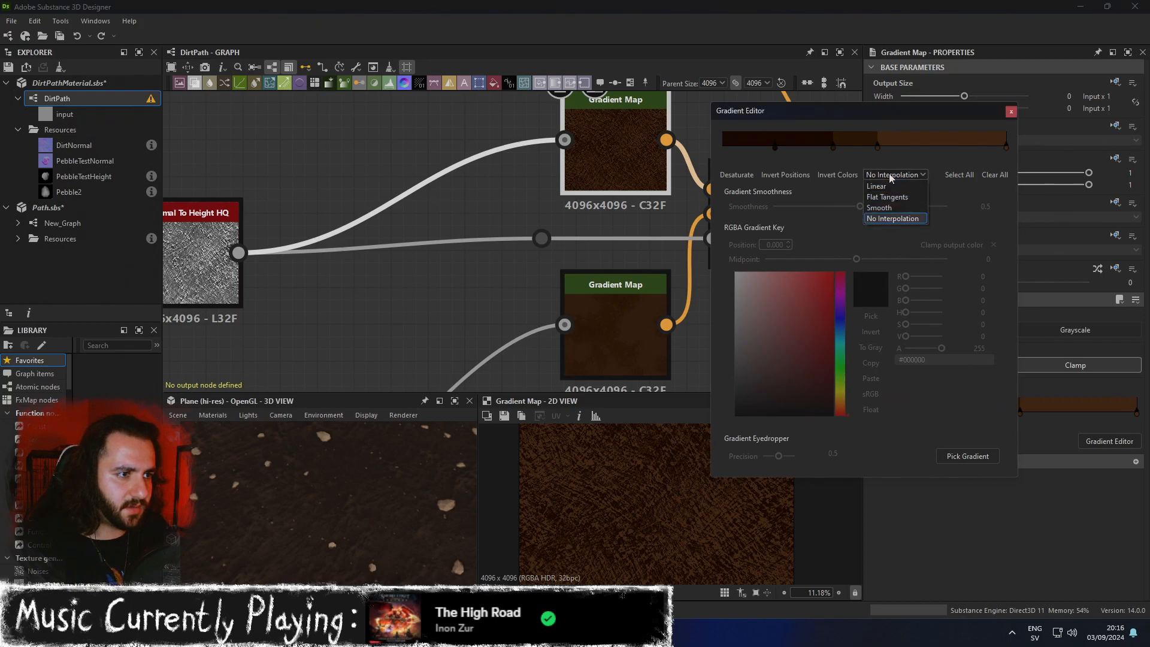
{"action": "left_click", "coordinate": [890, 202]}
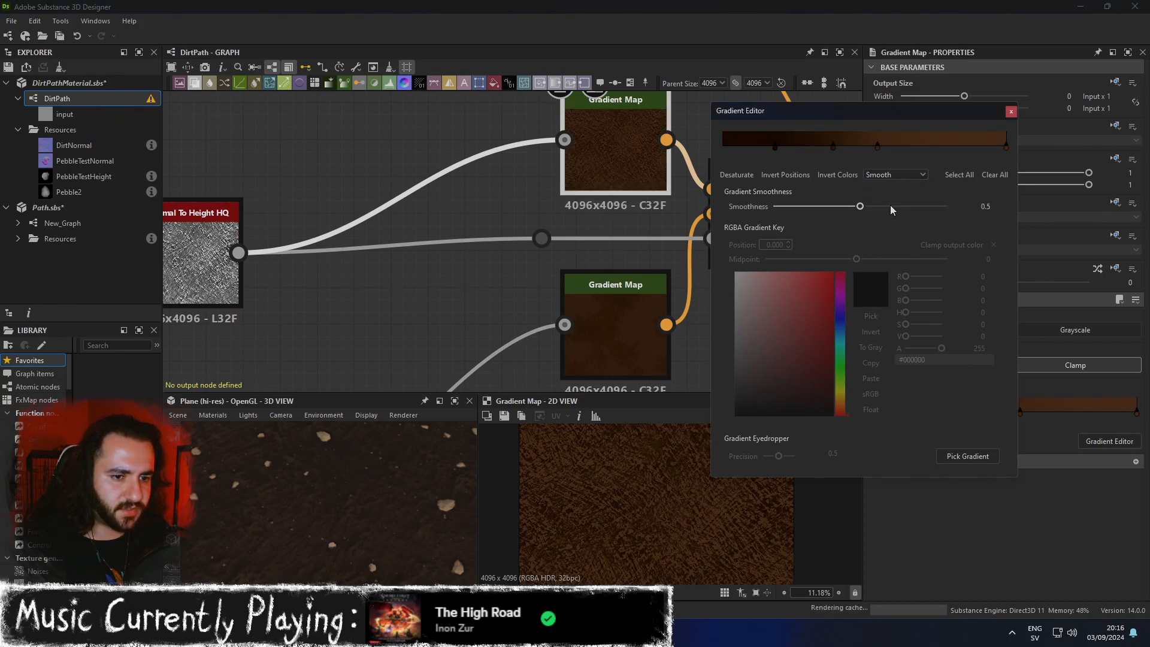
{"action": "left_click", "coordinate": [1006, 145]}
{"action": "left_click", "coordinate": [783, 337]}
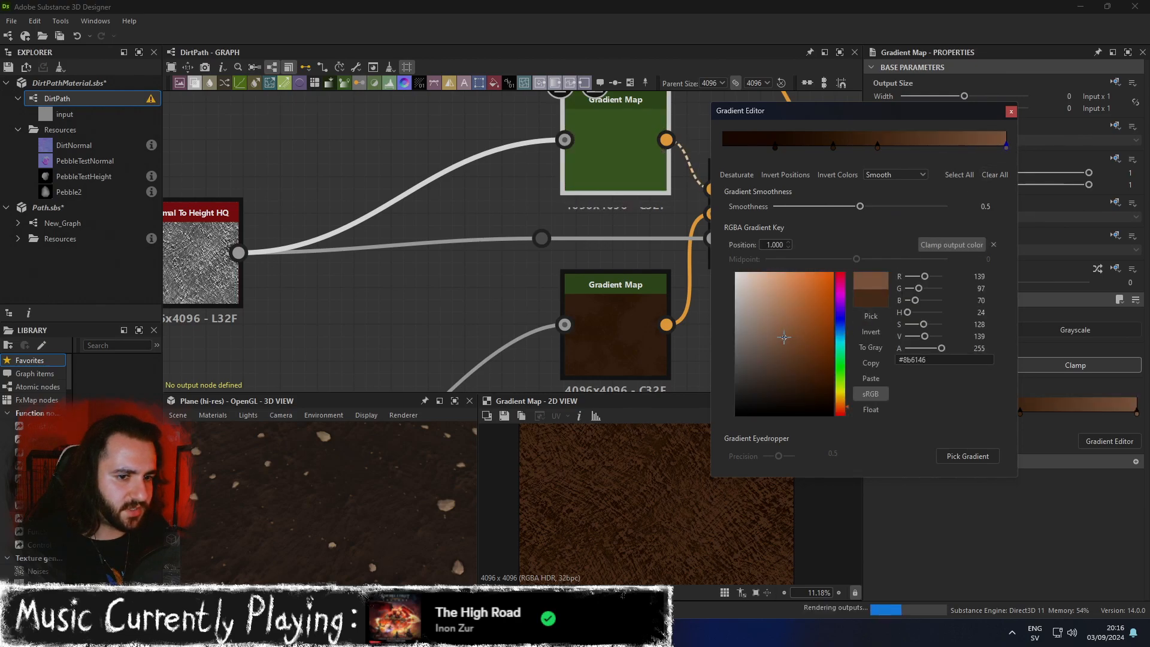
Shift the gradient's two middle keys toward its light end, placing the #321d0a key at position 0.426.
{"action": "scroll", "coordinate": [306, 498], "scroll_direction": "down", "scroll_amount": 5}
{"action": "middle_click_drag", "start_coordinate": [436, 370], "coordinate": [218, 317]}
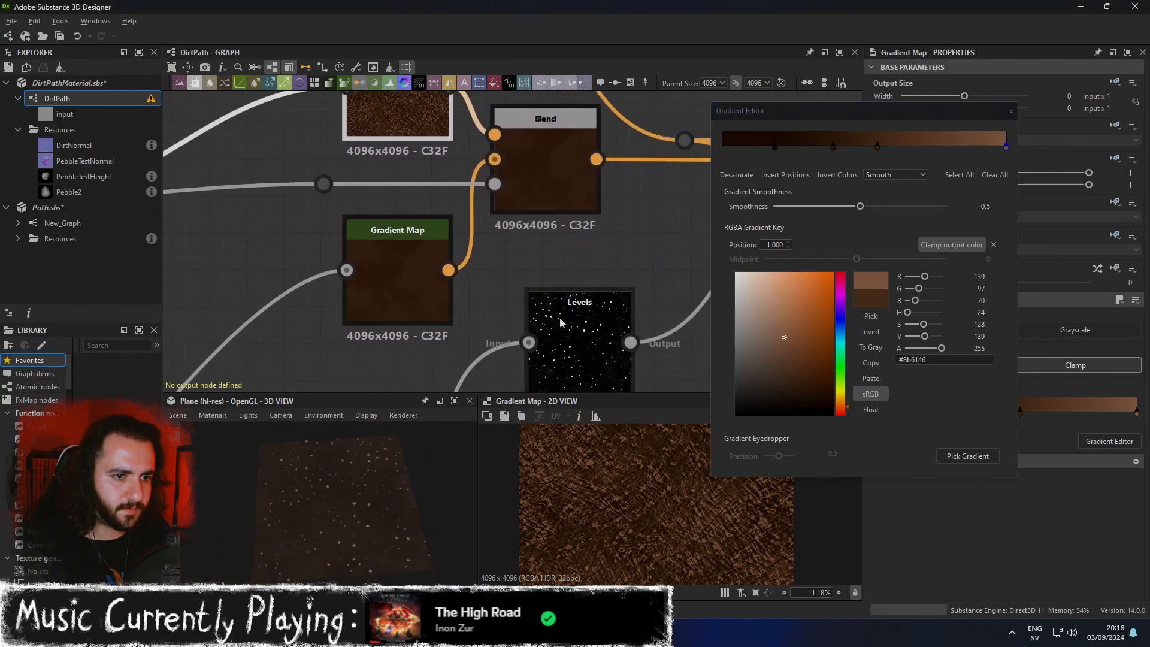
{"action": "middle_click_drag", "start_coordinate": [514, 318], "coordinate": [309, 270]}
{"action": "scroll", "coordinate": [566, 318], "scroll_direction": "down", "scroll_amount": 3}
{"action": "scroll", "coordinate": [490, 256], "scroll_direction": "up", "scroll_amount": 3}
{"action": "middle_click_drag", "start_coordinate": [479, 242], "coordinate": [672, 285]}
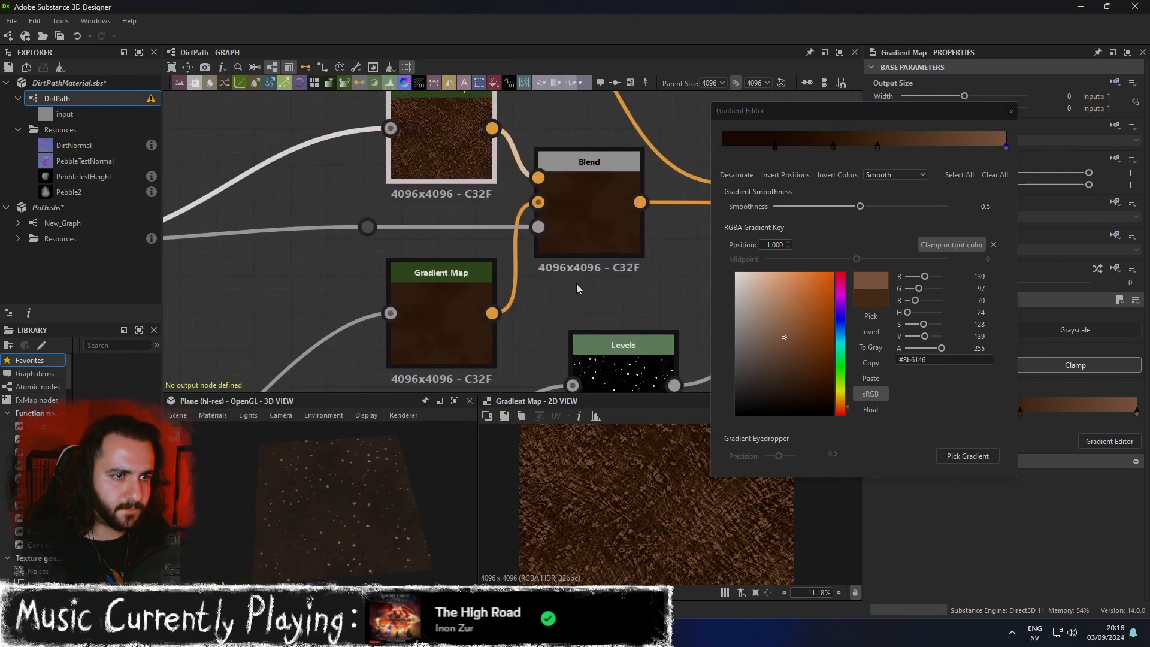
{"action": "middle_click_drag", "start_coordinate": [579, 284], "coordinate": [706, 233]}
{"action": "middle_click_drag", "start_coordinate": [622, 244], "coordinate": [512, 277]}
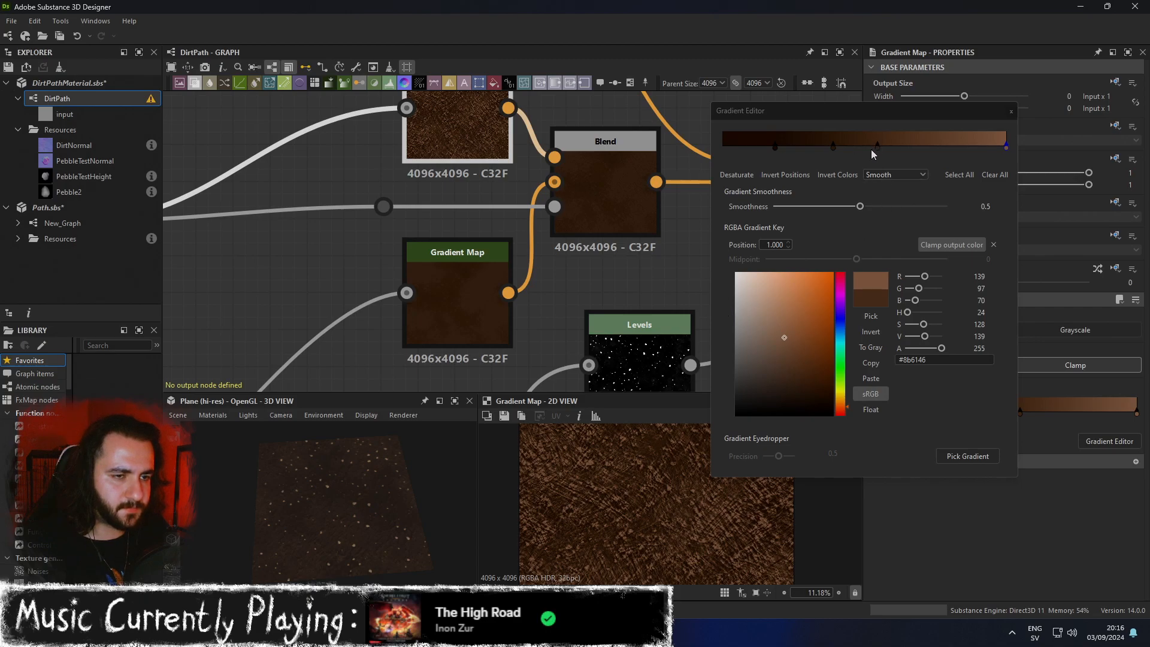
{"action": "left_click_drag", "start_coordinate": [877, 145], "coordinate": [844, 146]}
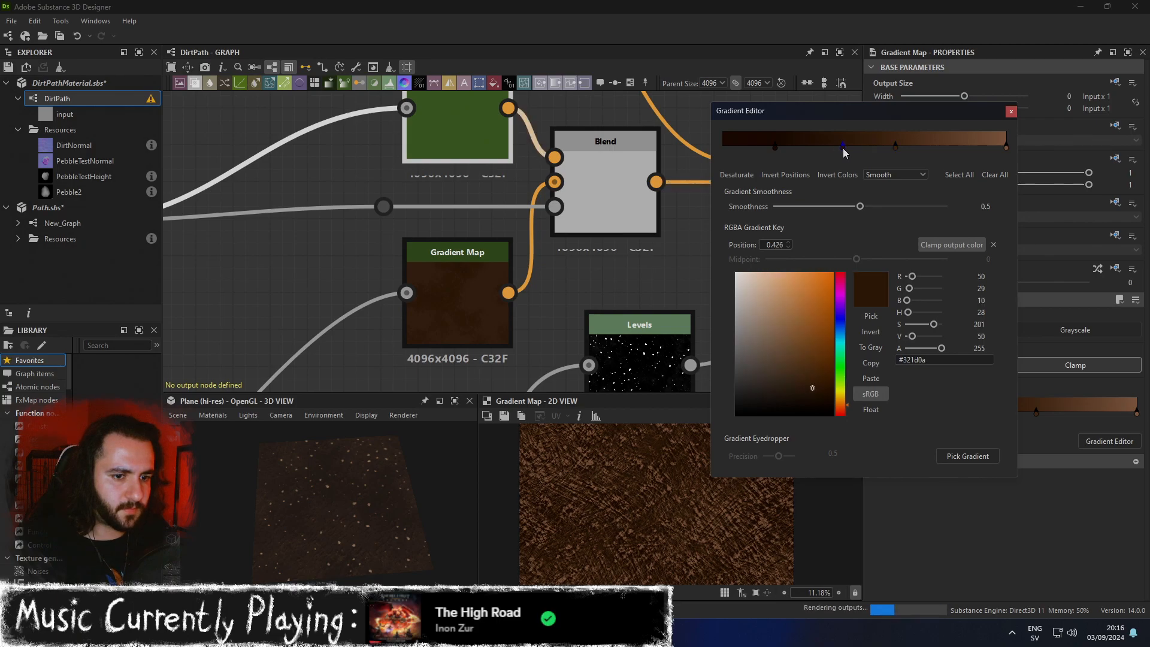
Set the Blend combining the two dirt Gradient Maps to Add (Linear Dodge) and inspect the 3D surface enlarged.
{"action": "left_click", "coordinate": [612, 178]}
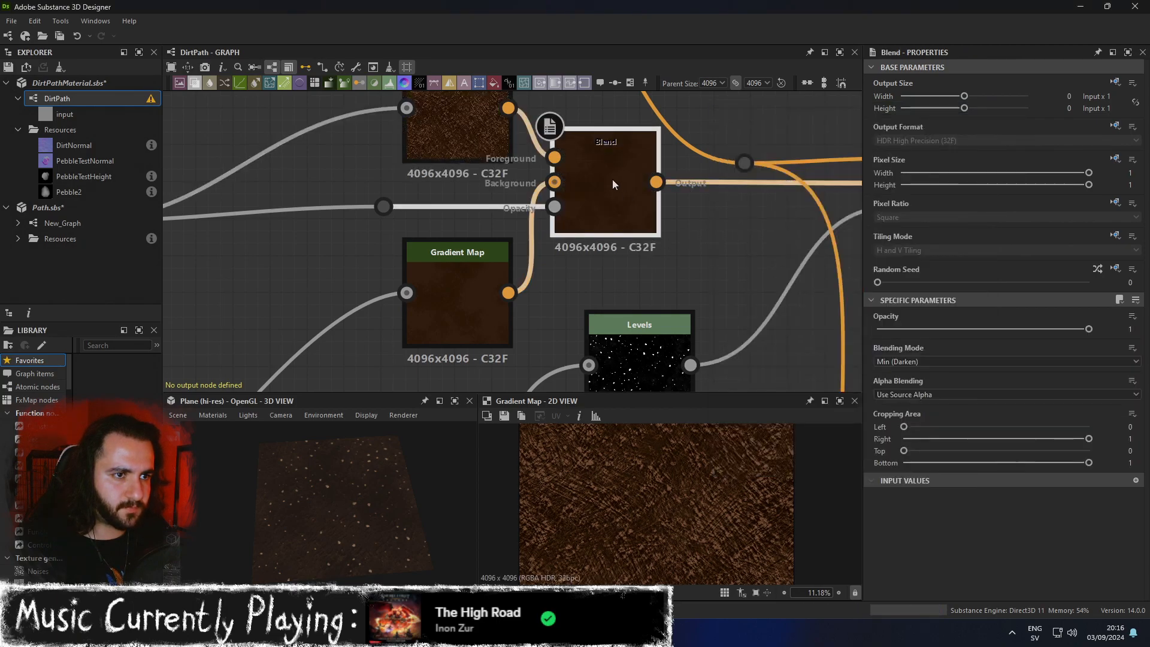
{"action": "left_click", "coordinate": [910, 361]}
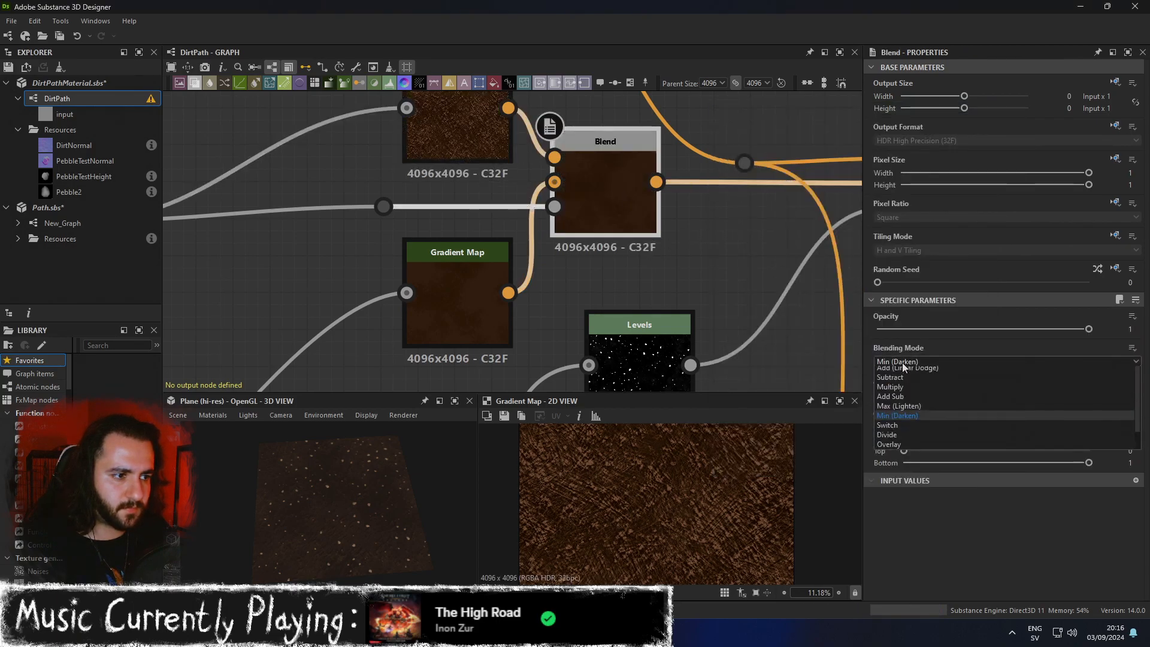
{"action": "left_click", "coordinate": [896, 376]}
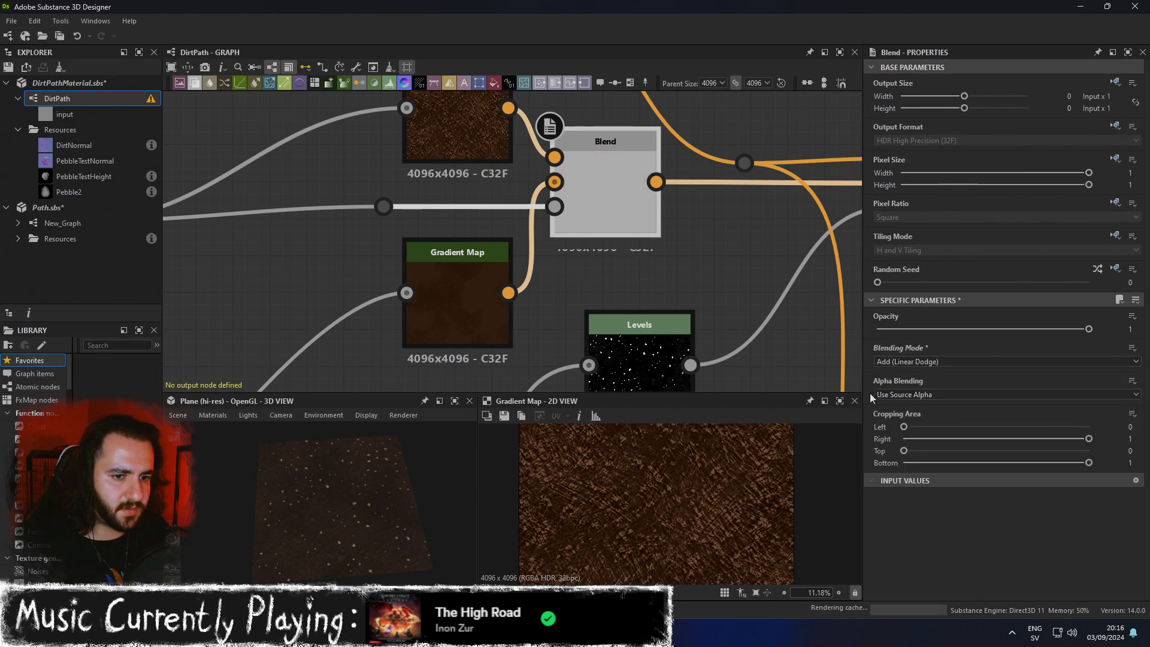
{"action": "scroll", "coordinate": [287, 530], "scroll_direction": "up", "scroll_amount": 5}
{"action": "scroll", "coordinate": [347, 515], "scroll_direction": "down", "scroll_amount": 5}
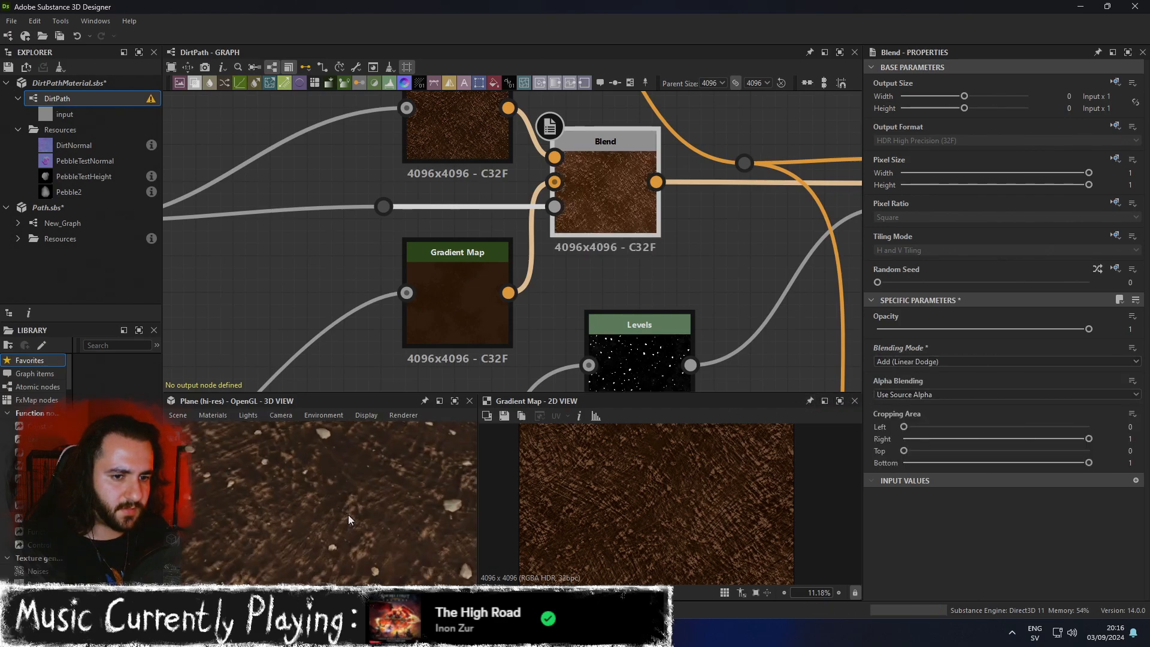
{"action": "scroll", "coordinate": [382, 499], "scroll_direction": "up", "scroll_amount": 2}
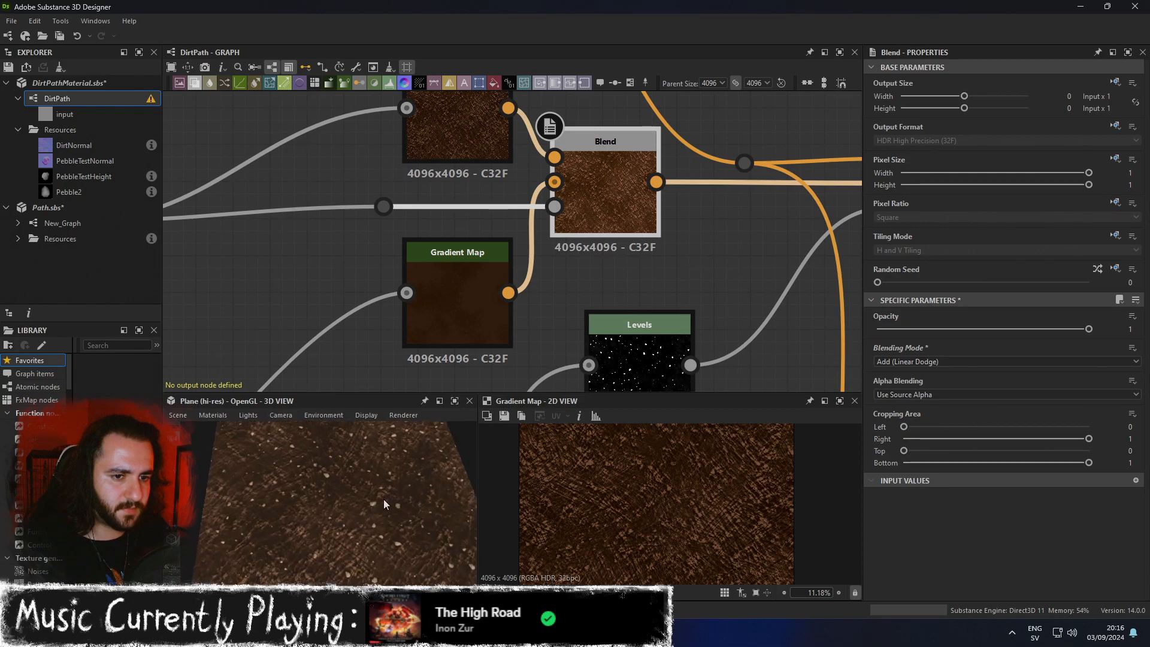
{"action": "left_click", "coordinate": [456, 402]}
{"action": "left_click_drag", "start_coordinate": [537, 415], "coordinate": [643, 333]}
{"action": "scroll", "coordinate": [779, 335], "scroll_direction": "up", "scroll_amount": 3}
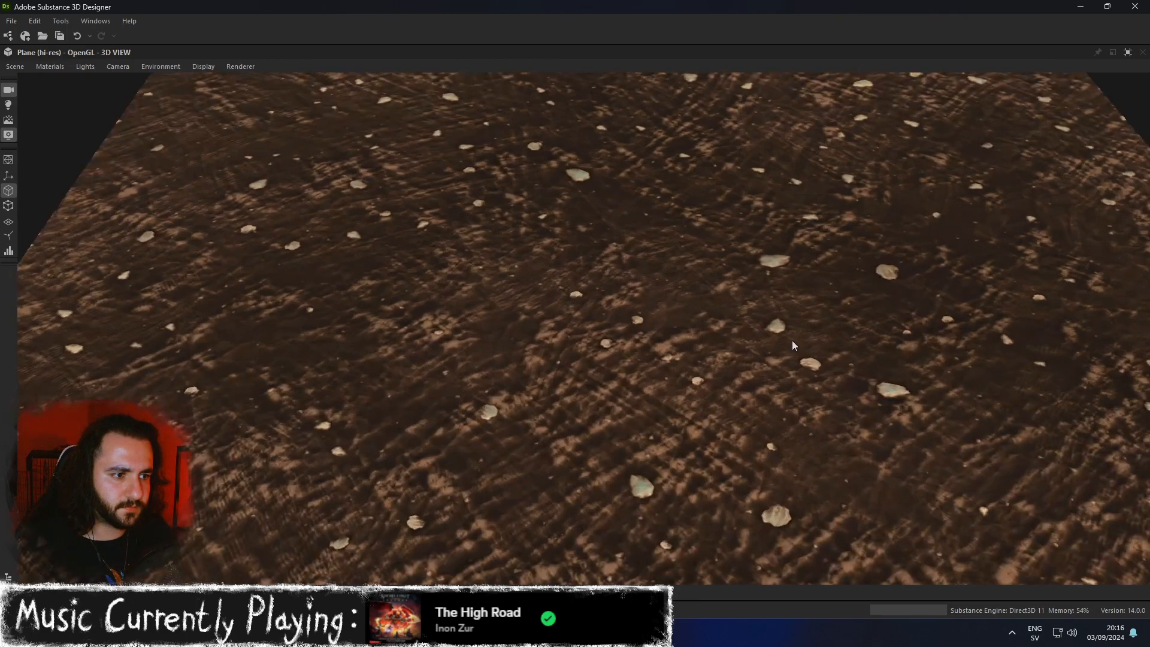
{"action": "left_click", "coordinate": [1128, 53]}
Set the blending mode of the Blend that adds the pebble colour over the dirt to Copy.
{"action": "middle_click_drag", "start_coordinate": [742, 263], "coordinate": [451, 285]}
{"action": "middle_click_drag", "start_coordinate": [512, 244], "coordinate": [411, 256]}
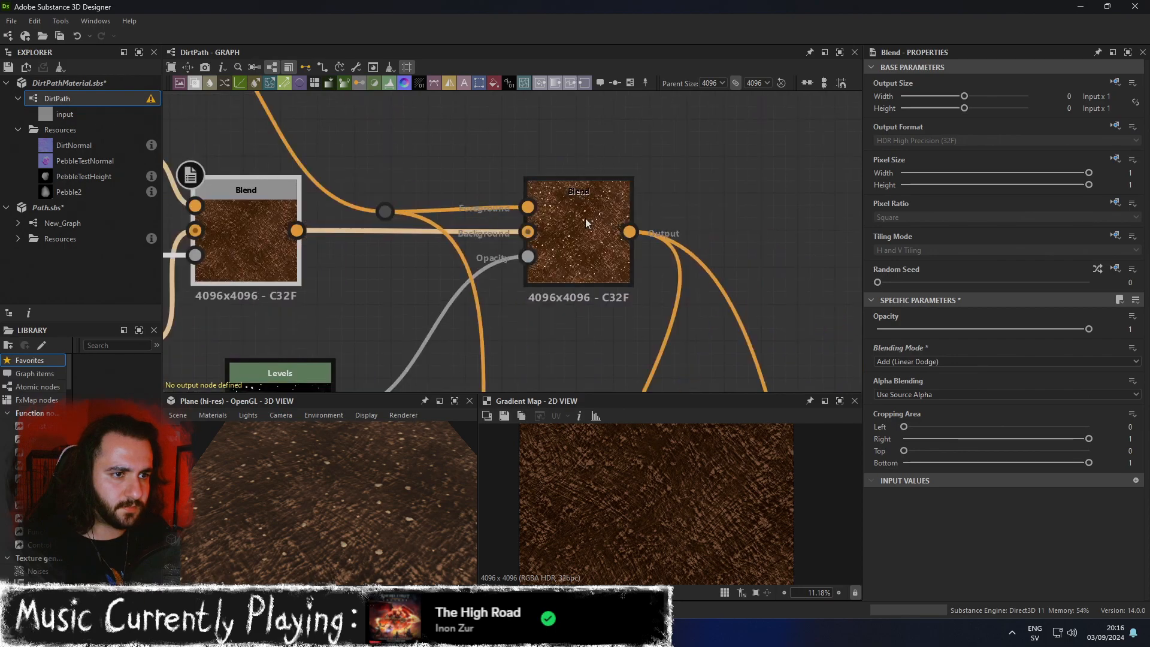
{"action": "left_click", "coordinate": [585, 218]}
{"action": "left_click", "coordinate": [927, 362]}
{"action": "left_click", "coordinate": [922, 369]}
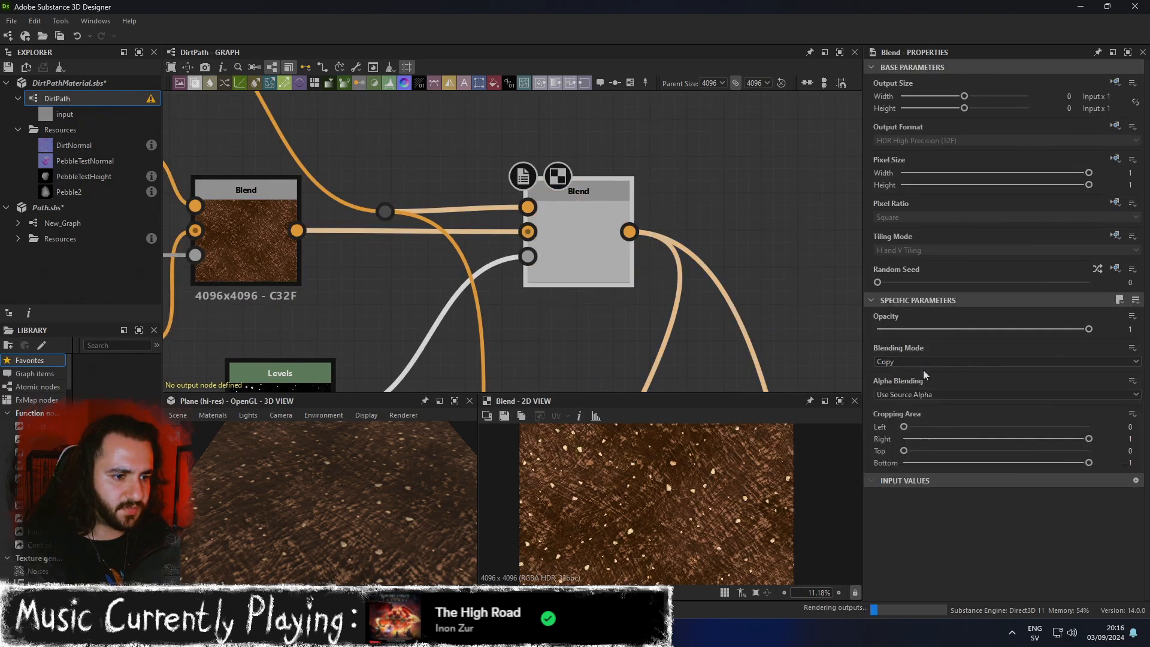
Apply Metallic Roughness with Tesselation + Displacement to the plane's Default material and inspect the displaced surface enlarged.
{"action": "mouse_move", "coordinate": [397, 461]}
{"action": "left_mouse_down"}
{"action": "mouse_move", "coordinate": [413, 477]}
{"action": "mouse_move", "coordinate": [400, 491]}
{"action": "mouse_move", "coordinate": [390, 472]}
{"action": "mouse_move", "coordinate": [385, 537]}
{"action": "mouse_move", "coordinate": [445, 469]}
{"action": "mouse_move", "coordinate": [455, 438]}
{"action": "mouse_move", "coordinate": [239, 422]}
{"action": "left_mouse_up"}
{"action": "left_click", "coordinate": [213, 415]}
{"action": "mouse_move", "coordinate": [223, 430]}
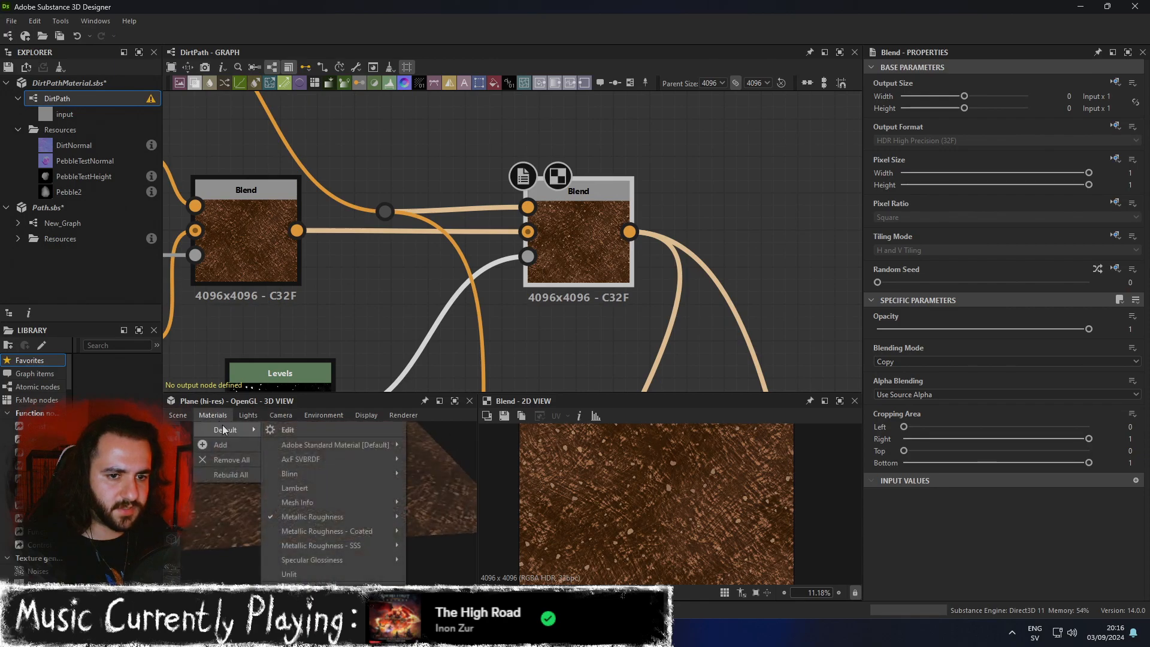
{"action": "mouse_move", "coordinate": [339, 518]}
{"action": "left_click", "coordinate": [420, 518]}
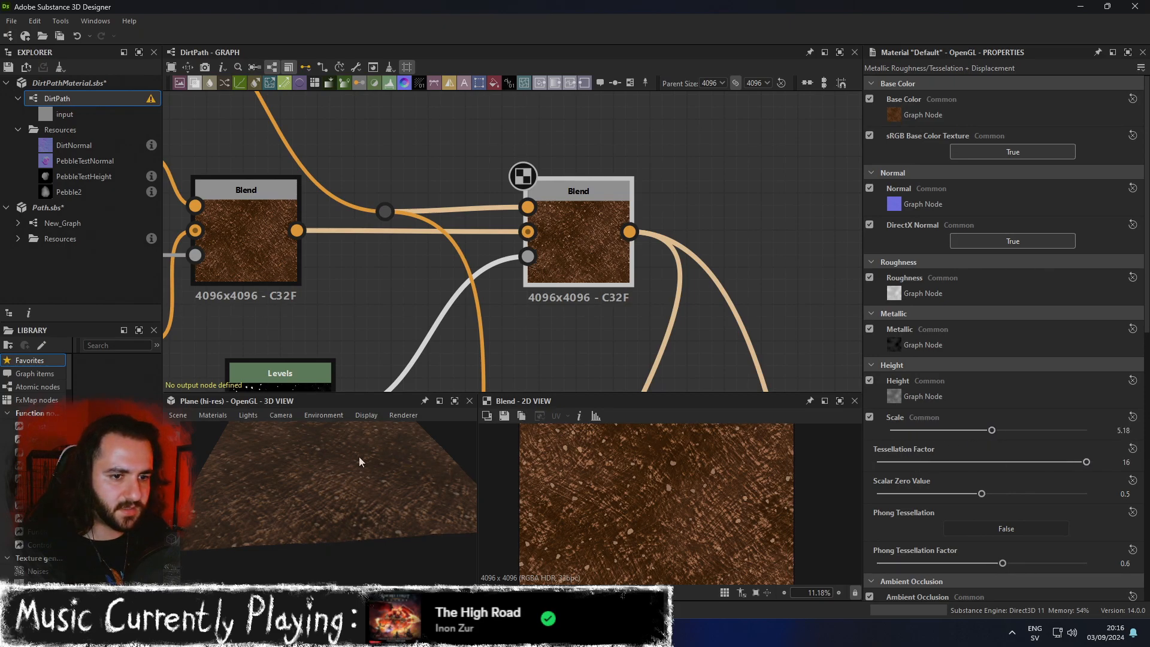
{"action": "scroll", "coordinate": [357, 475], "scroll_direction": "up", "scroll_amount": 5}
{"action": "left_click_drag", "start_coordinate": [396, 475], "coordinate": [421, 463]}
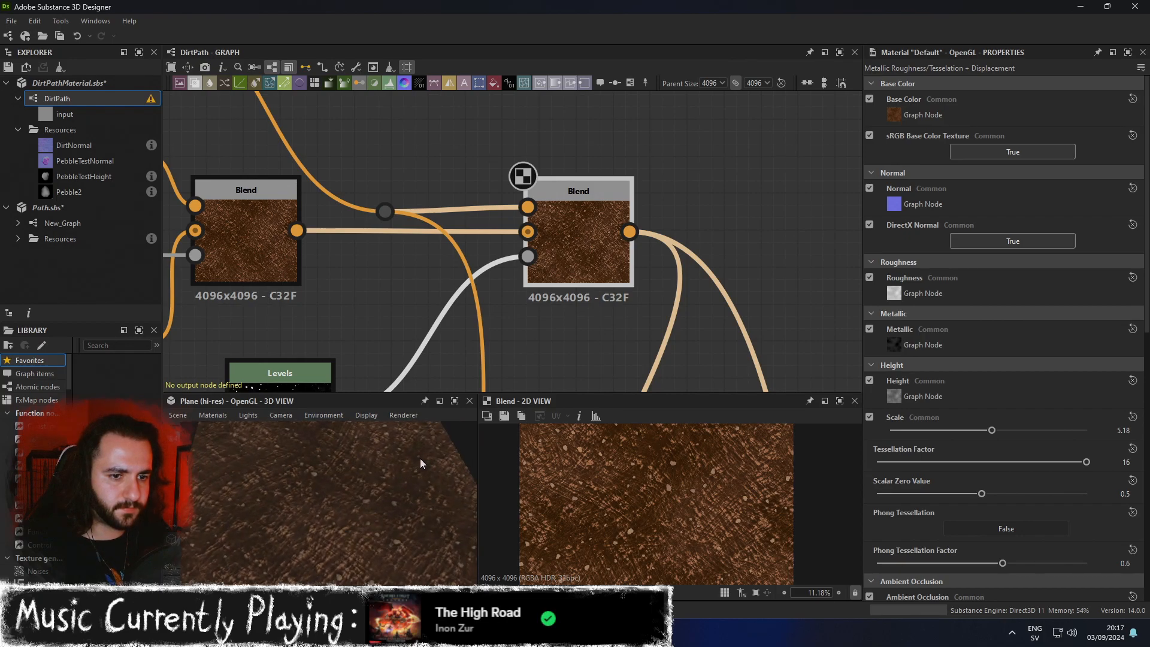
{"action": "left_click", "coordinate": [453, 402]}
{"action": "left_click_drag", "start_coordinate": [552, 419], "coordinate": [671, 398]}
{"action": "scroll", "coordinate": [677, 408], "scroll_direction": "down", "scroll_amount": 5}
{"action": "scroll", "coordinate": [679, 410], "scroll_direction": "up", "scroll_amount": 5}
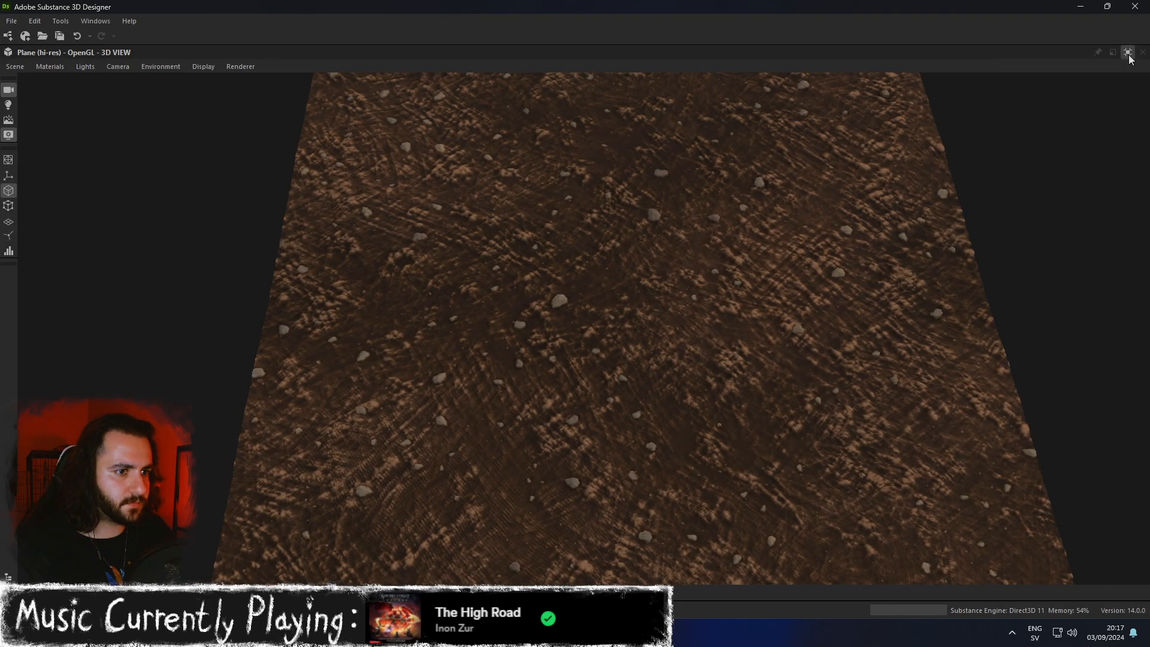
{"action": "left_click", "coordinate": [1129, 55]}
Preview the light pebble Gradient Map and the dark brown background Gradient Map of the dirt Blend.
{"action": "middle_click_drag", "start_coordinate": [493, 305], "coordinate": [736, 365]}
{"action": "scroll", "coordinate": [621, 320], "scroll_direction": "down", "scroll_amount": 2}
{"action": "left_click", "coordinate": [439, 160]}
{"action": "double_click", "coordinate": [439, 159]}
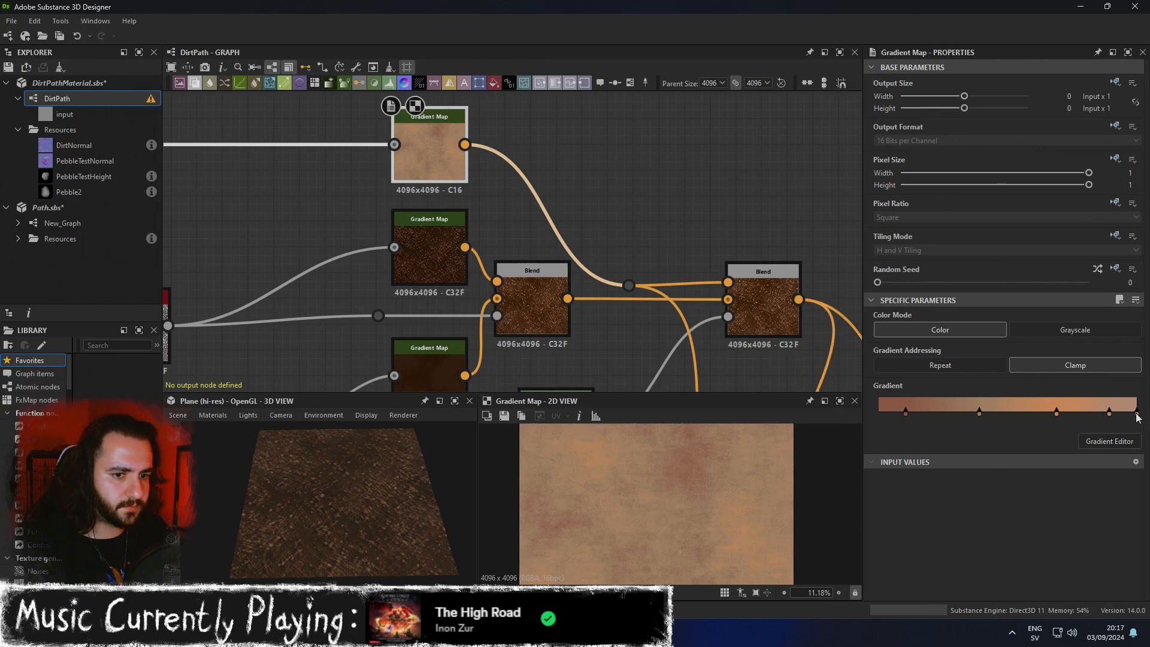
{"action": "middle_click_drag", "start_coordinate": [558, 345], "coordinate": [591, 261]}
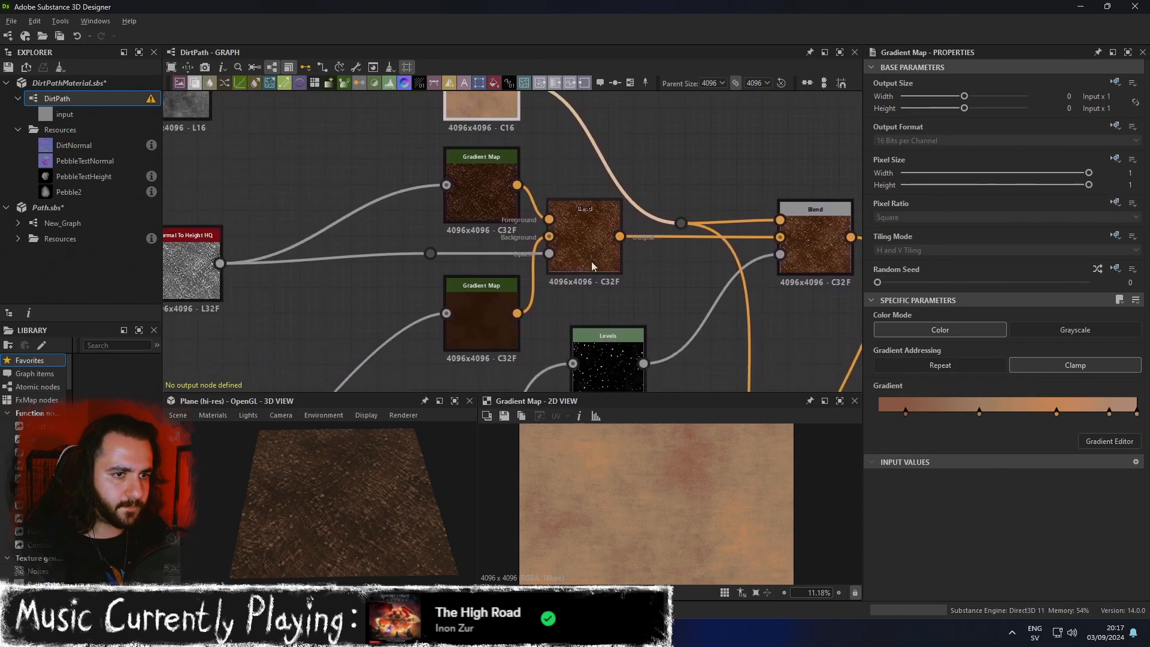
{"action": "double_click", "coordinate": [503, 291]}
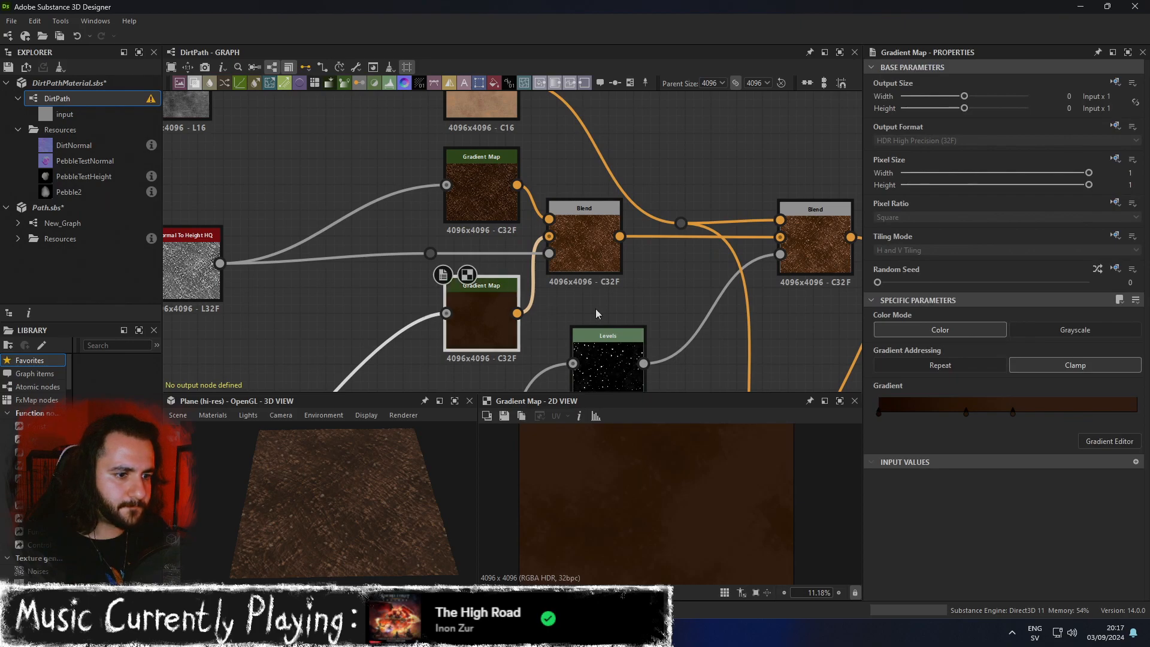
Try Multiply on the Blend that adds the pebble colour over the dirt, and set its blending mode to Max (Lighten).
{"action": "double_click", "coordinate": [586, 236]}
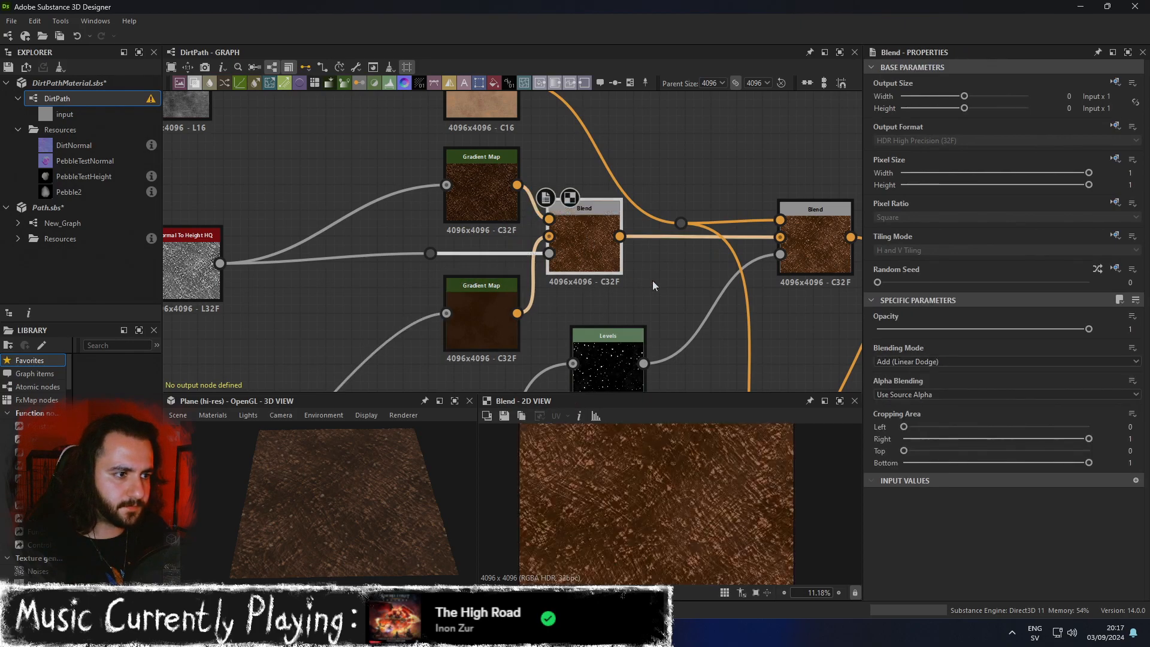
{"action": "left_click", "coordinate": [947, 361]}
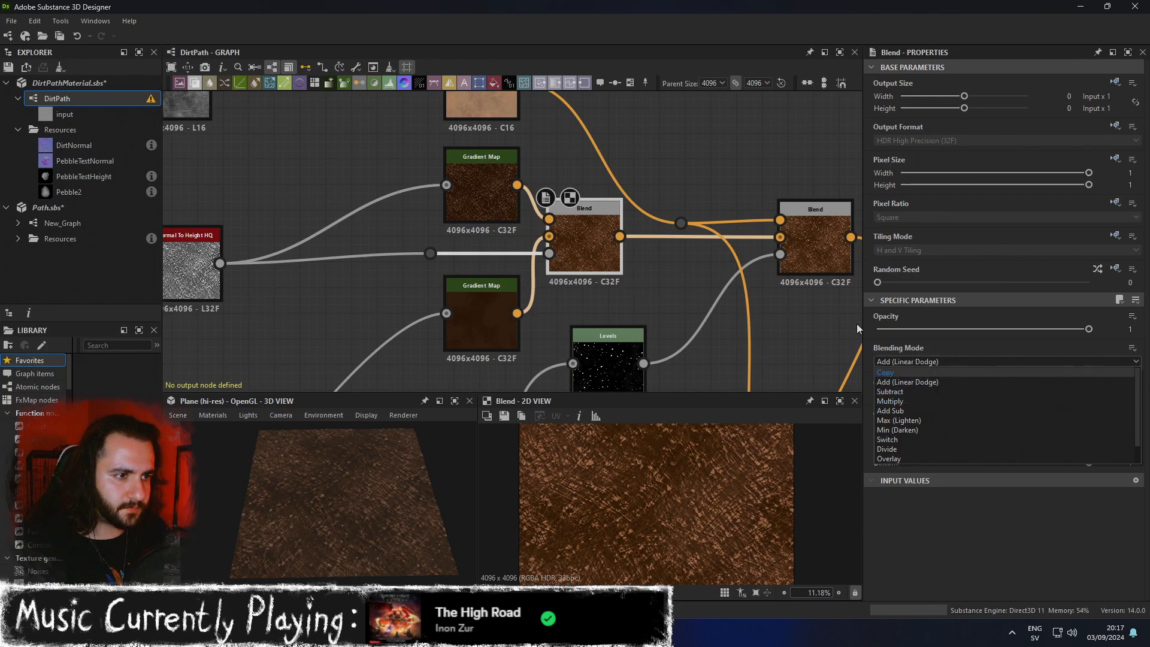
{"action": "left_click", "coordinate": [813, 264]}
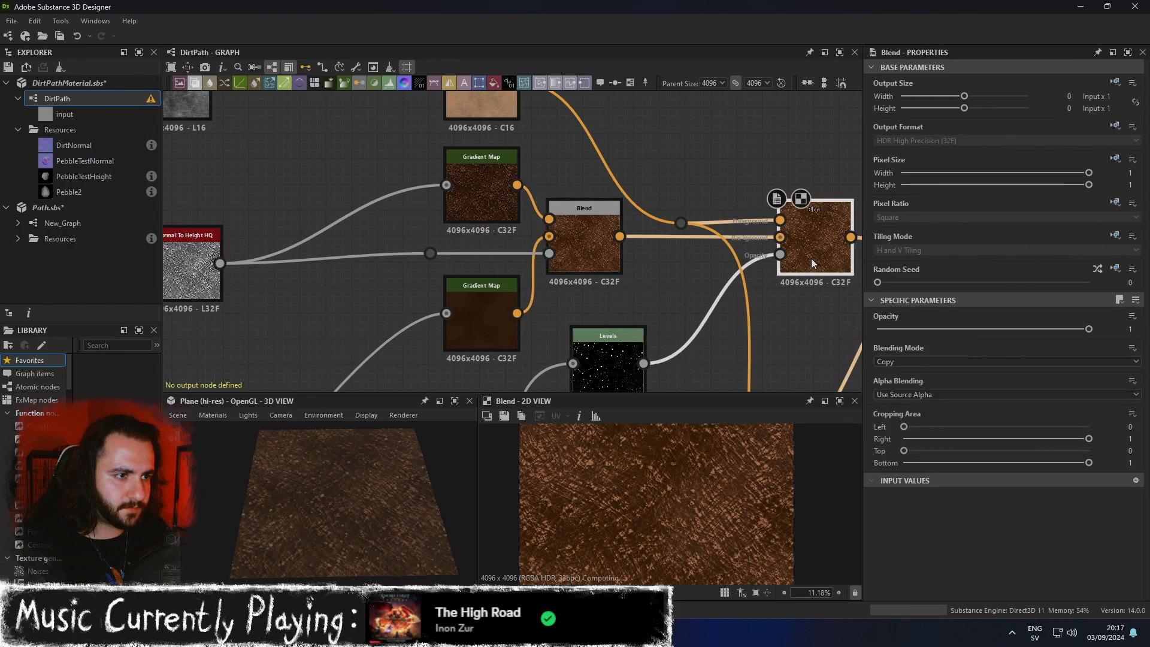
{"action": "left_click", "coordinate": [927, 361]}
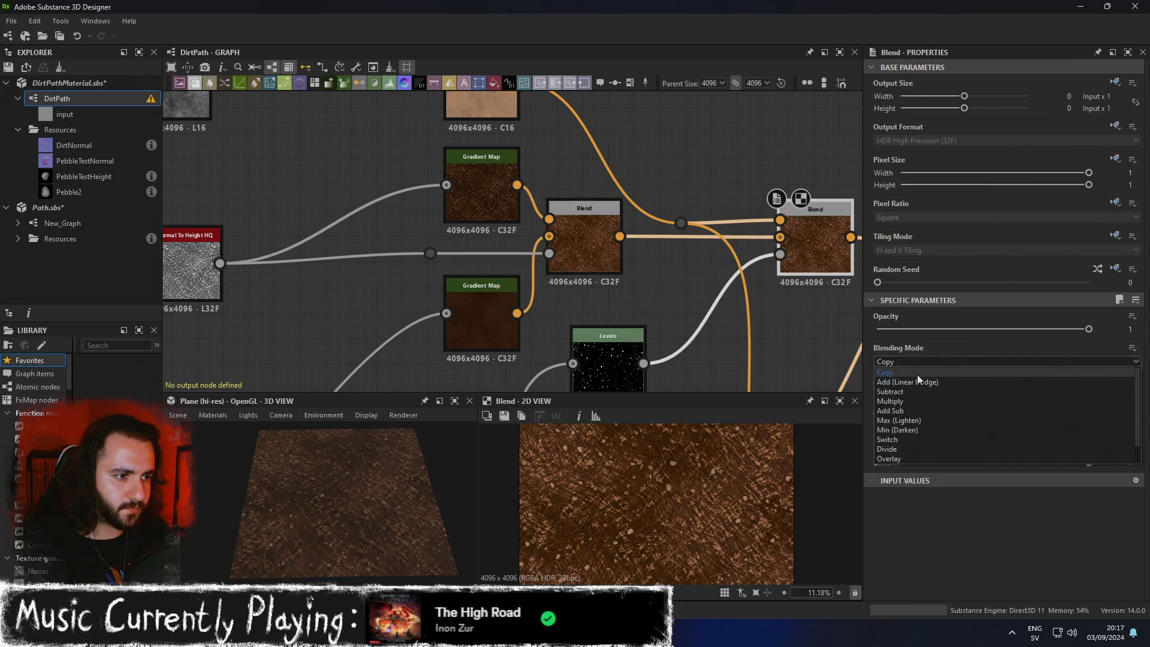
{"action": "left_click", "coordinate": [906, 404]}
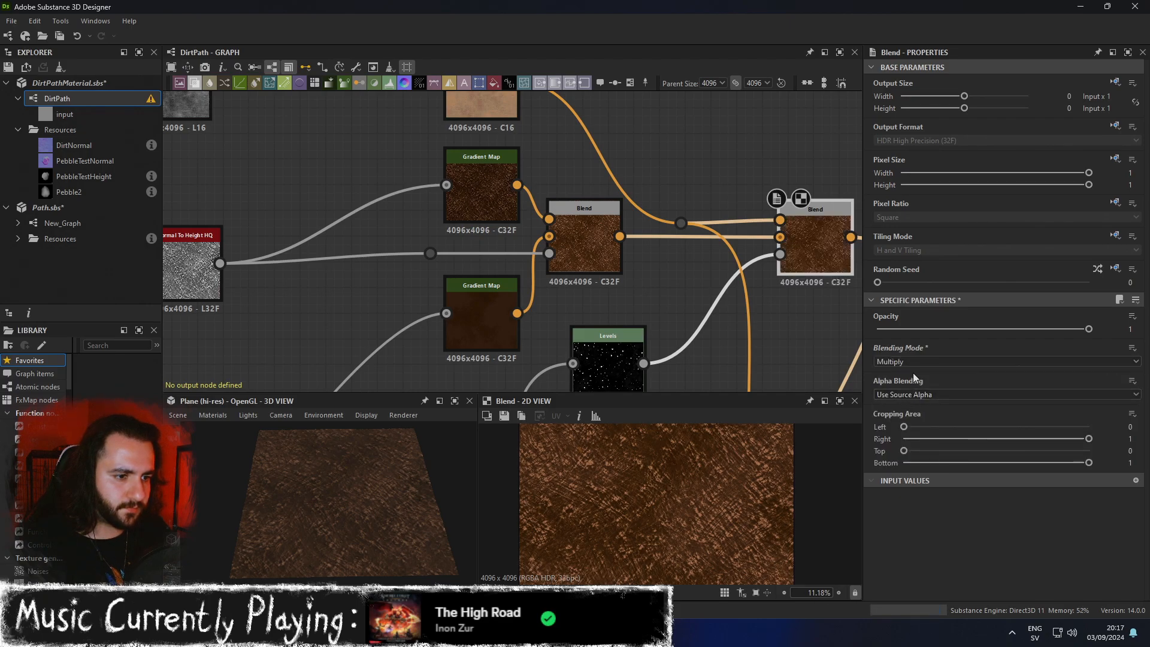
{"action": "left_click", "coordinate": [925, 359]}
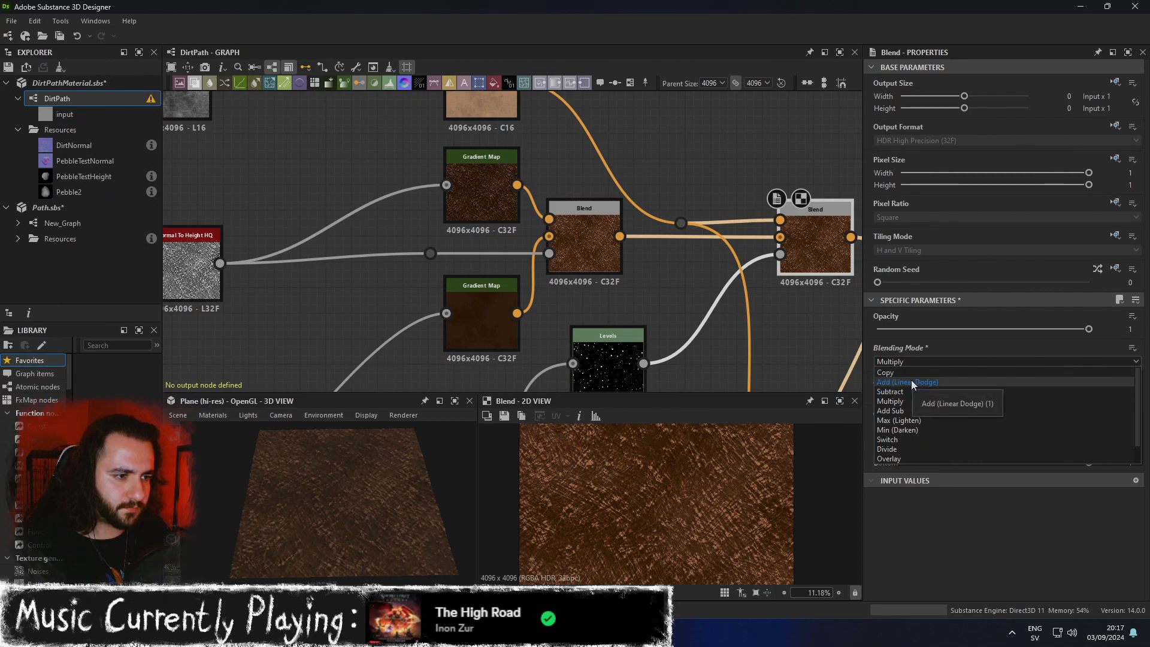
{"action": "left_click", "coordinate": [898, 420]}
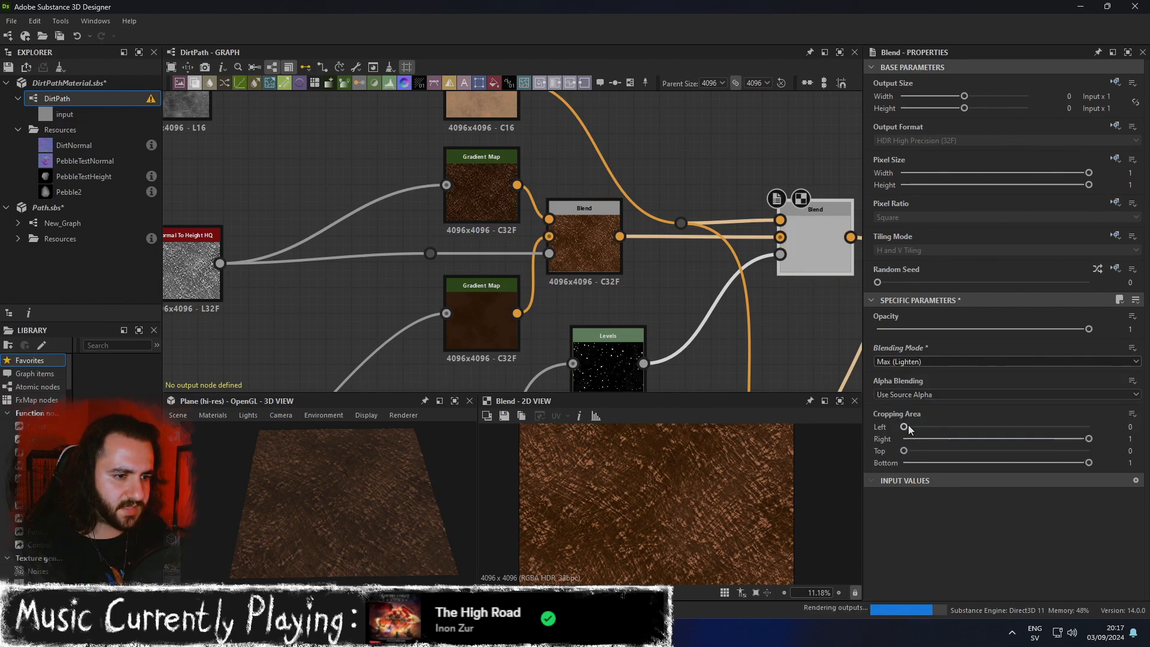
Inspect the displaced dirt plane enlarged, from close up and as a whole.
{"action": "scroll", "coordinate": [409, 512], "scroll_direction": "up", "scroll_amount": 10}
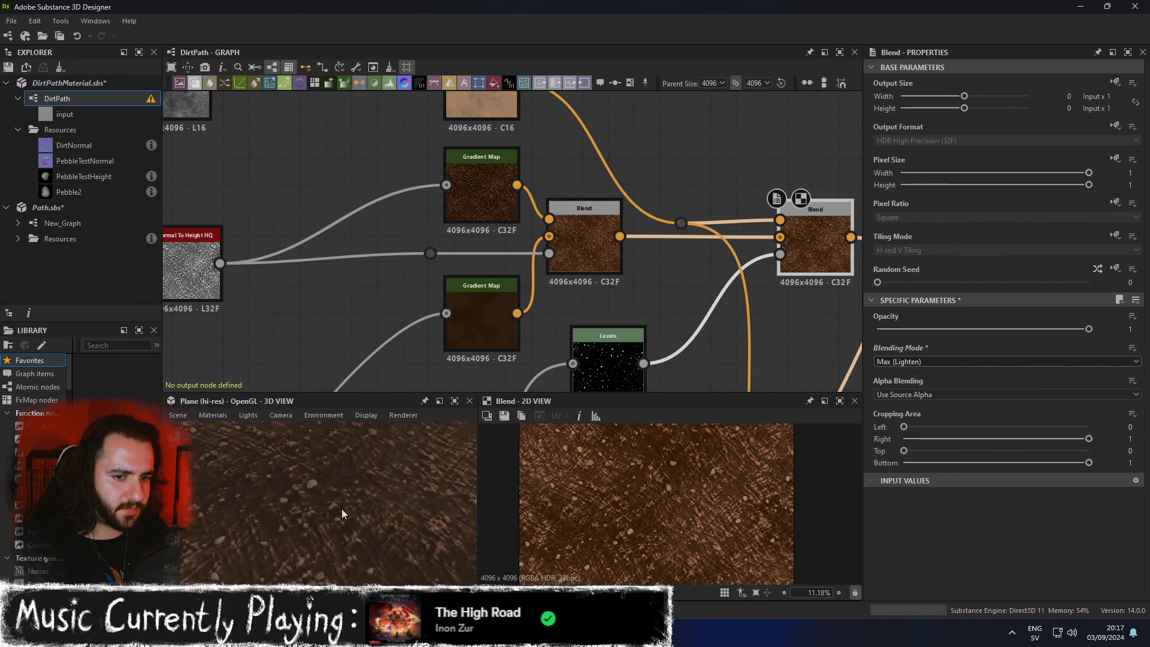
{"action": "left_click_drag", "start_coordinate": [308, 487], "coordinate": [325, 470]}
{"action": "left_click", "coordinate": [456, 403]}
{"action": "scroll", "coordinate": [469, 417], "scroll_direction": "down", "scroll_amount": 10}
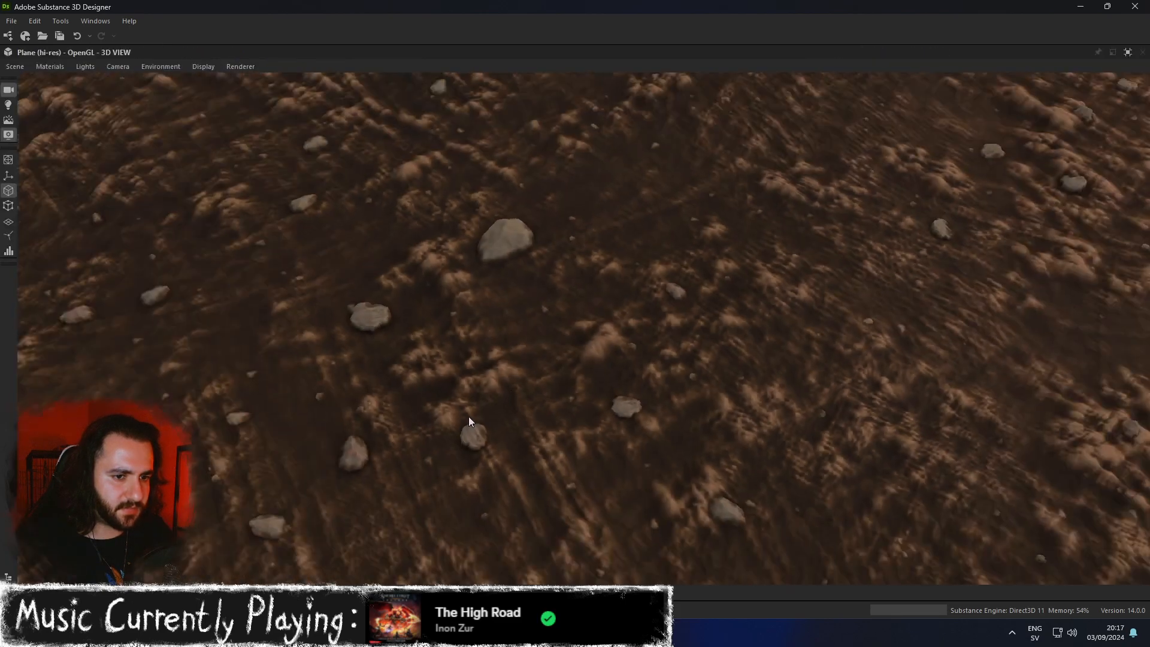
{"action": "left_click_drag", "start_coordinate": [514, 409], "coordinate": [667, 391]}
{"action": "scroll", "coordinate": [674, 340], "scroll_direction": "up", "scroll_amount": 3}
{"action": "scroll", "coordinate": [666, 342], "scroll_direction": "down", "scroll_amount": 5}
Preview the material on the Sphere and Cylinder meshes and return the scene to Plane (hi-res).
{"action": "left_click", "coordinate": [18, 66]}
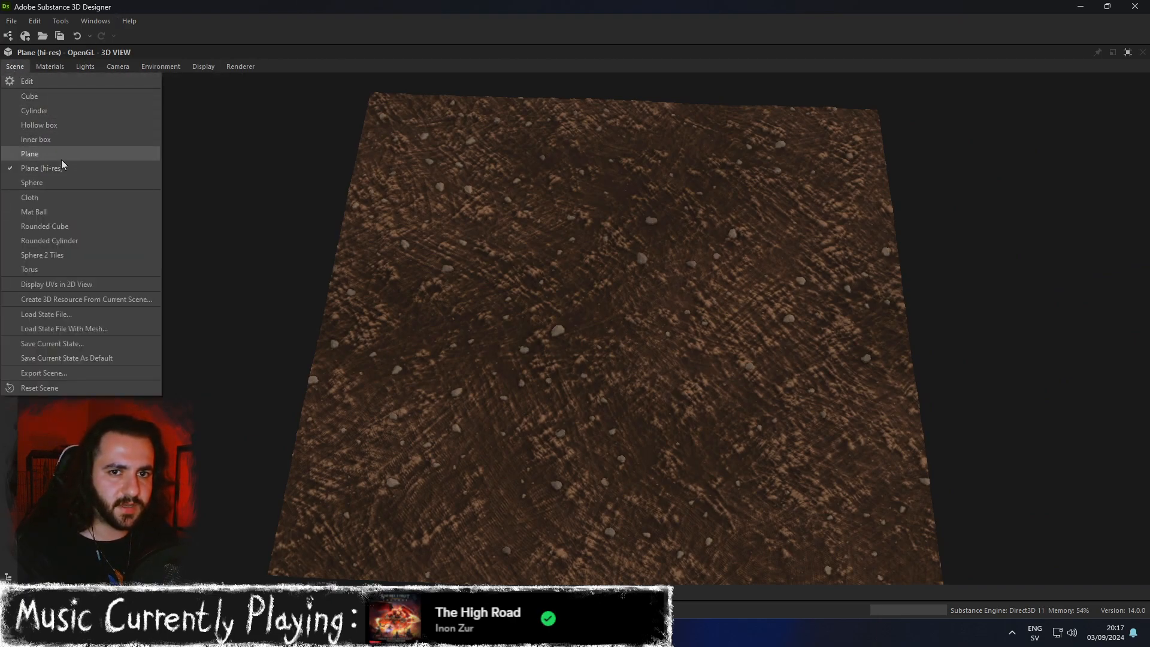
{"action": "left_click", "coordinate": [59, 179]}
{"action": "left_click_drag", "start_coordinate": [626, 197], "coordinate": [751, 248]}
{"action": "scroll", "coordinate": [647, 265], "scroll_direction": "up", "scroll_amount": 2}
{"action": "left_click", "coordinate": [15, 67]}
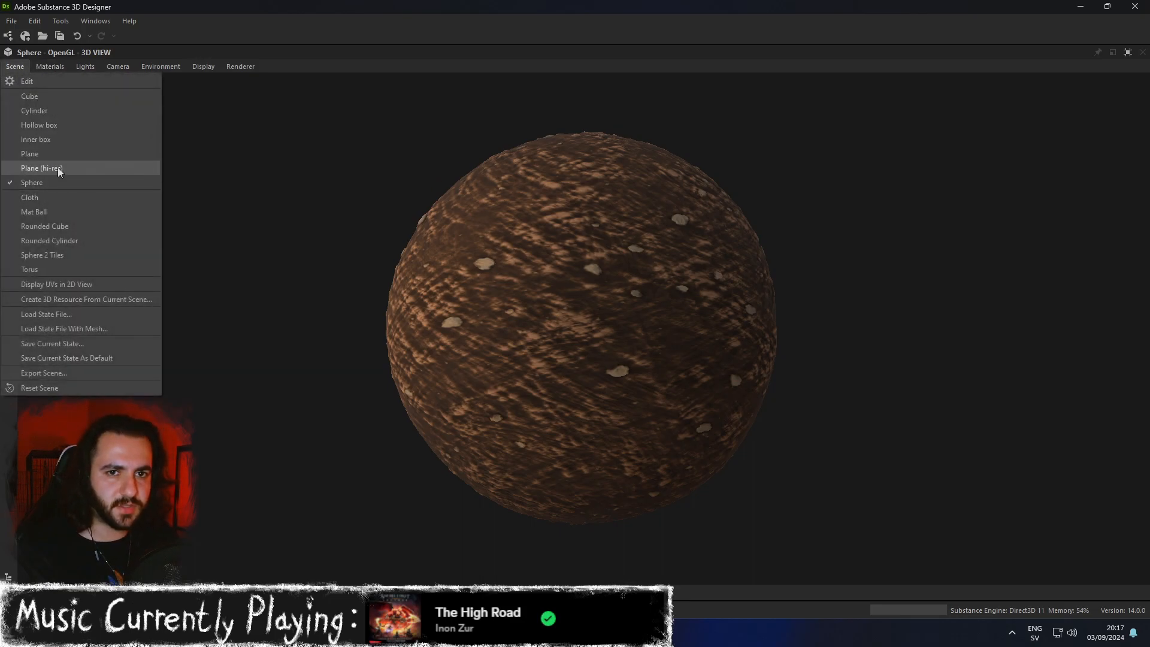
{"action": "left_click", "coordinate": [59, 110]}
{"action": "left_click_drag", "start_coordinate": [533, 287], "coordinate": [509, 240]}
{"action": "scroll", "coordinate": [657, 298], "scroll_direction": "up", "scroll_amount": 3}
{"action": "left_click", "coordinate": [15, 67]}
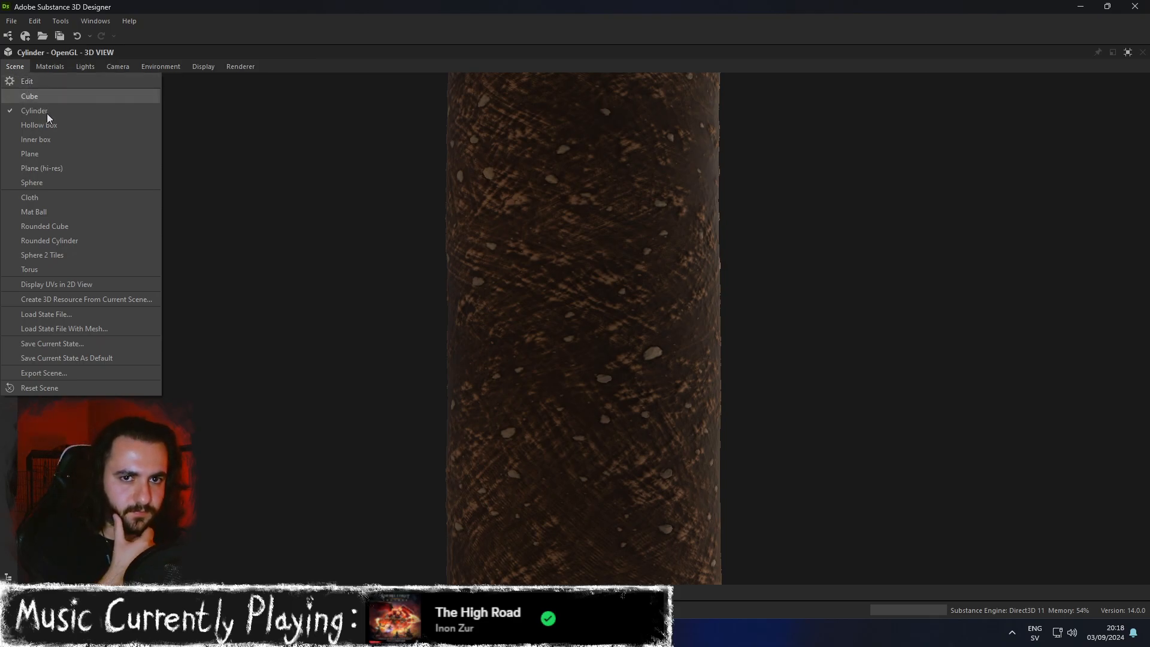
{"action": "left_click", "coordinate": [42, 168]}
{"action": "left_click_drag", "start_coordinate": [584, 302], "coordinate": [616, 399]}
{"action": "left_click", "coordinate": [1128, 53]}
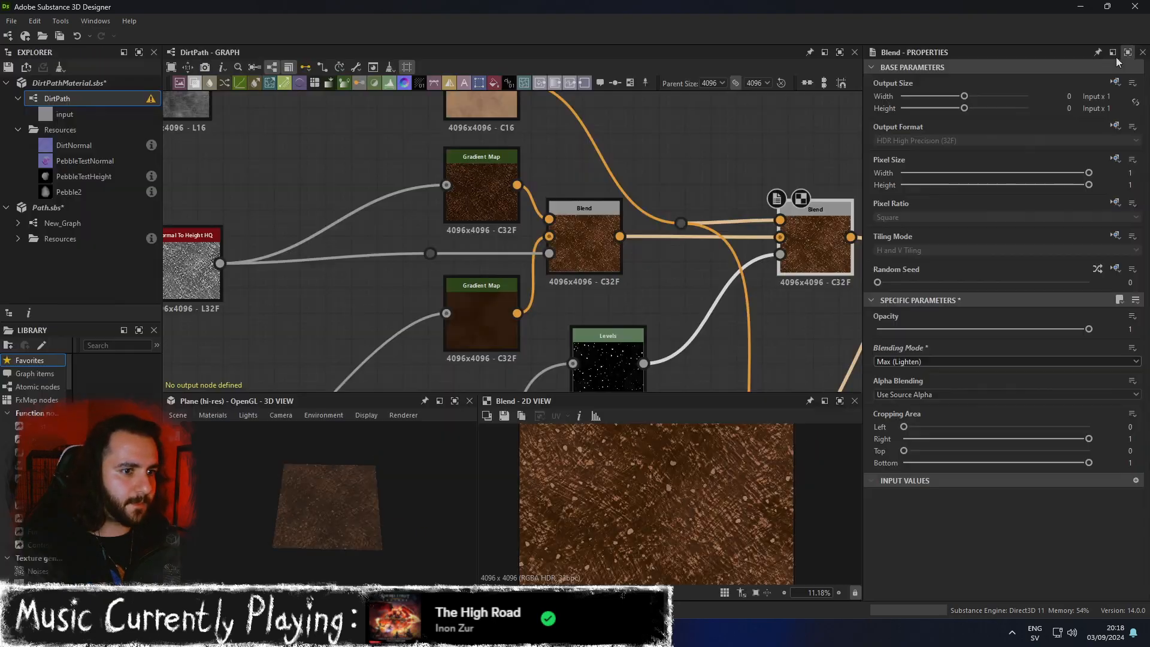
Set the upper of the two stacked Shape Splatter nodes to an X Amount of 25 and a Y Amount of 24.
{"action": "middle_click_drag", "start_coordinate": [616, 386], "coordinate": [762, 171]}
{"action": "scroll", "coordinate": [518, 292], "scroll_direction": "down", "scroll_amount": 5}
{"action": "middle_click_drag", "start_coordinate": [455, 328], "coordinate": [598, 100]}
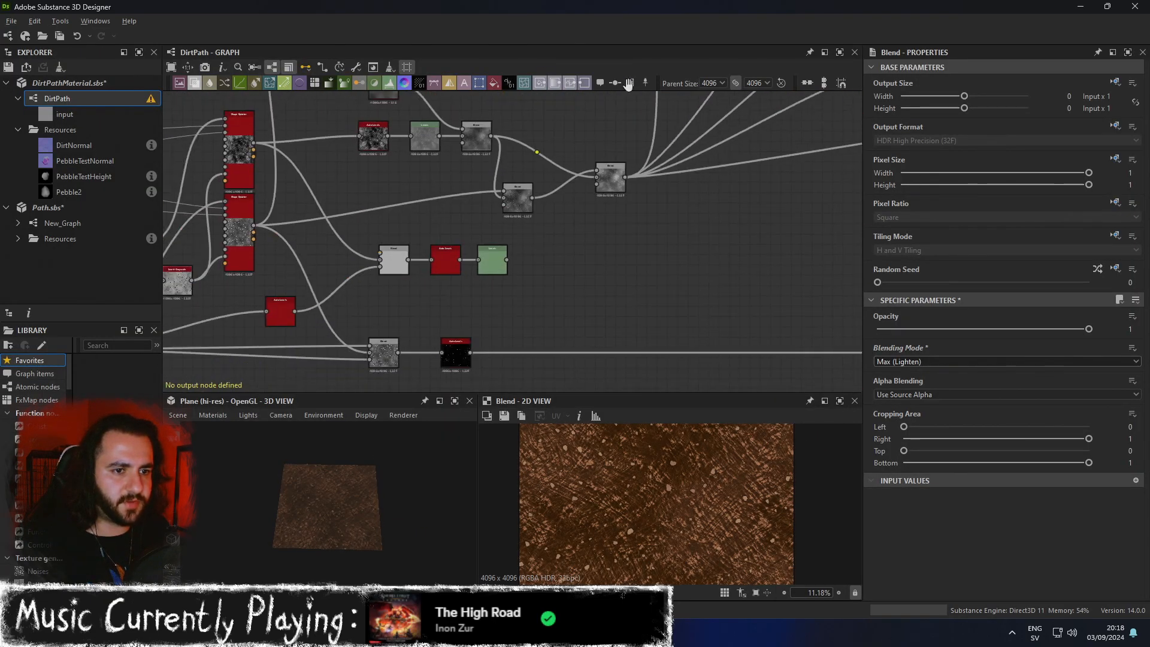
{"action": "middle_click_drag", "start_coordinate": [354, 299], "coordinate": [786, 210]}
{"action": "middle_click_drag", "start_coordinate": [539, 236], "coordinate": [554, 249]}
{"action": "scroll", "coordinate": [554, 248], "scroll_direction": "up", "scroll_amount": 4}
{"action": "left_click", "coordinate": [442, 187]}
{"action": "double_click", "coordinate": [441, 188]}
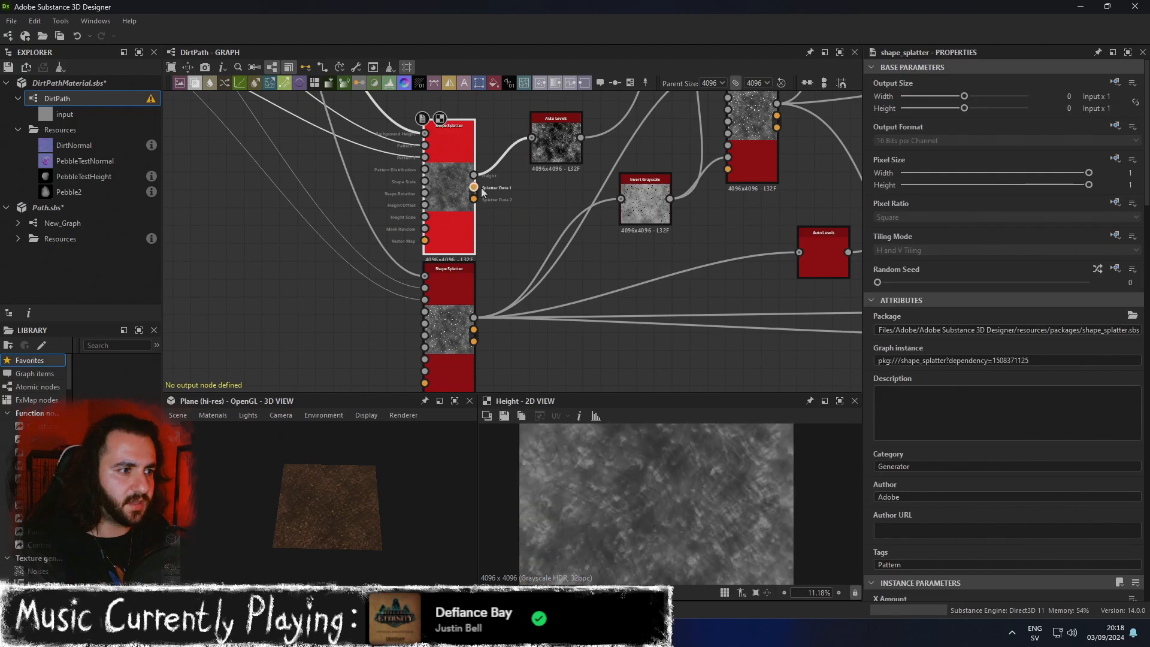
{"action": "scroll", "coordinate": [994, 289], "scroll_direction": "down", "scroll_amount": 6}
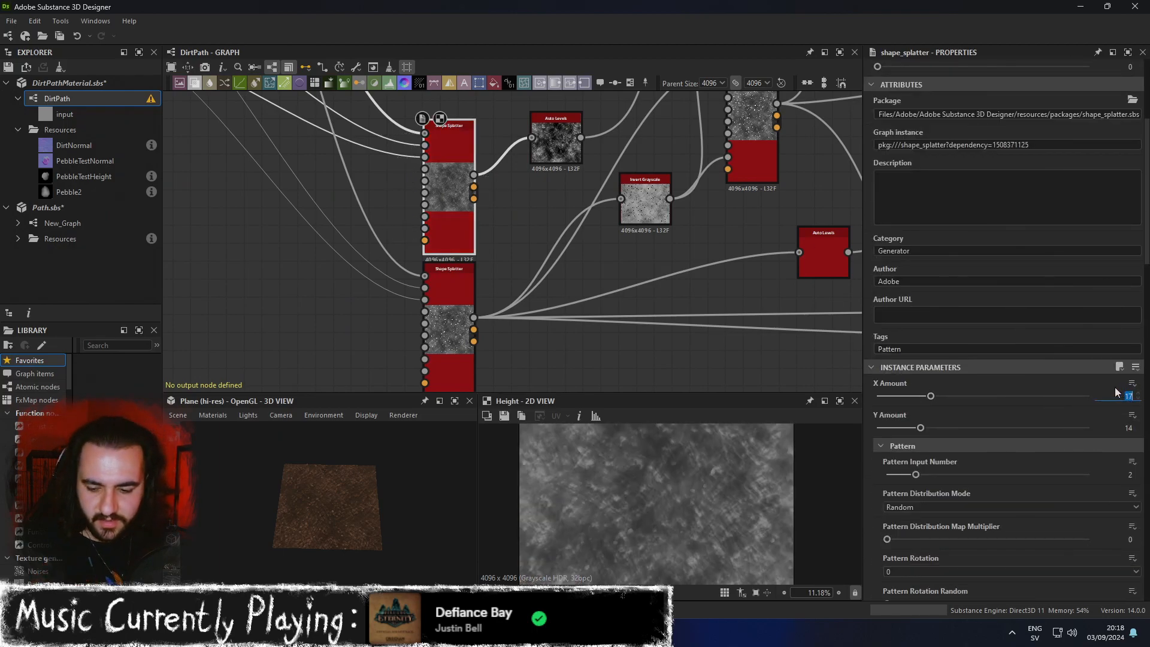
{"action": "type", "text": "25"}
{"action": "left_click", "coordinate": [1126, 428]}
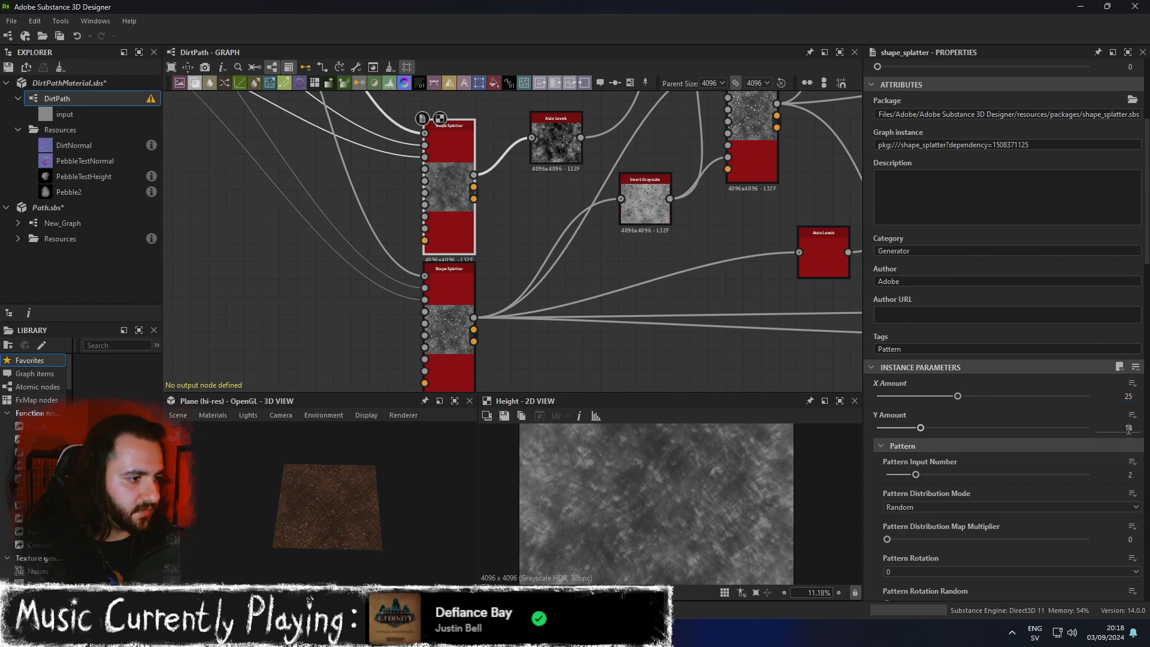
{"action": "type", "text": "24"}
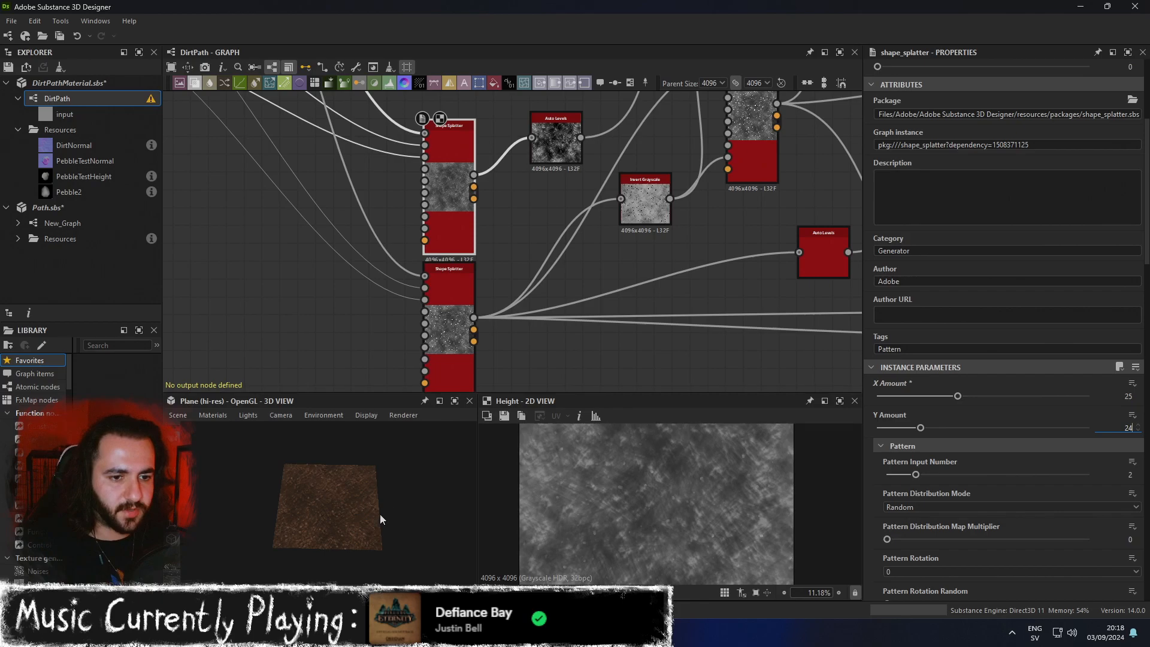
{"action": "scroll", "coordinate": [380, 514], "scroll_direction": "up", "scroll_amount": 5}
Give the lower Shape Splatter node the same X Amount of 25 and Y Amount of 24.
{"action": "double_click", "coordinate": [453, 352]}
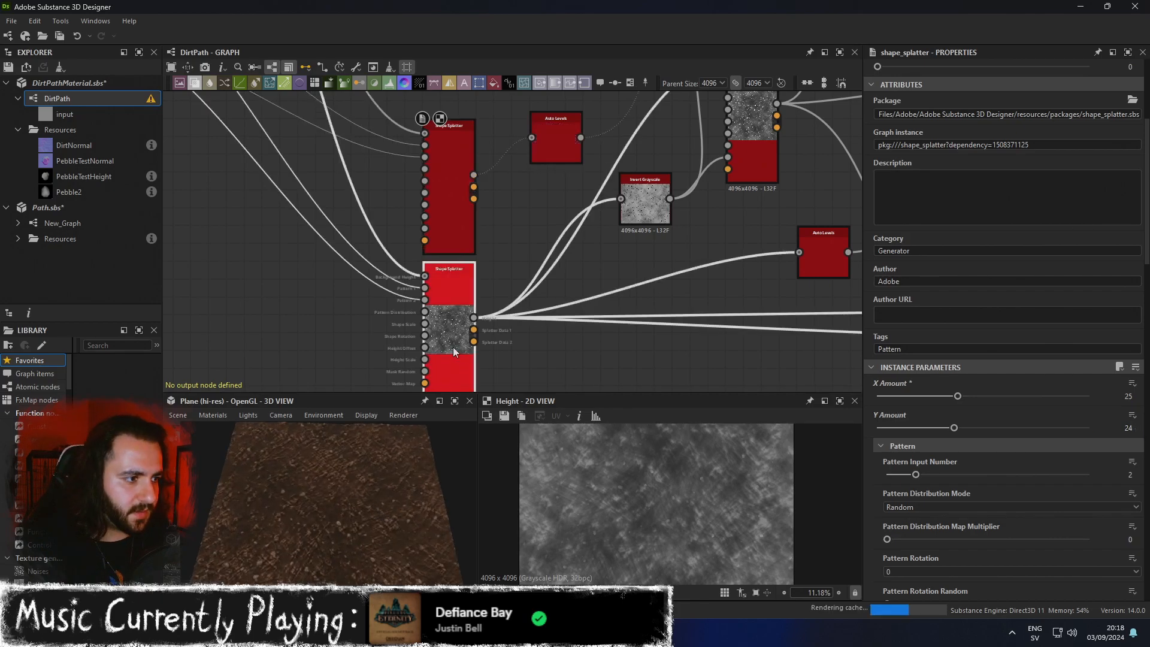
{"action": "double_click", "coordinate": [1129, 394]}
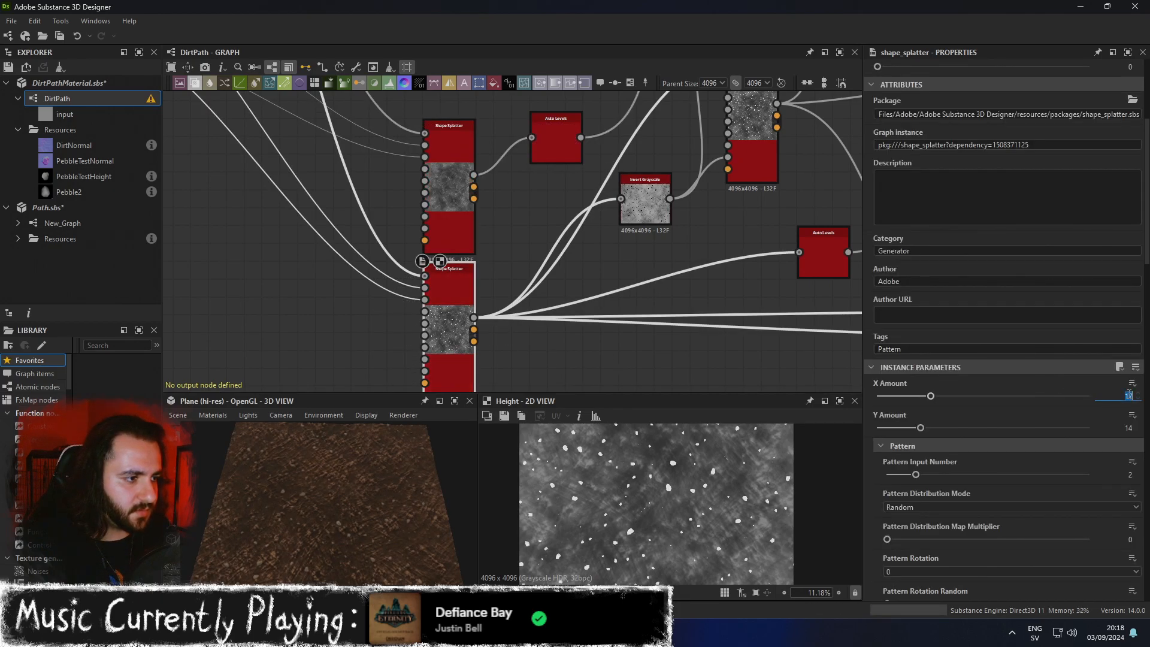
{"action": "double_click", "coordinate": [1128, 429]}
{"action": "key", "text": "Return"}
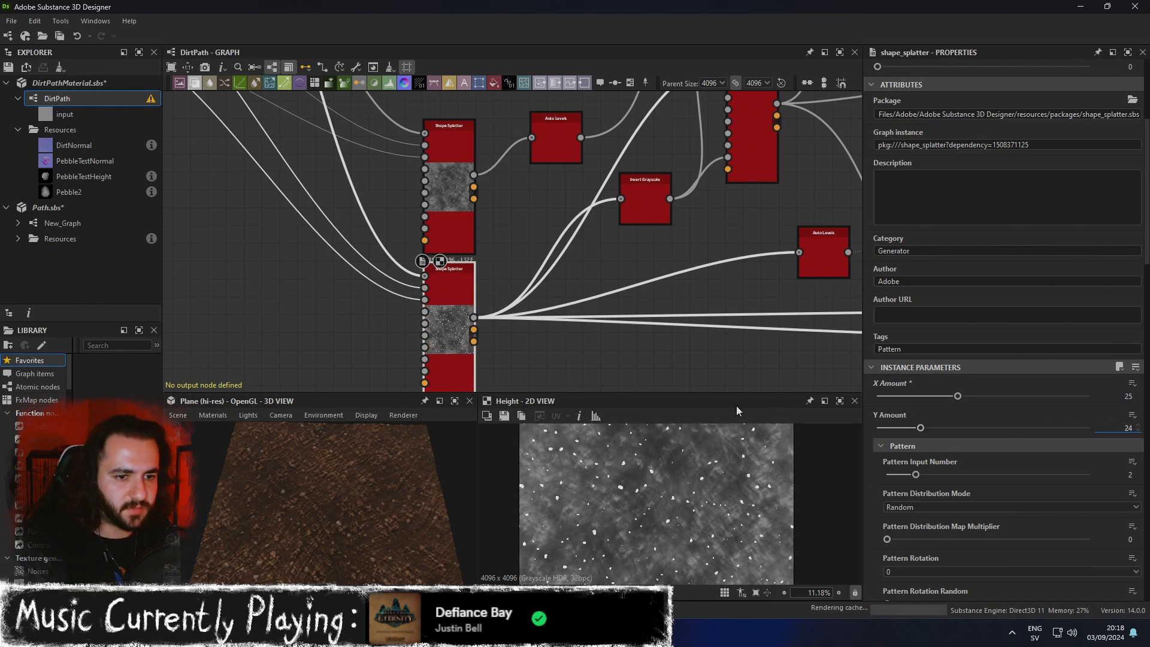
Check the pebble density on the 3D plane in an enlarged view.
{"action": "left_click", "coordinate": [454, 401]}
{"action": "scroll", "coordinate": [549, 450], "scroll_direction": "down", "scroll_amount": 3}
{"action": "left_click_drag", "start_coordinate": [555, 448], "coordinate": [623, 395]}
{"action": "scroll", "coordinate": [643, 411], "scroll_direction": "up", "scroll_amount": 5}
{"action": "scroll", "coordinate": [768, 392], "scroll_direction": "down", "scroll_amount": 5}
{"action": "left_click", "coordinate": [1127, 53]}
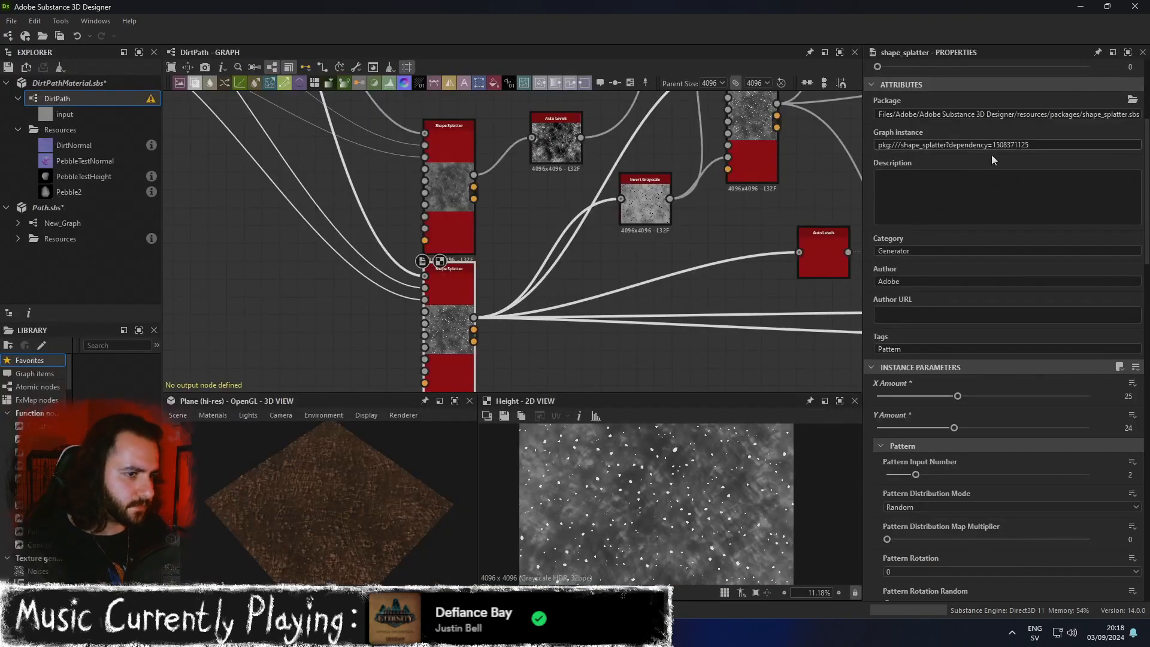
Set Scale No Overlap to 0.35 on both the upper and lower Shape Splatter nodes.
{"action": "left_click", "coordinate": [459, 224]}
{"action": "scroll", "coordinate": [958, 416], "scroll_direction": "down", "scroll_amount": 3}
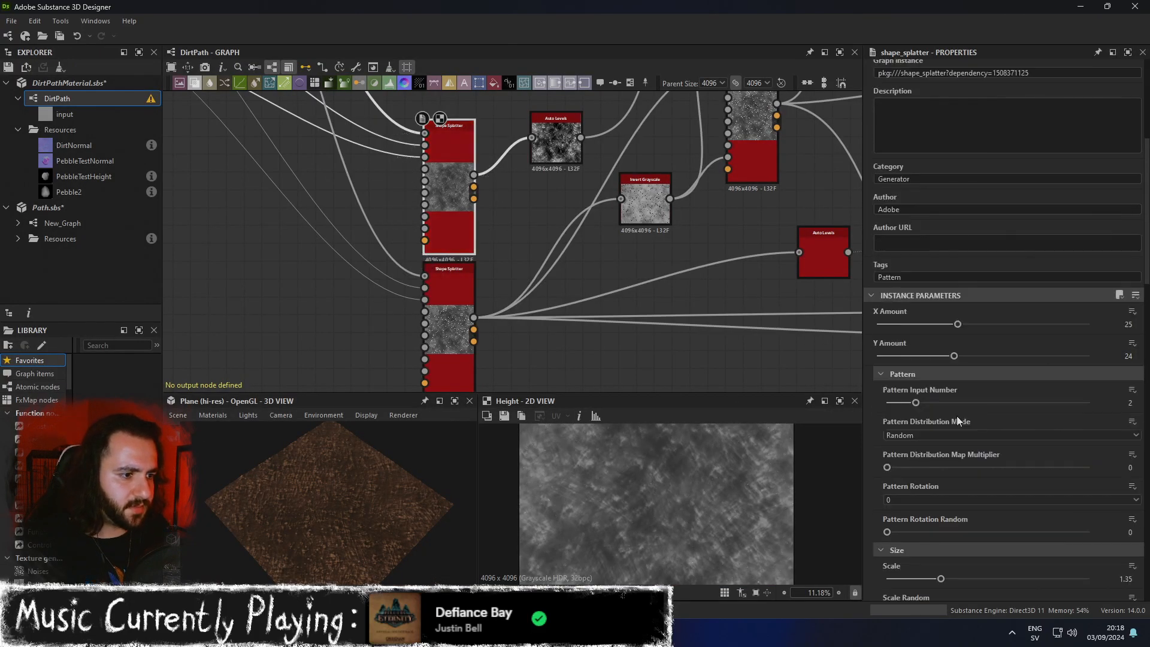
{"action": "scroll", "coordinate": [965, 432], "scroll_direction": "down", "scroll_amount": 3}
{"action": "left_click", "coordinate": [963, 462]}
{"action": "left_click", "coordinate": [957, 462]}
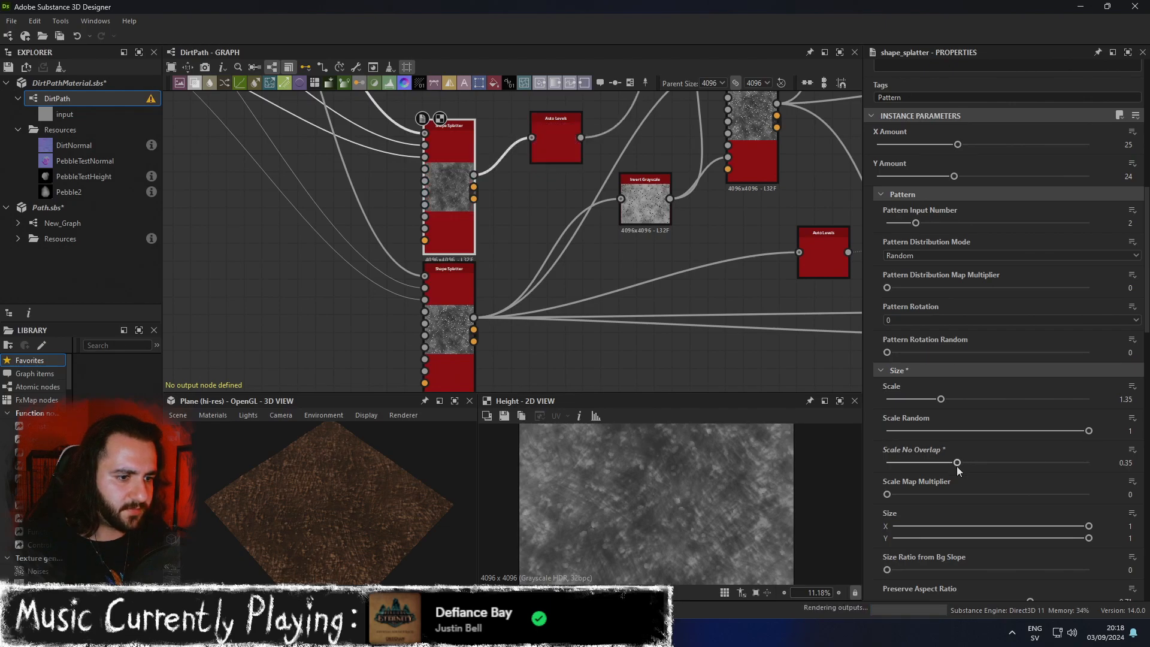
{"action": "left_click", "coordinate": [449, 339]}
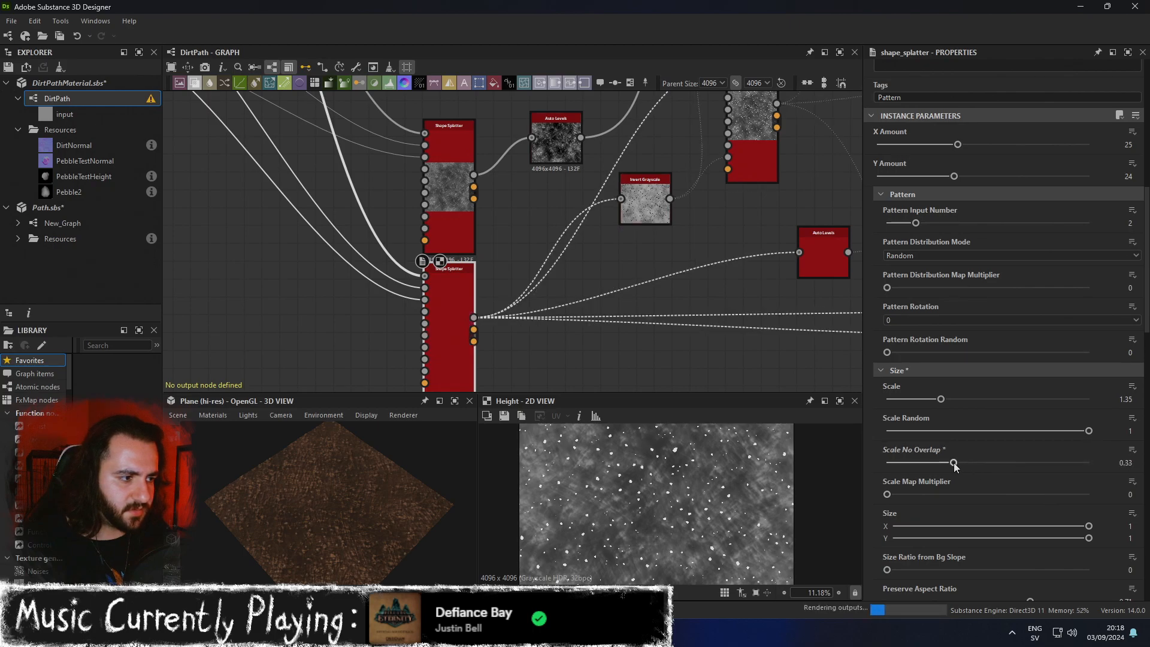
{"action": "left_click", "coordinate": [958, 463]}
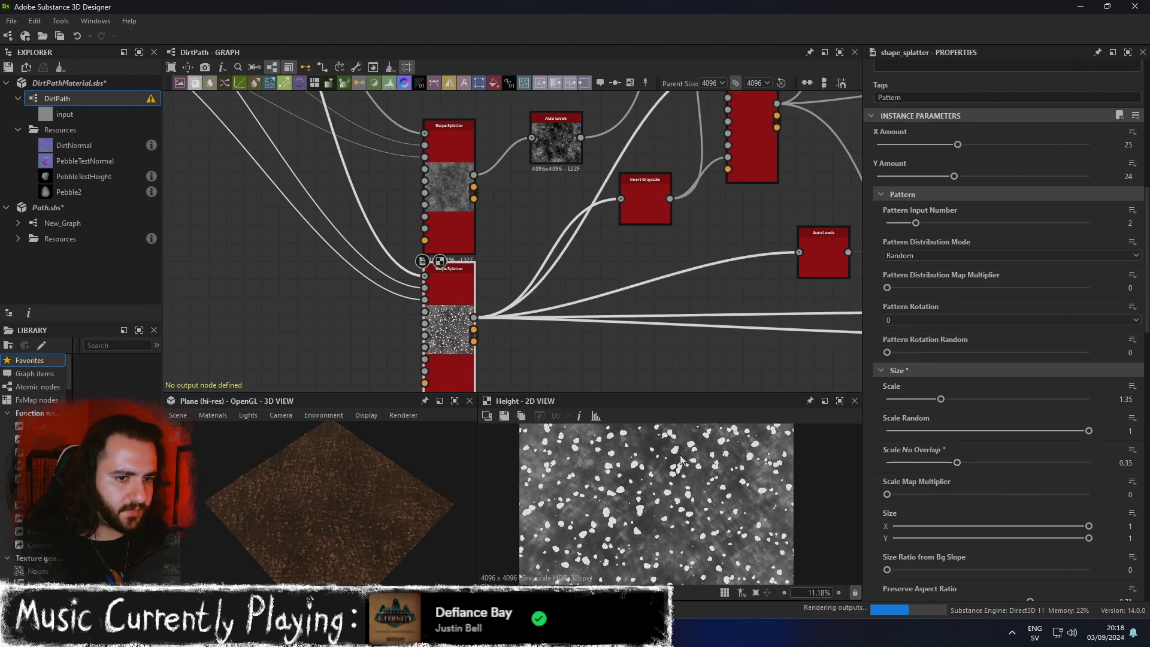
Examine the size, shape and distribution of the pebbles on the enlarged 3D plane from several distances and angles.
{"action": "left_click", "coordinate": [454, 401]}
{"action": "mouse_move", "coordinate": [655, 436]}
{"action": "left_mouse_down"}
{"action": "mouse_move", "coordinate": [747, 401]}
{"action": "mouse_move", "coordinate": [663, 425]}
{"action": "left_mouse_up"}
{"action": "scroll", "coordinate": [750, 406], "scroll_direction": "down", "scroll_amount": 3}
{"action": "scroll", "coordinate": [743, 406], "scroll_direction": "up", "scroll_amount": 5}
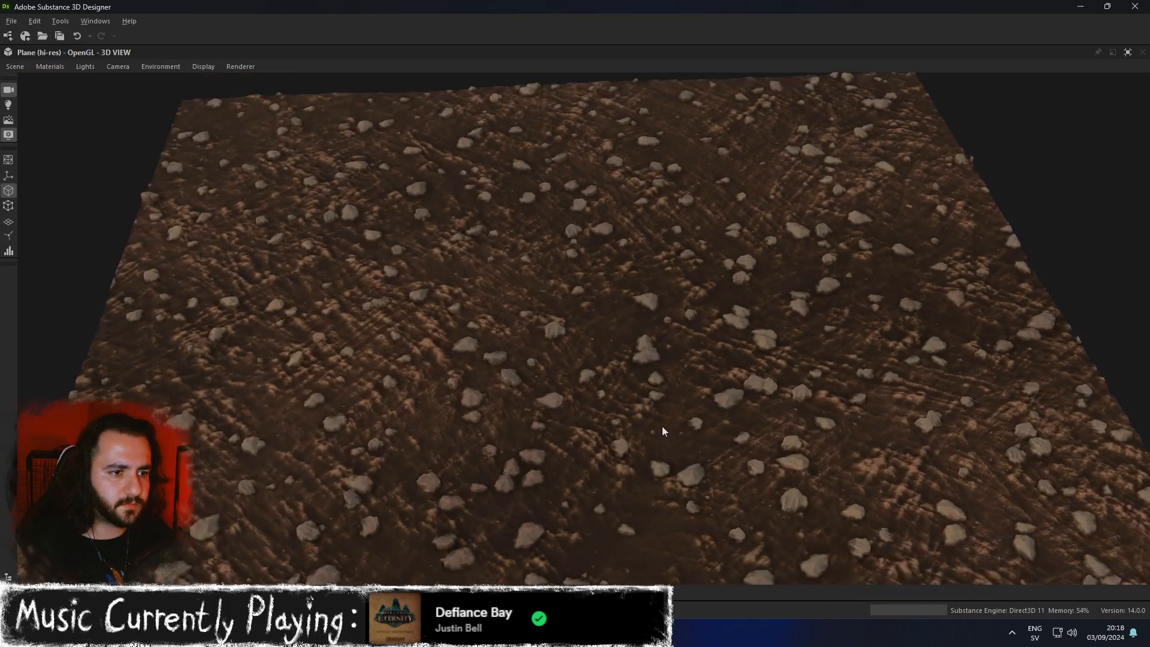
{"action": "scroll", "coordinate": [639, 282], "scroll_direction": "up", "scroll_amount": 8}
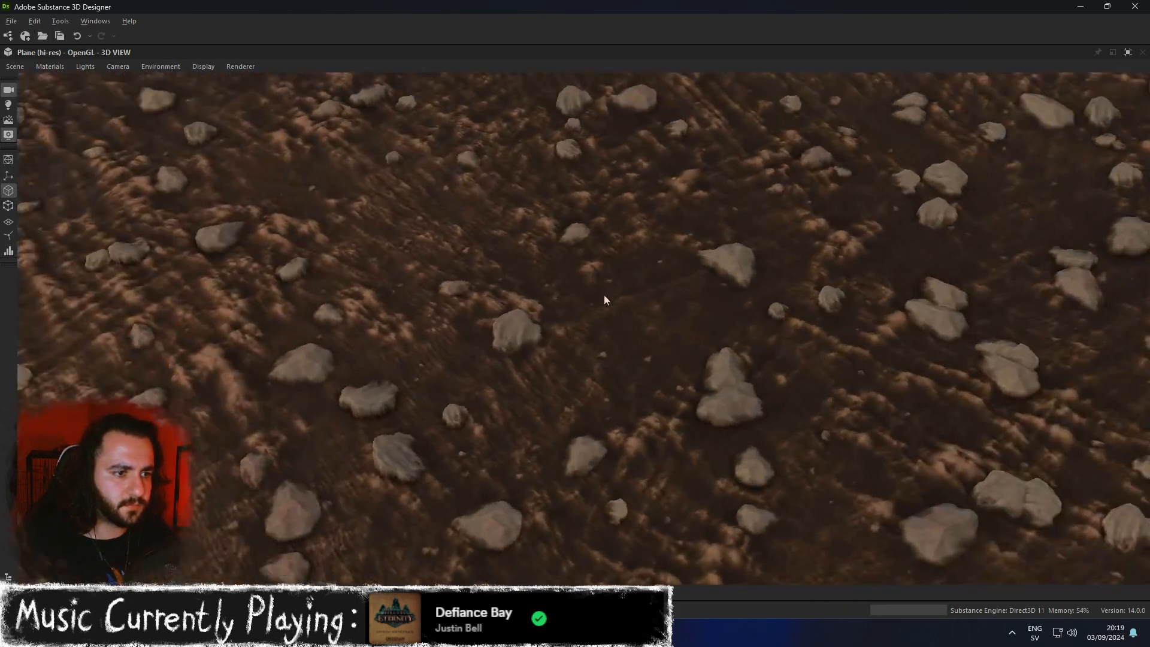
{"action": "right_click_drag", "start_coordinate": [603, 295], "coordinate": [883, 426]}
{"action": "middle_click_drag", "start_coordinate": [883, 427], "coordinate": [722, 394]}
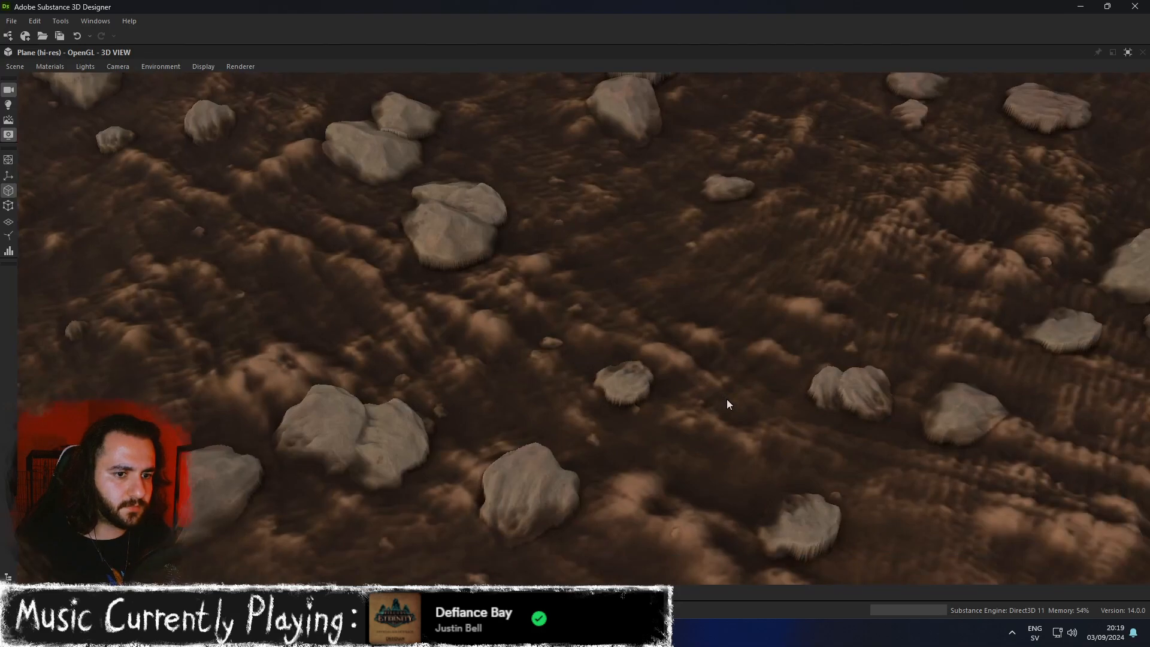
{"action": "scroll", "coordinate": [727, 398], "scroll_direction": "down", "scroll_amount": 10}
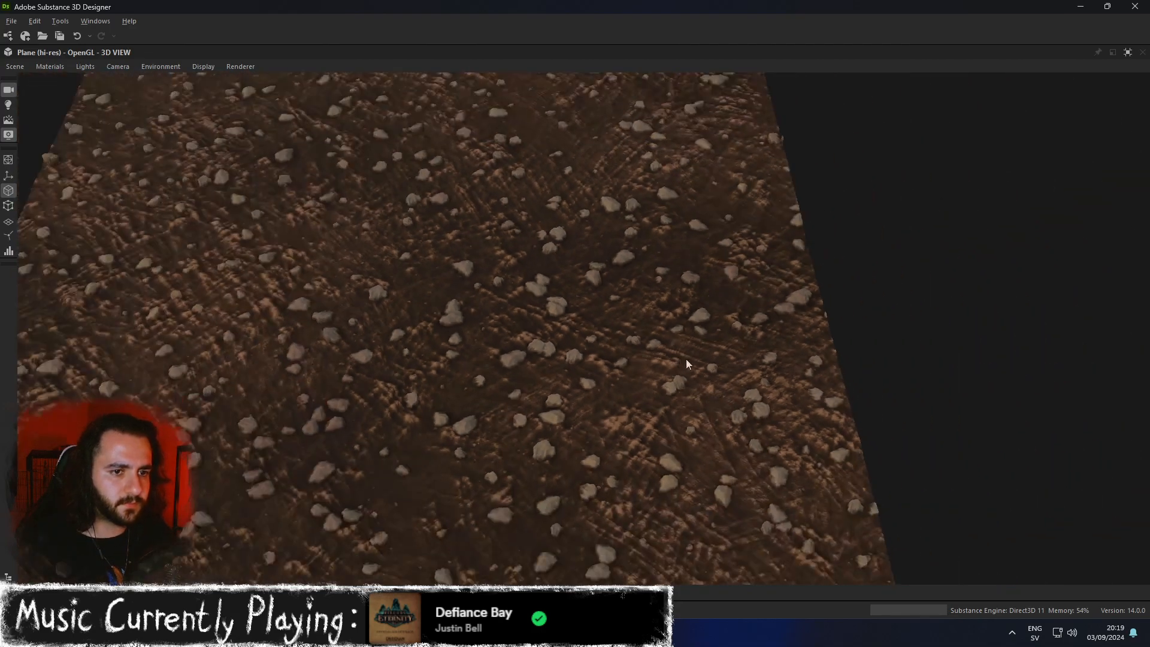
{"action": "scroll", "coordinate": [687, 365], "scroll_direction": "down", "scroll_amount": 10}
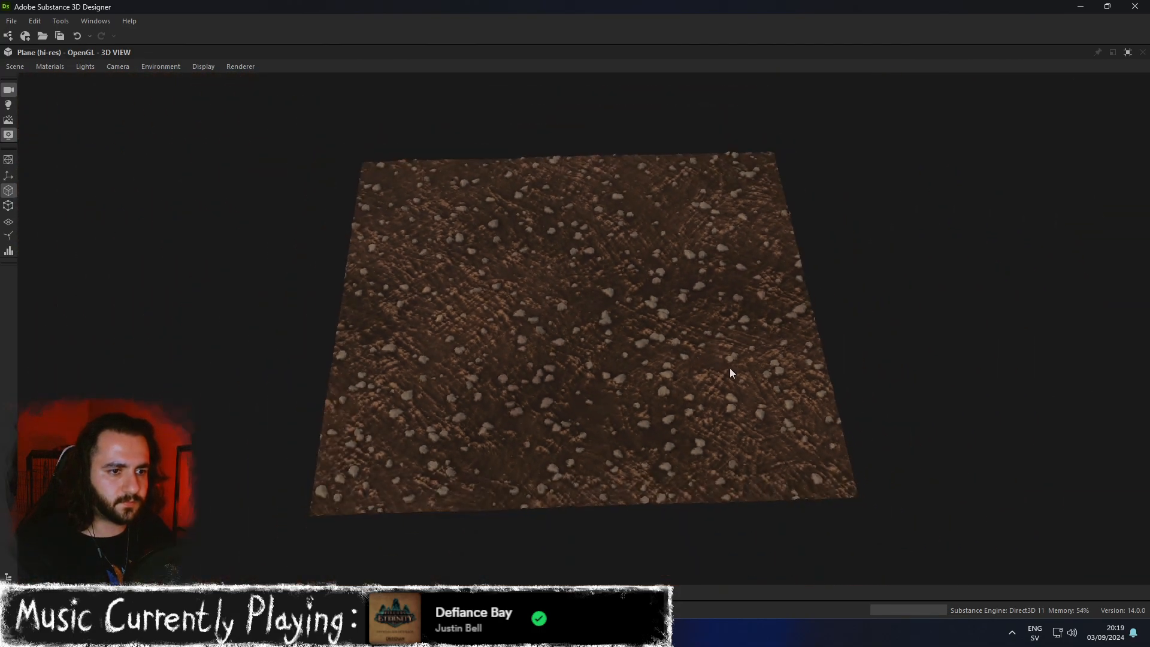
{"action": "left_click_drag", "start_coordinate": [730, 369], "coordinate": [717, 399]}
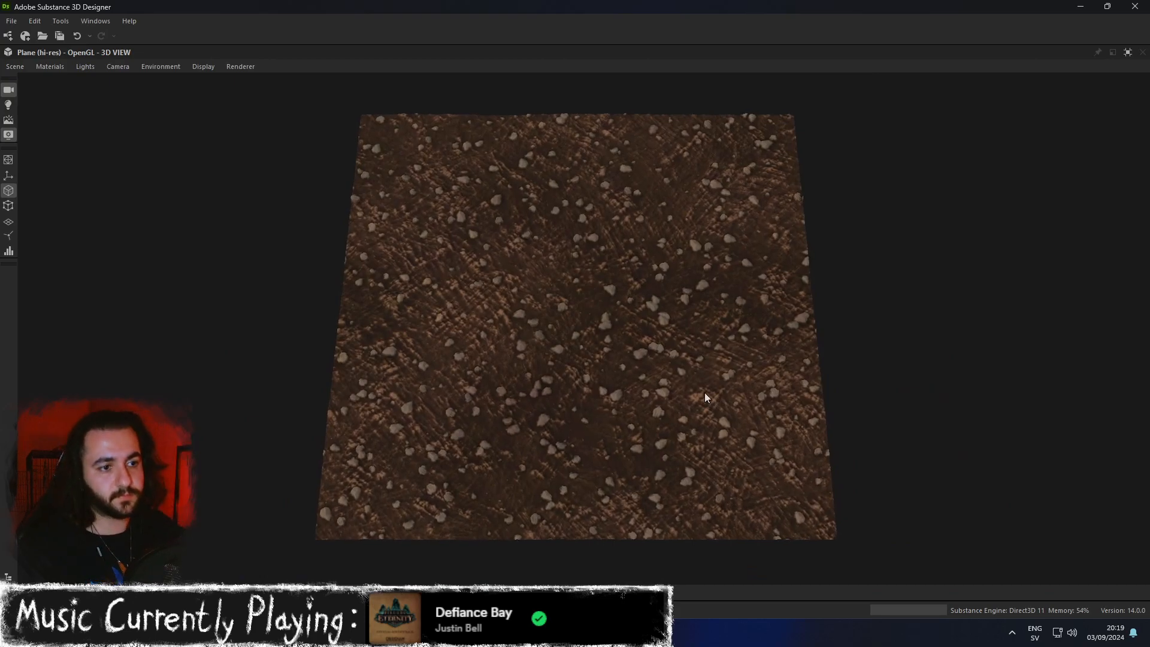
{"action": "left_click_drag", "start_coordinate": [844, 224], "coordinate": [801, 285]}
{"action": "scroll", "coordinate": [797, 294], "scroll_direction": "up", "scroll_amount": 5}
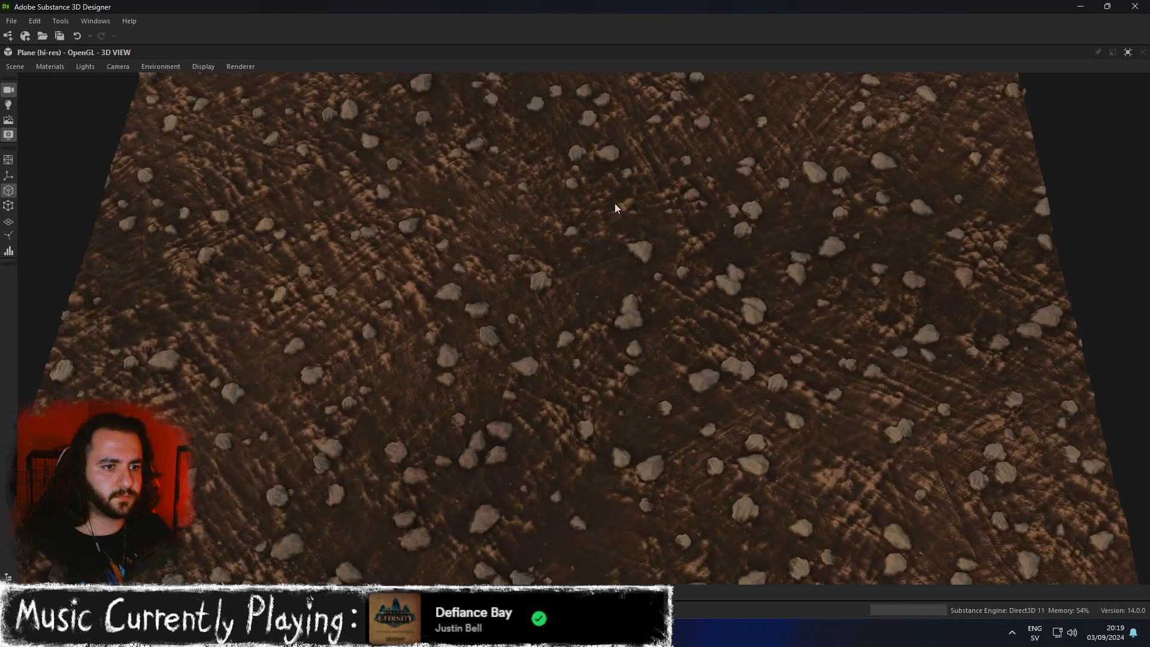
{"action": "right_click_drag", "start_coordinate": [375, 227], "coordinate": [399, 223]}
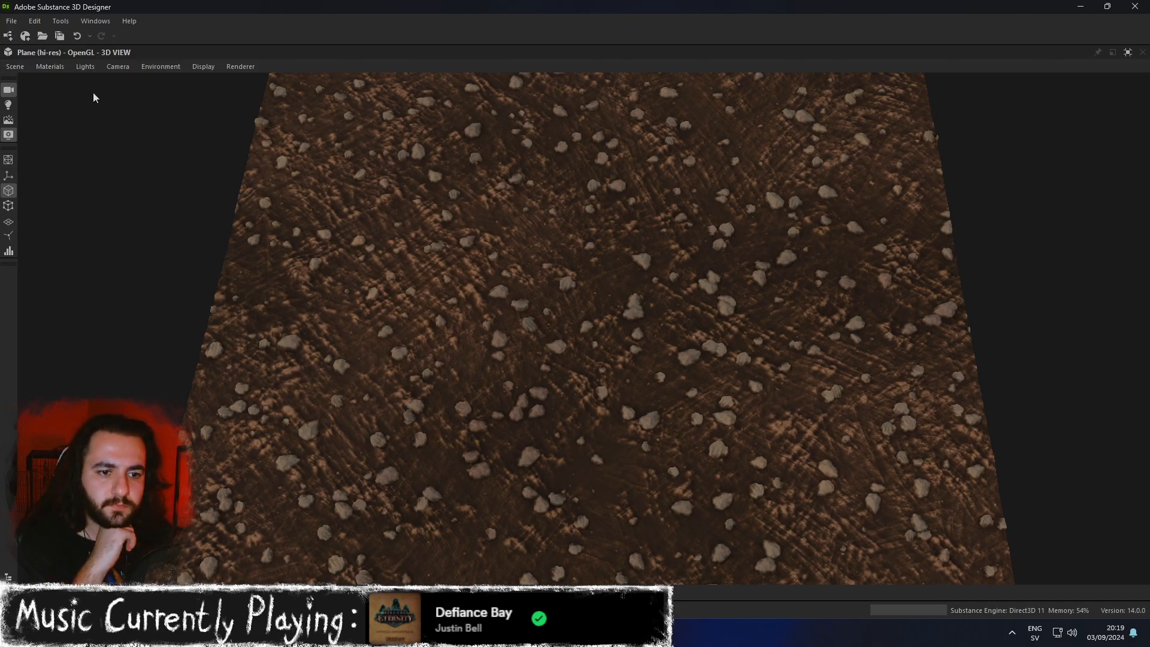
{"action": "left_click", "coordinate": [1128, 55]}
Recolour the end key of the uppermost Gradient Map node, used for the pebbles, to light beige #e9c4ab.
{"action": "scroll", "coordinate": [736, 221], "scroll_direction": "down", "scroll_amount": 3}
{"action": "middle_click_drag", "start_coordinate": [696, 203], "coordinate": [383, 335]}
{"action": "middle_click_drag", "start_coordinate": [794, 210], "coordinate": [566, 299]}
{"action": "scroll", "coordinate": [566, 299], "scroll_direction": "down", "scroll_amount": 4}
{"action": "middle_click_drag", "start_coordinate": [635, 162], "coordinate": [602, 256]}
{"action": "scroll", "coordinate": [602, 257], "scroll_direction": "up", "scroll_amount": 2}
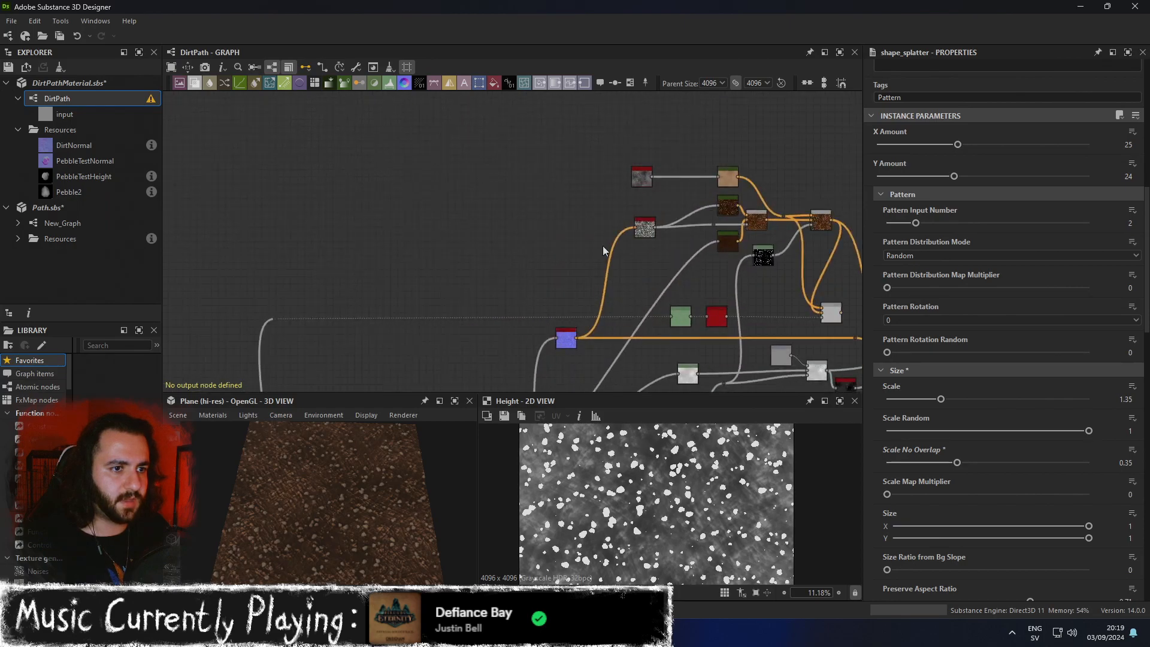
{"action": "left_click", "coordinate": [728, 177]}
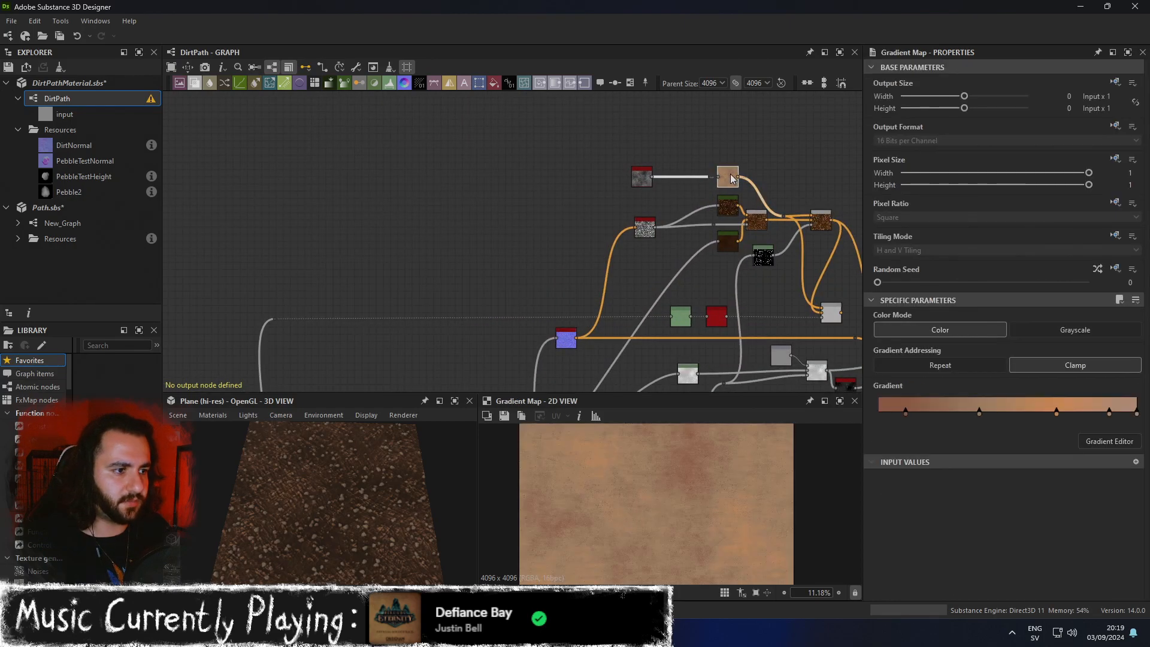
{"action": "double_click", "coordinate": [1136, 413]}
{"action": "left_click", "coordinate": [778, 291]}
{"action": "left_click_drag", "start_coordinate": [775, 283], "coordinate": [761, 284]}
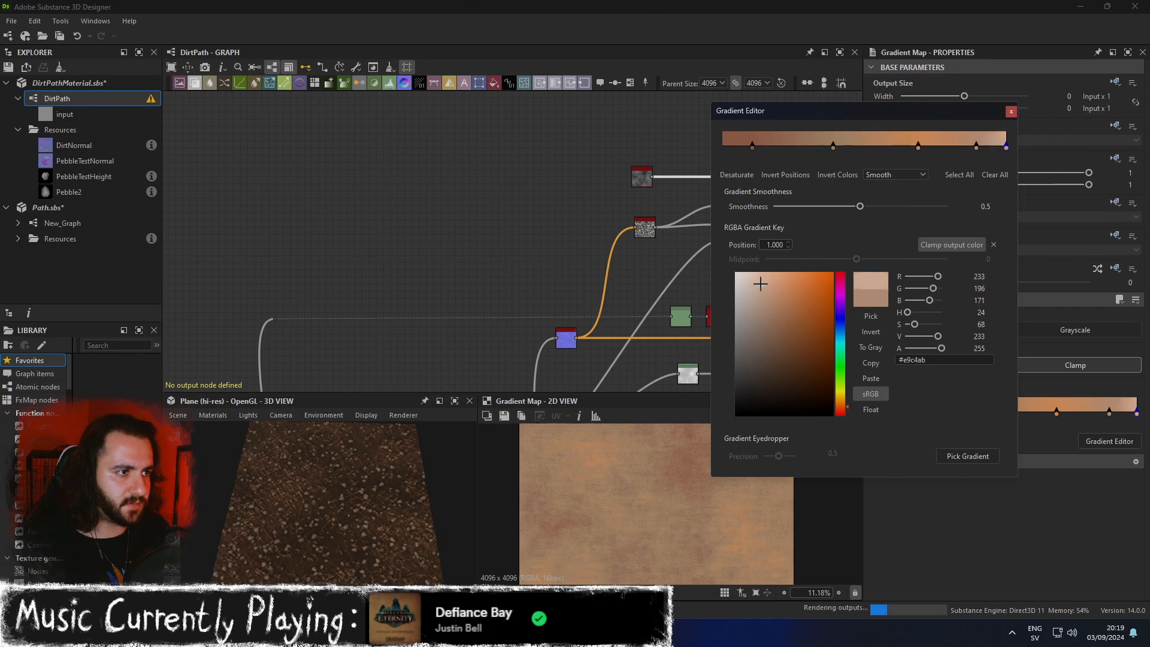
Darken the pebble gradient's key at position 0.895 to #865434 and its key at 0.690 to a dark brown.
{"action": "left_click", "coordinate": [977, 145]}
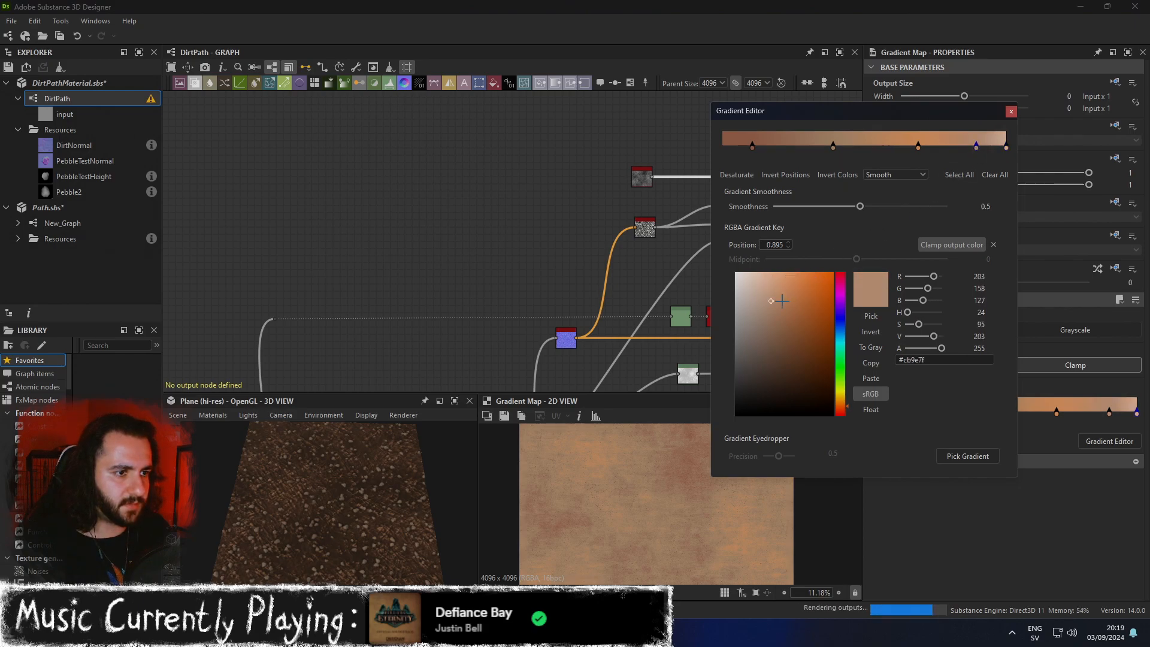
{"action": "left_click", "coordinate": [796, 341]}
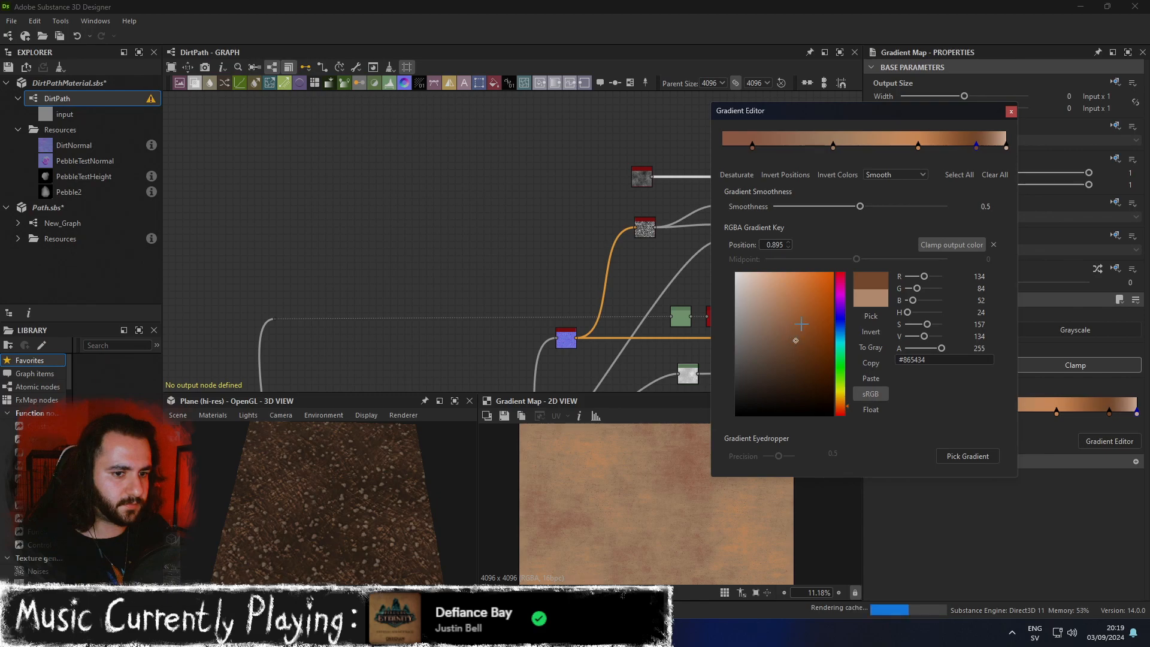
{"action": "left_click", "coordinate": [919, 146]}
{"action": "left_click", "coordinate": [804, 364]}
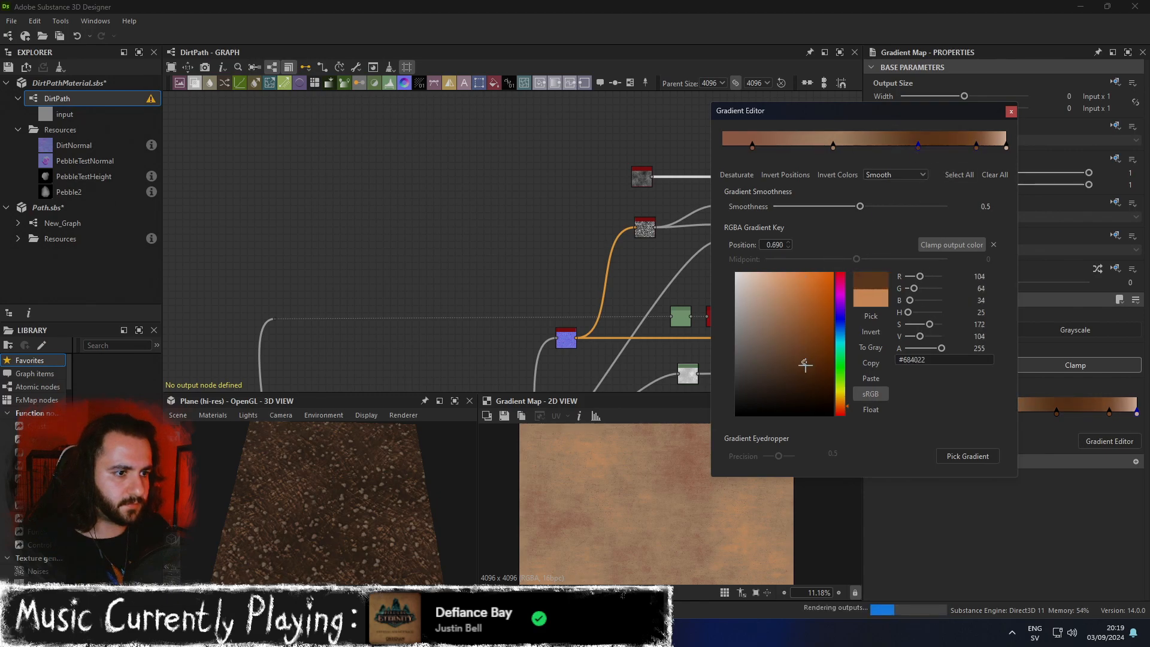
Set the pebble gradient's key at position 0.392 to #dab18d and add a #4e3b2f key at 0.255.
{"action": "left_click", "coordinate": [833, 145]}
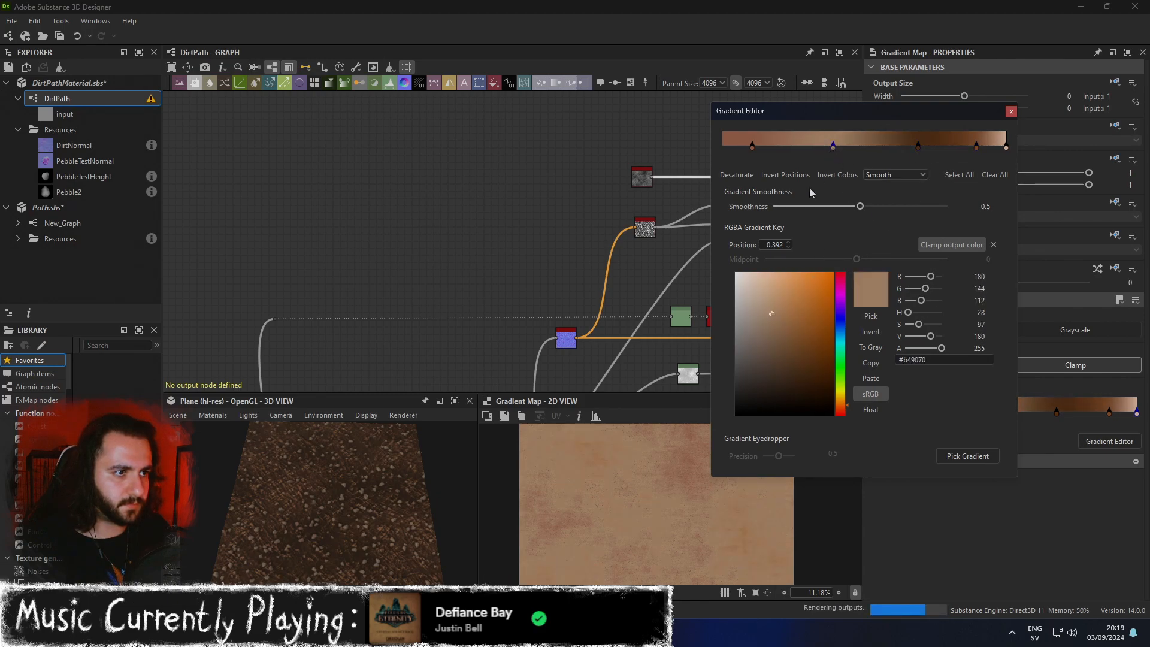
{"action": "left_click", "coordinate": [769, 292]}
{"action": "left_click", "coordinate": [796, 146]}
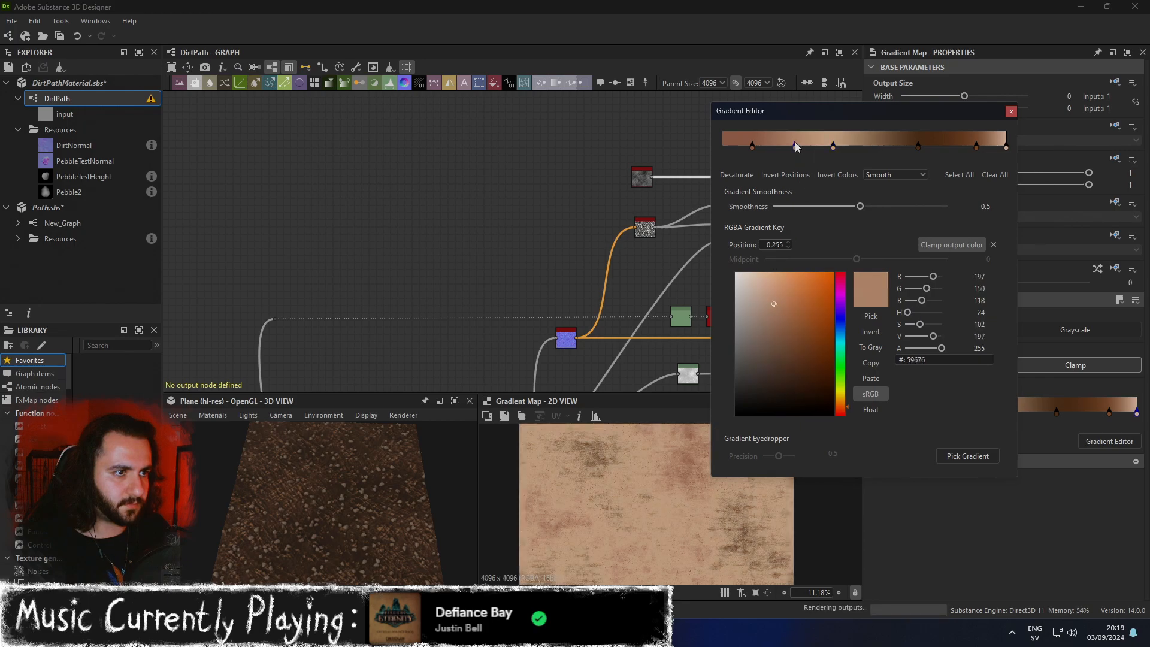
{"action": "left_click", "coordinate": [775, 371]}
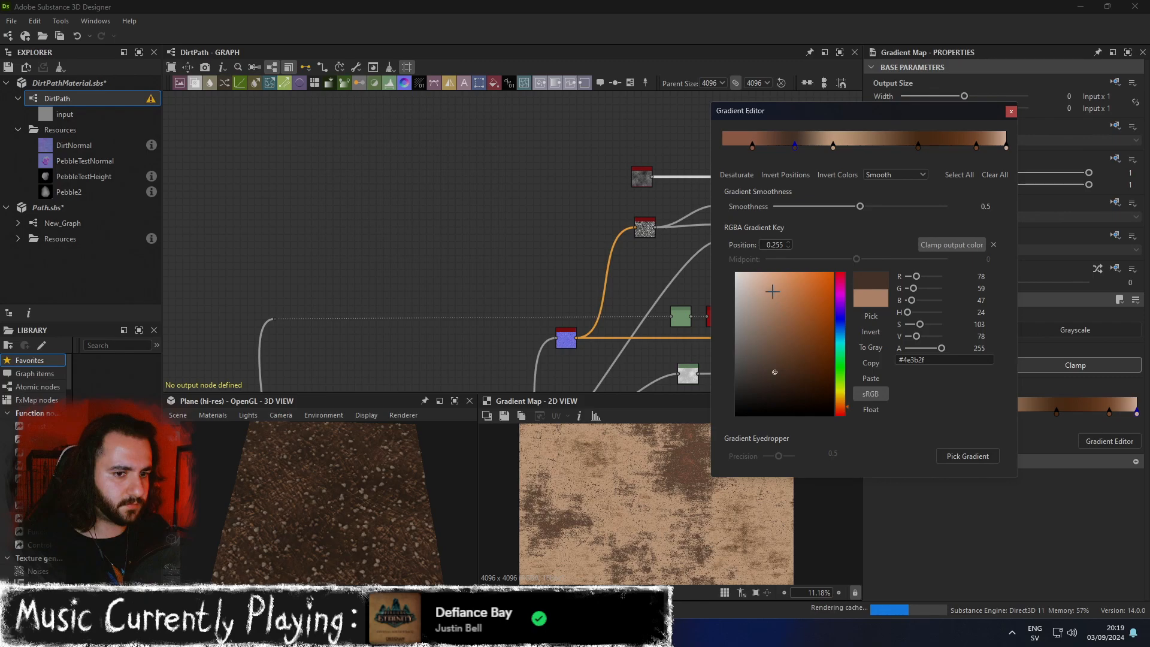
Spread the pebble gradient's keys along the ramp, with the reddish-brown key at the start and the #dab18d key at 0.419.
{"action": "mouse_move", "coordinate": [751, 146]}
{"action": "left_mouse_down"}
{"action": "mouse_move", "coordinate": [738, 149]}
{"action": "mouse_move", "coordinate": [961, 149]}
{"action": "mouse_move", "coordinate": [841, 147]}
{"action": "left_mouse_up"}
{"action": "scroll", "coordinate": [663, 481], "scroll_direction": "down", "scroll_amount": 2}
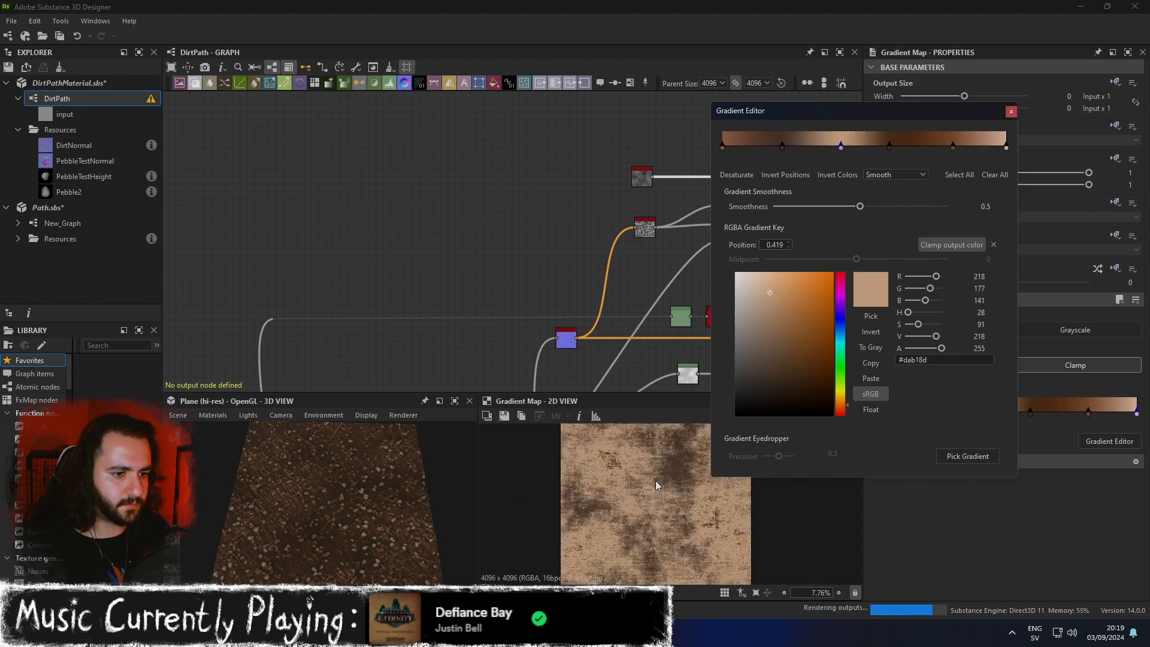
{"action": "scroll", "coordinate": [663, 481], "scroll_direction": "up", "scroll_amount": 3}
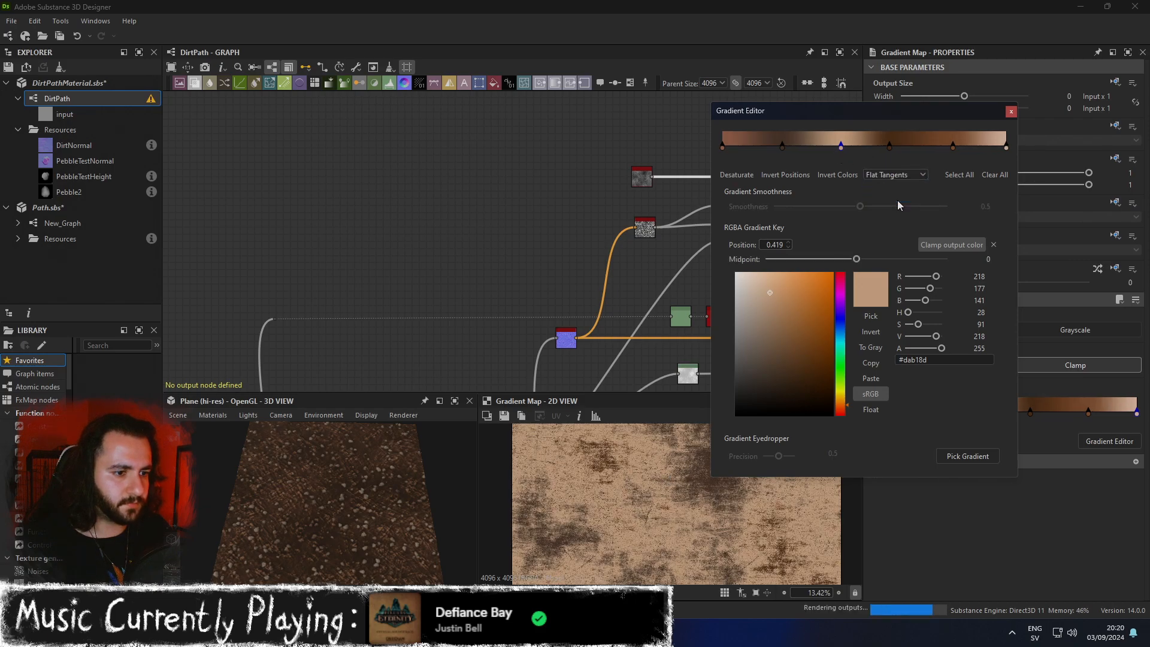
Try No Interpolation on the pebble gradient, settle on Linear interpolation and close the Gradient Editor.
{"action": "left_click", "coordinate": [904, 176]}
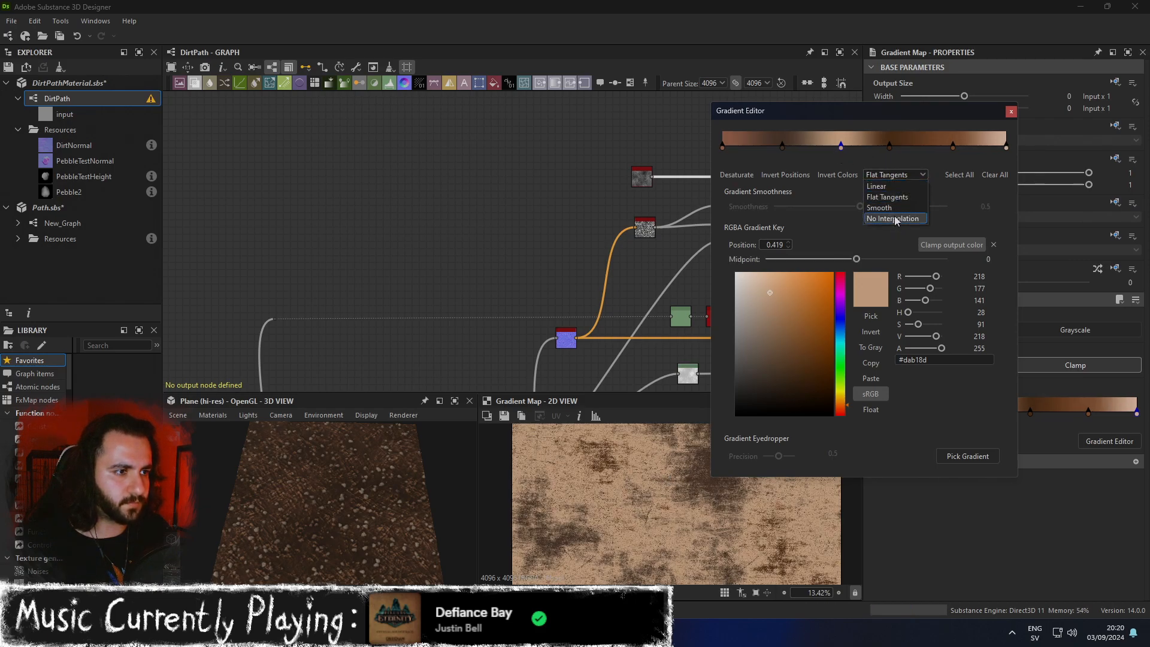
{"action": "left_click", "coordinate": [895, 219]}
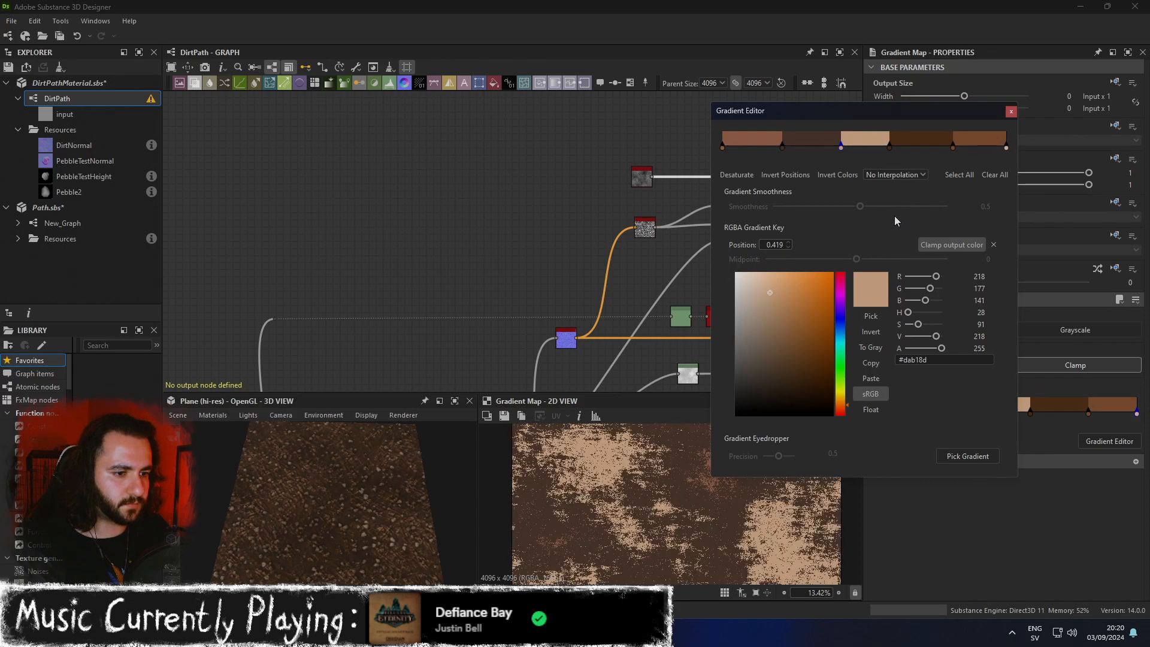
{"action": "left_click", "coordinate": [910, 173]}
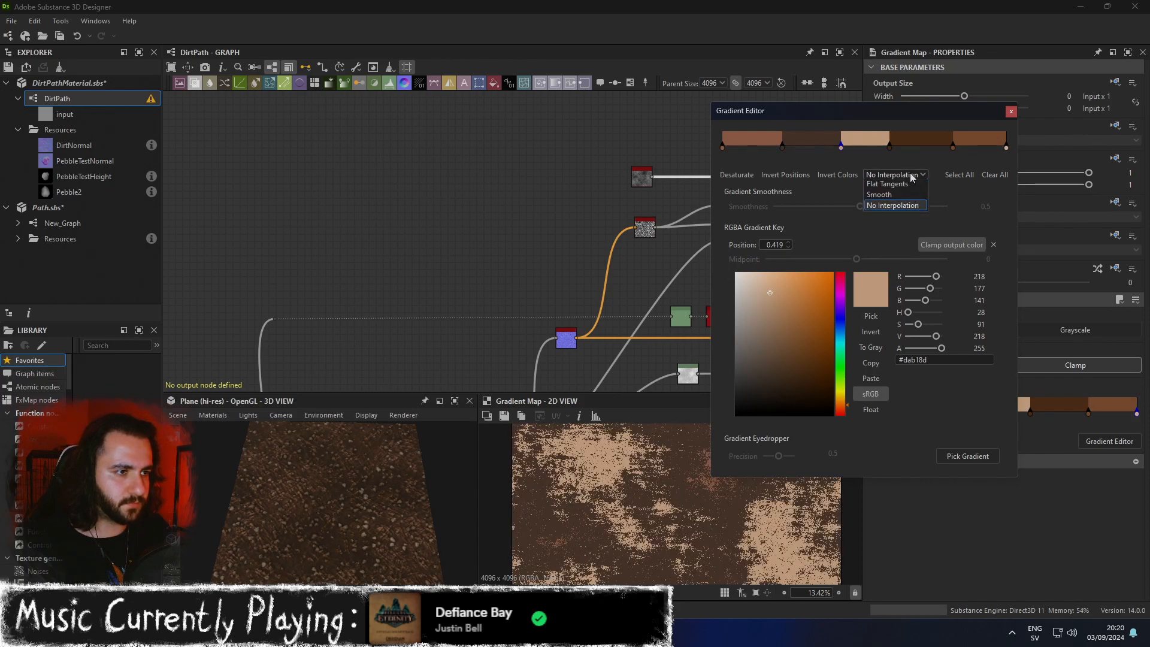
{"action": "left_click", "coordinate": [895, 186]}
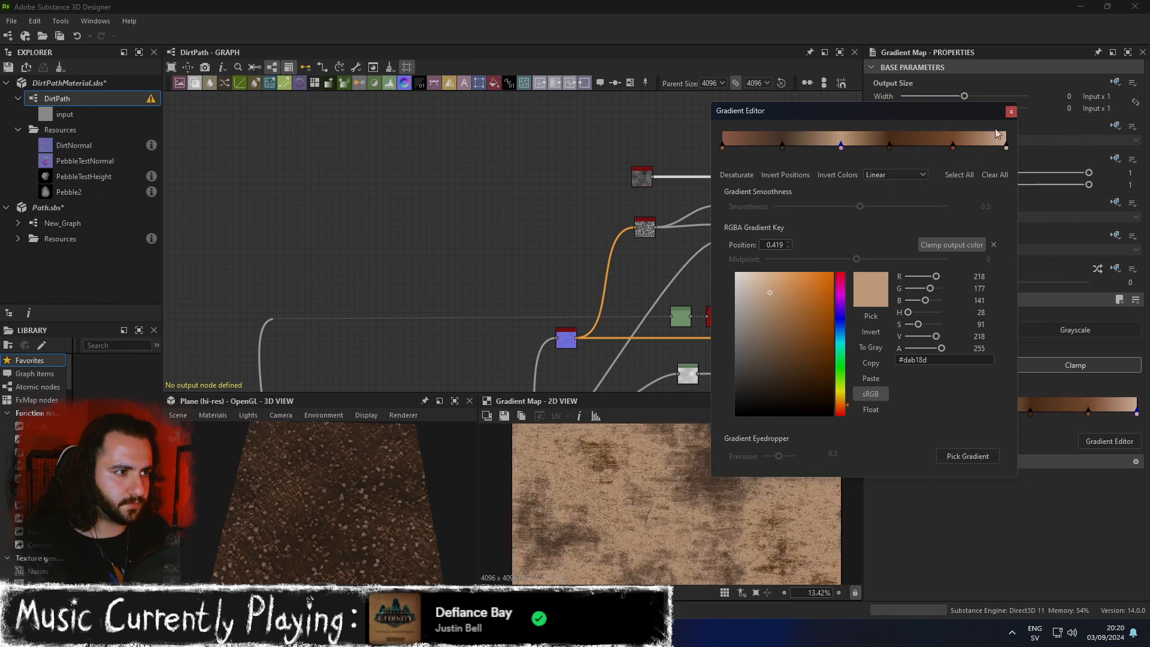
{"action": "left_click", "coordinate": [1011, 111]}
Examine the recoloured pebbles on the enlarged 3D plane from close up, from a distance and from low angles.
{"action": "scroll", "coordinate": [365, 509], "scroll_direction": "up", "scroll_amount": 5}
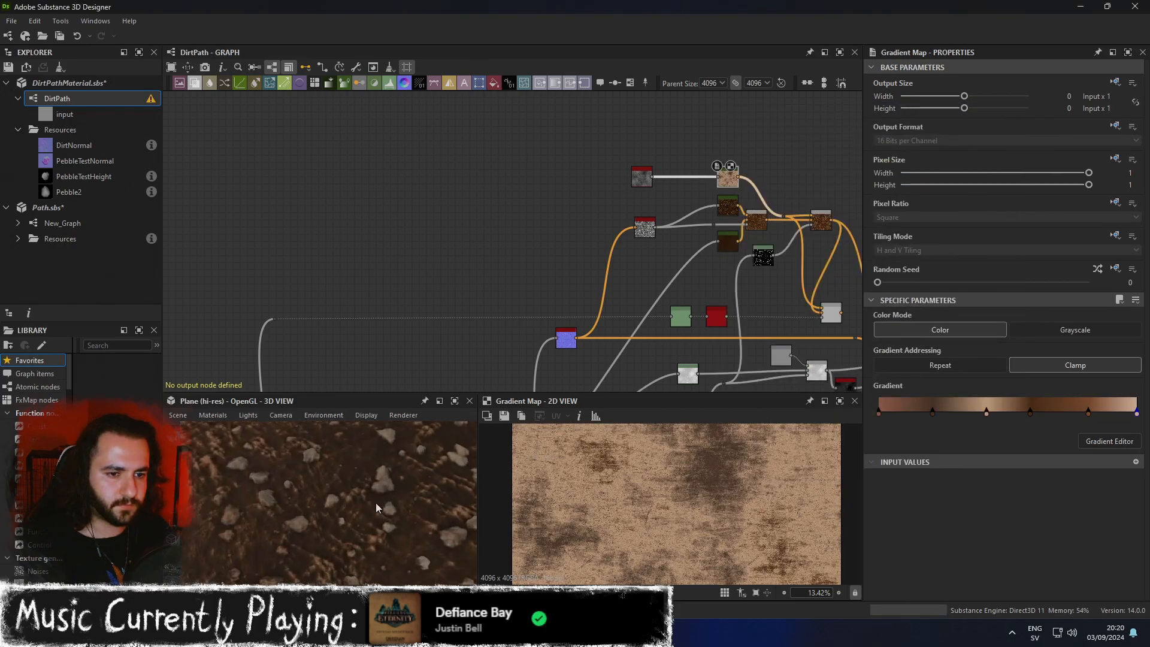
{"action": "scroll", "coordinate": [376, 503], "scroll_direction": "up", "scroll_amount": 2}
{"action": "left_click", "coordinate": [457, 401]}
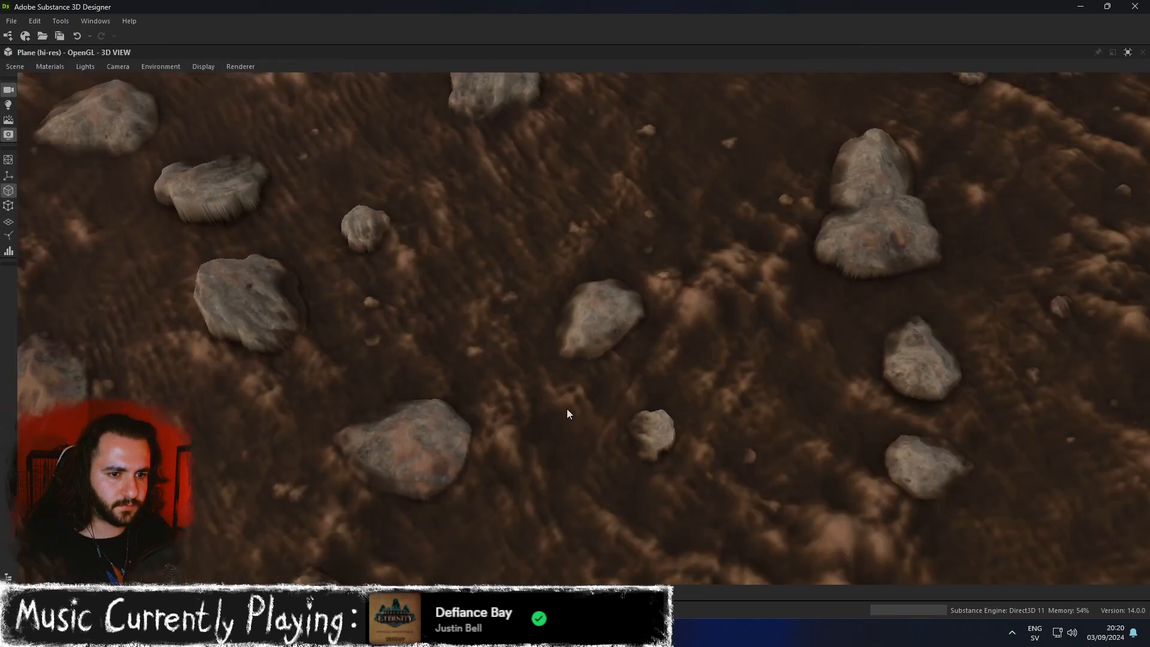
{"action": "scroll", "coordinate": [567, 409], "scroll_direction": "down", "scroll_amount": 10}
{"action": "left_click_drag", "start_coordinate": [569, 411], "coordinate": [654, 415]}
{"action": "scroll", "coordinate": [623, 390], "scroll_direction": "down", "scroll_amount": 3}
{"action": "scroll", "coordinate": [688, 413], "scroll_direction": "up", "scroll_amount": 5}
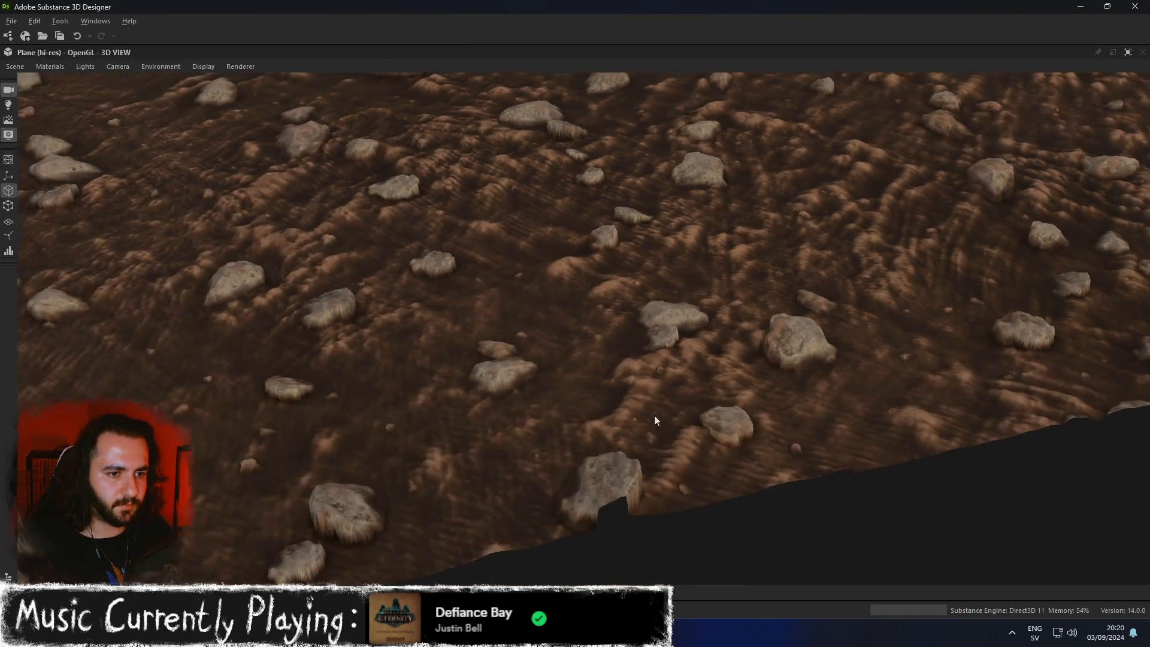
{"action": "scroll", "coordinate": [655, 415], "scroll_direction": "up", "scroll_amount": 2}
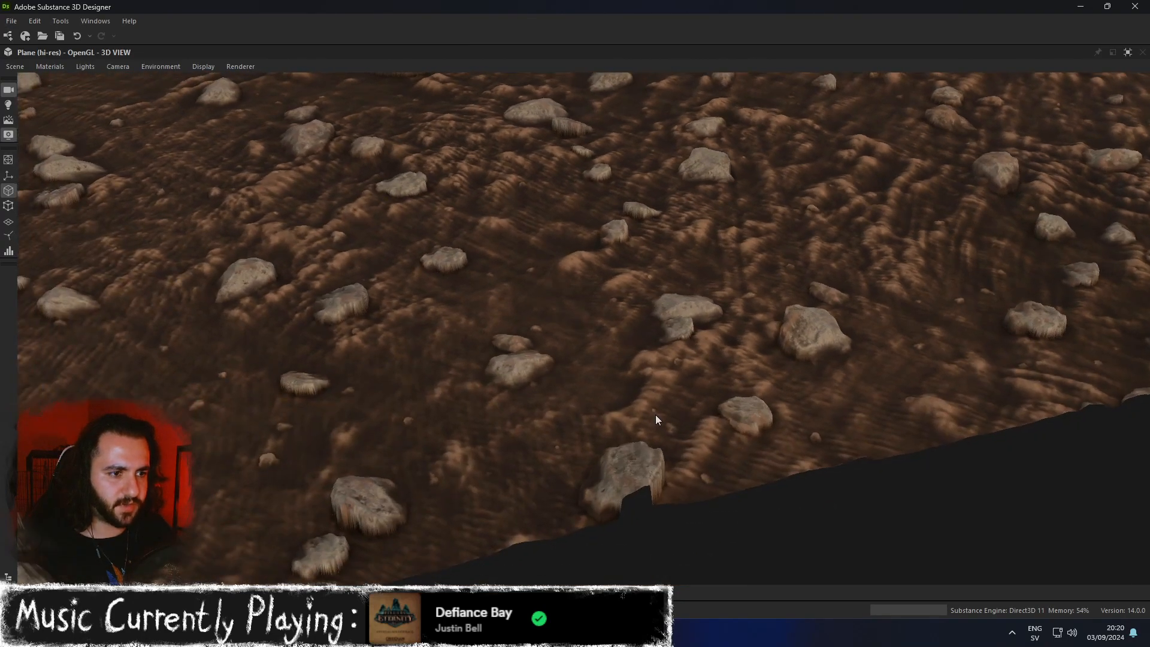
{"action": "scroll", "coordinate": [656, 414], "scroll_direction": "down", "scroll_amount": 4}
{"action": "left_click_drag", "start_coordinate": [683, 354], "coordinate": [551, 323]}
{"action": "scroll", "coordinate": [616, 411], "scroll_direction": "down", "scroll_amount": 4}
{"action": "left_click", "coordinate": [1126, 52]}
Preview the Blend node that combines the two dirt Gradient Maps and set its blending mode to Copy.
{"action": "middle_click_drag", "start_coordinate": [725, 260], "coordinate": [419, 268]}
{"action": "scroll", "coordinate": [701, 266], "scroll_direction": "up", "scroll_amount": 5}
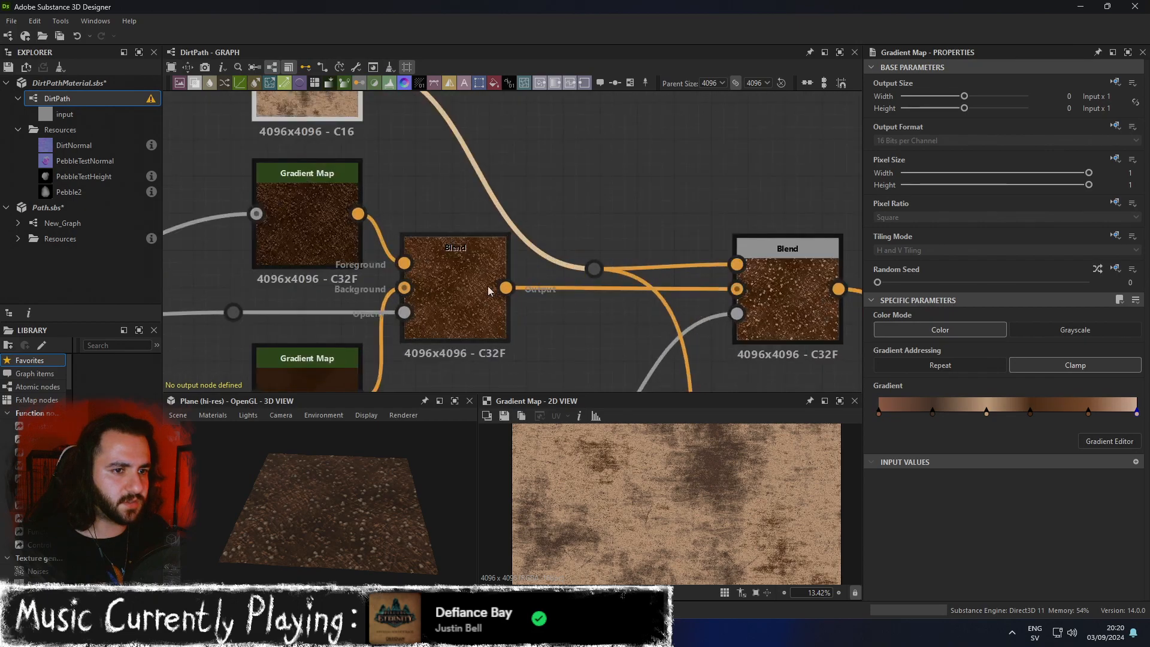
{"action": "left_click", "coordinate": [491, 293]}
{"action": "middle_click_drag", "start_coordinate": [572, 310], "coordinate": [613, 310]}
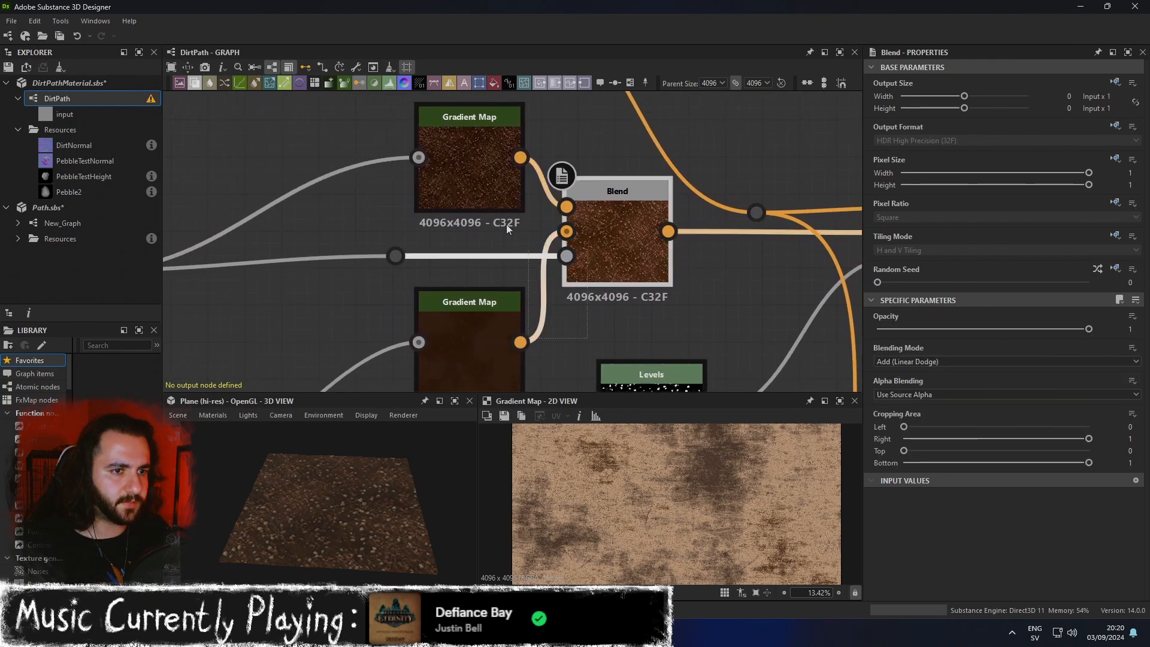
{"action": "middle_click_drag", "start_coordinate": [605, 254], "coordinate": [405, 246]}
{"action": "double_click", "coordinate": [426, 261]}
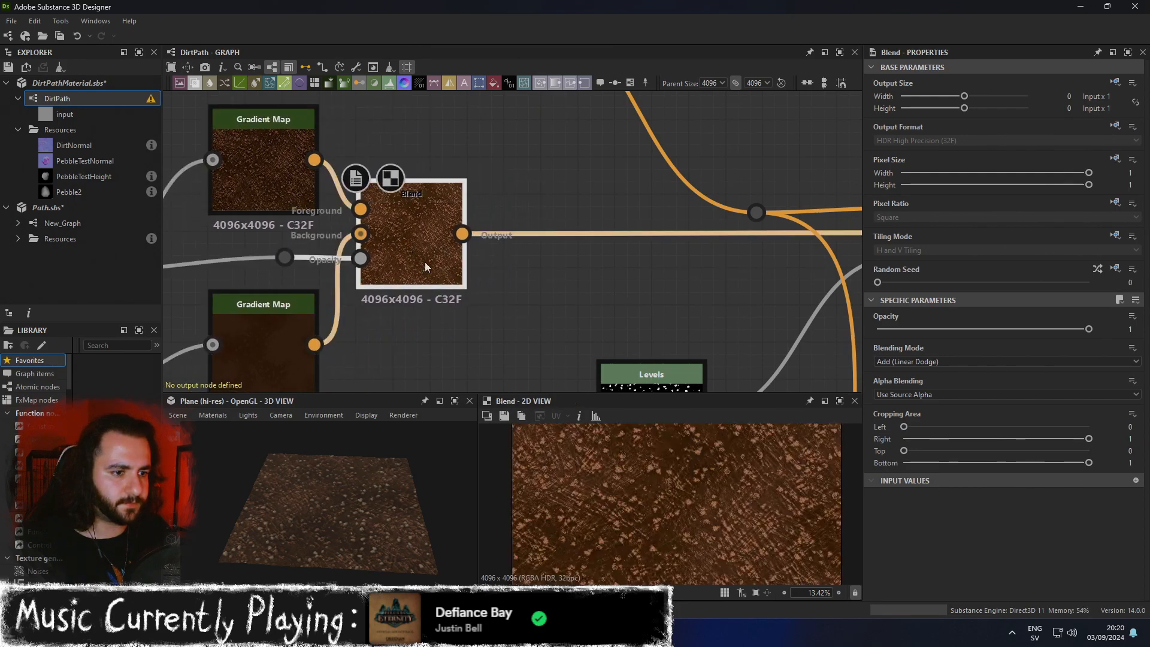
{"action": "left_click", "coordinate": [976, 363]}
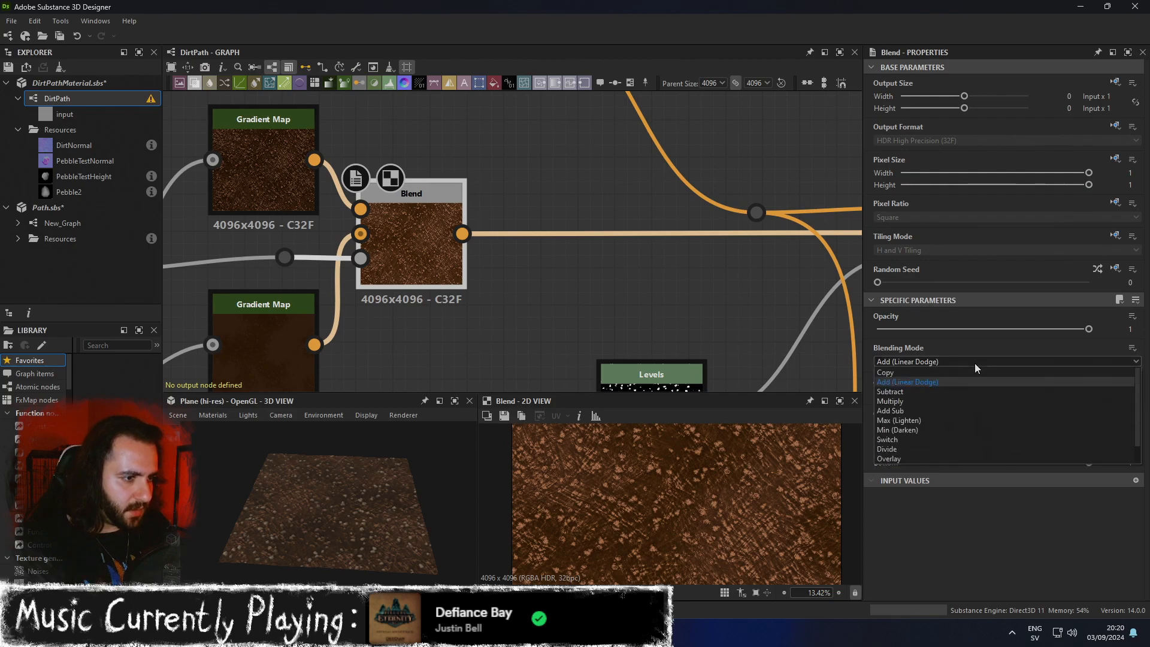
{"action": "left_click", "coordinate": [947, 371]}
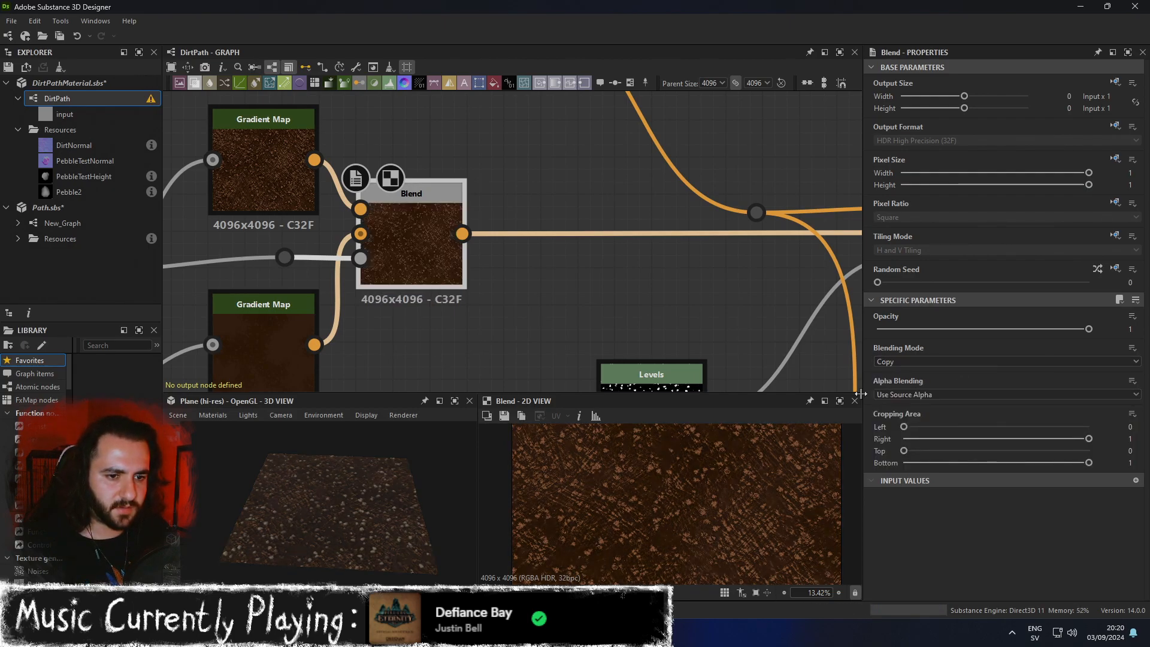
Check the dirt on the enlarged 3D plane and return the Blend node's blending mode to Add (Linear Dodge).
{"action": "left_click", "coordinate": [455, 401]}
{"action": "scroll", "coordinate": [650, 424], "scroll_direction": "up", "scroll_amount": 2}
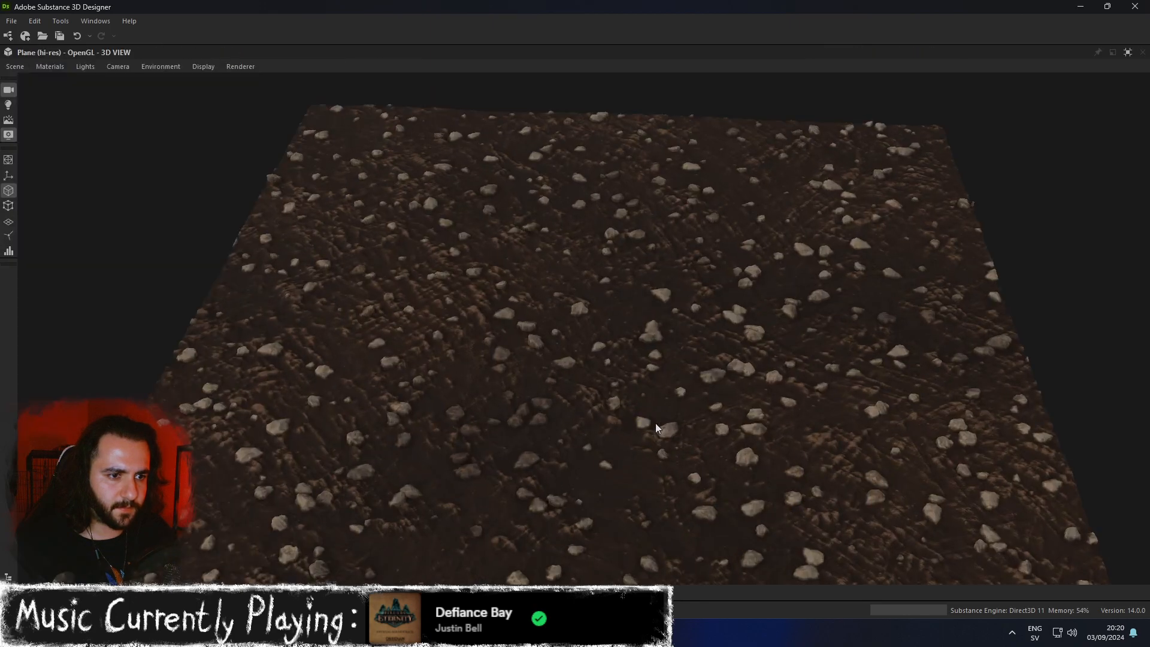
{"action": "left_click", "coordinate": [1130, 54]}
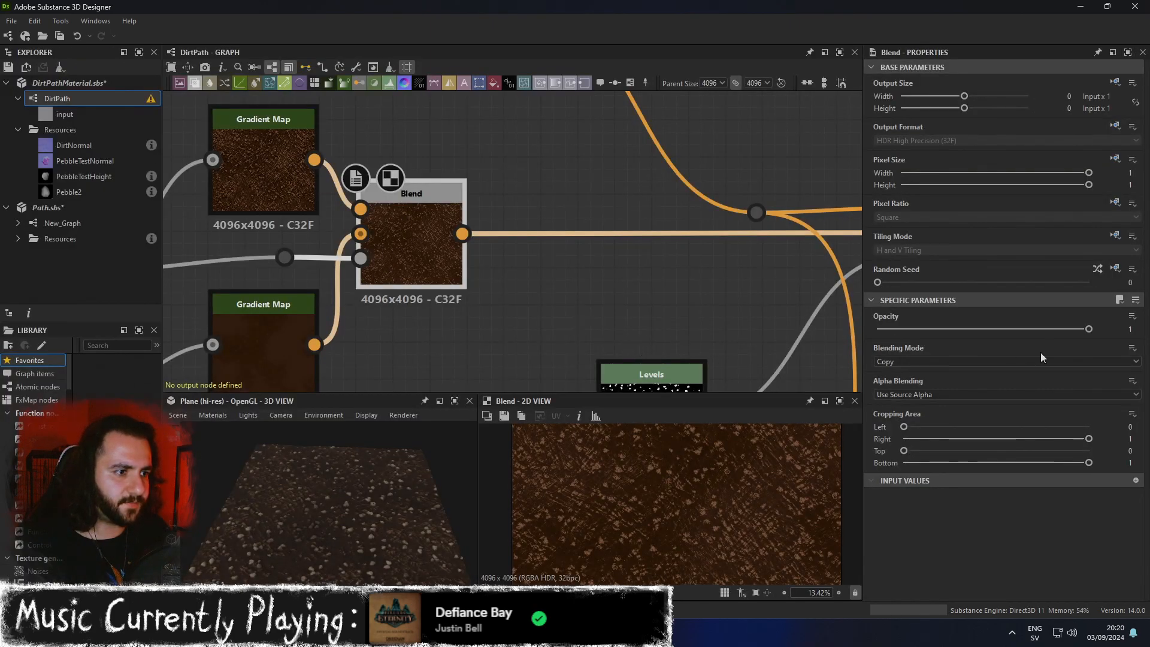
{"action": "left_click", "coordinate": [936, 360]}
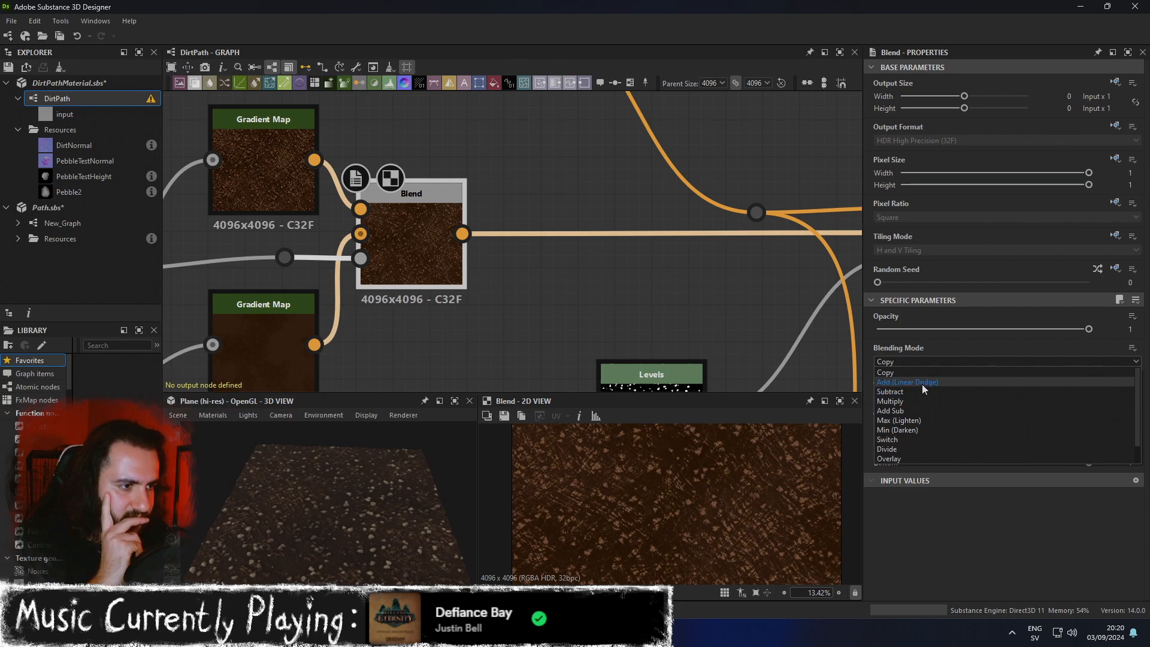
{"action": "left_click", "coordinate": [921, 385]}
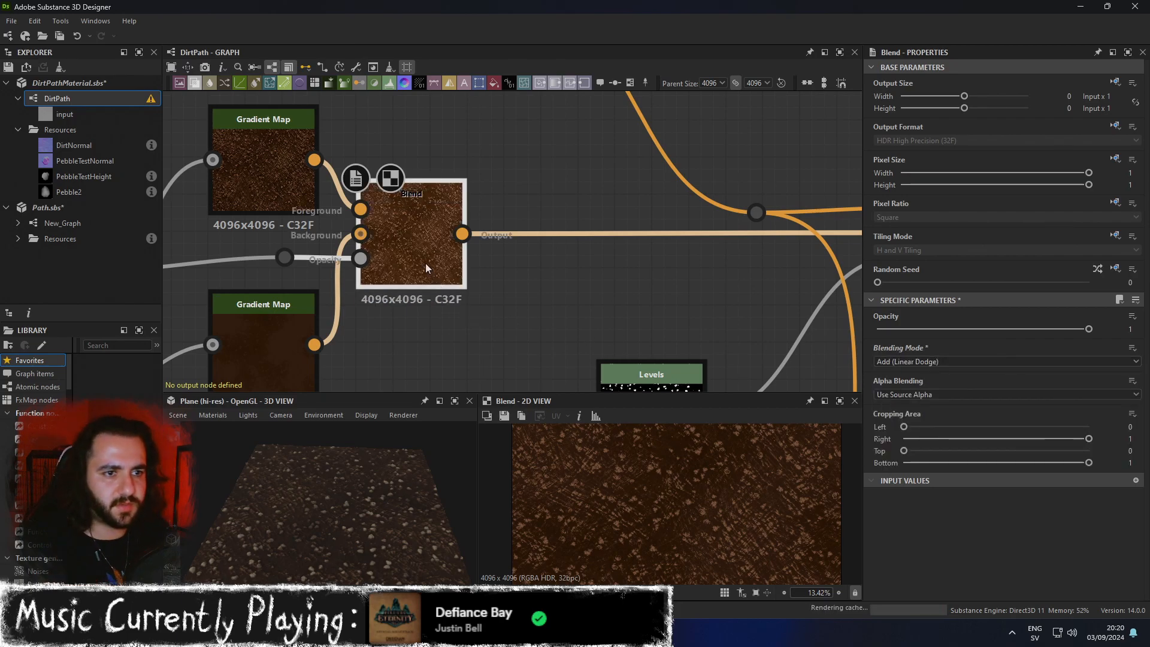
Insert a Levels node after the dirt Blend node and lower its output white level slightly below the maximum.
{"action": "key", "text": "space"}
{"action": "type", "text": "levels"}
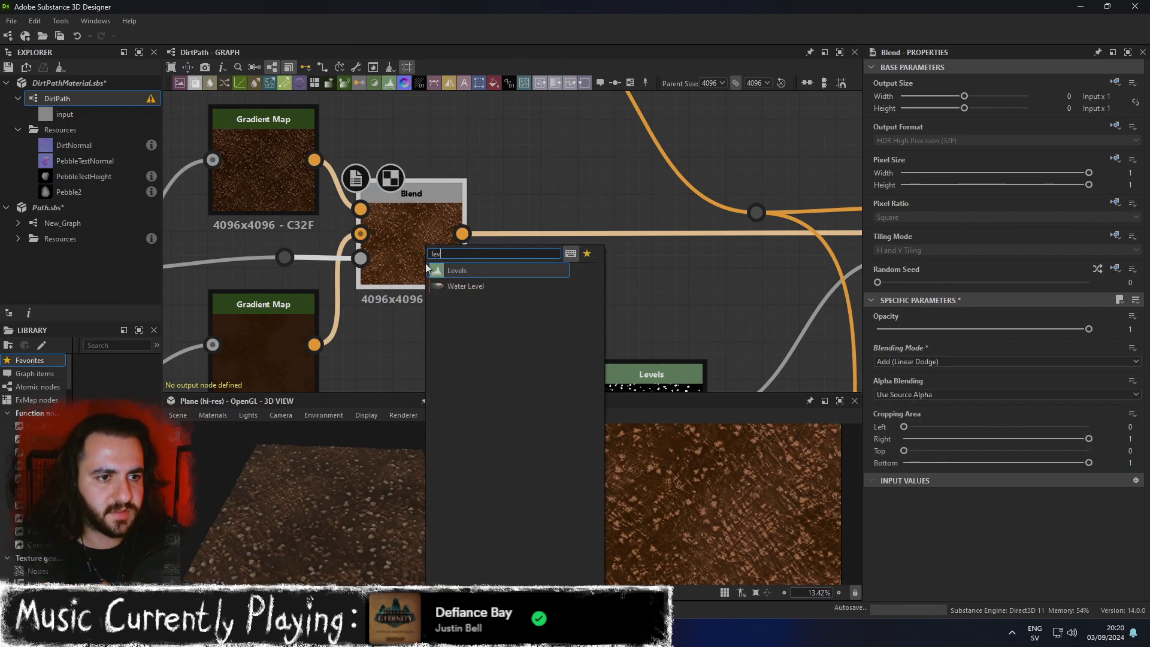
{"action": "key", "text": "Return"}
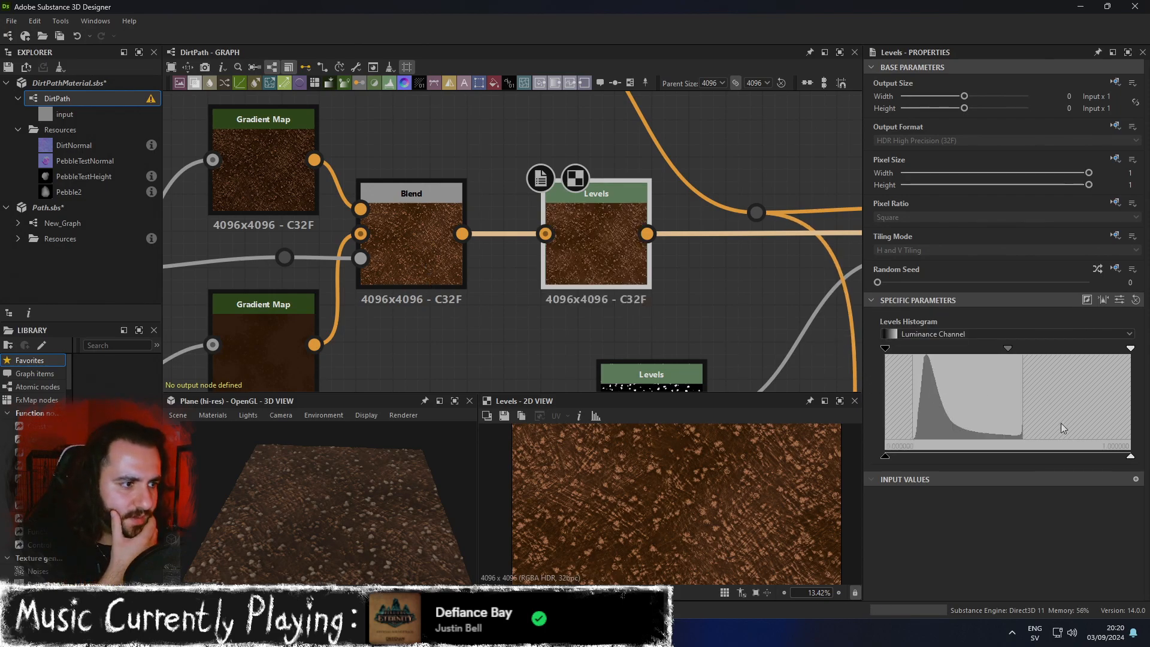
{"action": "left_click_drag", "start_coordinate": [1131, 458], "coordinate": [1040, 458]}
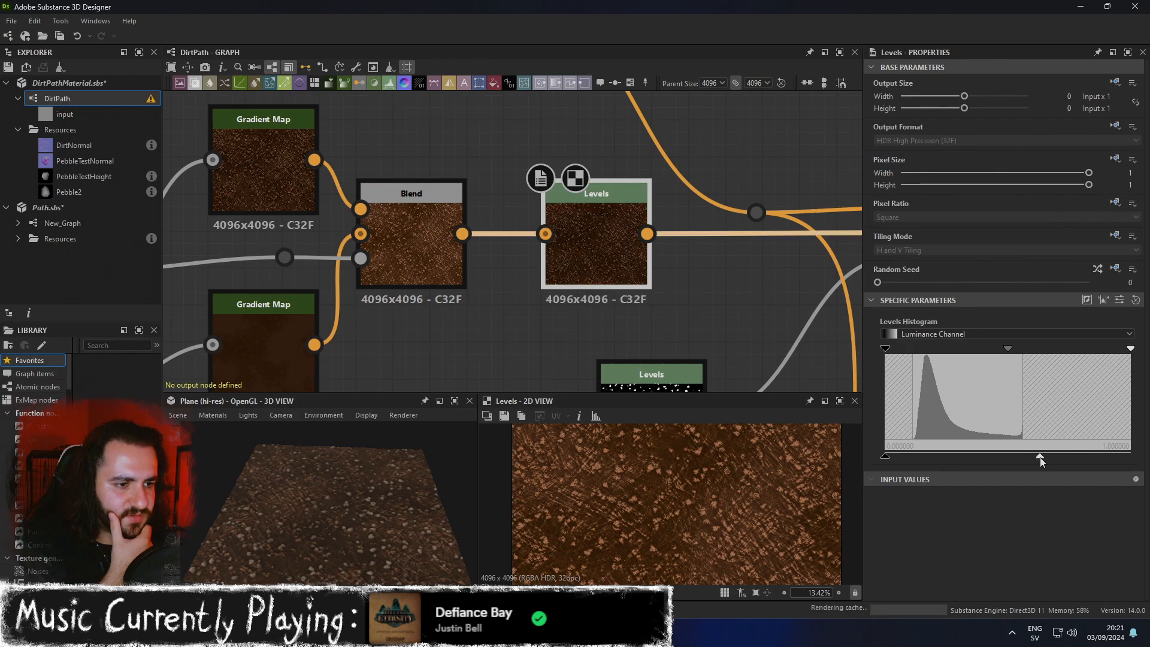
{"action": "left_click_drag", "start_coordinate": [1040, 457], "coordinate": [1108, 457]}
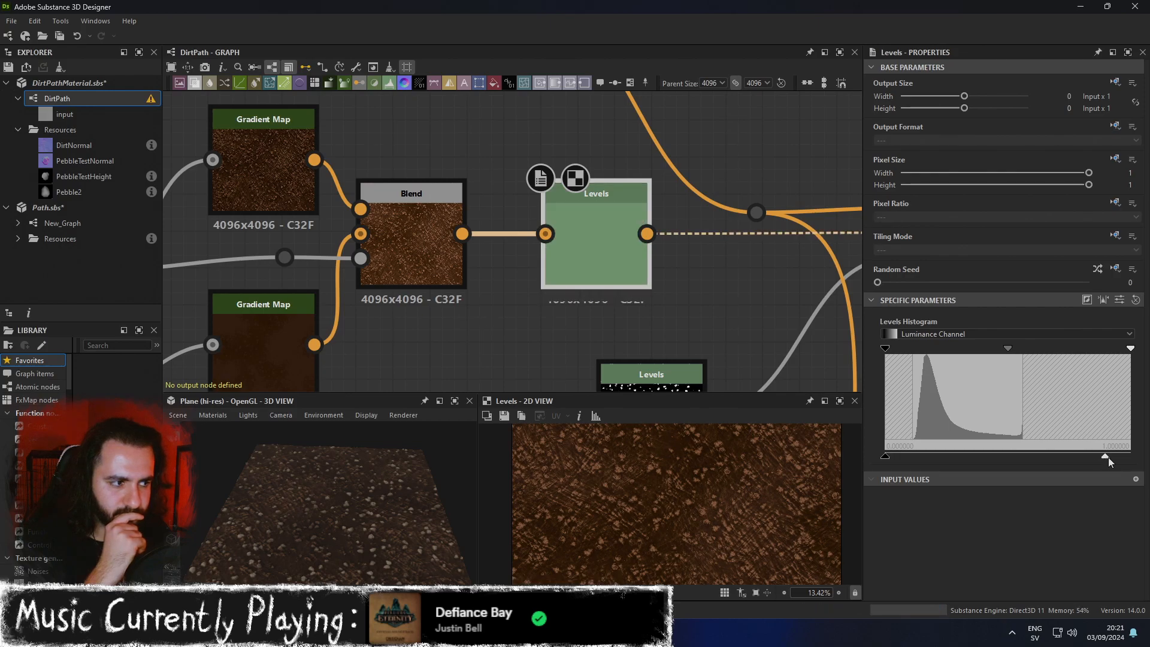
Examine the dirt brightness and its contrast with the pebbles on the enlarged 3D plane from several angles and distances.
{"action": "left_click", "coordinate": [458, 401]}
{"action": "left_click_drag", "start_coordinate": [710, 402], "coordinate": [746, 364]}
{"action": "middle_click_drag", "start_coordinate": [744, 361], "coordinate": [731, 338]}
{"action": "scroll", "coordinate": [731, 337], "scroll_direction": "up", "scroll_amount": 3}
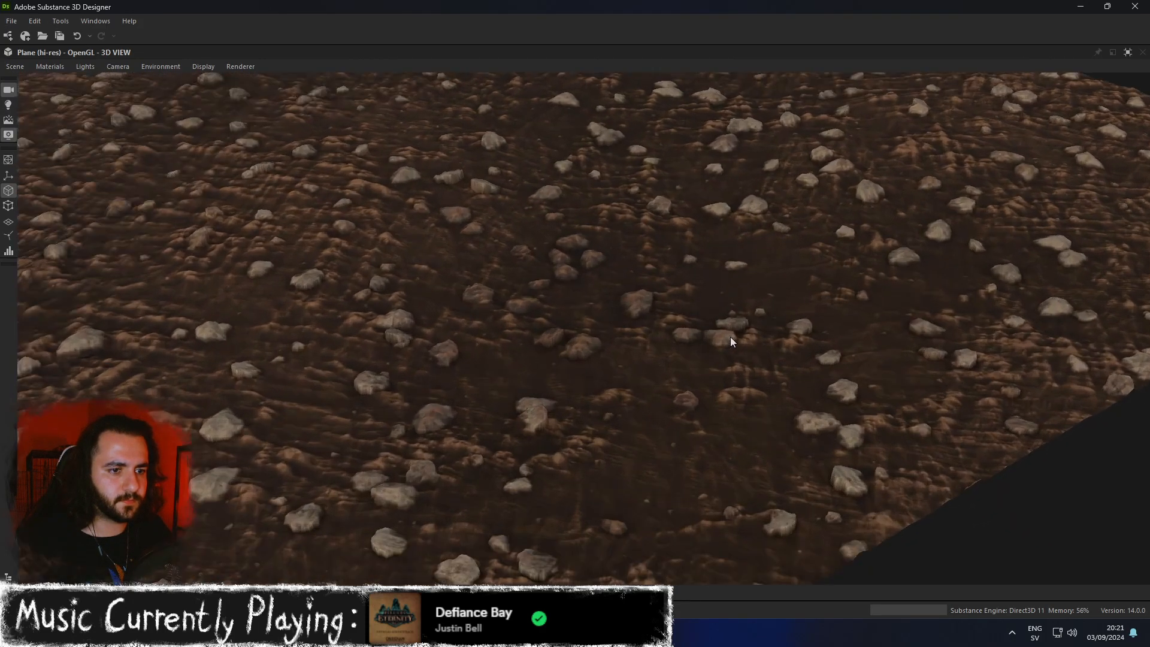
{"action": "scroll", "coordinate": [731, 337], "scroll_direction": "down", "scroll_amount": 3}
{"action": "left_click_drag", "start_coordinate": [724, 338], "coordinate": [578, 372]}
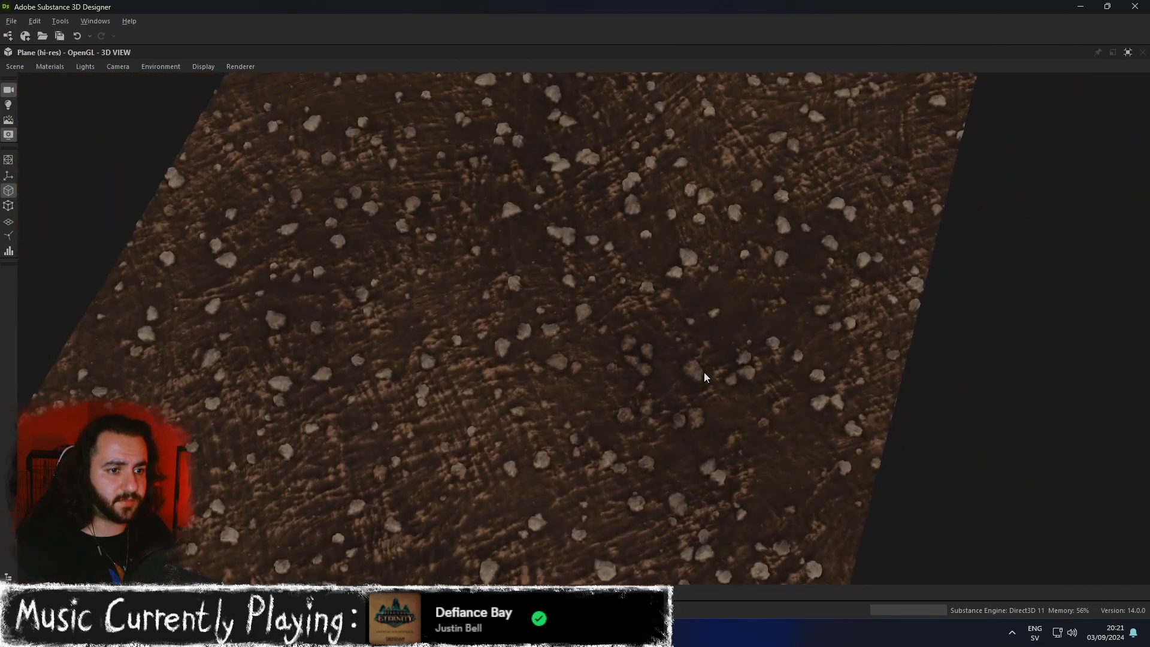
{"action": "scroll", "coordinate": [487, 398], "scroll_direction": "up", "scroll_amount": 3}
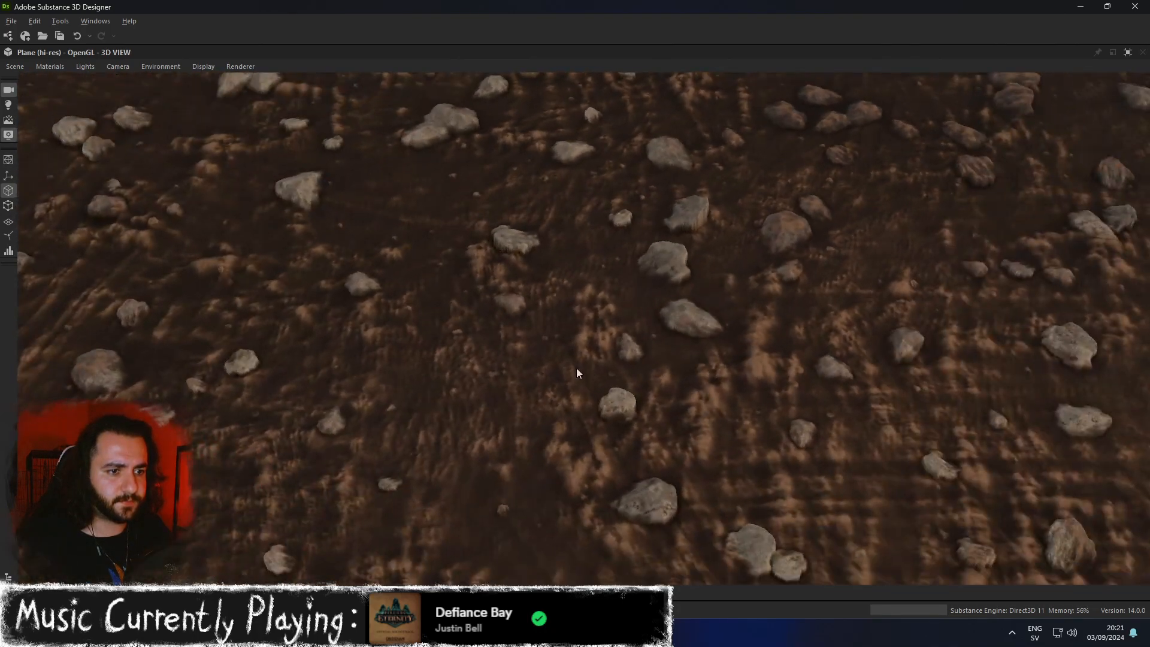
Check the overall dirt and pebble balance on the whole 3D plane and restore the normal layout.
{"action": "scroll", "coordinate": [580, 368], "scroll_direction": "down", "scroll_amount": 6}
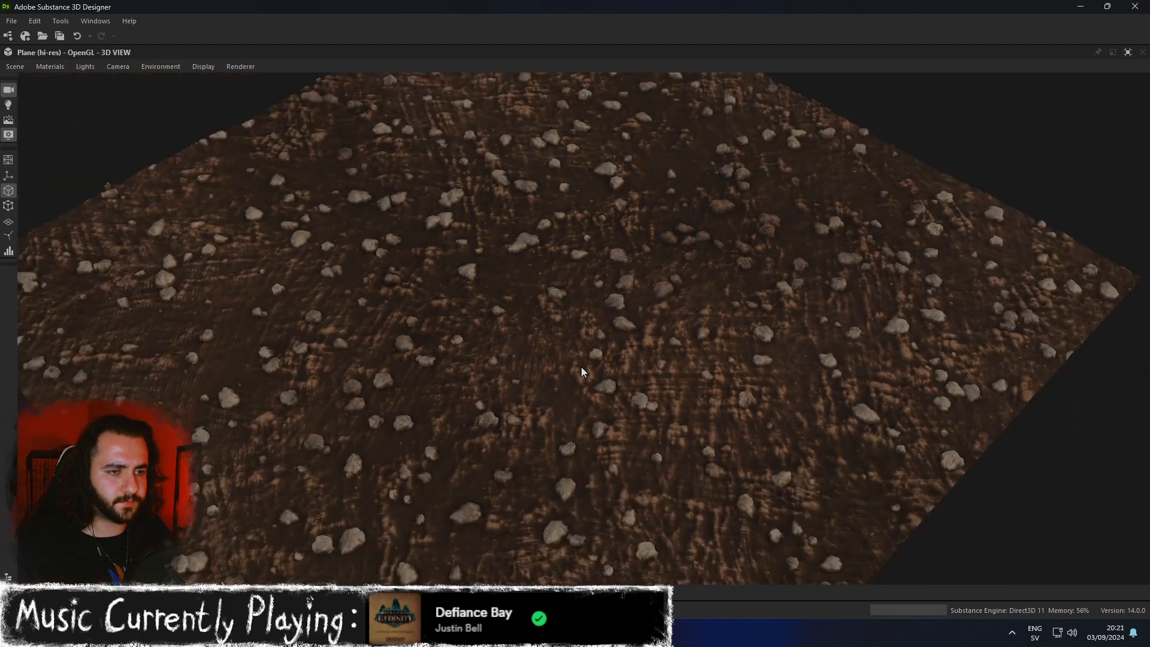
{"action": "left_click_drag", "start_coordinate": [592, 367], "coordinate": [609, 278]}
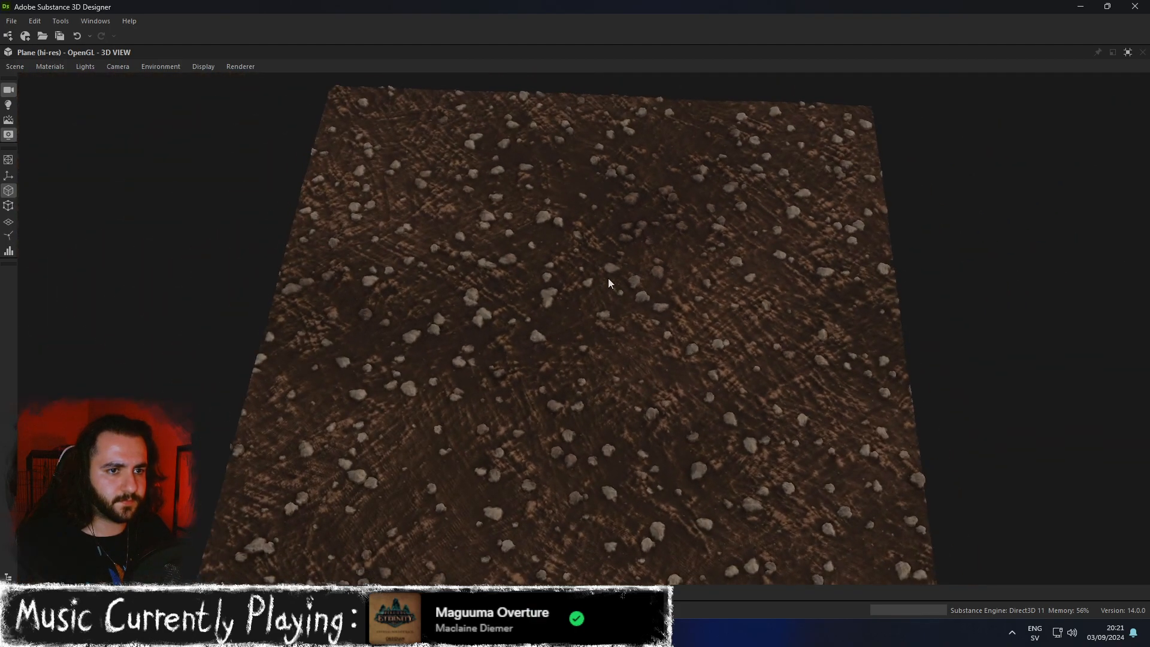
{"action": "left_click", "coordinate": [1130, 55]}
Locate the Levels node that follows Auto Levels in the dirt height chain and preview it with its histogram.
{"action": "scroll", "coordinate": [522, 272], "scroll_direction": "down", "scroll_amount": 7}
{"action": "middle_click_drag", "start_coordinate": [461, 307], "coordinate": [804, 56]}
{"action": "middle_click_drag", "start_coordinate": [561, 297], "coordinate": [825, 202]}
{"action": "scroll", "coordinate": [413, 254], "scroll_direction": "up", "scroll_amount": 3}
{"action": "middle_click_drag", "start_coordinate": [414, 253], "coordinate": [574, 237]}
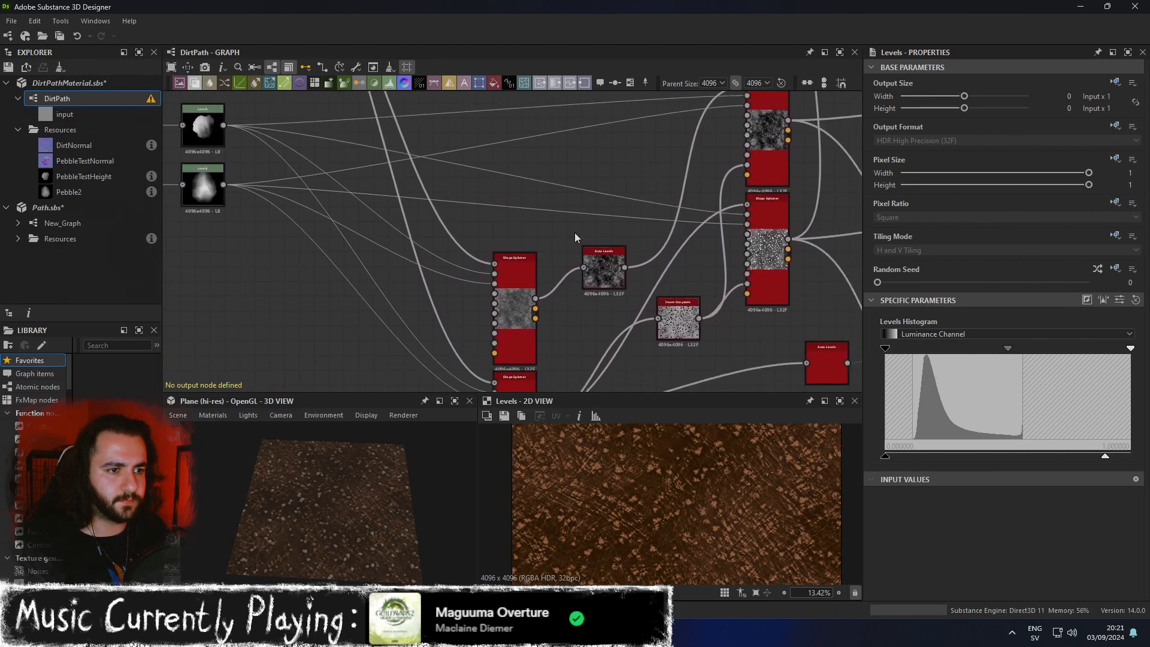
{"action": "left_click", "coordinate": [602, 263]}
{"action": "middle_click_drag", "start_coordinate": [772, 127], "coordinate": [634, 203]}
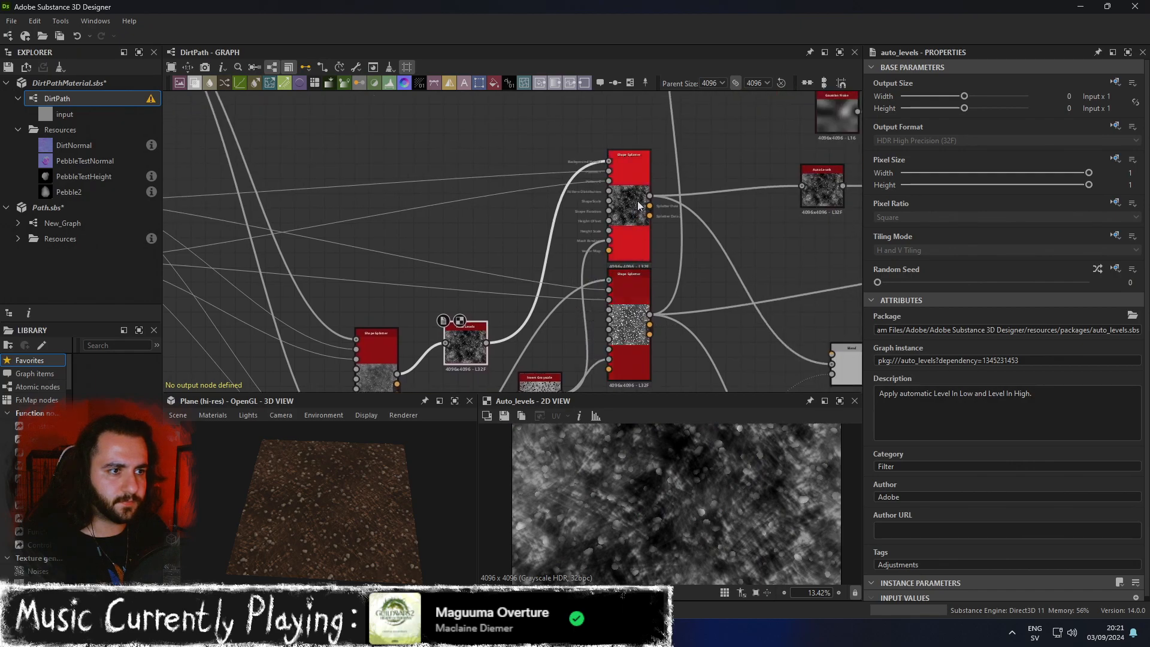
{"action": "middle_click_drag", "start_coordinate": [748, 193], "coordinate": [625, 216]}
{"action": "middle_click_drag", "start_coordinate": [717, 213], "coordinate": [490, 222]}
{"action": "middle_click_drag", "start_coordinate": [625, 236], "coordinate": [541, 226]}
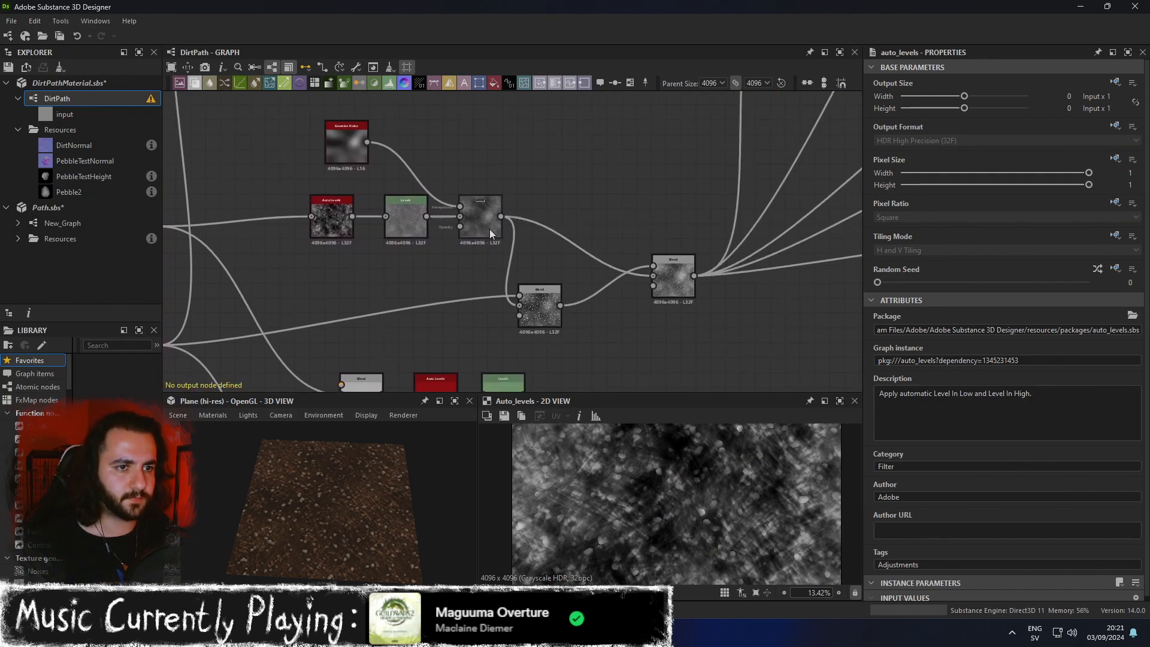
{"action": "double_click", "coordinate": [405, 216]}
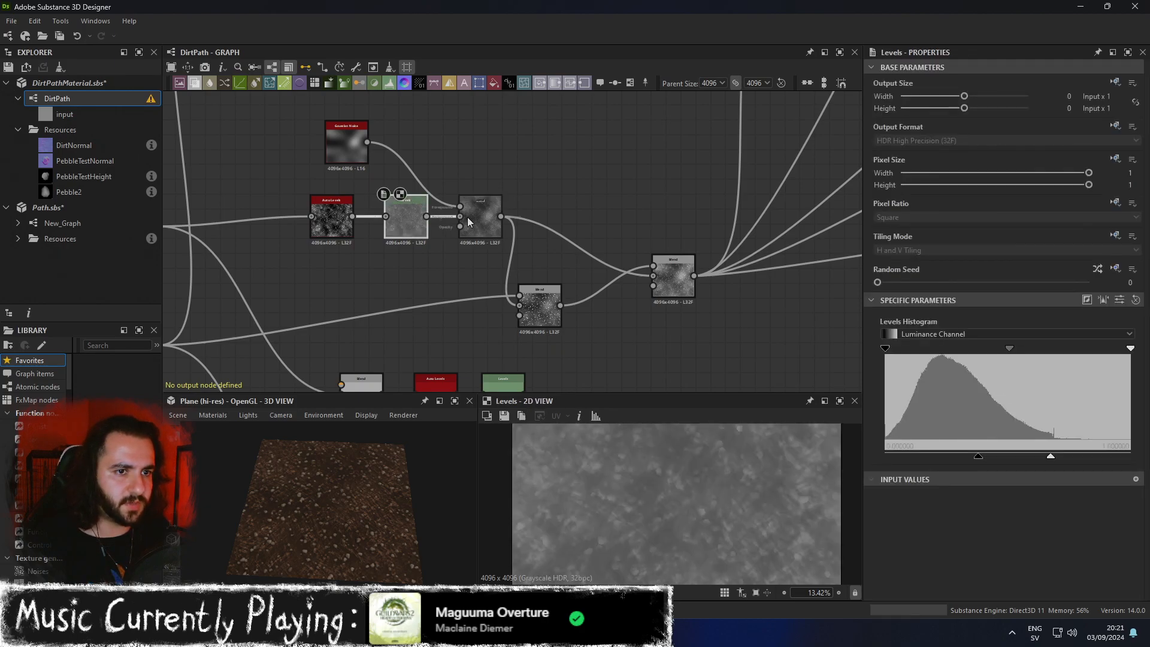
{"action": "scroll", "coordinate": [336, 225], "scroll_direction": "up", "scroll_amount": 2}
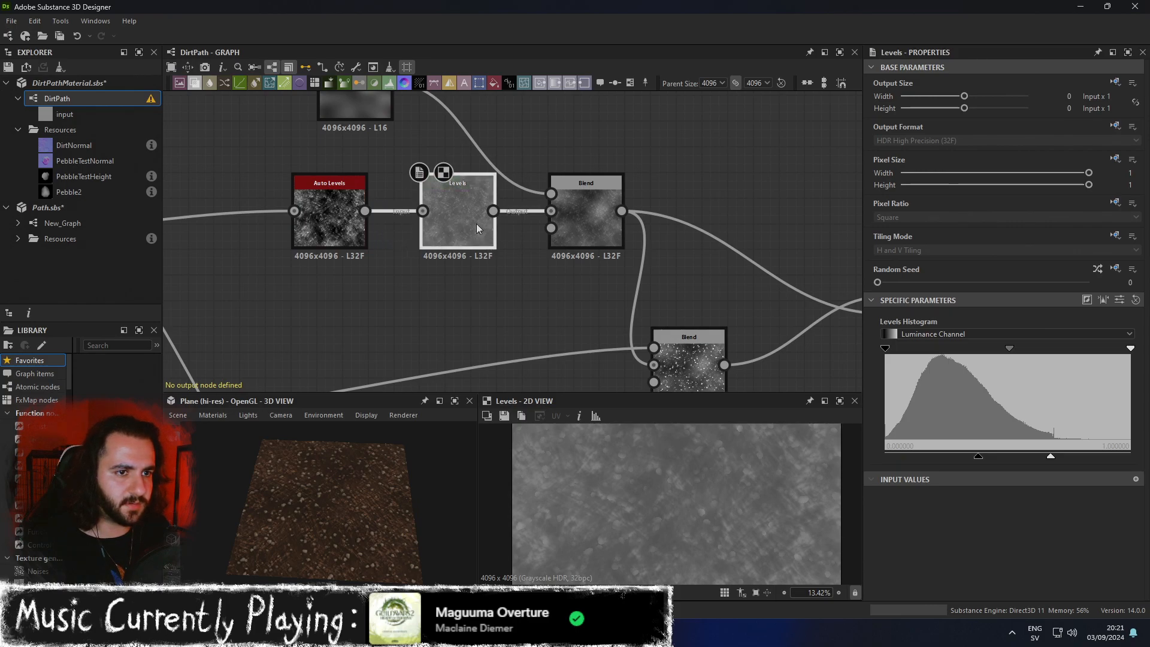
Bypass the height Levels node by connecting Auto Levels directly to the Blend node's Background input.
{"action": "left_click_drag", "start_coordinate": [477, 227], "coordinate": [477, 304]}
{"action": "left_click_drag", "start_coordinate": [365, 211], "coordinate": [550, 212]}
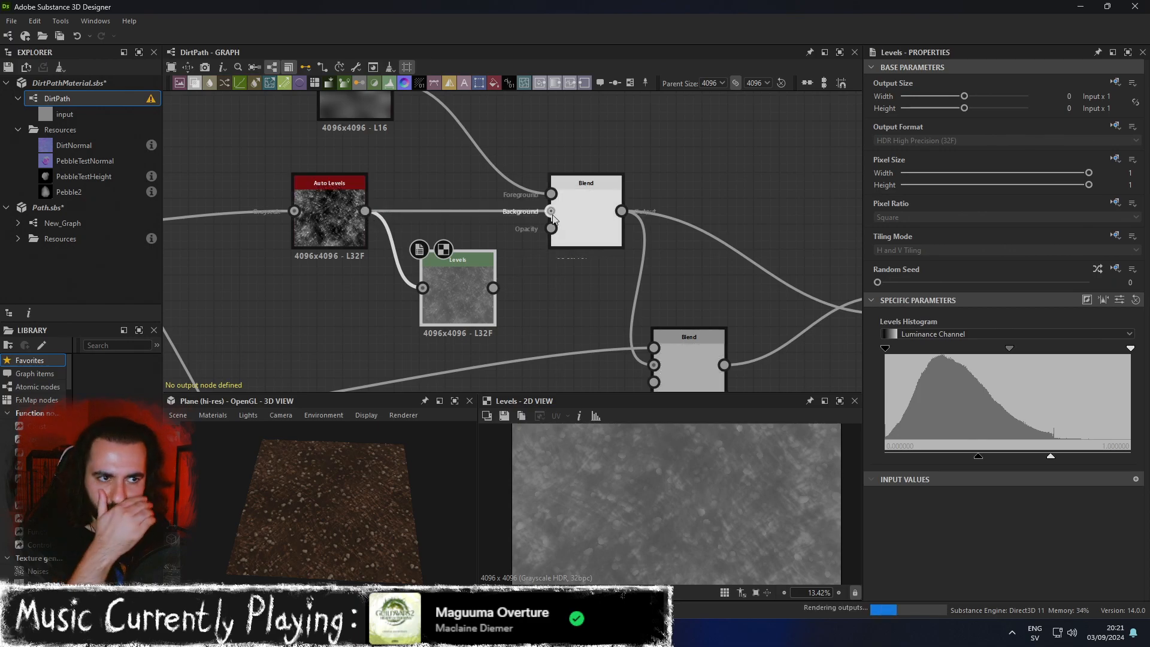
{"action": "left_click", "coordinate": [585, 211]}
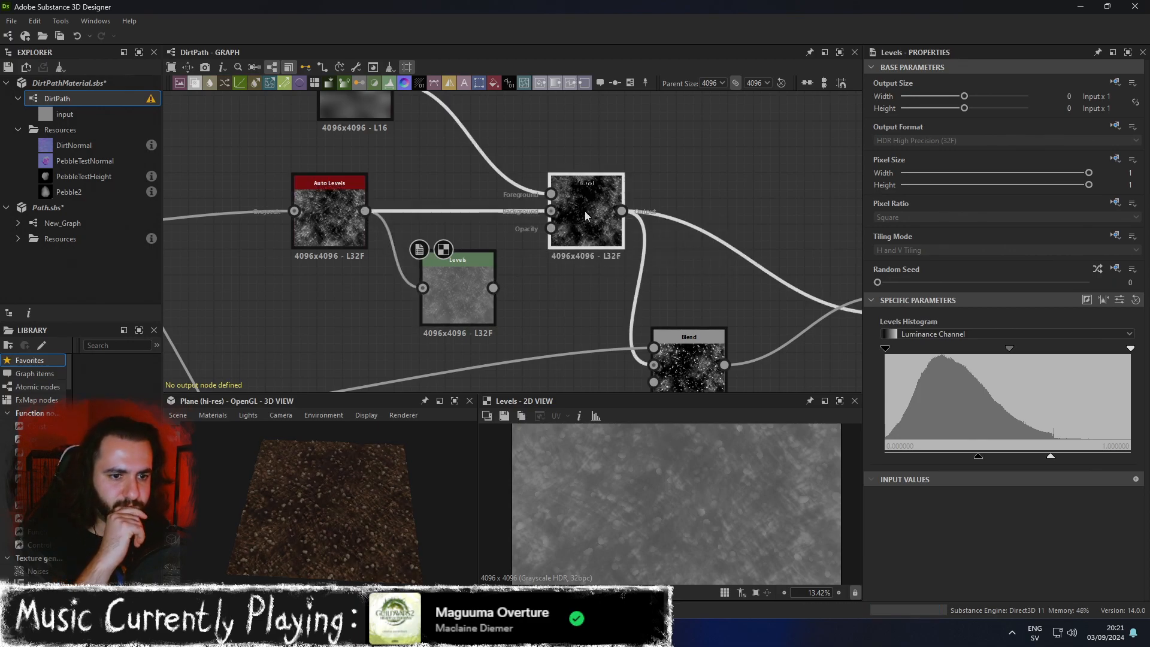
Set the height Blend node's opacity to 0.1 and check the displaced dirt on the enlarged 3D plane.
{"action": "left_click_drag", "start_coordinate": [937, 329], "coordinate": [898, 329]}
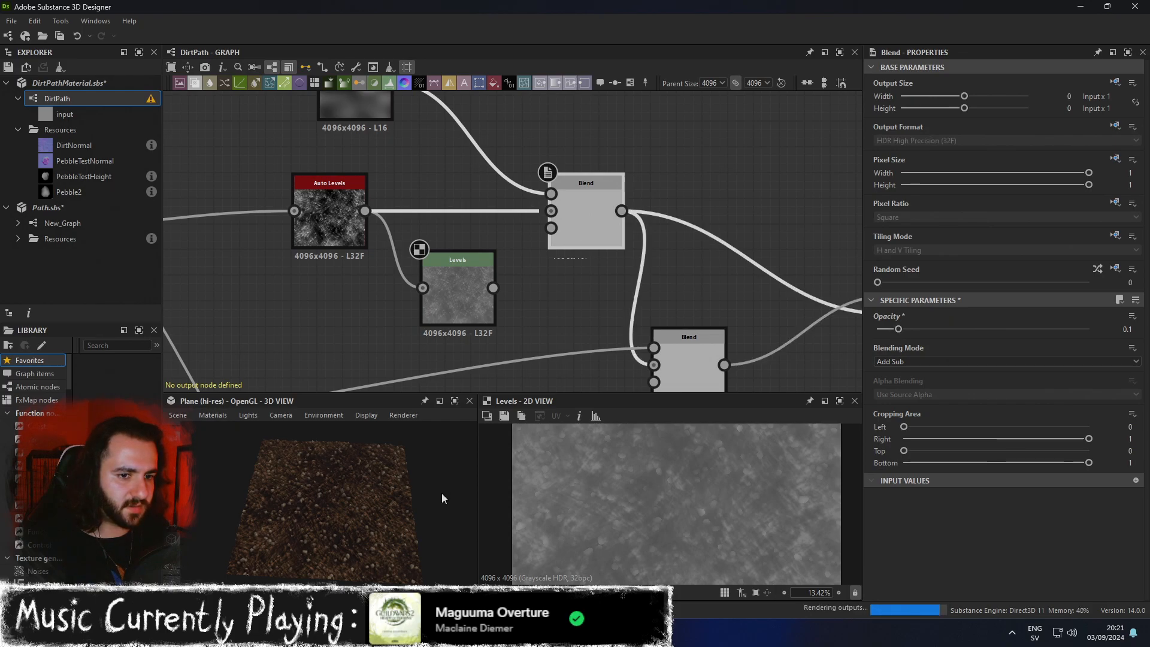
{"action": "left_click", "coordinate": [454, 401]}
{"action": "left_click_drag", "start_coordinate": [418, 458], "coordinate": [1024, 142]}
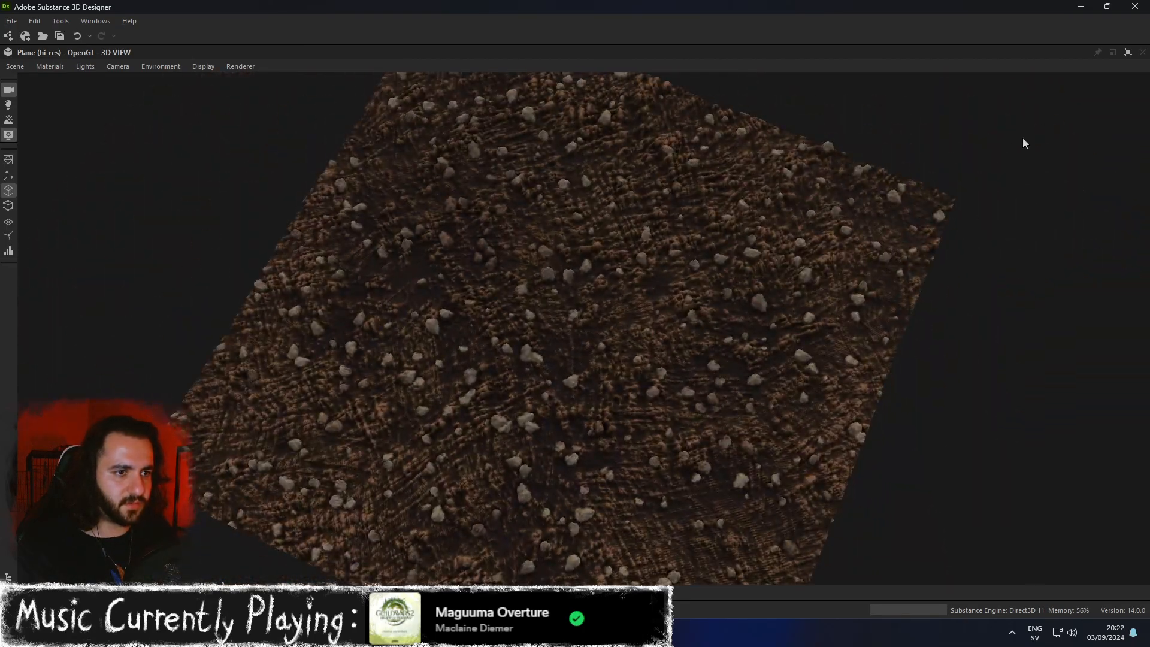
{"action": "left_click", "coordinate": [1127, 53]}
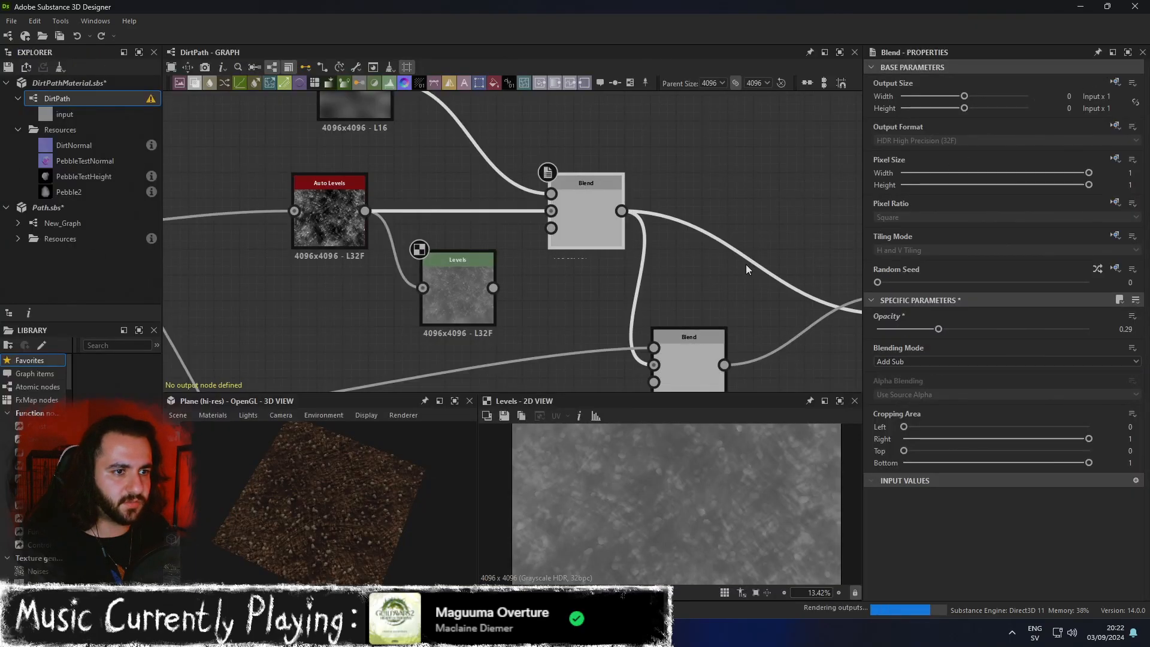
Undo the opacity change and the direct Auto Levels connection, and move the Levels node back in line with its neighbours.
{"action": "key", "text": "ctrl+z"}
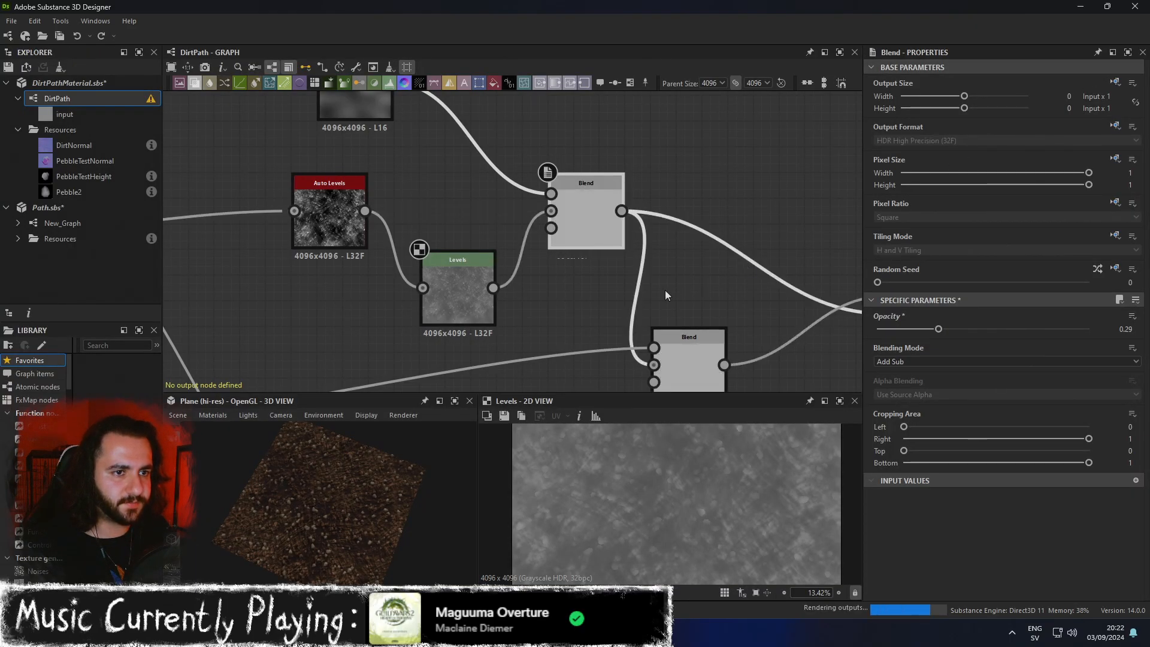
{"action": "left_click_drag", "start_coordinate": [461, 285], "coordinate": [455, 204]}
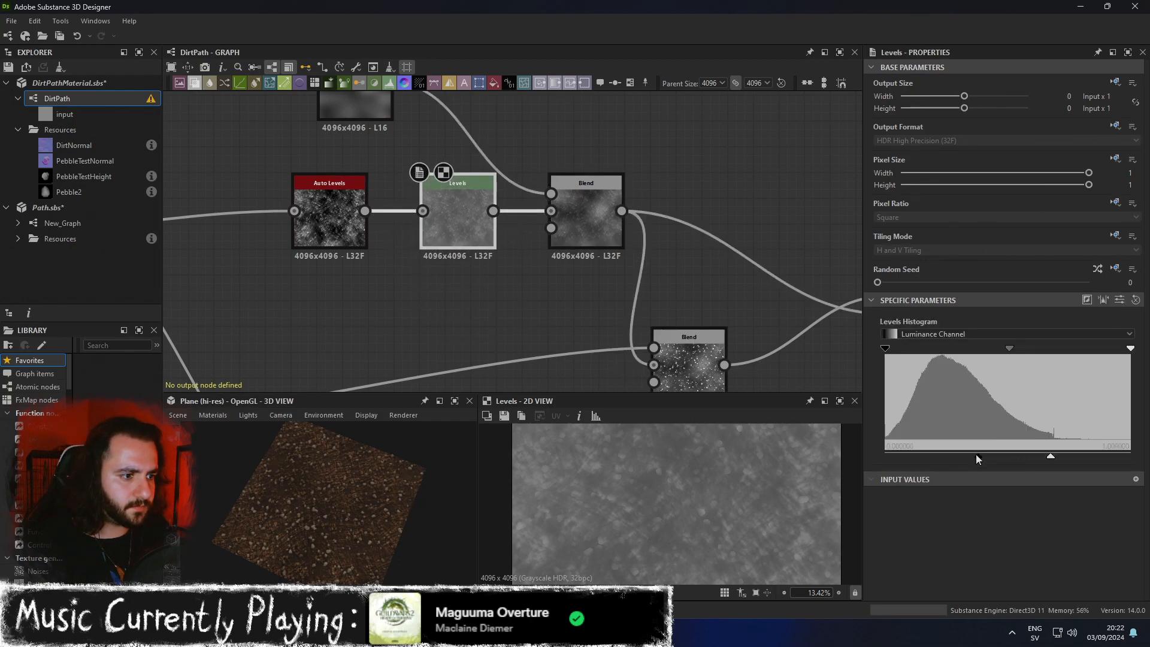
Widen the height Levels node's output range by lowering the black and raising the white level, and check the relief in 3D.
{"action": "left_click_drag", "start_coordinate": [976, 455], "coordinate": [950, 454]}
{"action": "left_click_drag", "start_coordinate": [1051, 456], "coordinate": [1085, 456]}
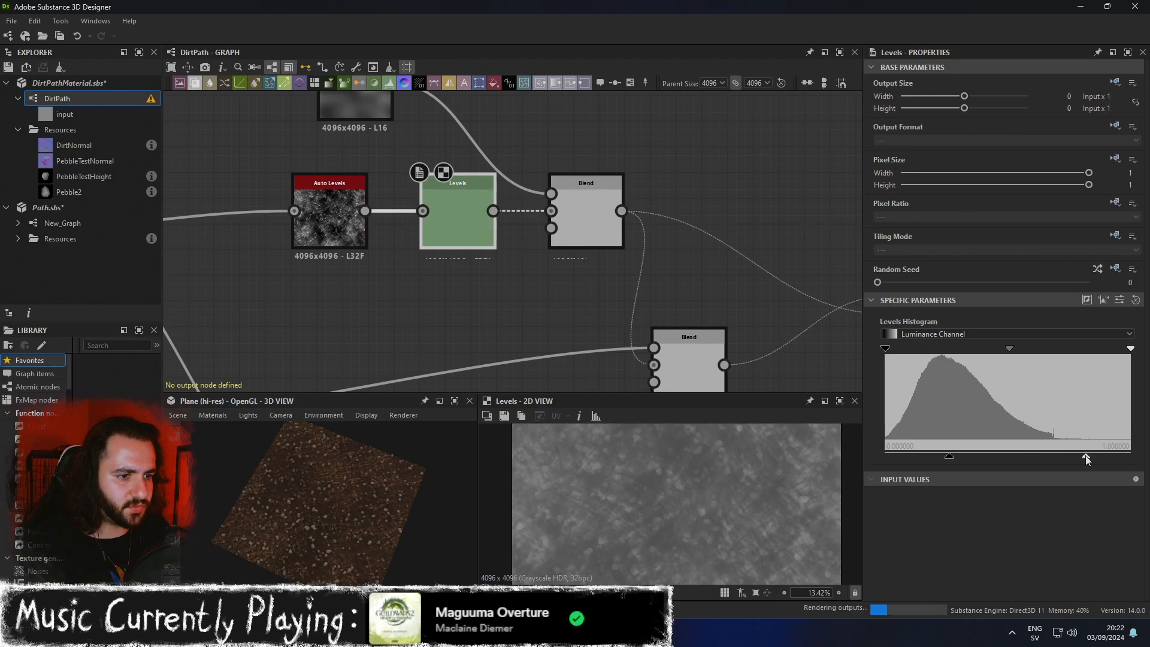
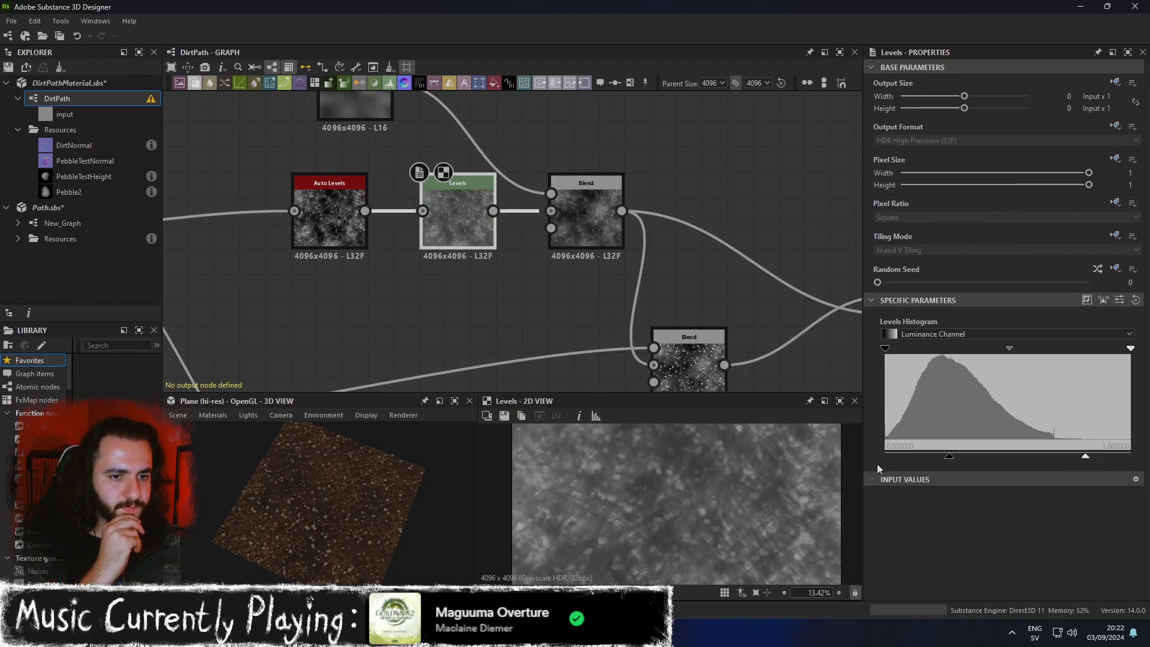
{"action": "left_click", "coordinate": [454, 401]}
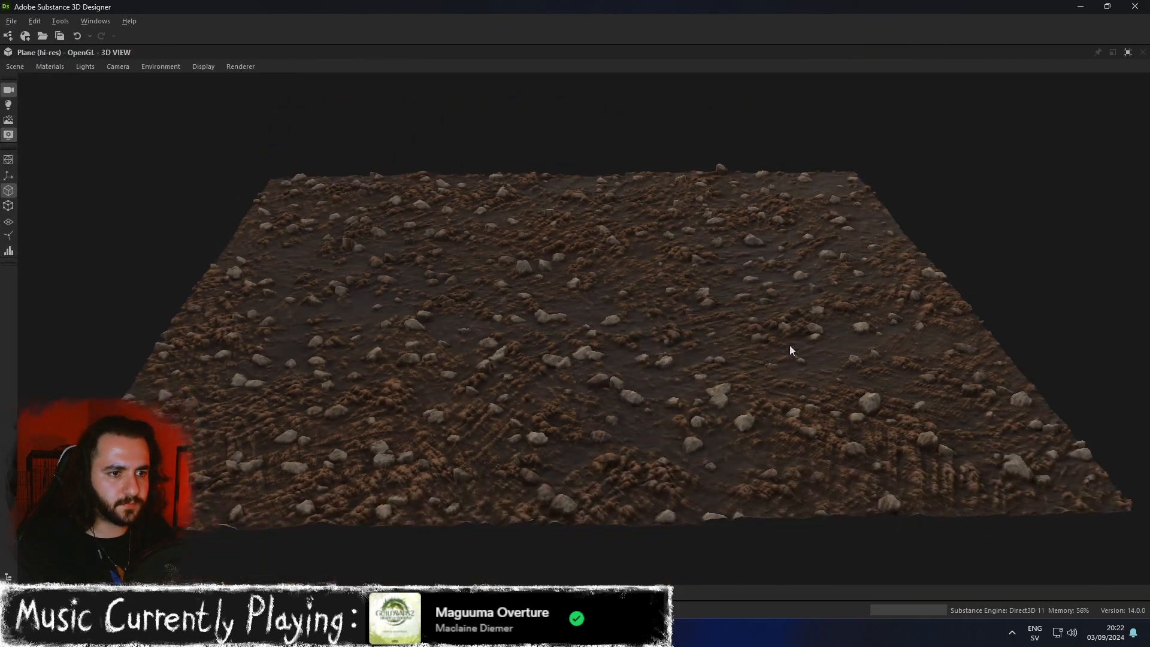
{"action": "left_click_drag", "start_coordinate": [789, 348], "coordinate": [815, 308]}
{"action": "scroll", "coordinate": [699, 350], "scroll_direction": "up", "scroll_amount": 5}
{"action": "left_click", "coordinate": [1128, 53]}
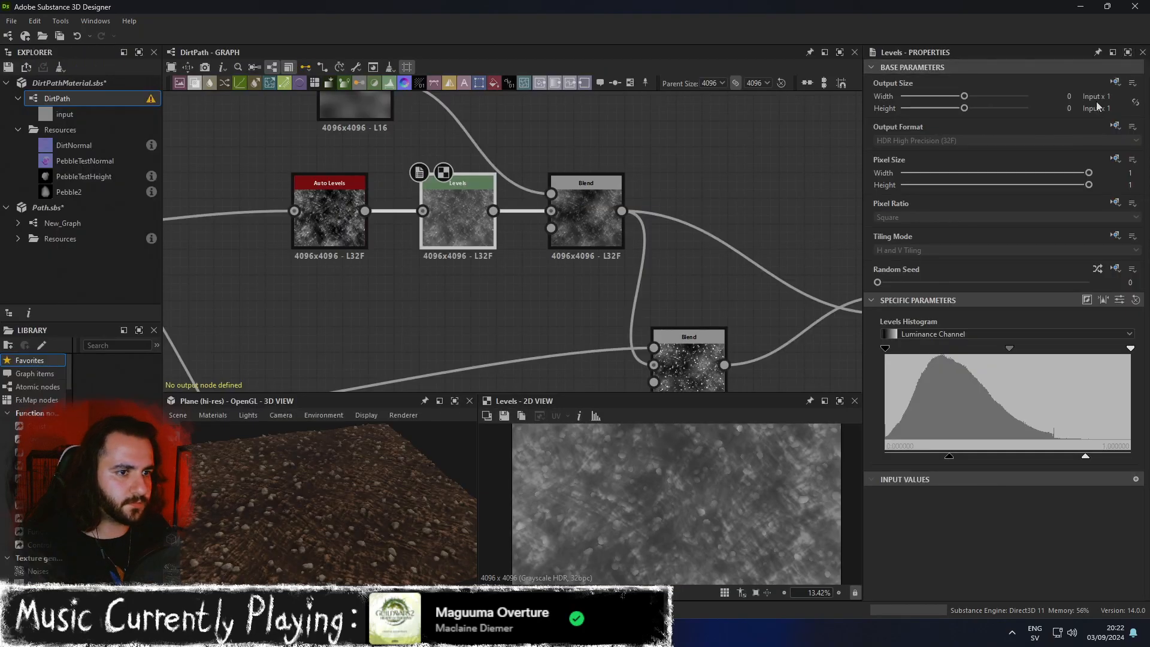
Set the opacity of the Blend node after the height Levels to 0.23 and inspect the relief on the enlarged 3D plane.
{"action": "left_click", "coordinate": [611, 204]}
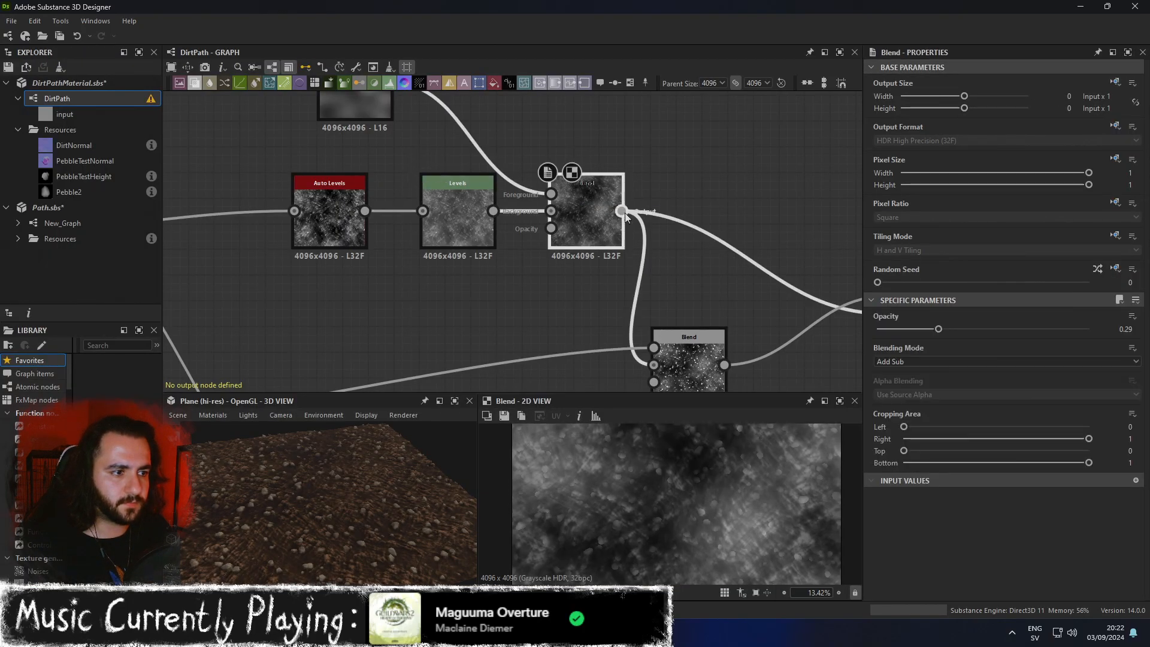
{"action": "left_click", "coordinate": [917, 329]}
{"action": "left_click_drag", "start_coordinate": [914, 332], "coordinate": [926, 331]}
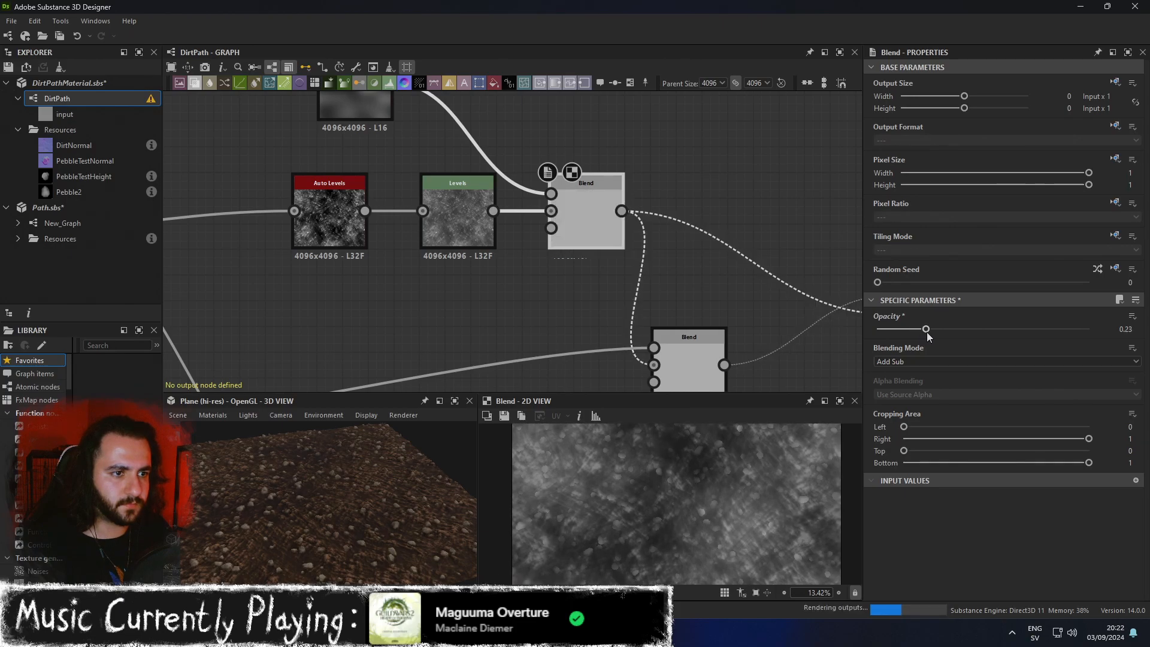
{"action": "middle_click_drag", "start_coordinate": [512, 262], "coordinate": [582, 272]}
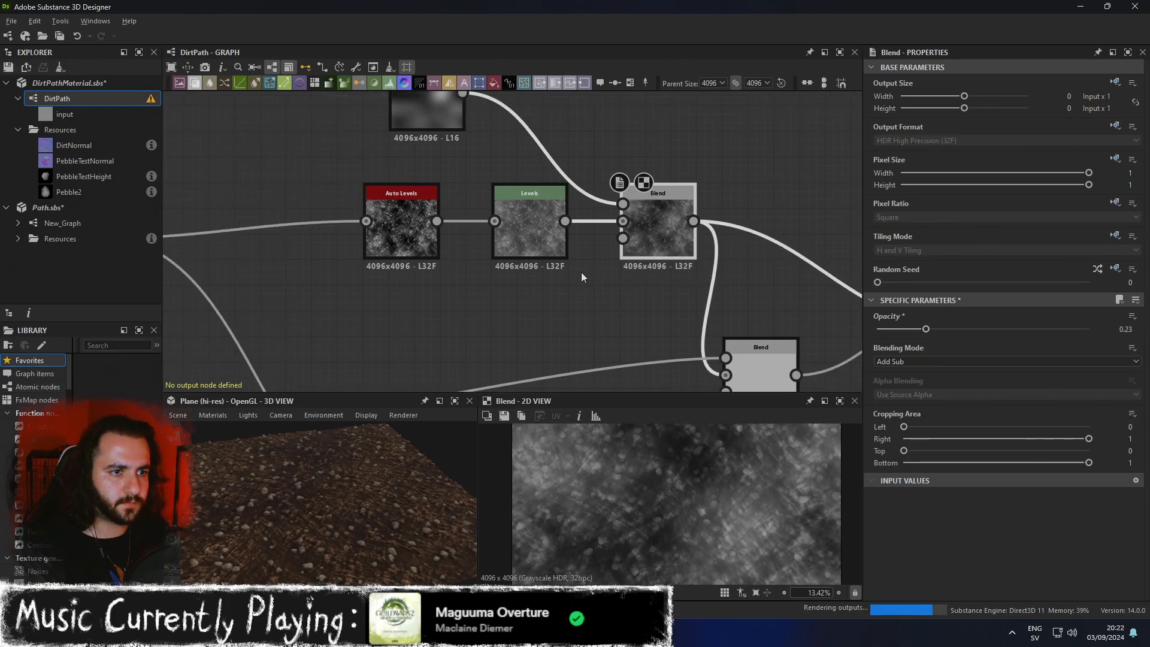
{"action": "left_click", "coordinate": [455, 401]}
{"action": "left_click_drag", "start_coordinate": [527, 393], "coordinate": [630, 389]}
{"action": "scroll", "coordinate": [630, 389], "scroll_direction": "down", "scroll_amount": 2}
{"action": "scroll", "coordinate": [632, 395], "scroll_direction": "up", "scroll_amount": 2}
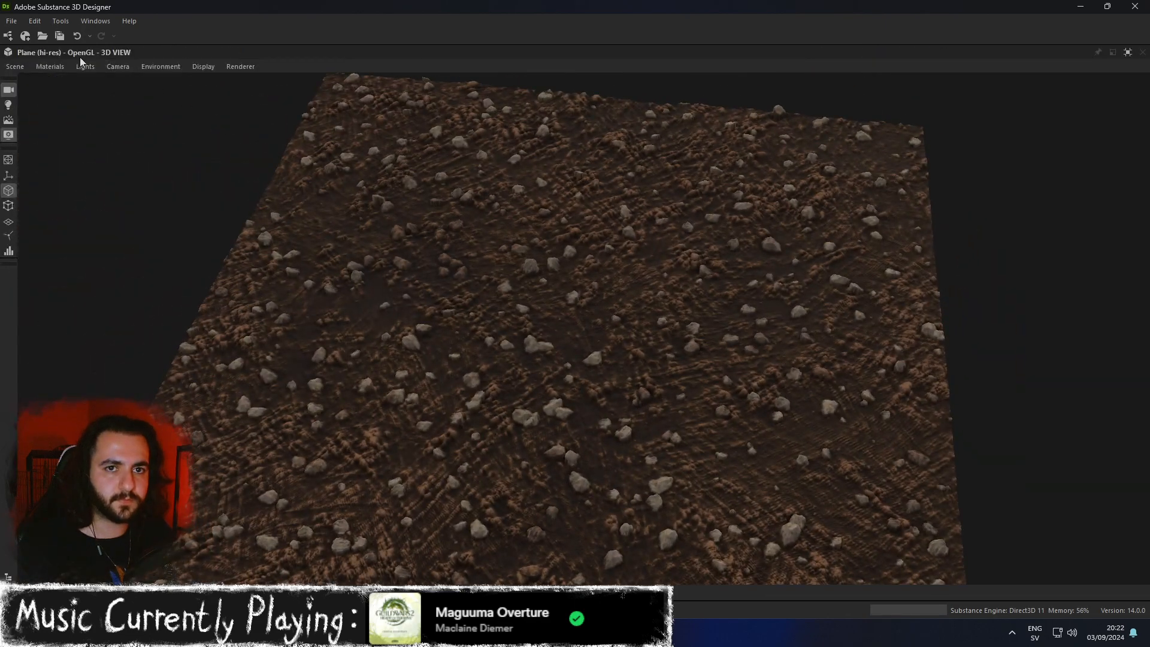
{"action": "left_click_drag", "start_coordinate": [520, 291], "coordinate": [748, 290]}
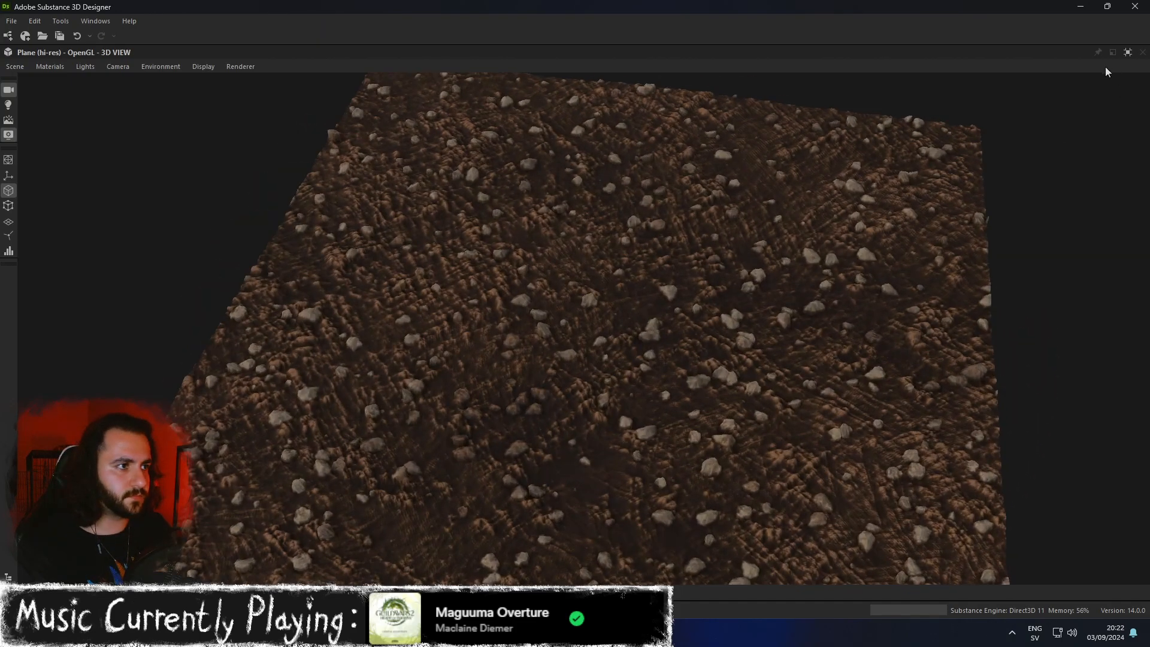
{"action": "left_click", "coordinate": [1128, 53]}
Lower the height Levels node's output white level slightly and bring up the enlarged 3D plane to check it.
{"action": "left_click", "coordinate": [527, 225]}
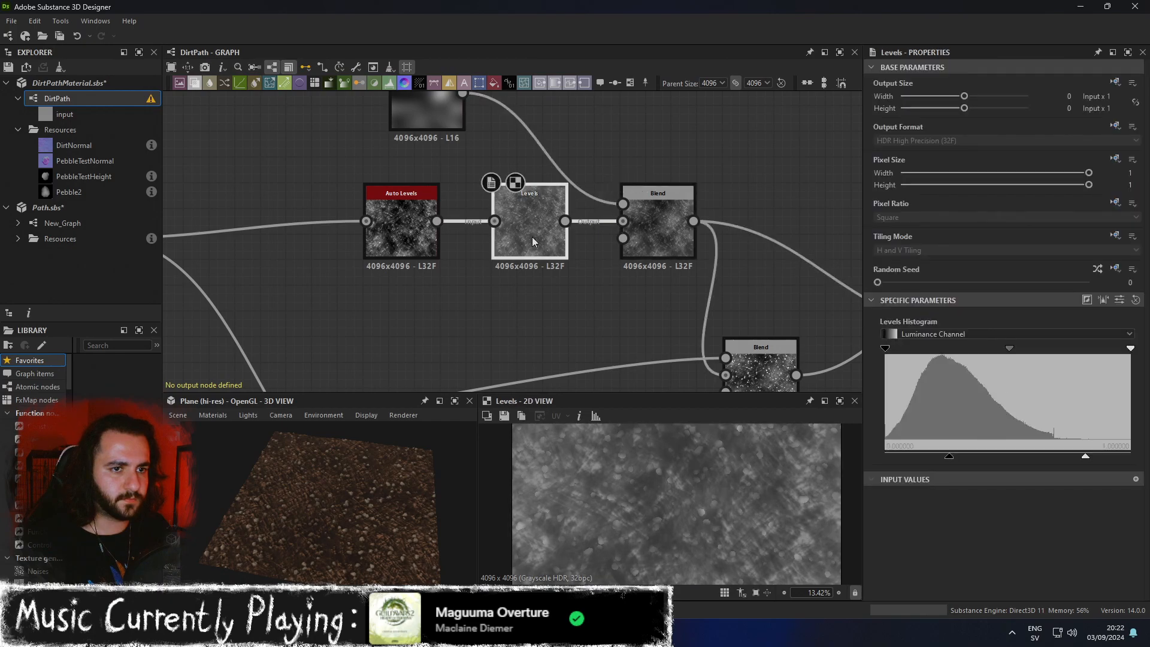
{"action": "left_click_drag", "start_coordinate": [1078, 459], "coordinate": [1072, 459]}
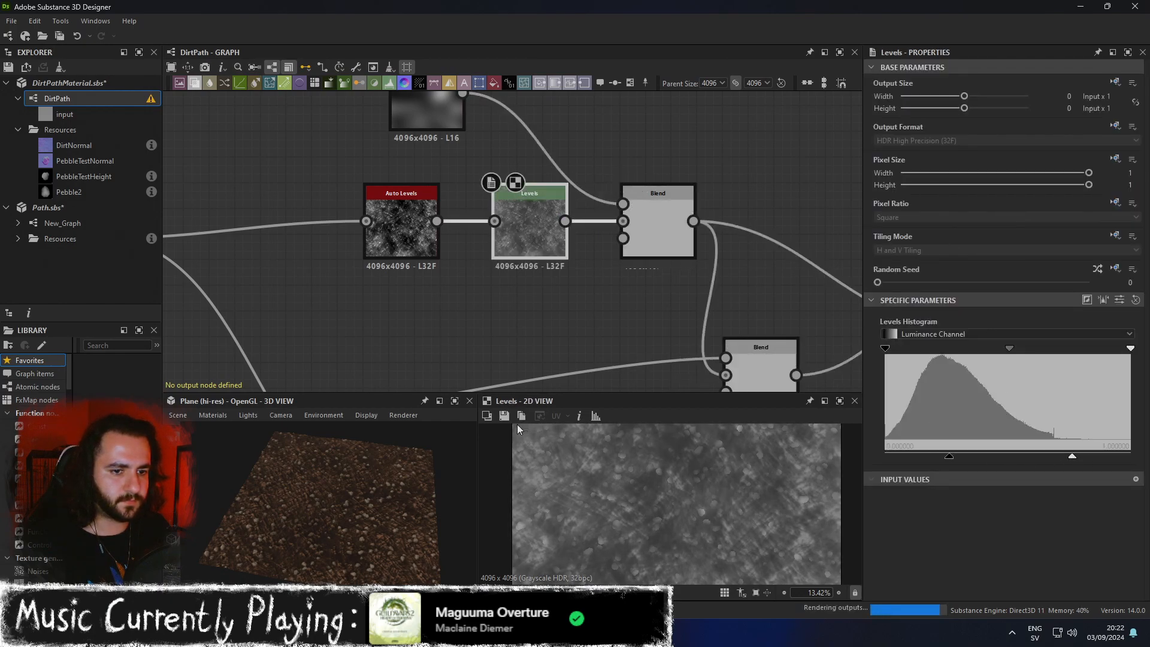
{"action": "left_click", "coordinate": [454, 400]}
{"action": "left_click_drag", "start_coordinate": [457, 398], "coordinate": [610, 373]}
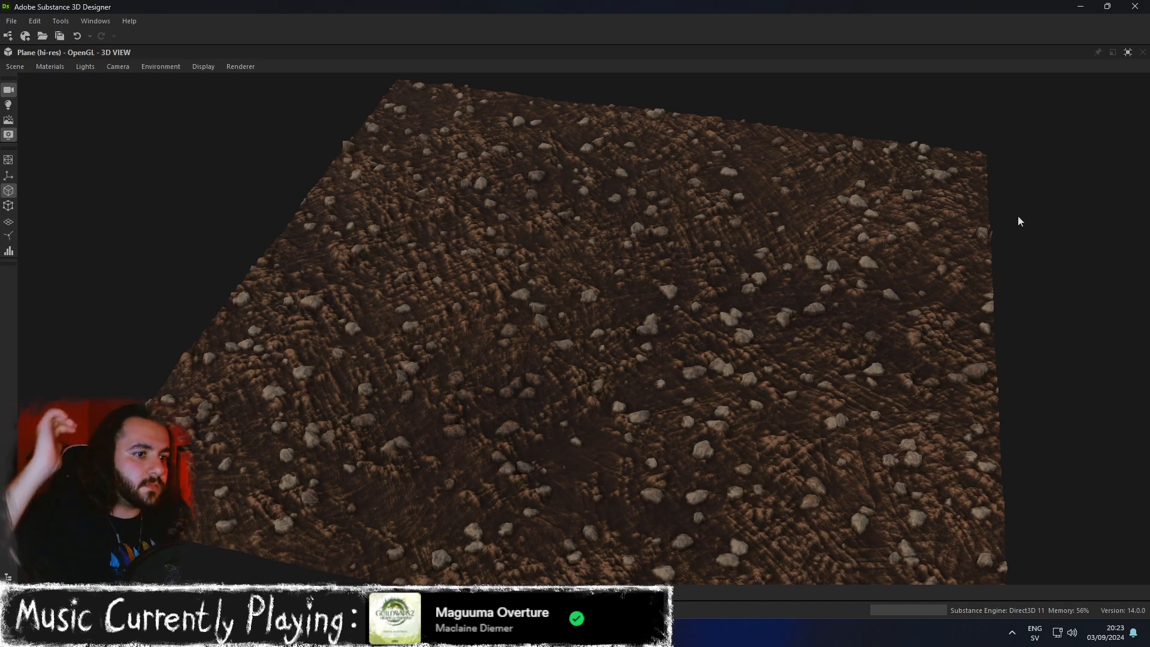
Examine the dirt relief and how the pebbles sit in it on the 3D plane, from close-up and from a distance.
{"action": "left_click_drag", "start_coordinate": [734, 326], "coordinate": [690, 432]}
{"action": "scroll", "coordinate": [598, 331], "scroll_direction": "up", "scroll_amount": 5}
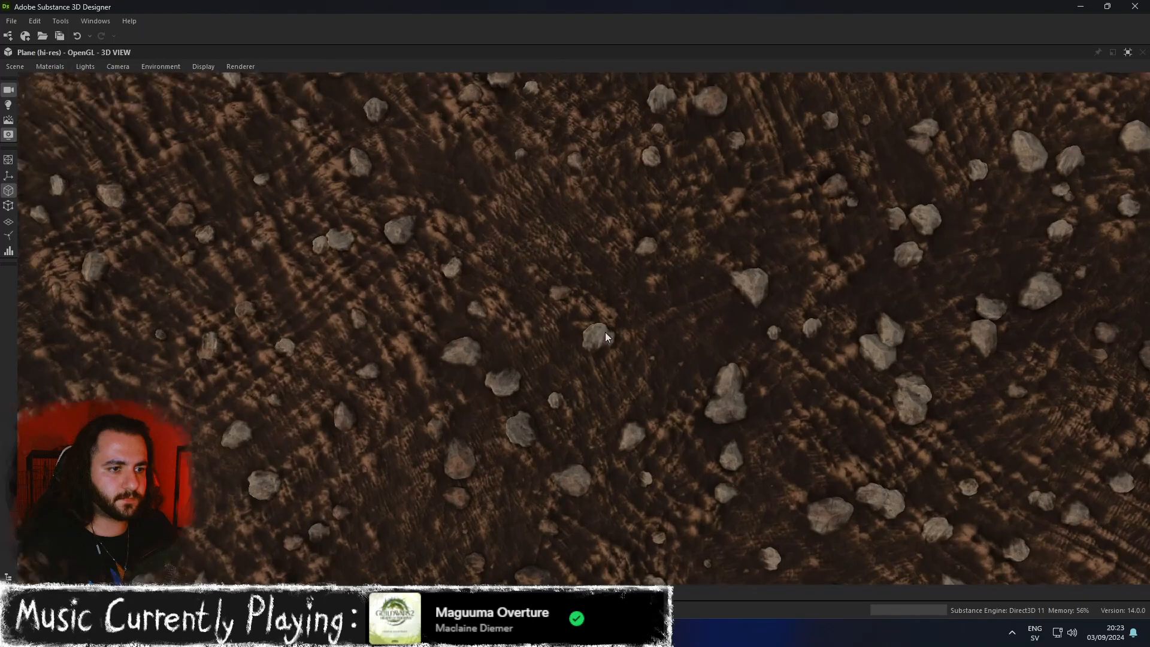
{"action": "scroll", "coordinate": [605, 332], "scroll_direction": "down", "scroll_amount": 1}
{"action": "scroll", "coordinate": [605, 337], "scroll_direction": "down", "scroll_amount": 2}
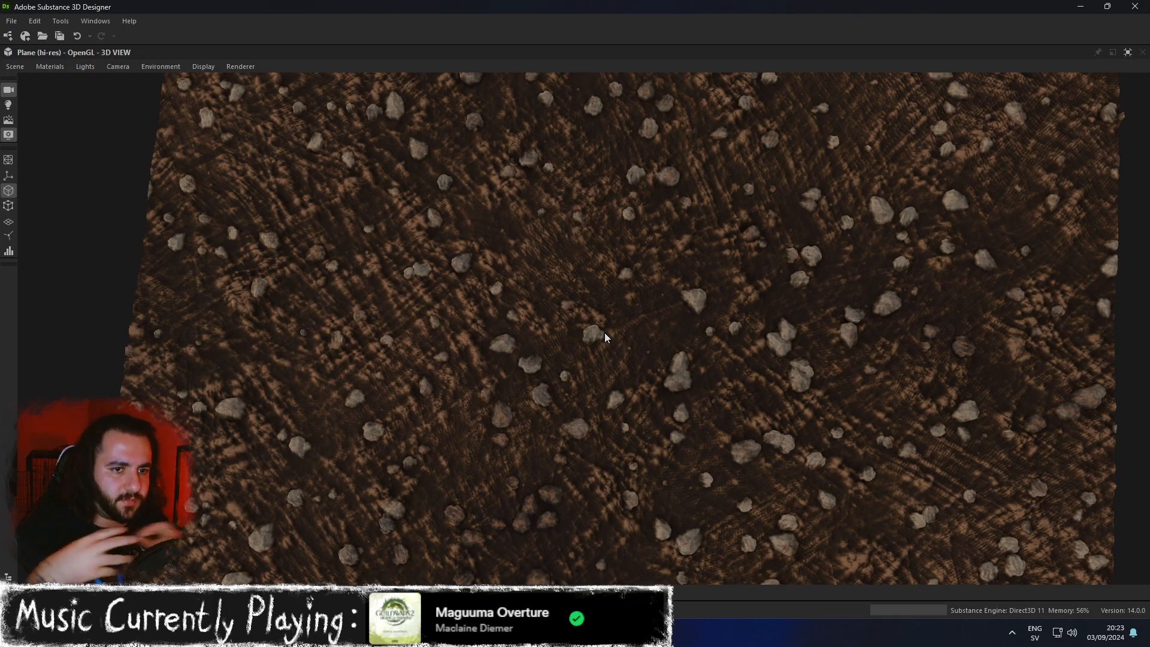
{"action": "left_click_drag", "start_coordinate": [208, 289], "coordinate": [635, 270]}
{"action": "right_click_drag", "start_coordinate": [616, 258], "coordinate": [595, 310]}
{"action": "left_click_drag", "start_coordinate": [594, 311], "coordinate": [631, 281]}
{"action": "right_click_drag", "start_coordinate": [631, 281], "coordinate": [606, 303]}
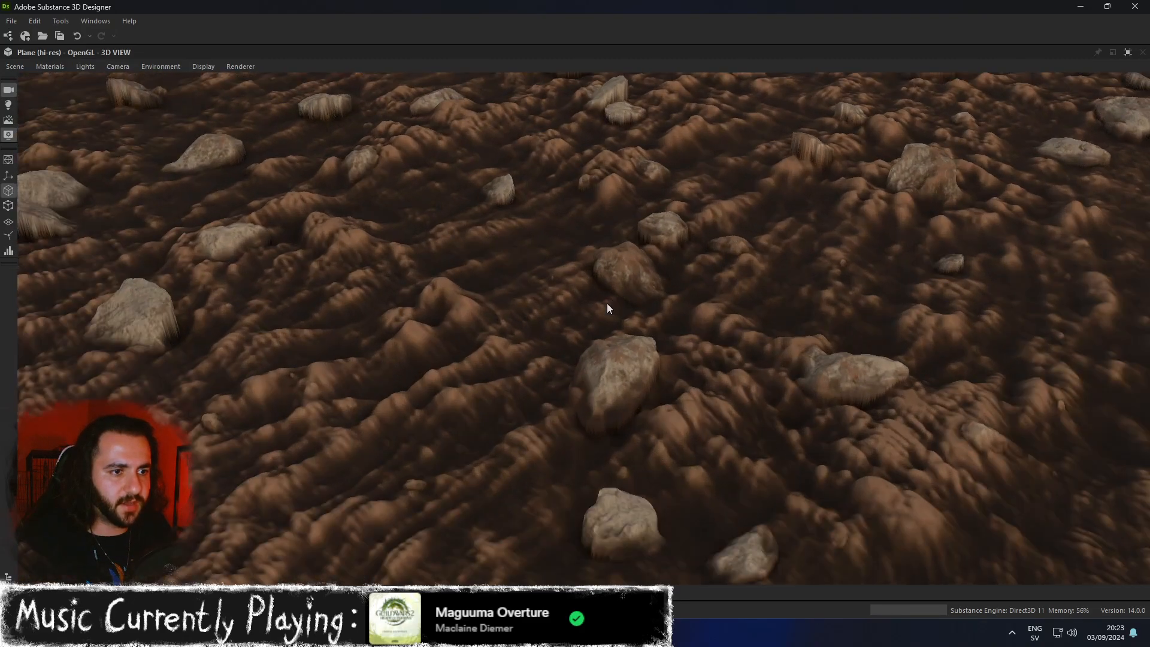
{"action": "scroll", "coordinate": [606, 303], "scroll_direction": "down", "scroll_amount": 3}
{"action": "scroll", "coordinate": [601, 304], "scroll_direction": "up", "scroll_amount": 5}
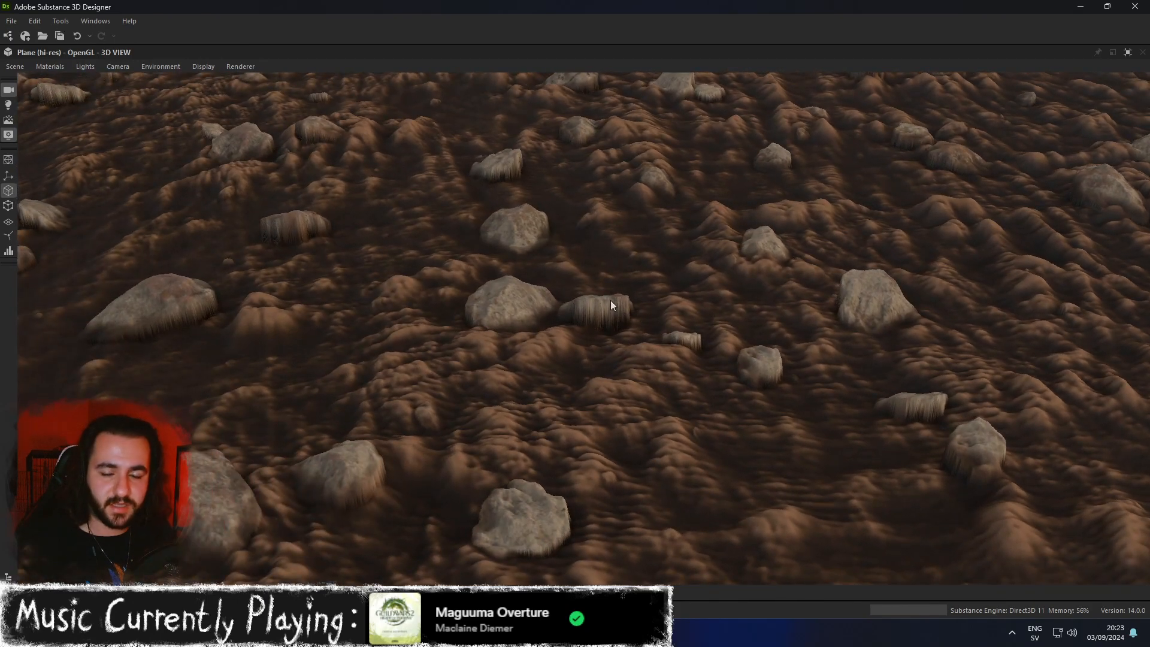
{"action": "left_click_drag", "start_coordinate": [581, 320], "coordinate": [804, 358], "text": "alt"}
{"action": "left_click", "coordinate": [1127, 52]}
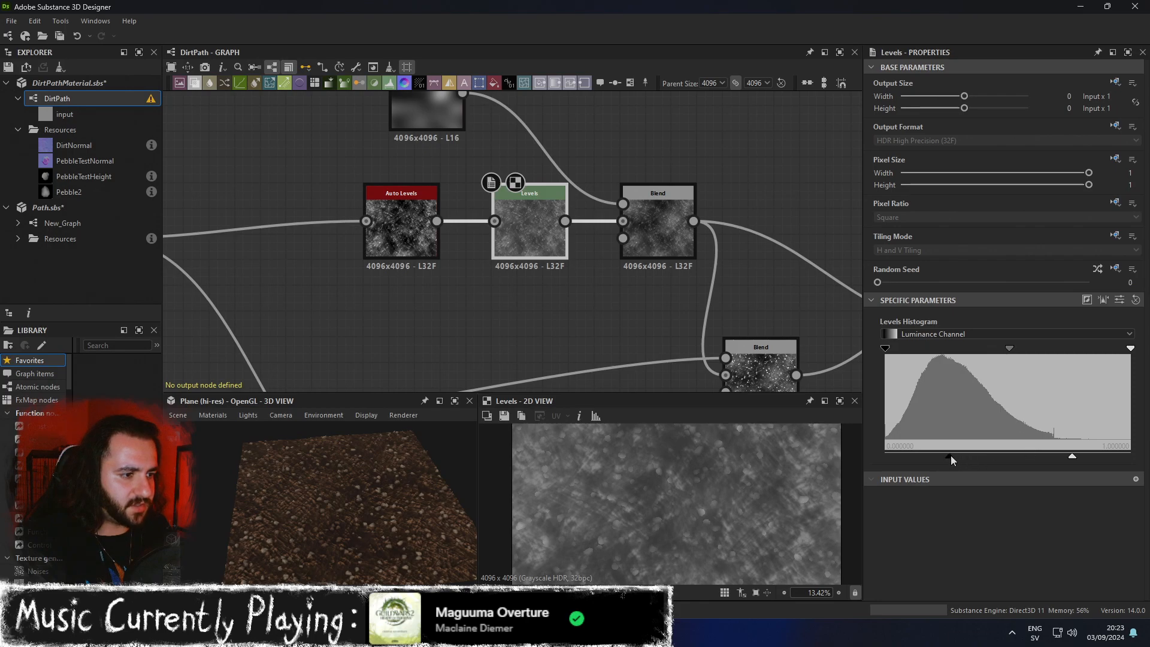
Narrow the height Levels node's output range by slightly raising the black level and lowering the white level.
{"action": "left_click_drag", "start_coordinate": [950, 456], "coordinate": [958, 456]}
{"action": "left_click_drag", "start_coordinate": [1071, 457], "coordinate": [1062, 457]}
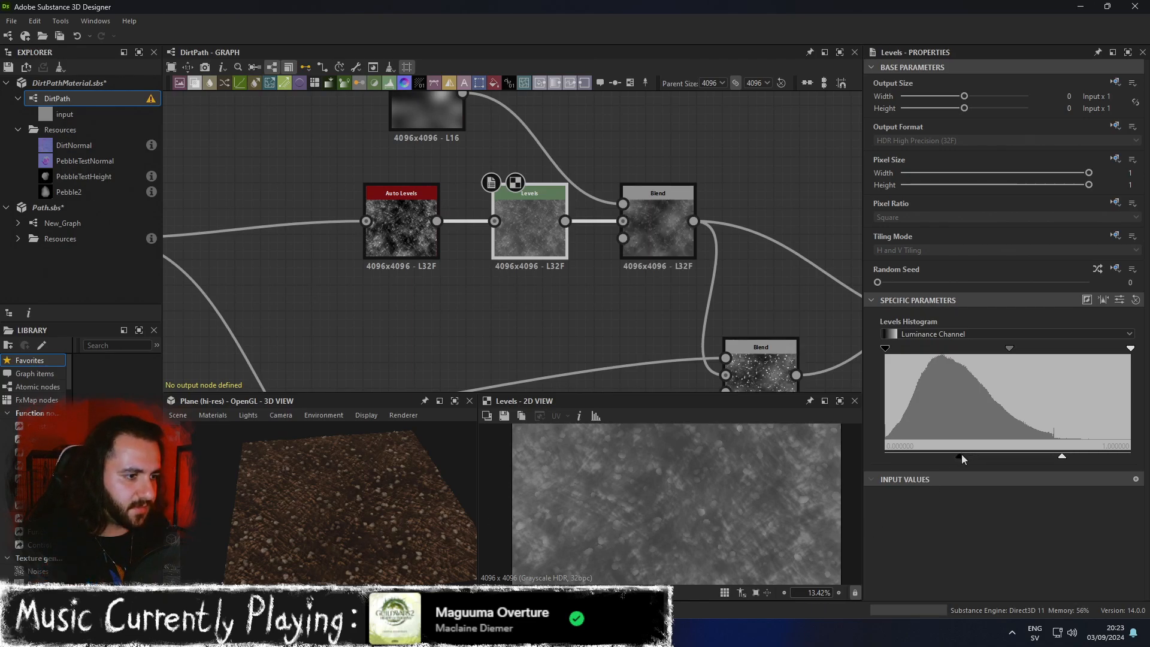
{"action": "left_click_drag", "start_coordinate": [961, 454], "coordinate": [963, 454]}
Inspect the softened dirt relief on the enlarged 3D plane from several angles and distances.
{"action": "left_click", "coordinate": [453, 401]}
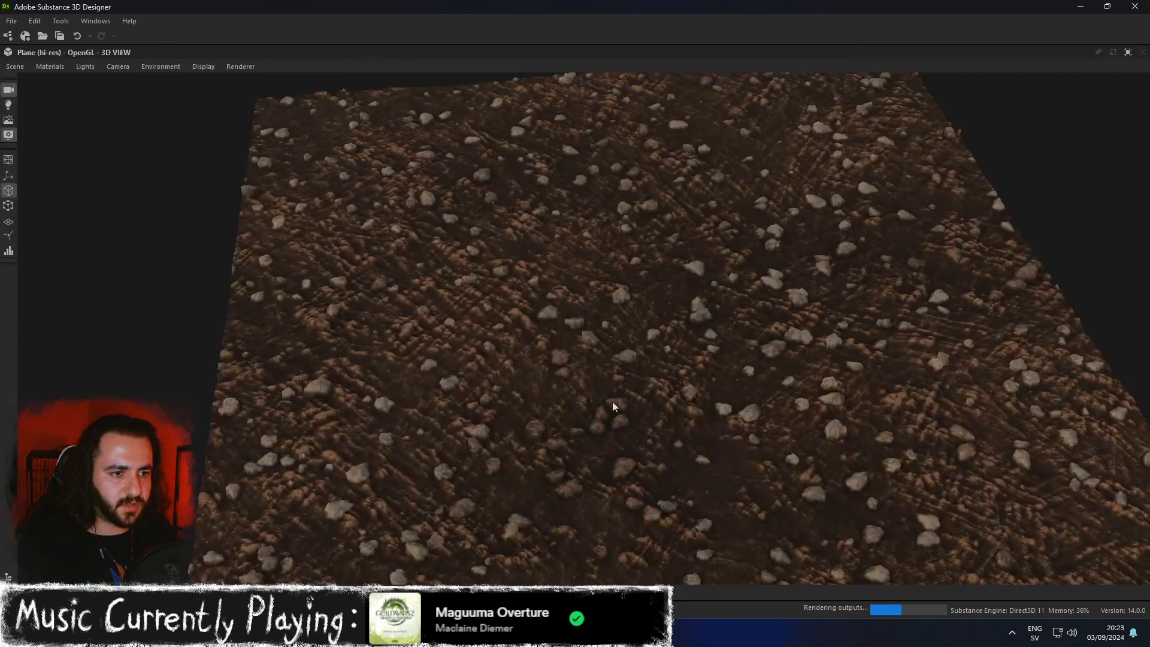
{"action": "mouse_move", "coordinate": [612, 401]}
{"action": "left_mouse_down"}
{"action": "mouse_move", "coordinate": [645, 332]}
{"action": "mouse_move", "coordinate": [606, 340]}
{"action": "mouse_move", "coordinate": [561, 375]}
{"action": "mouse_move", "coordinate": [616, 408]}
{"action": "left_mouse_up"}
{"action": "middle_click_drag", "start_coordinate": [689, 404], "coordinate": [649, 399]}
{"action": "scroll", "coordinate": [609, 394], "scroll_direction": "down", "scroll_amount": 4}
{"action": "left_click_drag", "start_coordinate": [649, 399], "coordinate": [655, 425]}
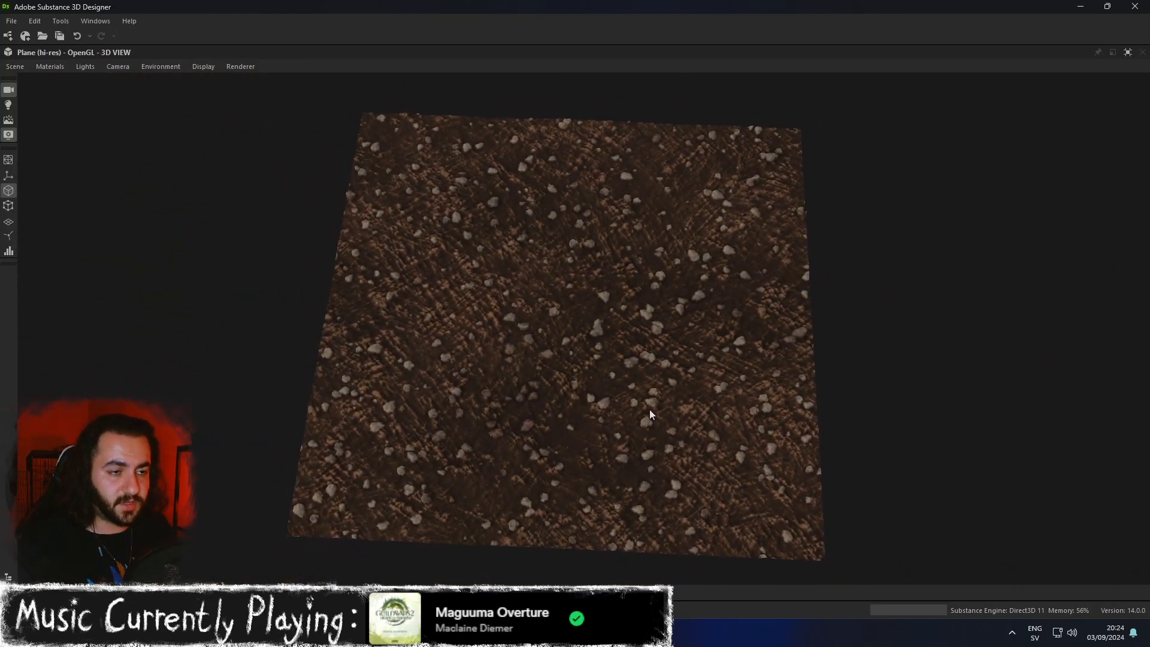
{"action": "left_click_drag", "start_coordinate": [753, 382], "coordinate": [311, 364]}
{"action": "left_click_drag", "start_coordinate": [658, 333], "coordinate": [628, 375]}
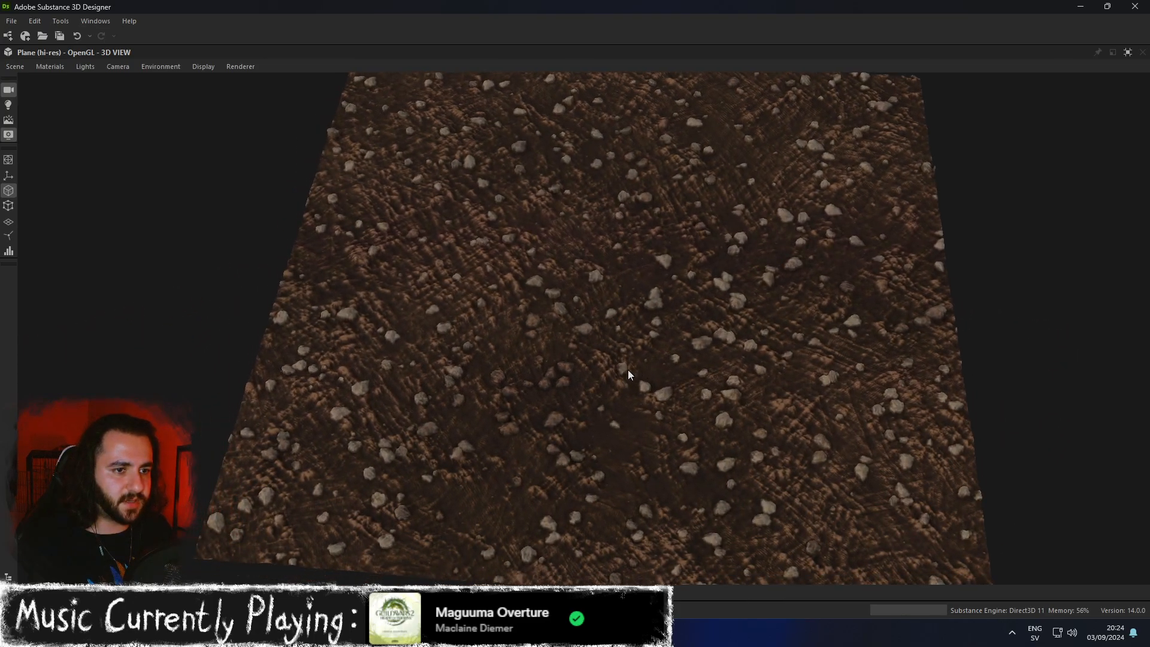
Restore the normal layout from the enlarged 3D plane, show the whole node graph and save the dirt path material package.
{"action": "left_click", "coordinate": [1127, 53]}
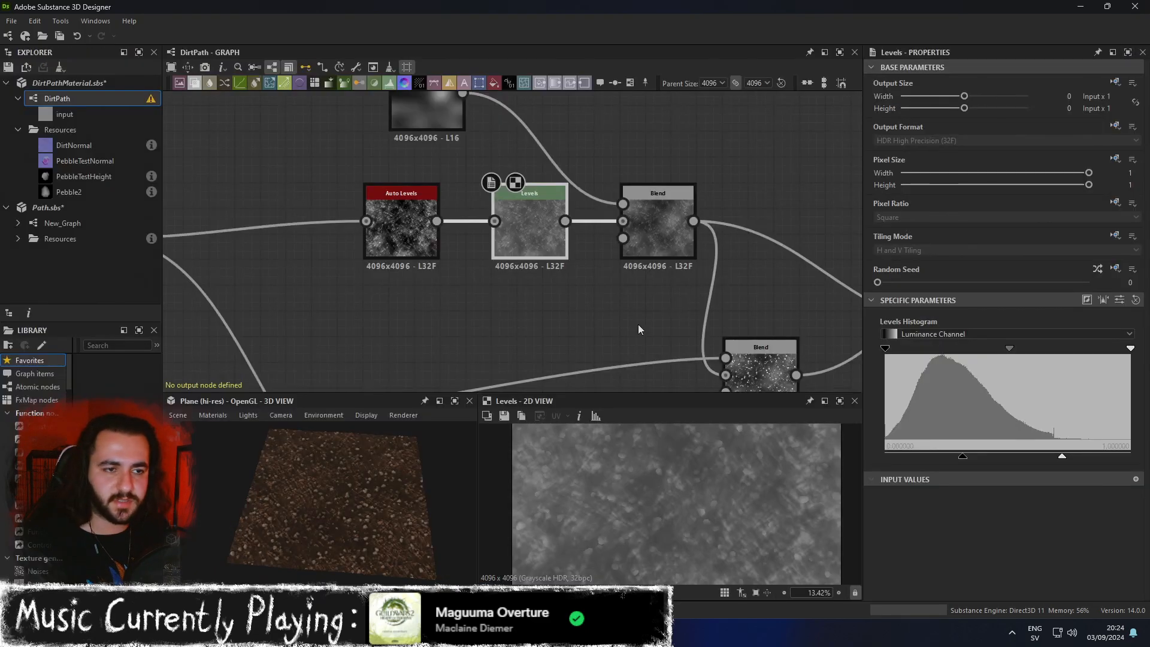
{"action": "scroll", "coordinate": [651, 315], "scroll_direction": "down", "scroll_amount": 3}
{"action": "scroll", "coordinate": [716, 275], "scroll_direction": "down", "scroll_amount": 5}
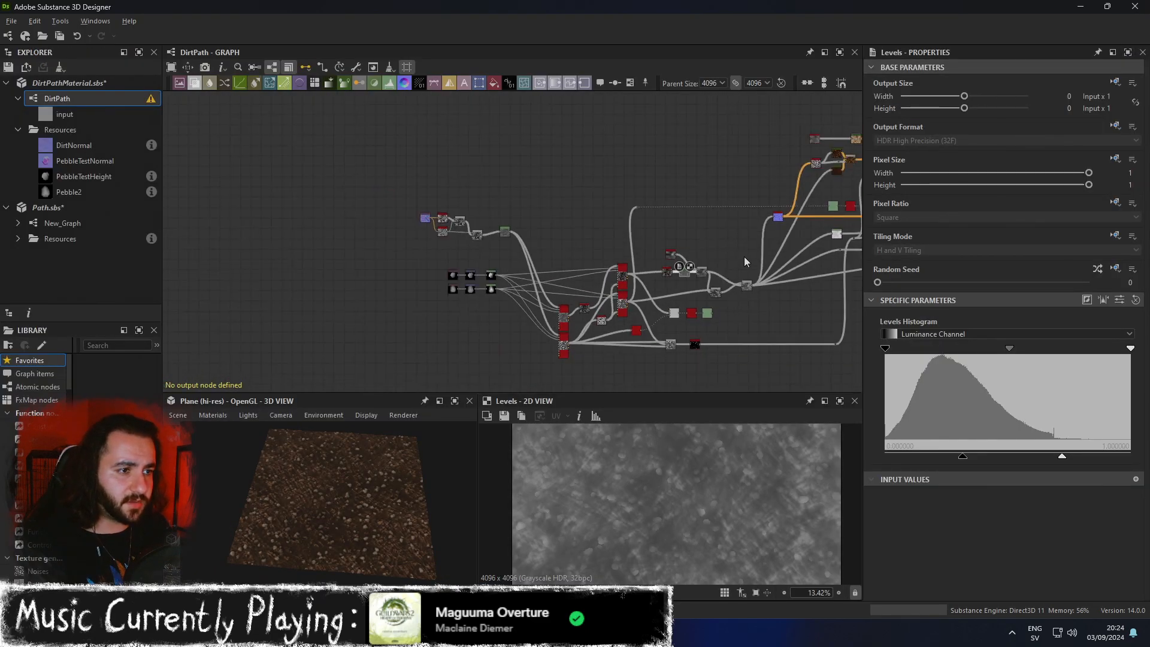
{"action": "key", "text": "f"}
{"action": "key", "text": "ctrl+s"}
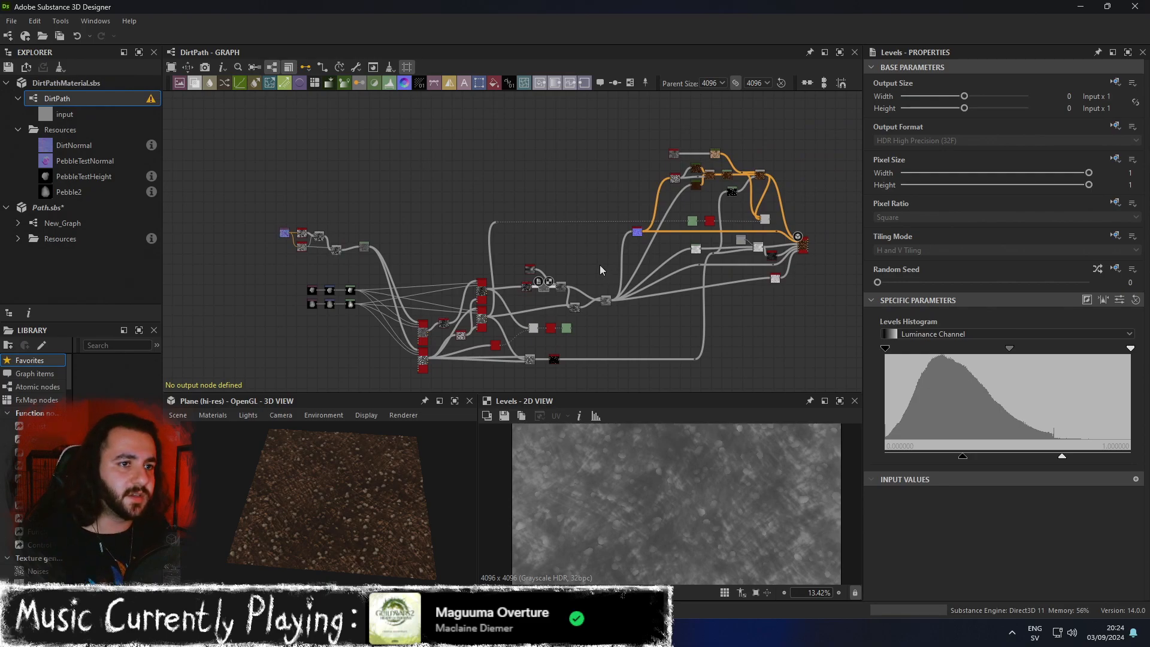
Show the PBR base material node's outputs on the plane in the 3D view.
{"action": "scroll", "coordinate": [585, 236], "scroll_direction": "up", "scroll_amount": 3}
{"action": "scroll", "coordinate": [688, 294], "scroll_direction": "down", "scroll_amount": 2}
{"action": "middle_click_drag", "start_coordinate": [722, 288], "coordinate": [673, 279]}
{"action": "right_click", "coordinate": [825, 245]}
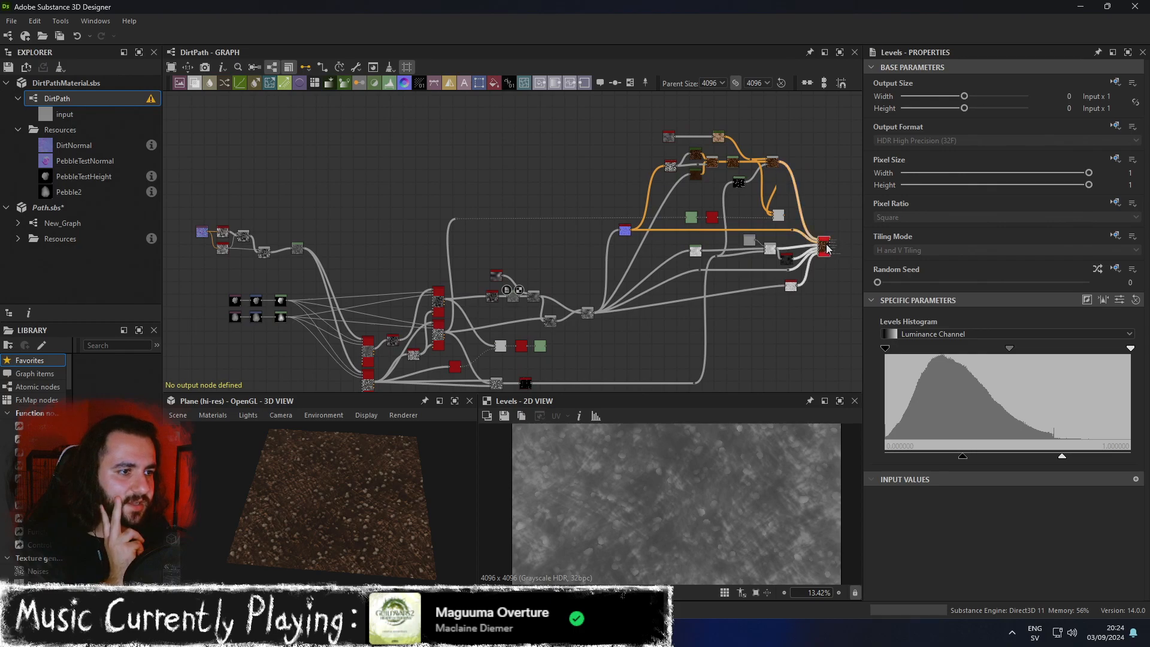
{"action": "left_click", "coordinate": [857, 270]}
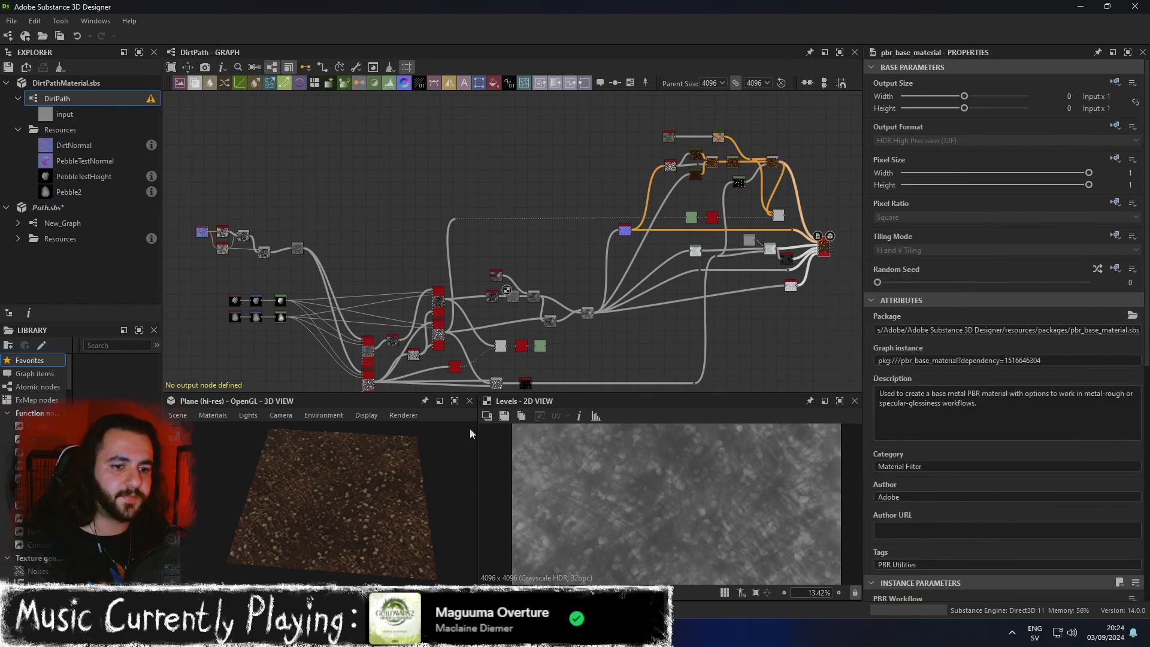
Check the unused Add (Linear Dodge) Blend node in the colour section up close and delete it.
{"action": "middle_click_drag", "start_coordinate": [471, 216], "coordinate": [480, 175]}
{"action": "left_click", "coordinate": [480, 174]}
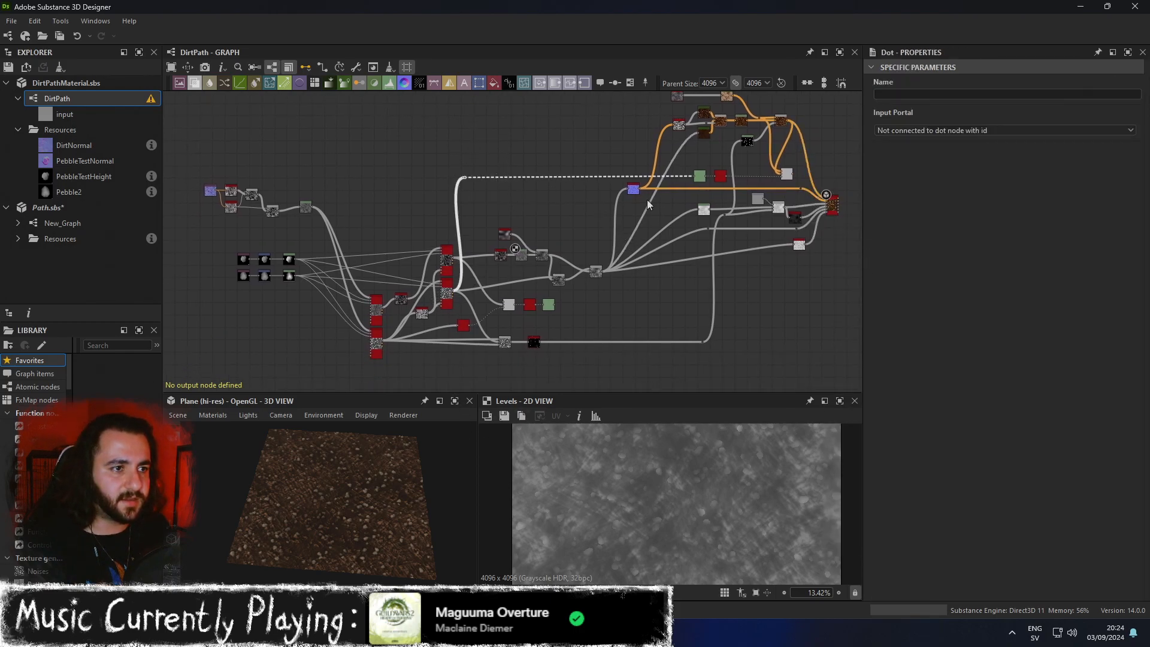
{"action": "left_click_drag", "start_coordinate": [645, 182], "coordinate": [644, 183]}
{"action": "left_click", "coordinate": [800, 275]}
{"action": "middle_click_drag", "start_coordinate": [610, 183], "coordinate": [531, 224]}
{"action": "scroll", "coordinate": [715, 231], "scroll_direction": "up", "scroll_amount": 5}
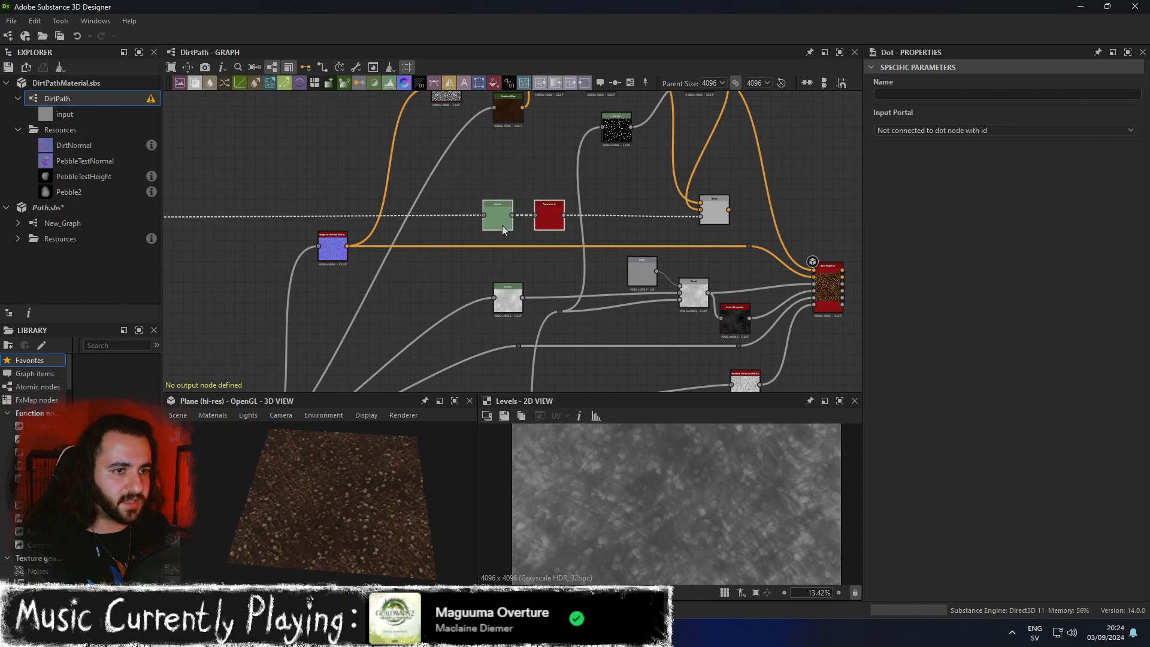
{"action": "left_click", "coordinate": [714, 207]}
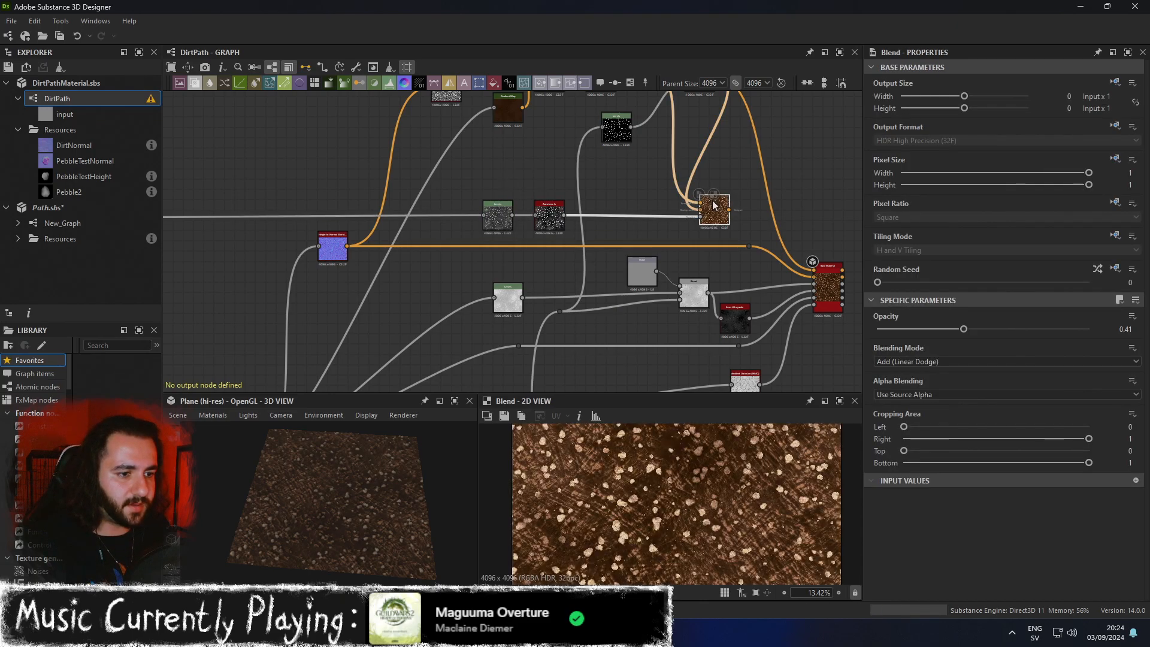
{"action": "scroll", "coordinate": [737, 479], "scroll_direction": "up", "scroll_amount": 5}
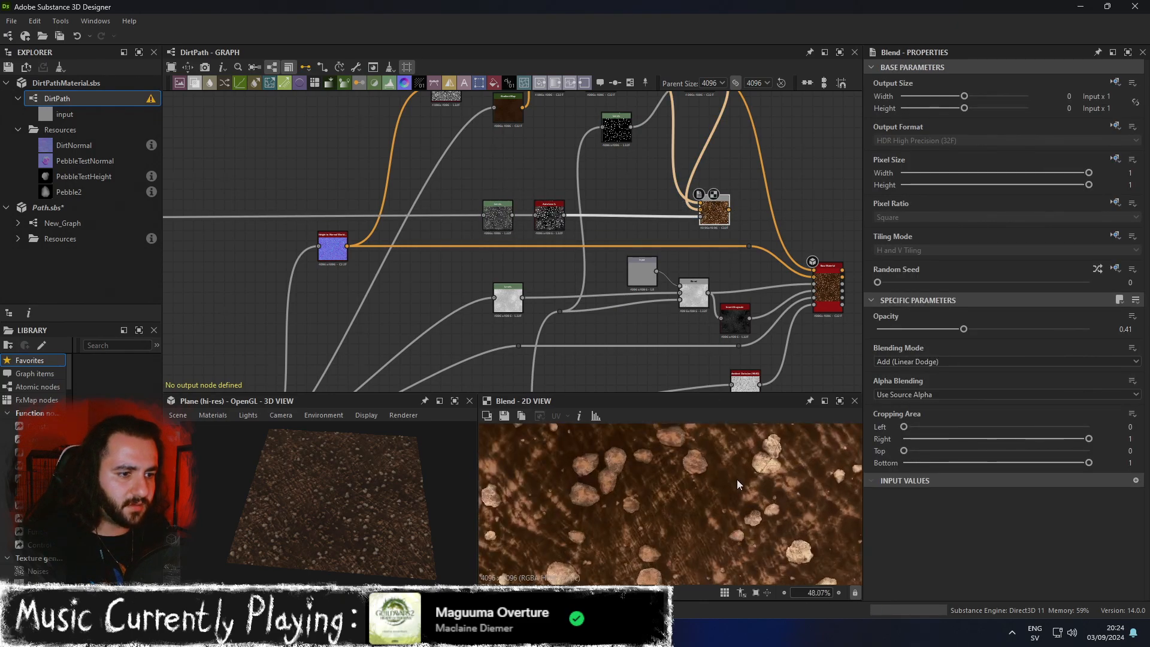
{"action": "key", "text": "Delete"}
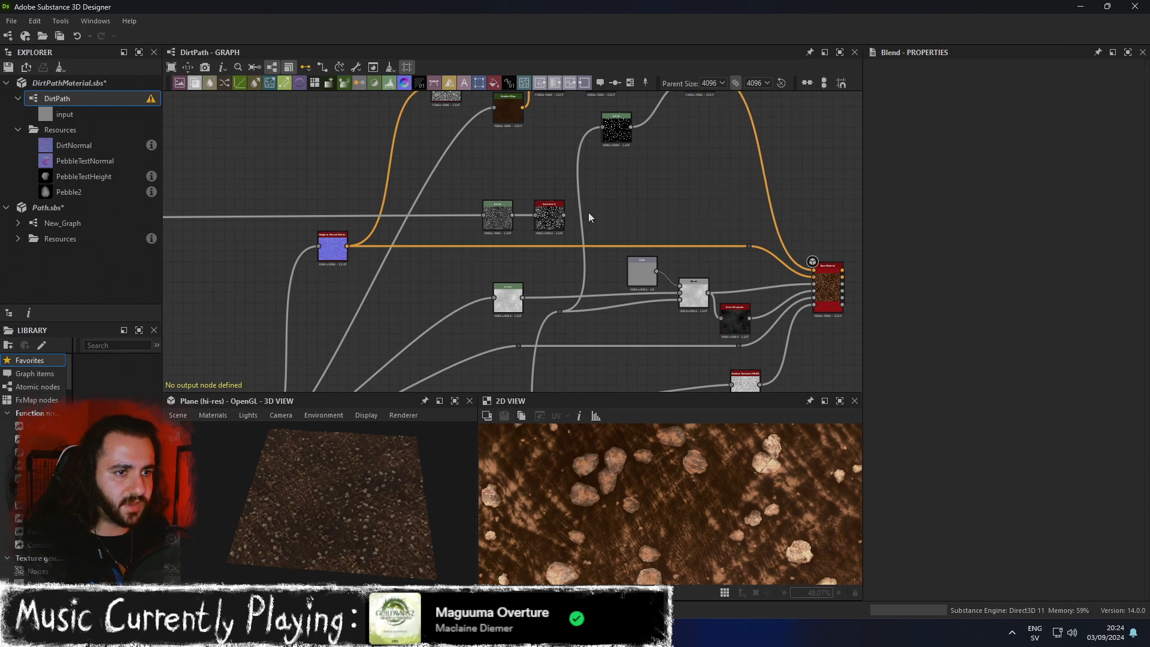
Delete the leftover nodes that fed the removed Blend, including the dangling dot node, and save the package.
{"action": "scroll", "coordinate": [481, 213], "scroll_direction": "down", "scroll_amount": 3}
{"action": "middle_click_drag", "start_coordinate": [355, 182], "coordinate": [590, 187]}
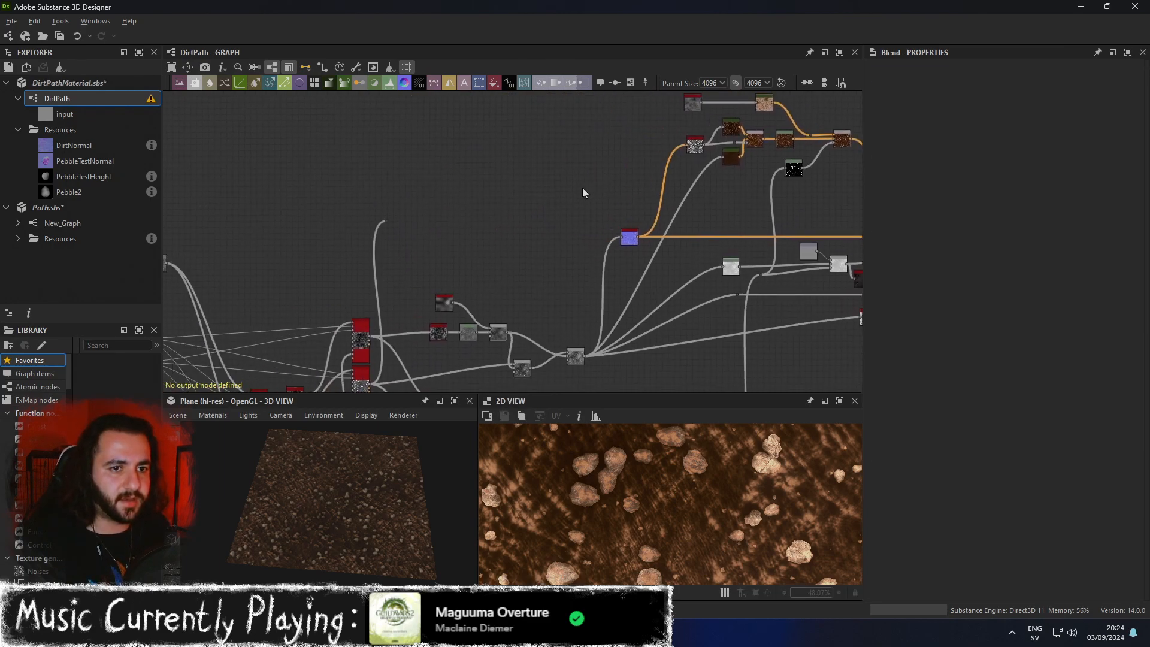
{"action": "left_click_drag", "start_coordinate": [419, 194], "coordinate": [354, 227]}
{"action": "key", "text": "Delete"}
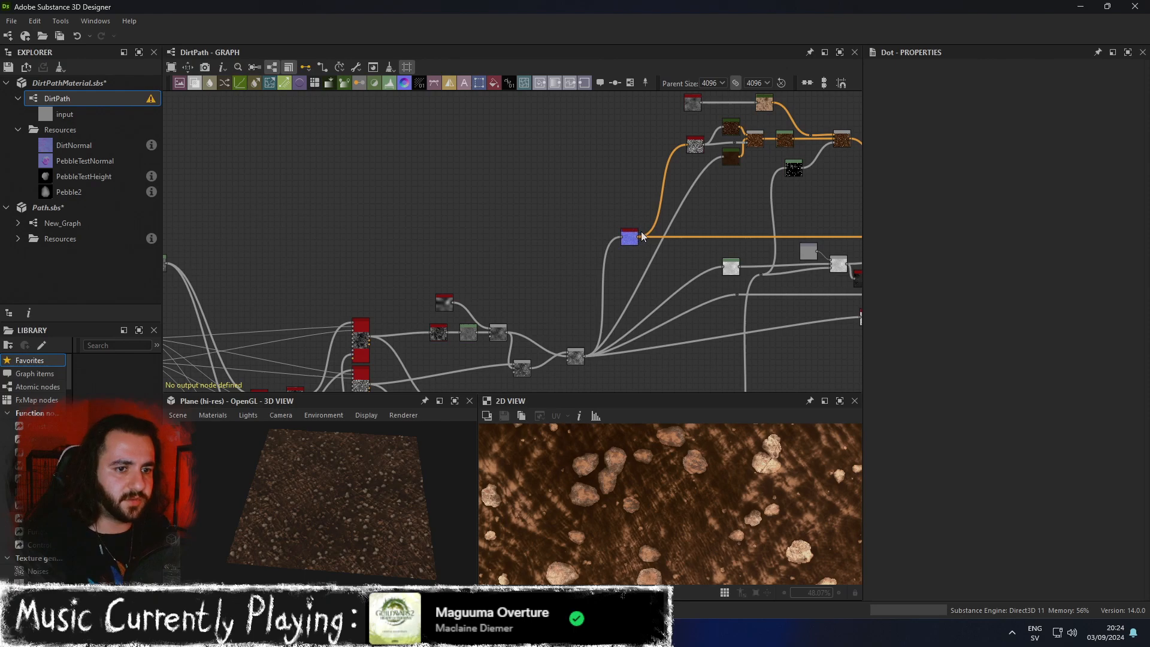
{"action": "scroll", "coordinate": [615, 250], "scroll_direction": "down", "scroll_amount": 5}
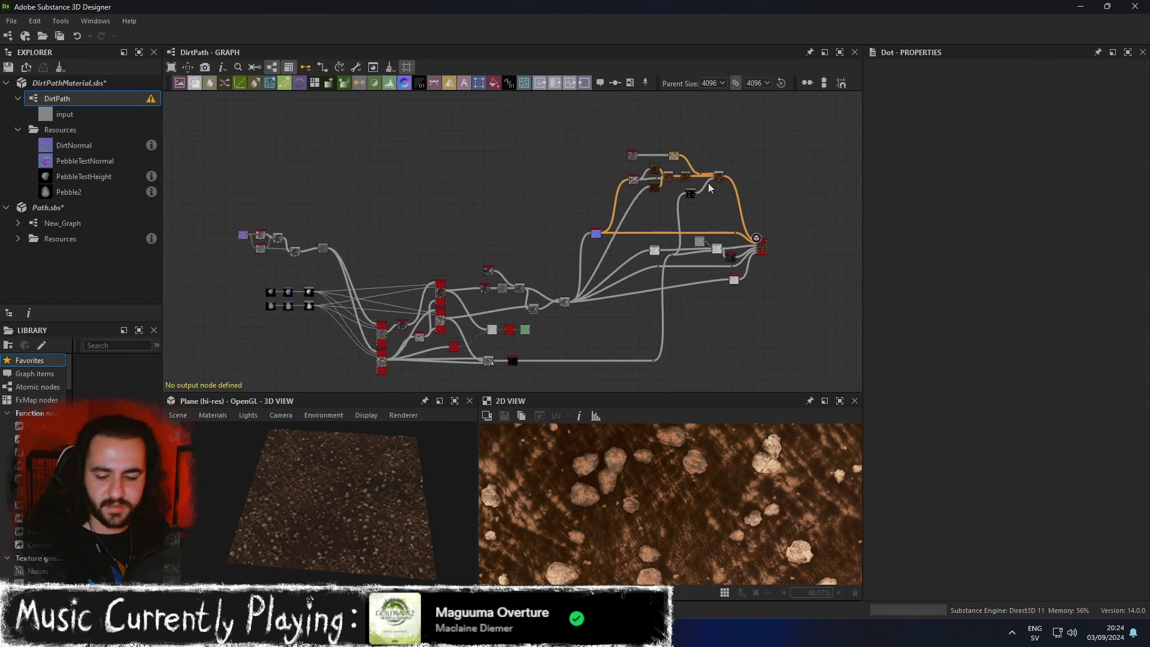
{"action": "key", "text": "ctrl+s"}
Examine the pebbles' colour and their blending with the dirt on the enlarged 3D plane, close-up and from afar.
{"action": "scroll", "coordinate": [455, 447], "scroll_direction": "up", "scroll_amount": 3}
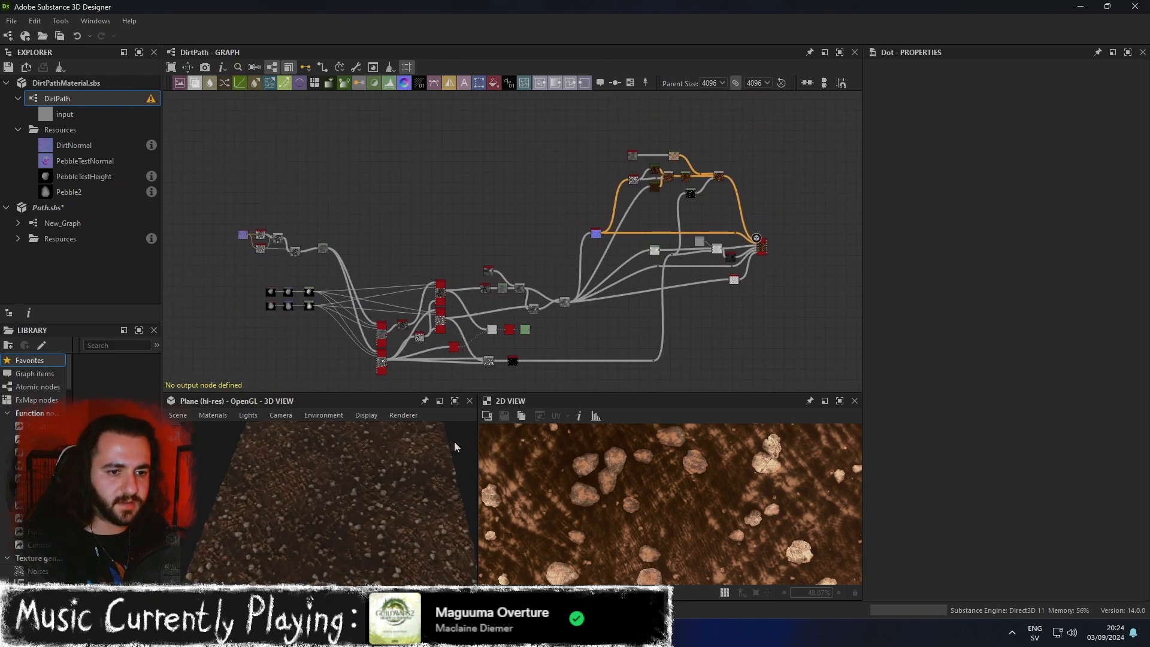
{"action": "left_click", "coordinate": [454, 402]}
{"action": "left_click_drag", "start_coordinate": [510, 422], "coordinate": [566, 395]}
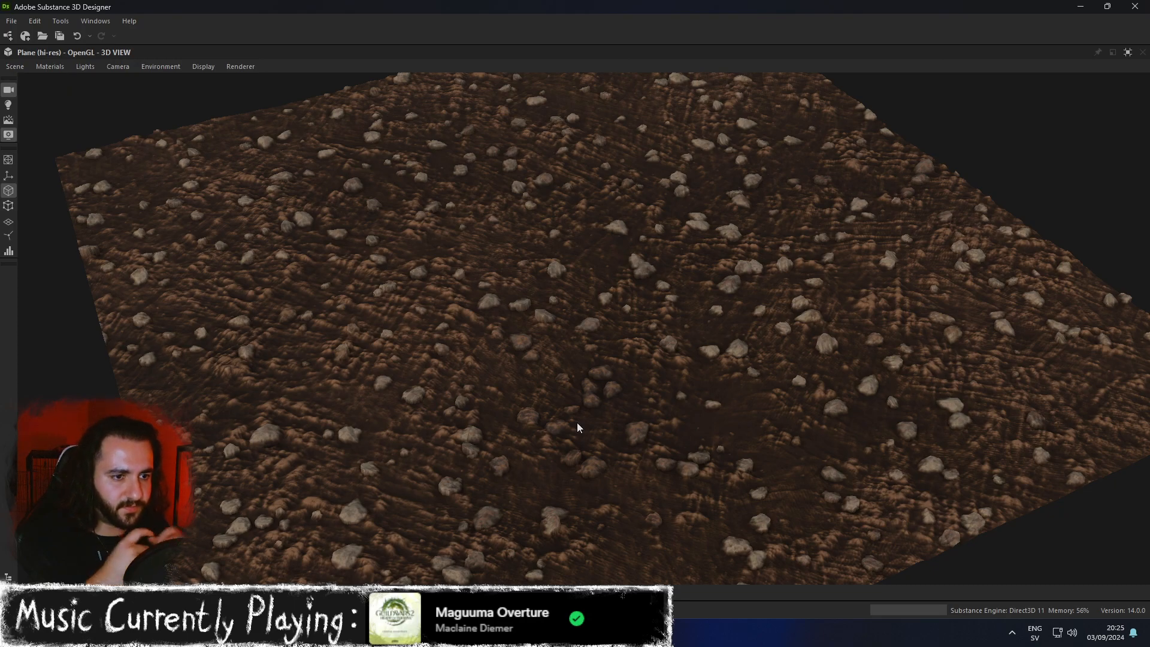
{"action": "scroll", "coordinate": [576, 422], "scroll_direction": "up", "scroll_amount": 5}
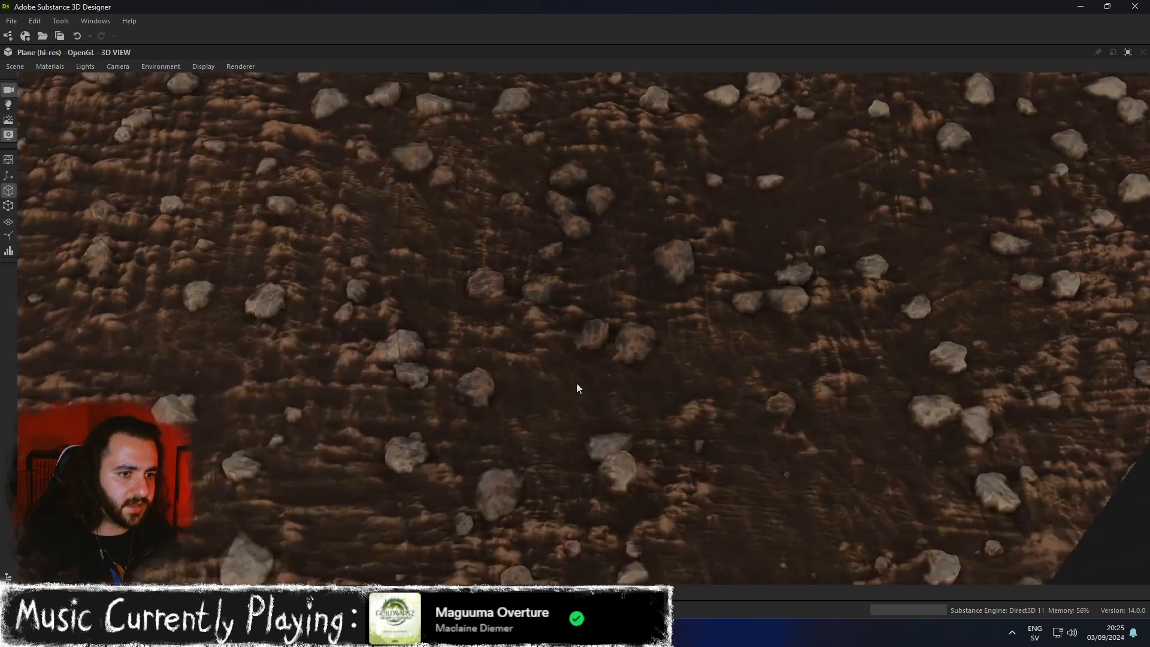
{"action": "mouse_move", "coordinate": [576, 384]}
{"action": "left_mouse_down"}
{"action": "mouse_move", "coordinate": [537, 311]}
{"action": "mouse_move", "coordinate": [580, 385]}
{"action": "left_mouse_up"}
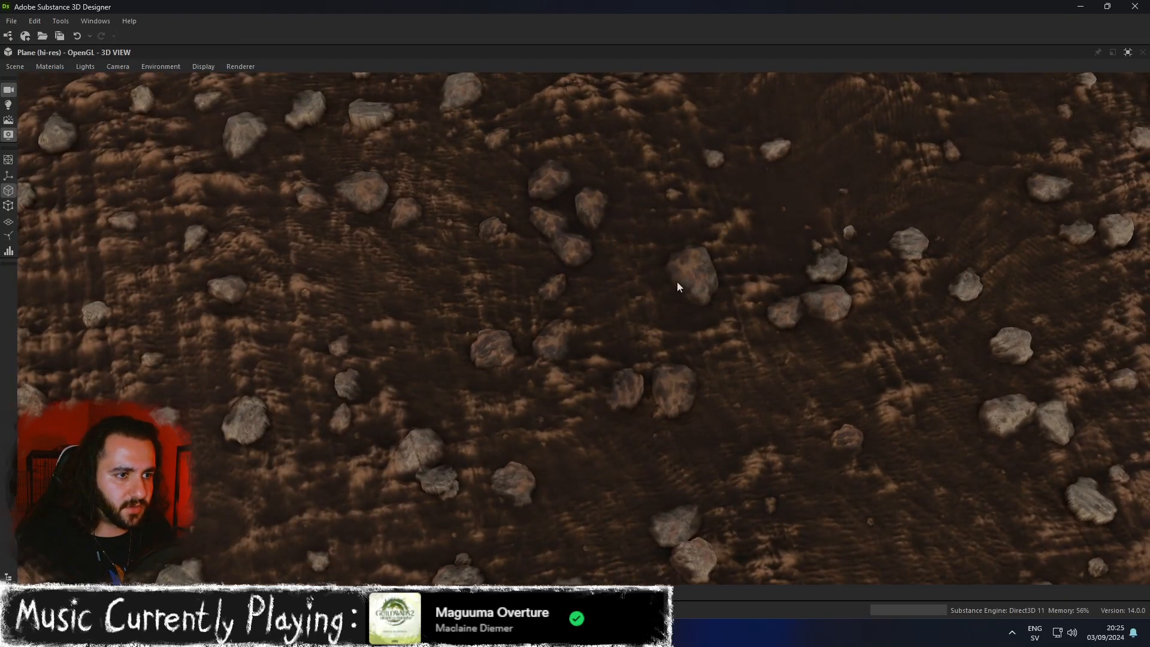
{"action": "left_click_drag", "start_coordinate": [688, 267], "coordinate": [636, 243]}
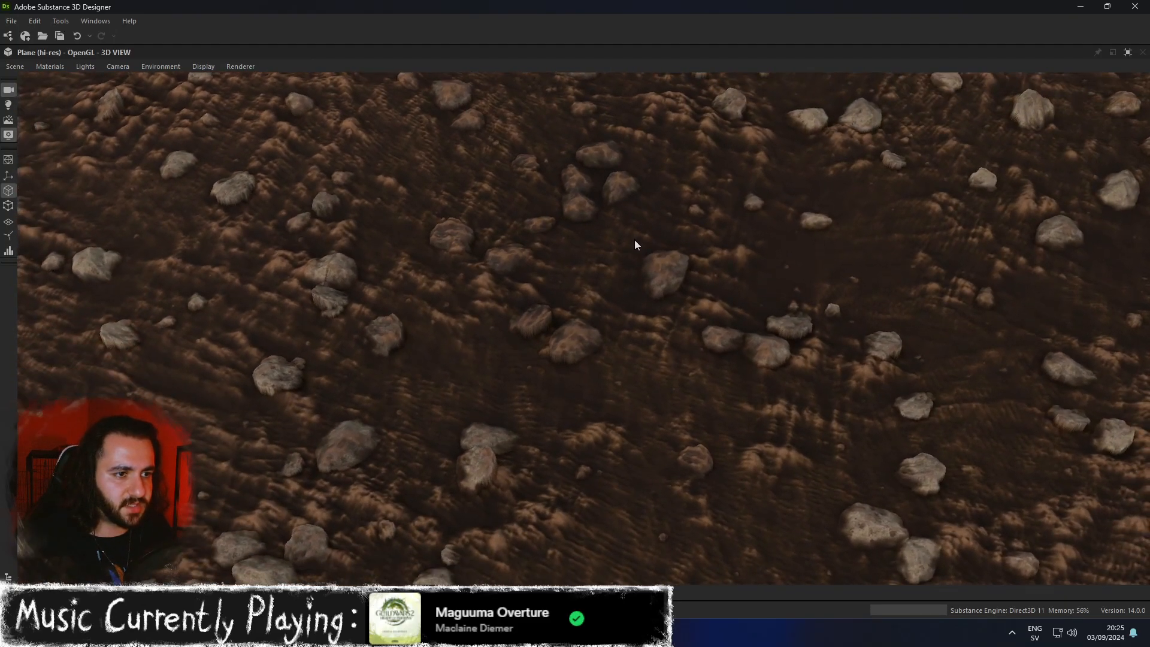
{"action": "scroll", "coordinate": [469, 292], "scroll_direction": "up", "scroll_amount": 2}
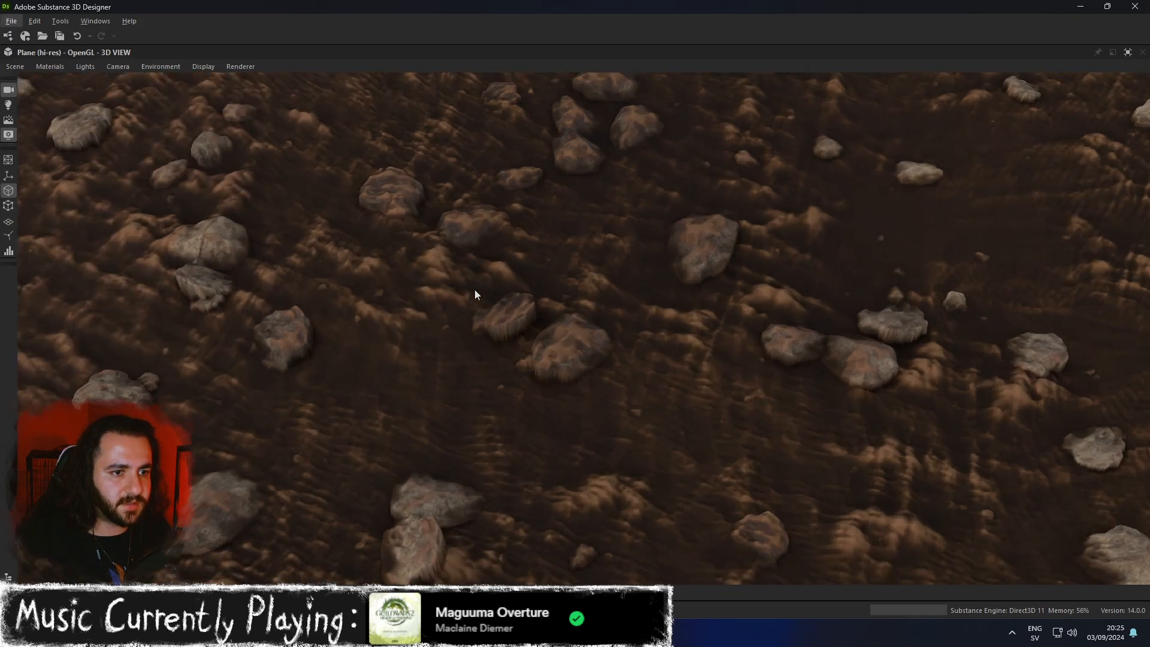
{"action": "scroll", "coordinate": [539, 309], "scroll_direction": "up", "scroll_amount": 4}
{"action": "scroll", "coordinate": [539, 308], "scroll_direction": "down", "scroll_amount": 6}
{"action": "left_click_drag", "start_coordinate": [551, 307], "coordinate": [619, 285]}
{"action": "scroll", "coordinate": [662, 336], "scroll_direction": "down", "scroll_amount": 5}
{"action": "middle_click_drag", "start_coordinate": [619, 286], "coordinate": [683, 296]}
{"action": "scroll", "coordinate": [684, 299], "scroll_direction": "up", "scroll_amount": 2}
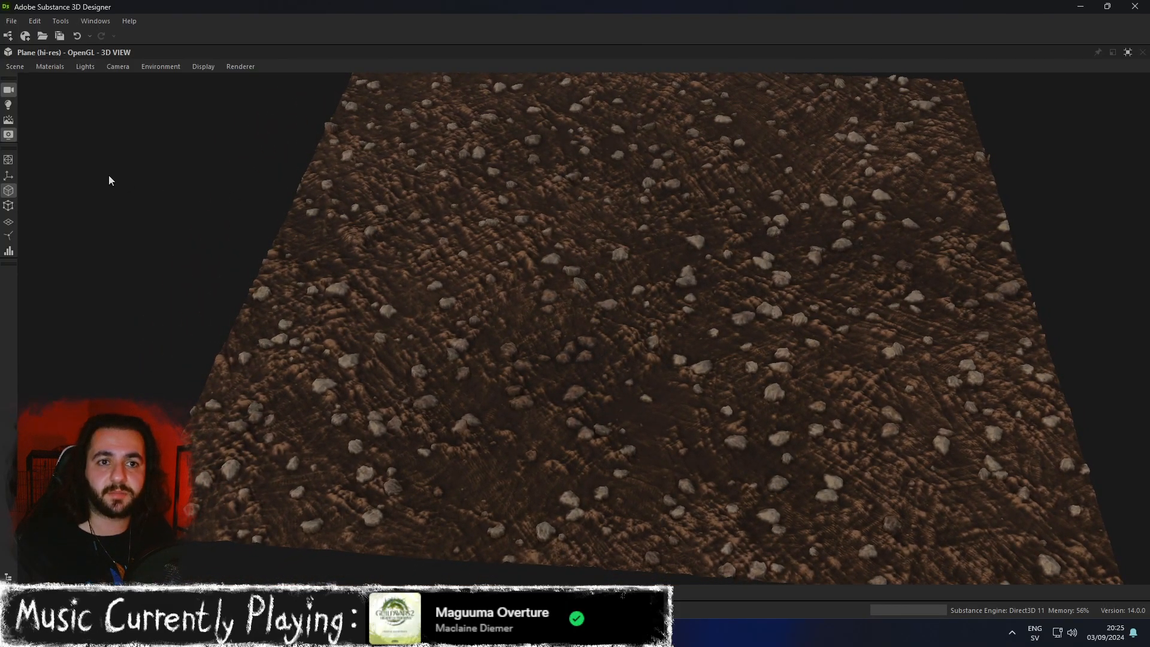
{"action": "left_click", "coordinate": [1128, 53]}
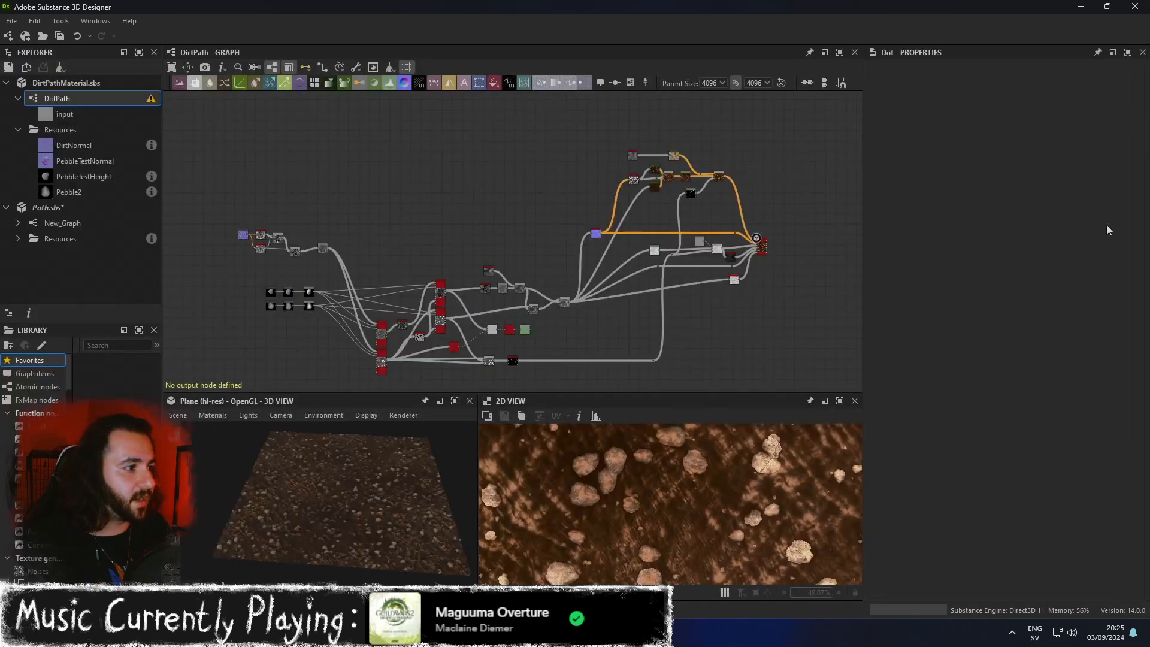